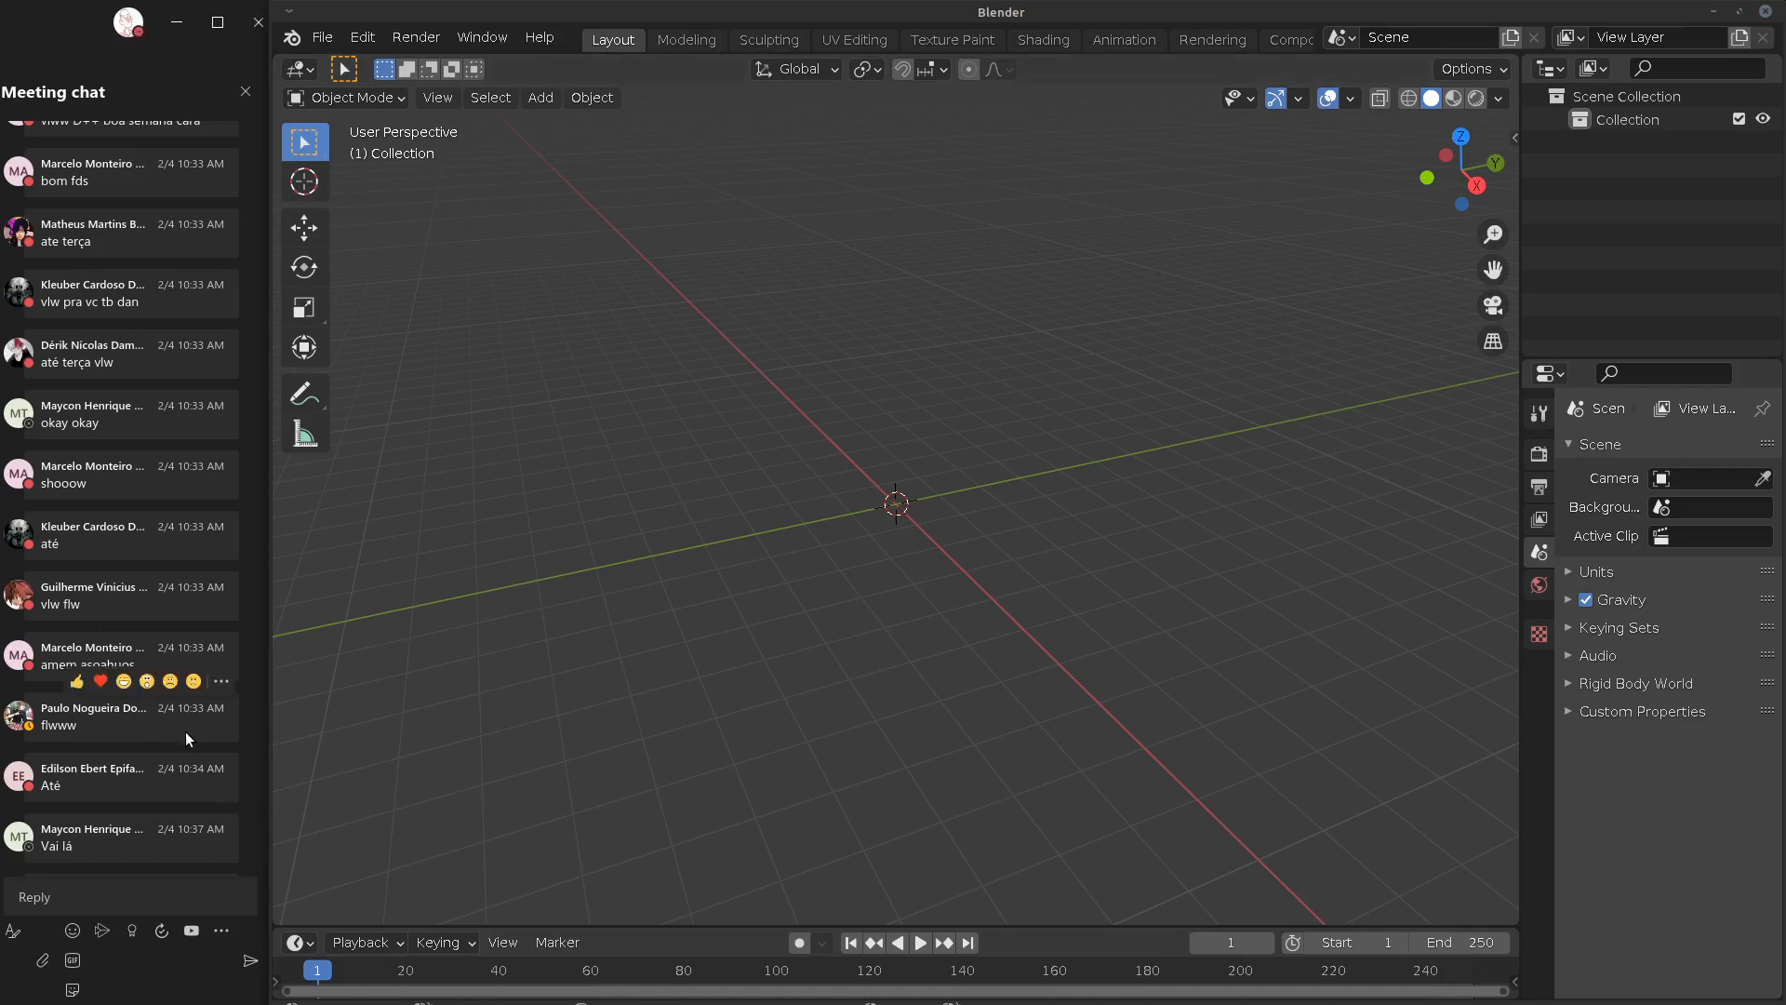
Leave the empty Blender scene for the Firefox Blender Manual Modifiers Introduction page
scroll(189, 741, down, 3)
scroll(189, 745, down, 4)
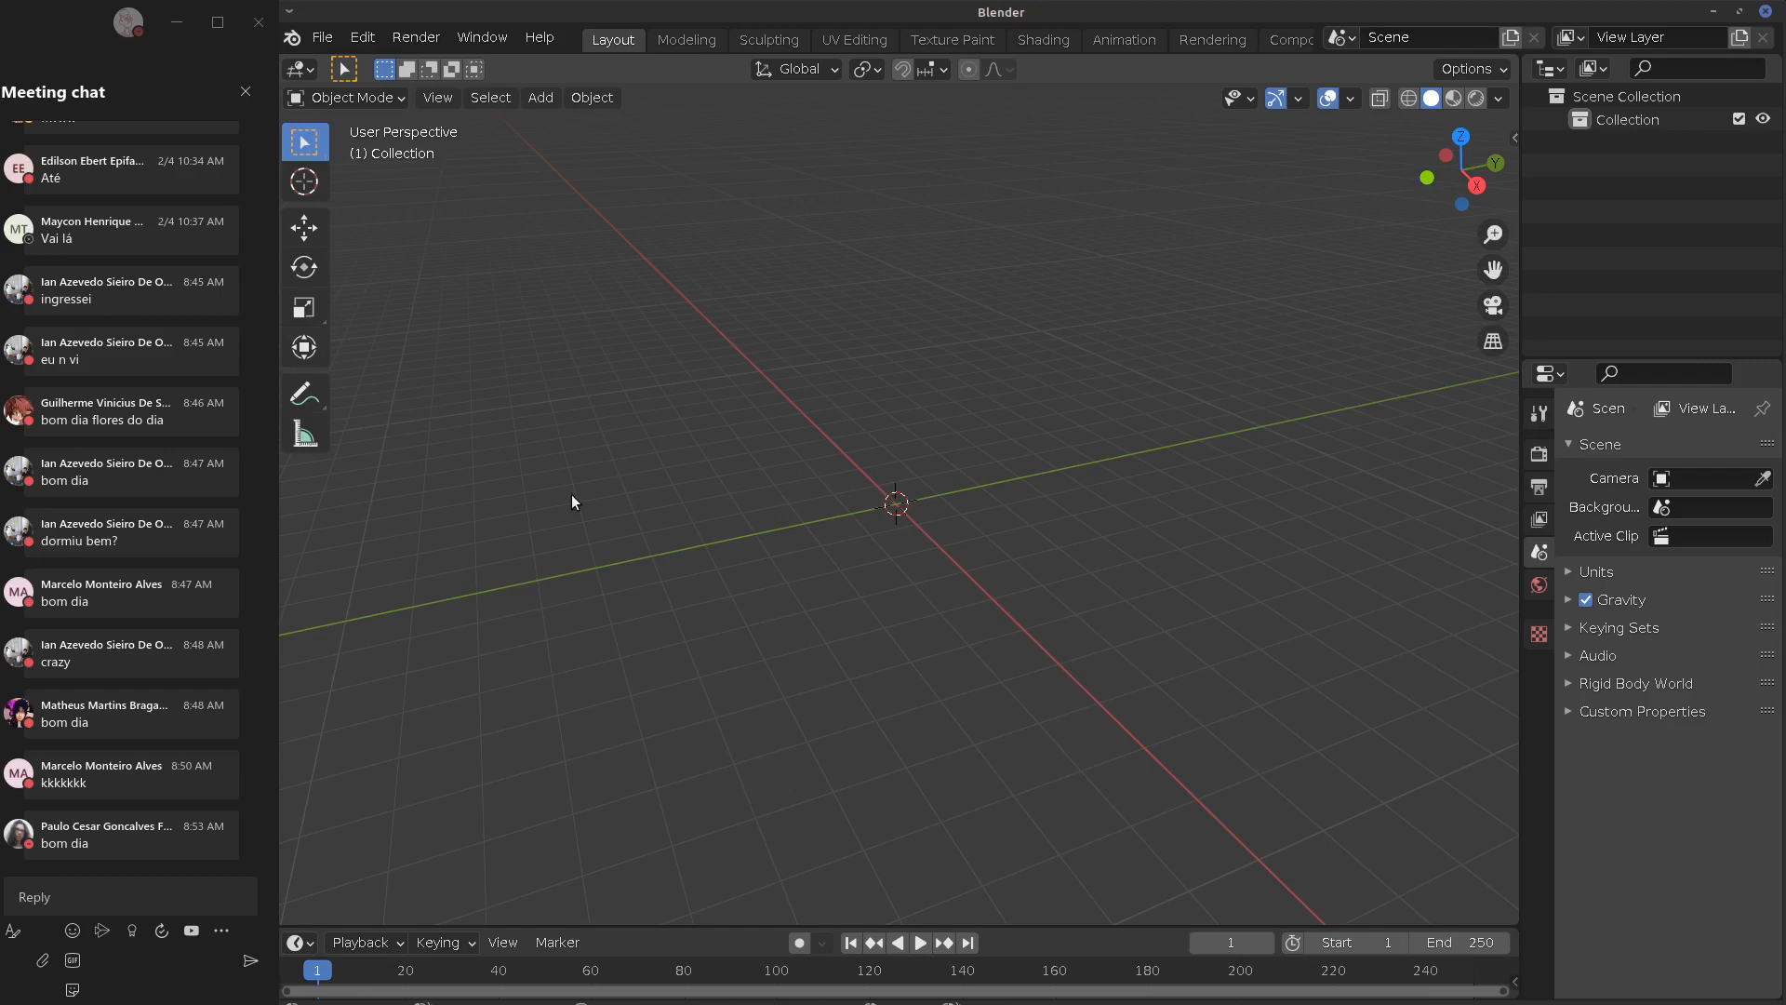
key(alt+Tab)
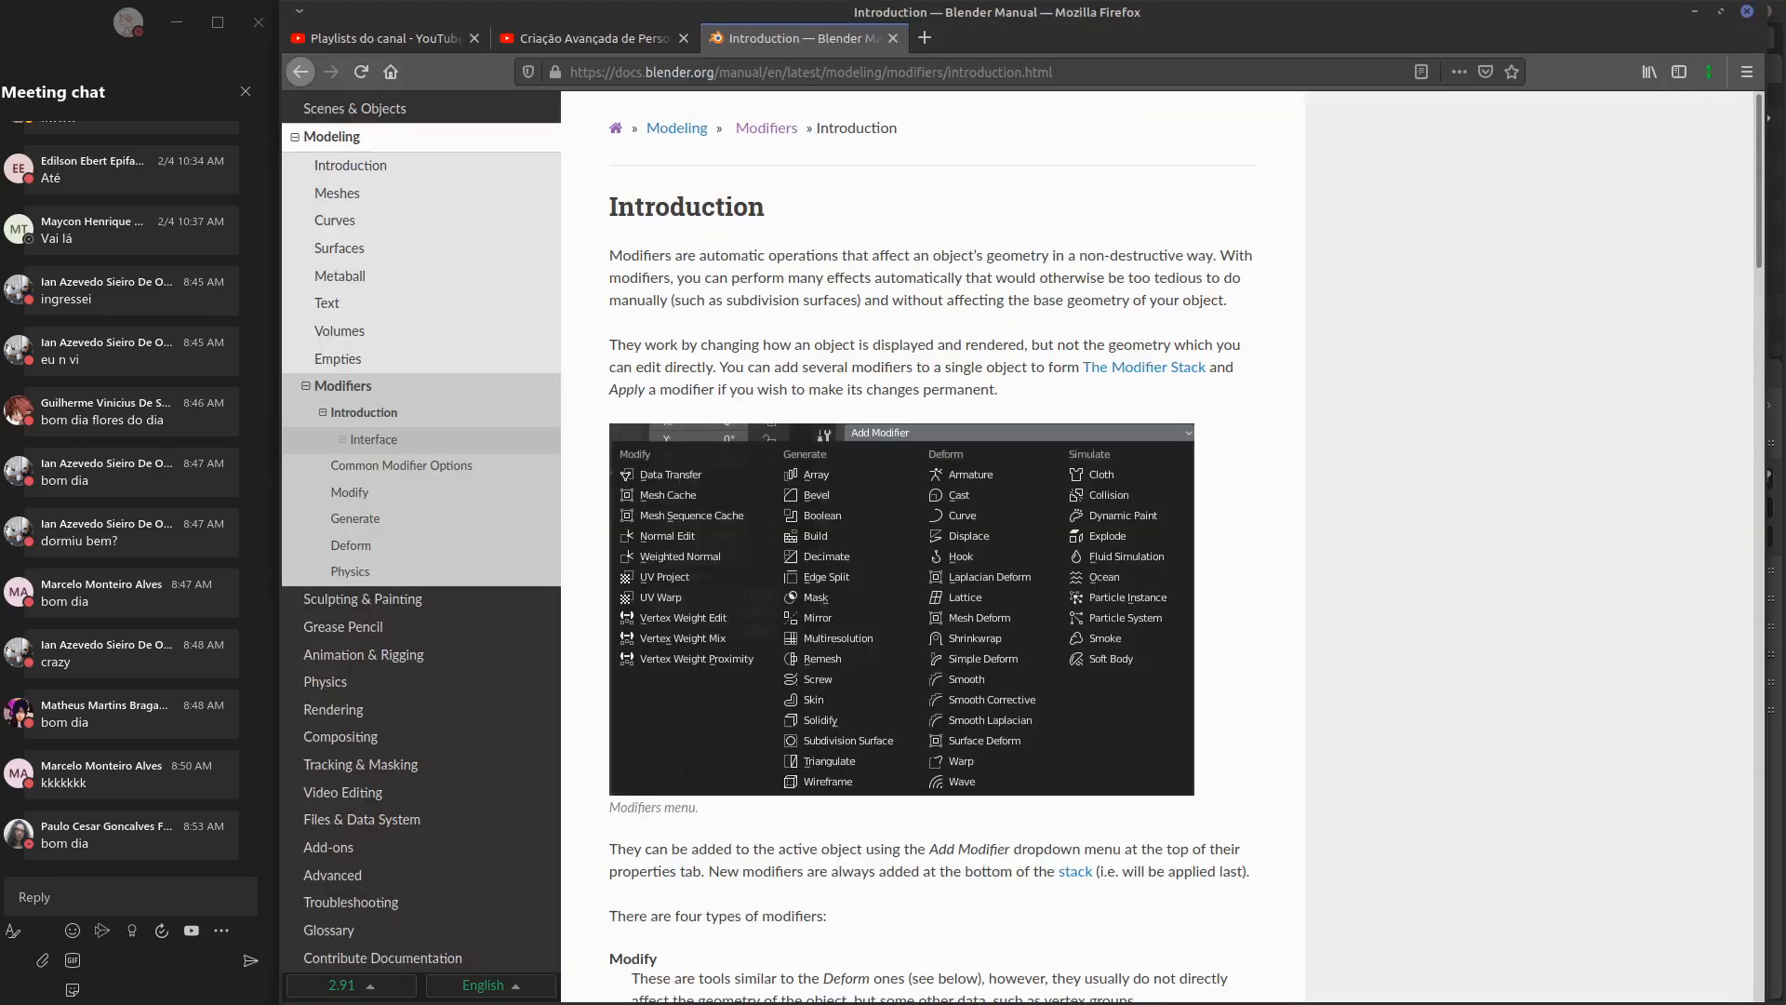
Check the YouTube course playlist, reread the Modifiers Introduction page, then minimize Firefox
click(596, 37)
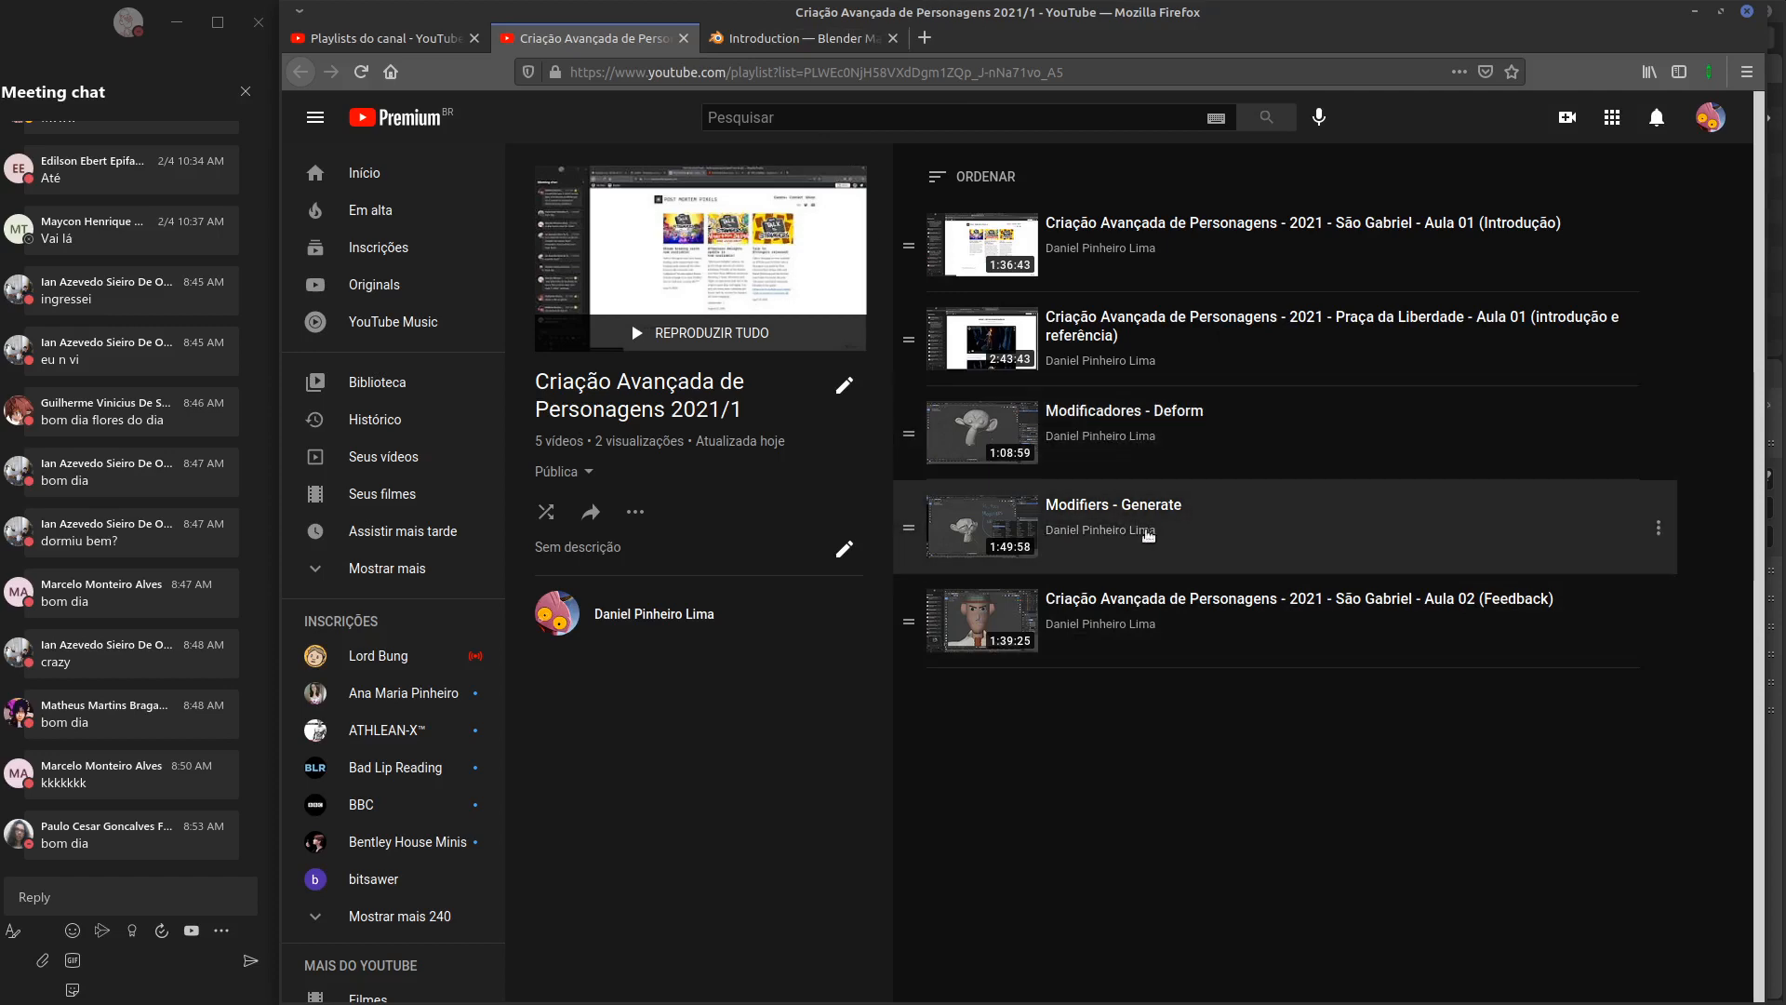
click(802, 39)
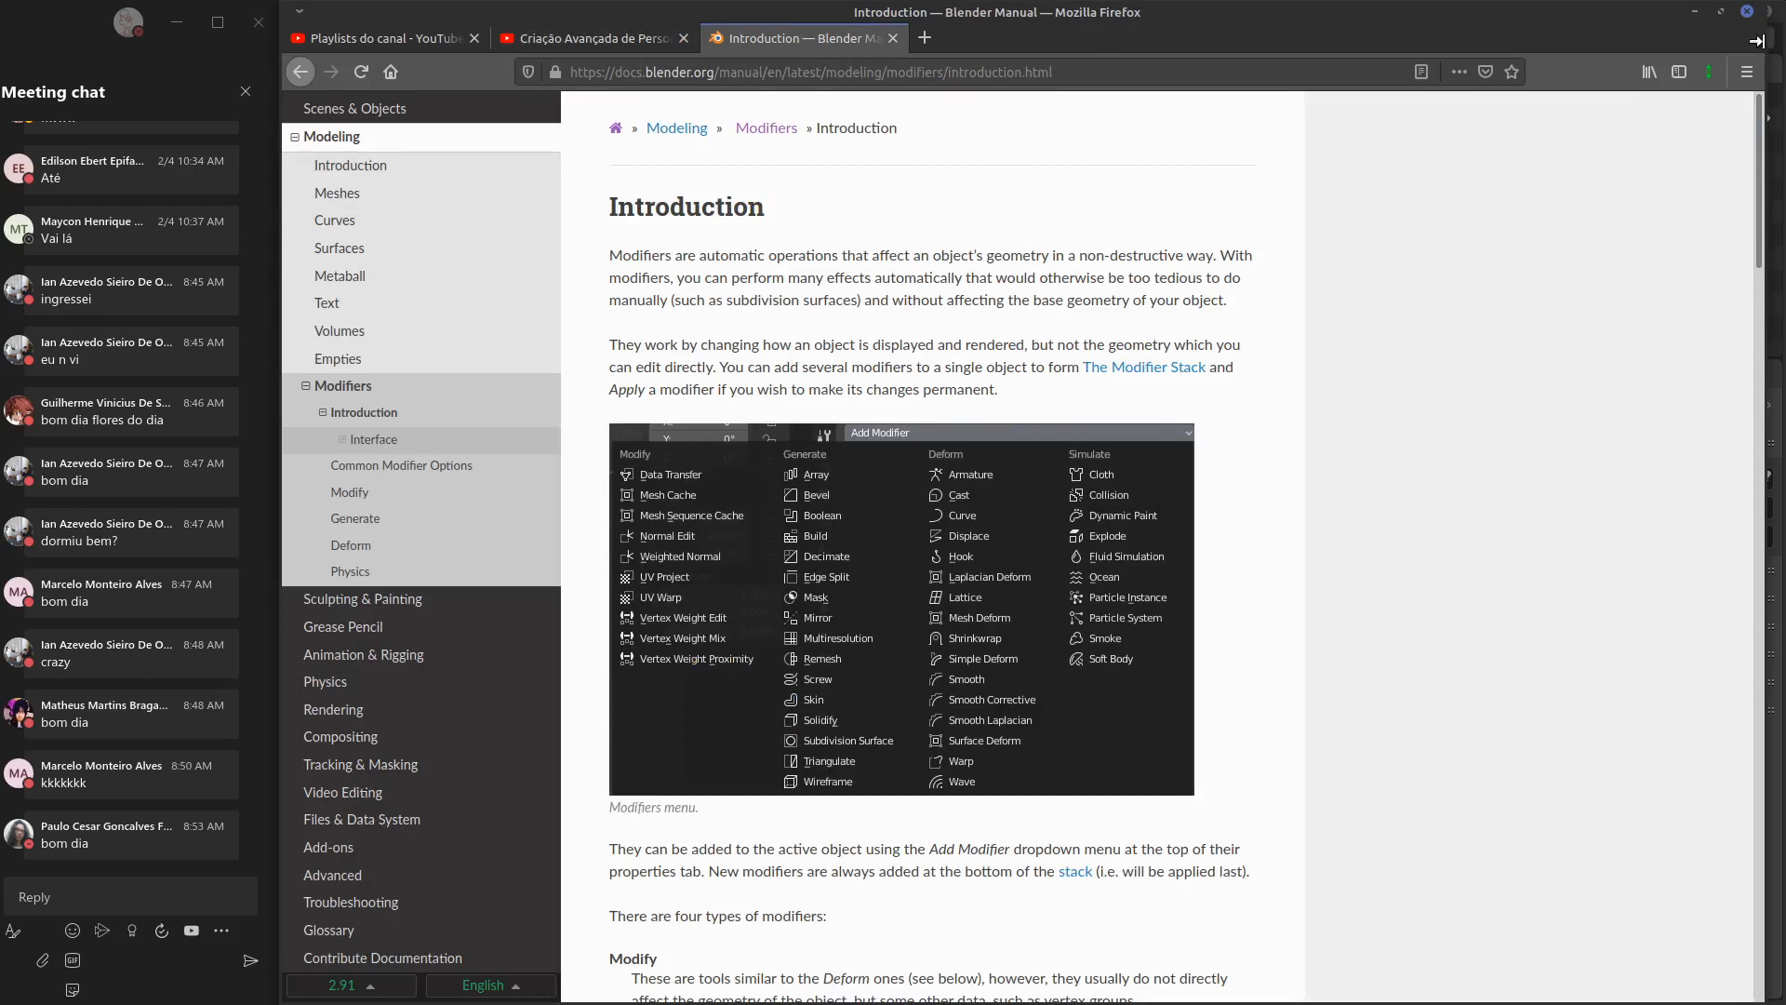
drag(1757, 39, 1785, 39)
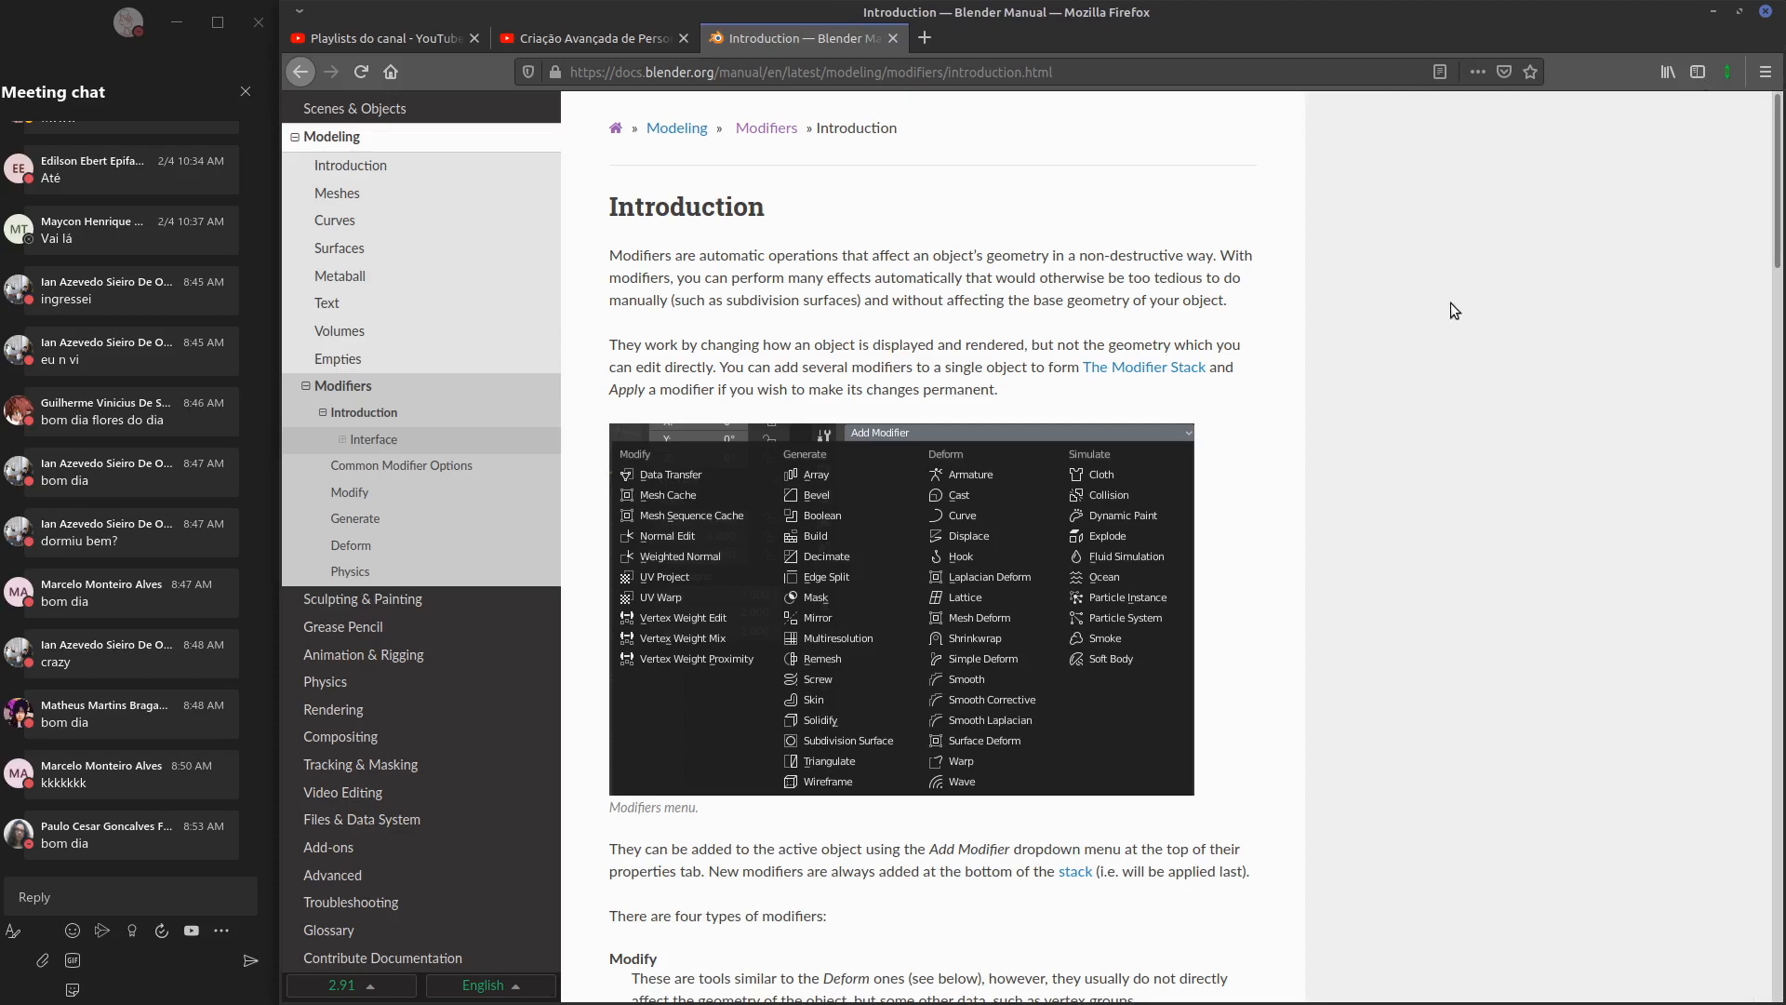
scroll(1736, 420, down, 10)
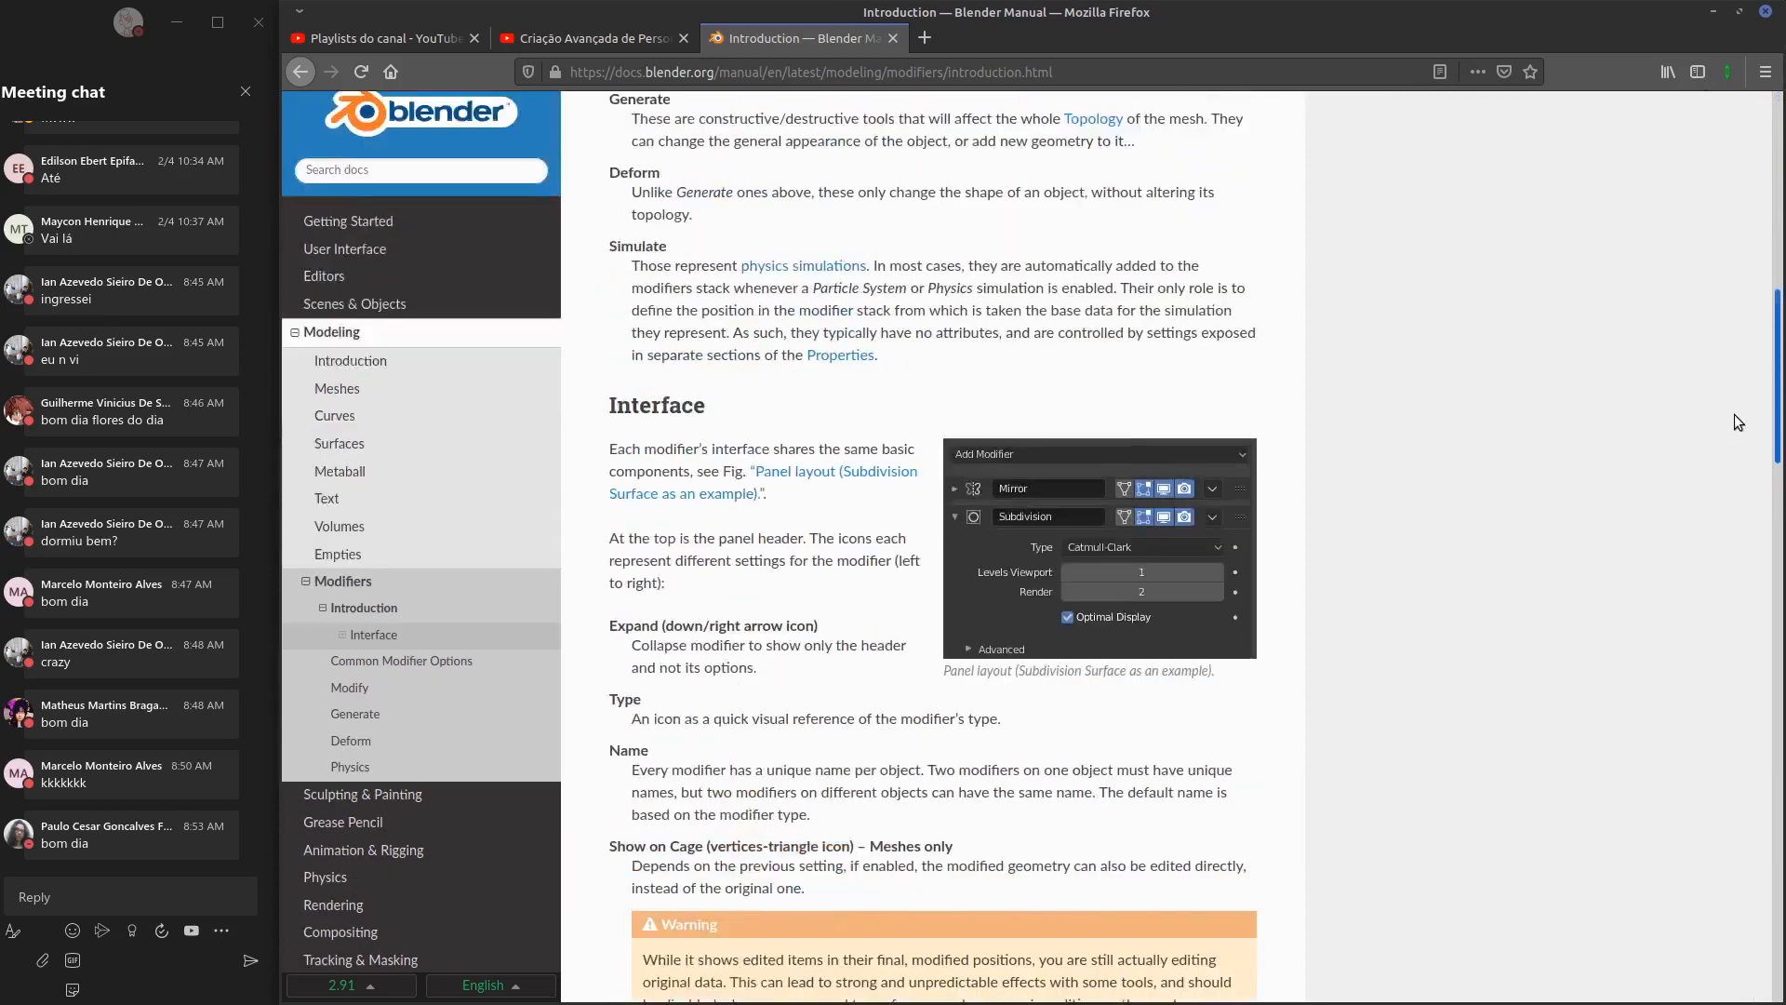
scroll(1736, 420, up, 10)
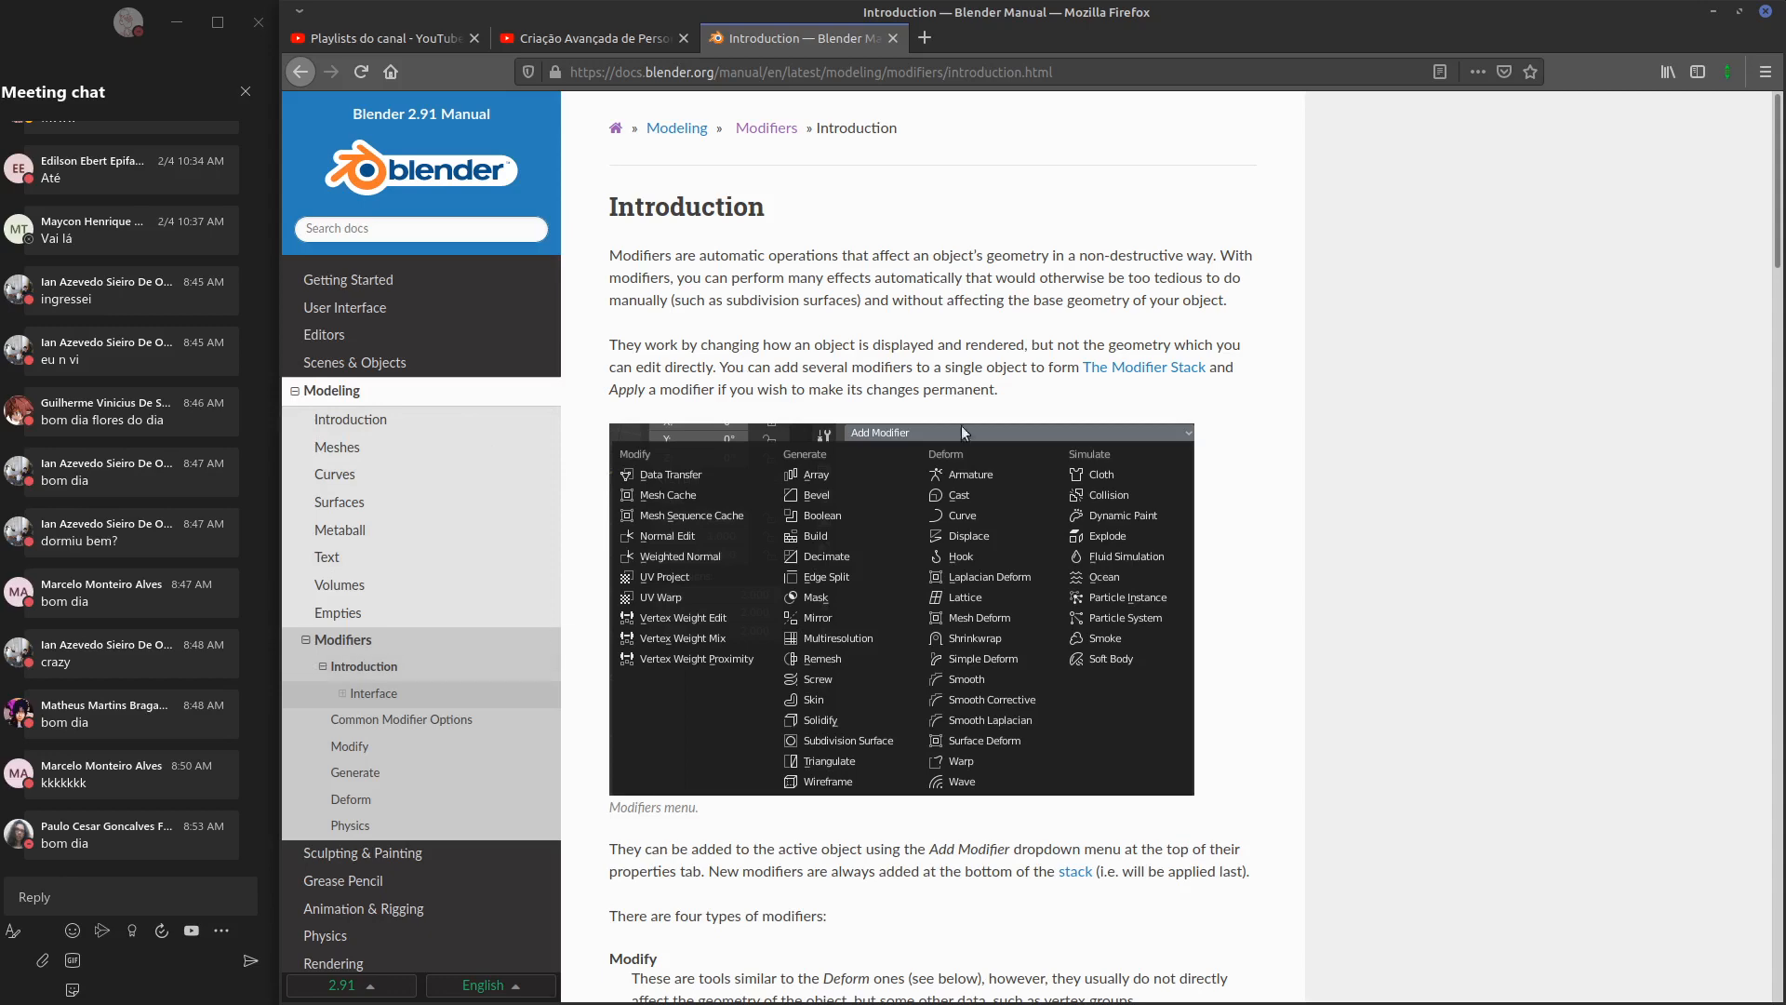
click(1713, 11)
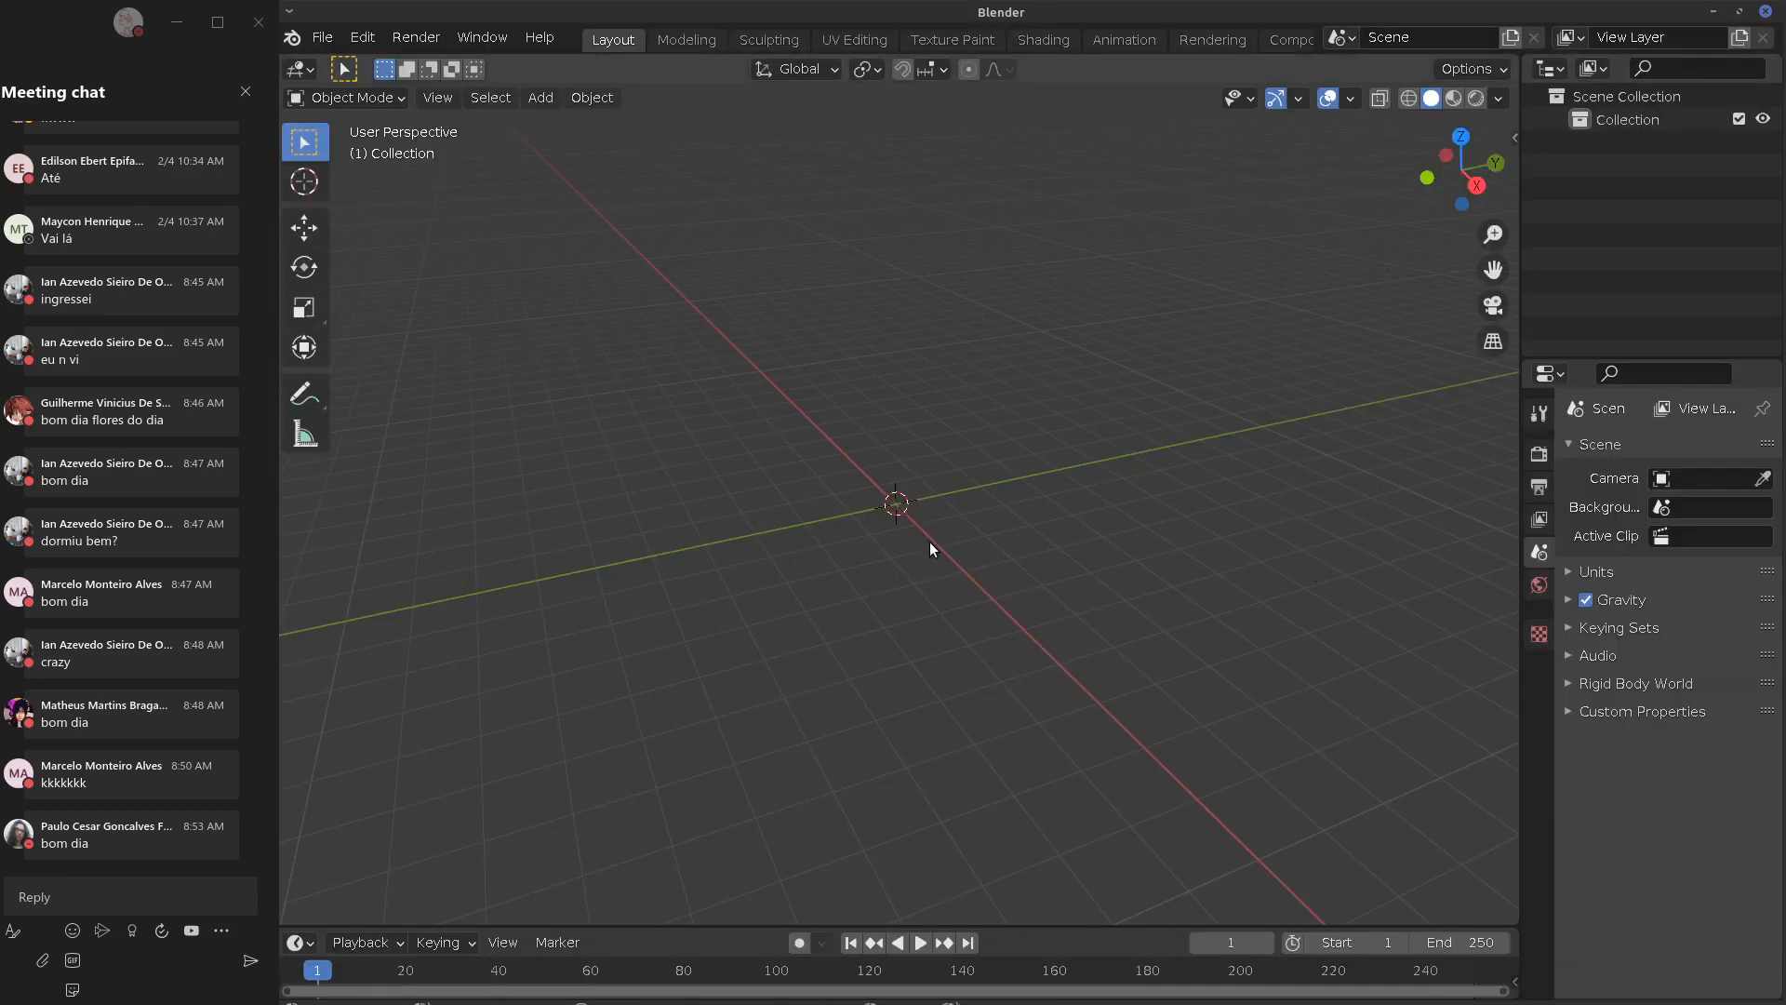
Add a cube mesh to the scene and enter Edit Mode
key(shift+a)
mouse_move(940, 551)
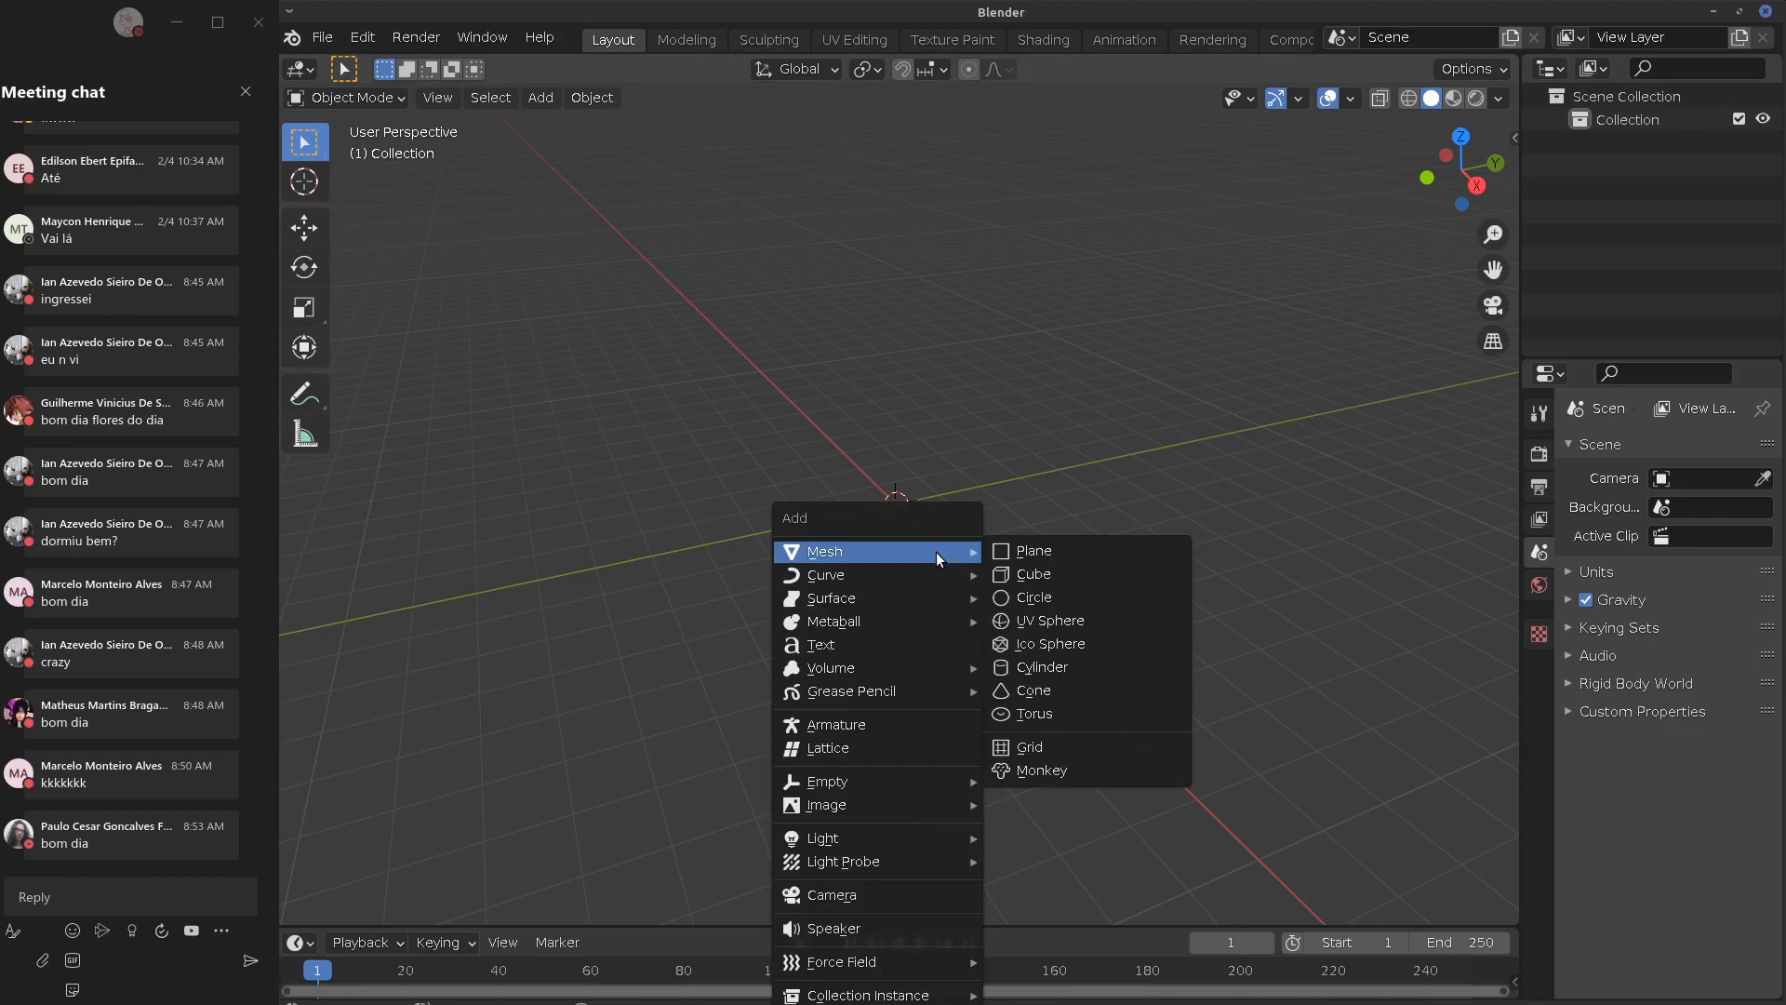
click(1086, 583)
middle_drag(948, 595, 993, 592)
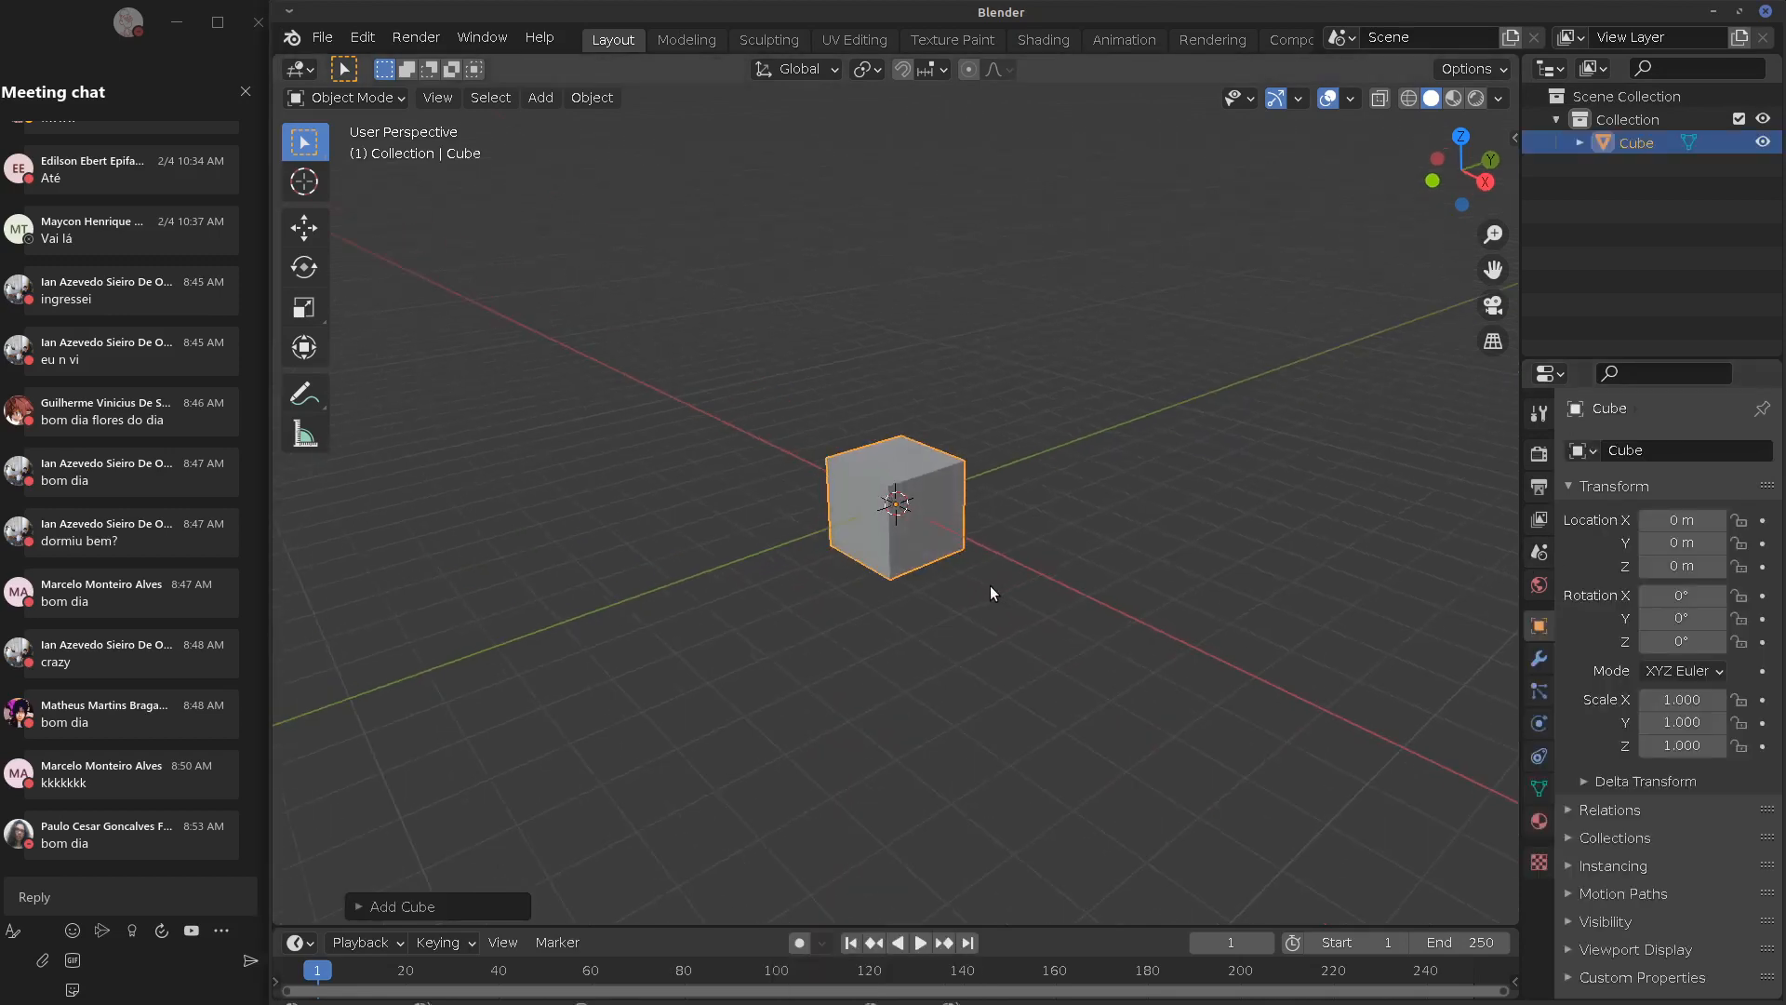
scroll(991, 593, up, 3)
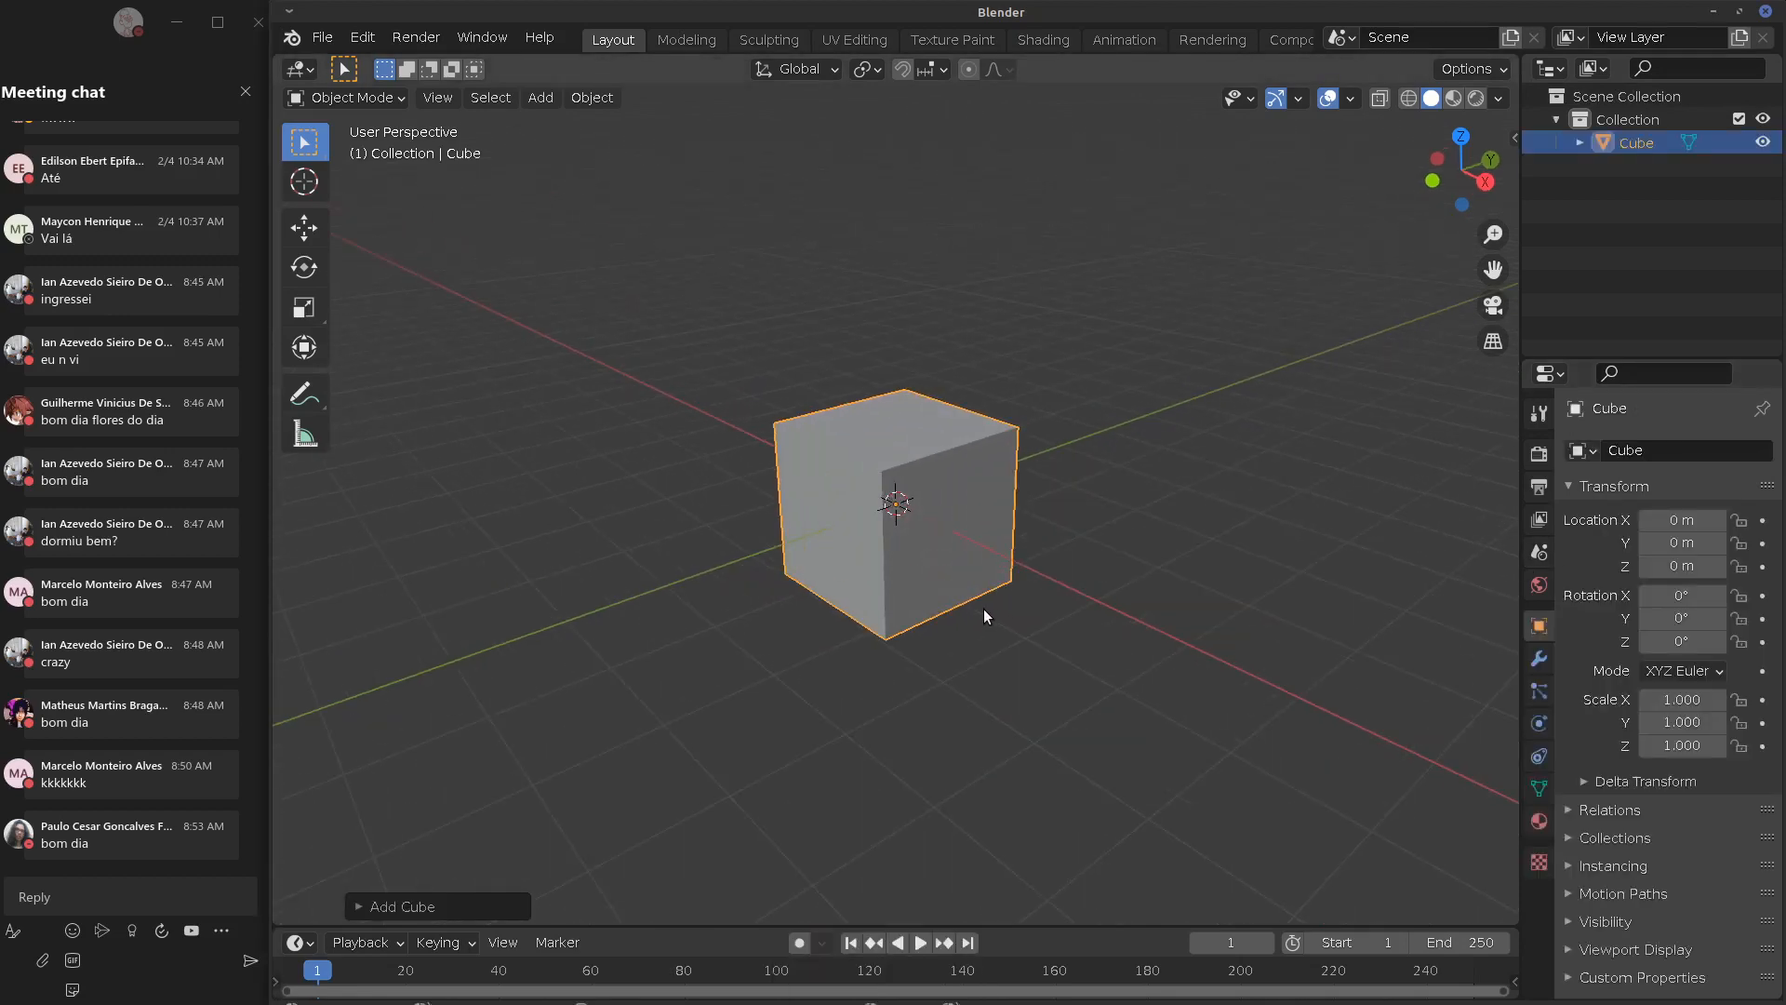
key(Tab)
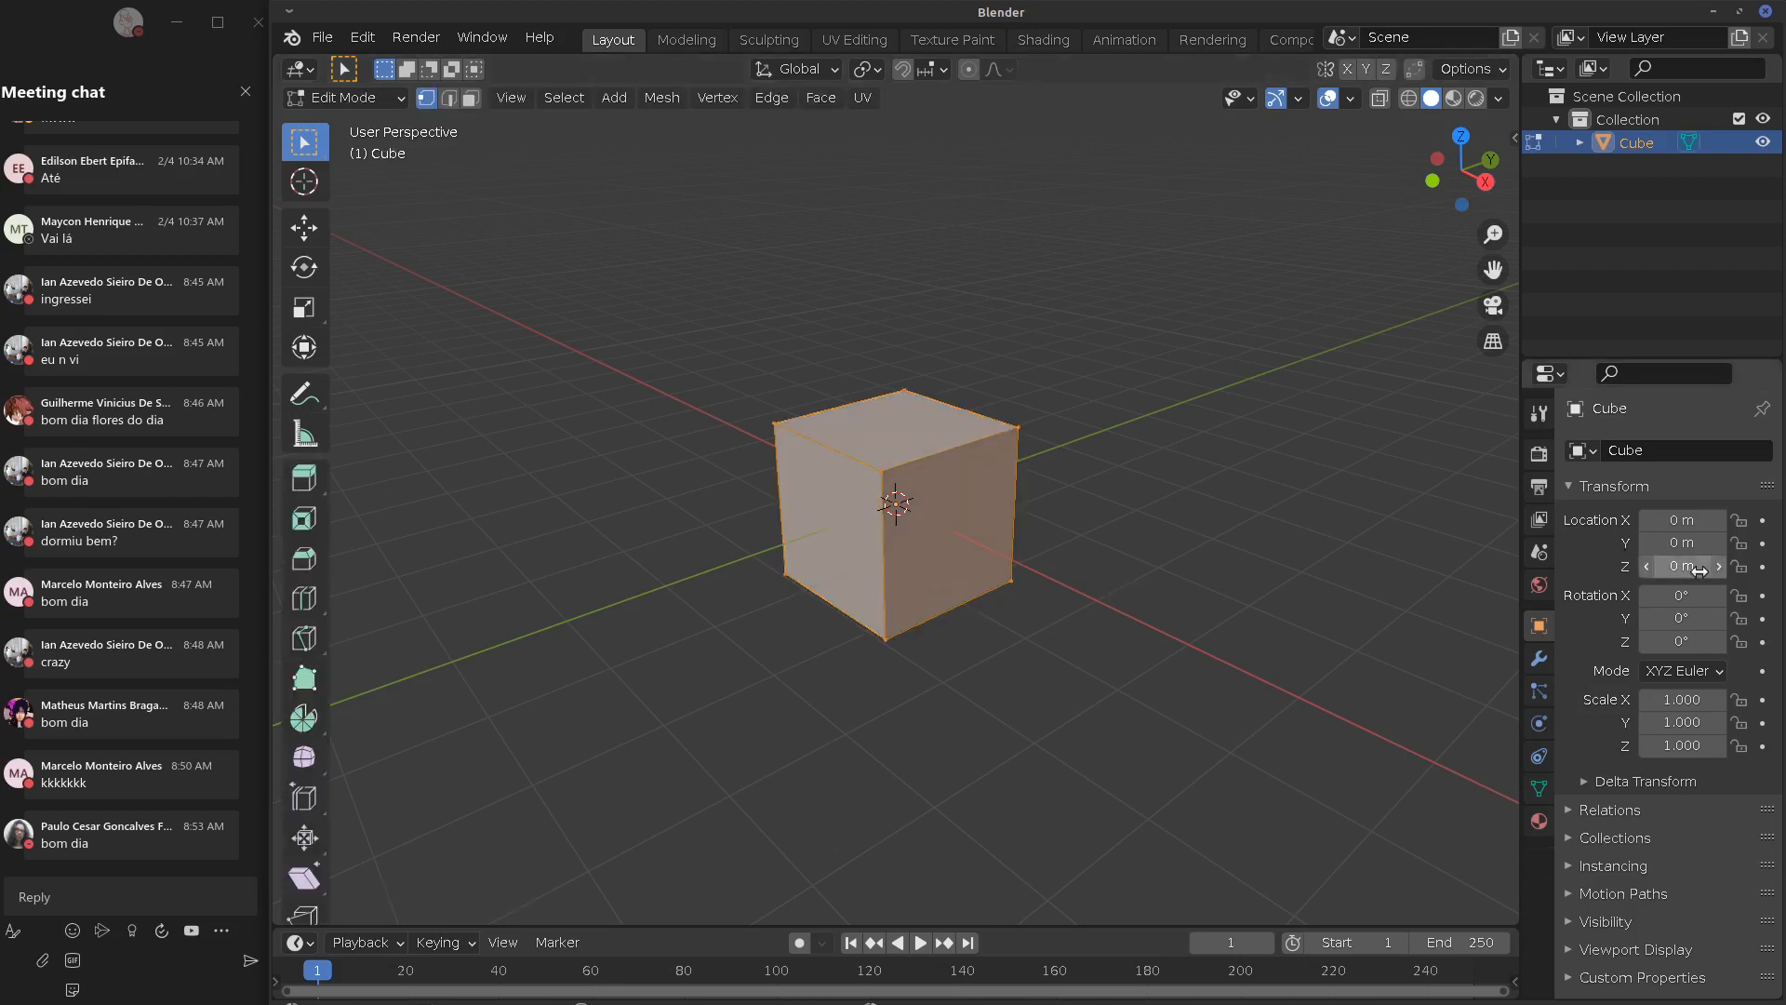
Add a Subdivision Surface modifier with viewport levels 6, then return to Object Mode
click(1539, 658)
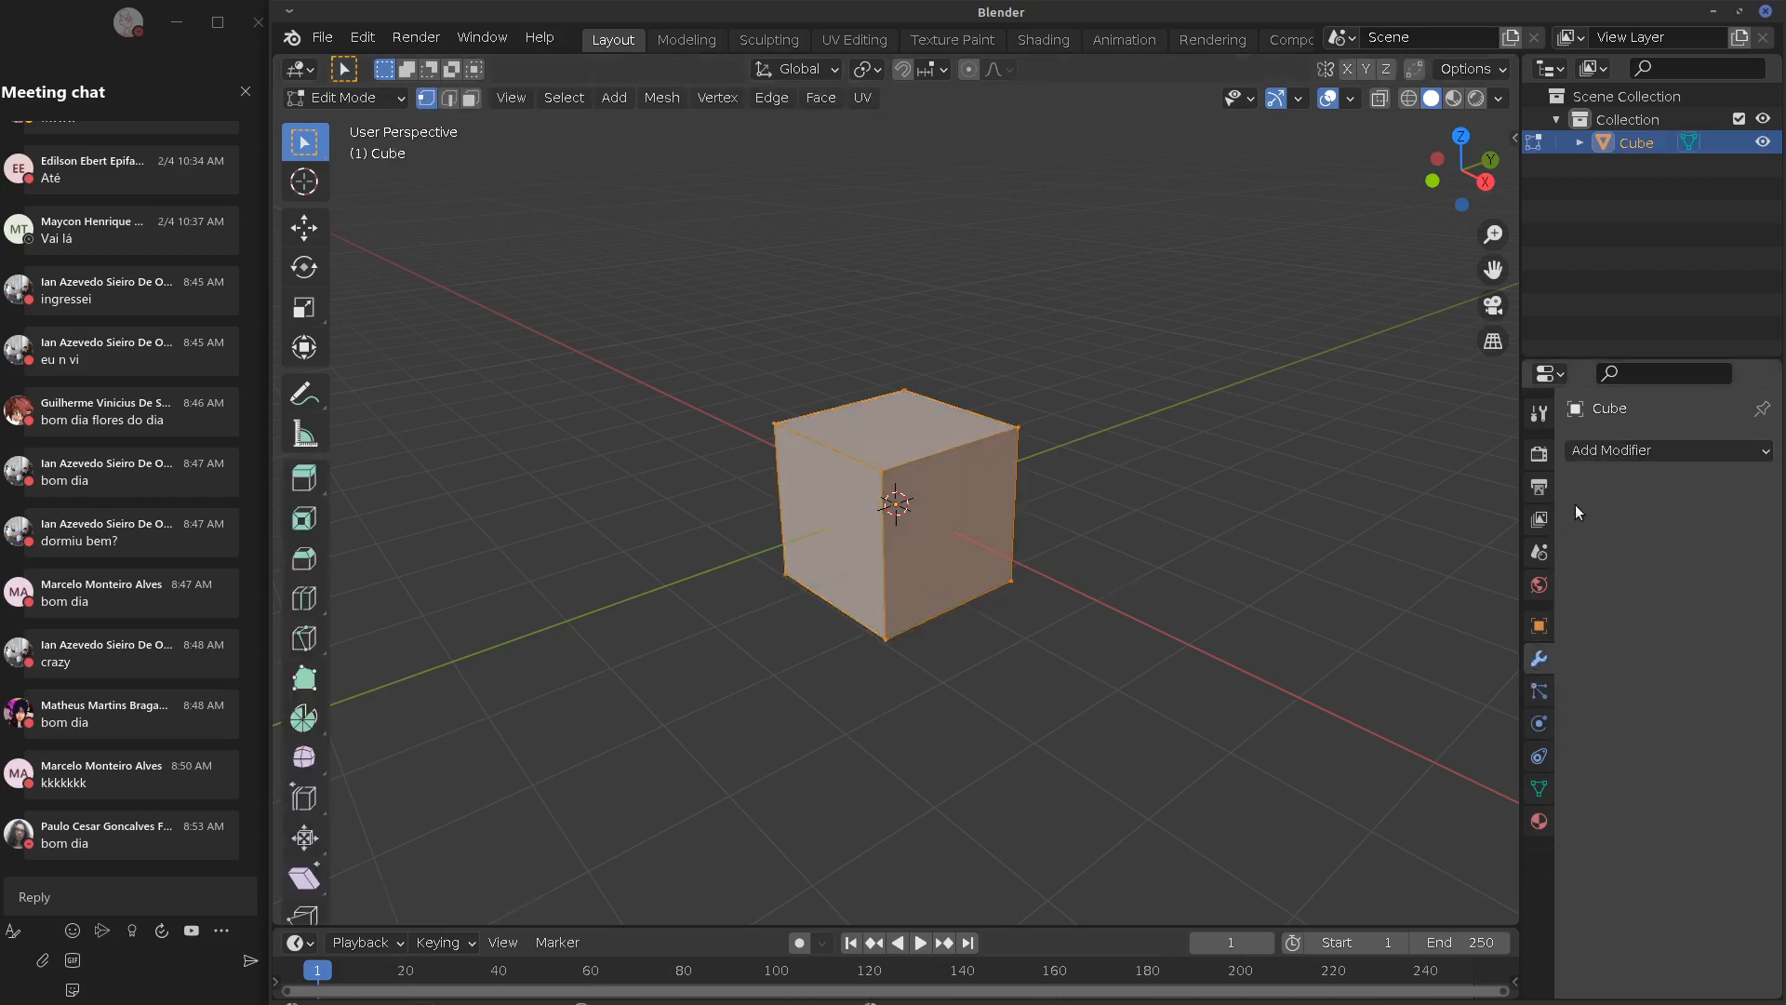
drag(1522, 510, 1418, 522)
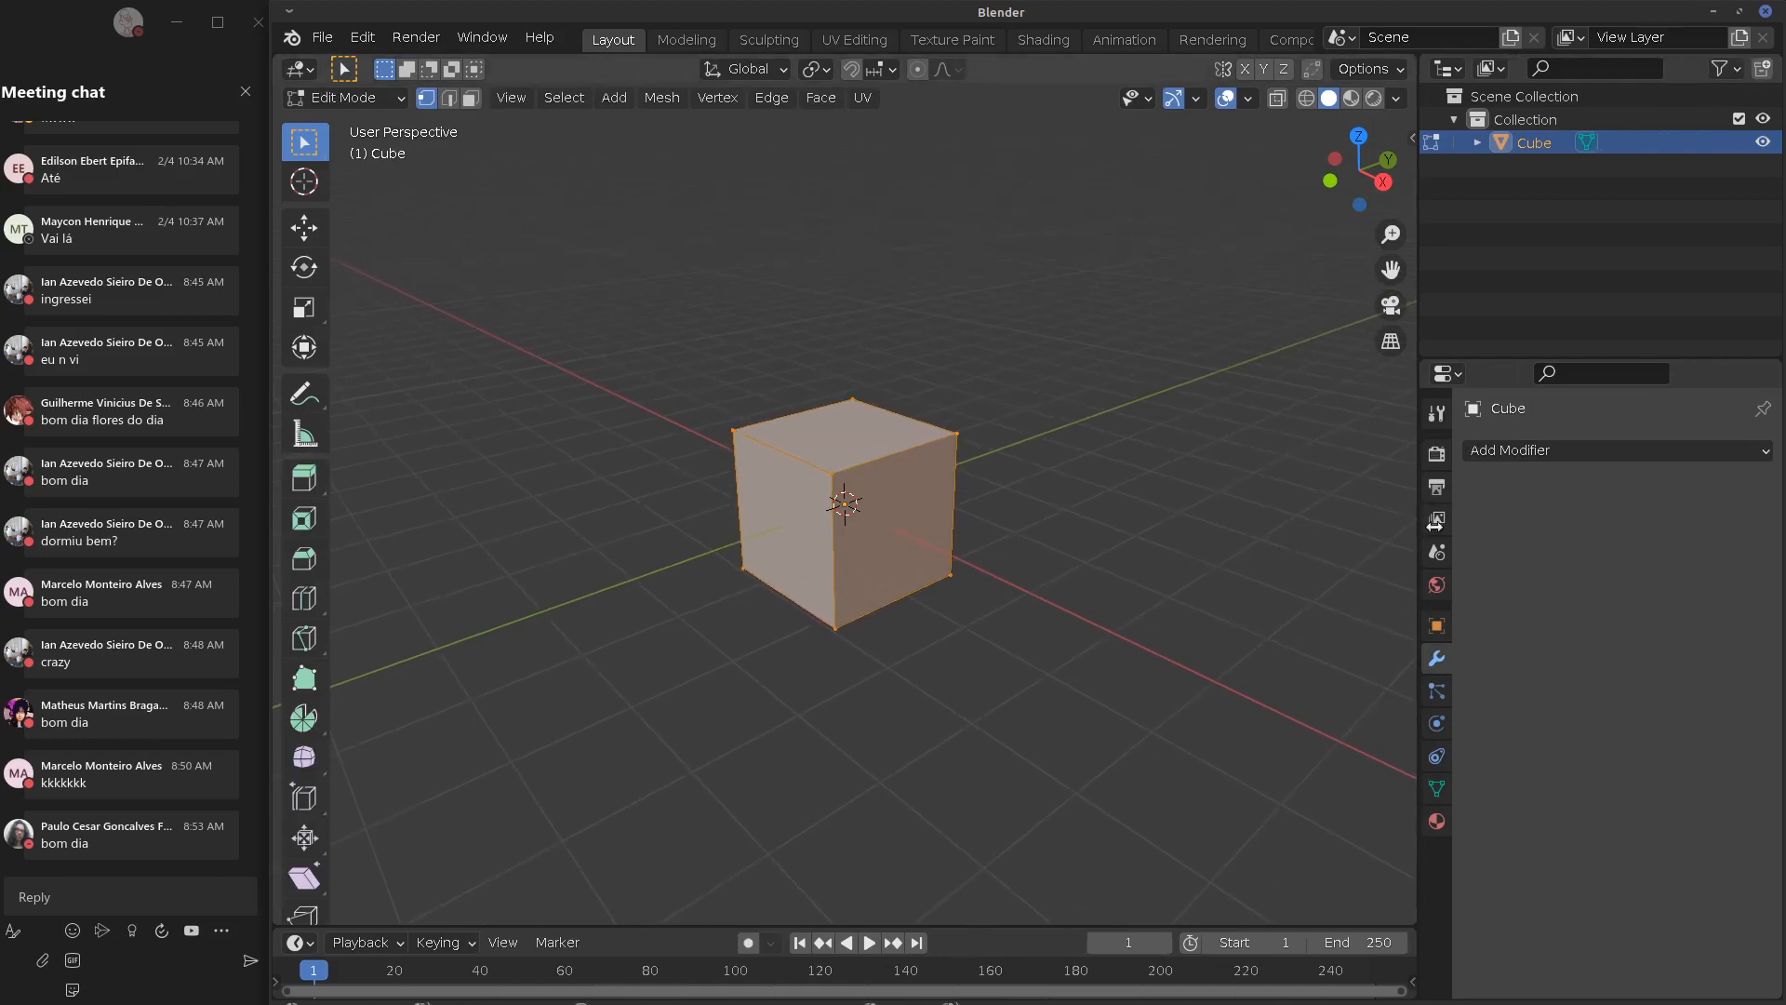
click(1517, 450)
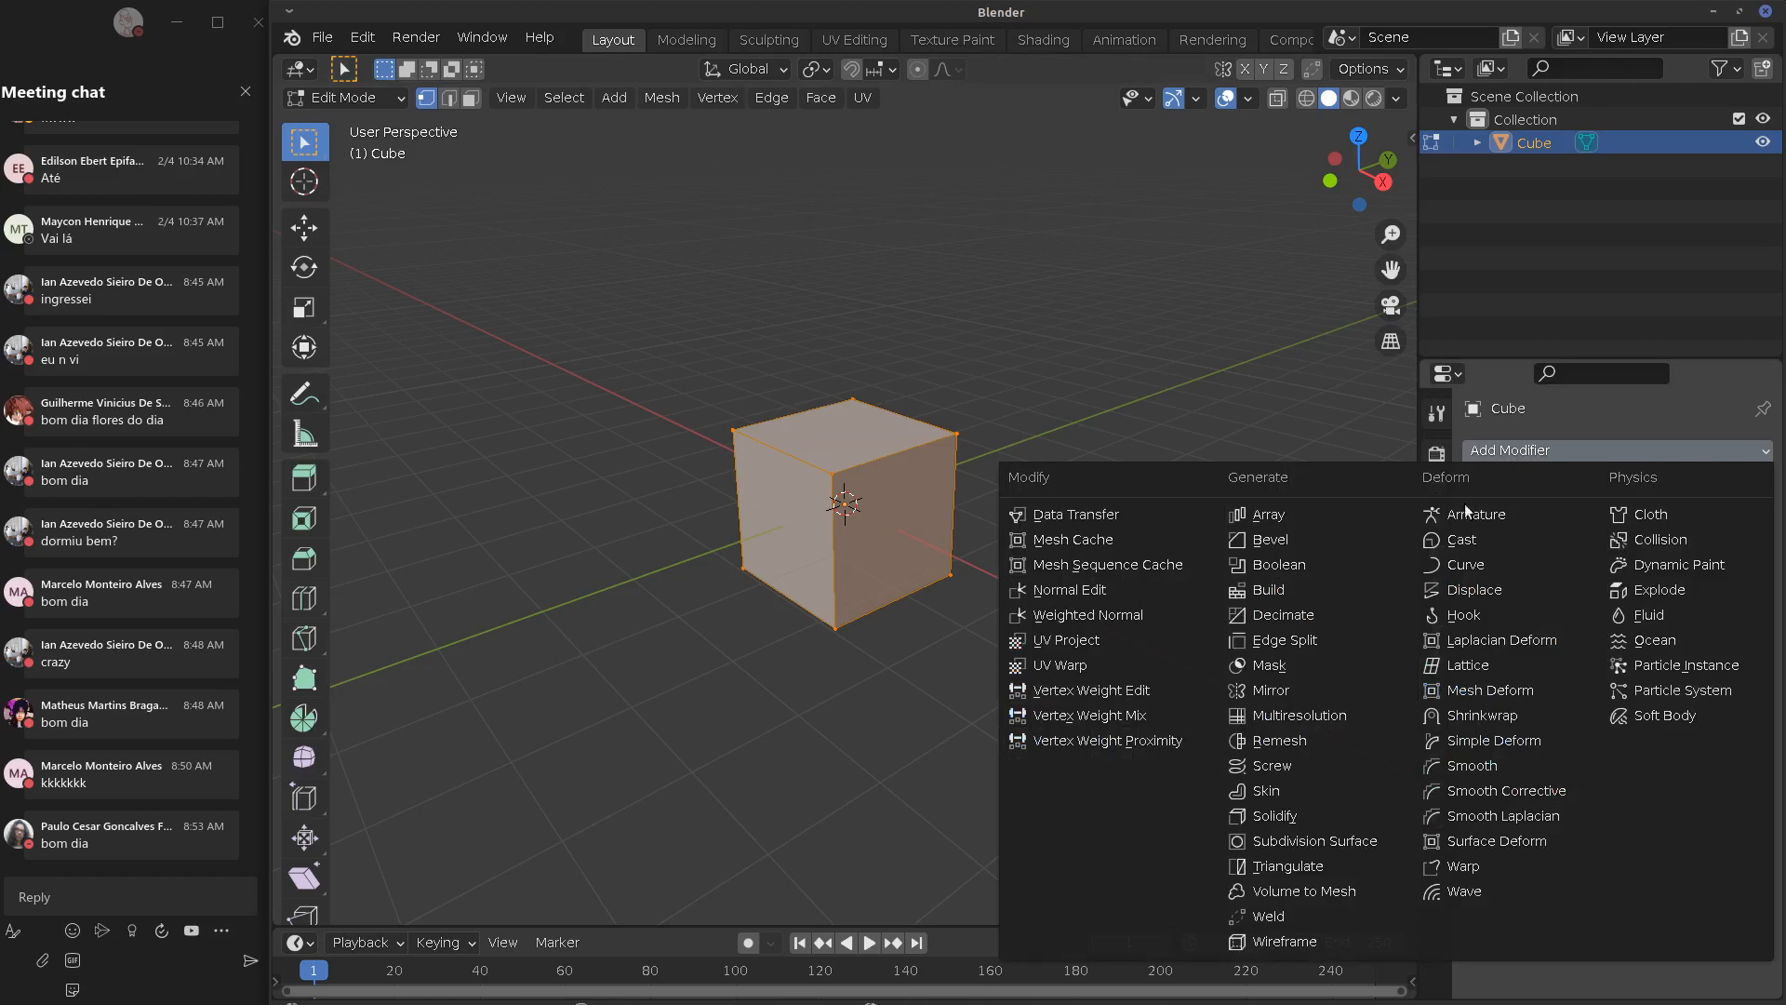
click(1327, 841)
drag(1604, 547, 1675, 549)
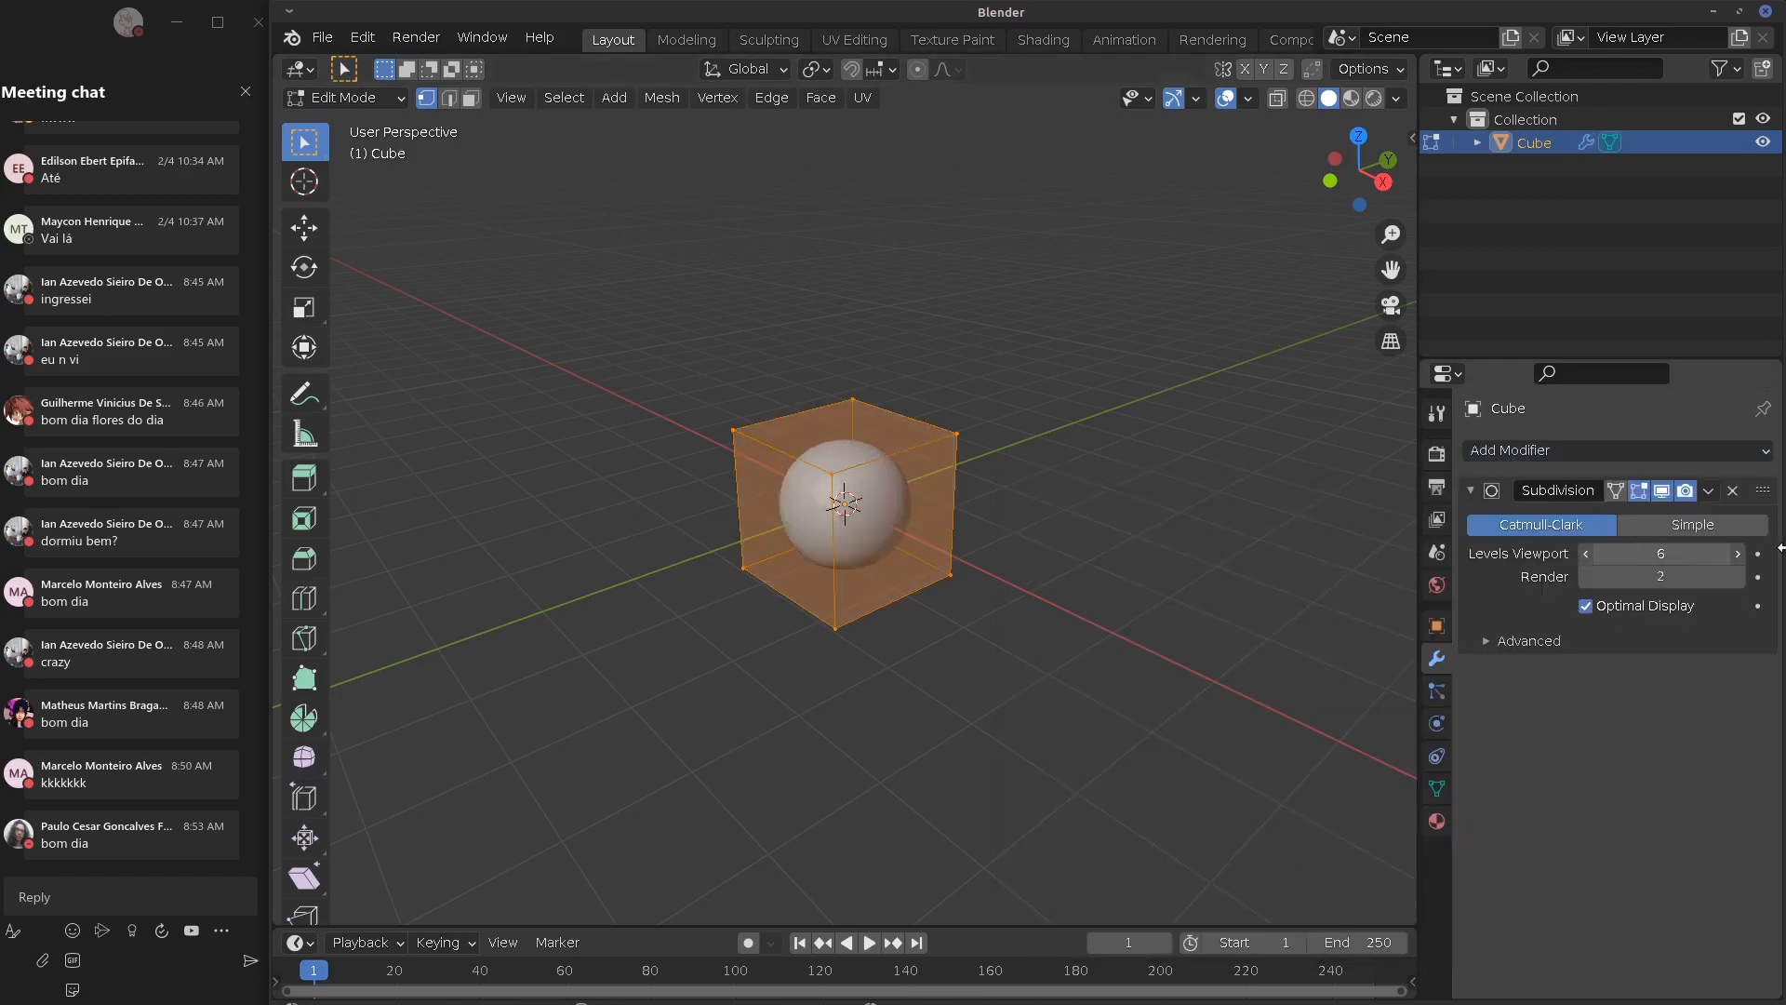
key(Tab)
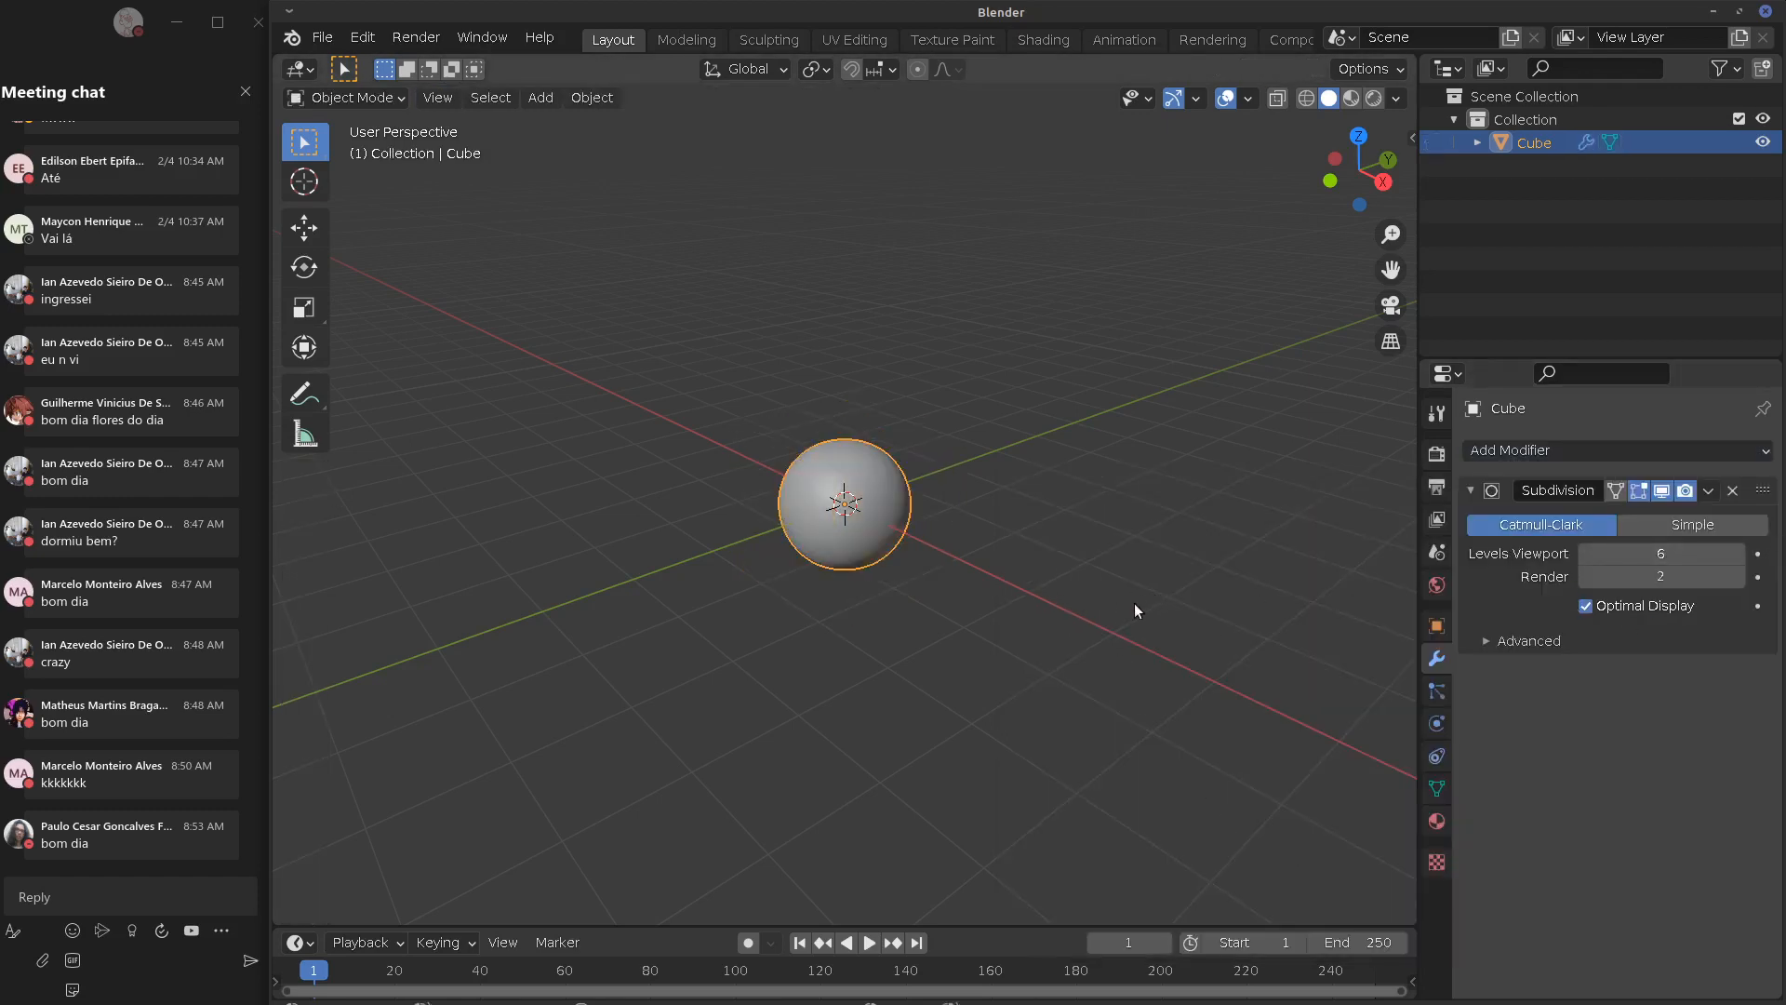
Turn on Statistics in the viewport overlays
click(1395, 98)
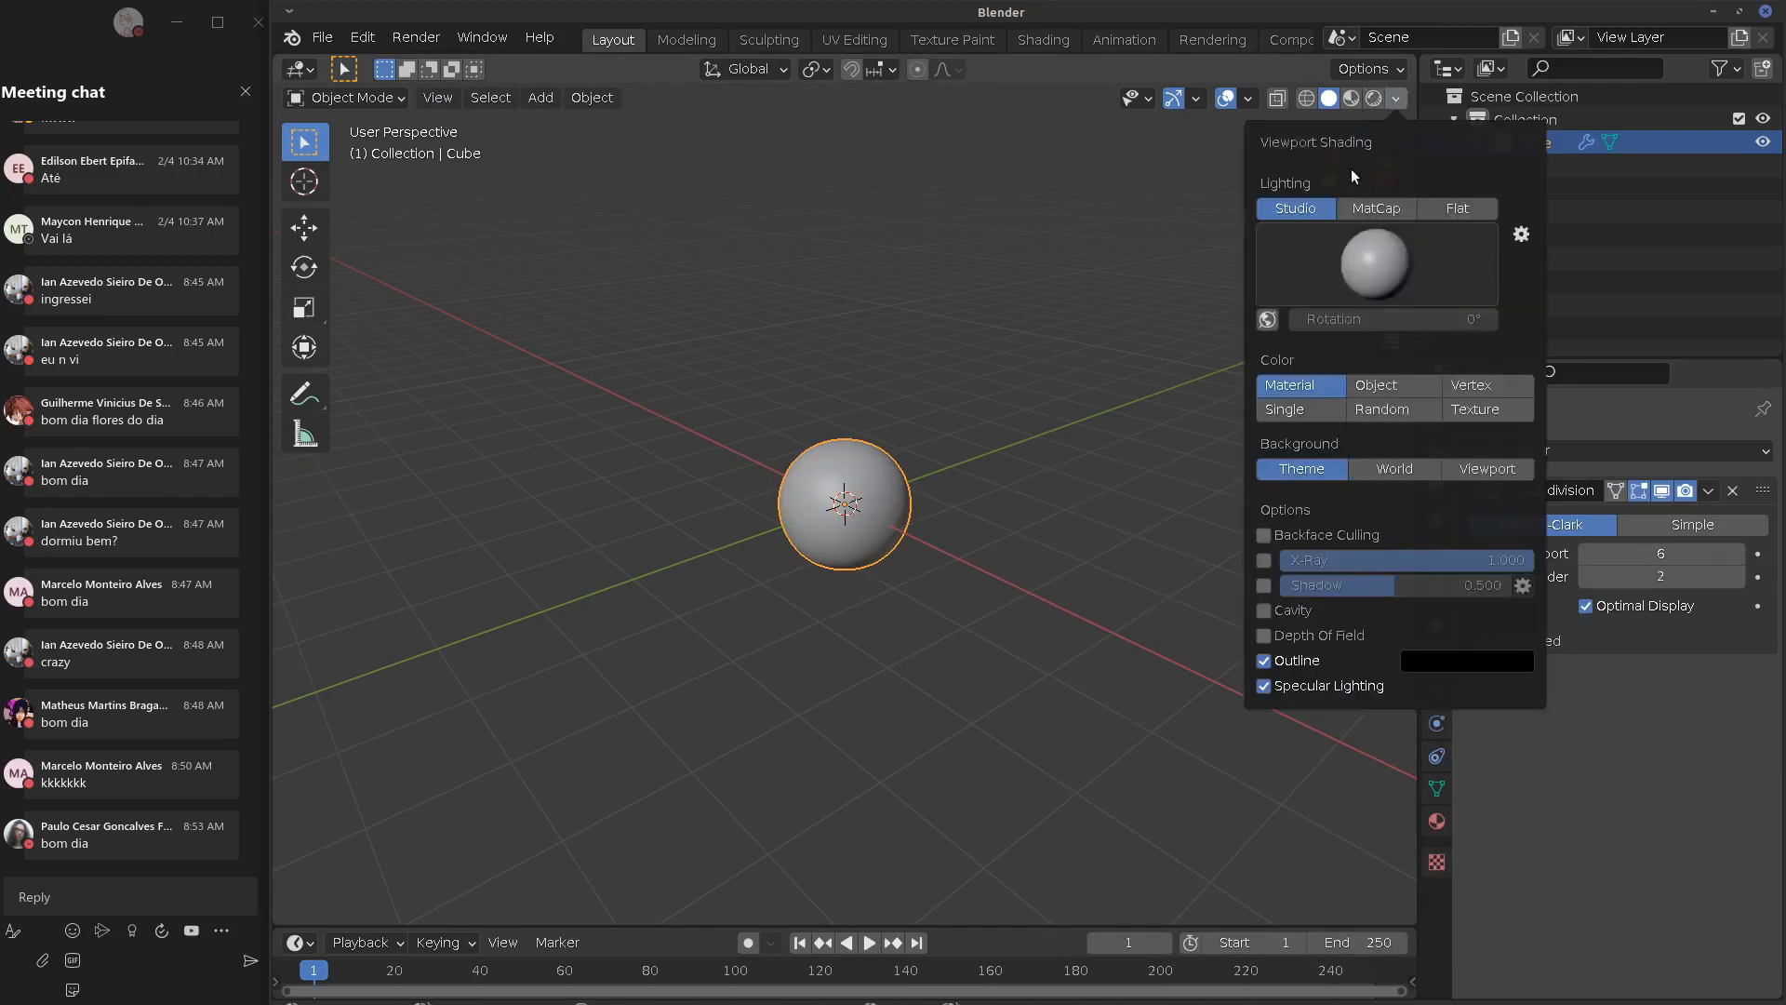
click(1249, 99)
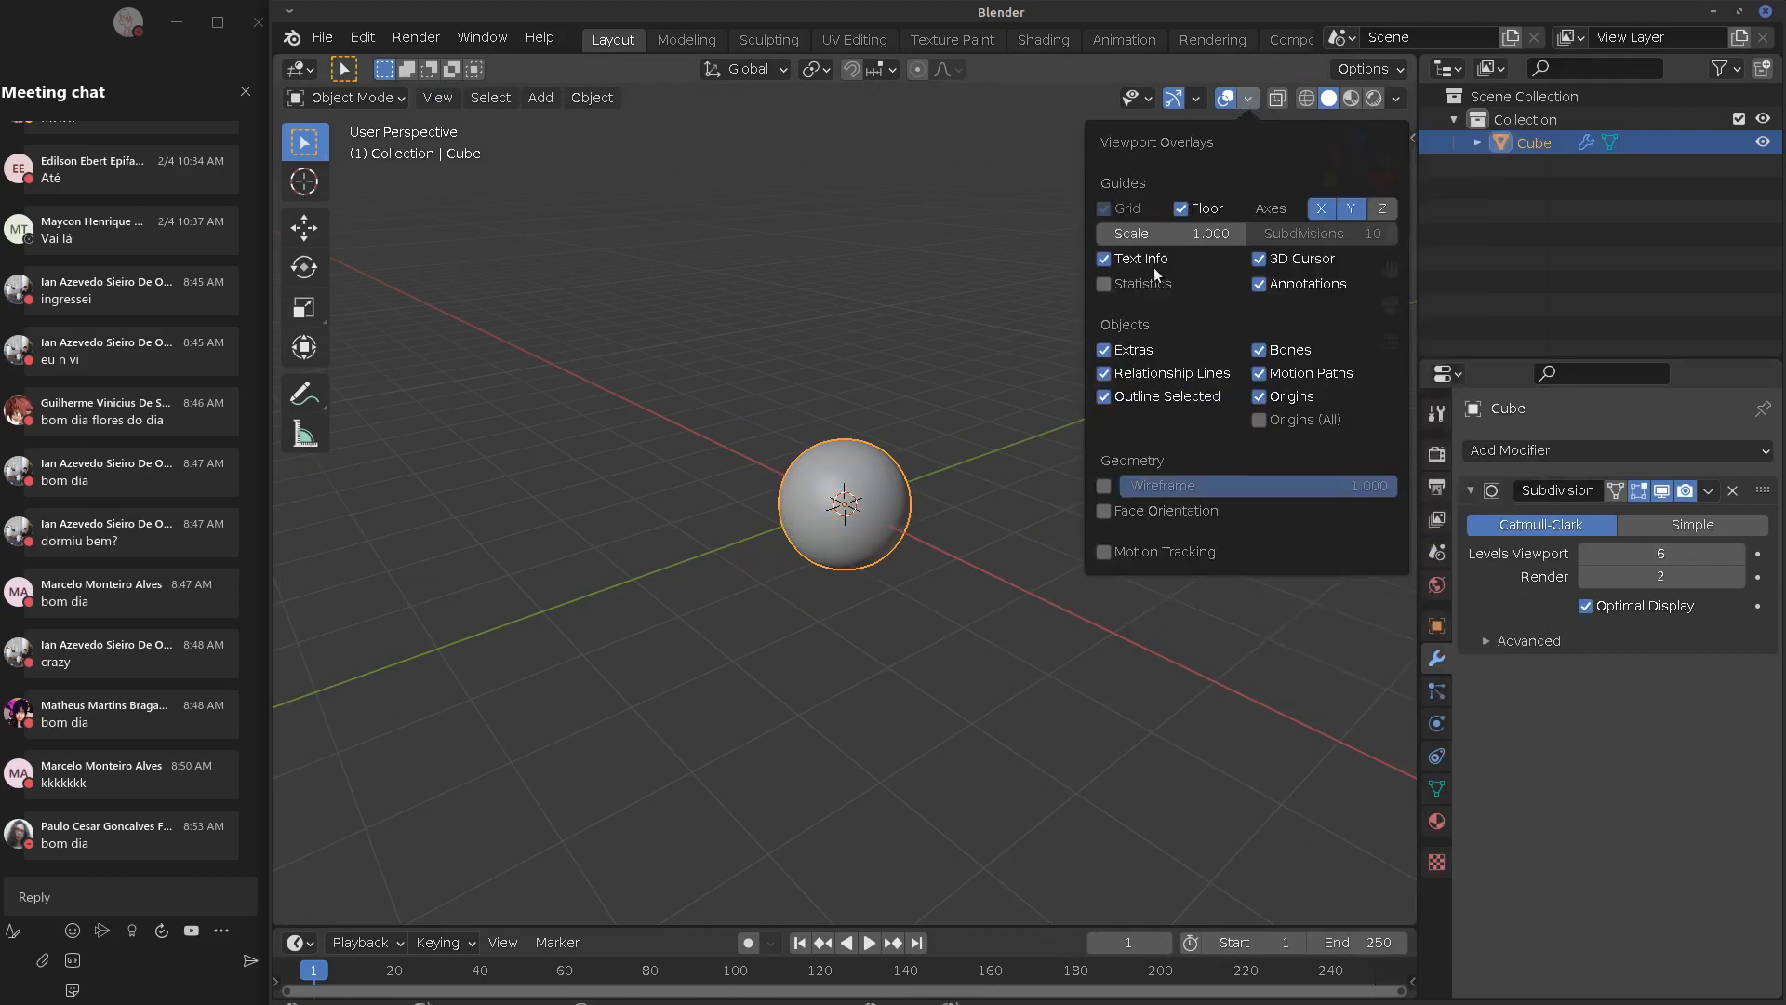
click(1103, 284)
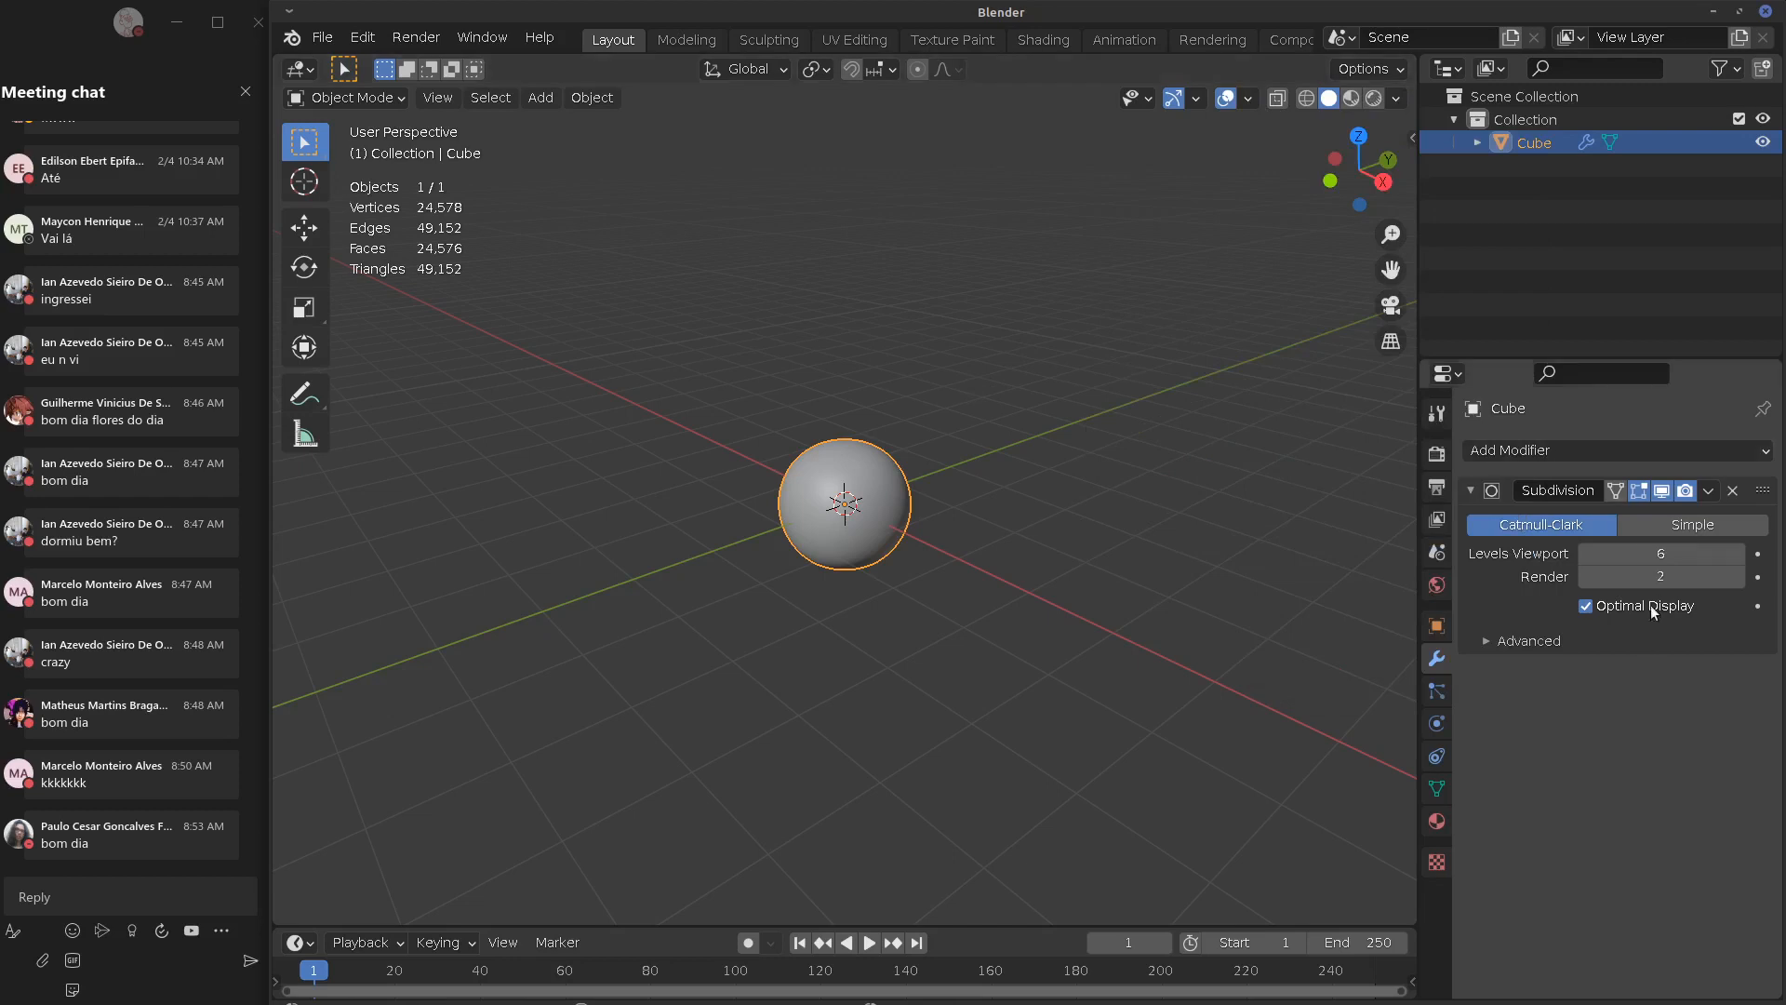
Compare the cube at subdivision levels 0 and 6, leaving it at 6 as a sphere
drag(1693, 549, 1016, 628)
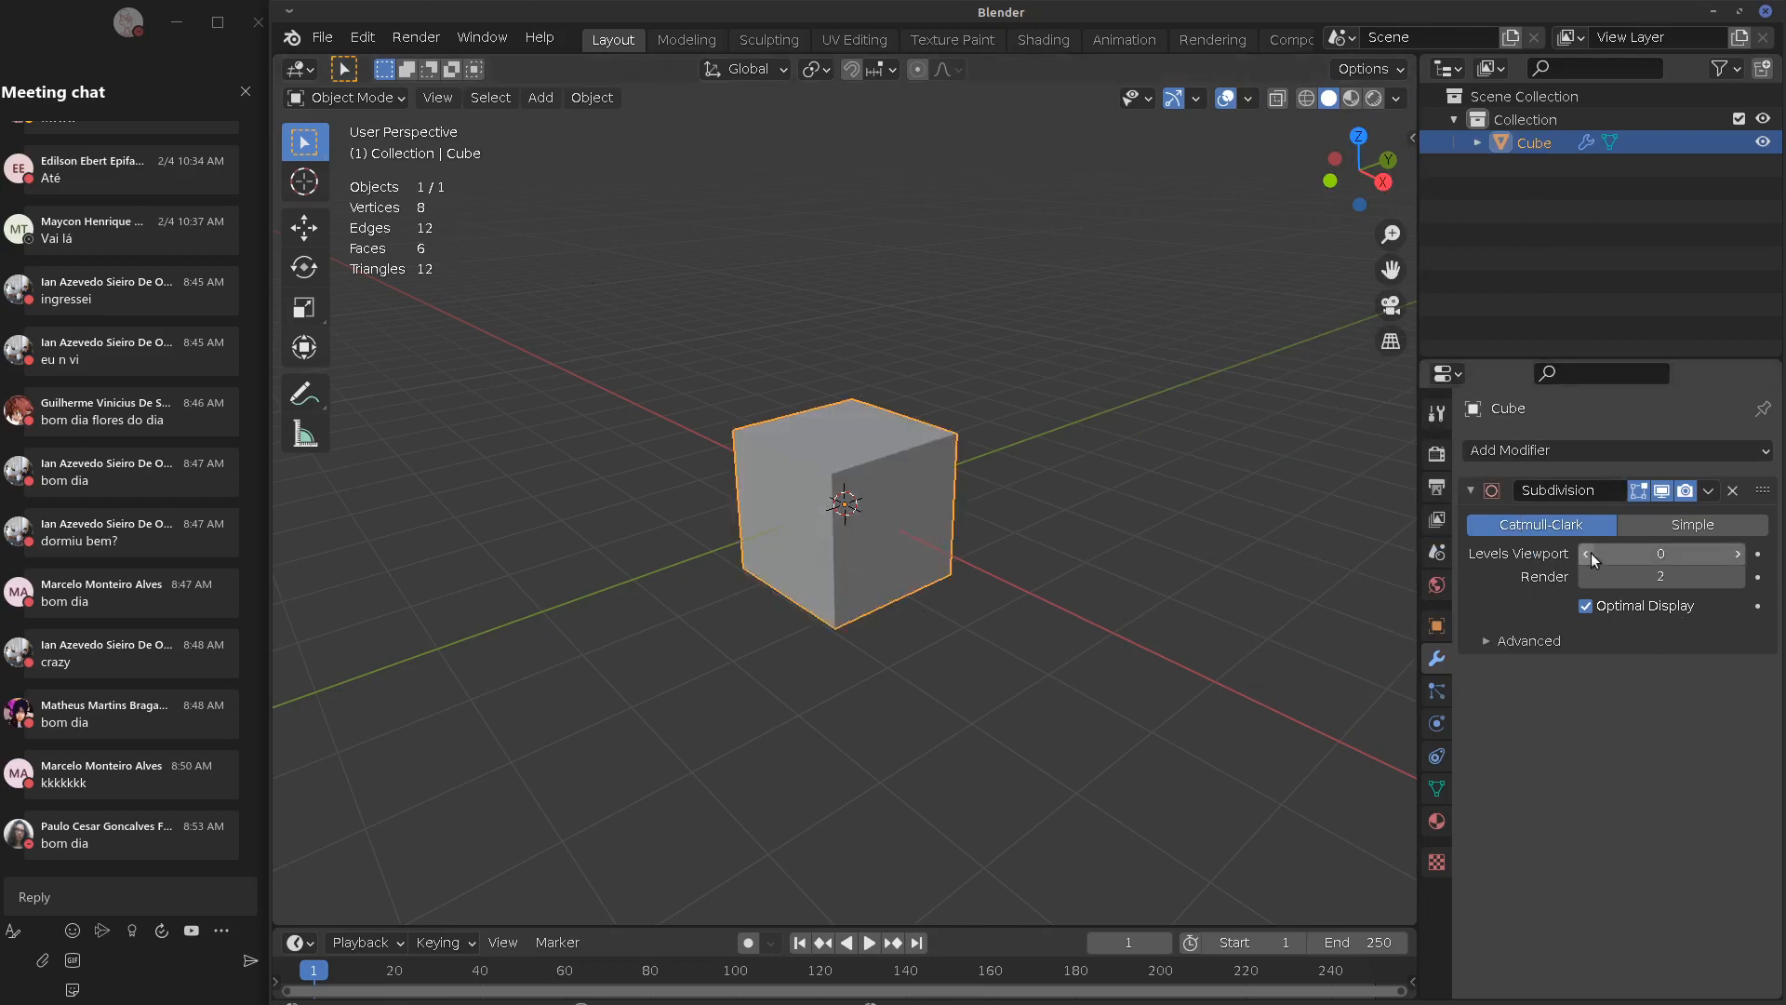
drag(1593, 558, 1747, 558)
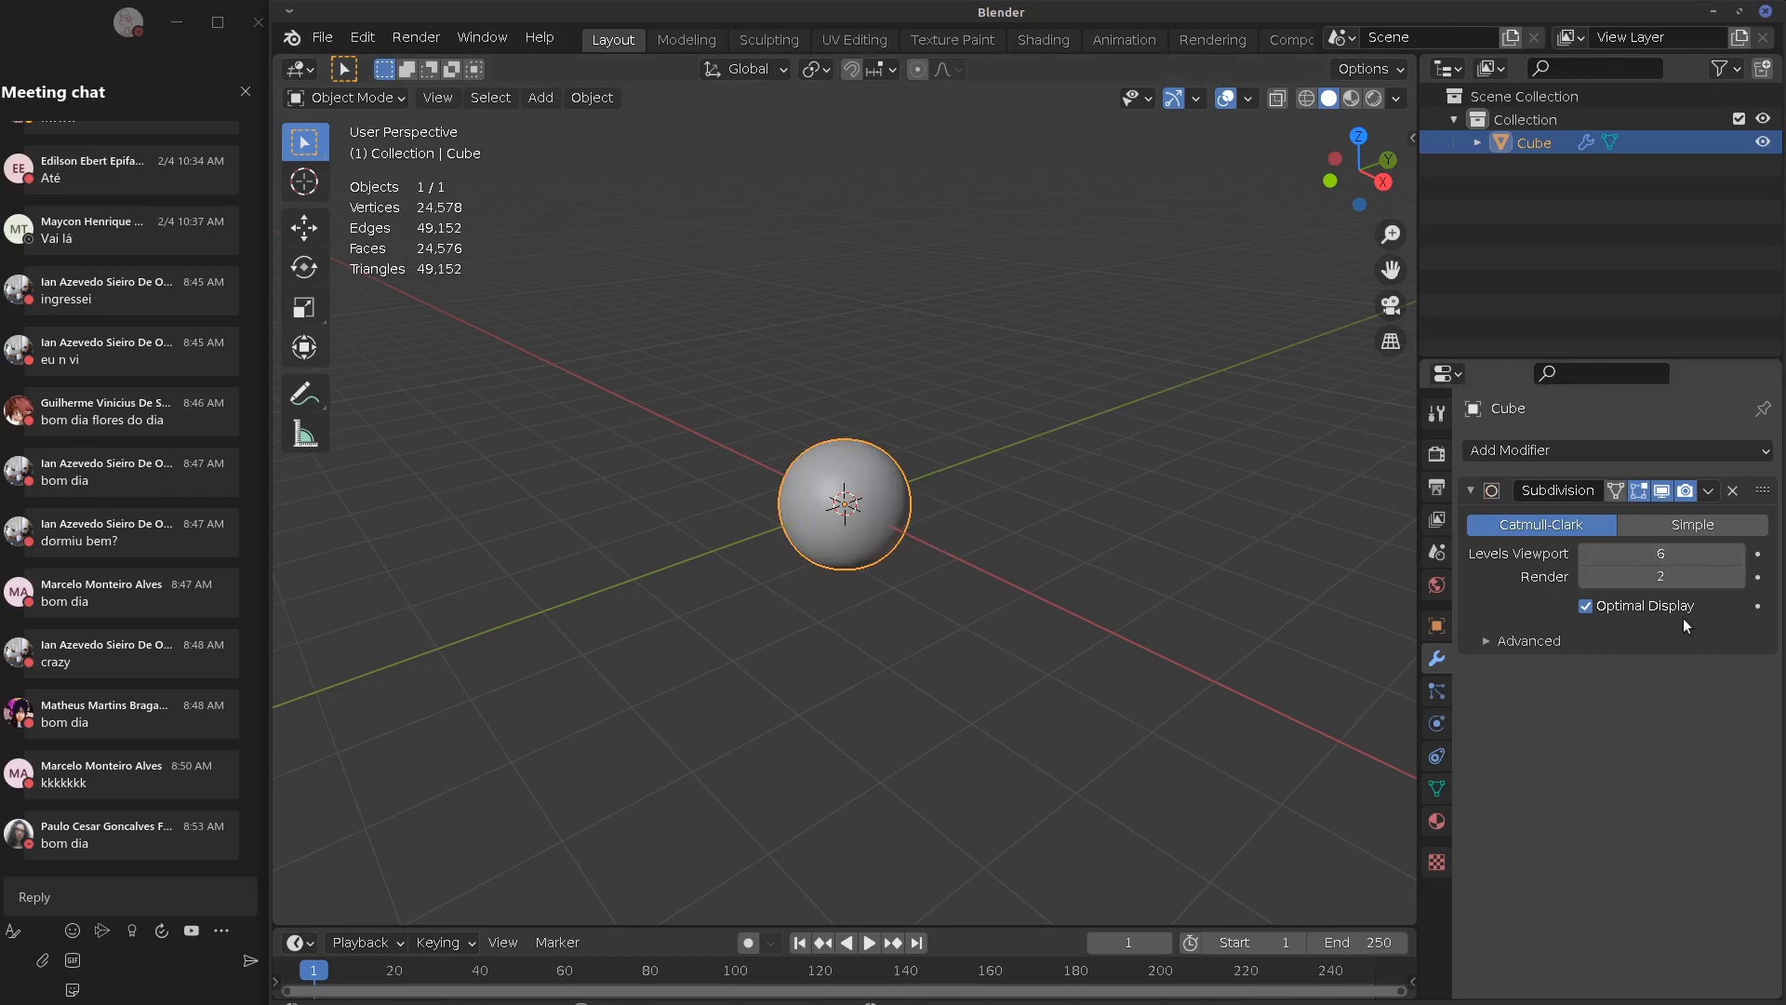
drag(1674, 555, 1219, 597)
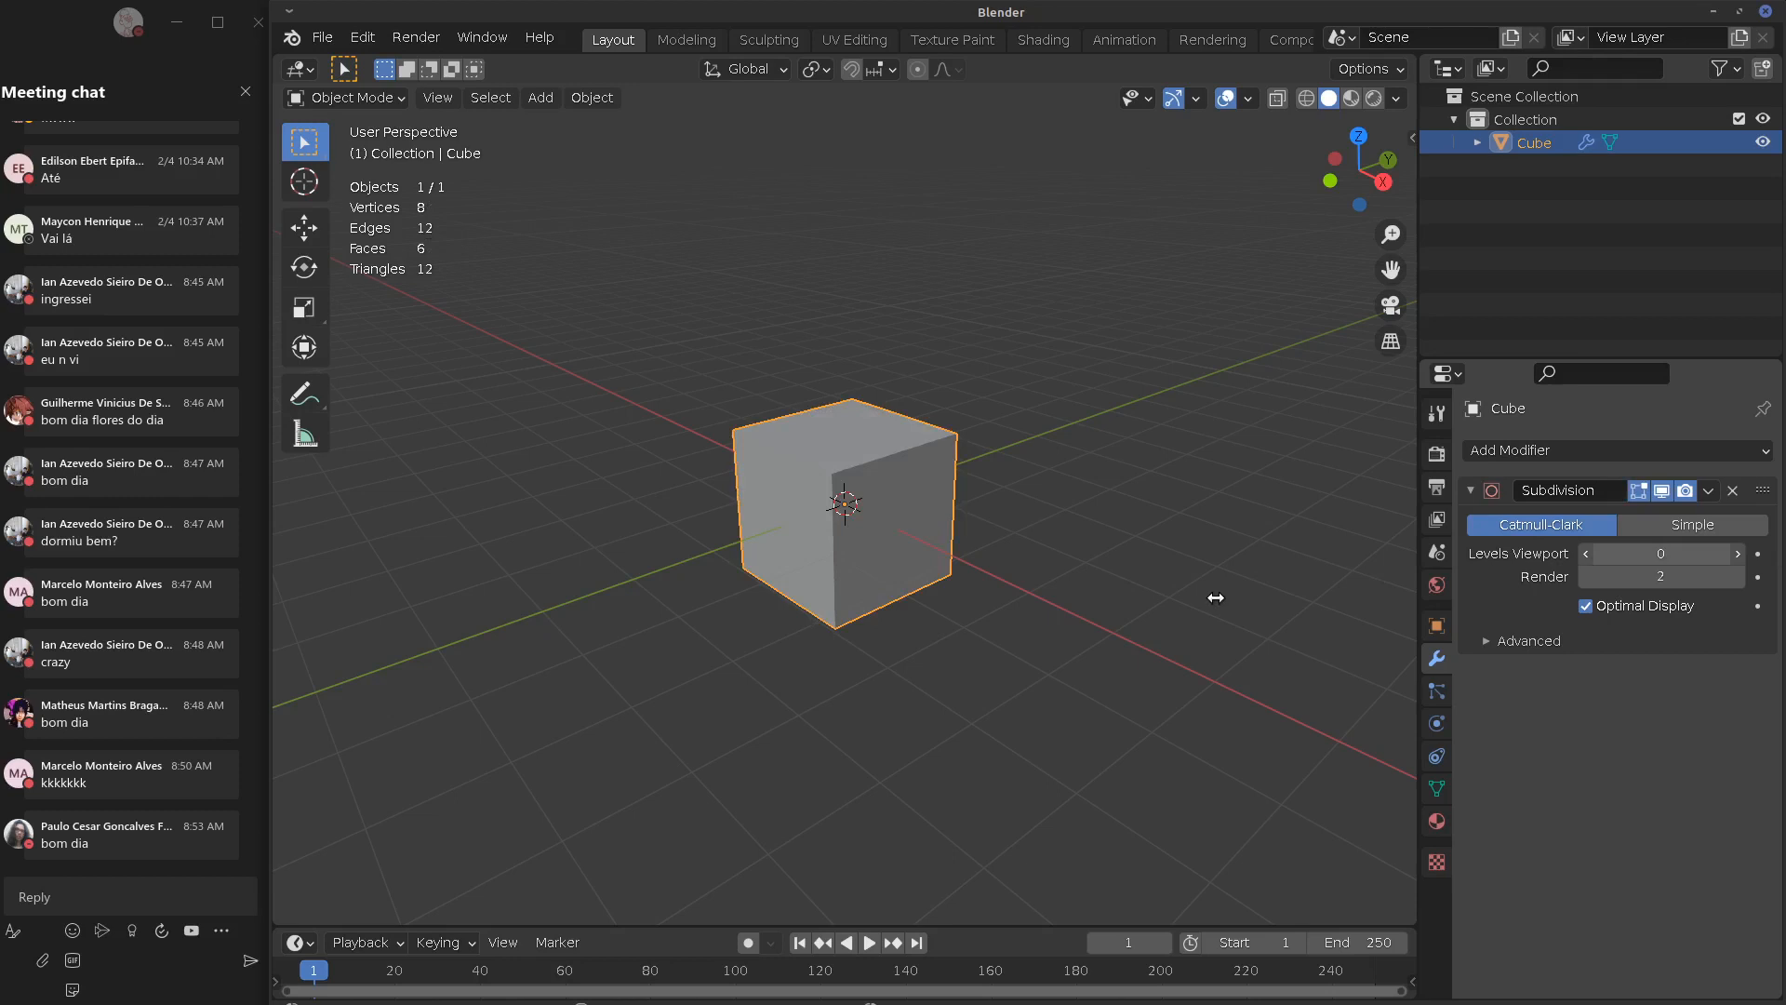
drag(1216, 597, 1773, 584)
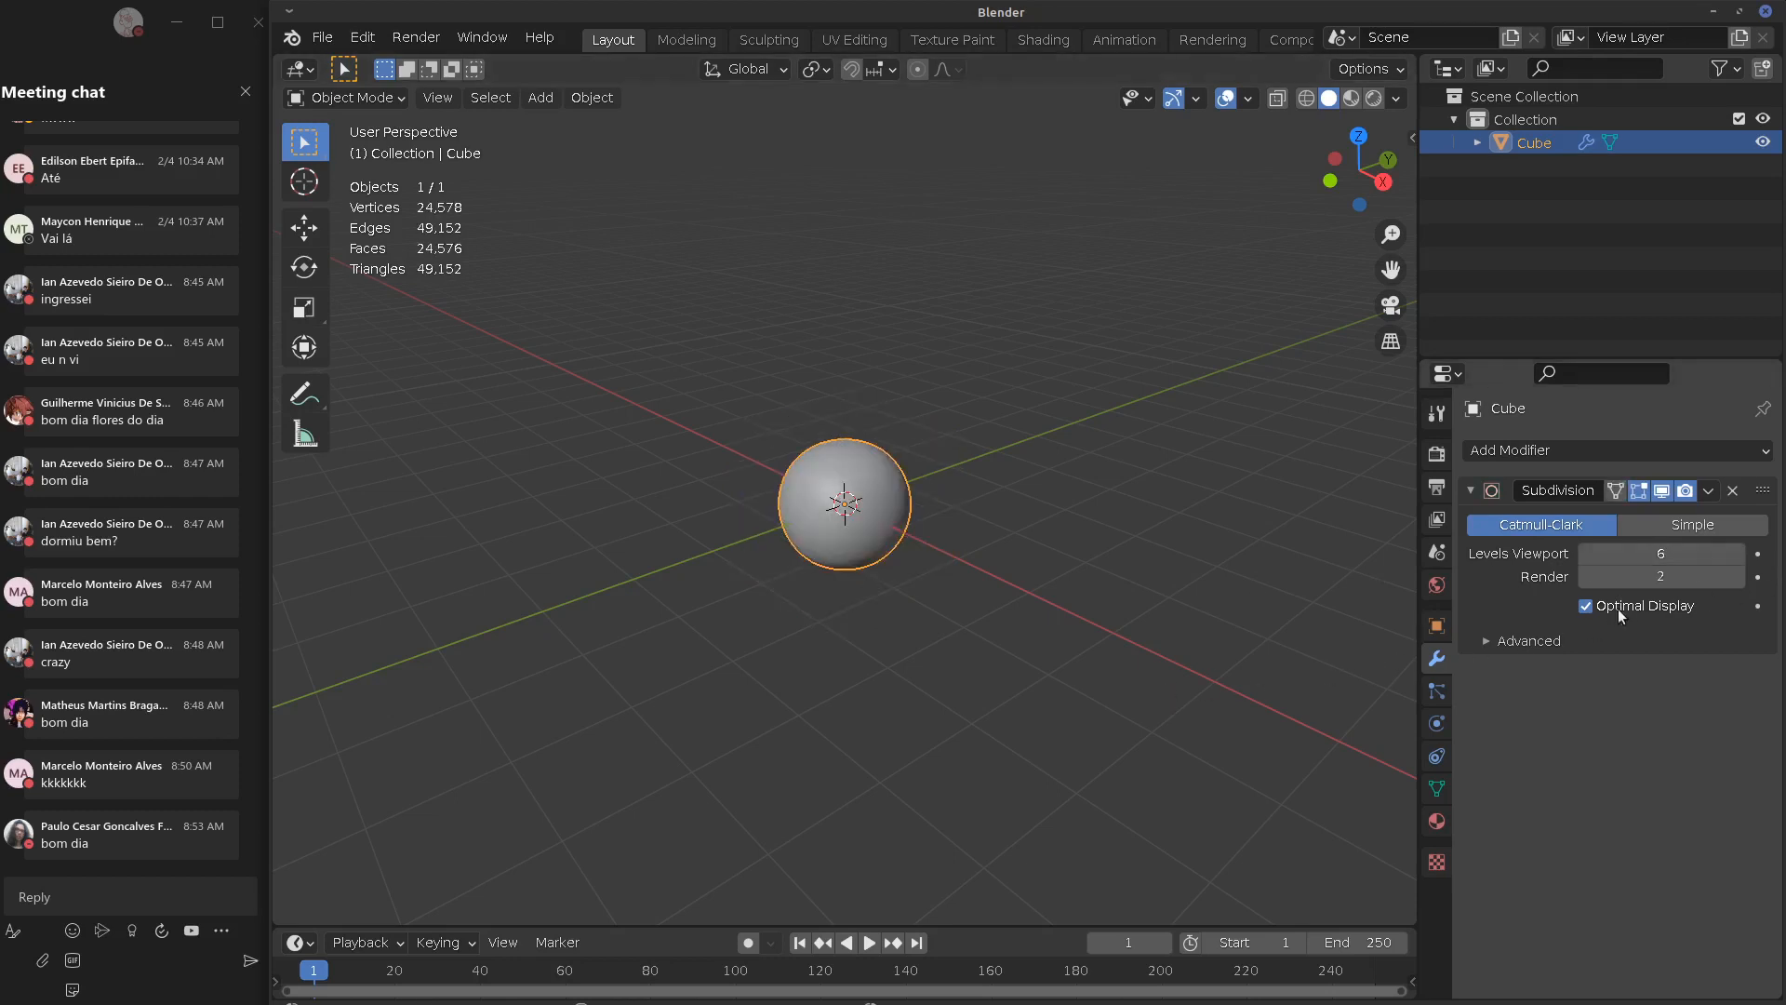
middle_drag(879, 443, 849, 514)
scroll(852, 518, up, 2)
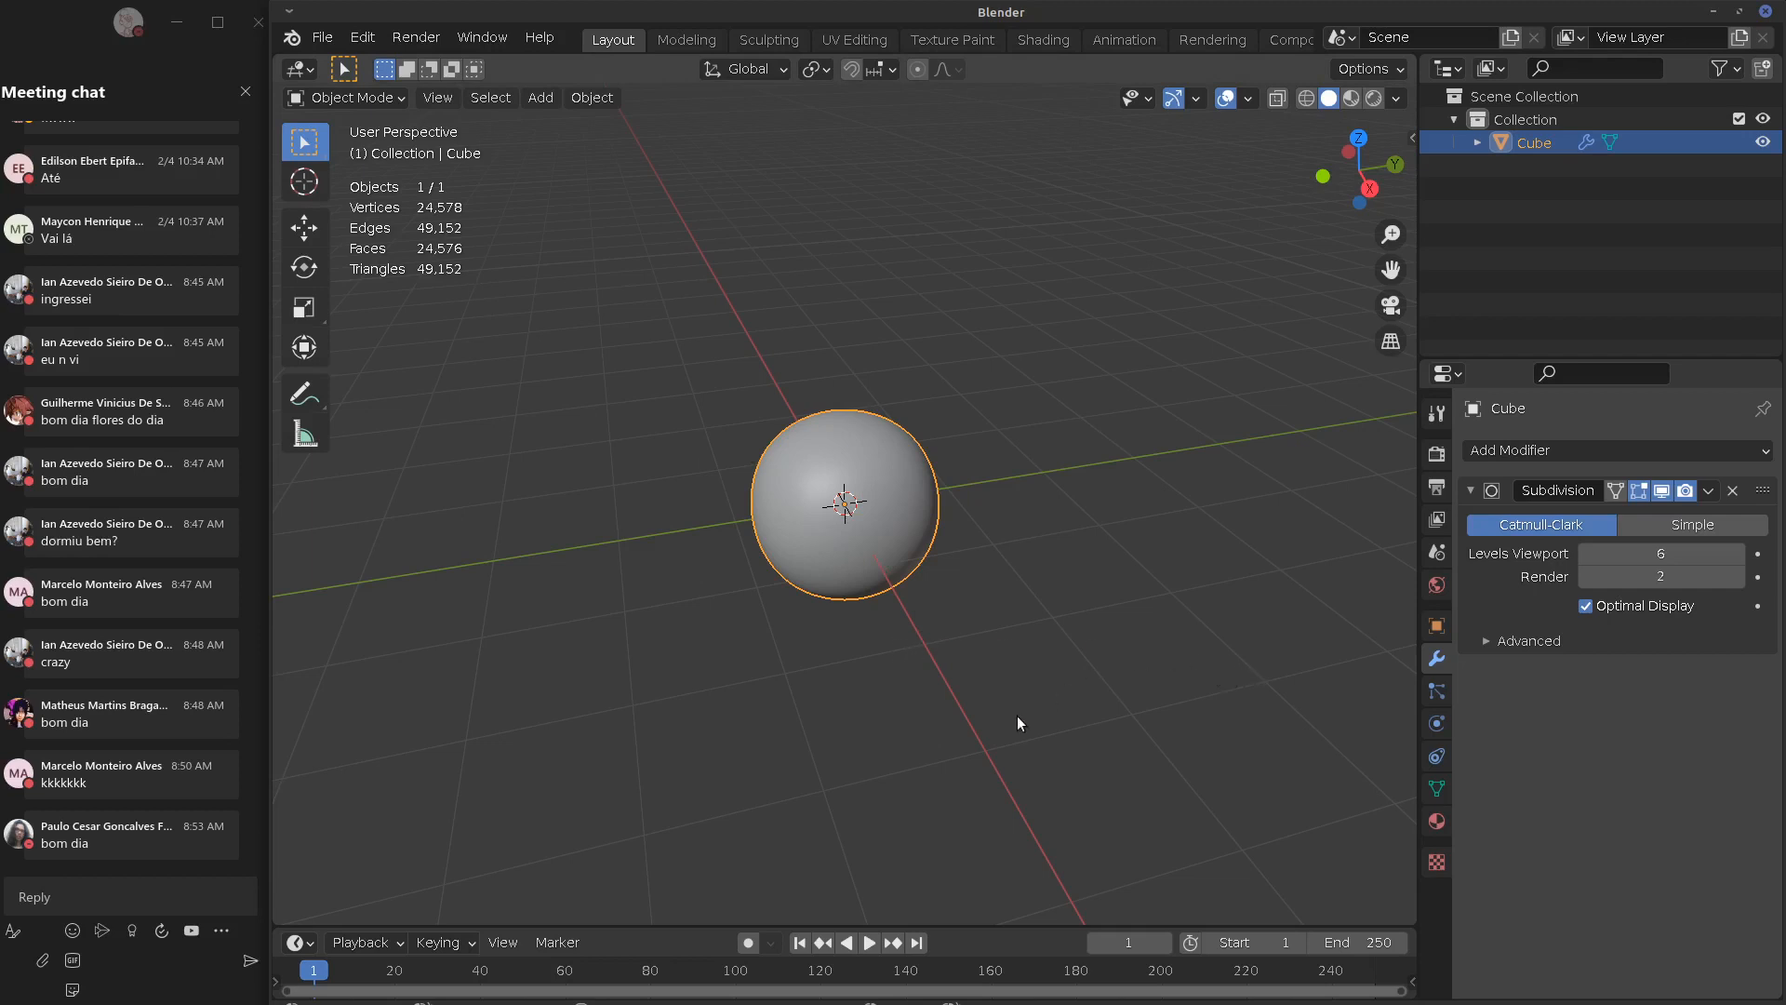
Drop viewport subdivision levels to 0 and delete the Subdivision modifier
drag(1665, 555, 1509, 573)
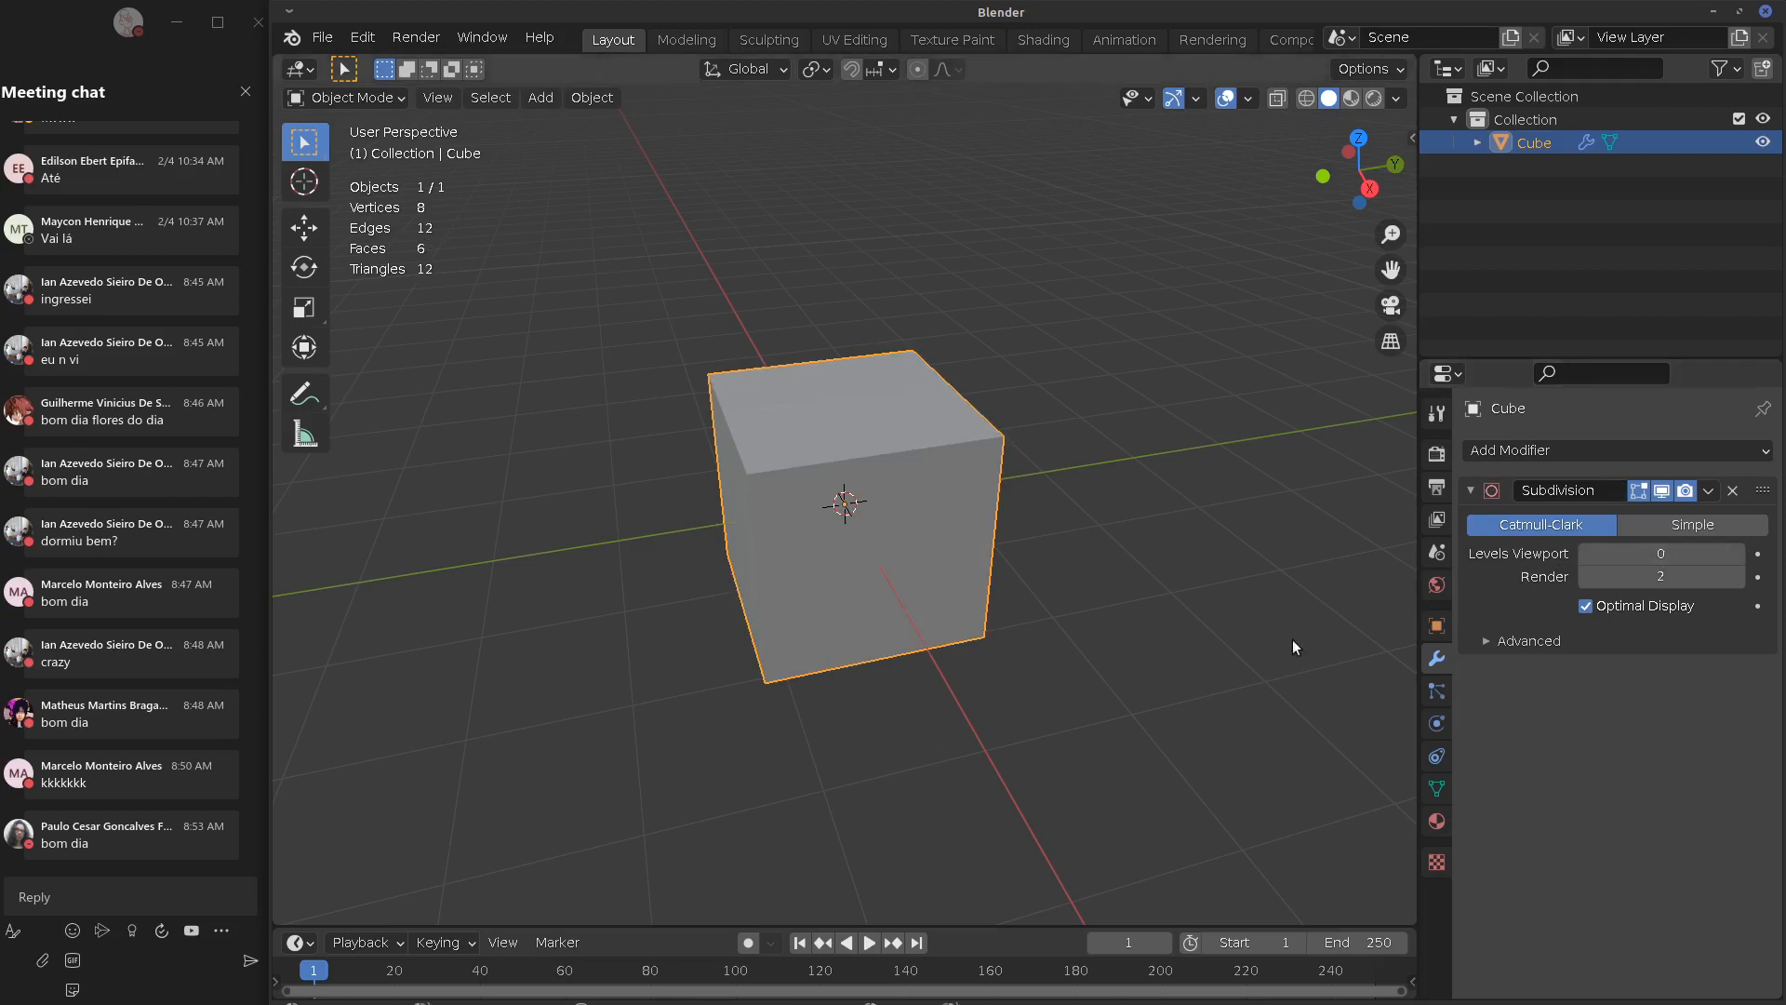
click(1734, 492)
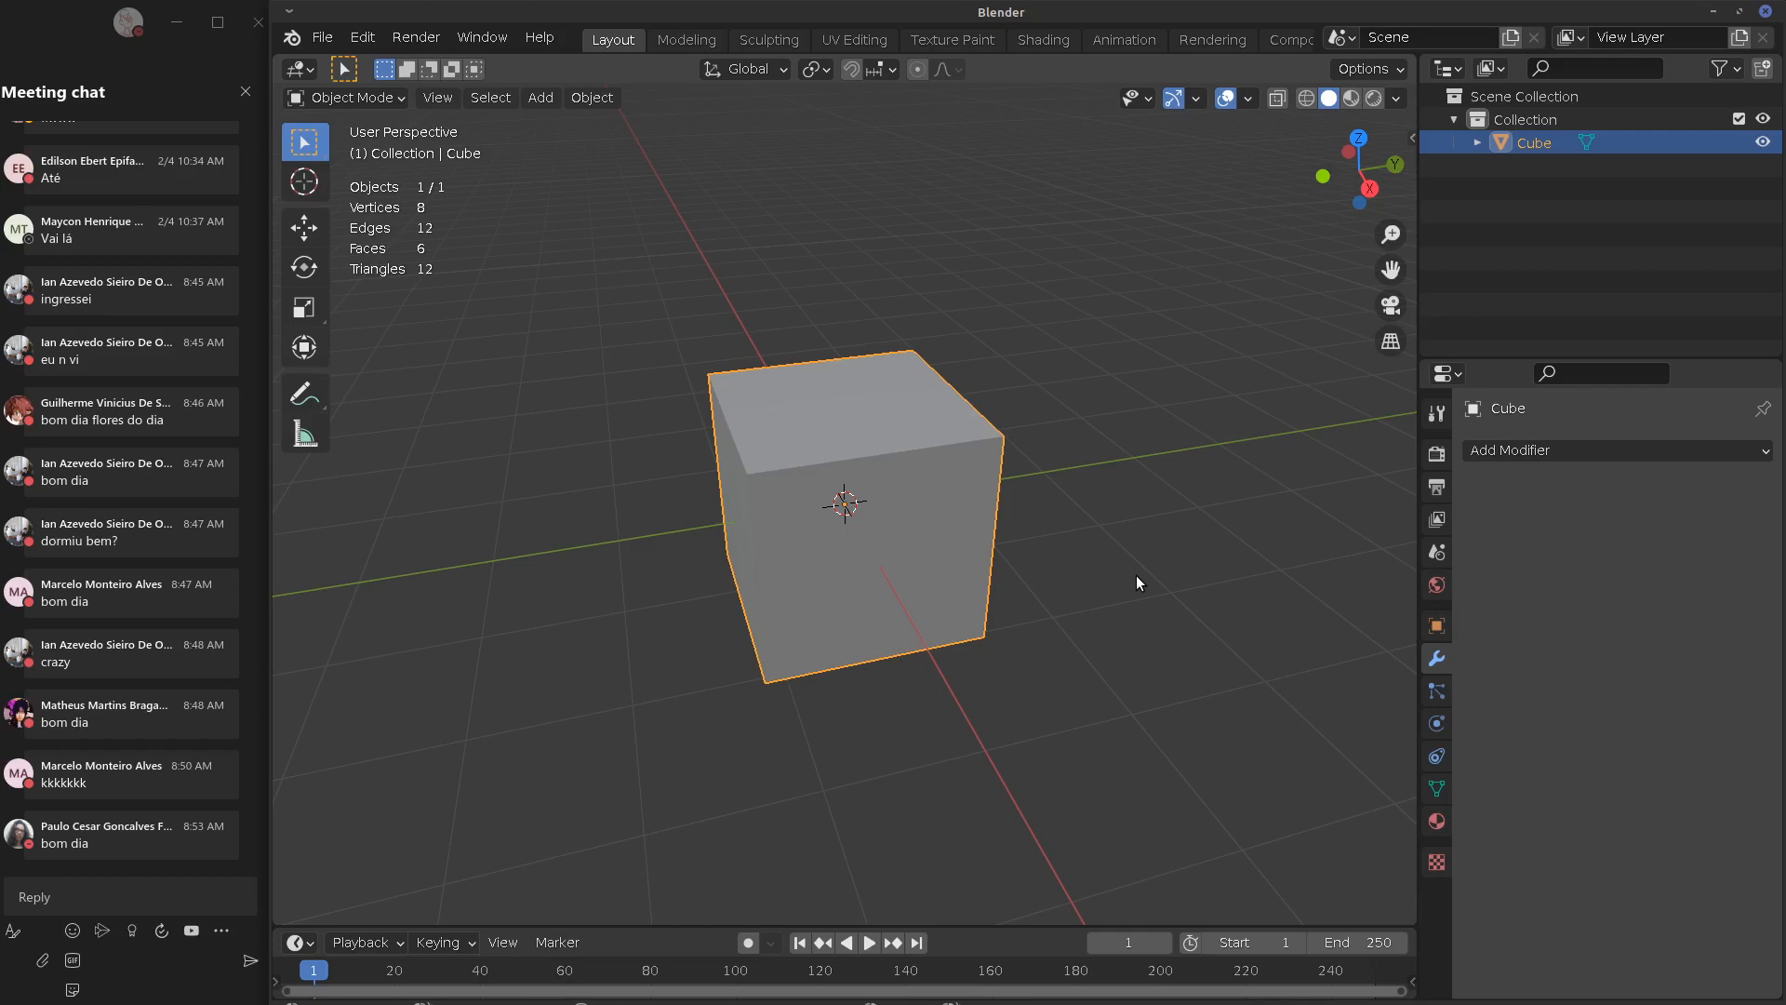
Orbit around the plain cube and reopen the Add Modifier menu
click(1572, 450)
mouse_move(981, 463)
middle_down()
mouse_move(1068, 456)
mouse_move(1012, 472)
middle_up()
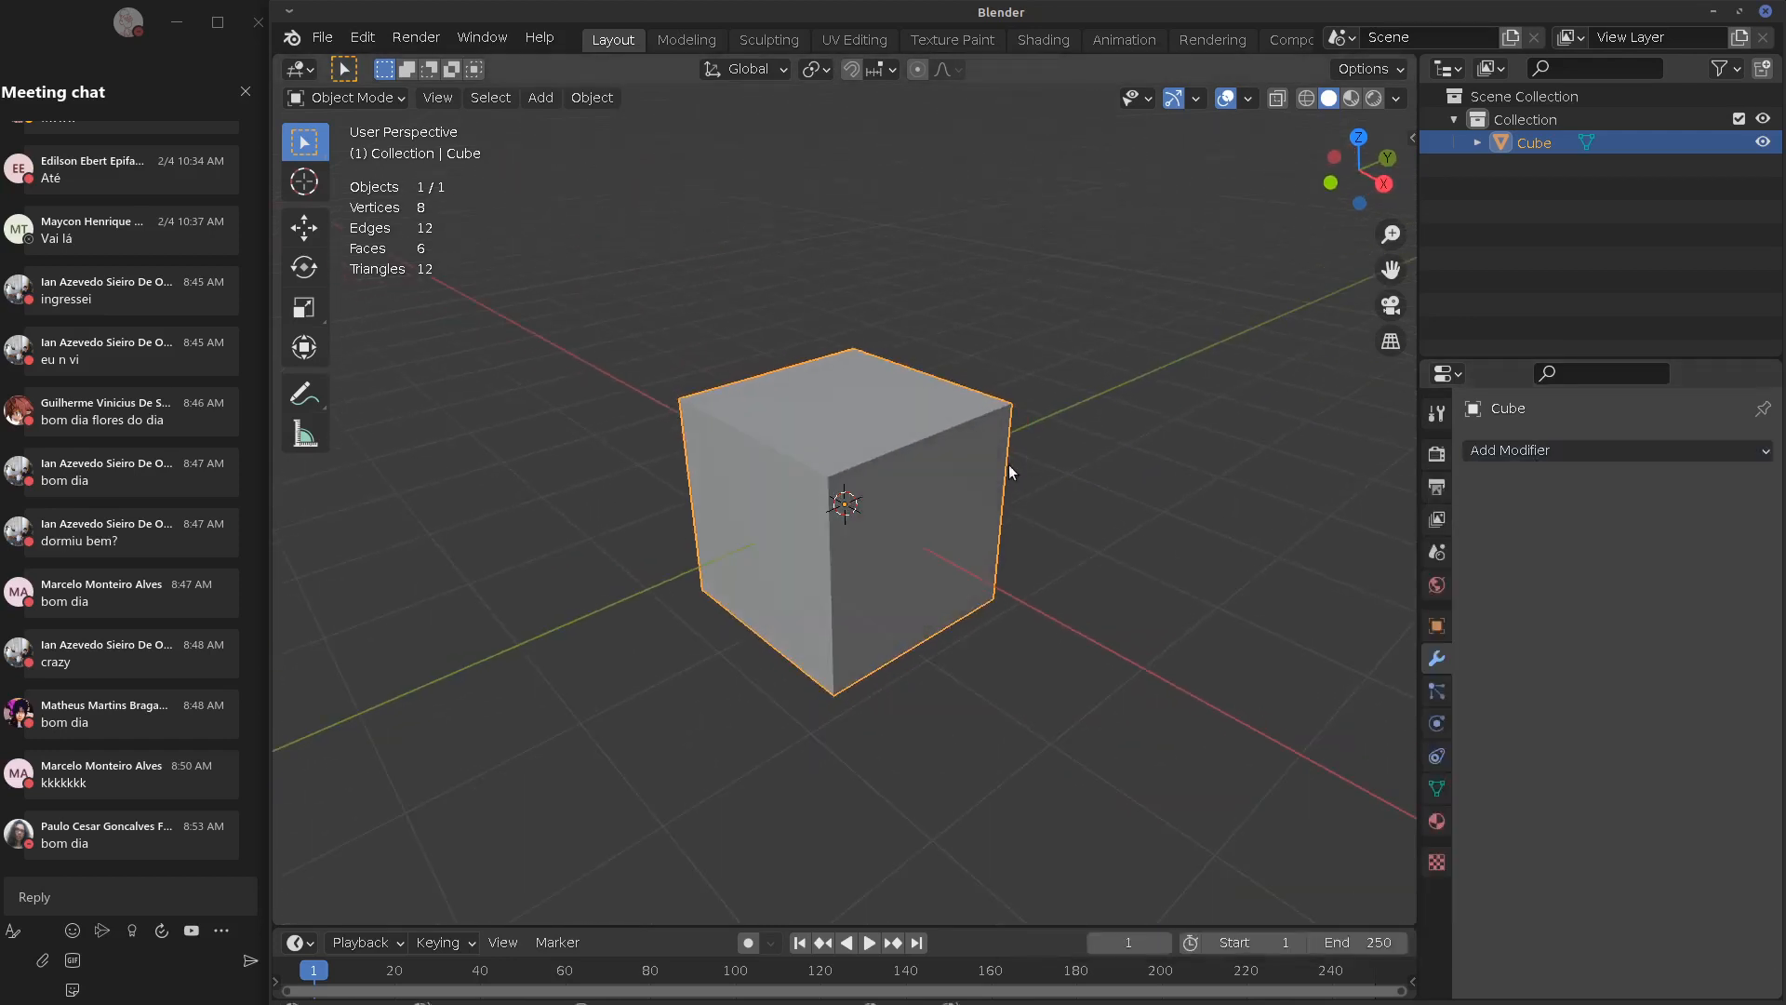
scroll(1018, 473, up, 3)
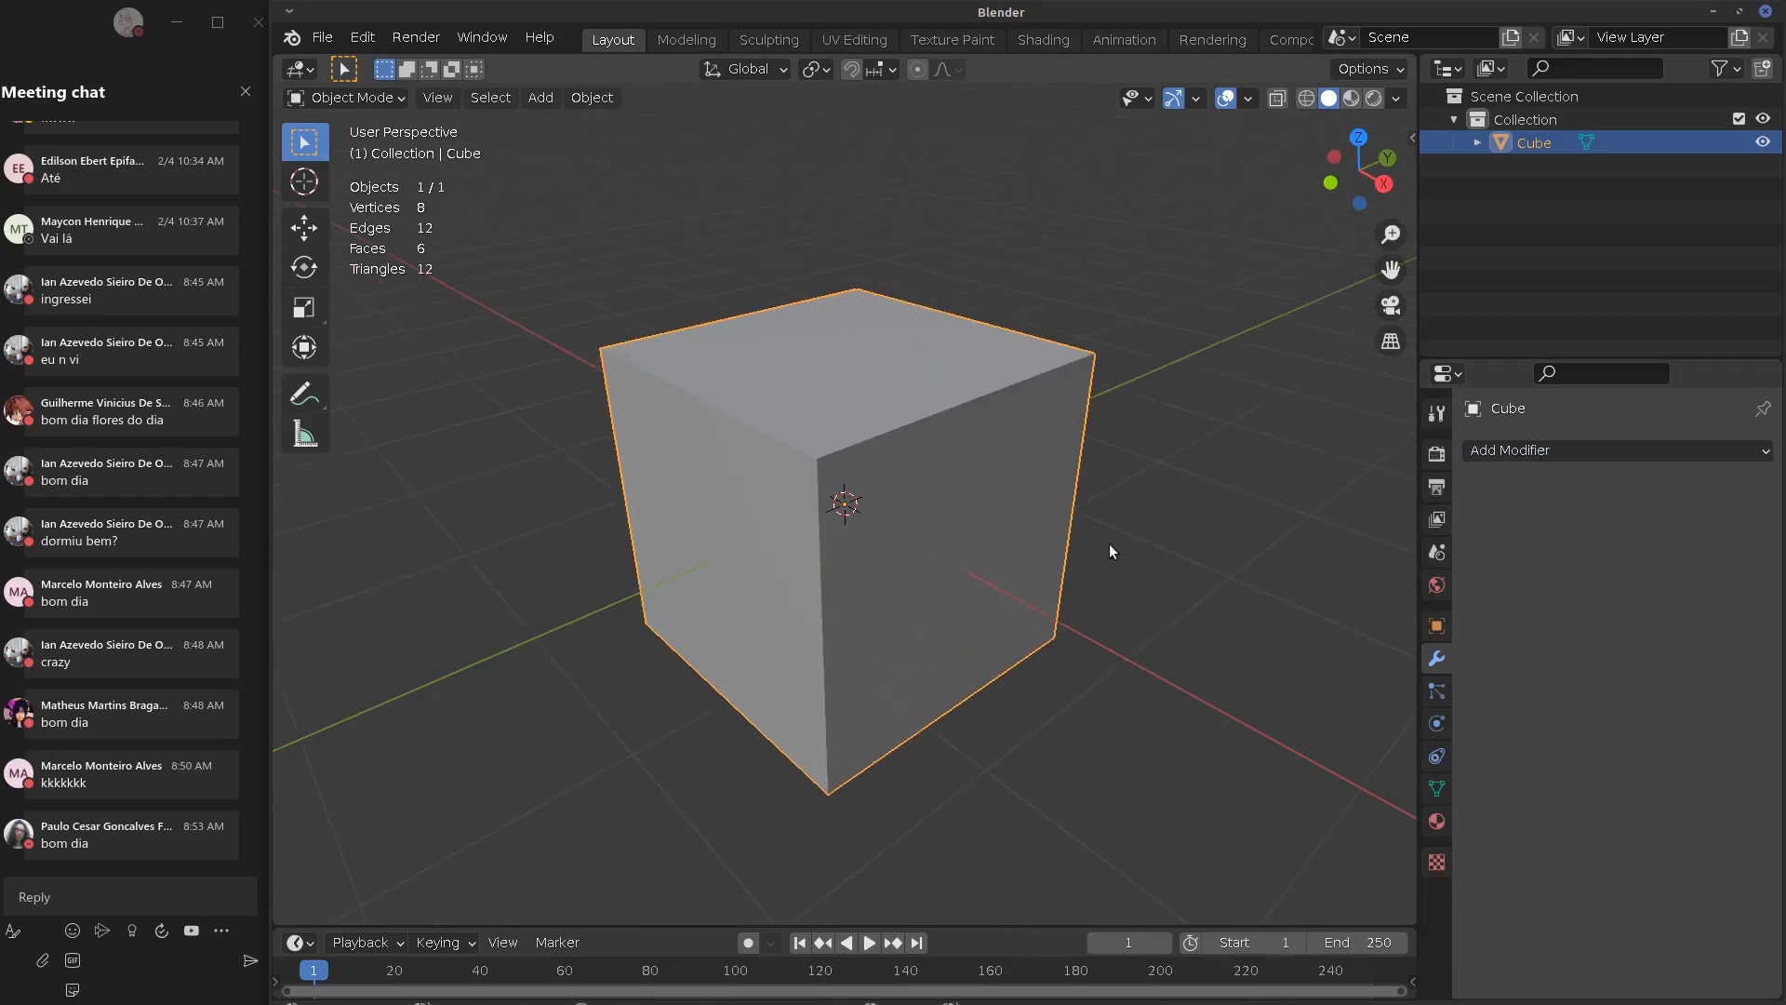
middle_drag(1156, 597, 1129, 595)
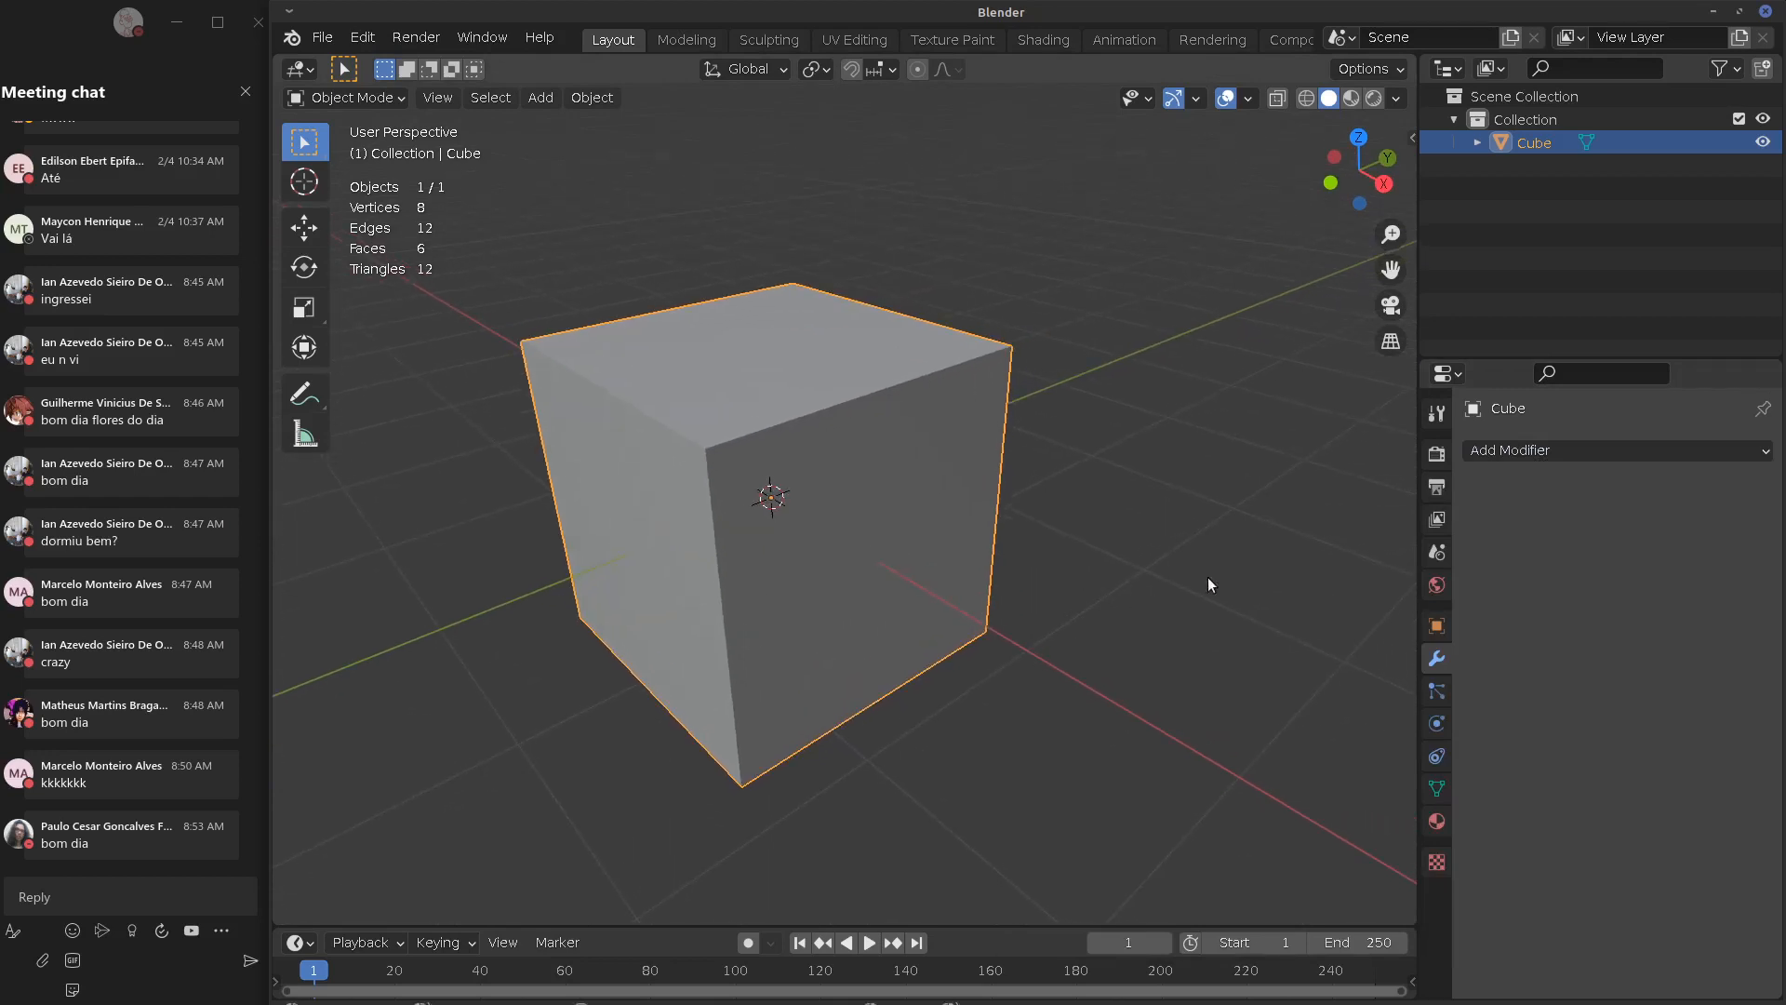
click(1556, 454)
click(1530, 451)
click(1546, 450)
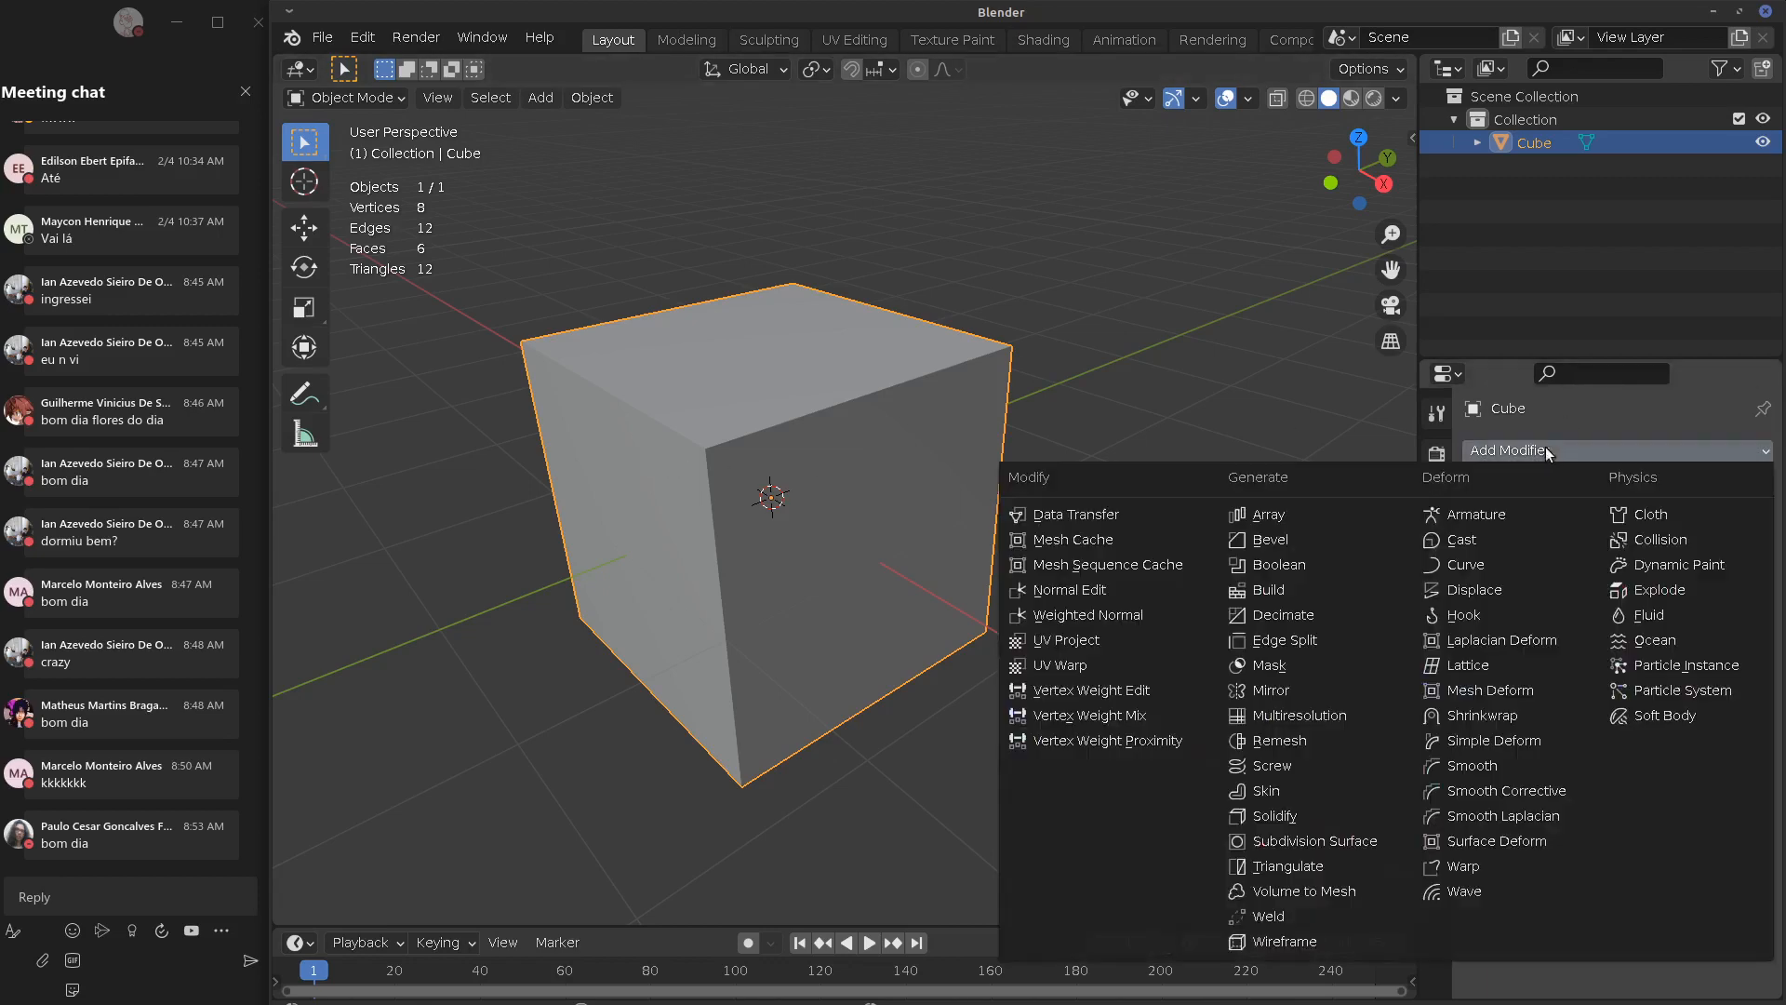
Add a Bevel modifier and select the cube's four top vertices in Edit Mode
click(1284, 540)
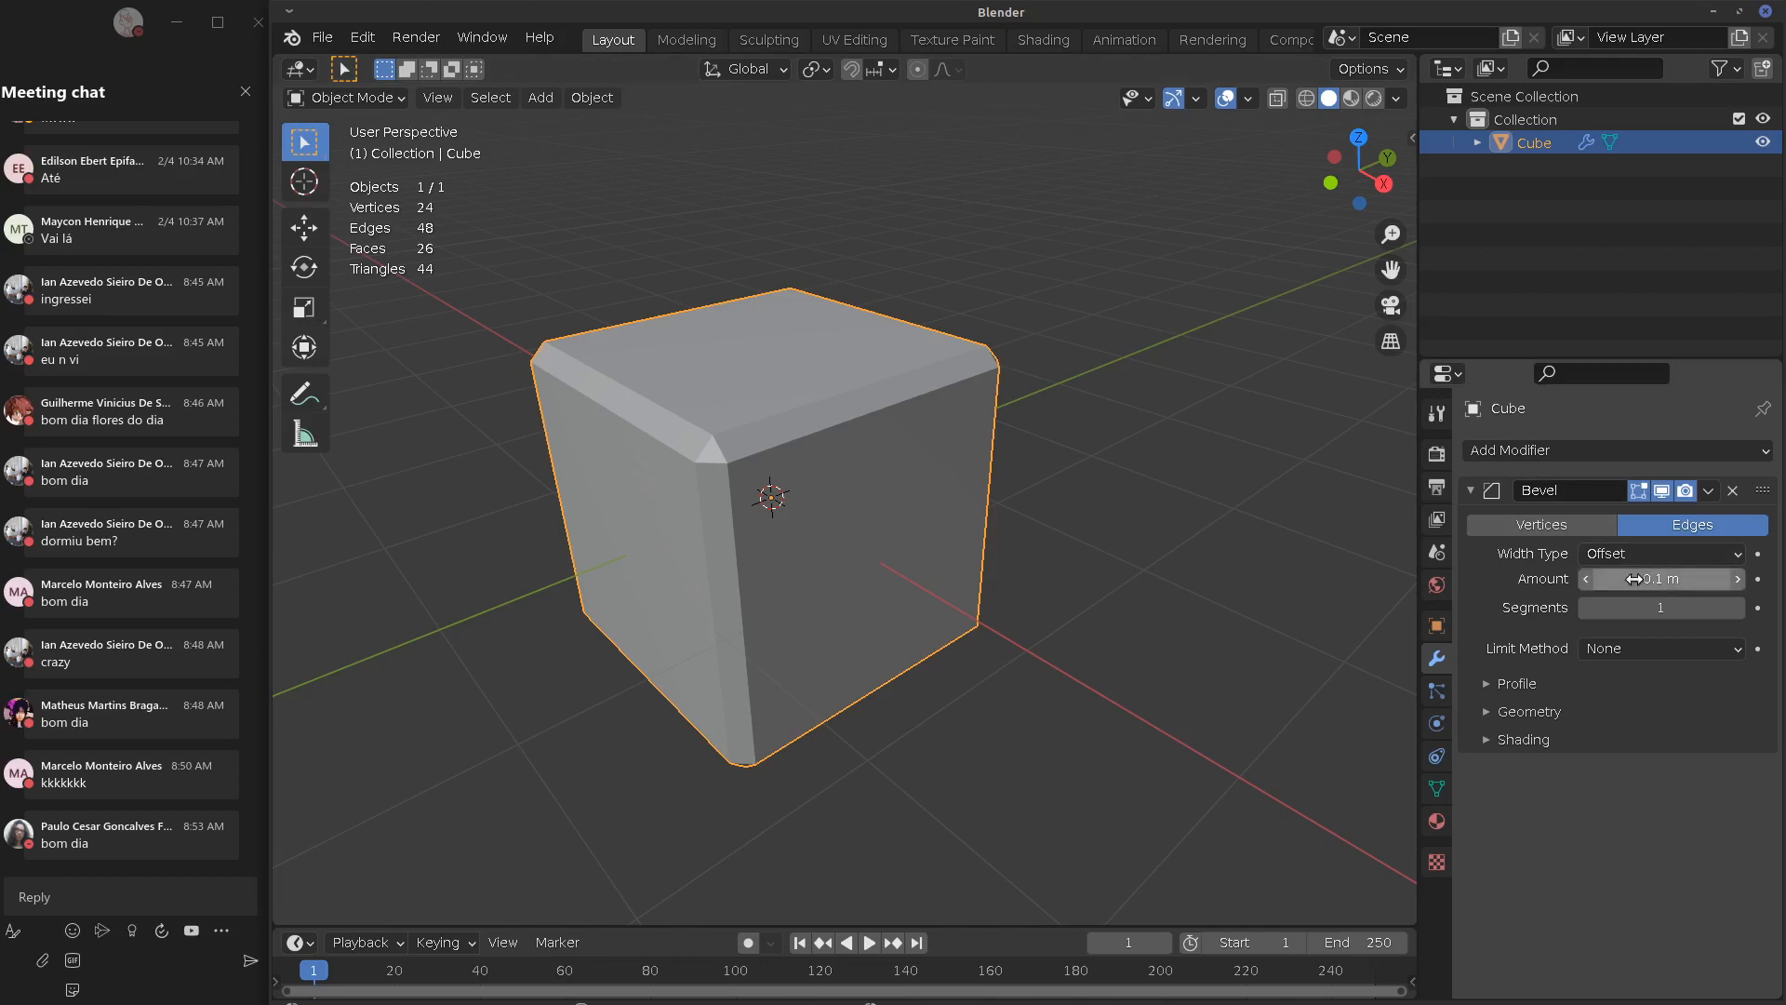
drag(1655, 607, 1655, 608)
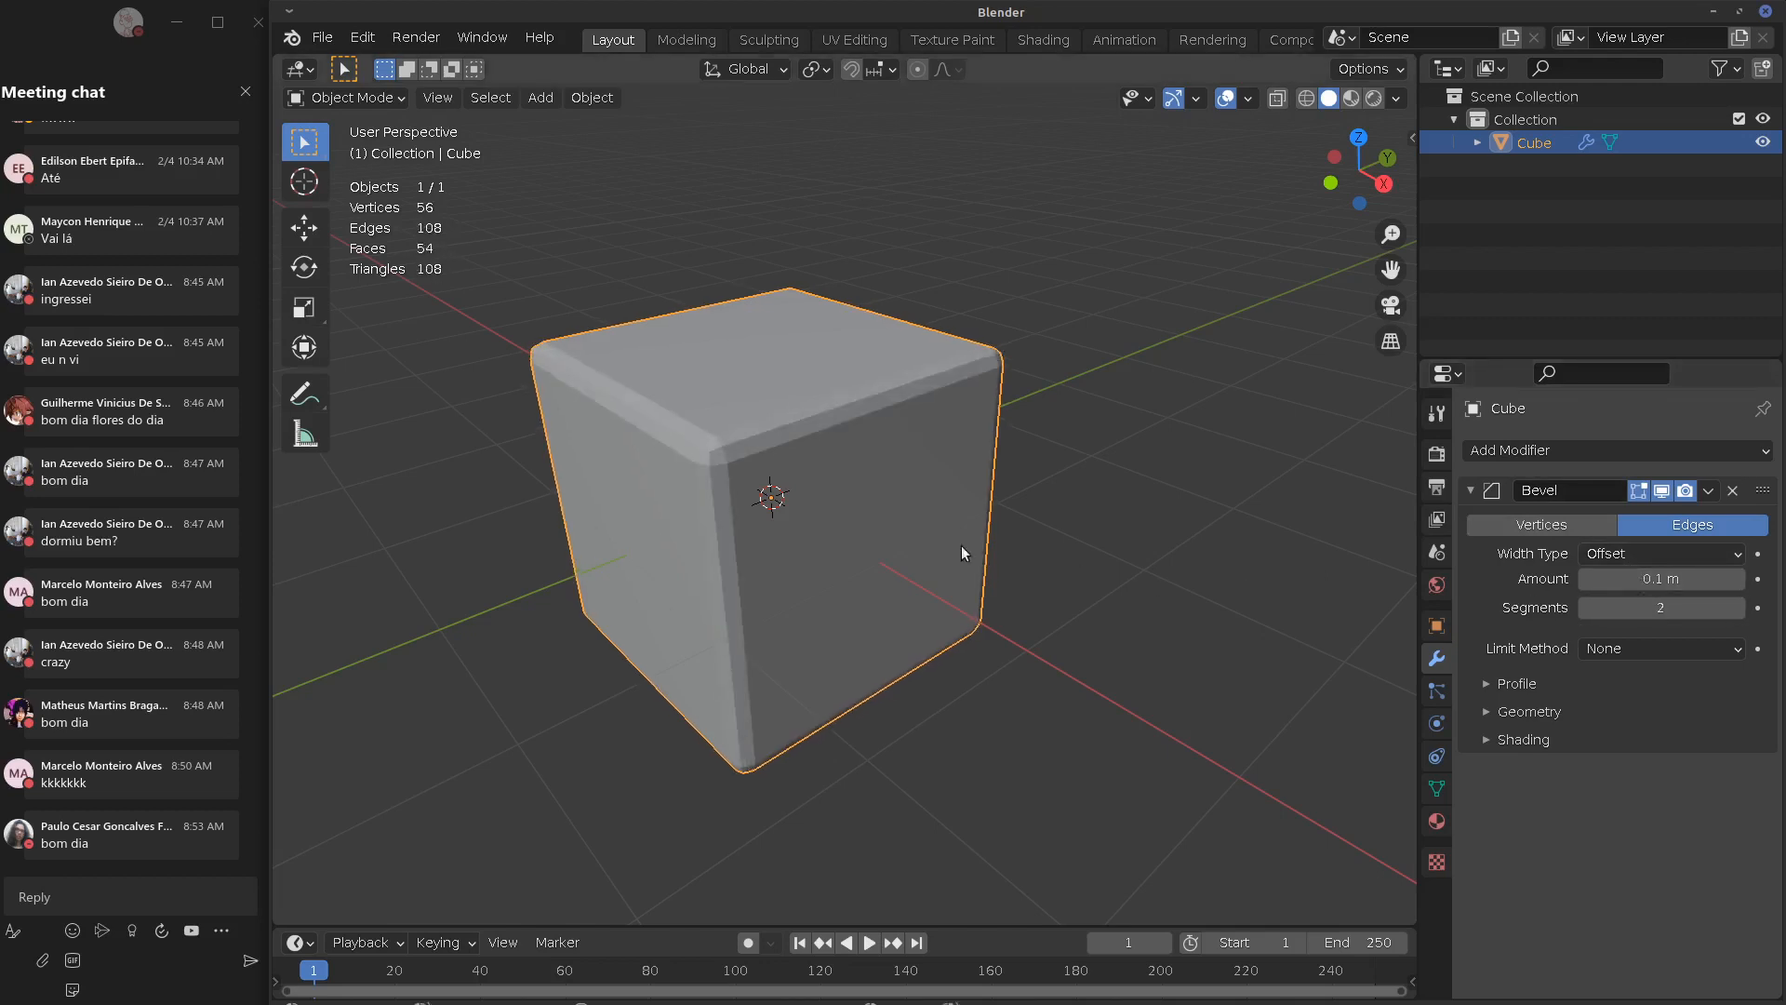
key(Tab)
click(707, 447)
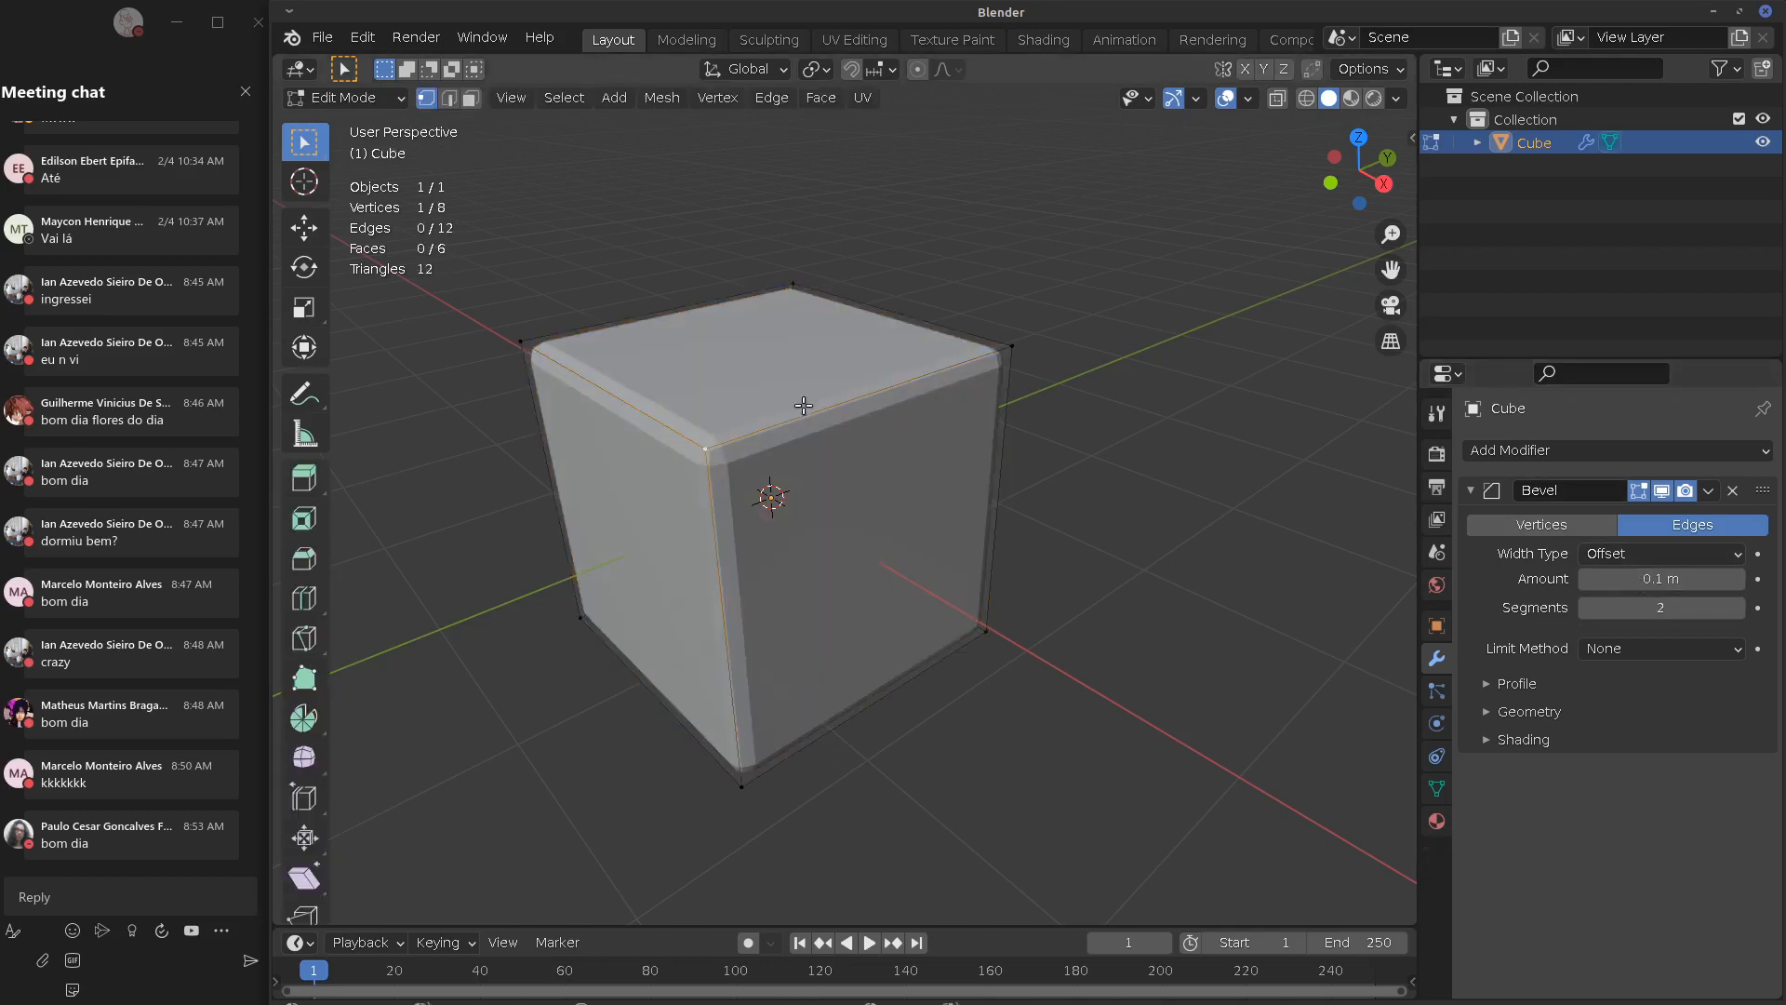
shift+click(1009, 347)
shift+click(789, 283)
shift+click(518, 340)
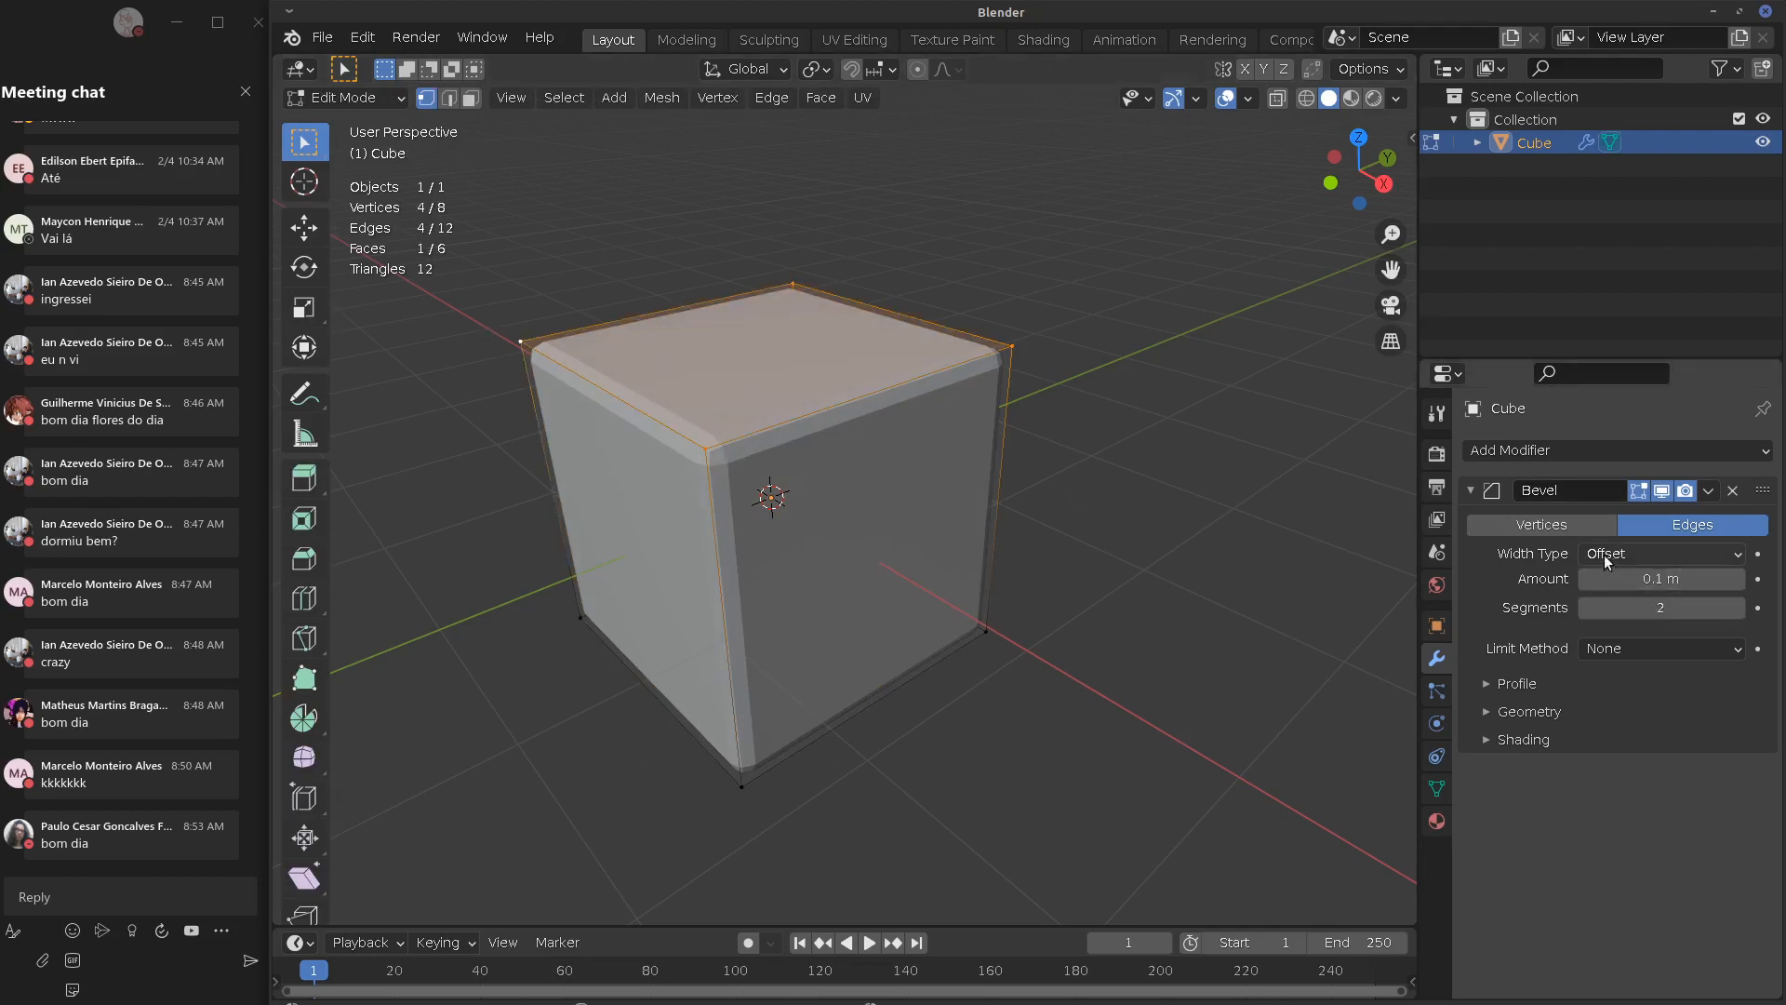
Set the bevel to 0.33 m amount and 8 segments, then collapse its panel in Object Mode
mouse_move(1658, 579)
mouse_down()
mouse_move(1681, 580)
mouse_move(1674, 607)
mouse_up()
middle_drag(1089, 642, 845, 639)
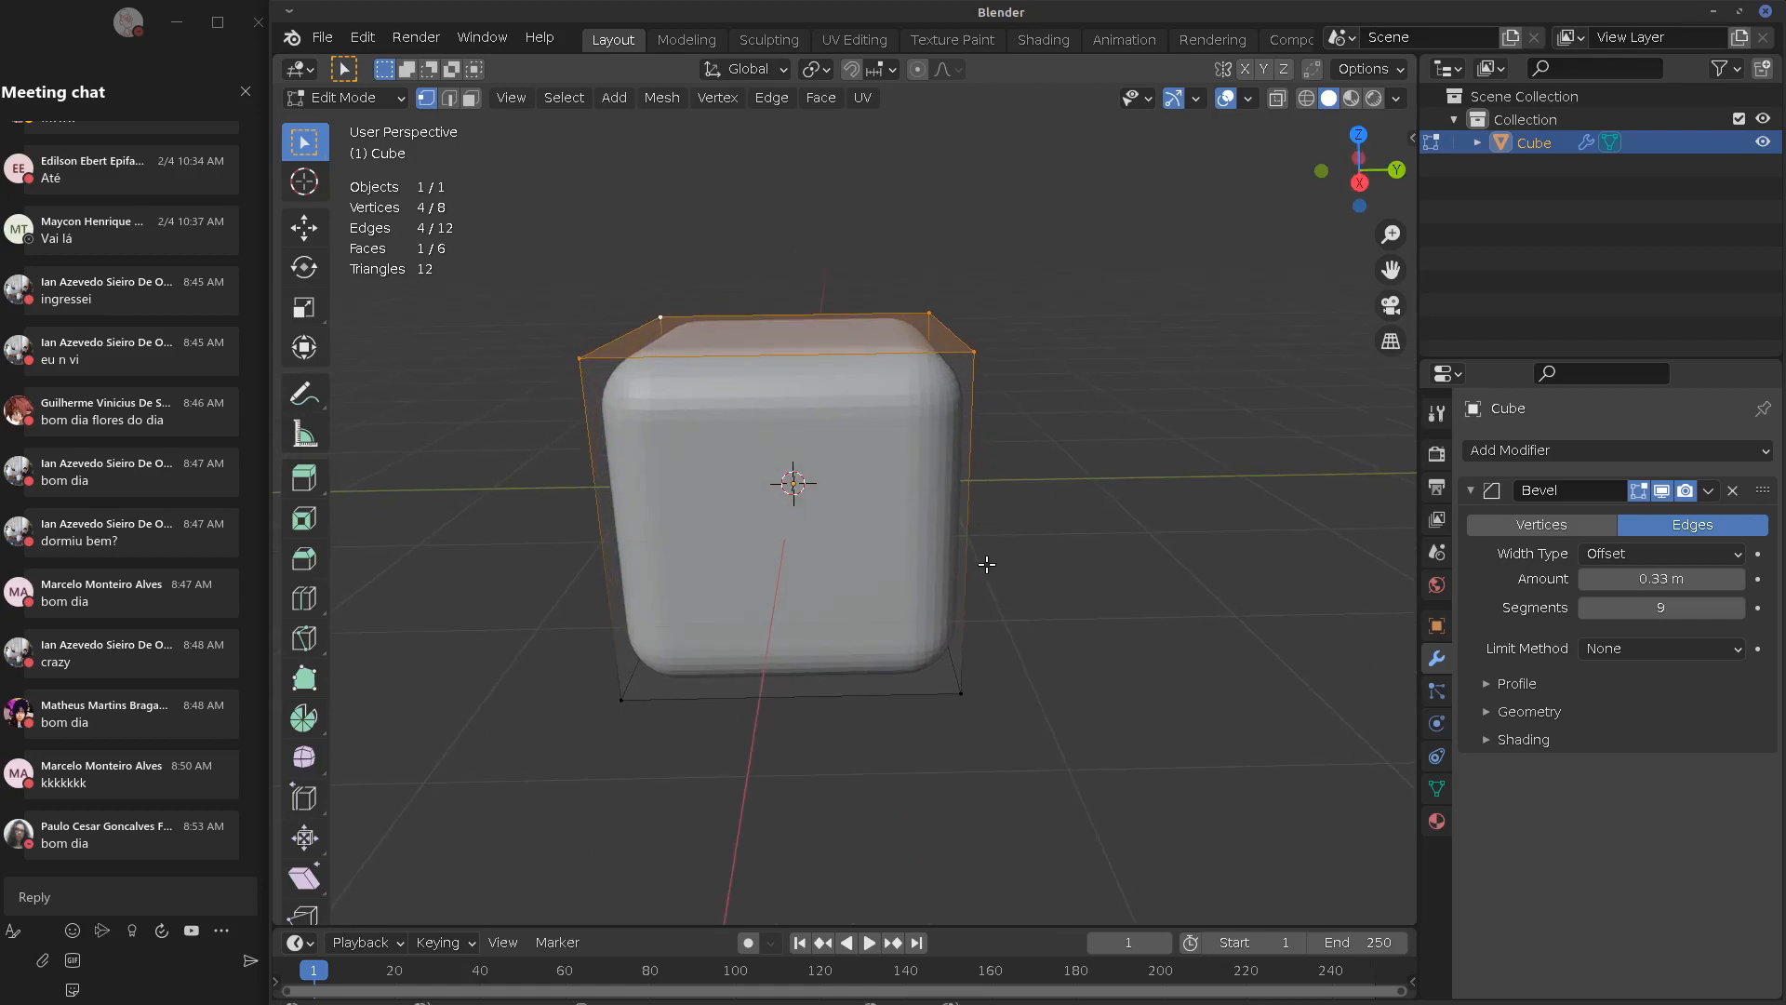
middle_drag(539, 605, 941, 689)
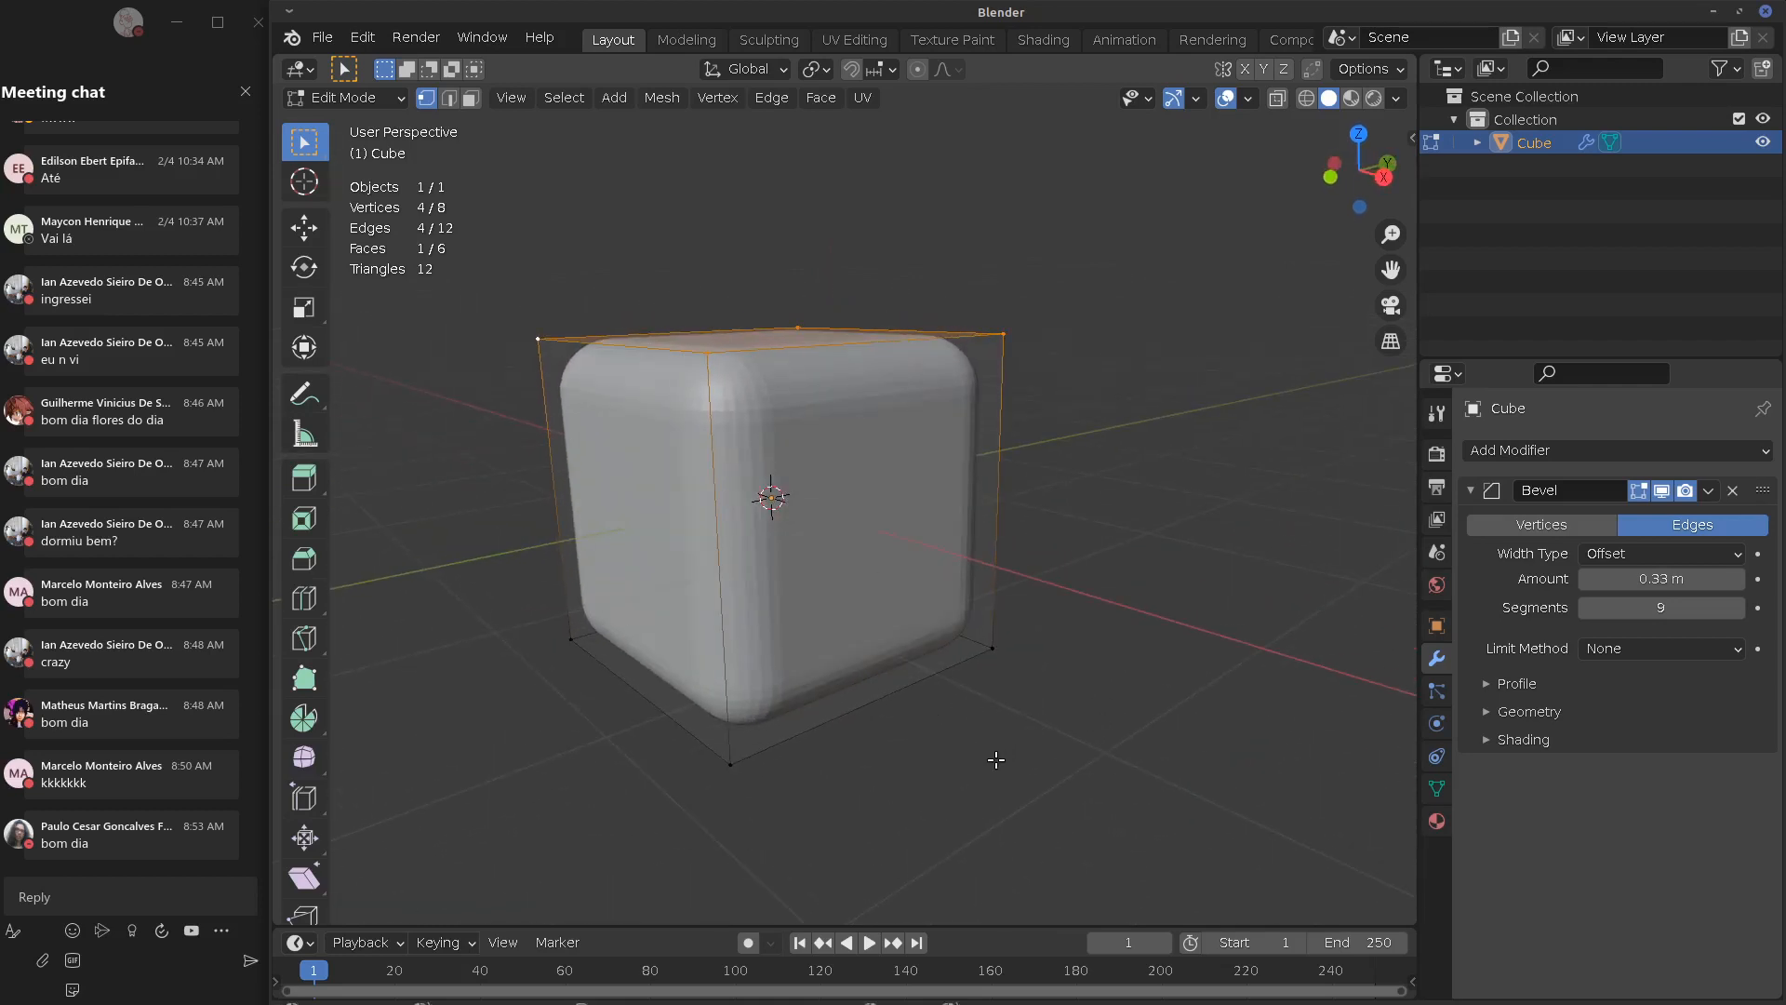
key(Tab)
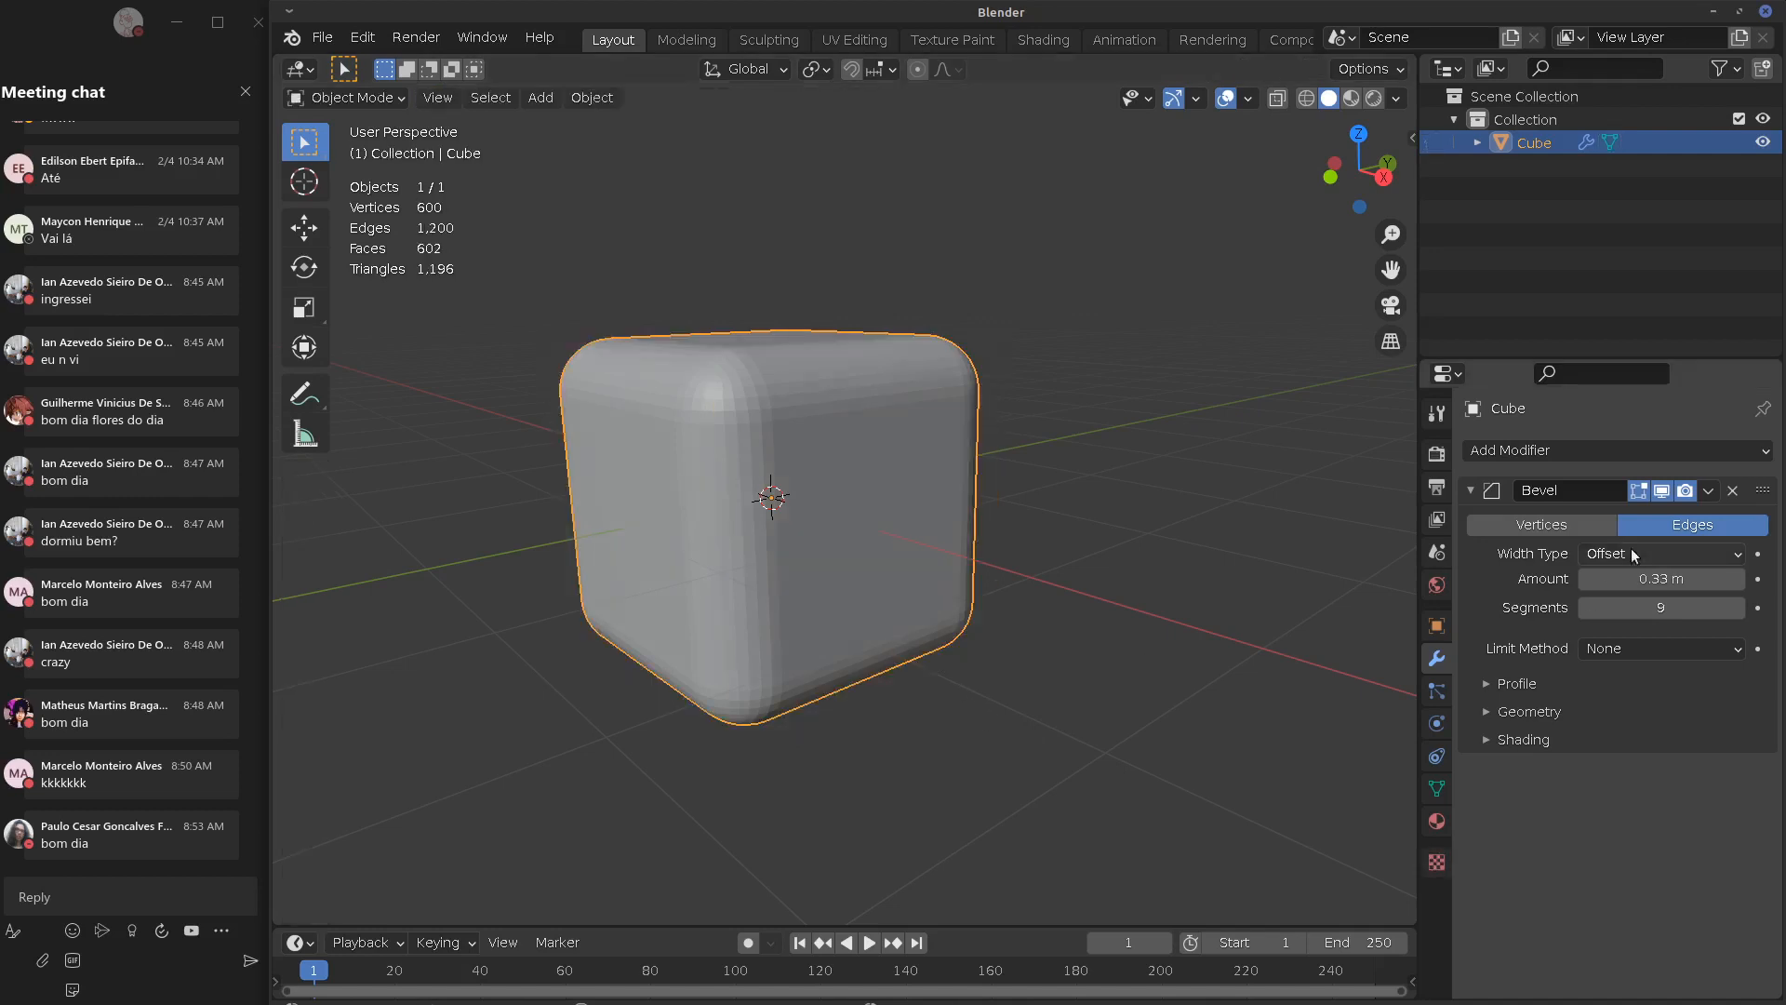
mouse_move(1643, 609)
mouse_down()
mouse_move(1591, 609)
mouse_move(1661, 612)
mouse_up()
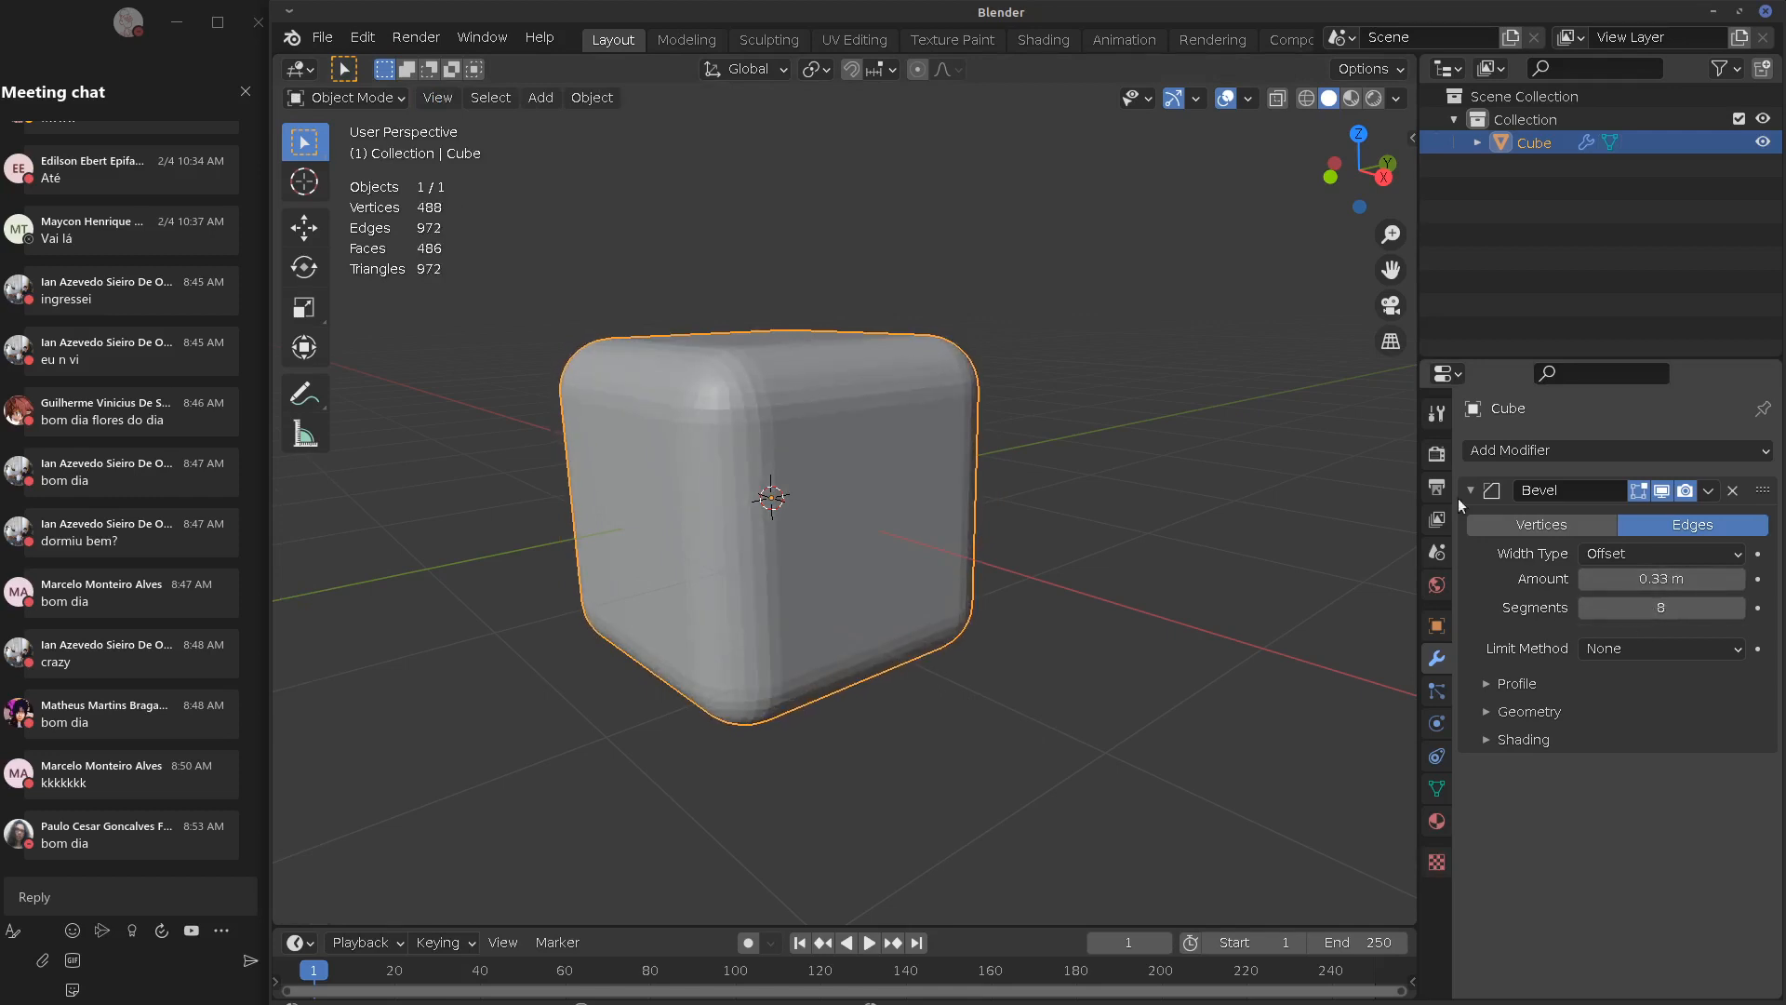
click(1471, 490)
click(1541, 450)
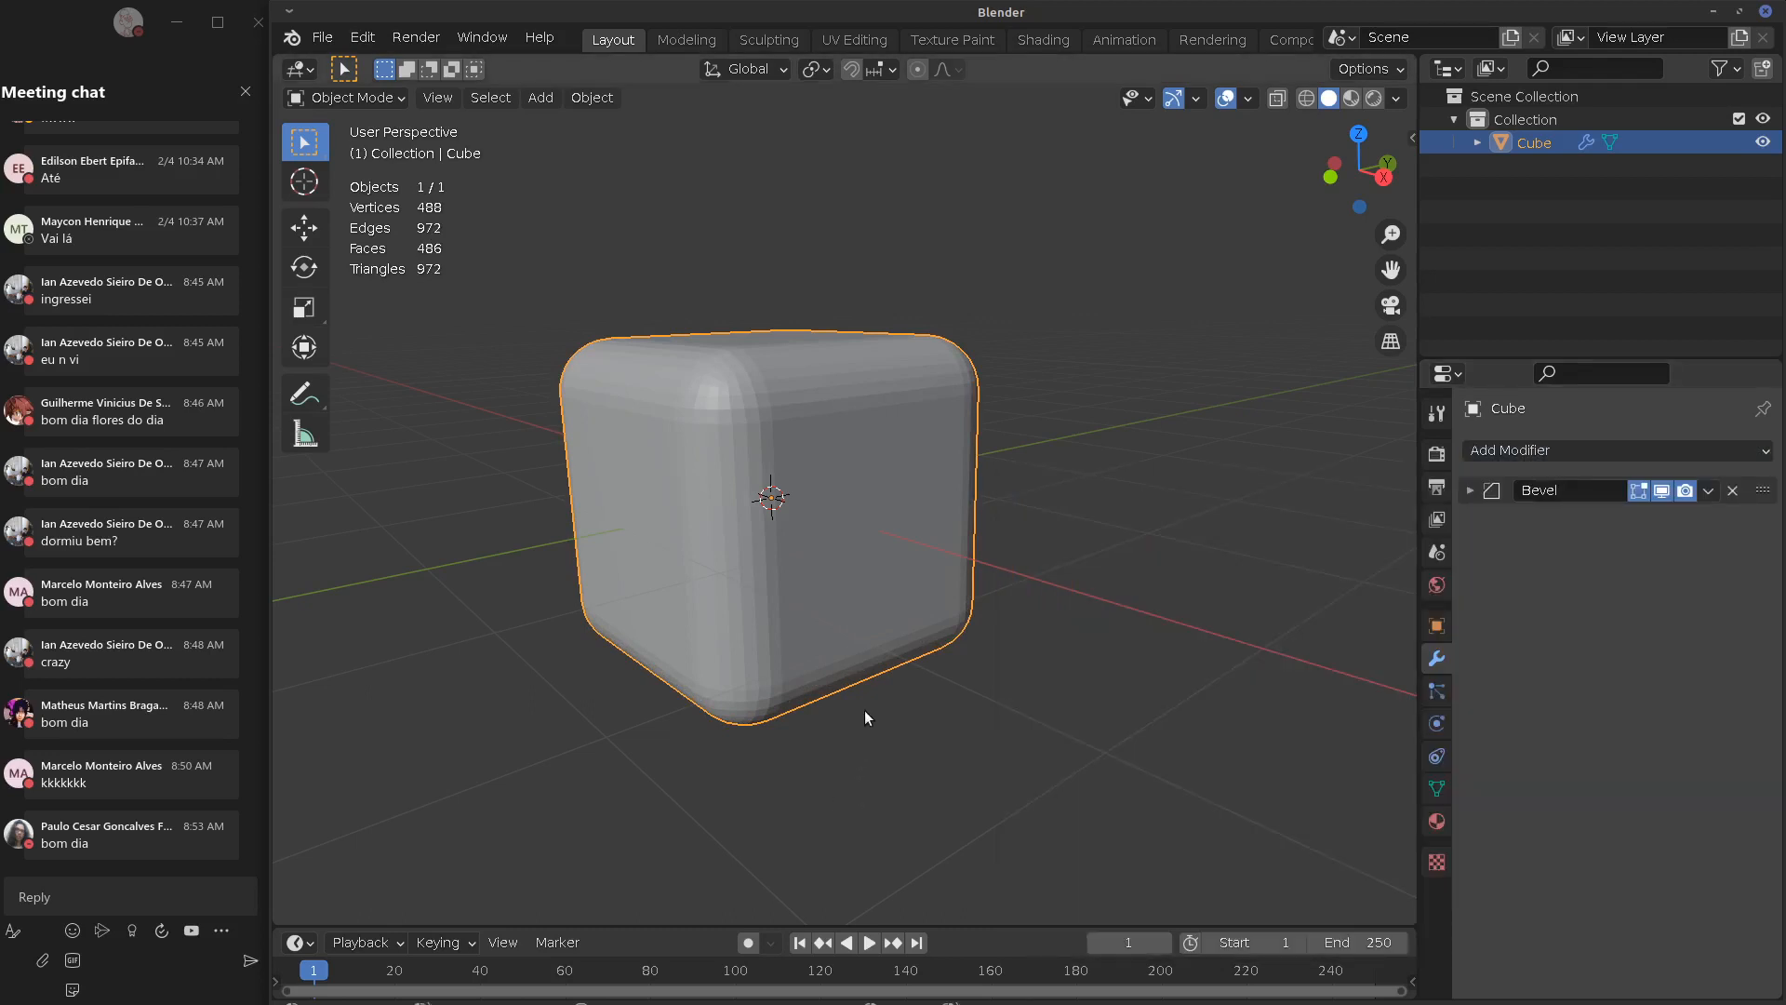
Delete the Bevel, add an Array modifier with count 10, and orbit to view the bar
click(1733, 490)
click(1573, 450)
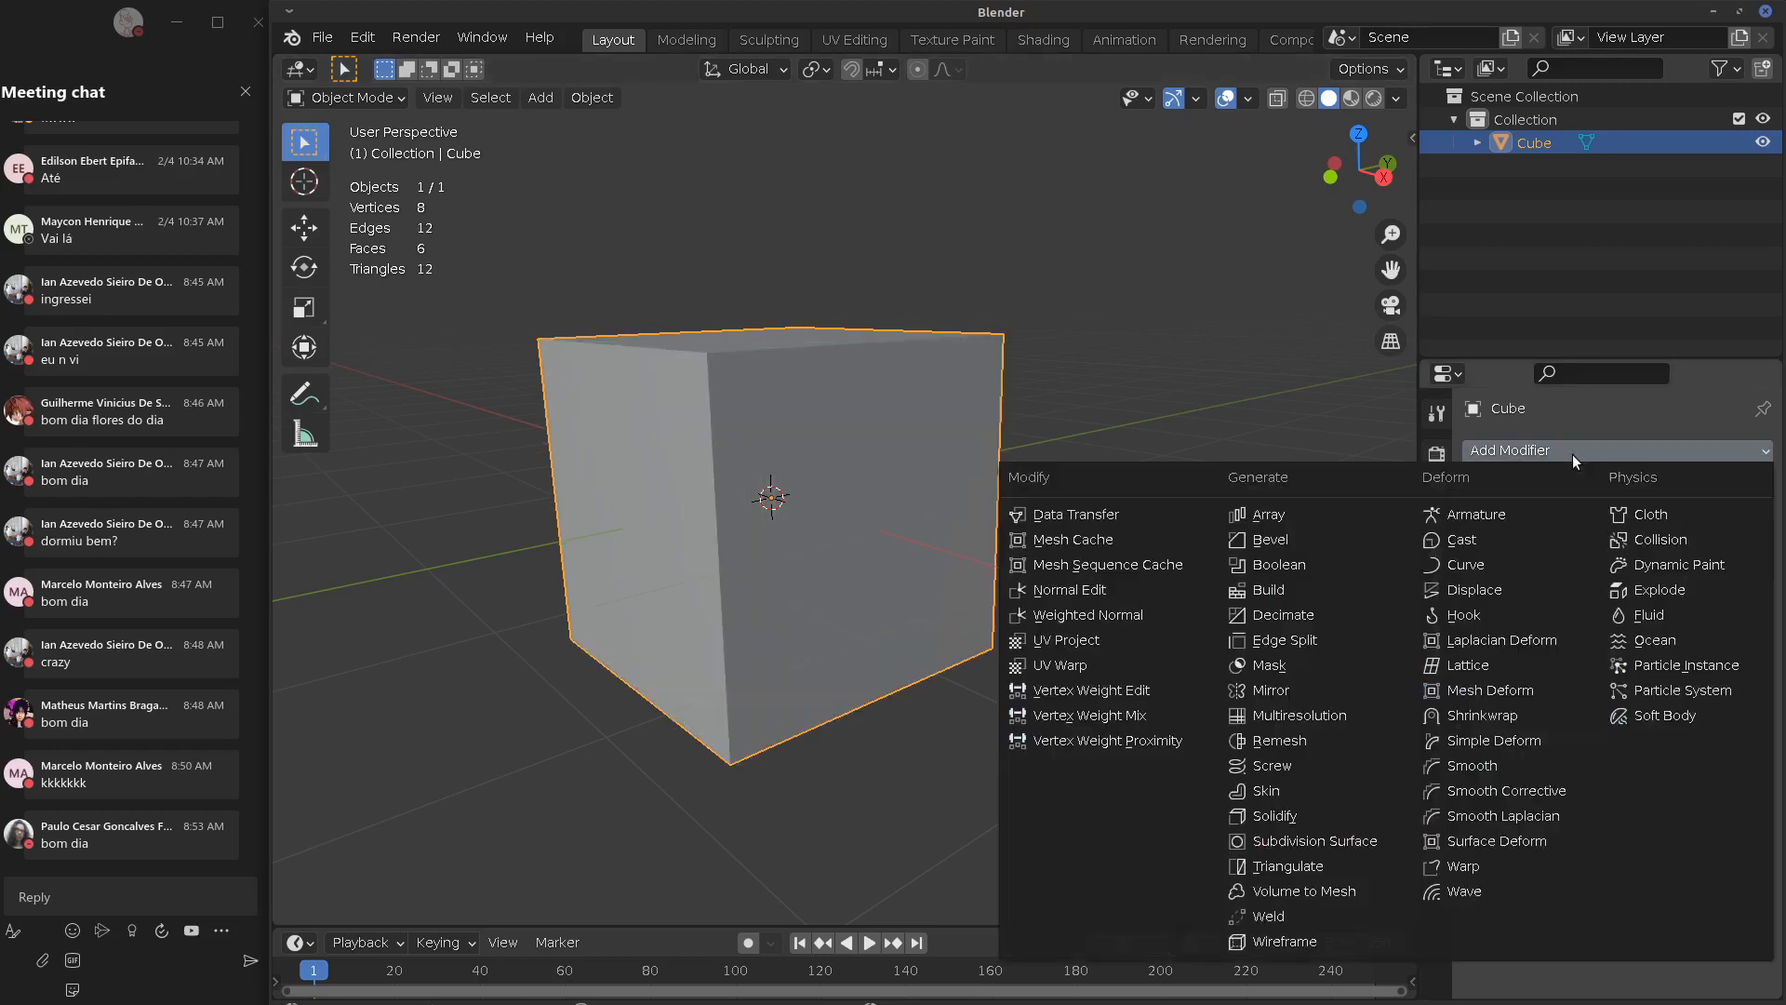
click(1293, 515)
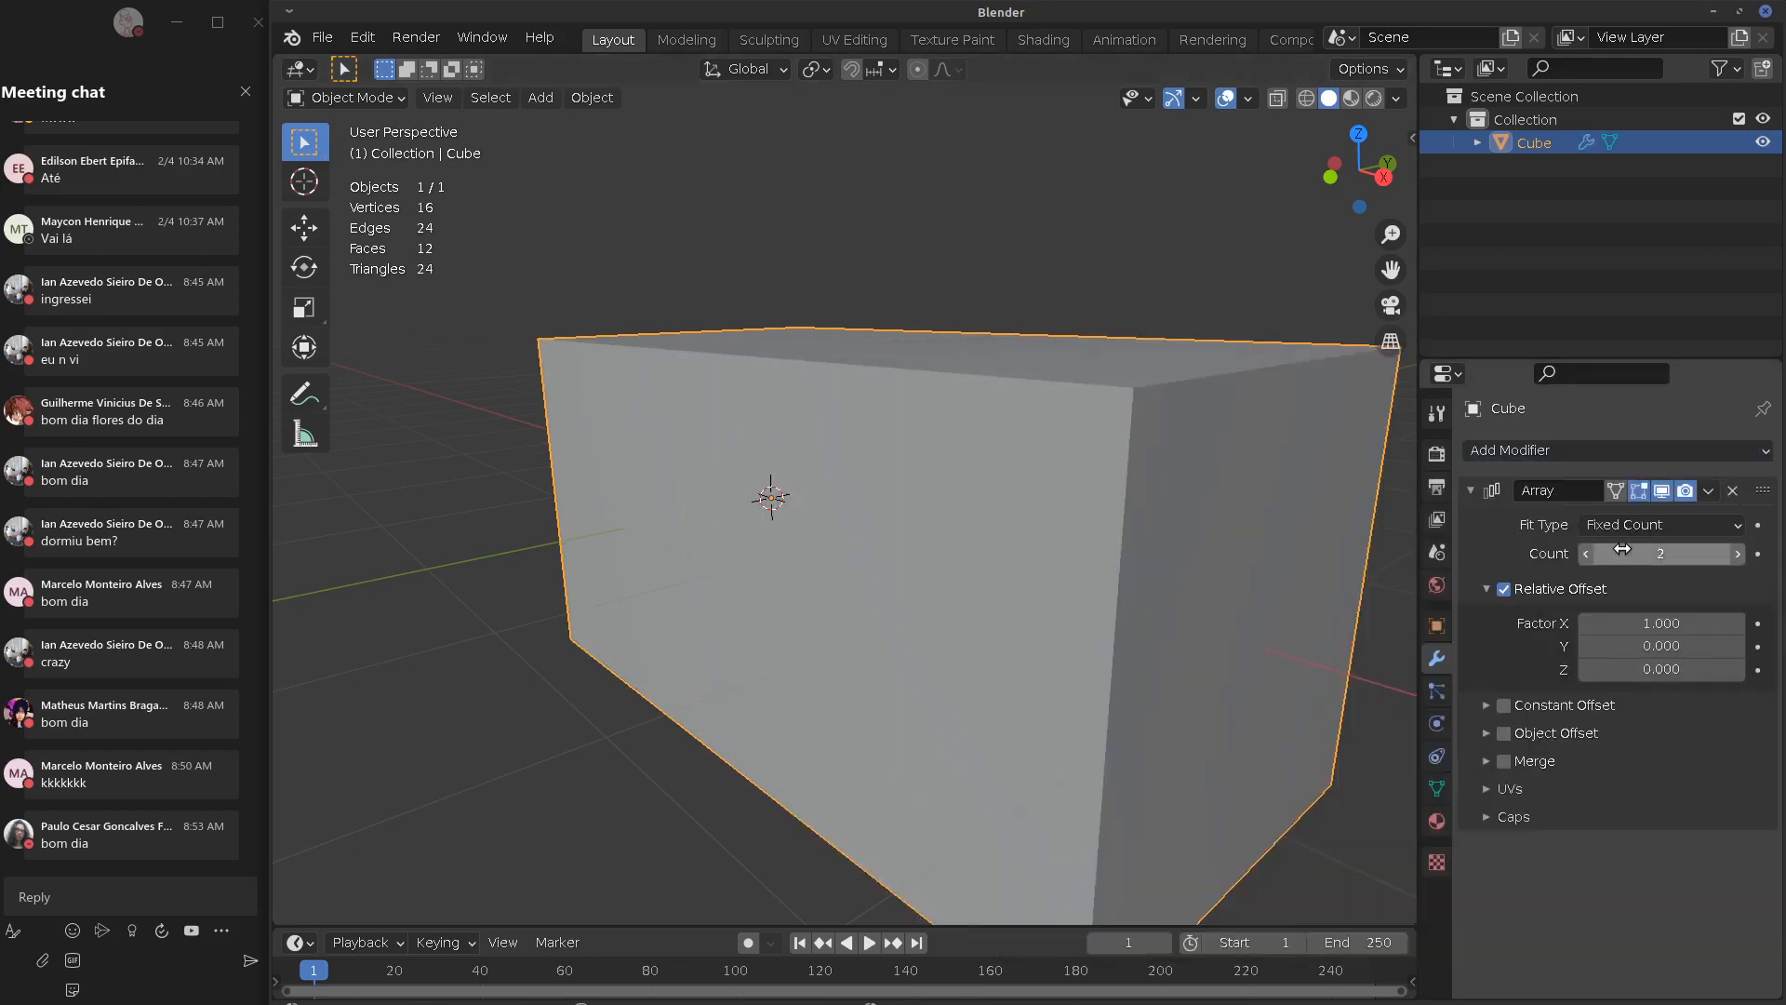
drag(1624, 549, 1684, 550)
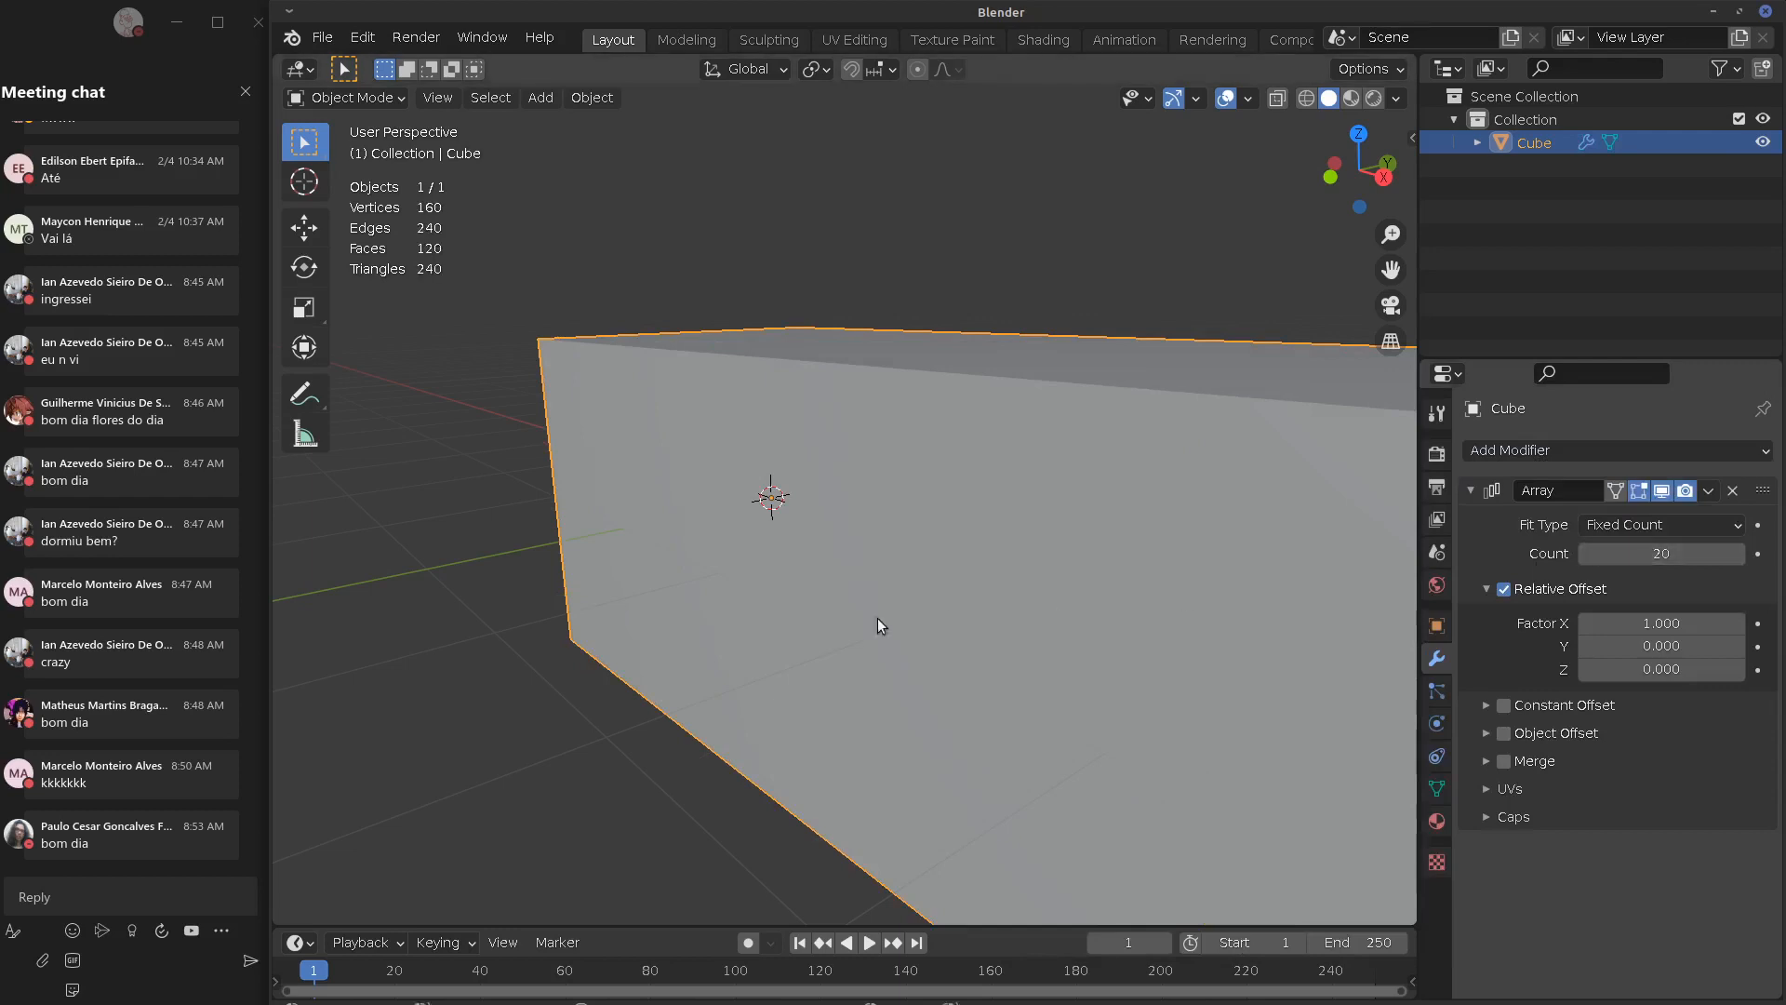
scroll(882, 624, down, 6)
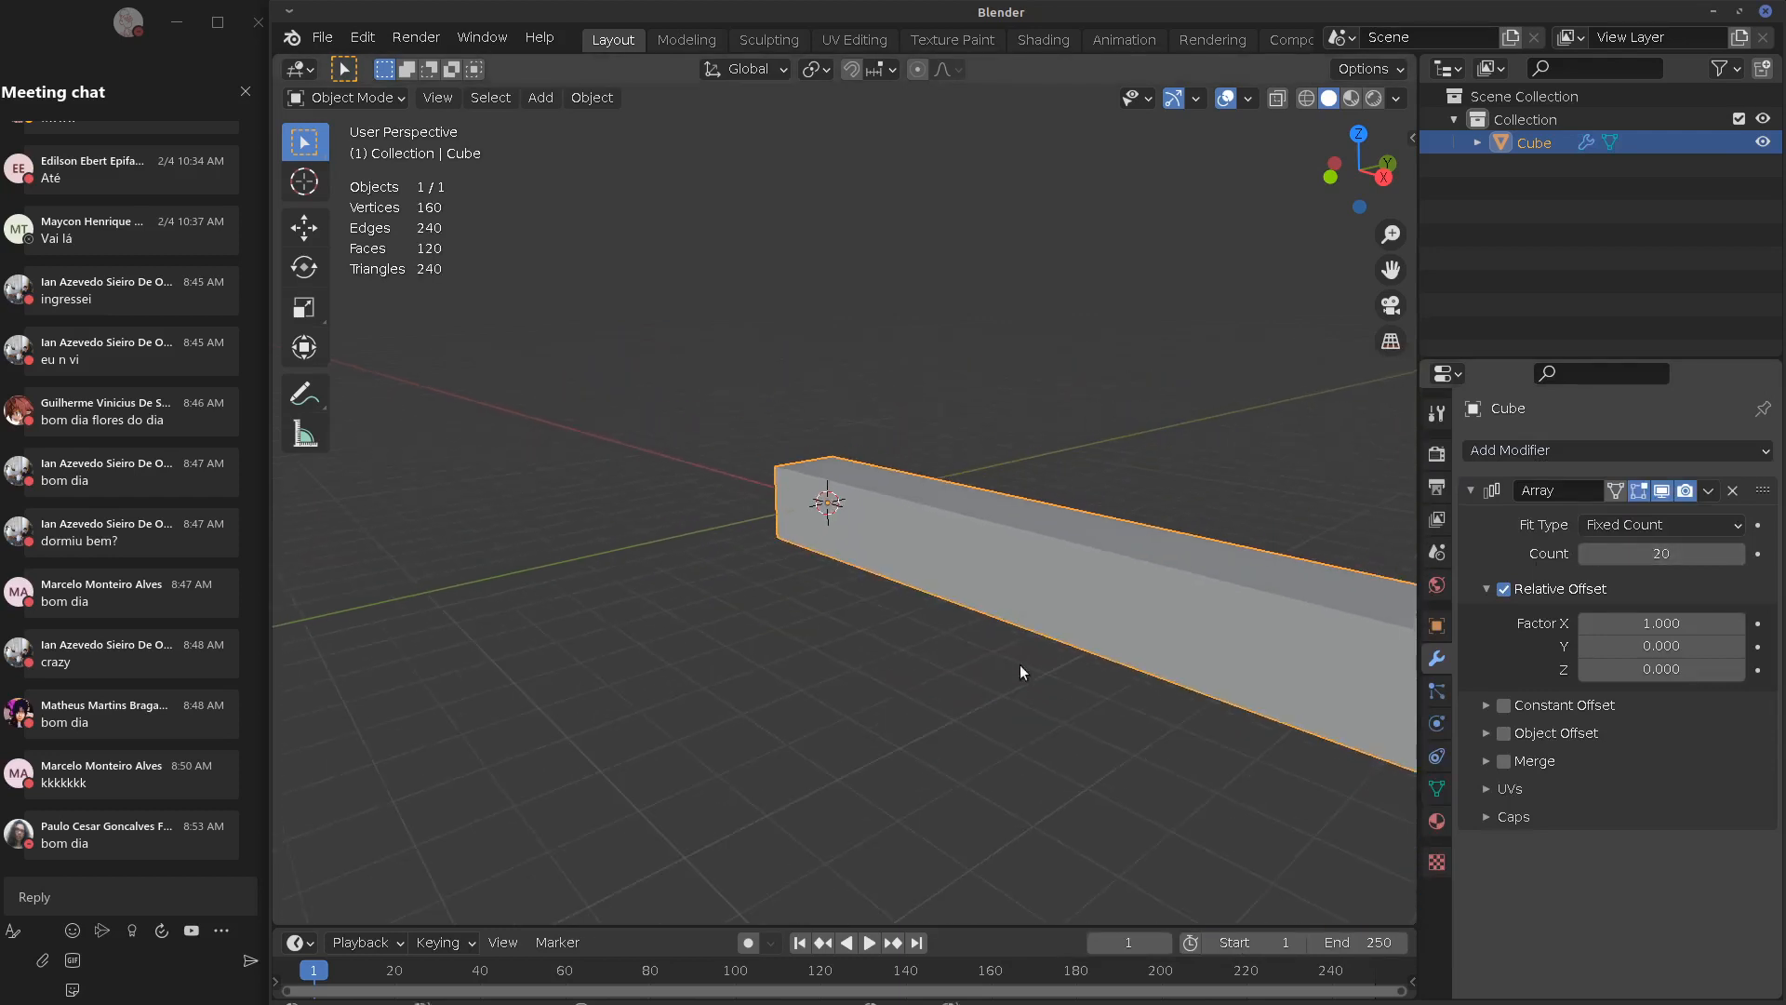
click(1644, 558)
text(10)
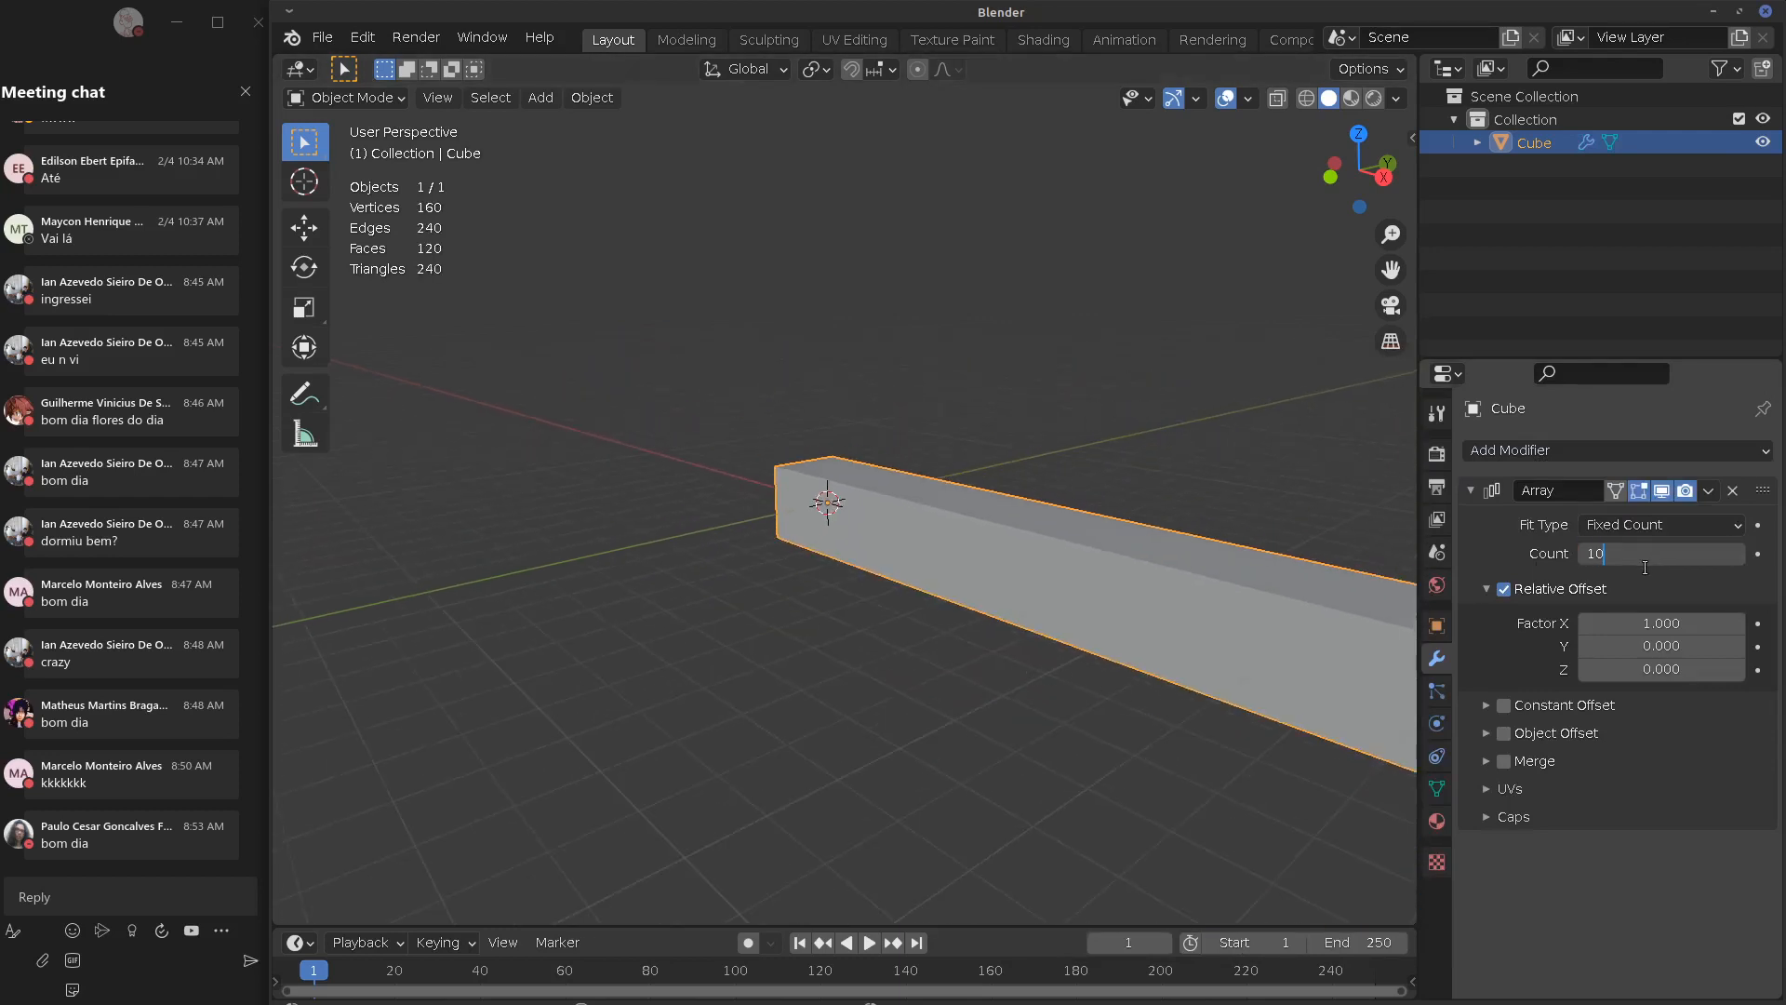
key(Return)
middle_drag(1239, 695, 1046, 655)
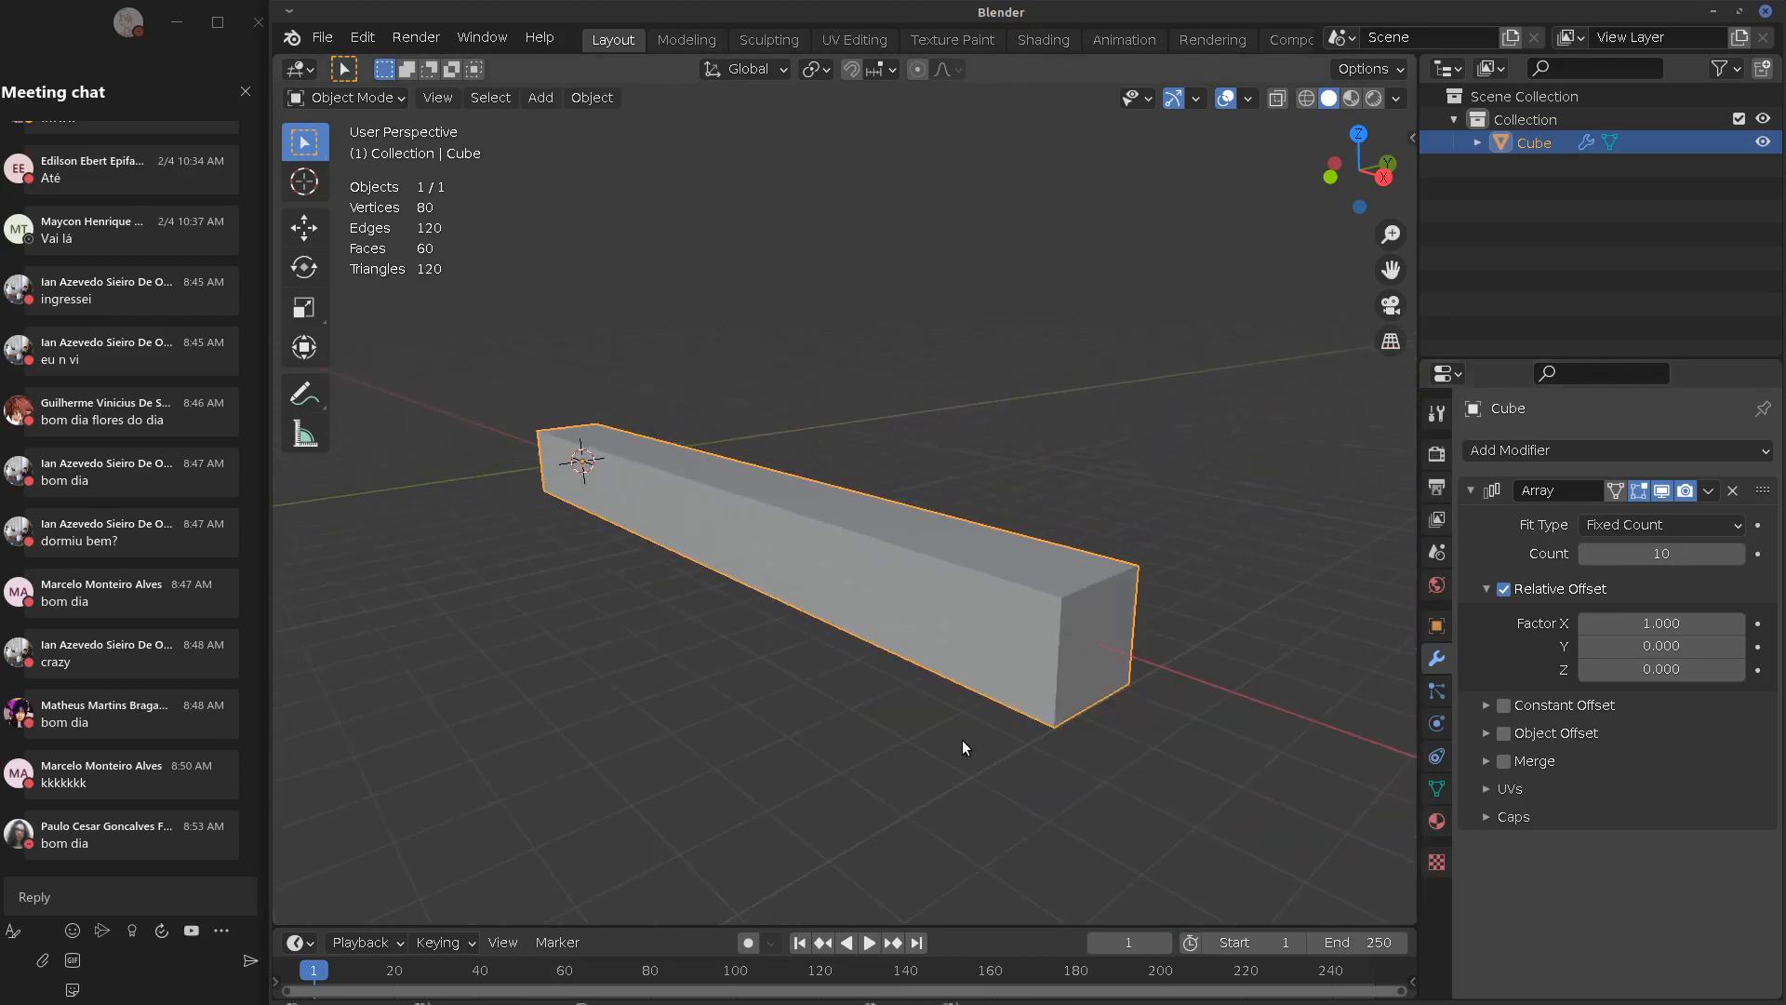
middle_drag(993, 734, 1112, 677)
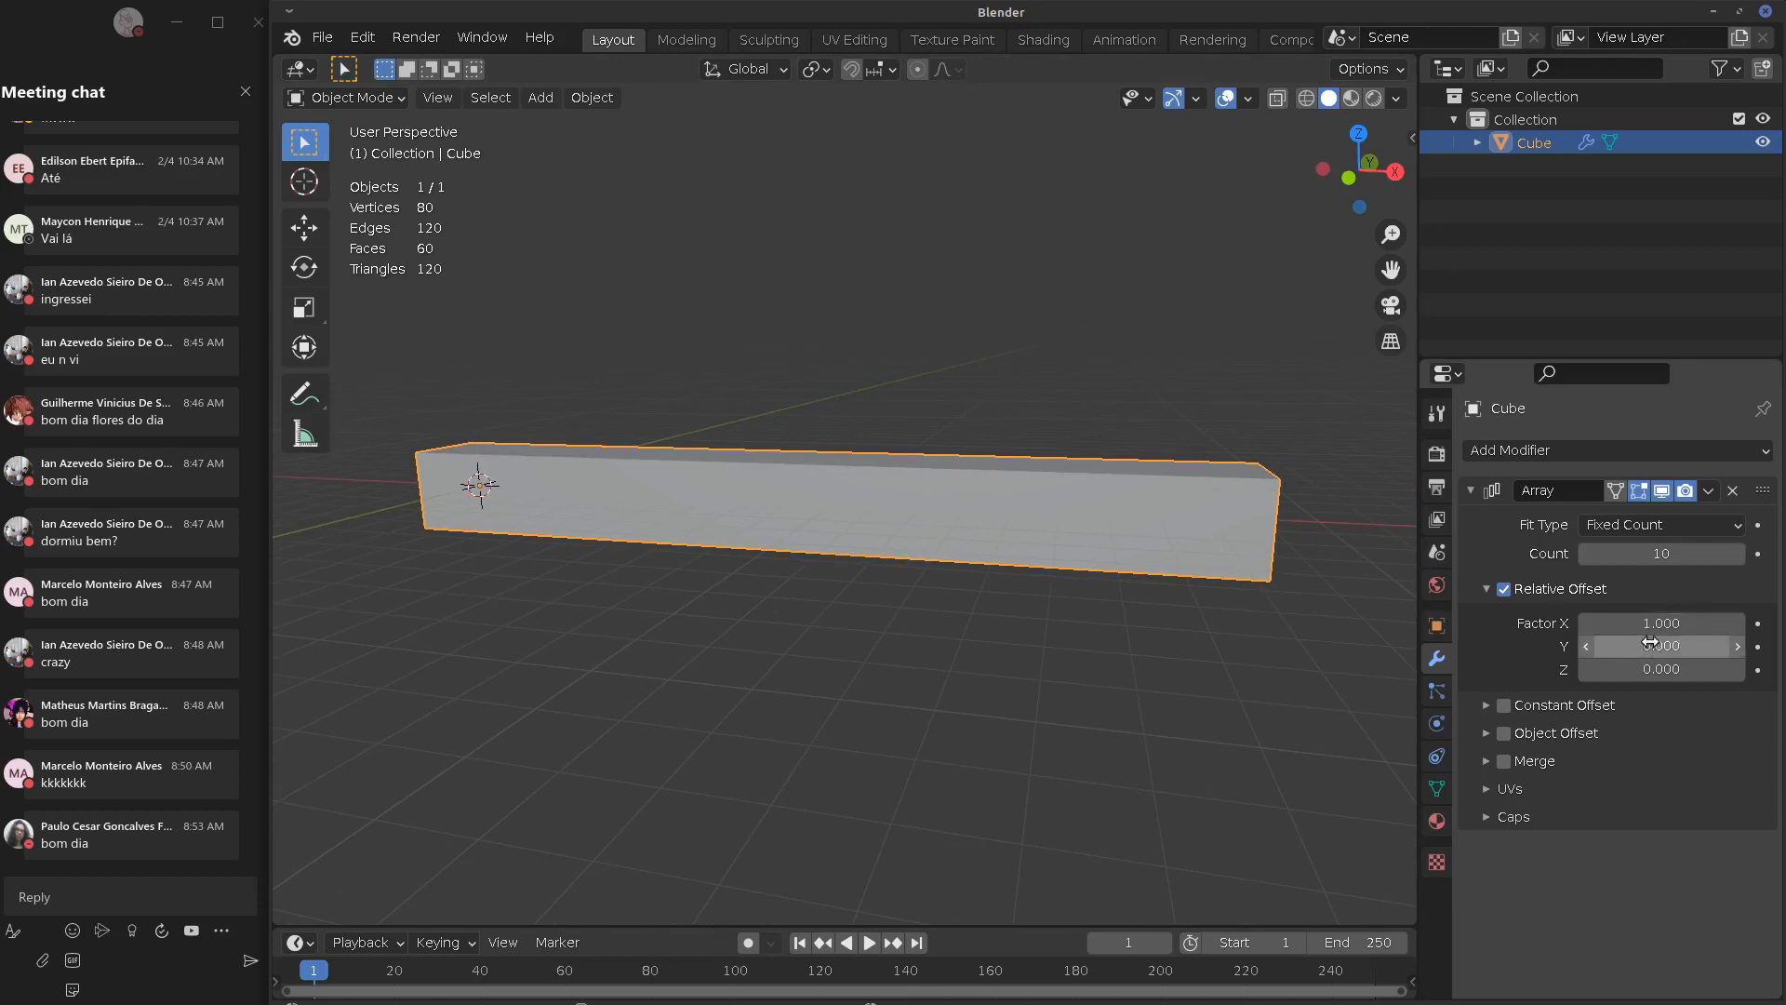
Drag the Array relative offset factors to X 0.310, Y 0.270, Z 0.280
mouse_move(1649, 644)
mouse_down()
mouse_move(1702, 644)
mouse_move(1651, 644)
mouse_move(1721, 670)
mouse_move(1665, 669)
mouse_up()
middle_drag(997, 644, 940, 656)
mouse_move(1665, 670)
mouse_down()
mouse_move(1638, 670)
mouse_move(1693, 646)
mouse_move(1577, 637)
mouse_move(1667, 668)
mouse_up()
middle_drag(833, 703, 891, 699)
middle_drag(636, 603, 689, 564)
key(Tab)
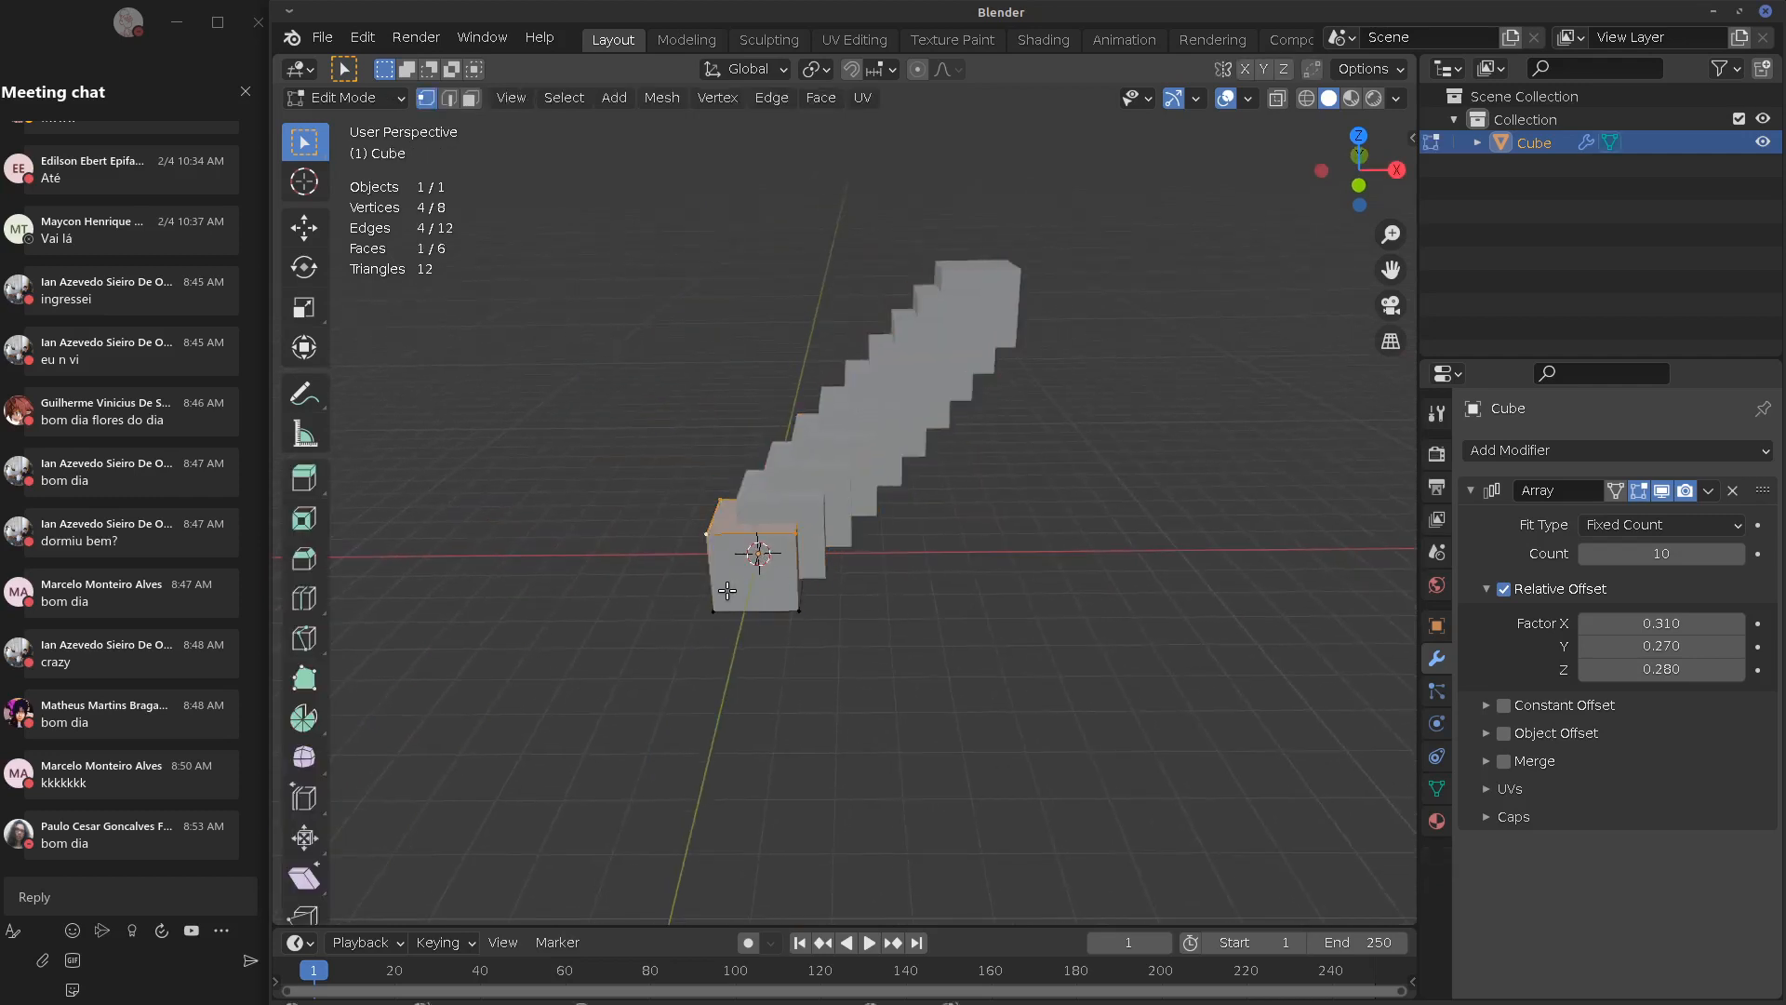
key(Tab)
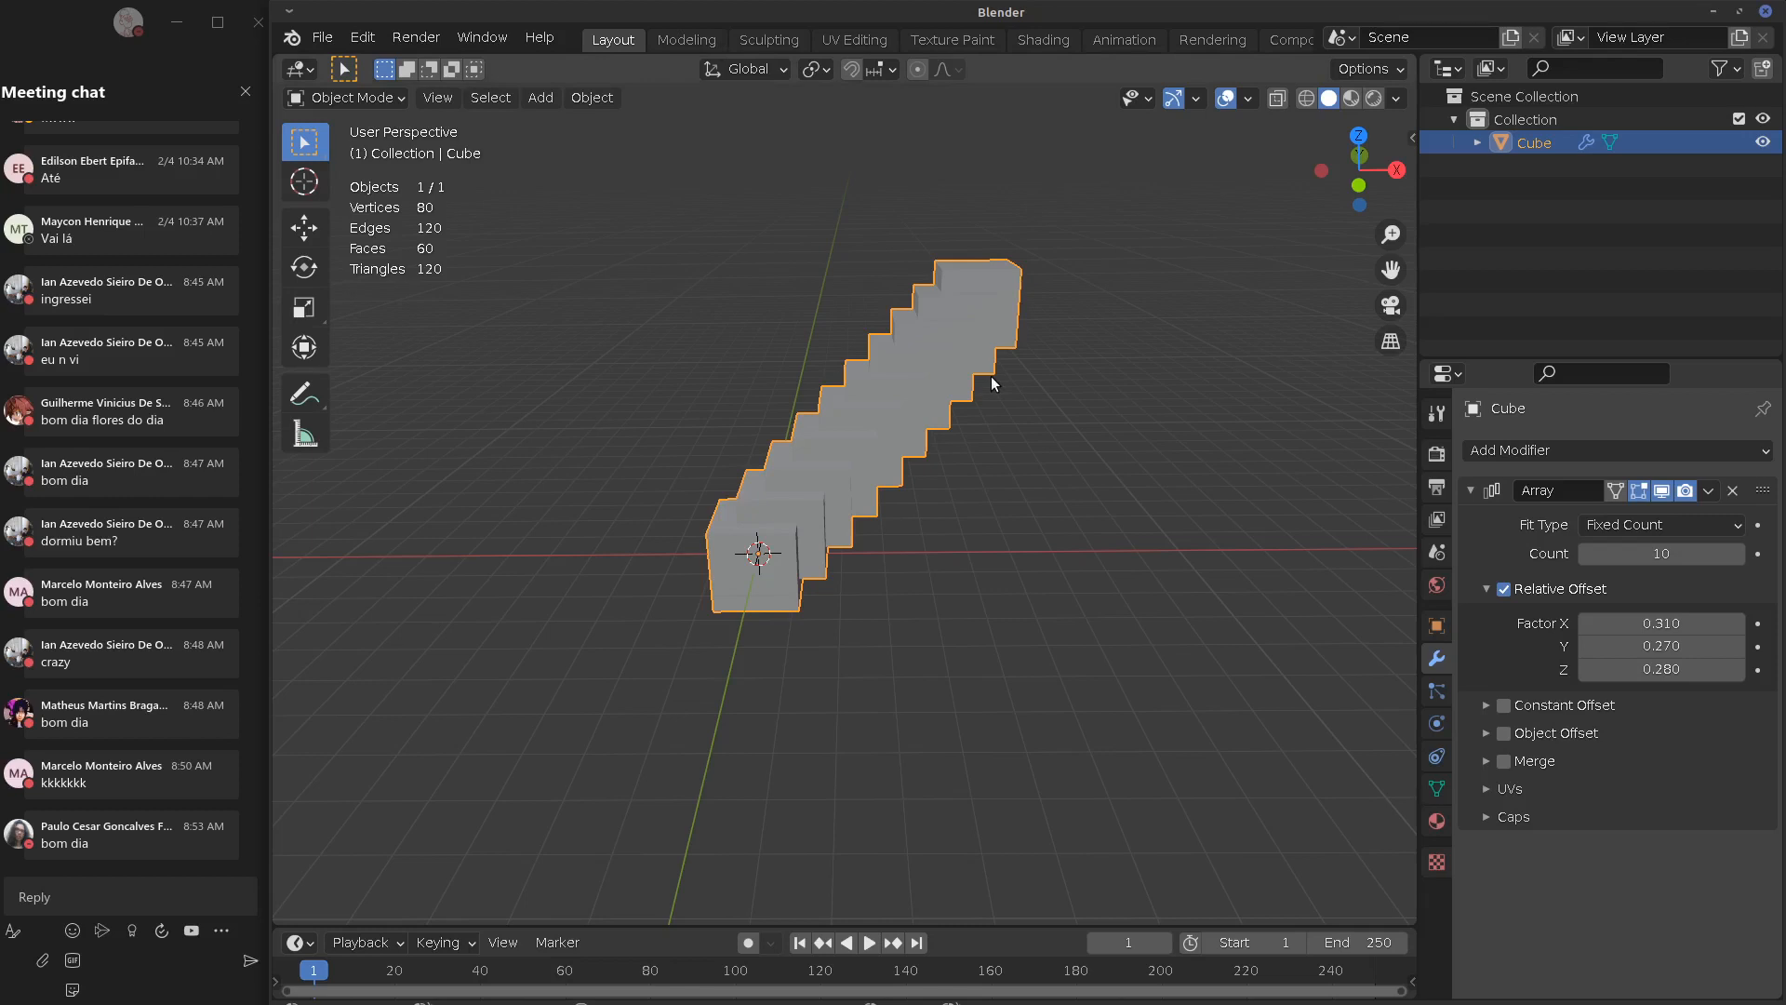
Orbit around the ten-cube staircase, collapse the Array panel and open Add Modifier
middle_drag(434, 667, 955, 663)
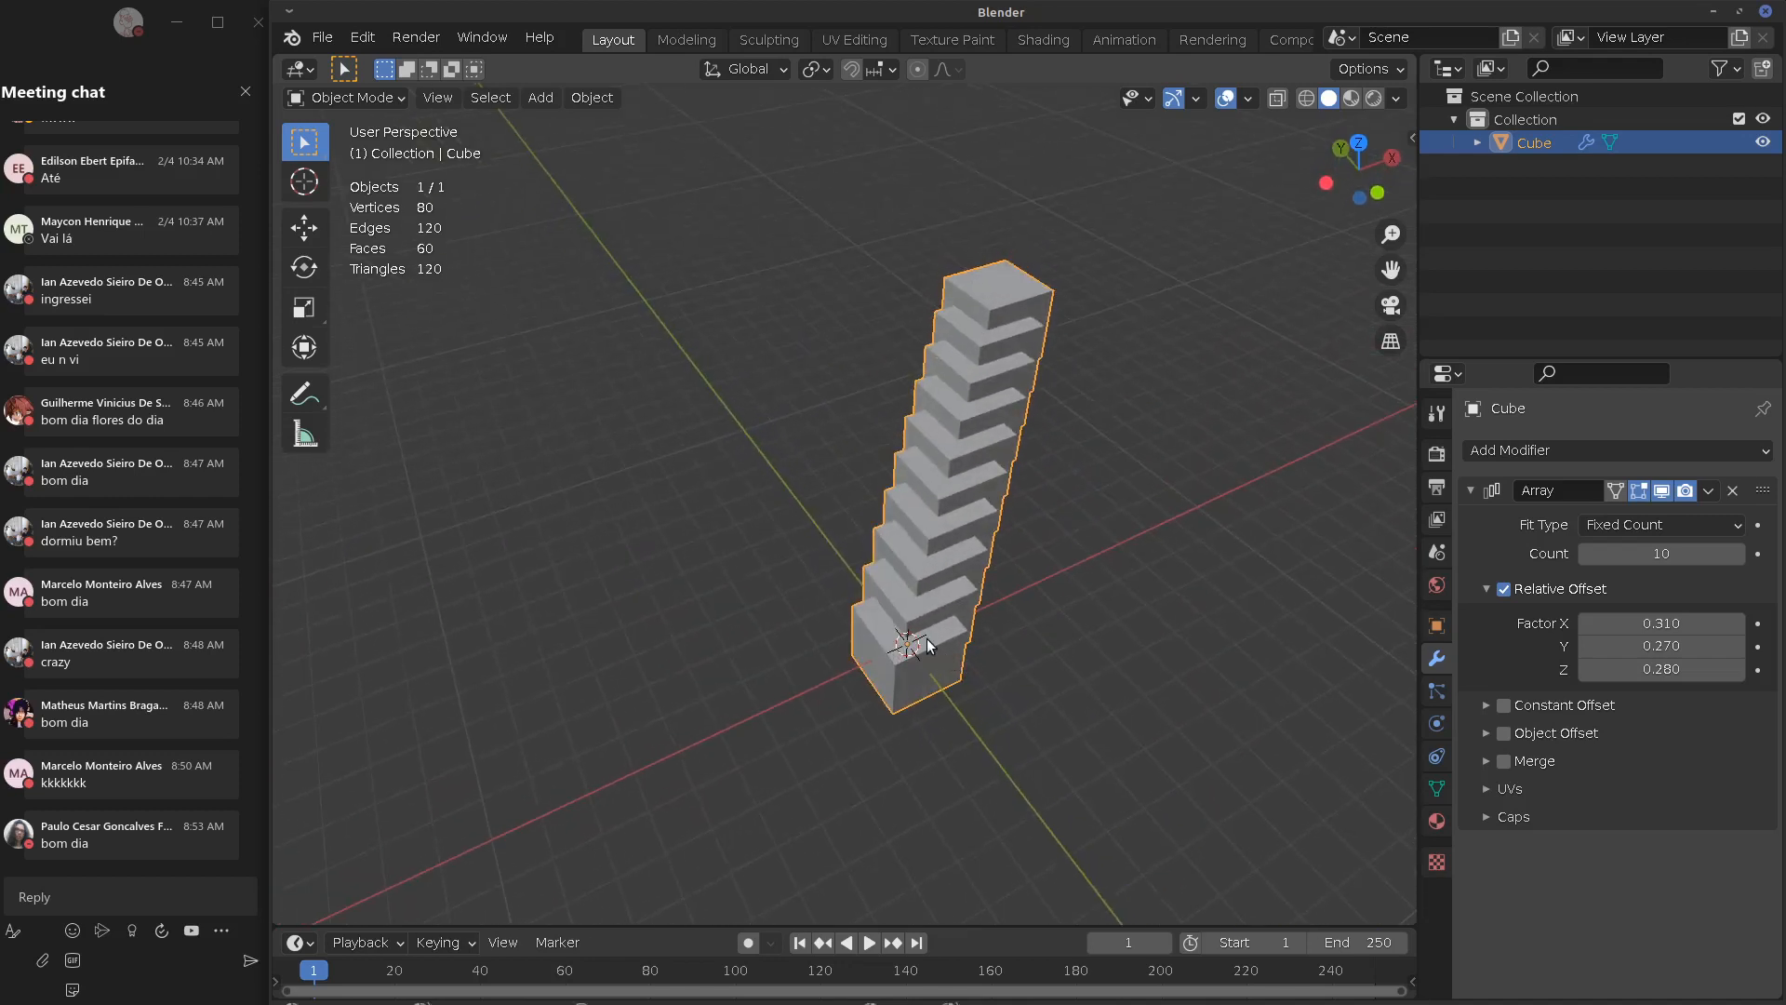
middle_drag(930, 683, 839, 642)
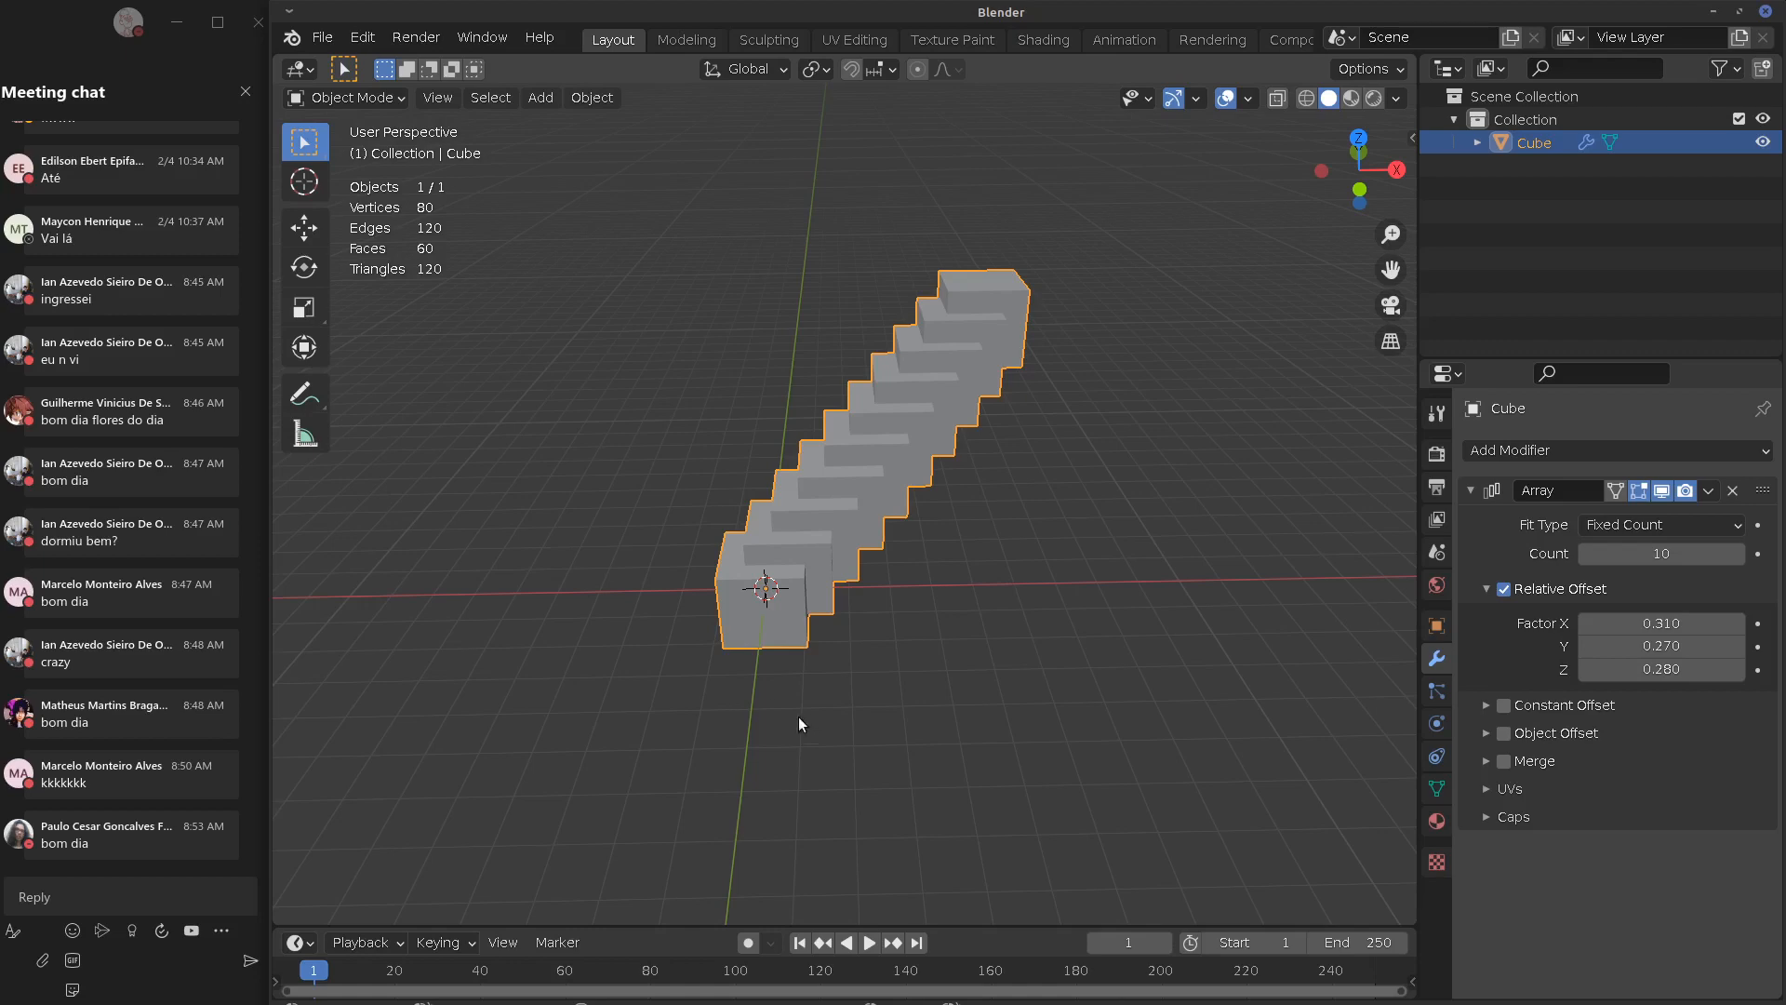
middle_drag(954, 699, 1001, 671)
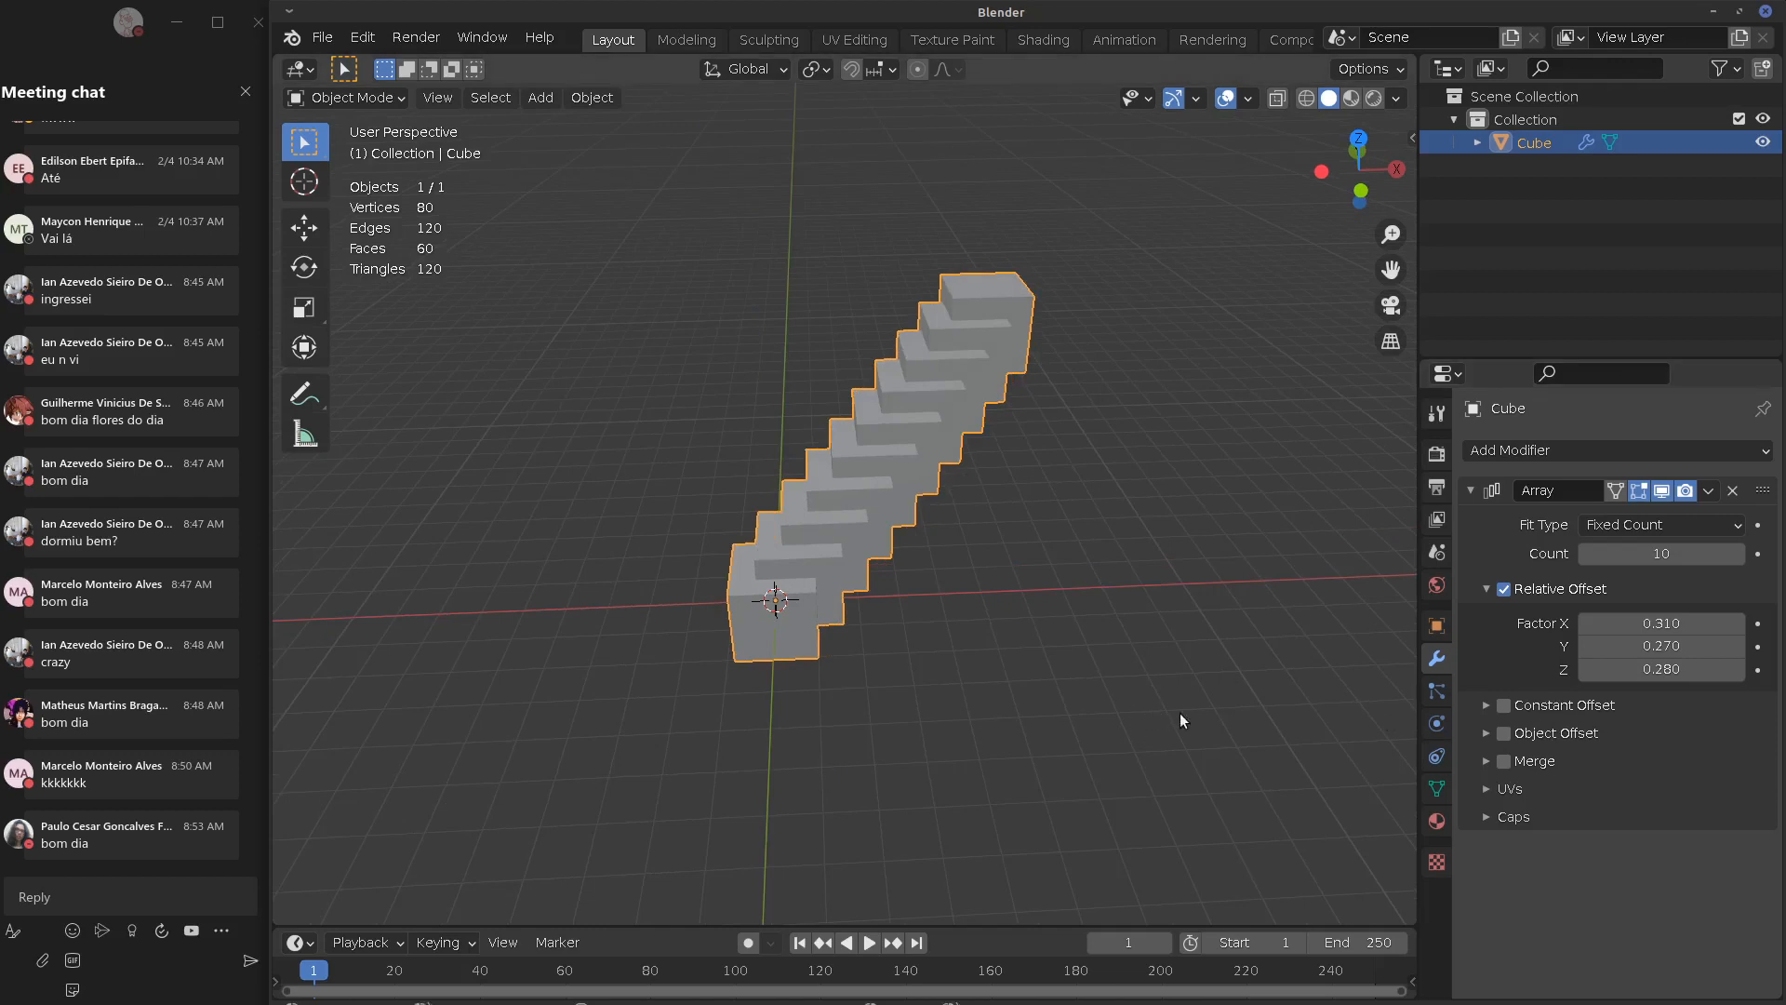
middle_drag(1179, 718, 1188, 863)
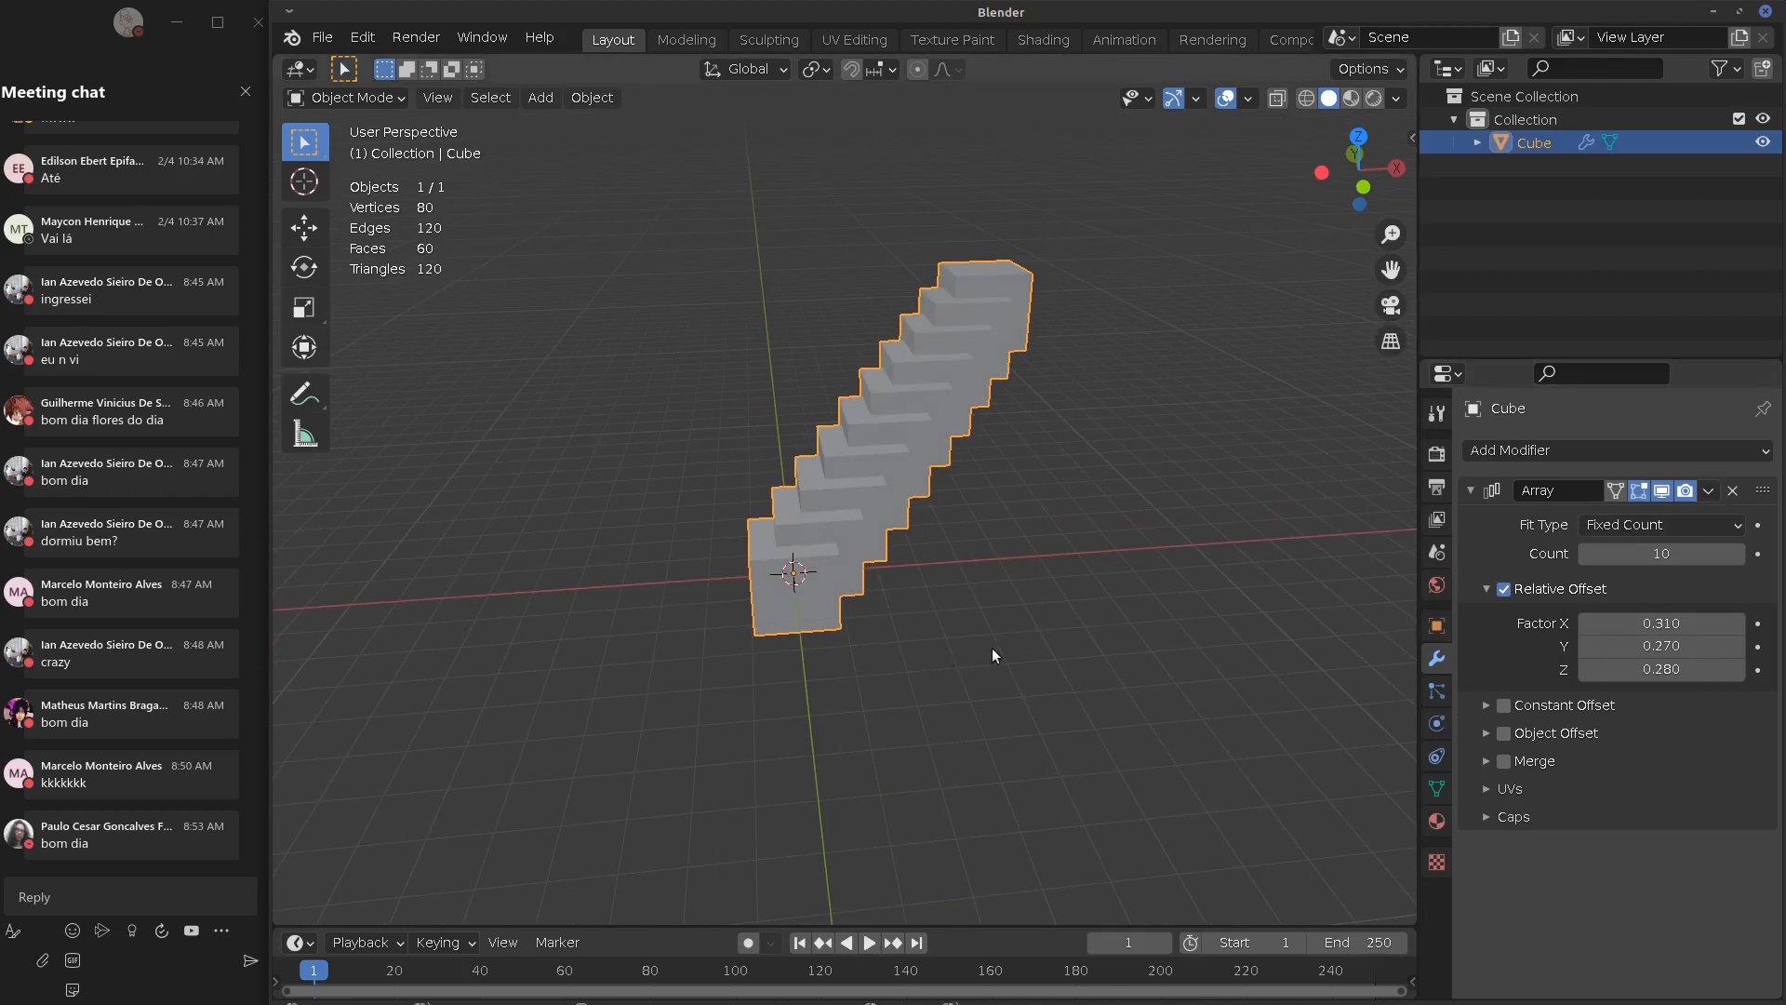
click(1470, 495)
click(1561, 453)
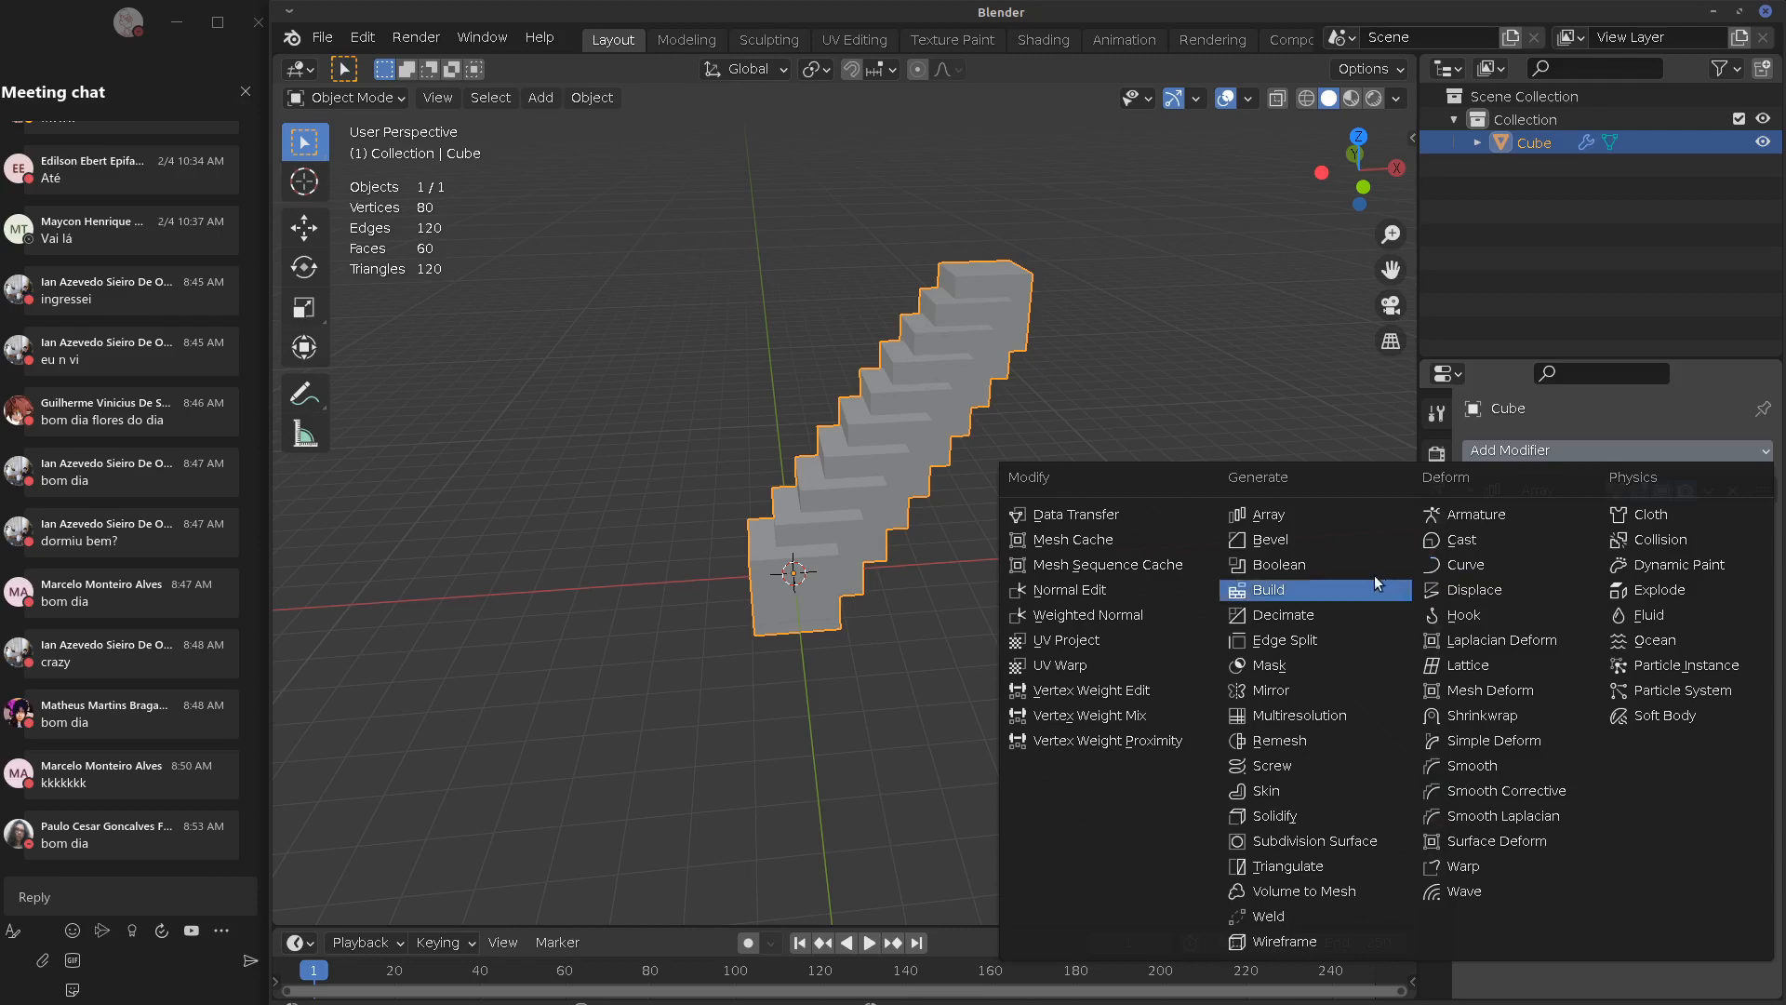
Add a 0.4 m Bevel after the Array, collapse it and reopen Add Modifier
click(1297, 542)
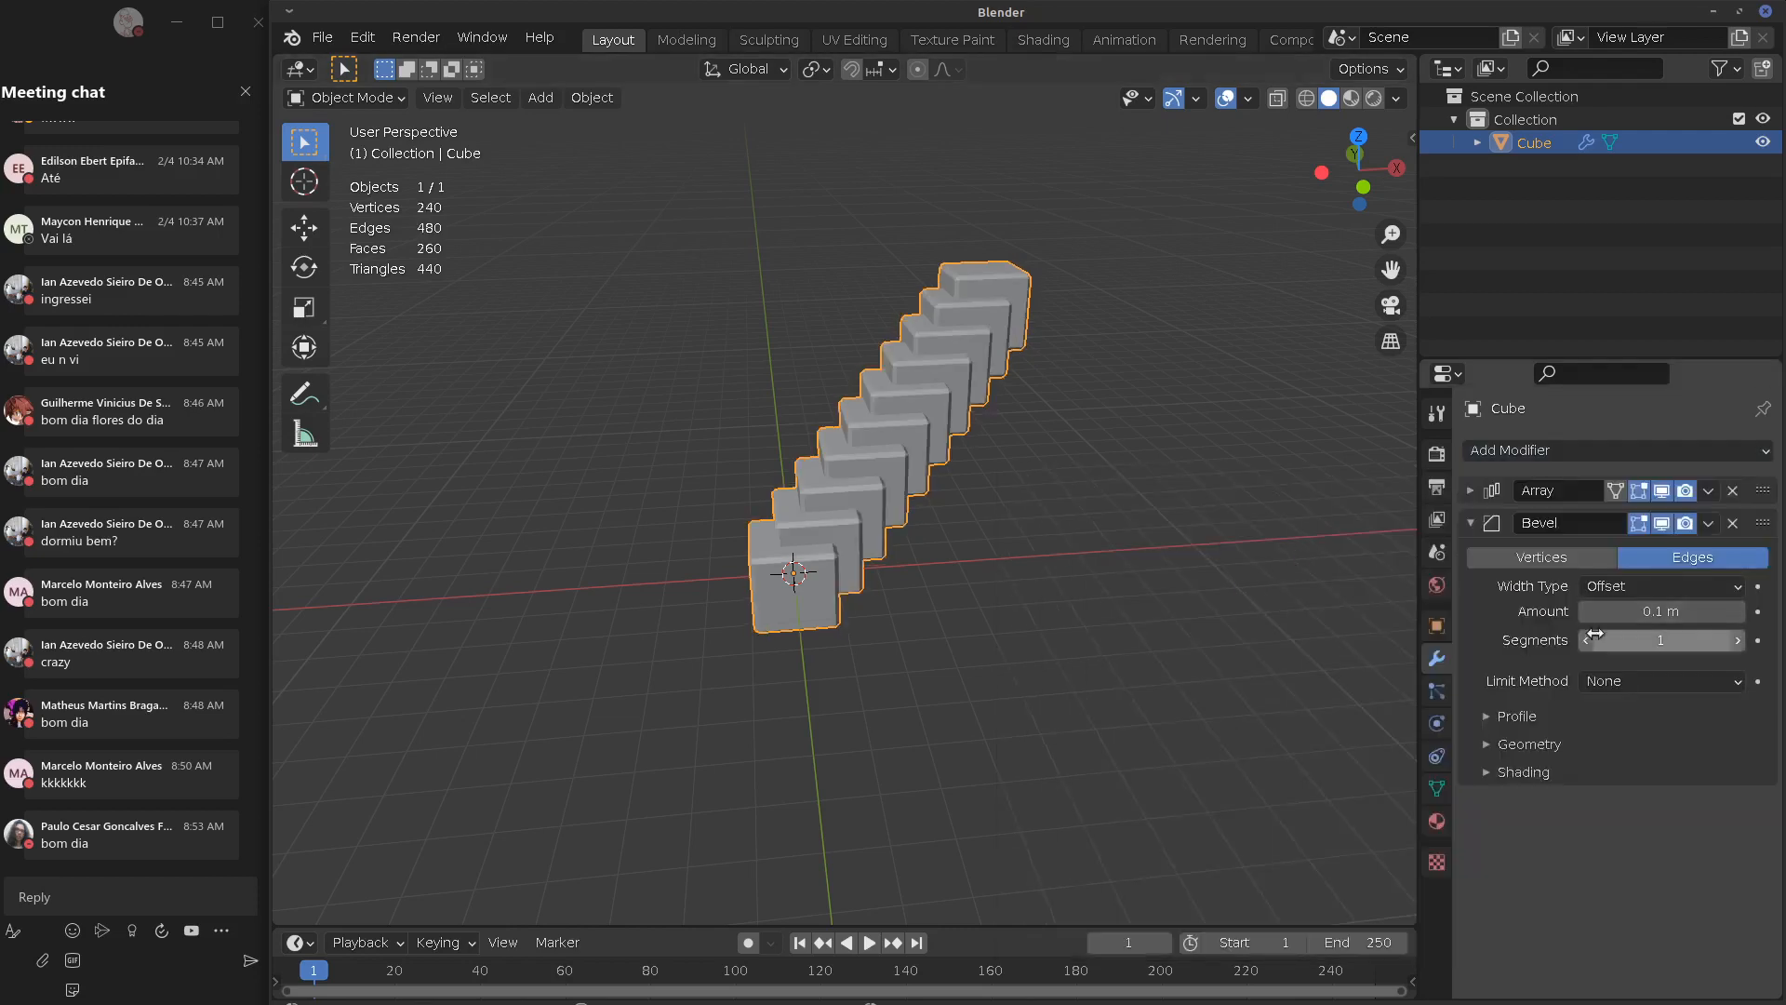
drag(1634, 614, 1678, 616)
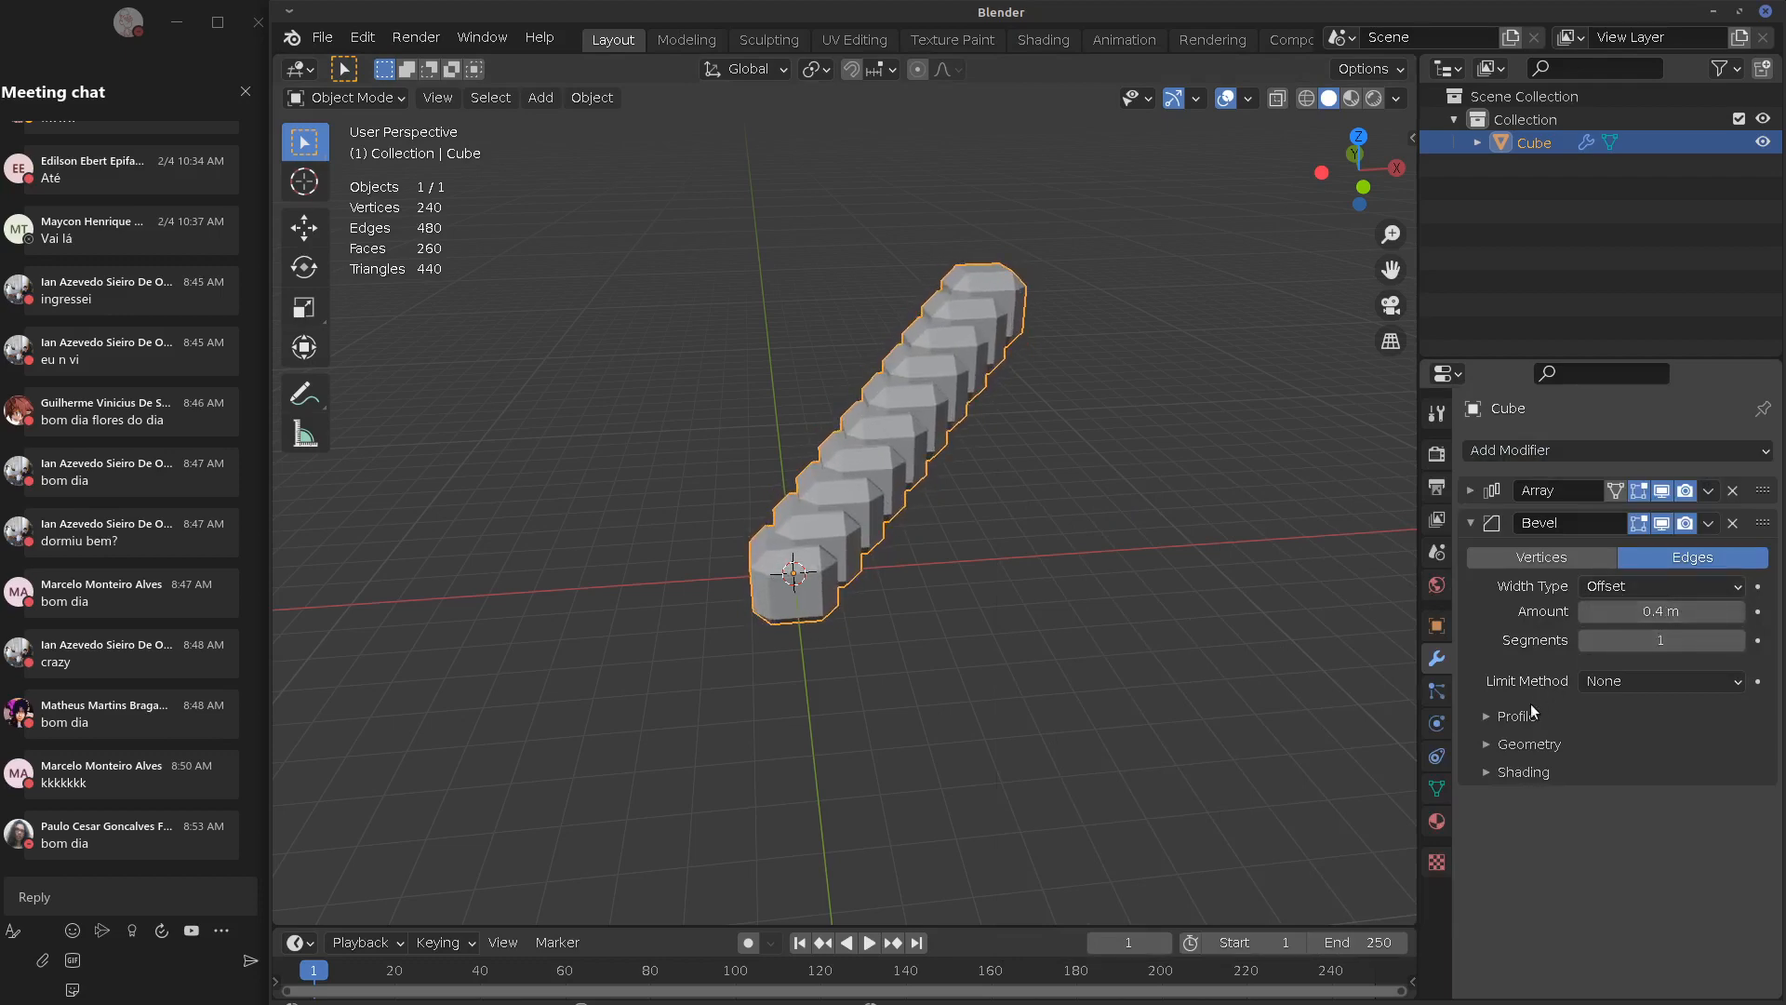
click(1471, 523)
click(1562, 452)
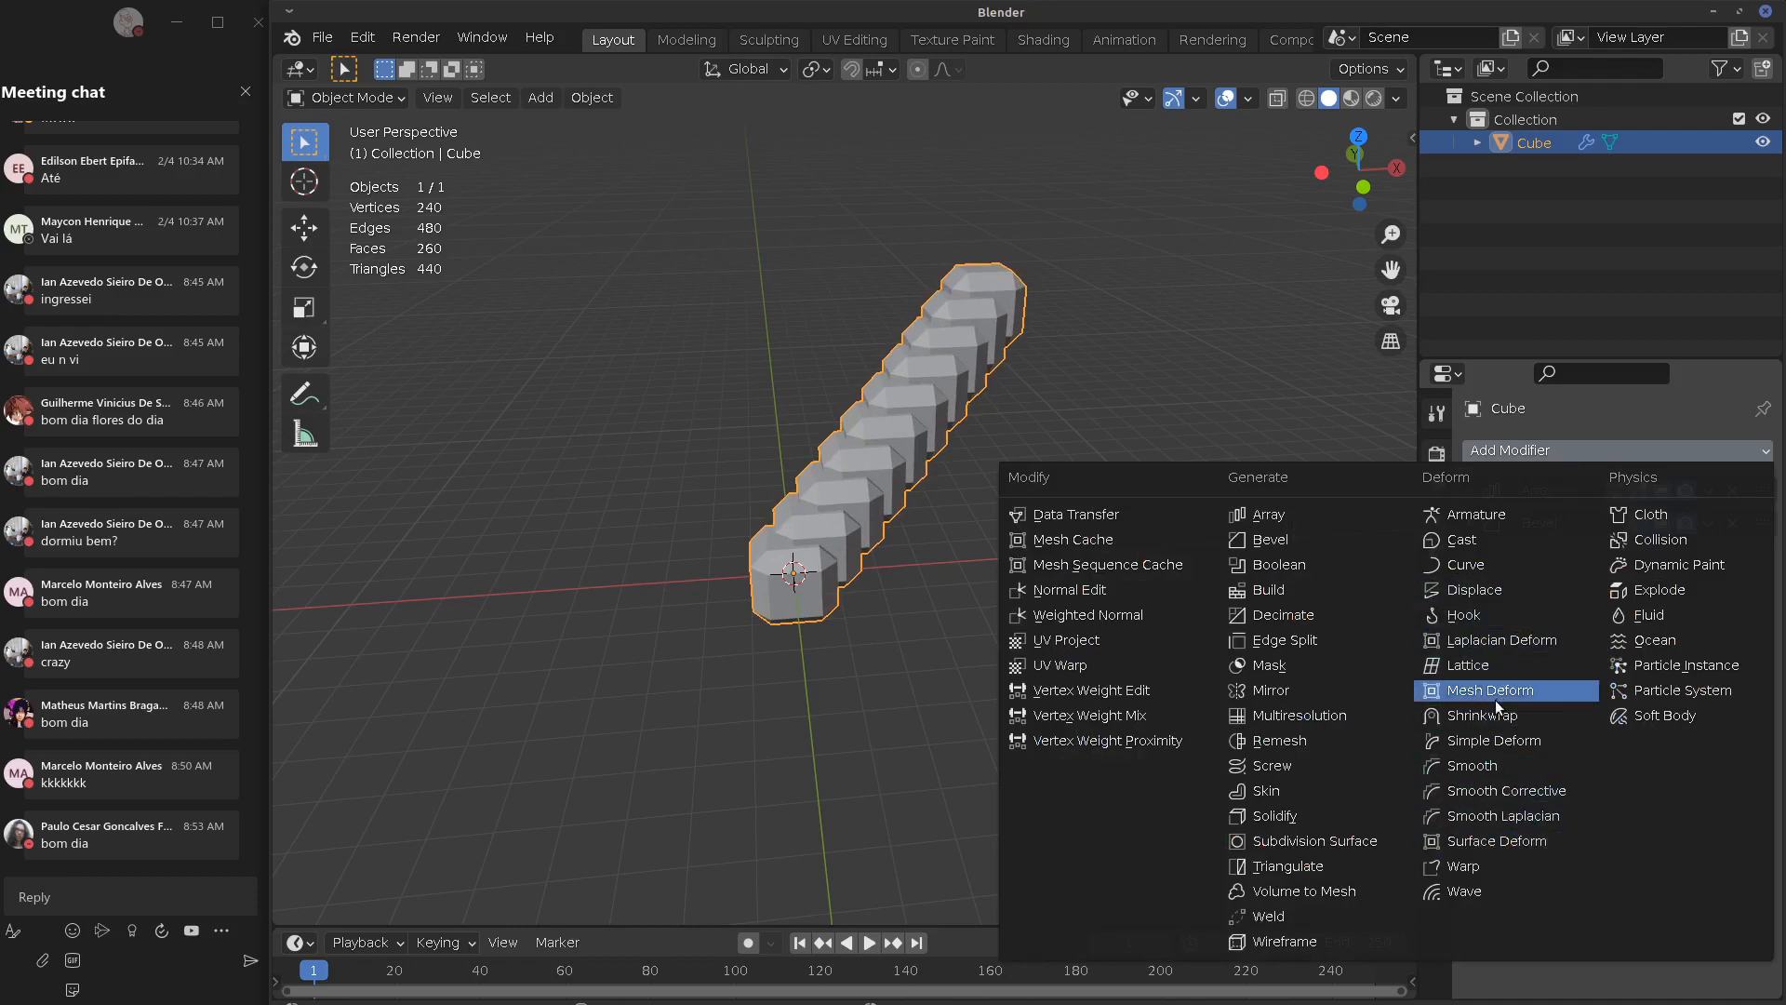
Add a Simple Deform twist to the cube array and set its angle to -92.8°
click(1489, 740)
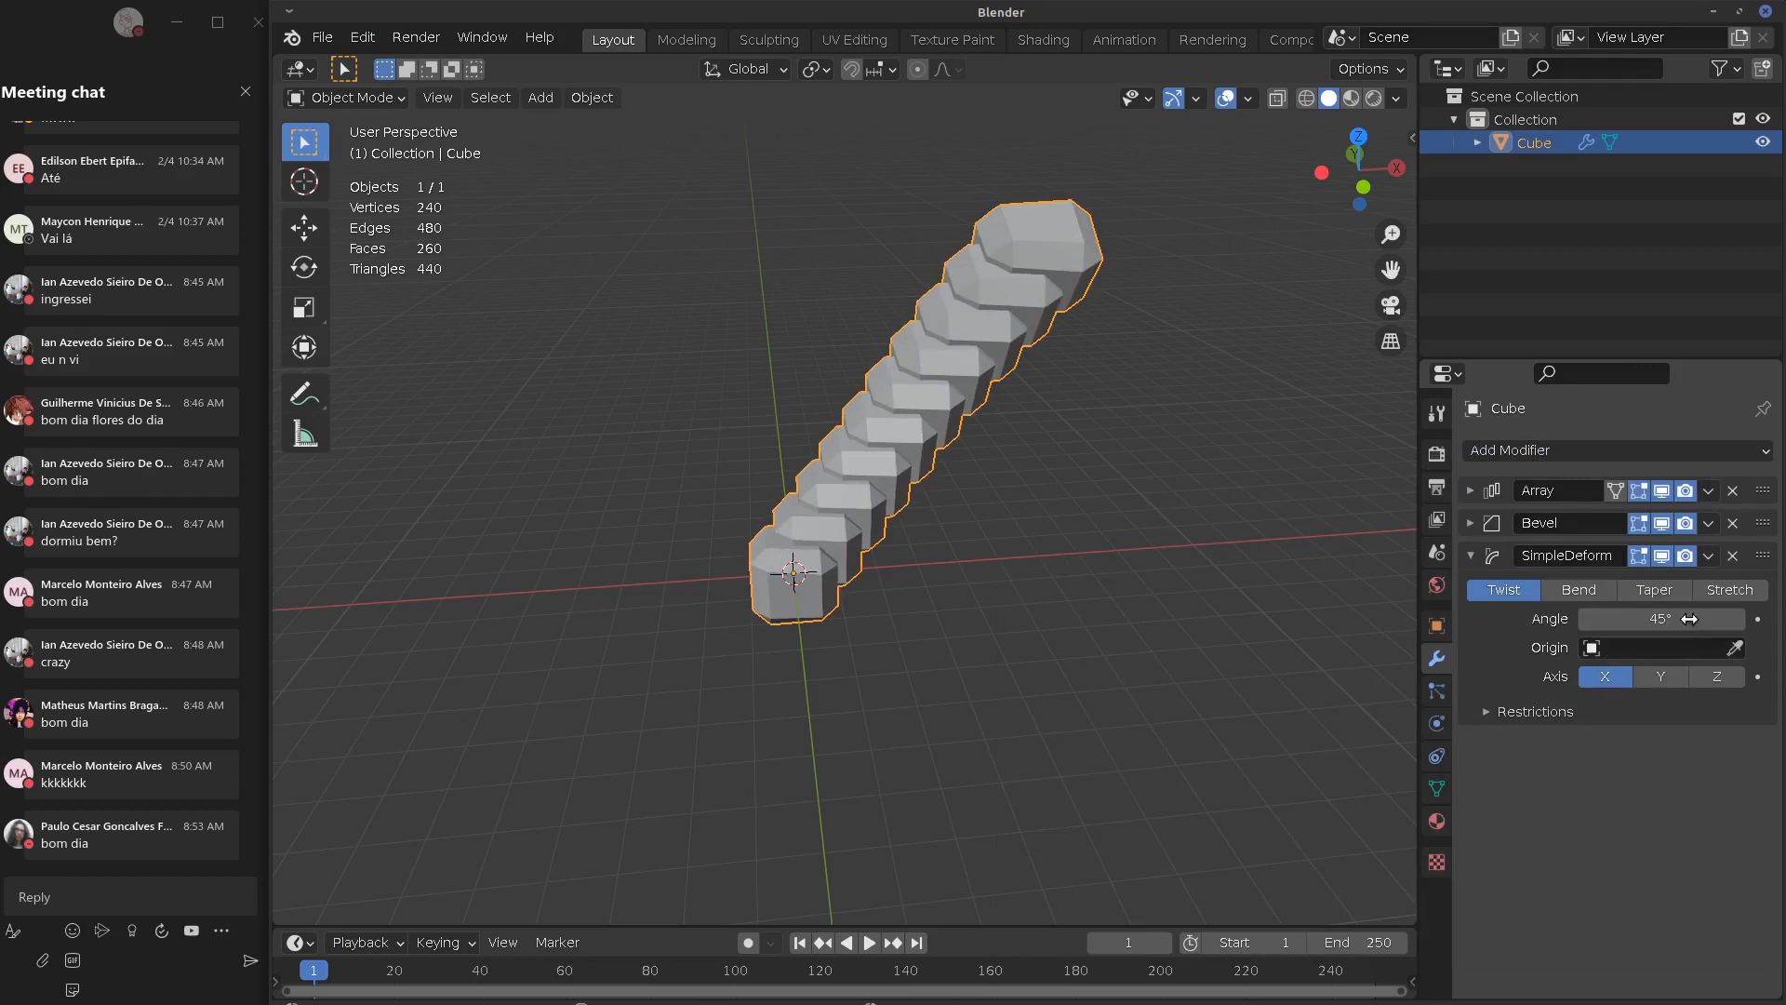
drag(1689, 619, 393, 682)
mouse_move(1209, 640)
middle_down()
mouse_move(1410, 590)
mouse_move(795, 657)
mouse_move(1019, 659)
mouse_move(934, 659)
mouse_move(1201, 629)
middle_up()
scroll(938, 649, up, 2)
click(1470, 556)
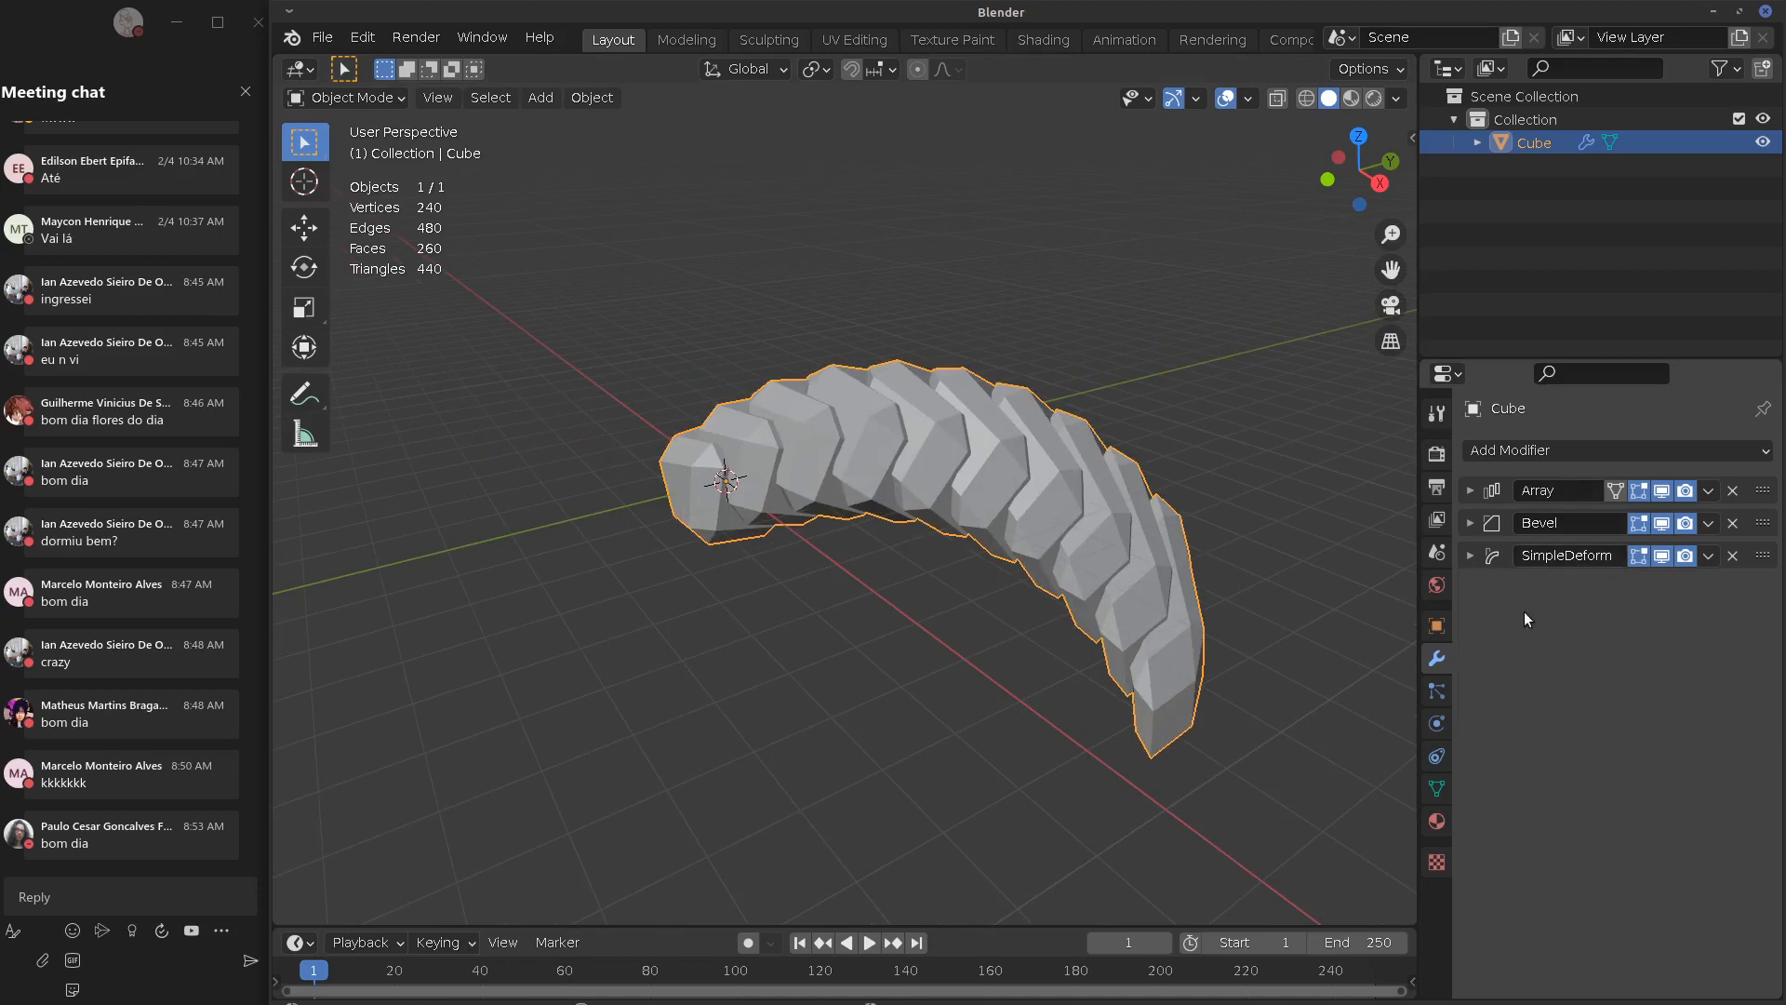
Switch the Simple Deform mode from Twist through Taper to Bend, curving the array into an arc
shift+middle_drag(1256, 601, 1322, 626)
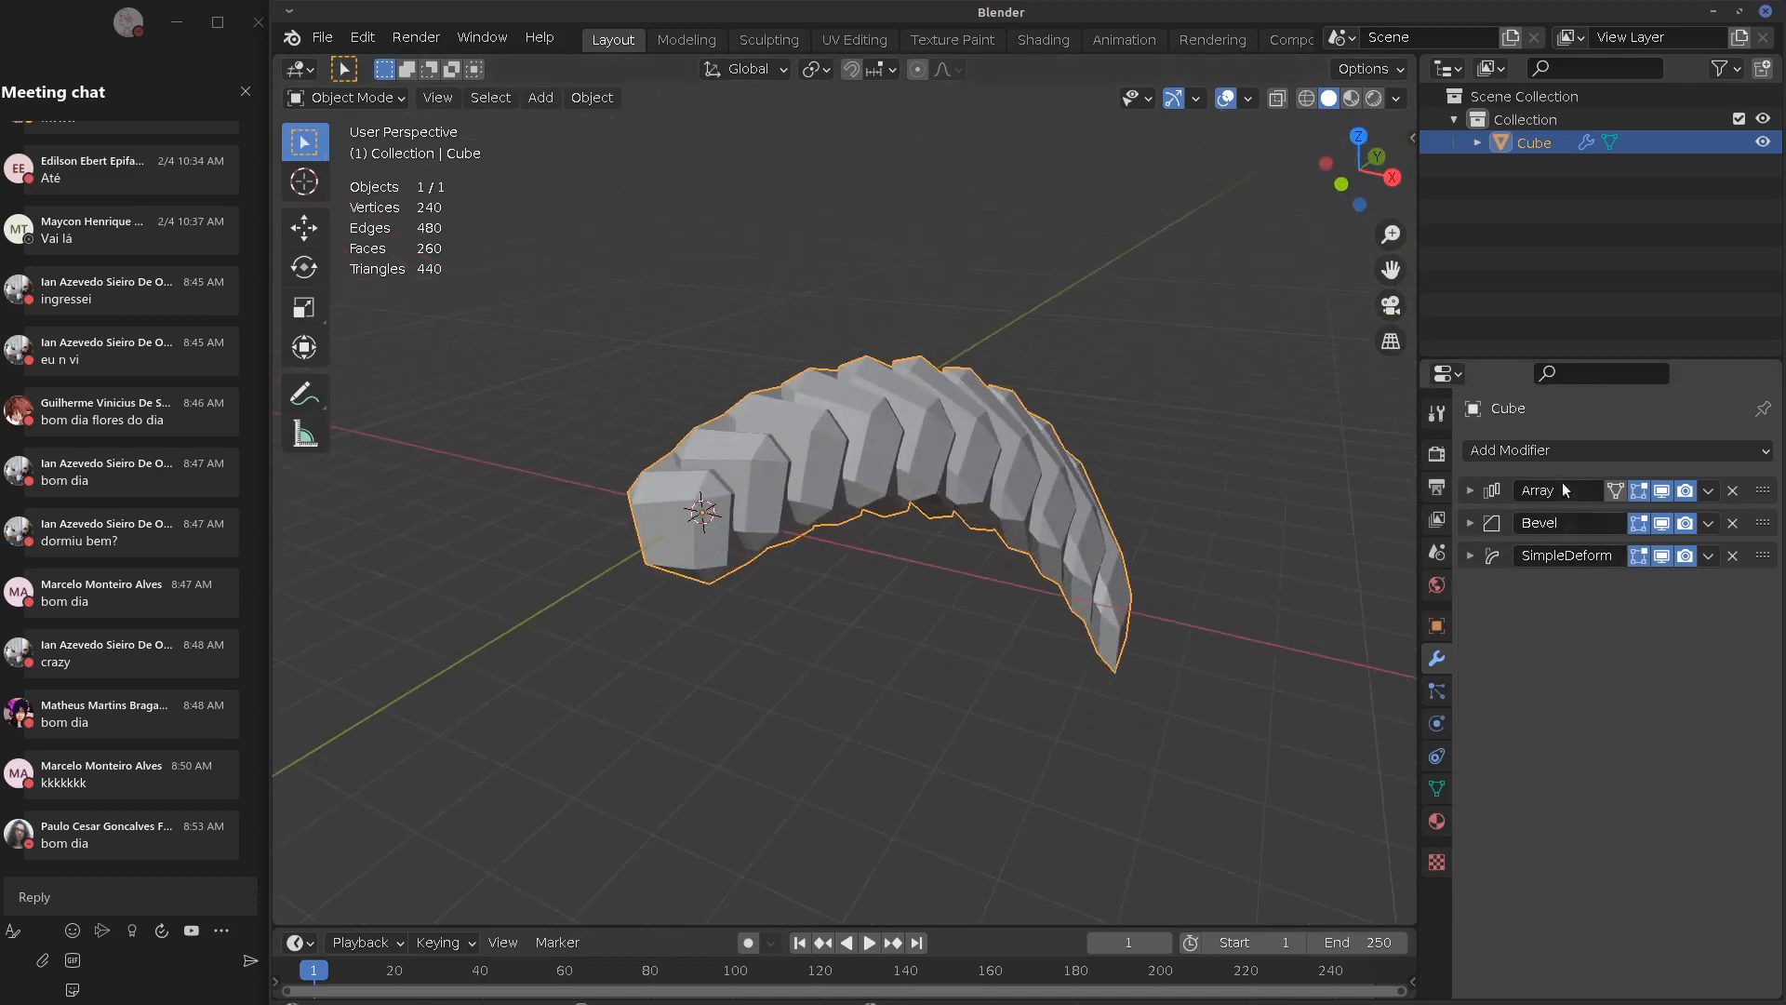
shift+middle_drag(1077, 571, 900, 564)
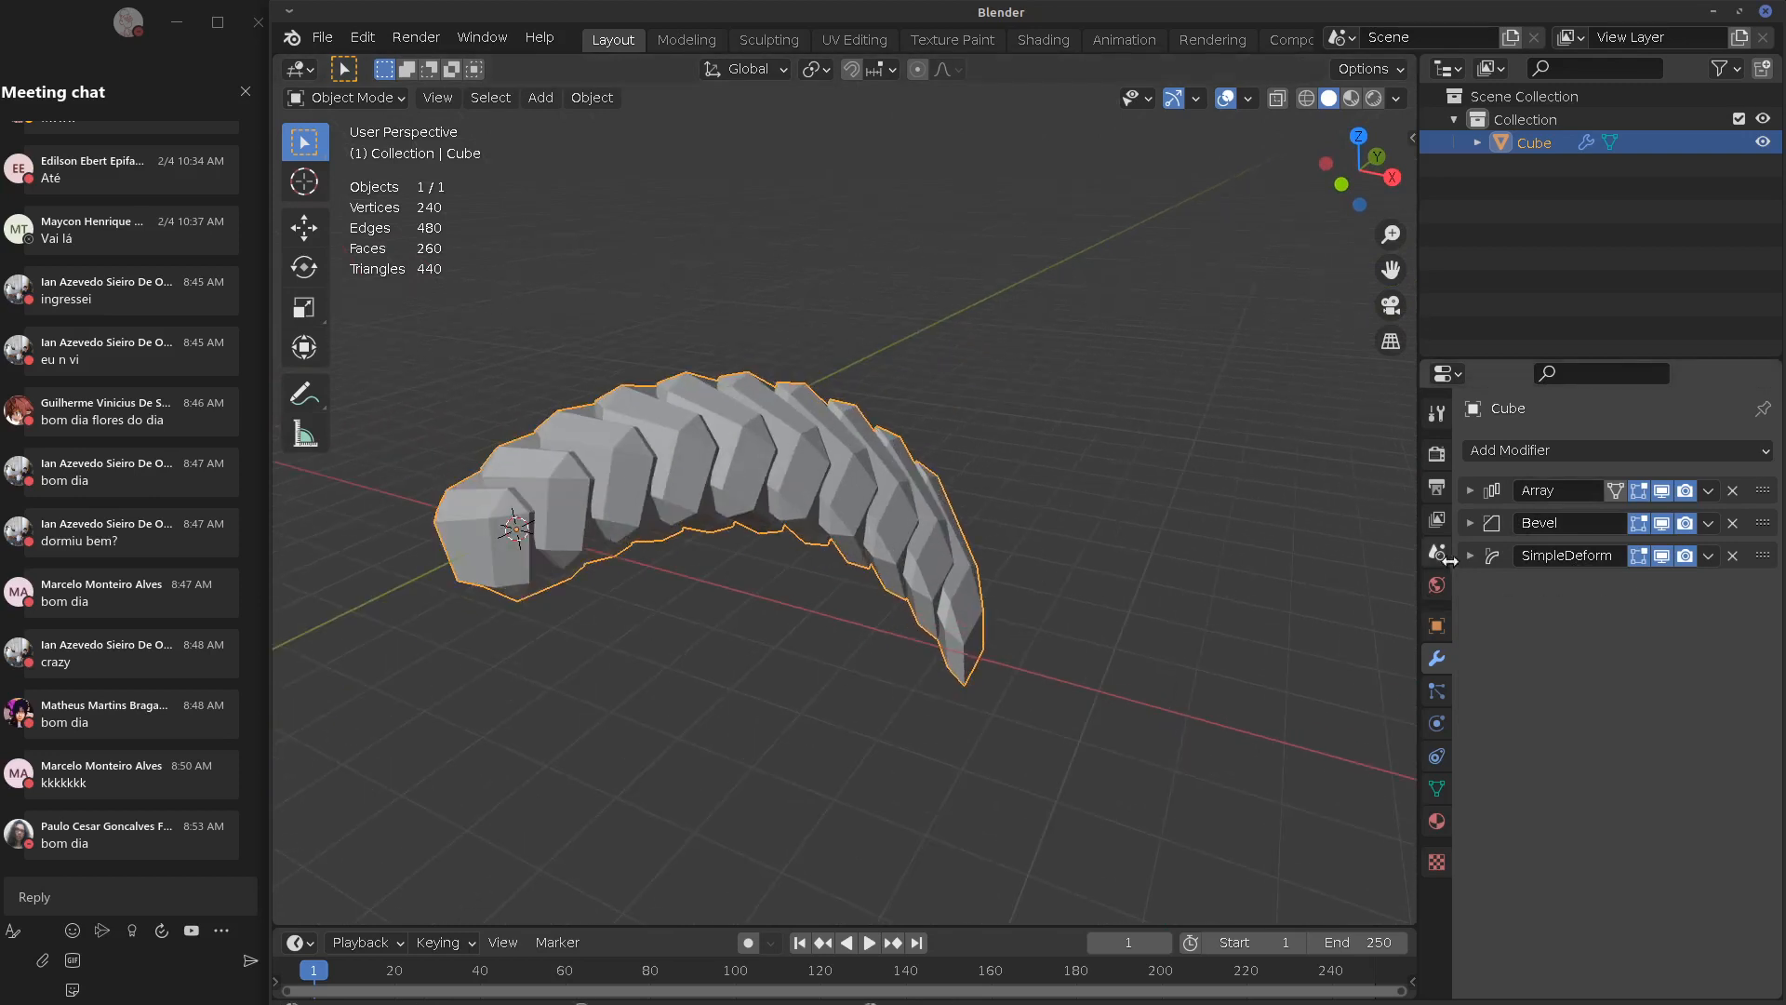
click(1512, 562)
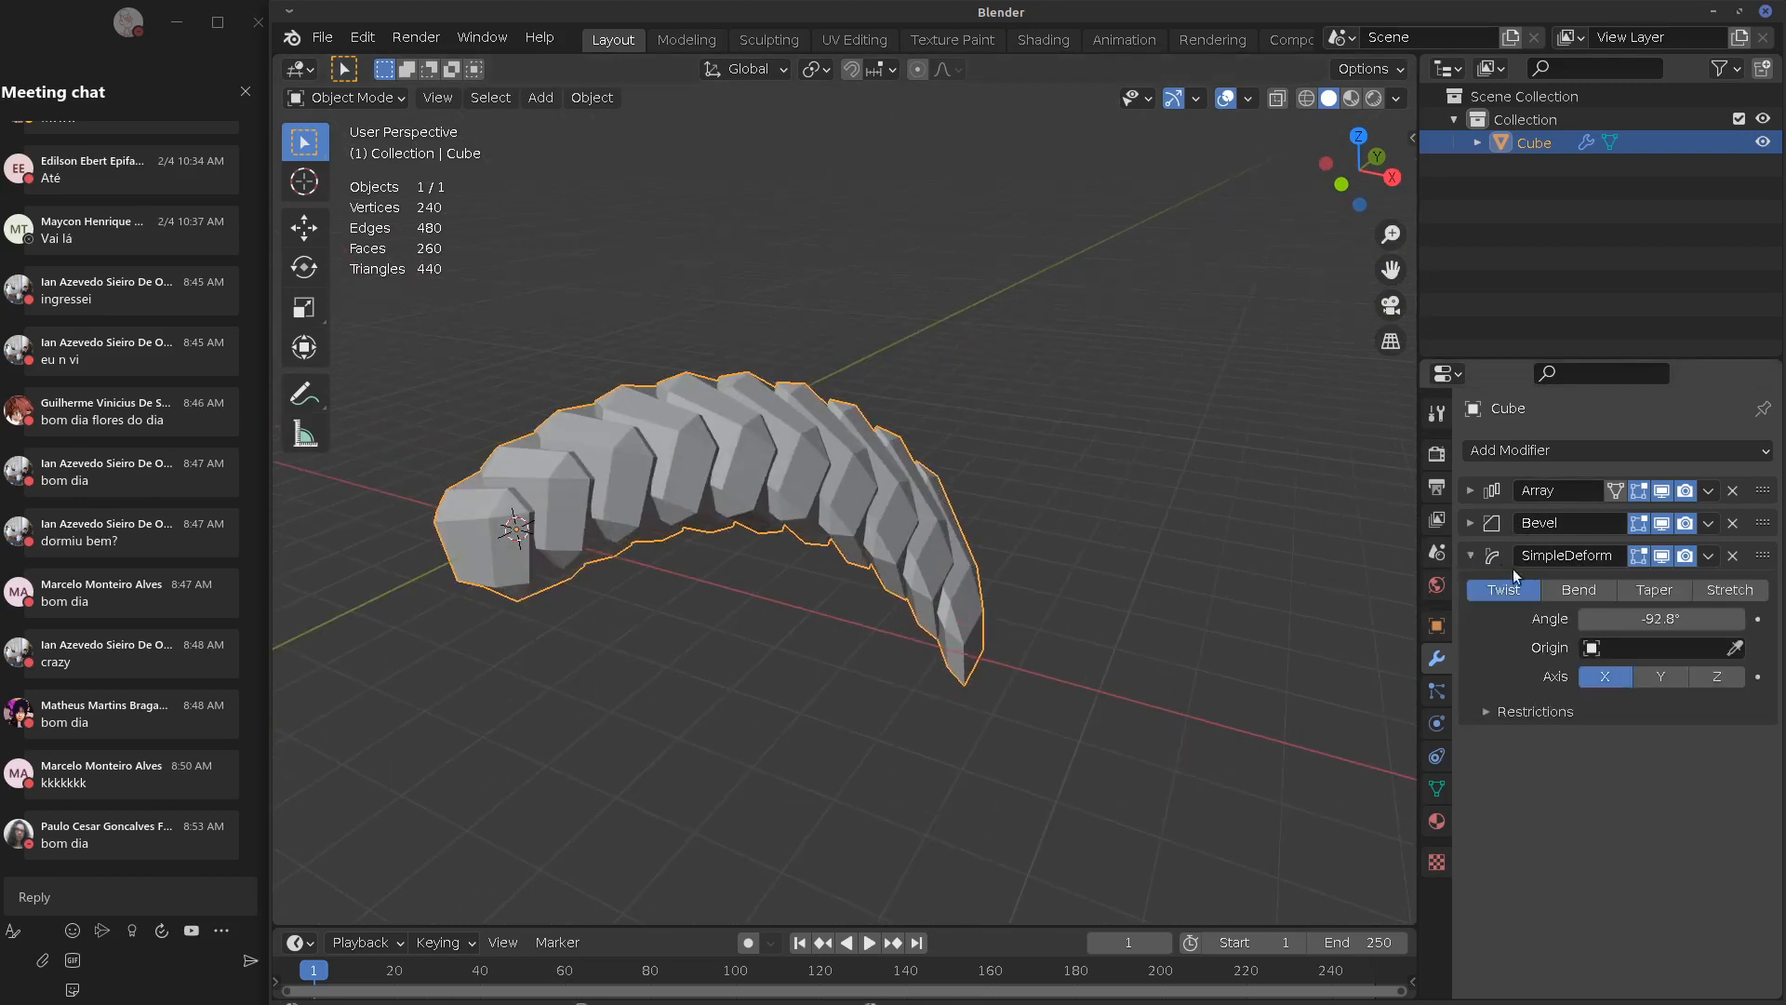
click(1643, 590)
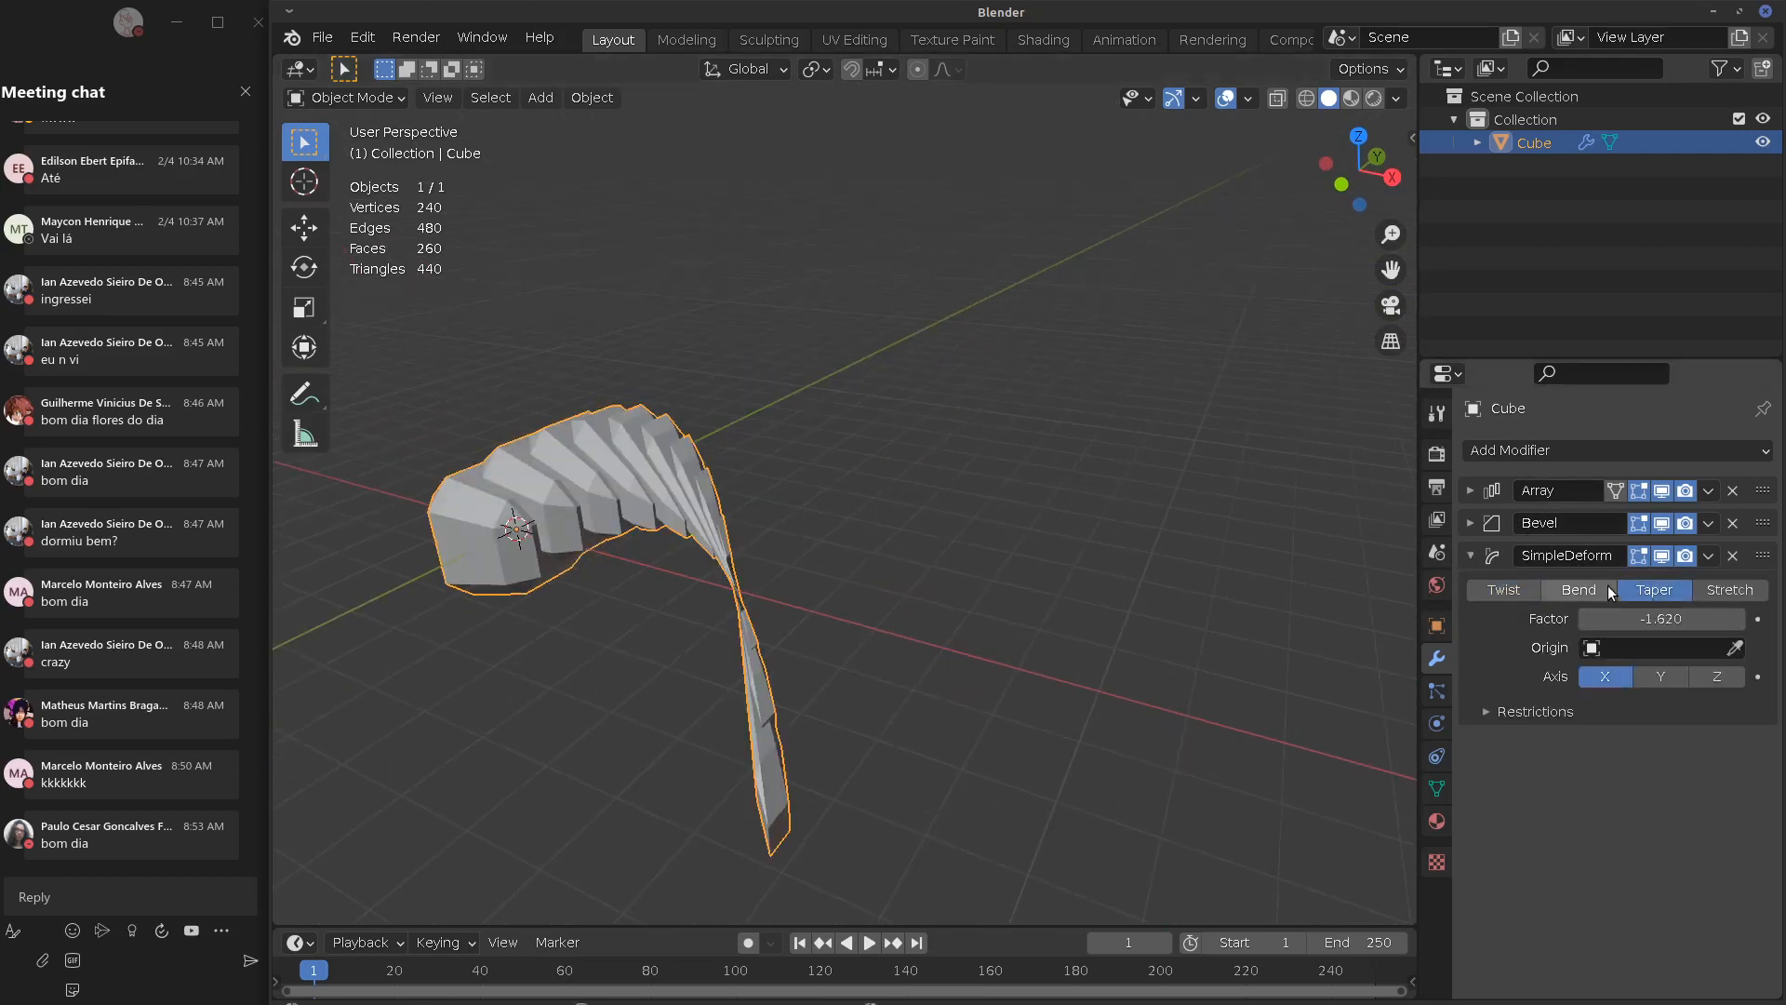
click(1581, 590)
shift+middle_drag(1079, 566, 1400, 619)
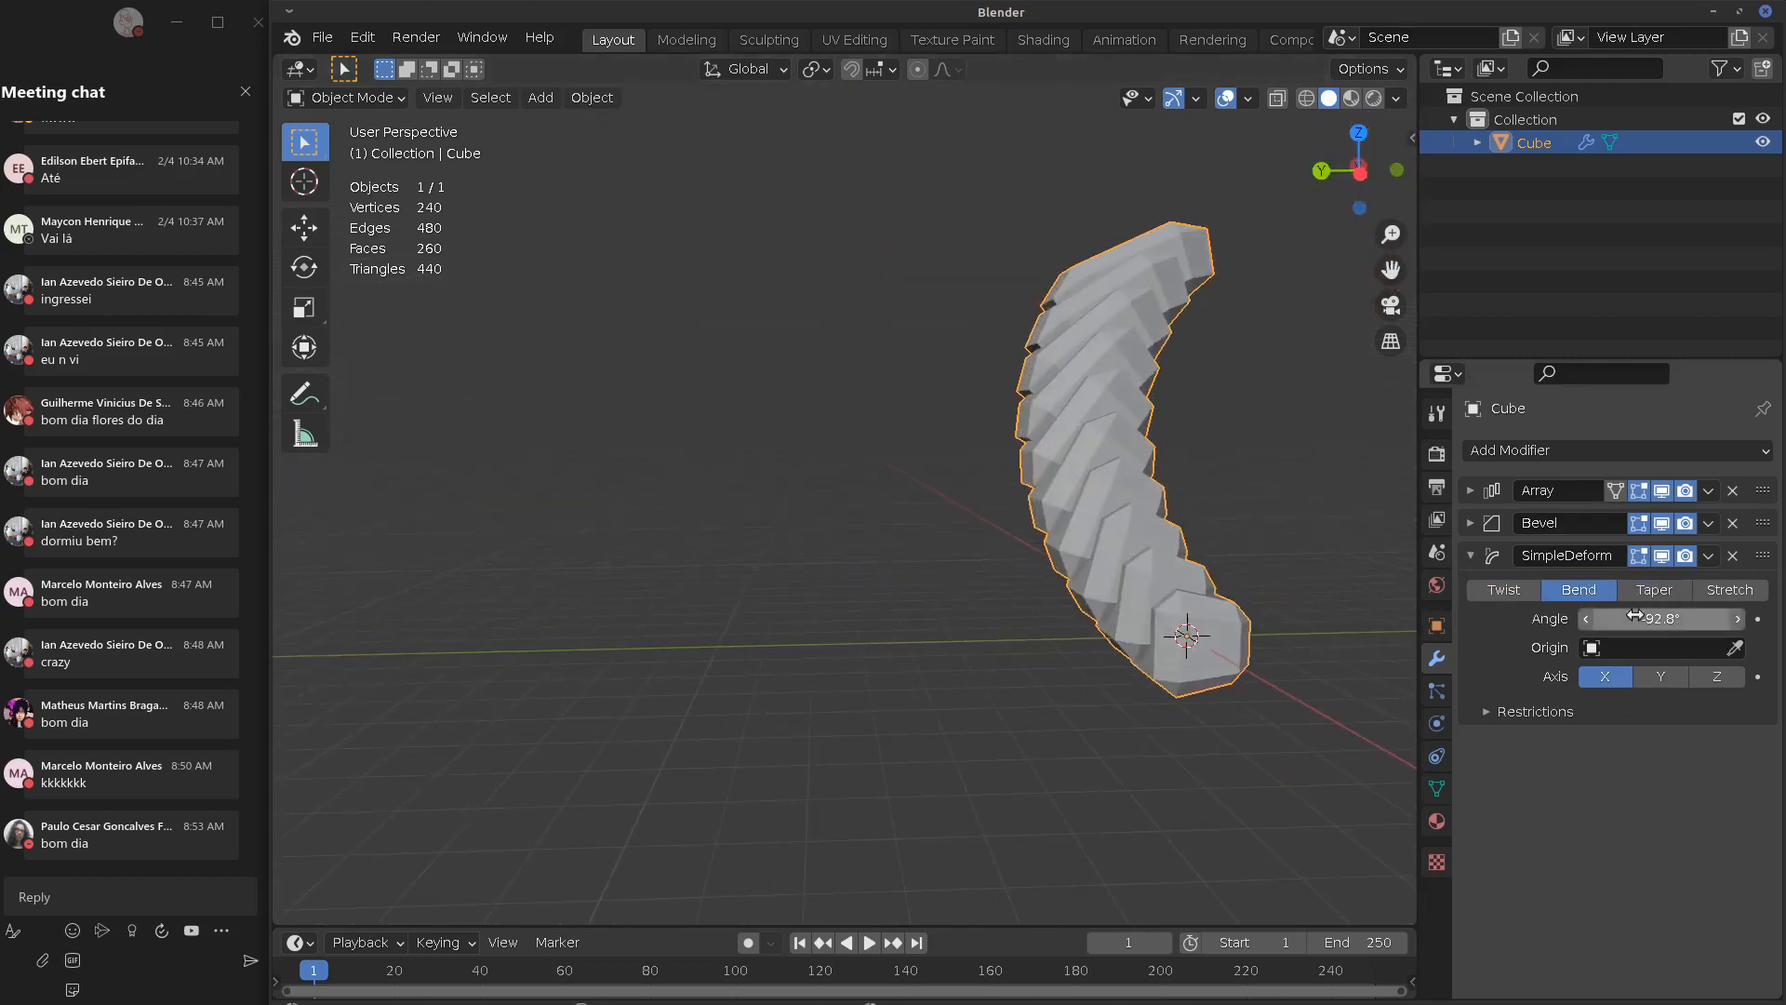
Remove the SimpleDeform, Bevel and Array modifiers, then orbit around the single plain cube
click(1731, 555)
click(1728, 525)
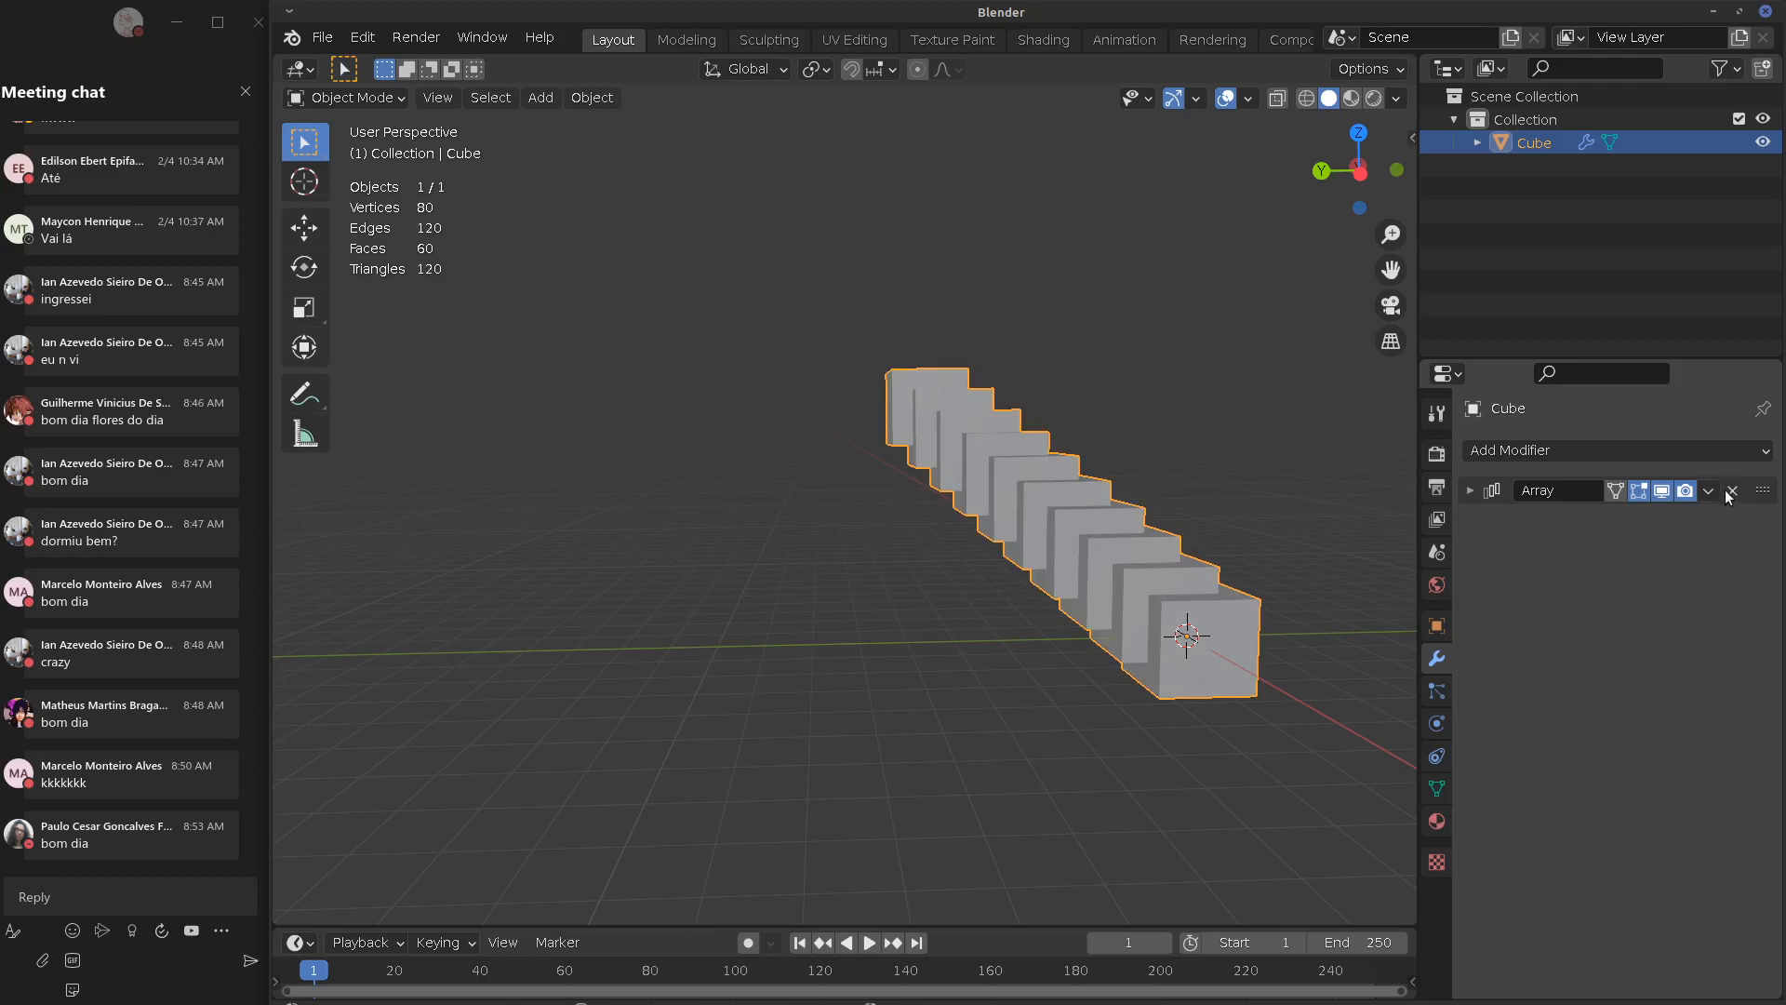
click(1731, 491)
middle_drag(1323, 722, 901, 693)
scroll(902, 690, up, 5)
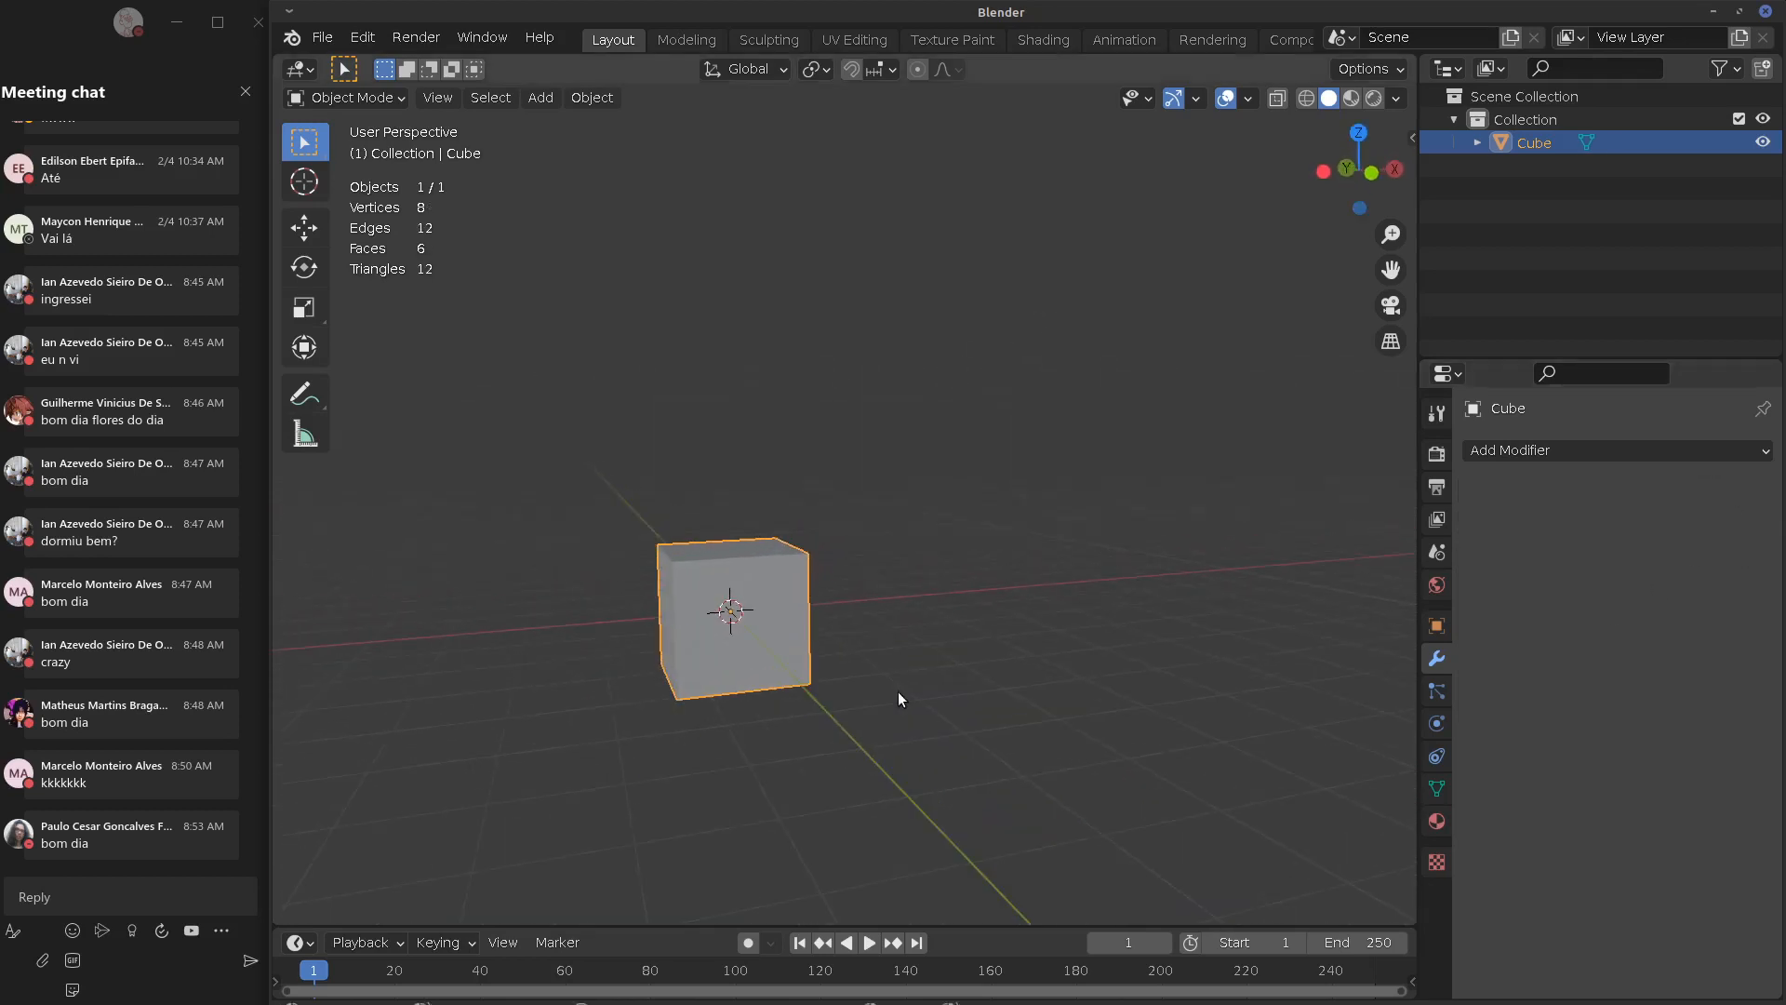
middle_drag(884, 681, 833, 454)
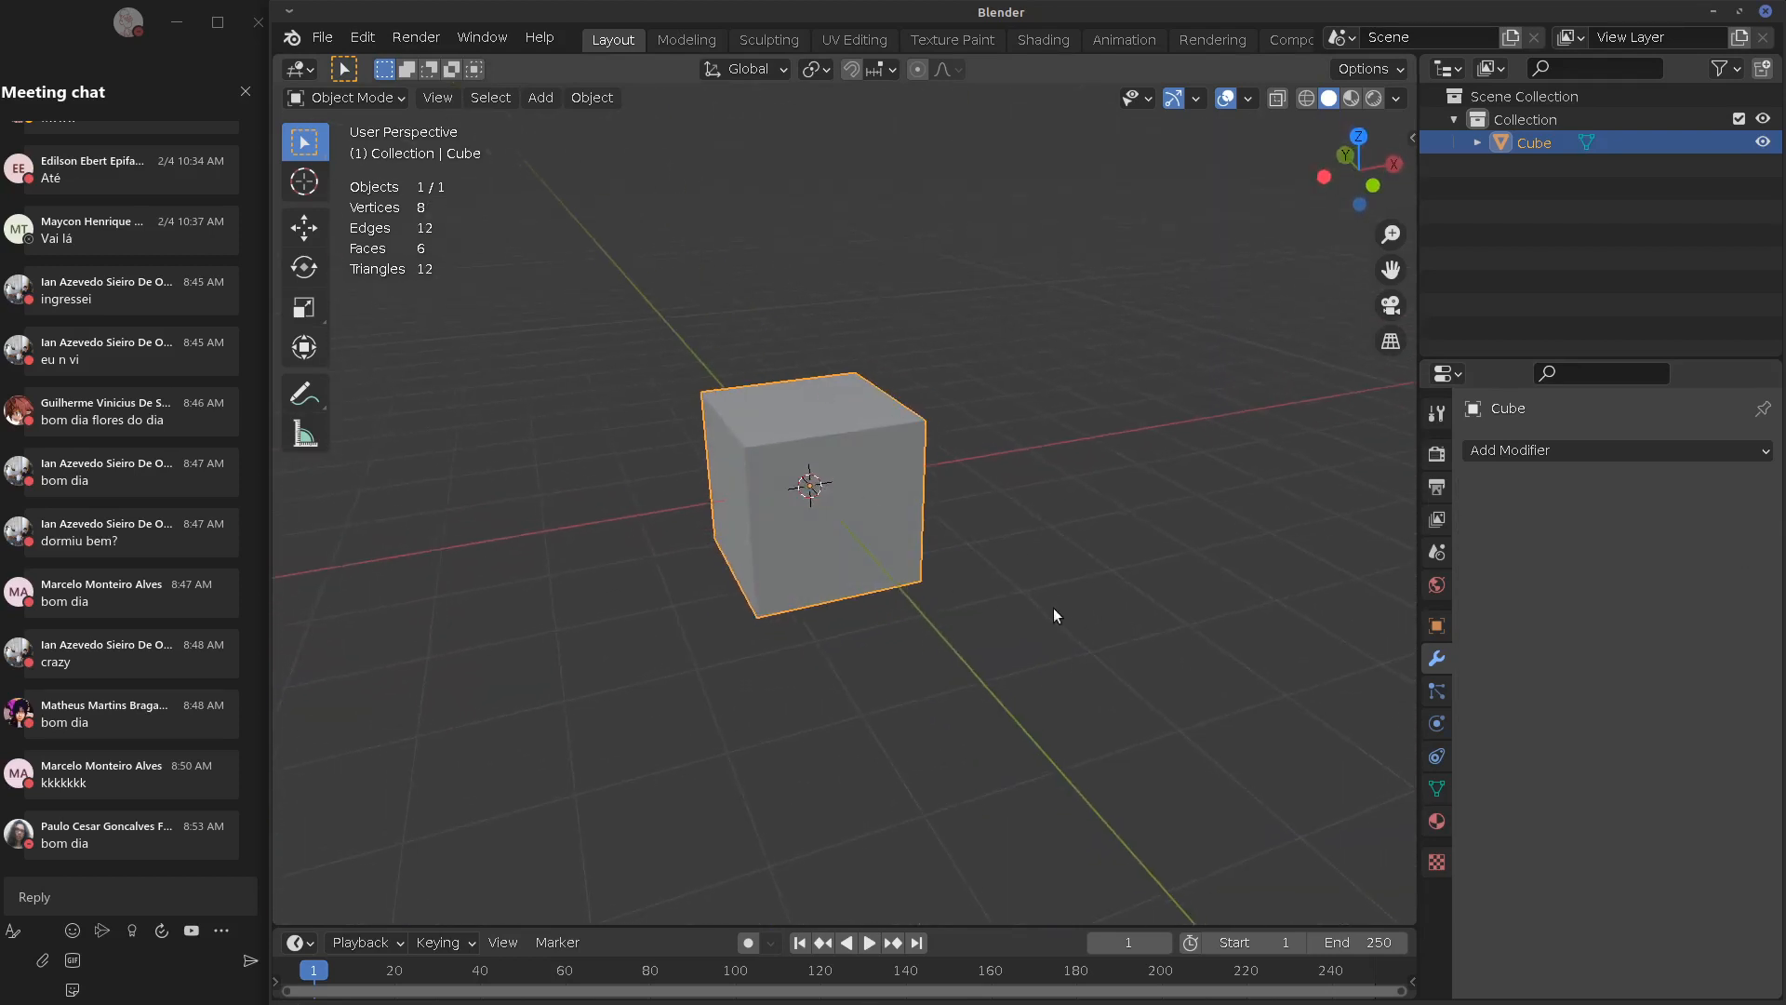
middle_drag(1054, 614, 1283, 539)
Browse the Add Modifier list for the cube without adding anything
click(1527, 451)
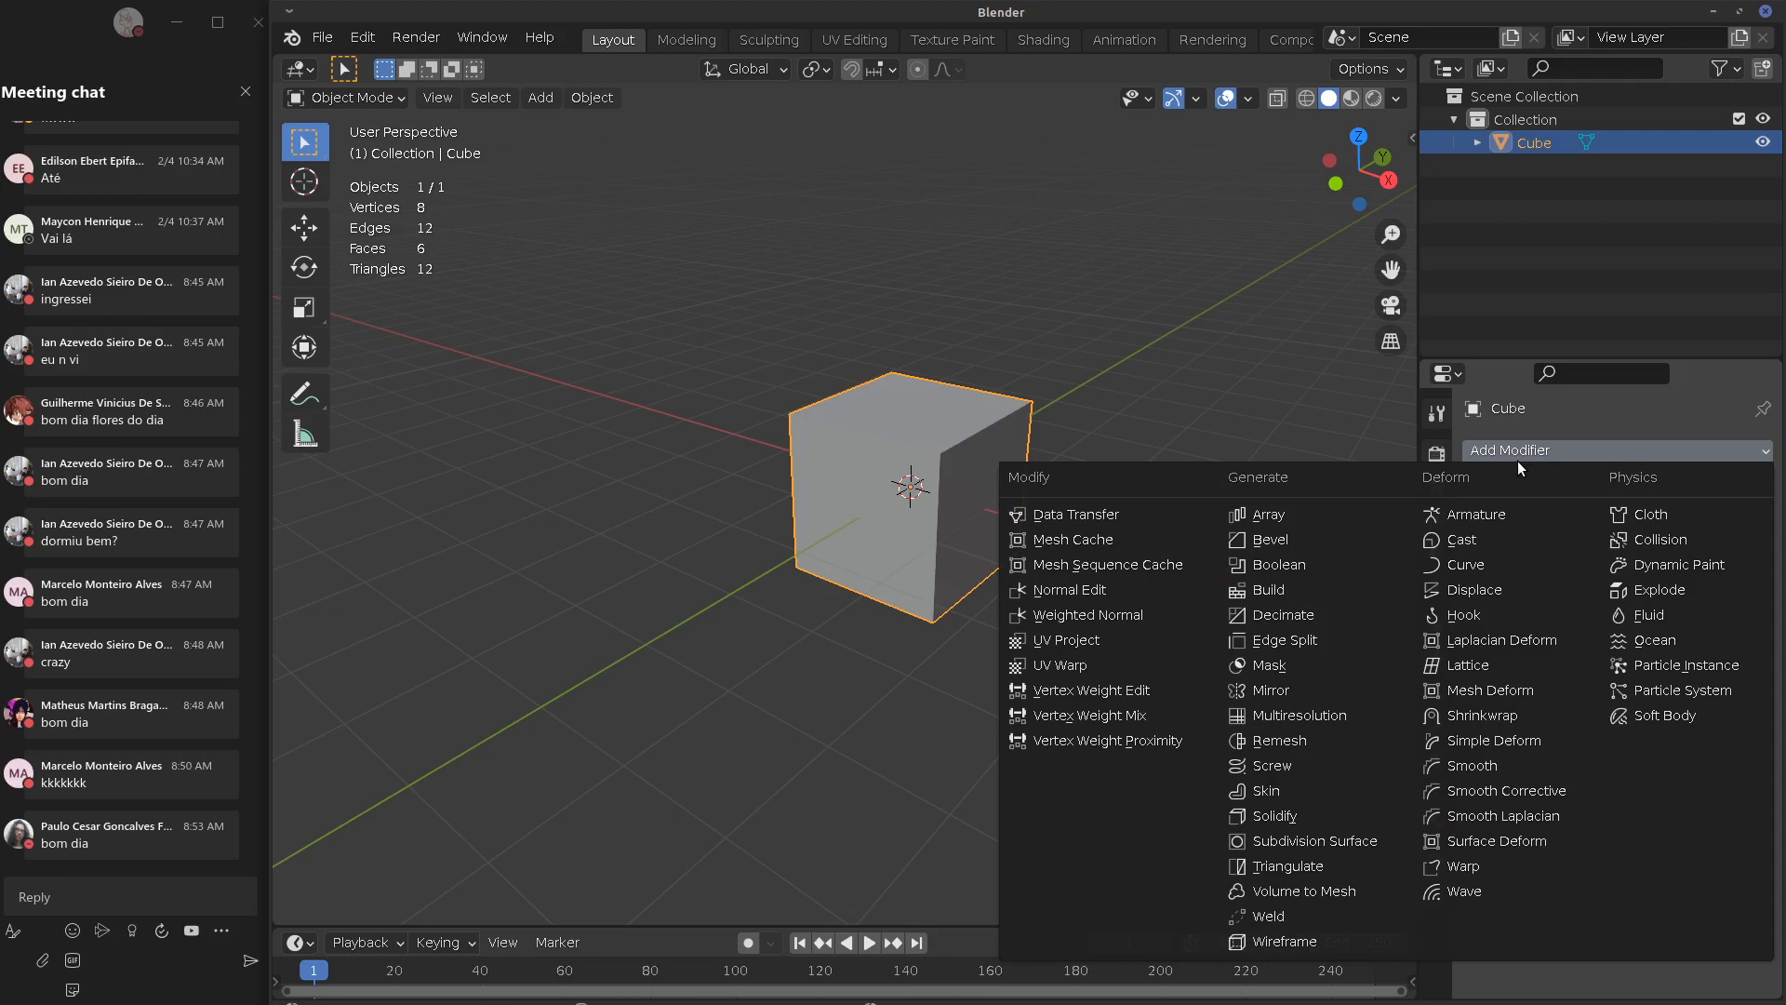
click(1518, 458)
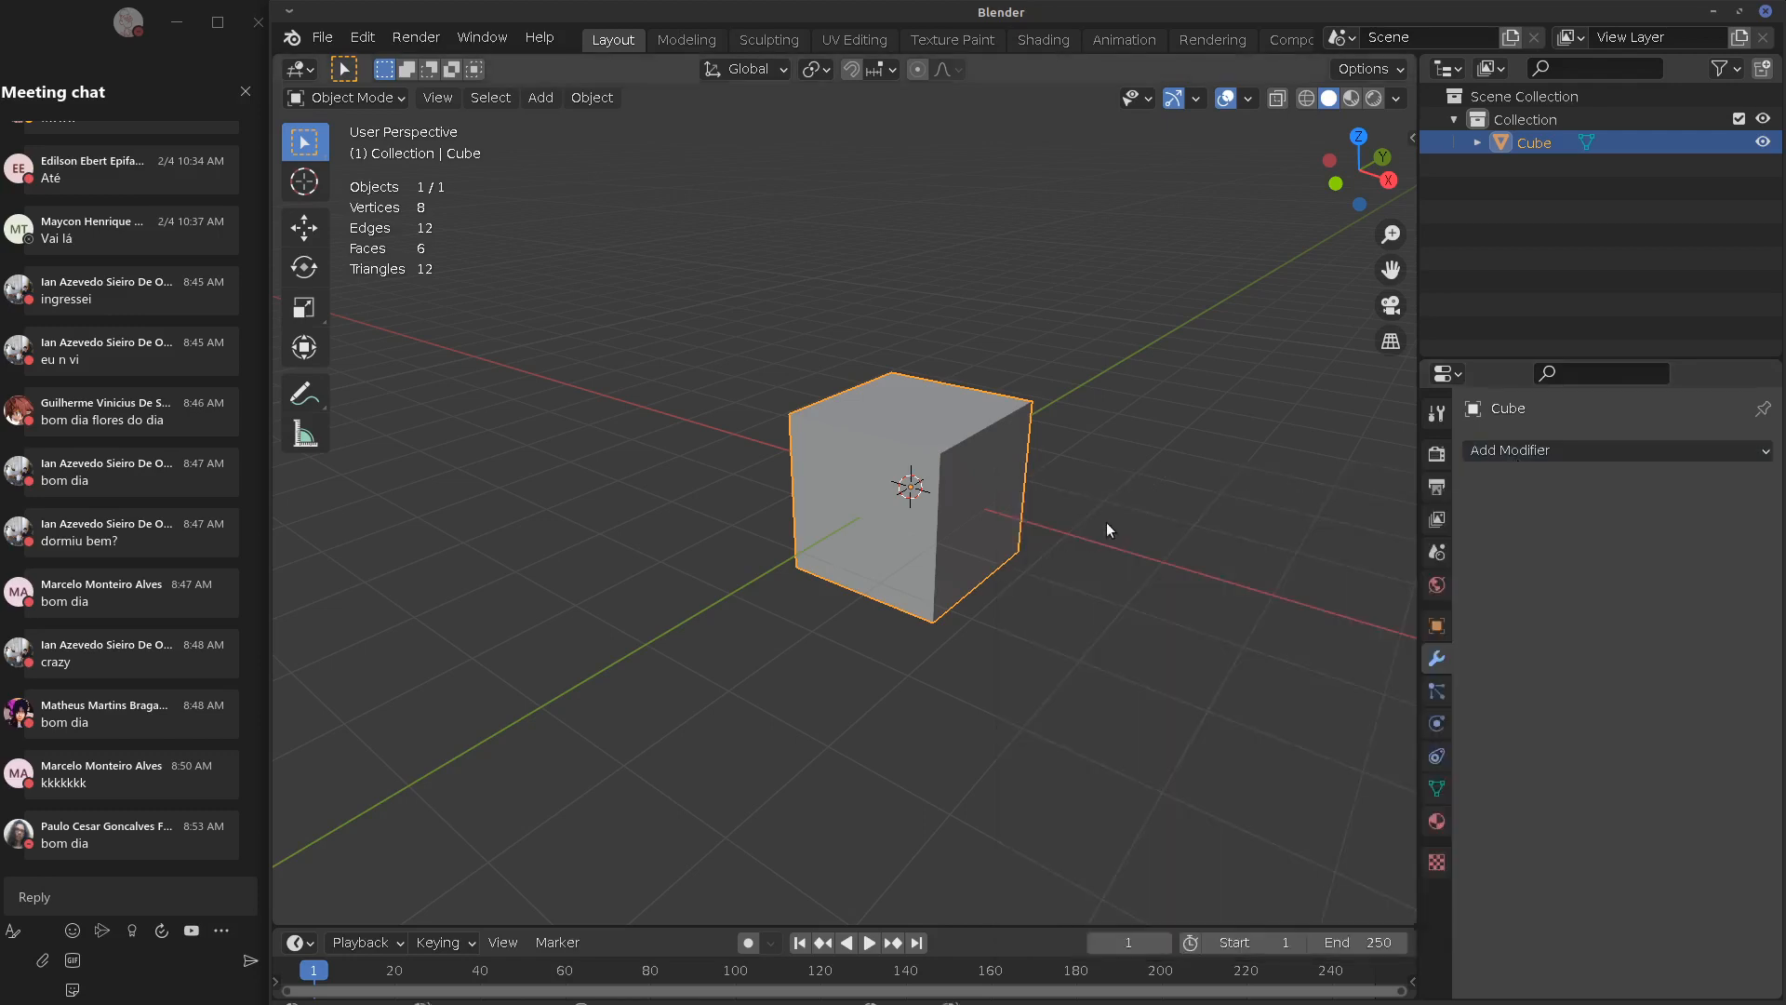
click(1581, 454)
click(1476, 452)
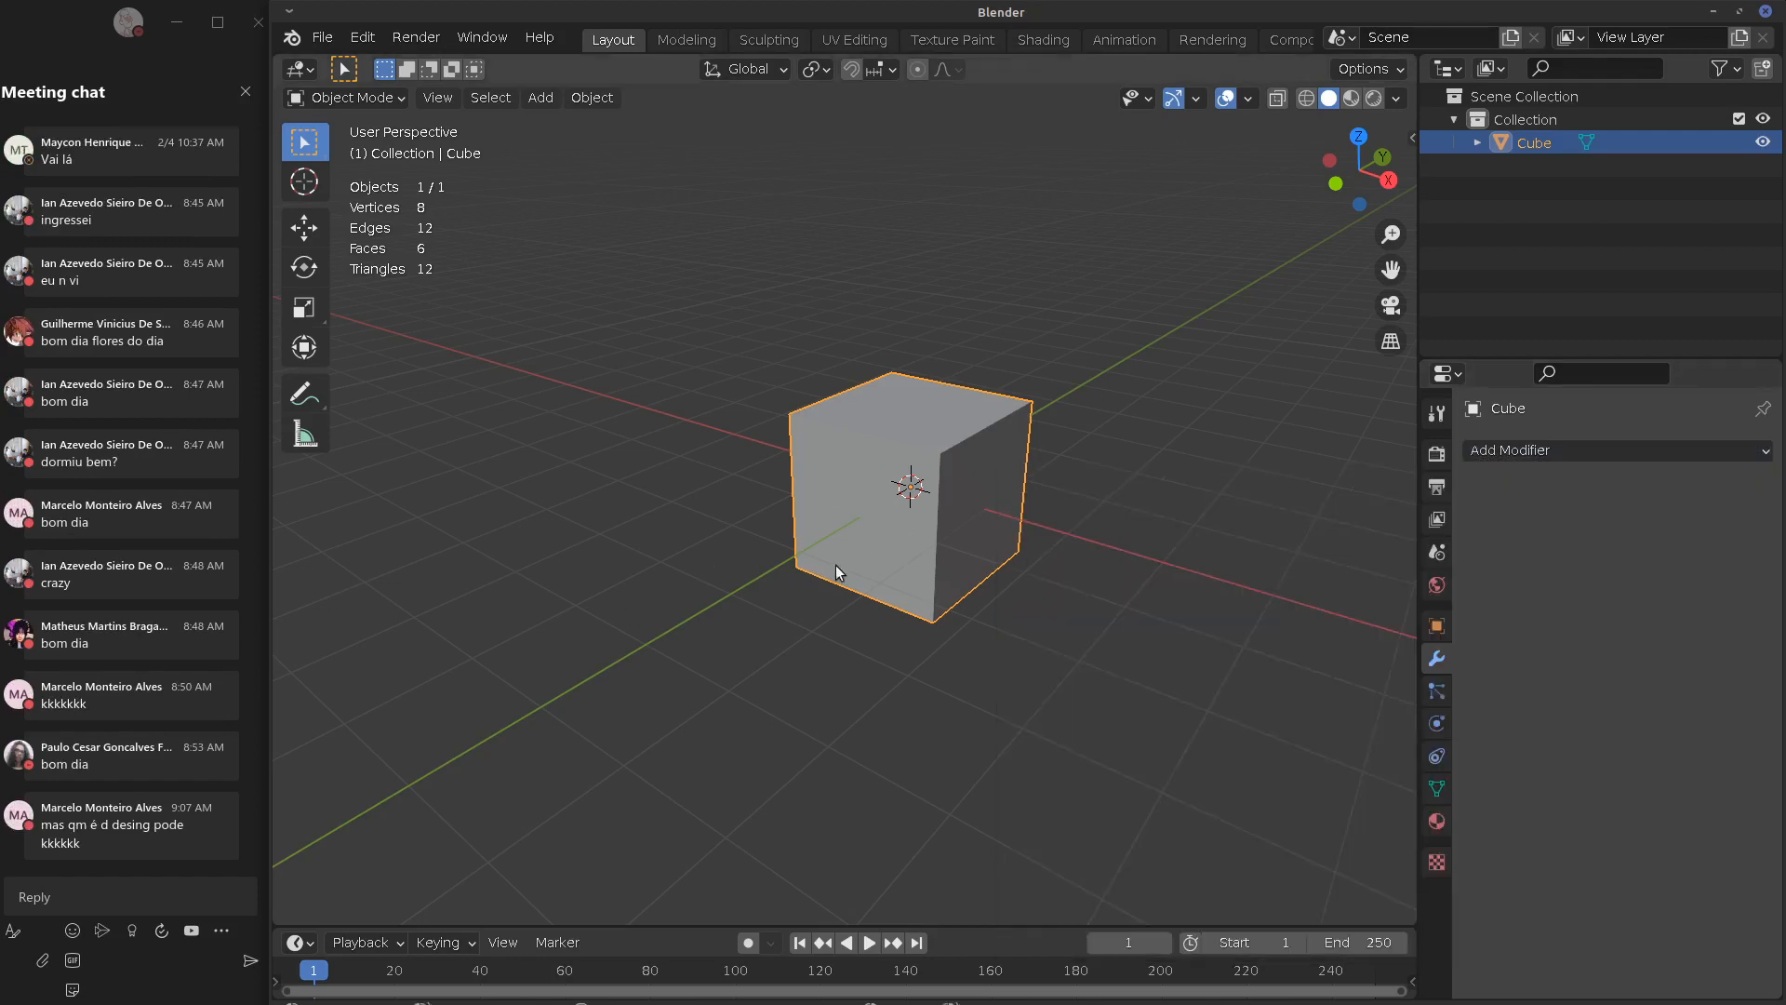
Add a UV sphere and move it to the left of the cube
key(shift+a)
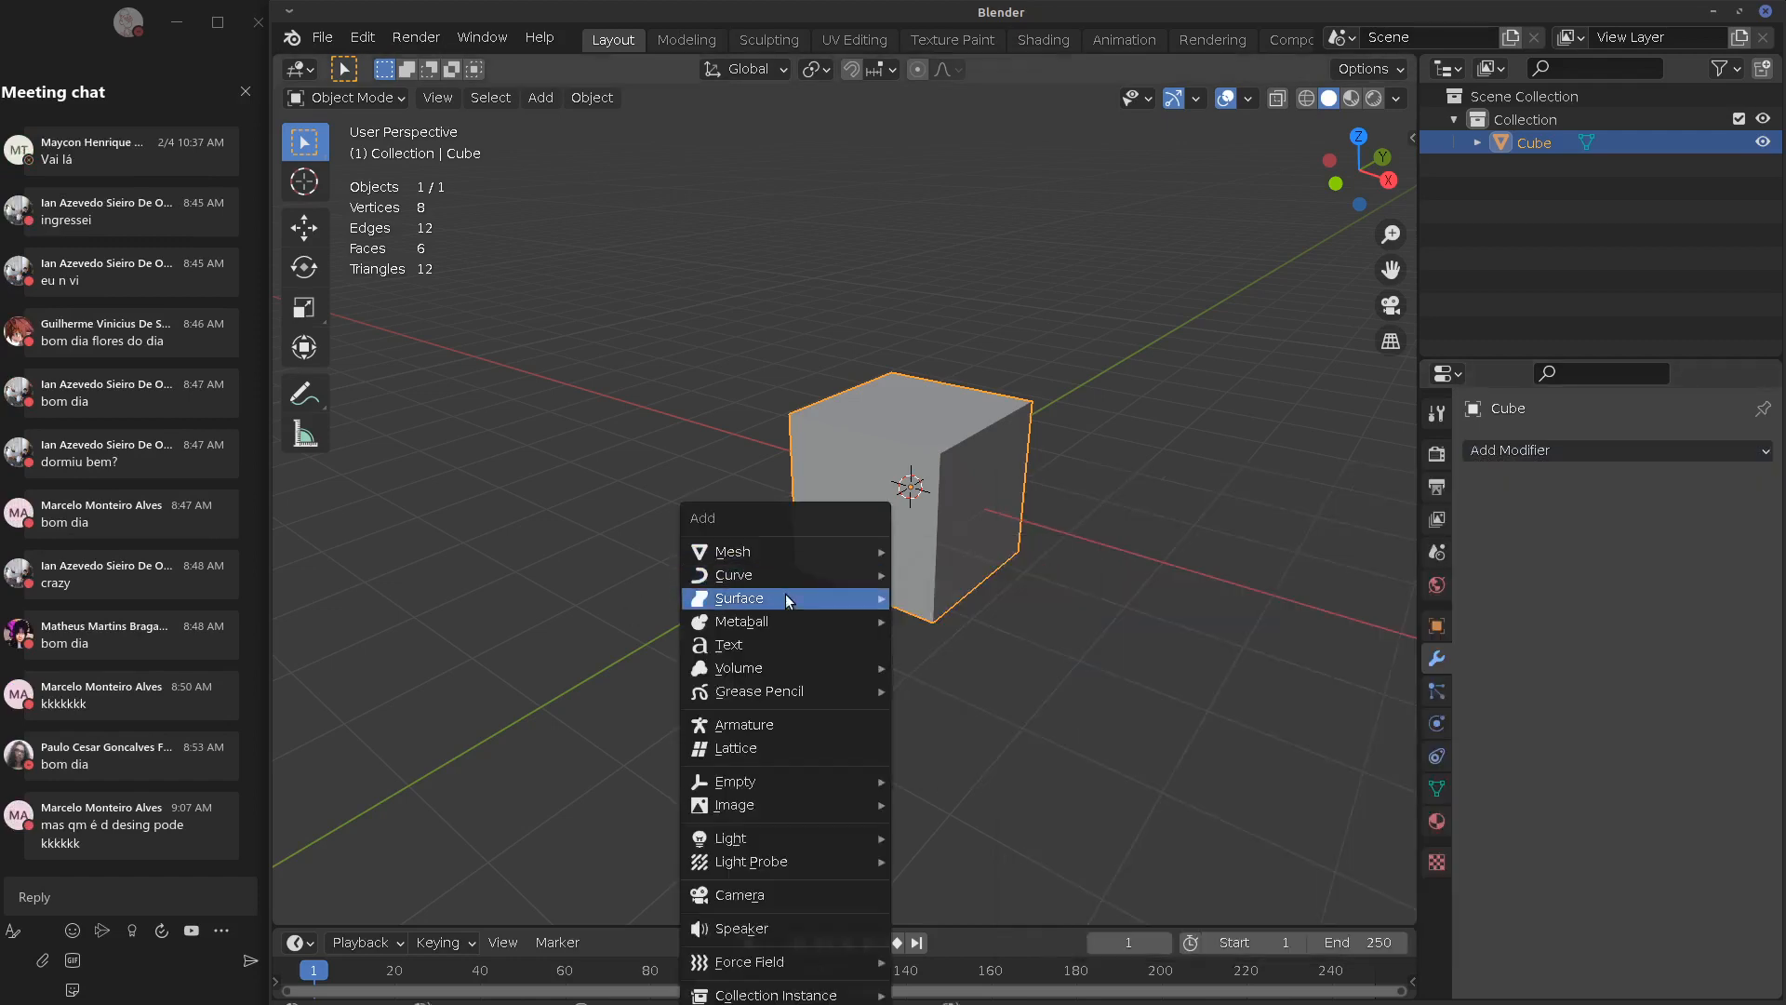
mouse_move(772, 564)
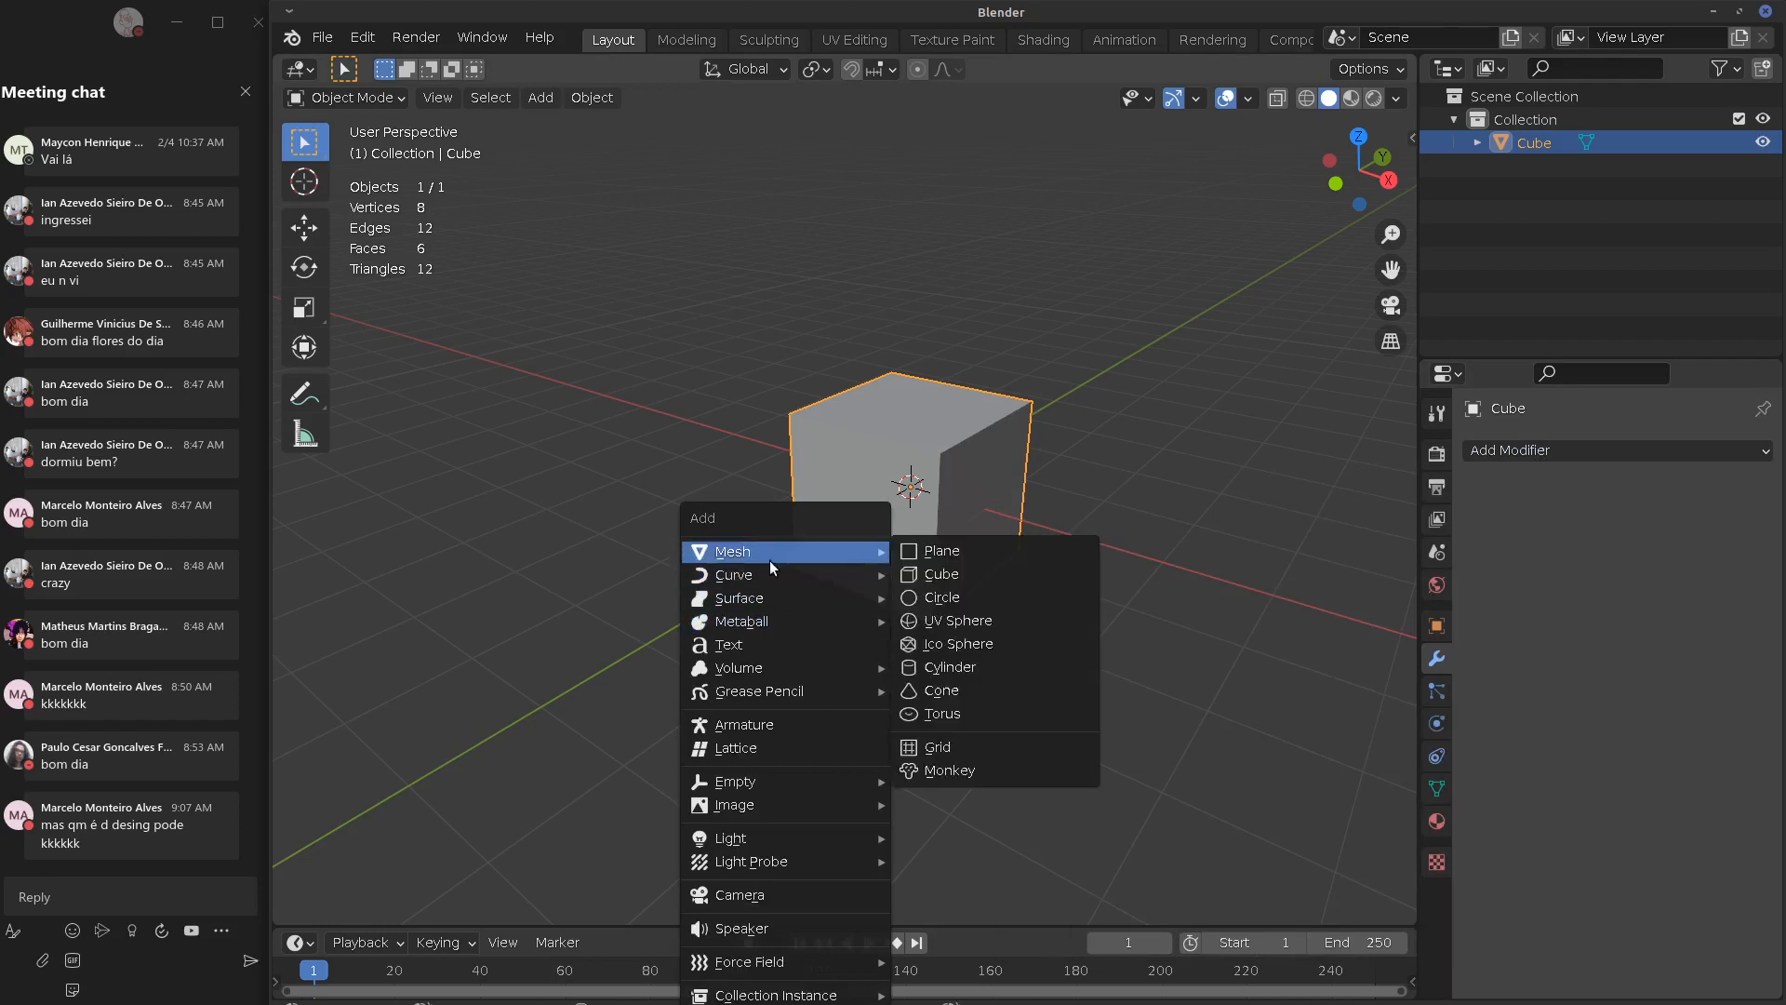
click(958, 620)
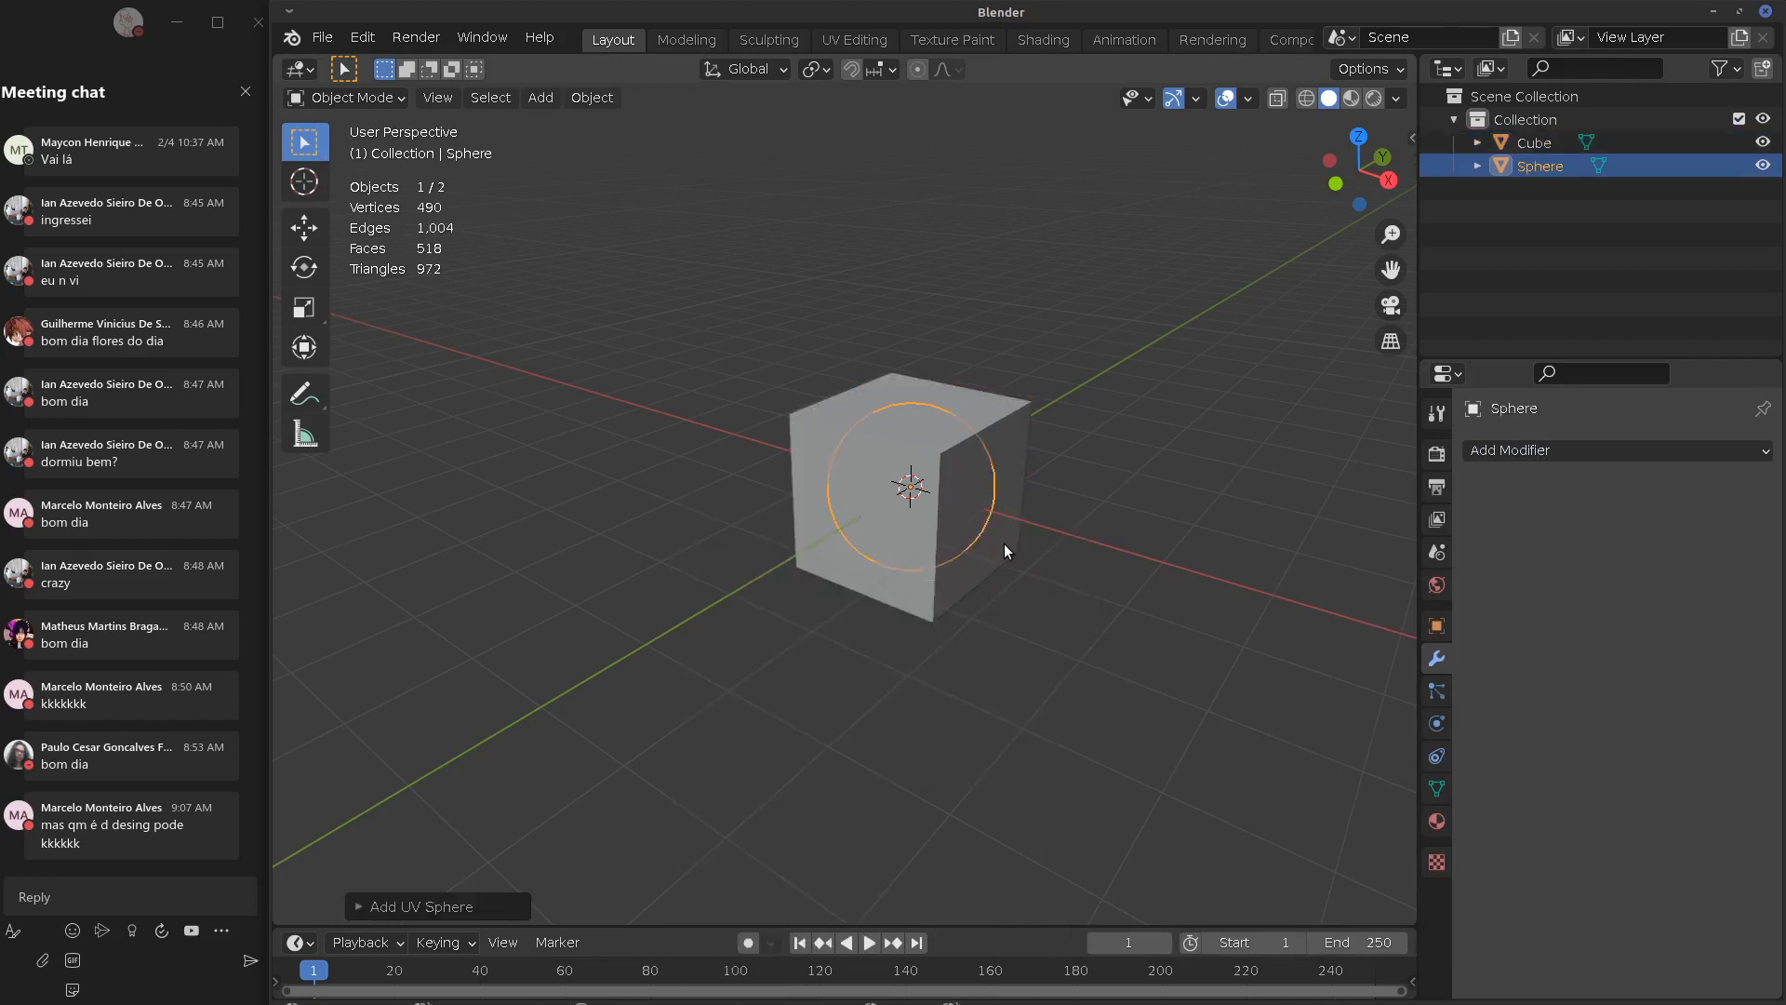
key(g)
click(744, 538)
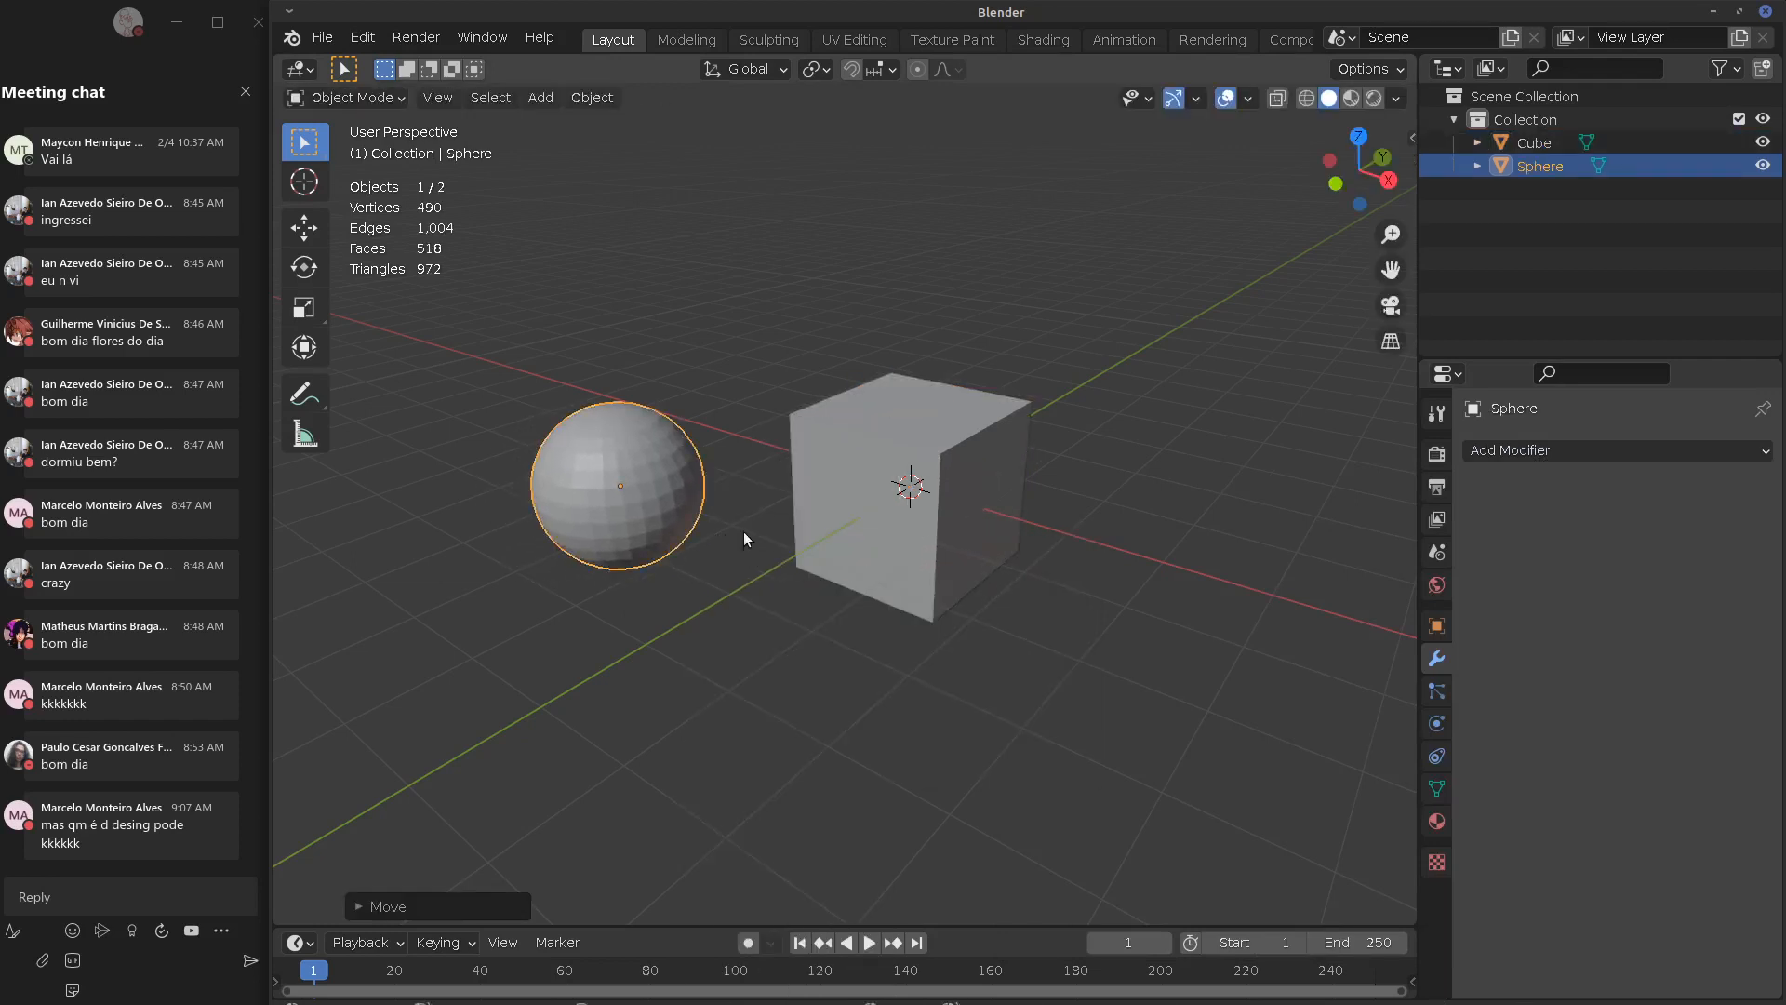
Select the cube again after checking both objects, and open its Add Modifier list
click(929, 513)
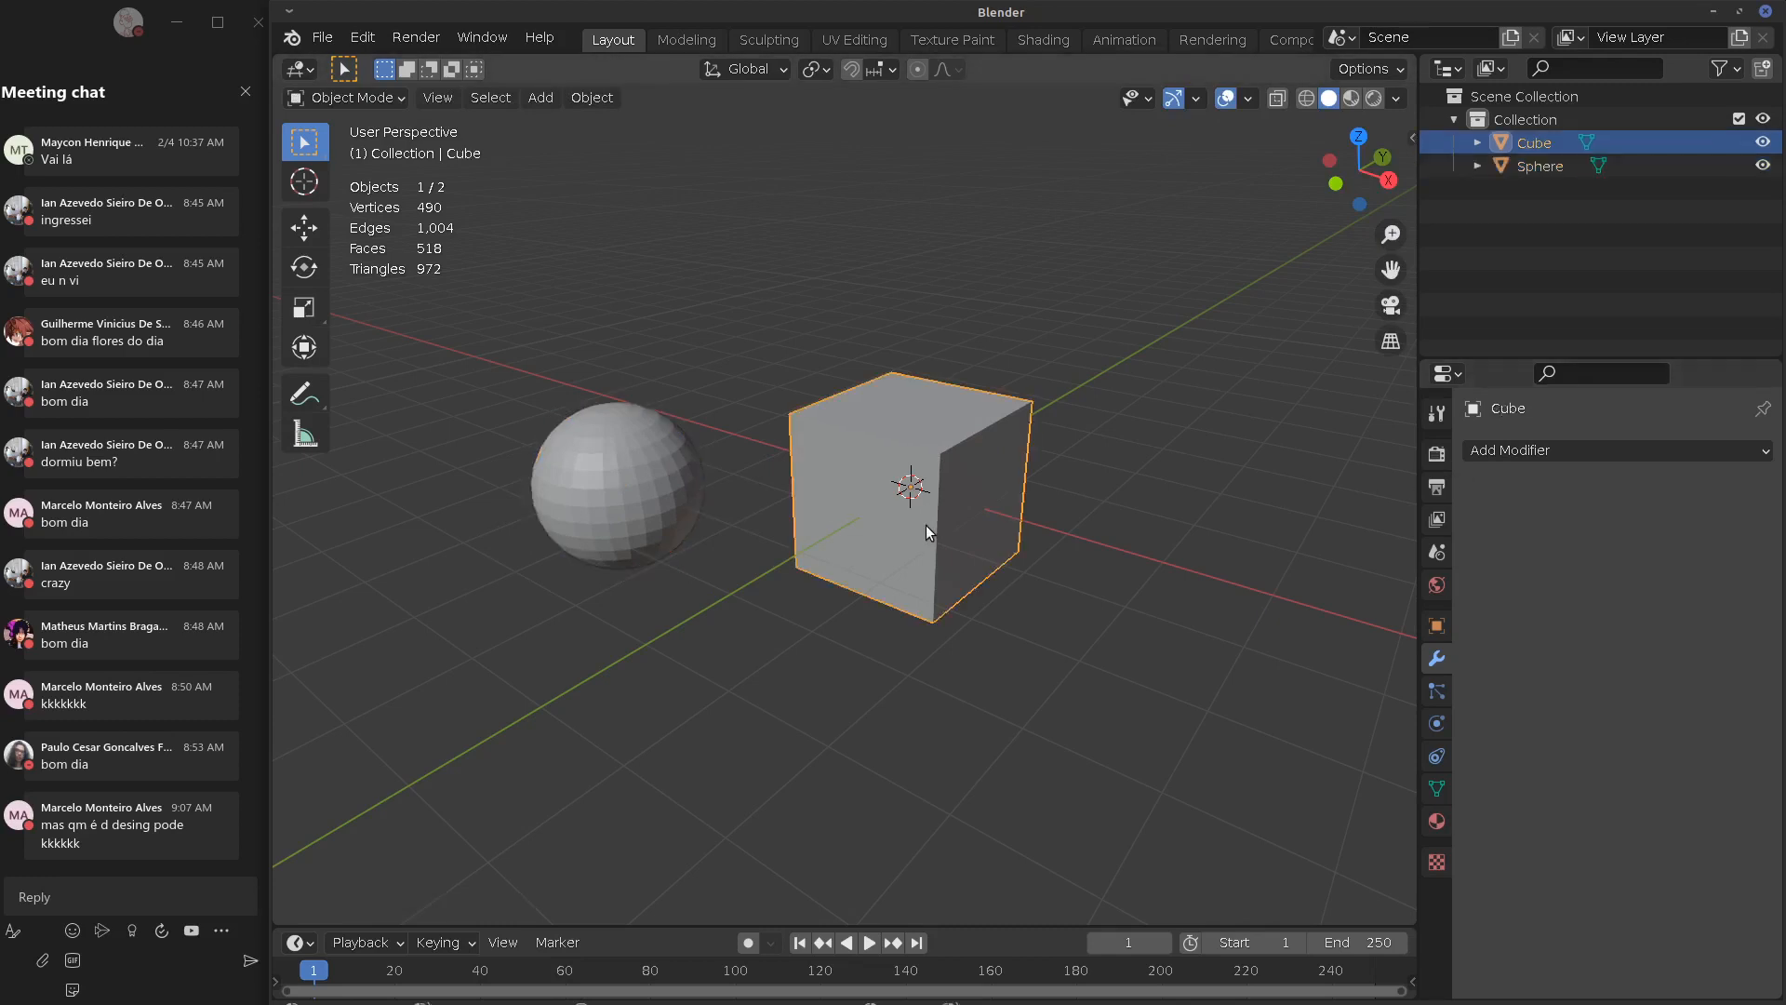
mouse_move(962, 515)
middle_down()
mouse_move(1010, 512)
mouse_move(951, 517)
middle_up()
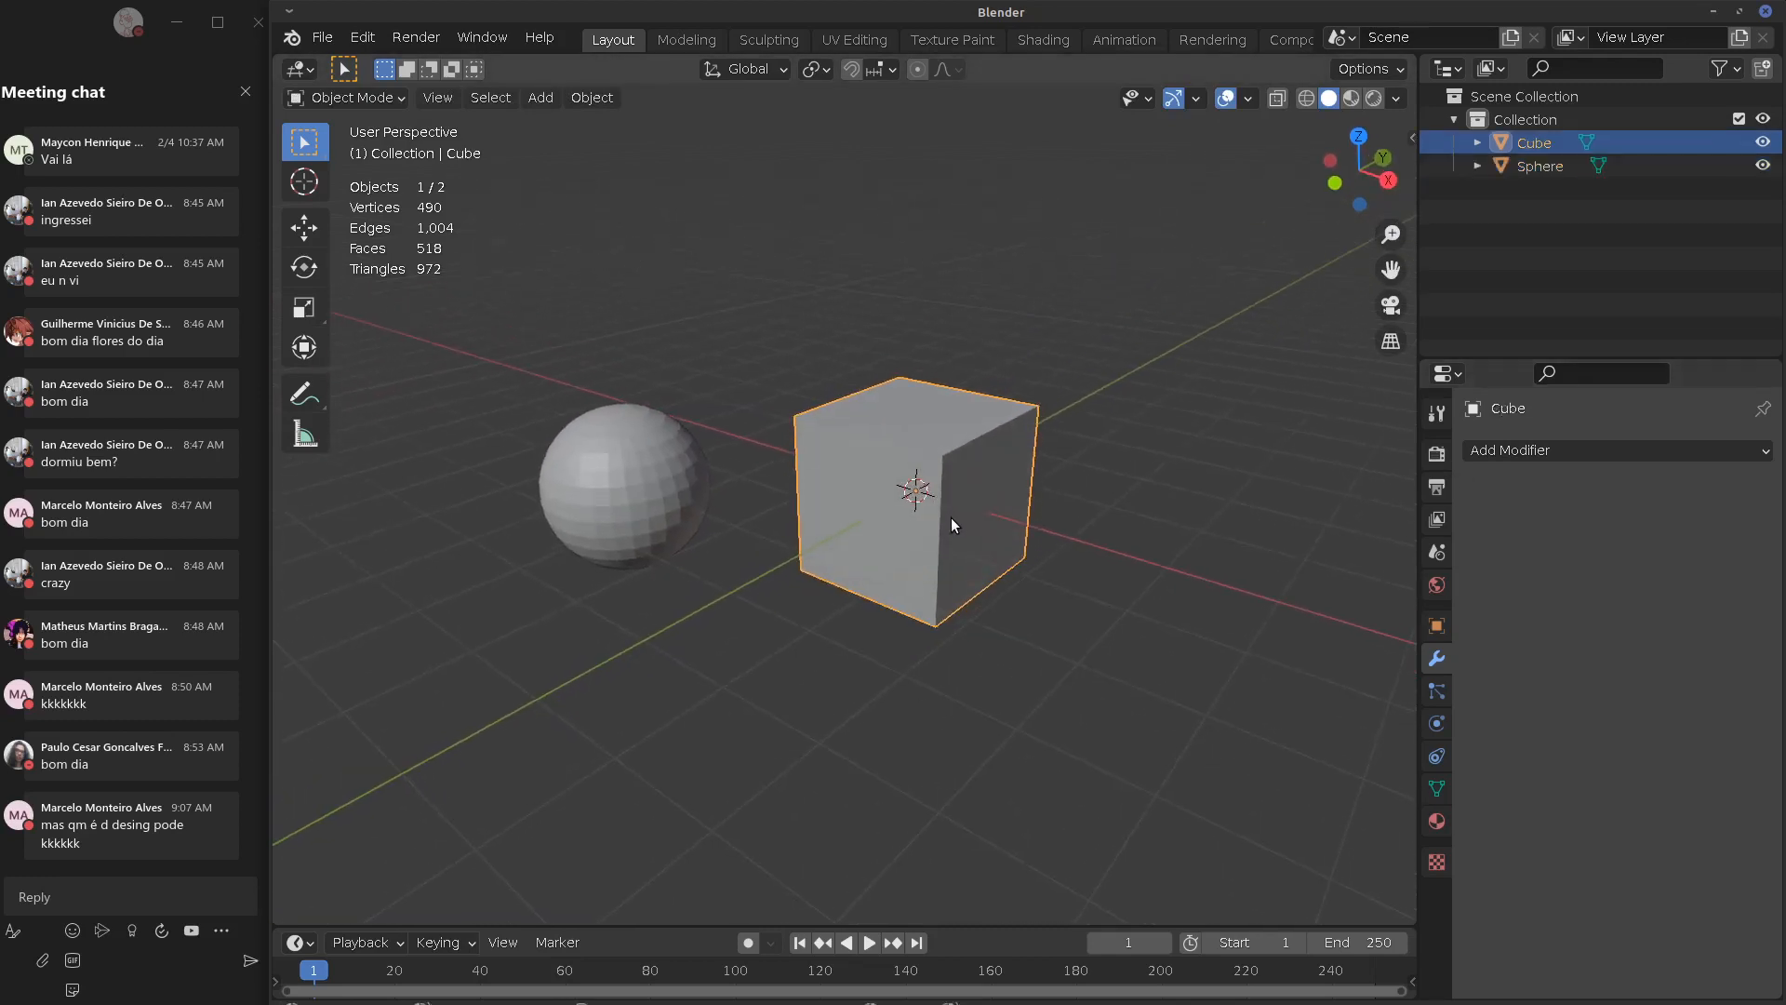
click(677, 526)
click(872, 486)
click(1569, 451)
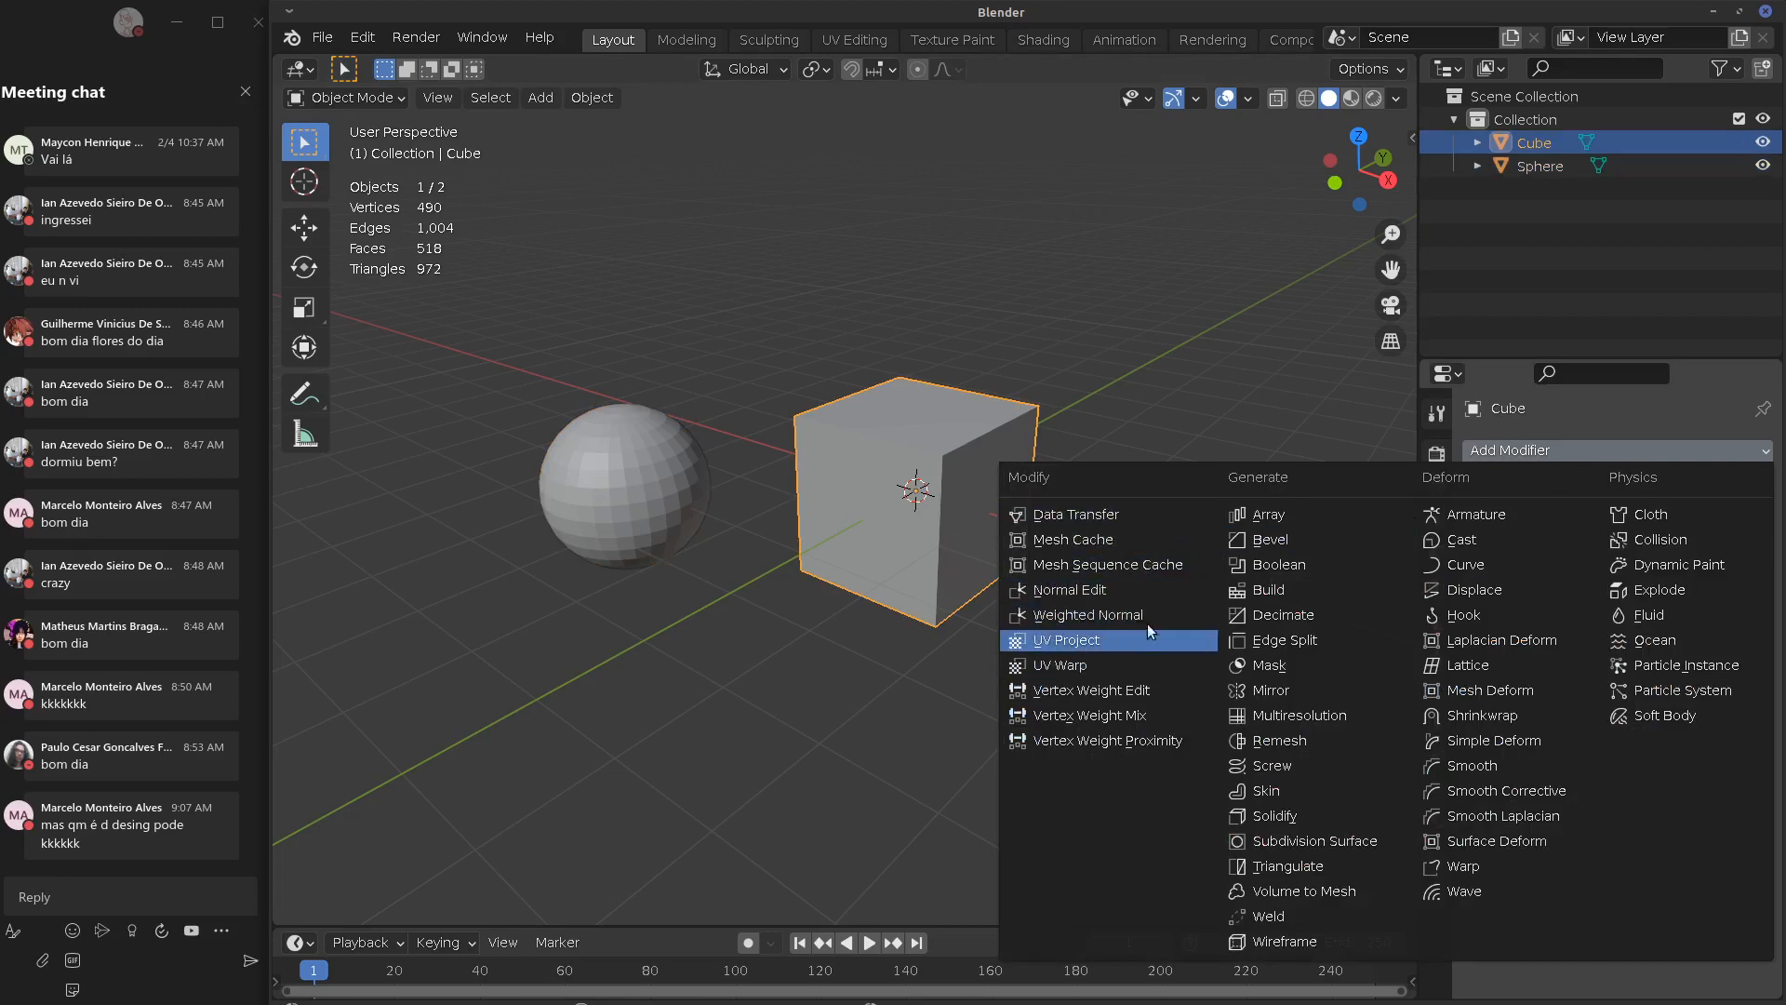
Add a Normal Edit modifier to the cube with the Sphere as its target
click(1120, 590)
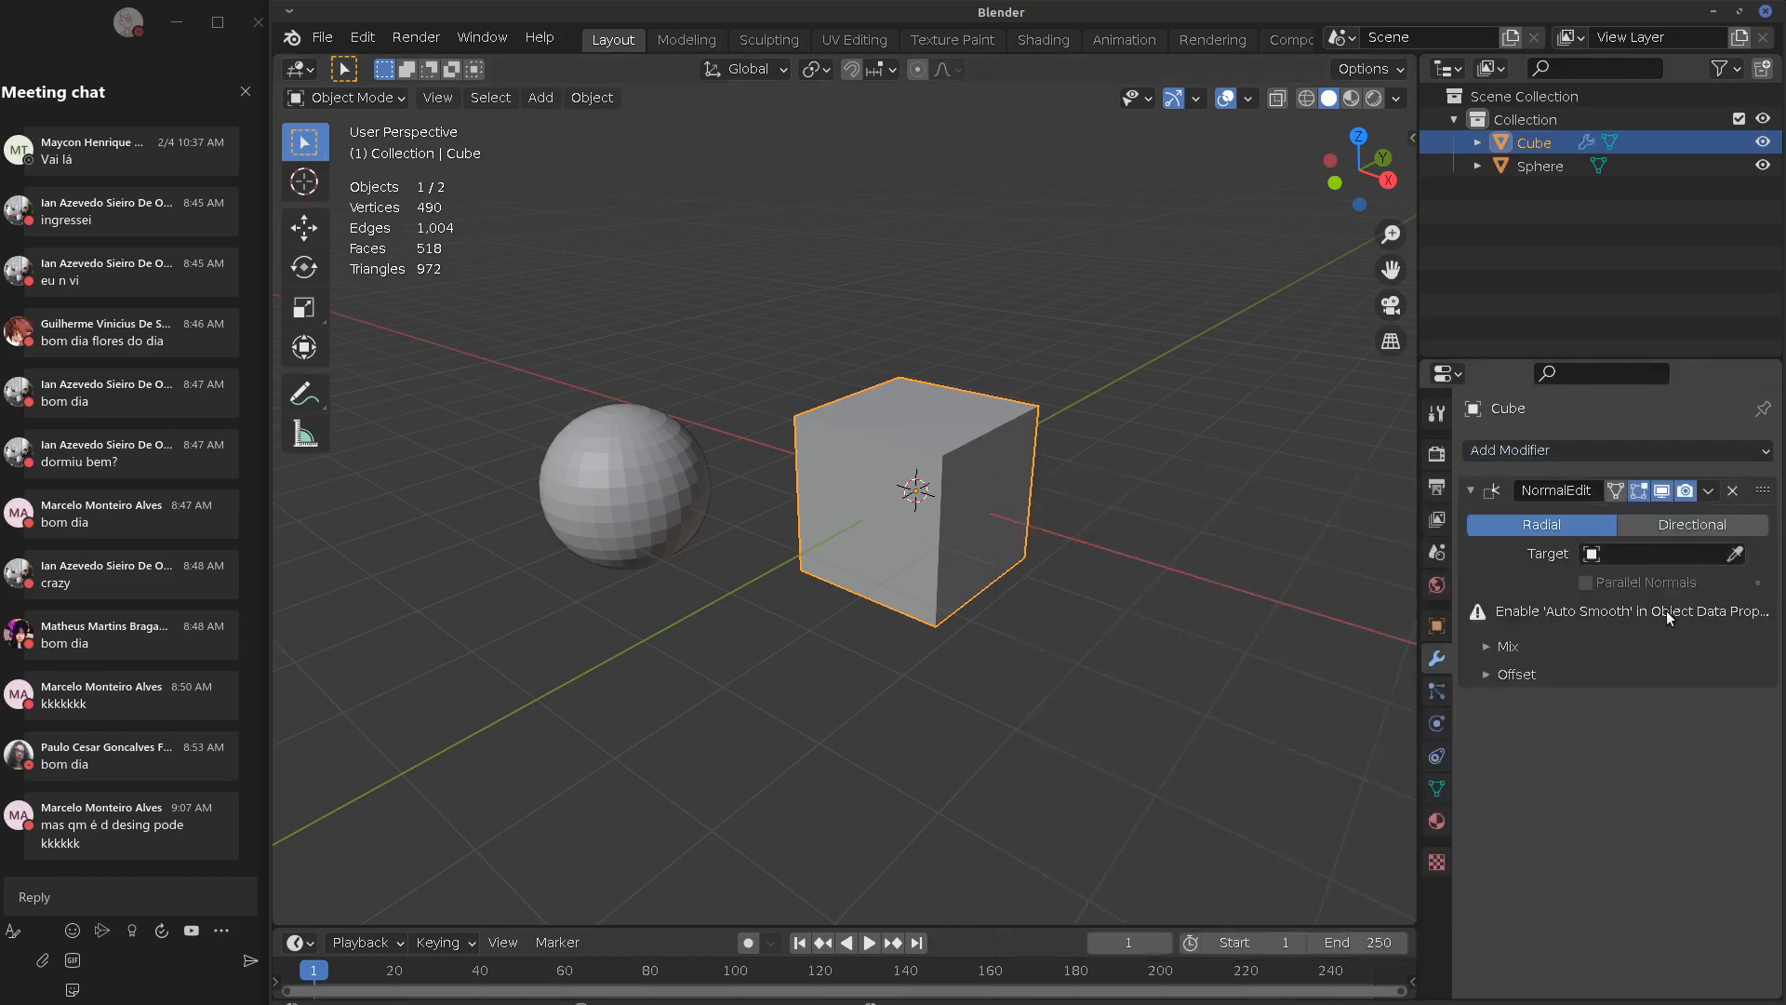
click(1507, 646)
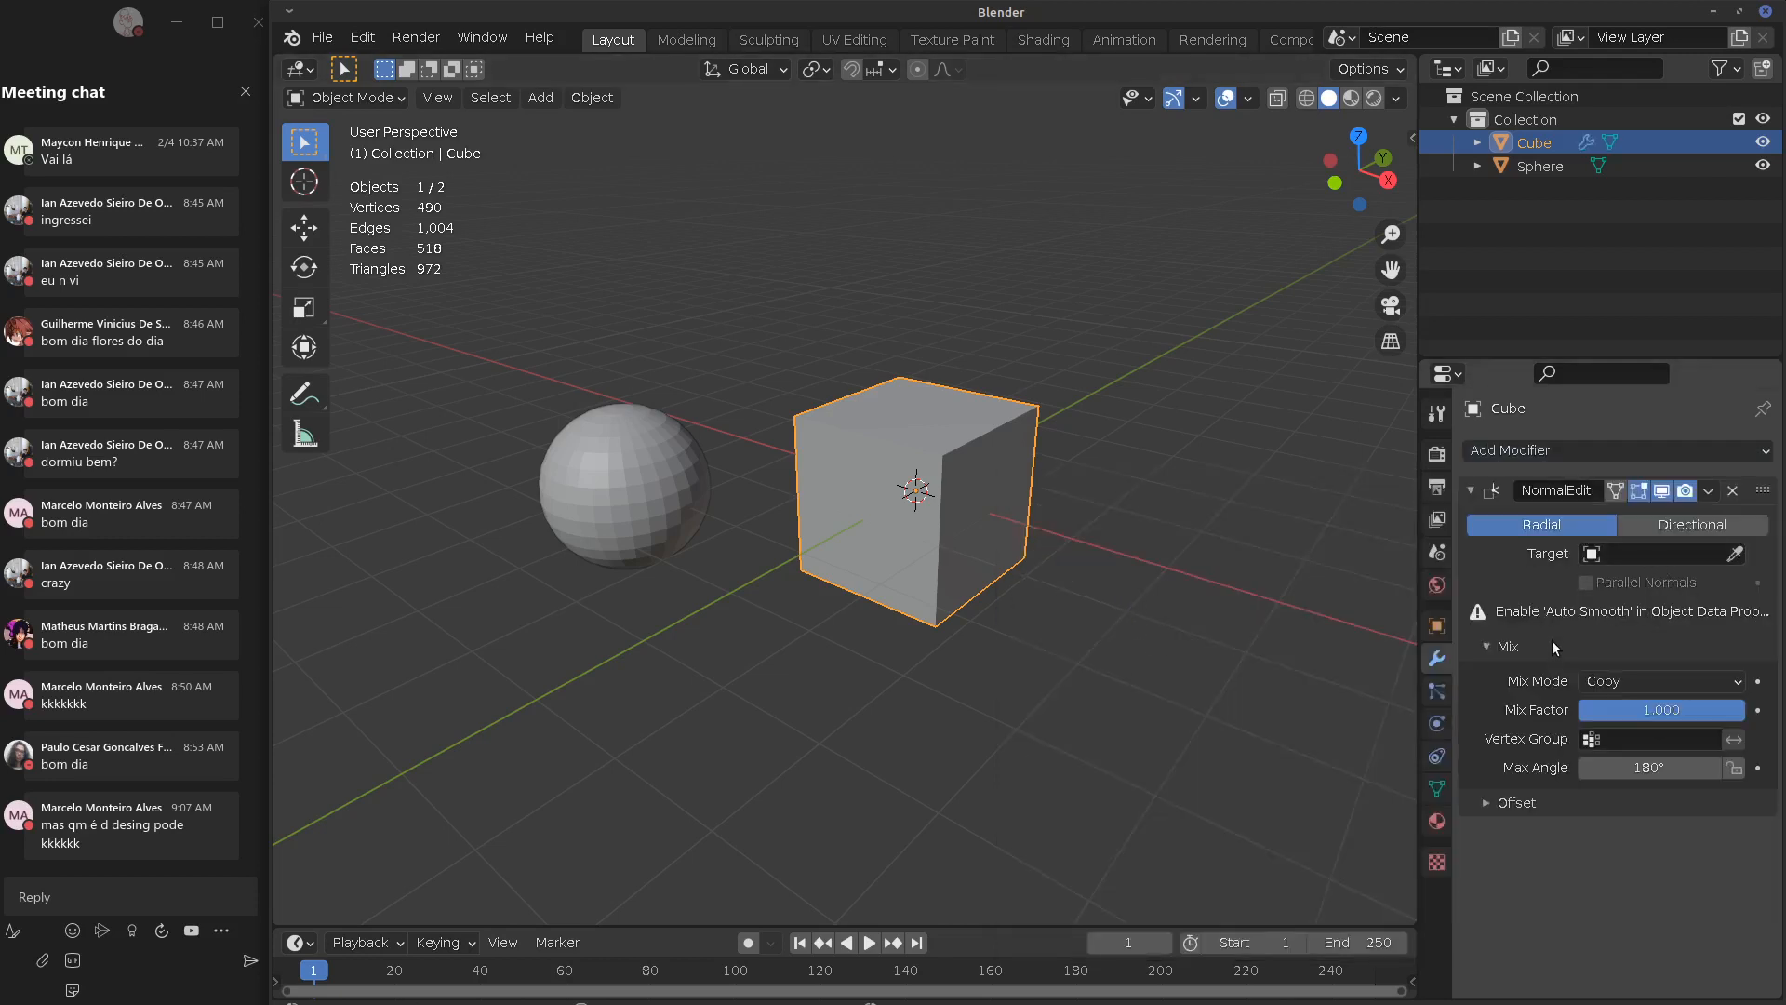
click(1528, 802)
click(1676, 553)
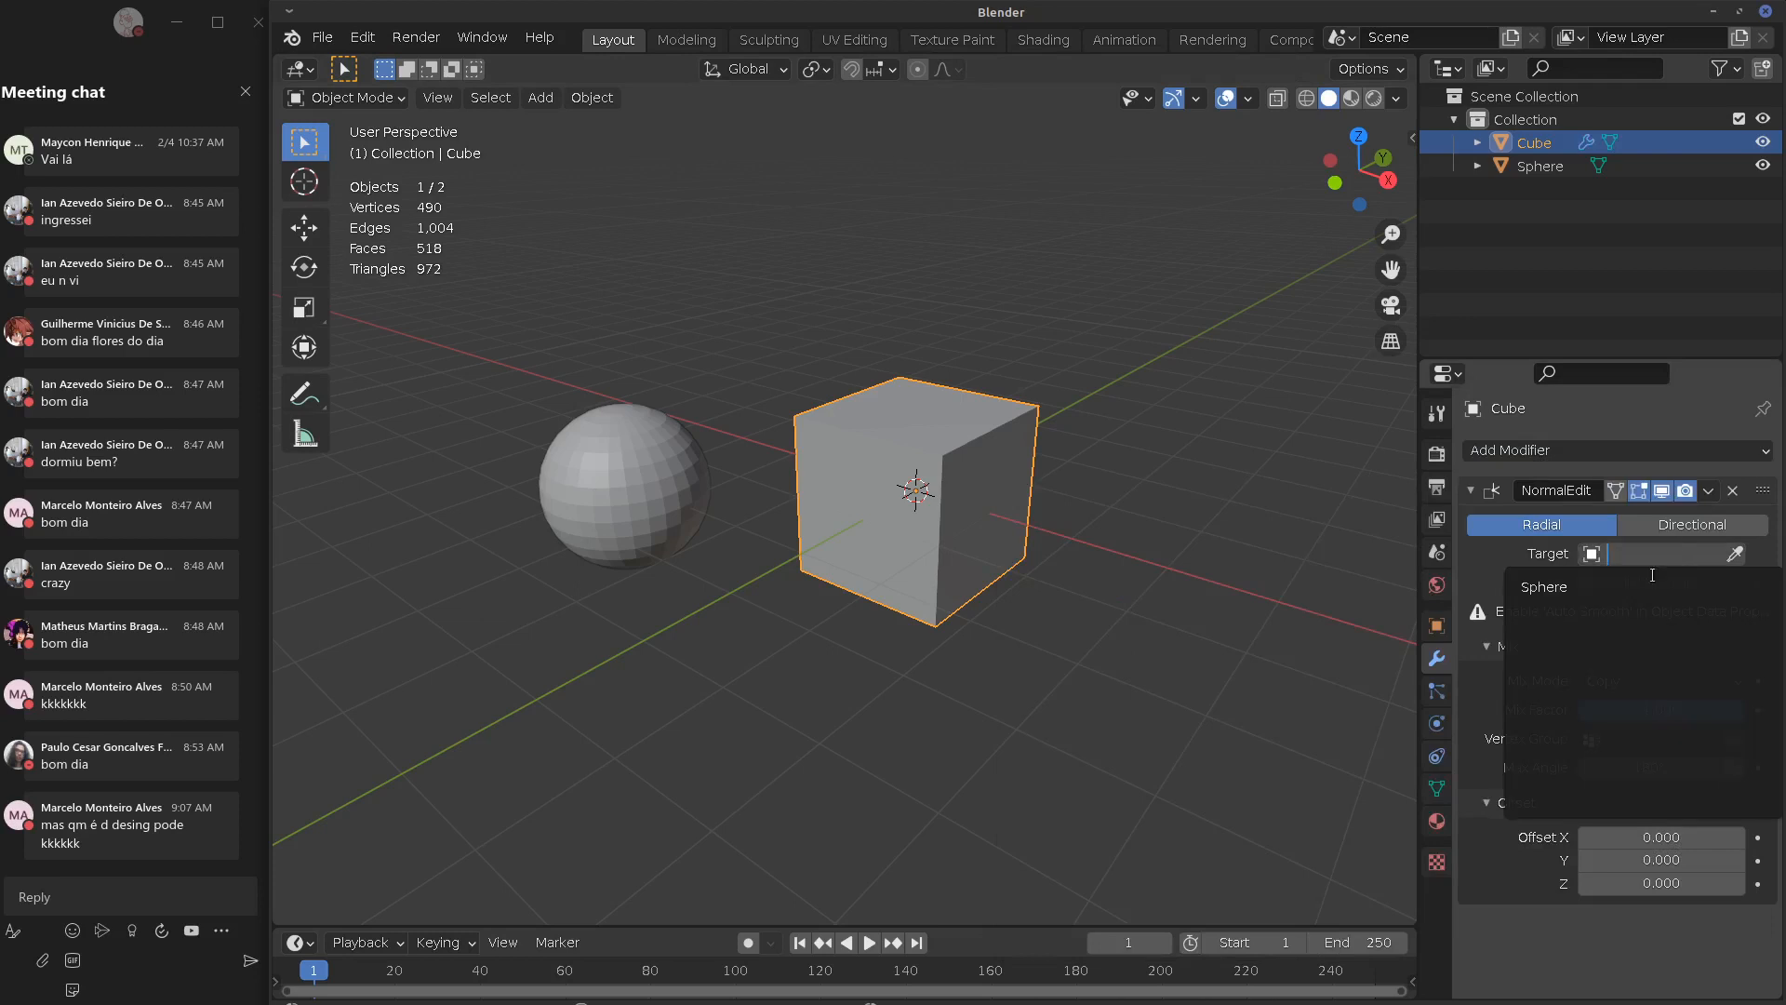
click(1582, 597)
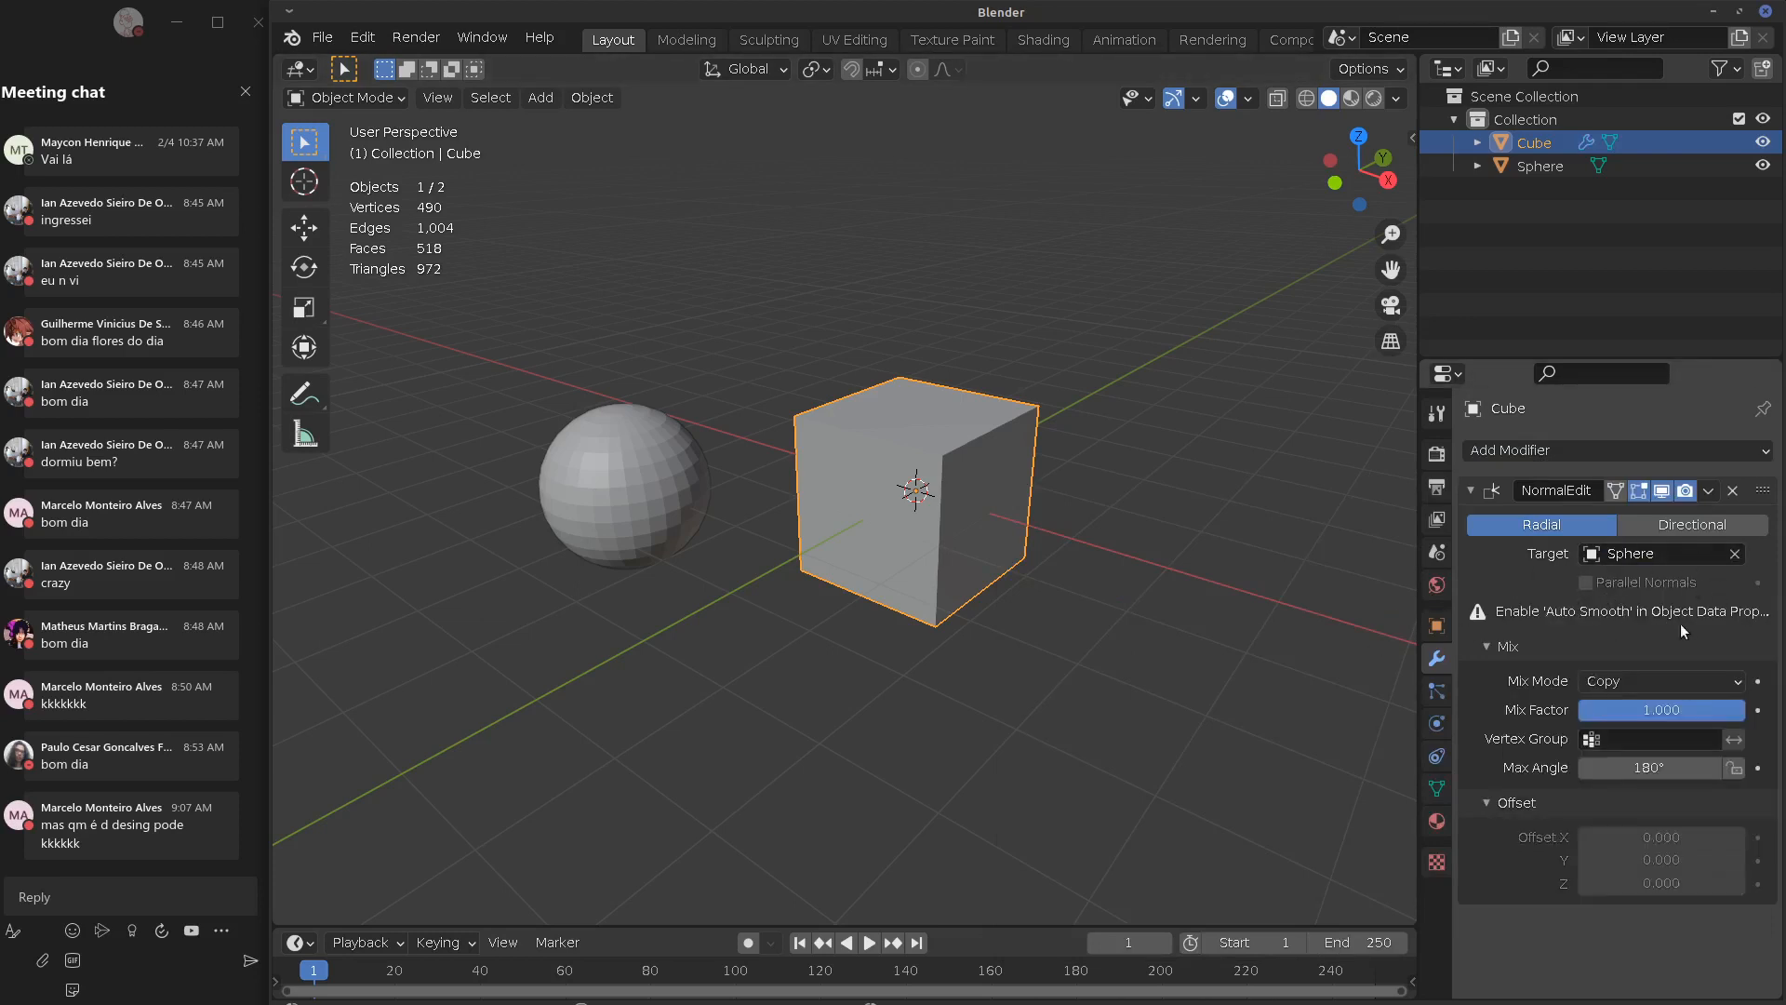
Enable Auto Smooth in the cube's mesh Normals settings
click(1436, 788)
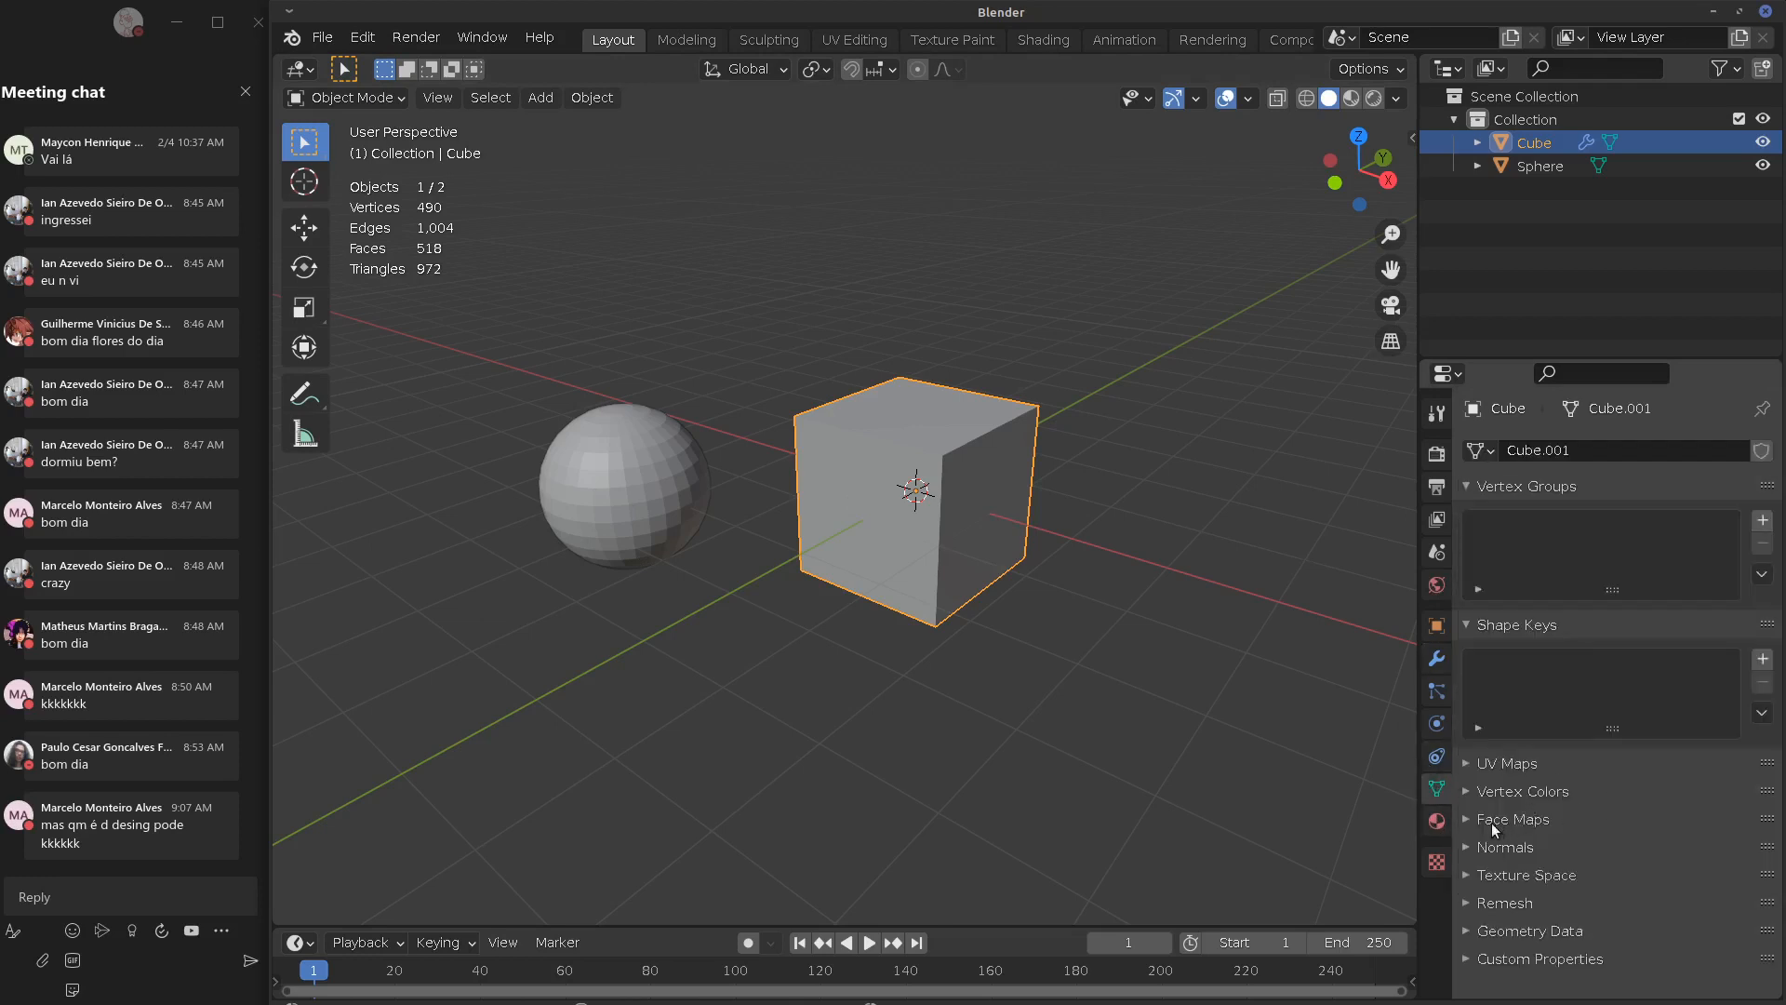
click(1476, 848)
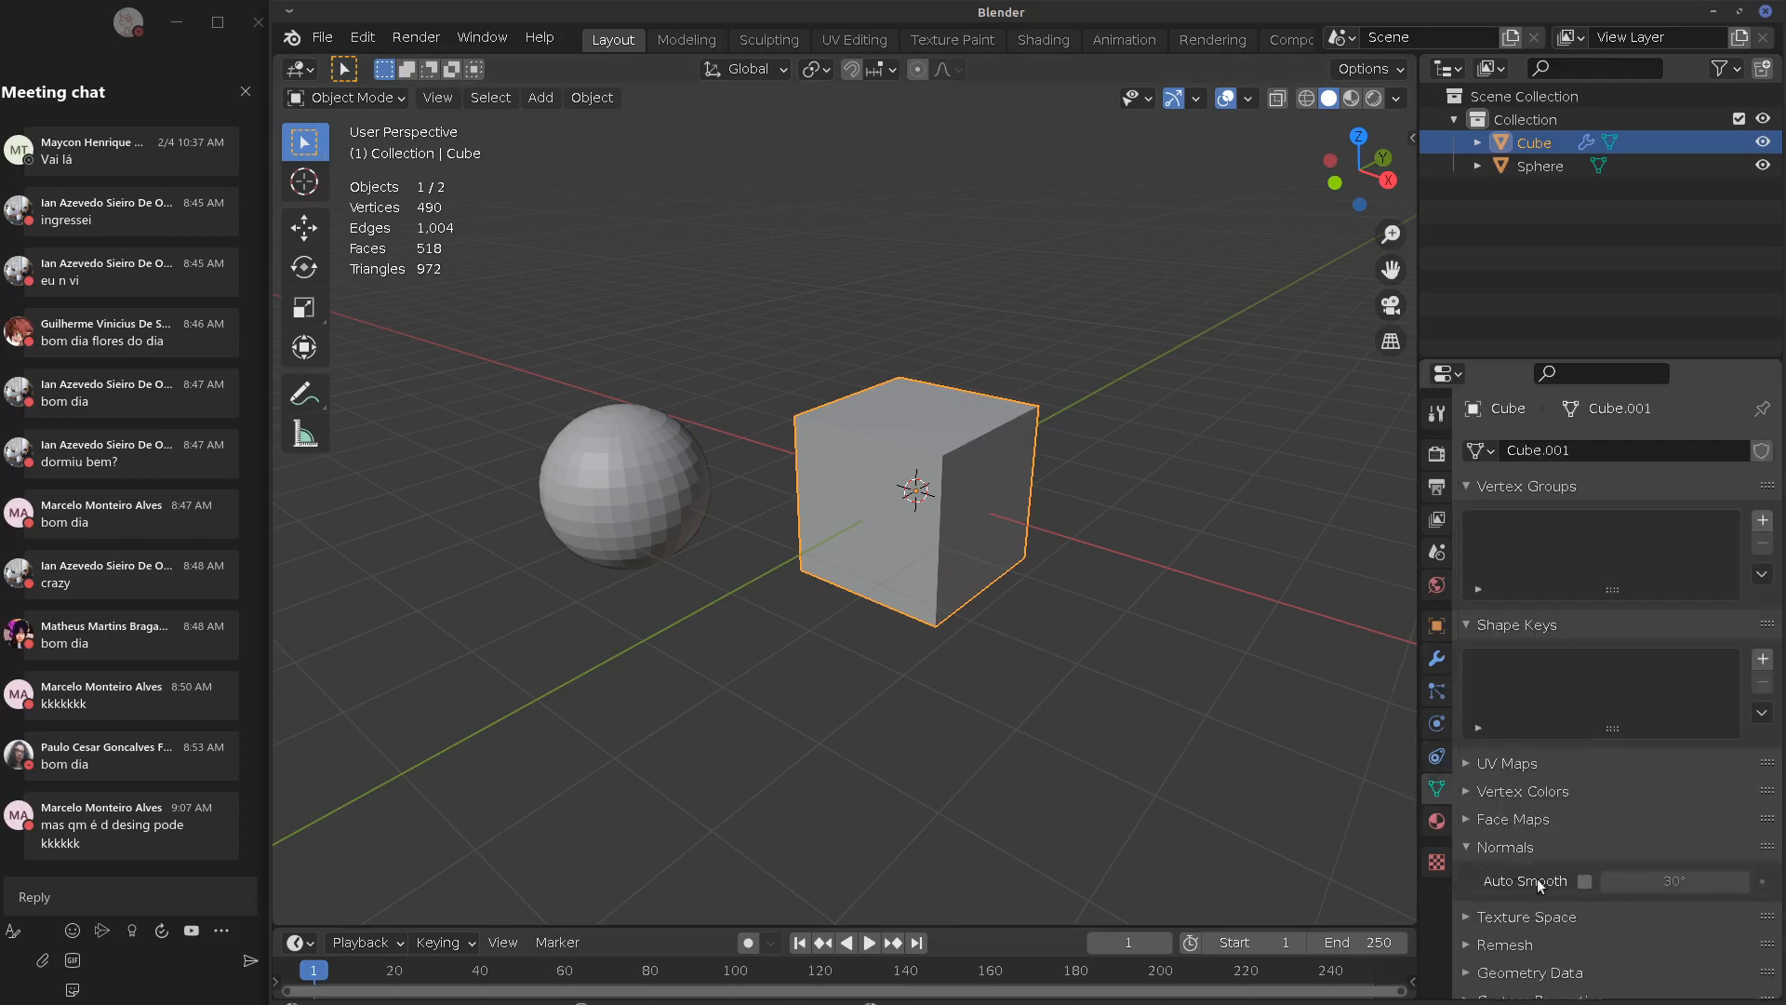
click(1585, 881)
click(1467, 847)
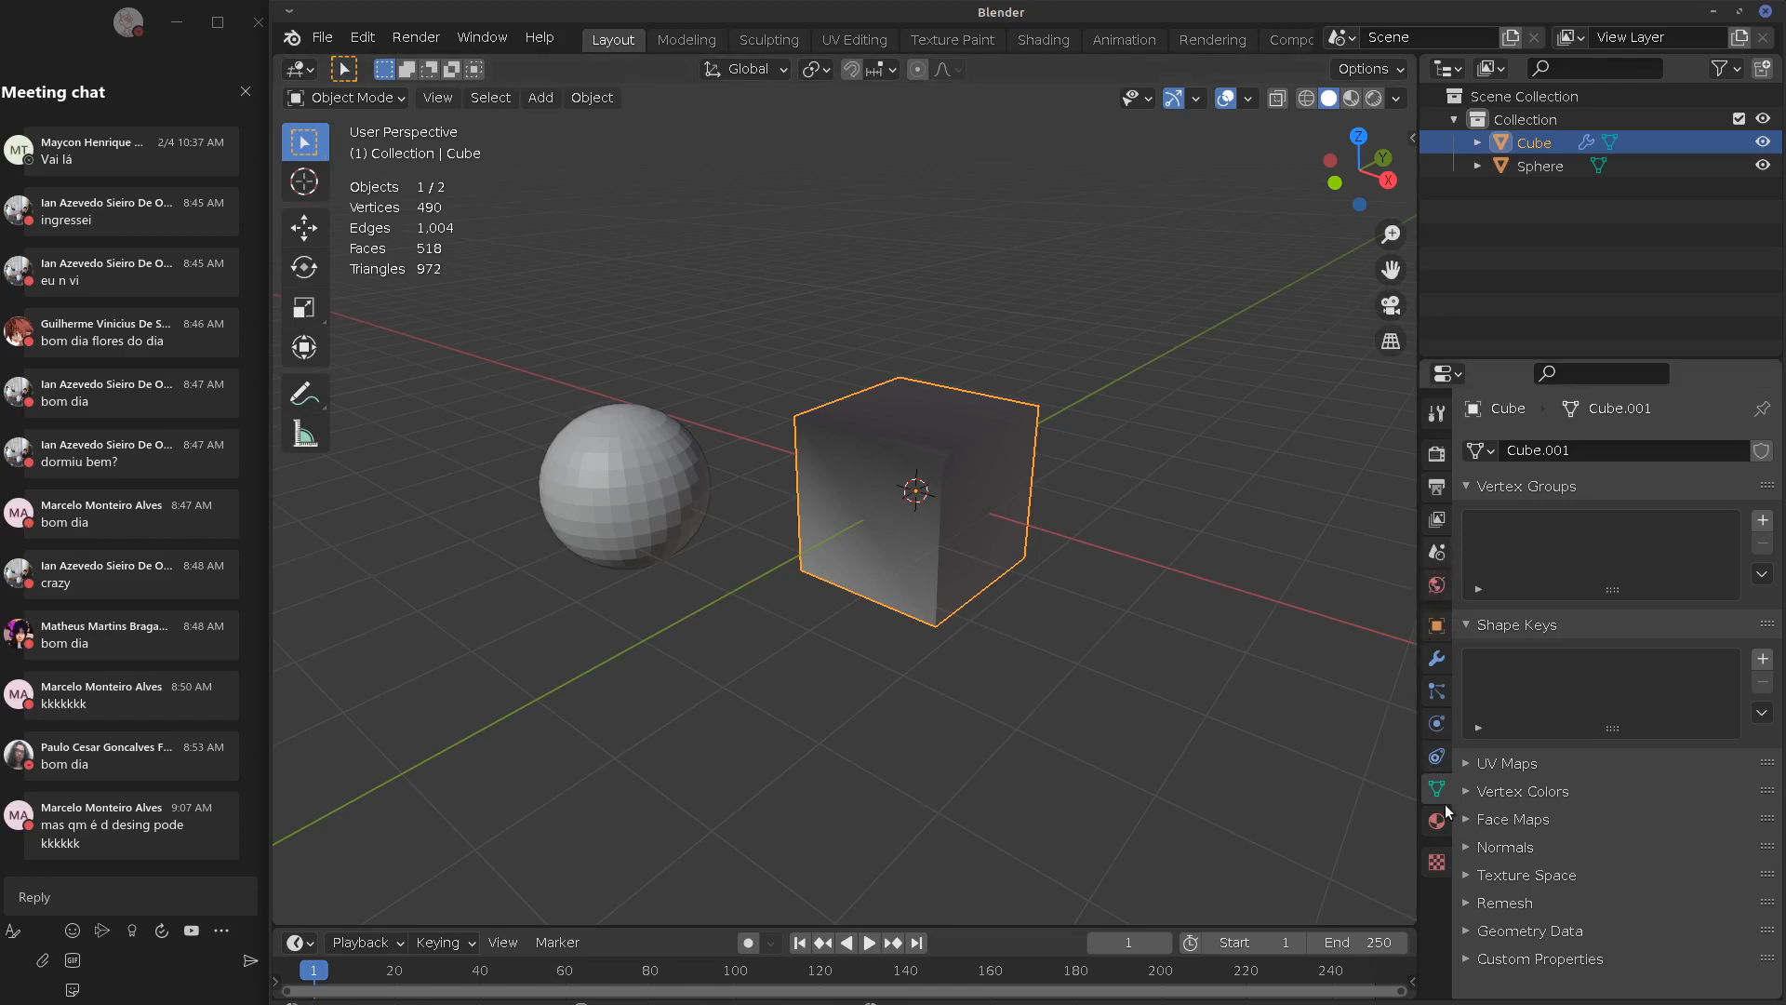
click(1436, 659)
Test the Mix Factor back at 1.000, then sketch and erase annotation strokes between sphere and cube
mouse_move(1714, 684)
mouse_down()
mouse_move(1552, 696)
mouse_move(1747, 700)
mouse_up()
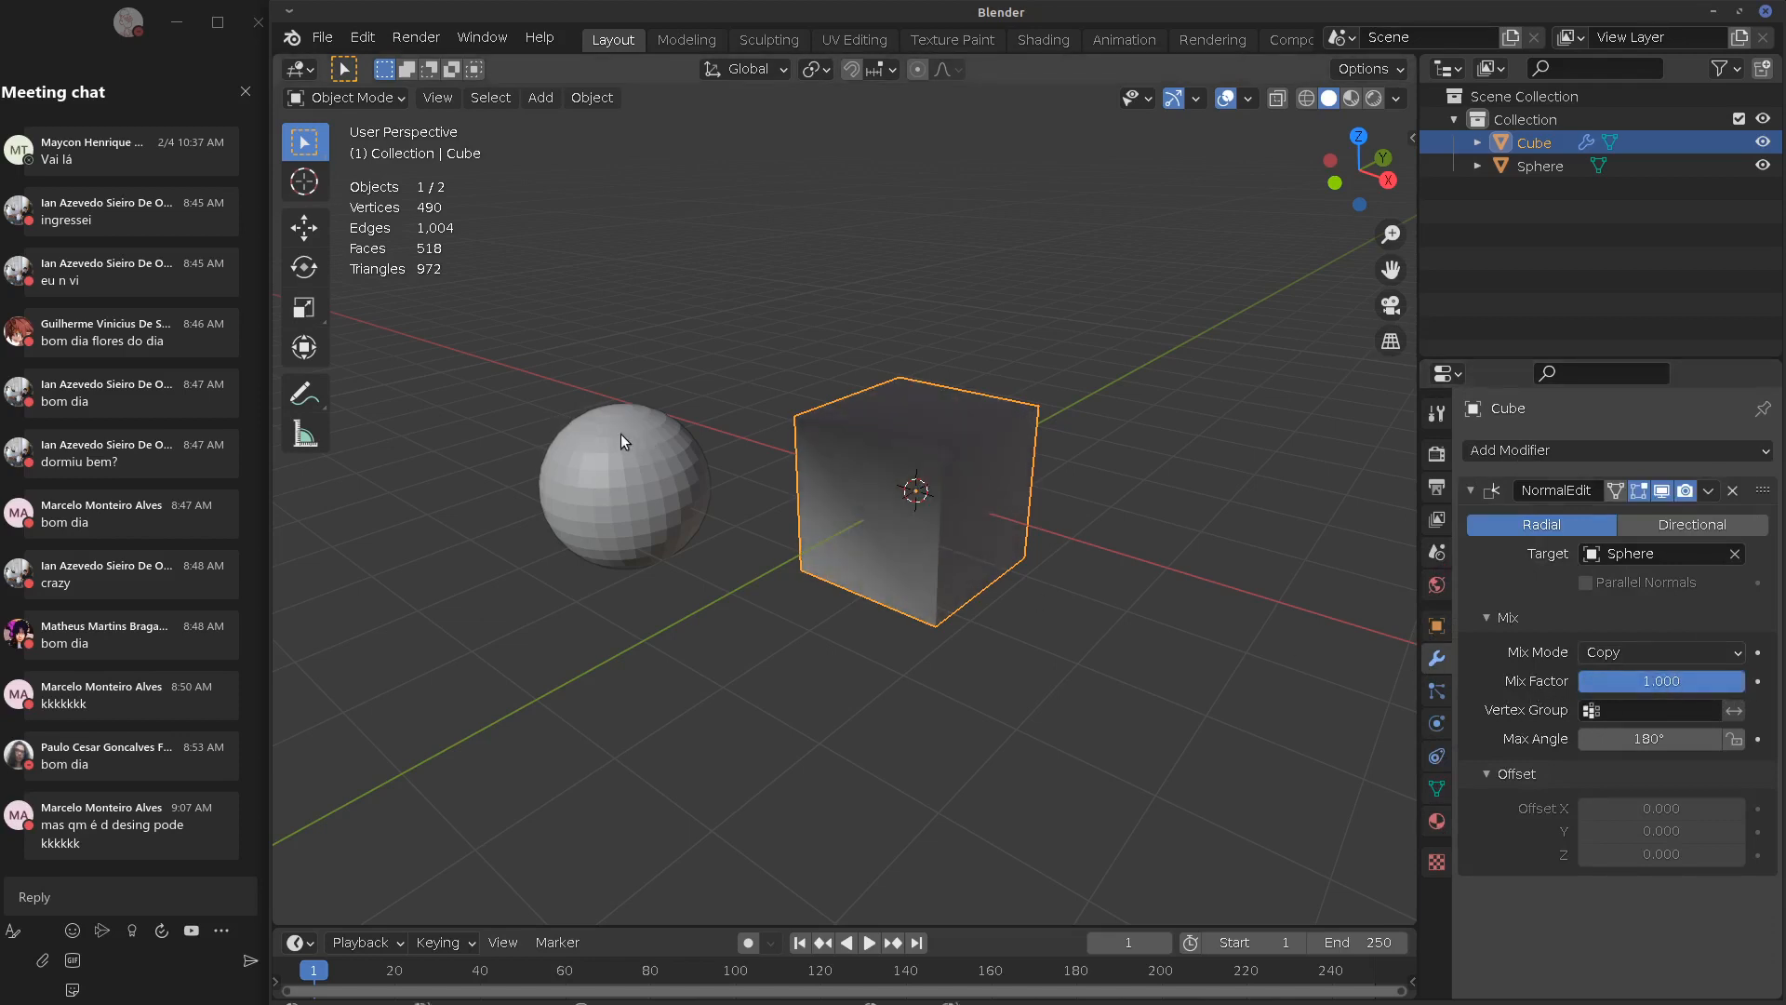
mouse_move(624, 416)
mouse_down()
mouse_move(793, 345)
mouse_move(860, 393)
mouse_up()
mouse_move(636, 416)
right_down()
mouse_move(901, 393)
mouse_move(826, 404)
right_up()
mouse_move(638, 402)
mouse_down()
mouse_move(833, 372)
mouse_move(862, 394)
mouse_up()
mouse_move(857, 382)
right_down()
mouse_move(599, 419)
mouse_move(673, 408)
right_up()
drag(633, 485, 819, 494)
right_drag(788, 499, 823, 505)
Add a UV Project modifier to the cube and delete the Normal Edit modifier
click(1555, 449)
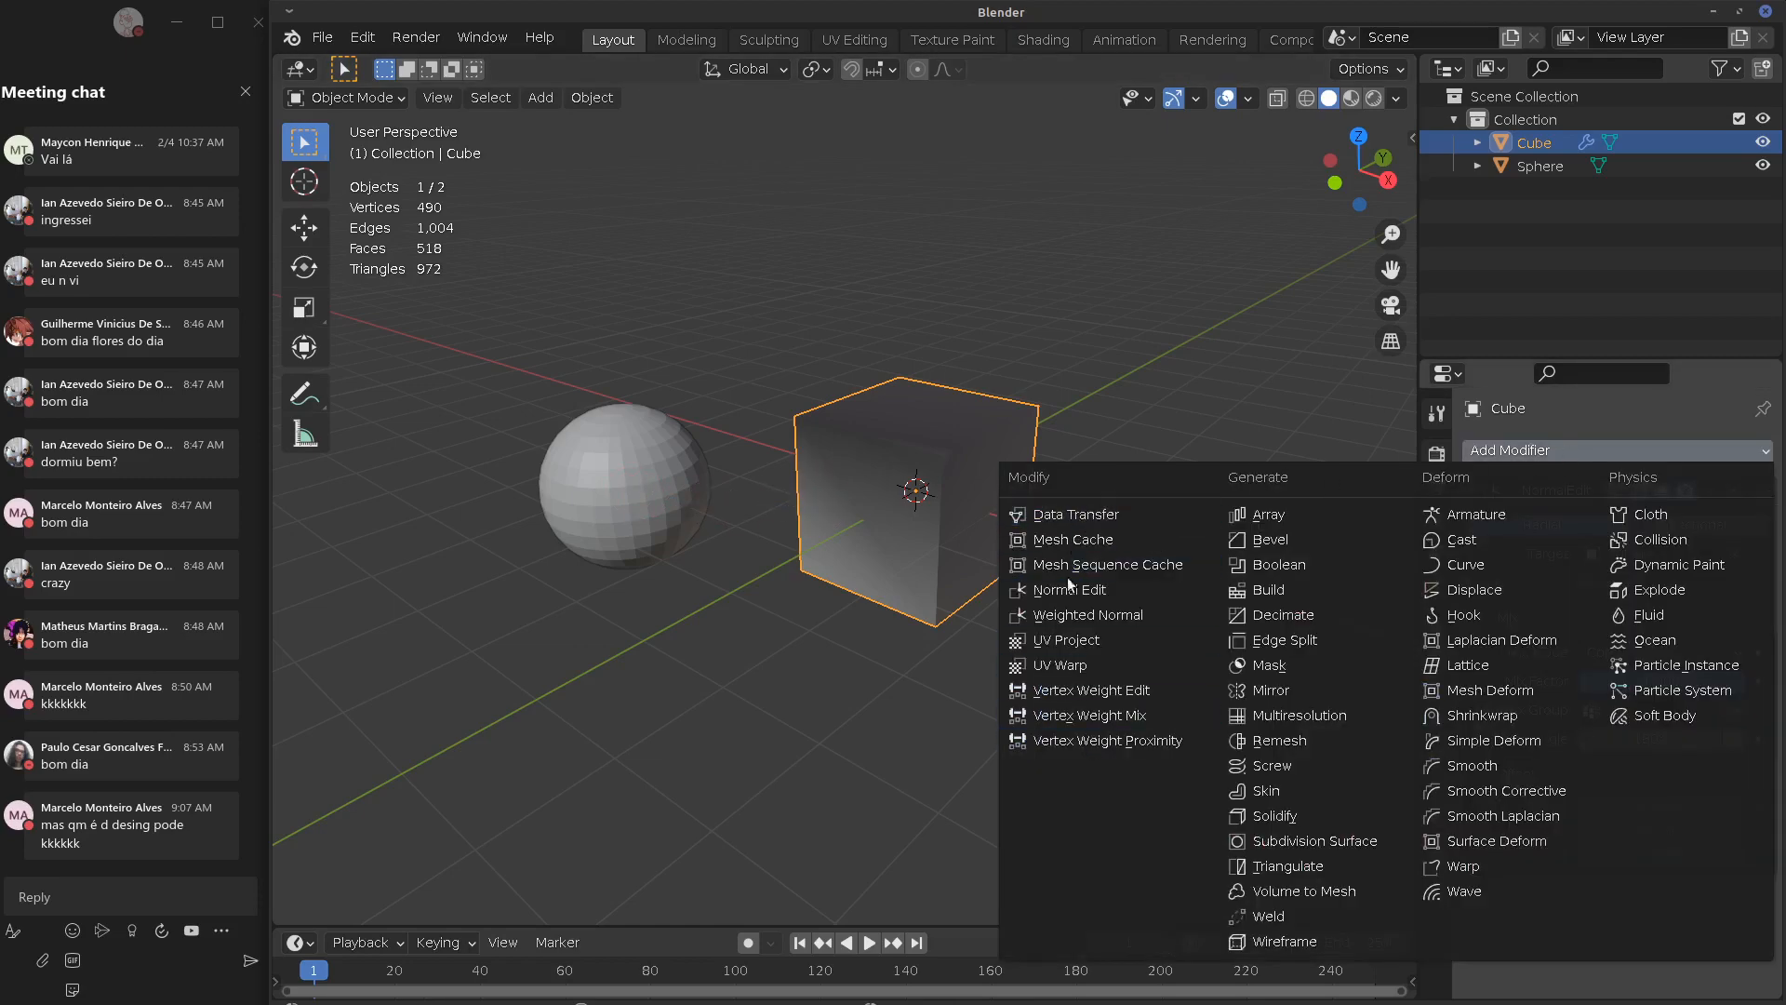
click(1093, 642)
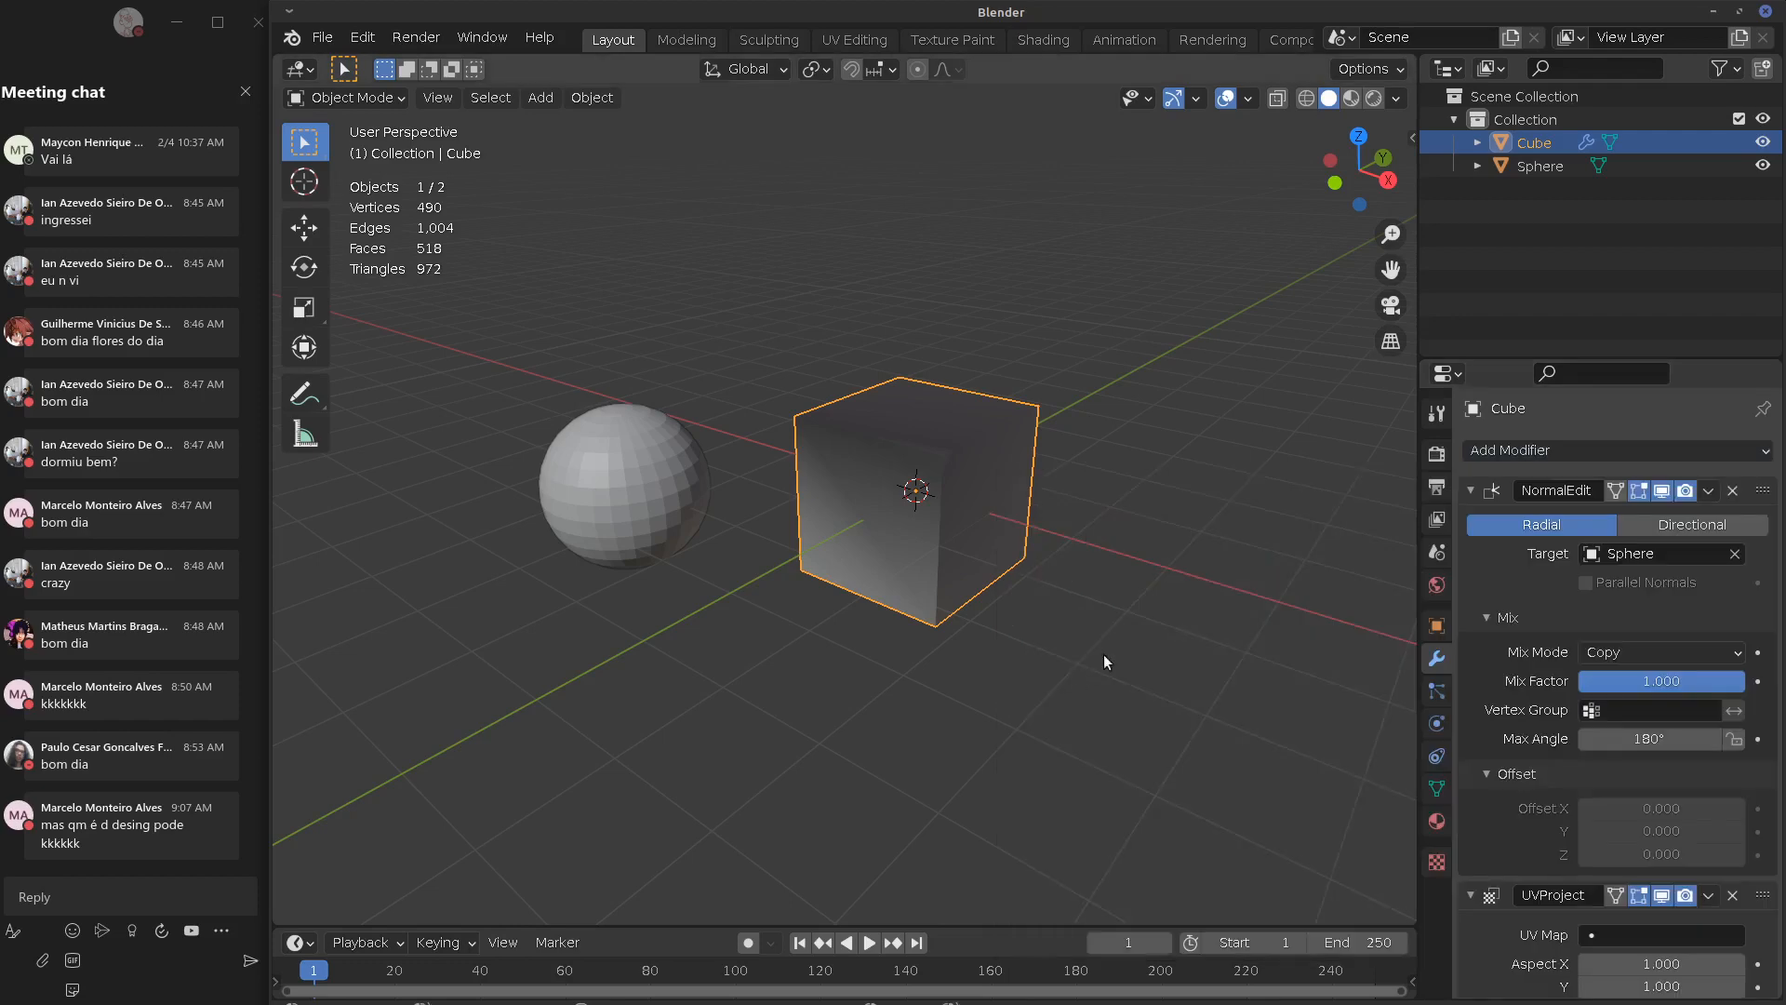
click(1732, 490)
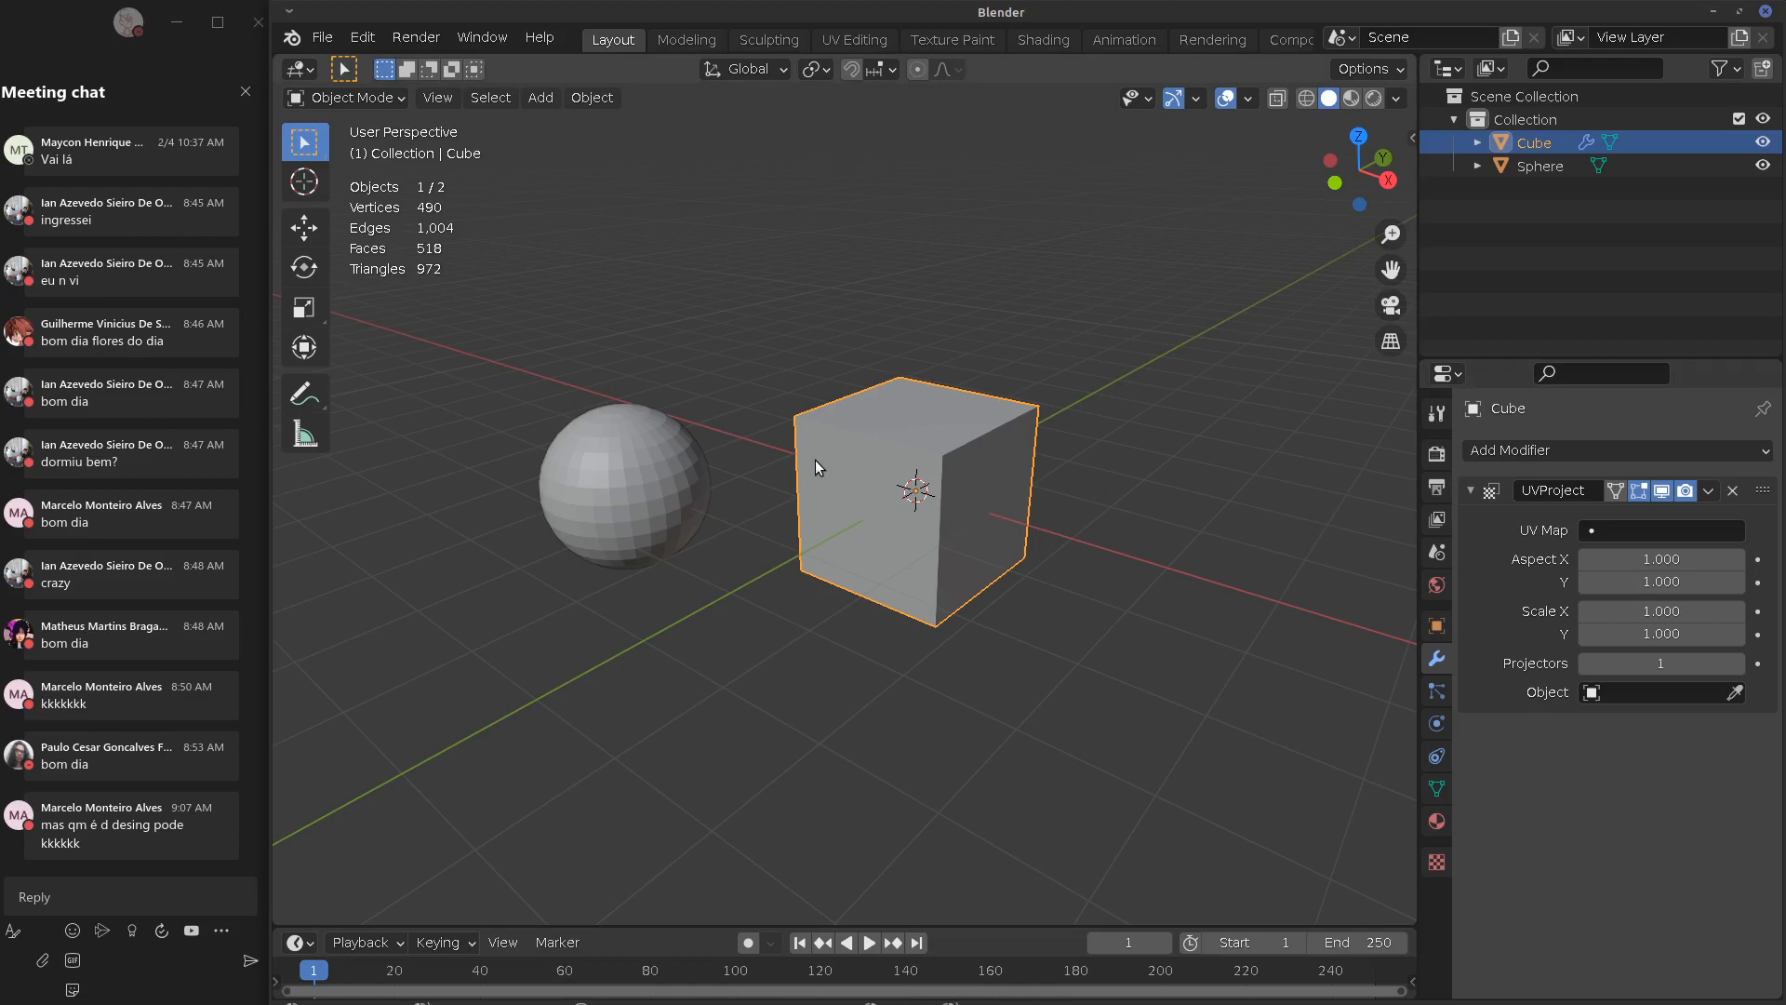
Switch to Firefox showing the Blender Manual's Modifiers Introduction page
key(alt+Tab)
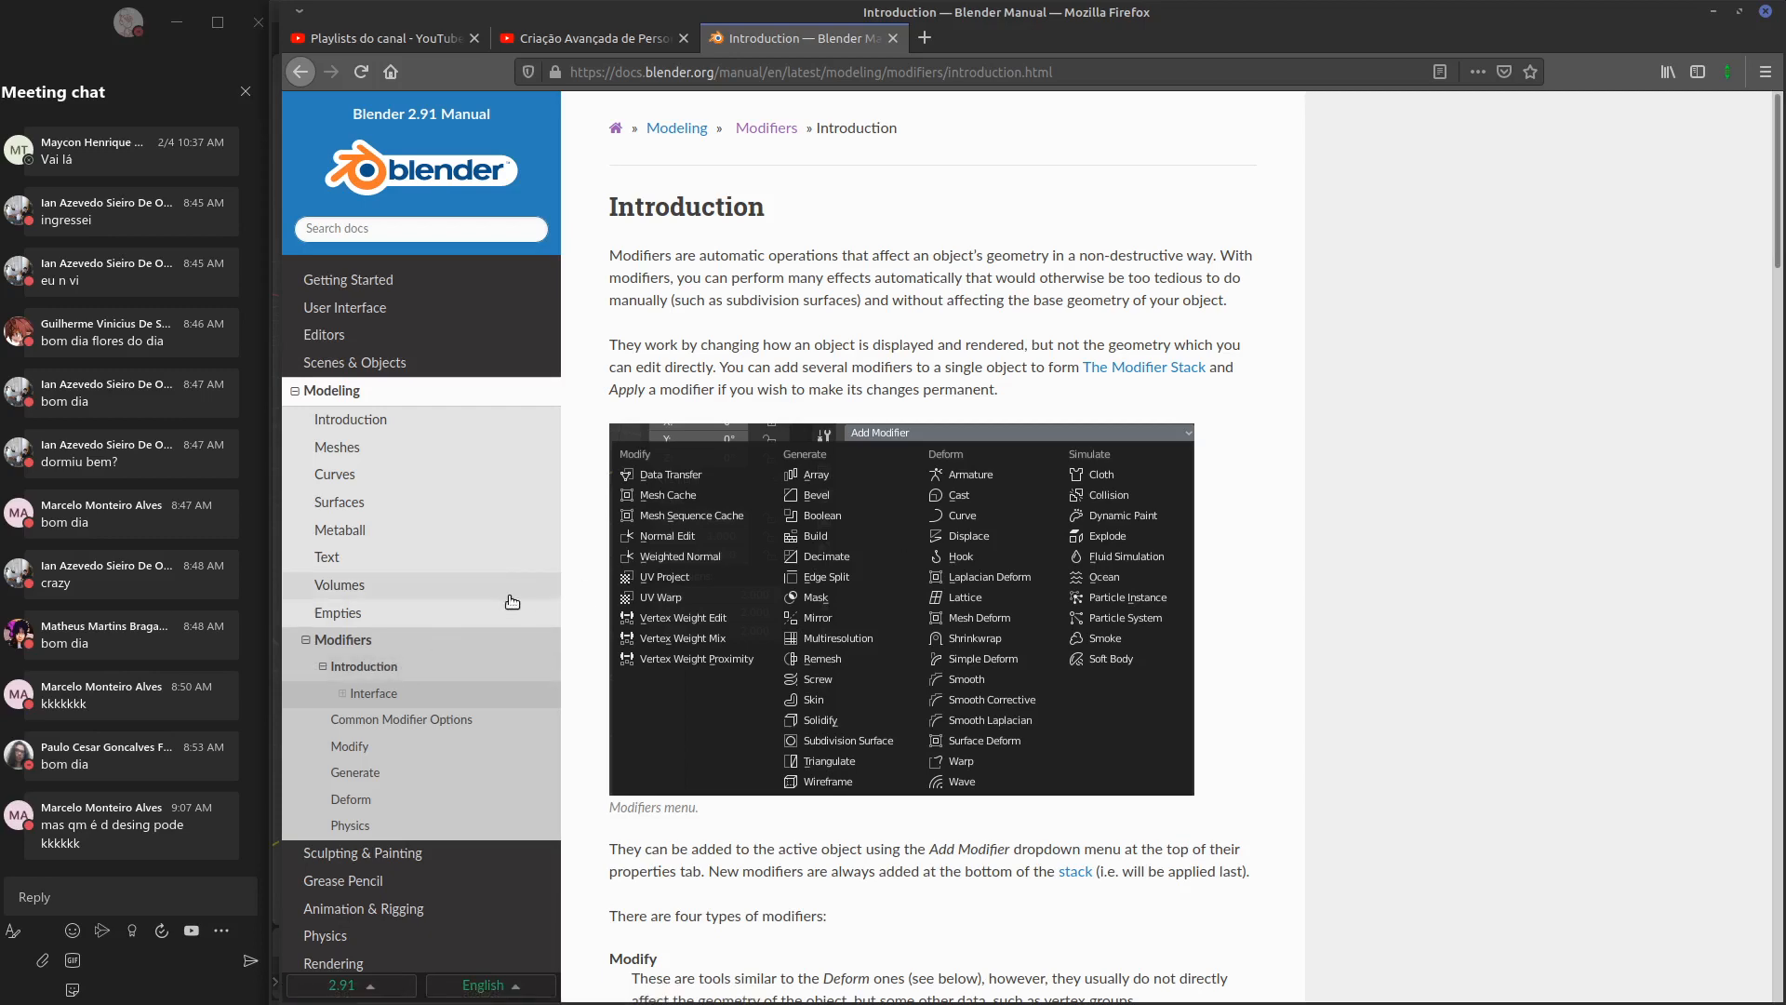
Read the Normal Edit Modifier manual page down to its tree foliage example, then return to Blender
click(349, 746)
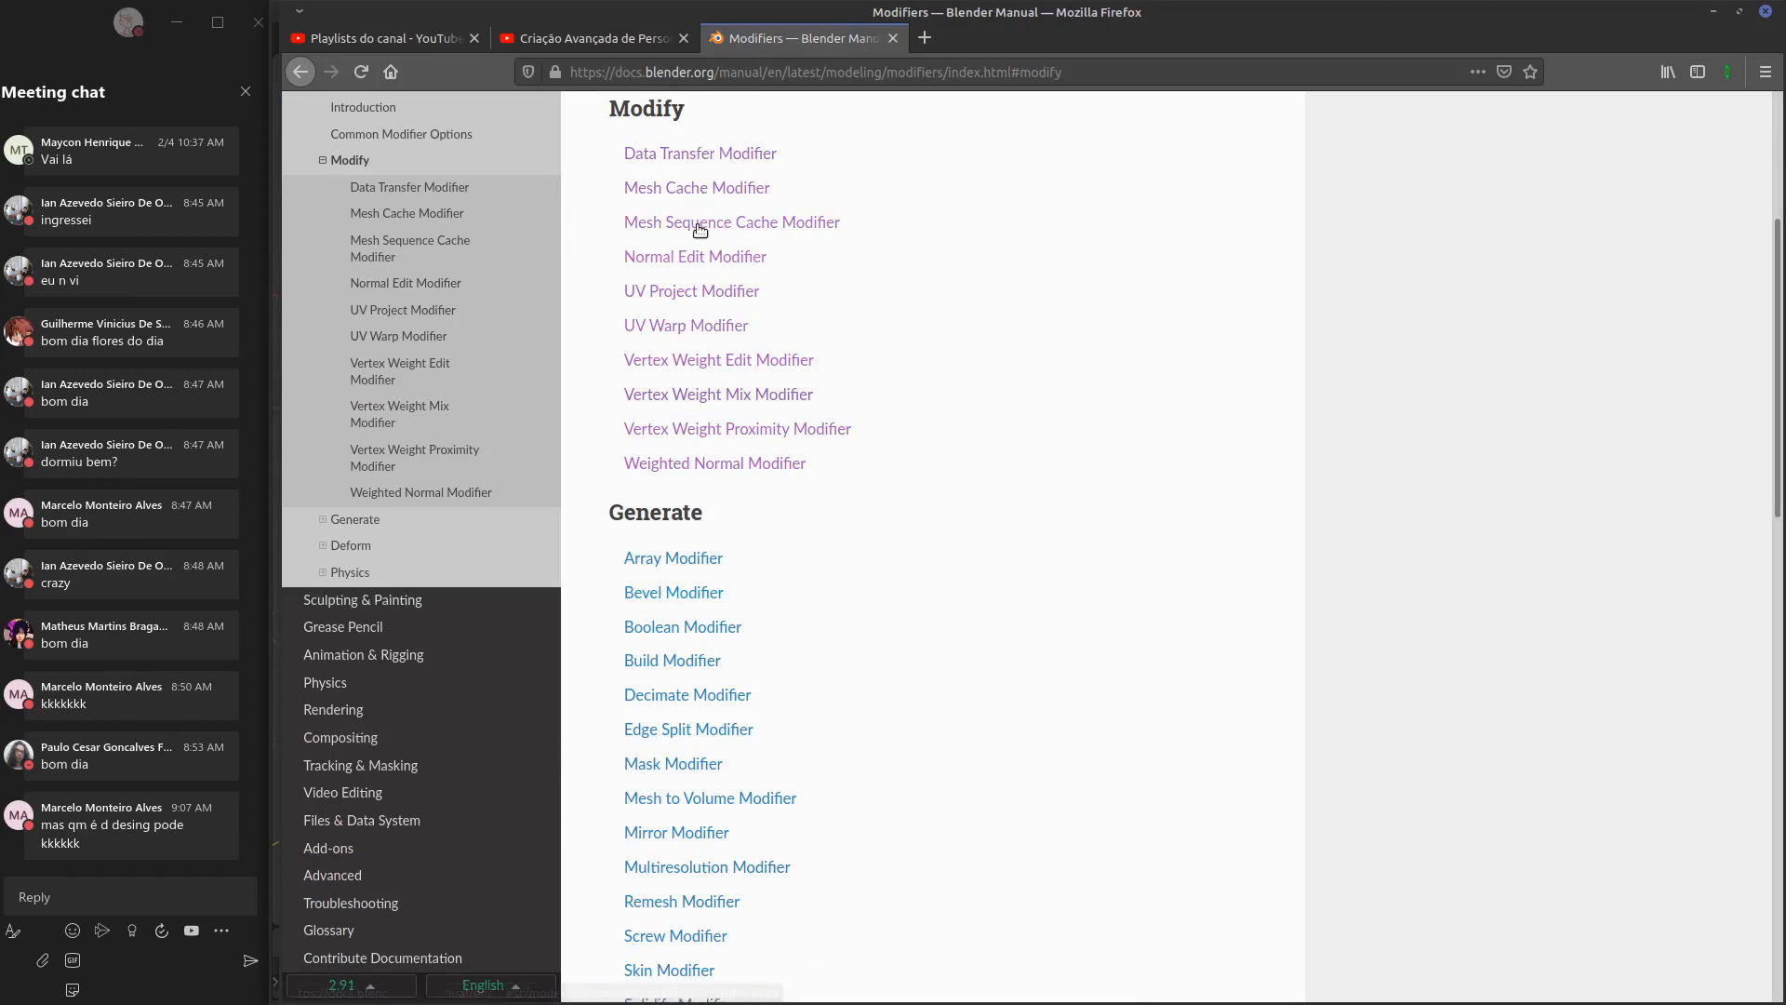
click(694, 256)
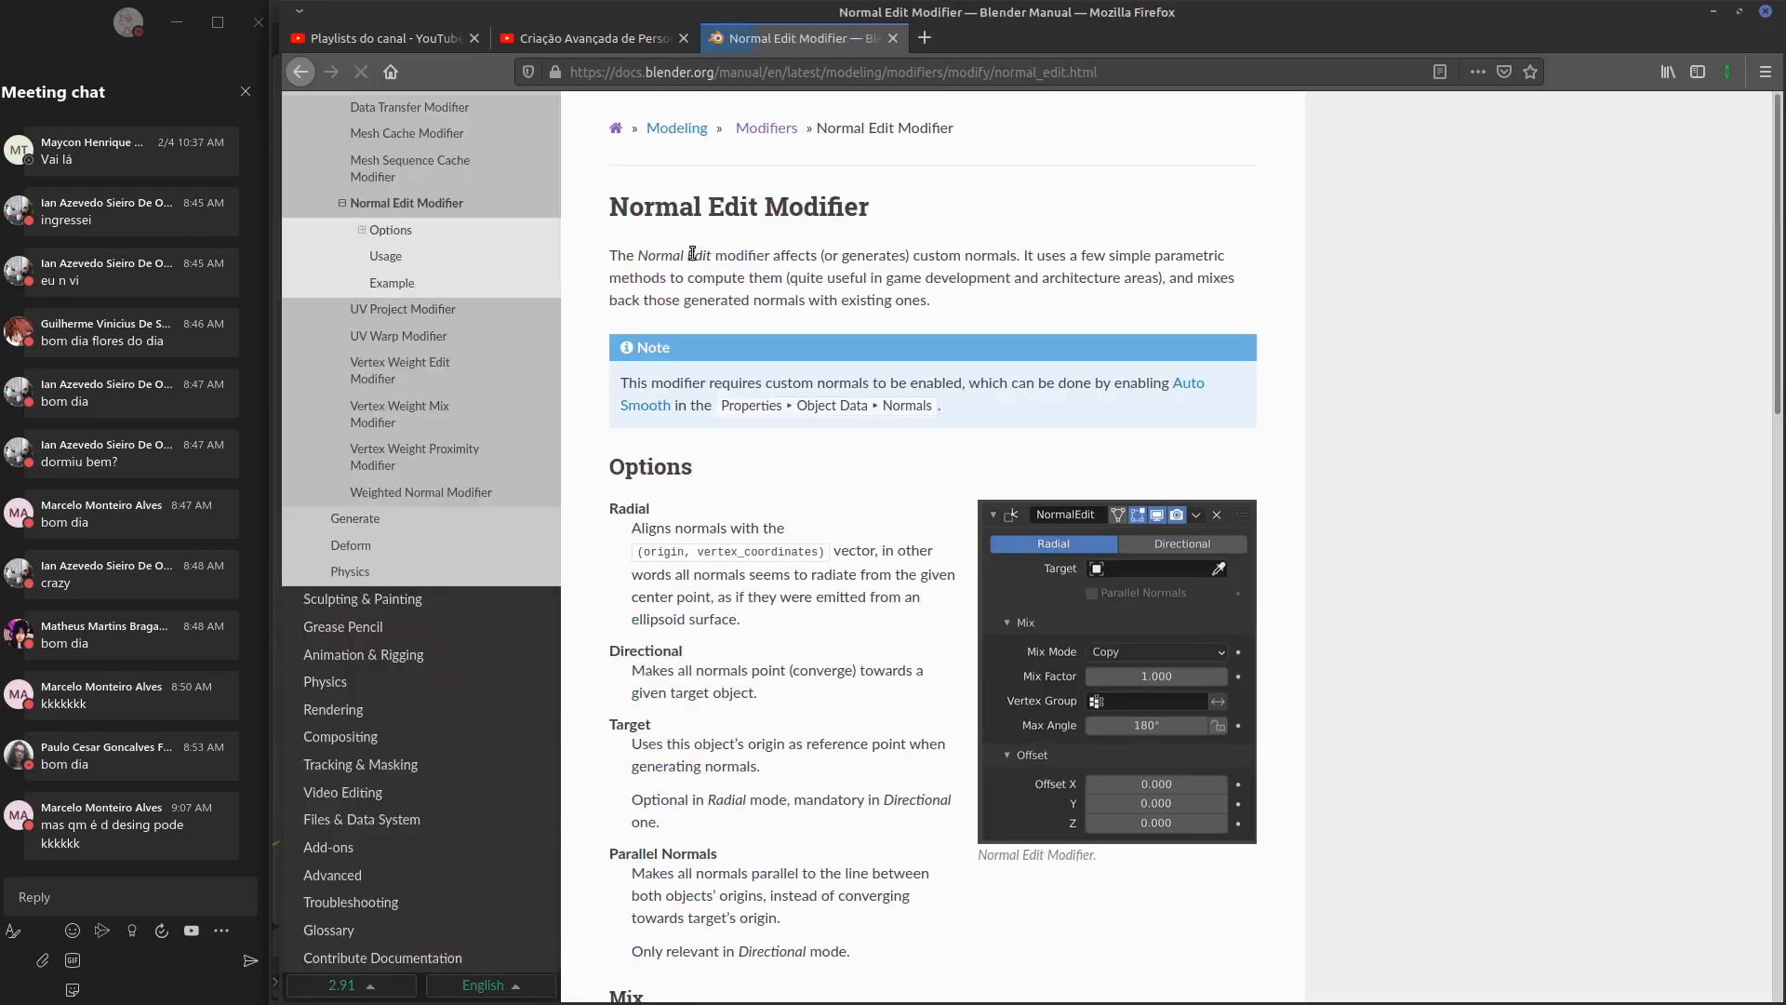
scroll(1432, 400, down, 10)
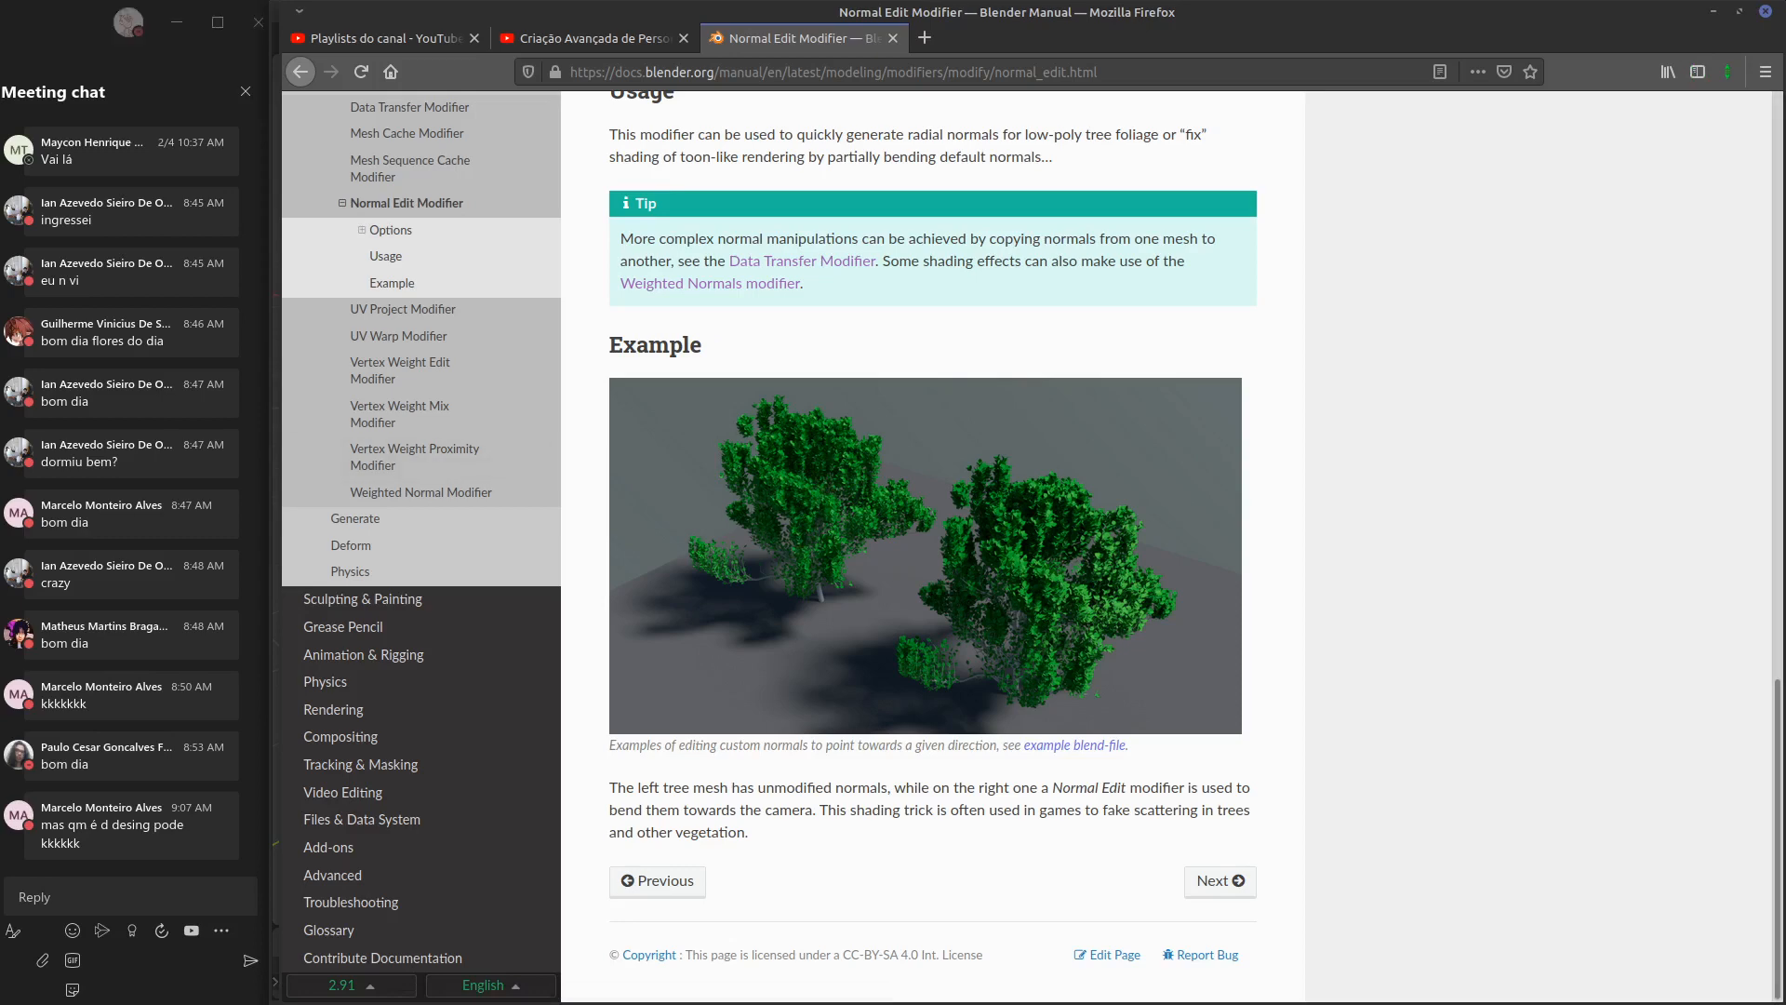
key(alt+Tab)
Delete the cube and sphere and add a new plane
key(a)
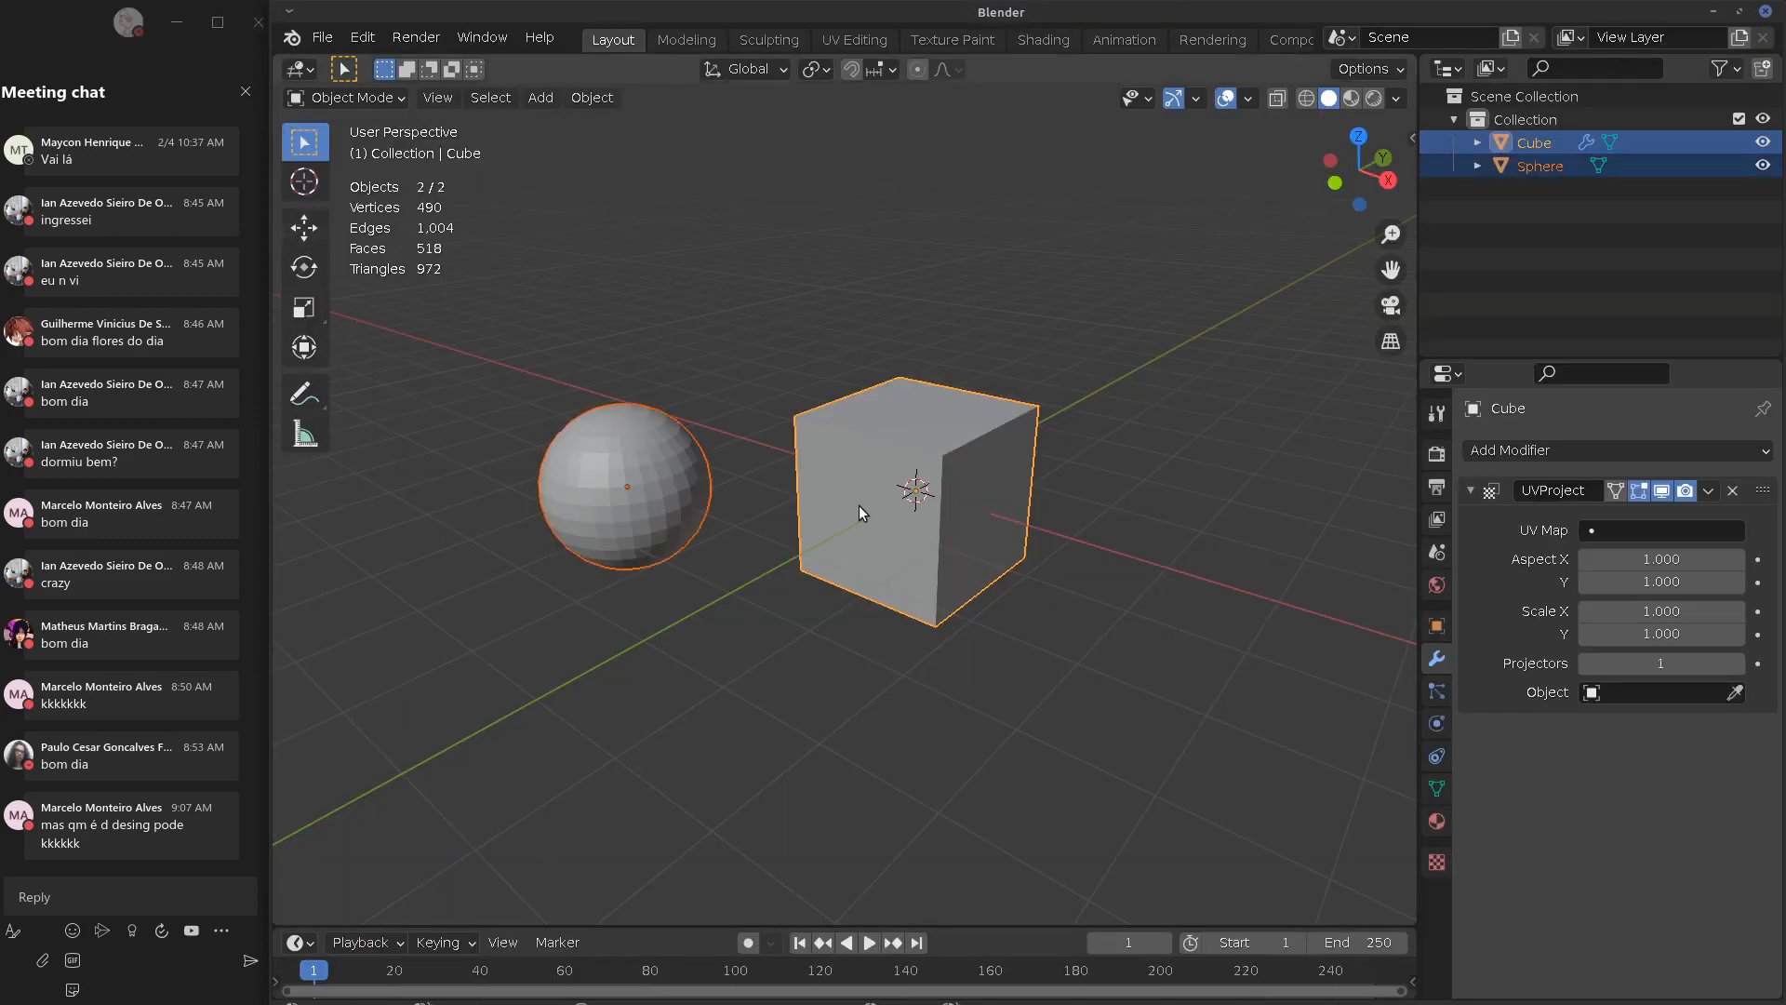
key(x)
click(867, 509)
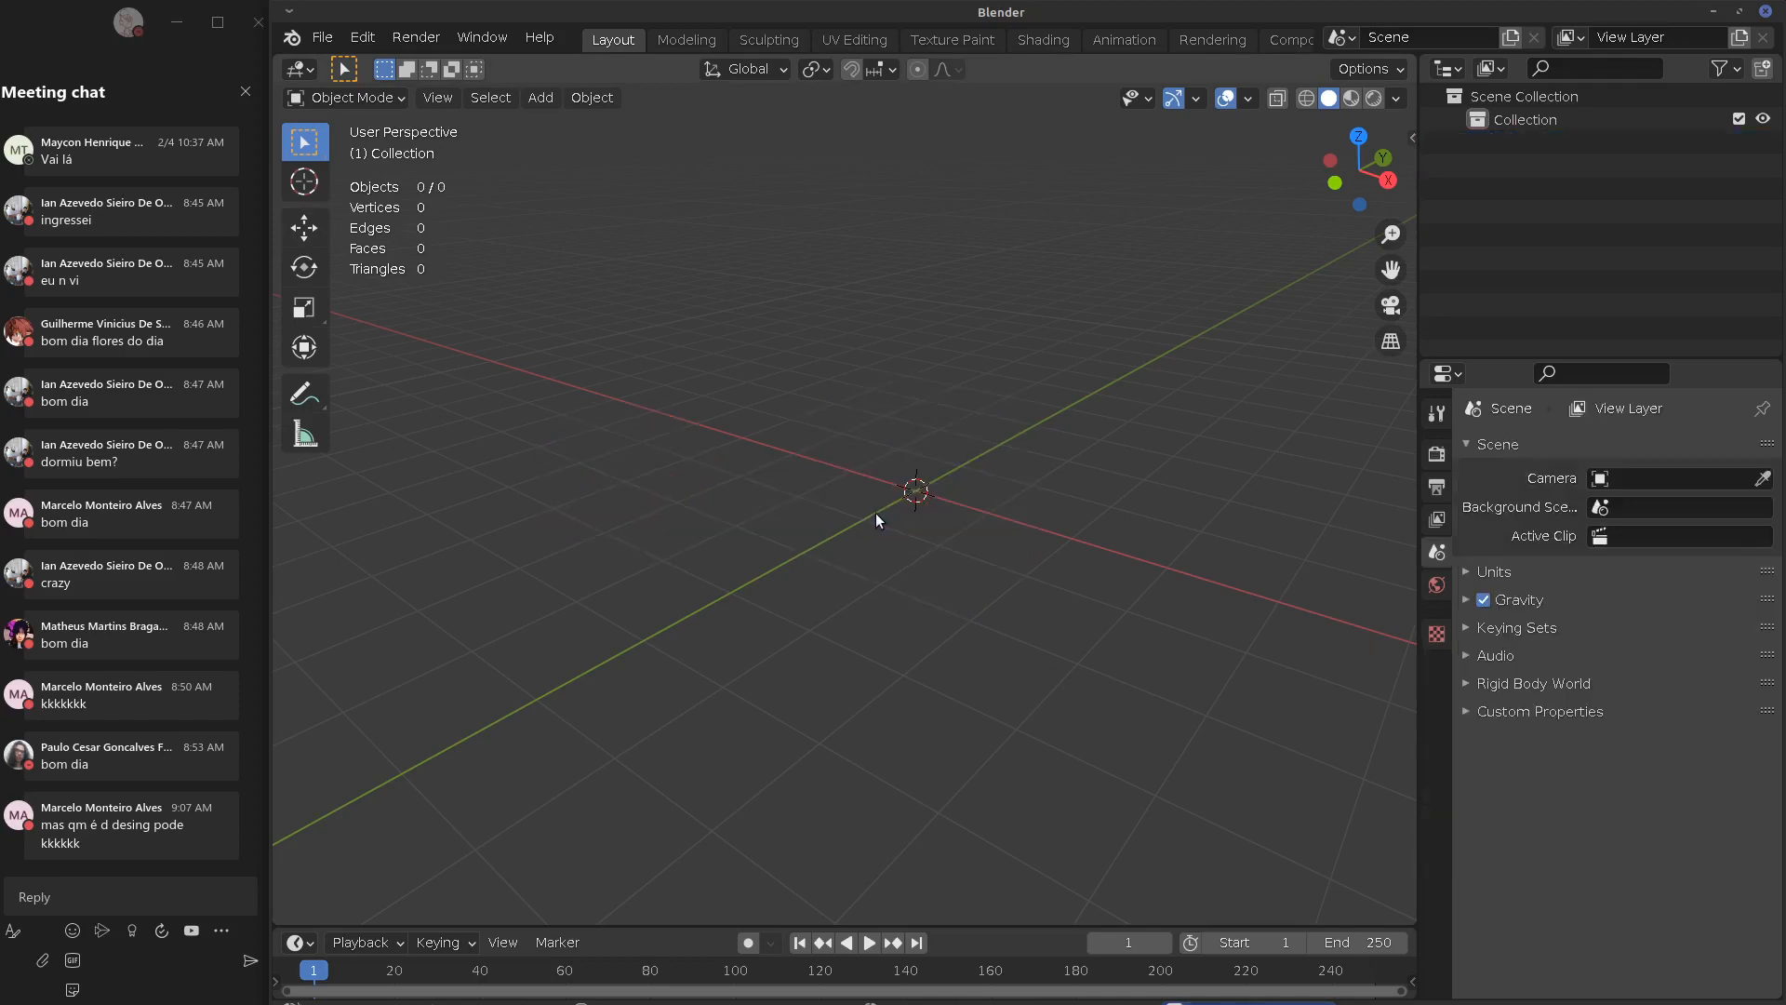
key(shift+a)
mouse_move(879, 508)
click(992, 511)
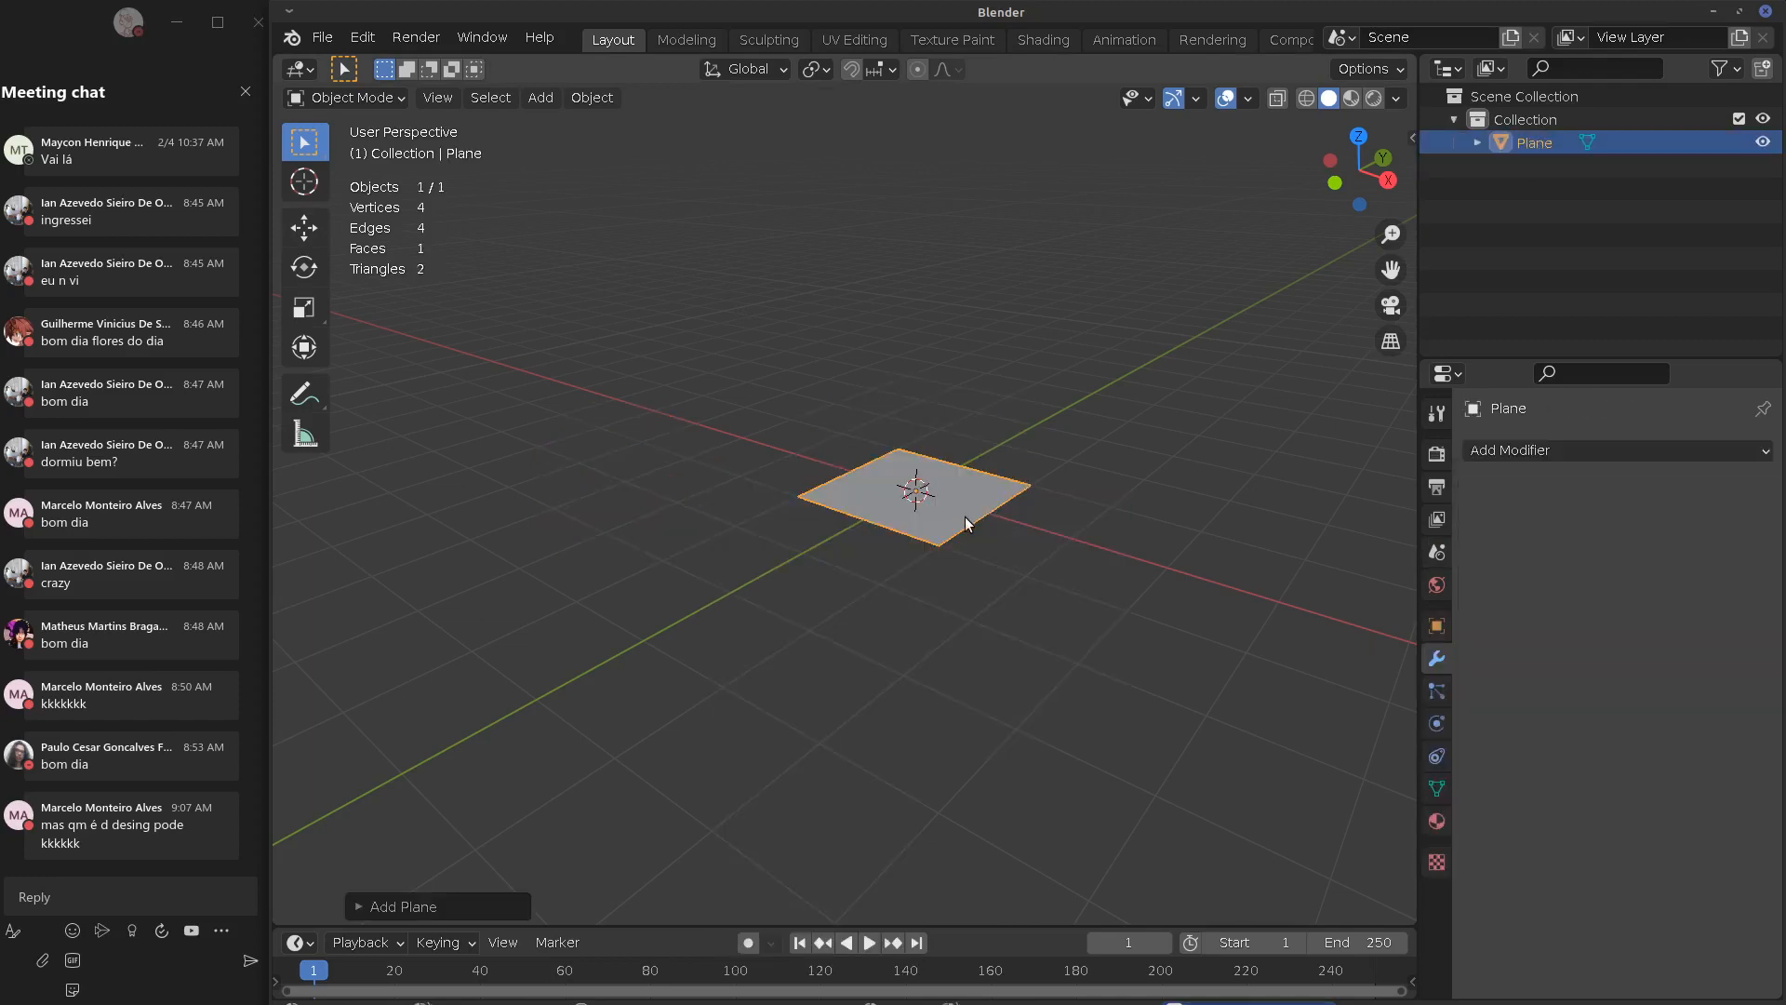
In Edit Mode, duplicate the plane's face twice, rotating each copy into a crossed arrangement
key(Tab)
key(shift+d)
click(985, 507)
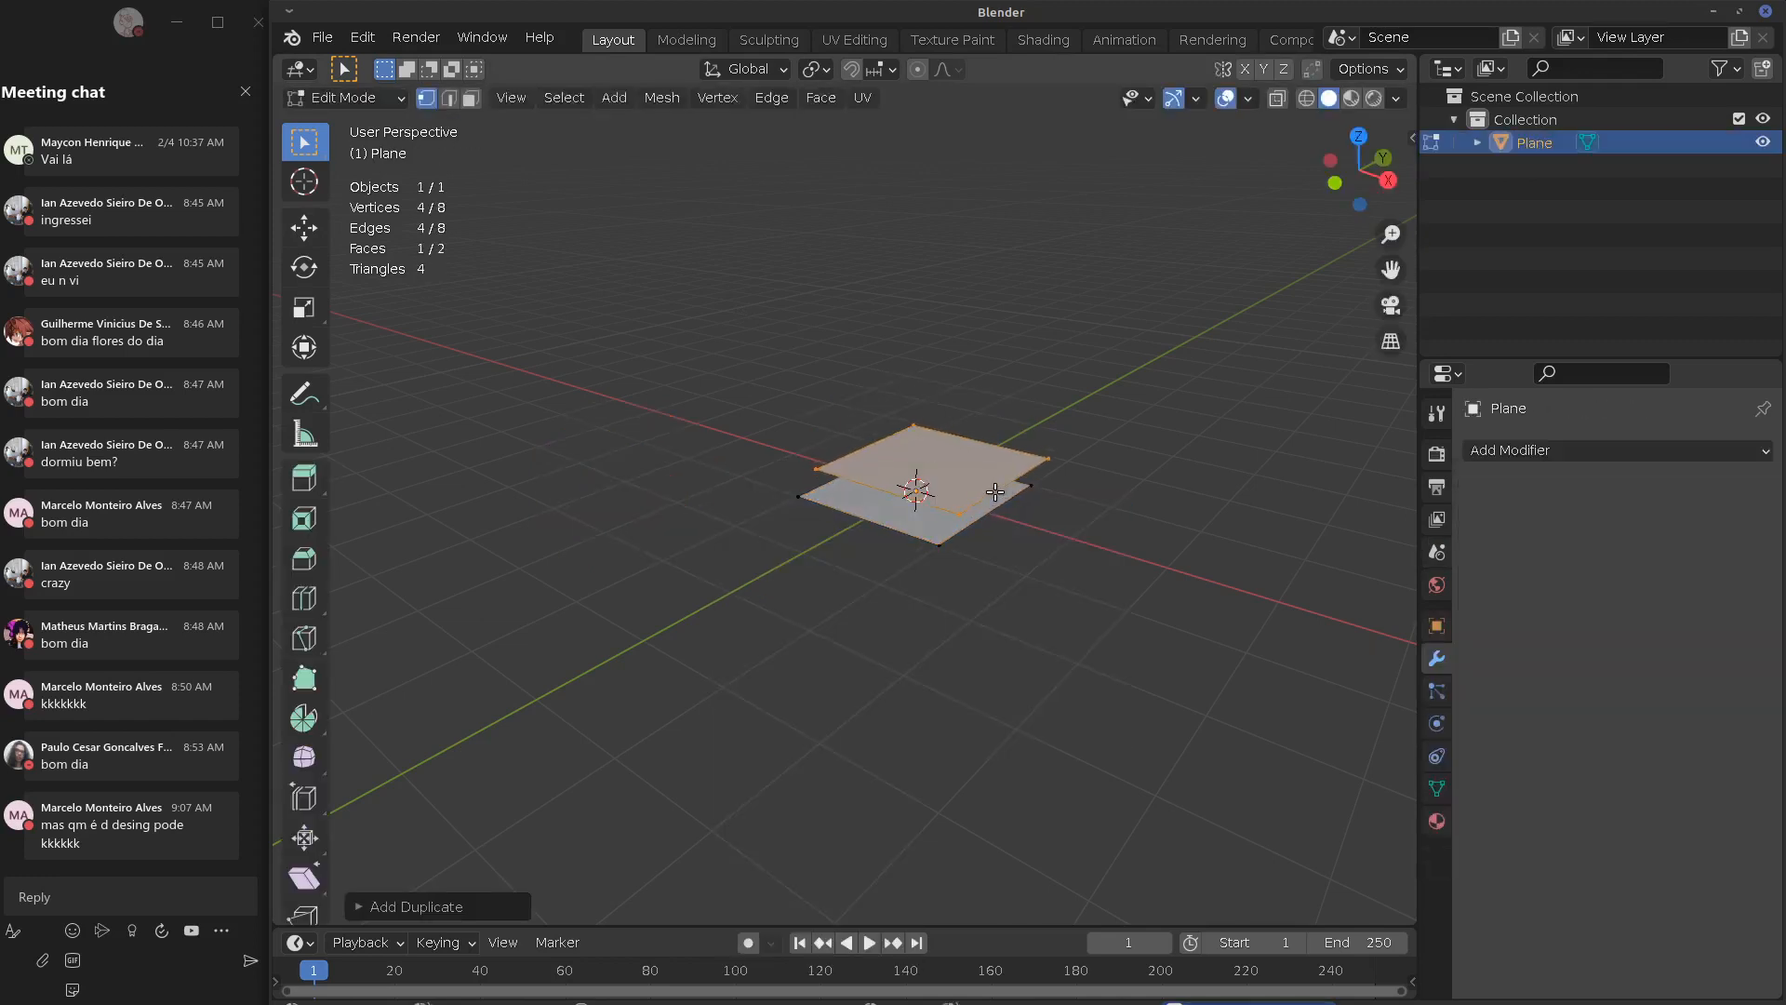
key(r)
key(r)
click(988, 551)
key(shift+d)
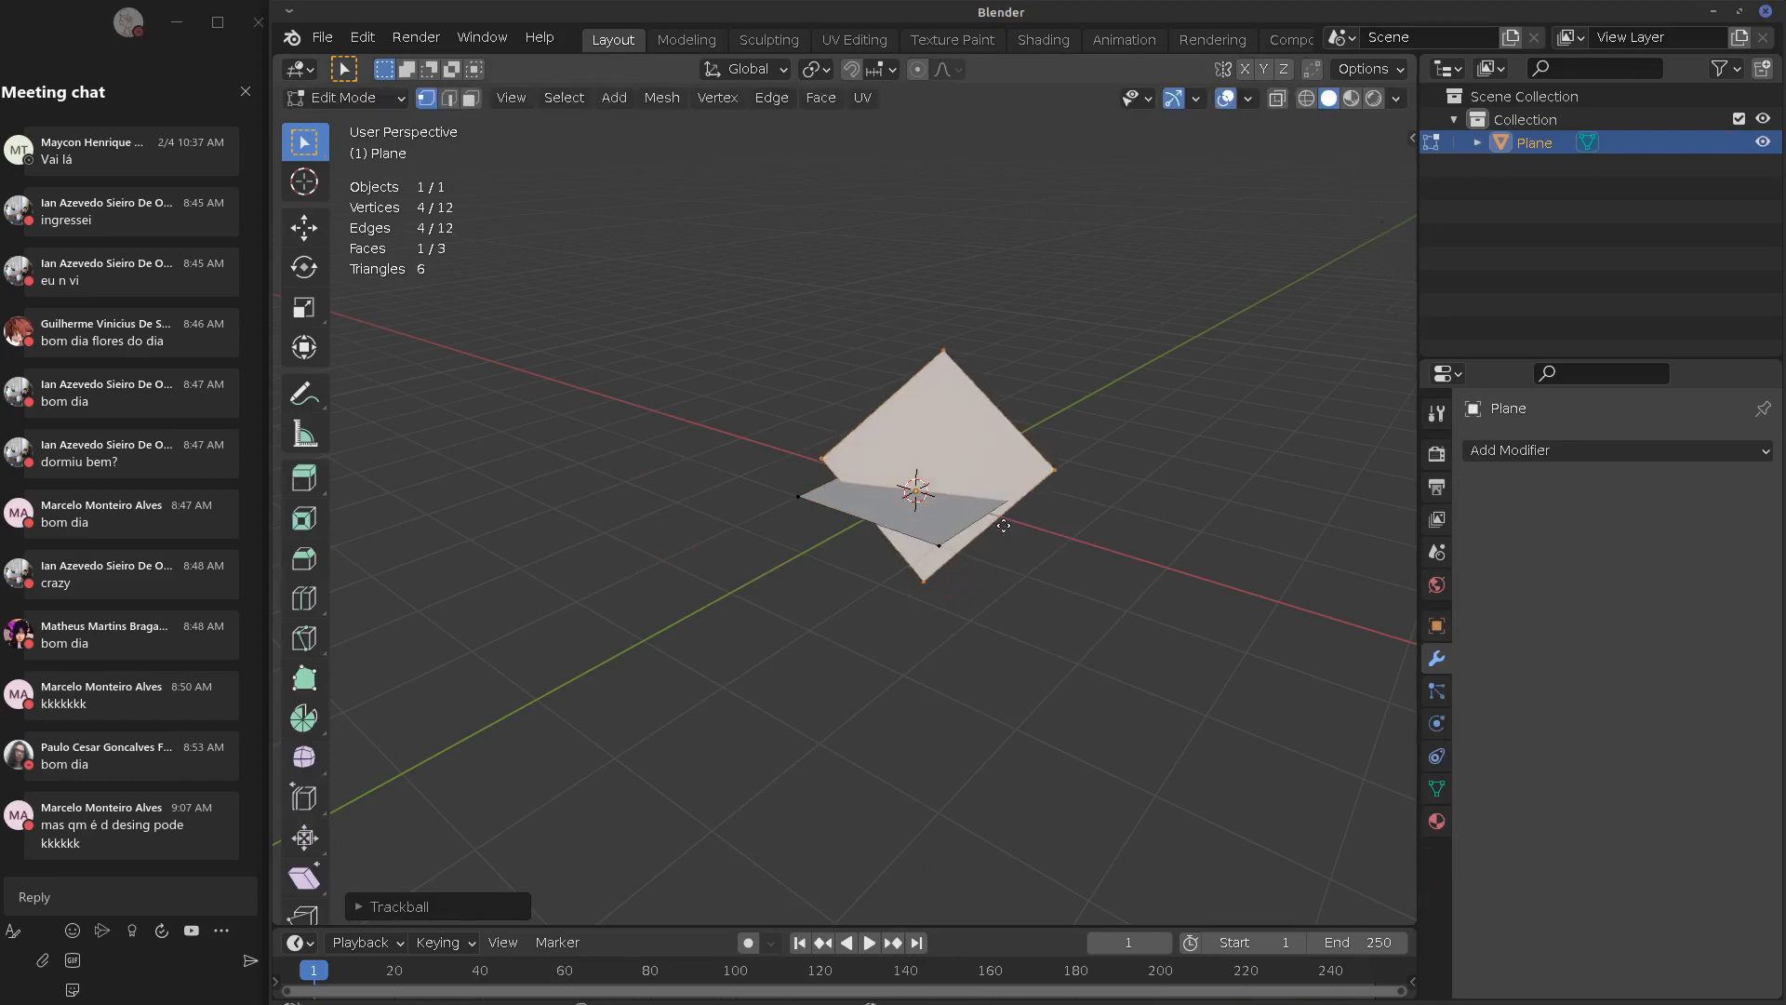
click(941, 550)
key(r)
key(r)
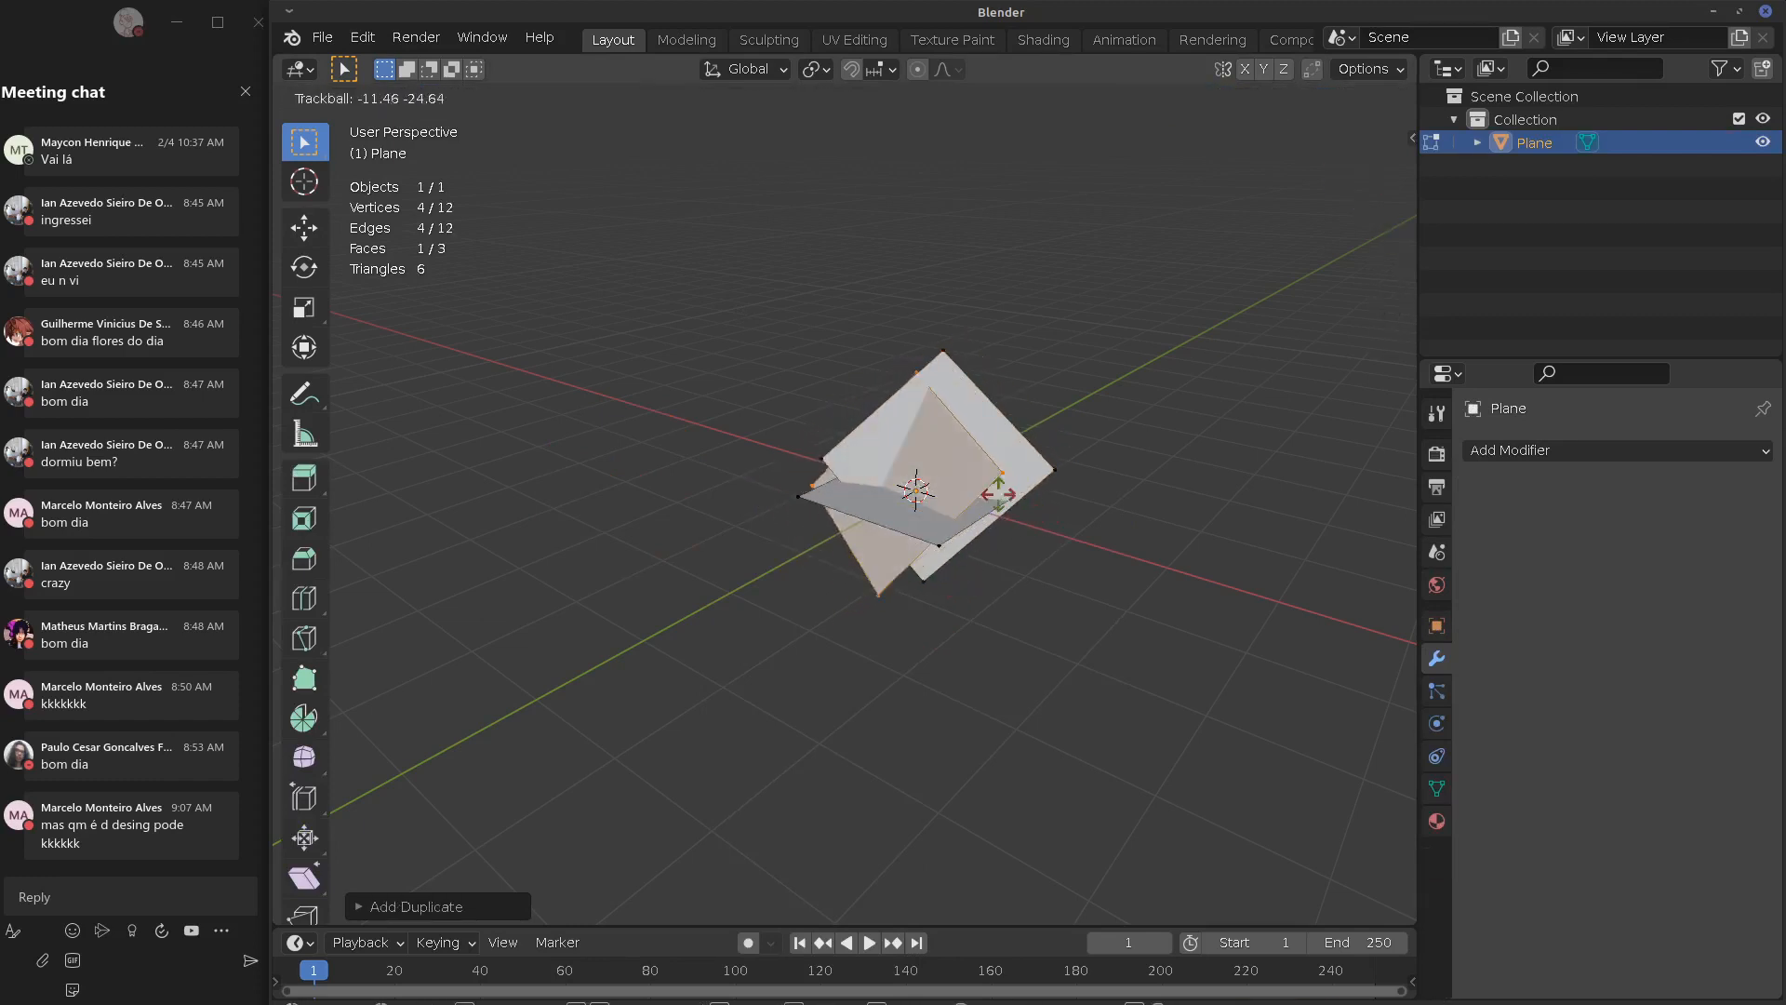
click(864, 500)
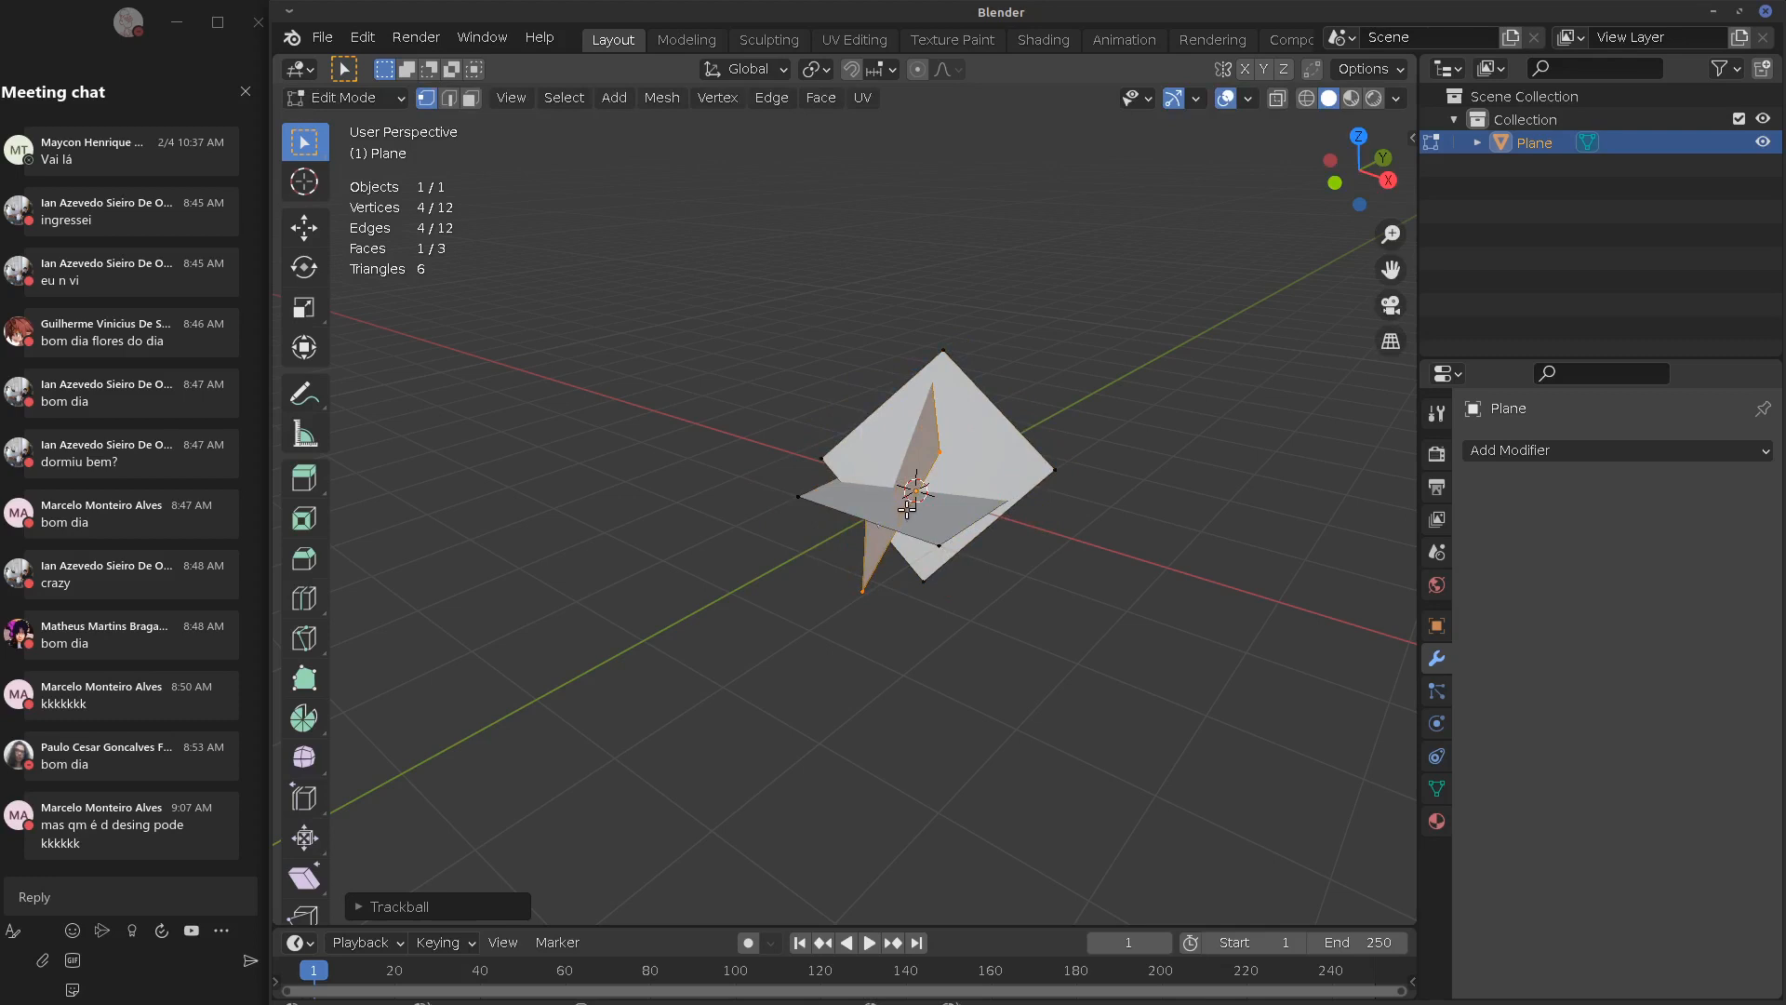
Sketch annotation strokes and arrows over the crossed planes, then erase some of them
key(d)
drag(901, 472, 769, 395)
drag(941, 494, 1097, 381)
drag(971, 437, 1040, 252)
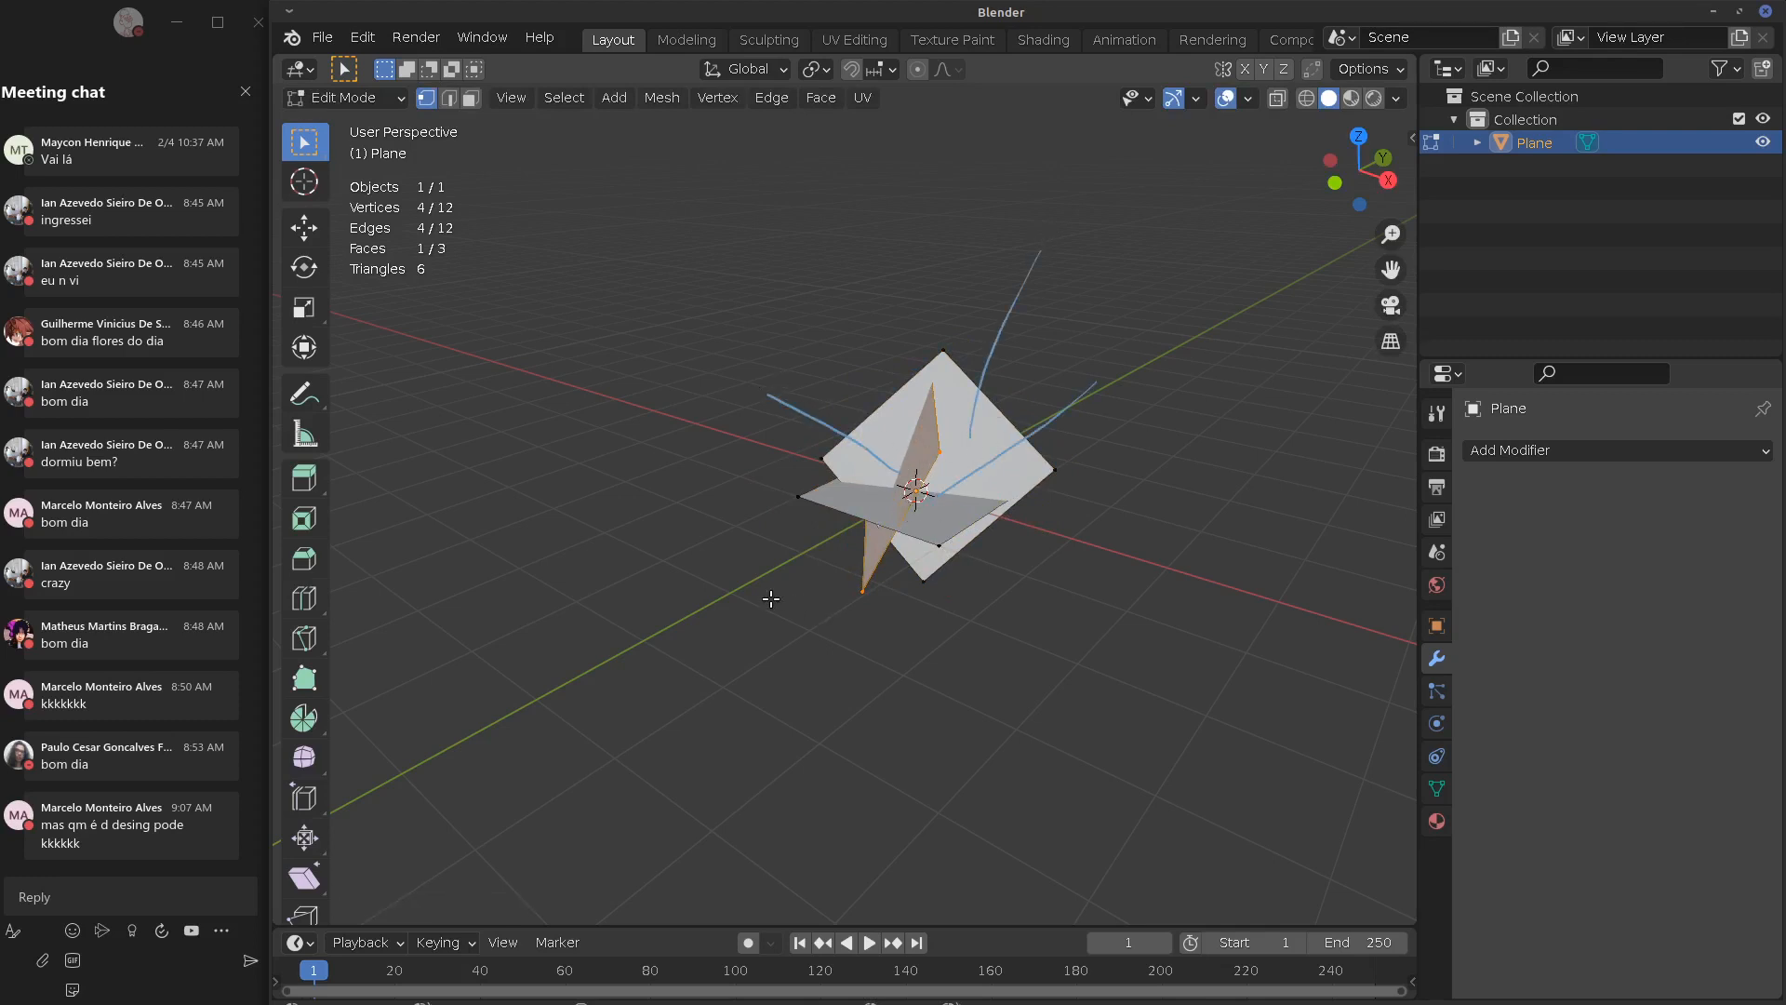
mouse_move(583, 479)
mouse_down()
mouse_move(539, 589)
mouse_move(516, 521)
mouse_move(661, 583)
mouse_move(600, 456)
mouse_move(613, 397)
mouse_up()
drag(745, 500, 753, 501)
drag(708, 564, 752, 593)
drag(739, 495, 746, 509)
drag(687, 435, 688, 450)
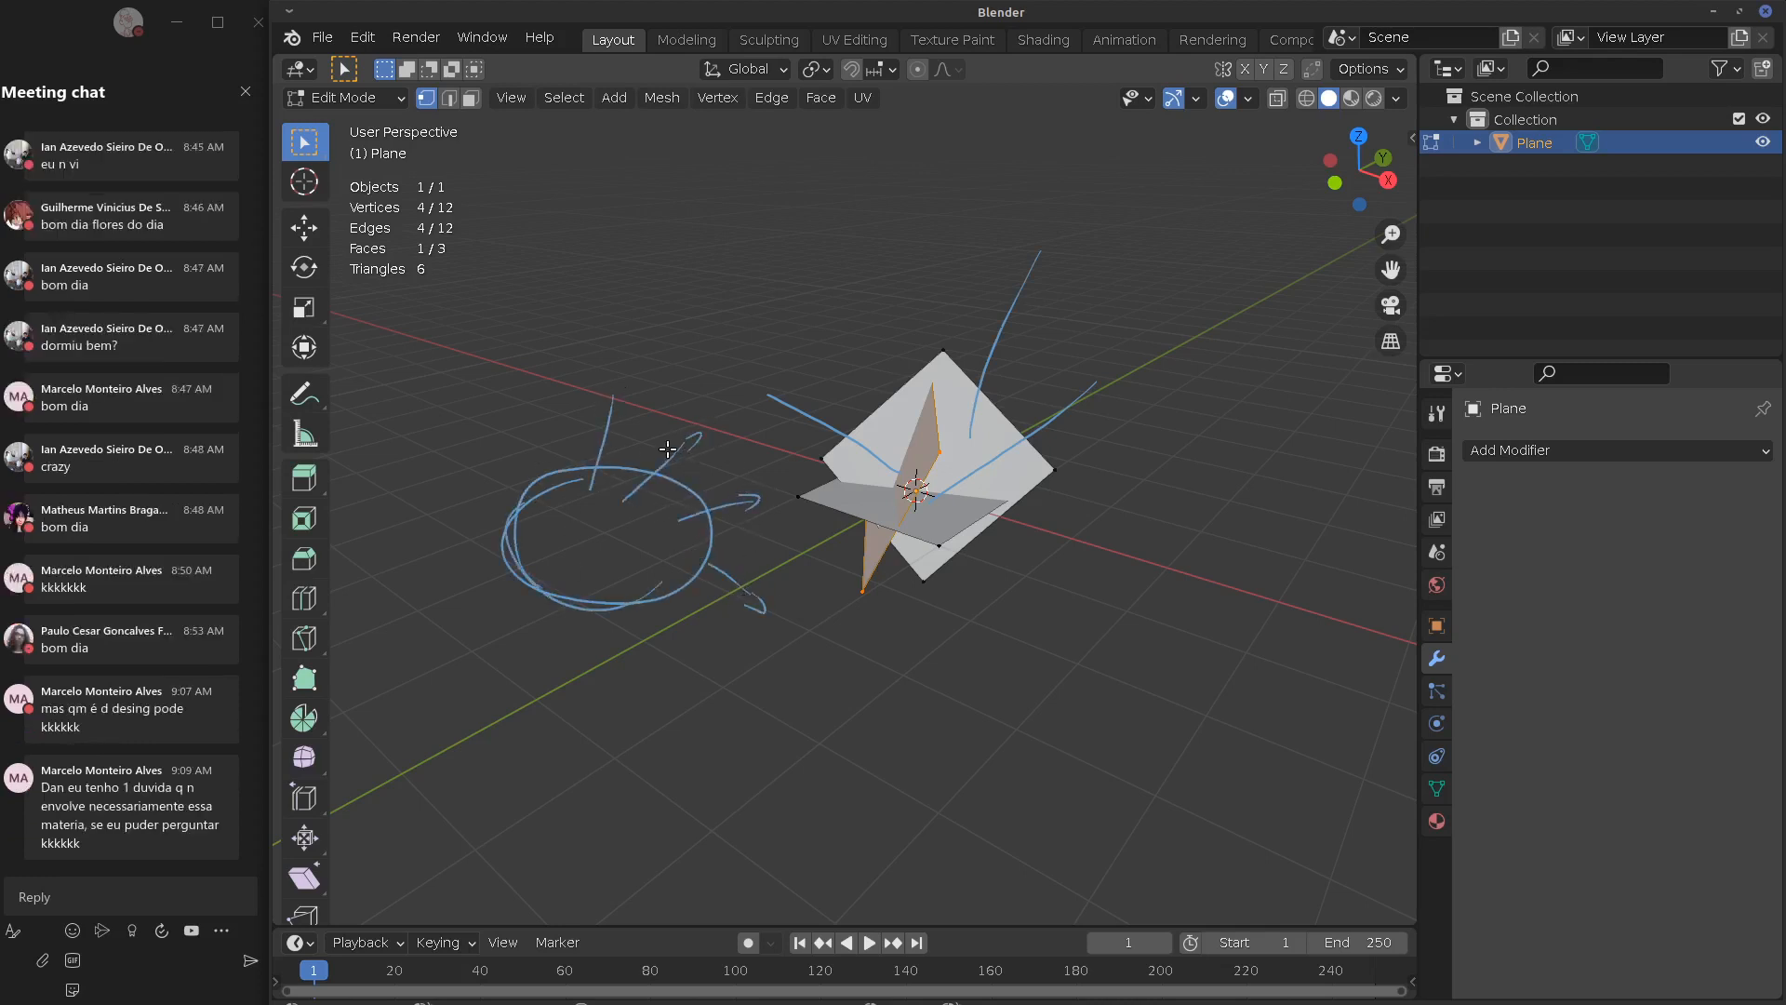
mouse_move(618, 398)
right_down()
mouse_move(569, 402)
mouse_move(740, 614)
mouse_move(765, 427)
mouse_move(614, 622)
mouse_move(879, 377)
mouse_move(1065, 450)
mouse_move(941, 445)
mouse_move(822, 363)
mouse_move(730, 367)
mouse_move(1045, 263)
right_up()
Return to Object Mode and delete the plane
key(Tab)
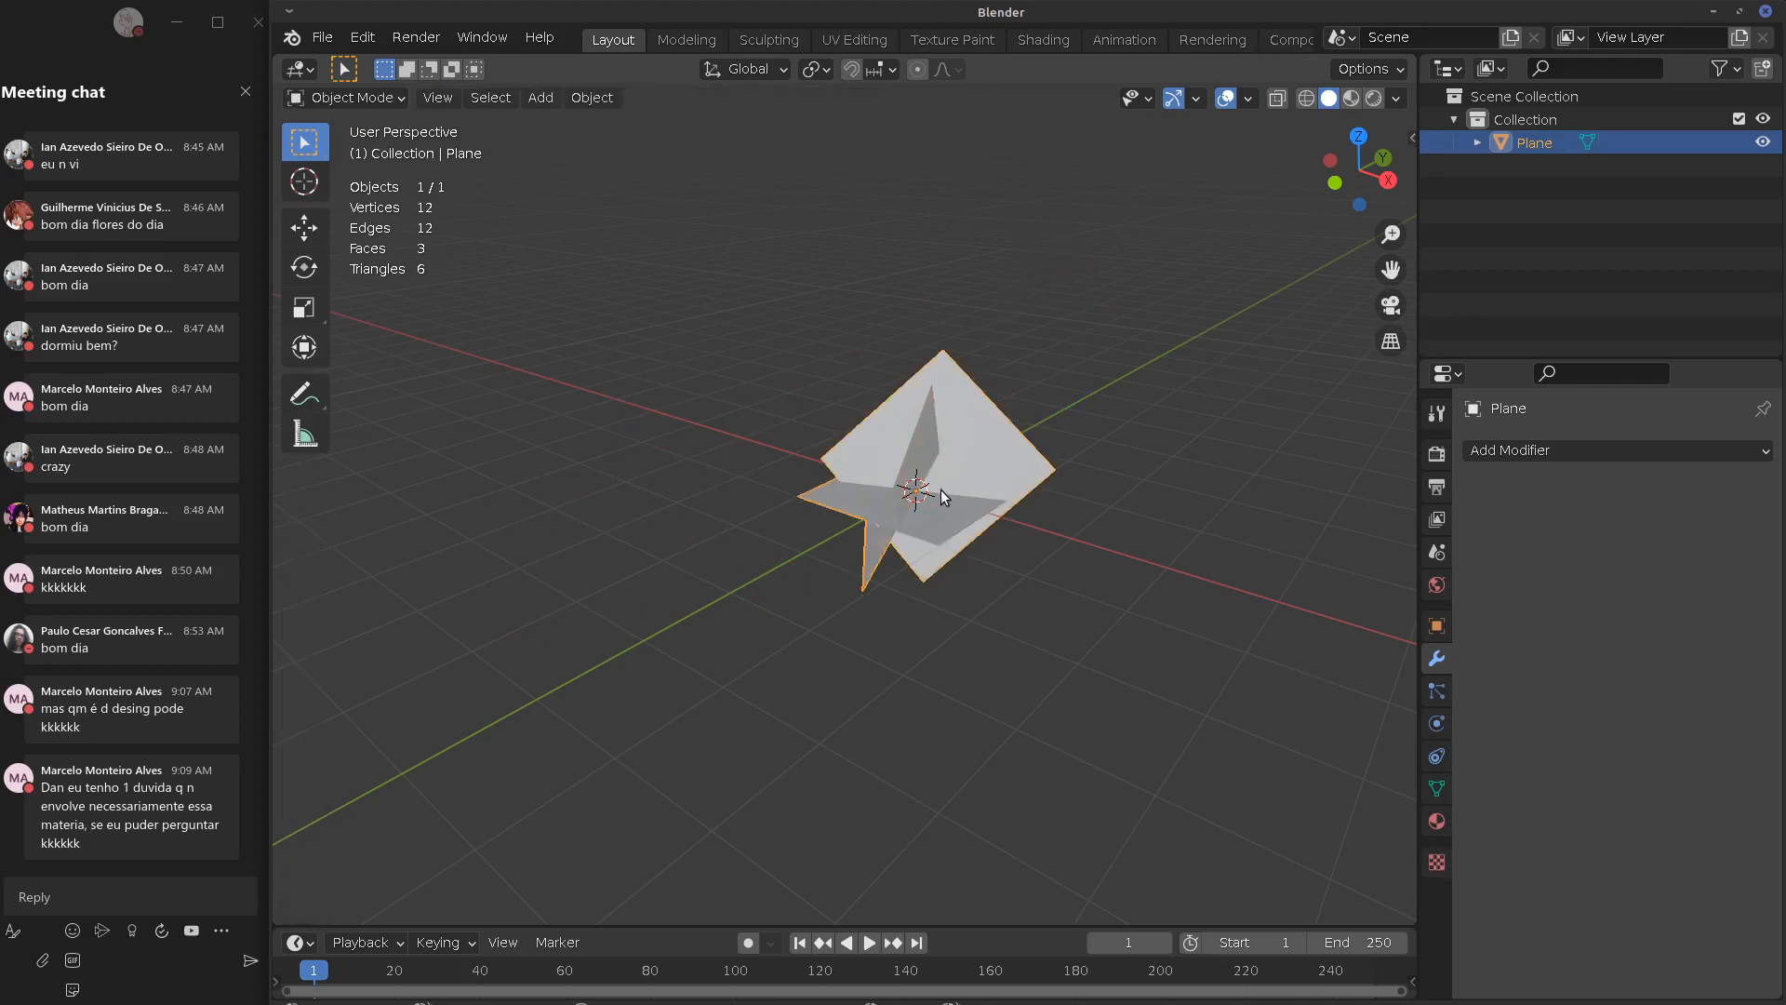
key(x)
click(939, 494)
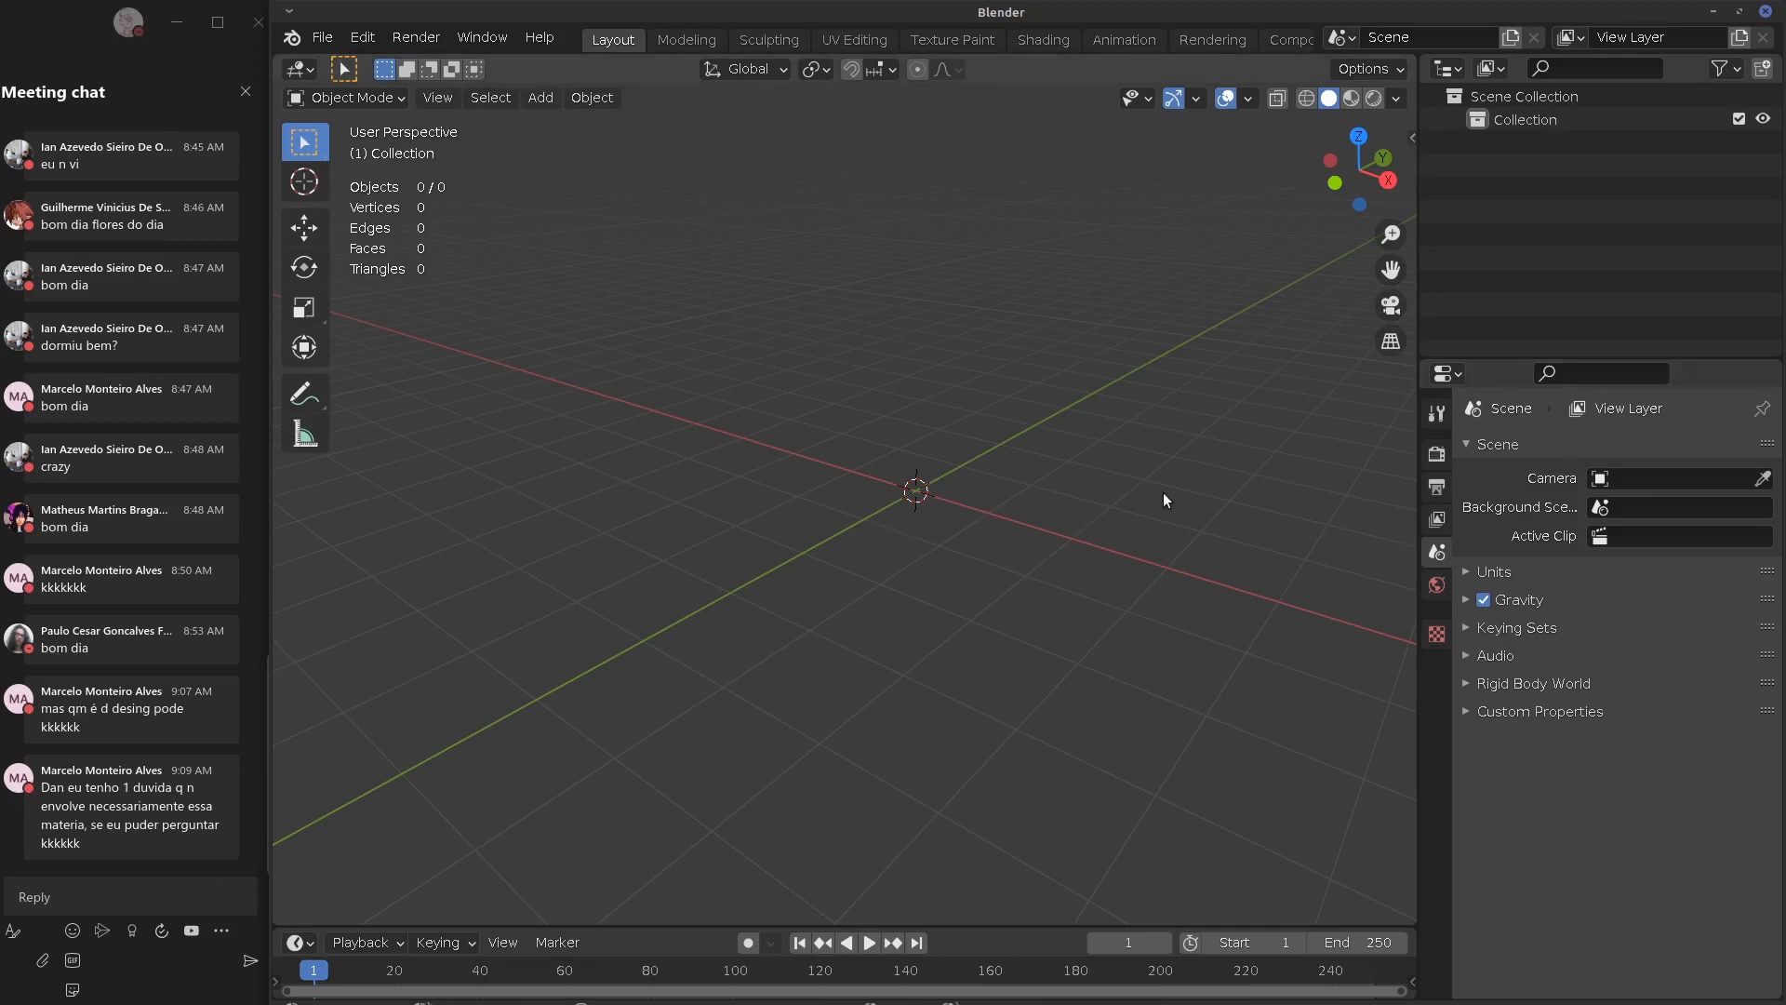
Add a default cube at the origin, check its material settings, and open the Add Modifier list
middle_drag(1163, 494, 1163, 532)
middle_drag(1018, 627, 1212, 591)
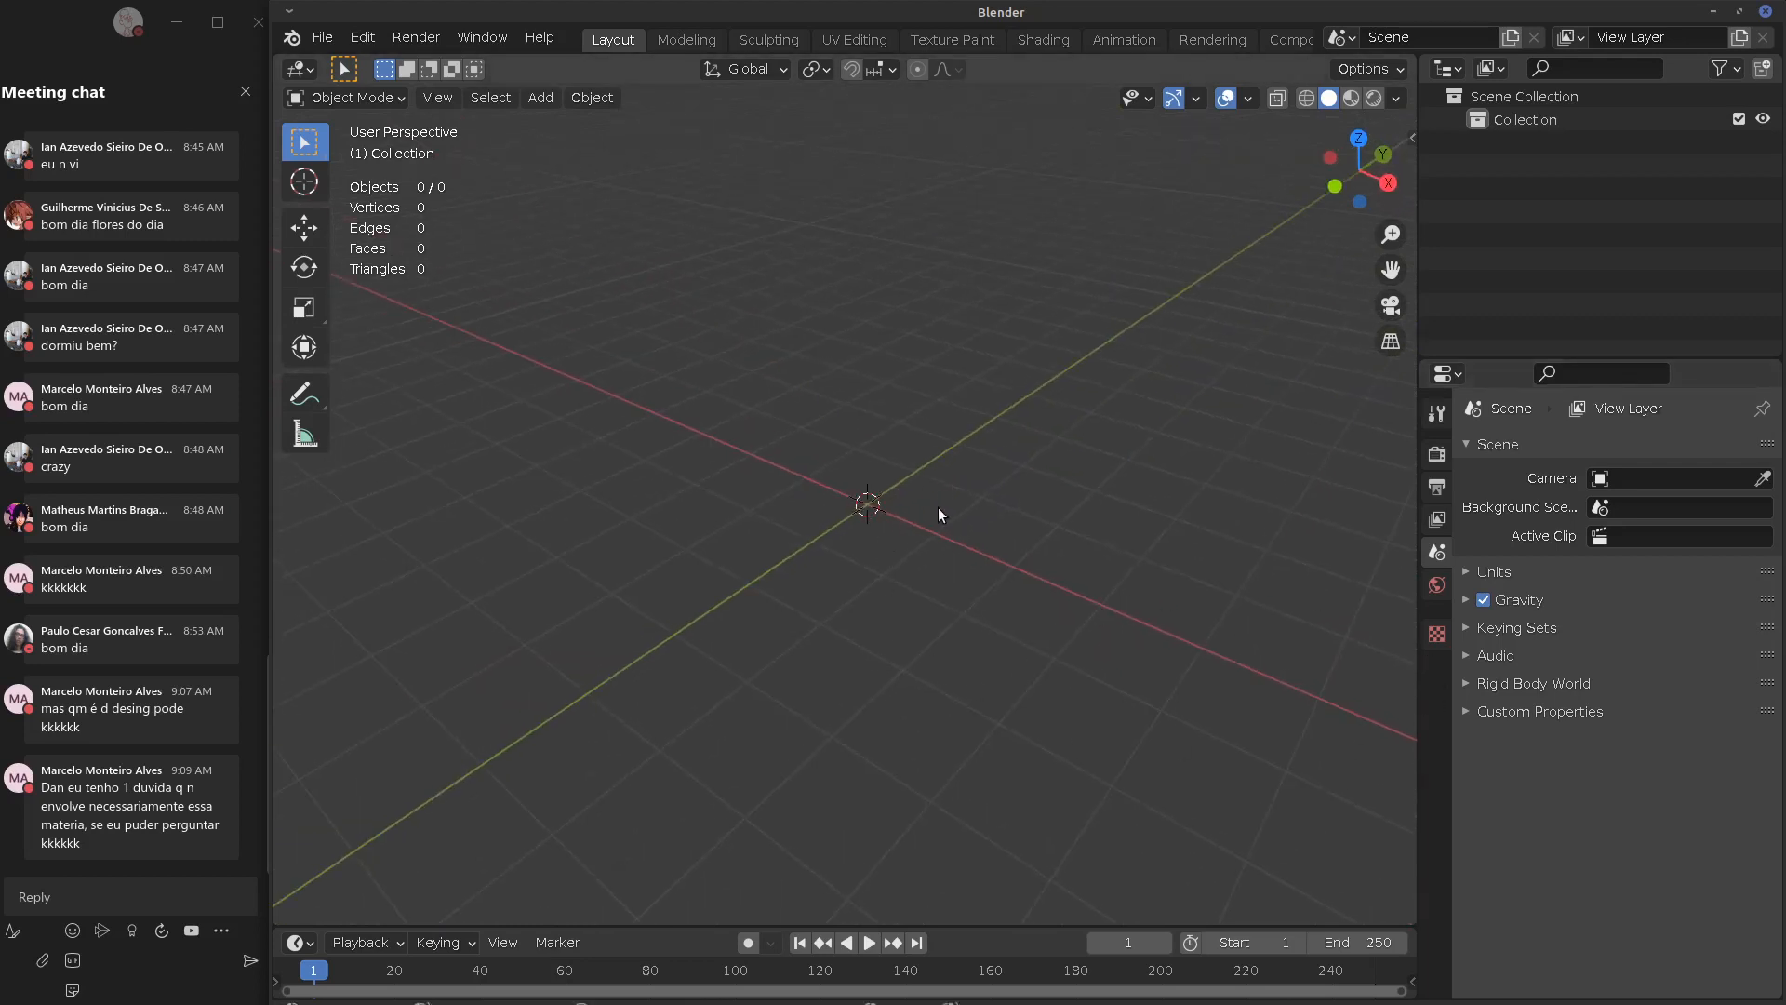
key(shift+a)
click(1025, 545)
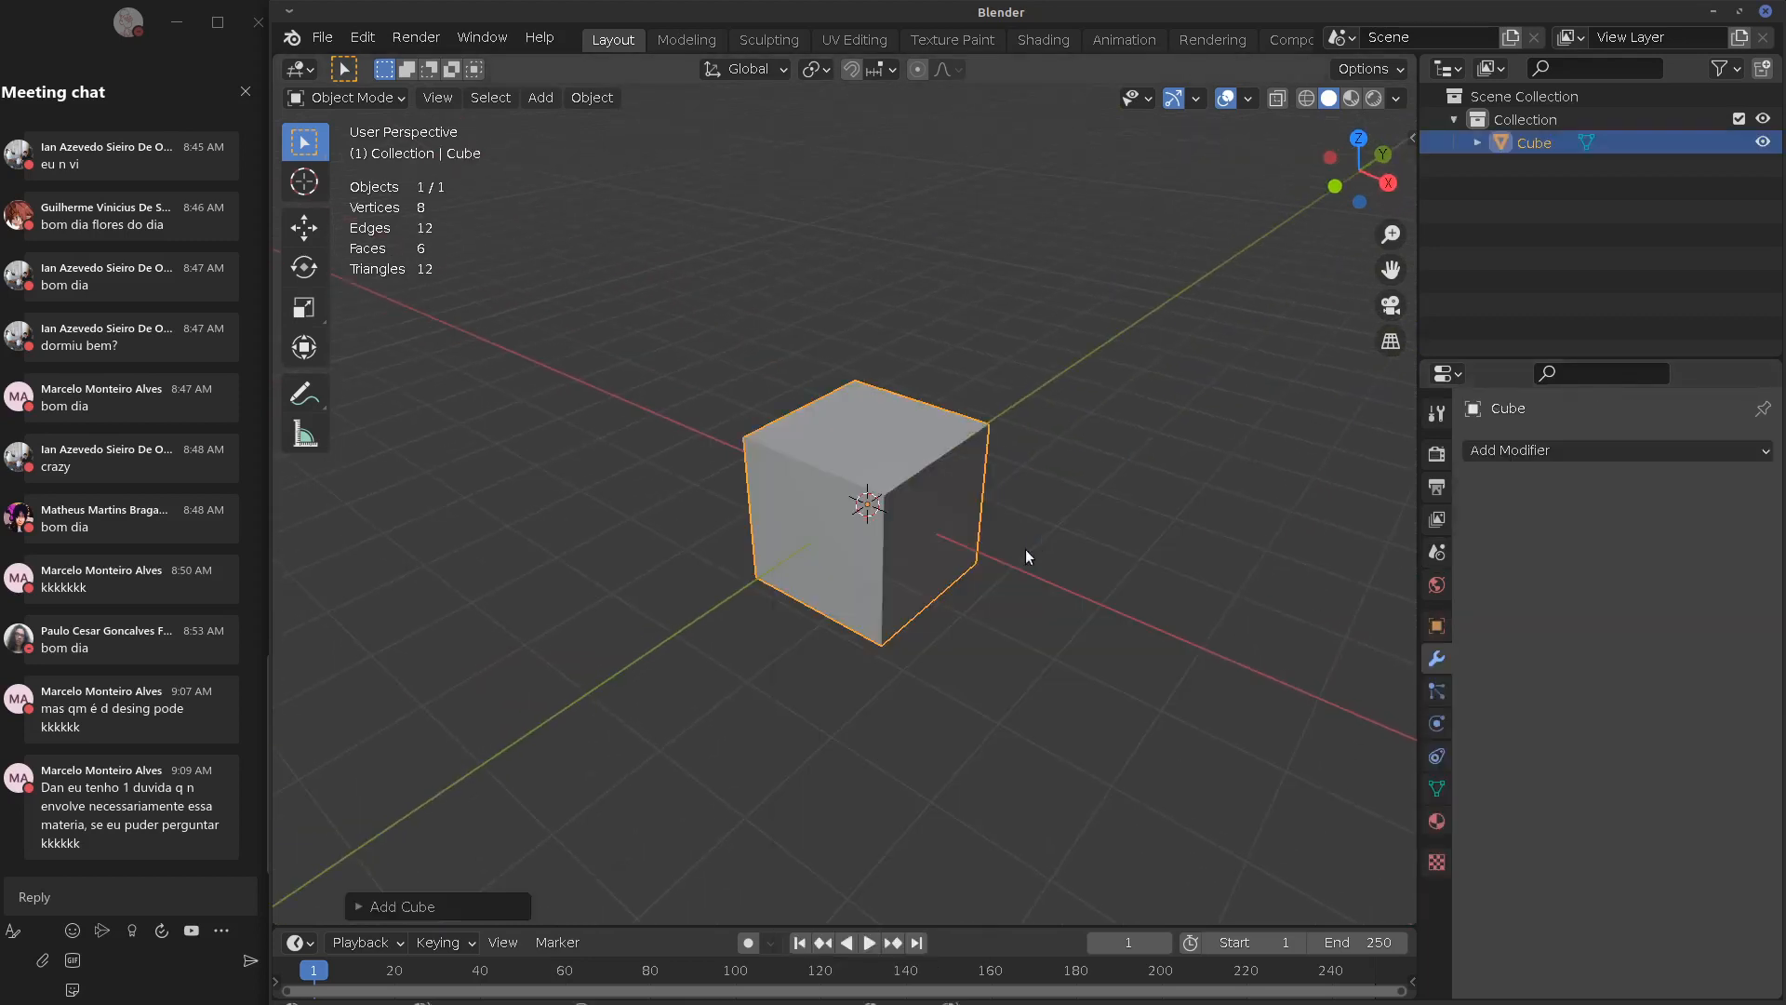
click(1438, 823)
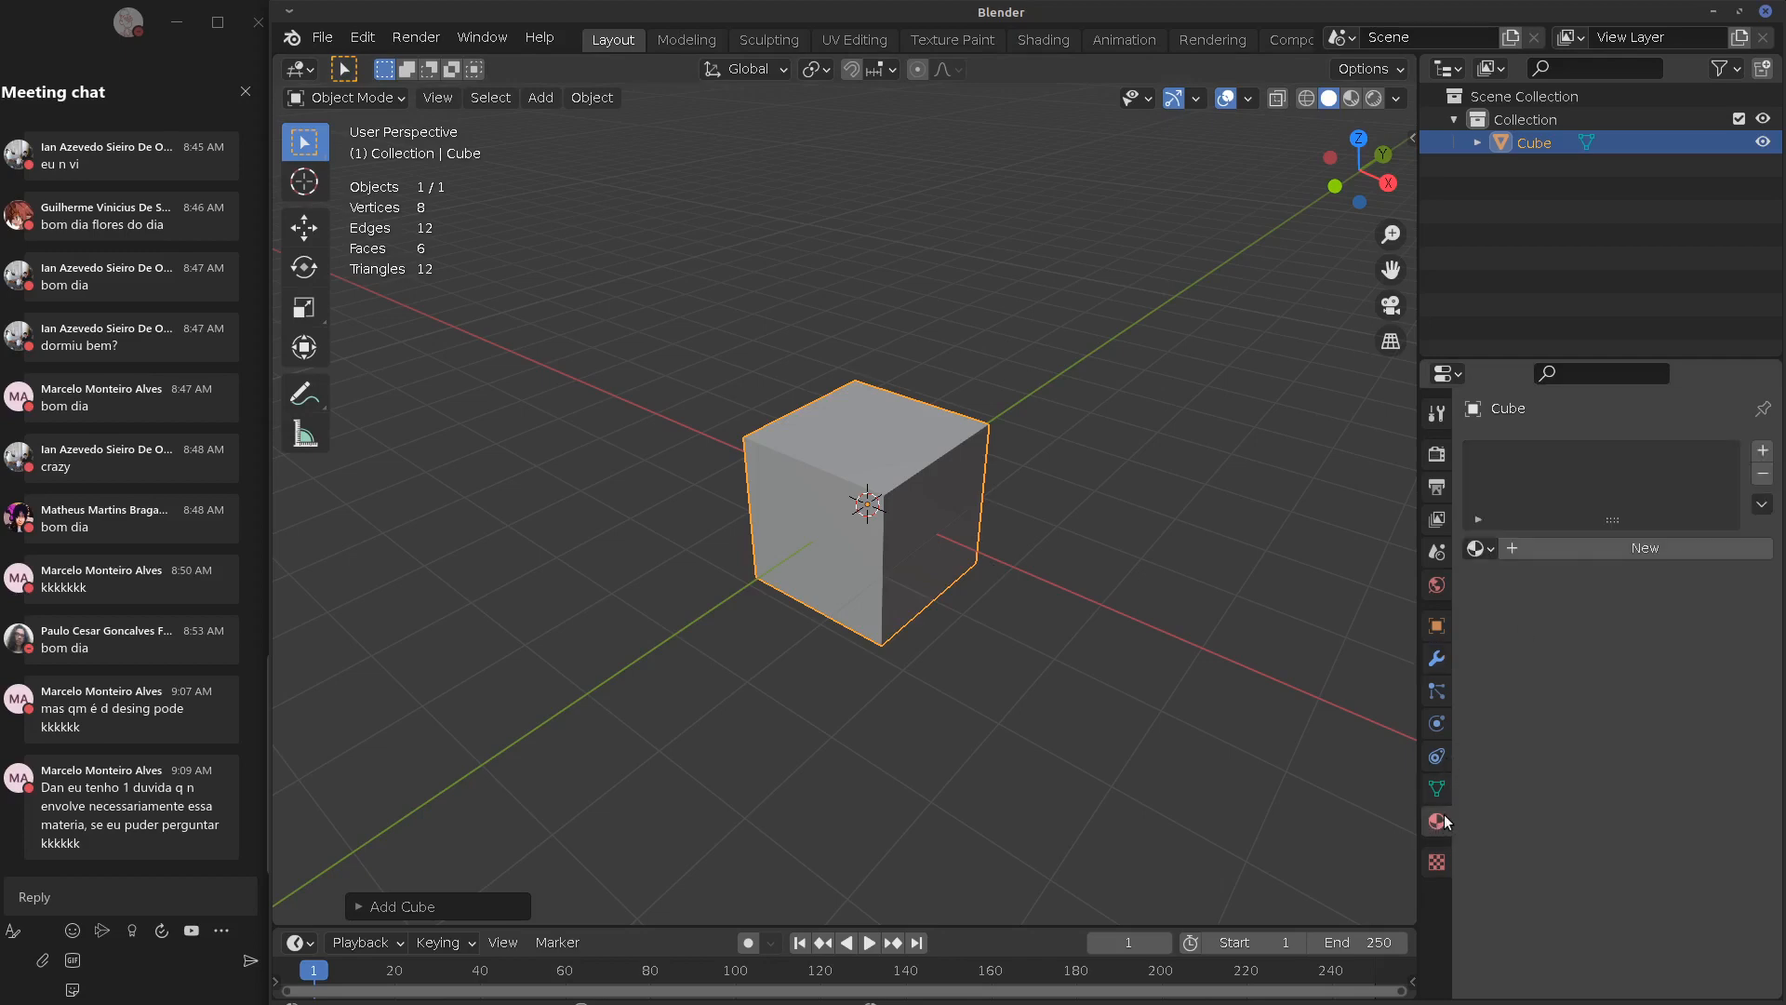
click(1437, 659)
click(1487, 450)
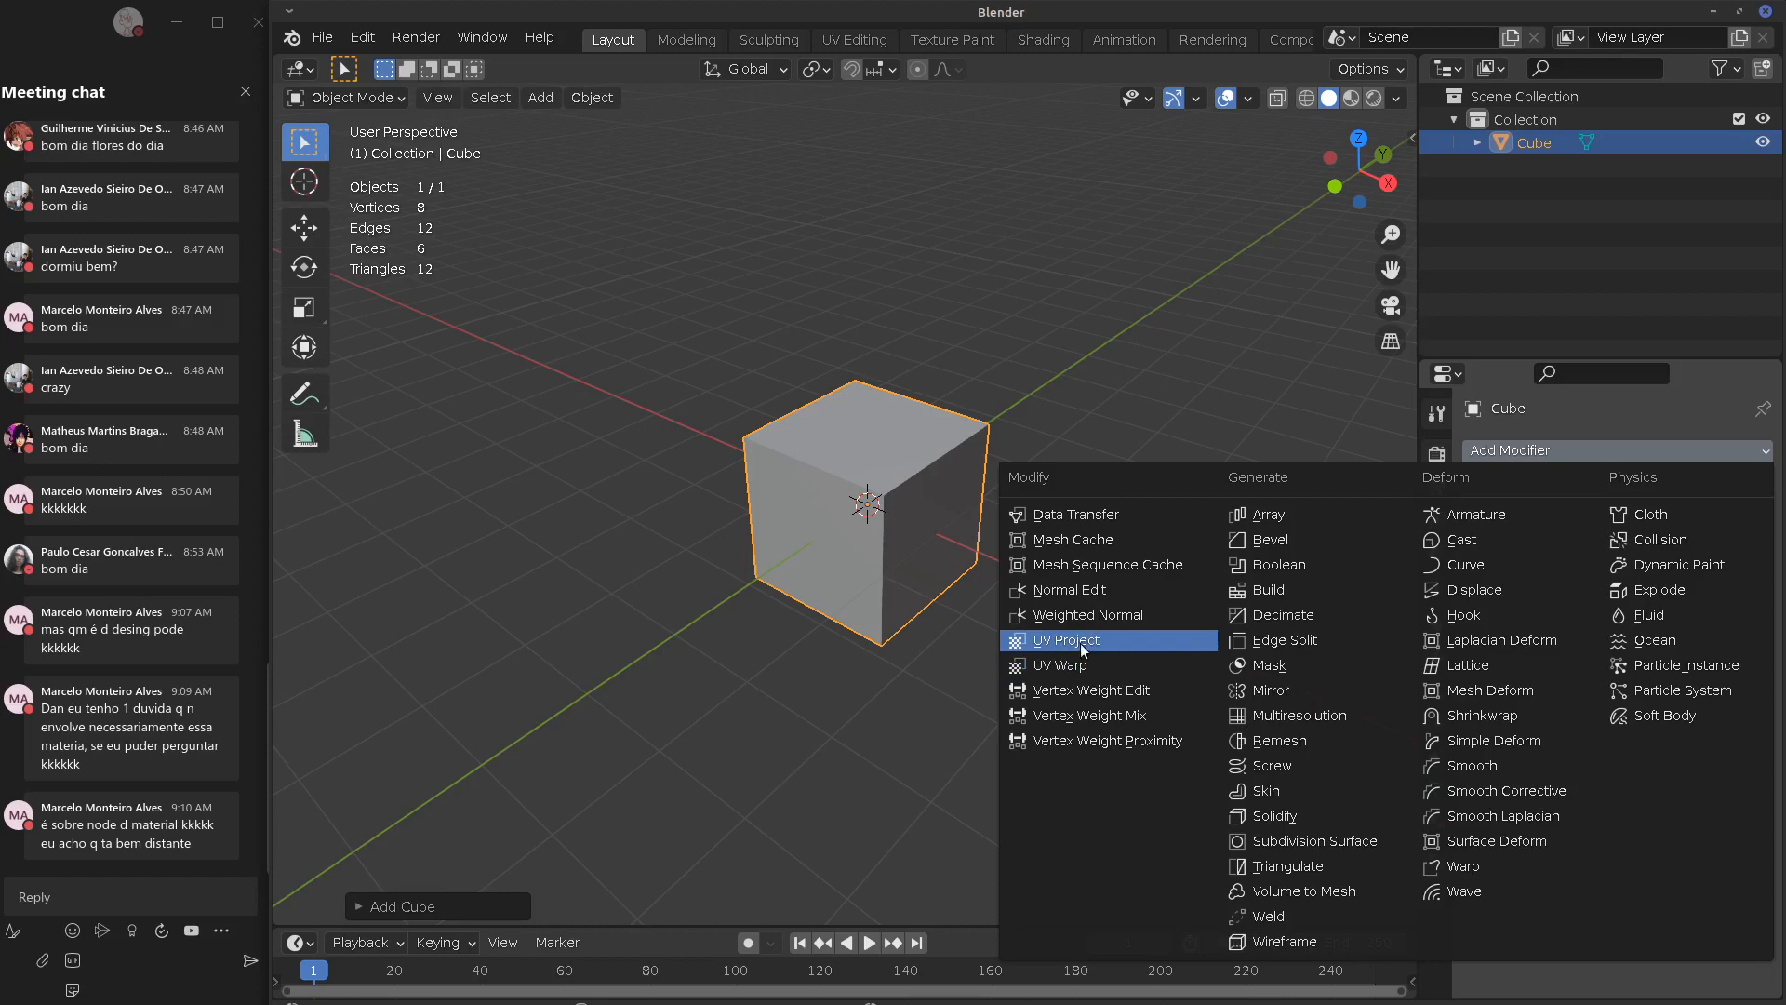
Add a camera and move it to the left of the cube
key(shift+a)
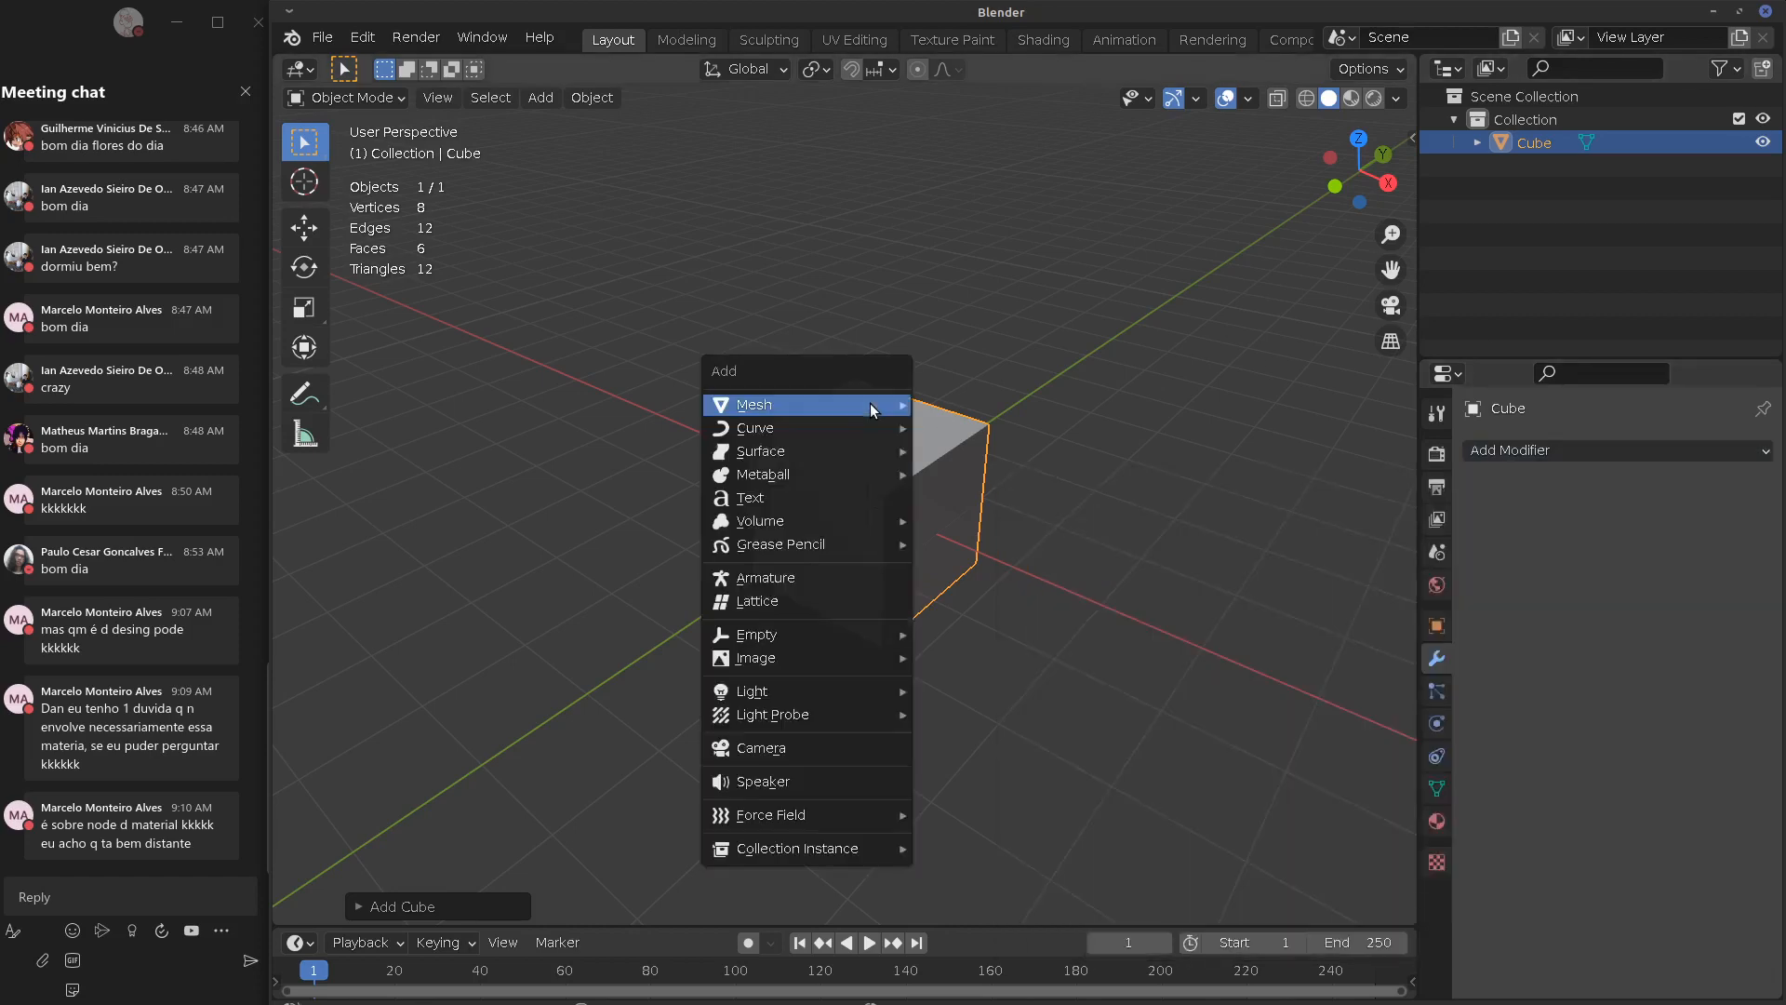
mouse_move(863, 404)
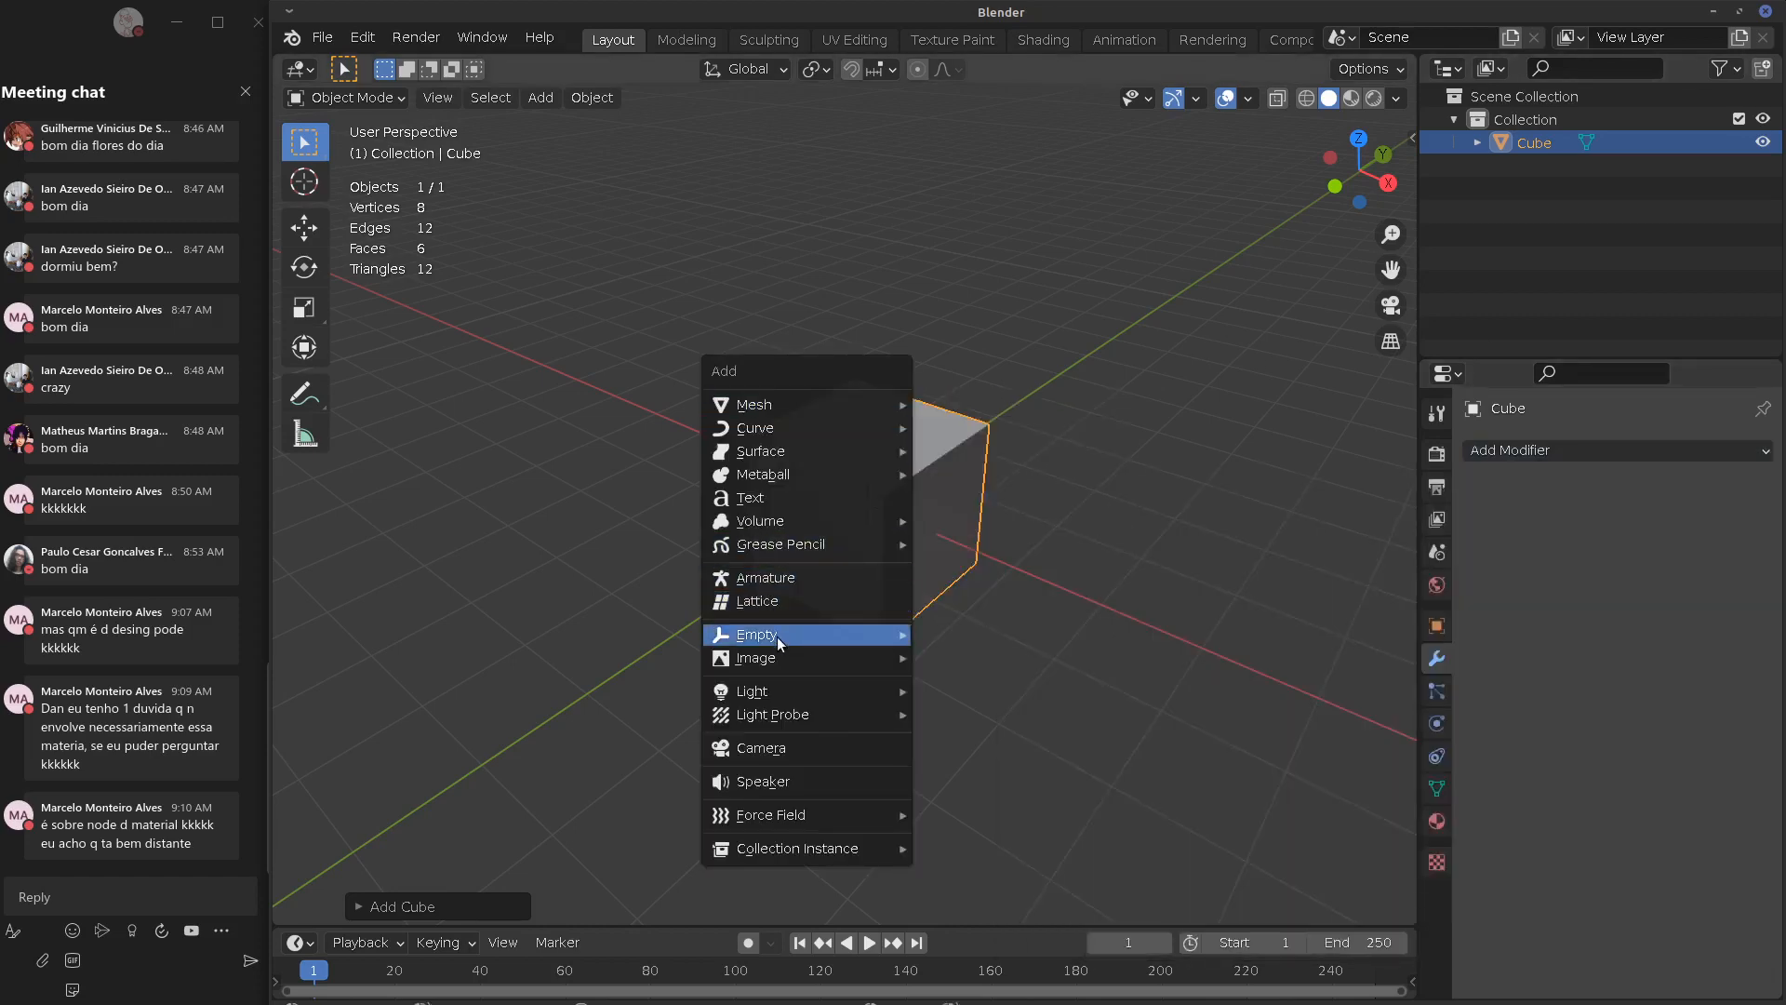
click(761, 748)
middle_drag(1017, 472, 1168, 544)
key(g)
click(806, 509)
middle_drag(807, 510, 806, 550)
Rotate the camera toward the cube and sketch its view lines aiming at the cube
click(483, 683)
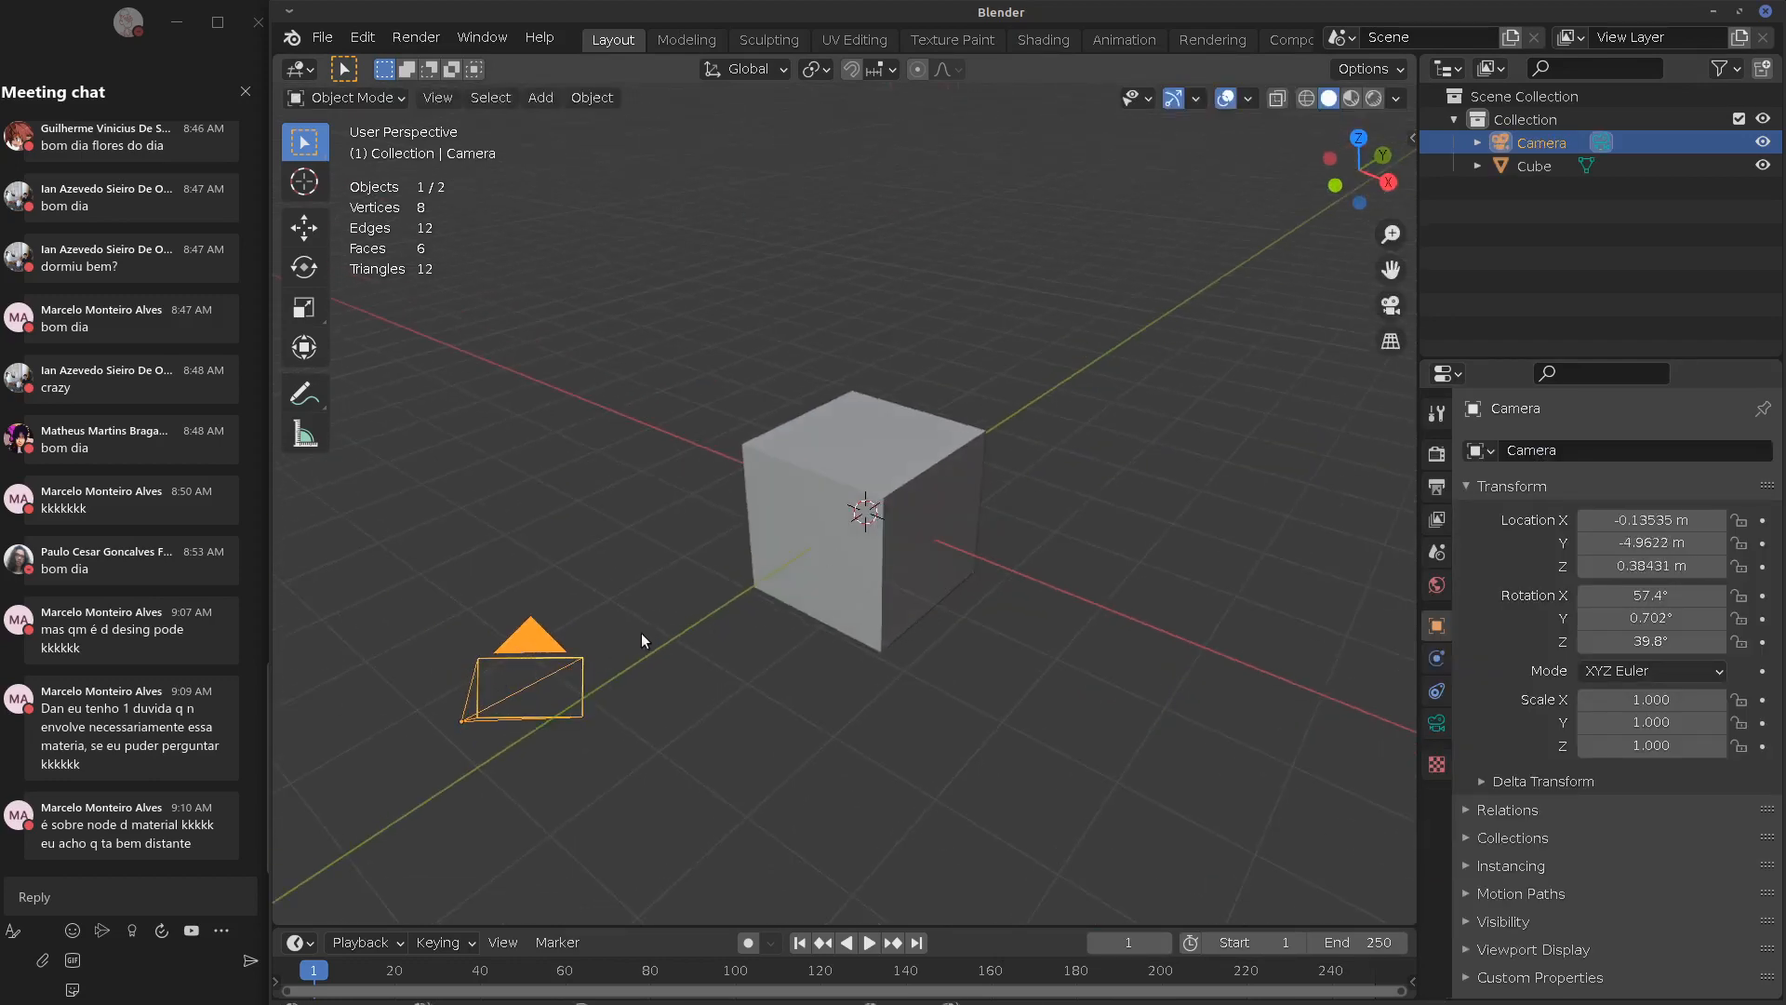
key(r)
key(r)
click(586, 650)
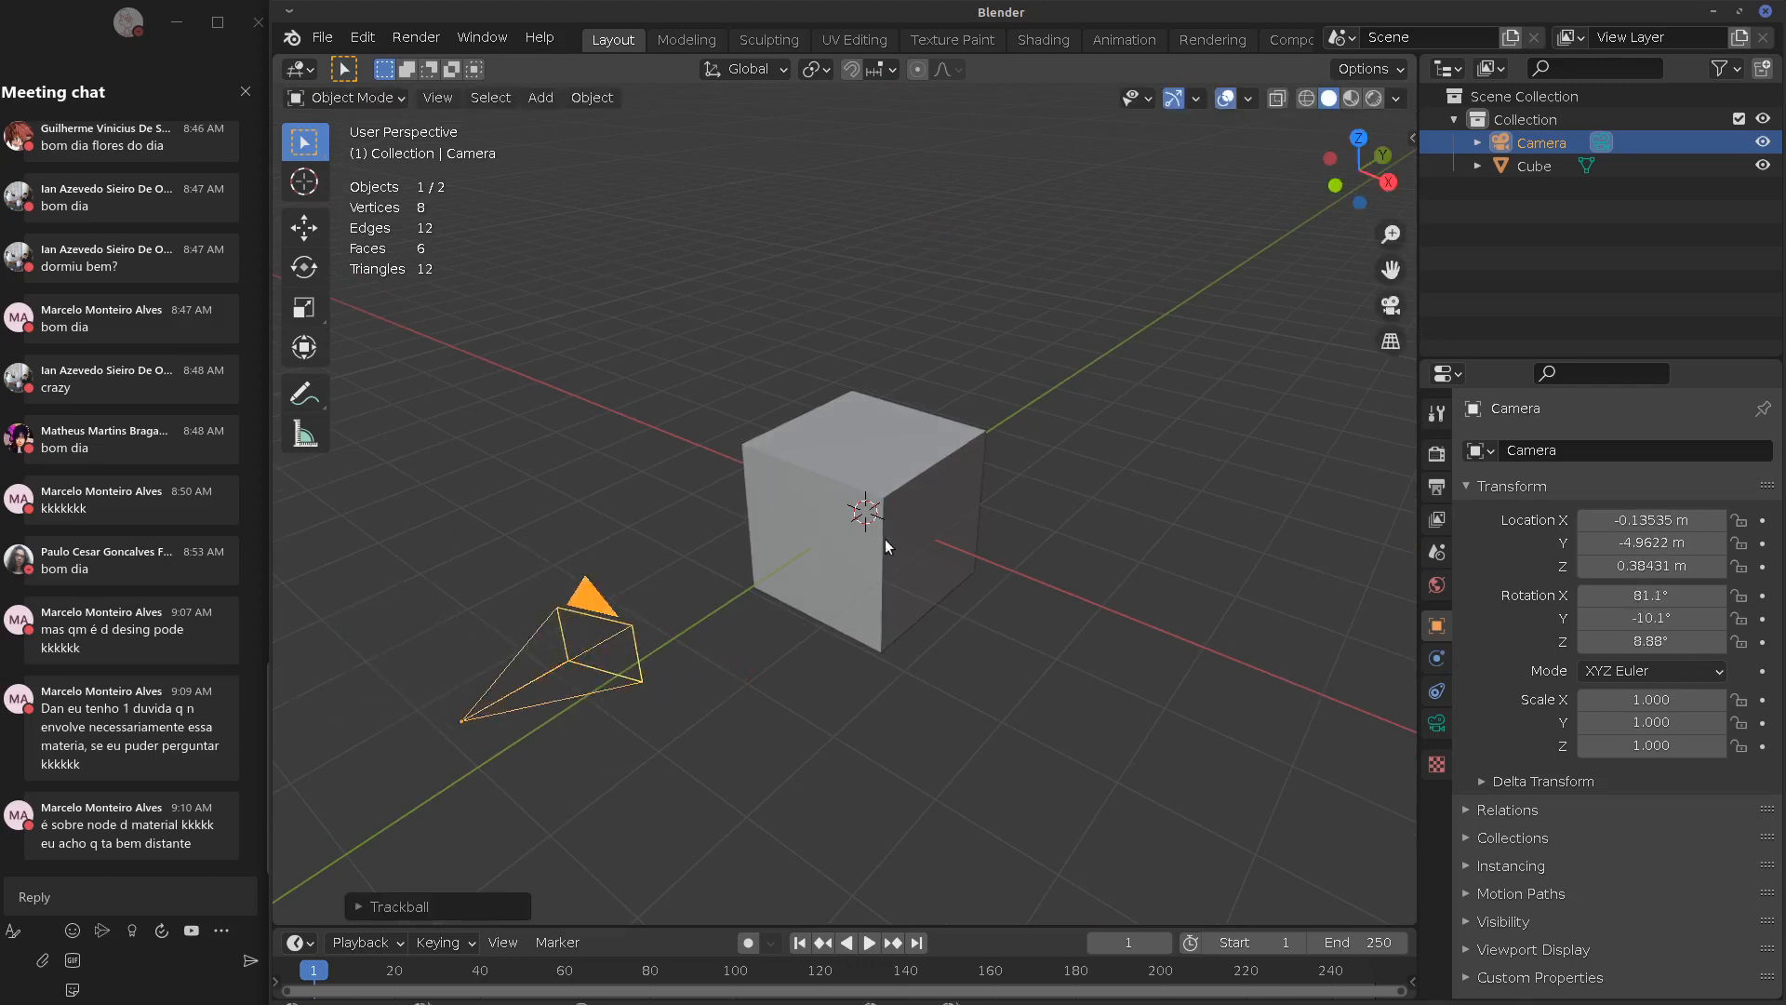
click(885, 541)
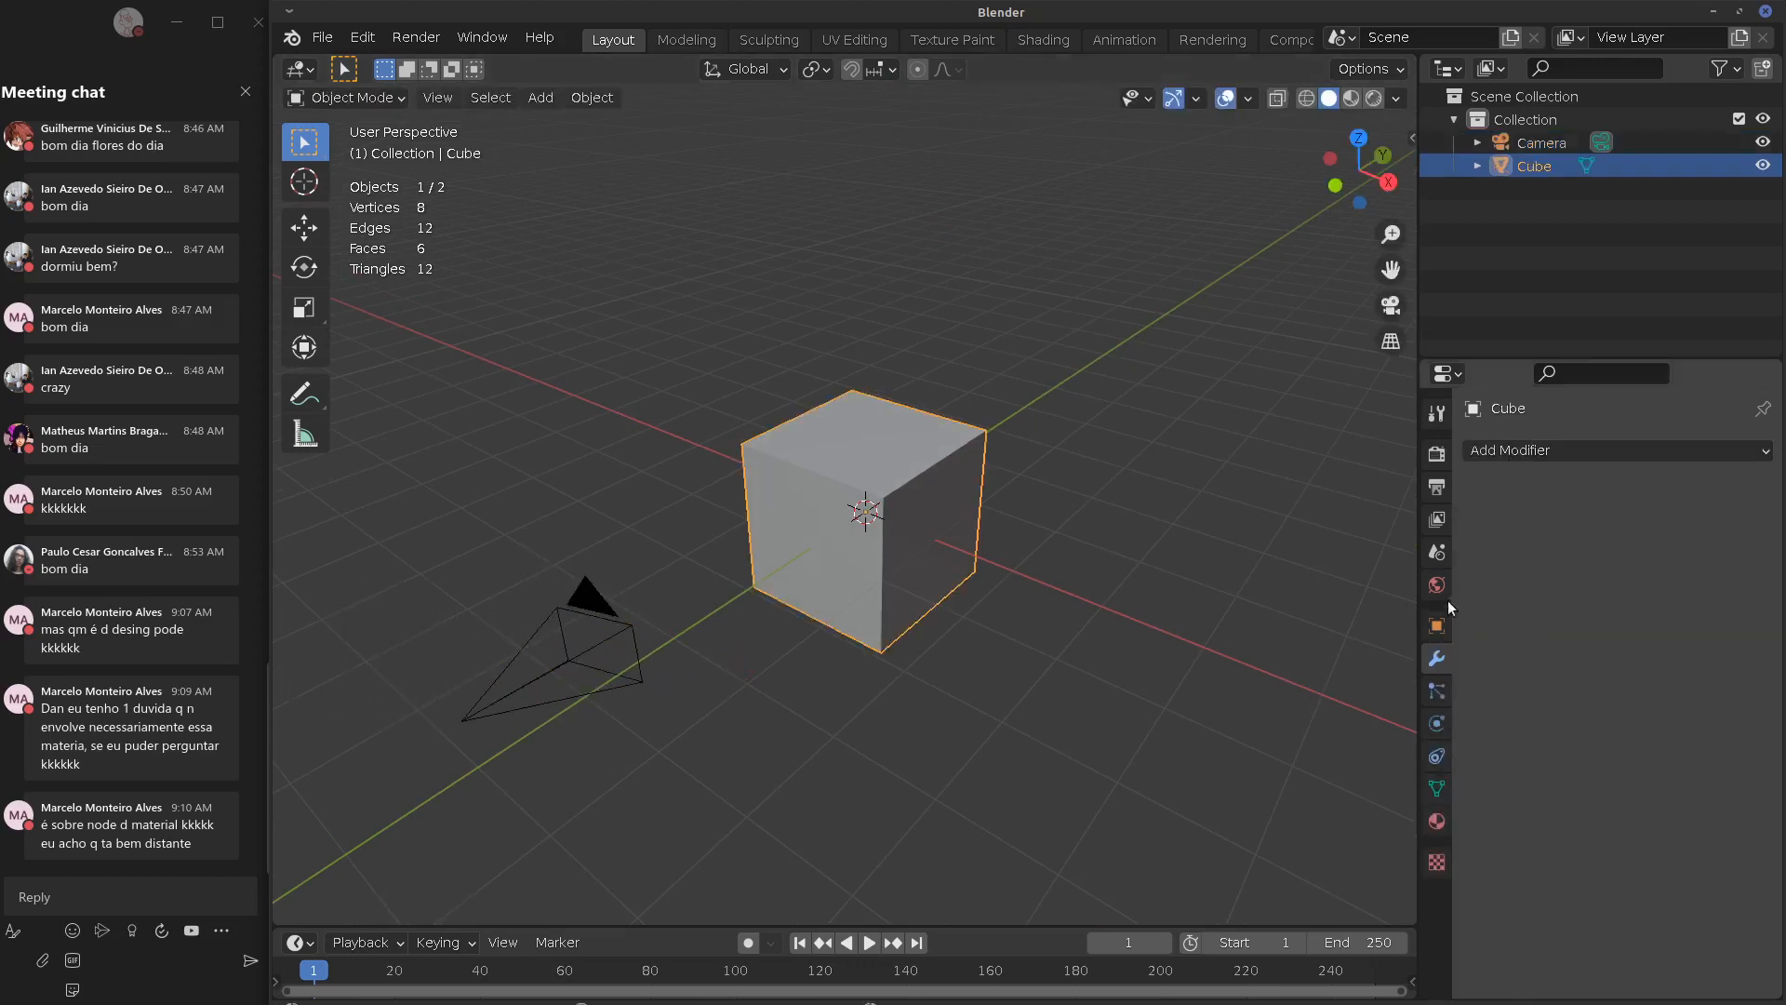
click(571, 664)
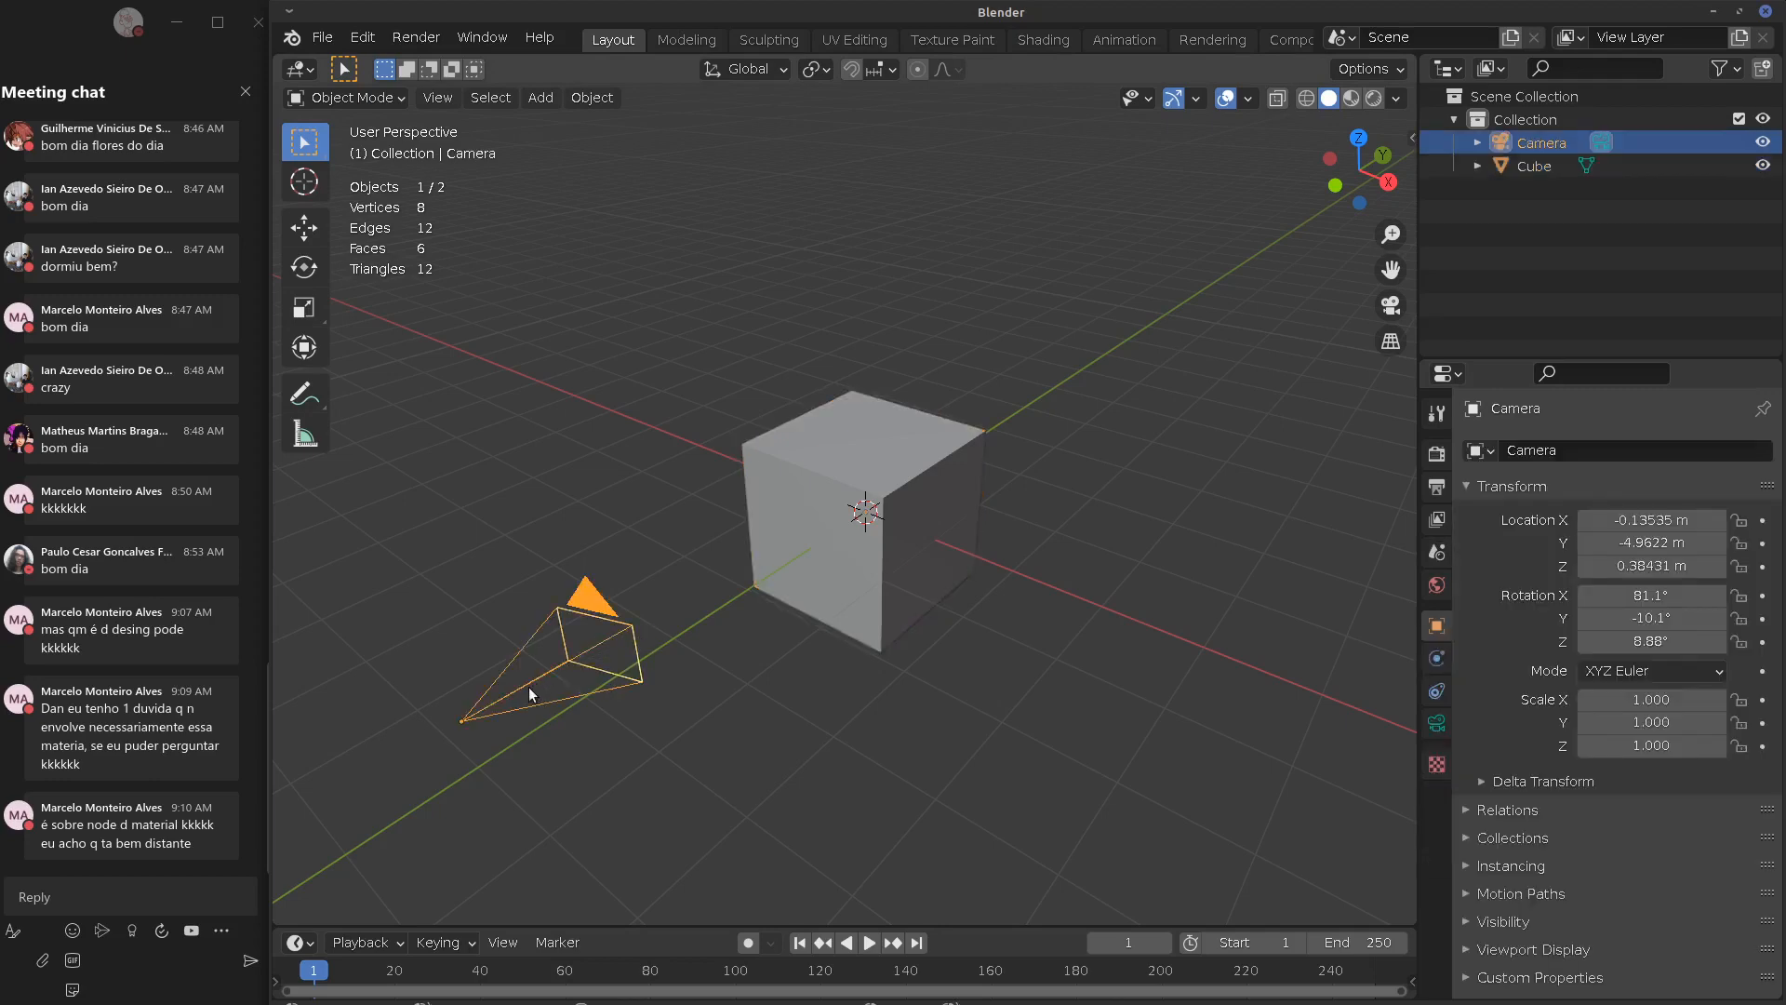
drag(507, 684, 818, 561)
drag(563, 649, 854, 530)
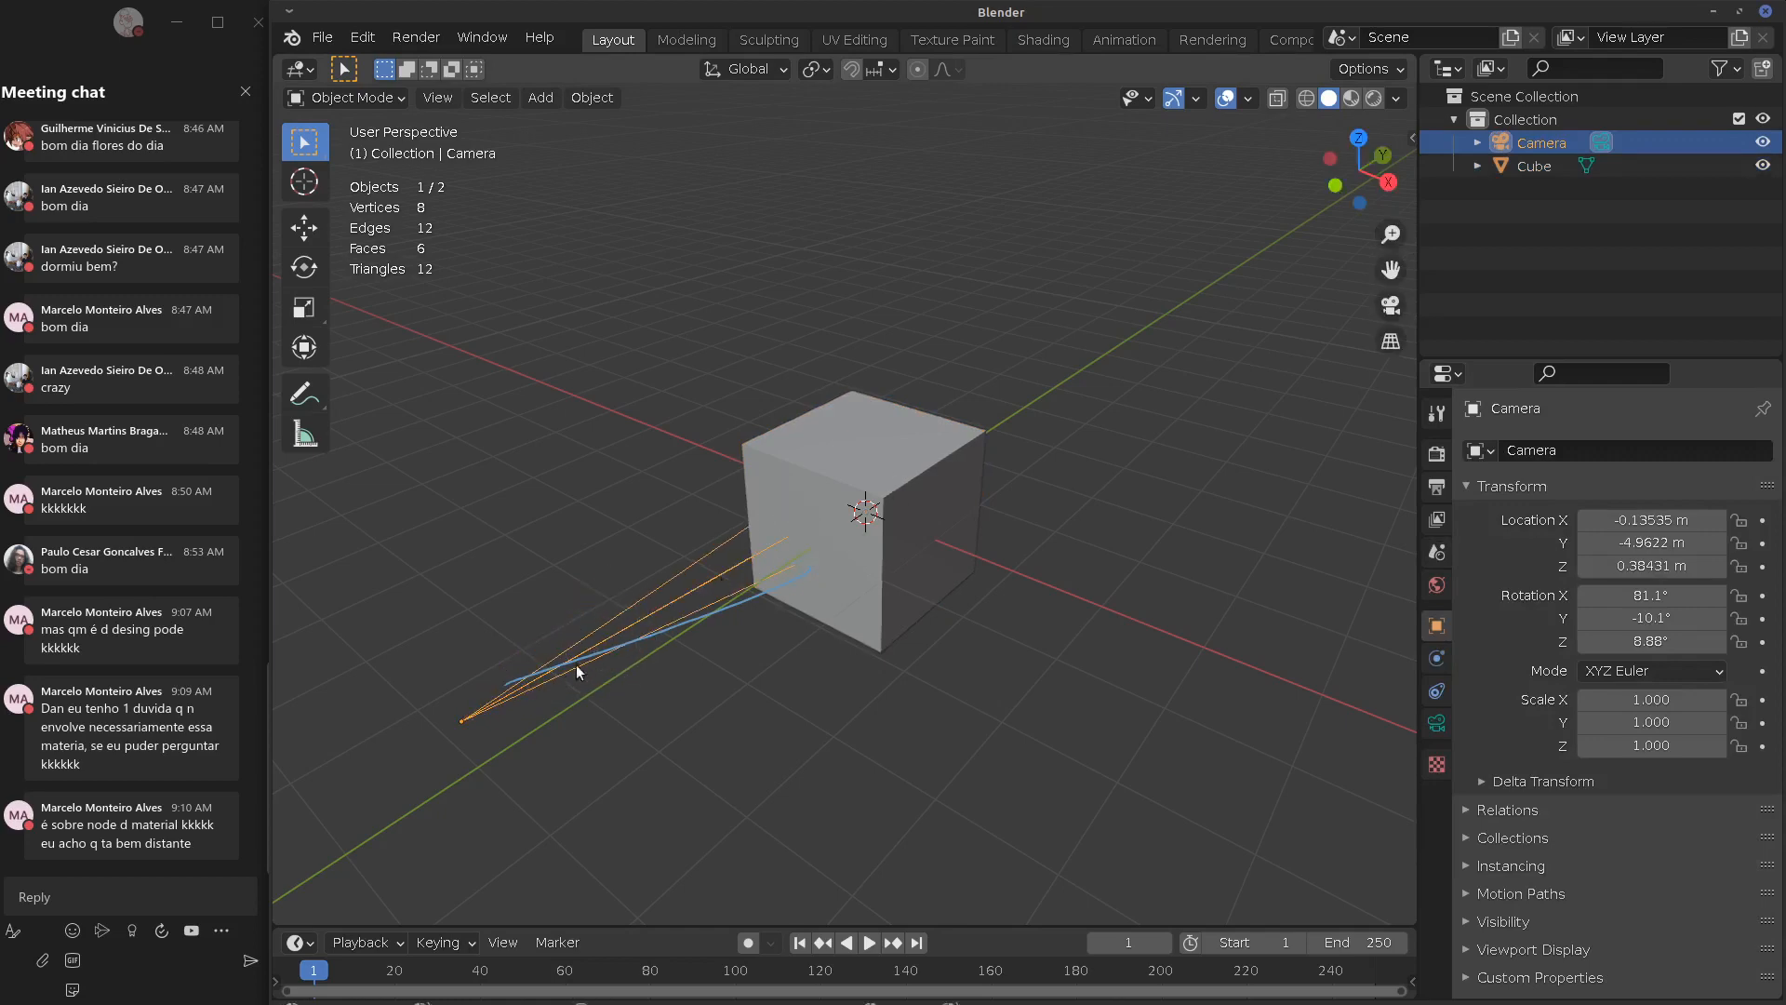
Undo the sketch, cancel a camera scale, then delete both the camera and cube
key(ctrl+z)
key(ctrl+z)
key(ctrl+z)
key(ctrl+z)
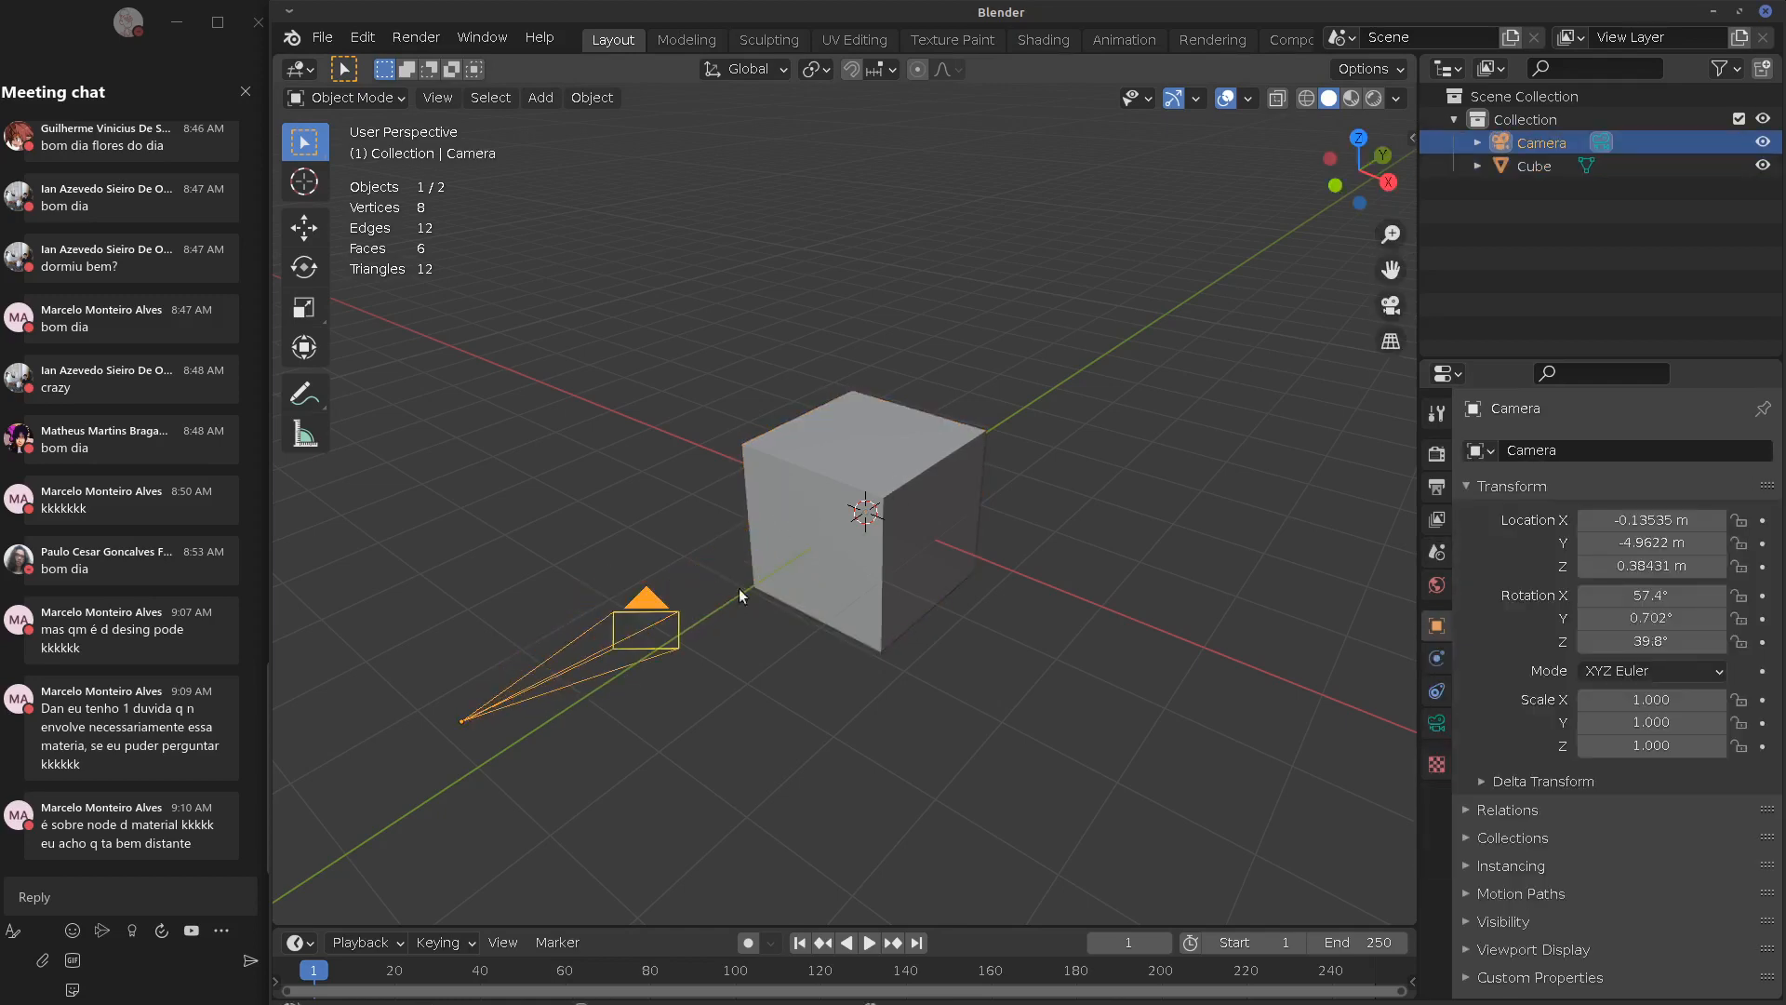
key(s)
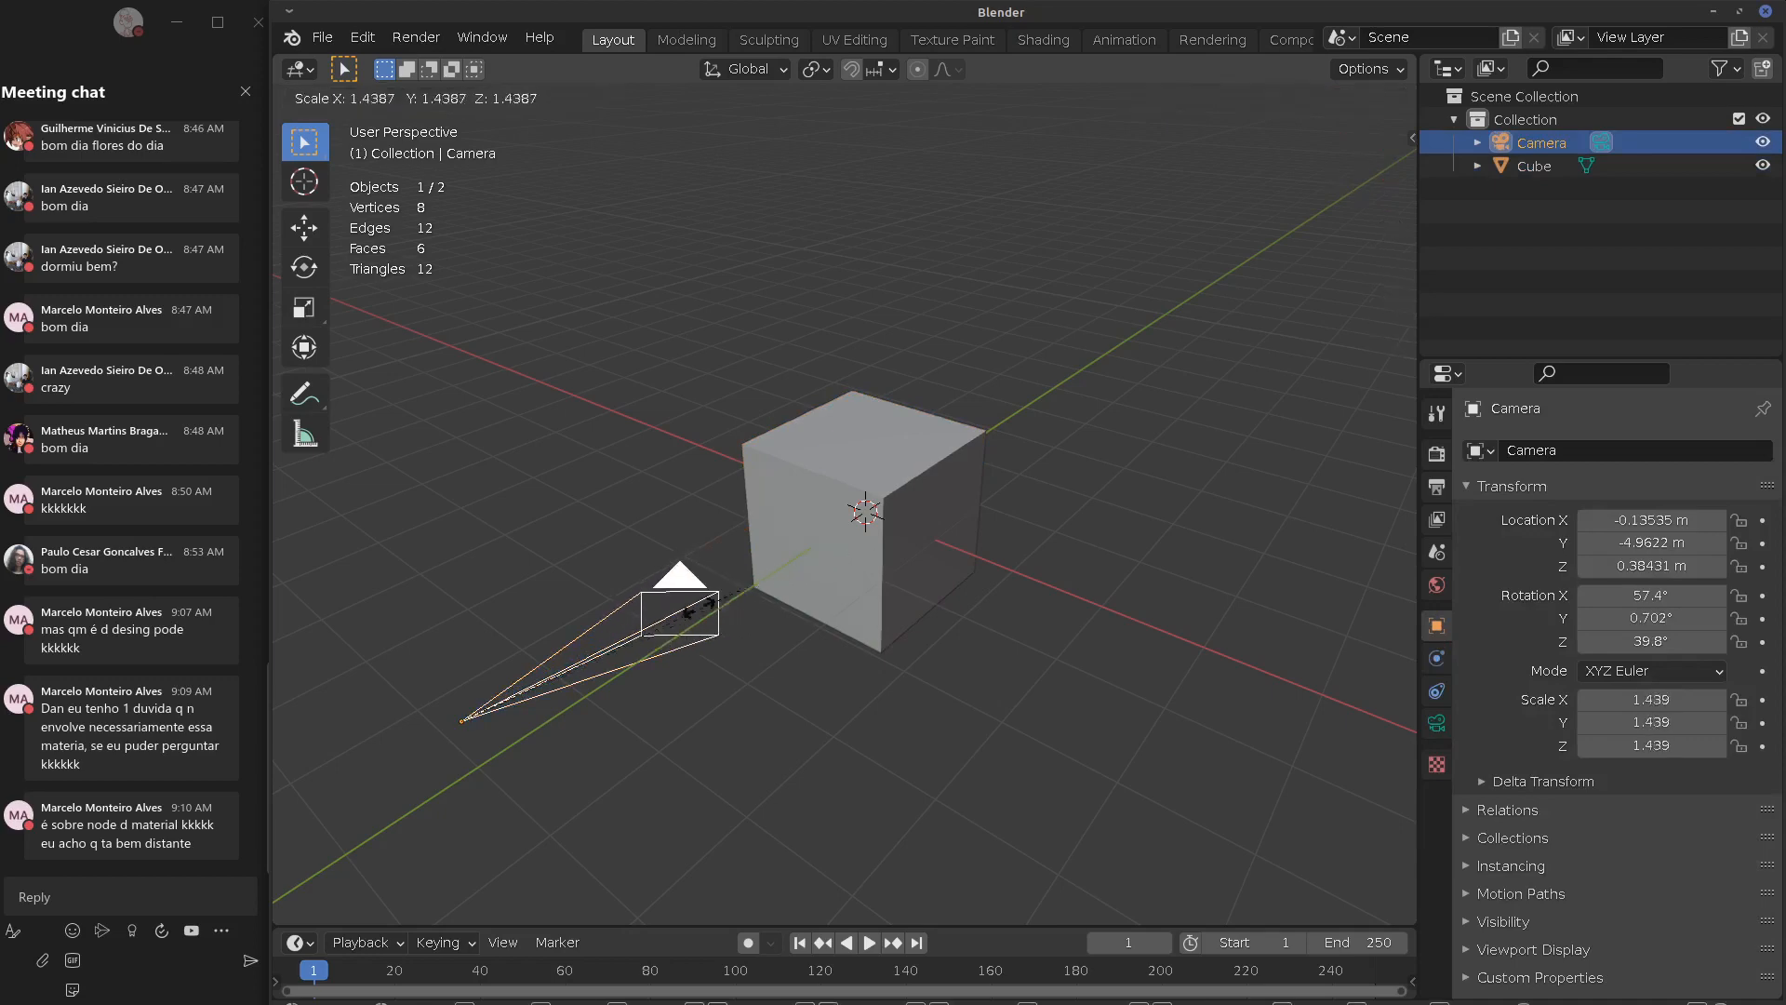
right_click(705, 612)
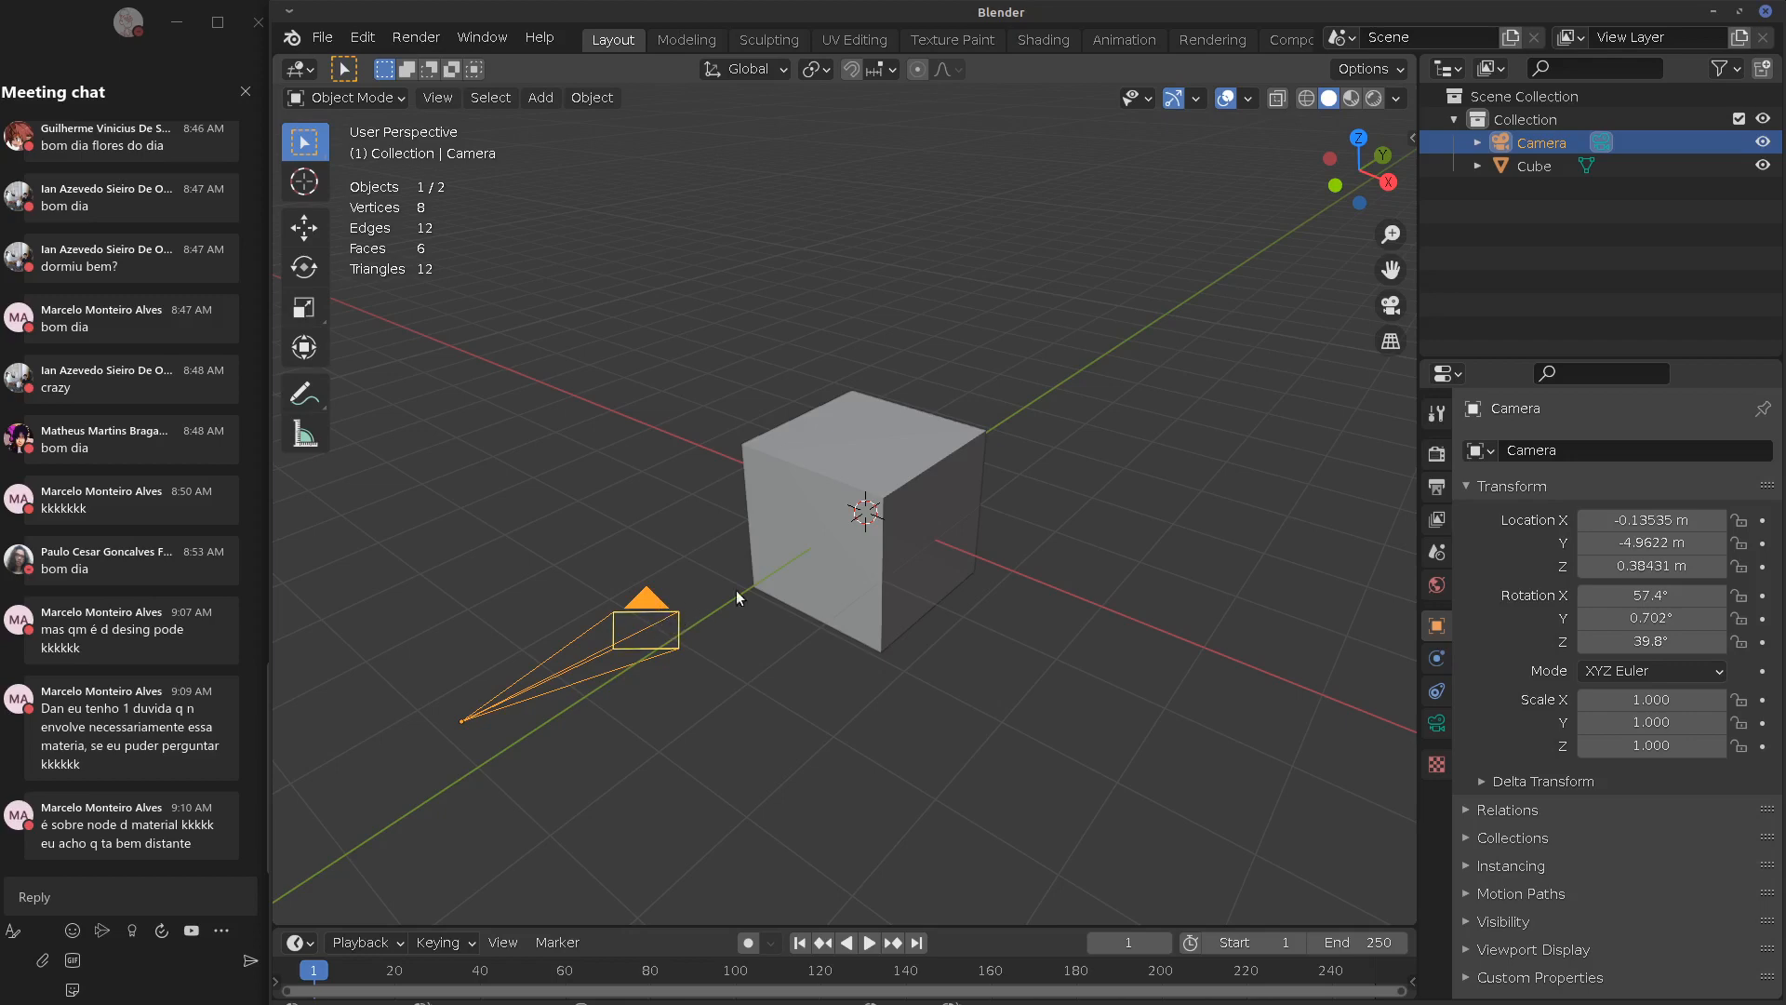
key(a)
key(x)
click(779, 579)
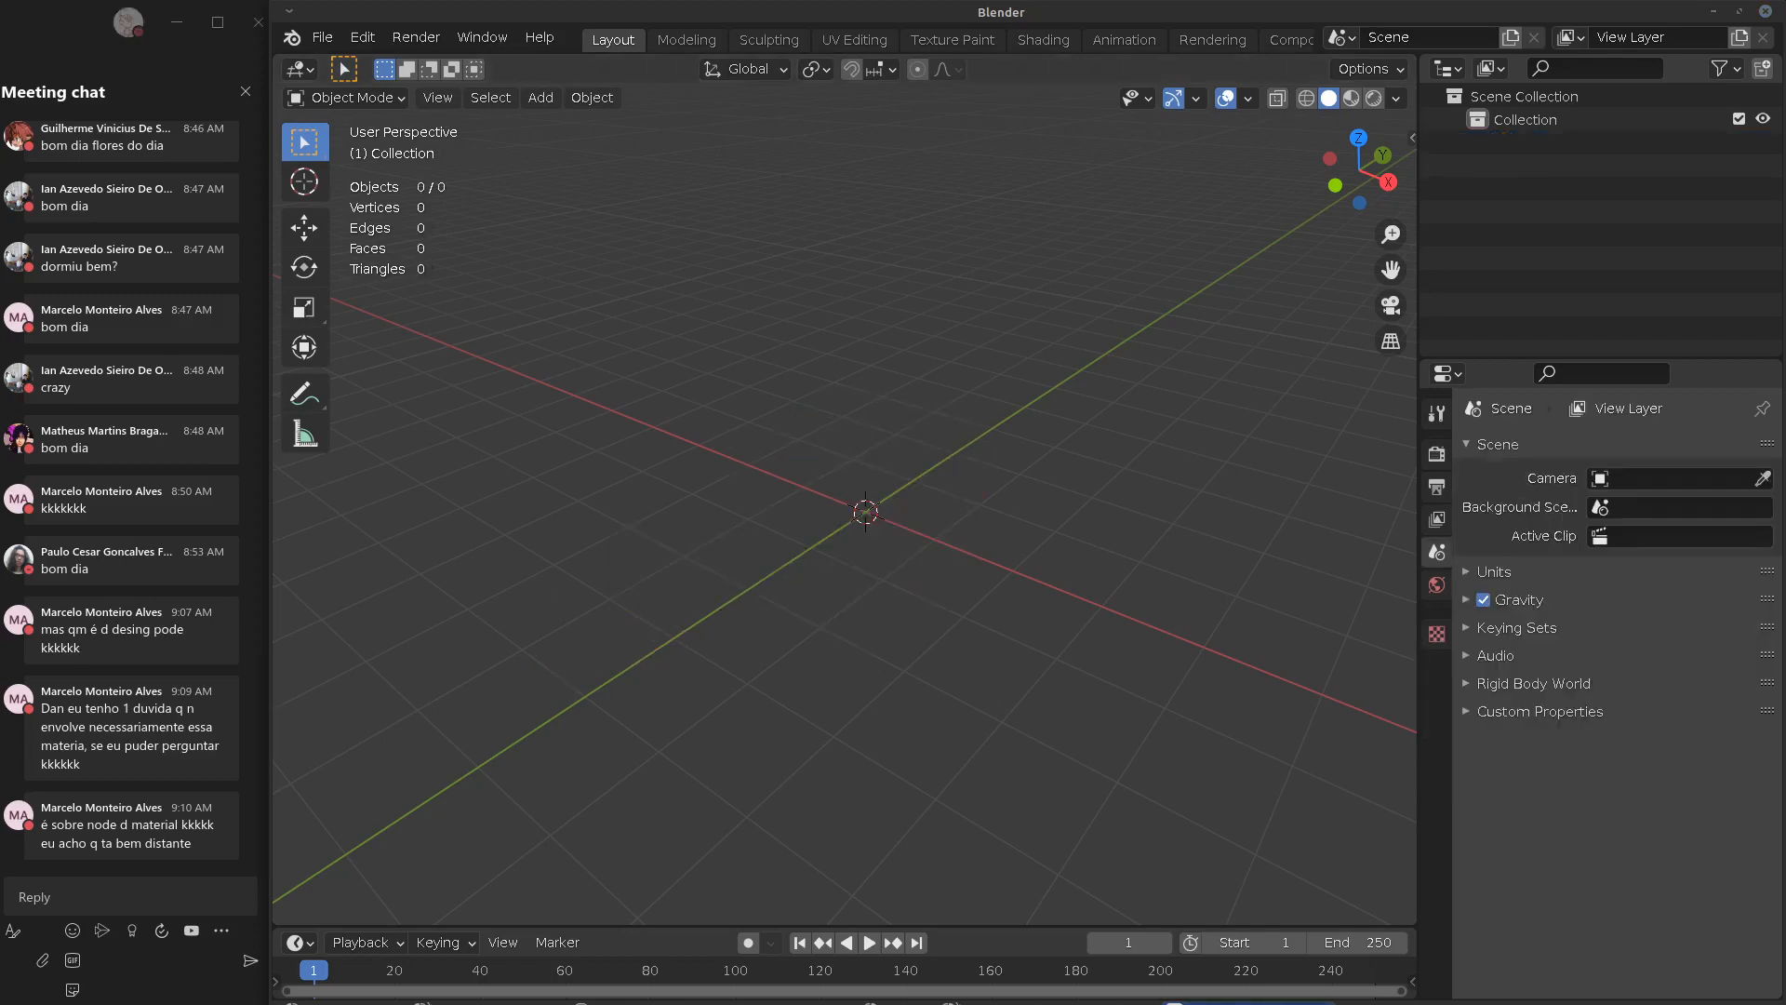
Go from the manual's Normal Edit page to the UV Project Modifier page, then return to Blender
key(alt+Tab)
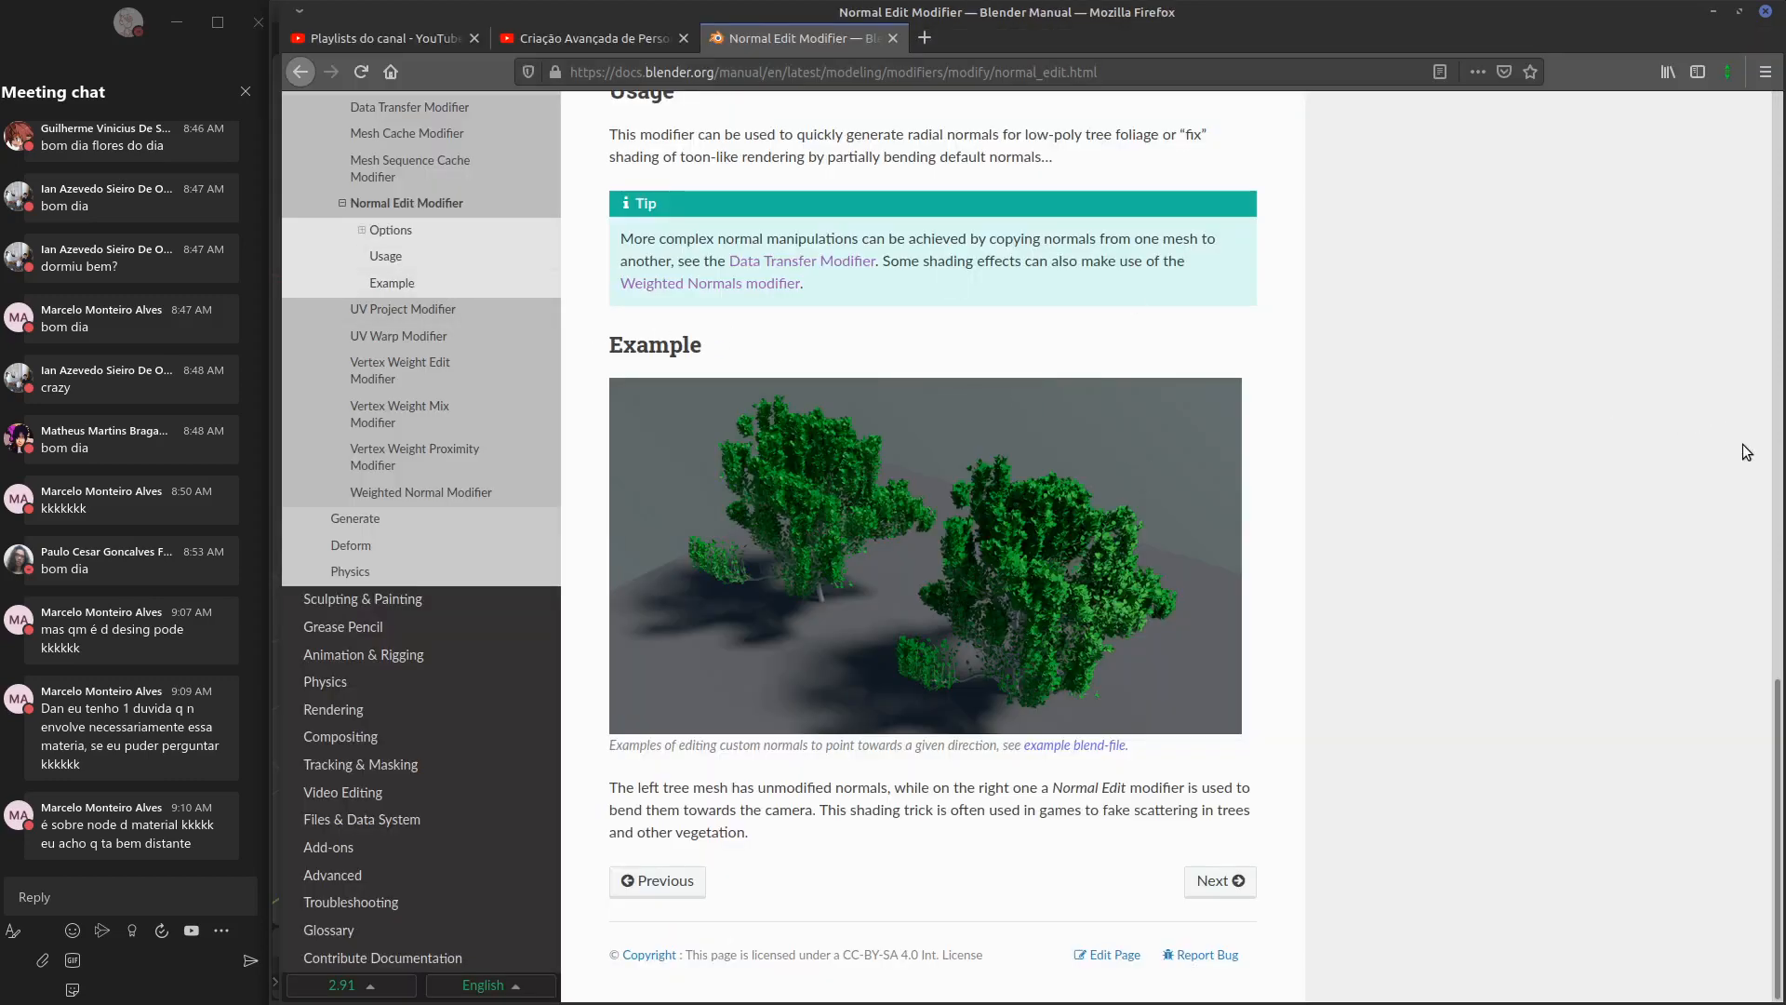
scroll(1778, 668, up, 1)
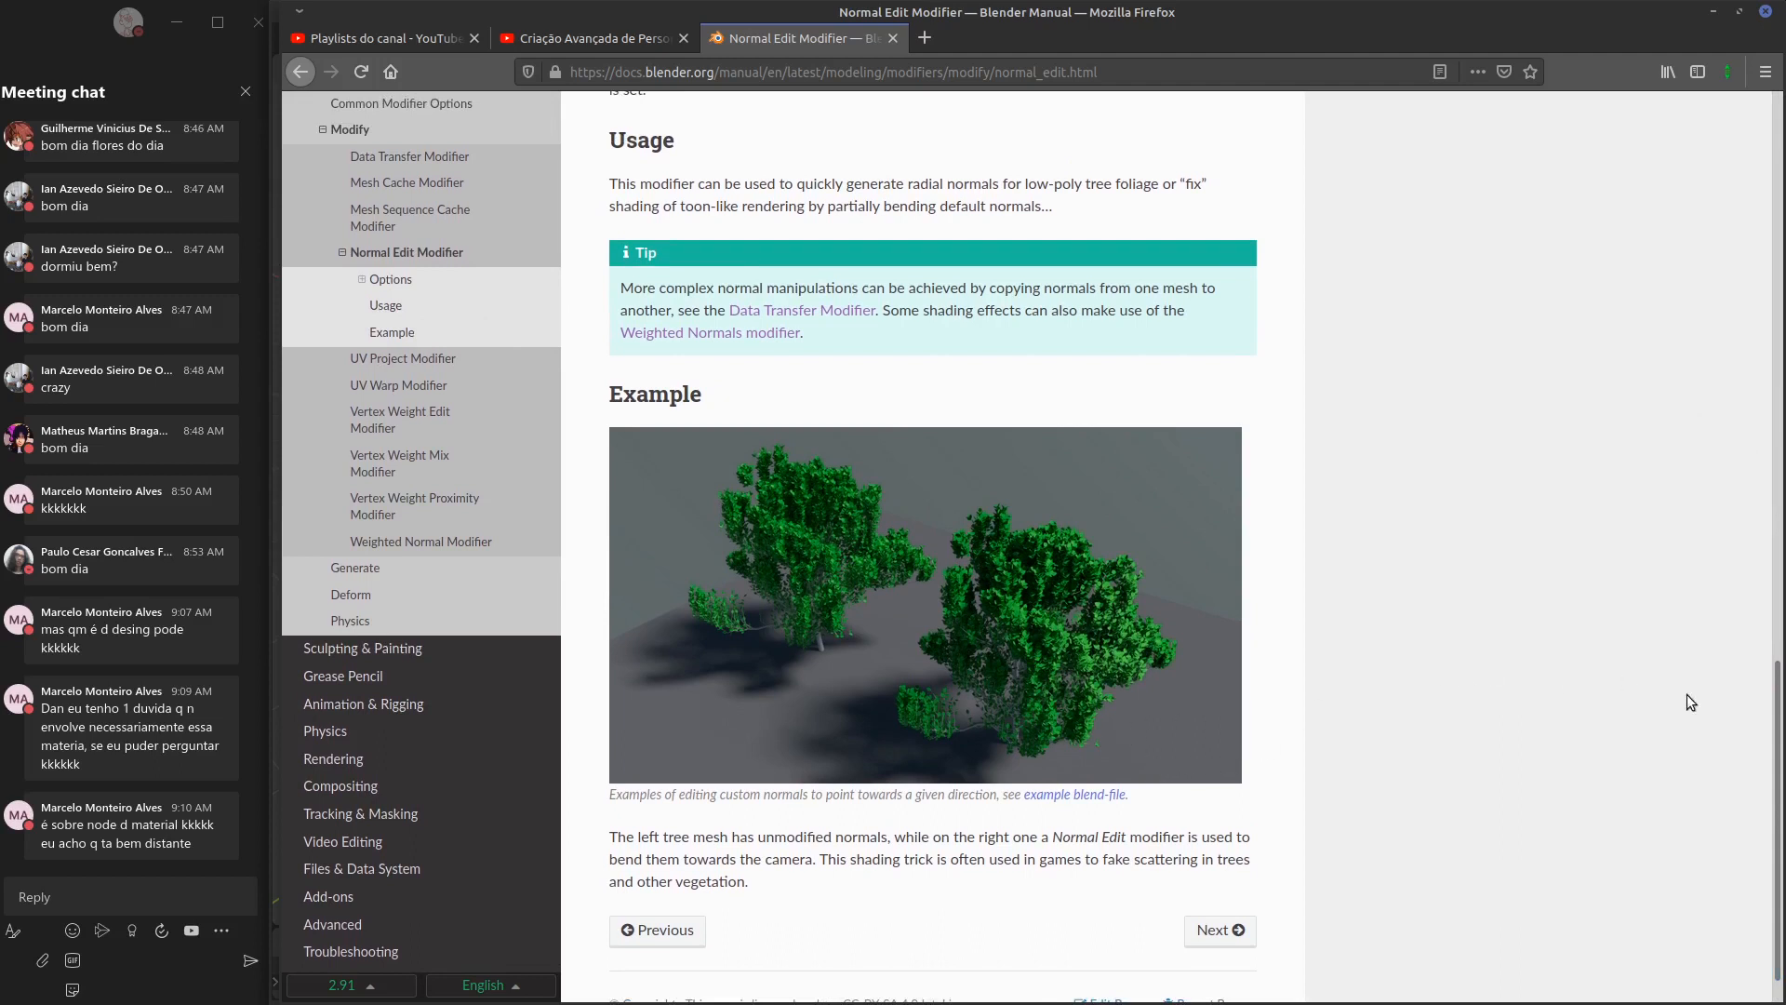
scroll(1765, 723, up, 1)
scroll(1764, 723, up, 3)
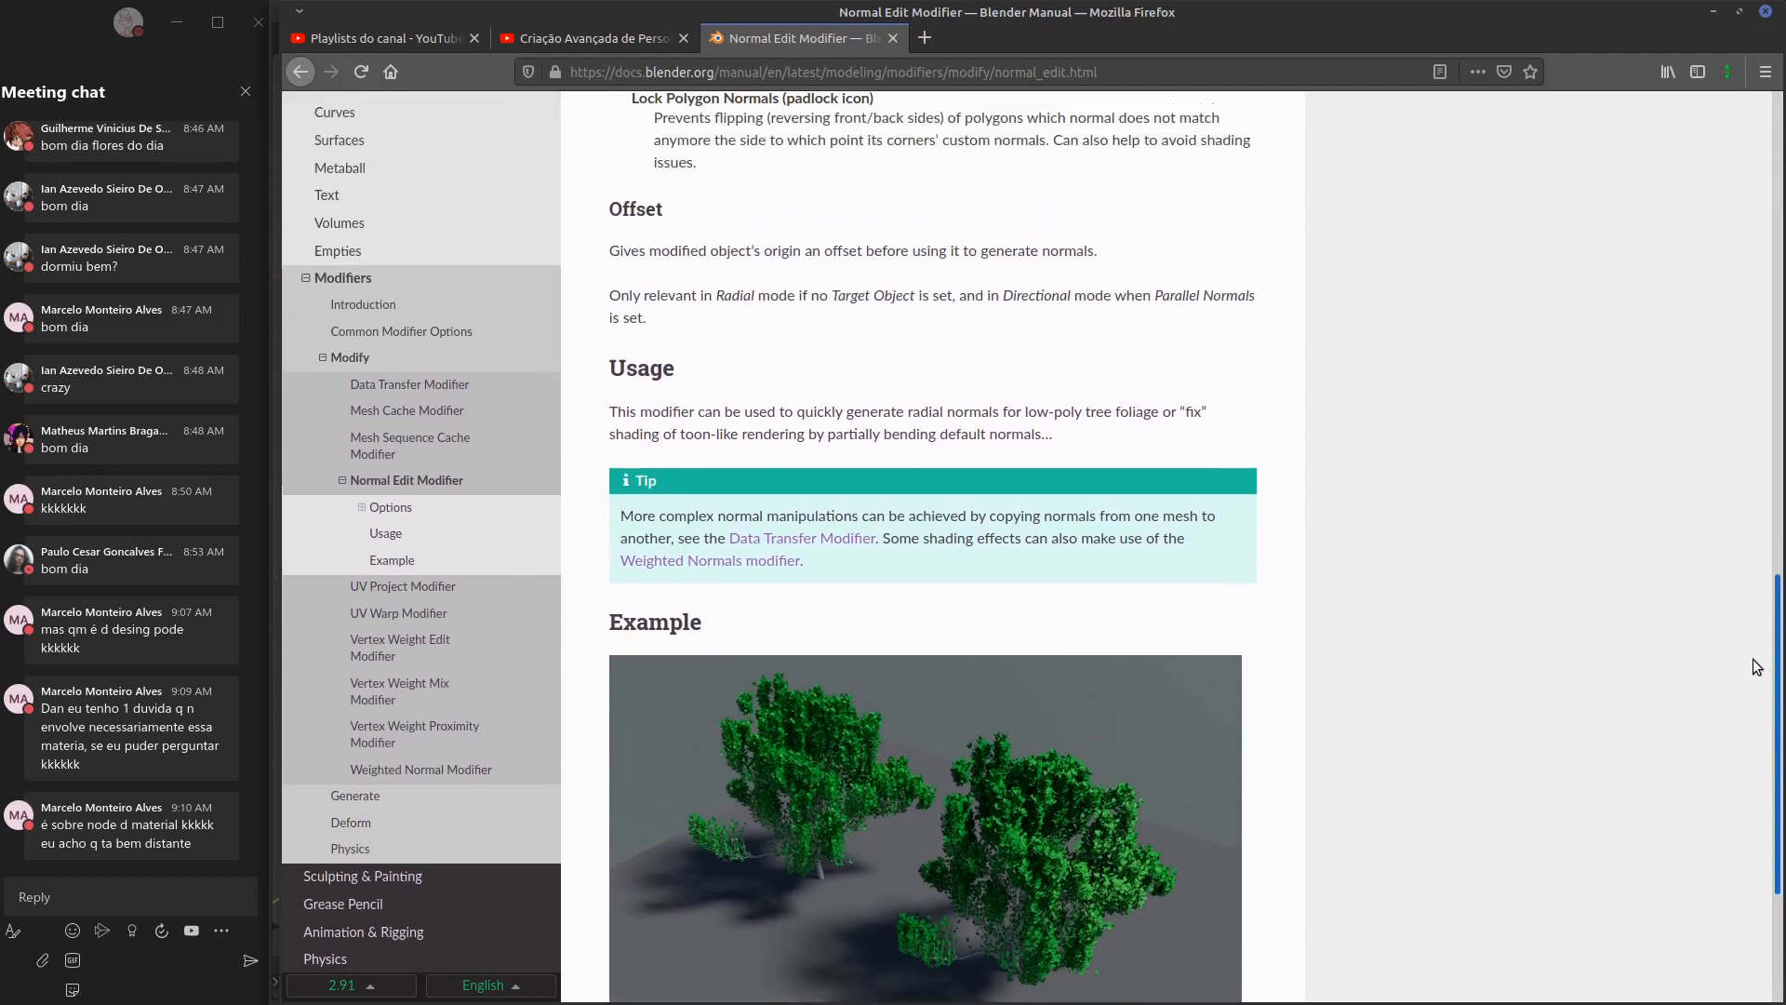
scroll(1756, 672, up, 1)
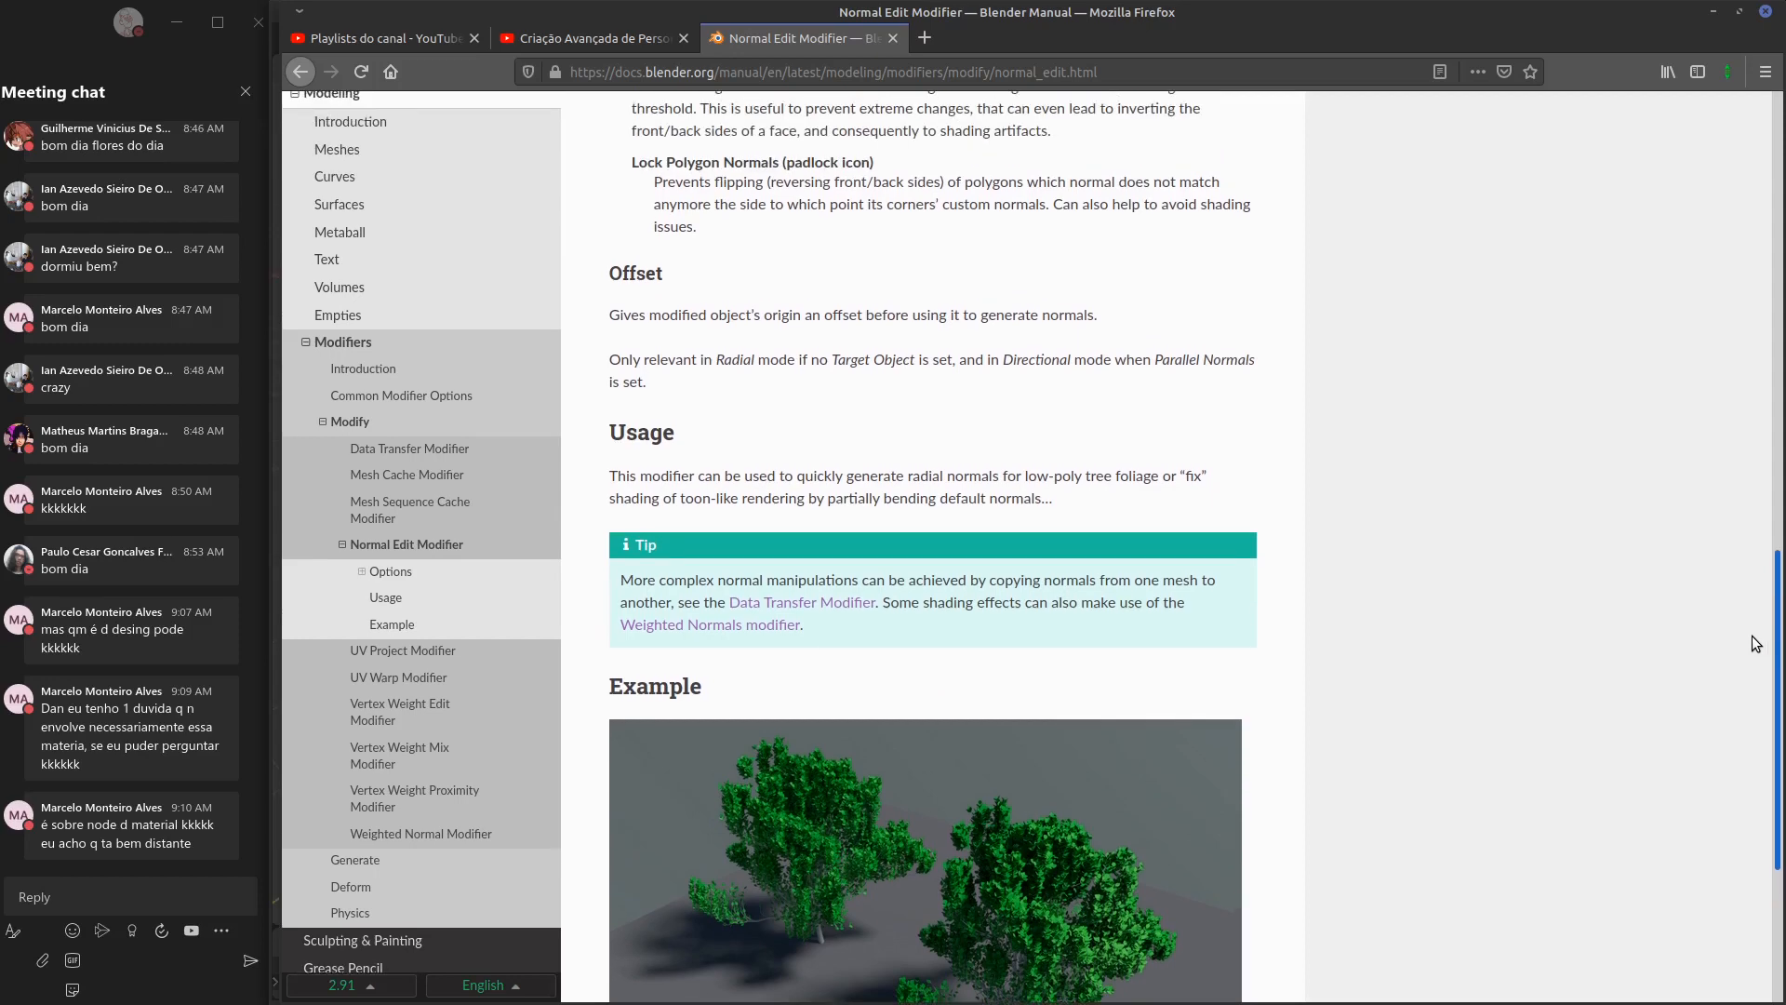
click(403, 567)
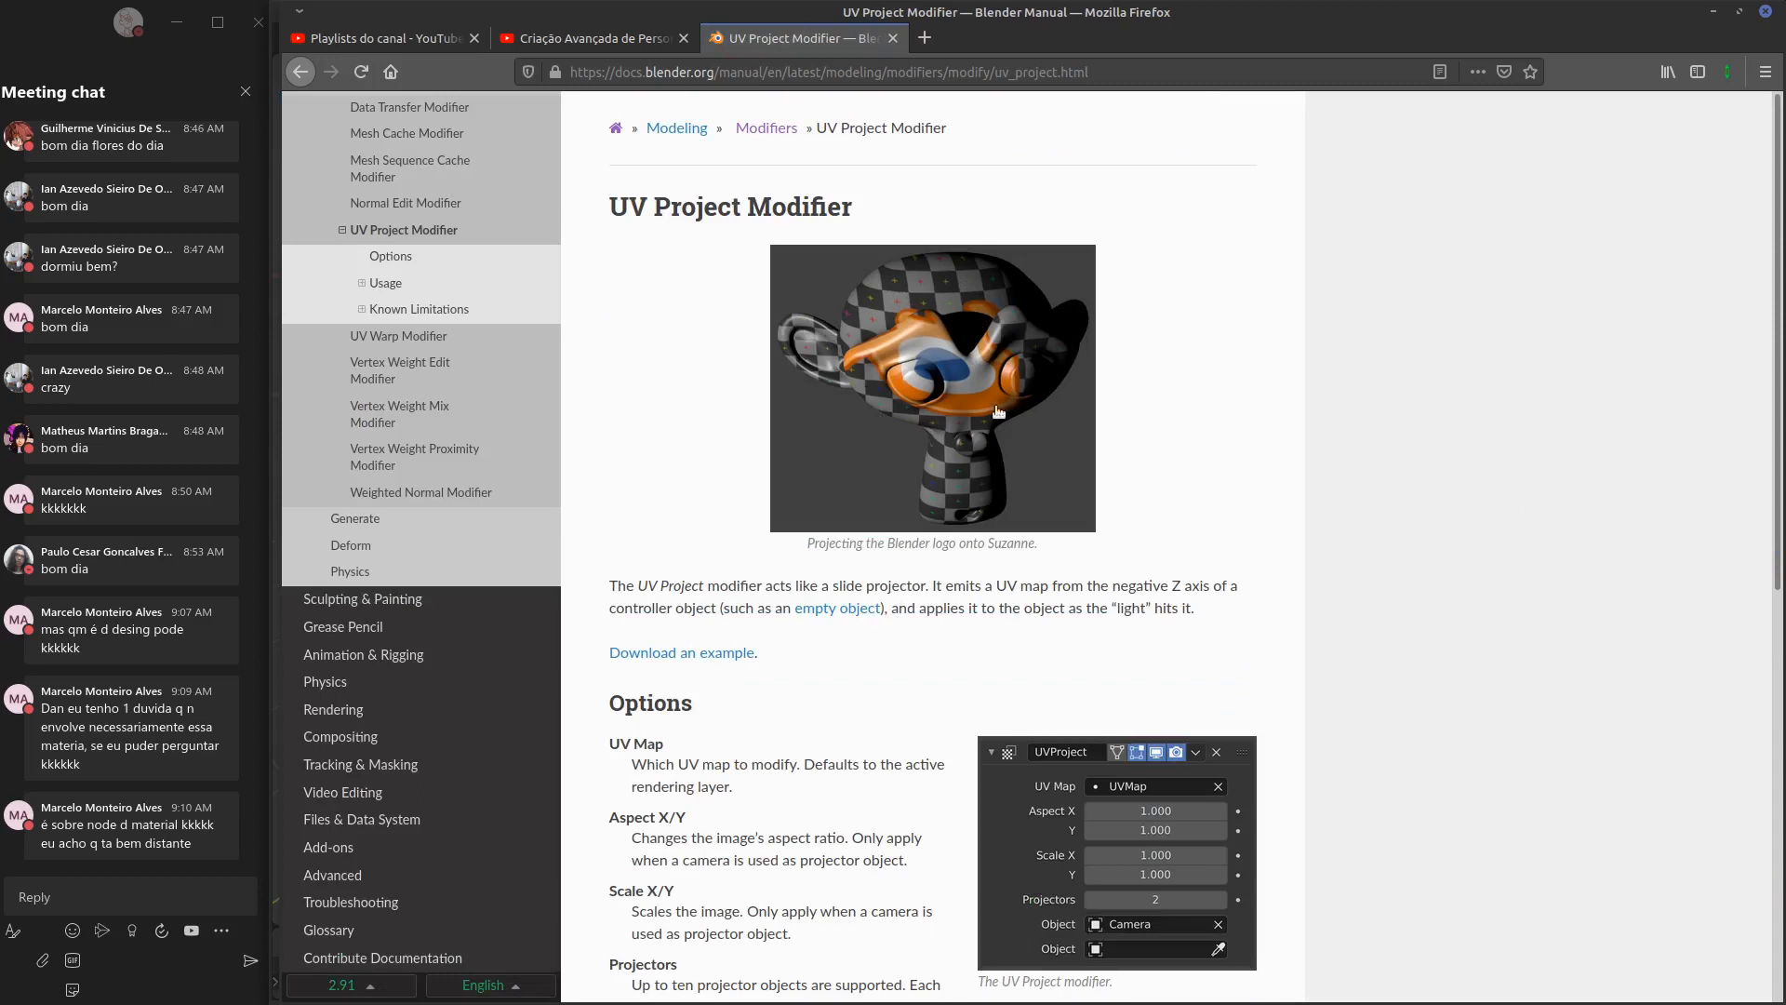
drag(1772, 562, 1300, 570)
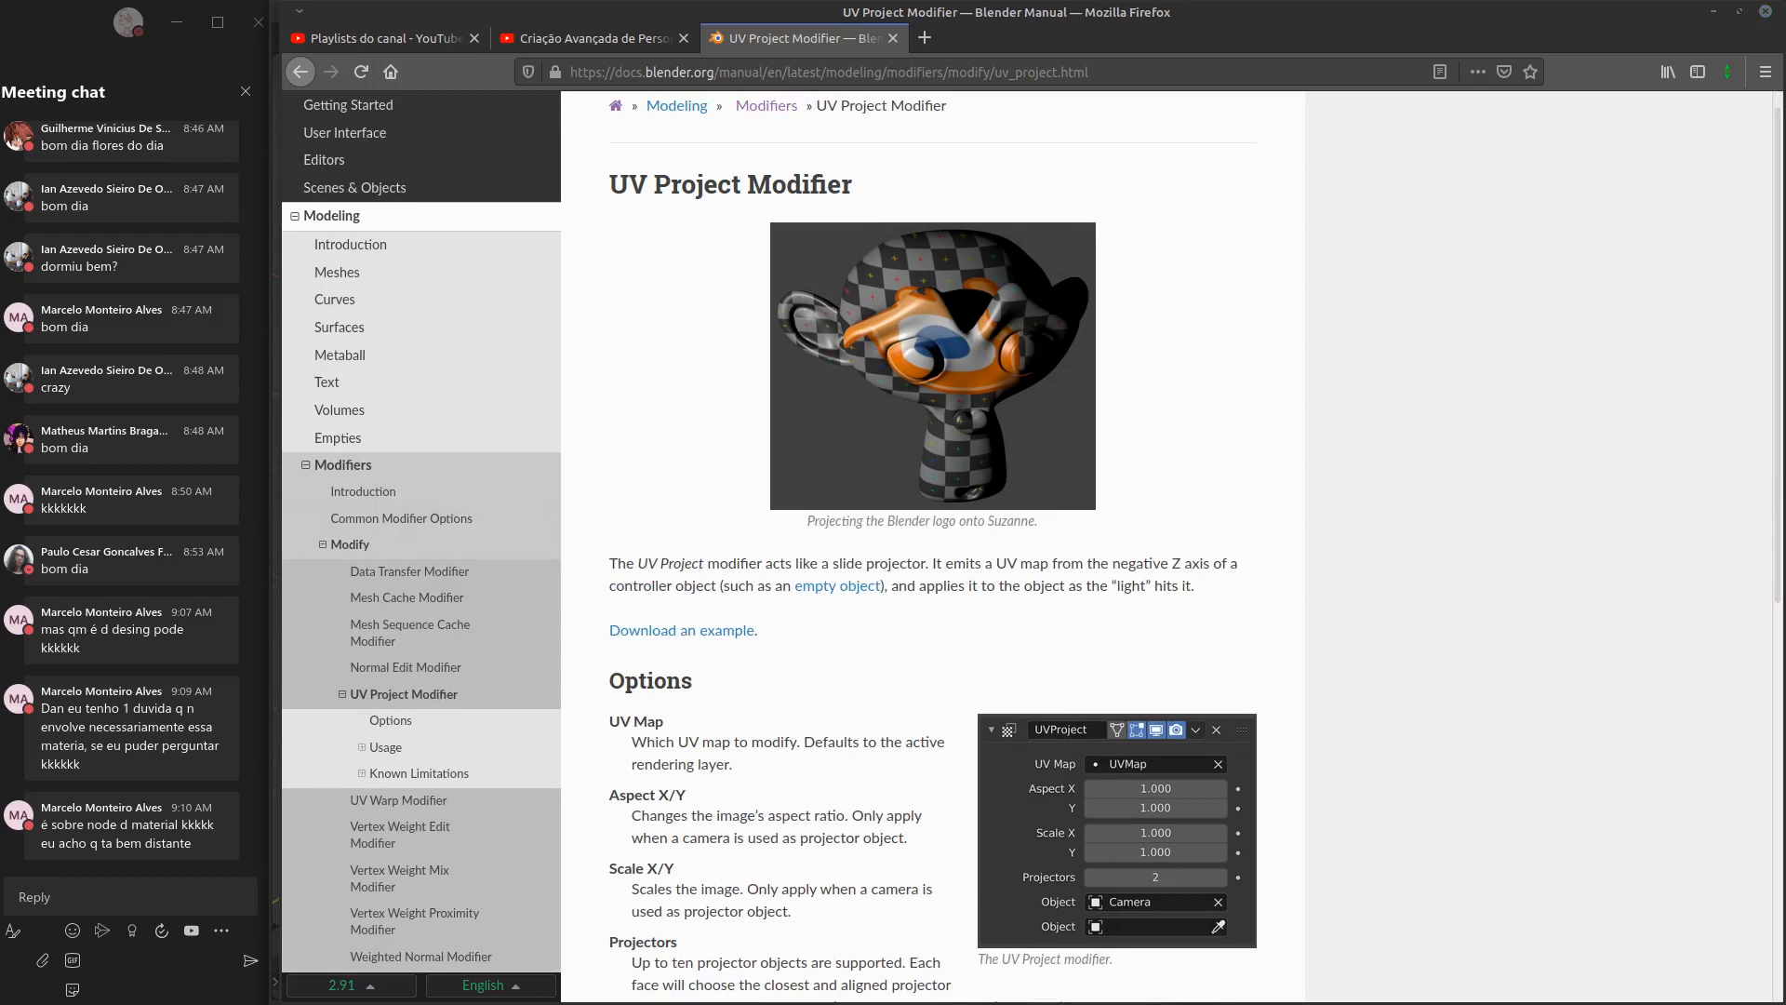
key(alt+Tab)
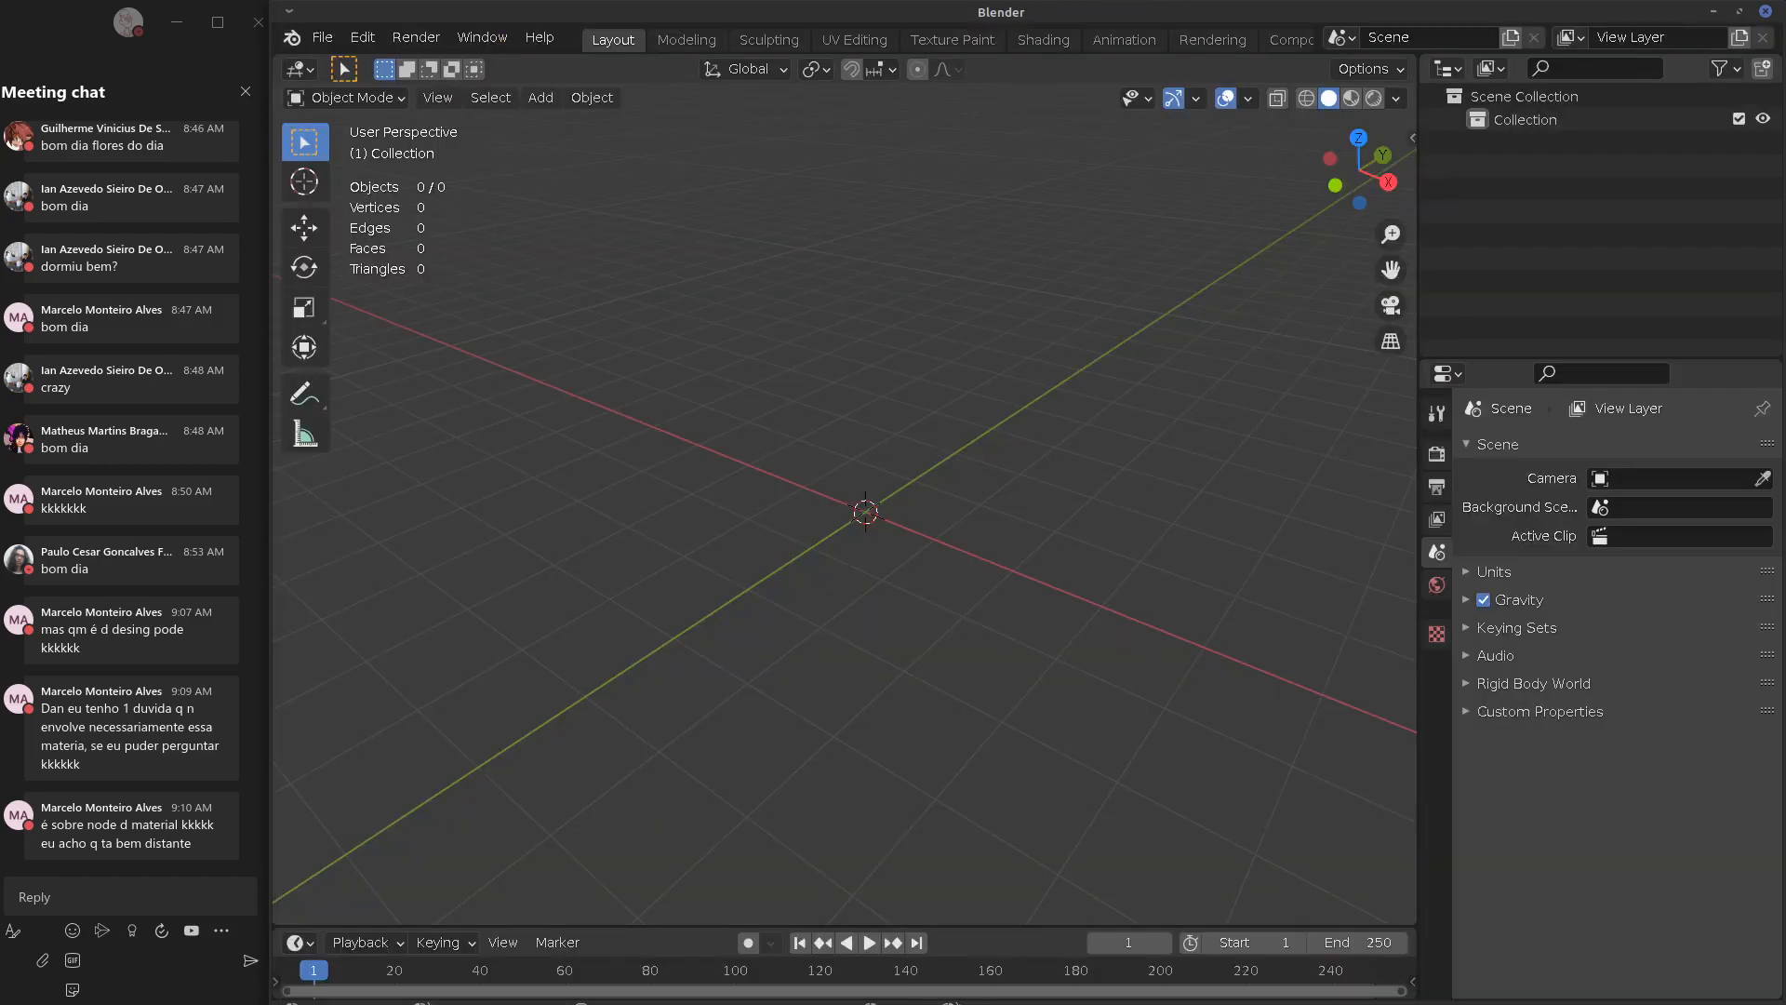
Add a mesh cube and toggle it into Edit Mode and back to Object Mode
key(shift+a)
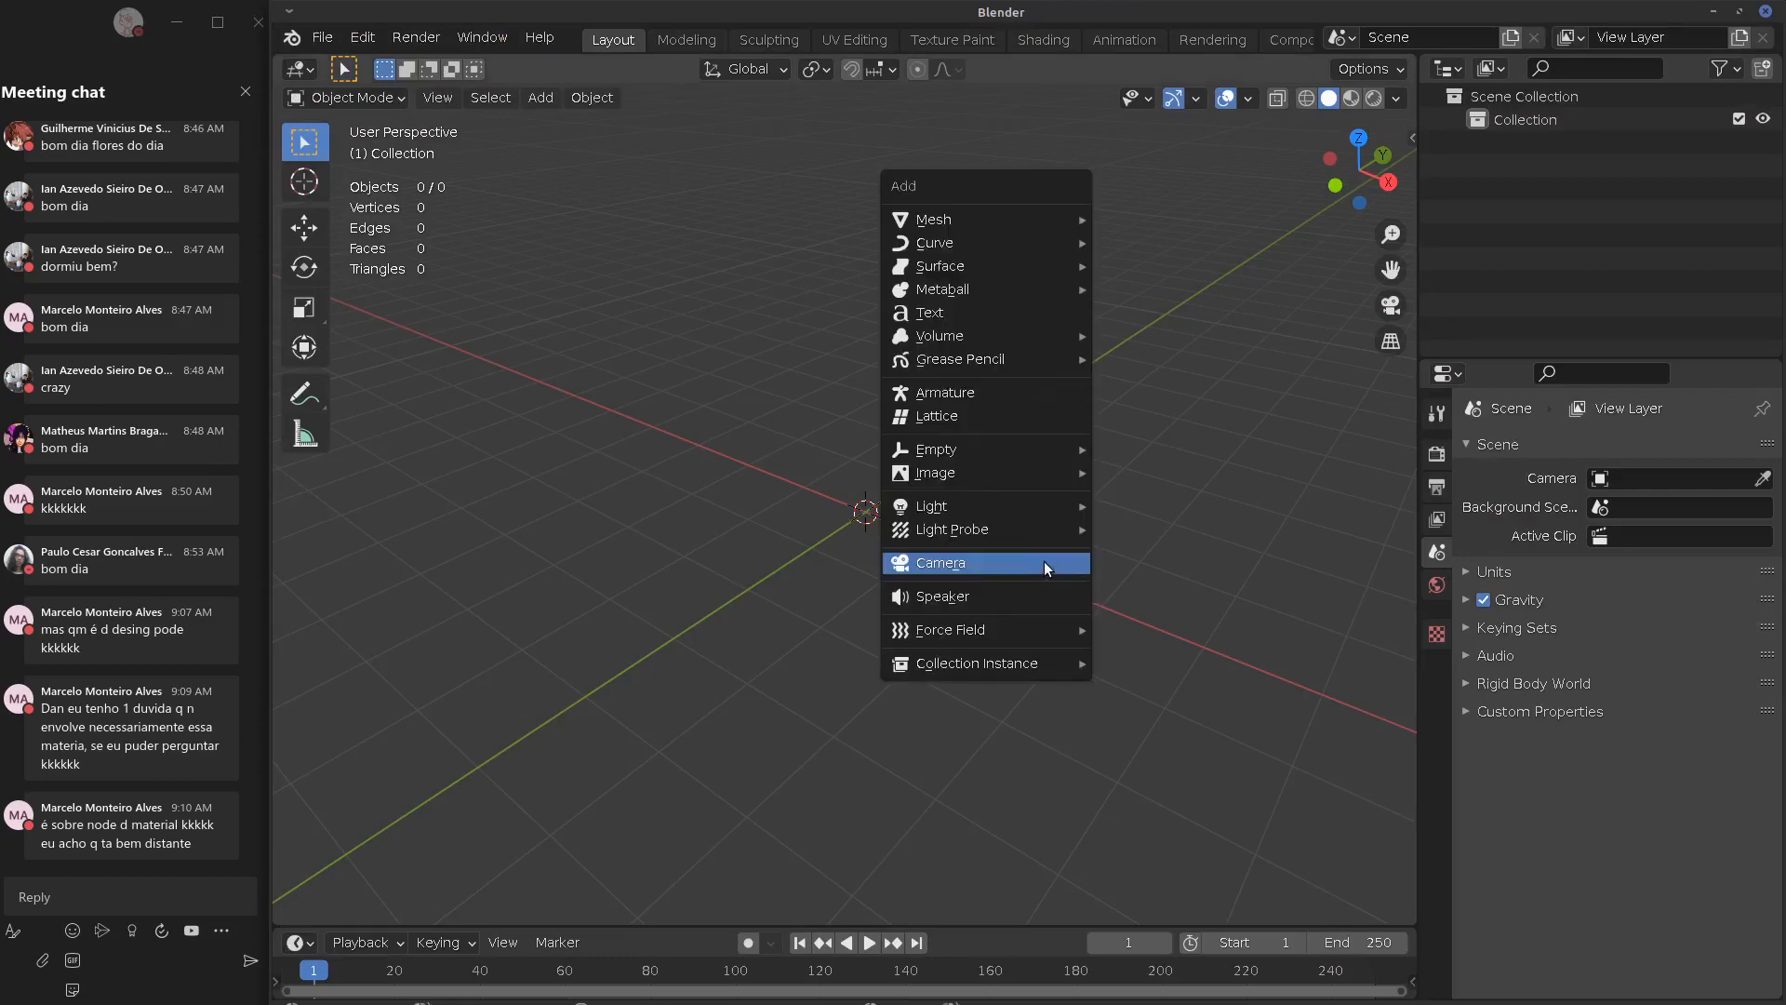
mouse_move(1008, 219)
click(1143, 241)
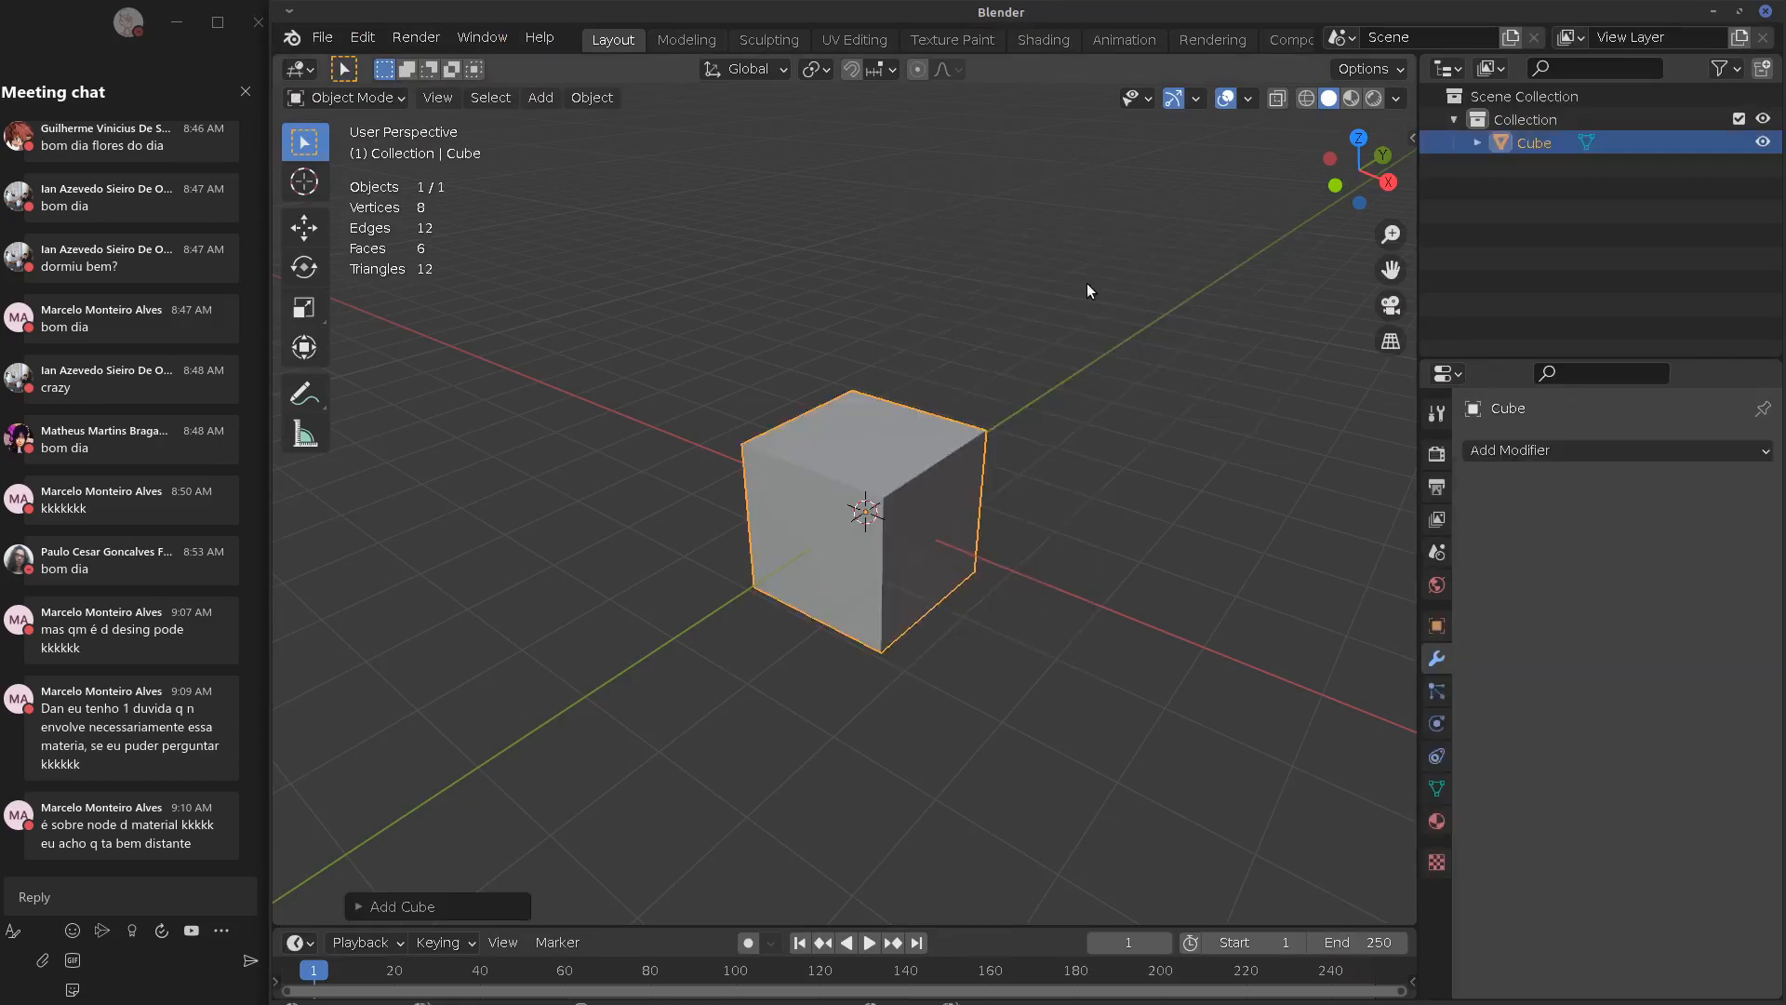
middle_drag(875, 636, 908, 584)
key(Tab)
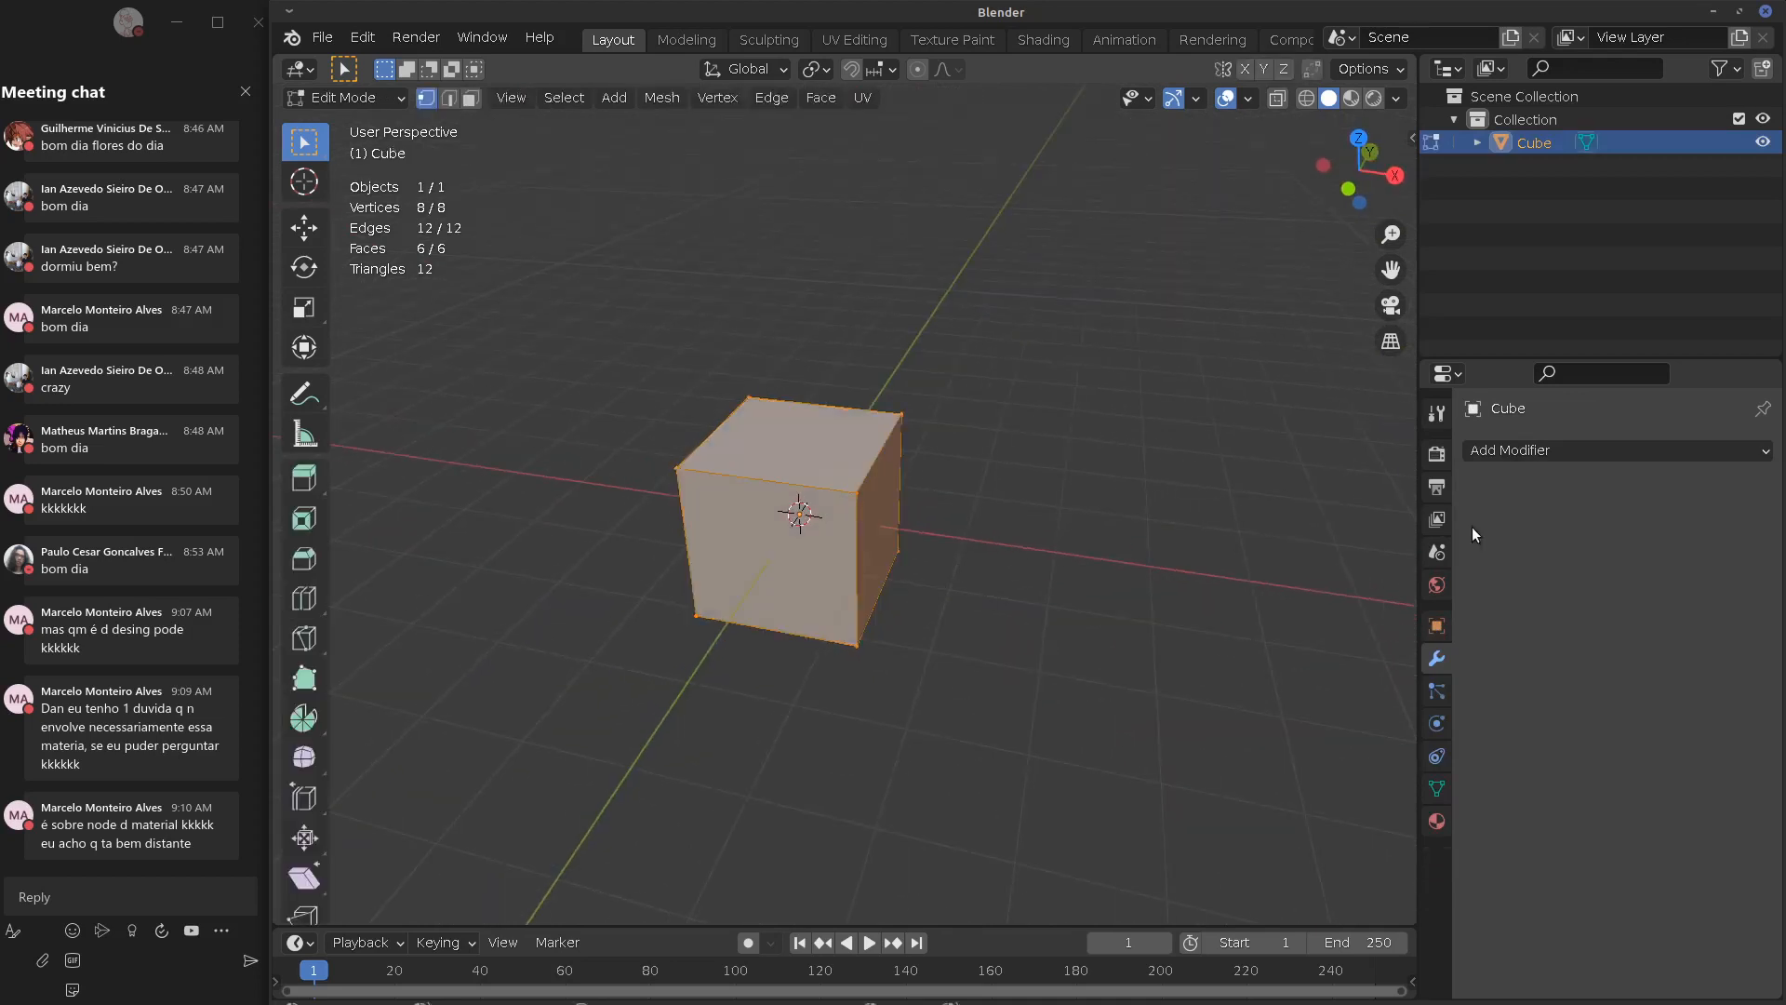
key(Tab)
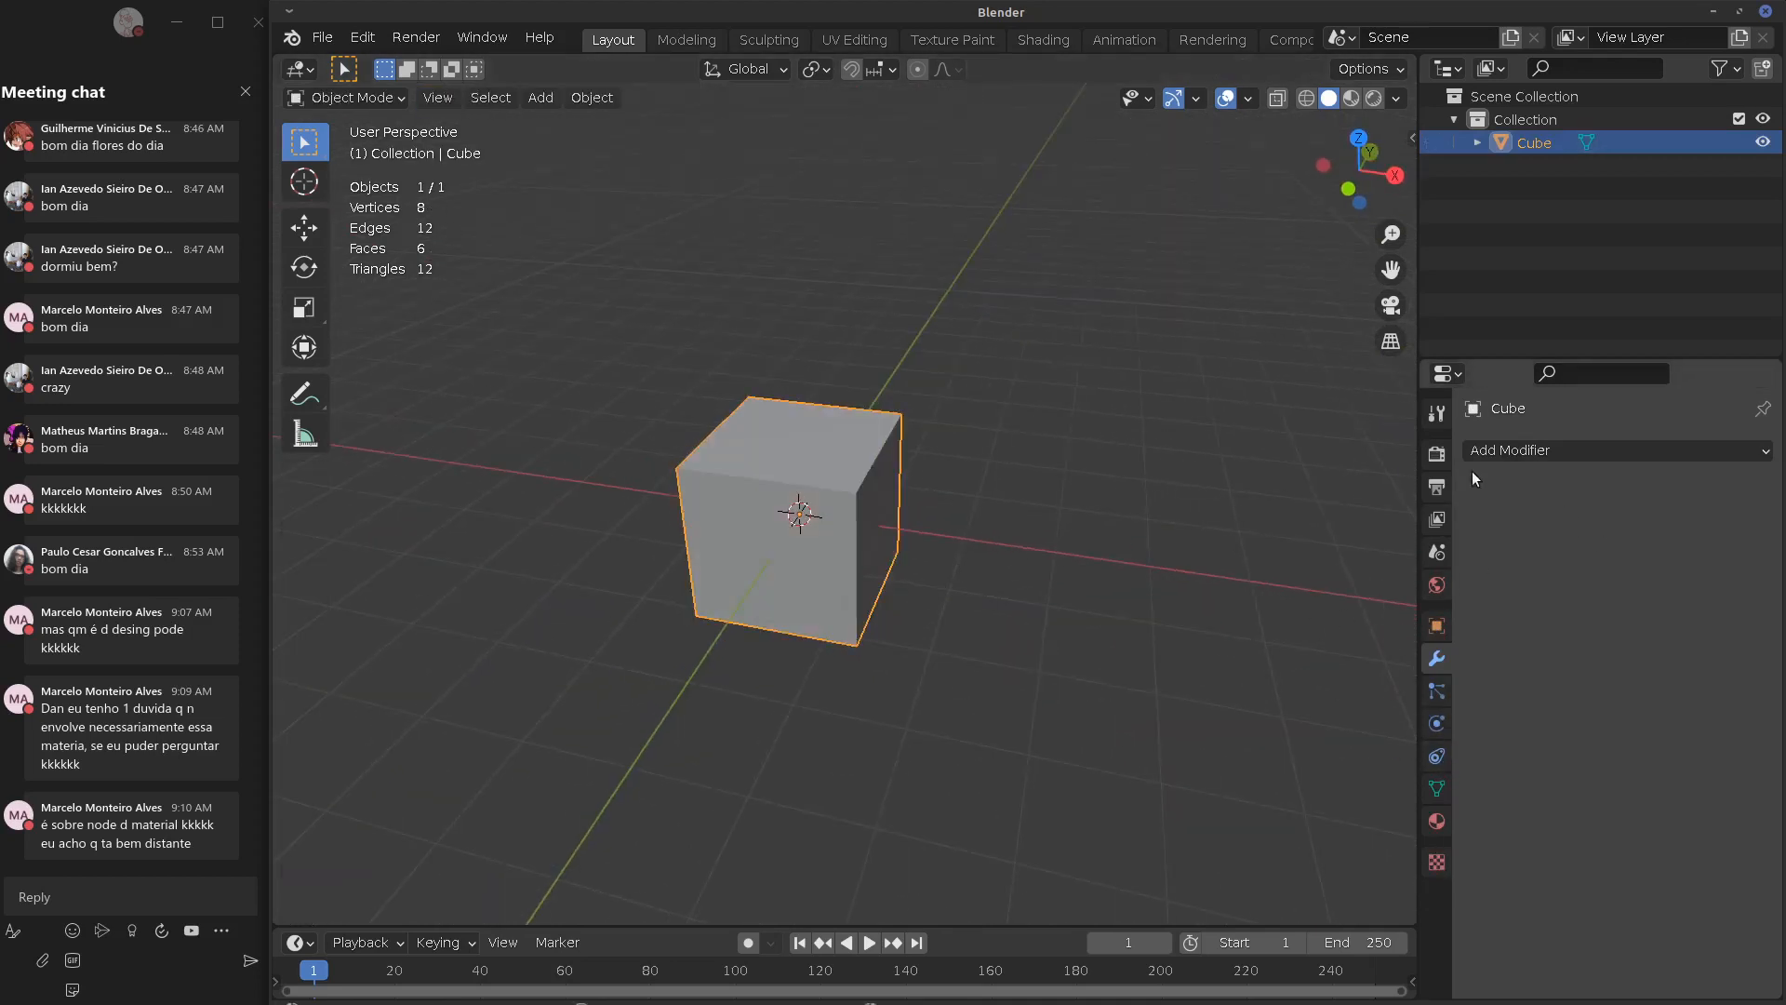
Add Triangulate, Build and Bevel modifiers to the cube, then delete the Triangulate modifier
click(1498, 454)
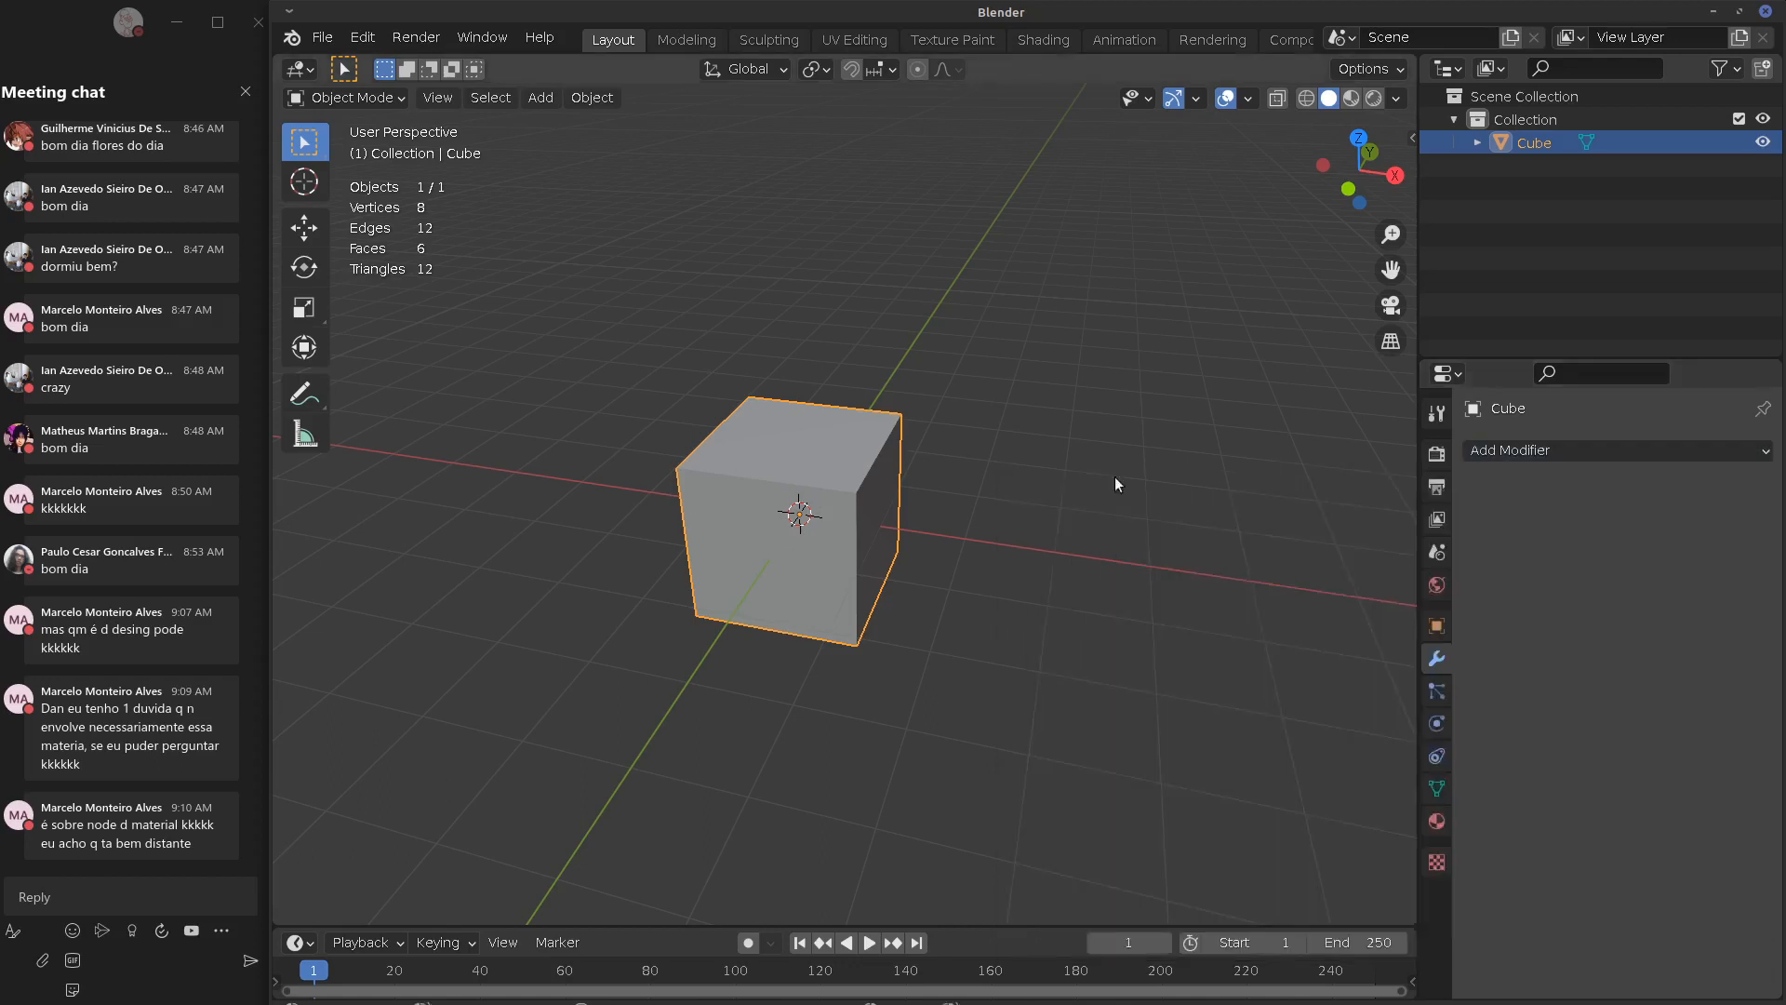
click(1488, 450)
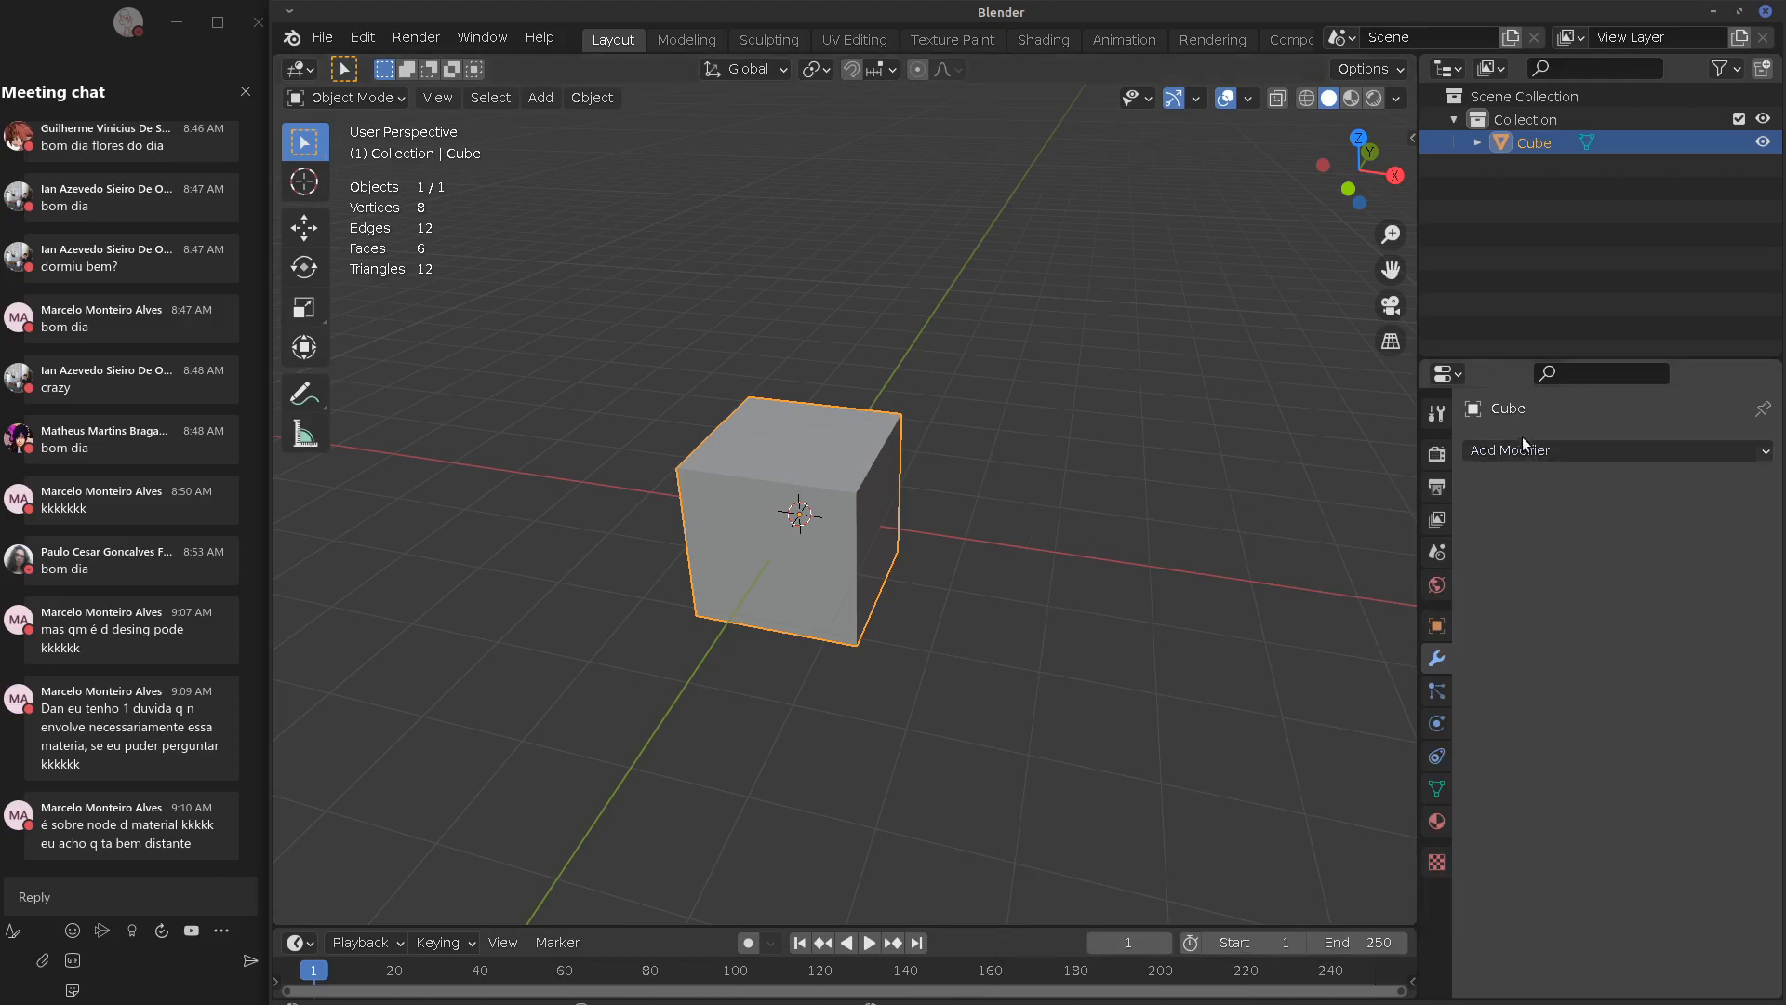
click(1522, 450)
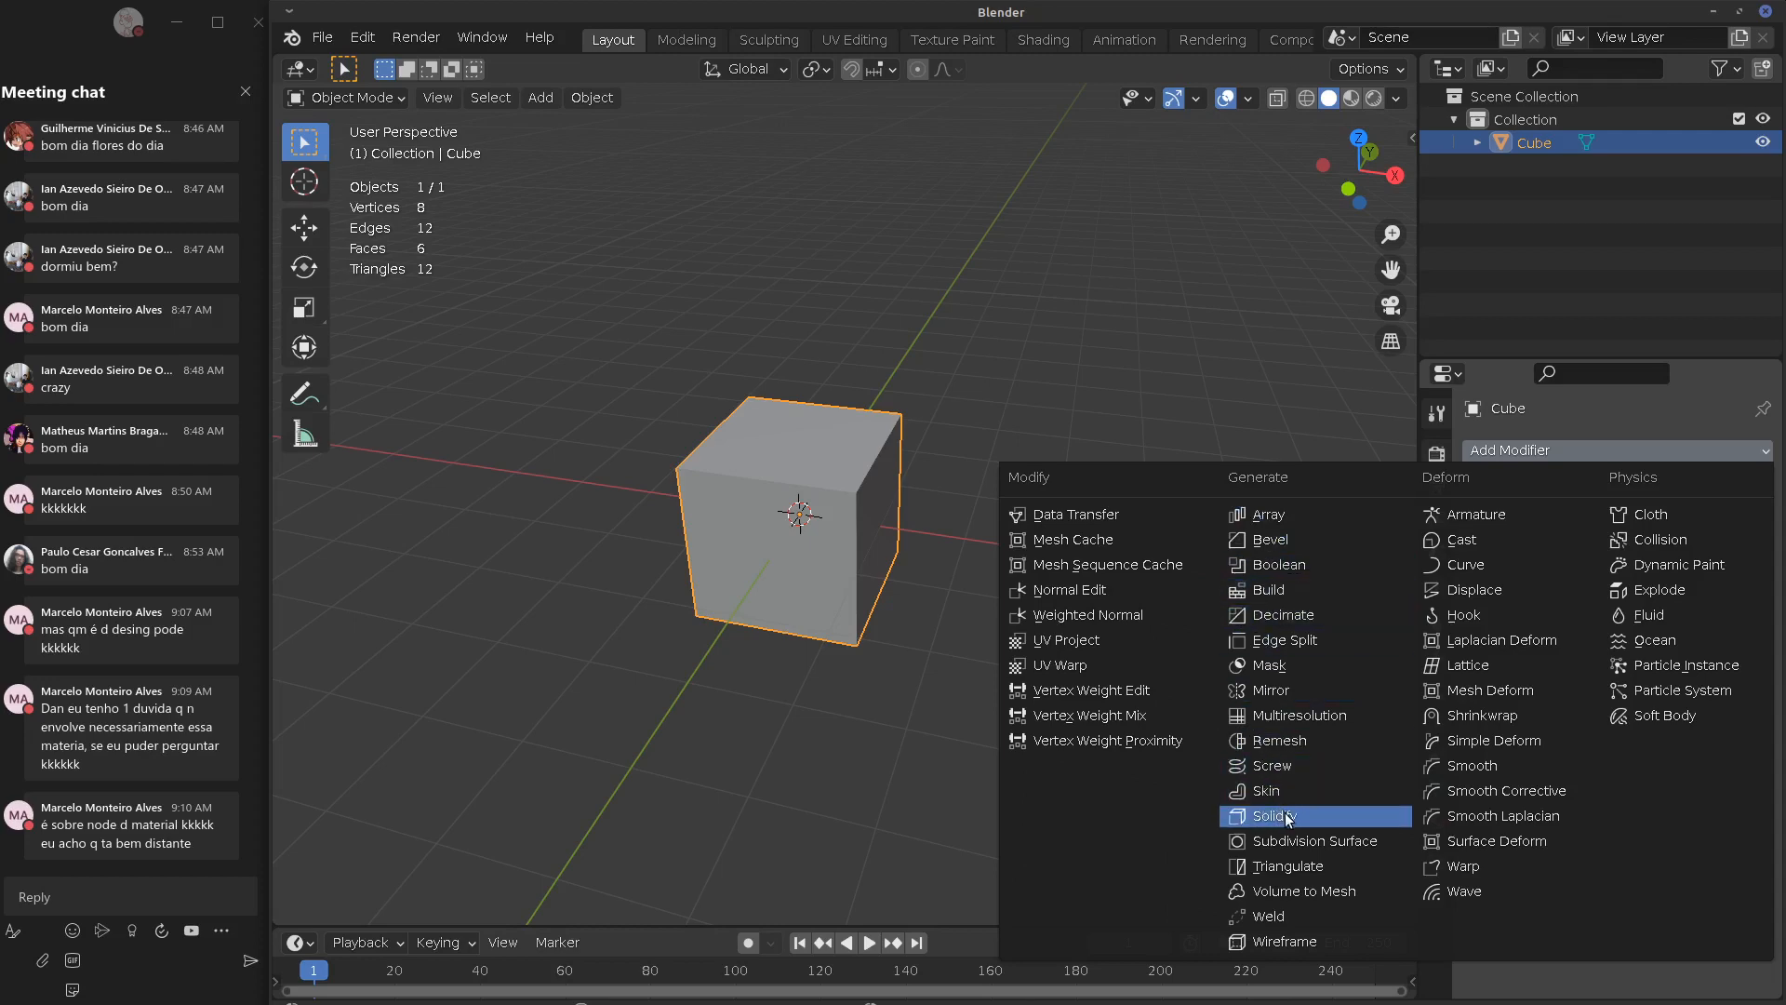
click(1286, 864)
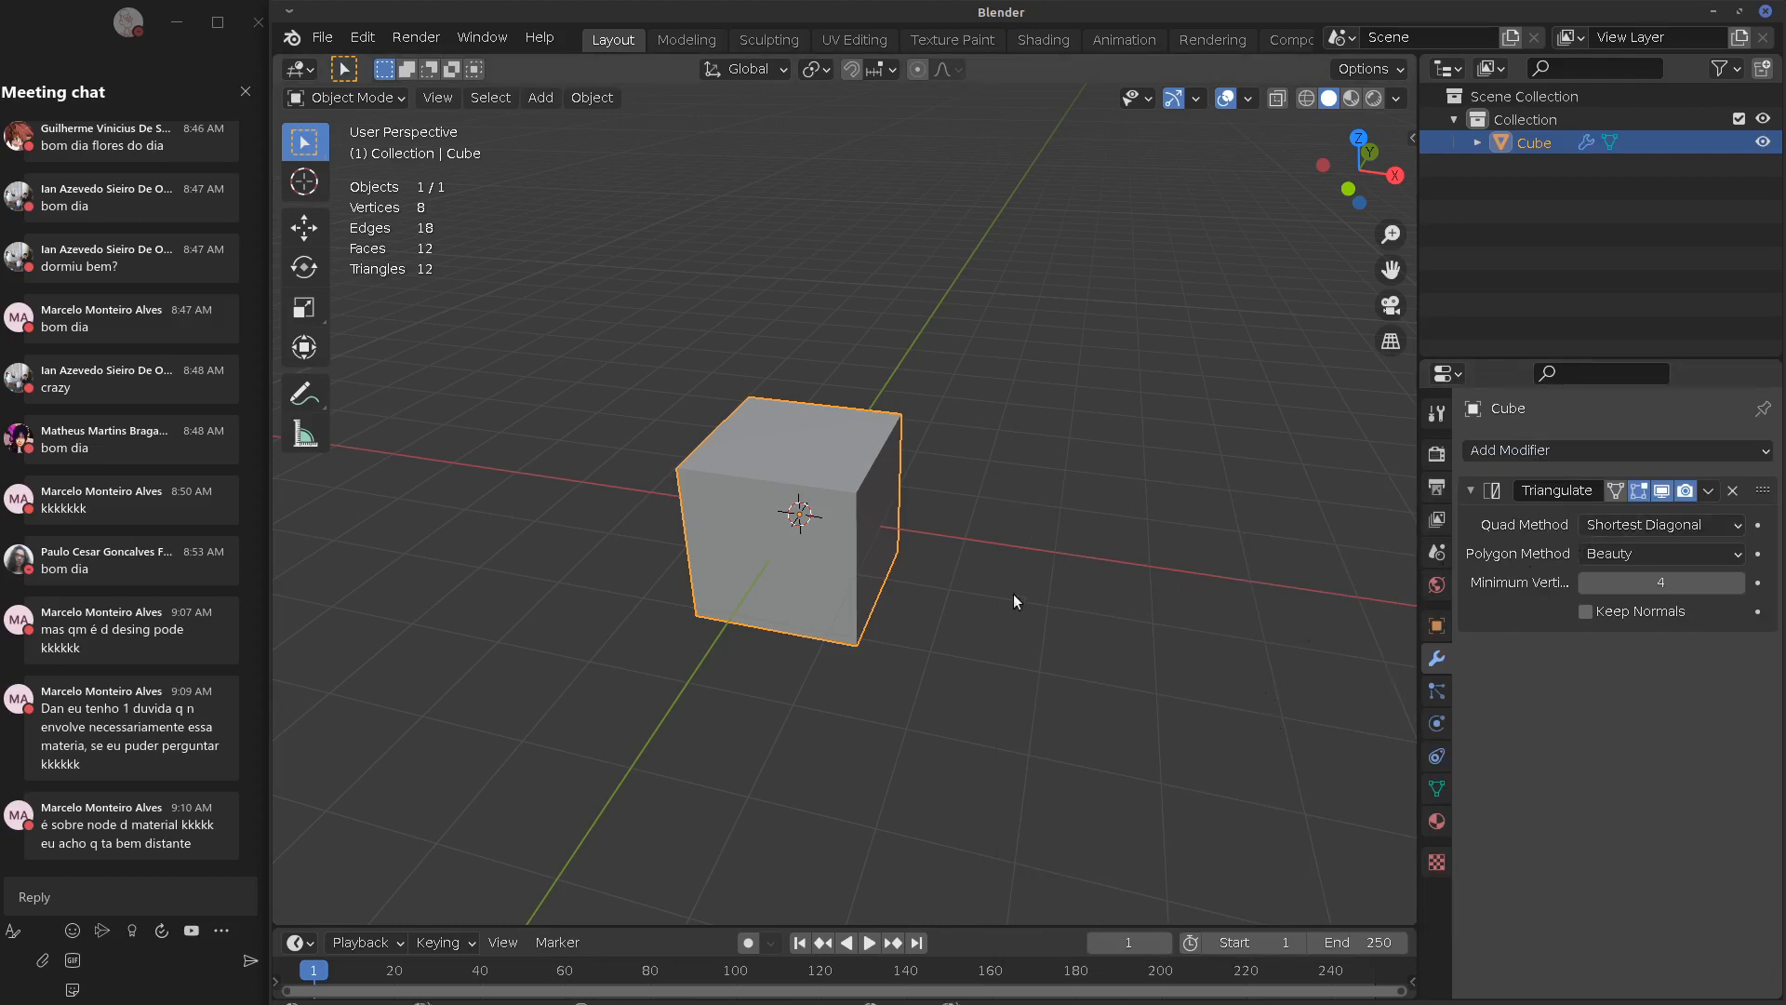
click(1561, 450)
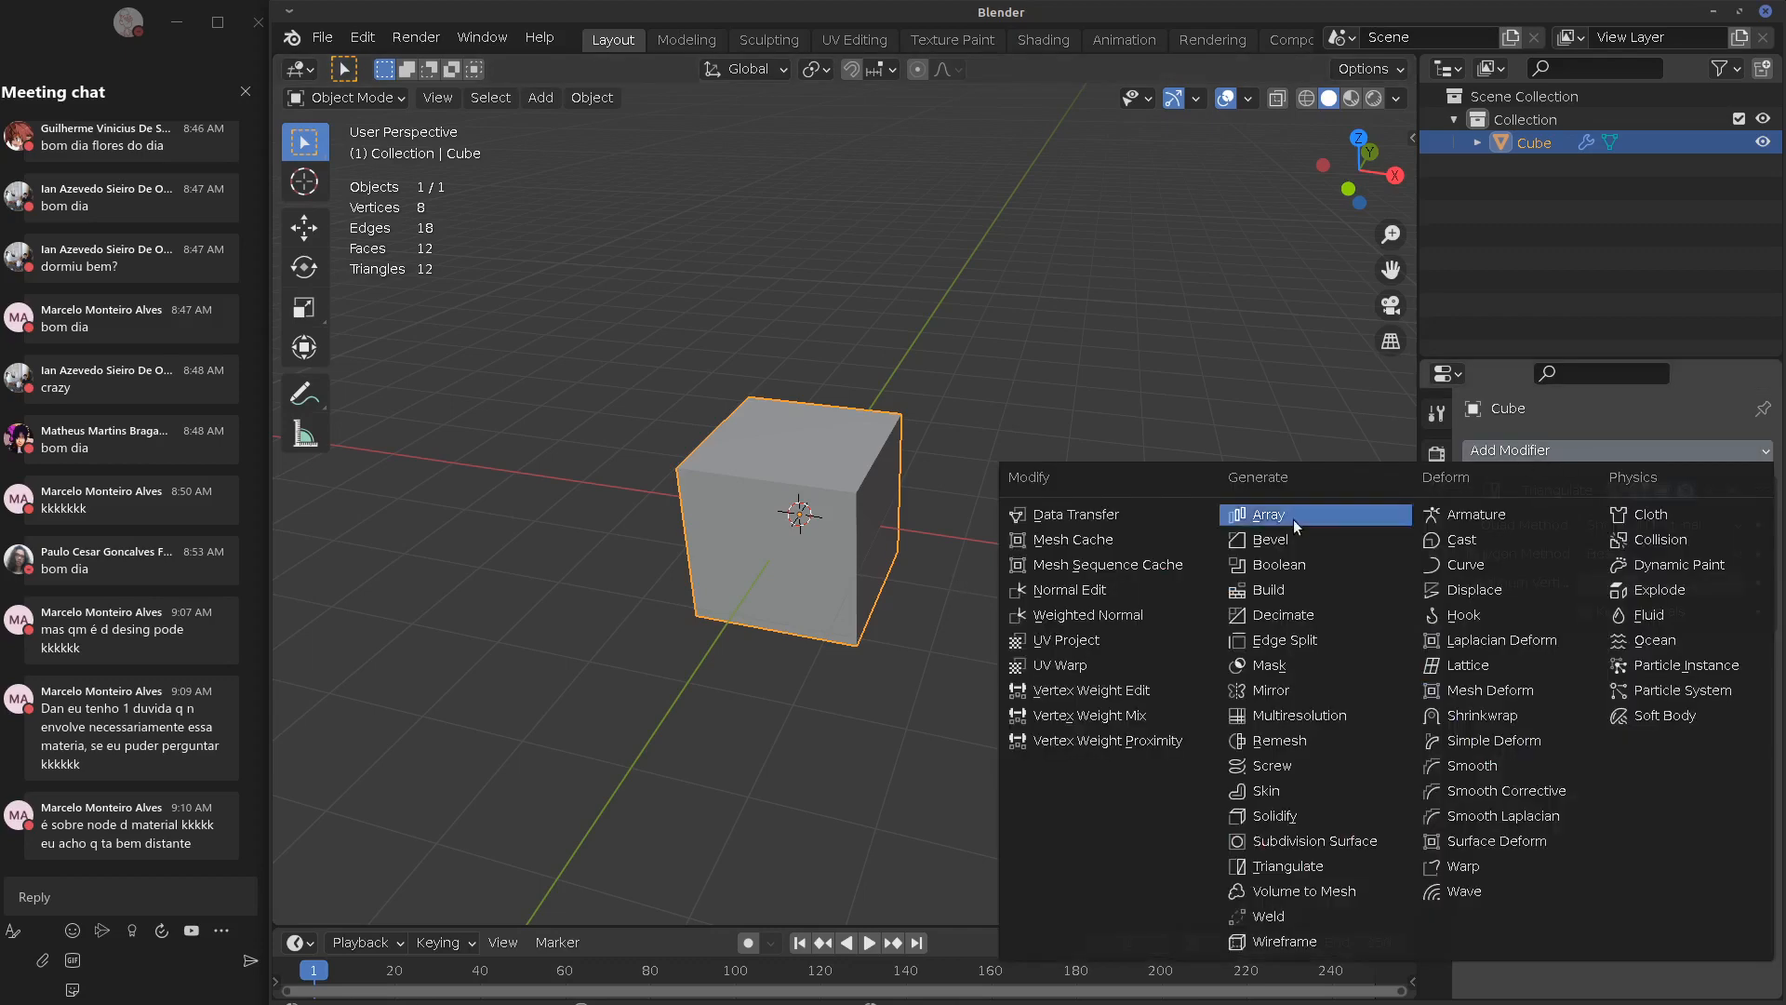
click(1288, 588)
click(1554, 454)
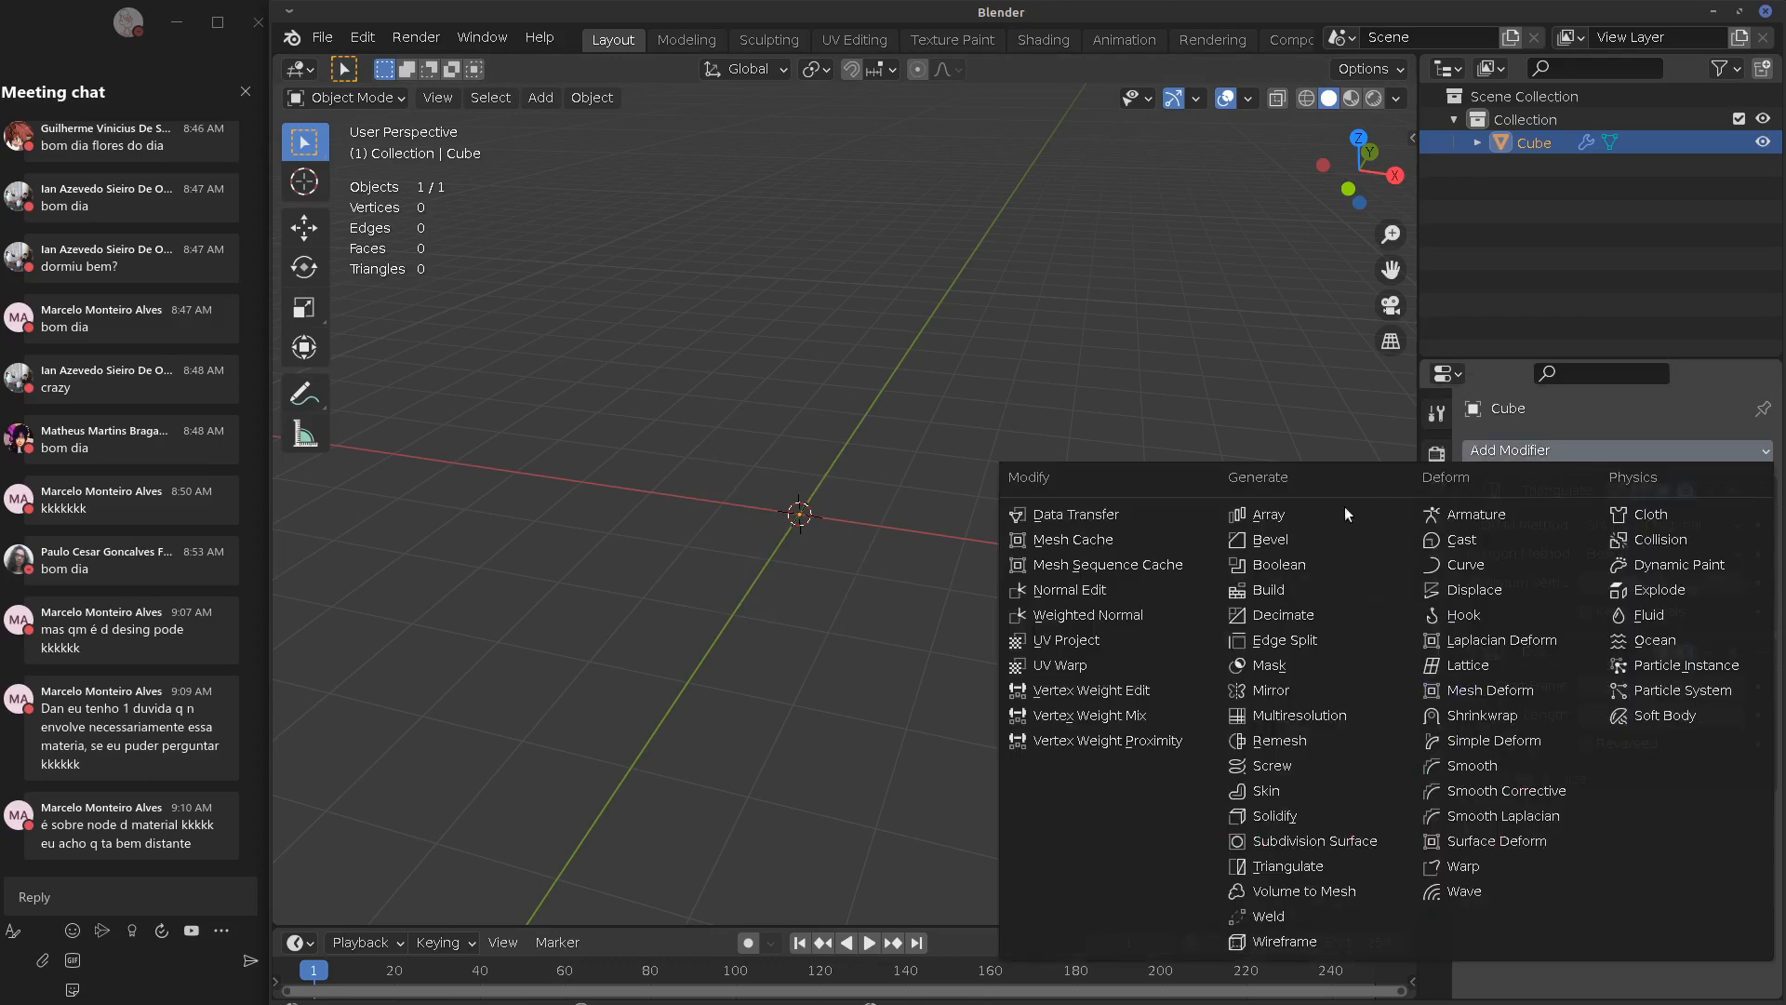
click(1276, 533)
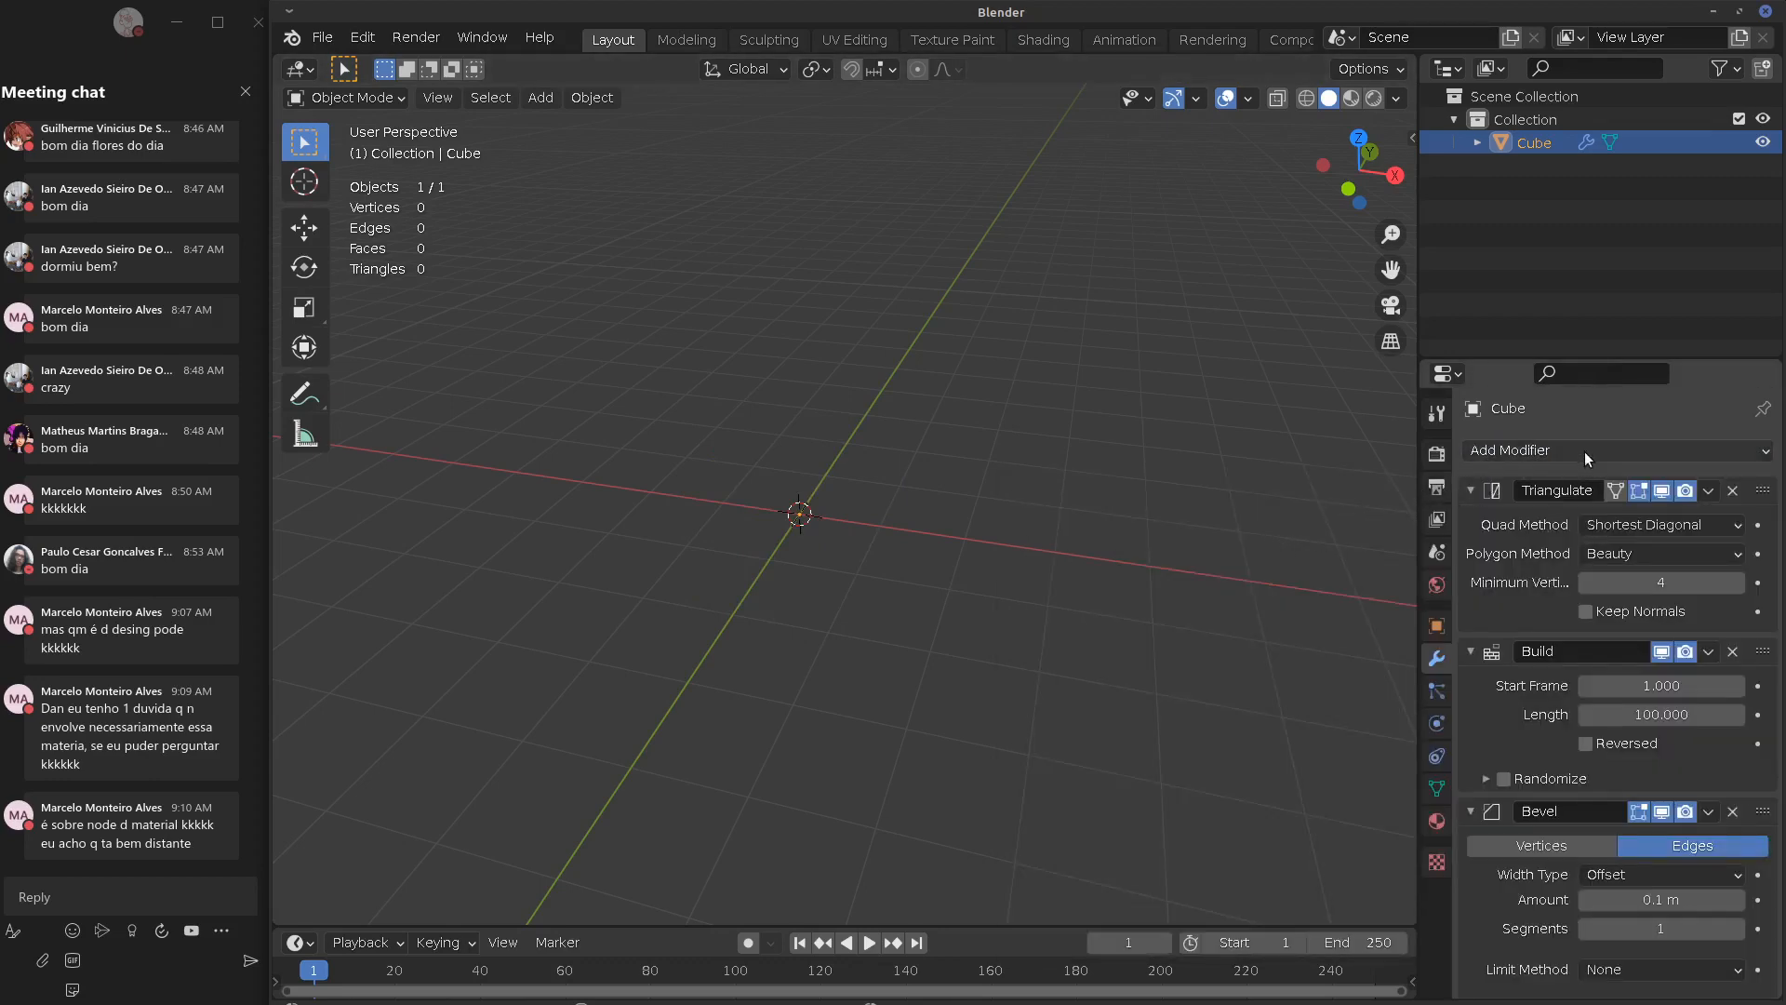
click(1733, 491)
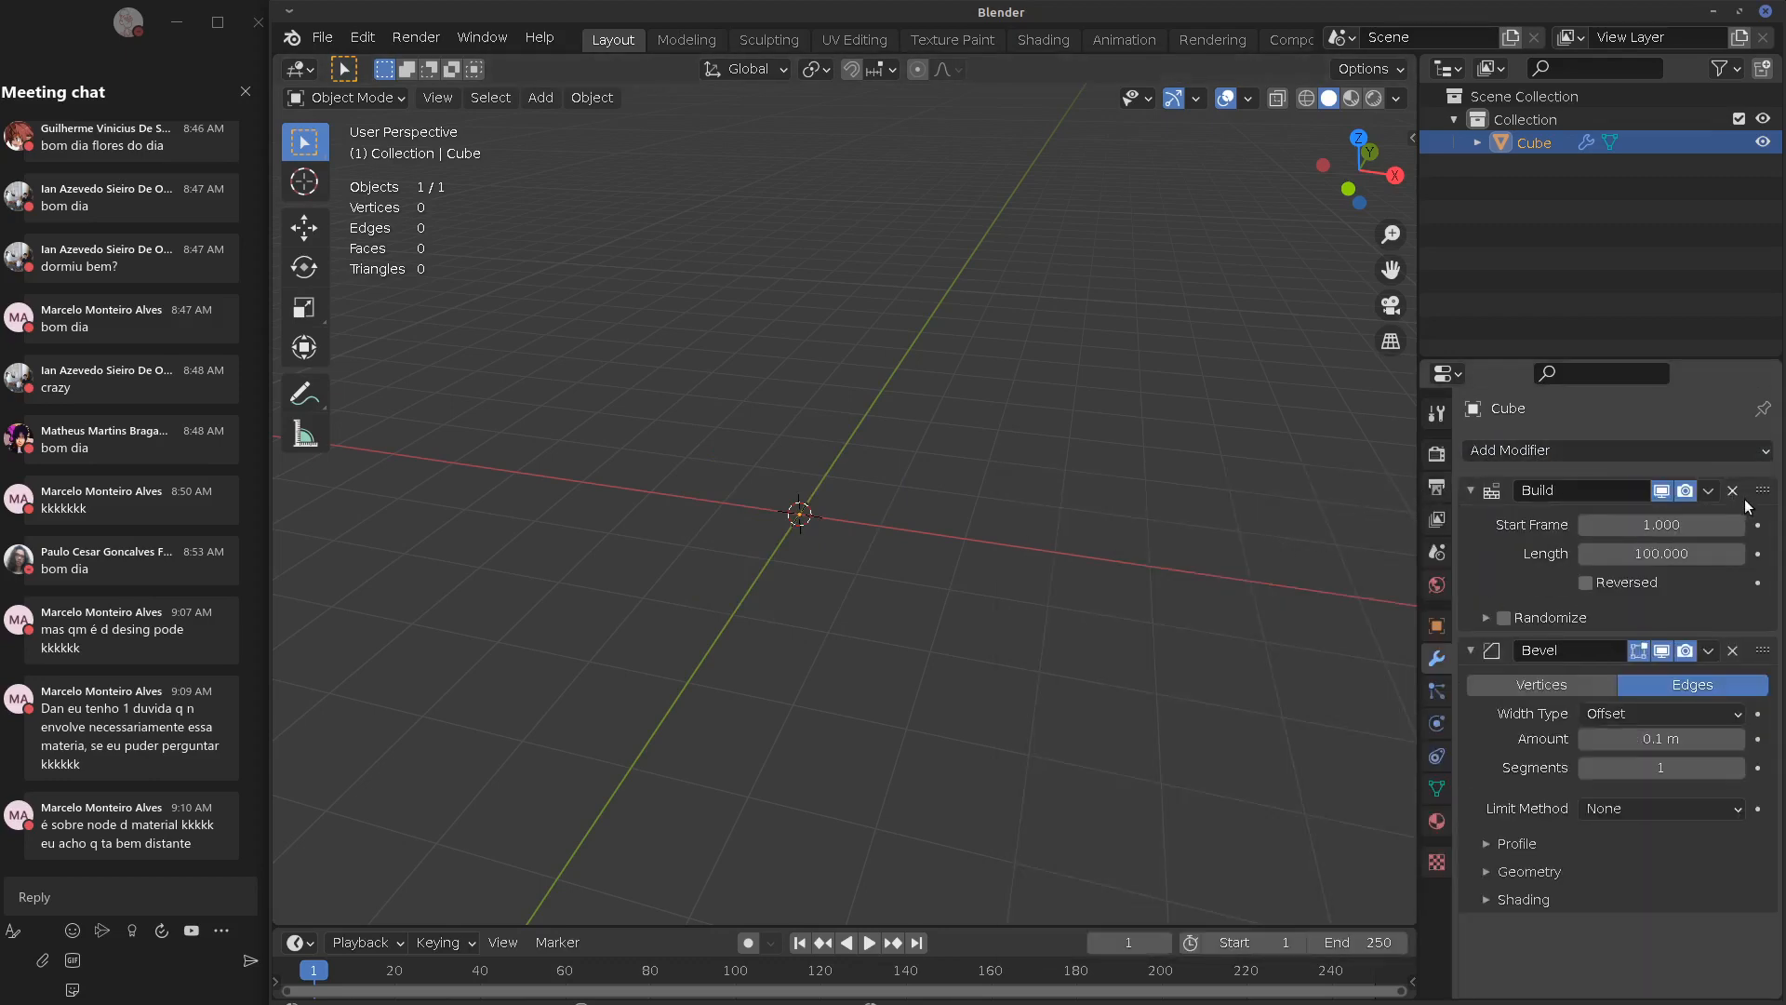
Delete the Build modifier and inspect the bevelled cube in Edit Mode and Object Mode
click(1733, 491)
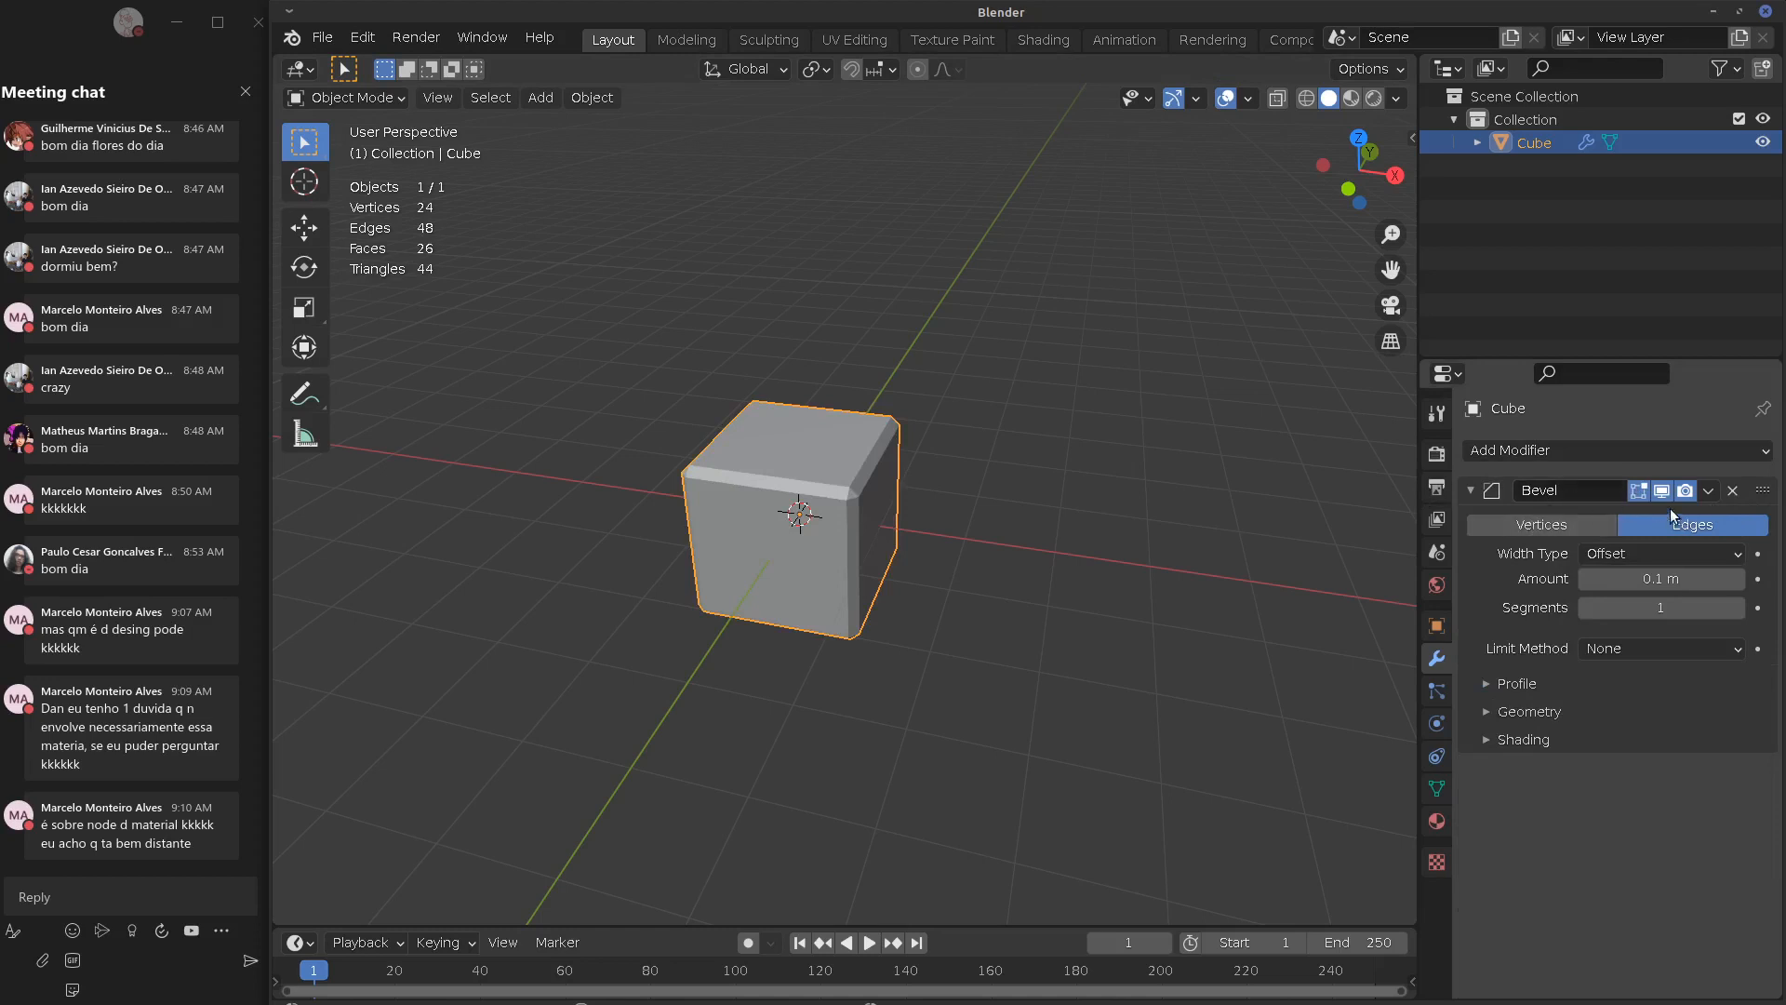
key(Tab)
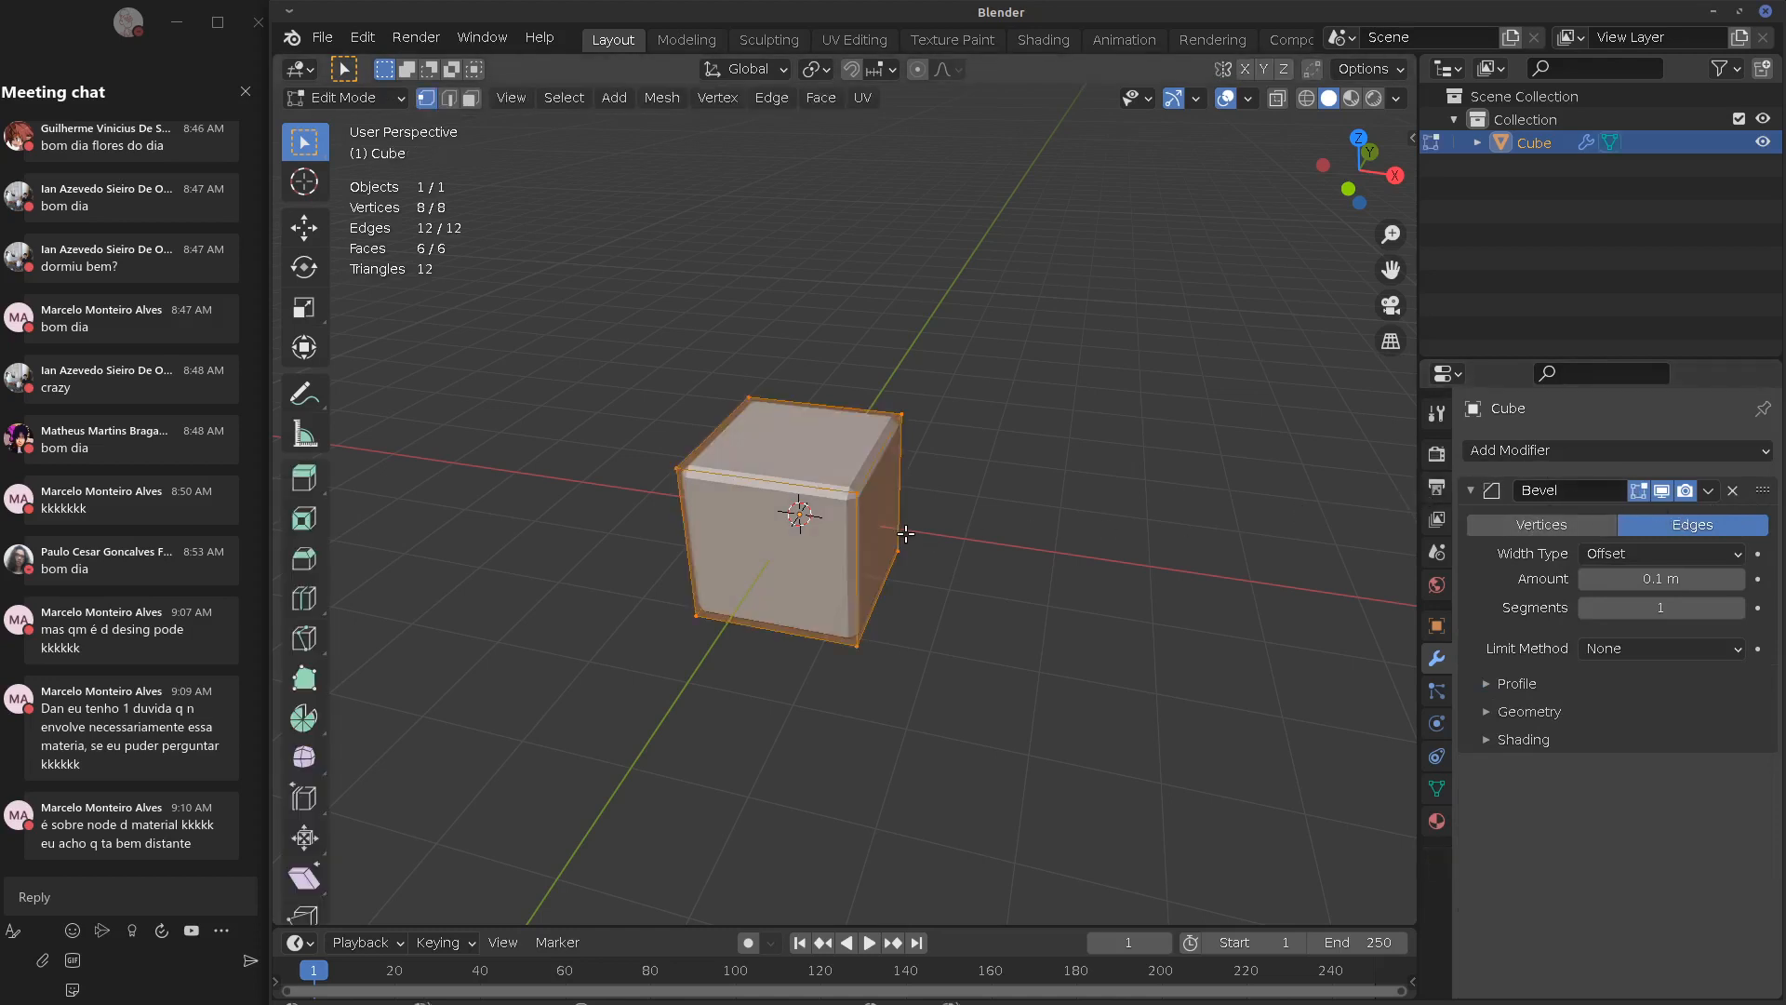
mouse_move(897, 537)
middle_down()
mouse_move(941, 514)
mouse_move(906, 518)
middle_up()
scroll(906, 517, up, 5)
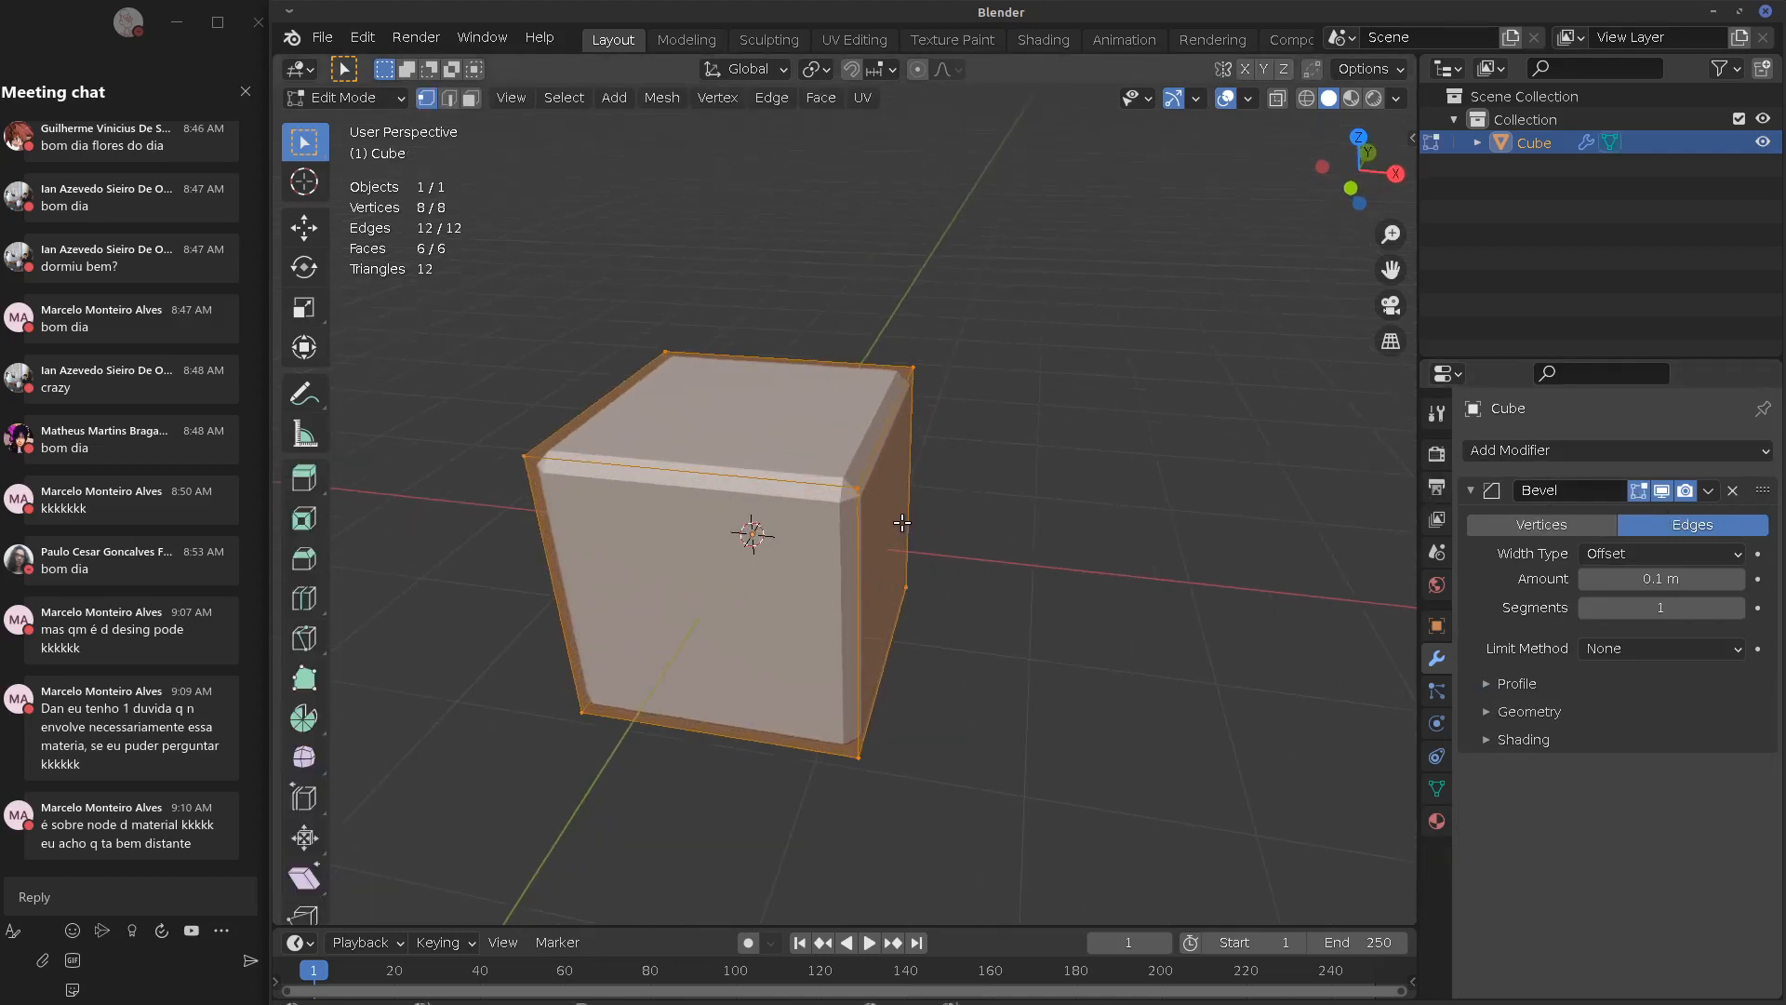
key(Tab)
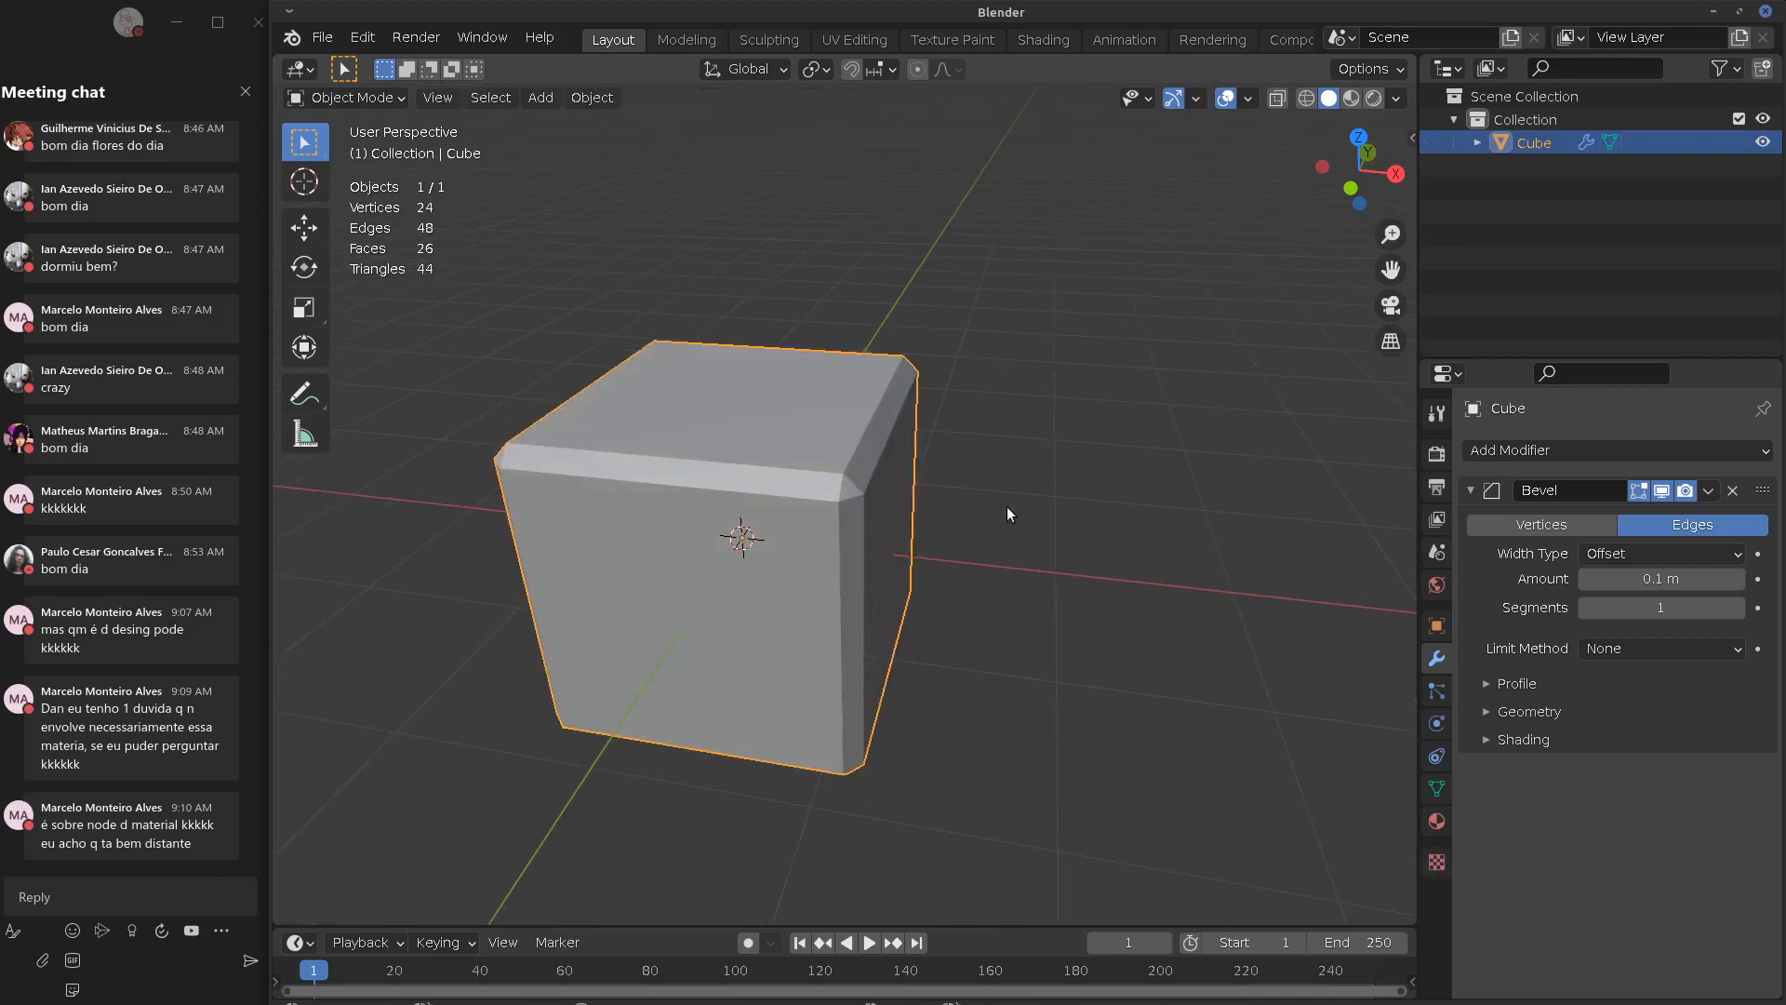
middle_drag(1112, 500, 1055, 496)
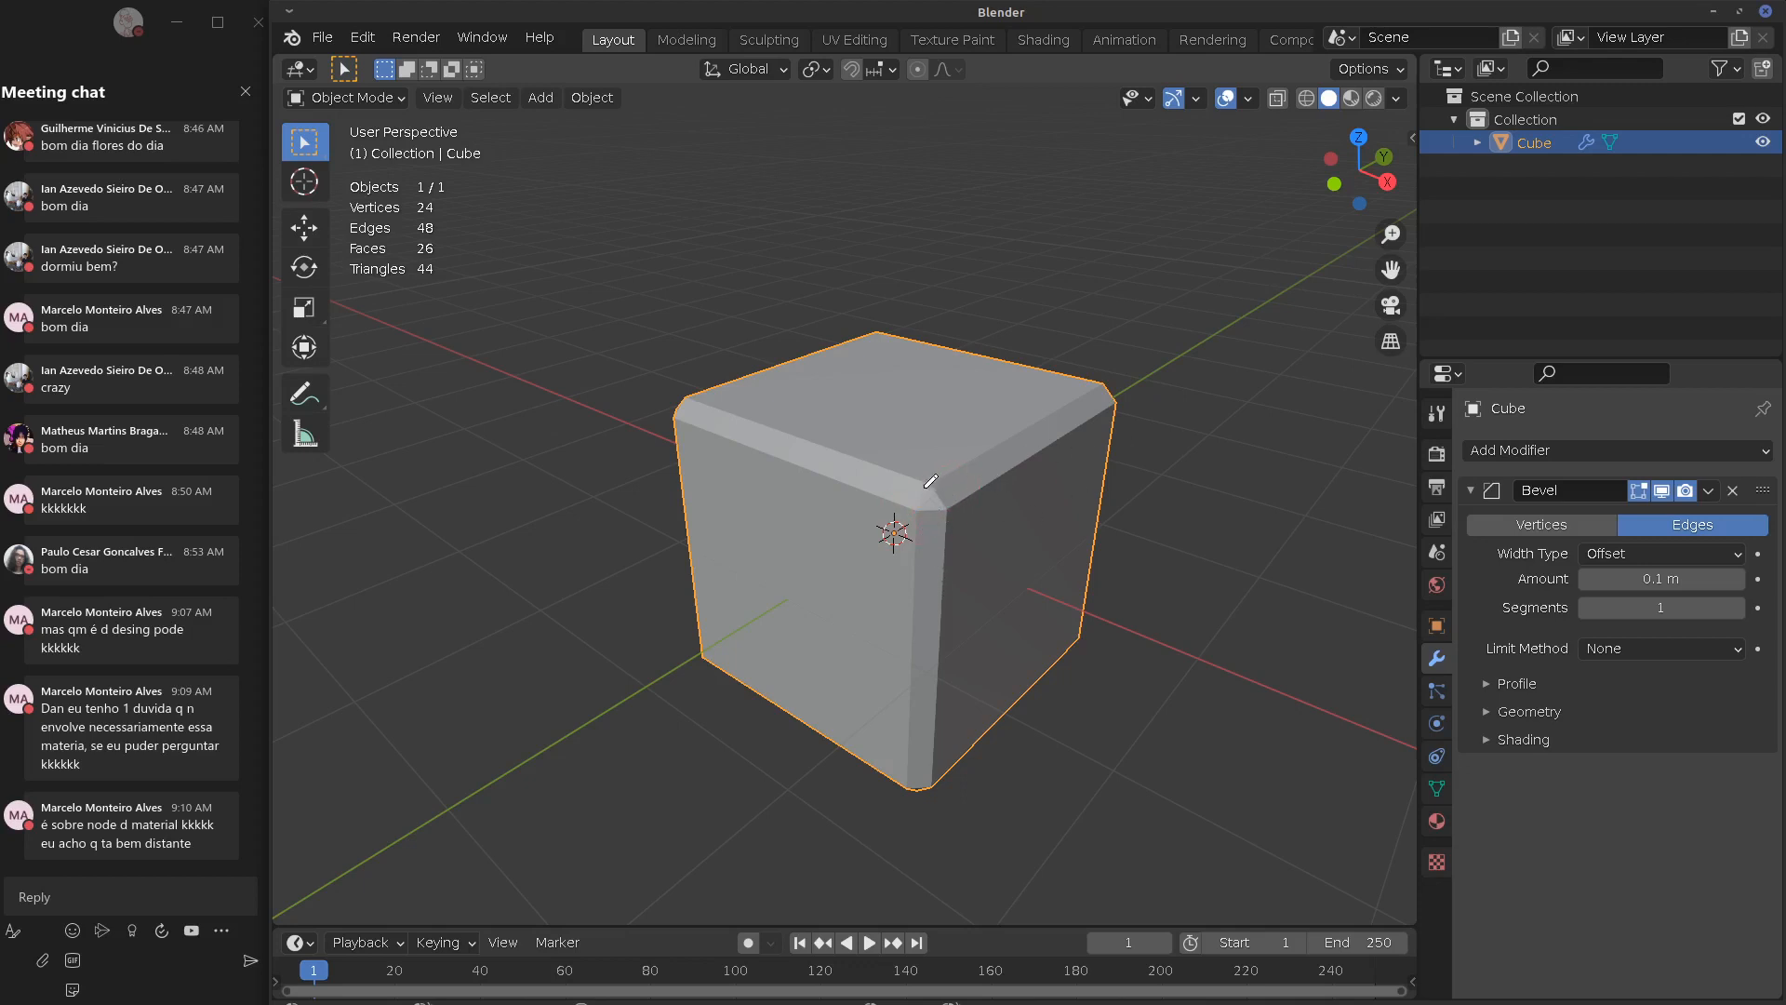
Mark and erase the bevelled corner, cancel a rotation, and delete the Bevel modifier
drag(925, 487, 921, 512)
drag(946, 511, 950, 512)
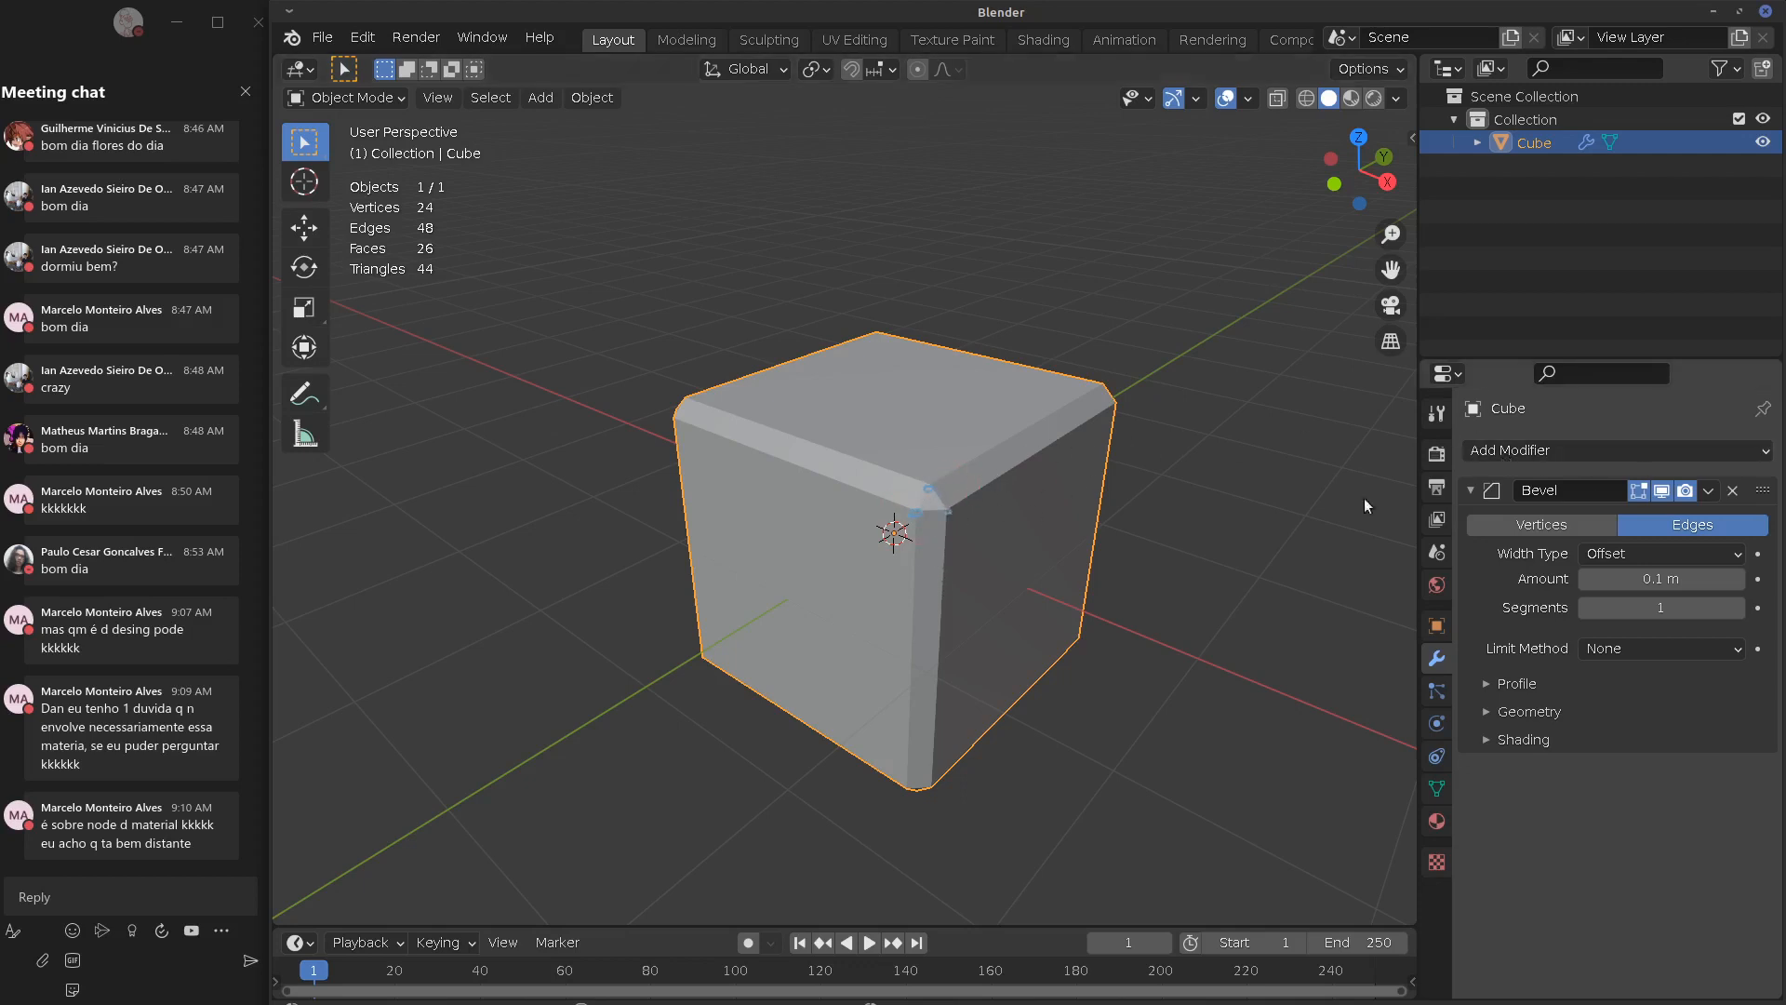
right_drag(872, 530, 979, 482)
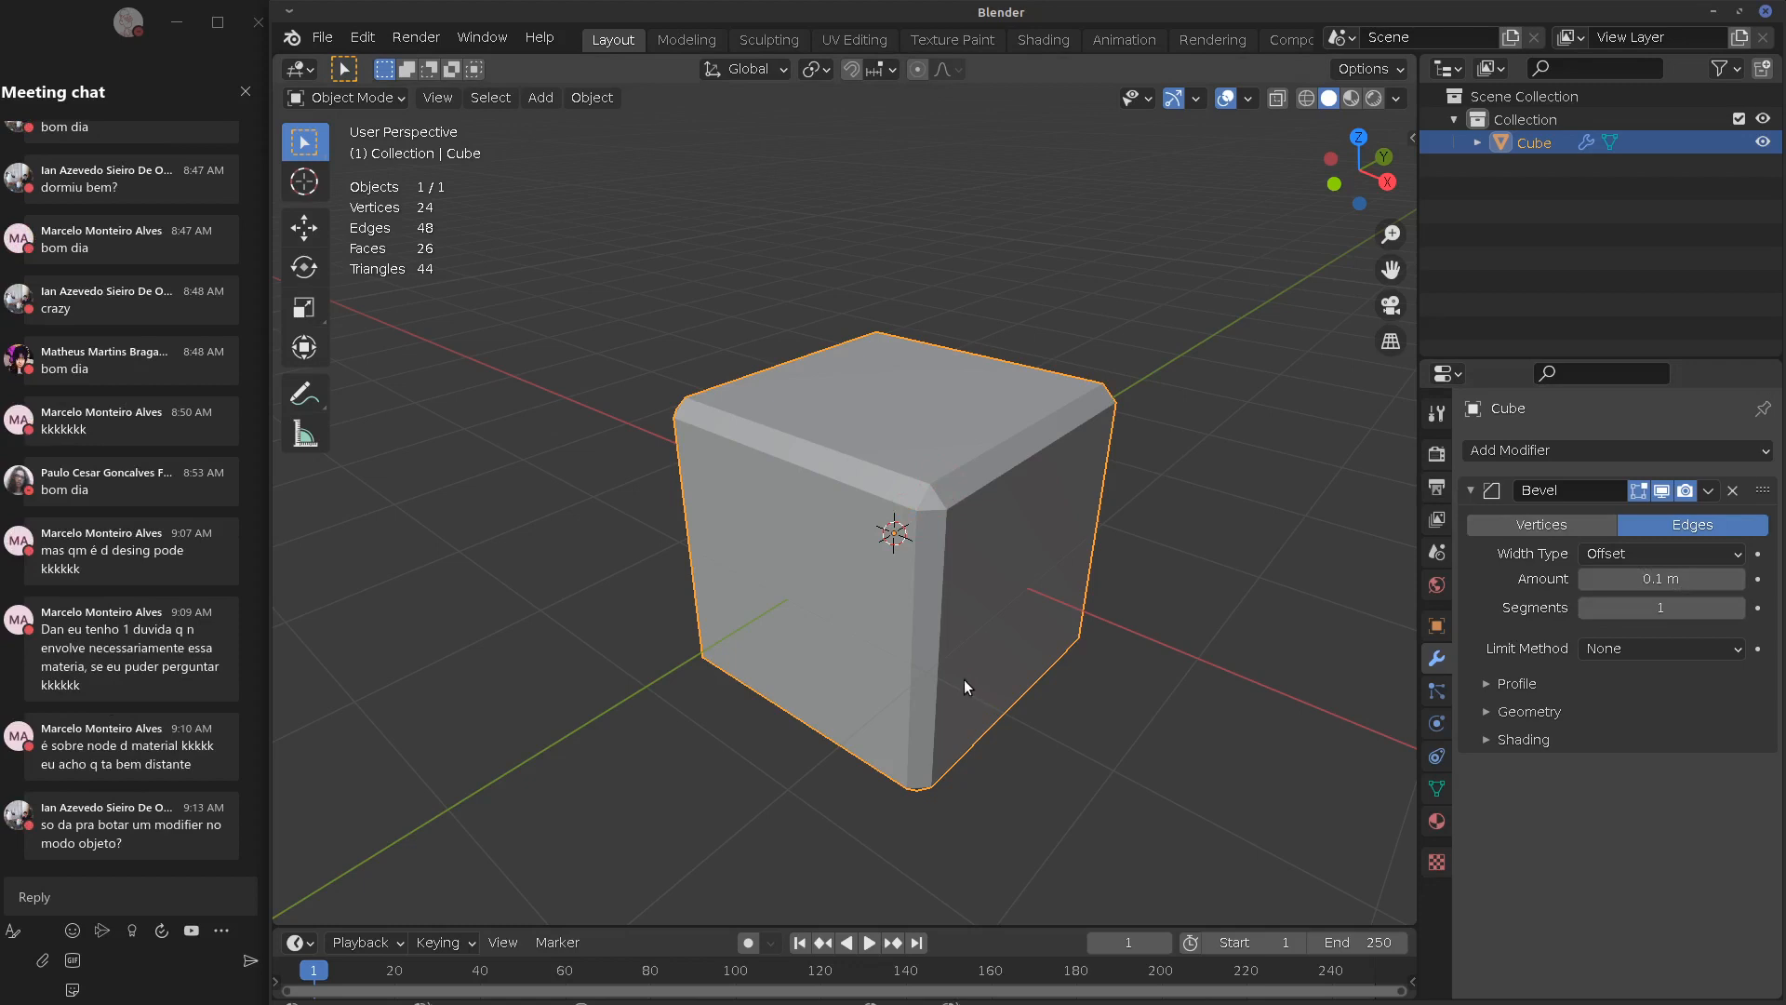
key(r)
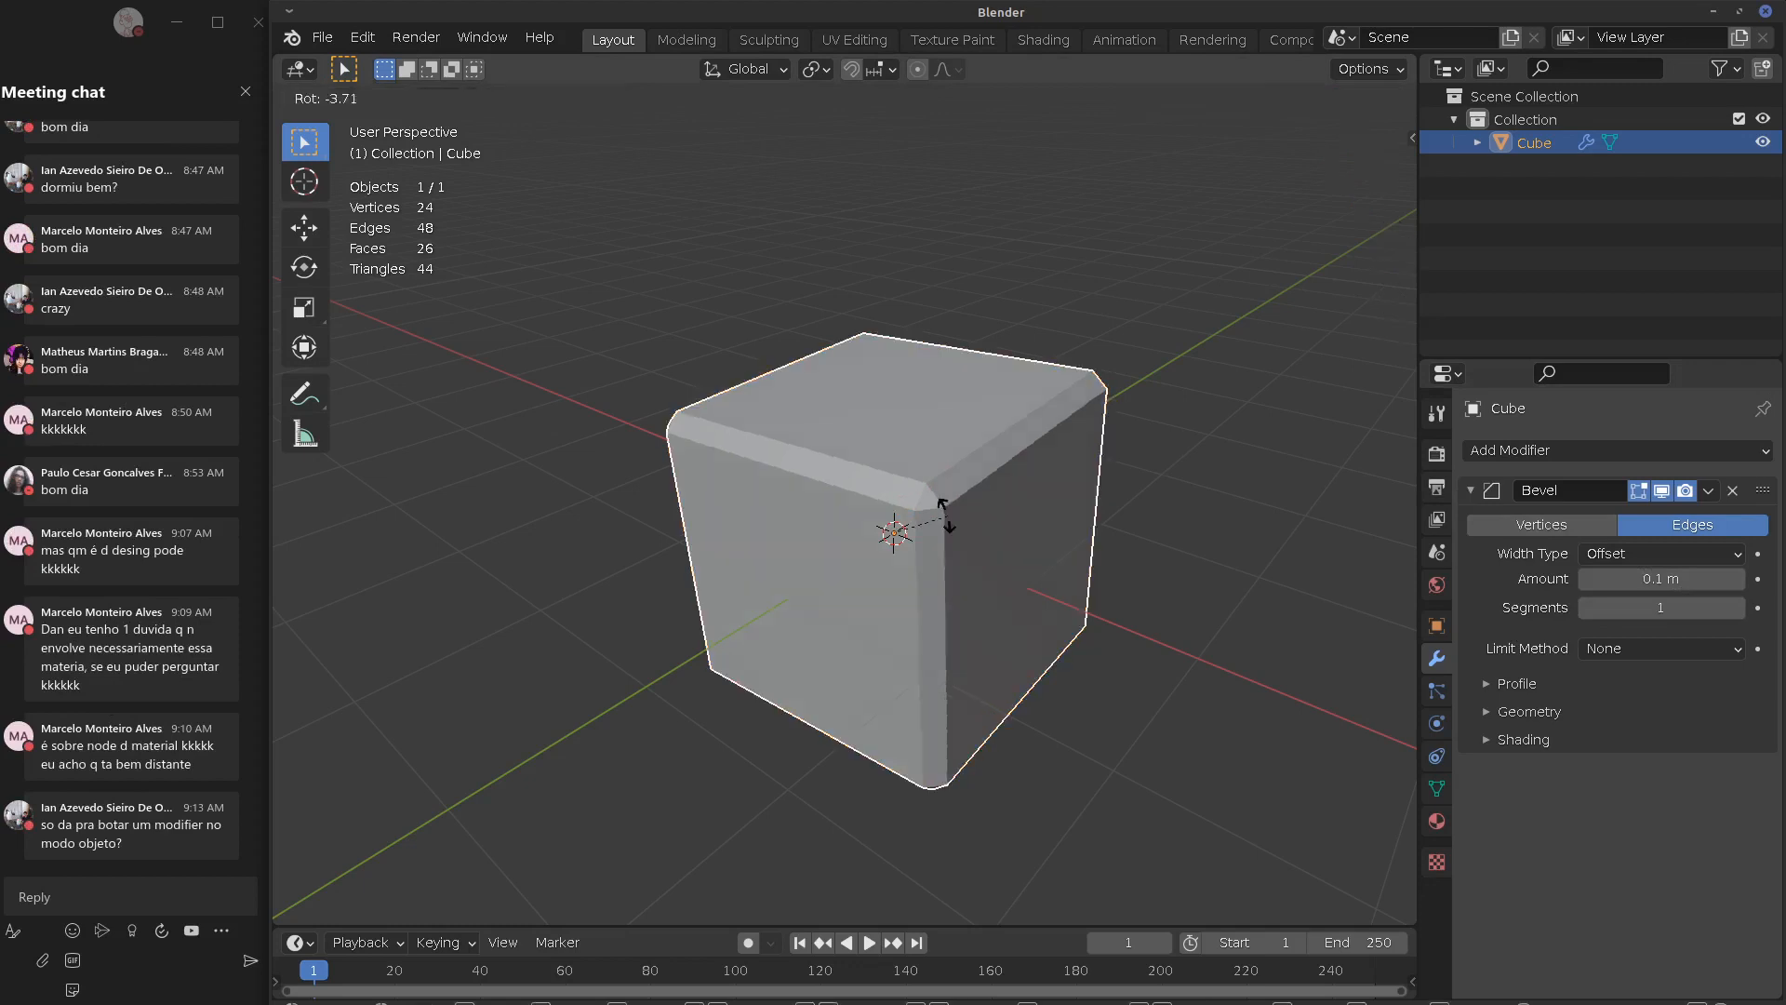
right_click(953, 528)
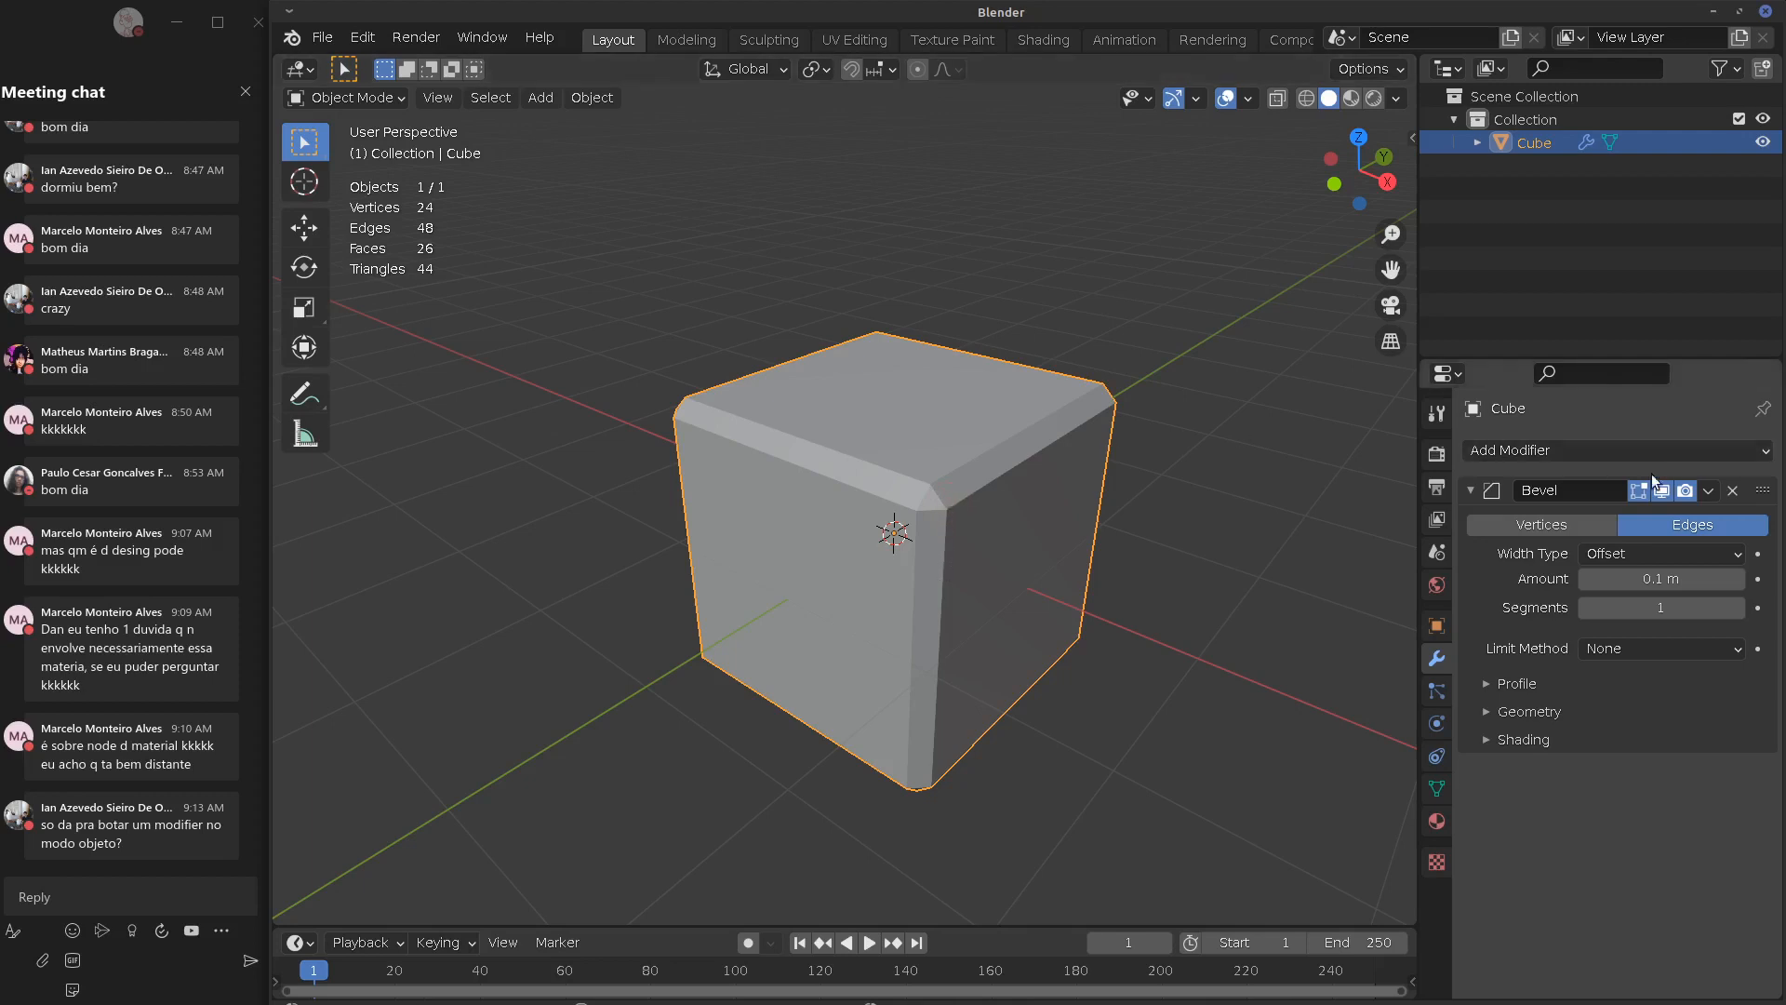
click(1733, 490)
click(1593, 449)
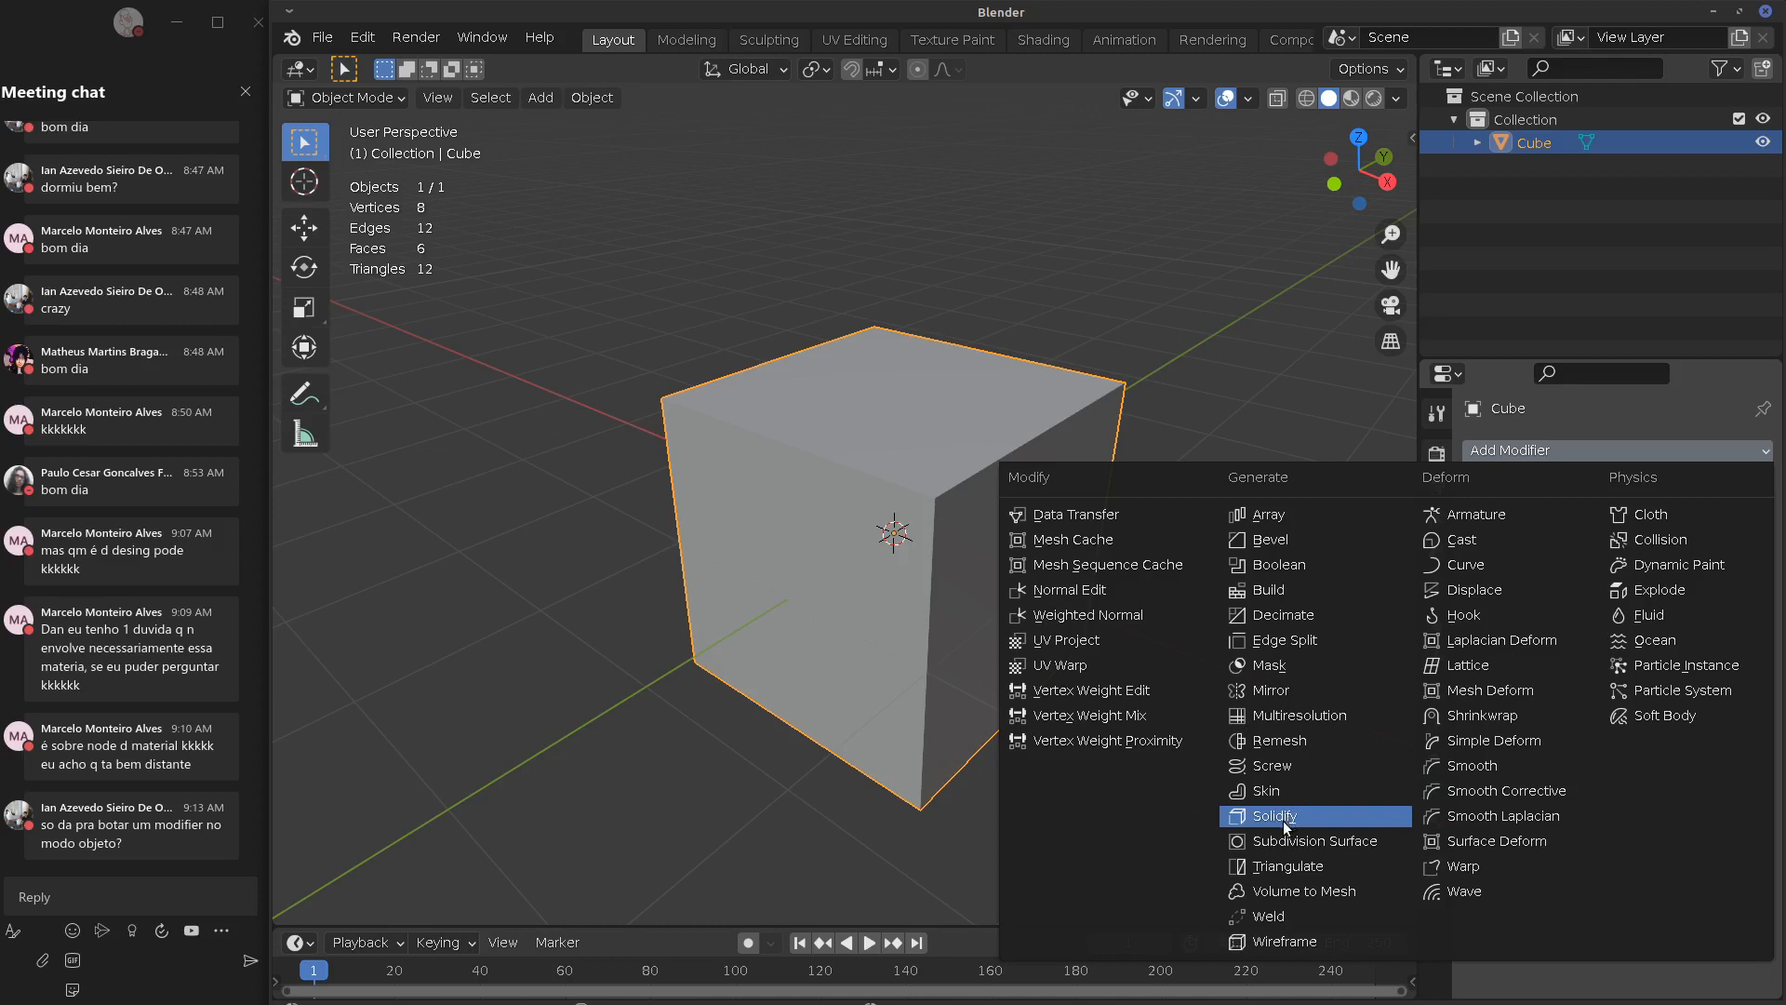
Discard a trial Mask modifier, add Build and scrub the timeline to watch it, then remove Build
click(1272, 665)
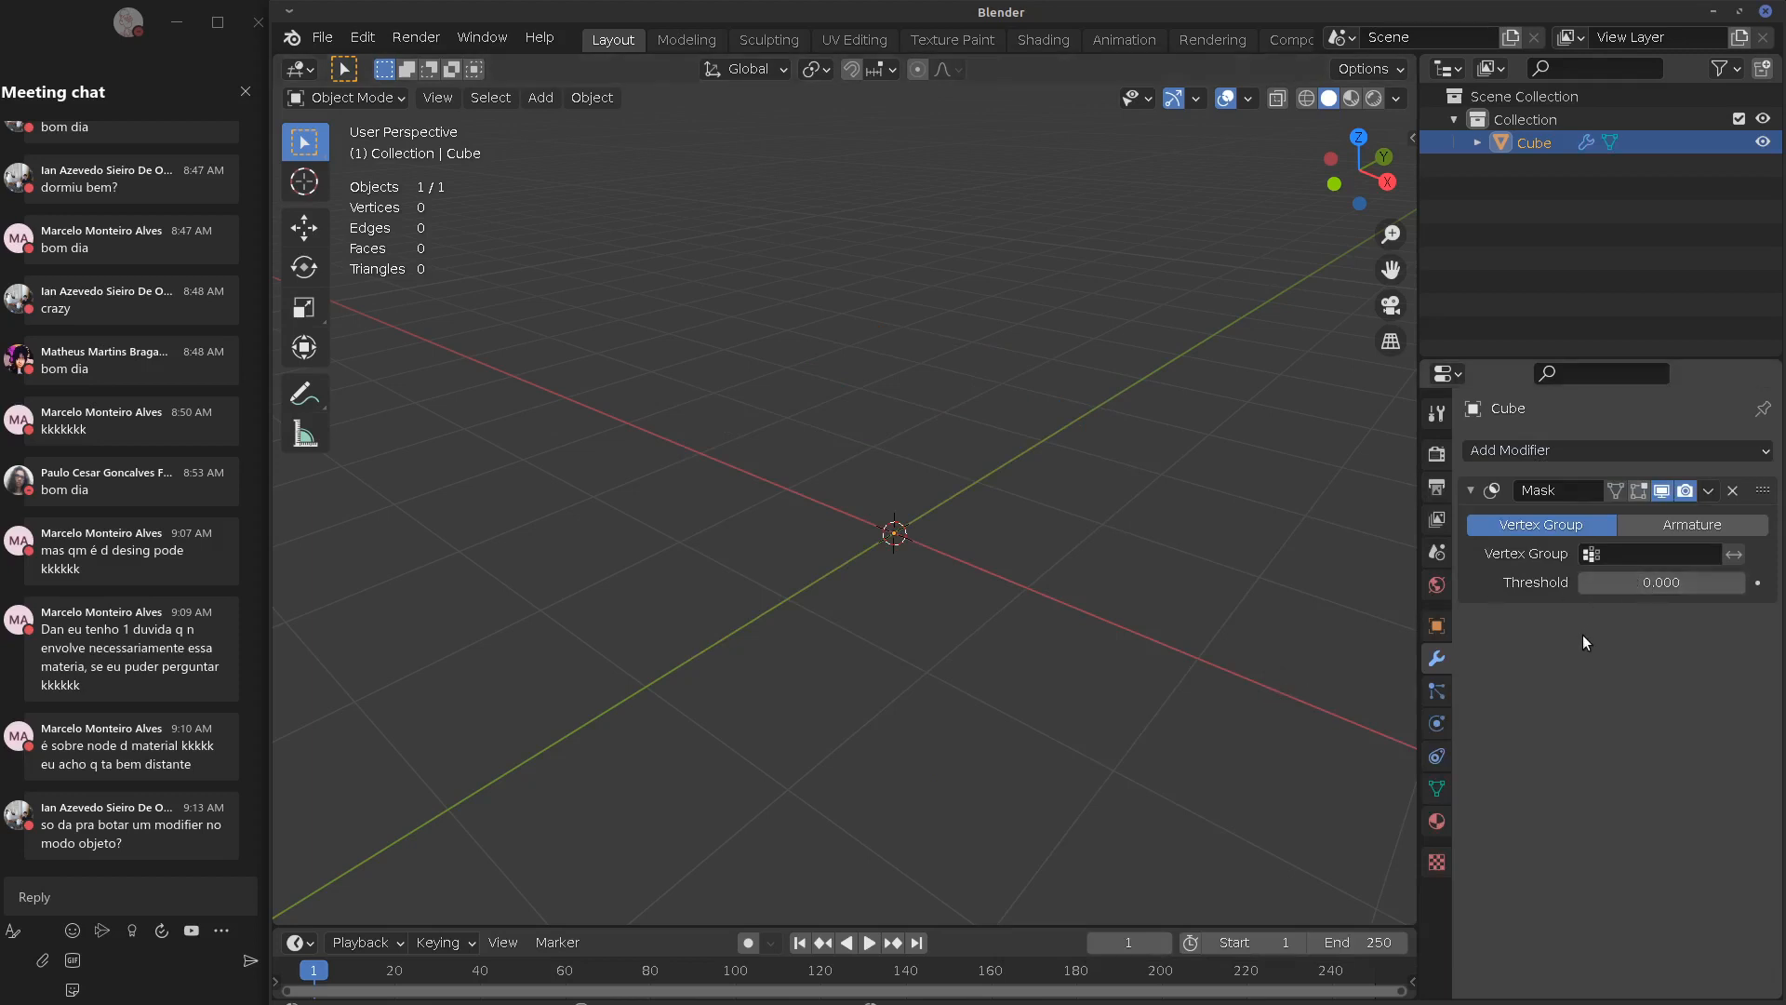
click(1733, 492)
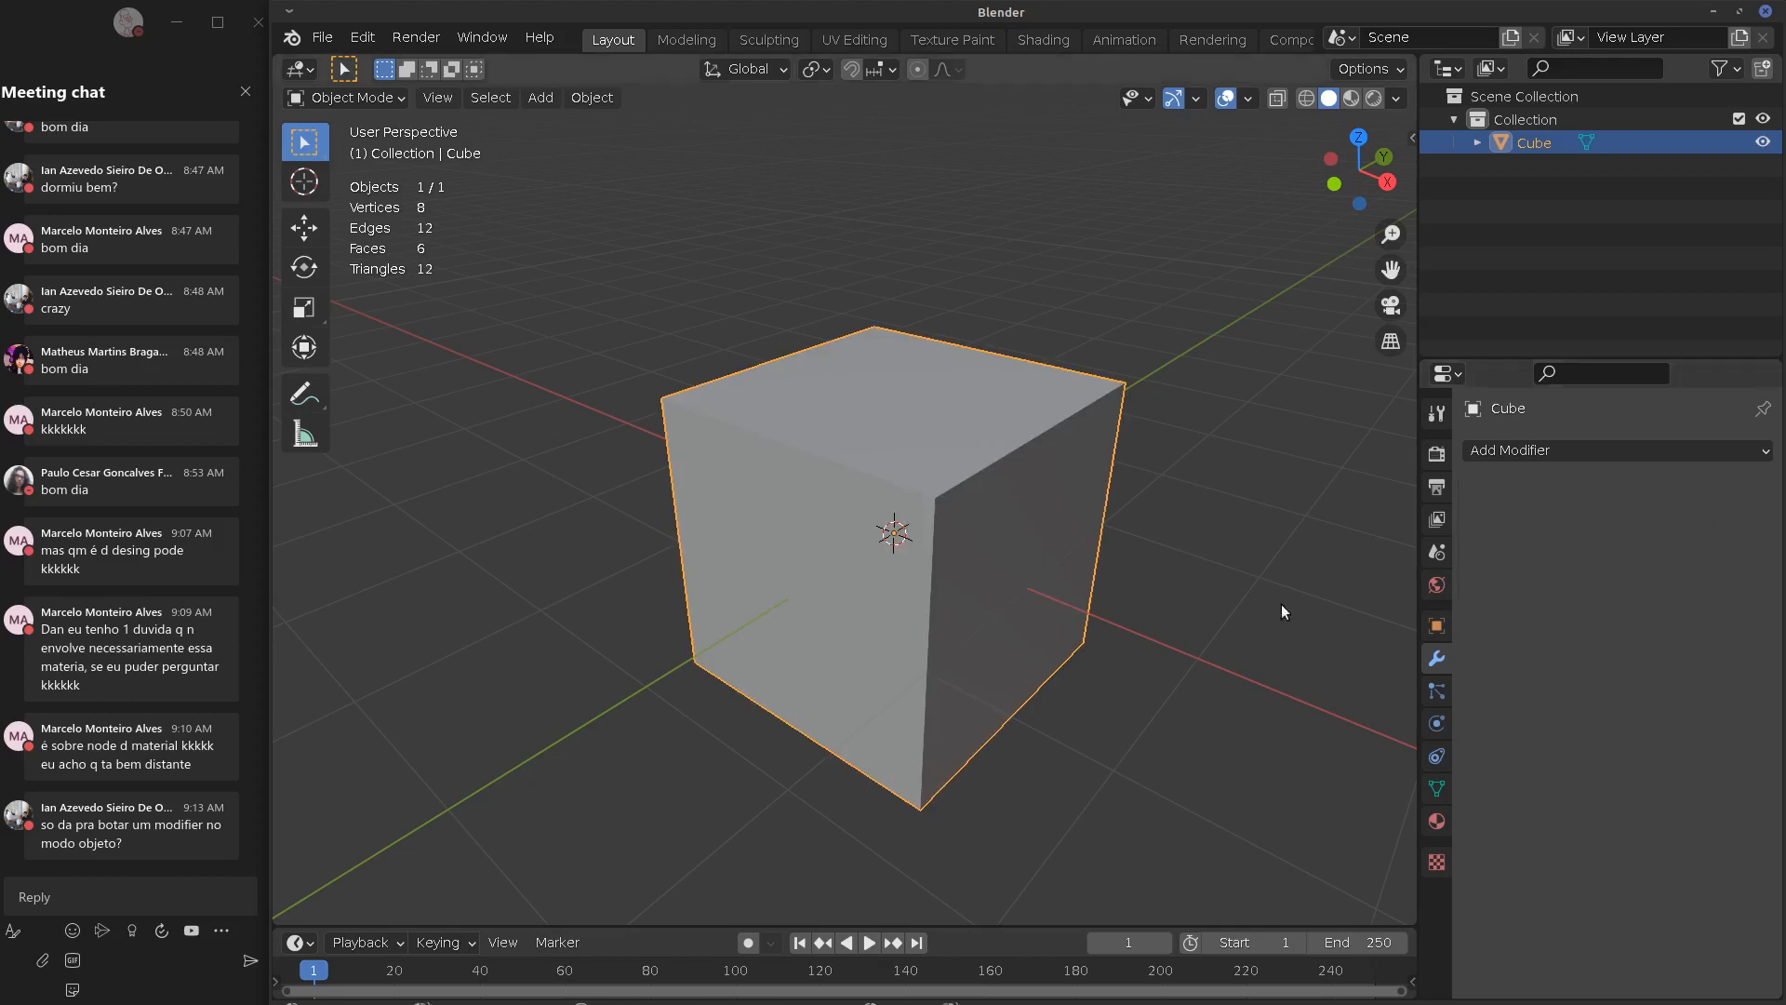
click(1509, 452)
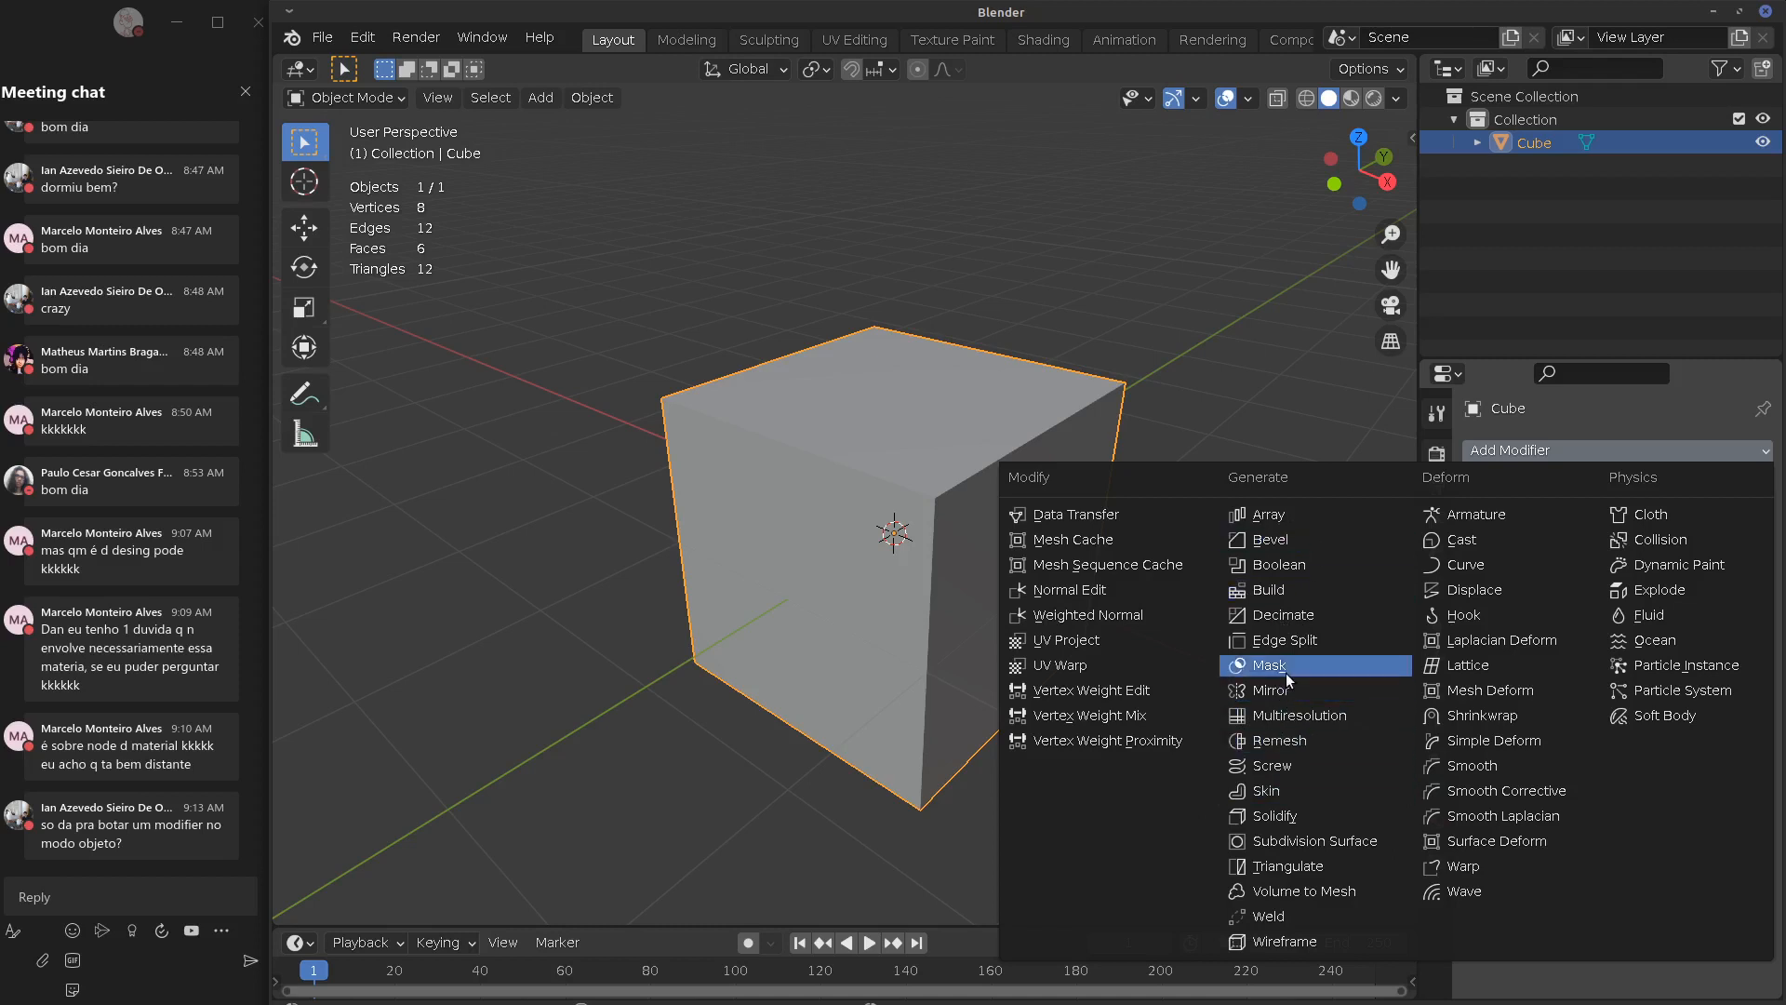
click(1267, 590)
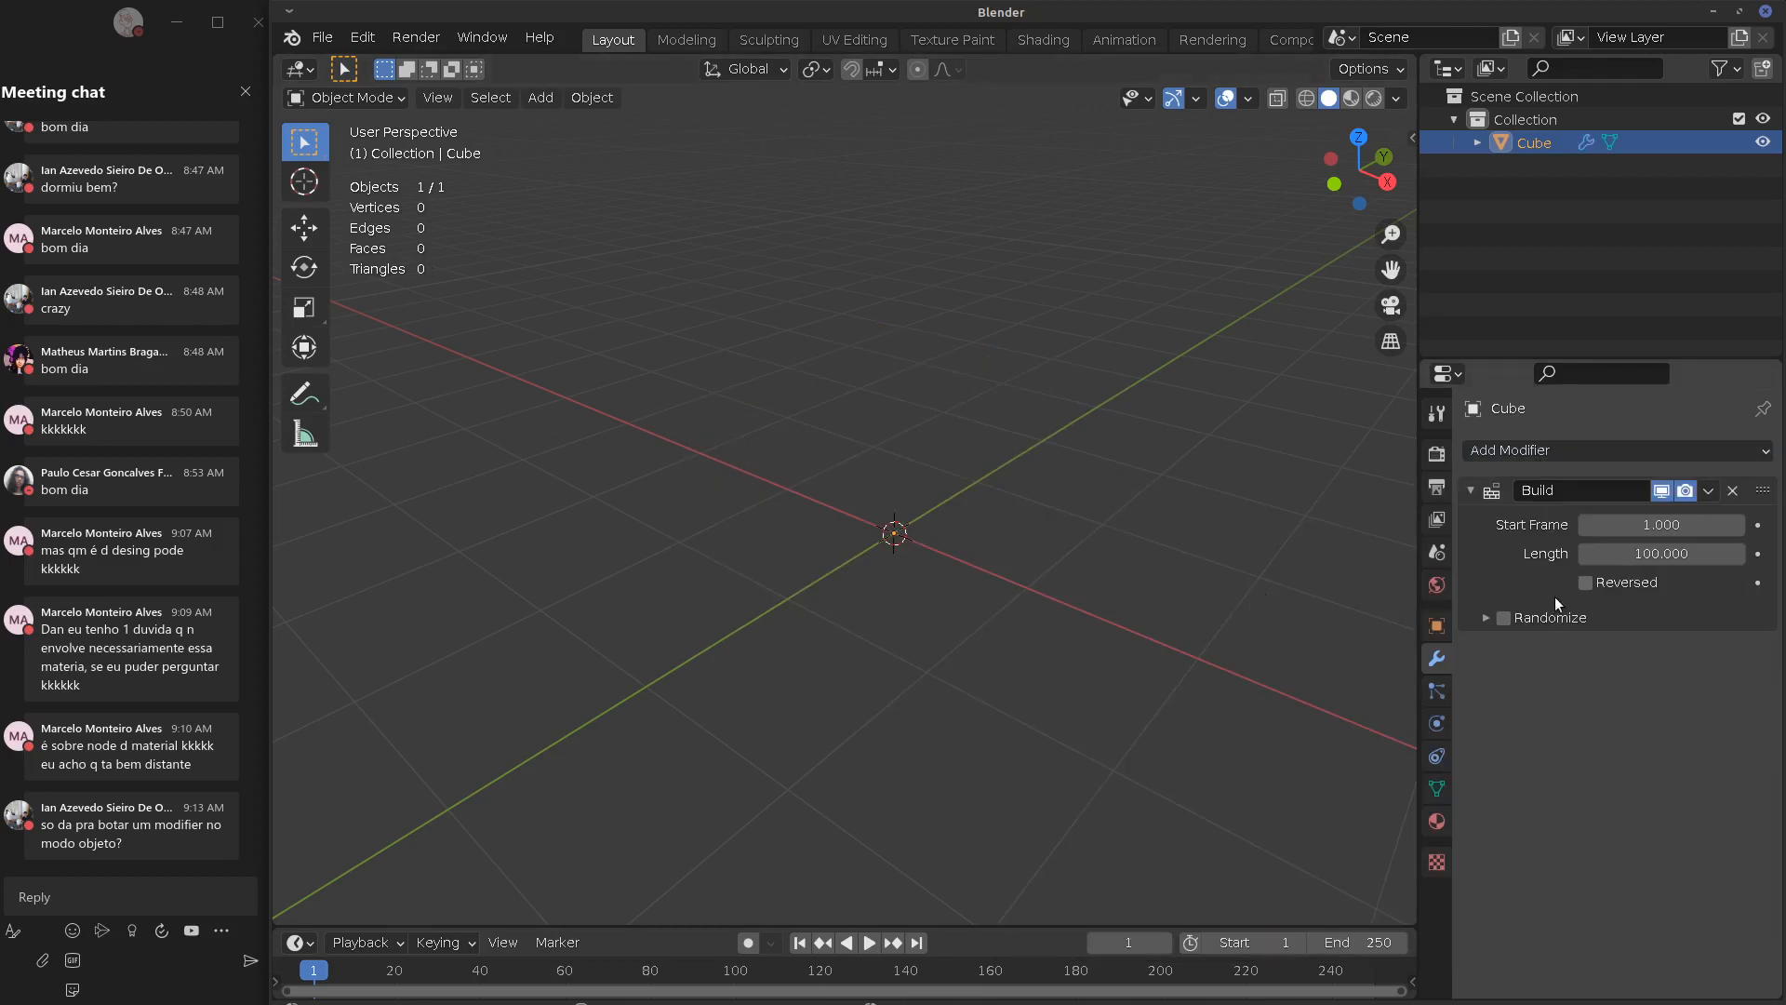
drag(321, 977, 268, 988)
key(ctrl+x)
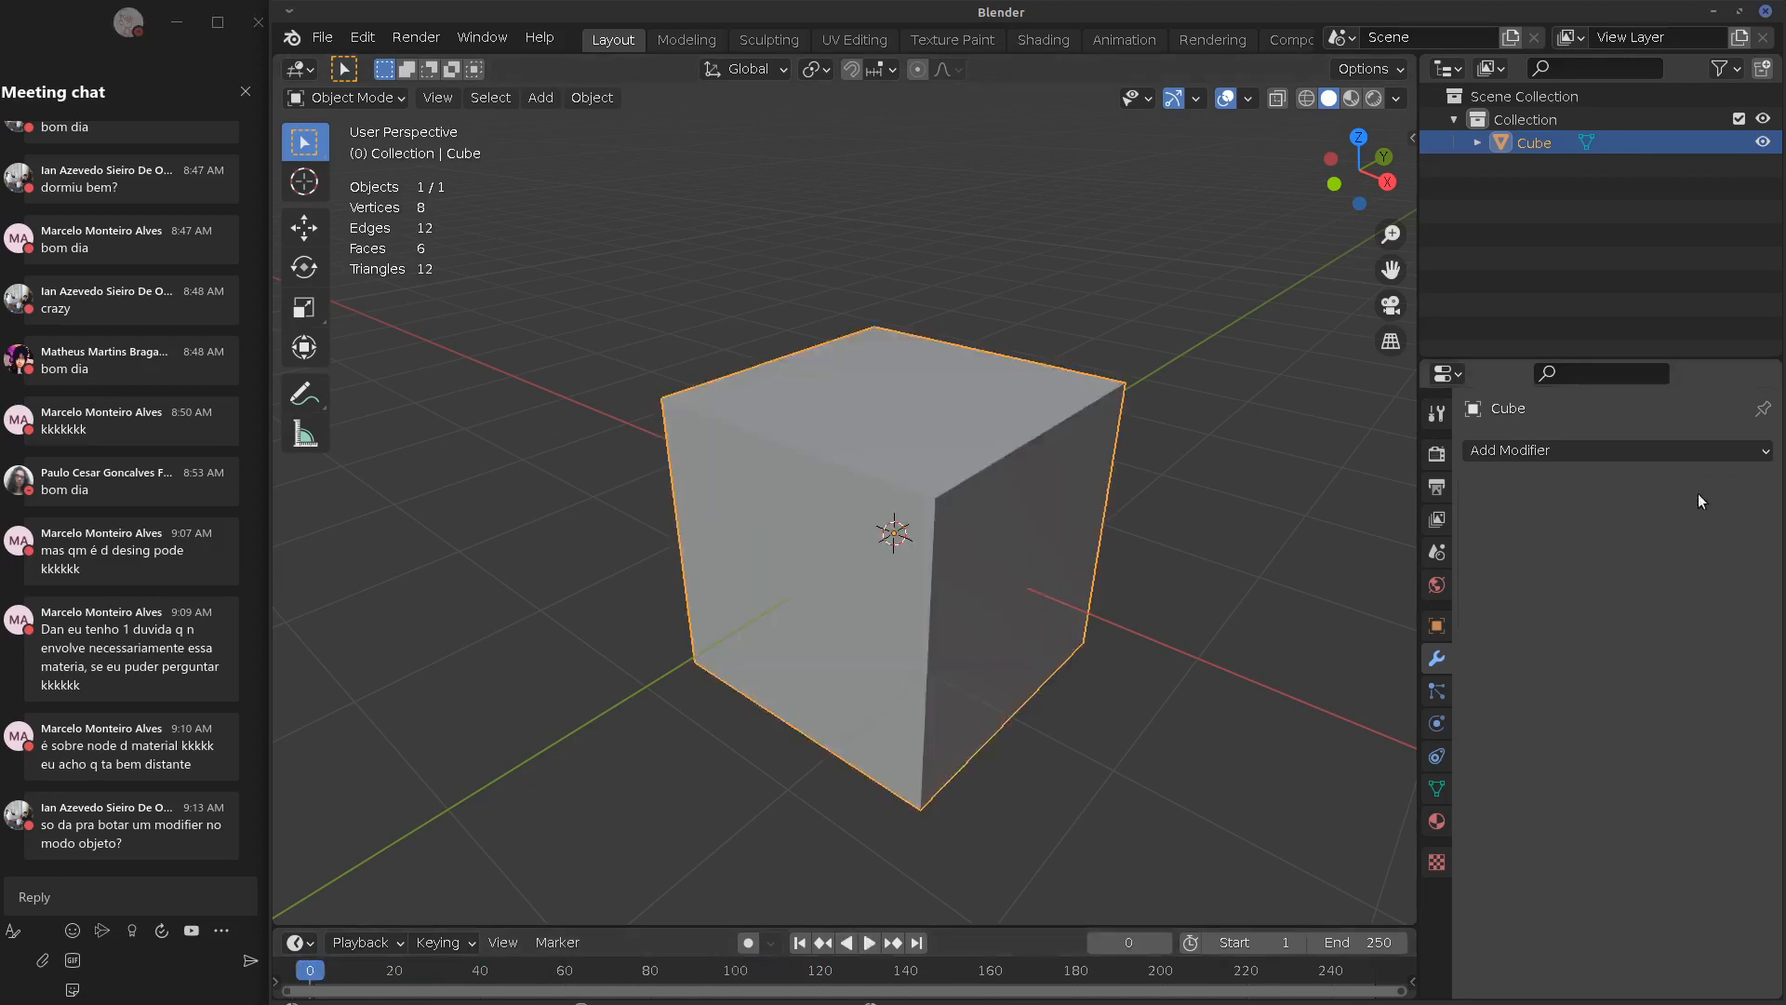
Delete the cube and add a Suzanne monkey mesh with 507 vertices in its place
click(1593, 453)
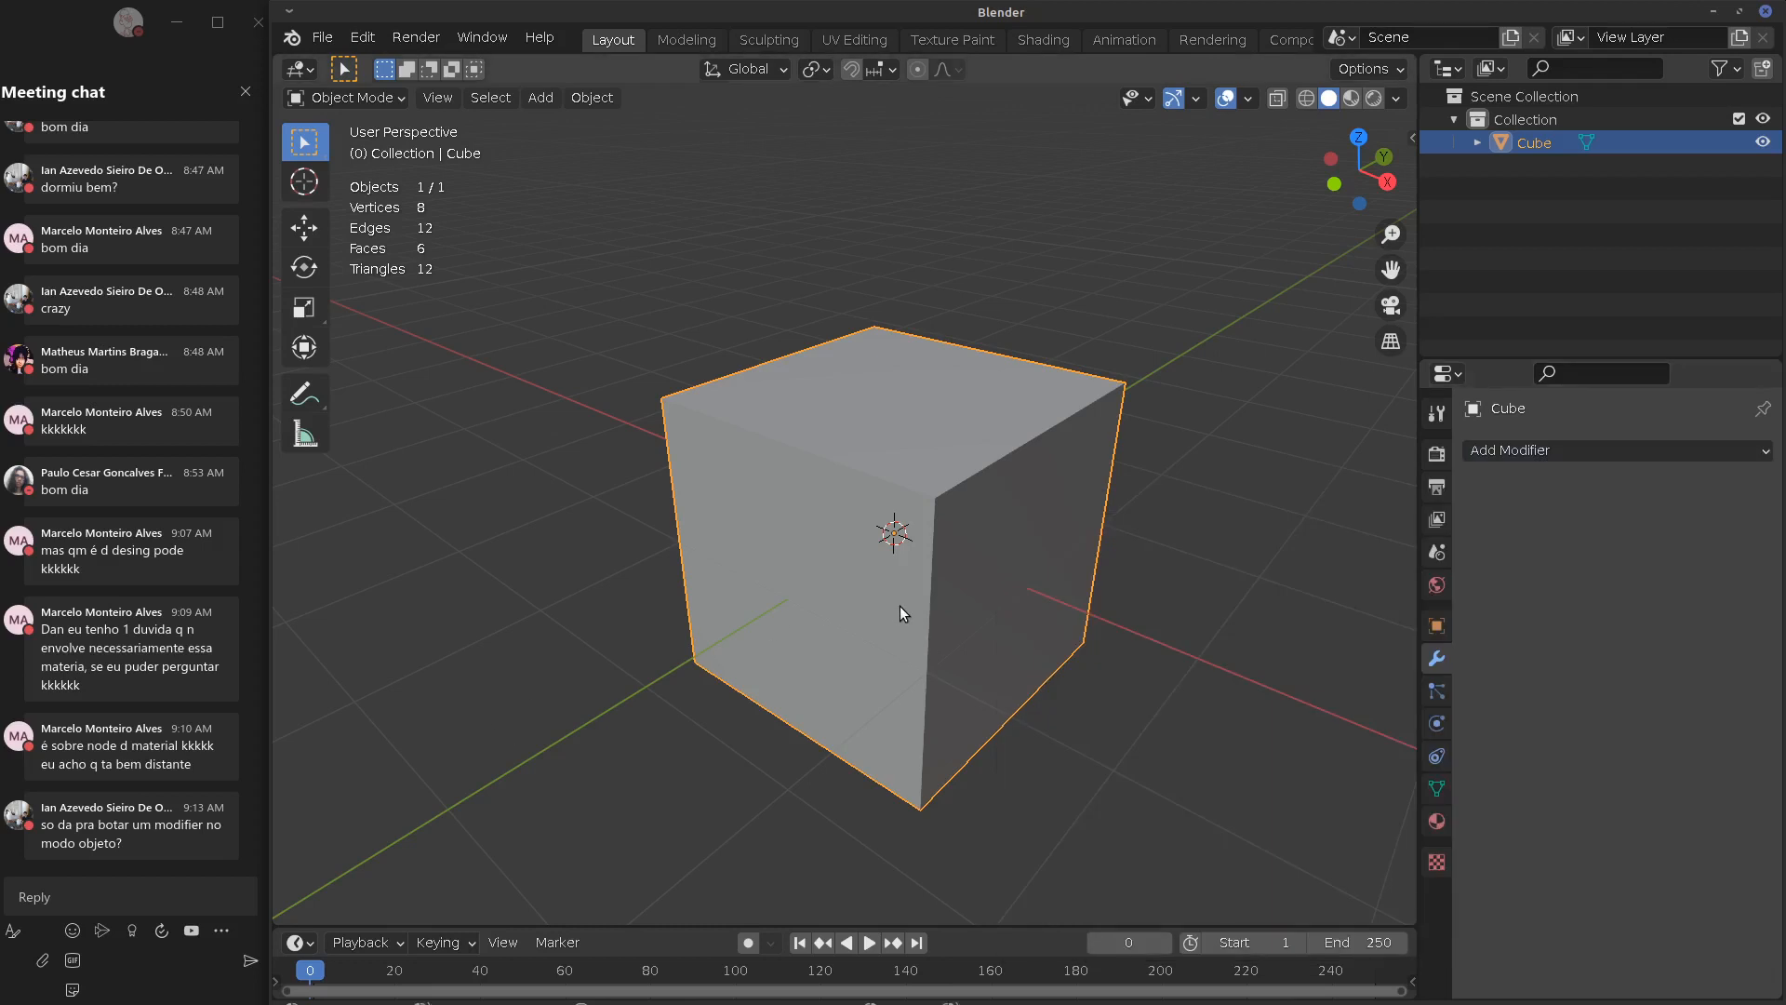
key(x)
click(891, 606)
key(shift+a)
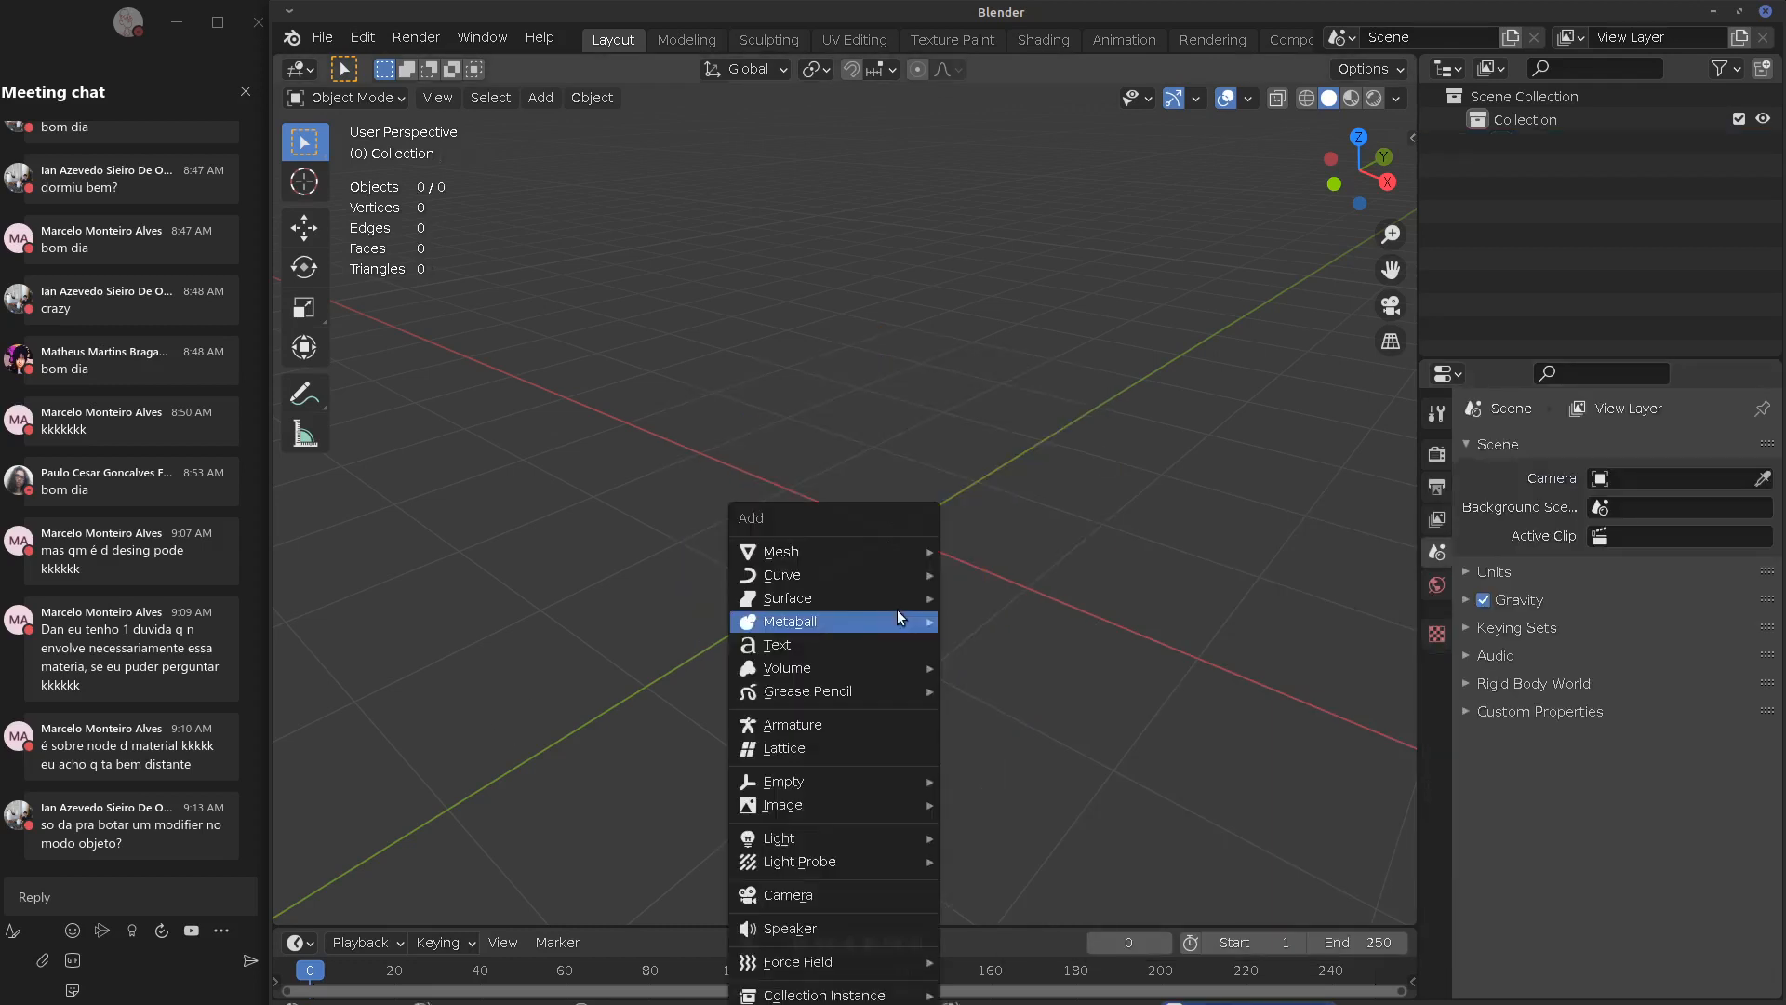
mouse_move(906, 549)
click(1019, 768)
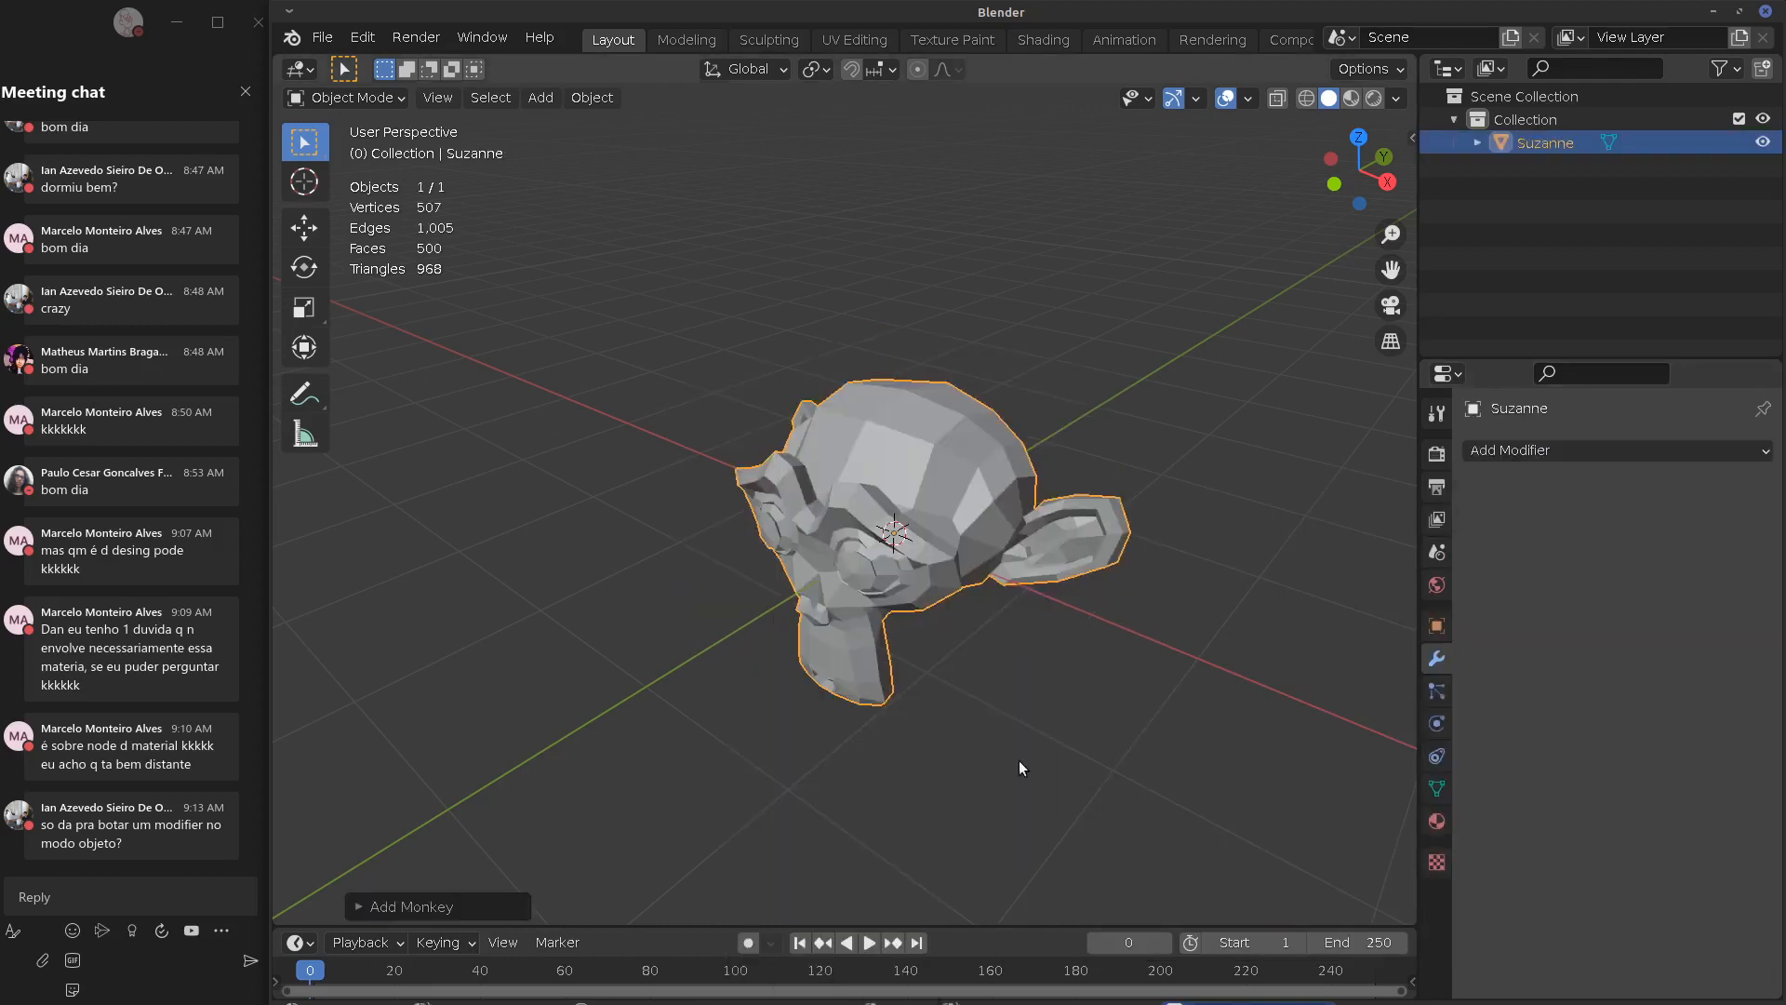
Add a Smooth modifier to Suzanne, raise its factor to 2.710, then remove it
click(1604, 450)
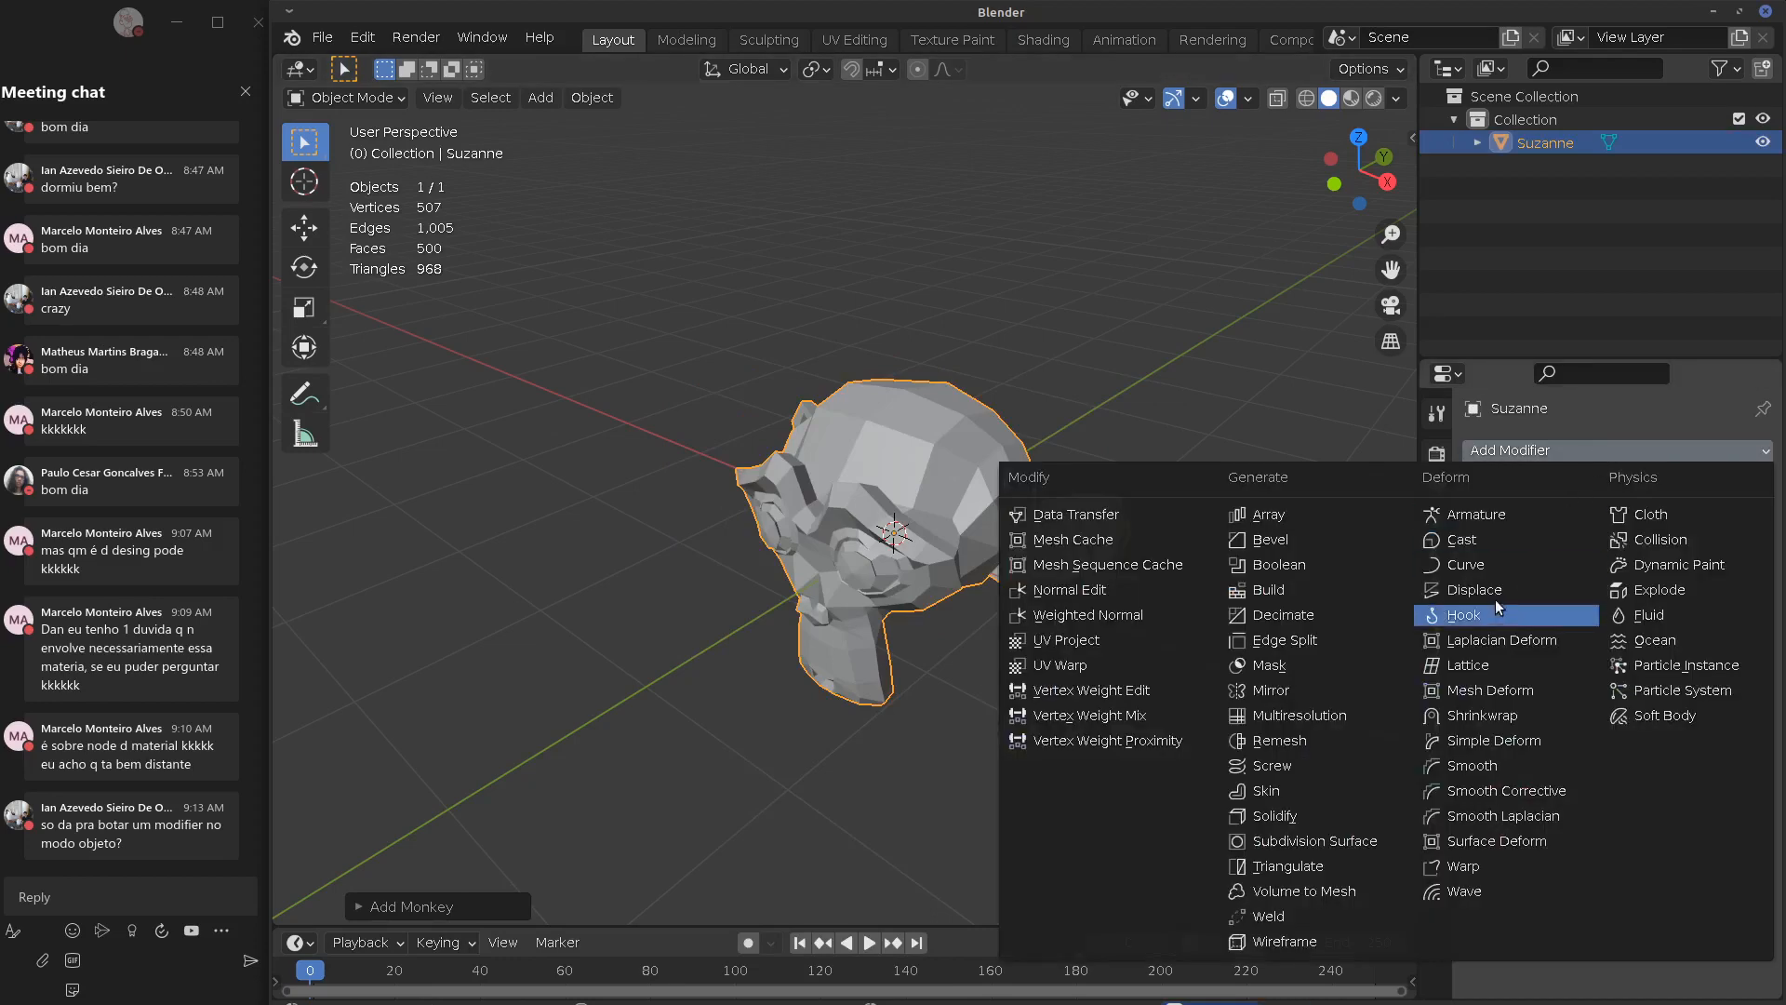
middle_drag(947, 537, 964, 586)
middle_drag(867, 640, 1096, 515)
click(1589, 450)
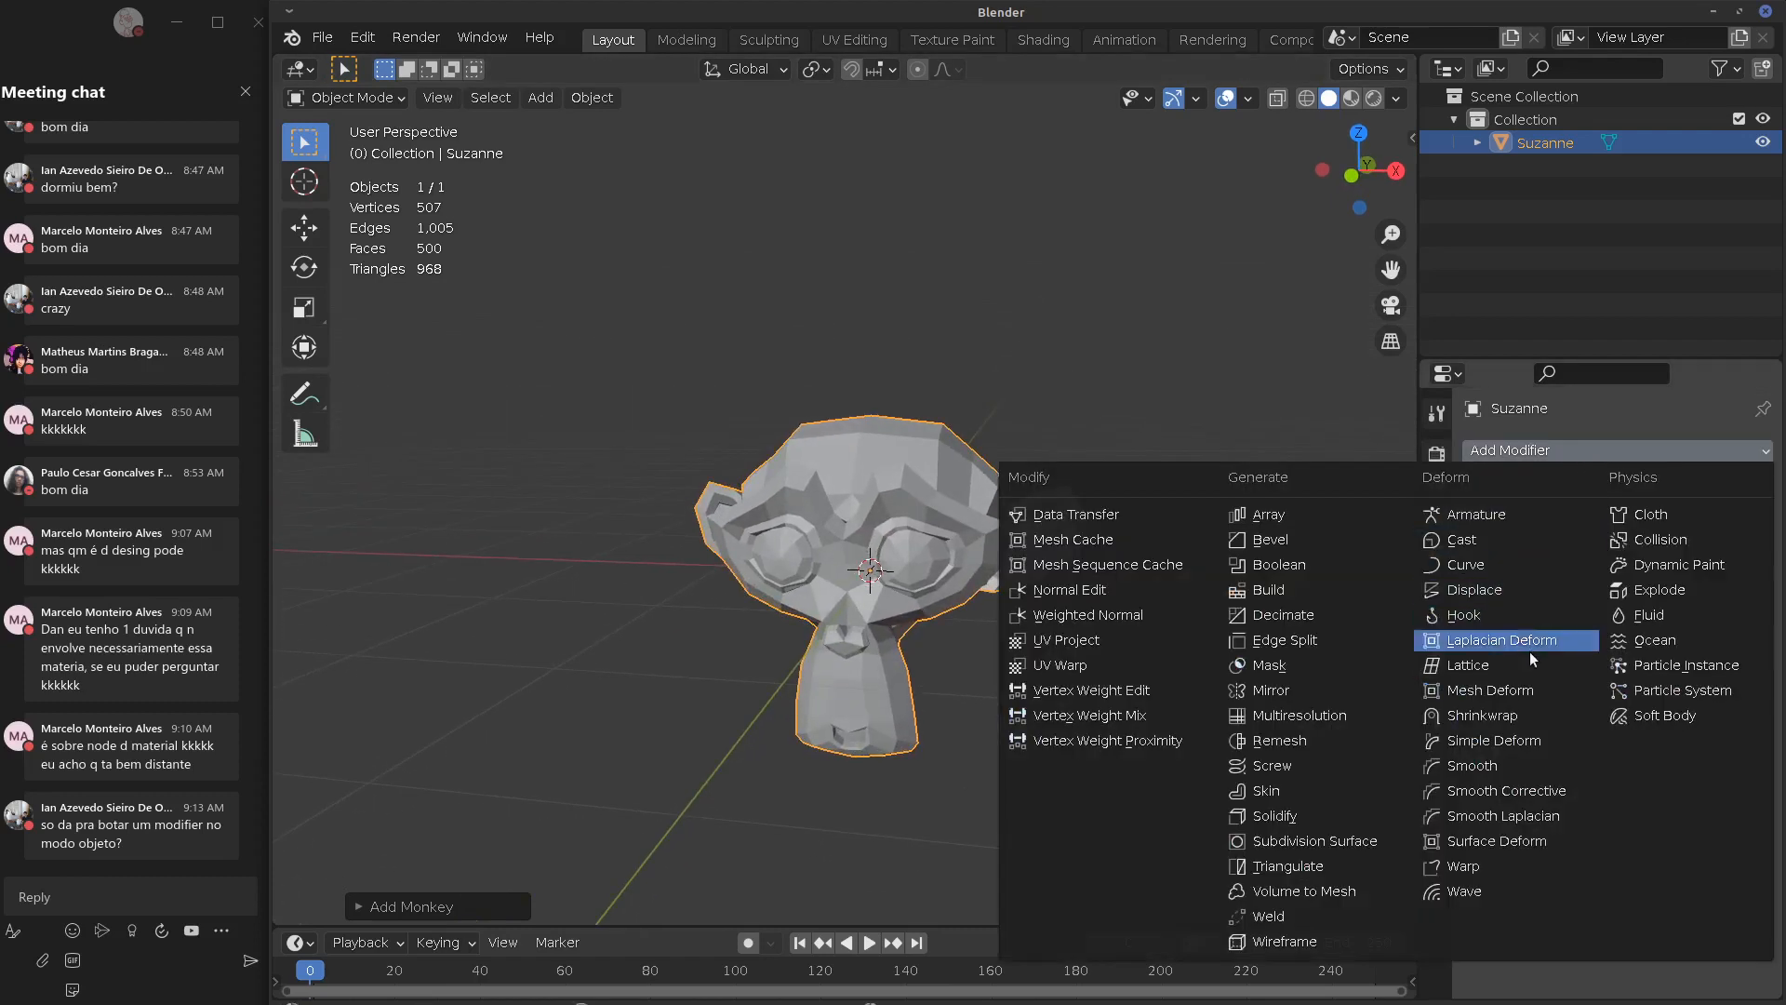
click(1489, 767)
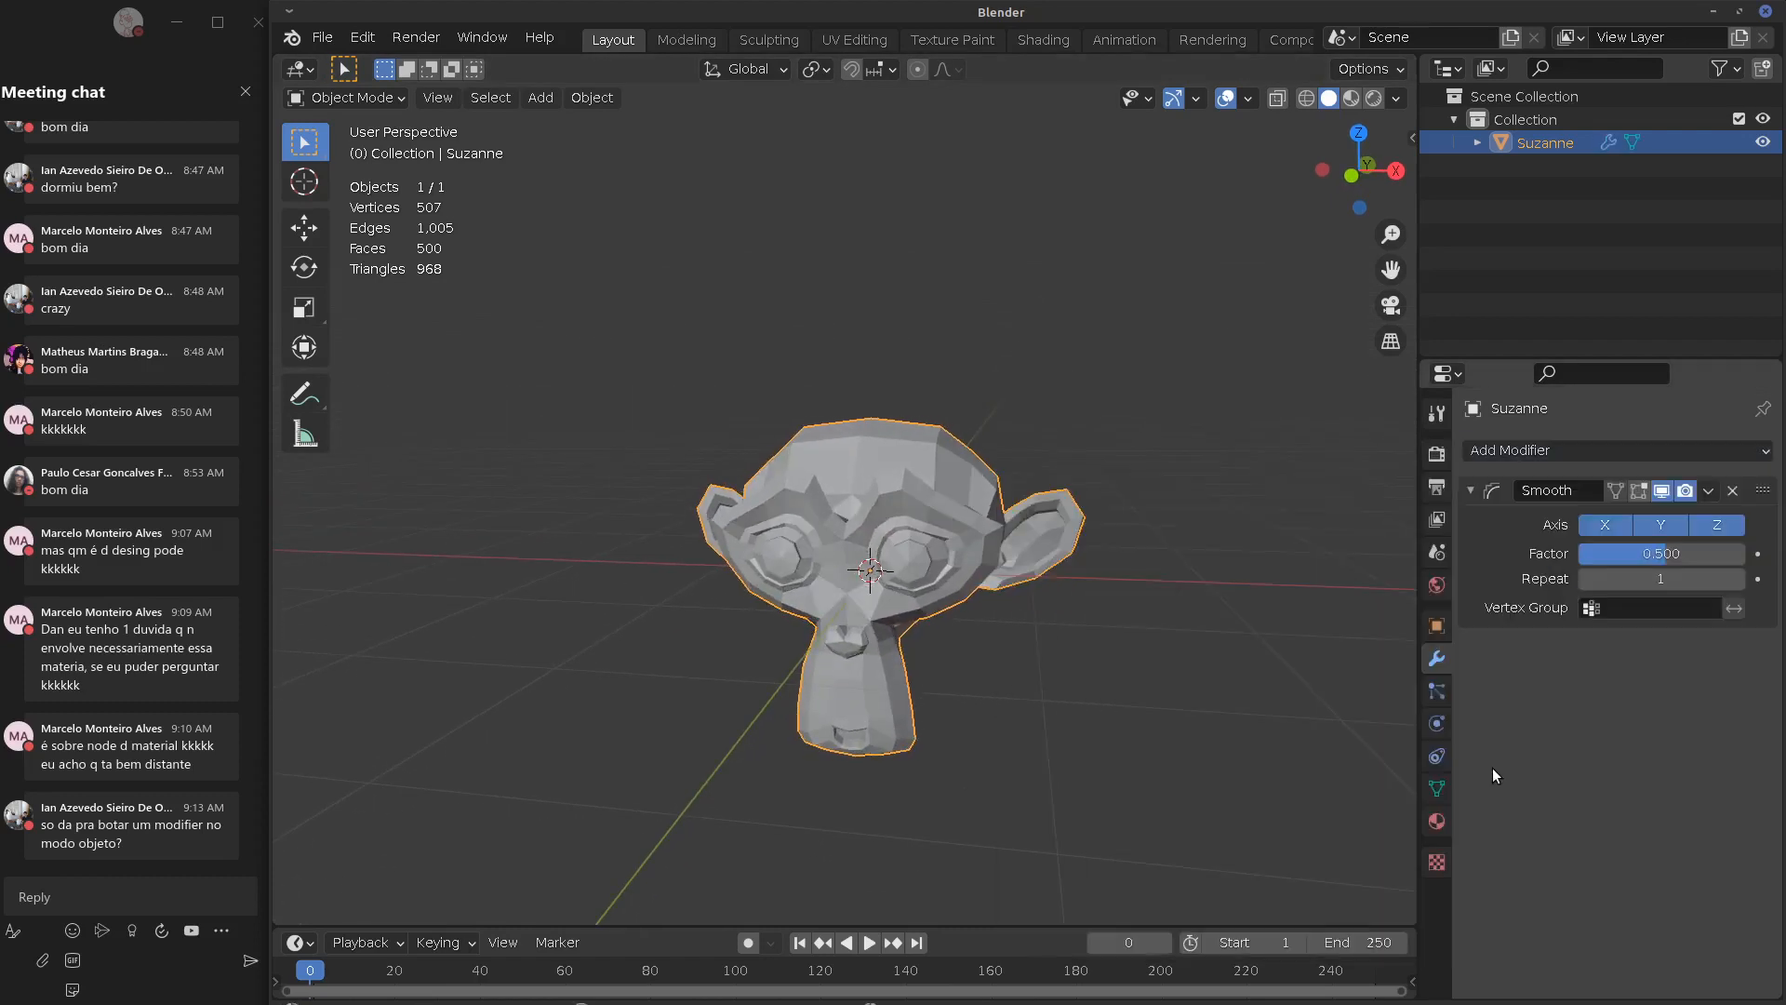
drag(1628, 549, 1675, 560)
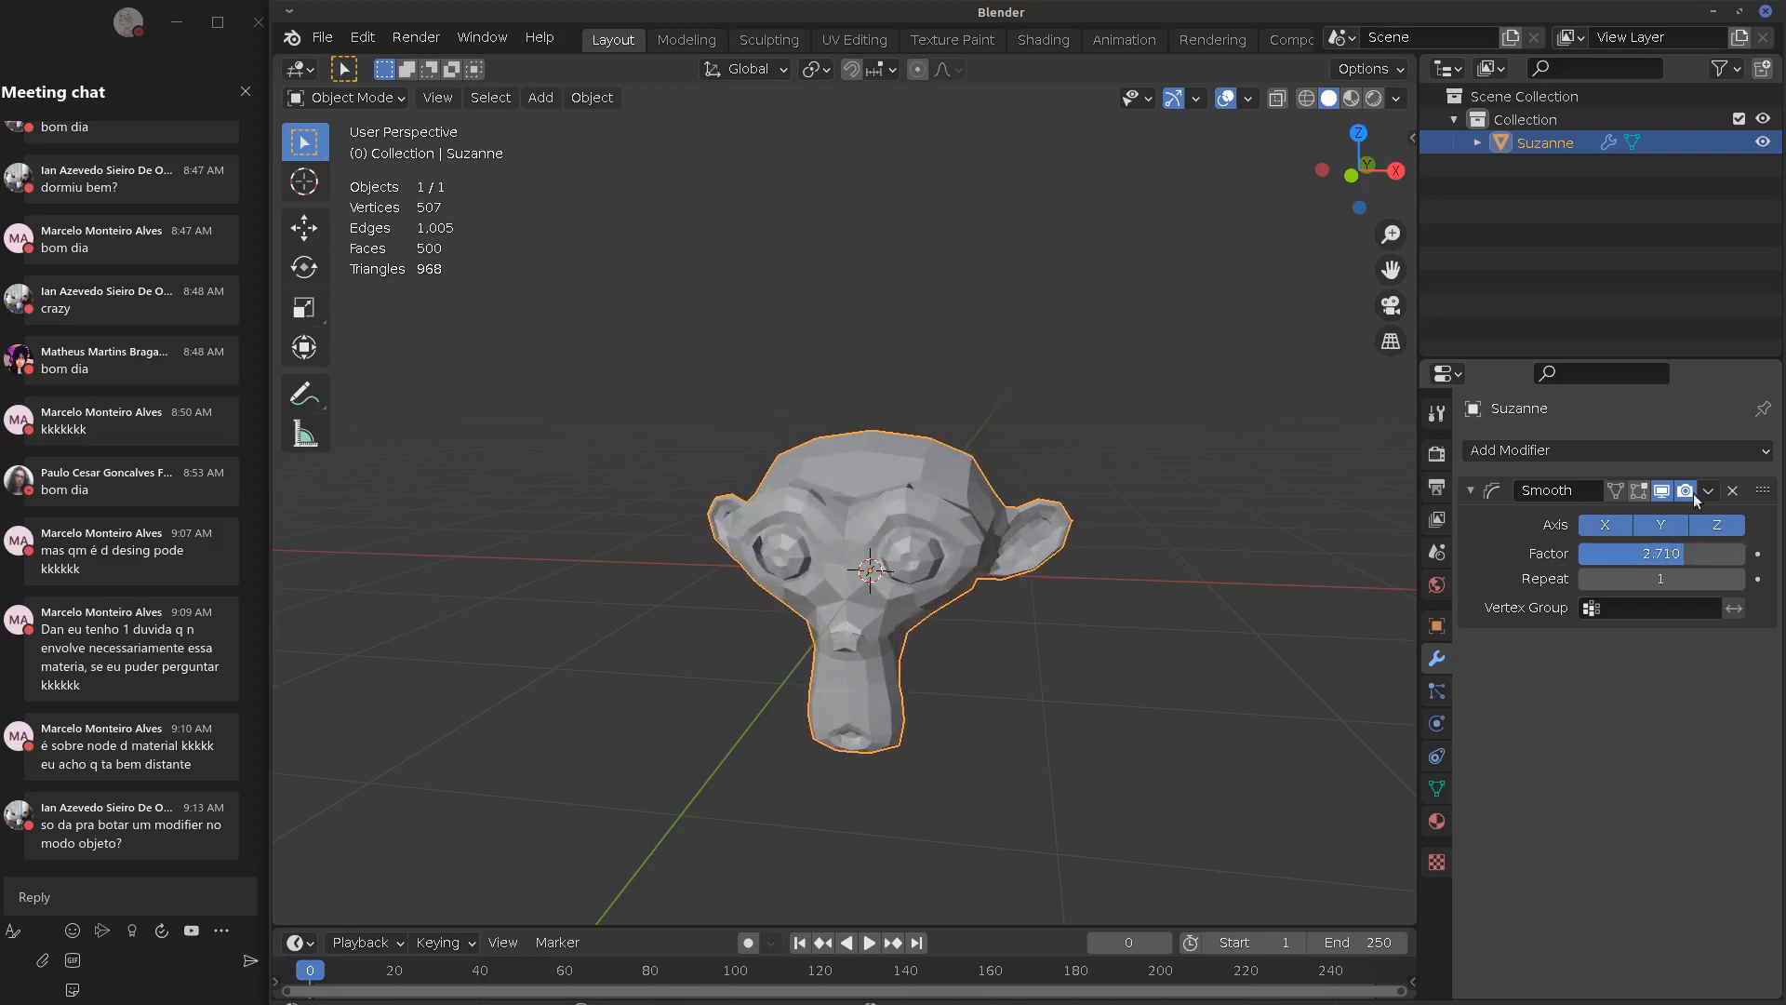
click(1641, 451)
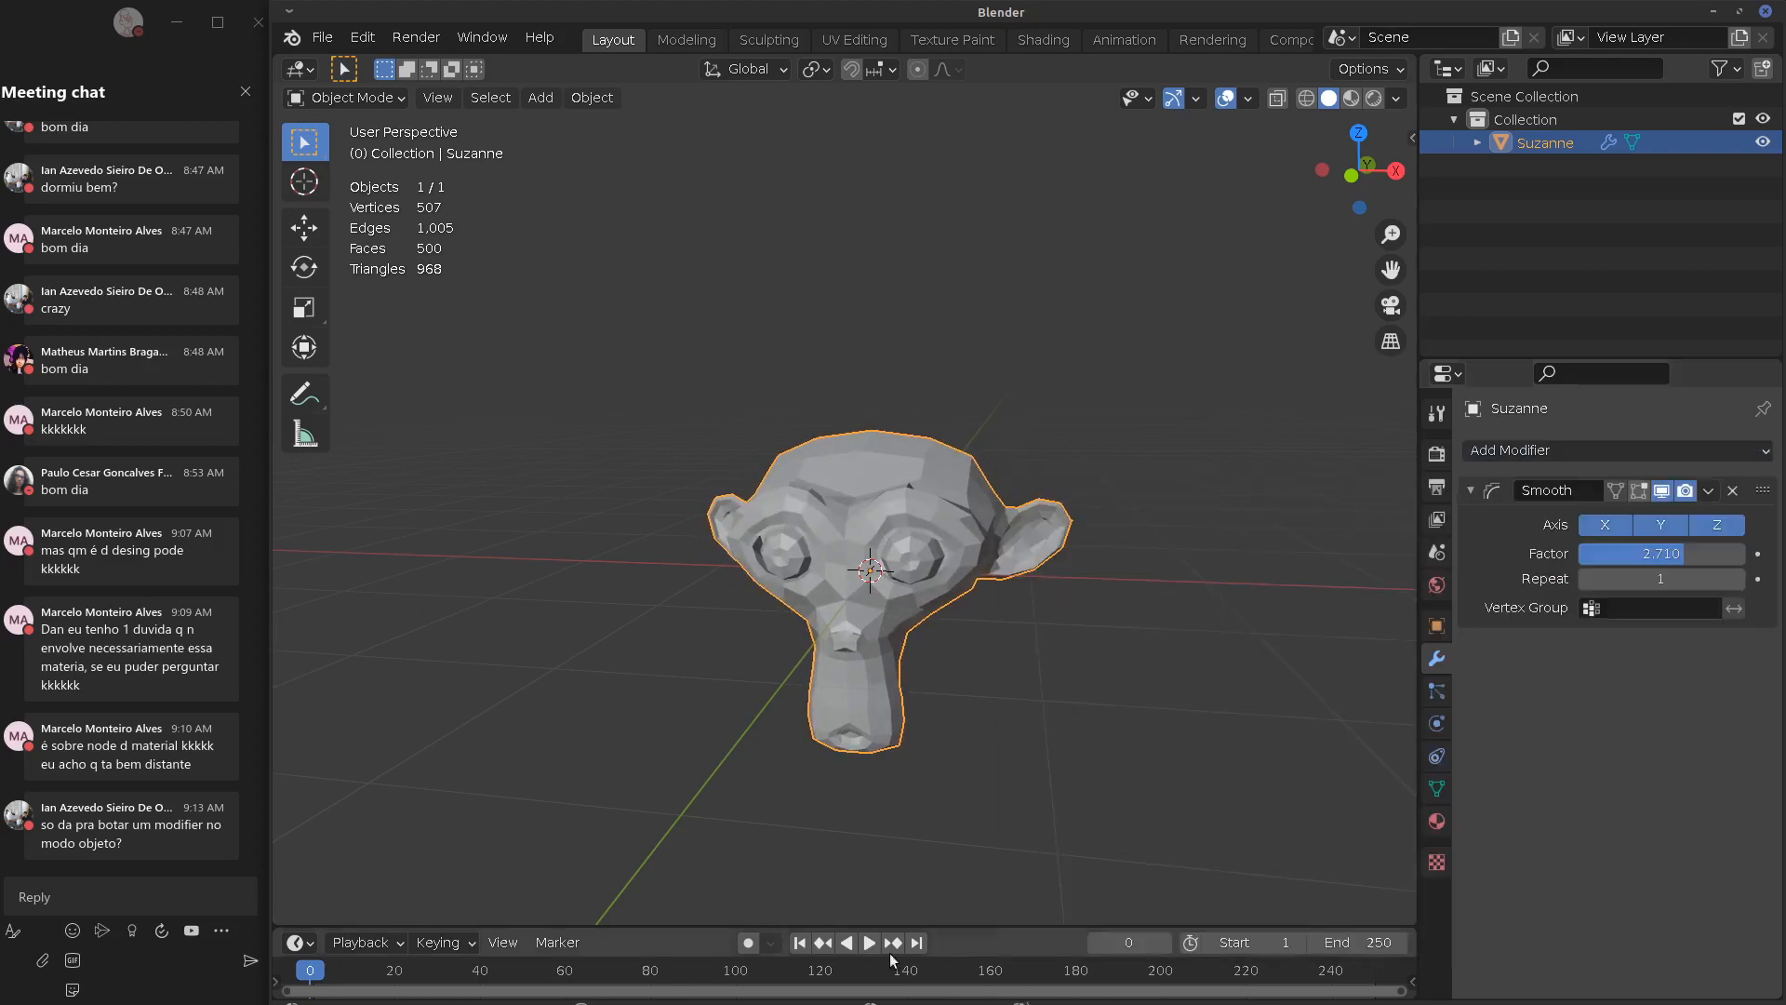
click(1734, 490)
click(1668, 465)
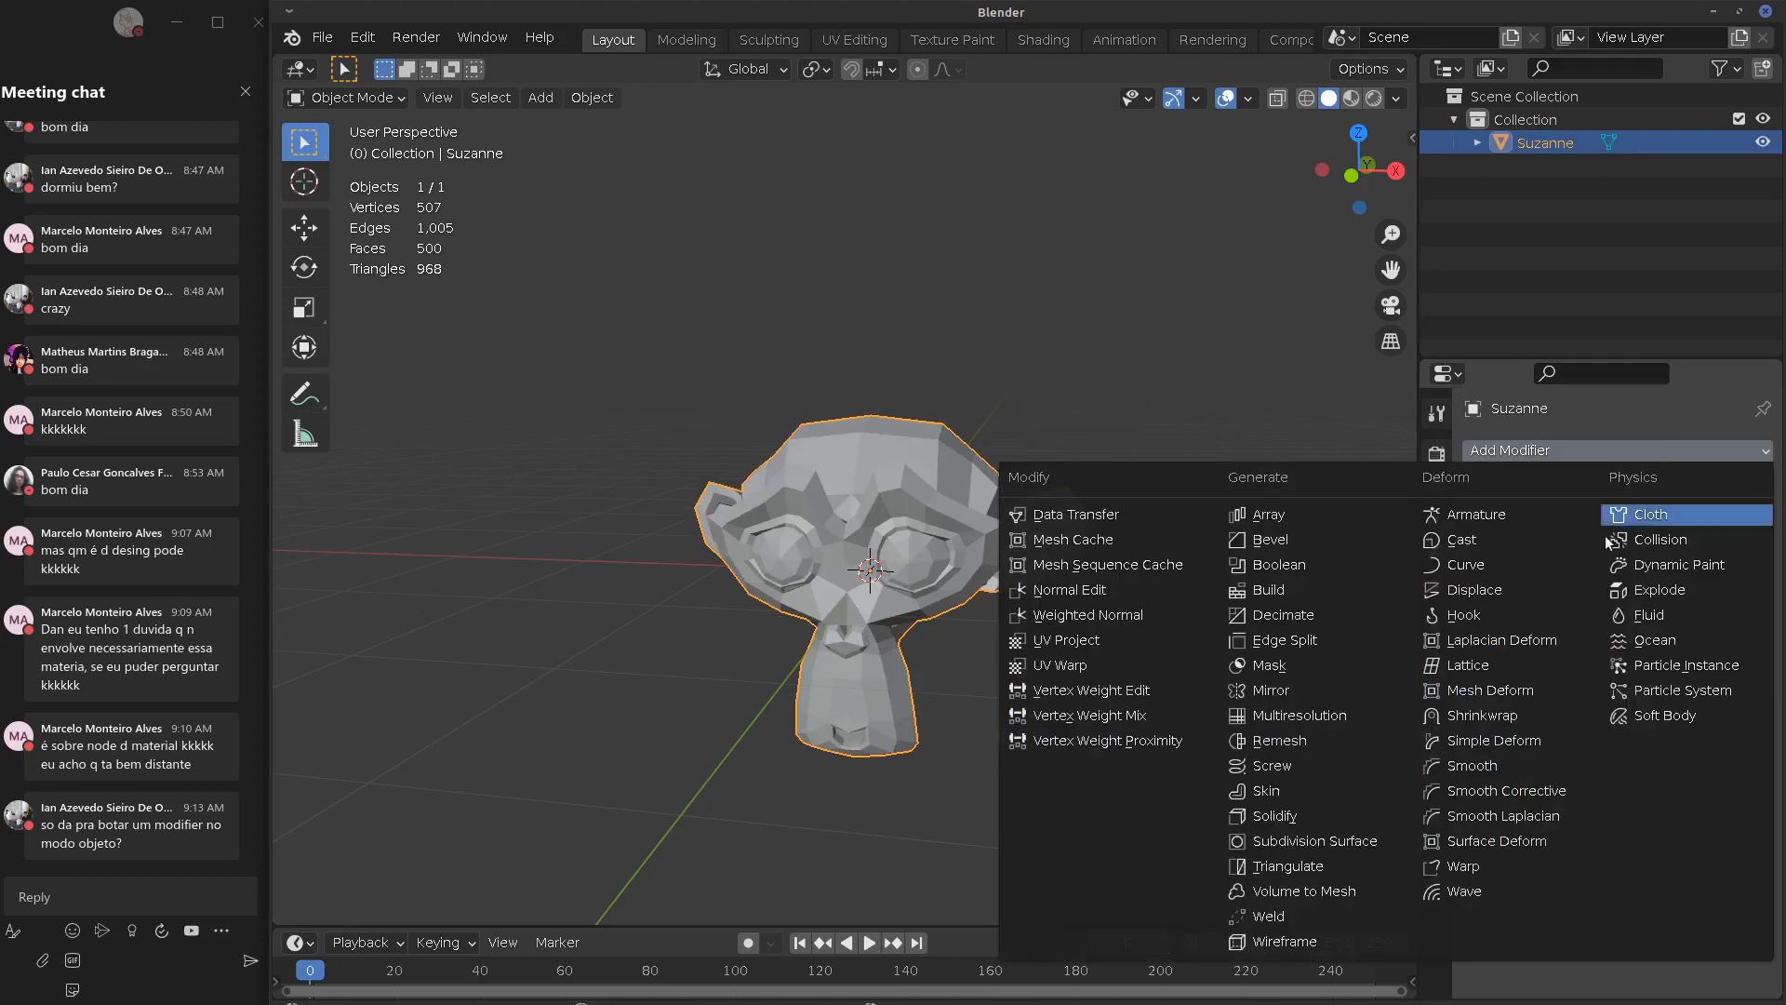
Twist Suzanne with a Simple Deform modifier at -67.6° around X, then delete the modifier
click(1509, 742)
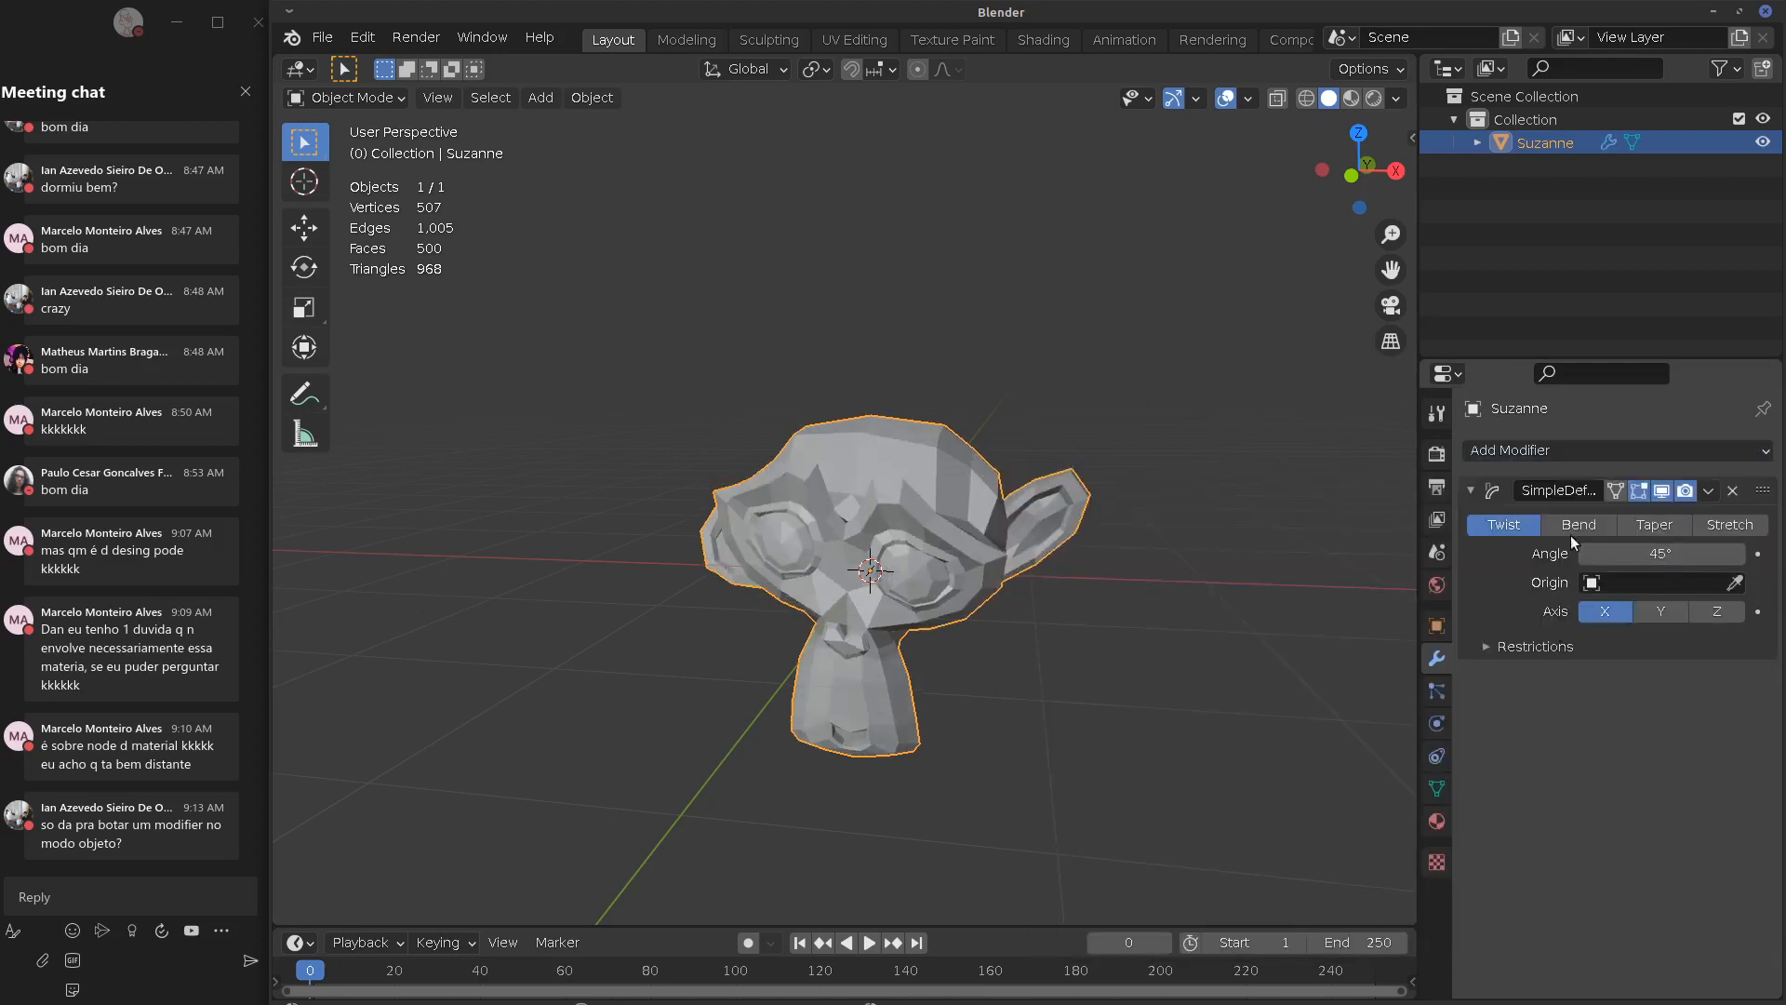
drag(1645, 566, 730, 569)
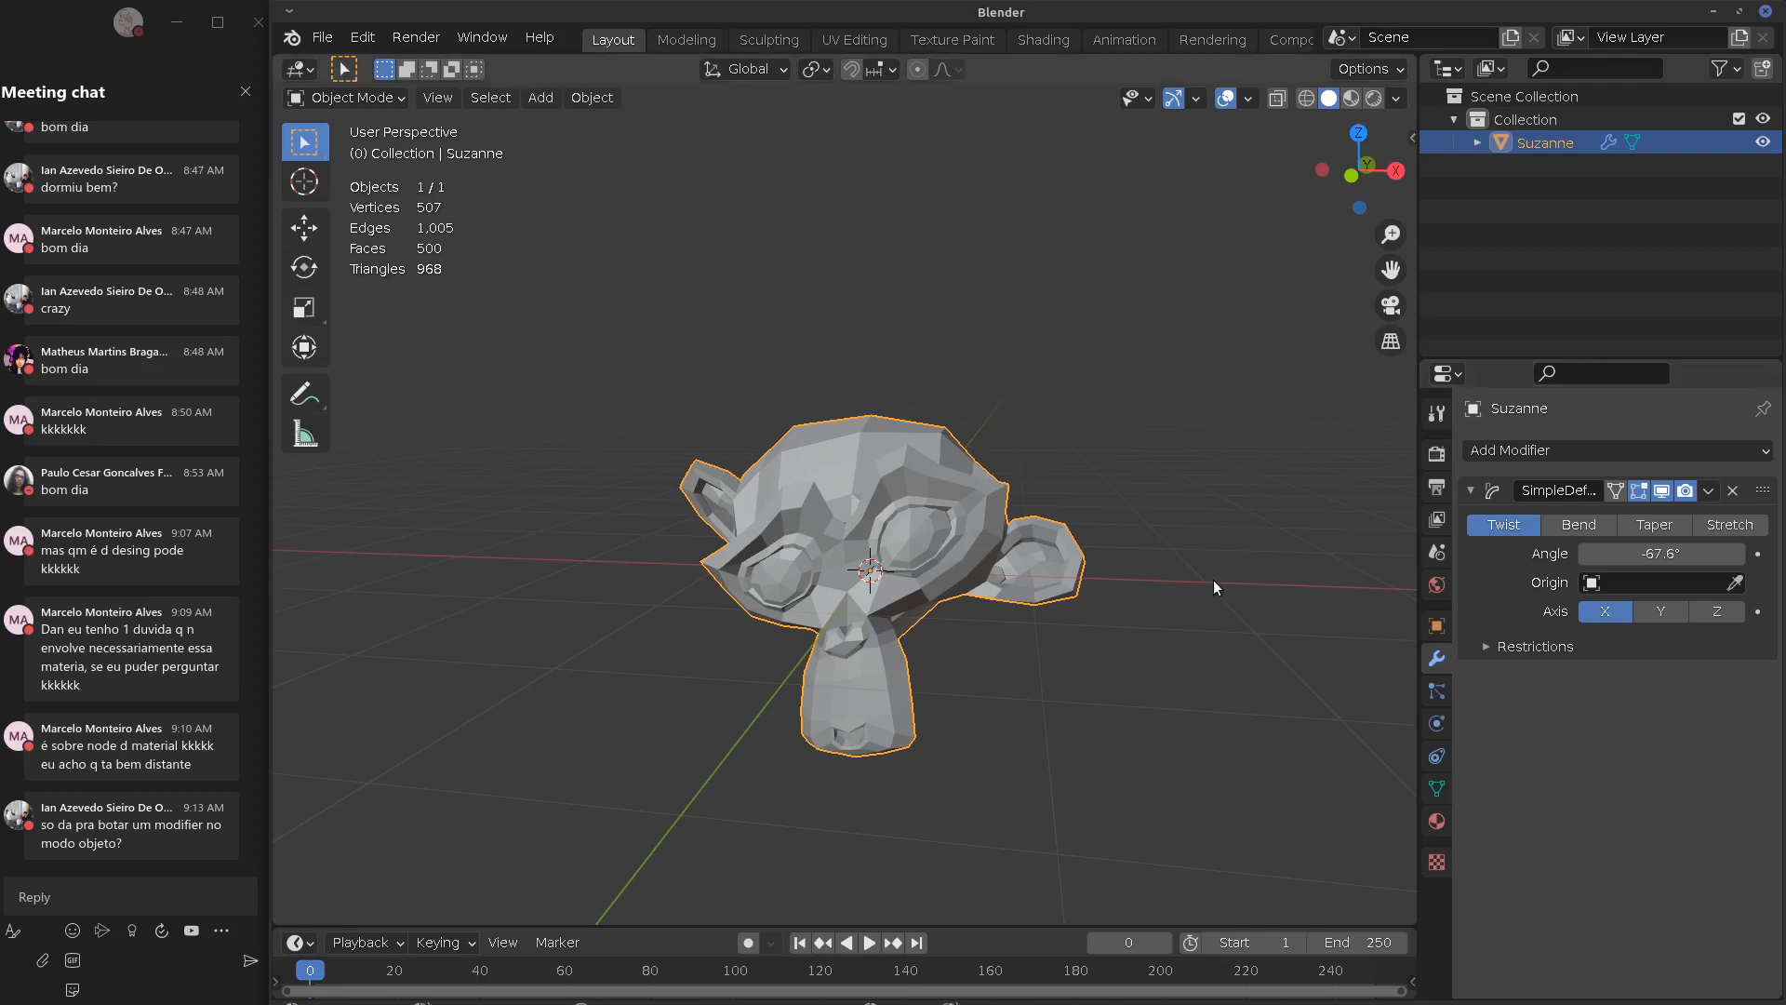
click(1733, 490)
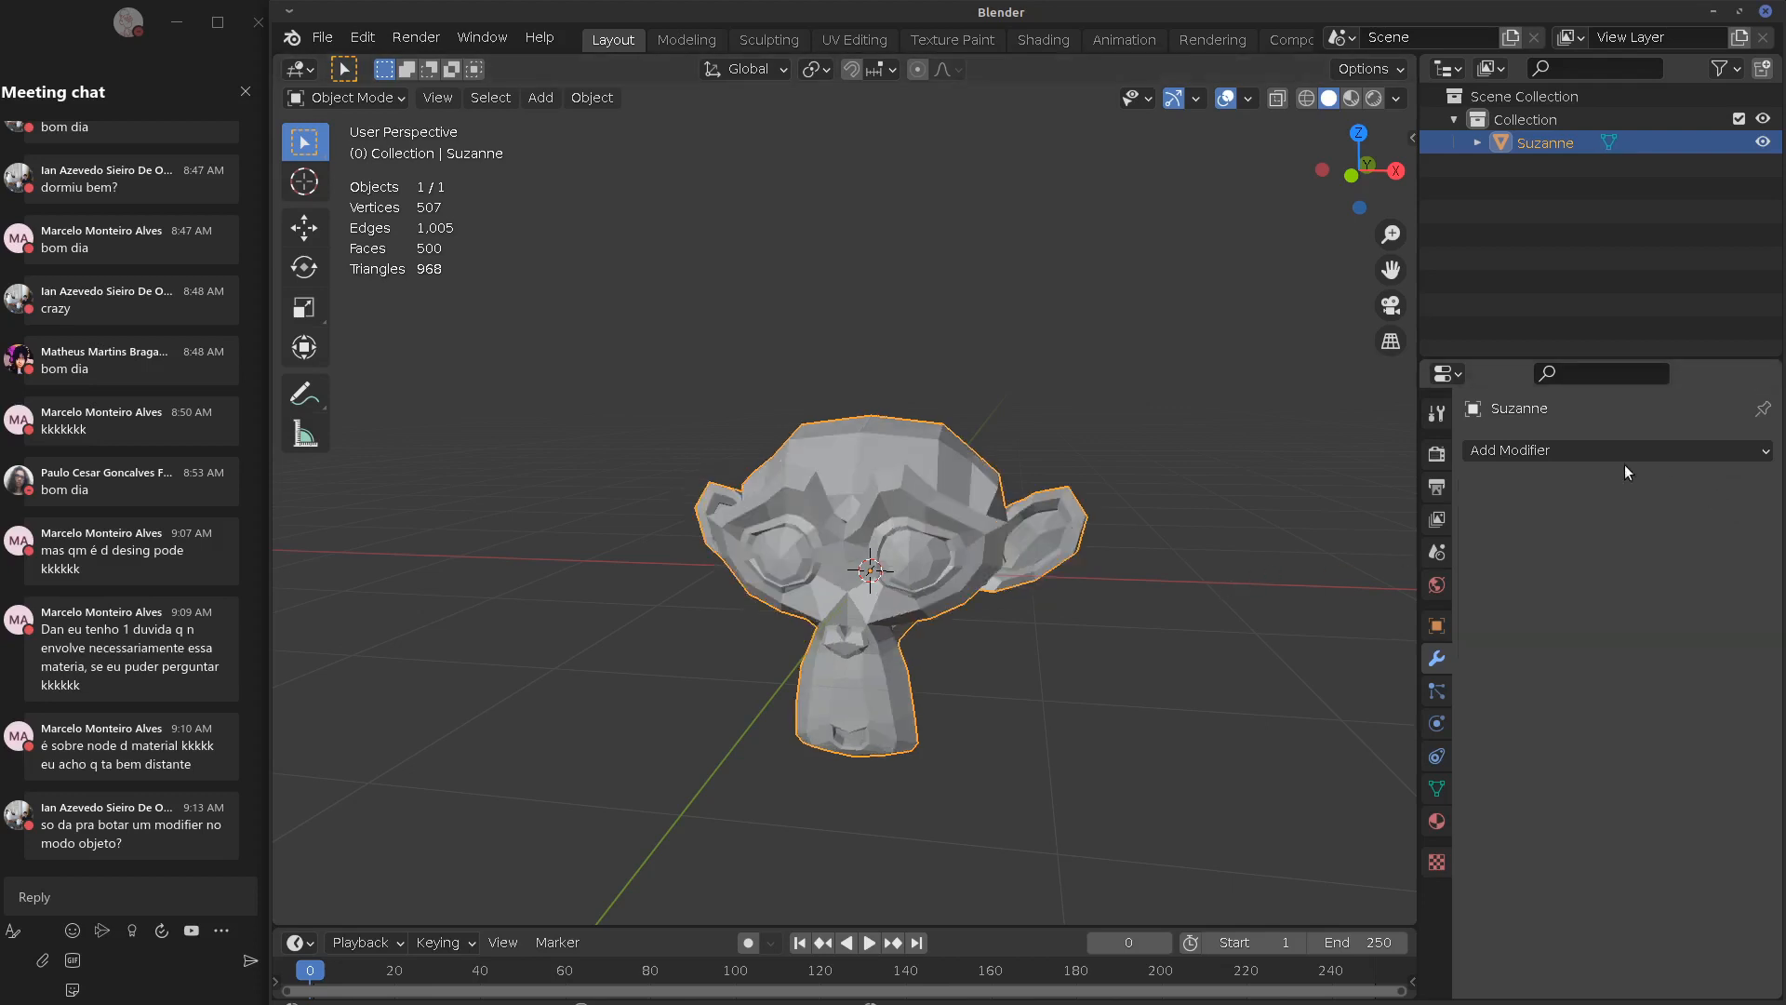
click(1619, 453)
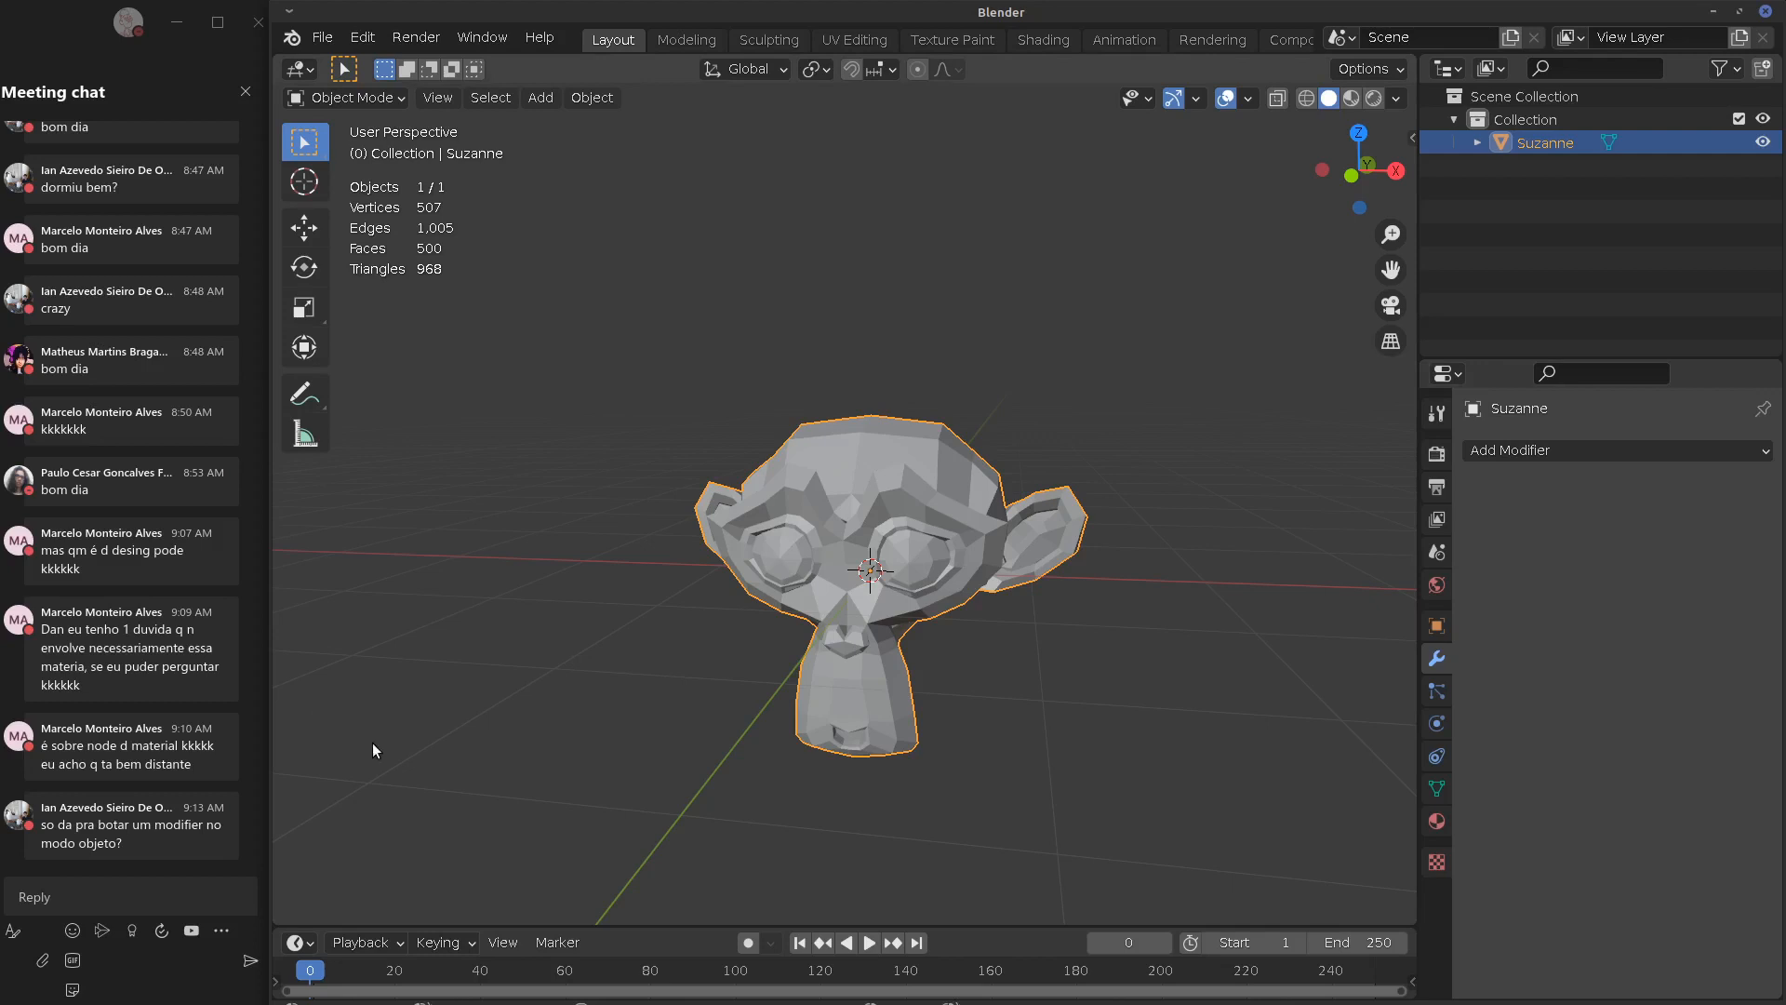
Switch Suzanne to Edit Mode and try a Screw modifier (360° around Z, 16 steps)
click(391, 97)
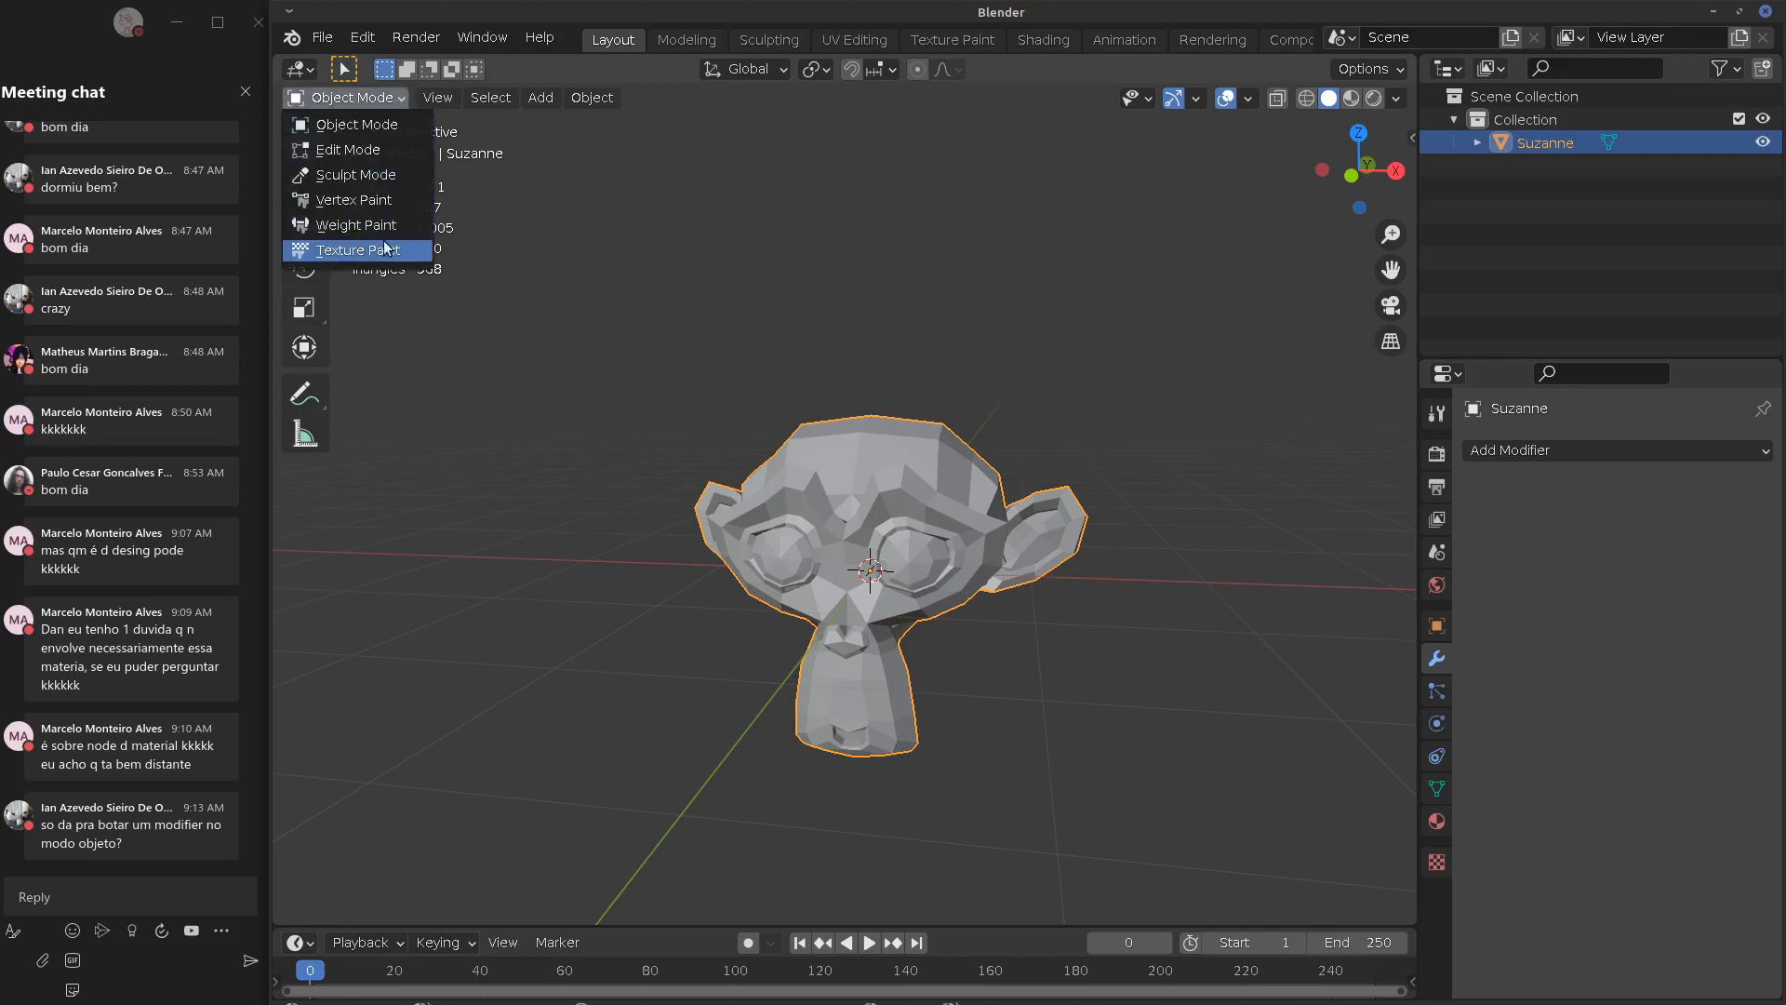
click(372, 152)
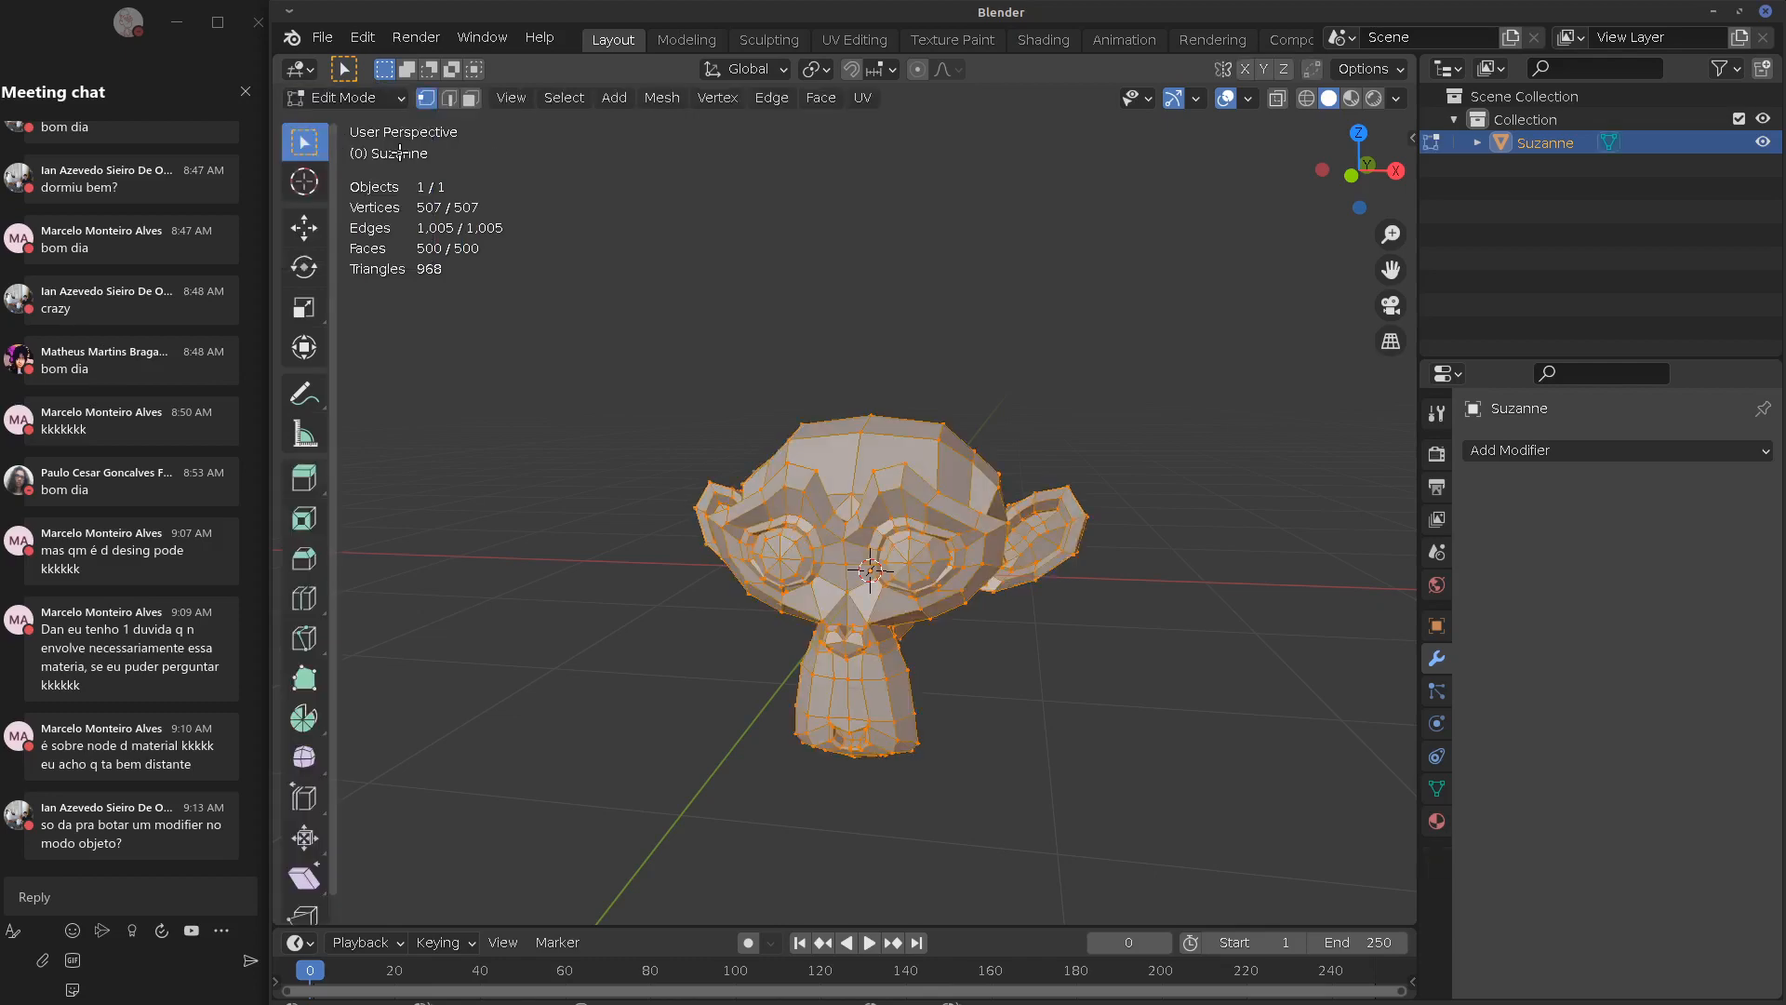
click(1560, 452)
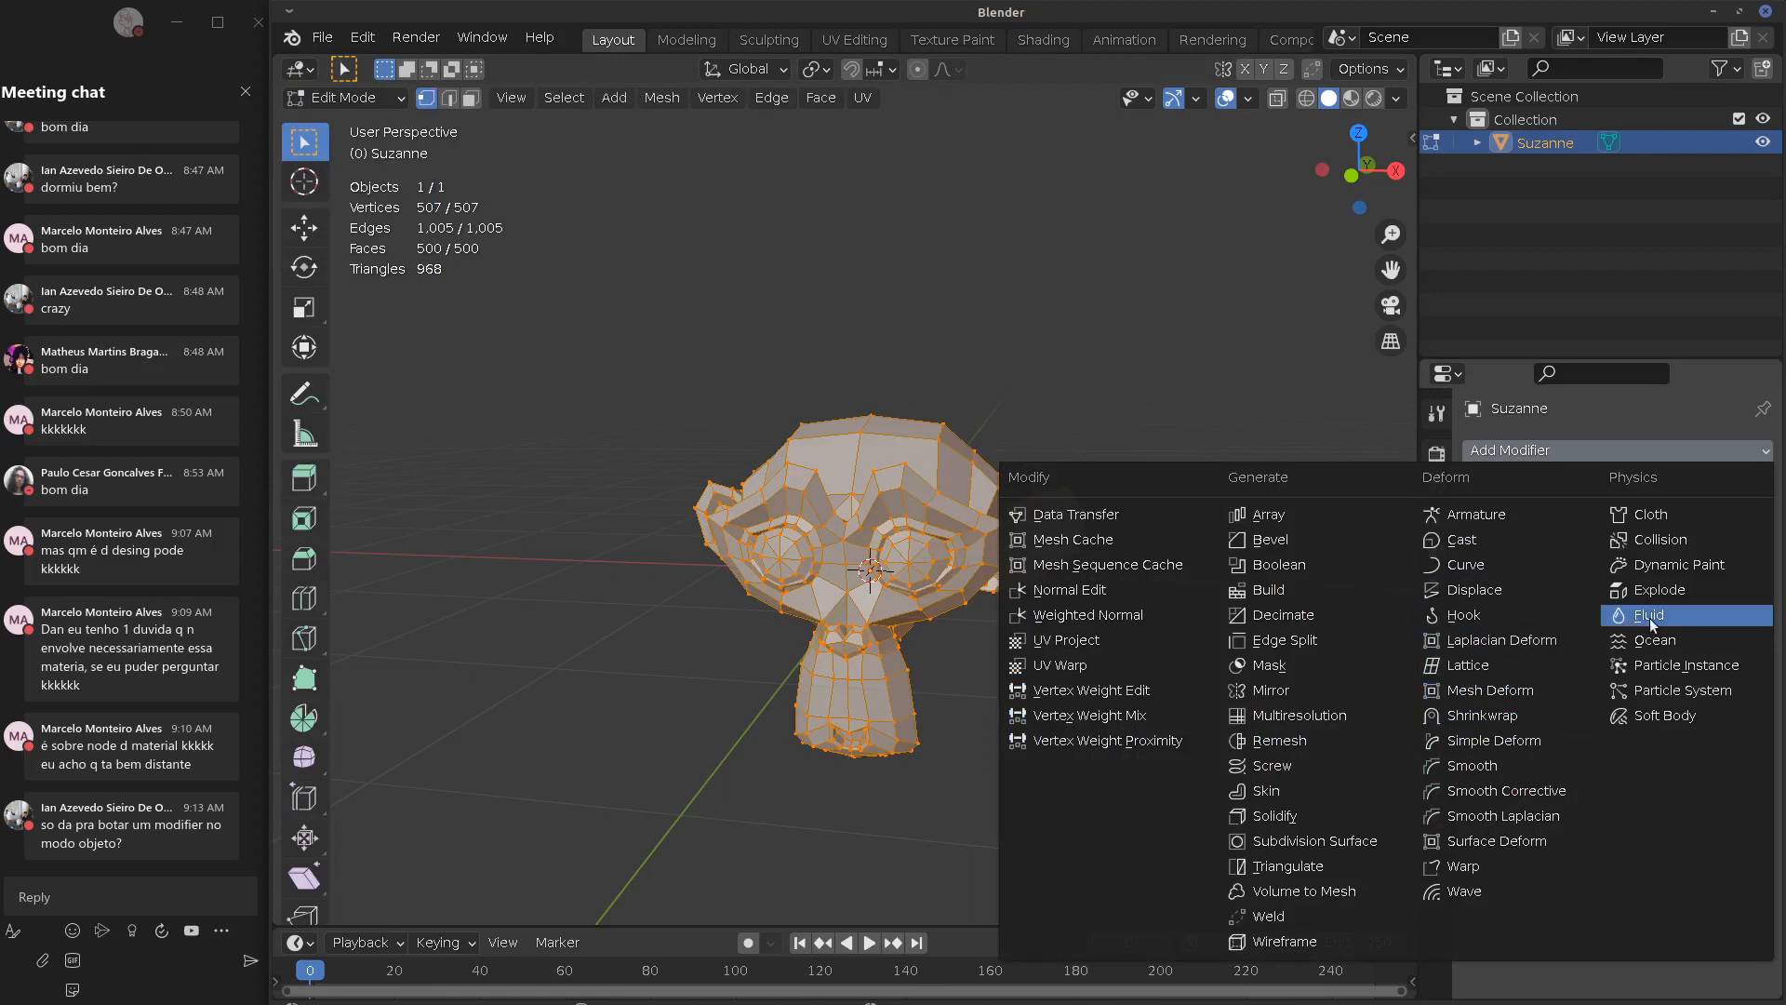
click(1272, 765)
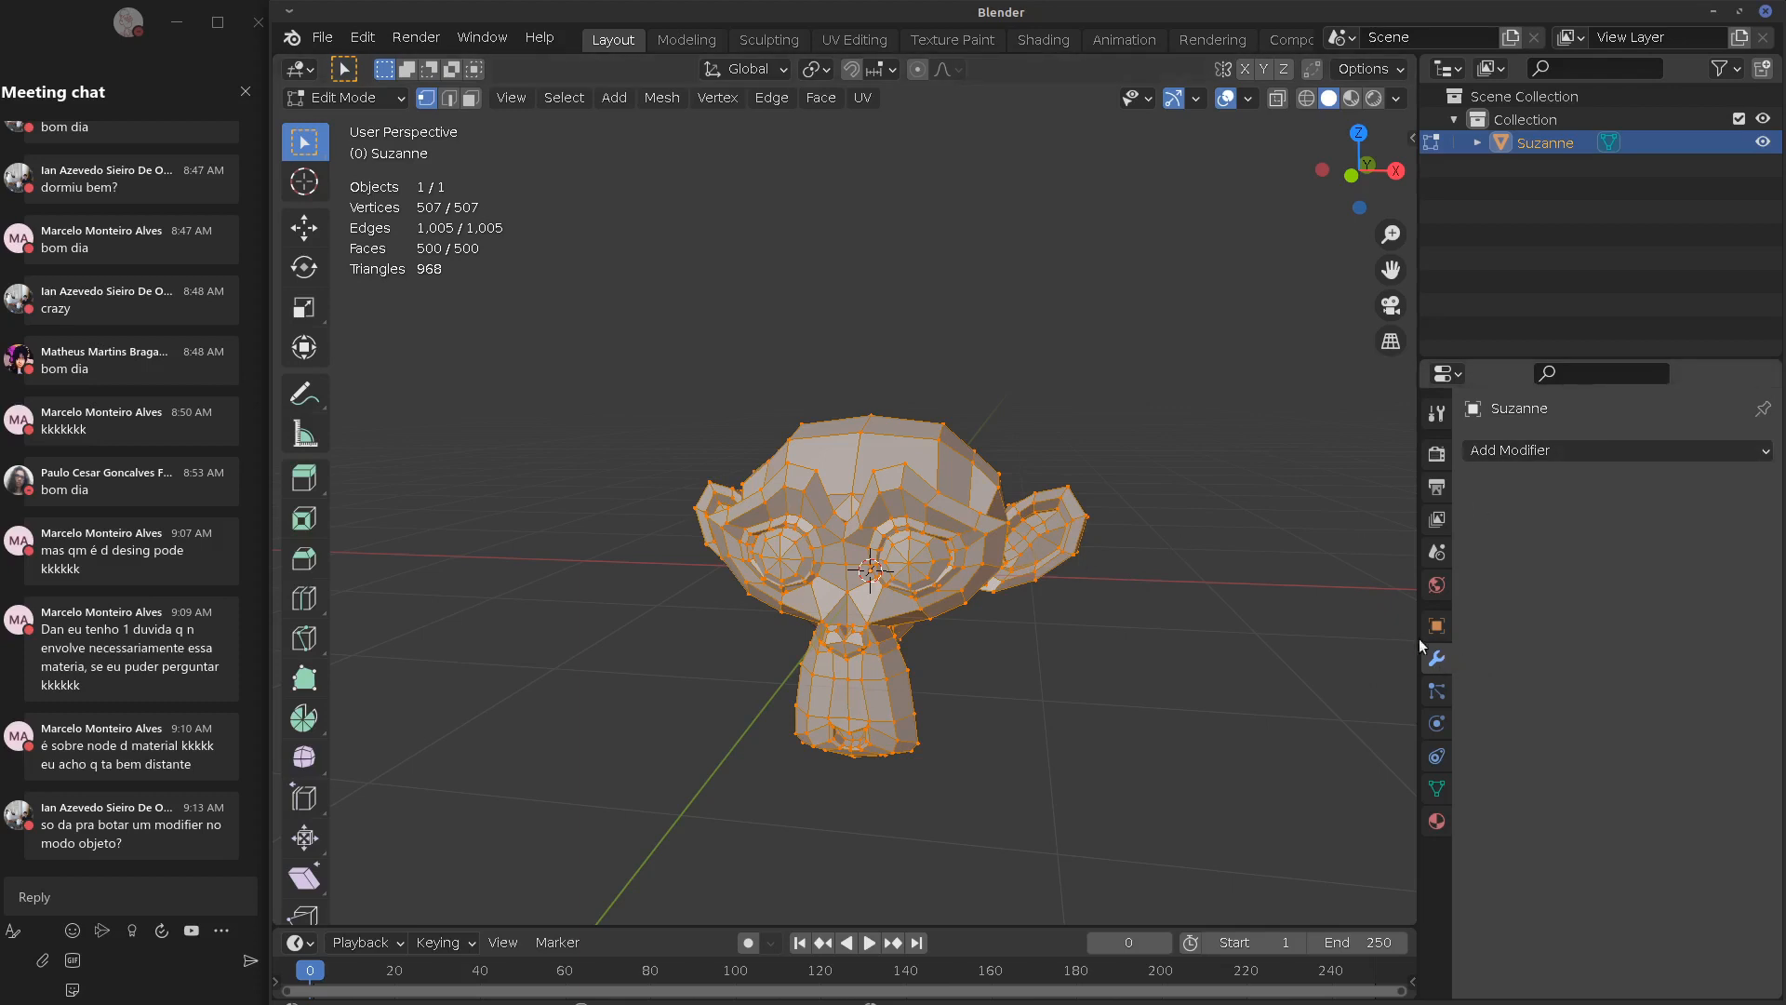
click(359, 102)
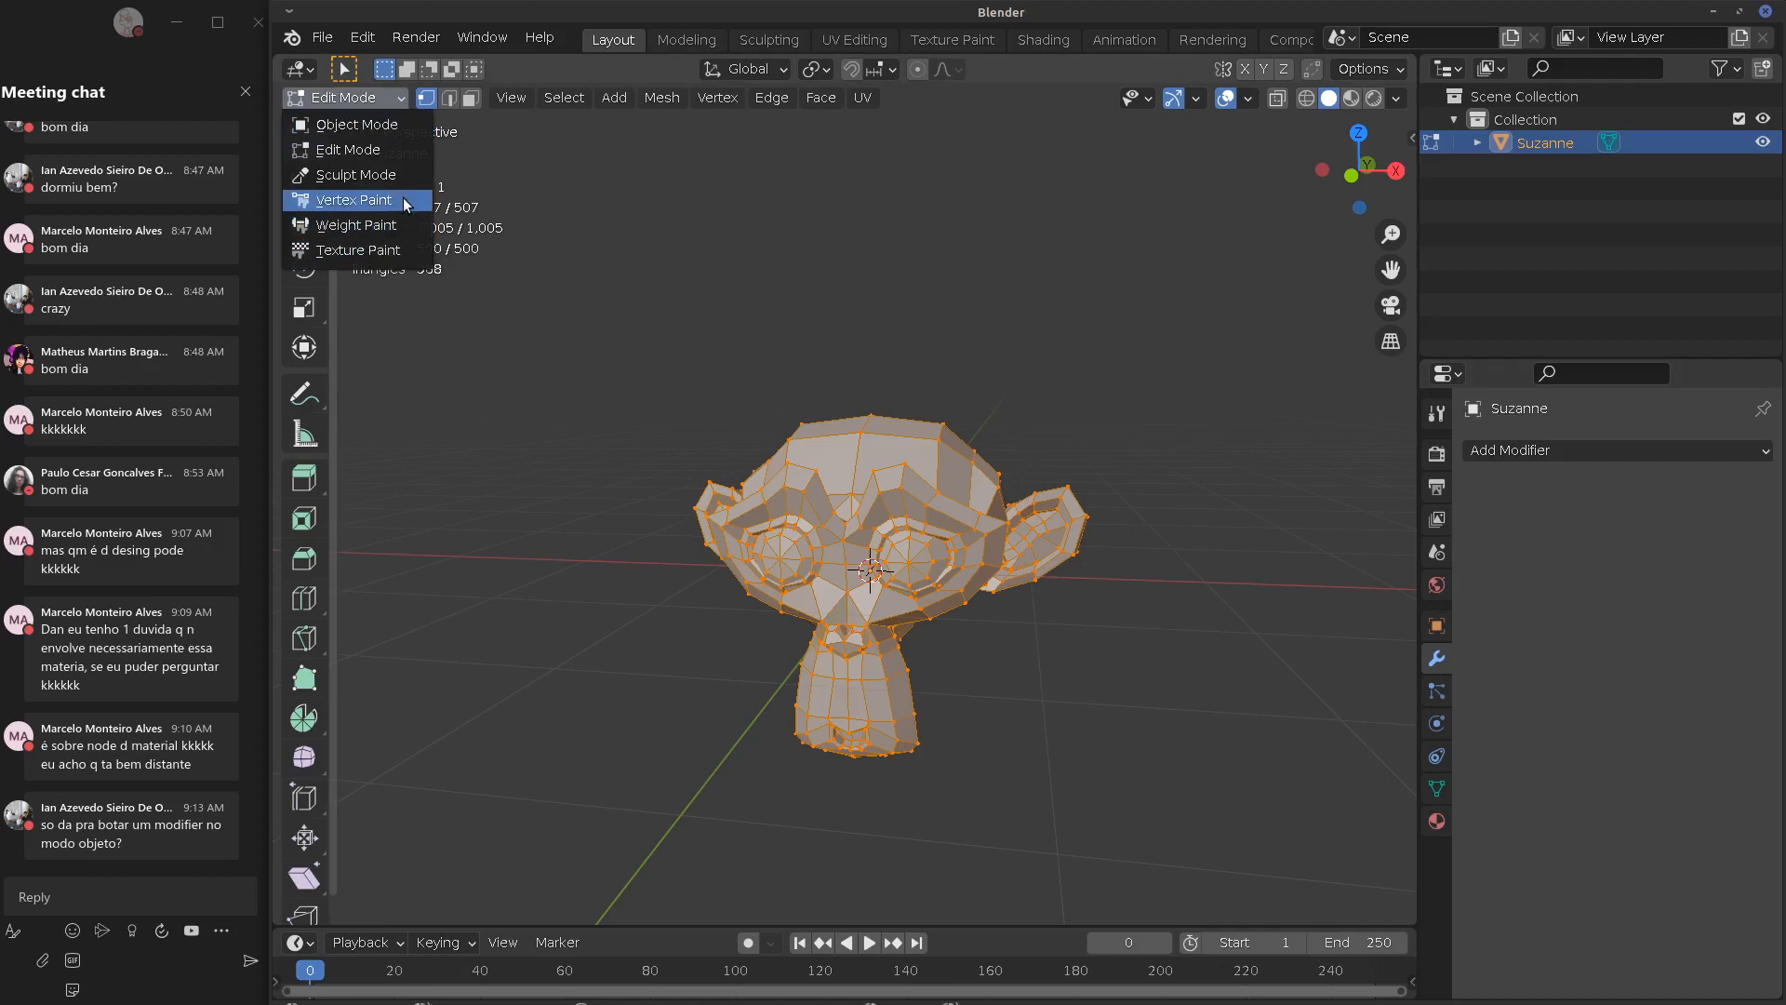
In Weight Paint, add and remove a Subdivision Surface modifier, then return Suzanne to Object Mode
click(397, 226)
click(1599, 452)
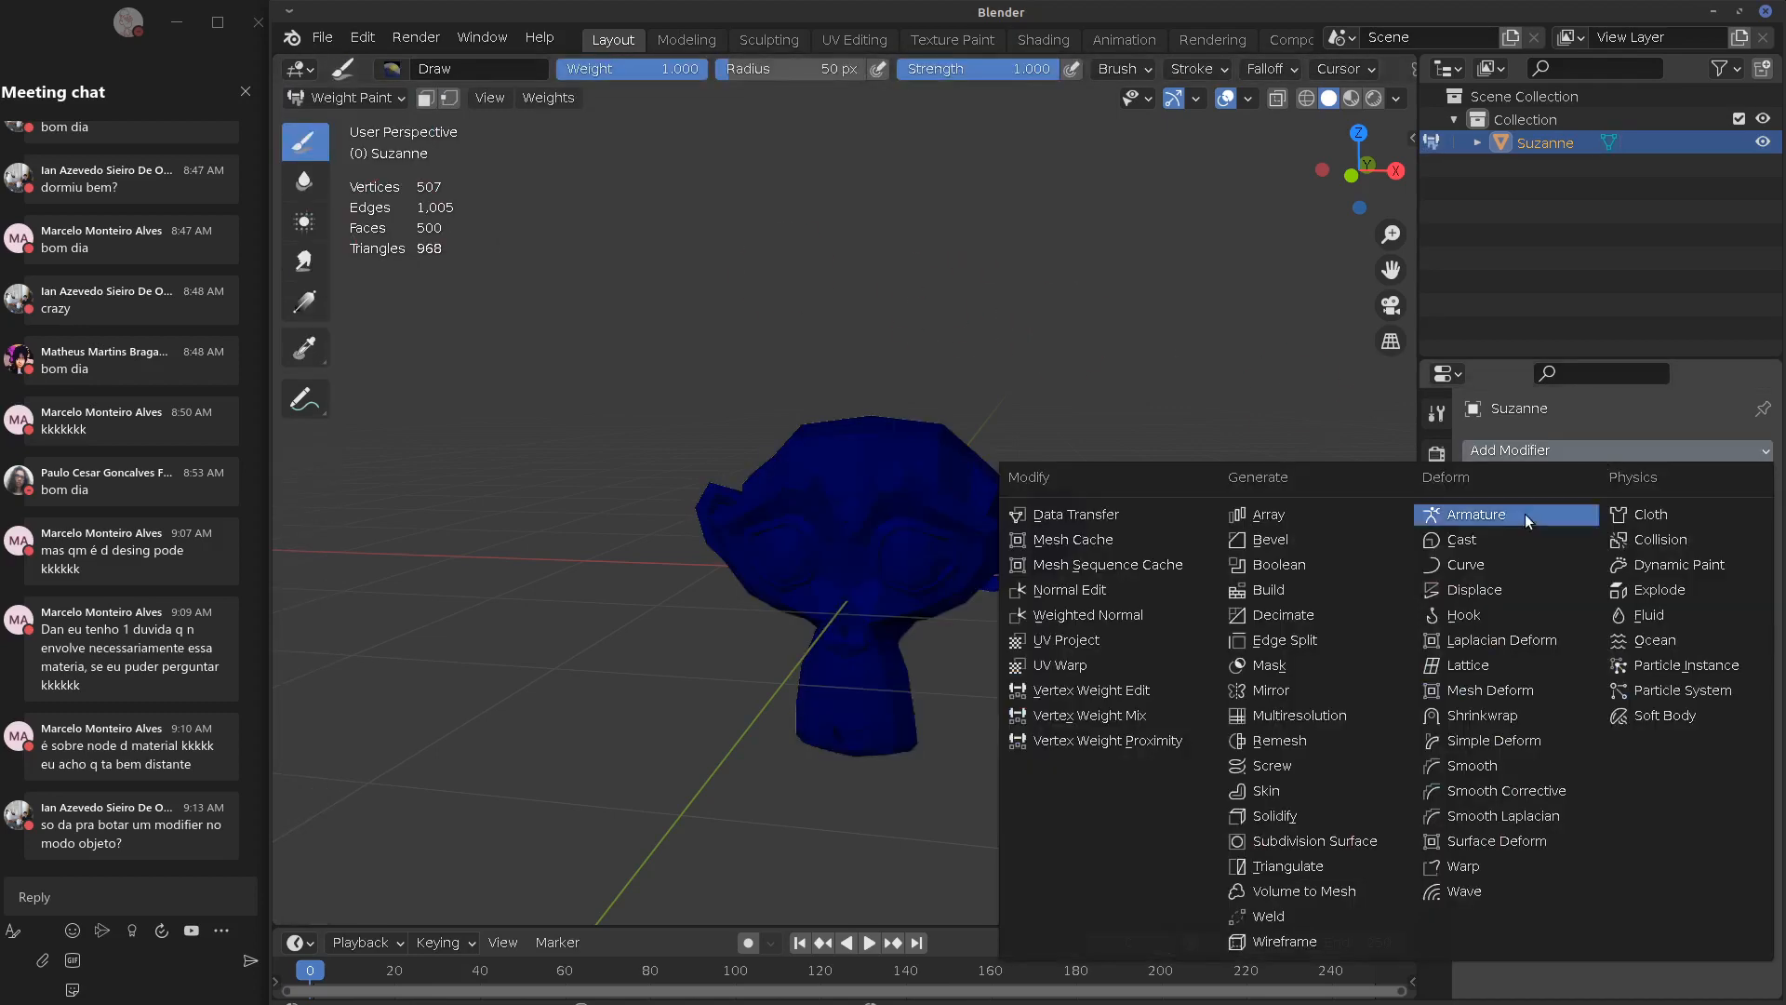
click(1313, 841)
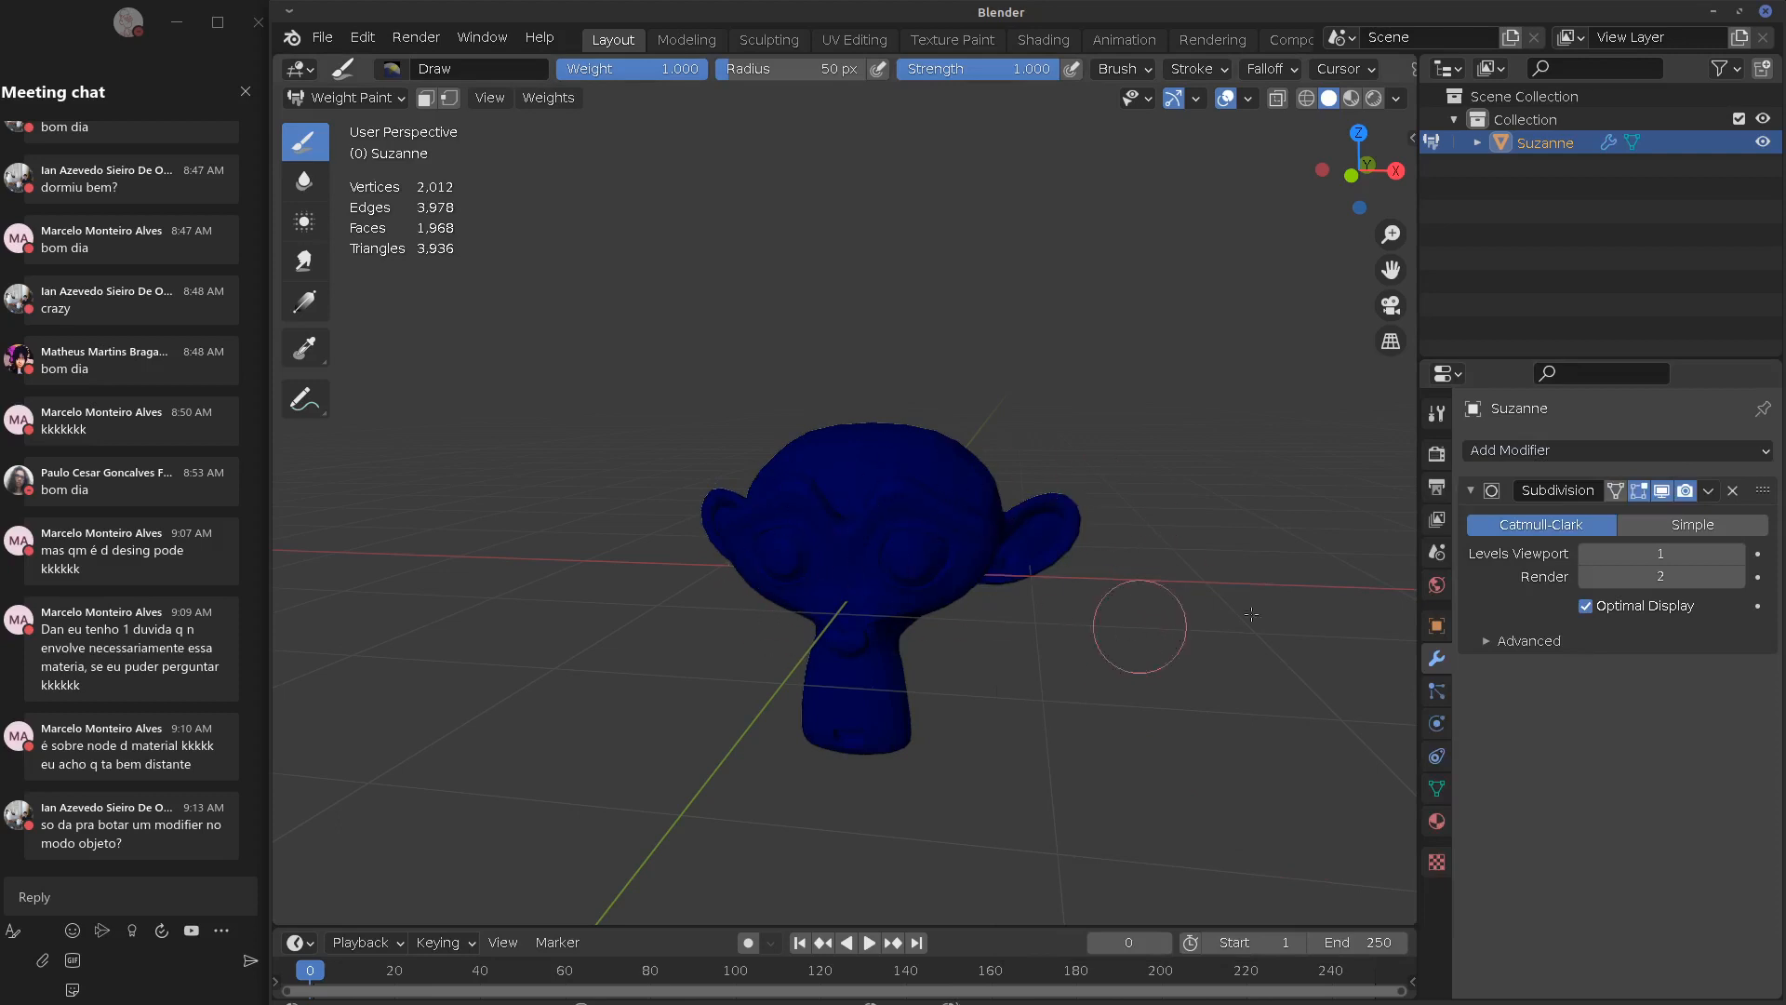
click(1733, 490)
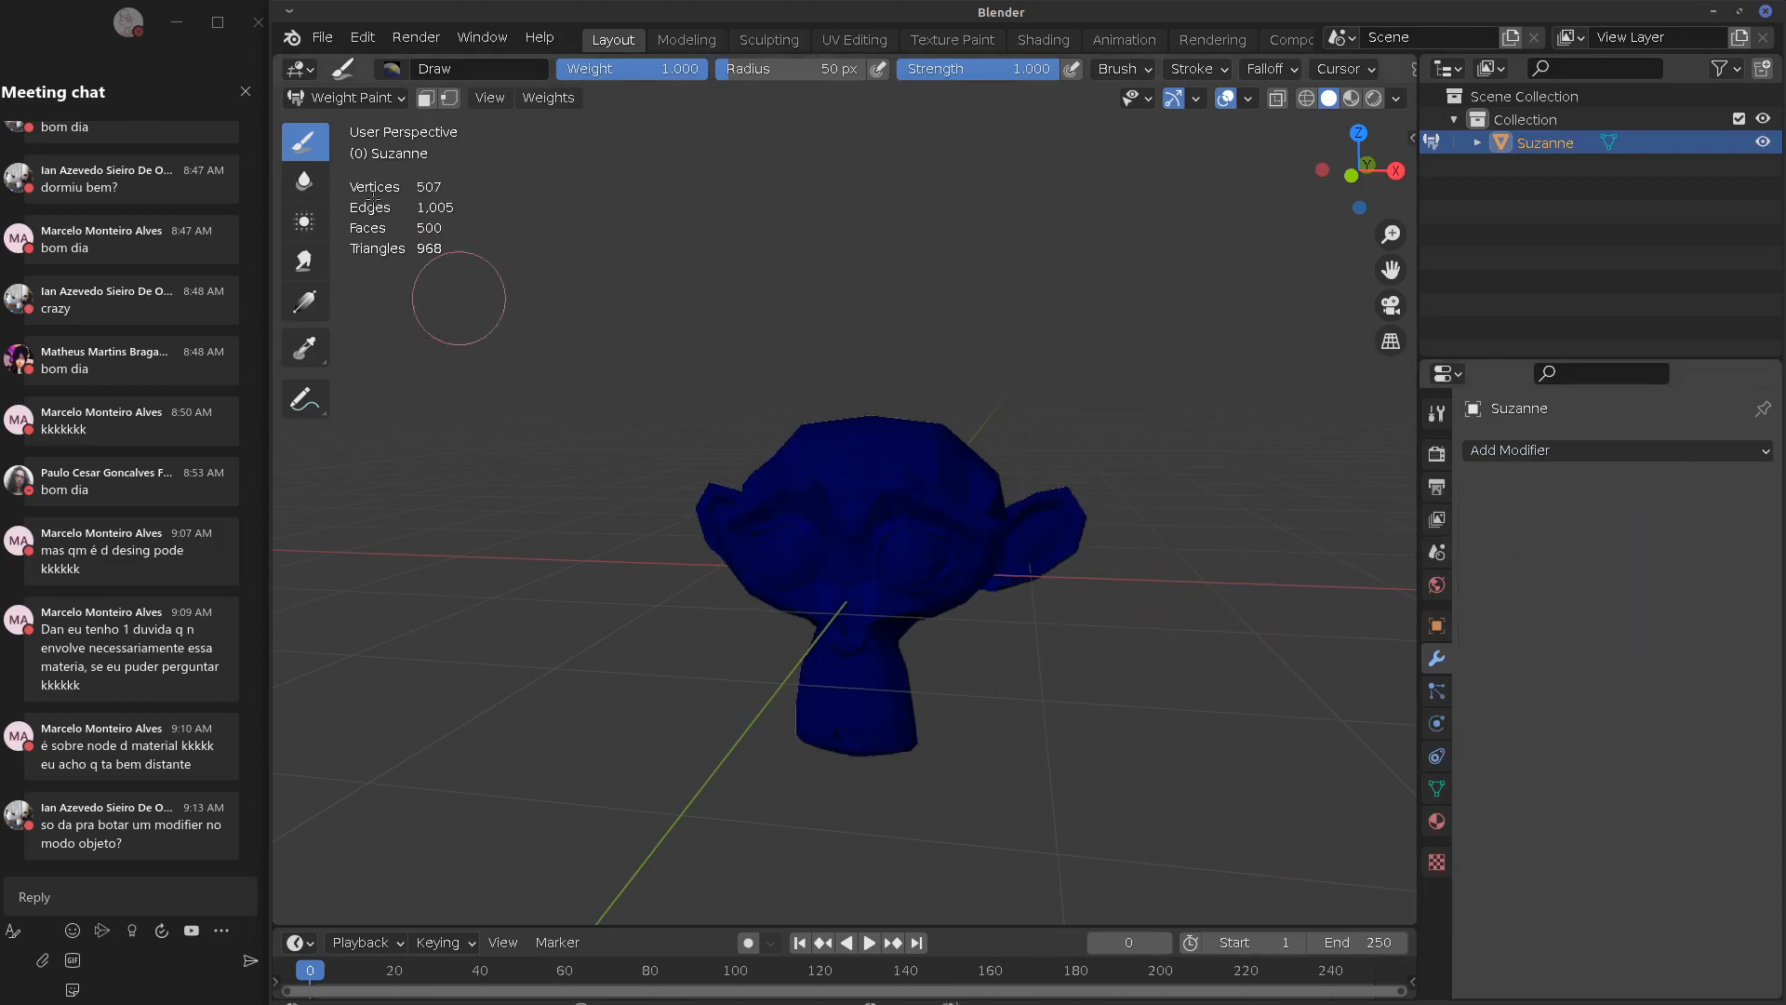
click(346, 97)
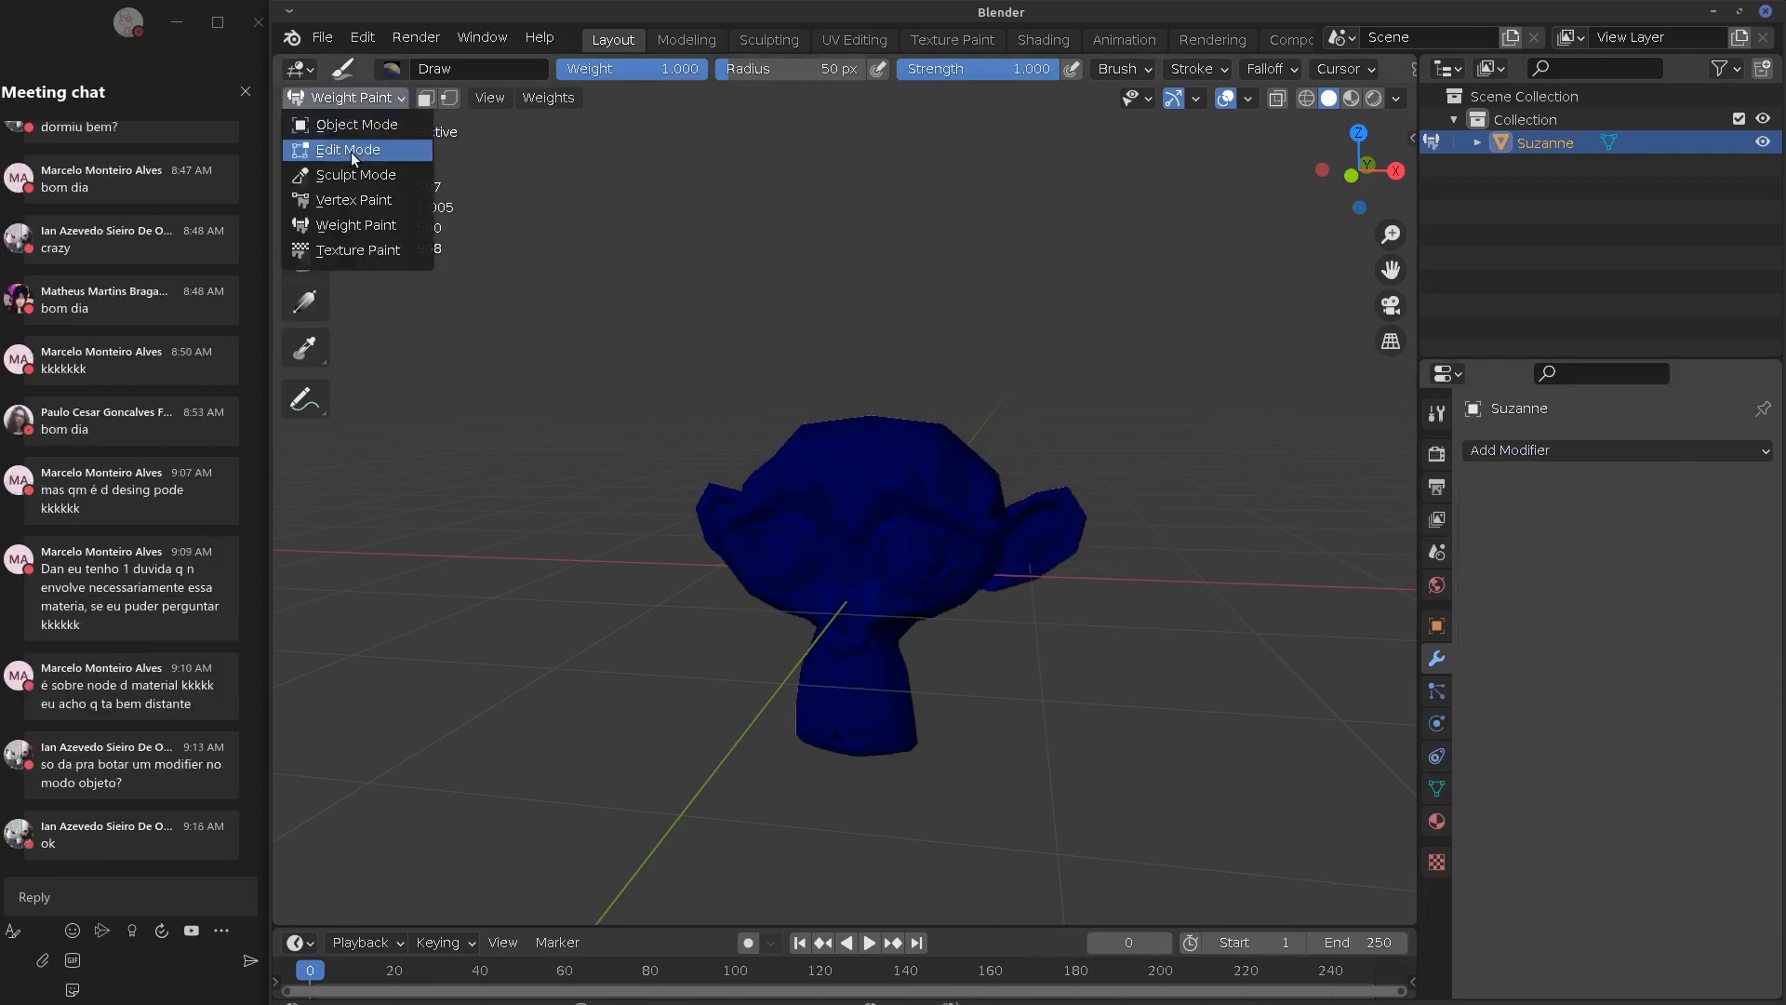
click(365, 126)
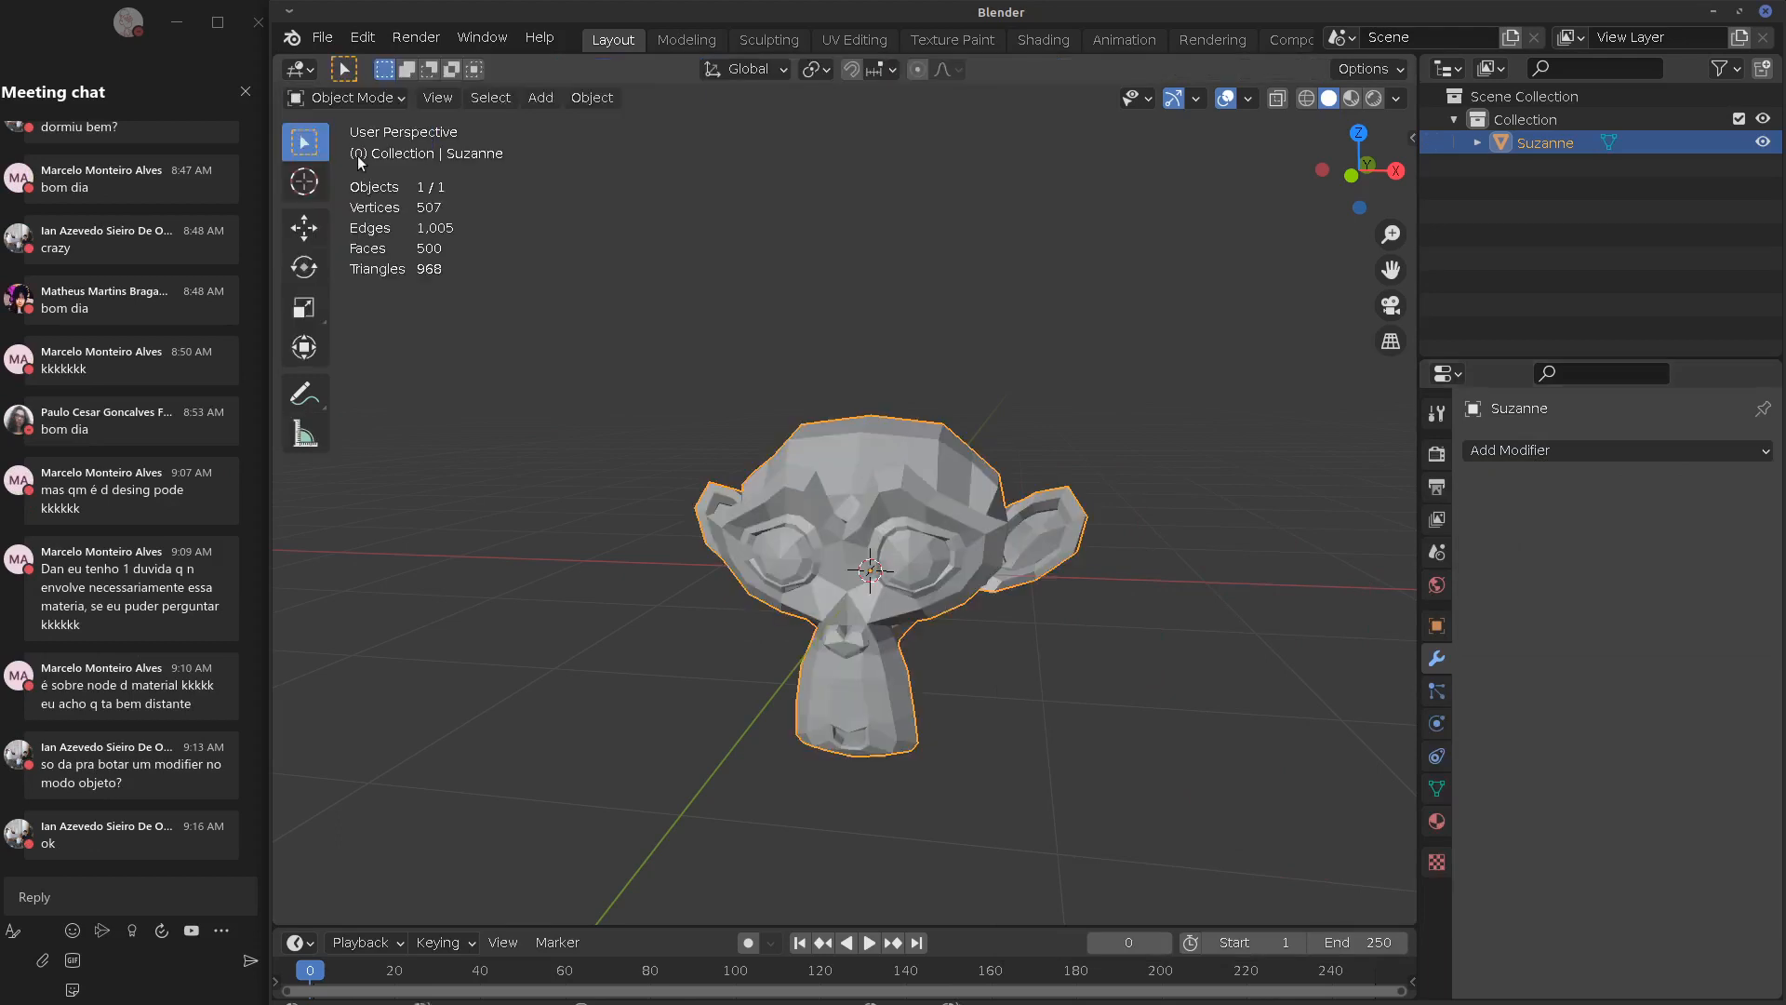
click(1600, 452)
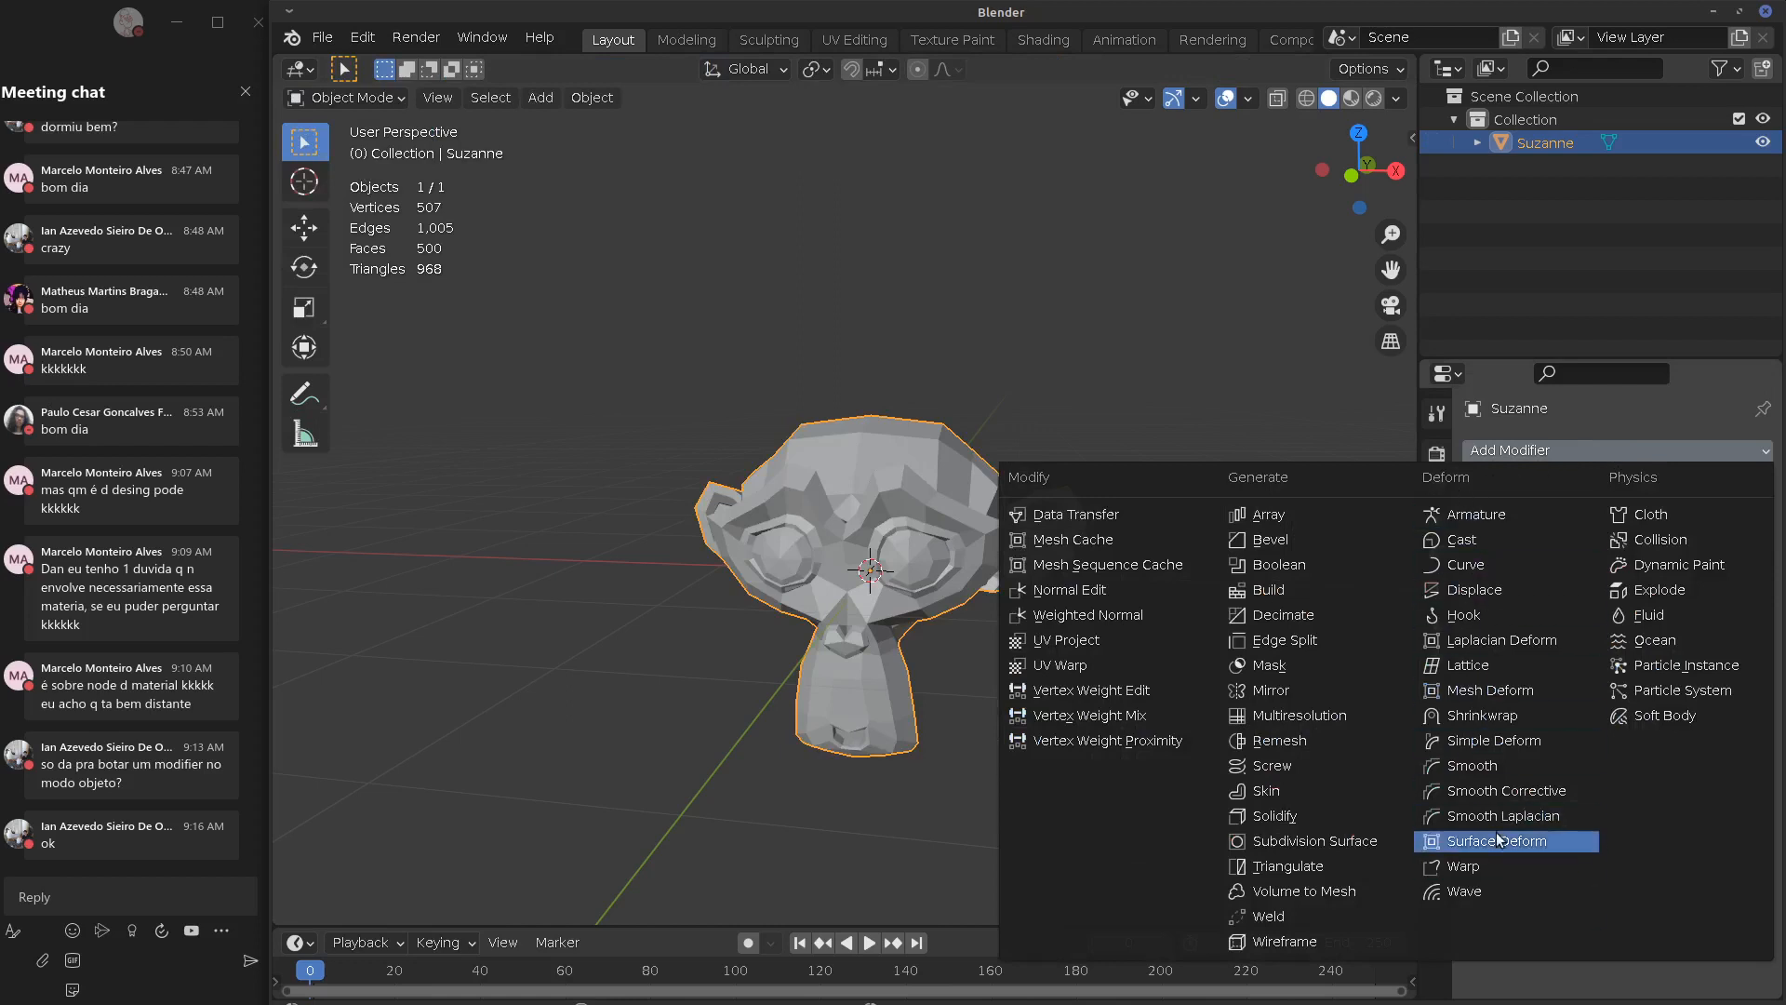
Add a Wave modifier, play the animation to see Suzanne ripple, then remove it and stop playback
click(1475, 891)
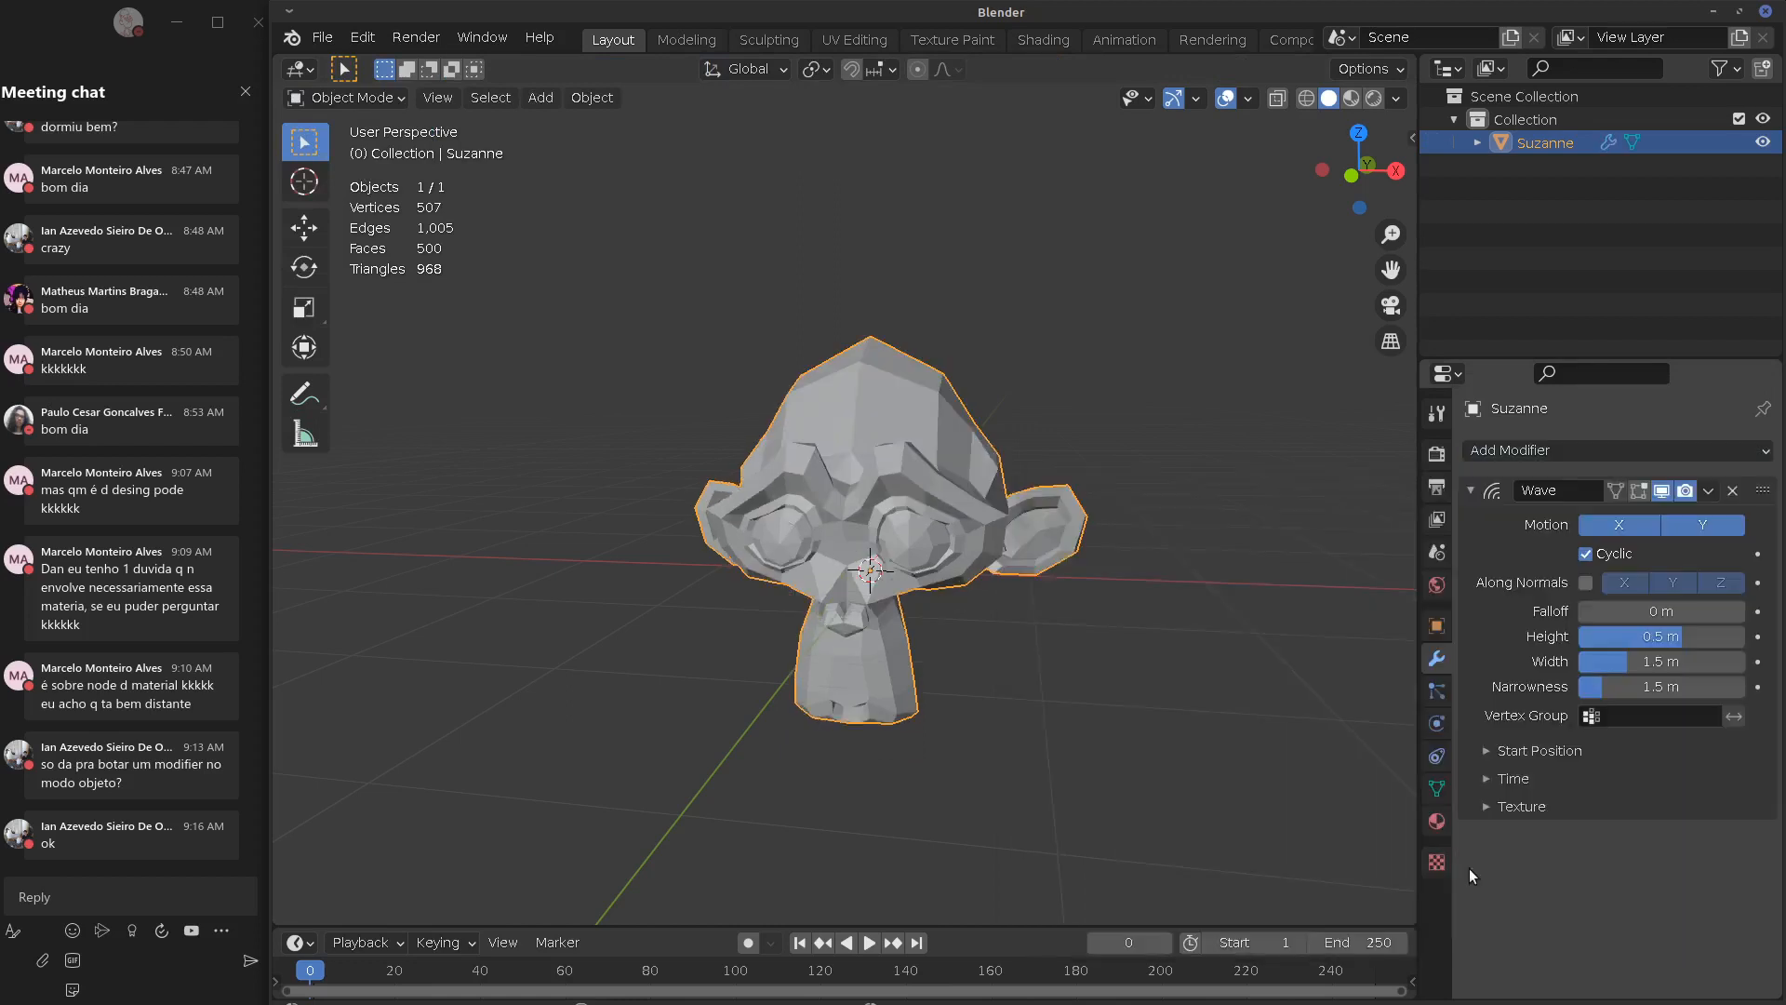
key(space)
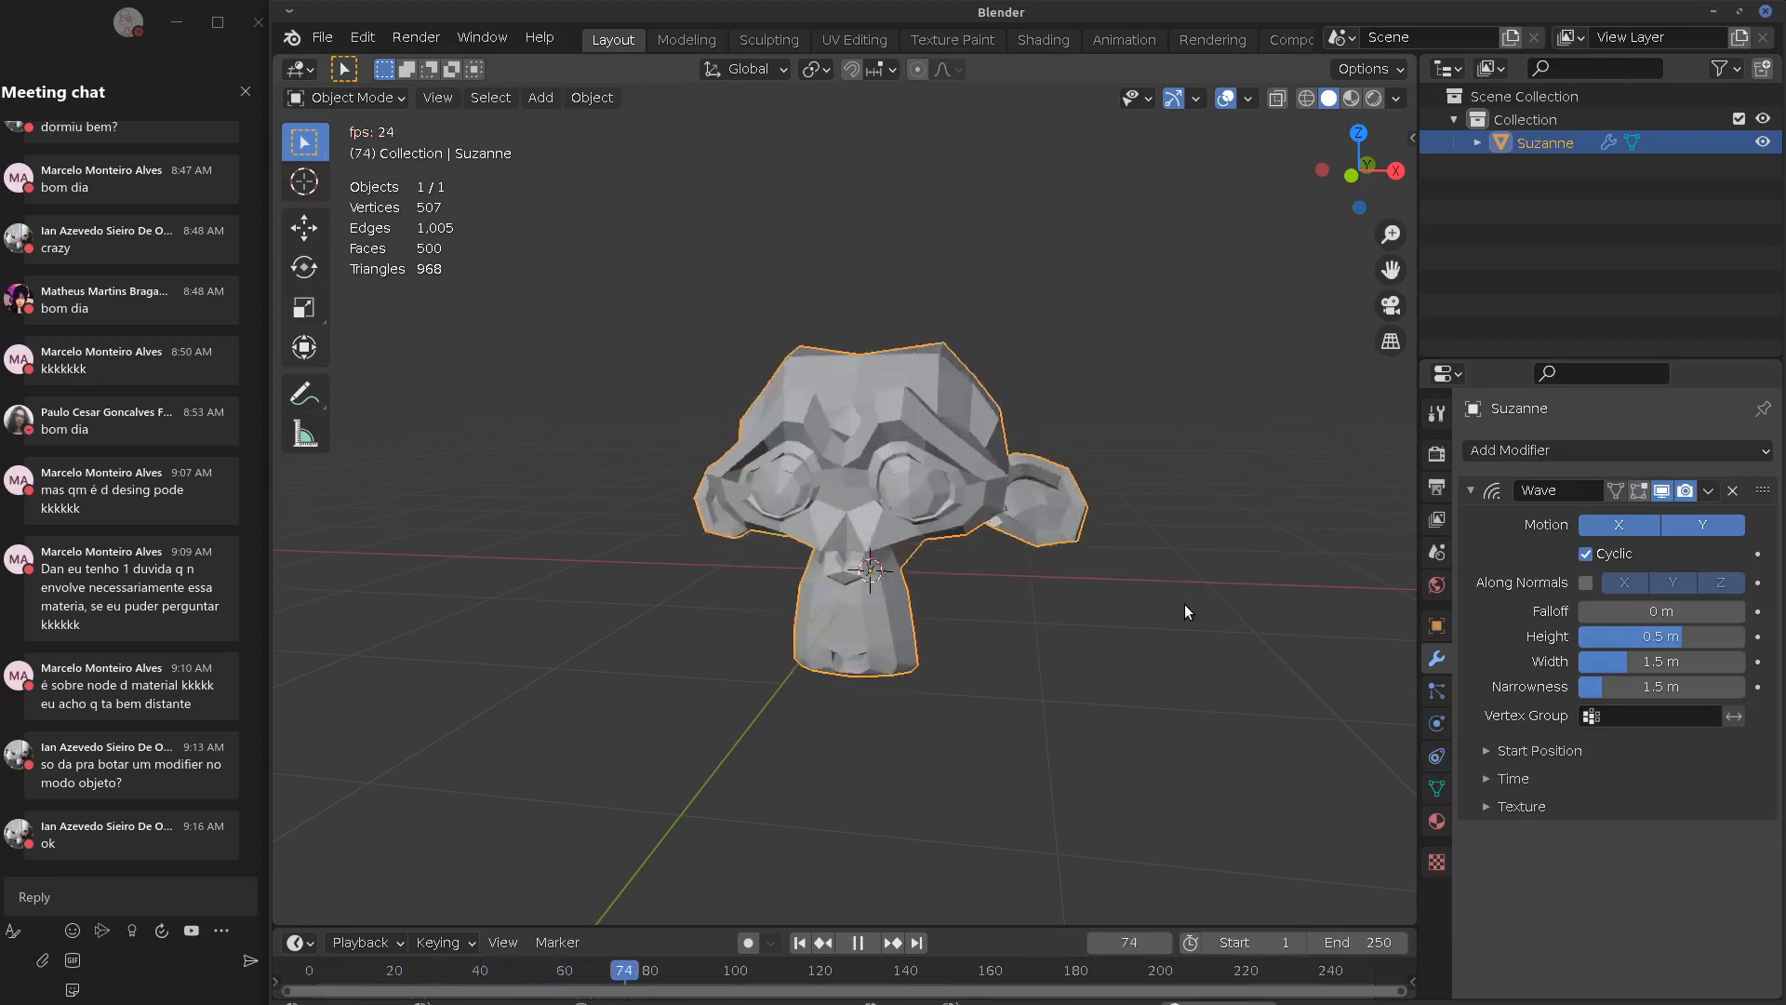
click(1732, 490)
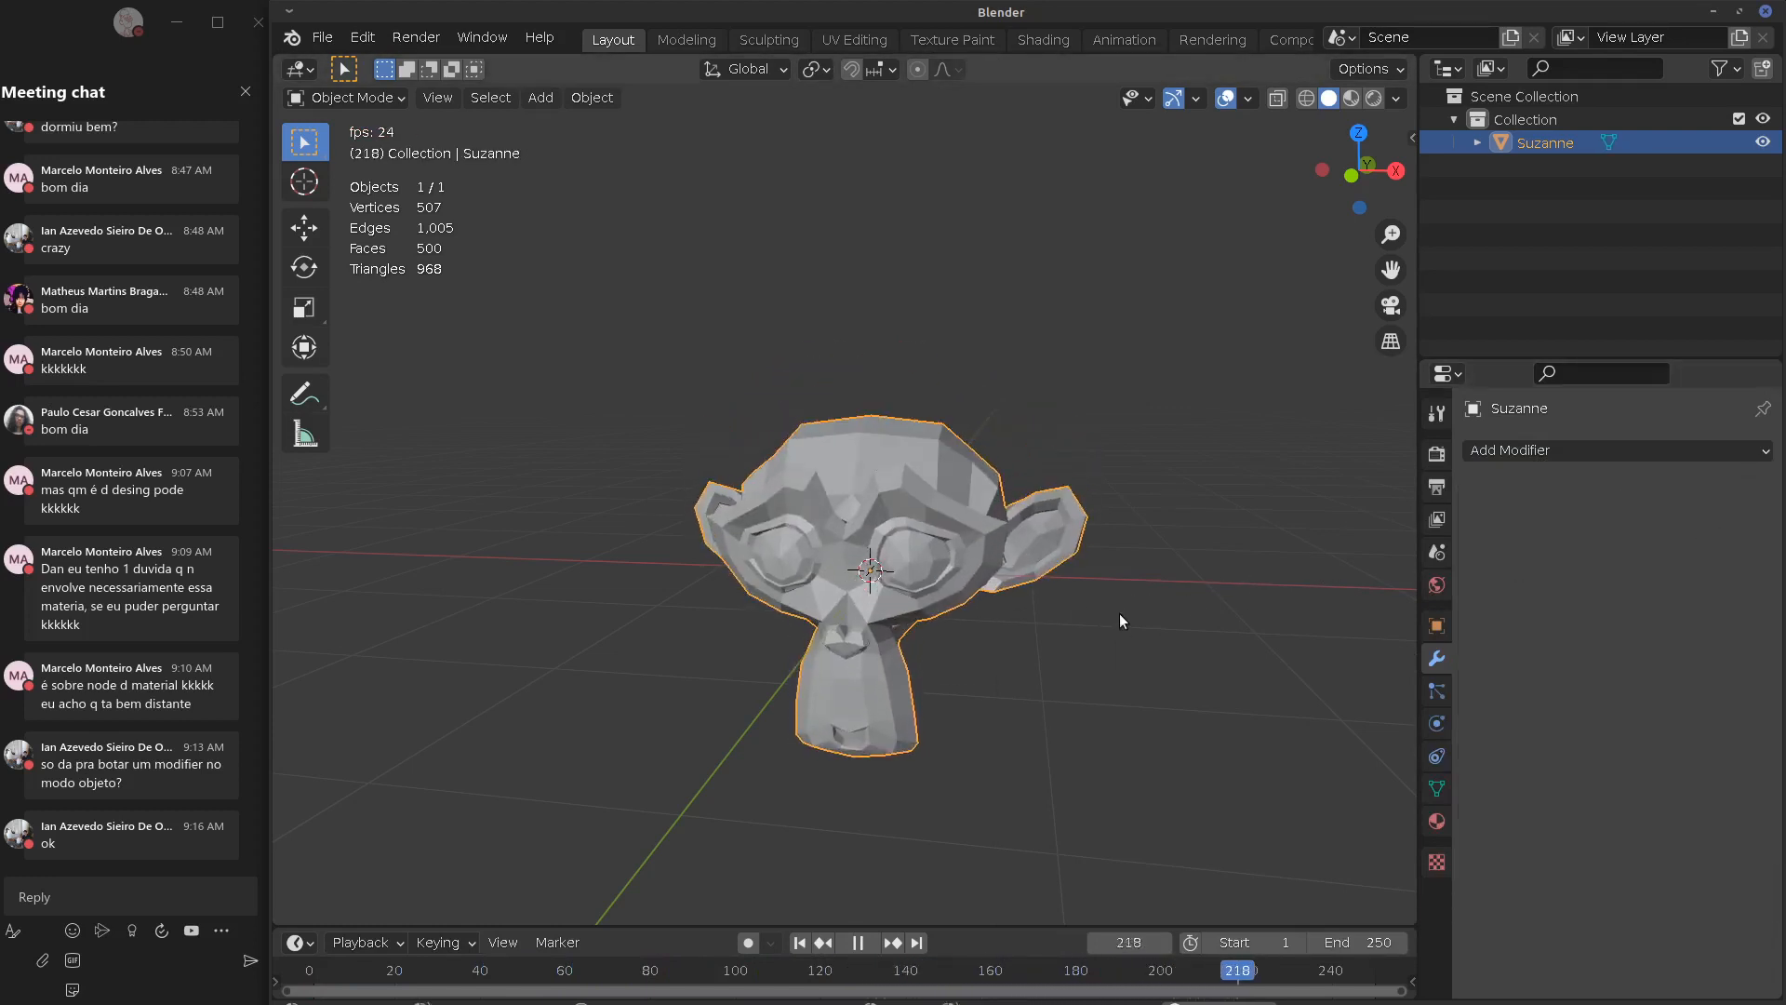
key(Escape)
Look through Suzanne's Modifier, Particles and Physics property tabs
click(1564, 451)
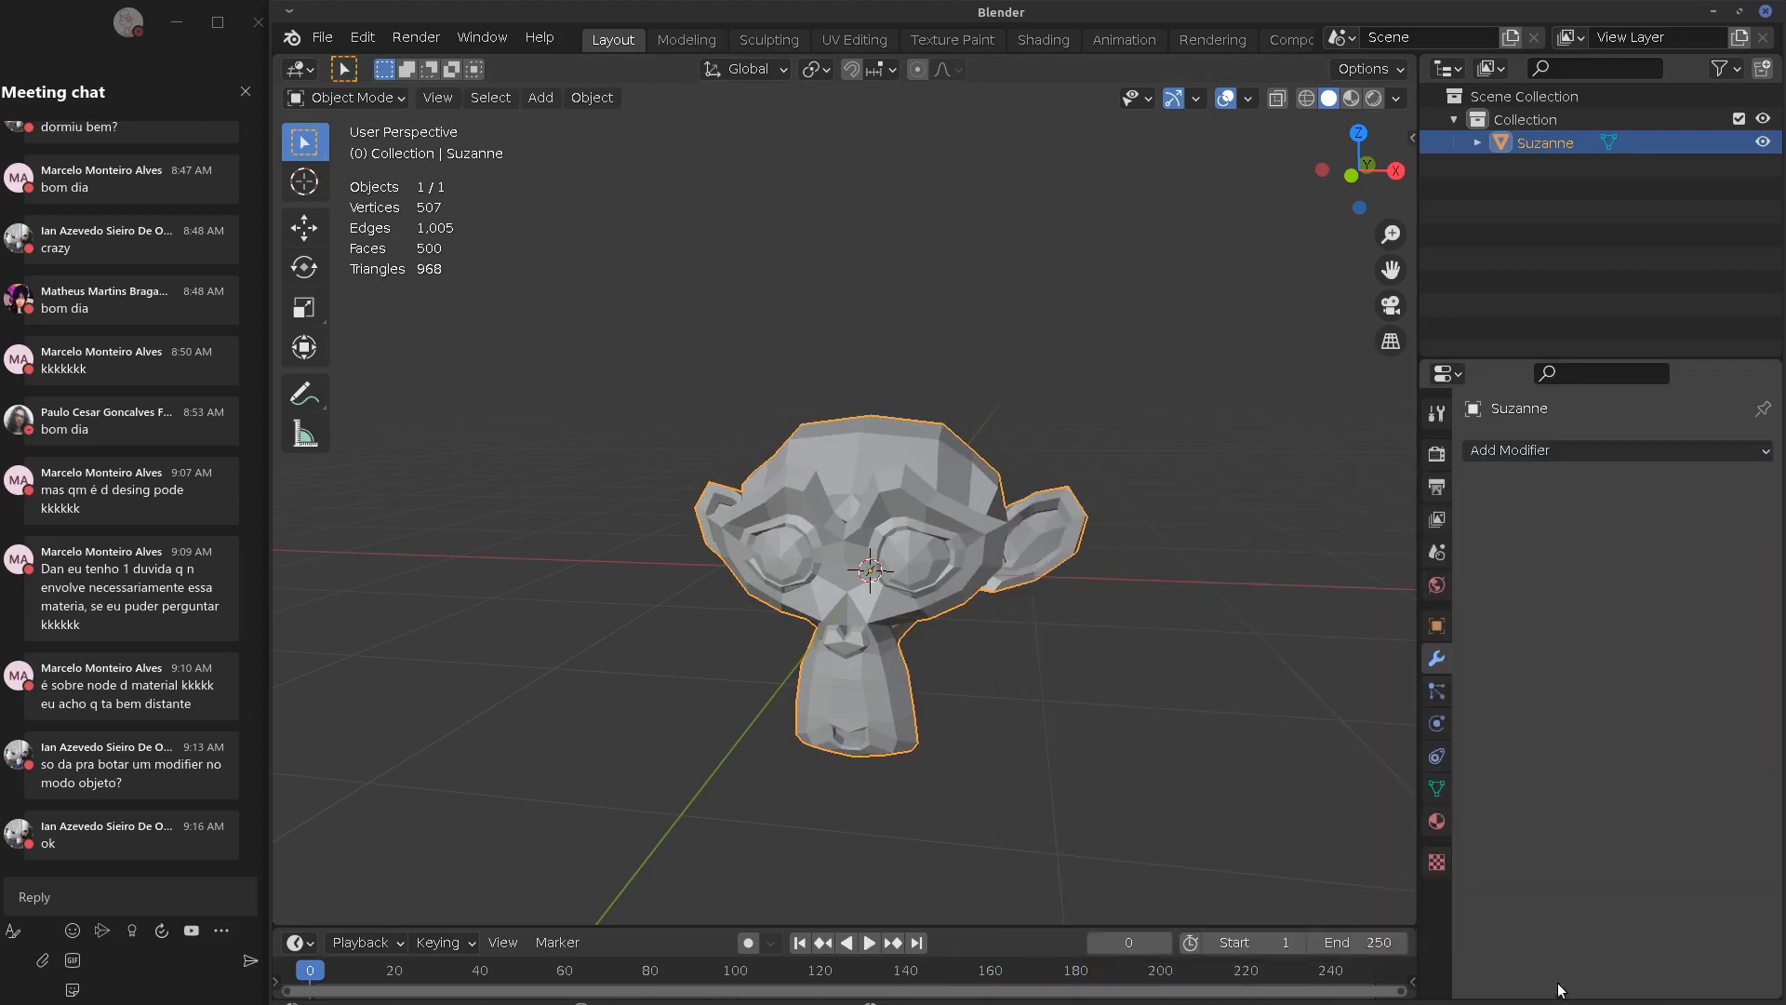
click(1435, 692)
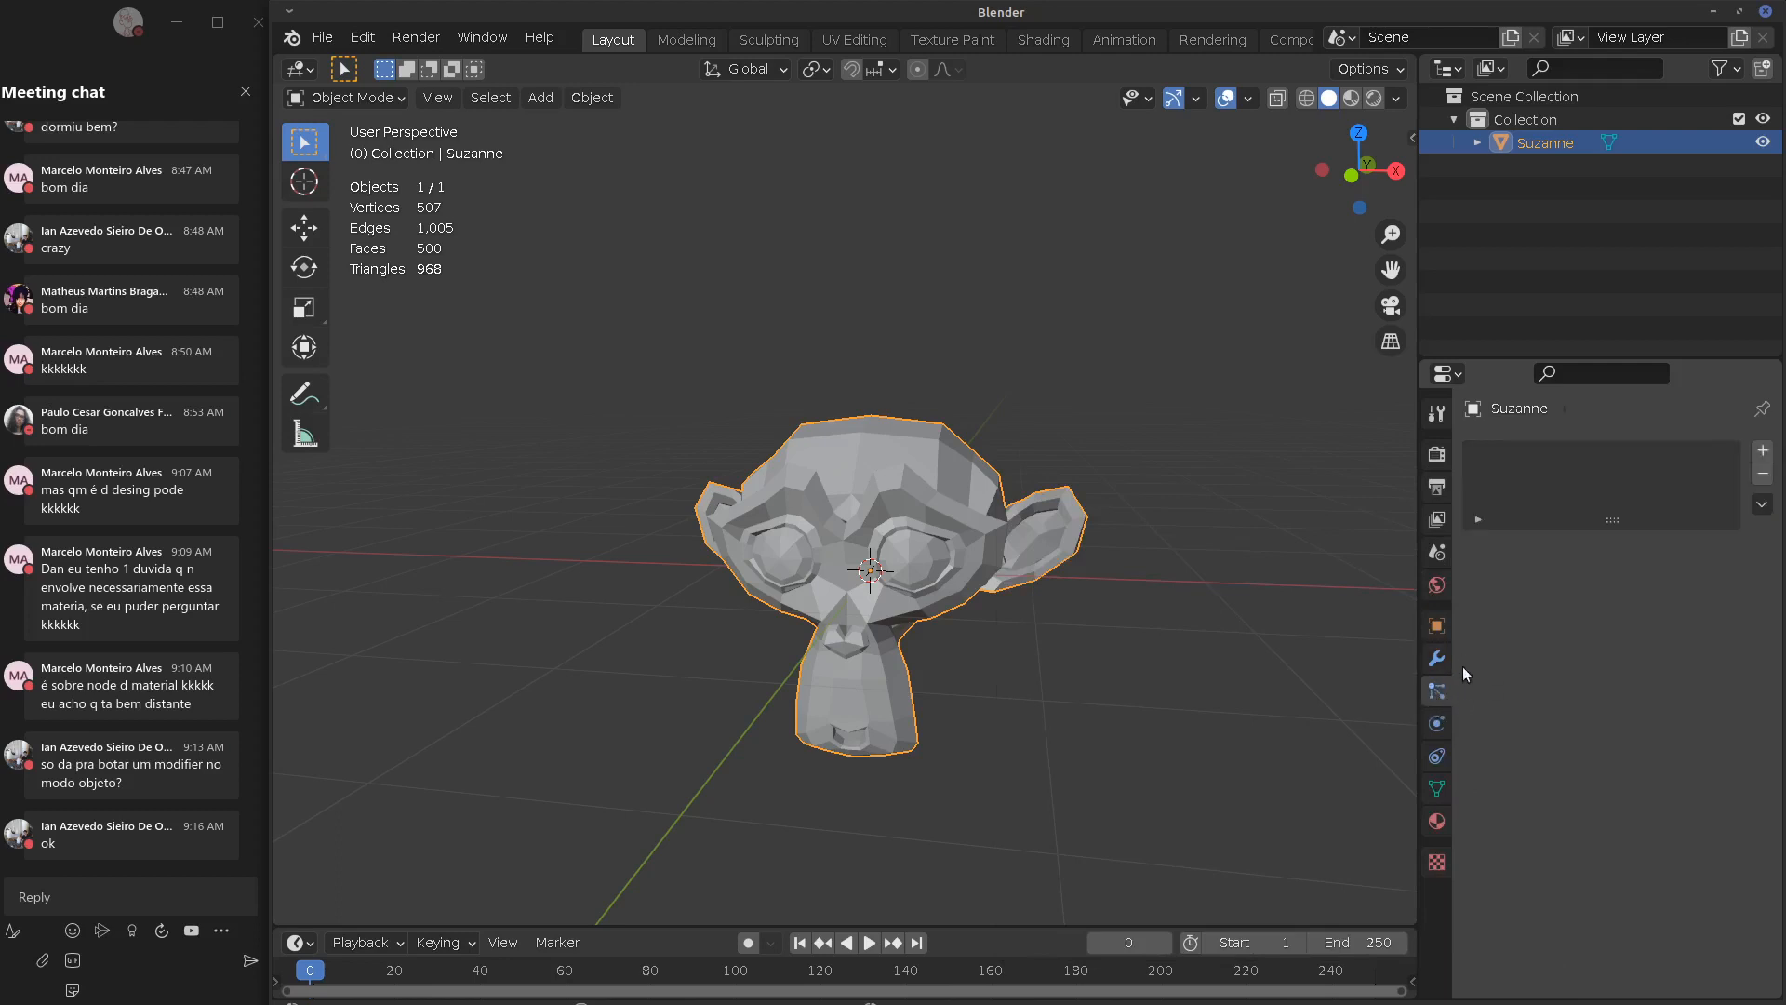
click(1436, 724)
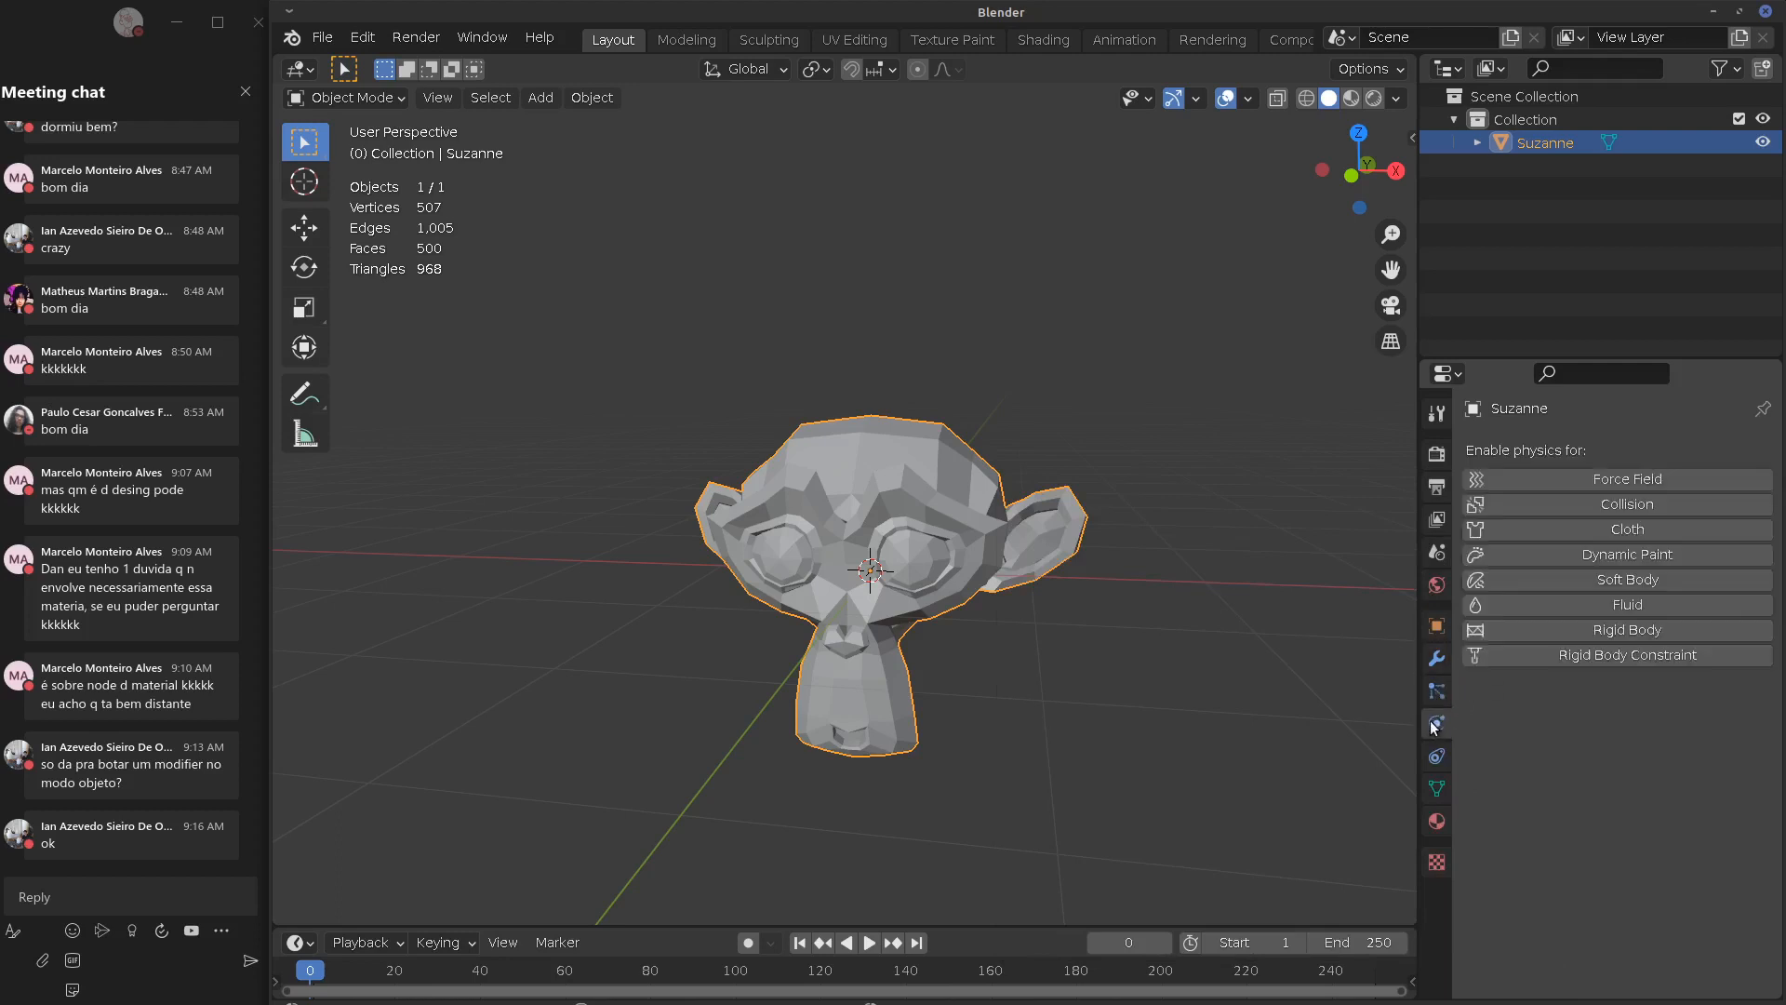
click(1435, 660)
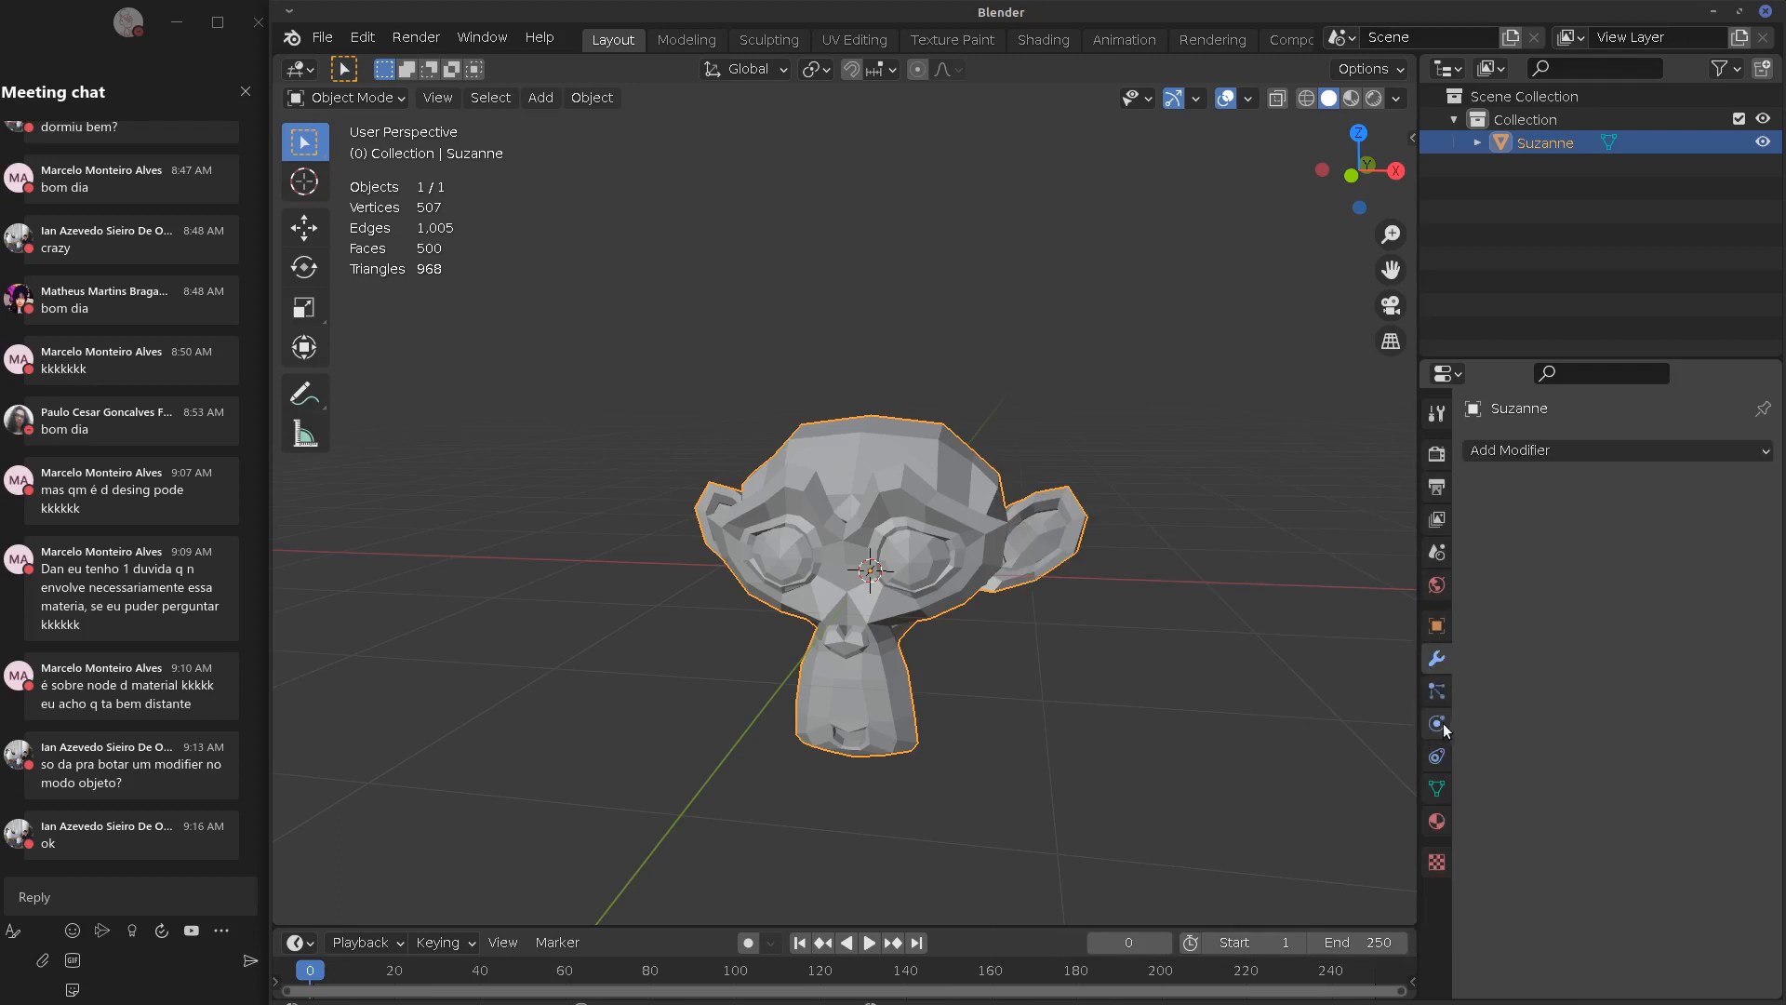
Settle on Suzanne's Physics tab and begin lifting her about 1.9 m upward
click(1442, 728)
click(1440, 695)
click(1440, 663)
click(1439, 696)
click(1440, 724)
click(1439, 692)
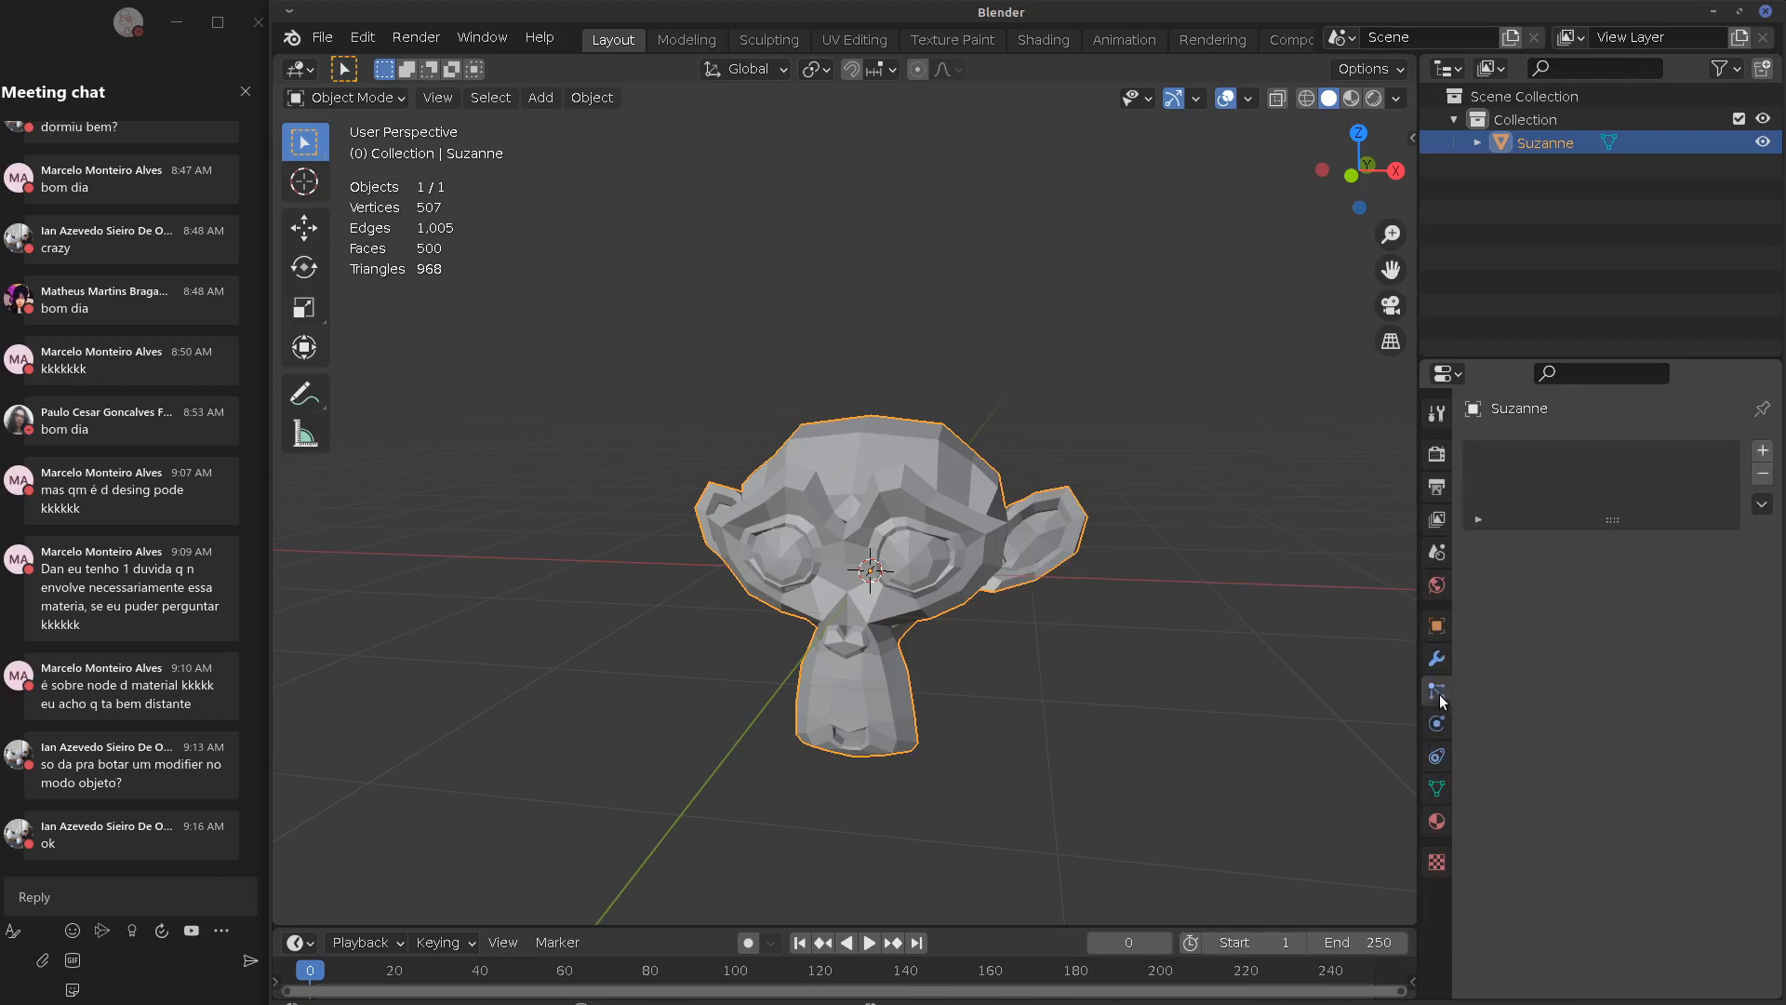
click(1437, 724)
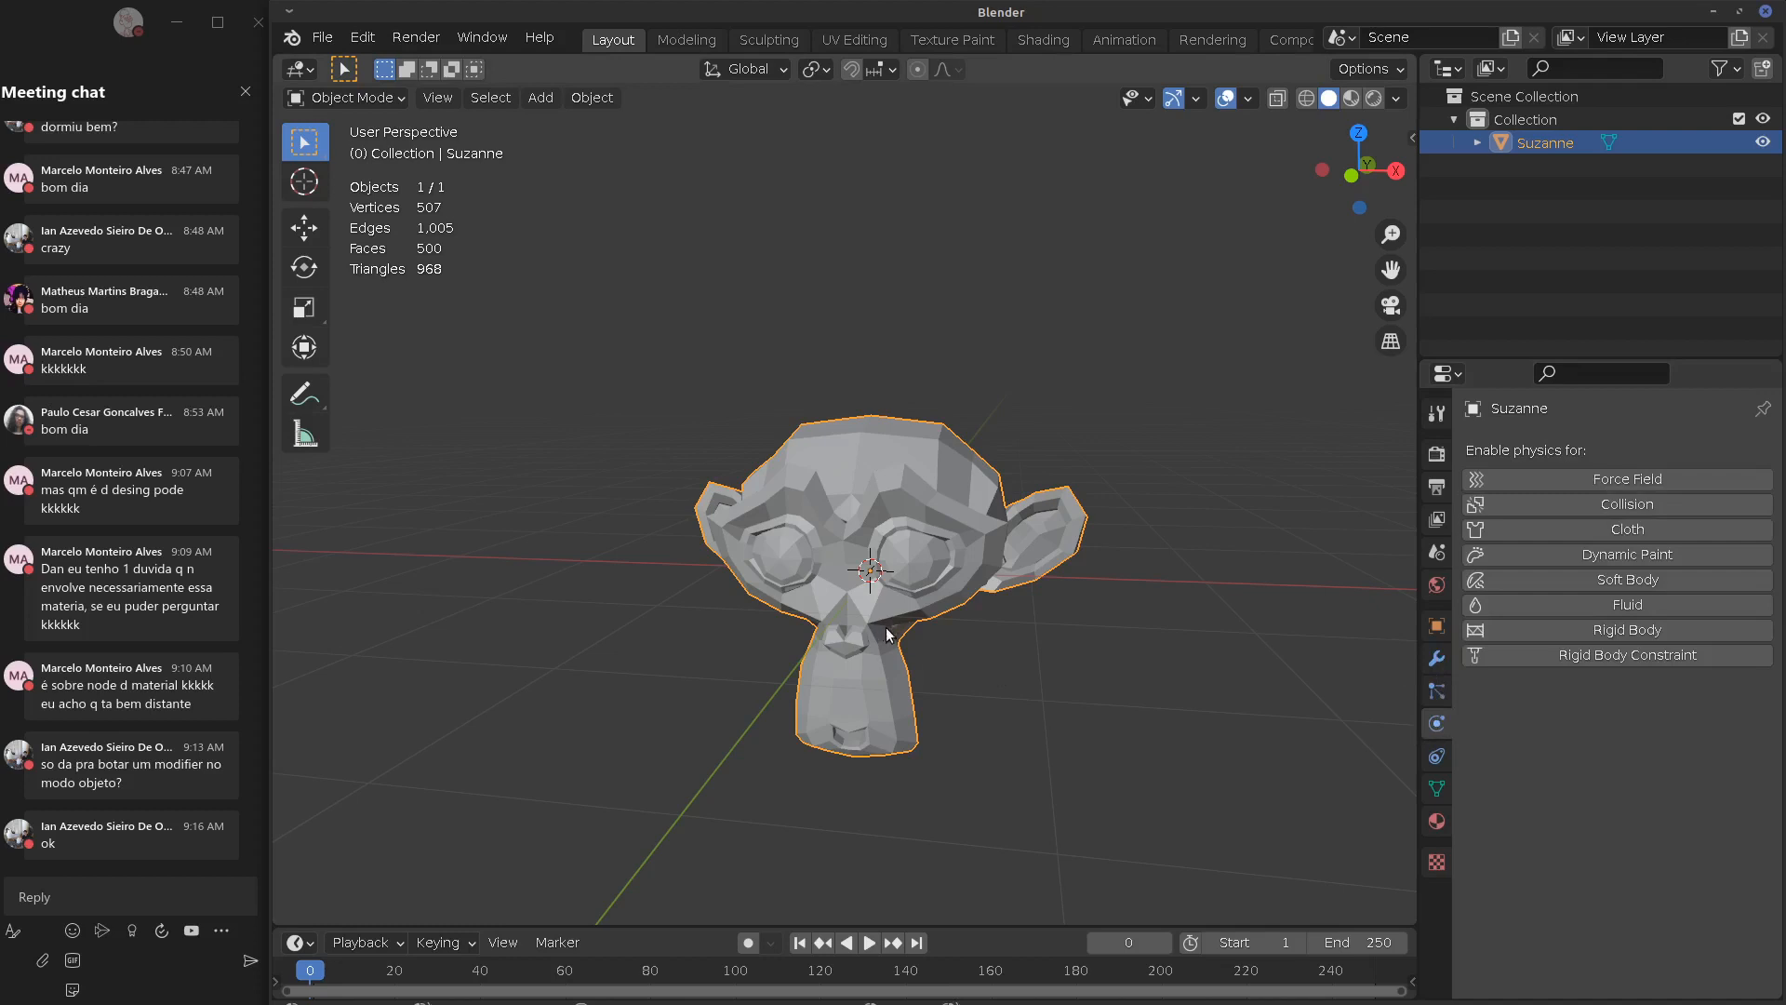
key(g)
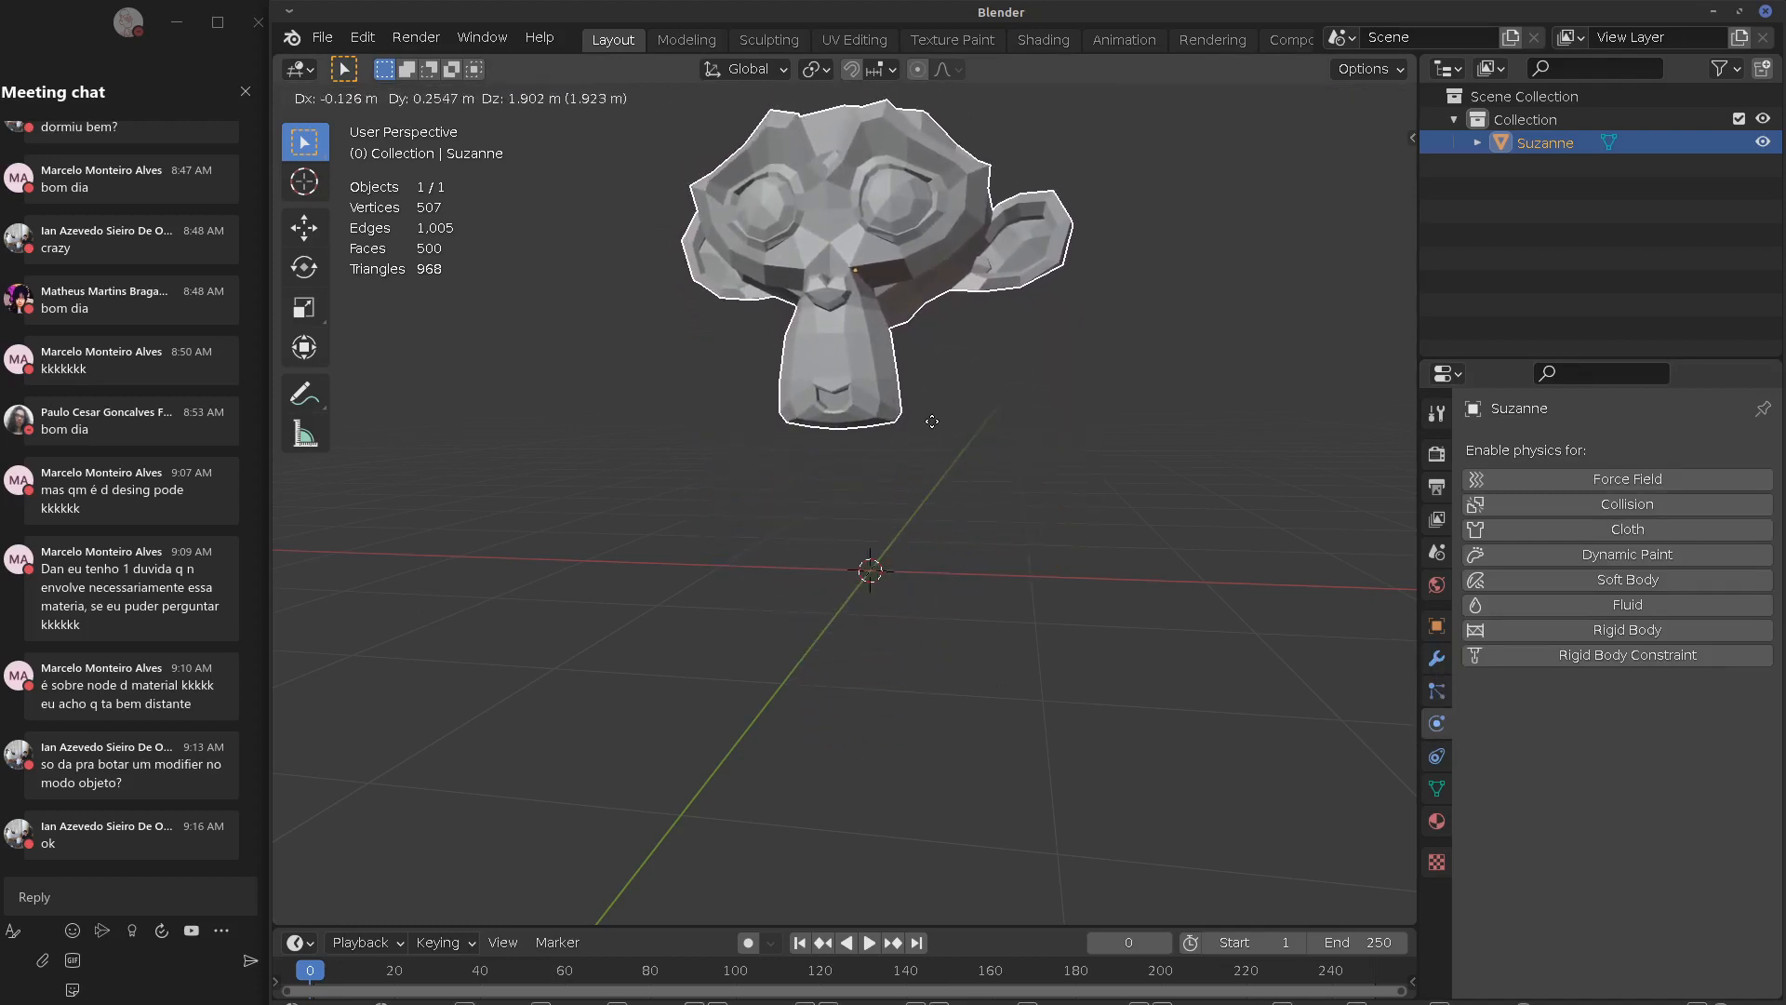
Confirm Suzanne's raised position and add a plane scaled up much larger beneath her
click(934, 426)
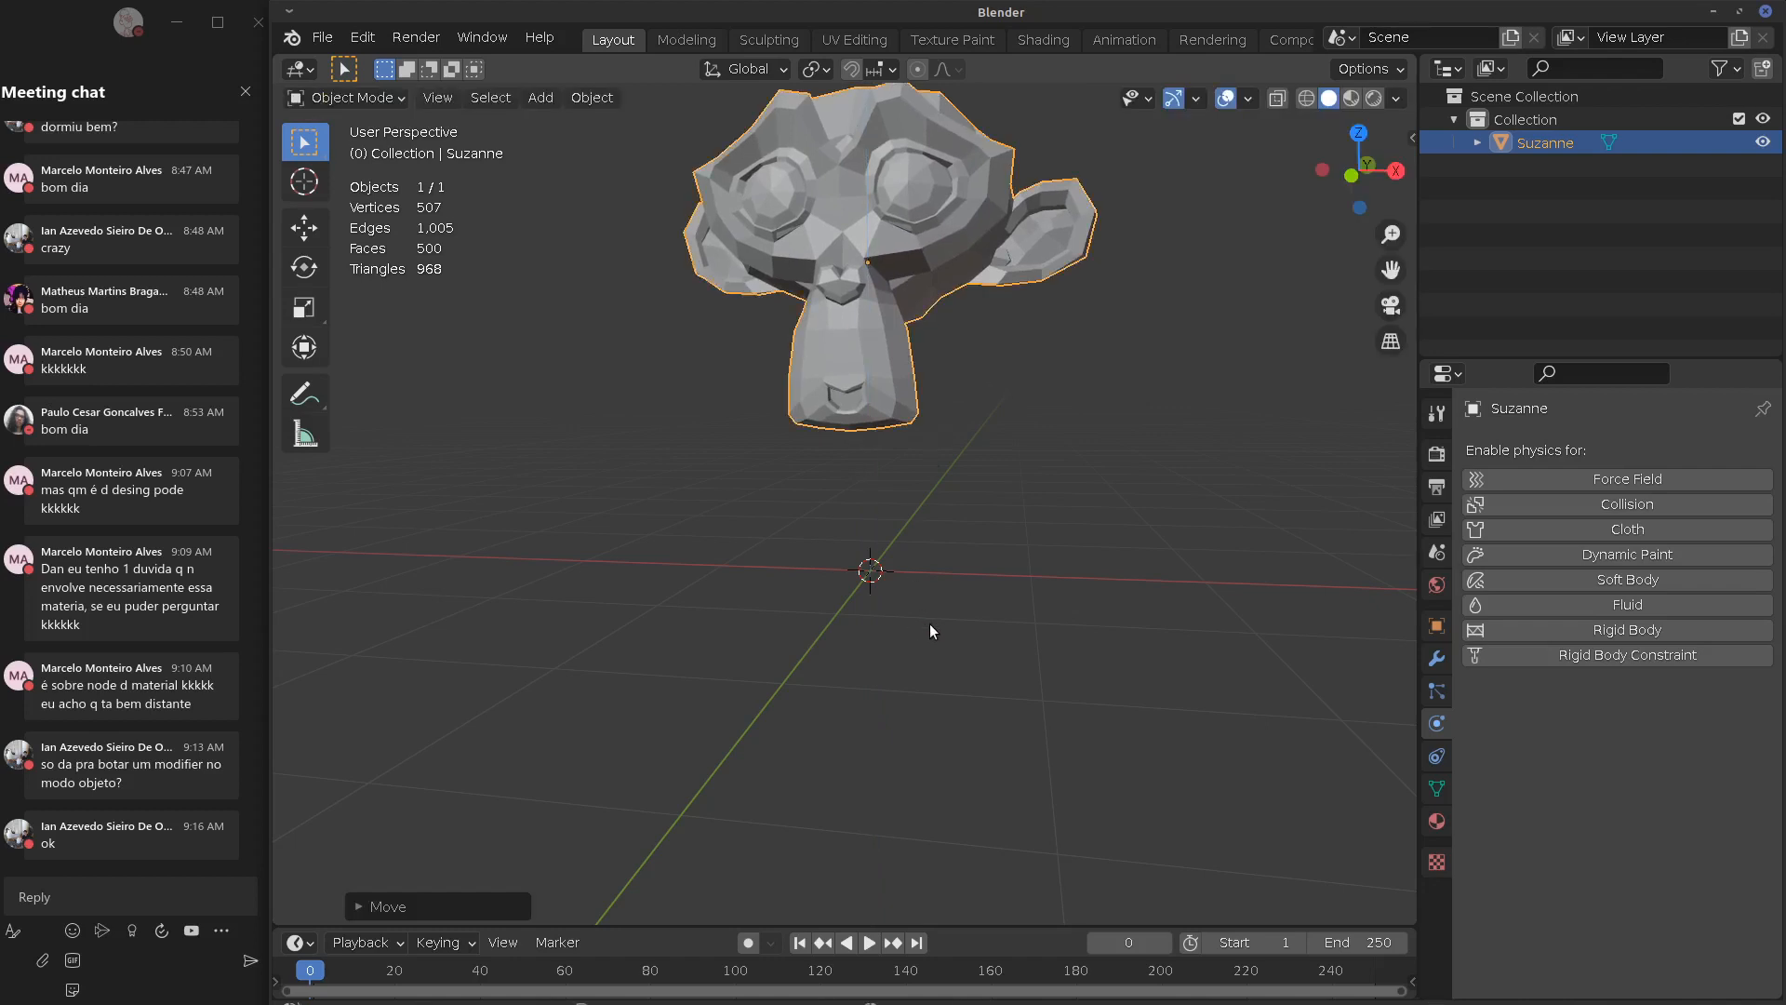
key(shift+a)
mouse_move(899, 557)
click(1073, 553)
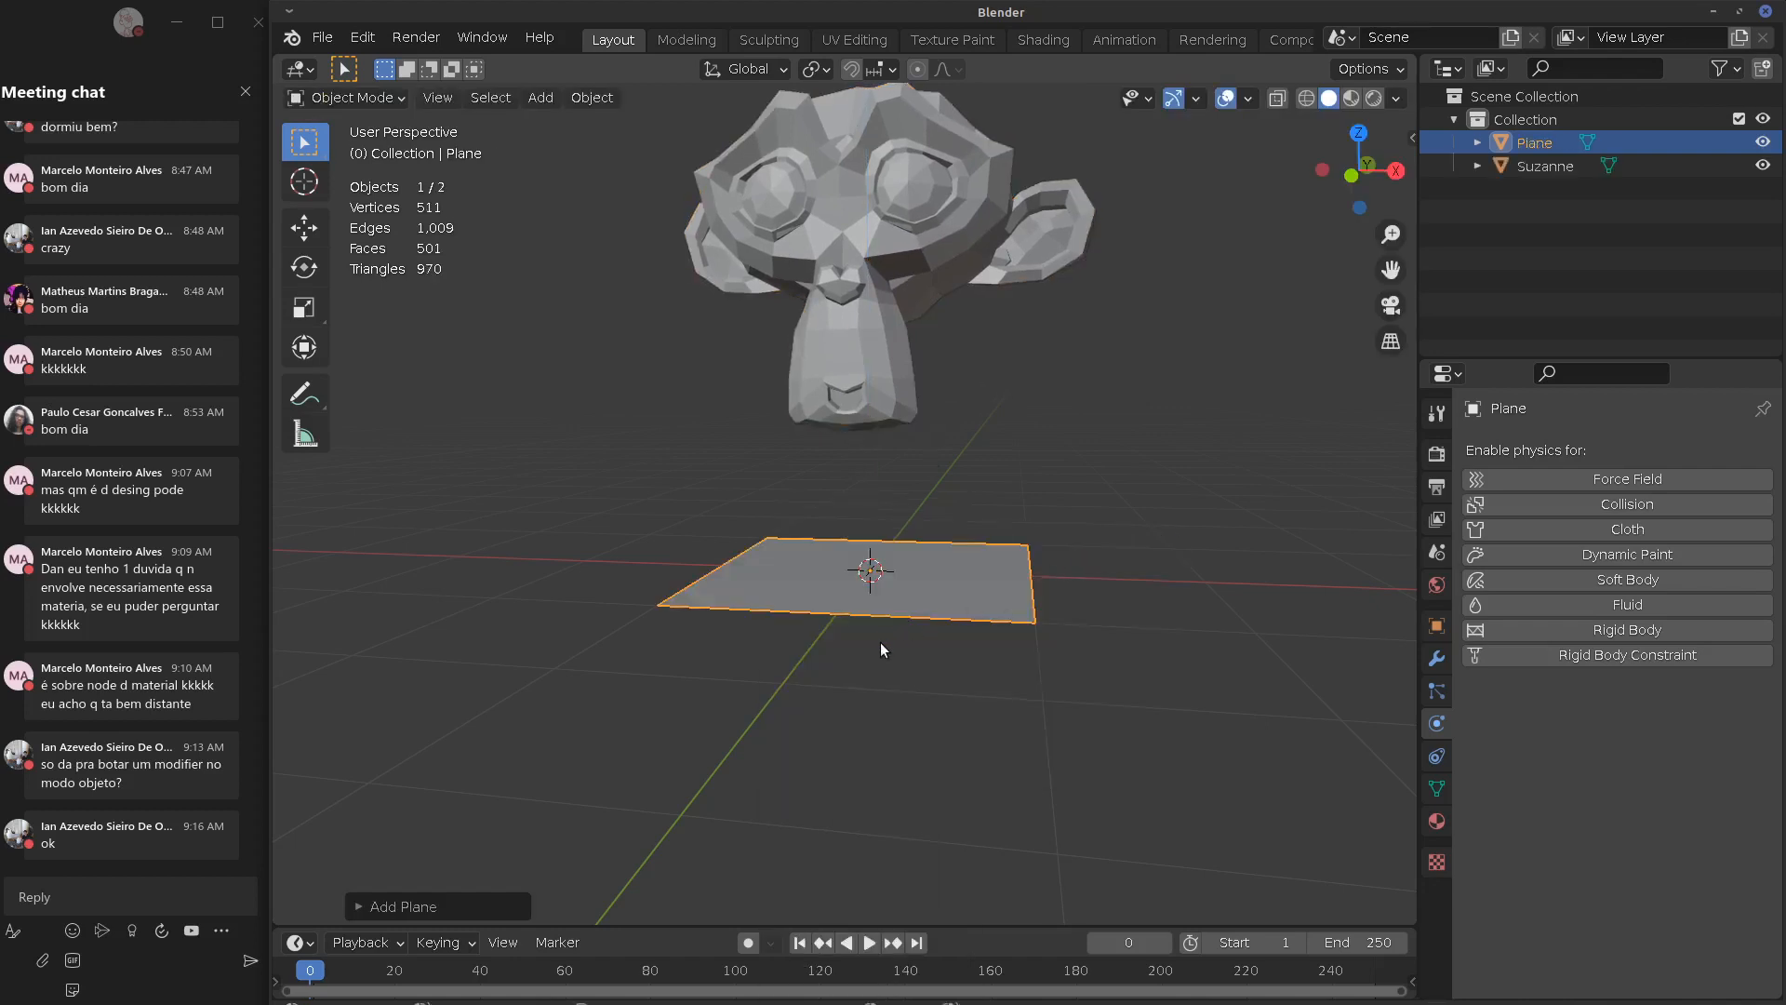
key(Tab)
key(s)
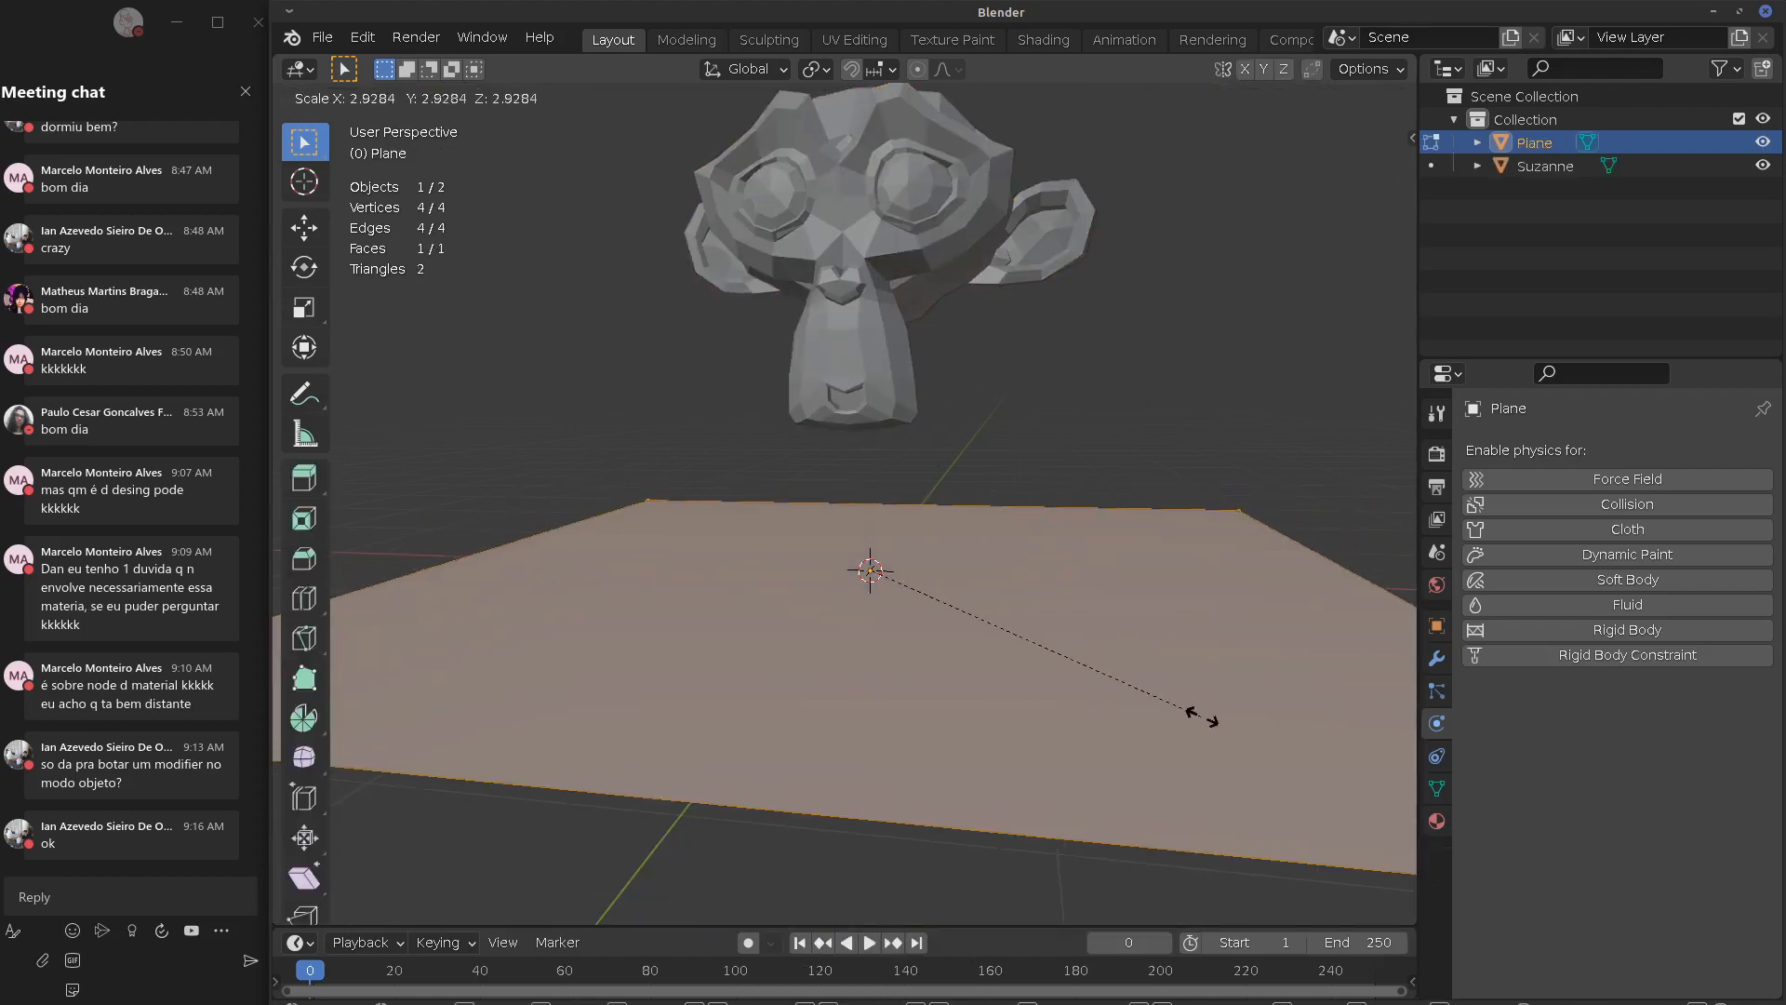
click(1200, 713)
key(Tab)
Make the plane a Collision object and check it in its modifier stack
scroll(1132, 657, down, 3)
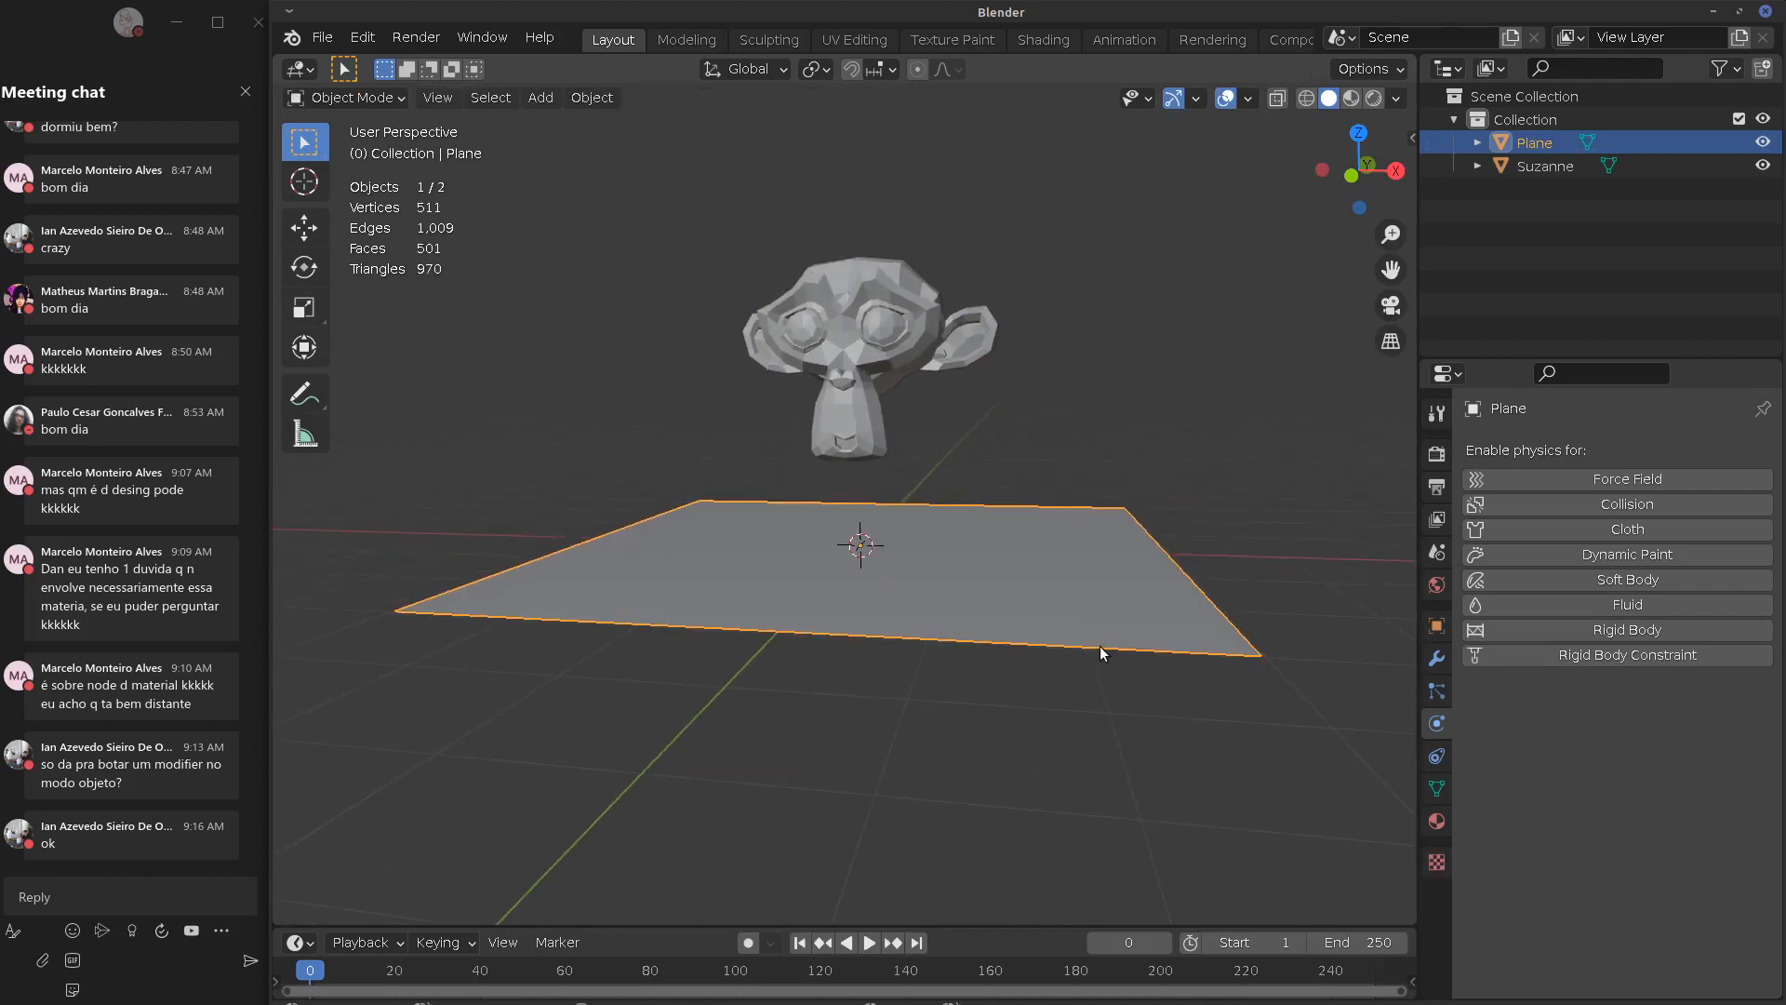
middle_drag(1100, 646, 1113, 657)
click(1645, 504)
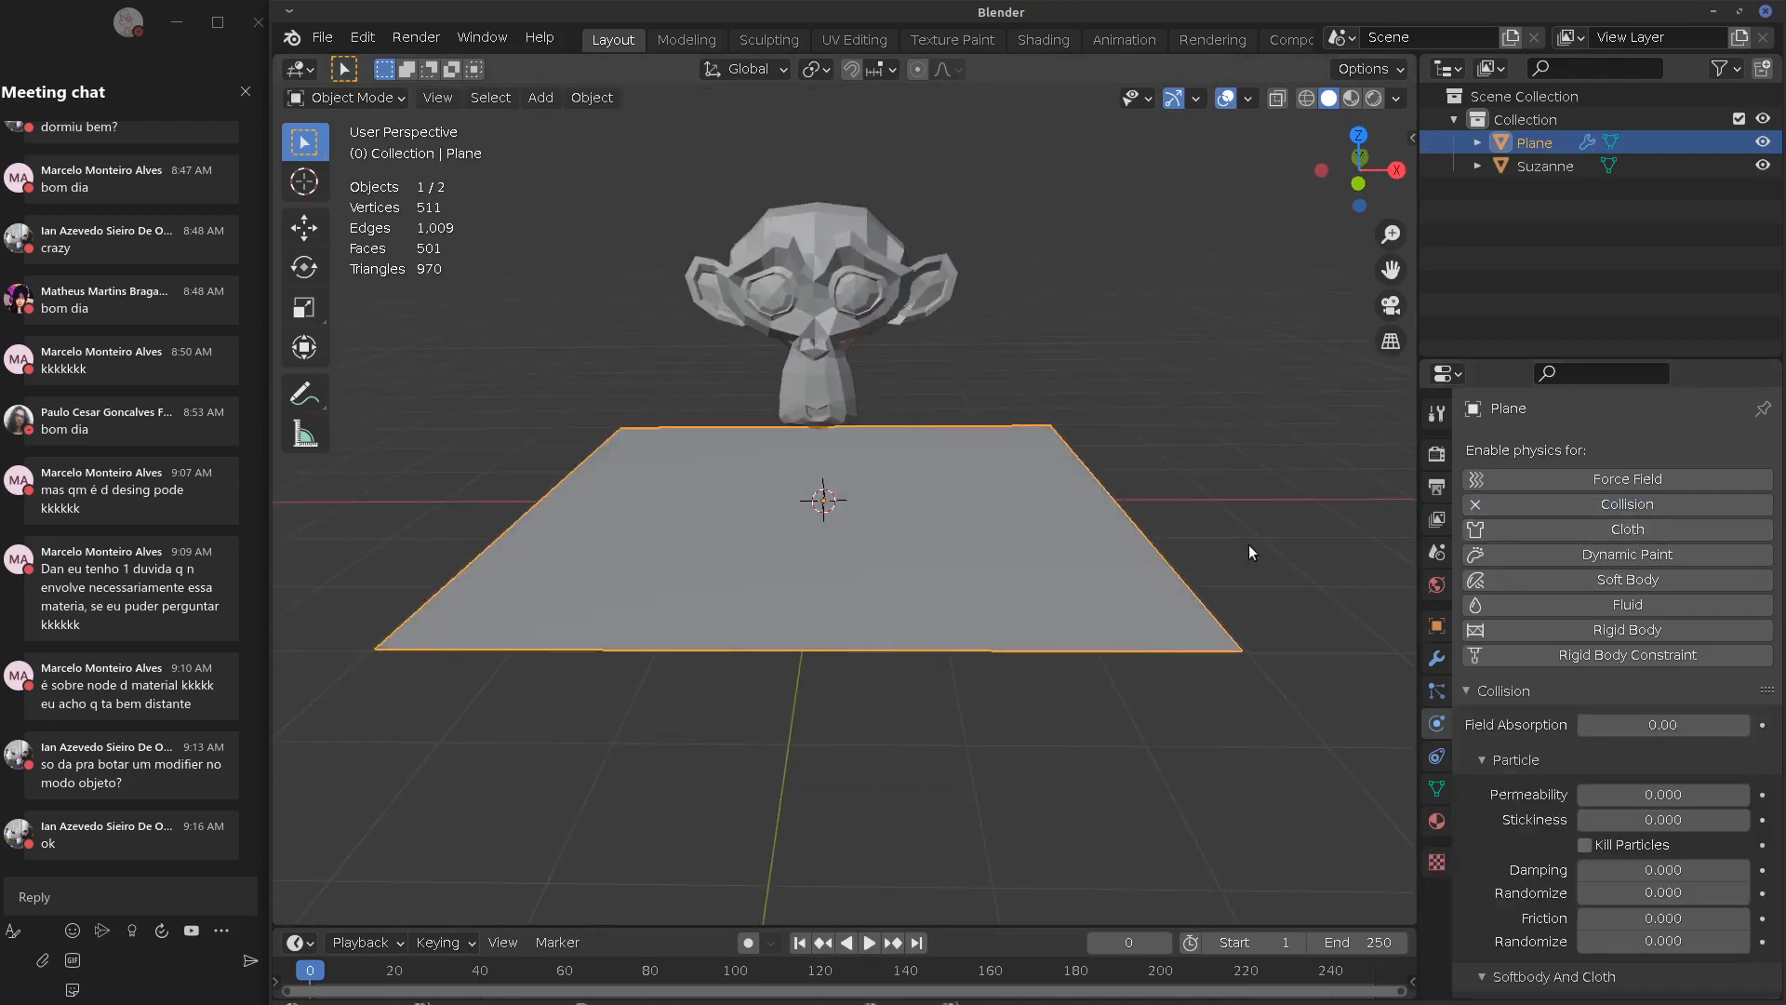
middle_drag(956, 627, 1101, 588)
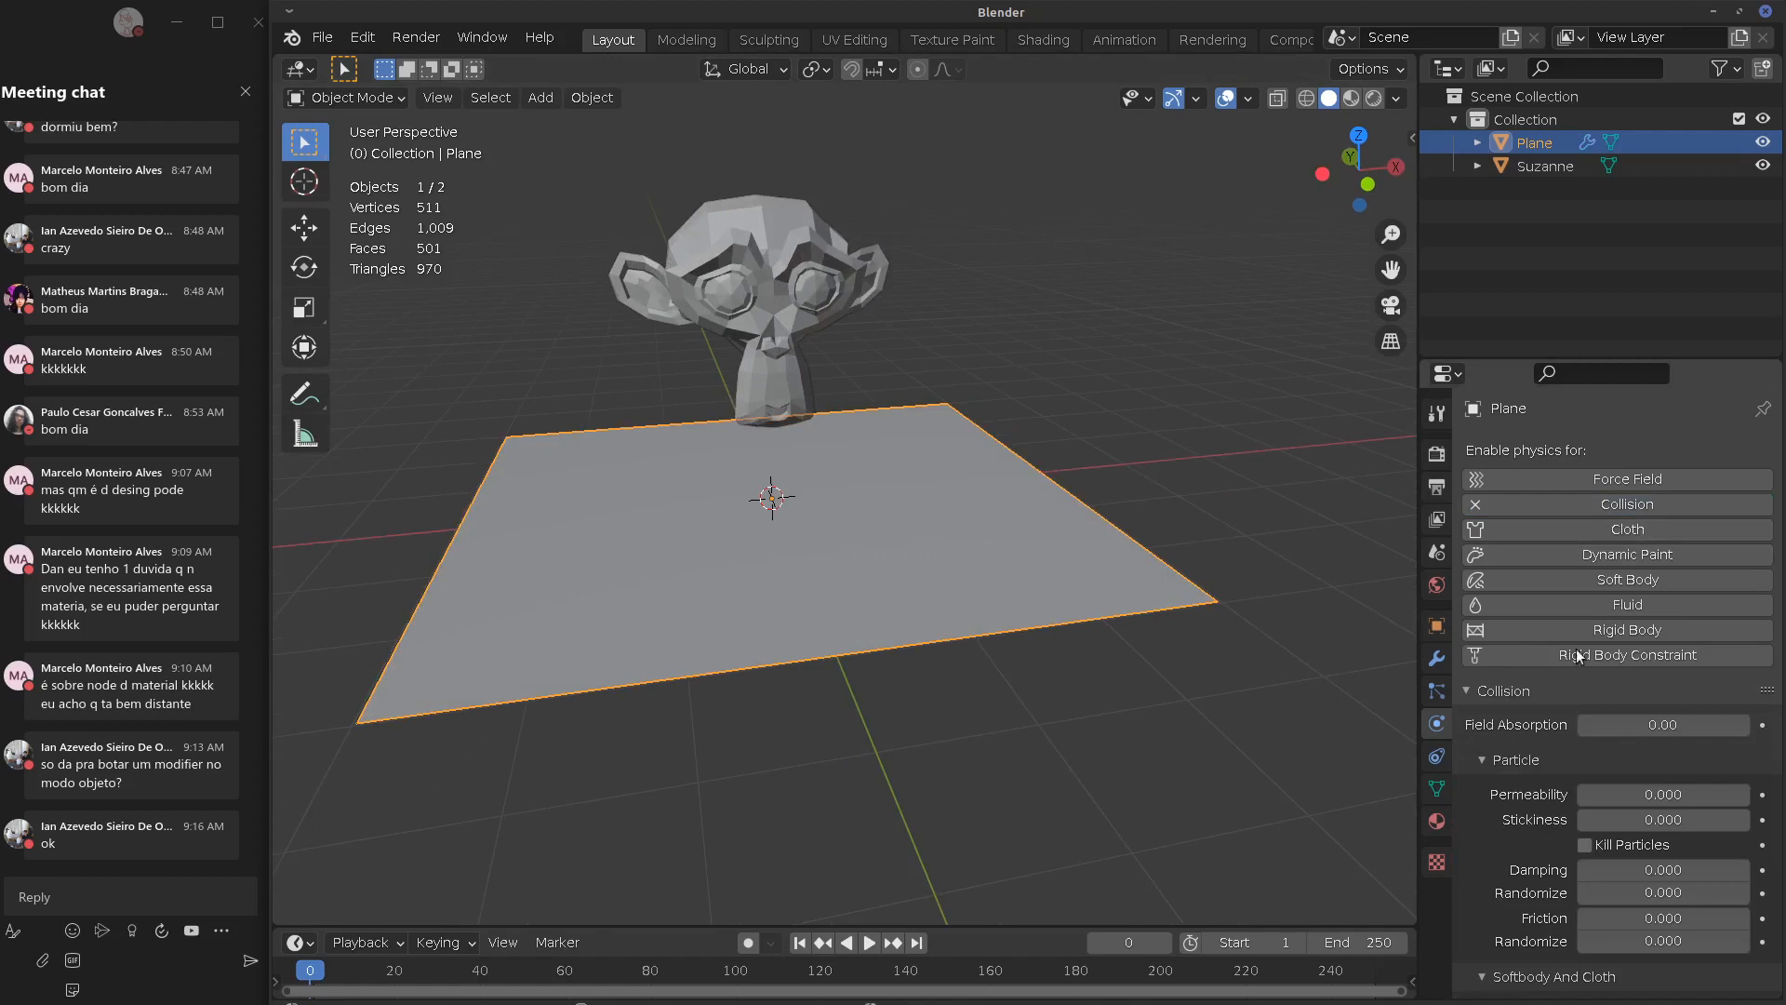
middle_drag(986, 612, 979, 579)
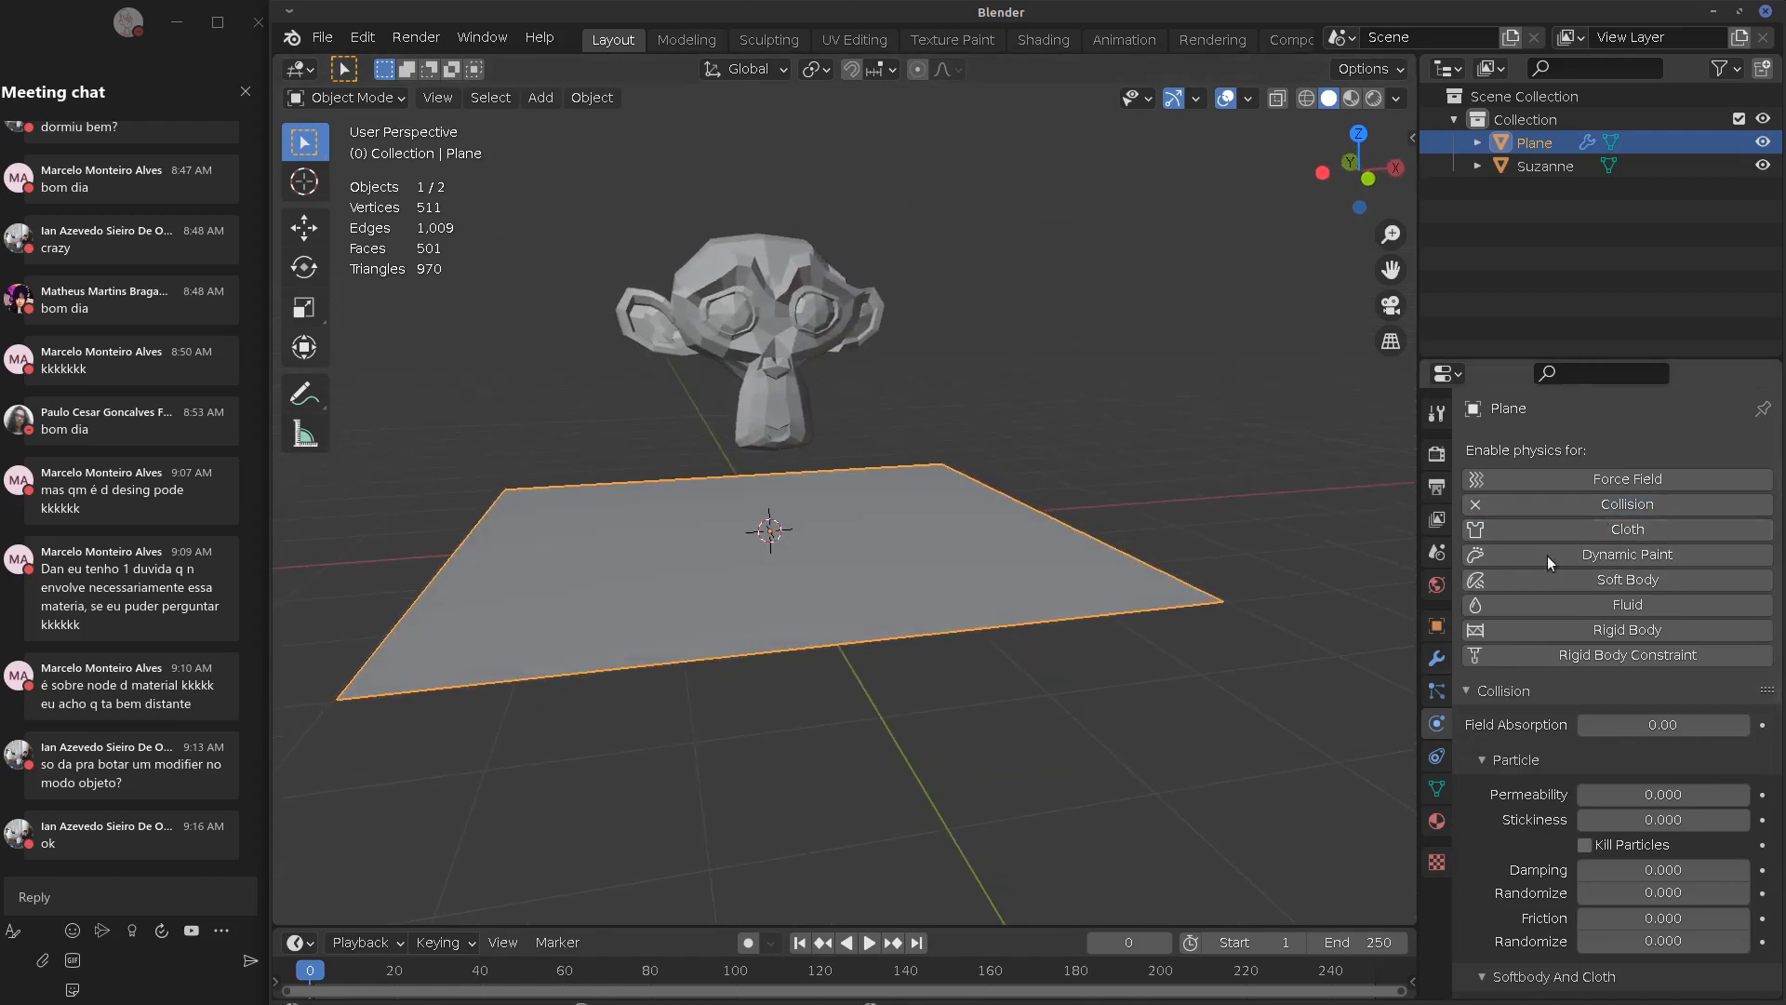
click(1438, 660)
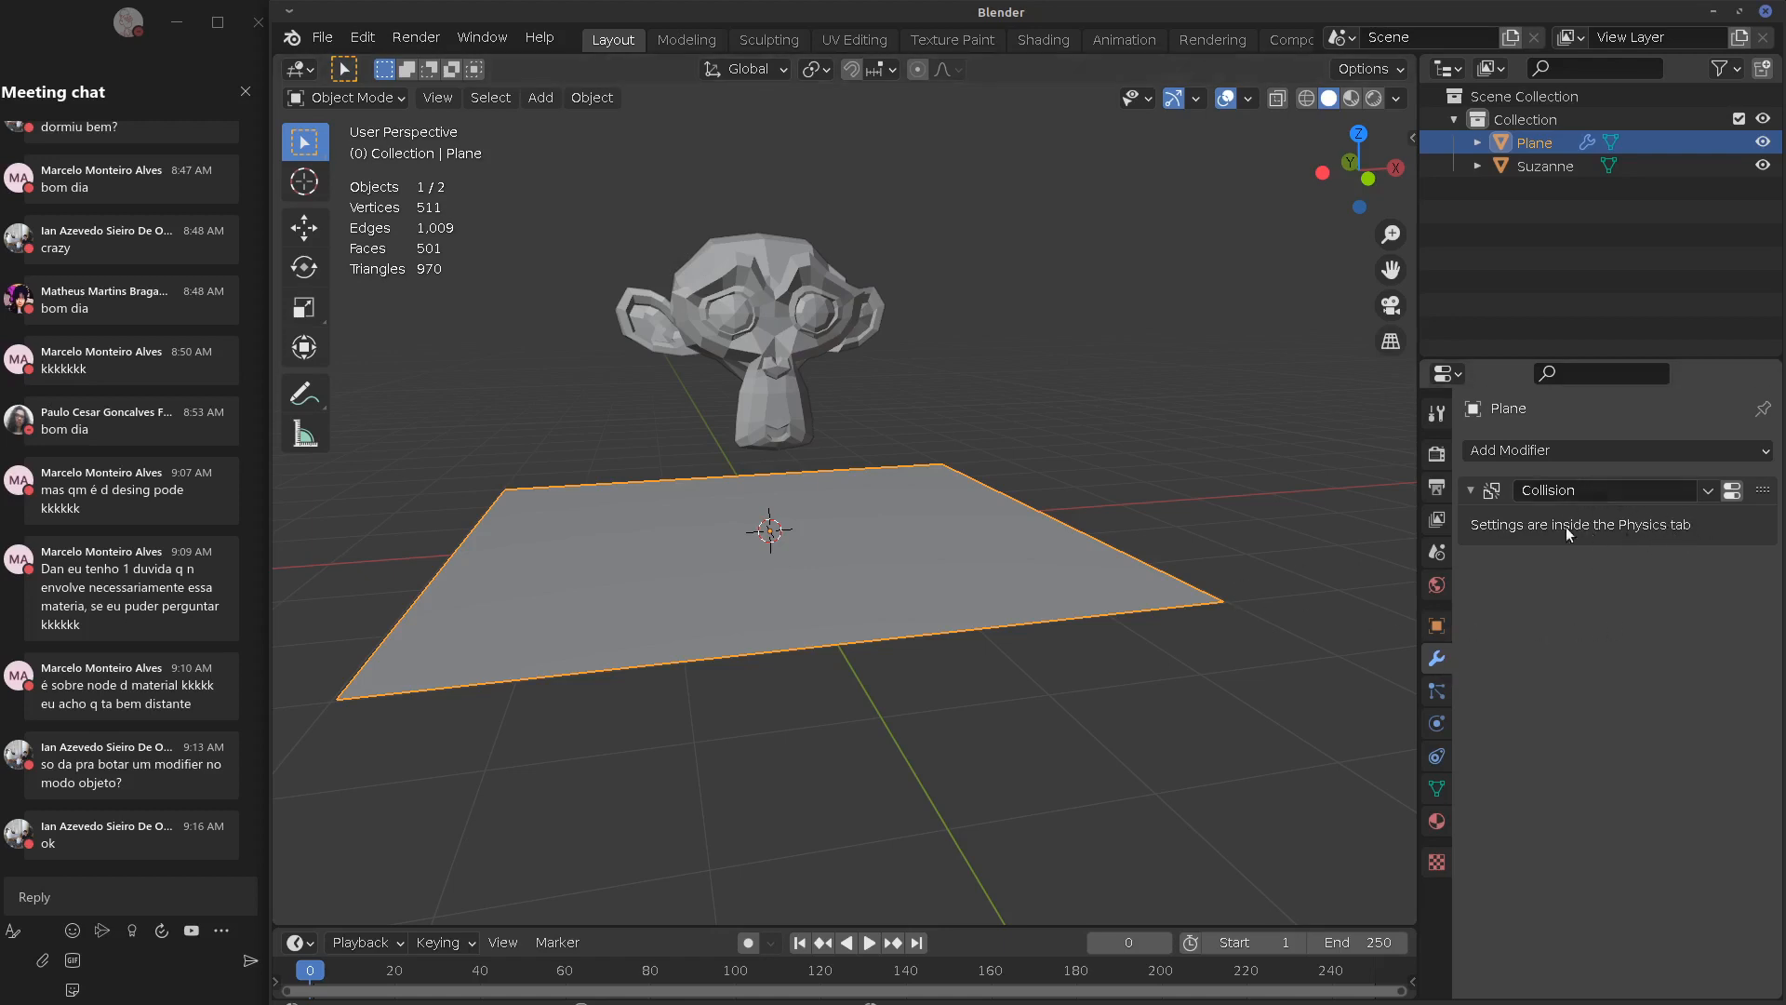
Add a Cloth modifier to Suzanne and show its settings: 5 quality steps, 0.3 kg vertex mass
click(659, 328)
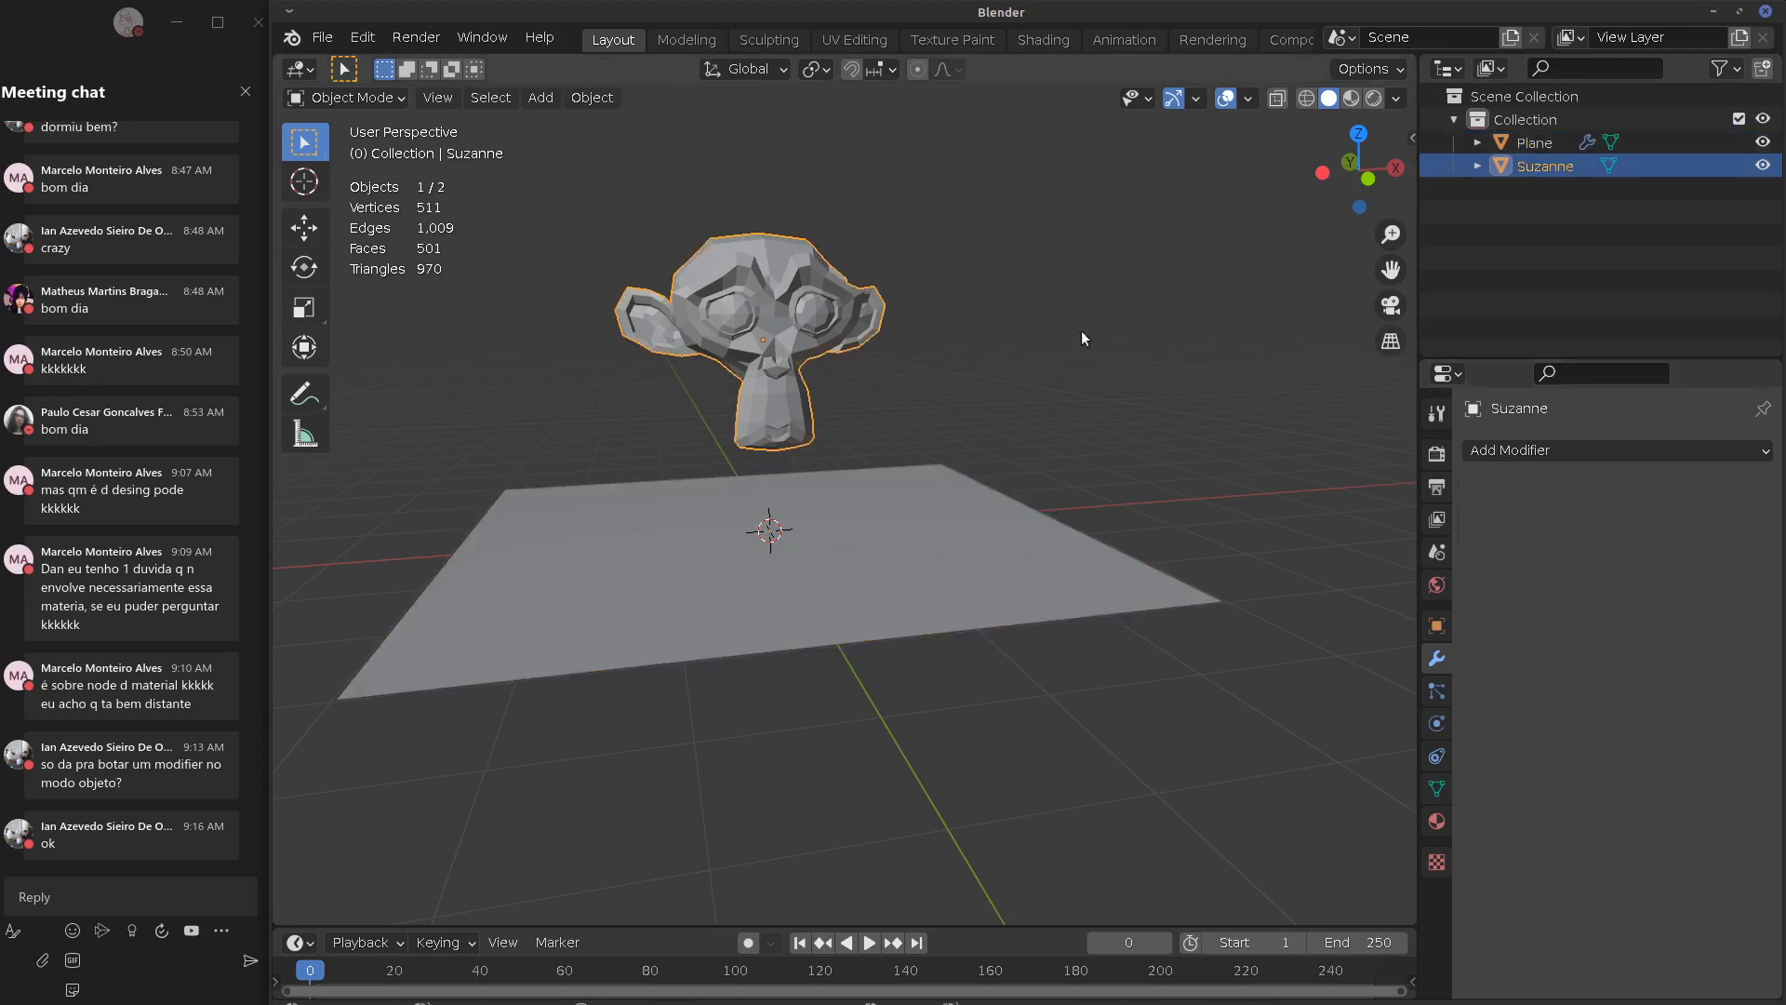
click(1674, 450)
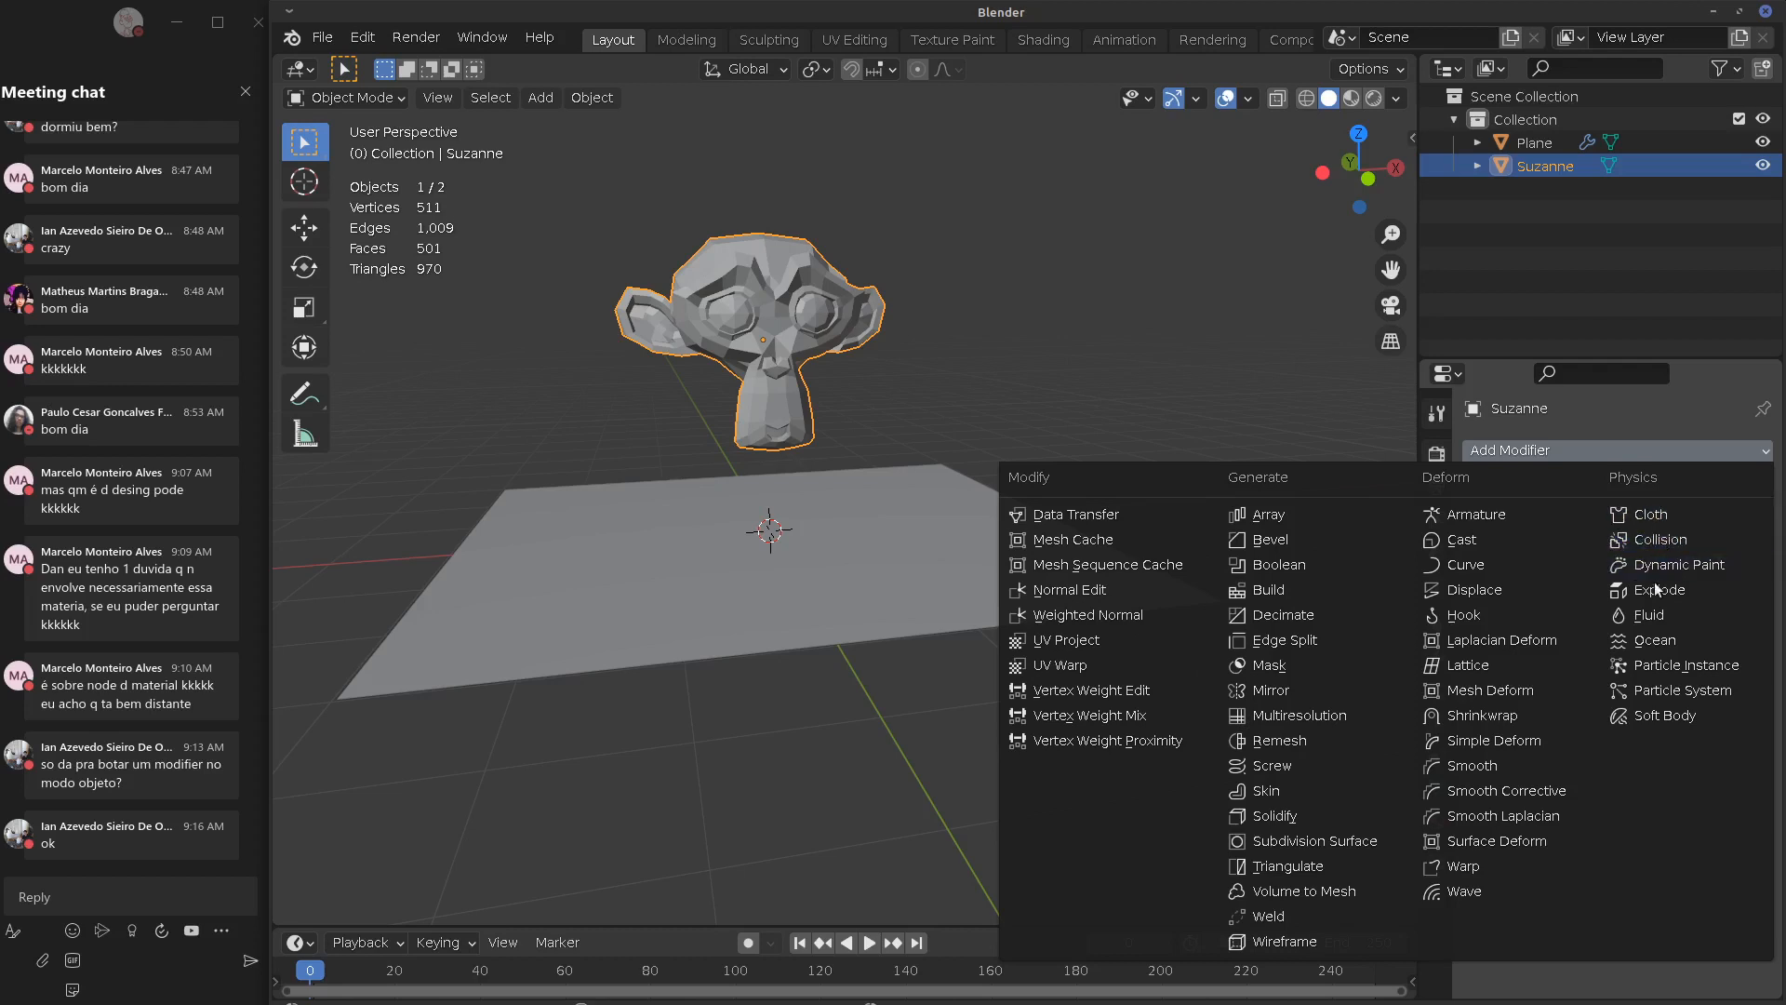
click(1665, 516)
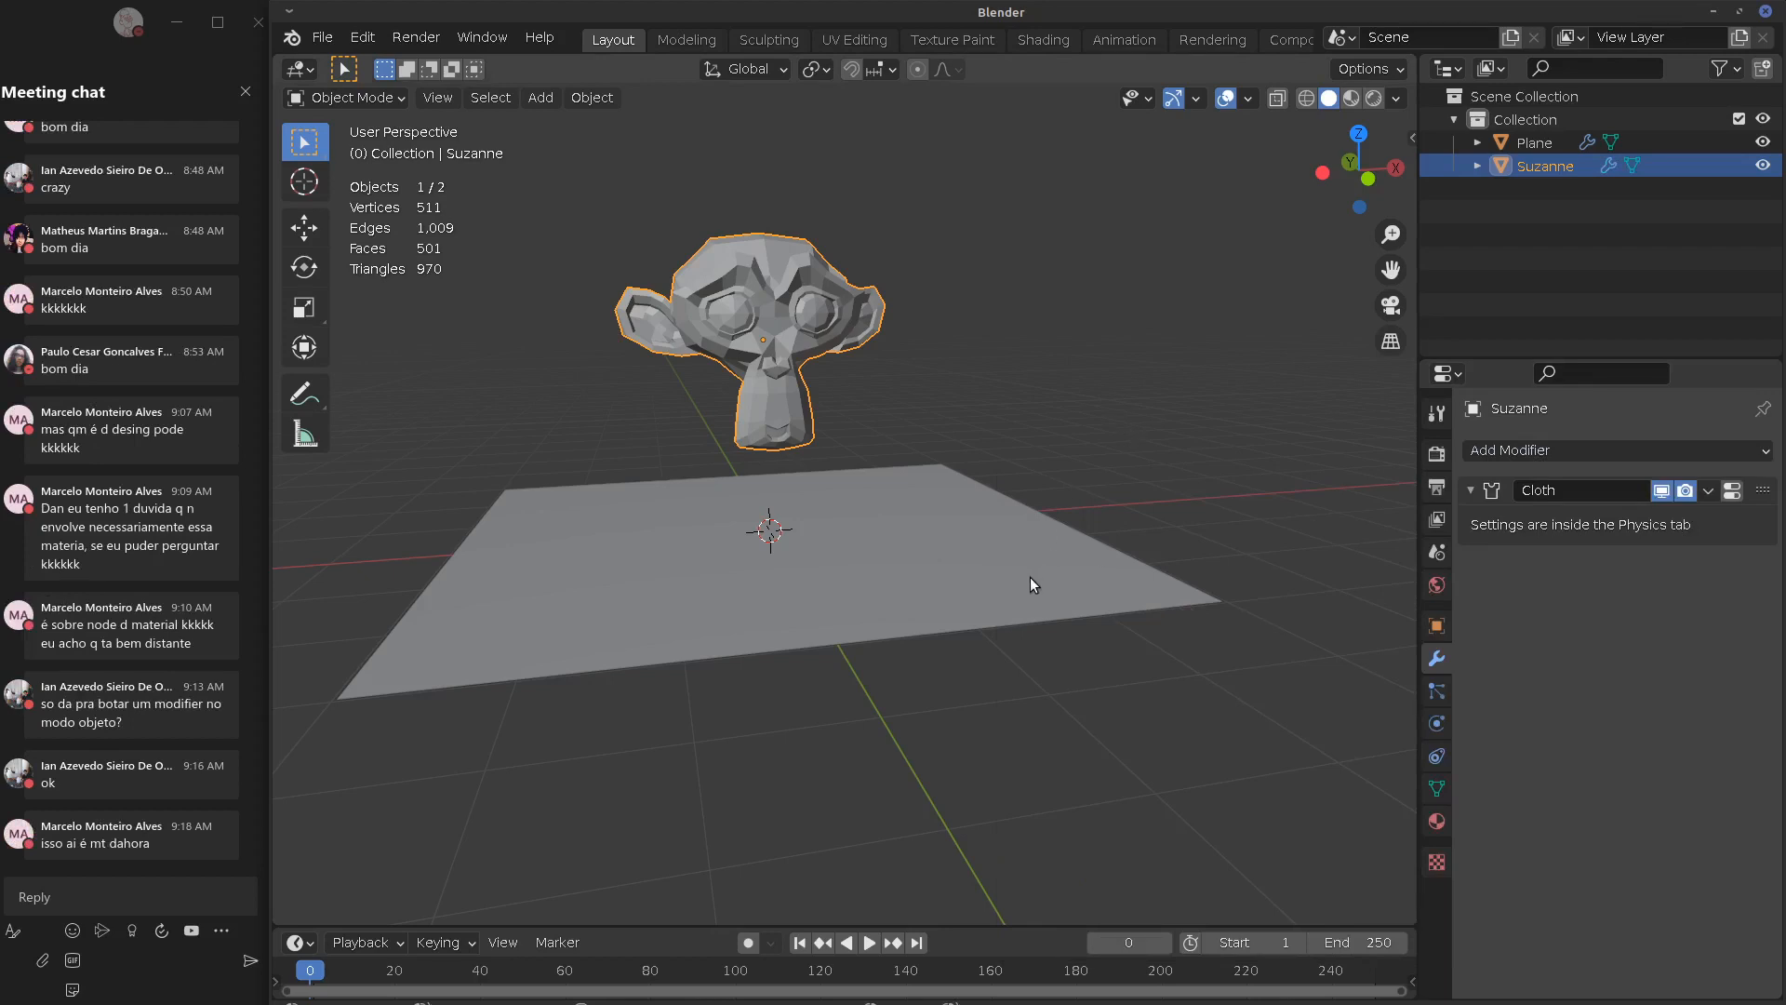
middle_drag(1037, 561, 778, 497)
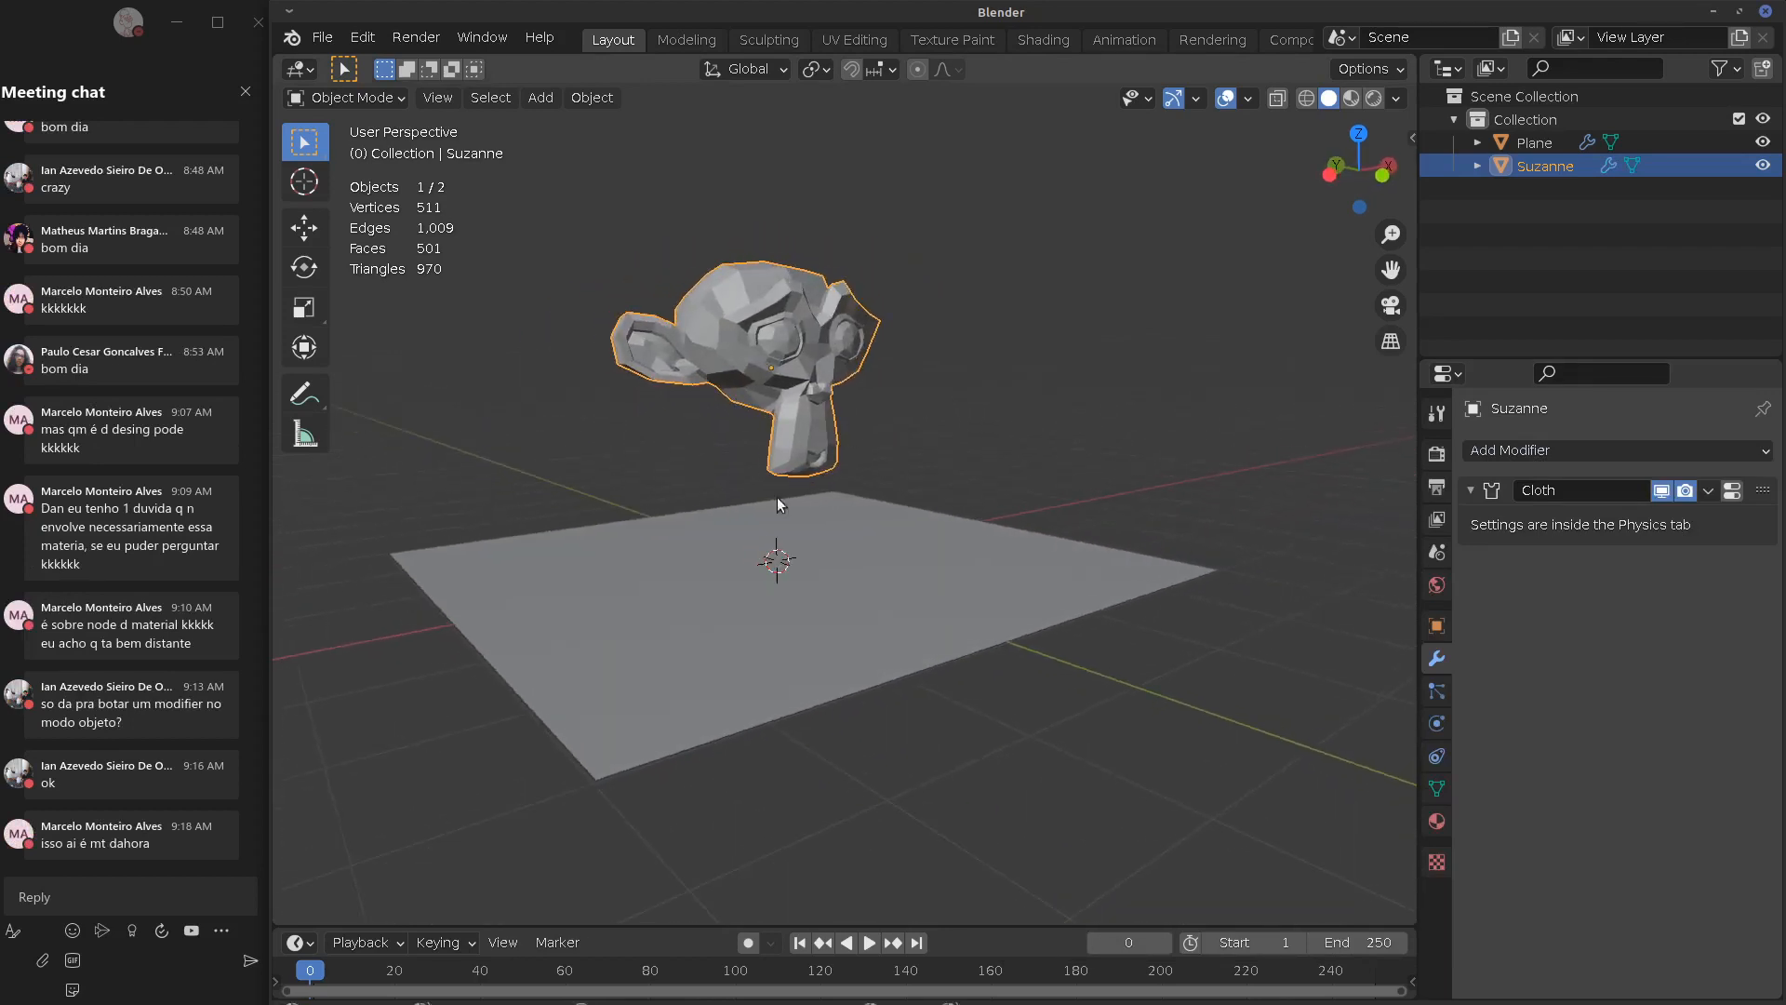
shift+middle_drag(1168, 535, 1198, 559)
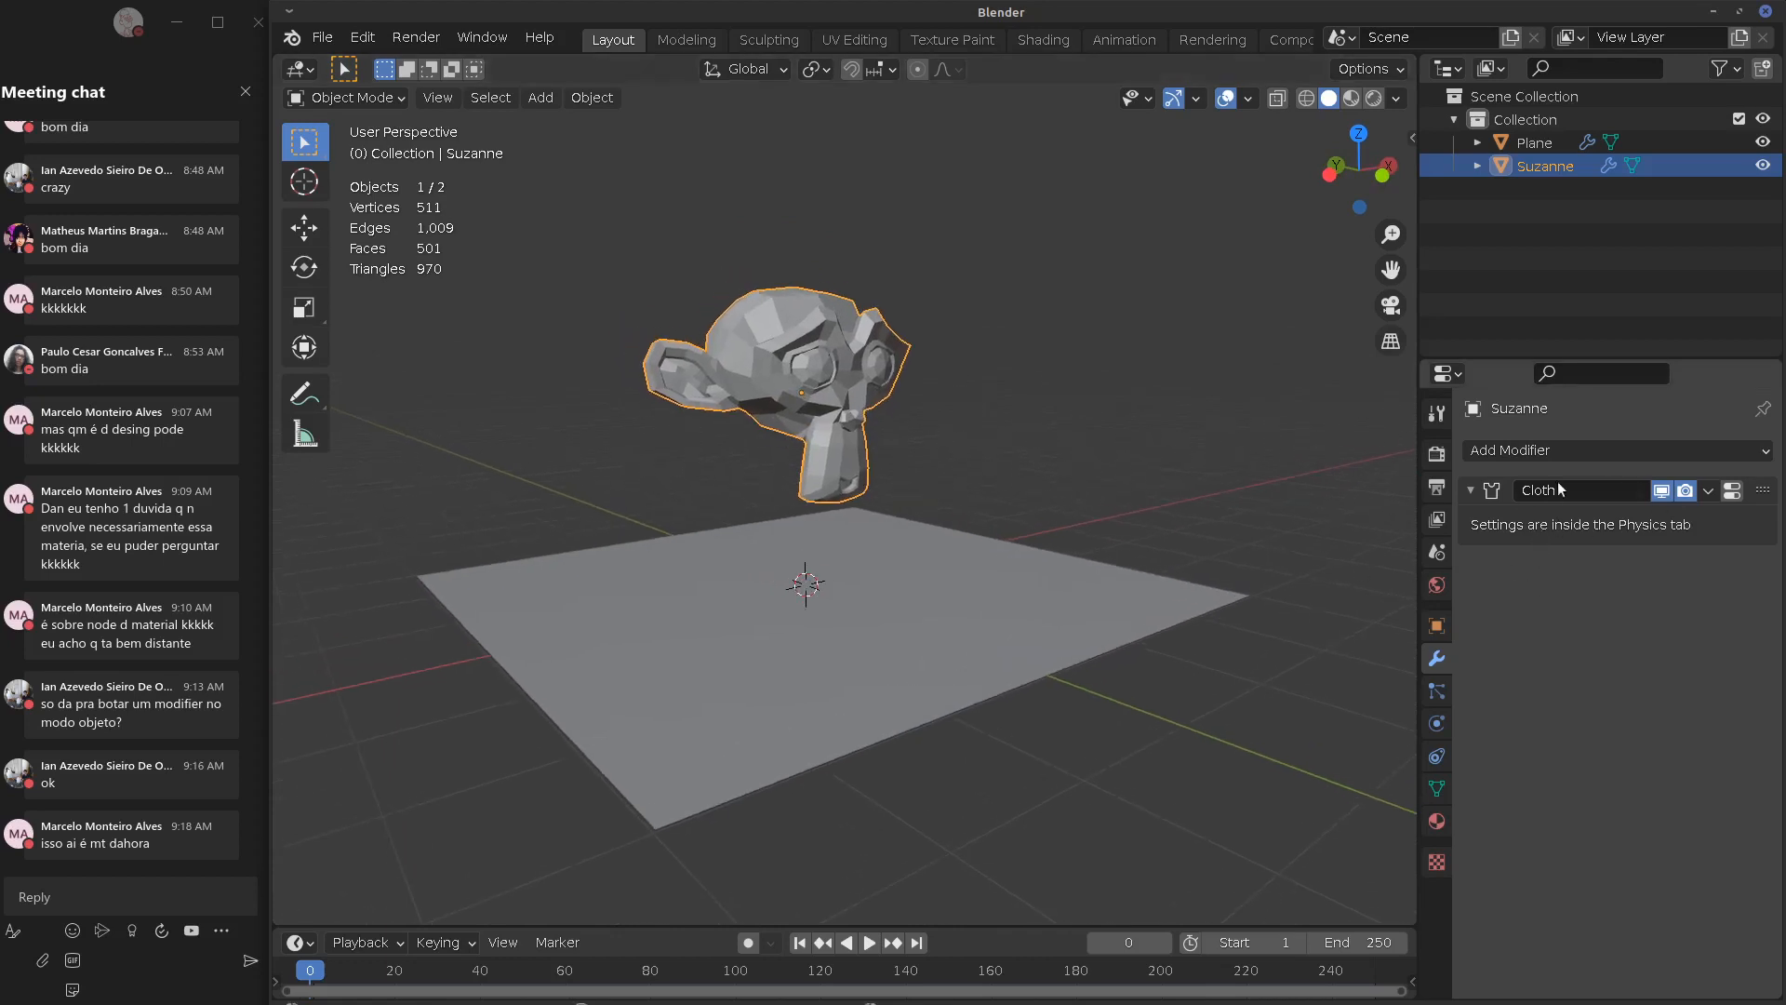
click(1436, 692)
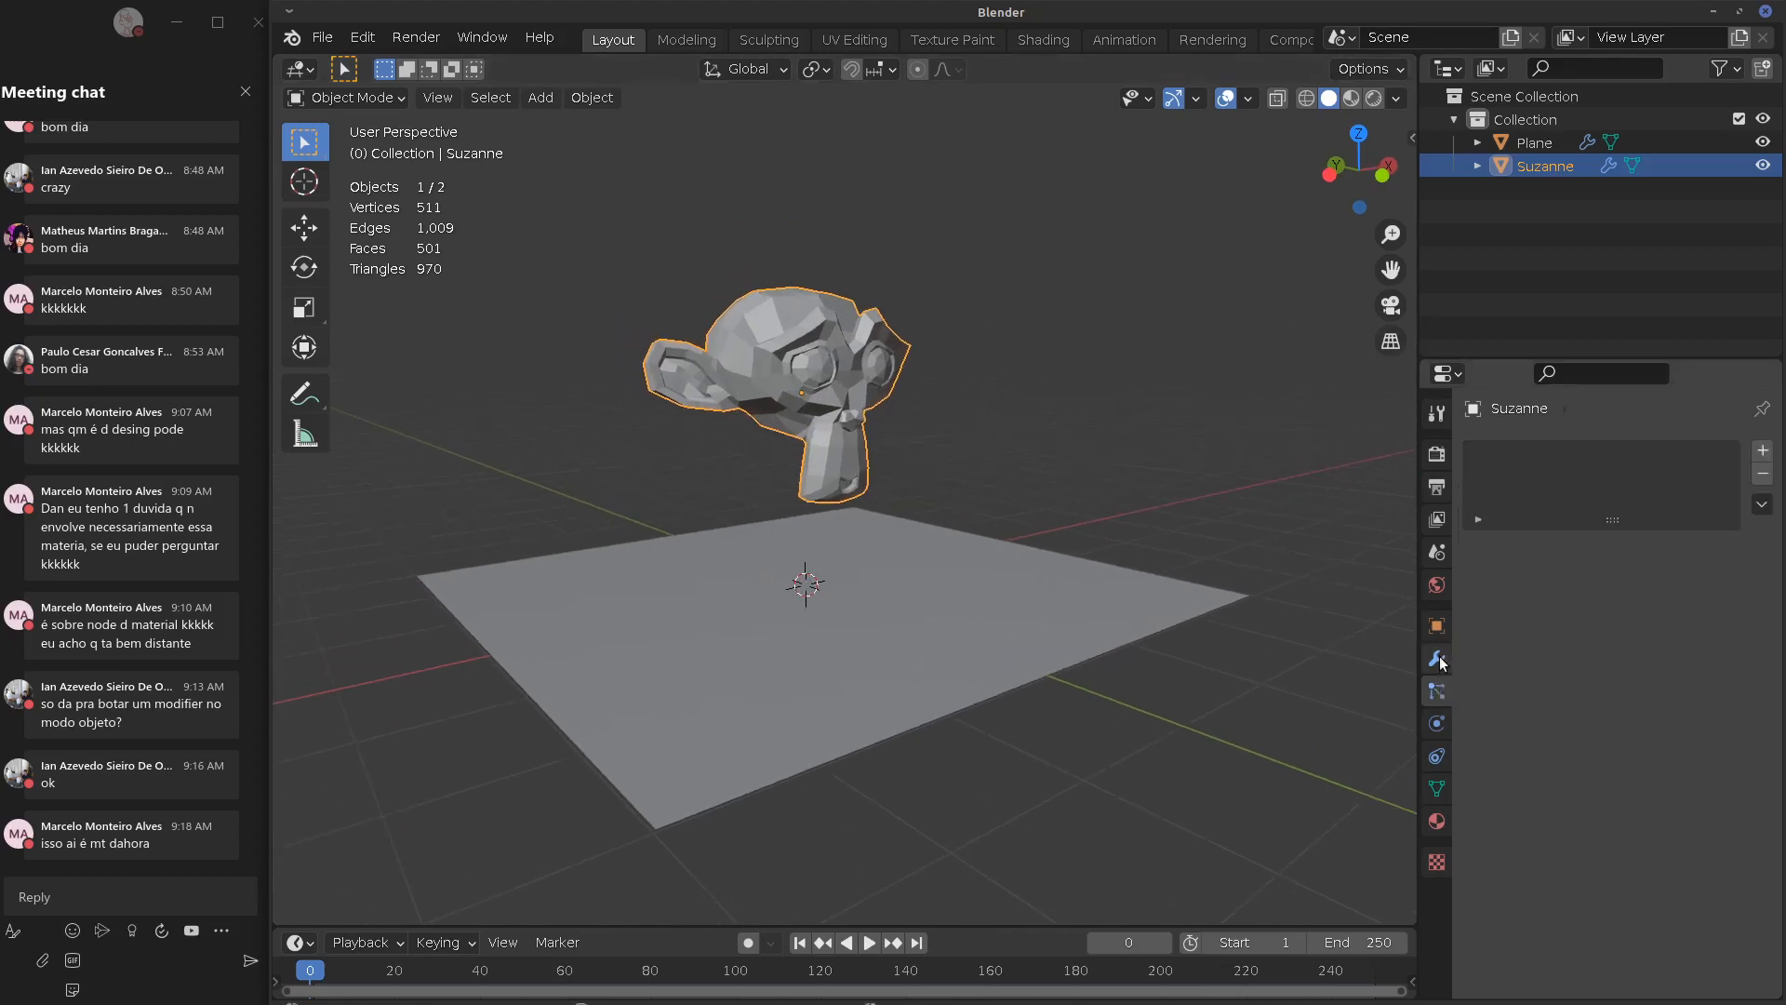
click(1438, 660)
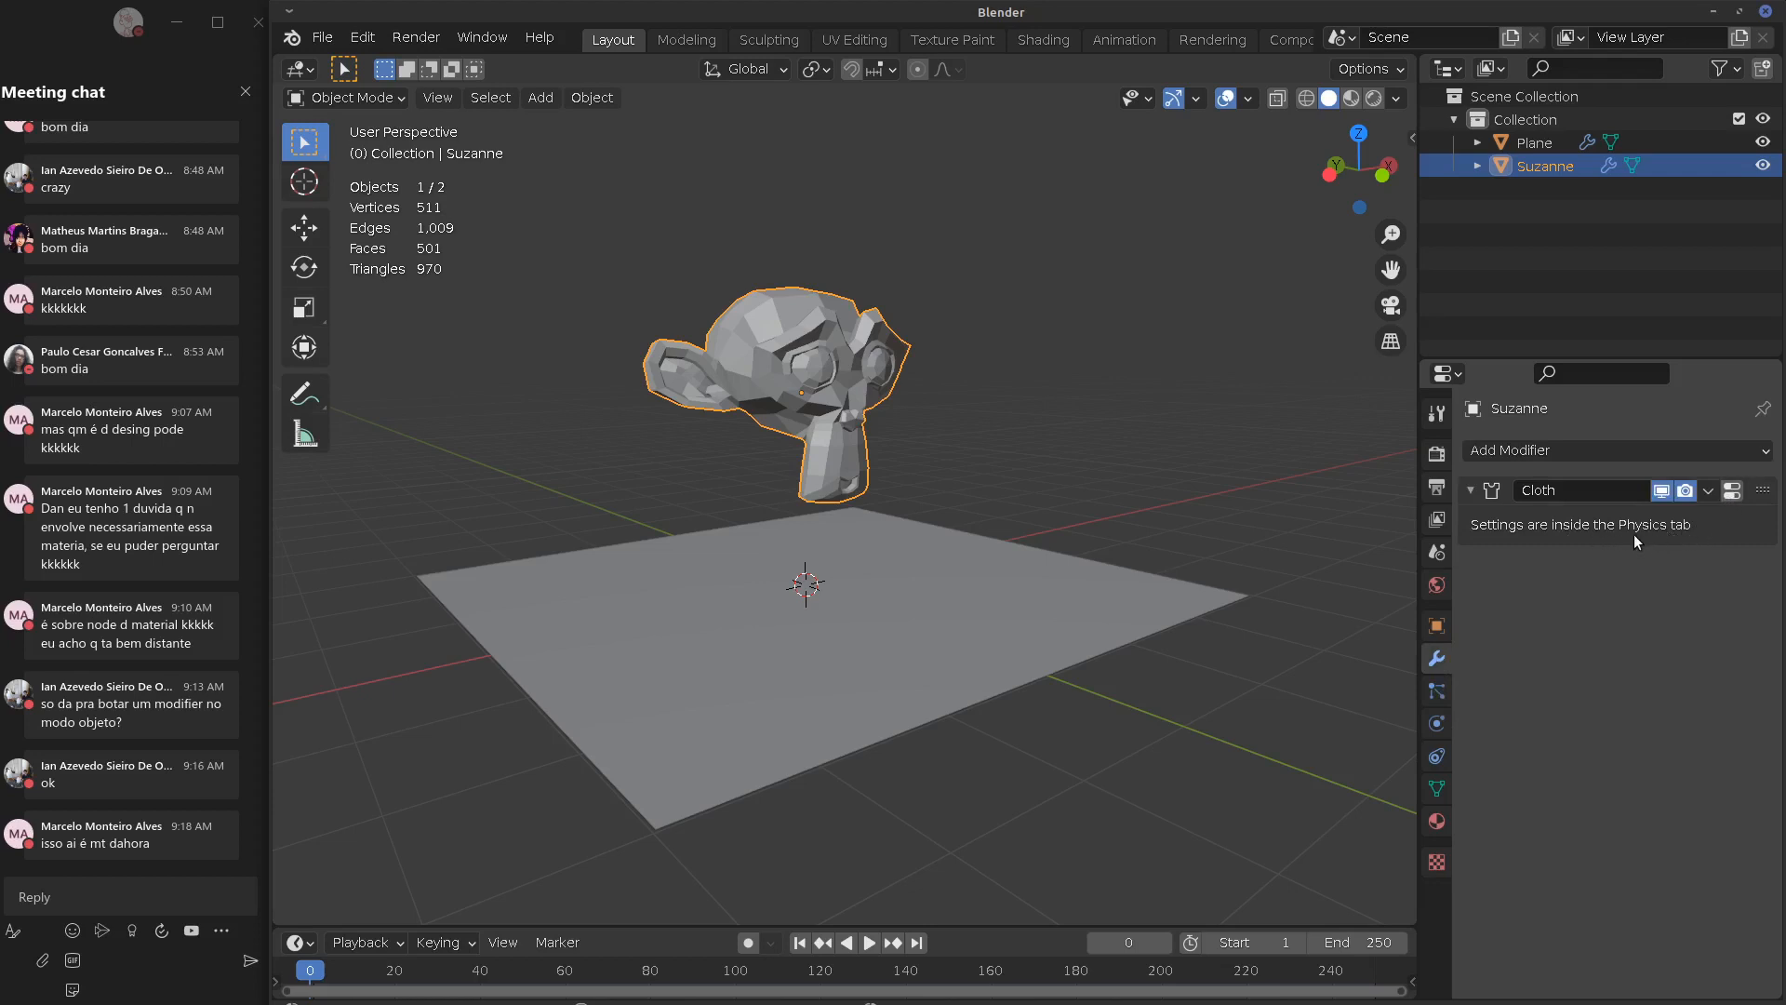
click(1436, 724)
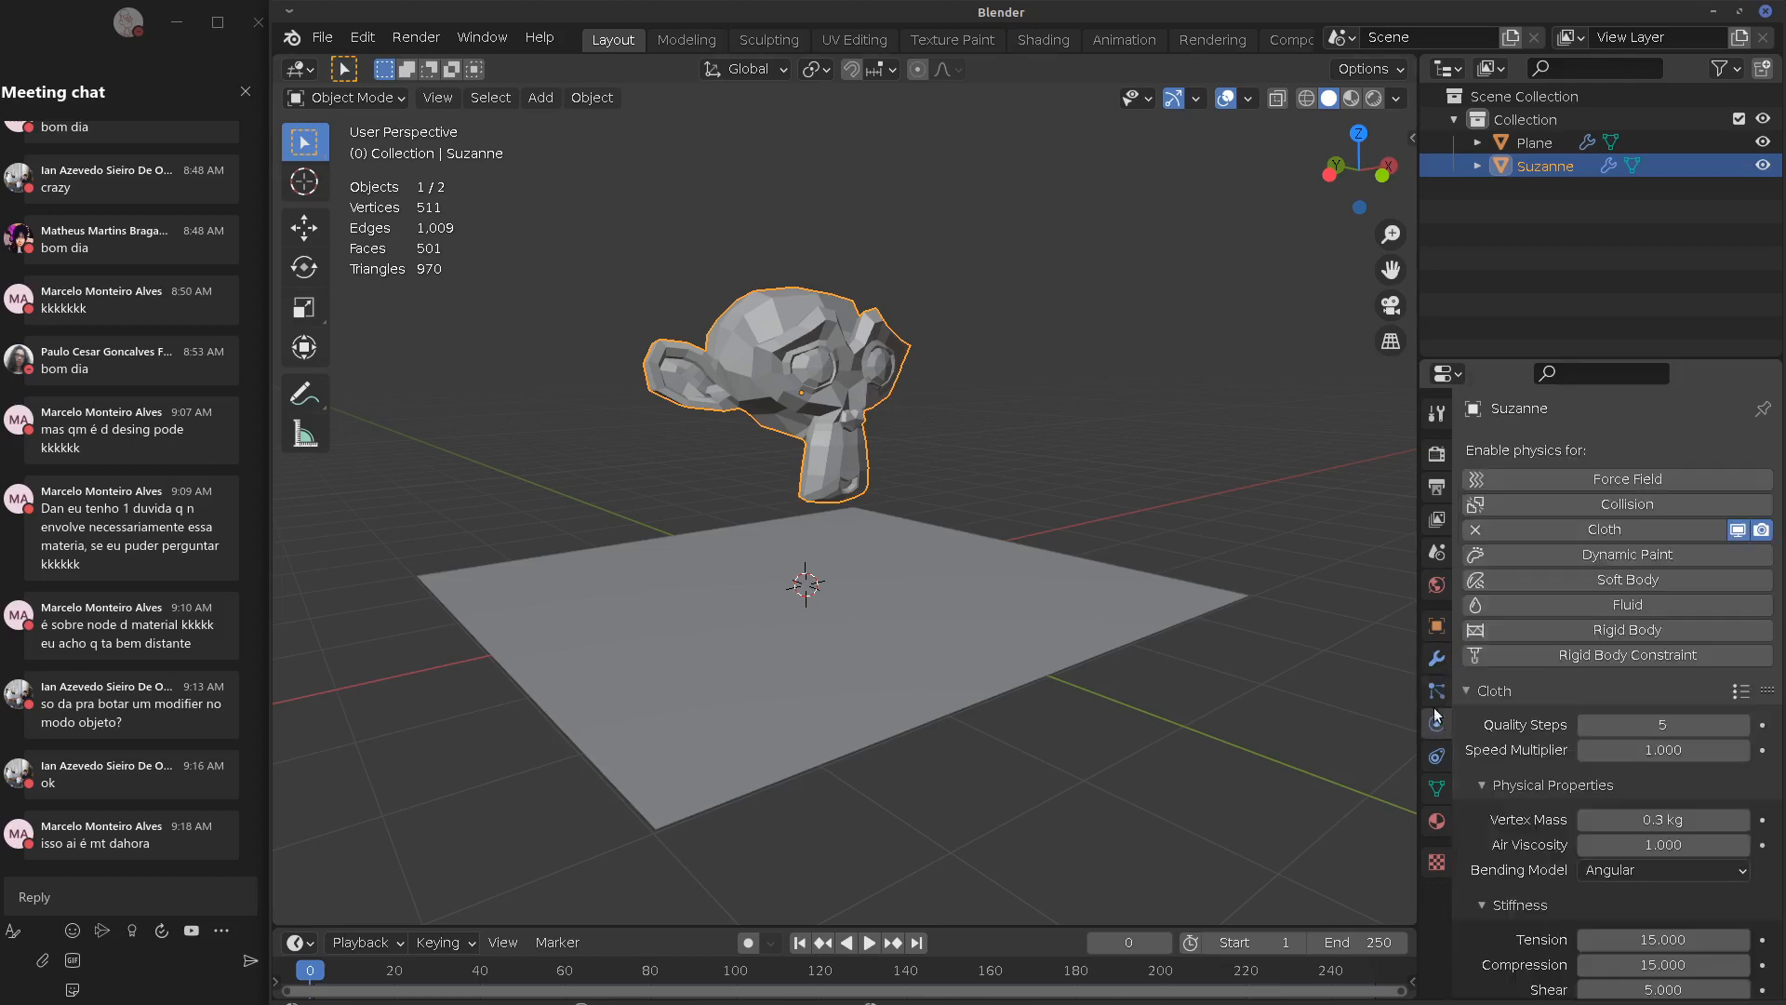
click(1437, 659)
click(1733, 493)
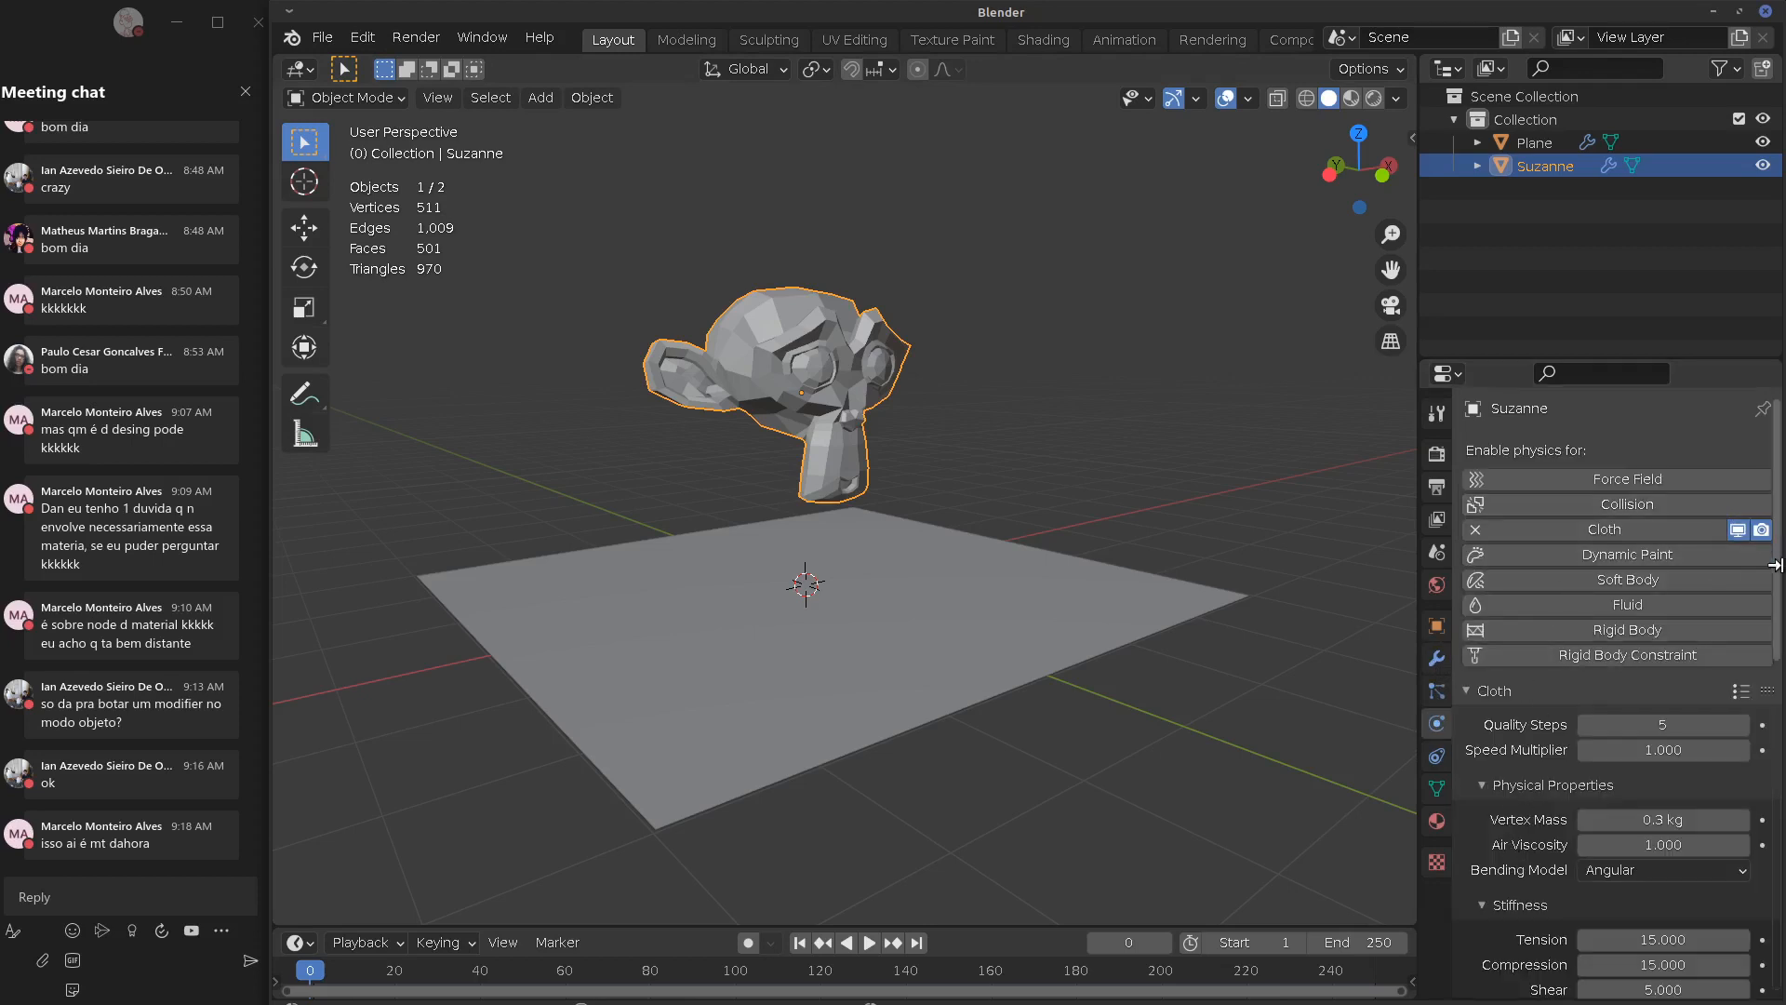
drag(1777, 572, 1768, 674)
key(space)
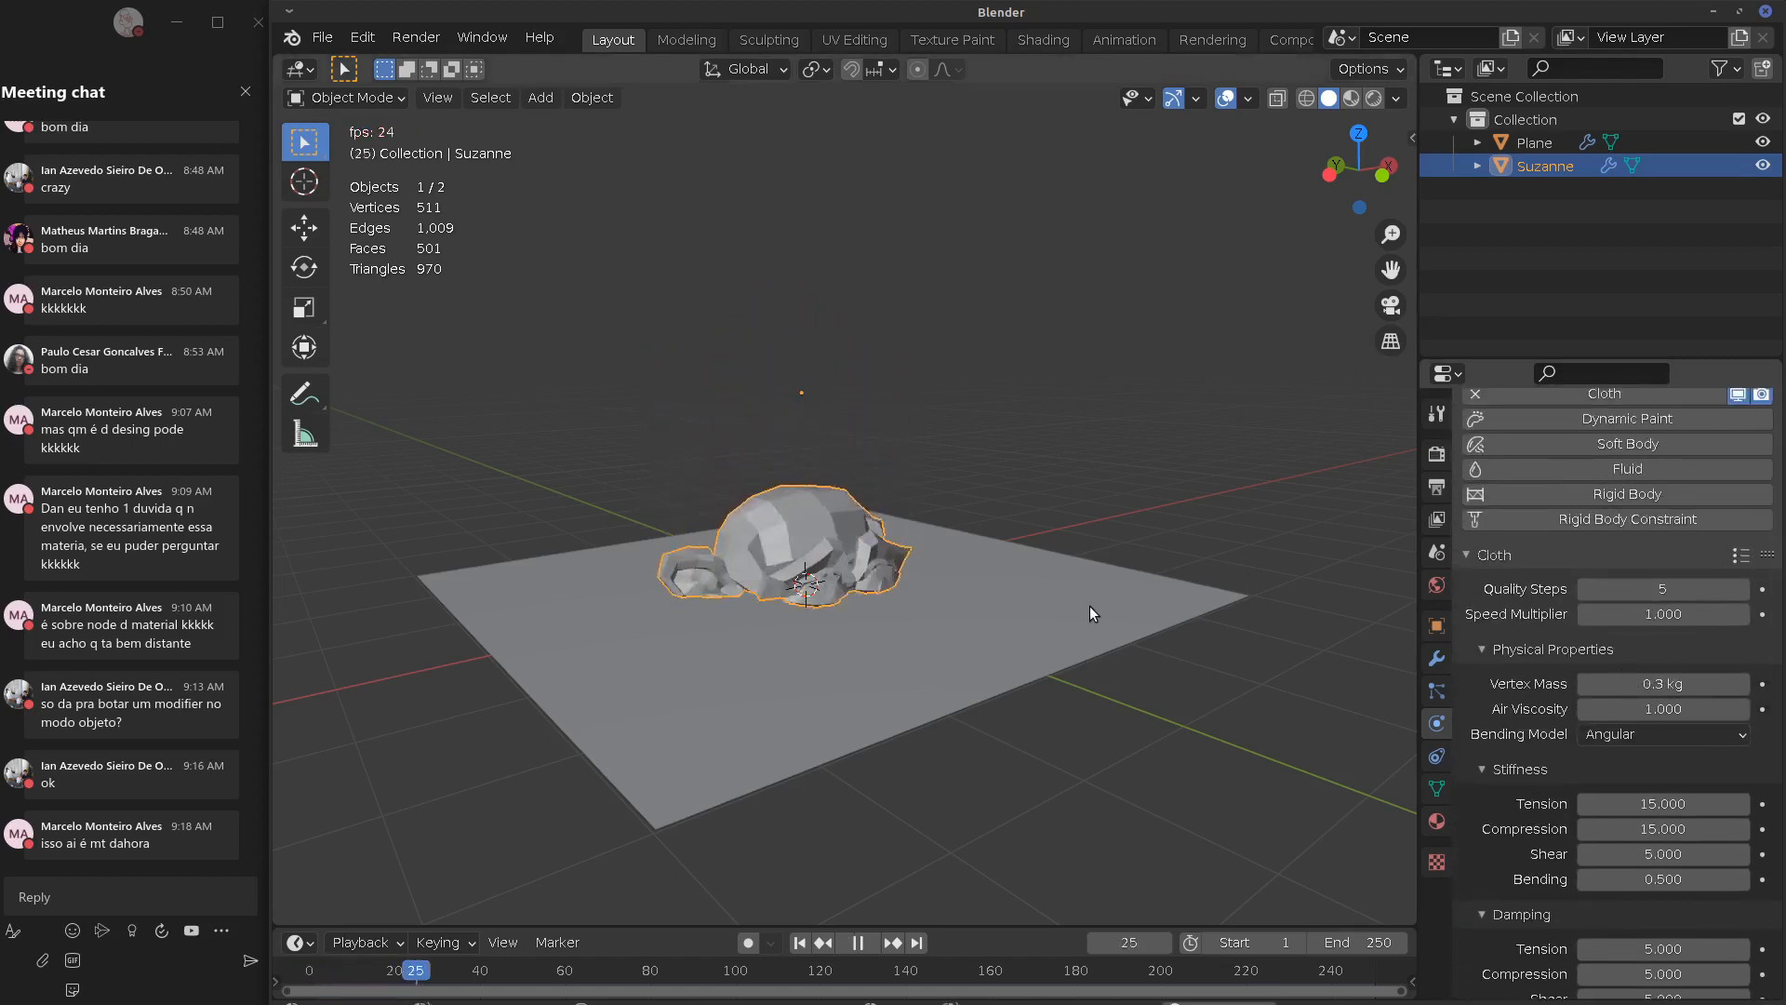
mouse_move(1085, 612)
middle_down()
mouse_move(874, 588)
mouse_move(1023, 616)
mouse_move(1103, 601)
middle_up()
mouse_move(1211, 629)
middle_down()
mouse_move(1102, 617)
mouse_move(1003, 579)
mouse_move(1186, 623)
mouse_move(1240, 611)
middle_up()
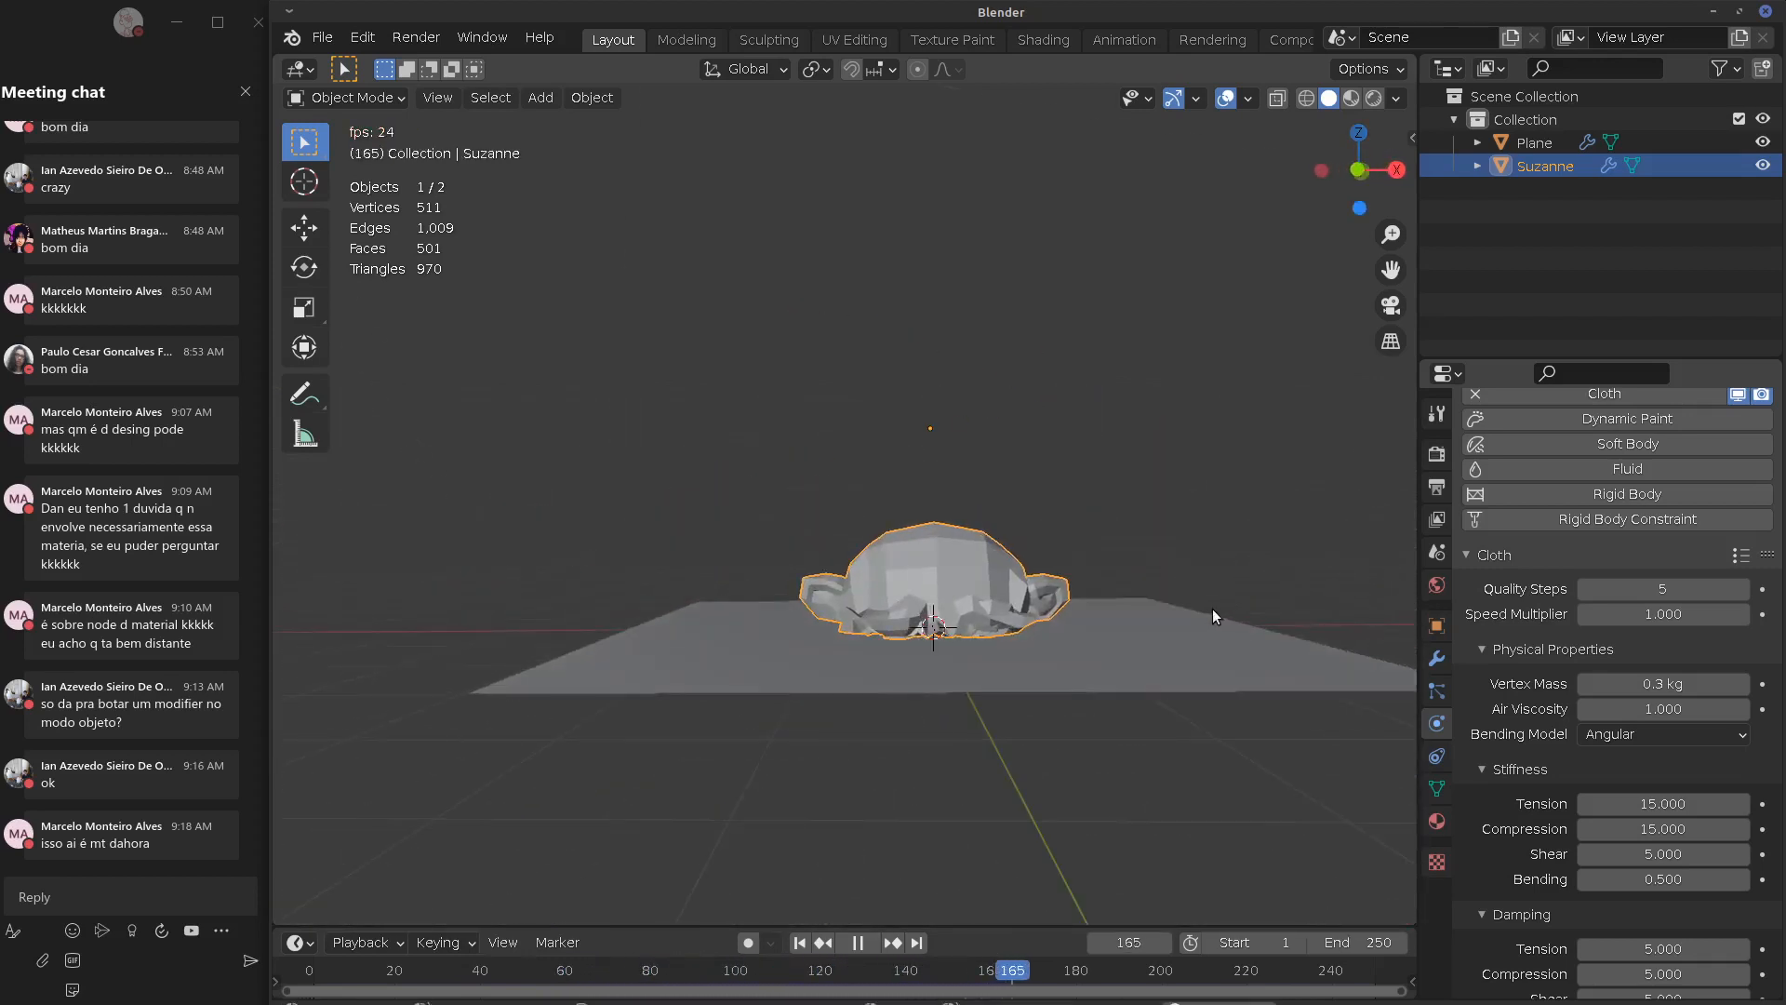
key(Escape)
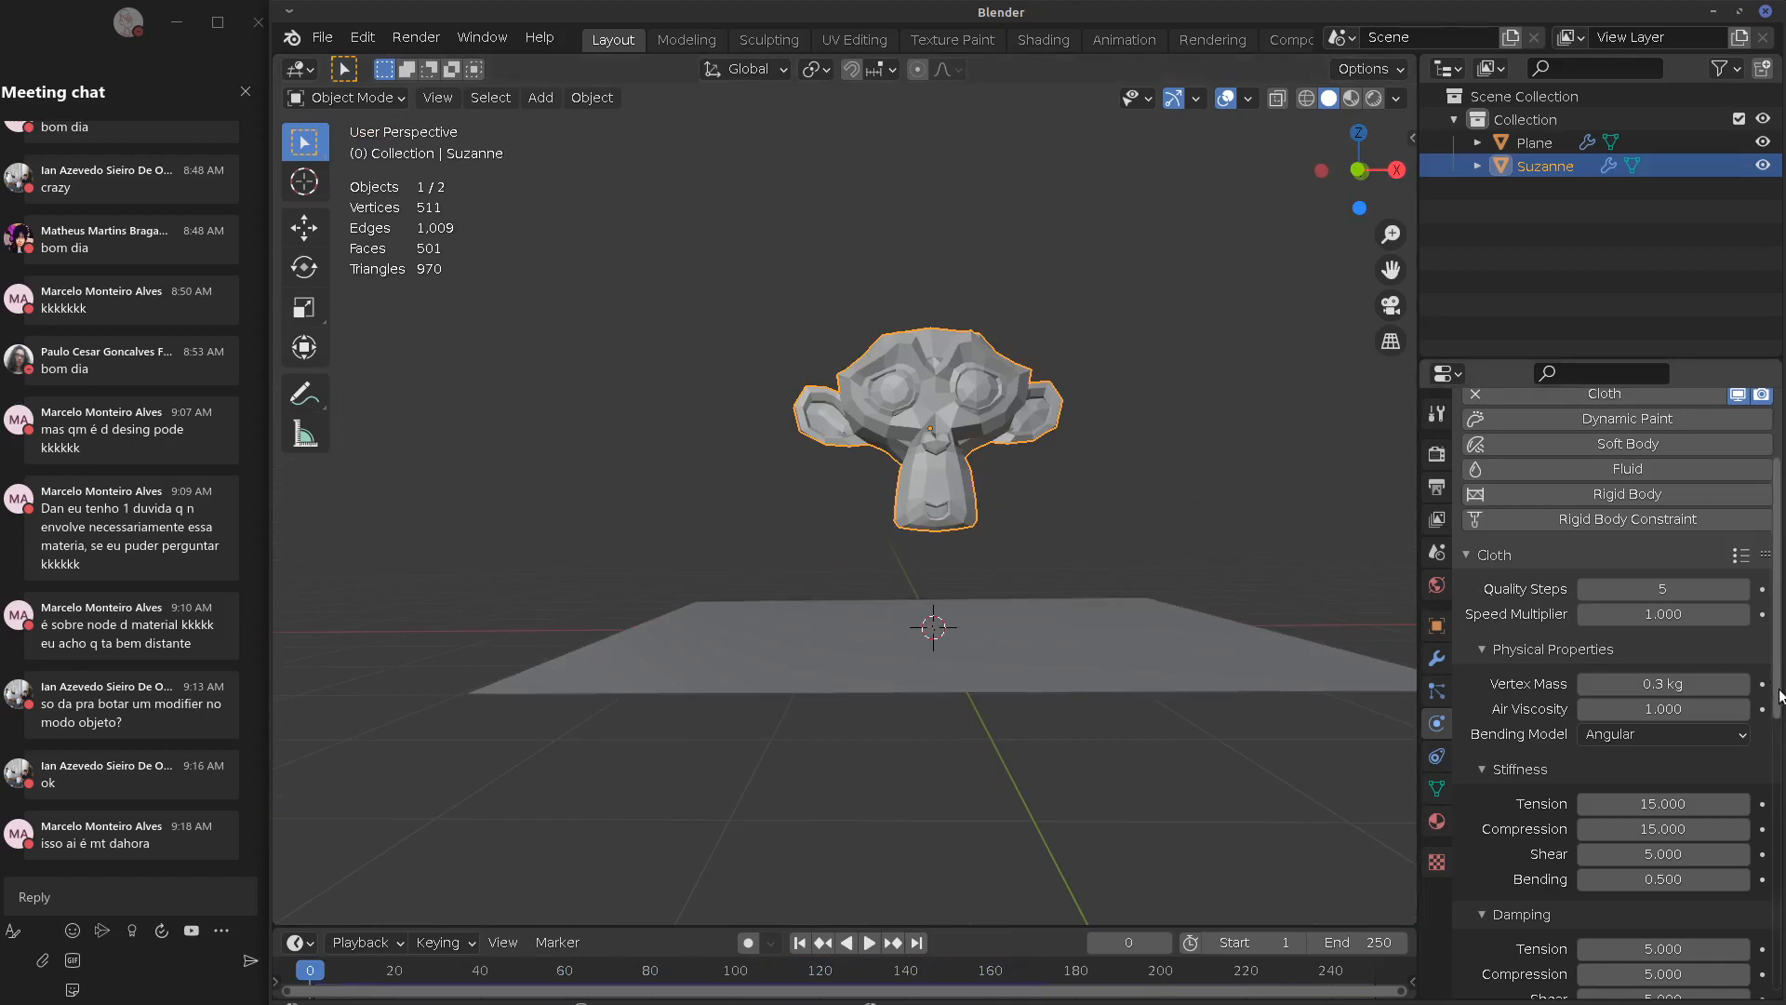
scroll(1779, 700, down, 3)
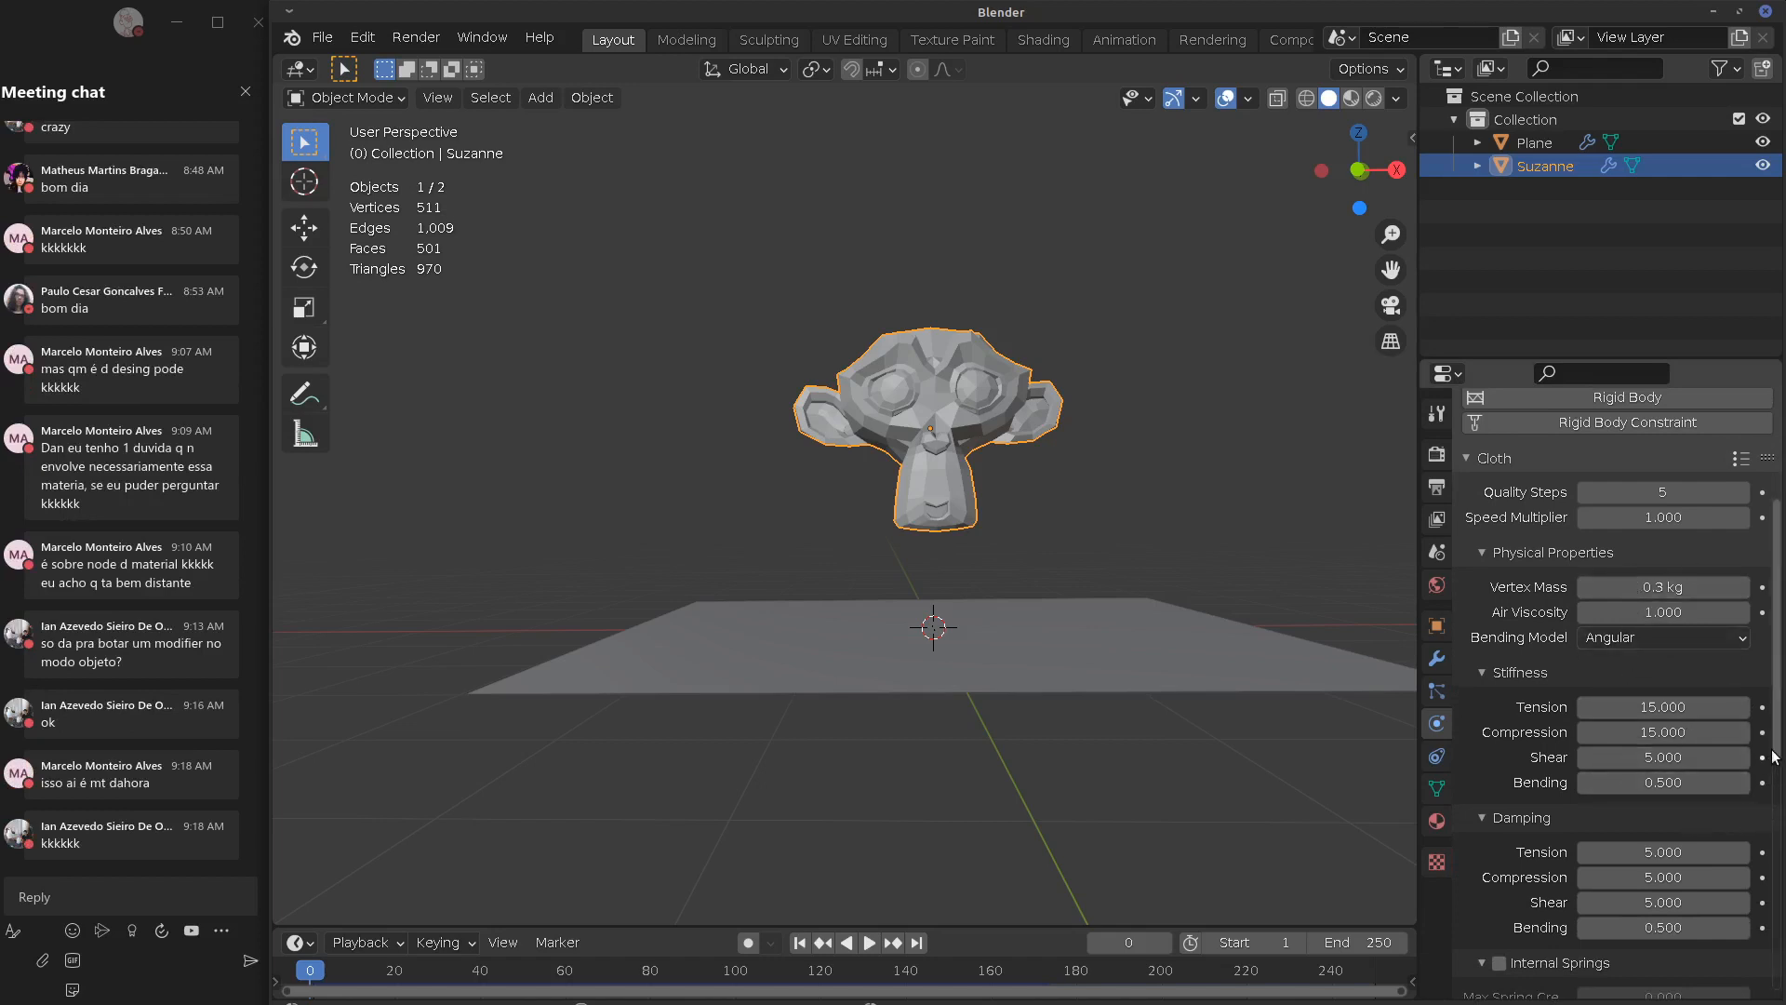
scroll(1774, 756, down, 7)
click(1535, 737)
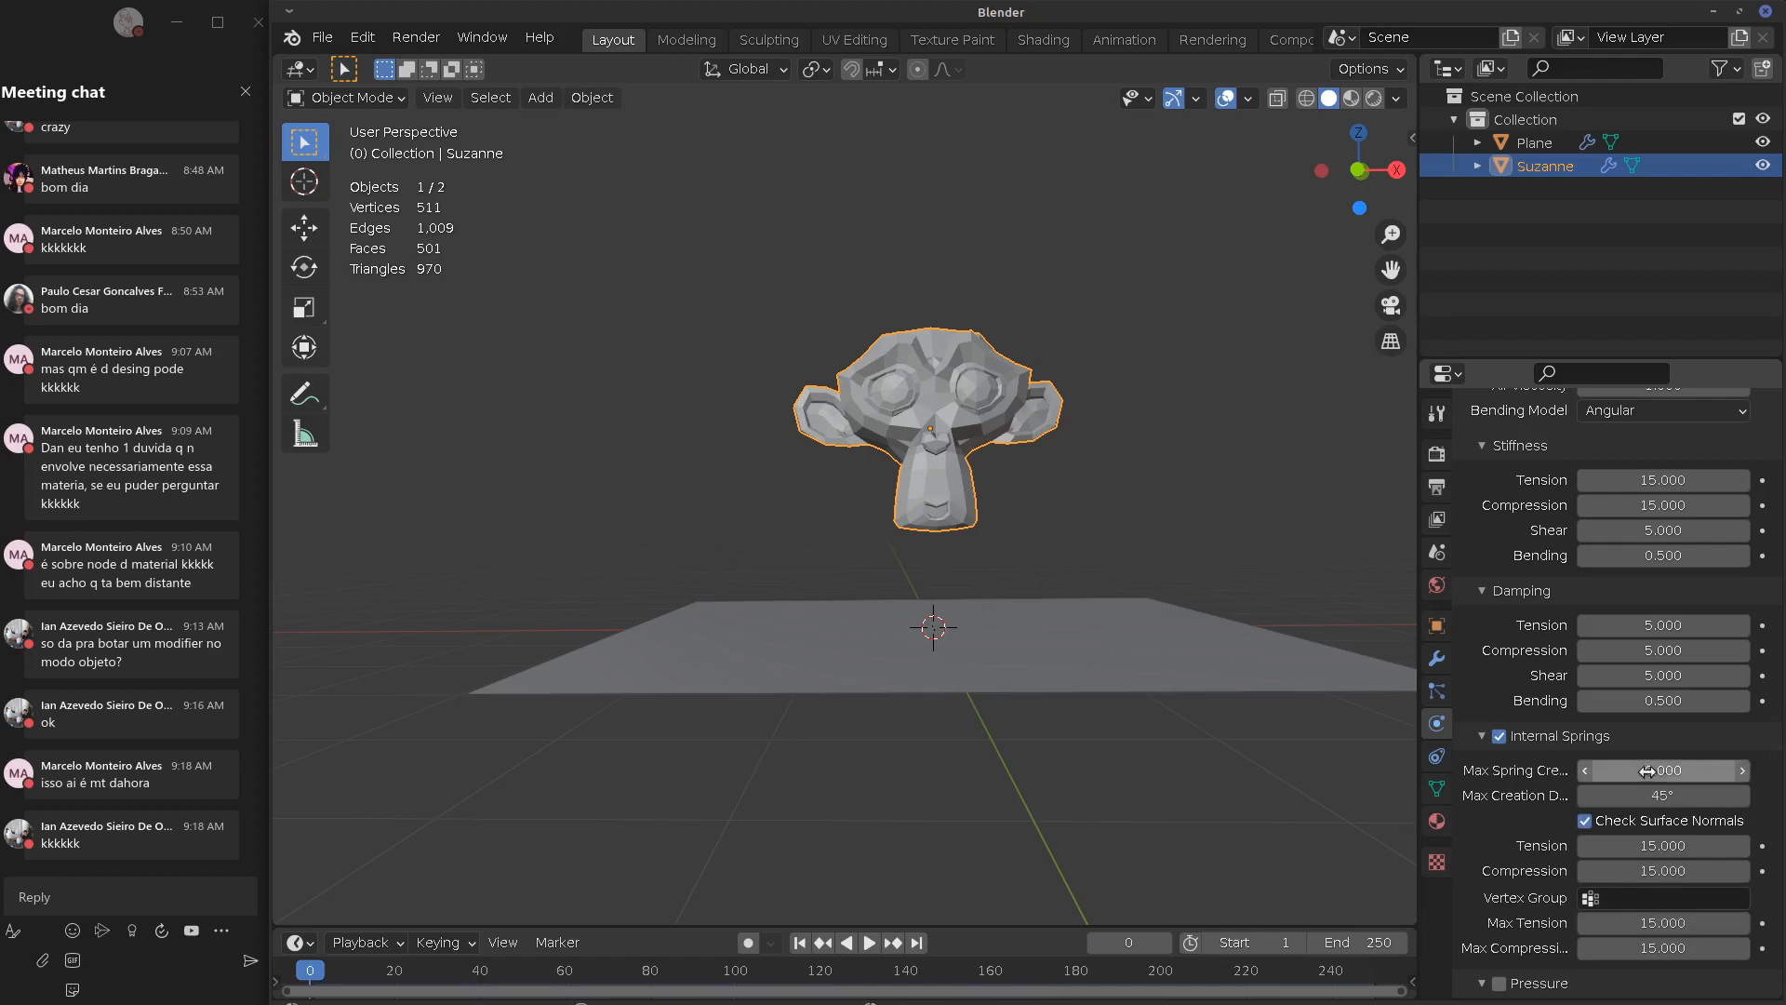
drag(1647, 771, 1700, 775)
key(space)
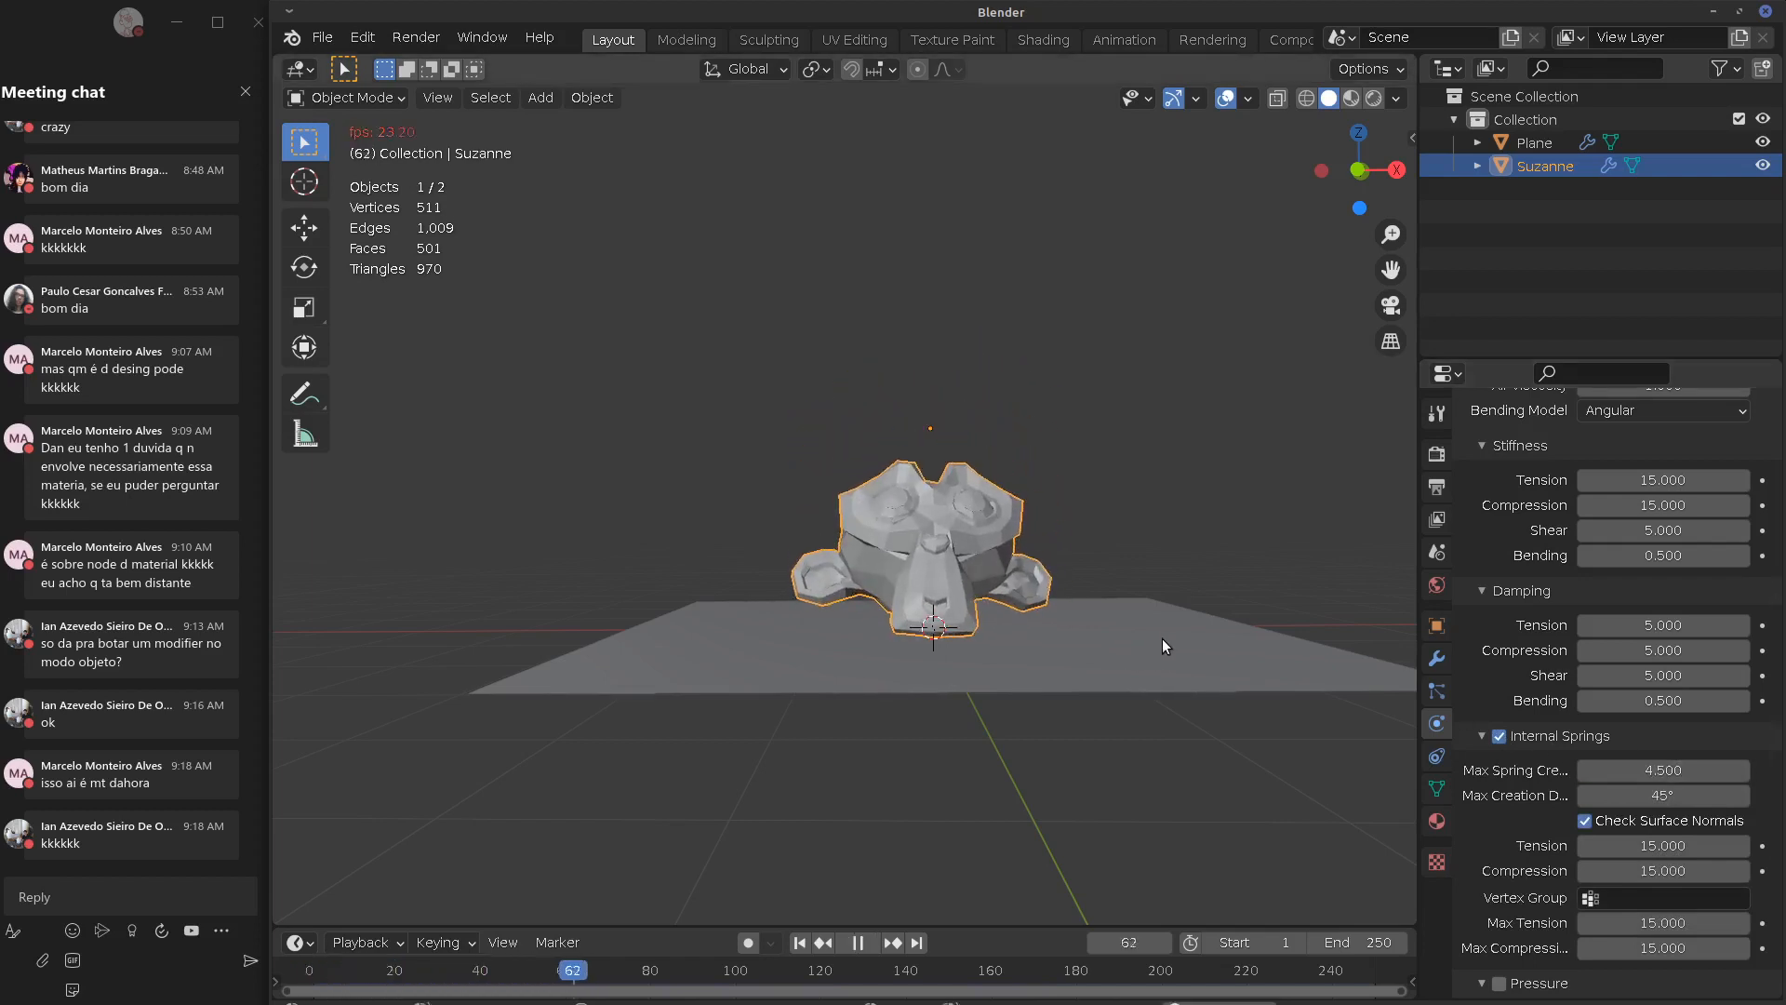
middle_drag(1163, 639, 1019, 674)
middle_drag(1152, 642, 1126, 644)
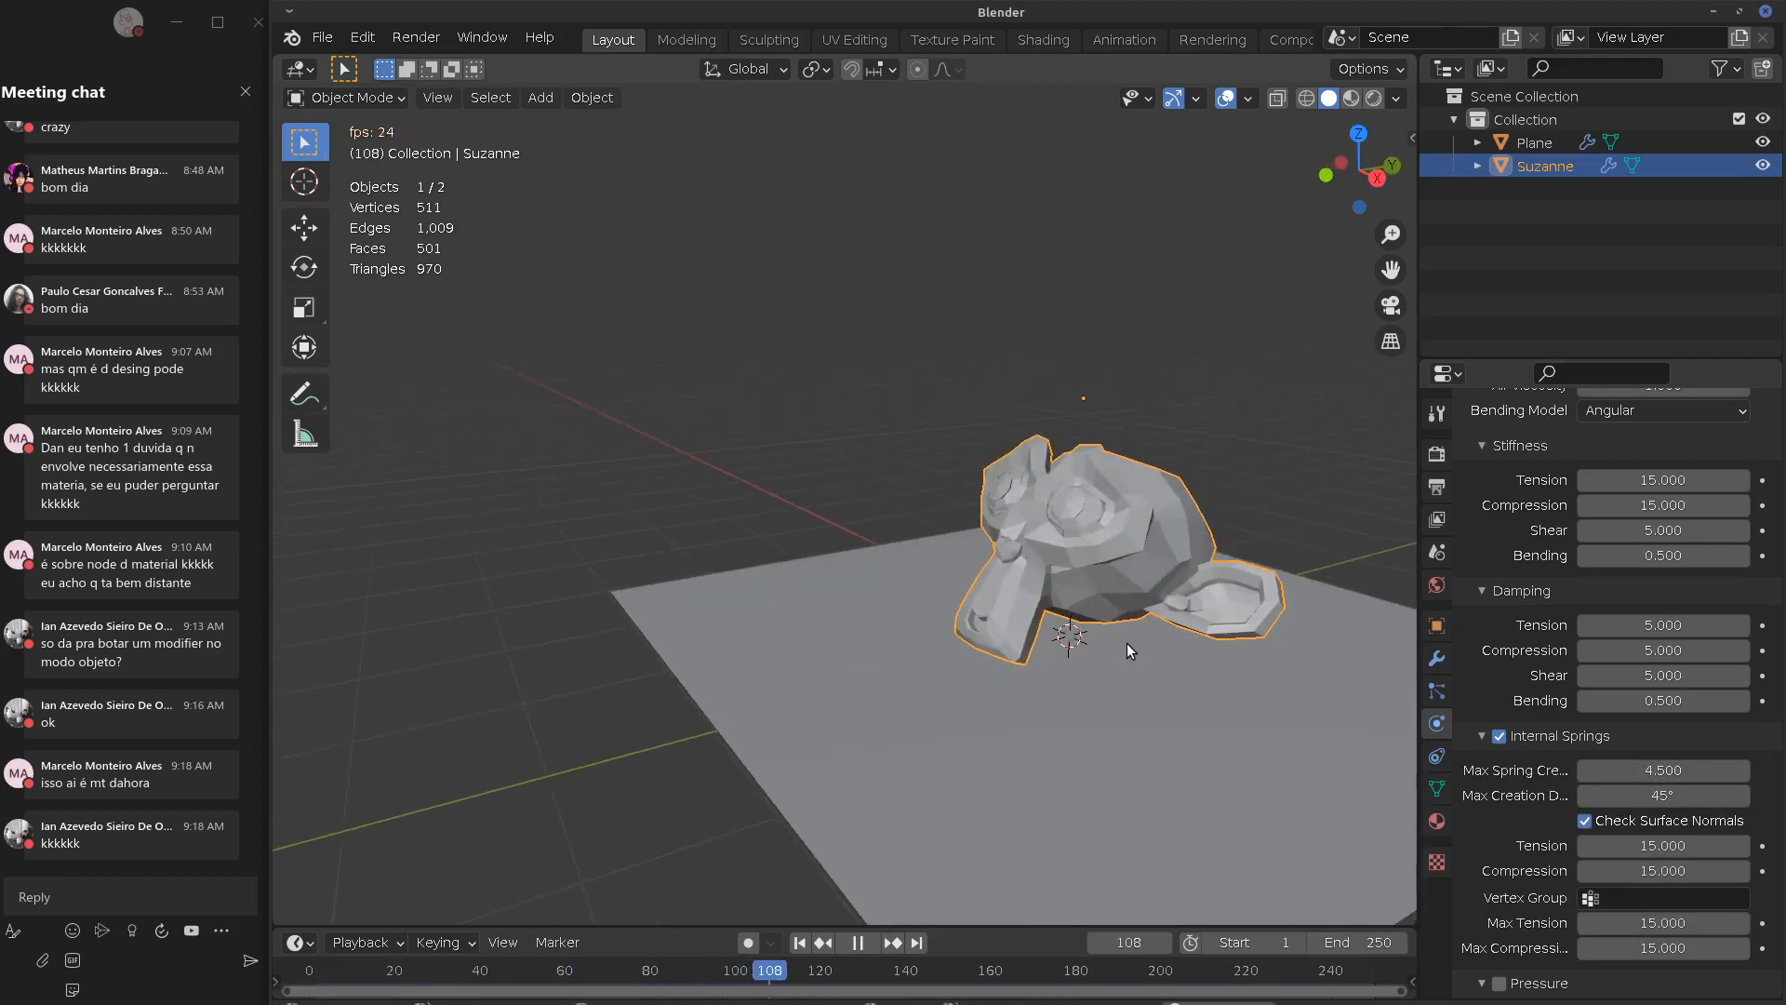
key(Escape)
middle_drag(1267, 664, 1141, 649)
key(space)
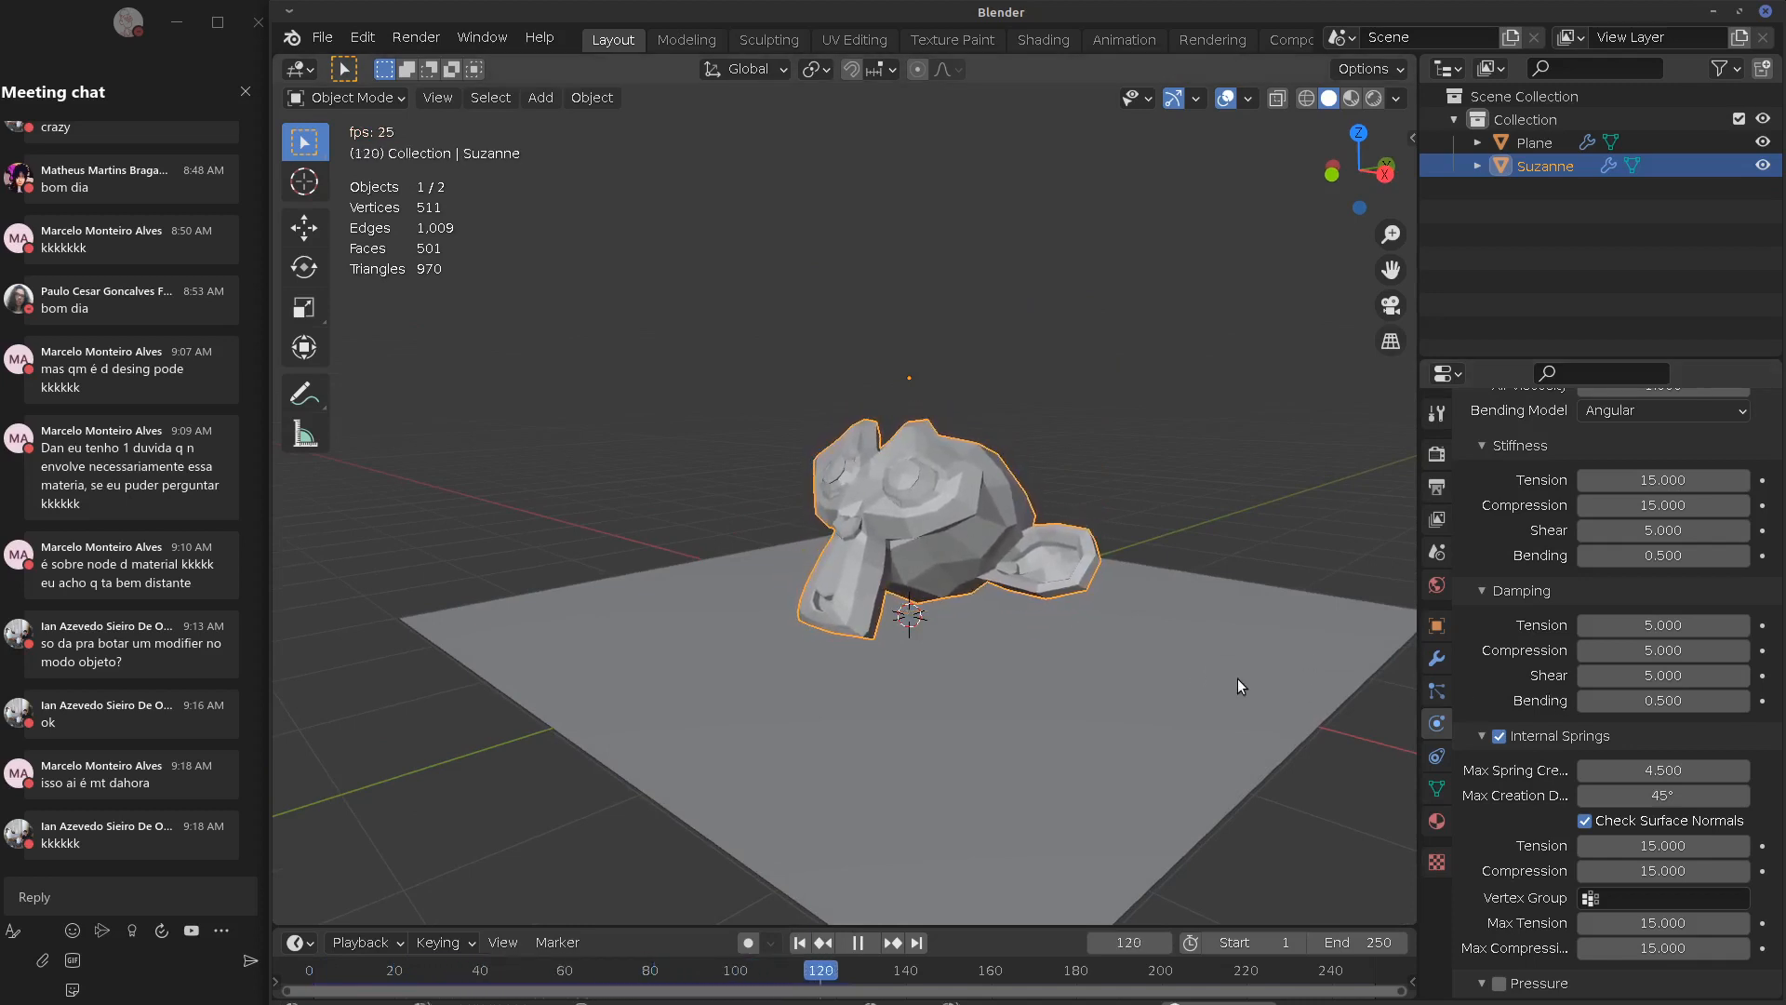
key(Escape)
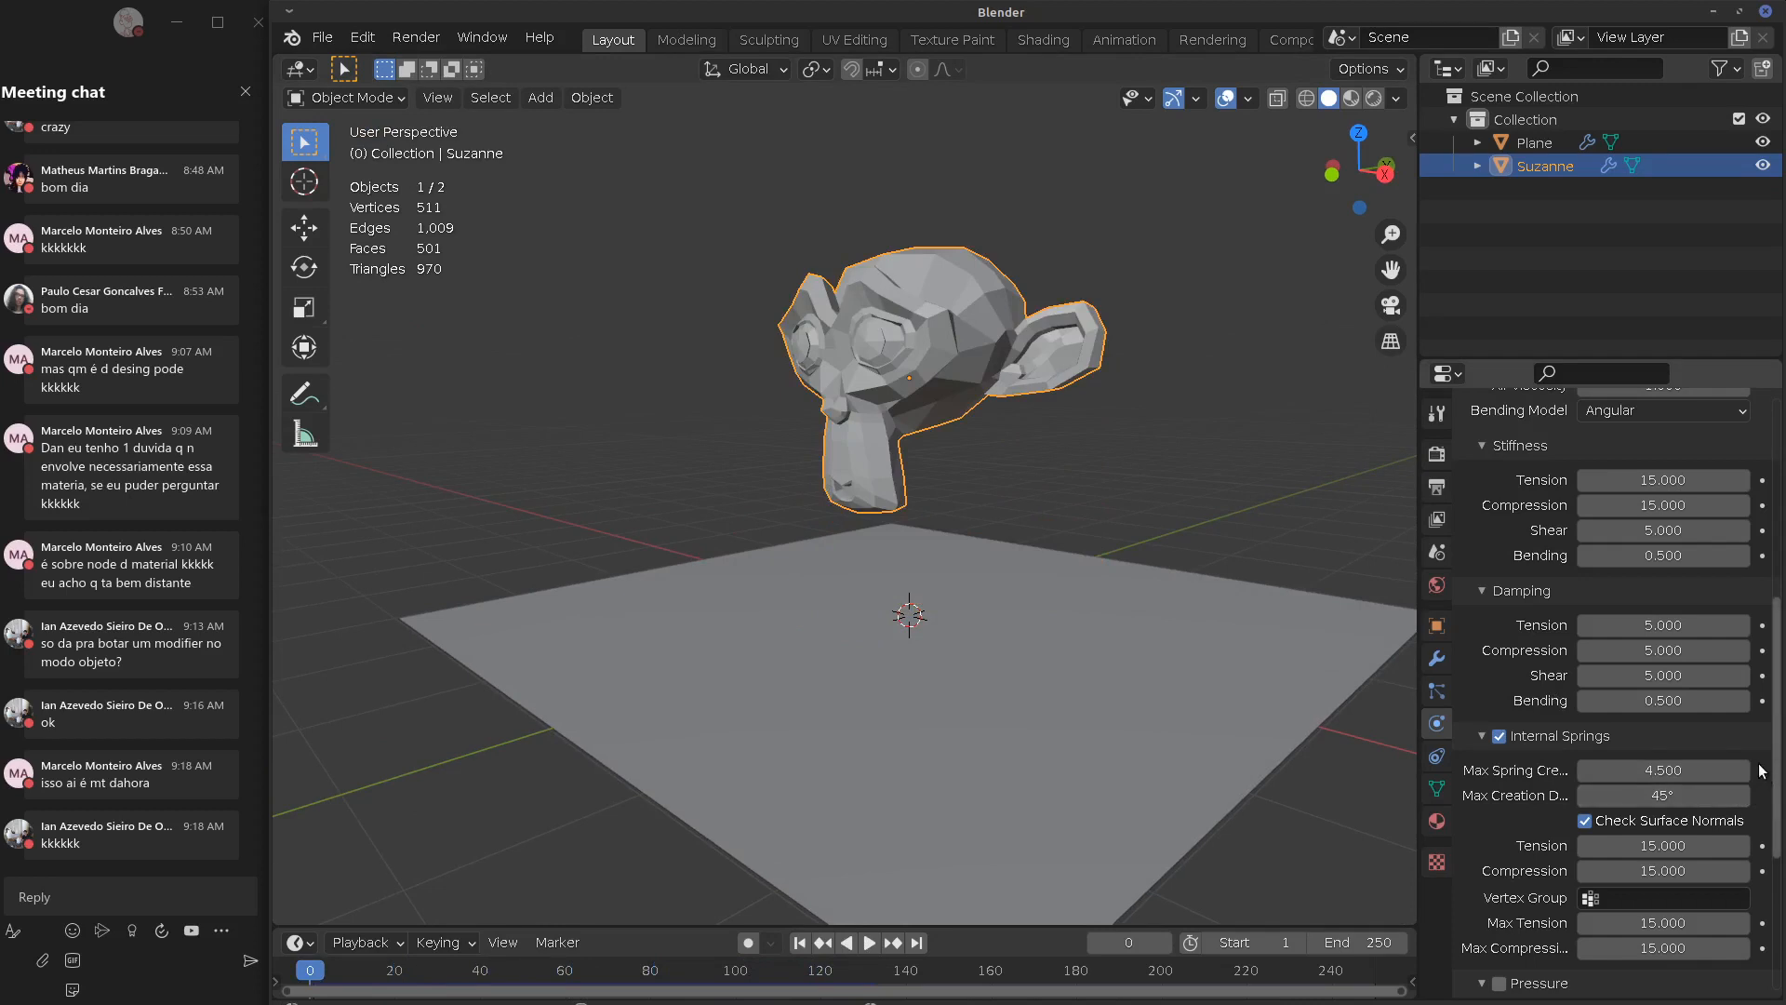
Enable Pressure on Suzanne's cloth, raise its value, and test-play the simulation
scroll(1708, 823, down, 6)
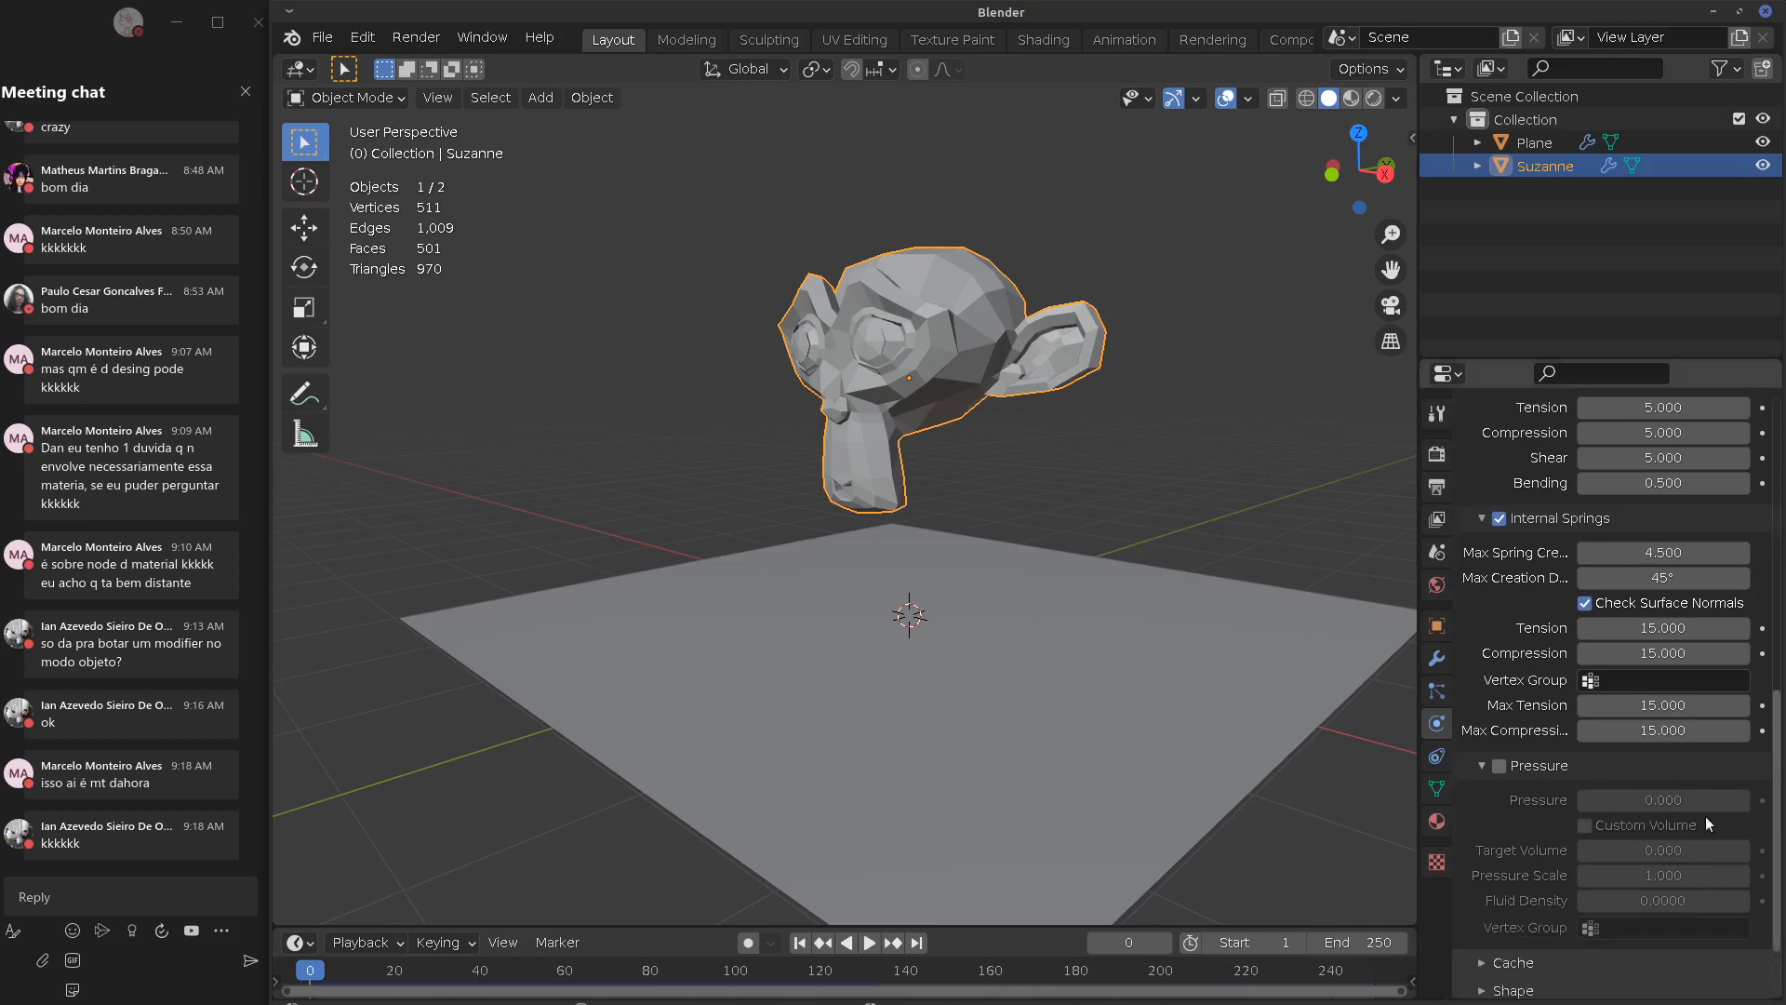
click(1499, 765)
drag(1647, 800, 1721, 802)
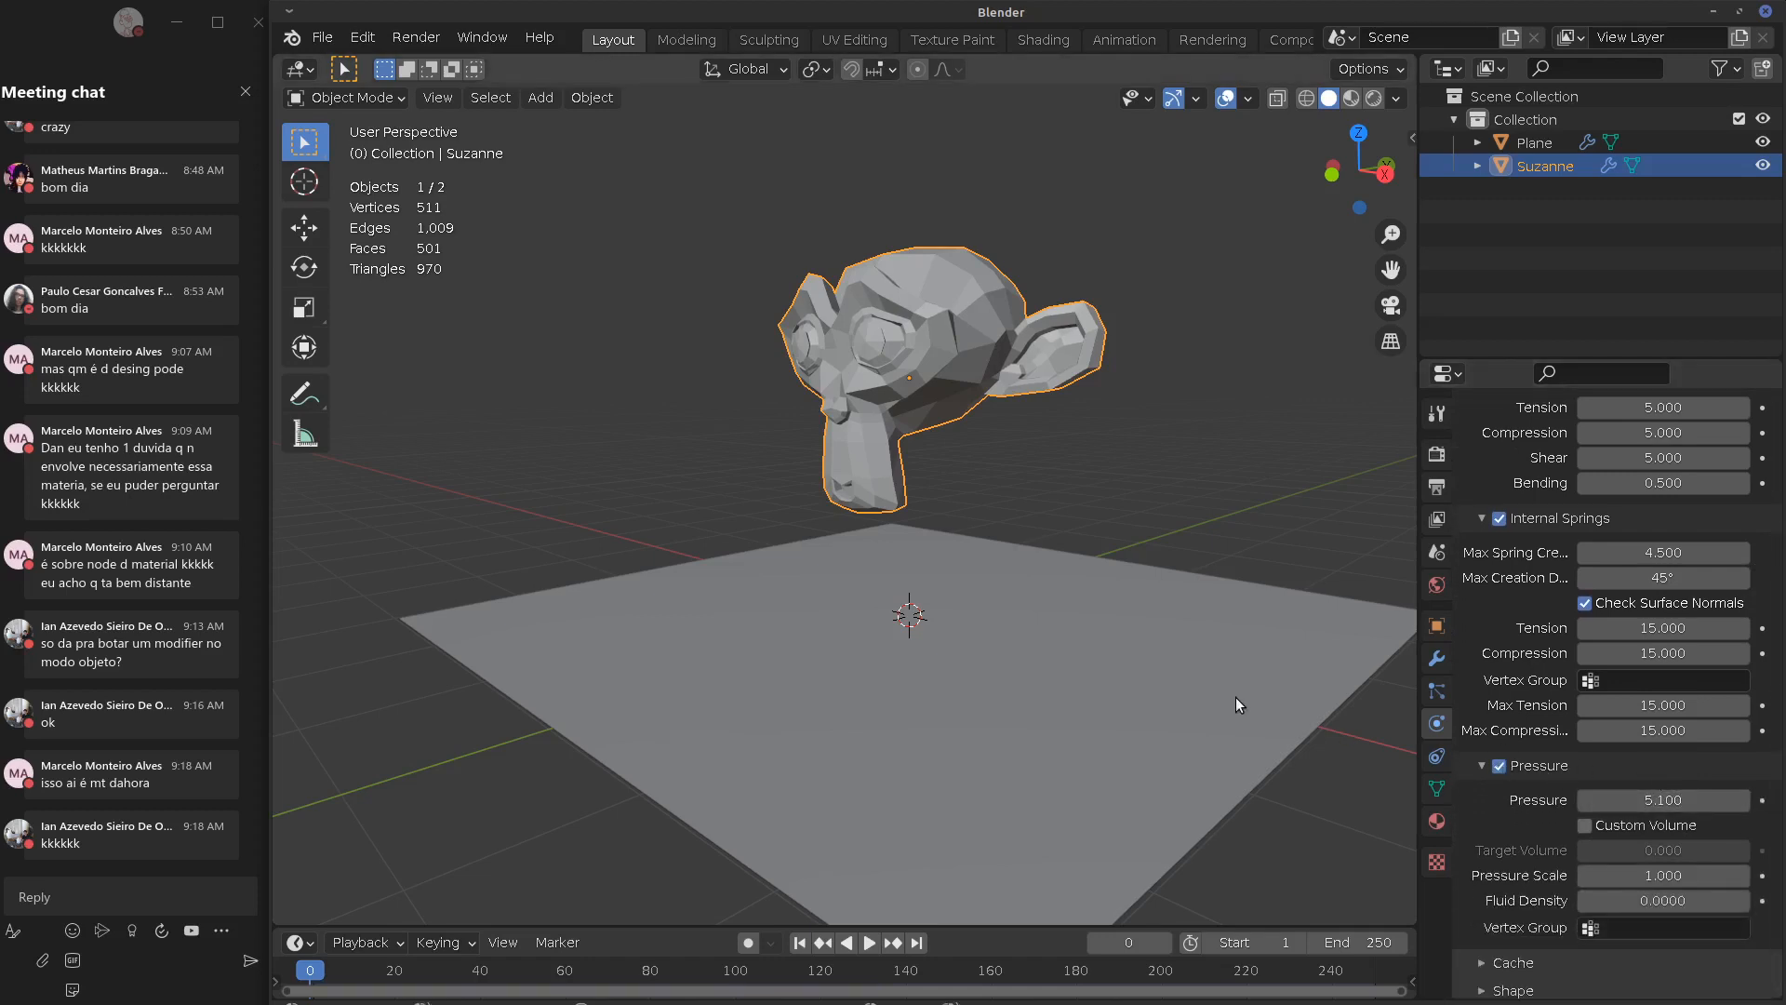
key(space)
key(Escape)
middle_drag(1126, 669, 960, 666)
key(space)
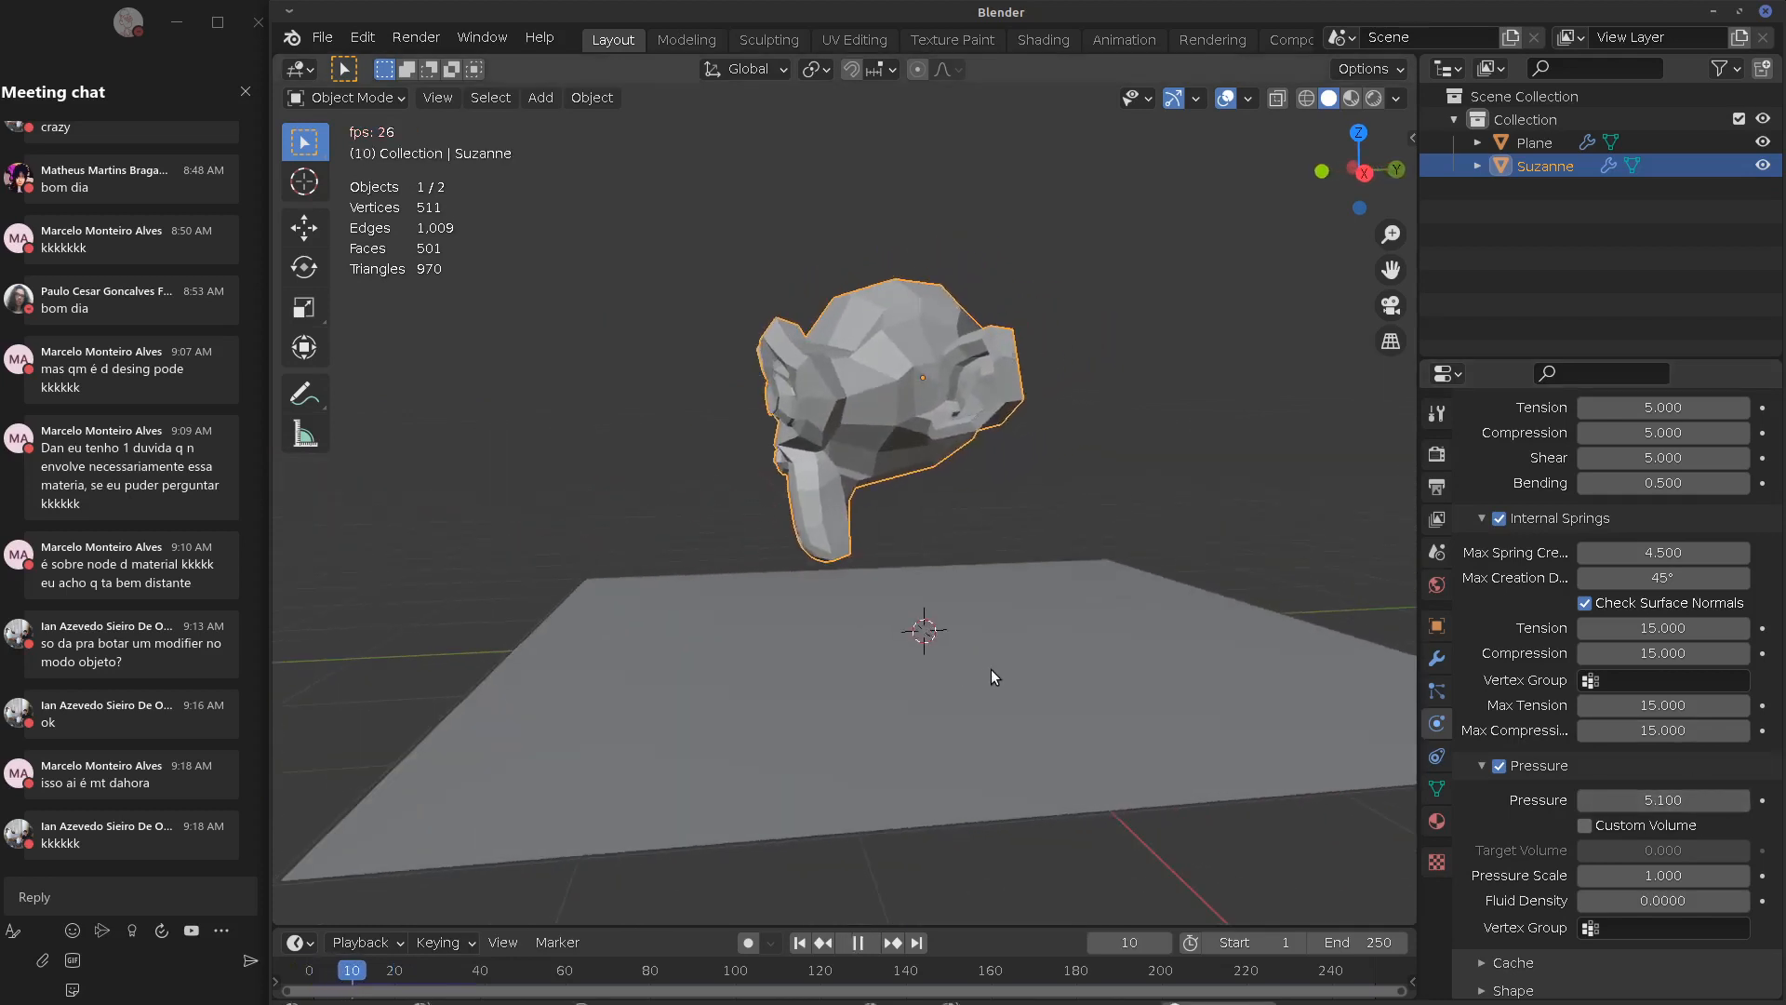
key(Escape)
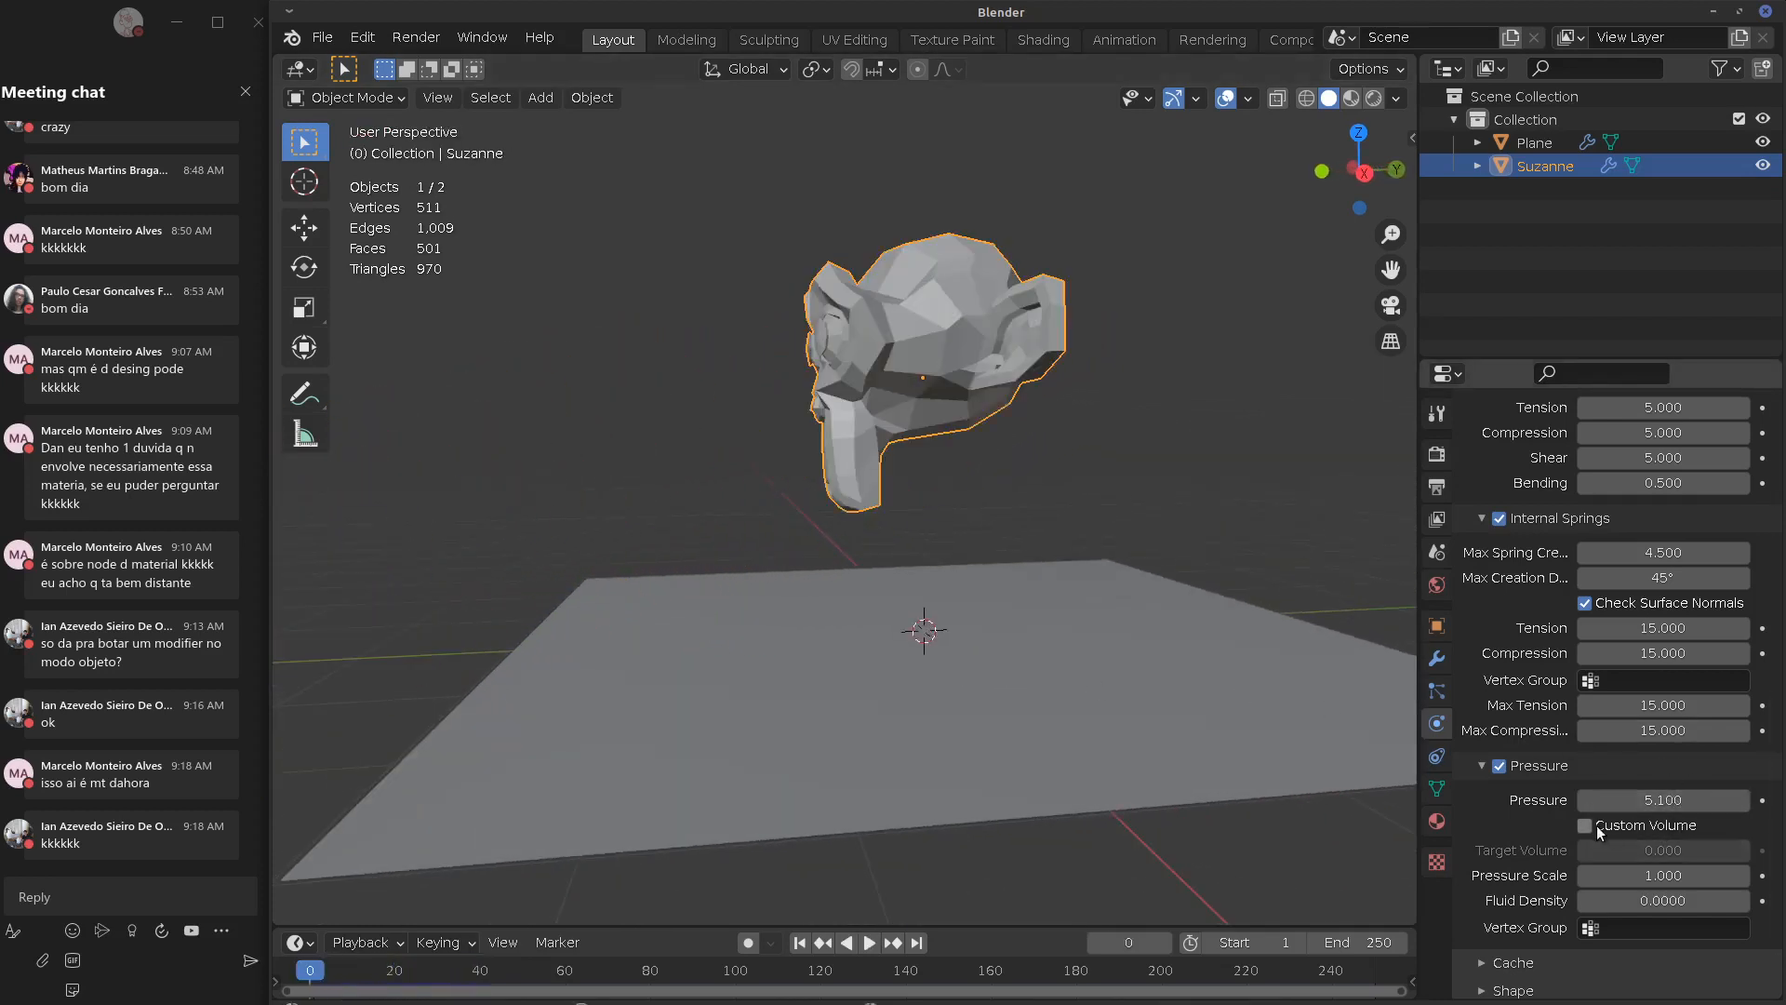
Set Pressure Scale to 0.200 and replay the simulation
drag(1652, 875, 1598, 881)
key(space)
key(Escape)
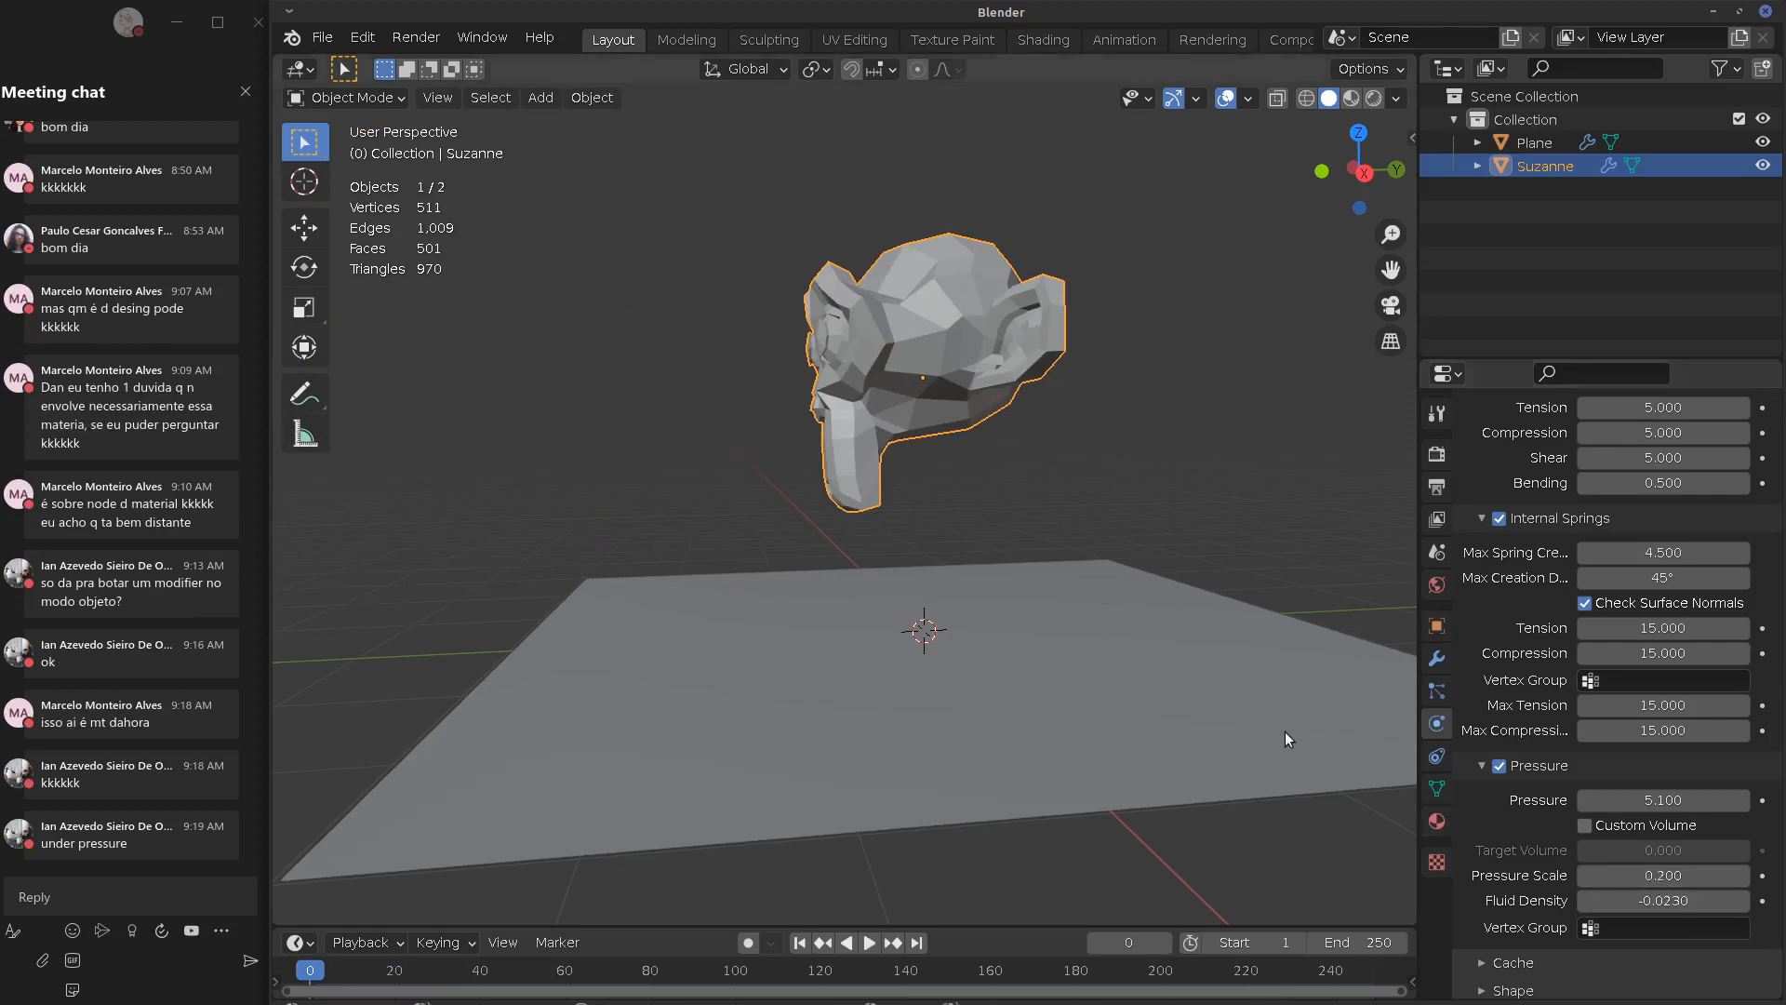
key(space)
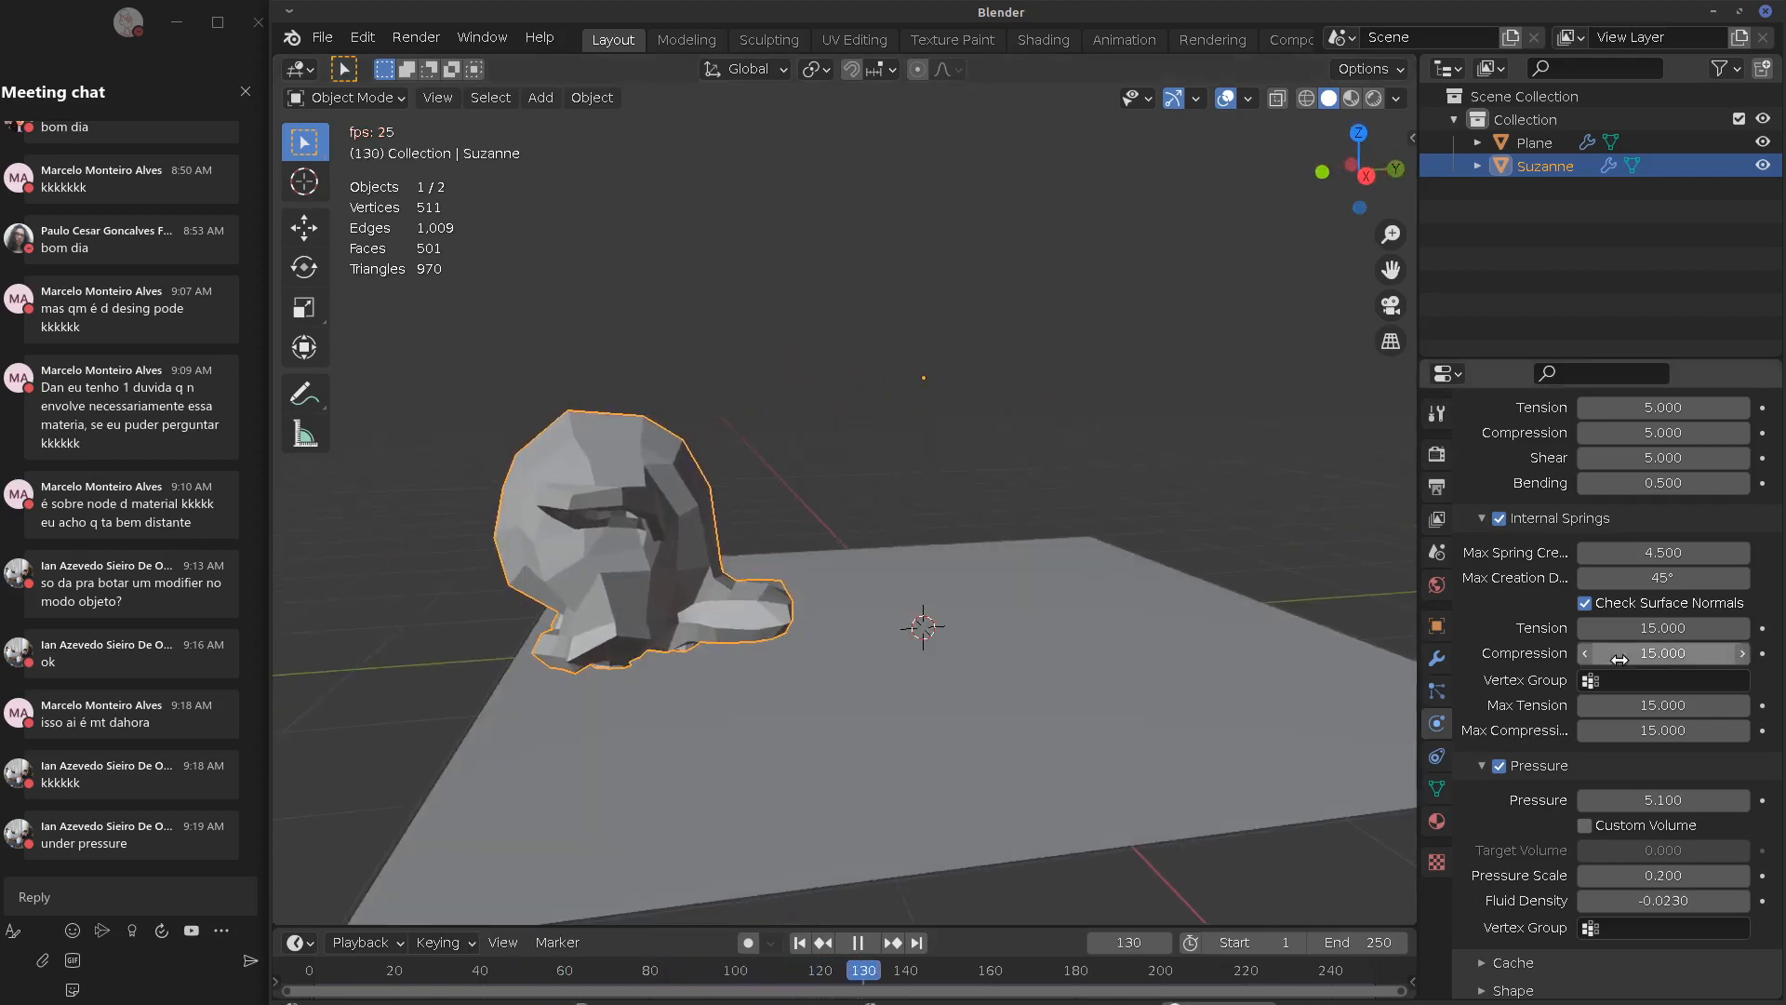
key(Escape)
Enable Custom Volume with Target Volume 4.400, lower Pressure to -6.700, and test
click(1585, 826)
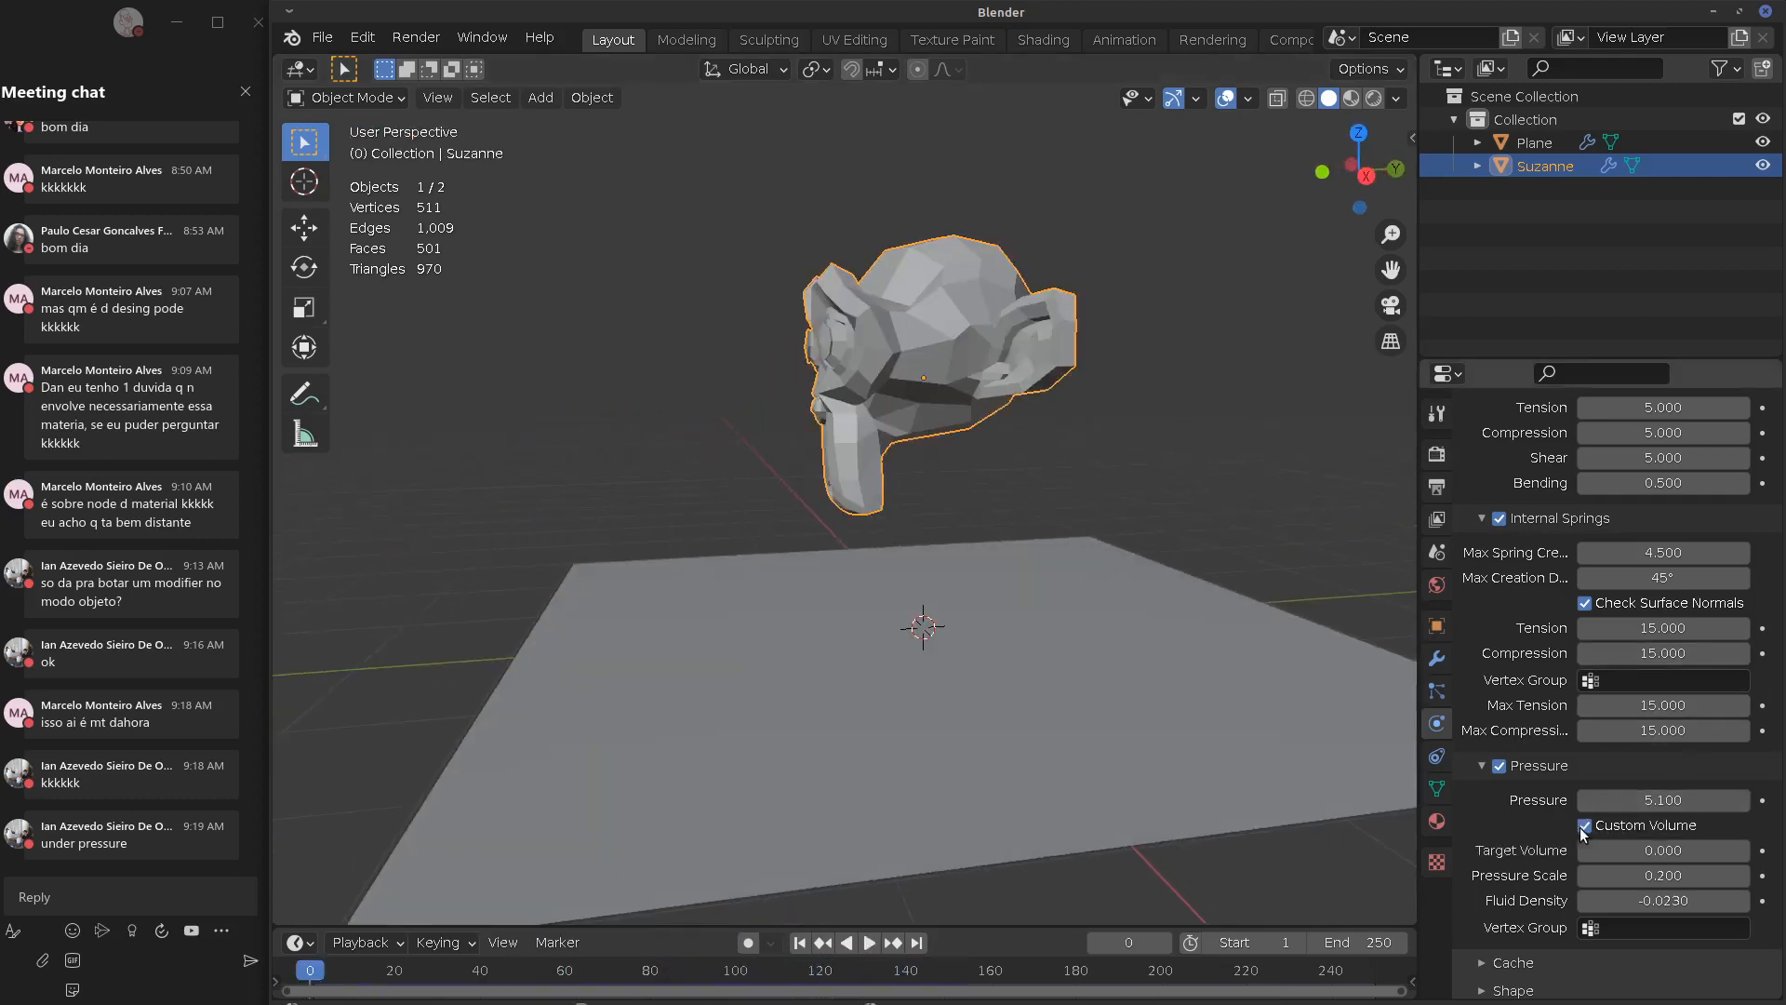
drag(1692, 847, 1703, 847)
key(space)
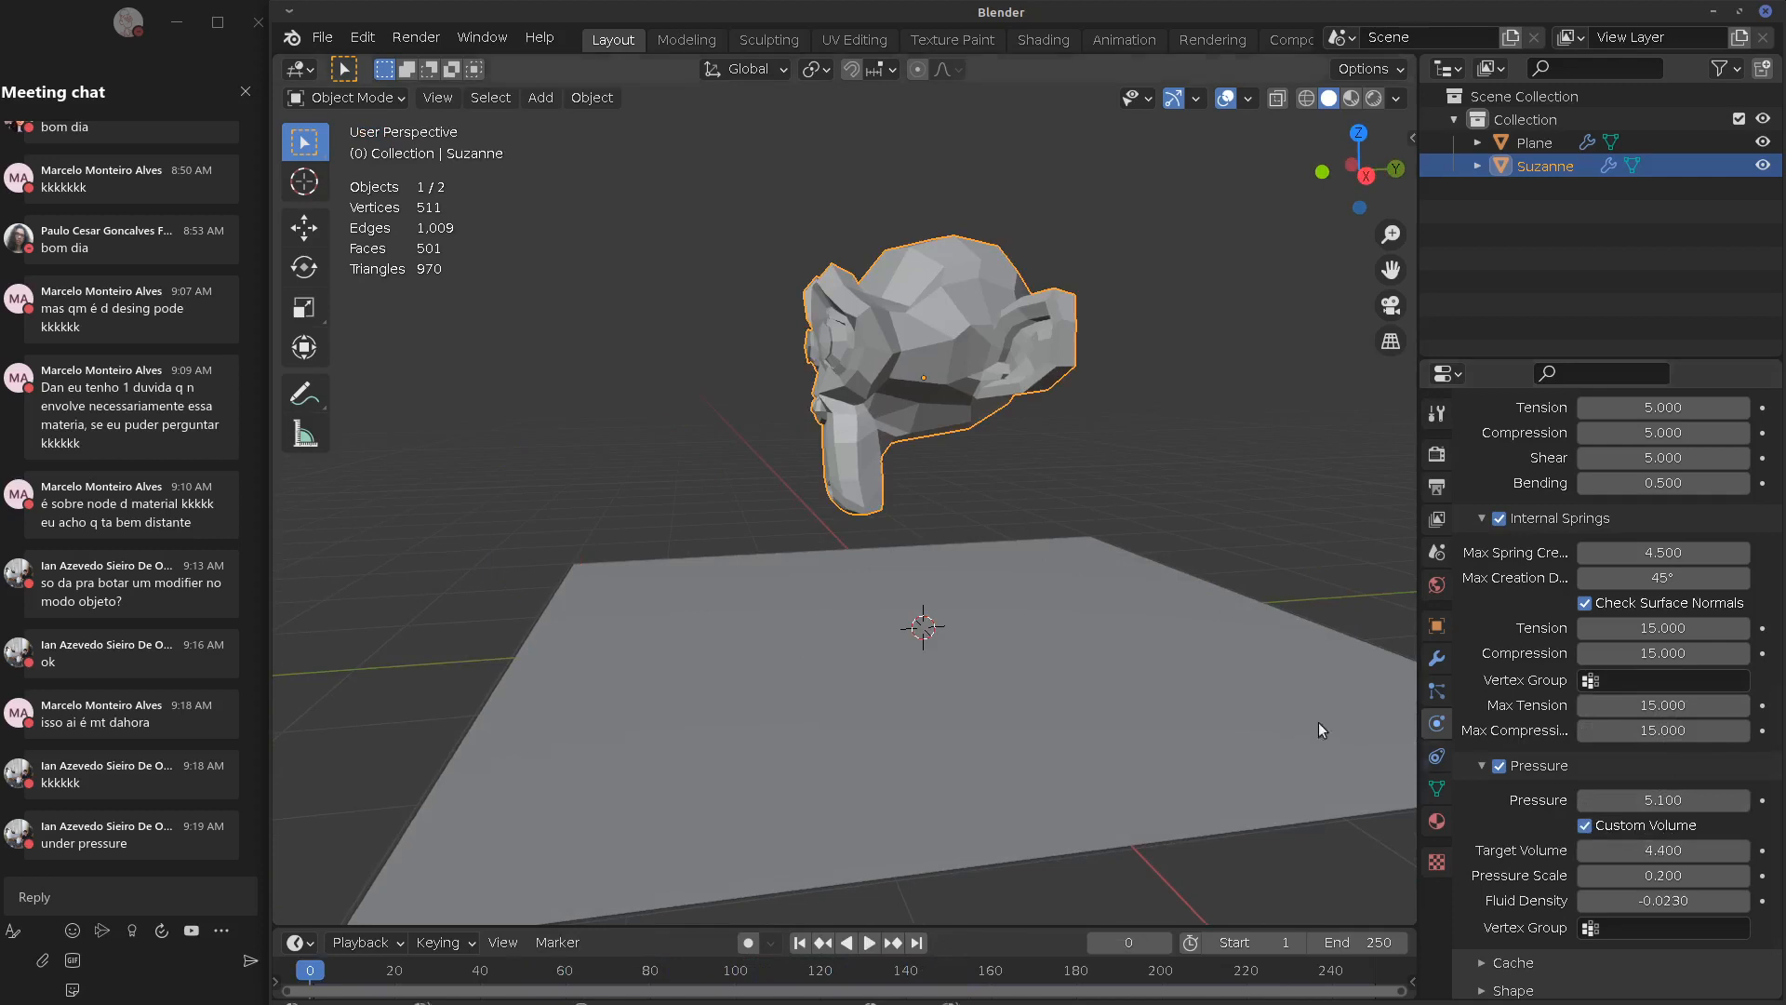
key(Escape)
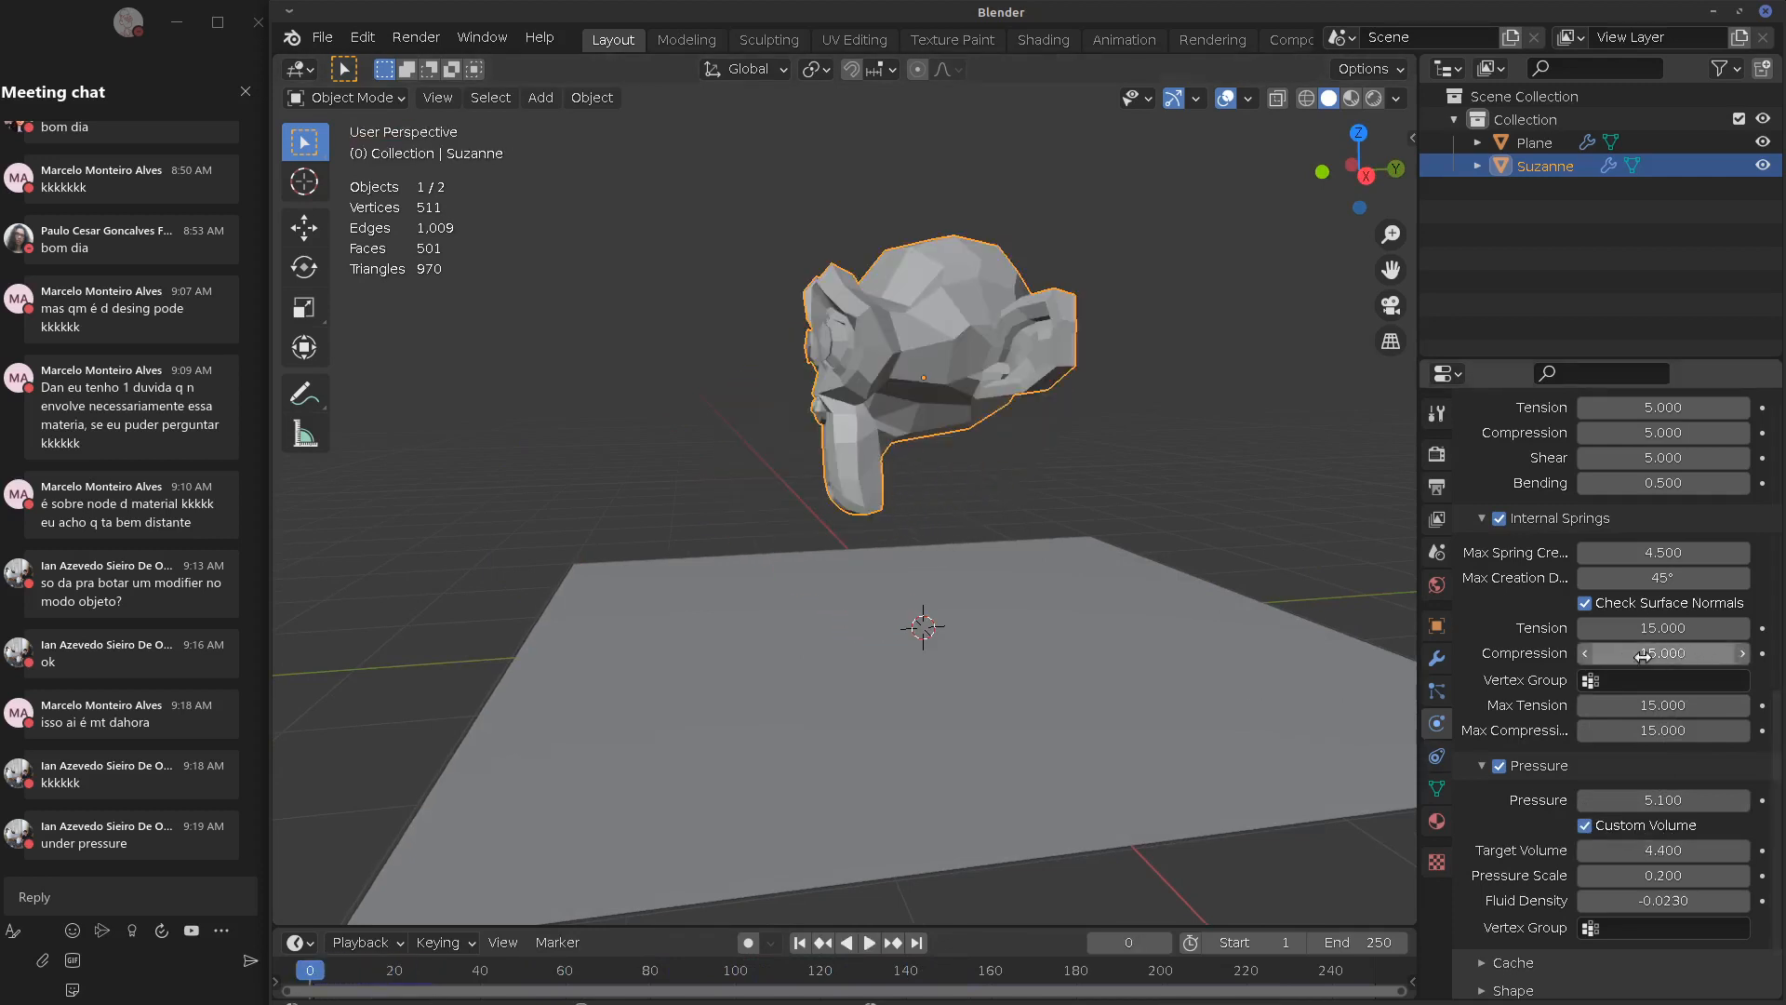
drag(1678, 800, 1586, 809)
key(space)
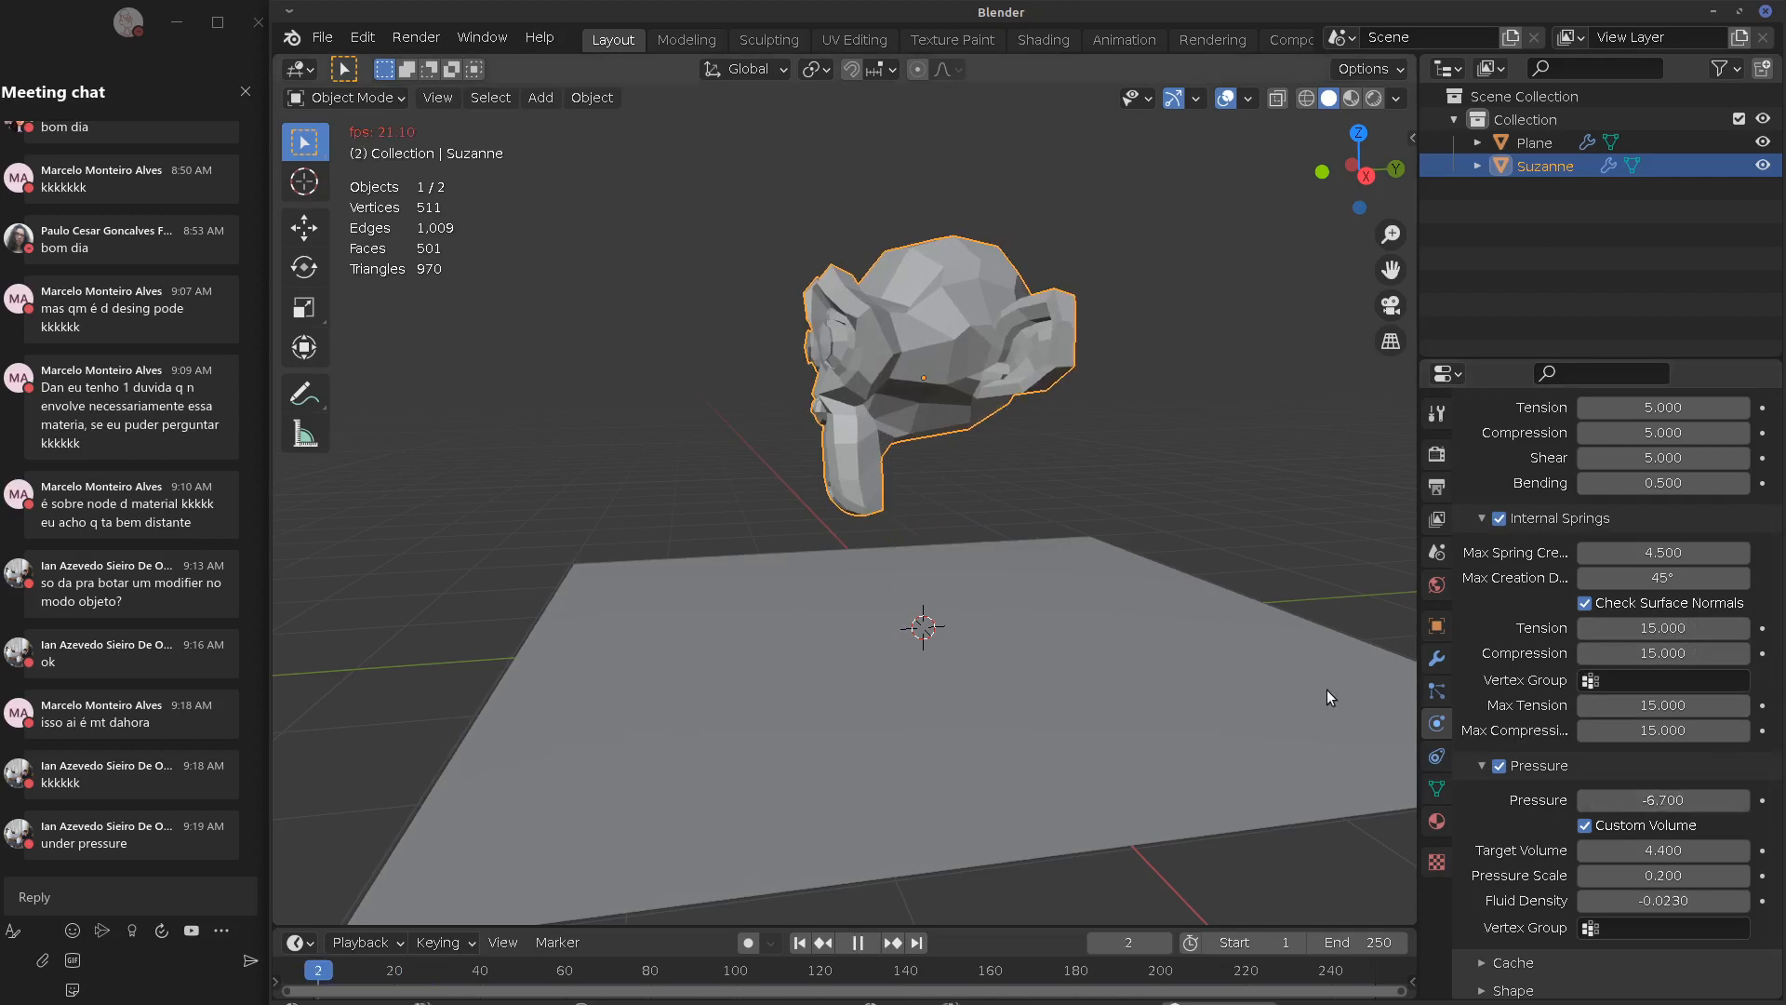
key(Escape)
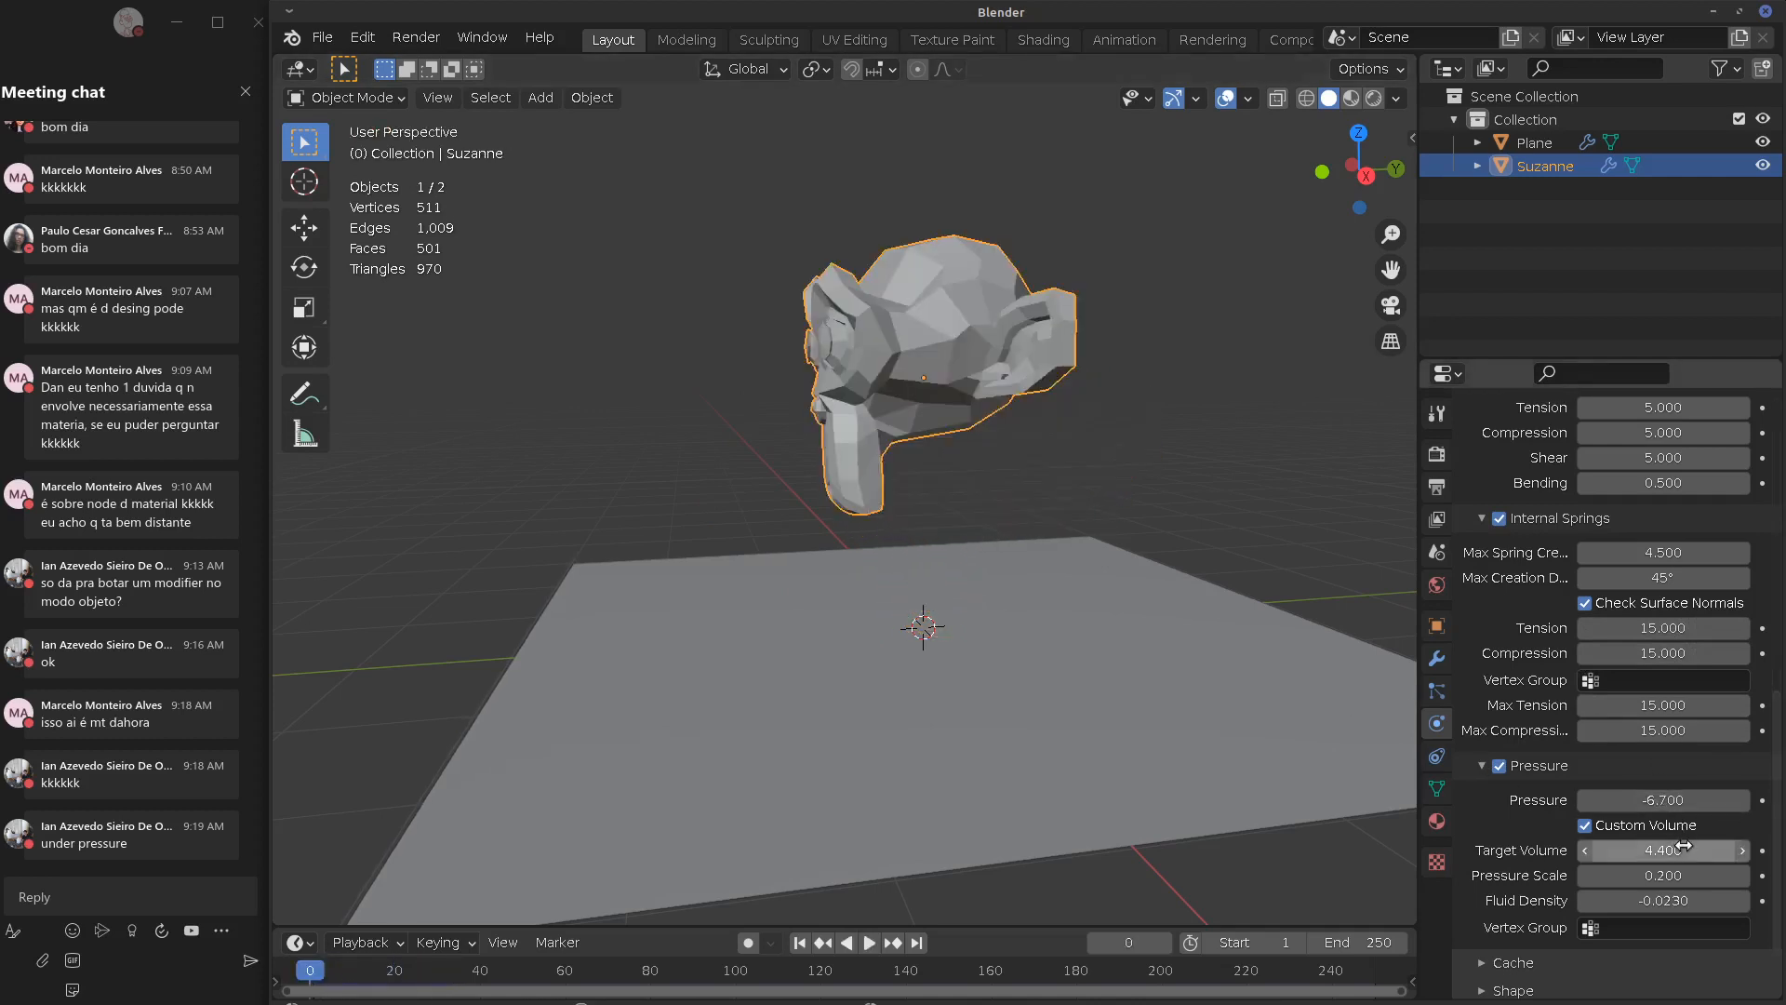
Zero Target Volume and Max Spring Creation, switch off Internal Springs, and replay
drag(1682, 848, 1602, 876)
drag(1677, 551, 1600, 552)
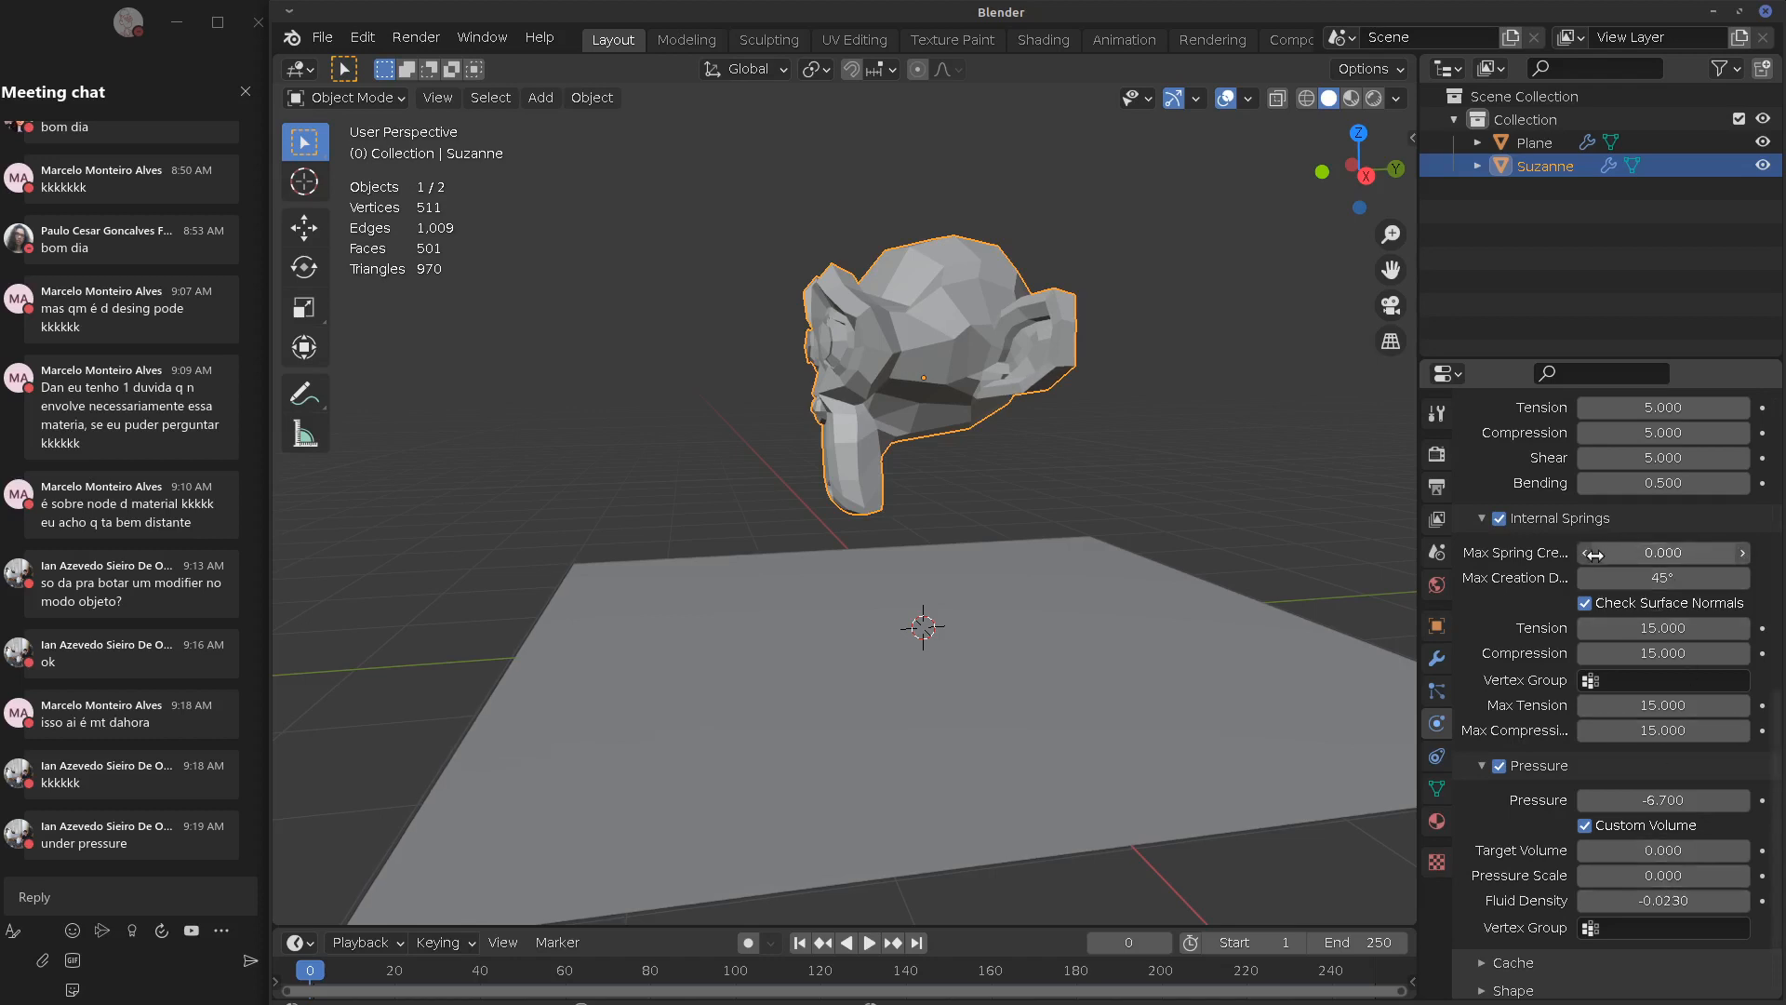
key(space)
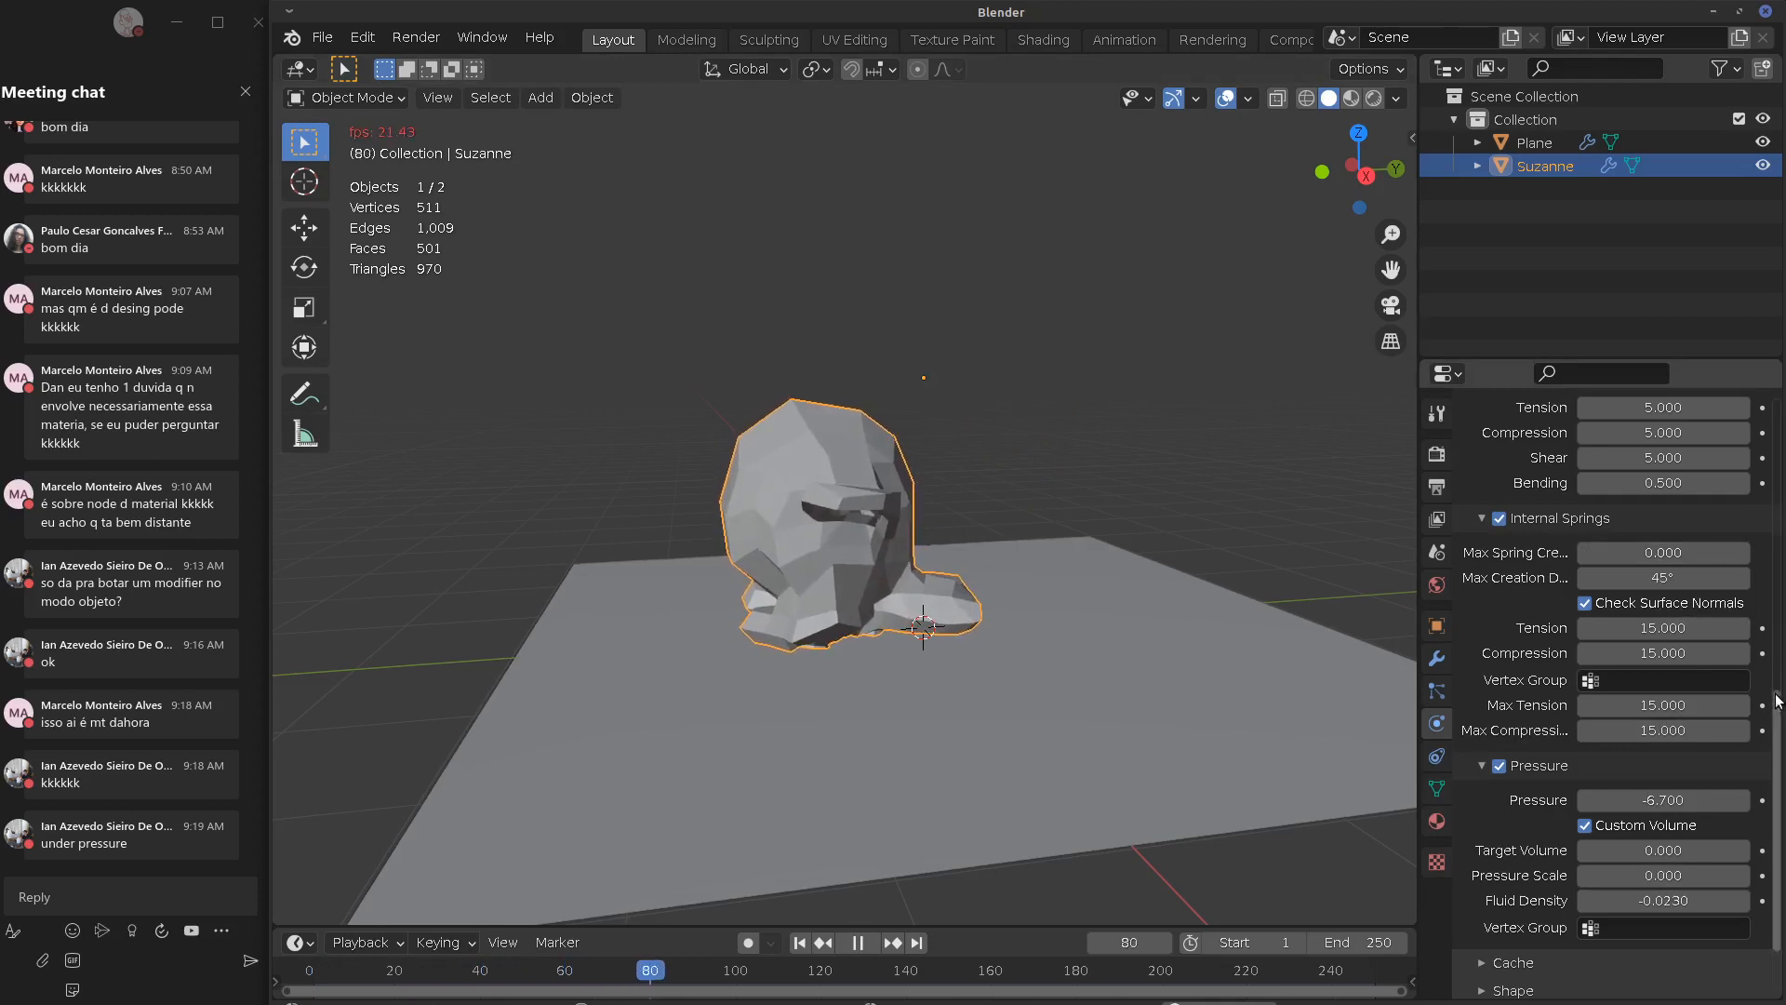
click(1586, 604)
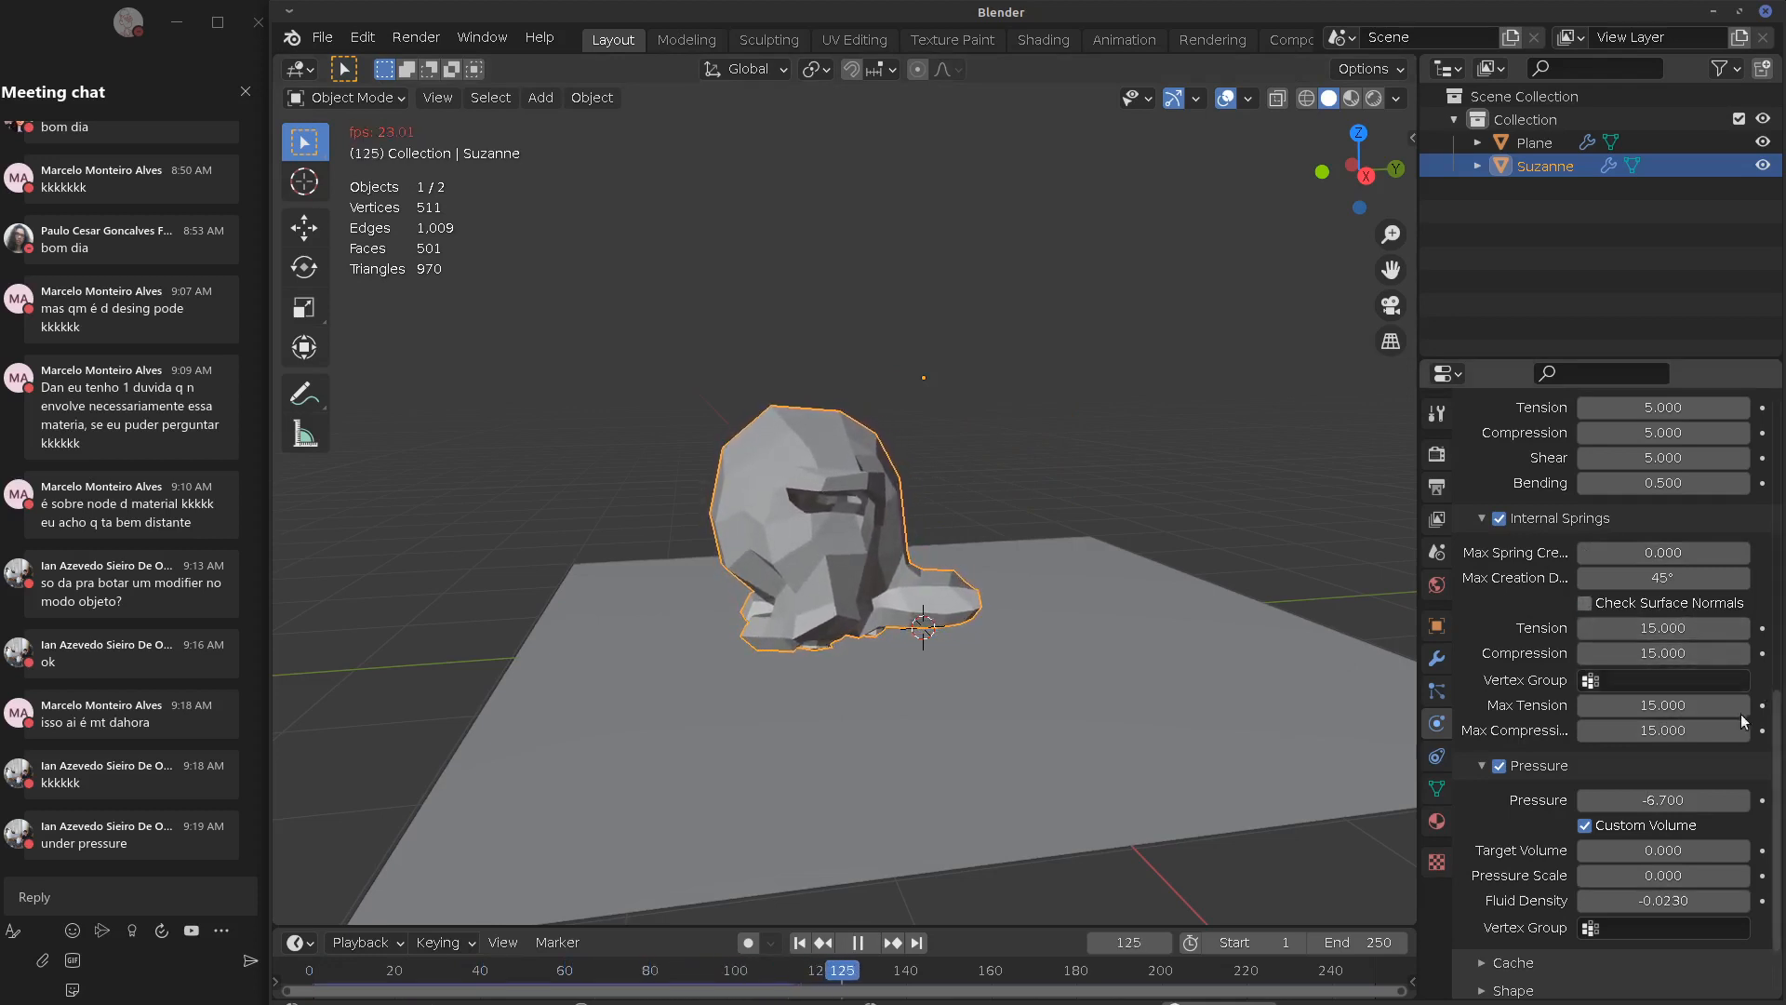
key(Escape)
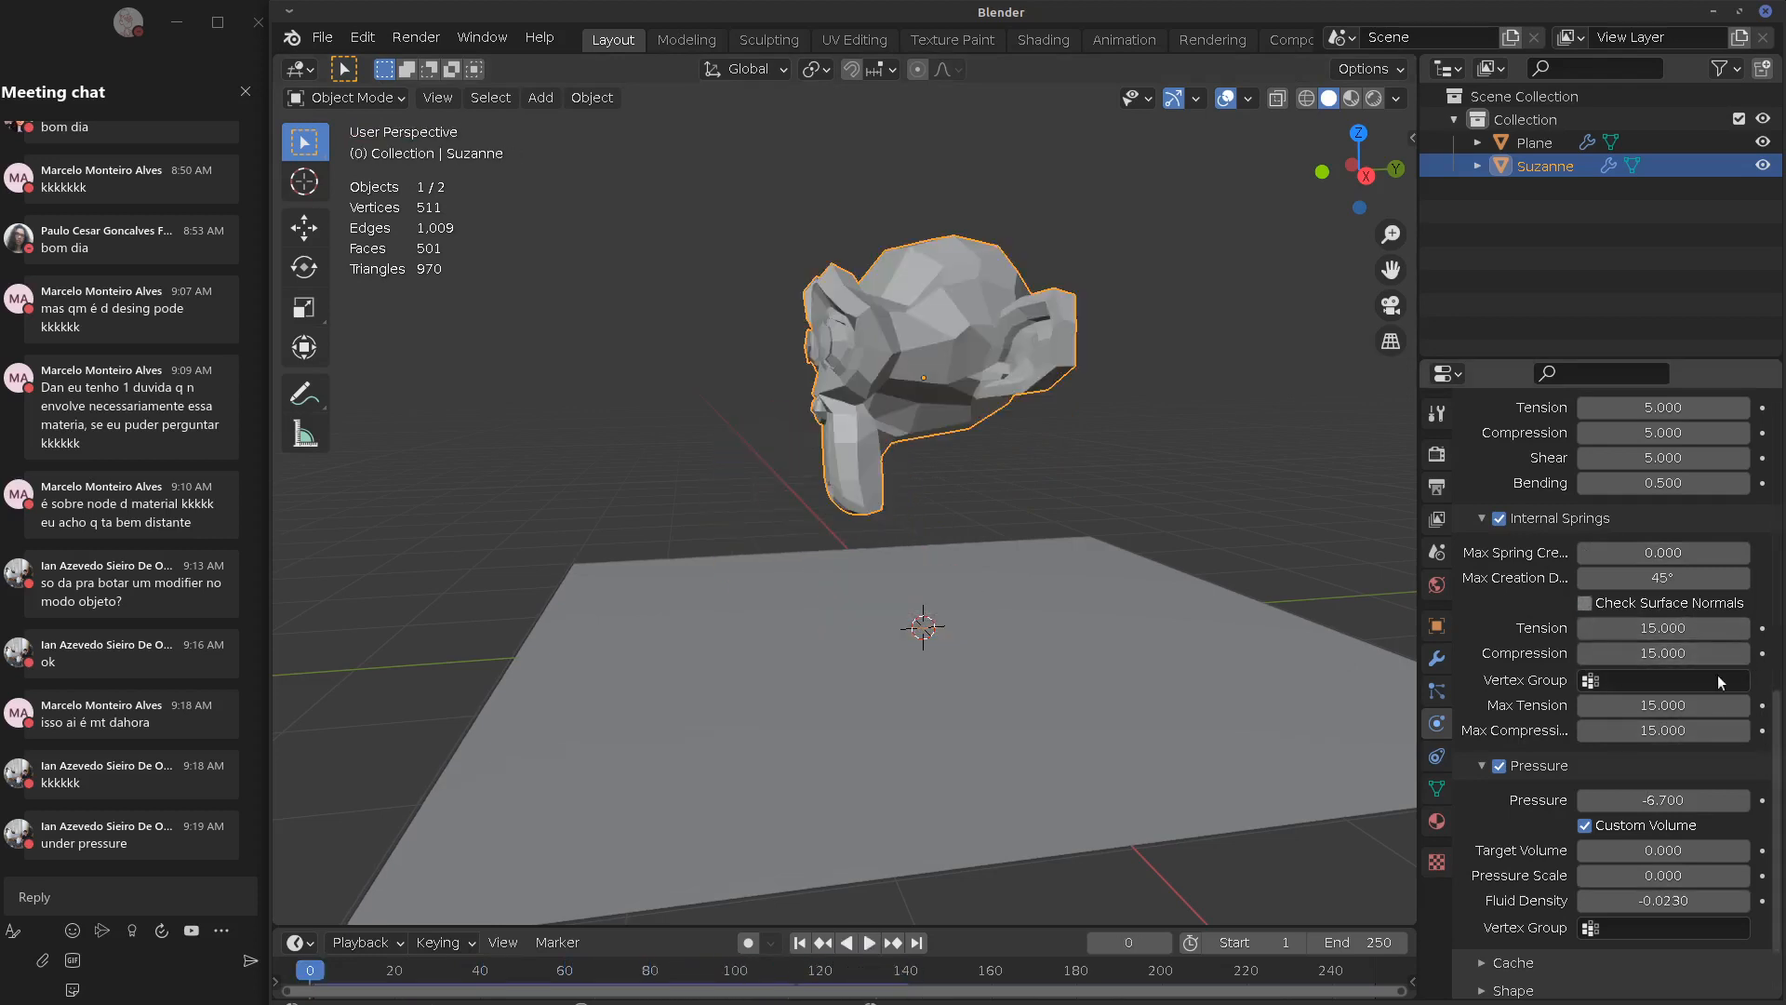
click(1499, 518)
key(space)
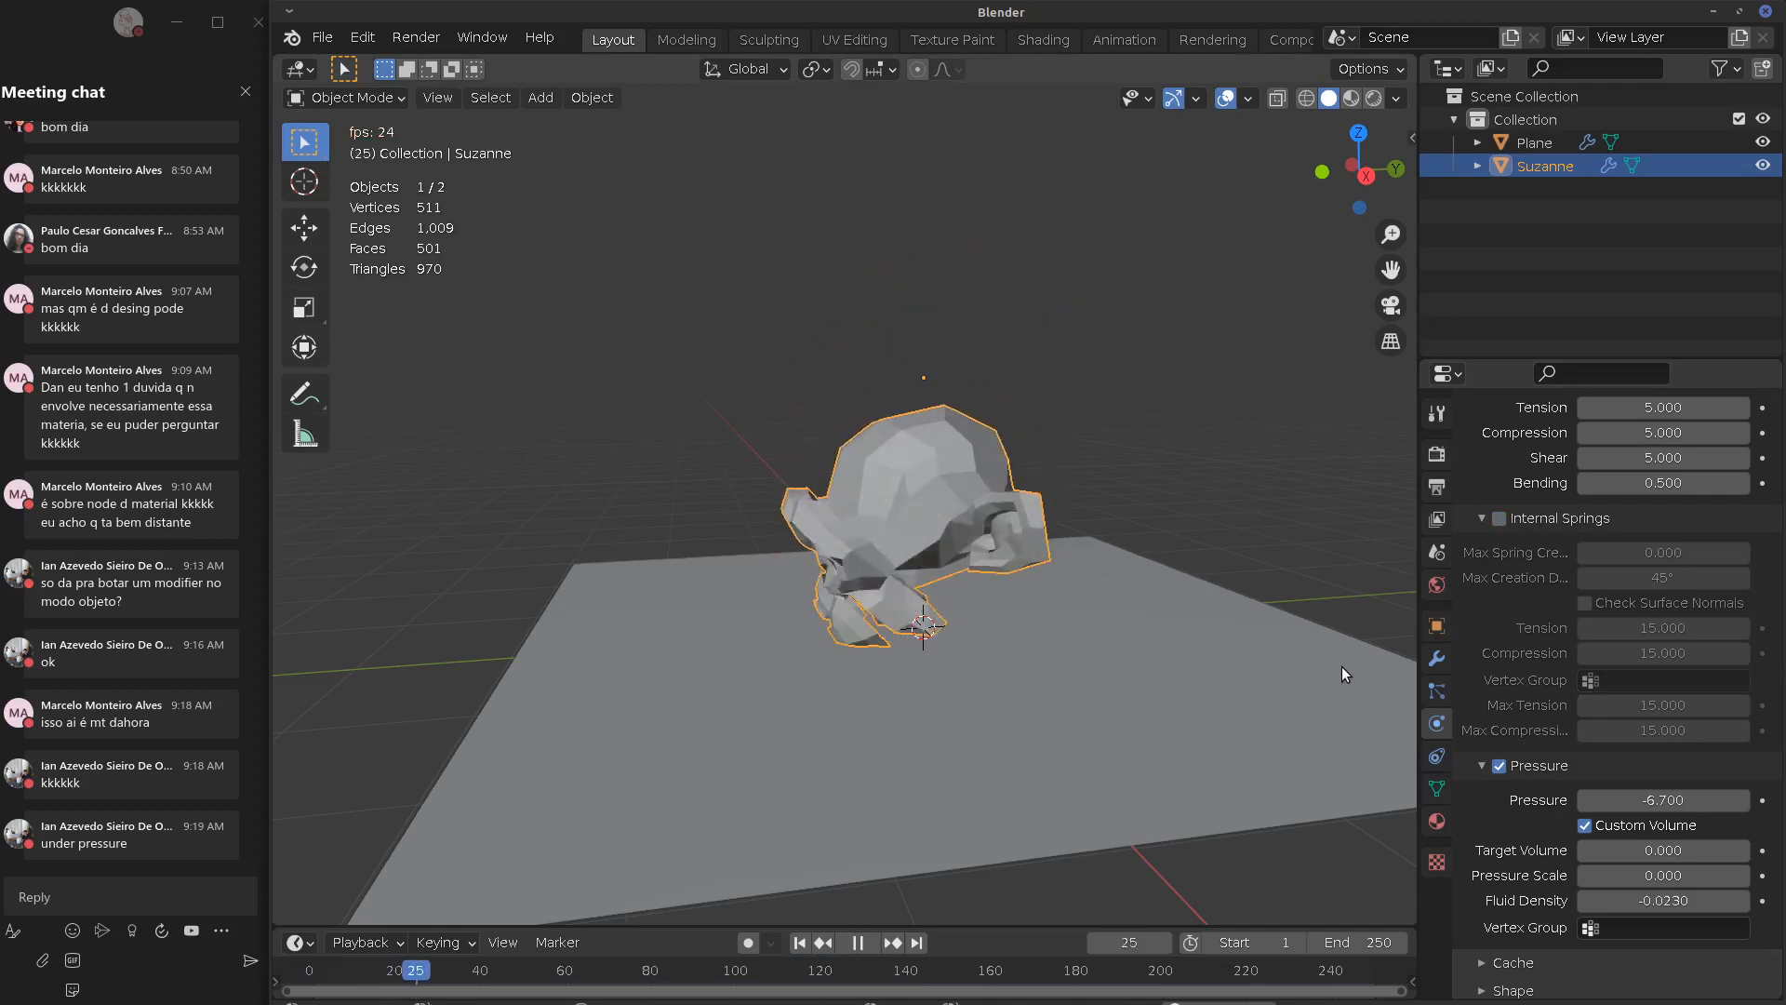
middle_drag(1328, 670, 1185, 660)
key(Escape)
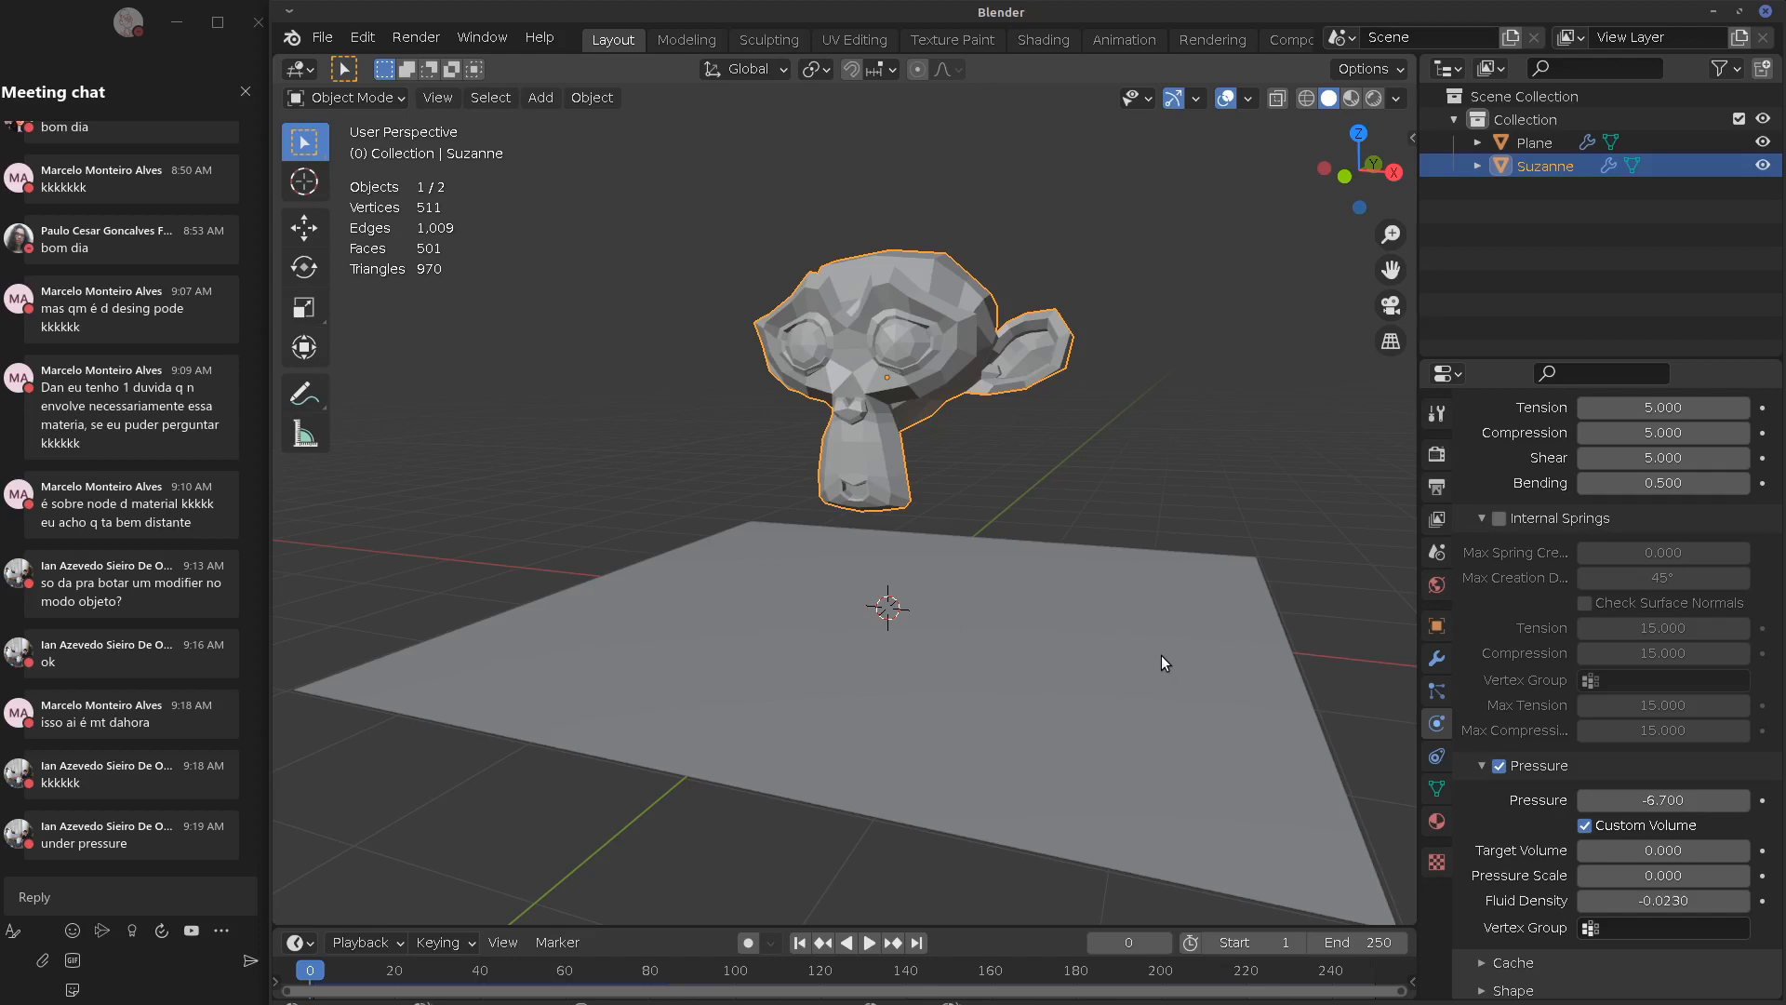
scroll(1161, 655, down, 5)
Remove the Collision physics from the plane
click(893, 550)
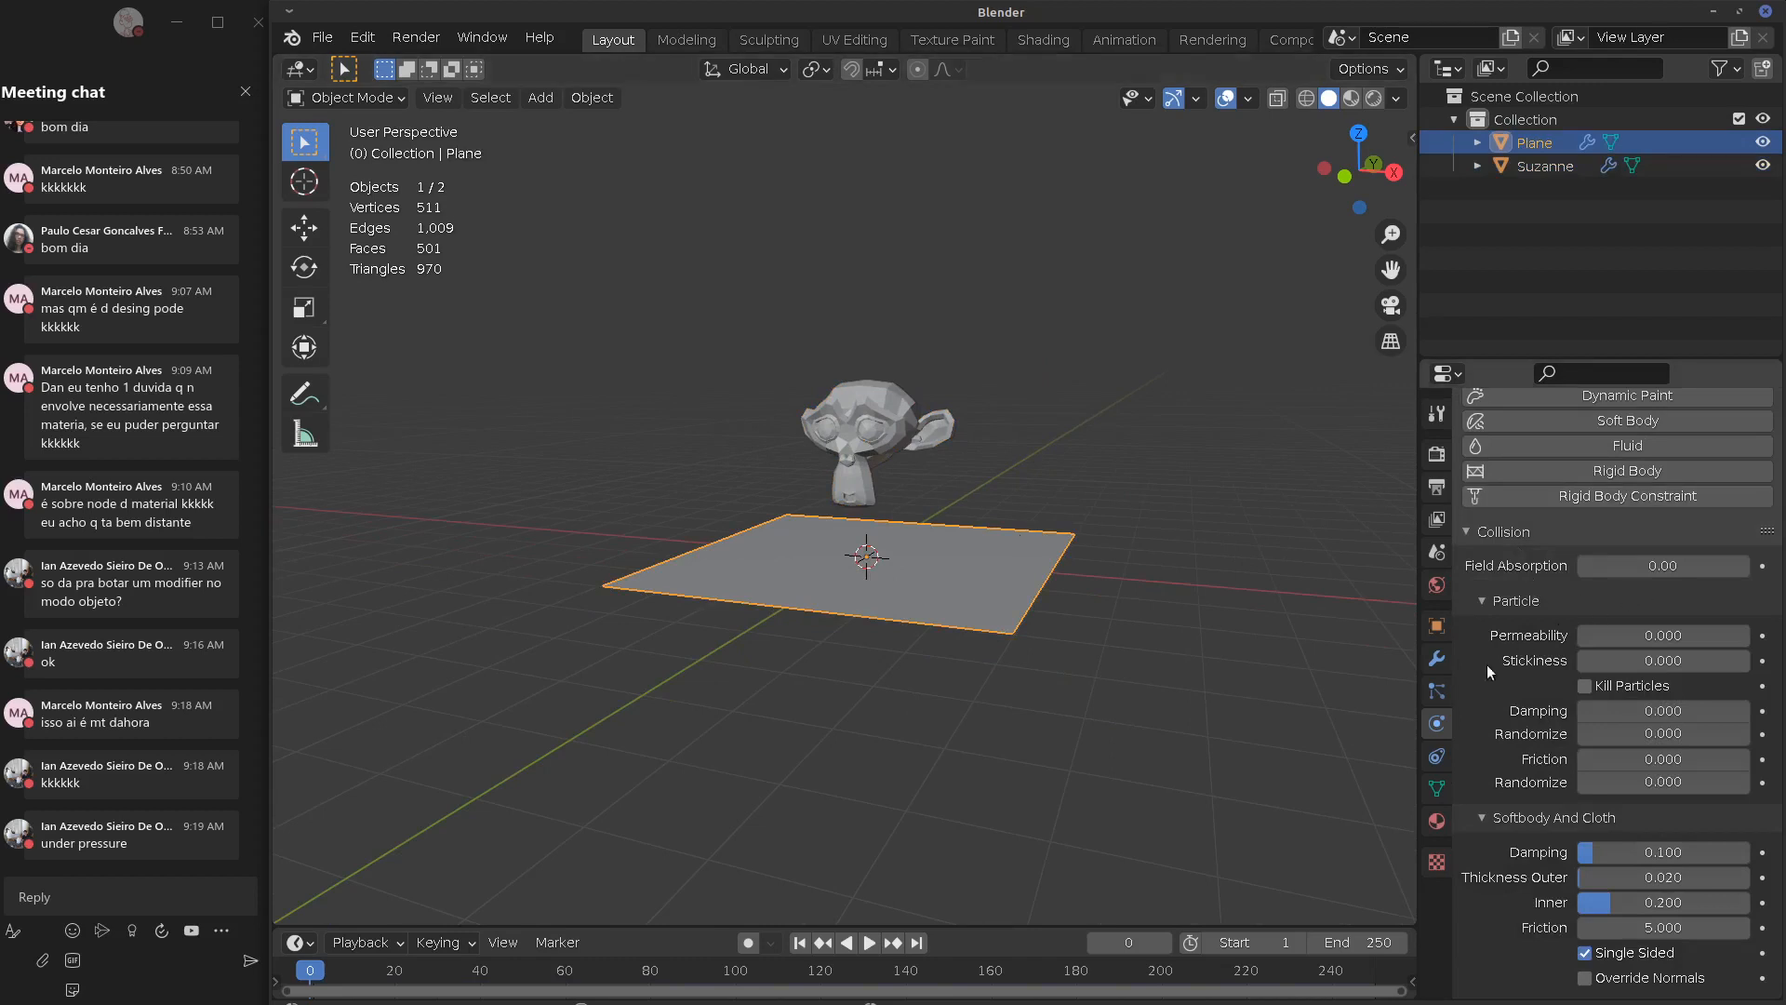
scroll(1759, 448, up, 4)
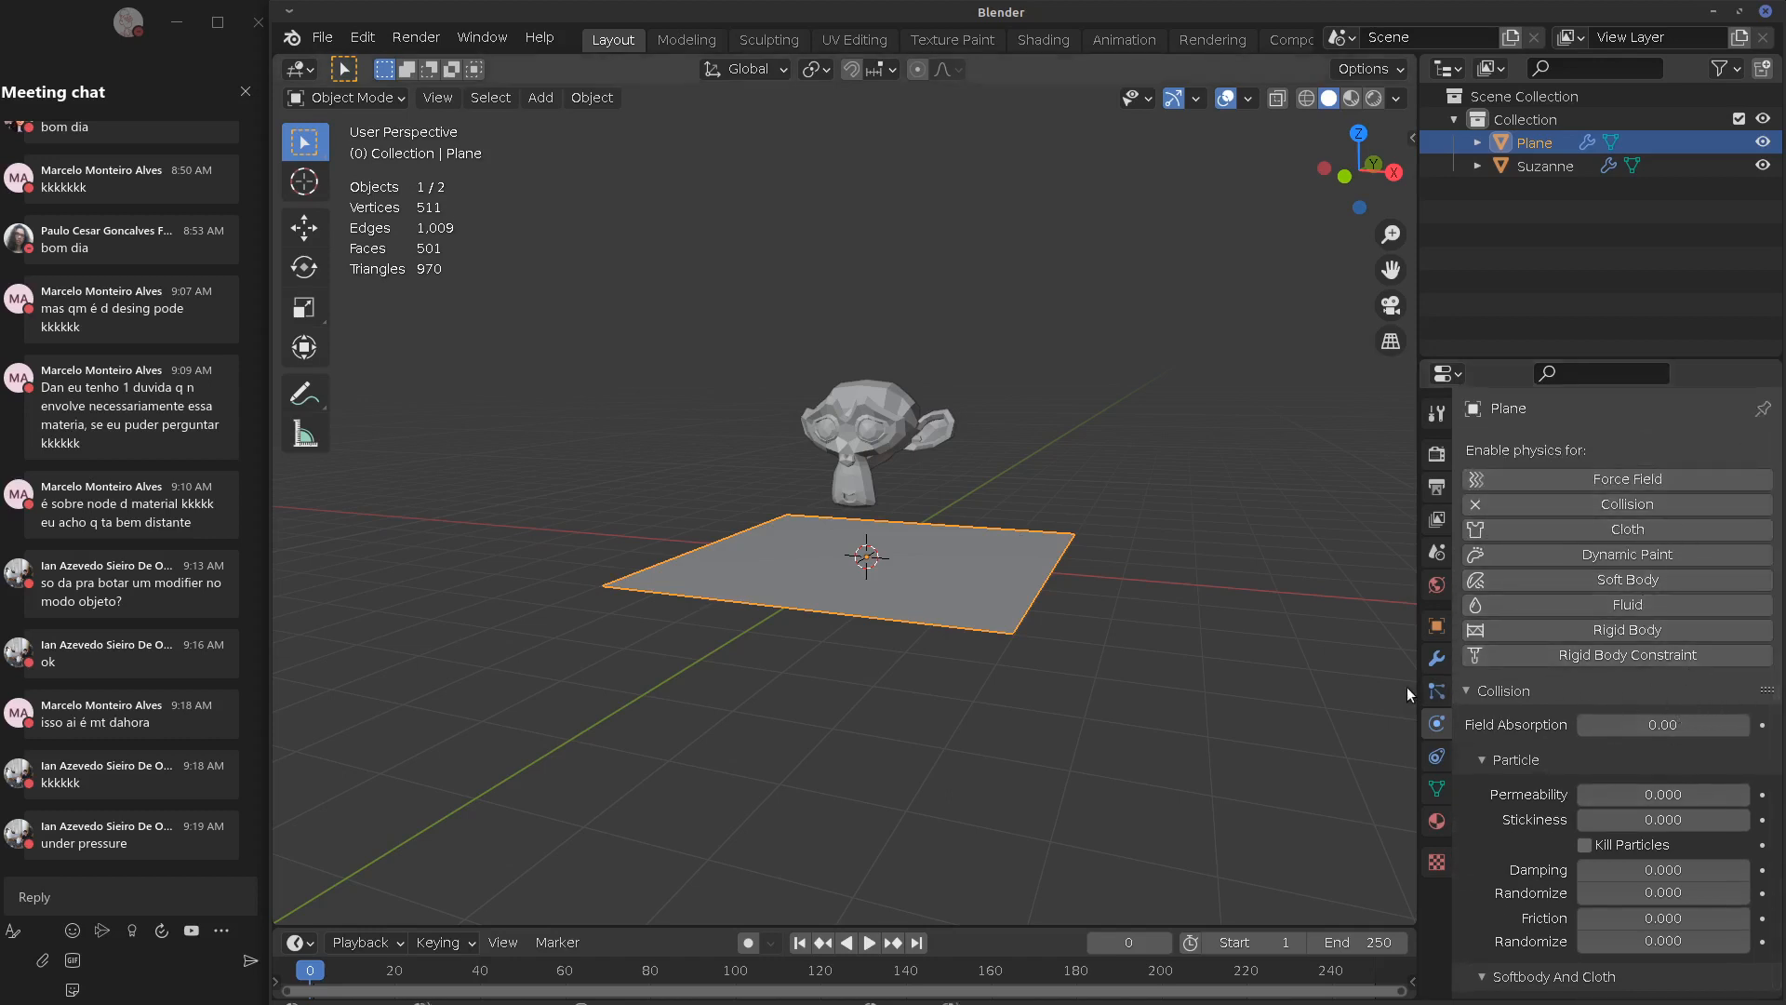
click(1475, 502)
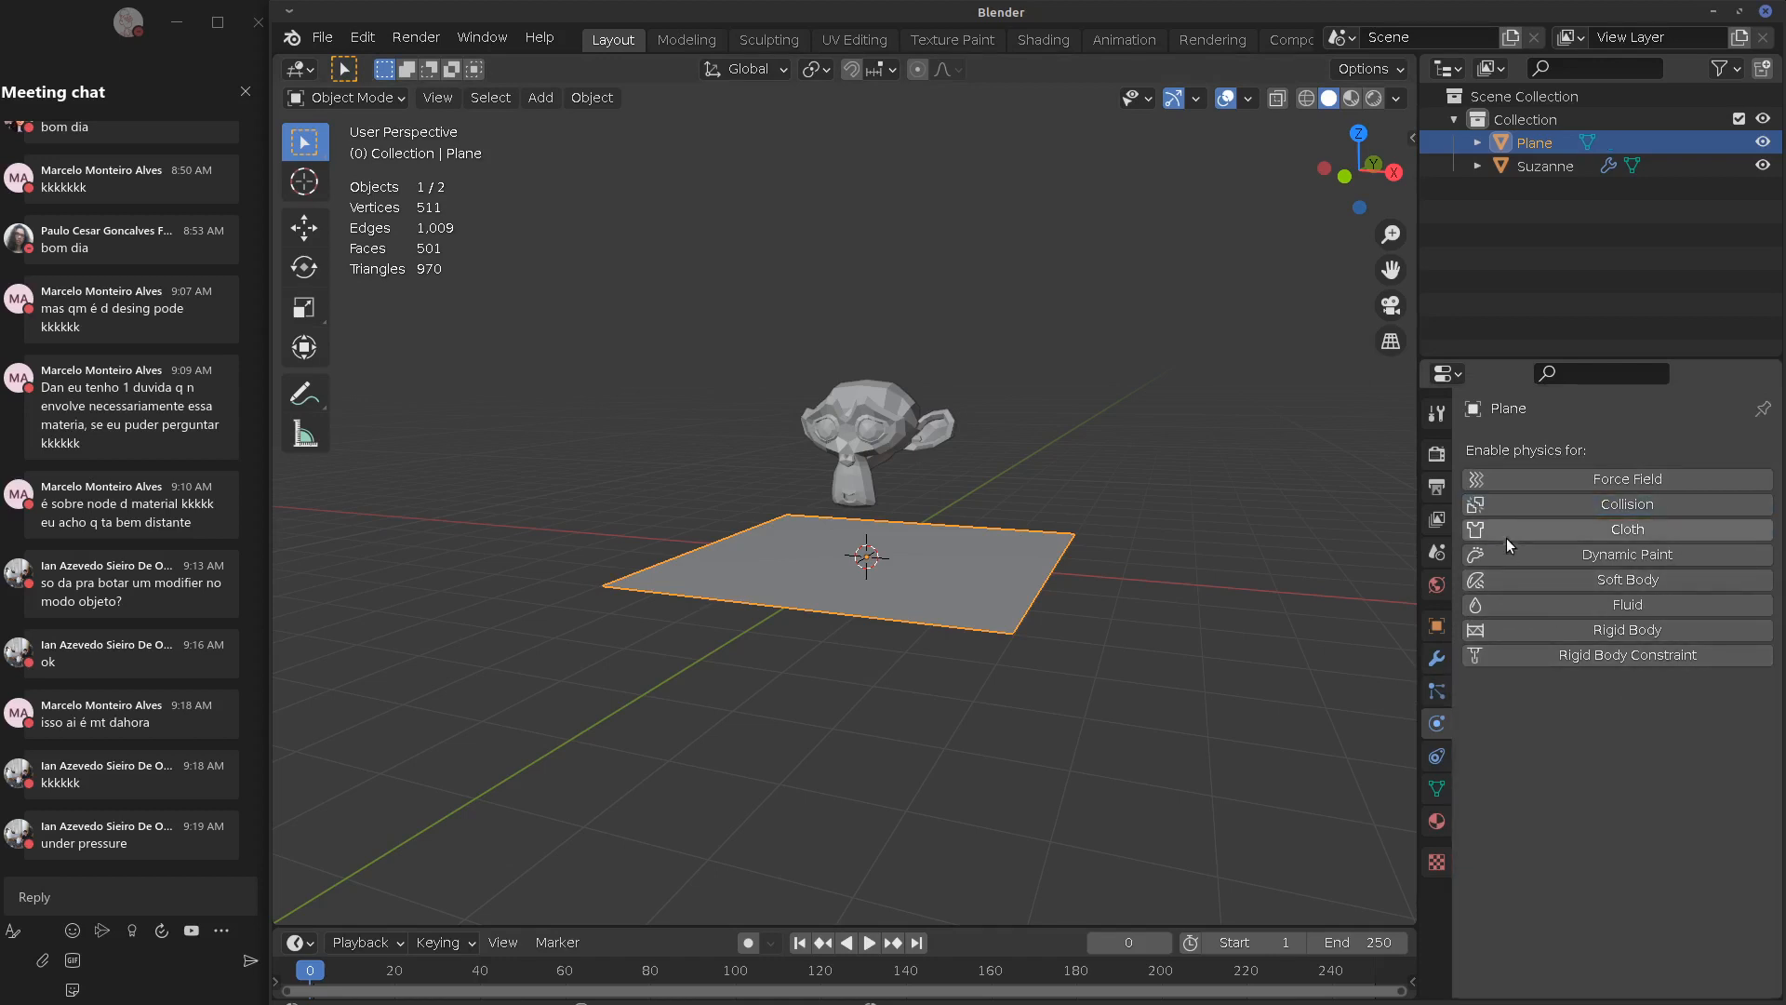
Remove Suzanne's Cloth physics, leaving her modifier stack empty
click(884, 439)
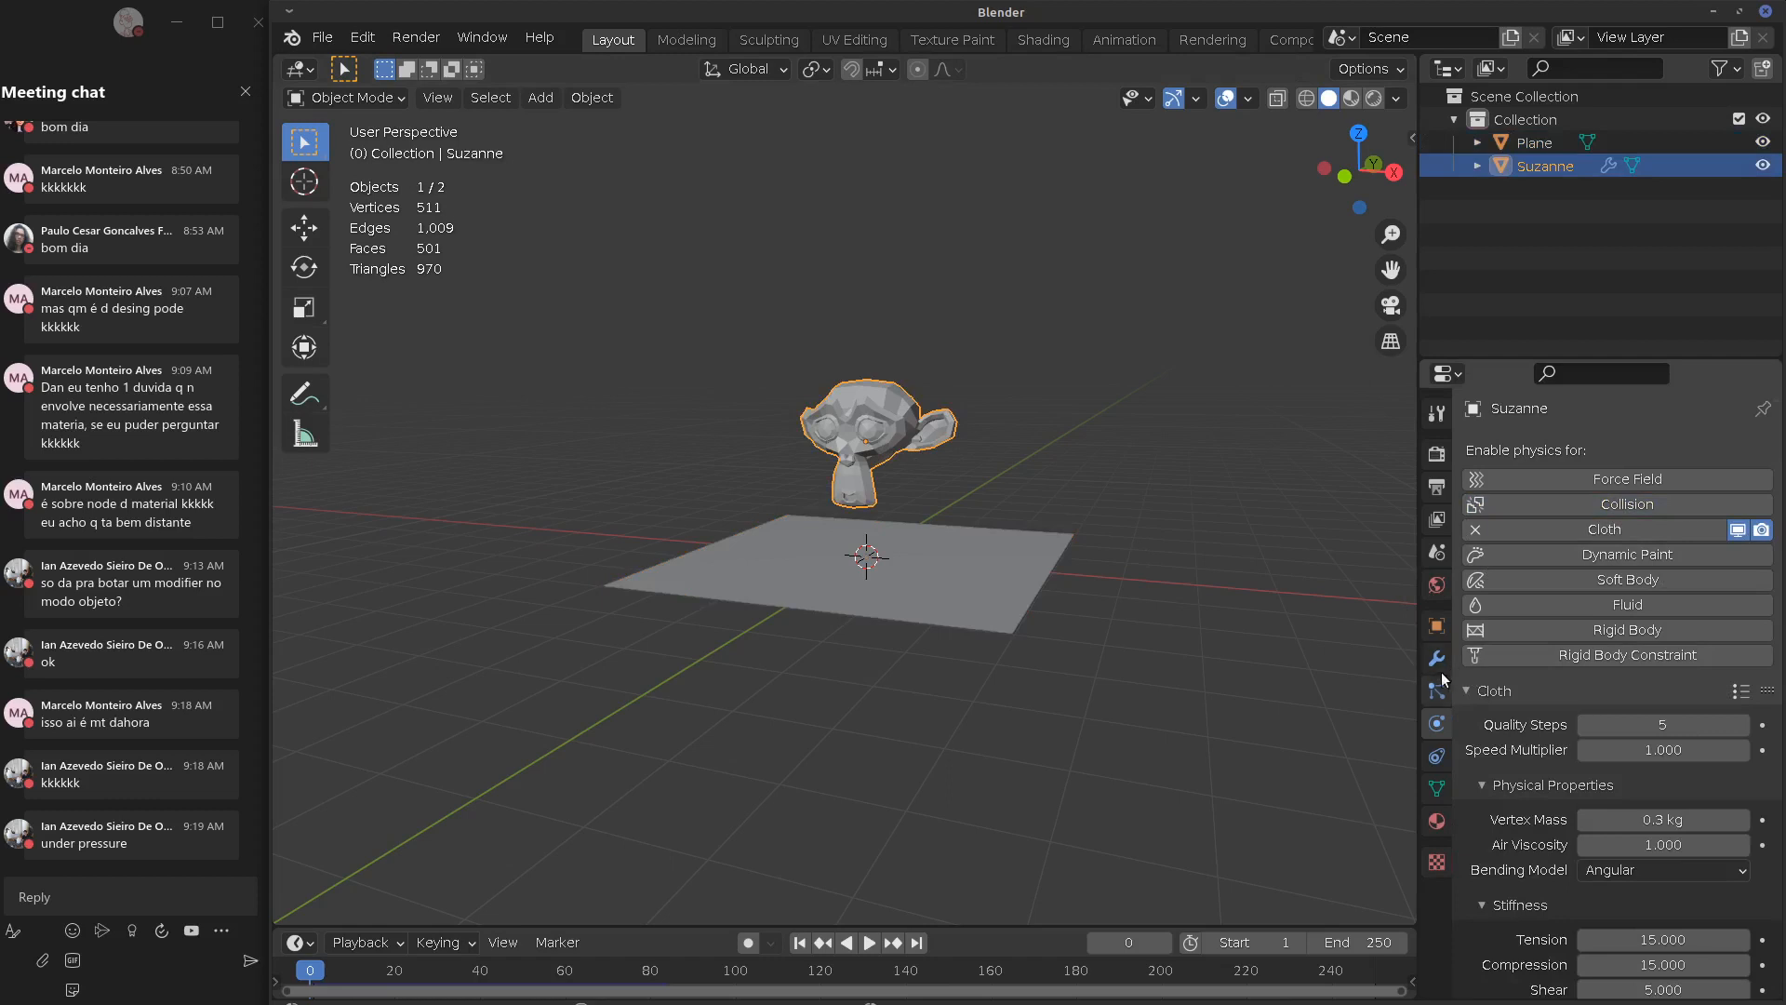
click(1435, 658)
click(1709, 492)
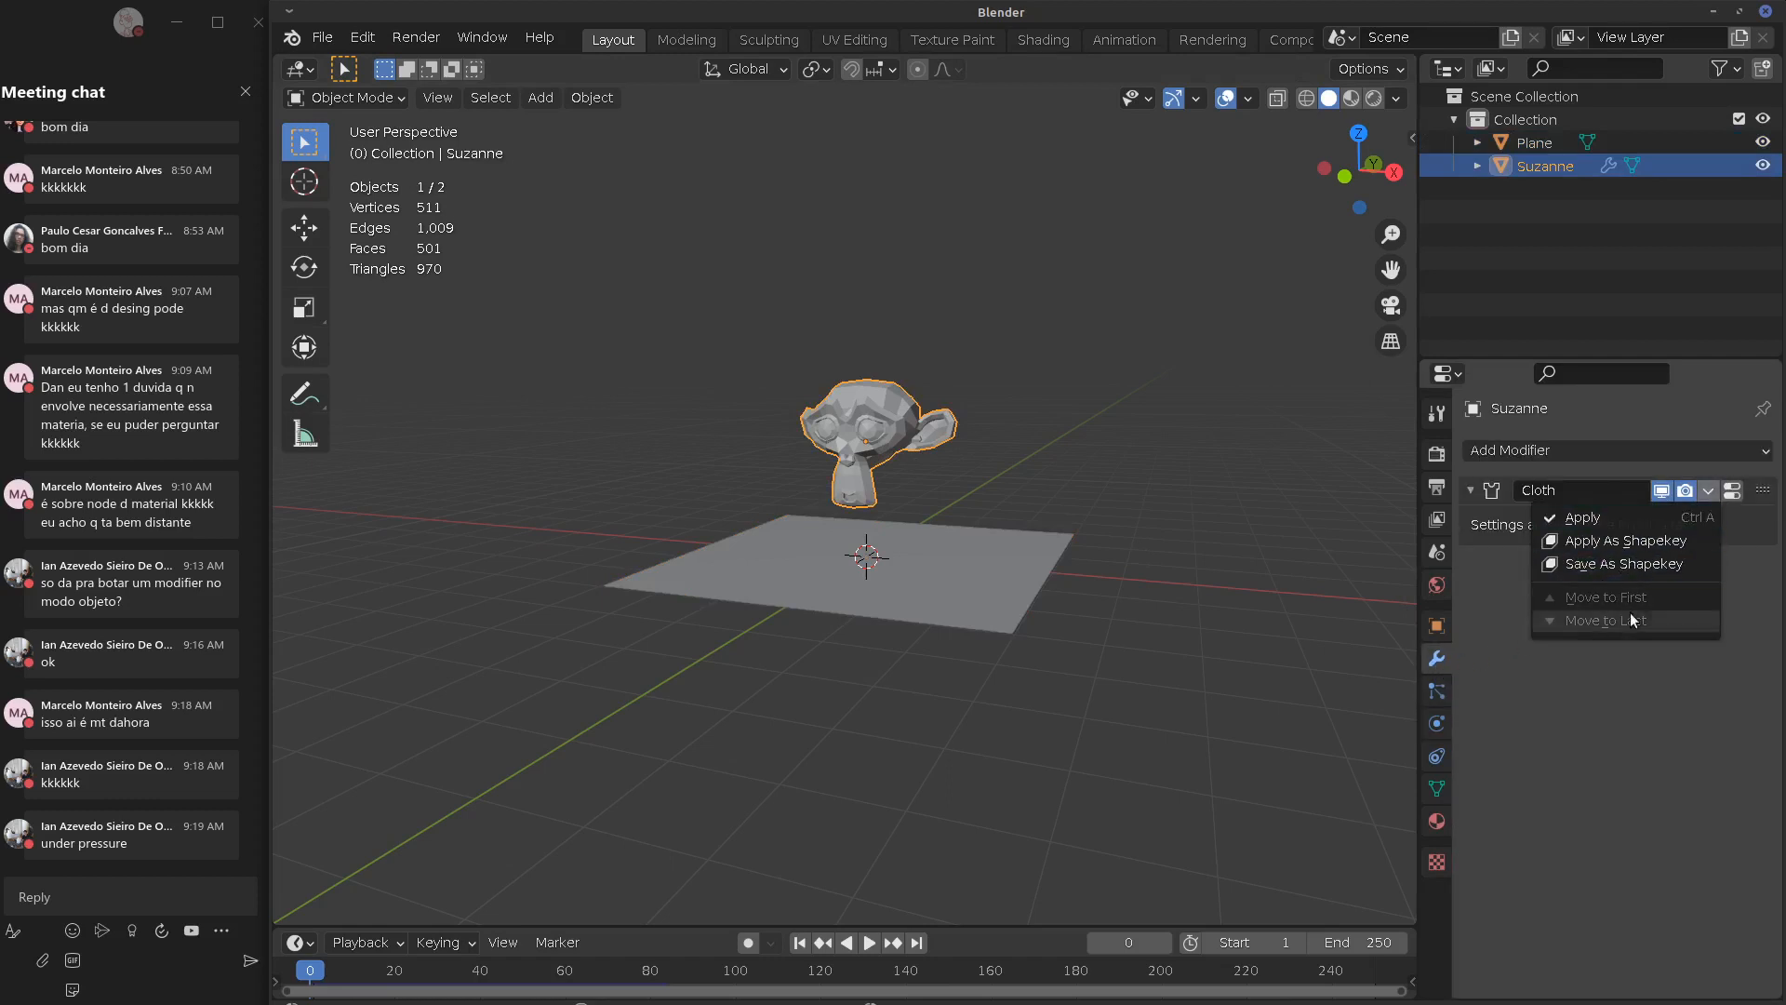
click(1665, 454)
click(1630, 510)
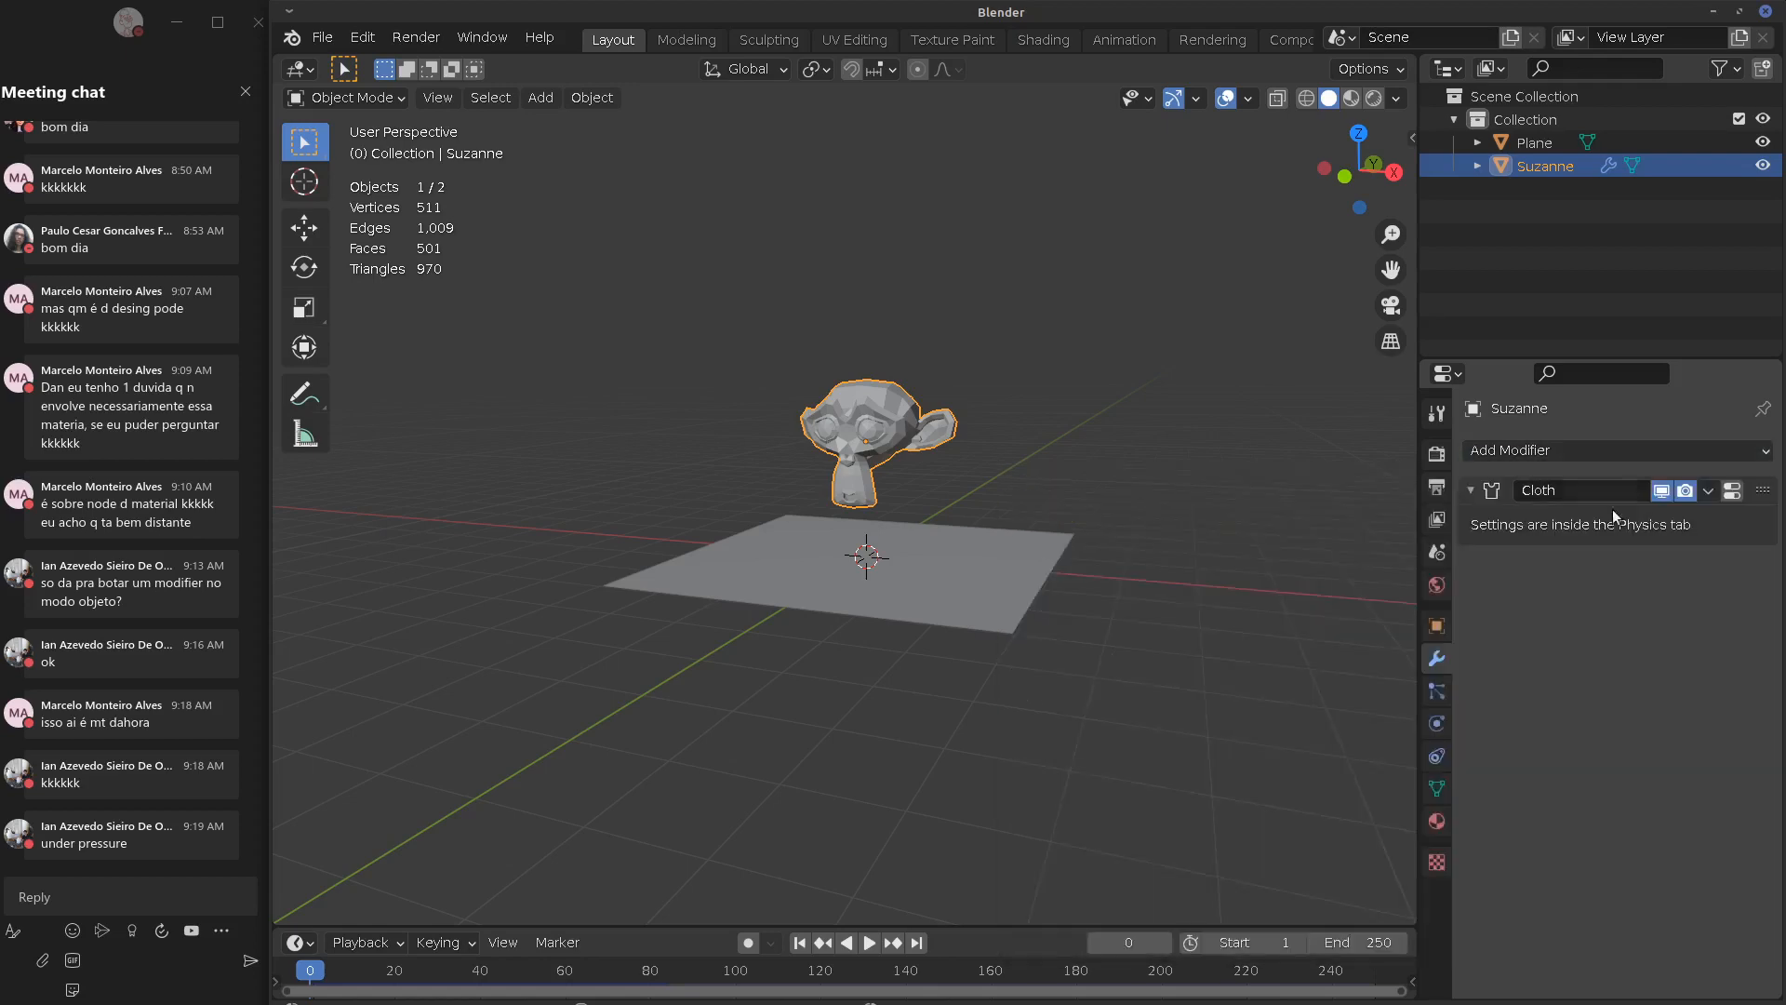
click(1732, 491)
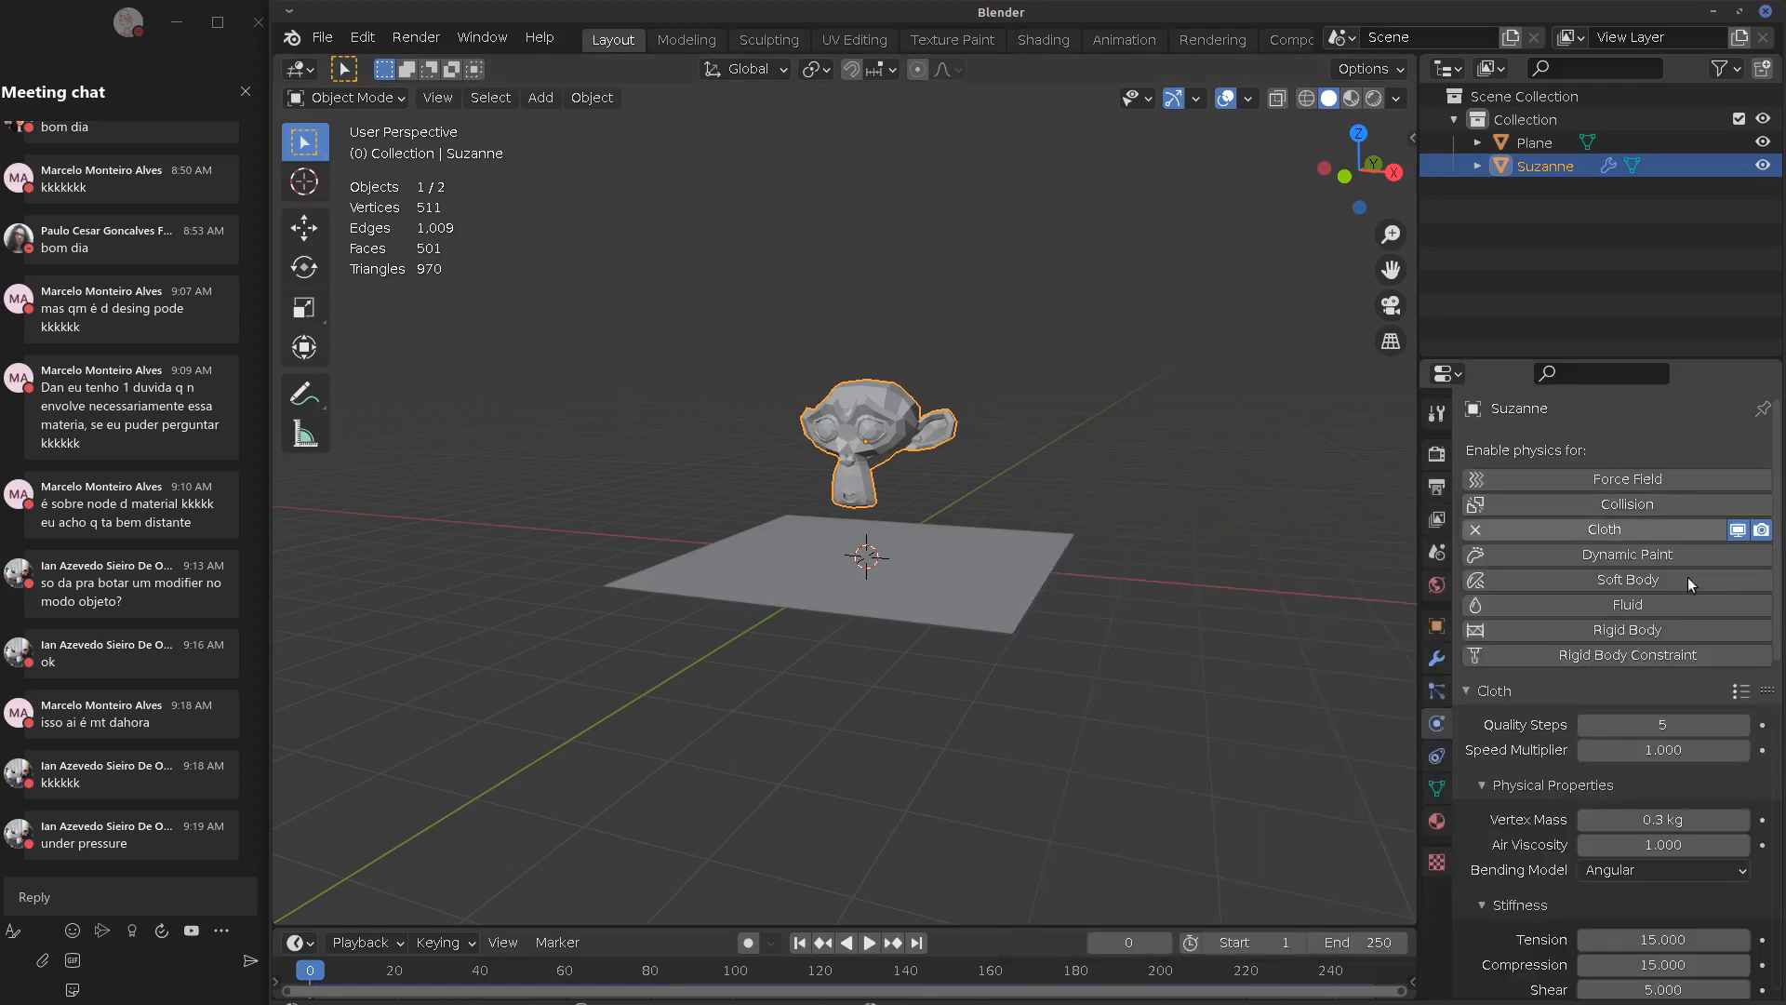
click(1476, 528)
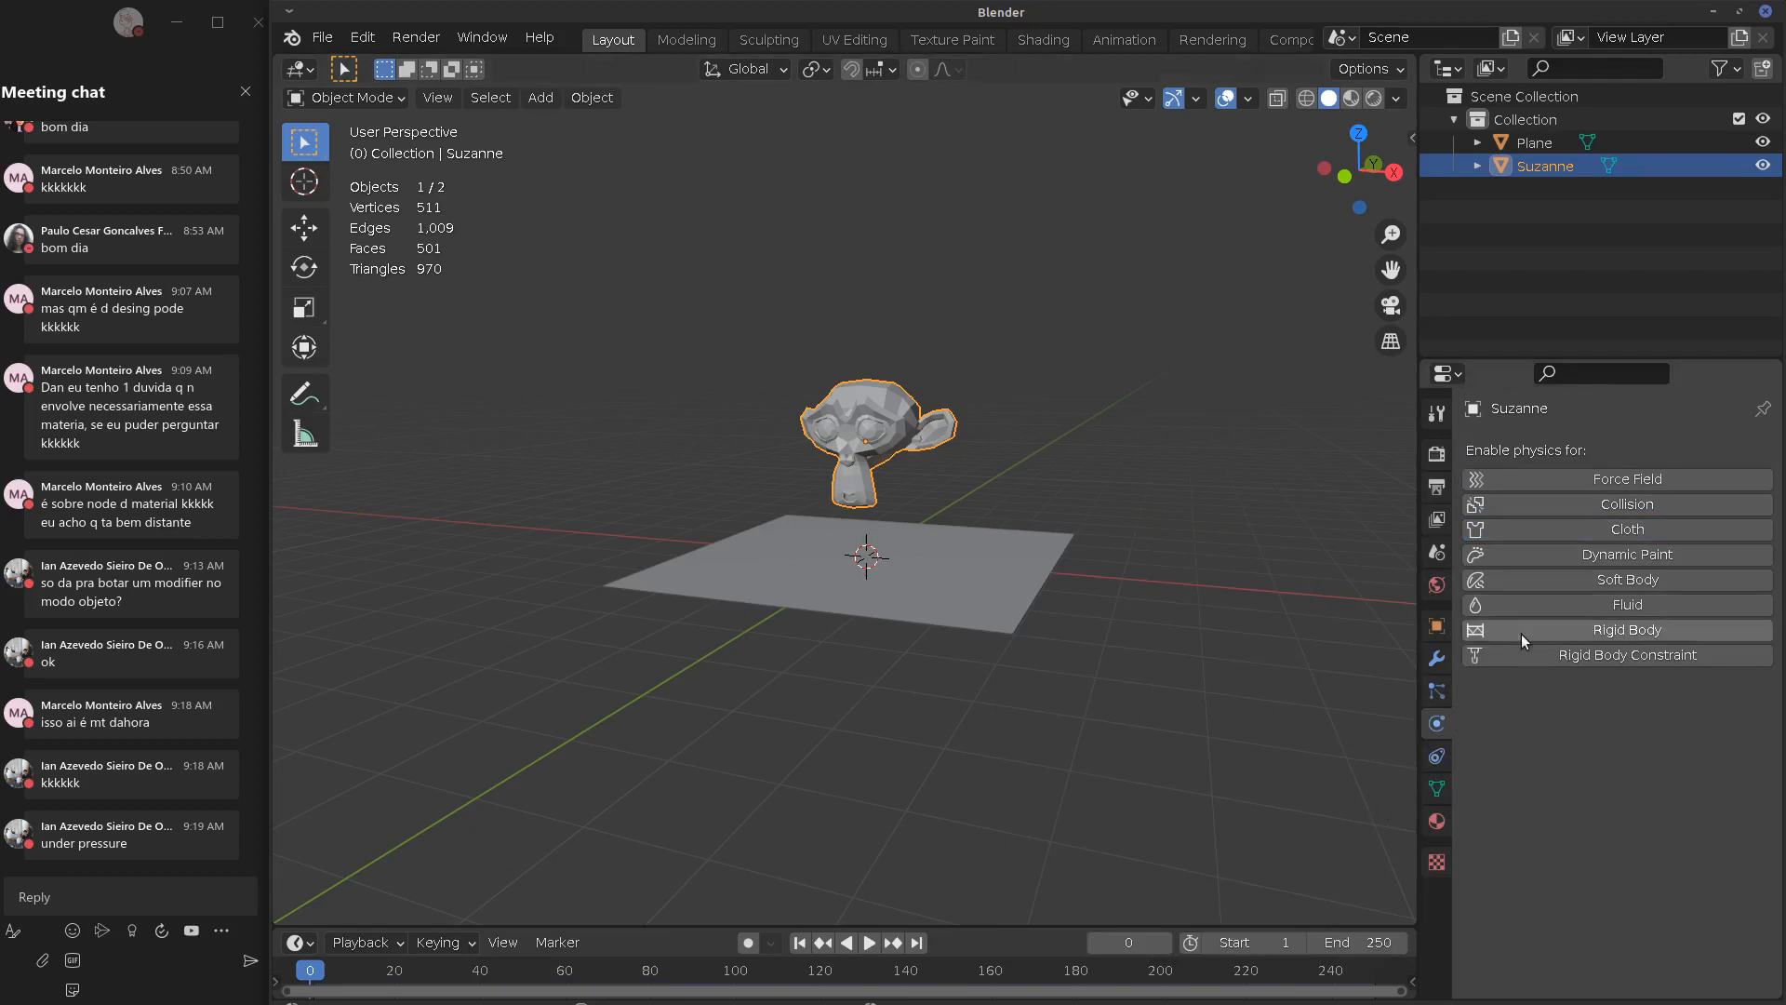
click(1437, 658)
click(1666, 450)
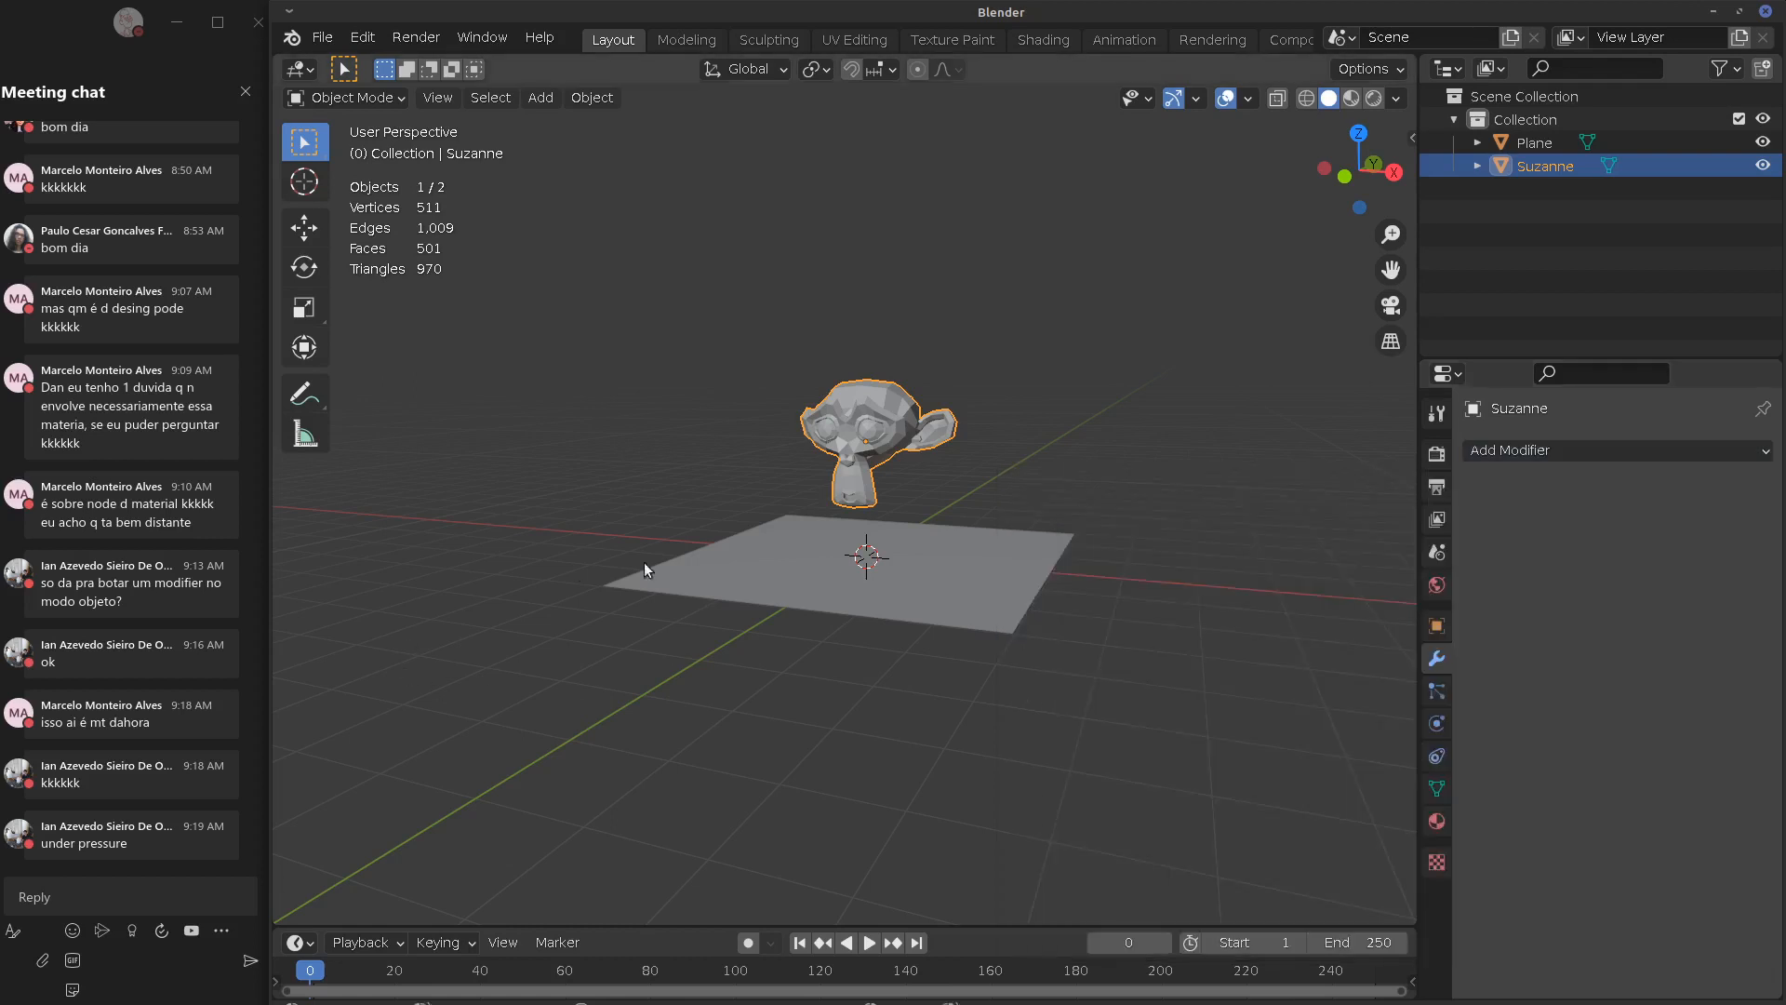
Move the plane straight up along Z to sit above Suzanne's head
click(865, 575)
key(g)
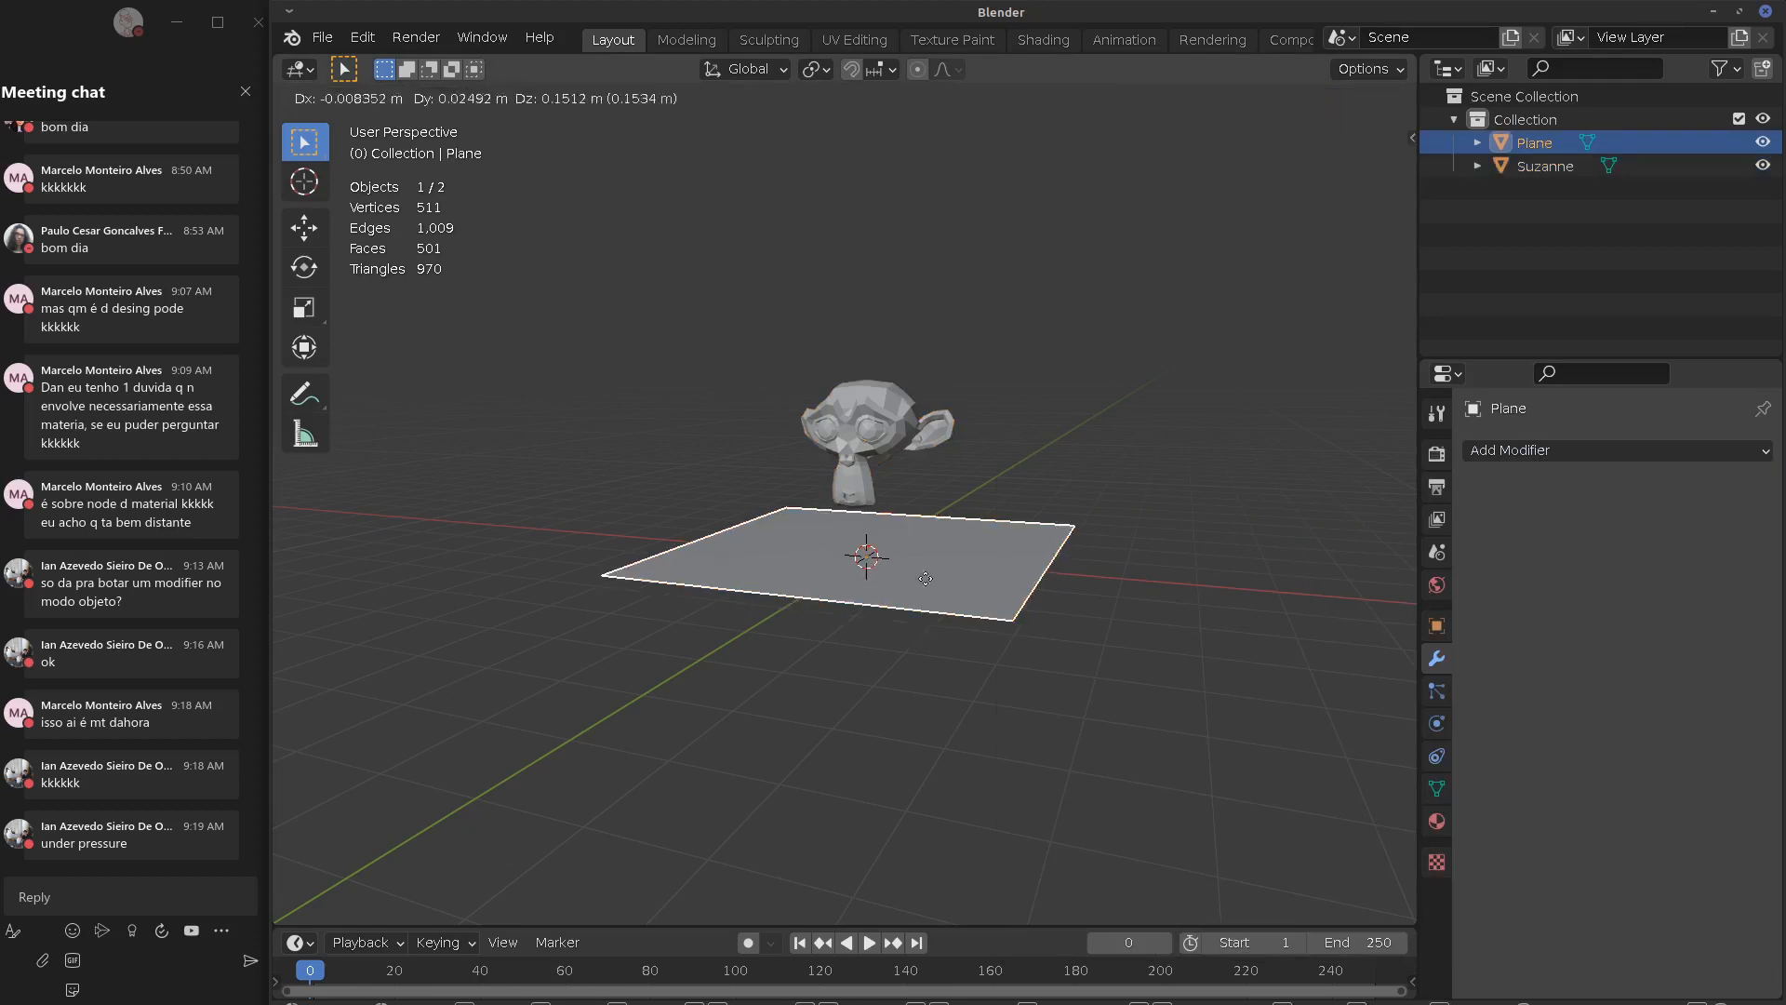
key(z)
click(903, 378)
Swap Suzanne's Cloth physics for Collision, then select the plane
click(906, 431)
middle_drag(906, 432, 1114, 466)
click(1557, 452)
click(1710, 513)
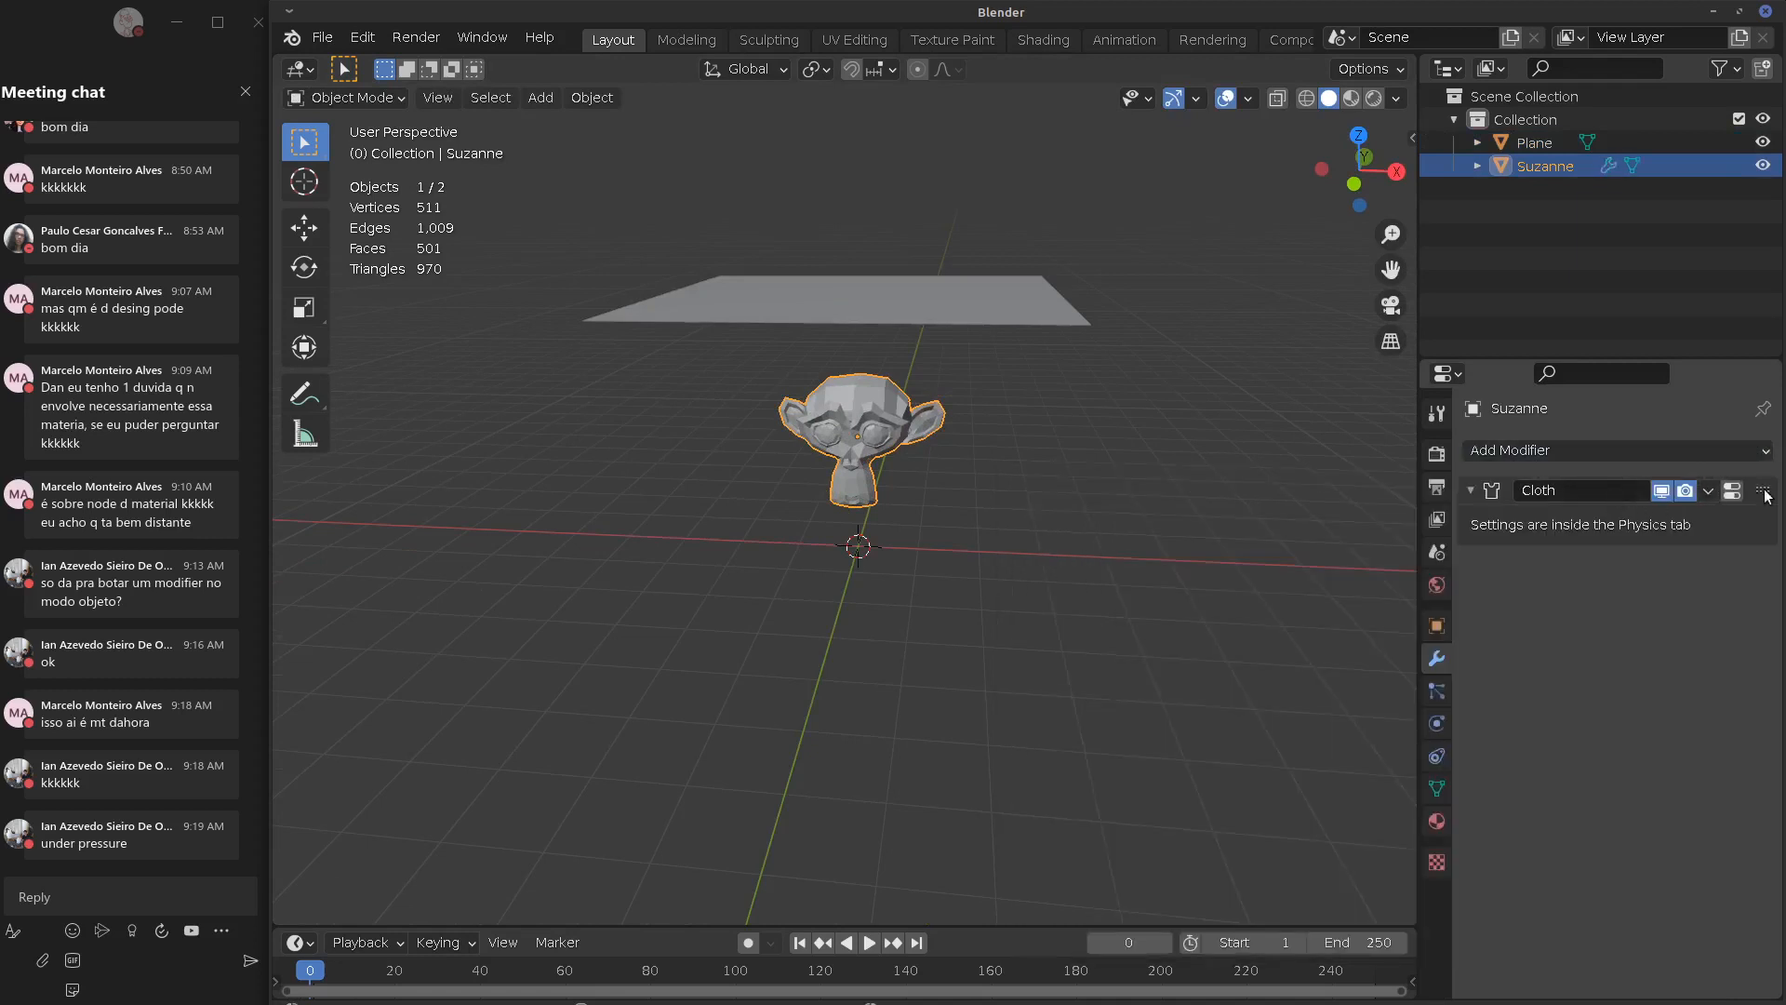
click(1436, 690)
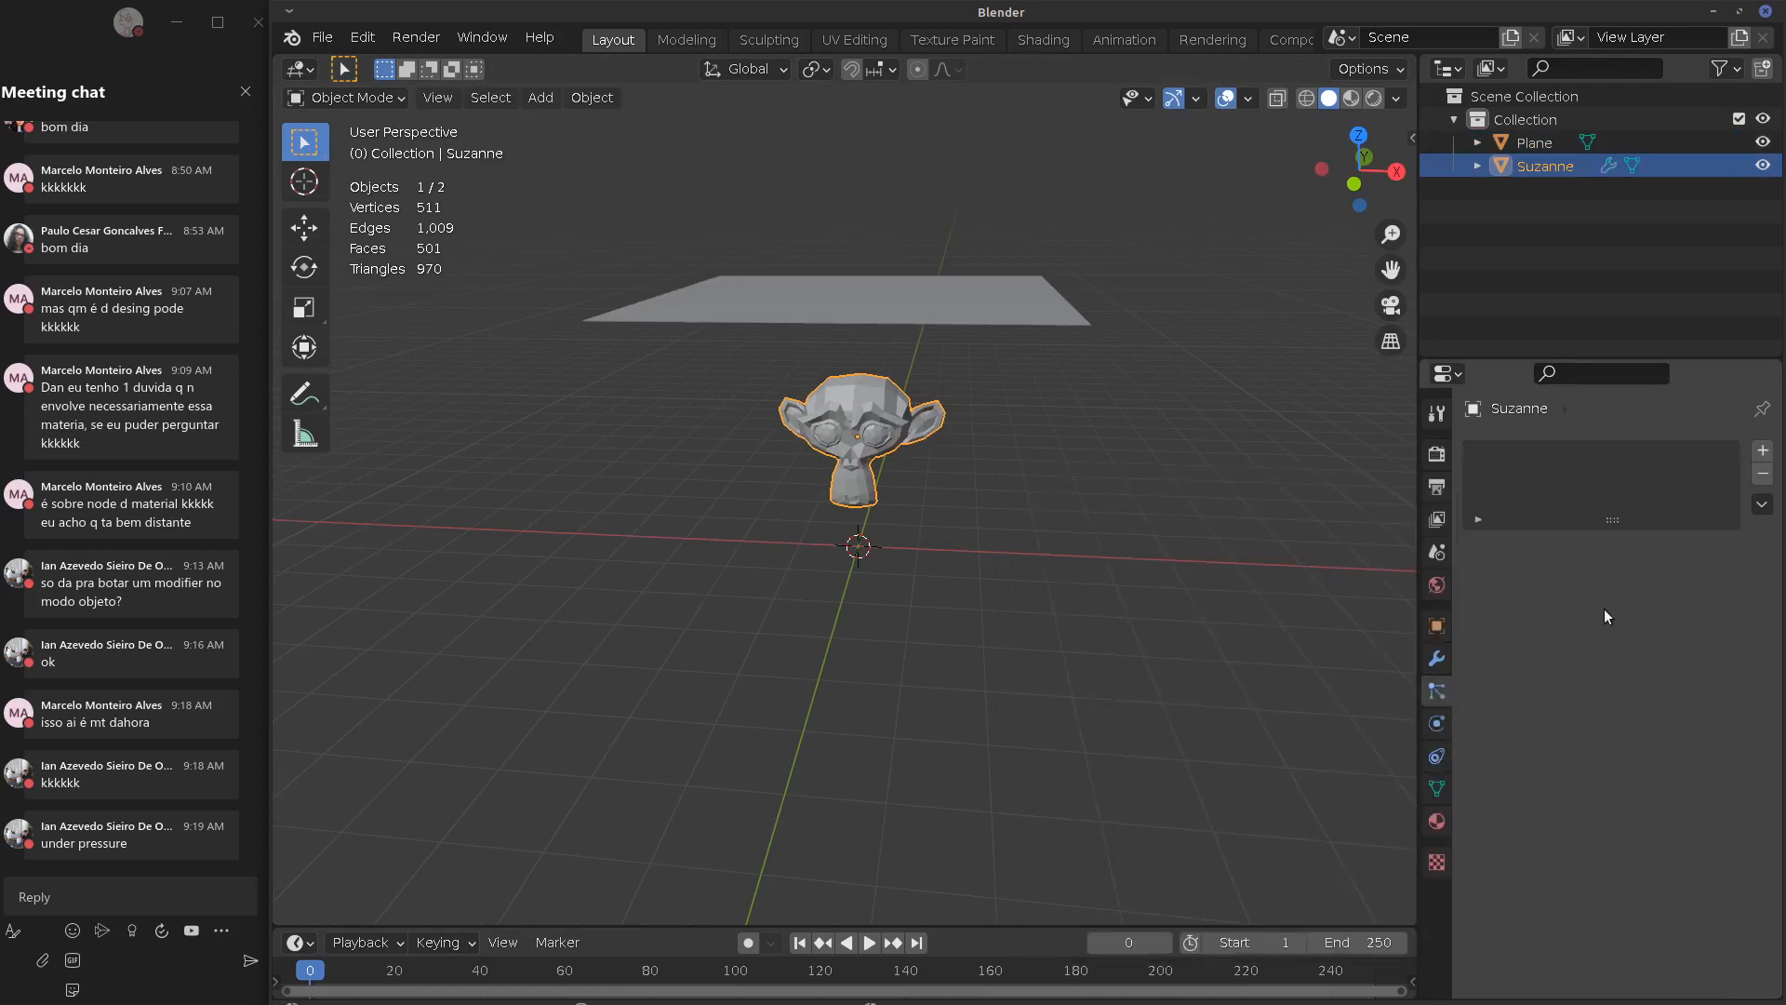
click(1437, 725)
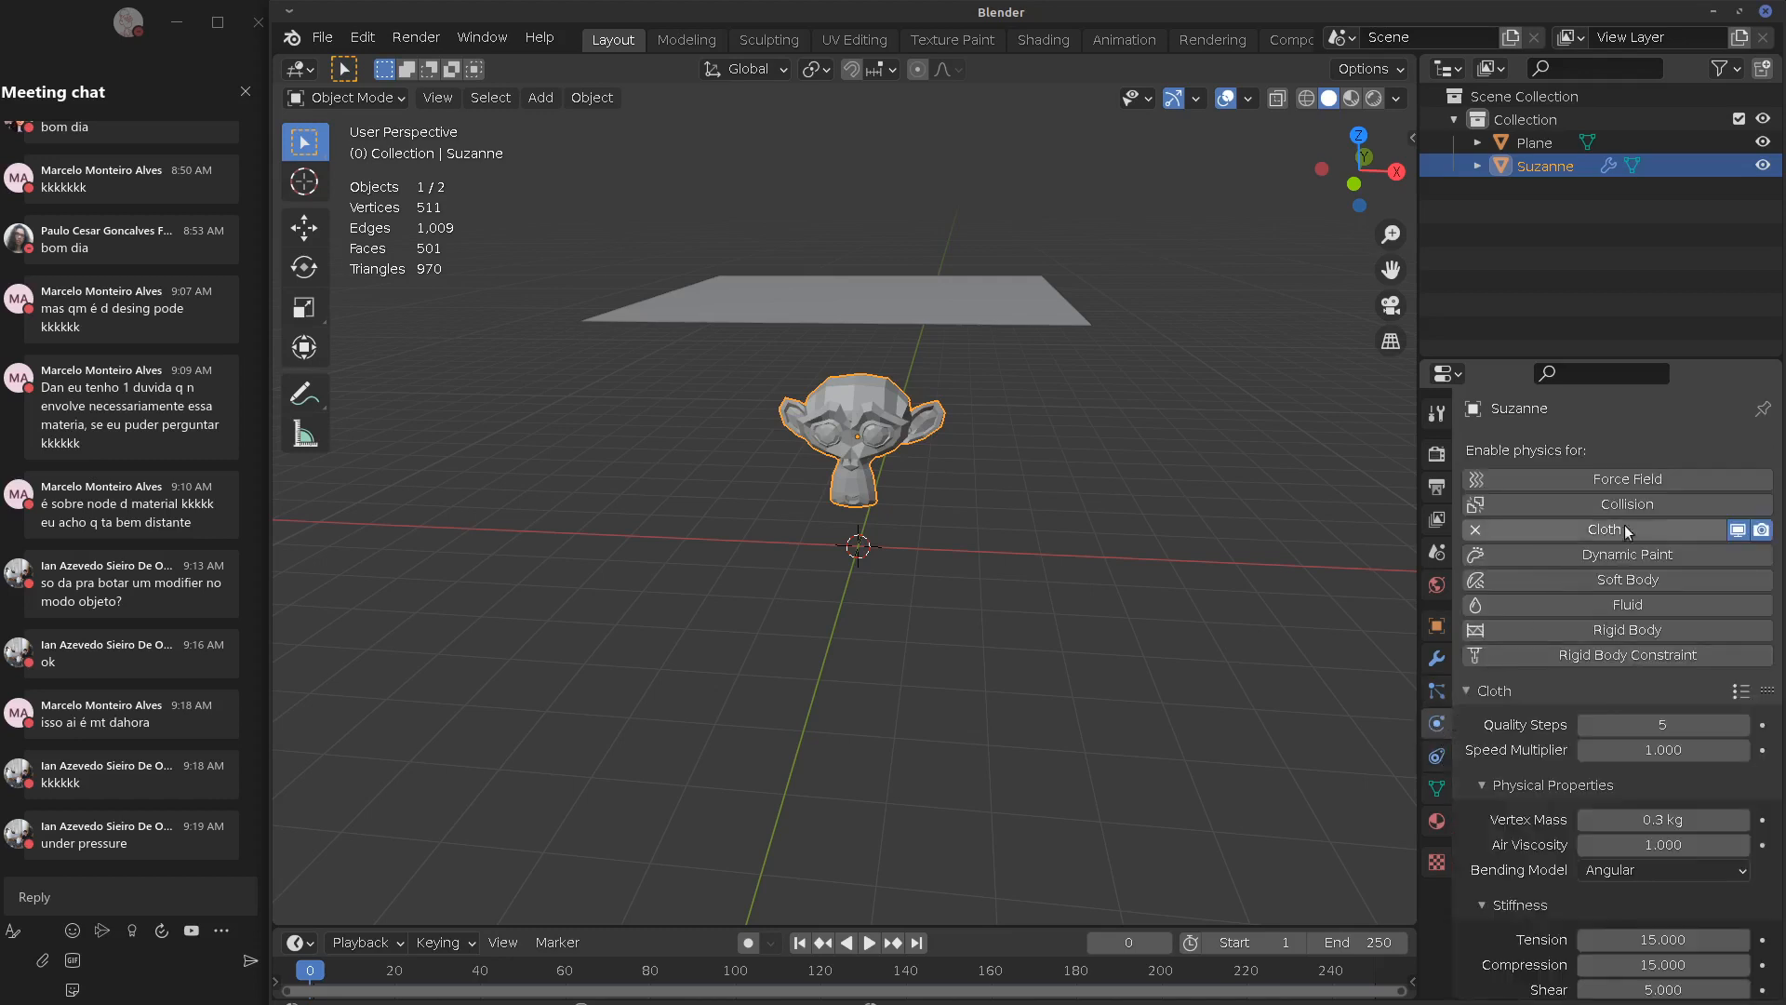
click(1510, 528)
click(1492, 504)
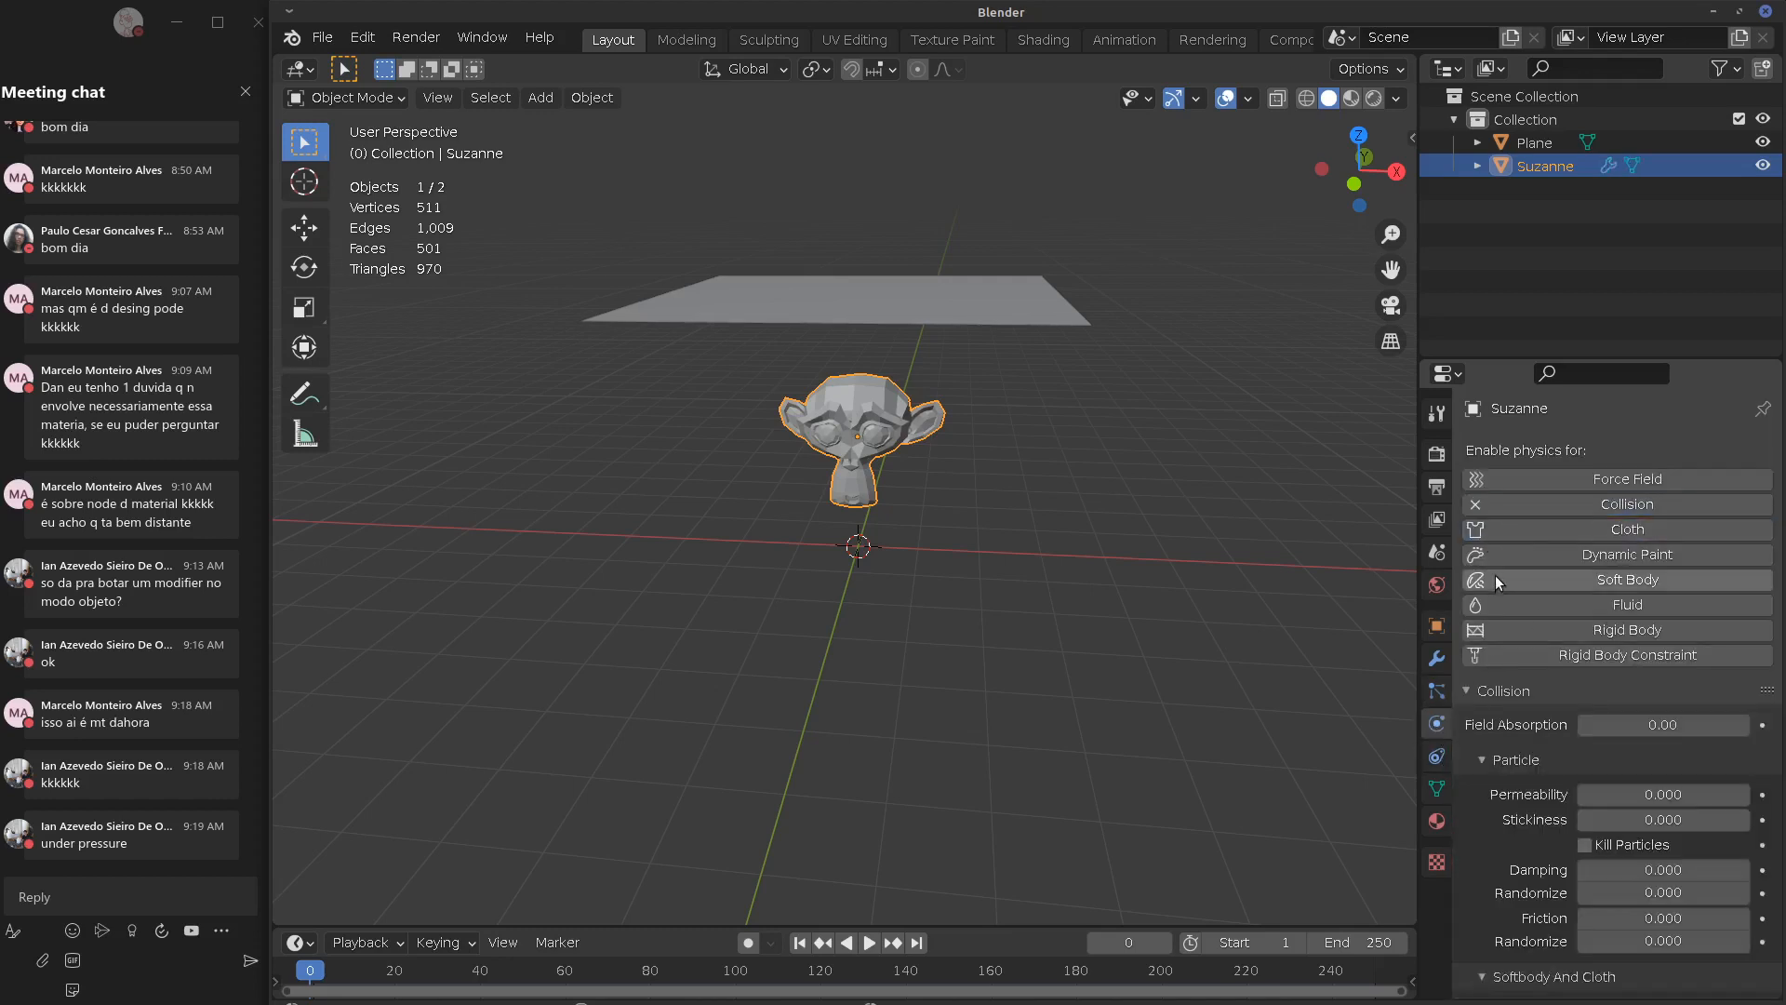
click(996, 316)
In Edit Mode, subdivide the plane twice at 10 cuts each for a 14,884-vertex mesh
key(Tab)
right_click(975, 343)
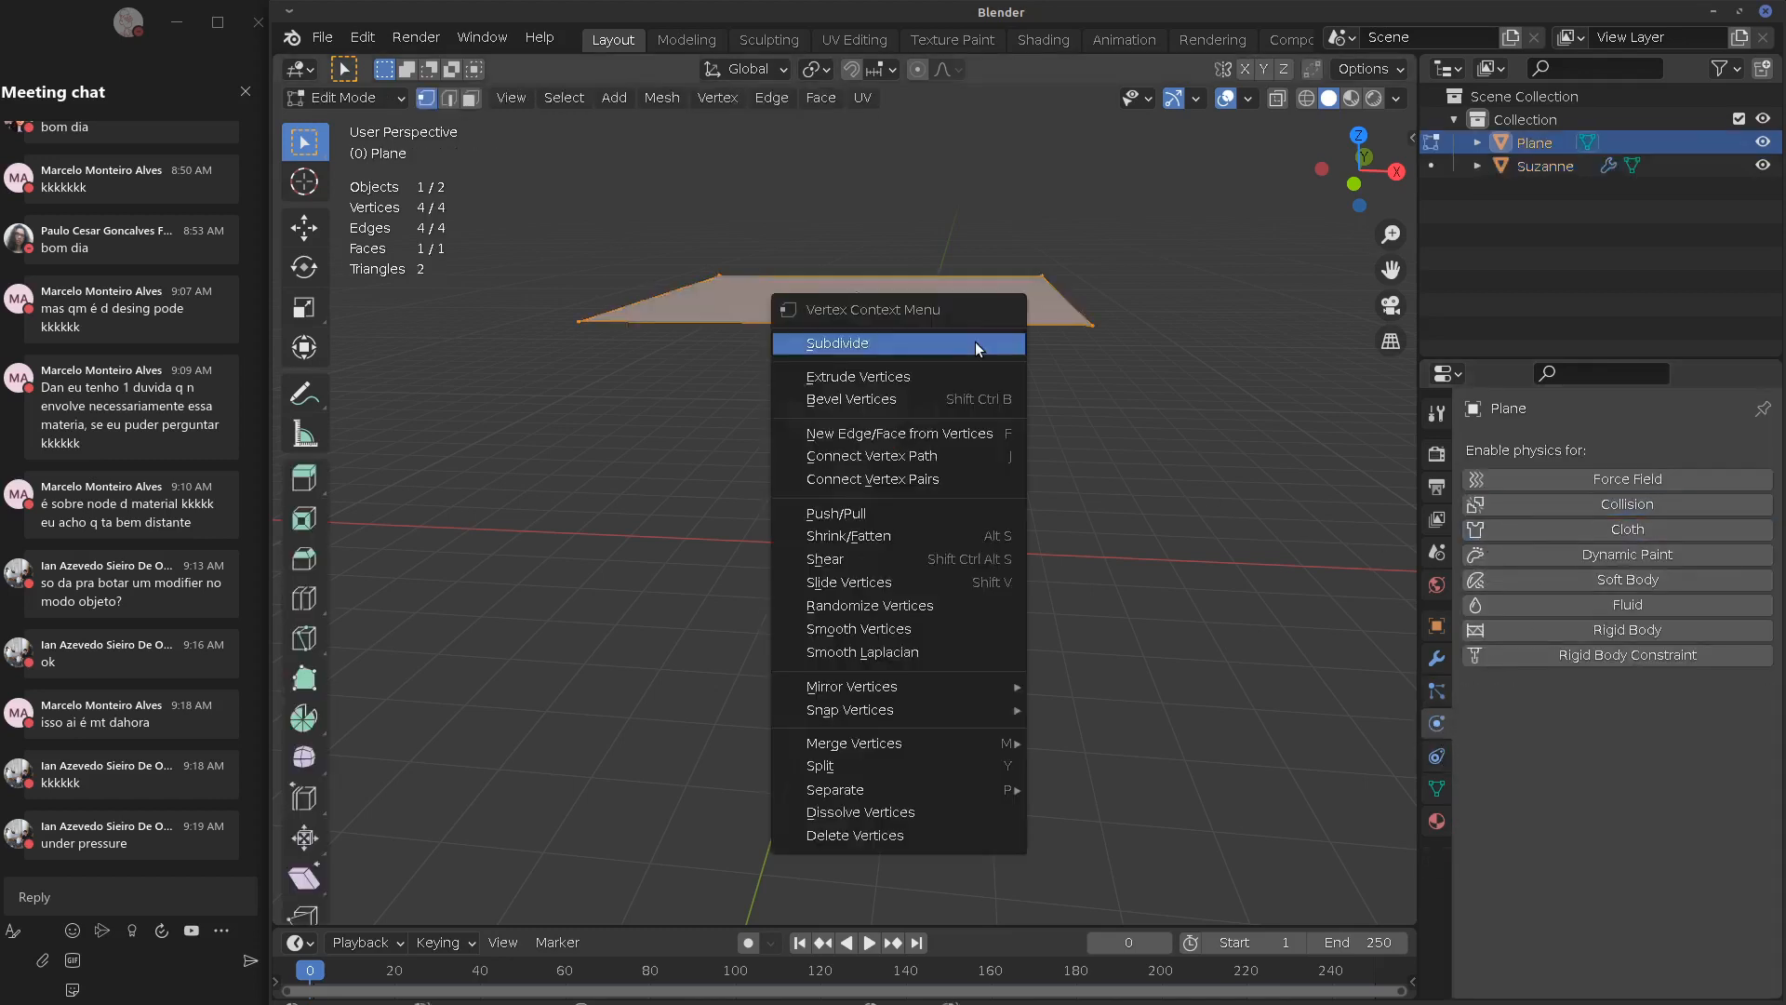
click(971, 344)
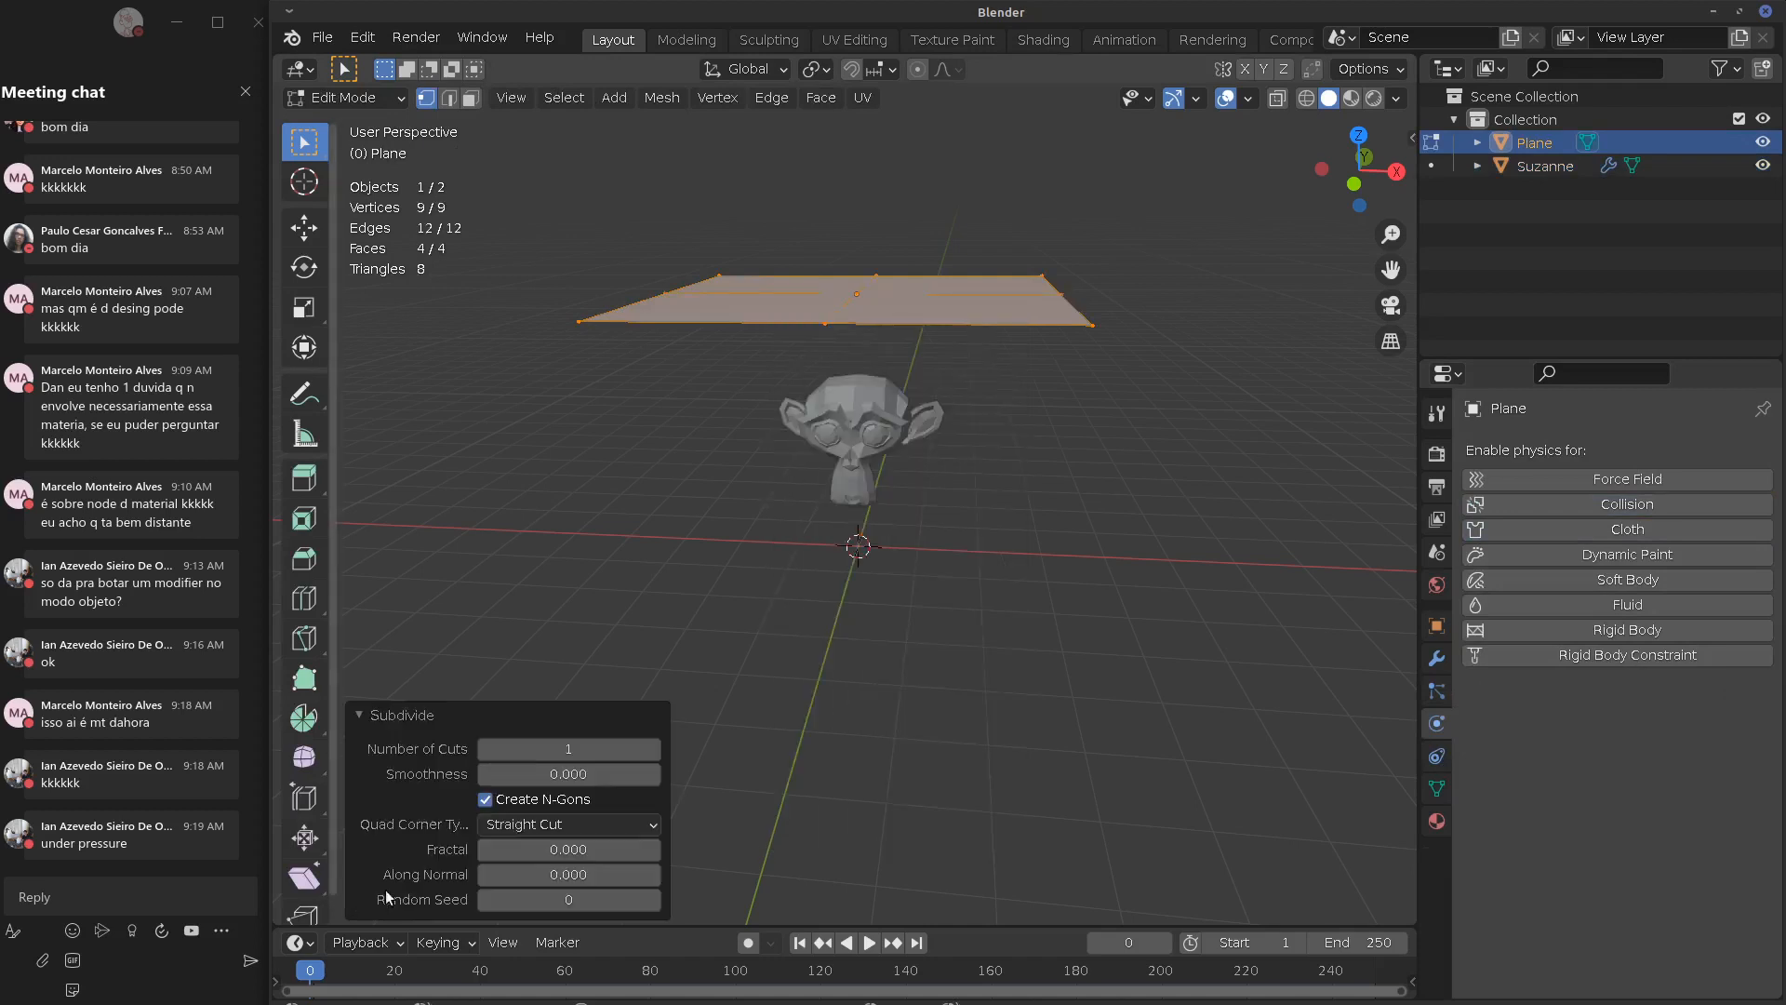
drag(511, 745, 1312, 750)
drag(593, 749, 1041, 728)
right_click(1036, 537)
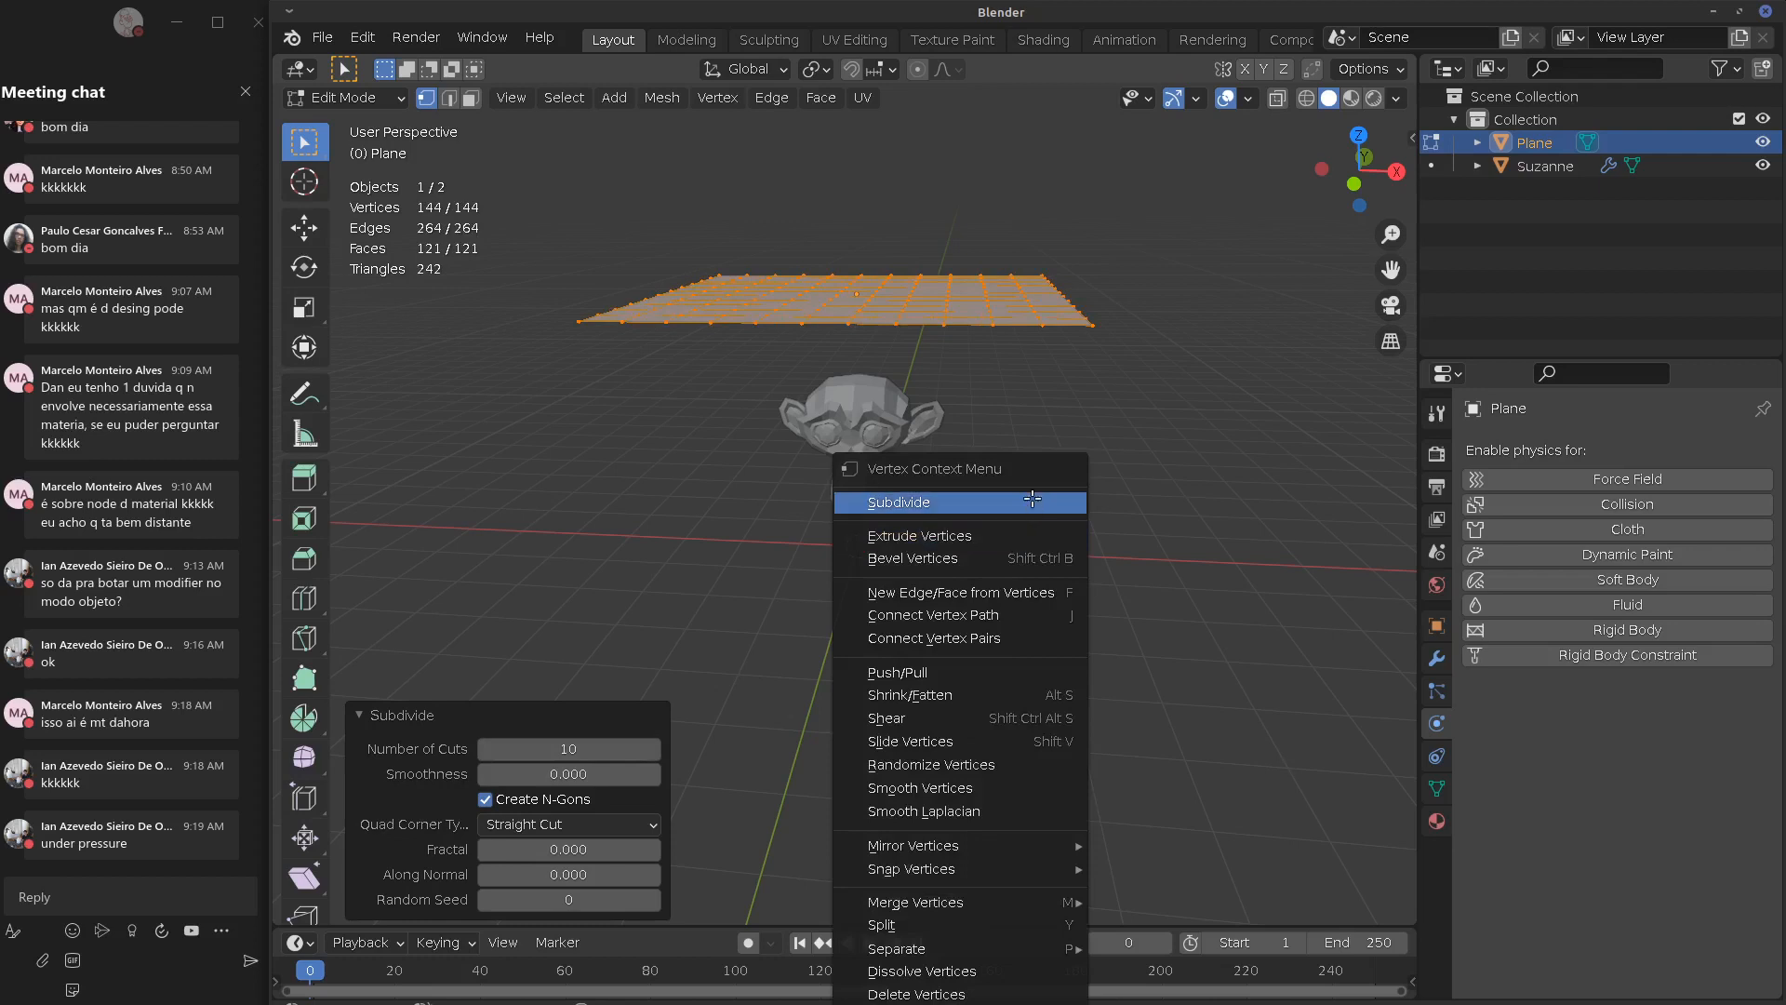
click(1023, 502)
drag(527, 751, 1343, 739)
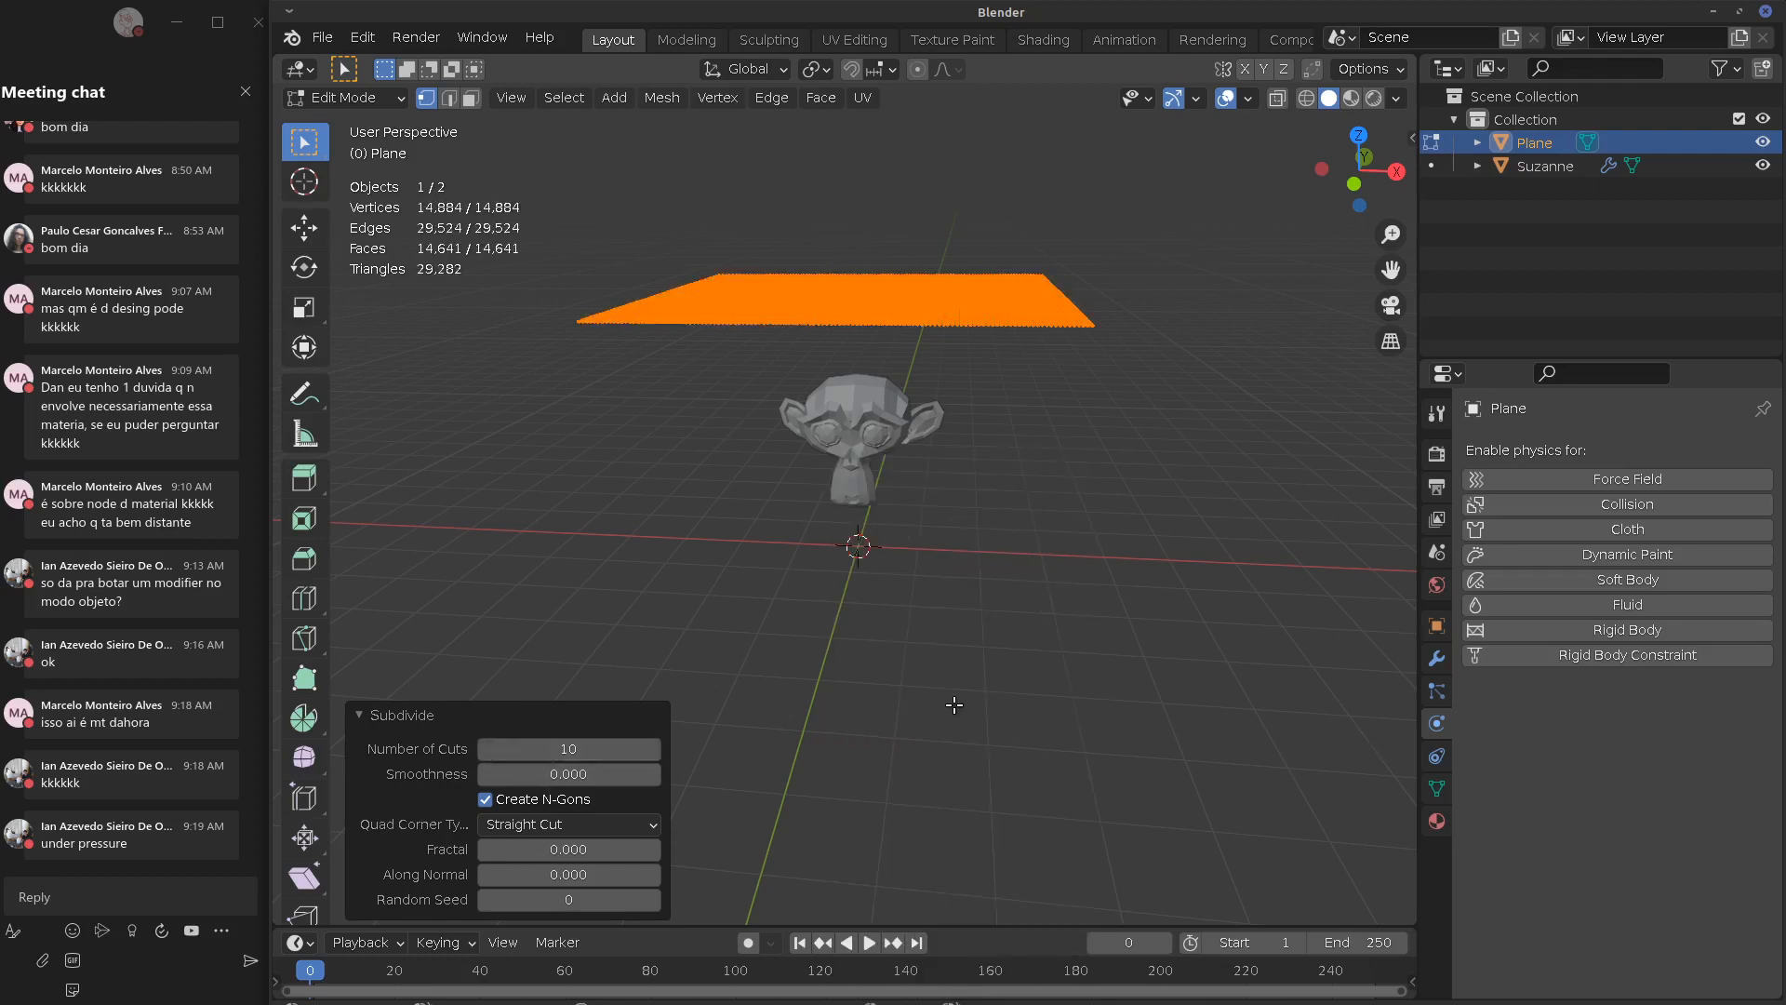
key(Tab)
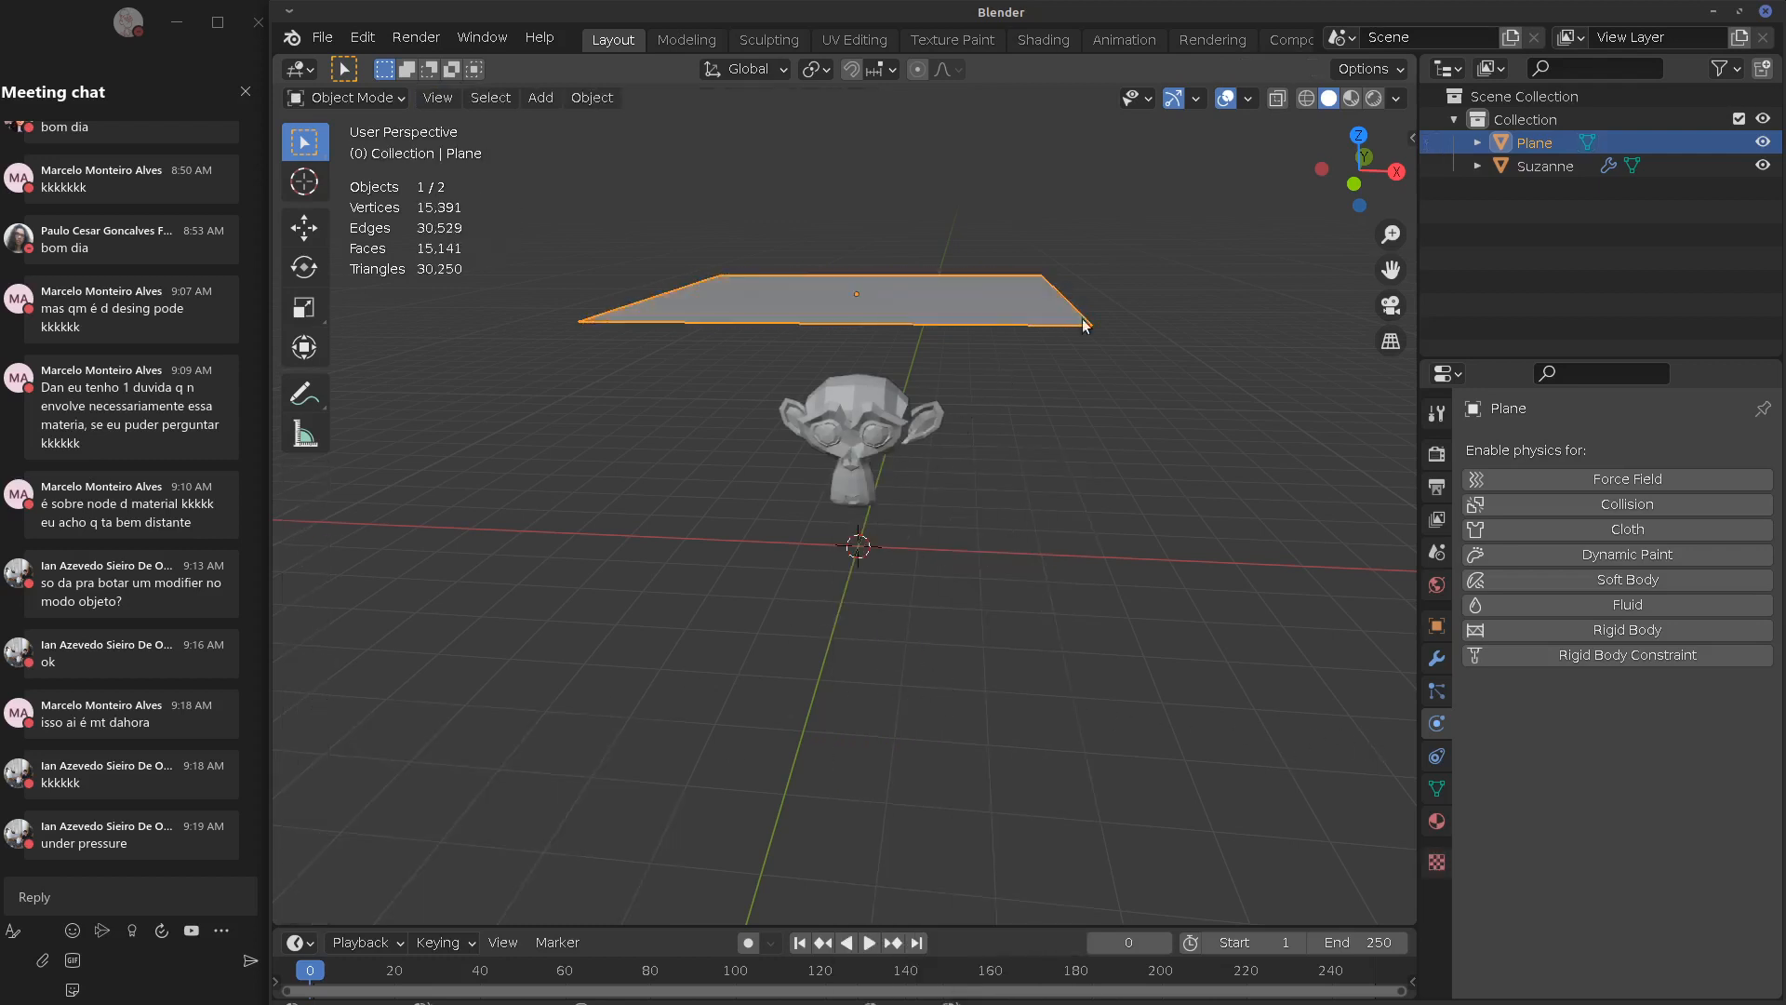
Give the dense plane Cloth physics, play its drop onto Suzanne, and rewind to frame 0
click(1630, 531)
key(space)
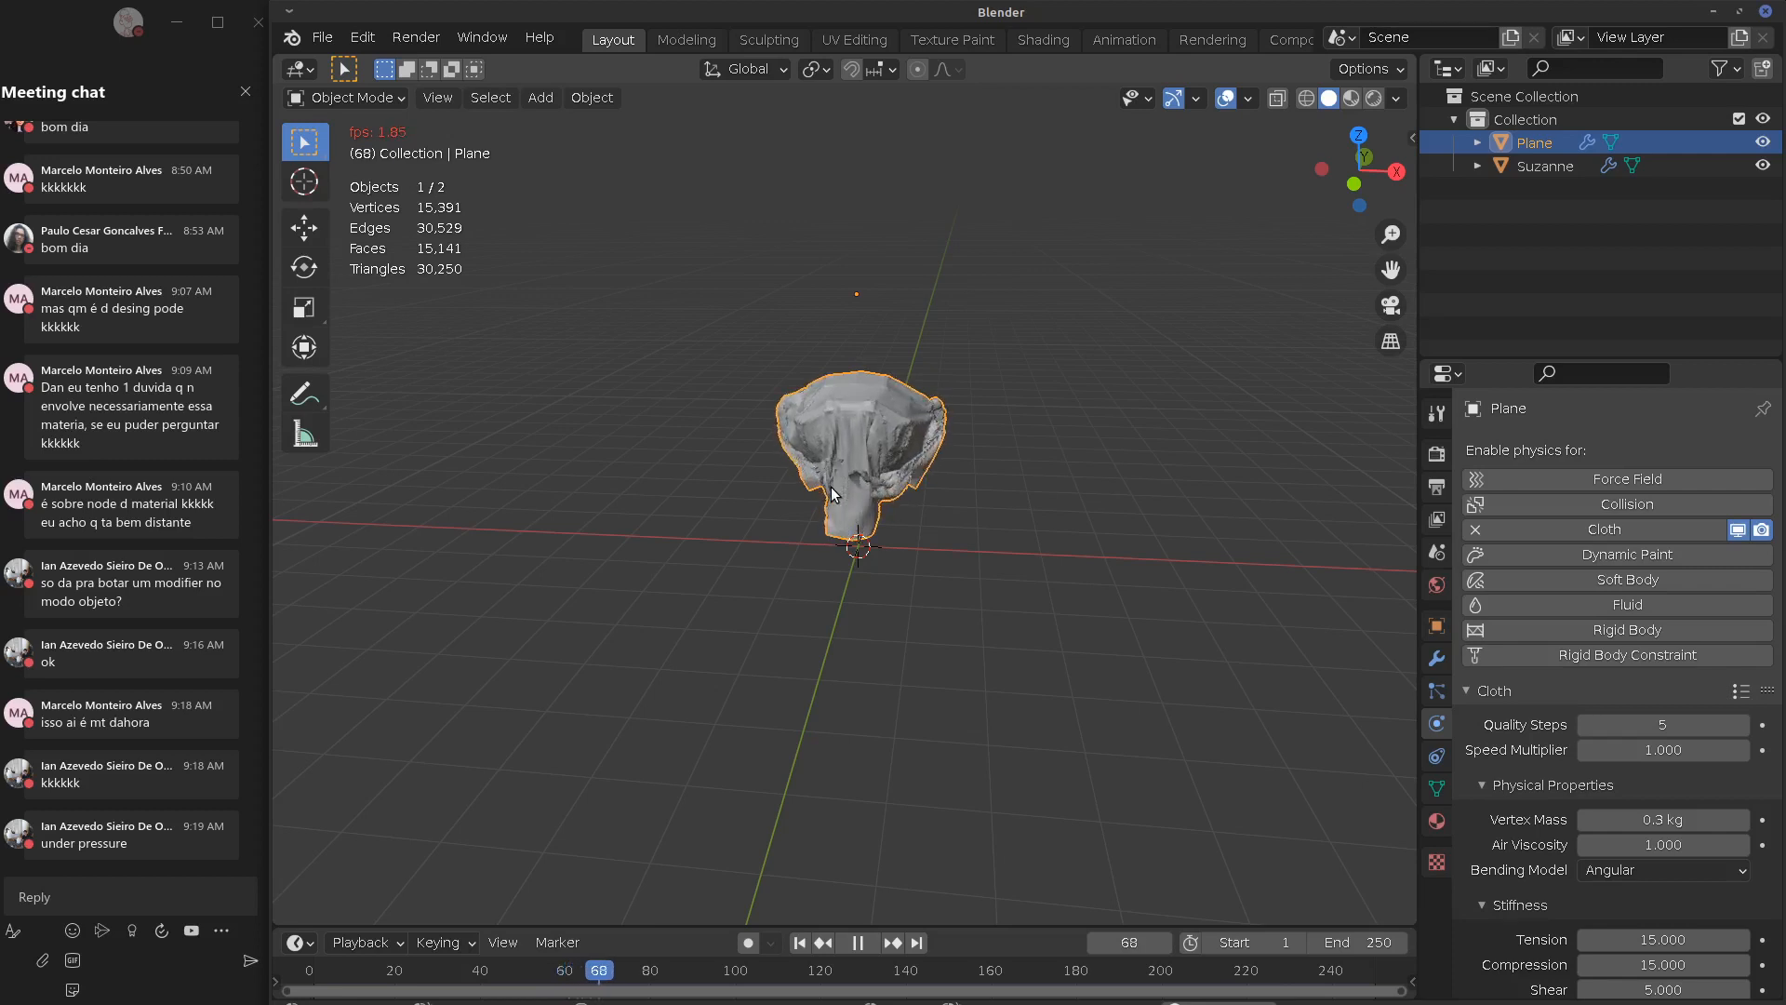
key(Escape)
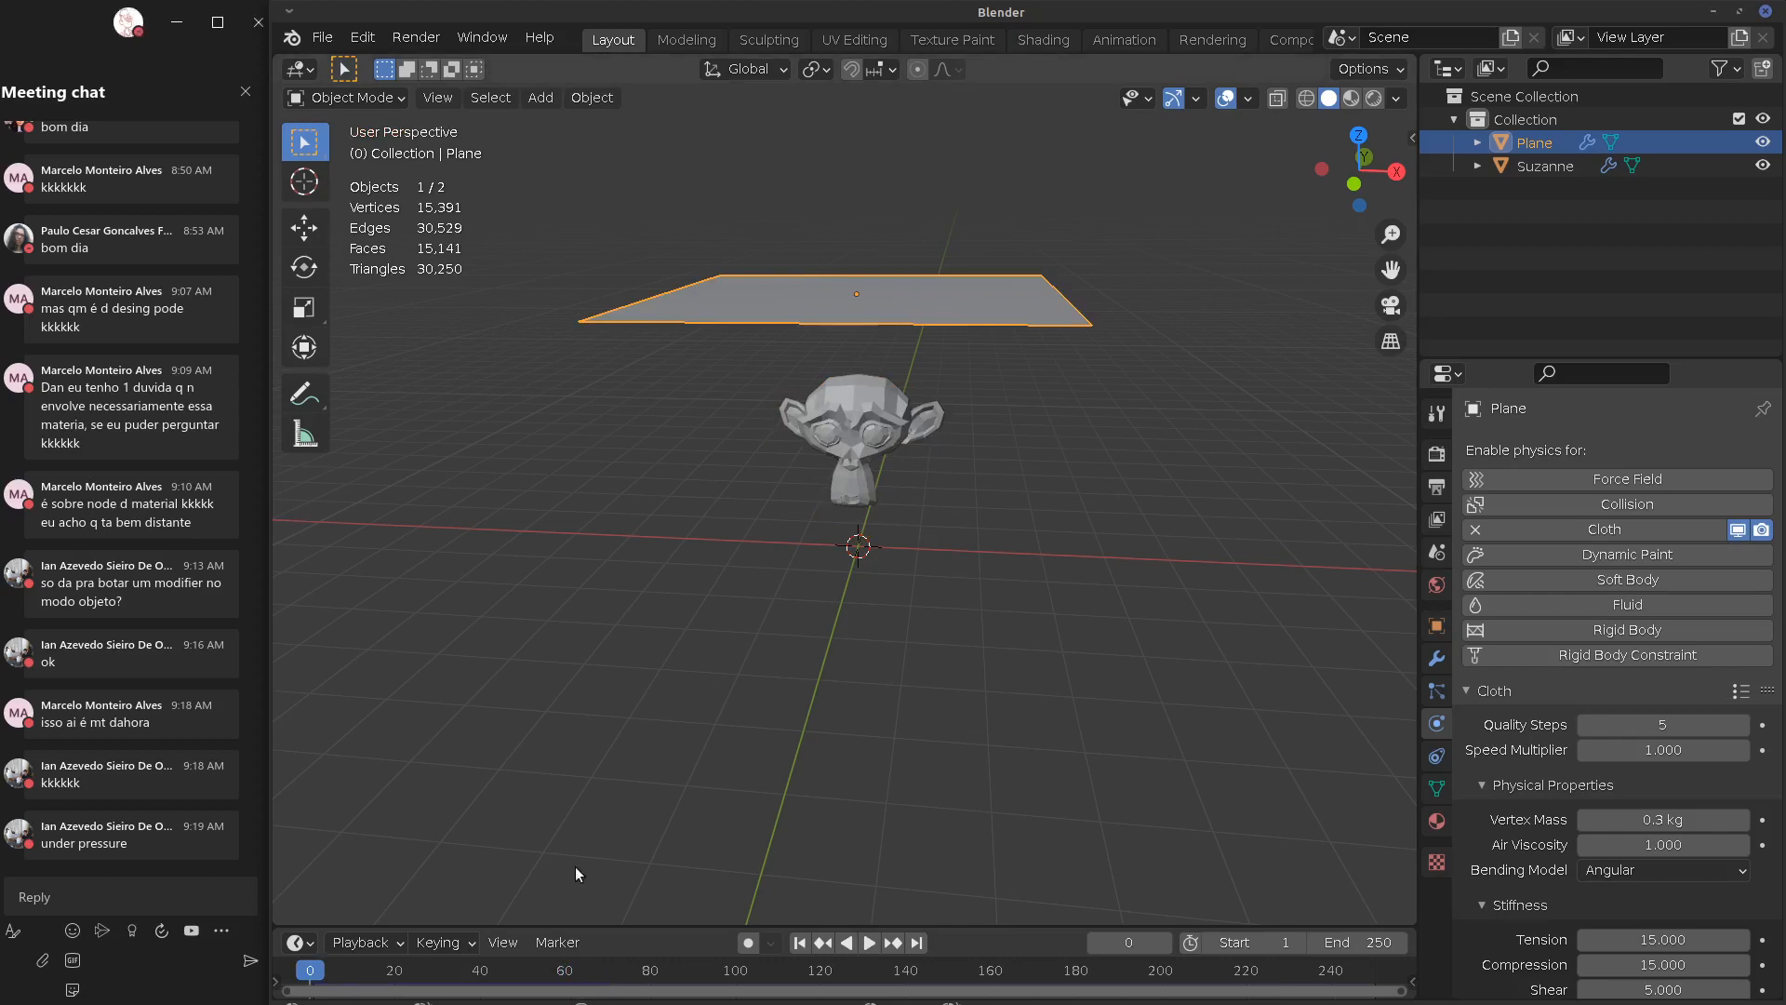
Play the cloth to frame 31 draped over Suzanne and apply Shade Smooth
key(space)
key(space)
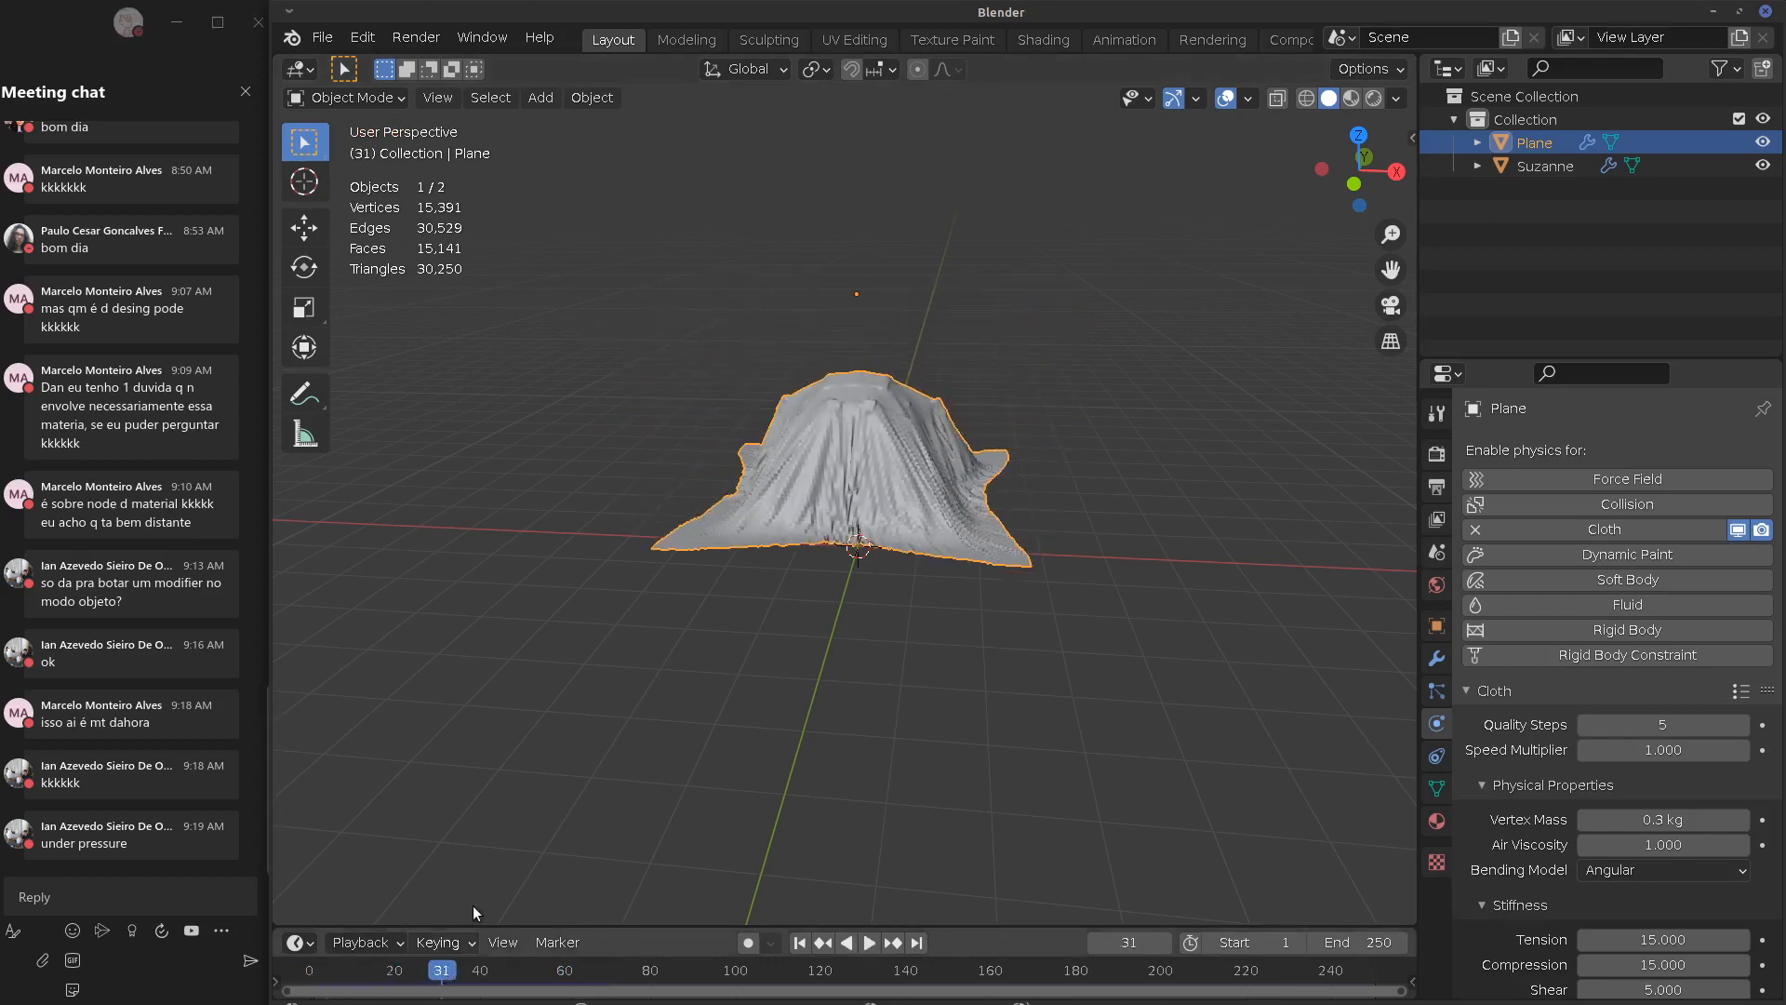
middle_drag(472, 906, 930, 507)
scroll(897, 522, up, 3)
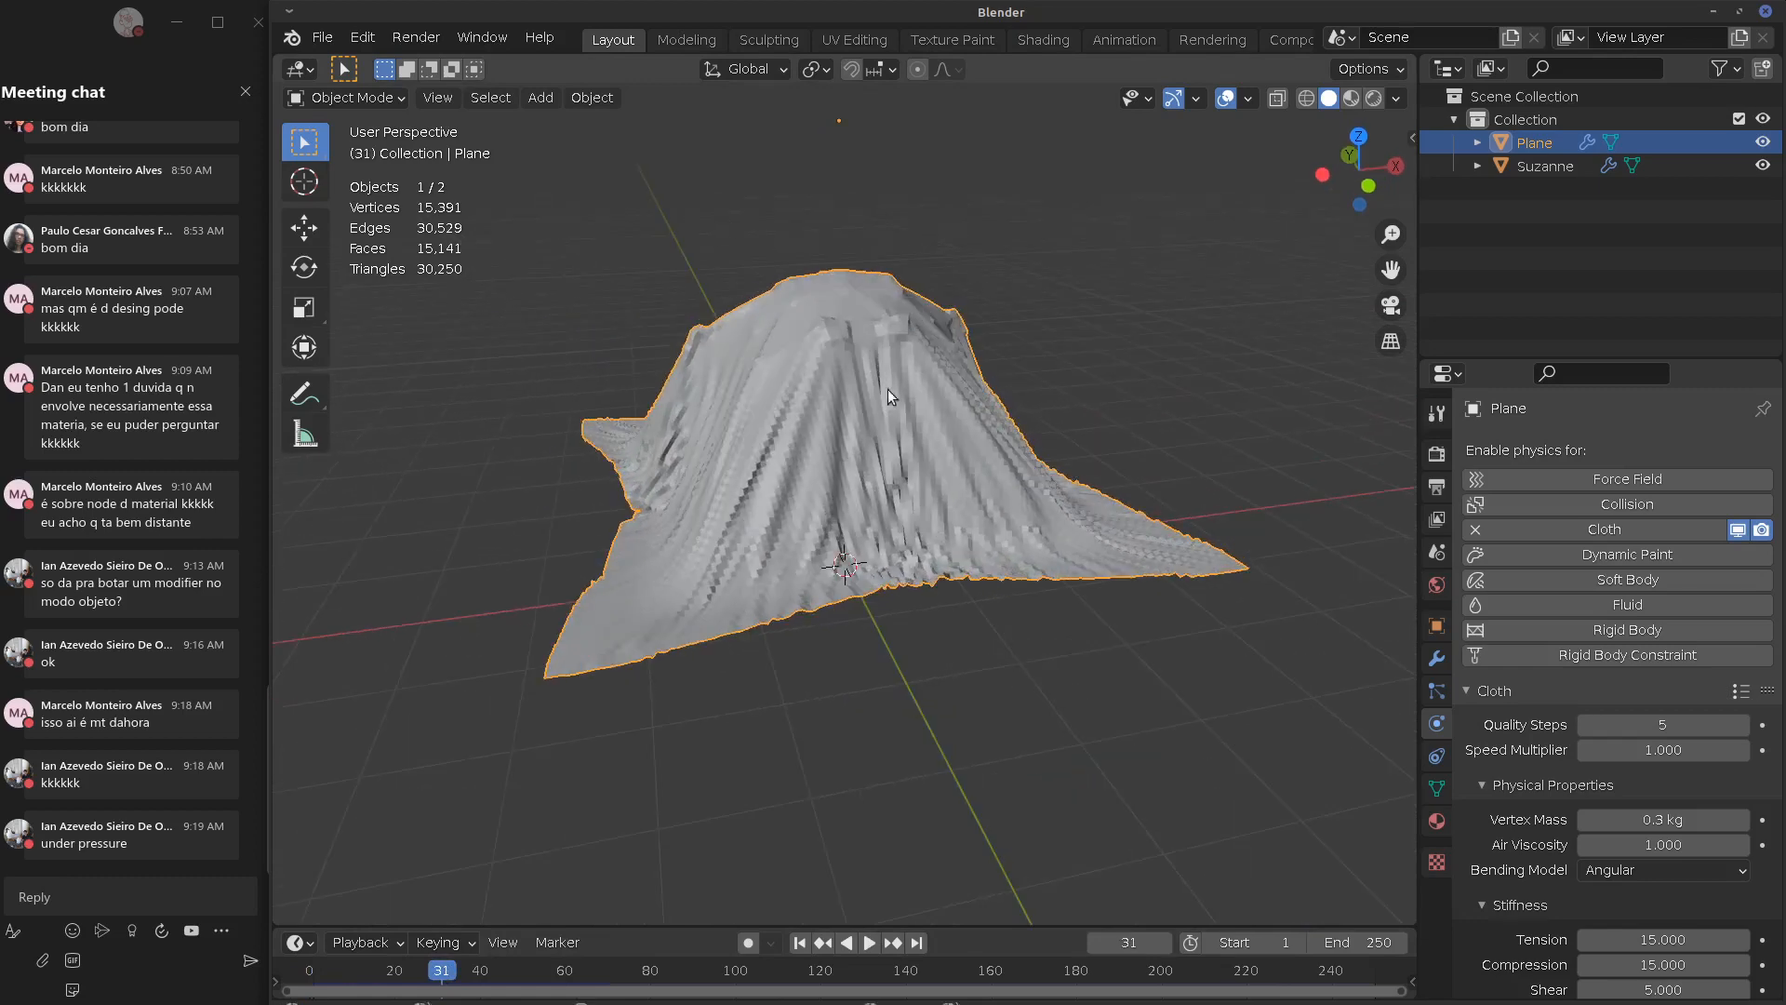
click(592, 97)
click(661, 560)
Delete Suzanne from beneath the cloth and select the remaining cloth plane
mouse_move(668, 547)
middle_down()
mouse_move(1108, 489)
mouse_move(690, 487)
mouse_move(906, 417)
mouse_move(965, 427)
middle_up()
middle_drag(1321, 423, 1153, 434)
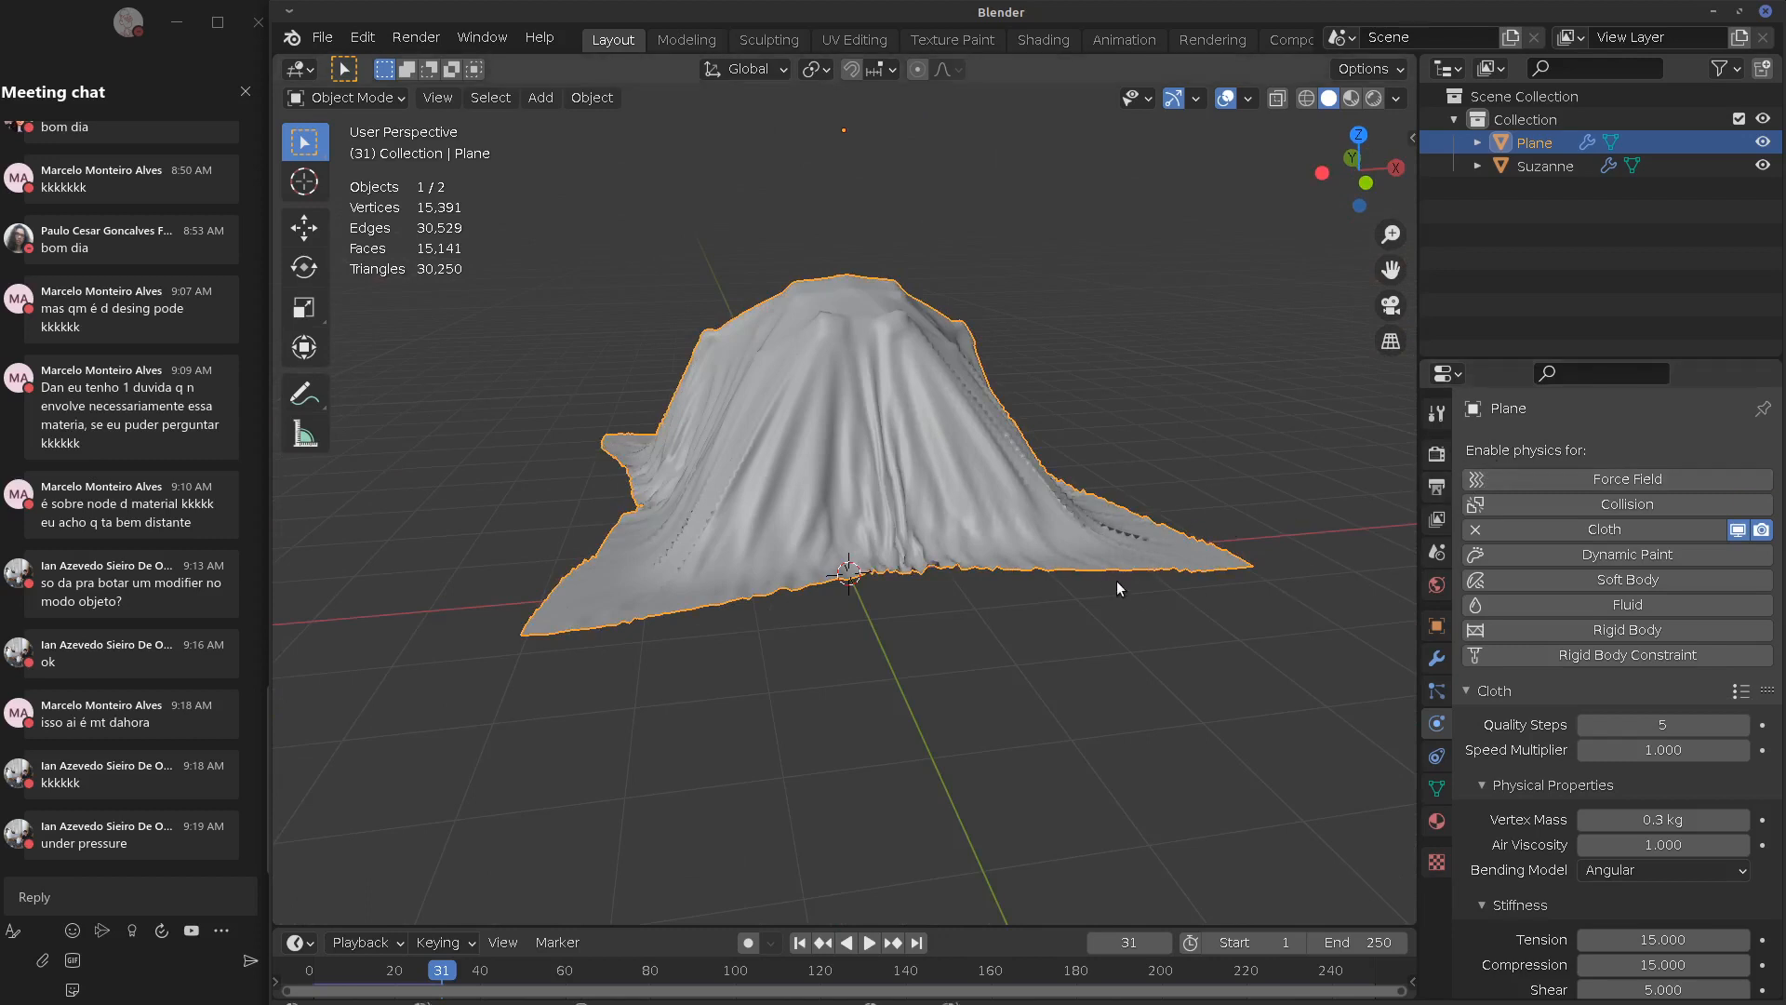
middle_drag(1091, 577, 707, 477)
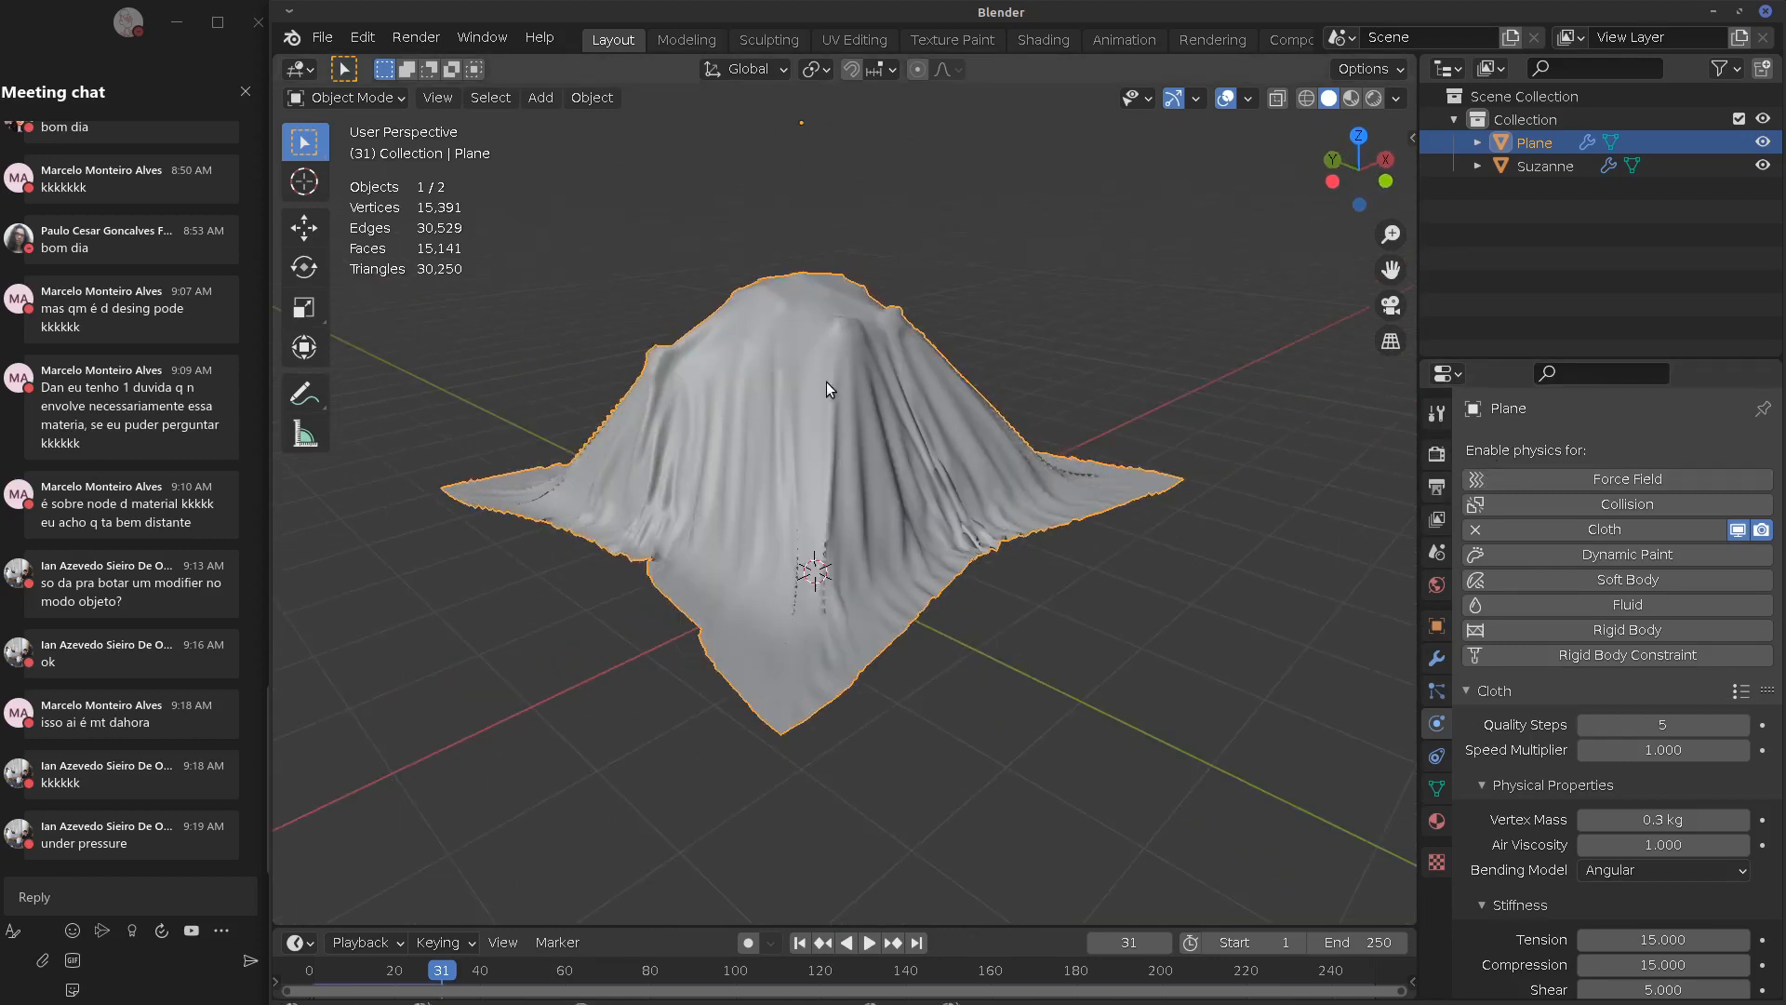
middle_drag(864, 550, 830, 473)
click(831, 475)
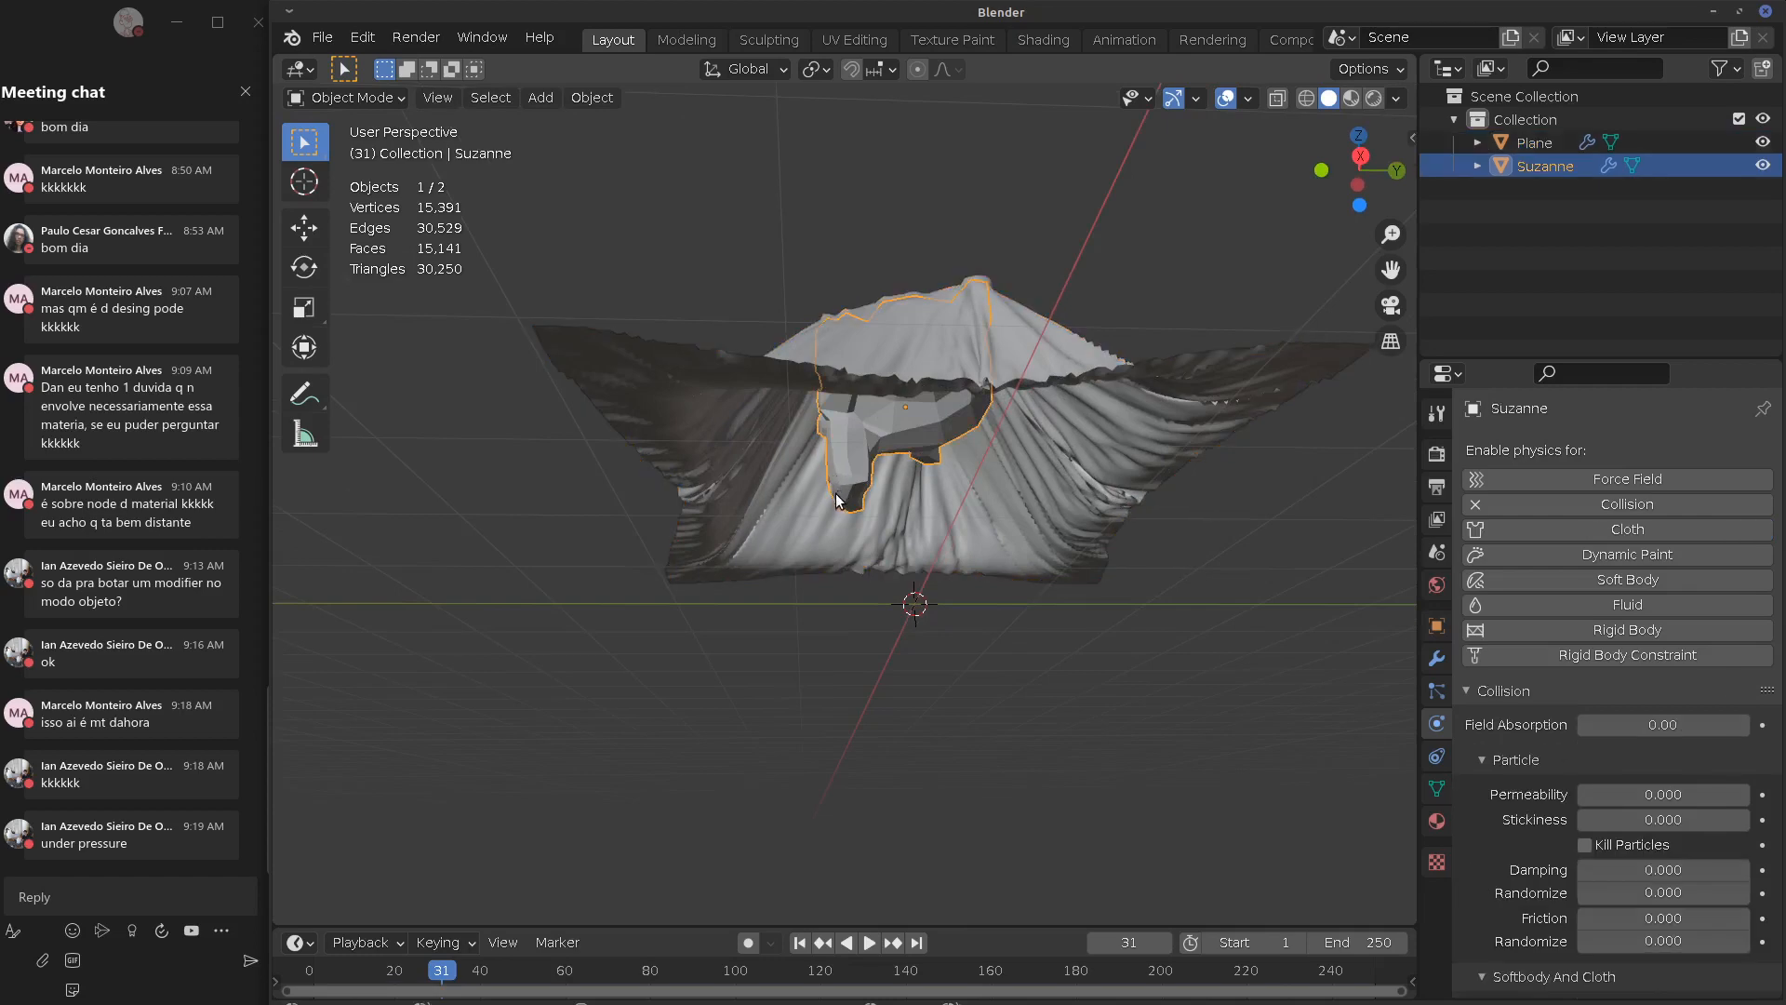
key(x)
click(830, 496)
middle_drag(856, 460, 1017, 431)
click(891, 421)
Delete the cloth plane and add a default 2 m cube
key(x)
click(1001, 445)
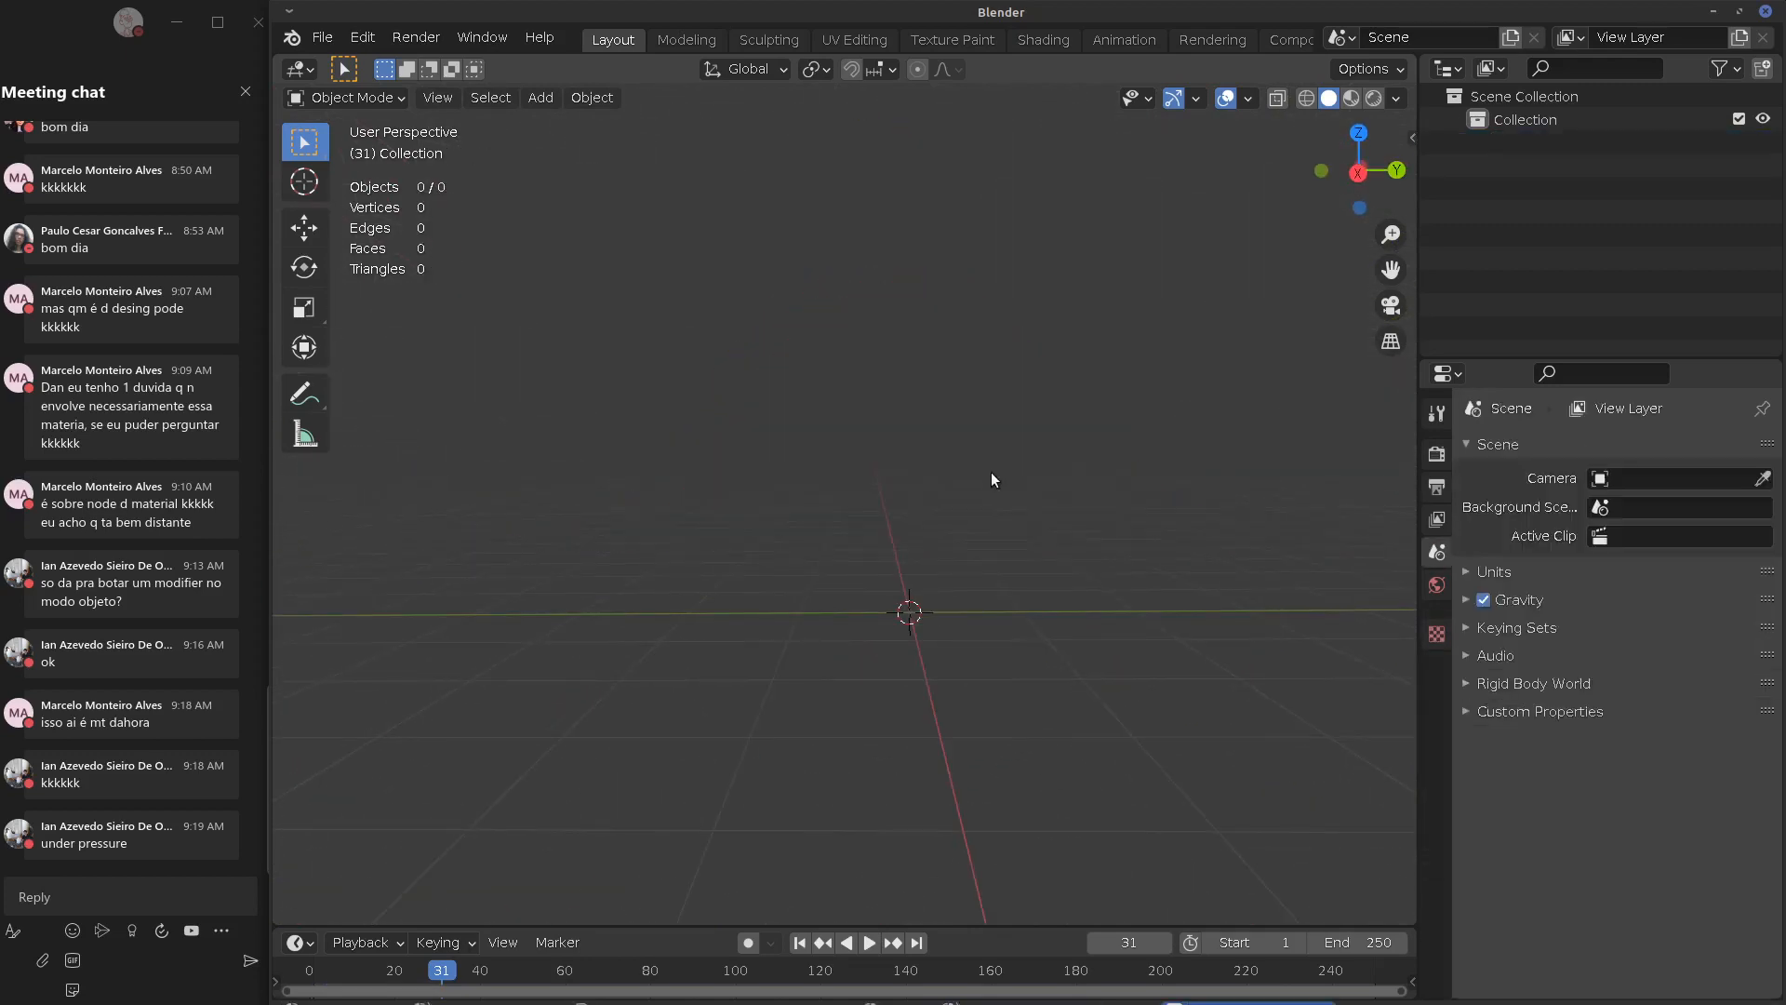
key(shift+a)
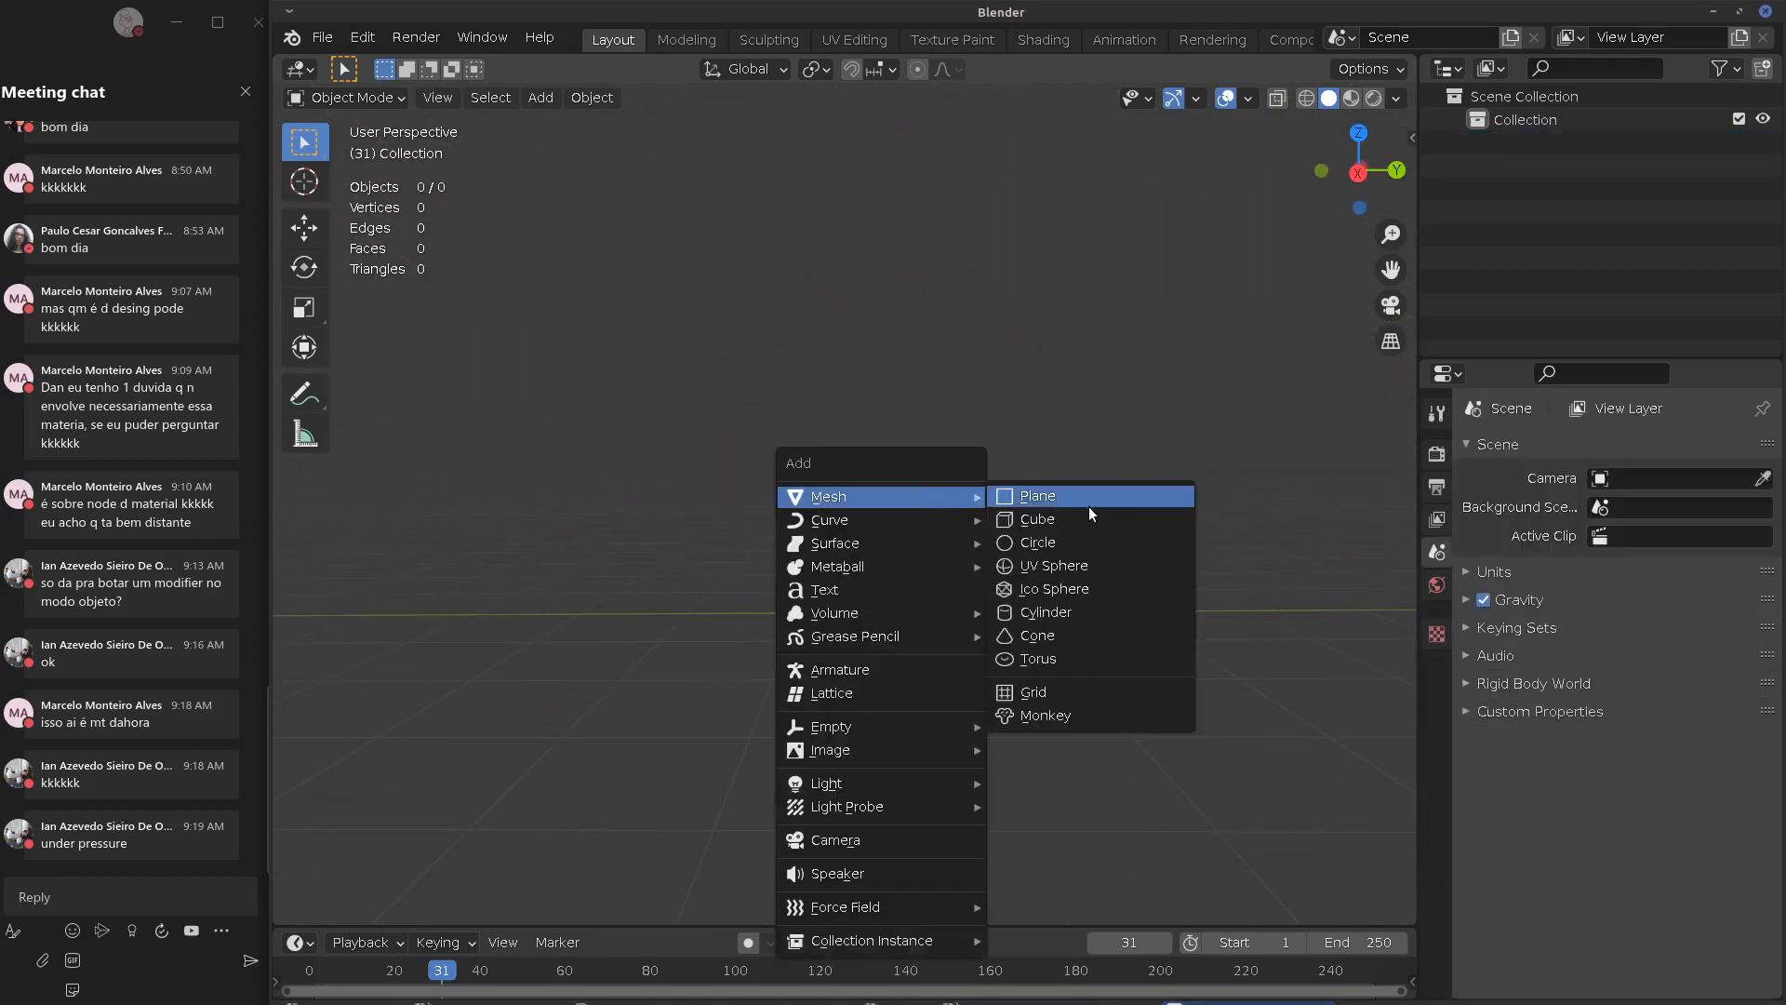
click(1040, 520)
Frame the cube in orthographic front view and bring up its Add Modifier list
middle_drag(917, 507, 1107, 488)
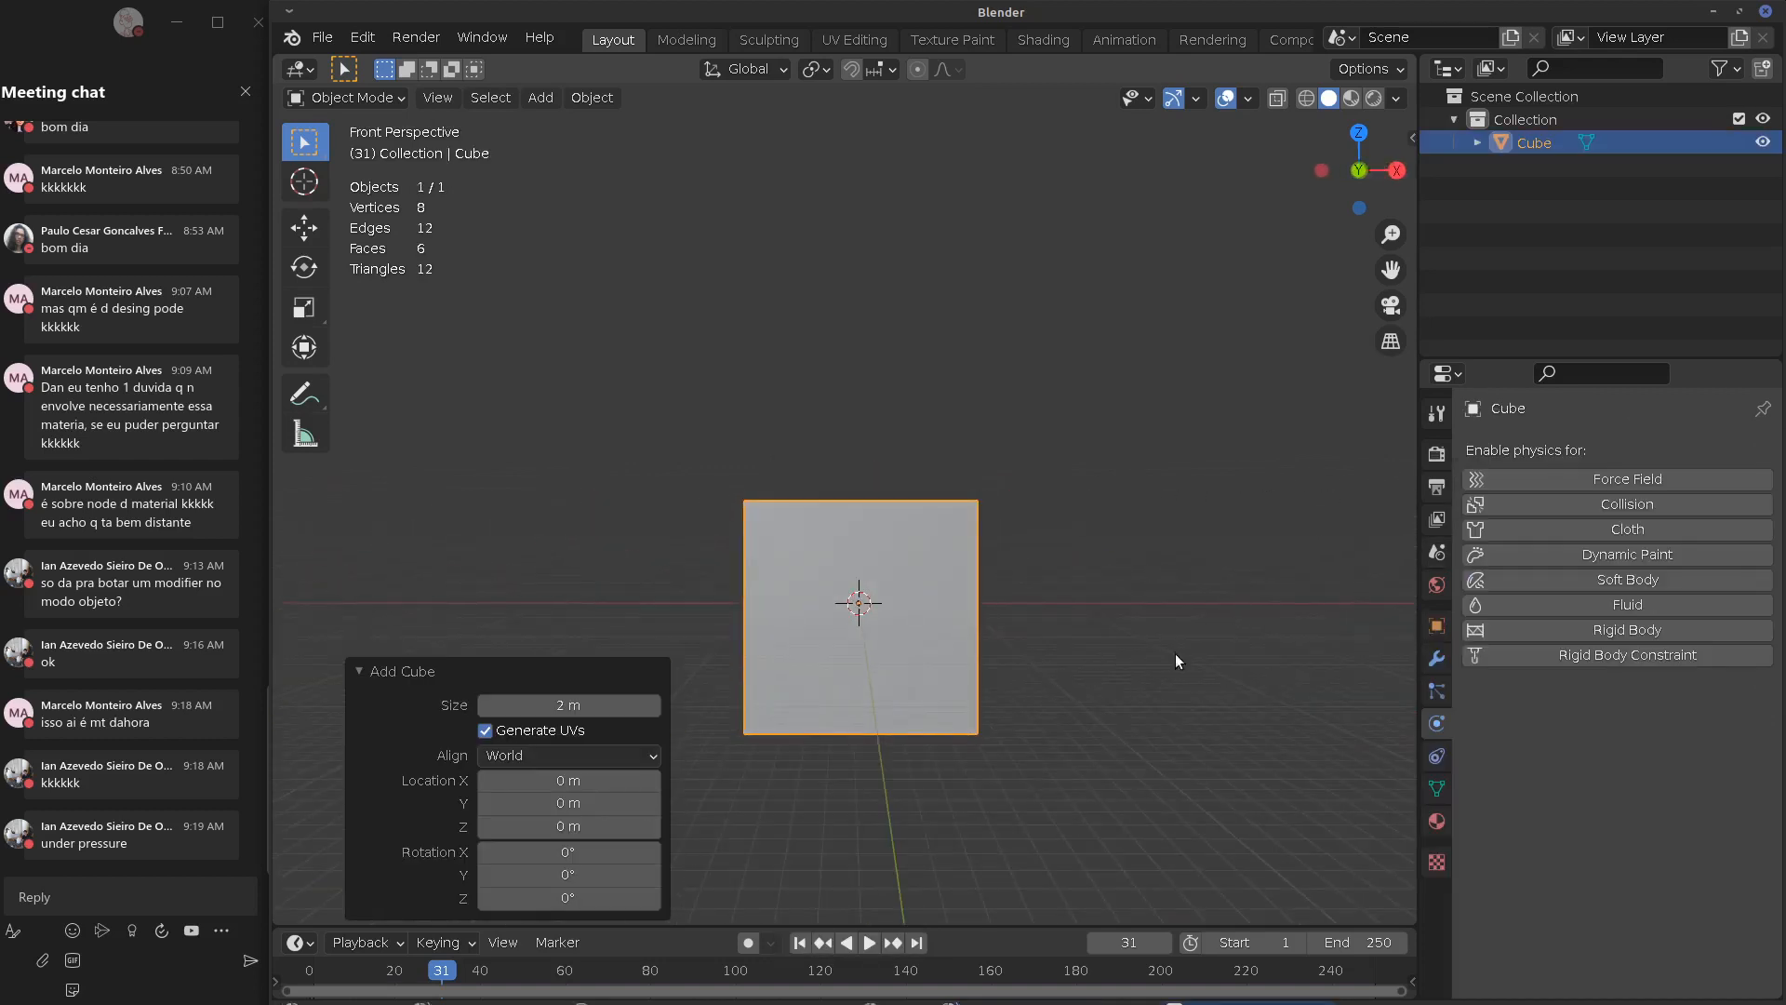
key(KP_5)
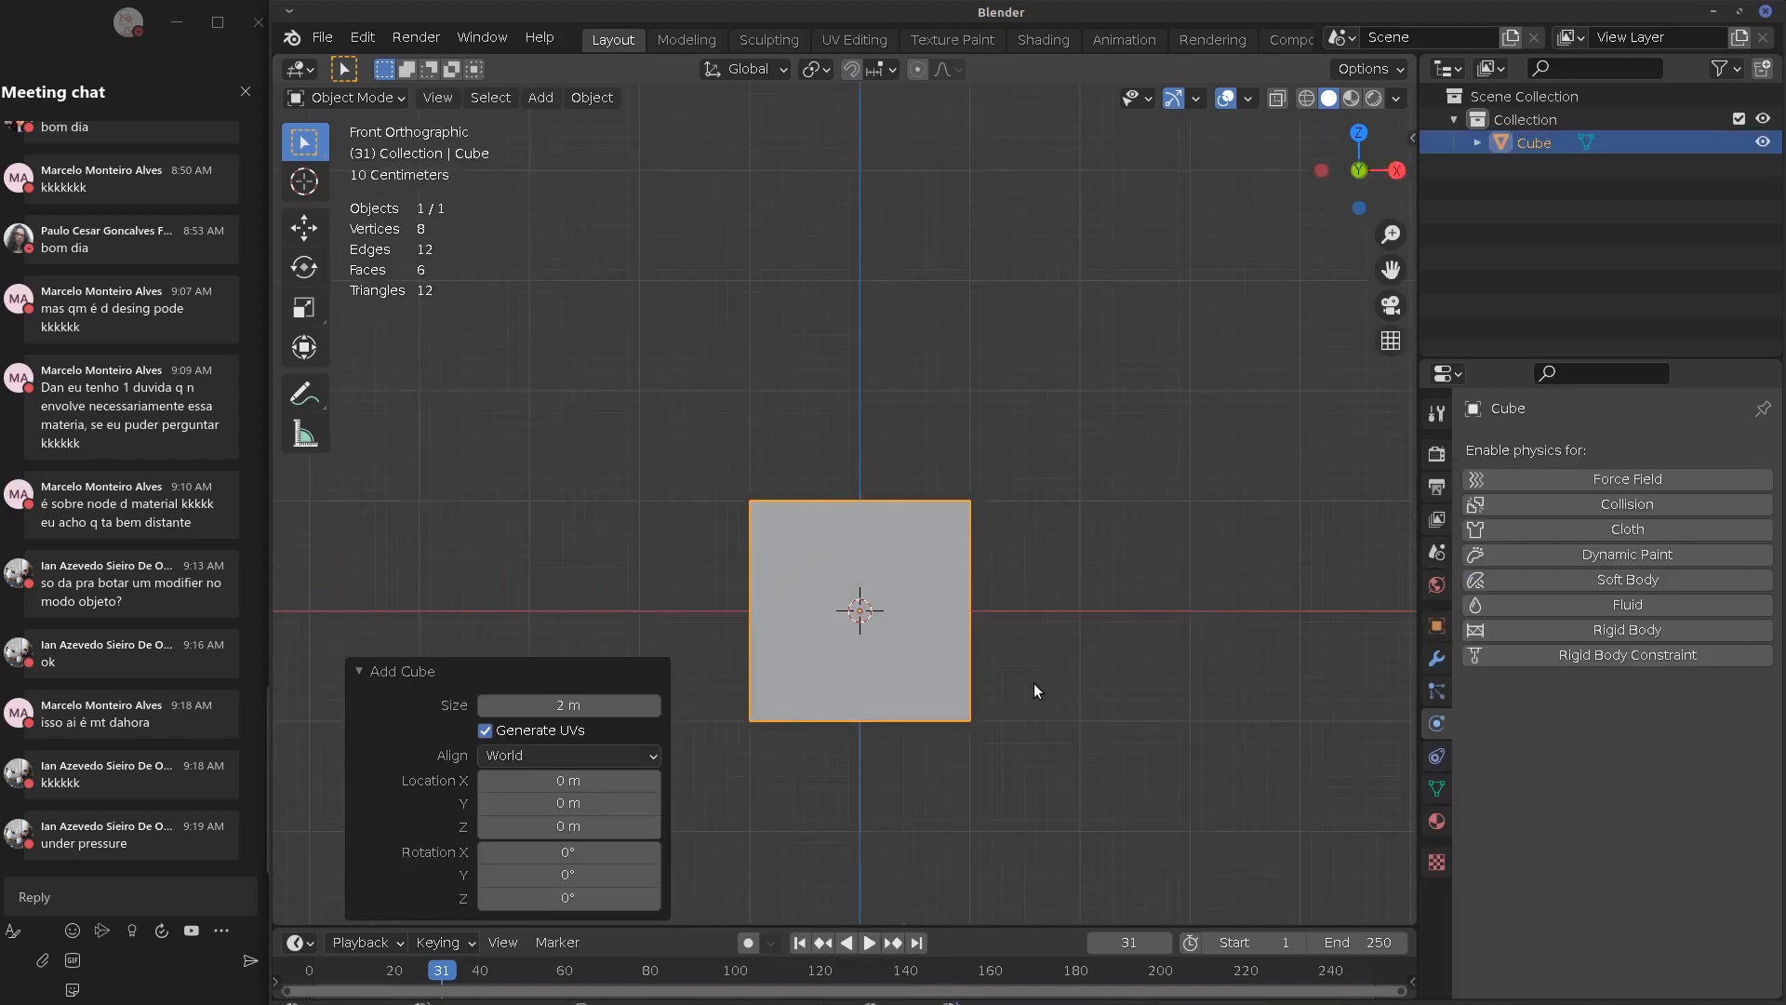
shift+middle_drag(1034, 683, 1111, 667)
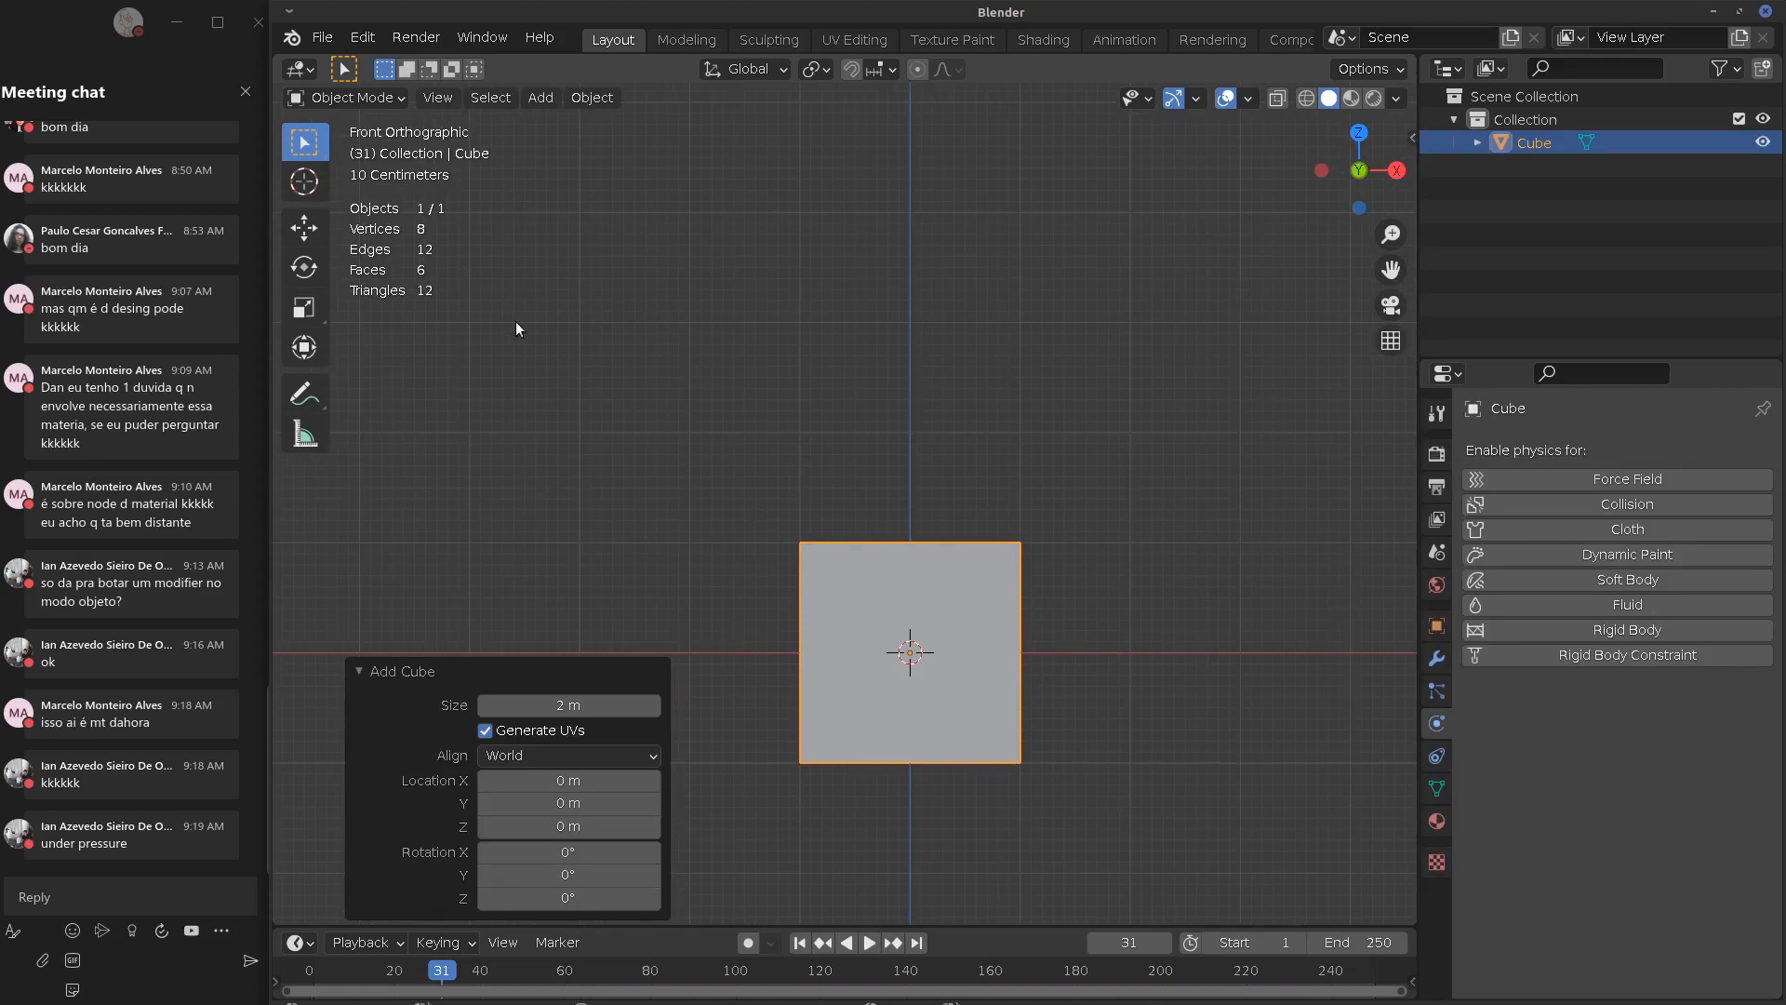
click(359, 672)
shift+middle_drag(1262, 714, 1161, 725)
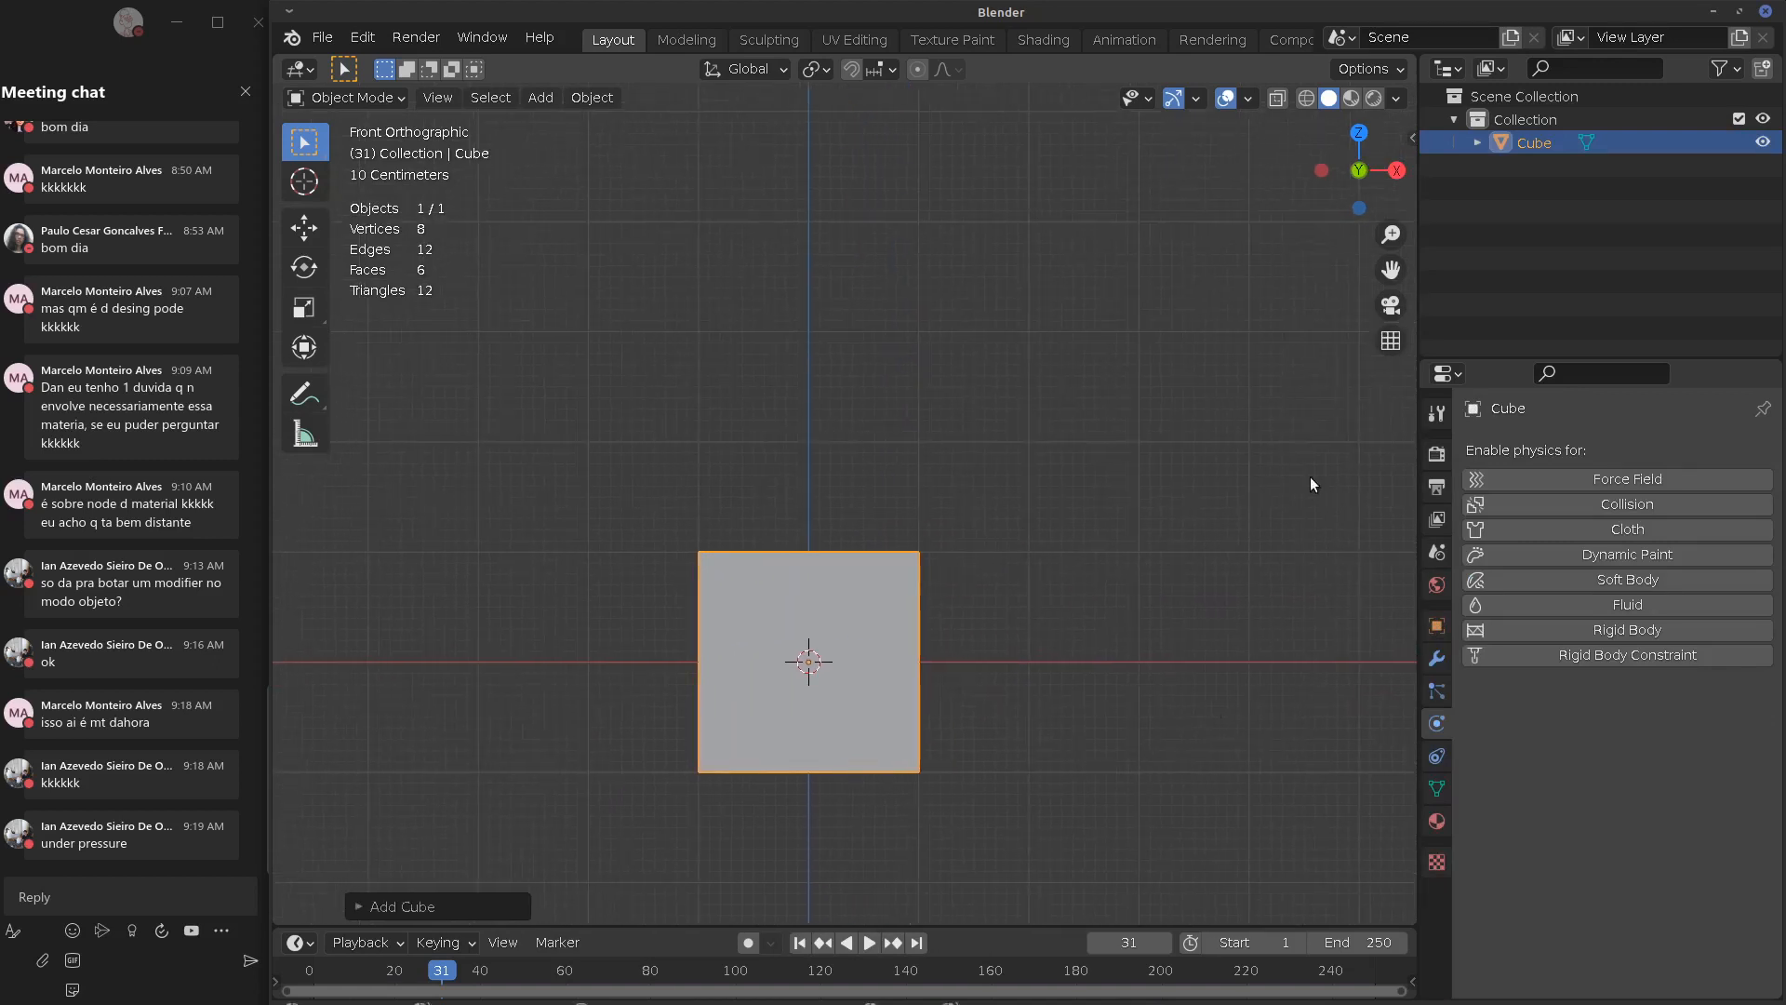
click(1437, 658)
click(1540, 450)
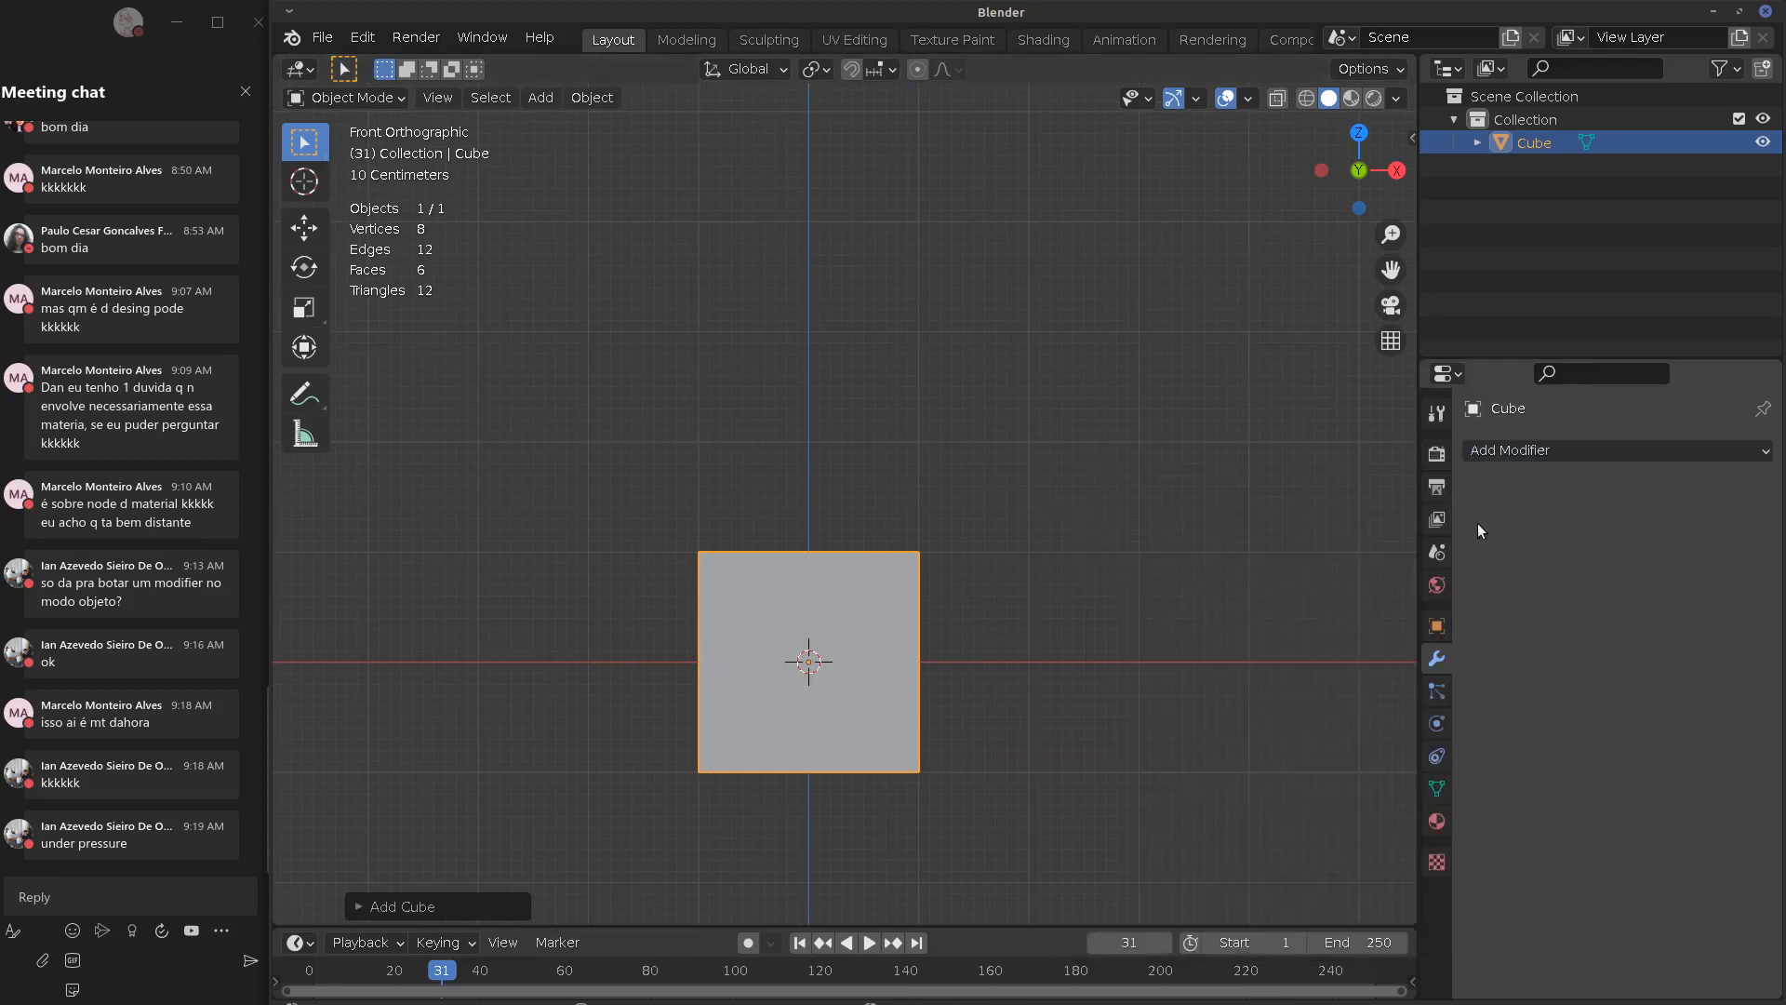
click(1521, 450)
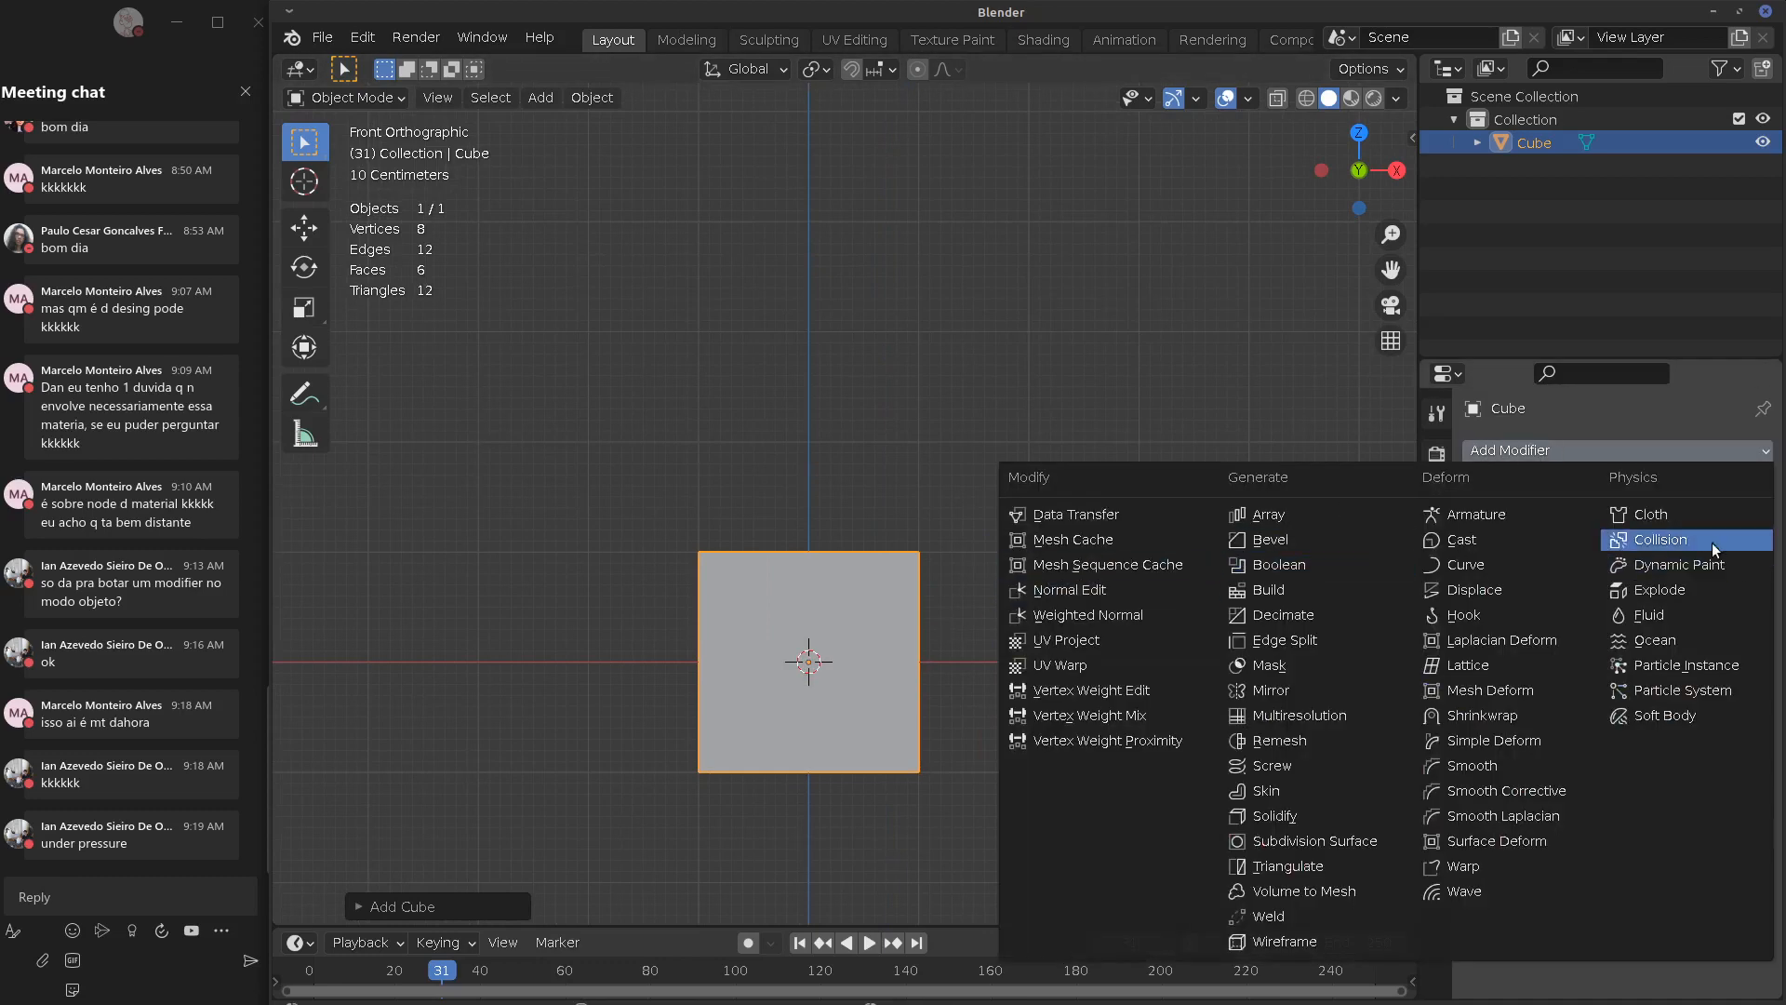
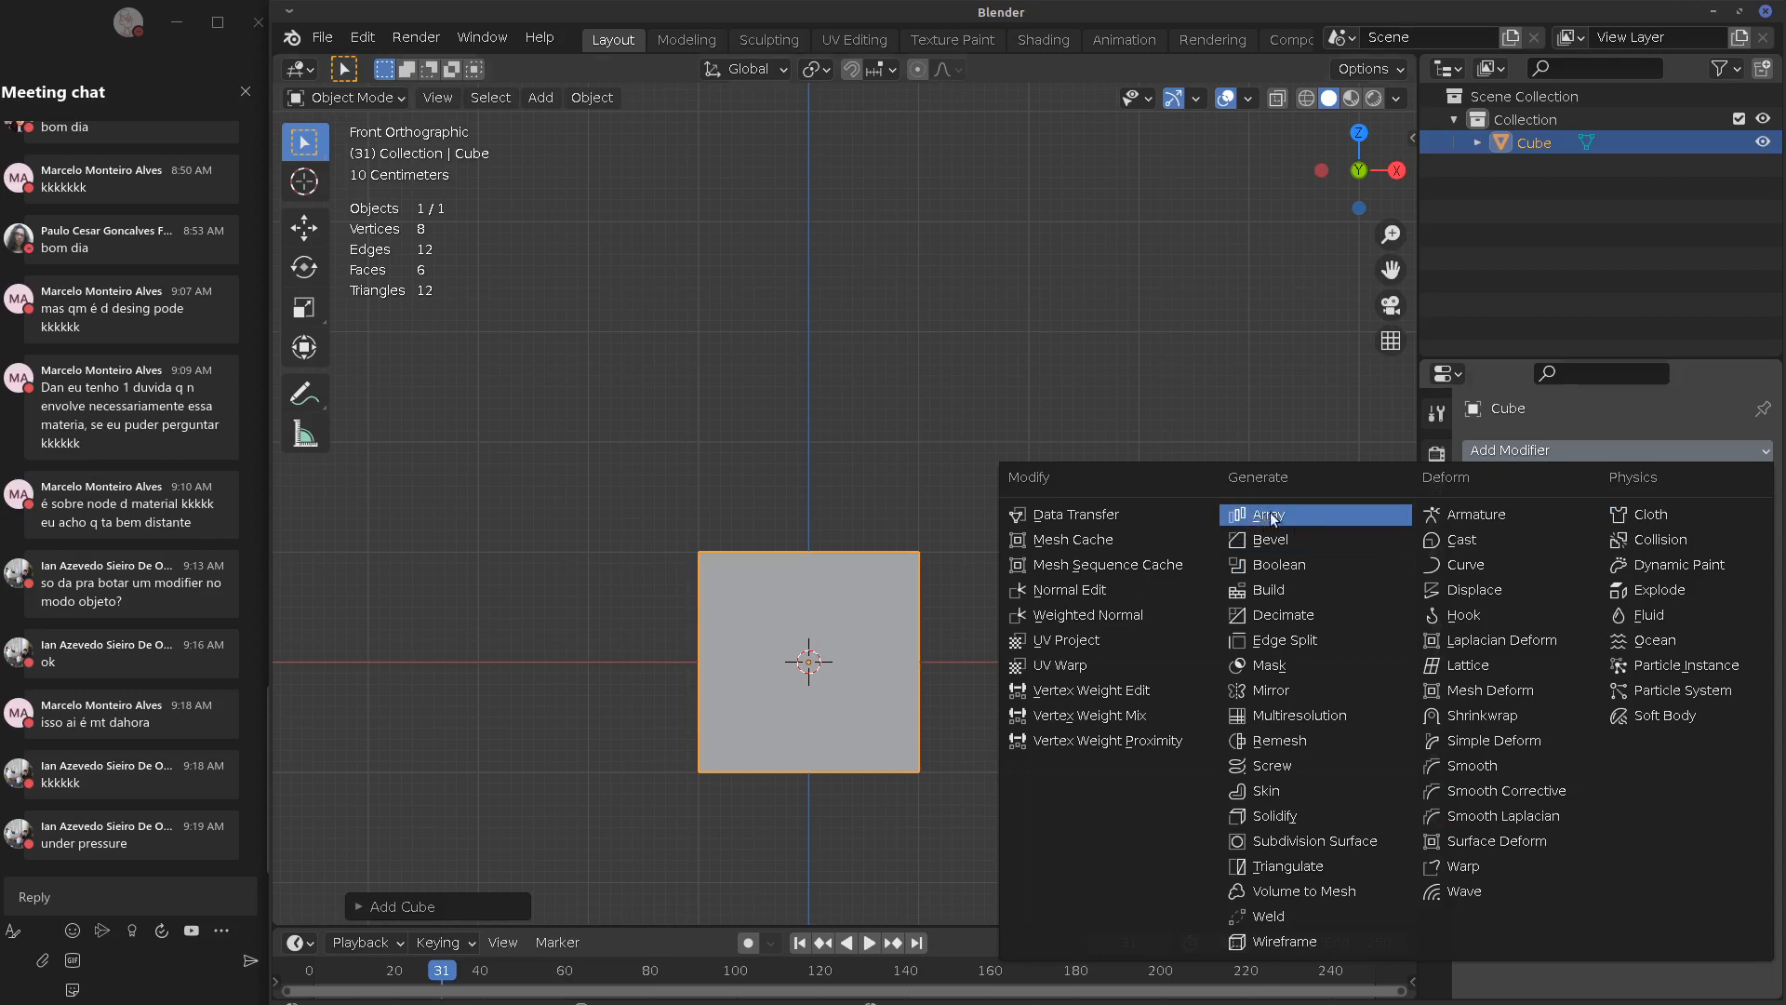
Add an Array modifier to the cube and enlarge the Properties editor
click(1270, 513)
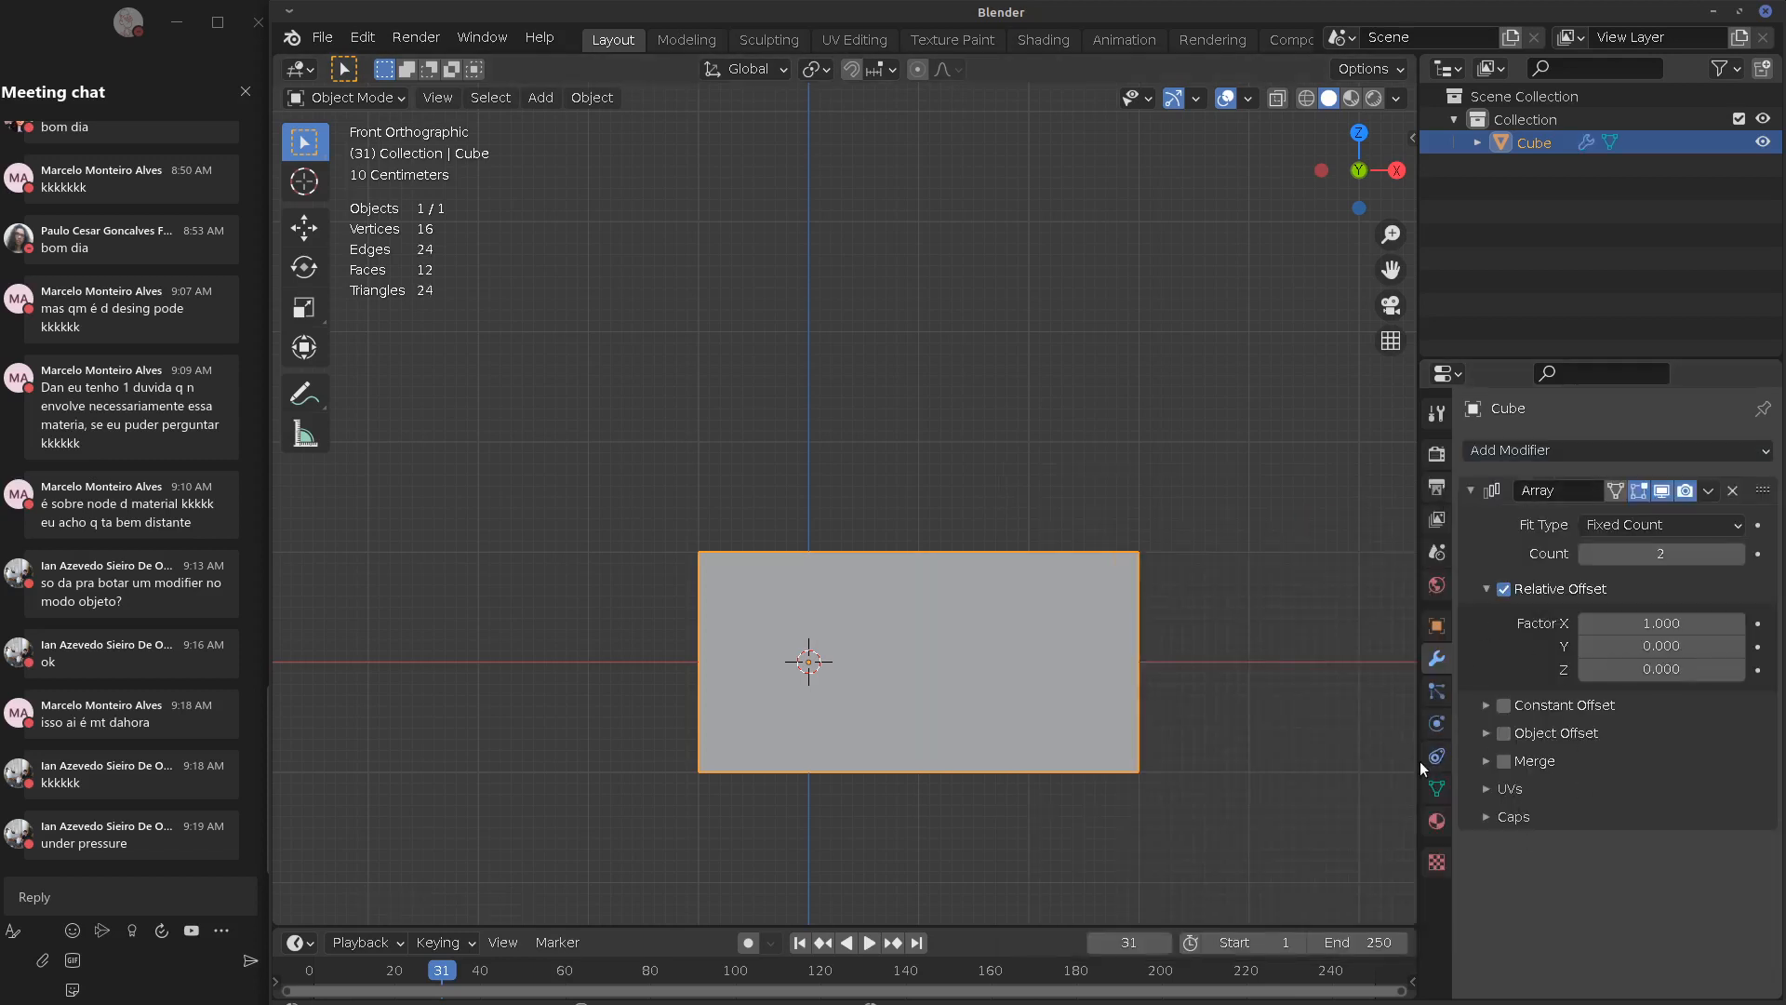
drag(1418, 758, 1384, 758)
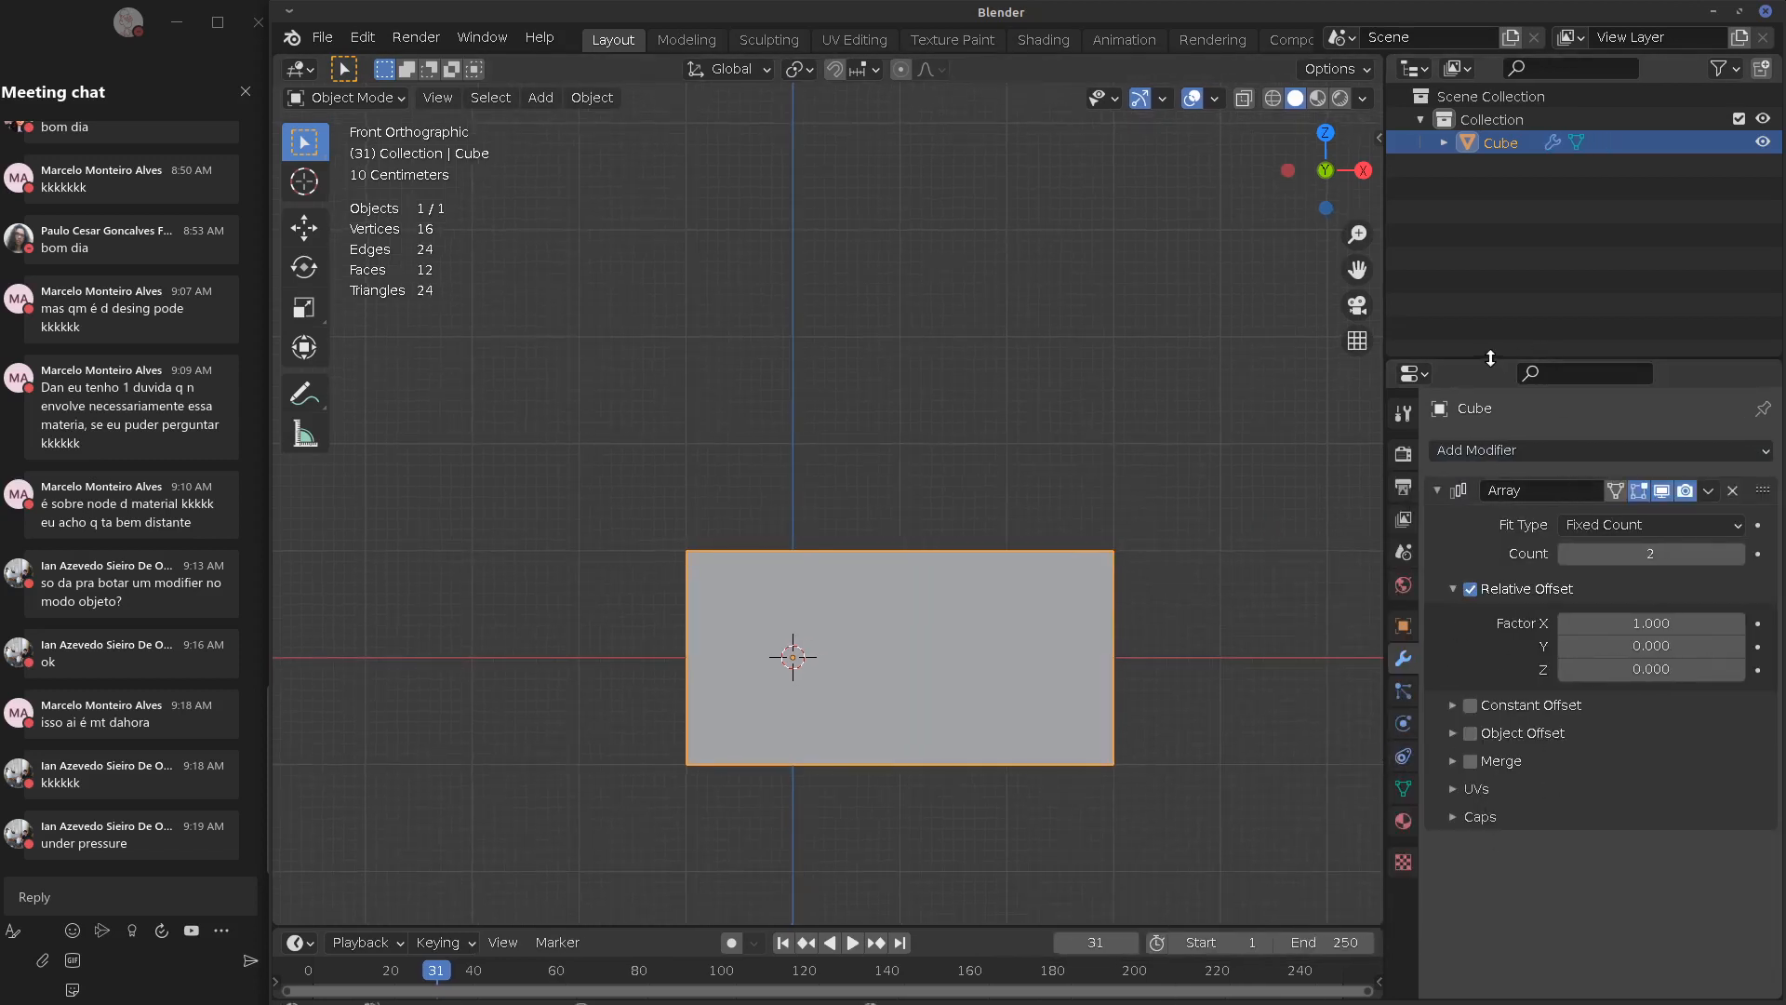
drag(1493, 363, 1515, 208)
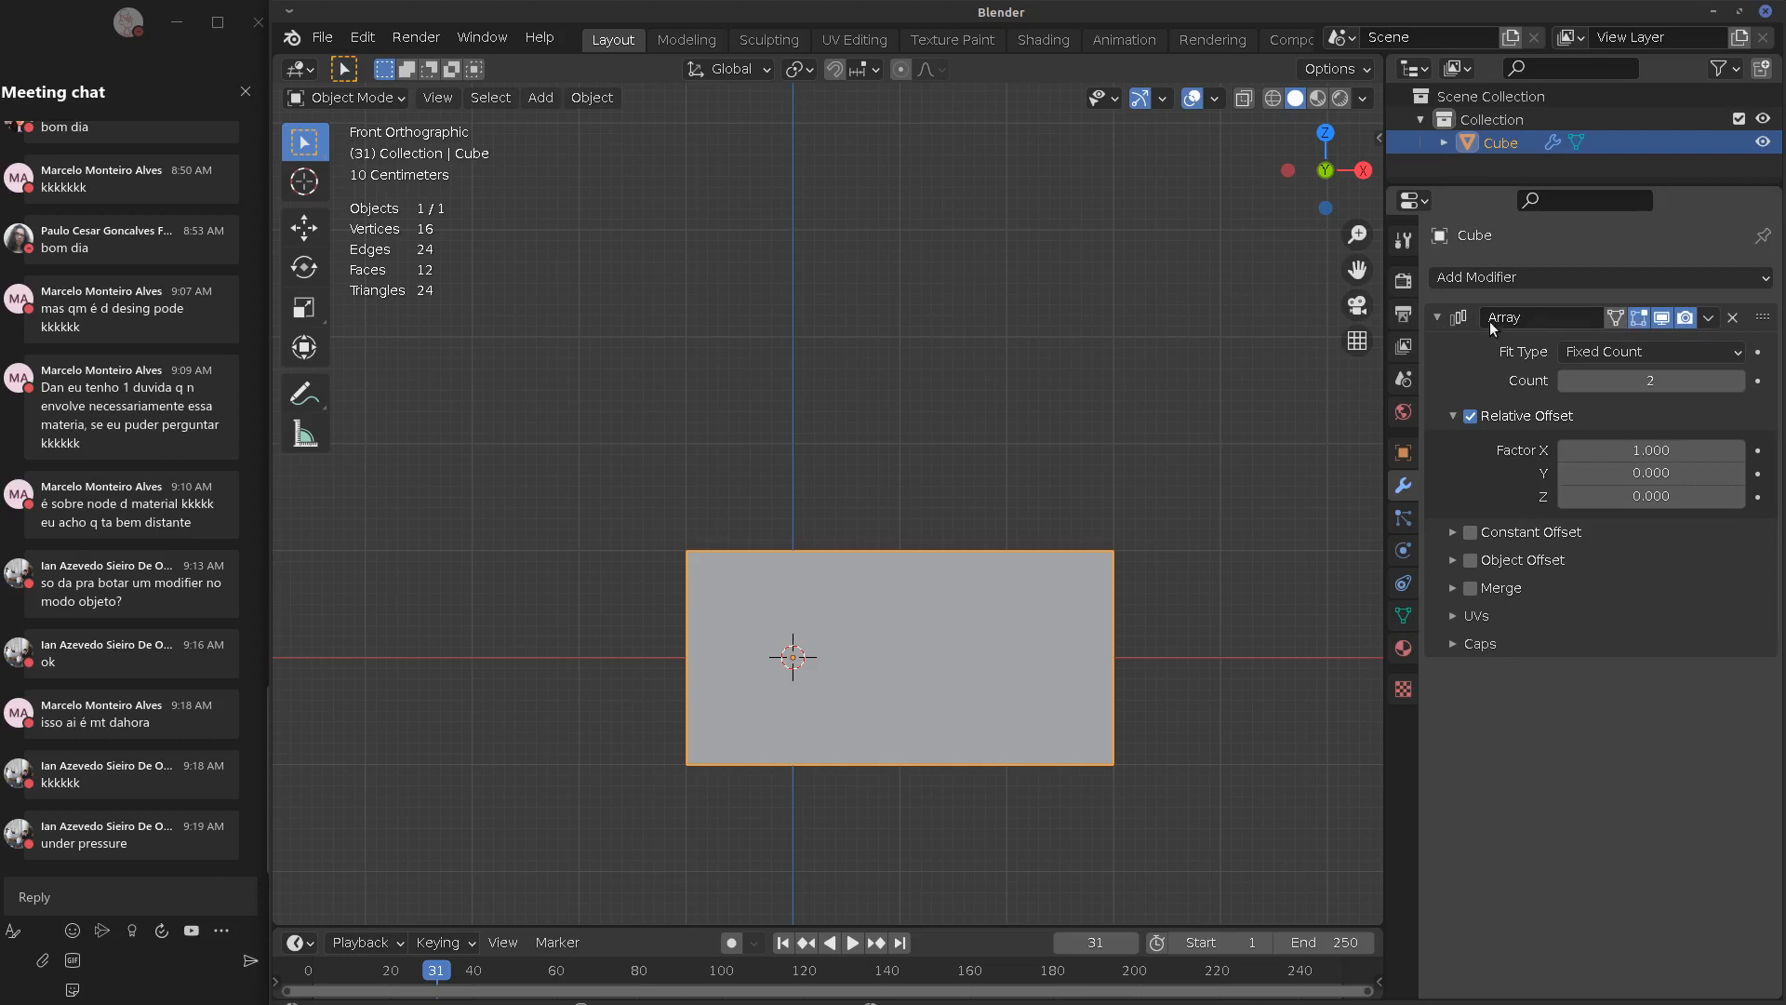
Collapse and expand the Array modifier panel repeatedly, leaving its settings shown
click(1436, 319)
click(1436, 318)
click(1435, 316)
click(1433, 317)
click(1436, 317)
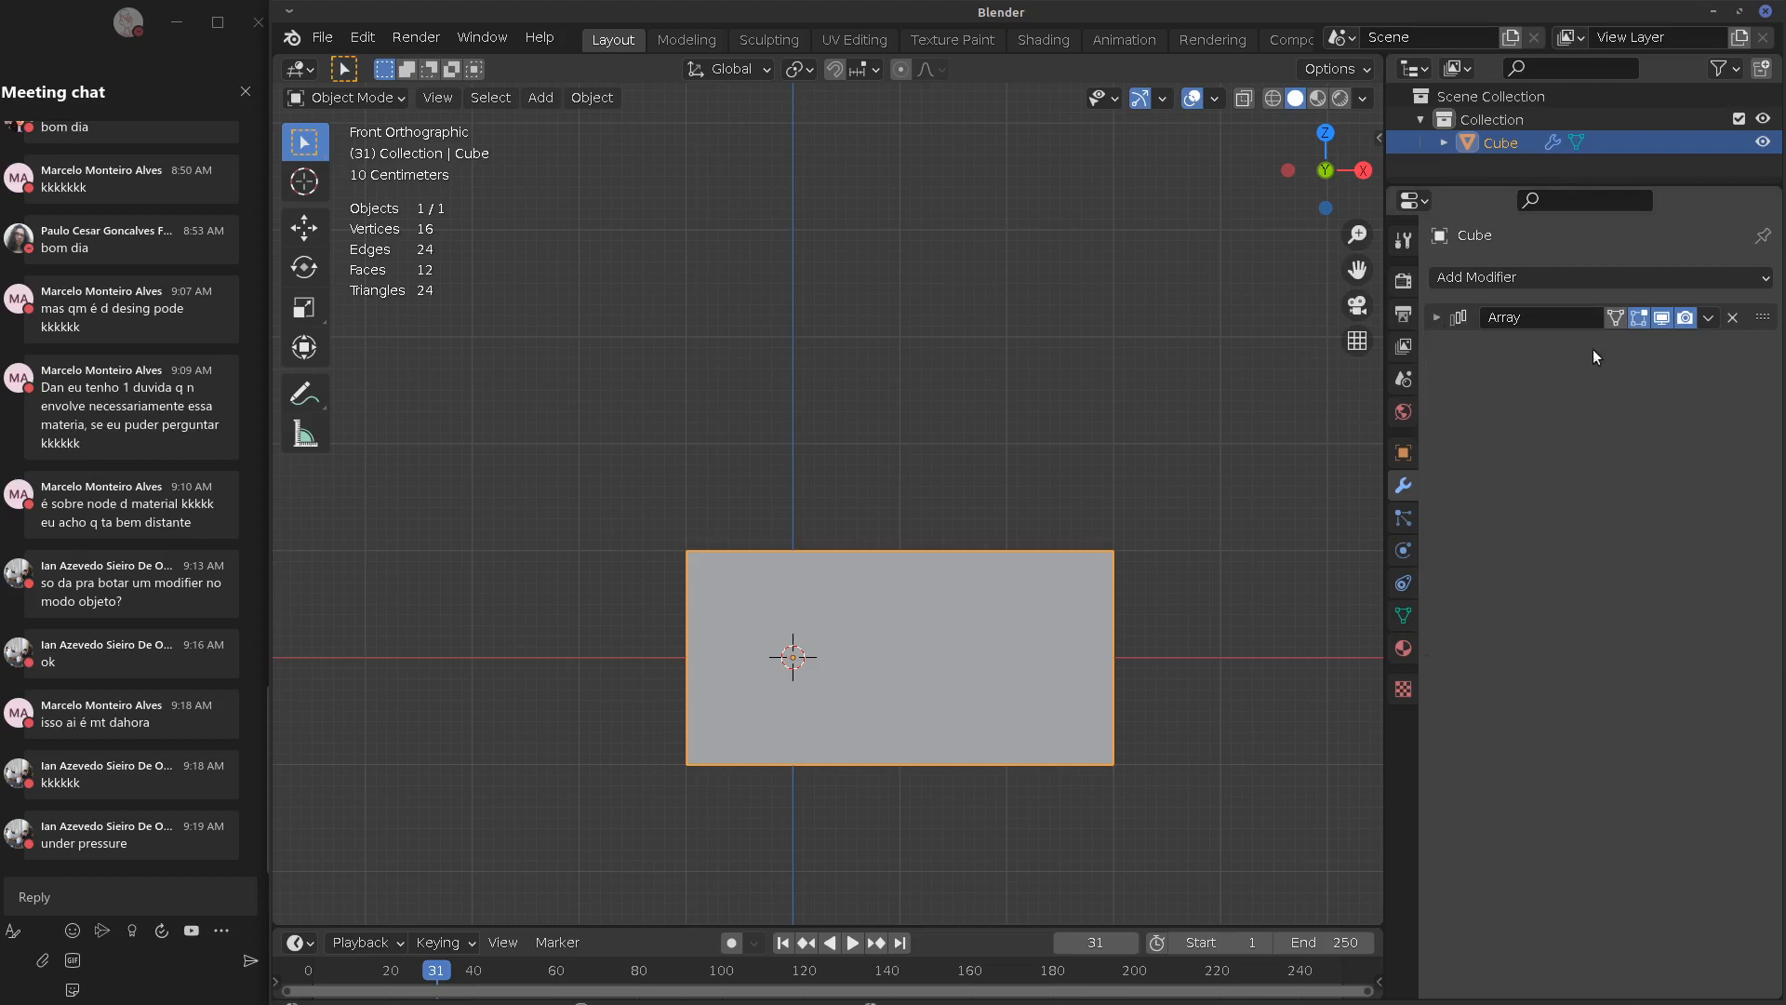
click(1435, 318)
click(1434, 317)
click(1433, 317)
click(1433, 317)
click(1433, 317)
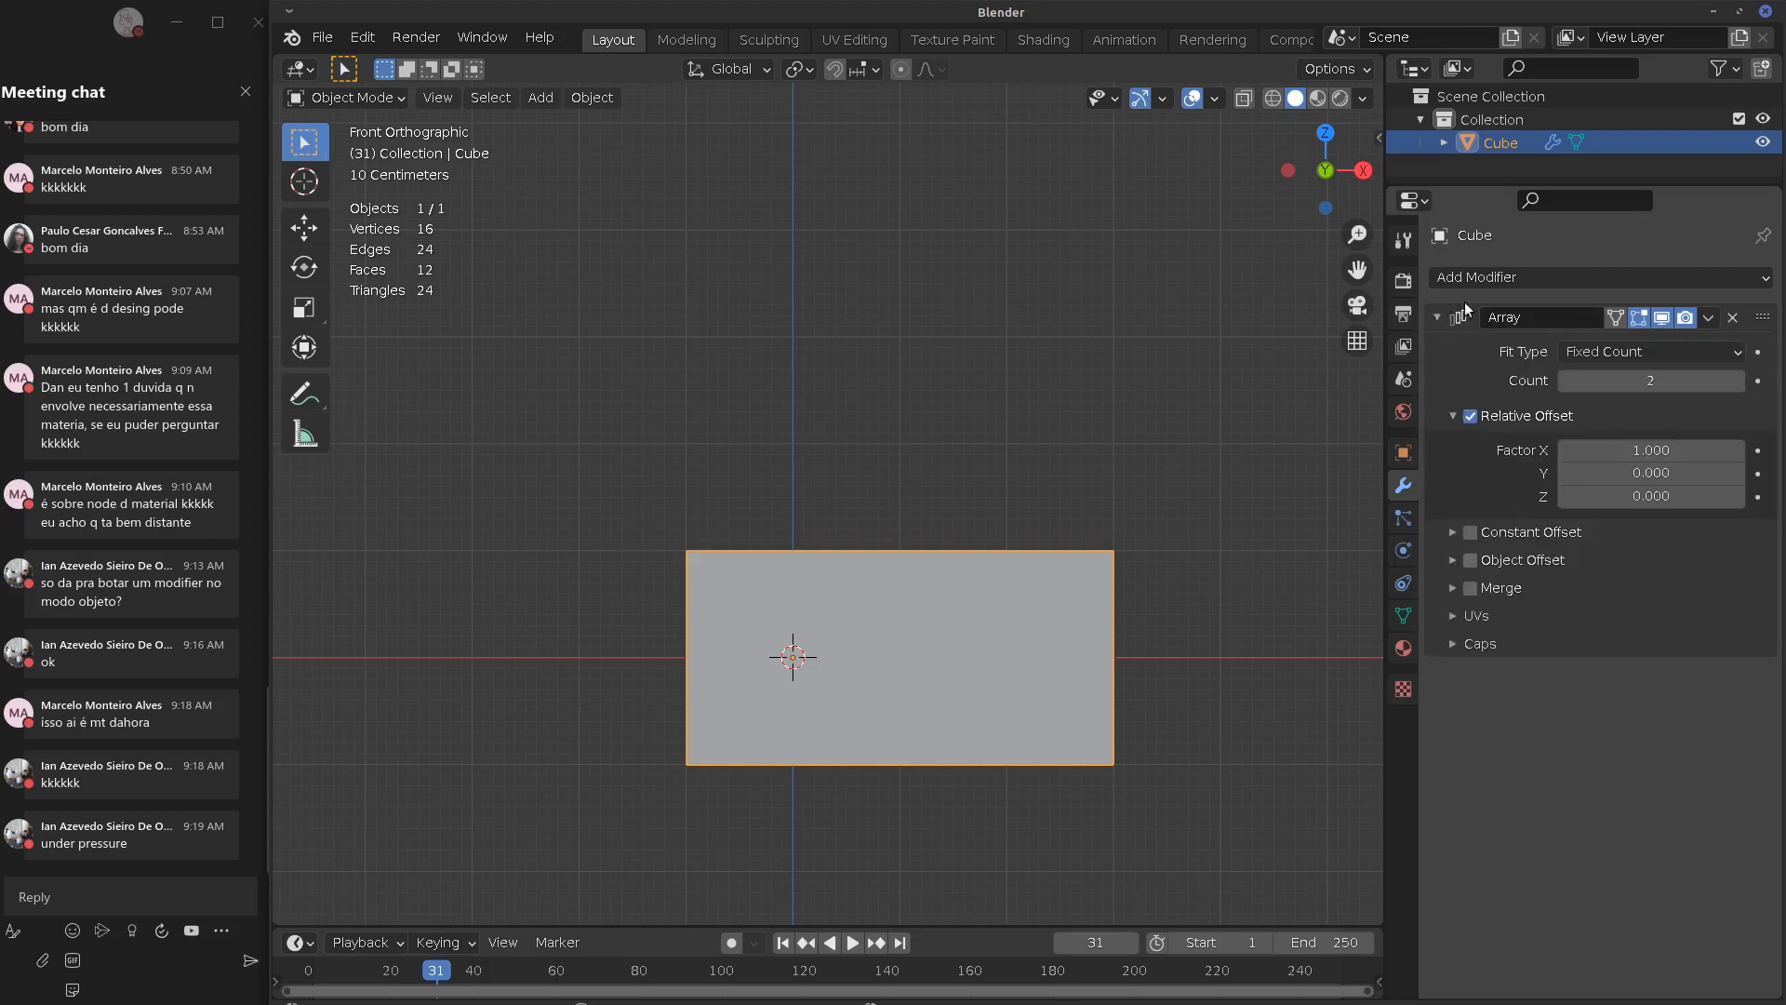
Browse and dismiss the Add Modifier list, then select the Array modifier's name field
click(1442, 280)
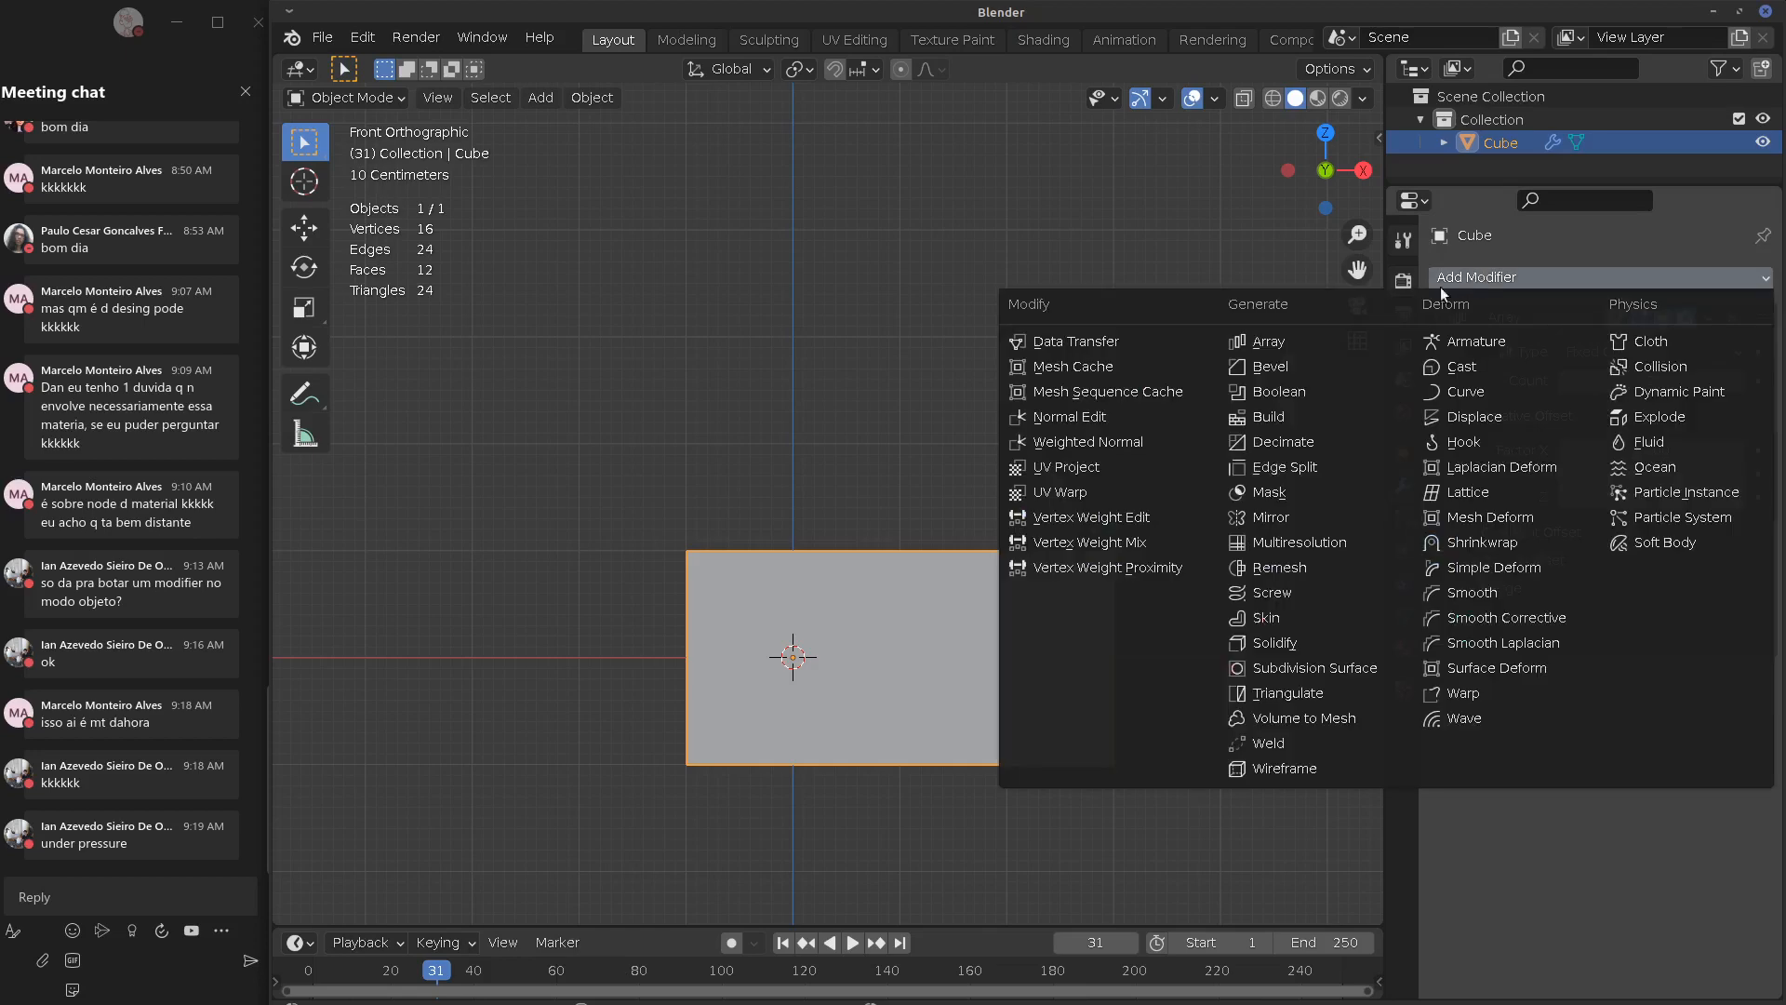
click(1233, 344)
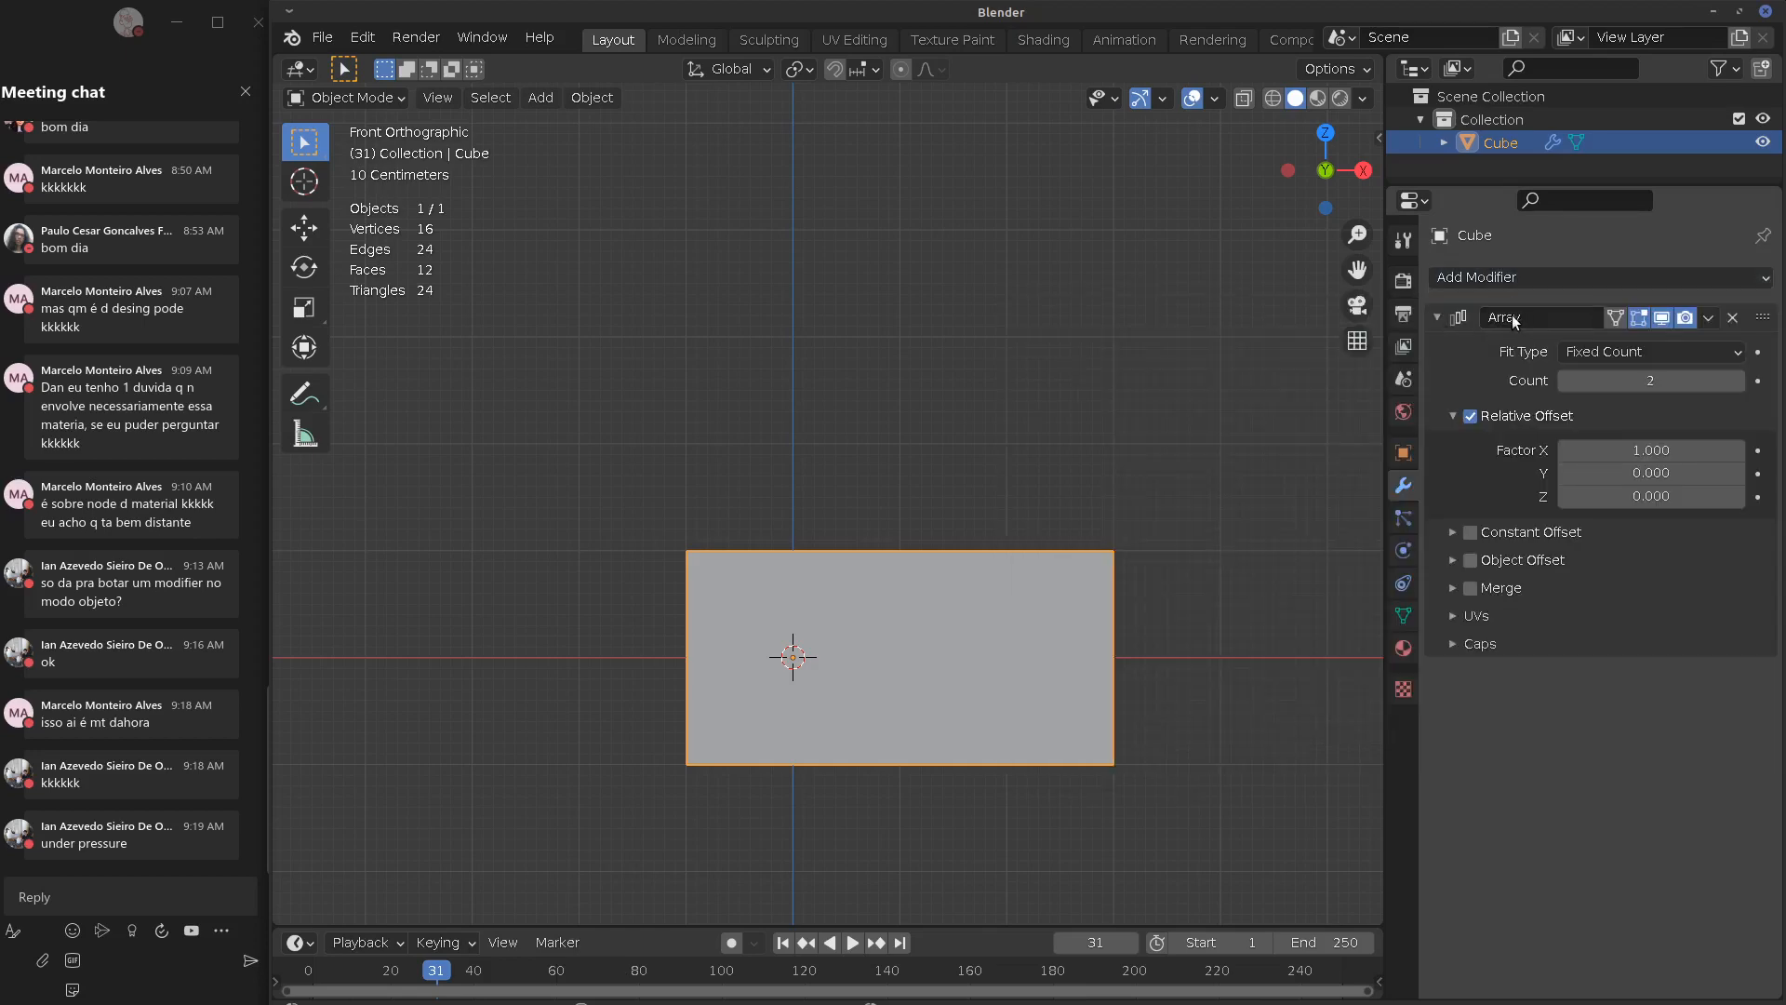
click(1514, 320)
Rename the Array modifier to 'Repeticao Horizontal'
key(BackSpace)
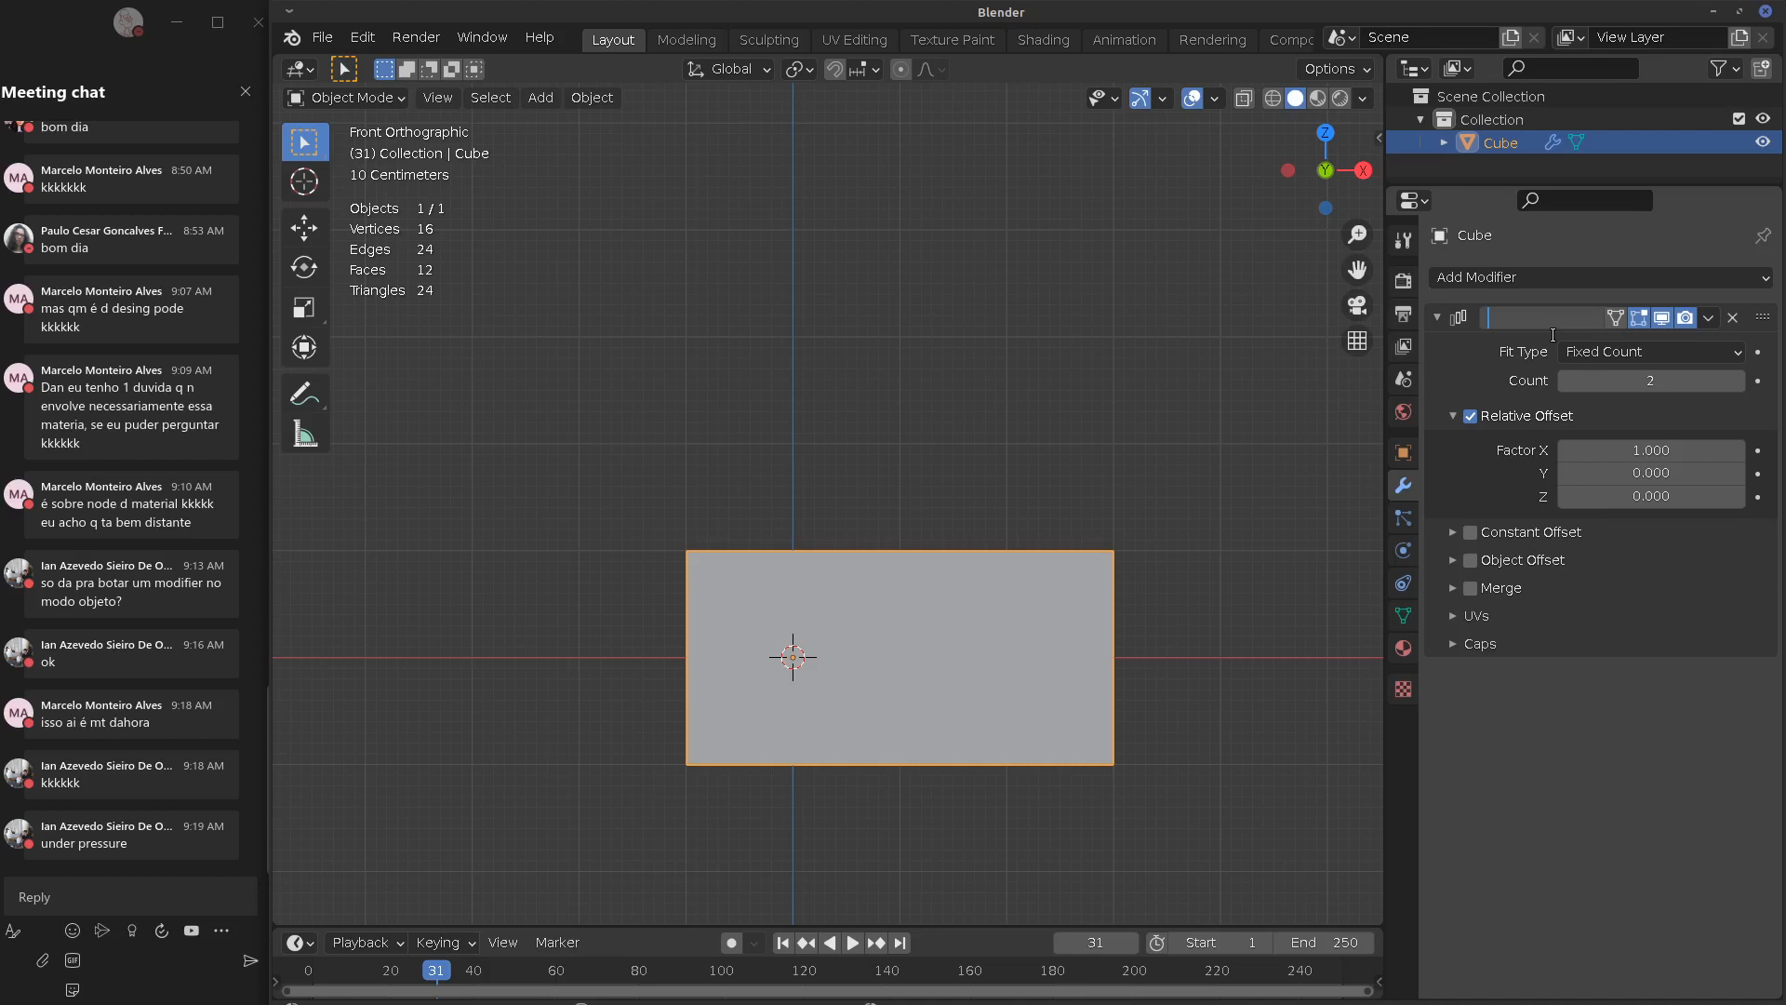
text(Casa)
key(BackSpace)
key(BackSpace)
key(BackSpace)
key(BackSpace)
text(Rep Hor)
key(Return)
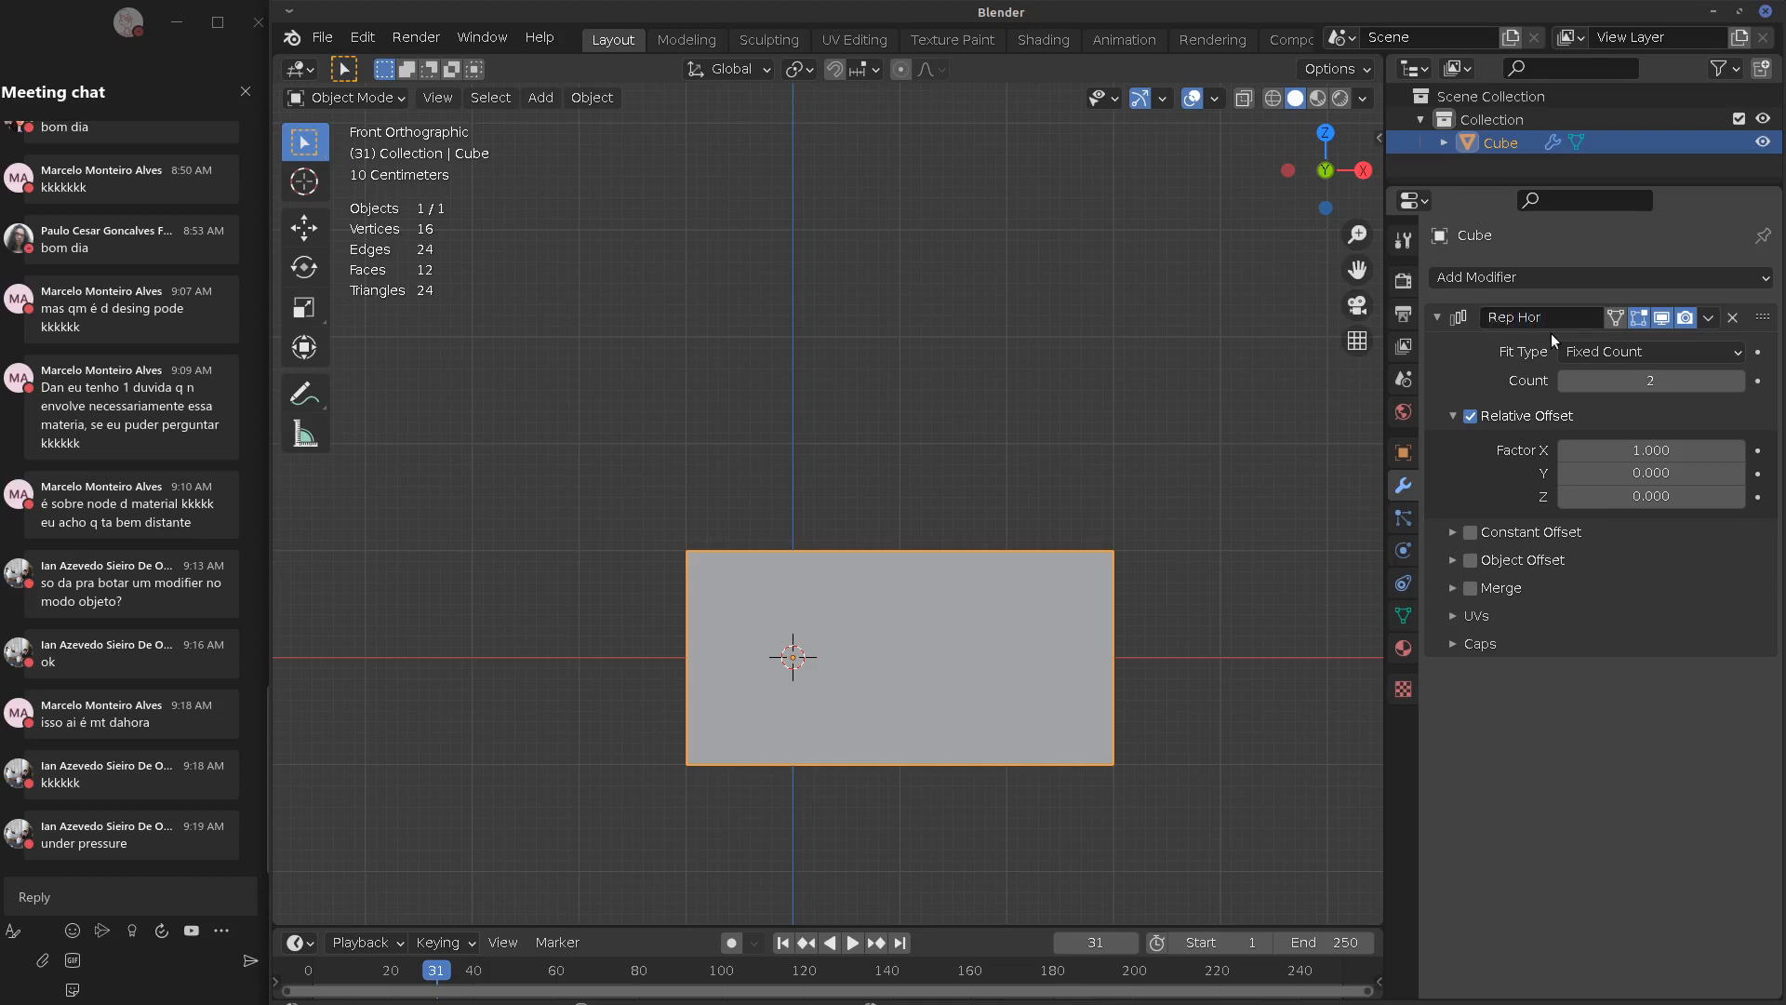
double_click(1513, 318)
text(eticao)
text( izontal)
key(Return)
click(1566, 317)
Set the array Count to 15 and switch off its edit-mode and viewport display
click(1644, 382)
text(15)
key(Return)
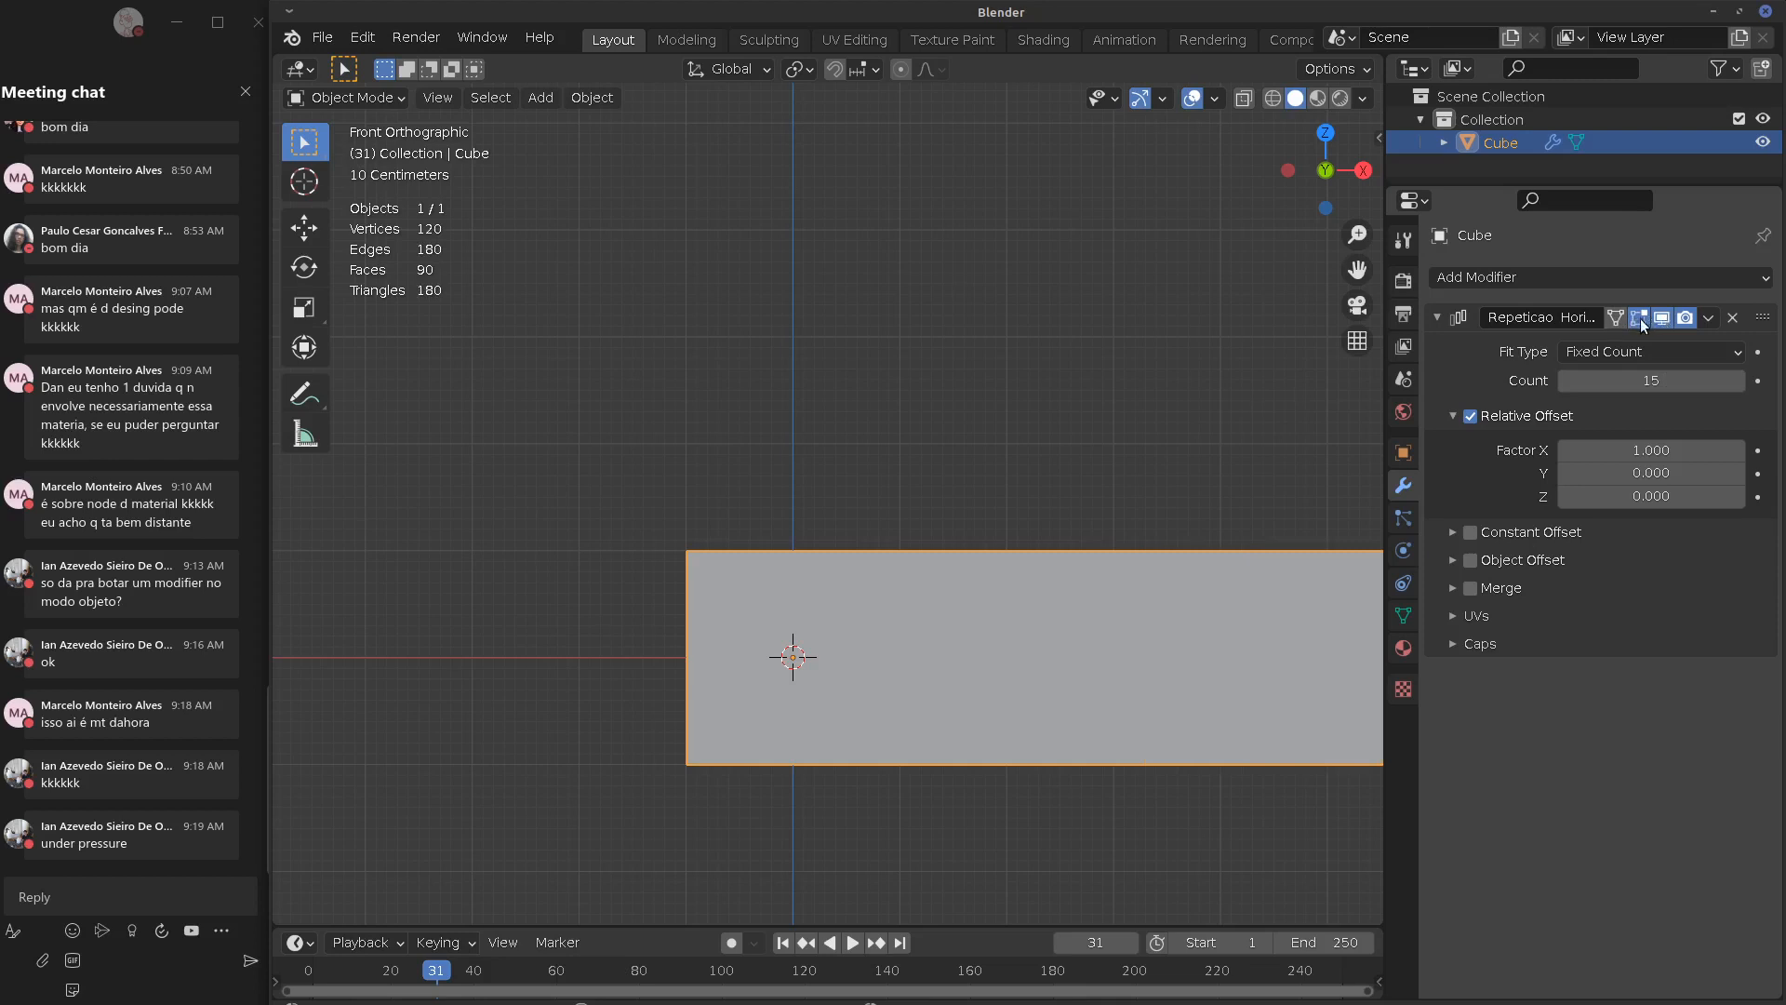
drag(1639, 319, 1684, 317)
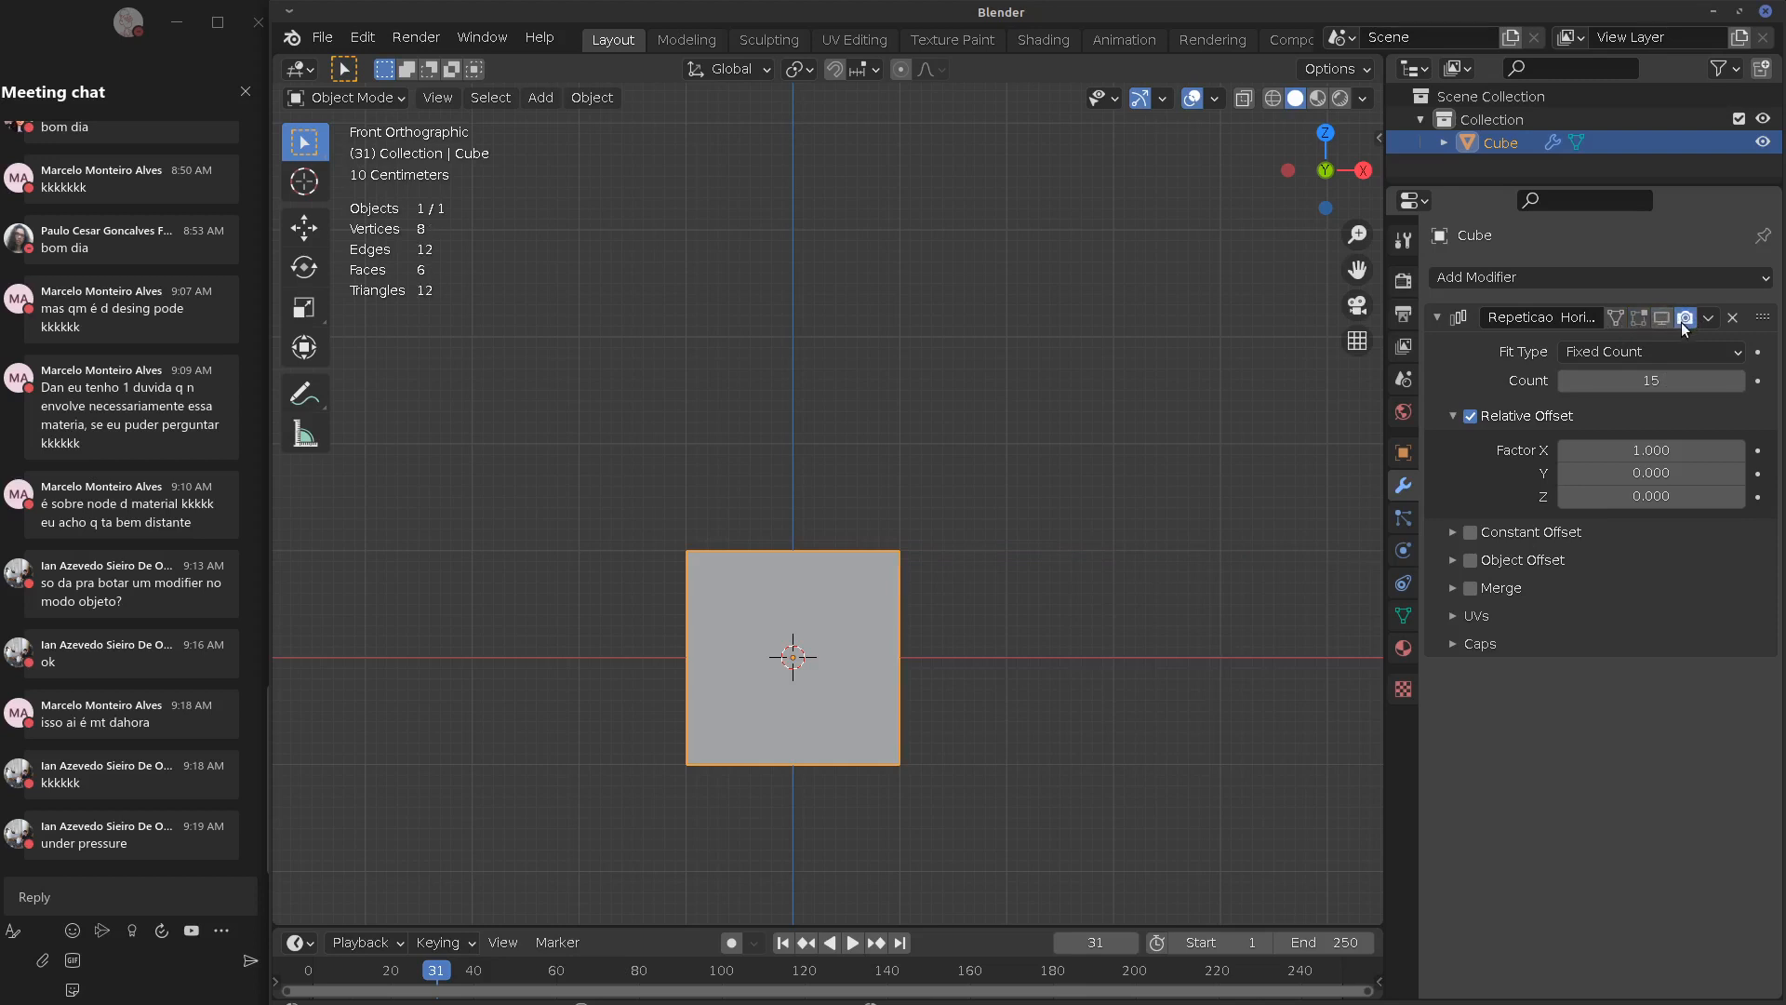
middle_drag(1162, 556, 791, 610)
Add a camera aligned to the current view and test-render the array with F12
scroll(938, 616, down, 6)
key(shift+a)
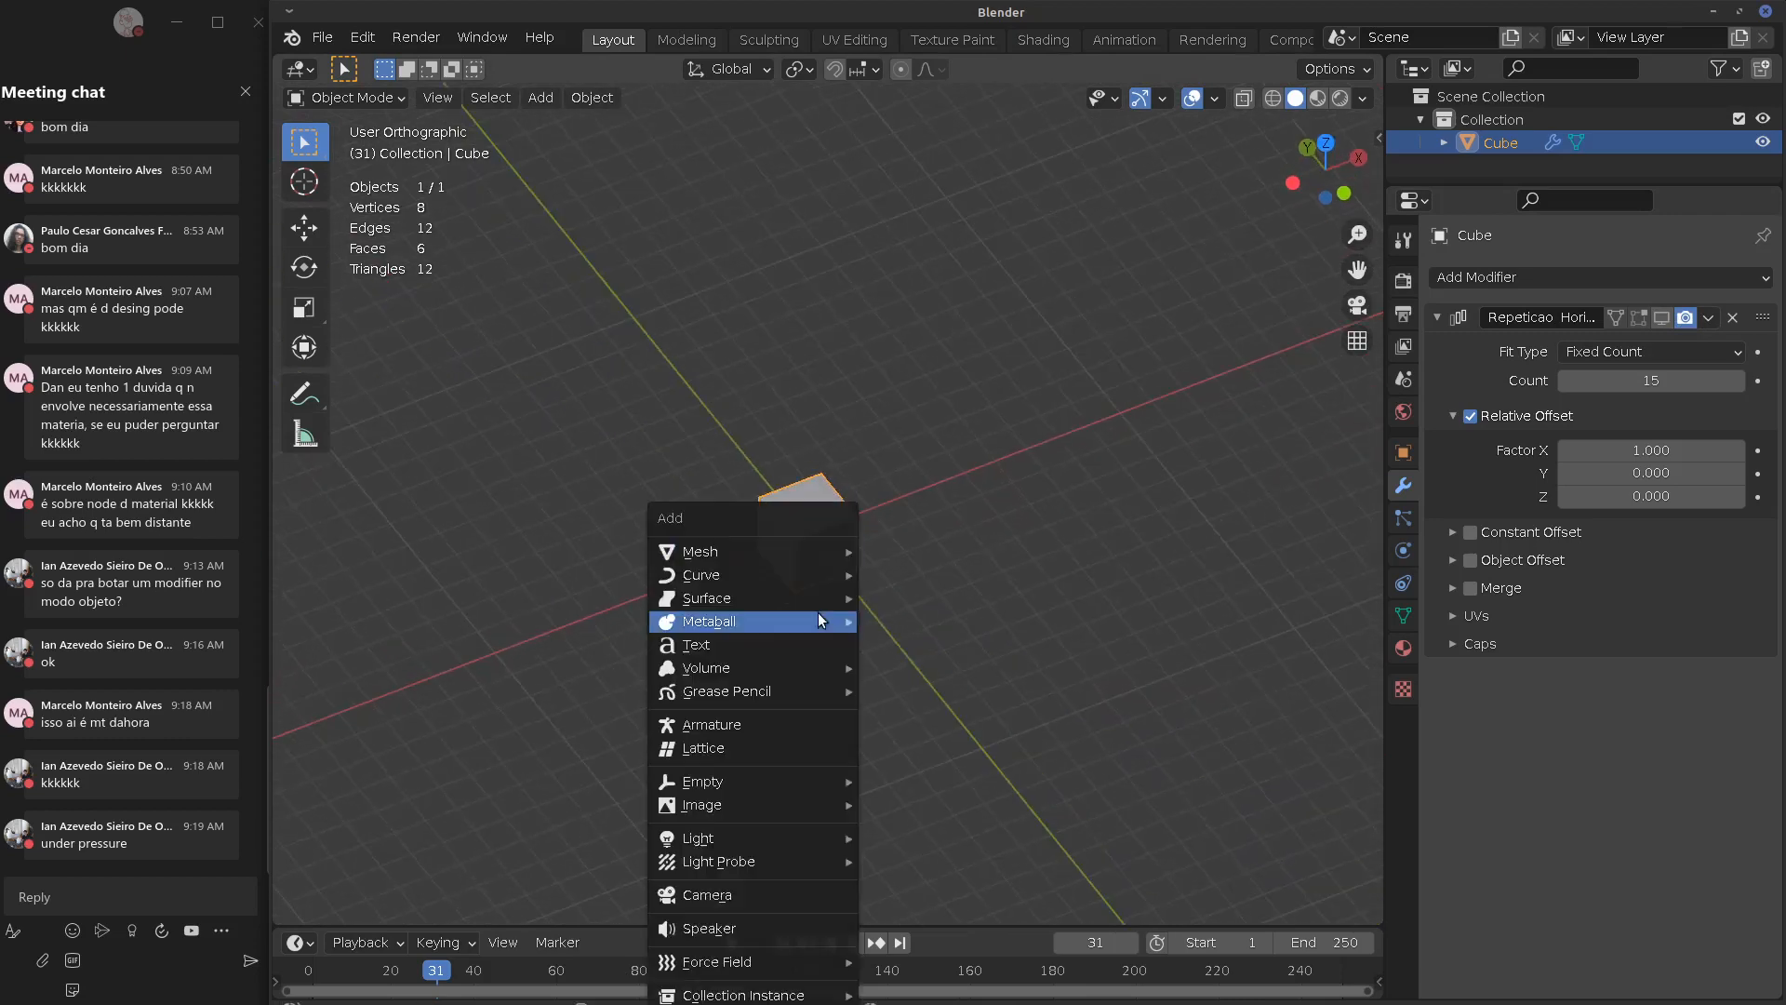
mouse_move(800, 551)
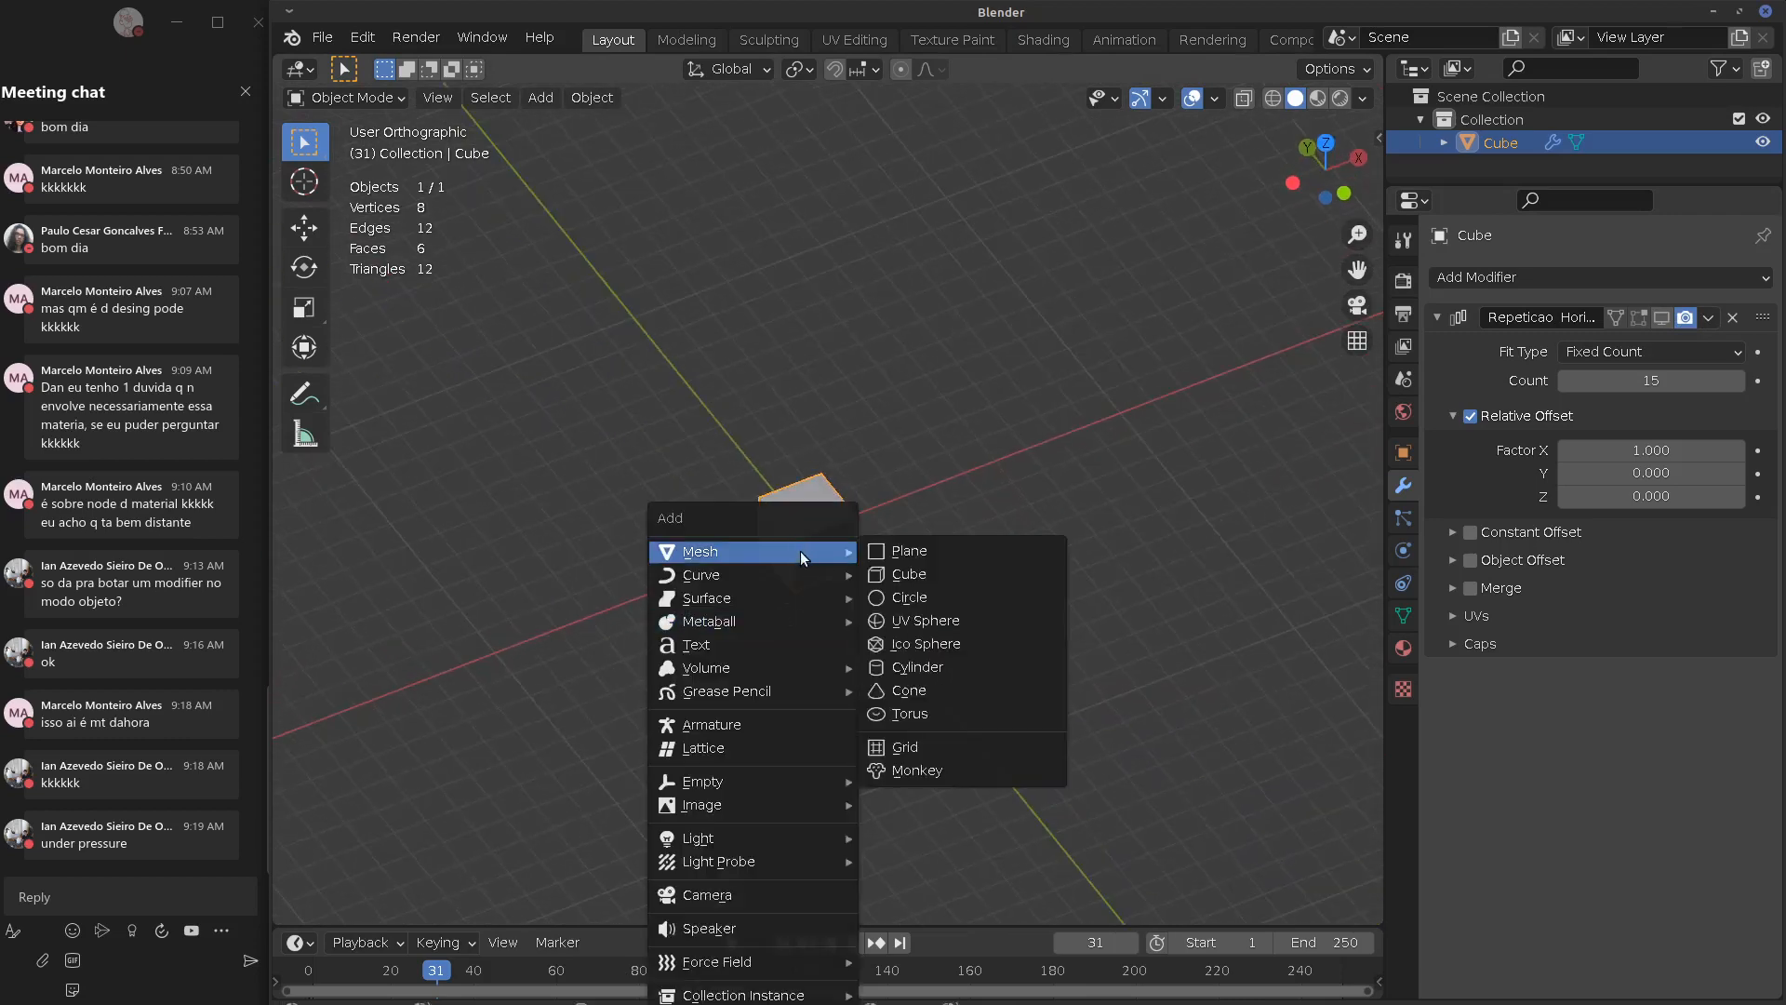
click(729, 895)
middle_drag(814, 705, 790, 659)
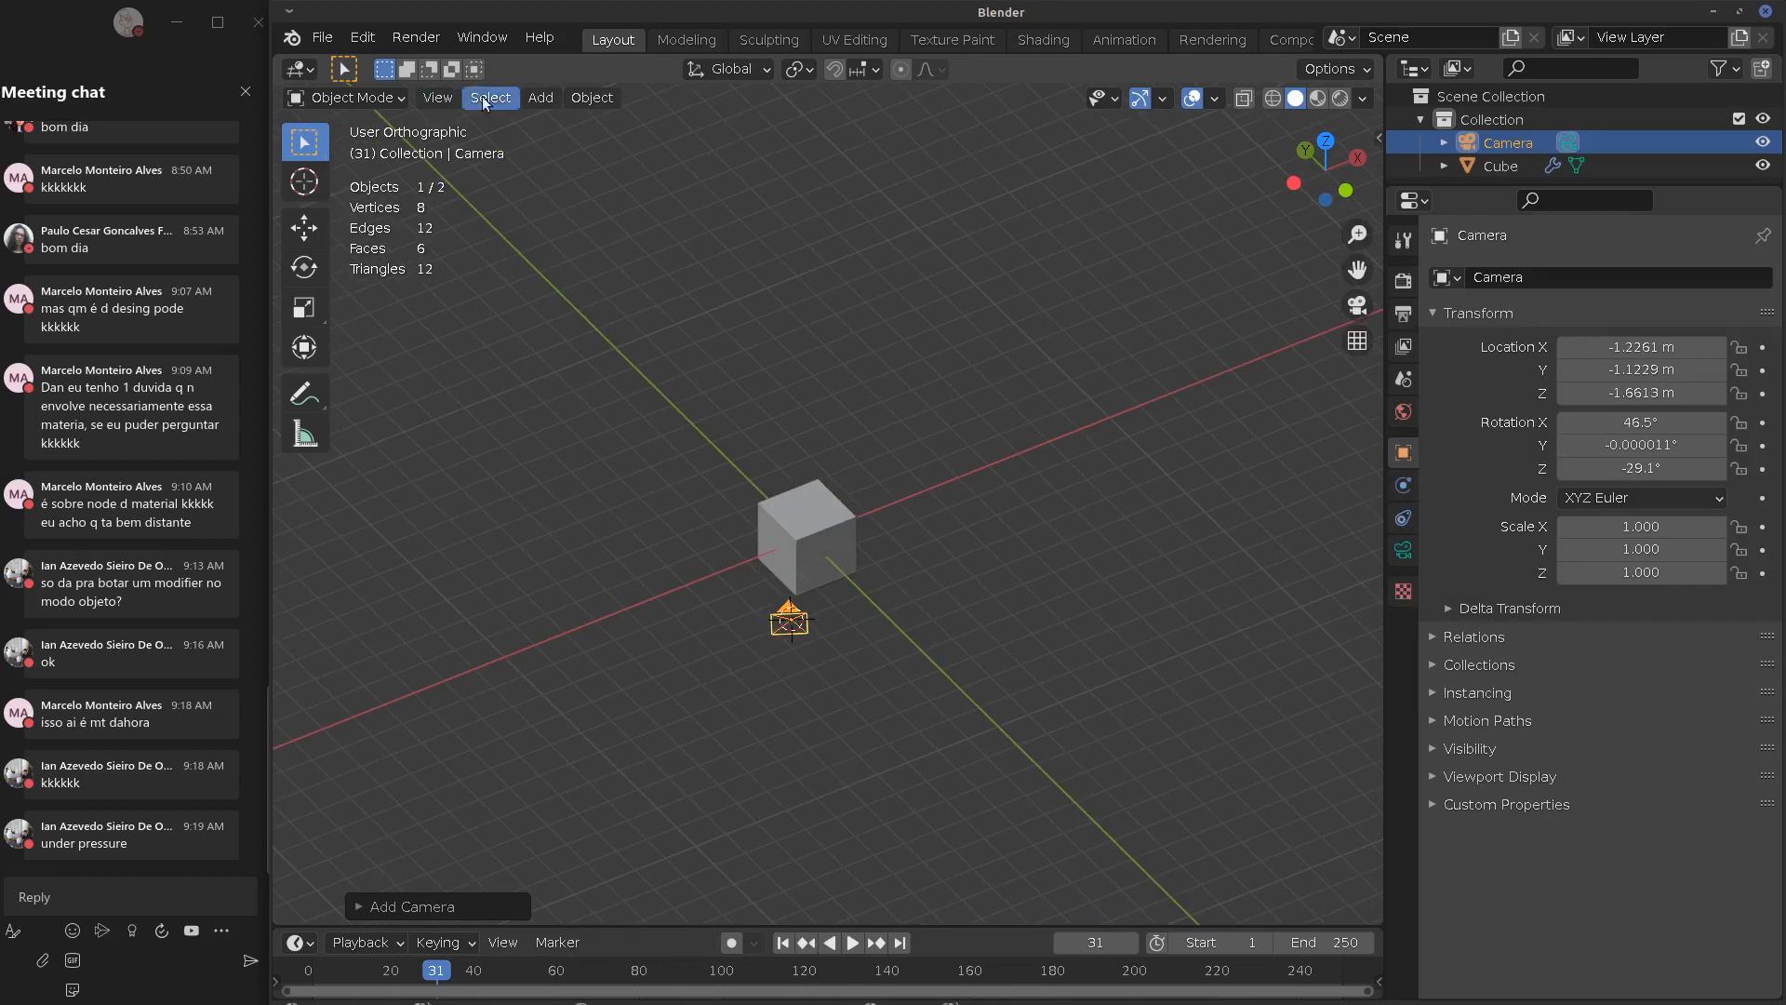
click(437, 97)
mouse_move(530, 391)
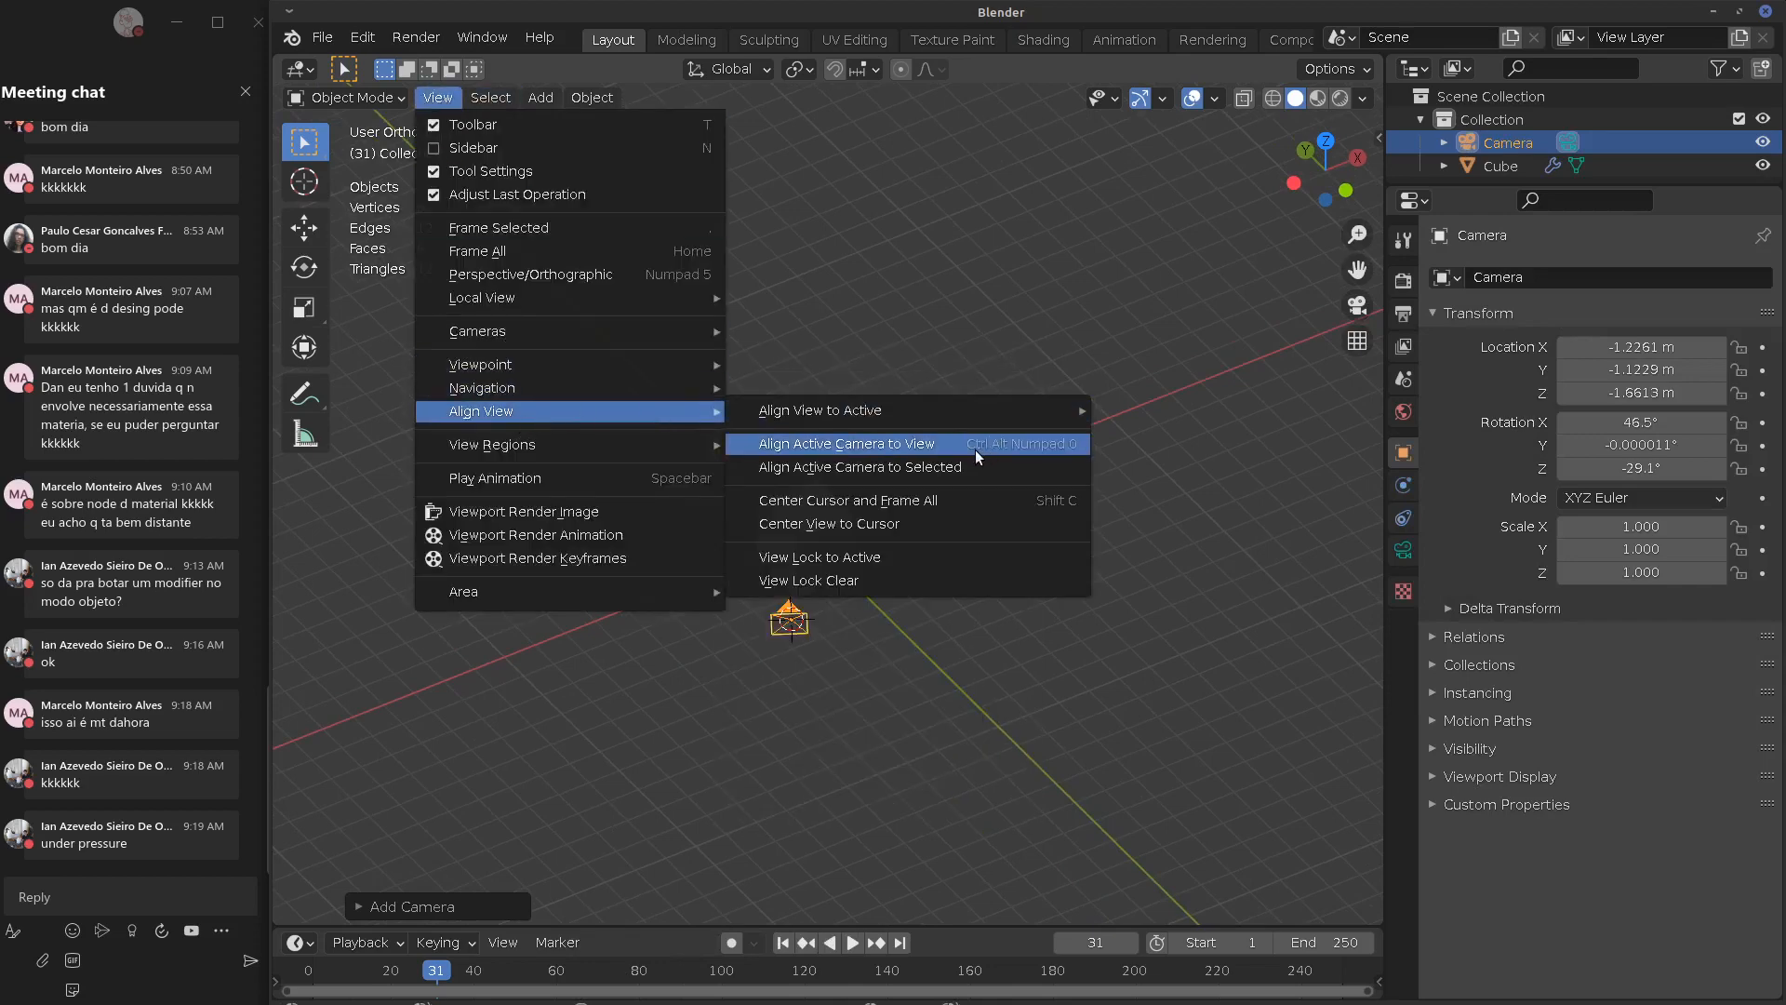
click(977, 451)
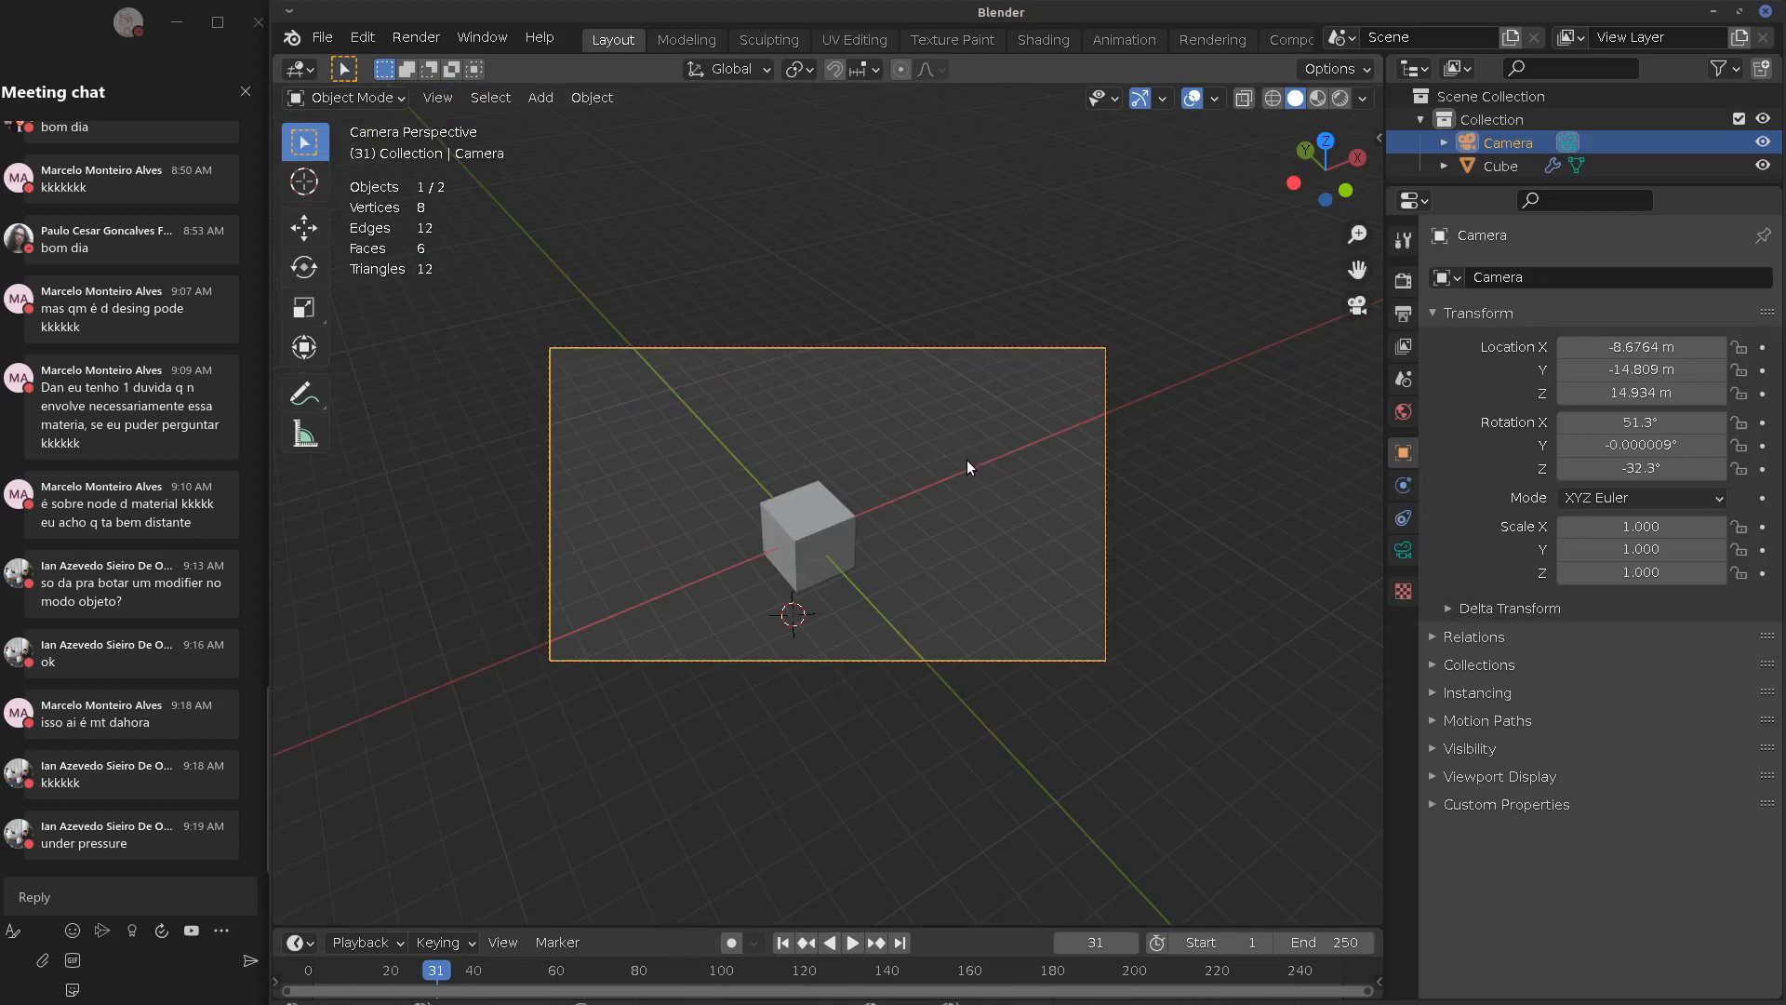
key(F12)
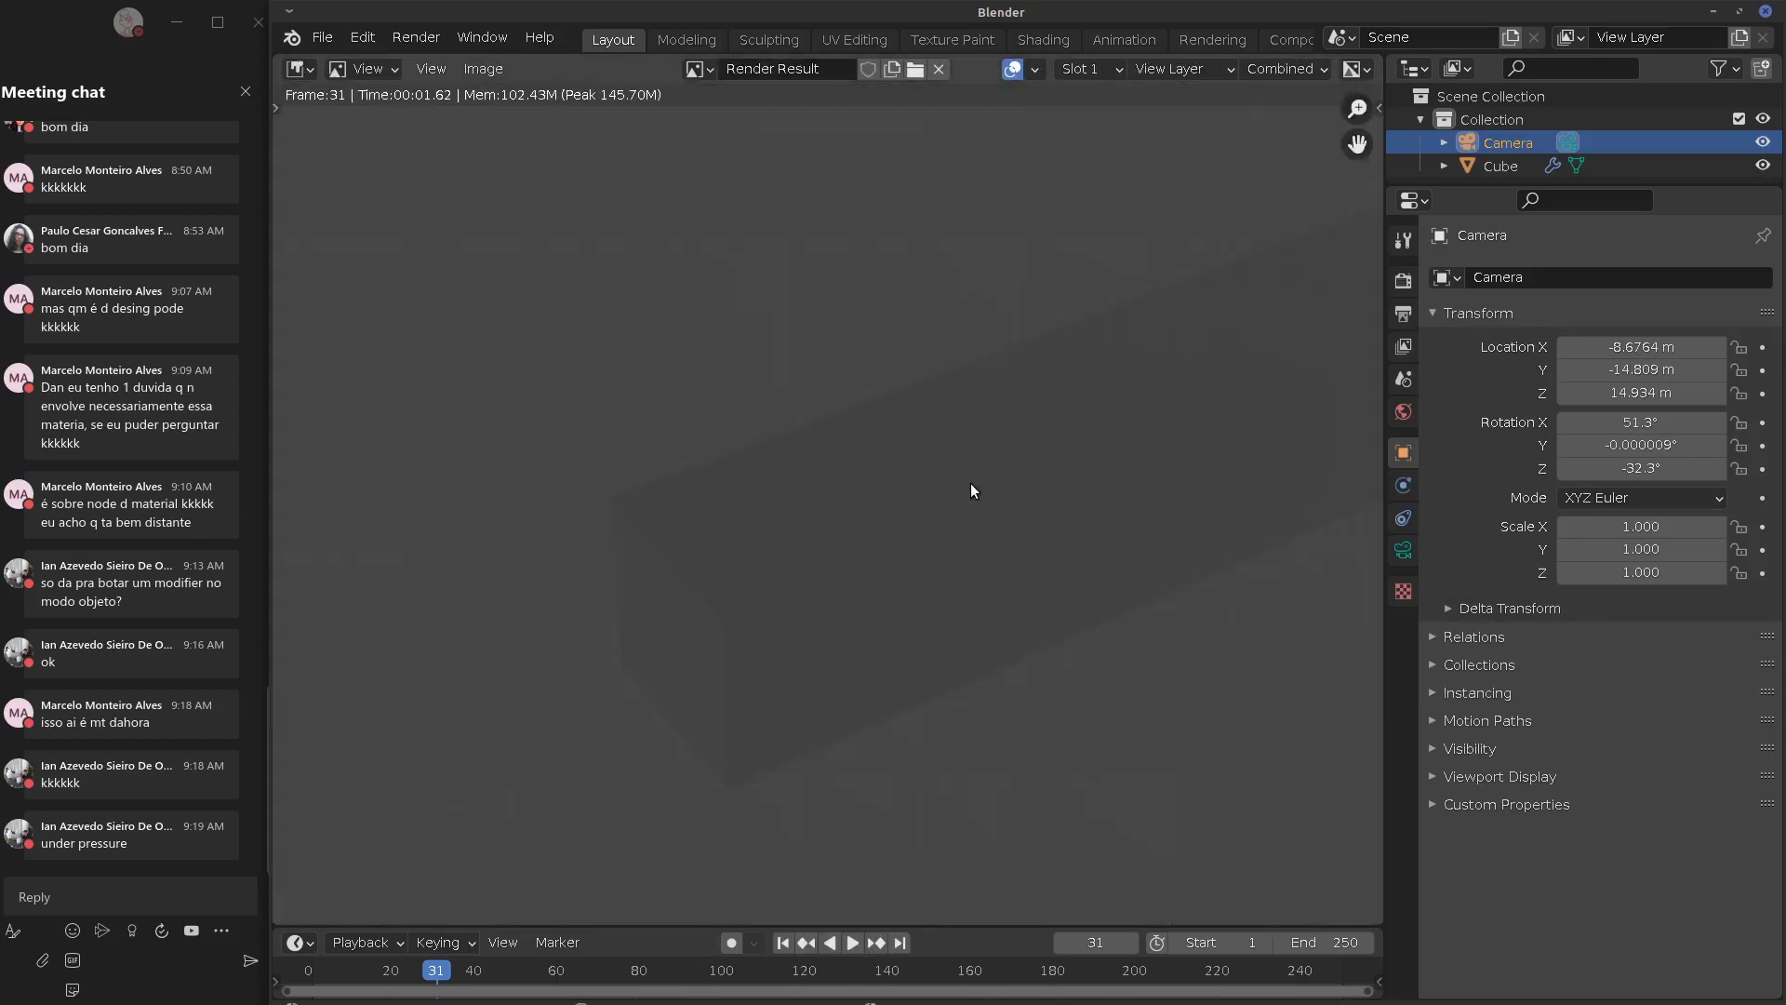
middle_drag(1145, 552, 717, 609)
key(Escape)
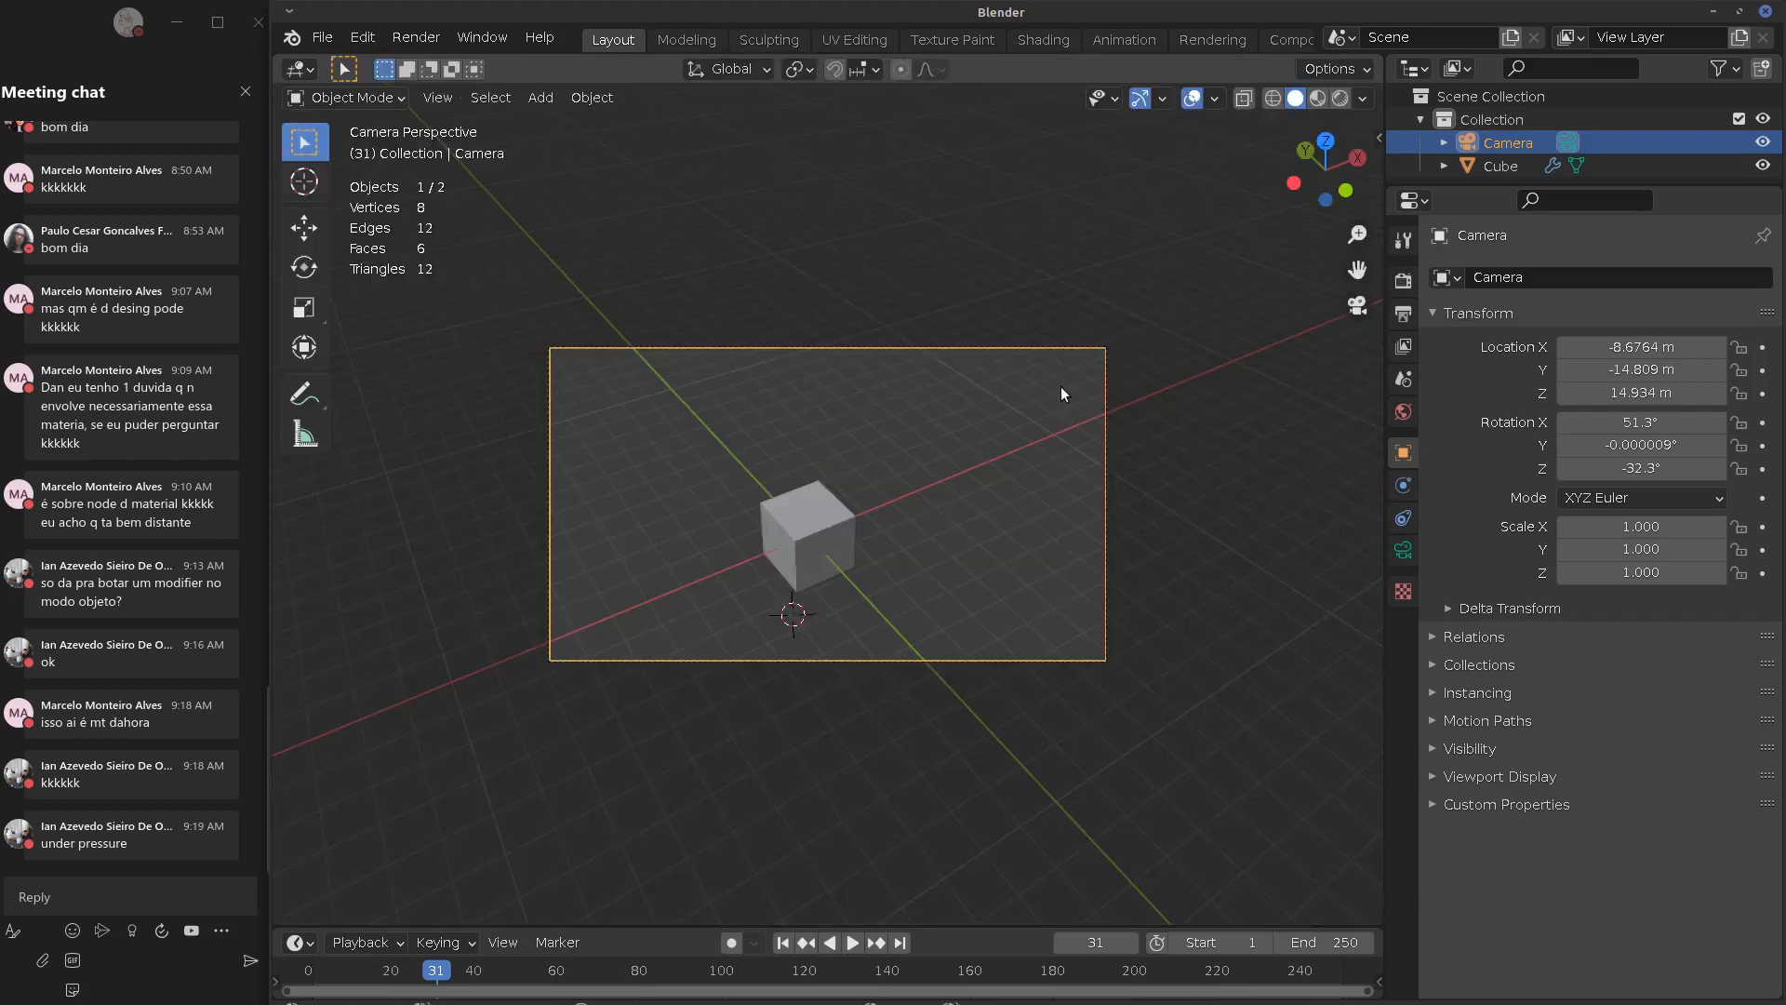
Add a Sun light, render again to check lighting, and reselect the cube
key(shift+a)
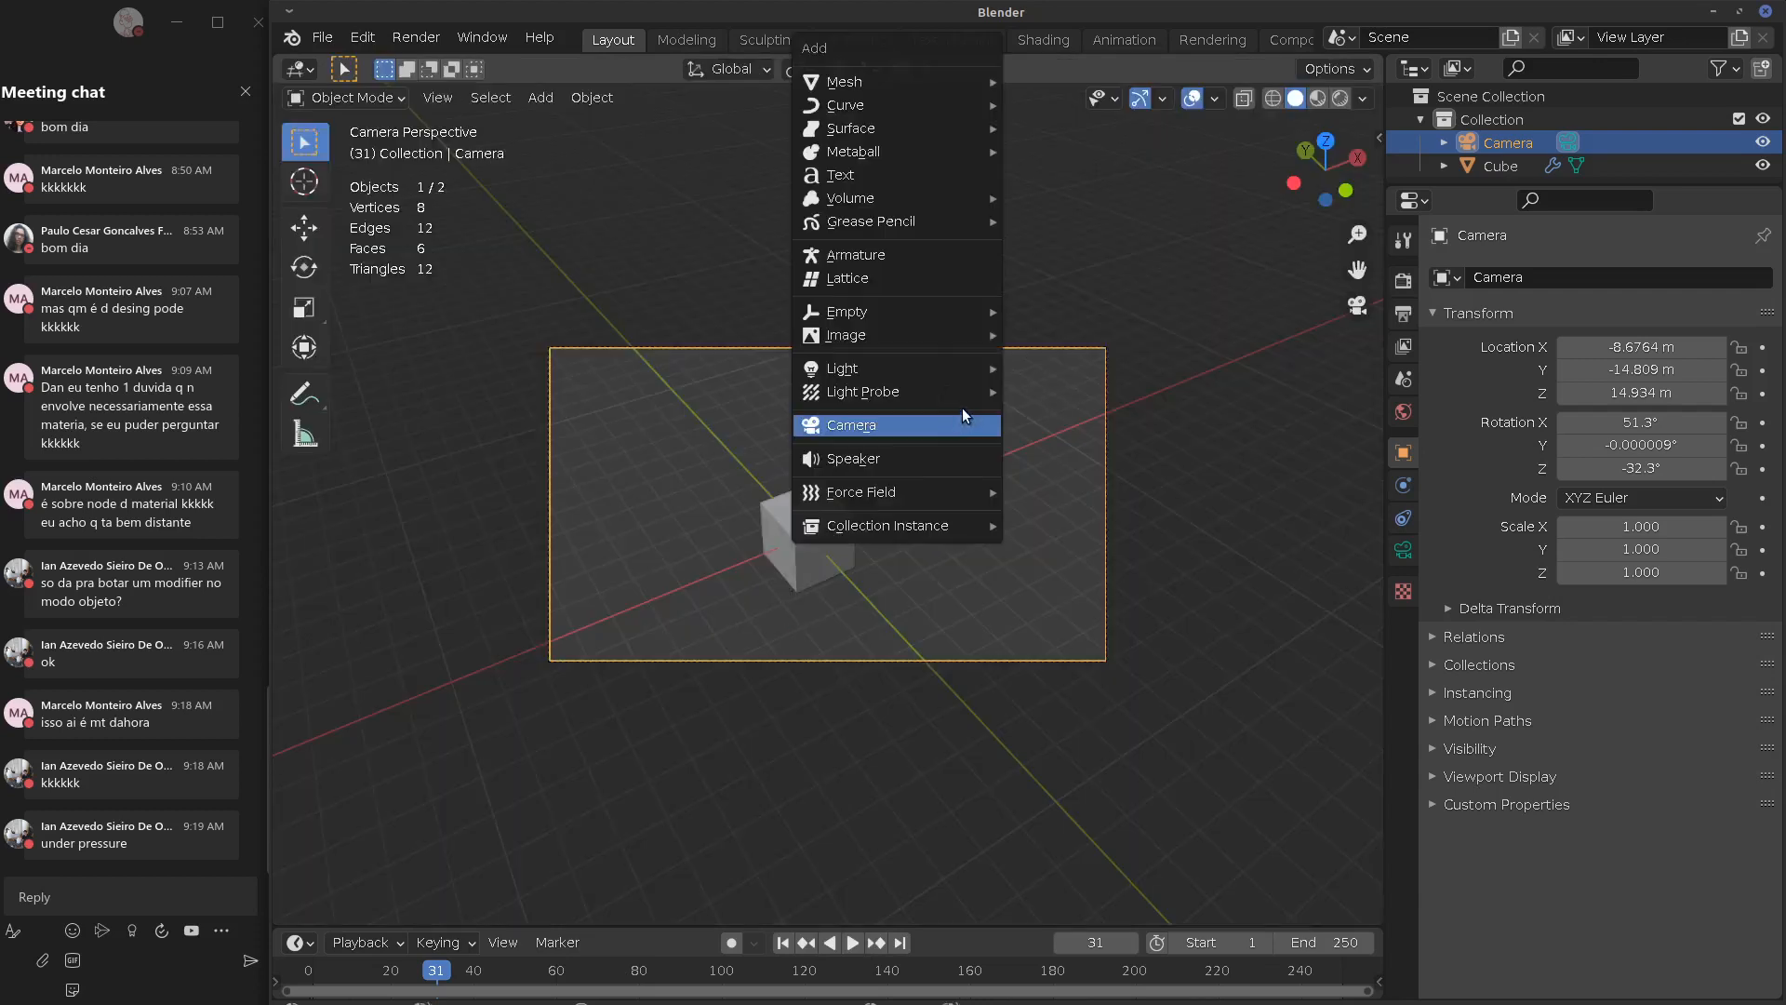
mouse_move(919, 367)
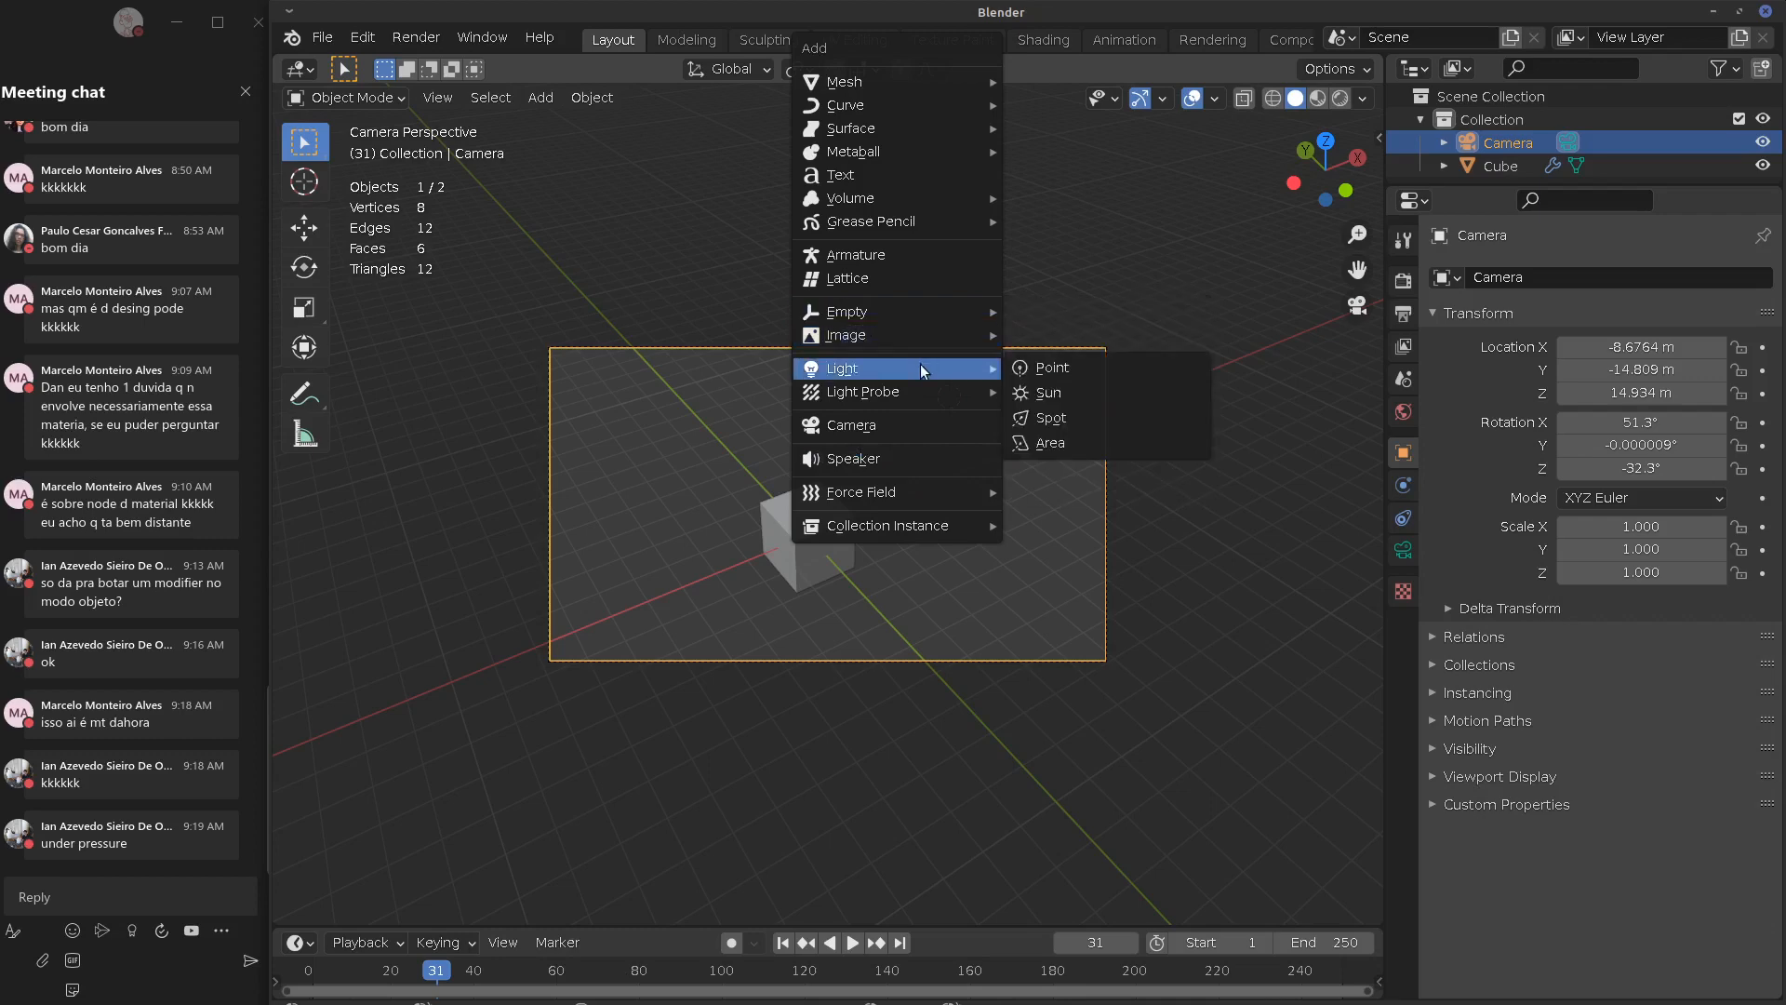
click(1105, 391)
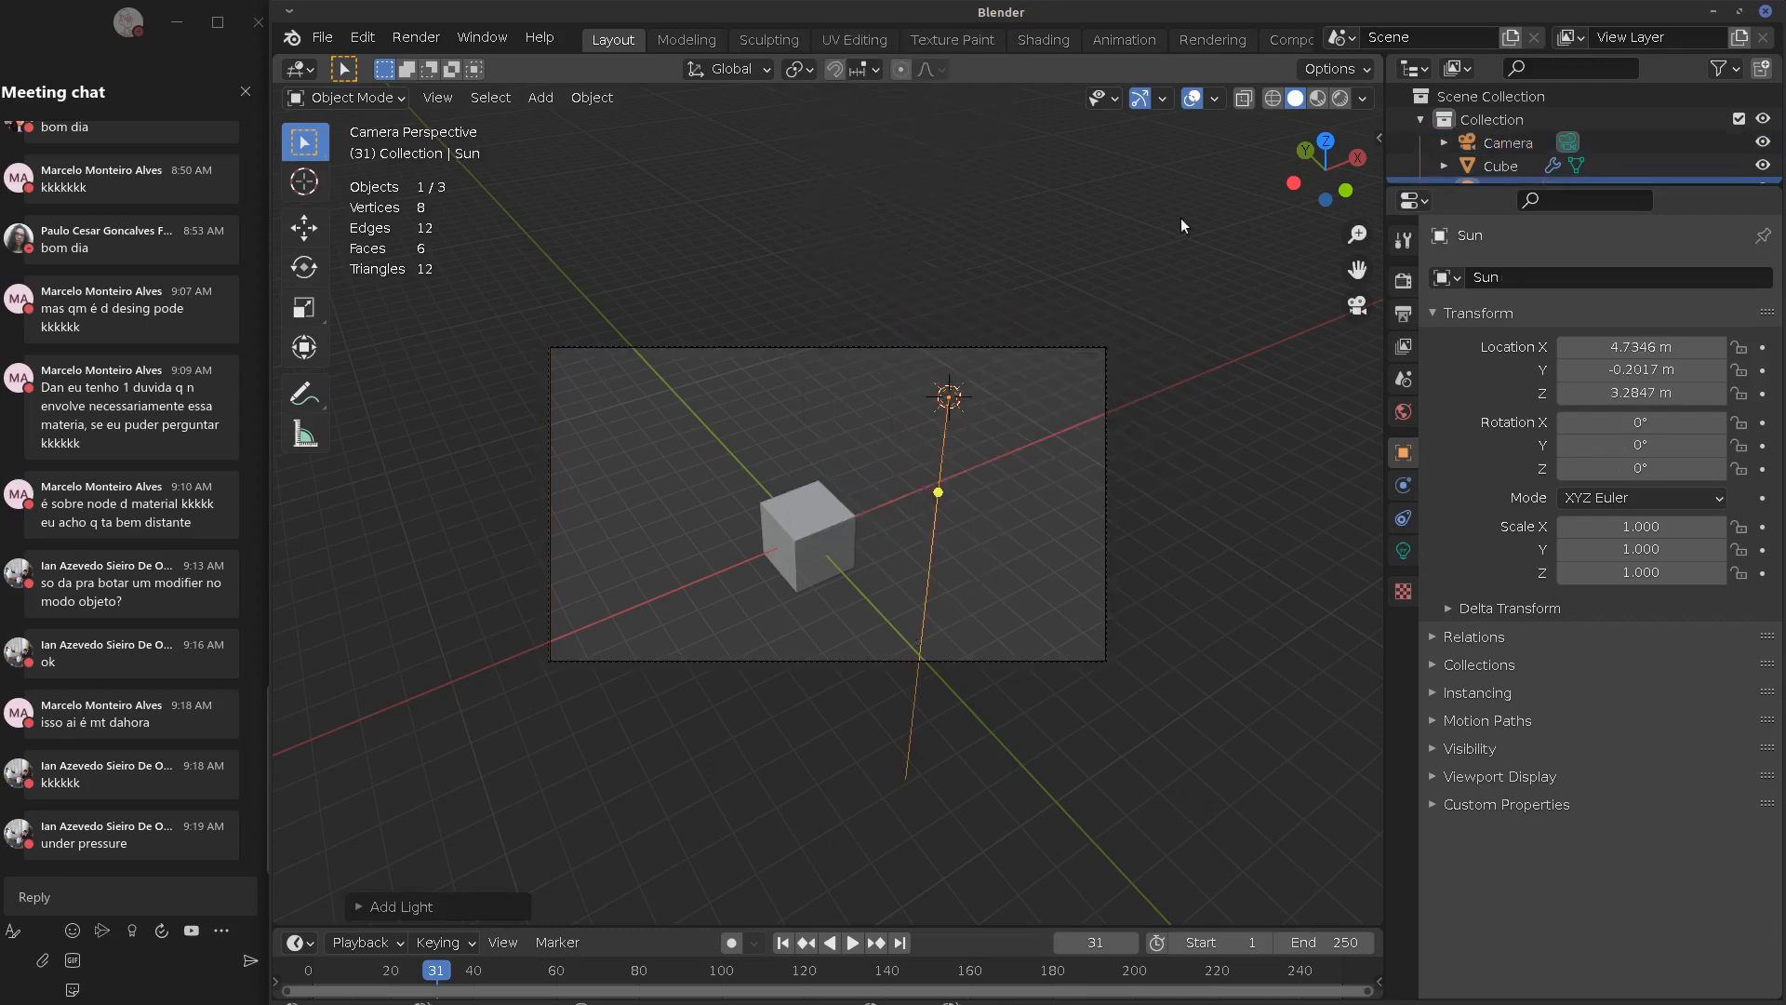
key(F12)
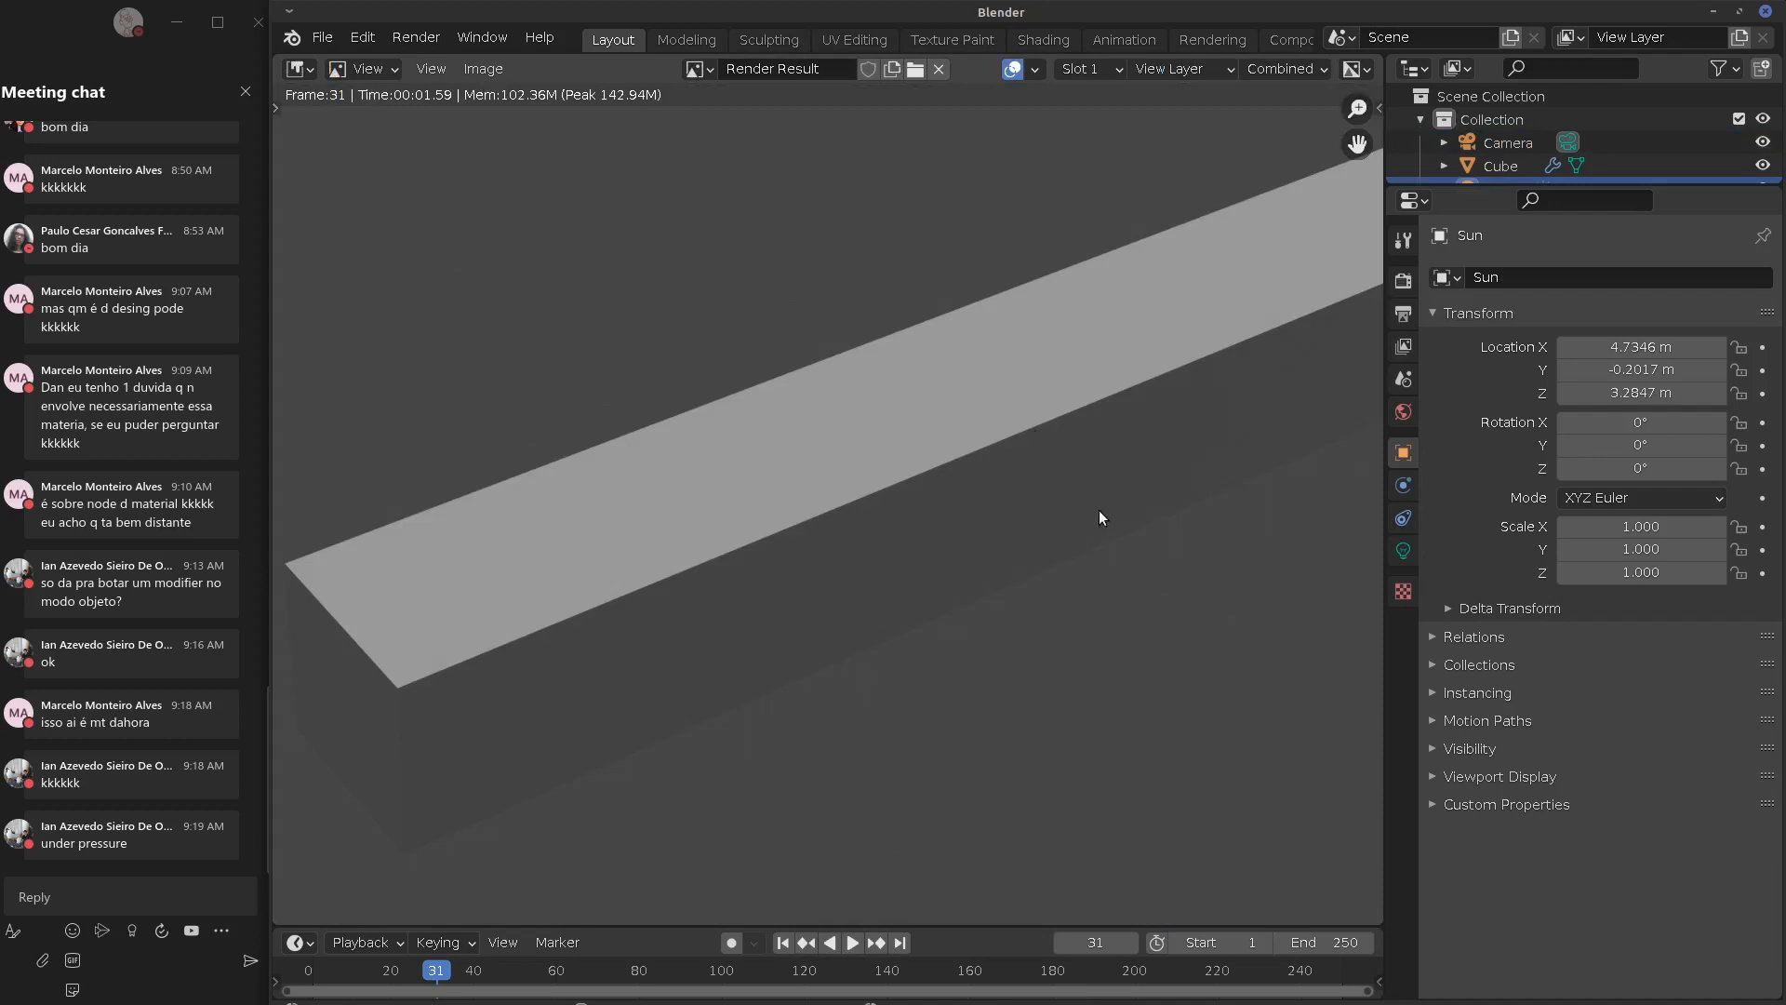
middle_drag(1048, 516, 974, 544)
middle_drag(721, 585, 865, 549)
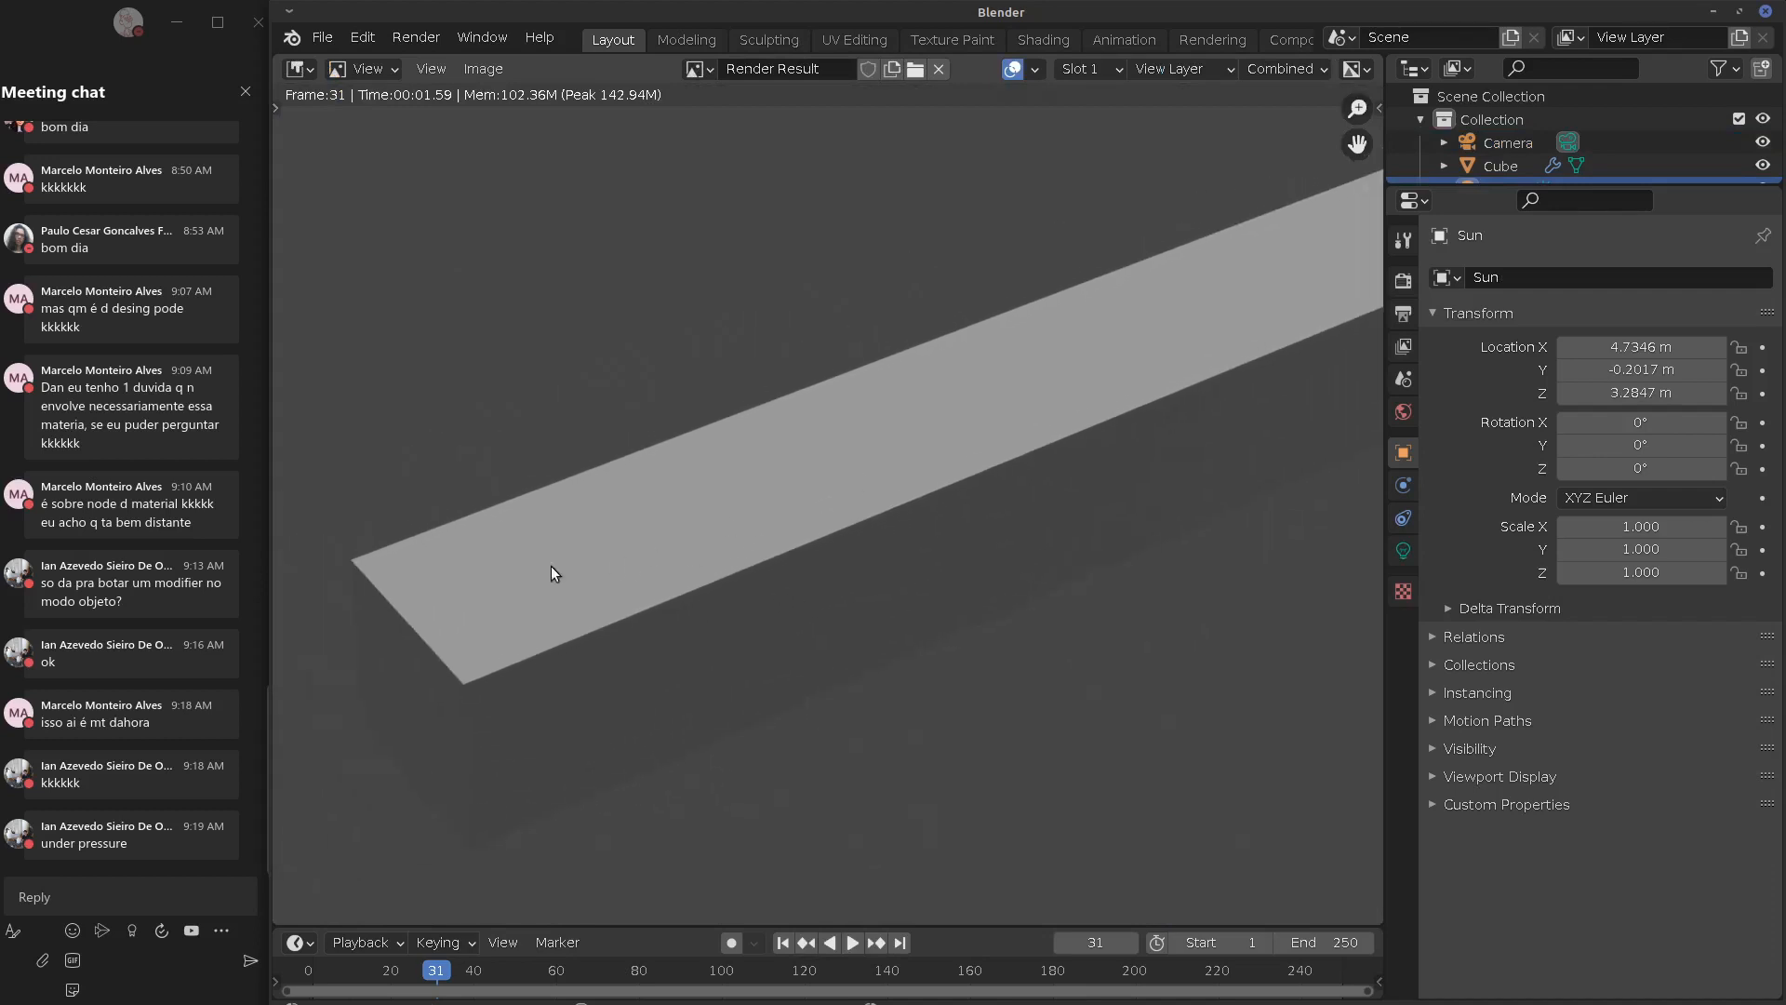
key(Escape)
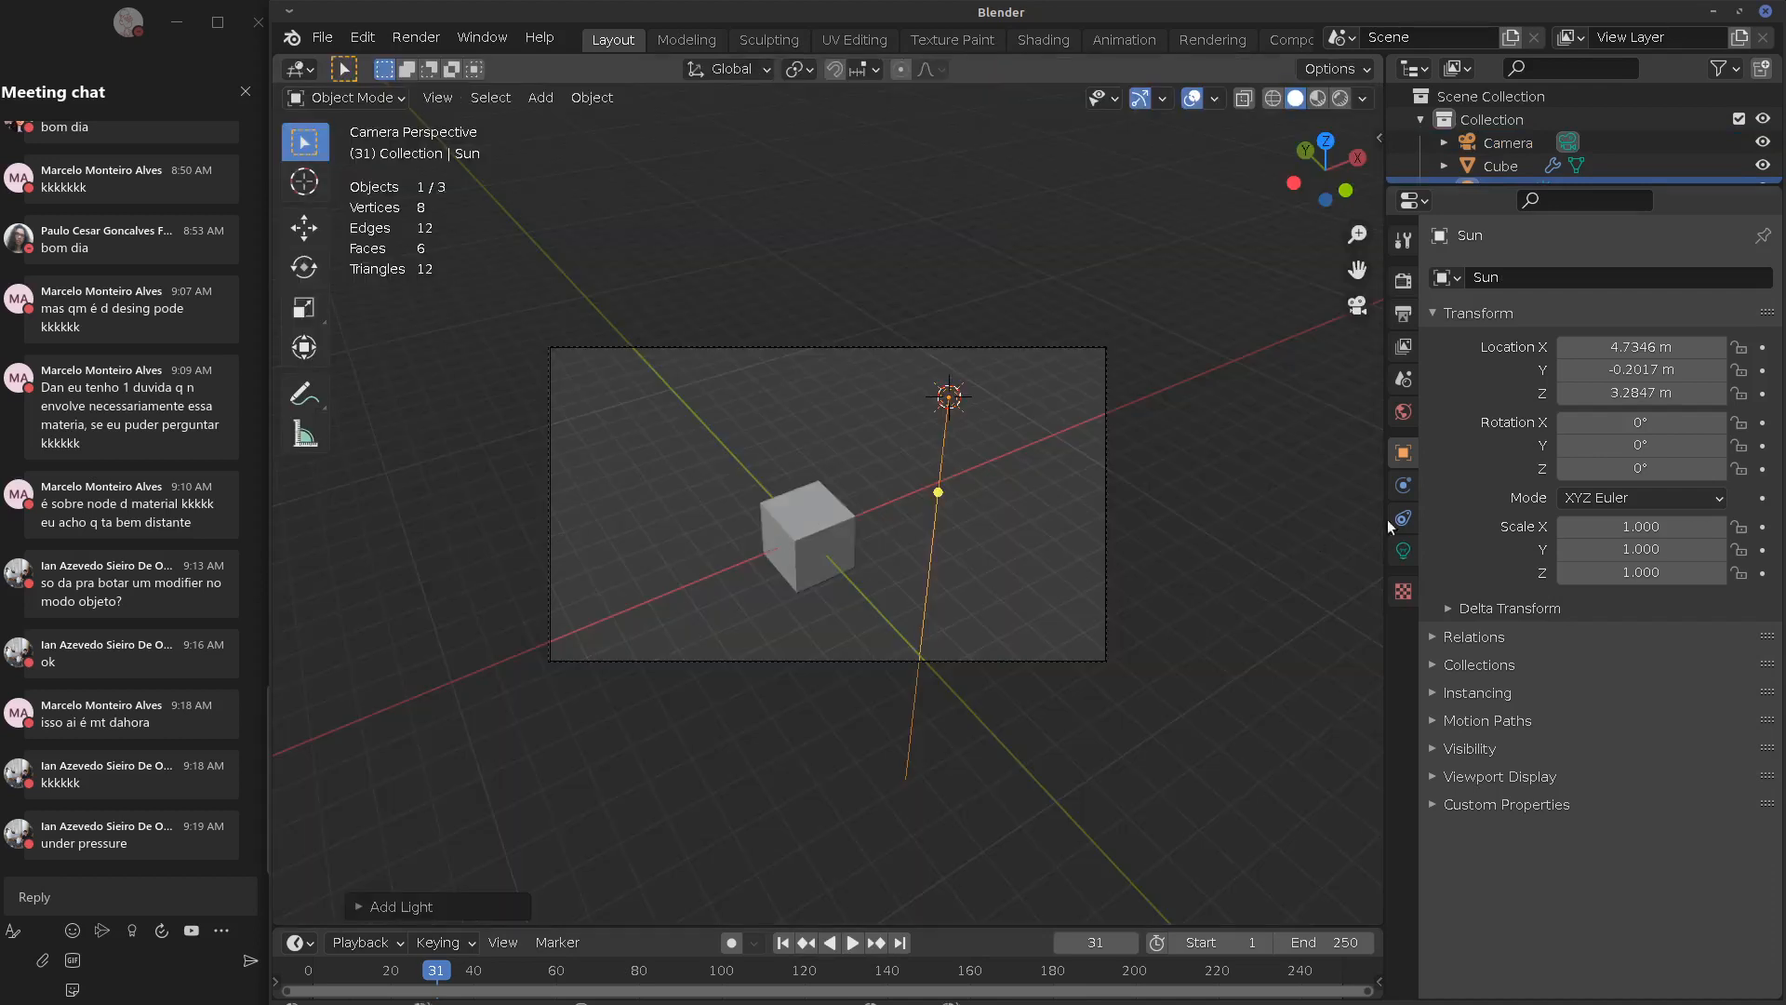
click(790, 488)
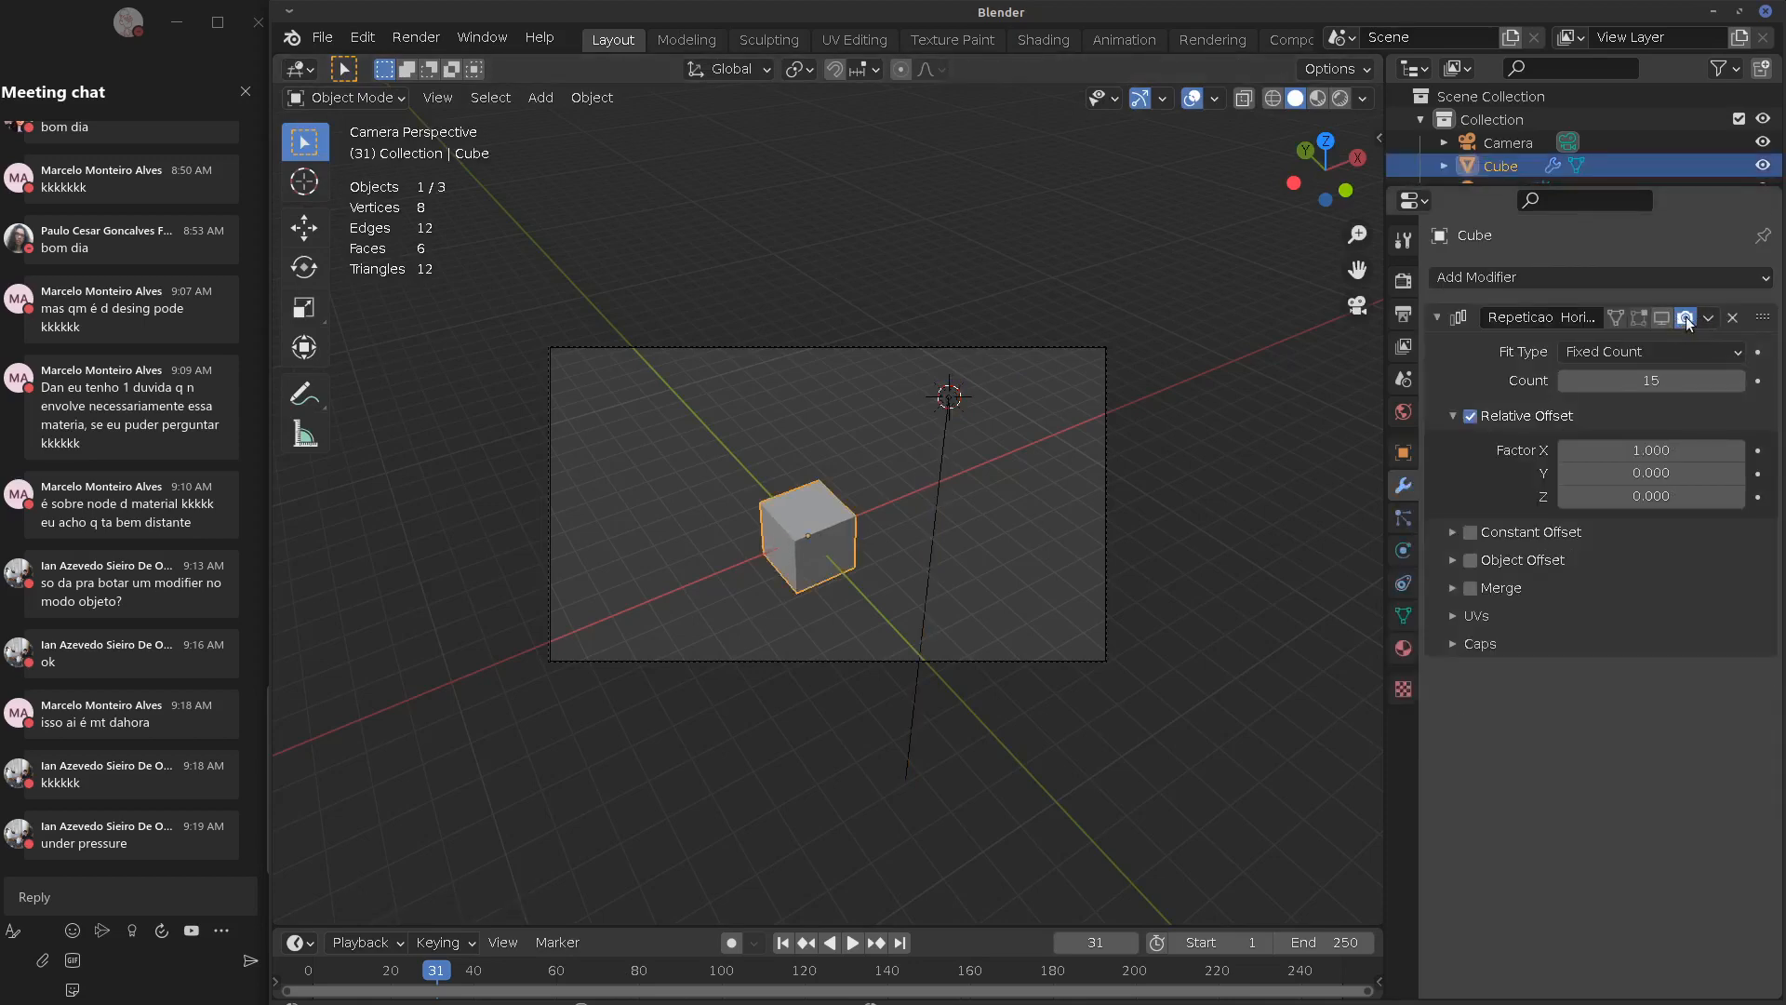
Select the cube and recentre it in the front orthographic view
click(948, 395)
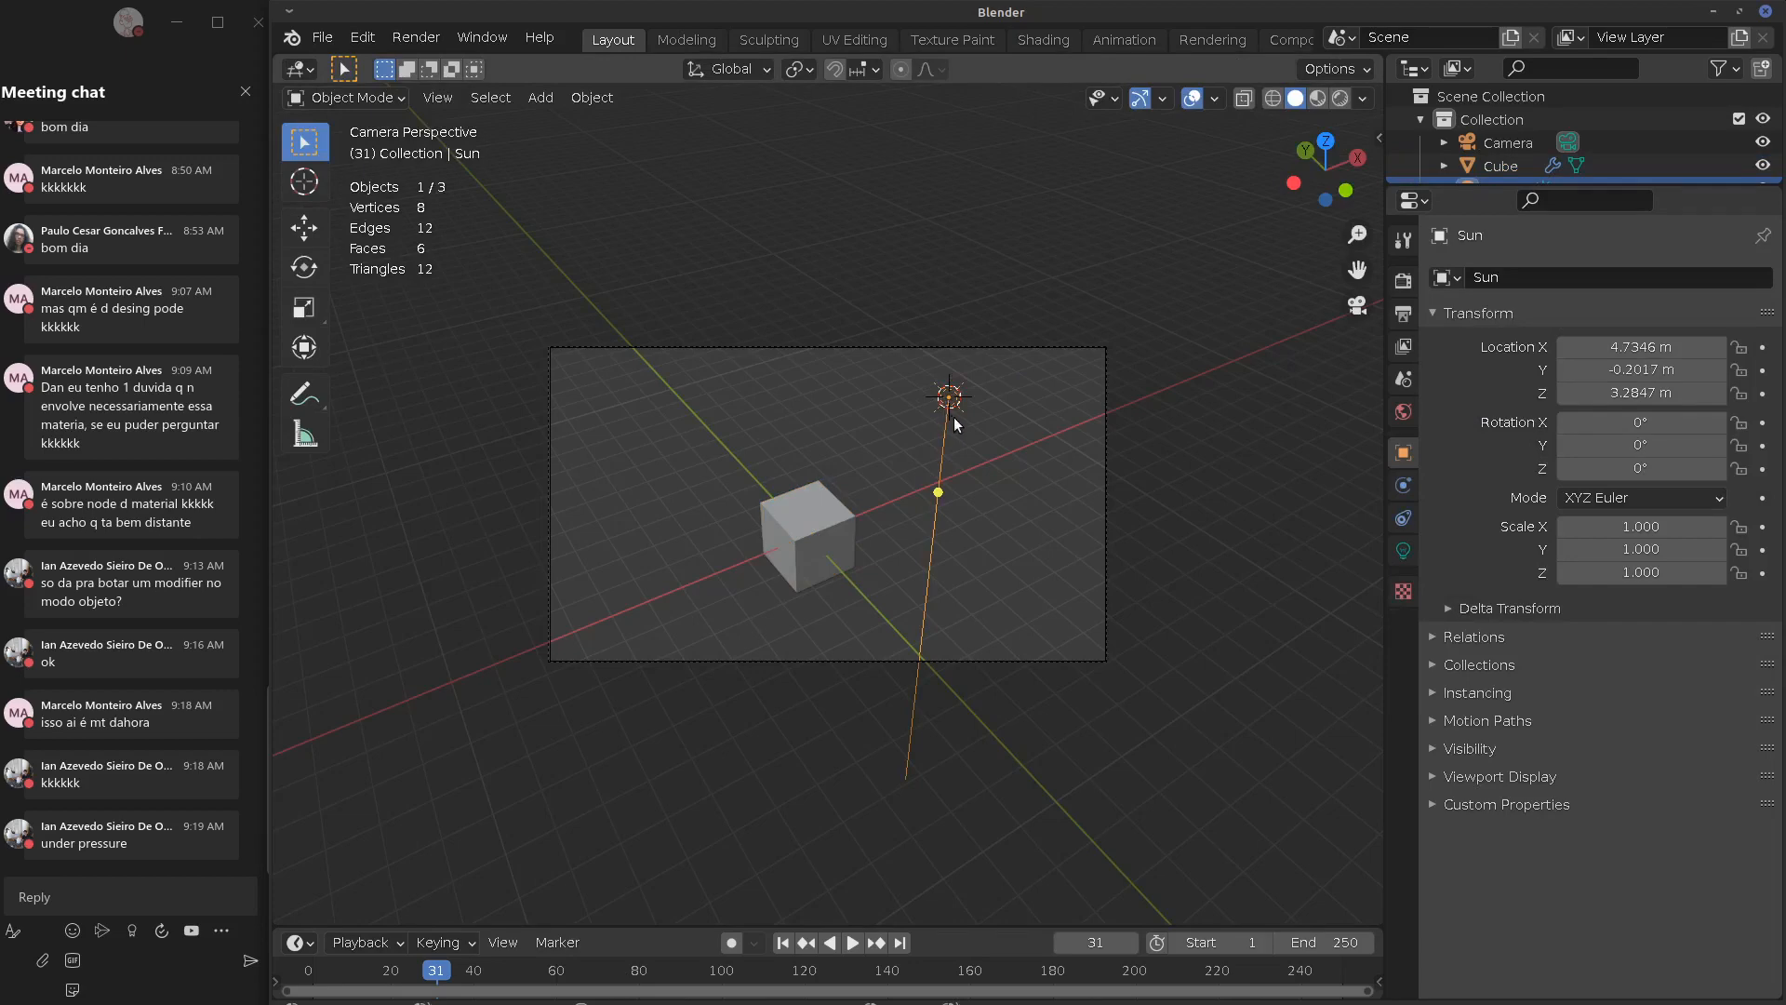
key(x)
middle_drag(956, 435, 846, 439)
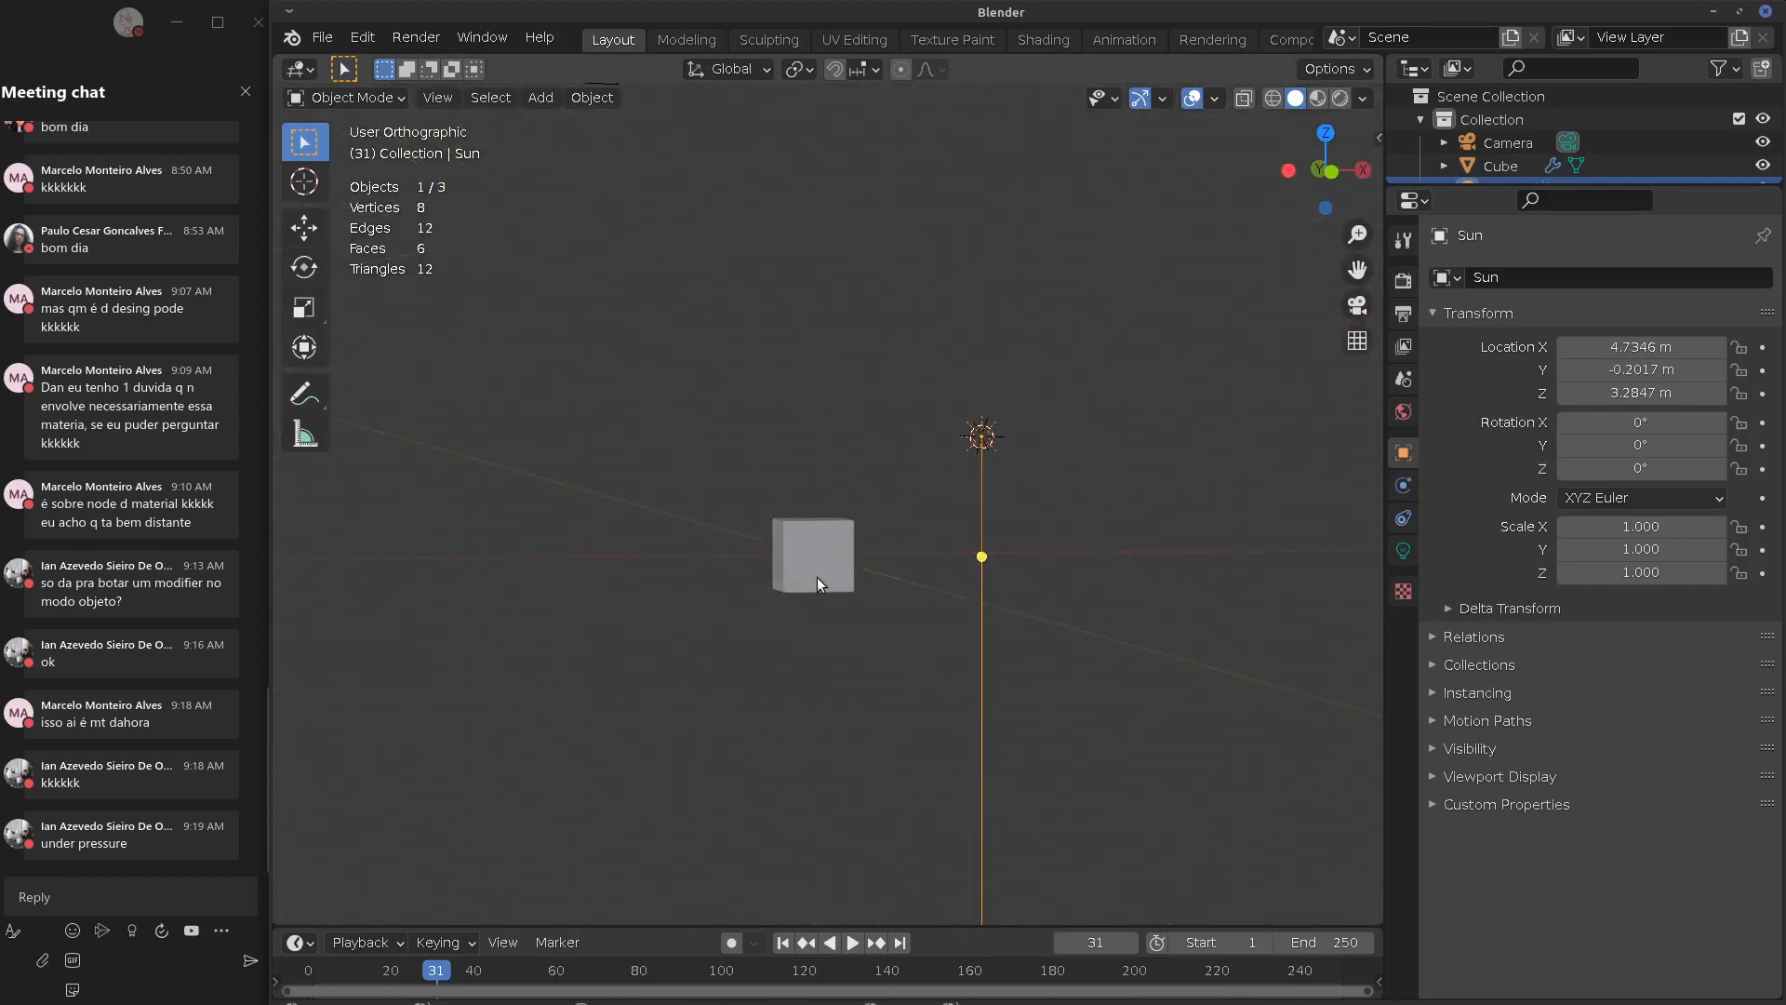
drag(802, 581, 813, 577)
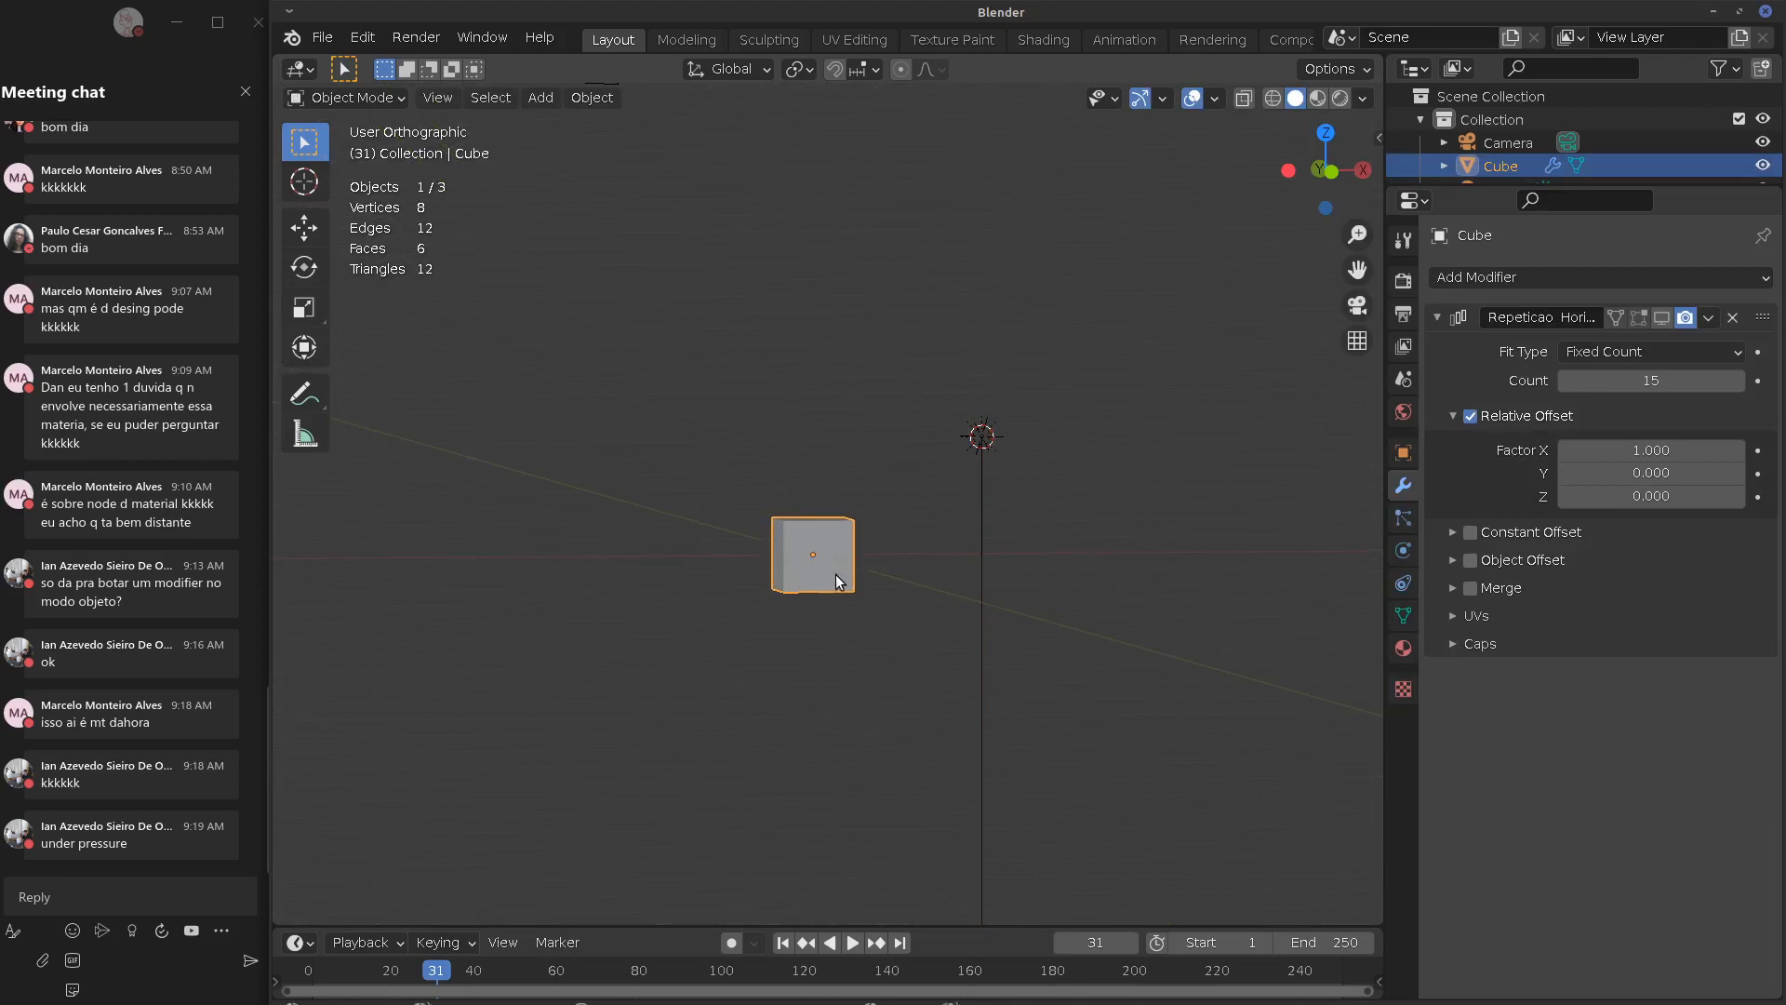
key(KP_1)
scroll(856, 575, up, 4)
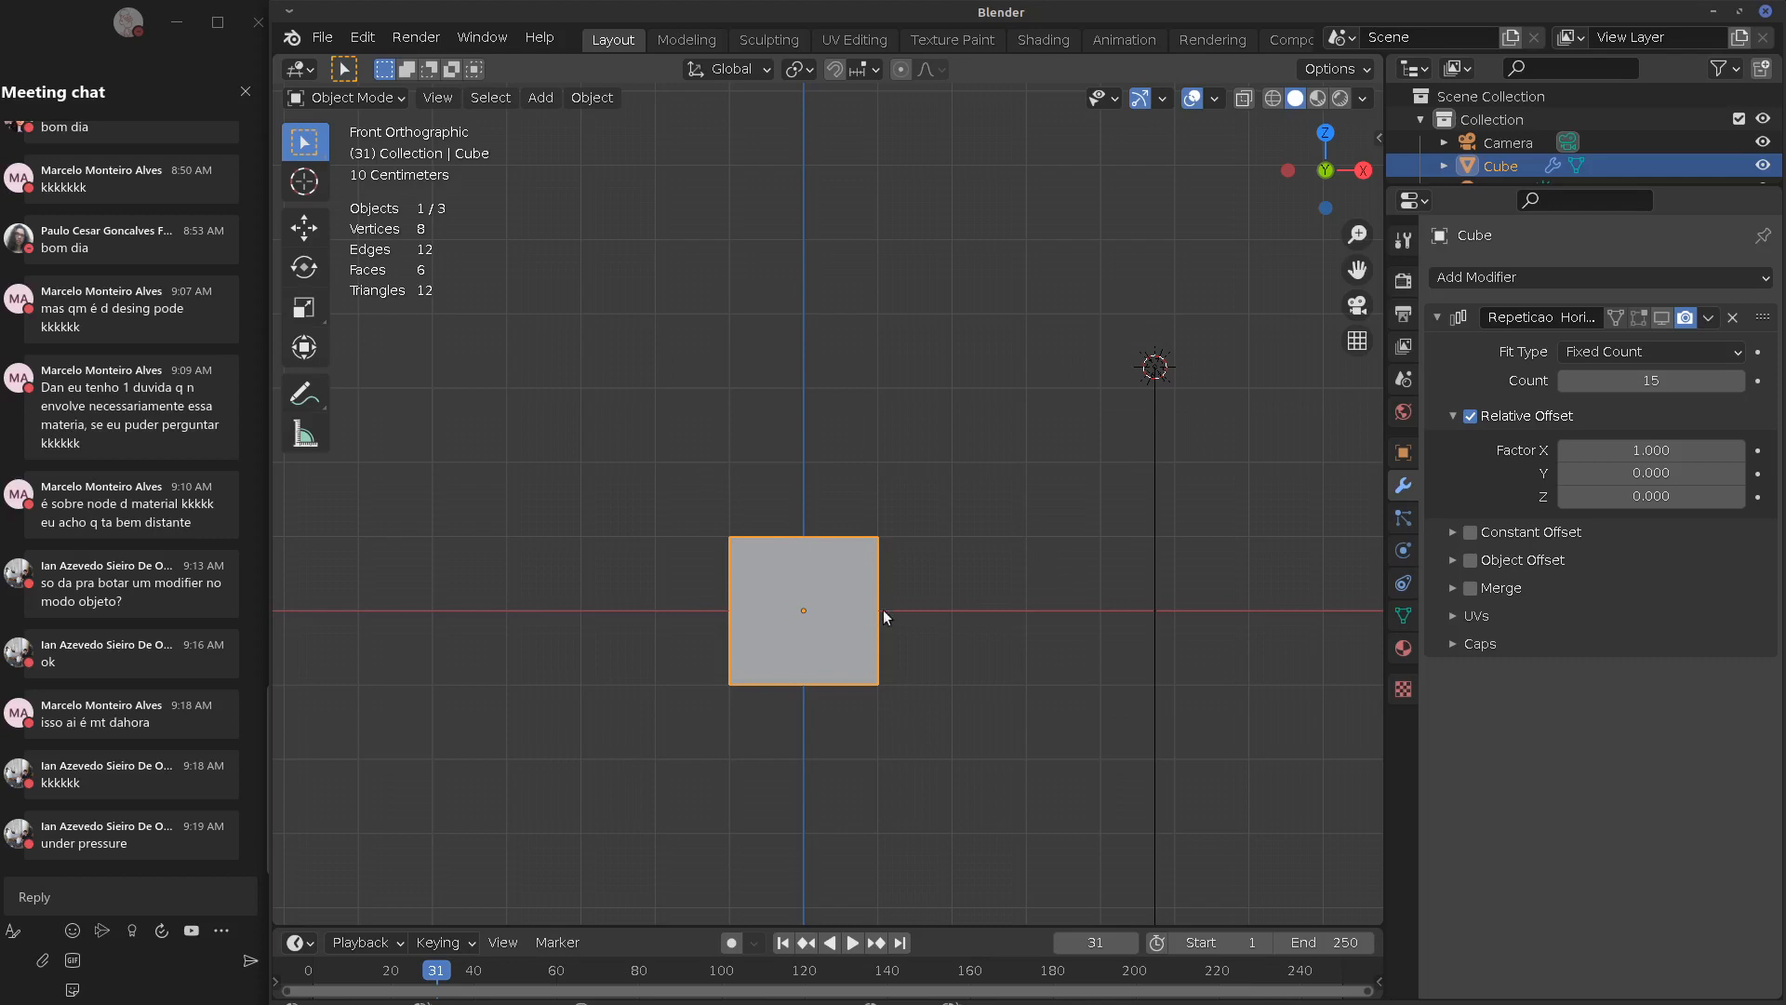
shift+middle_drag(1048, 656, 937, 610)
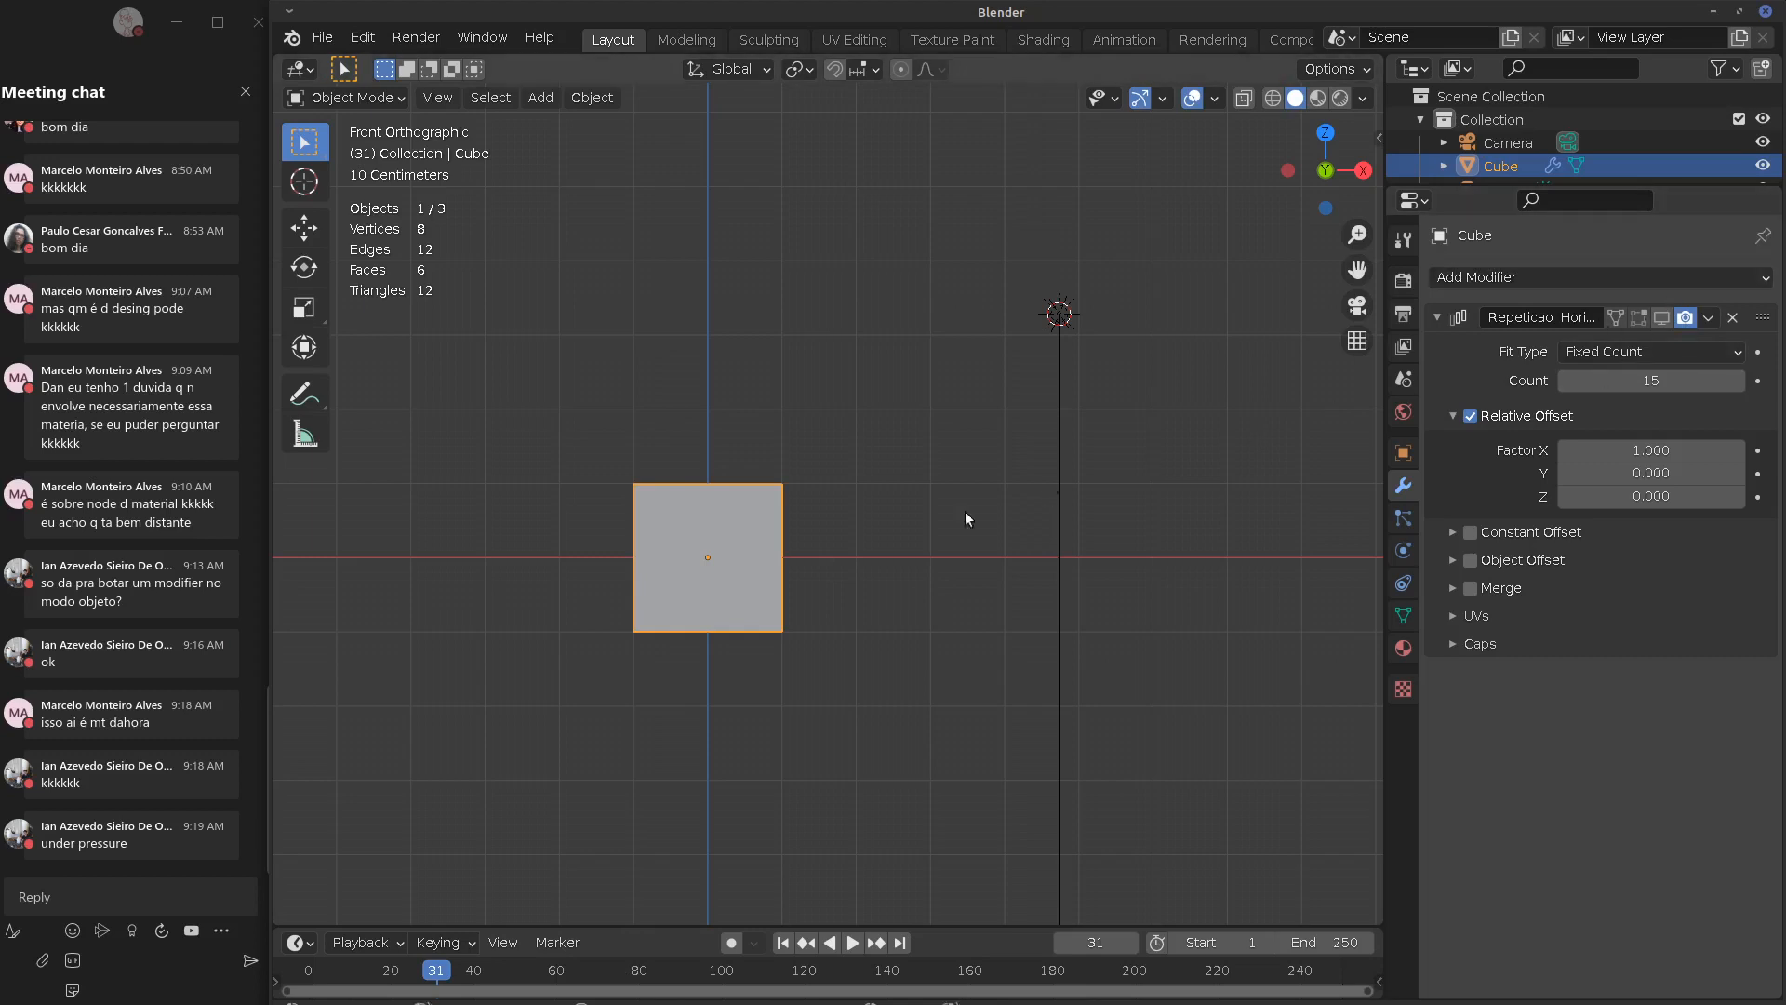
shift+middle_drag(958, 551, 930, 551)
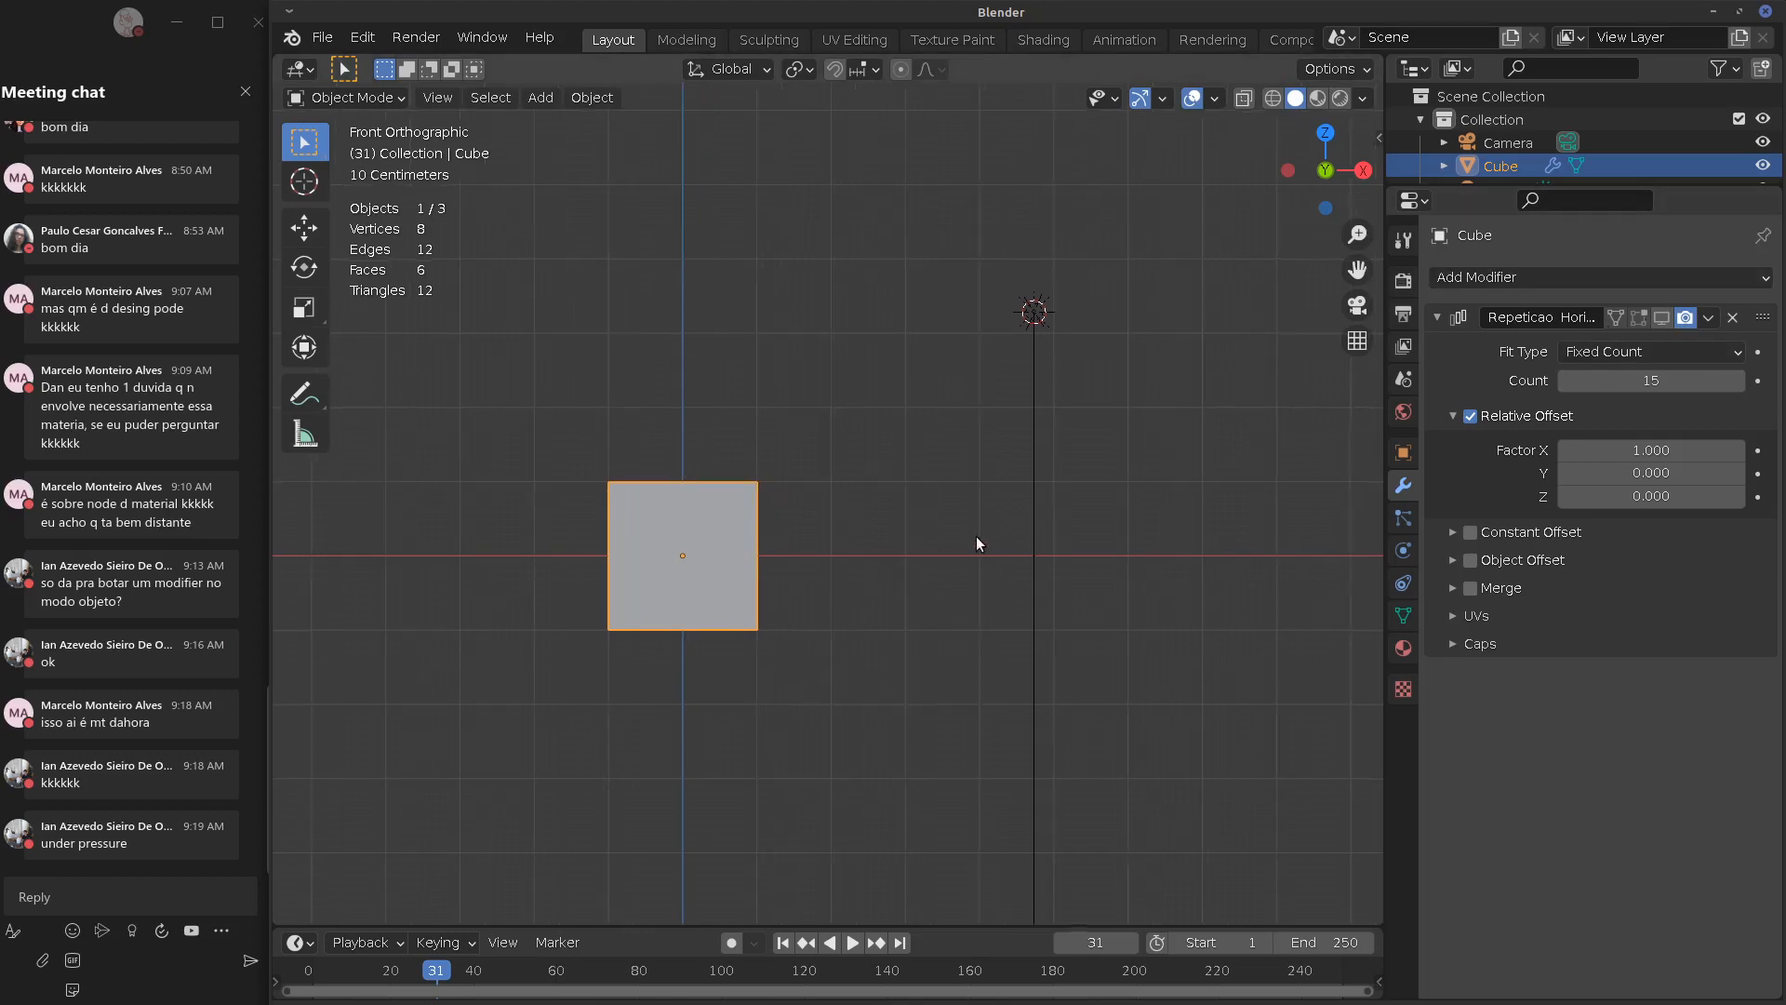
Turn the Array's viewport display back on and put the cube in Edit Mode
click(1662, 318)
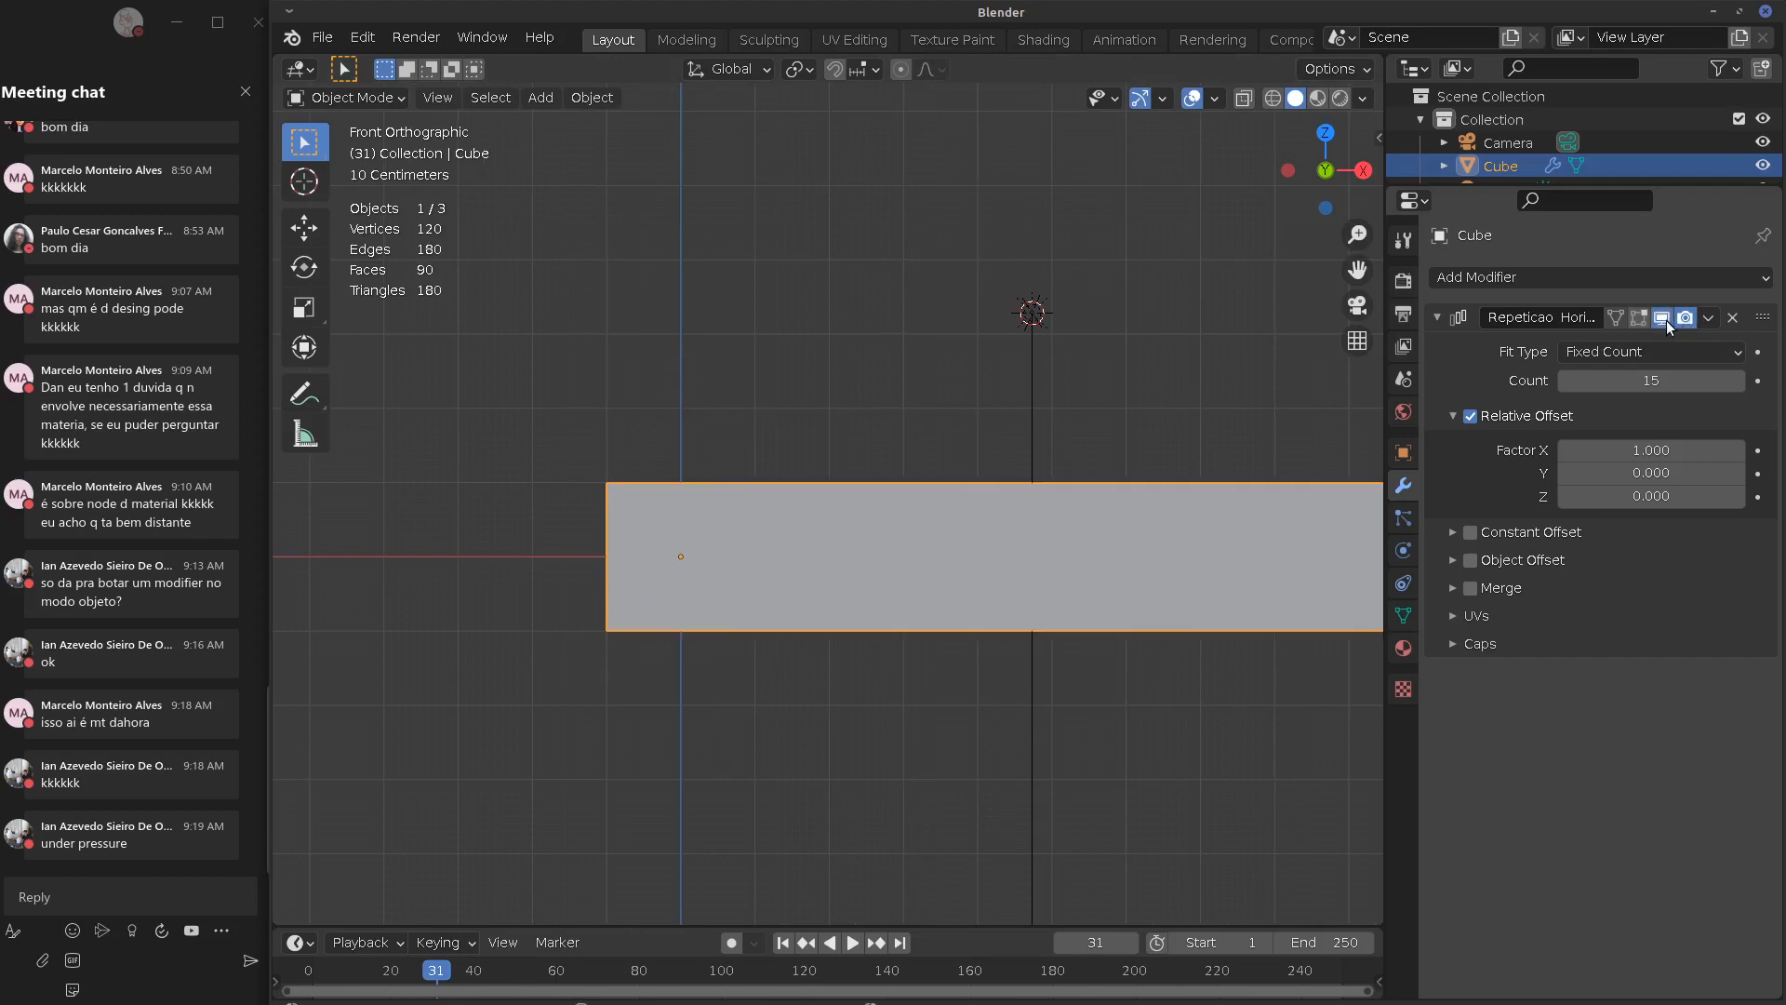
middle_drag(954, 603, 1209, 596)
key(Tab)
Enable the Array's Edit Mode and On Cage toggles and test-move a top-front vertex
click(1640, 318)
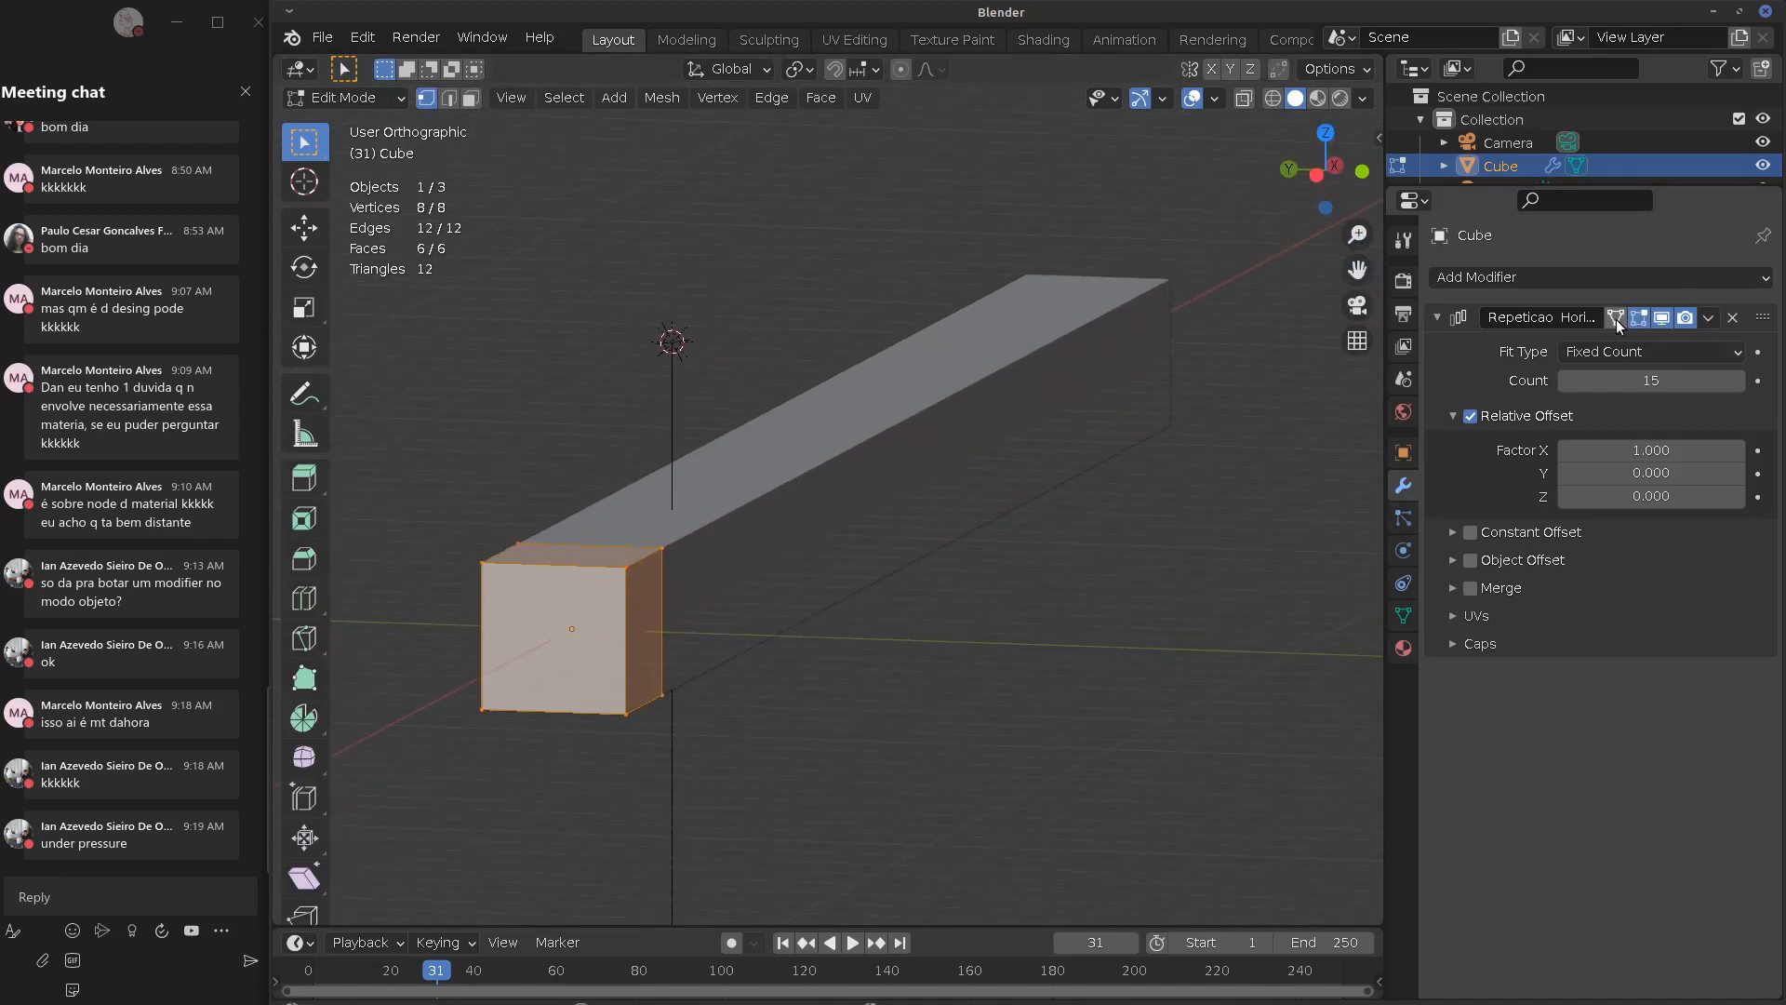
click(1616, 319)
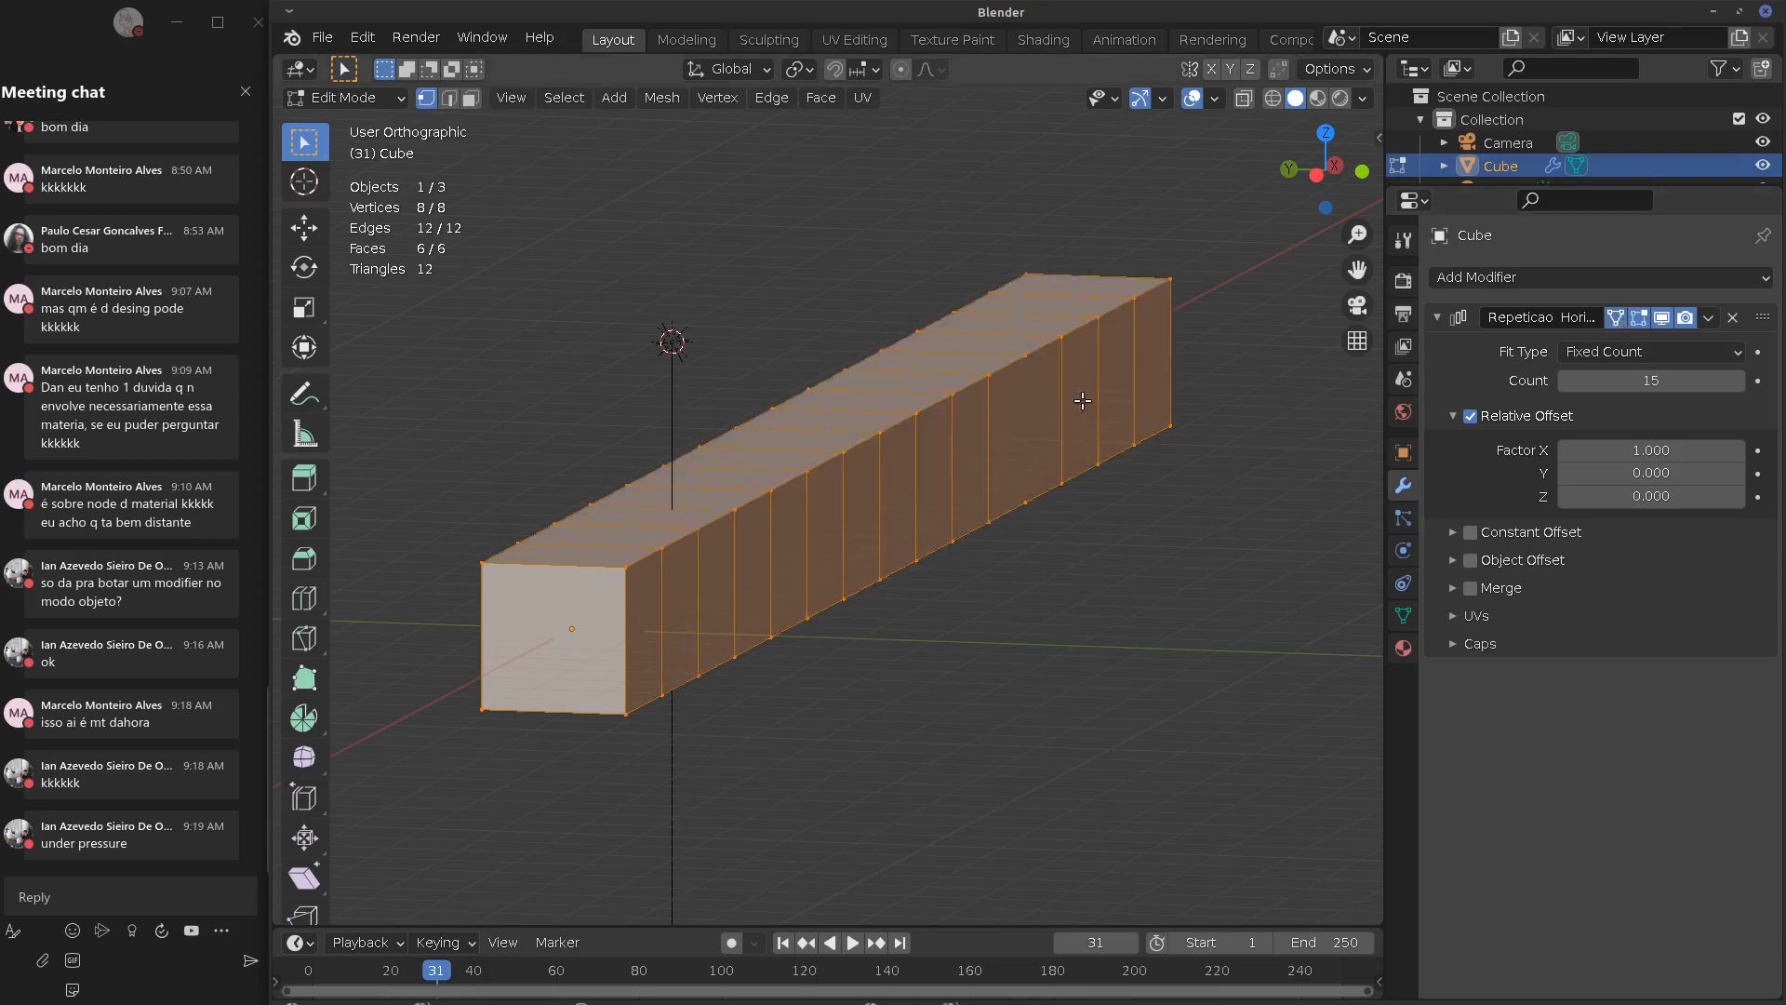
click(1025, 372)
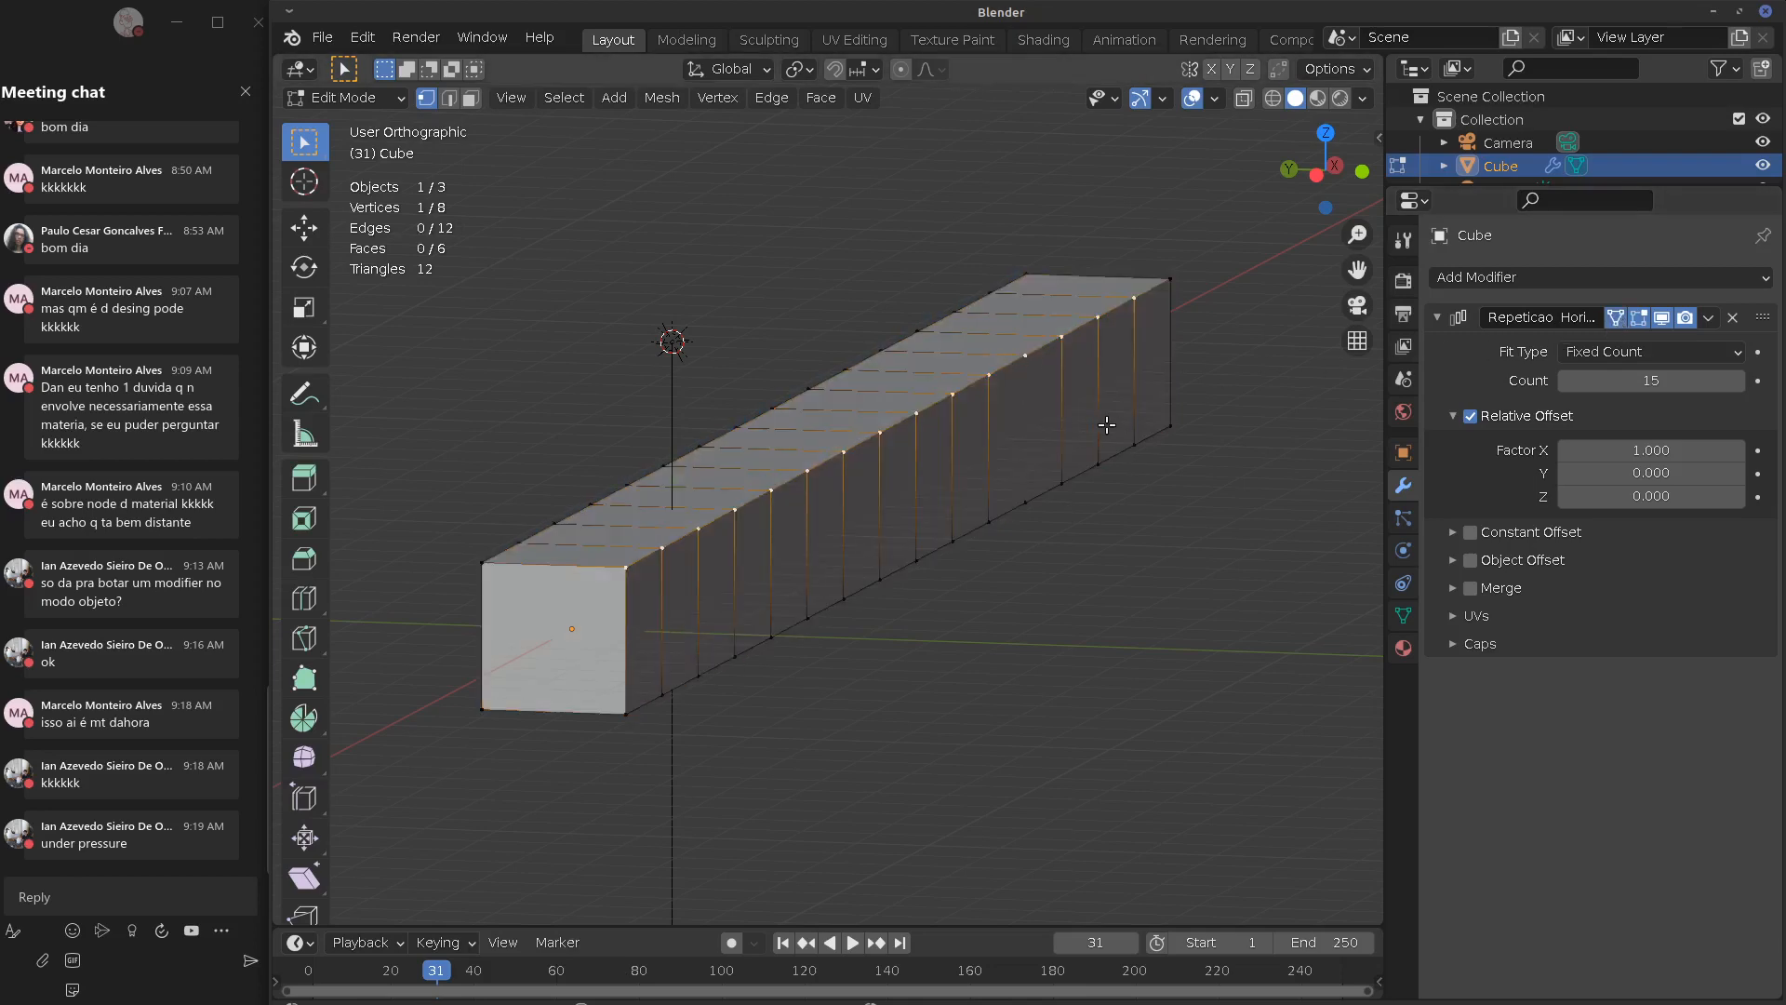
middle_drag(1107, 426, 1044, 425)
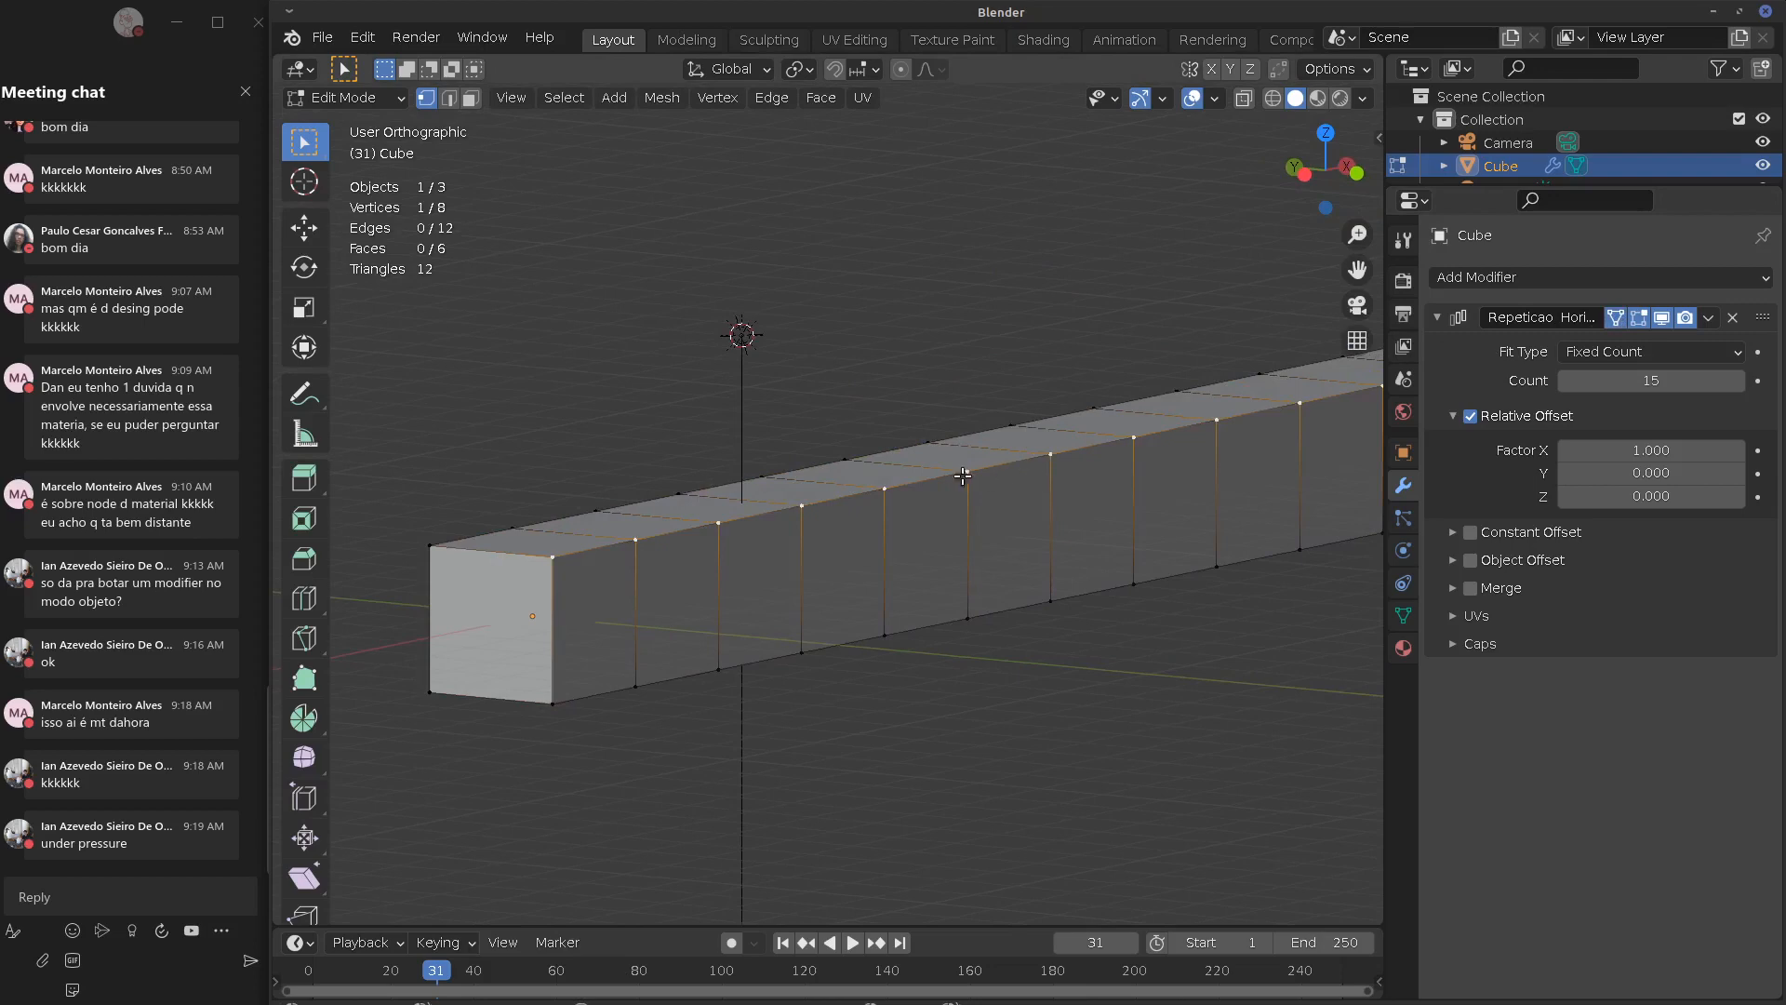
key(g)
right_click(999, 471)
shift+middle_drag(1185, 511, 1130, 510)
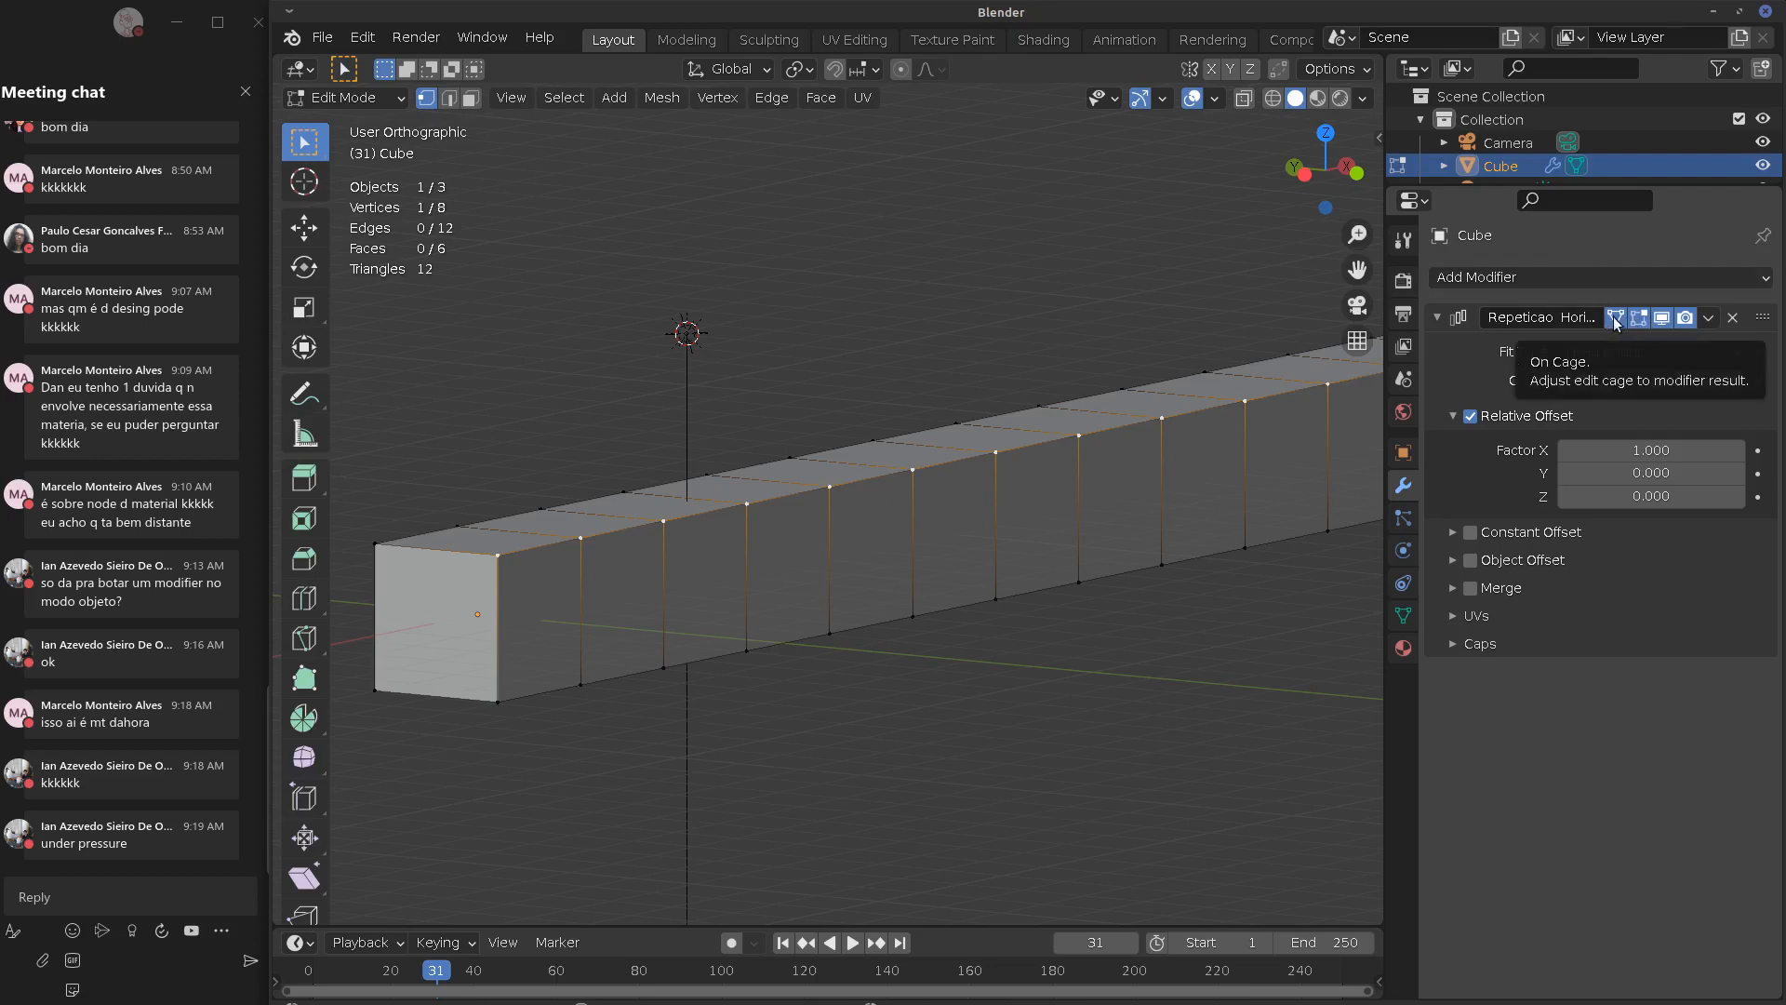
Delete the Repeticao Horizontal Array modifier, leaving a single cube
click(1732, 317)
shift+middle_drag(628, 614, 774, 610)
click(1554, 279)
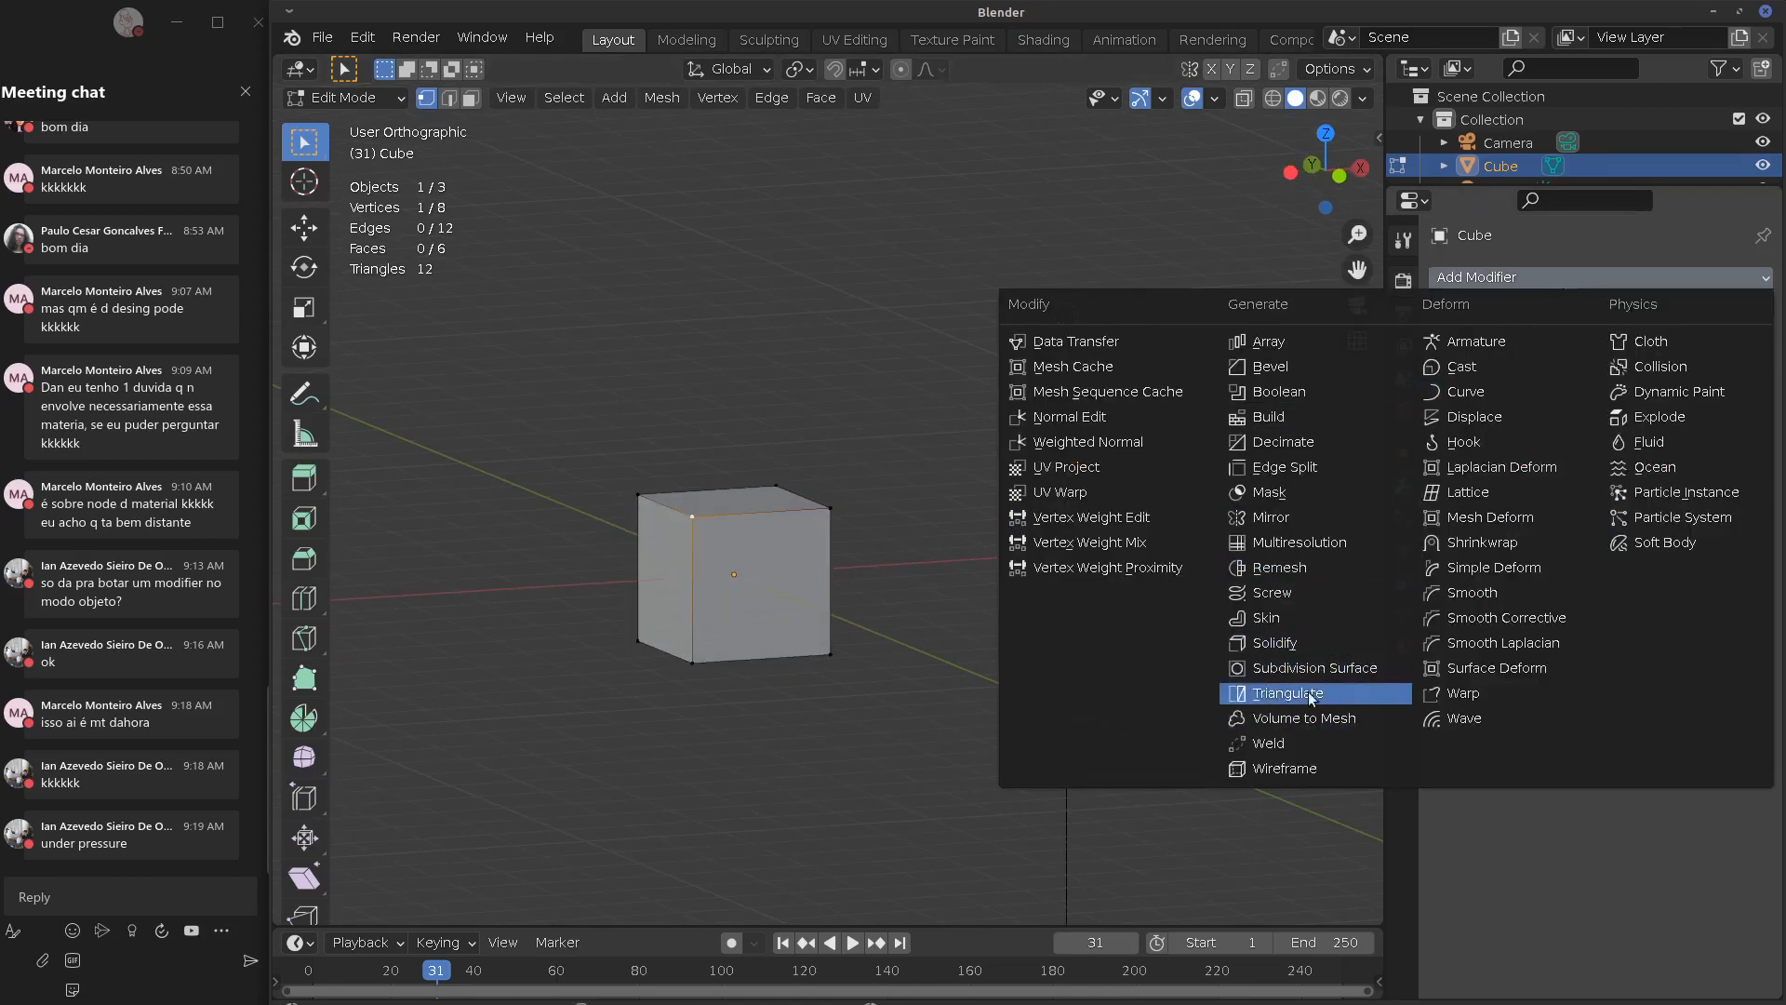
Add a Subdivision Surface modifier to round the cube
click(1307, 668)
middle_drag(877, 623, 975, 626)
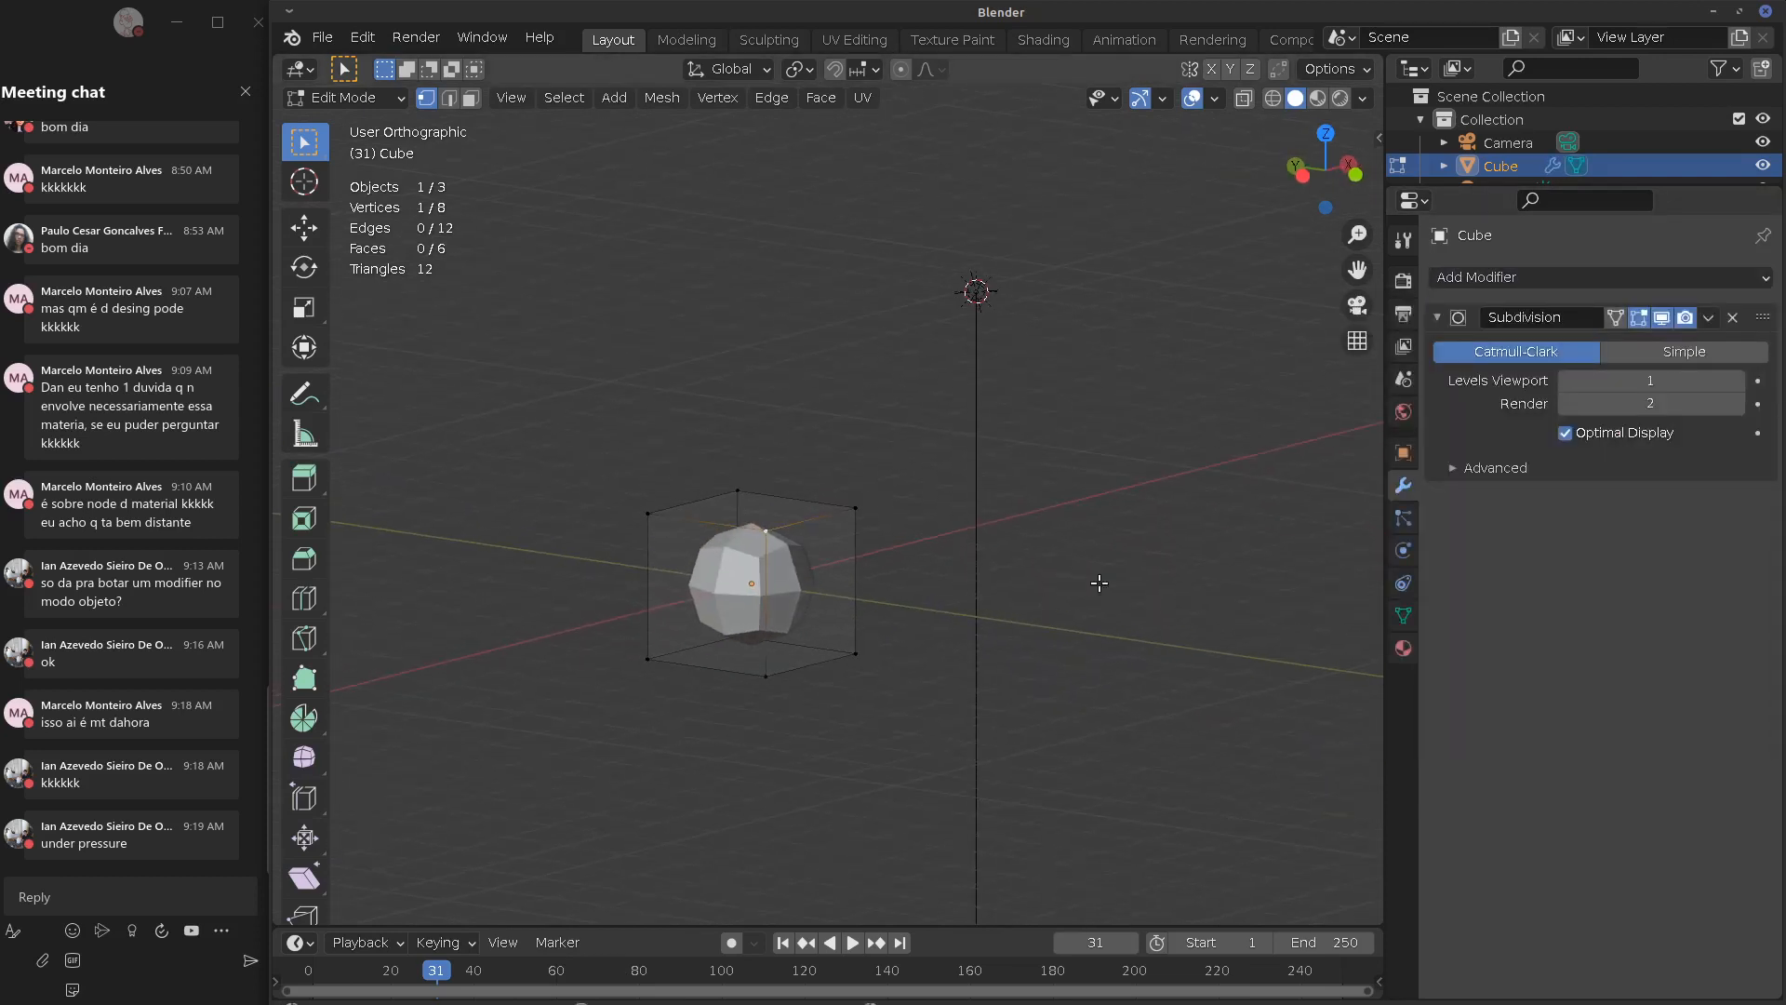
scroll(897, 567, up, 3)
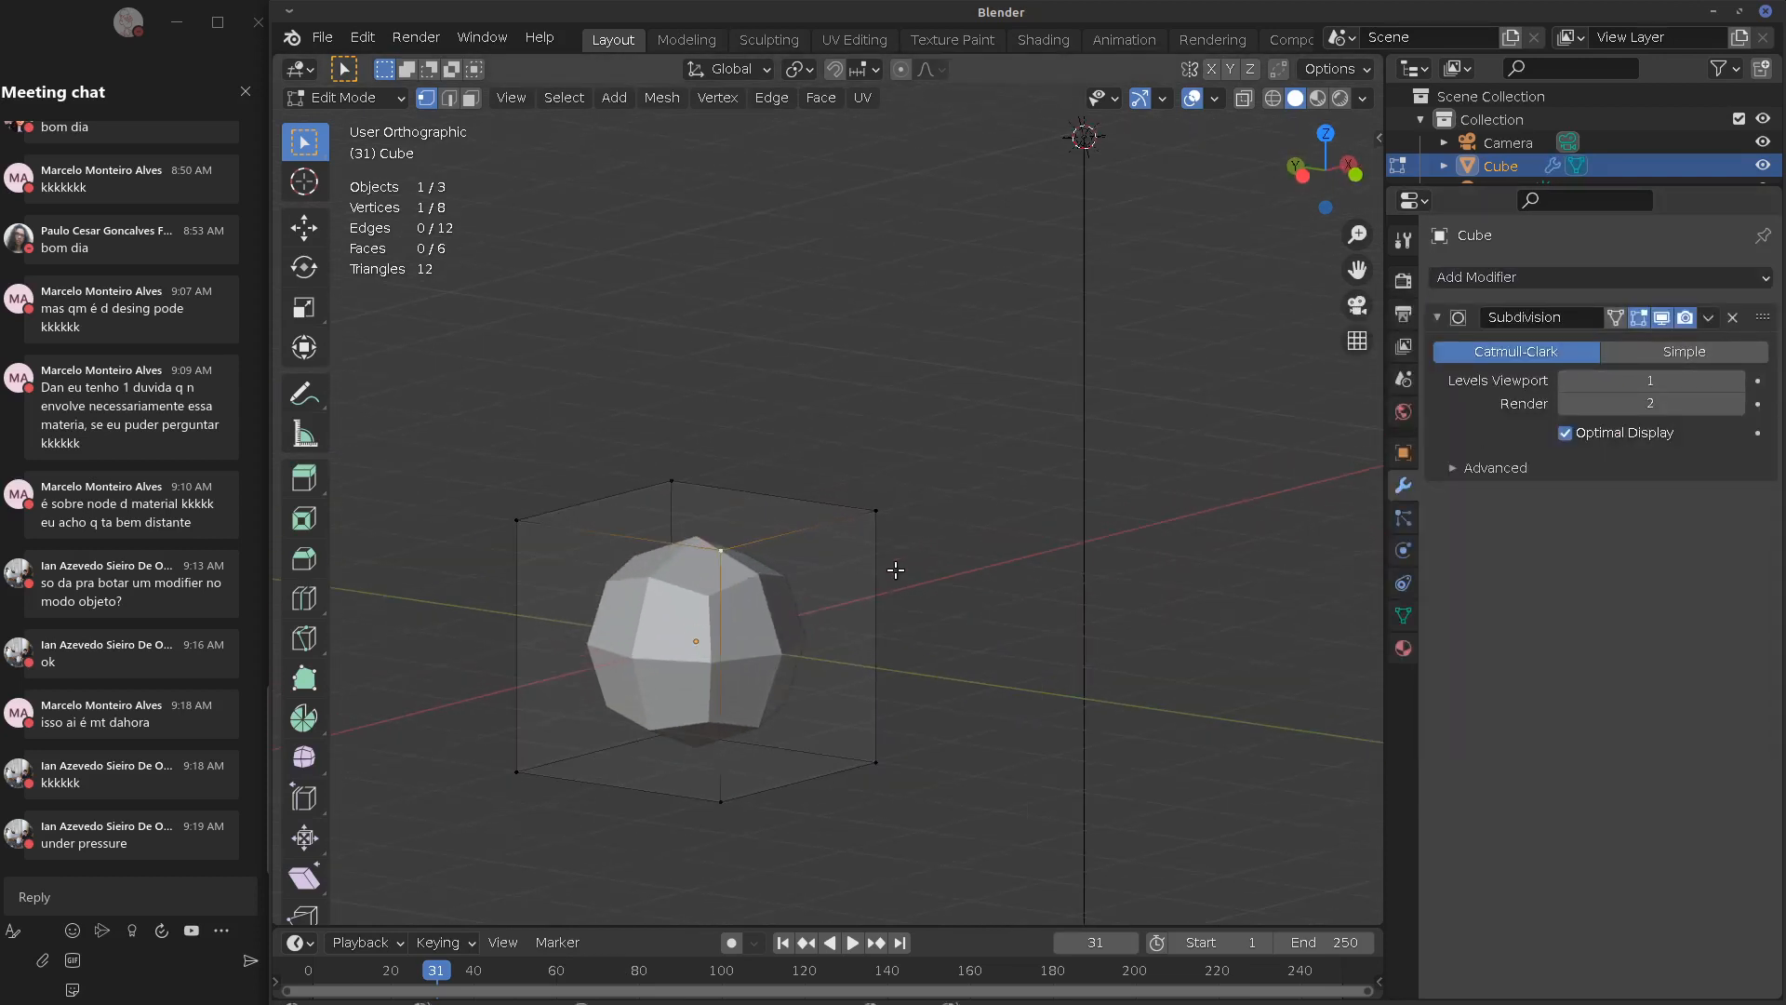
shift+middle_drag(755, 620, 890, 534)
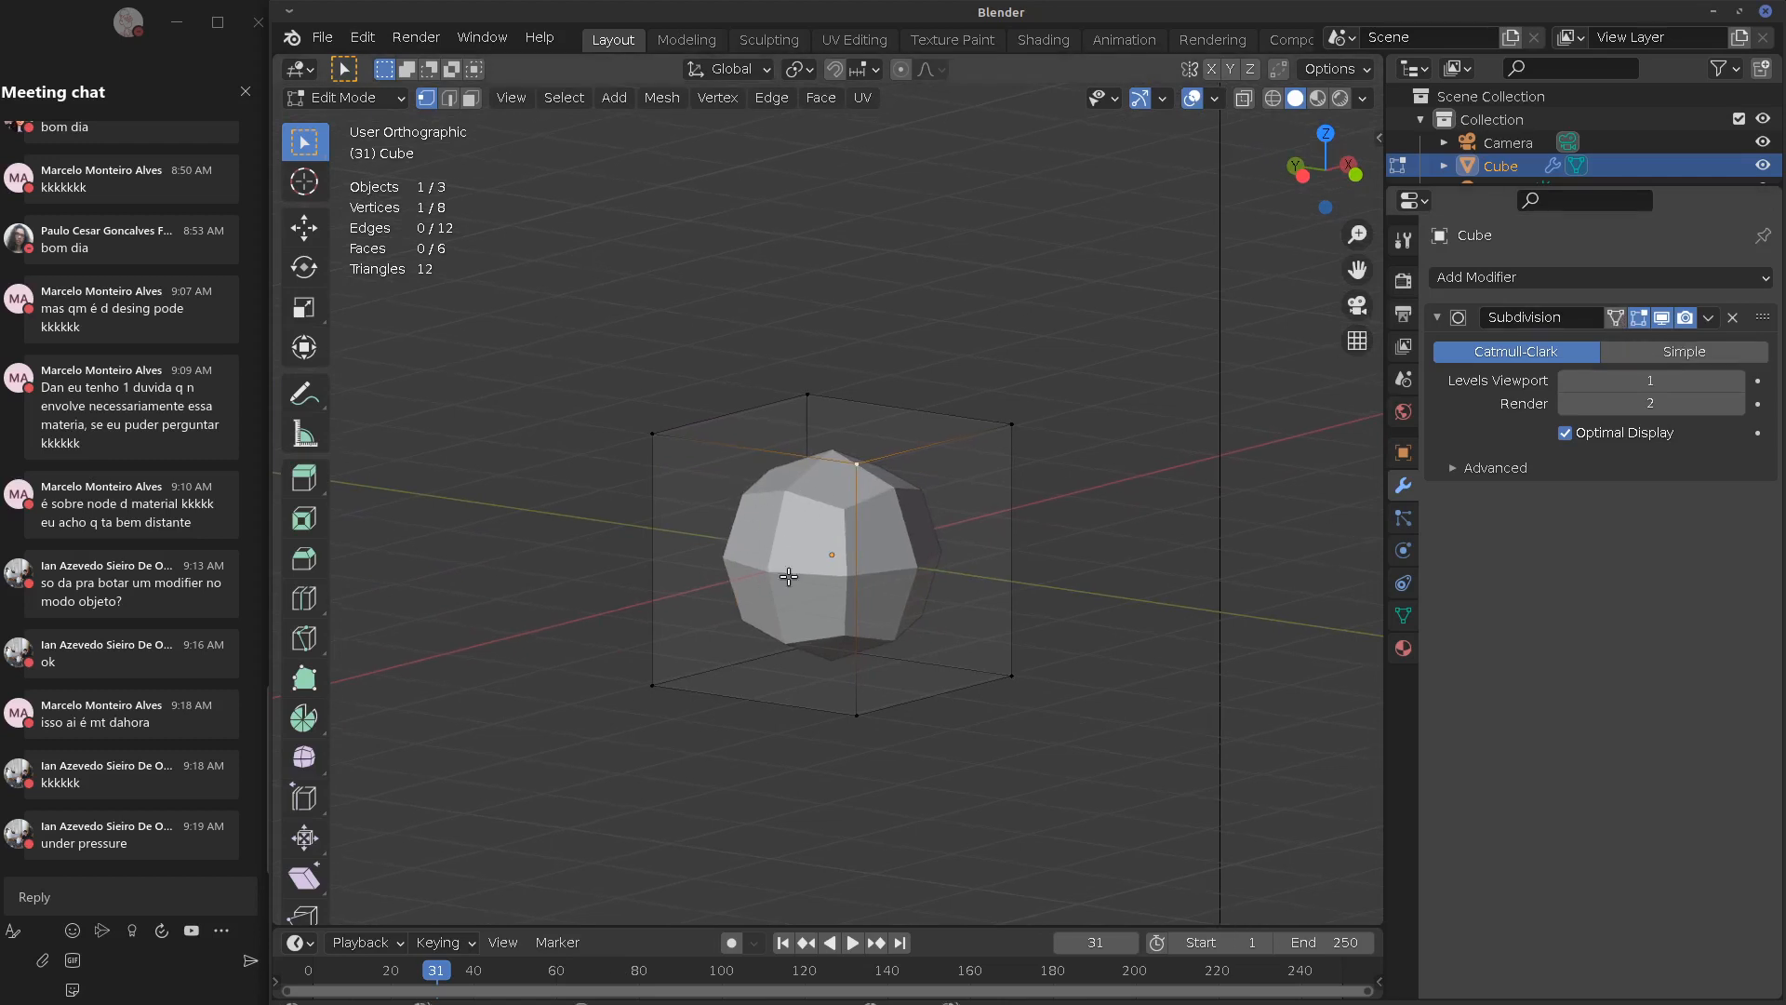
Toggle the Subdivision modifier's On Cage on and off while test-moving a selected edge
click(1616, 317)
shift+click(825, 625)
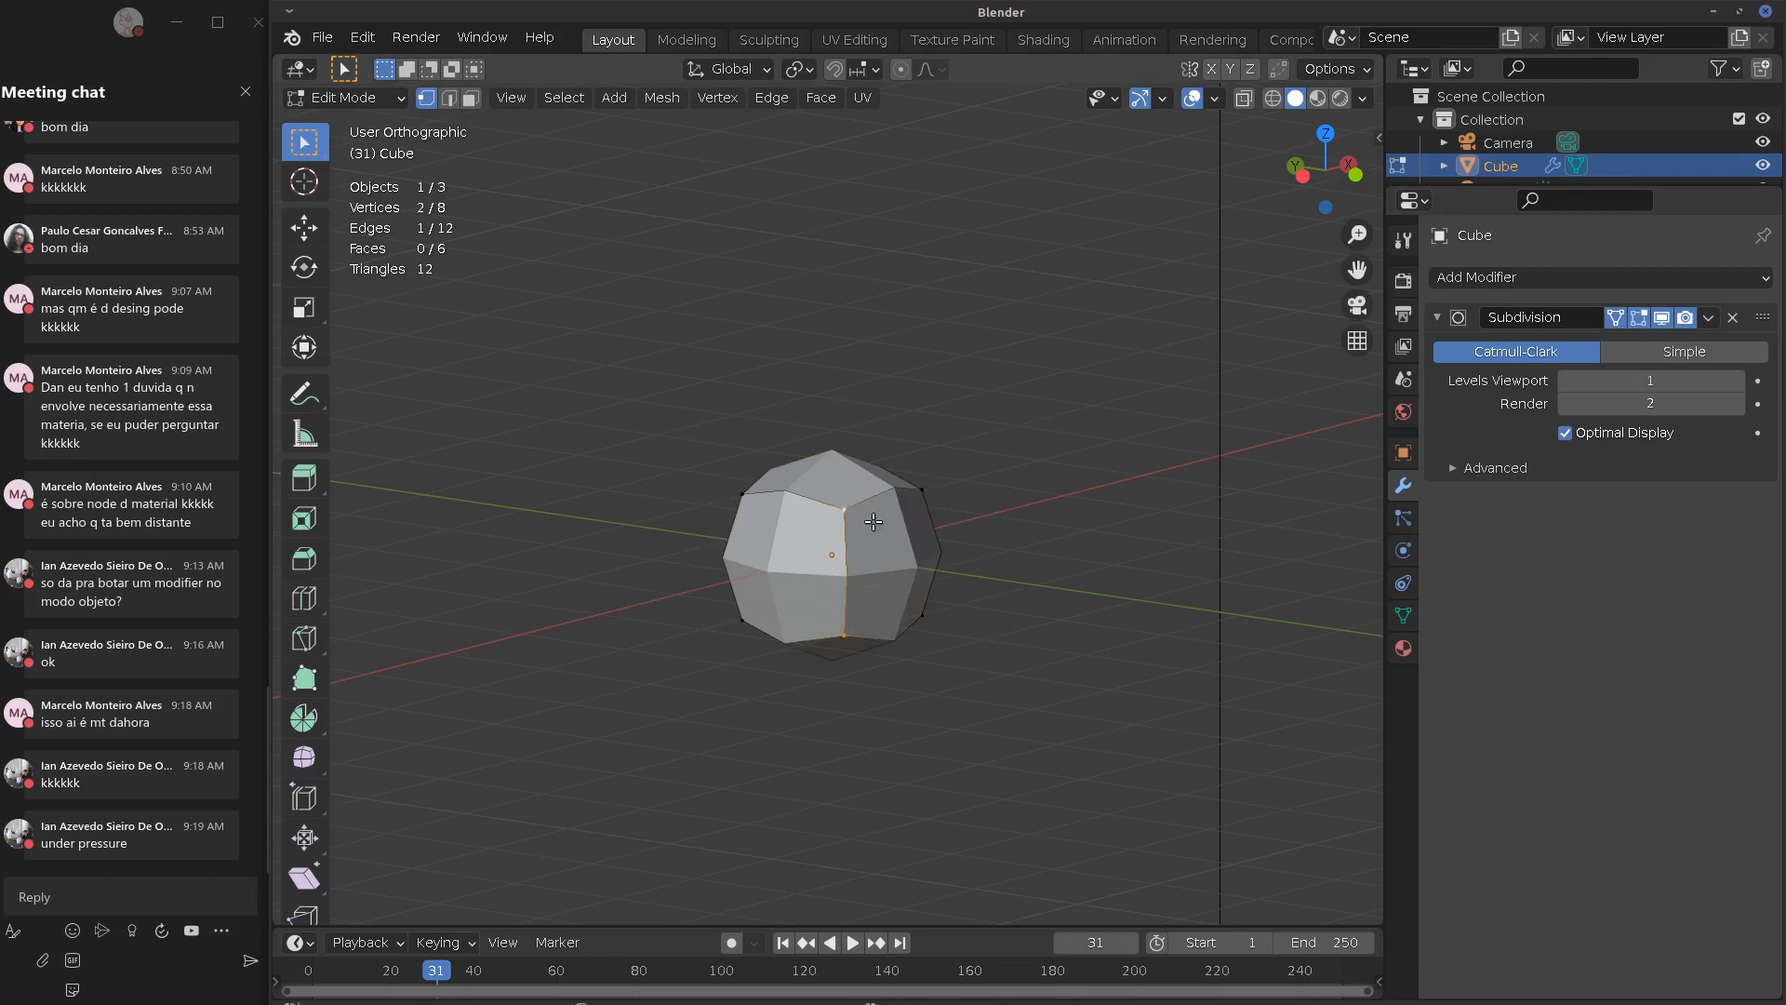
key(KP_1)
middle_drag(747, 490, 905, 551)
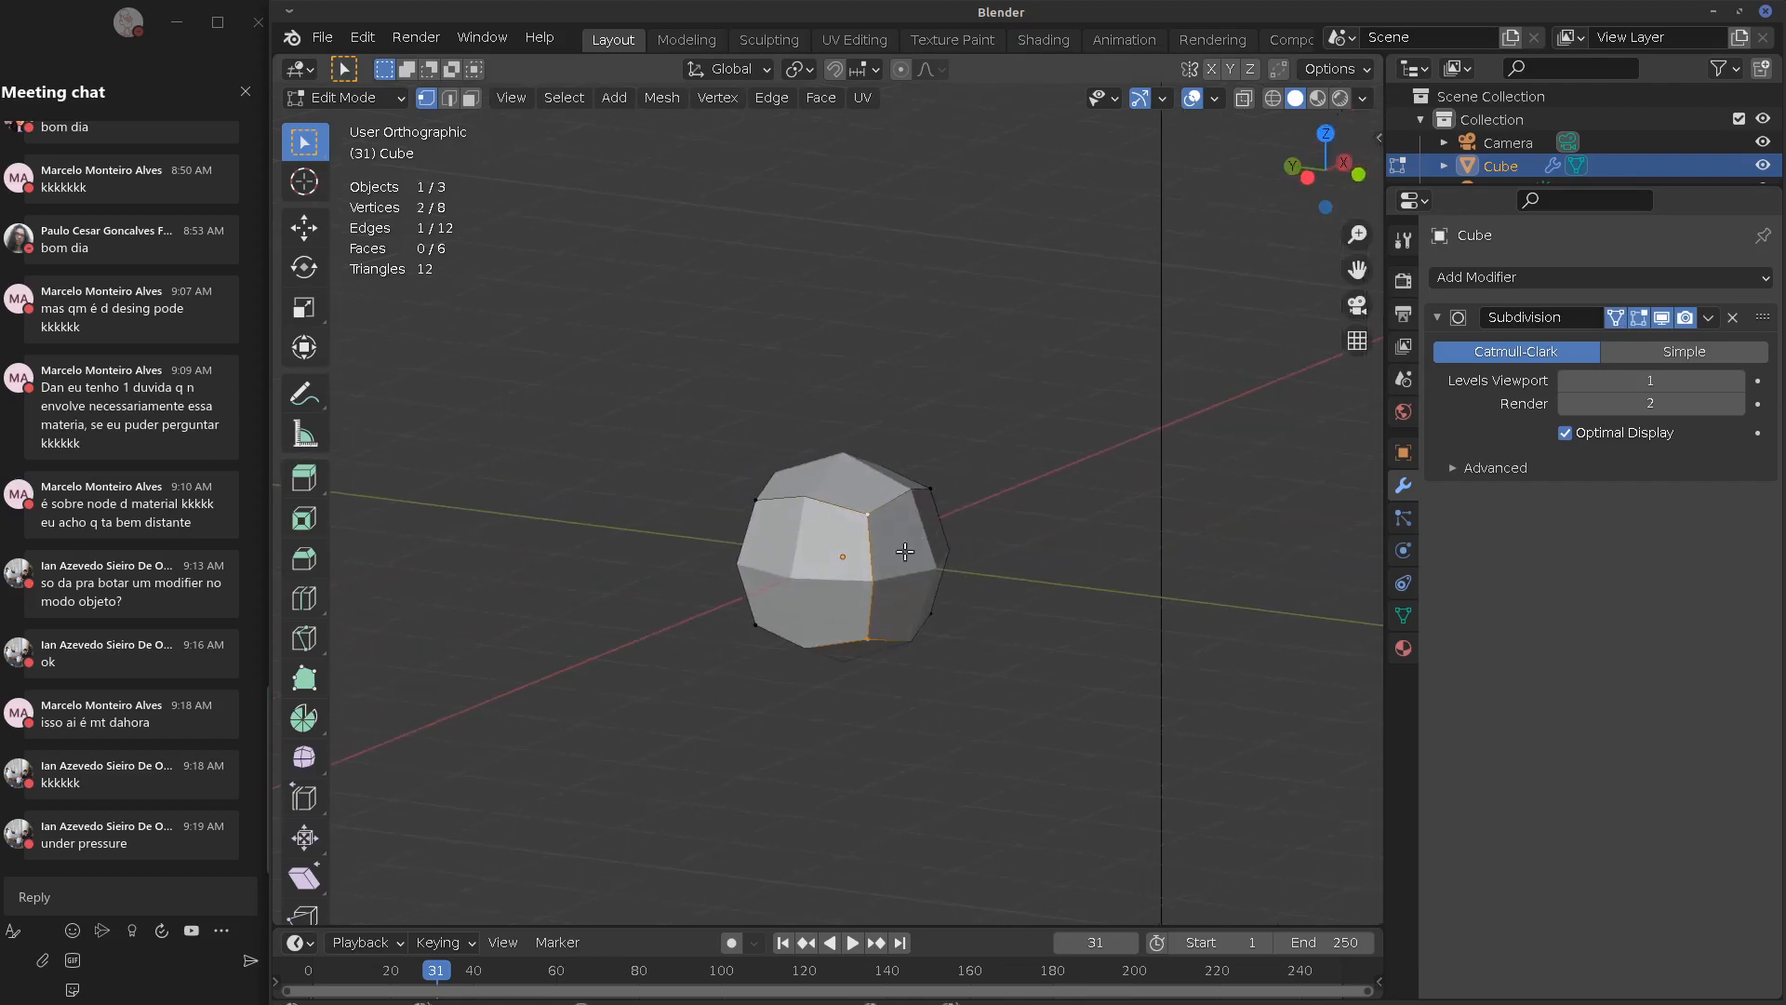
key(g)
right_click(851, 614)
click(1614, 318)
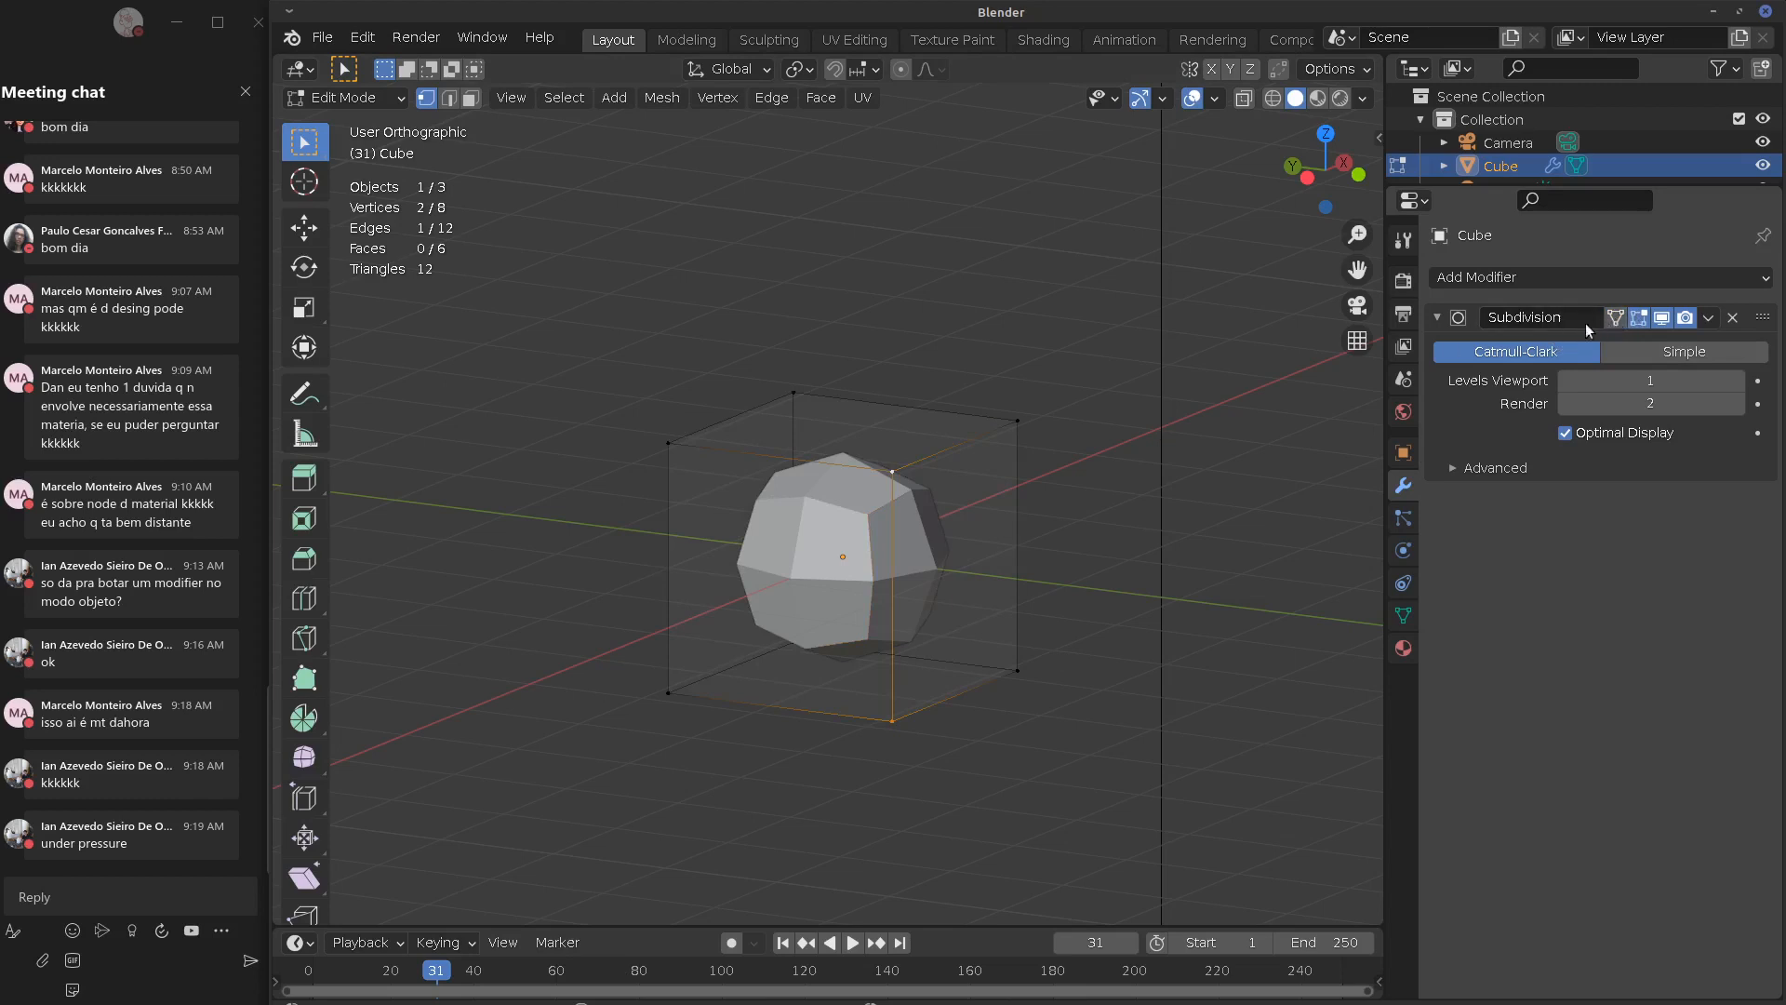
click(322, 38)
mouse_move(347, 118)
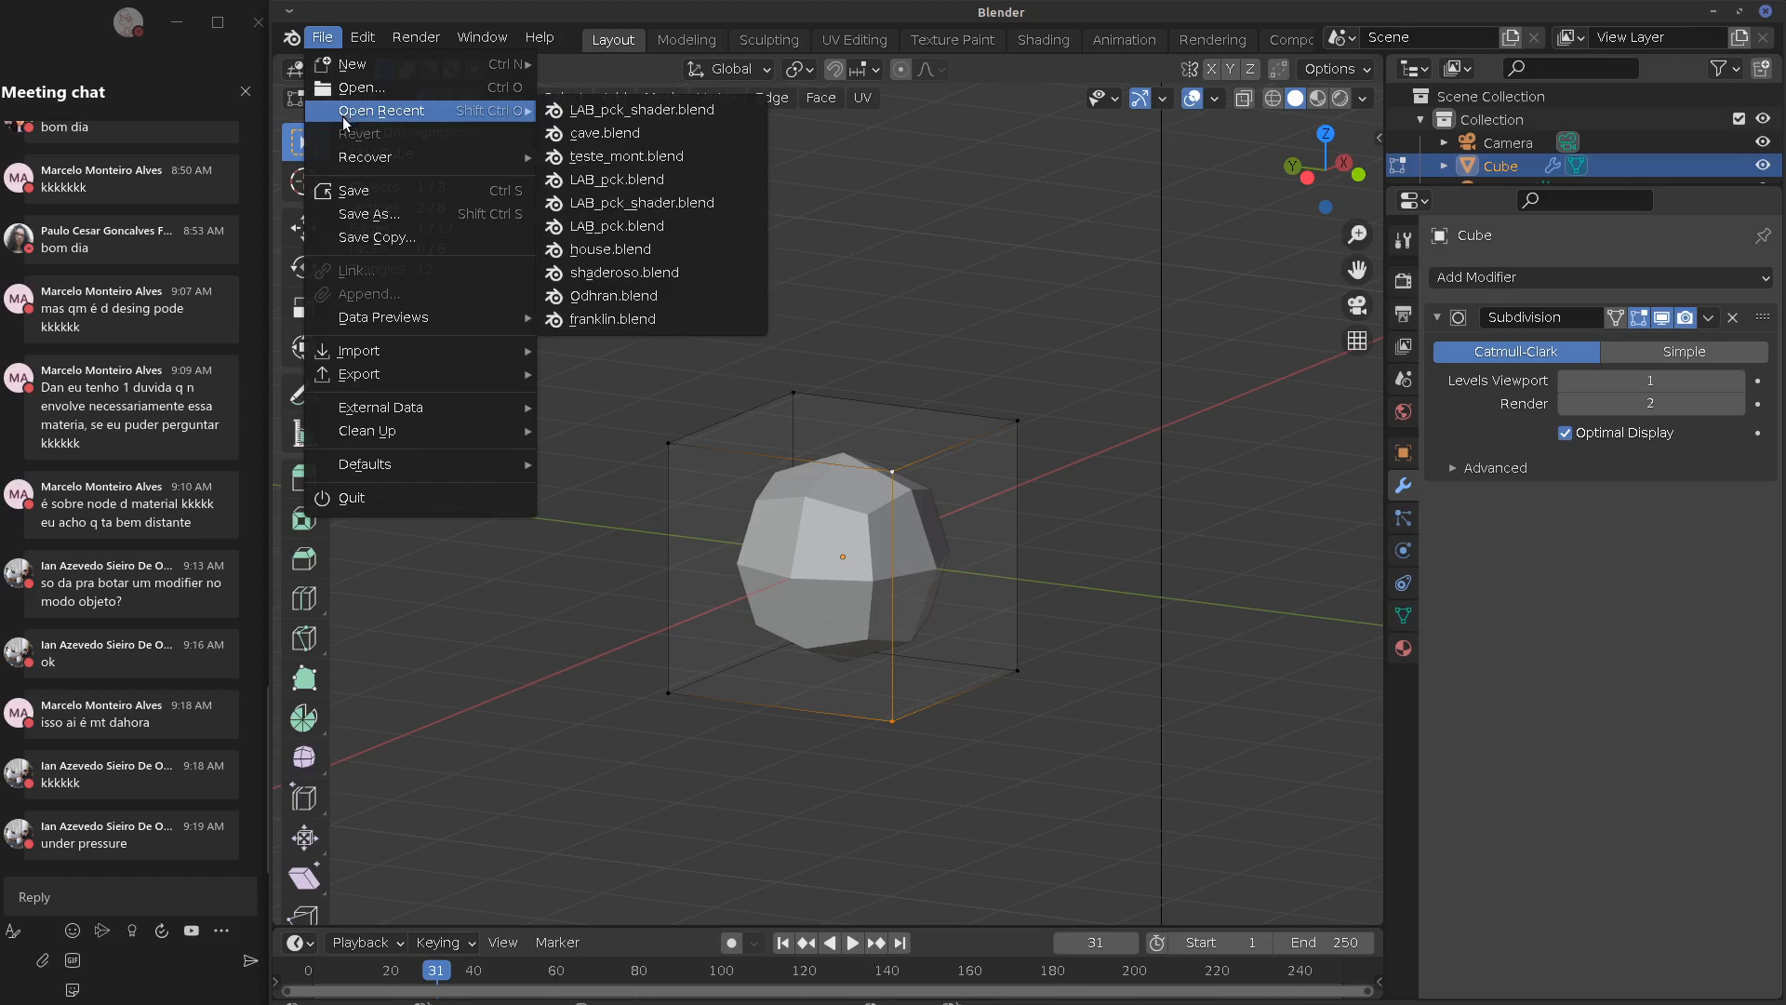
Re-enable On Cage, then open models/knight/knight_v33p.blend without saving the current scene
click(1615, 318)
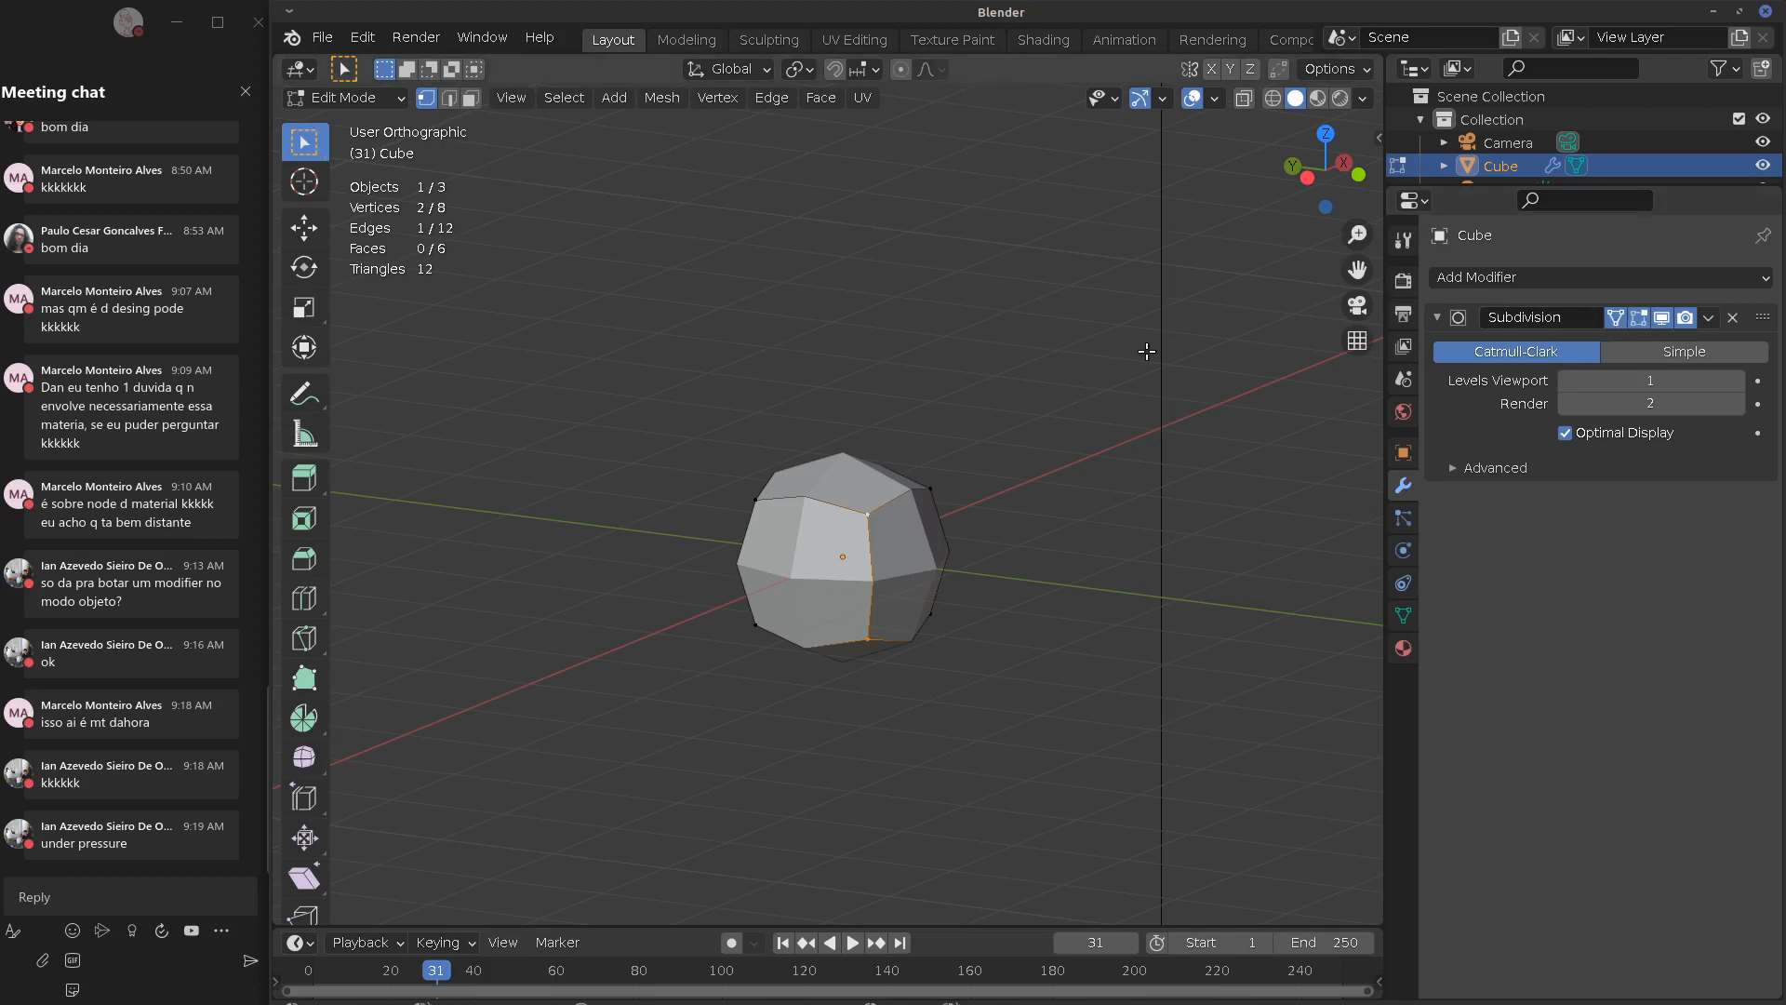
click(323, 39)
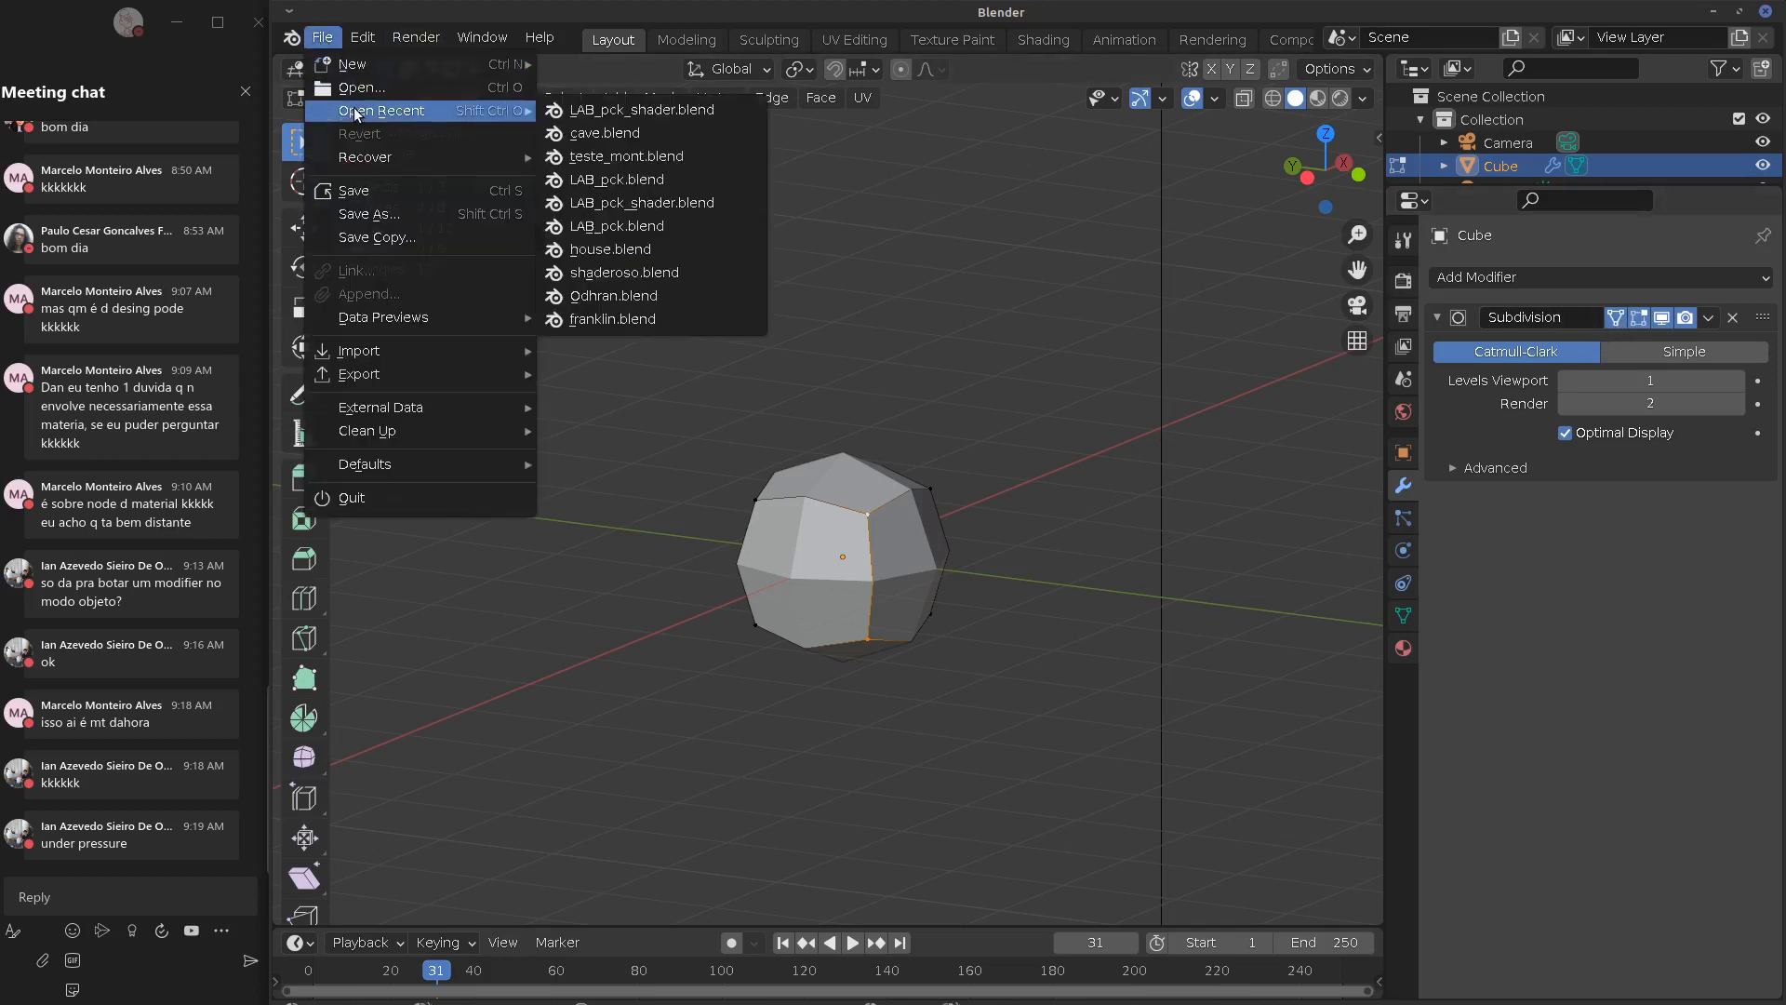
click(352, 498)
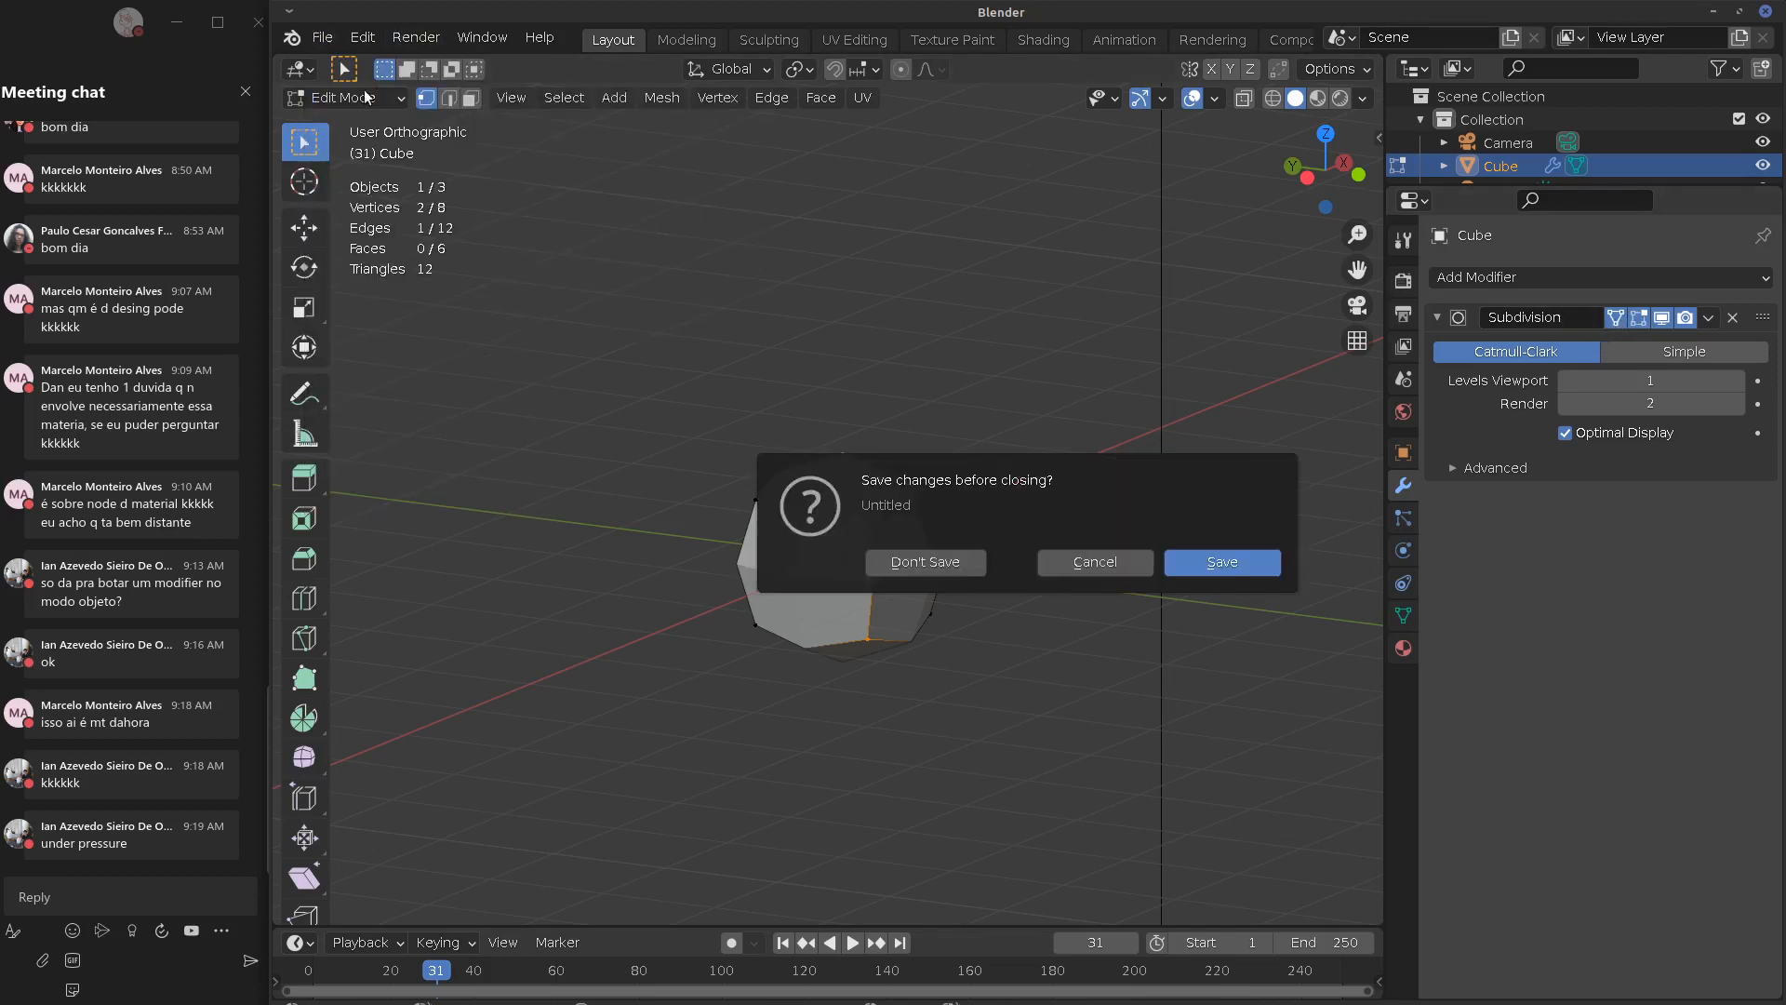
click(964, 562)
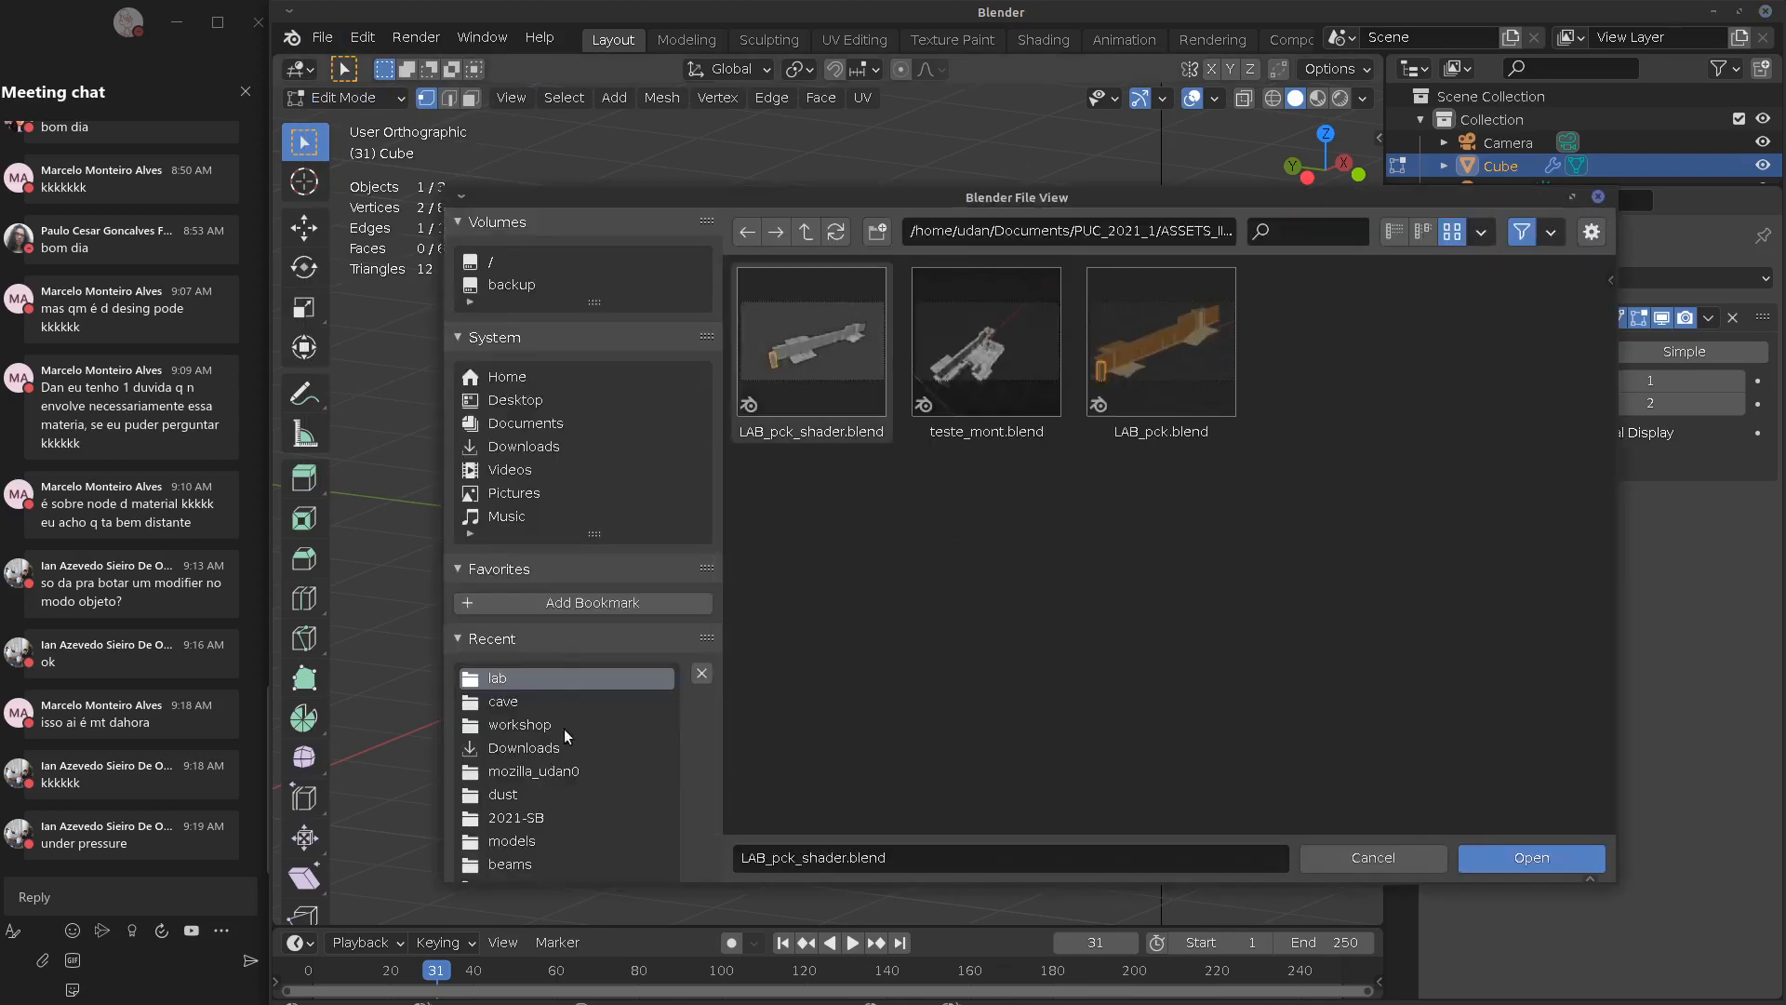
click(552, 818)
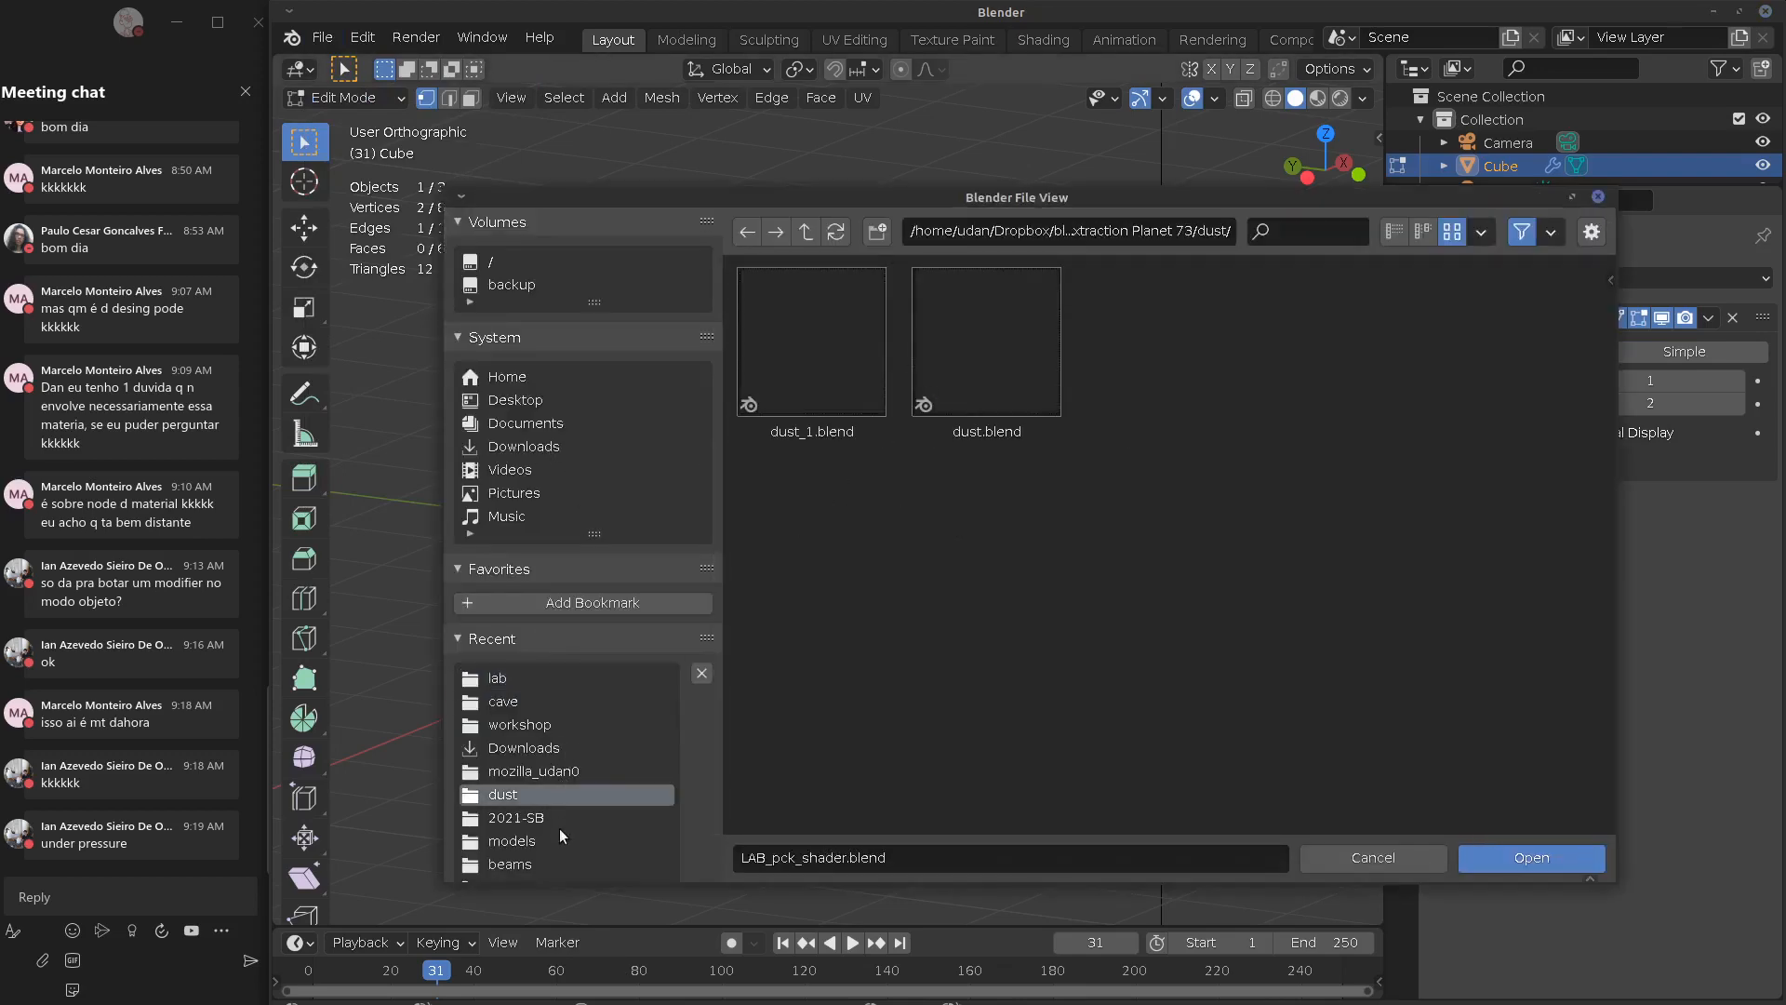
click(570, 841)
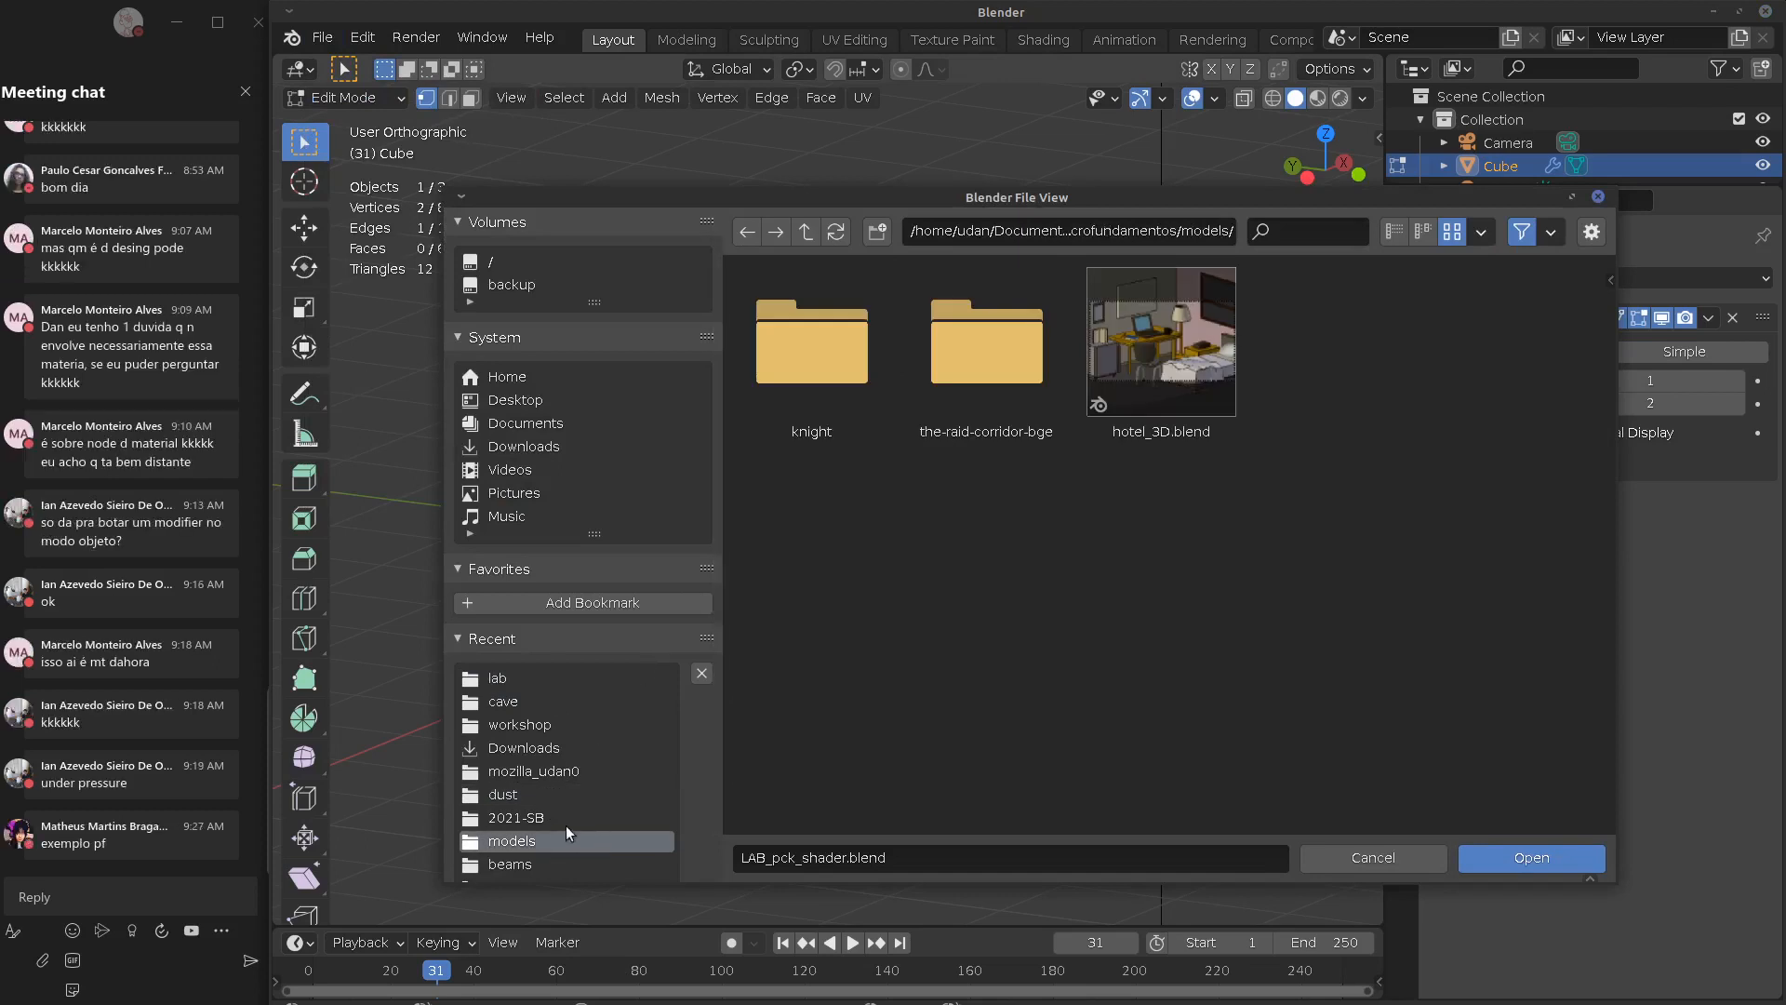
double_click(835, 343)
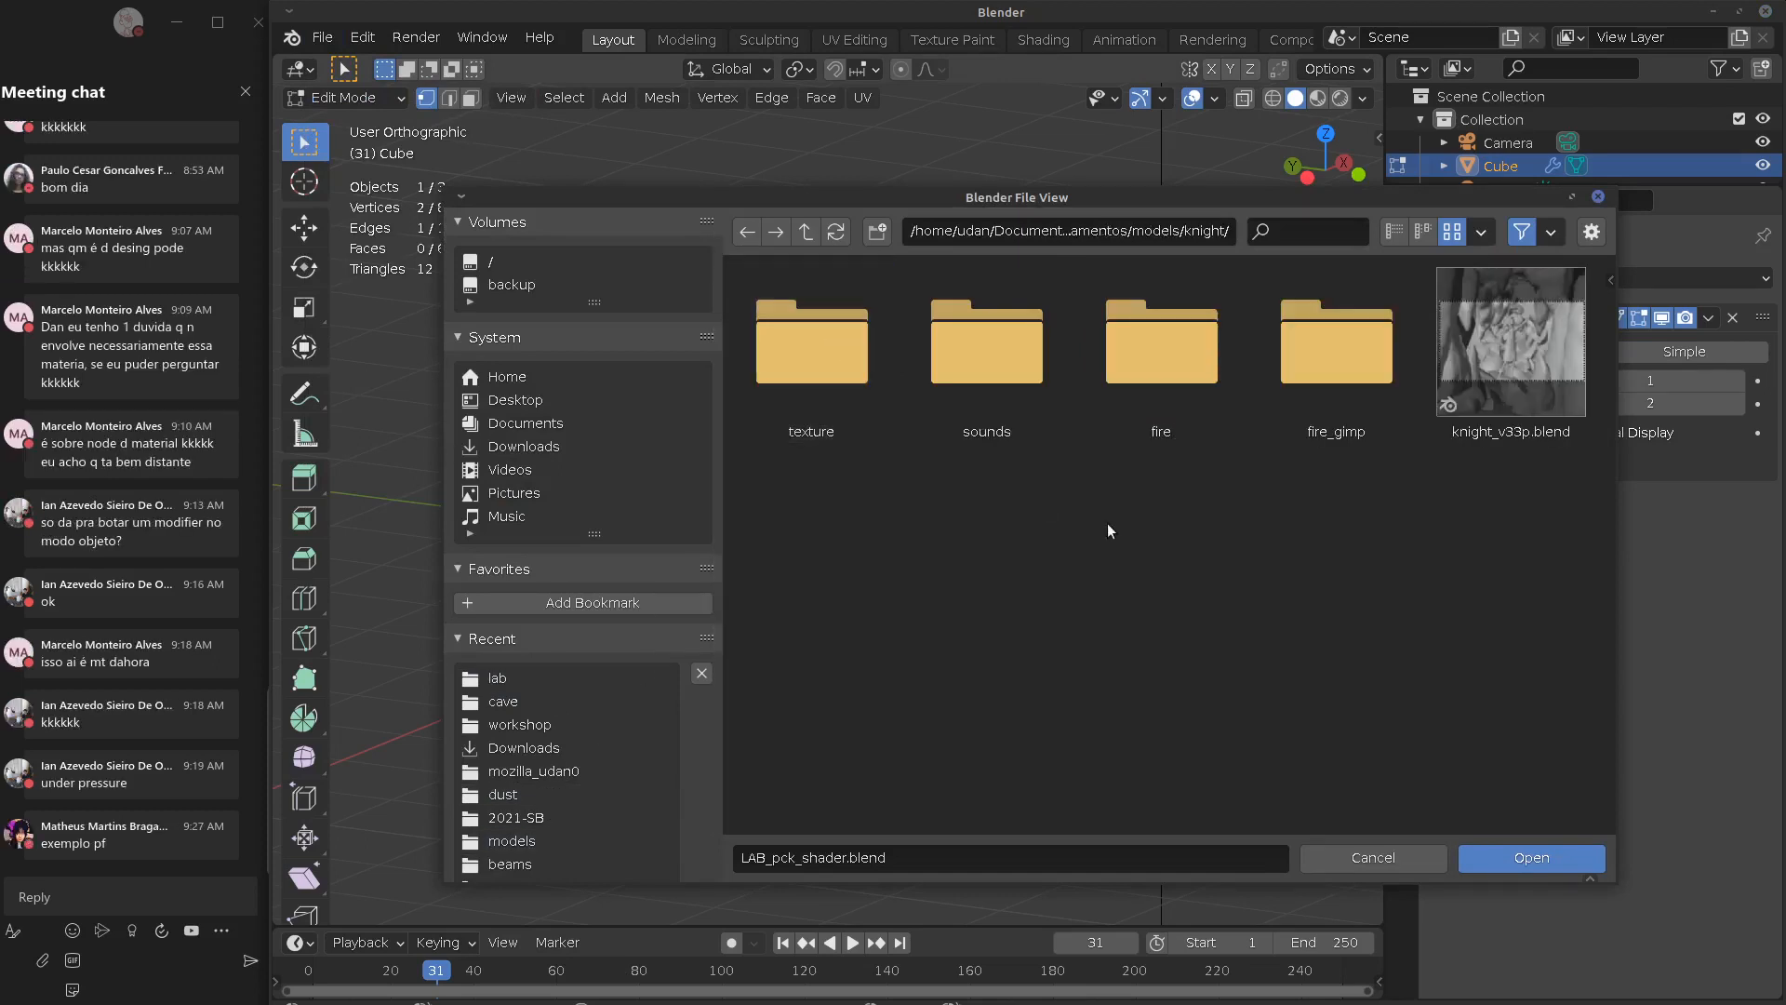
click(1511, 344)
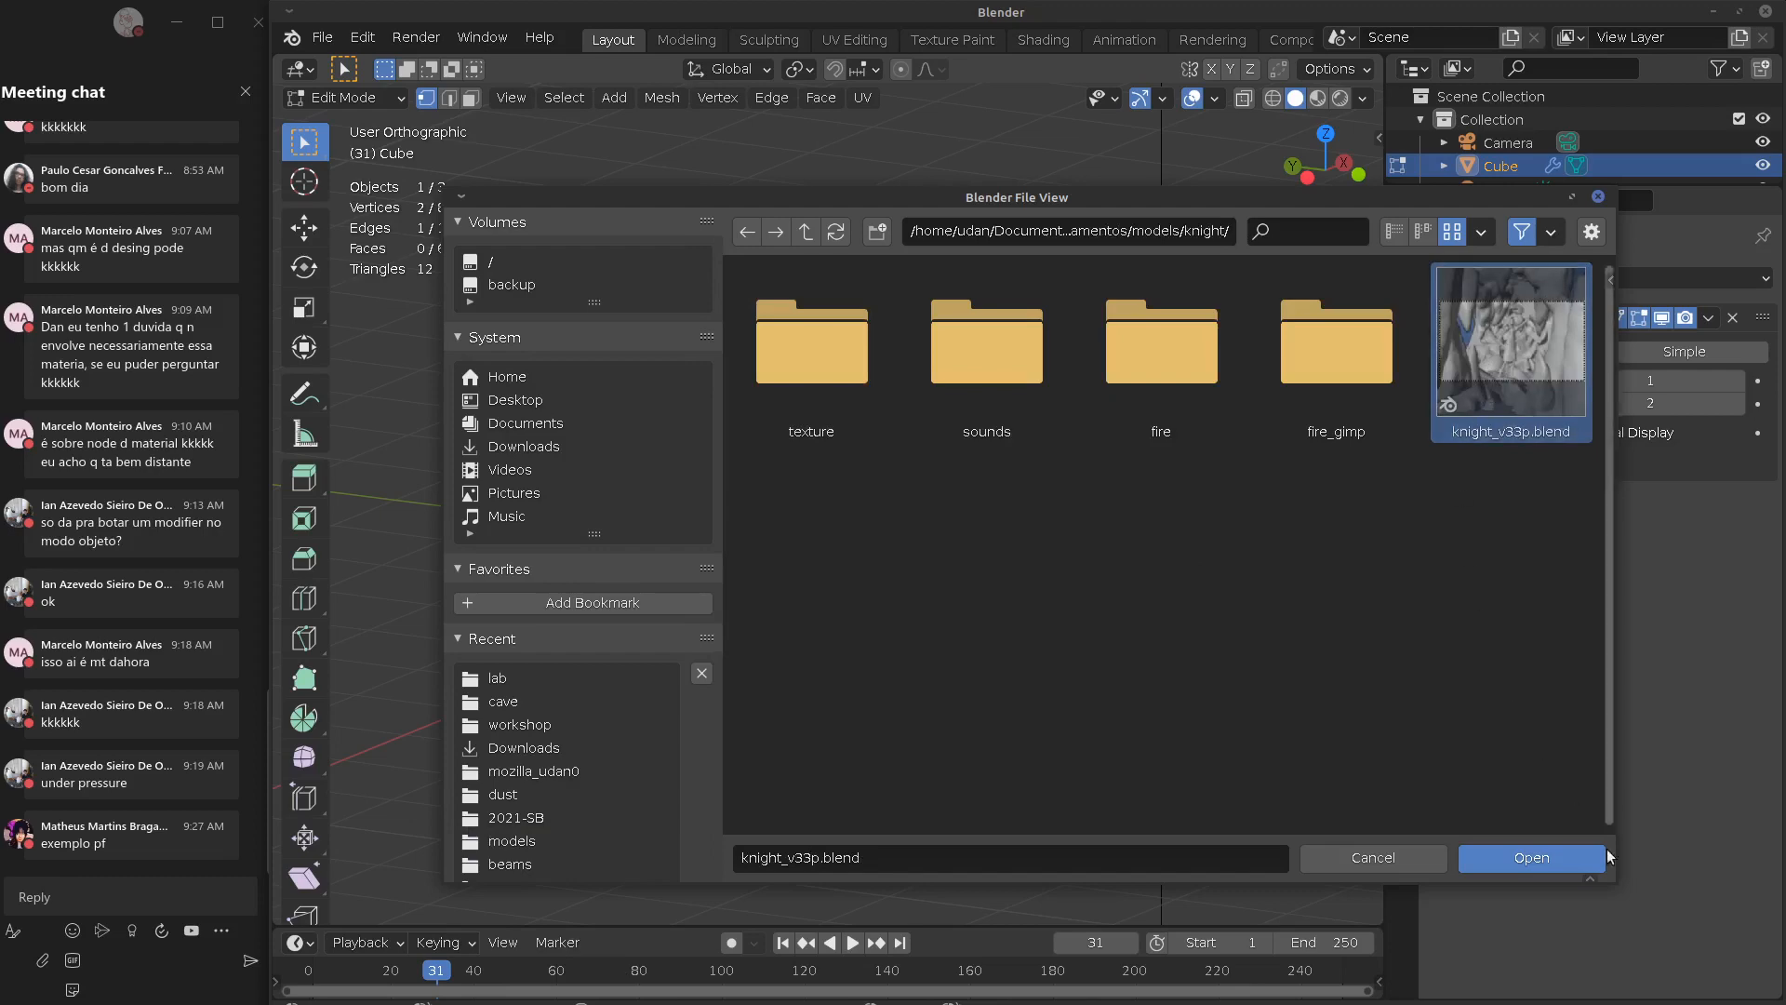
click(1532, 858)
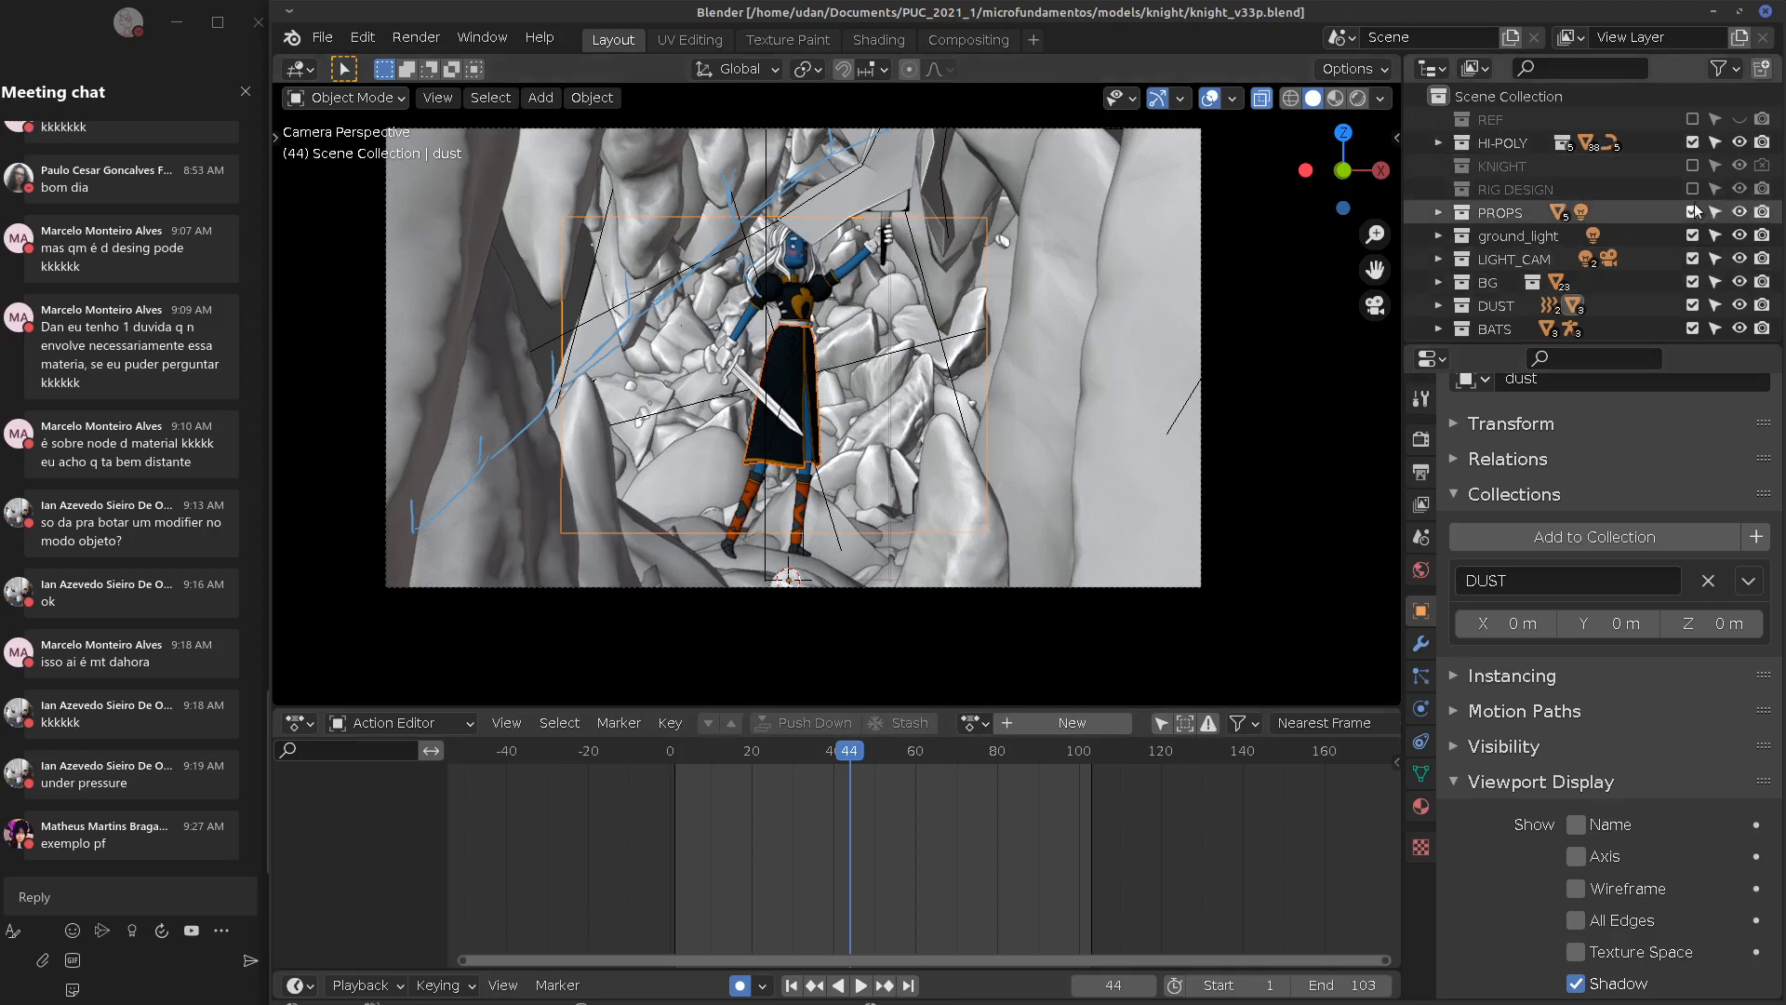
Exclude every collection except KNIGHT, hiding the sword, rock background, dust and bats
click(1691, 142)
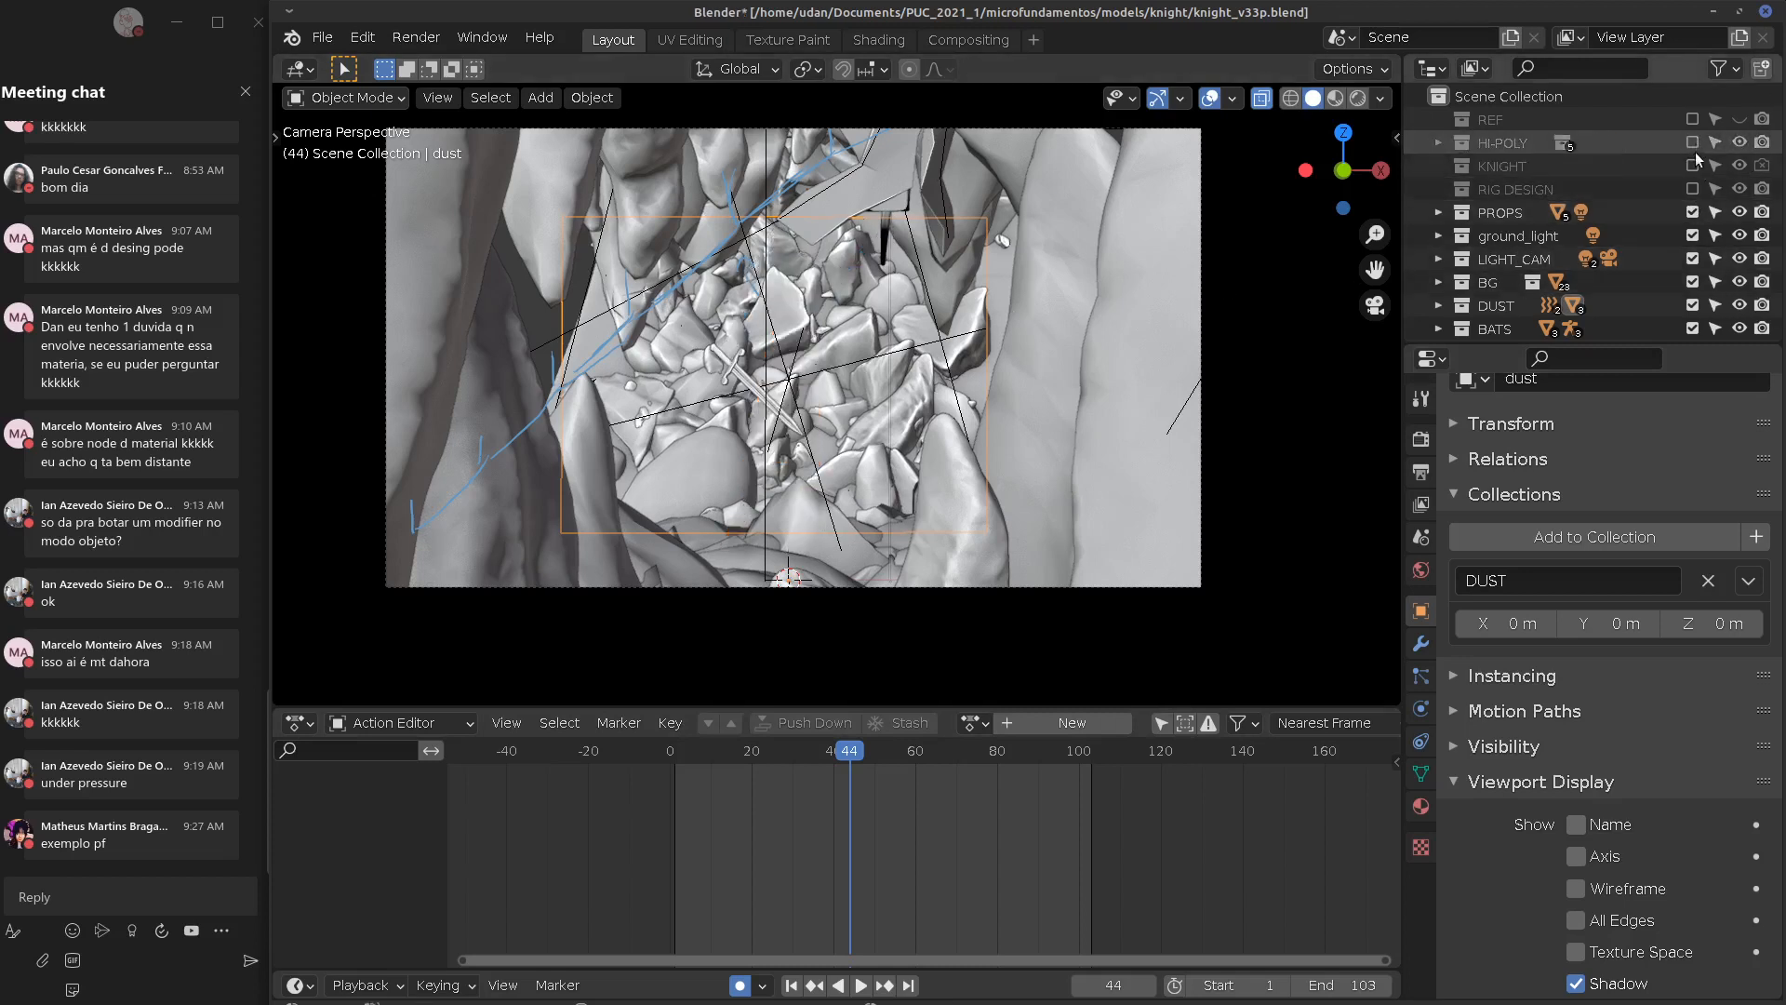
click(1691, 236)
click(1691, 259)
click(1691, 212)
click(1691, 282)
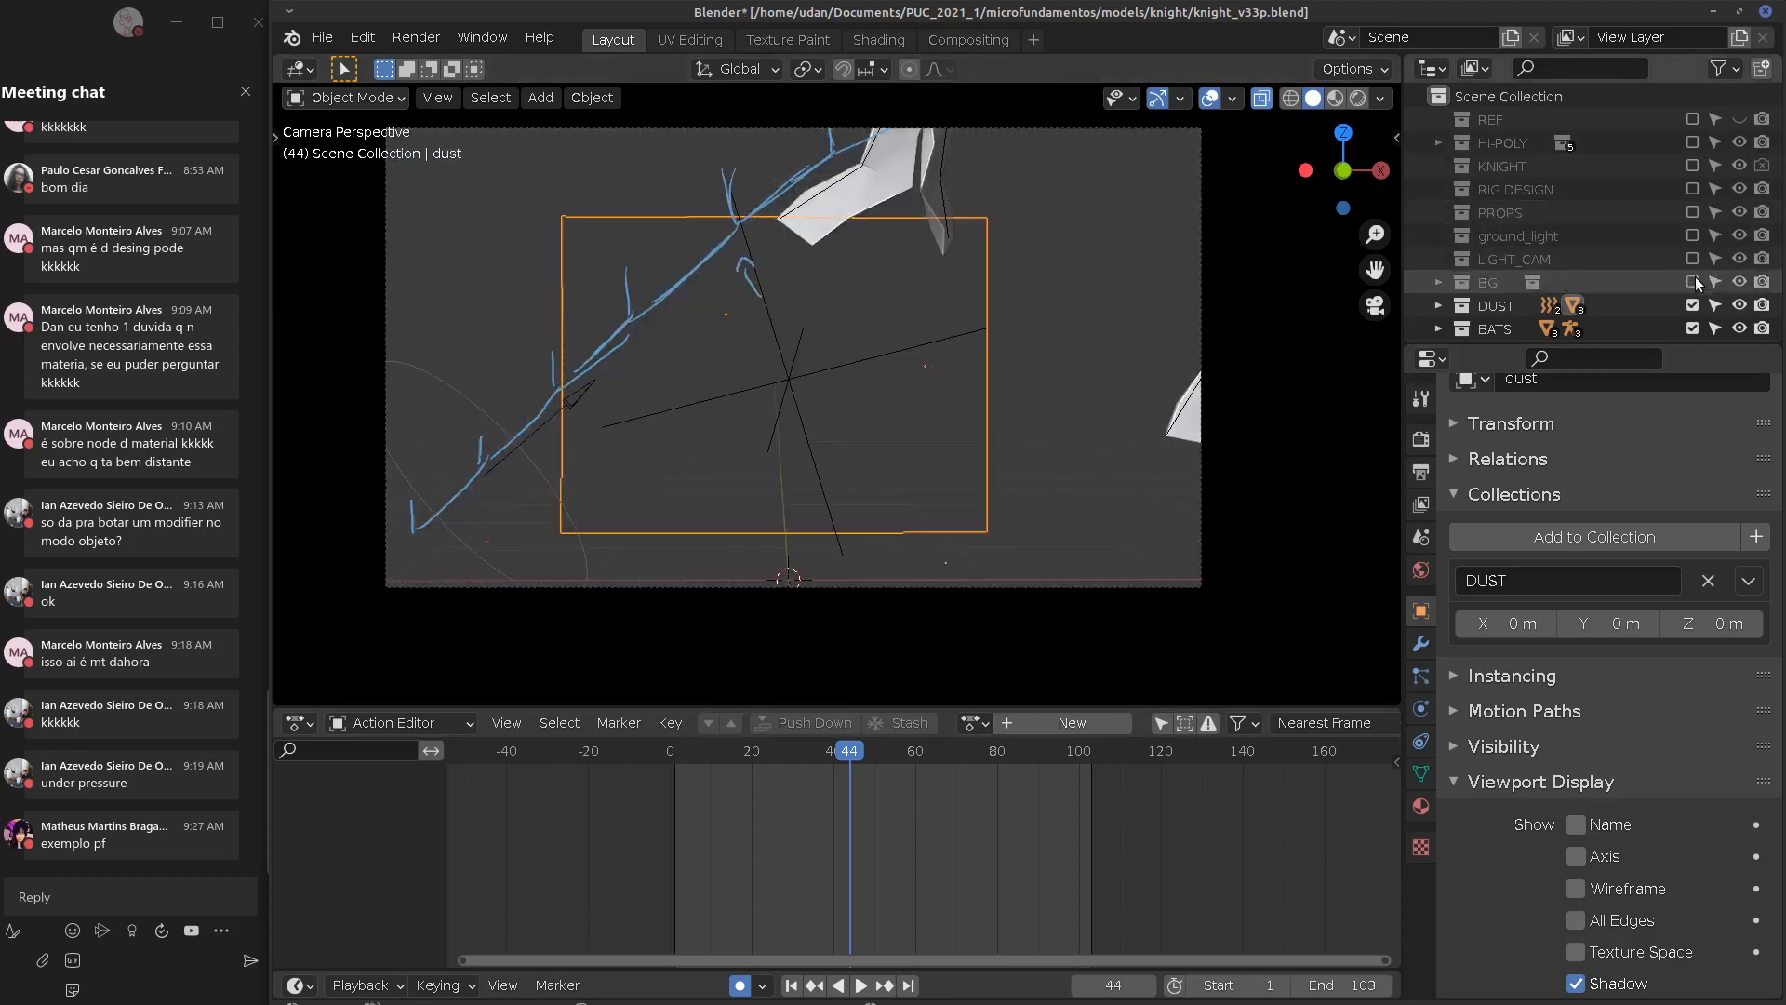
click(1691, 304)
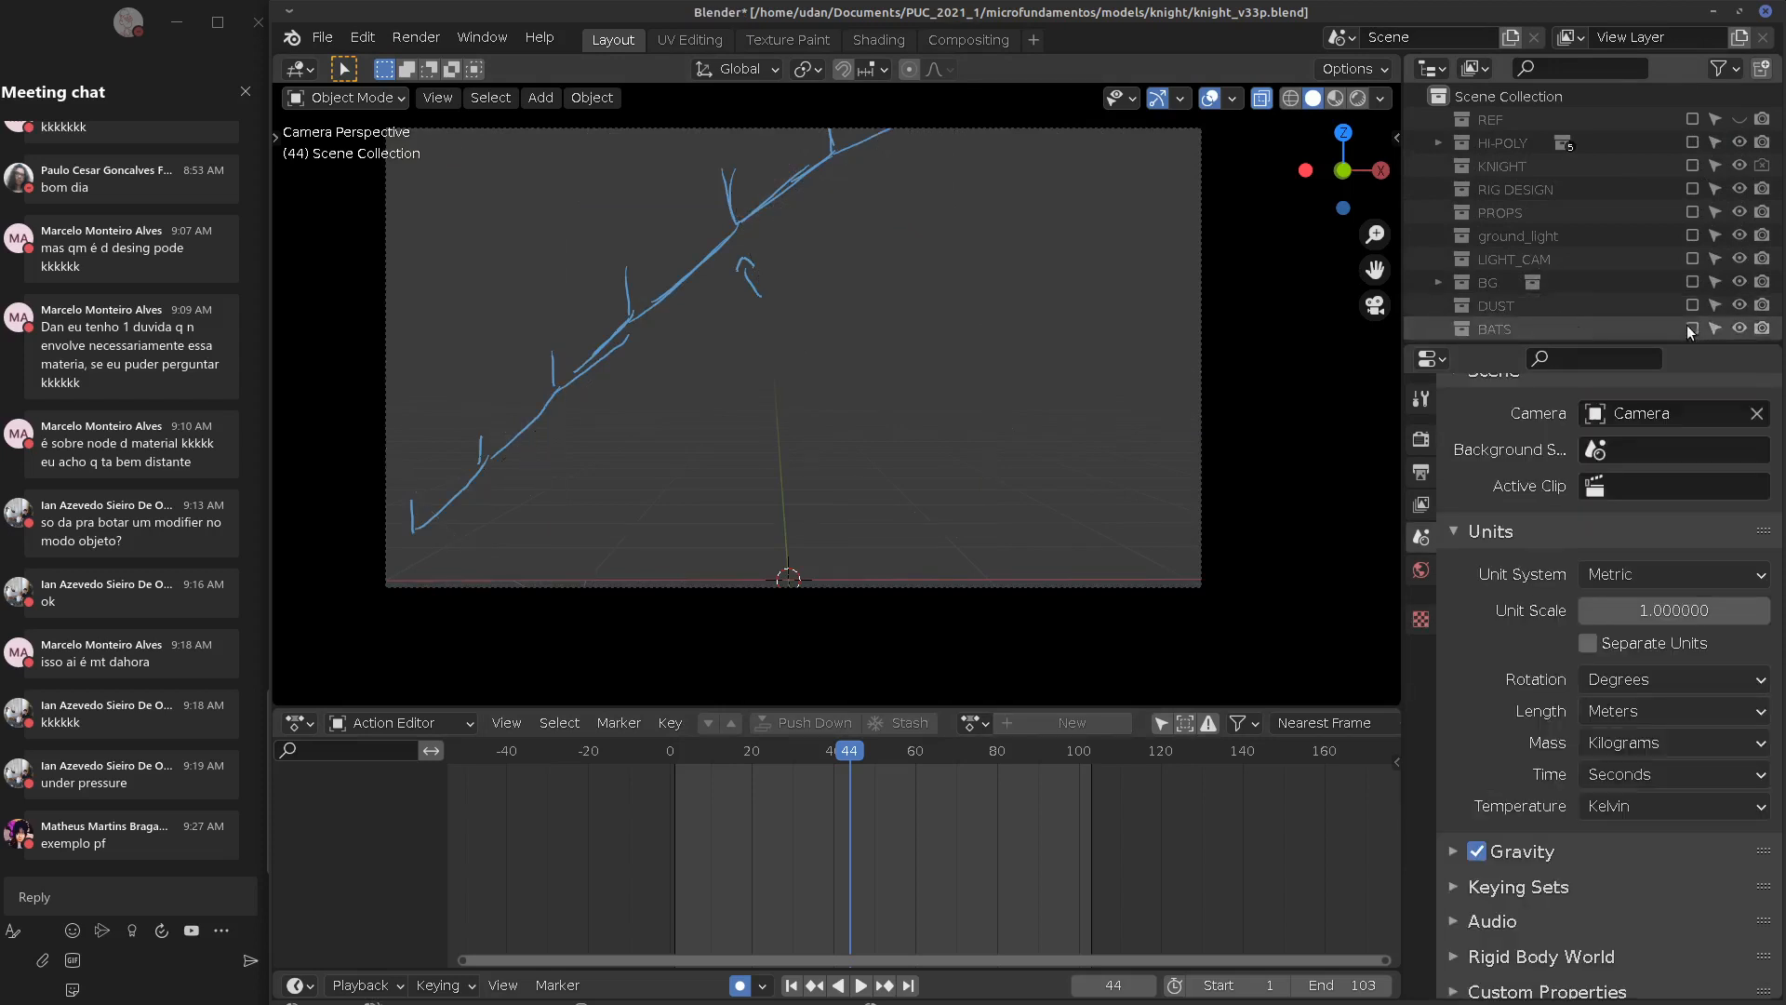
click(1691, 329)
click(1693, 166)
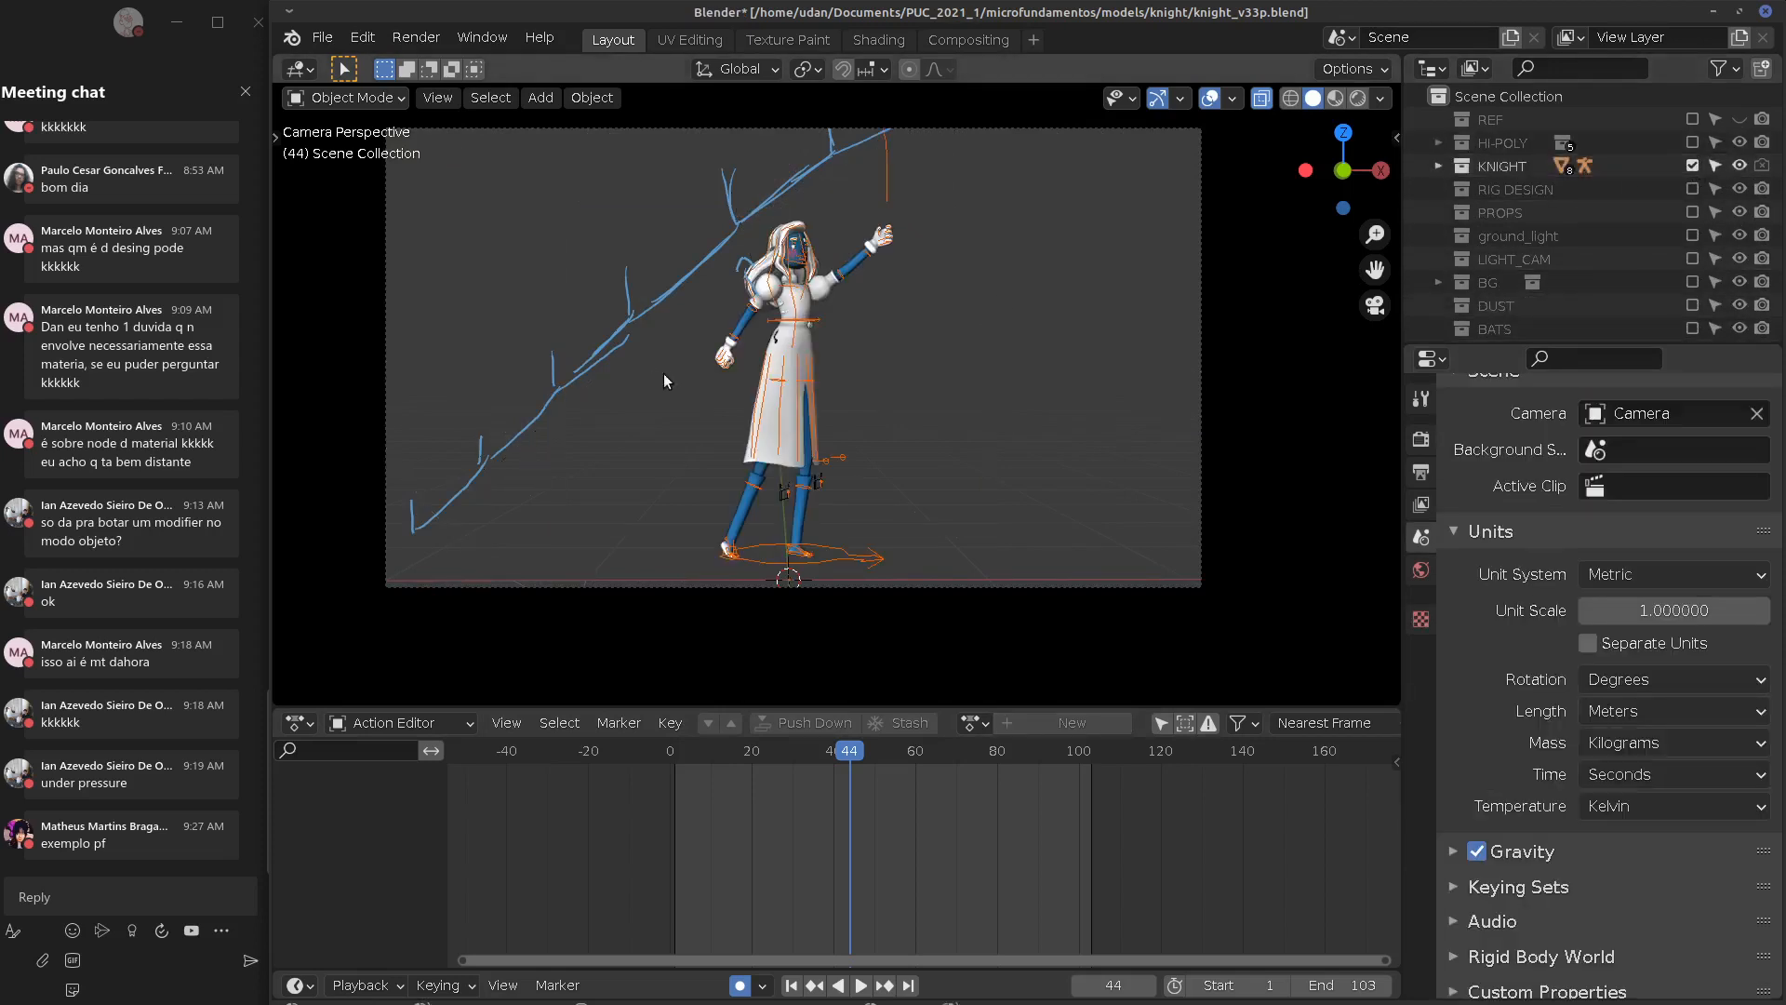
Leave the camera view, select the knight's body mesh, and show its Subdivision and Armature modifiers
key(KP_0)
scroll(898, 364, up, 6)
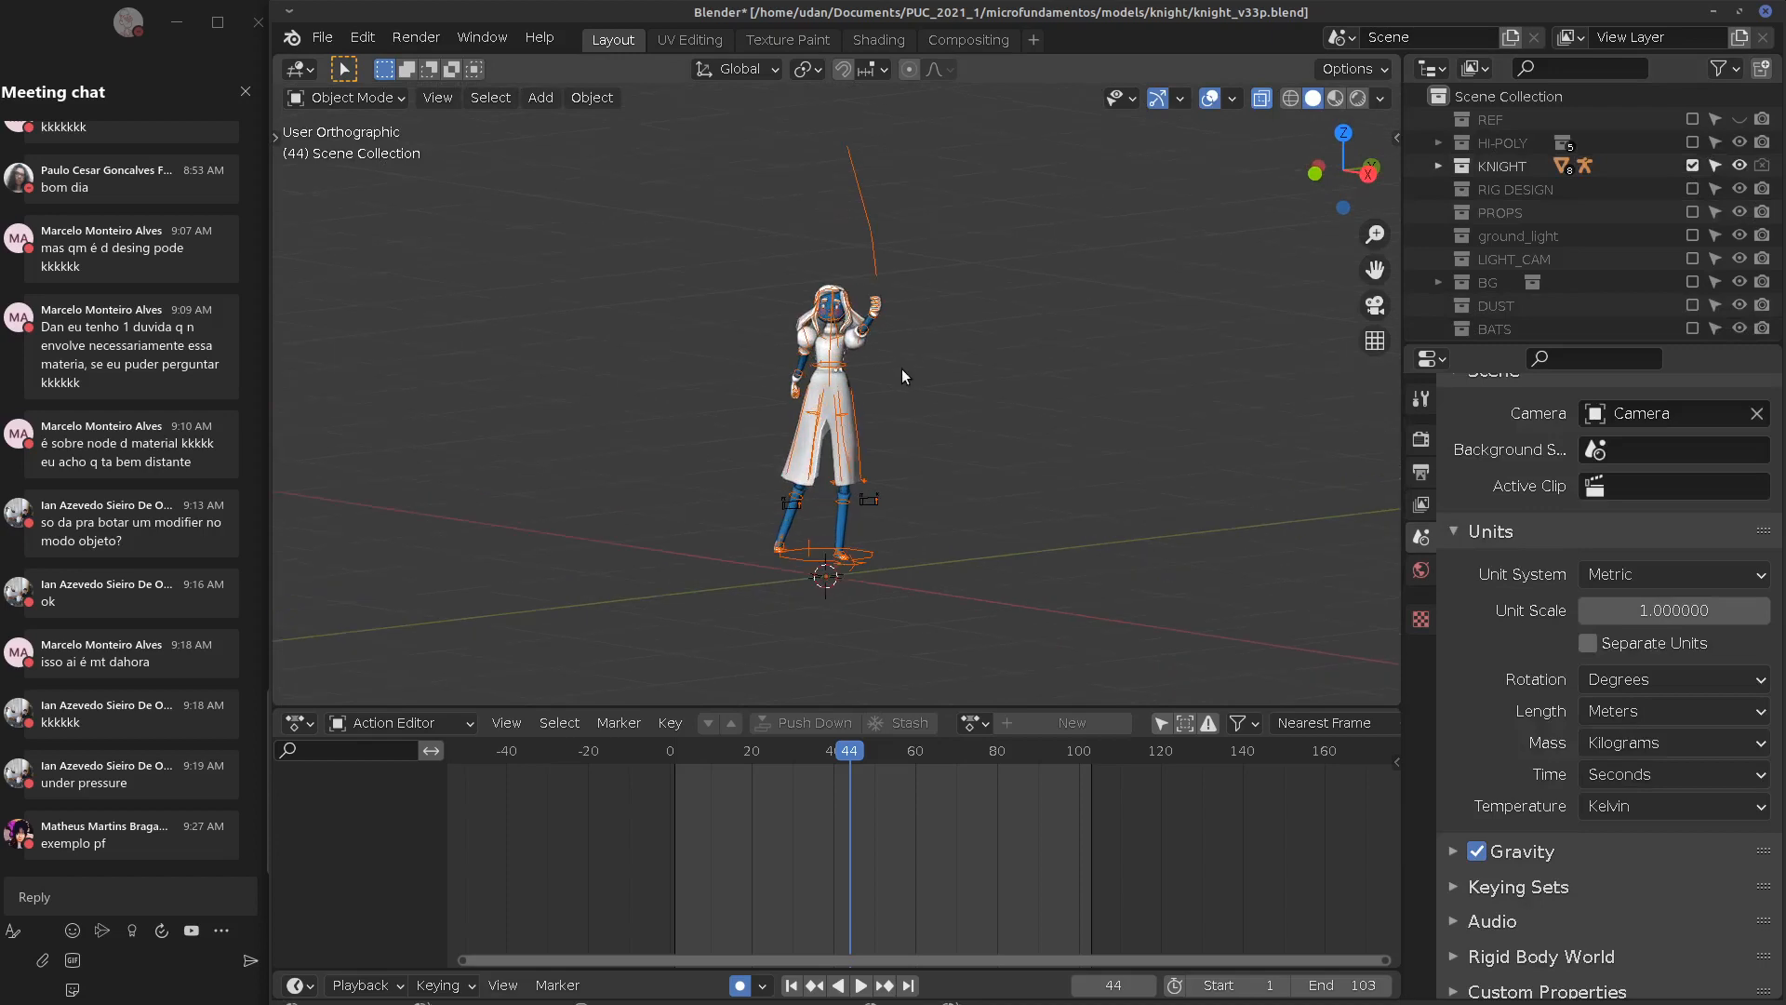
click(850, 312)
click(823, 258)
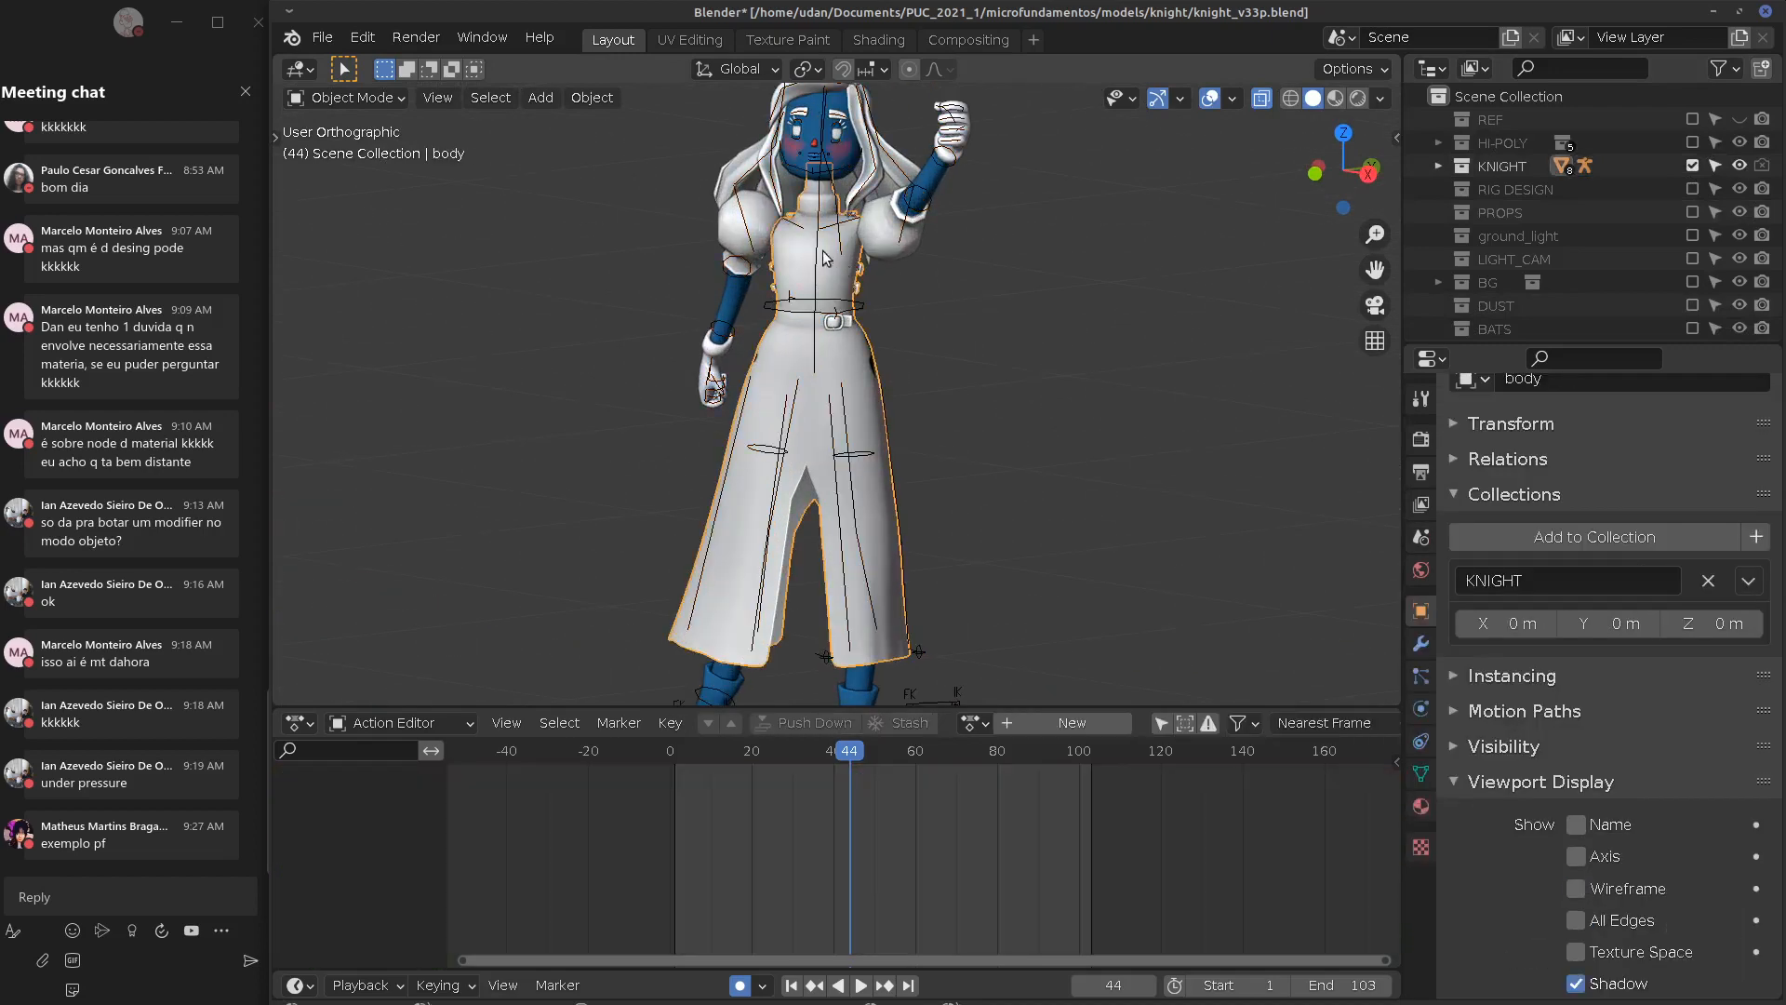
middle_drag(1265, 476, 1302, 483)
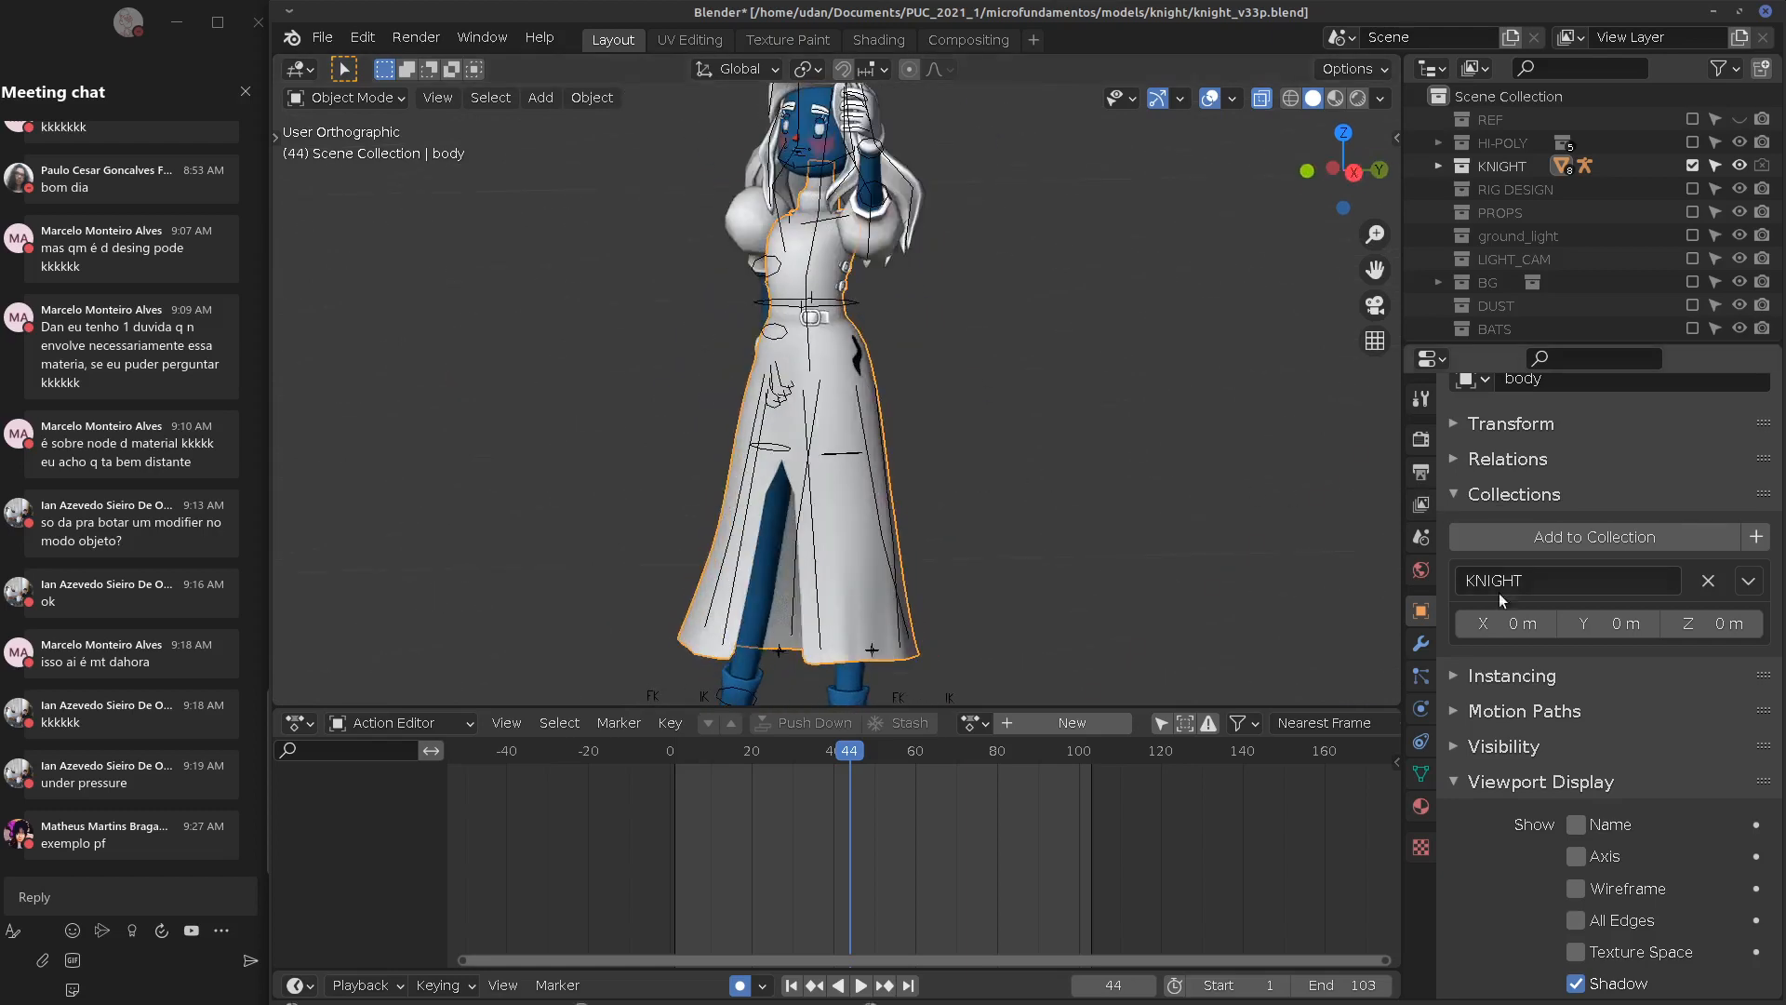
click(1421, 644)
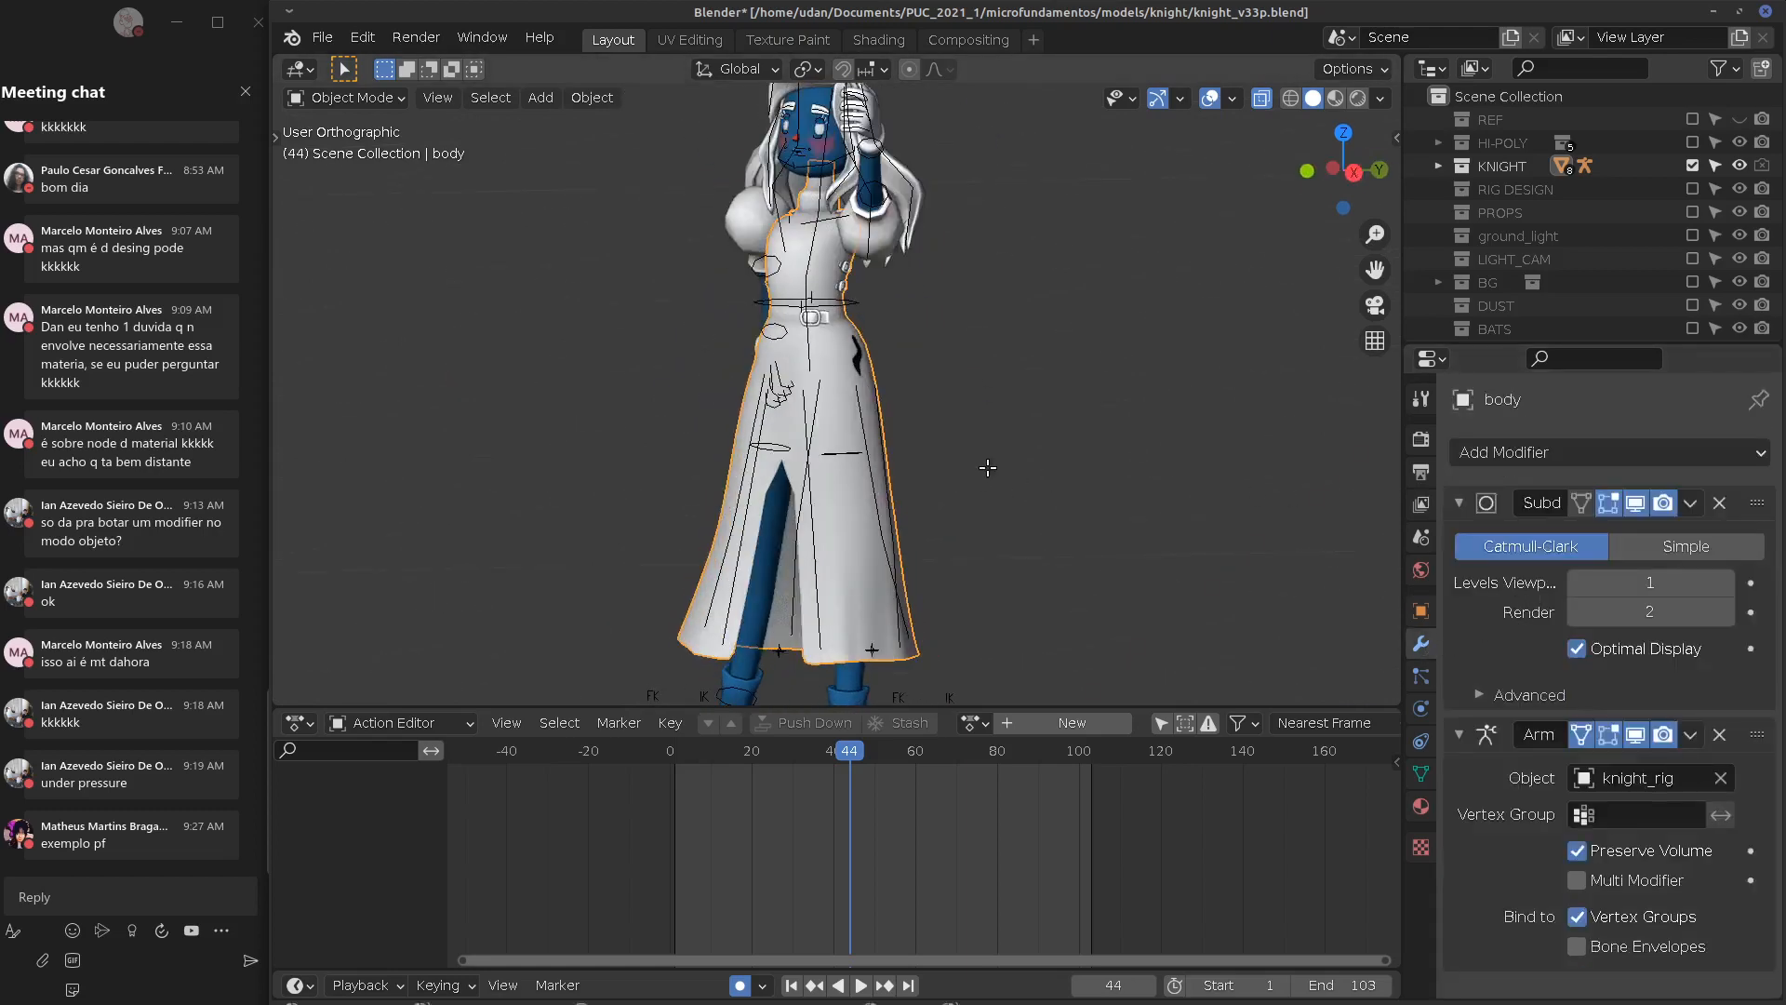
Put the knight's body mesh into Edit Mode and frame the skirt and legs
key(Tab)
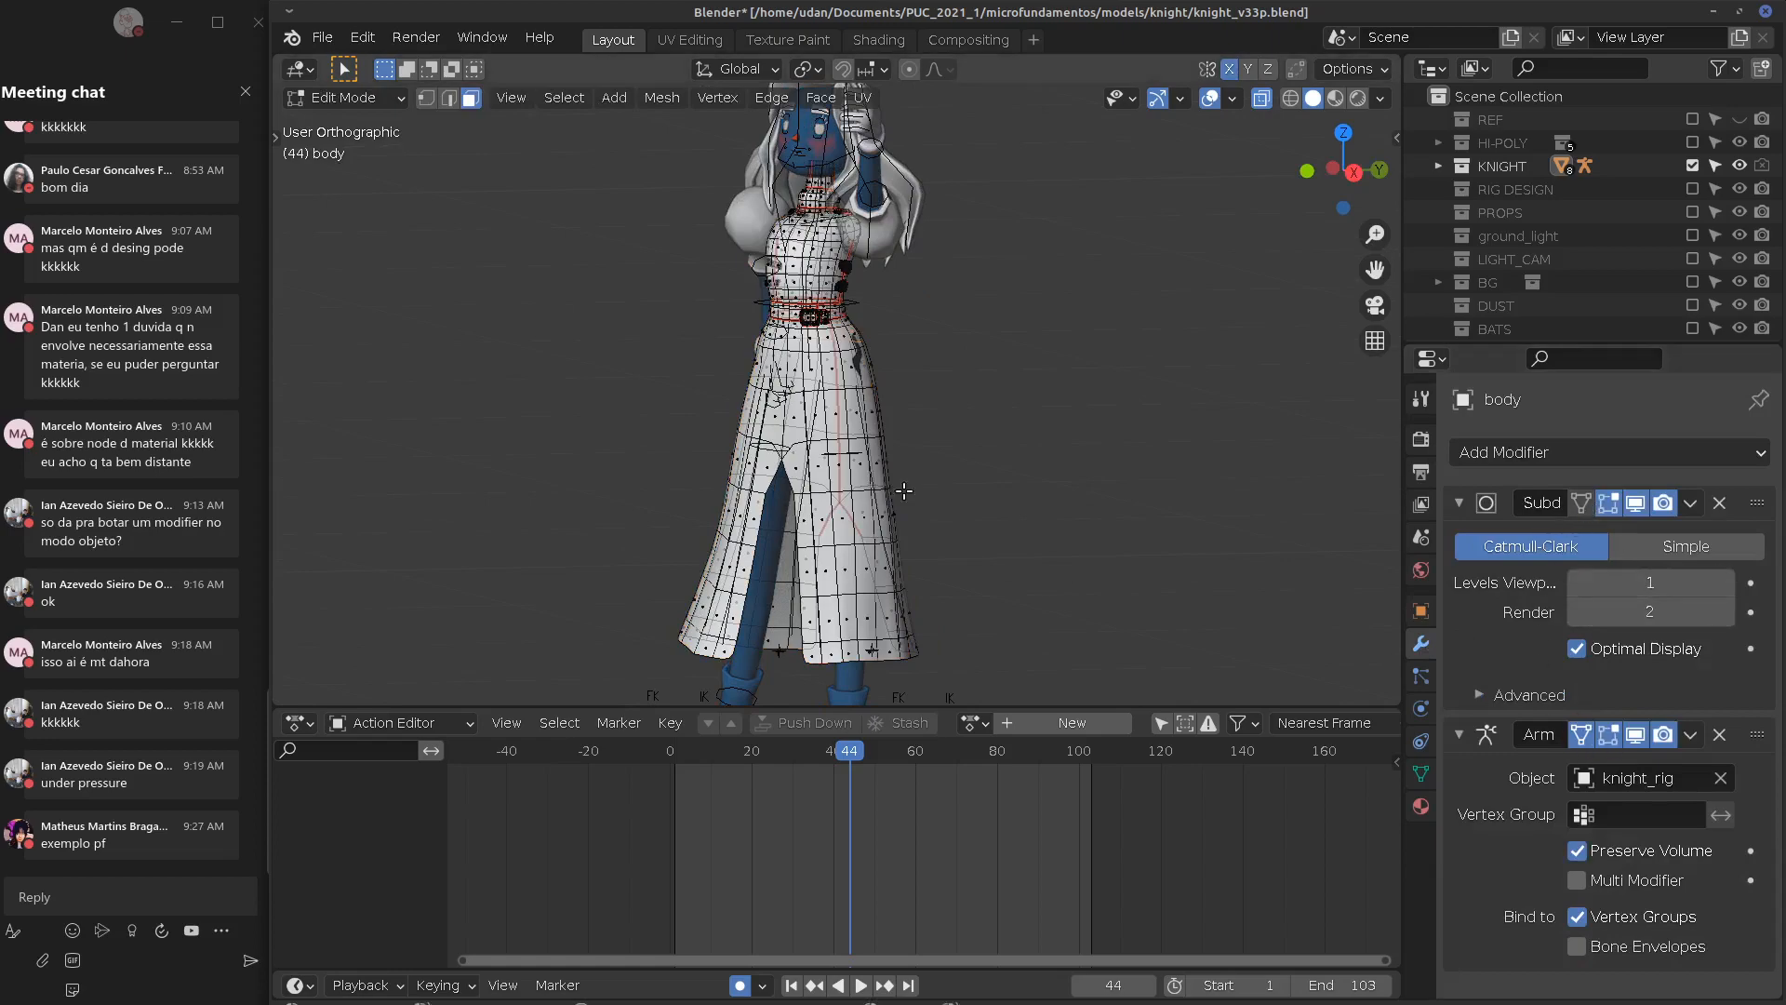
middle_drag(905, 492, 1134, 499)
scroll(1006, 459, up, 3)
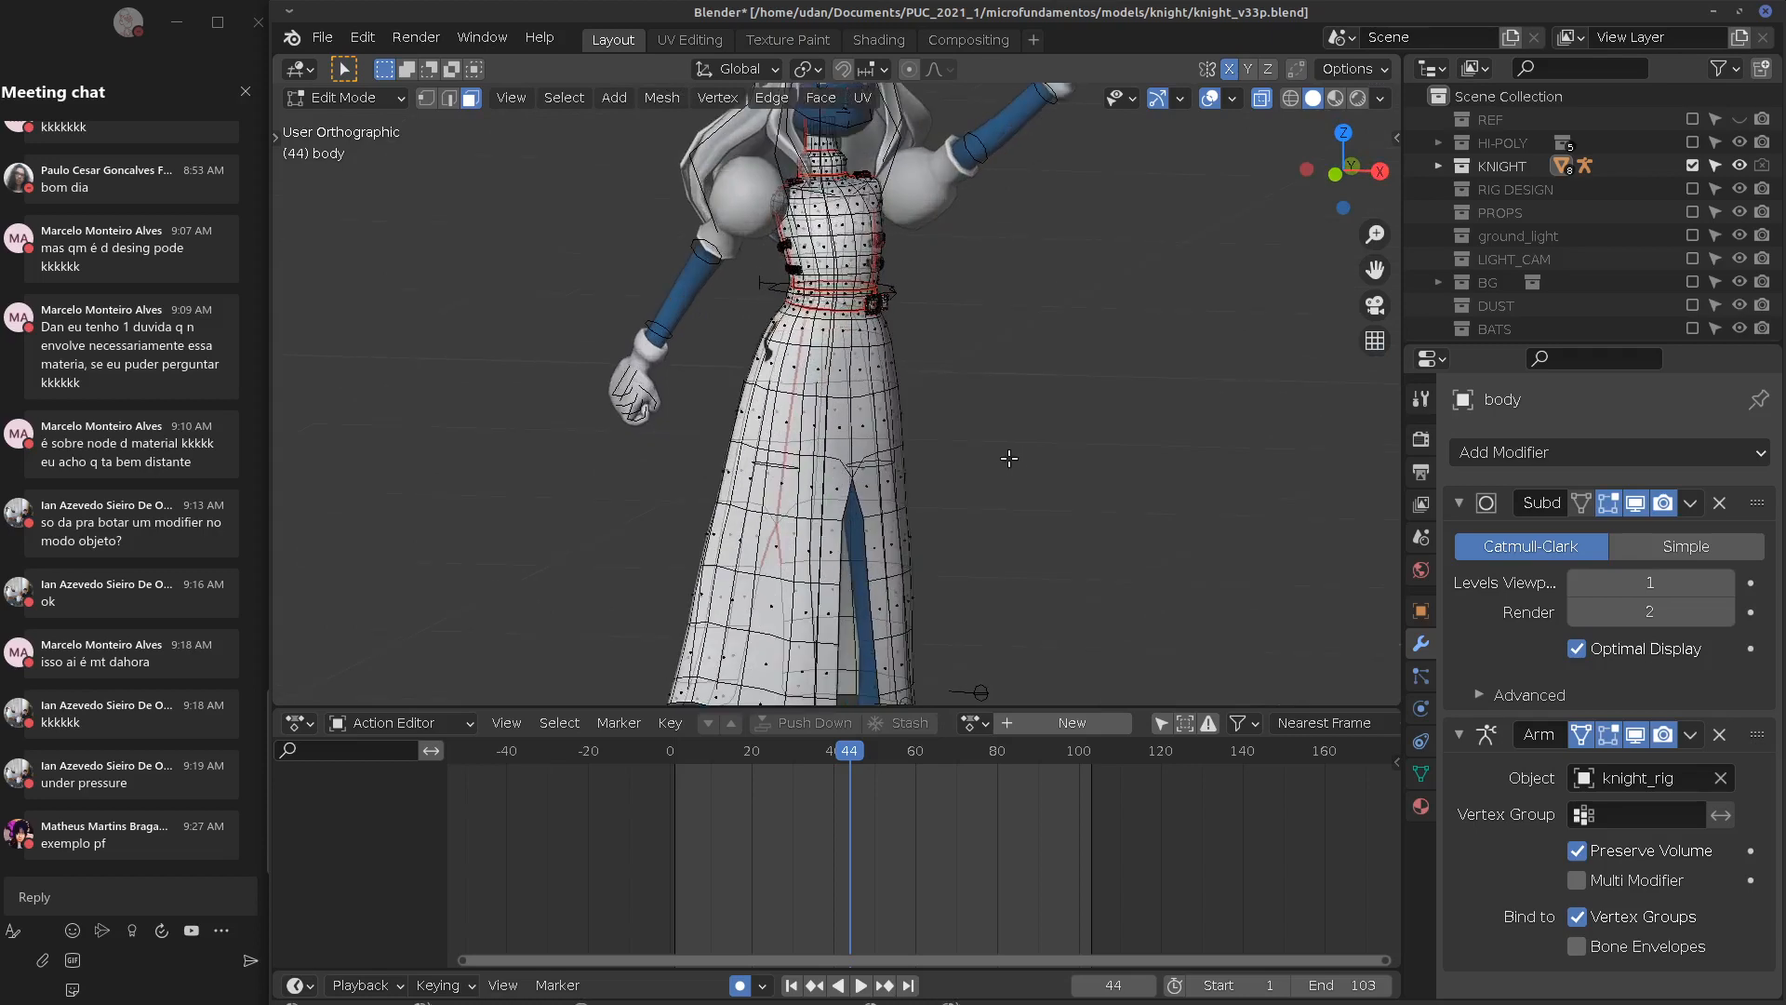
shift+middle_drag(1098, 524, 1135, 263)
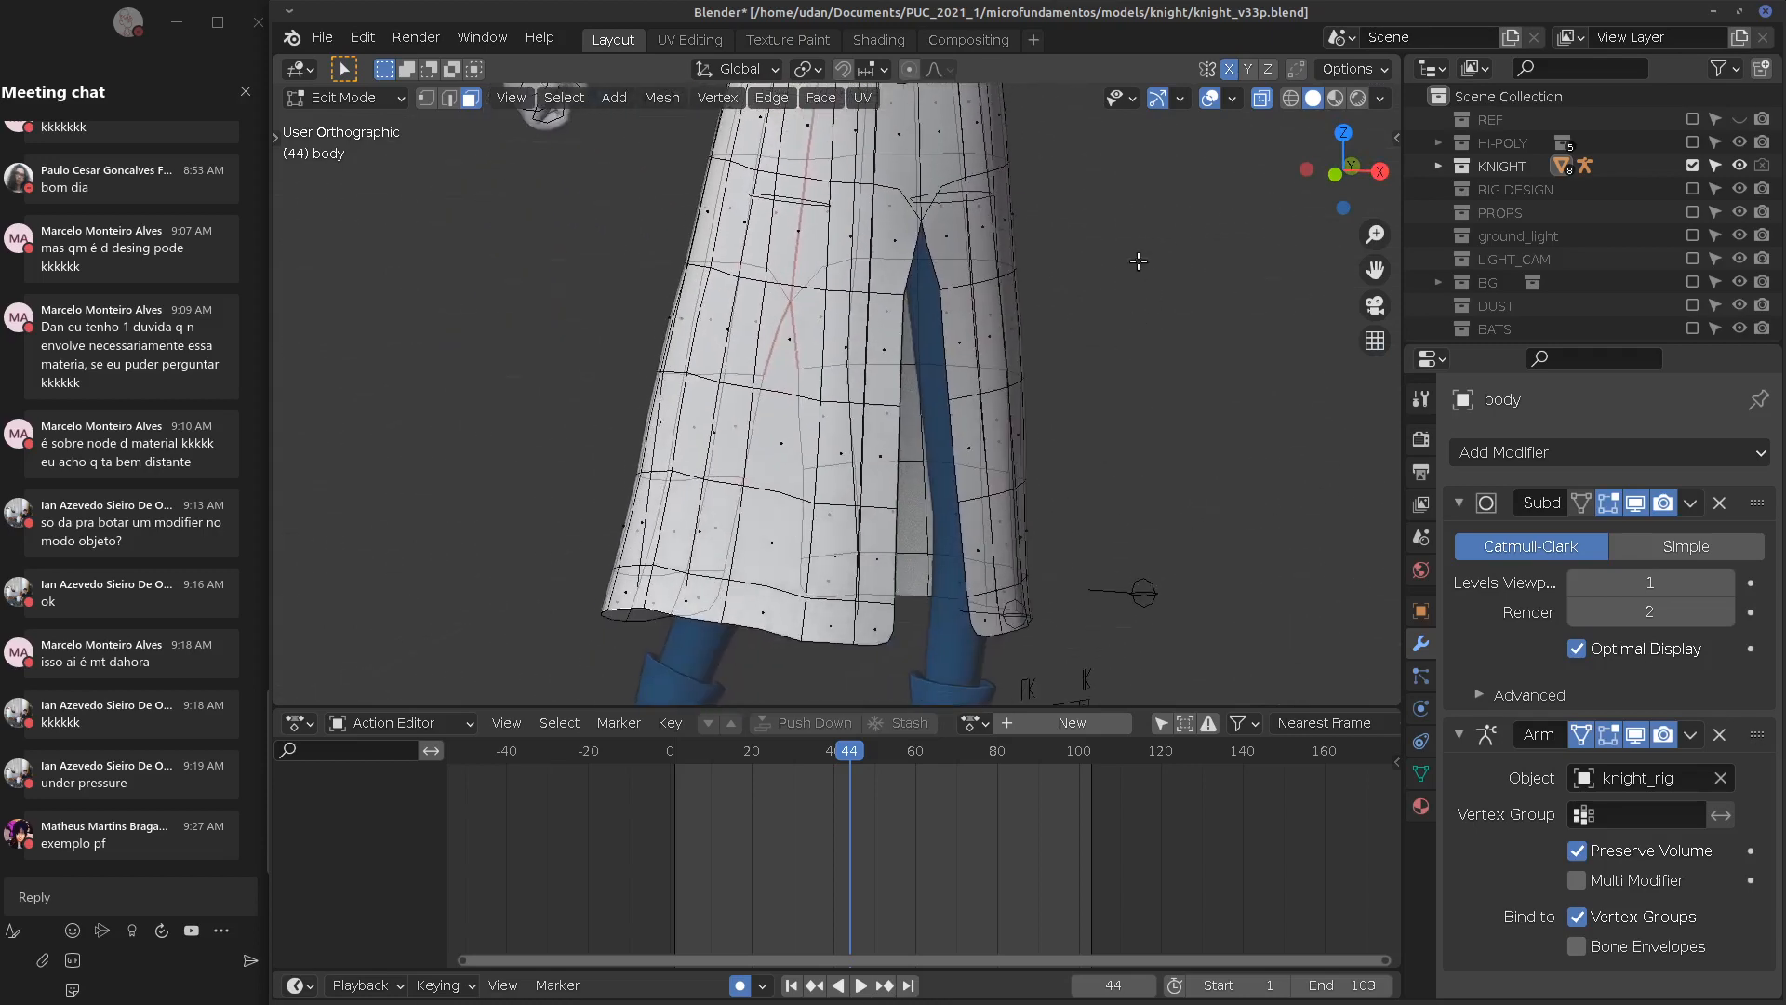
Toggle the Armature modifier's edit-mode deformation off and back on, selecting a skirt face
click(1585, 731)
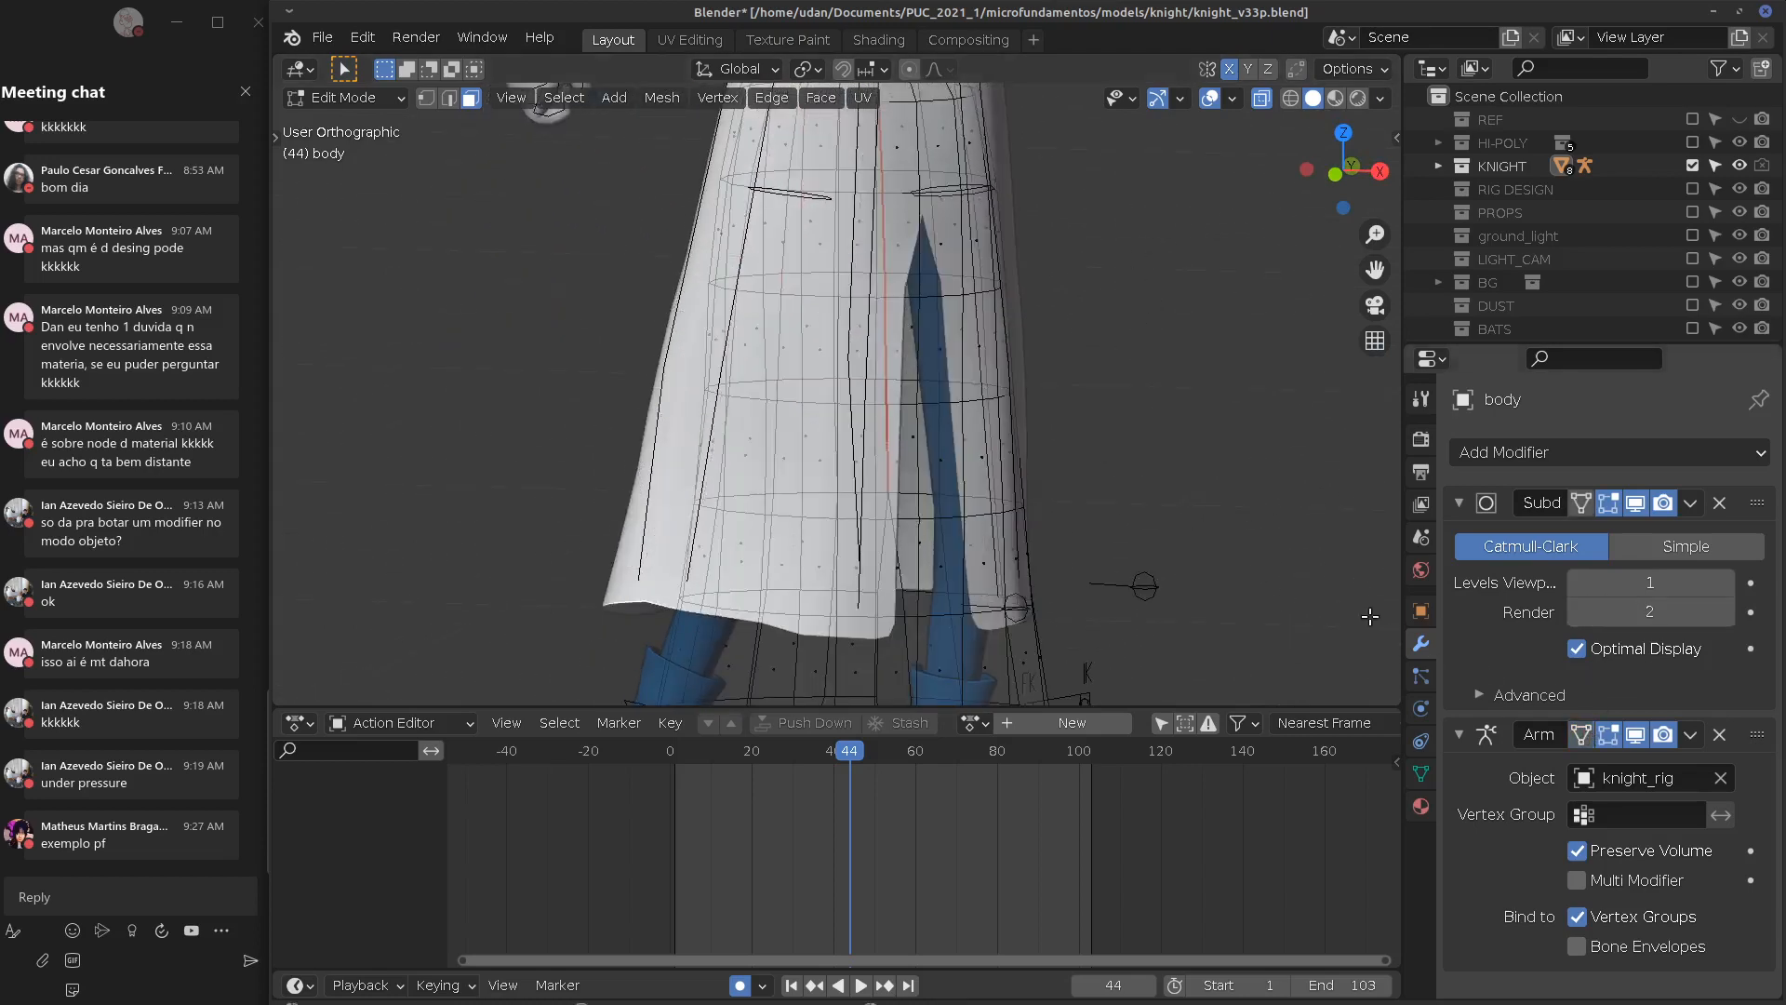
shift+middle_drag(1141, 498, 1010, 212)
middle_drag(996, 408, 806, 587)
click(768, 394)
shift+middle_drag(777, 253, 767, 475)
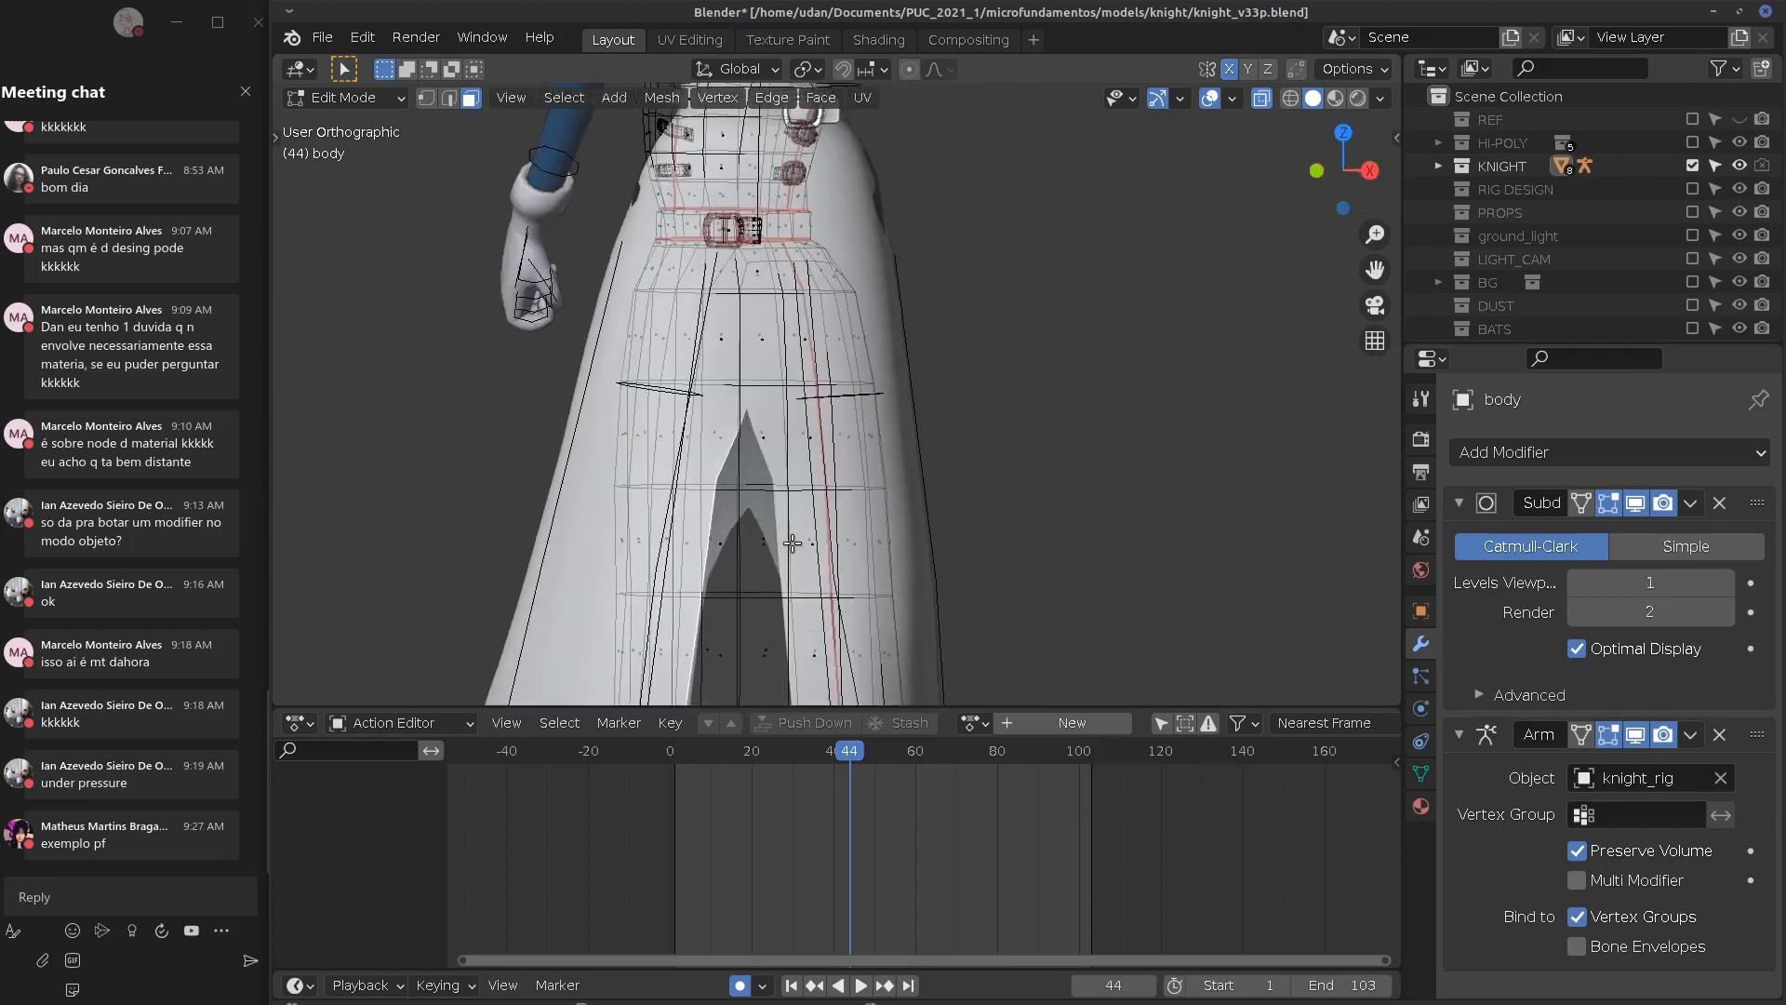
middle_drag(792, 545, 953, 476)
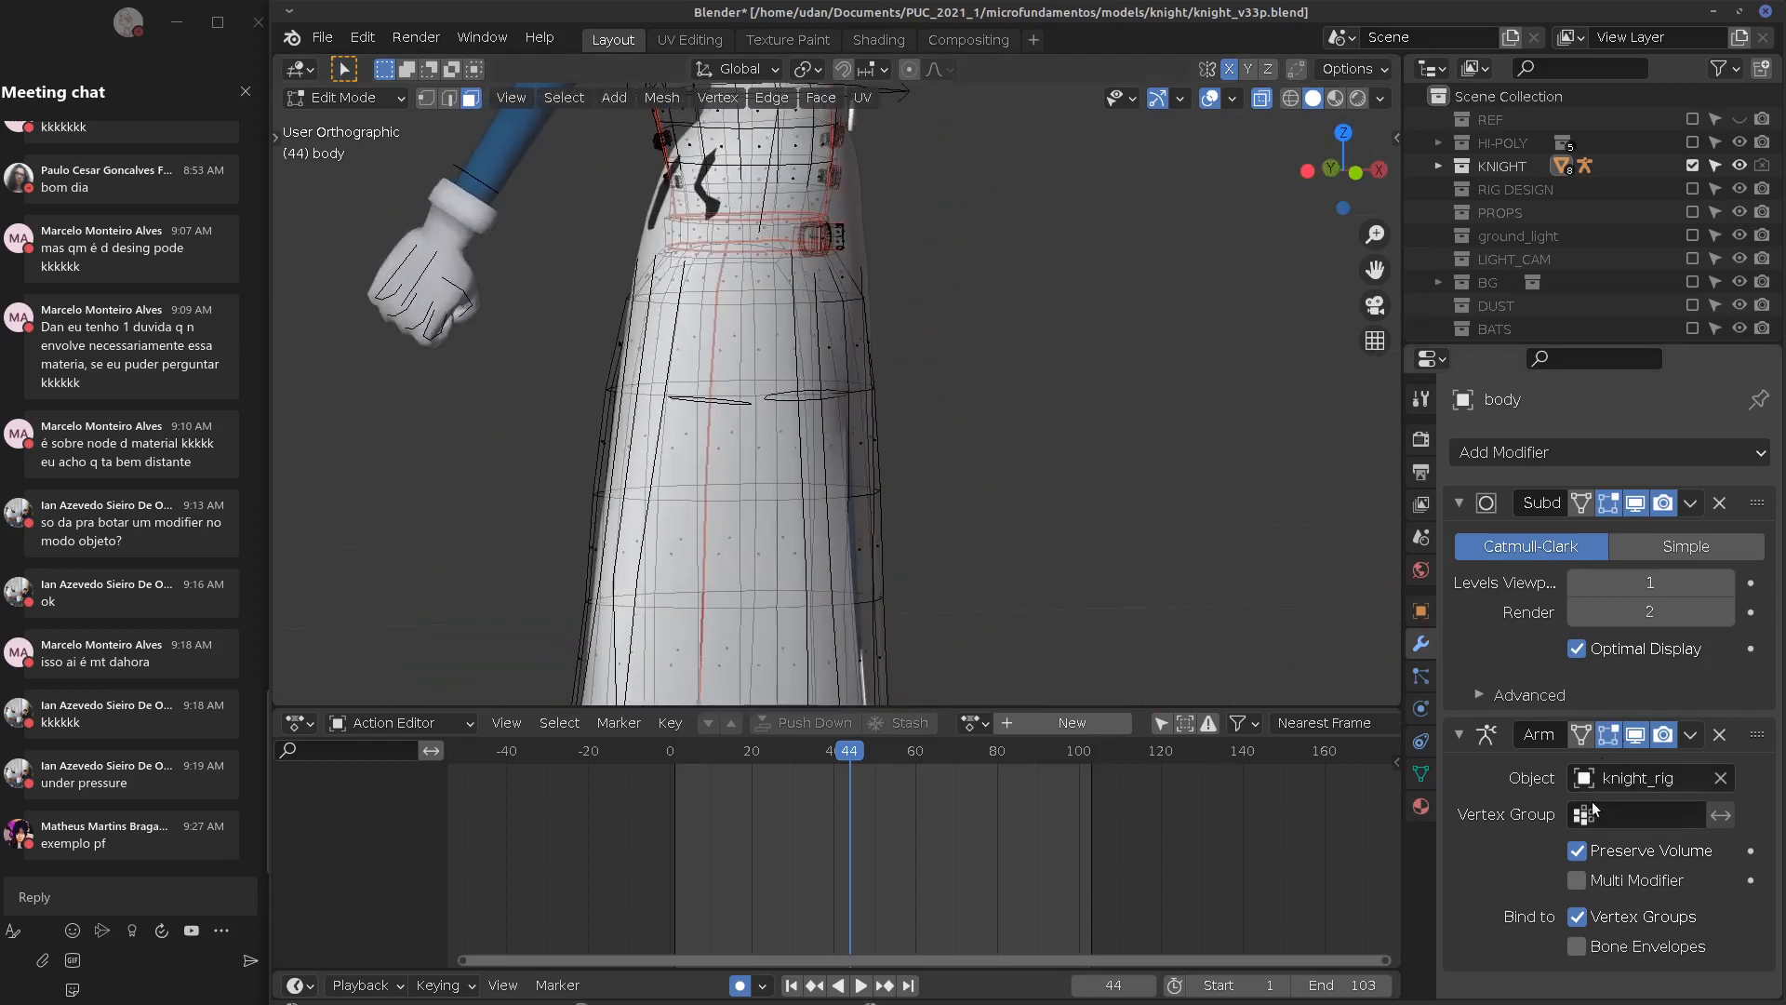
click(1582, 734)
shift+middle_drag(989, 427, 821, 401)
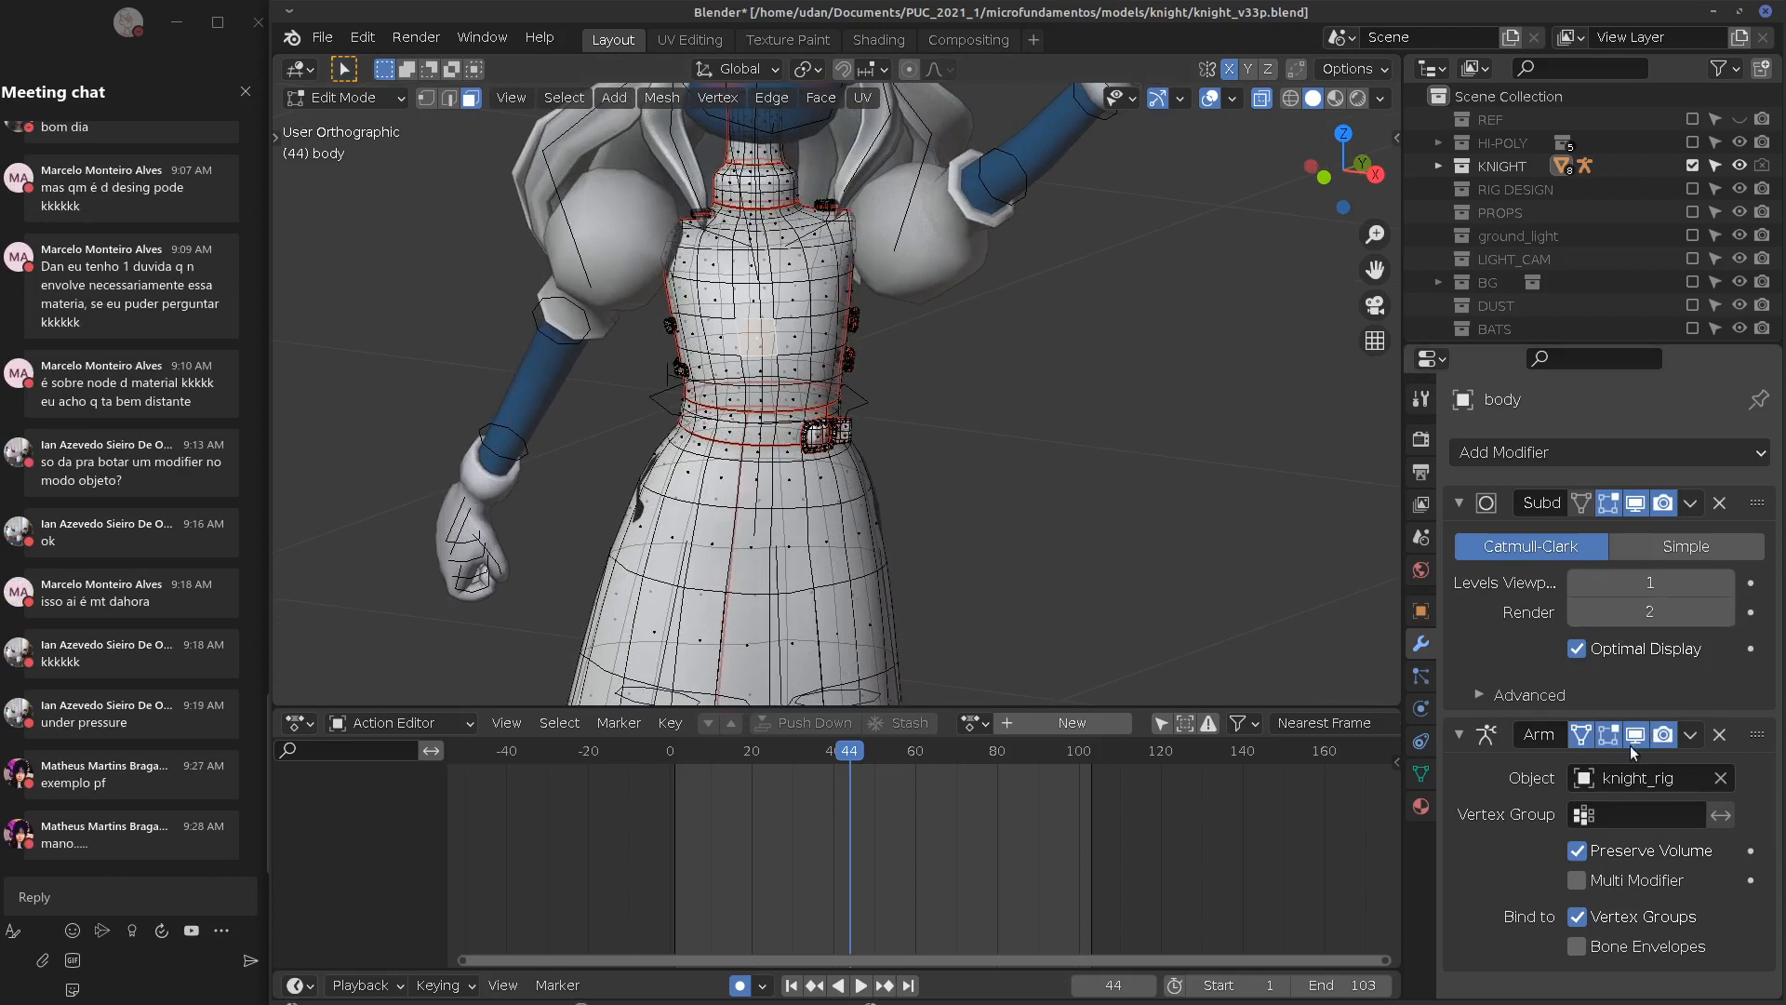
Enable Vertex Group Weights in the viewport overlays, select a skirt face, and show the Object Data properties
click(1382, 99)
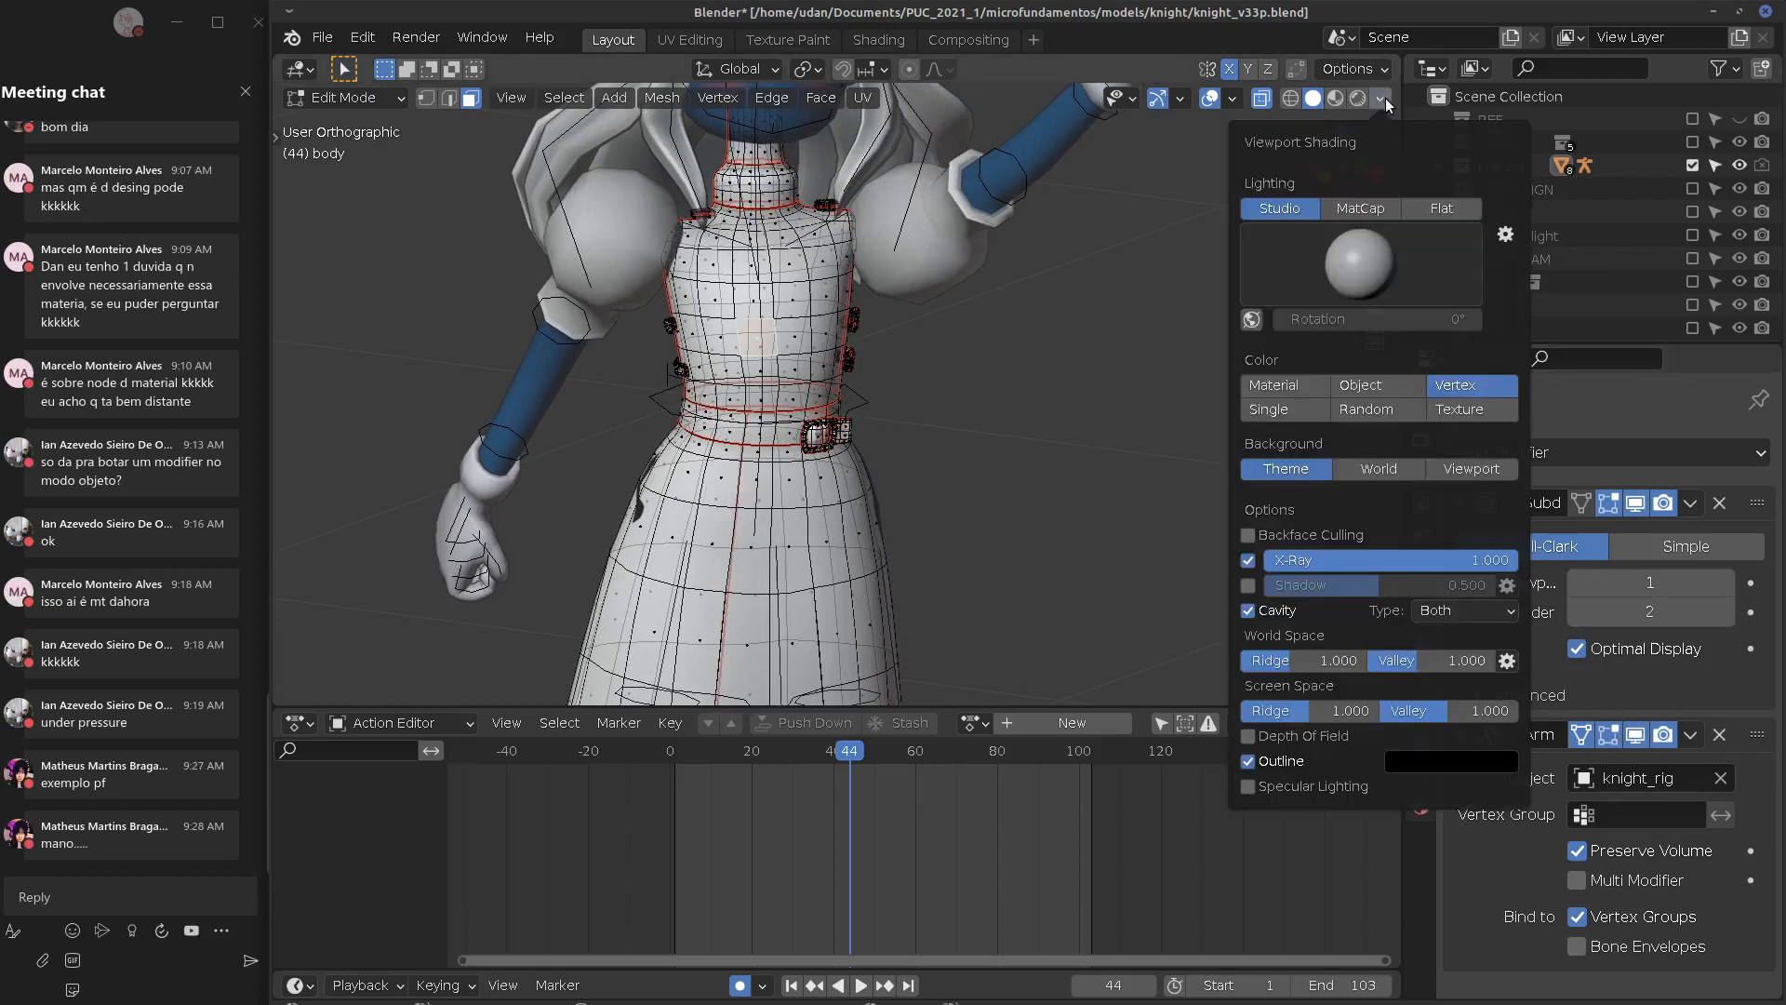
click(1235, 98)
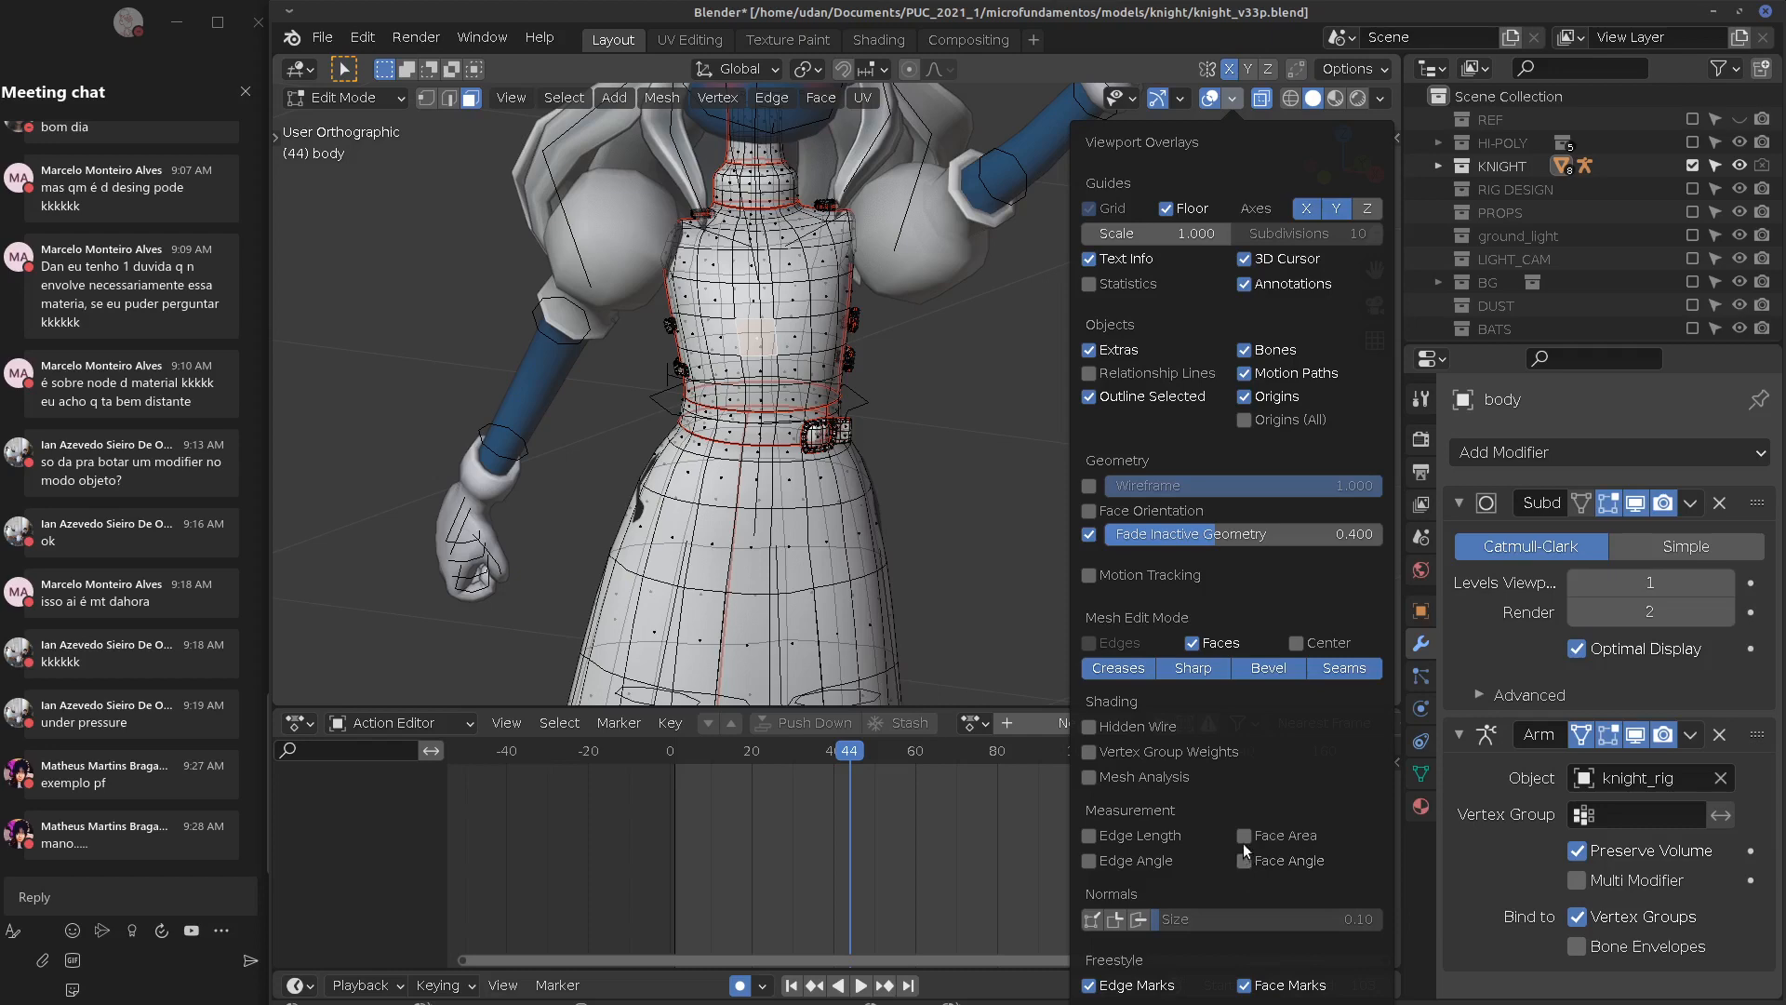
click(1090, 752)
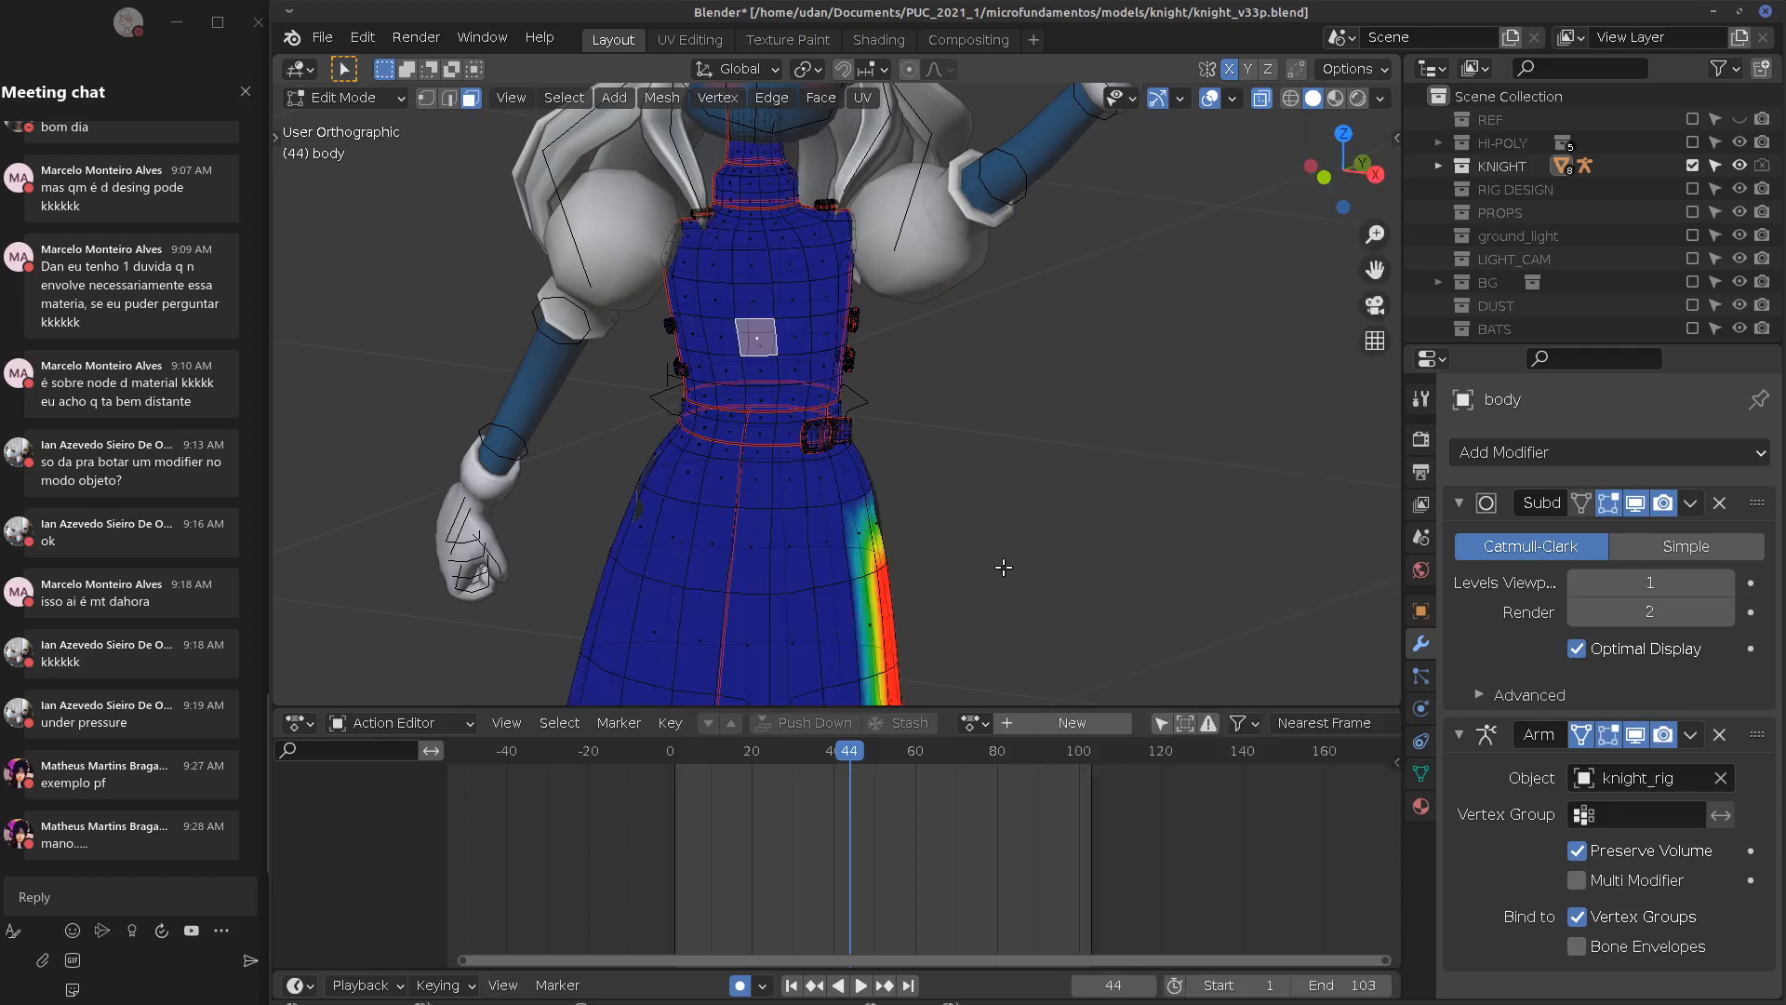
shift+middle_drag(1008, 575, 1016, 350)
middle_drag(1060, 451, 710, 387)
click(711, 423)
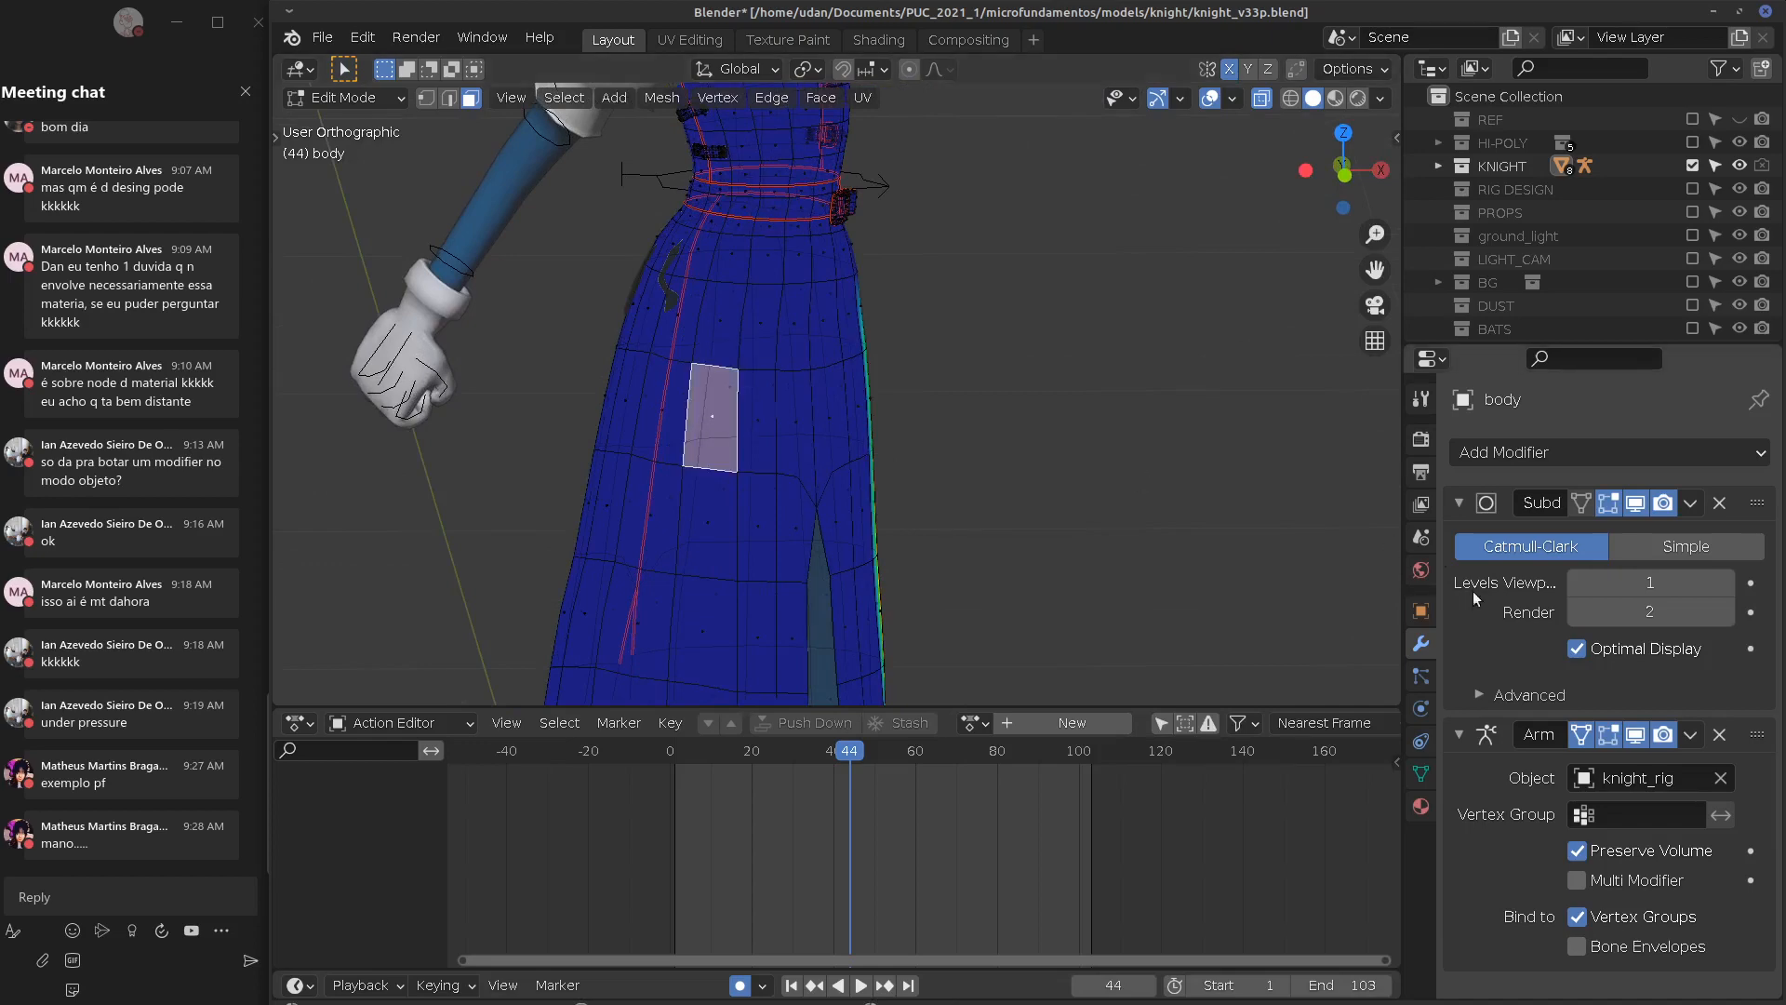
click(1421, 773)
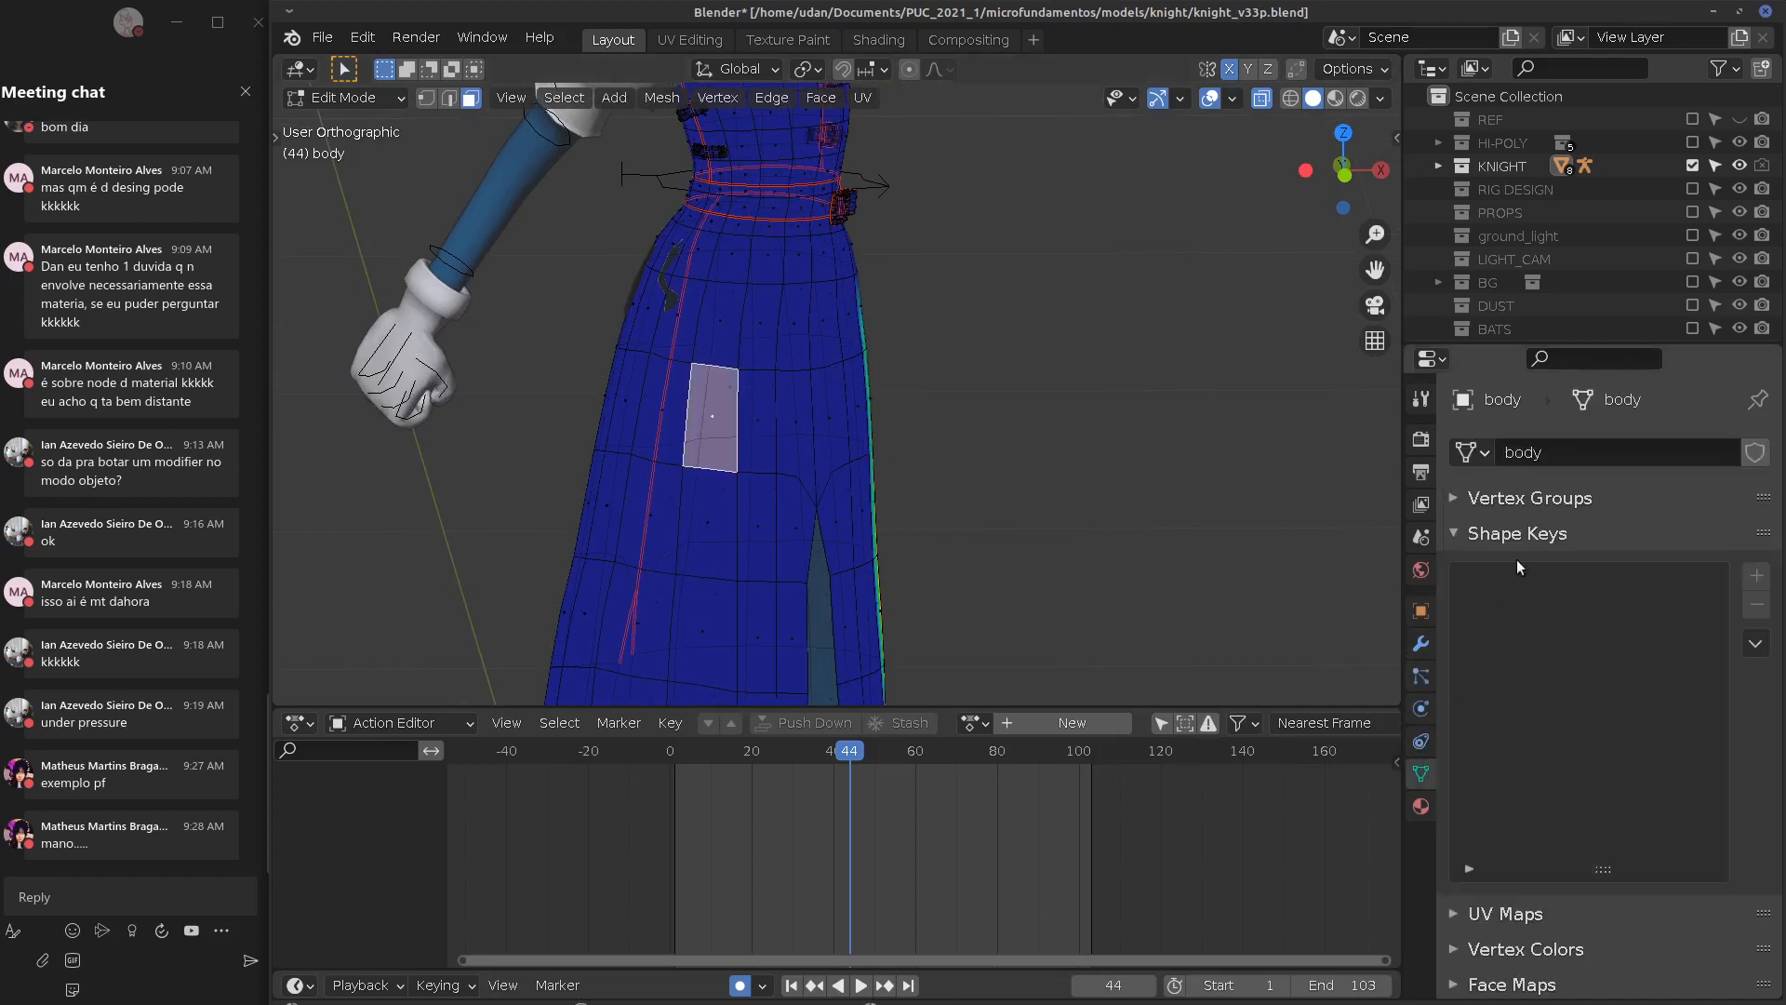
Show the vertex groups list and preview the torso and shoulder.R weights on the body
click(1479, 533)
click(1489, 498)
middle_drag(1084, 598, 873, 565)
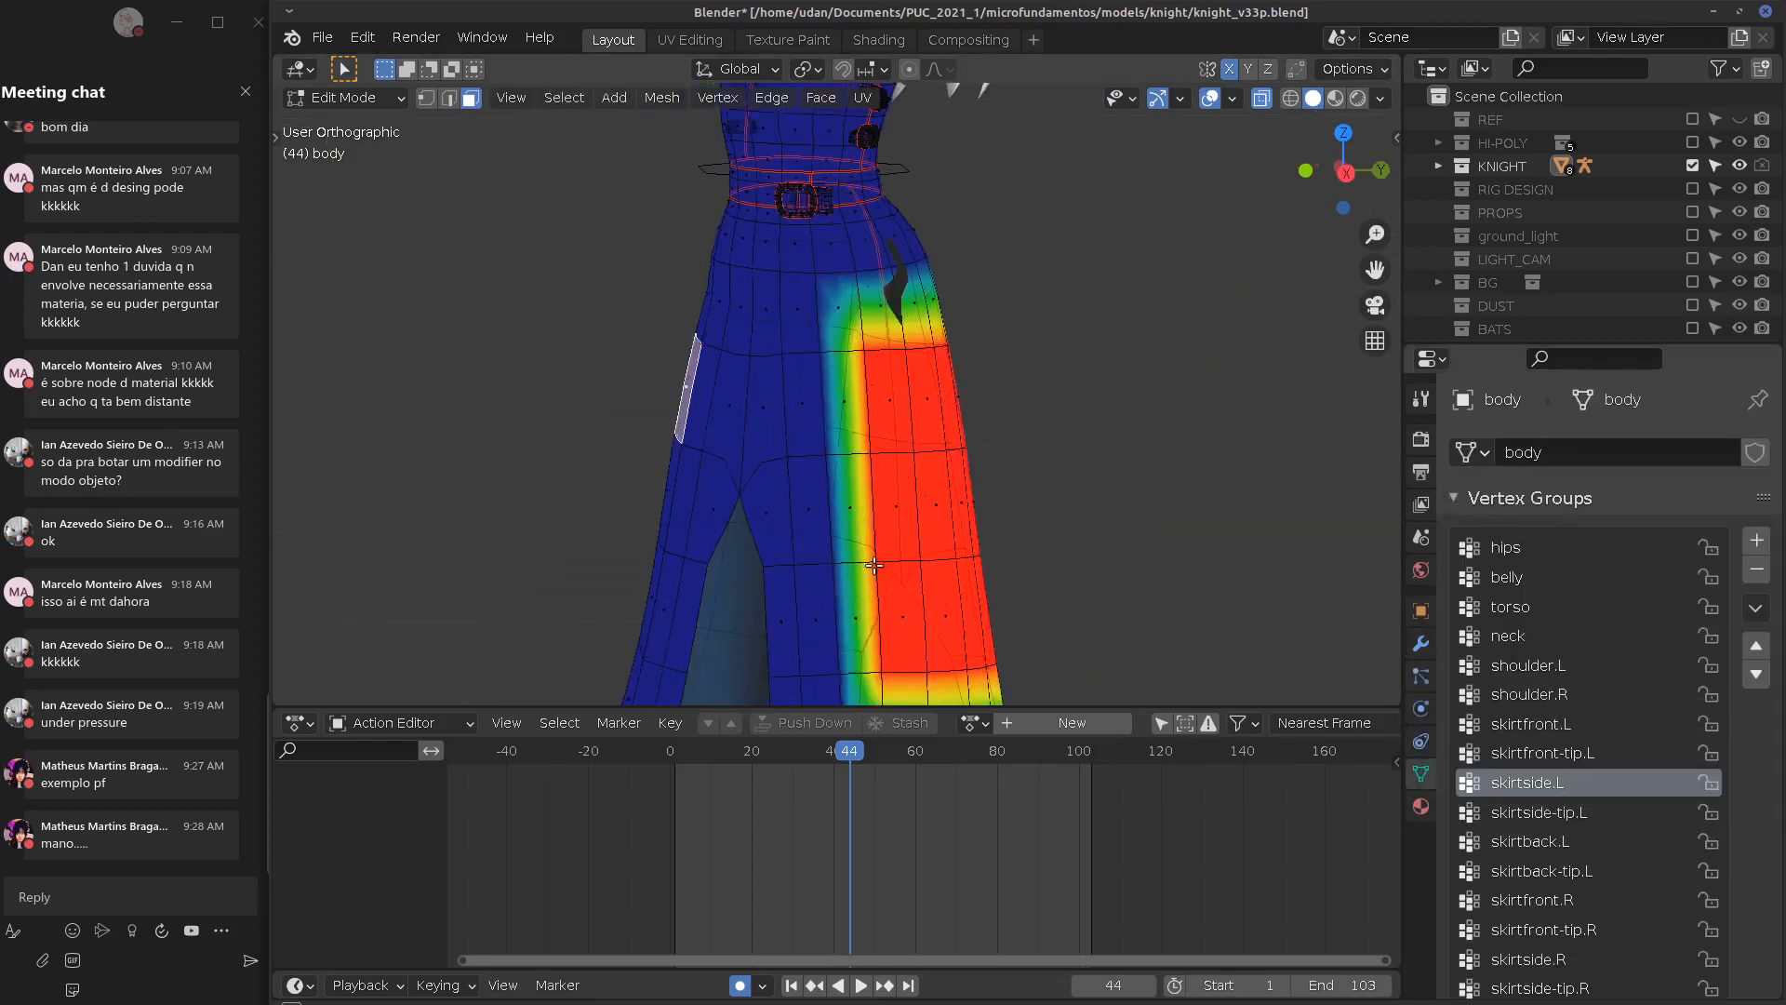
click(1509, 606)
shift+scroll(1060, 595, up, 6)
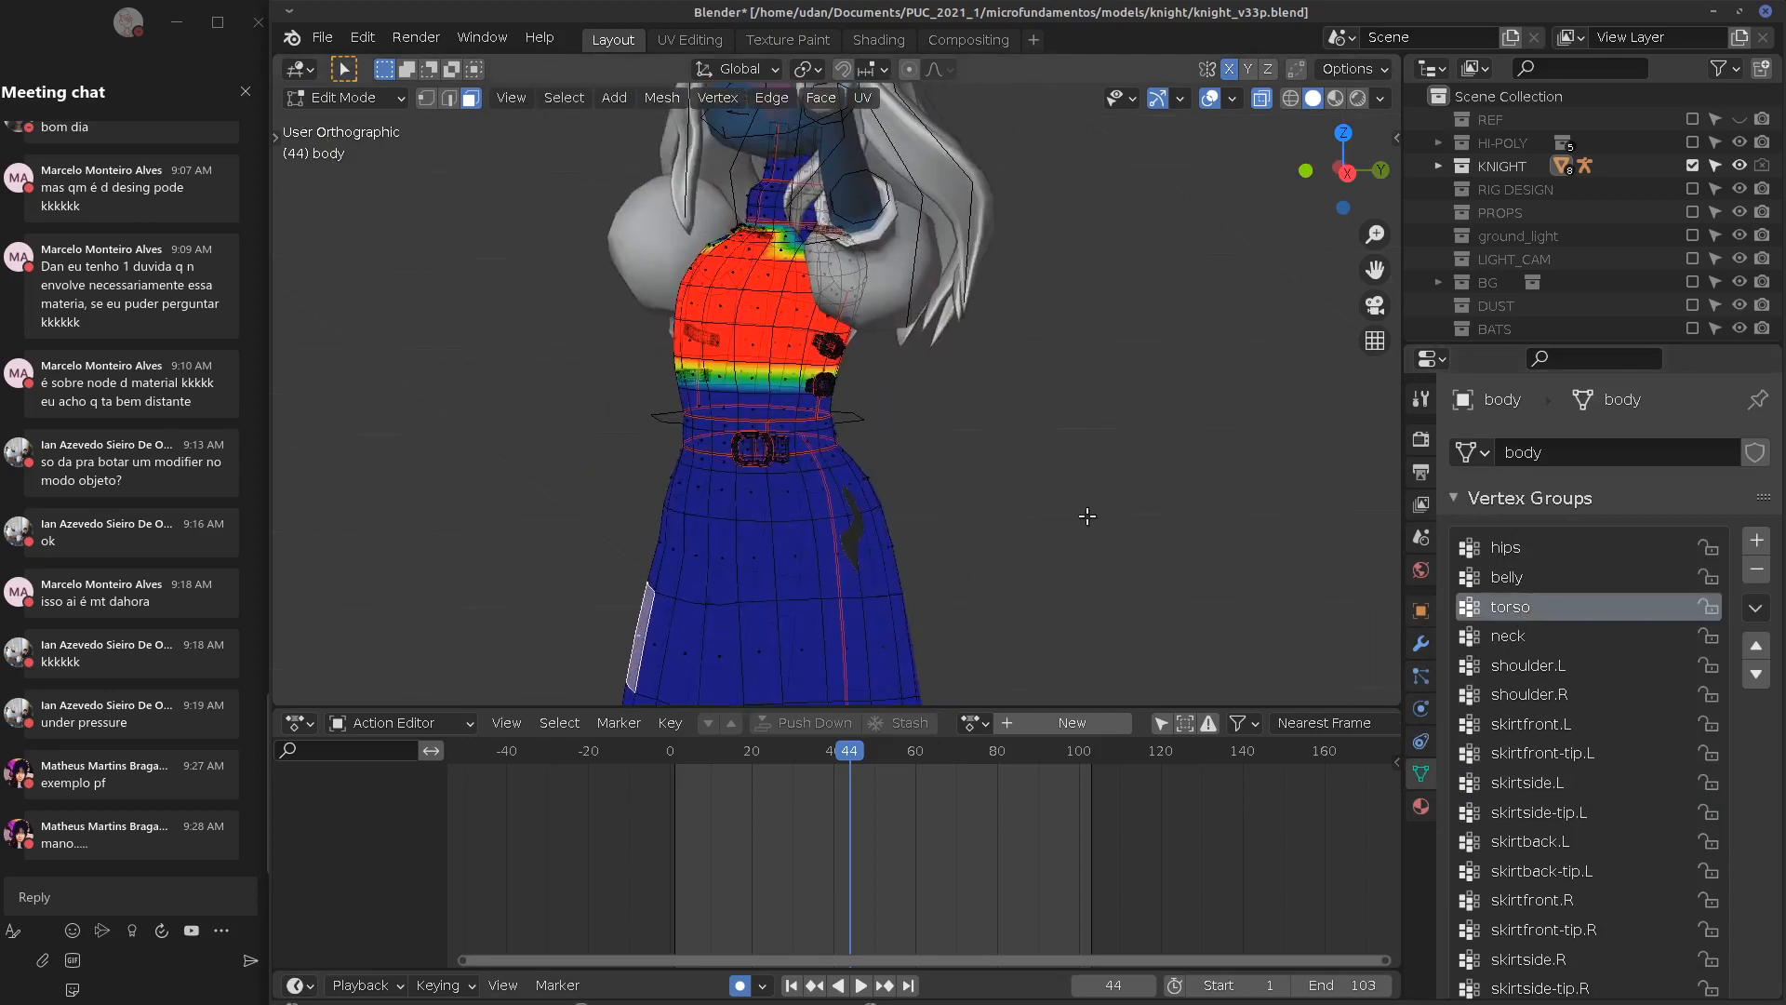
middle_drag(1087, 515, 1321, 577)
click(1540, 695)
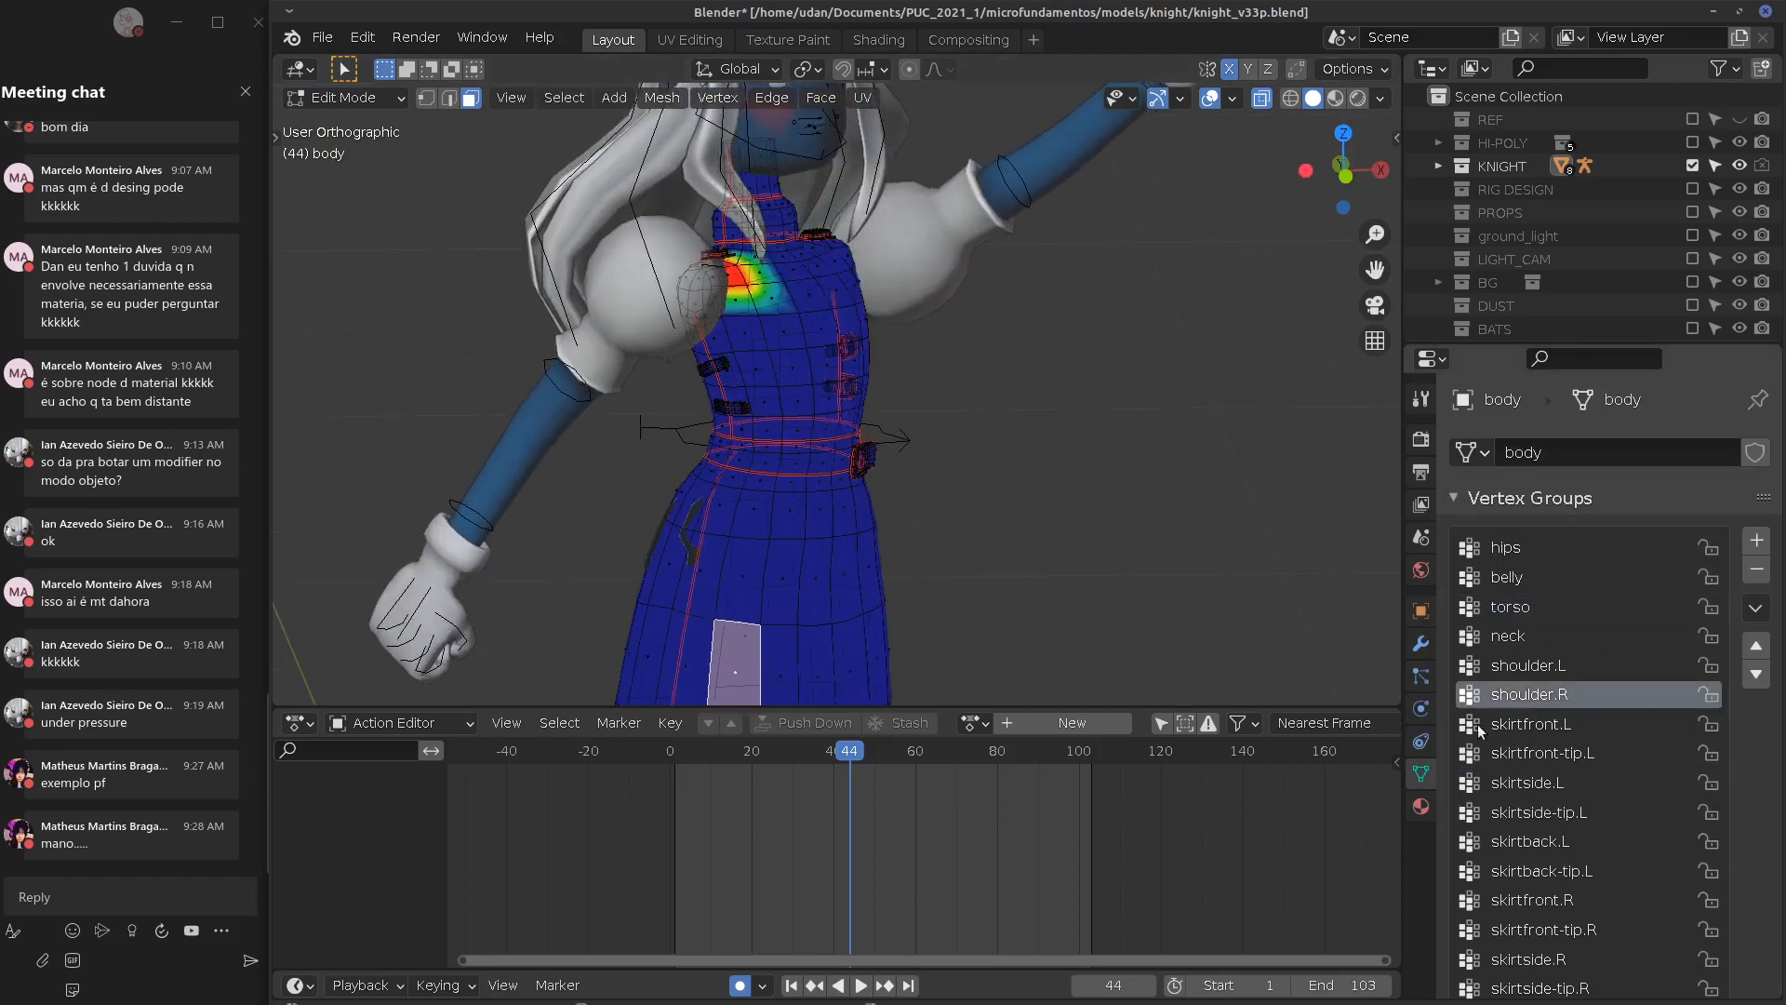
middle_drag(1015, 577, 967, 579)
shift+middle_drag(1025, 635, 1110, 427)
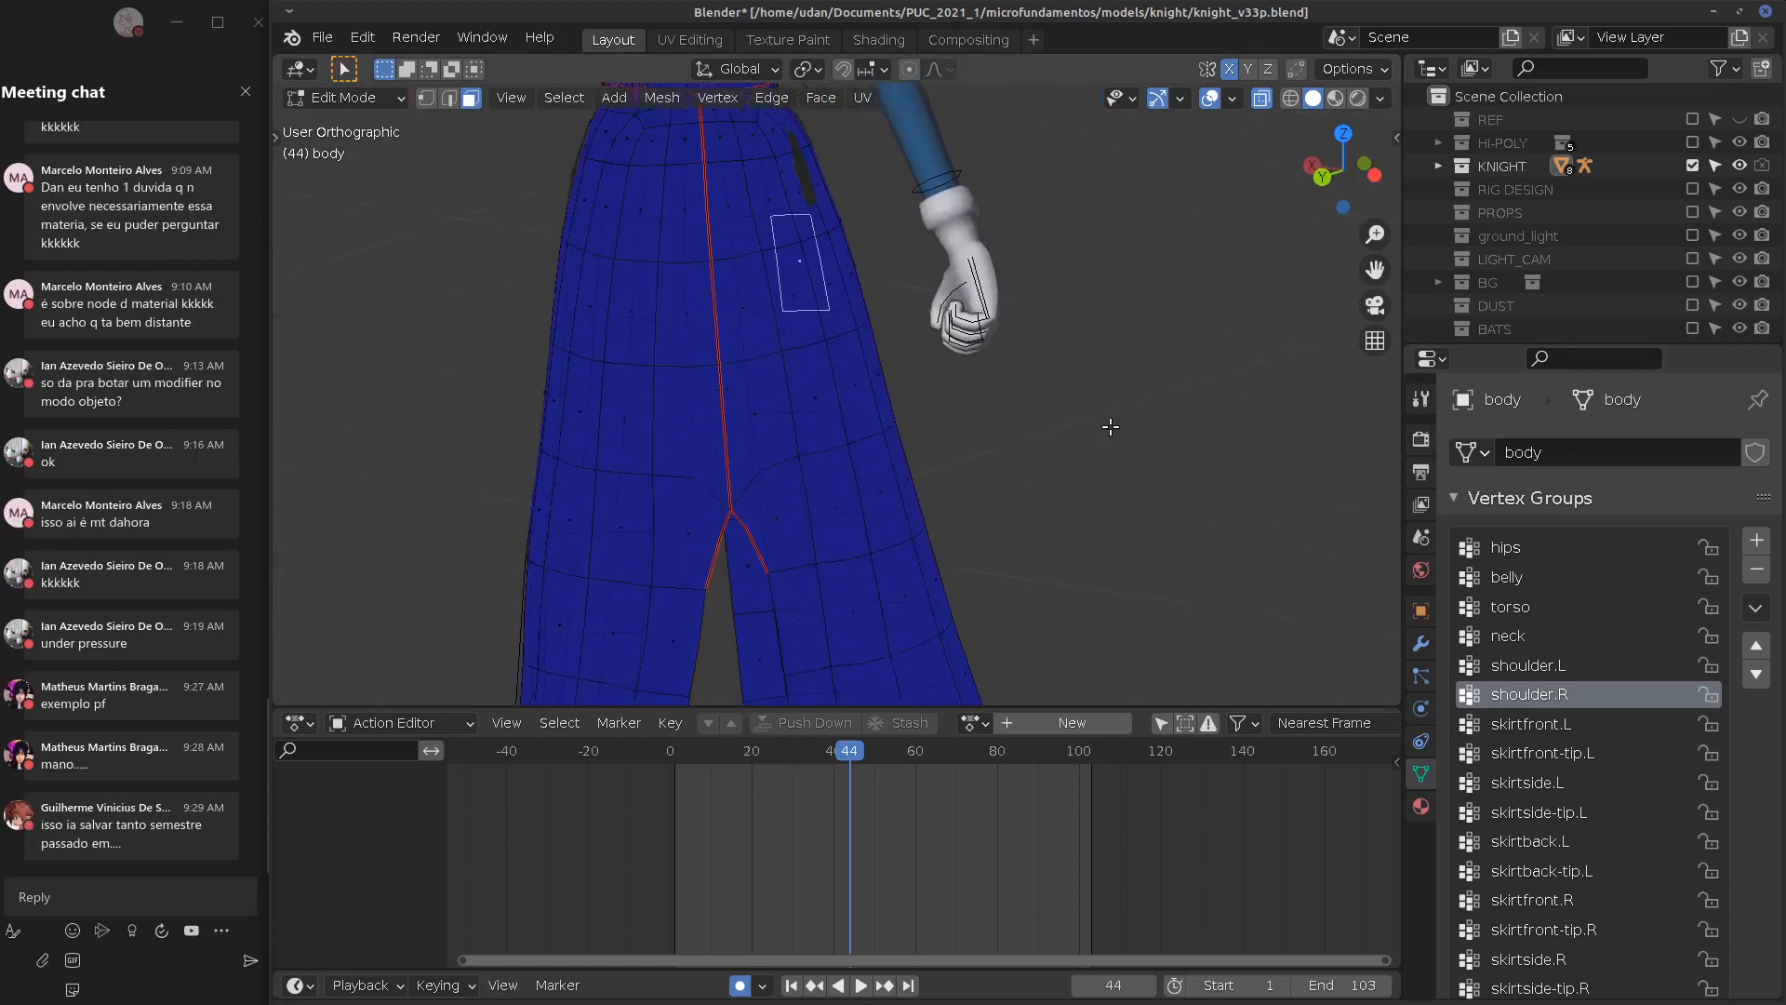
Inspect the skirtside.L and skirtfront.L weights on the skirt from several angles
click(1526, 782)
middle_drag(1263, 658, 875, 549)
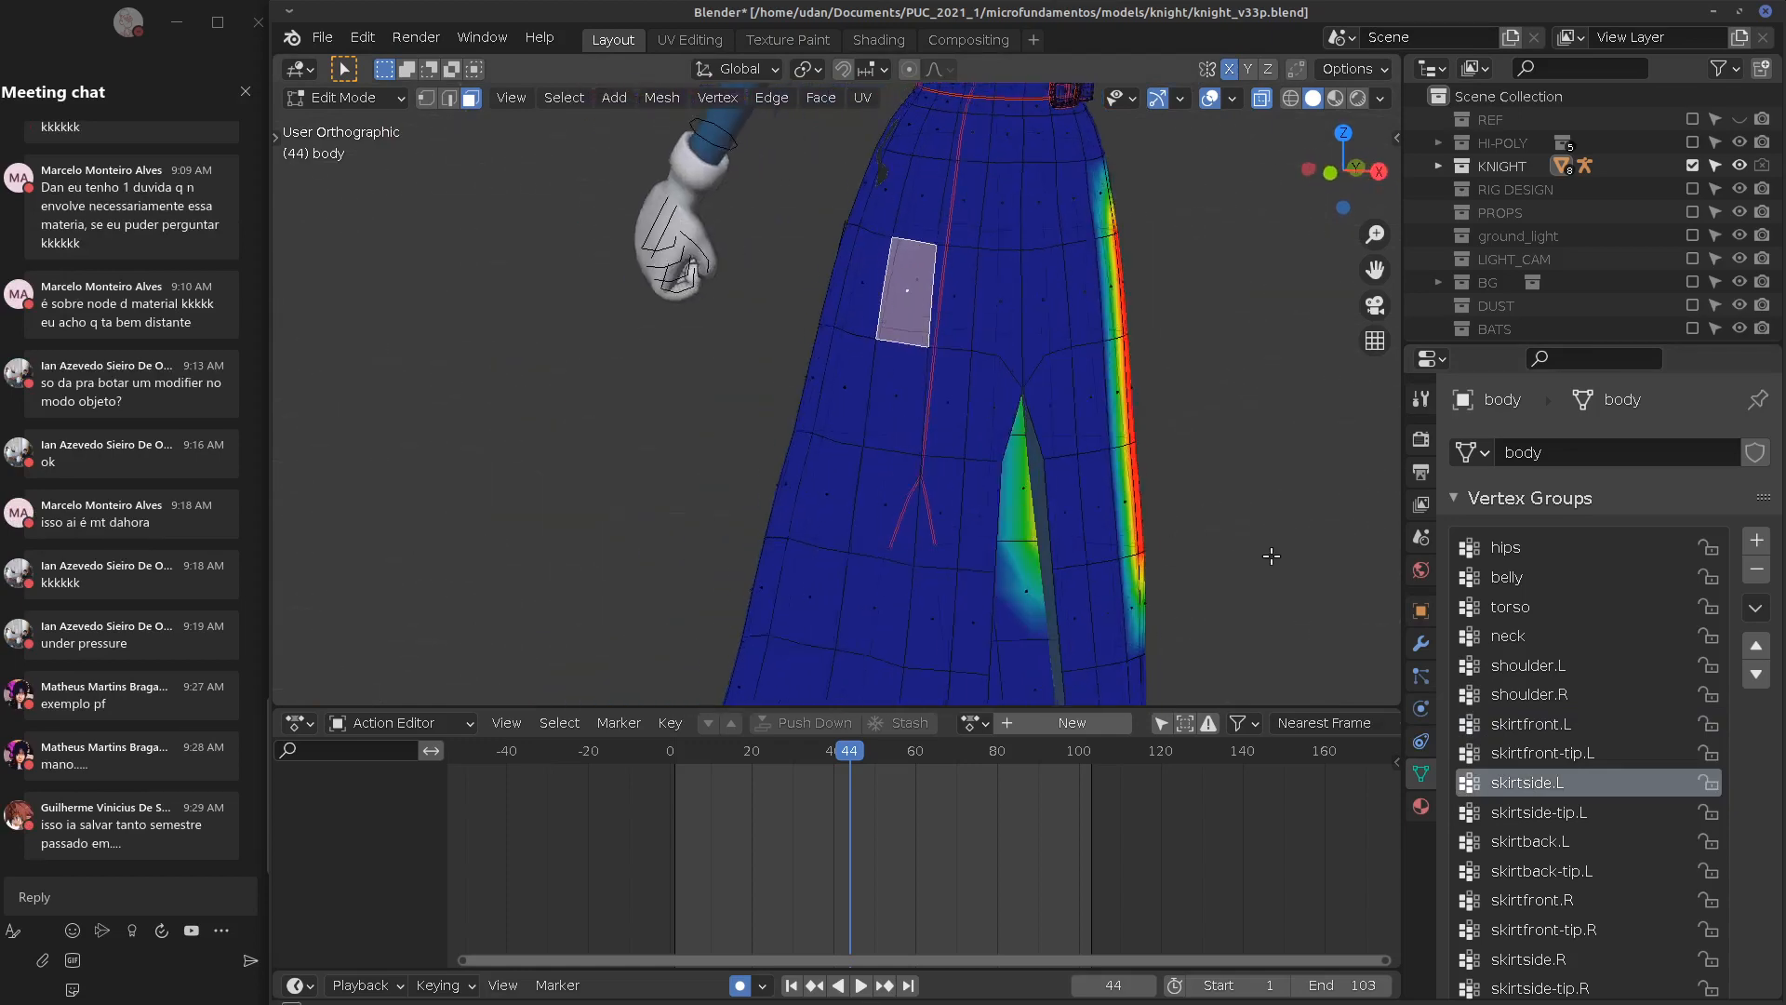
click(1510, 724)
mouse_move(1250, 549)
middle_down()
mouse_move(976, 539)
mouse_move(1186, 569)
middle_up()
shift+middle_drag(1324, 610, 1300, 702)
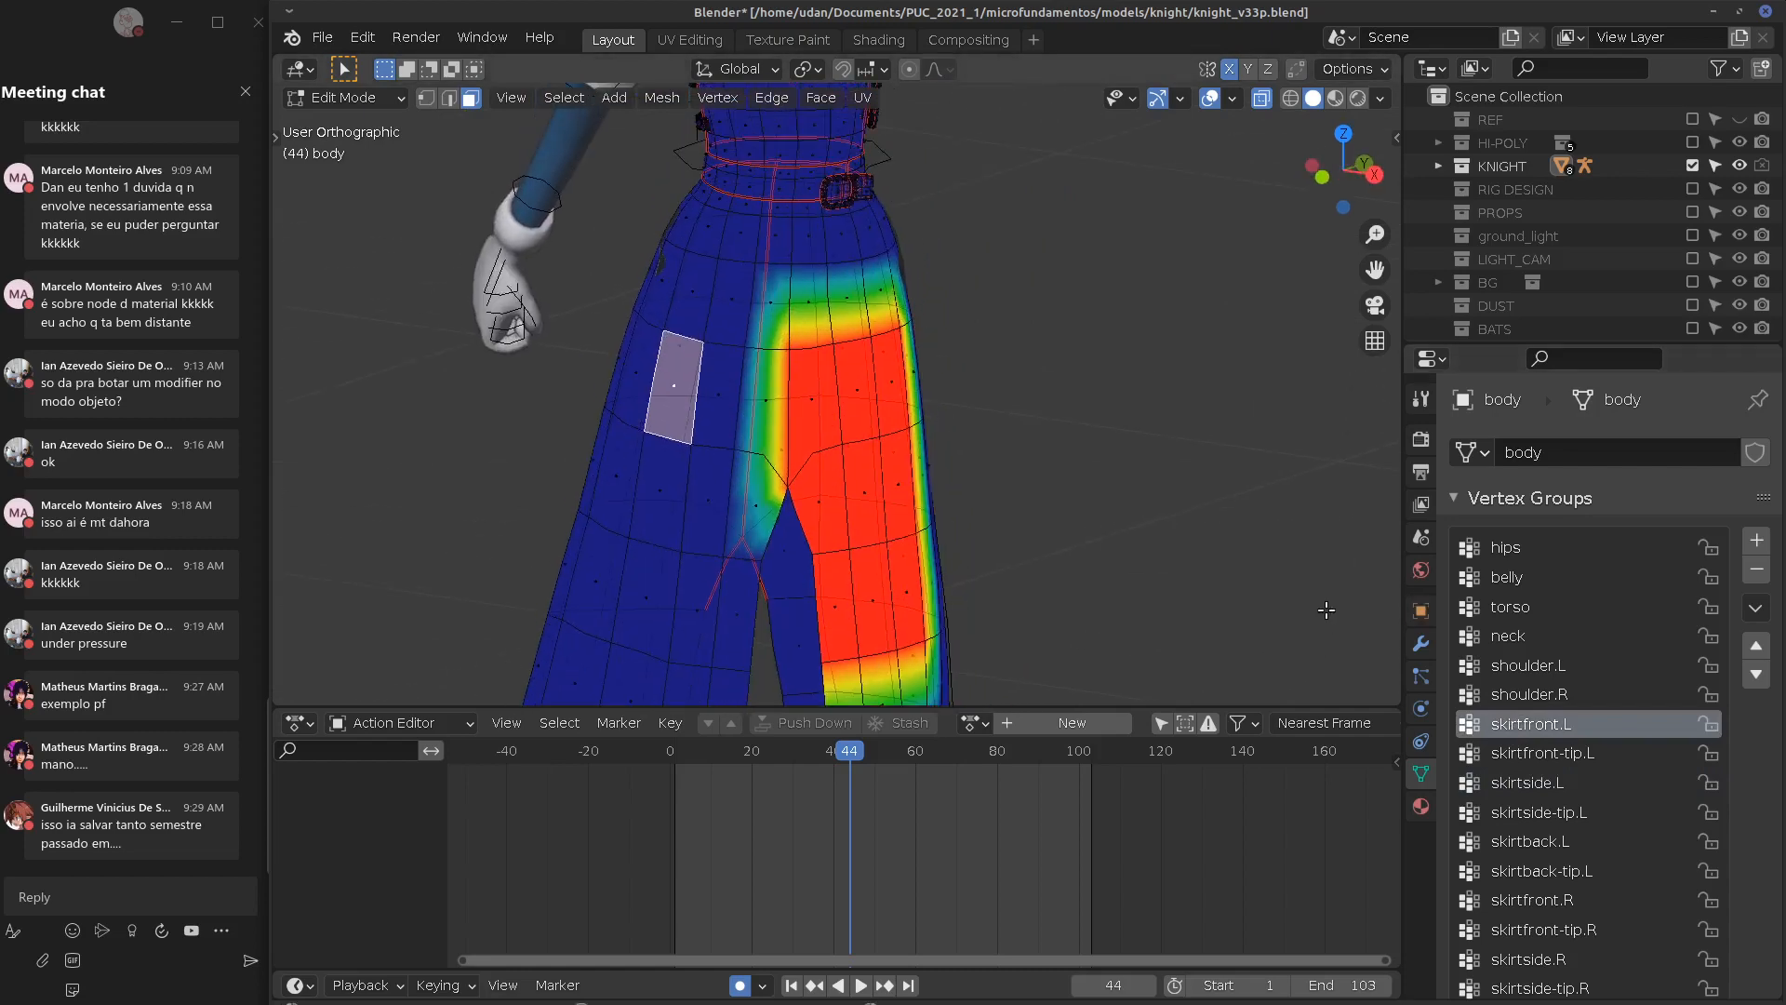
shift+middle_drag(1293, 486, 1296, 574)
click(1232, 98)
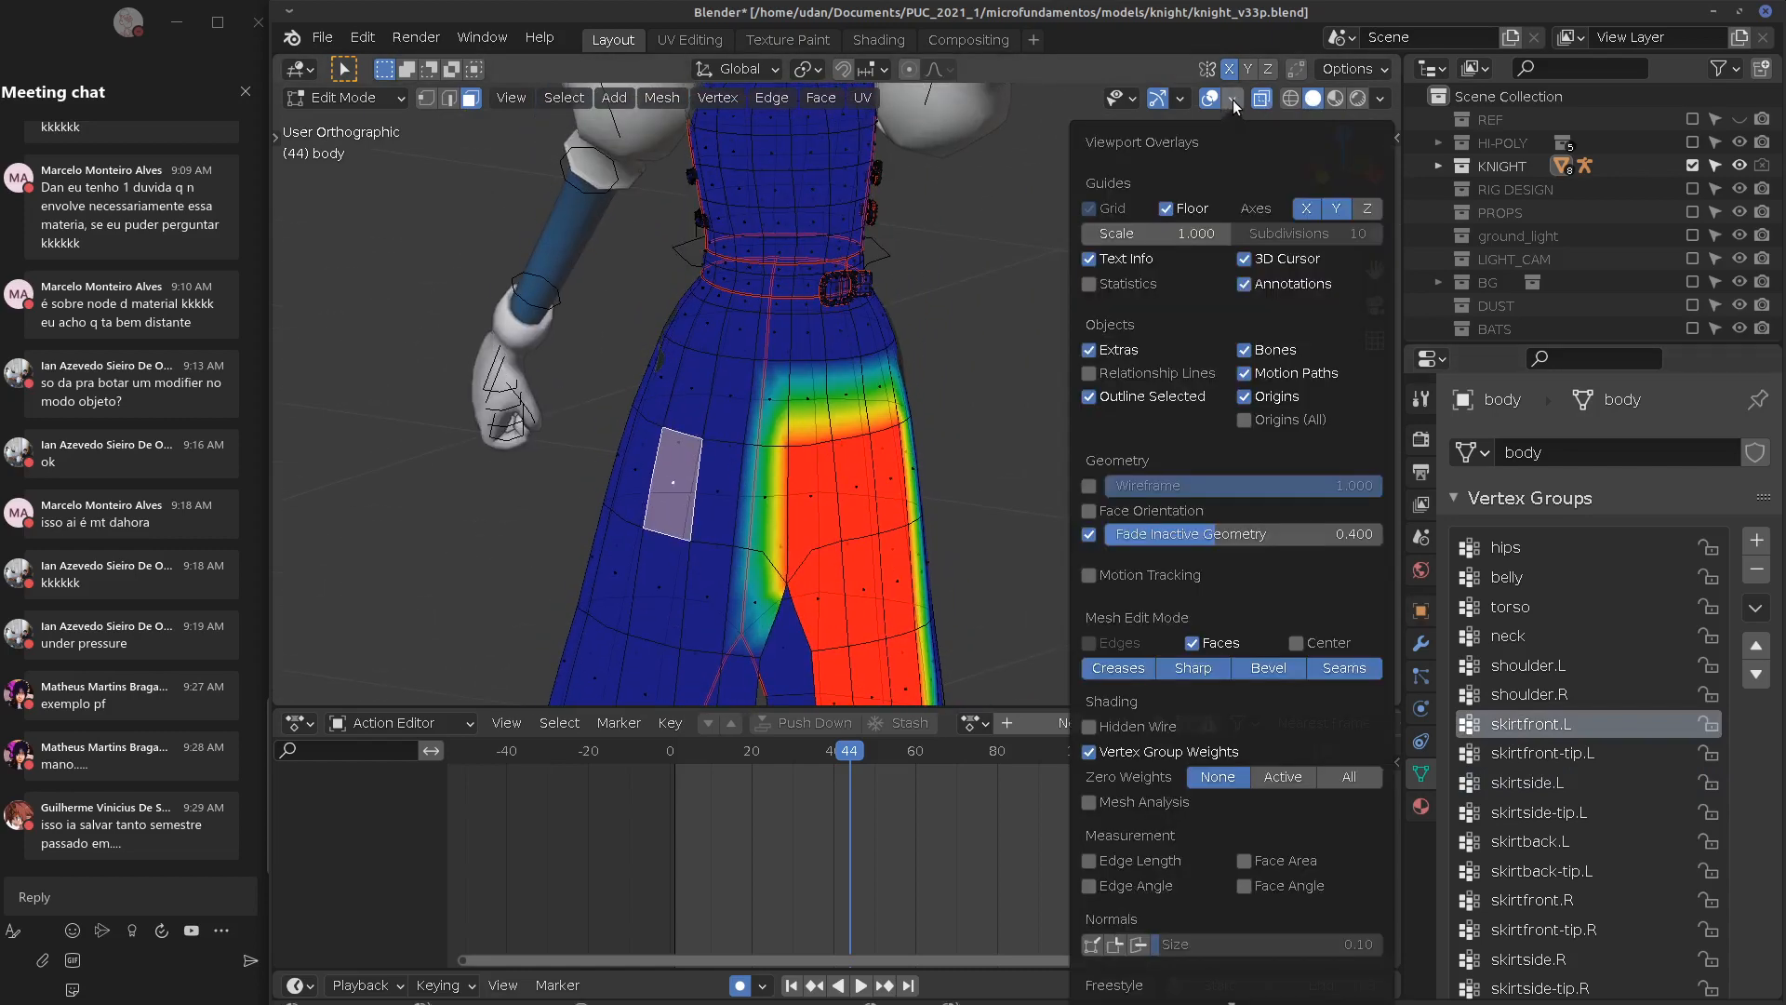
click(1236, 97)
middle_drag(1079, 548, 1051, 555)
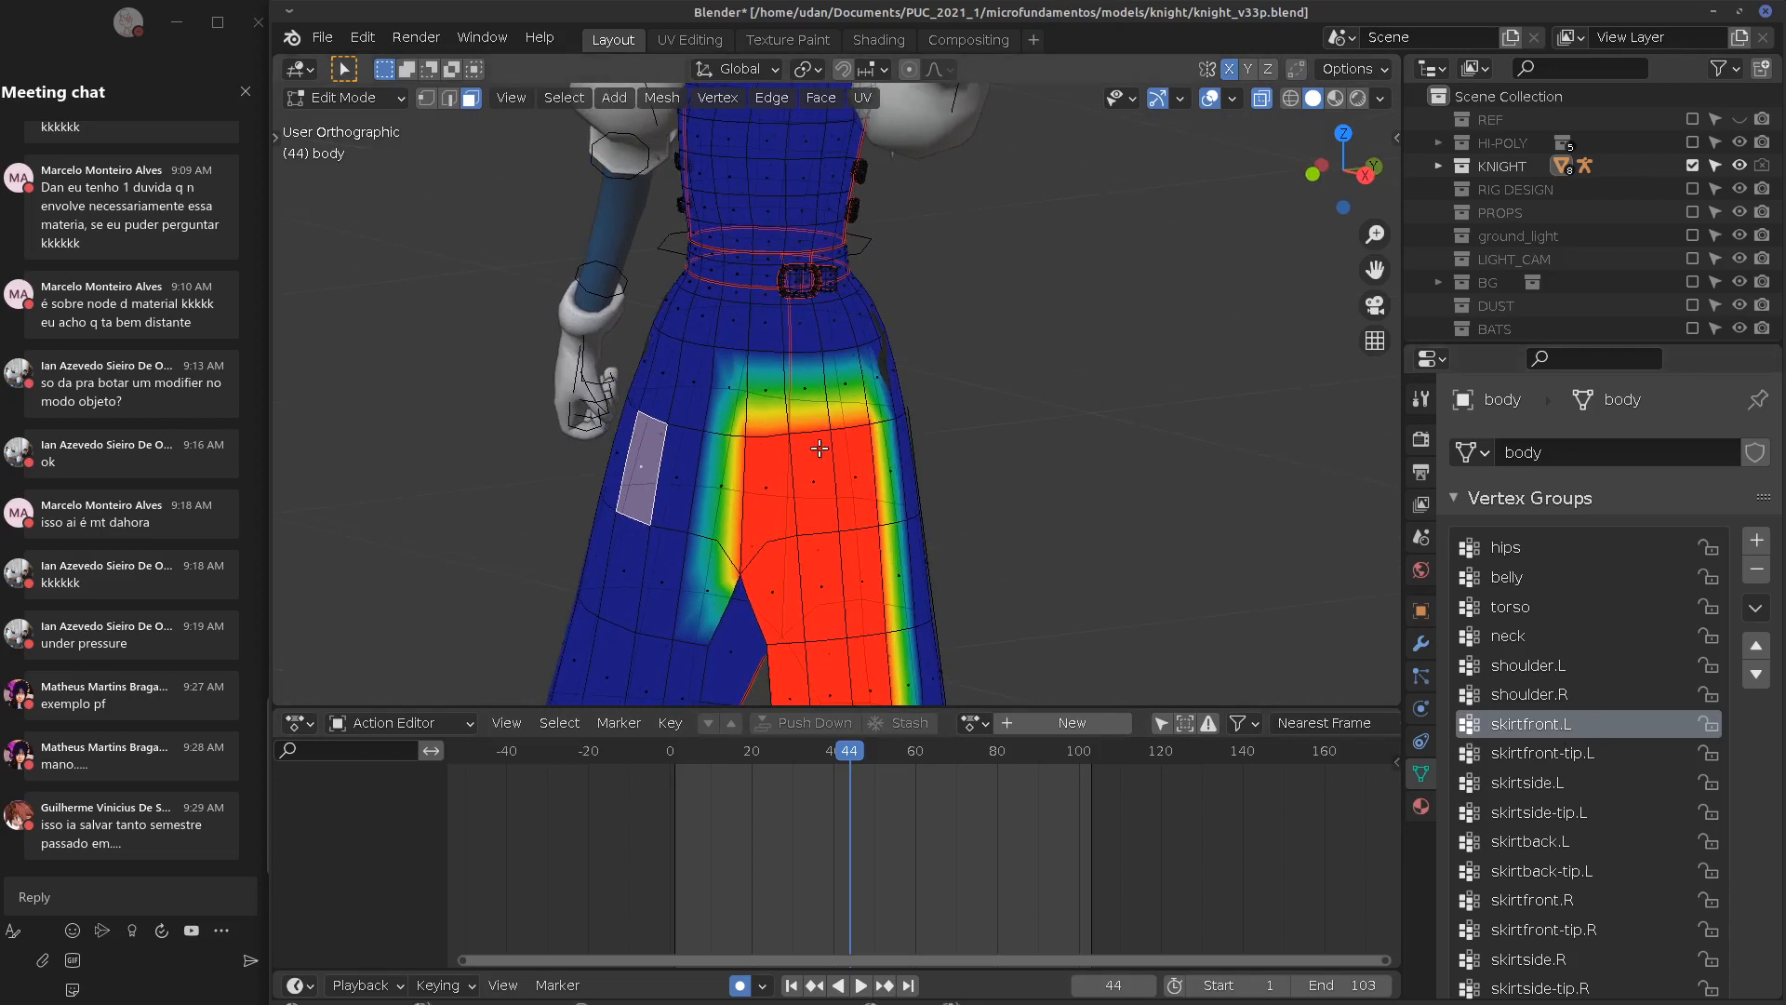
Try assigning a selected skirt front face to skirtfront.L, then undo the assignment
click(811, 408)
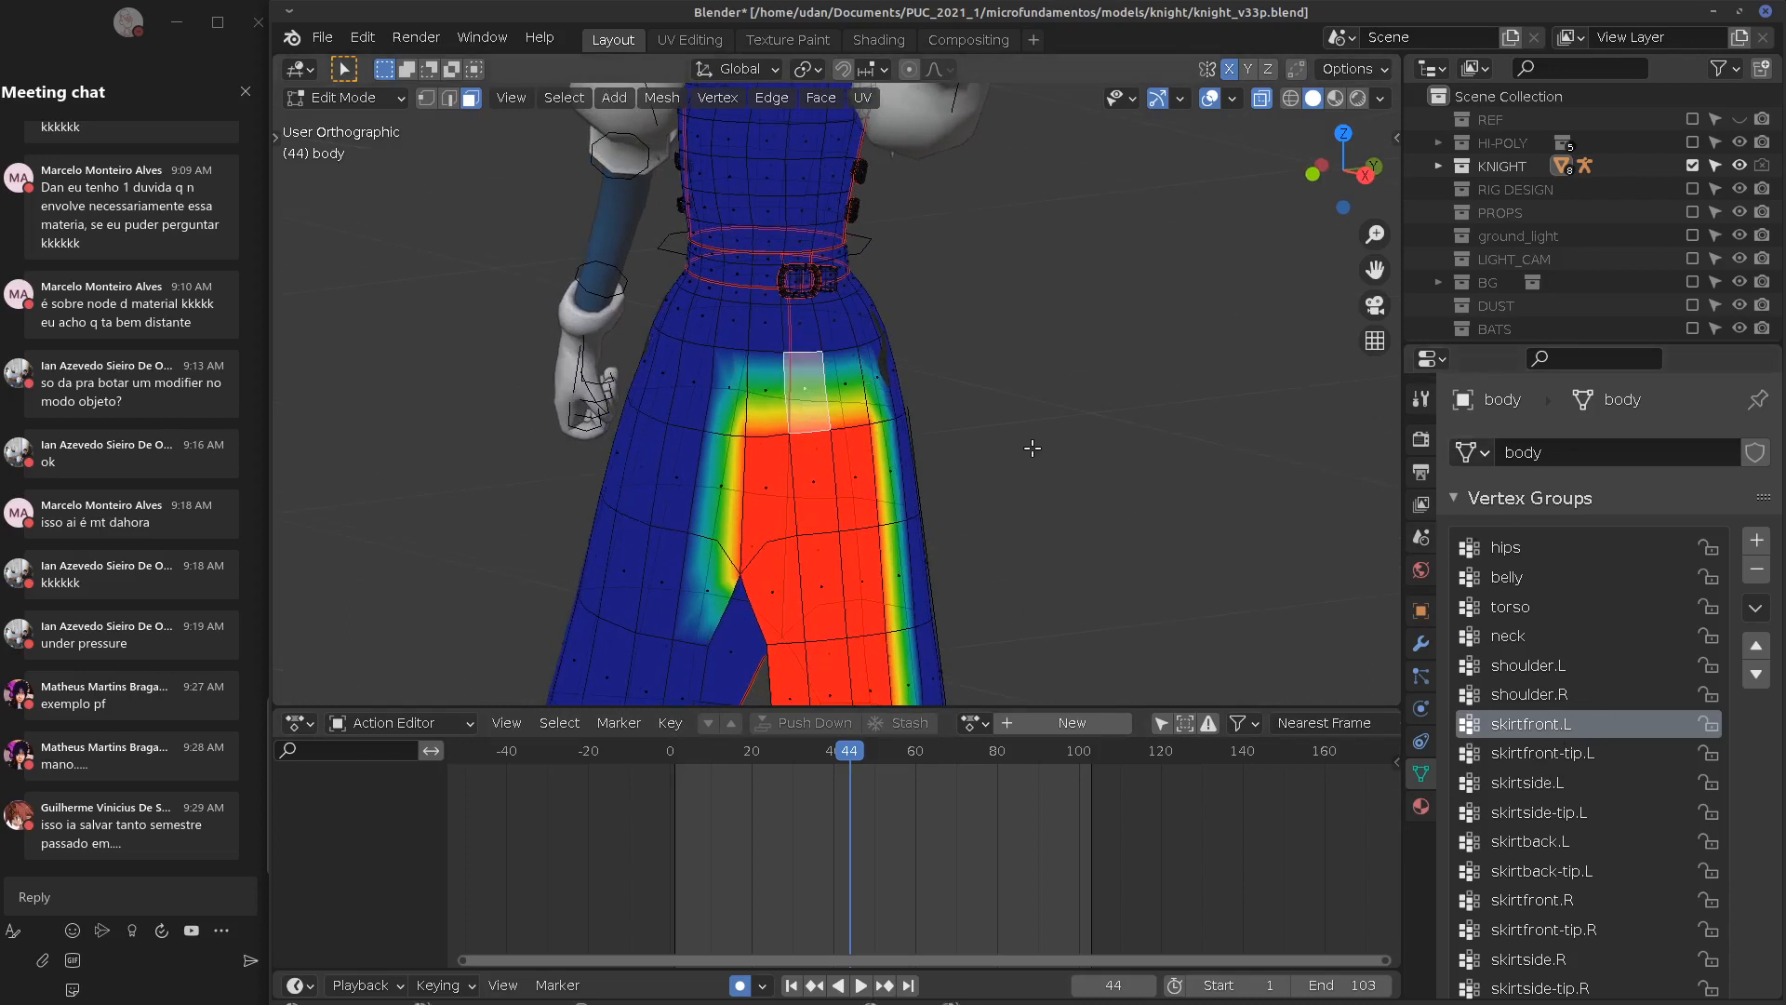
click(1420, 644)
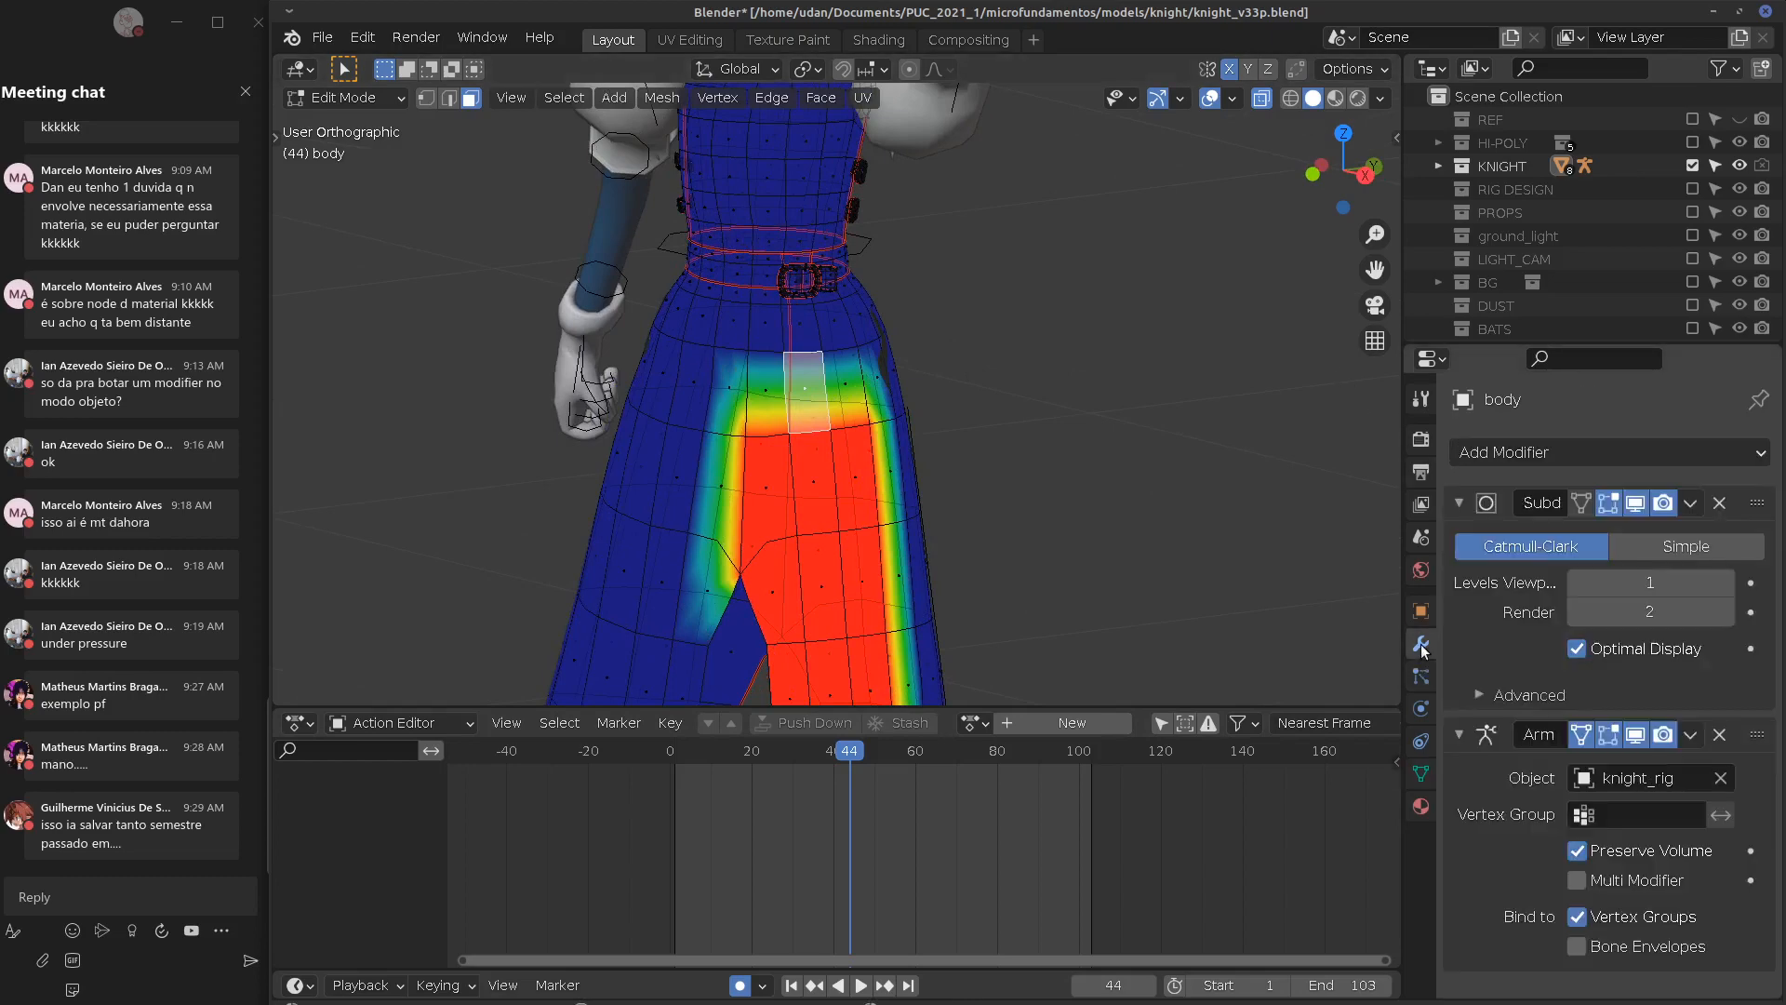
click(1420, 773)
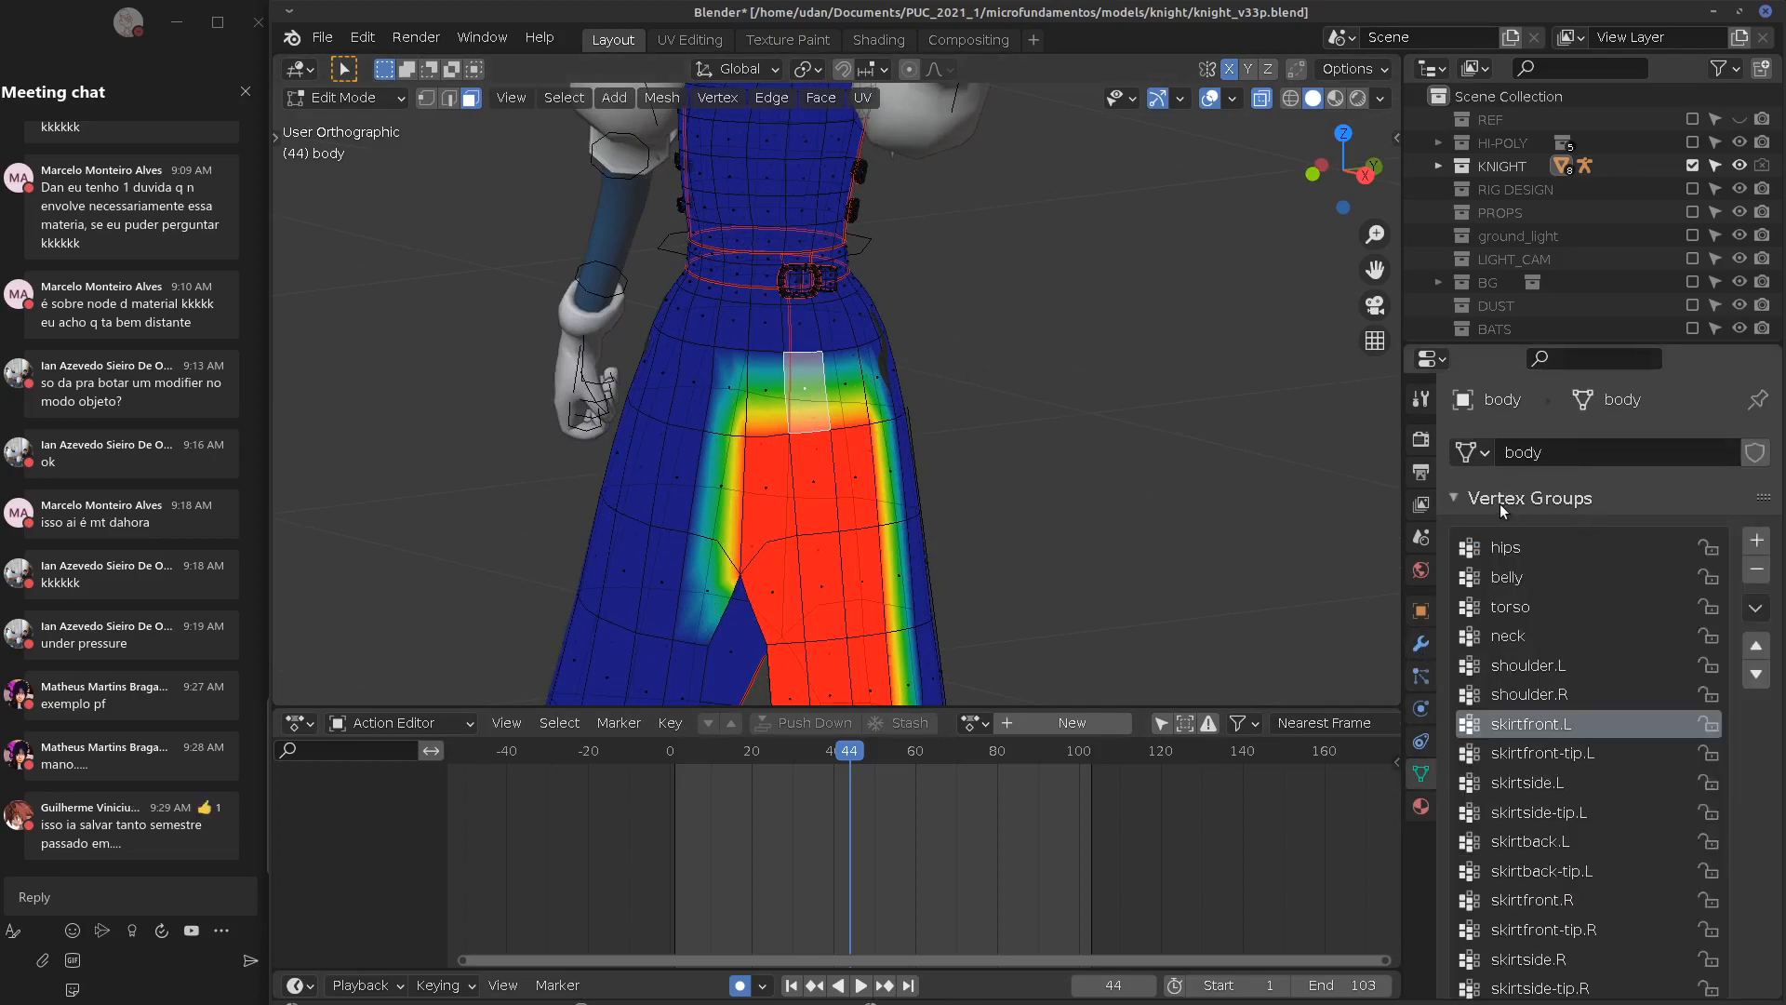
drag(1594, 345, 1595, 114)
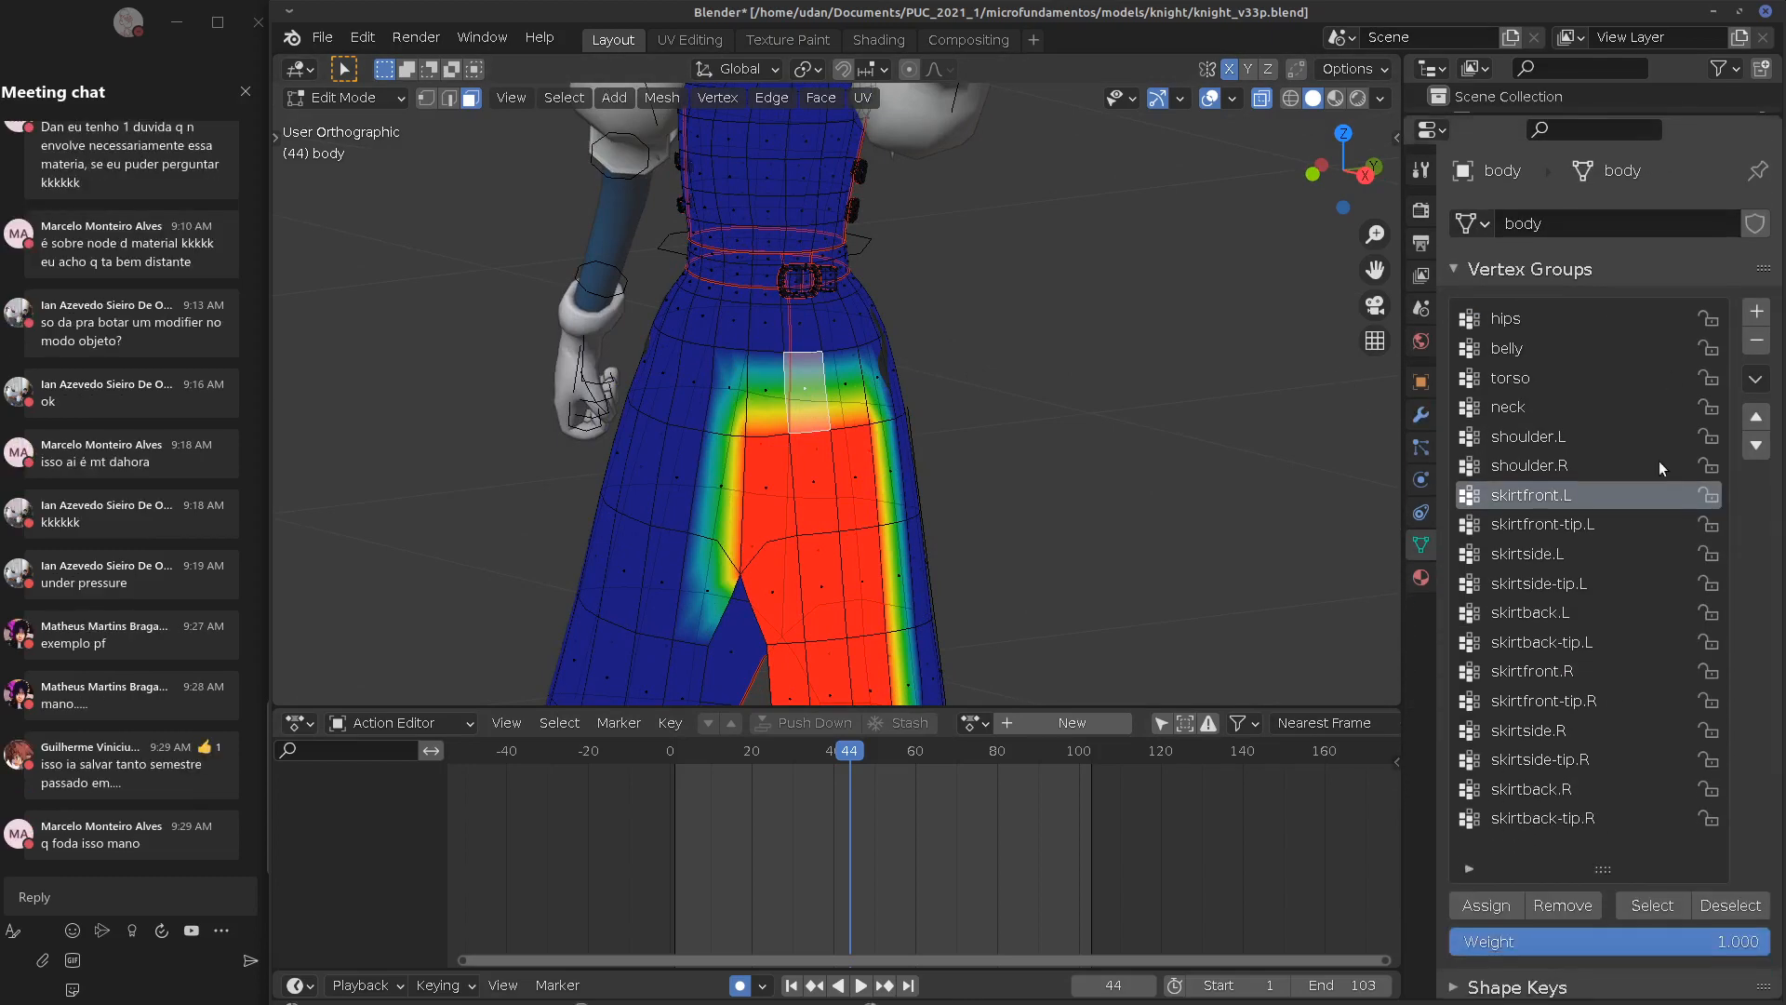
click(1488, 904)
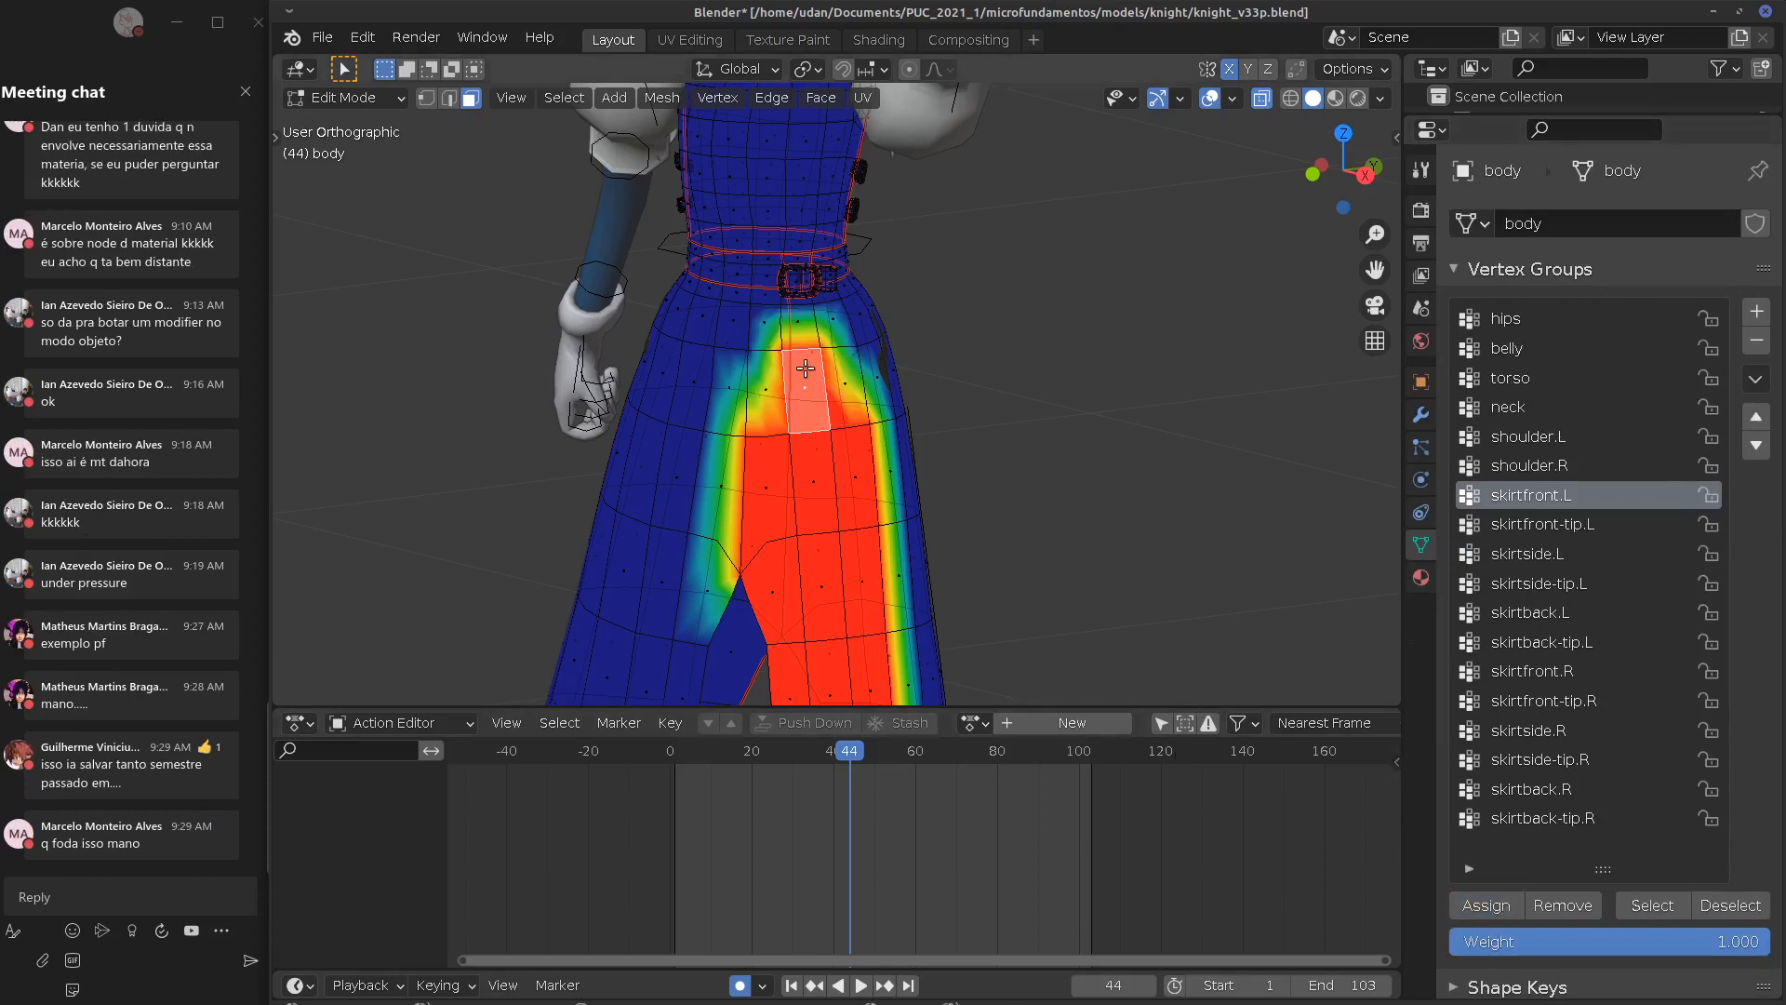
key(ctrl+z)
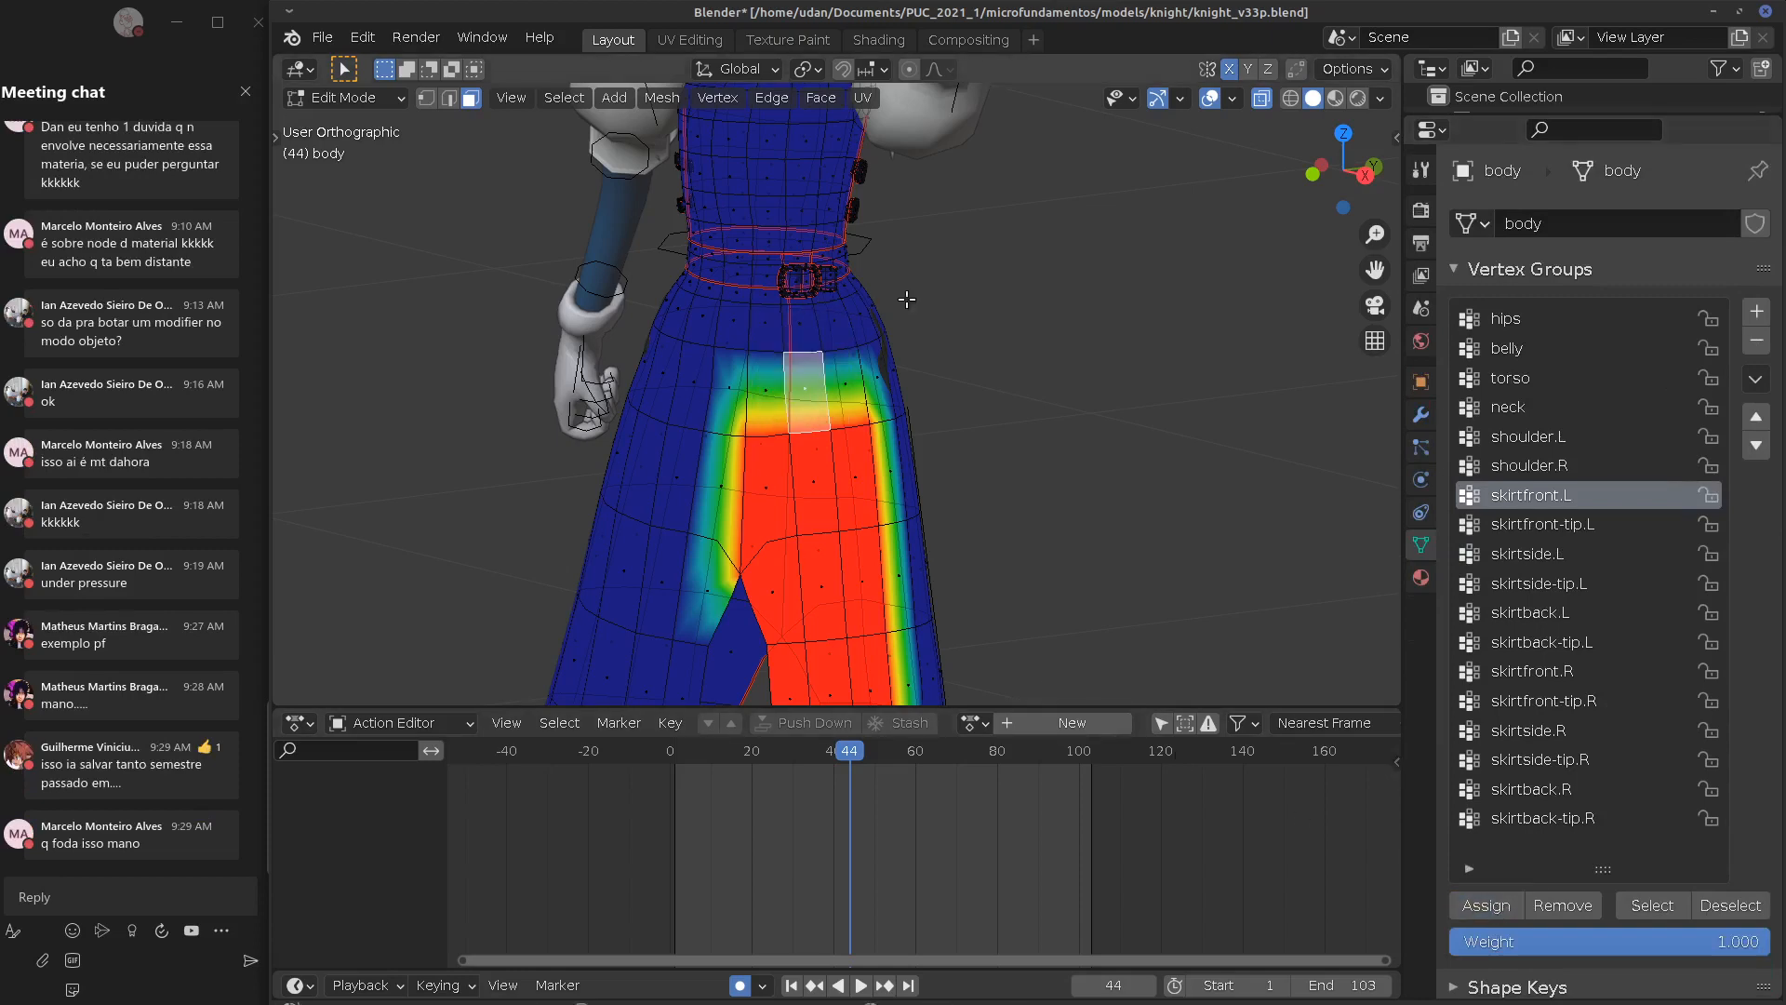
shift+middle_drag(890, 257, 891, 491)
drag(757, 409, 767, 410)
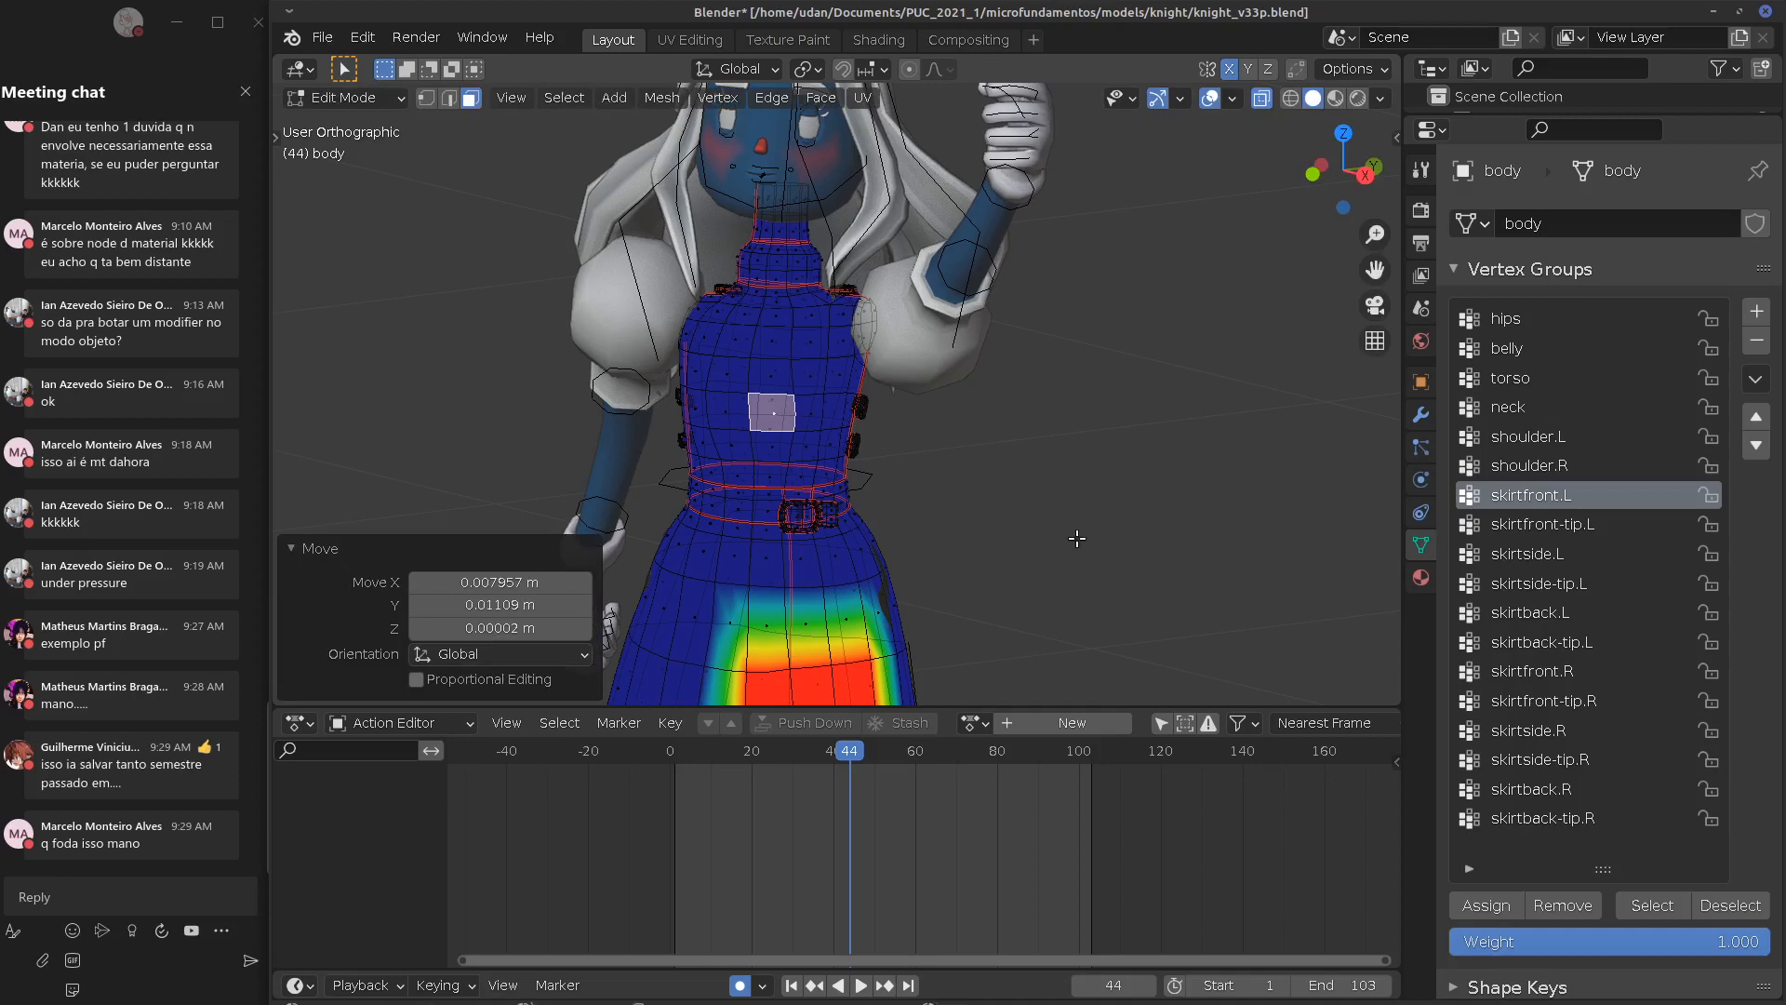
key(ctrl+z)
click(1486, 905)
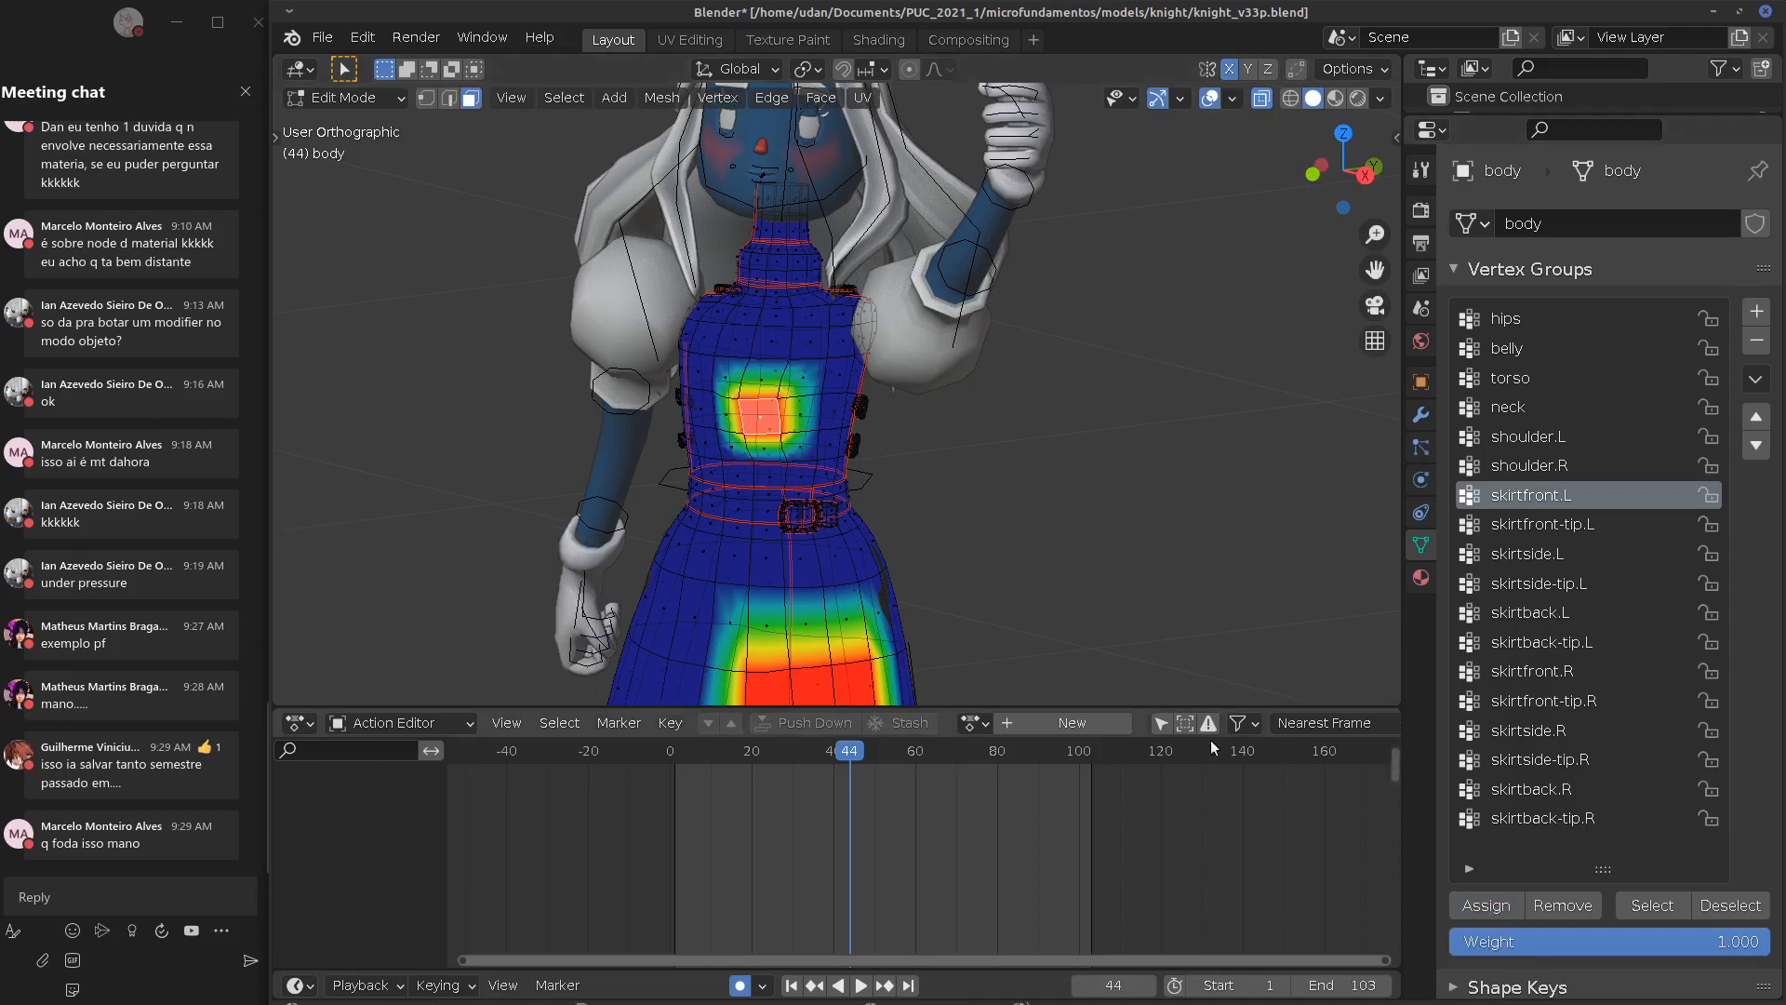
middle_drag(1028, 517, 909, 609)
key(ctrl+z)
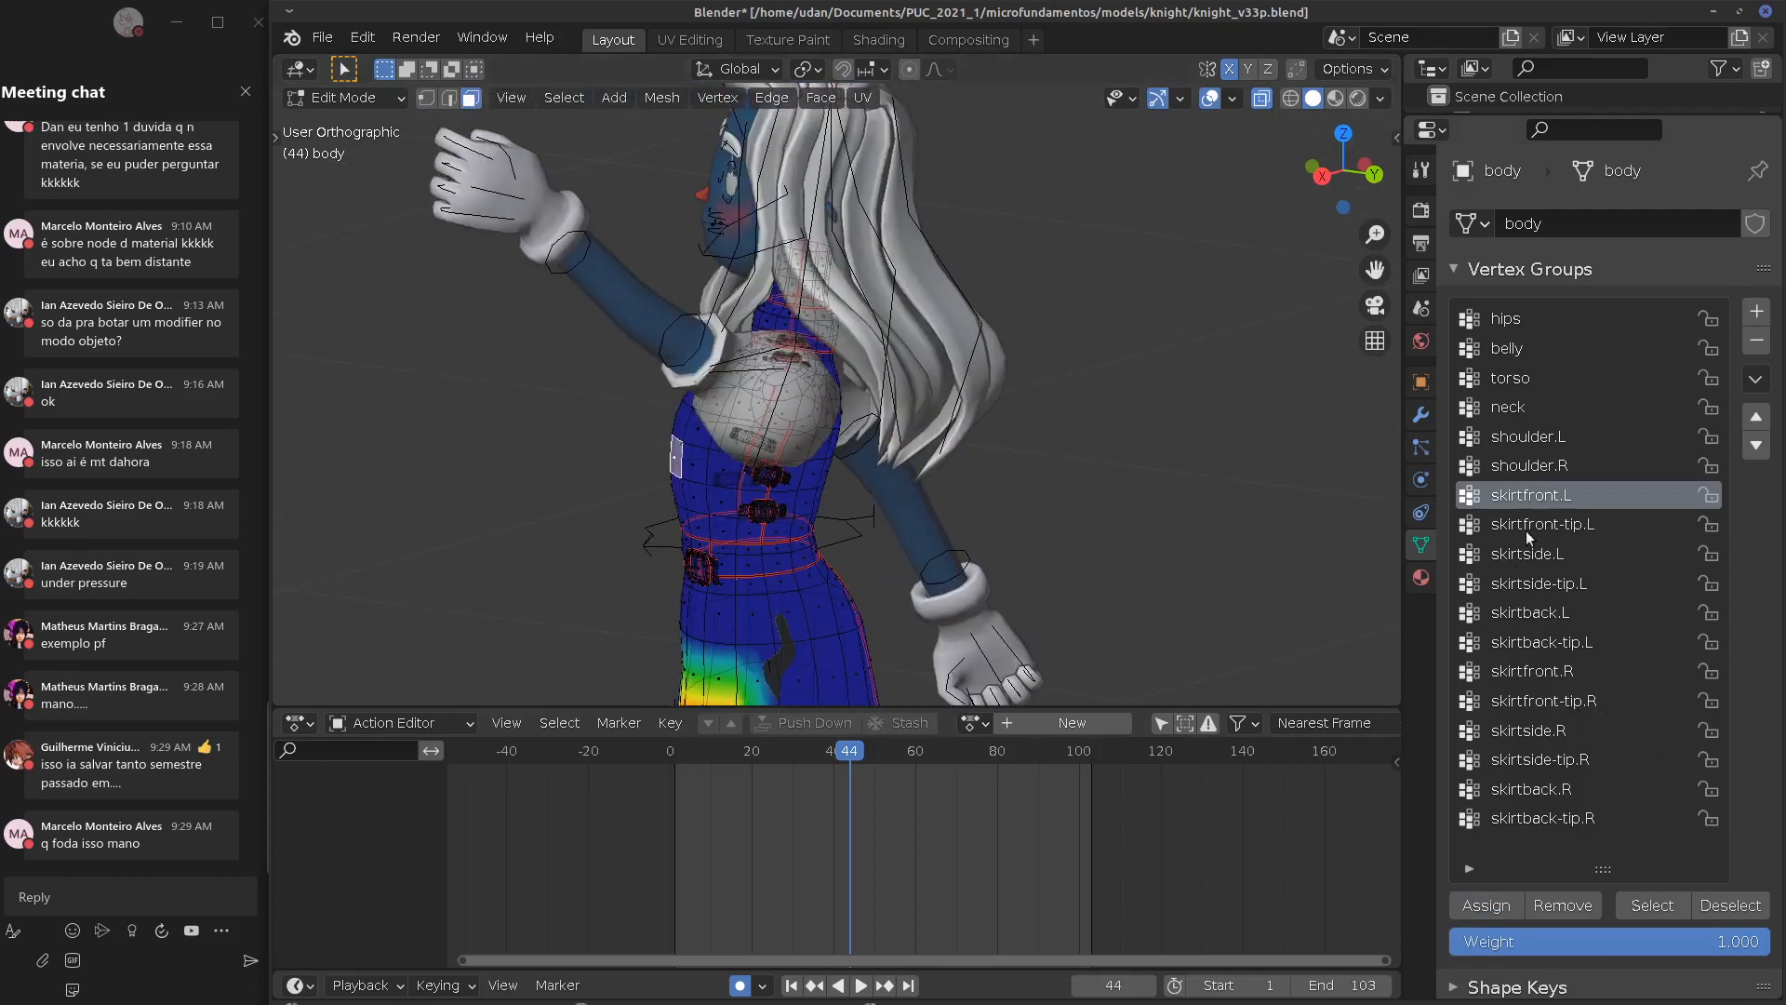
Check the neck and skirtback-tip.R weights, then select faces on the back of the skirt
click(1500, 408)
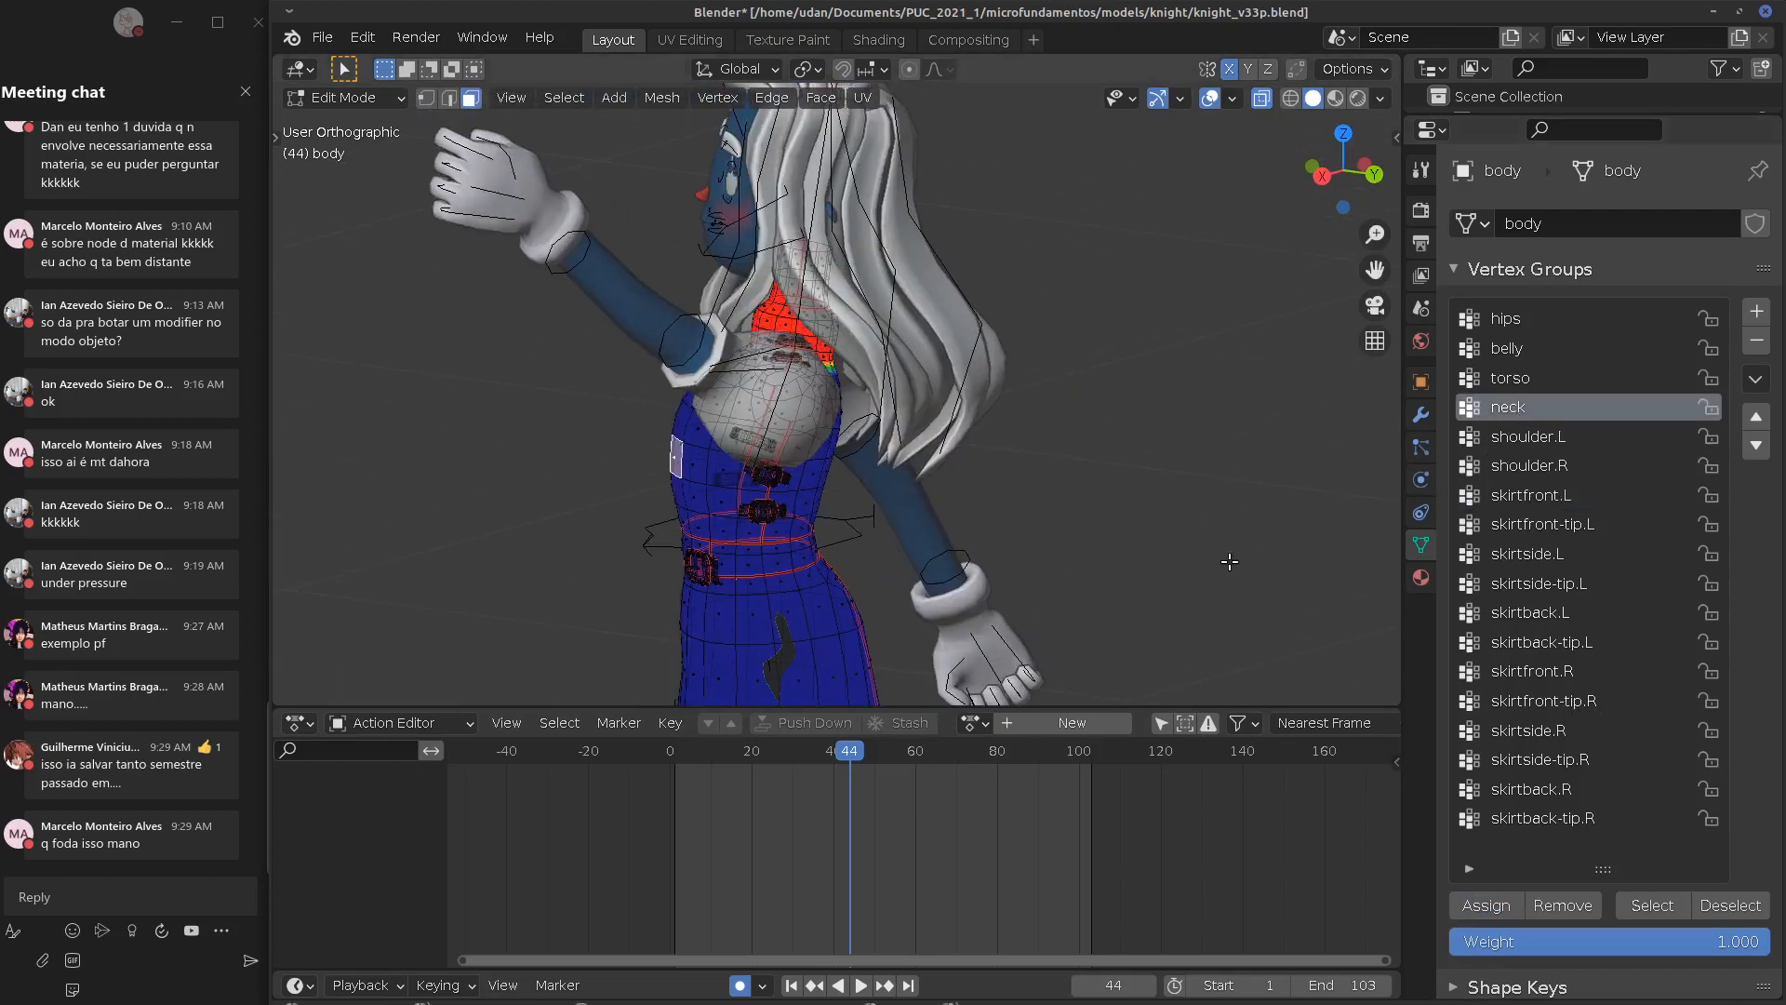
click(1541, 818)
mouse_move(930, 595)
middle_down()
mouse_move(1221, 613)
mouse_move(1163, 305)
middle_up()
shift+middle_drag(1124, 422, 1157, 247)
click(840, 507)
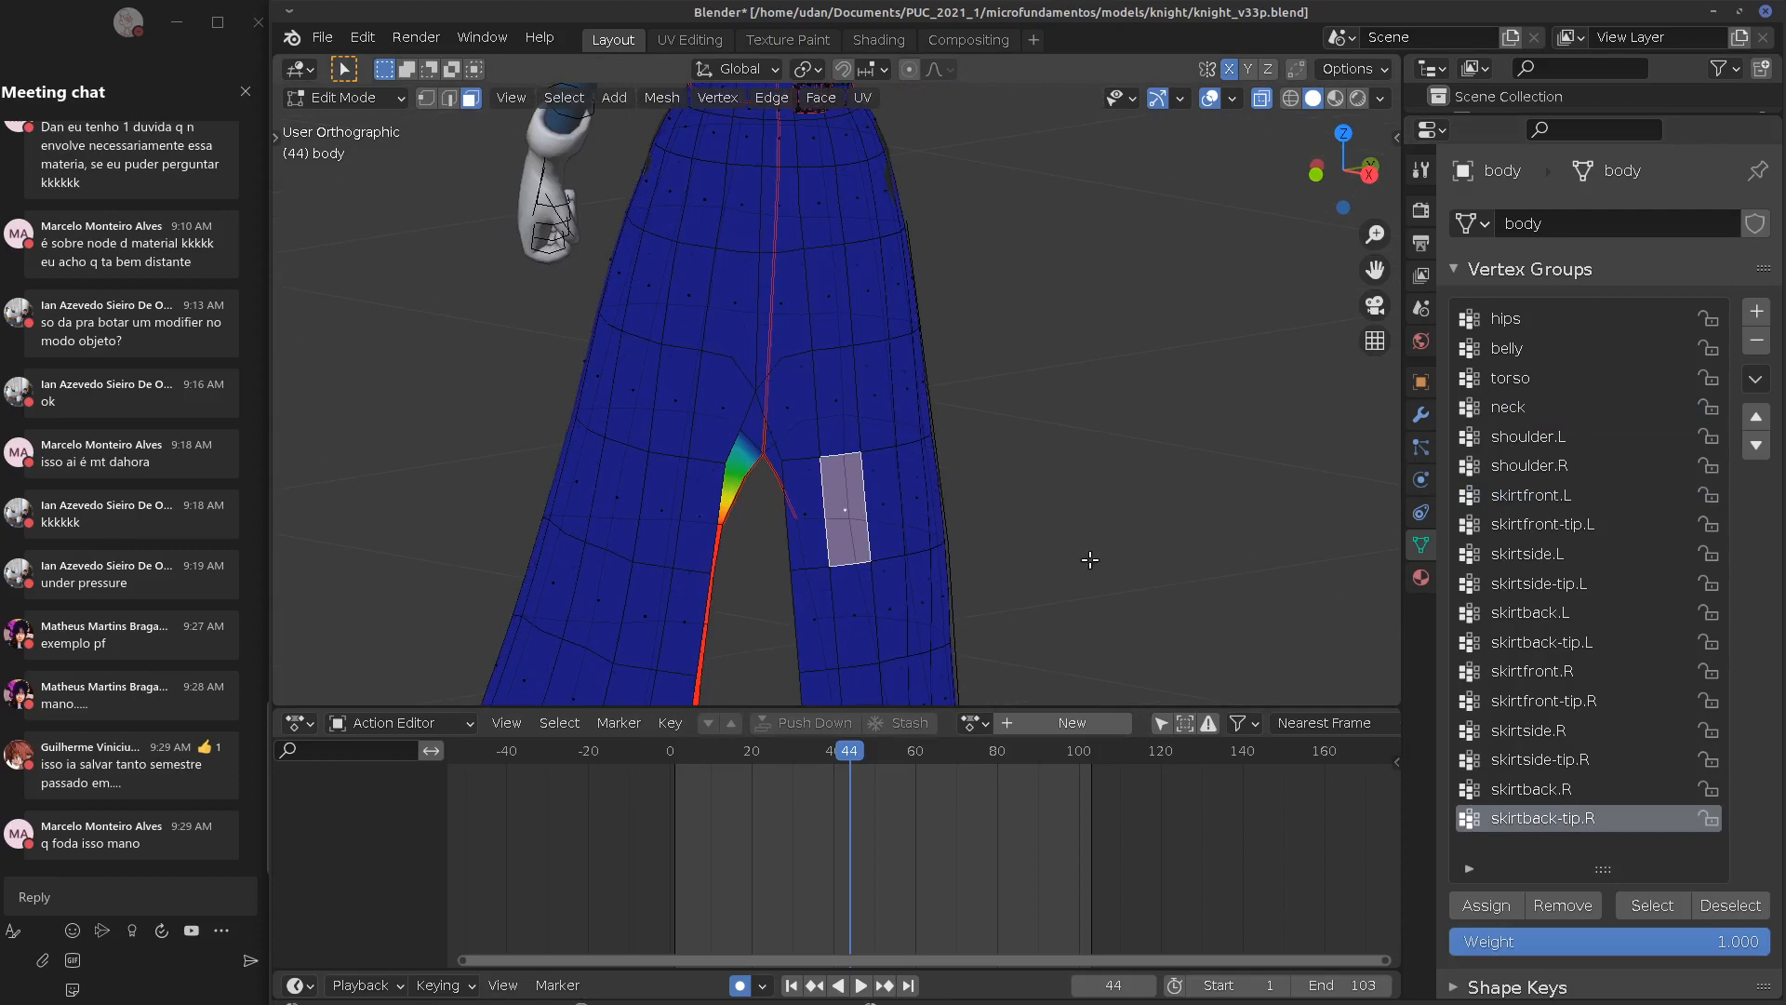
middle_drag(1089, 560, 986, 265)
click(785, 459)
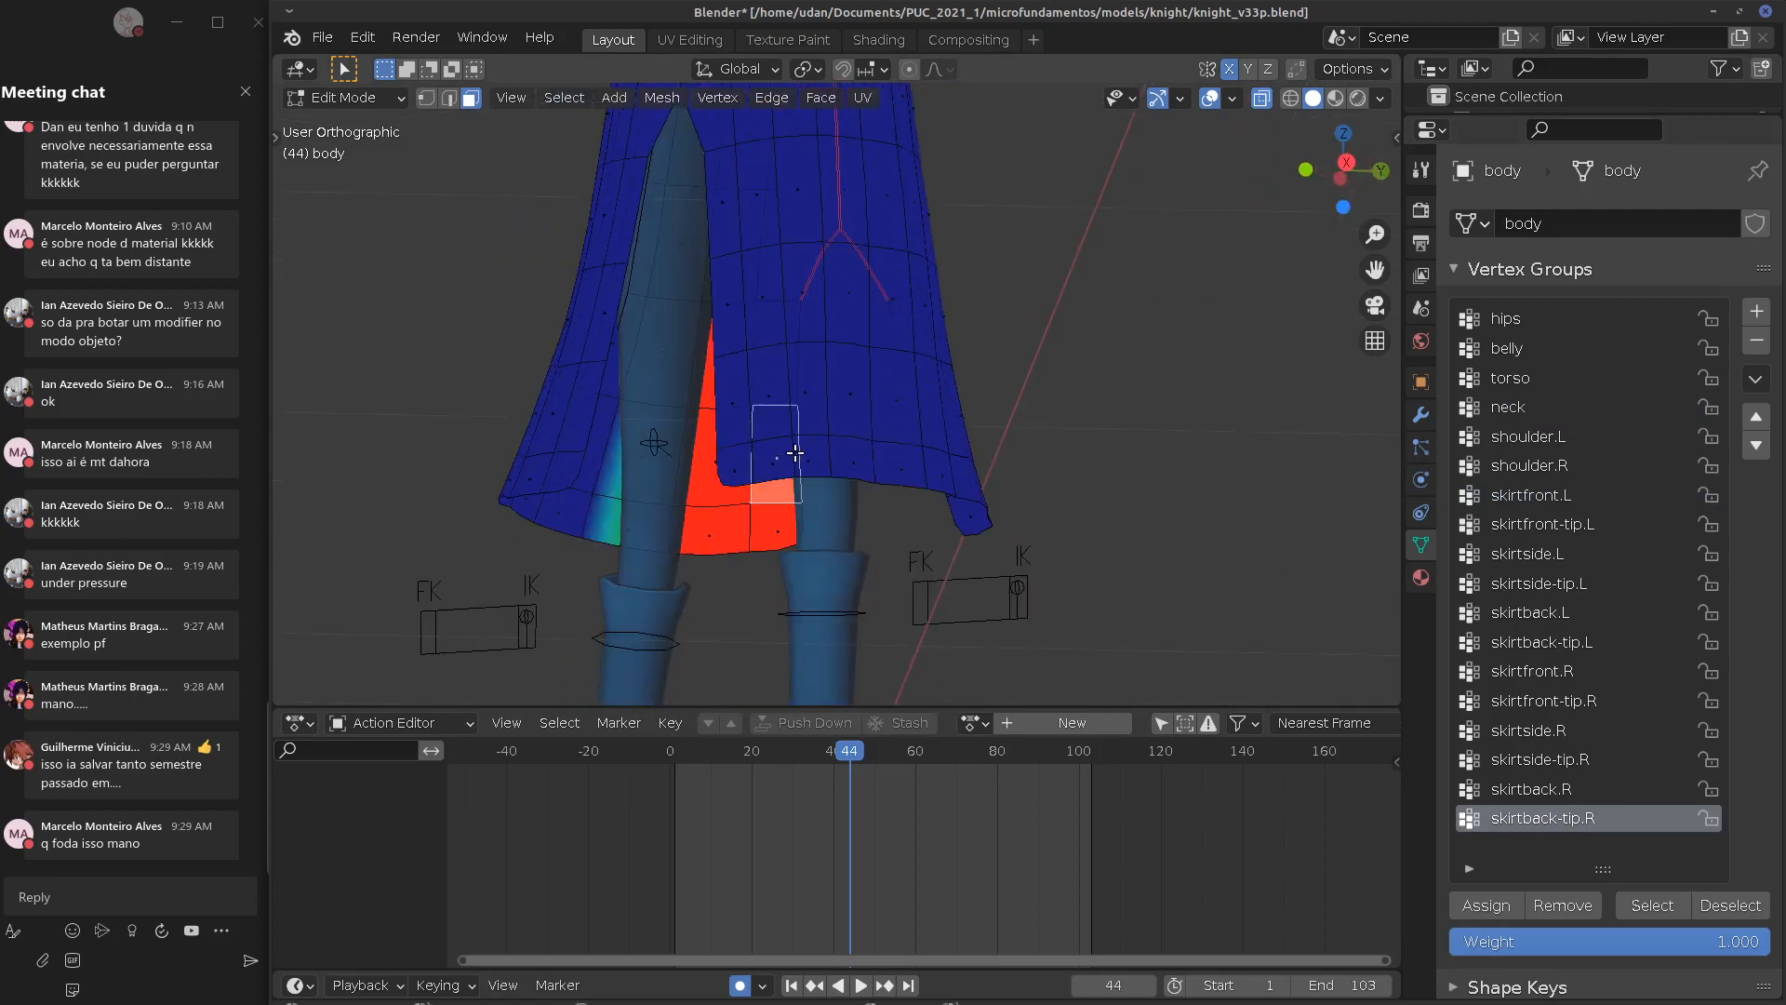
middle_drag(930, 410, 937, 466)
click(932, 452)
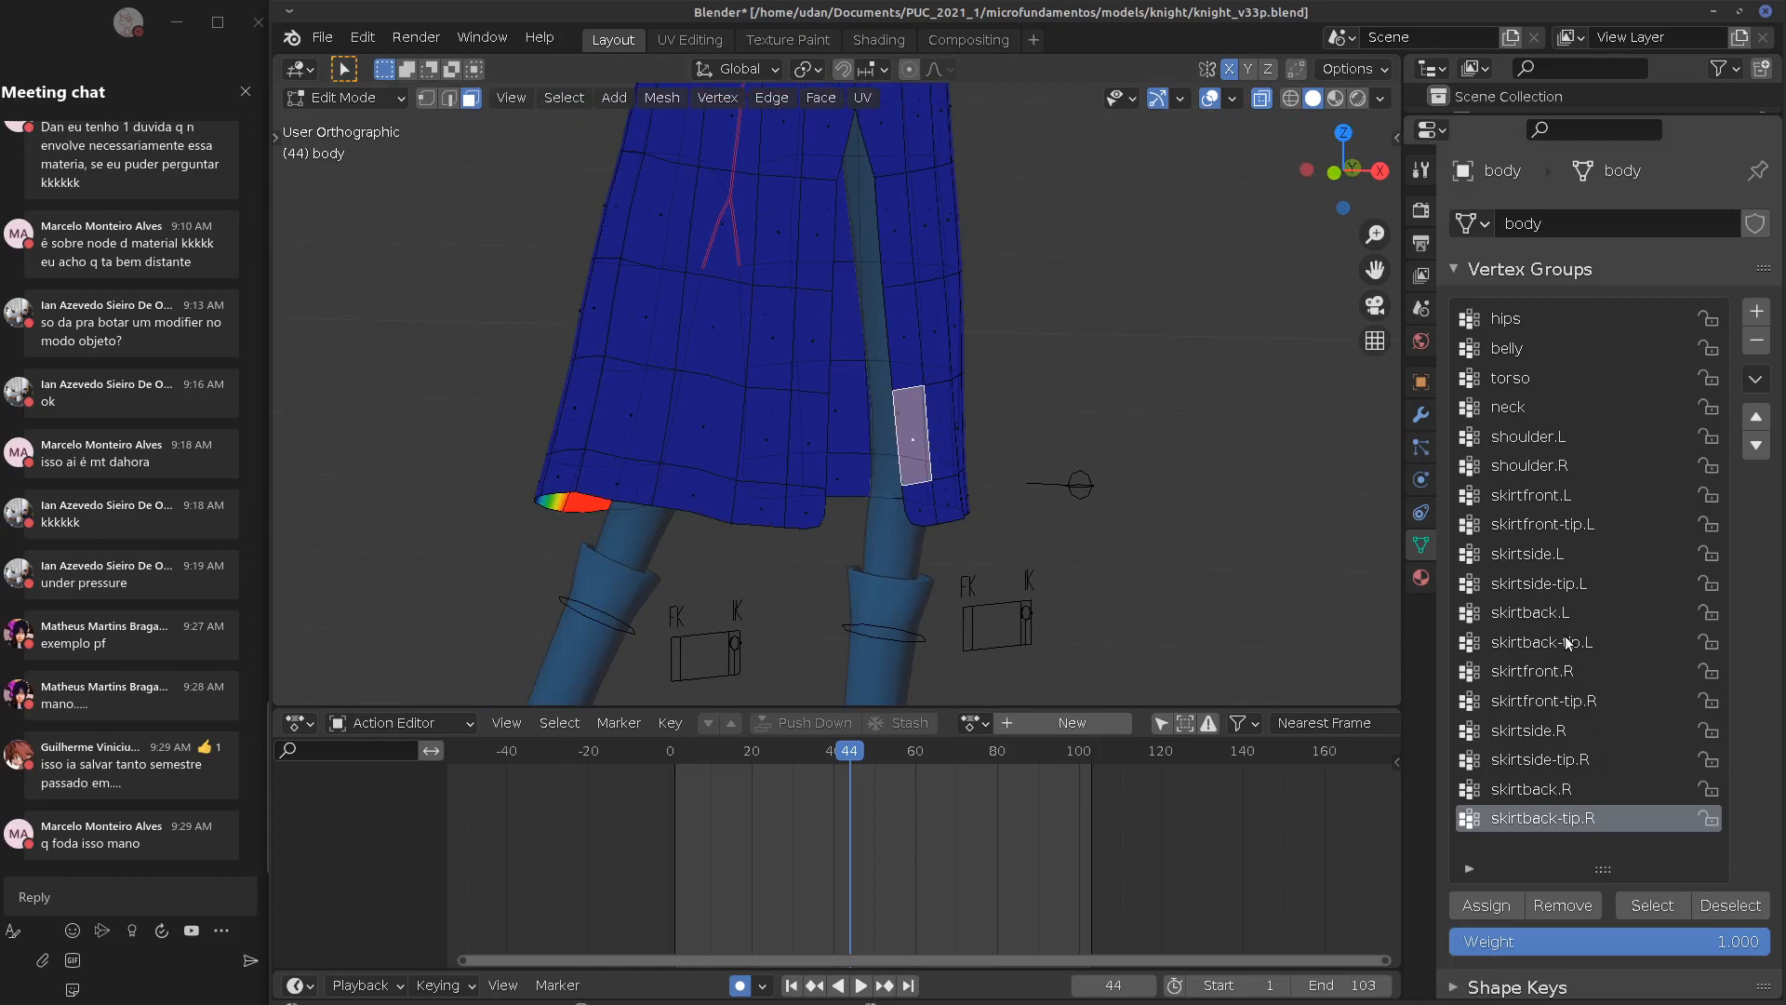
Assign the selected skirt face to skirtback.L, then remove it from the group
click(1526, 614)
click(1494, 906)
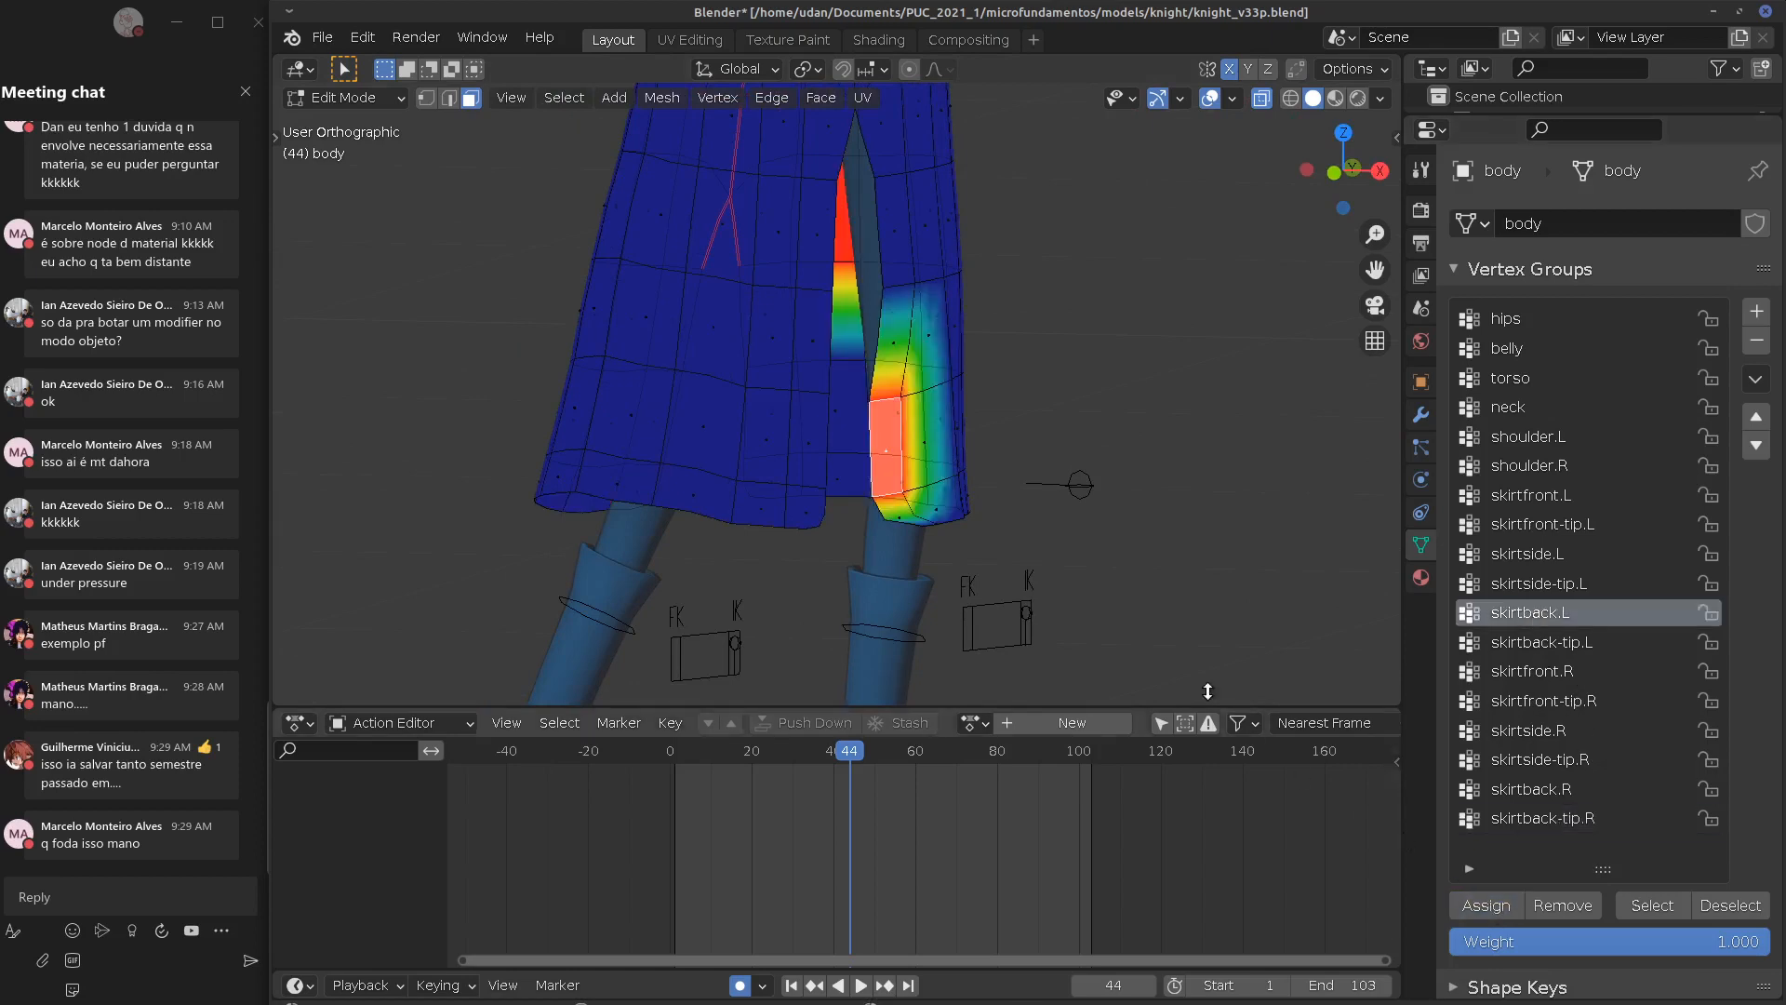
middle_drag(1200, 576, 1147, 607)
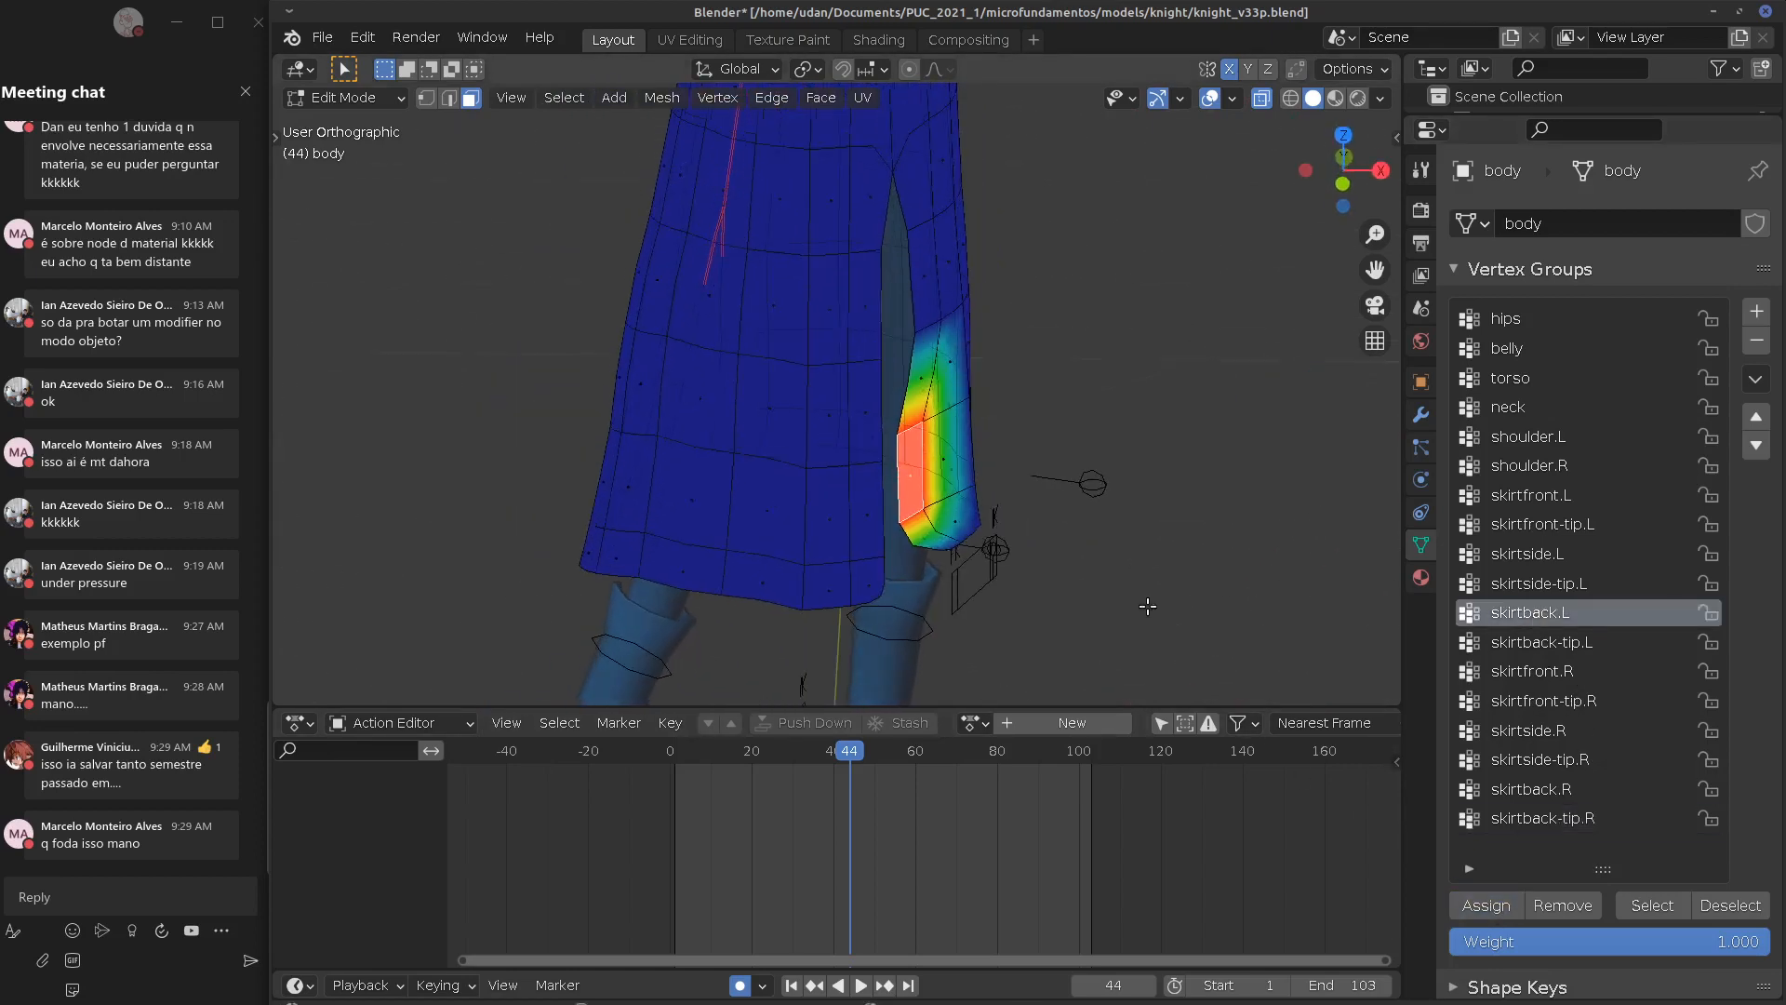
middle_drag(897, 424, 1259, 387)
click(1572, 913)
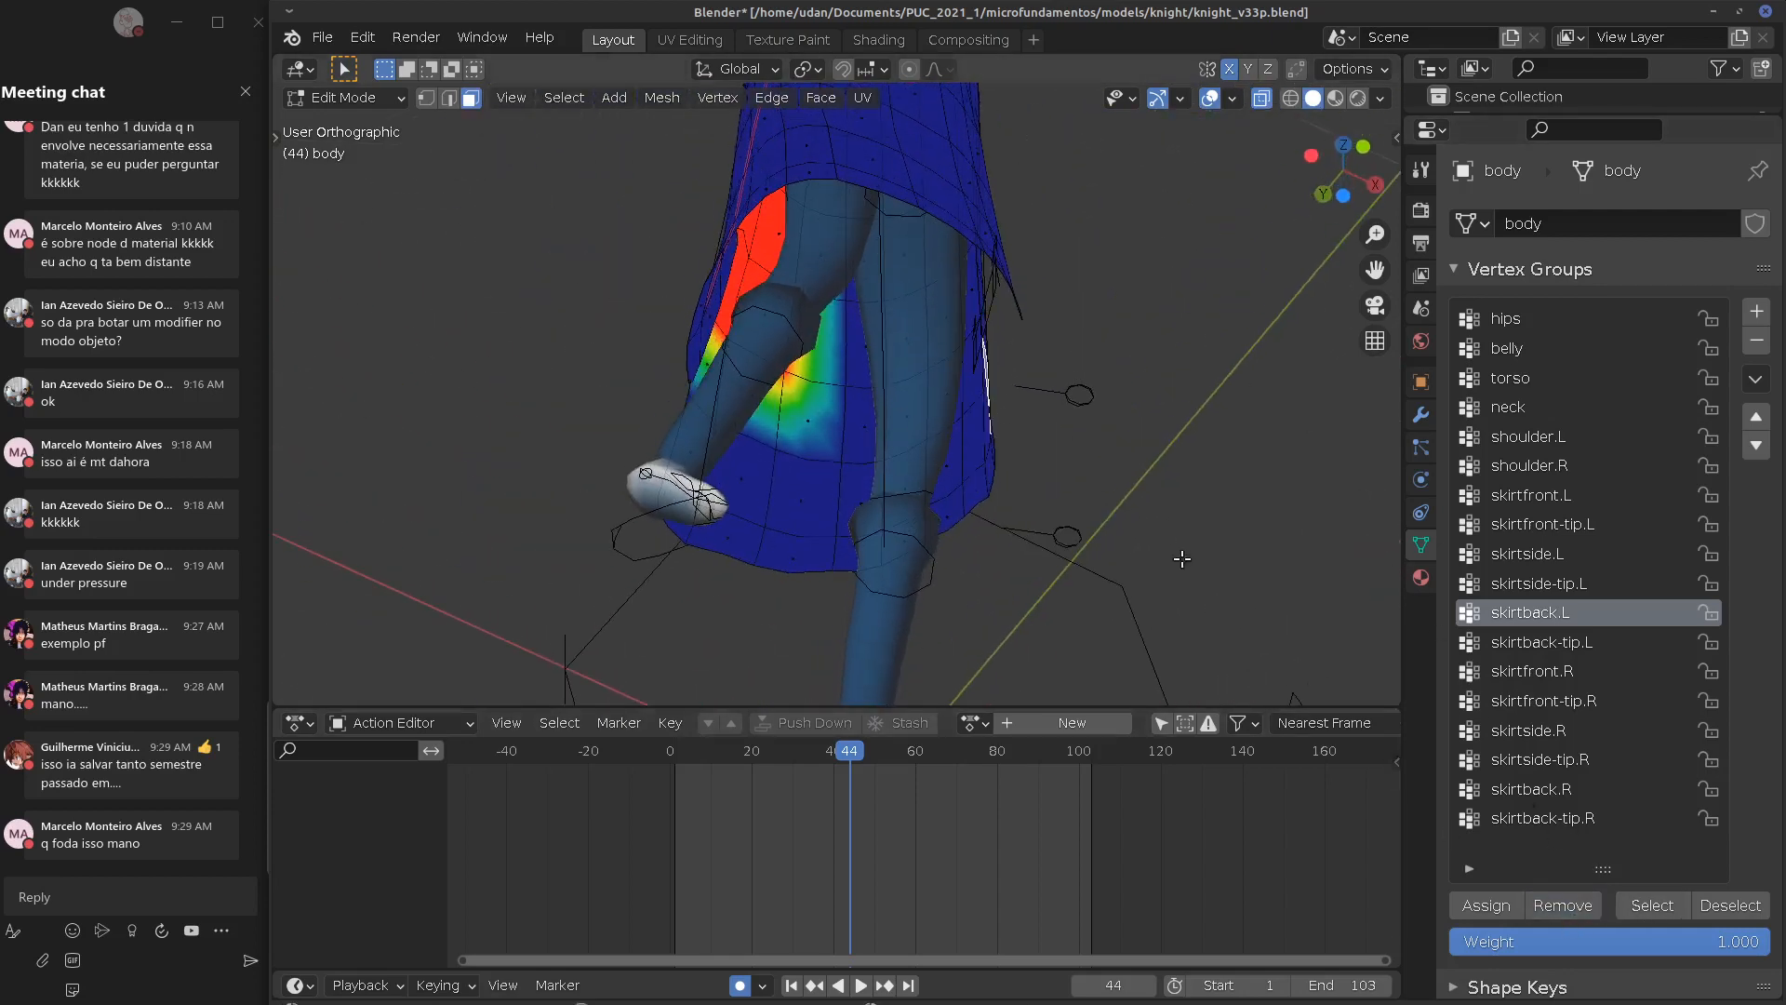
middle_drag(1180, 558, 1098, 498)
Switch to a straight front view (Numpad 1) and bring up the File > New templates
key(KP_1)
scroll(1121, 501, down, 4)
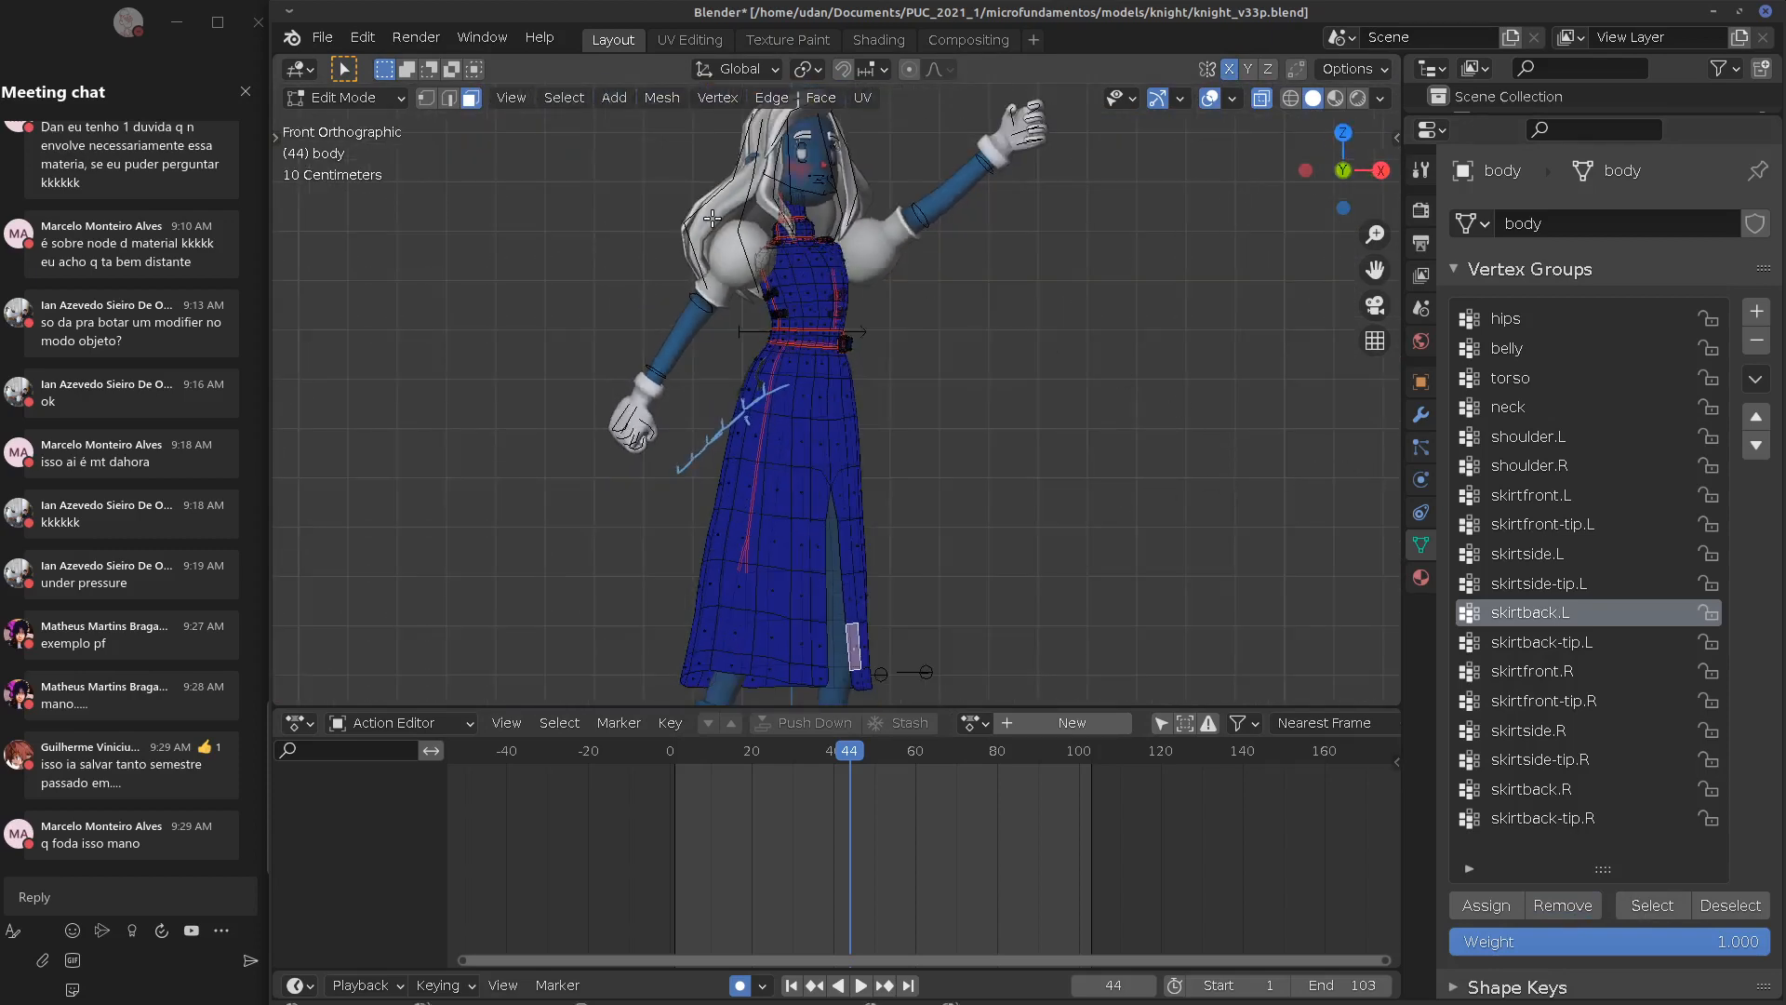
click(322, 37)
Start a new General file, discarding the unsaved knight changes
mouse_move(350, 66)
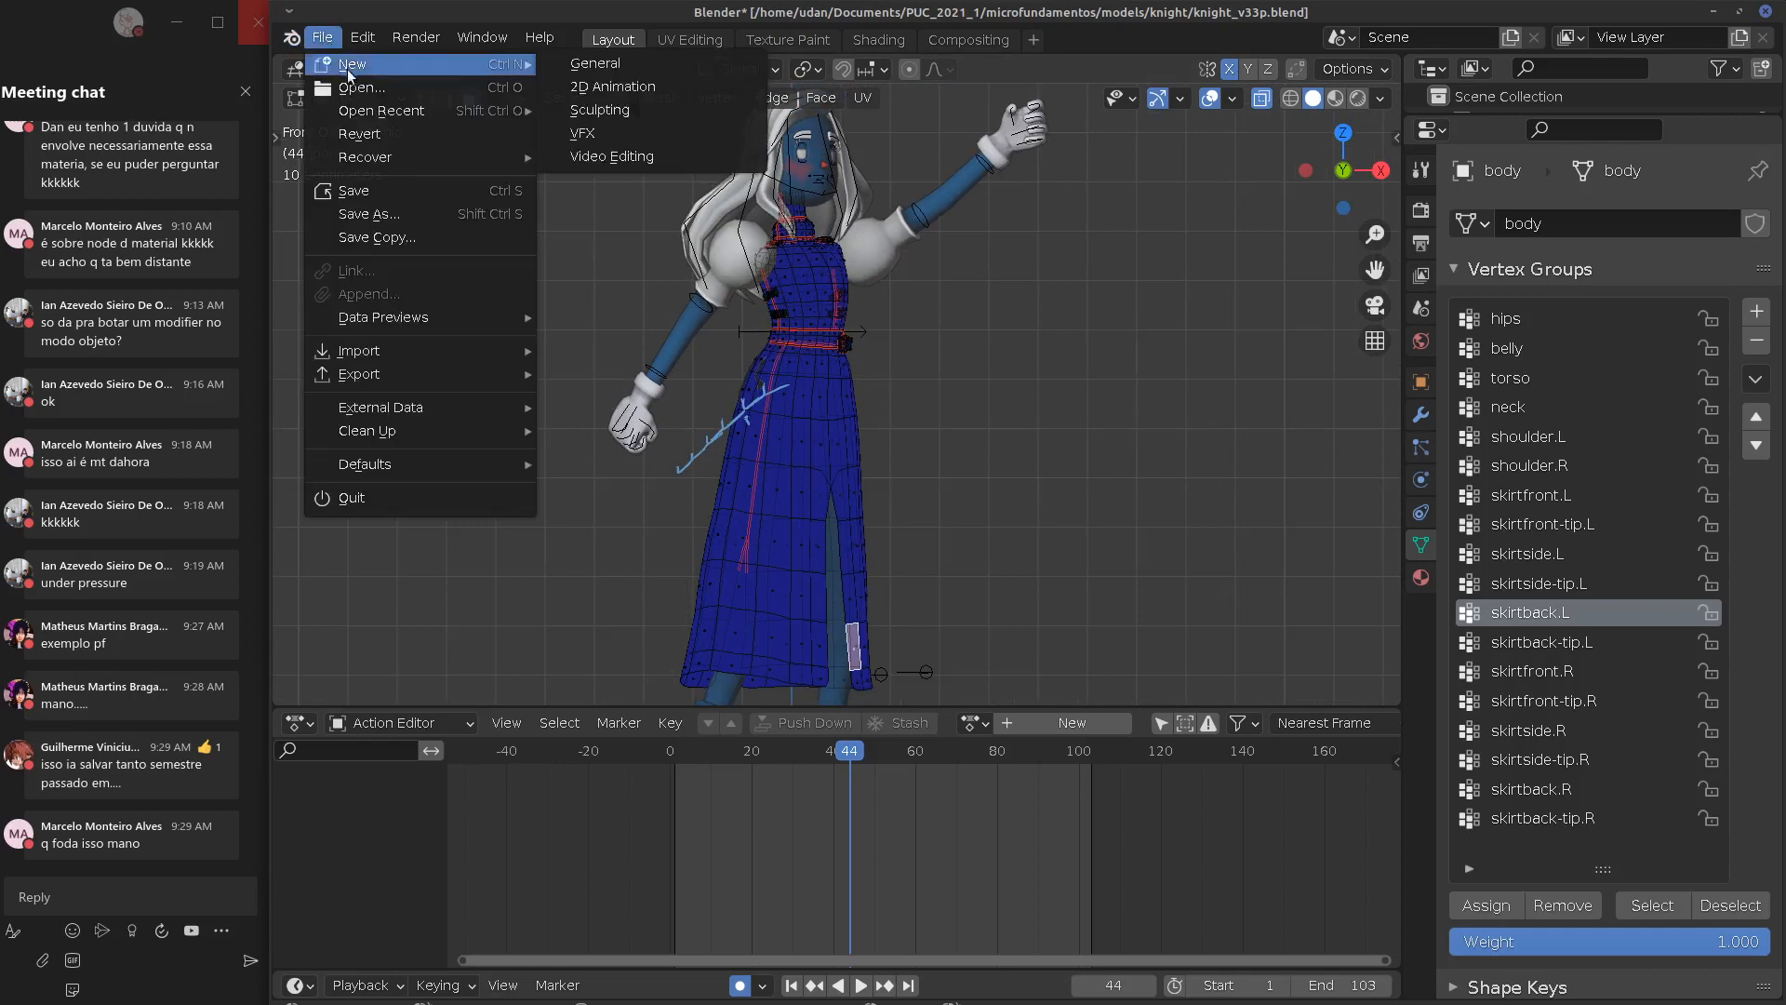
click(616, 67)
click(967, 567)
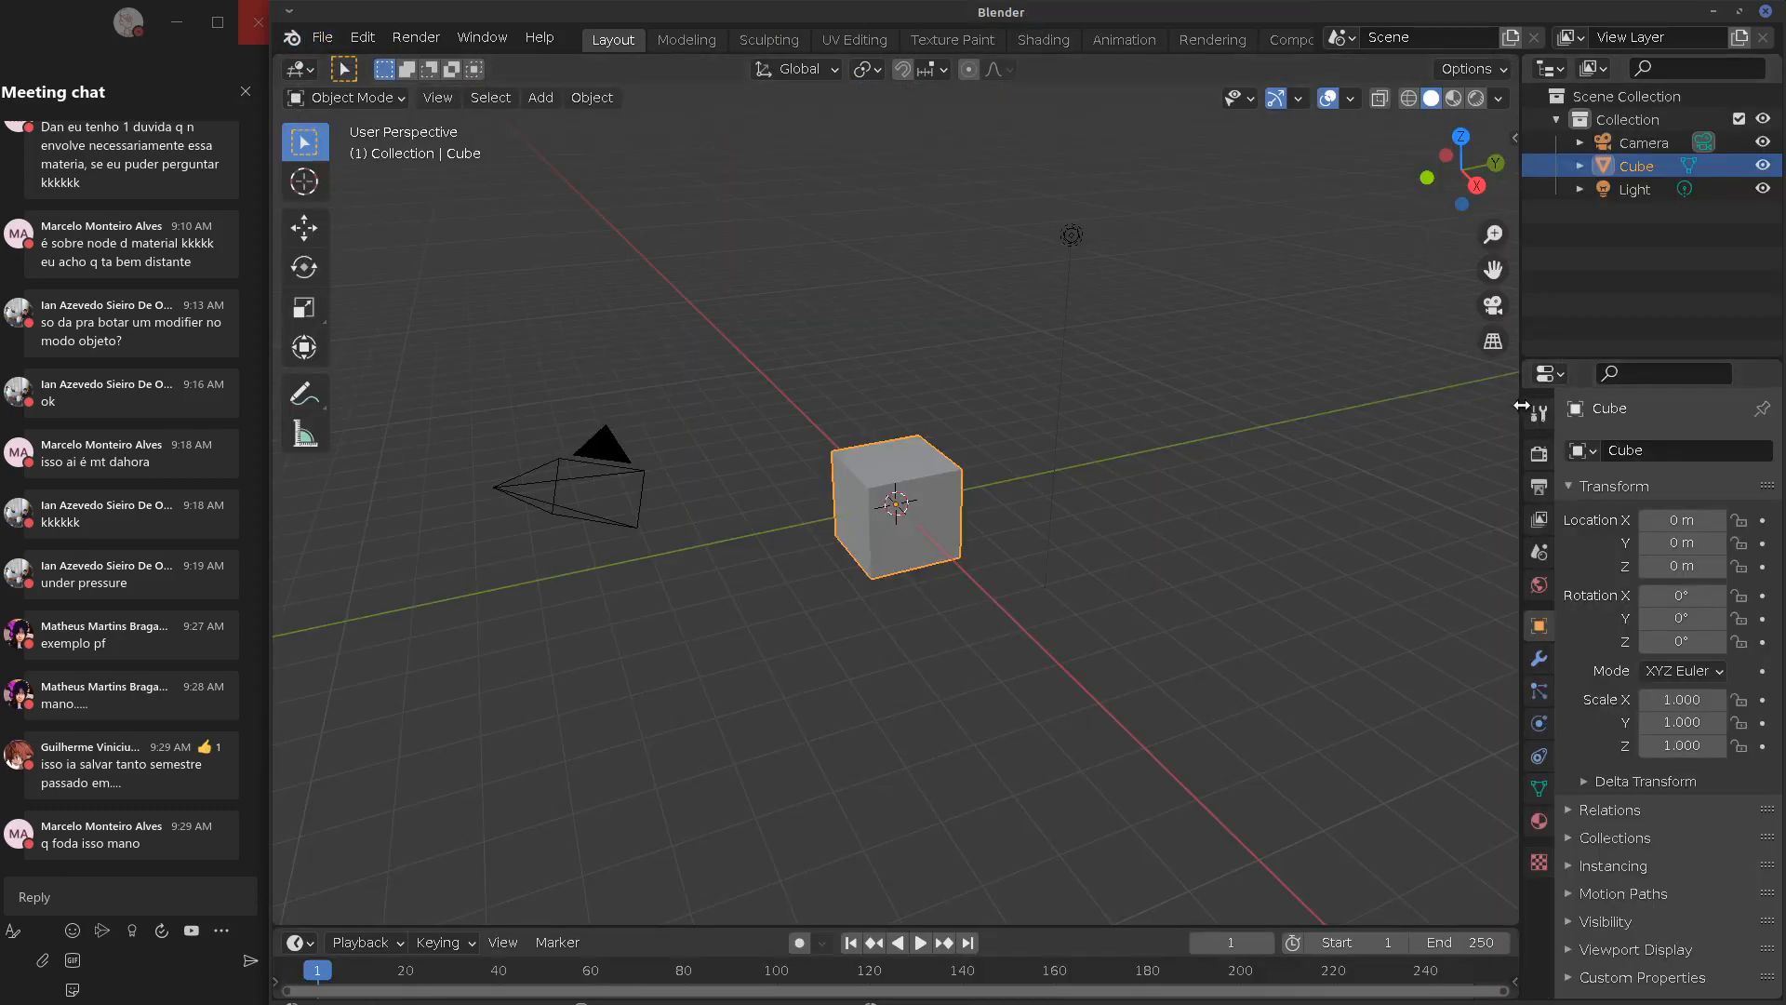
Add a Bevel modifier to the default cube, enter Edit Mode, then remove the Bevel
drag(1522, 405, 1256, 406)
click(1273, 658)
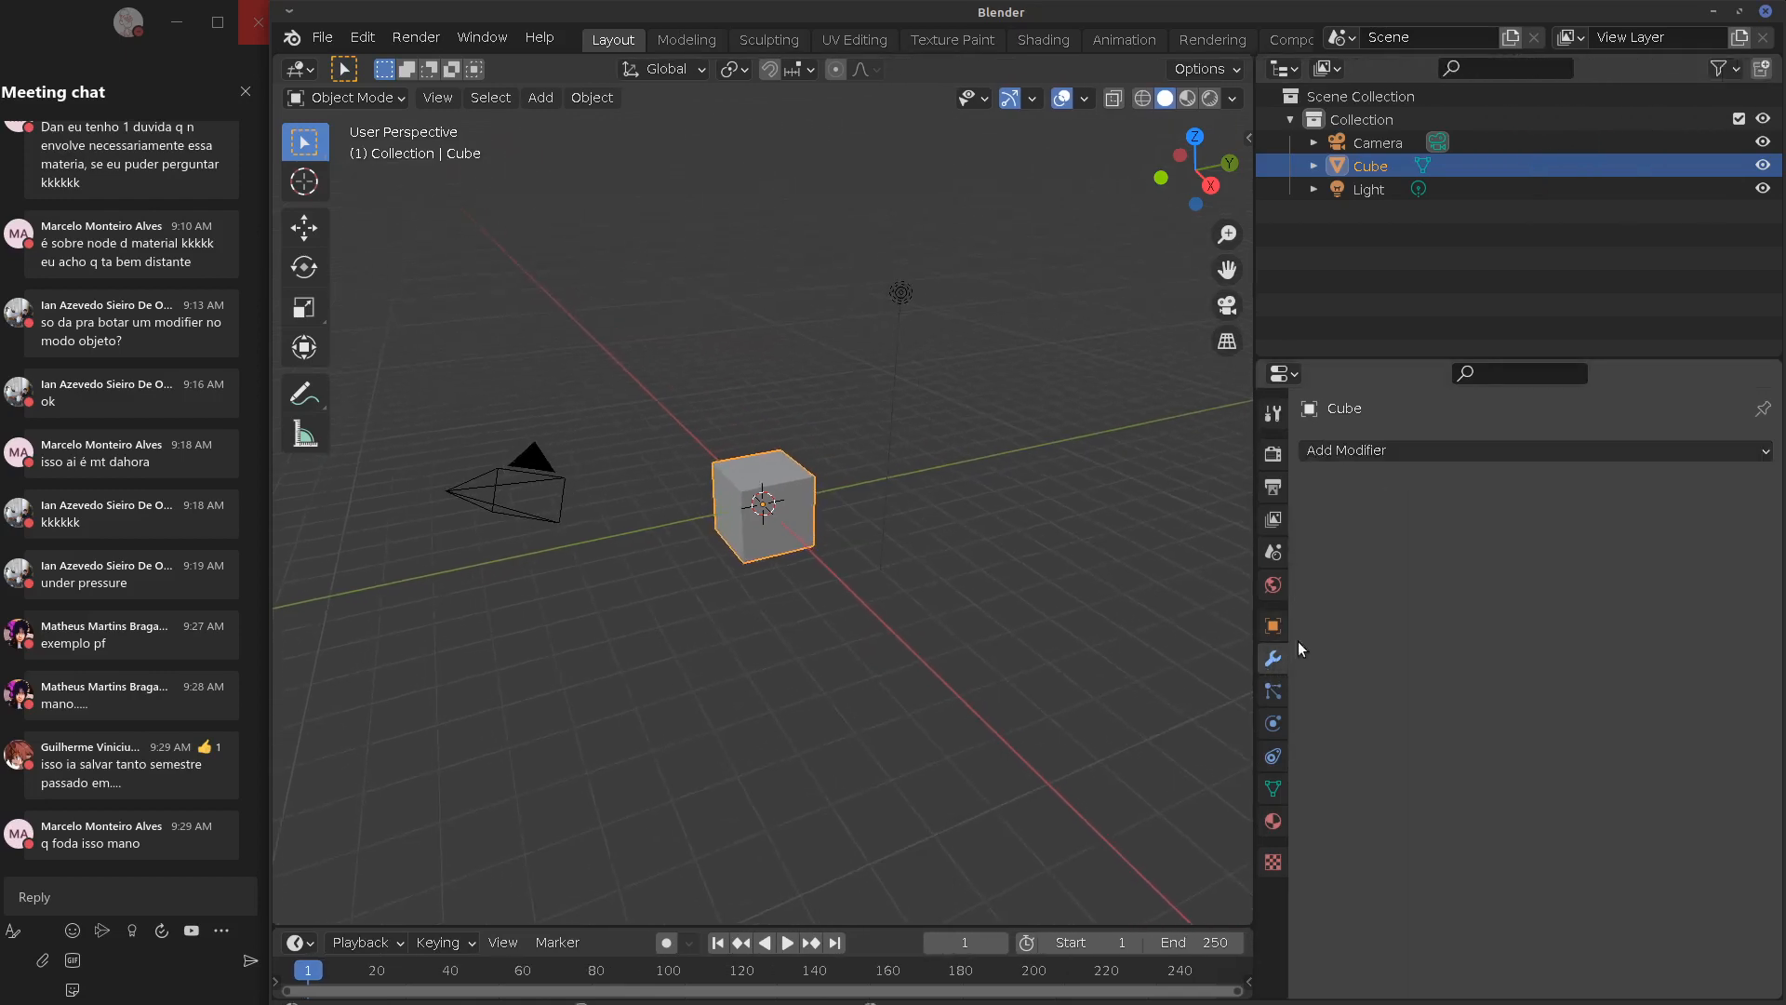
click(1459, 454)
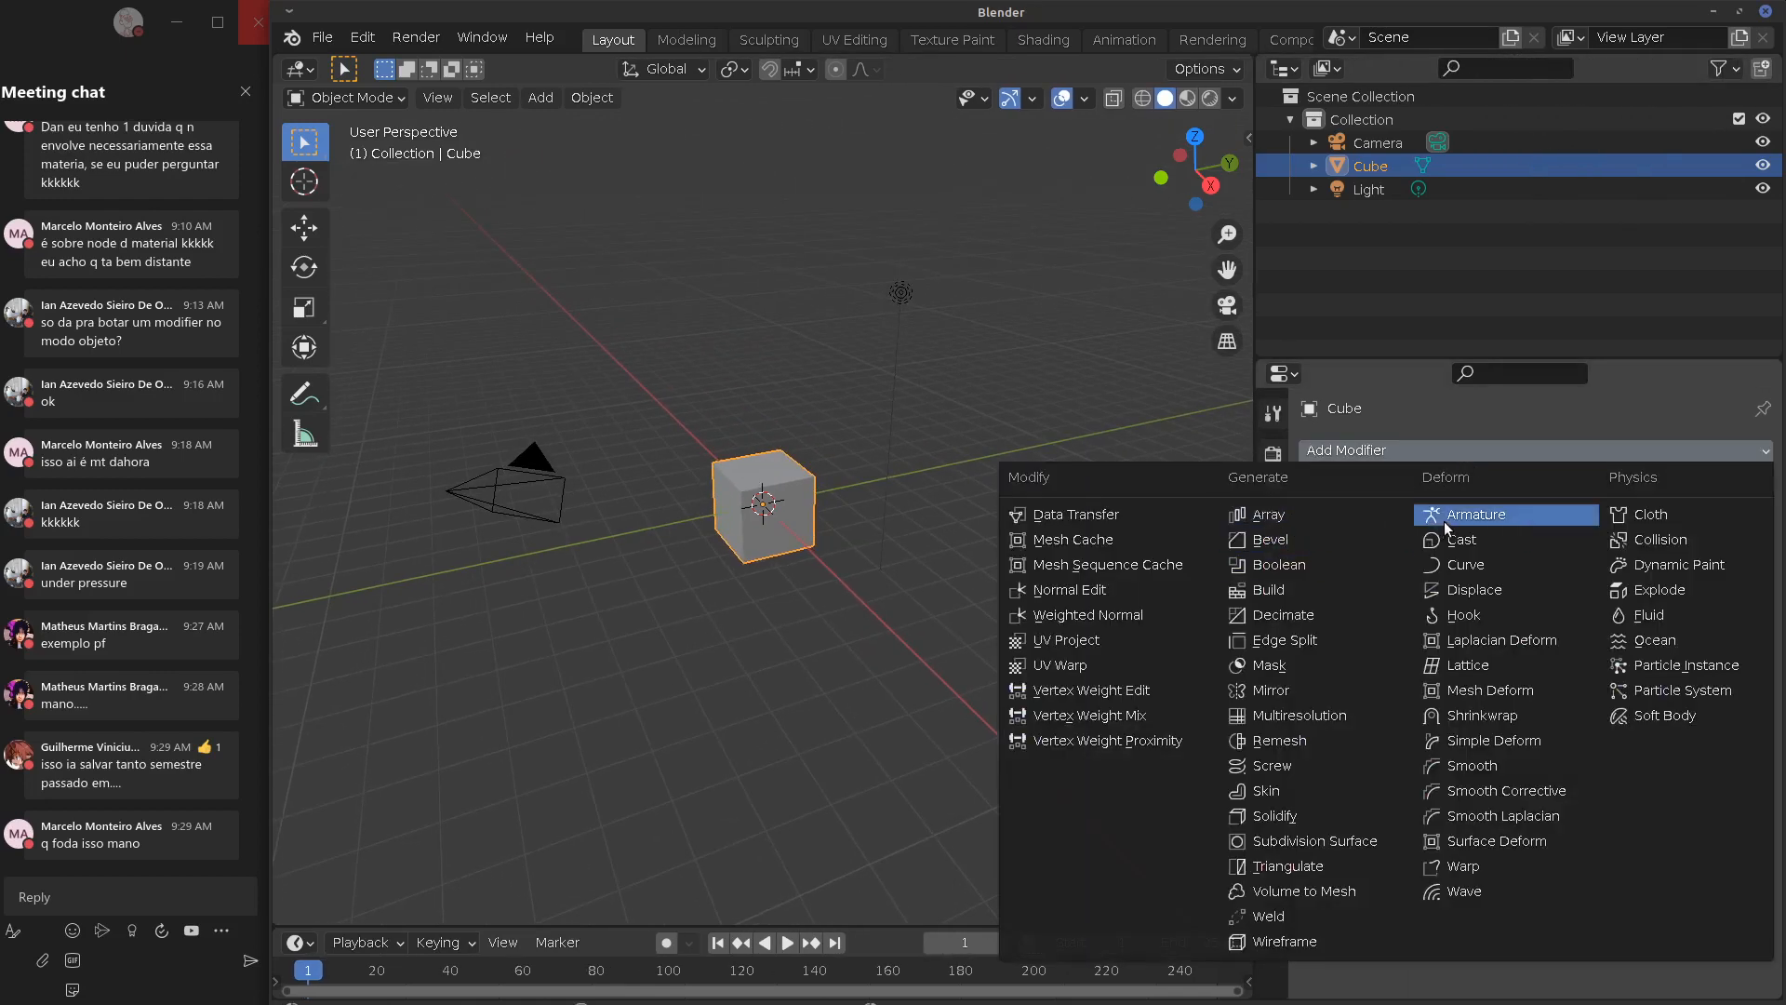
click(1275, 540)
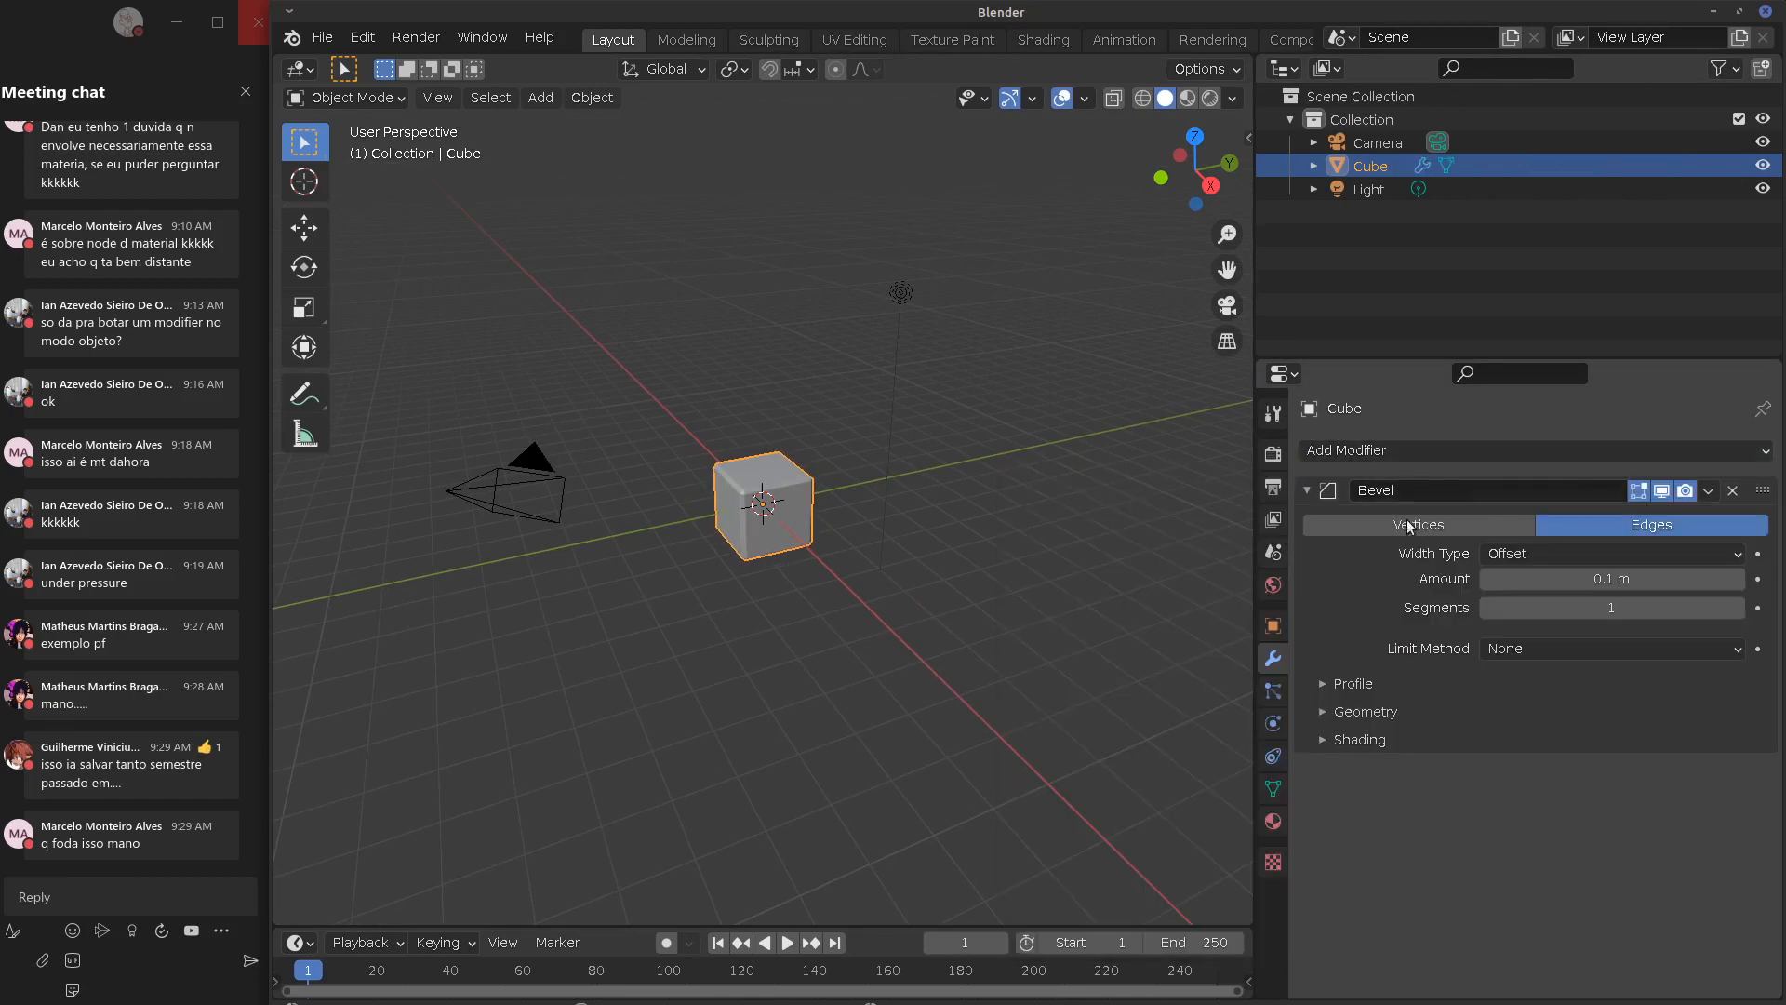
key(Tab)
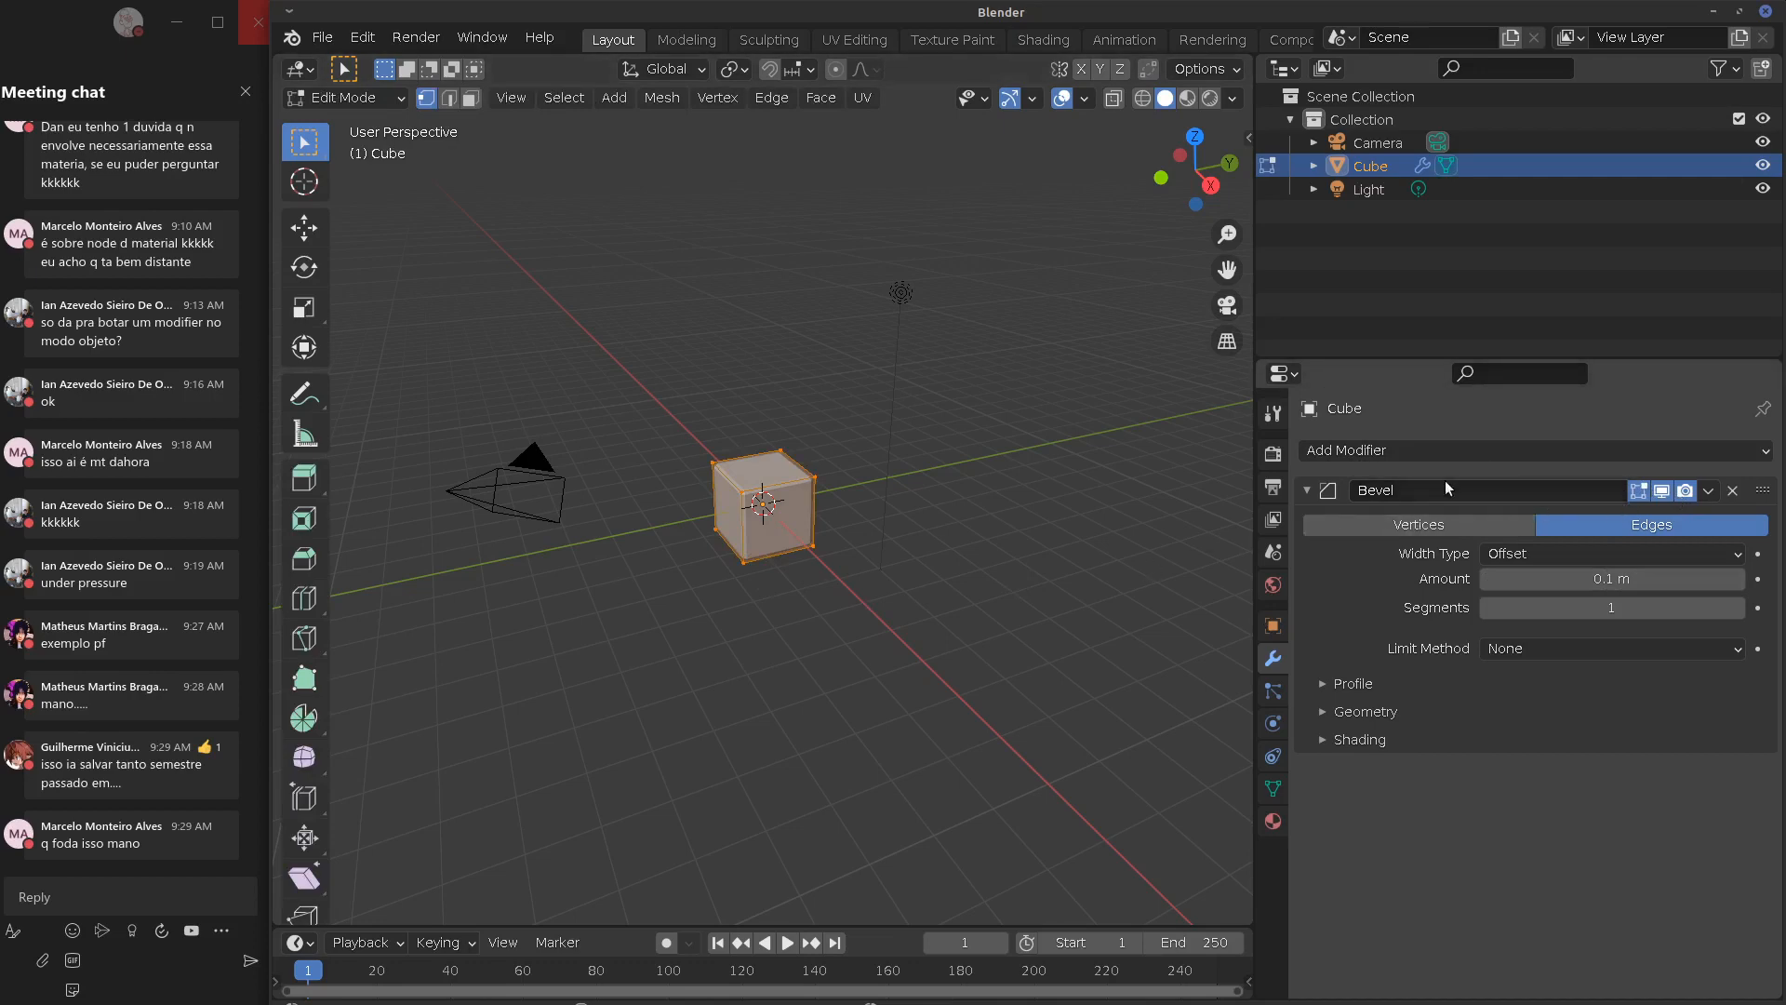
click(1732, 490)
Add a Subdivision Surface modifier with the edit cage following the subdivided surface
click(1475, 450)
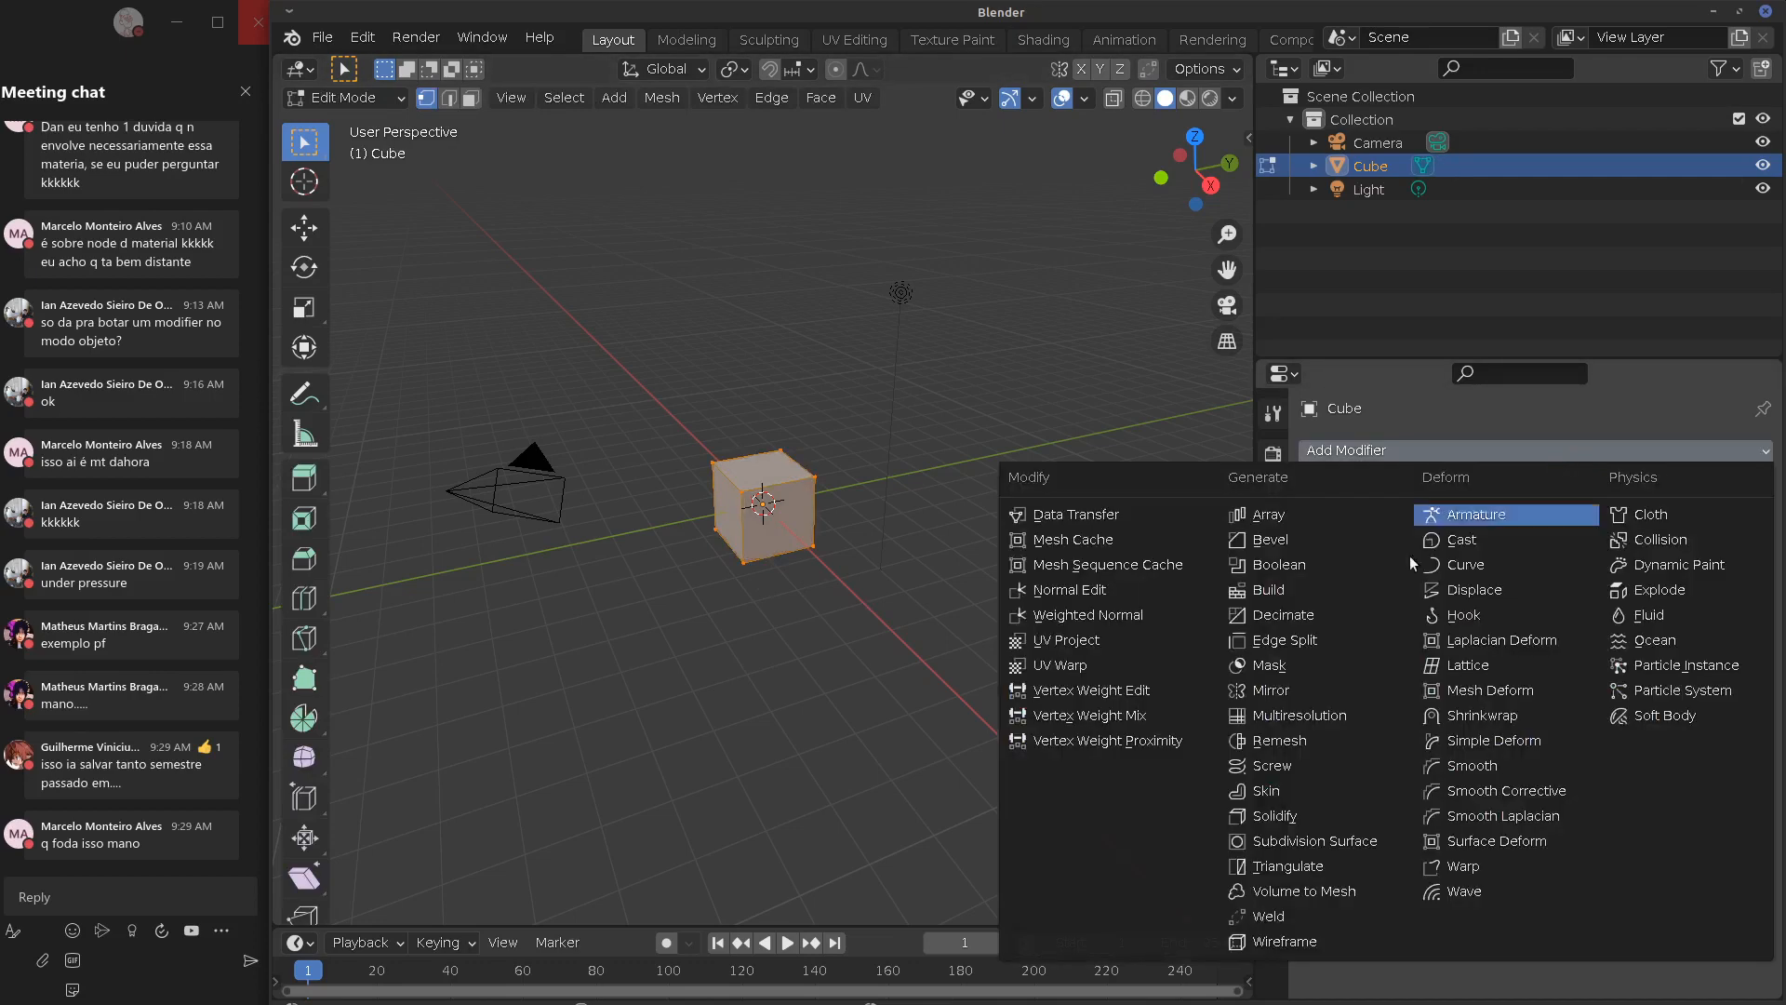
click(1302, 847)
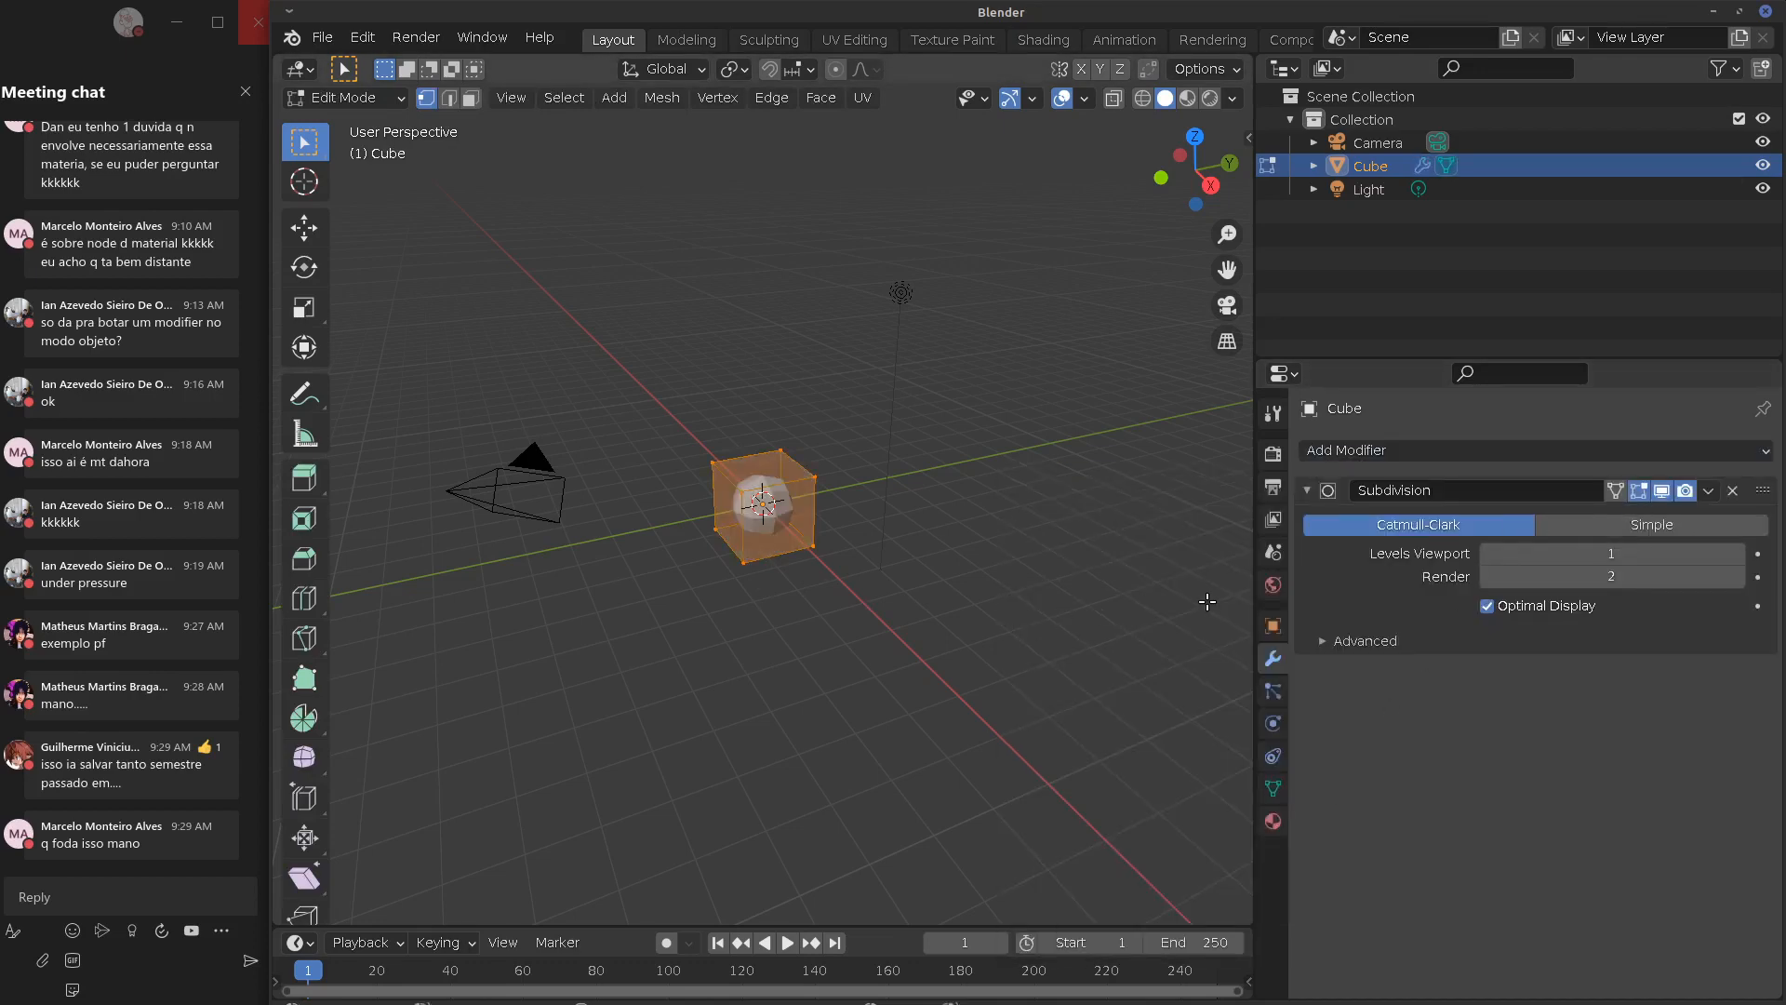
drag(1248, 600, 1409, 592)
scroll(865, 558, up, 5)
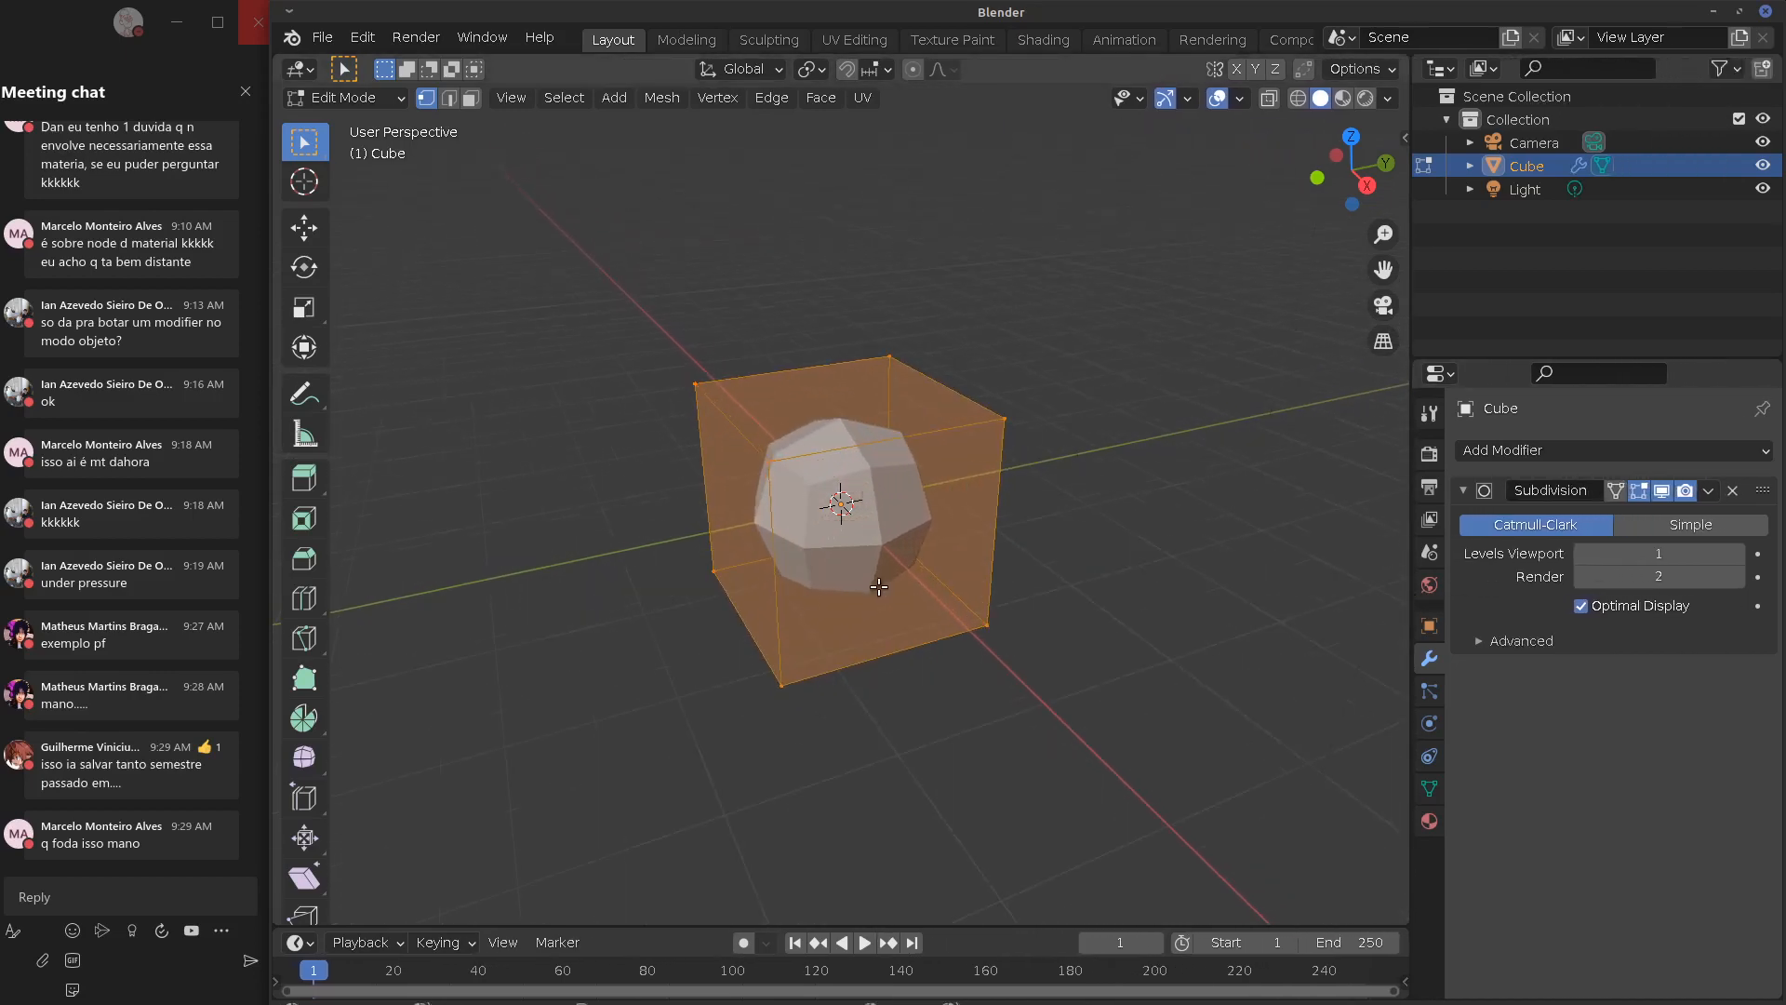
click(1616, 491)
middle_drag(1014, 627, 1032, 726)
middle_drag(1091, 668, 1069, 651)
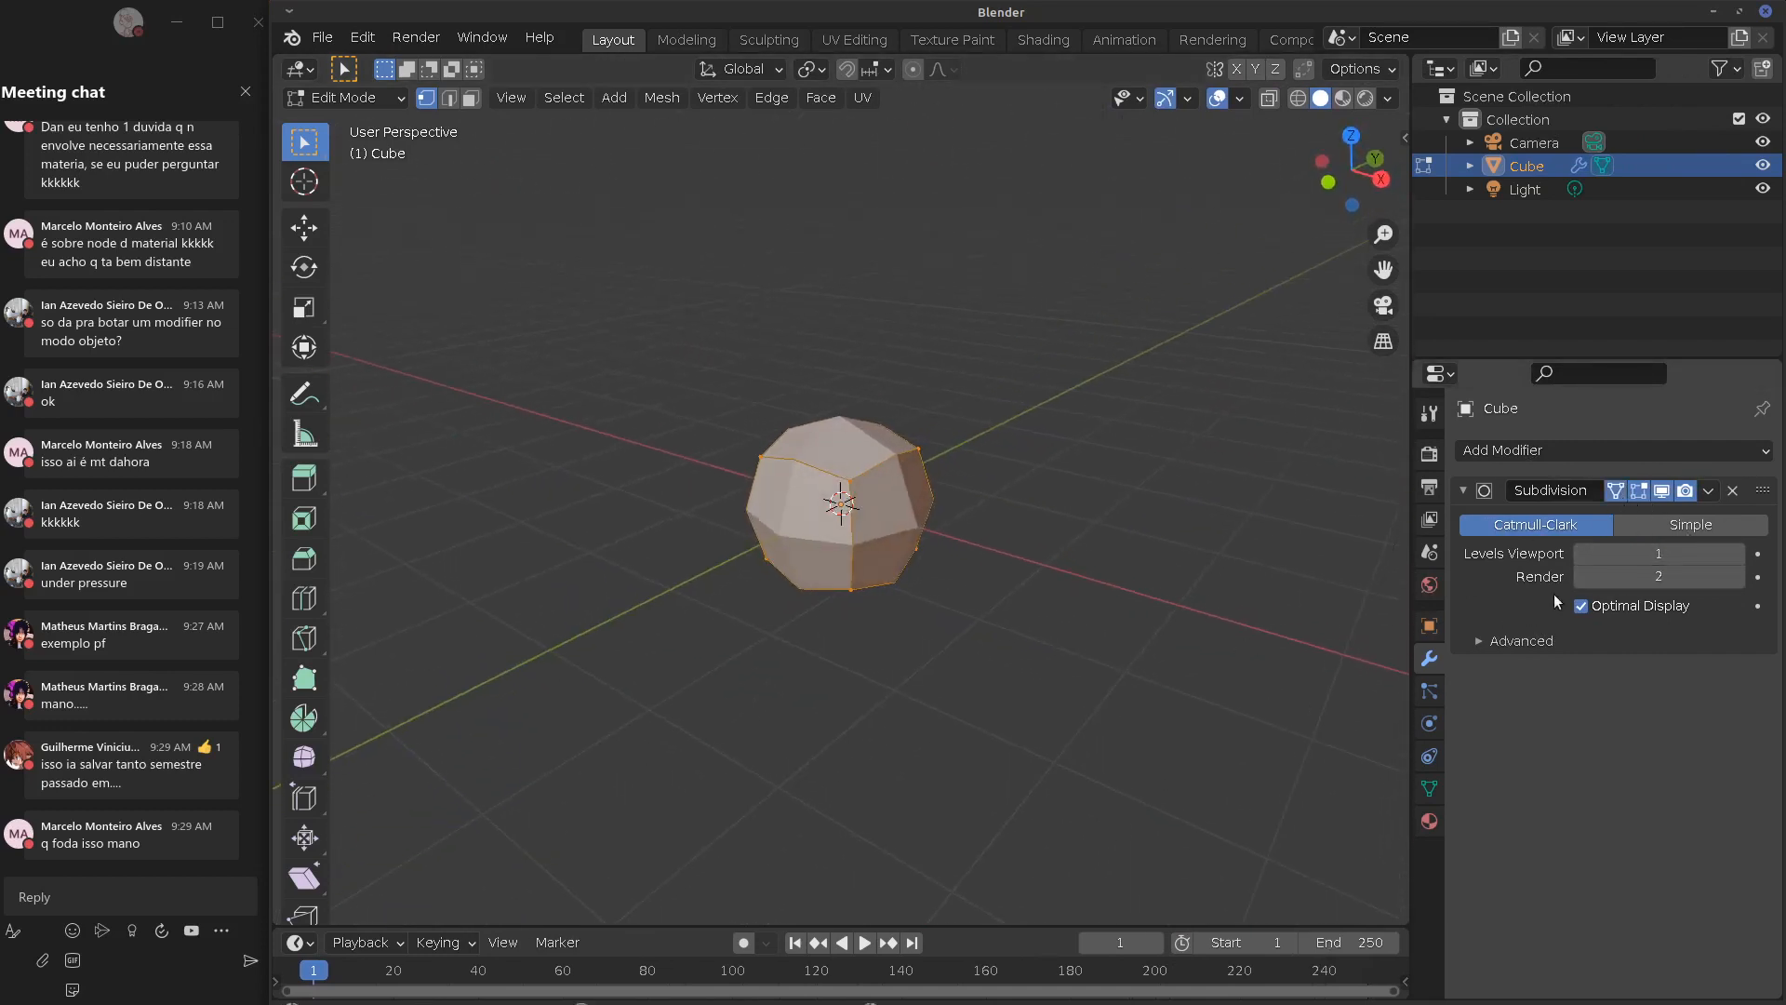
Duplicate the Subdivision modifier, then remove both copies to leave the cube unmodified
click(1712, 492)
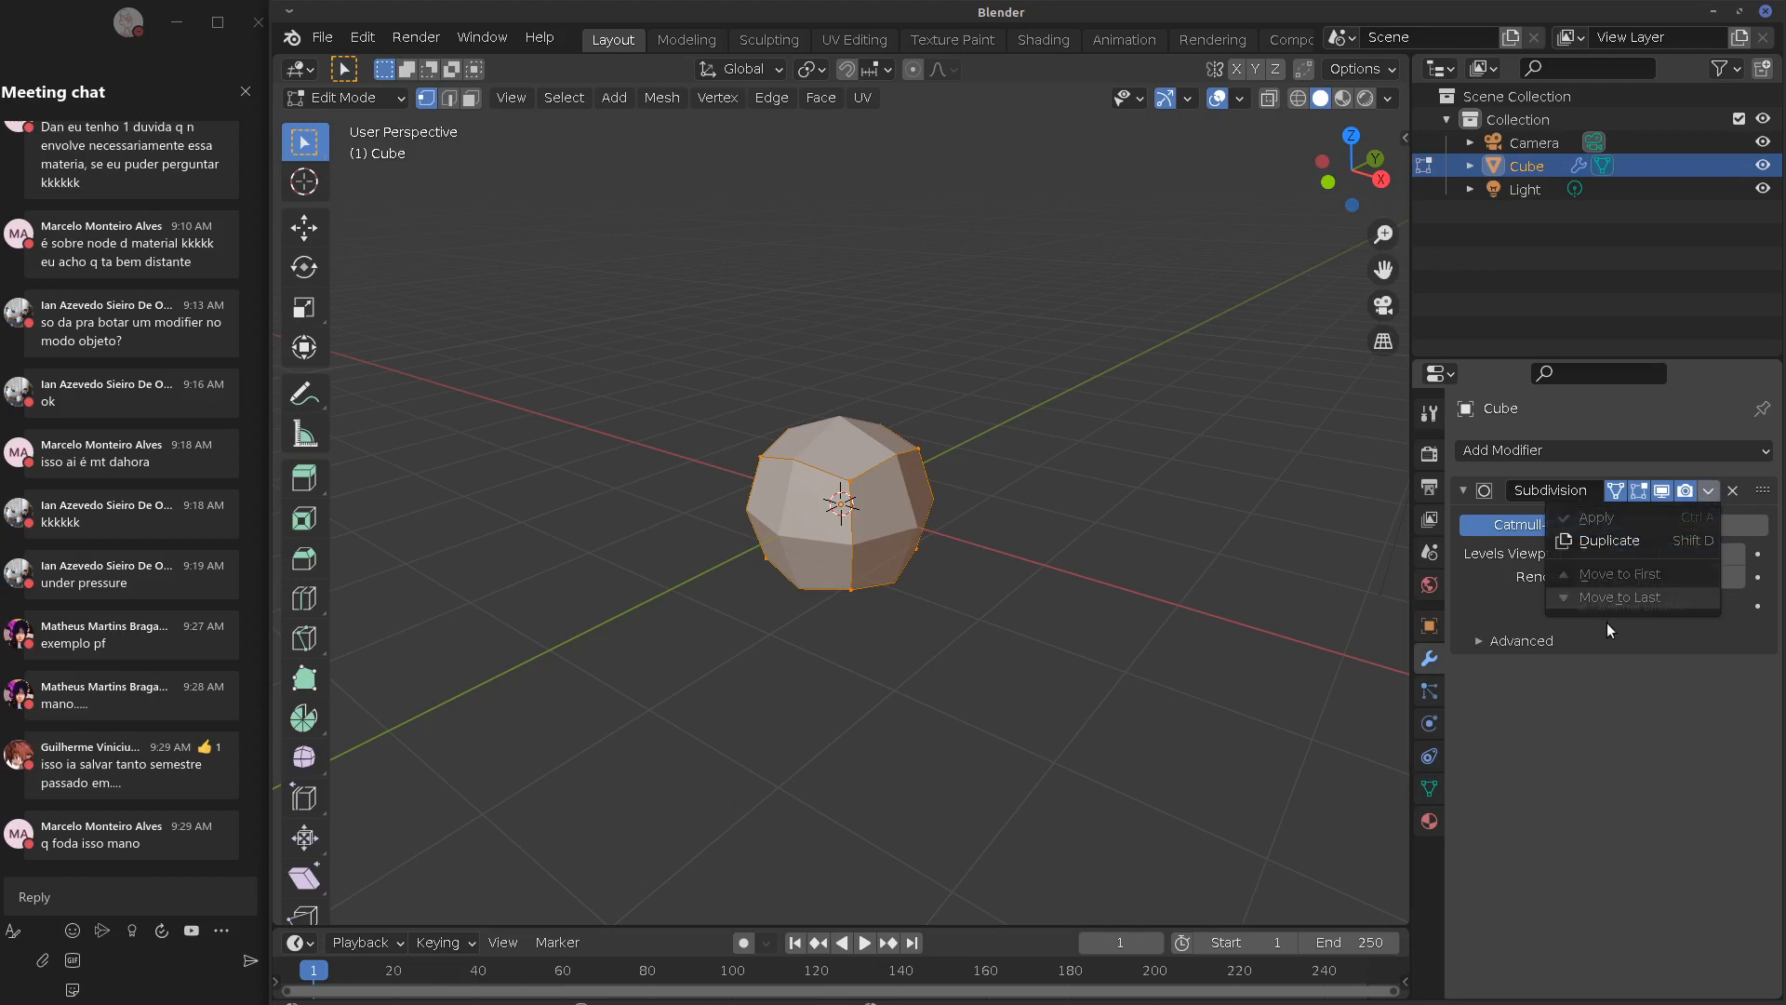
click(1615, 540)
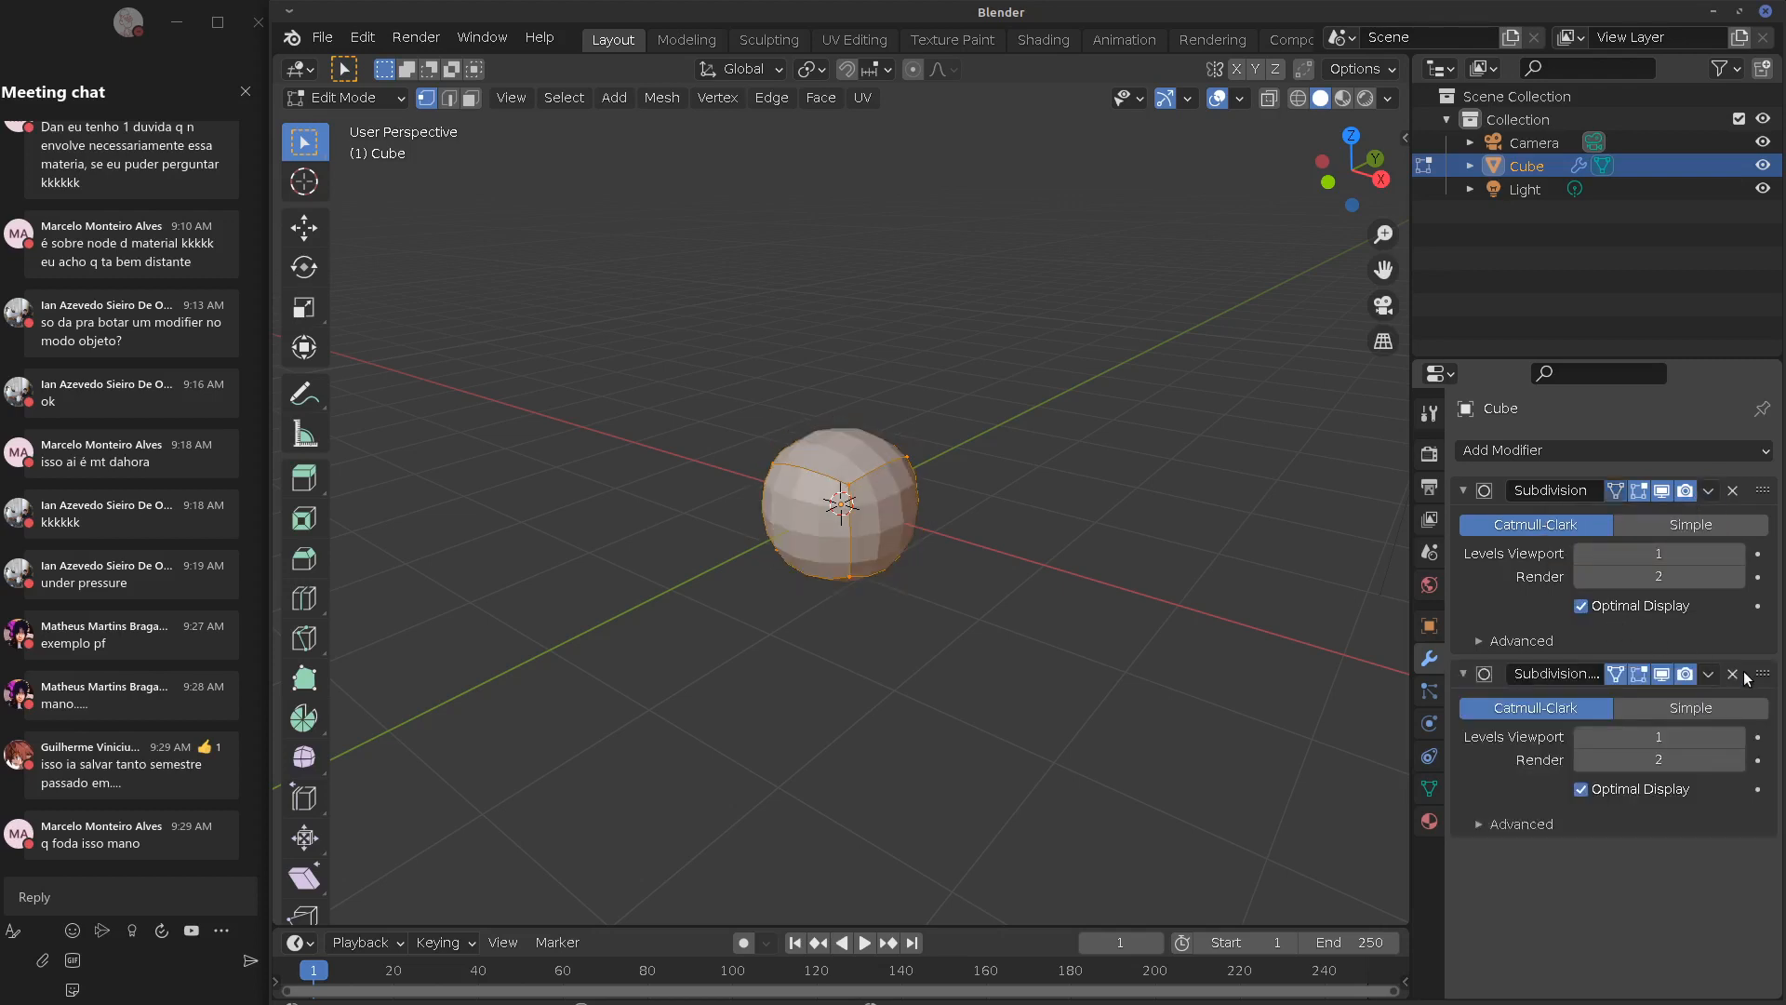
click(1738, 673)
click(1708, 491)
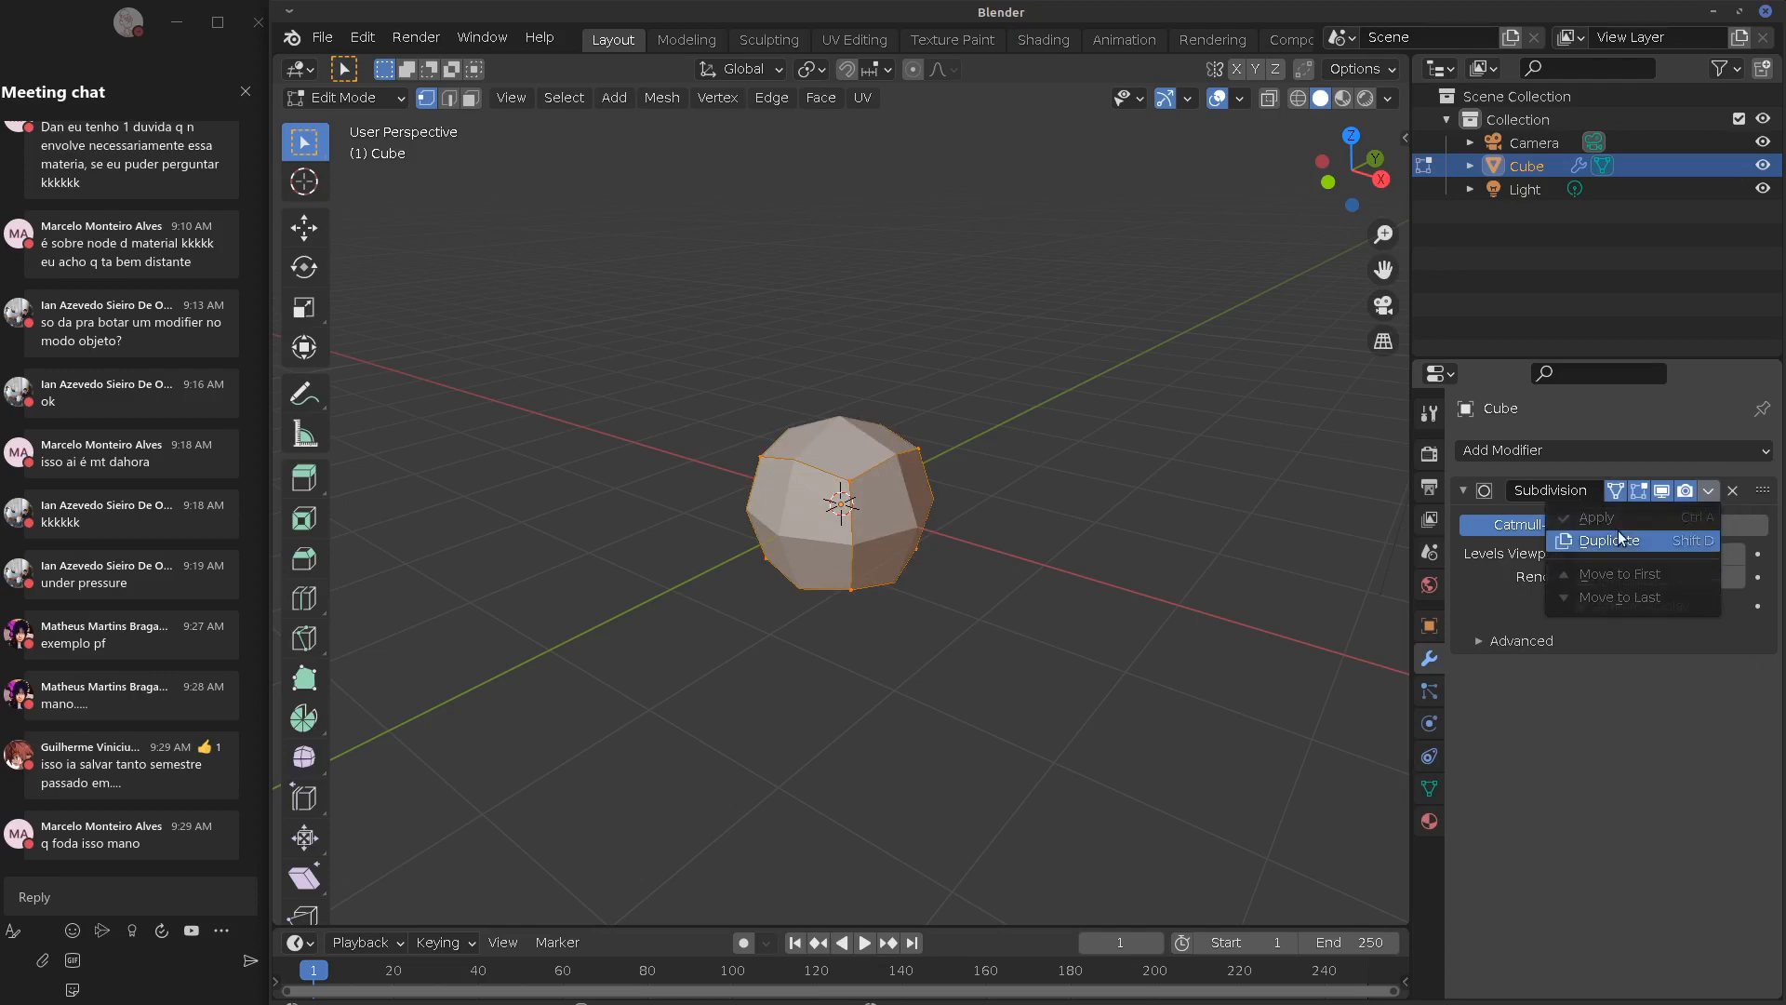
click(1732, 491)
click(1732, 491)
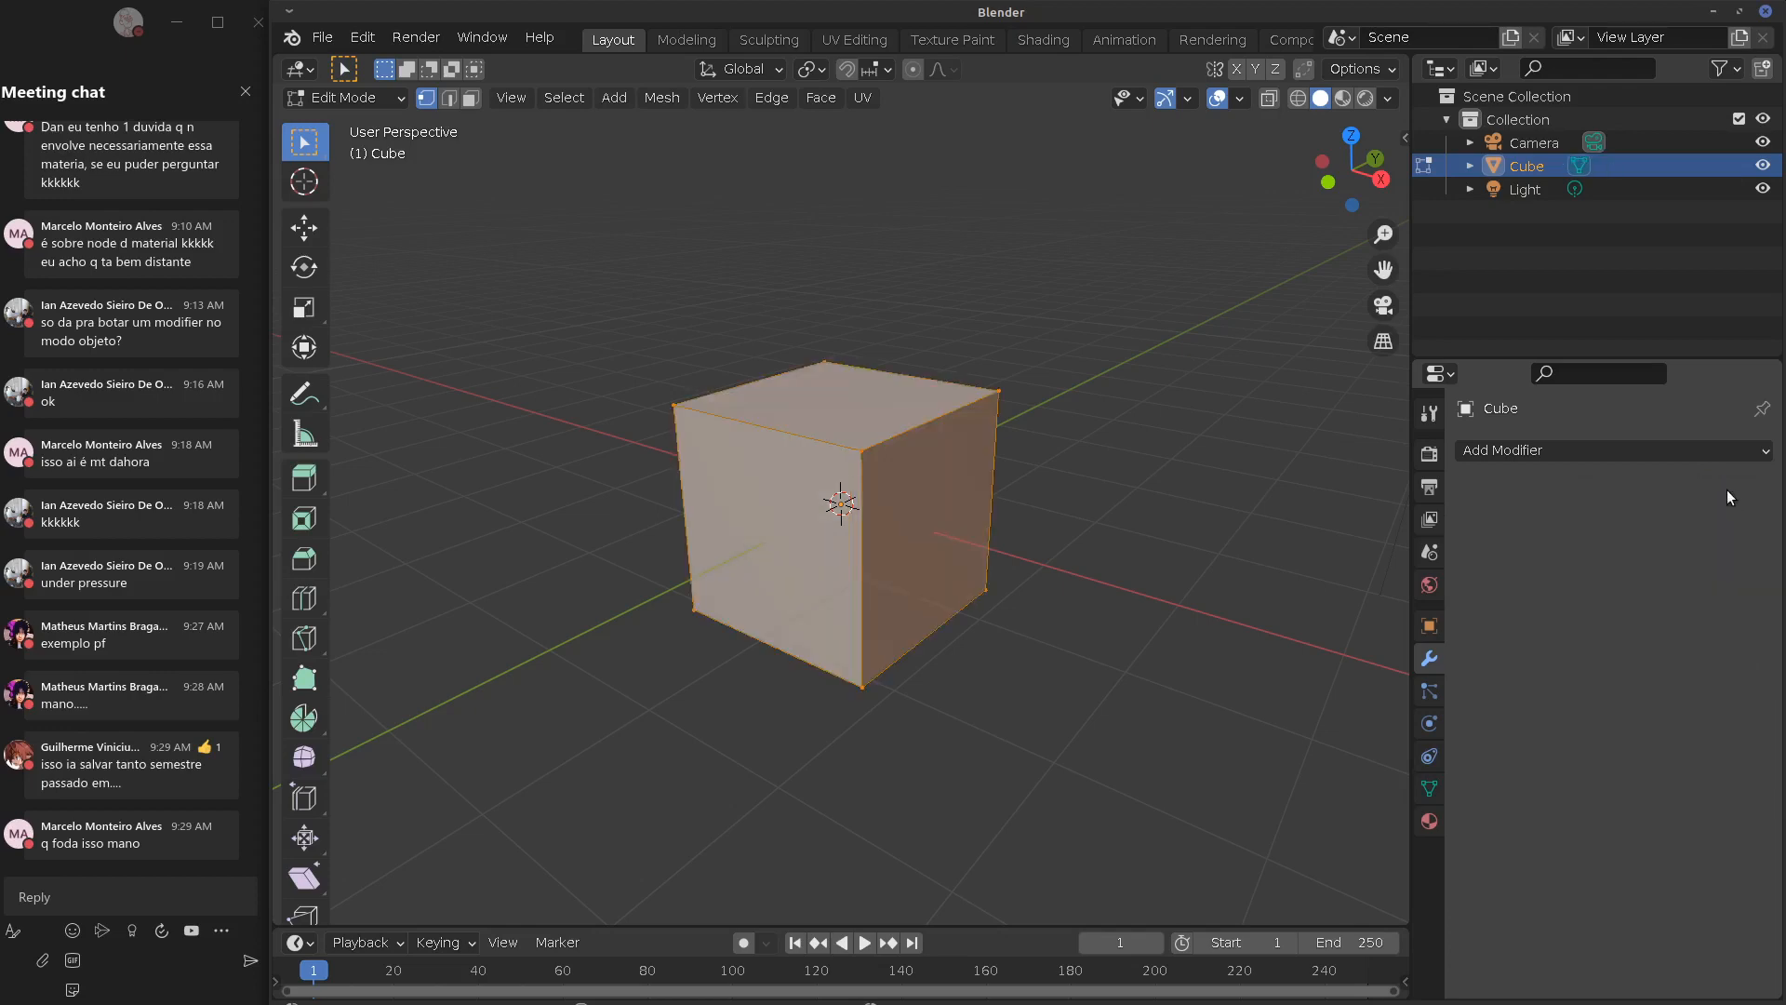
click(1604, 450)
Add an Array modifier to the cube and duplicate it as Array.001
click(1291, 517)
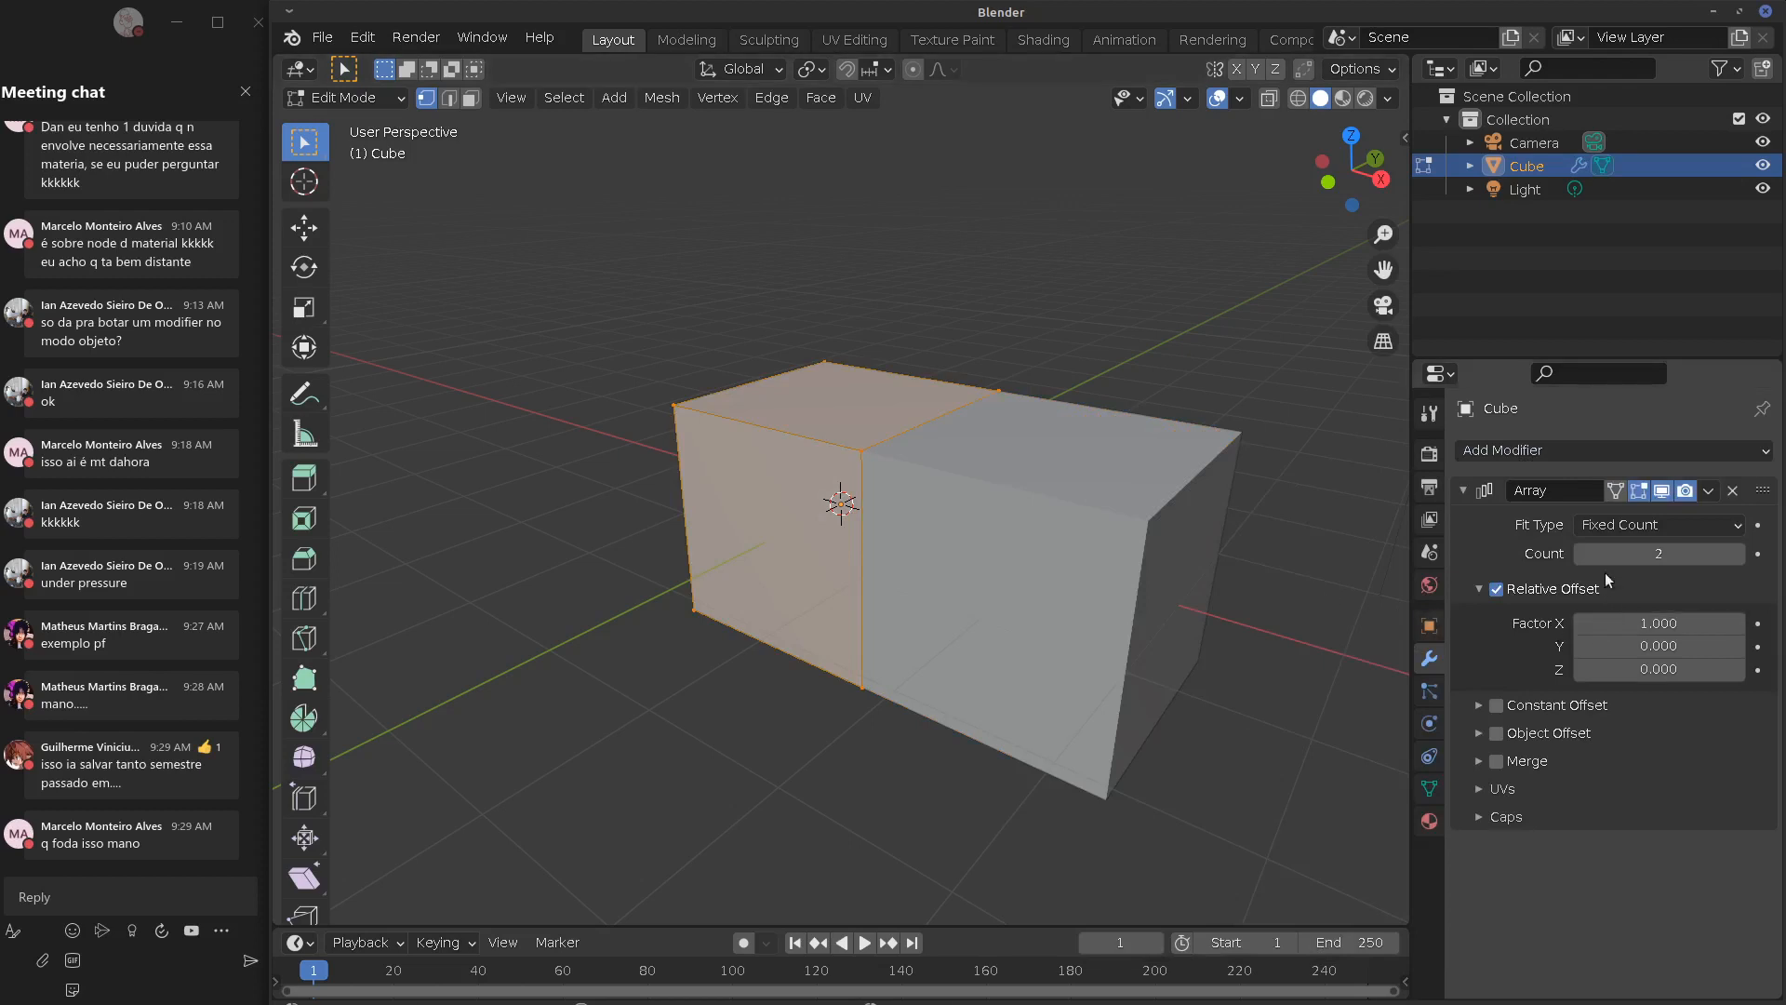
click(1708, 491)
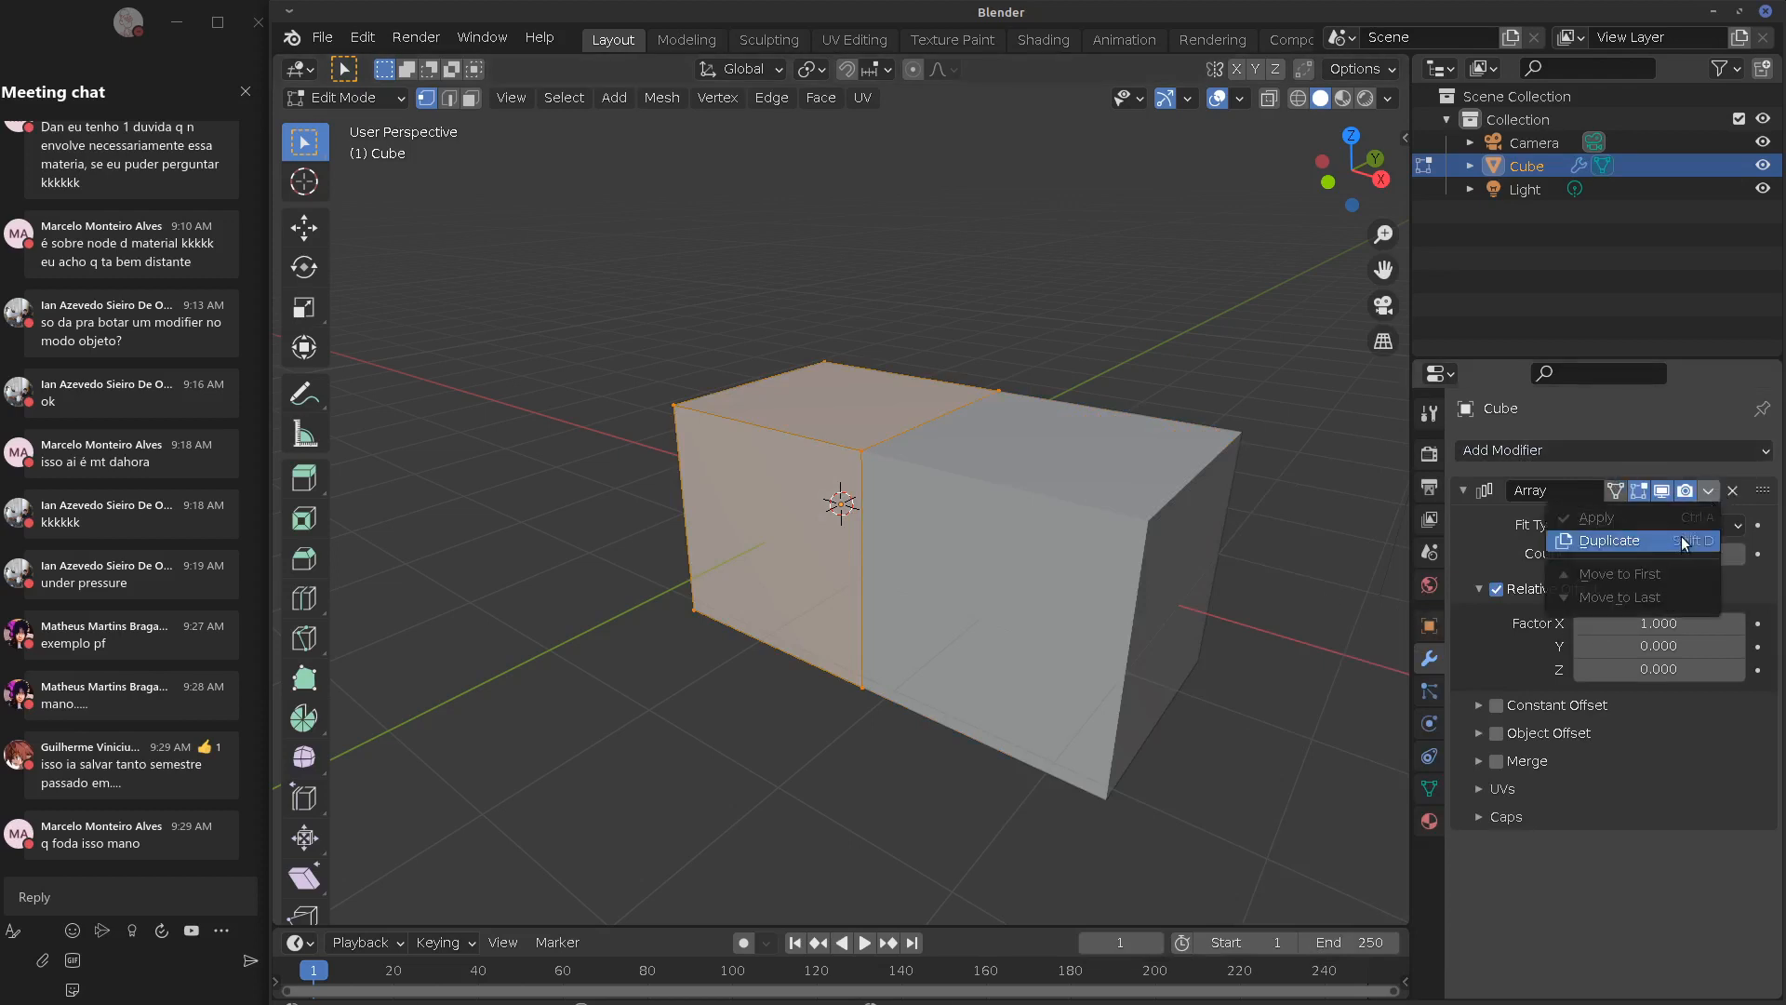
click(1679, 542)
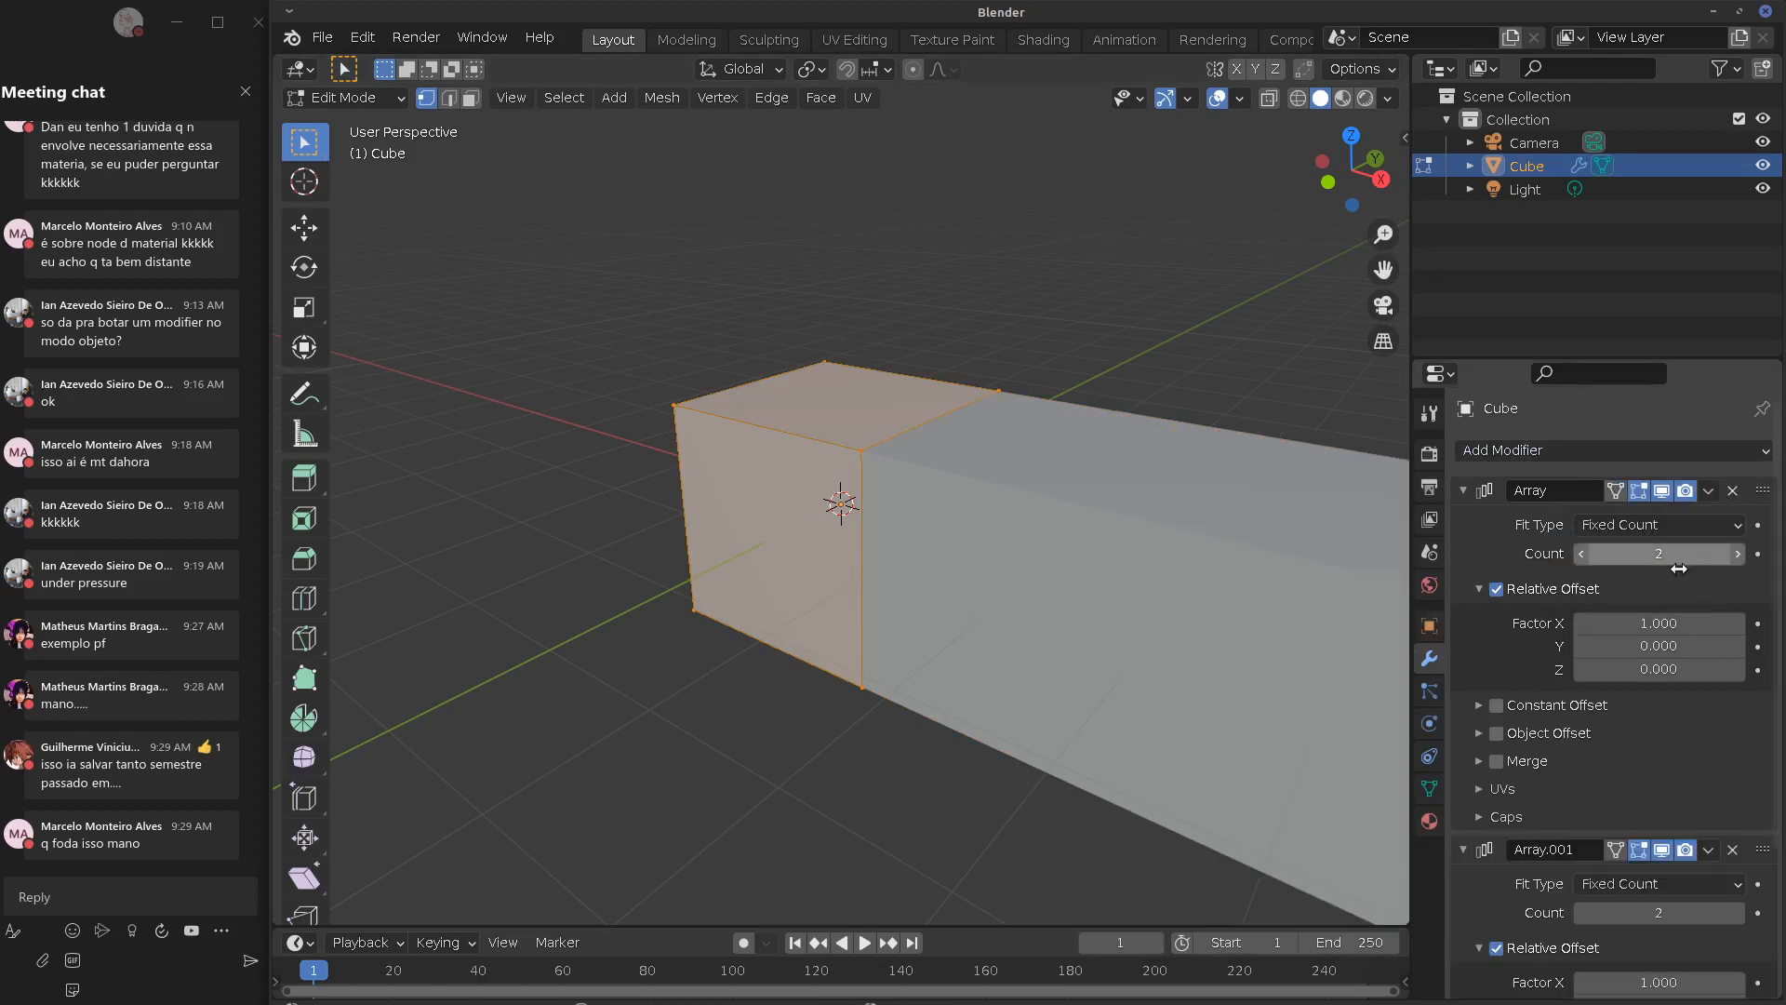
click(1463, 490)
Set Array.001 to Count 5 with relative offset X 0, Y 1, Z 0.610
click(1675, 655)
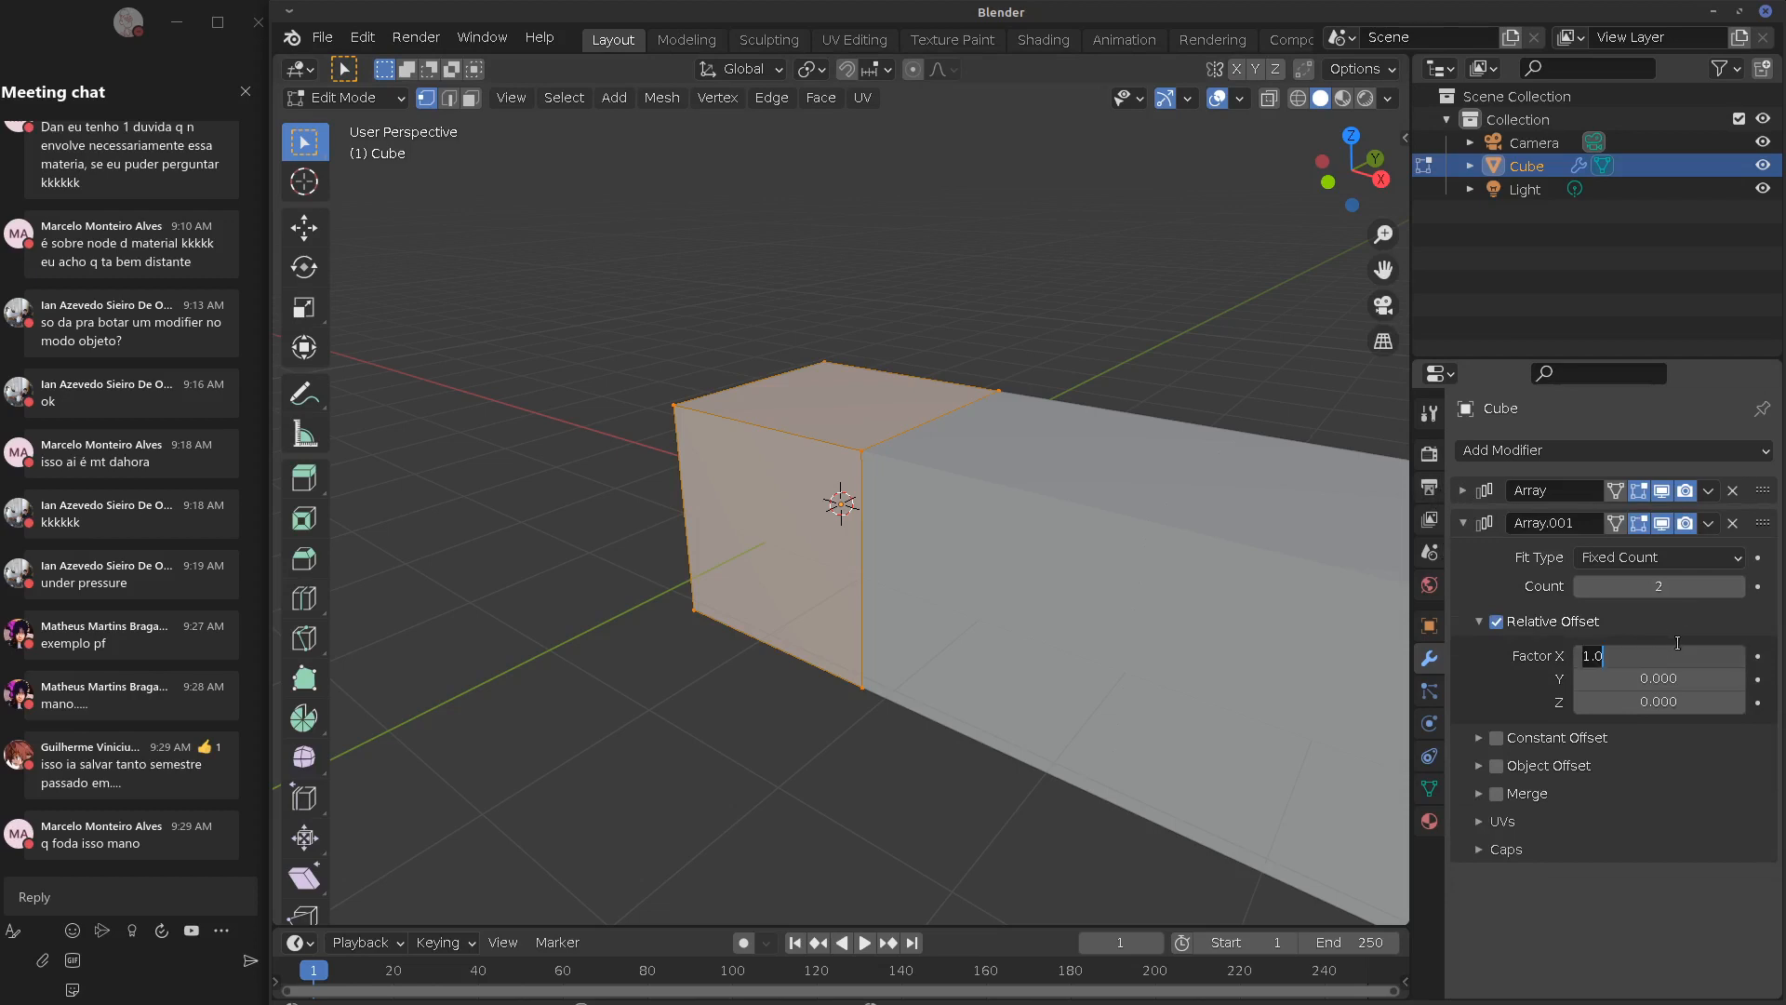
text(0)
key(Return)
click(1664, 670)
text(1)
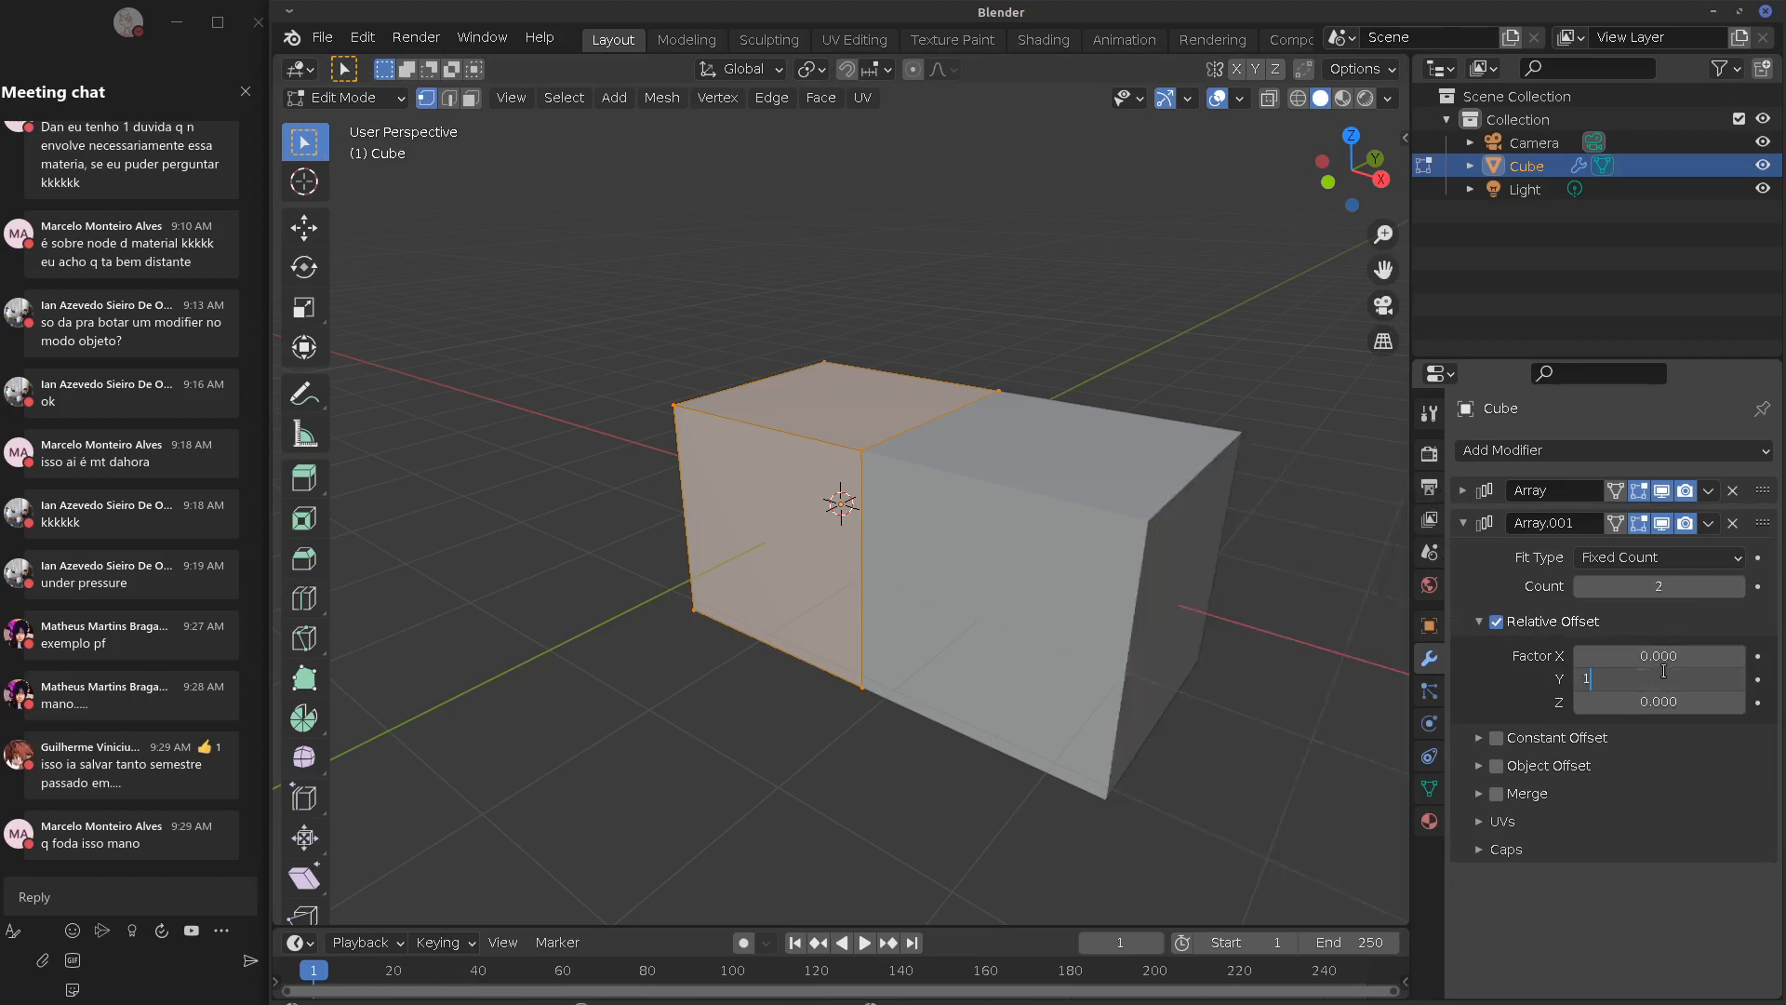
key(Return)
middle_drag(1321, 642, 1391, 681)
drag(1659, 587, 1680, 701)
middle_drag(1219, 651, 1258, 660)
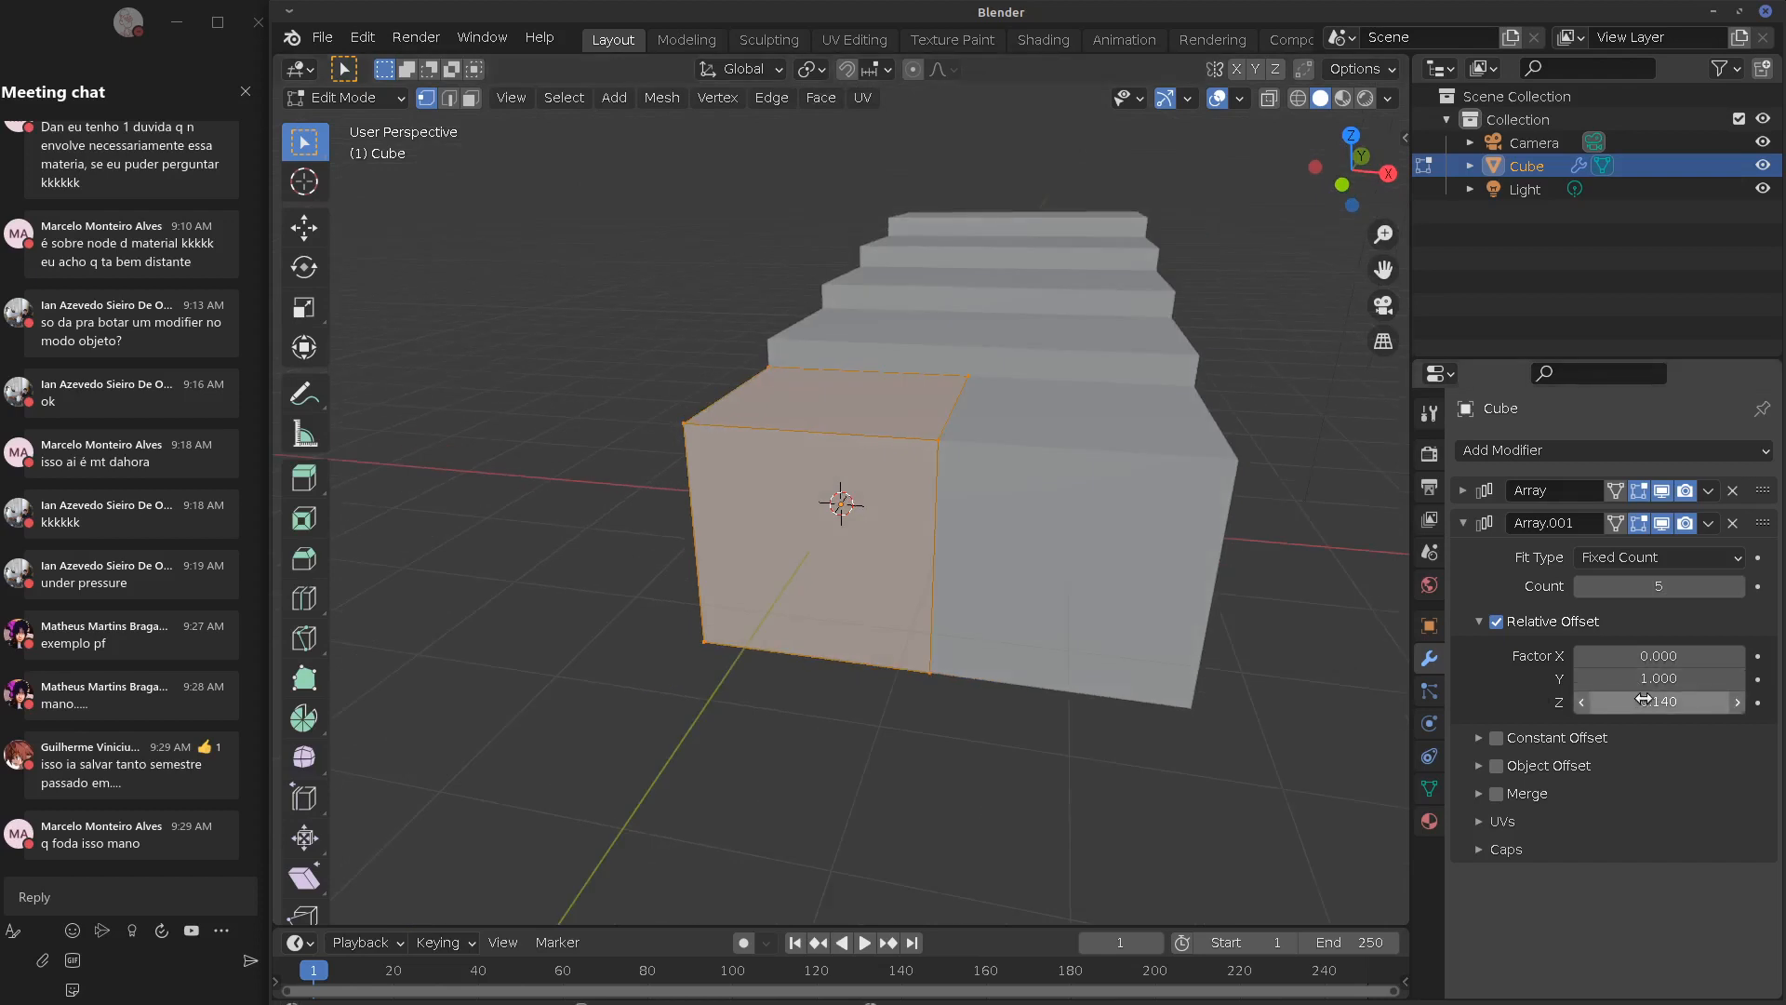
drag(1644, 702, 1701, 701)
middle_drag(1176, 693, 1256, 688)
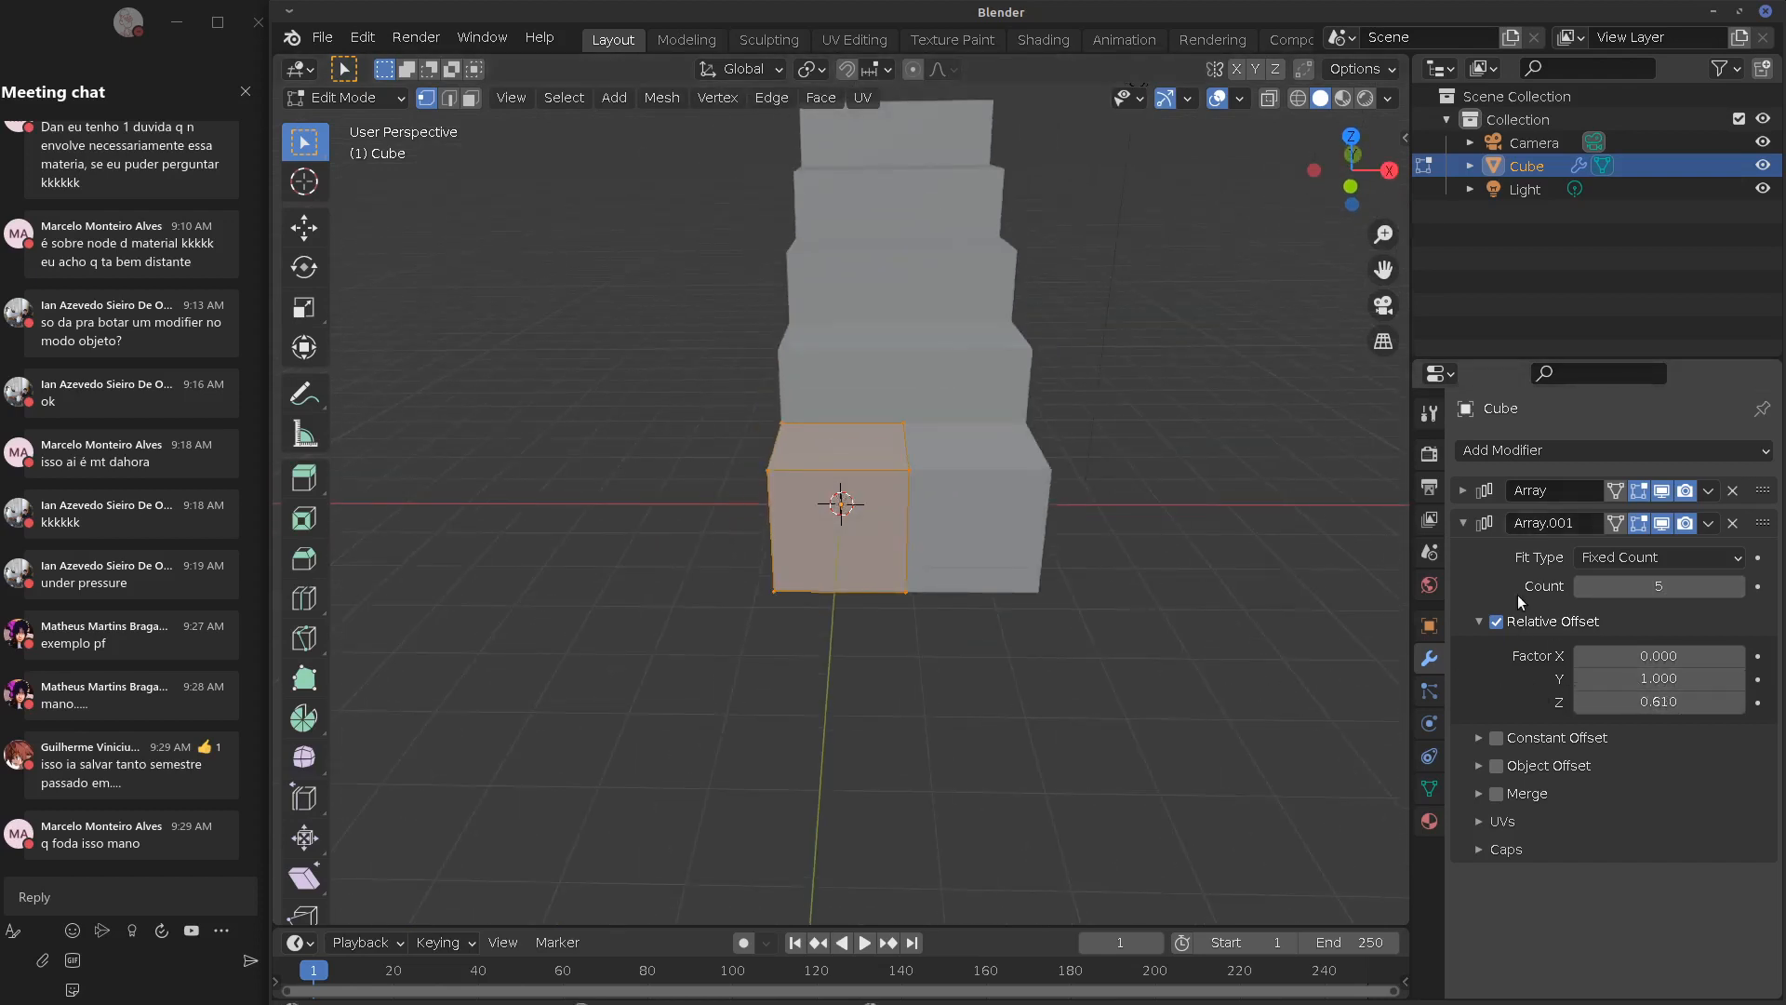
Try moving the first Array below Array.001 and back, restoring the original order
click(1463, 523)
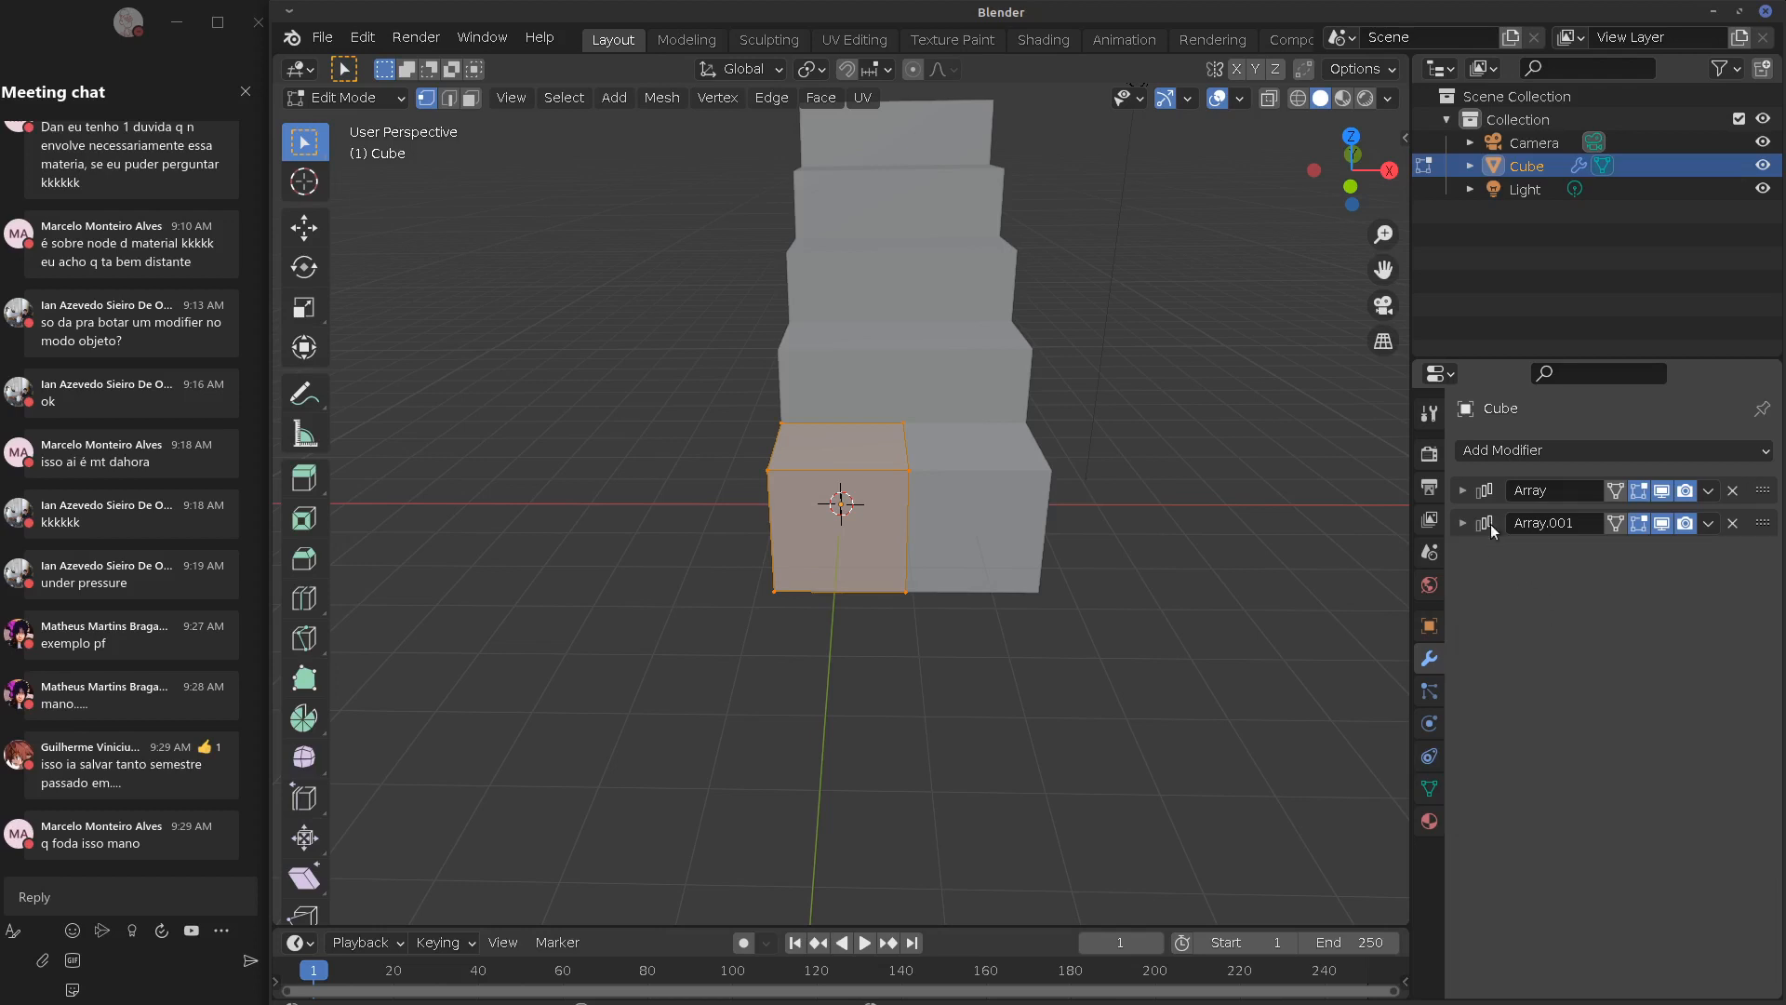
click(1463, 522)
click(1708, 523)
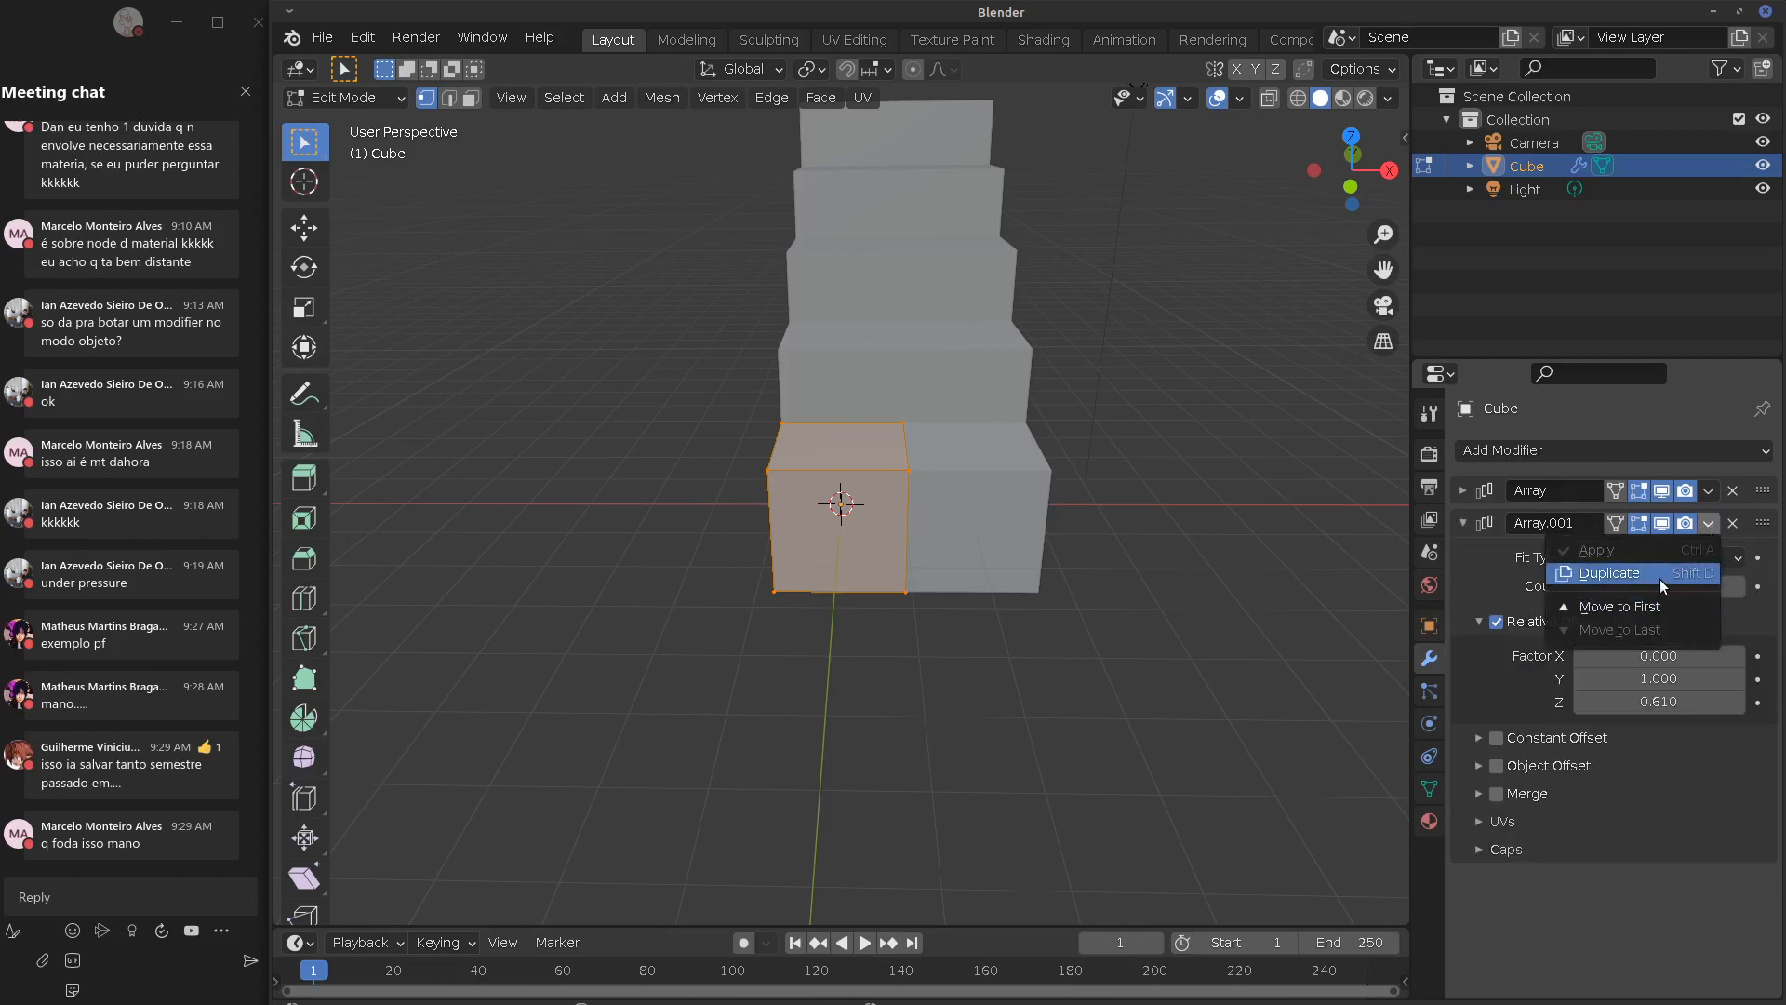
click(1708, 490)
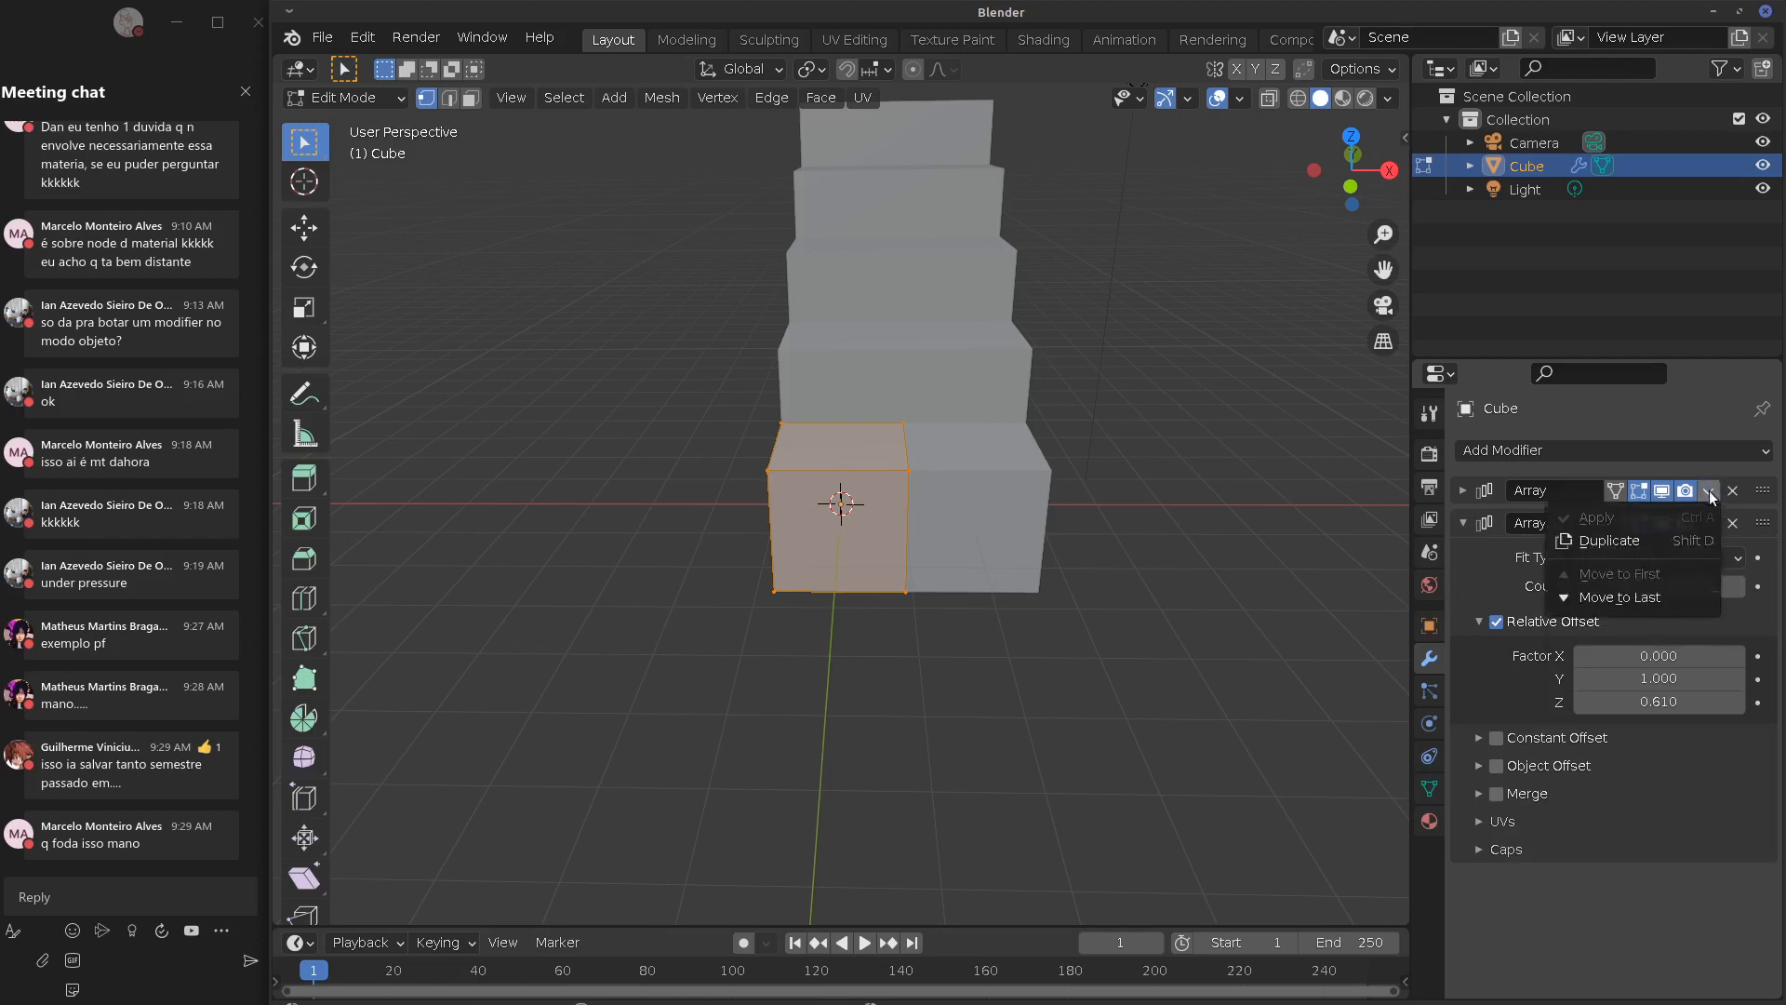
click(1661, 598)
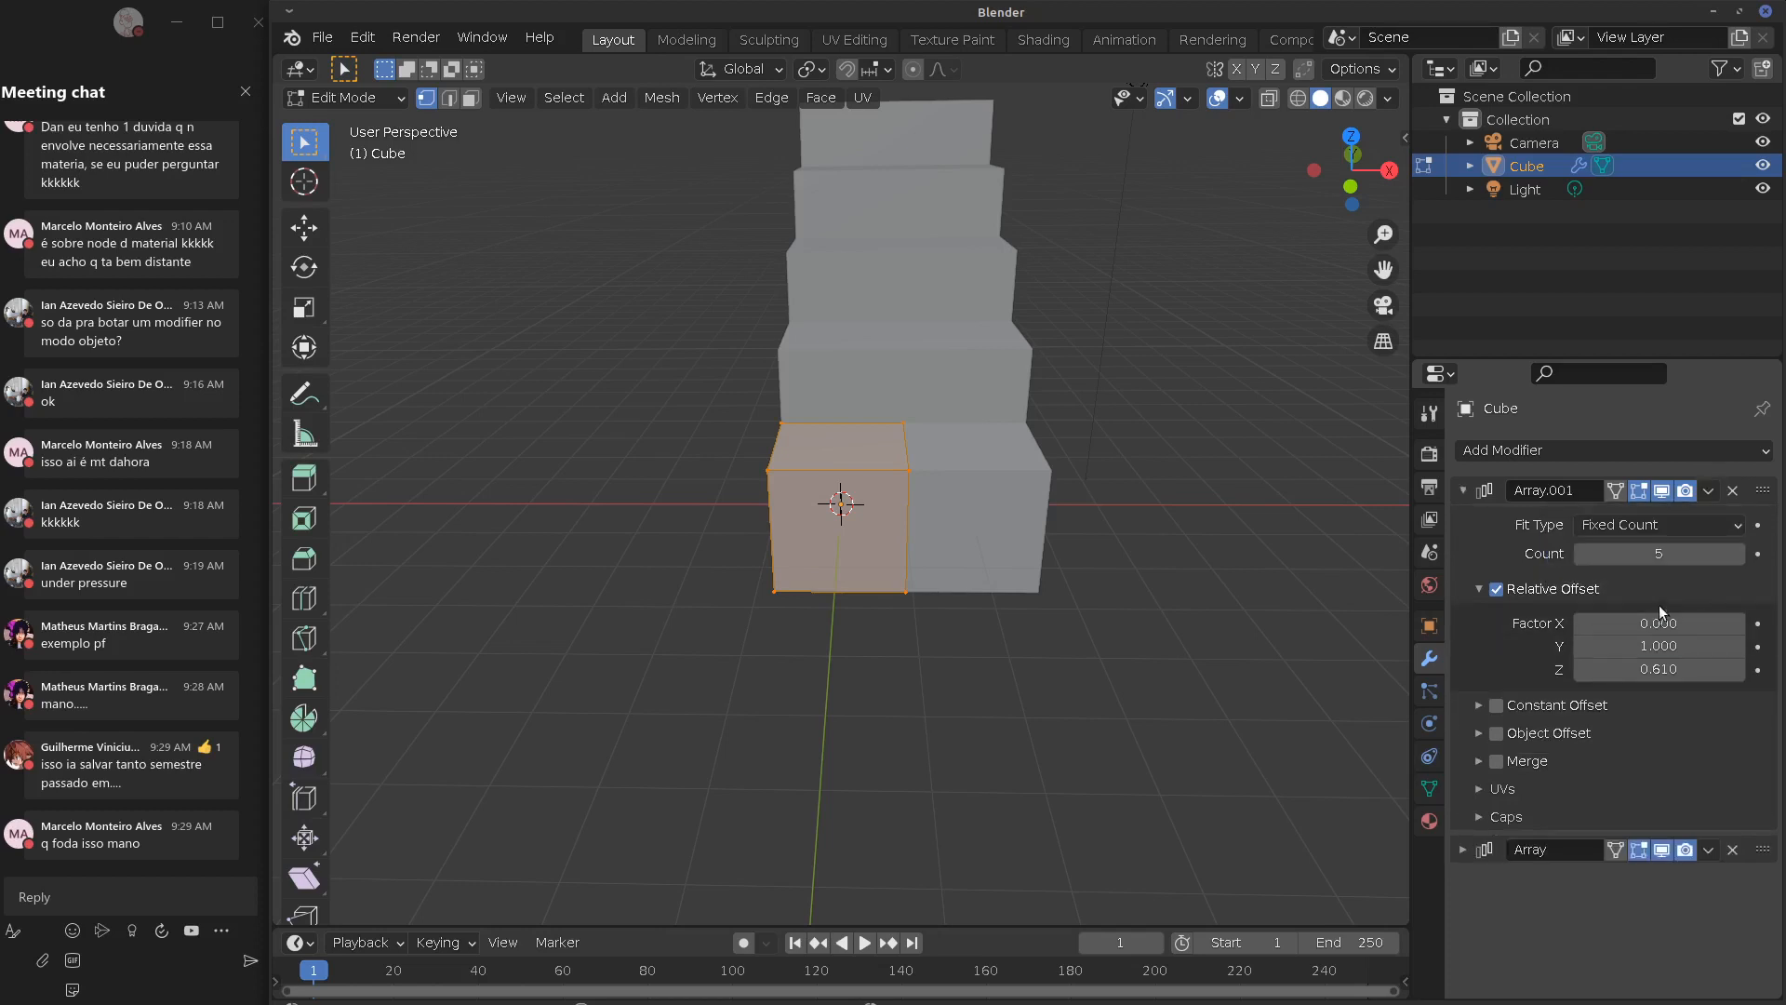
click(1708, 849)
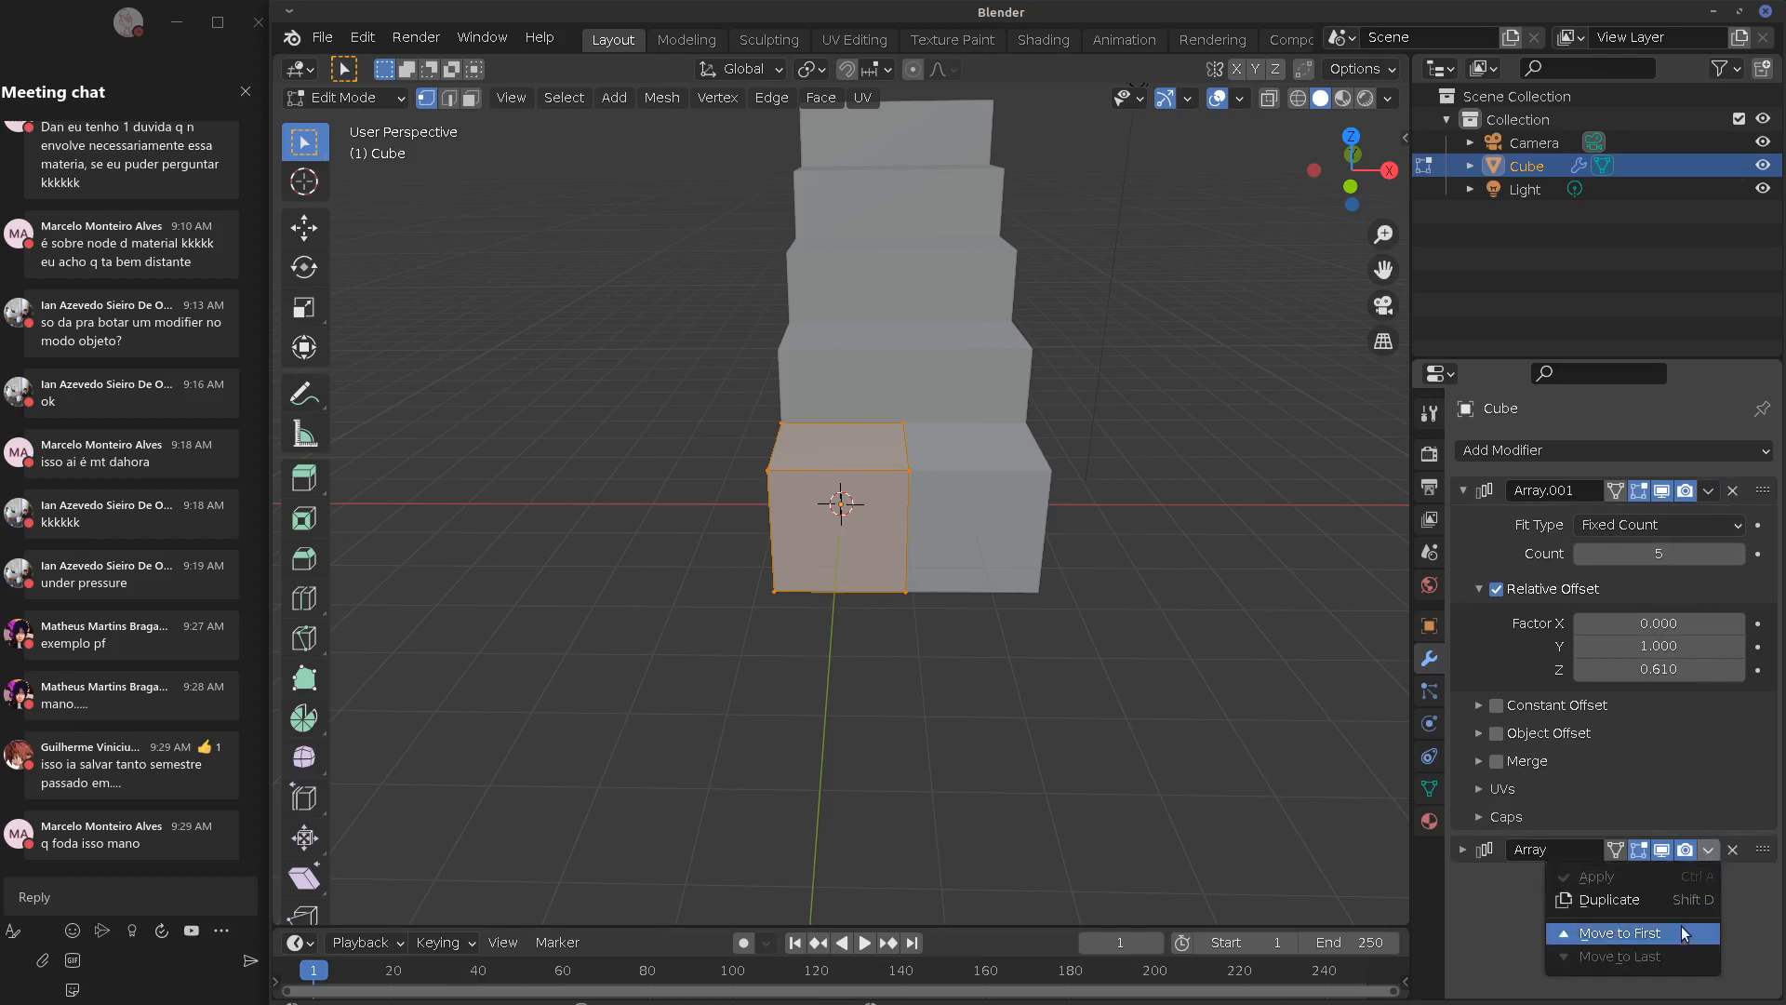
click(1685, 932)
click(1706, 491)
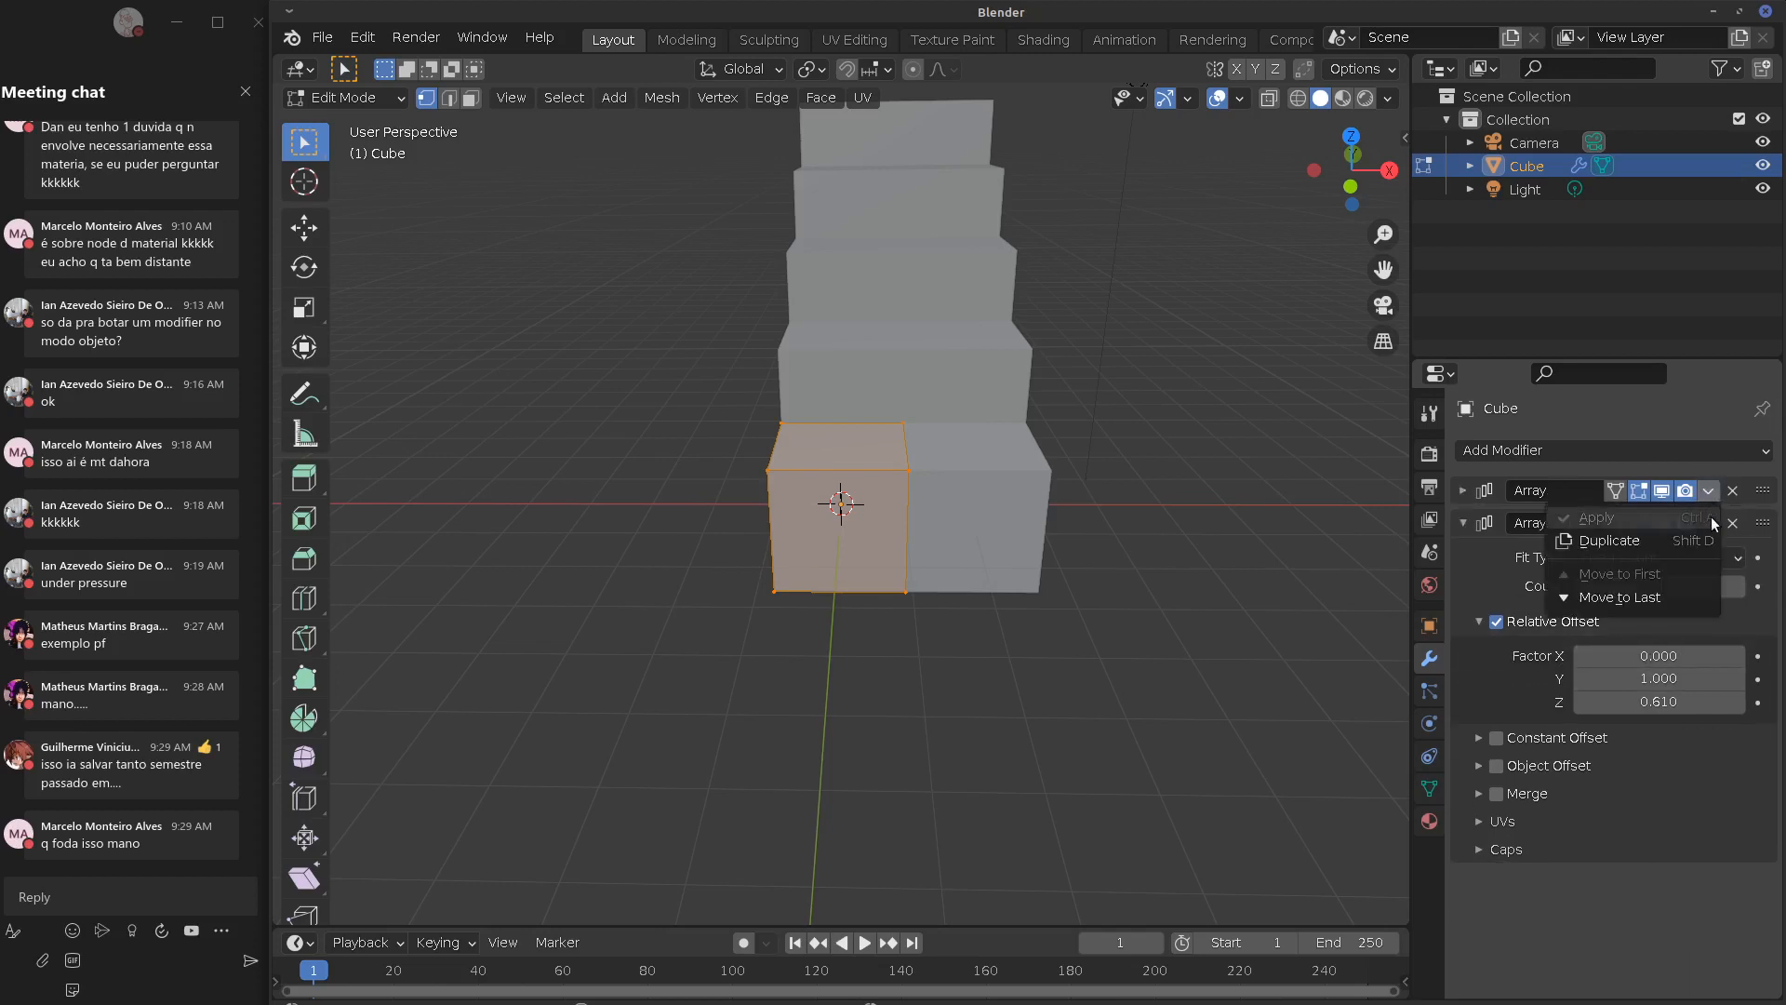
mouse_move(1766, 493)
mouse_down()
mouse_move(1771, 830)
mouse_move(1768, 464)
mouse_move(1769, 479)
mouse_up()
drag(1765, 850, 1775, 475)
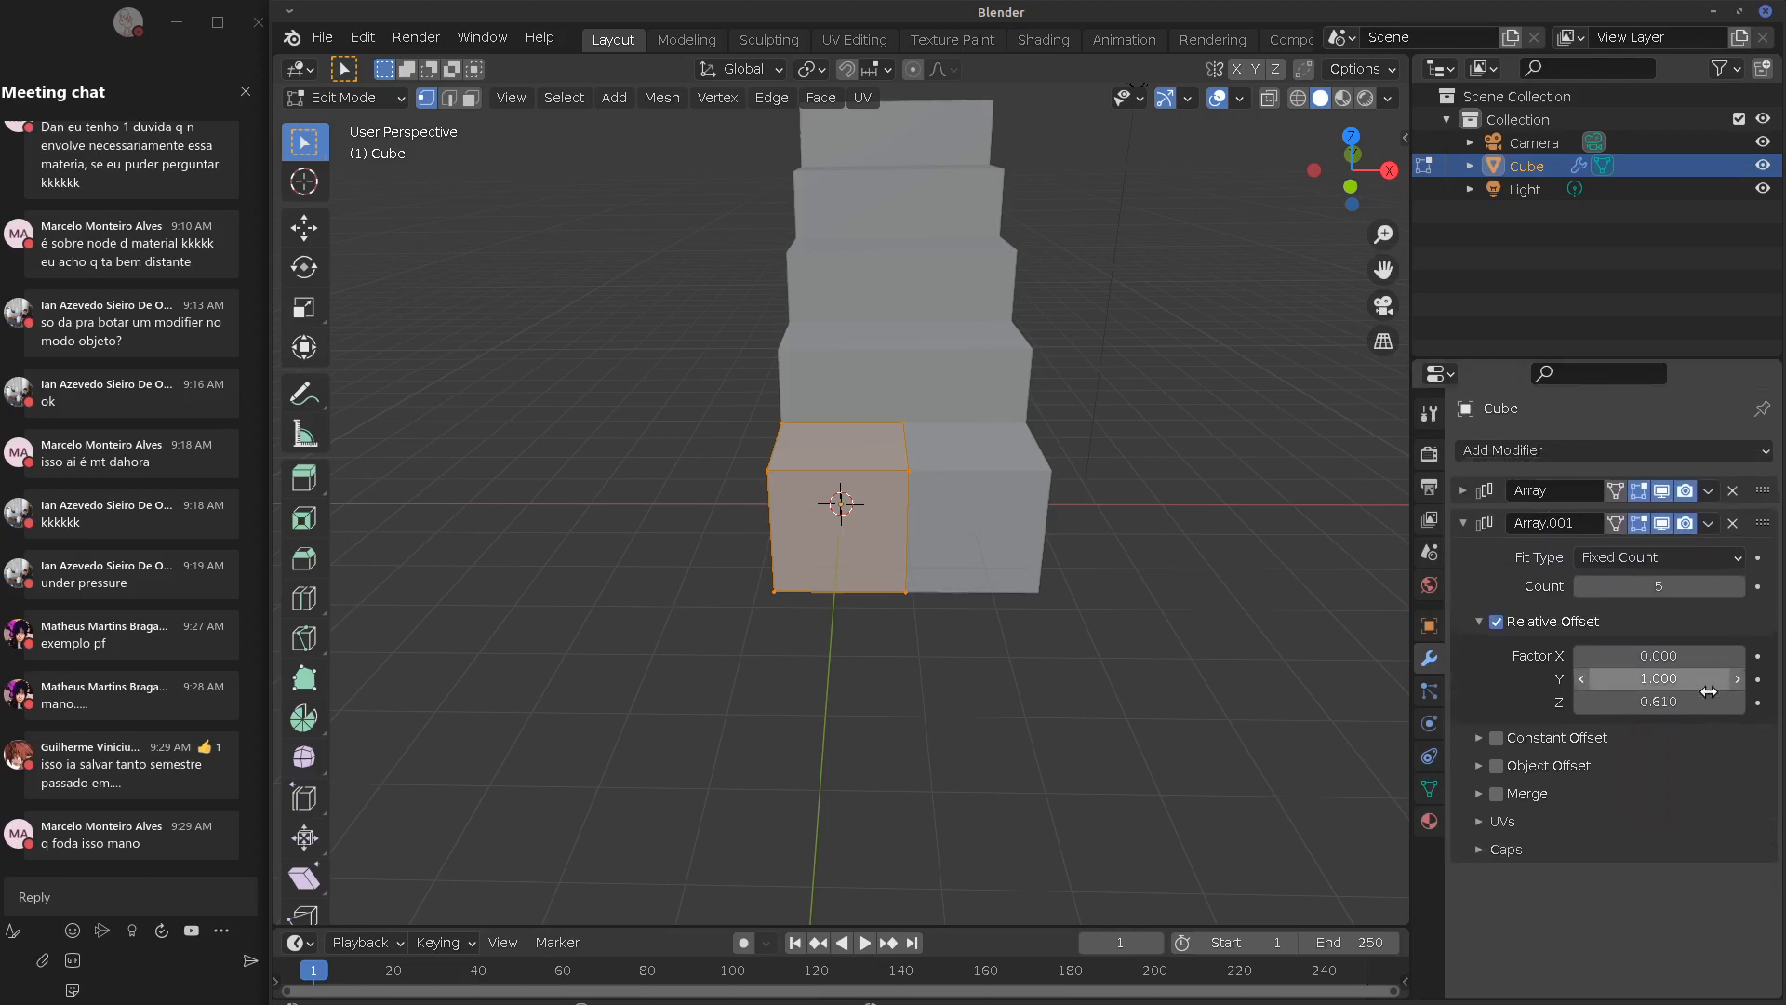
click(1710, 492)
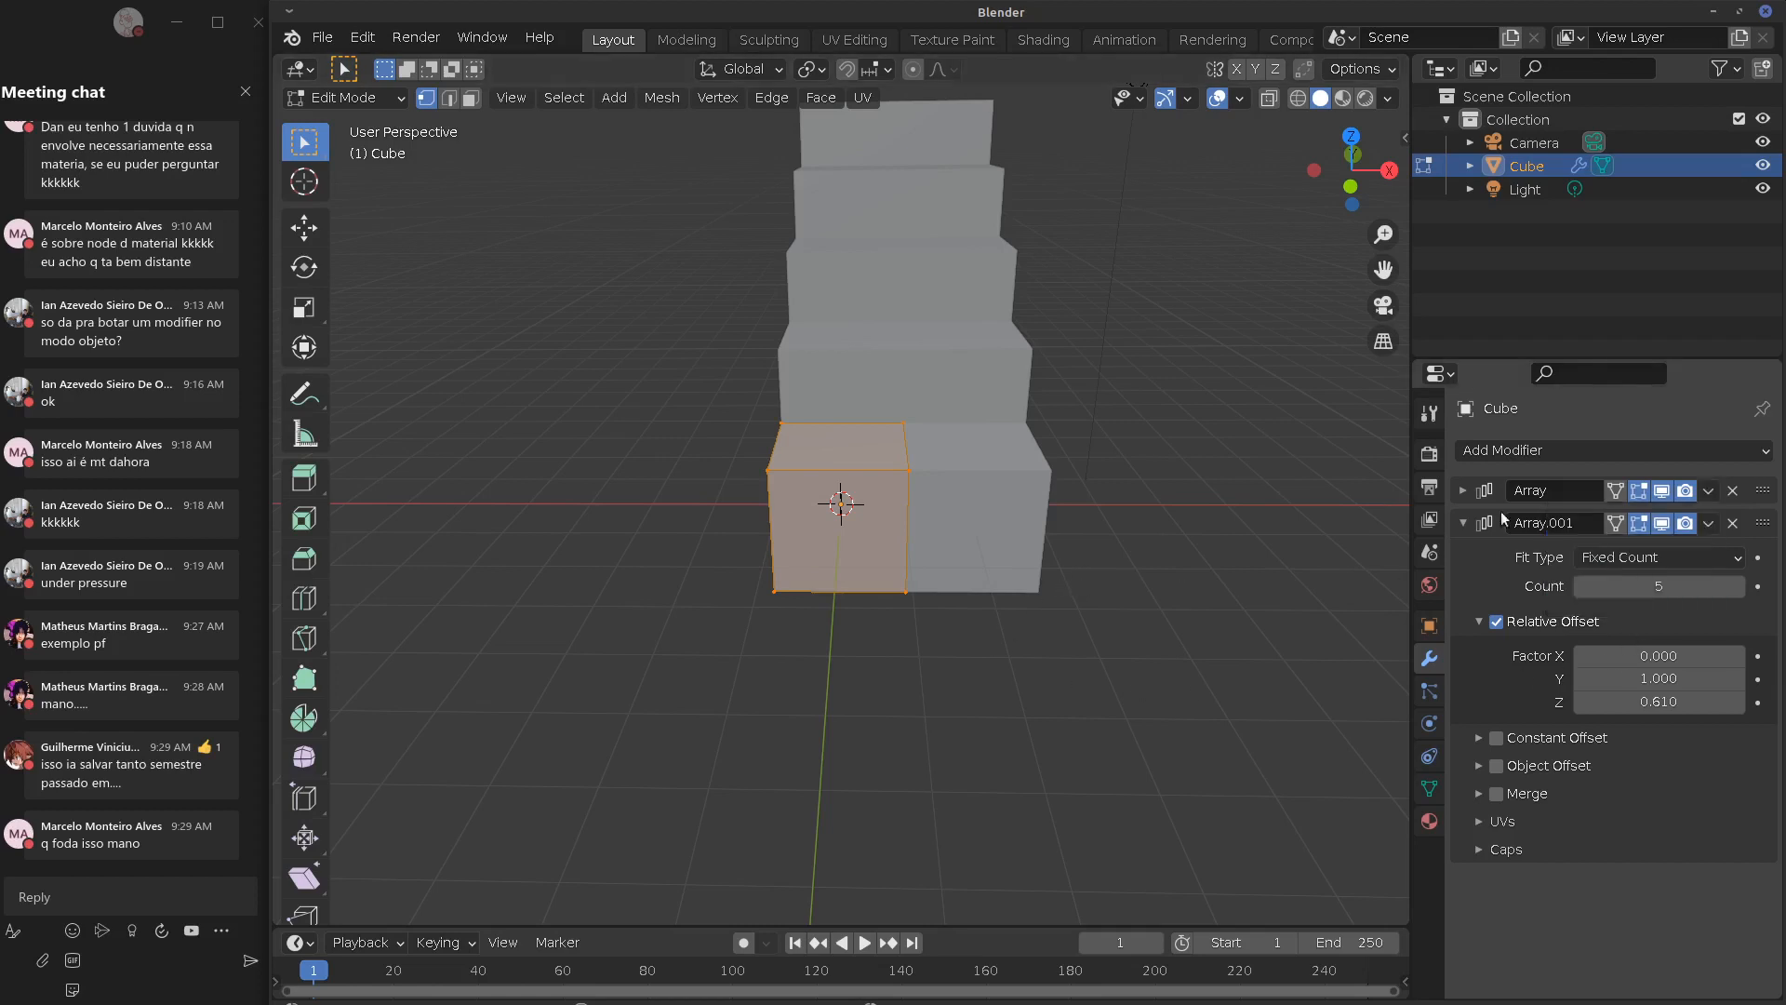
Return the cube to Object Mode and orbit around the staircase to inspect it
key(Tab)
click(1706, 492)
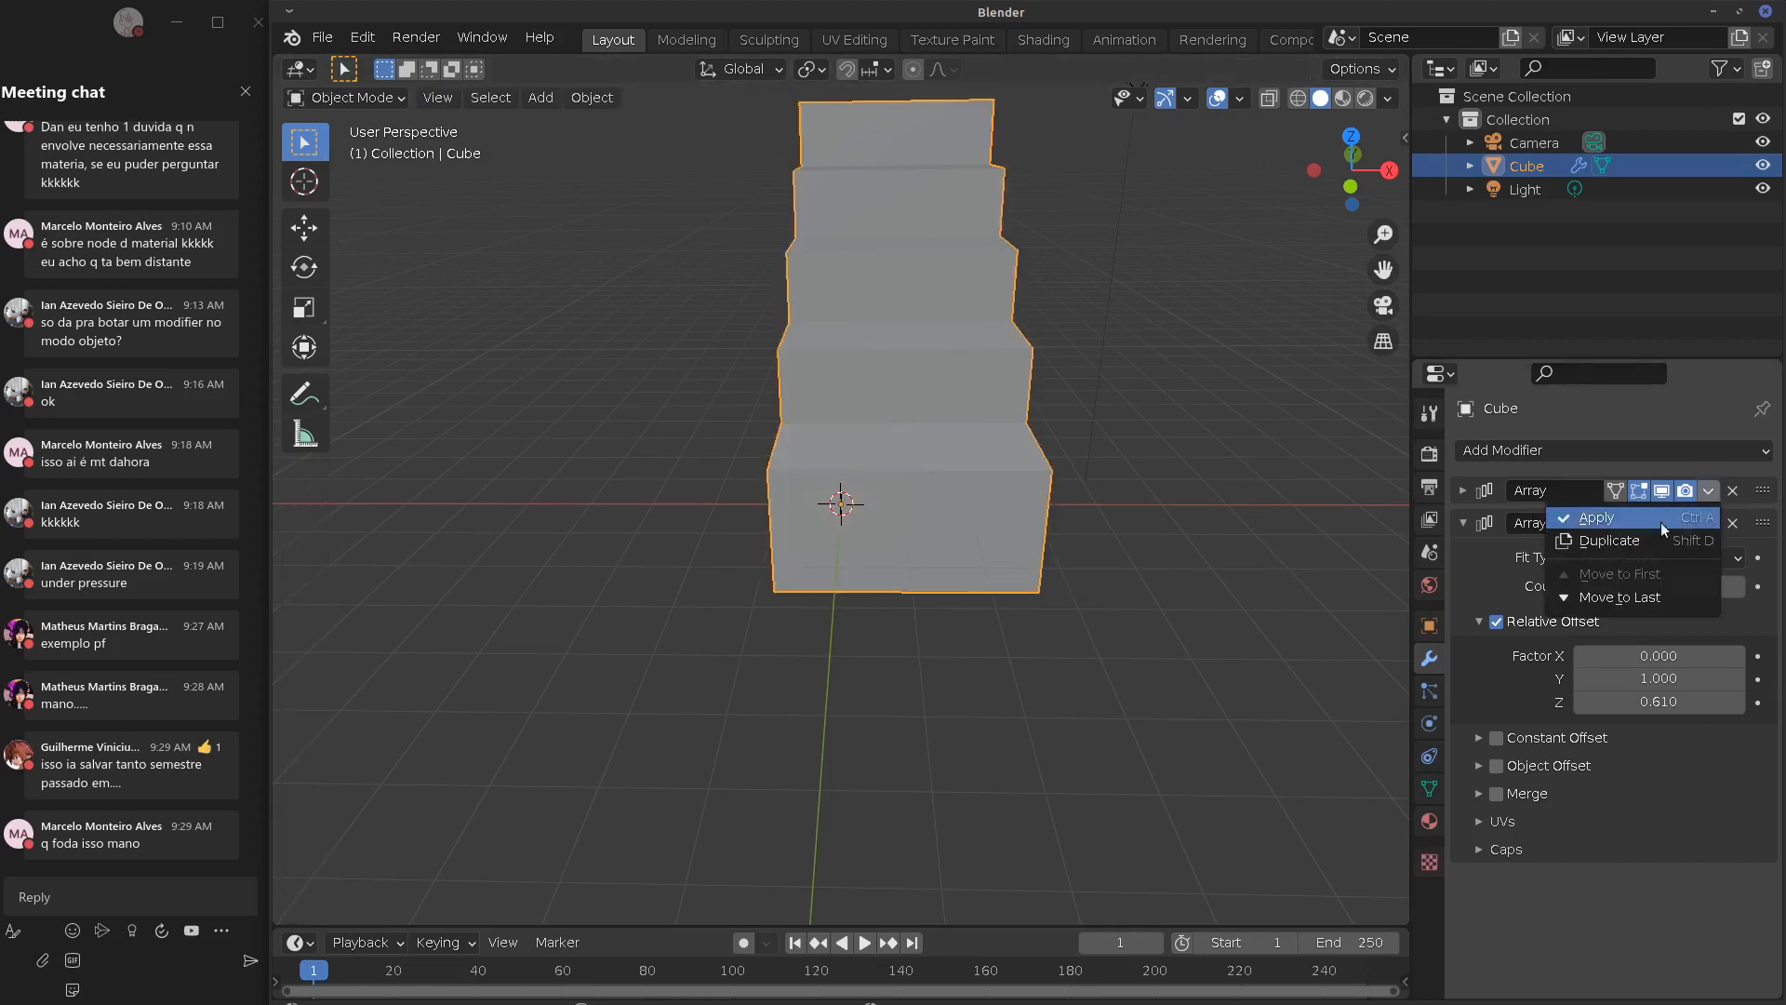
click(346, 98)
click(358, 127)
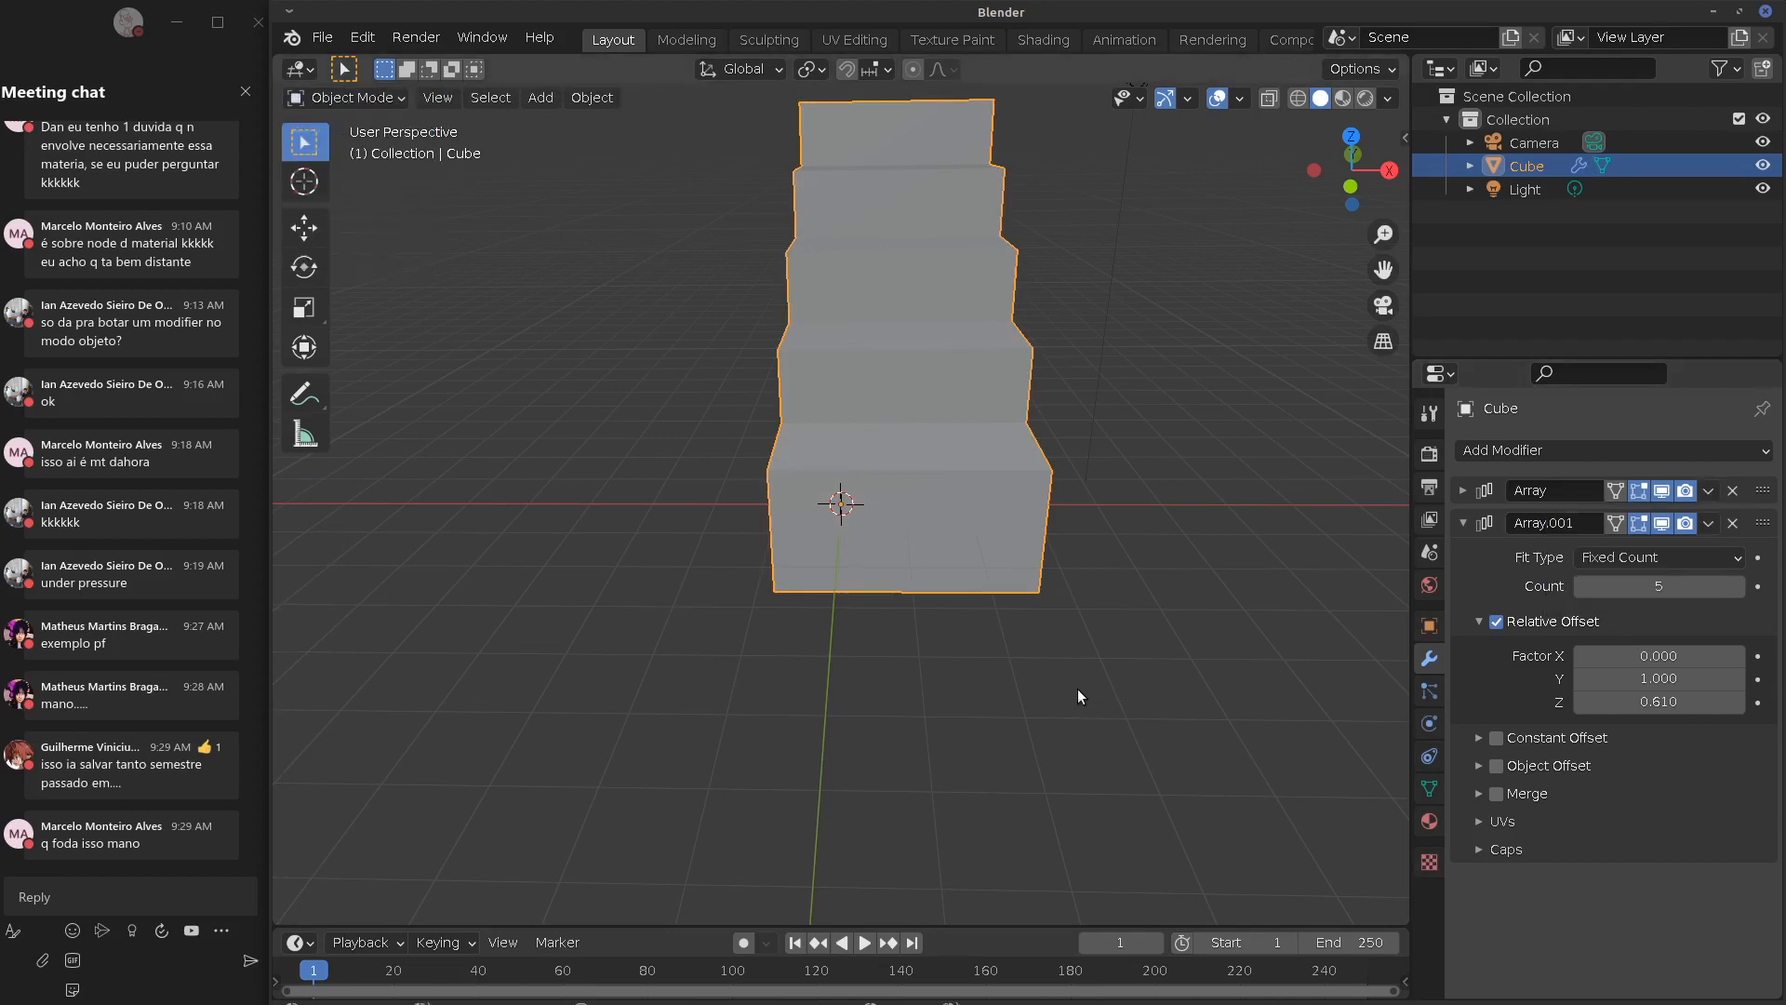
middle_drag(1120, 651, 1135, 727)
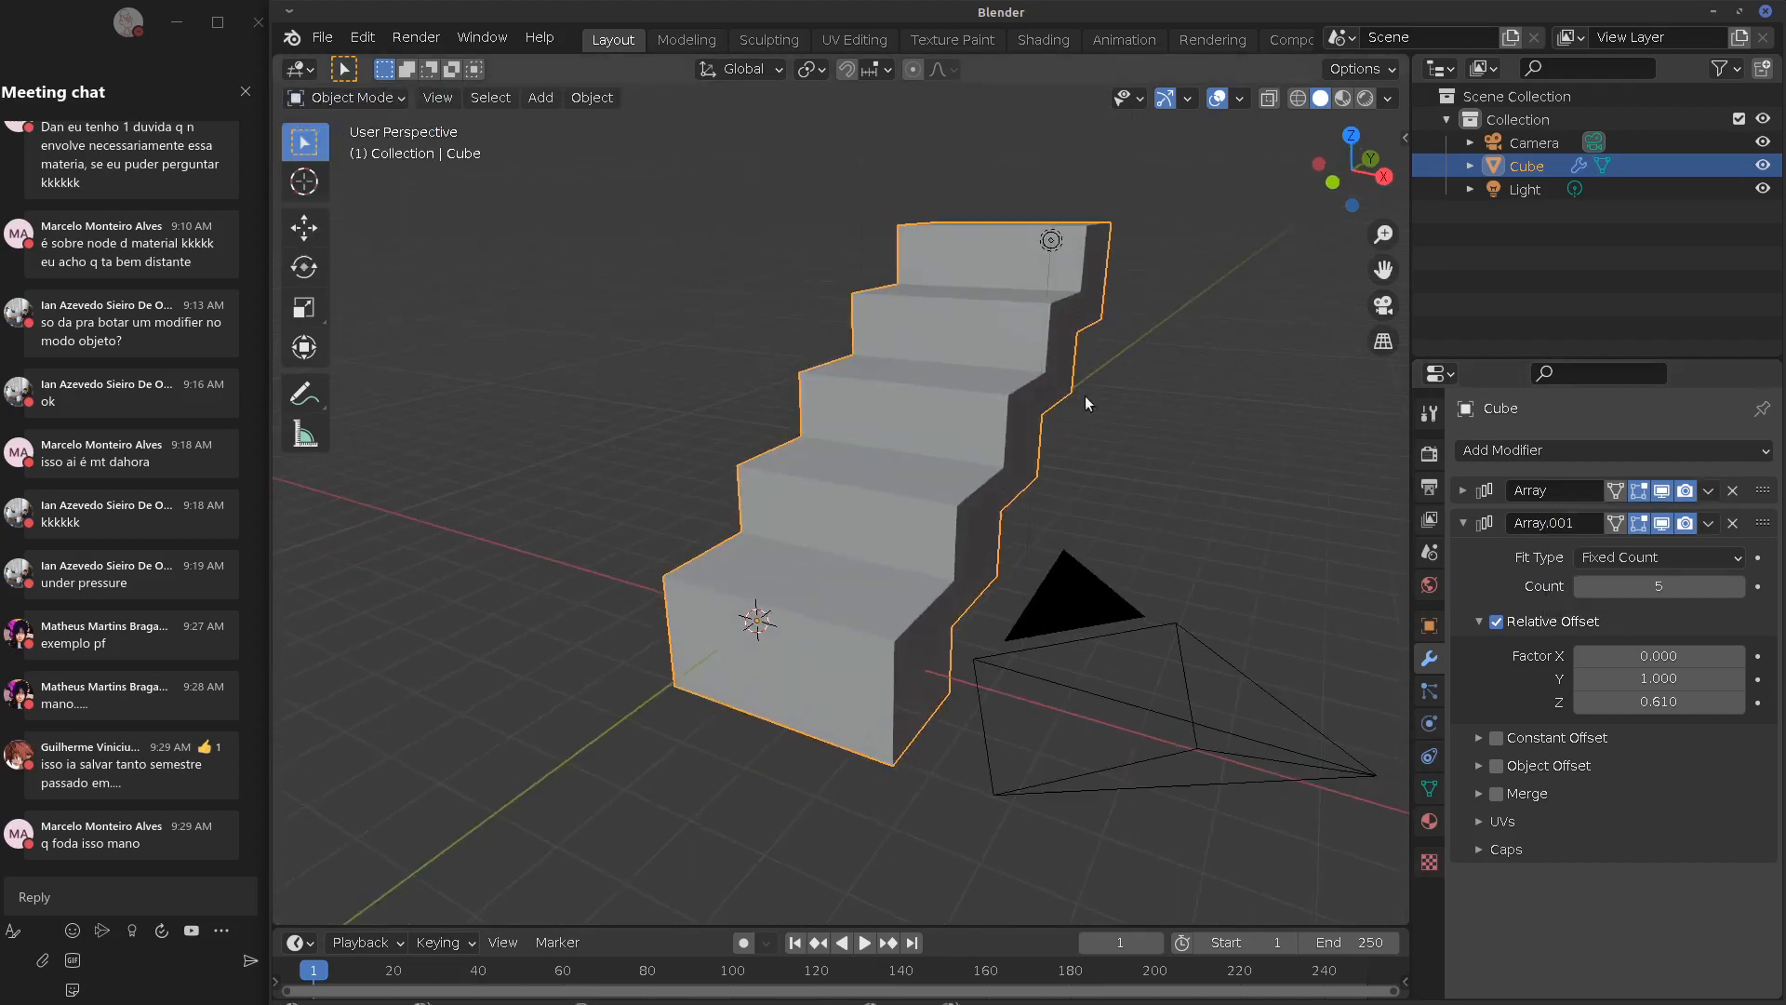
middle_drag(1326, 509, 1103, 510)
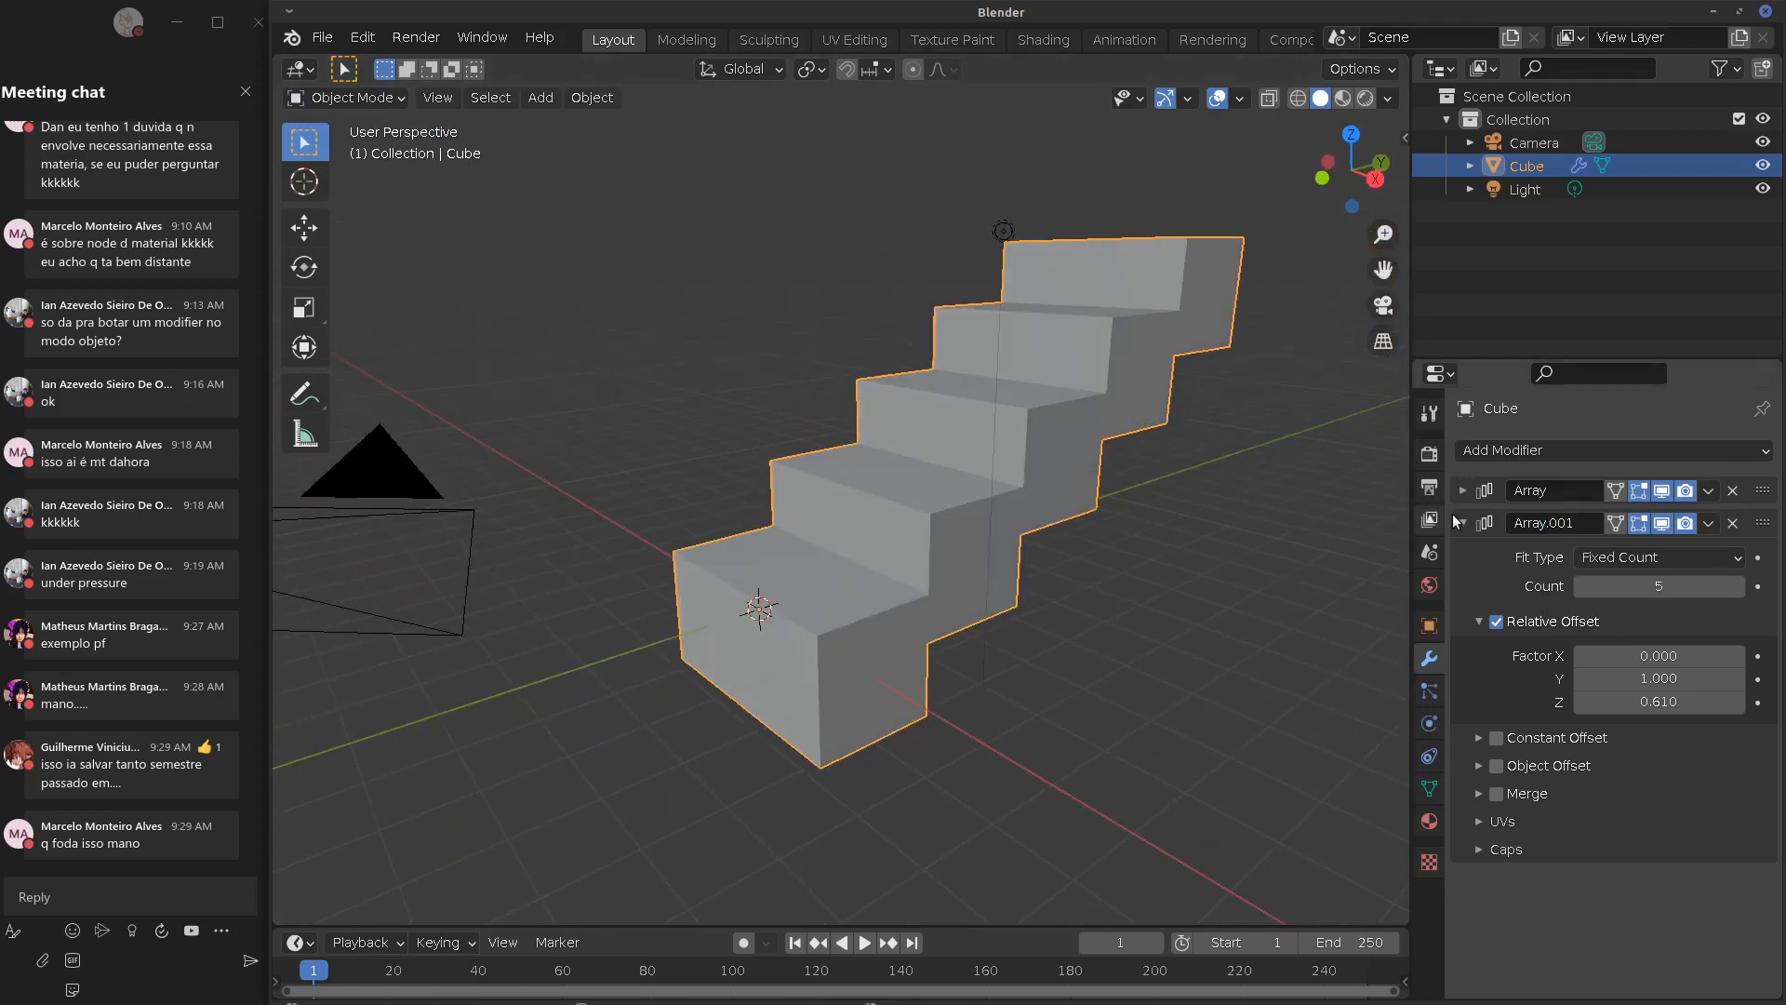
Collapse the array panels and briefly select a base-cube corner vertex in Edit Mode
click(1461, 491)
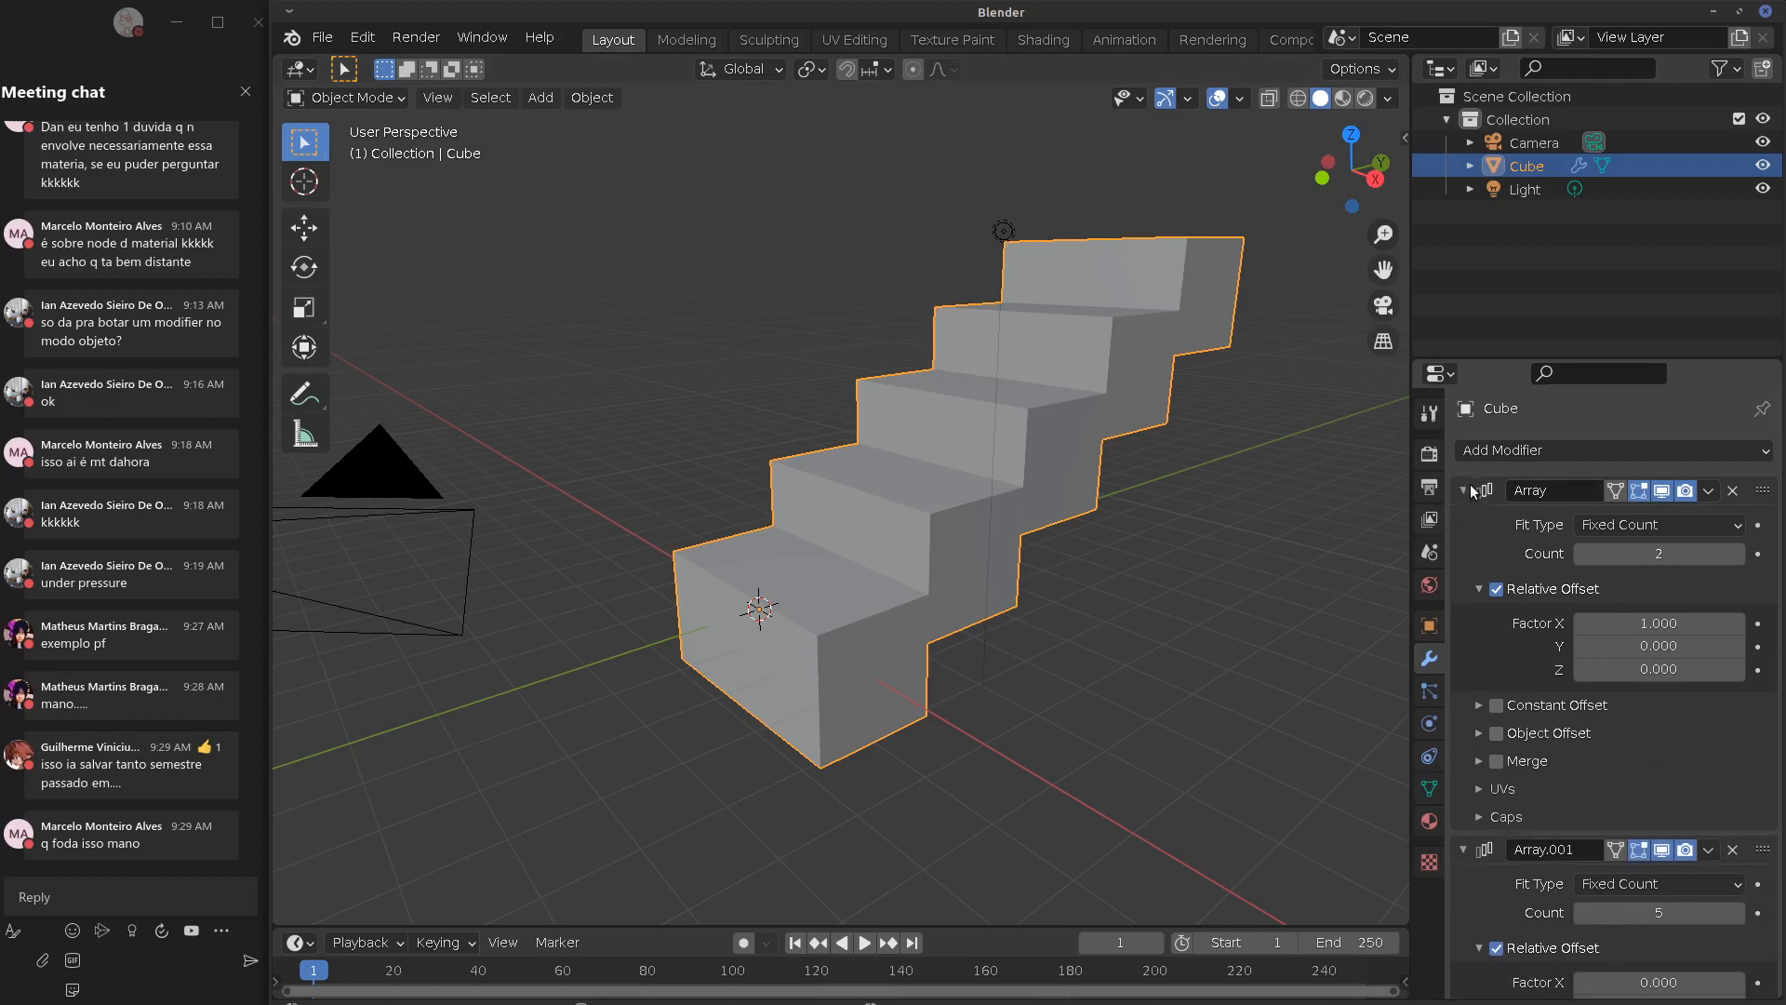
click(1467, 489)
click(1464, 521)
click(1460, 491)
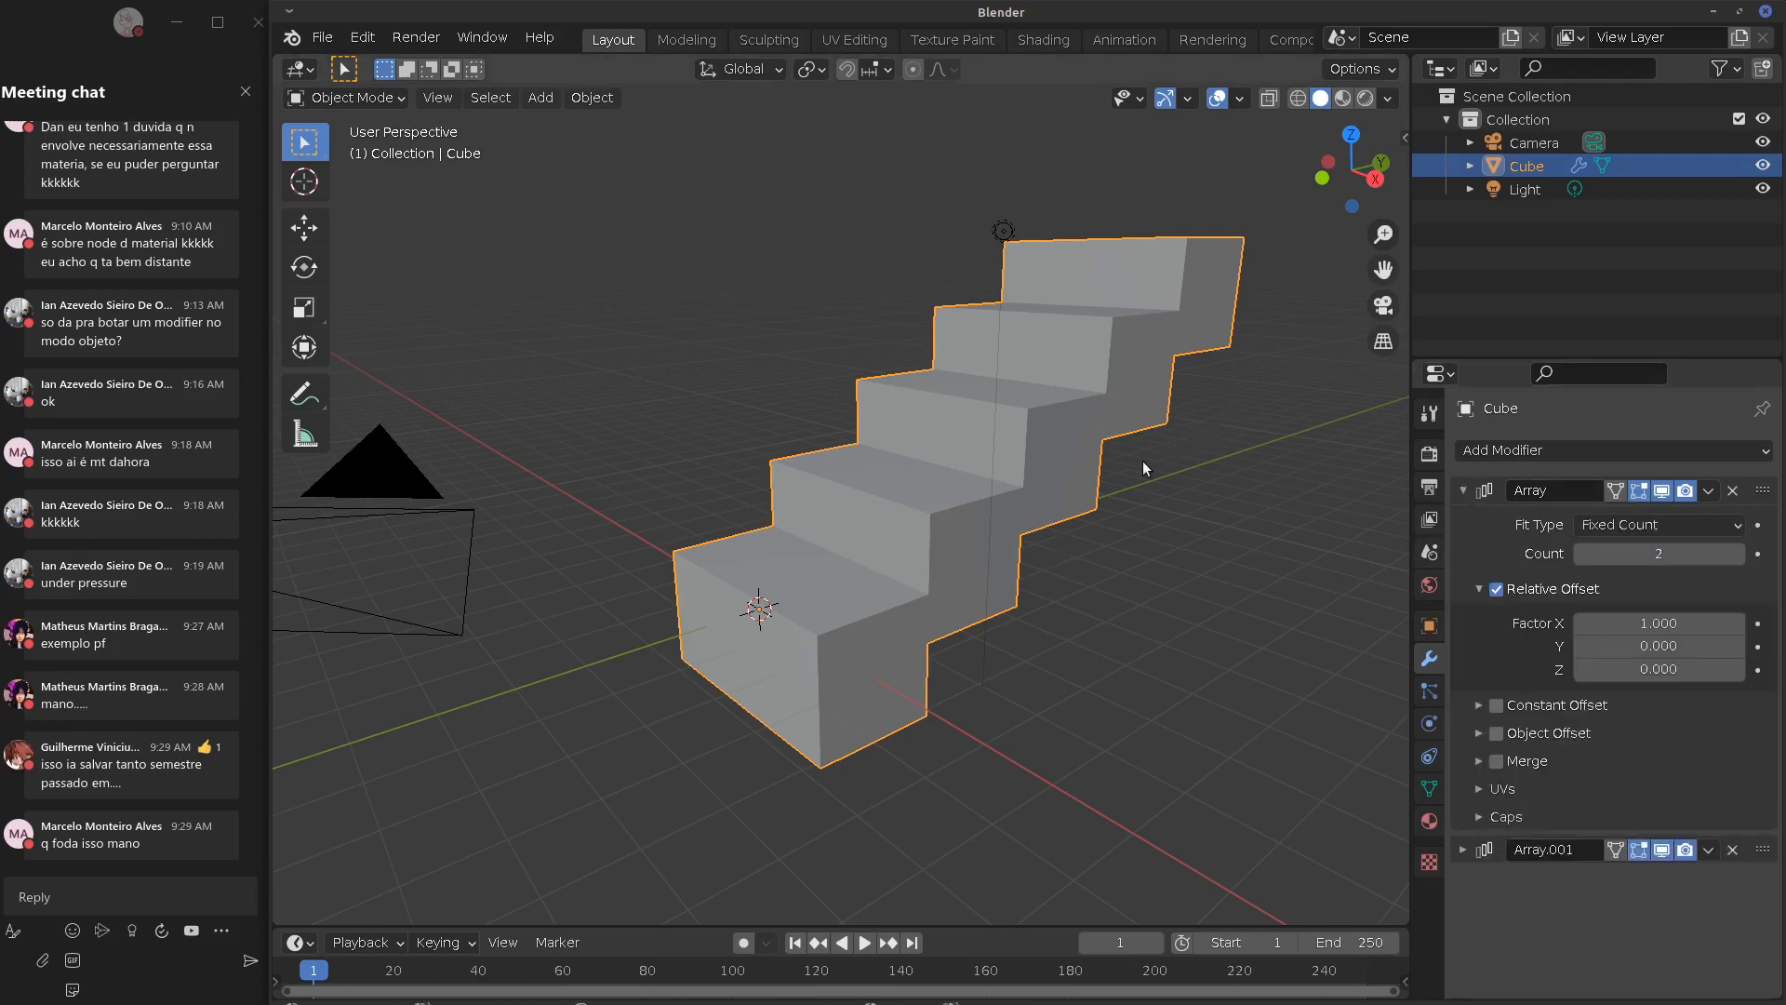
key(Tab)
click(659, 552)
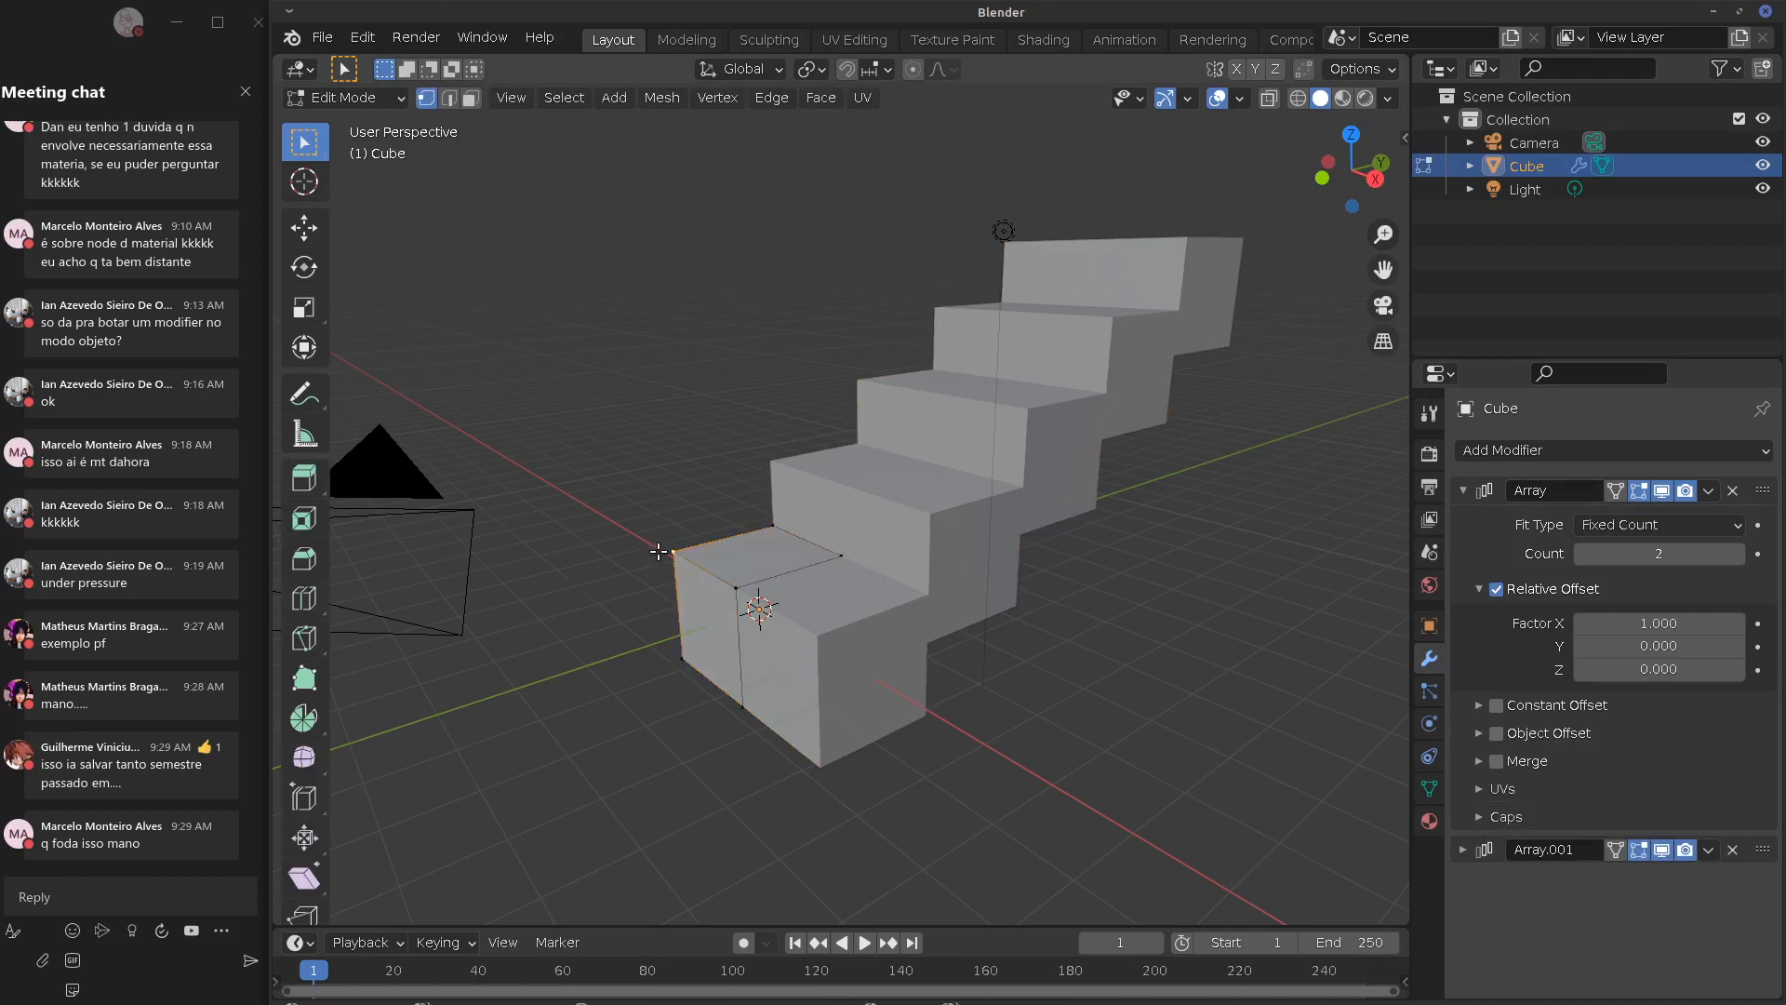
key(Tab)
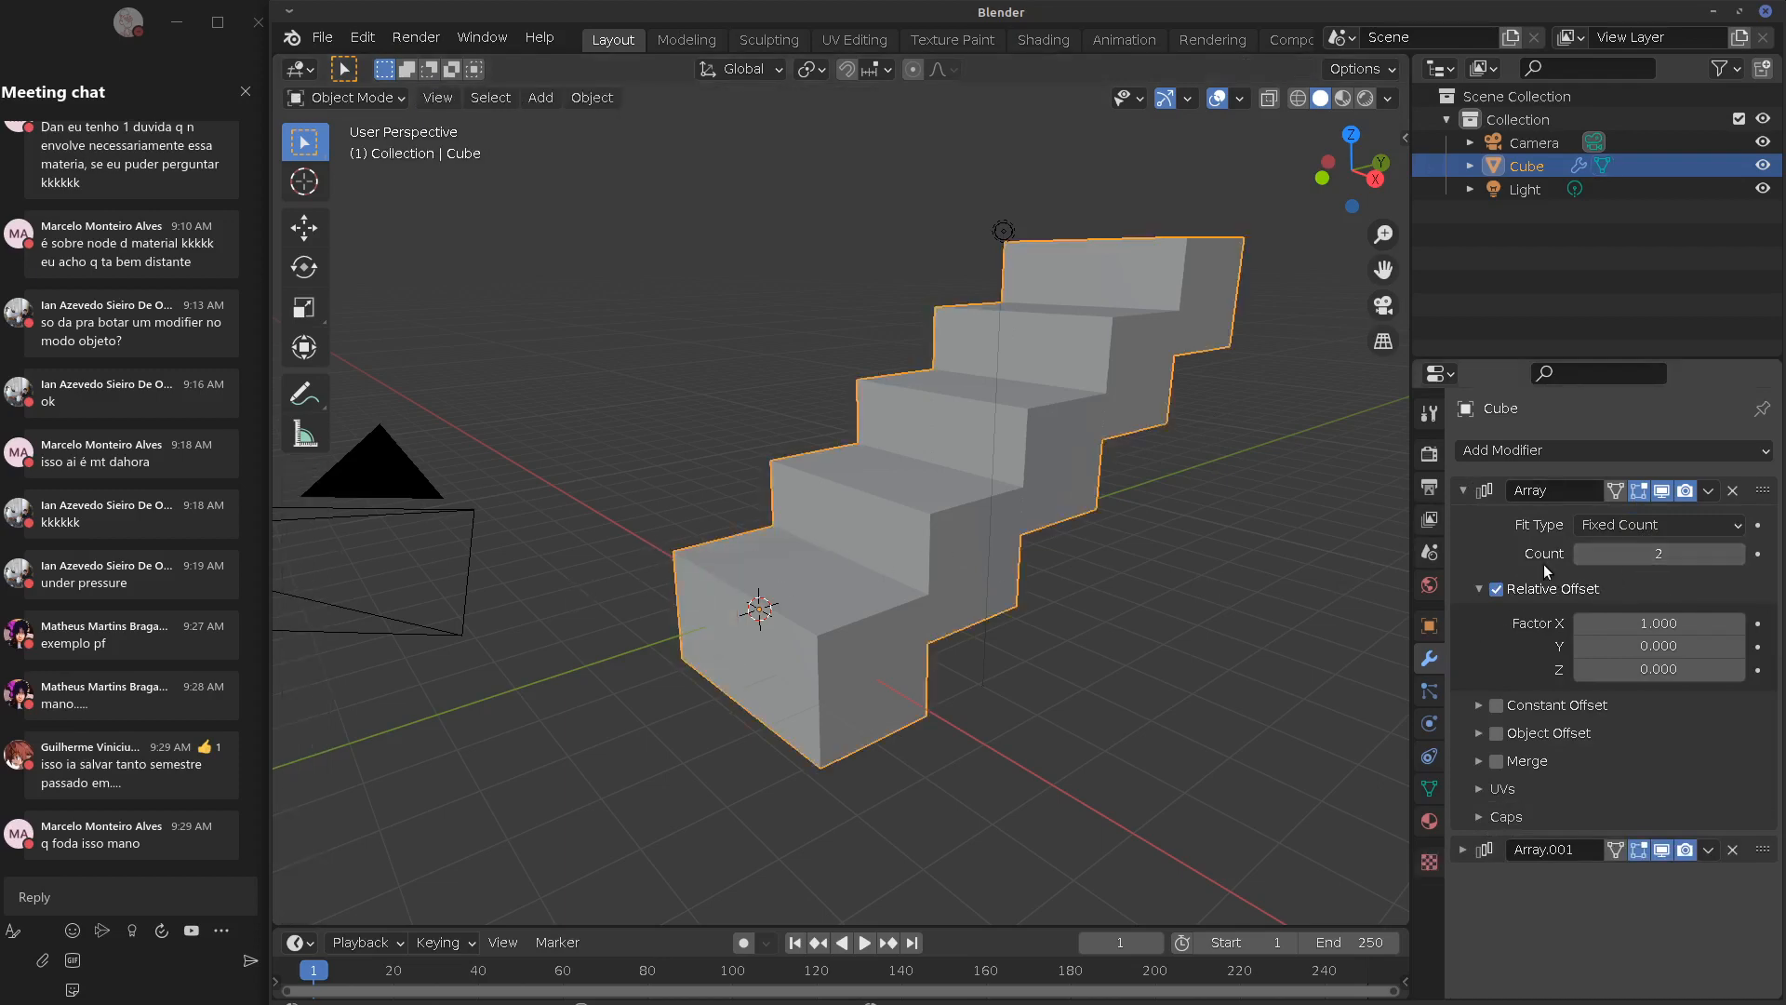
Apply the first Array modifier to the mesh and return to Object Mode
click(1708, 490)
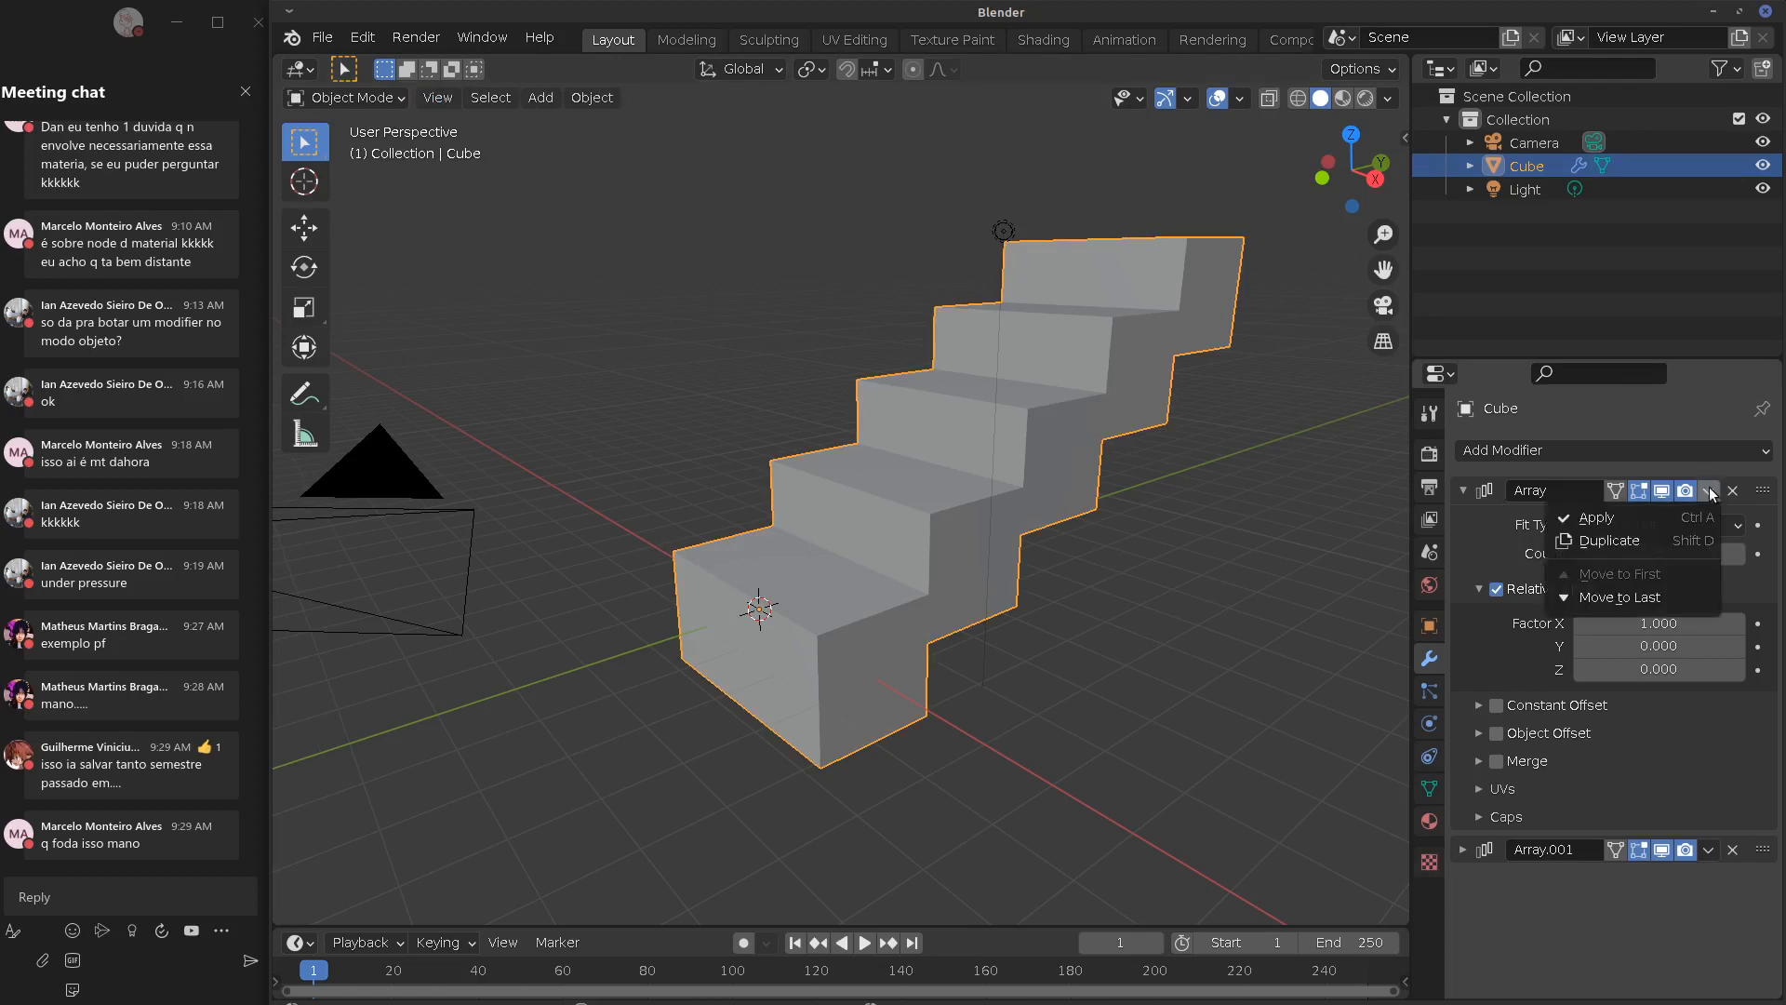
click(1661, 521)
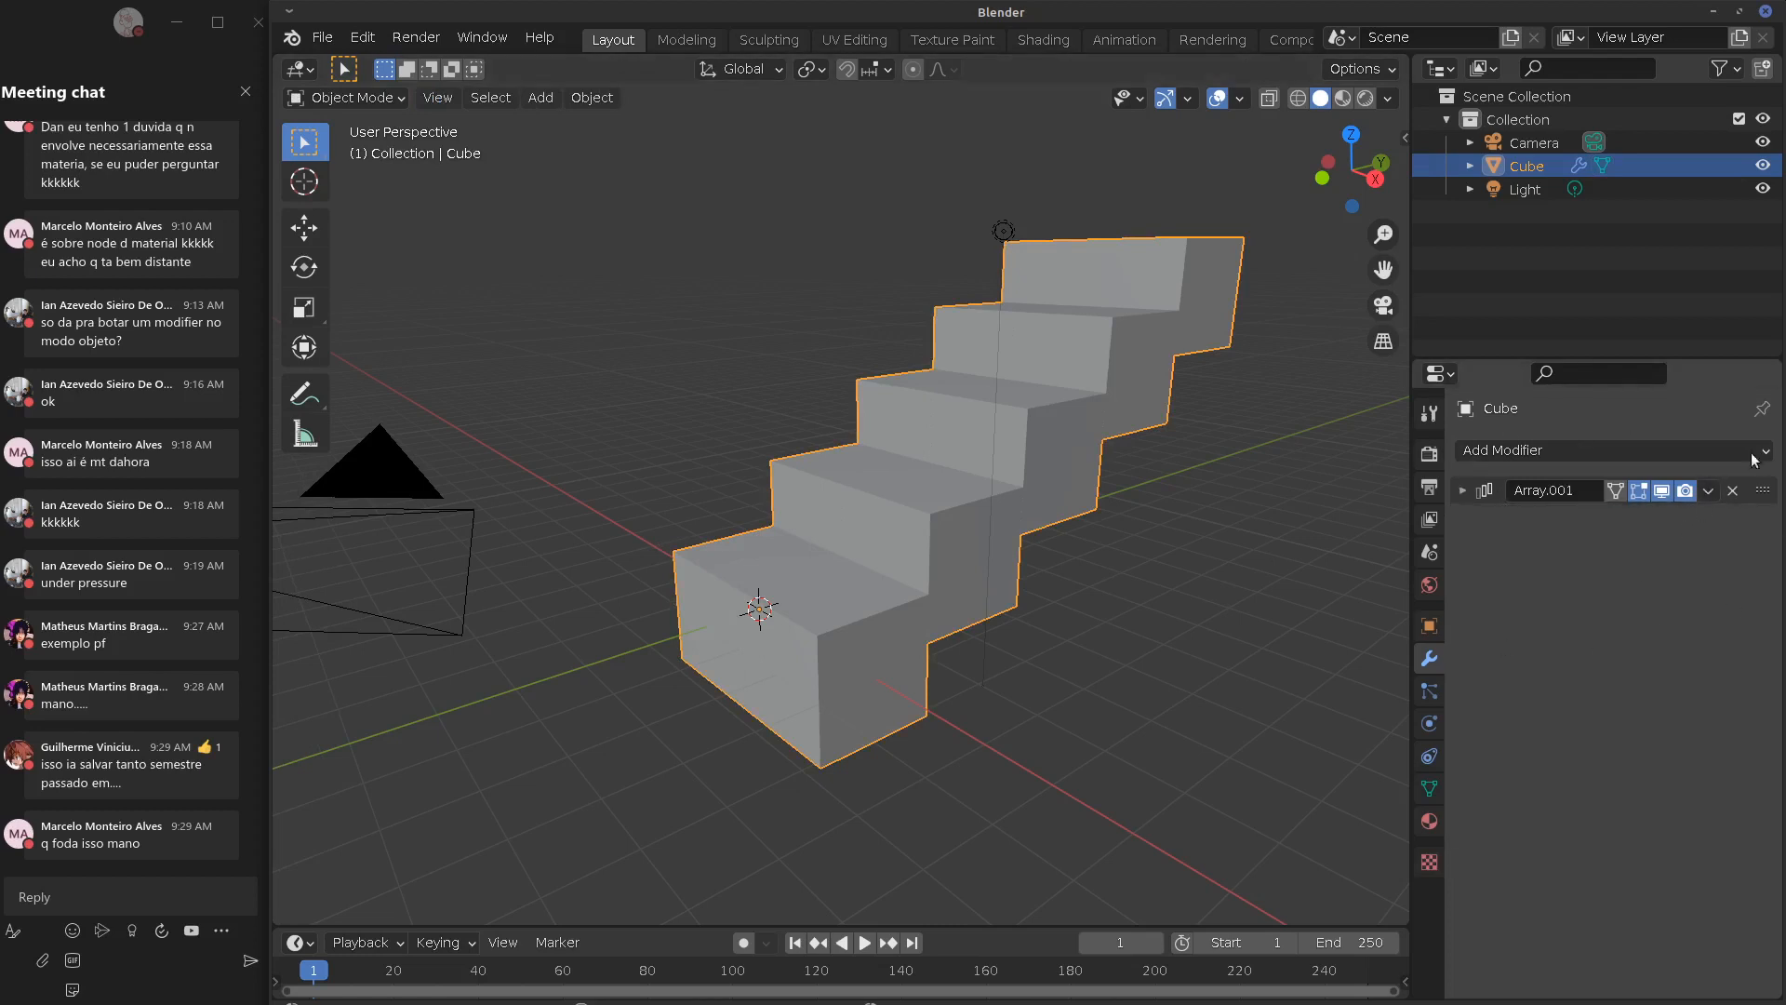
key(Tab)
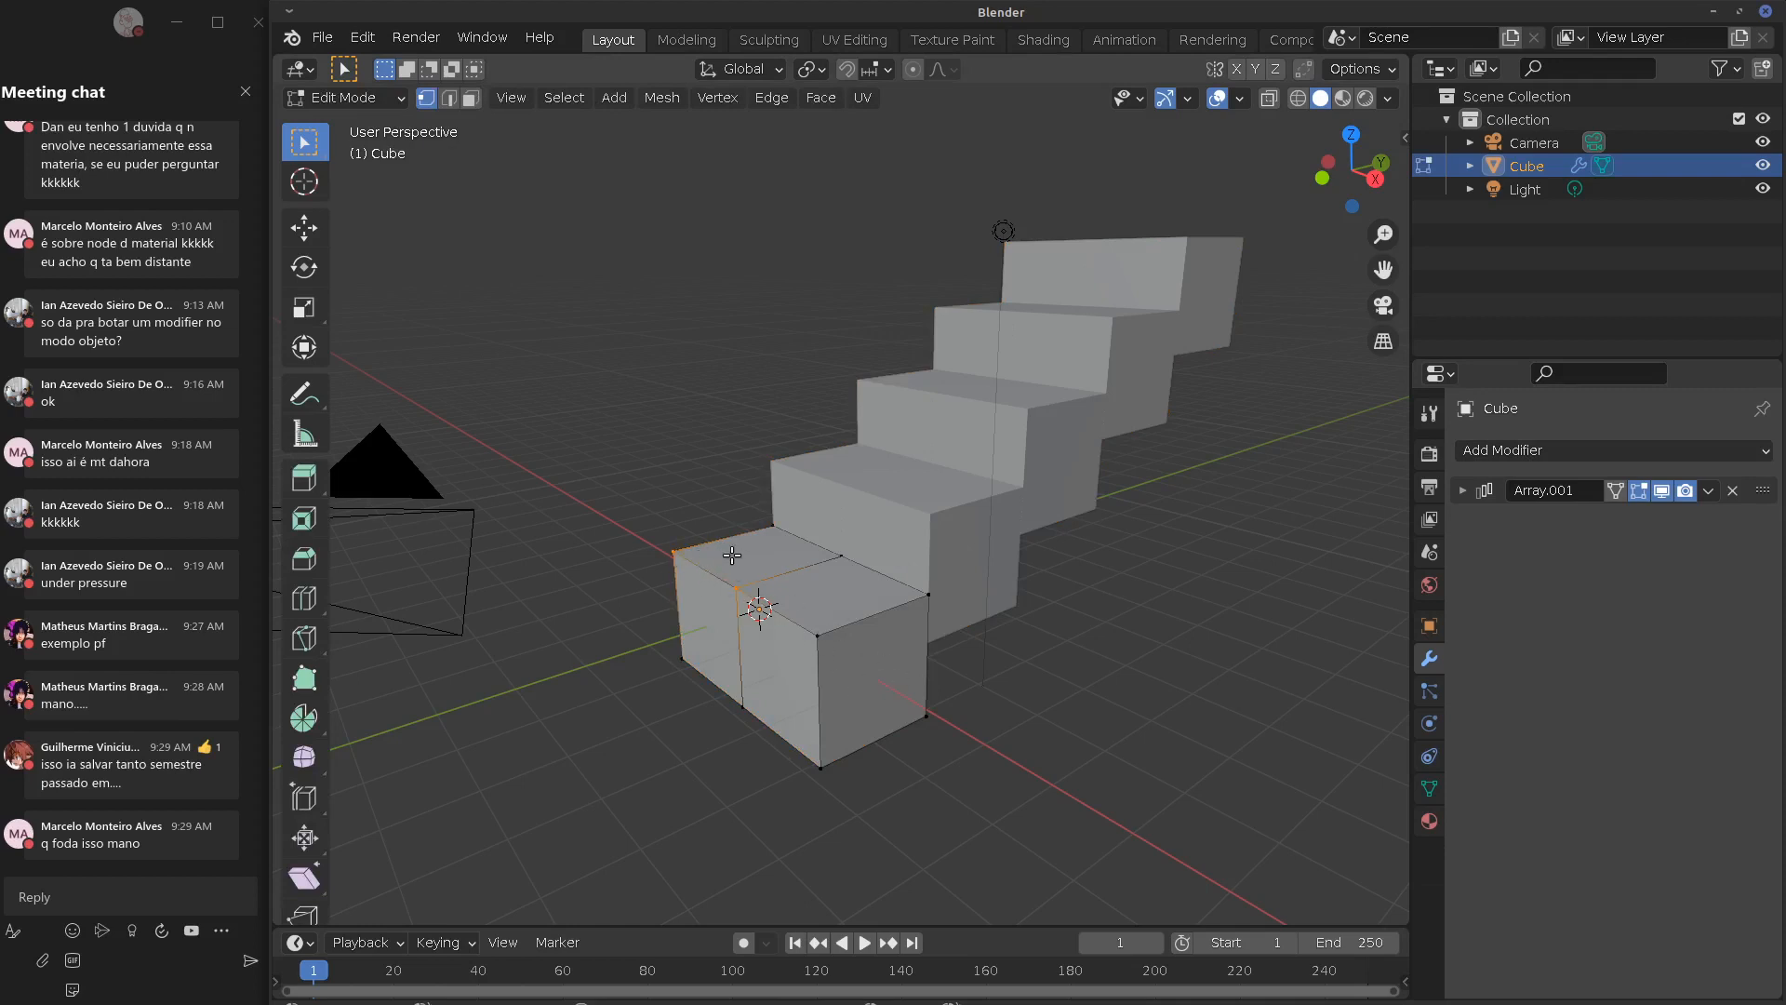
click(1708, 490)
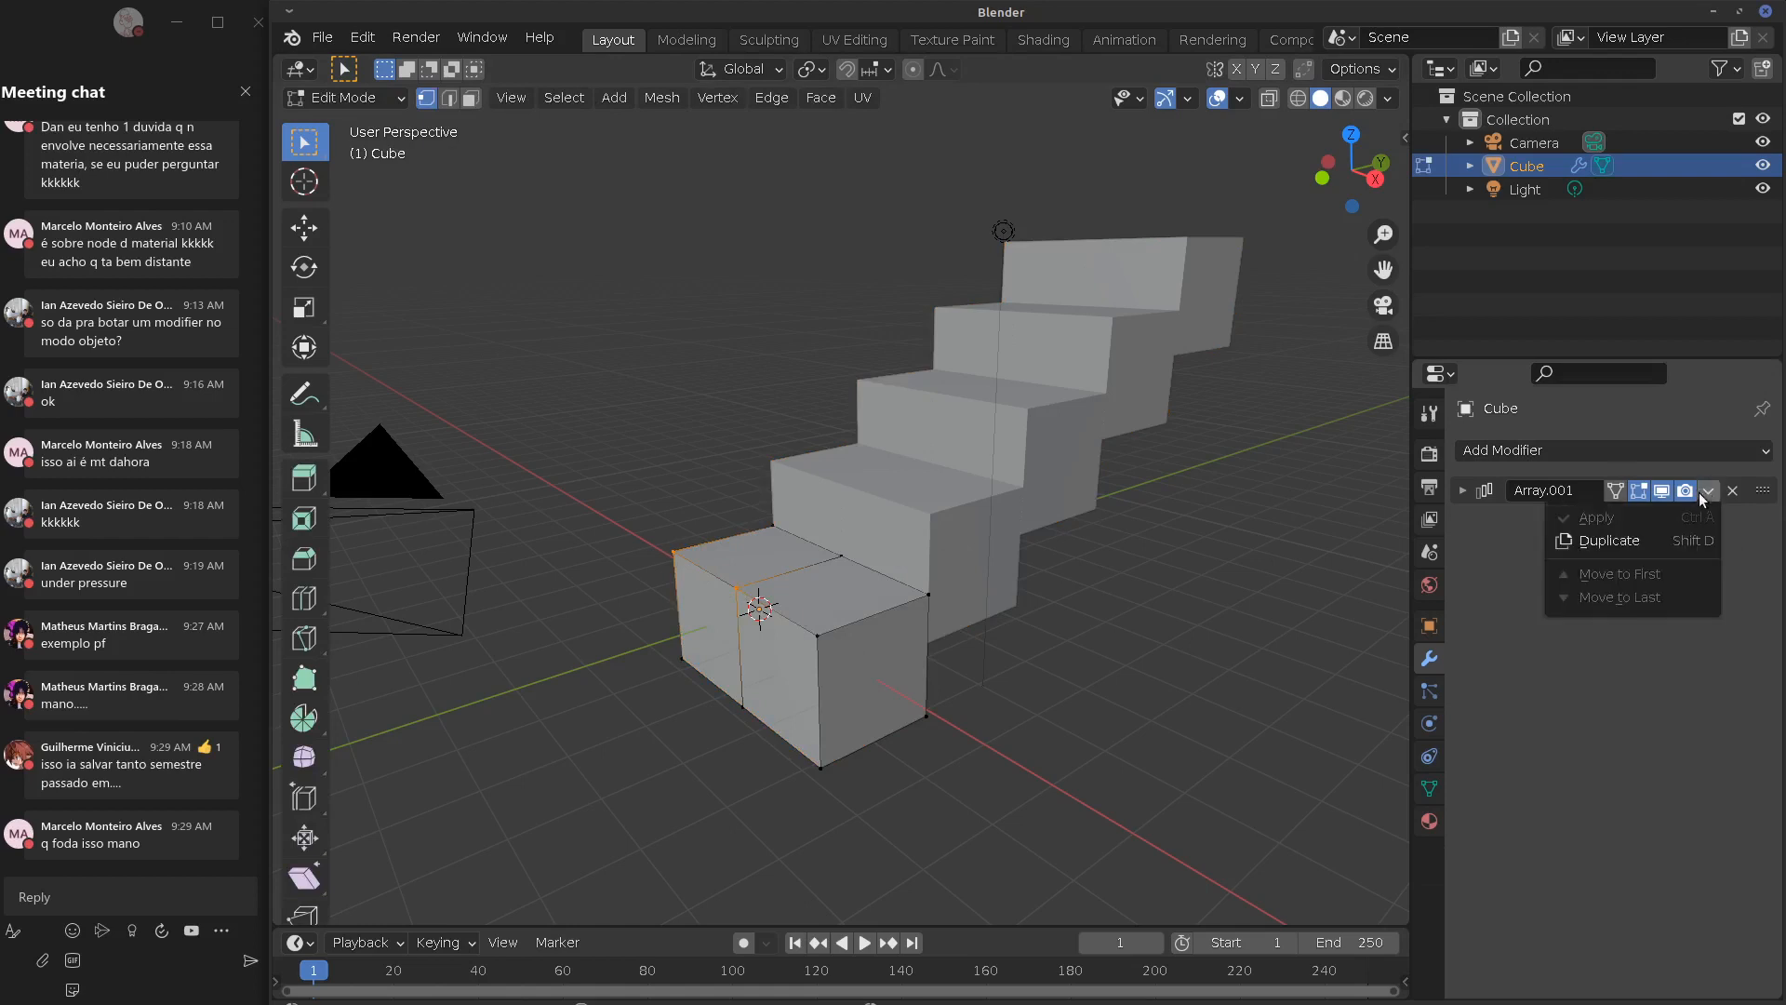
click(1679, 550)
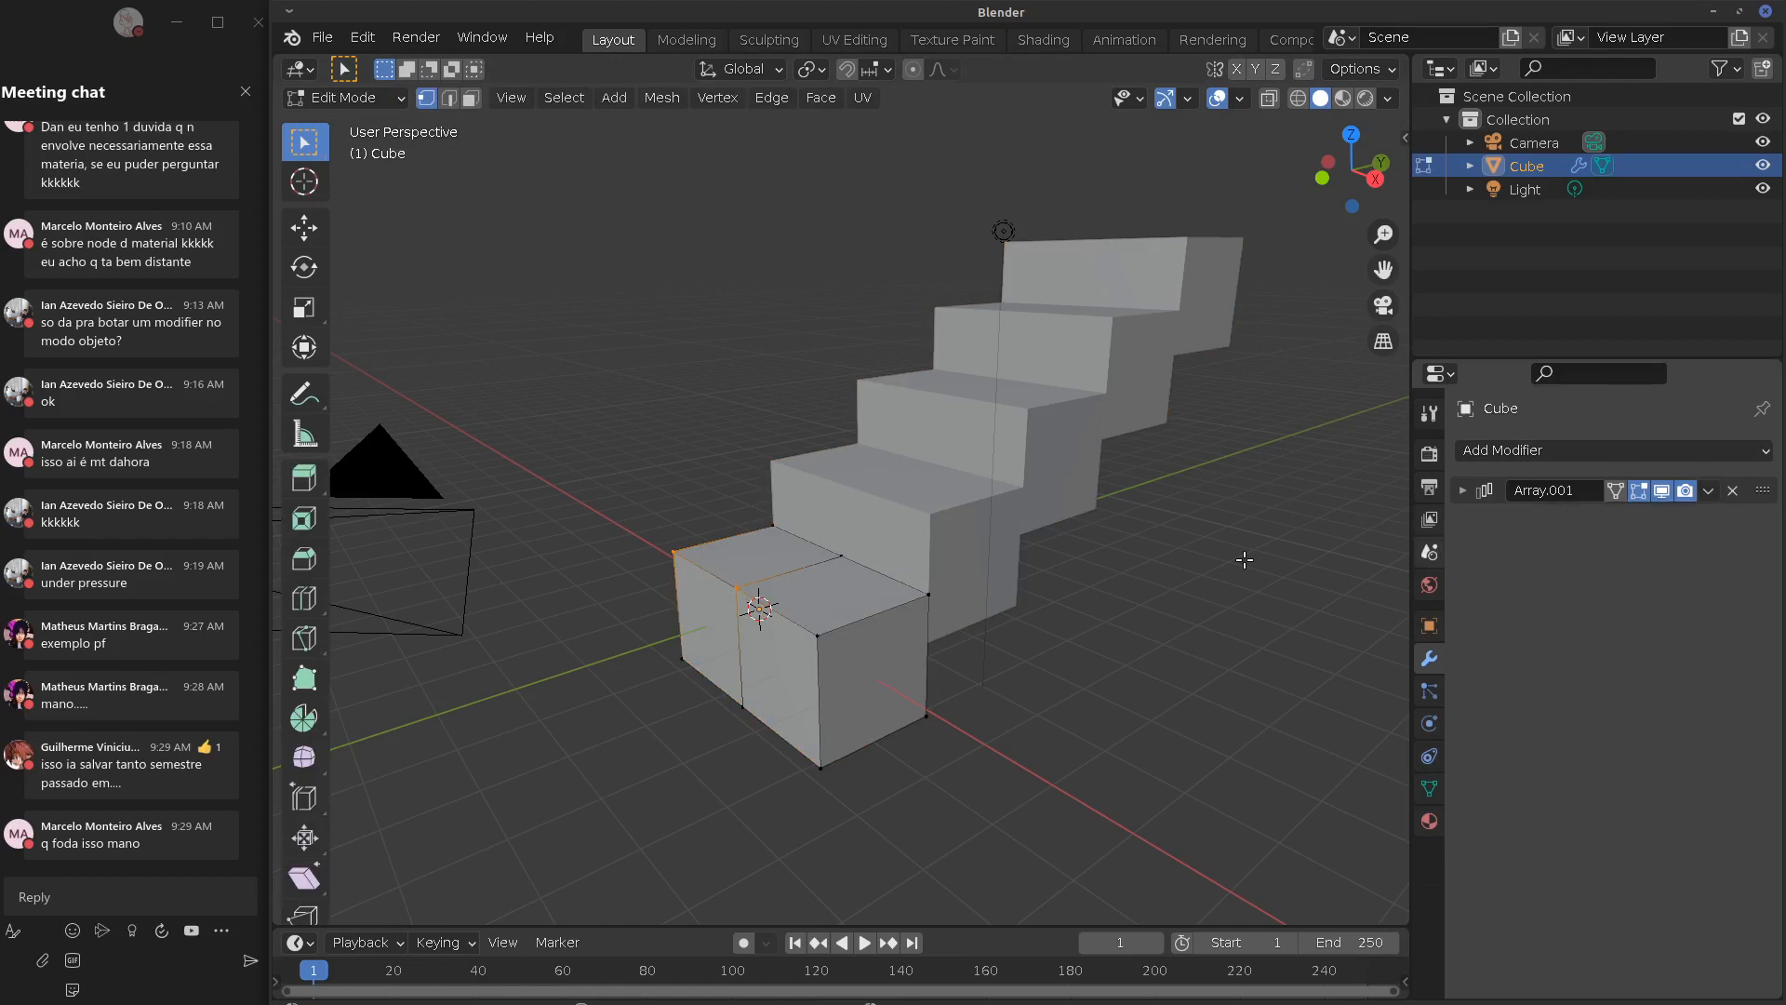
click(1708, 491)
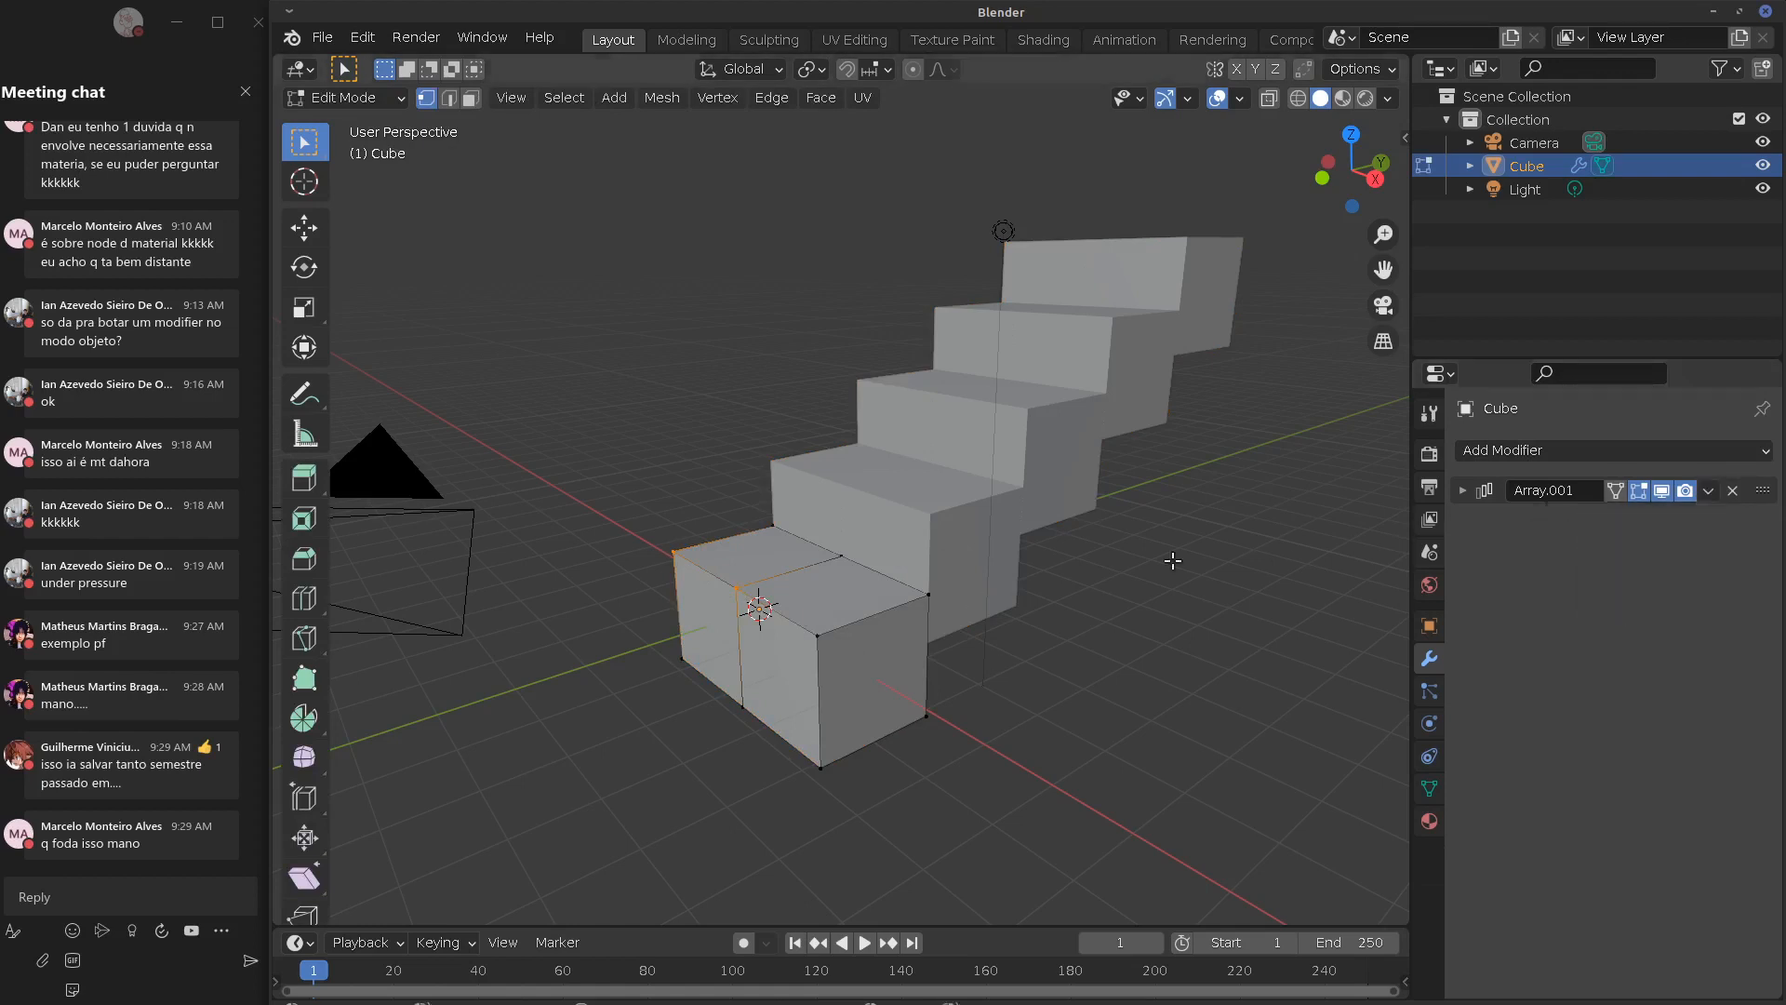
click(358, 98)
click(346, 119)
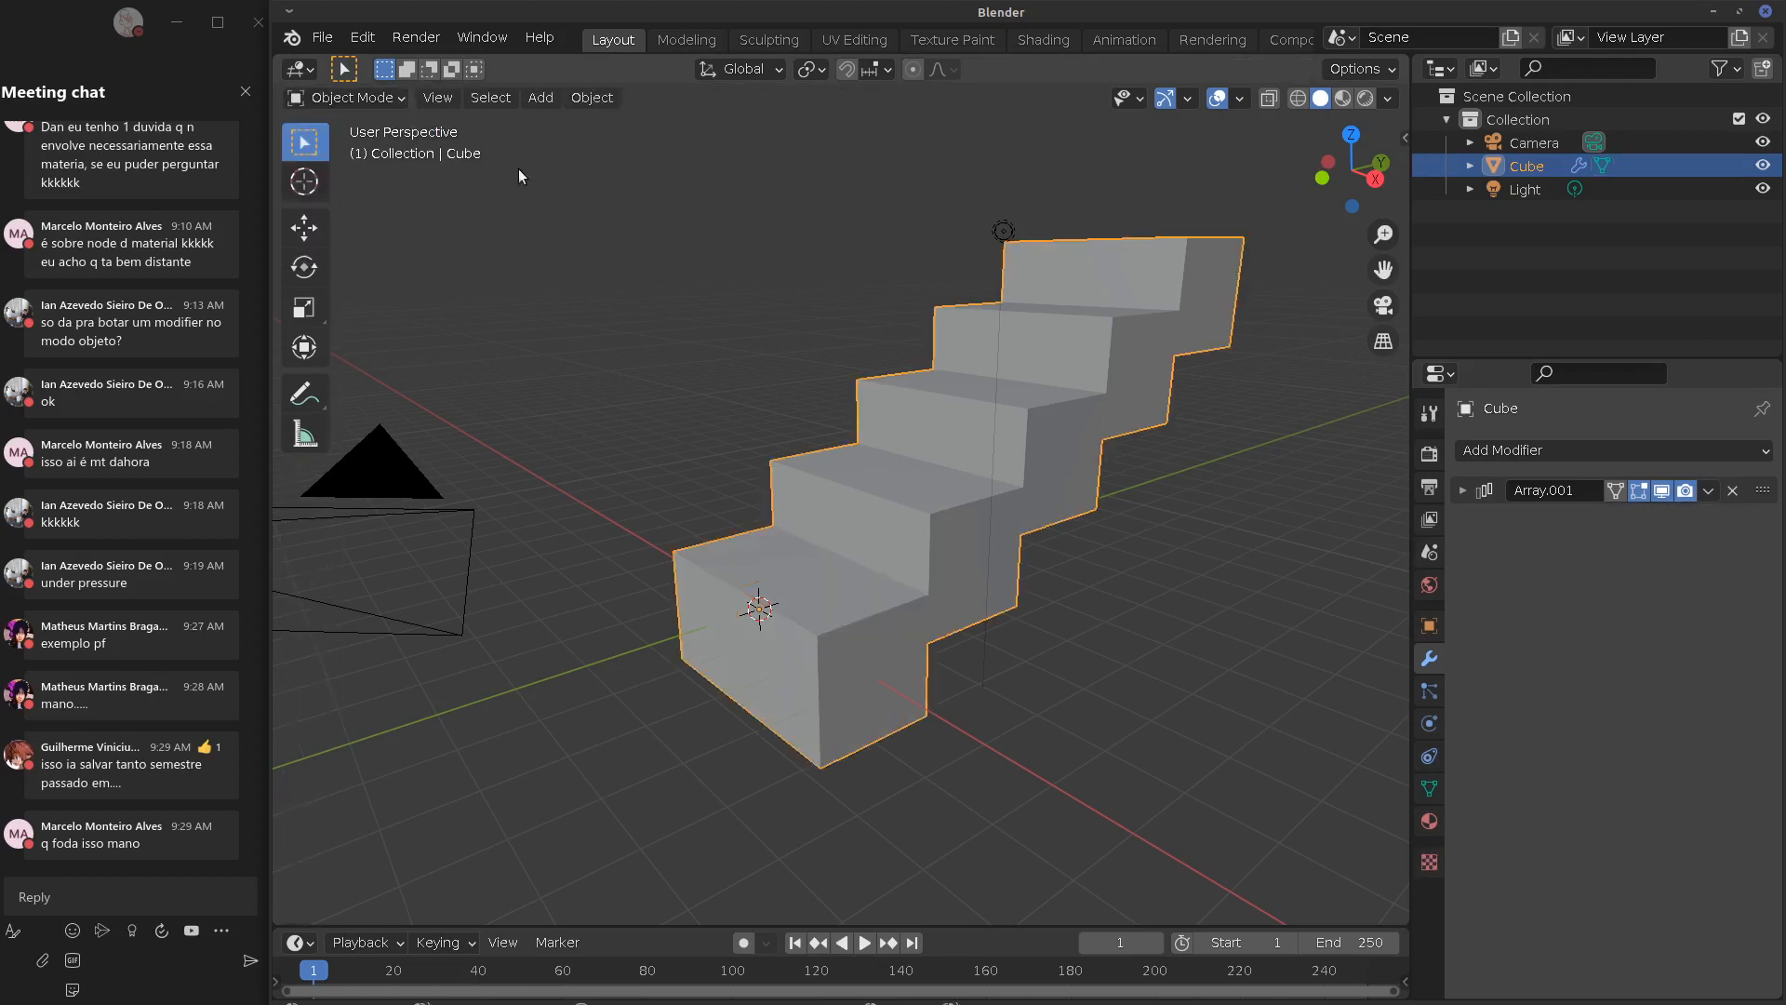
Apply the remaining Array.001 modifier and view the staircase's vertices in Edit Mode
click(1708, 490)
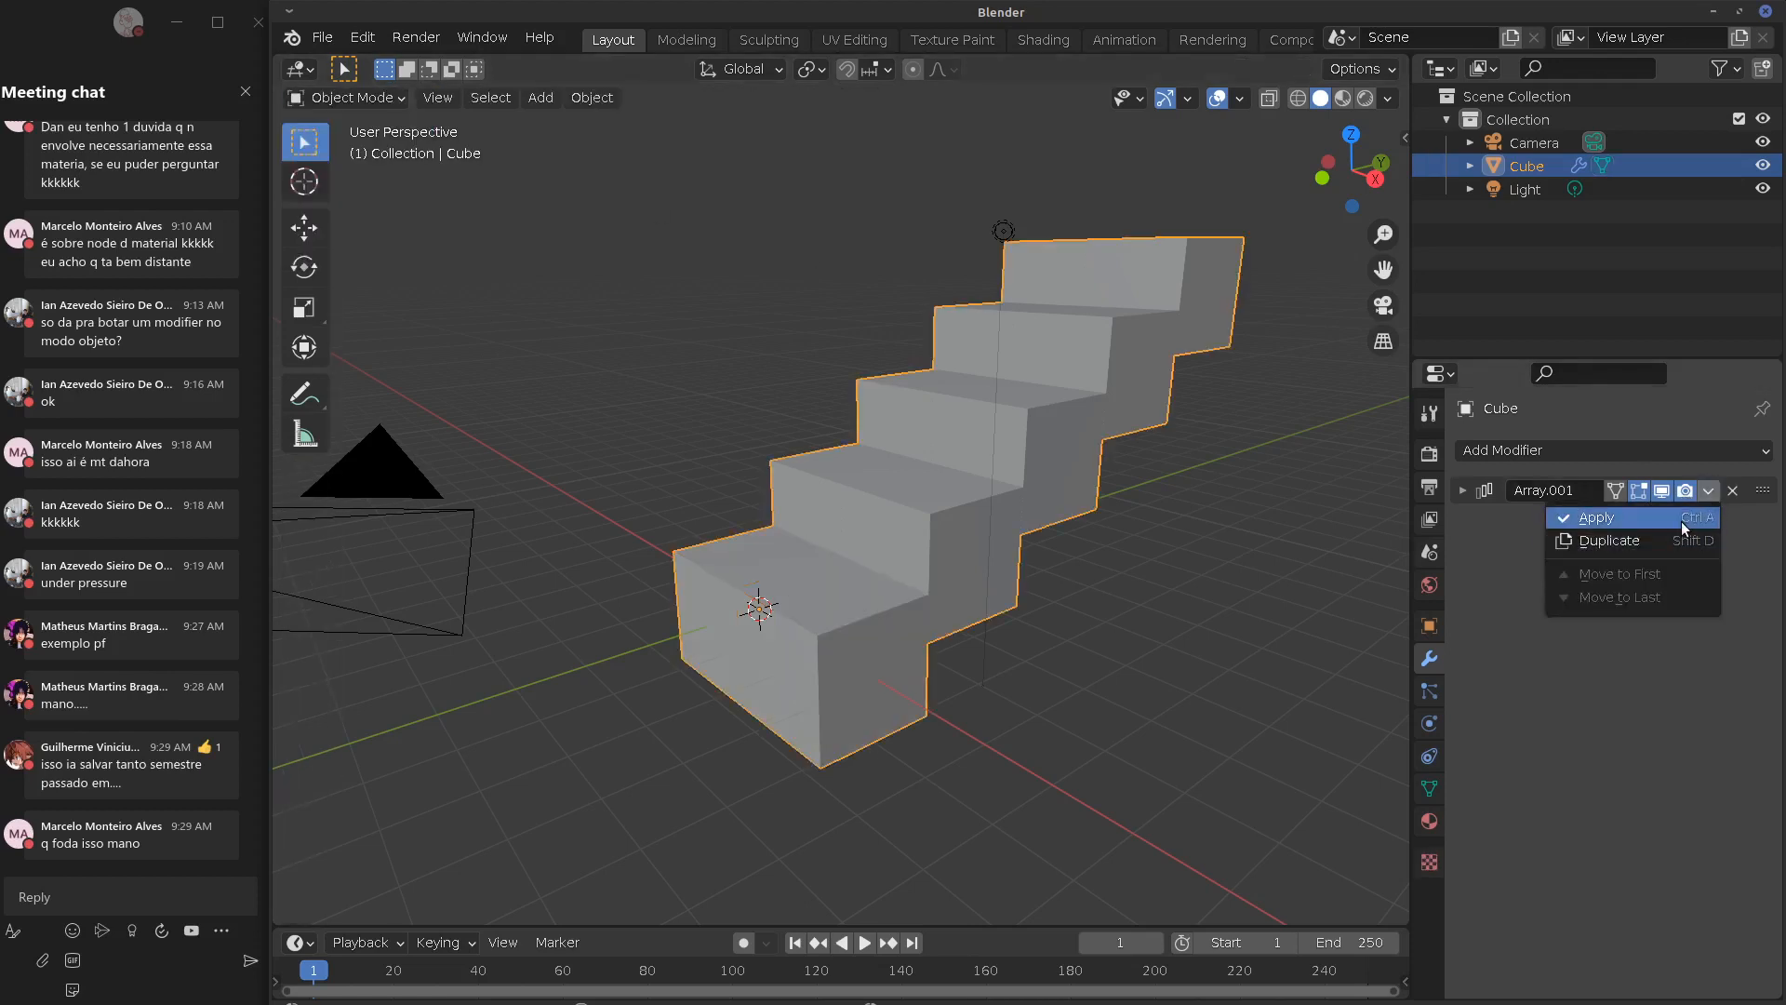
click(1675, 539)
key(Tab)
middle_drag(809, 661, 1012, 384)
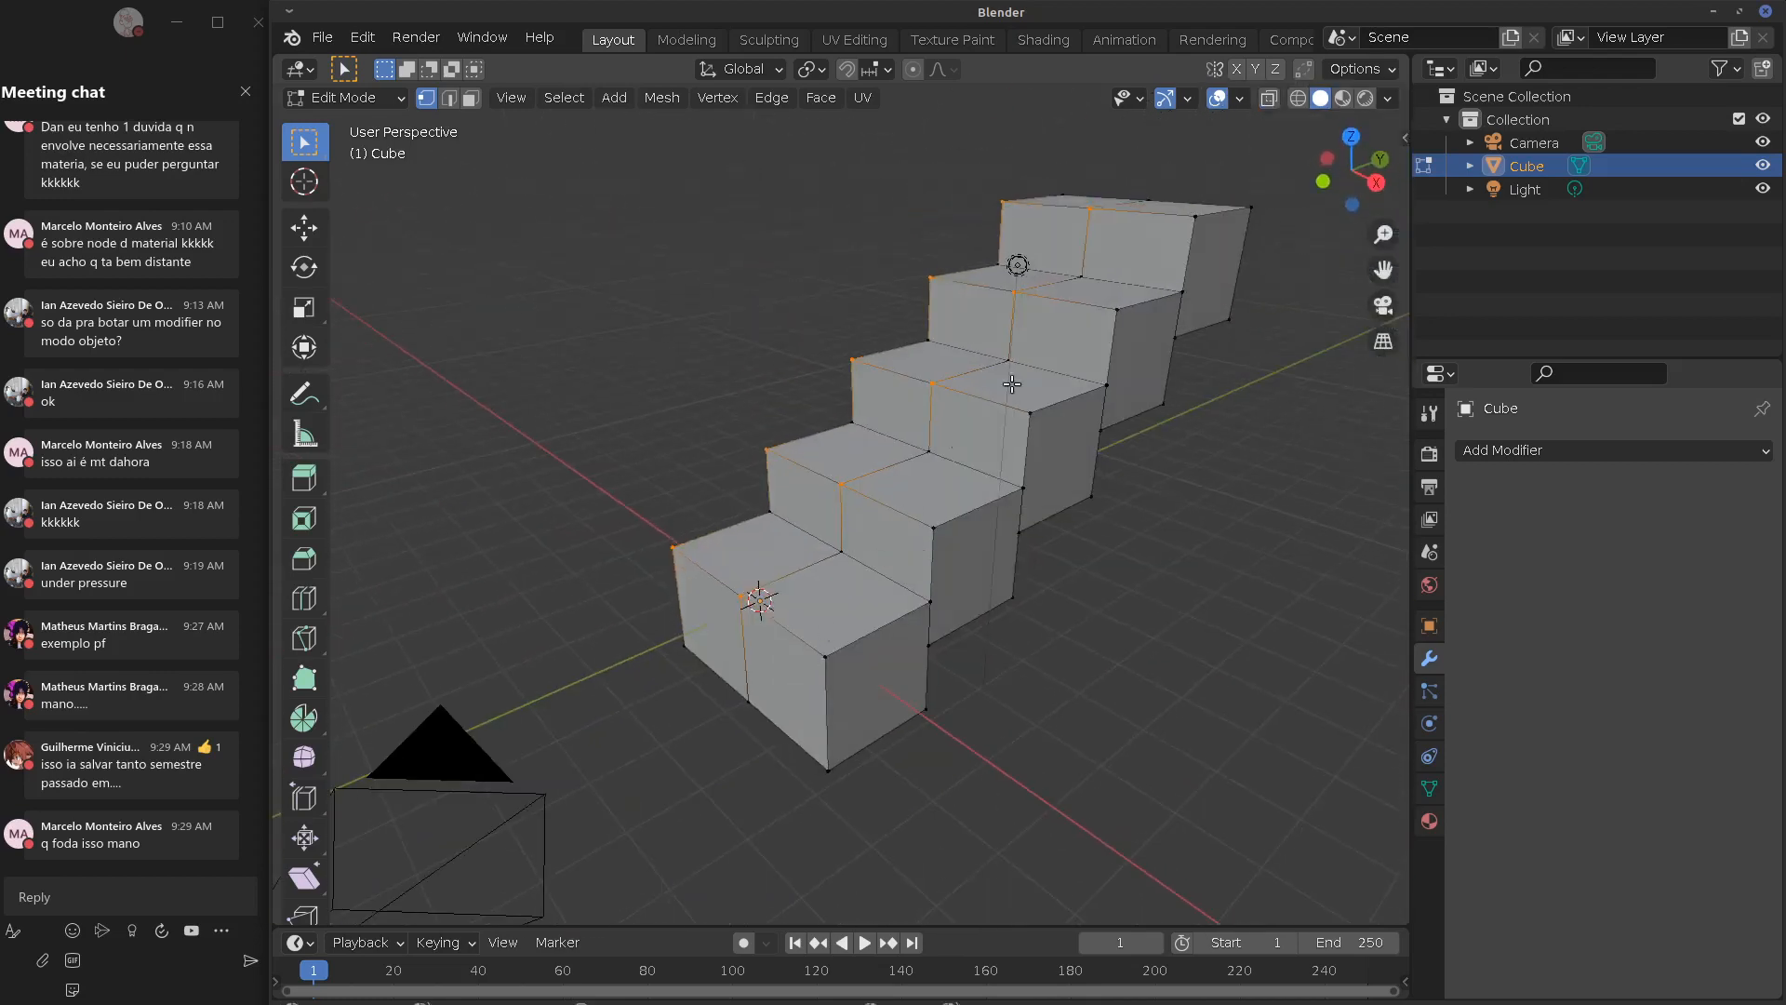
Raise one linked staircase block with Ctrl+L and G, then delete the staircase object
click(1112, 310)
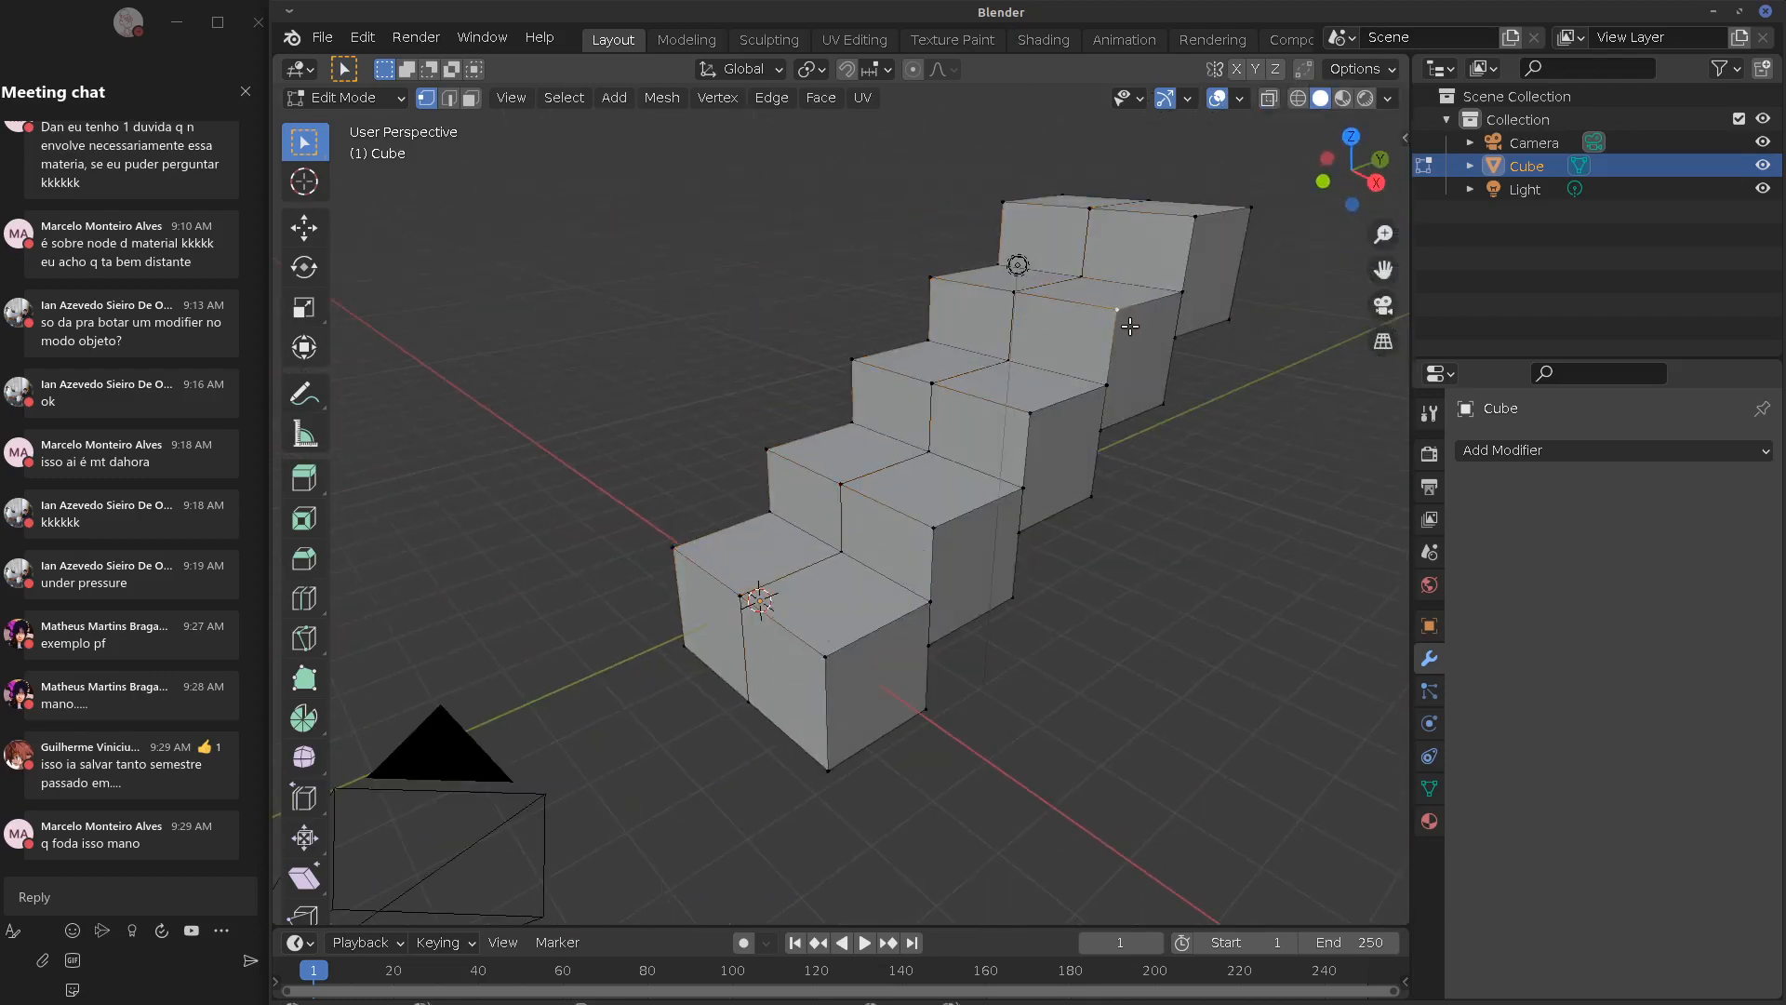
key(ctrl+l)
key(g)
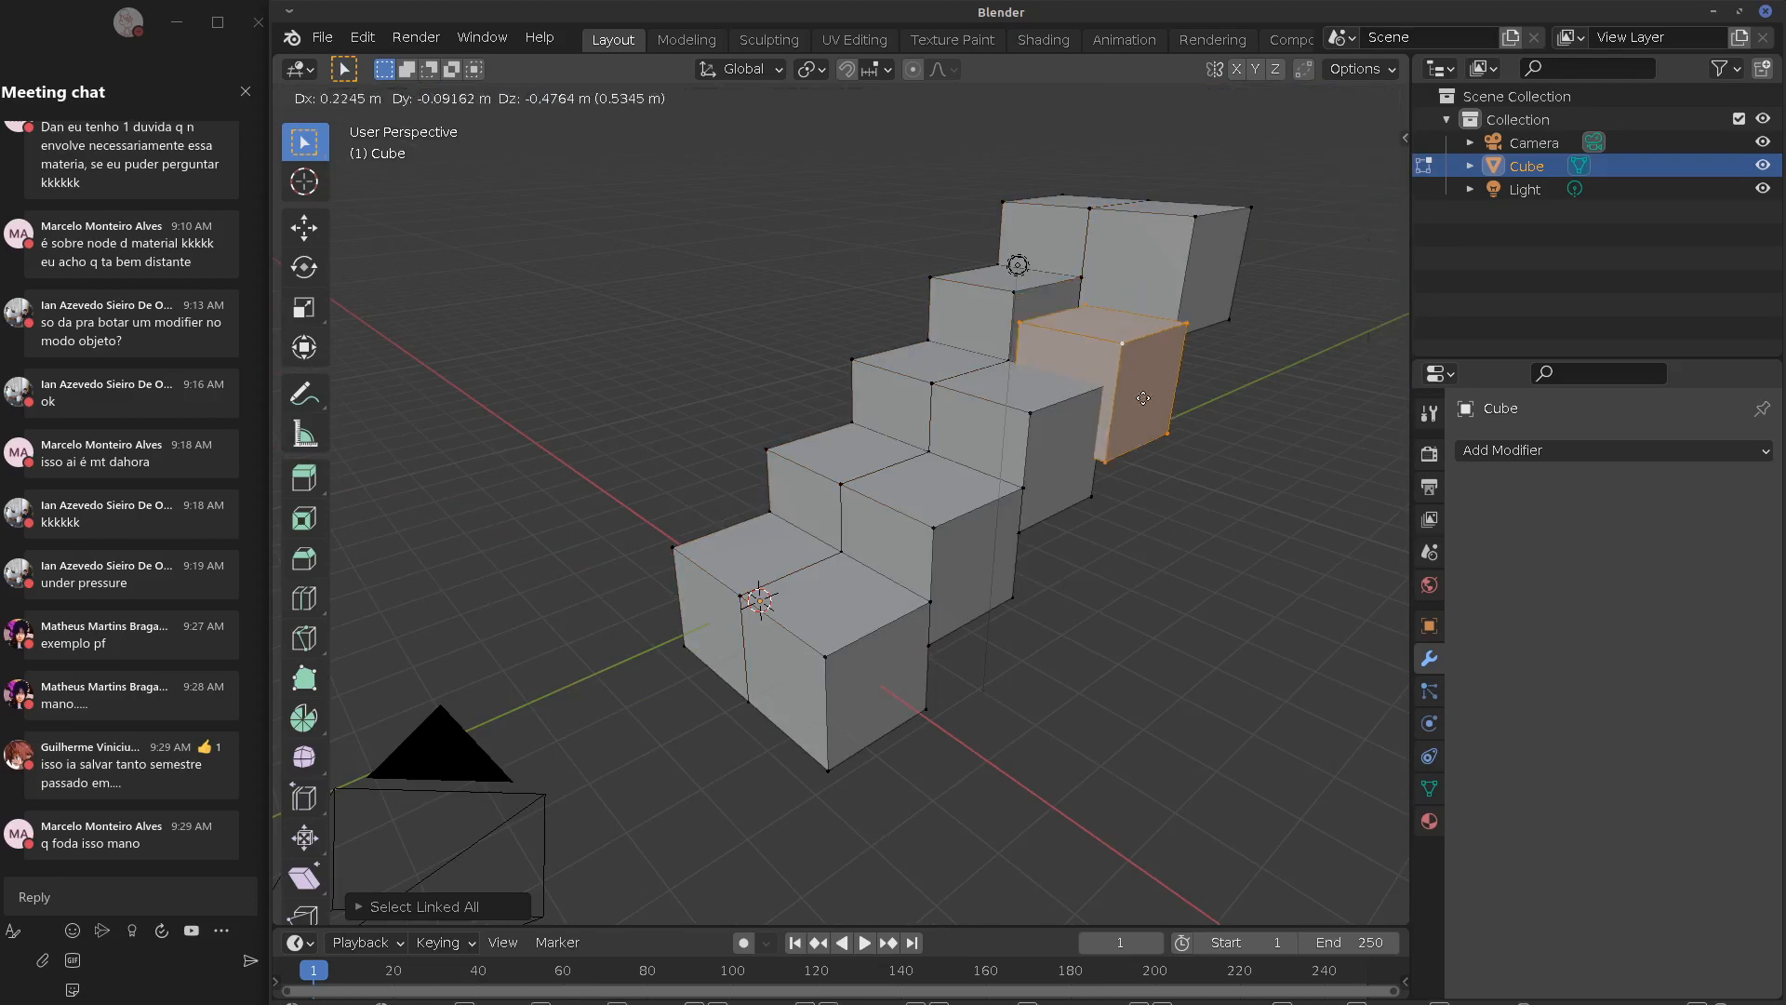
click(1110, 305)
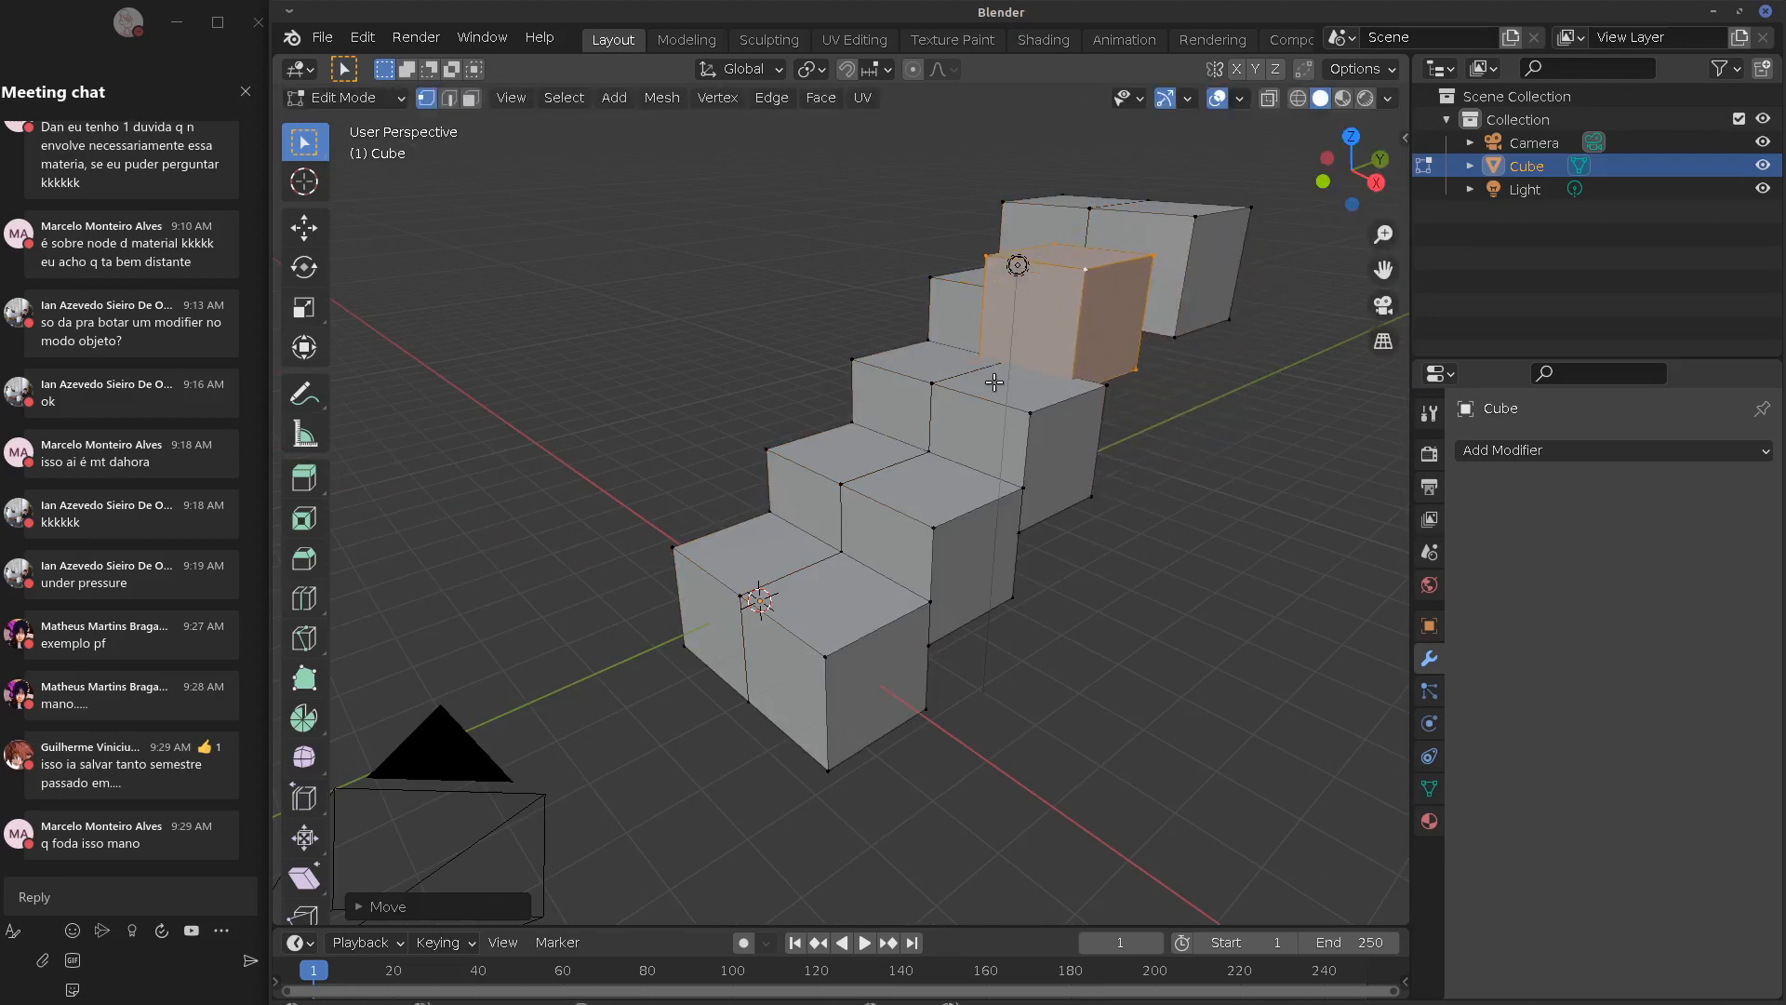
middle_drag(1110, 305, 1158, 416)
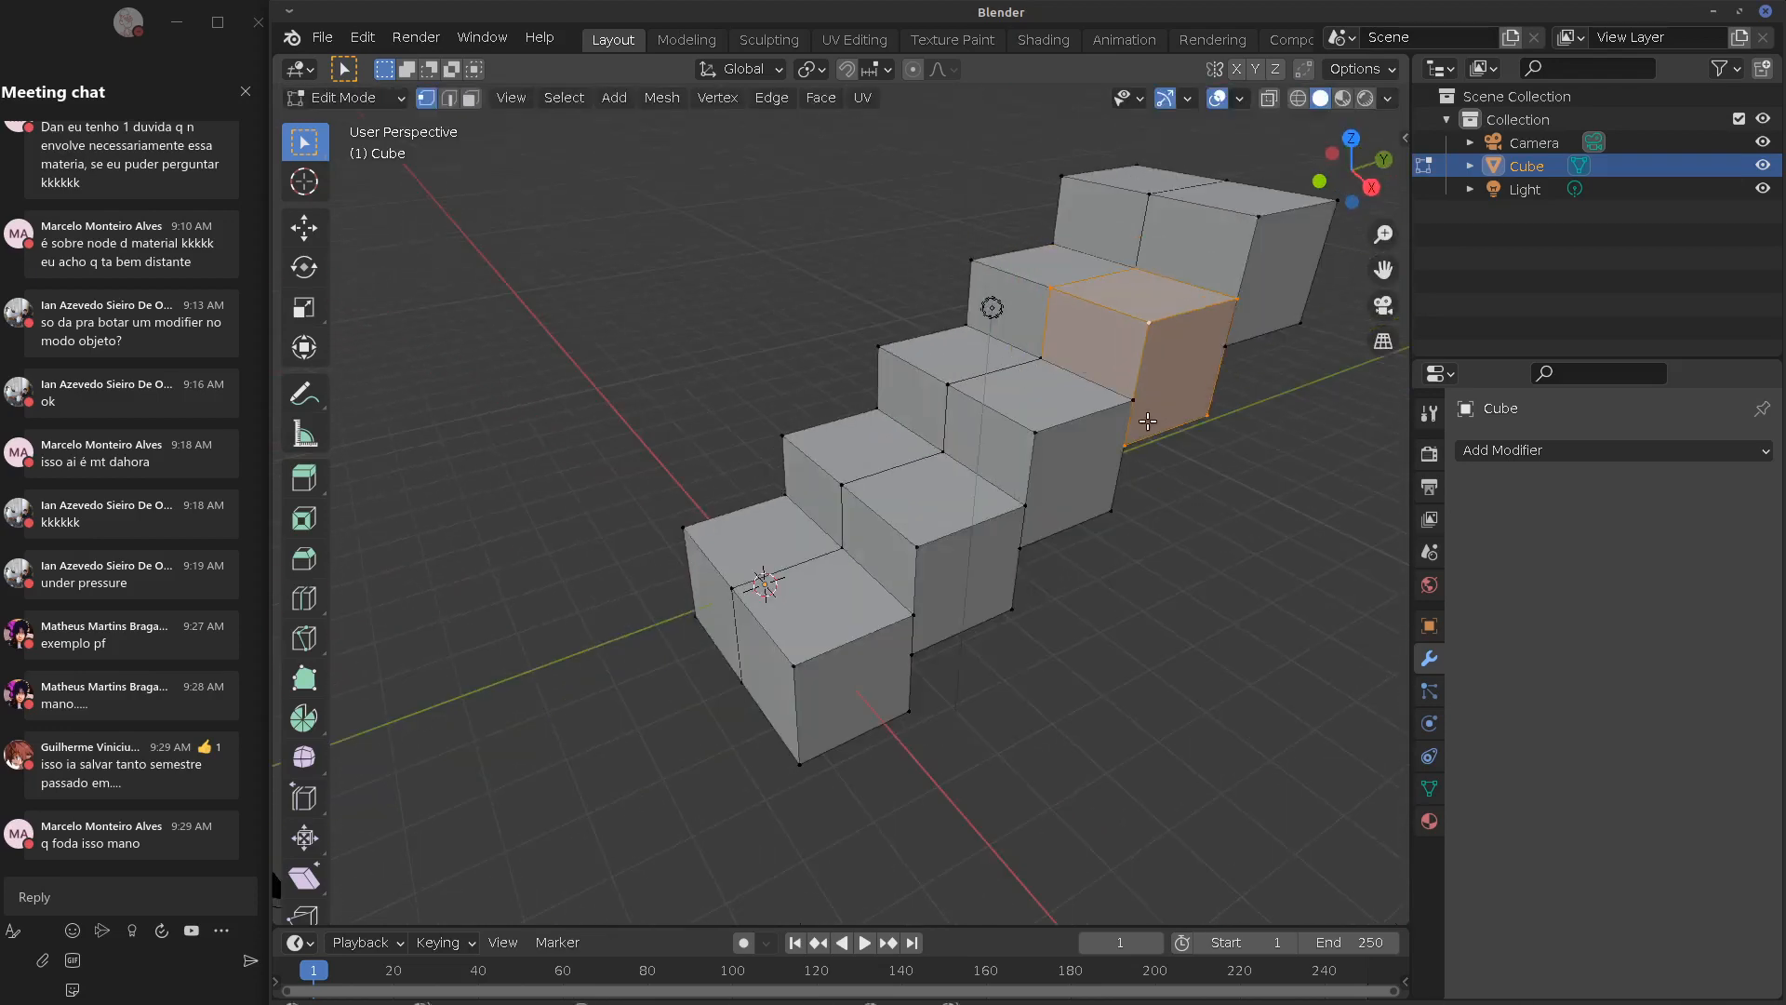
key(Tab)
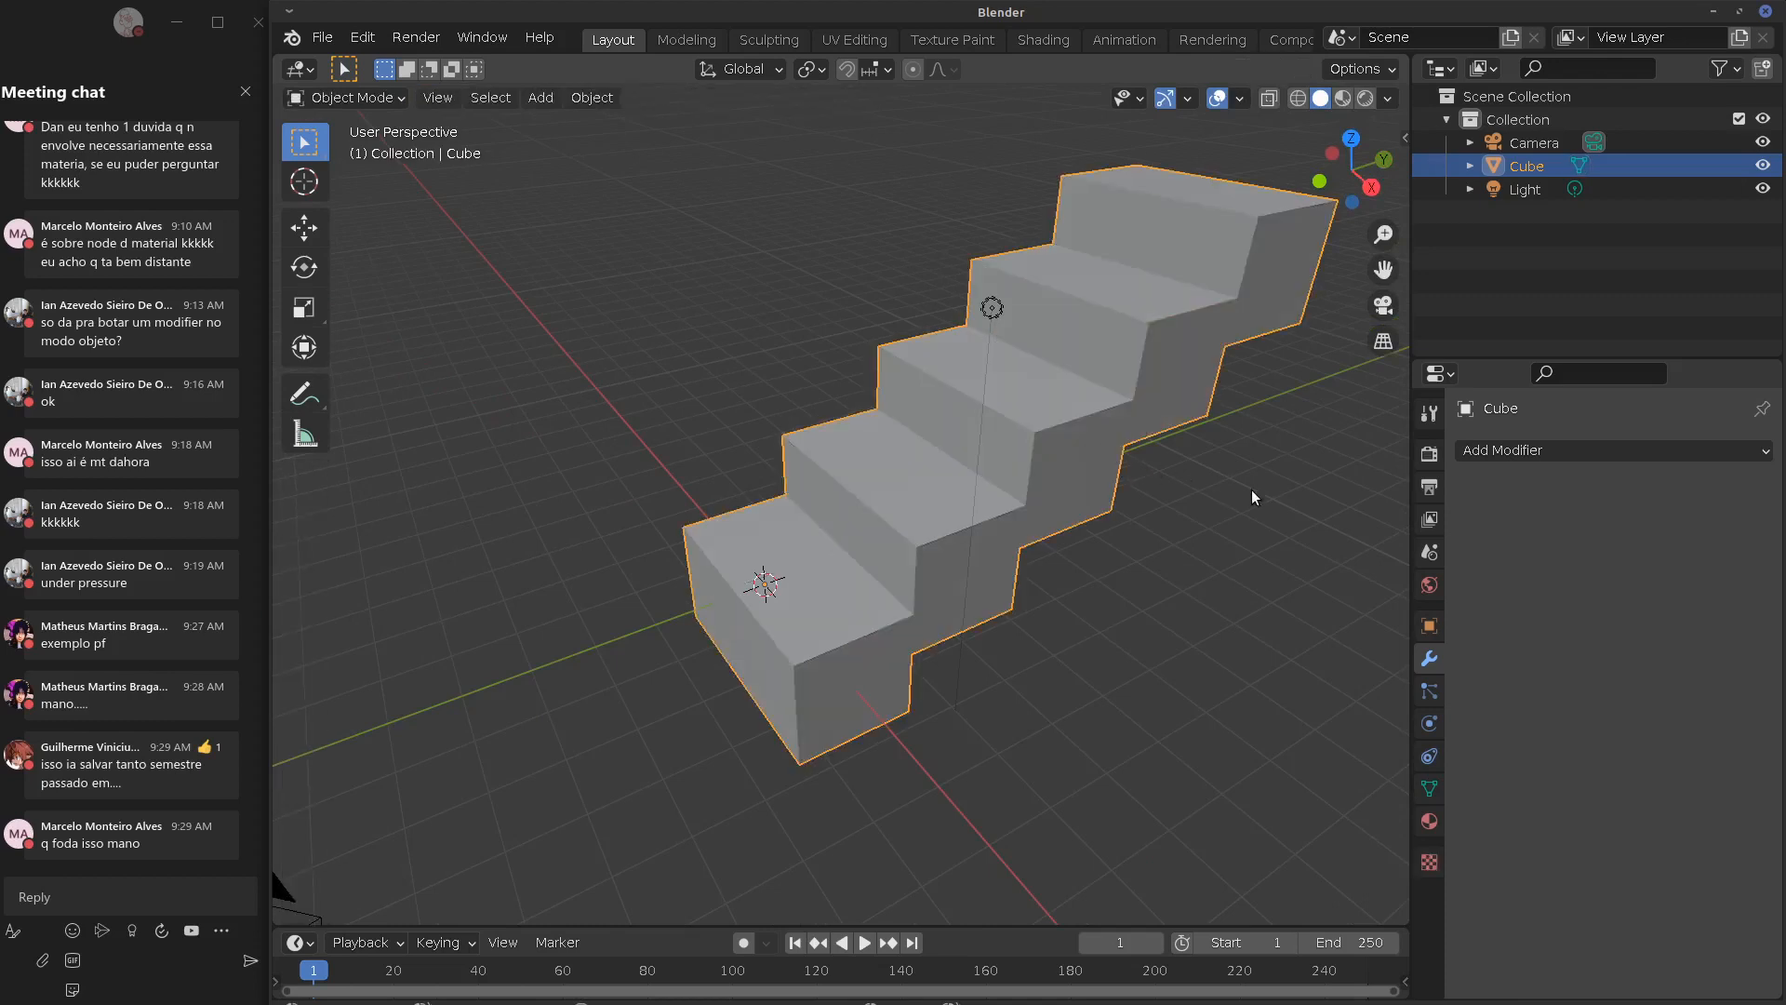
key(x)
click(1203, 495)
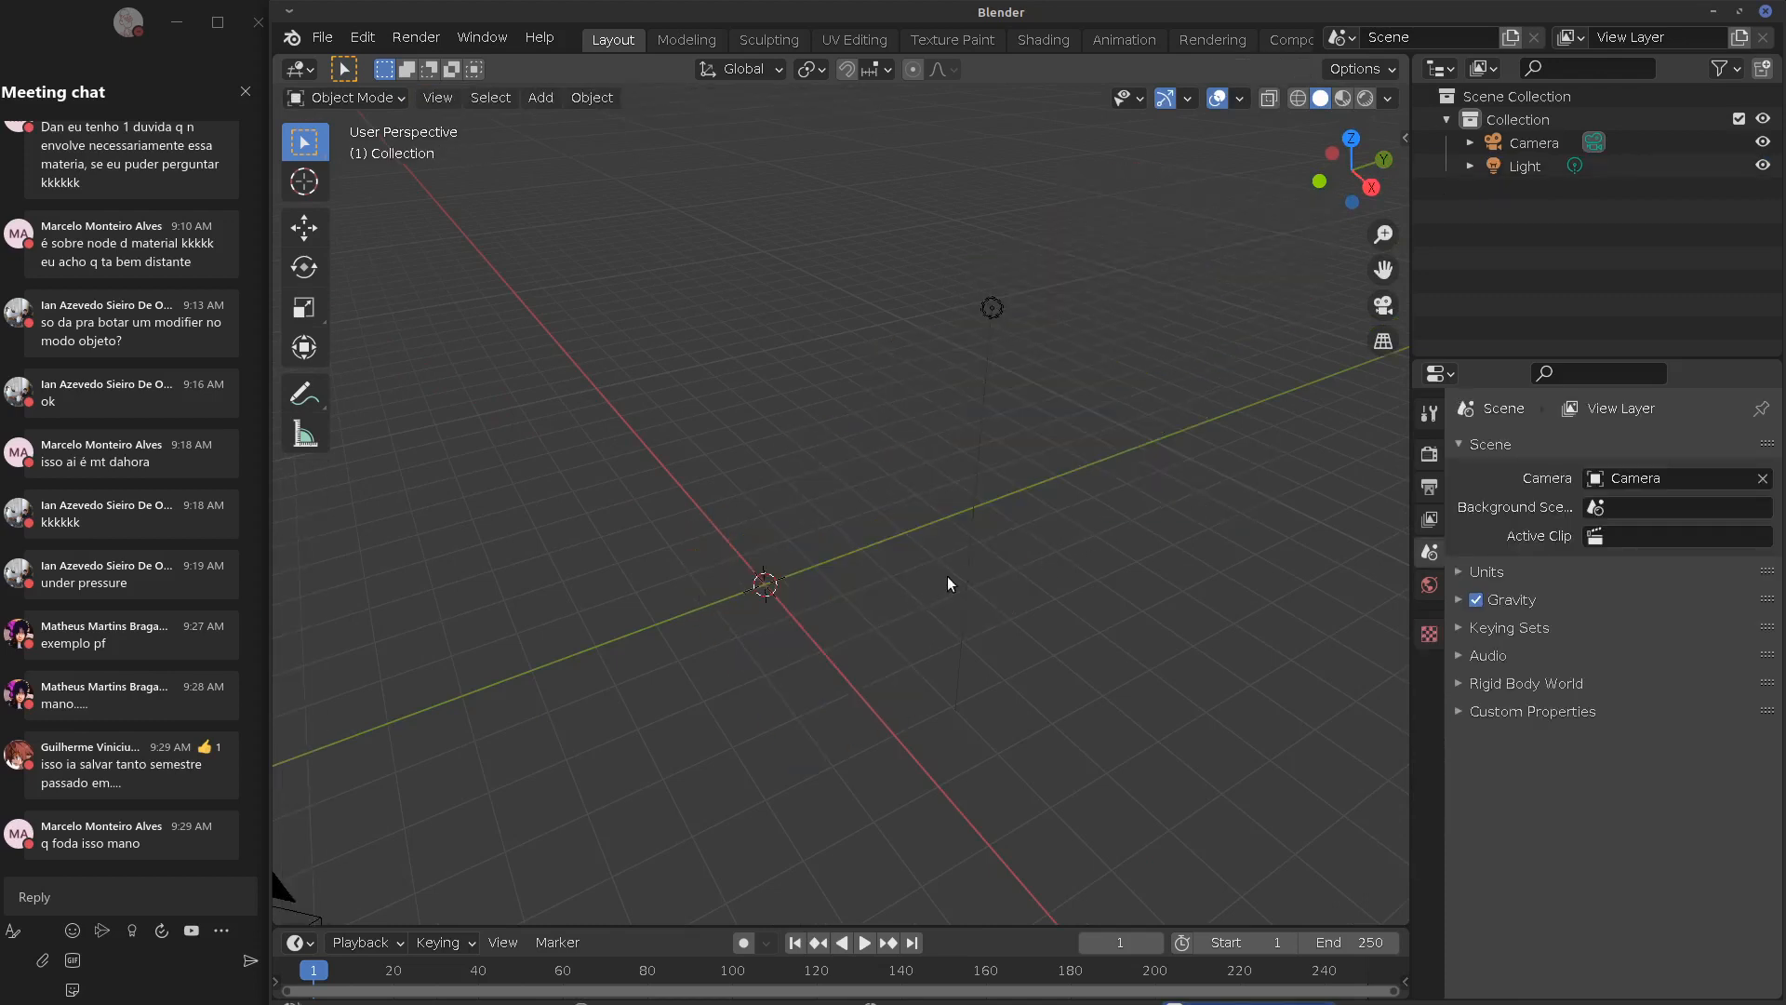
Add a new cube and scale its mesh along X into a long box
key(shift+a)
click(1040, 314)
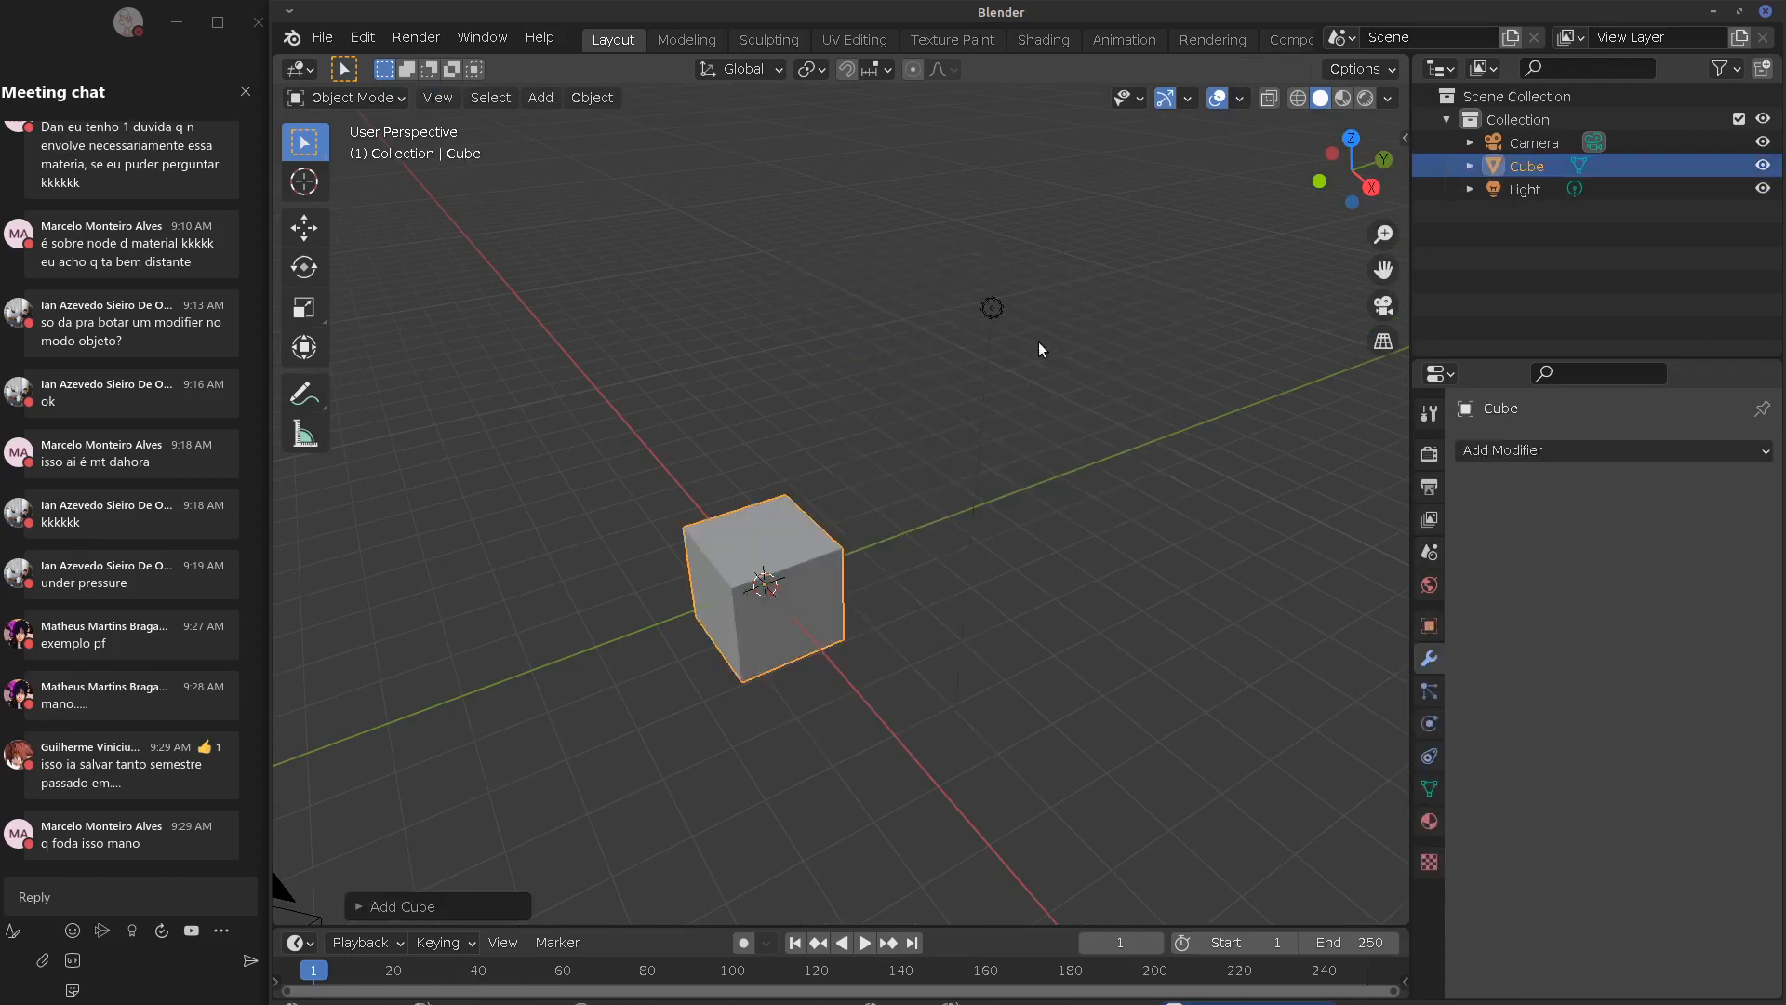
key(Tab)
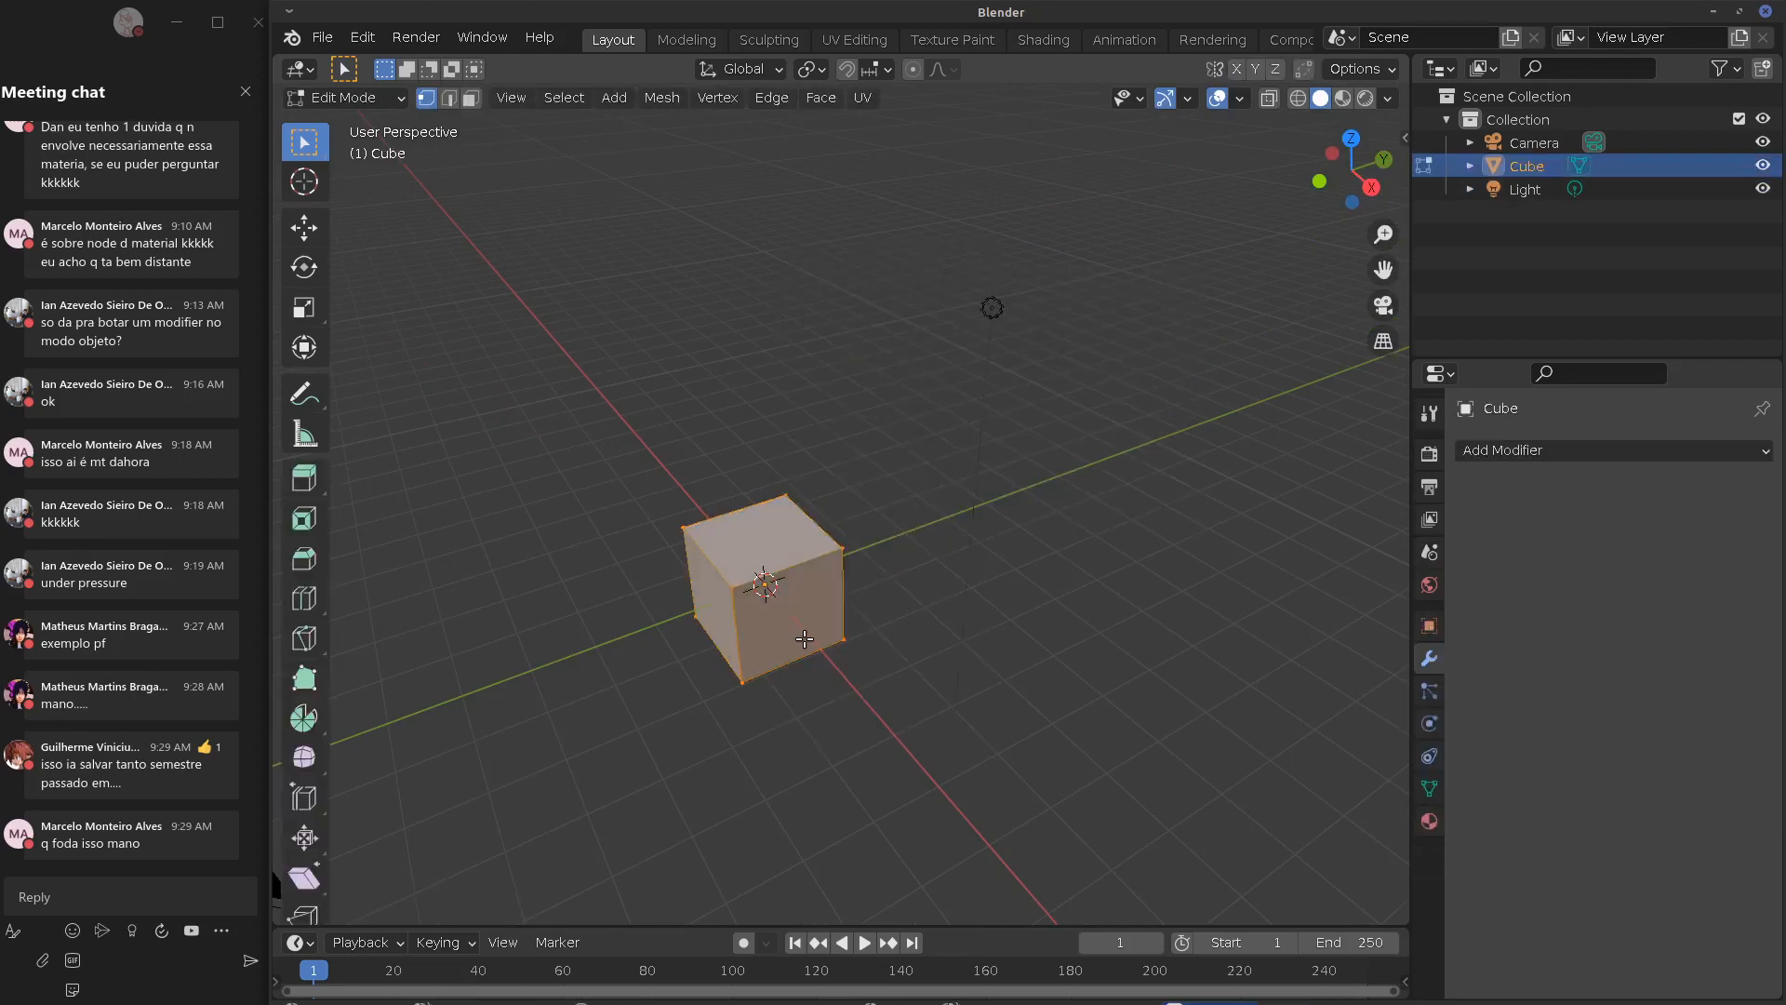
key(s)
key(x)
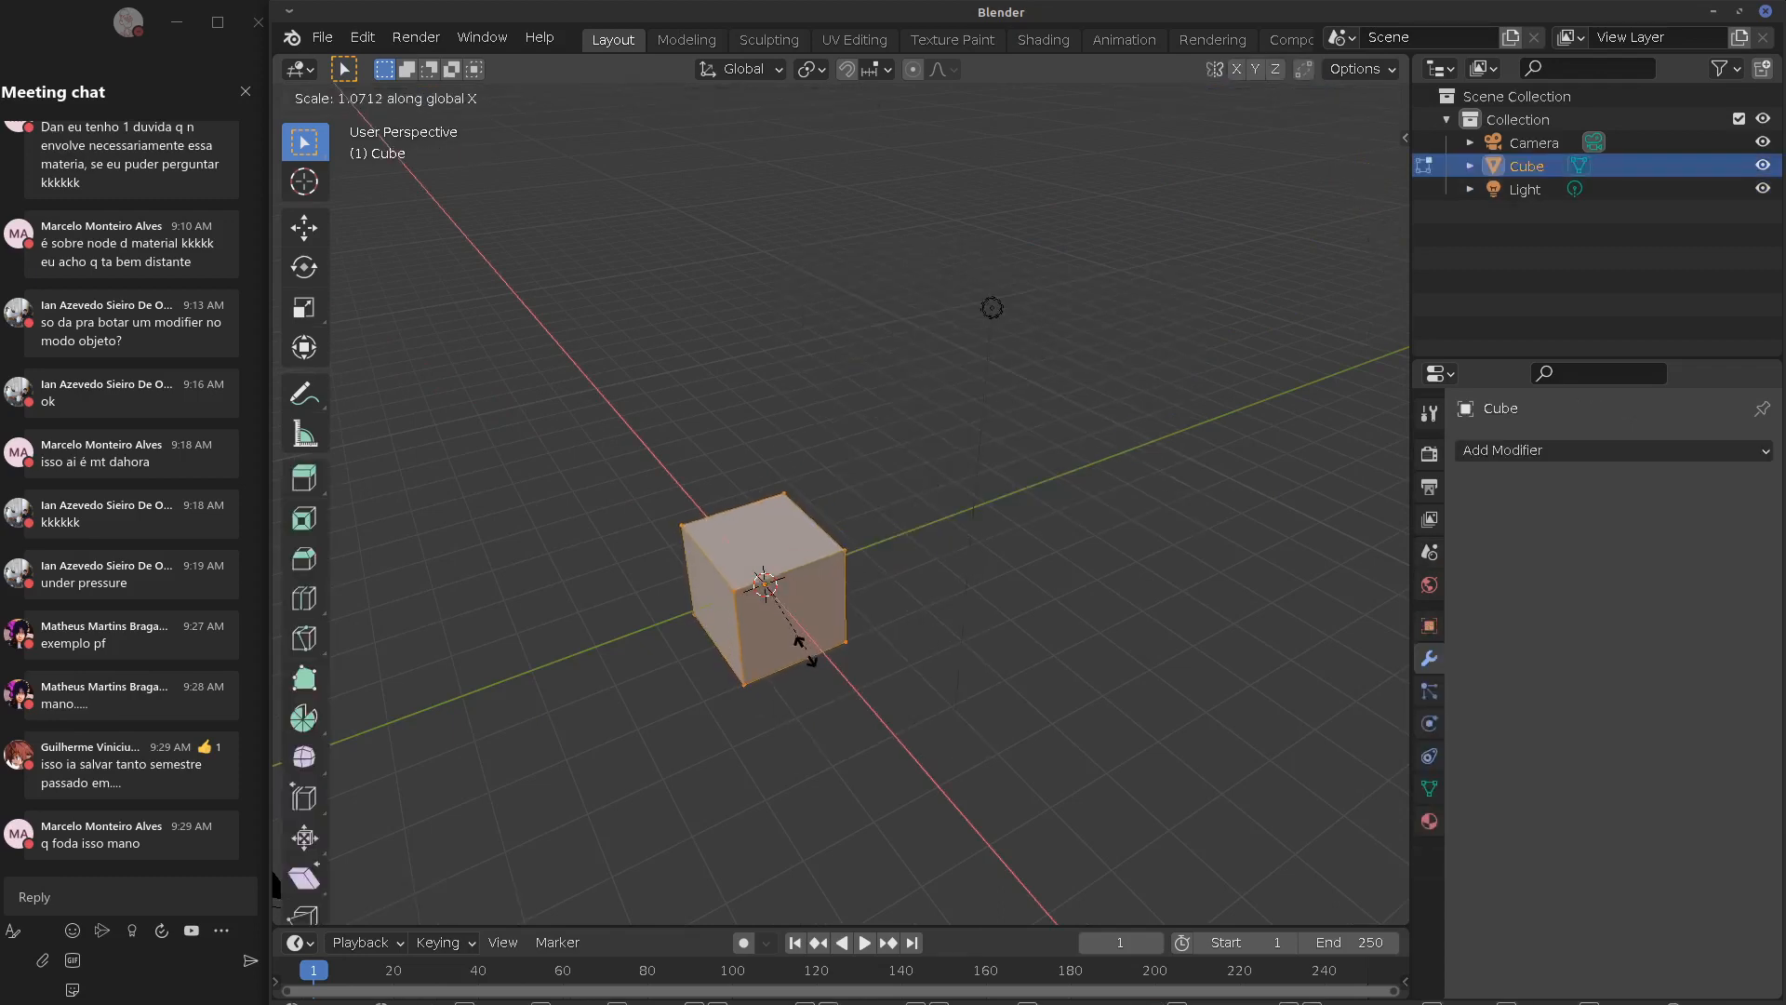
click(902, 735)
key(Tab)
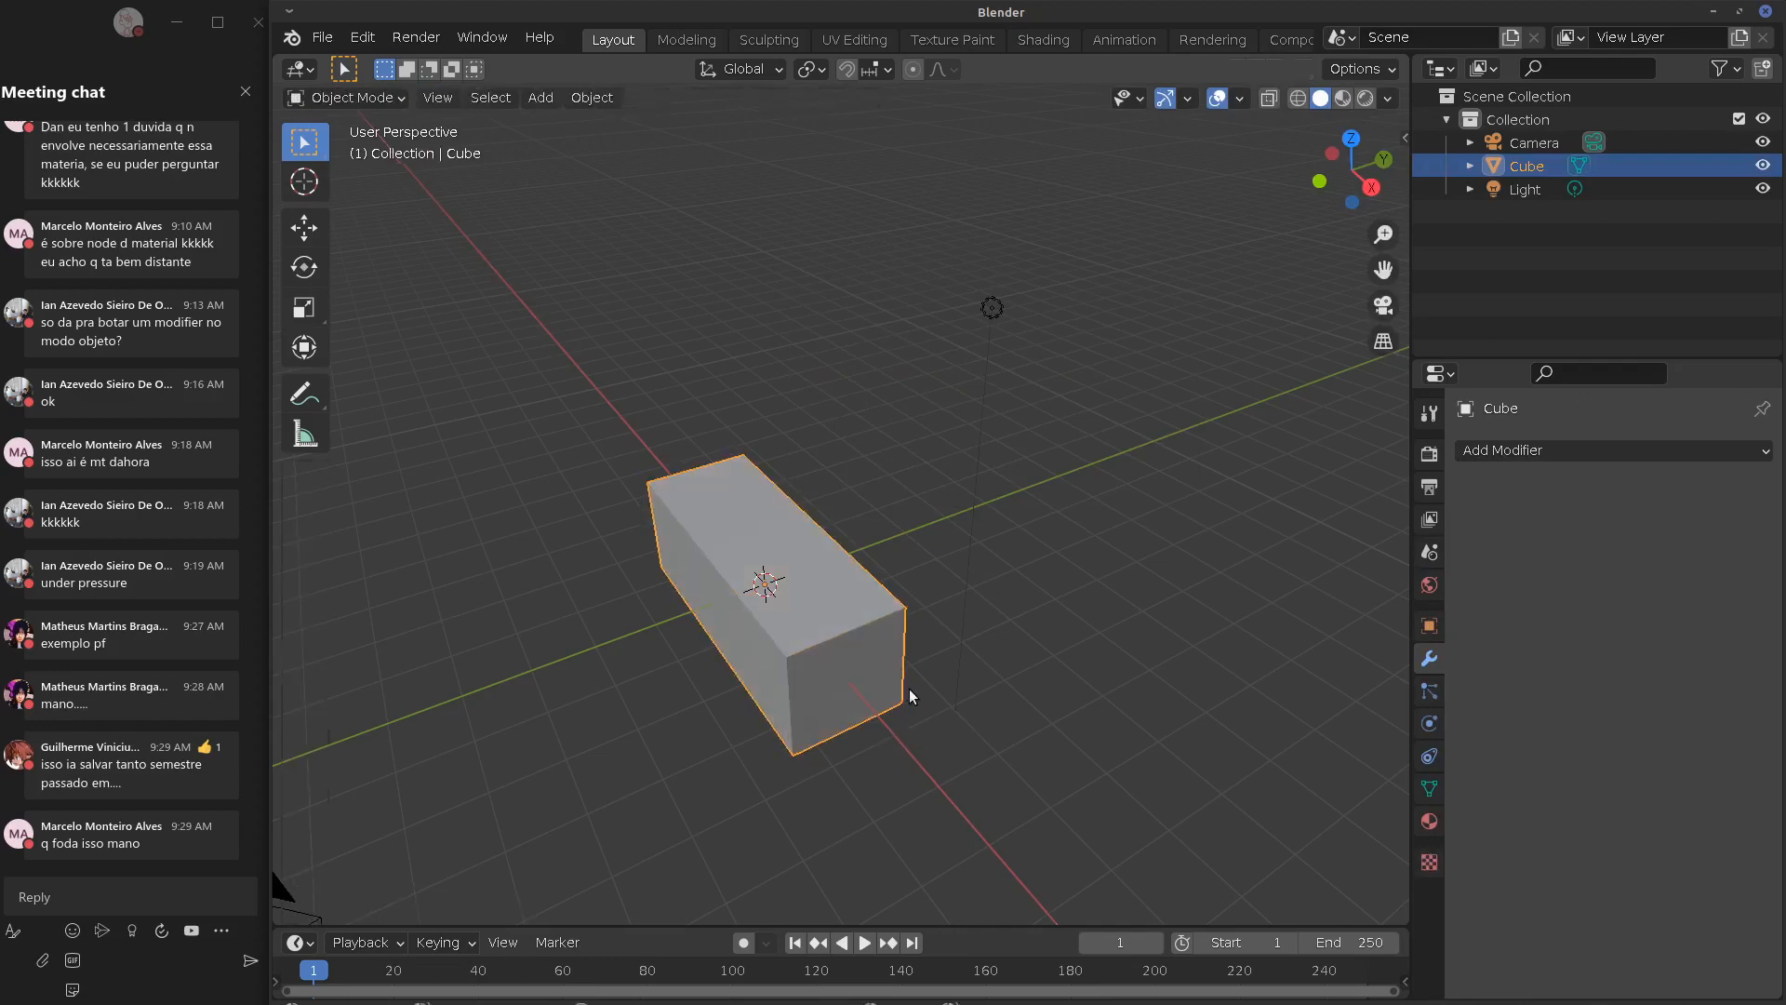
Add Array and Bevel modifiers, then remove the Array, keeping only the 0.1 m, 1-segment Bevel
click(1537, 450)
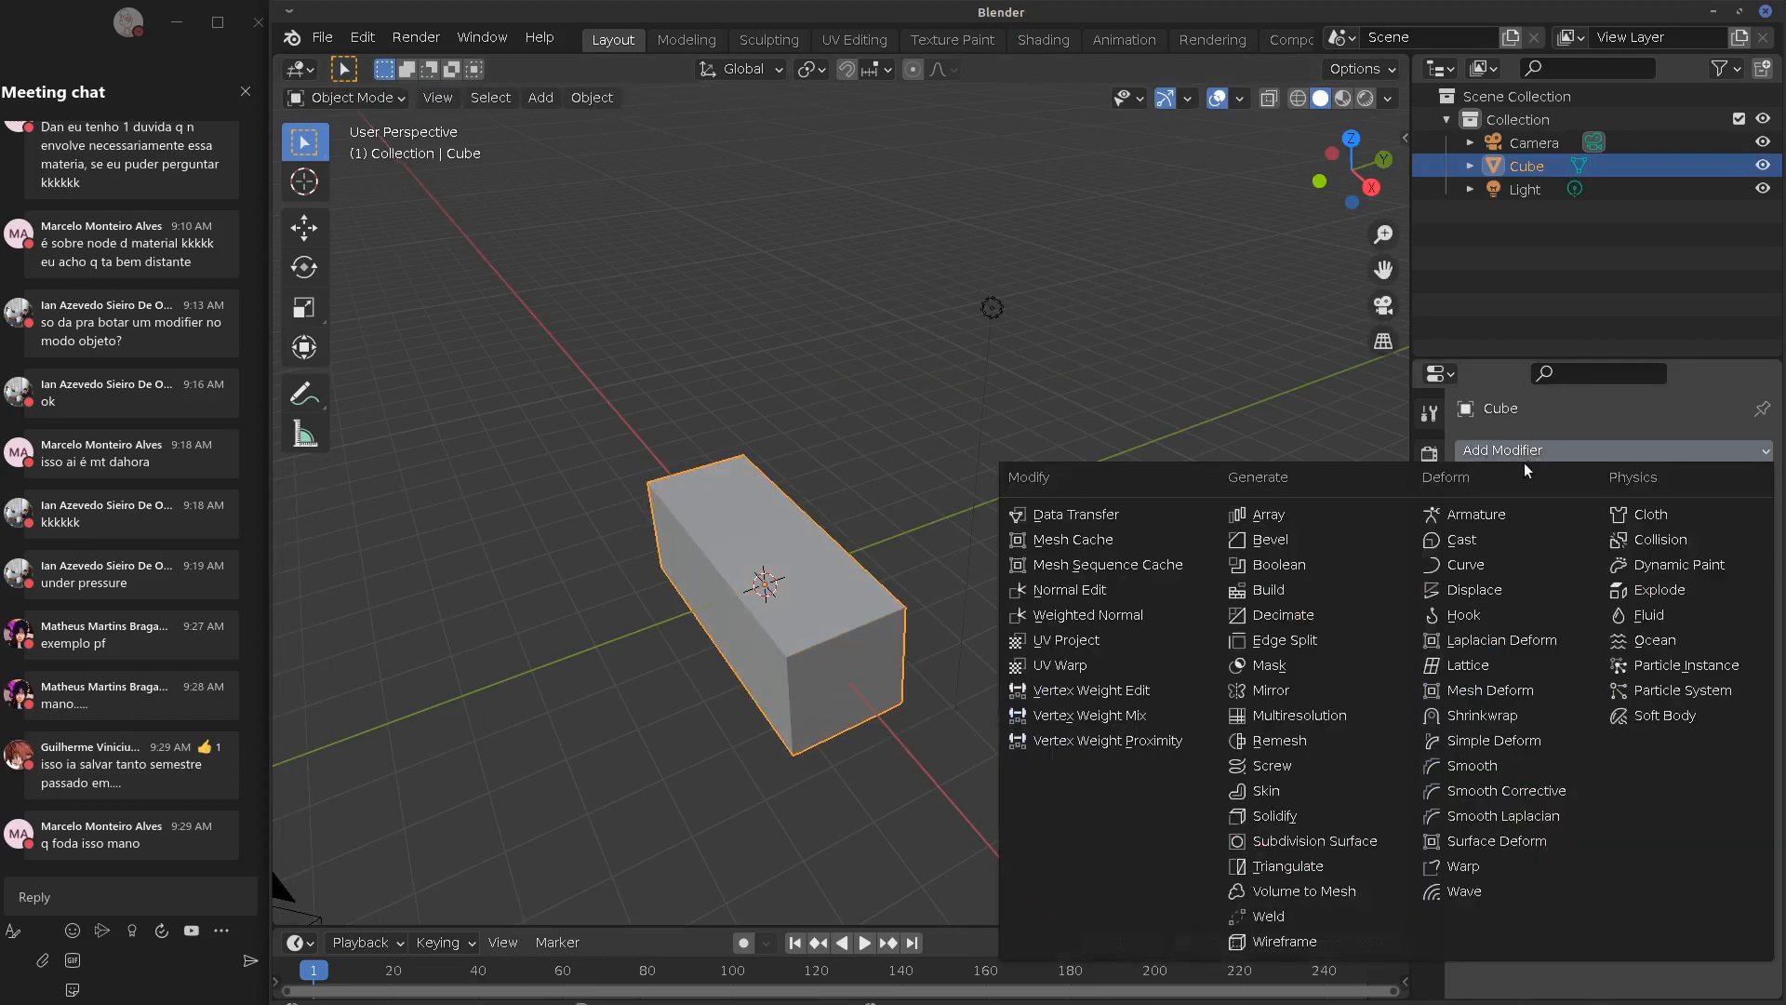
click(1276, 516)
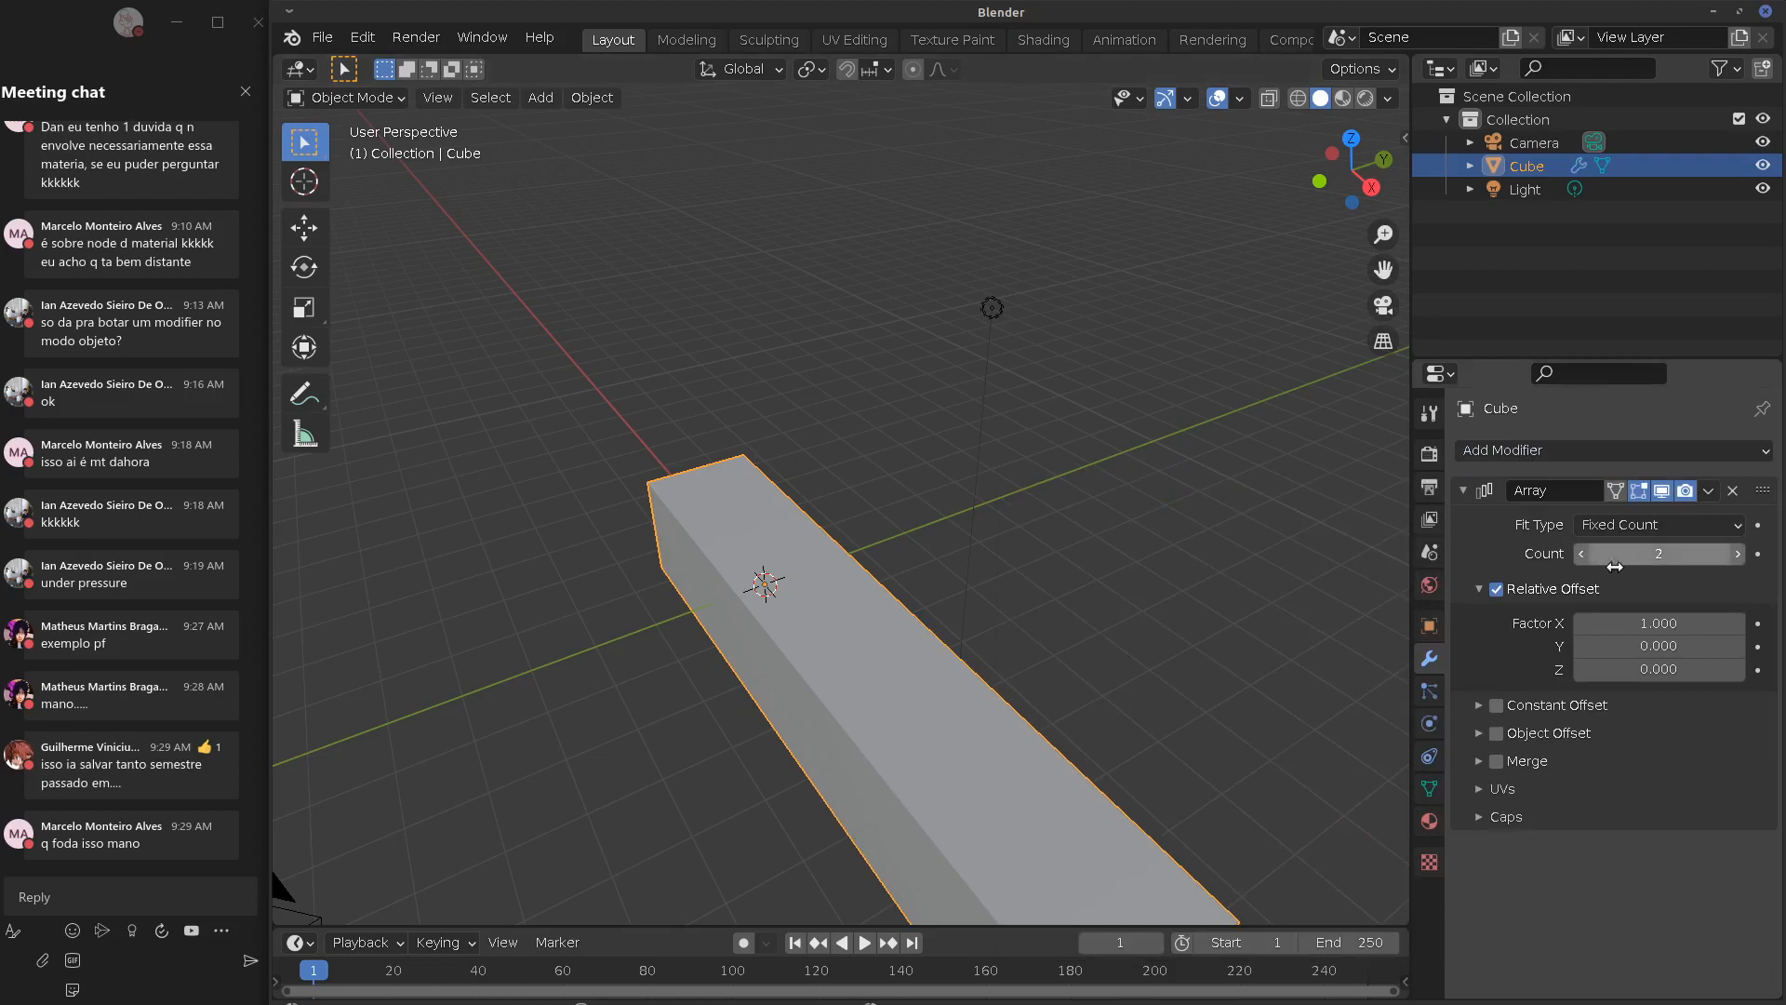
click(1626, 450)
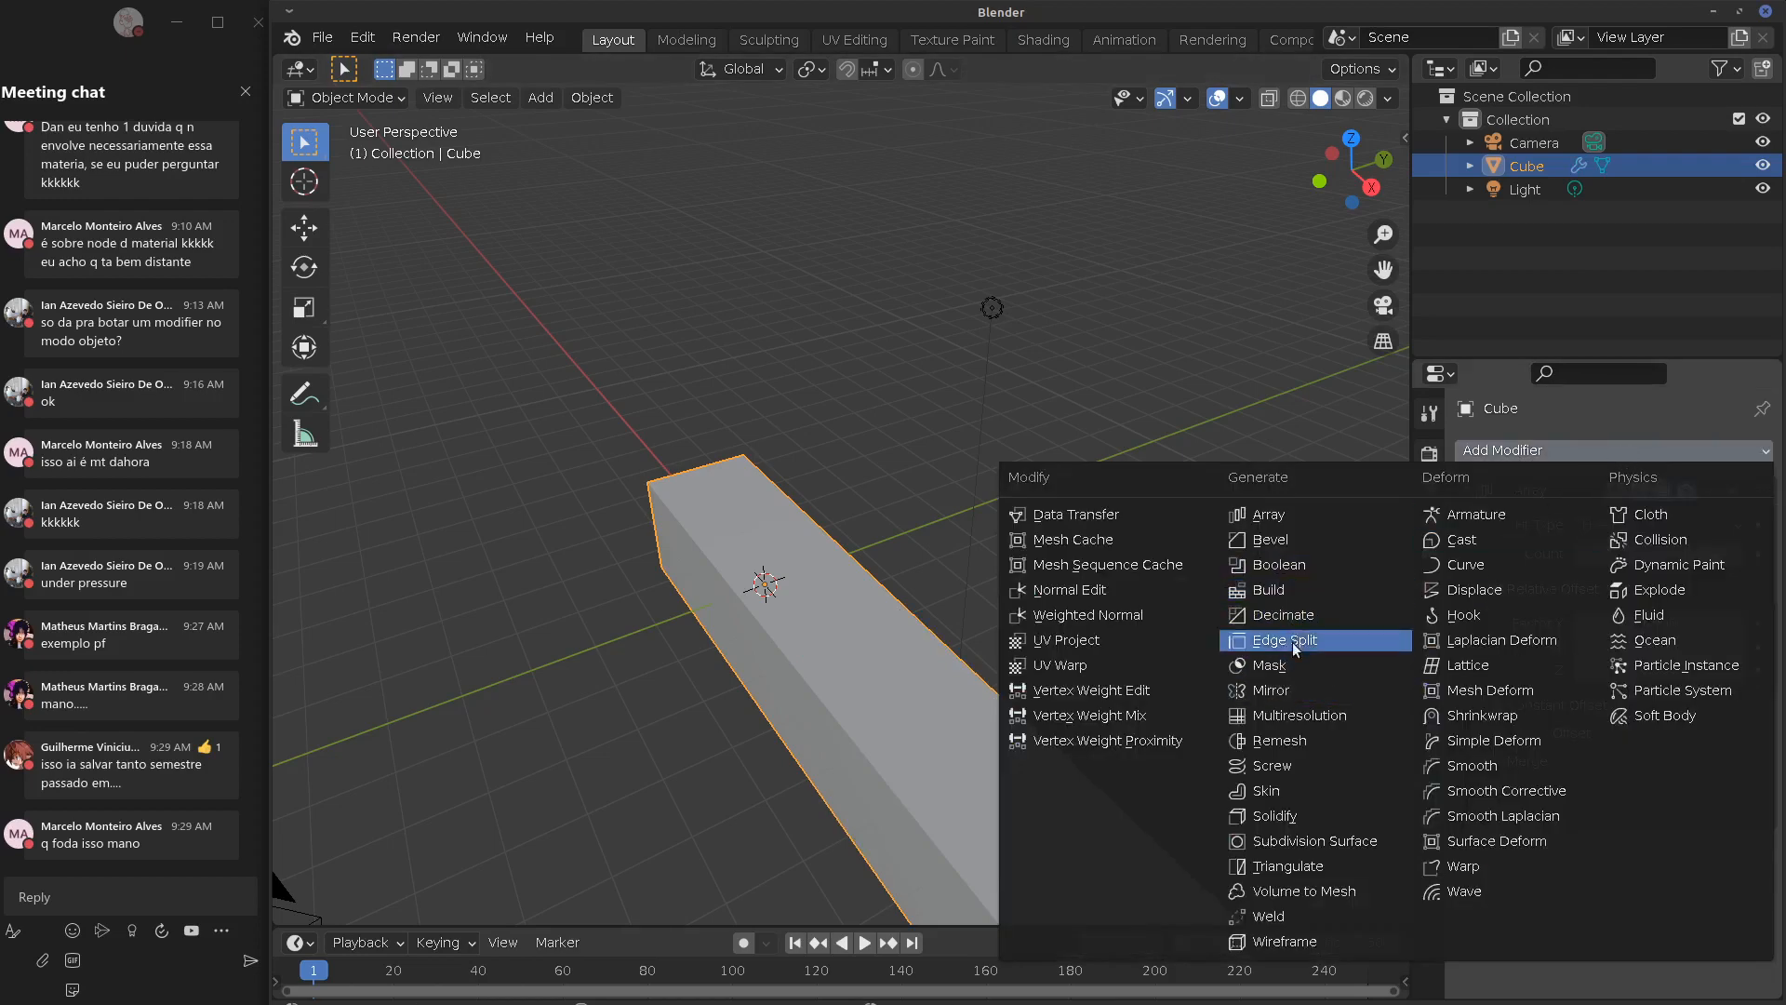
click(1276, 539)
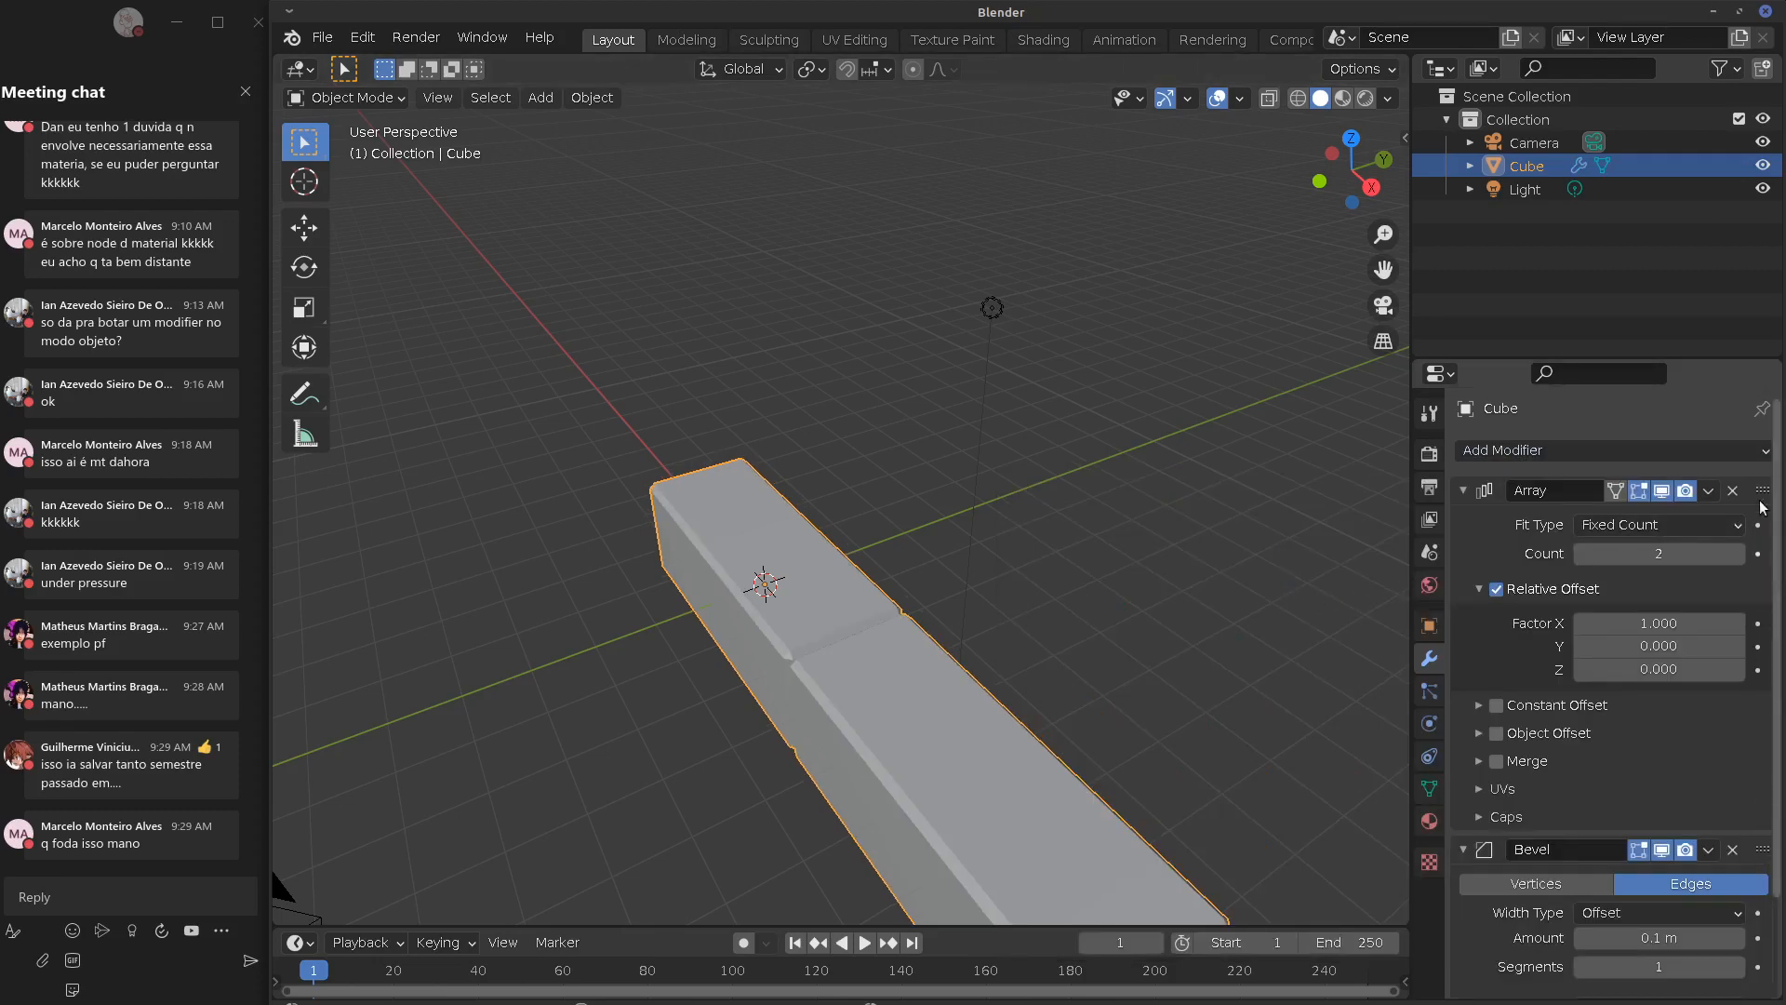
click(1732, 490)
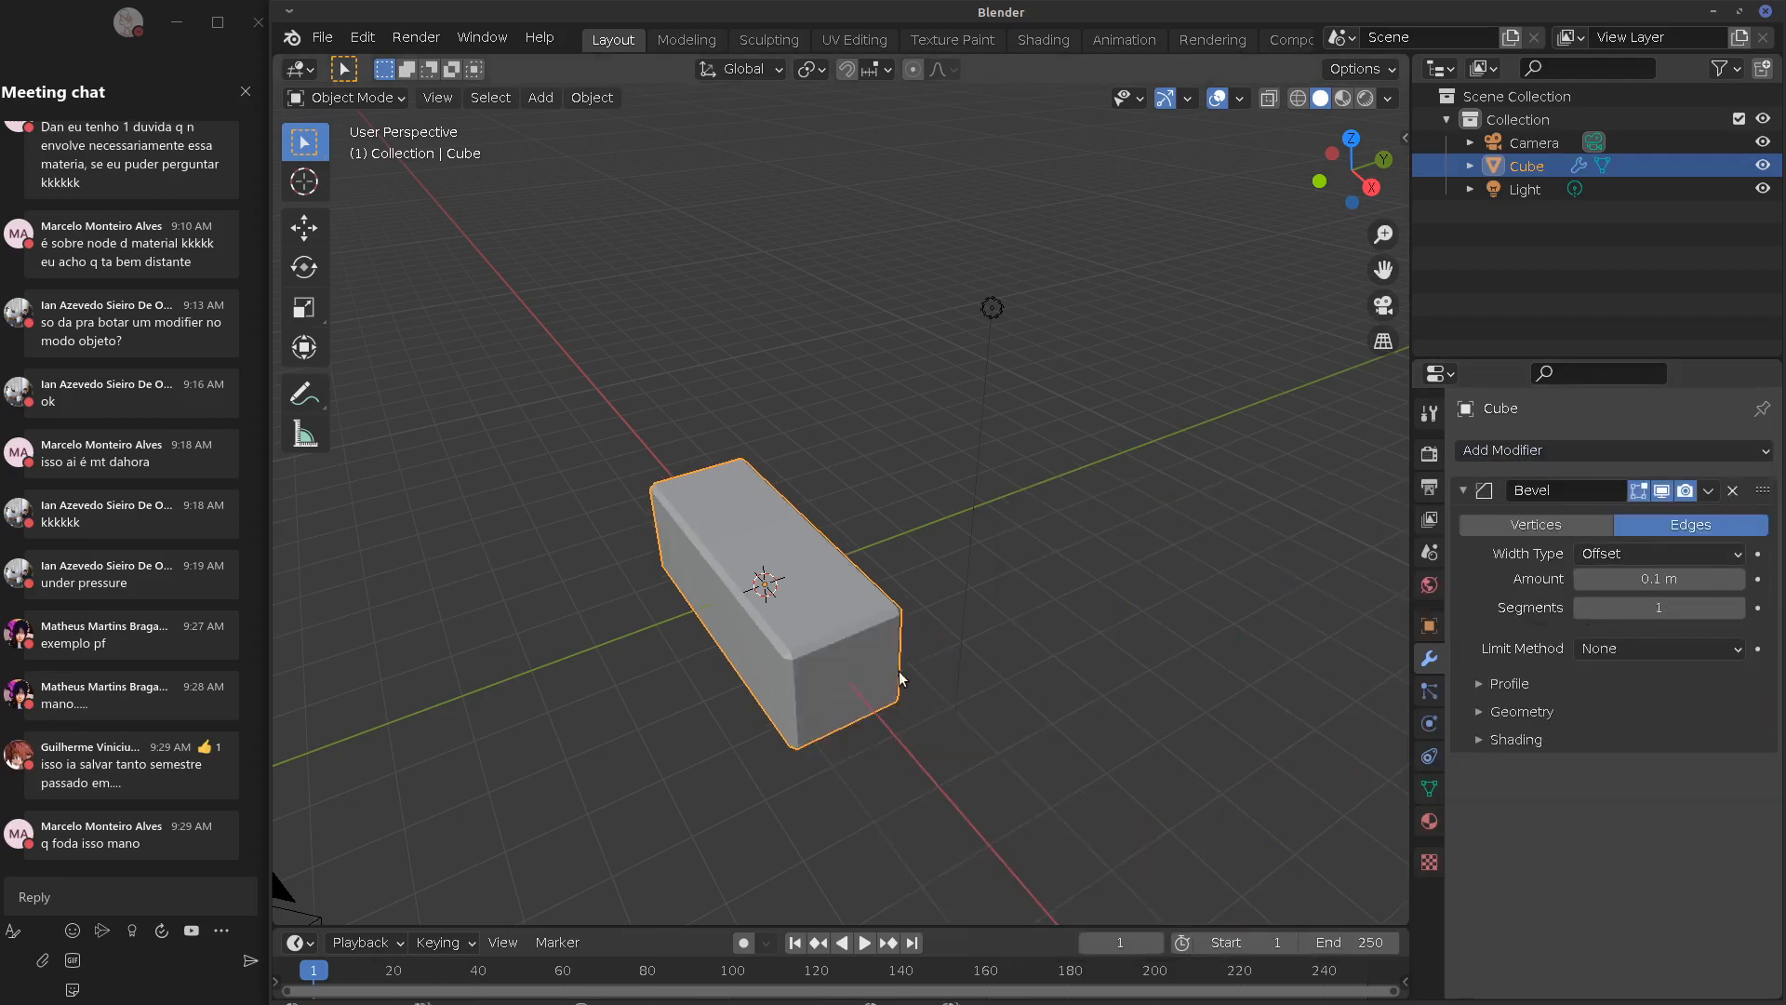
middle_drag(1070, 559, 1572, 533)
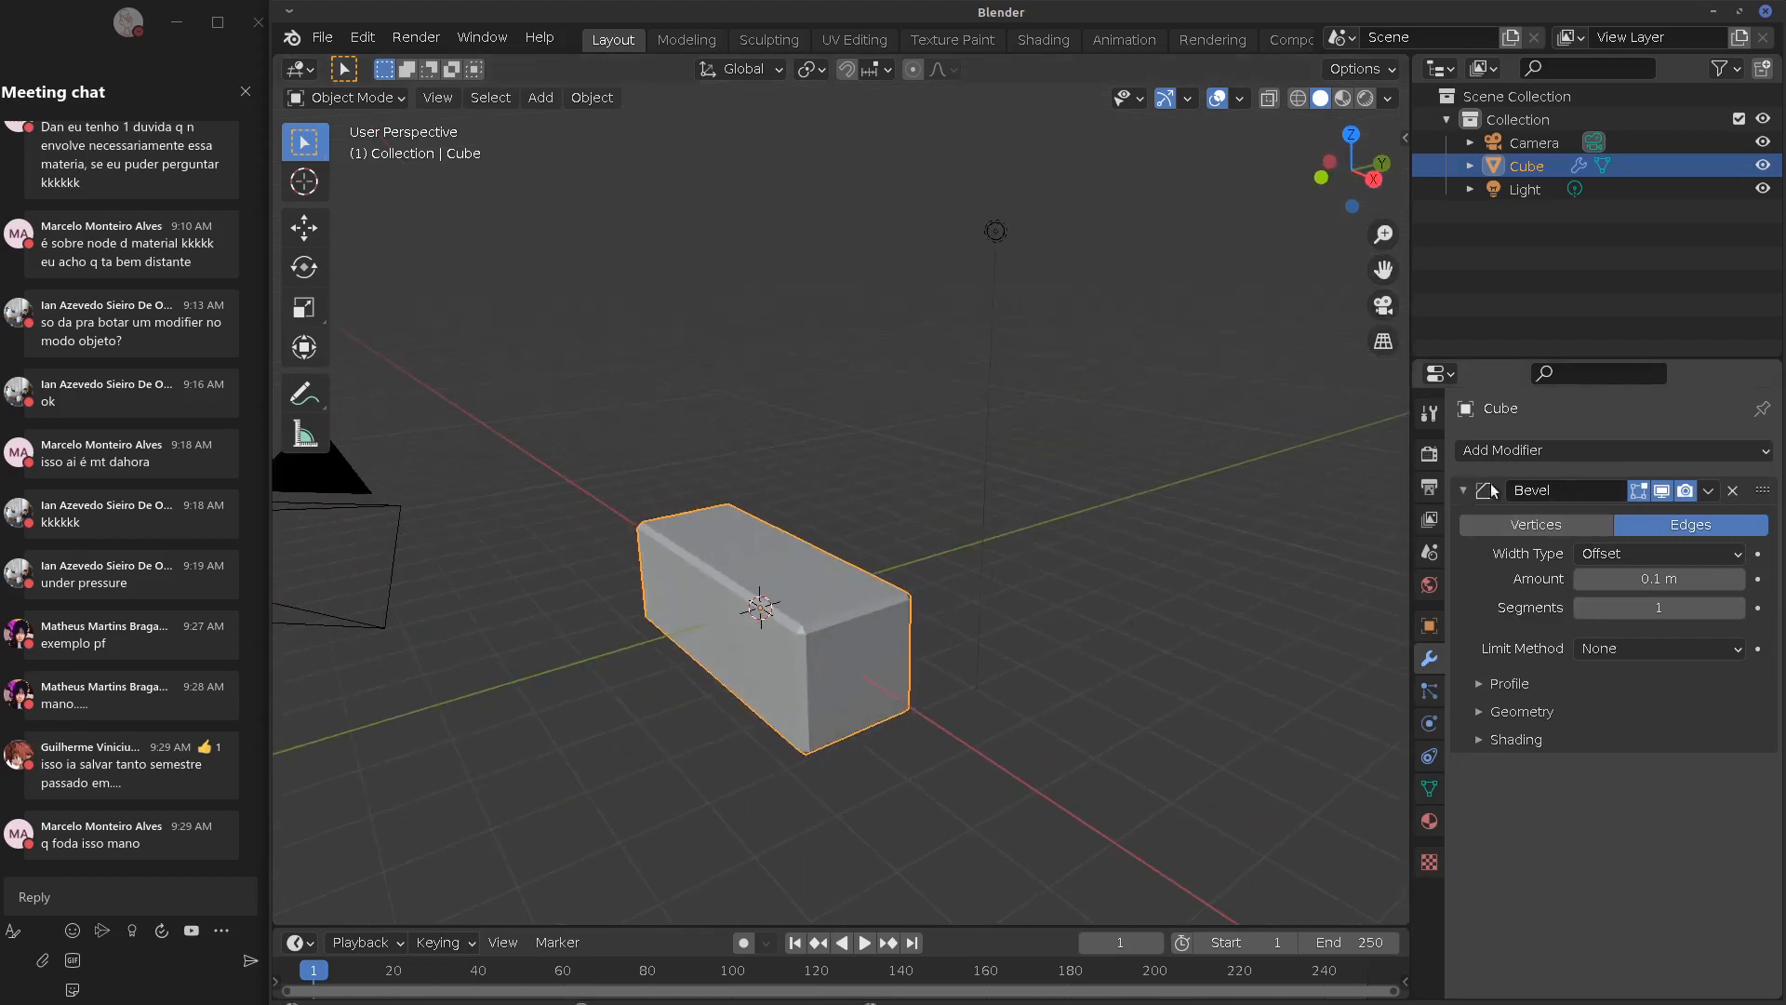
click(1708, 490)
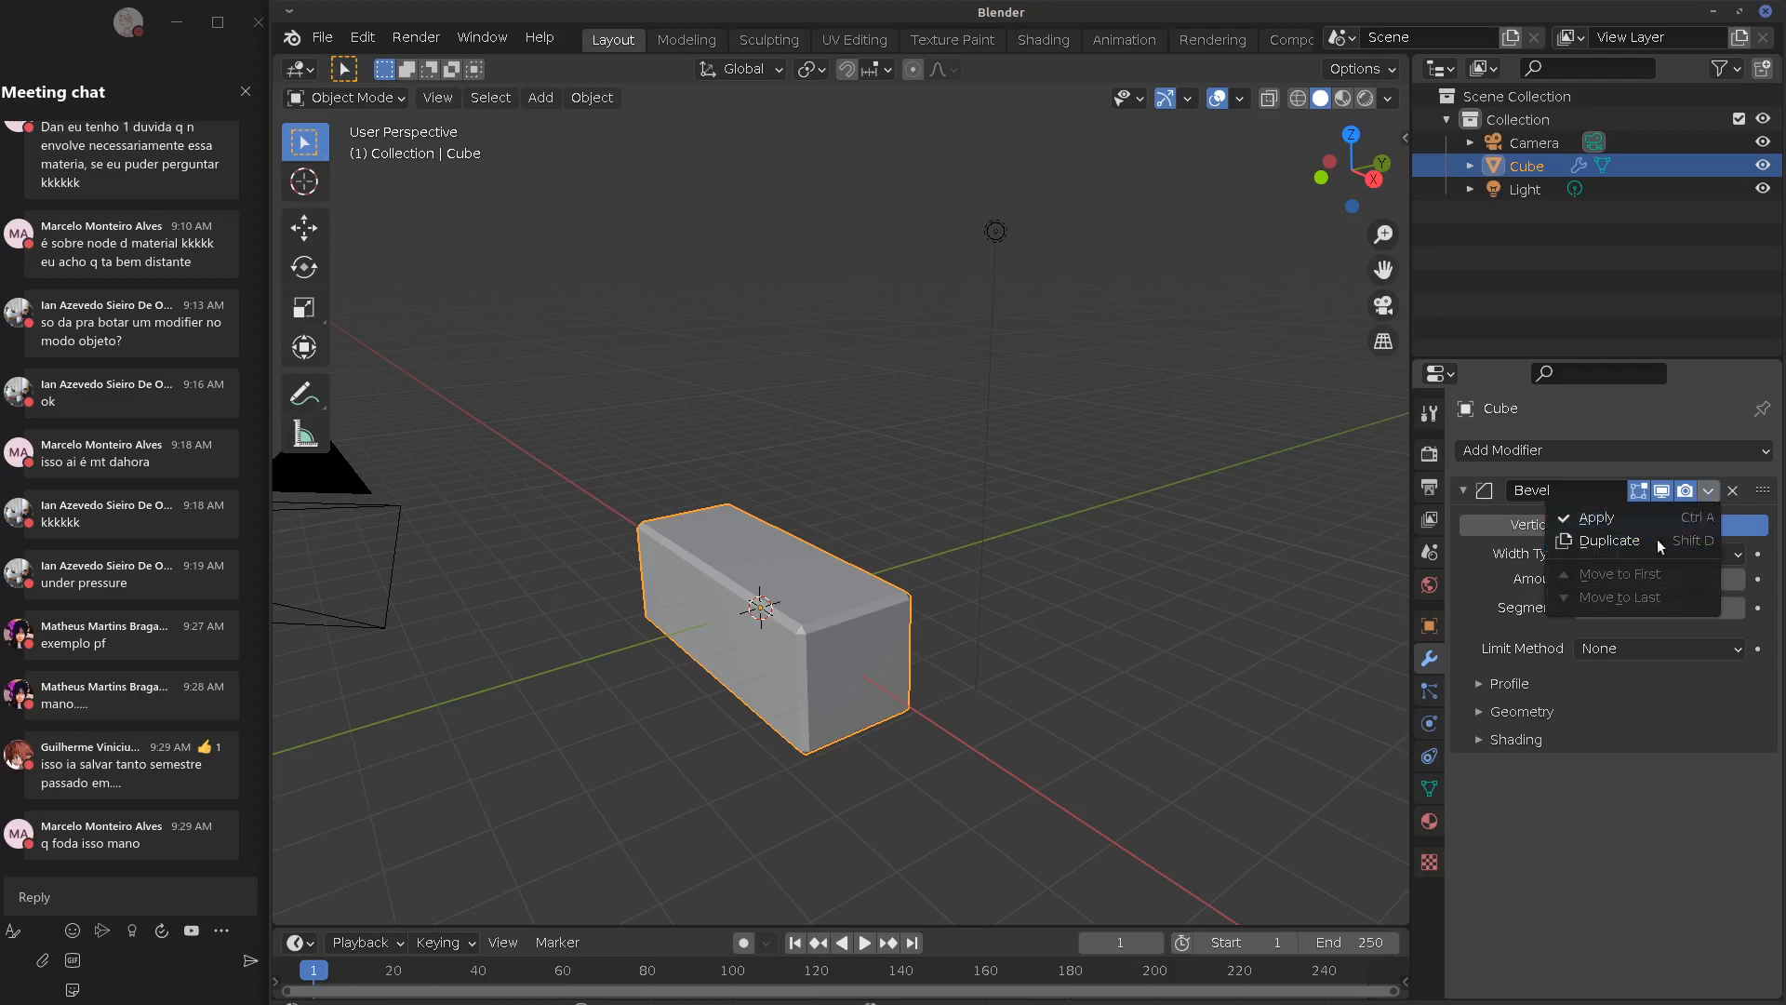
click(1463, 490)
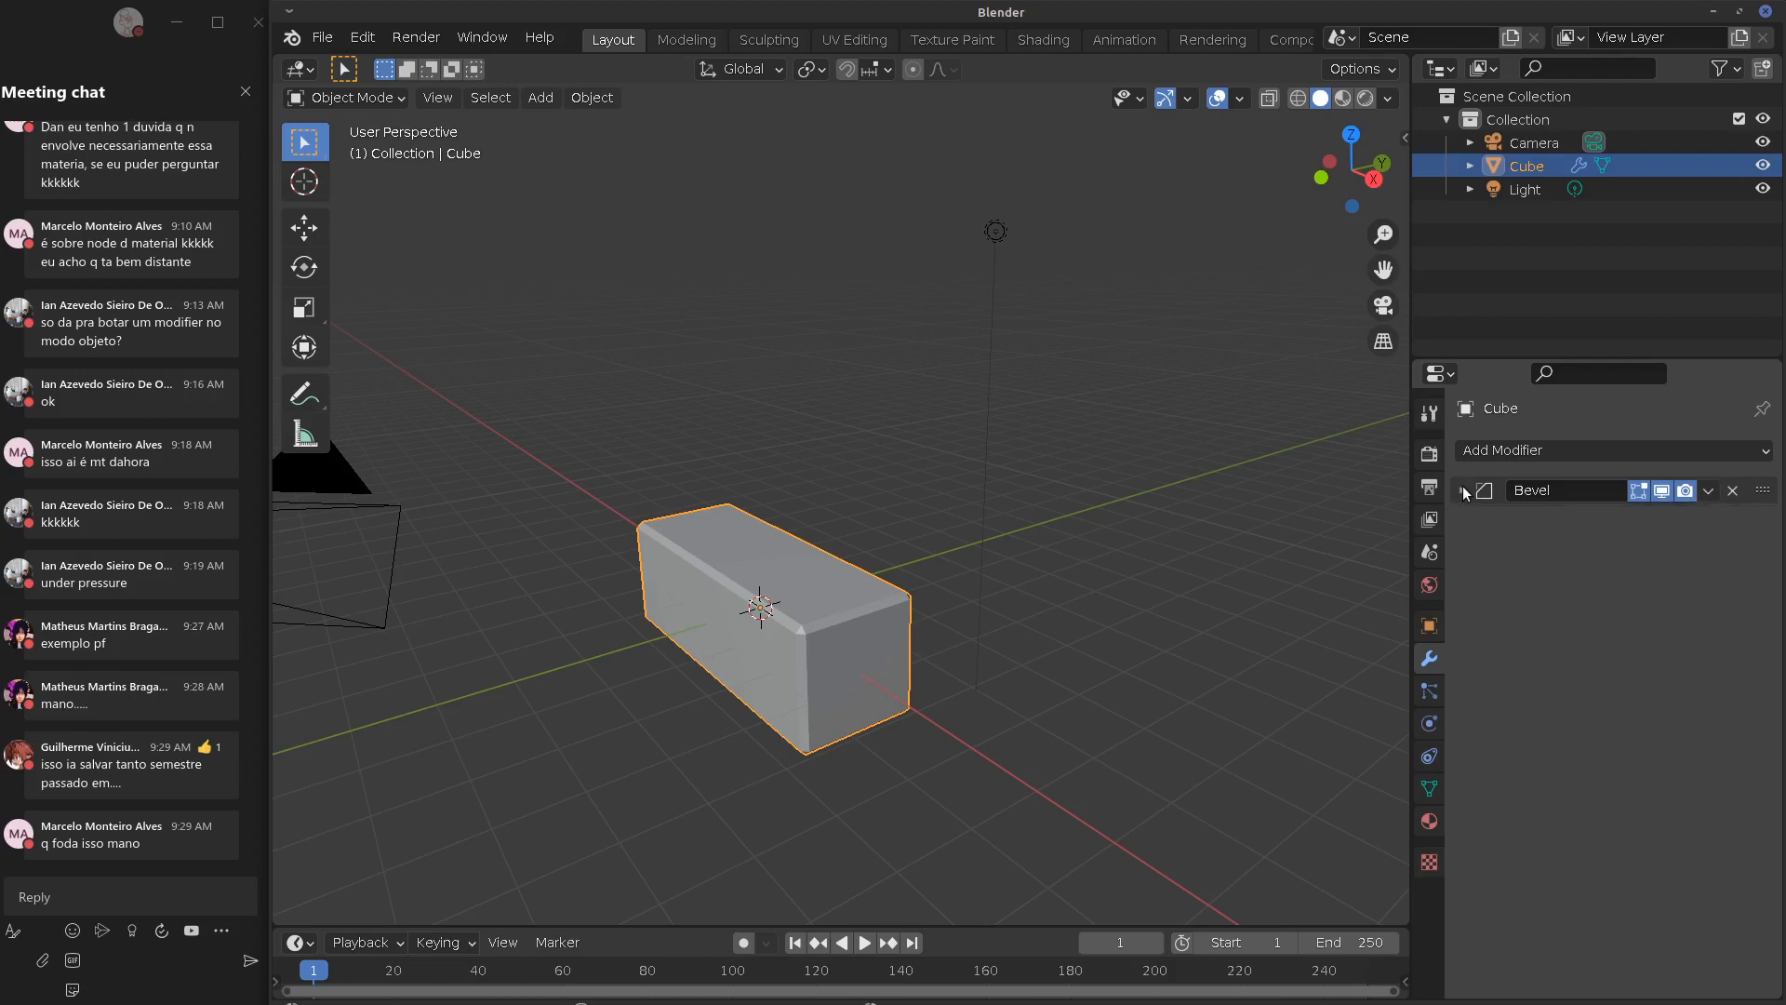
click(1507, 451)
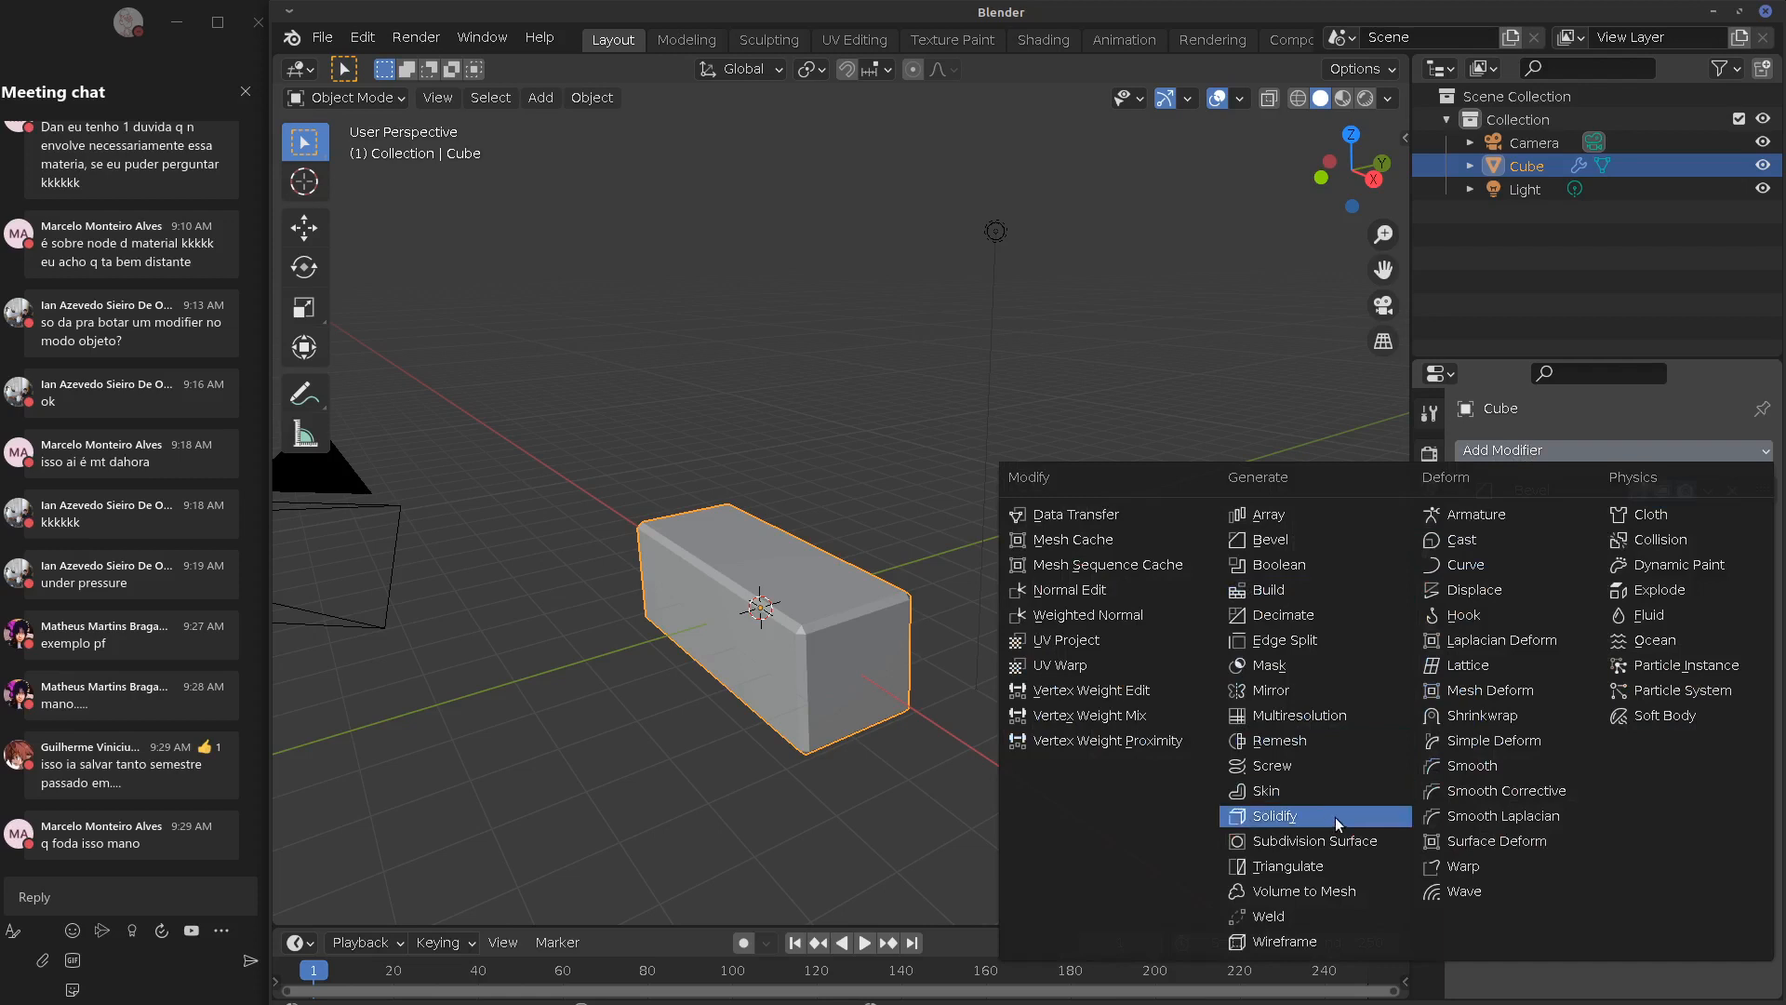
Add a Catmull-Clark Subdivision Surface modifier (viewport 1, render 2) and reorder it against the Bevel
click(1339, 840)
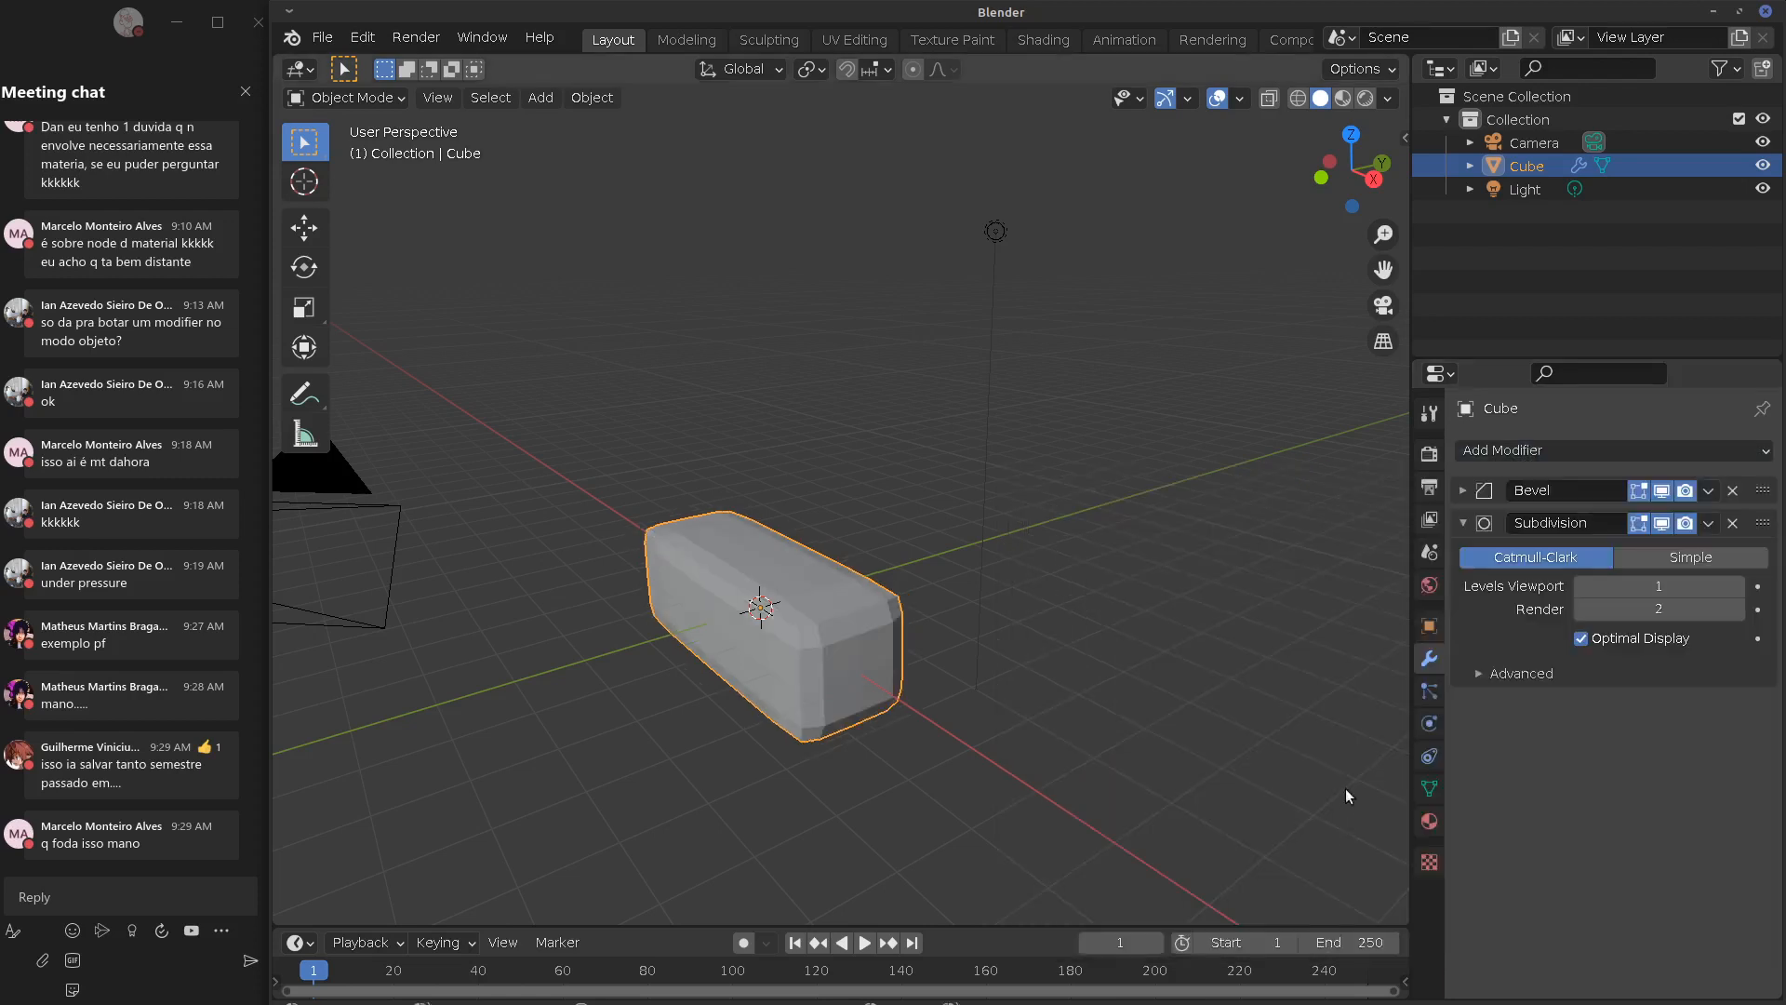
middle_drag(901, 663, 1052, 661)
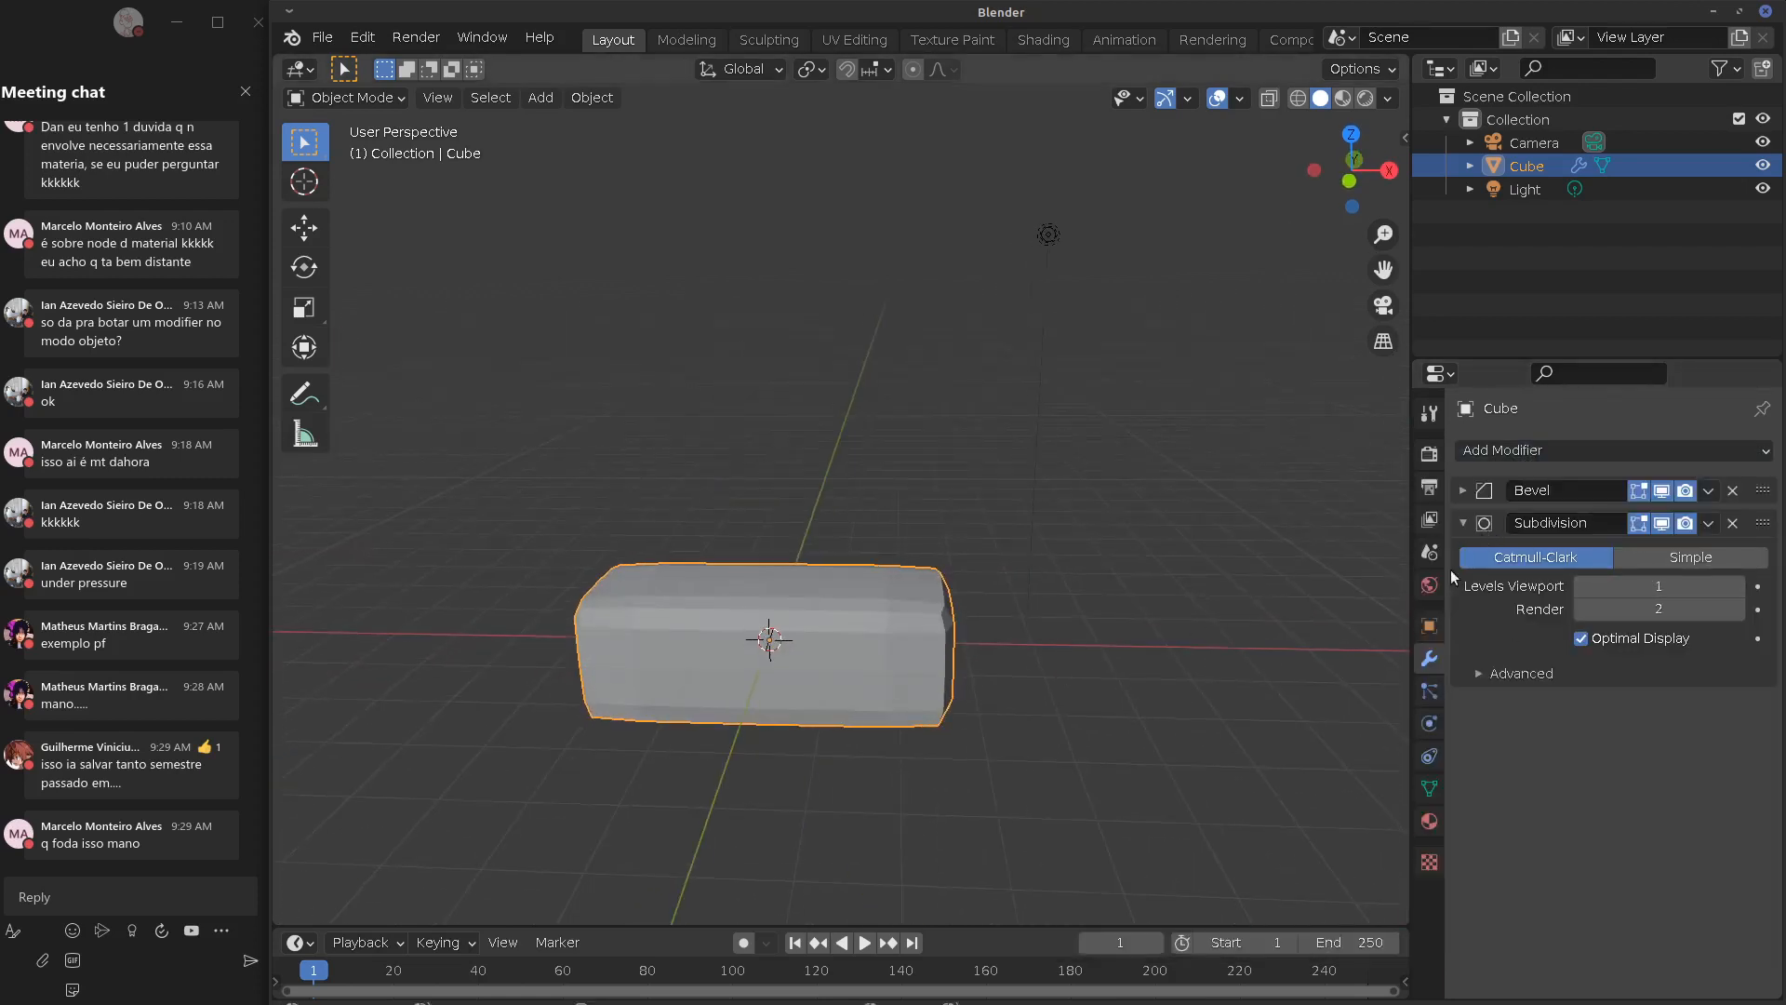
drag(1774, 524, 1764, 485)
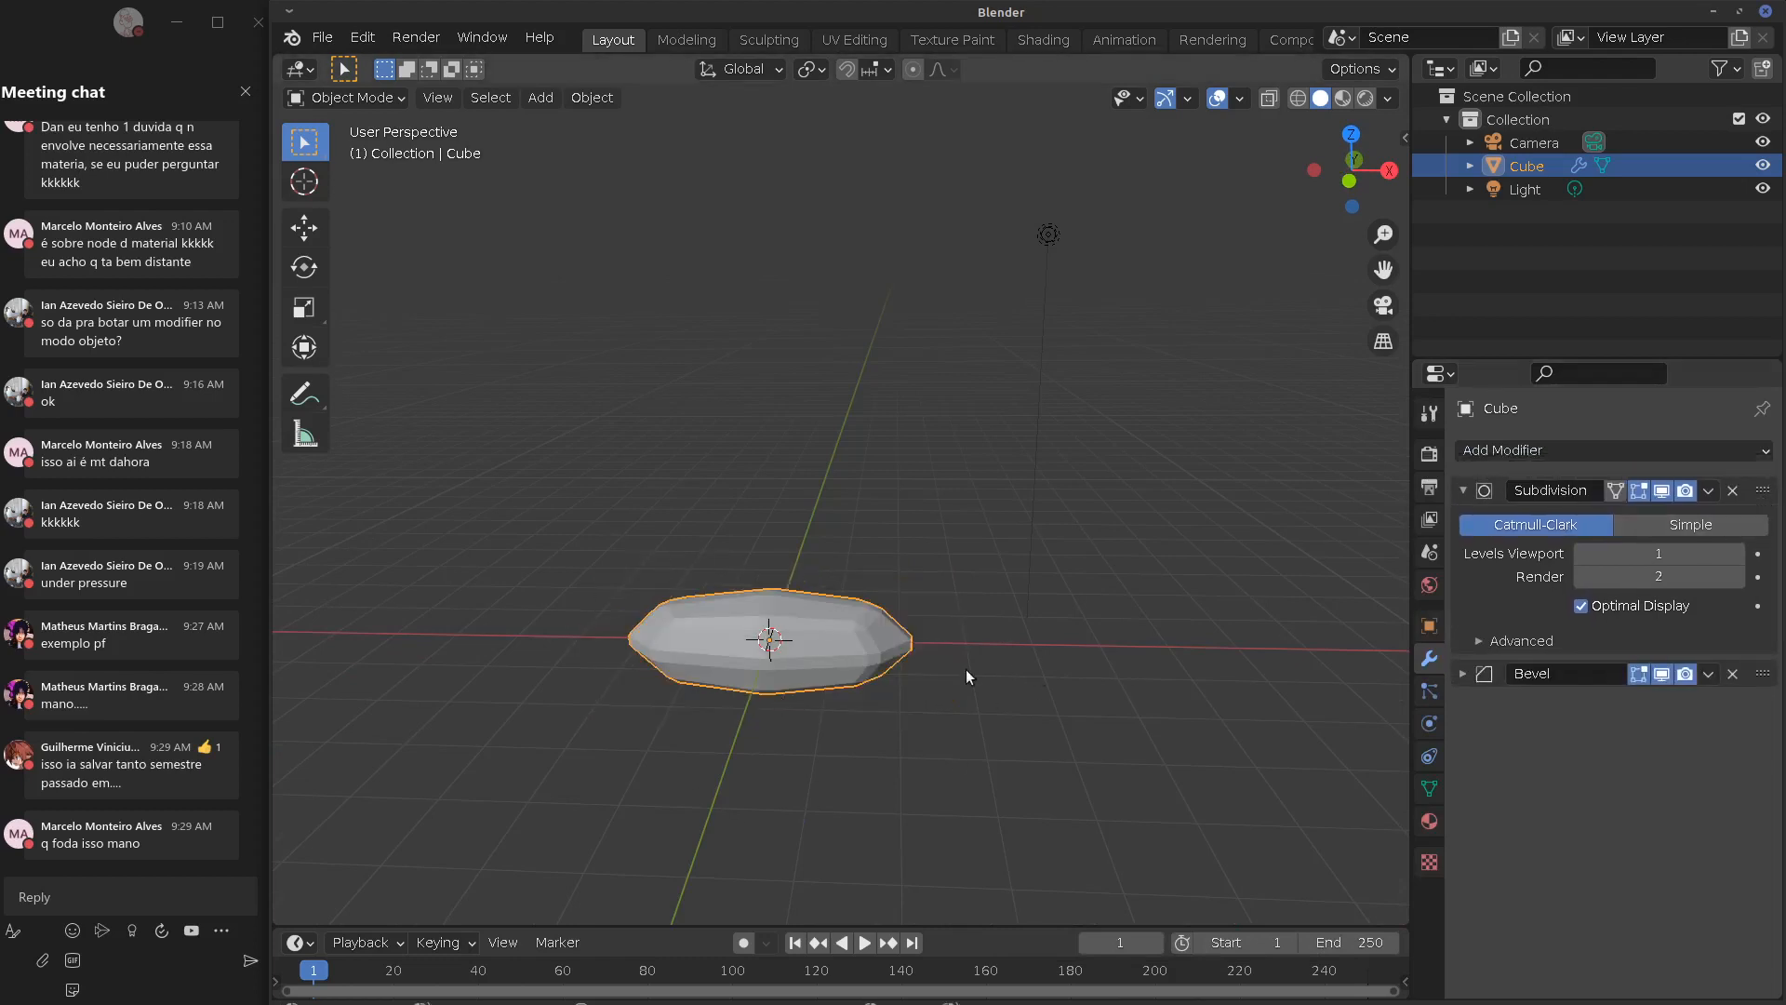
scroll(965, 684, up, 3)
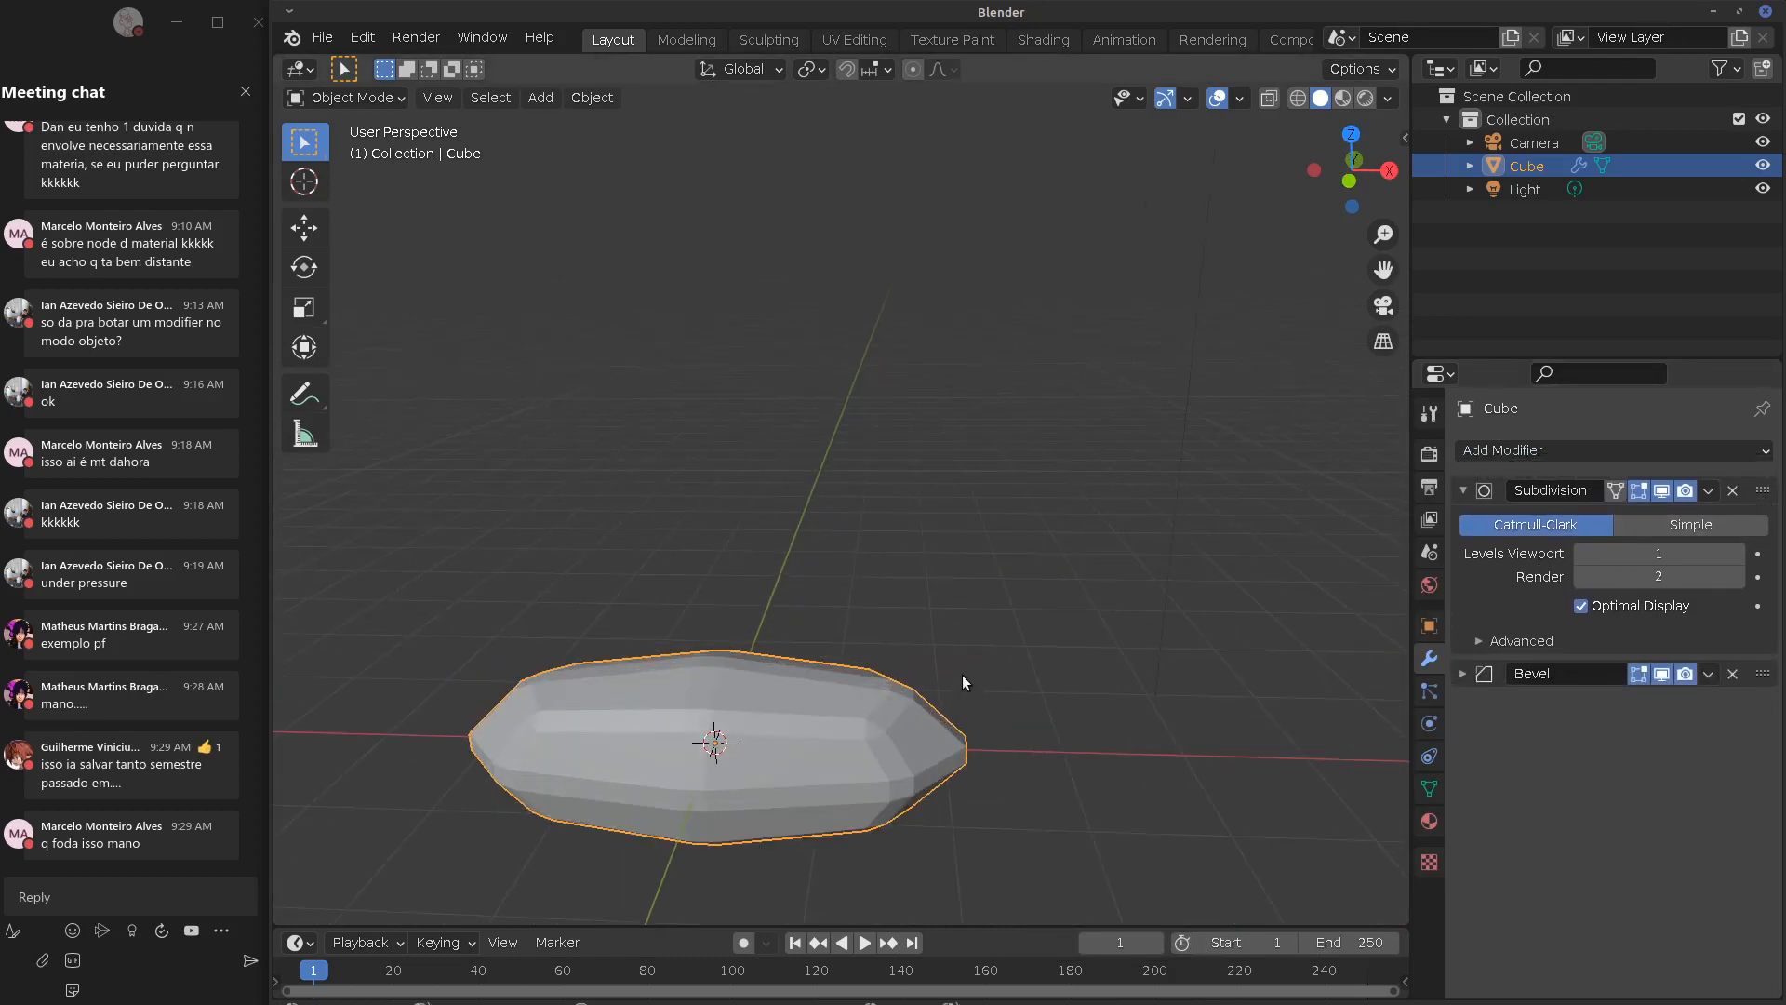
middle_drag(1020, 618, 1079, 670)
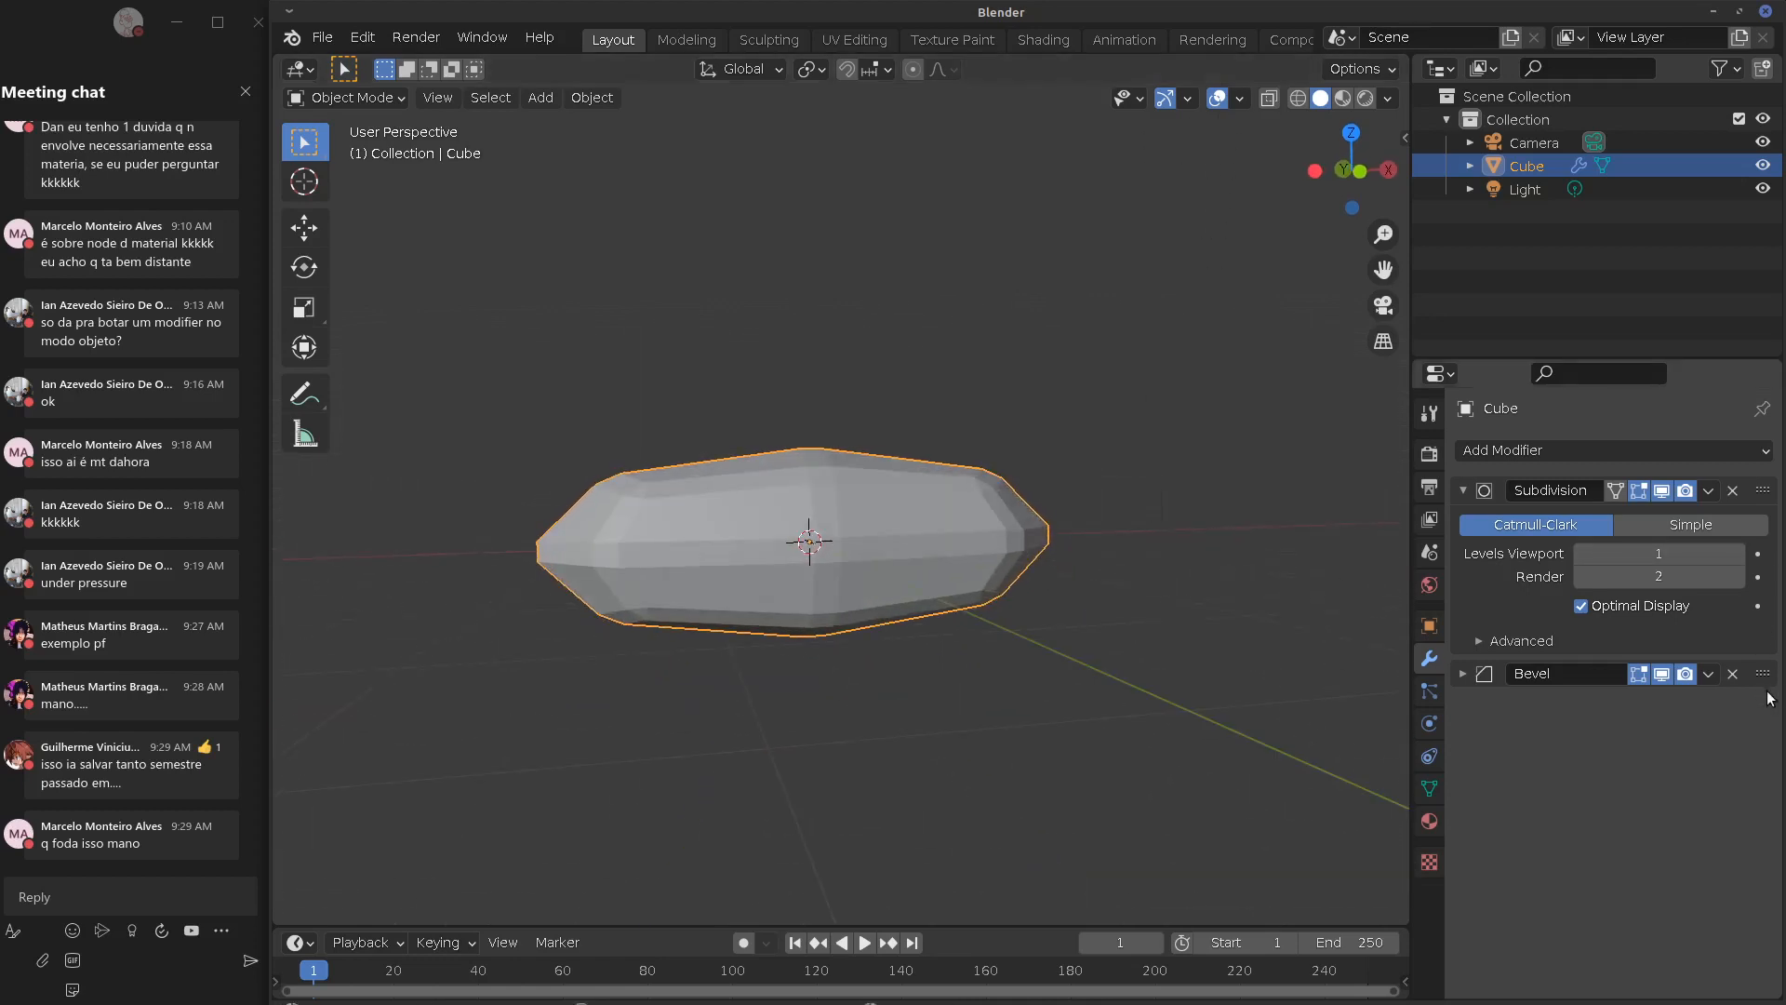
drag(1764, 674, 1772, 481)
click(1463, 675)
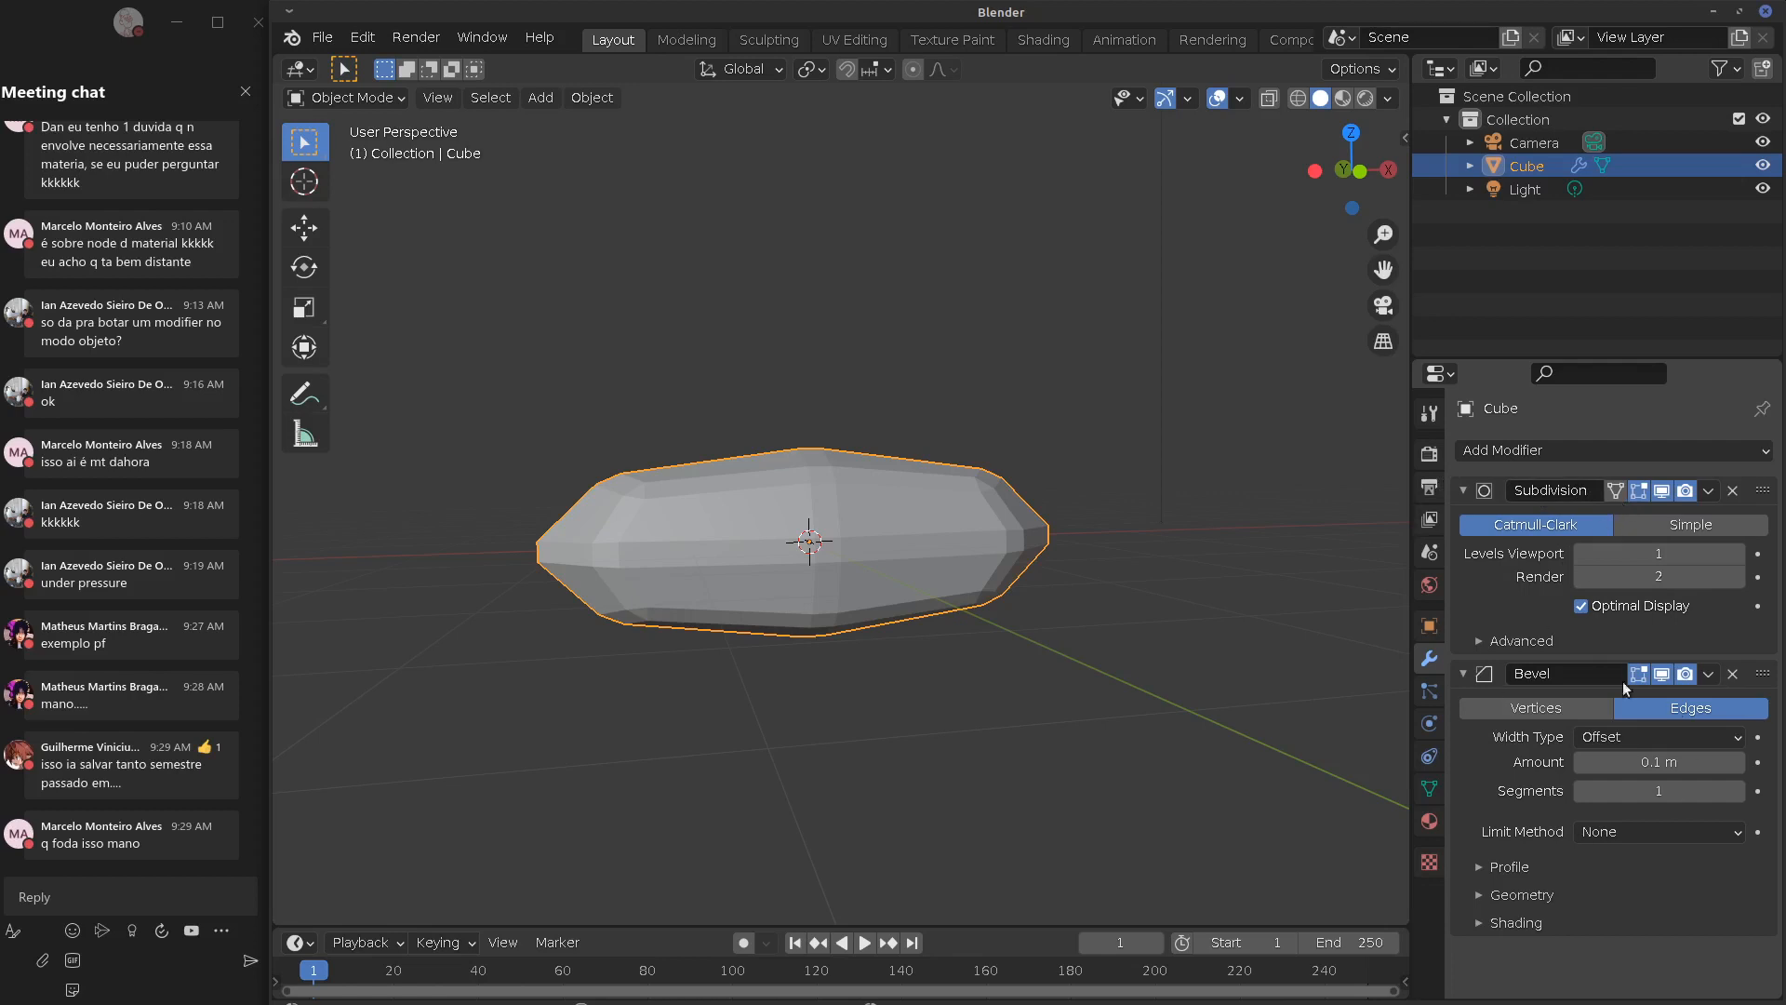
Put Bevel above Subdivision, then twice apply the Subdivision modifier and undo it
drag(1762, 672, 1762, 491)
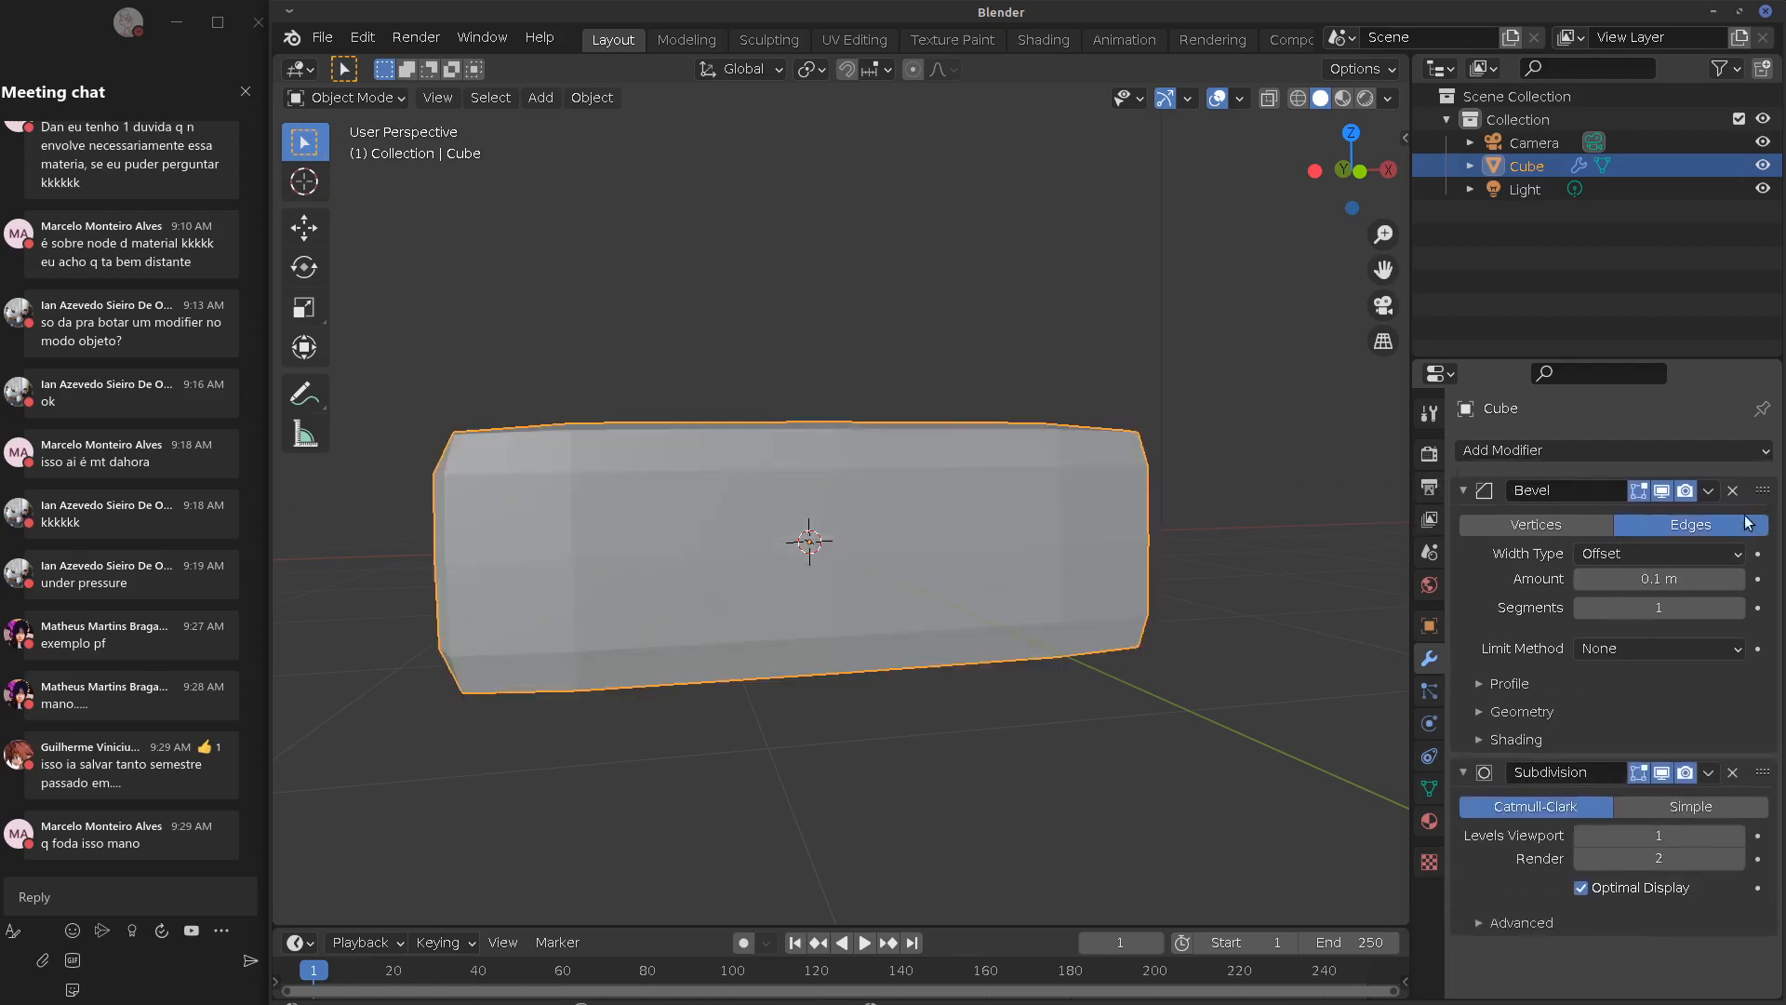
middle_drag(1098, 534, 1092, 478)
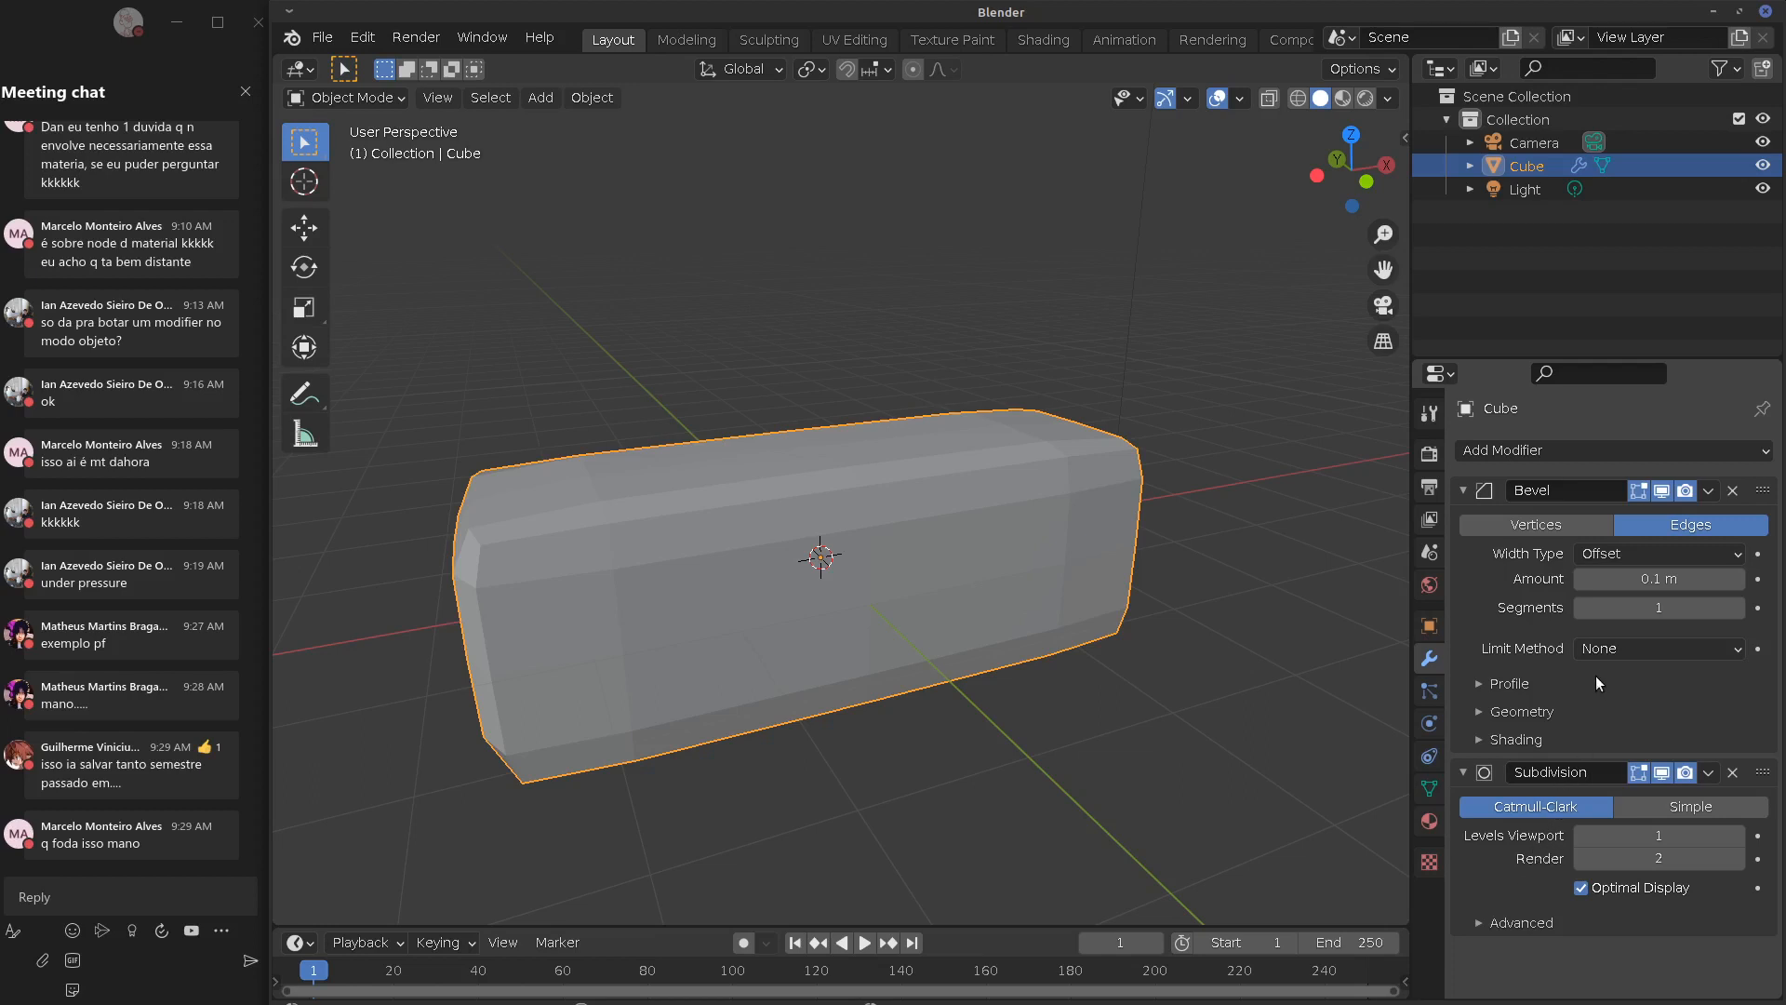
click(1708, 772)
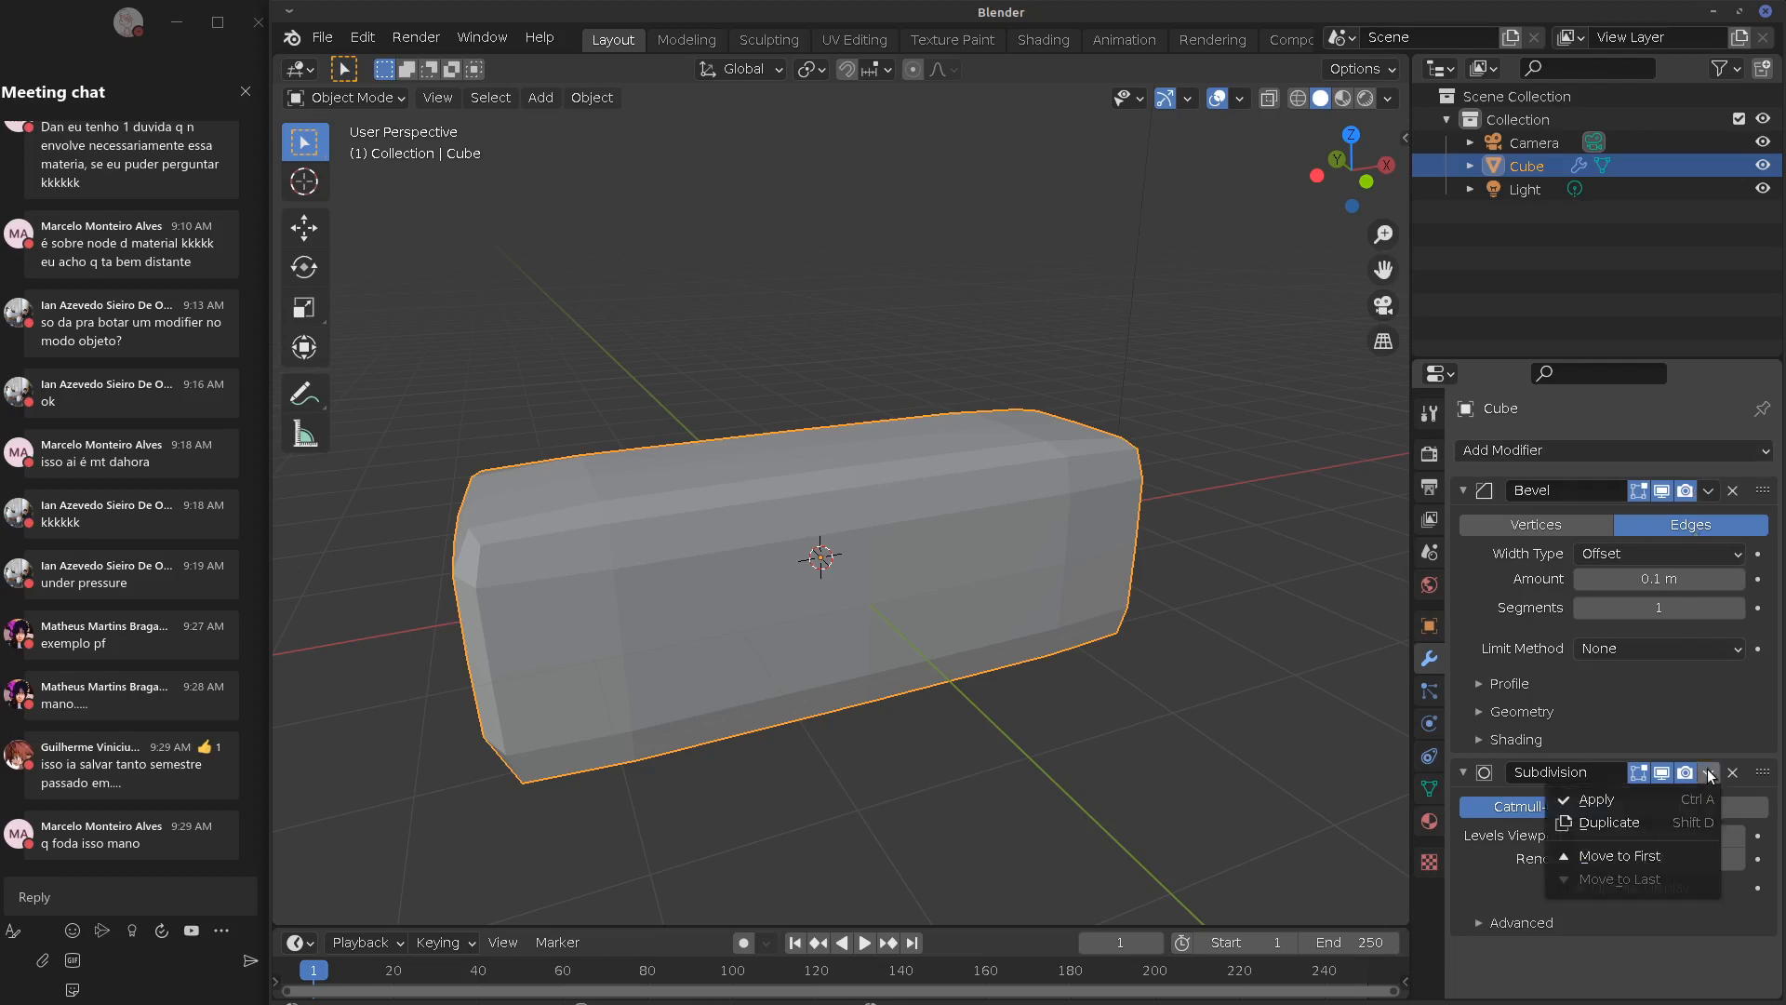
click(1670, 802)
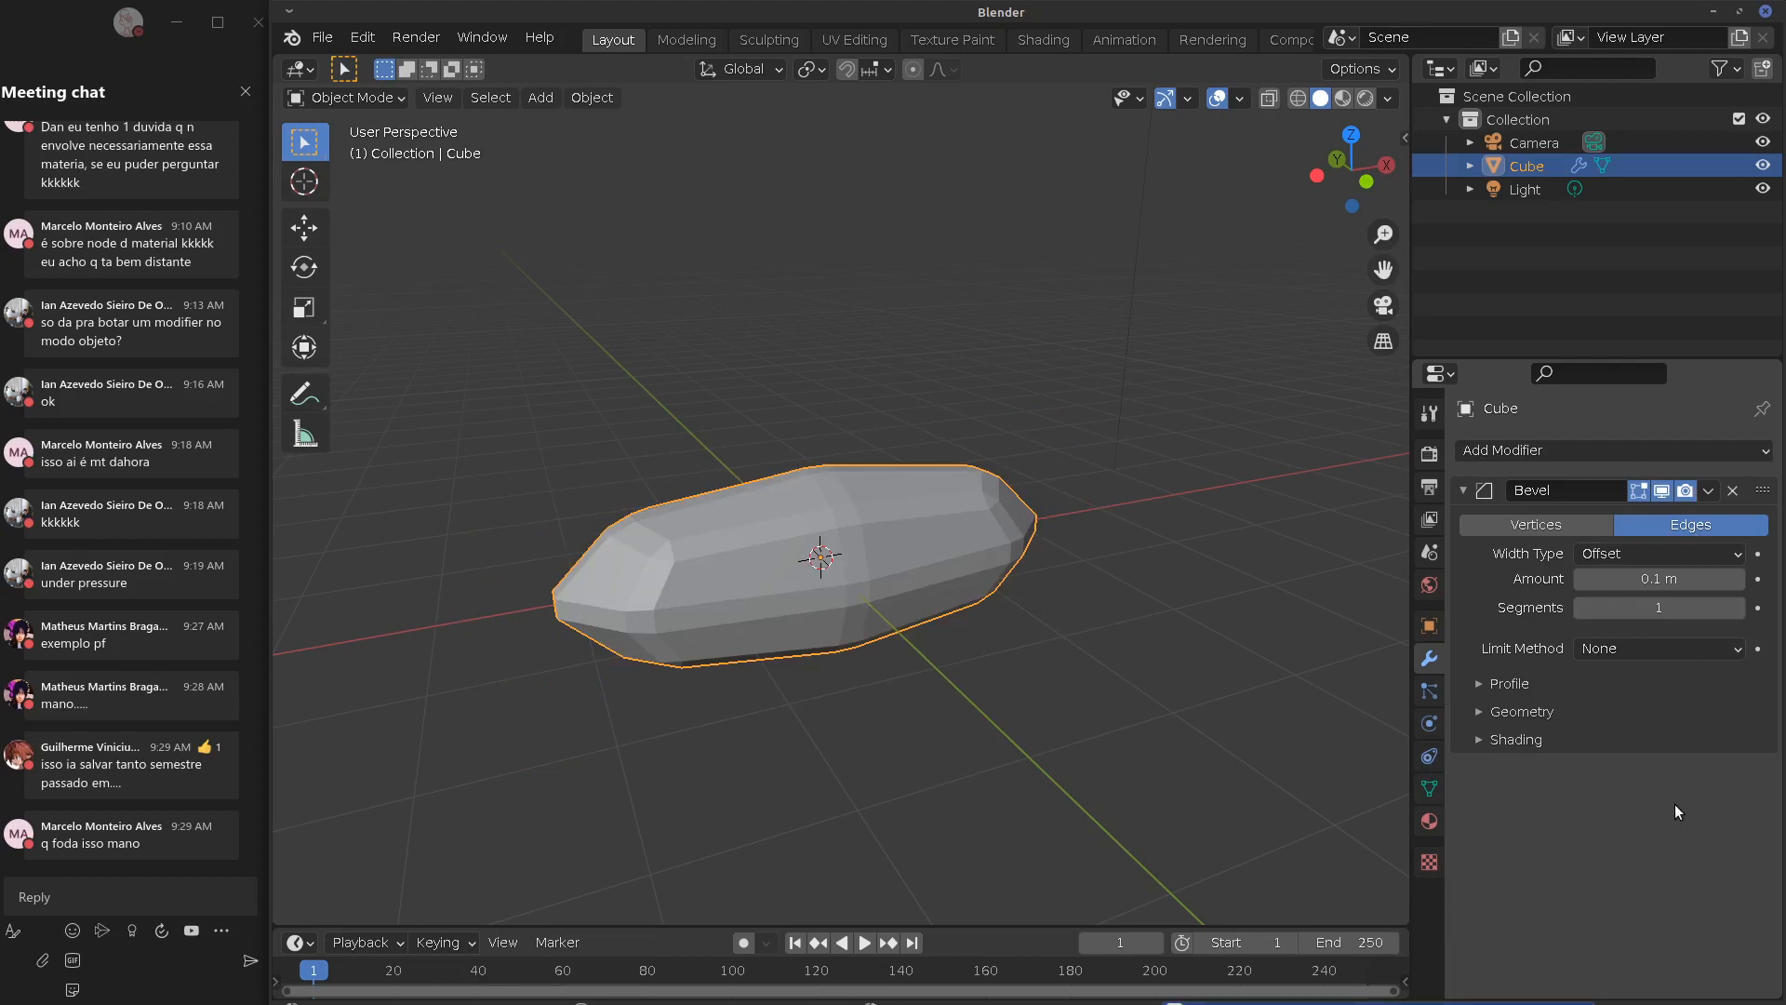
key(ctrl+z)
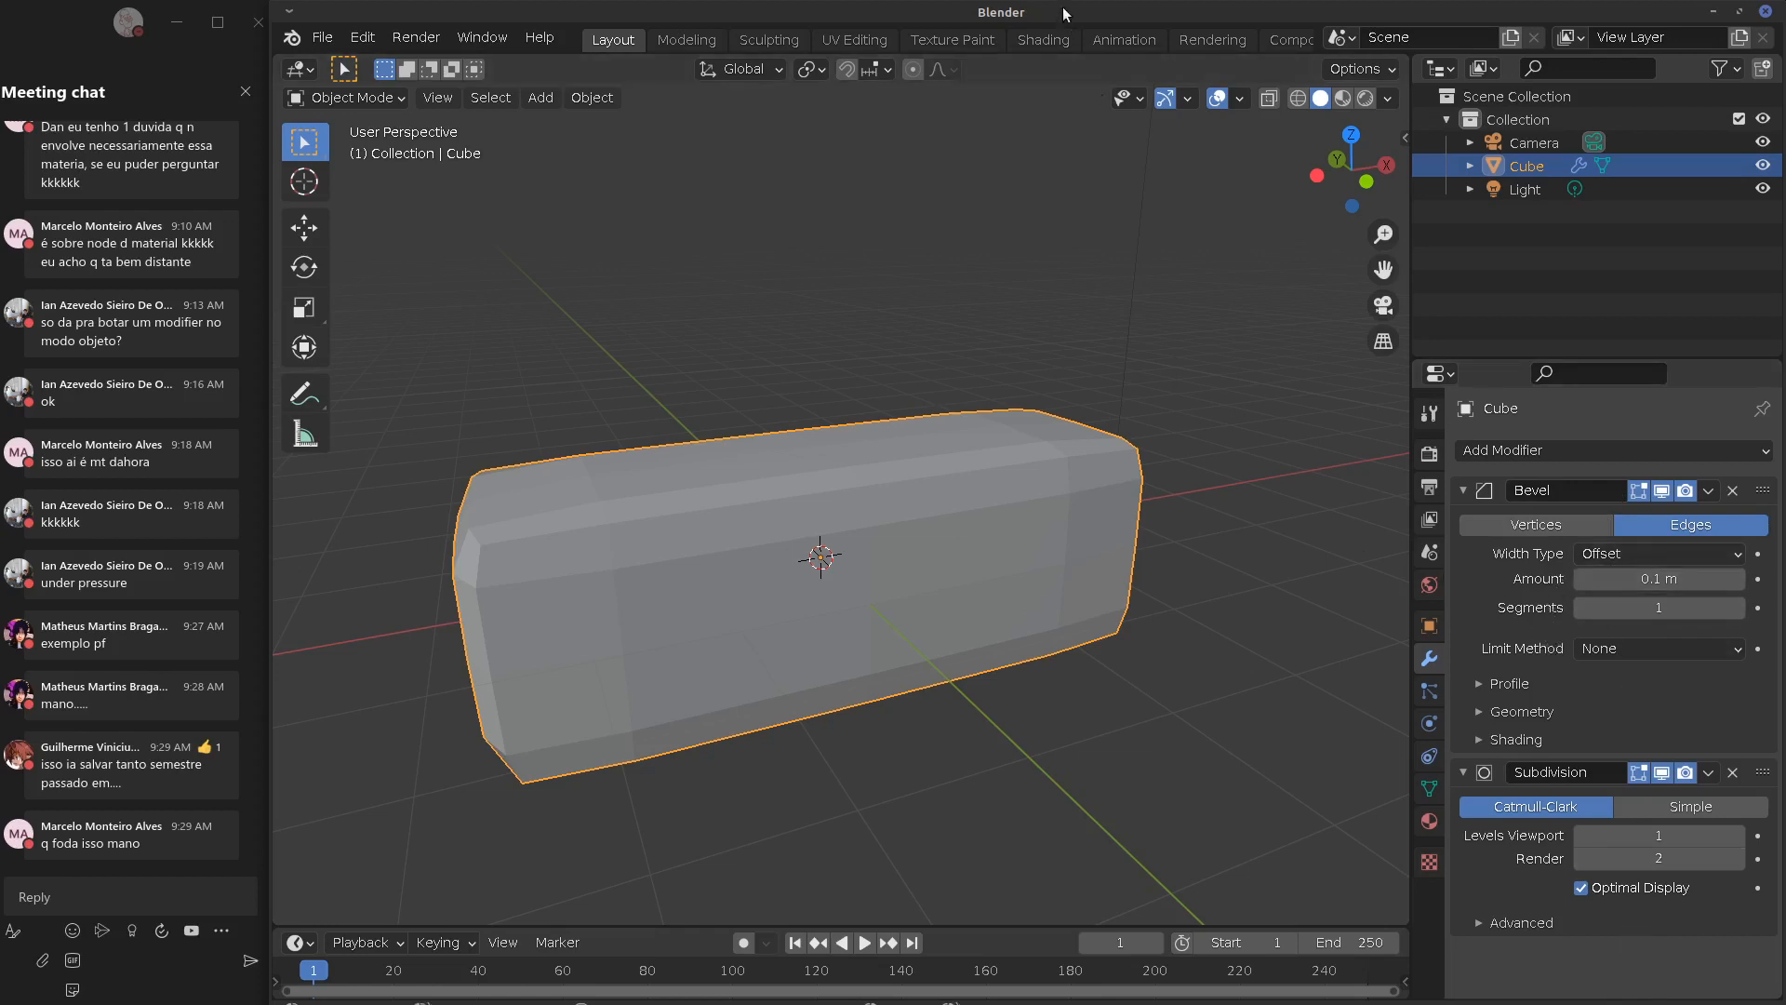
mouse_move(1061, 3)
mouse_down()
mouse_move(1073, 36)
mouse_move(1078, 6)
mouse_up()
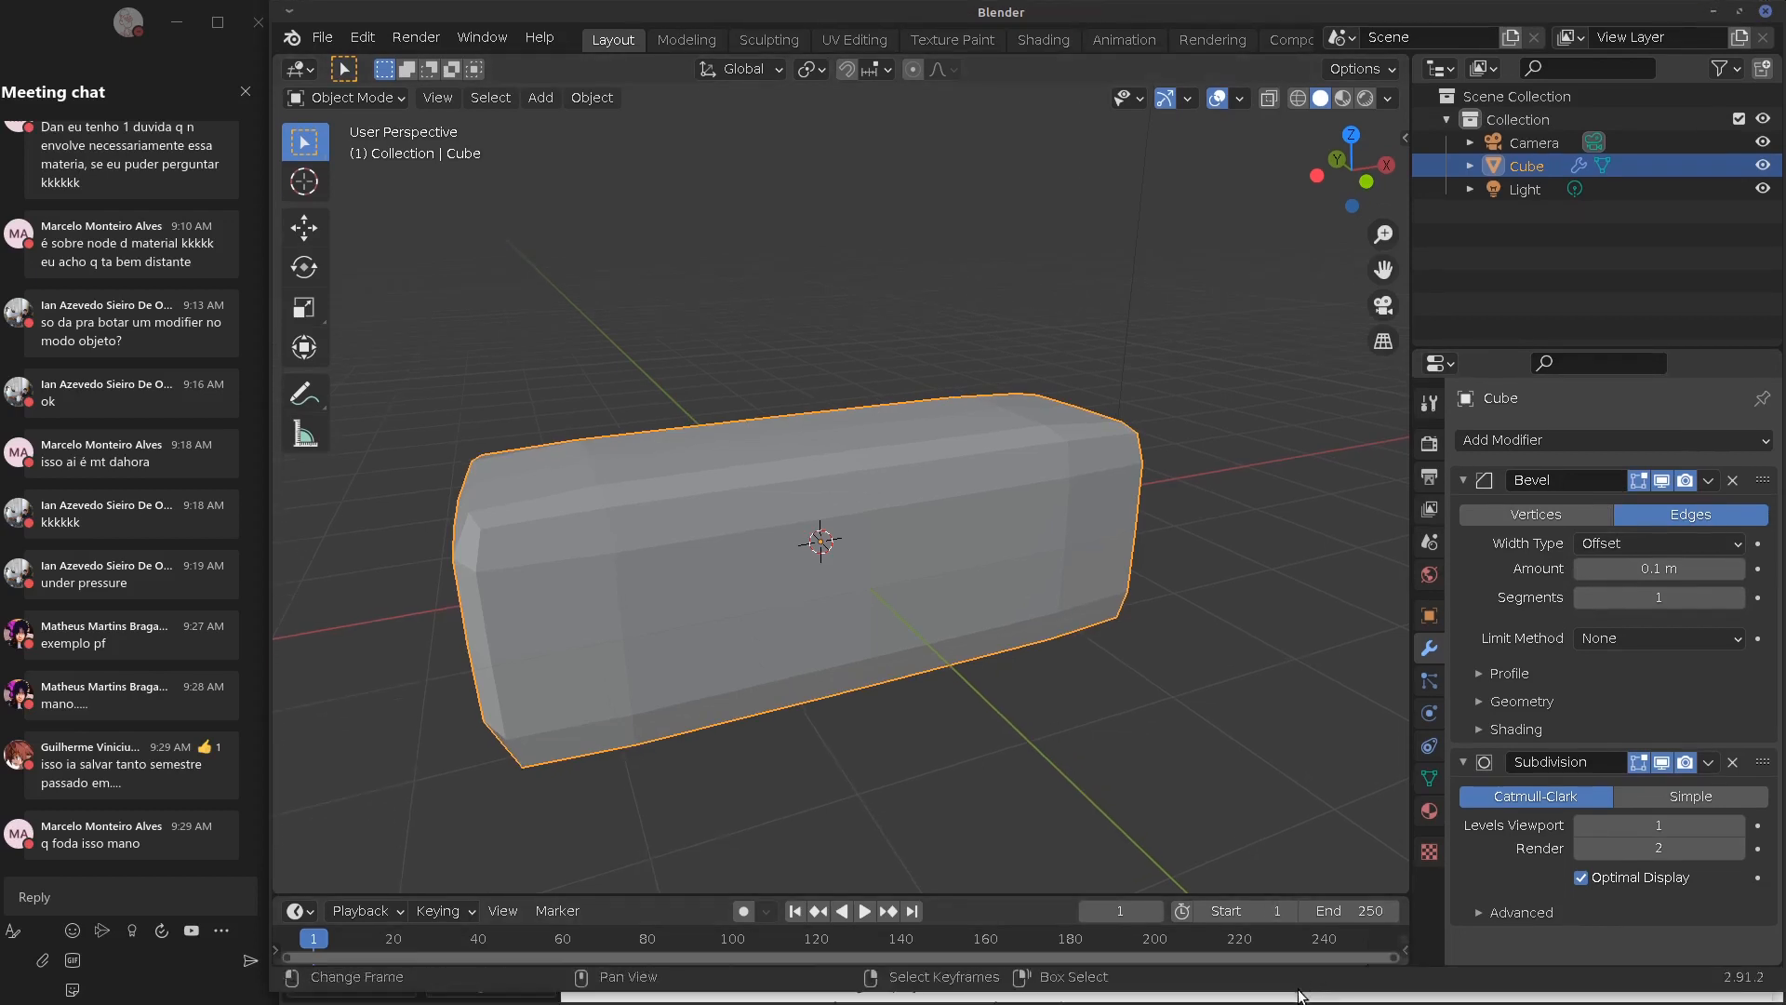
drag(1302, 981, 1308, 1001)
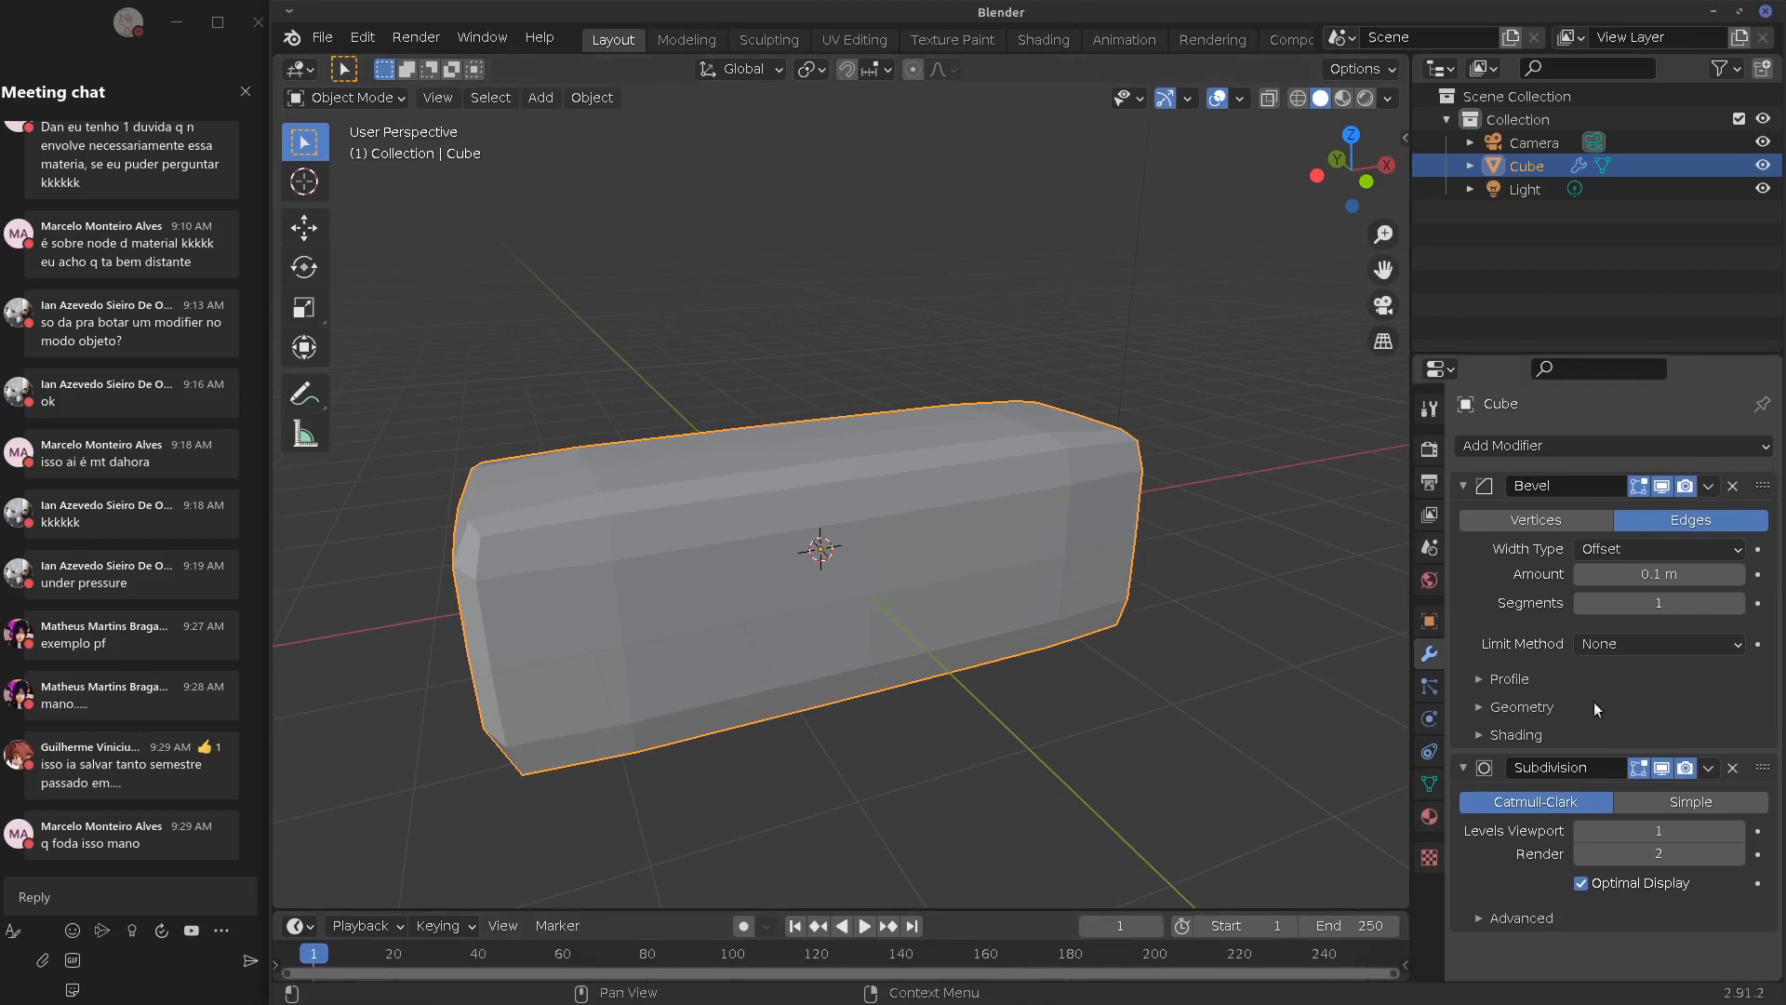
click(1707, 769)
click(1677, 800)
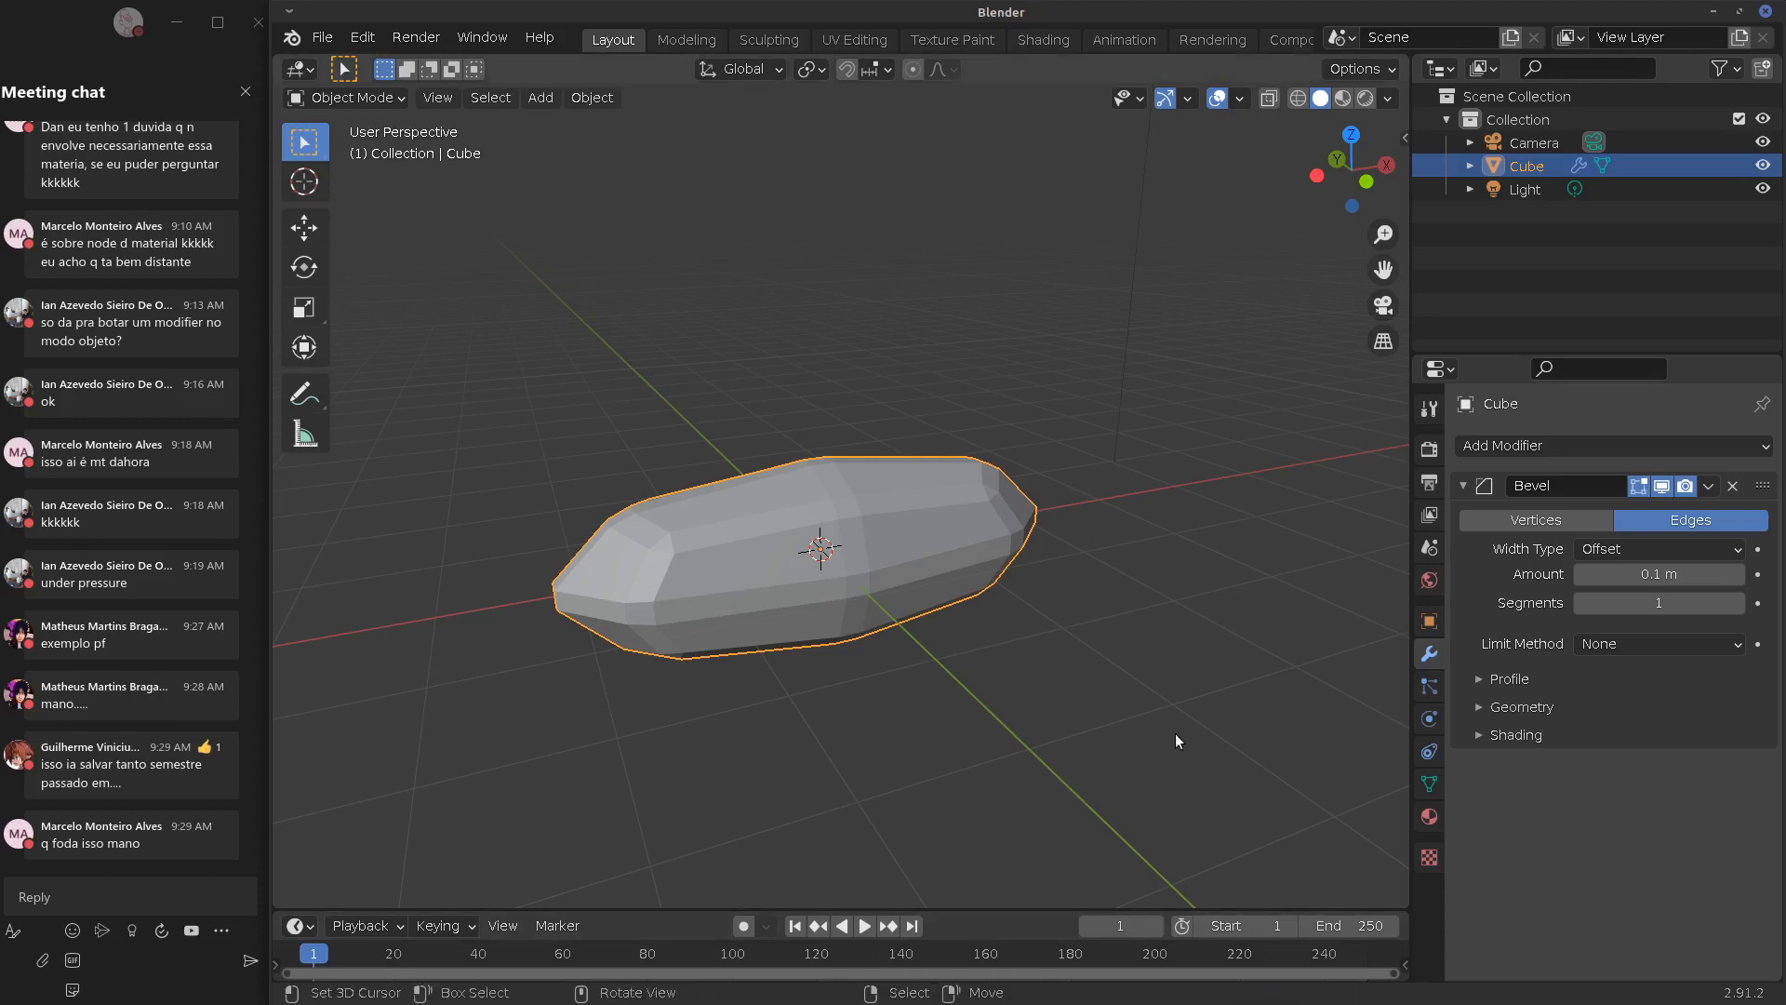
key(ctrl+z)
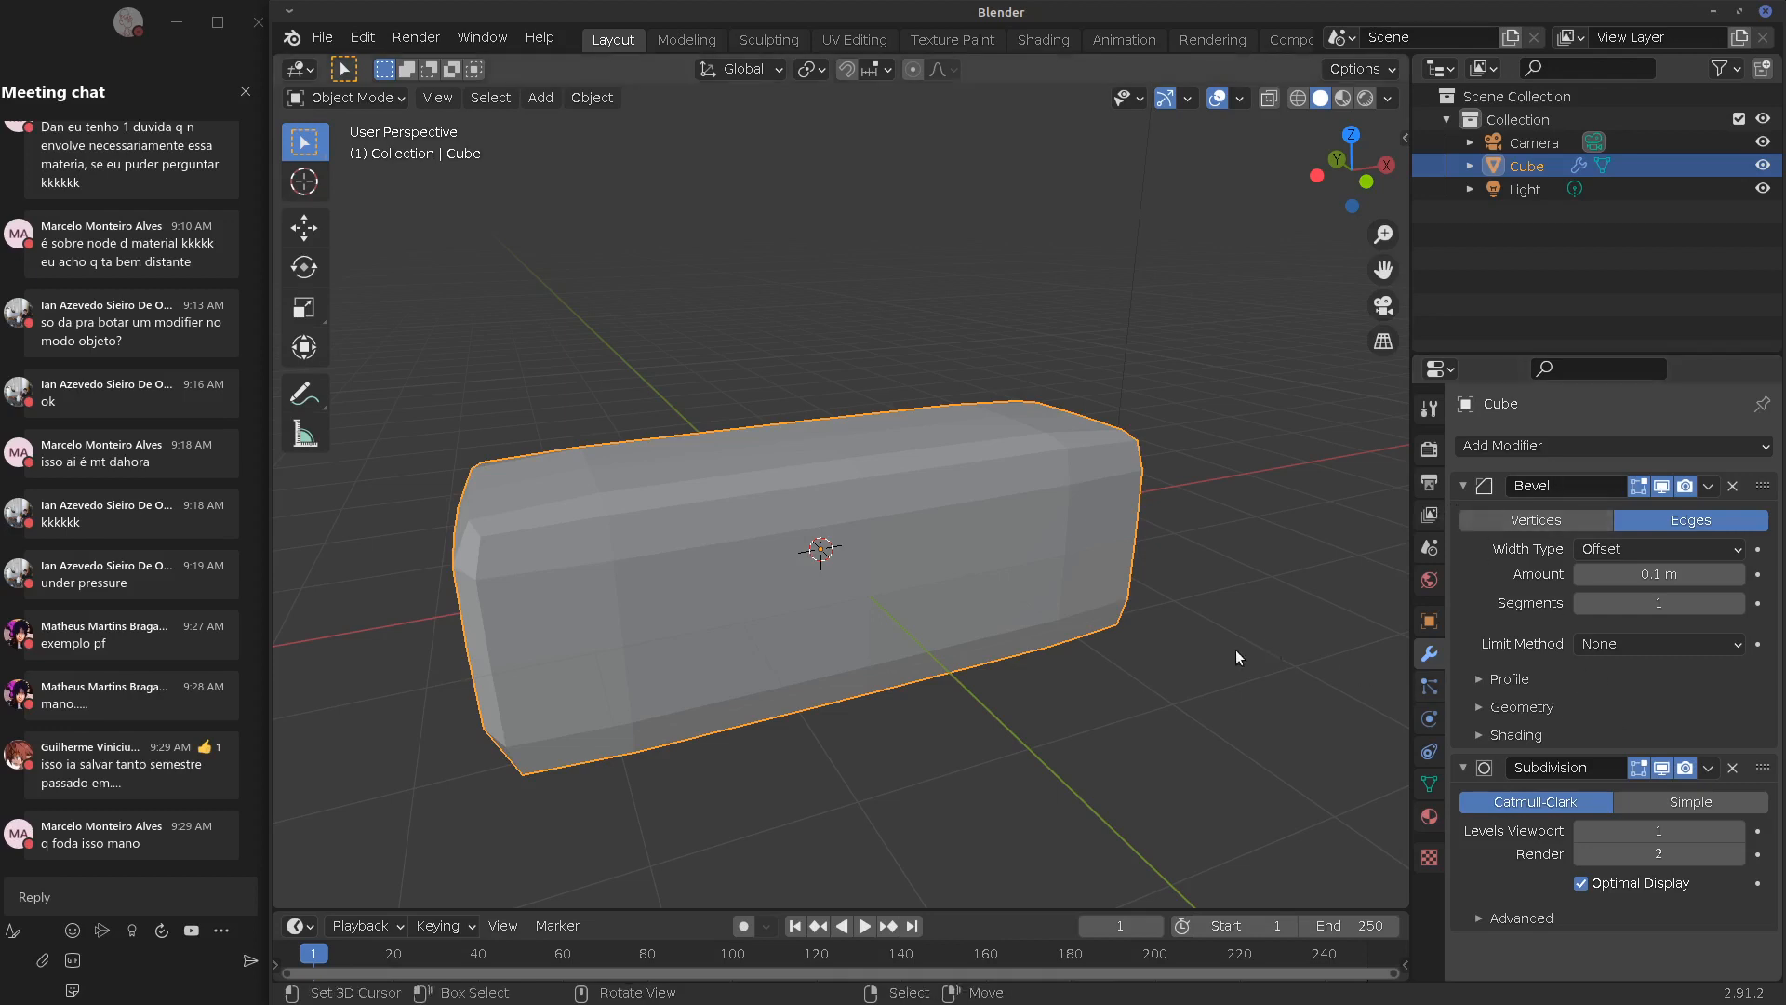
Remove the Bevel and undo, then apply the Bevel and inspect the bevelled mesh in Edit Mode
middle_drag(1214, 651, 1276, 711)
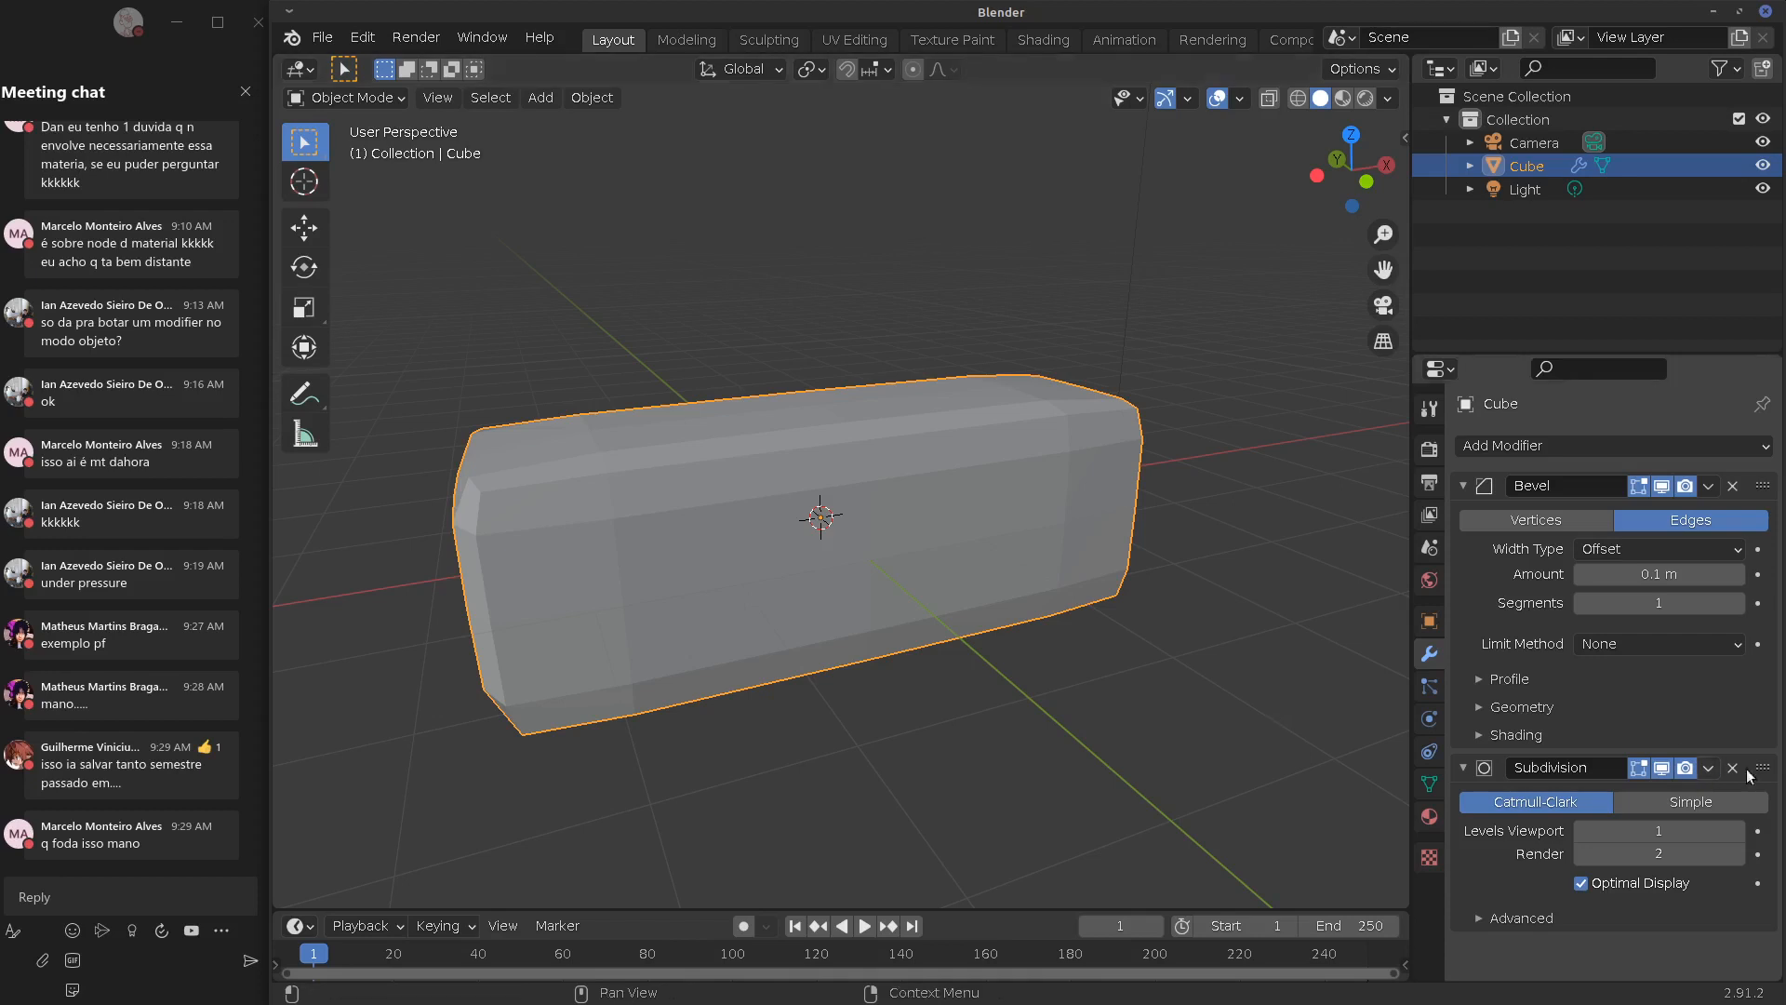
click(1733, 487)
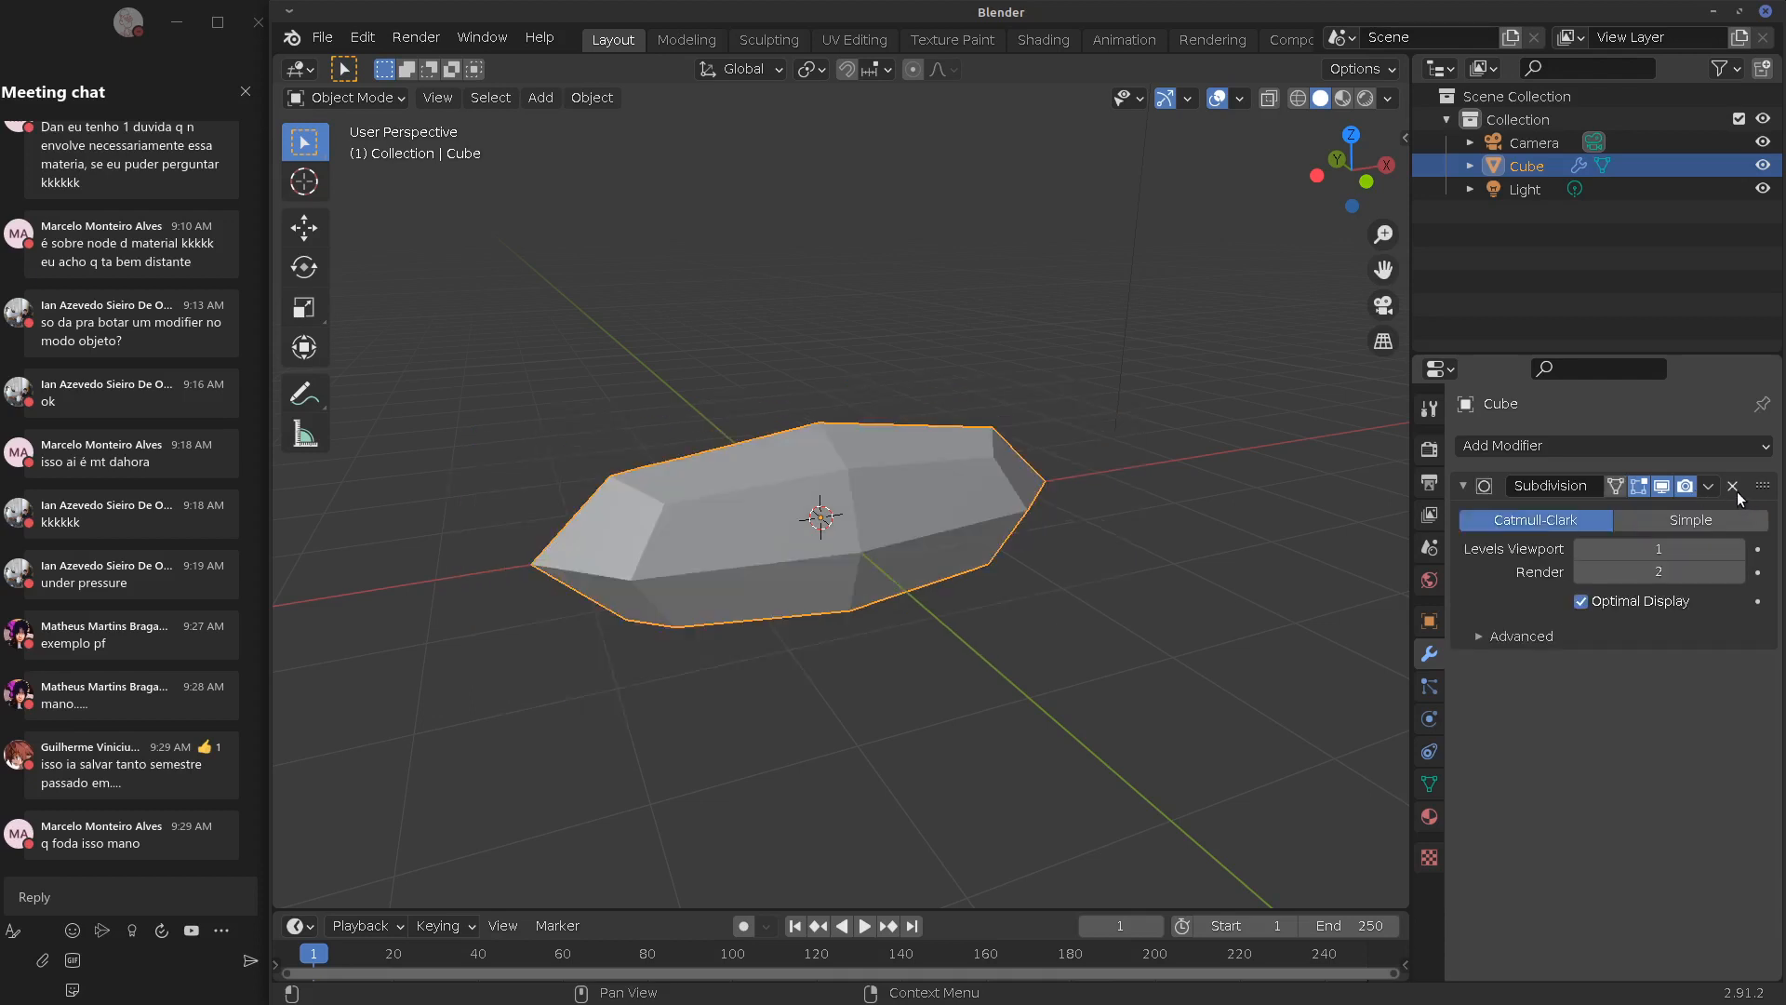
key(ctrl+z)
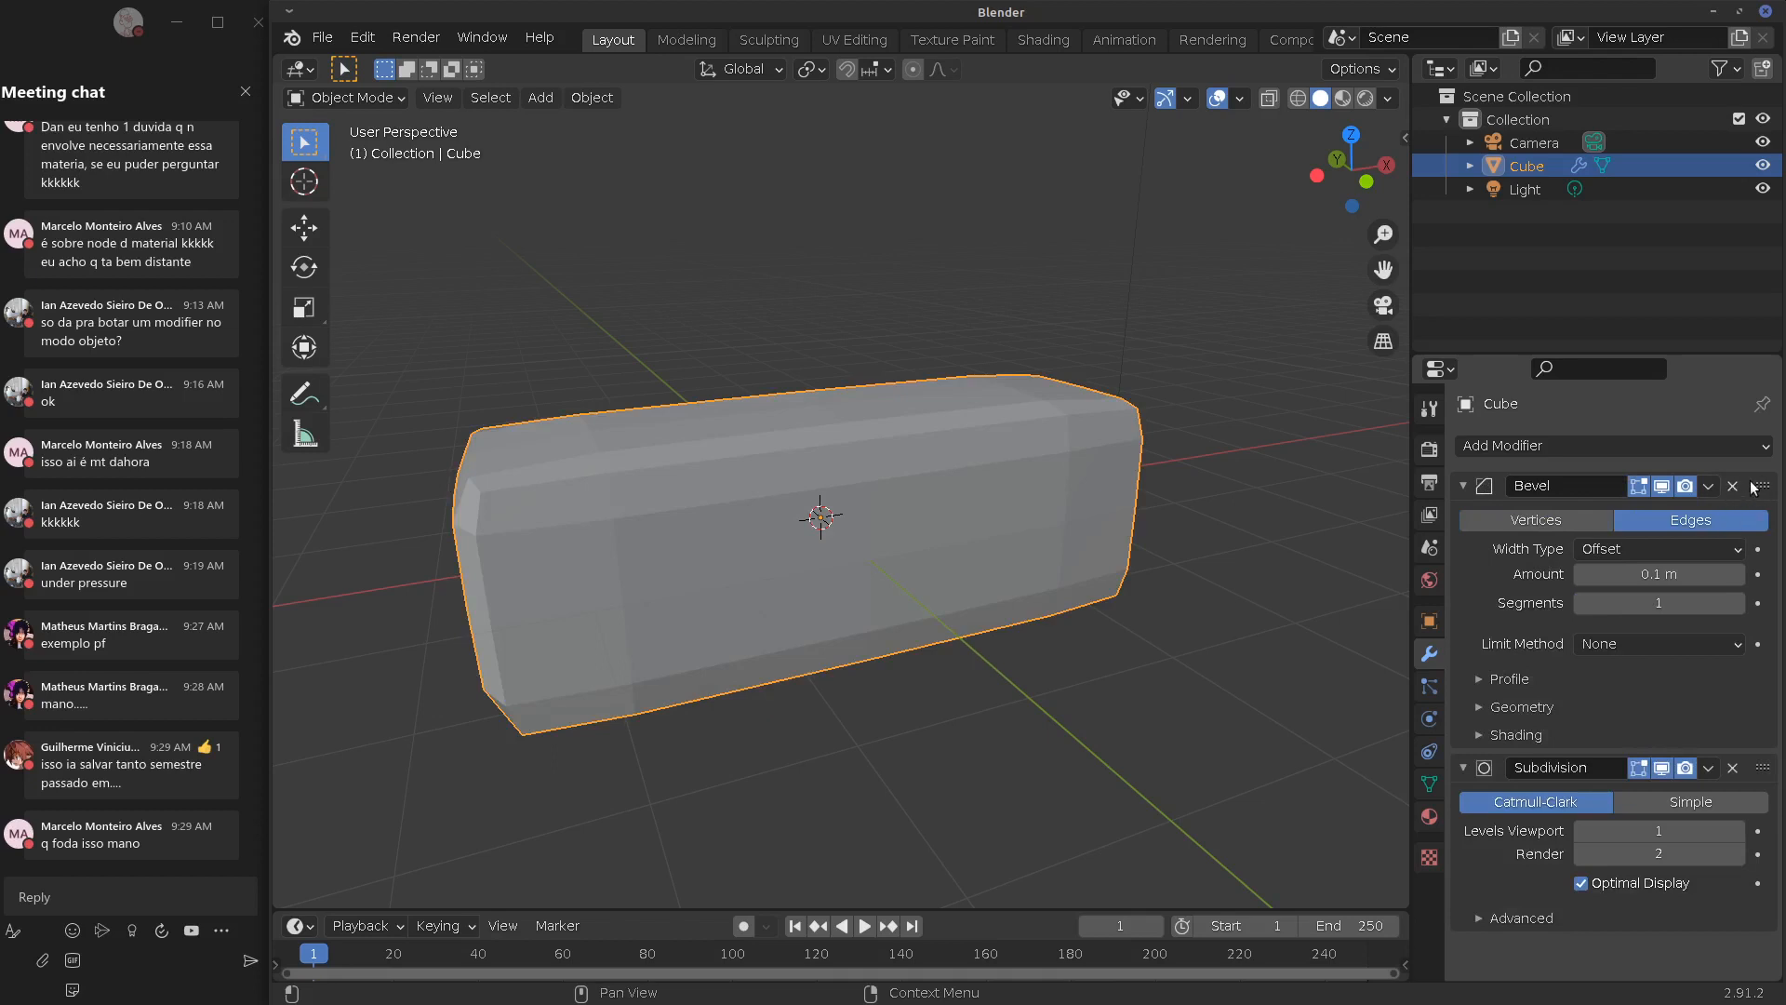
click(1708, 486)
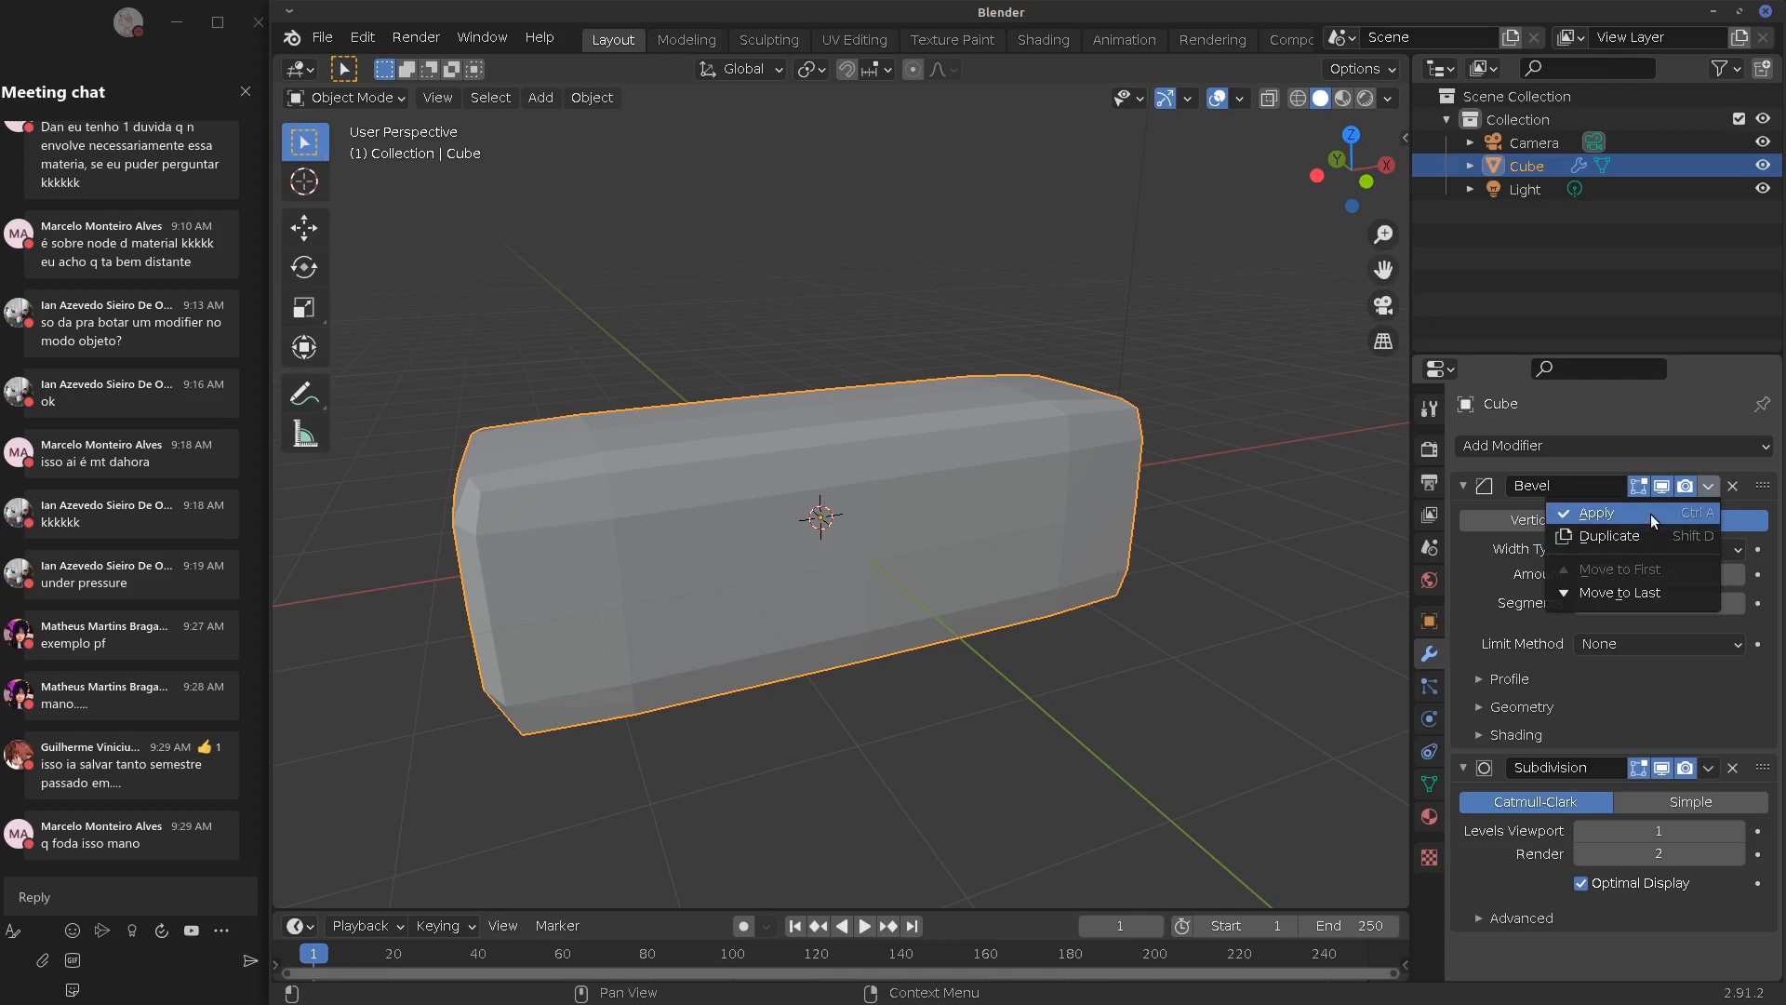
click(1652, 521)
key(Tab)
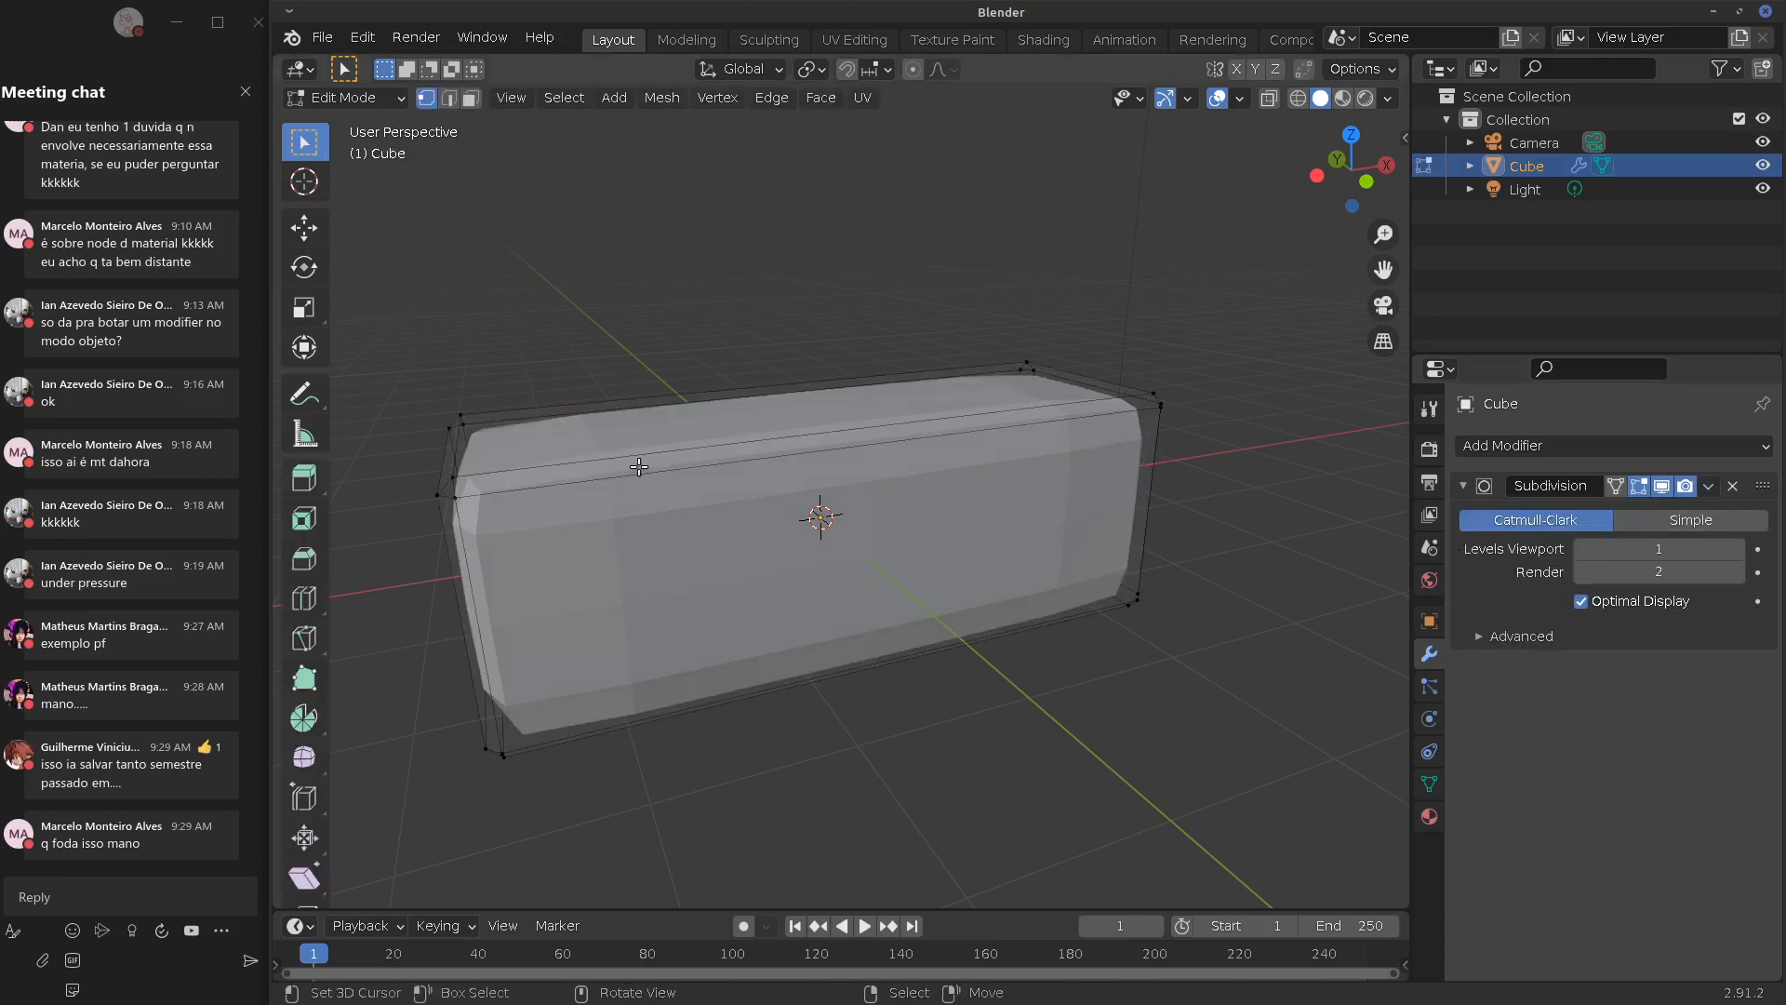
key(Tab)
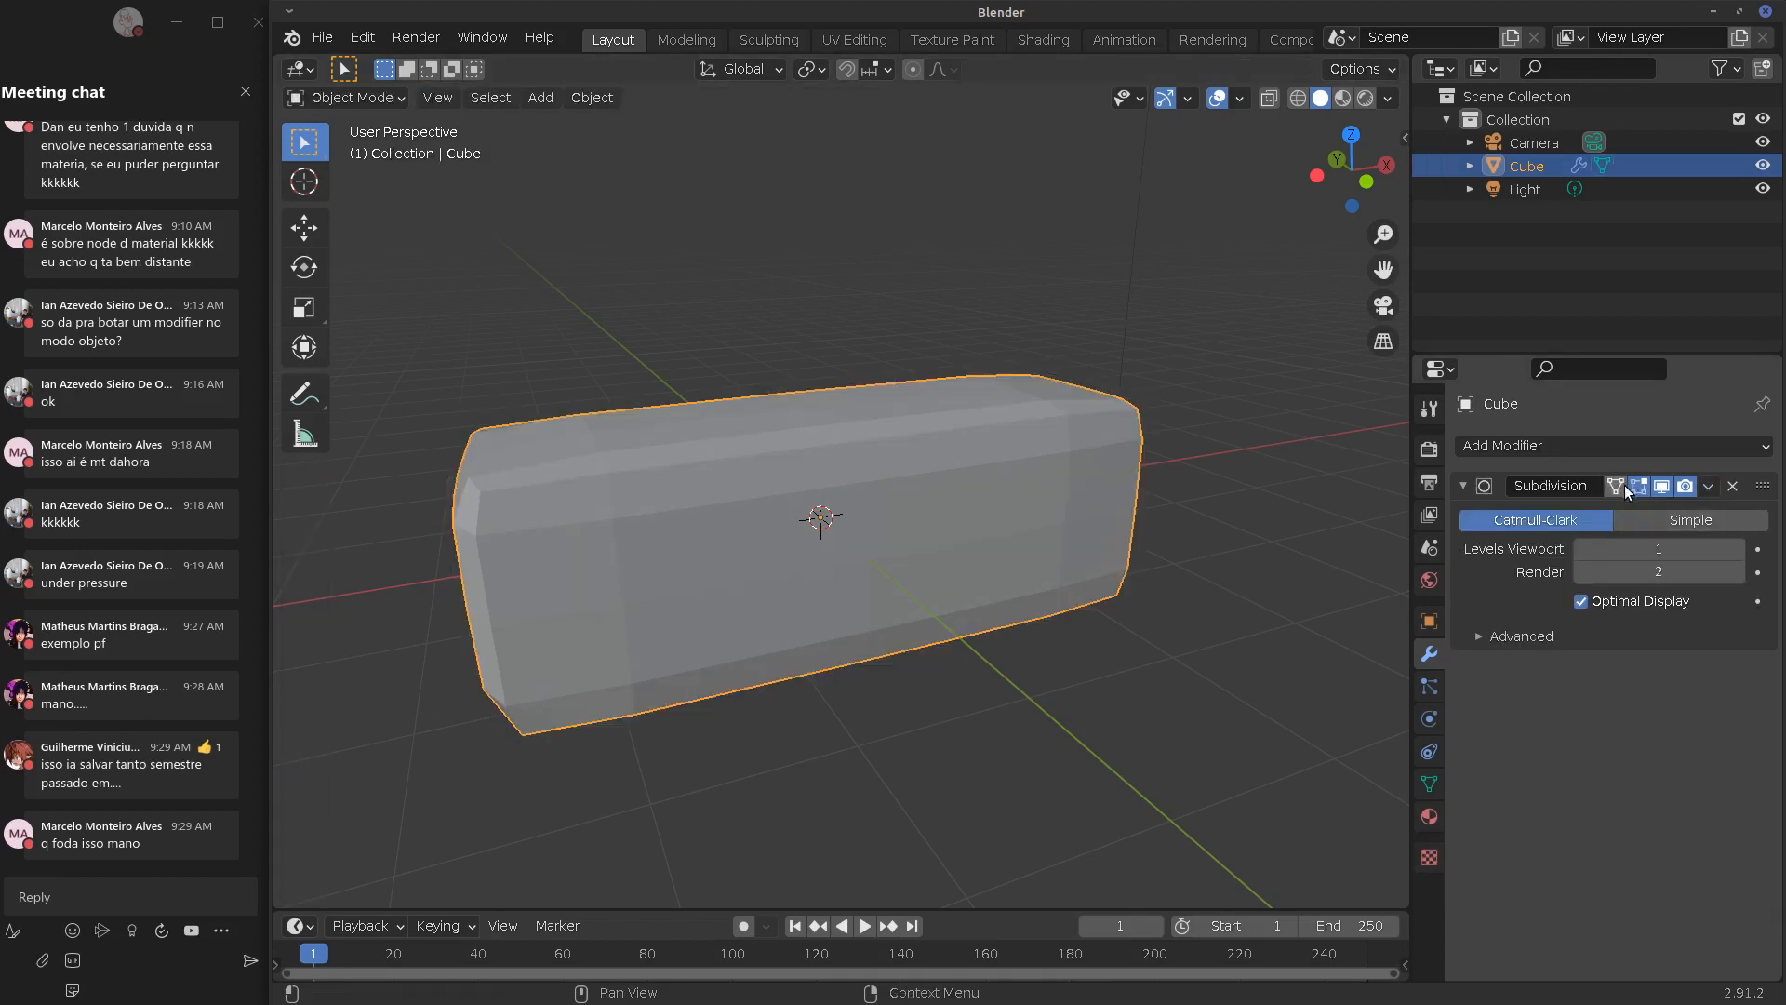
Apply the Subdivision modifier, inspect the subdivided mesh, then undo both applies to restore the modifiers
click(1706, 486)
click(1619, 519)
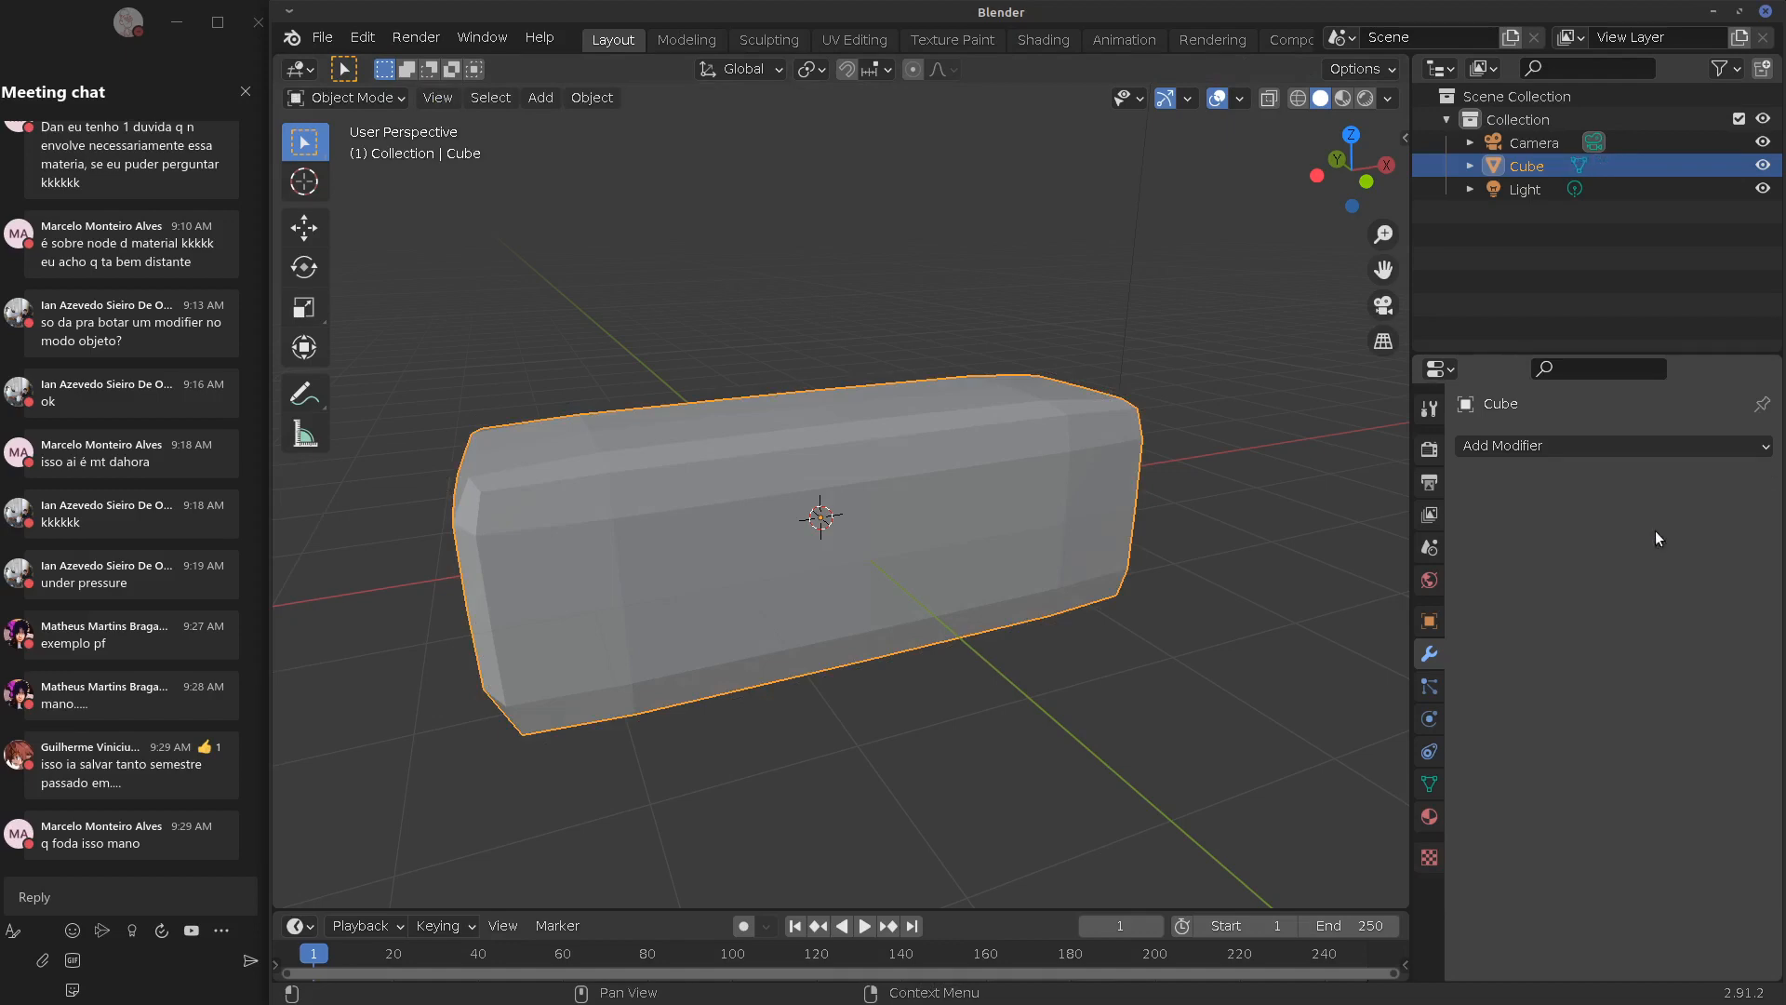
key(Tab)
key(Tab)
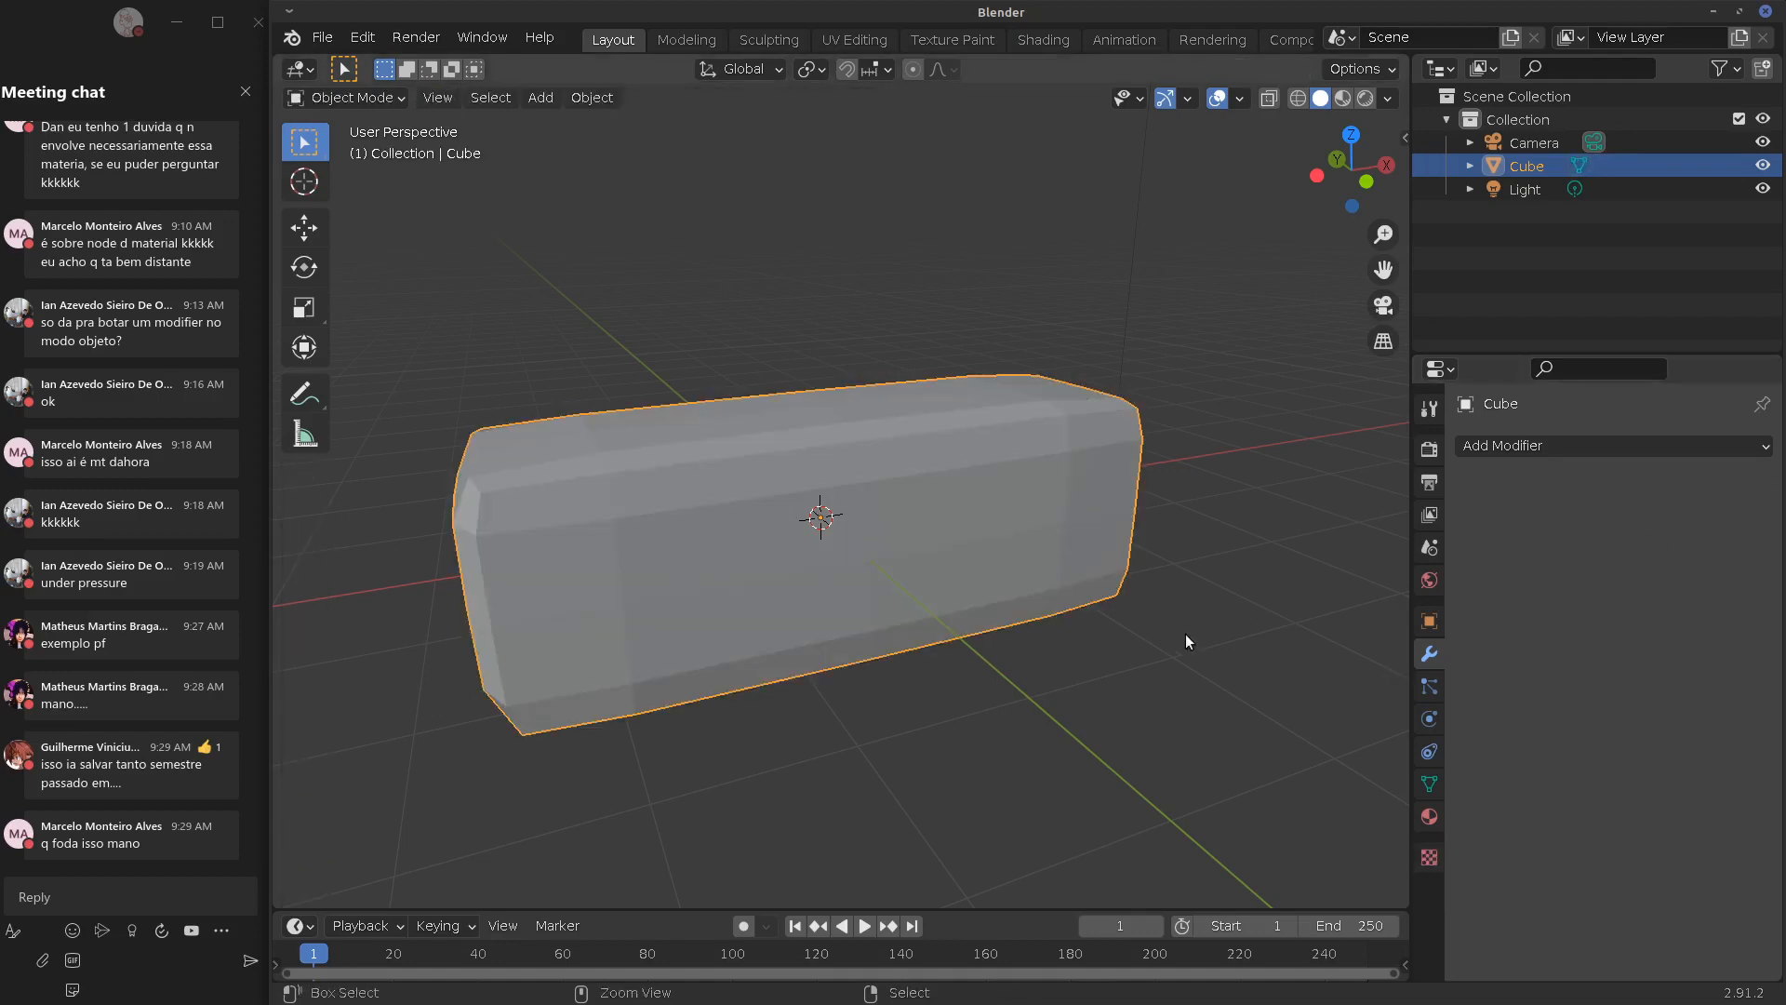
key(Tab)
key(Tab)
key(ctrl+1)
key(ctrl+z)
key(ctrl+z)
key(ctrl+z)
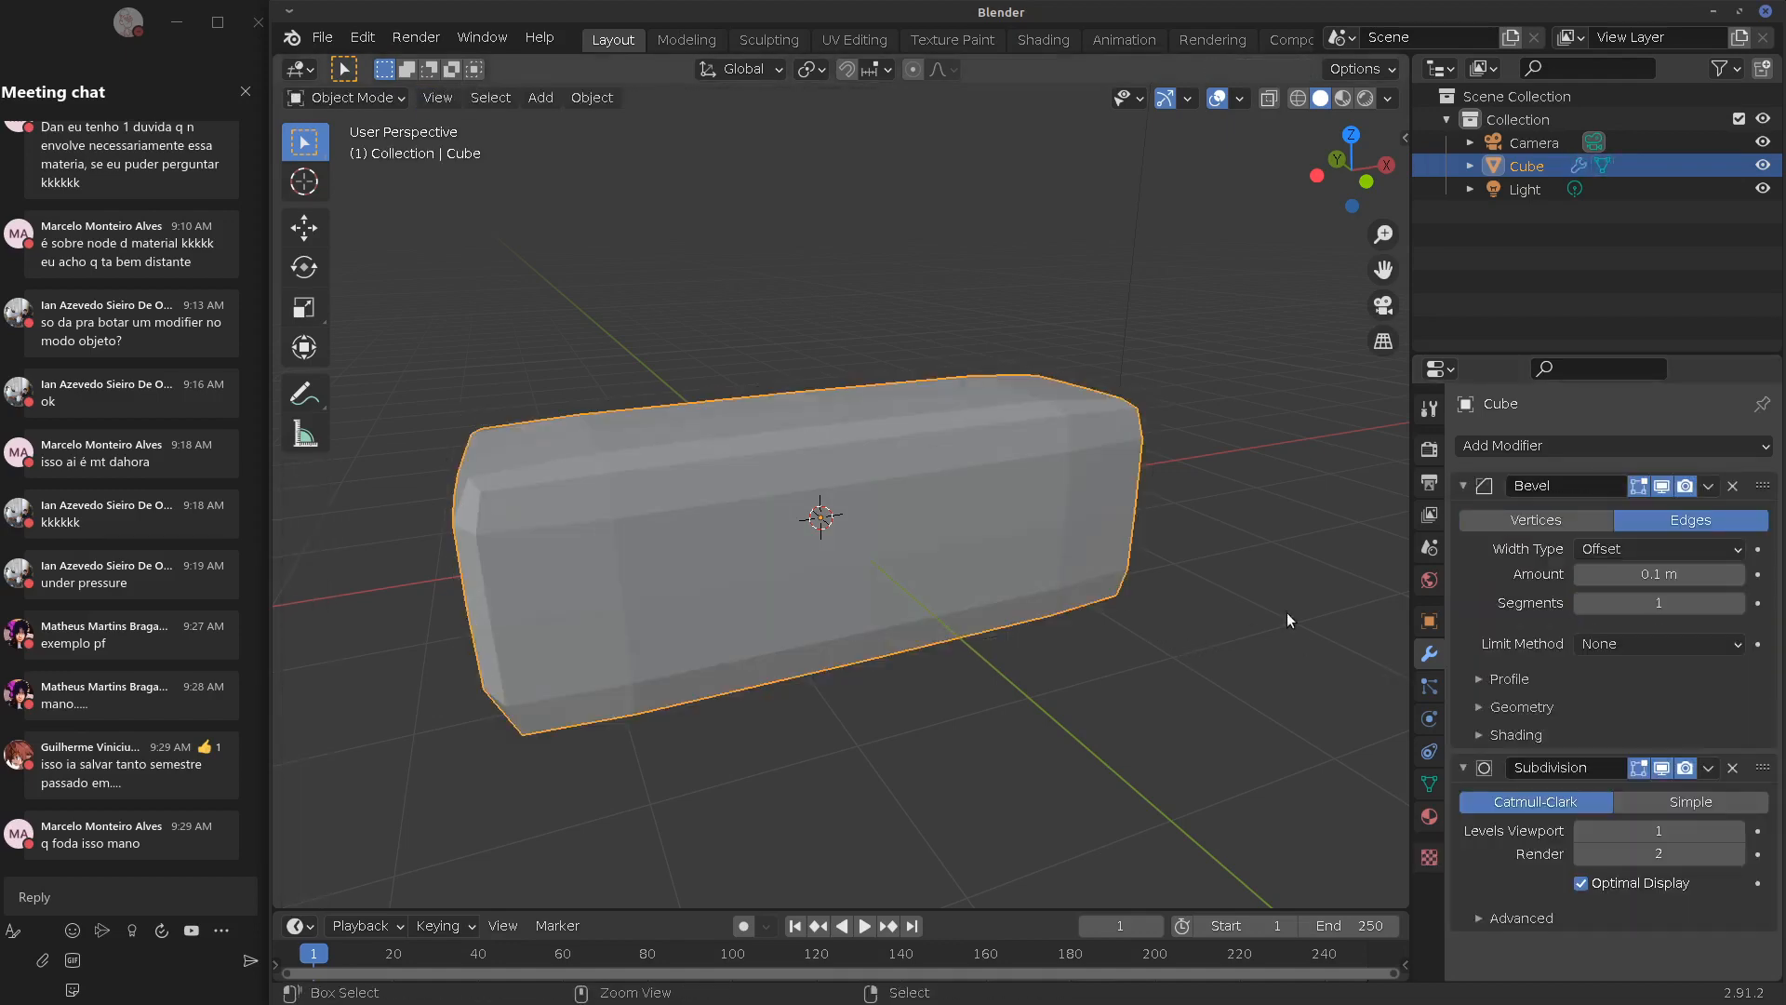
Test removing and reordering Bevel and Subdivision, then delete both modifiers for good
click(1736, 485)
key(ctrl+z)
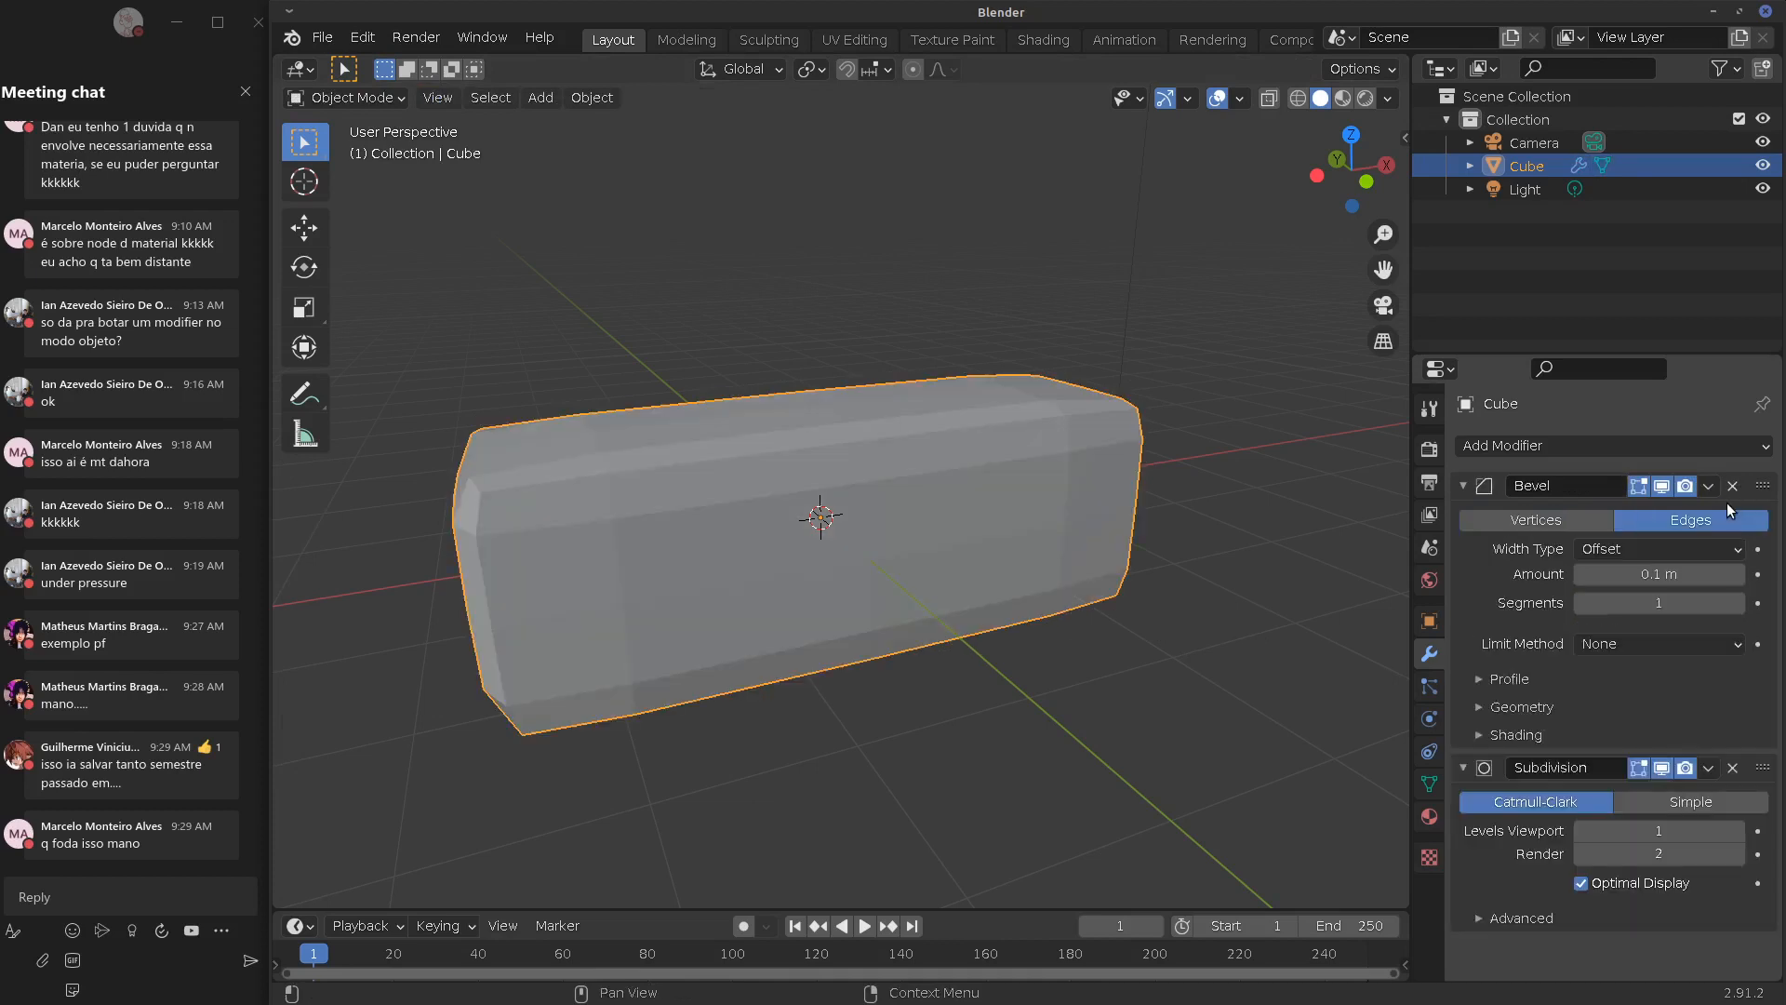
click(1736, 768)
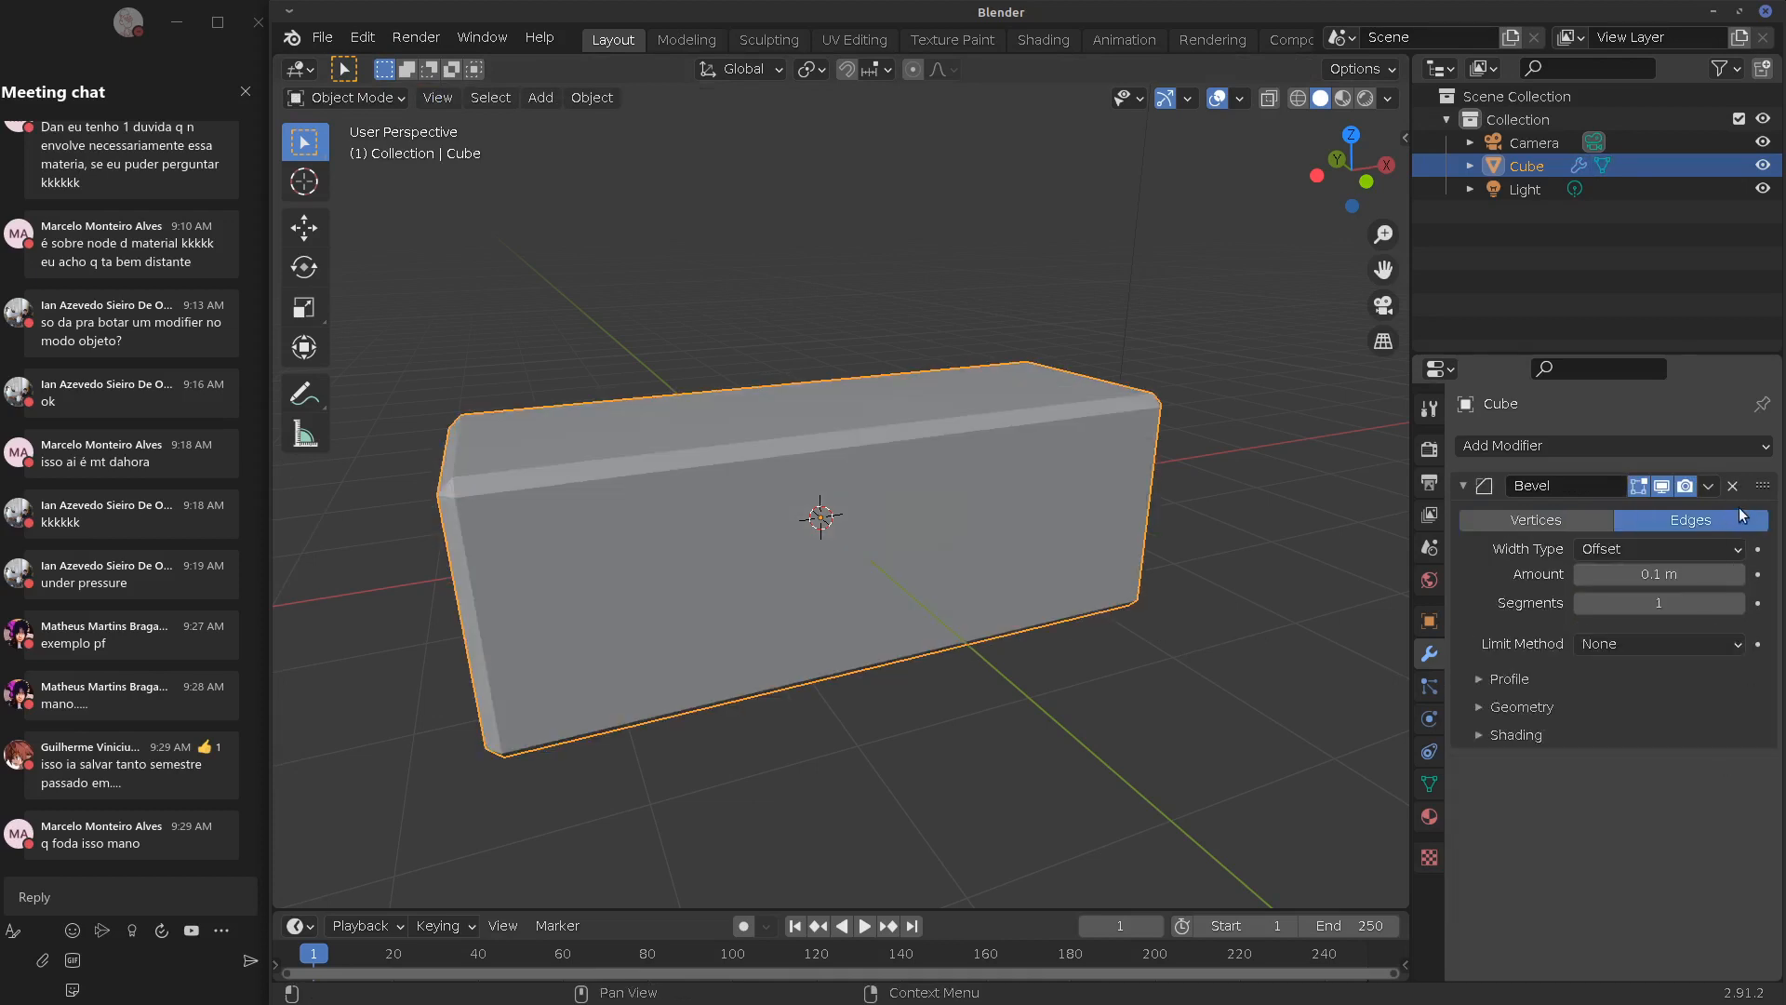
key(ctrl+z)
drag(1763, 486, 1774, 784)
drag(1771, 671, 1753, 787)
drag(1771, 677, 1771, 488)
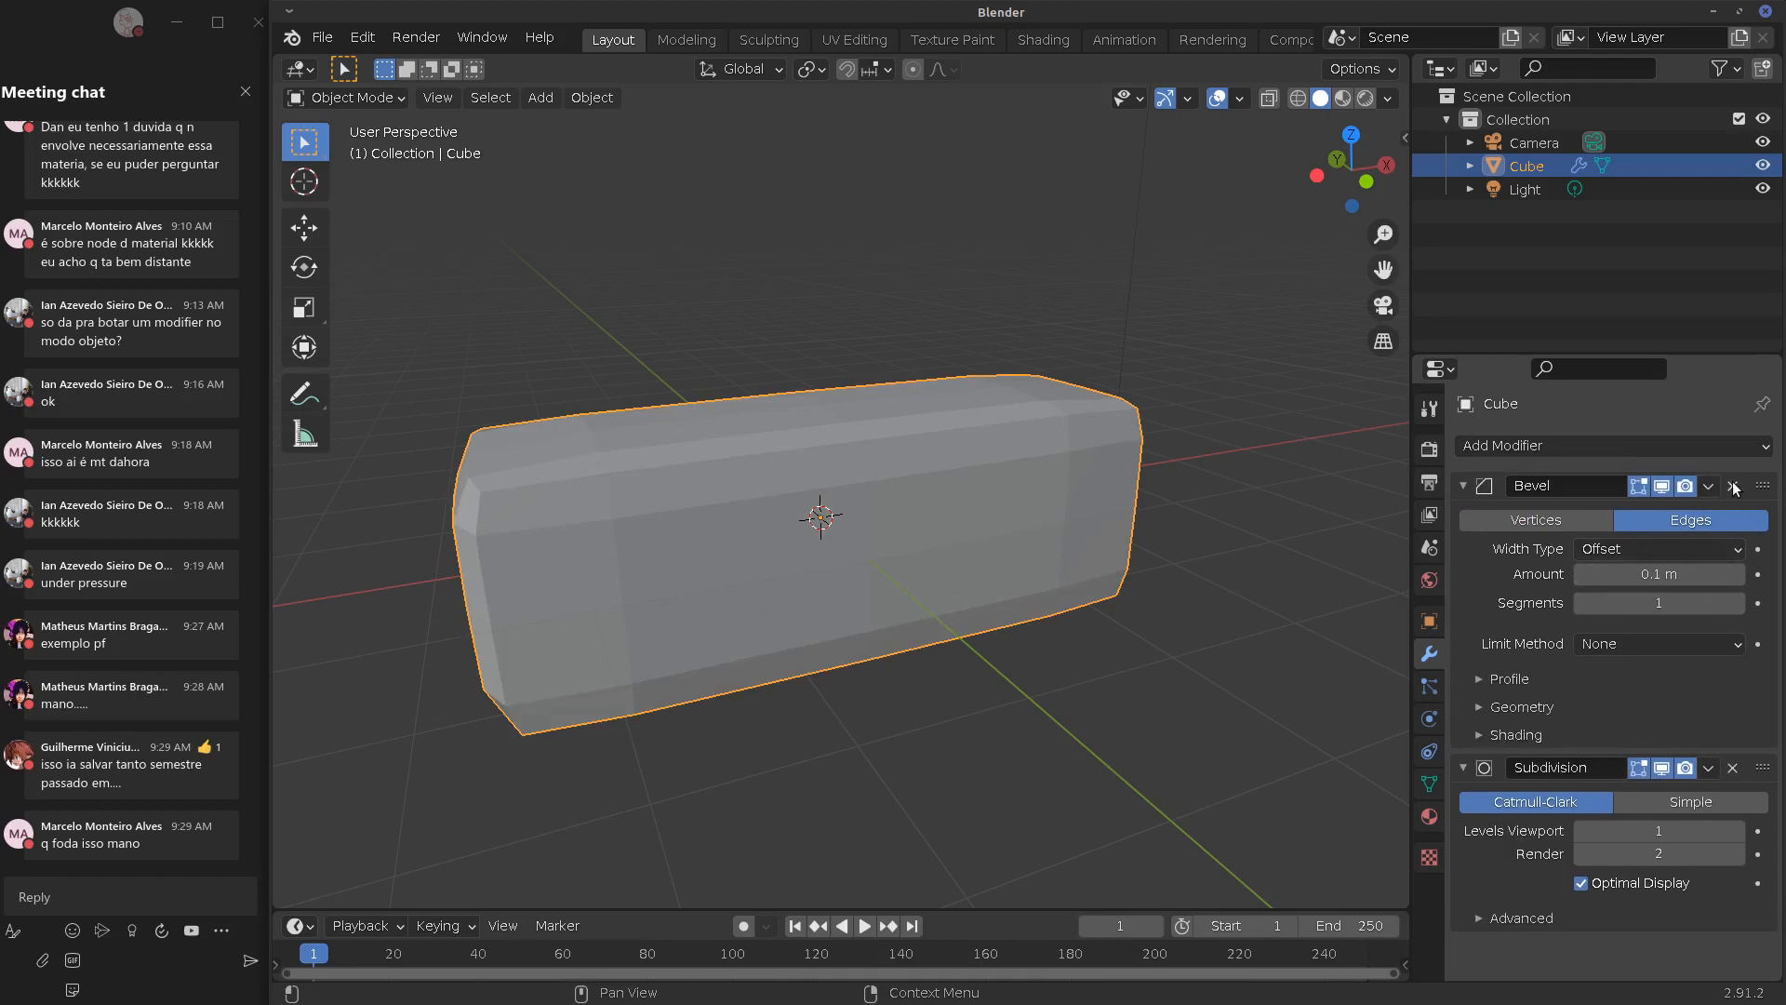
click(1732, 486)
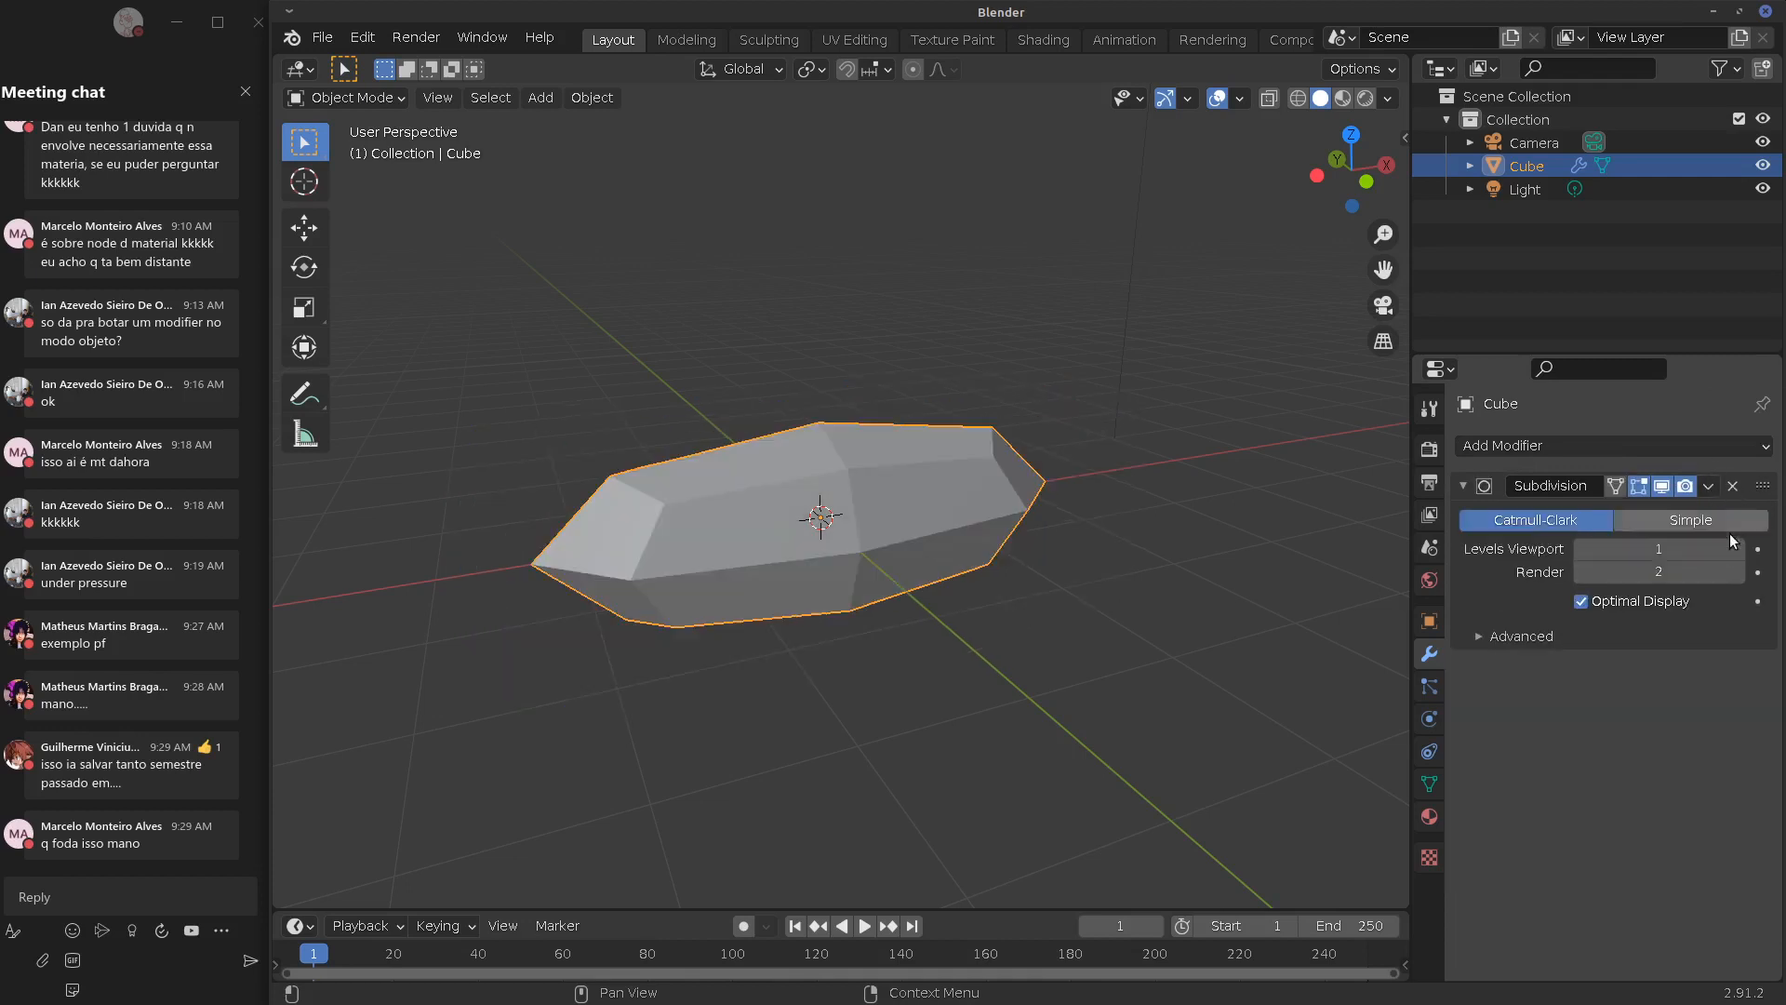
click(1732, 487)
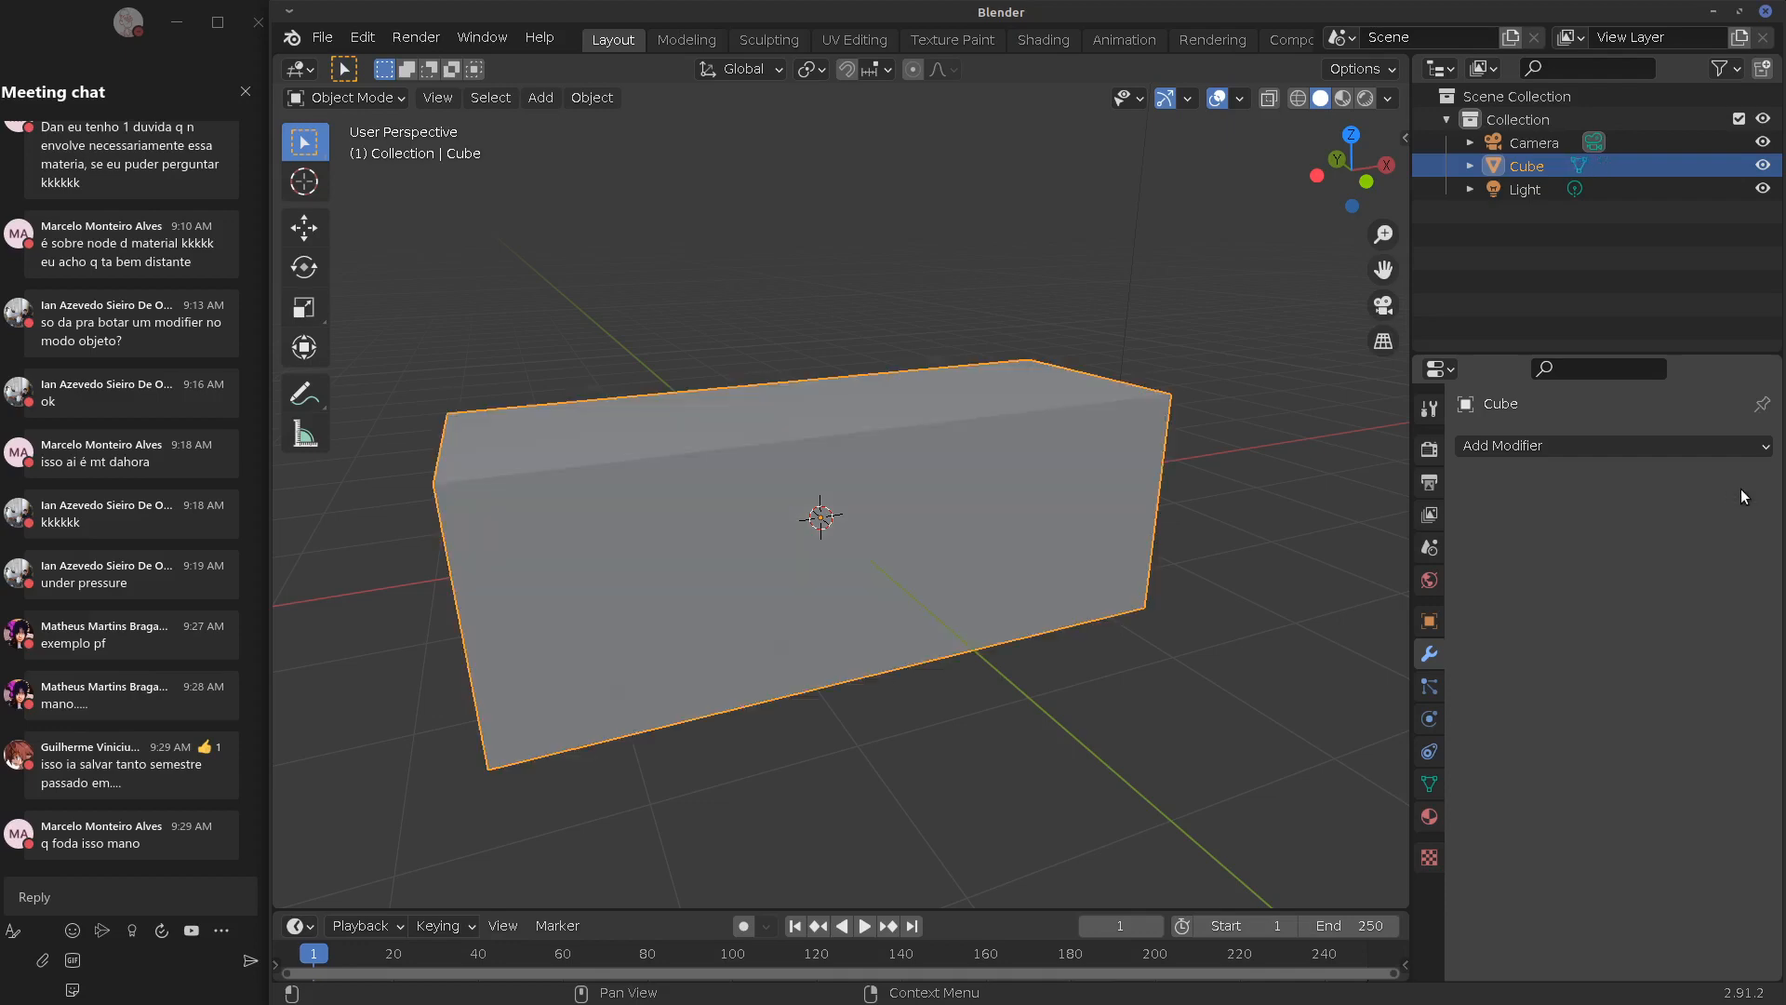
Add an Array modifier, expand its Offset, Merge, UVs and Caps panels, then remove it
click(1607, 441)
key(Escape)
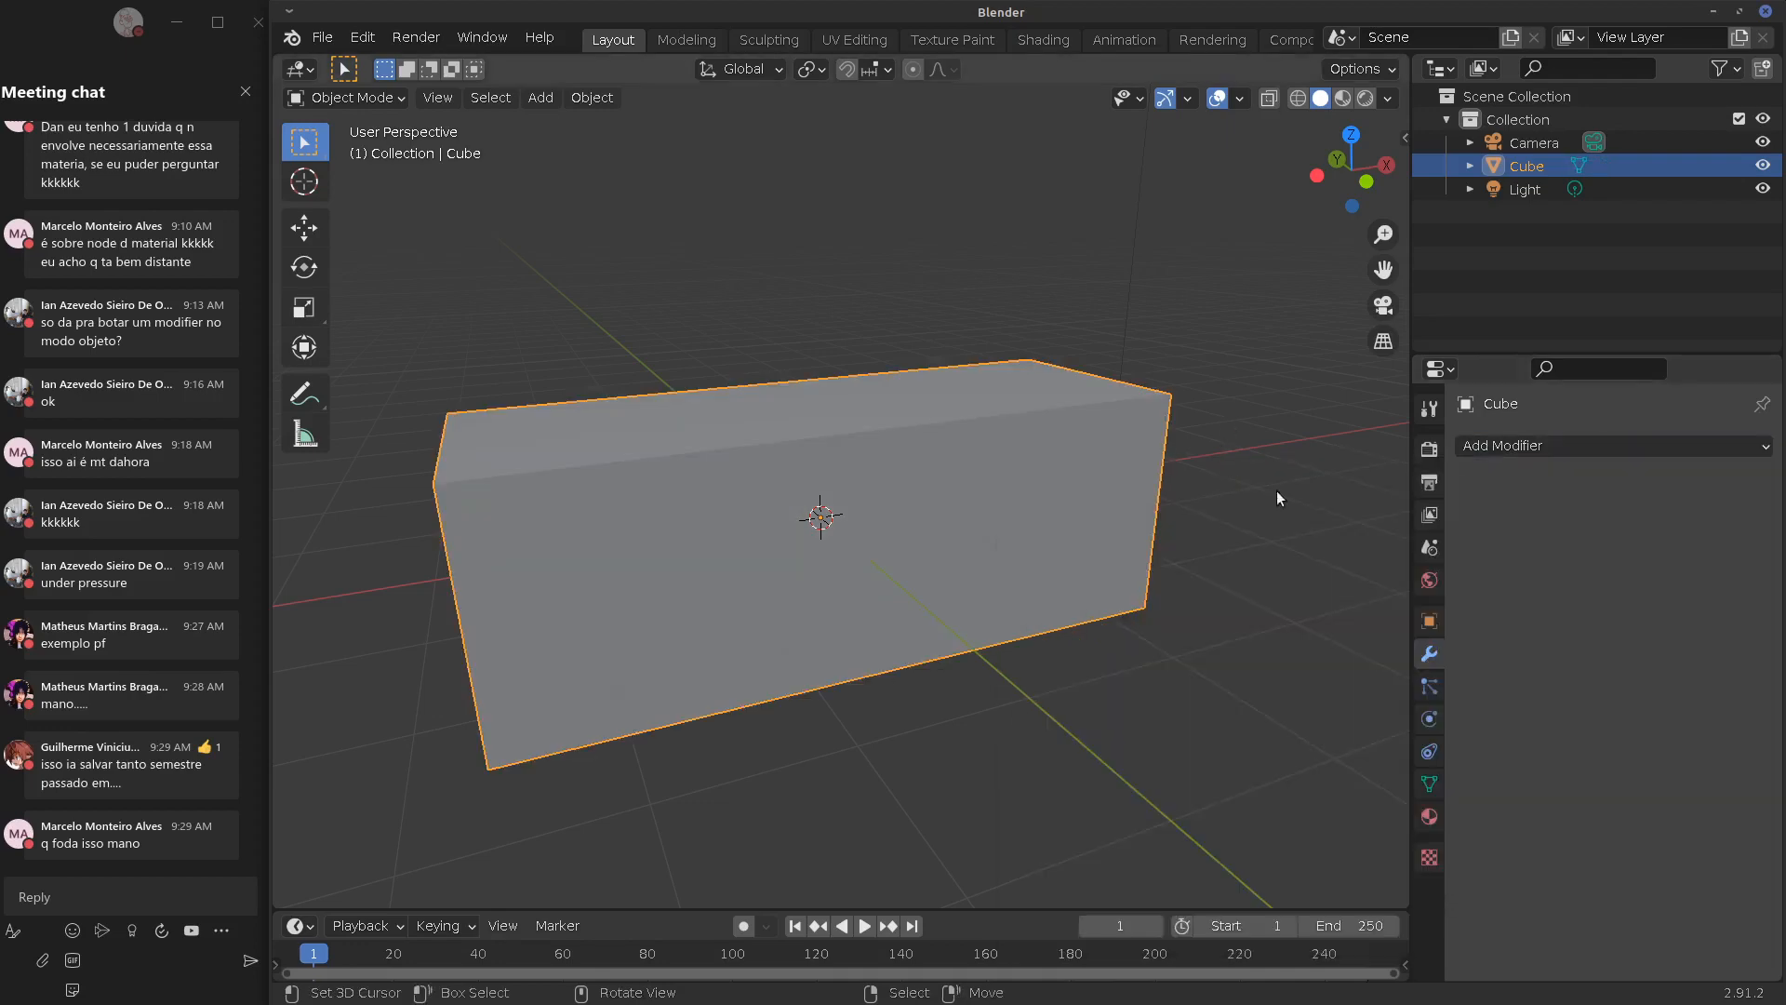
click(1587, 444)
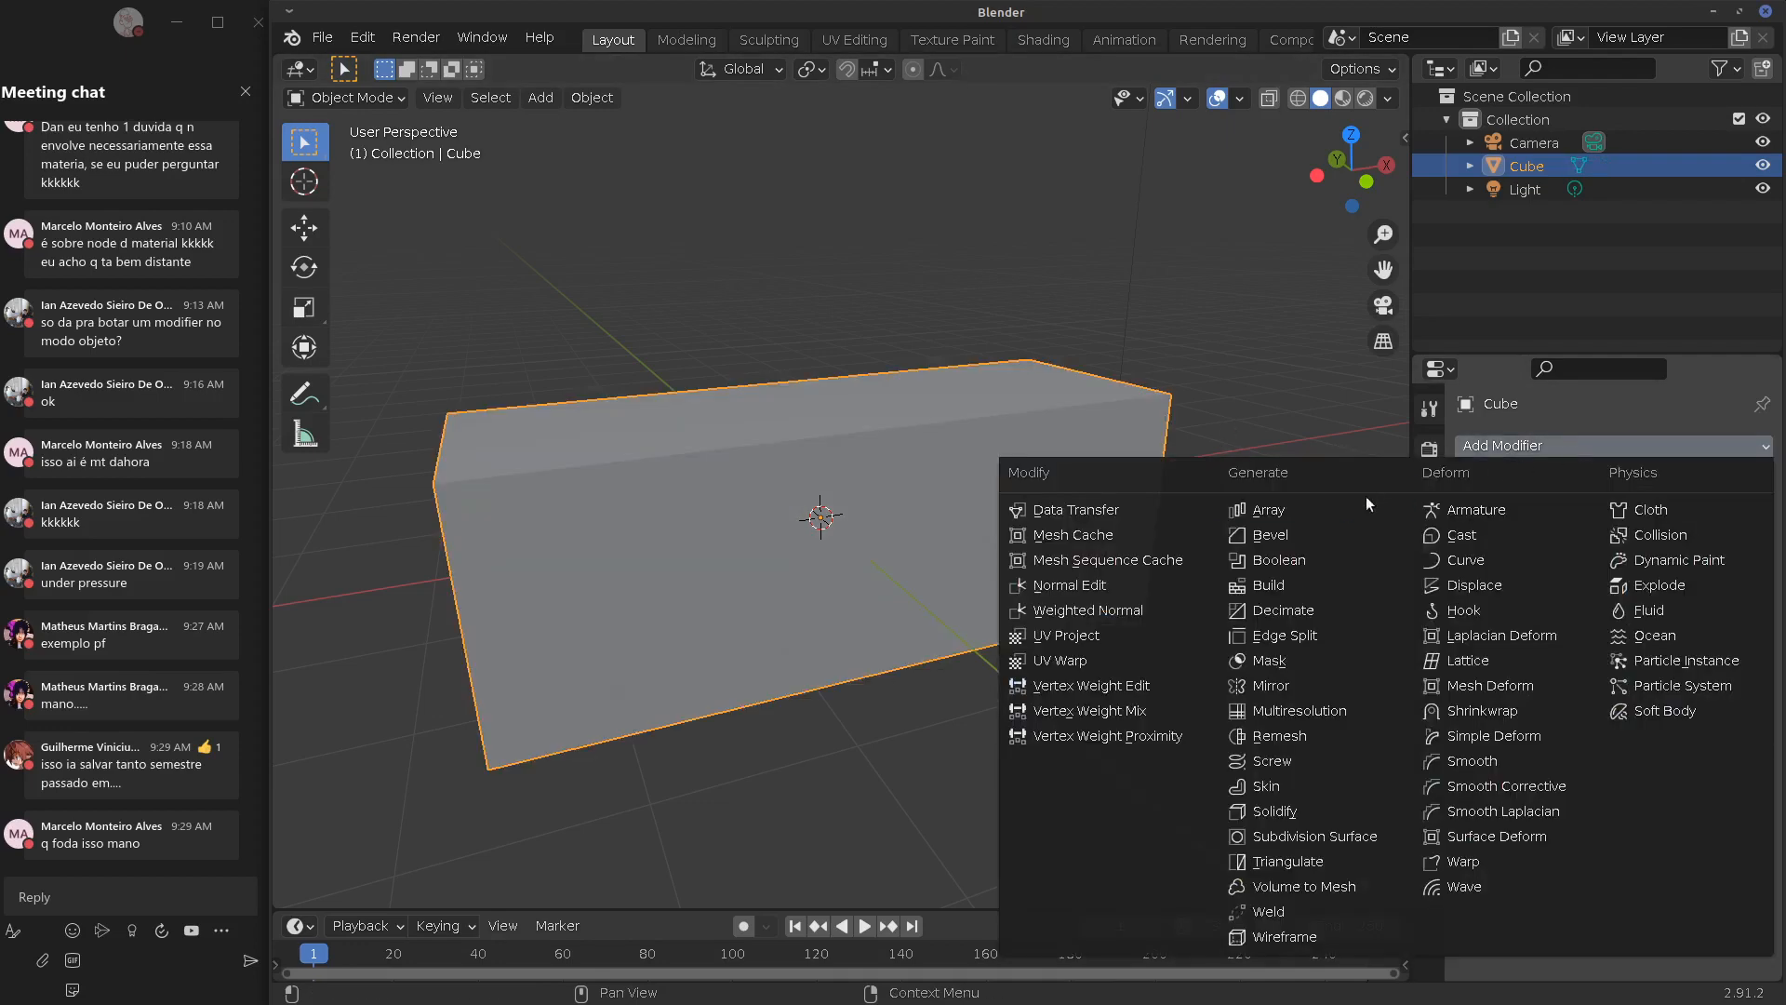
click(1300, 517)
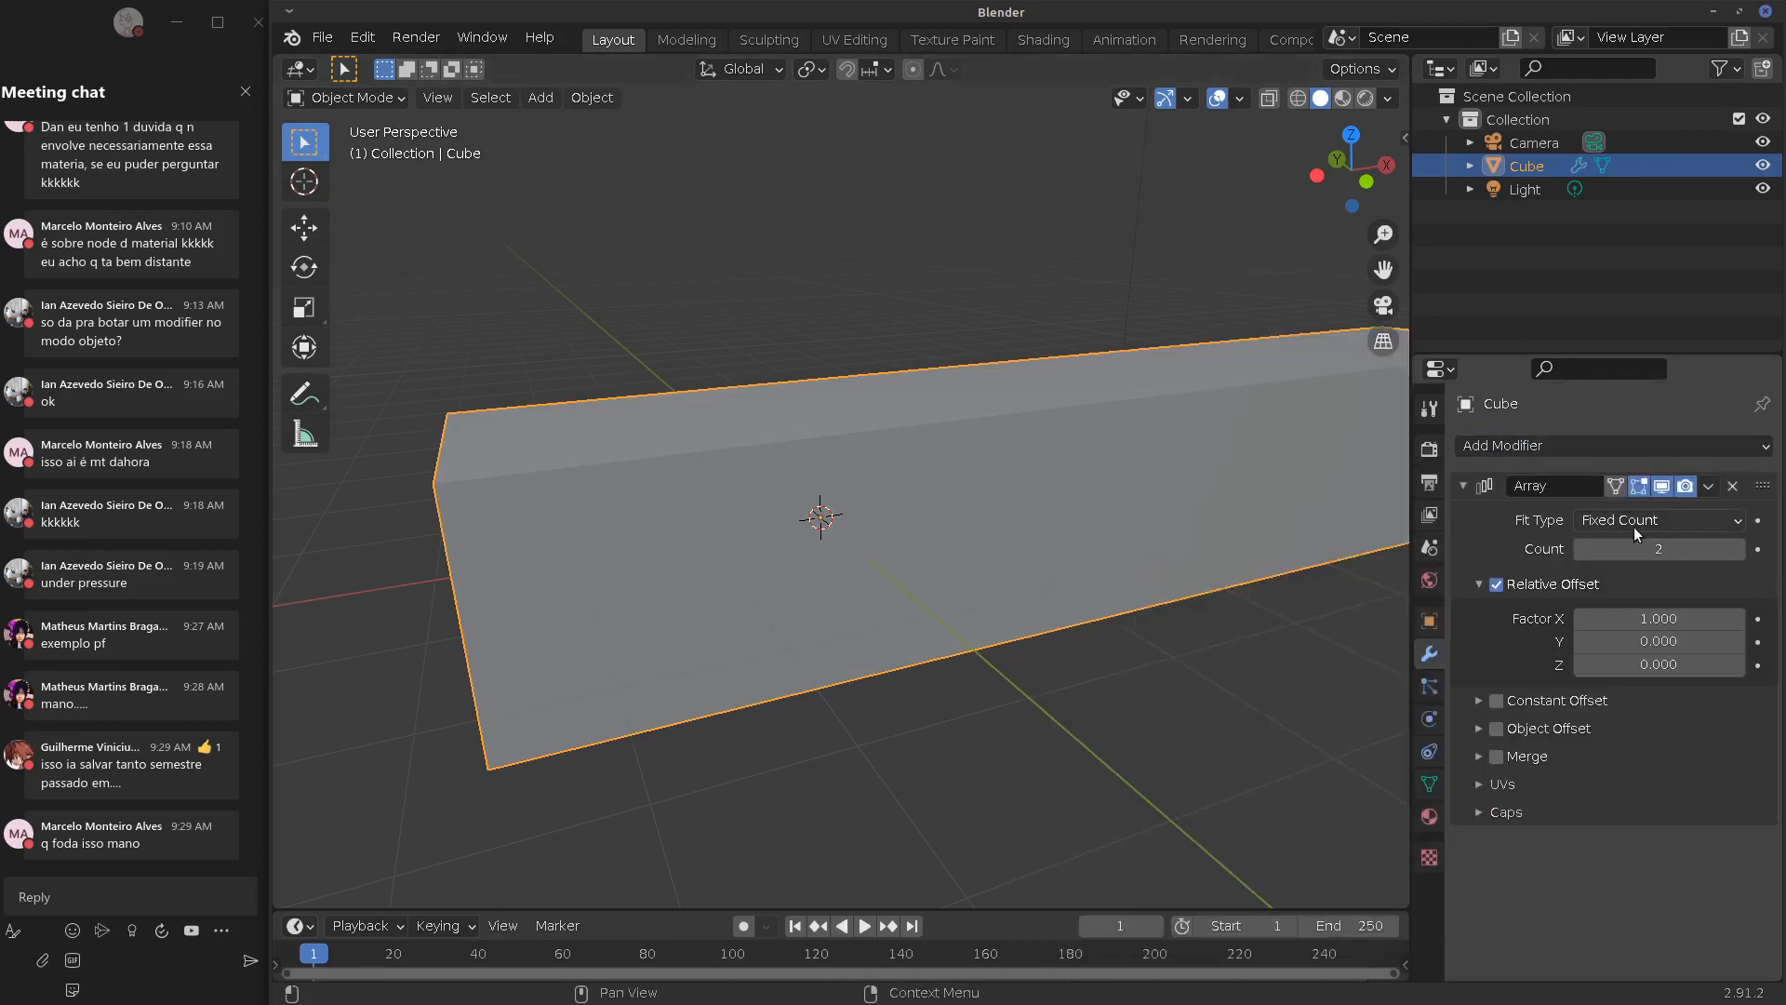
click(1474, 787)
click(1479, 877)
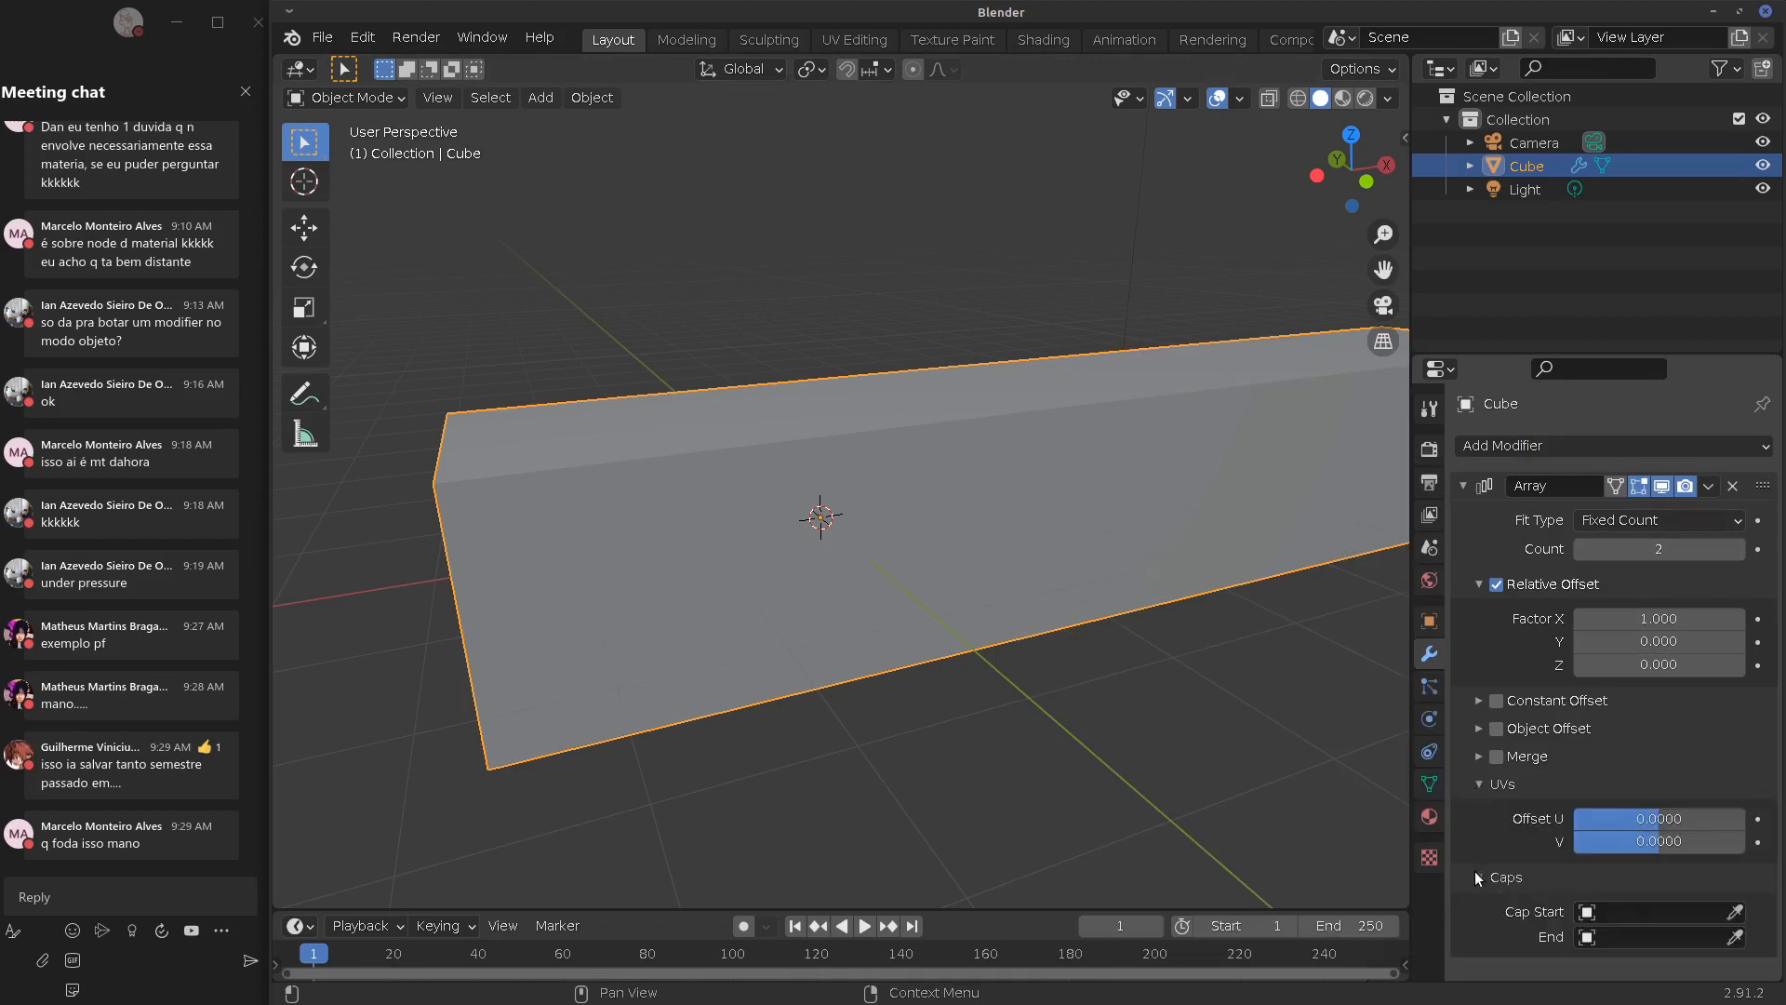
click(1479, 757)
click(1479, 728)
click(1479, 700)
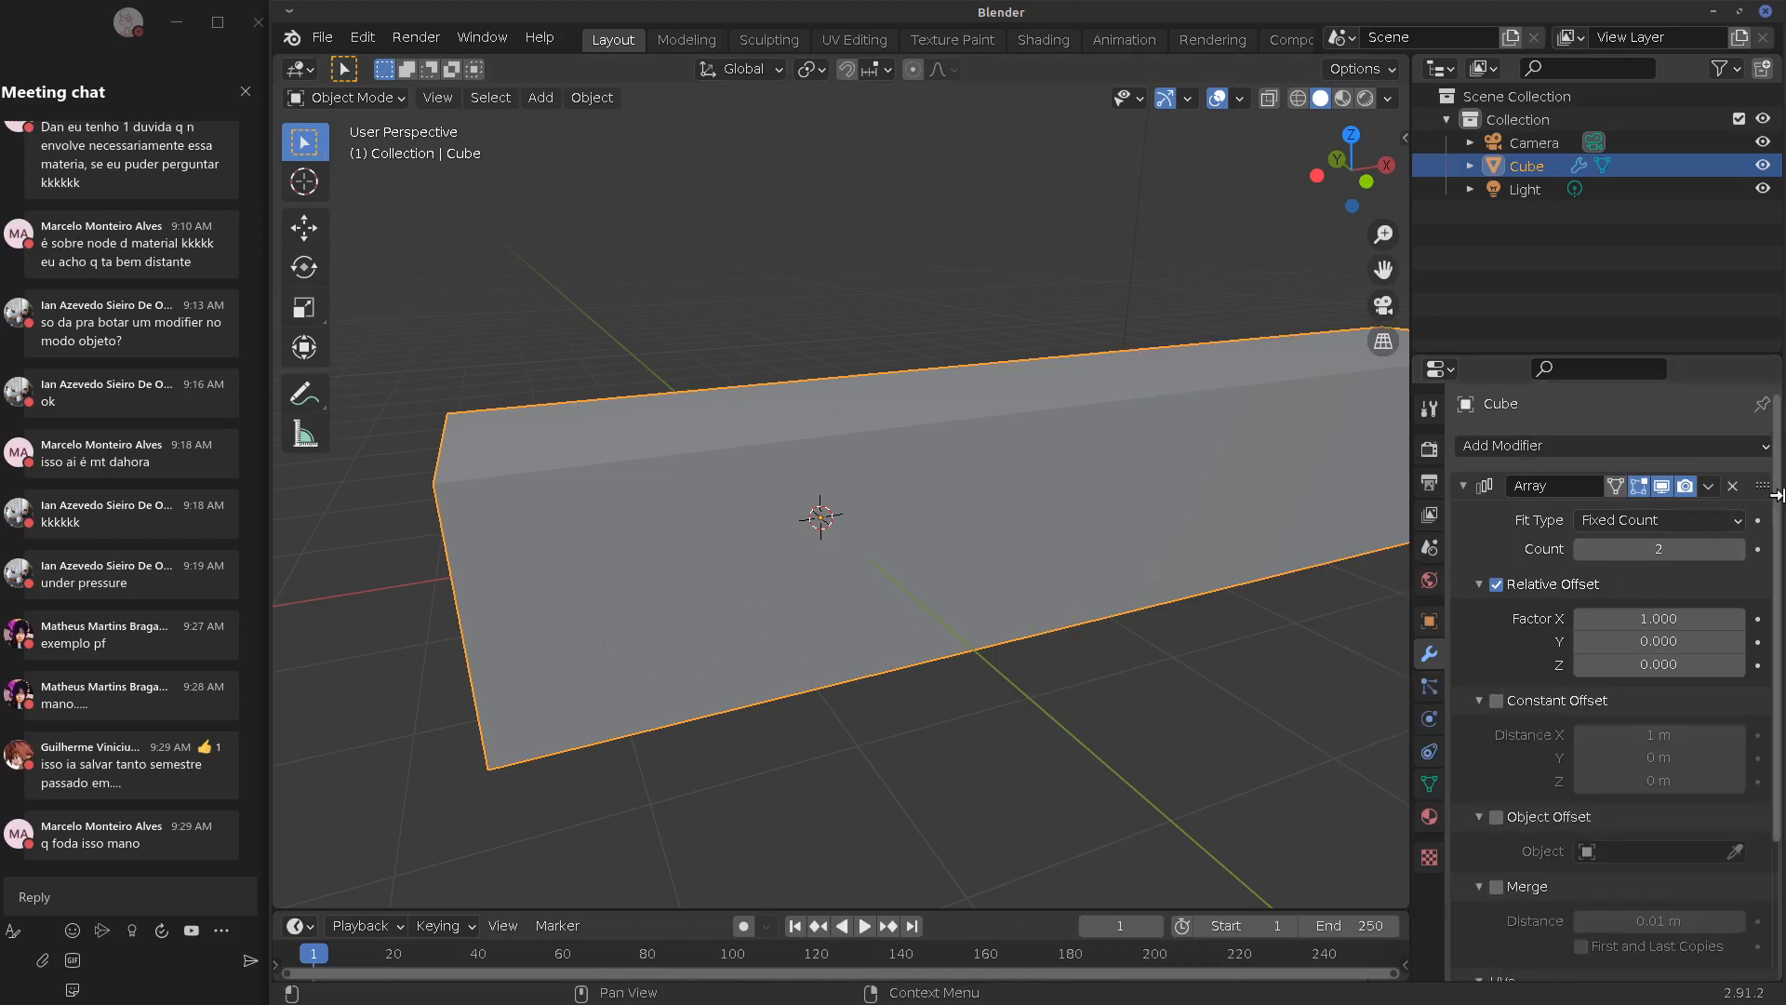
click(1733, 485)
Add and then remove a Bevel modifier, followed by an Edge Split modifier
click(1611, 446)
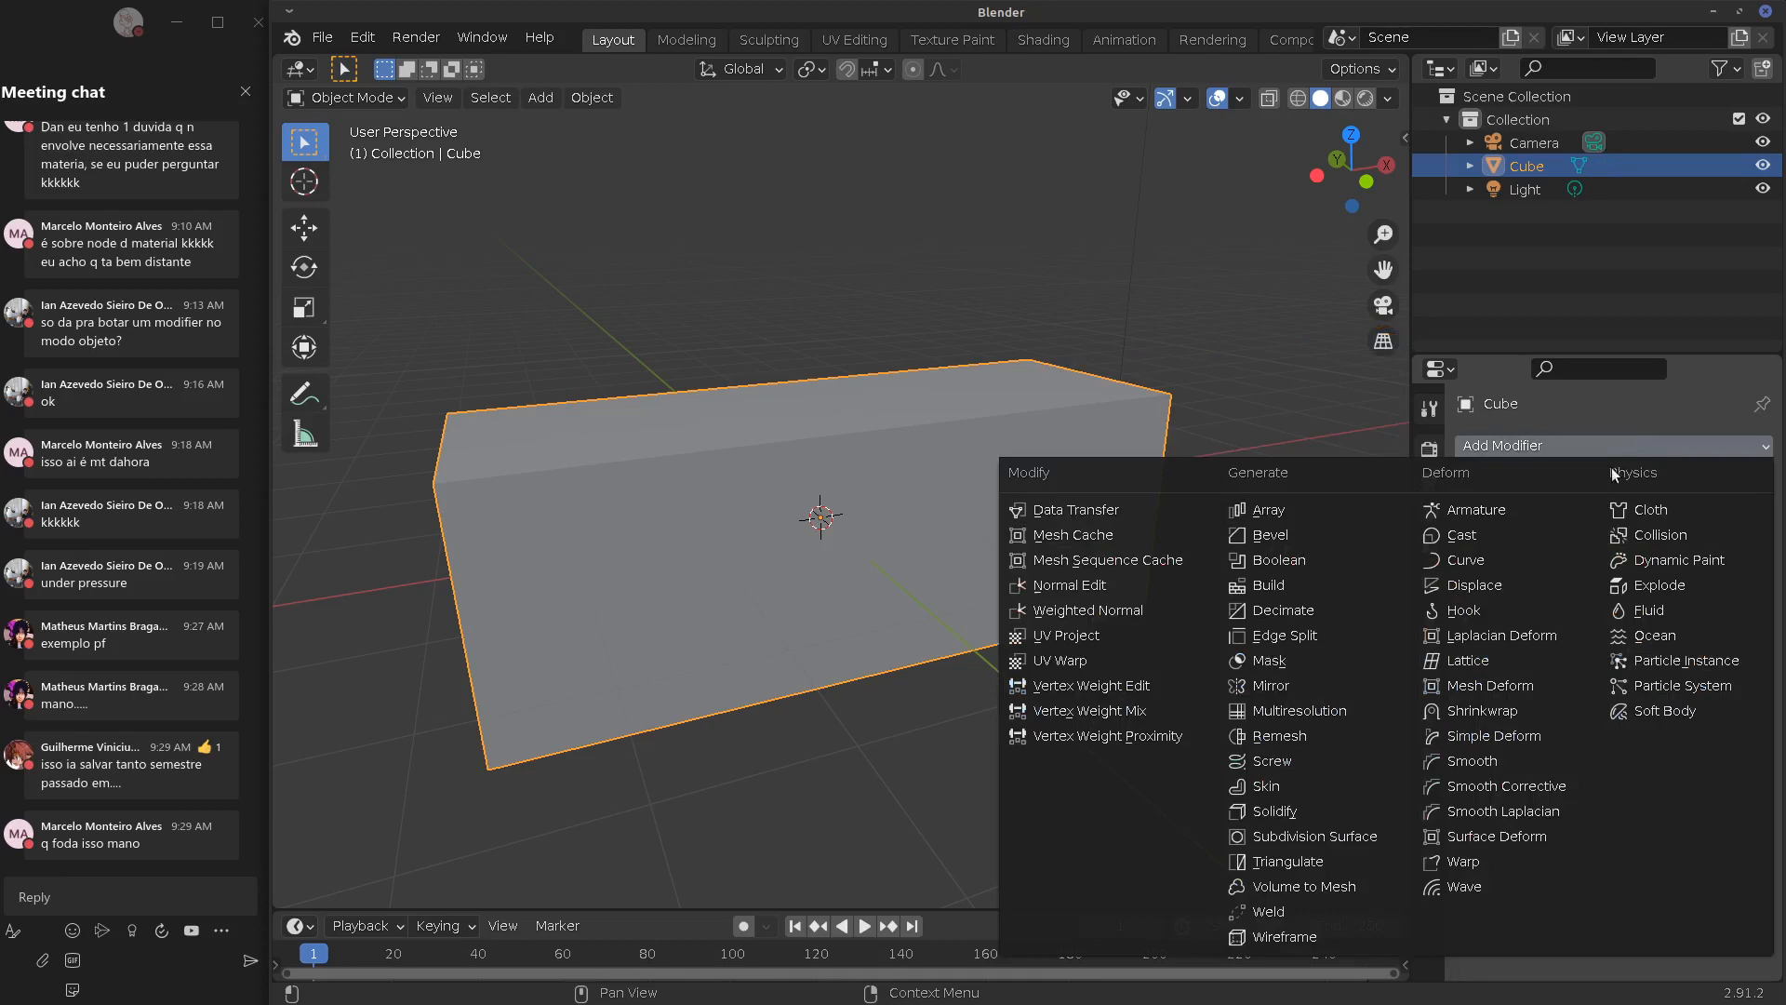
click(1267, 536)
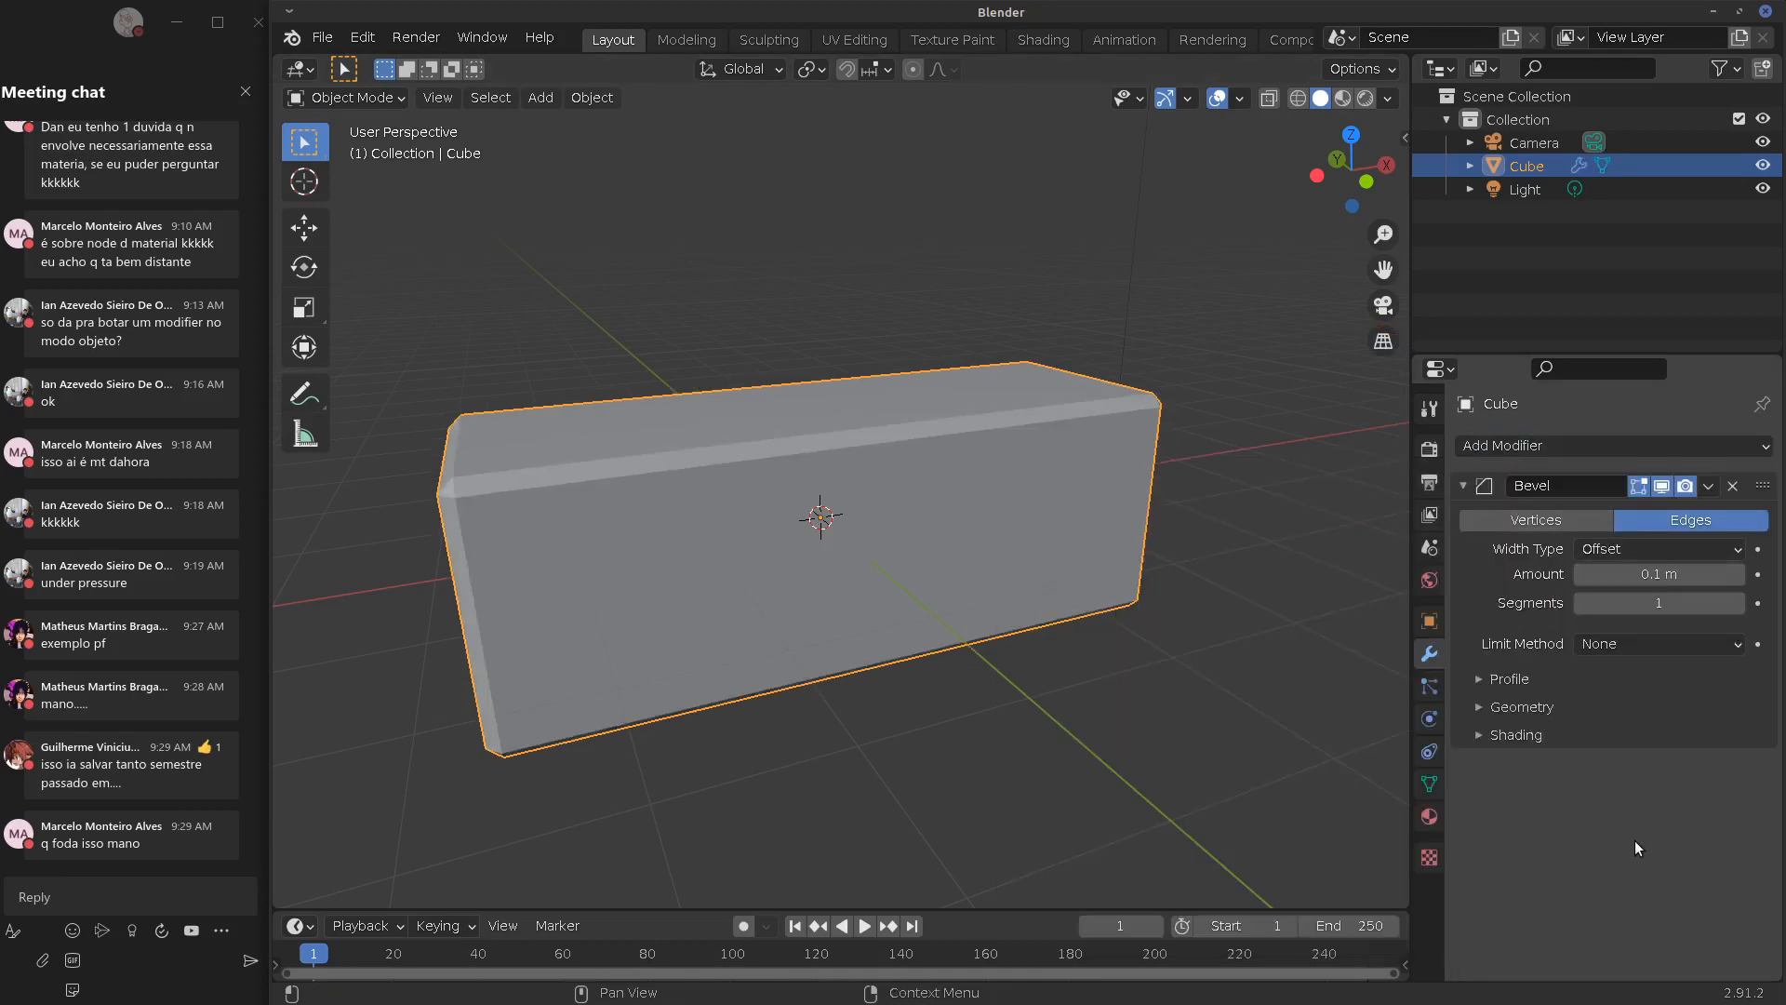
click(1732, 485)
click(1637, 447)
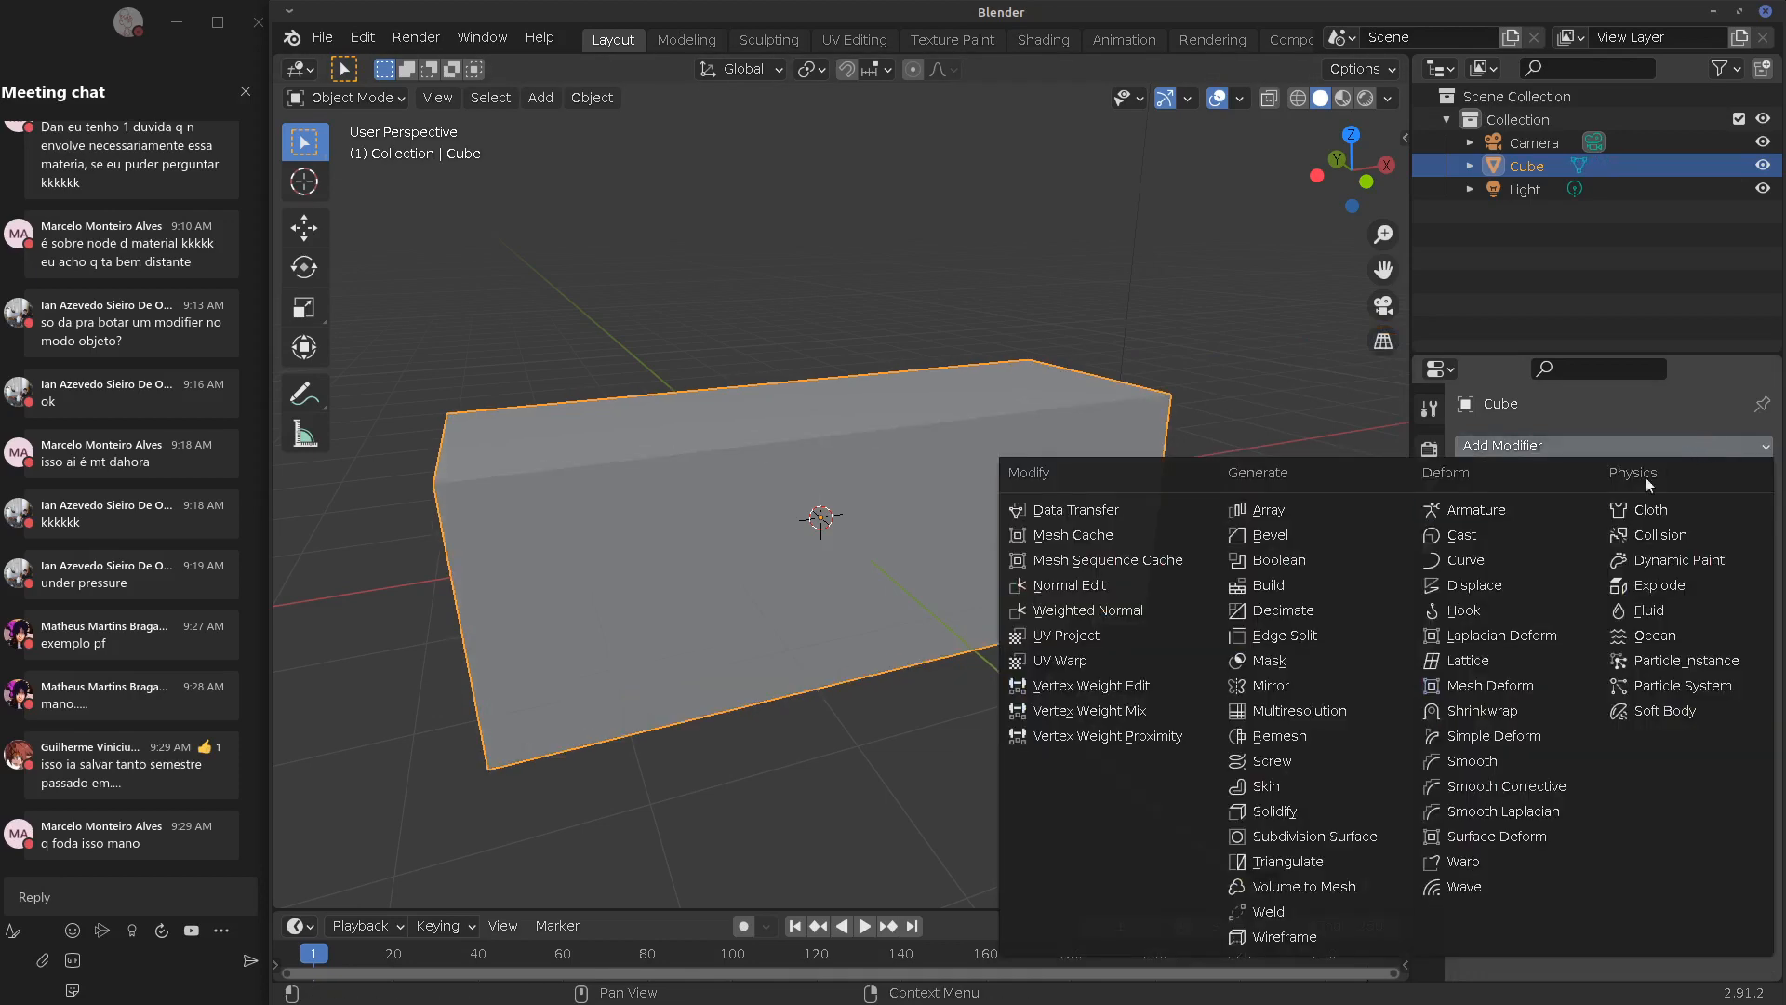
click(1298, 633)
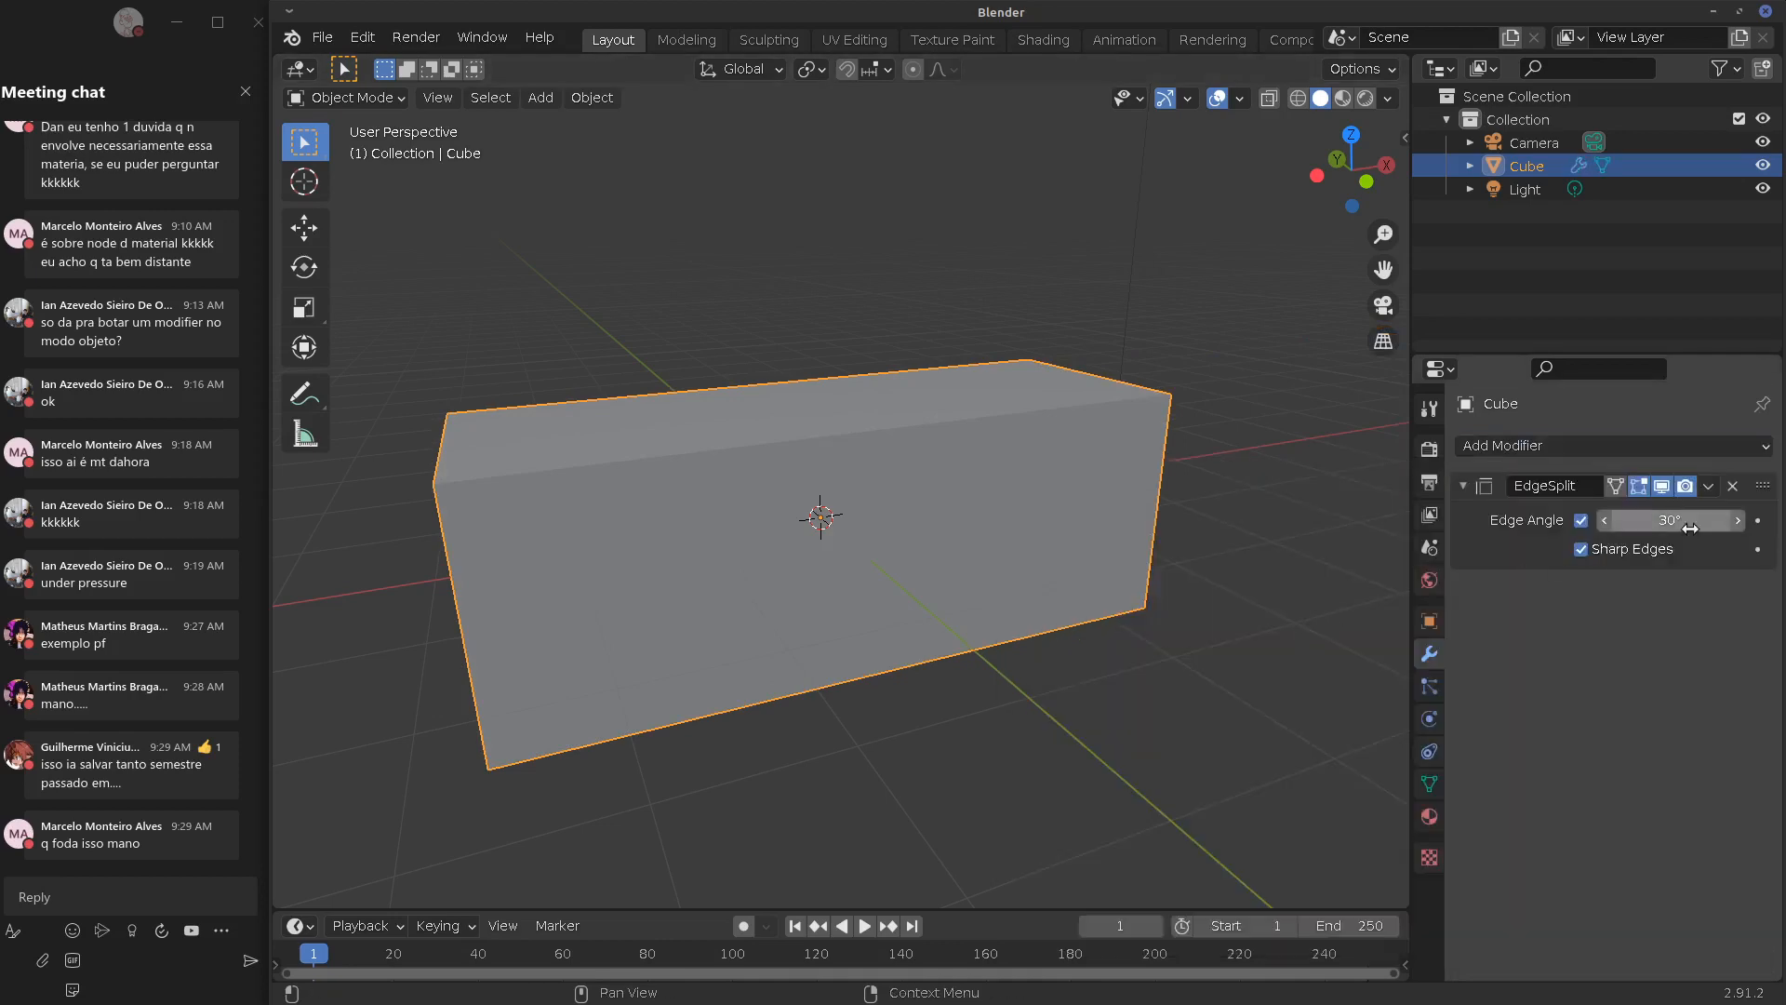
click(1732, 485)
Add a Multiresolution modifier, expand its Shape, Generate and Advanced panels, then remove it
click(1721, 444)
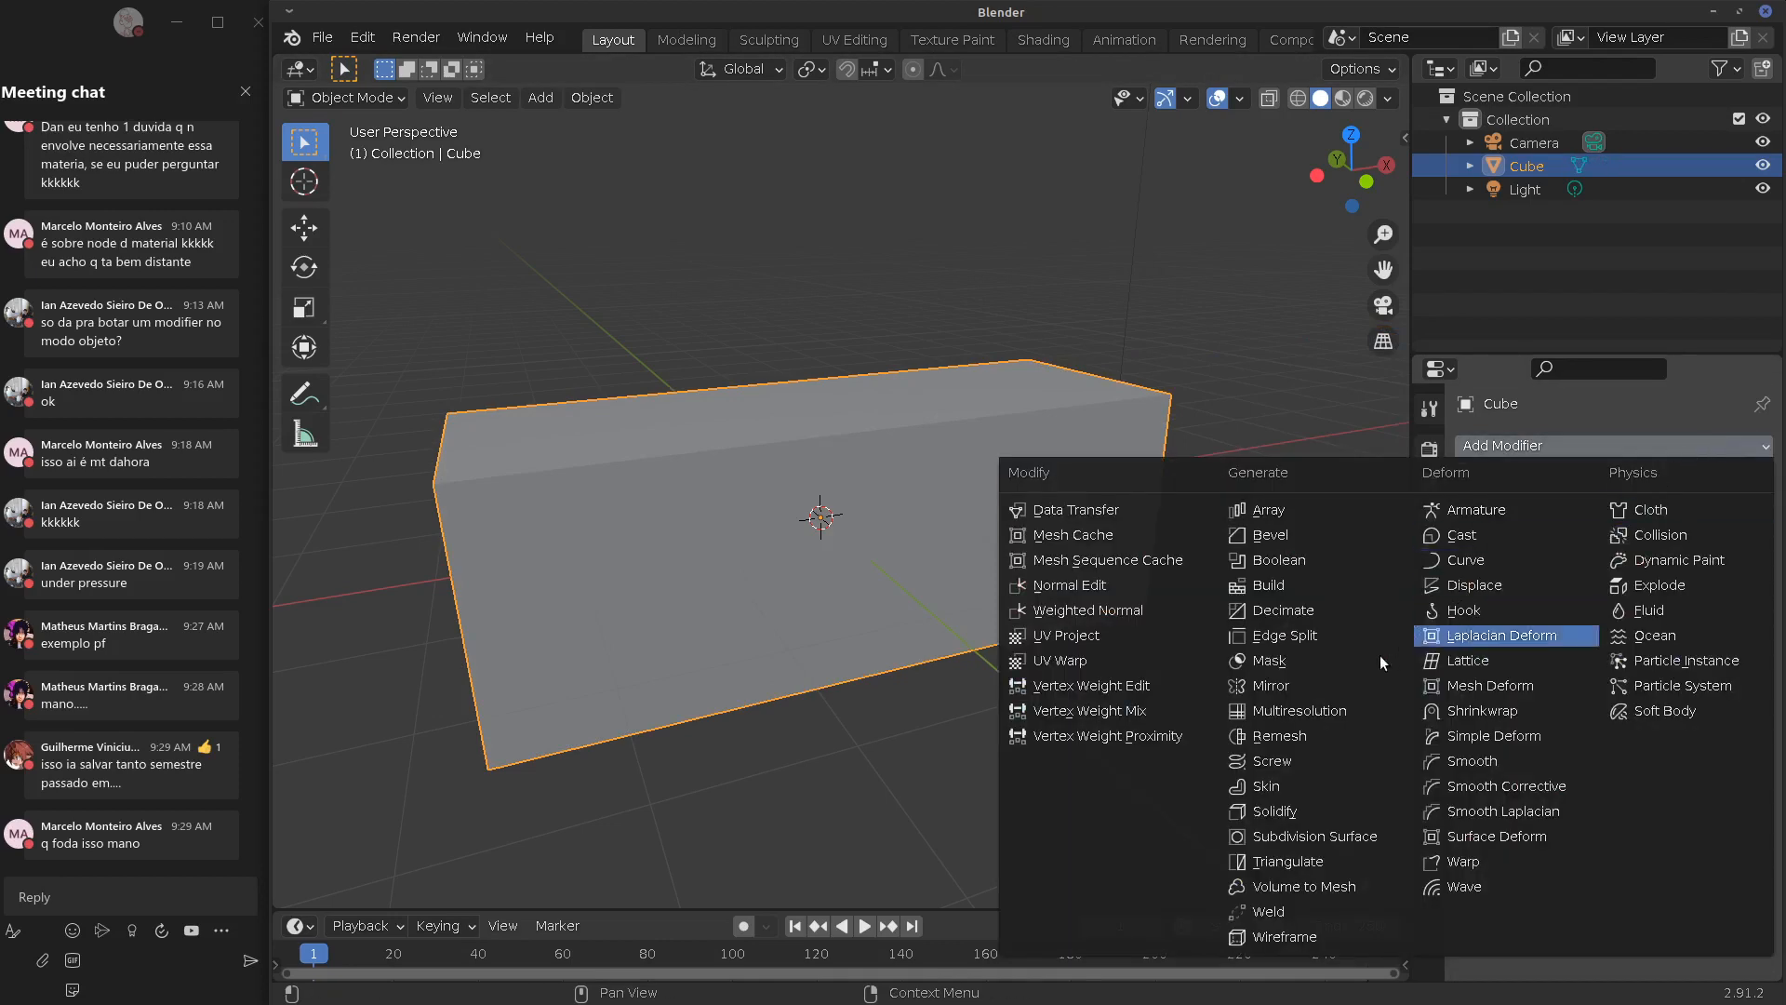
click(1280, 710)
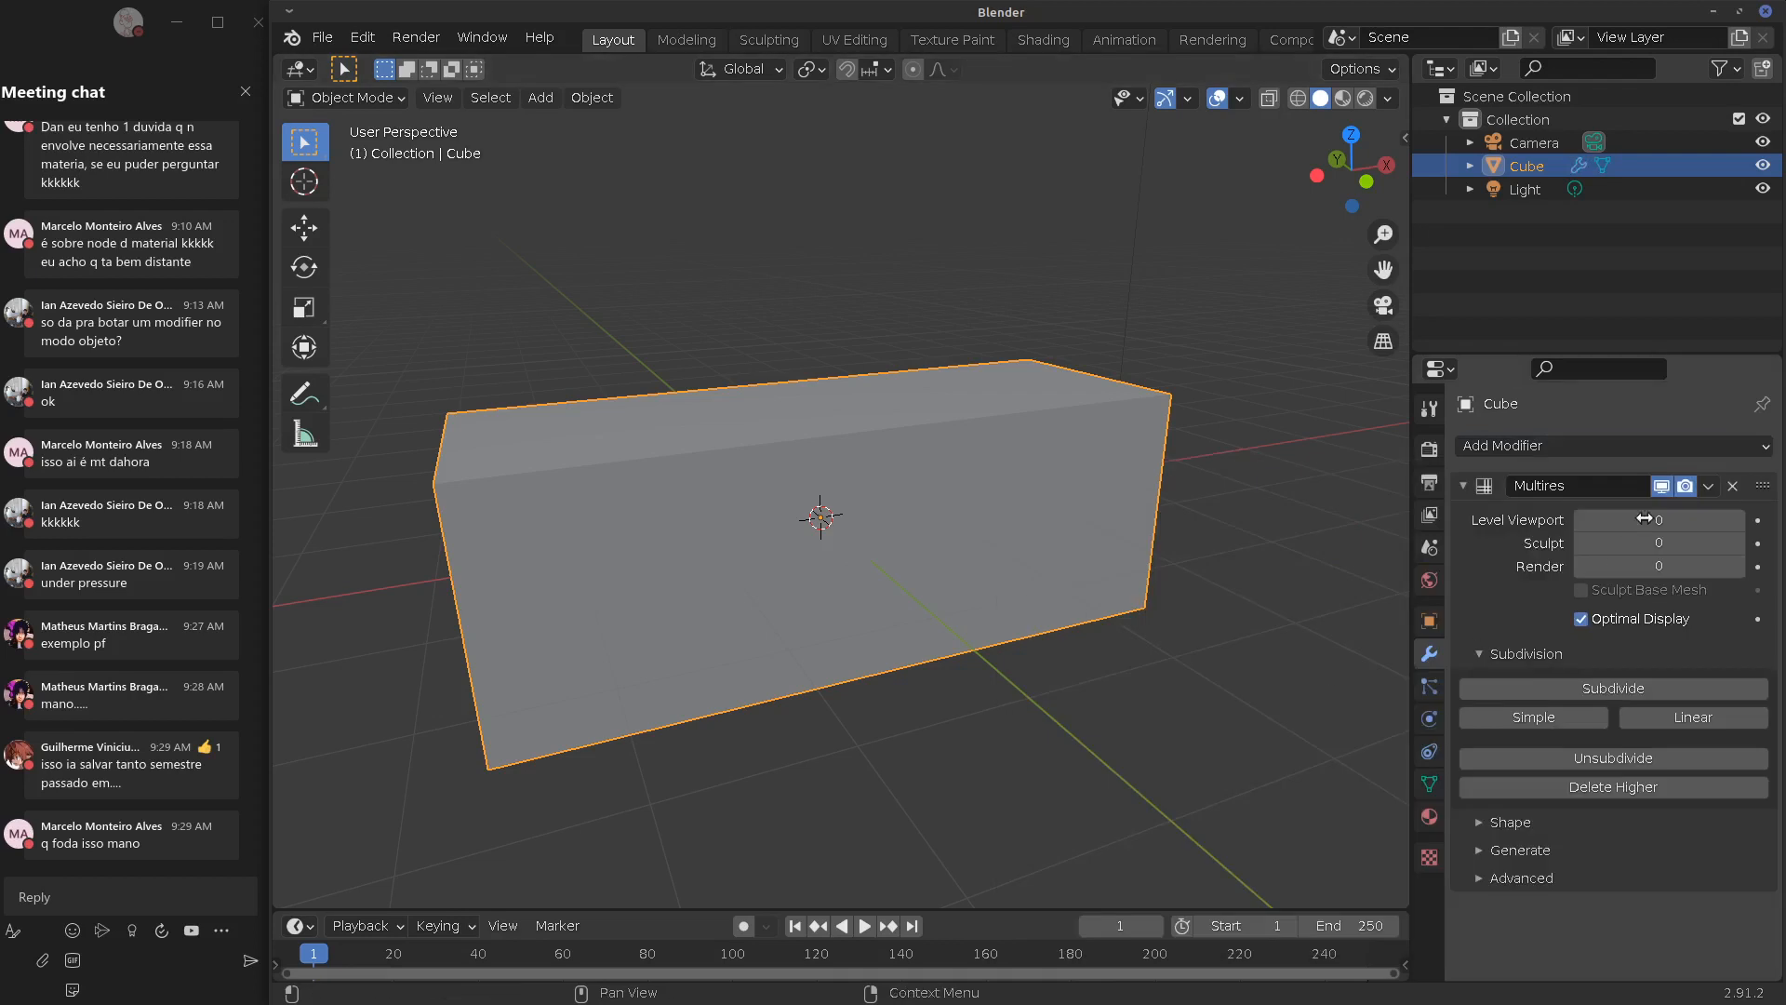
click(1480, 822)
click(1487, 904)
scroll(1771, 927, down, 1)
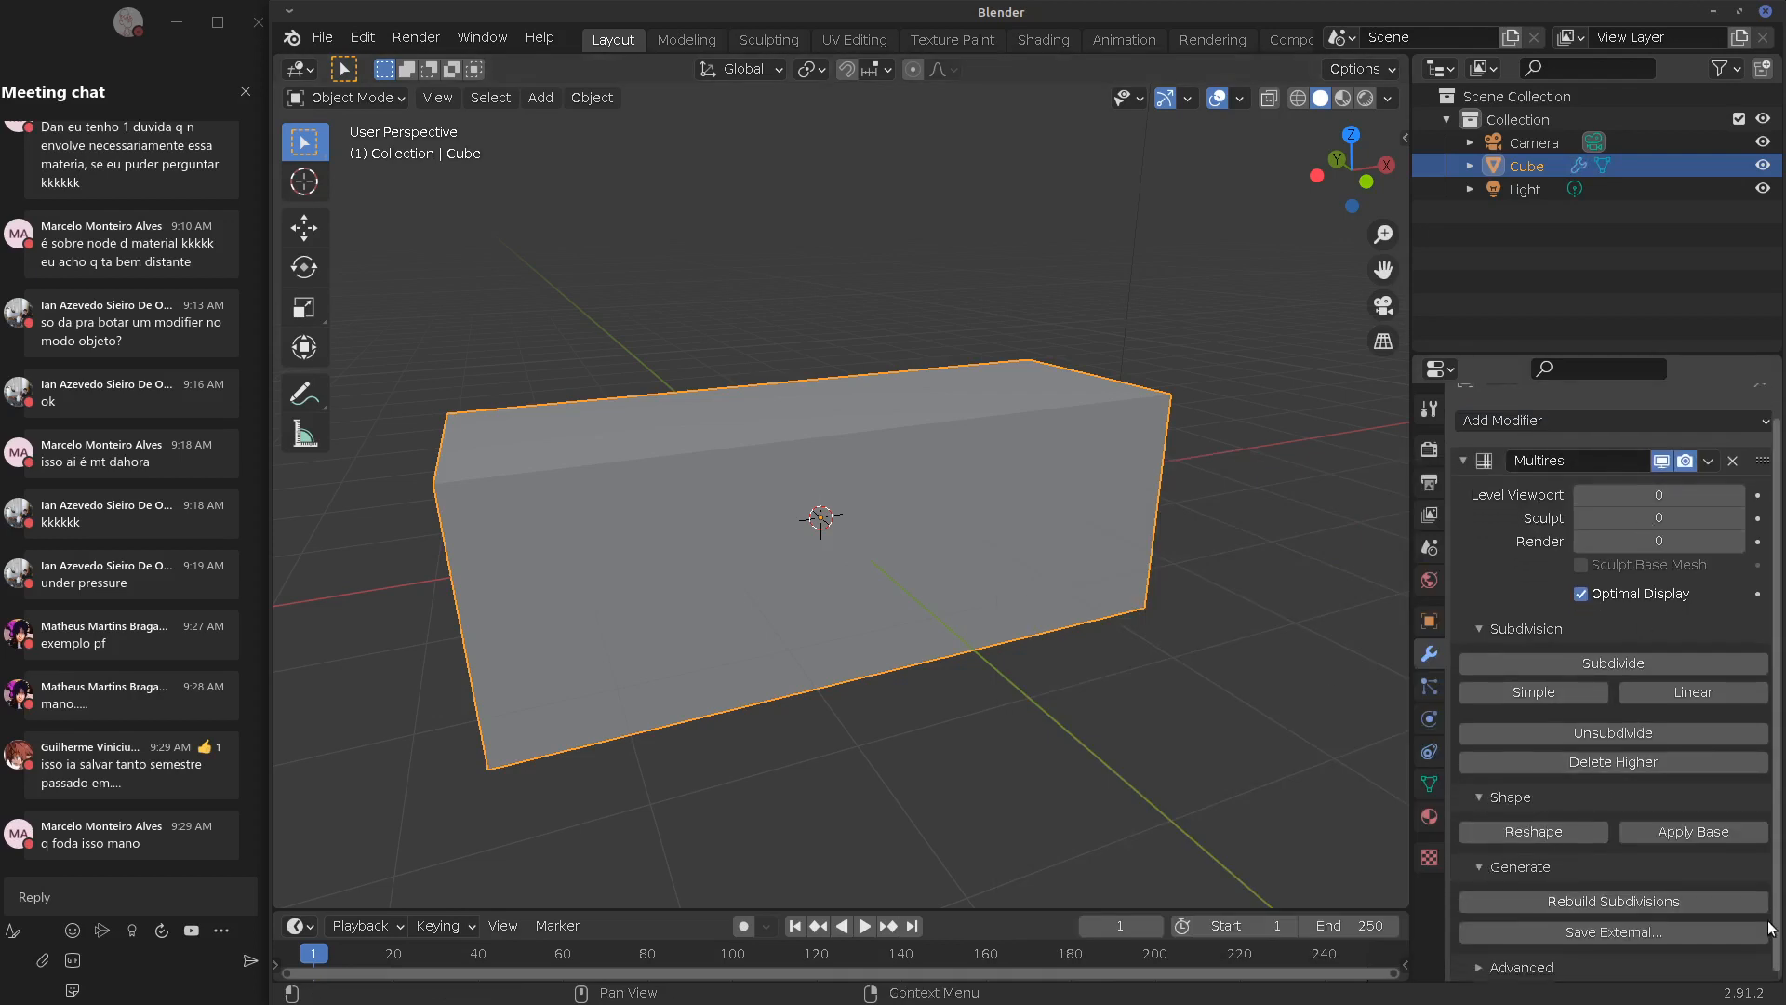
click(1480, 968)
scroll(1782, 961, down, 4)
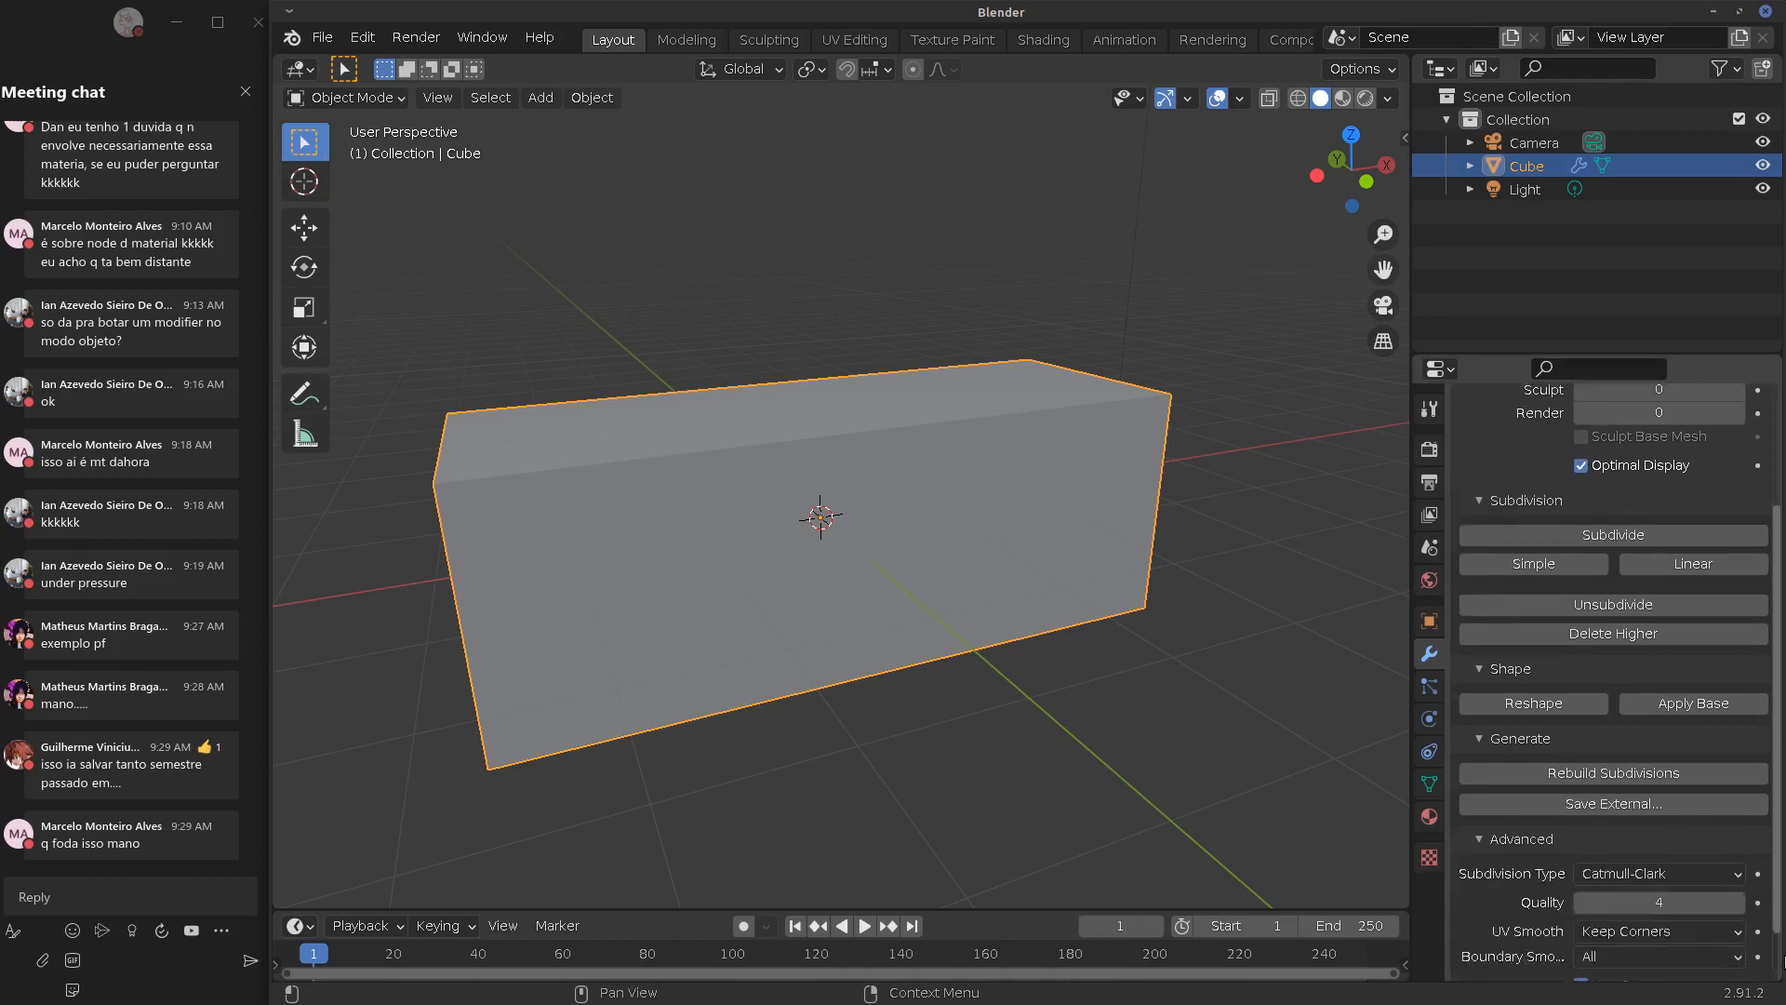
scroll(1782, 961, down, 2)
scroll(1782, 721, up, 6)
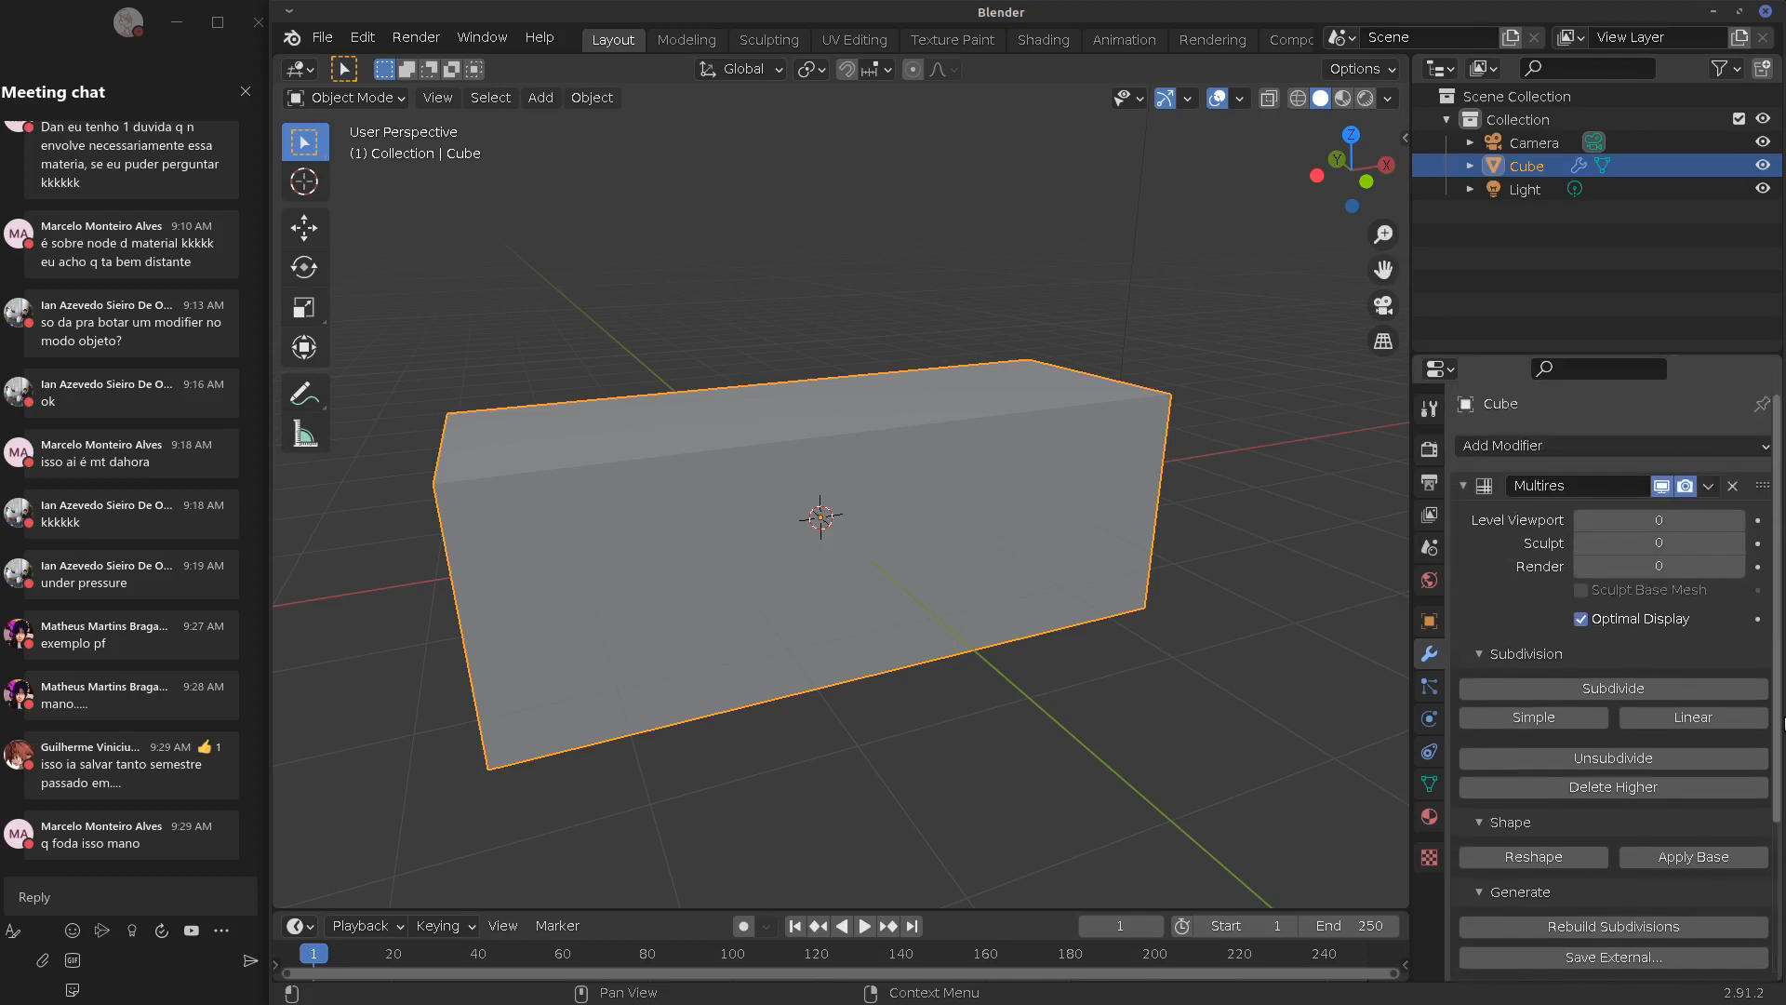
click(1733, 485)
click(1619, 450)
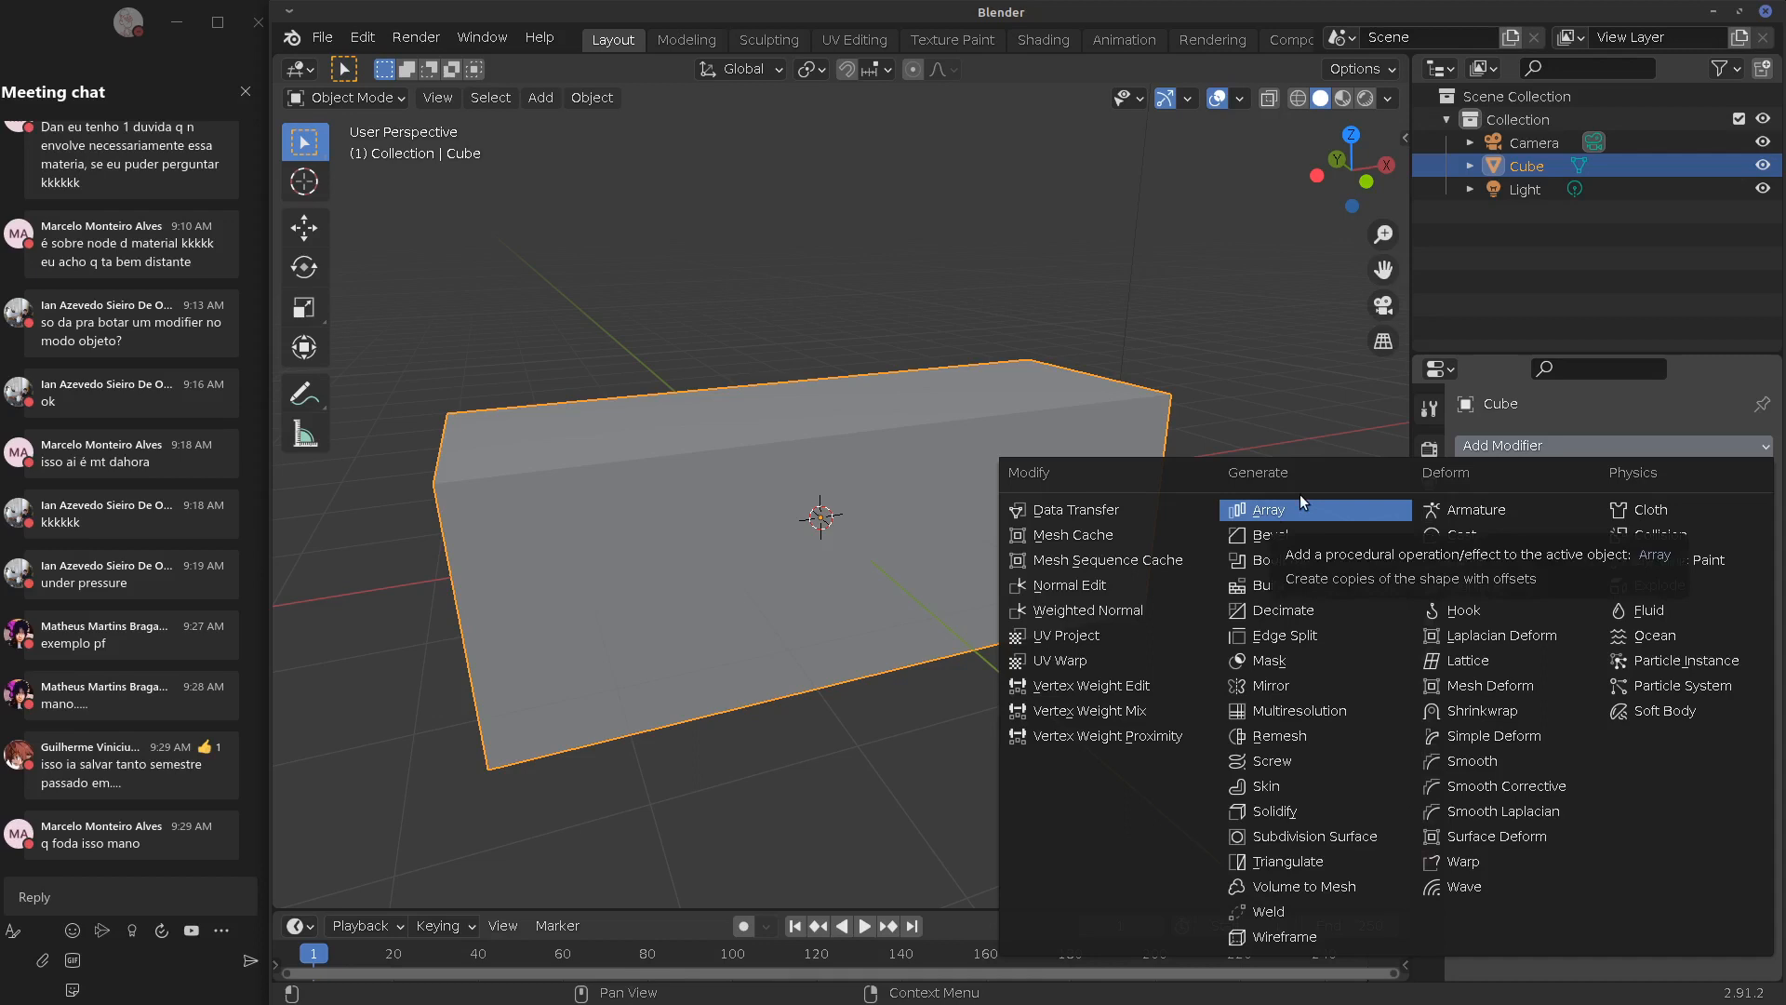
In the Firefox YouTube playlist, move 'Modifiers - Generate' above 'Modificadores - Deform', then minimize Firefox
key(alt+Tab)
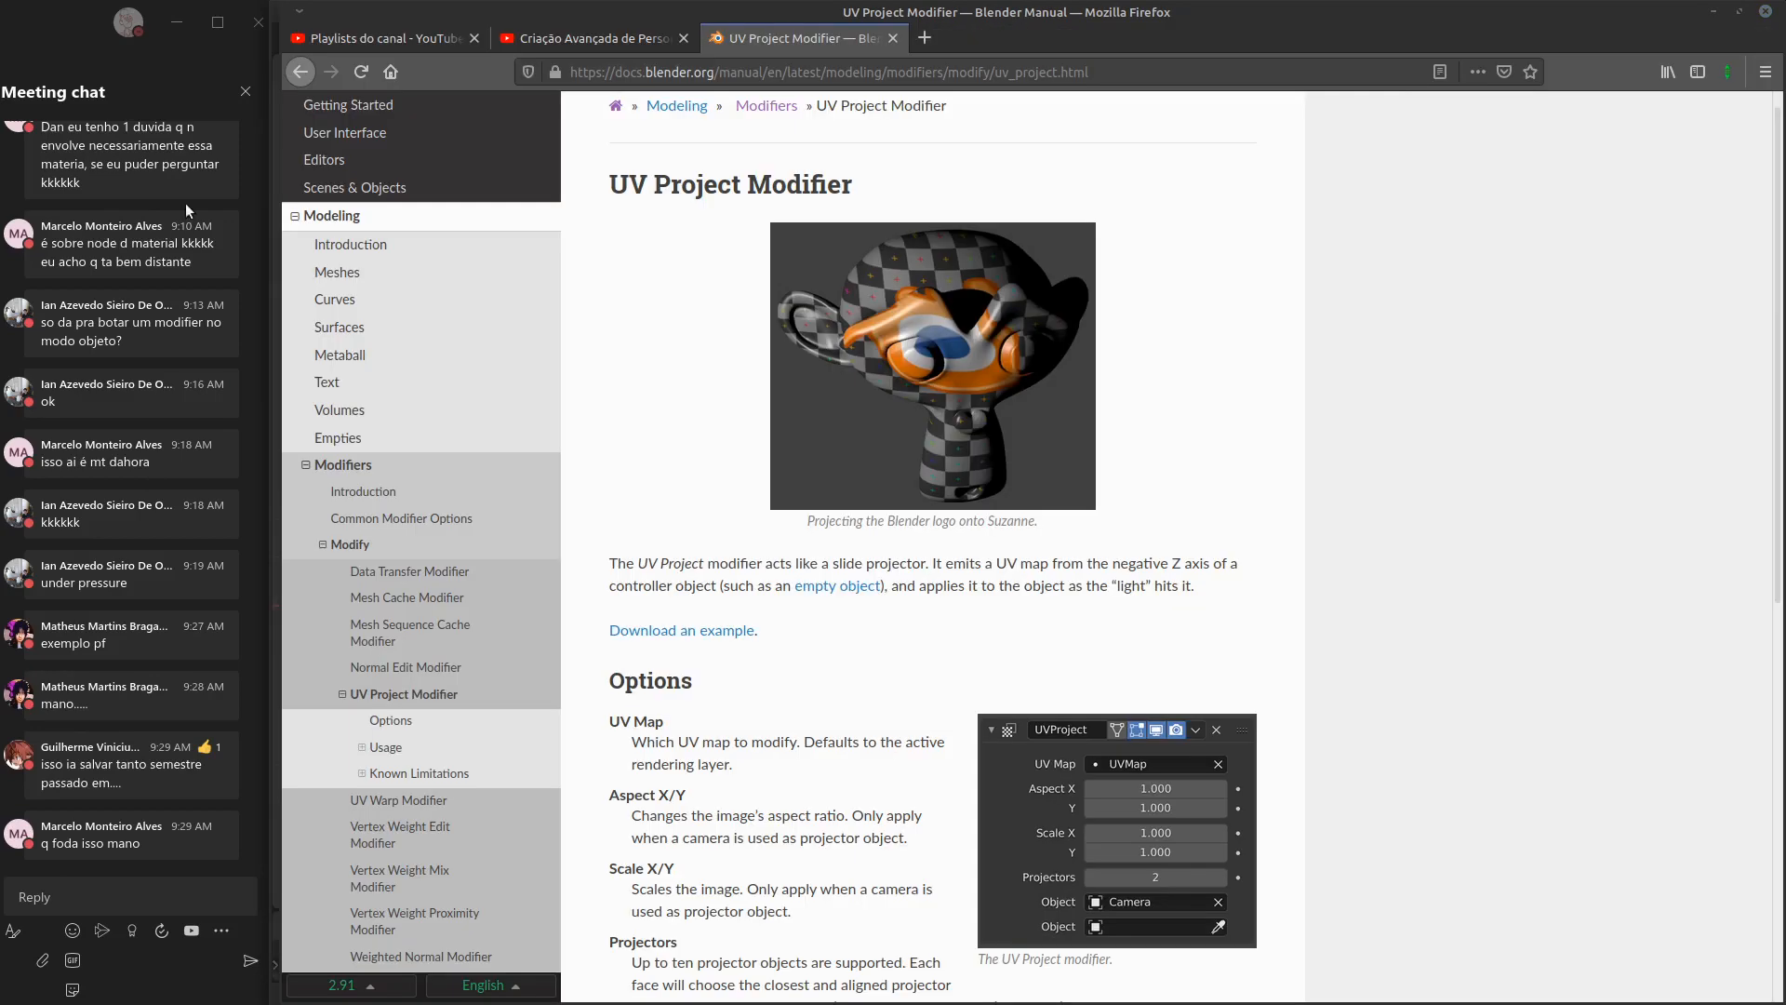
click(589, 41)
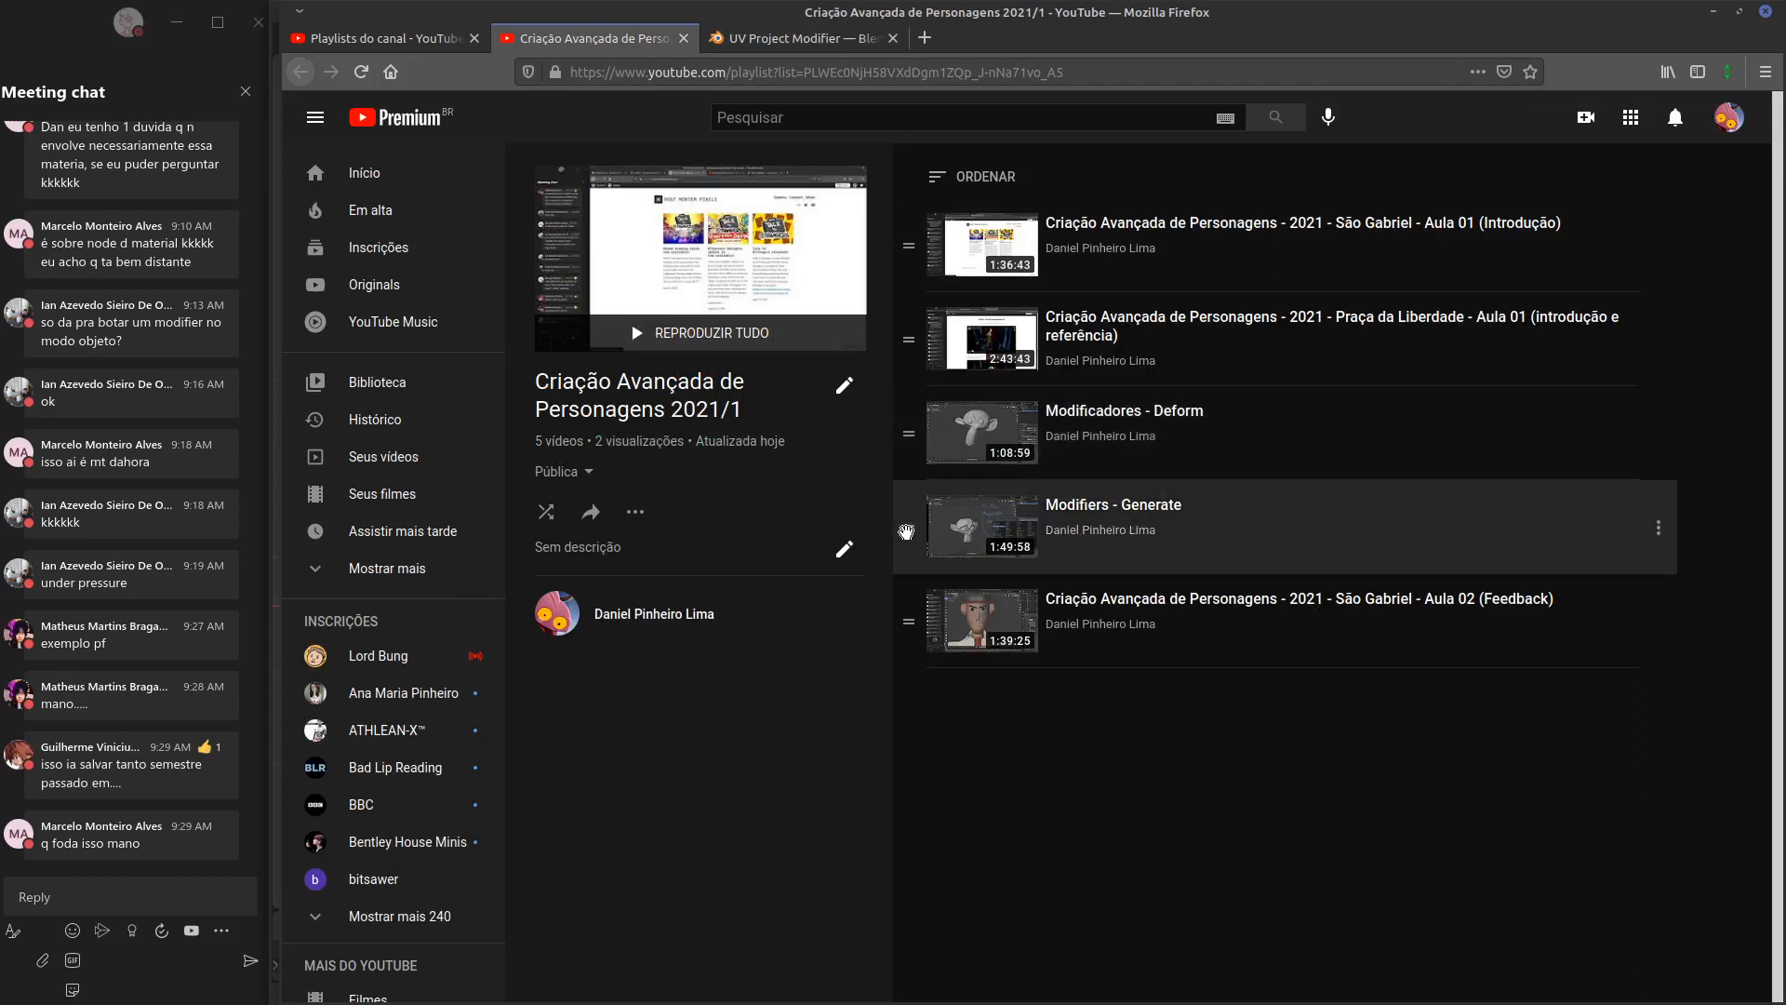
drag(908, 530, 927, 427)
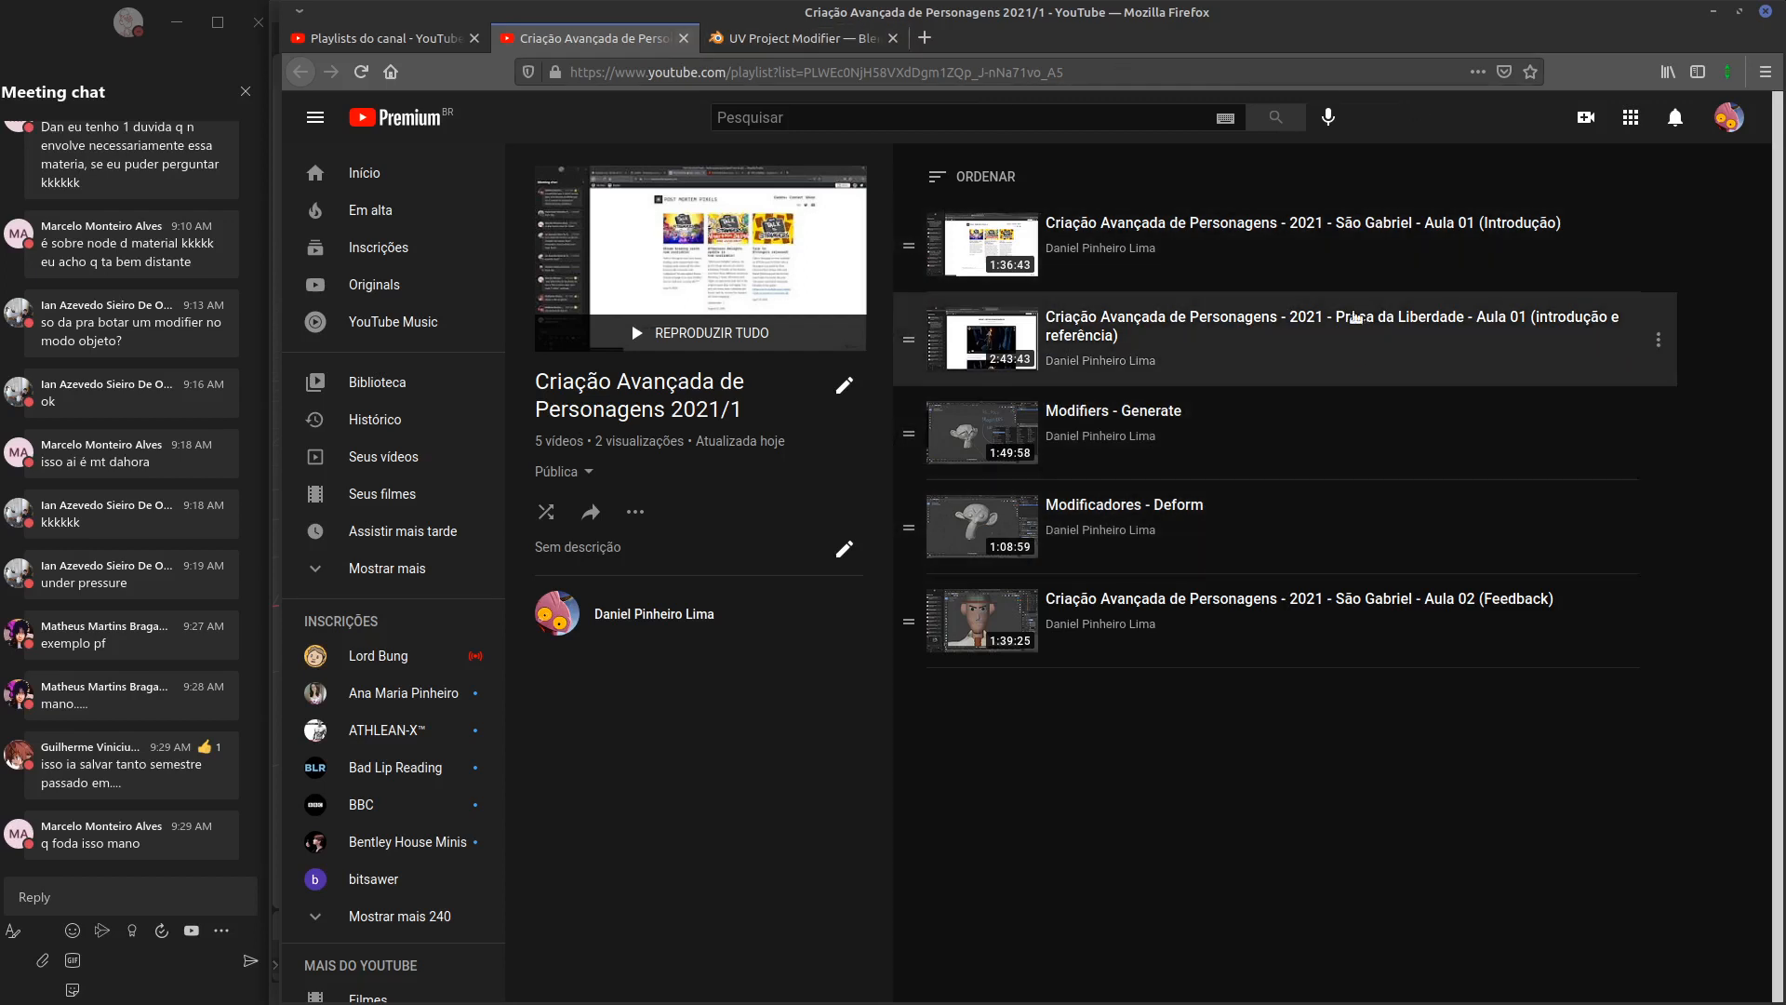
click(1715, 13)
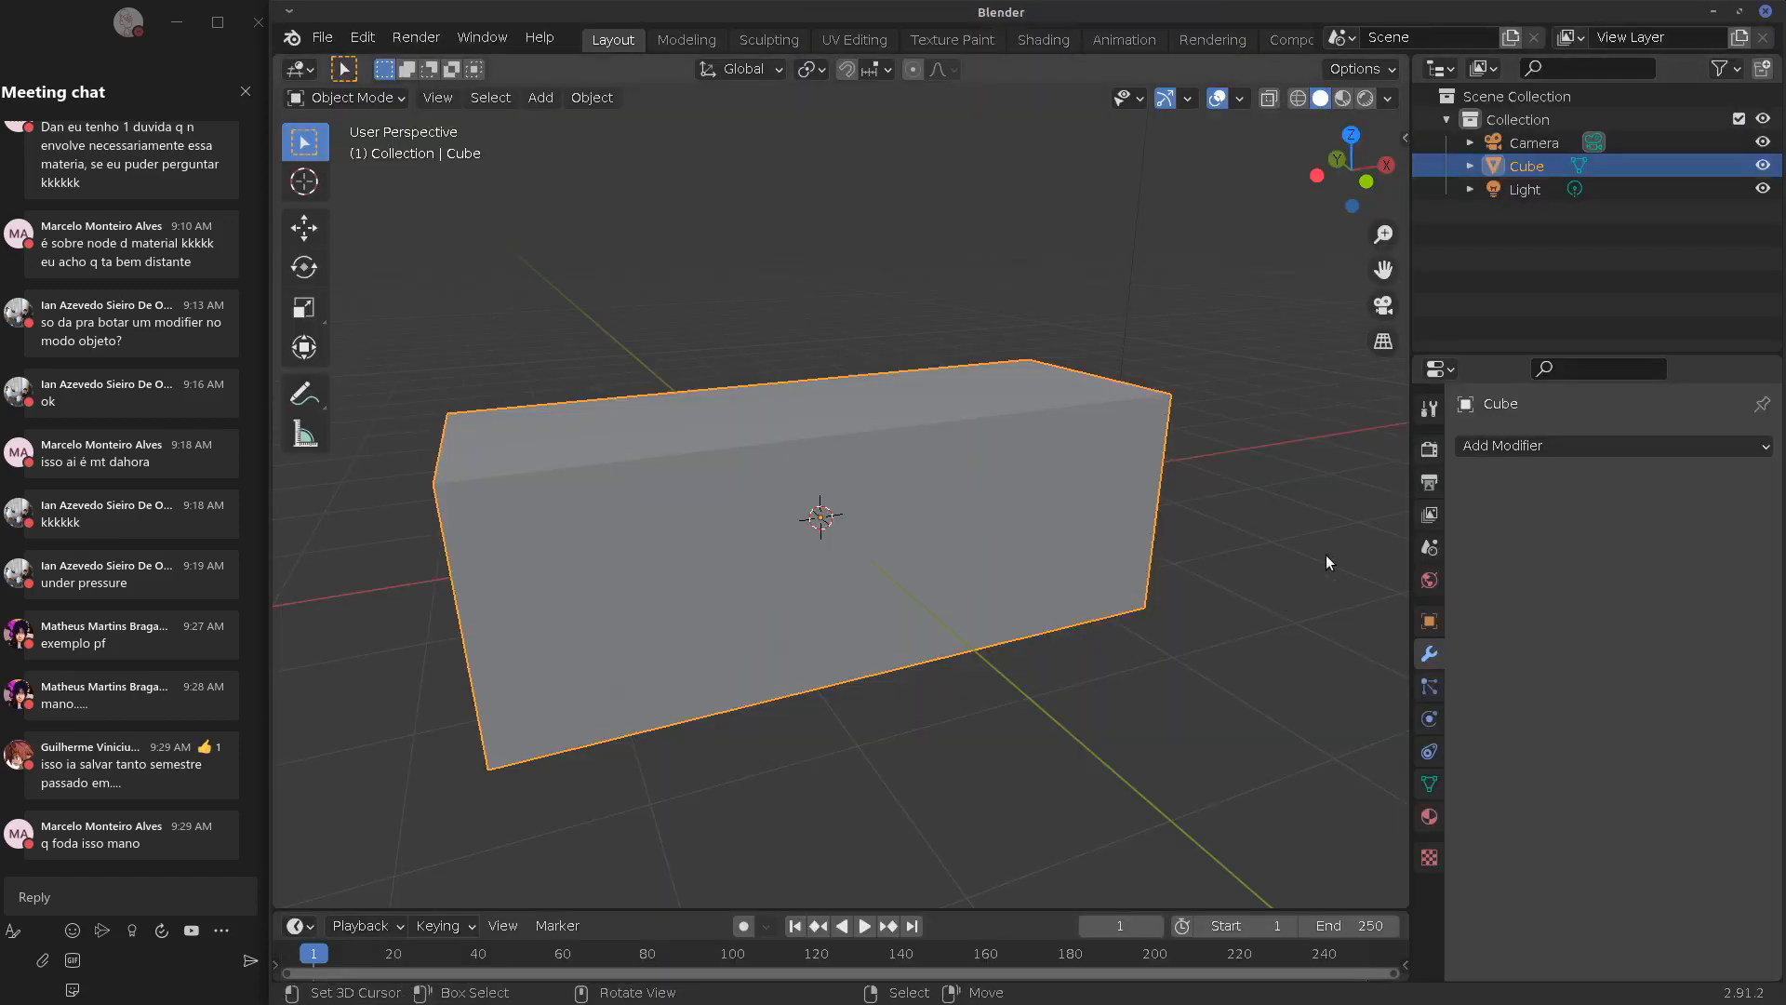
Enlarge the Properties area by dragging its border with the Outliner upward
middle_drag(930, 590, 1135, 593)
click(1601, 445)
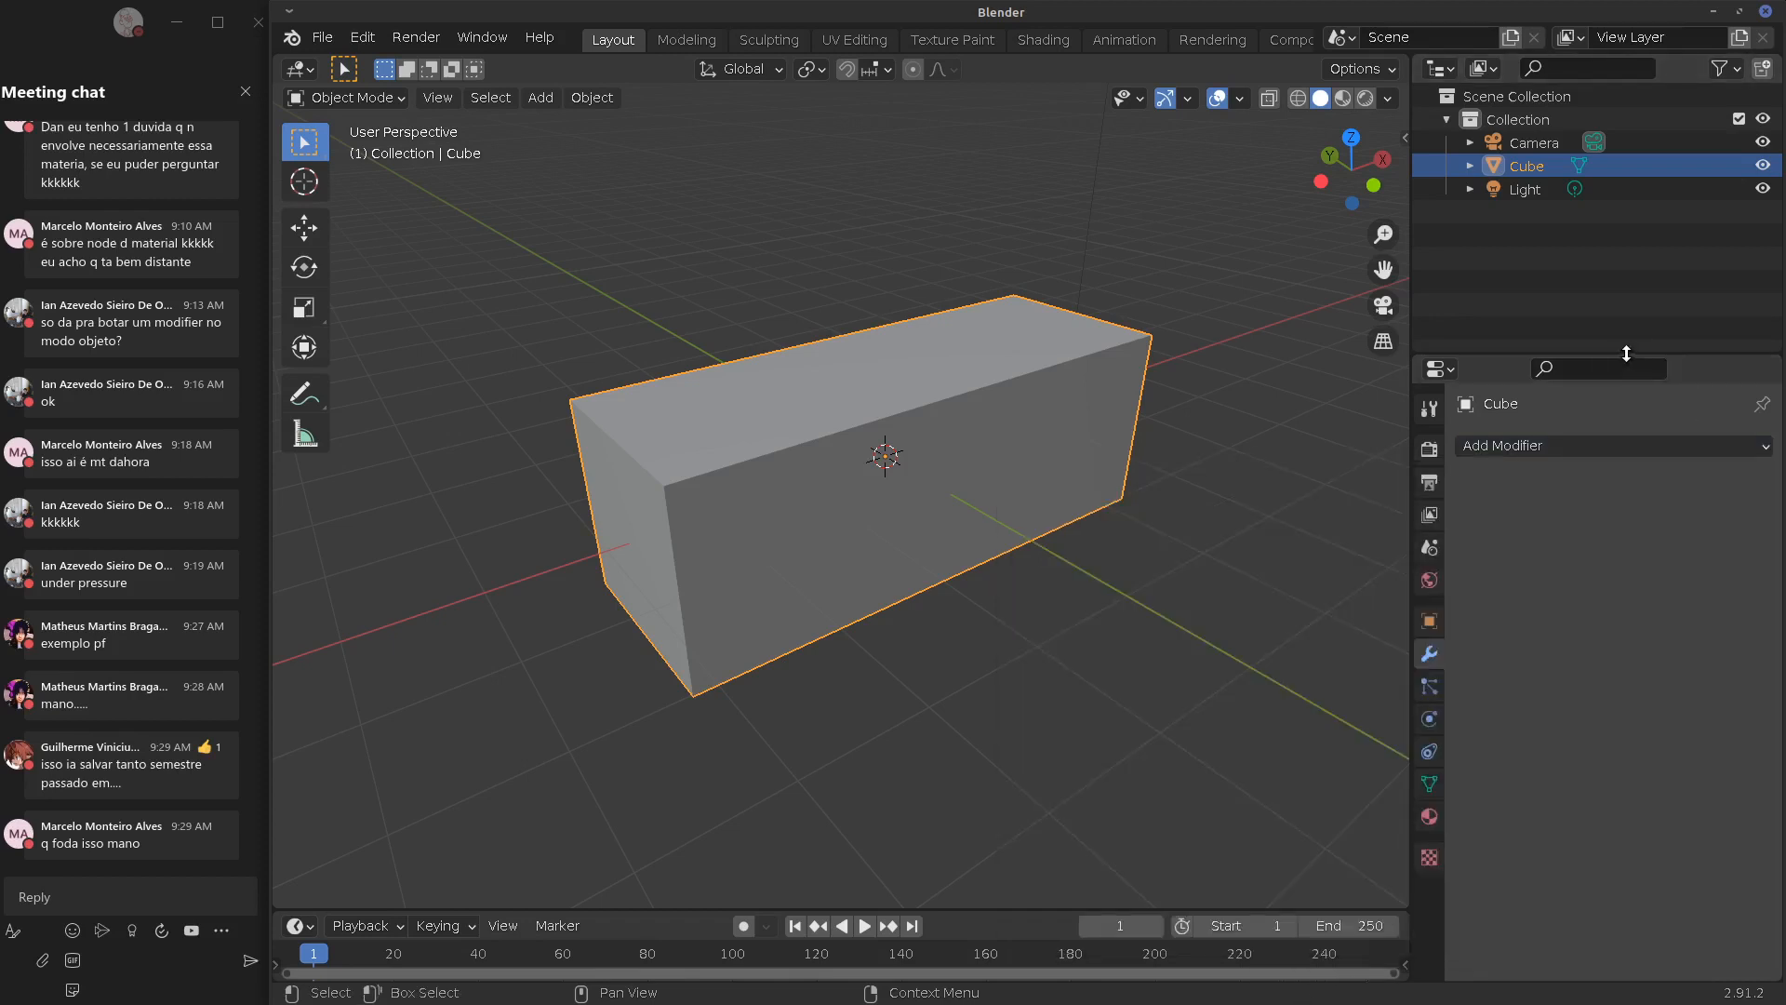
drag(1628, 355, 1624, 225)
Add a Volume to Mesh modifier, enable Smooth Shading, set its object to Camera, then remove it
click(1524, 316)
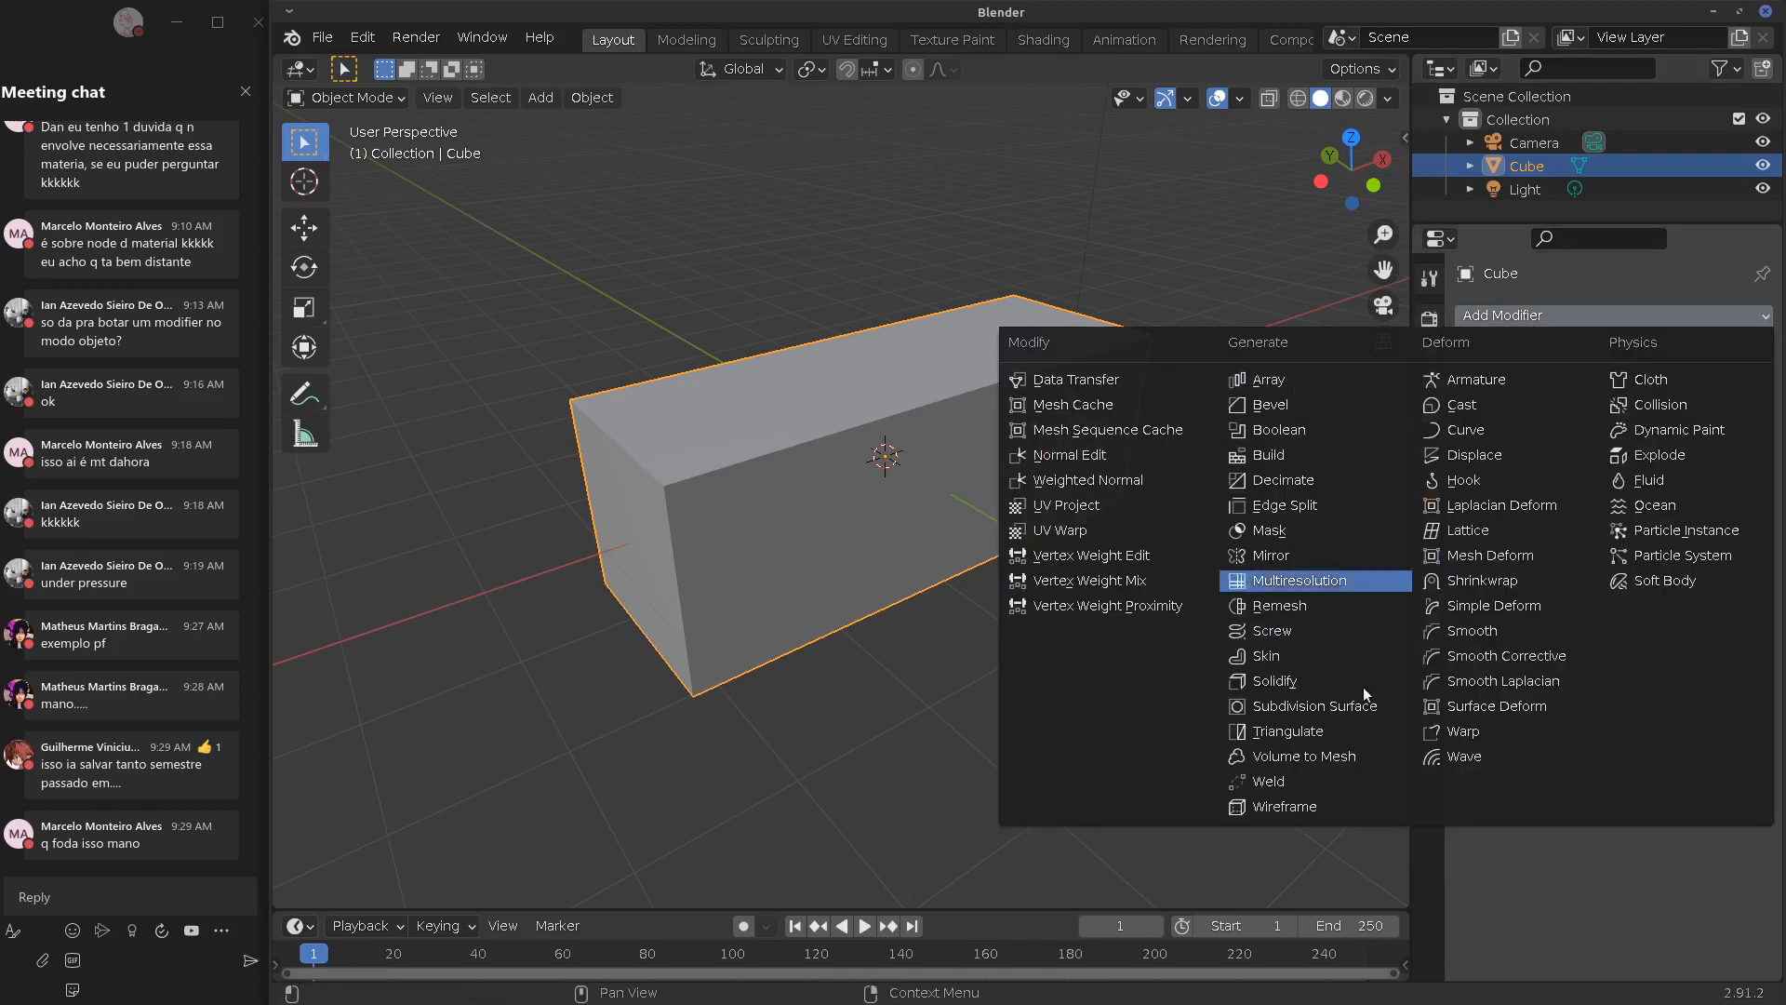
click(1288, 763)
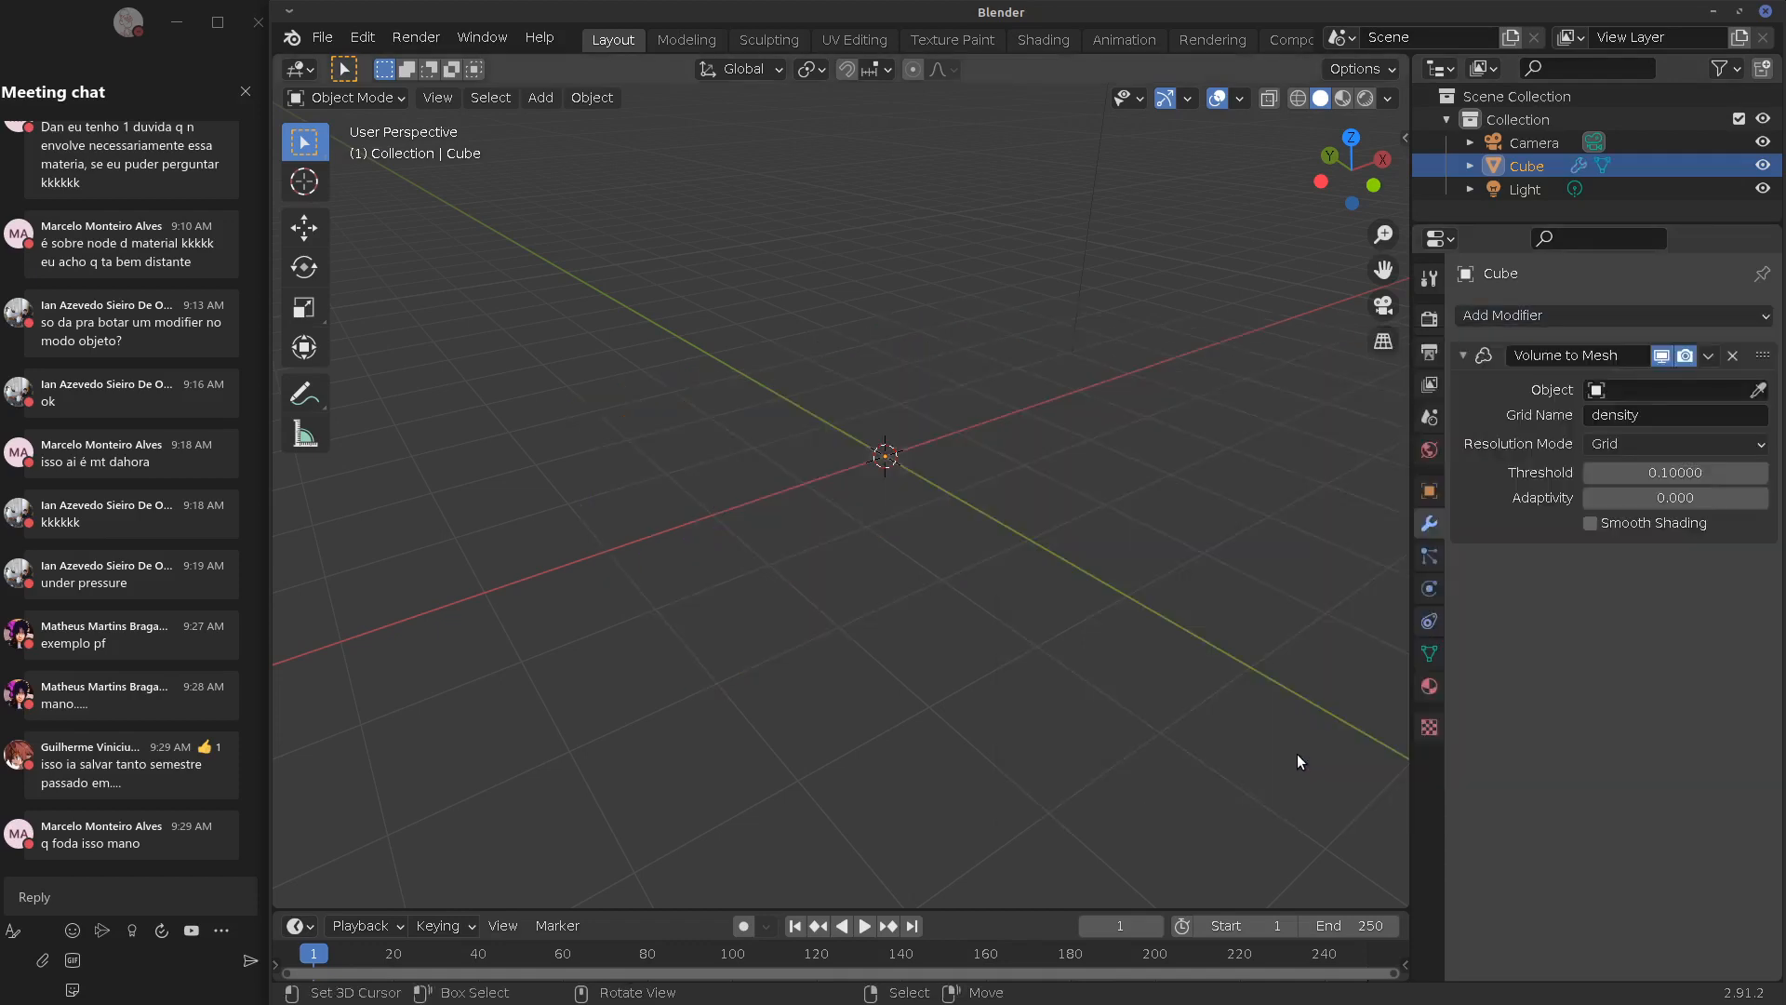
click(1640, 391)
click(1590, 523)
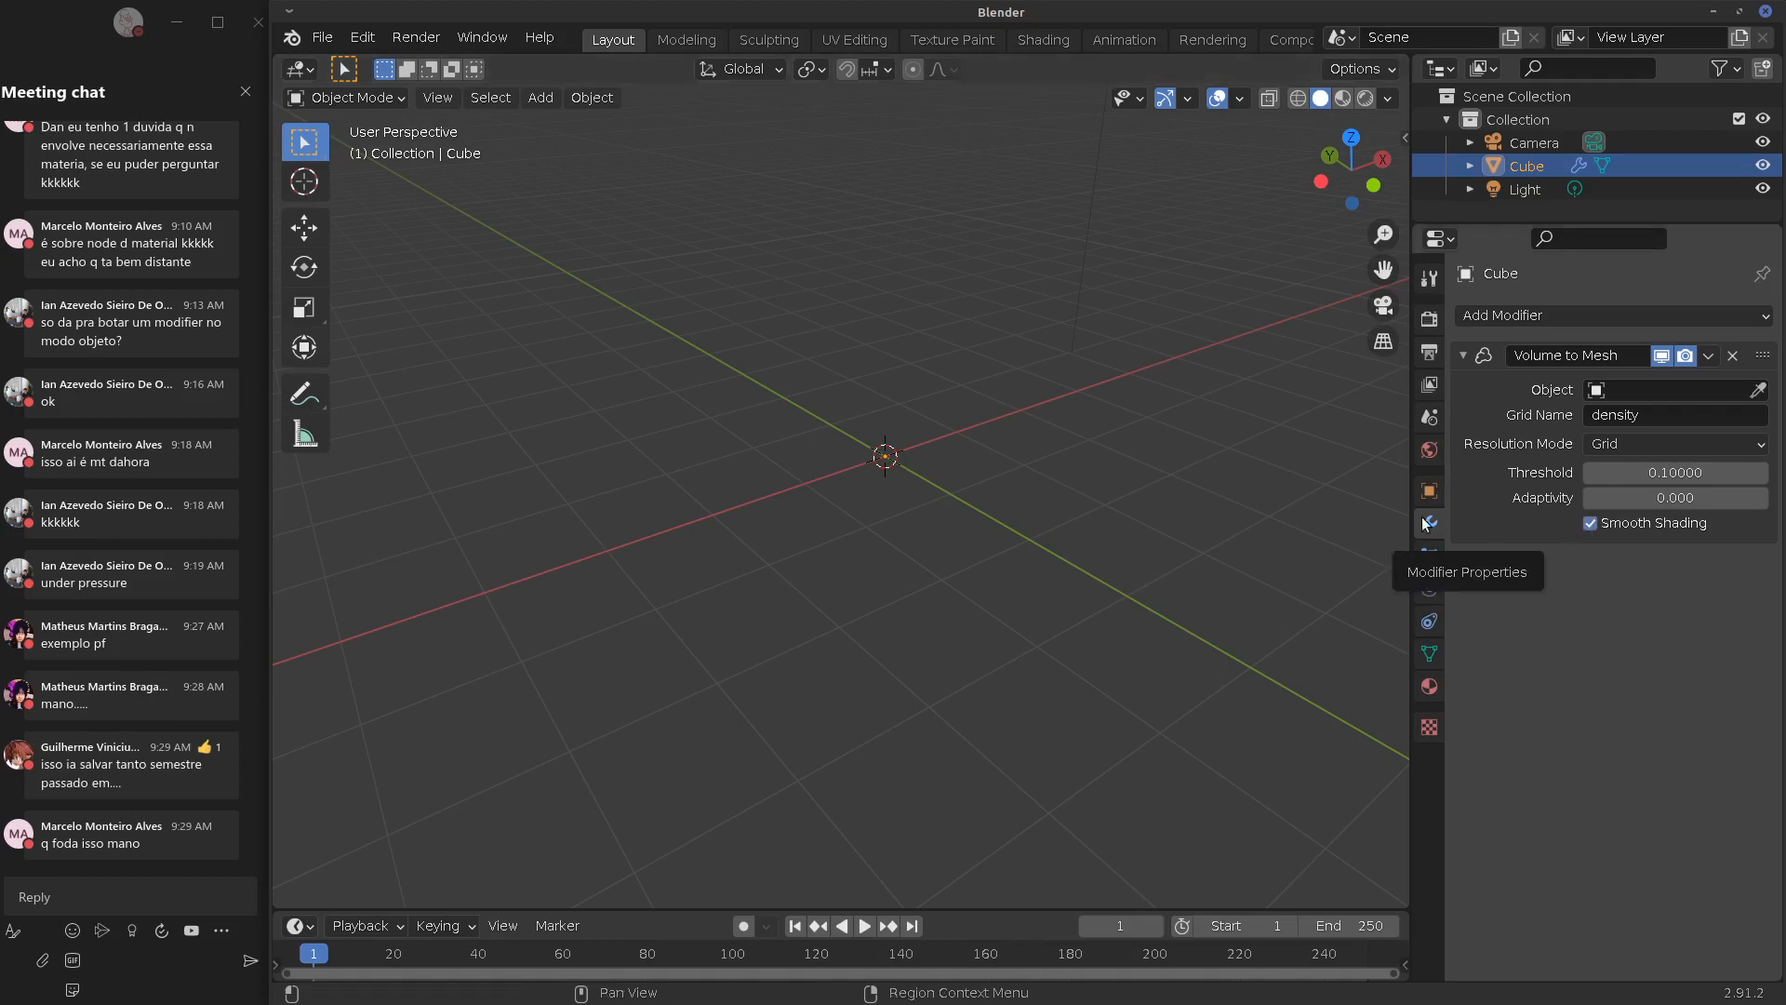
click(1642, 390)
click(1619, 424)
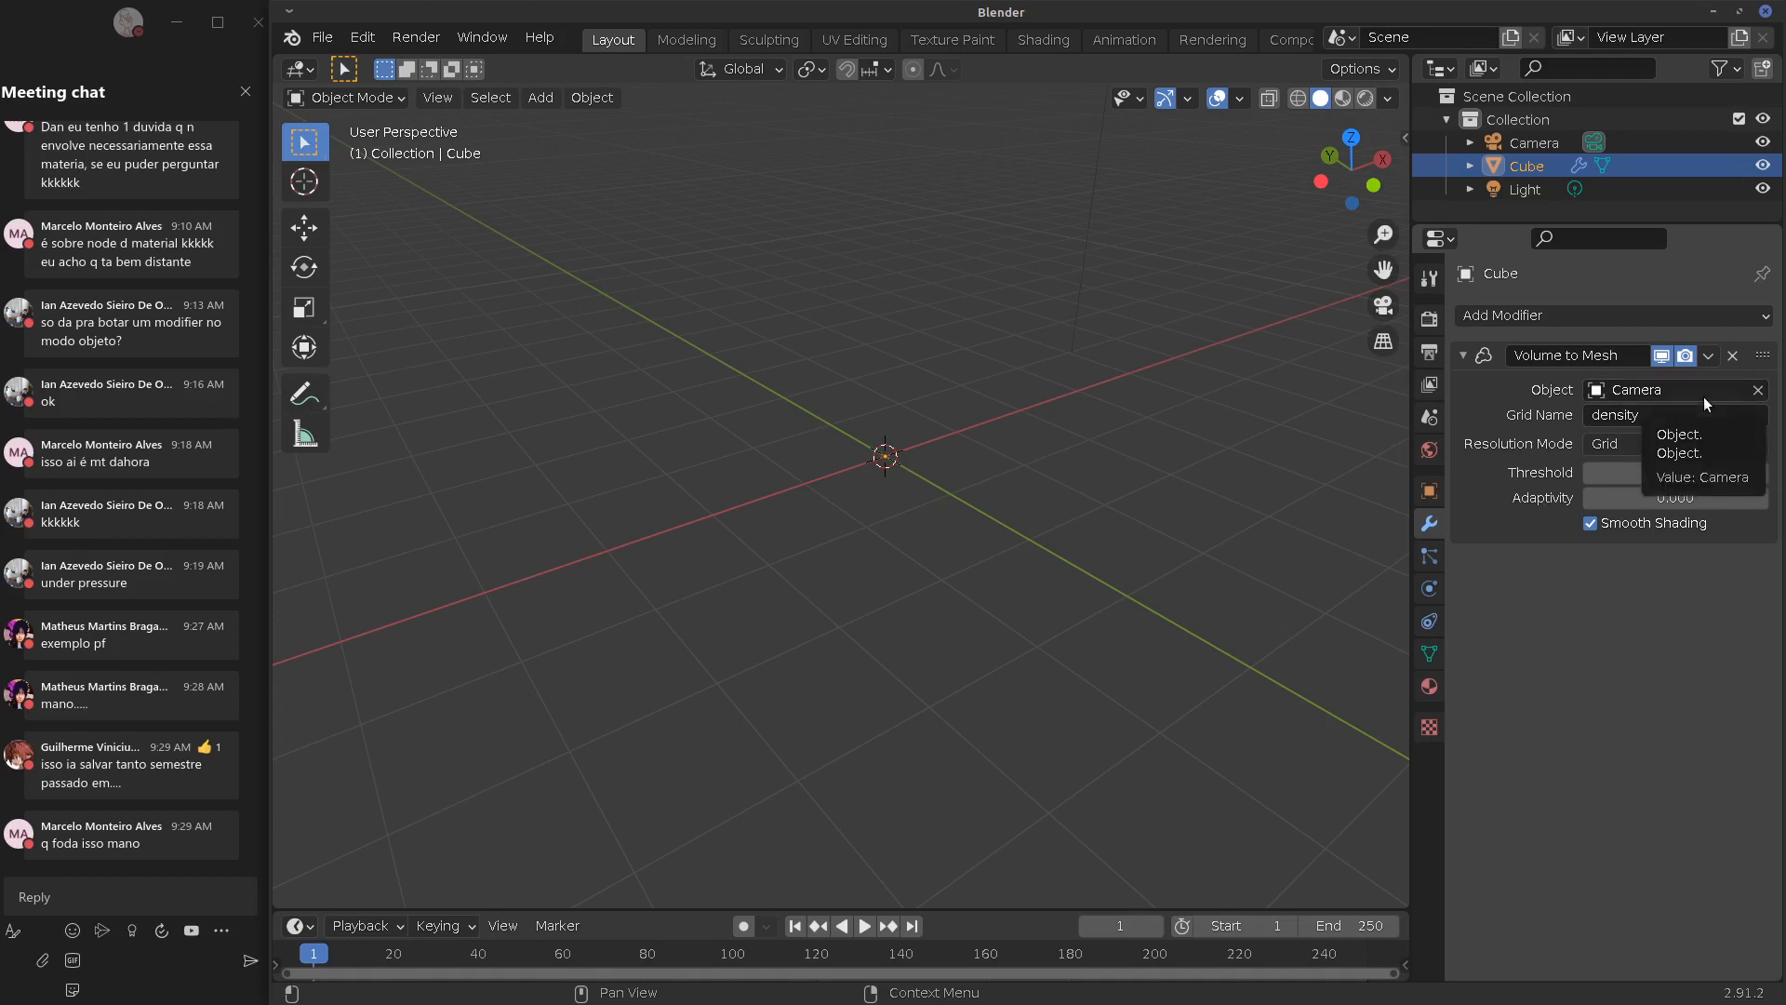
click(1732, 356)
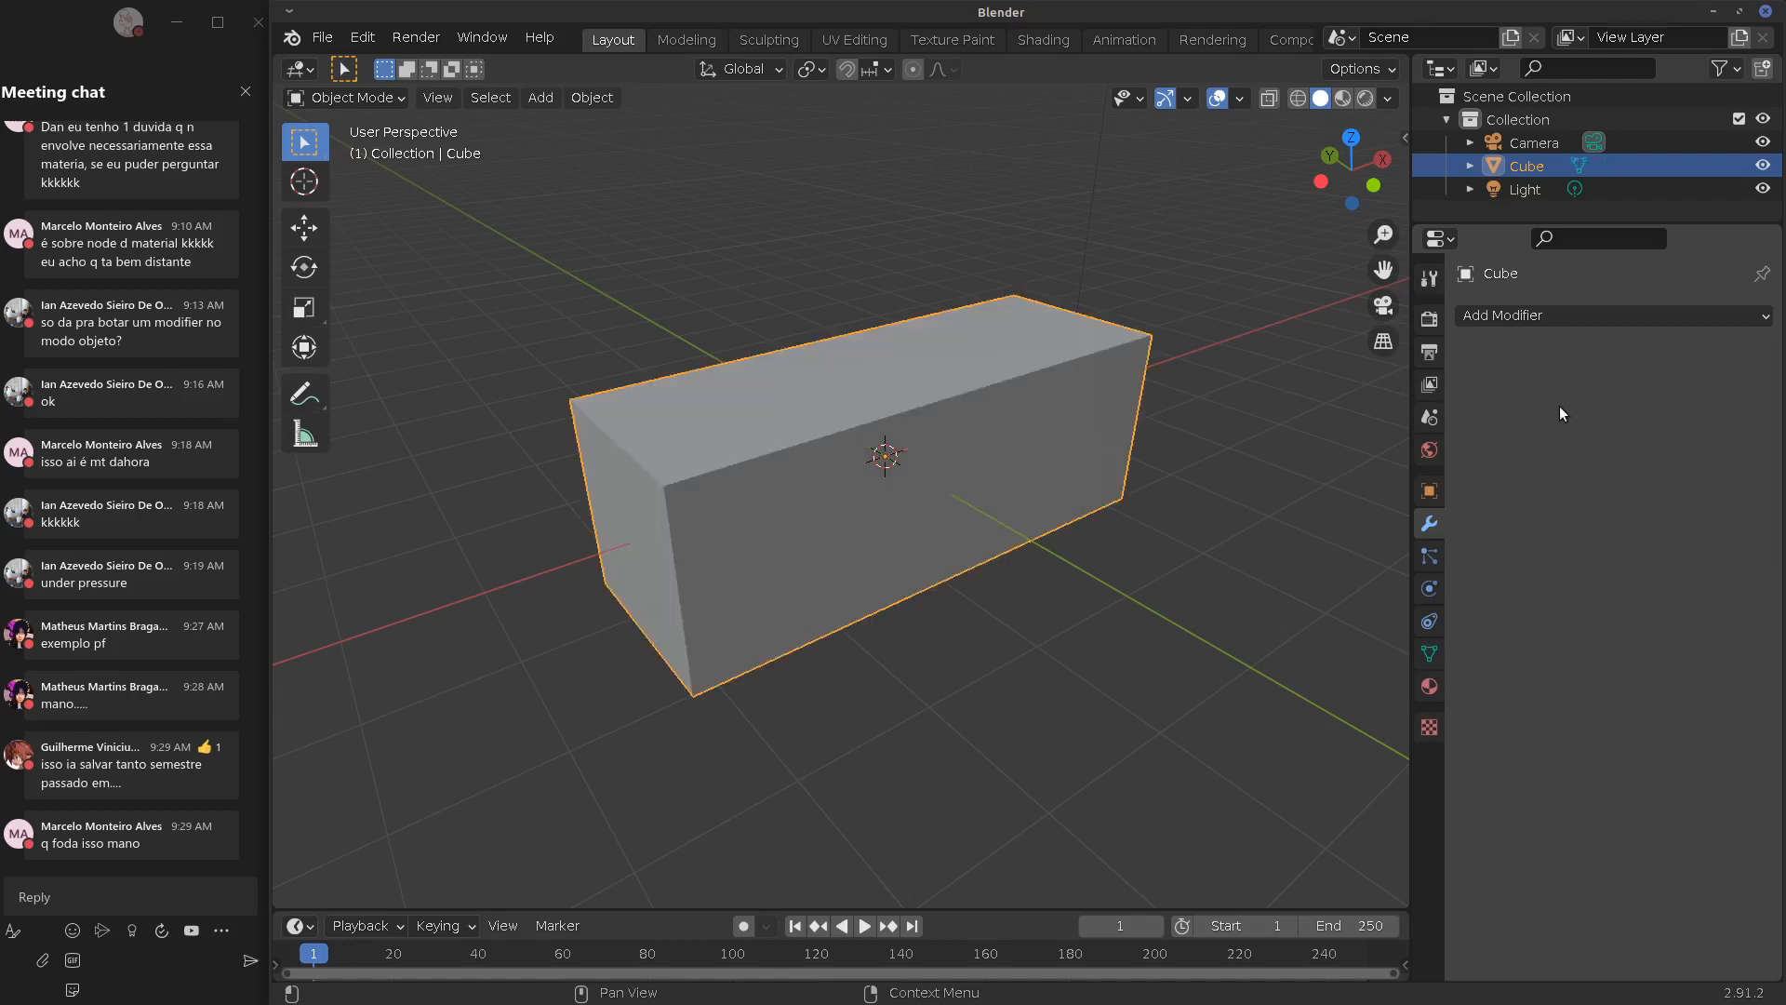
Add a Volume to Mesh modifier to the long box, leaving its source object empty
click(1581, 318)
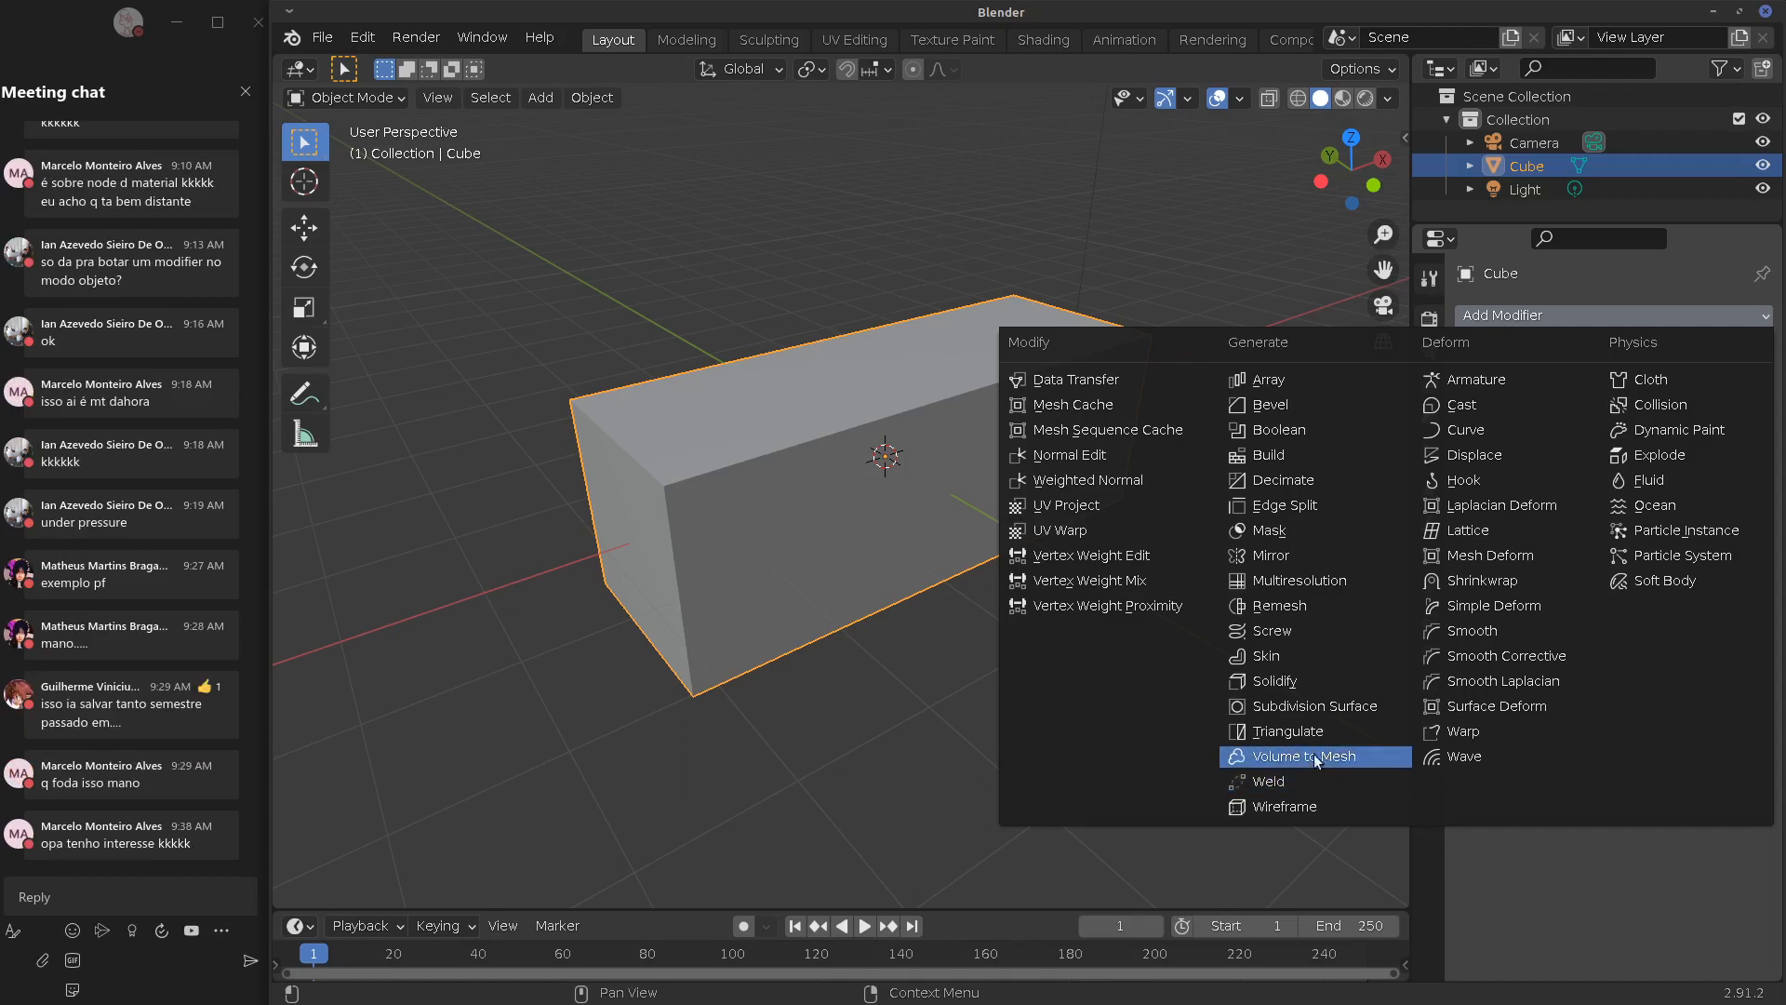
middle_drag(773, 506, 803, 503)
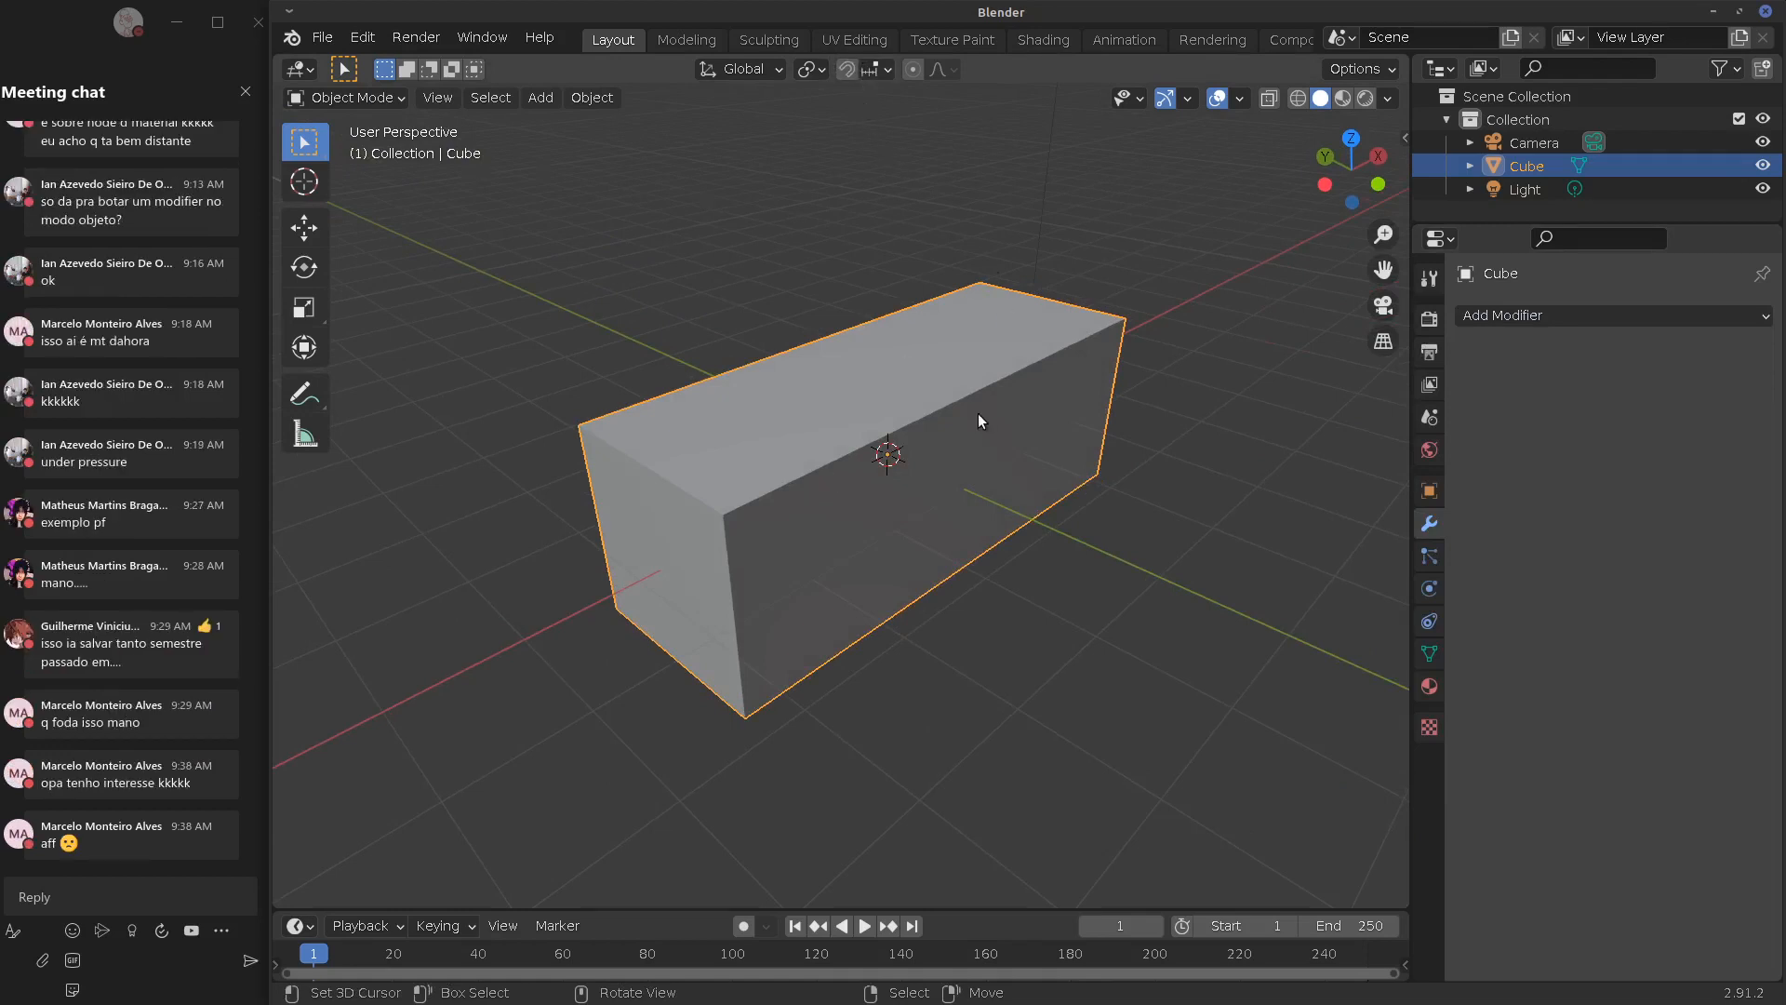
middle_drag(979, 420, 942, 428)
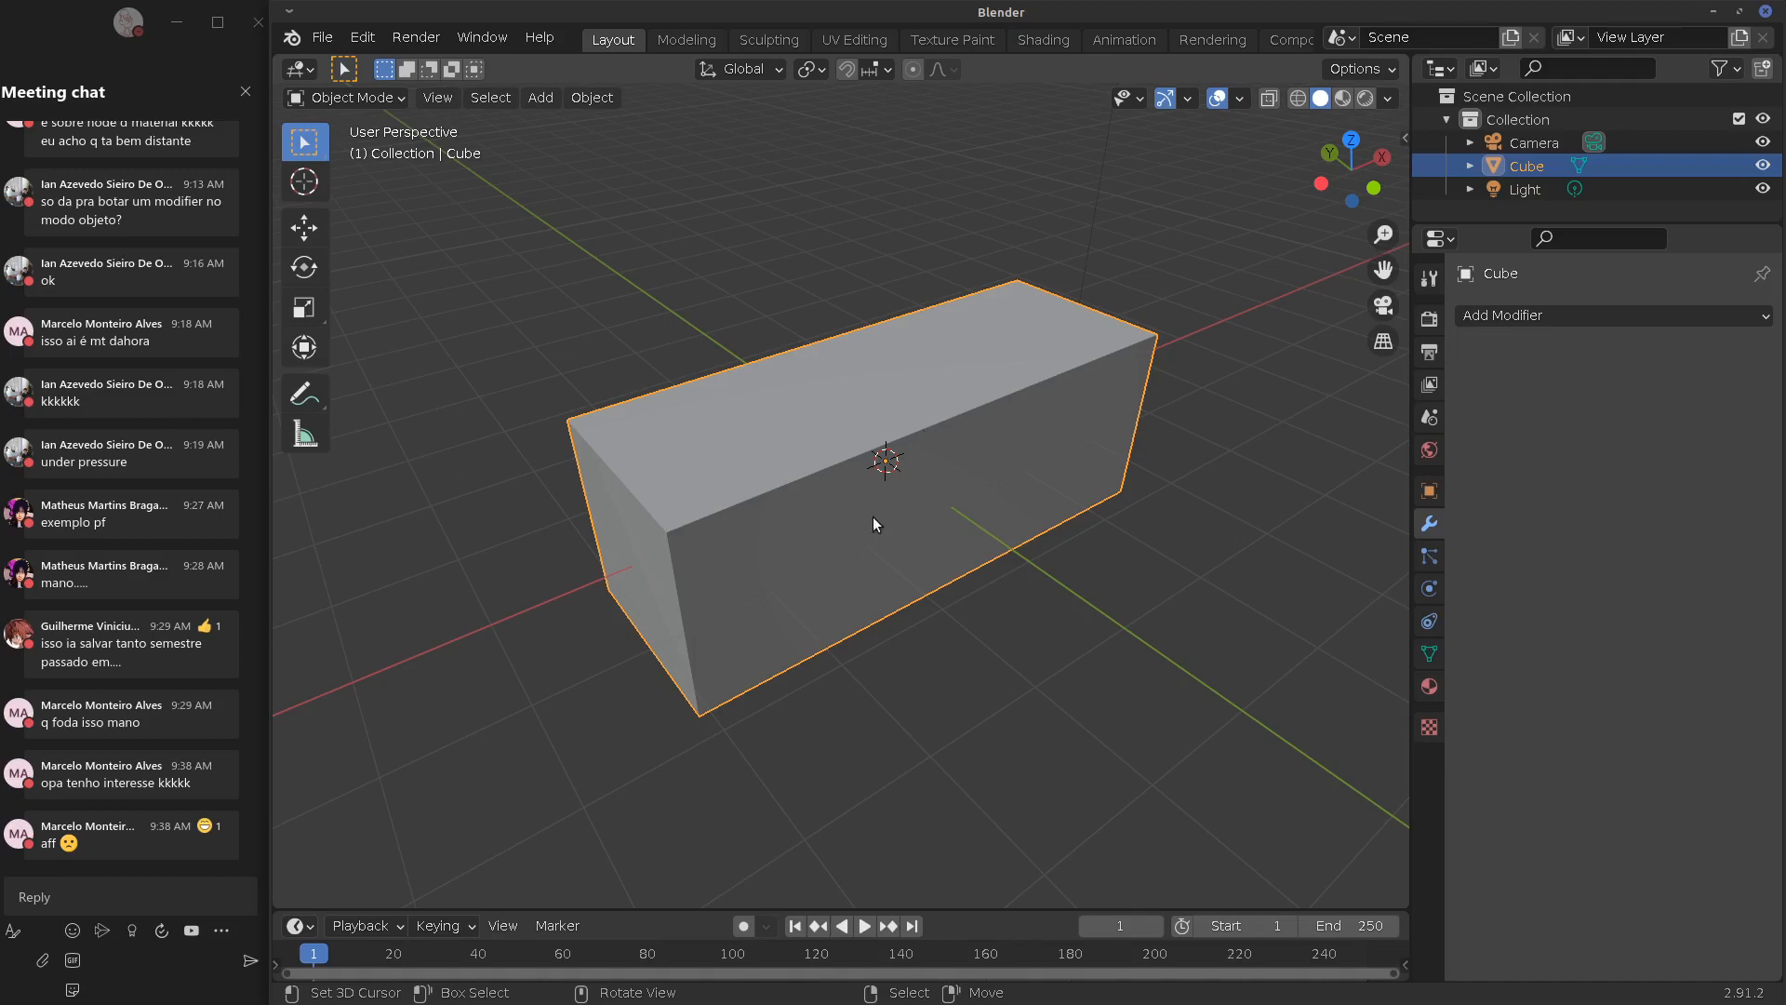
middle_drag(875, 521, 873, 495)
click(1547, 328)
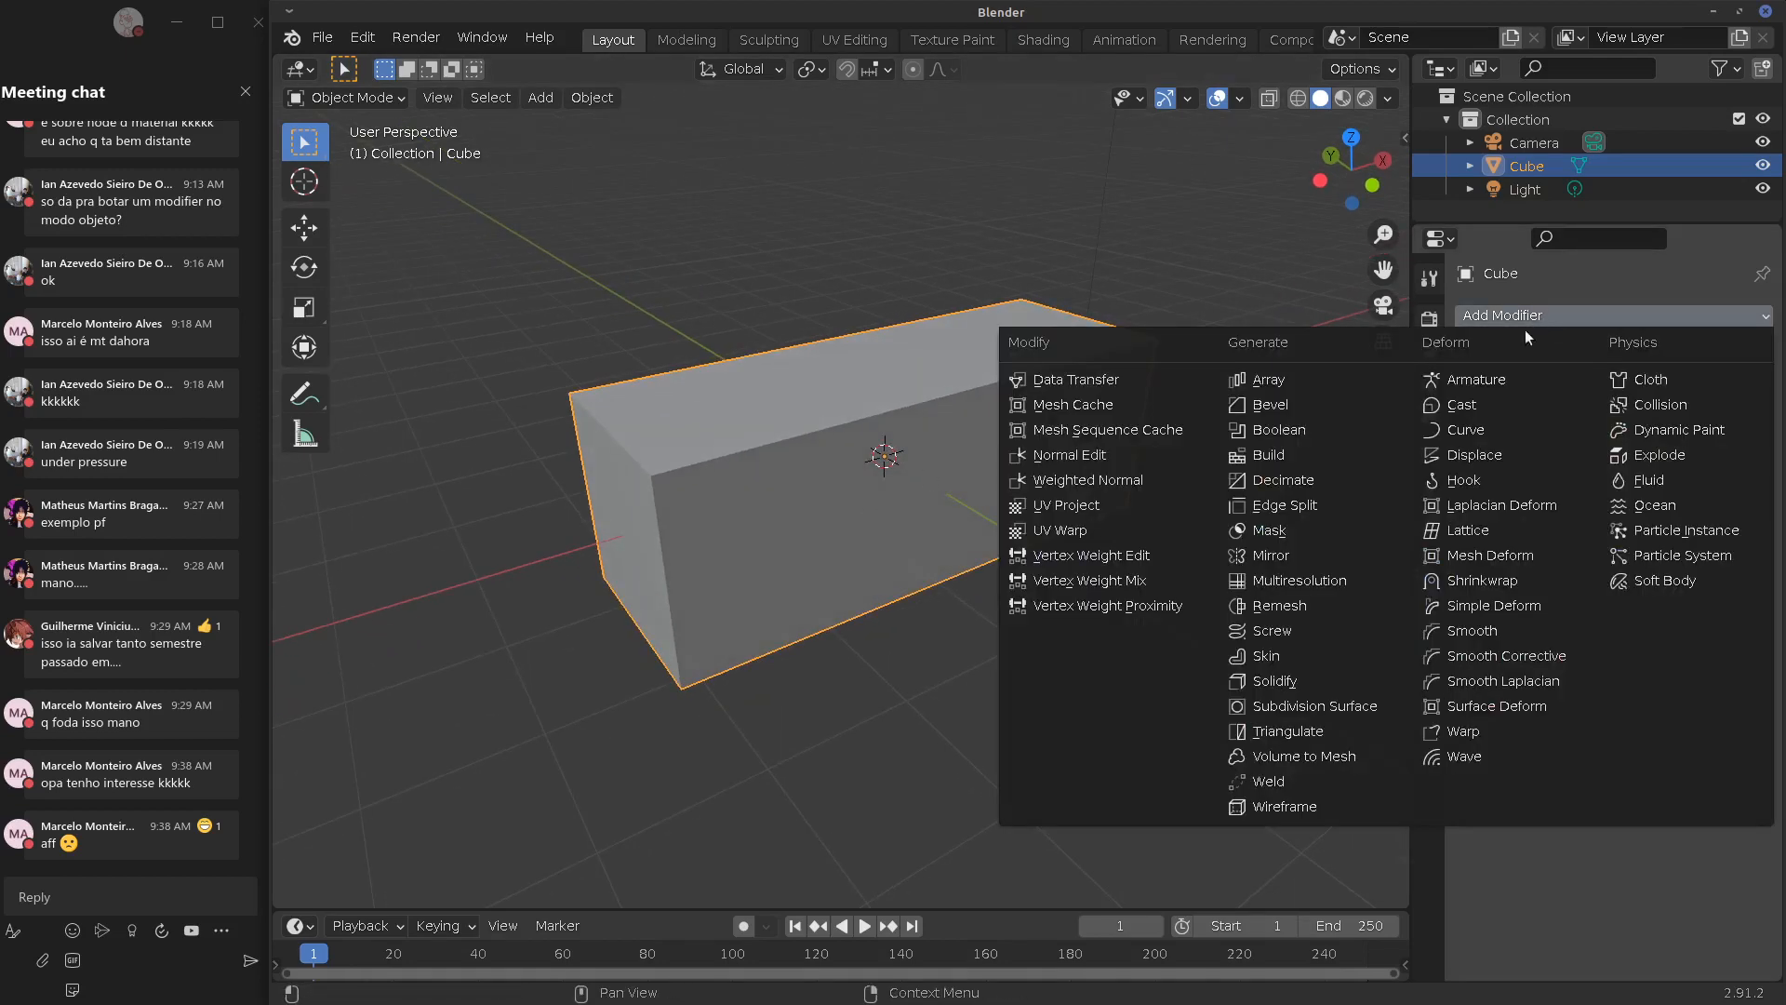
click(1316, 755)
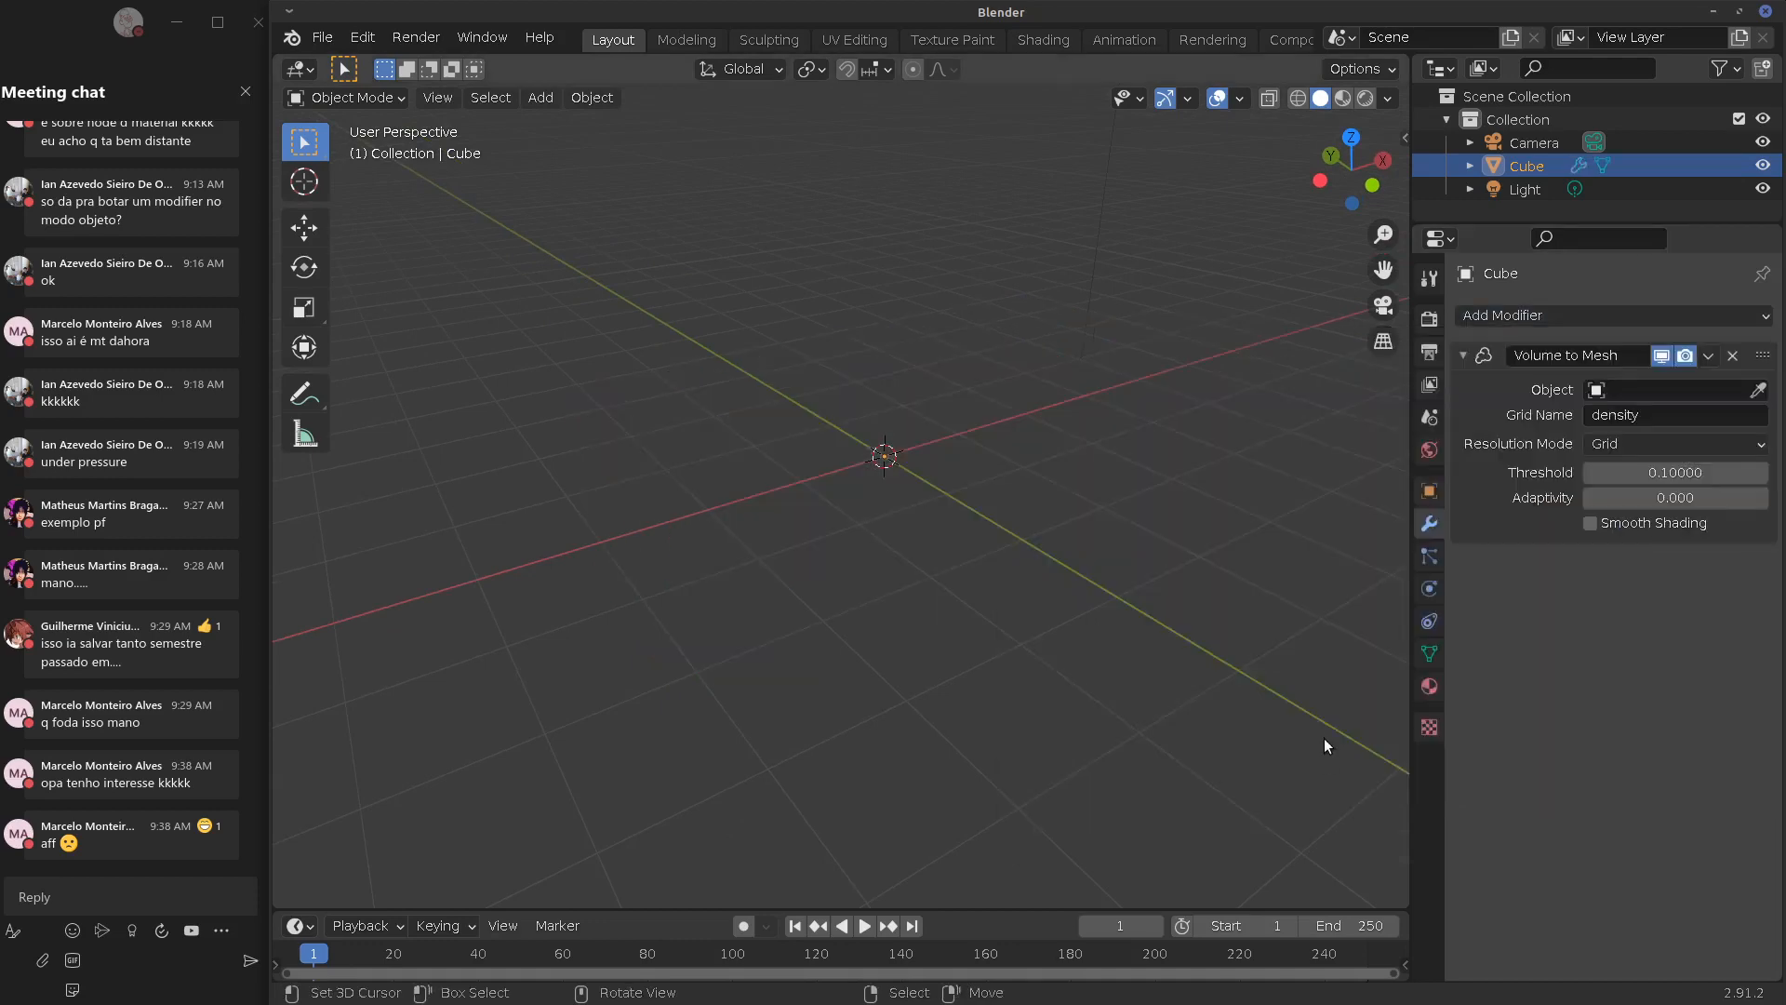
In the Shading workspace, assign the existing Material and link its Principled BSDF to the Volume input
click(1042, 39)
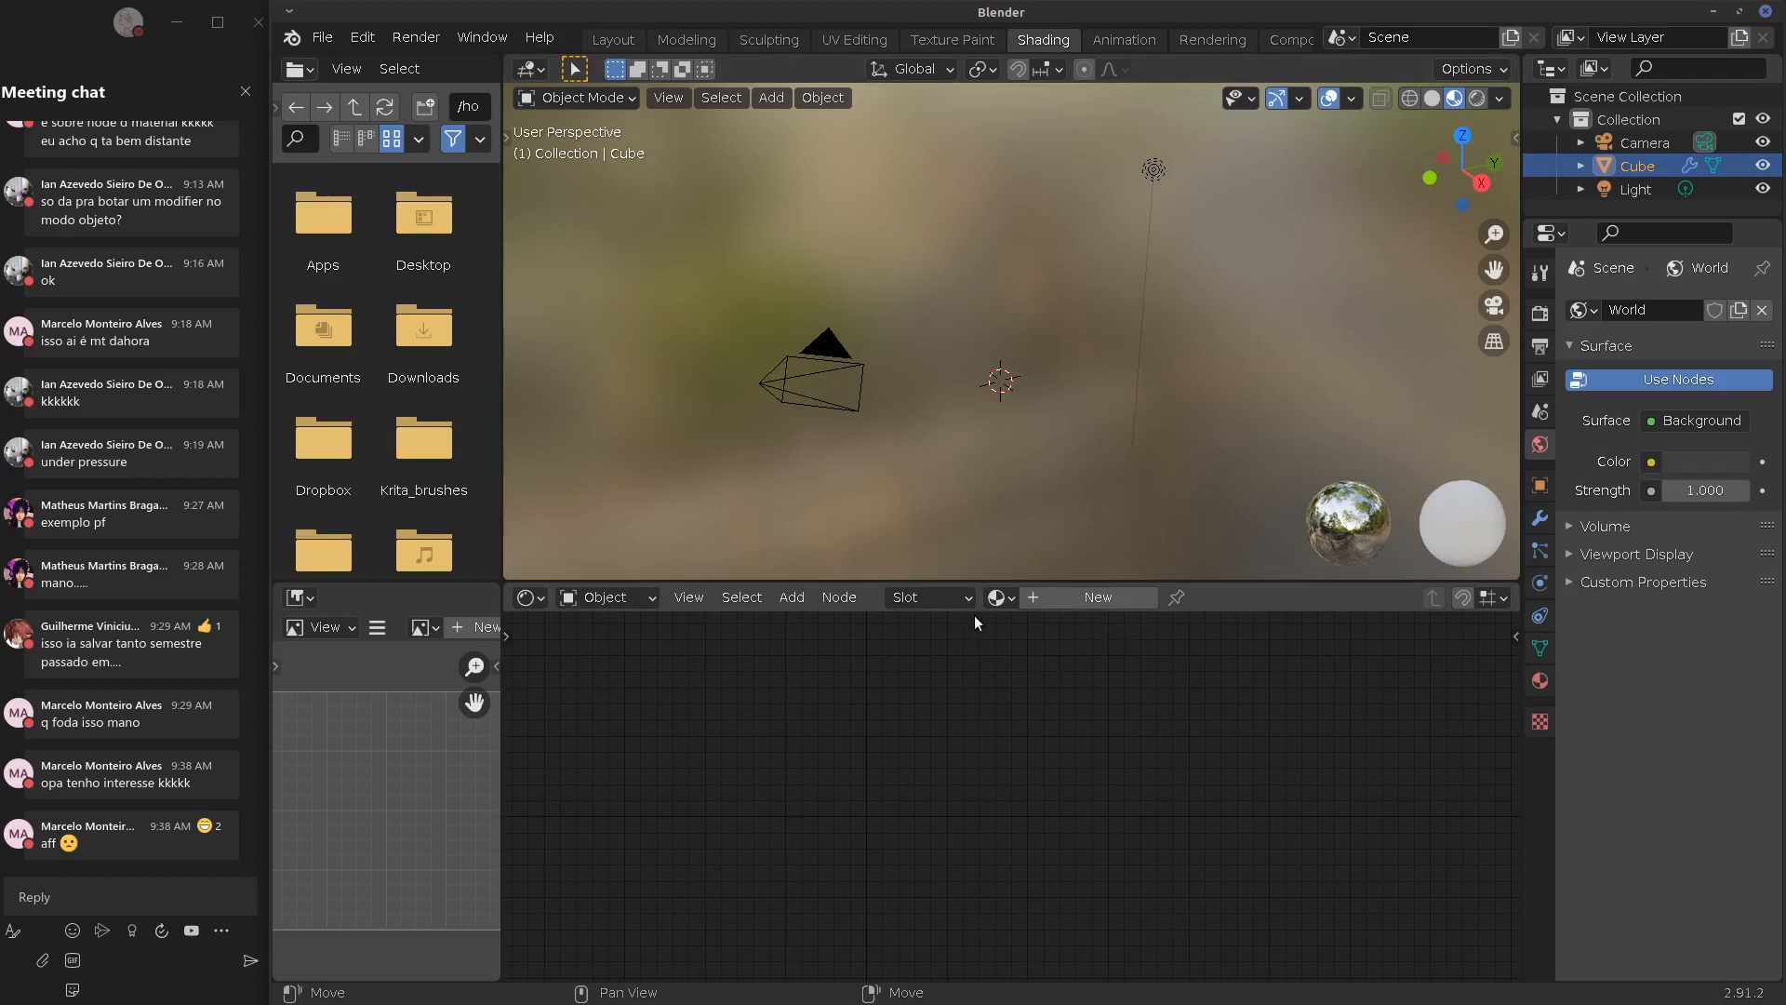
click(996, 596)
click(1079, 632)
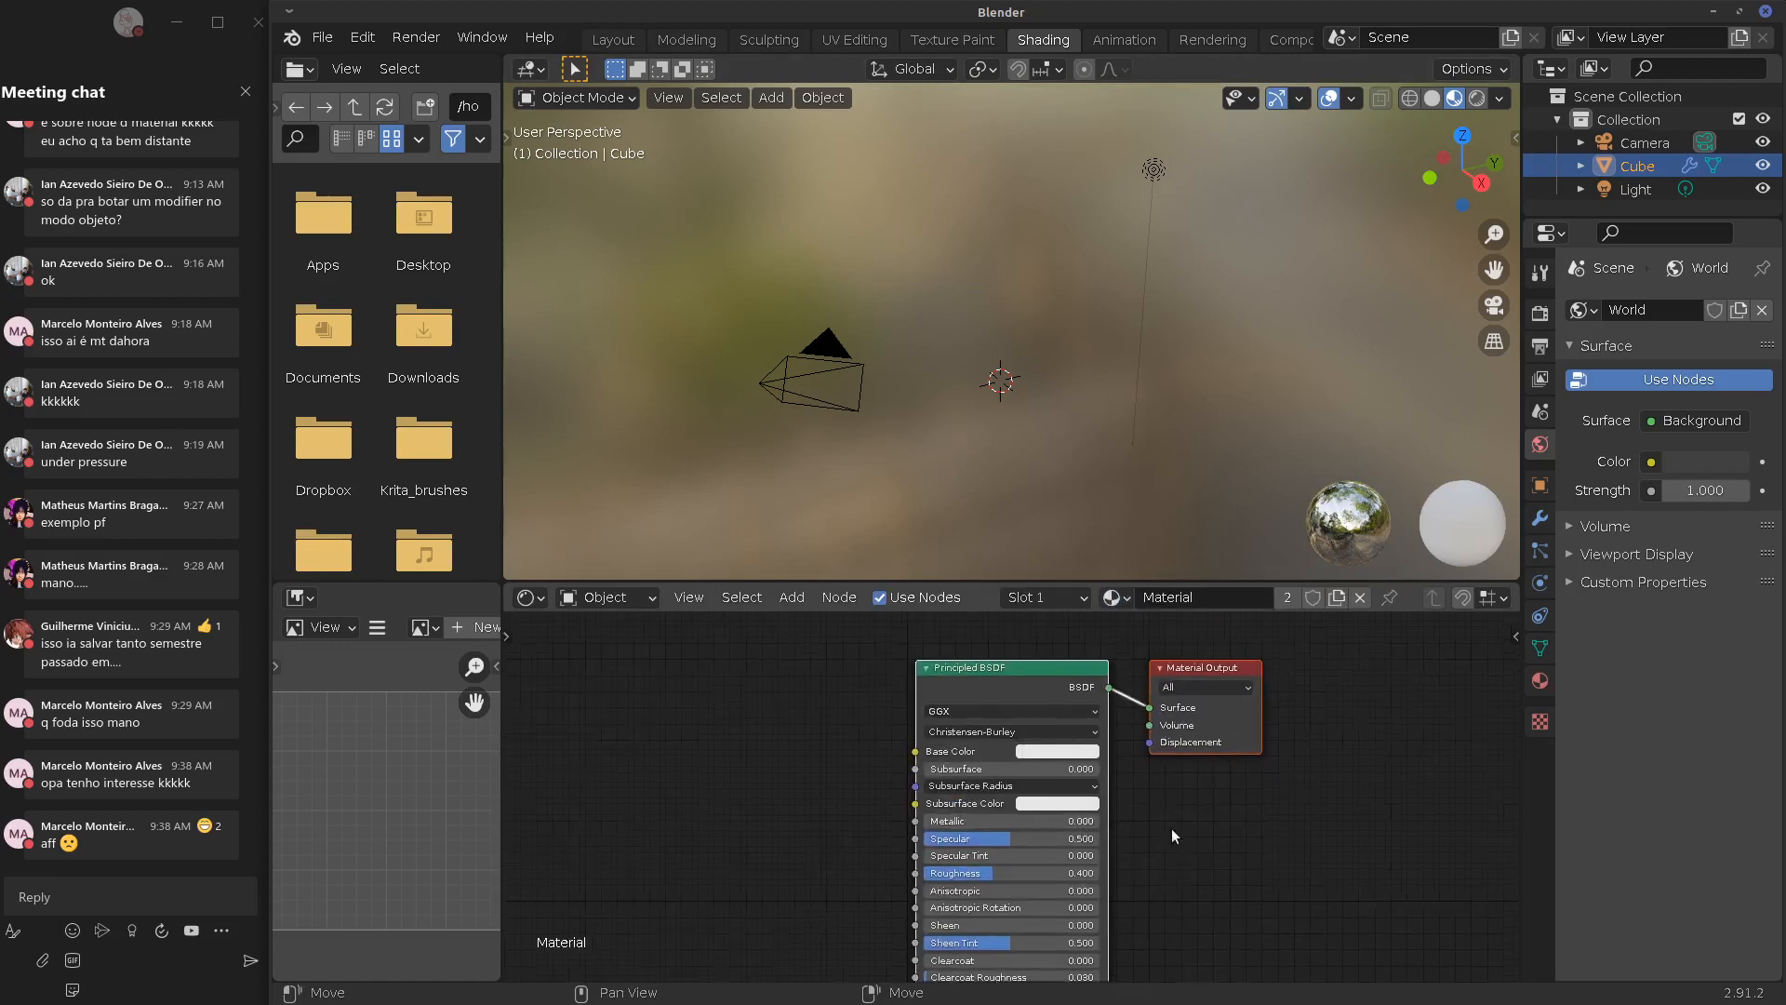
drag(1150, 707, 1148, 725)
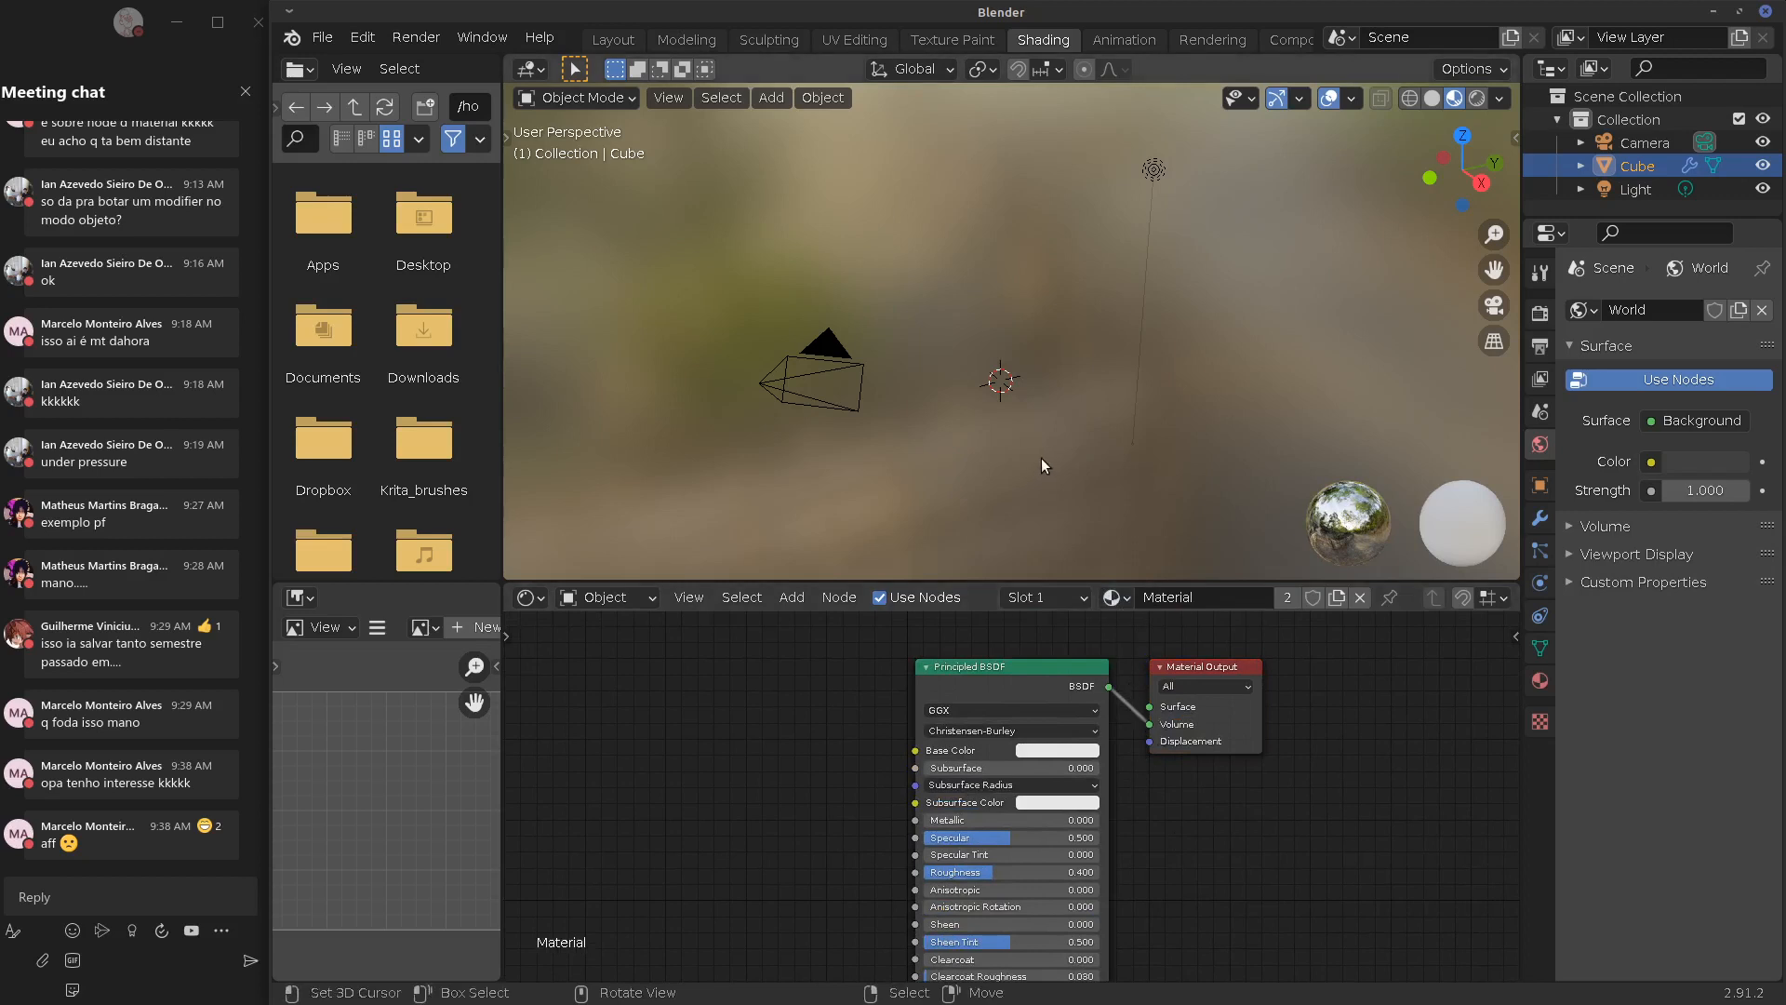
scroll(1051, 457, up, 5)
mouse_move(1150, 724)
mouse_down()
mouse_move(1115, 707)
mouse_move(1168, 741)
mouse_move(1154, 728)
mouse_up()
drag(1091, 670, 1070, 696)
middle_drag(1029, 467, 1075, 483)
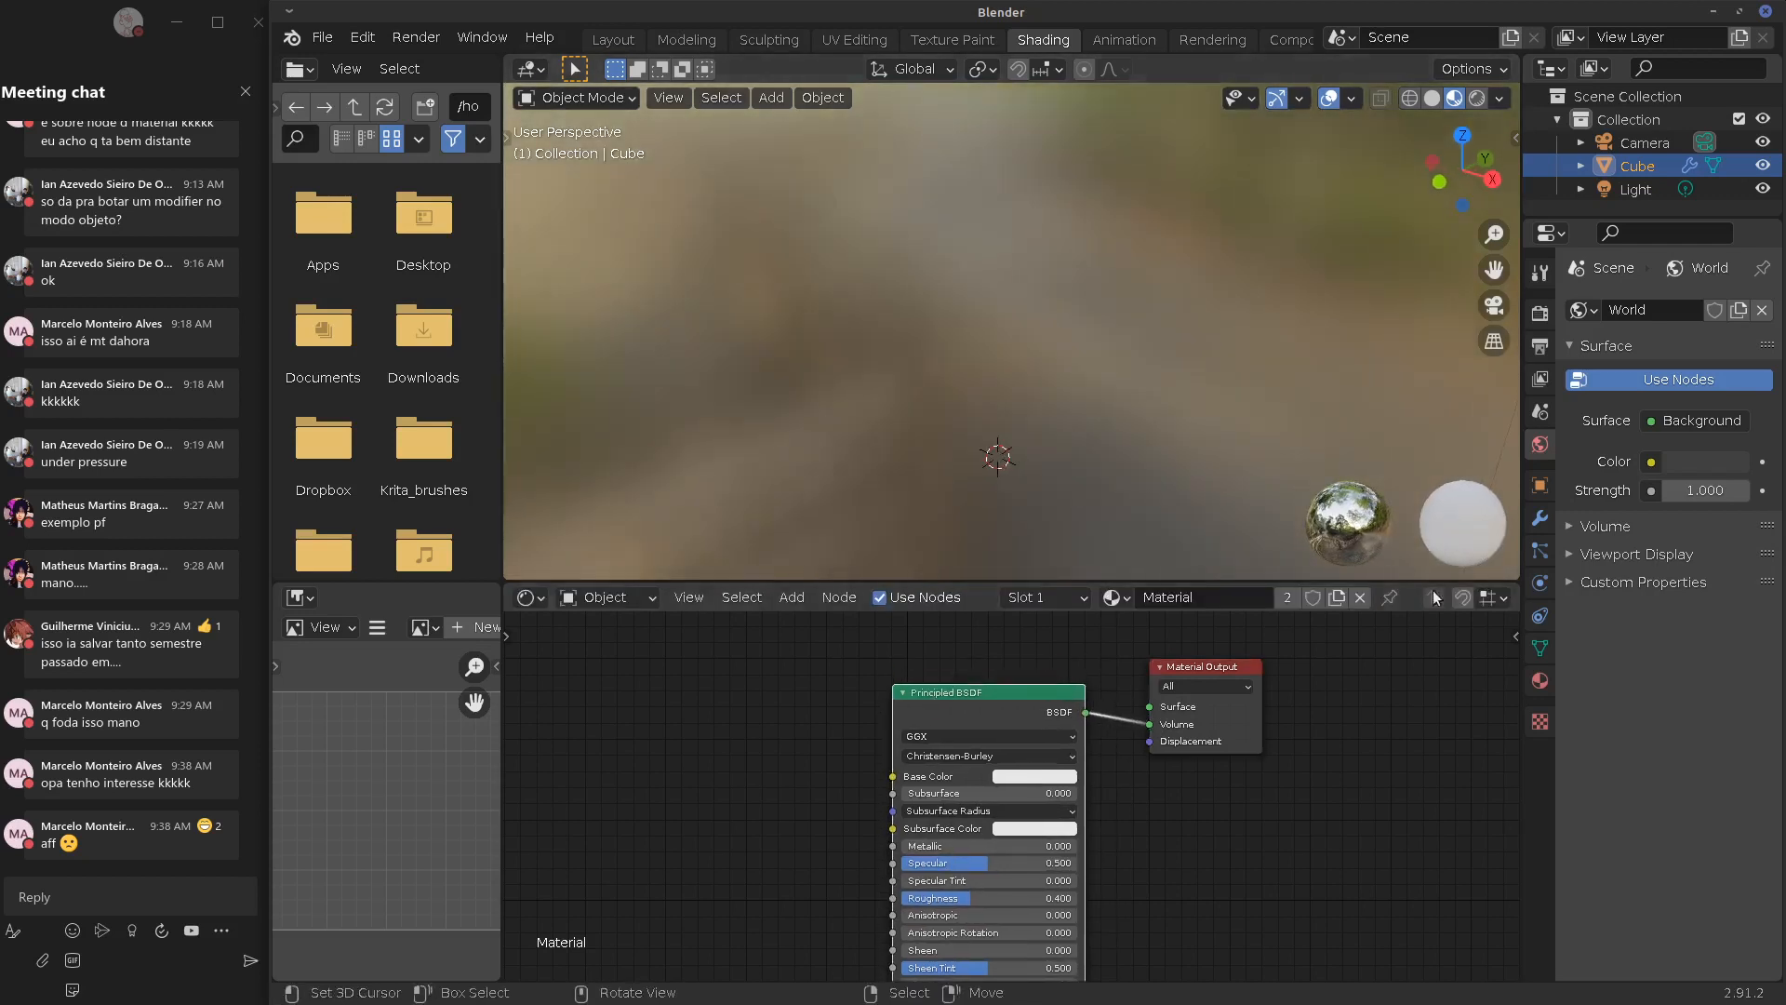
Set the Principled BSDF Base Color to blue
click(1022, 775)
drag(1044, 629, 1093, 563)
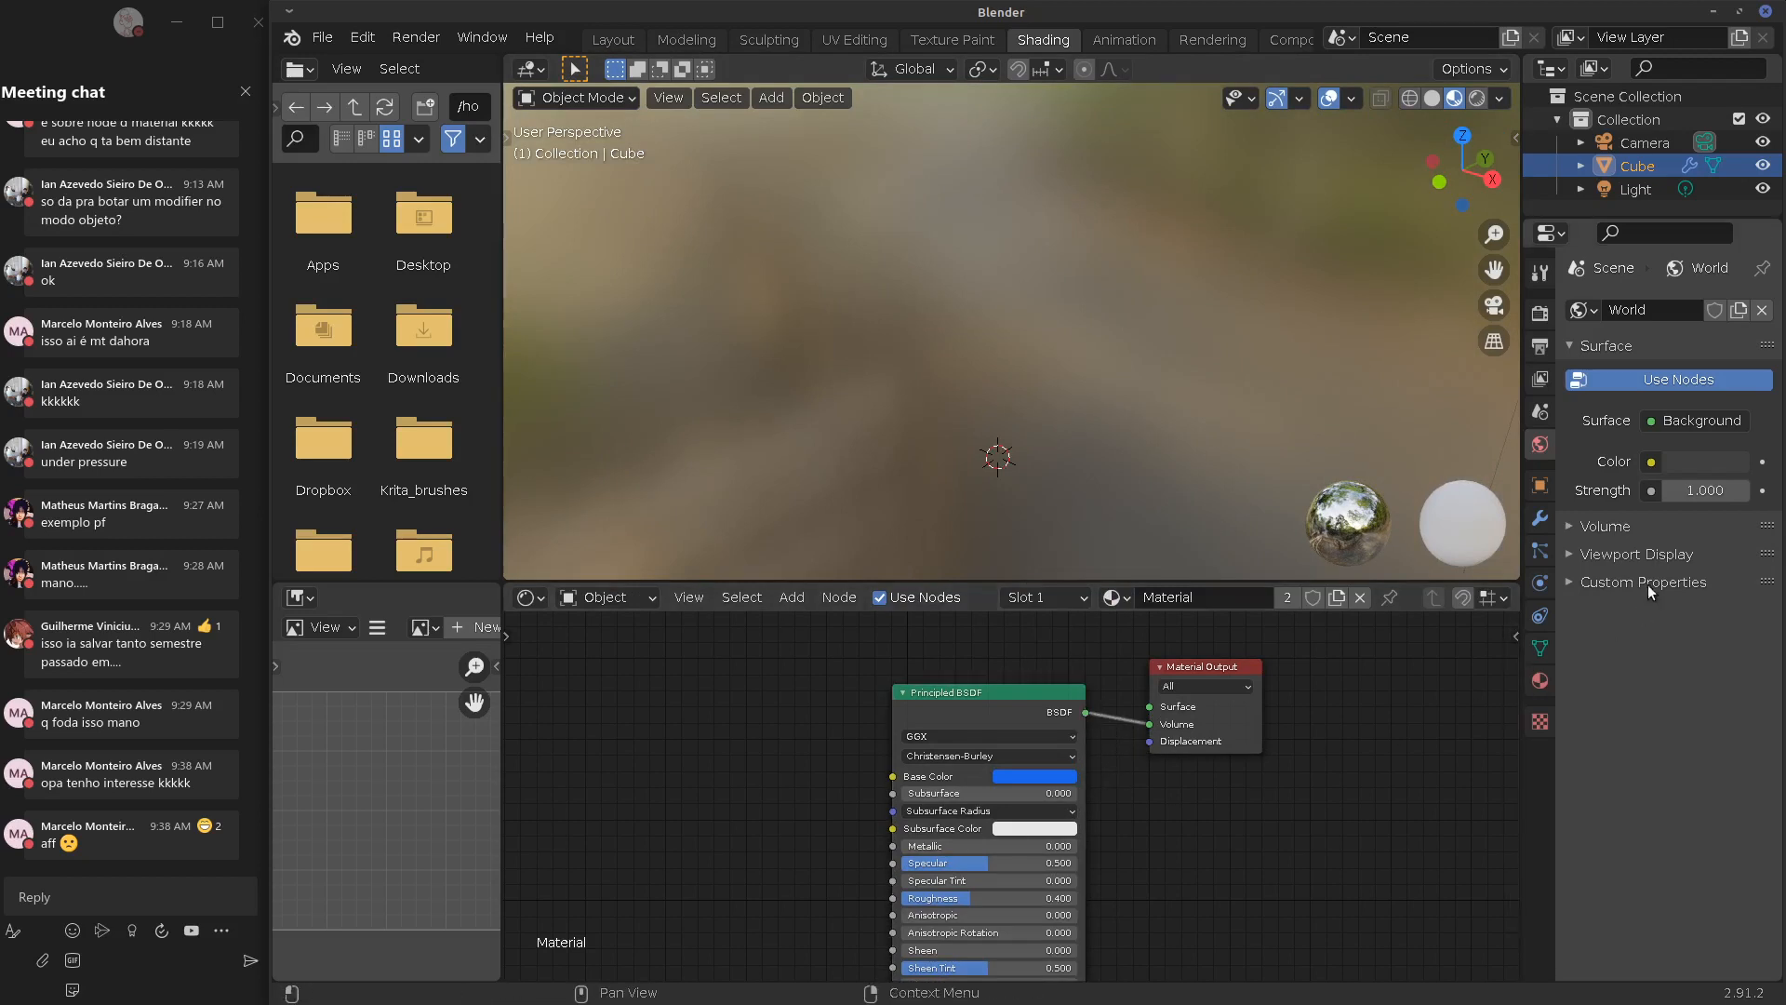
drag(1088, 715, 1152, 753)
middle_drag(1045, 732, 1102, 747)
middle_drag(970, 419, 1081, 384)
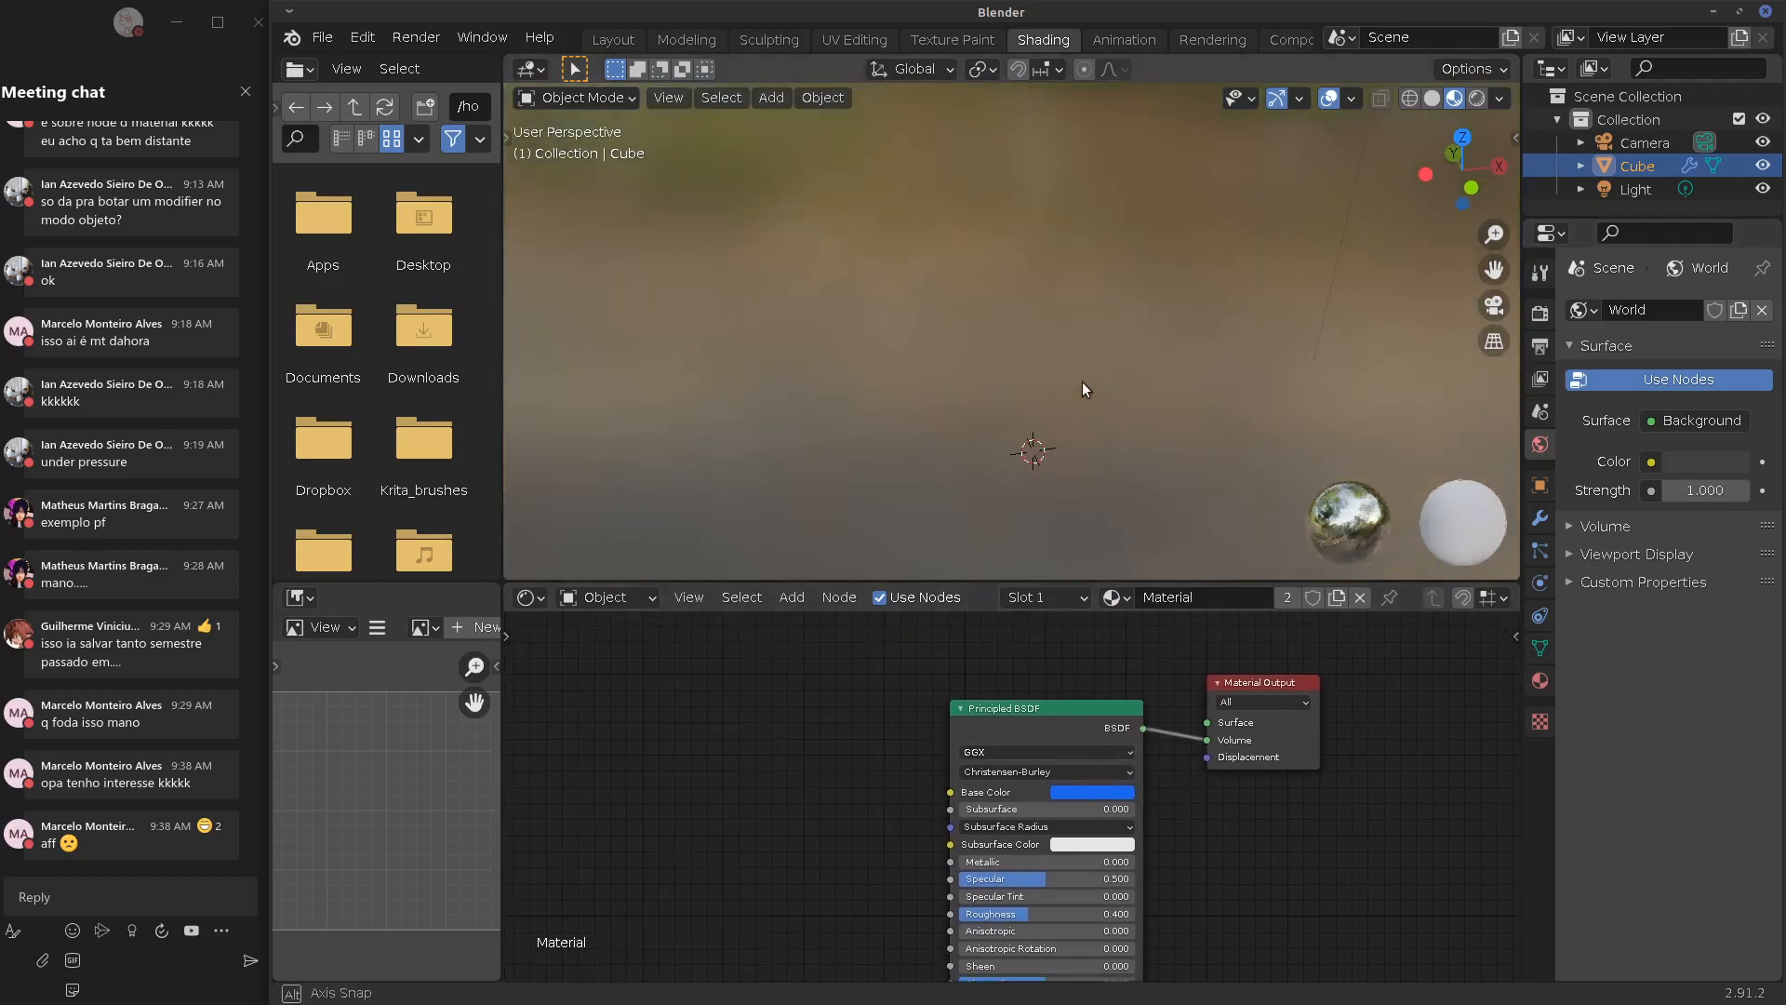
Switch the viewport to Rendered shading and reattach the BSDF link to the Volume input
click(1494, 99)
click(1481, 99)
click(1479, 99)
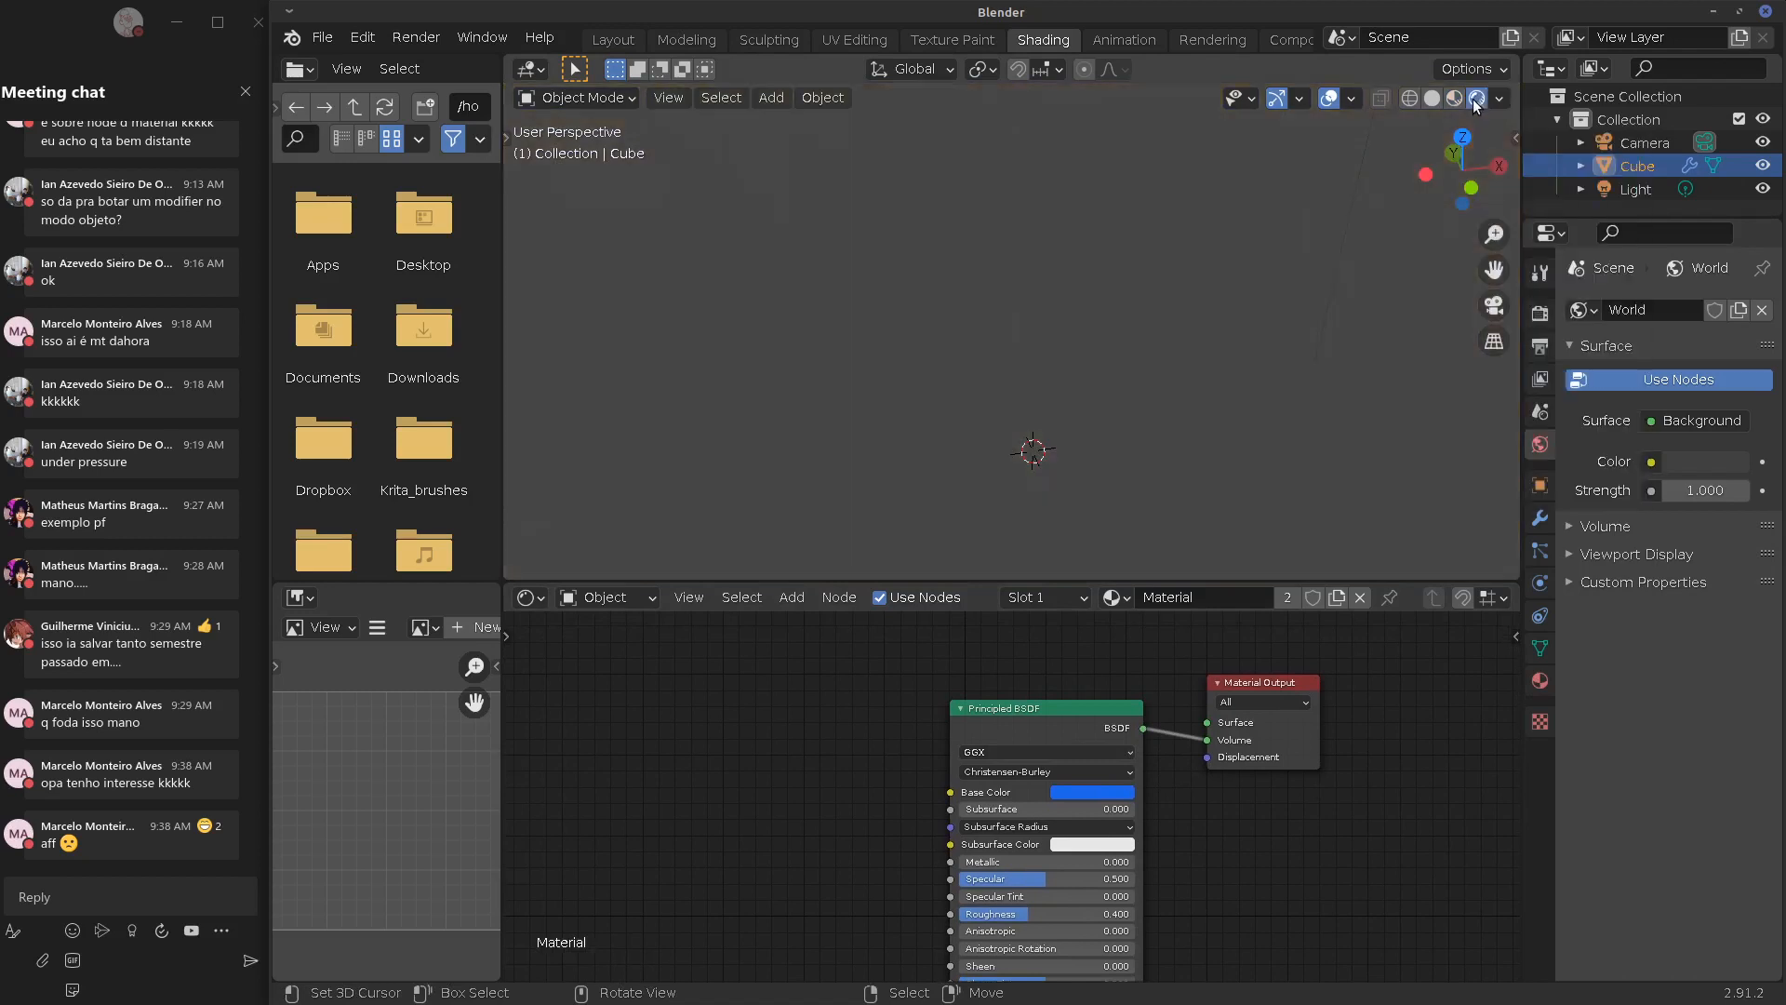
middle_drag(1292, 222, 1207, 288)
drag(1204, 739, 1203, 746)
middle_drag(1070, 734, 1097, 661)
click(1074, 652)
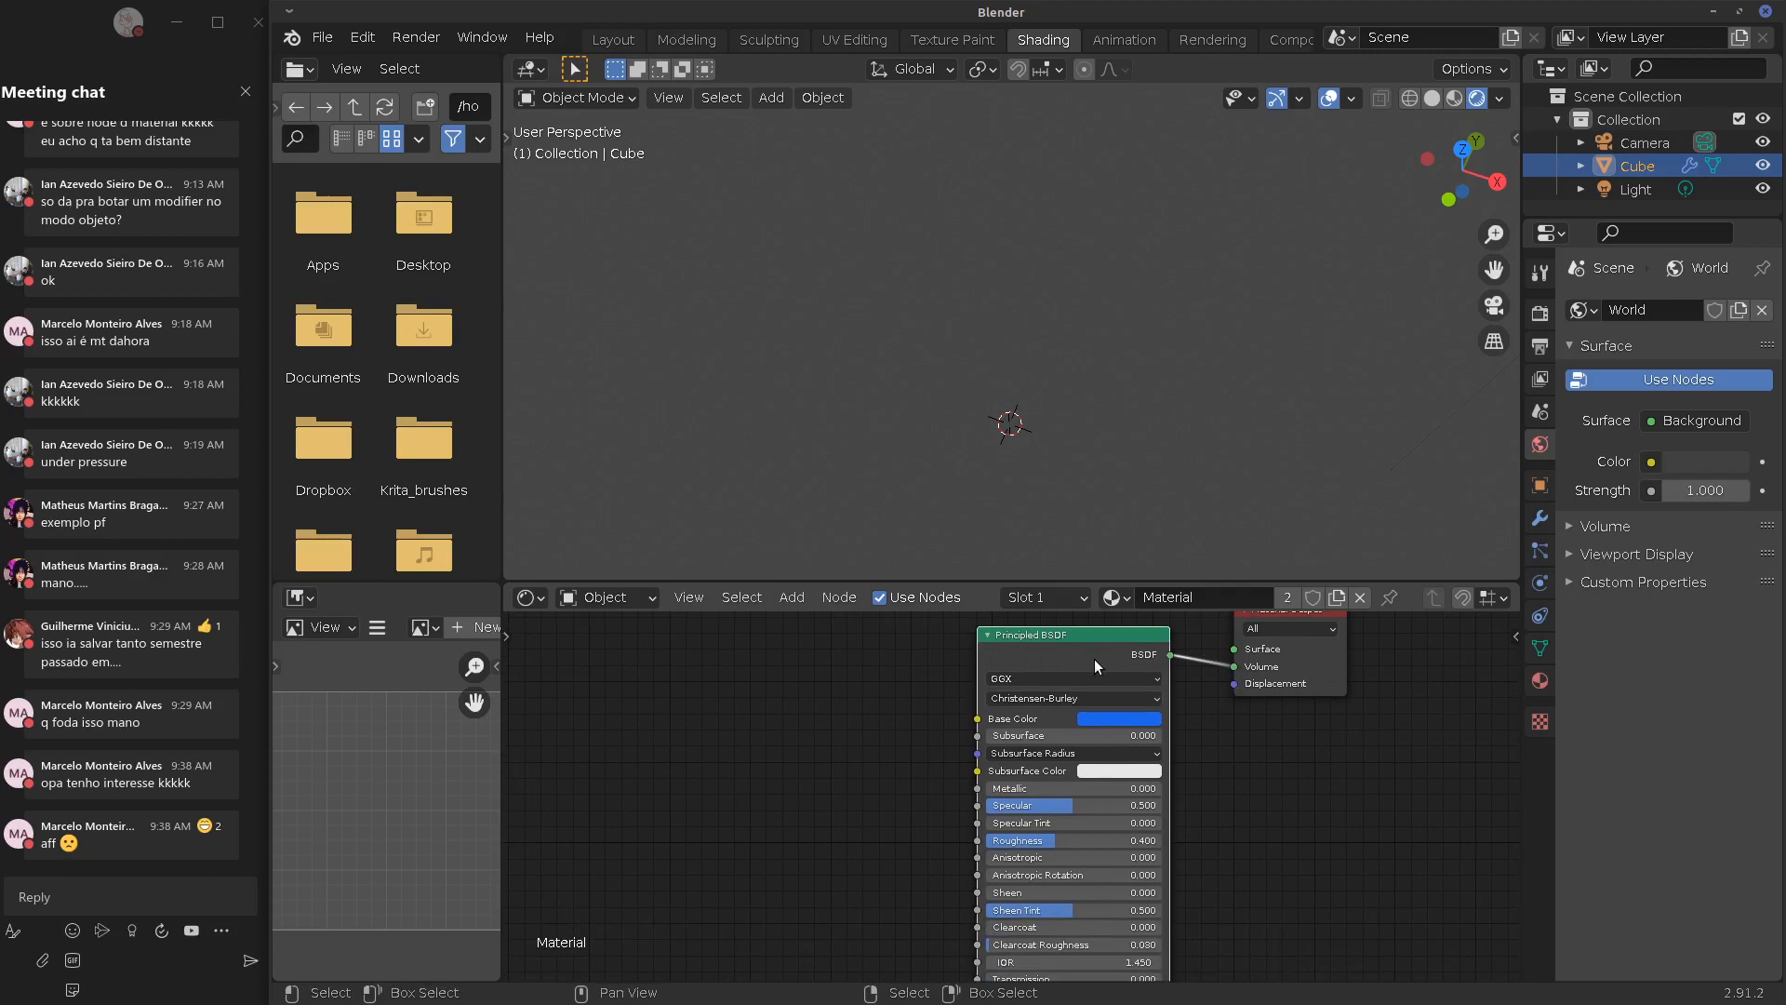
key(Delete)
key(shift+a)
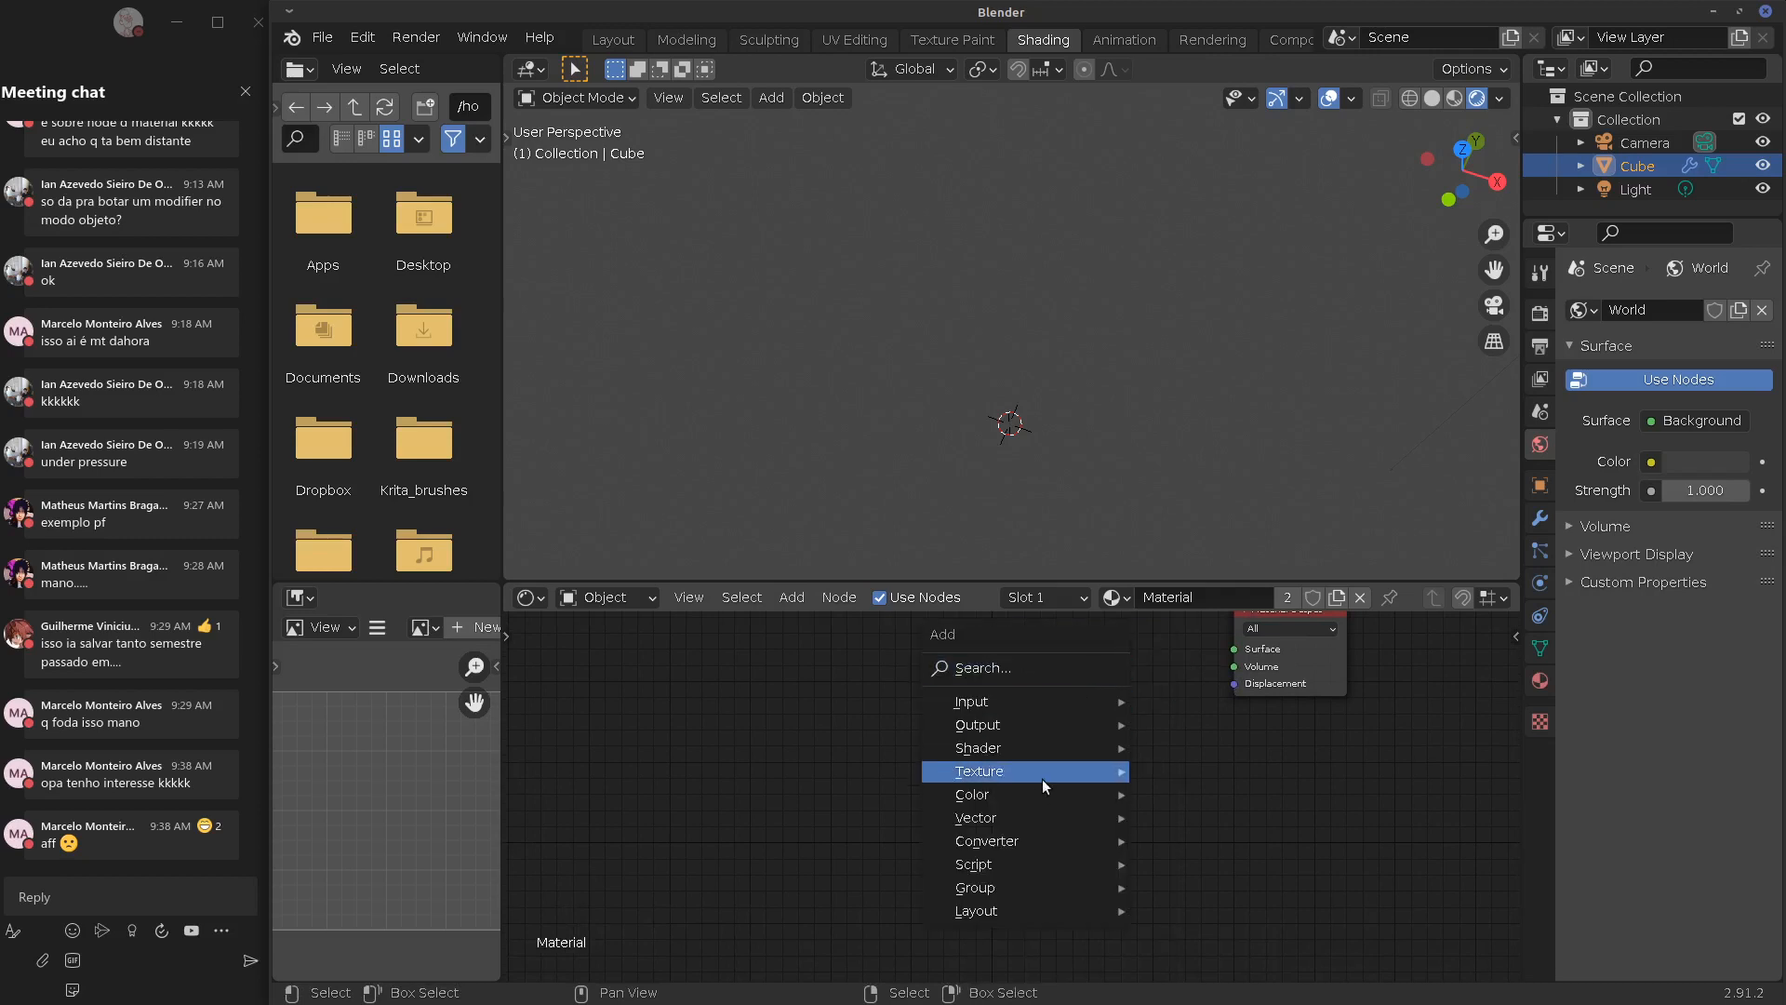
mouse_move(1044, 785)
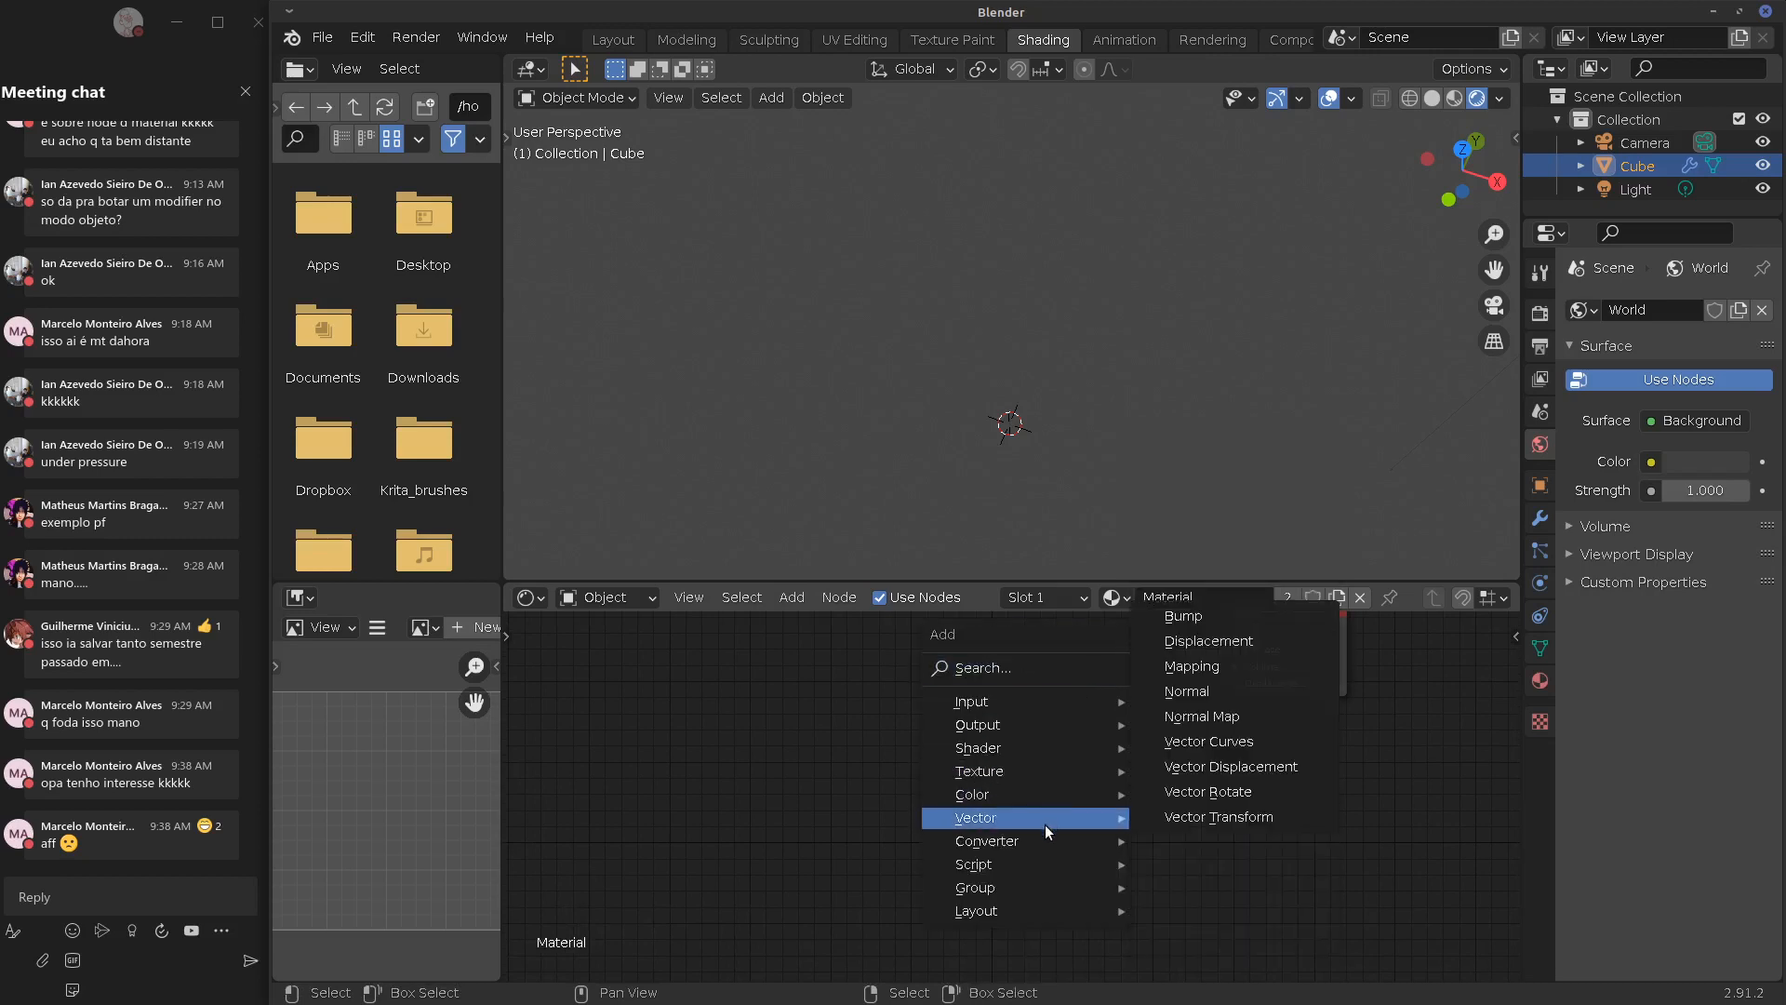
mouse_move(1023, 748)
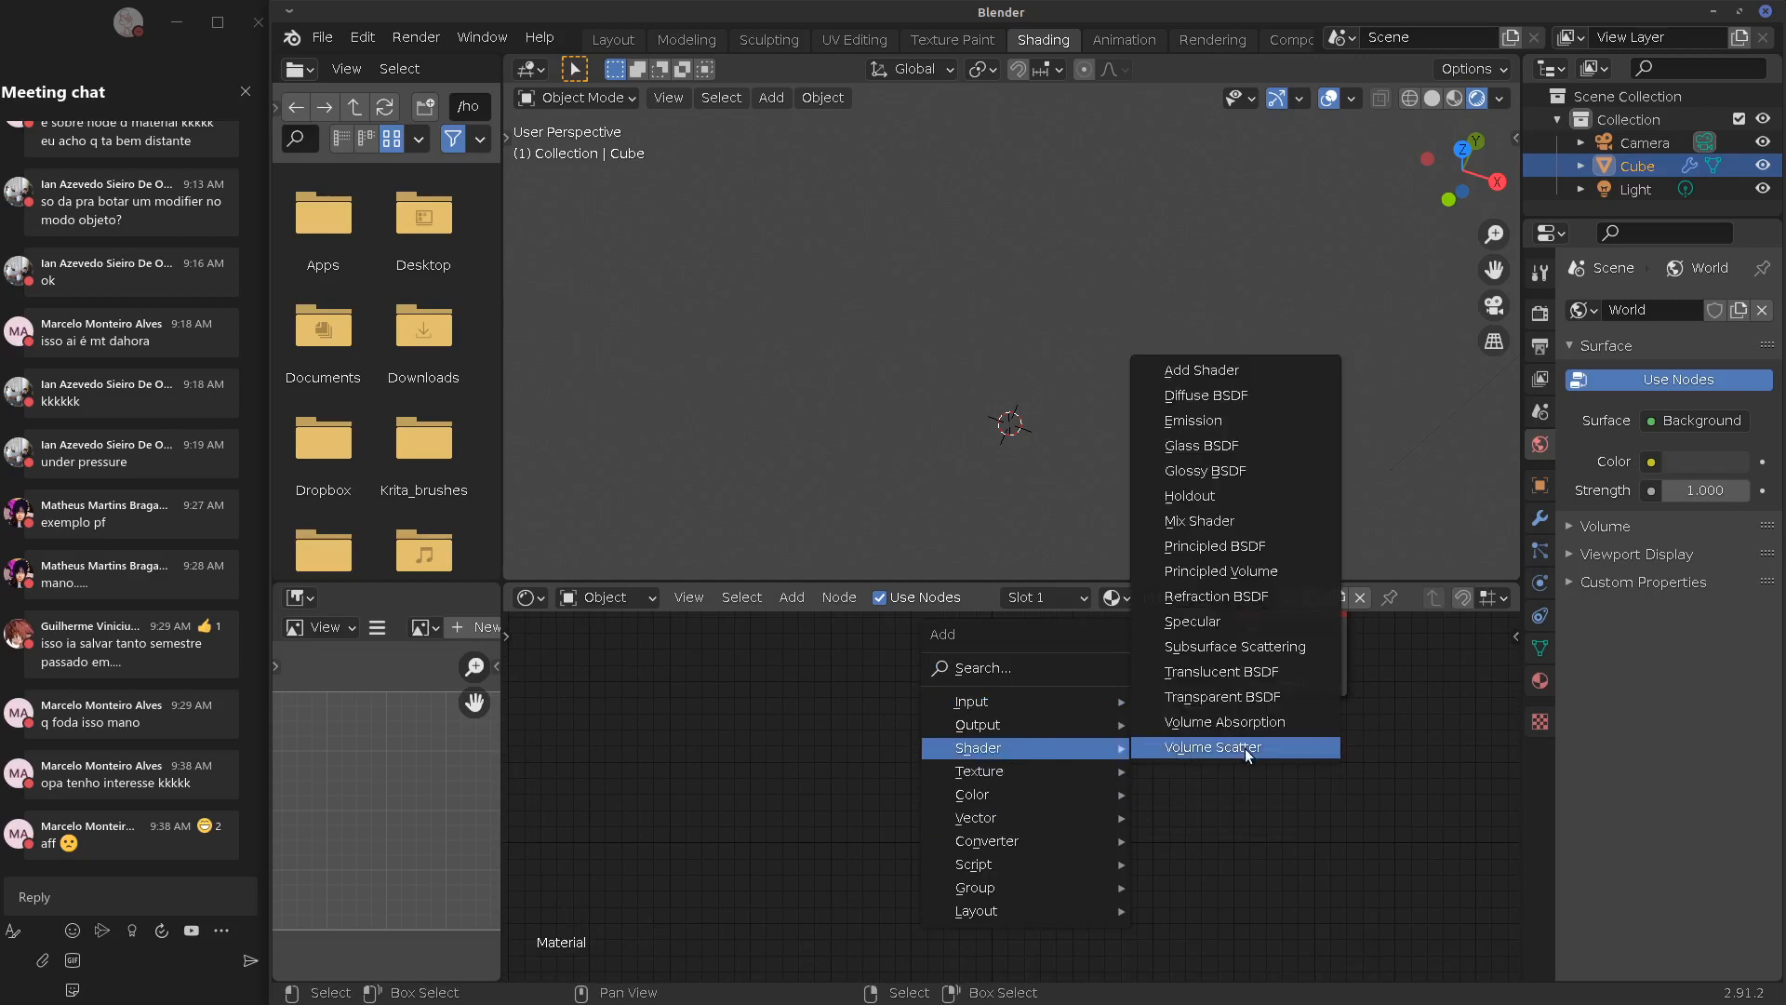
click(1231, 577)
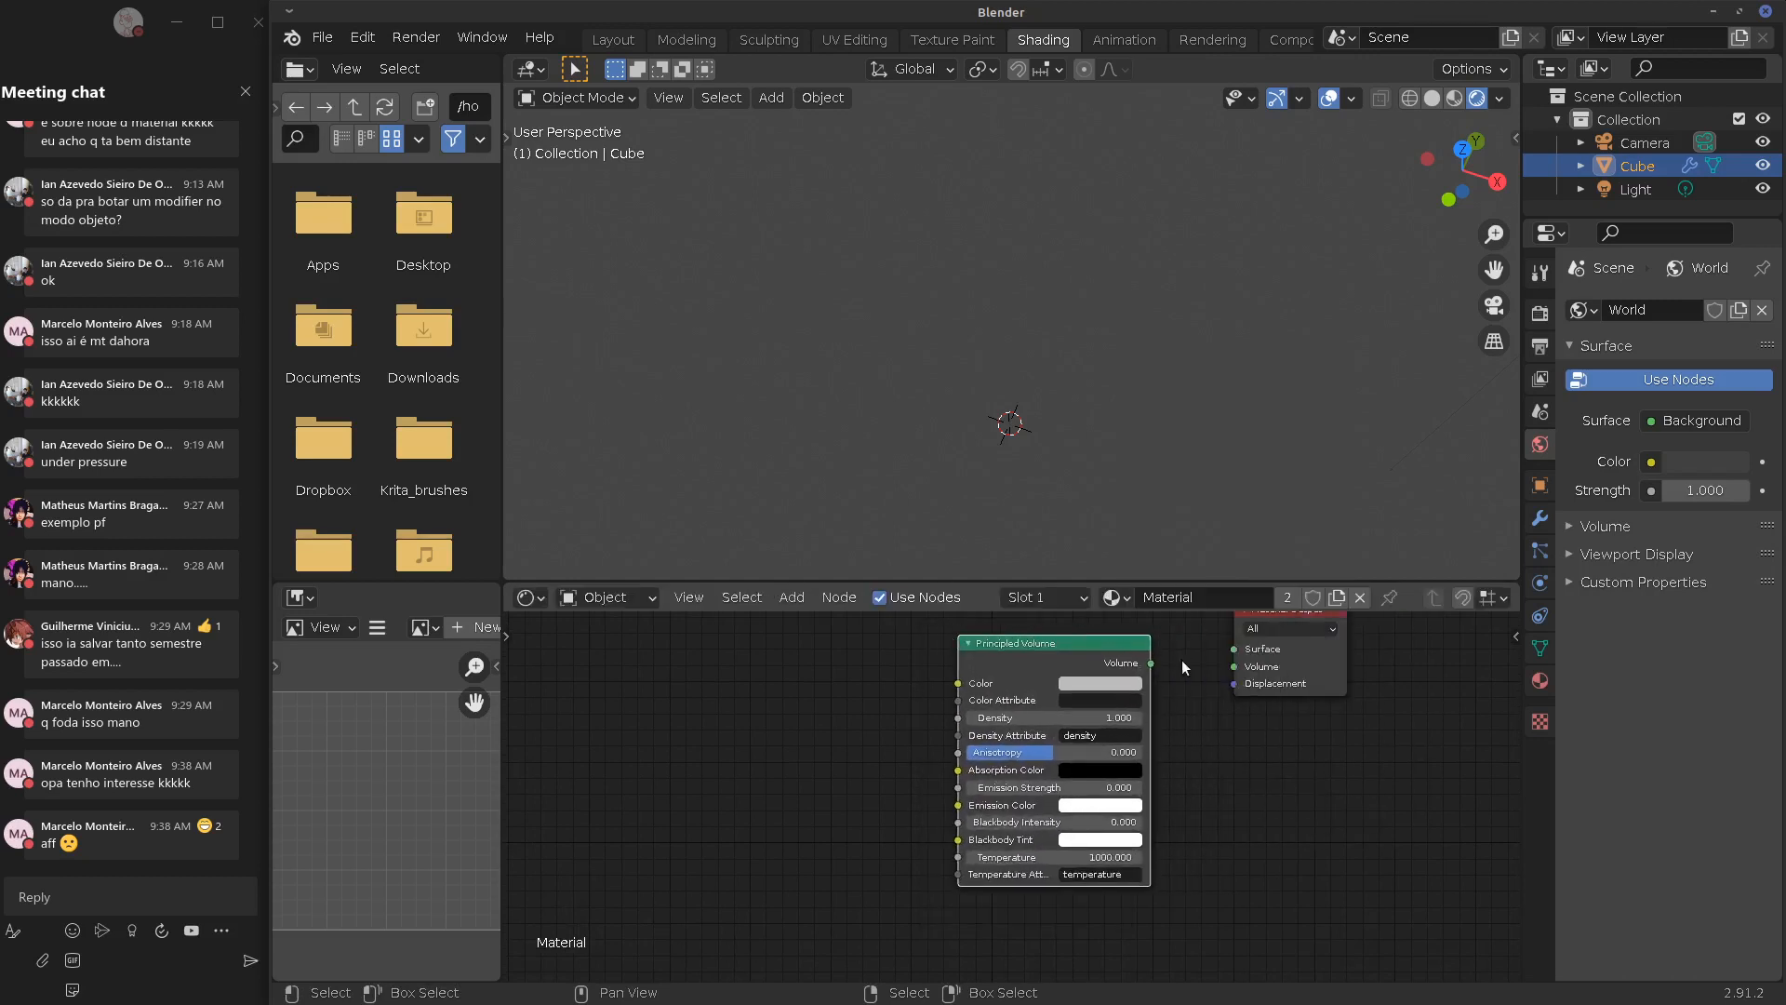
drag(1152, 664, 1235, 666)
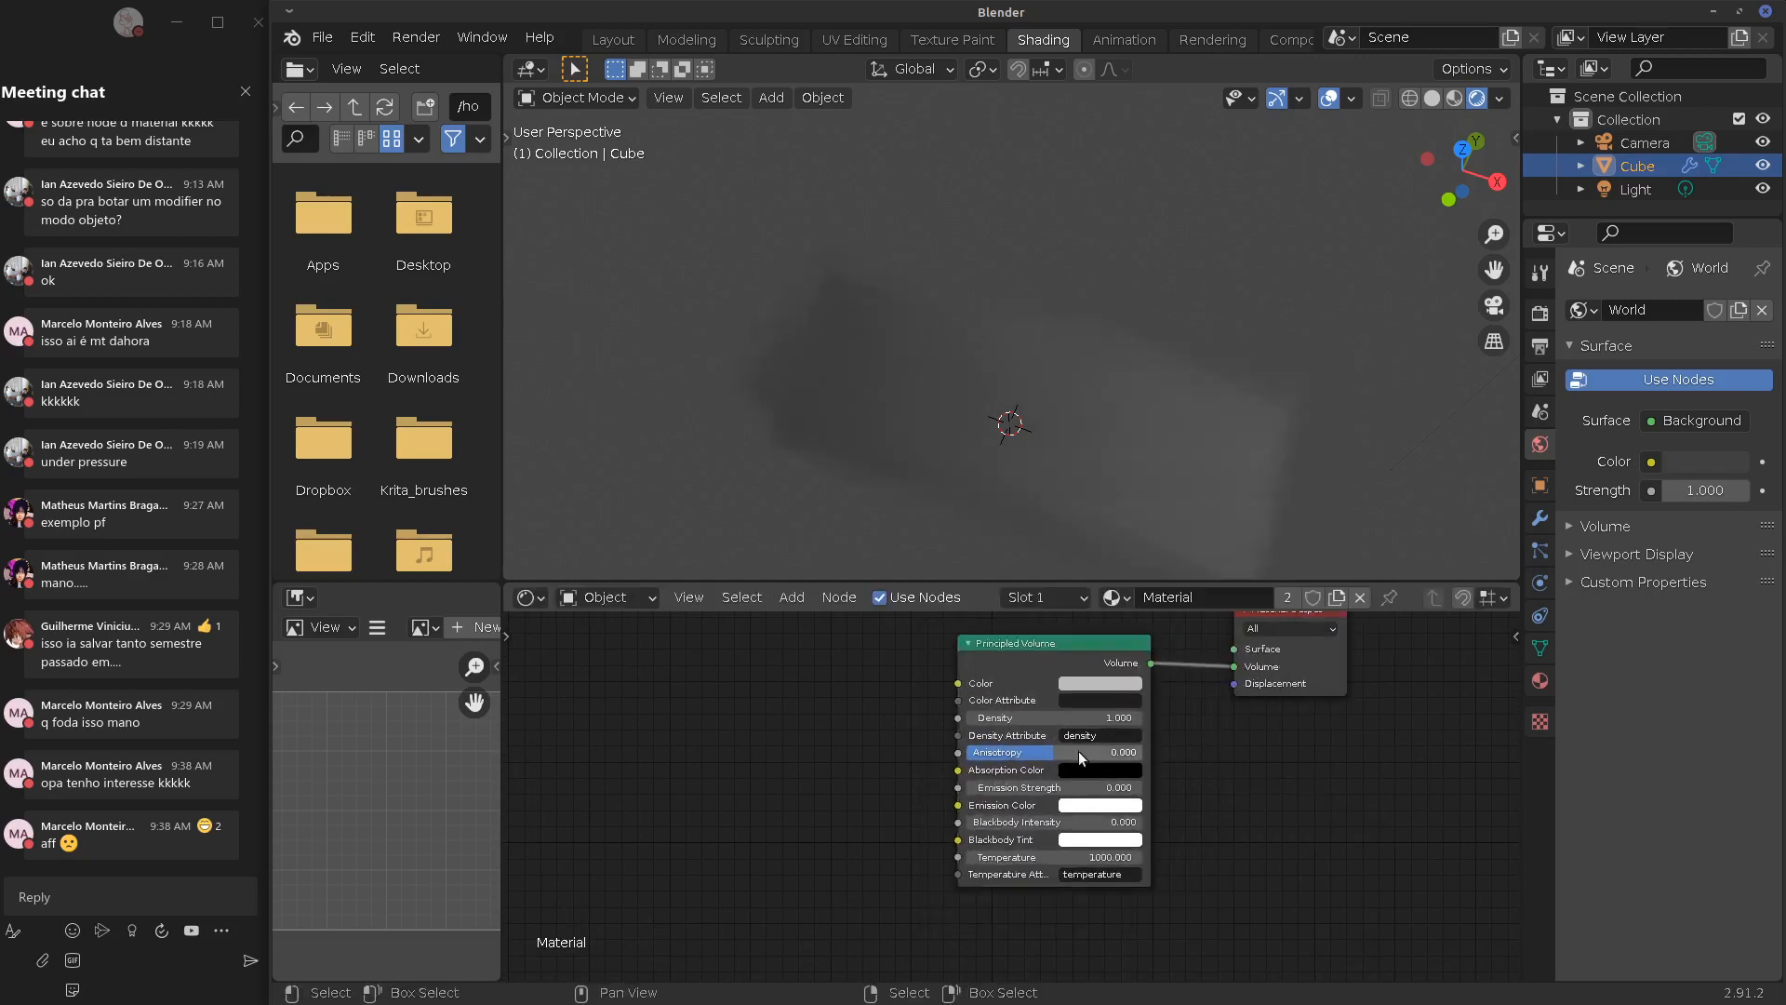
mouse_move(1349, 360)
middle_down()
mouse_move(1297, 288)
mouse_move(1355, 459)
mouse_move(1260, 405)
mouse_move(1204, 305)
mouse_move(1192, 351)
mouse_move(1247, 337)
middle_up()
click(1455, 98)
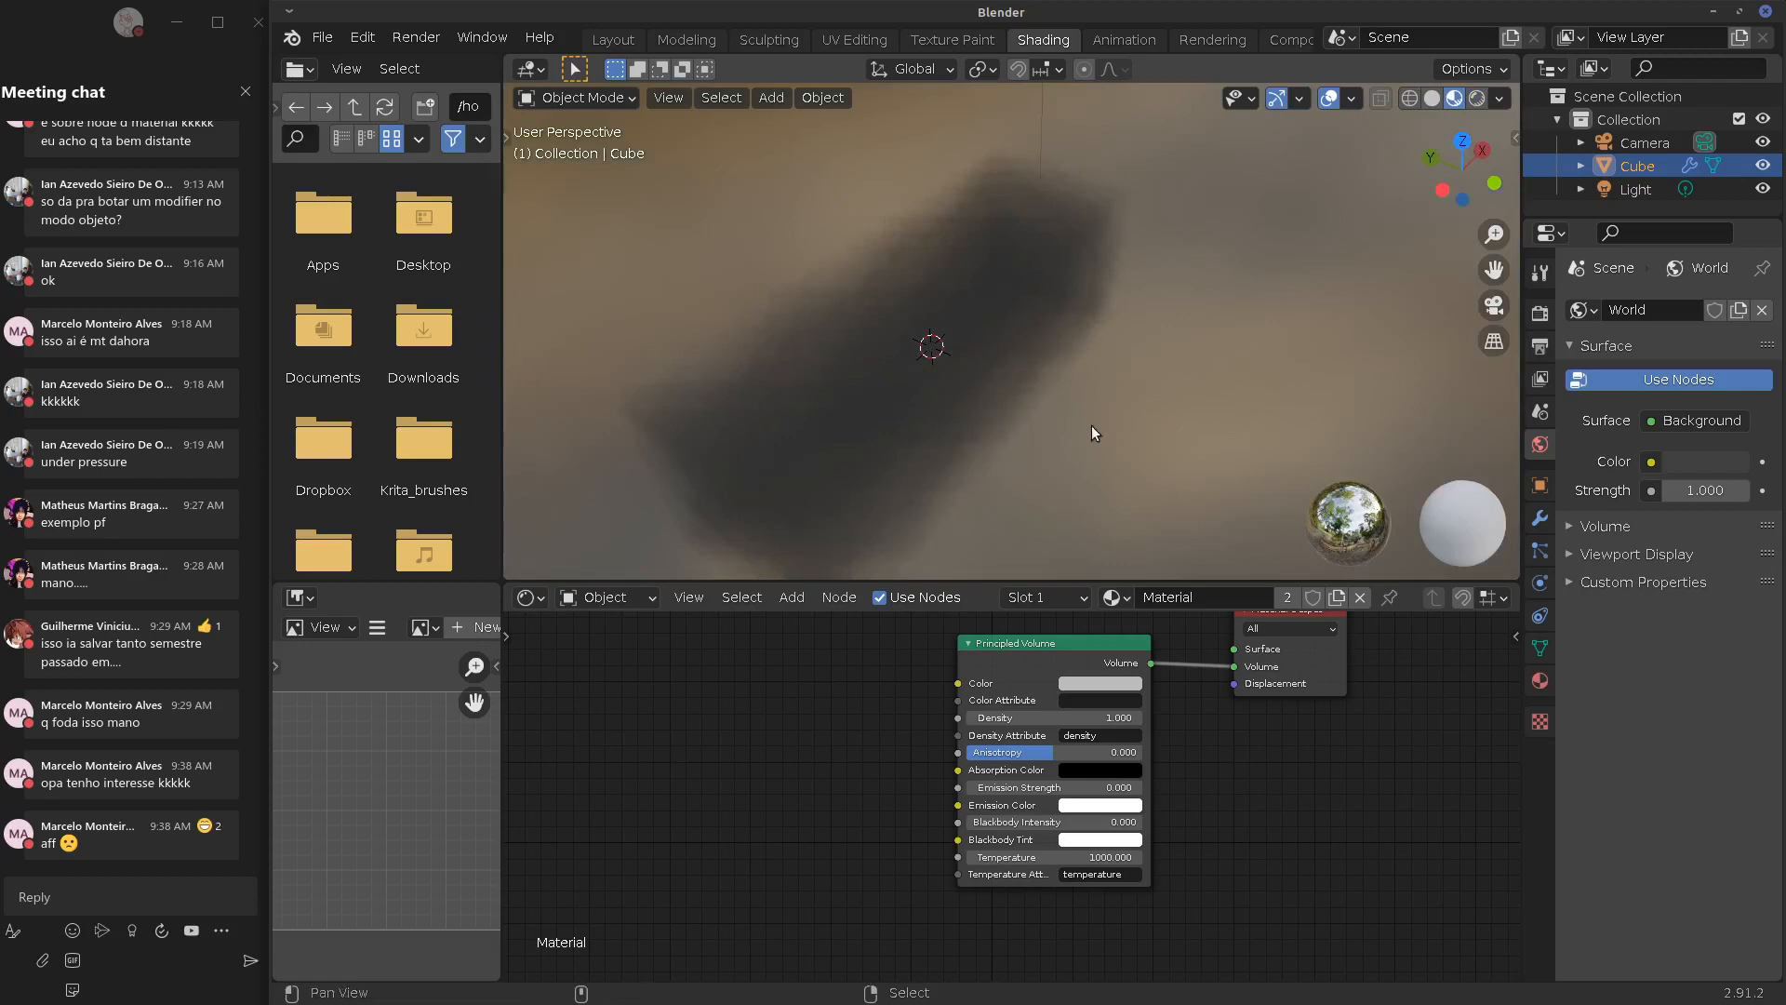
mouse_move(1092, 426)
shift+middle_down()
mouse_move(1181, 382)
mouse_move(1194, 486)
mouse_move(1220, 374)
mouse_move(1228, 477)
mouse_move(1276, 443)
shift+middle_up()
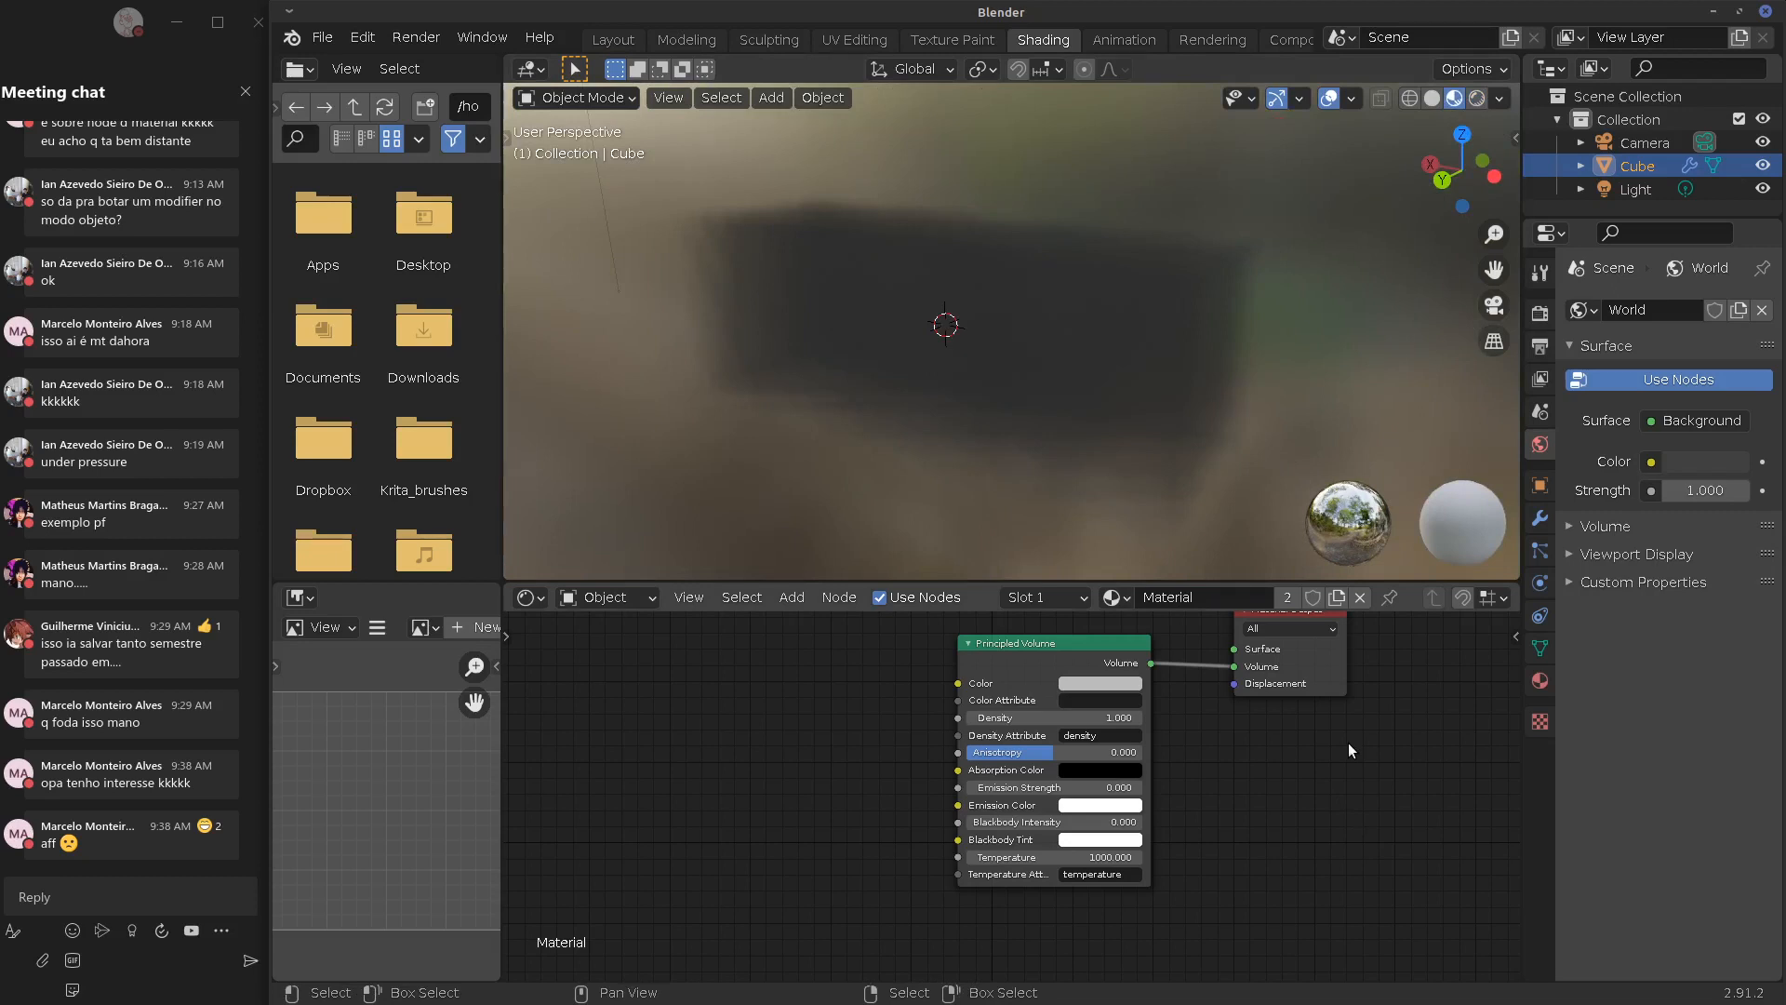
key(Home)
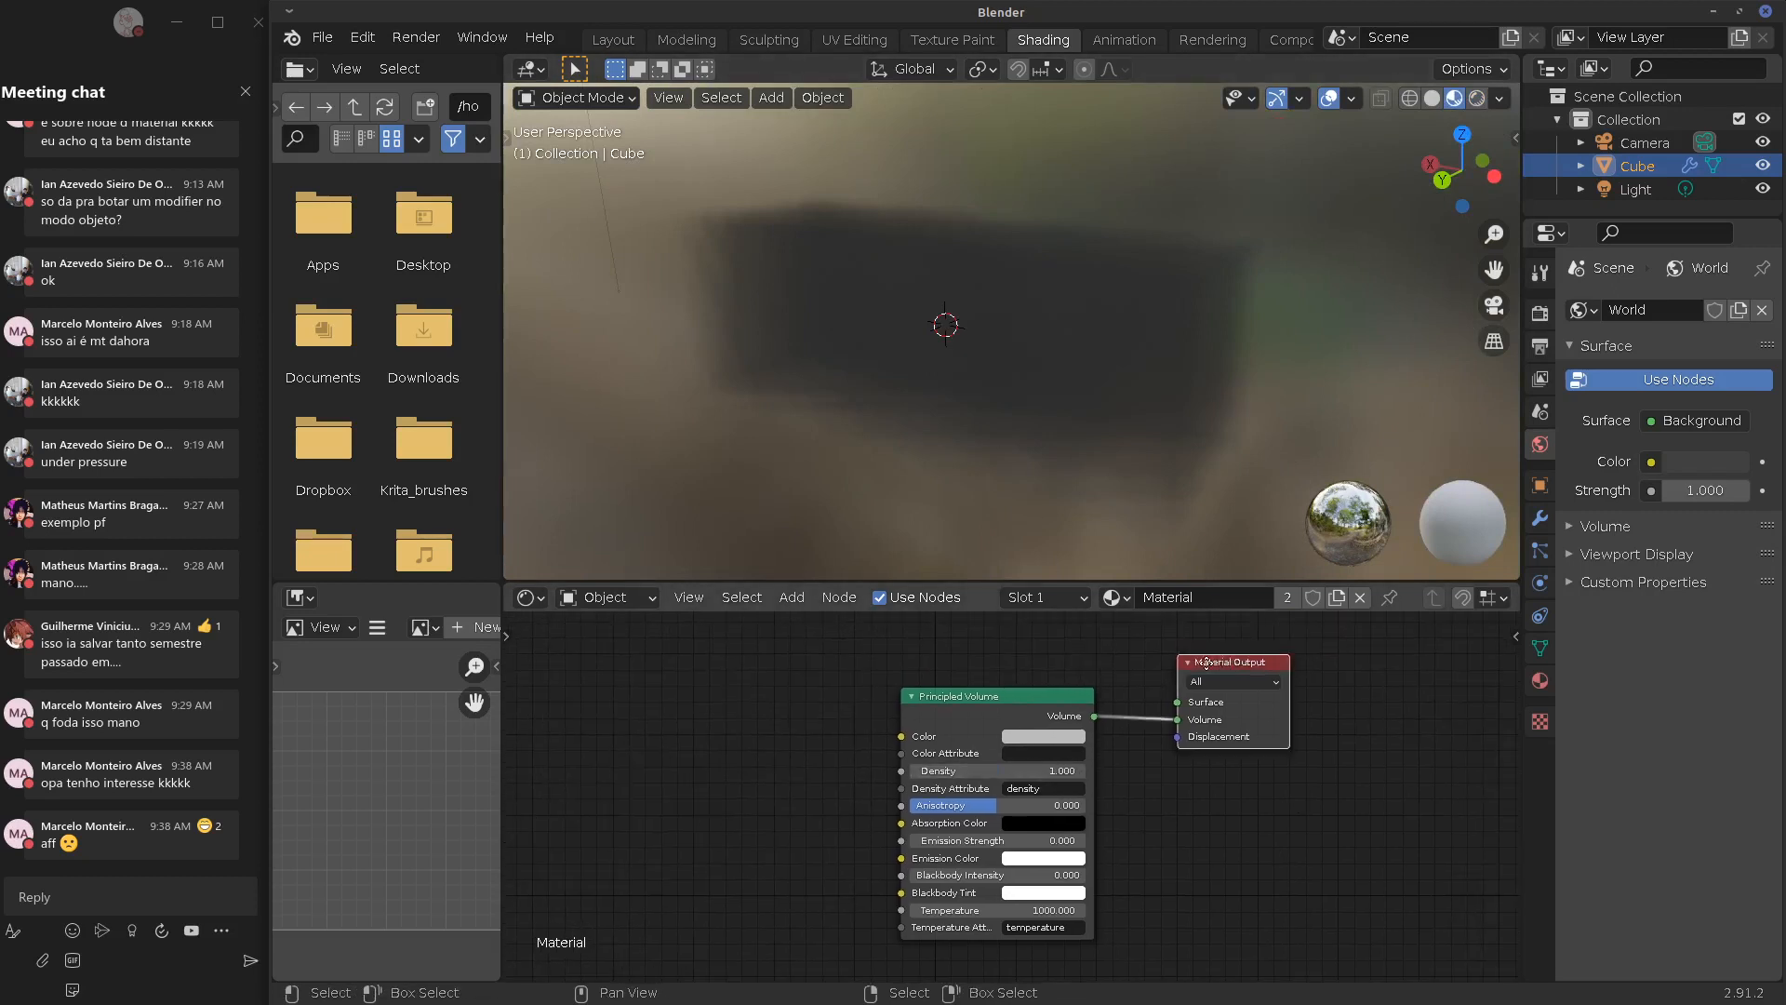
drag(1206, 662, 1169, 662)
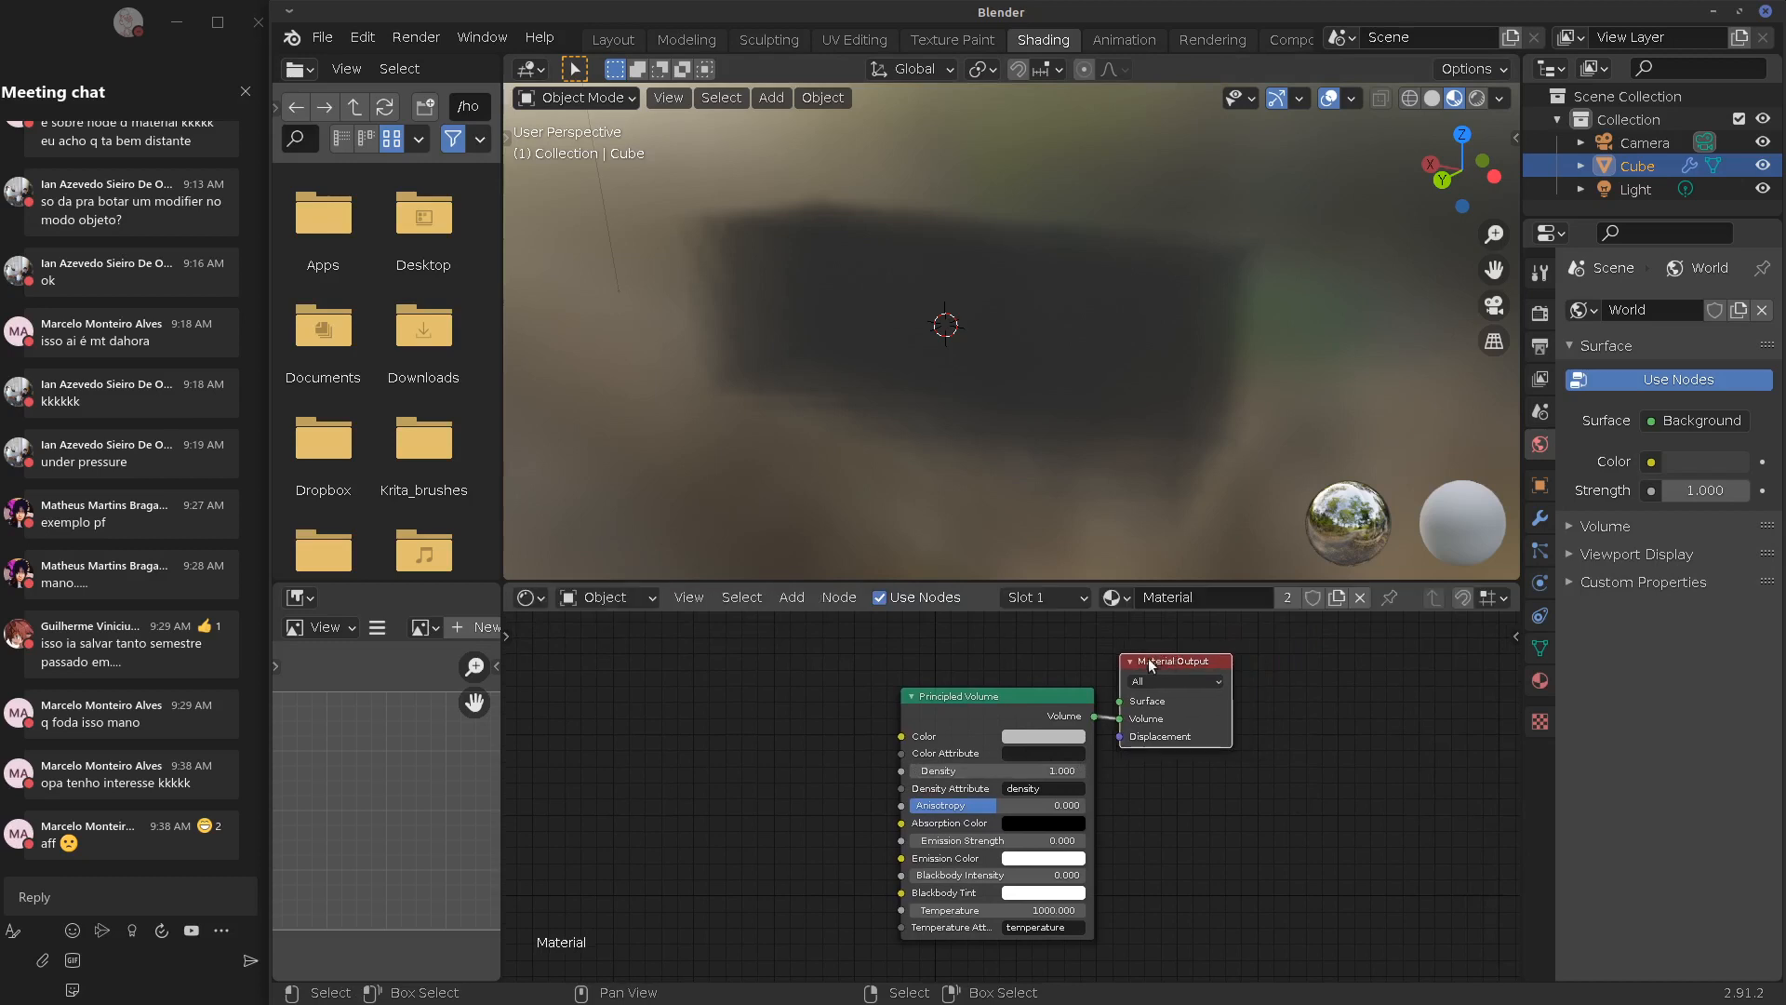
middle_drag(1070, 391, 1230, 313)
drag(1019, 688, 1010, 691)
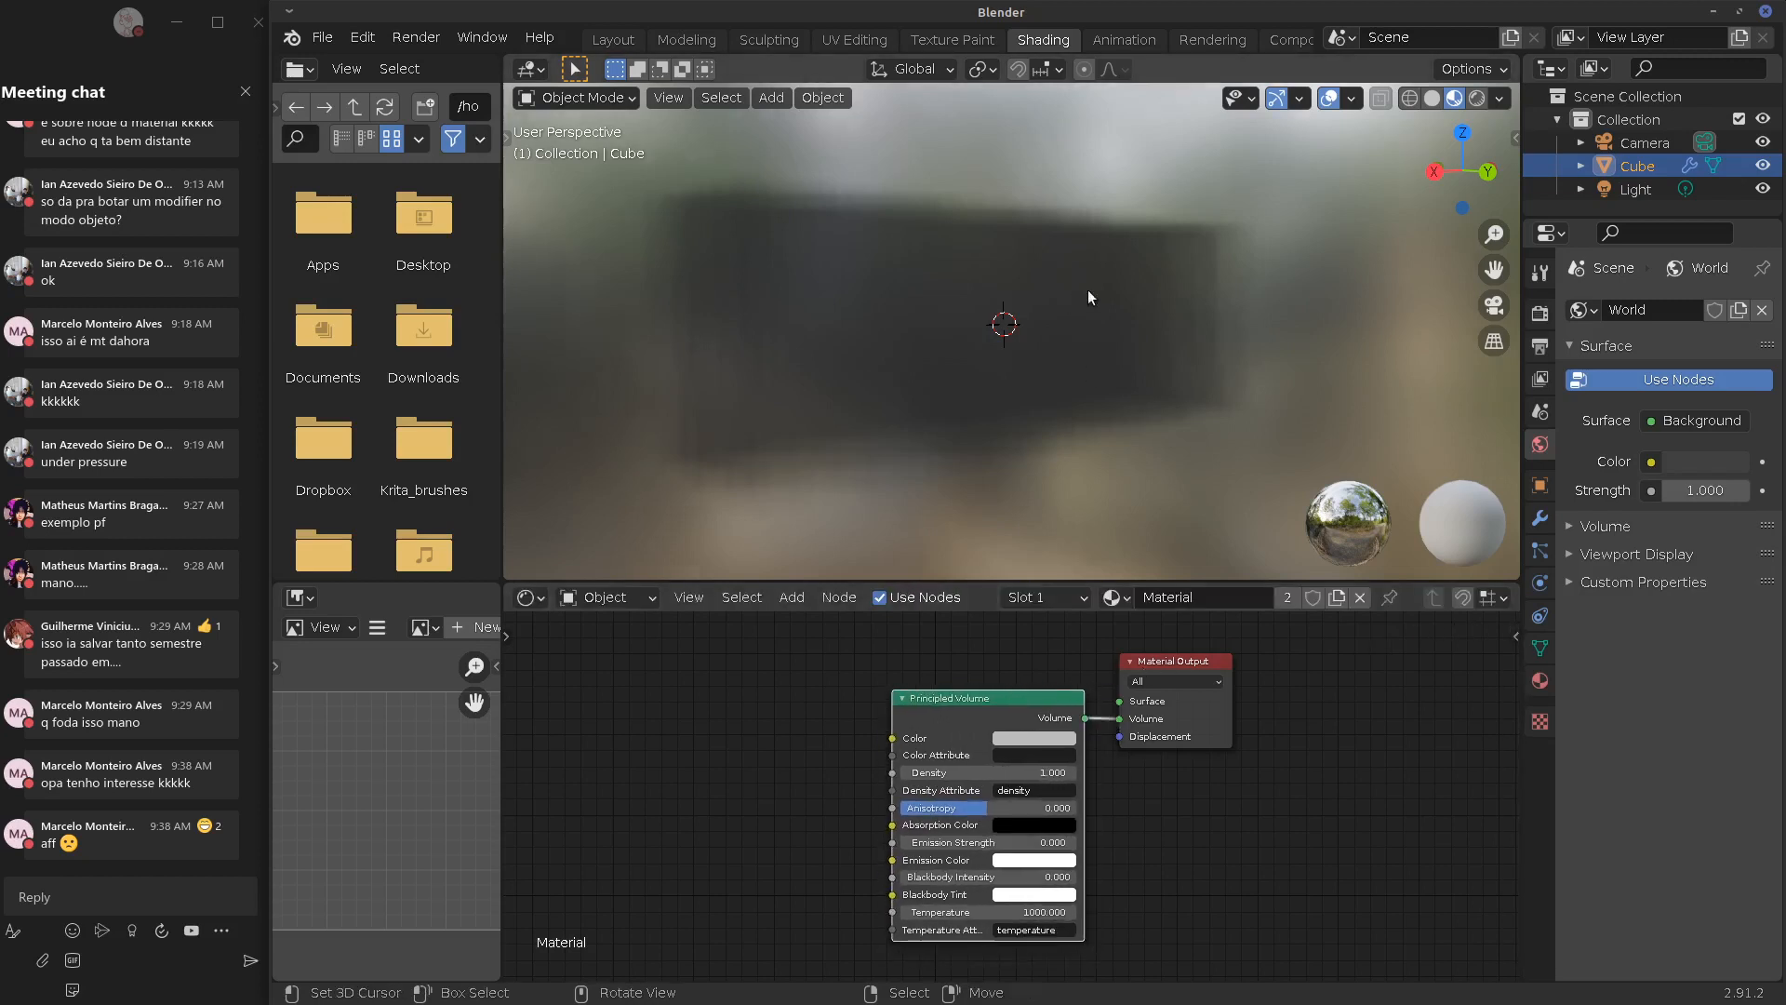
middle_drag(1086, 289, 937, 363)
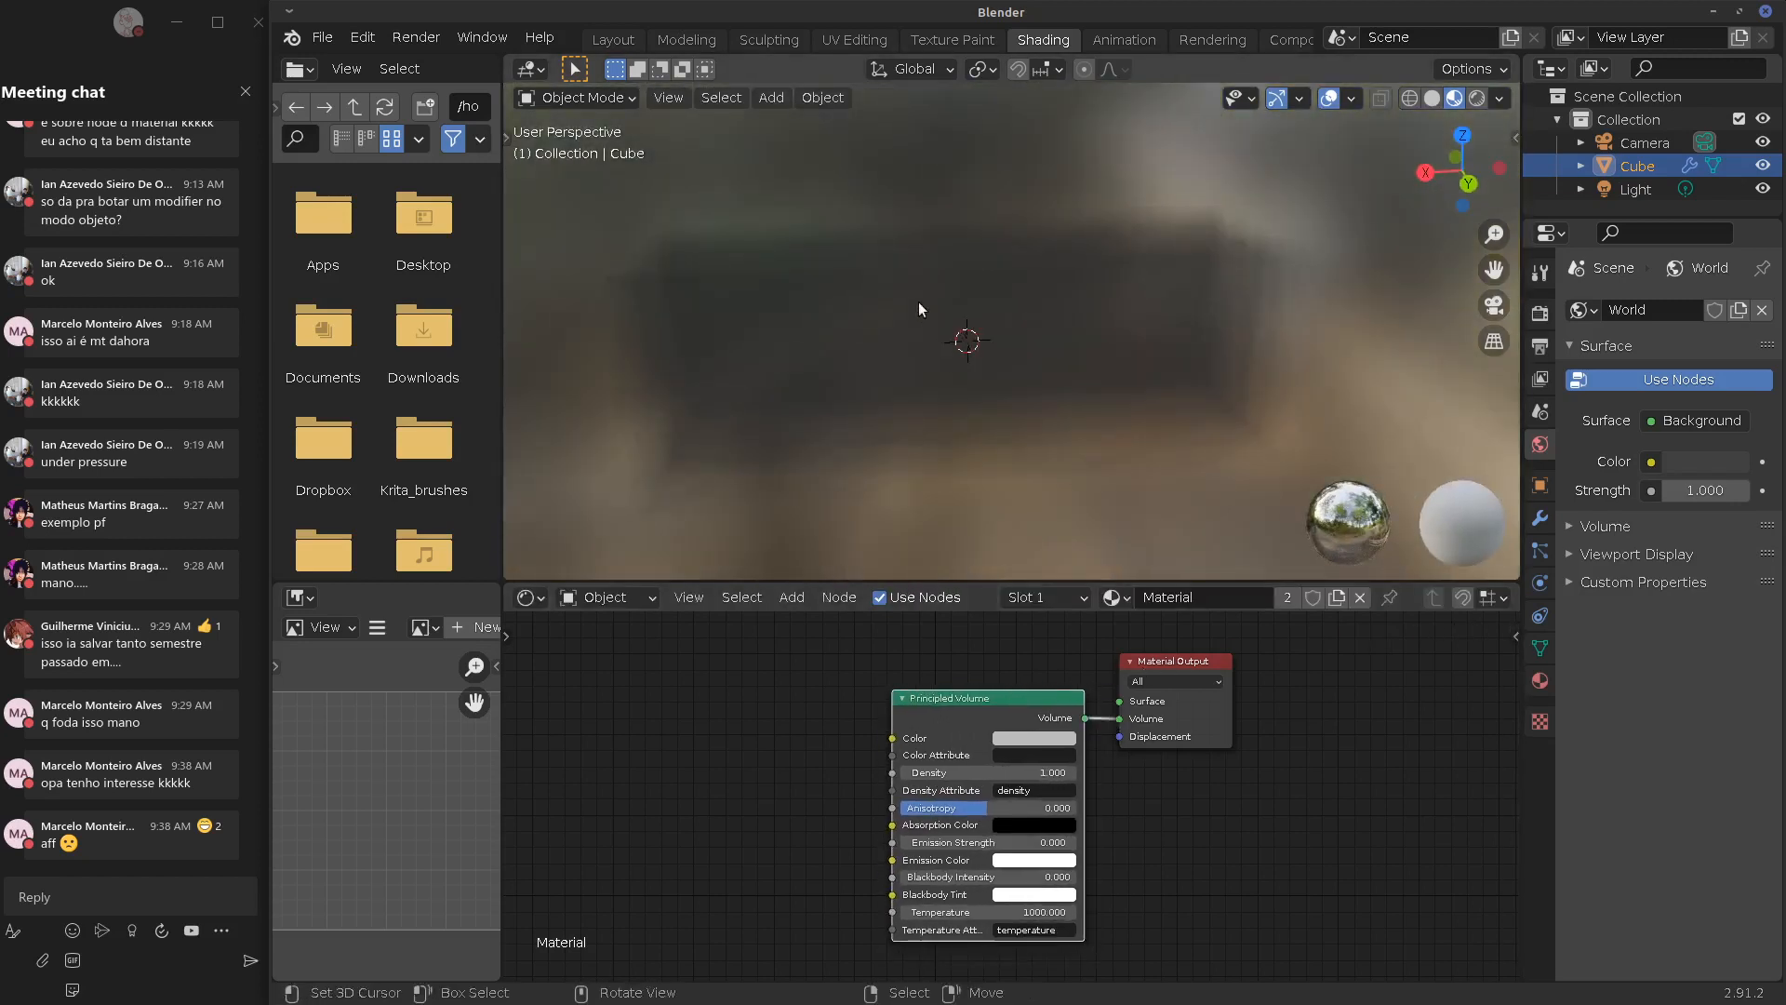
In the Modeling workspace with X-ray on, loop cut the box with 3 cuts
click(676, 39)
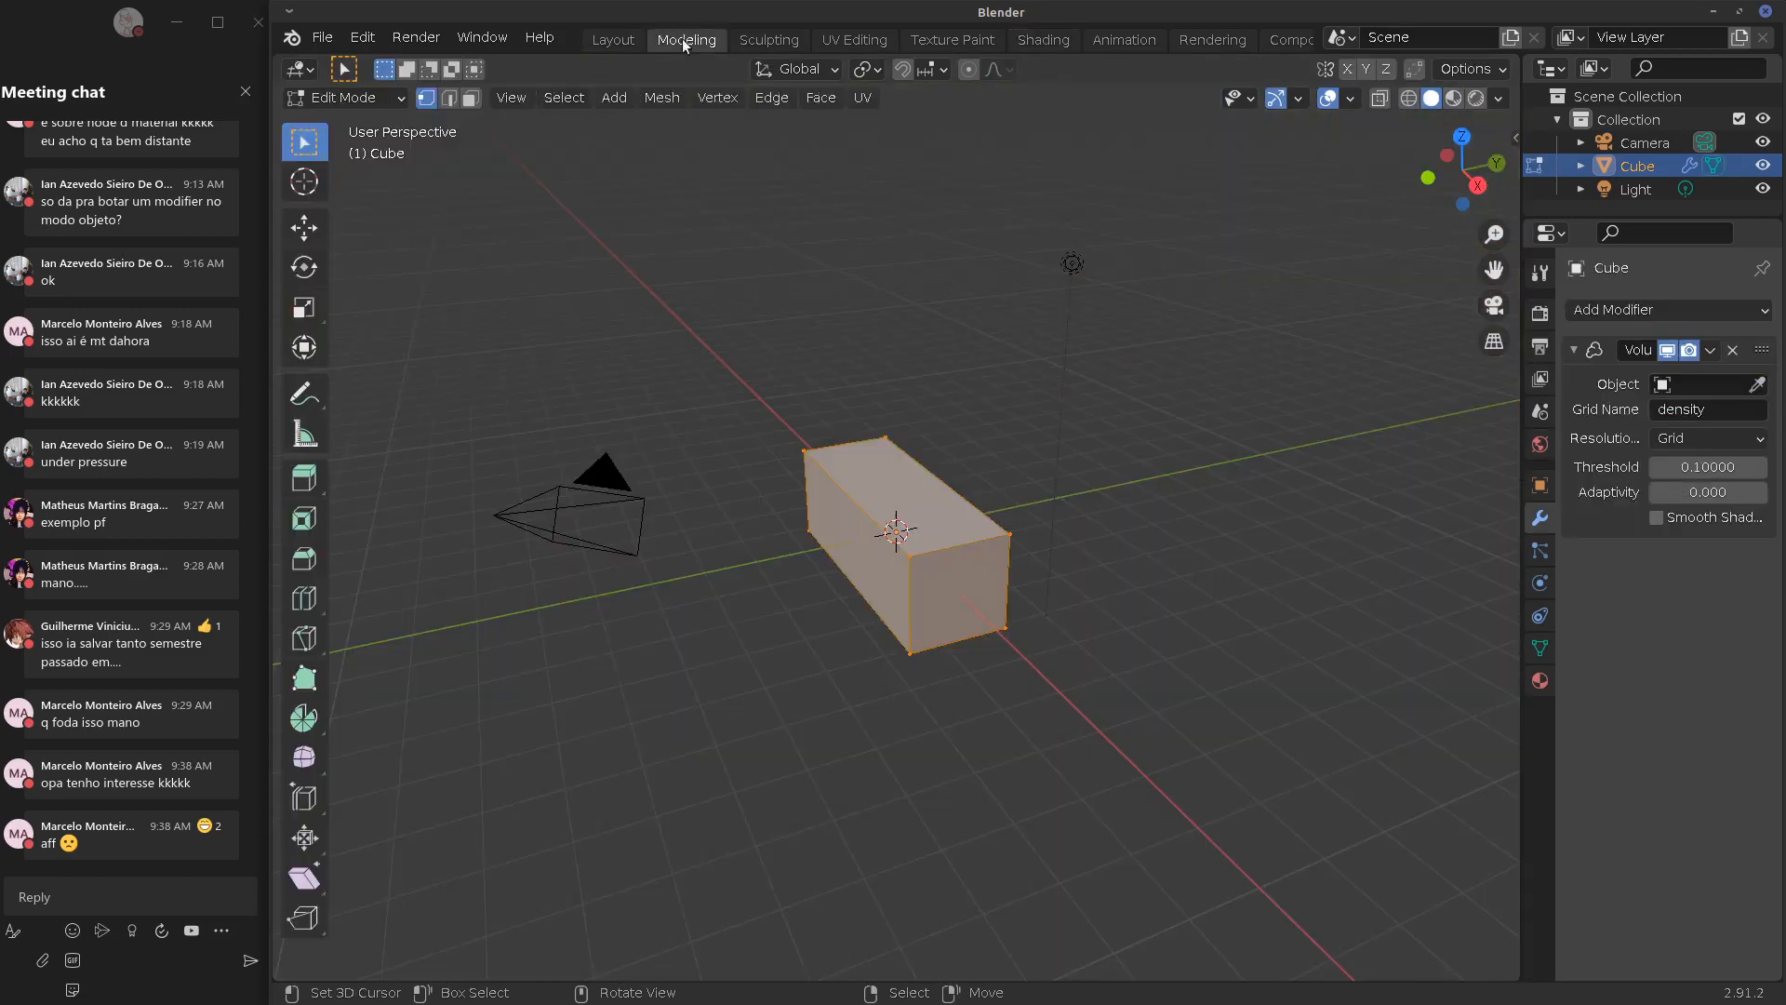
click(1454, 98)
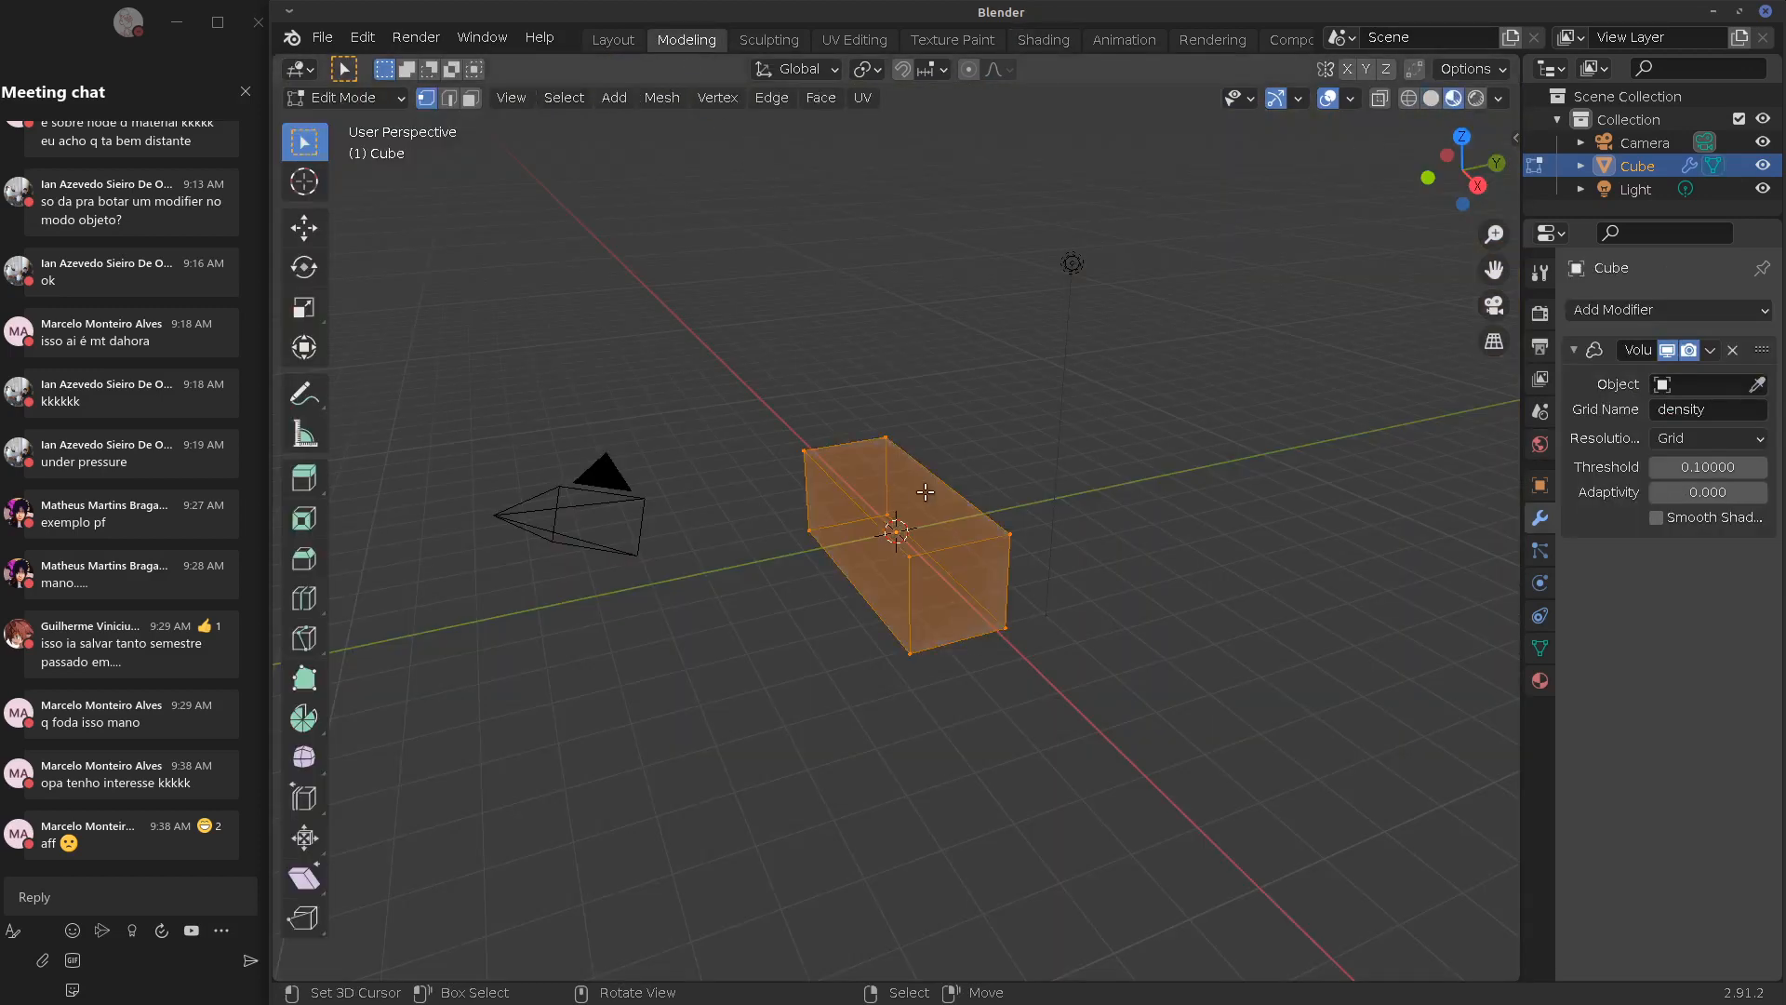
middle_drag(925, 493, 900, 514)
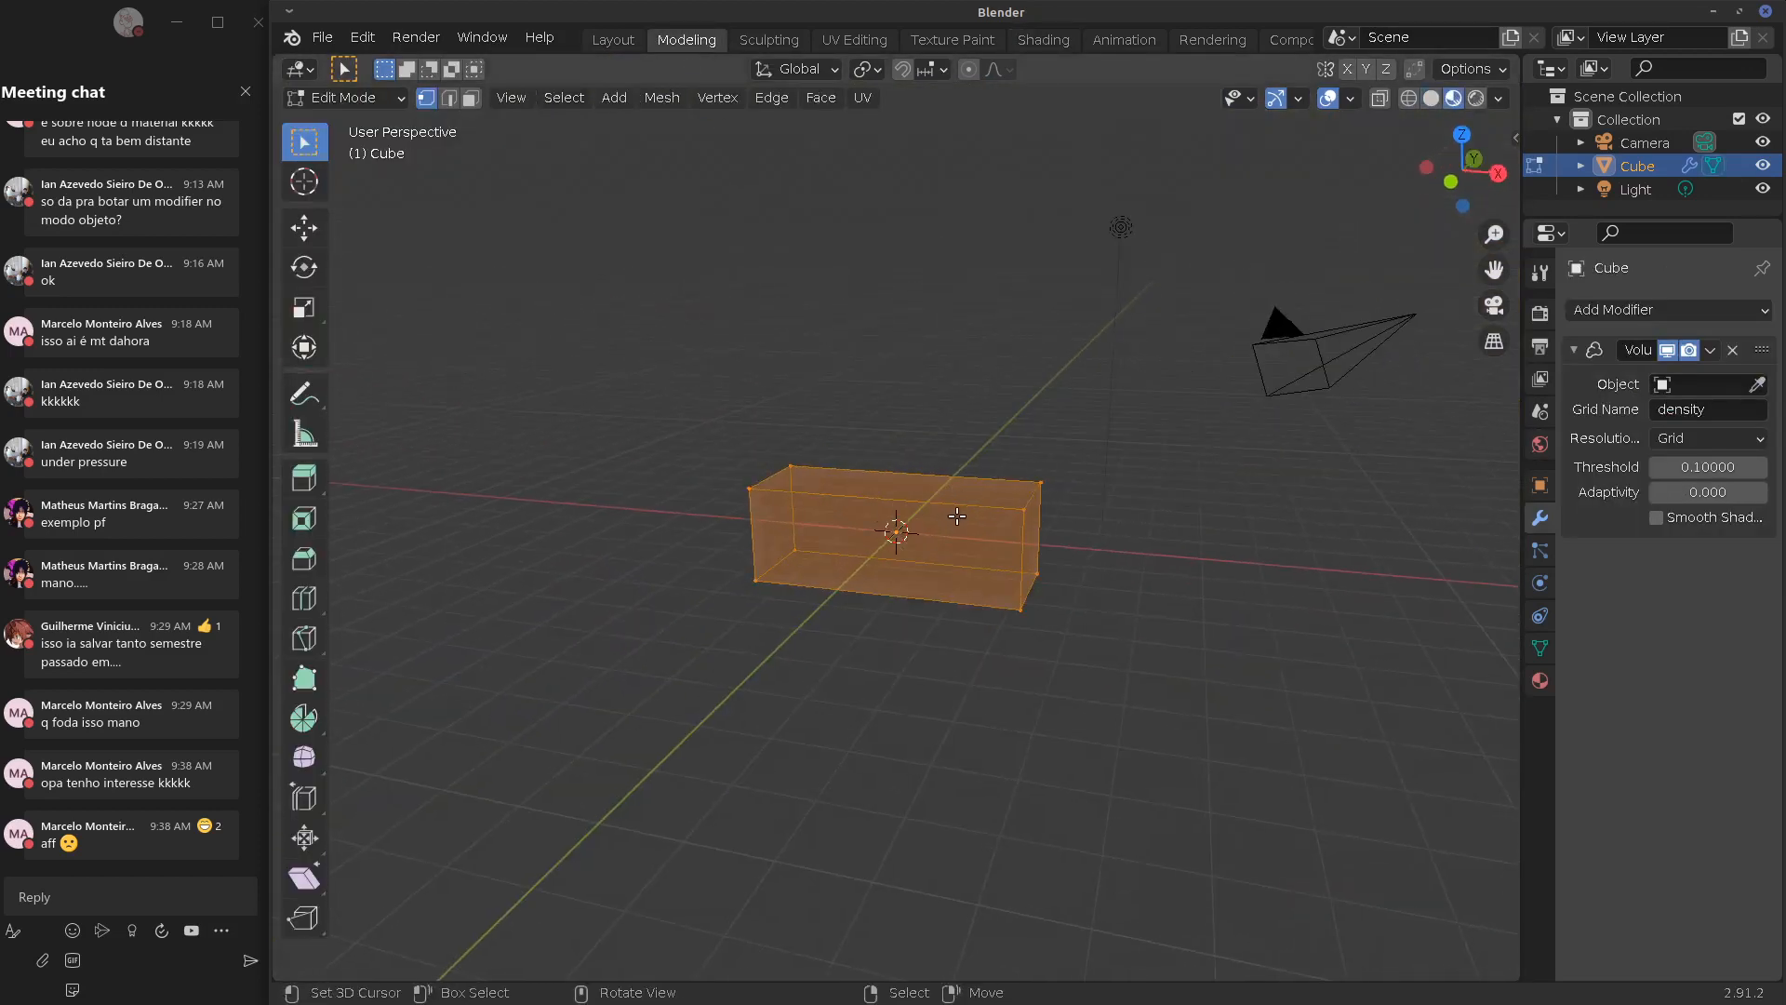
click(1023, 508)
key(ctrl+r)
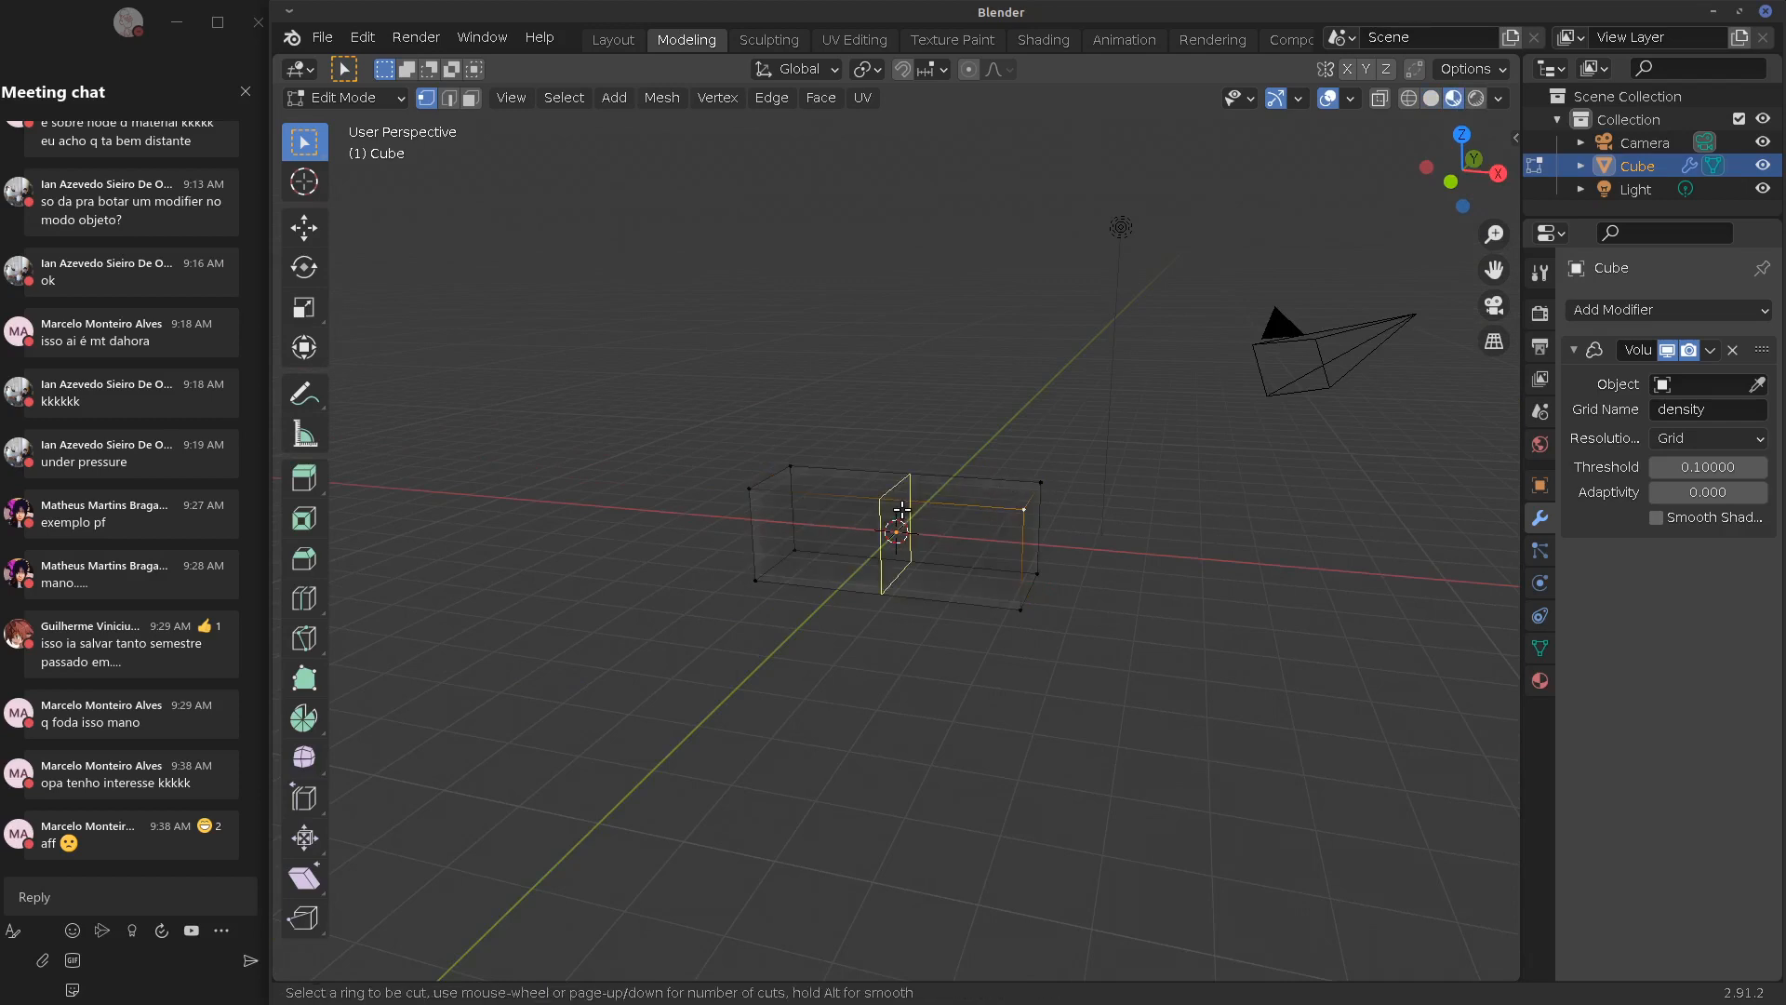
click(899, 513)
right_click(893, 518)
click(362, 965)
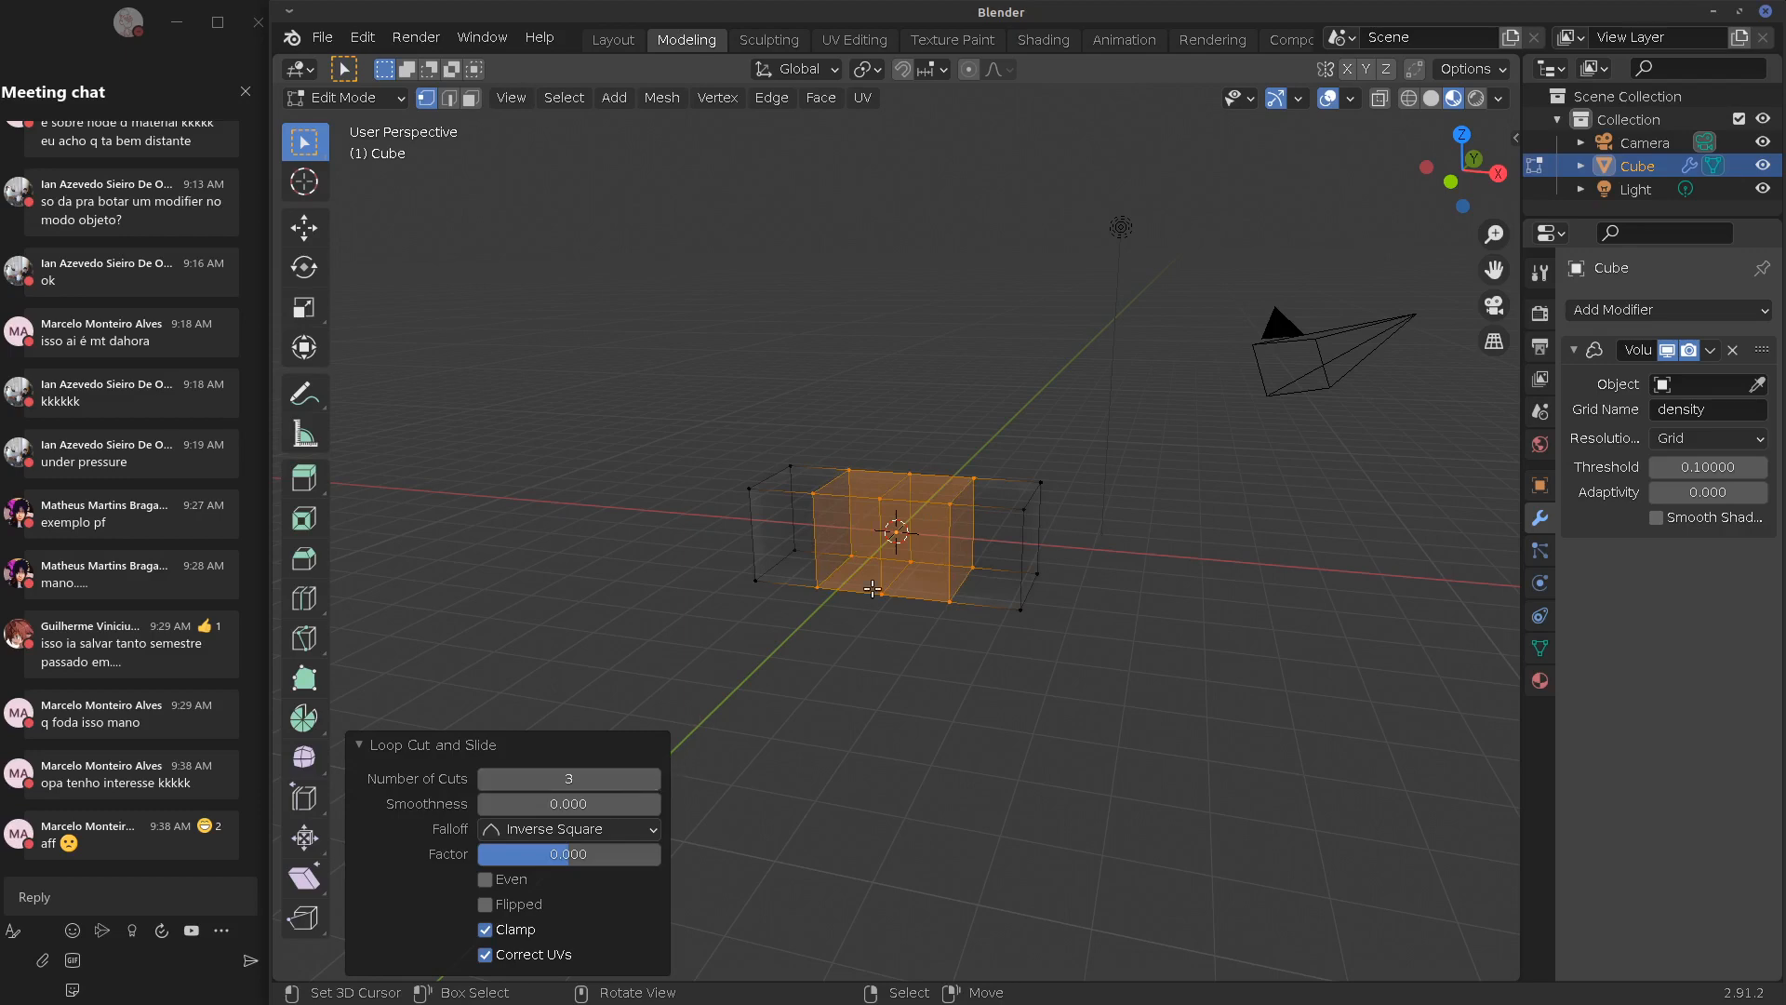
Select one segment's top face and extrude it upward twice
right_click(891, 484)
shift+right_click(905, 467)
shift+right_click(813, 493)
shift+right_click(848, 470)
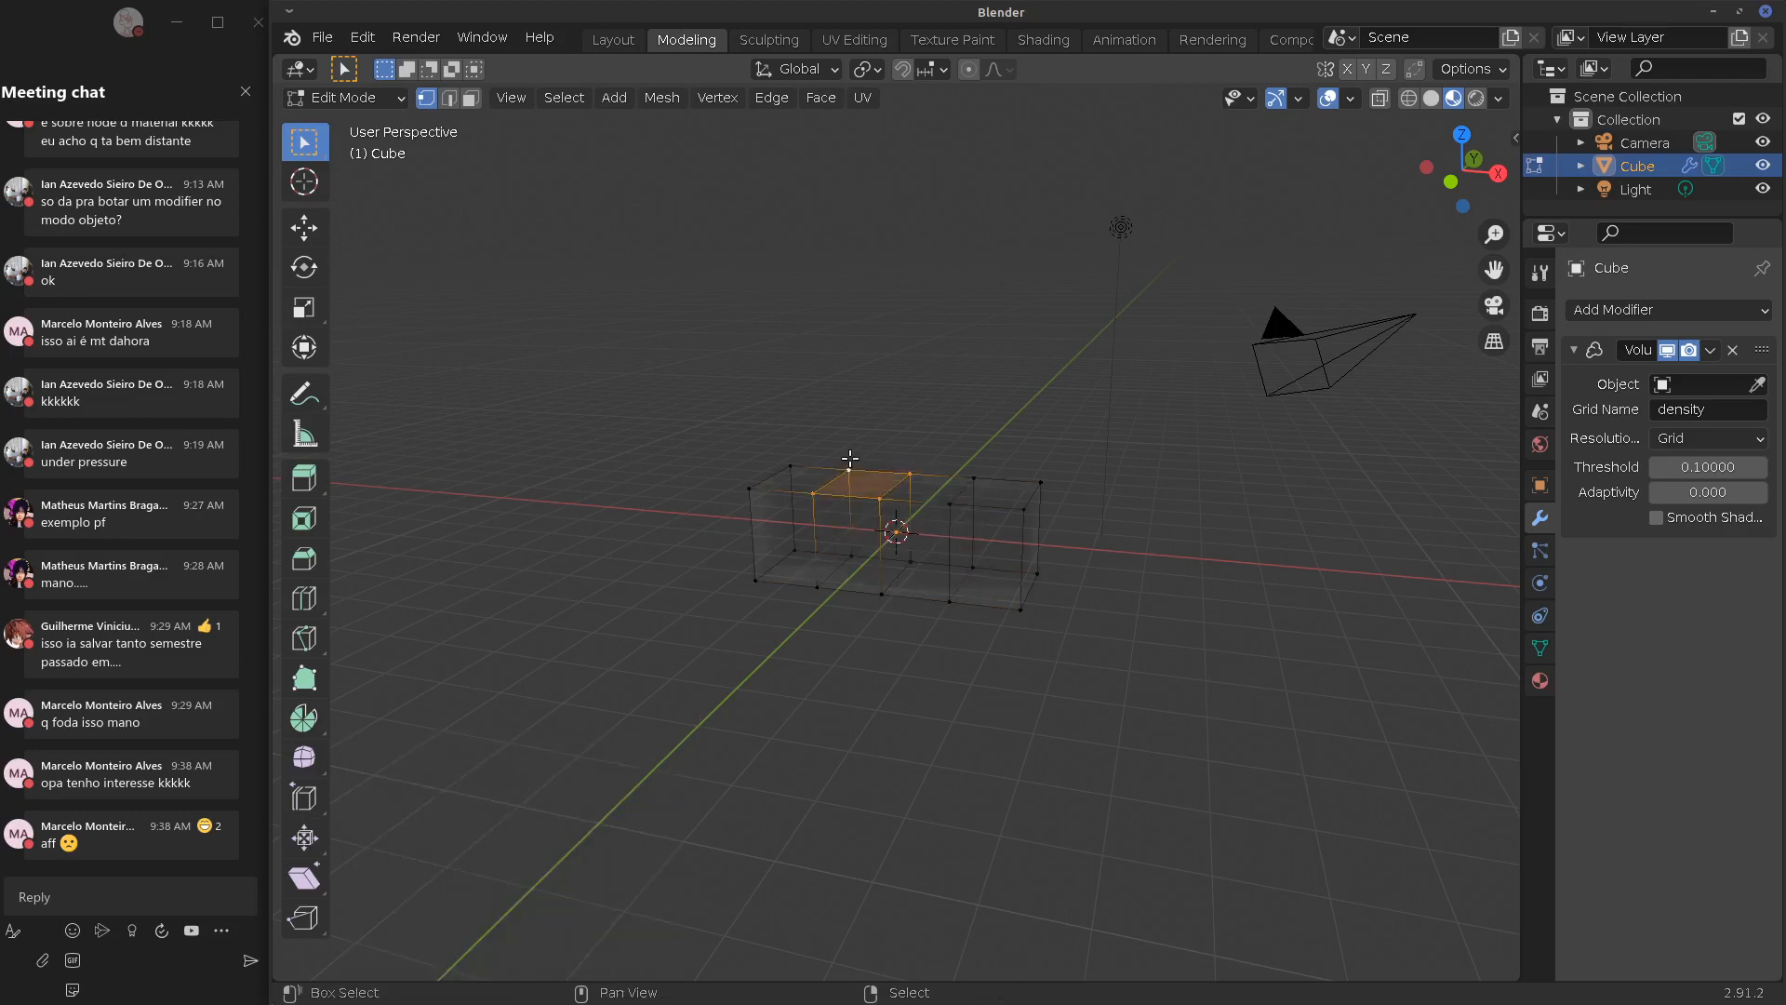
key(e)
click(885, 427)
key(e)
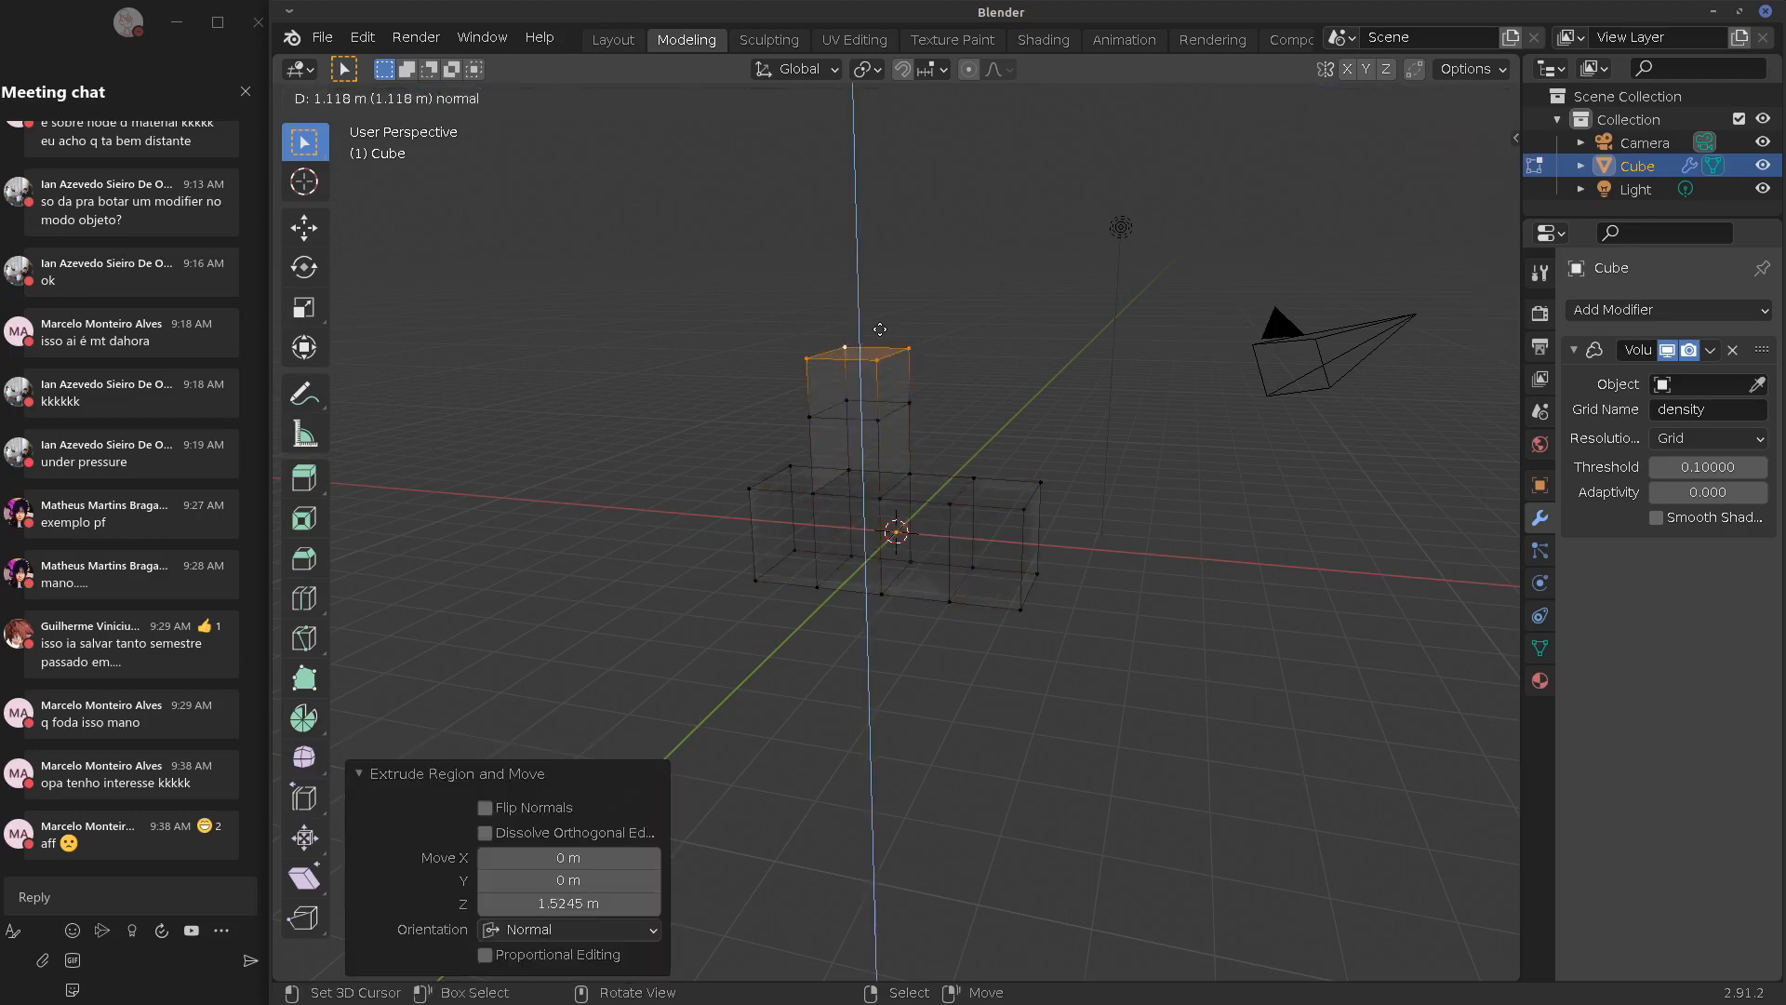
click(880, 354)
Extrude the upper block's side face sideways to form the hook
shift+right_click(878, 323)
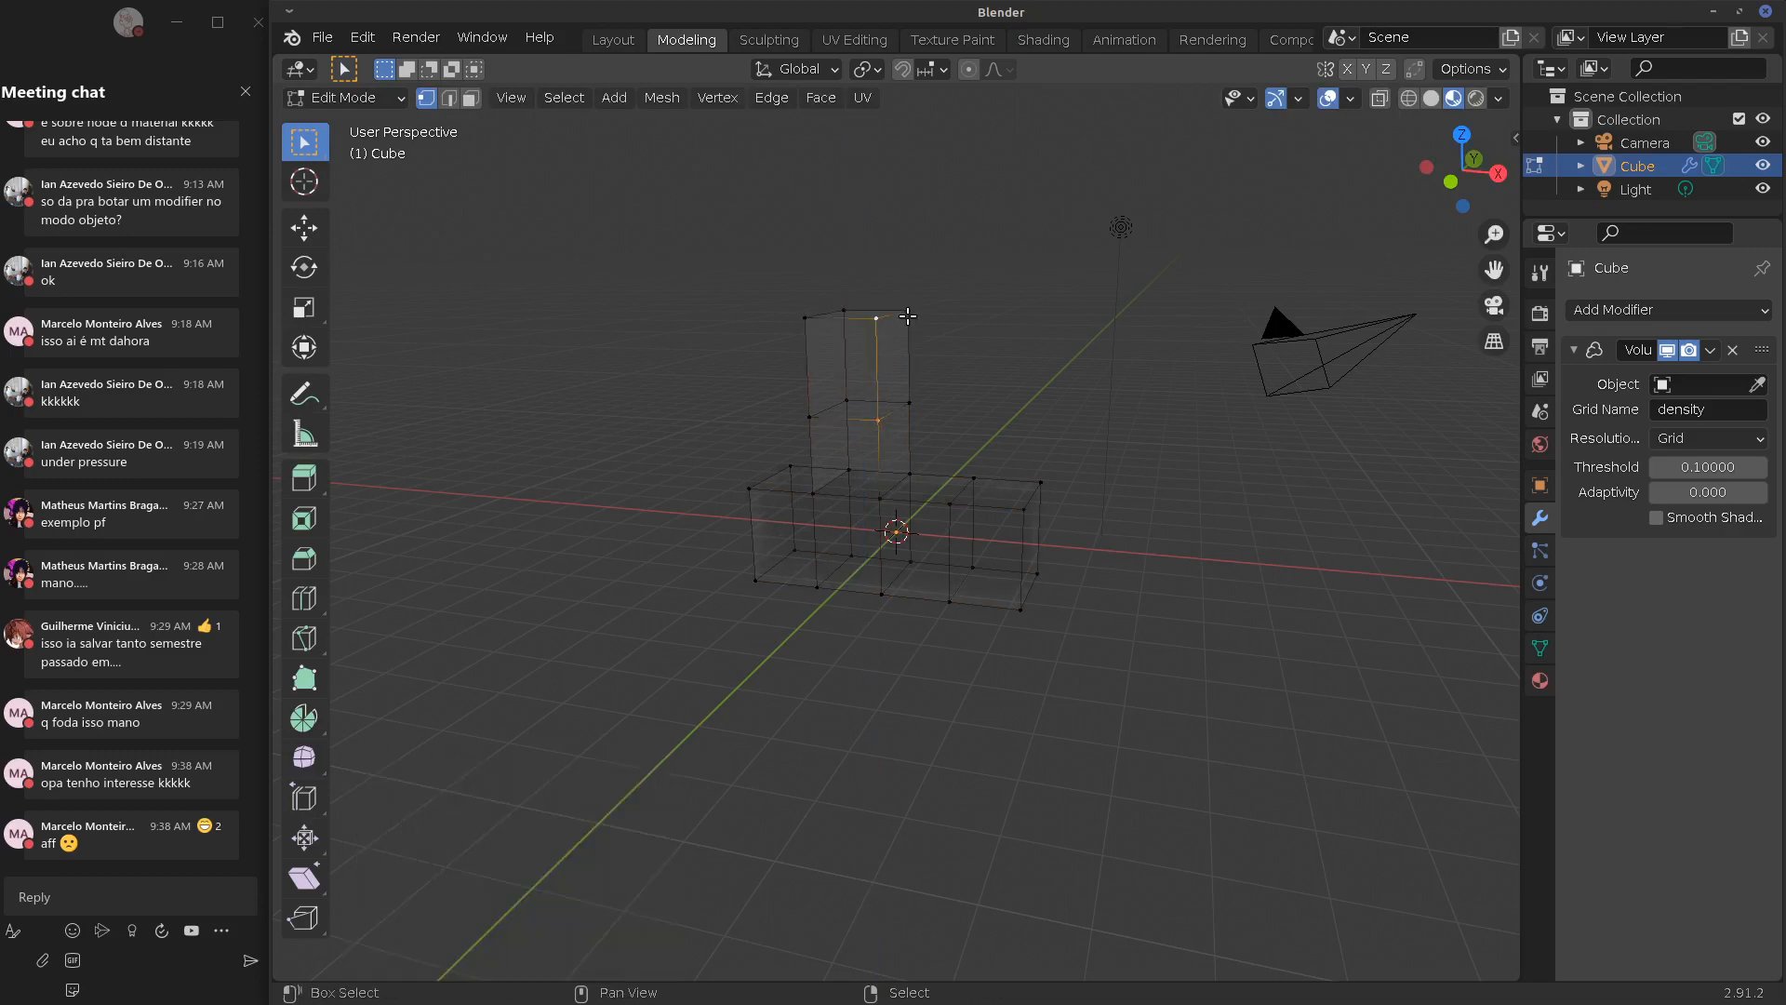
shift+right_click(910, 315)
shift+right_click(923, 393)
key(e)
click(1013, 381)
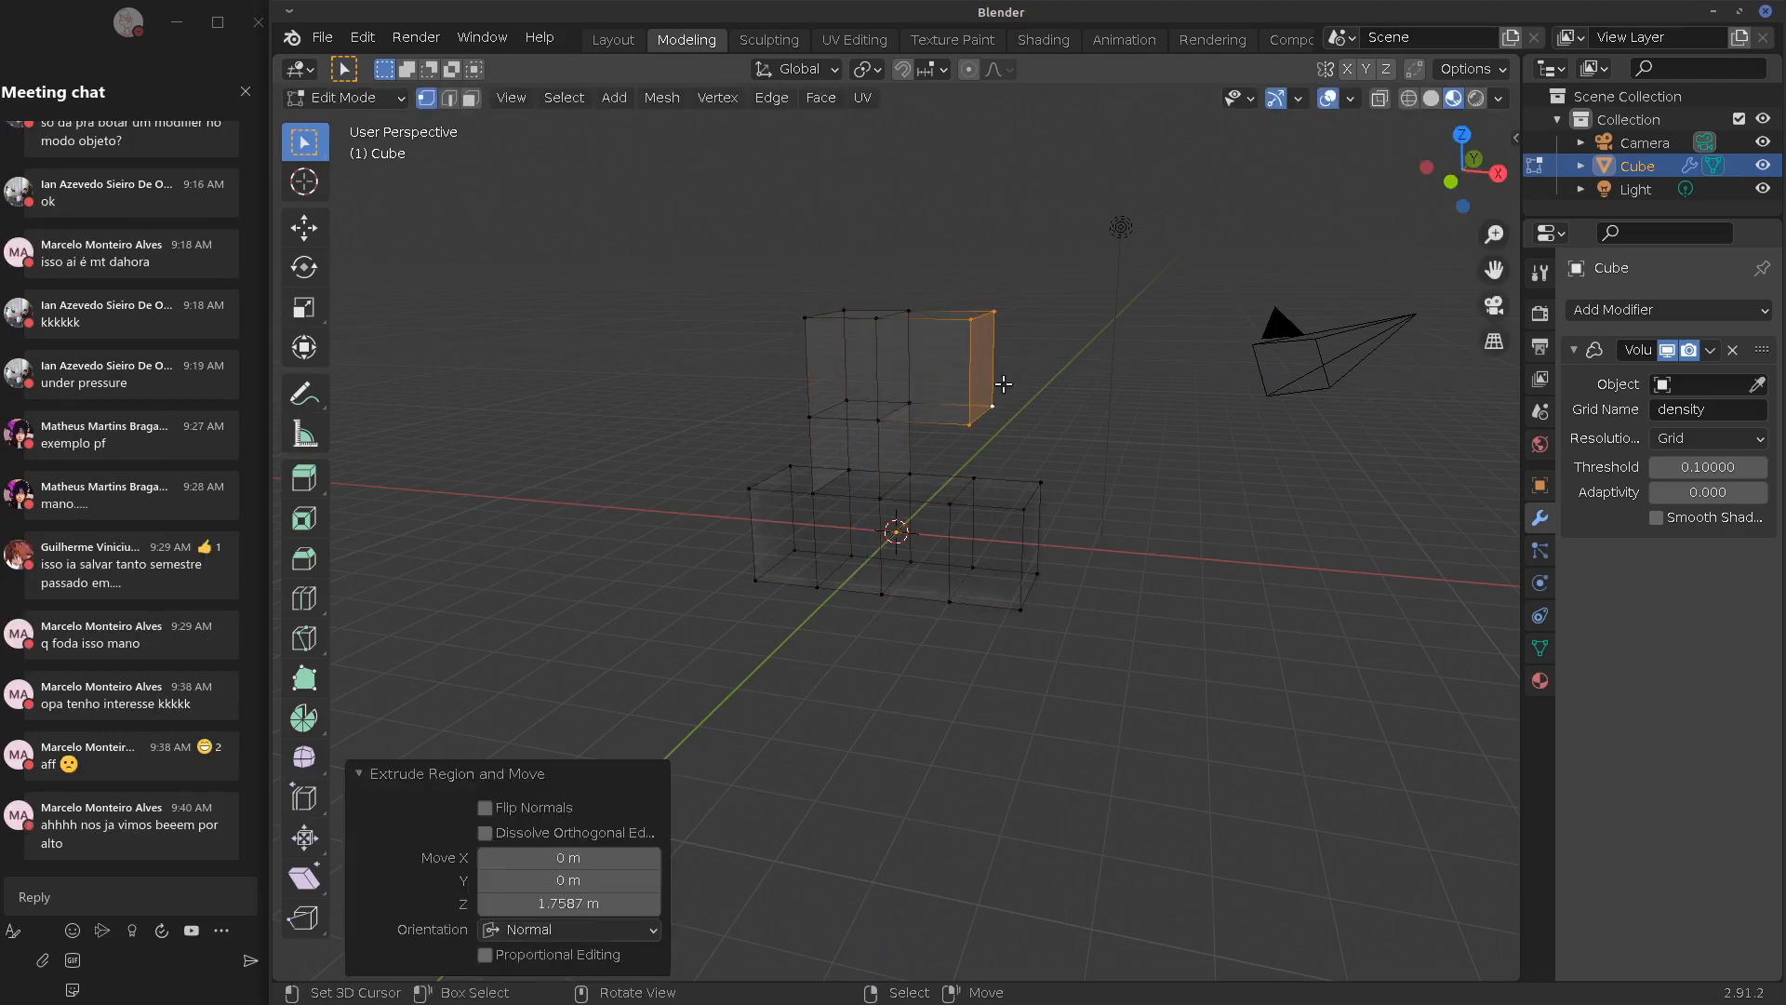
middle_drag(1014, 435, 1124, 461)
Inspect the mesh, then undo the sideways extrusion
key(Tab)
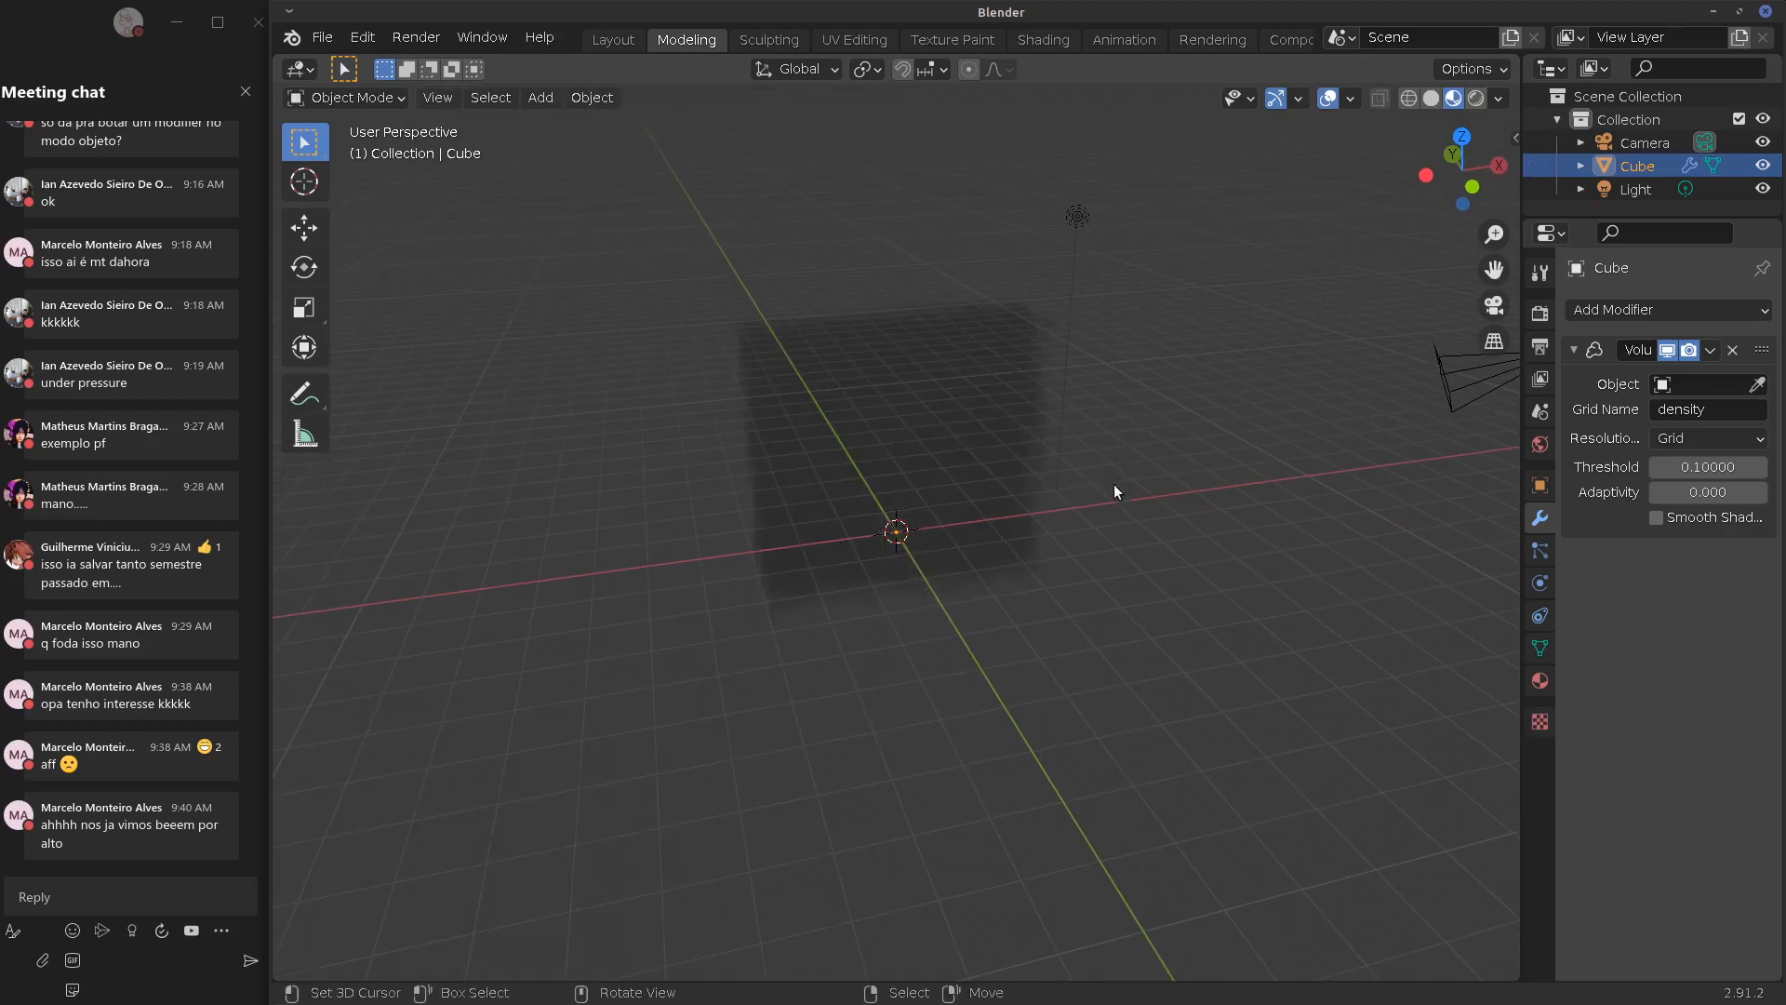
key(Tab)
middle_drag(1110, 496, 965, 386)
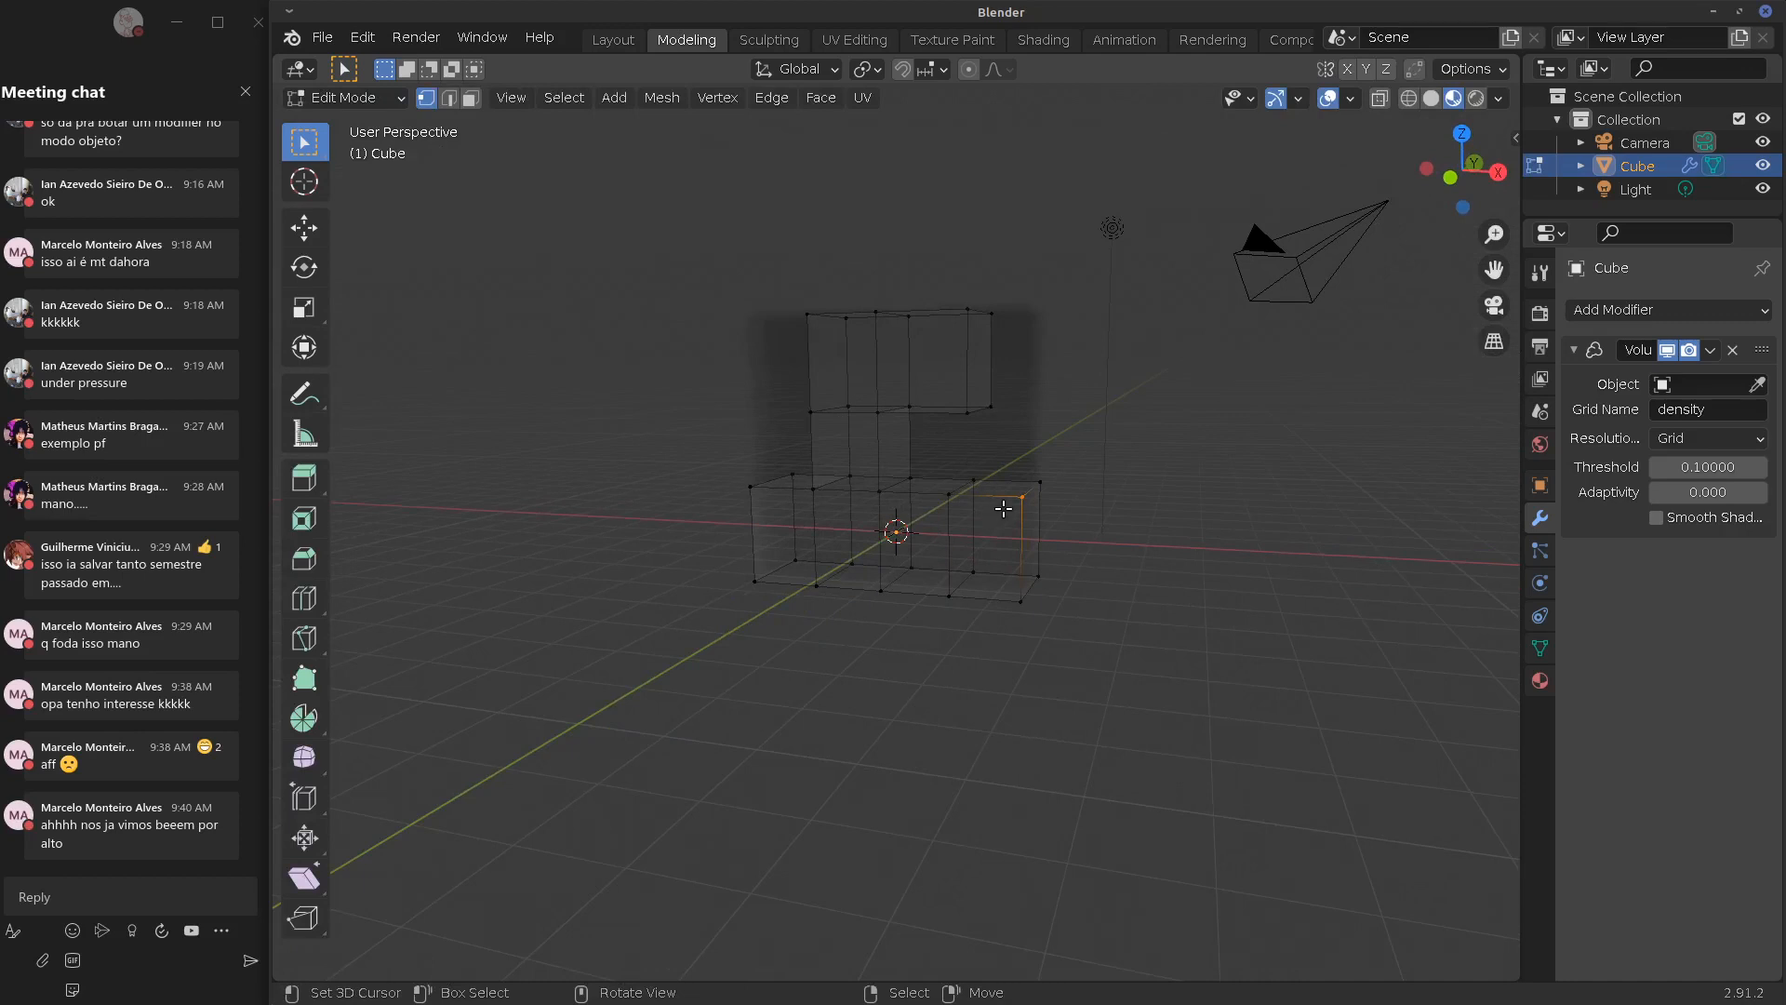
middle_drag(1002, 454, 1068, 438)
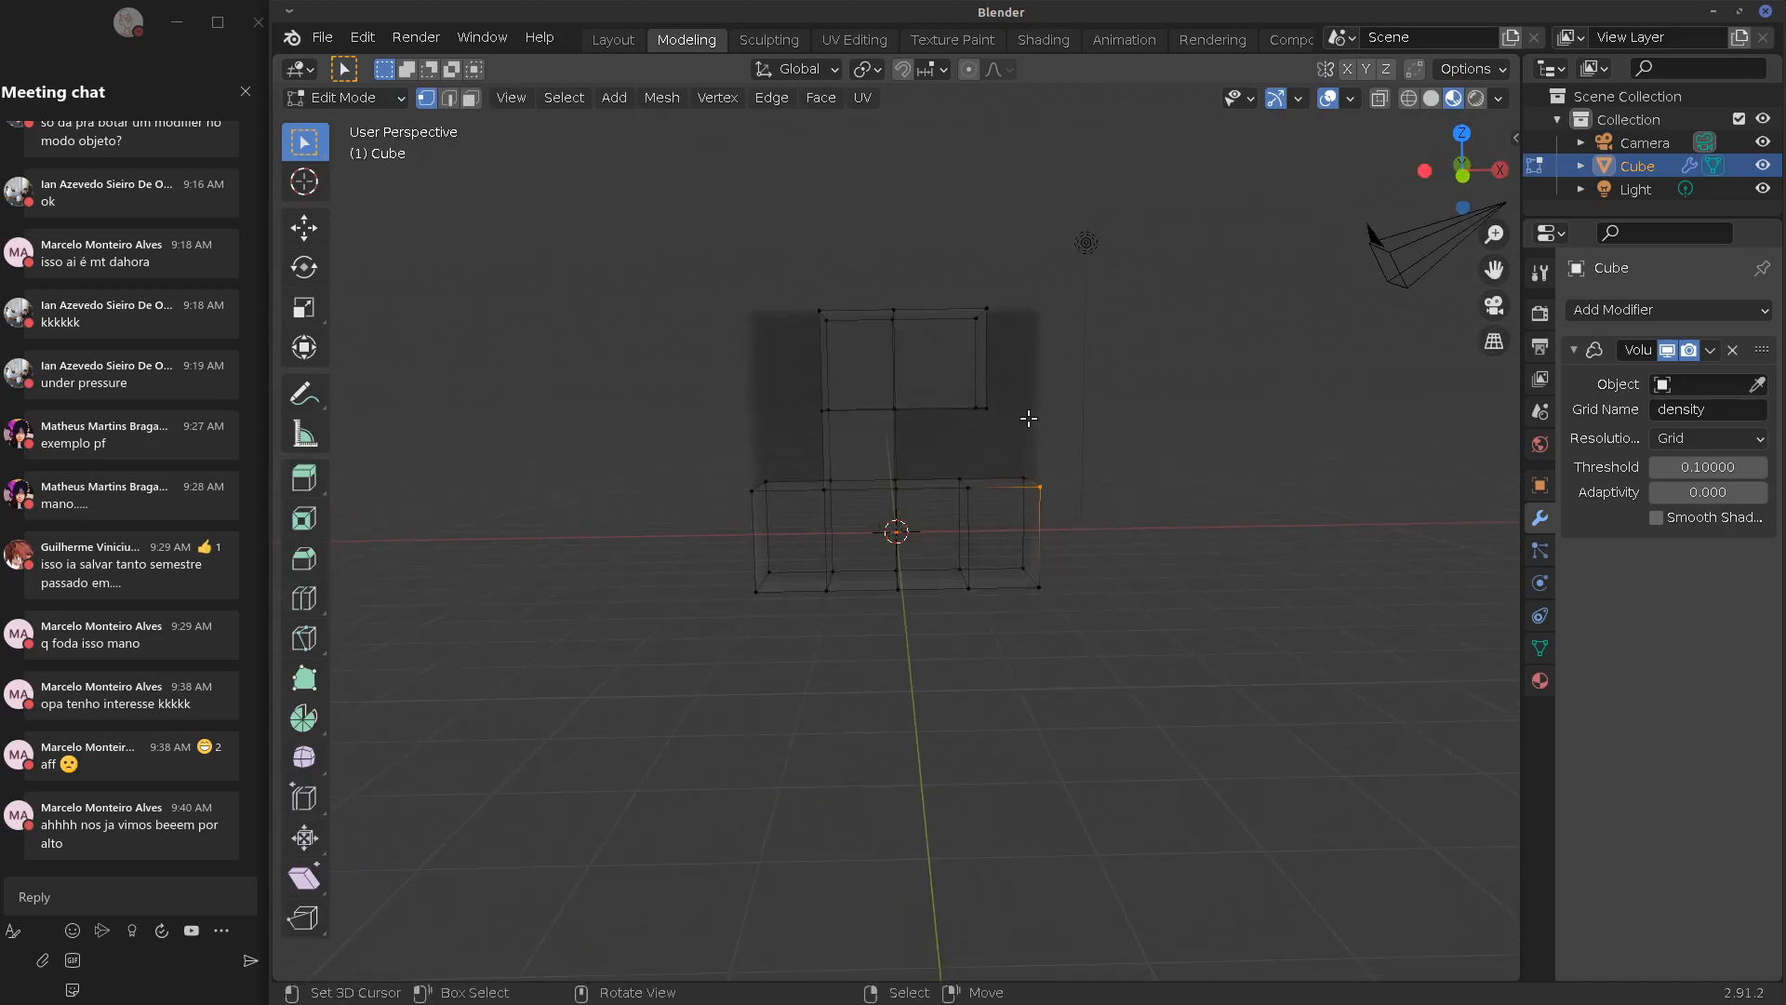
click(986, 408)
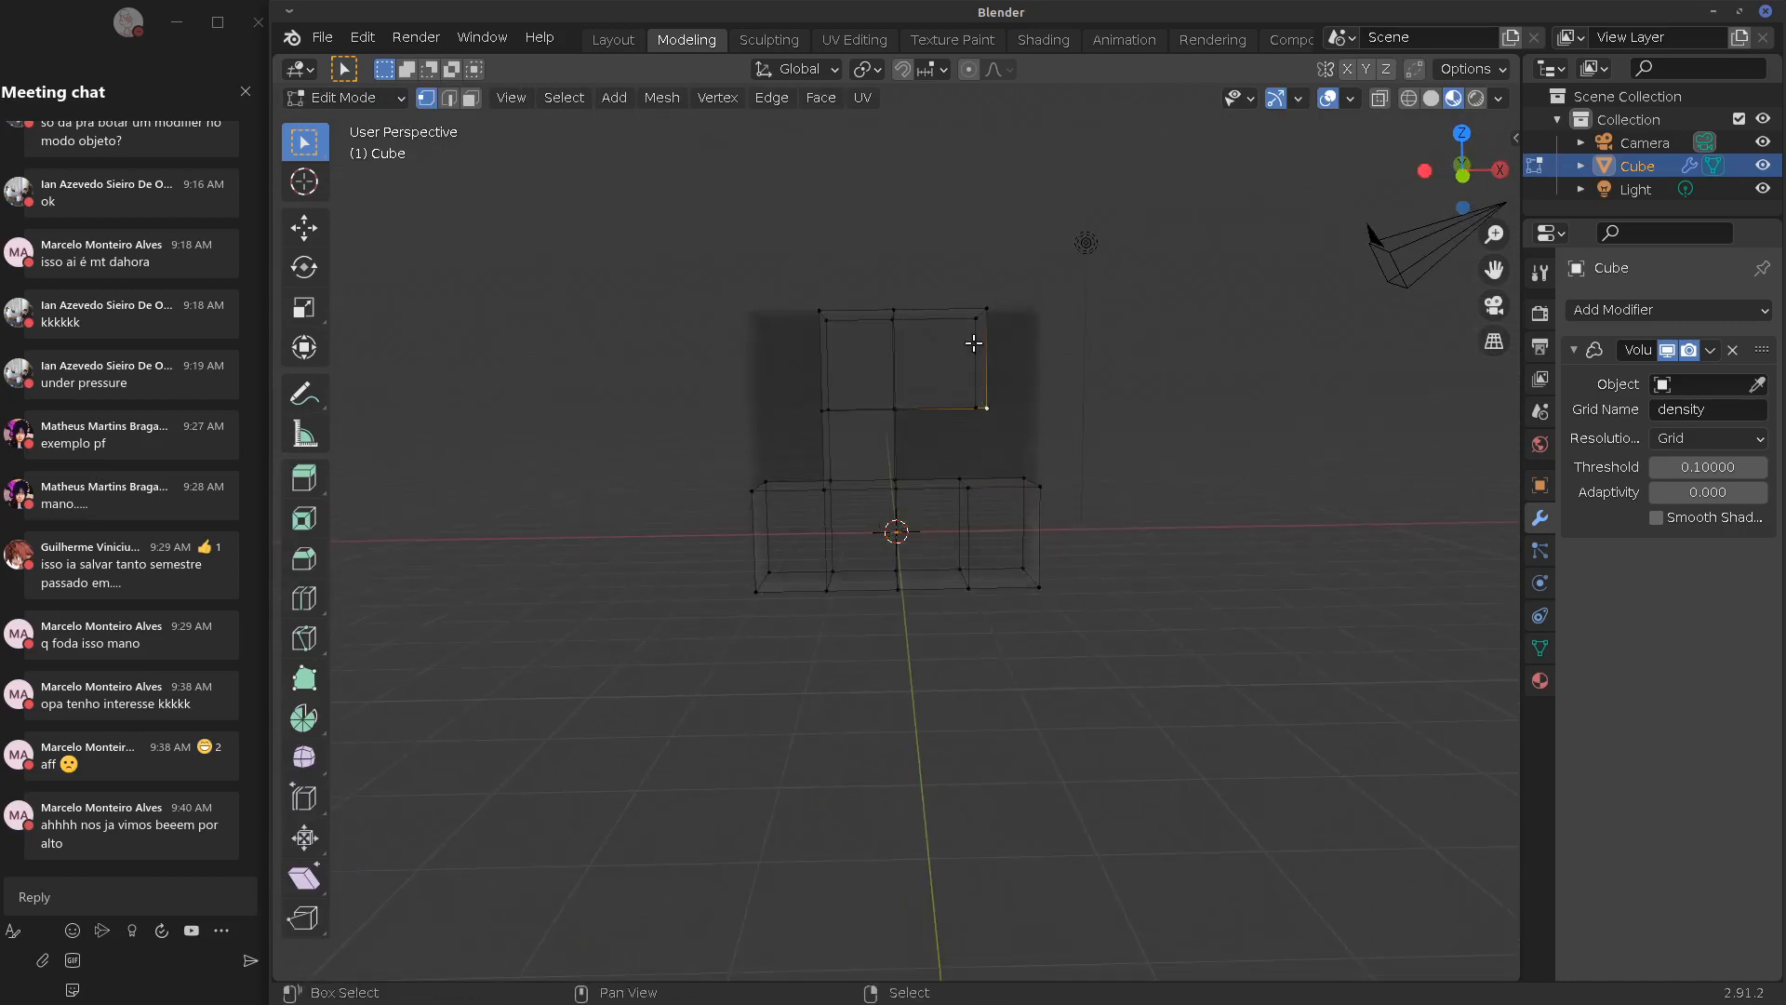
shift+click(968, 410)
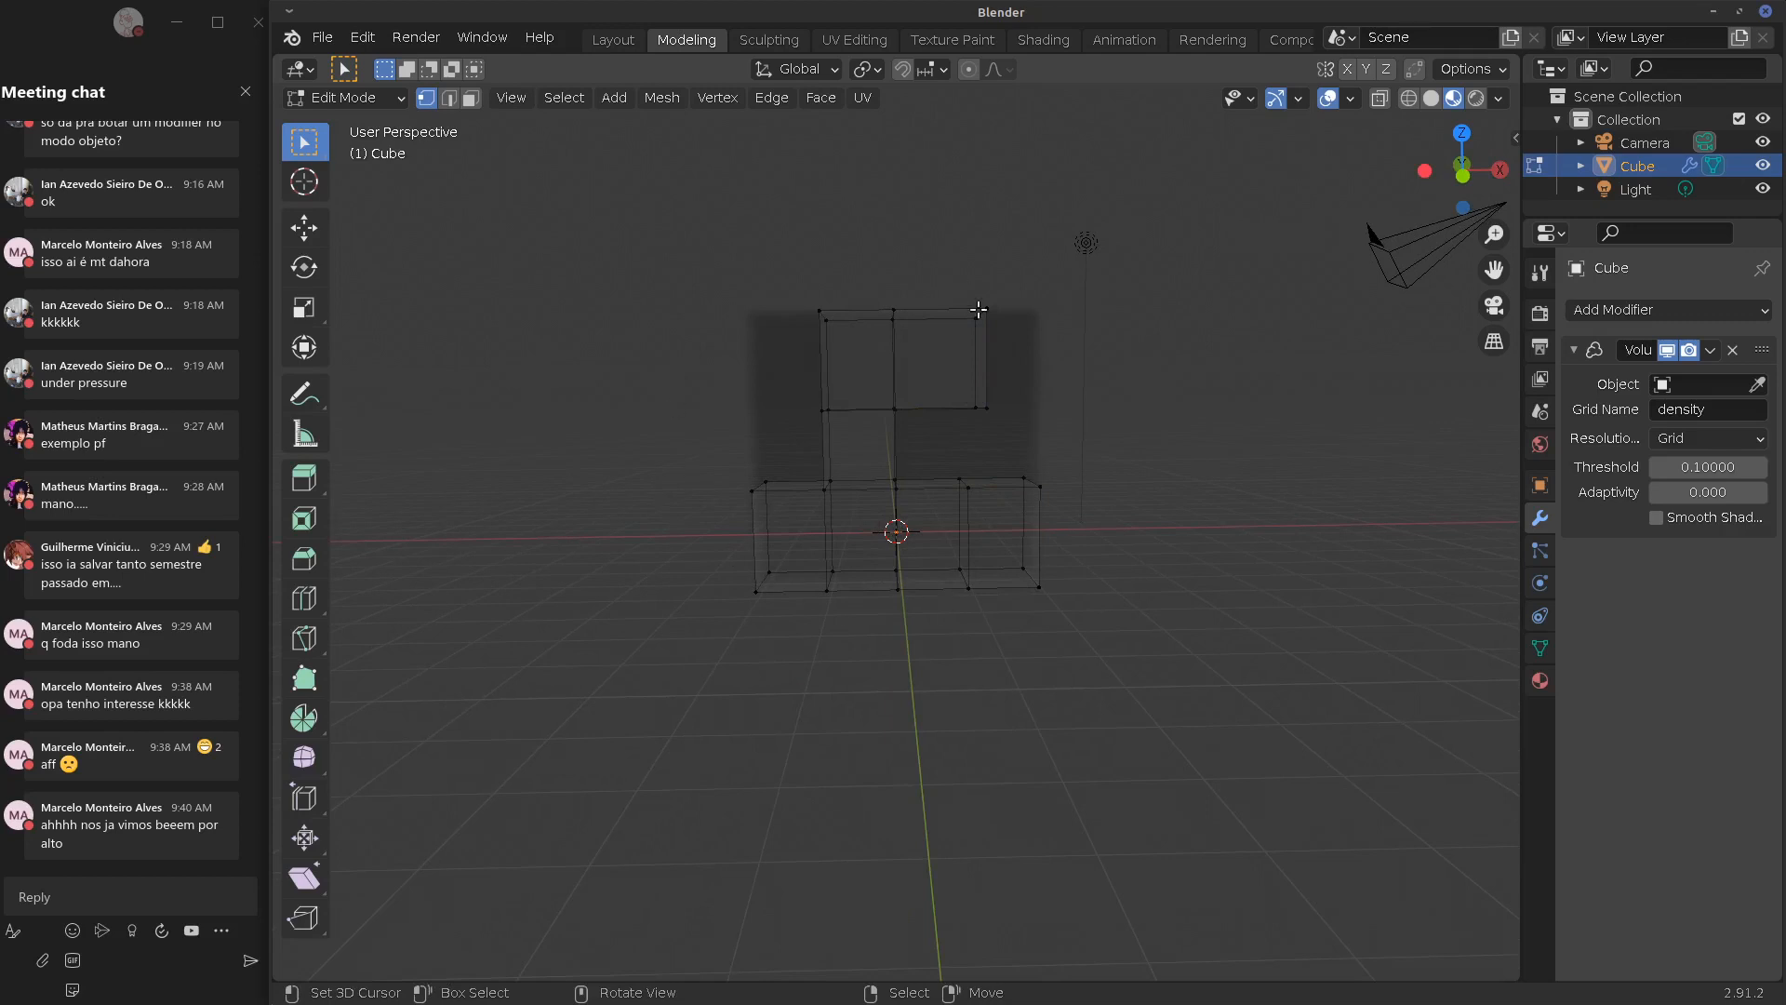
key(ctrl+z)
key(ctrl+z)
key(ctrl+z)
key(ctrl+z)
key(ctrl+z)
key(ctrl+z)
key(ctrl+z)
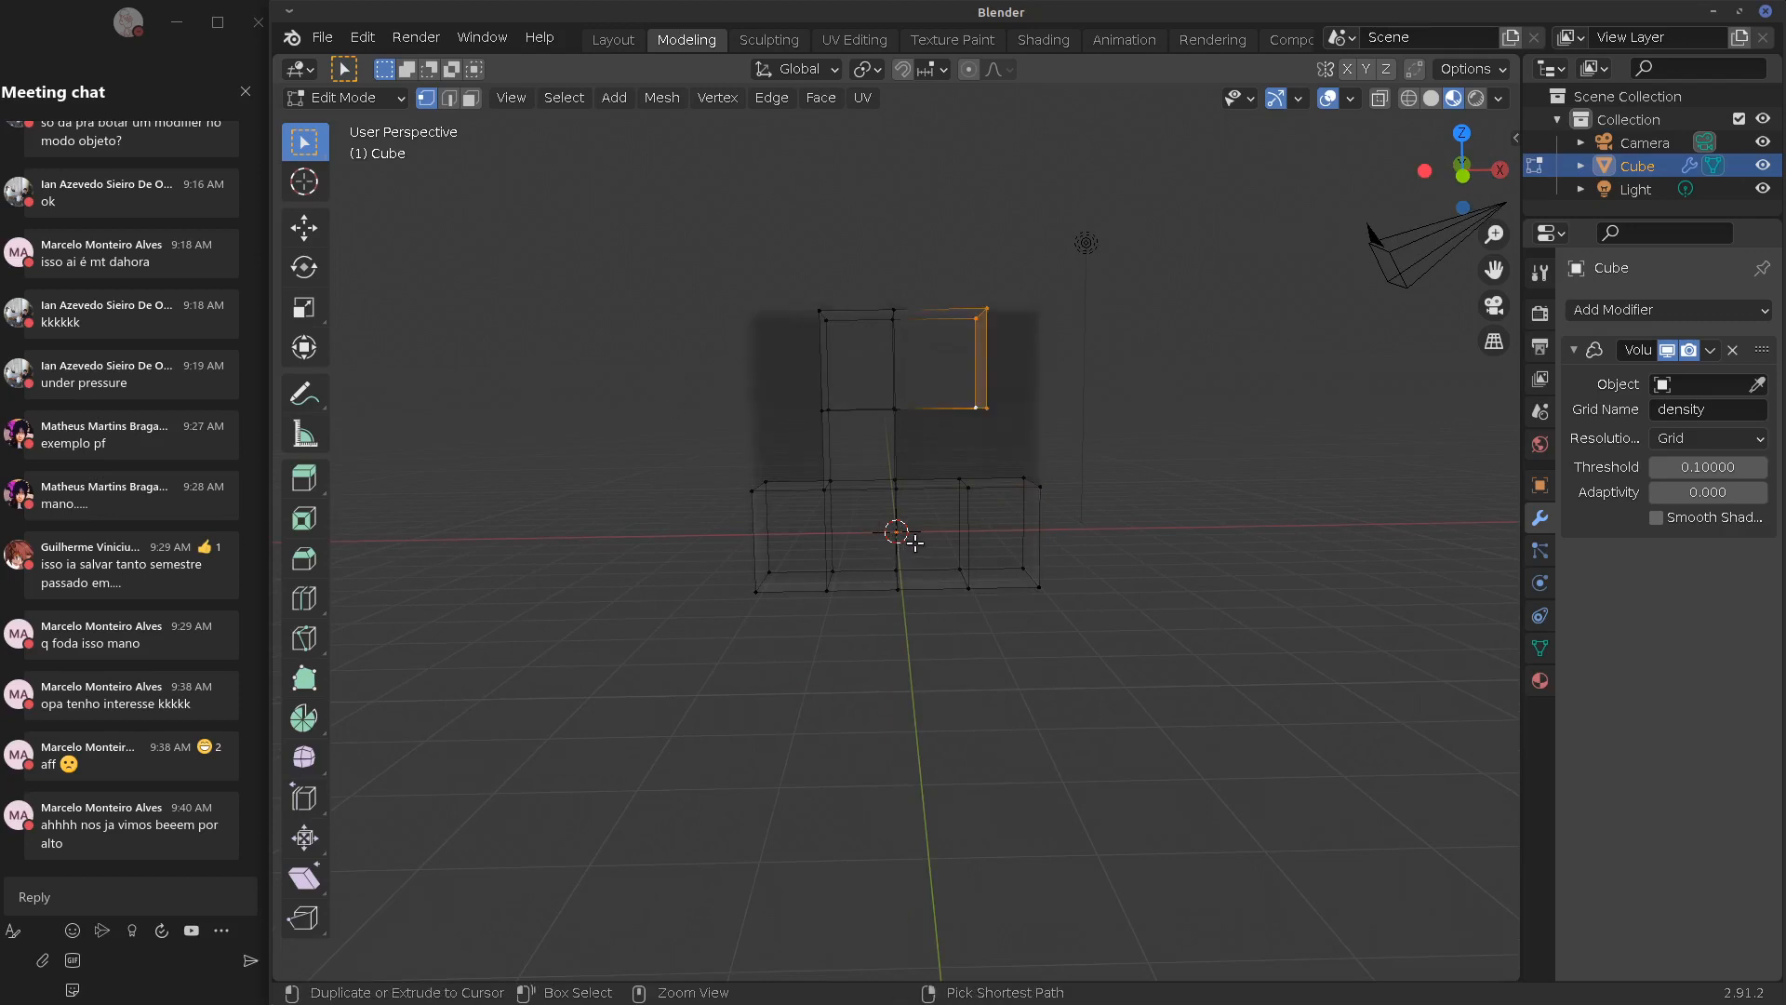
key(ctrl+z)
Return to Object Mode and delete the box object
key(Tab)
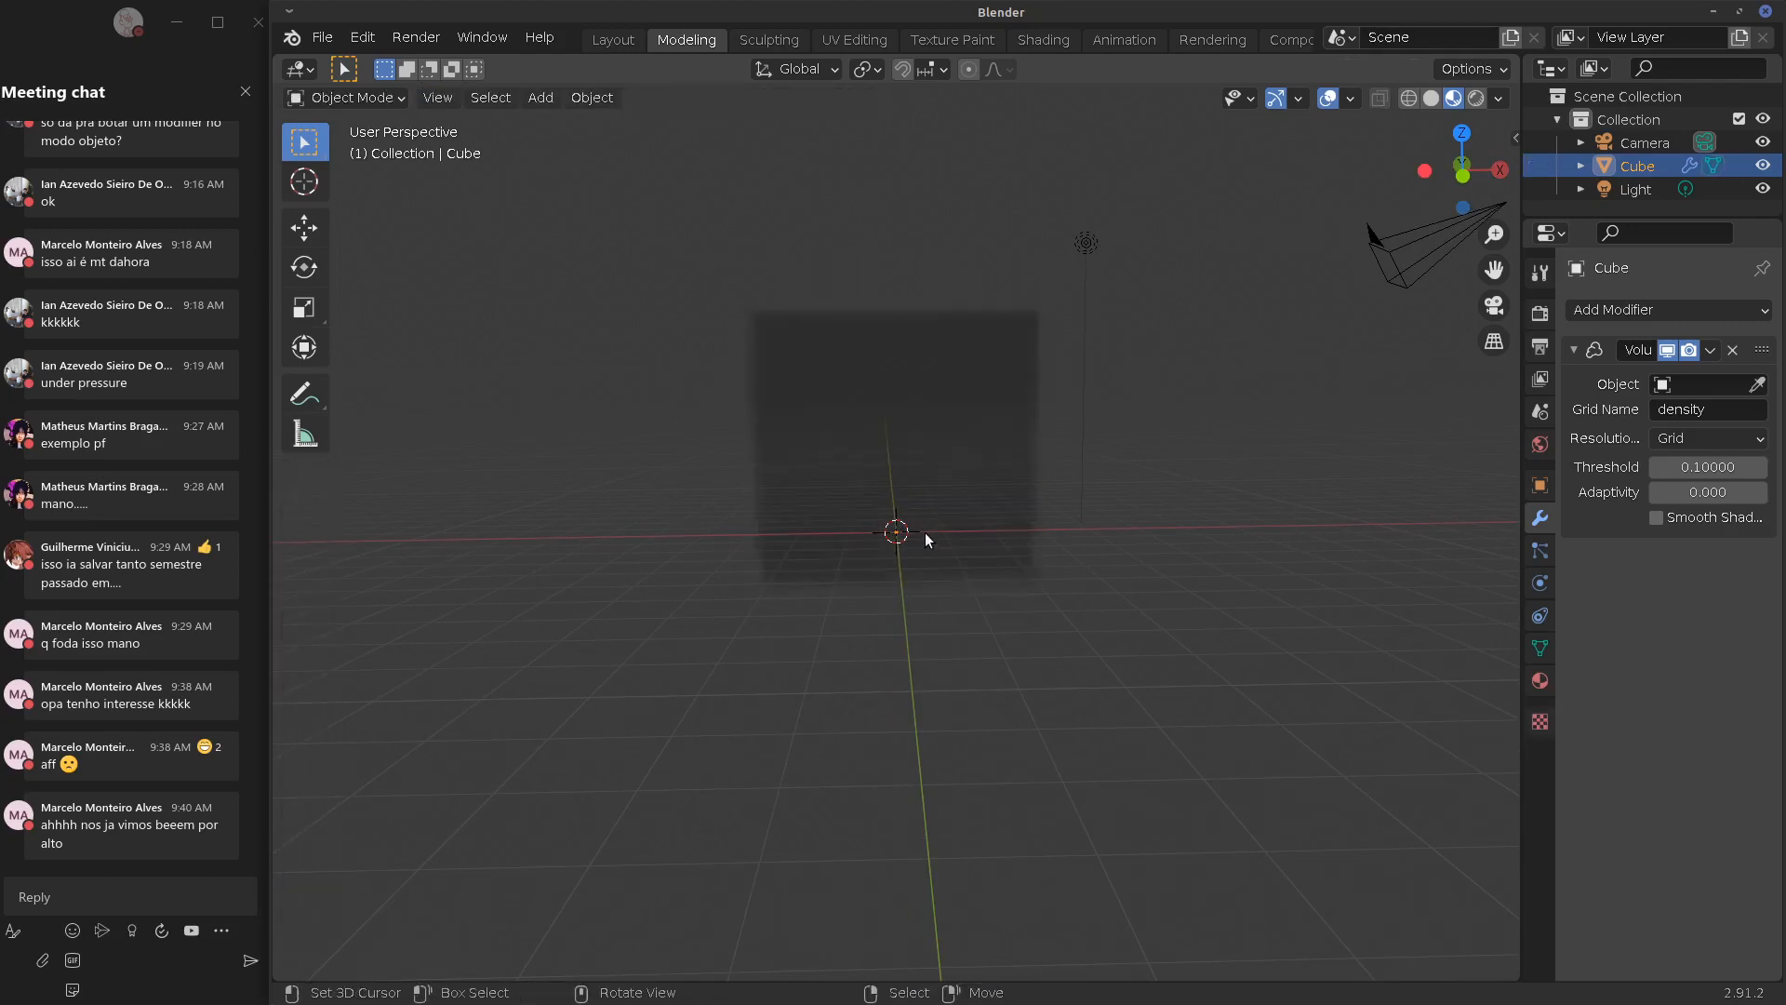
key(Tab)
middle_drag(900, 465, 1030, 484)
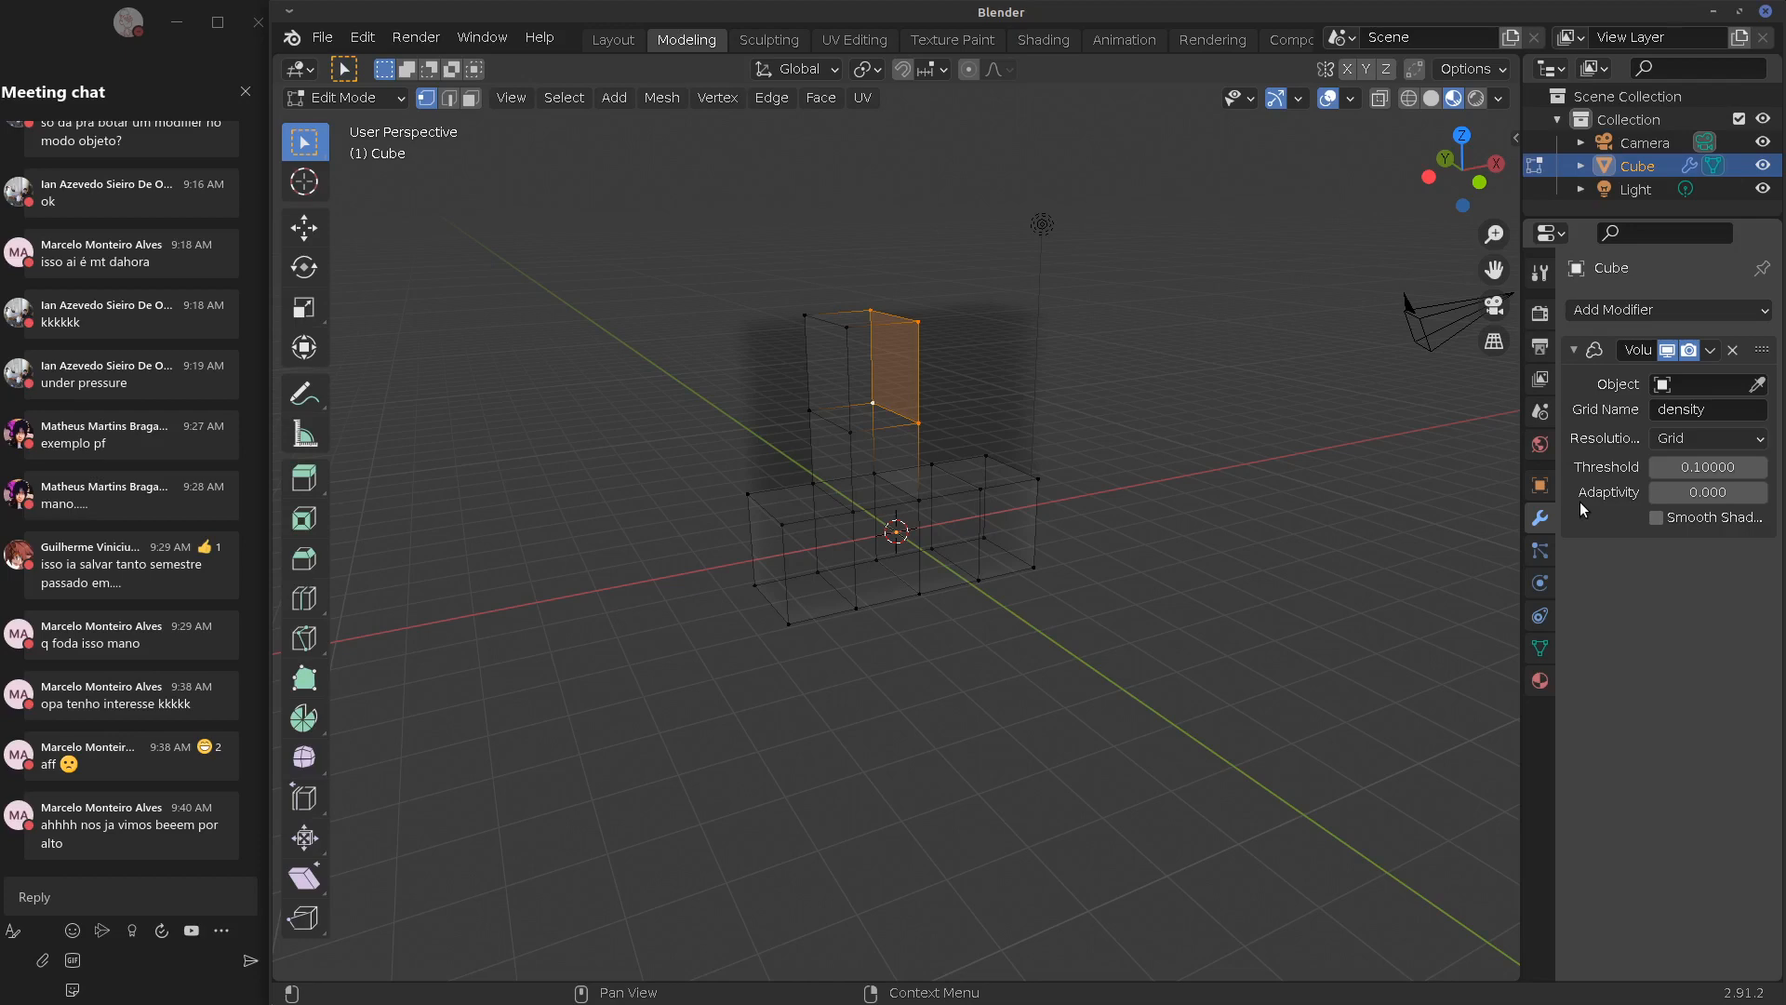
key(Tab)
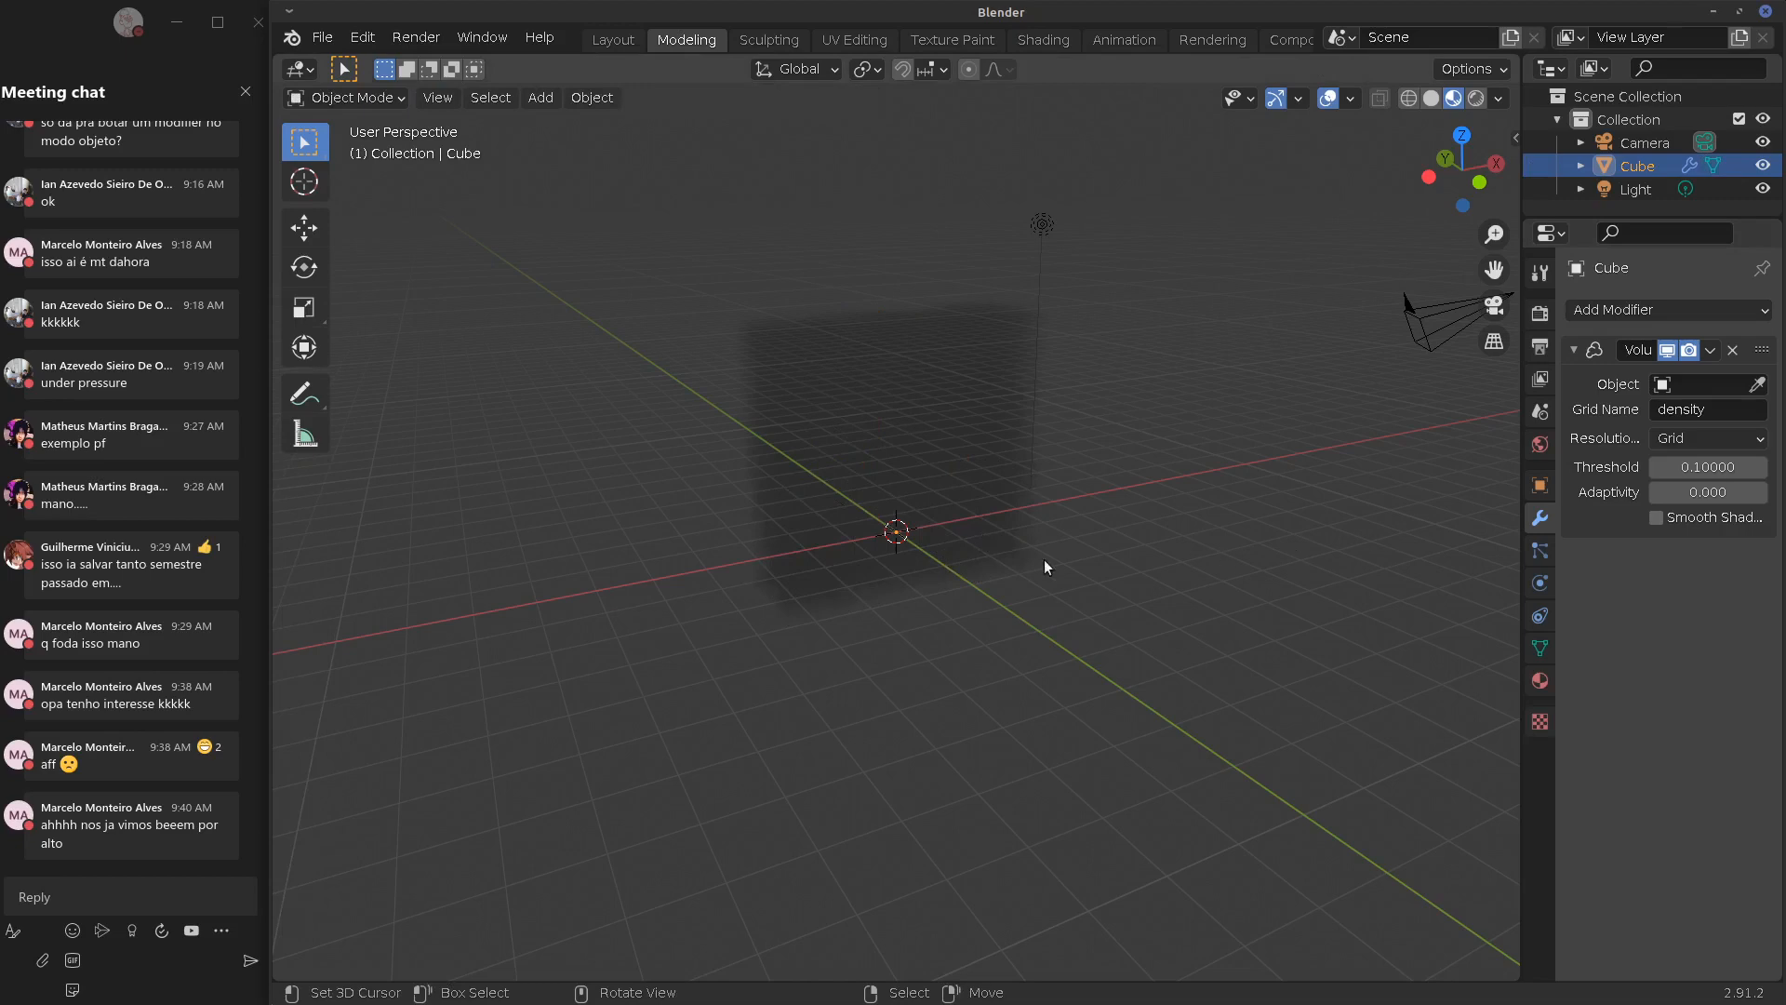
key(x)
click(1016, 558)
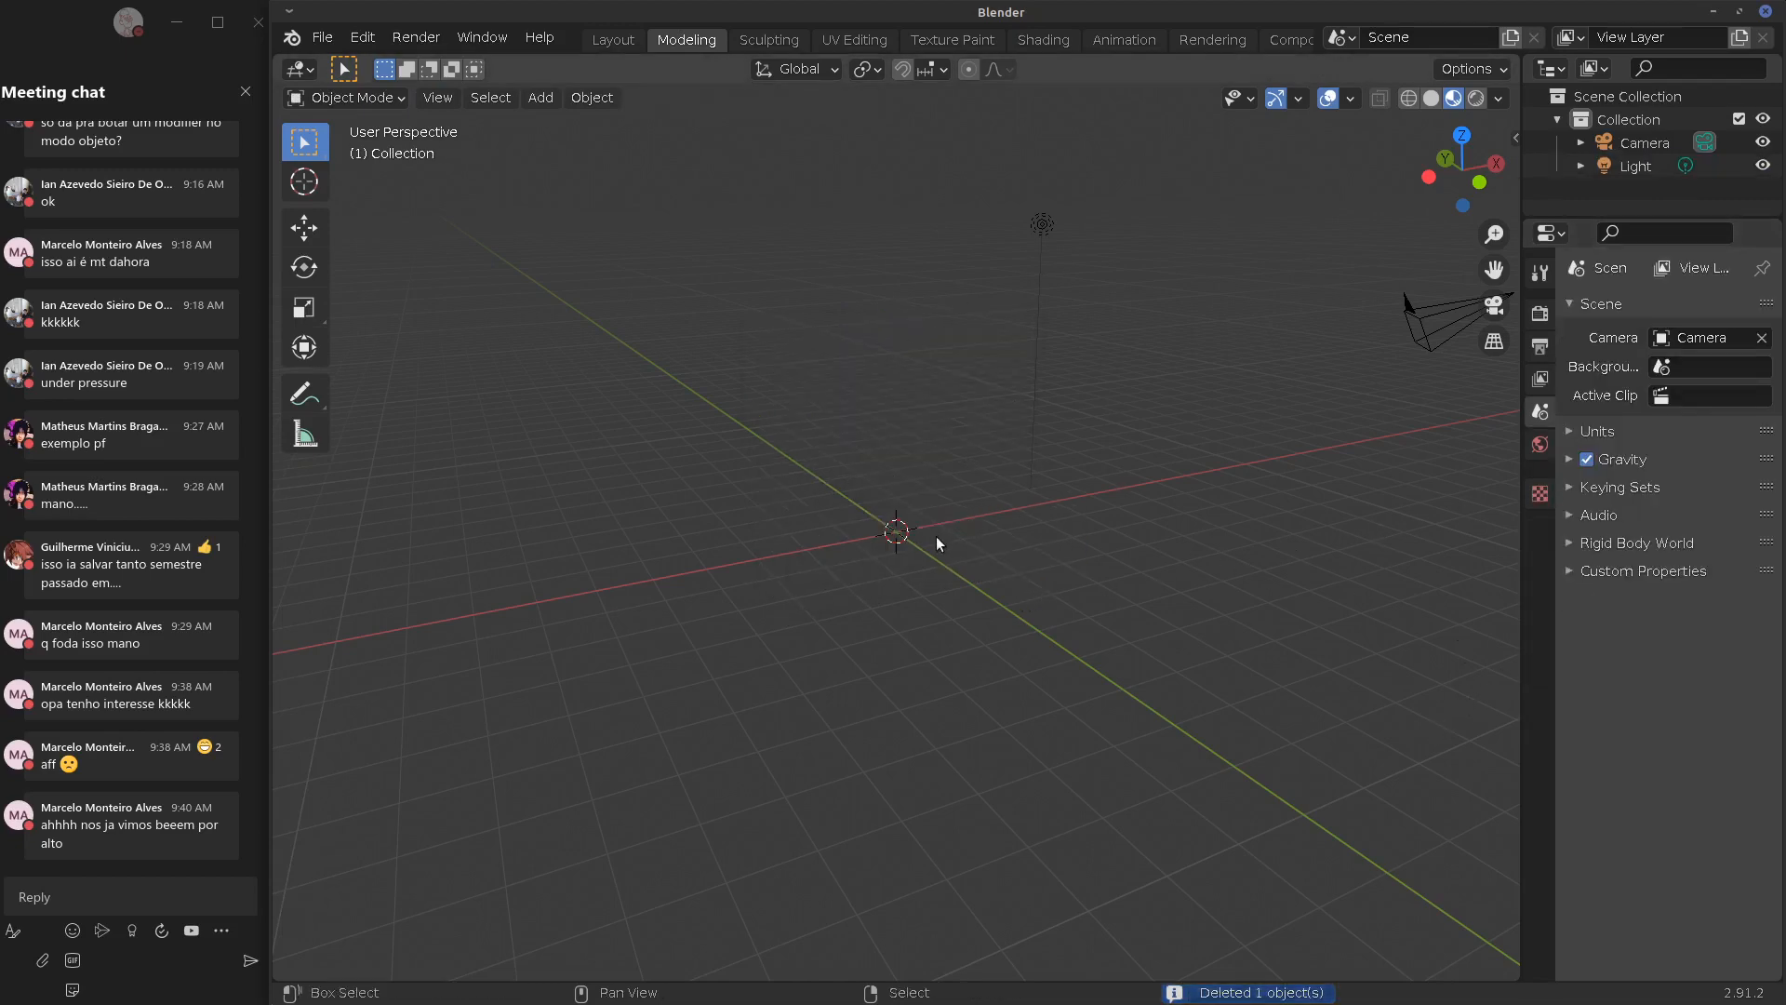
Add a new cube mesh at the world origin
key(shift+a)
mouse_move(935, 534)
click(1023, 557)
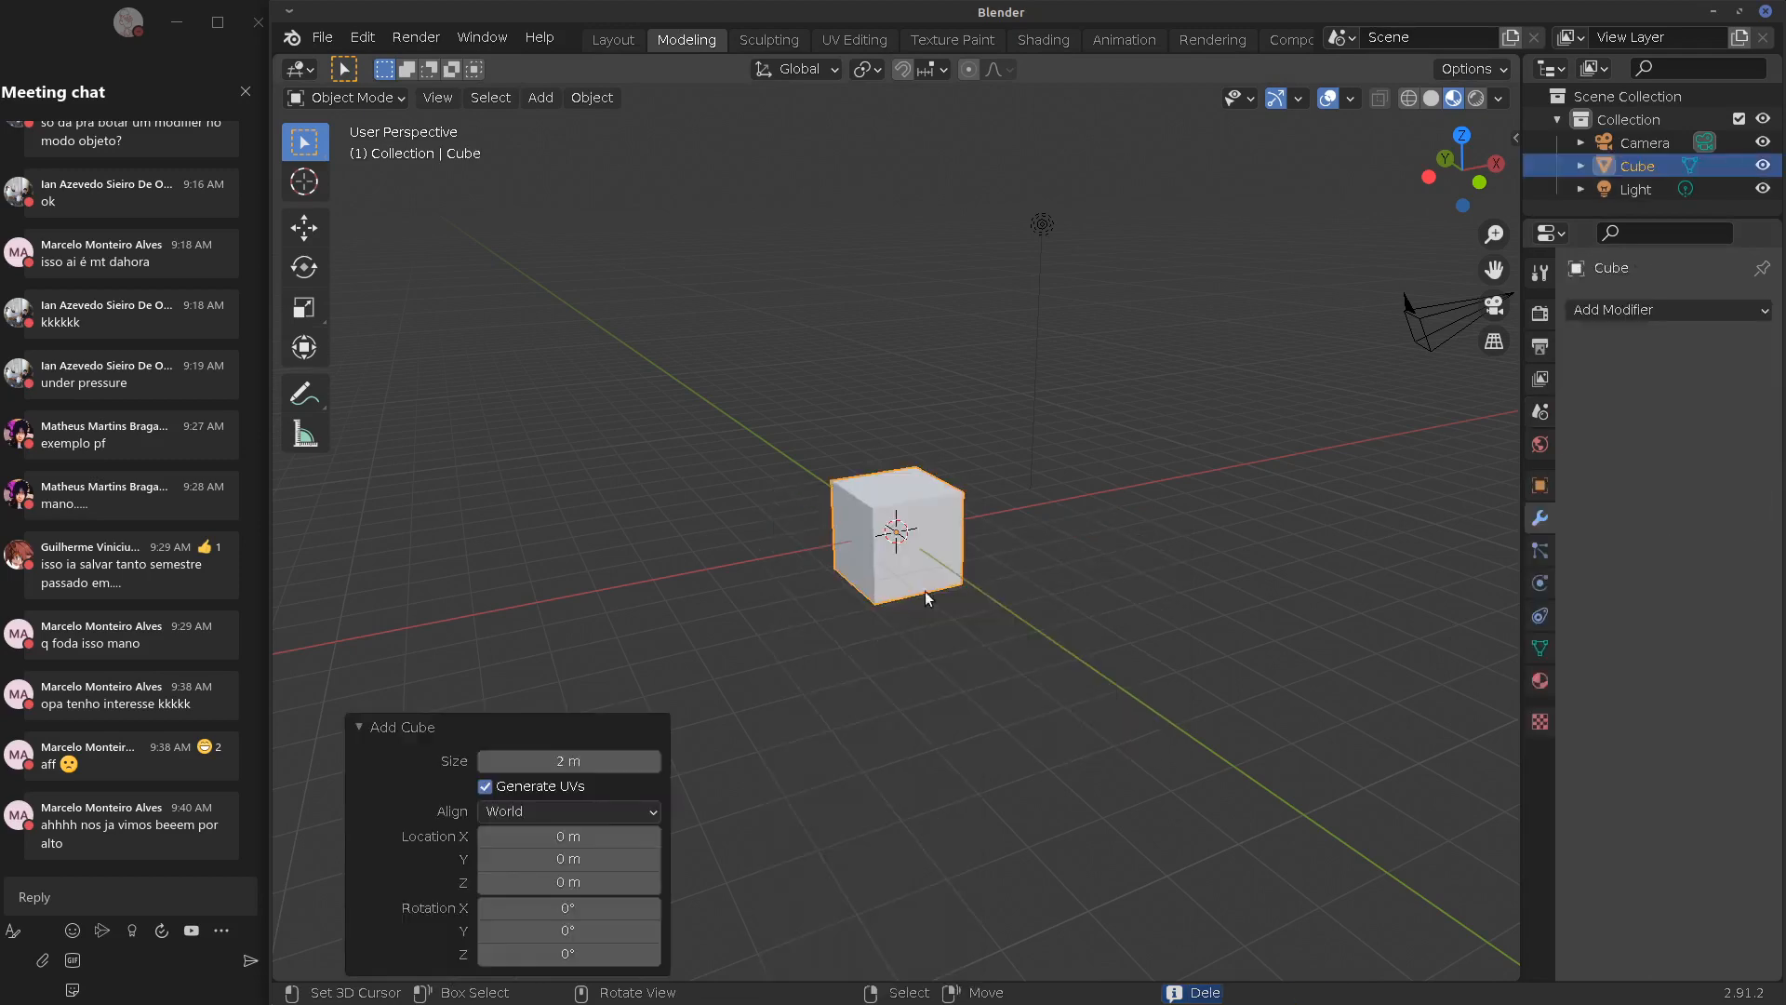
Switch to Solid shading and bring up the cube's Add Modifier list
click(1432, 97)
click(391, 726)
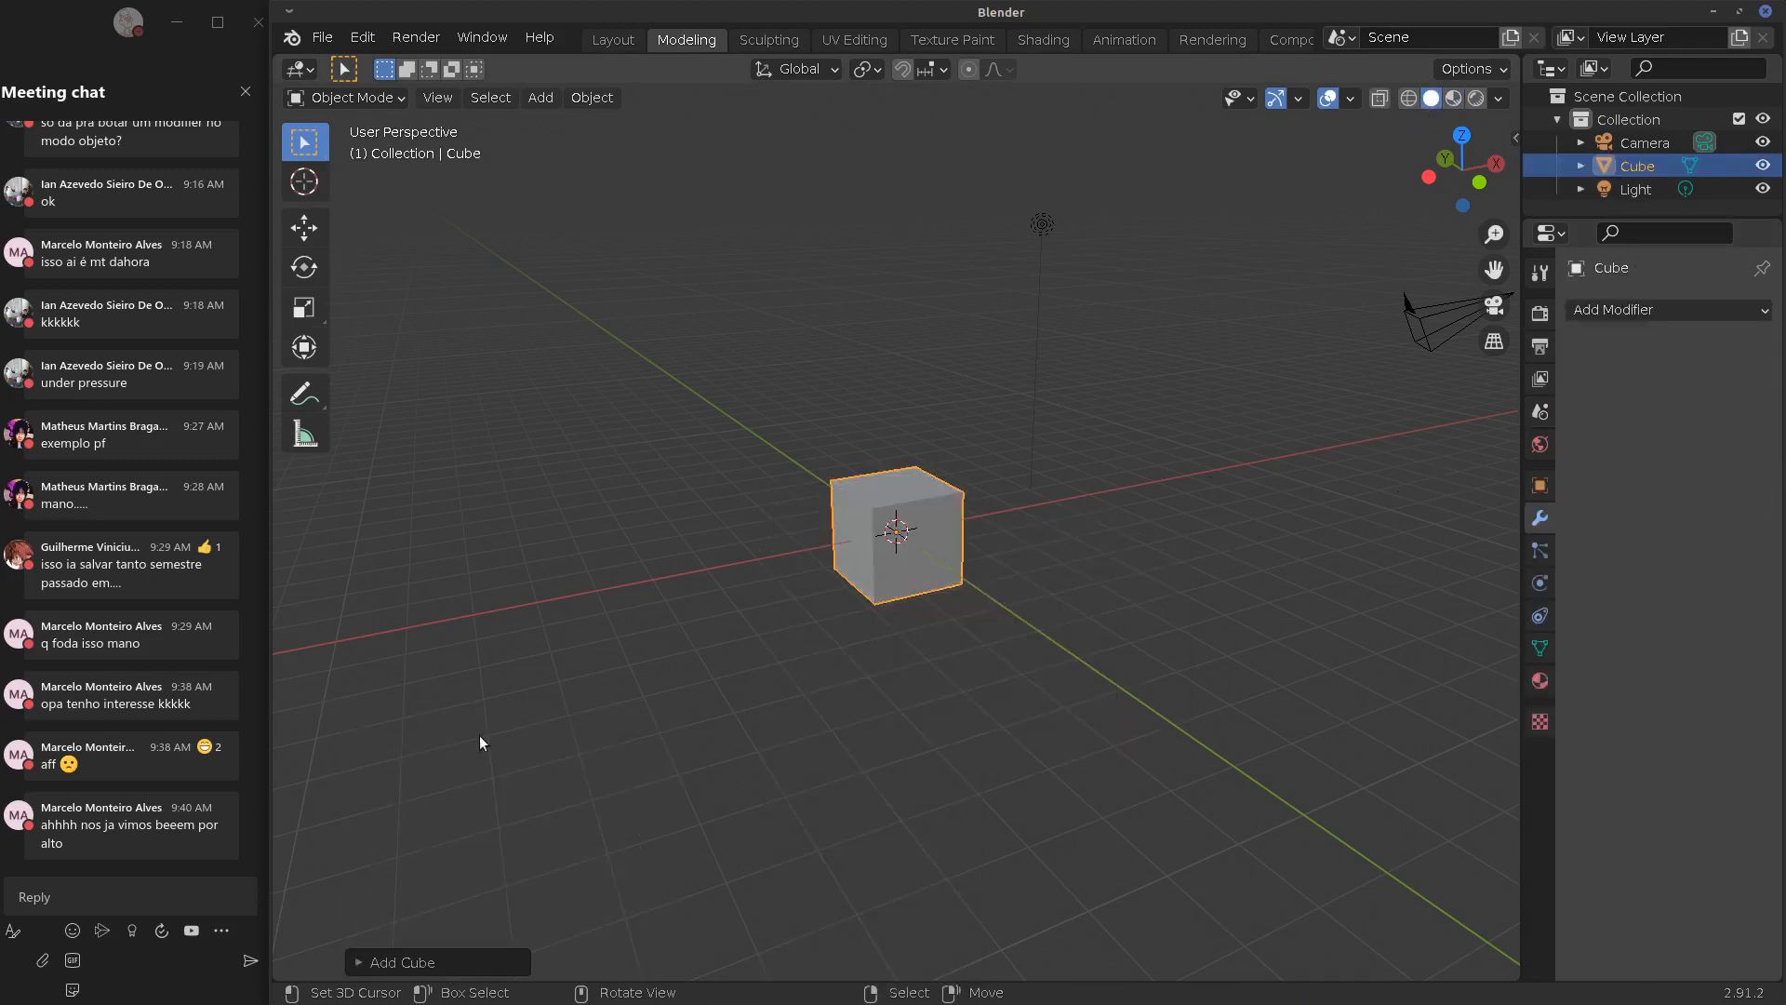
middle_drag(1170, 606, 1185, 614)
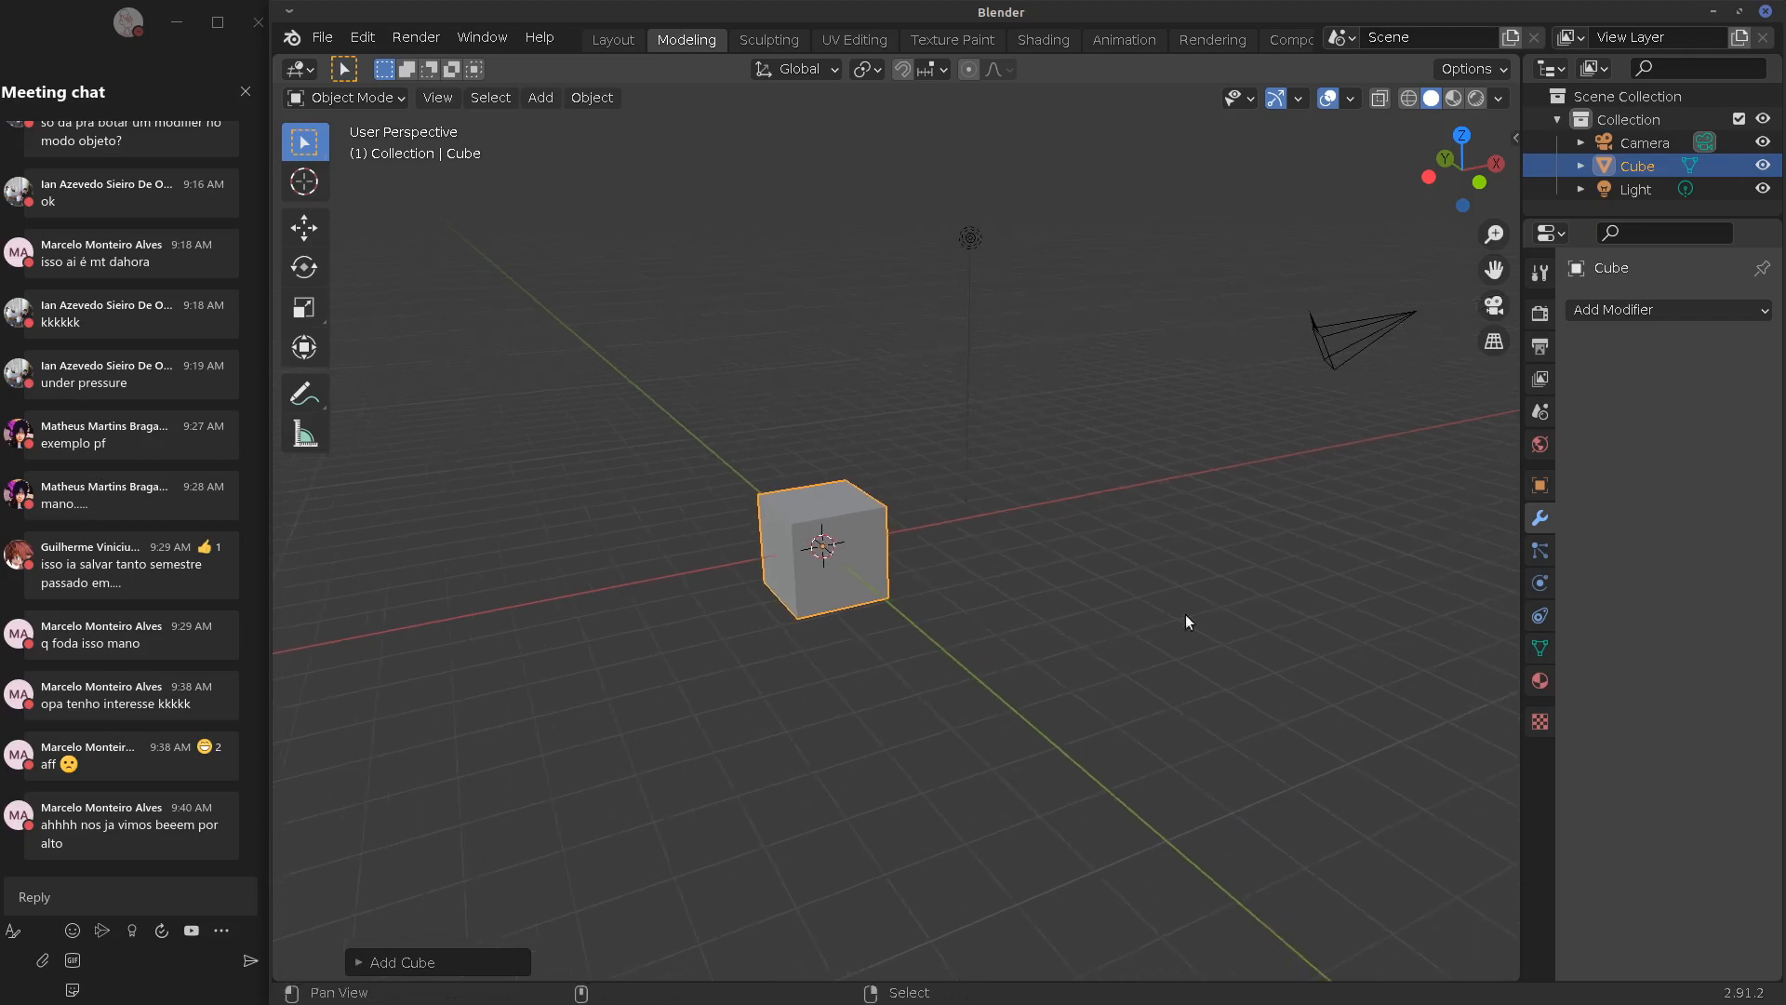
click(1541, 650)
click(1540, 517)
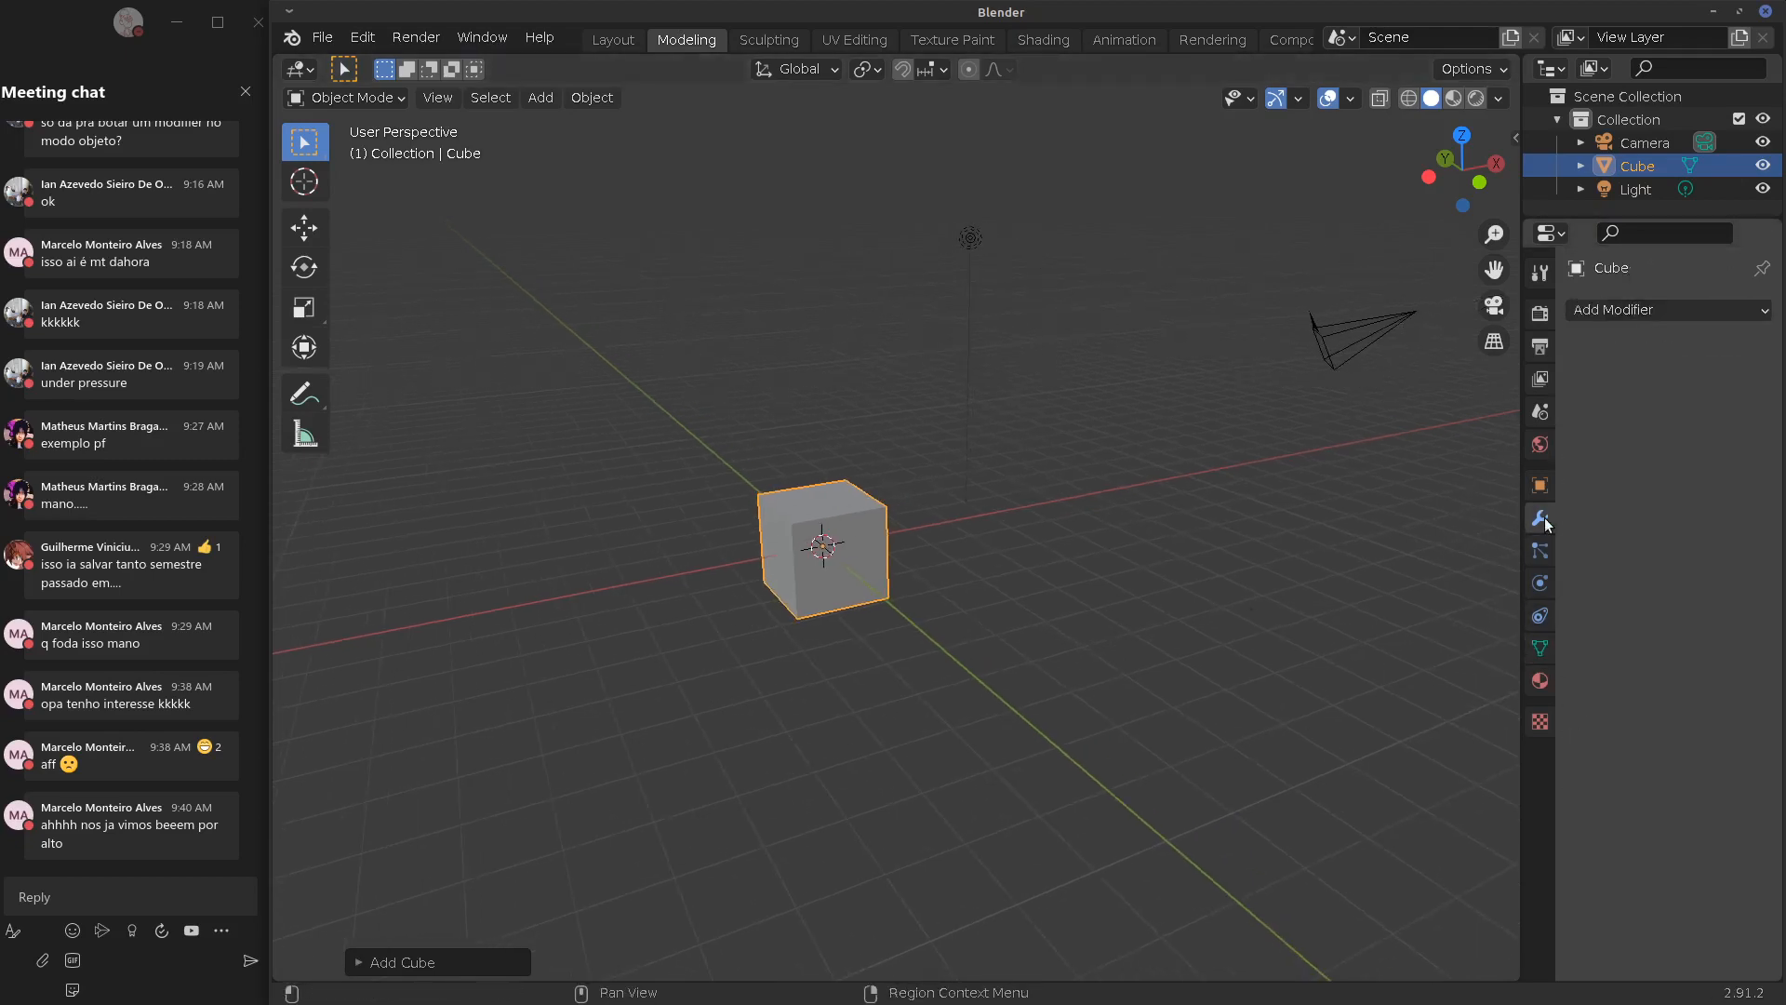
click(1633, 311)
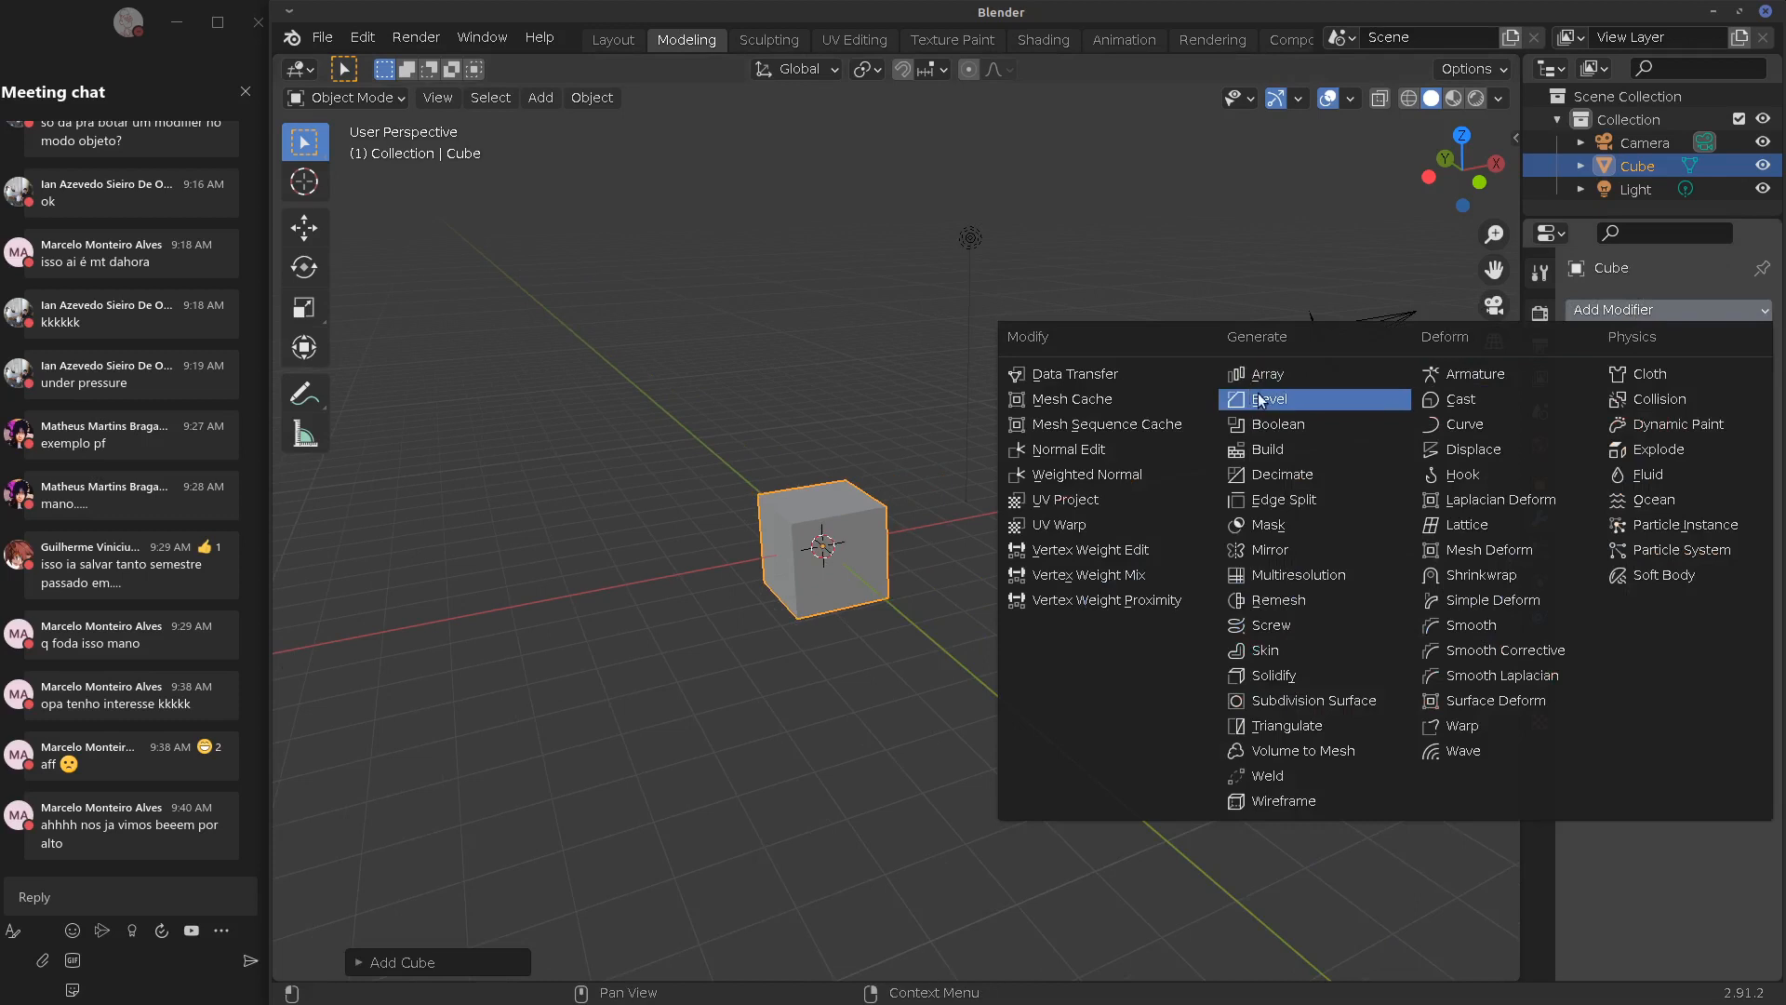
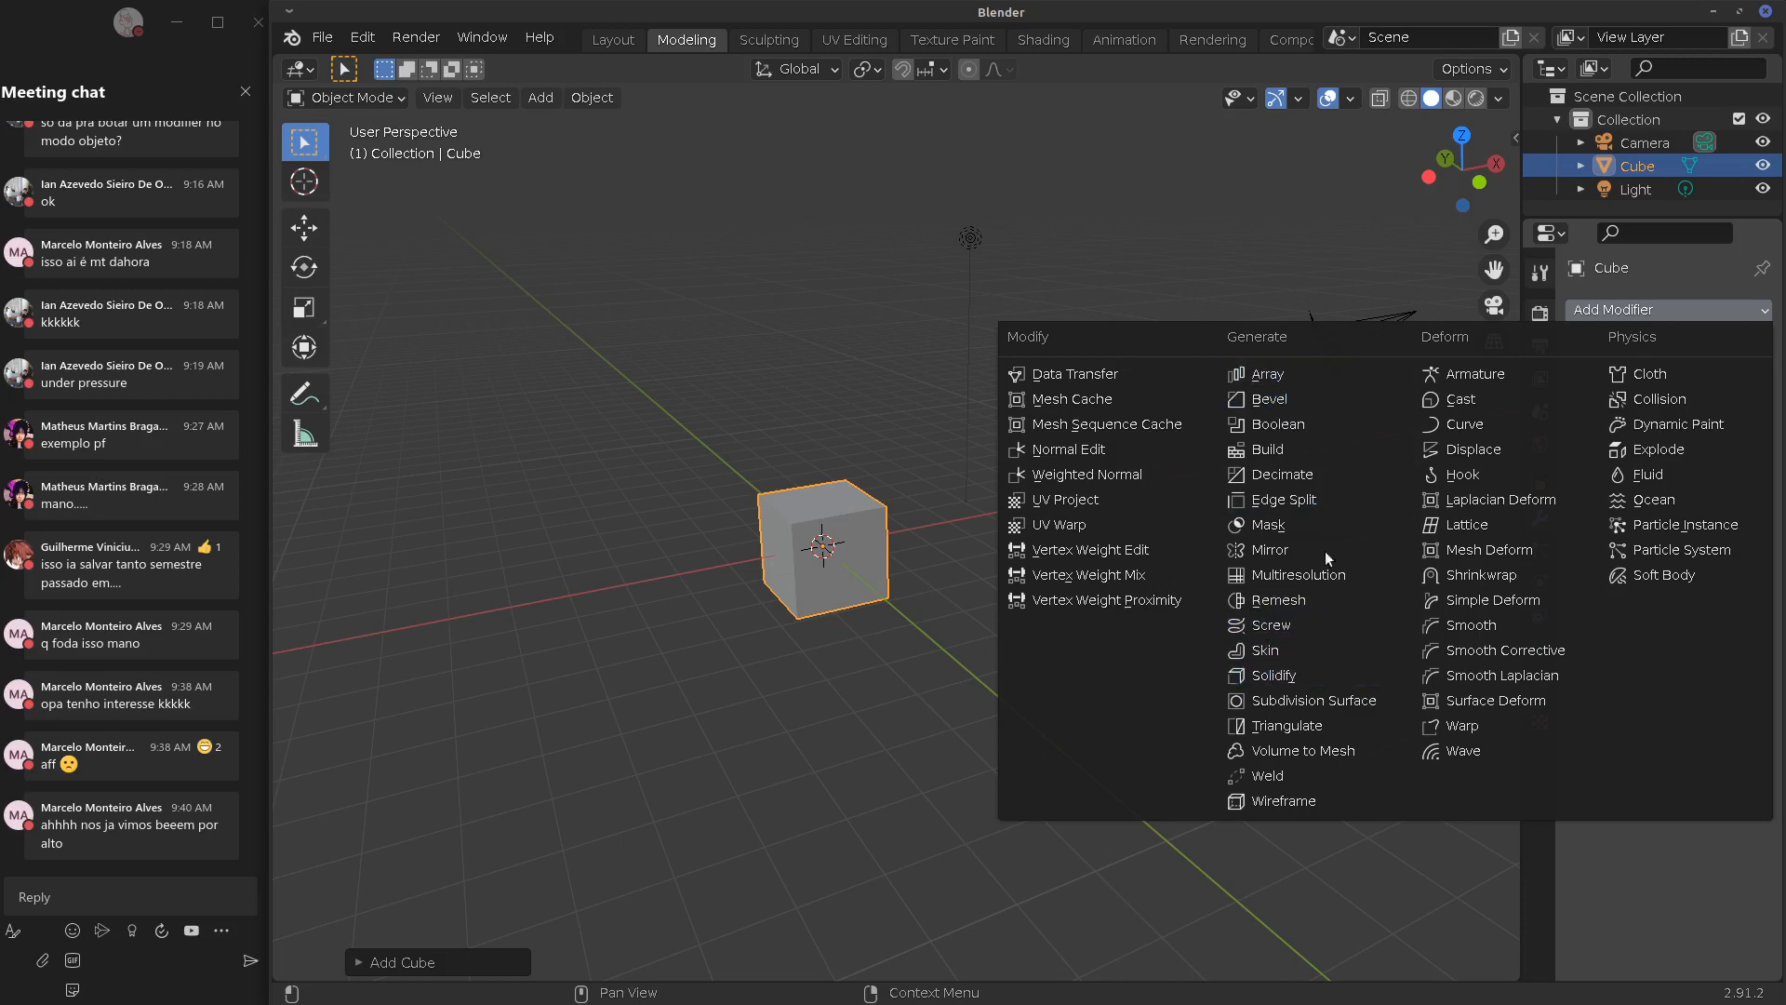
Add a Subdivision Surface modifier to the cube, set Levels Viewport to 2, and reselect the cube
click(1306, 700)
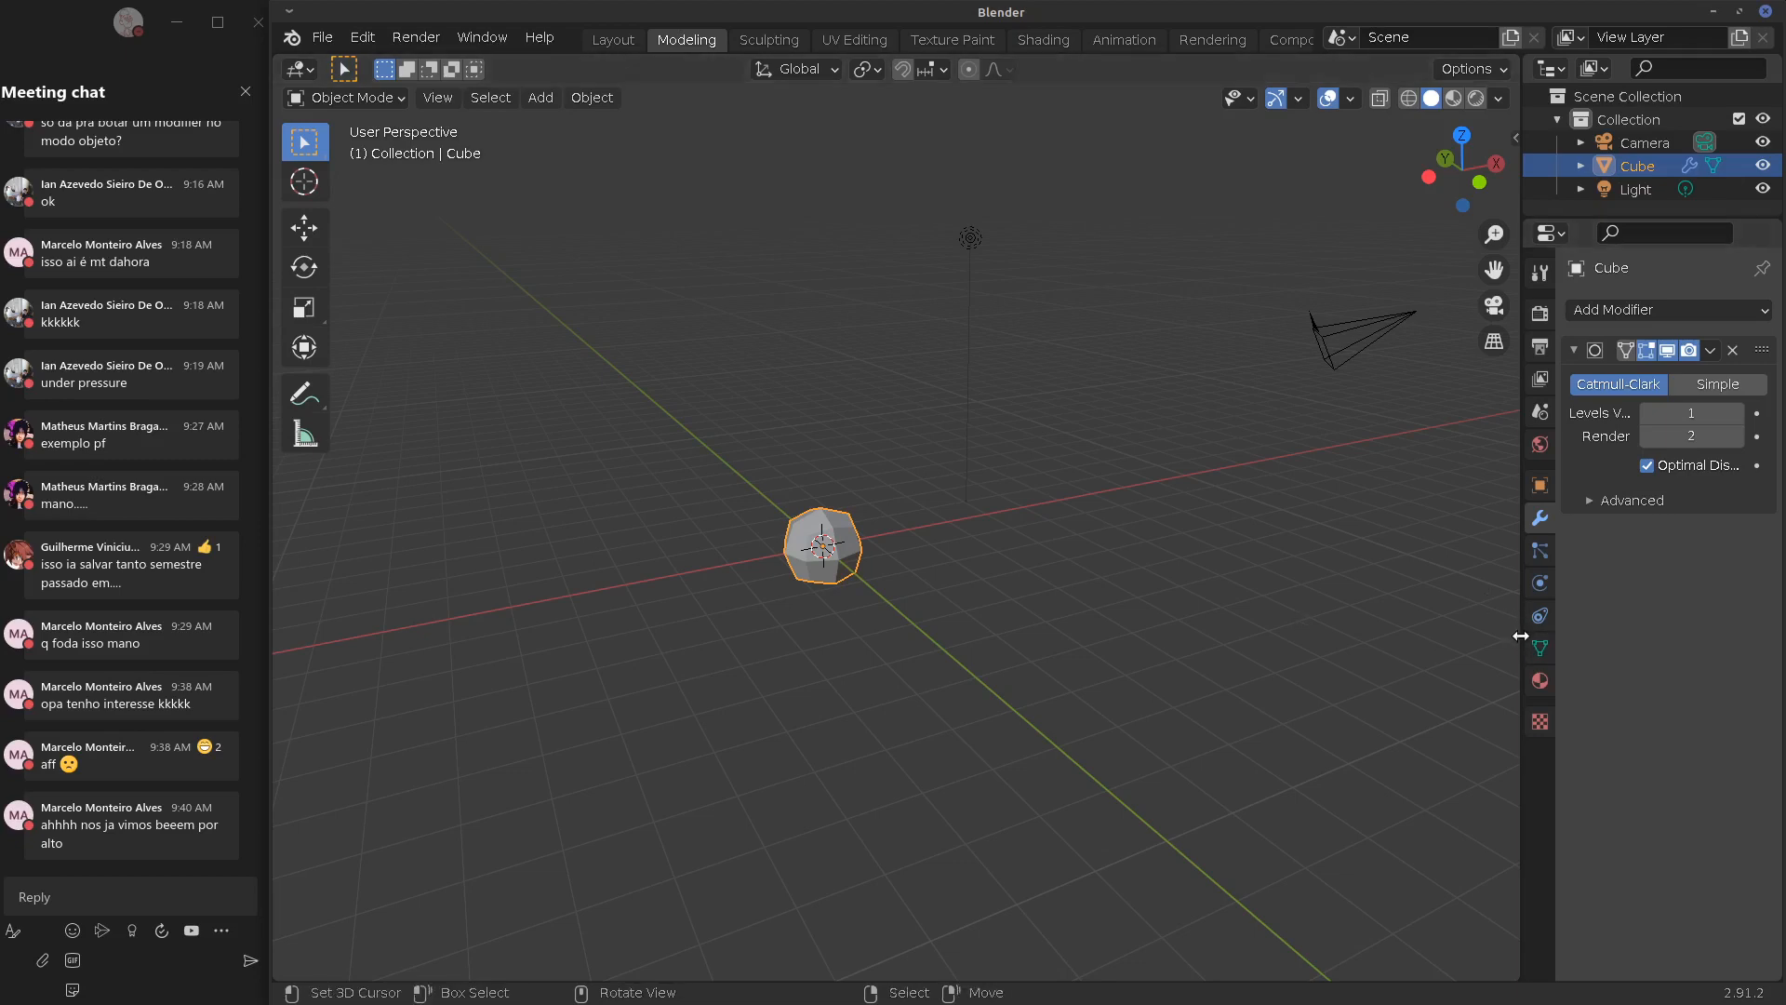
click(1427, 650)
drag(1515, 642, 1376, 644)
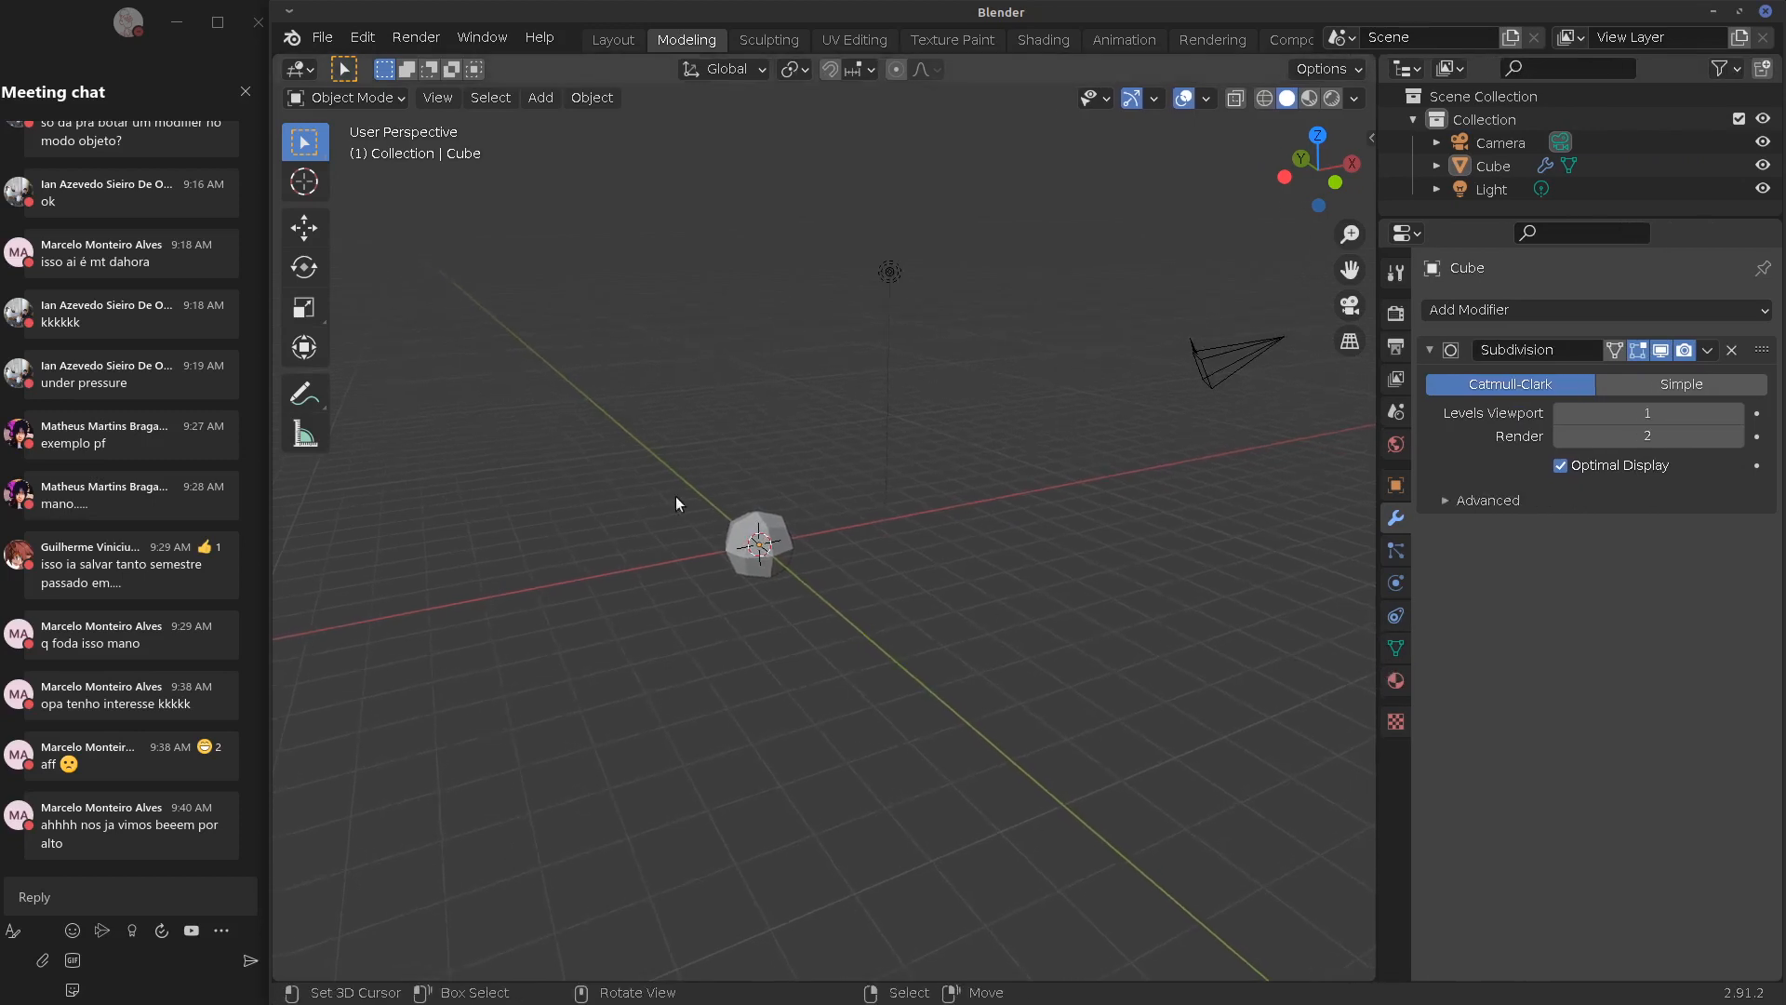
scroll(704, 551, up, 4)
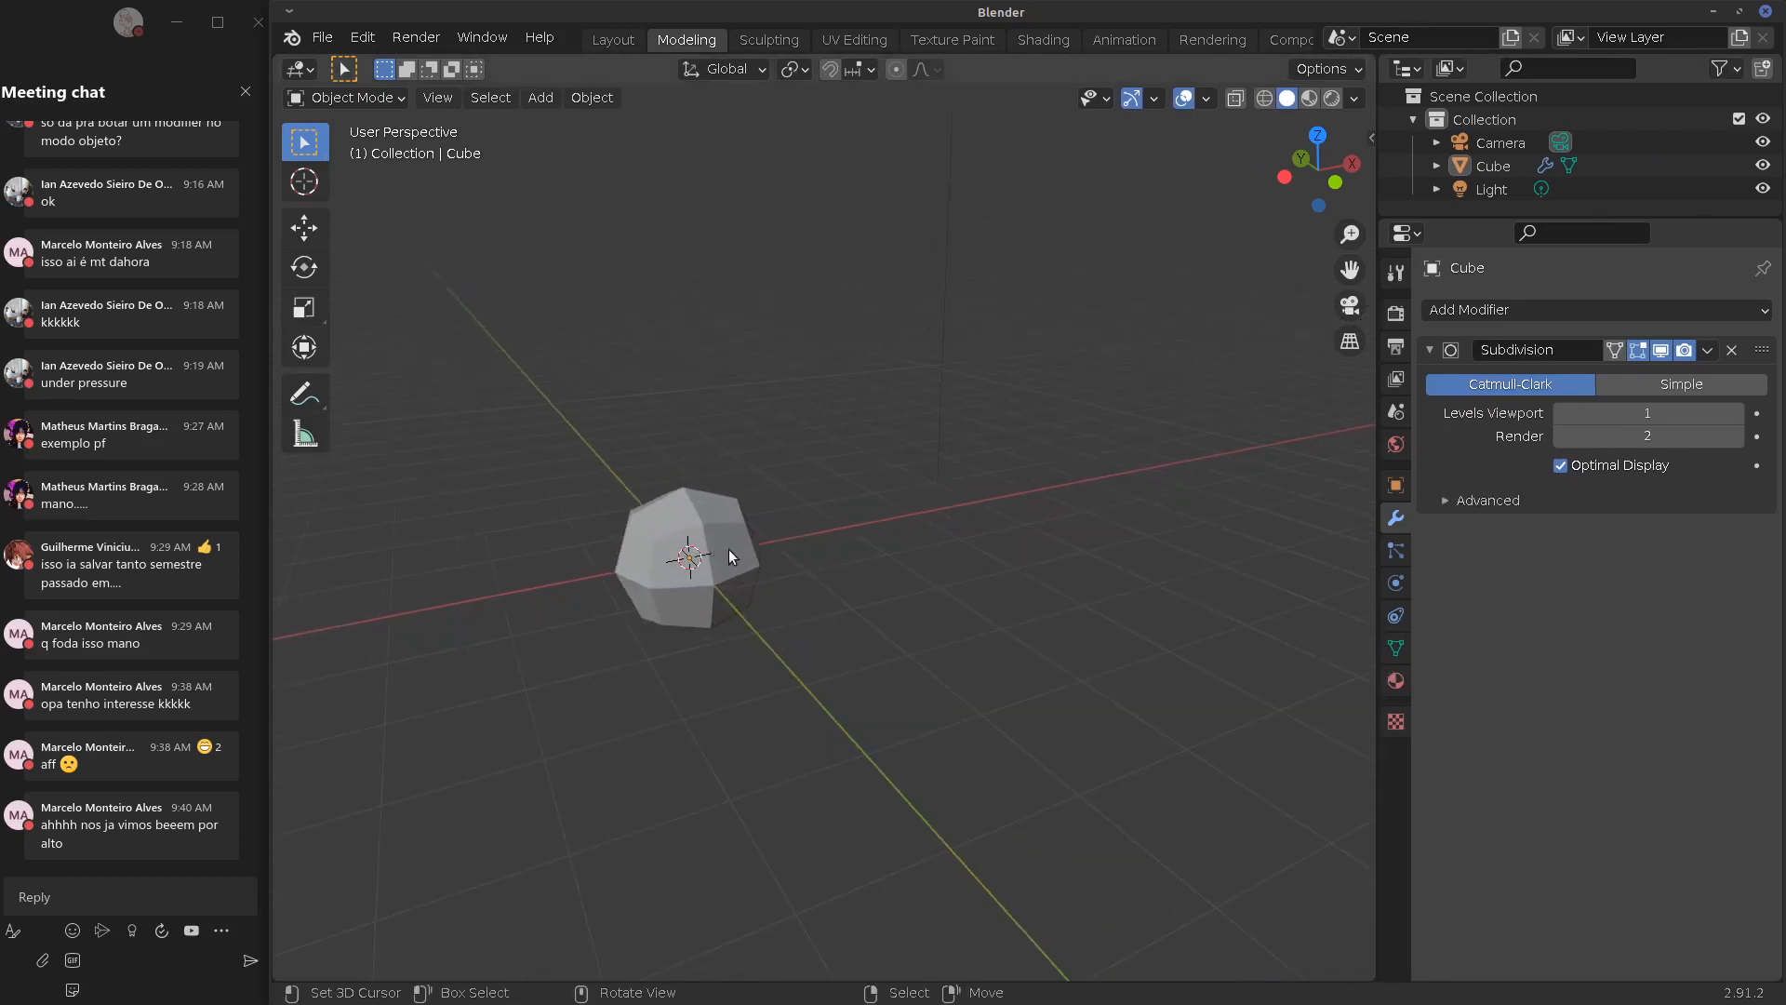
click(1736, 413)
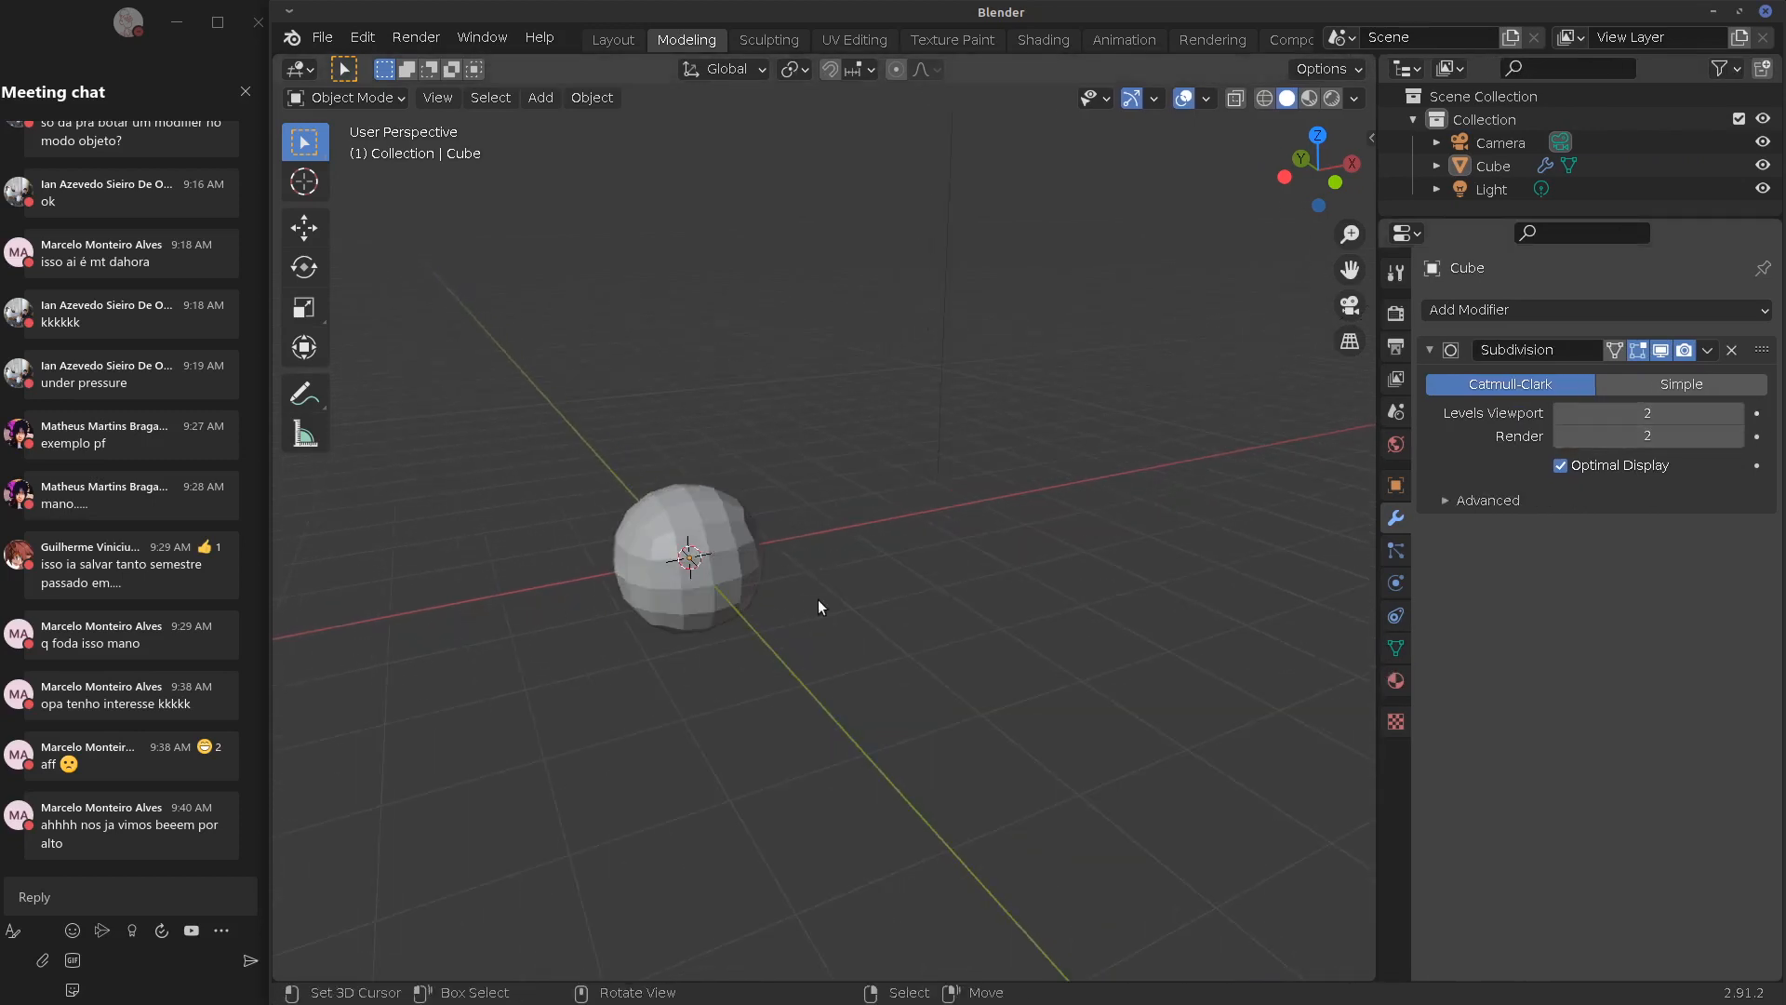
middle_drag(864, 578, 896, 560)
click(867, 560)
Enter Edit Mode on the cube and select three of its top corner vertices
key(Tab)
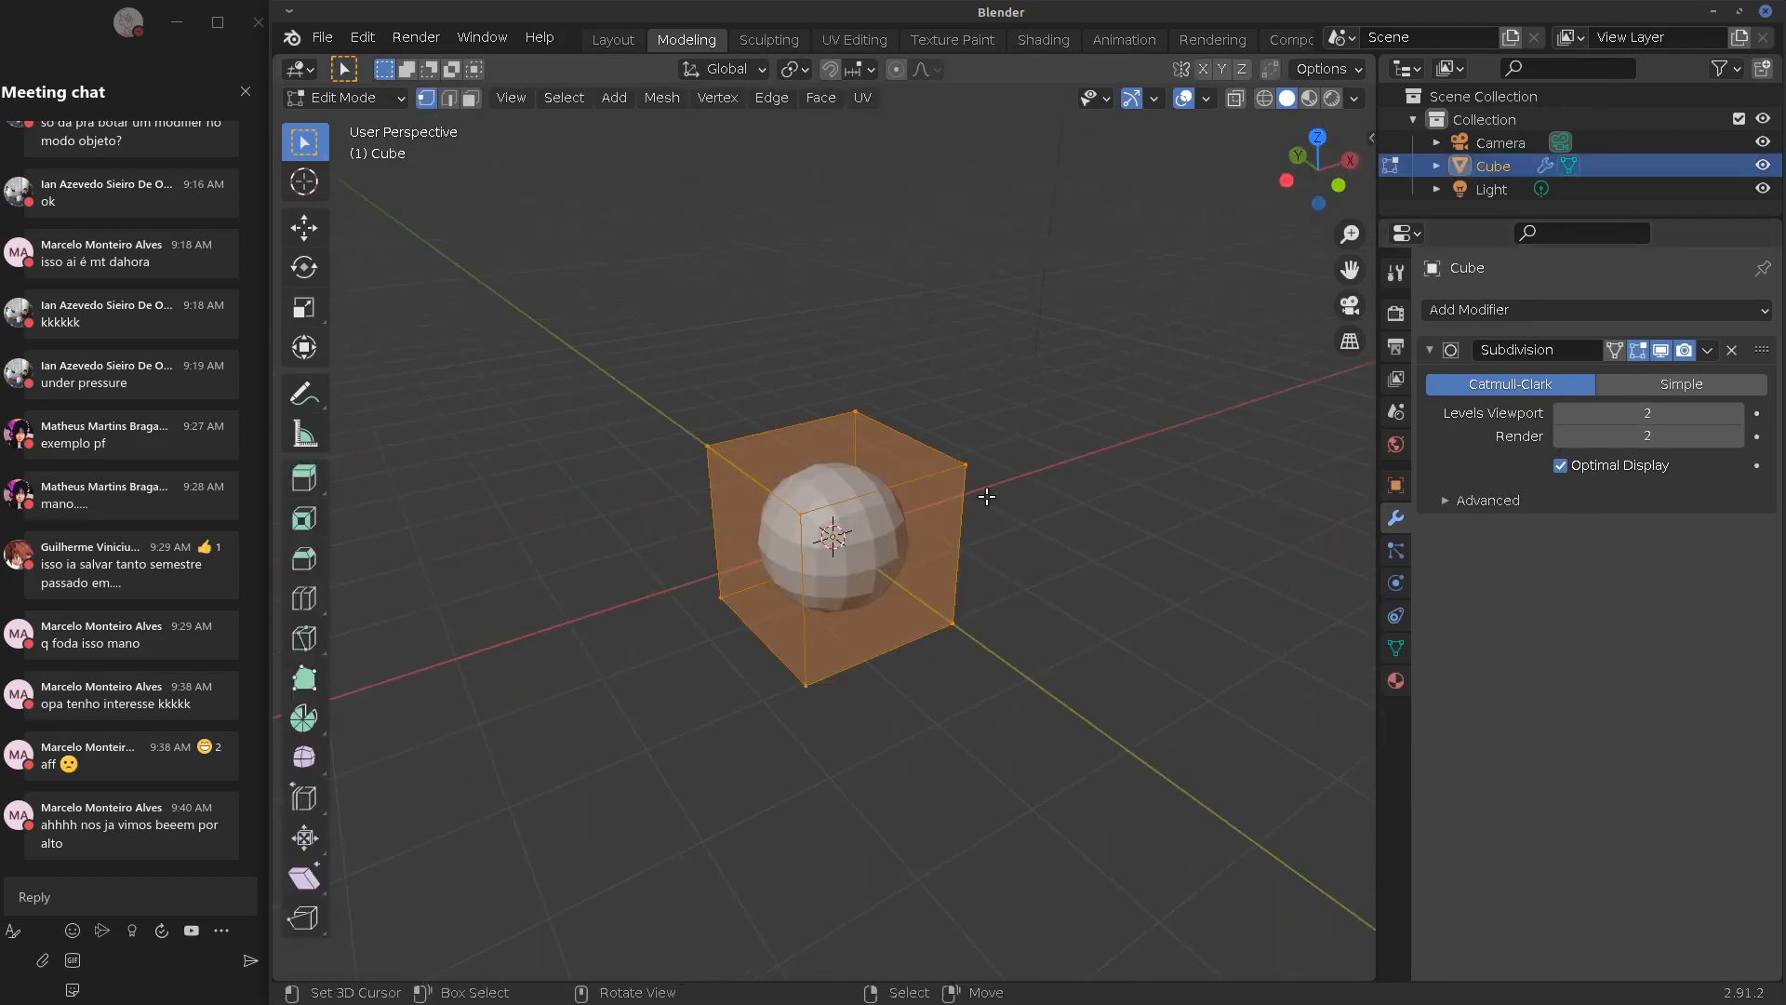
click(965, 465)
shift+click(708, 447)
shift+click(800, 513)
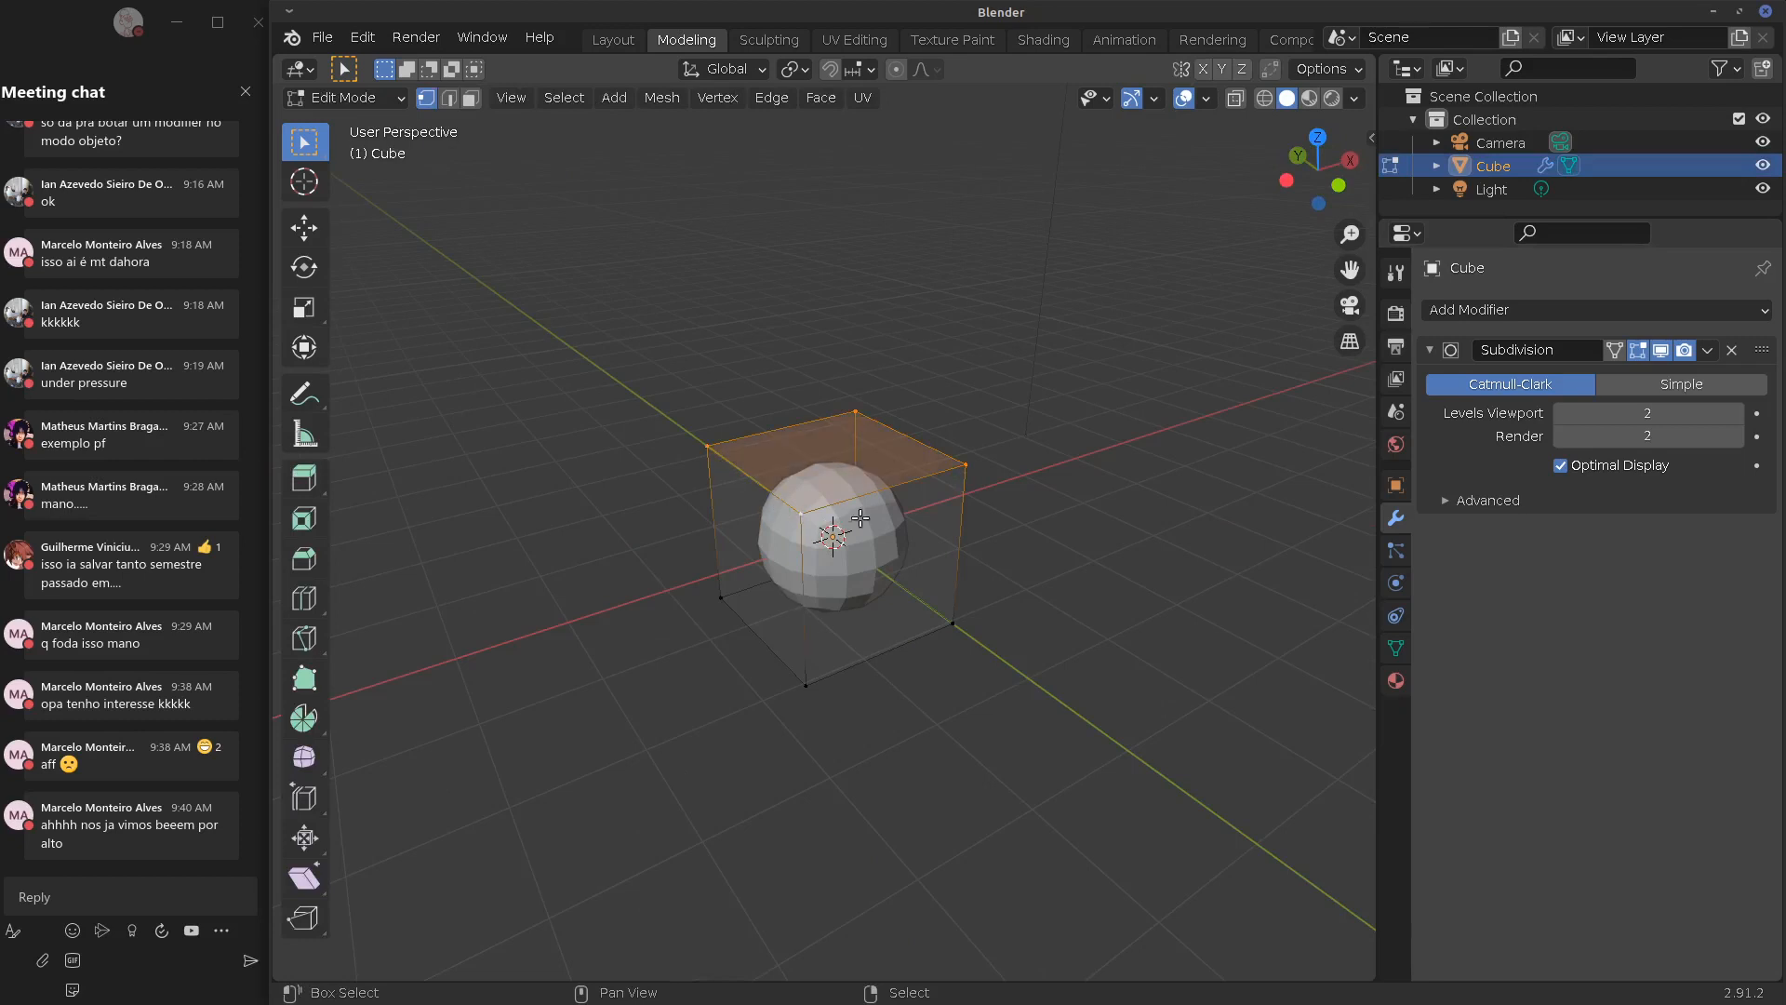
middle_drag(901, 547, 796, 491)
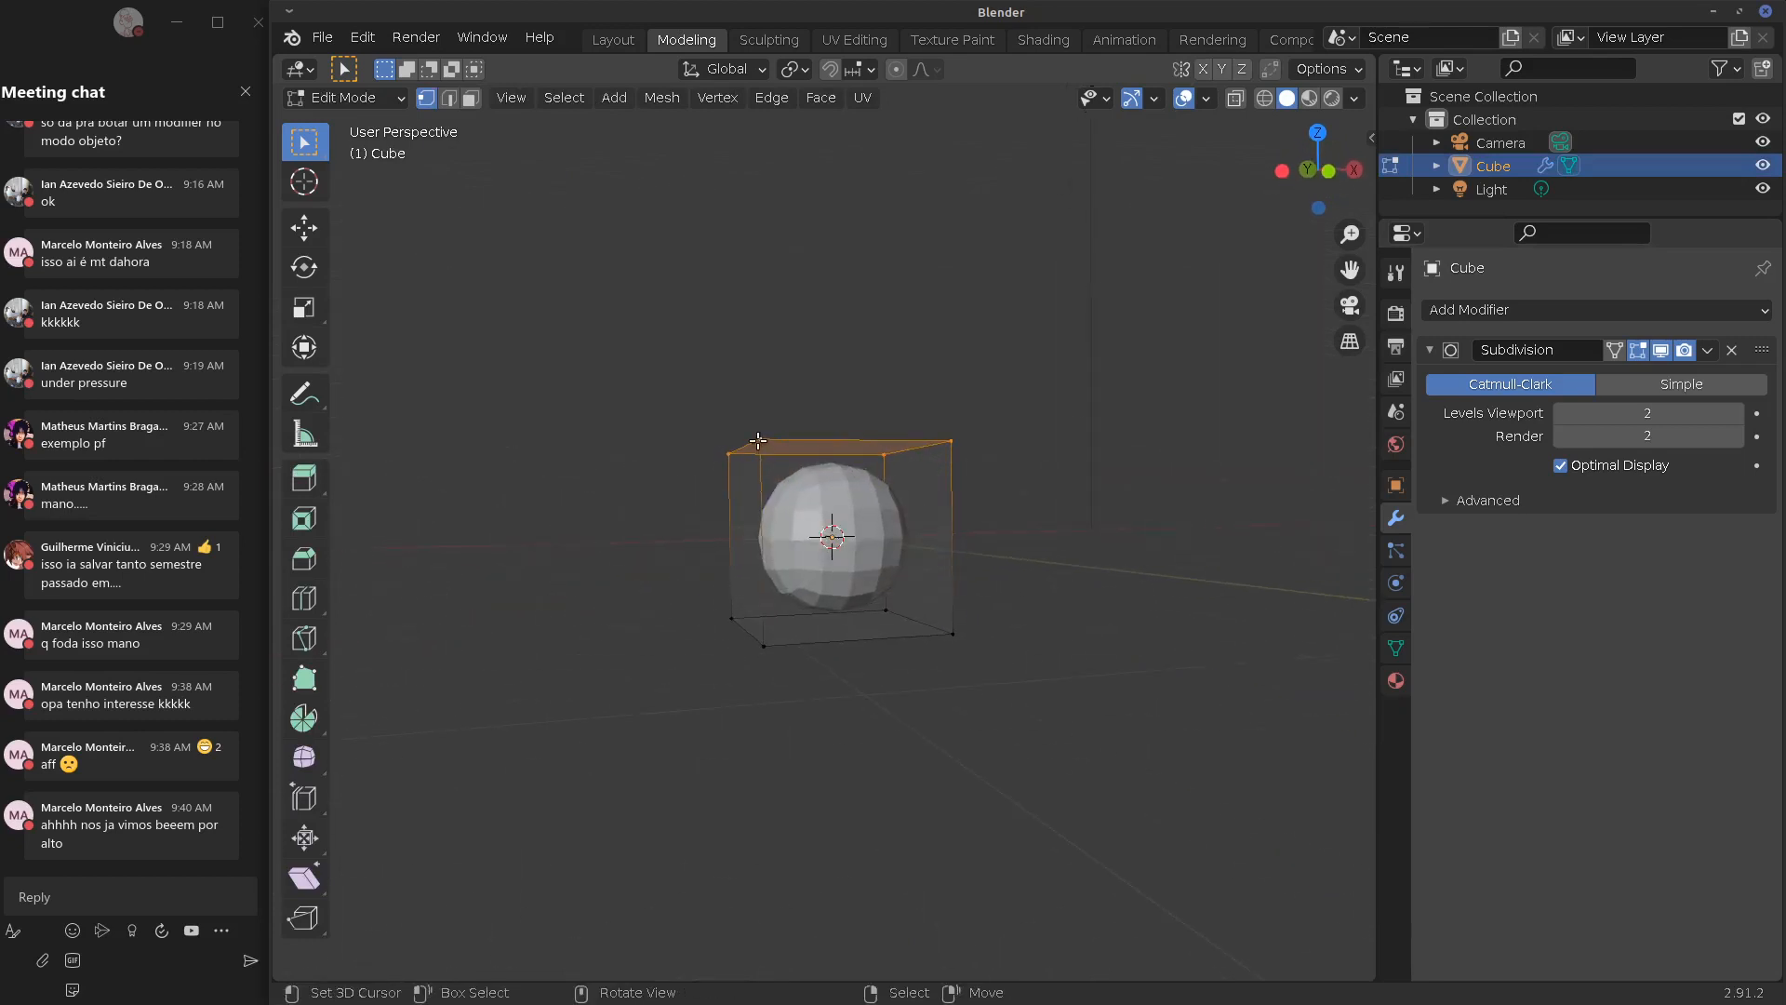
mouse_move(763, 512)
mouse_down()
mouse_move(851, 461)
mouse_move(910, 511)
mouse_move(900, 498)
mouse_up()
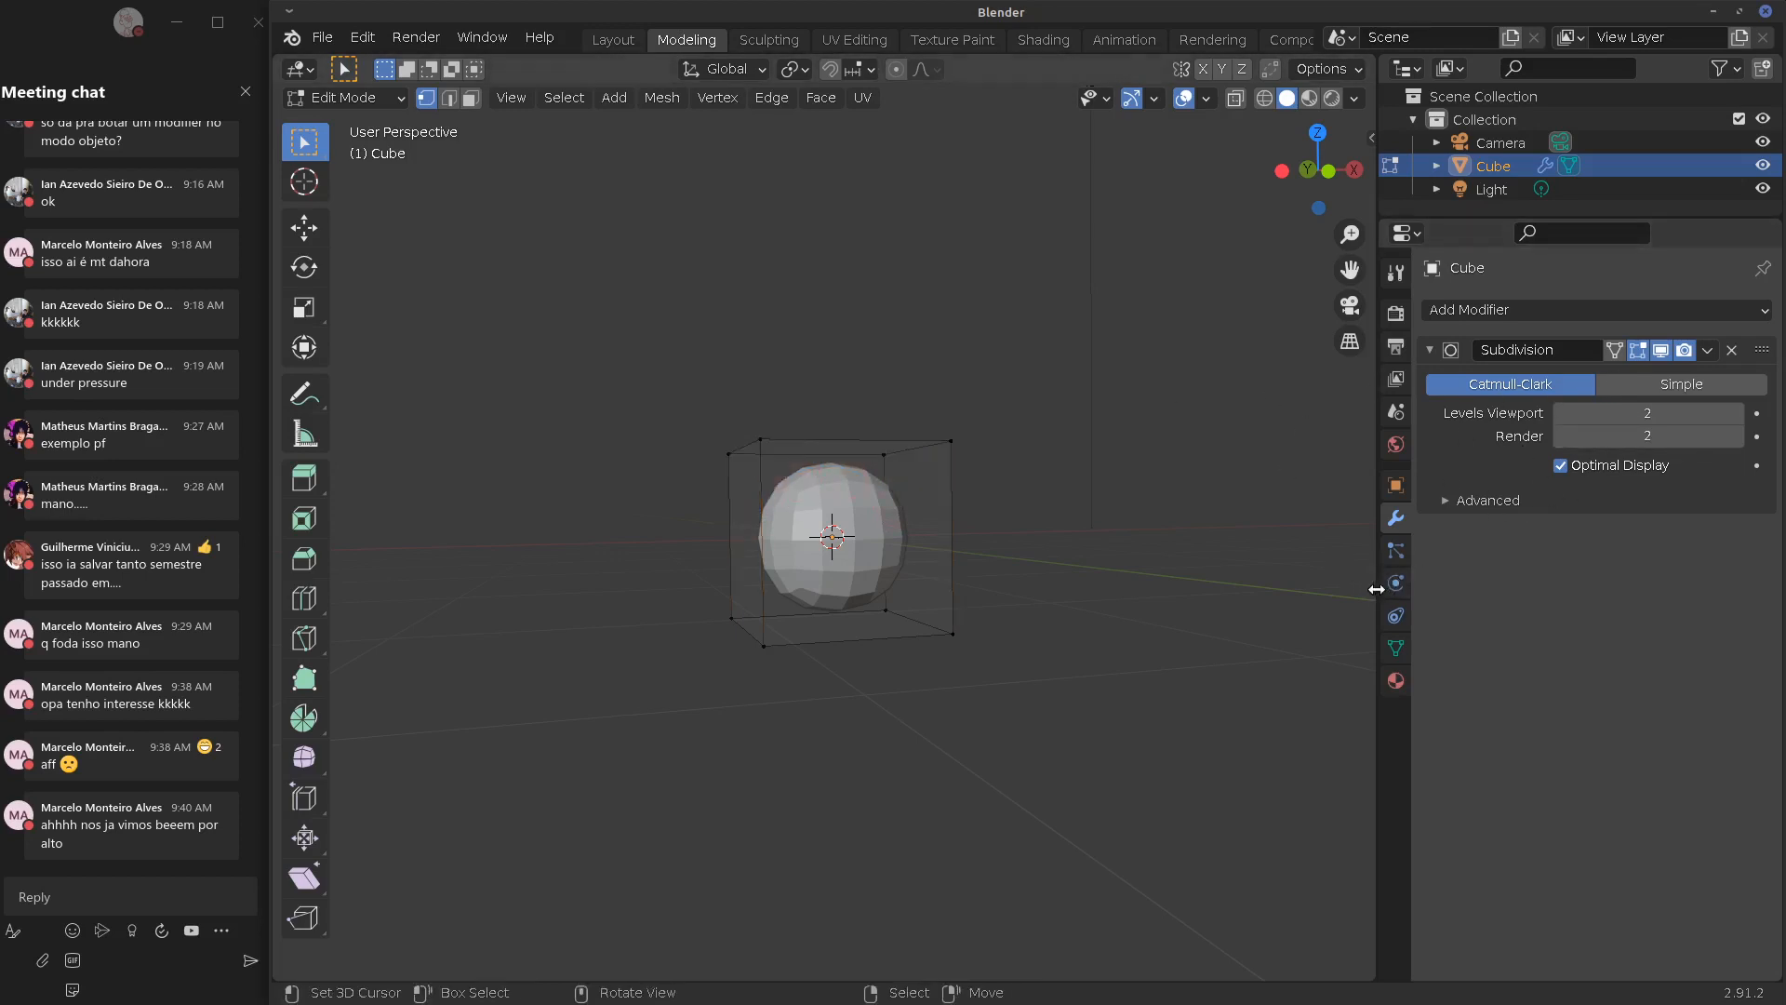
From a head-on view, reselect all four top corner vertices to pick out the top face
drag(1377, 584, 1413, 585)
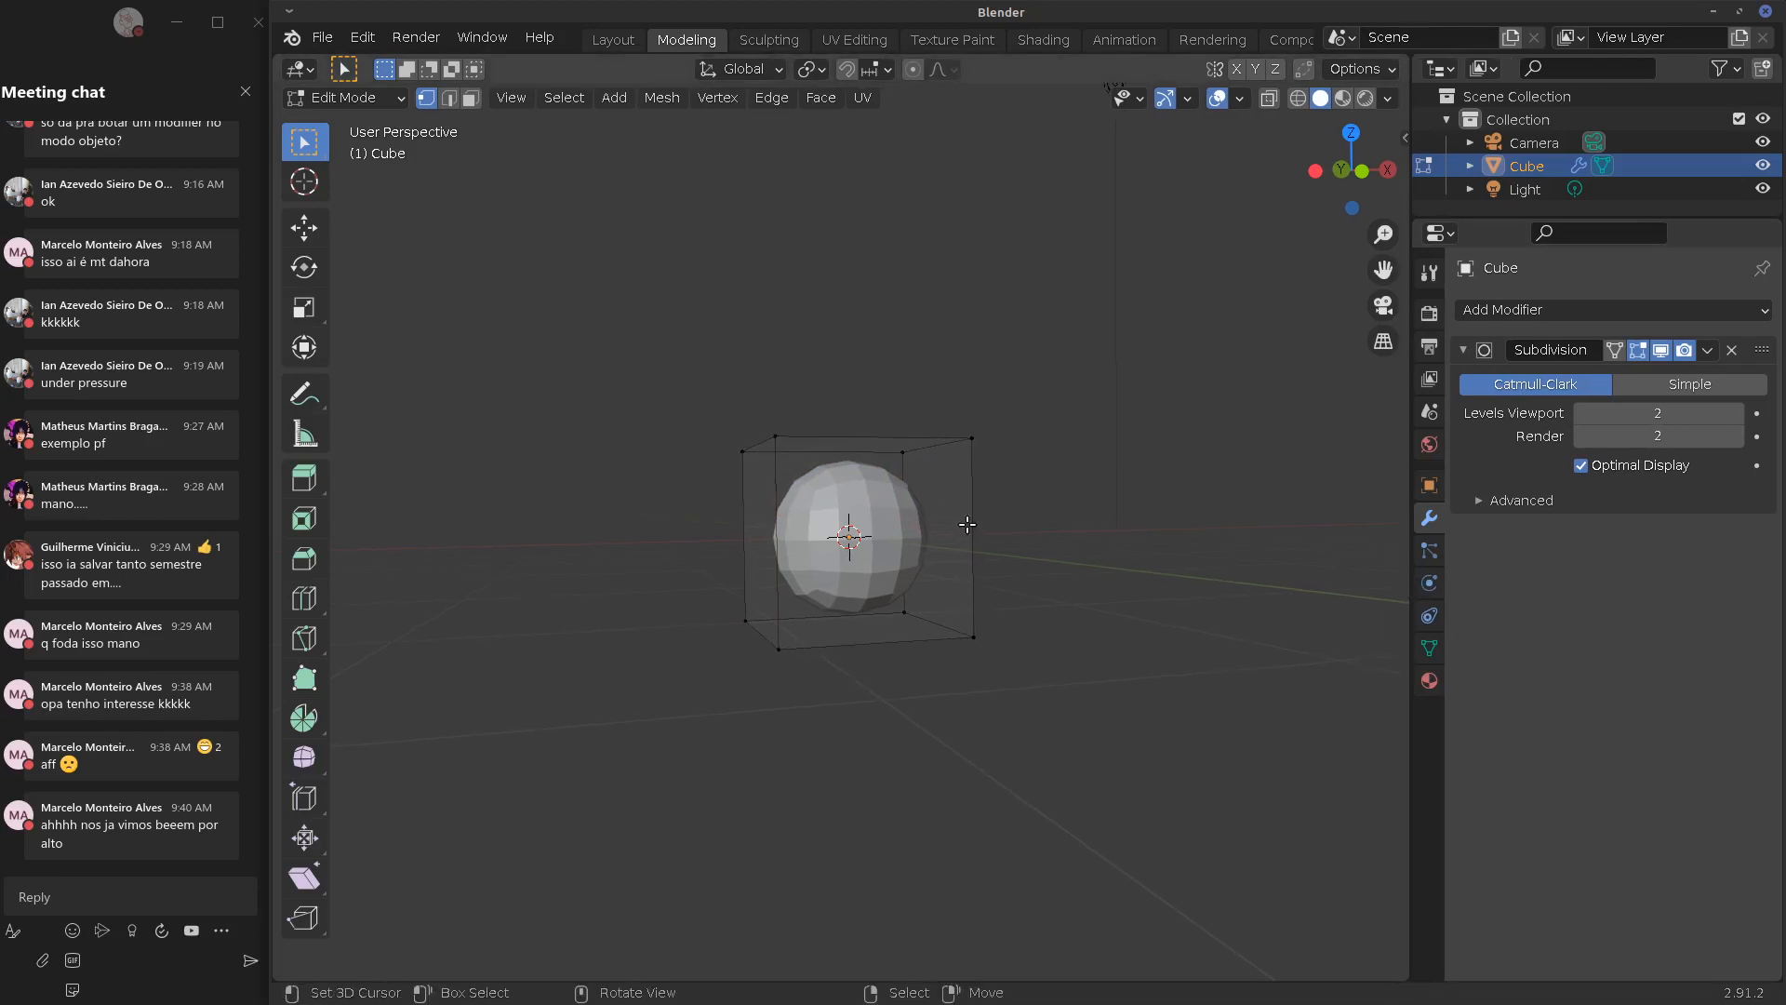
middle_drag(946, 516, 865, 516)
click(940, 465)
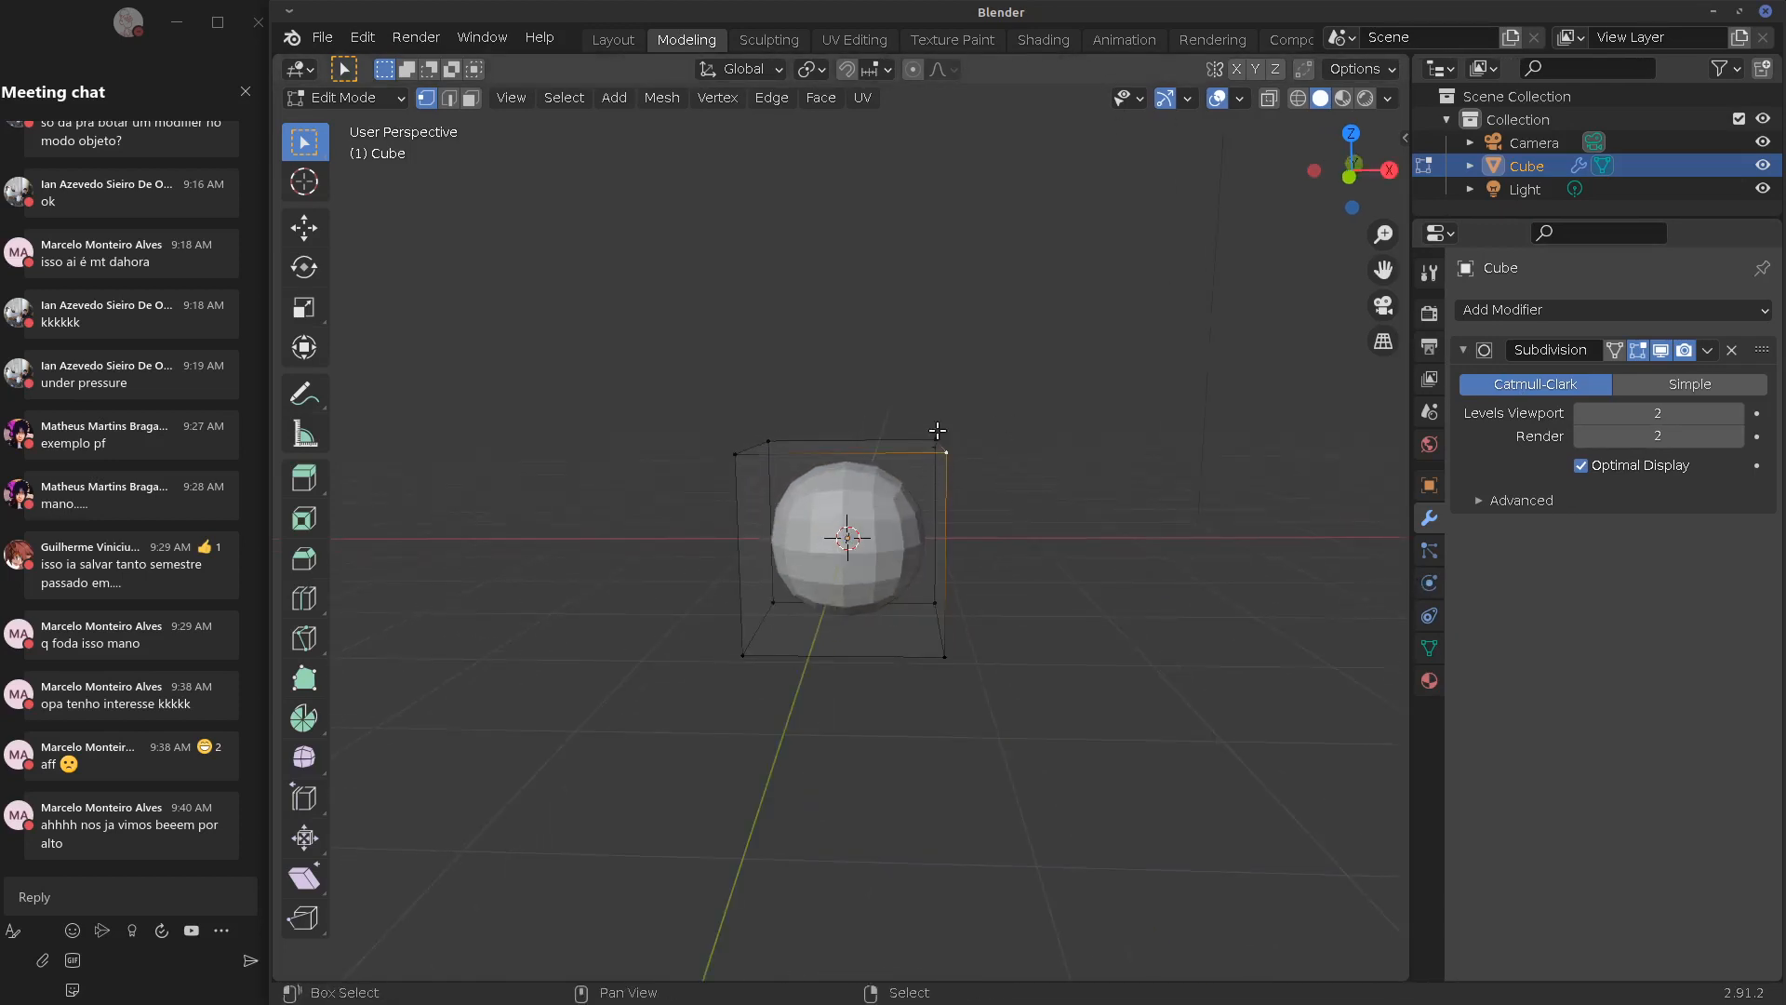
shift+click(937, 431)
shift+click(743, 429)
shift+click(736, 450)
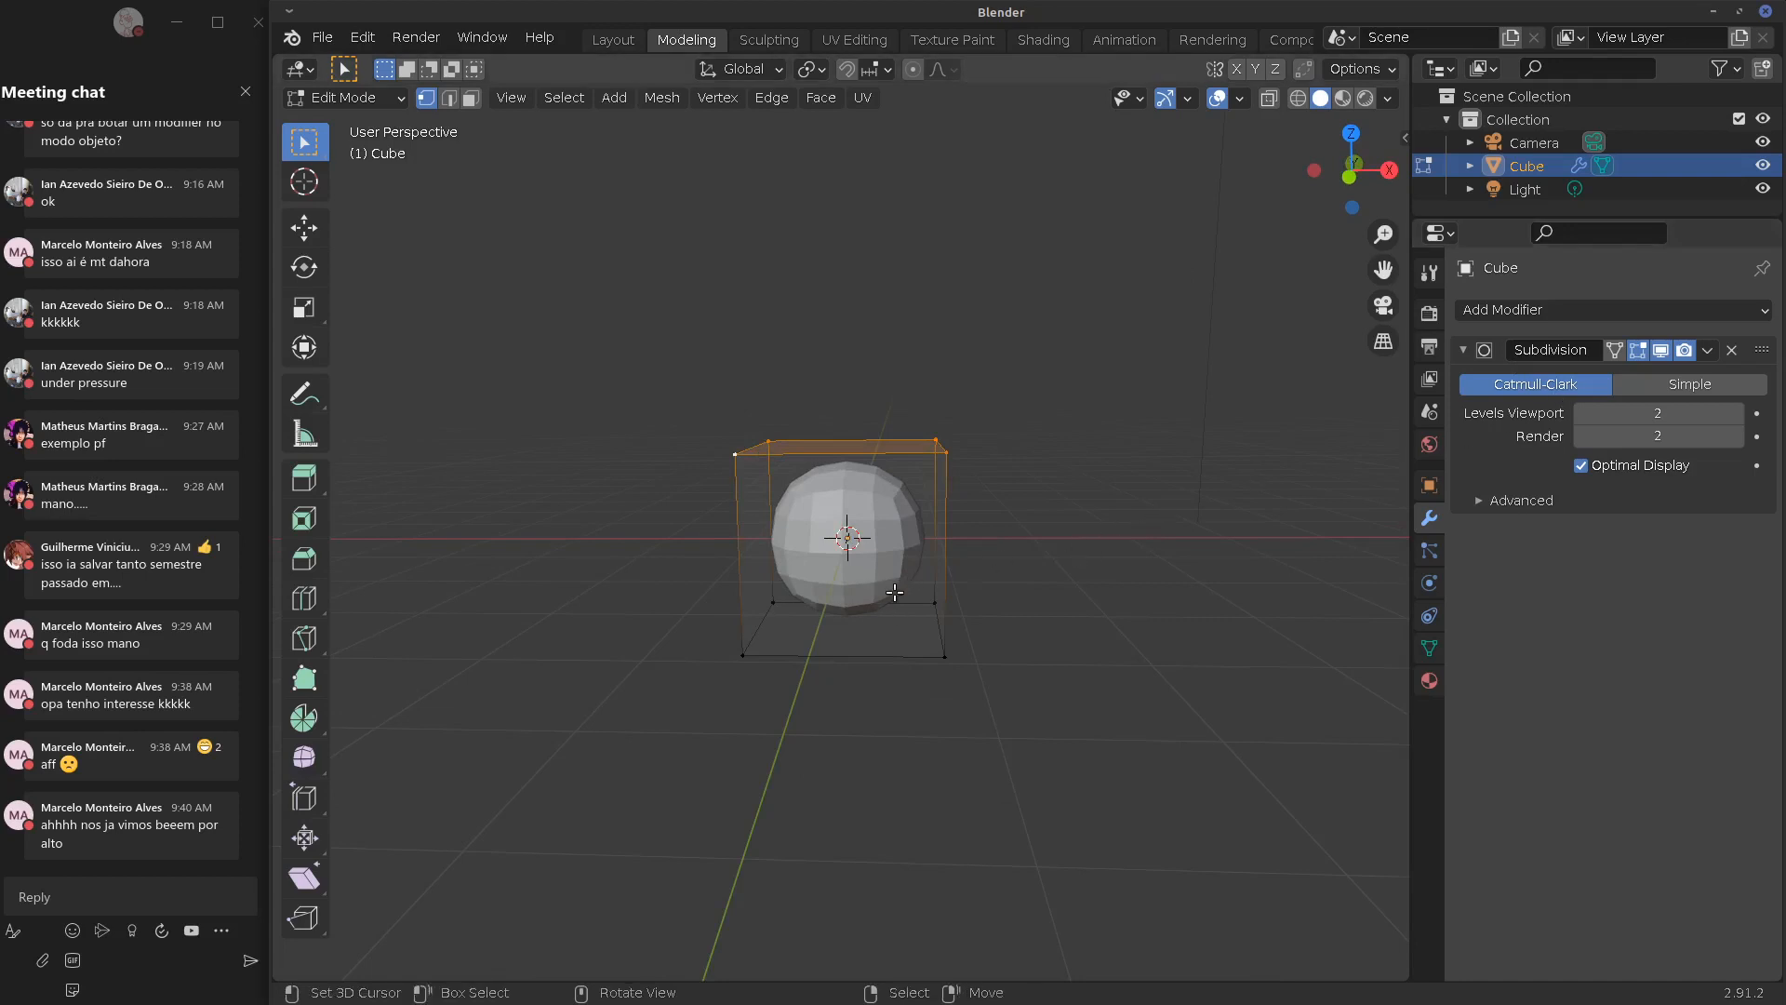
Extrude the top face upward and move a single front middle vertex outward
key(e)
click(946, 503)
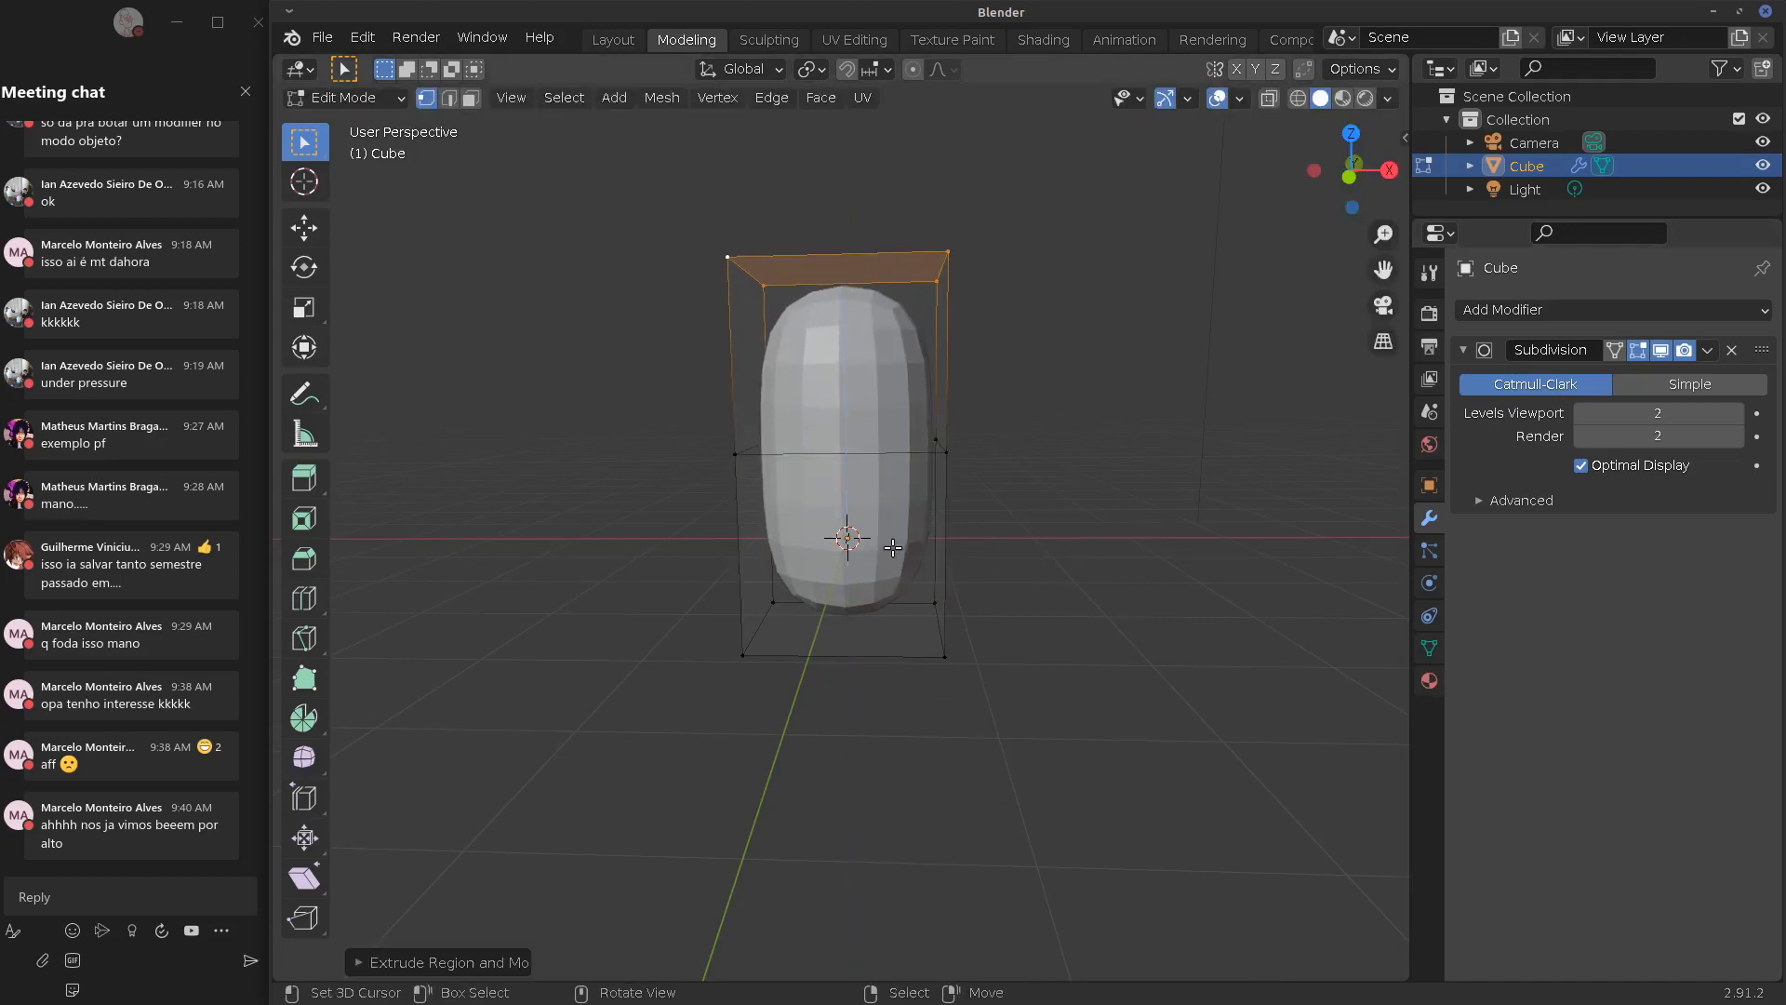
middle_drag(967, 473, 791, 458)
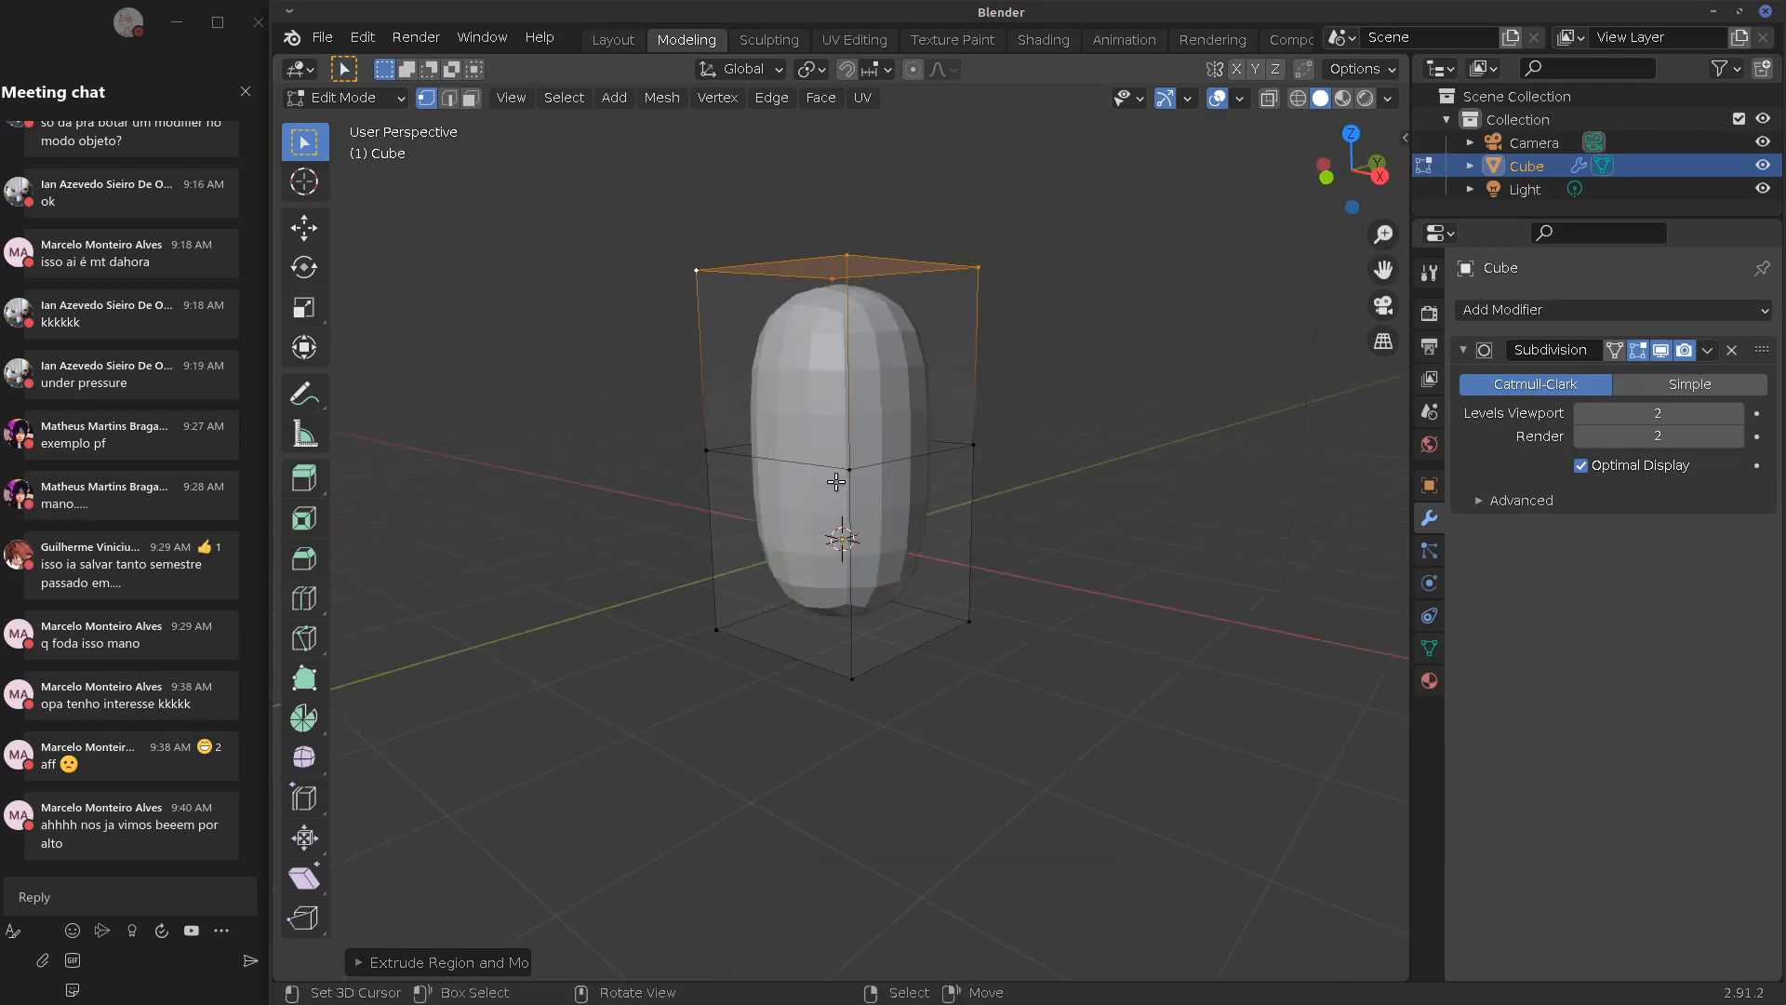
click(846, 472)
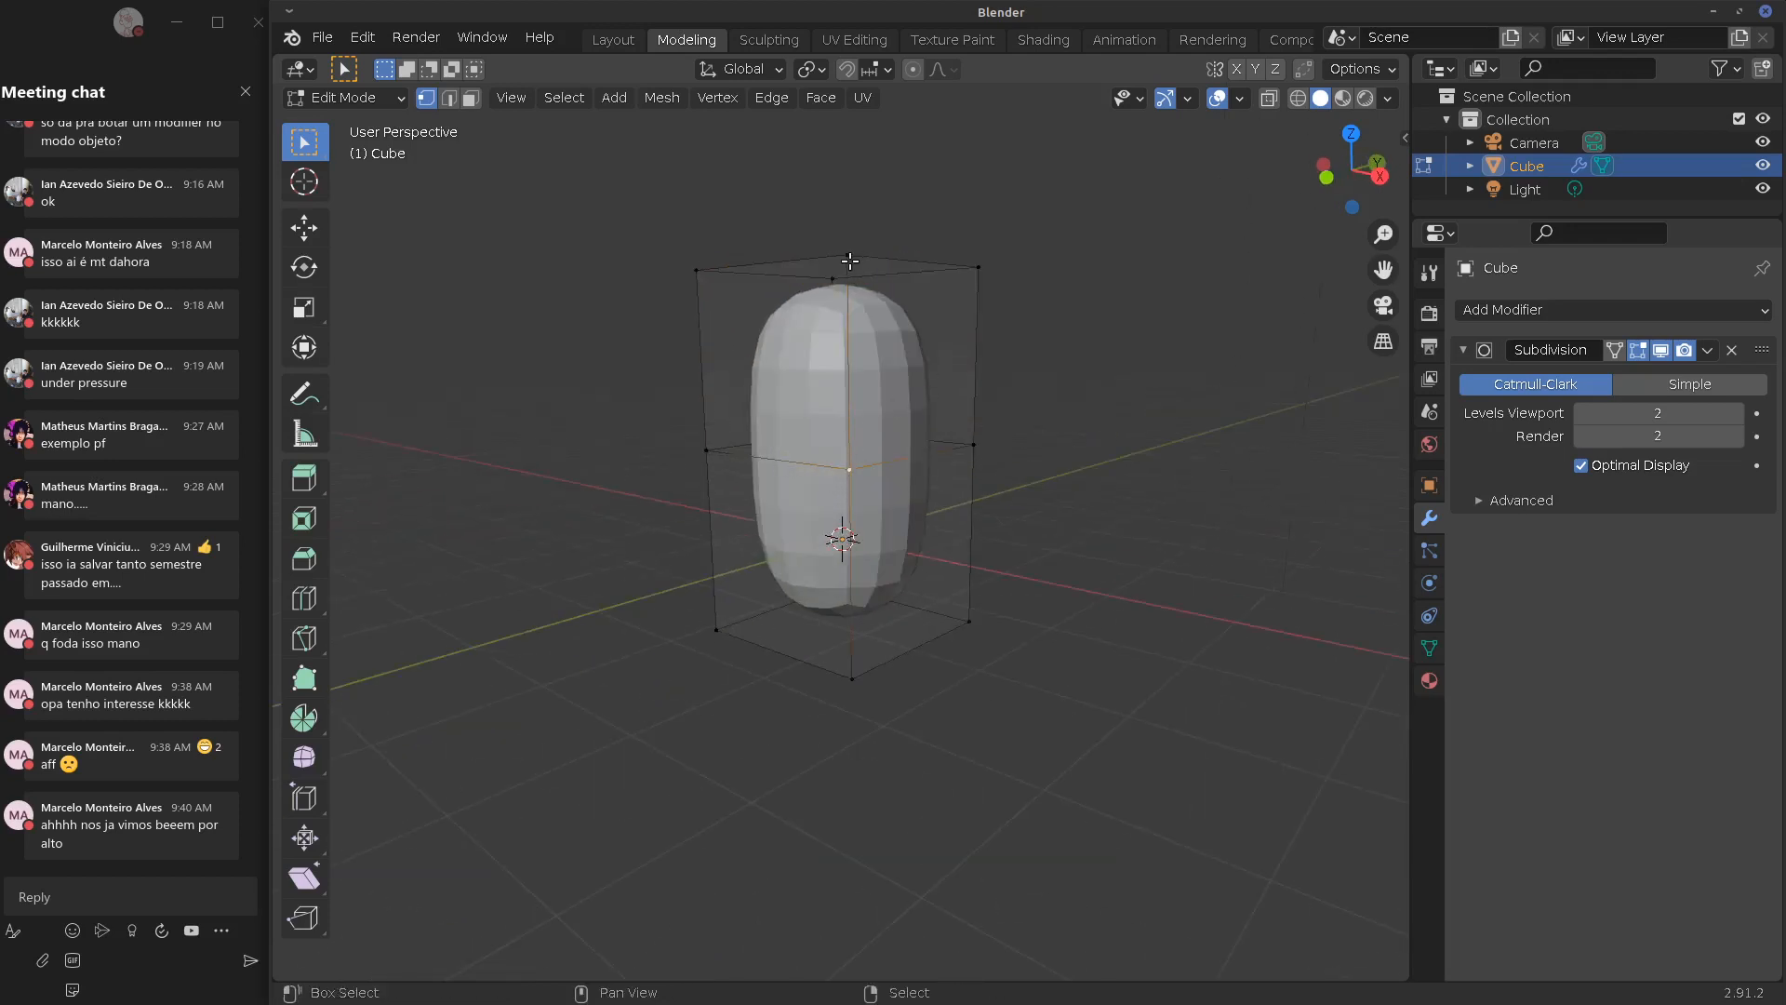
middle_drag(758, 465, 865, 507)
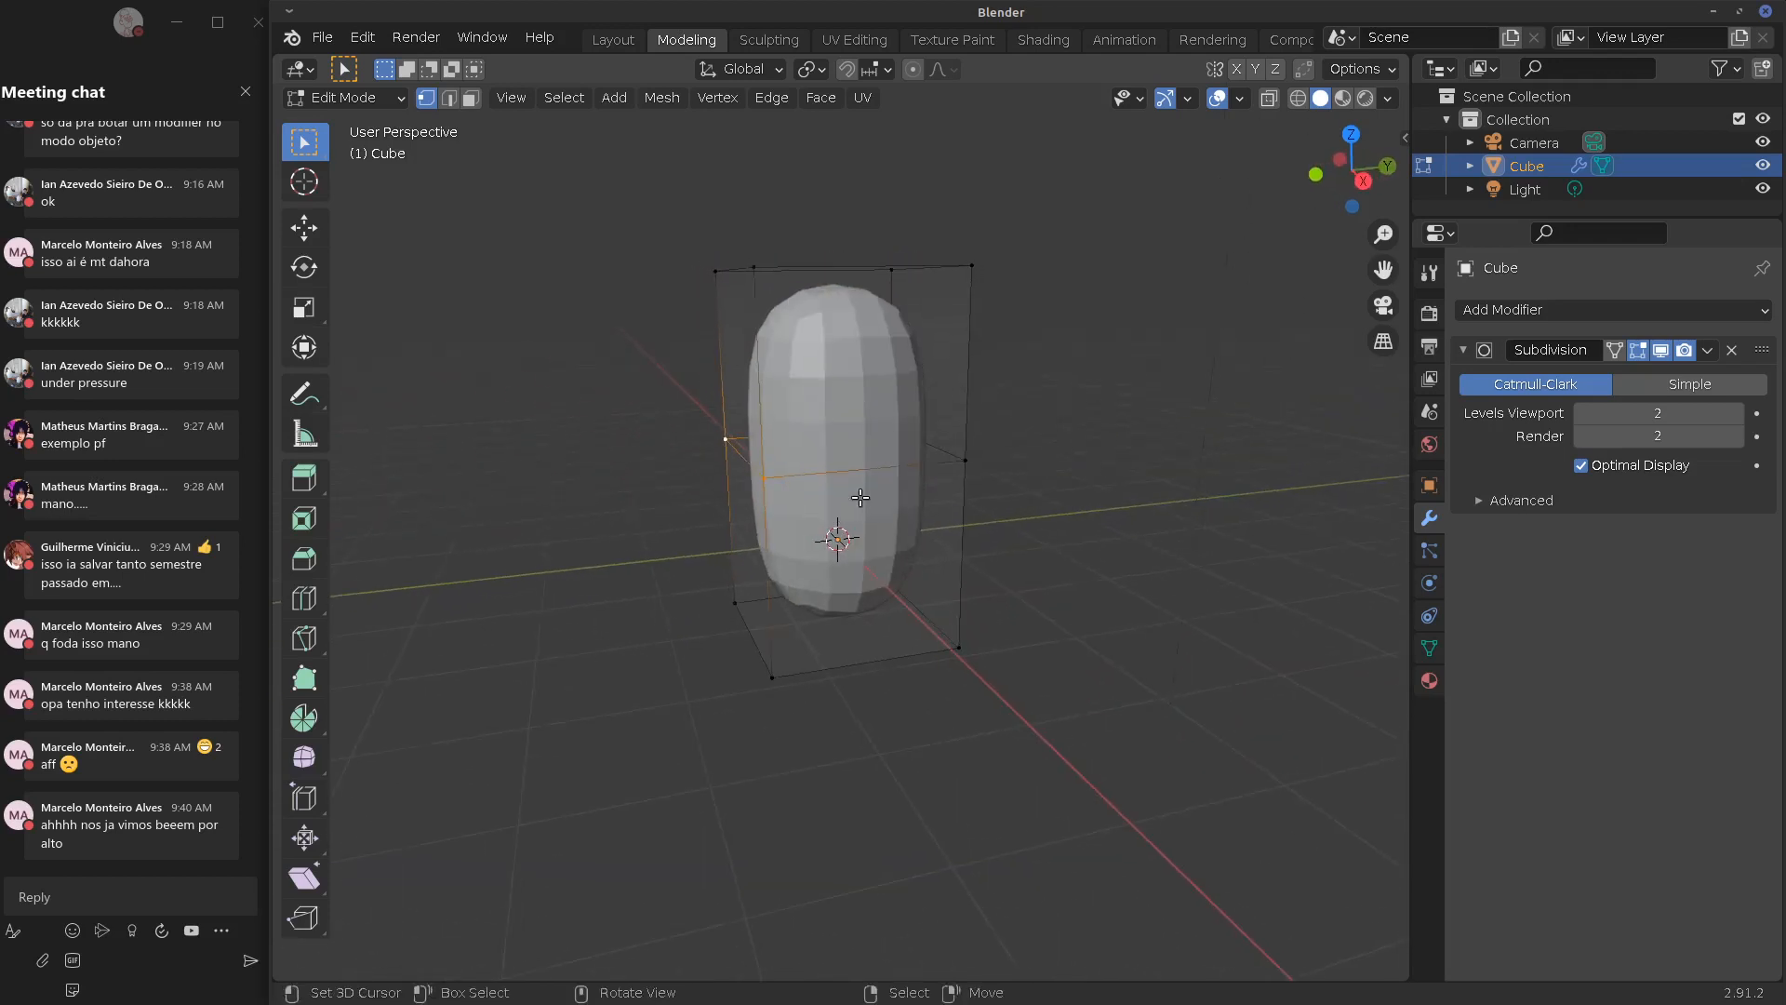
key(g)
click(815, 519)
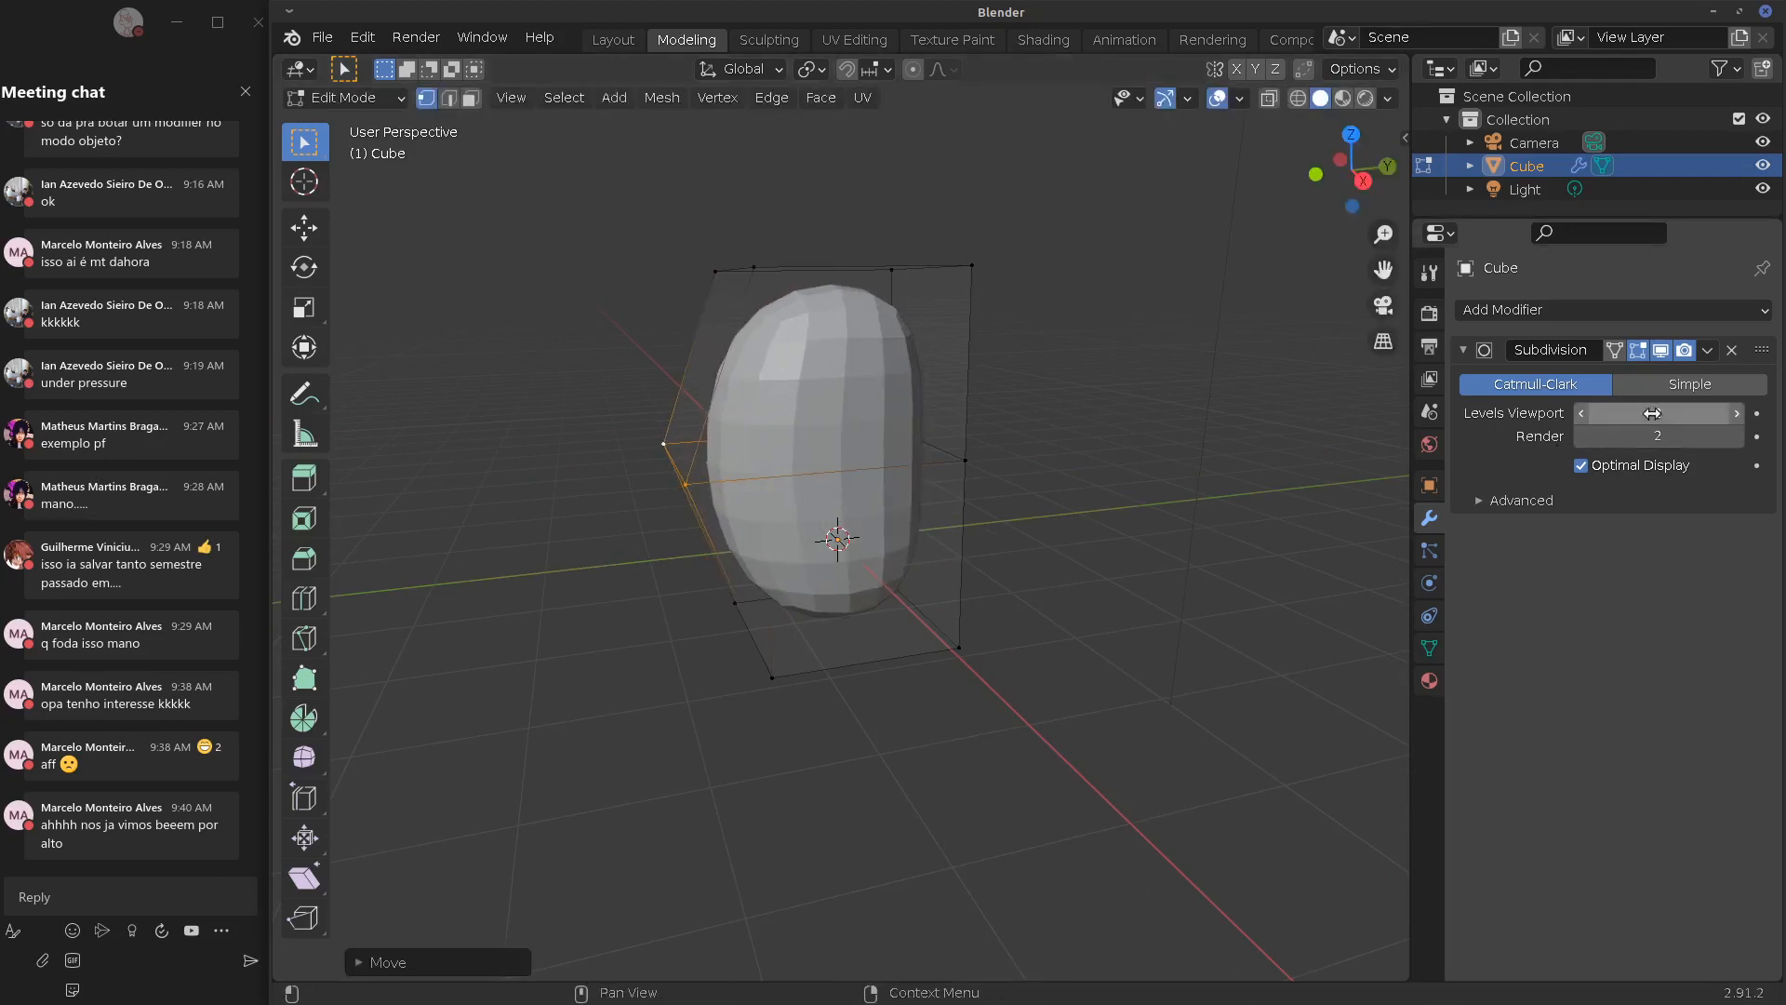
Lower the Subdivision viewport level to 1 and select two middle vertices
click(1584, 413)
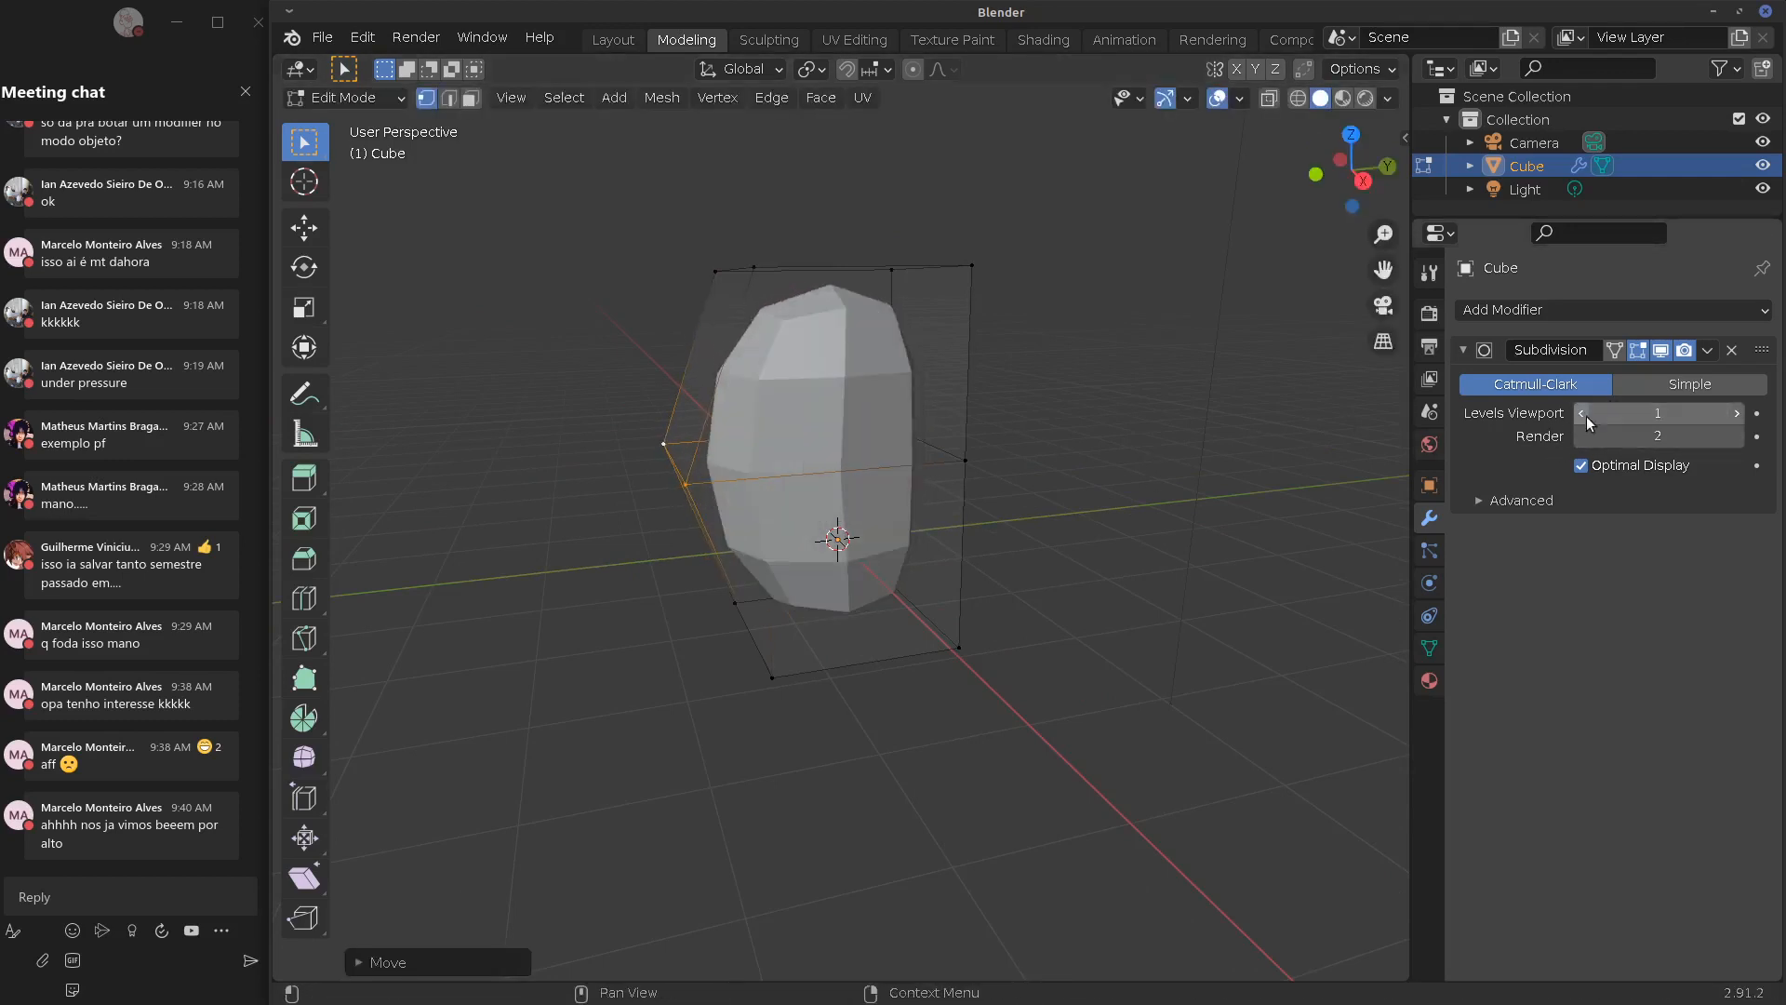
middle_drag(1074, 519, 935, 465)
shift+click(936, 461)
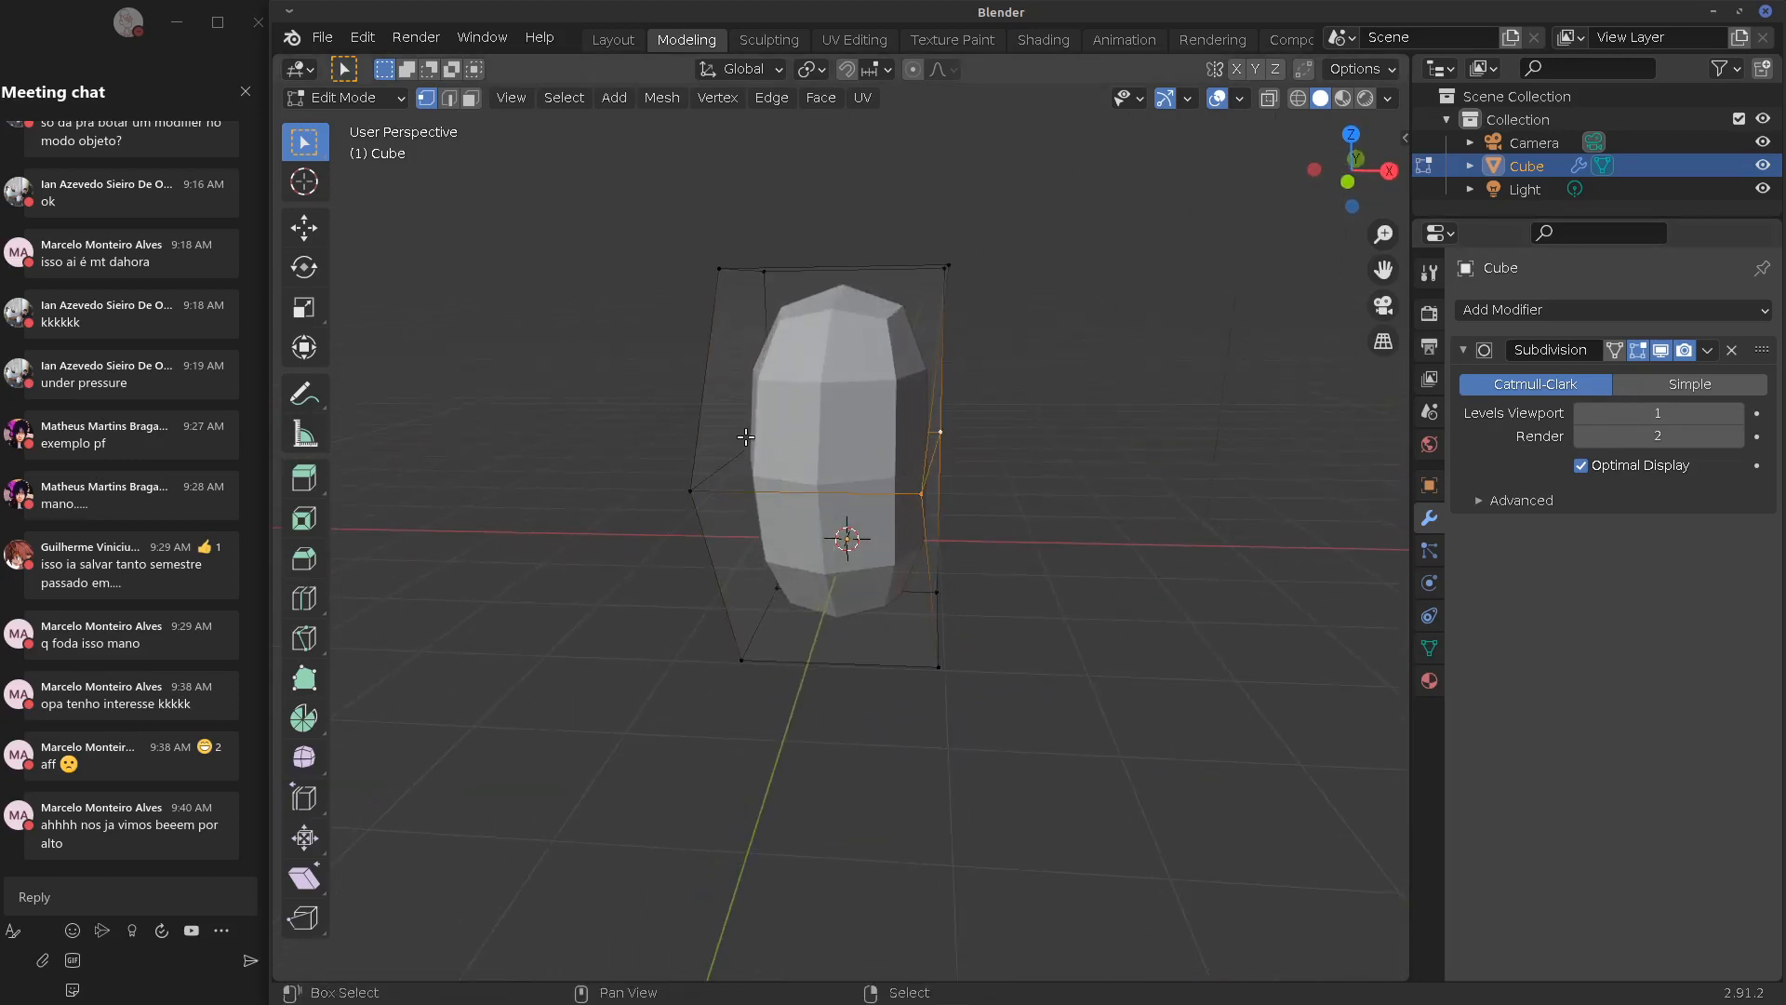
shift+click(692, 490)
In front orthographic view, widen the whole mesh along X and return to Object Mode
key(a)
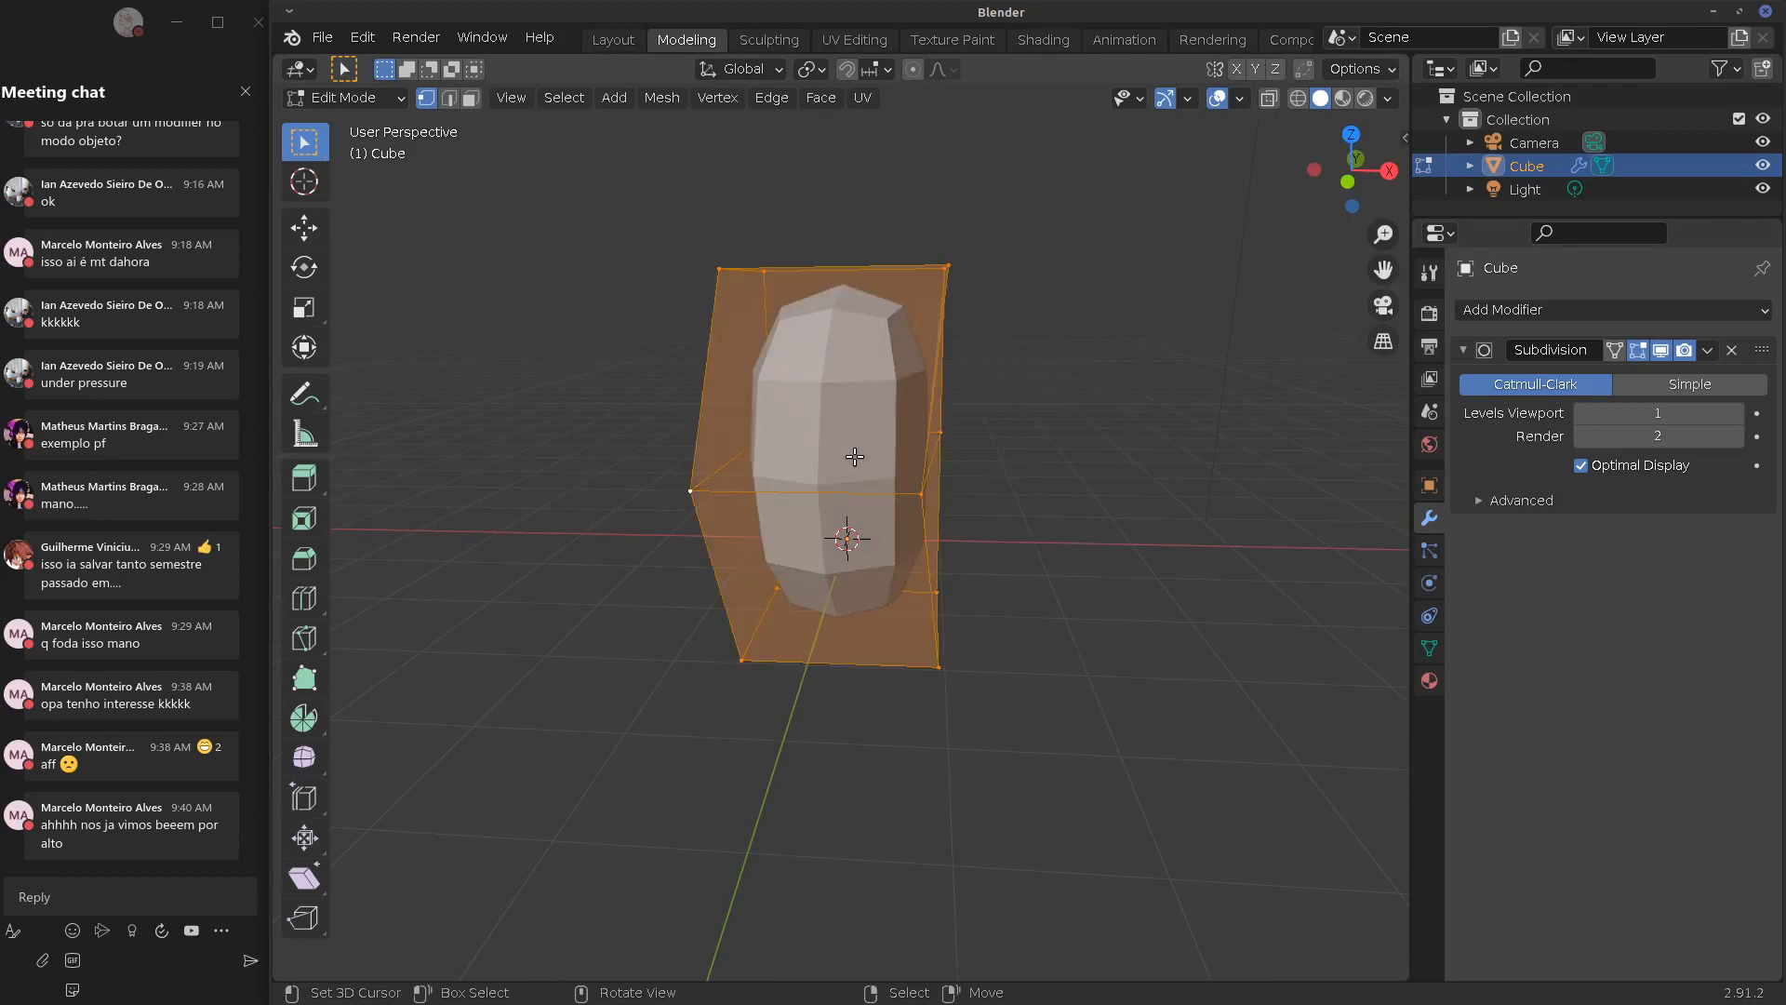
key(KP_1)
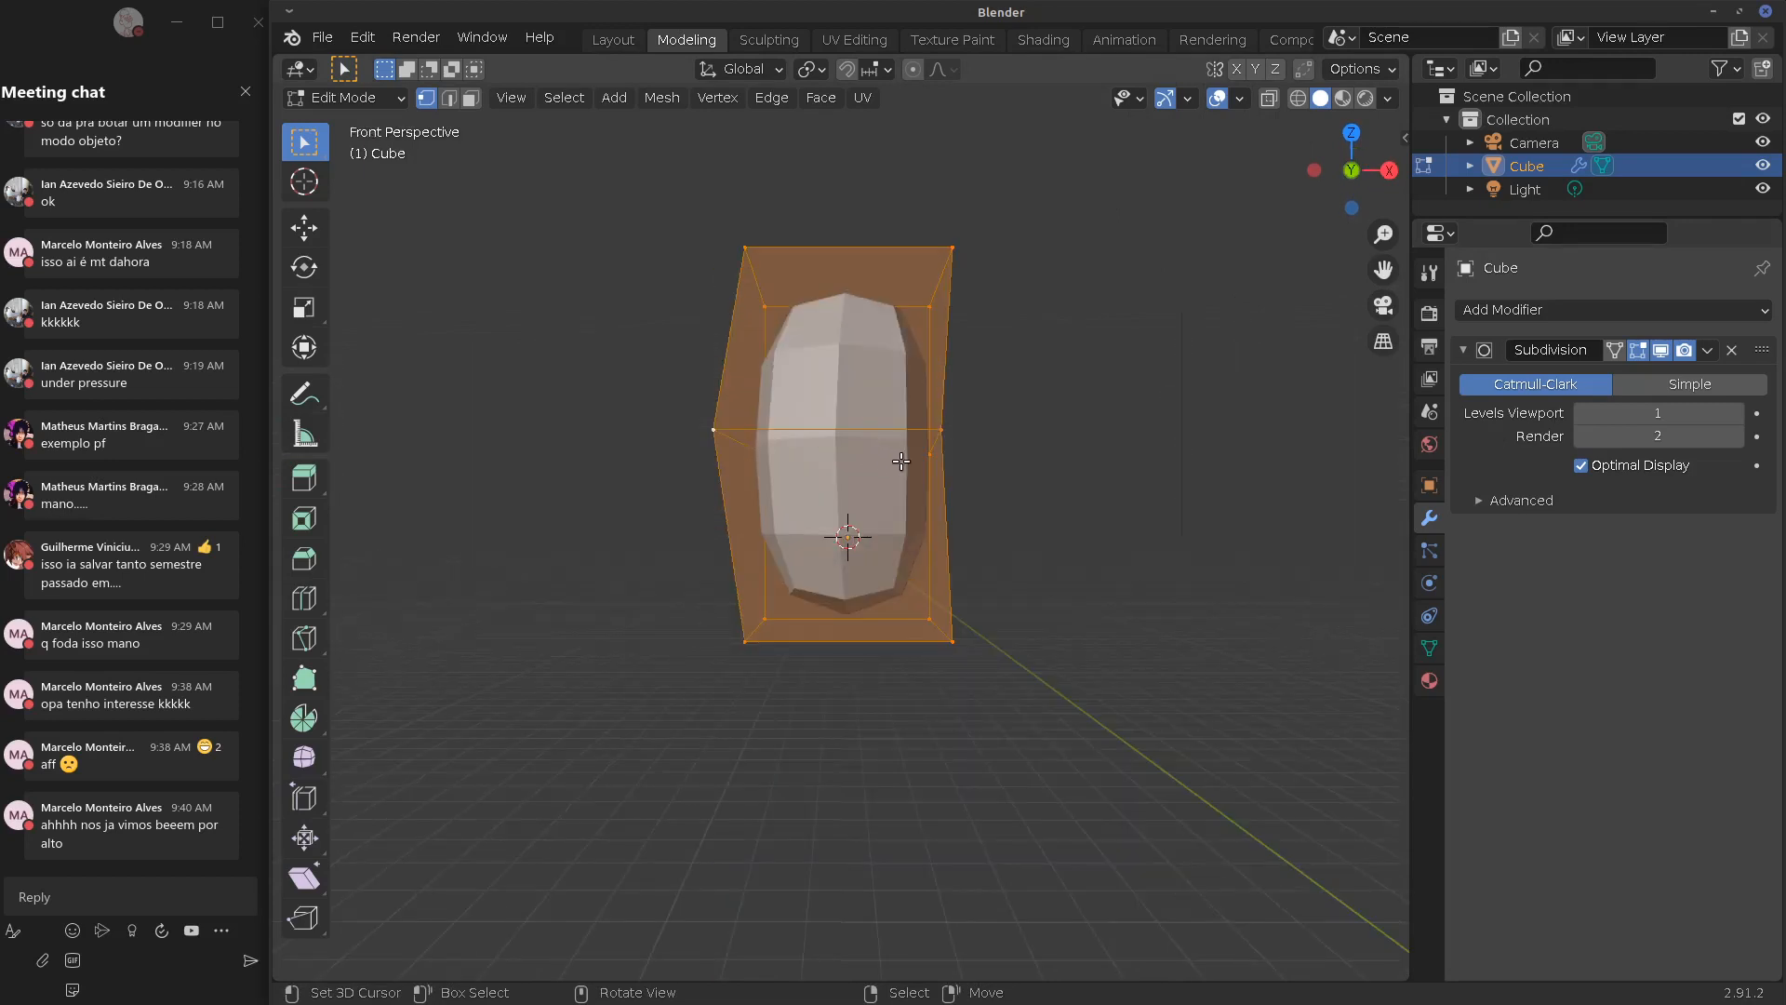
key(KP_5)
key(s)
key(x)
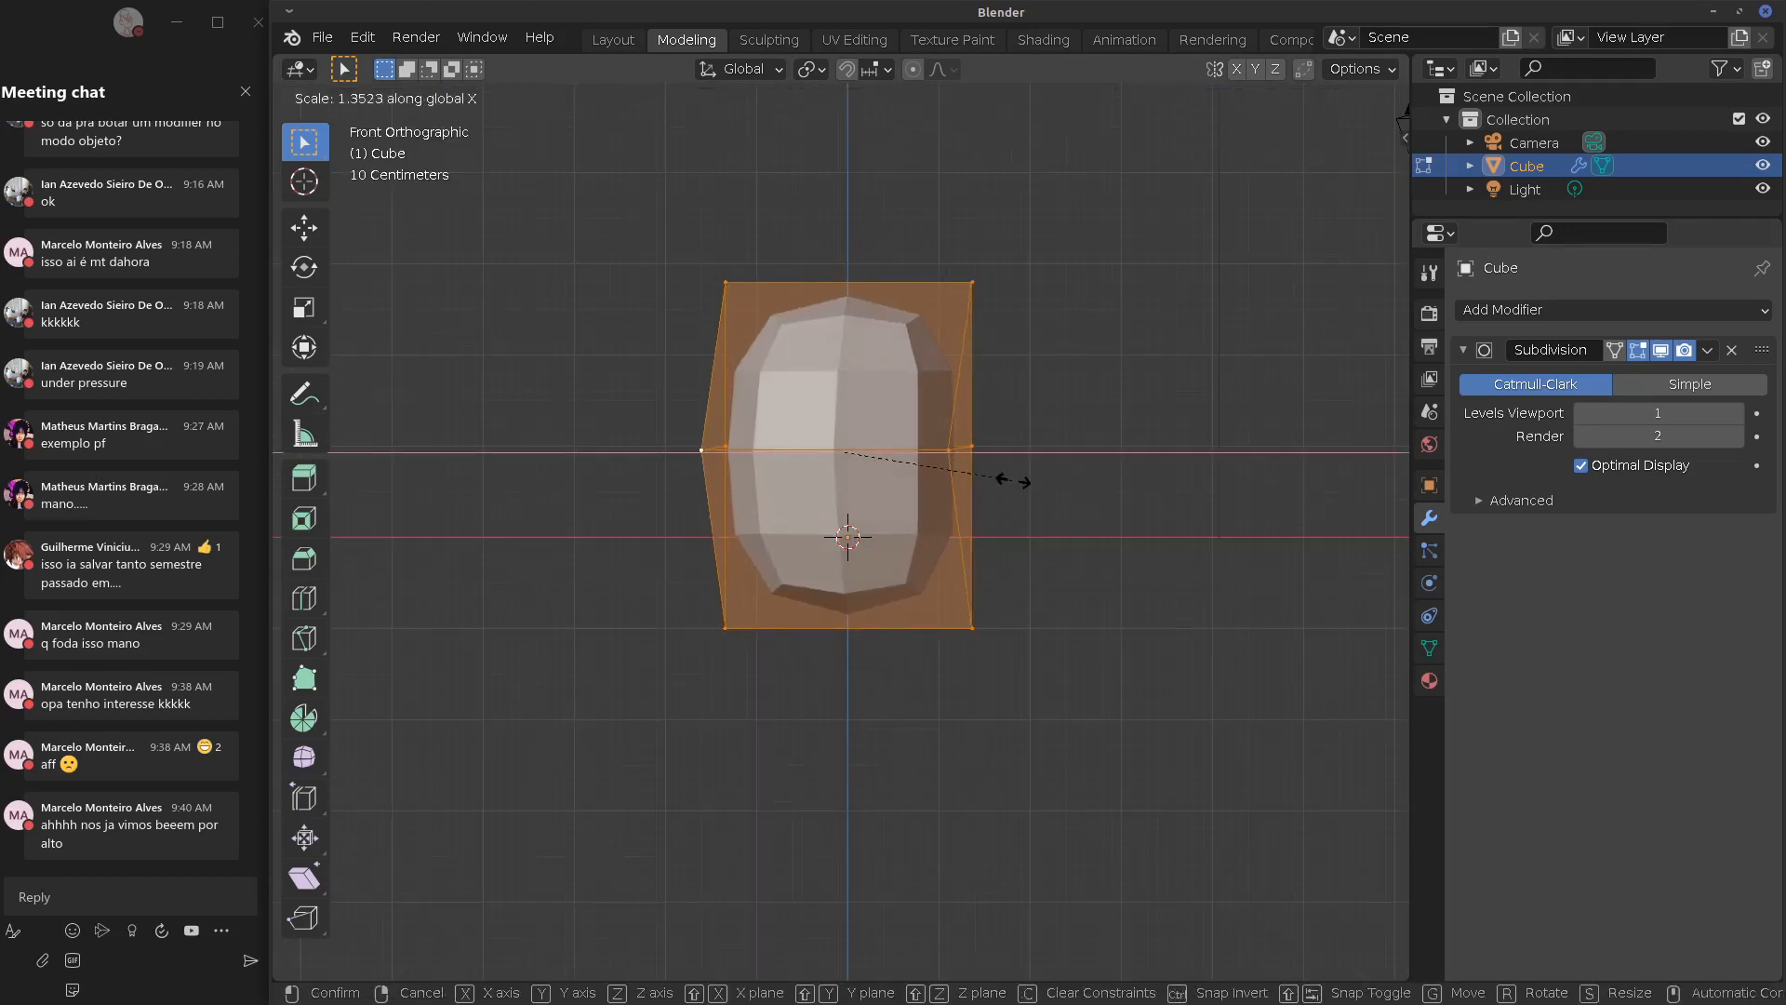
click(1012, 484)
key(Tab)
middle_drag(1003, 497, 1003, 452)
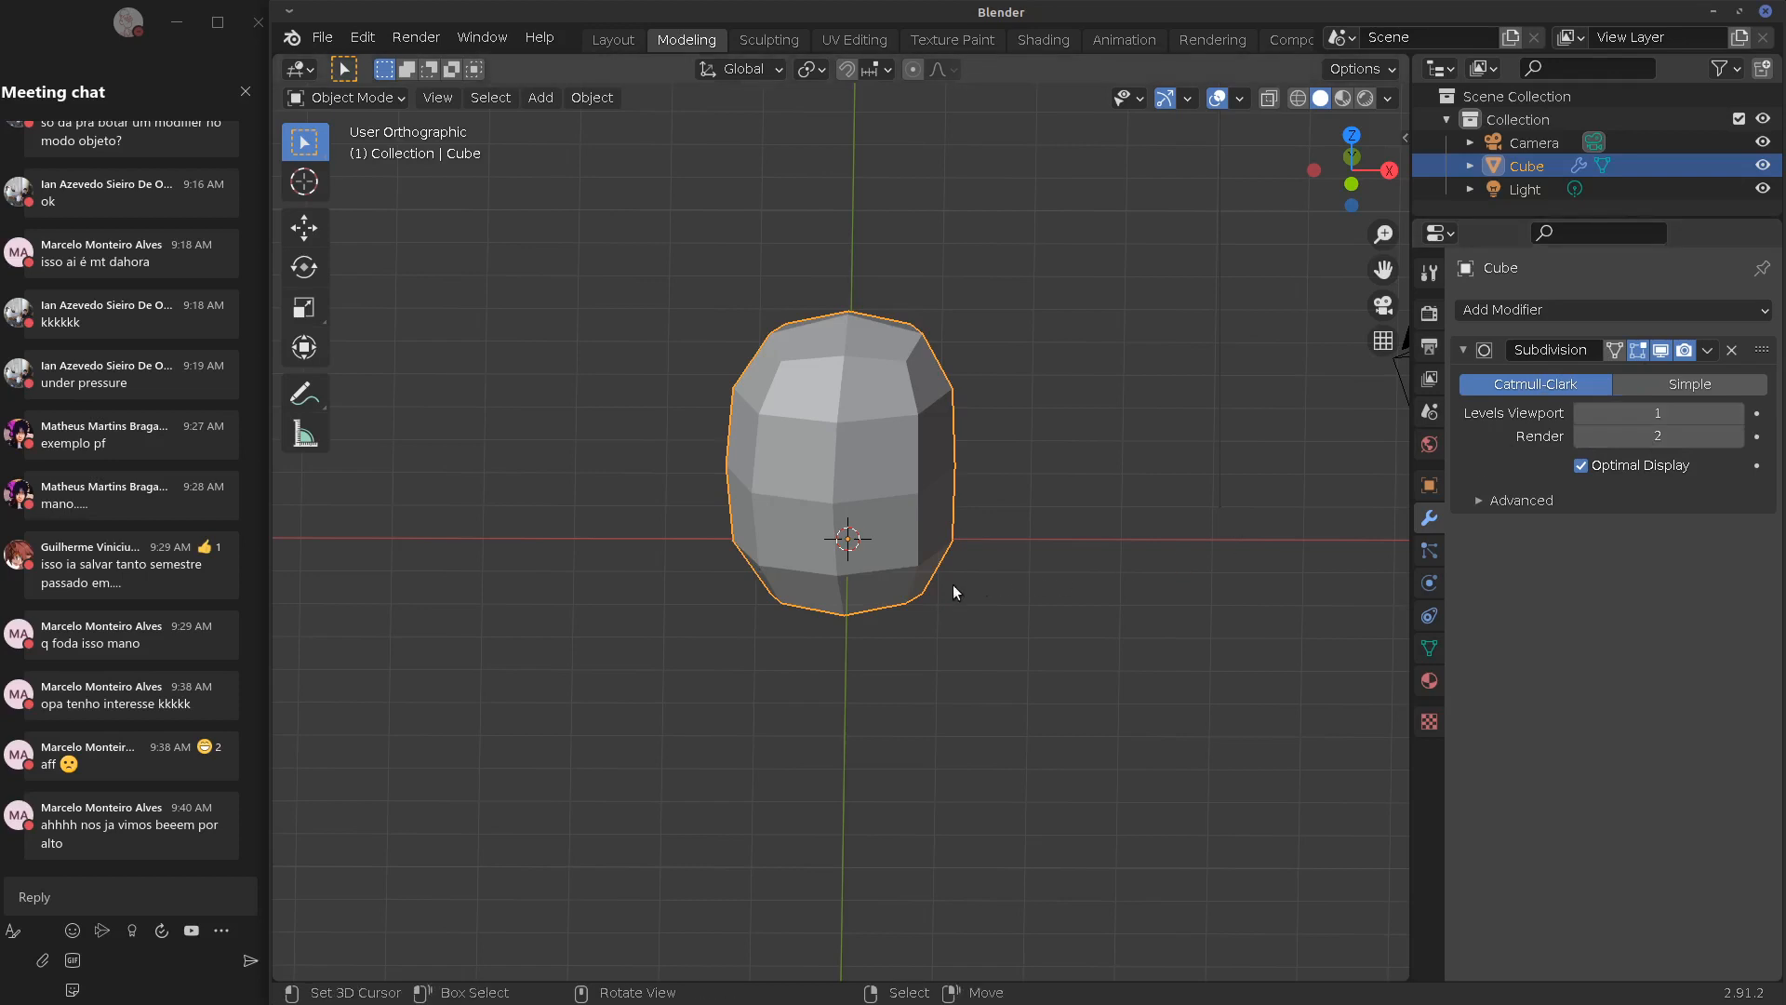
Remove the Subdivision modifier and delete the stretched block
key(KP_1)
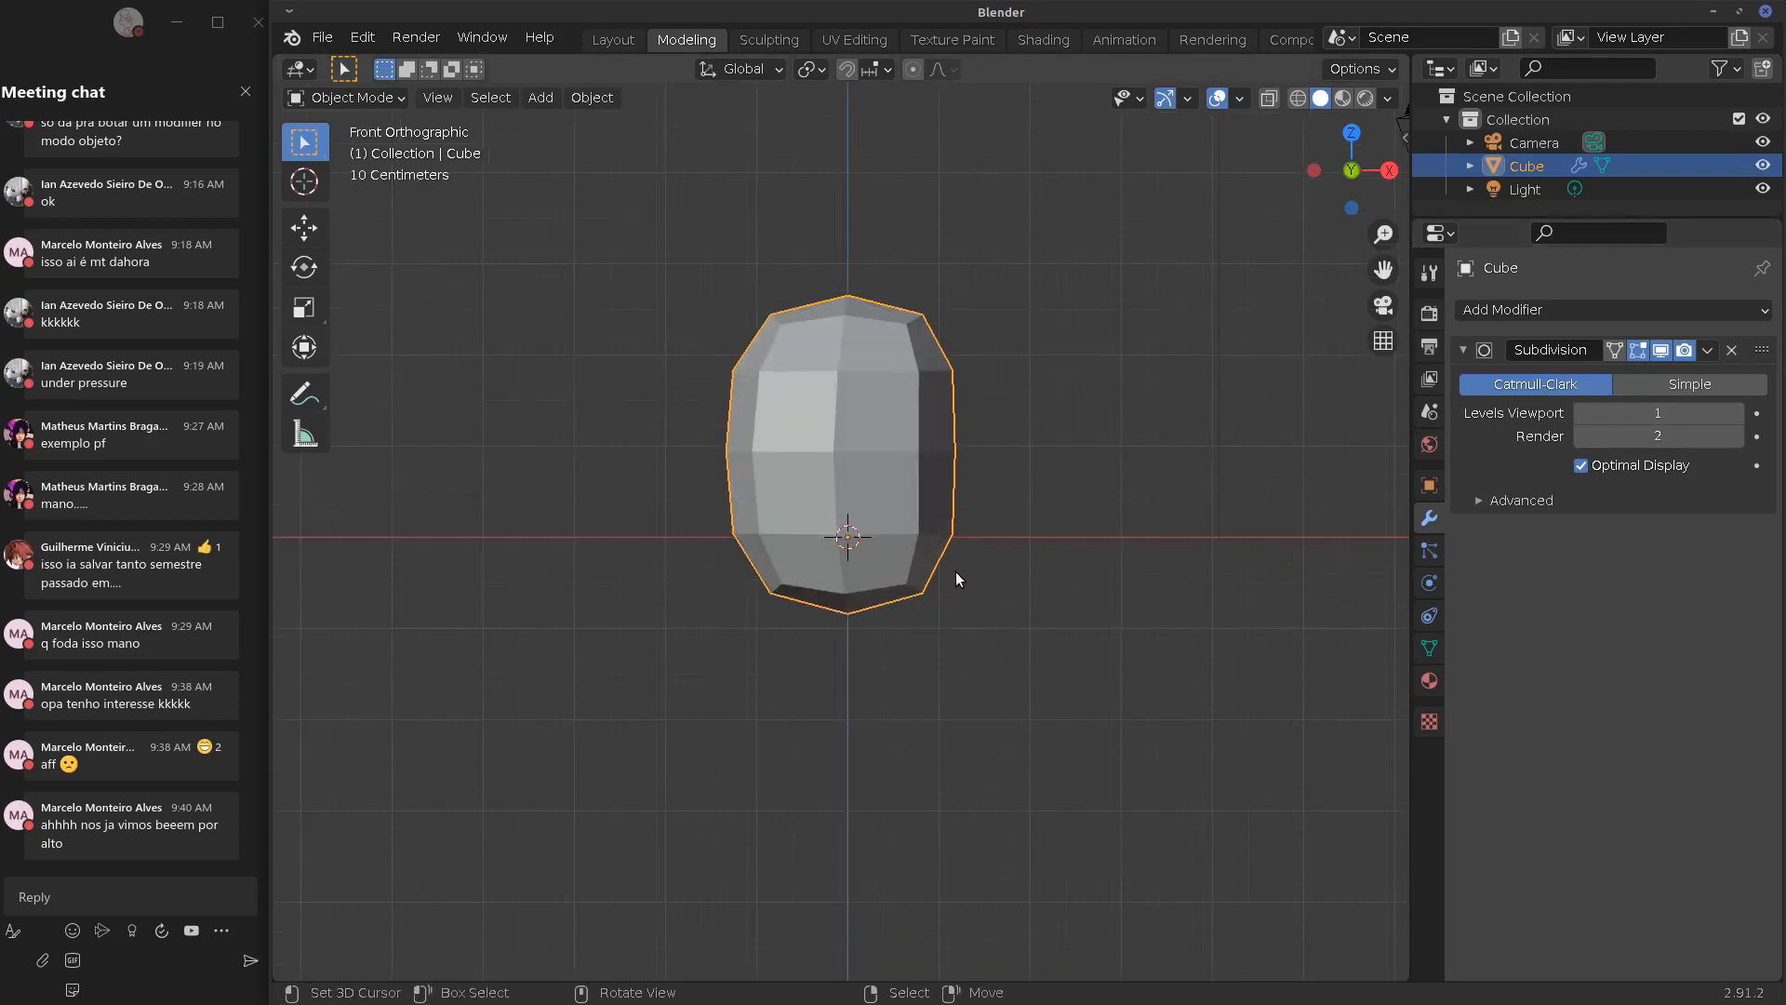
click(1732, 350)
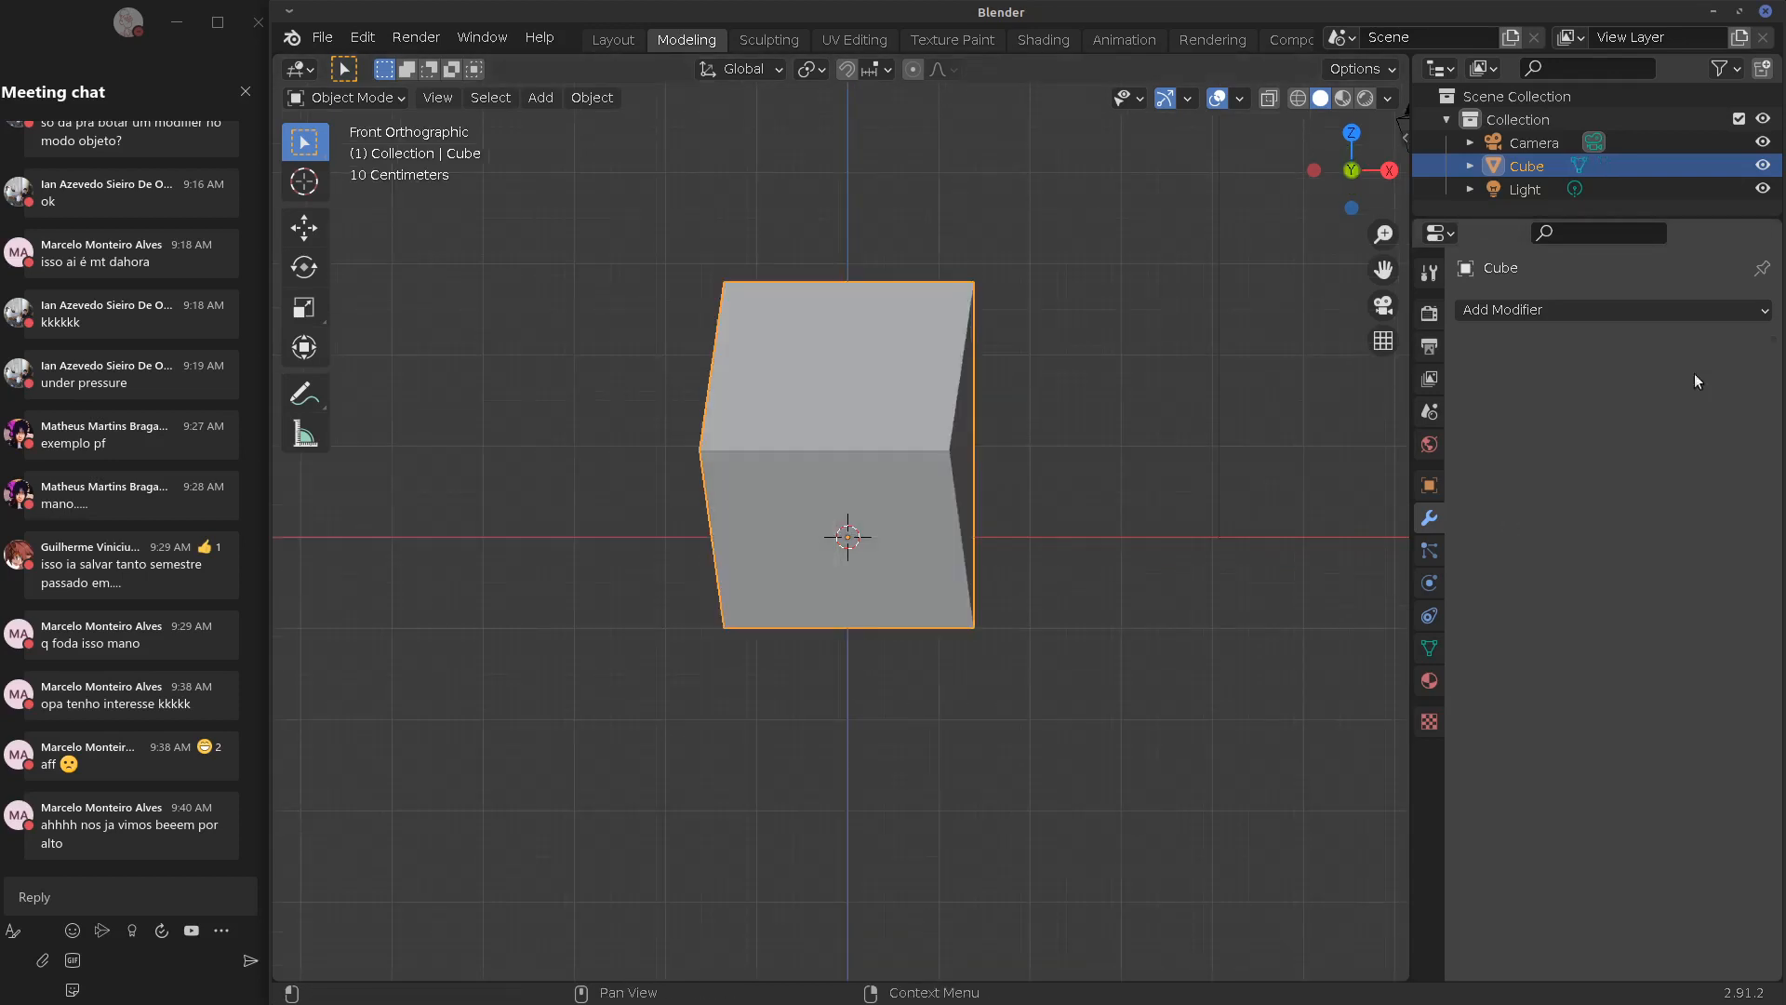
key(x)
click(906, 566)
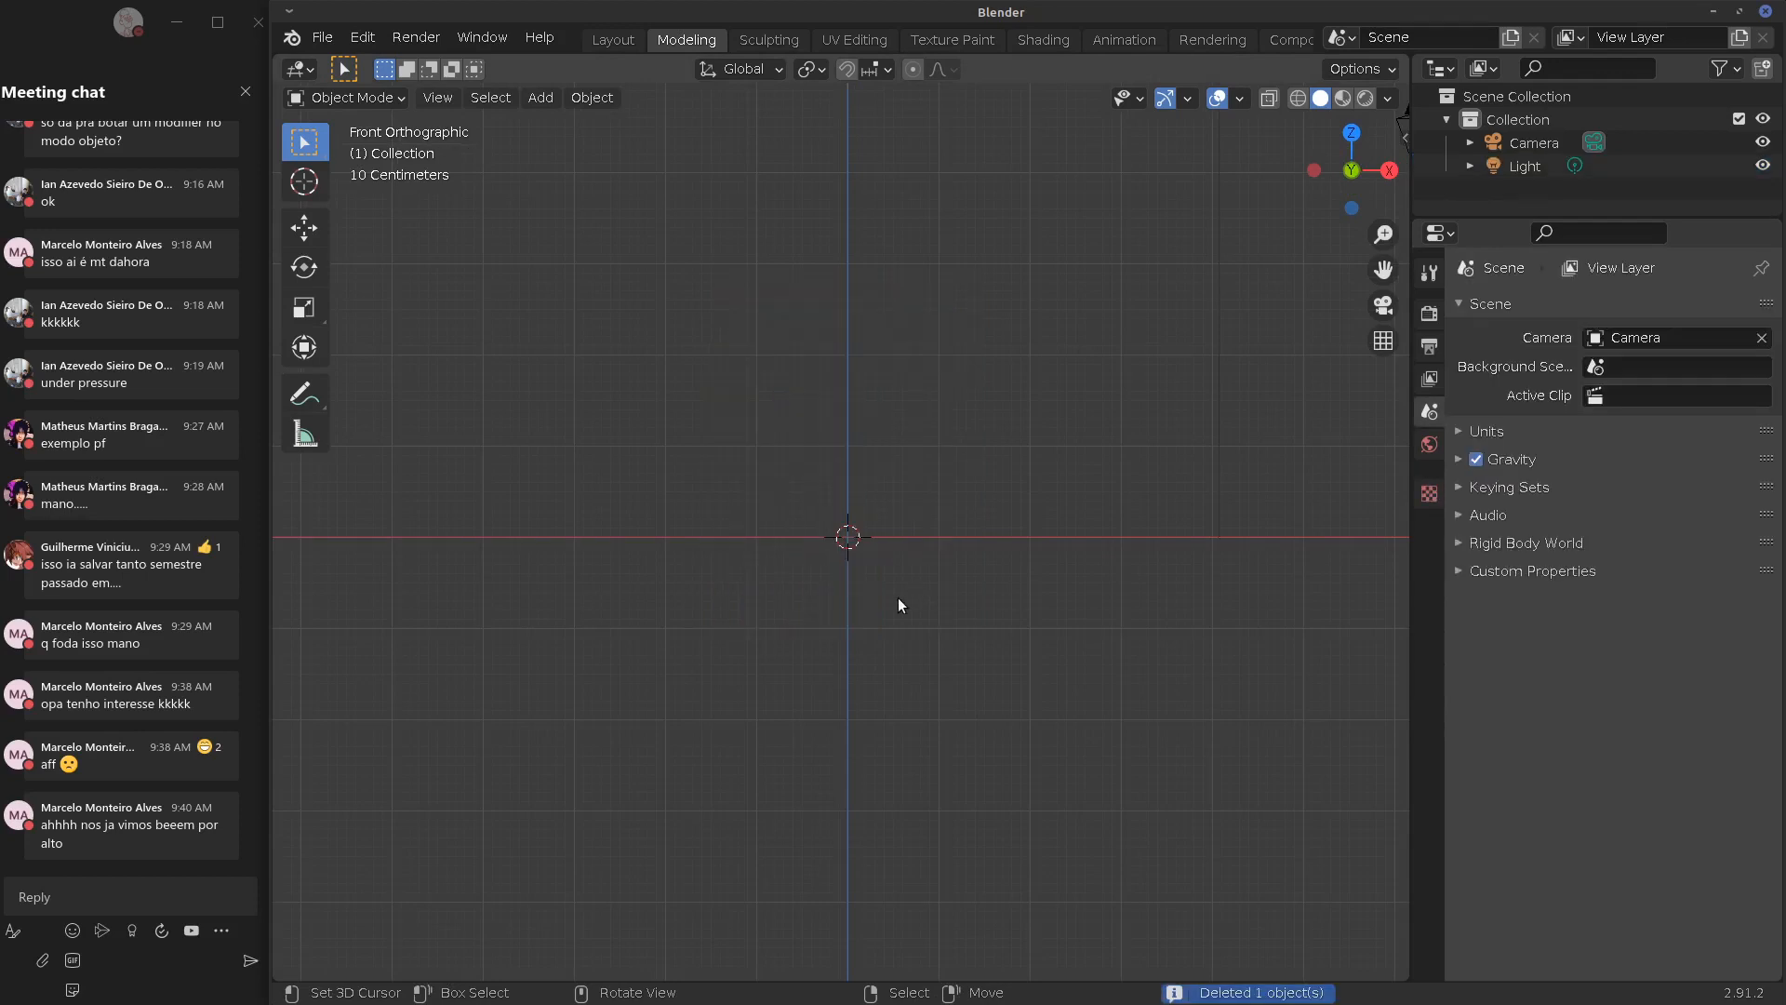
shift+middle_drag(951, 557, 897, 571)
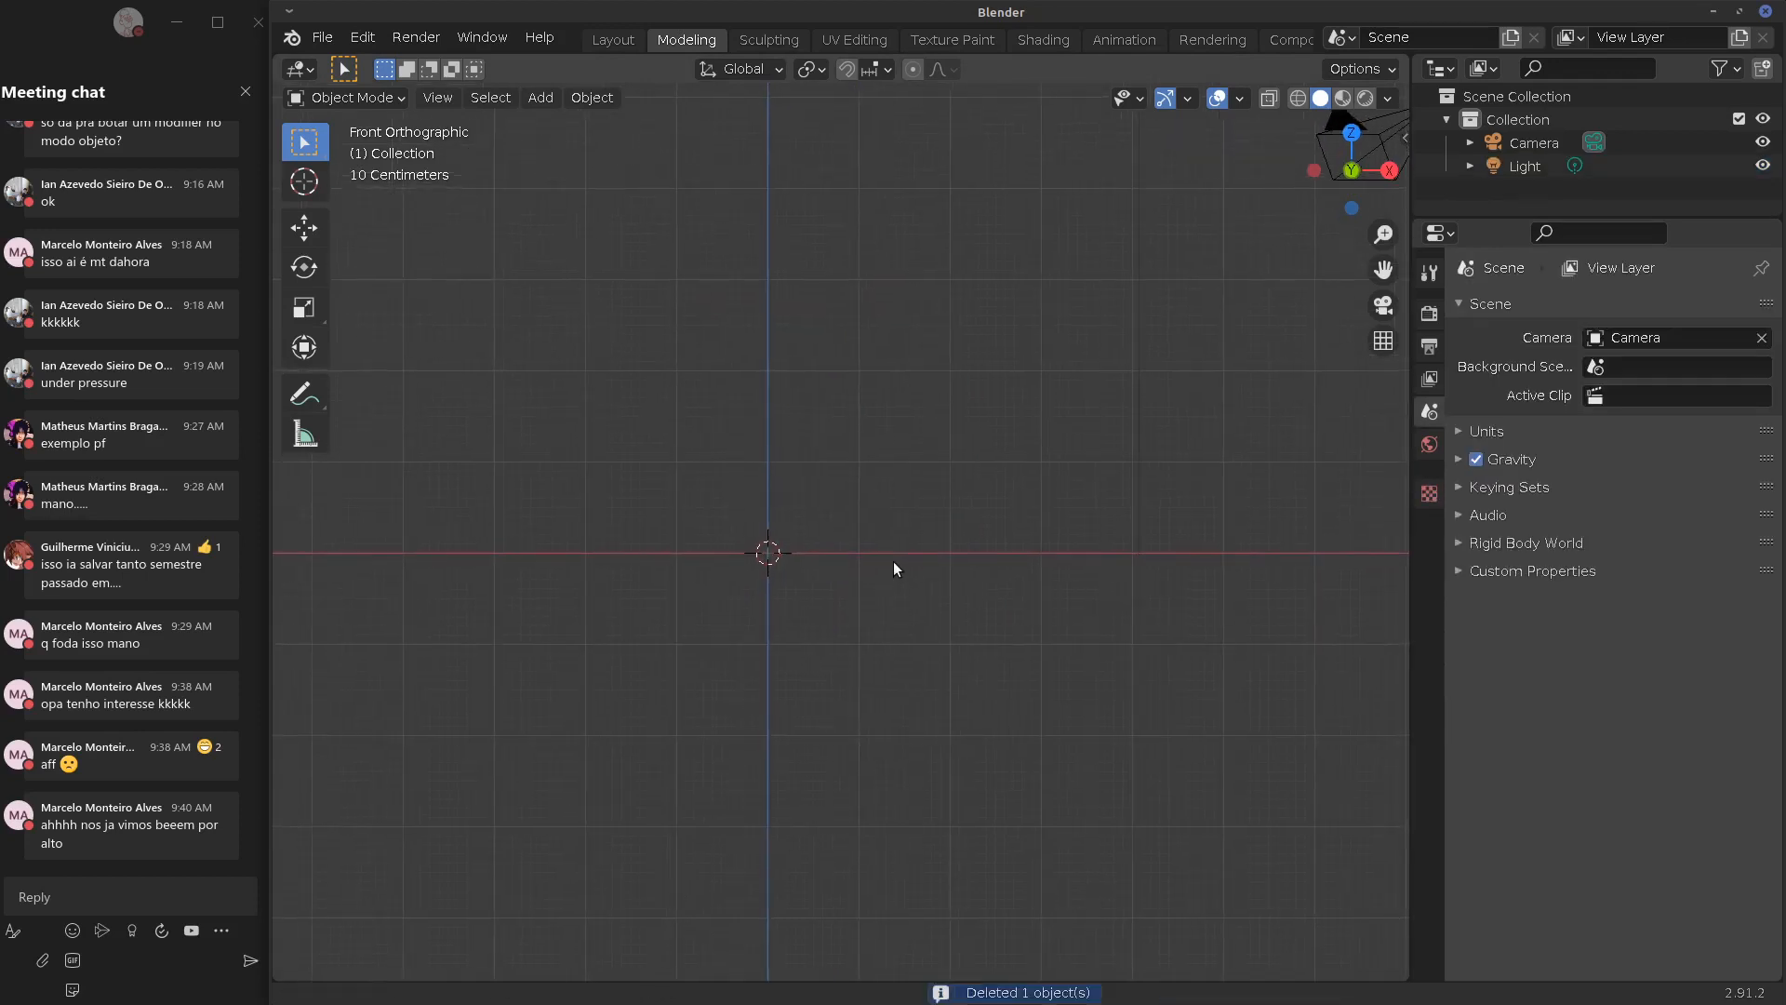
scroll(918, 521, up, 2)
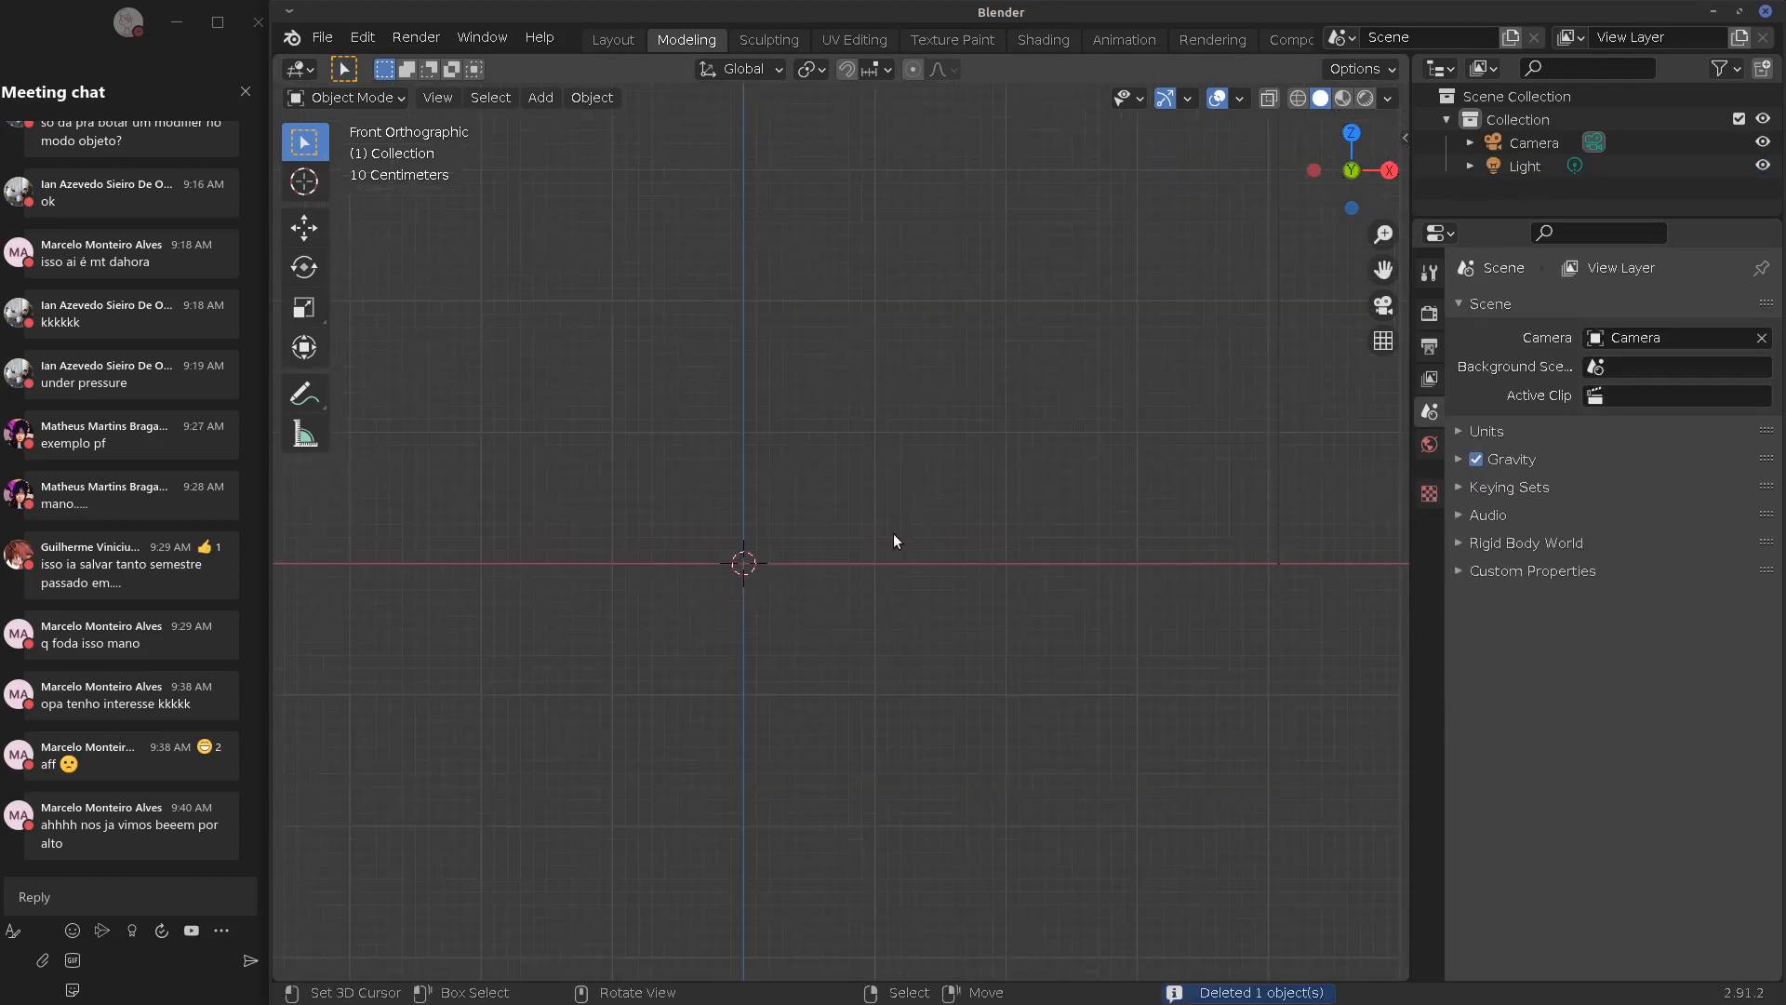
Add a new cube mesh and give it a Subdivision Surface modifier
key(shift+a)
mouse_move(899, 532)
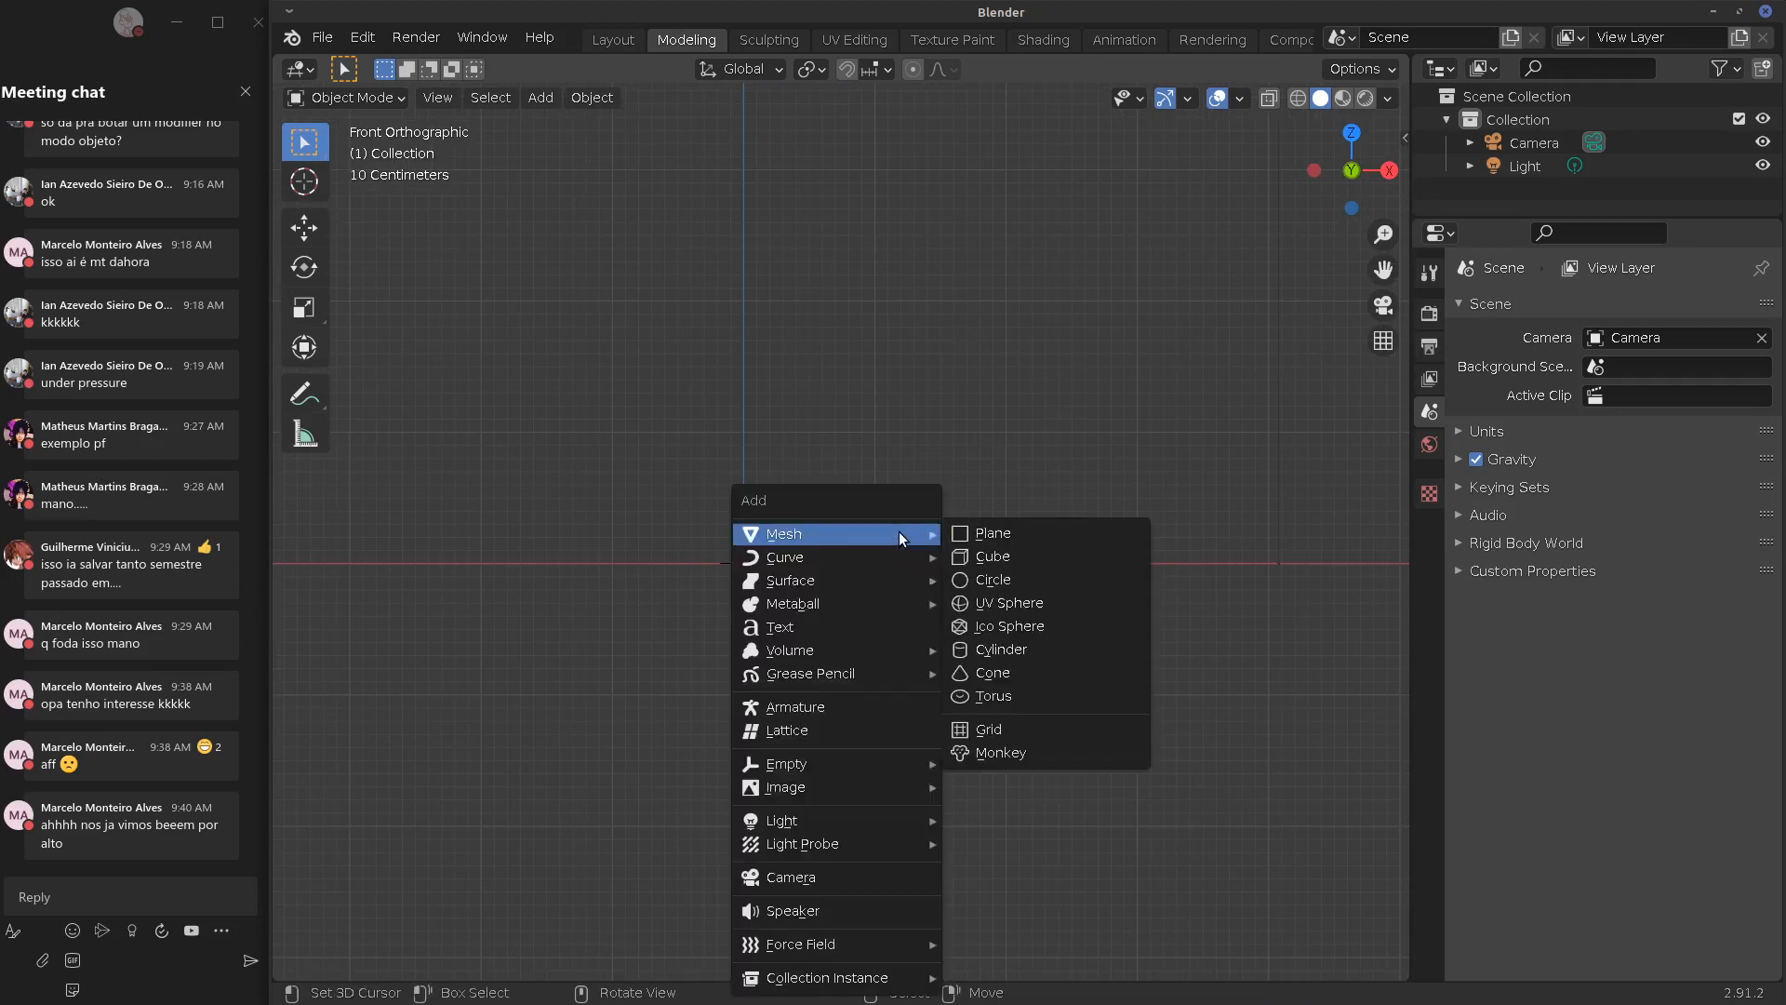
click(1026, 562)
click(1656, 309)
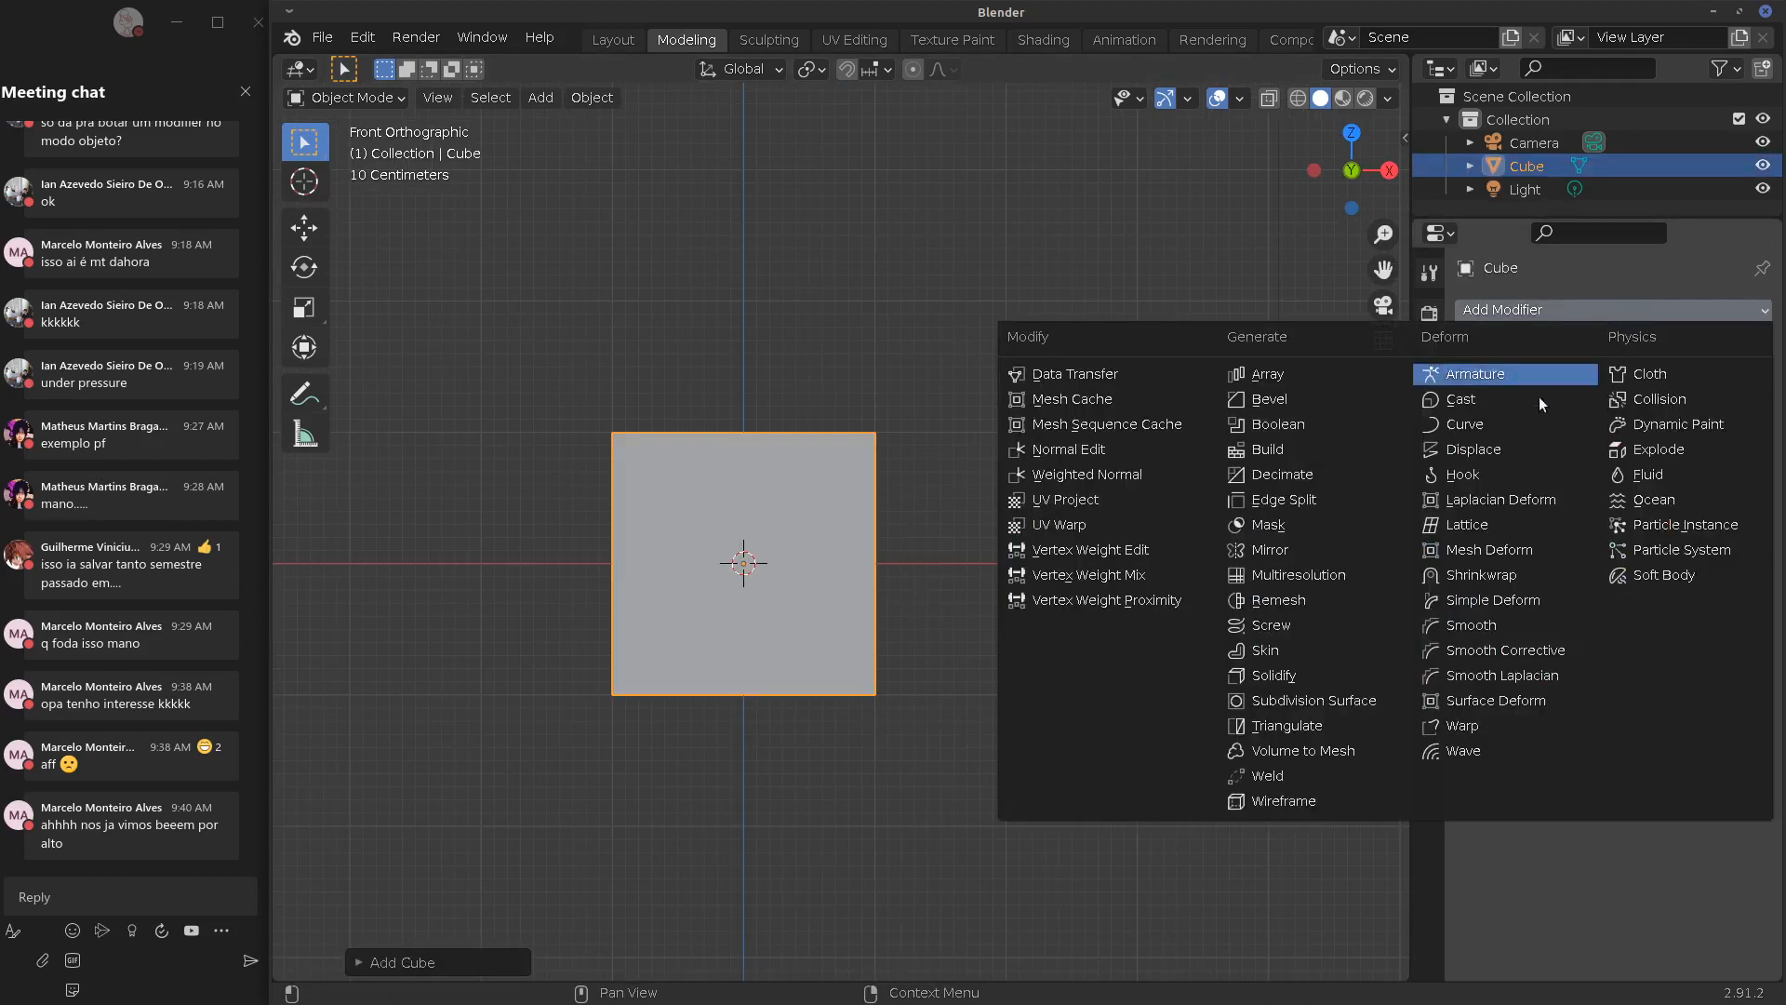
click(1325, 699)
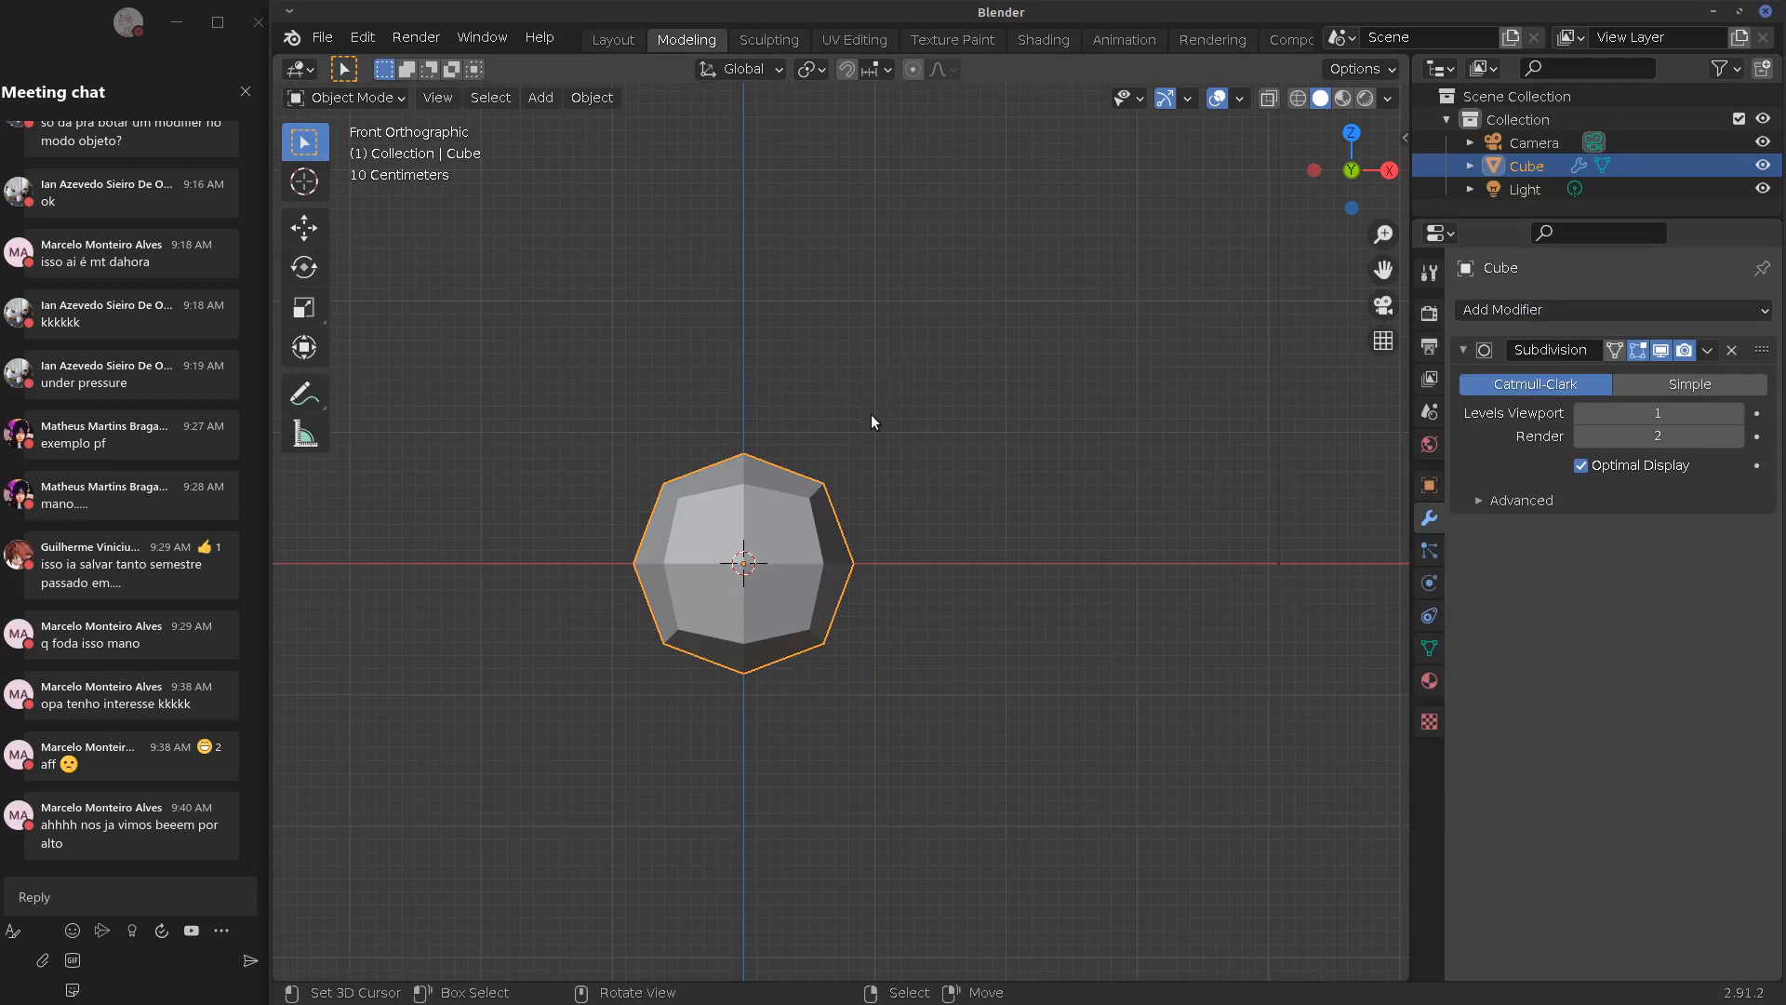
Sketch annotation strokes above the cube: a triangle with inner lines, a dot and an arrowhead
shift+middle_drag(902, 376, 884, 489)
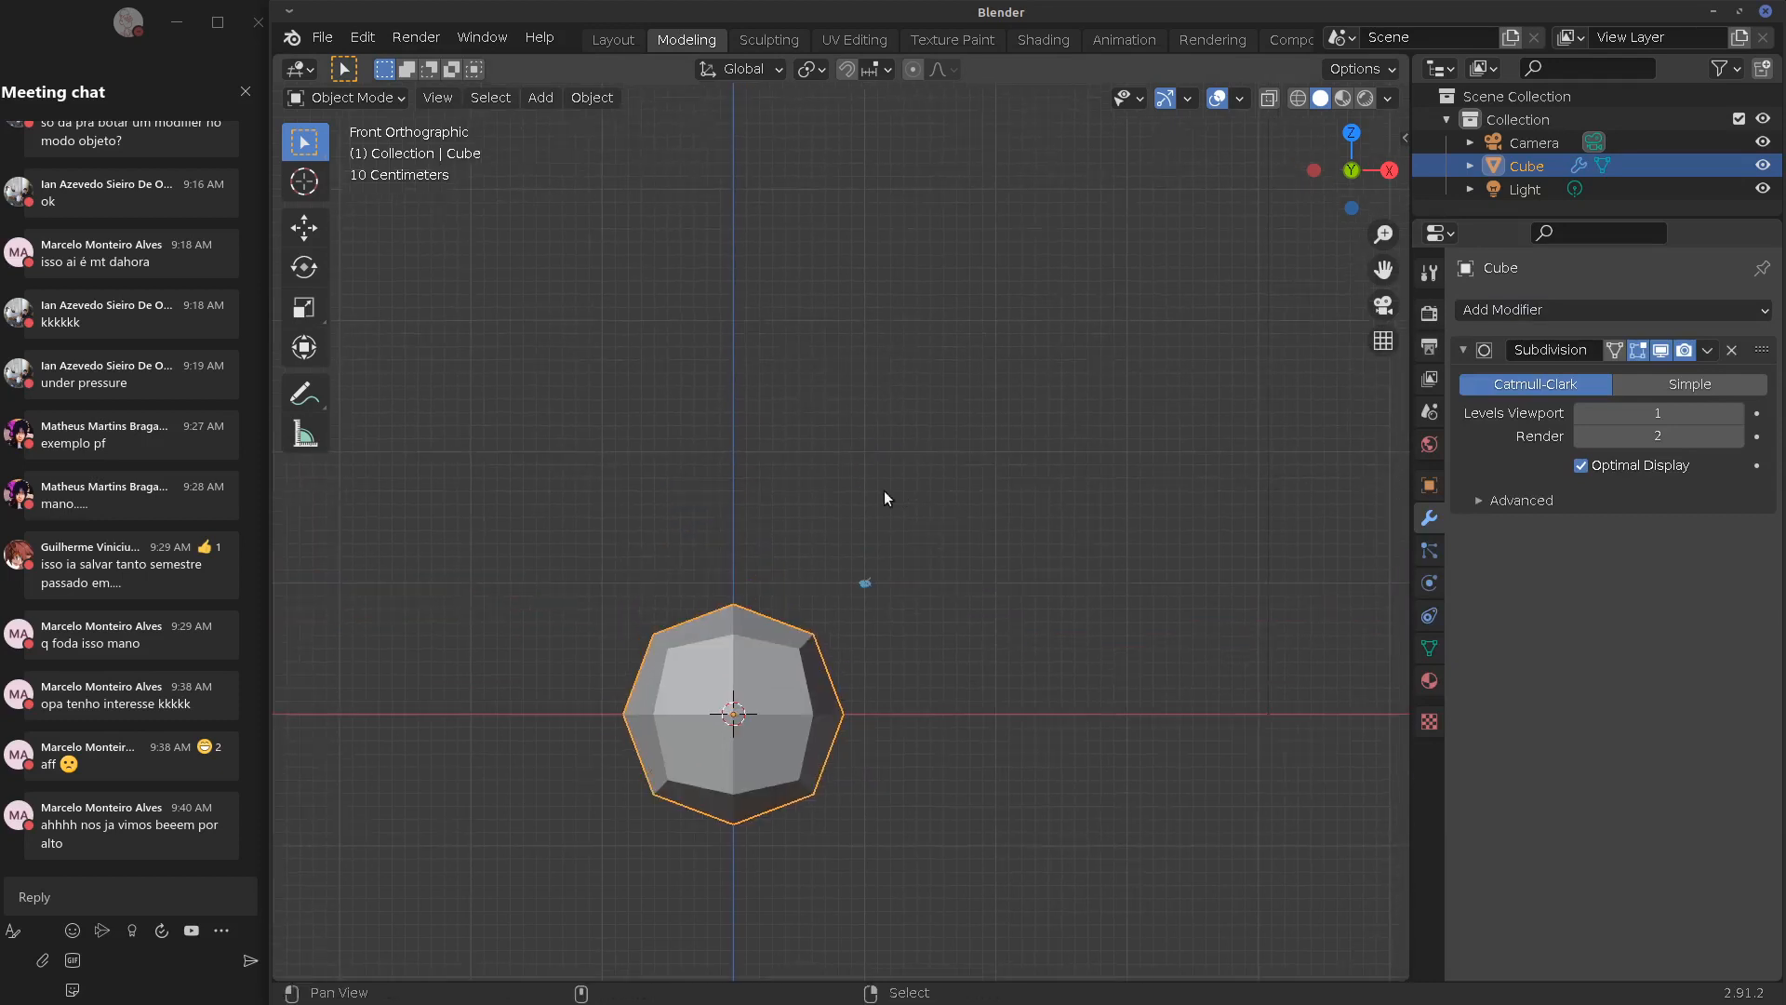
mouse_move(866, 565)
mouse_down()
mouse_move(863, 318)
mouse_move(1121, 321)
mouse_up()
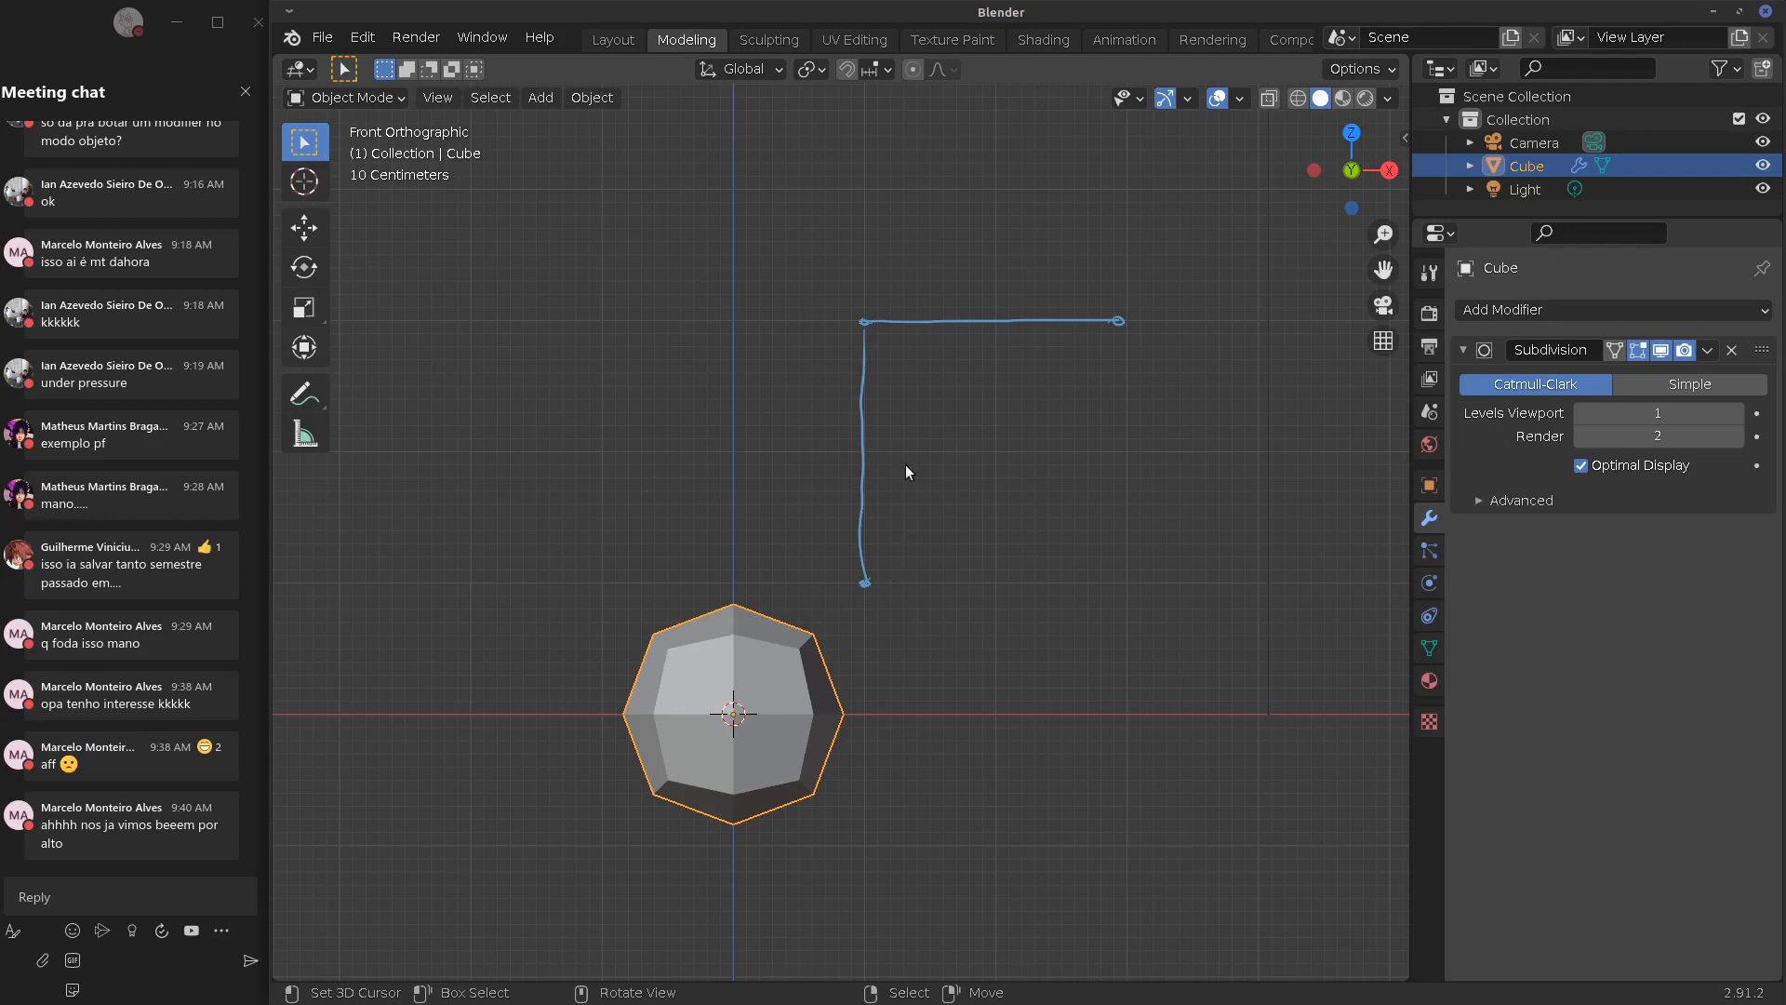
drag(886, 568, 1135, 347)
drag(877, 560, 935, 409)
drag(897, 343, 1005, 404)
drag(891, 332, 986, 385)
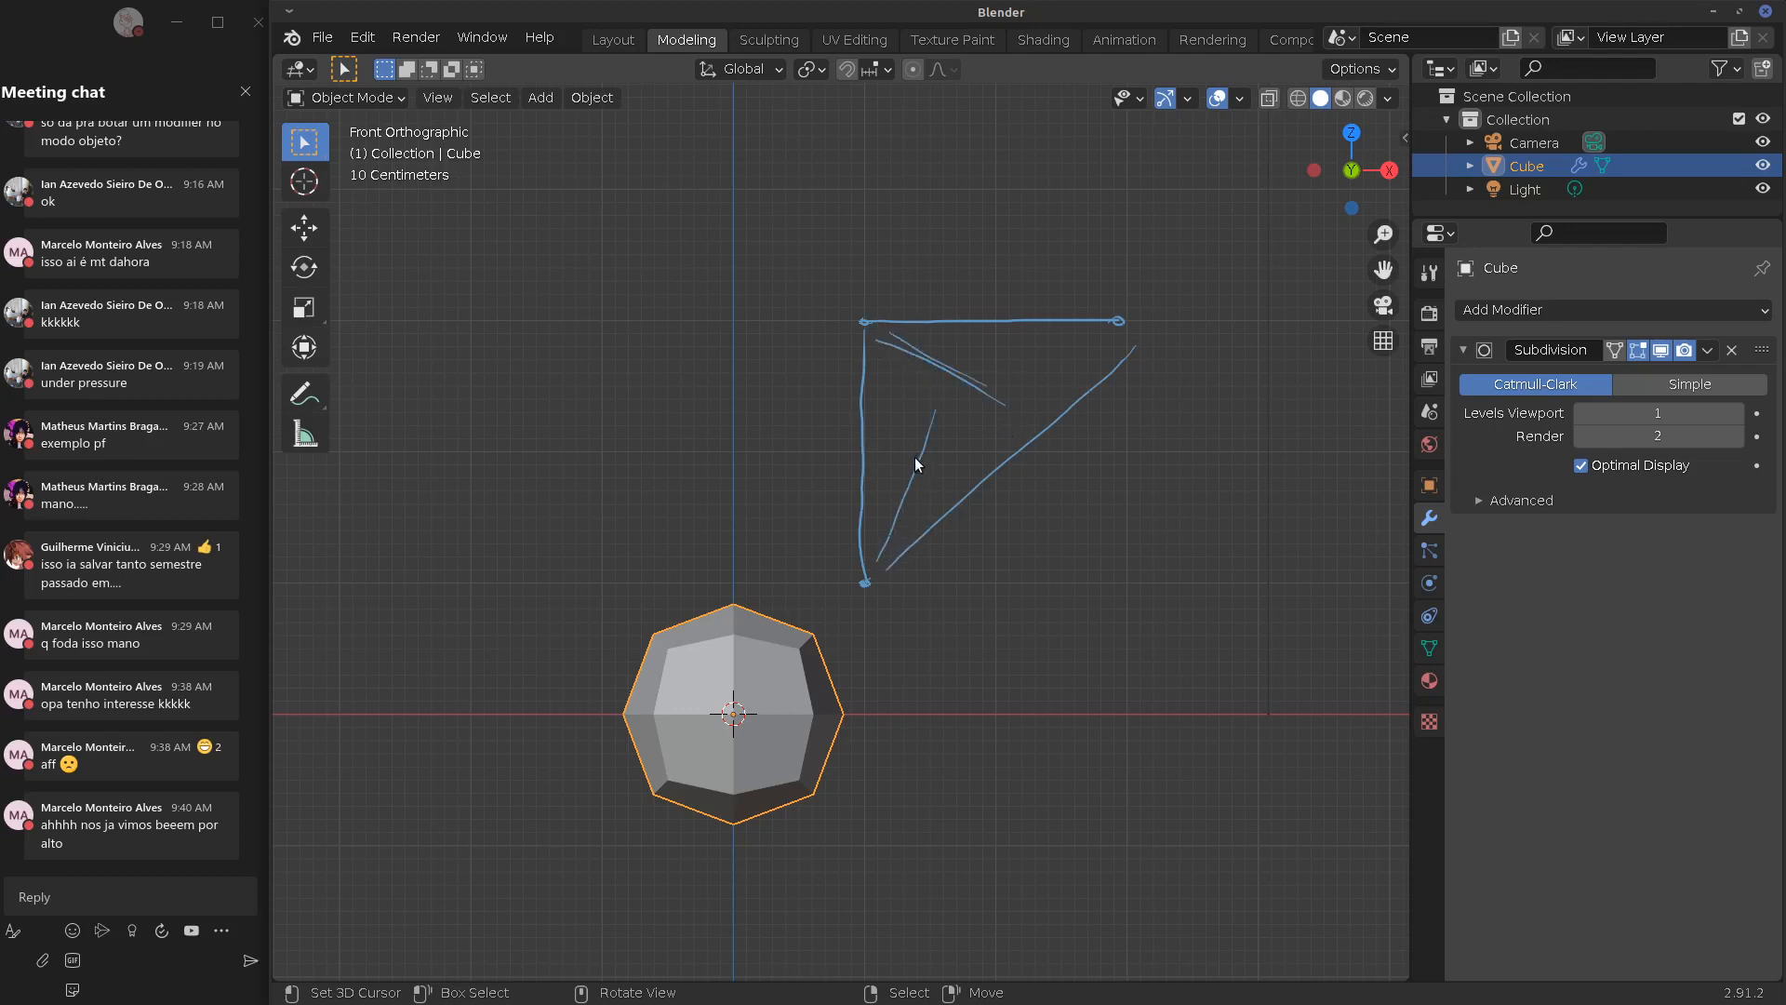
click(917, 464)
drag(918, 467, 982, 400)
drag(974, 381, 1081, 347)
drag(798, 251, 921, 381)
drag(905, 350, 919, 381)
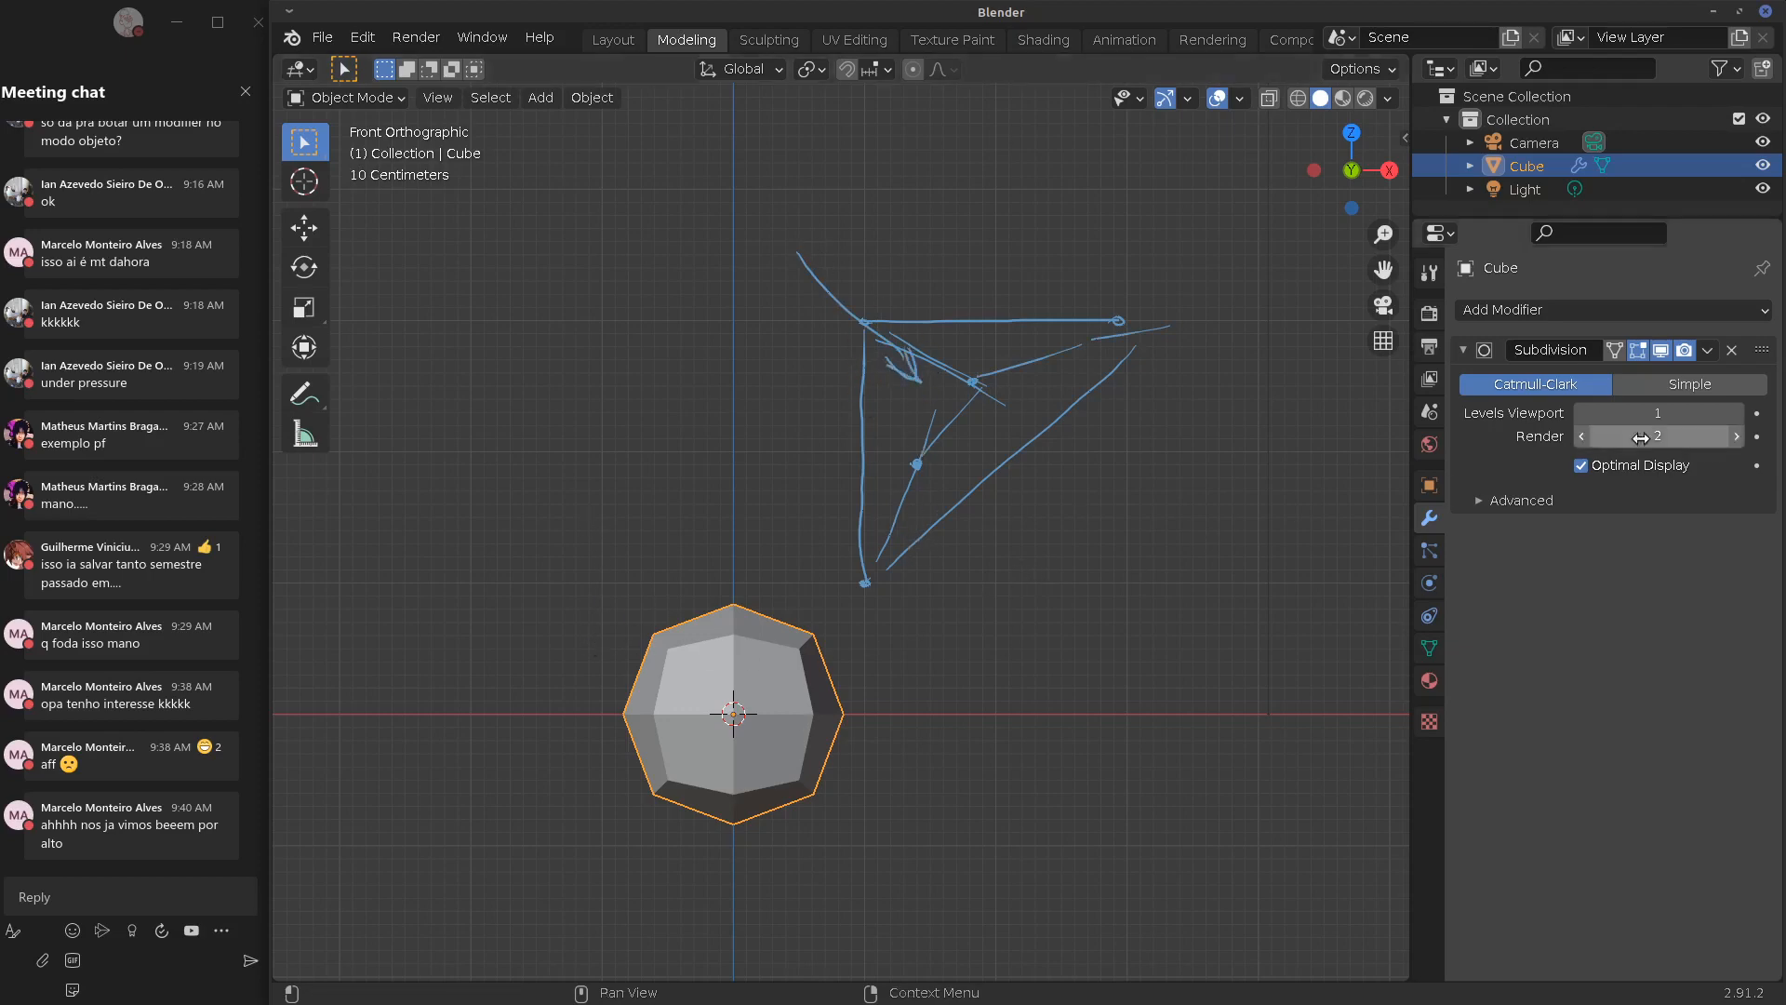
Toggle the Subdivision modifier's viewport display on and off, leaving the subdivided shape visible
click(1661, 348)
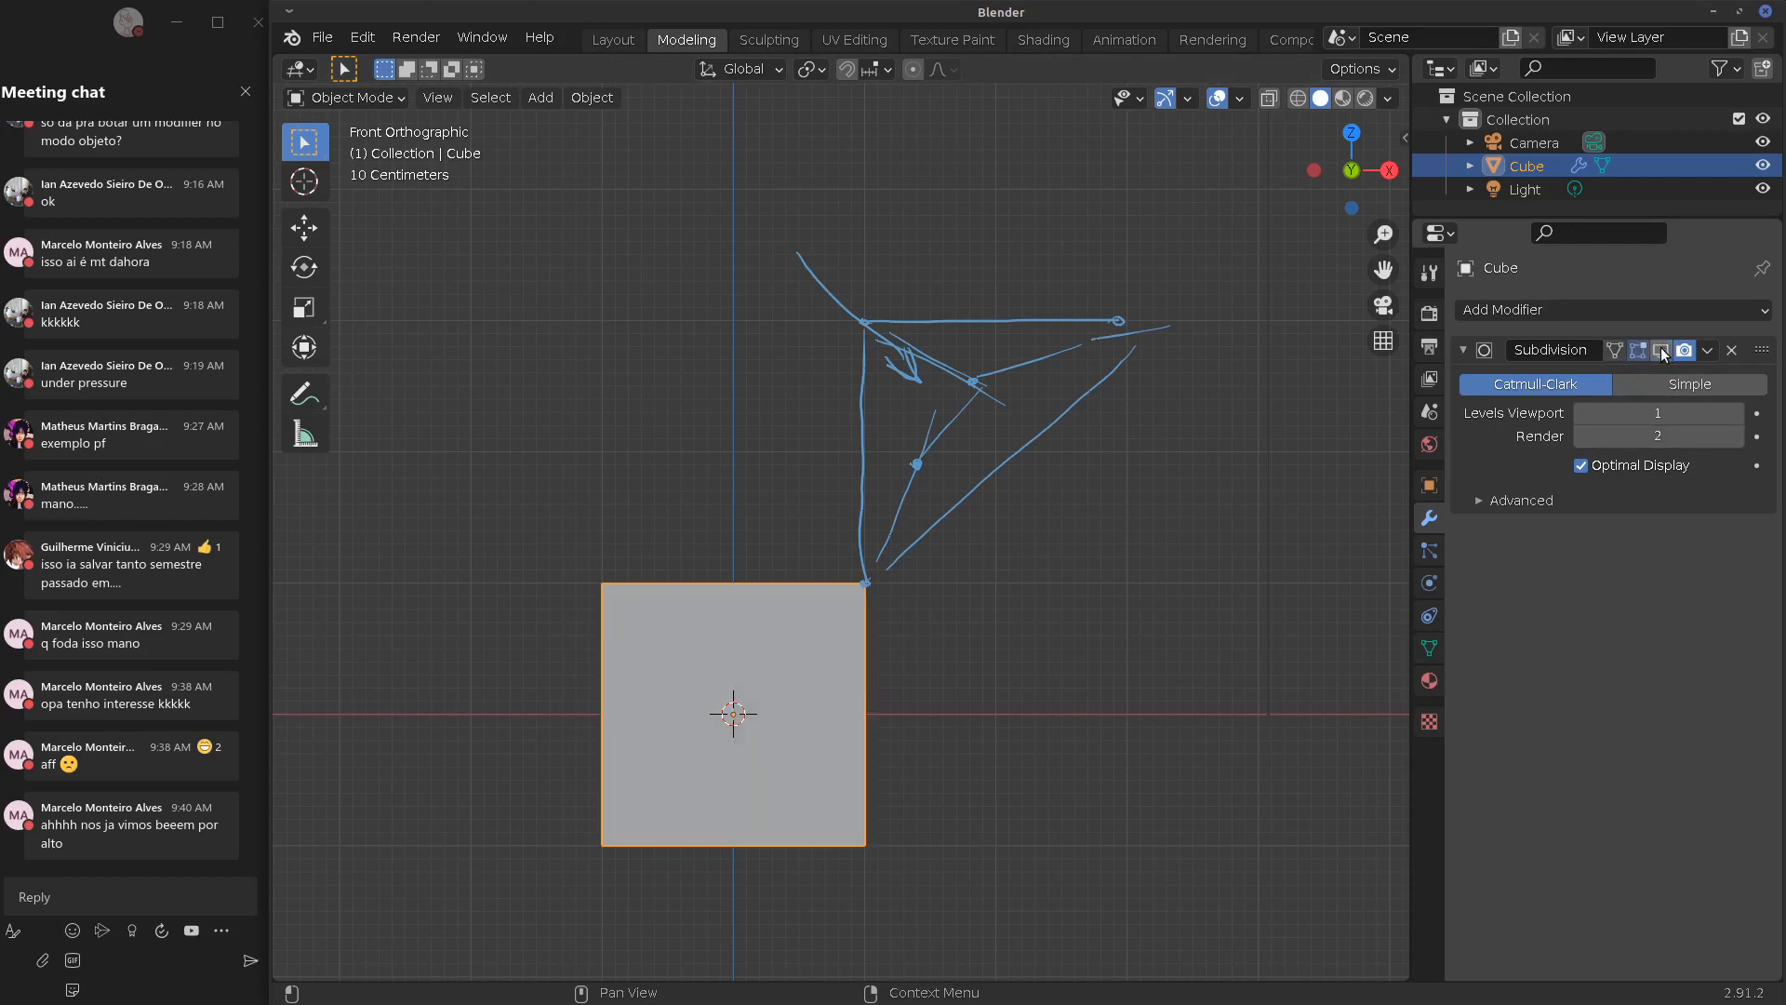
click(1662, 348)
click(1665, 348)
click(1667, 344)
click(1671, 344)
click(1671, 344)
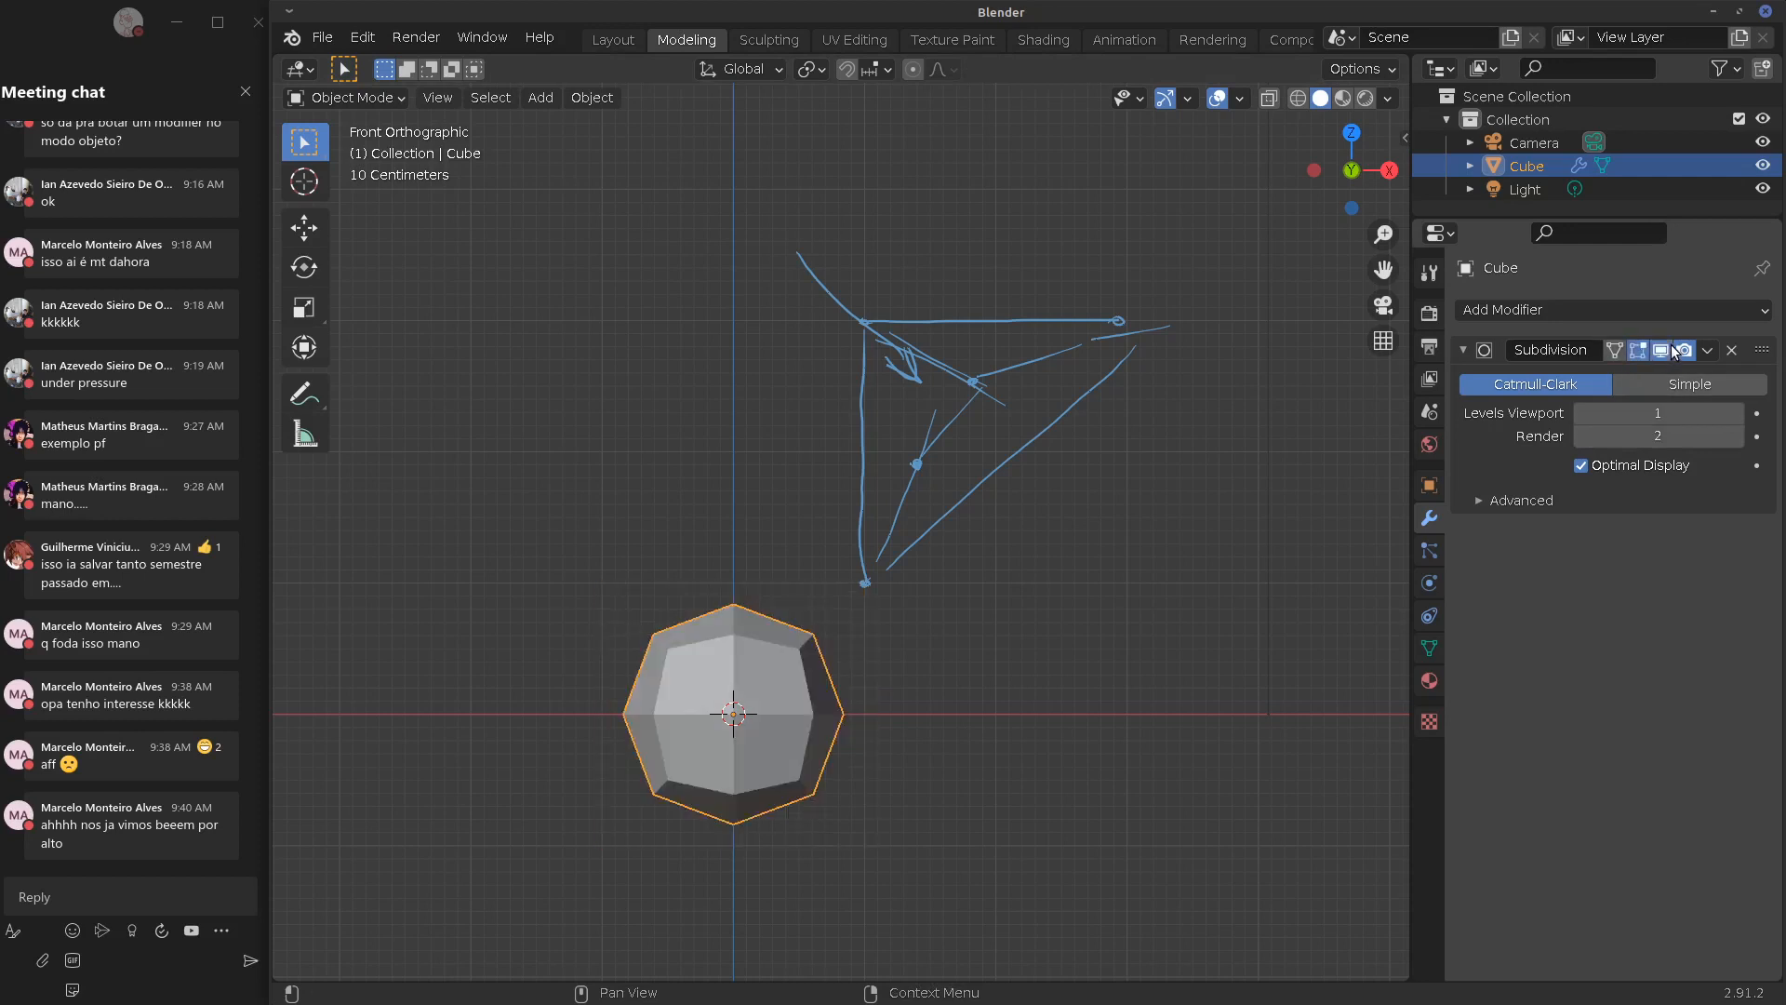
click(1670, 344)
click(1666, 344)
Erase the blue sketch, draw a box sketch around the cube's lower-left, then erase it
key(d)
mouse_move(867, 581)
right_down()
mouse_move(869, 418)
mouse_move(945, 287)
mouse_move(924, 326)
mouse_move(1047, 320)
mouse_move(1069, 352)
mouse_move(820, 284)
right_up()
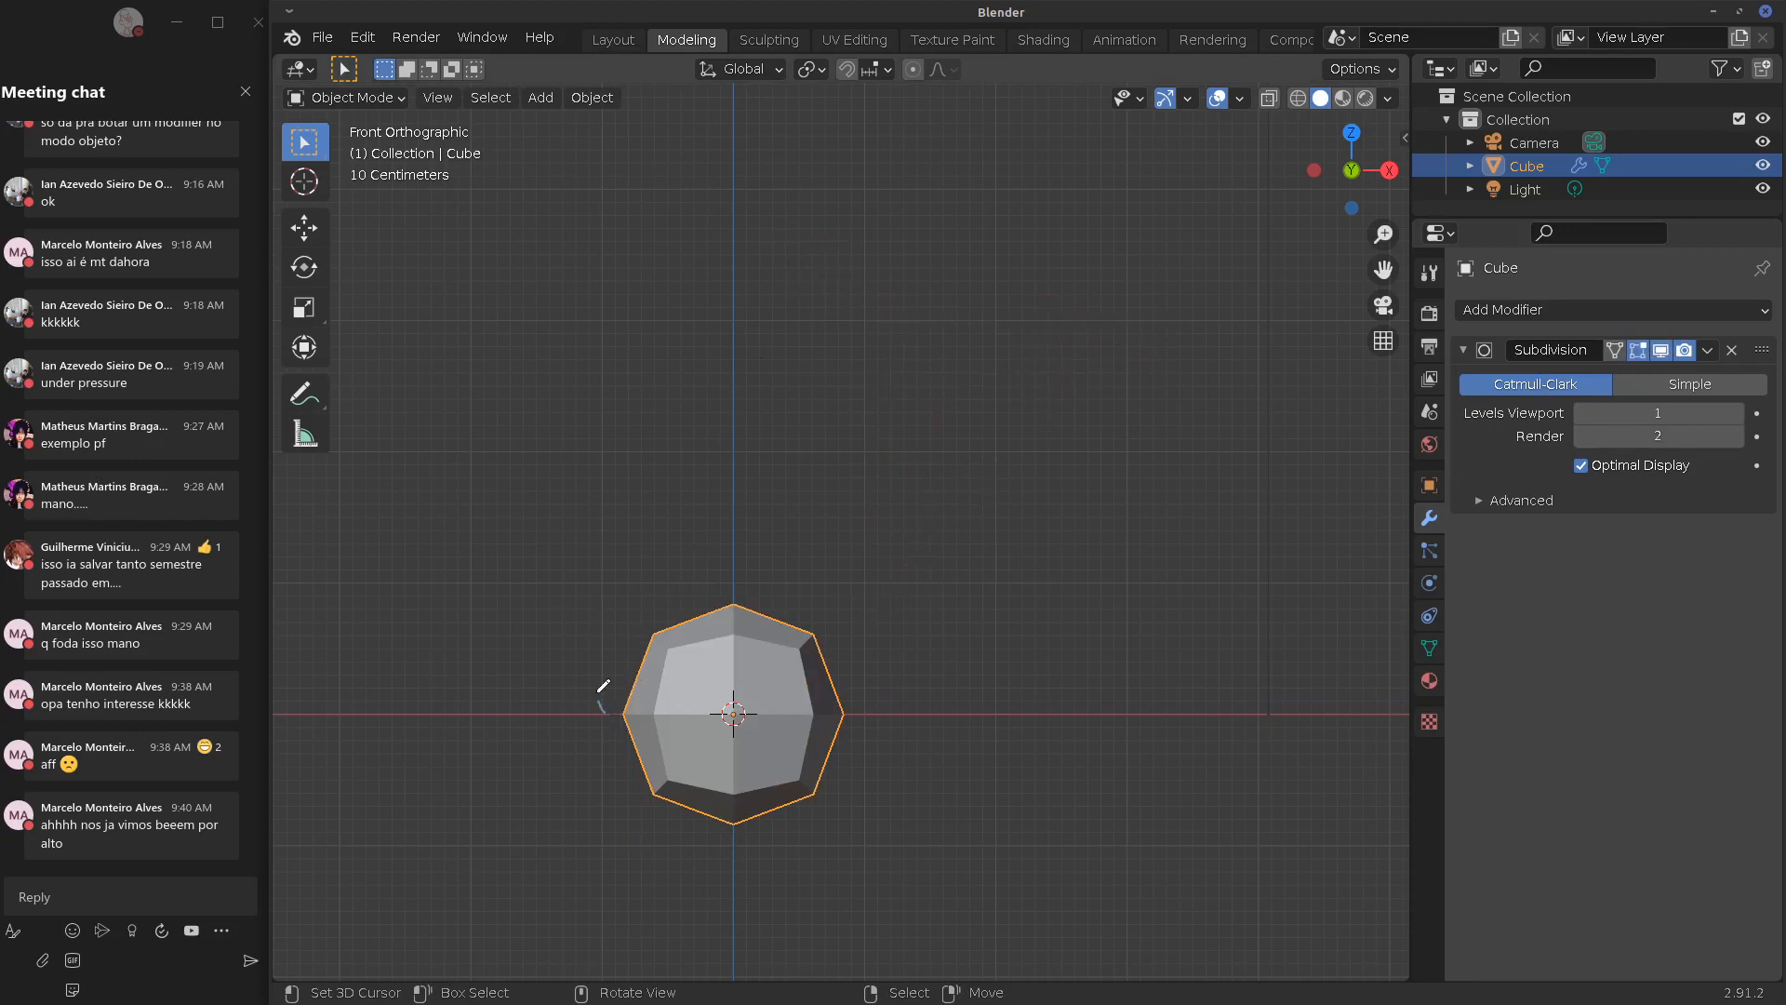
mouse_move(603, 685)
mouse_down()
mouse_move(594, 583)
mouse_move(601, 663)
mouse_up()
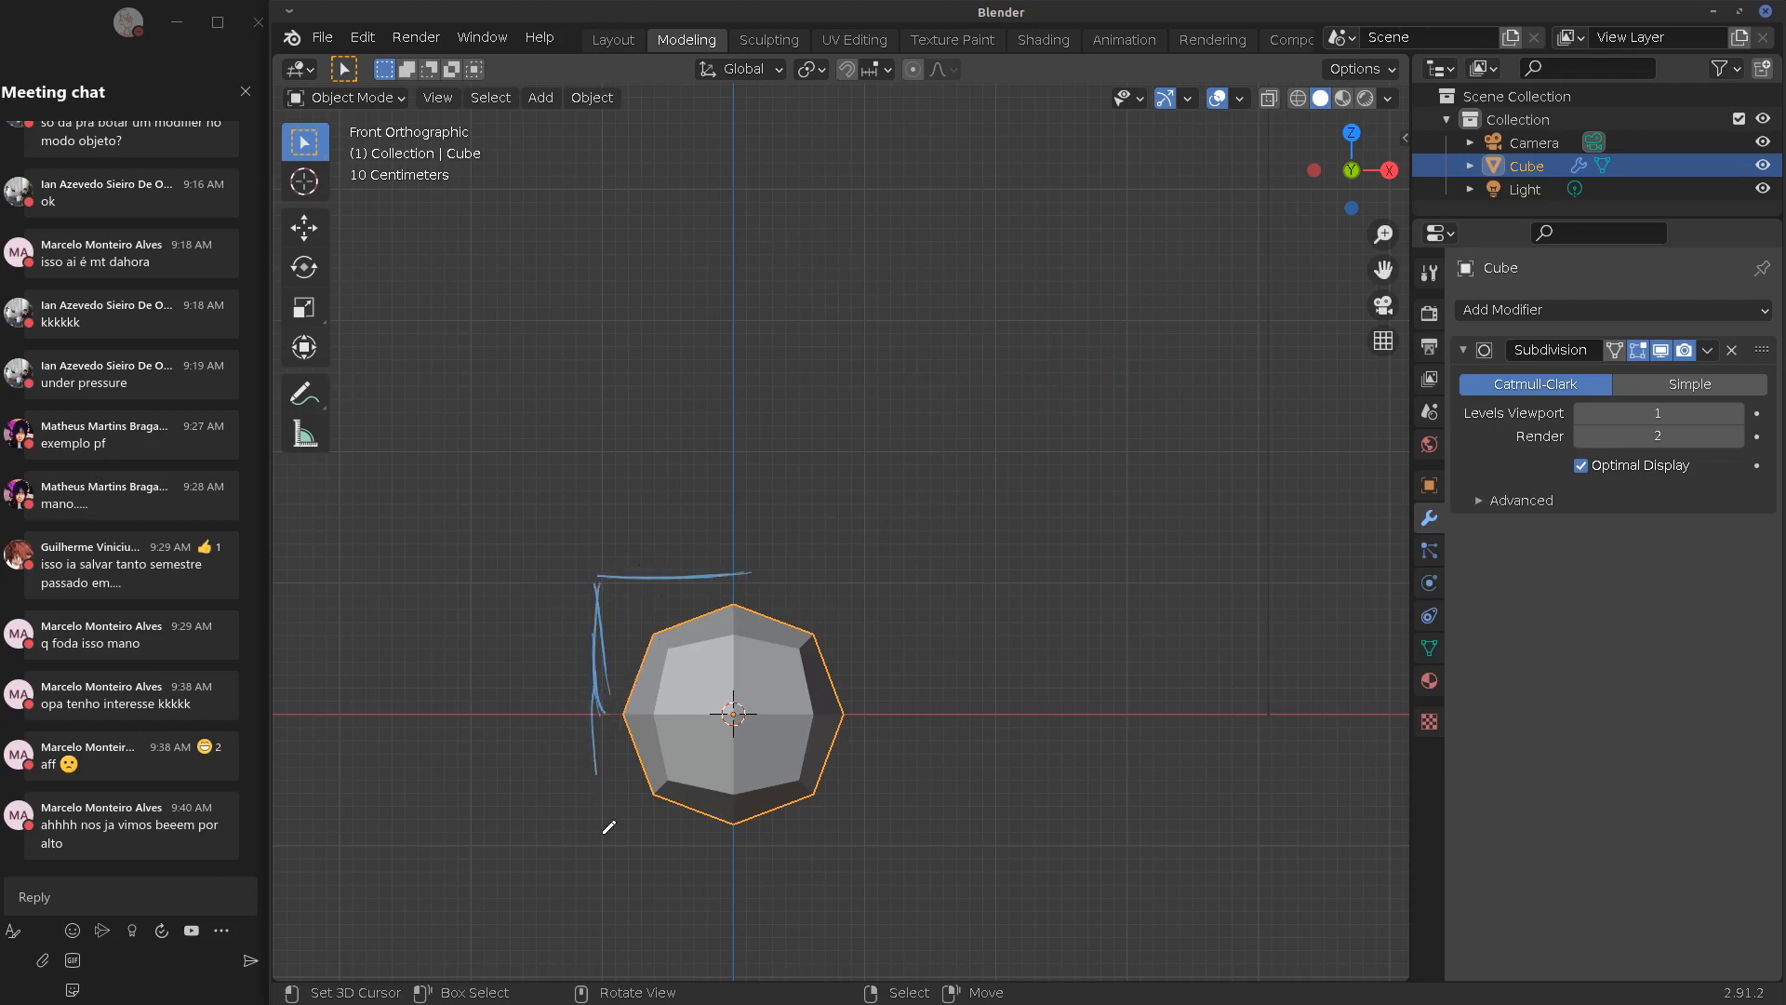
drag(605, 830, 597, 846)
drag(751, 836, 635, 834)
drag(719, 843, 737, 846)
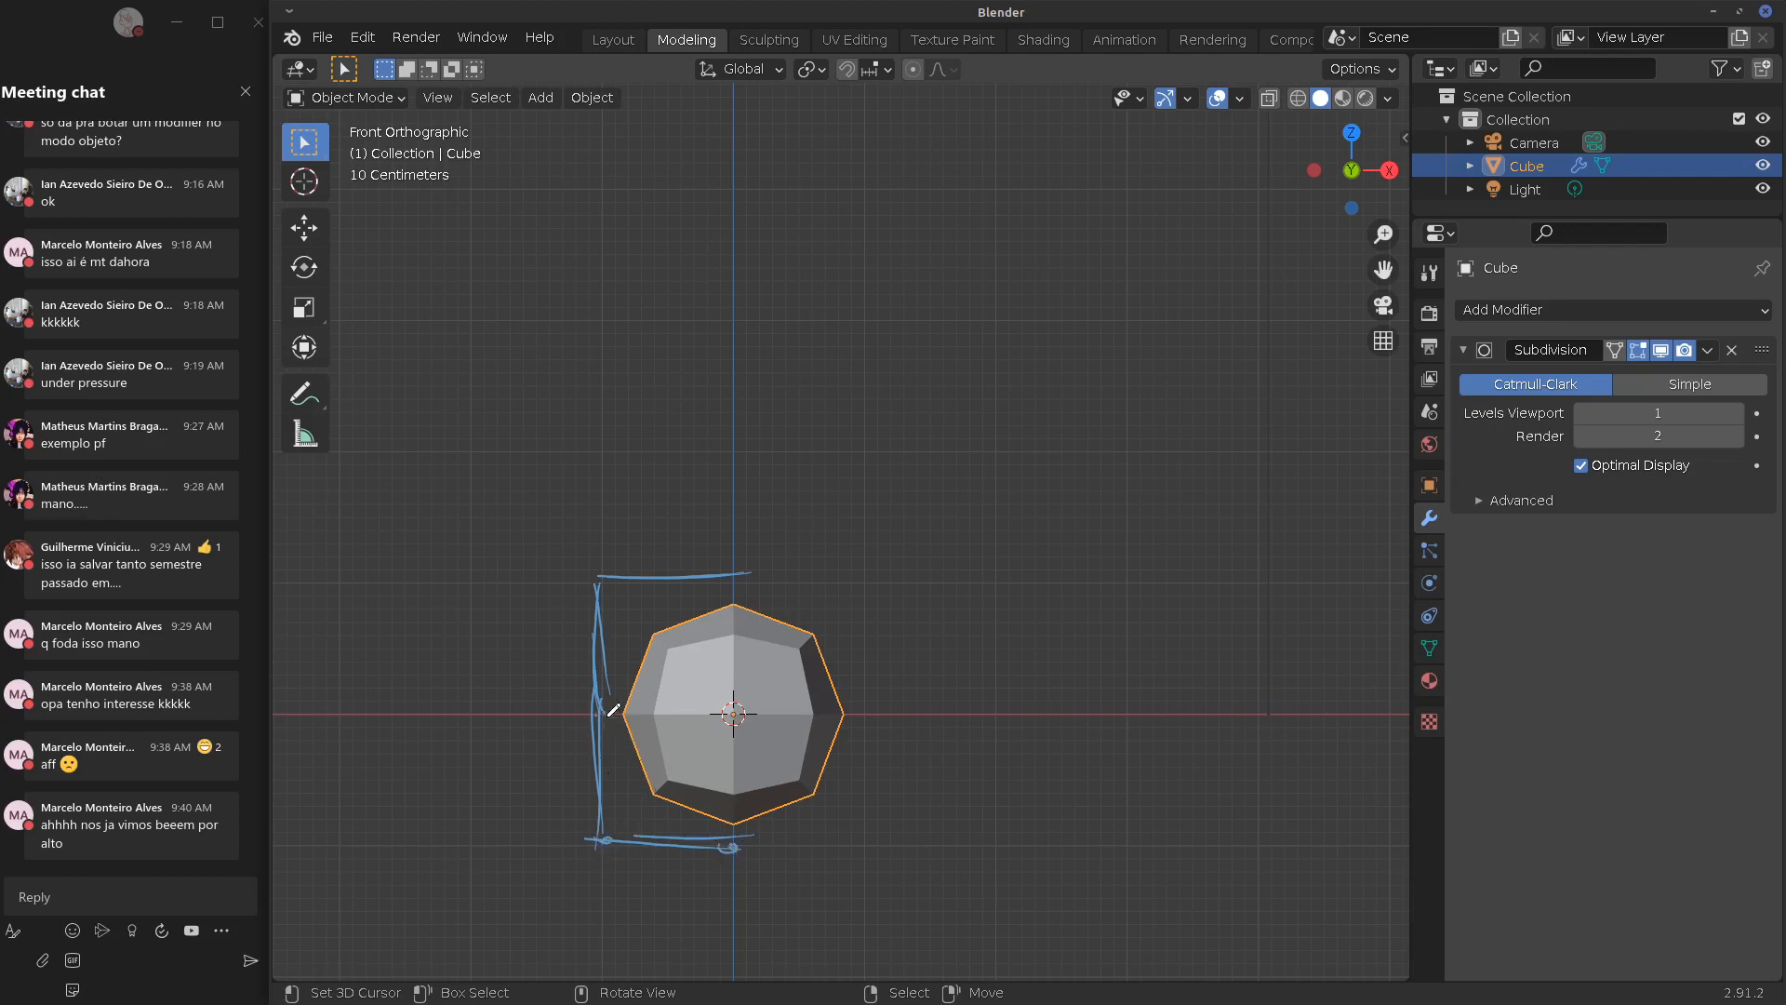
drag(602, 839, 610, 841)
drag(601, 712, 730, 847)
drag(602, 842, 676, 797)
mouse_move(599, 713)
mouse_down()
mouse_move(633, 784)
mouse_move(731, 845)
mouse_up()
mouse_move(643, 767)
right_down()
mouse_move(605, 730)
mouse_move(736, 867)
mouse_move(656, 736)
mouse_move(736, 816)
mouse_move(586, 605)
mouse_move(752, 573)
right_up()
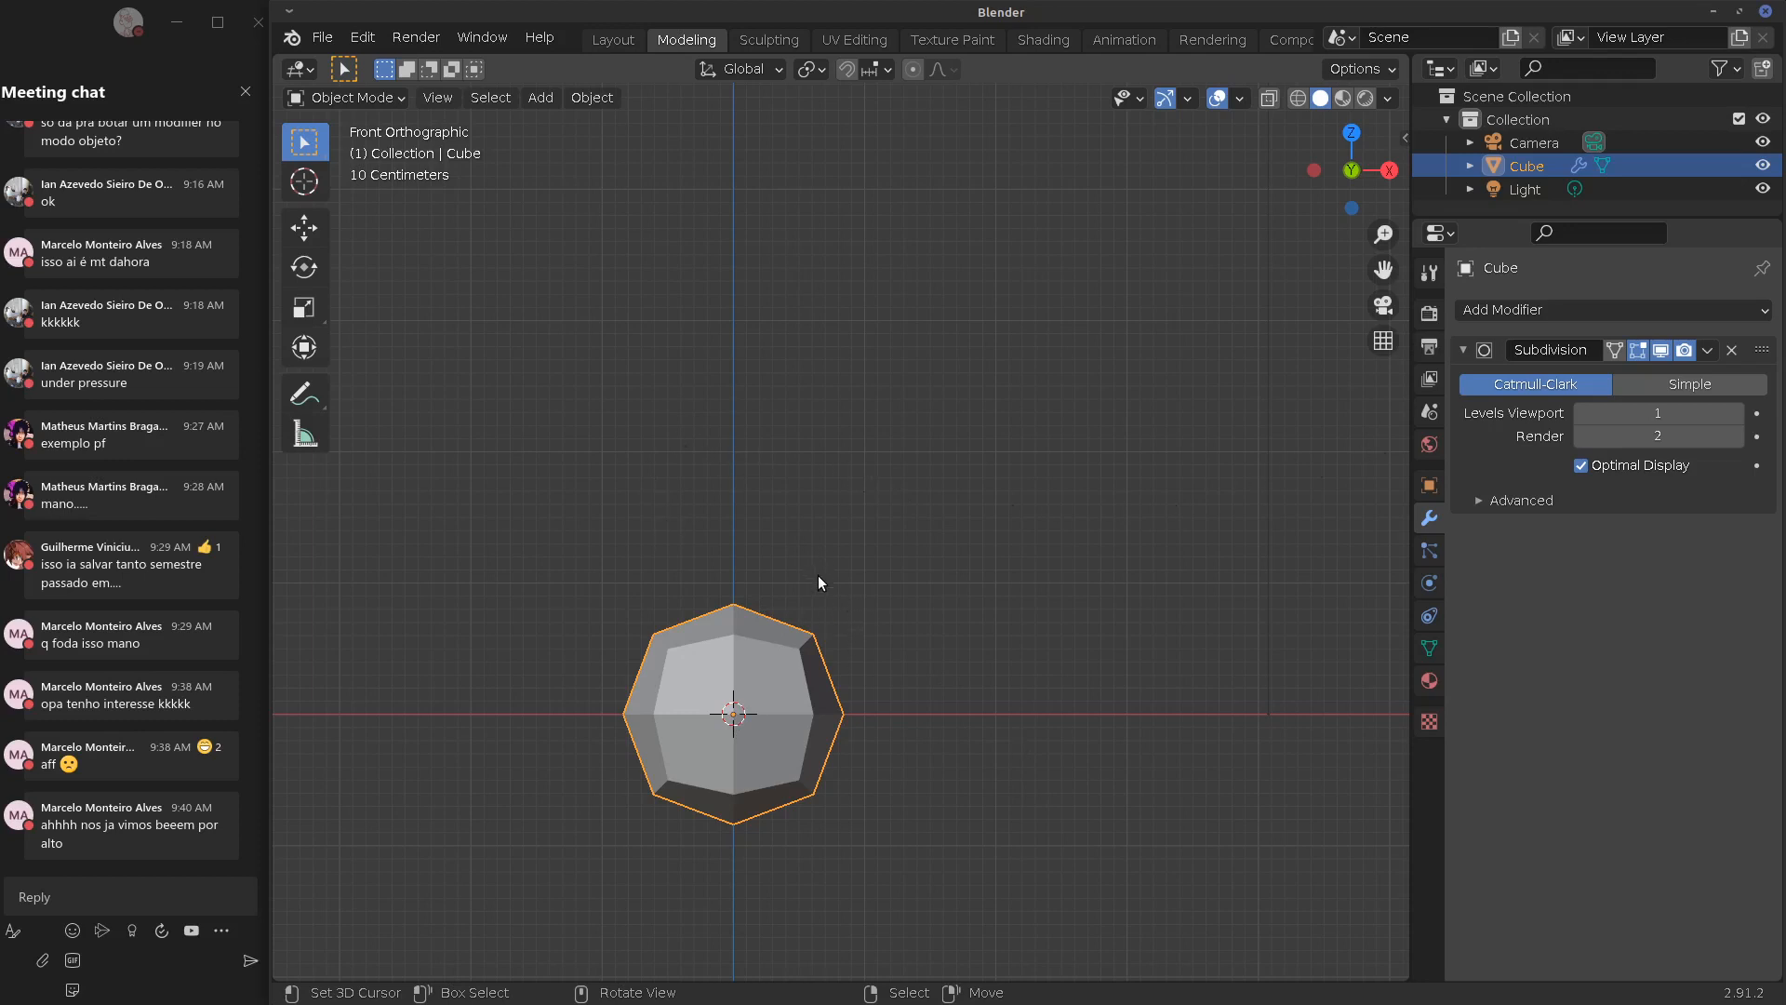
Draw two annotation strokes above the cube, erase them, and switch the cube to Edit Mode
mouse_move(816, 584)
mouse_down()
mouse_move(813, 508)
mouse_move(850, 450)
mouse_move(934, 412)
mouse_up()
mouse_move(821, 577)
mouse_down()
mouse_move(858, 464)
mouse_move(962, 420)
mouse_up()
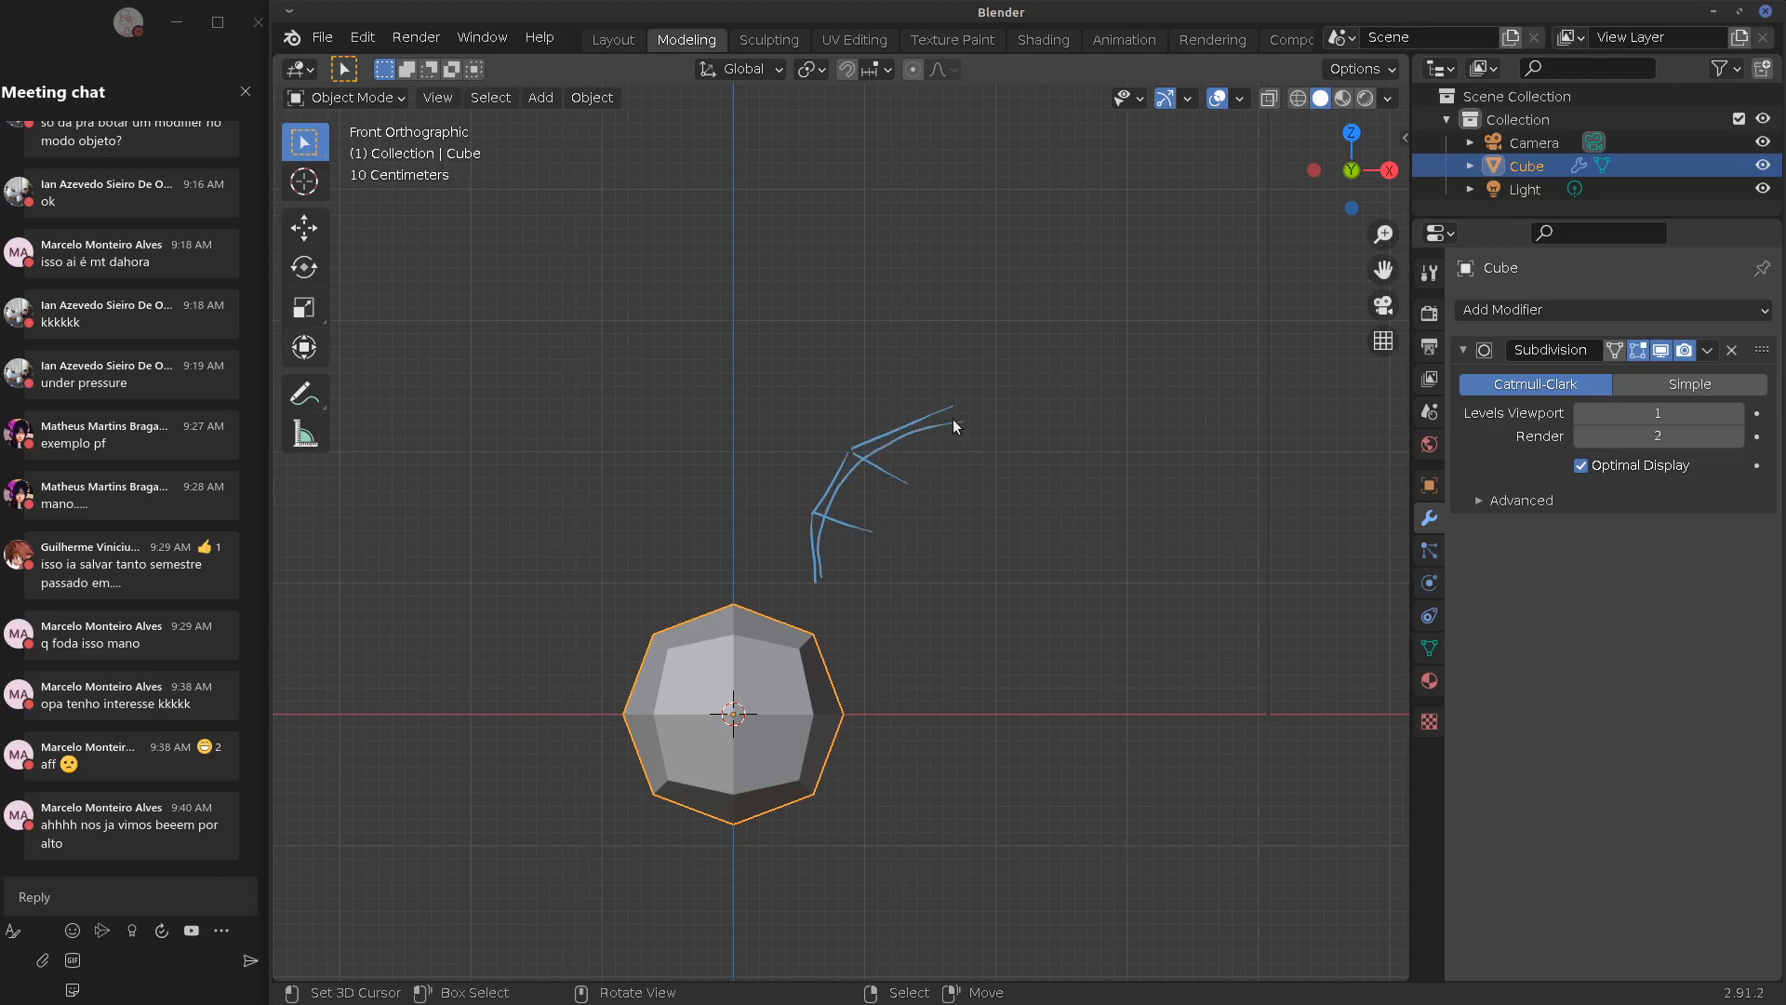
mouse_move(964, 414)
right_down()
mouse_move(812, 586)
mouse_move(876, 541)
mouse_move(891, 484)
right_up()
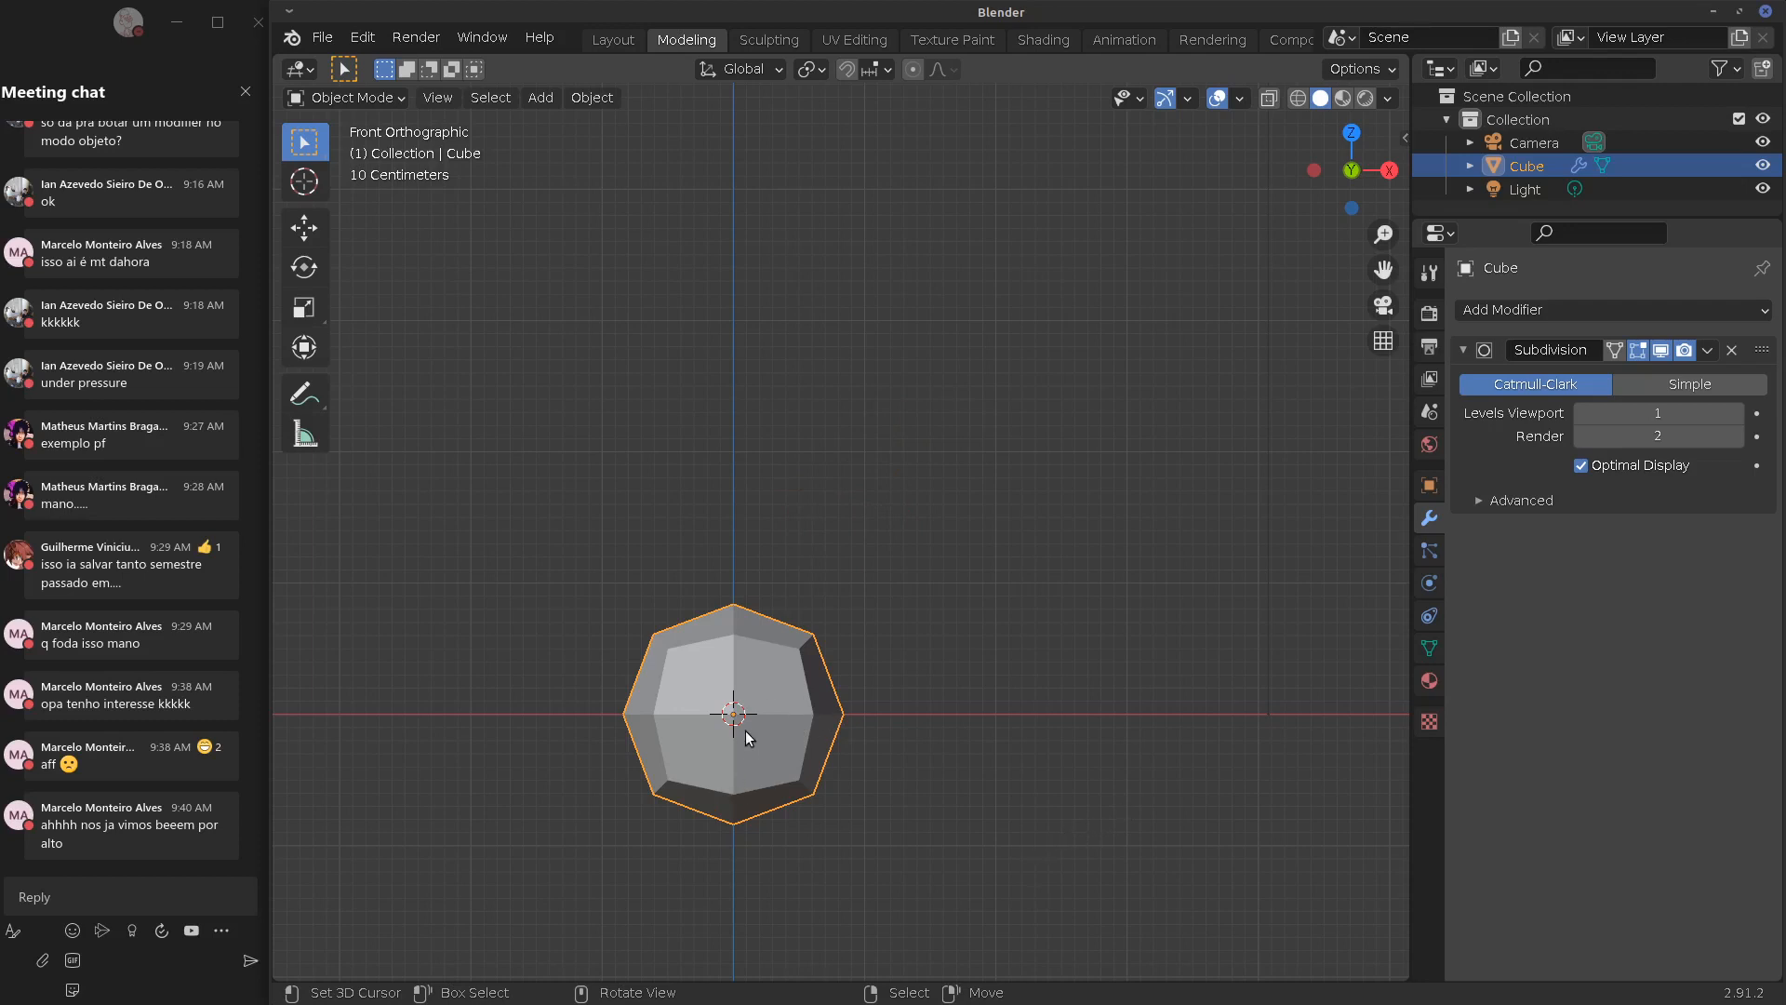
key(Tab)
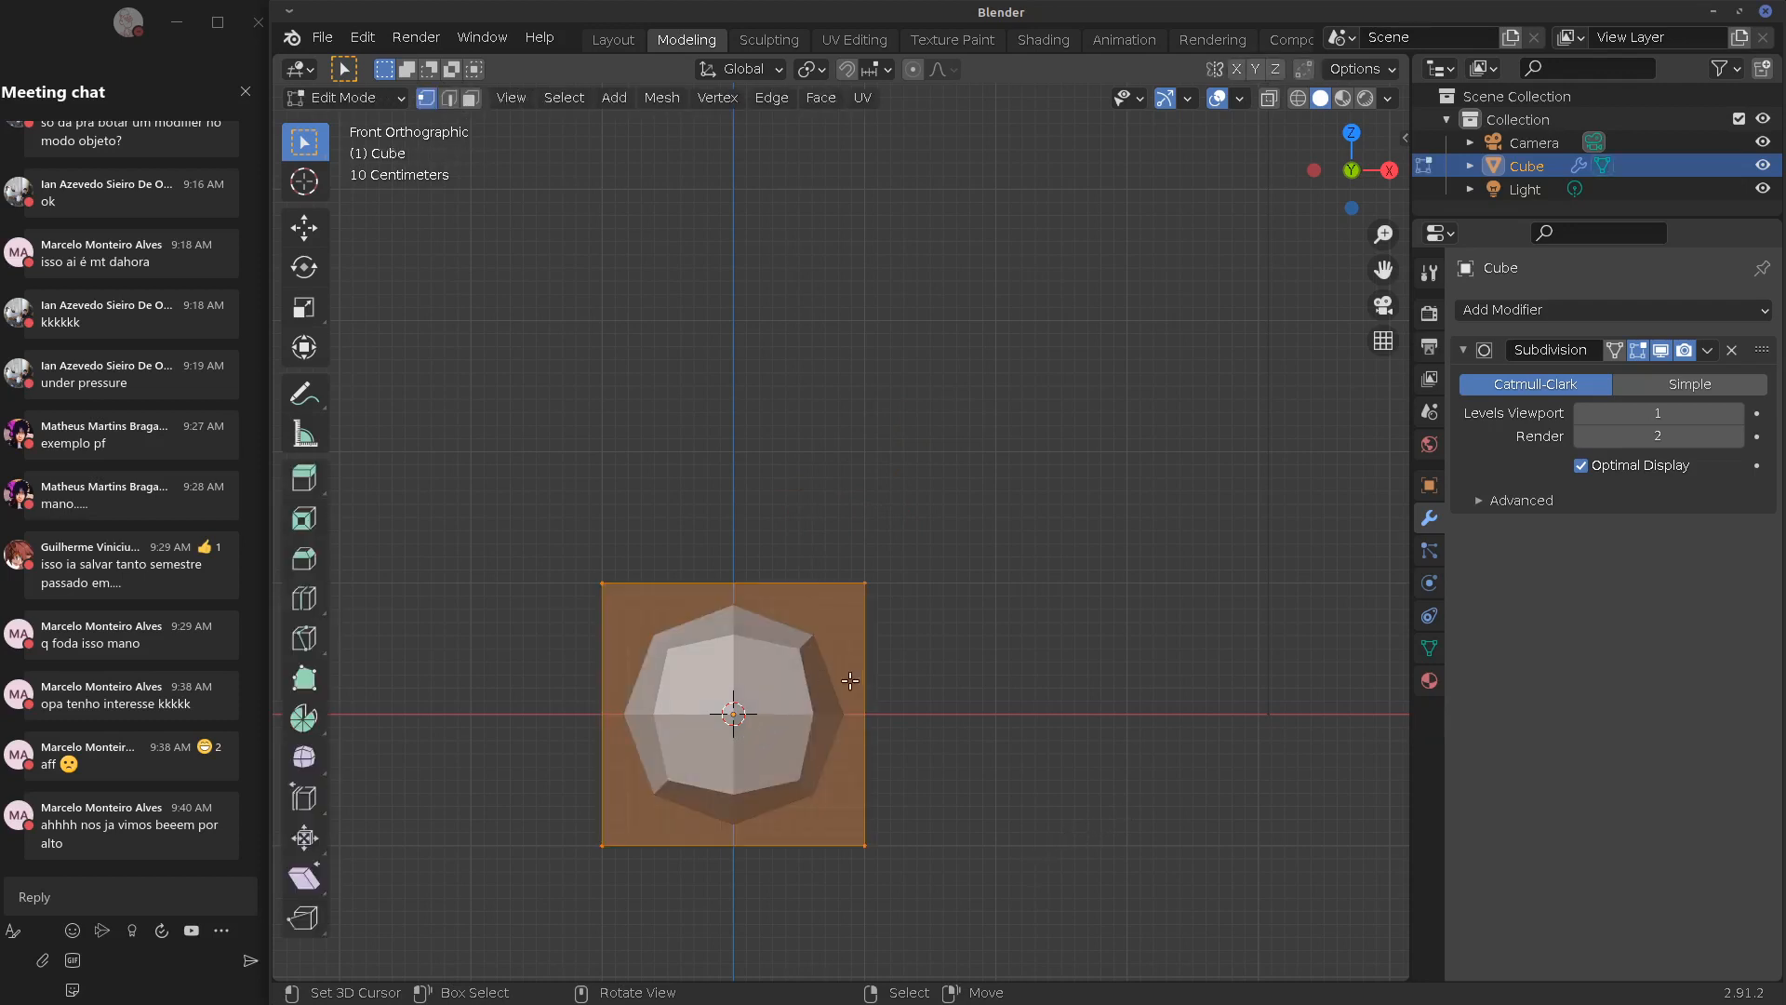
Snap to Front Orthographic view and bring the cube back to Object Mode
middle_drag(750, 740, 865, 690)
key(Tab)
key(Tab)
key(KP_1)
key(Tab)
middle_drag(932, 698, 952, 525)
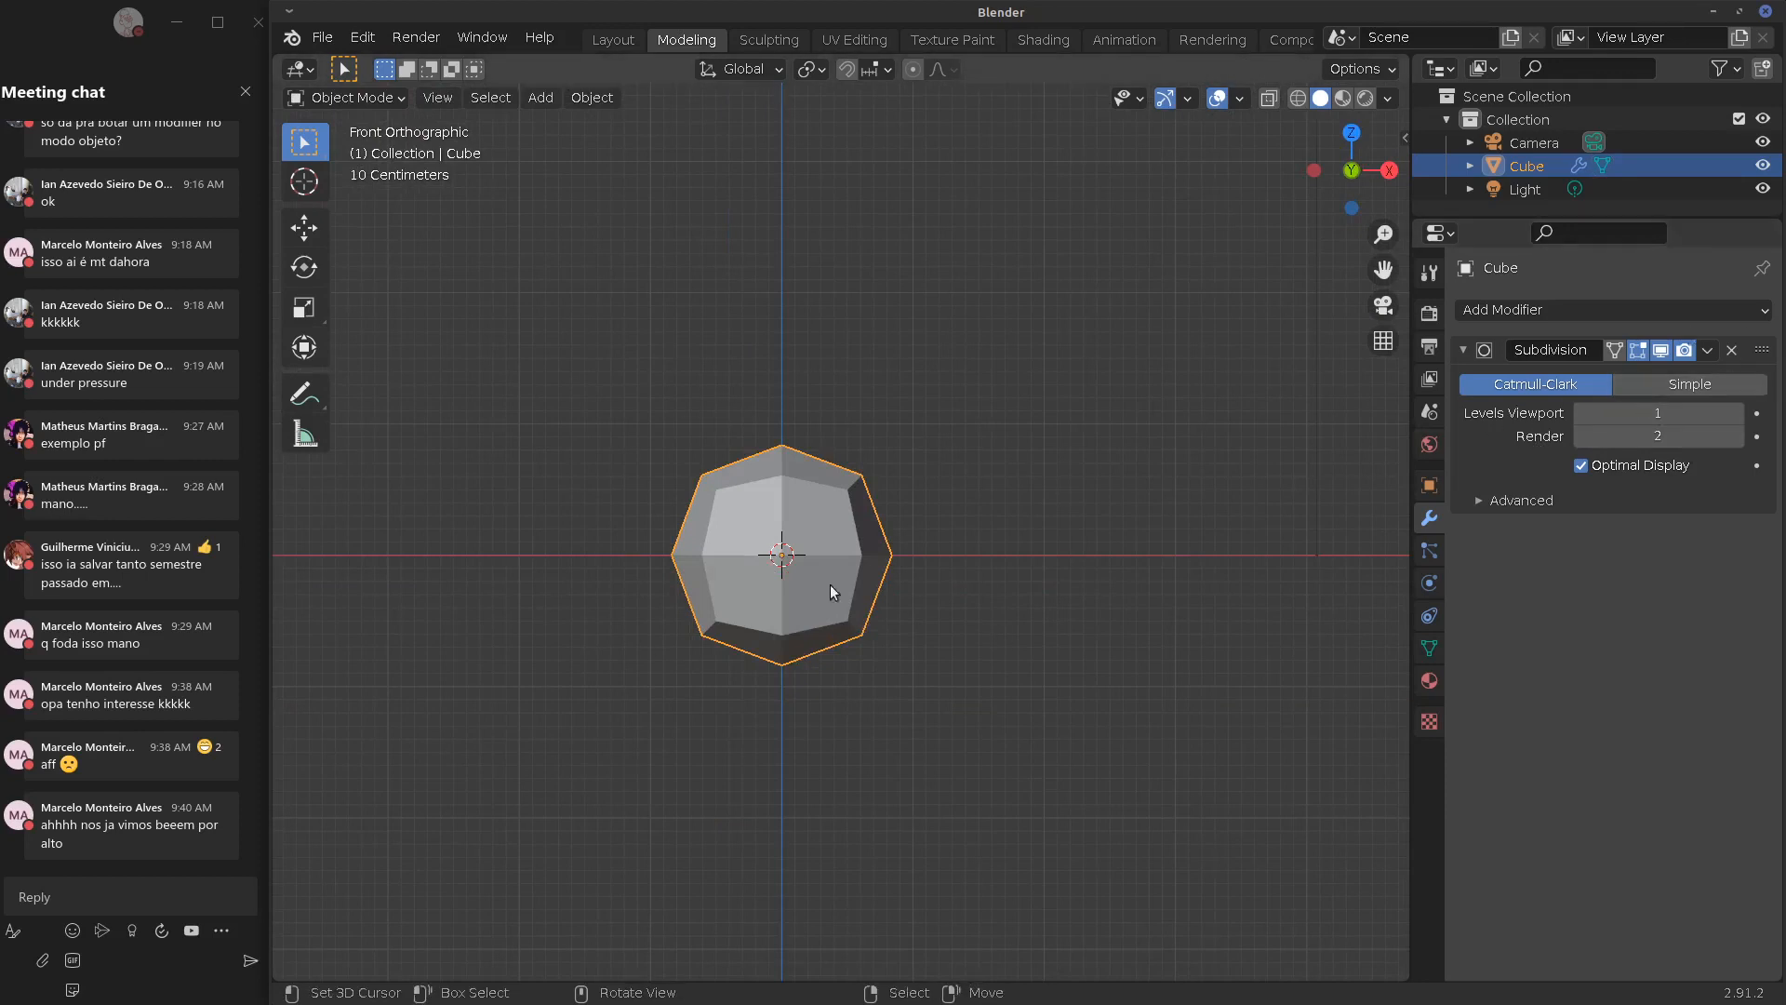
Draw an annotation loop around the cube and then erase it
key(d)
mouse_move(717, 401)
mouse_down()
mouse_move(649, 436)
mouse_move(760, 401)
mouse_up()
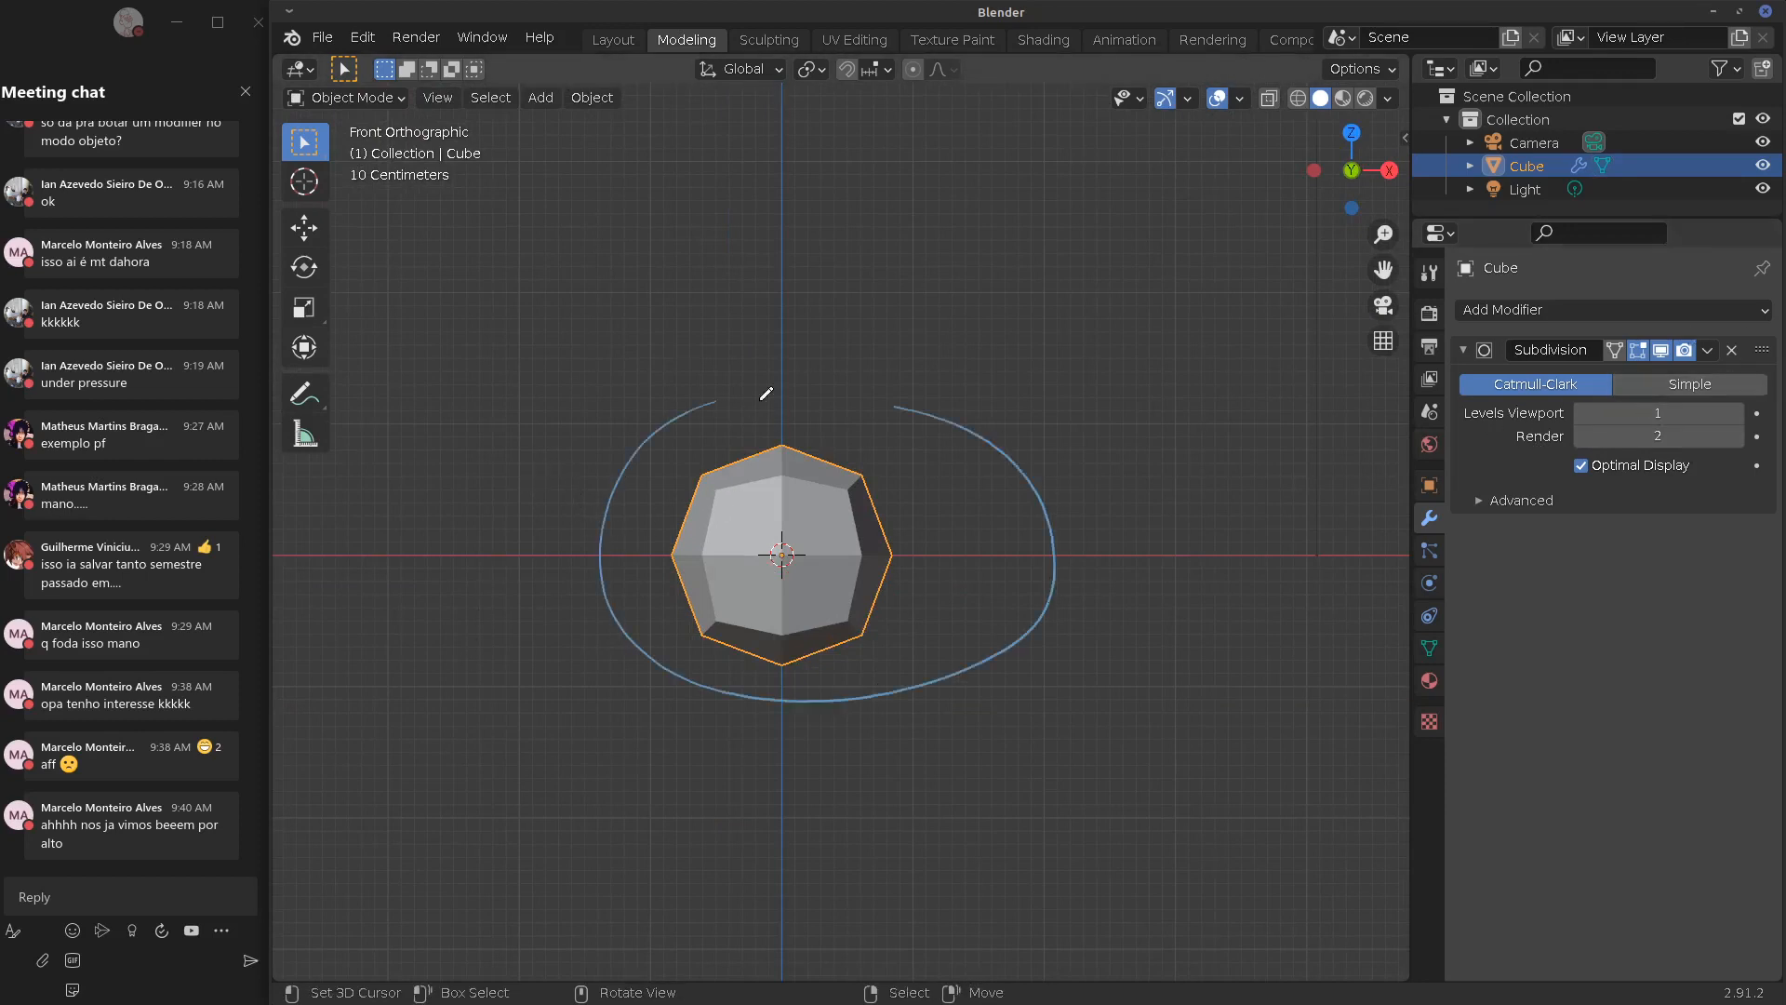
key(d)
mouse_move(580, 522)
right_down()
mouse_move(853, 718)
mouse_move(791, 372)
mouse_move(610, 495)
mouse_move(1061, 476)
mouse_move(909, 696)
mouse_move(850, 391)
mouse_move(1080, 549)
right_up()
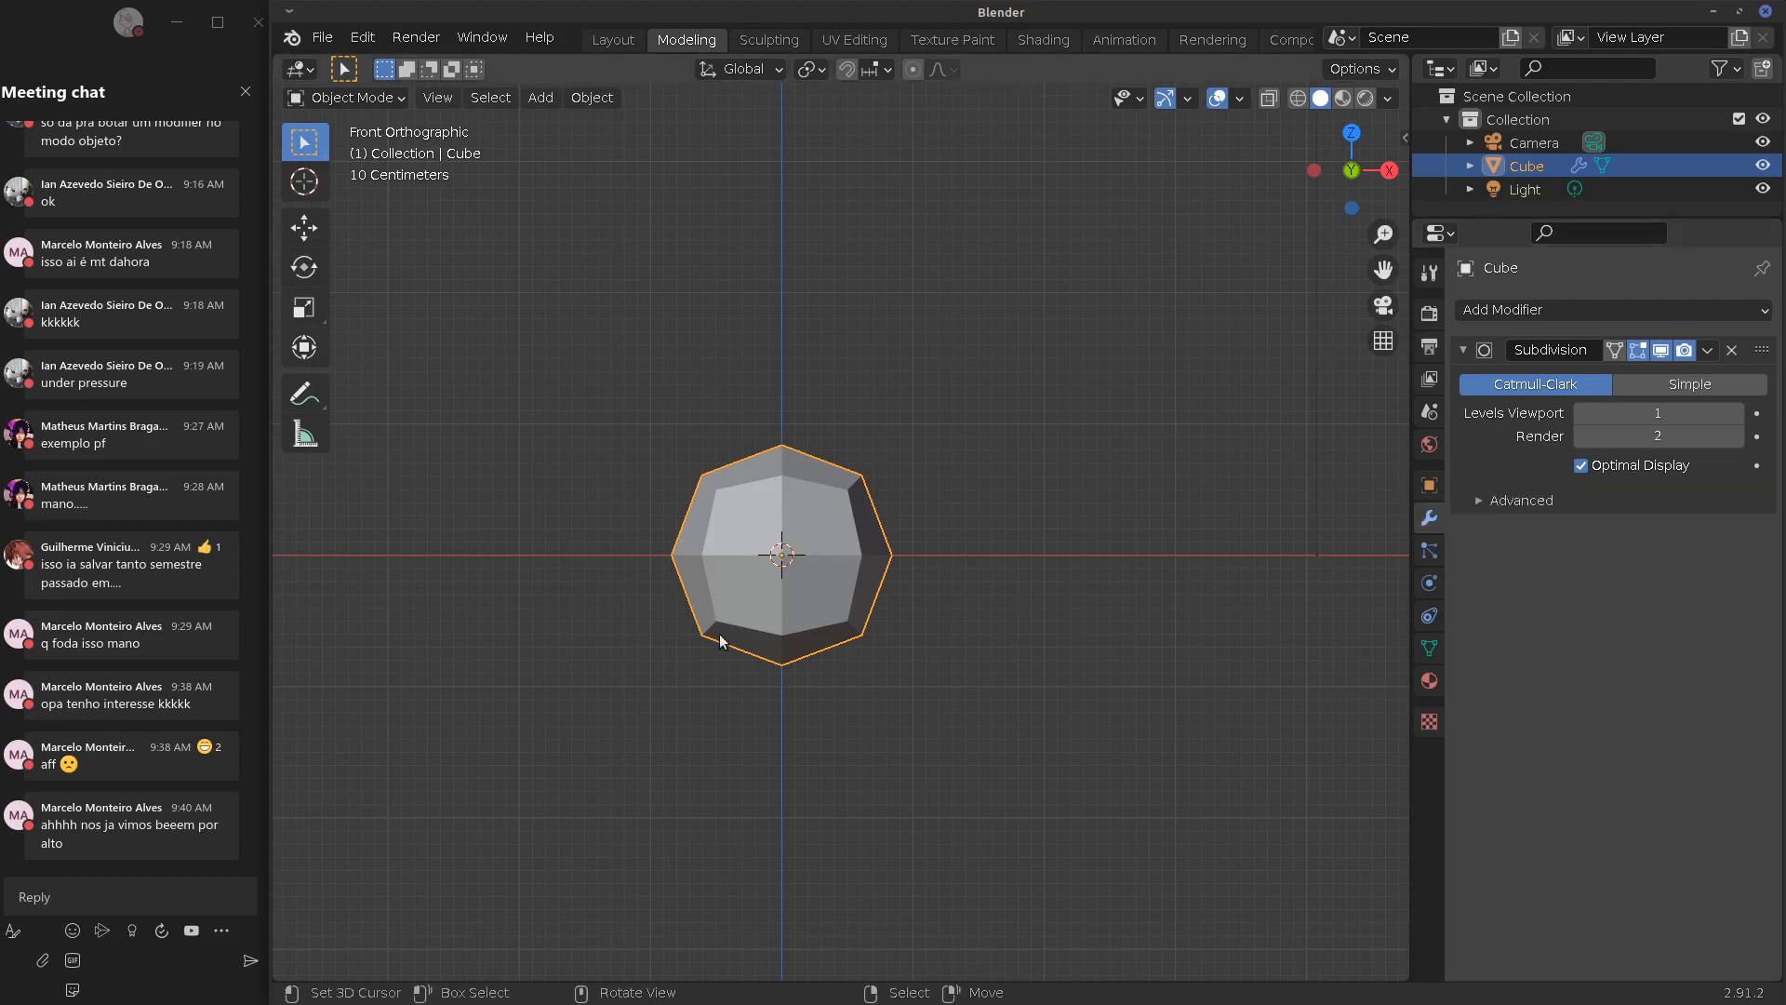
Set Subdivision viewport levels to 2, apply it, and delete an edge loop below the centre
click(1736, 412)
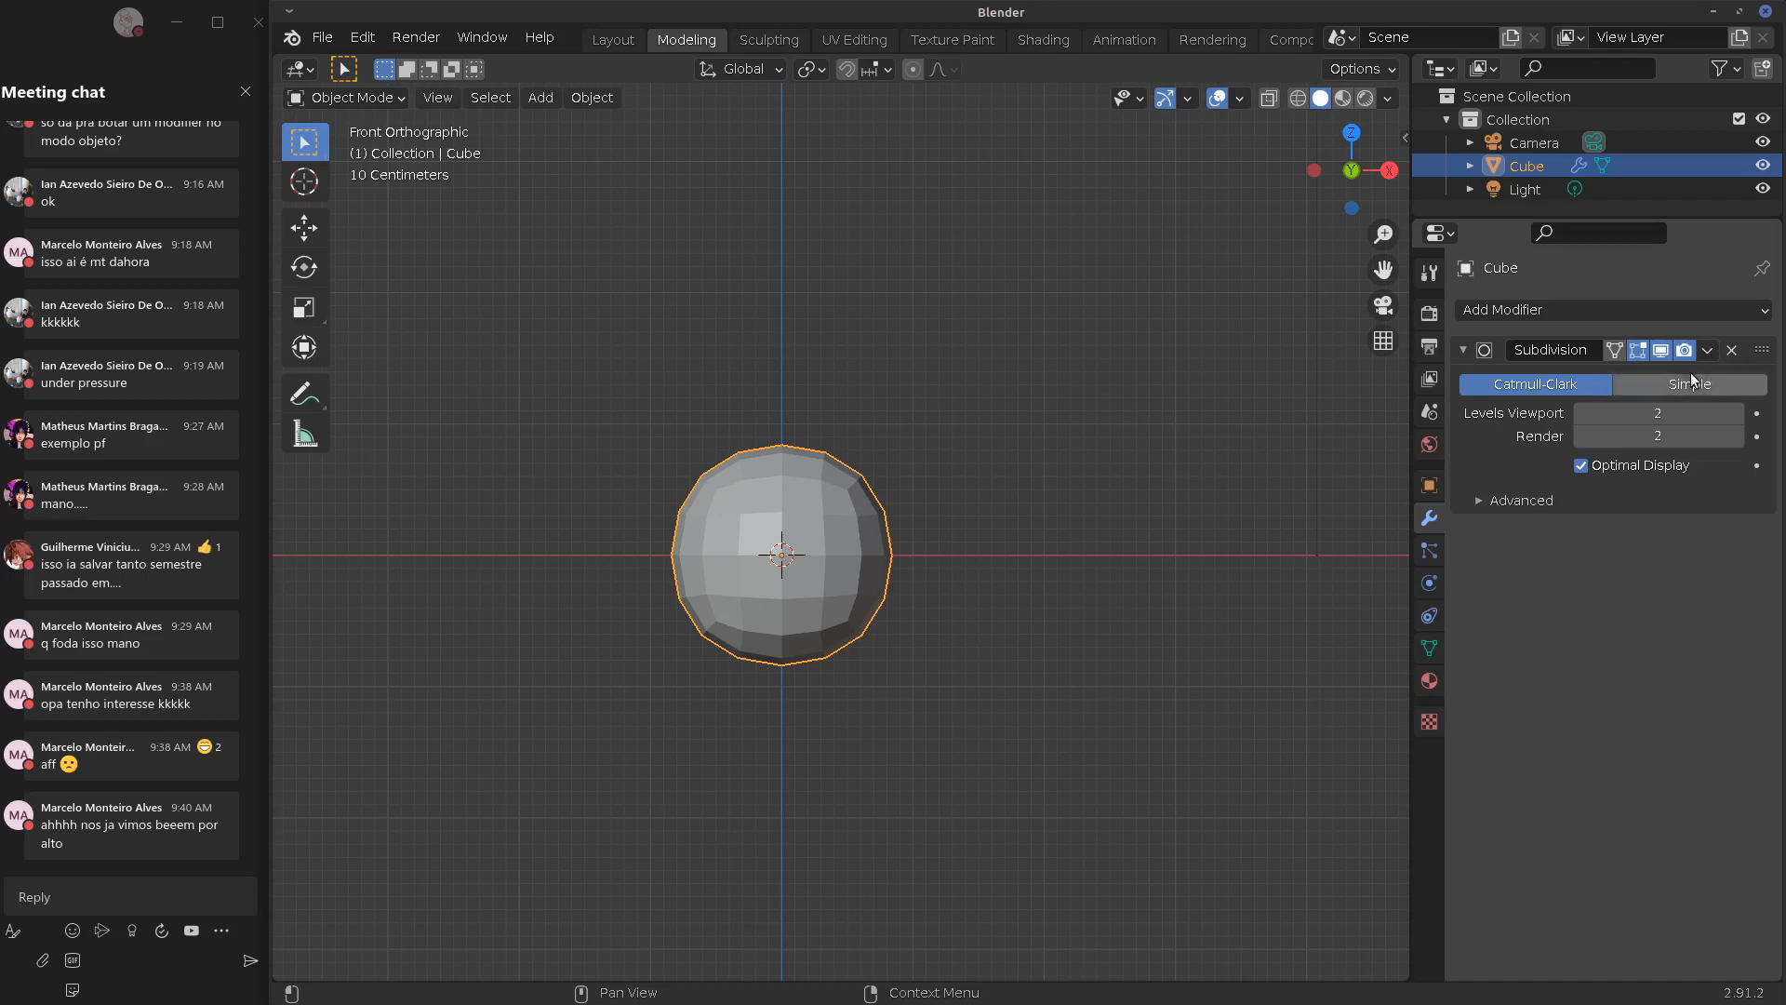
click(1709, 351)
click(1656, 378)
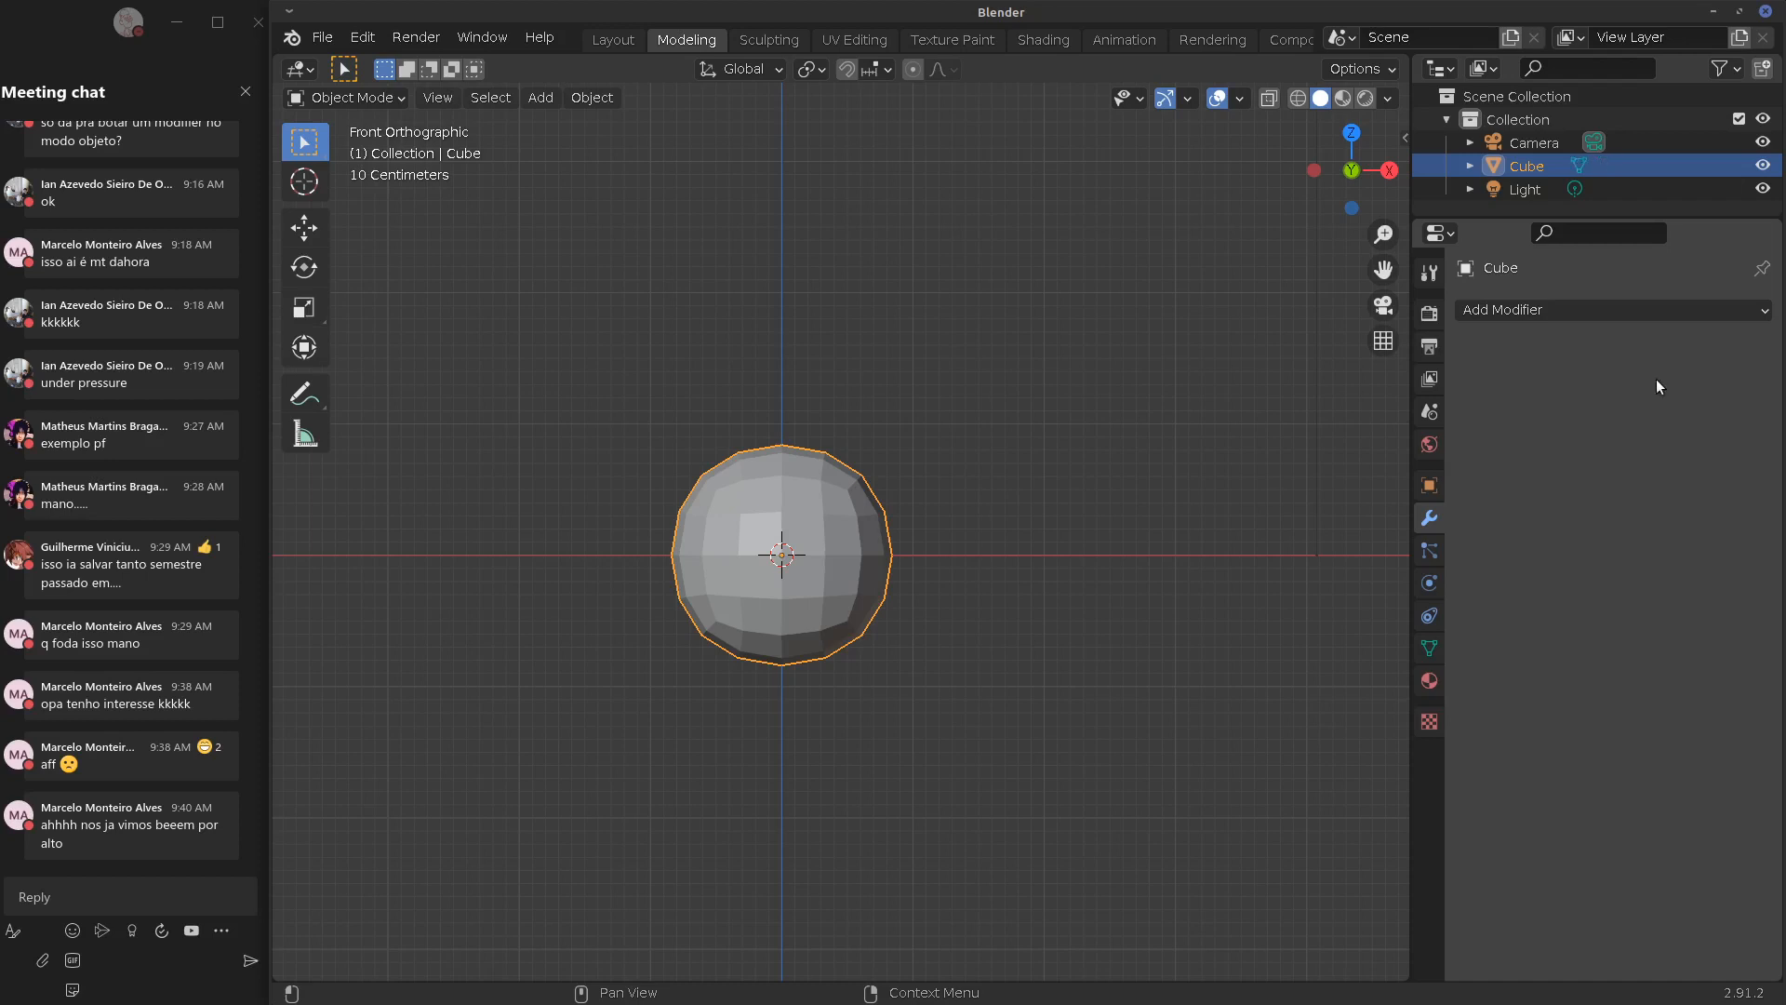
key(Tab)
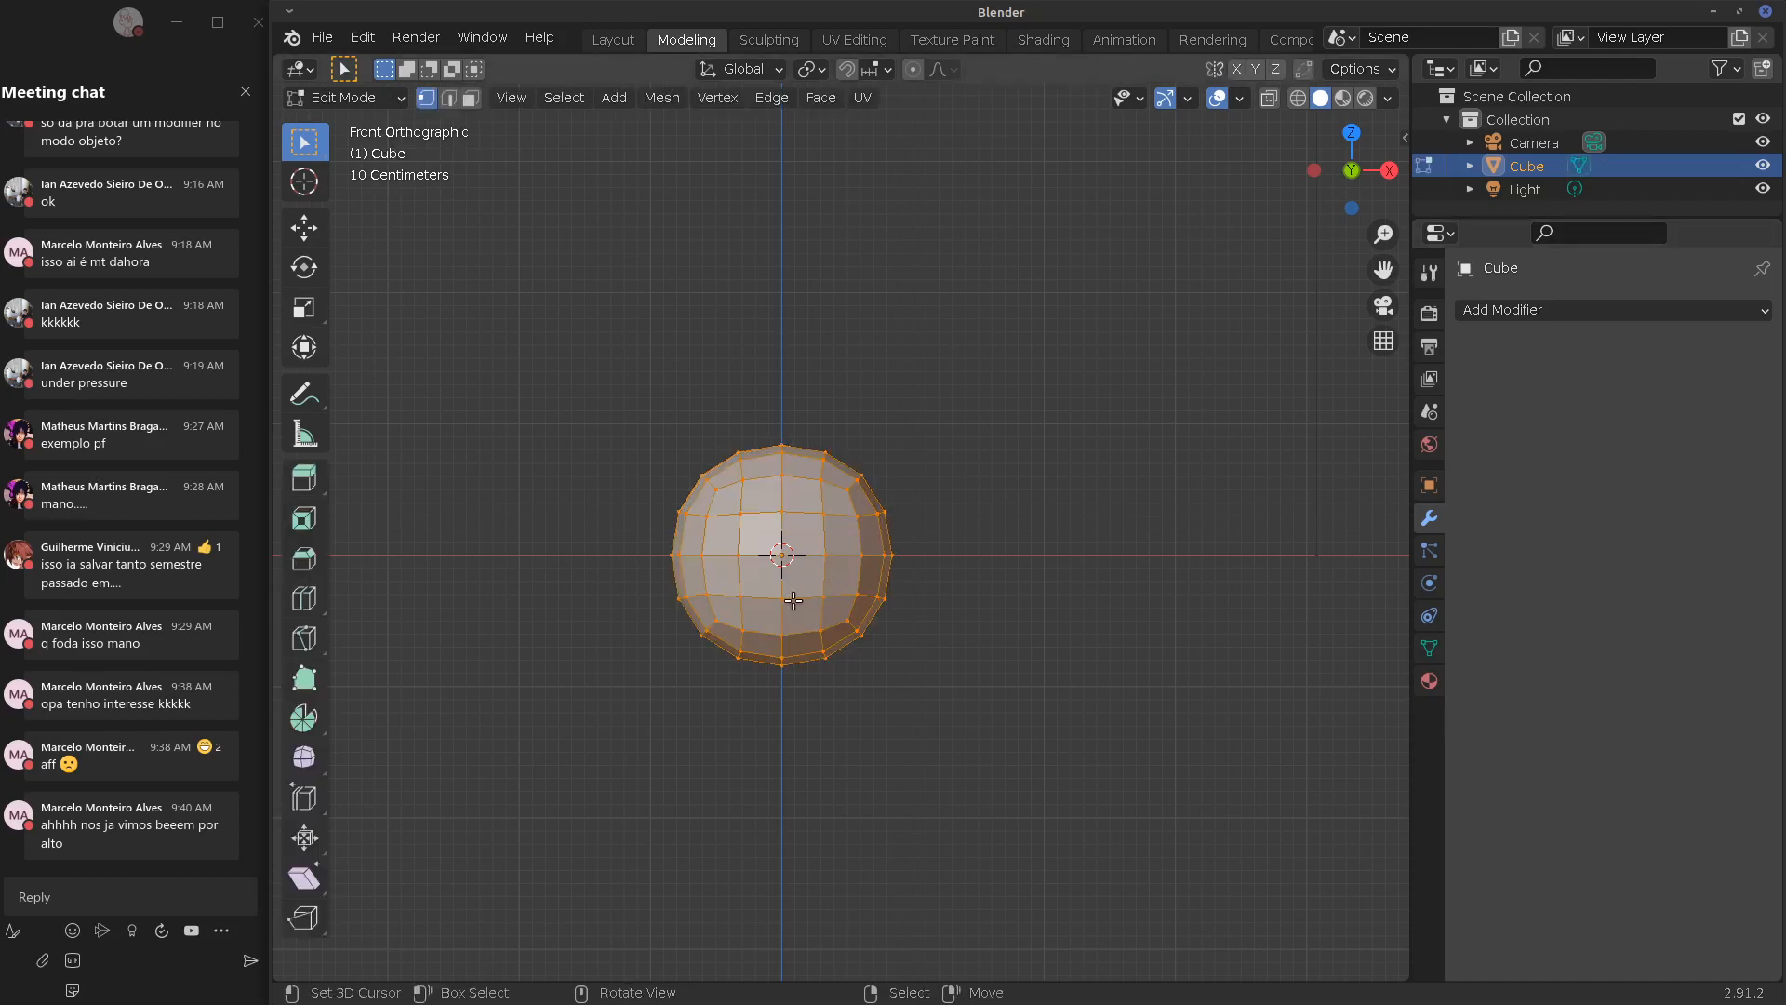
alt+click(758, 600)
key(x)
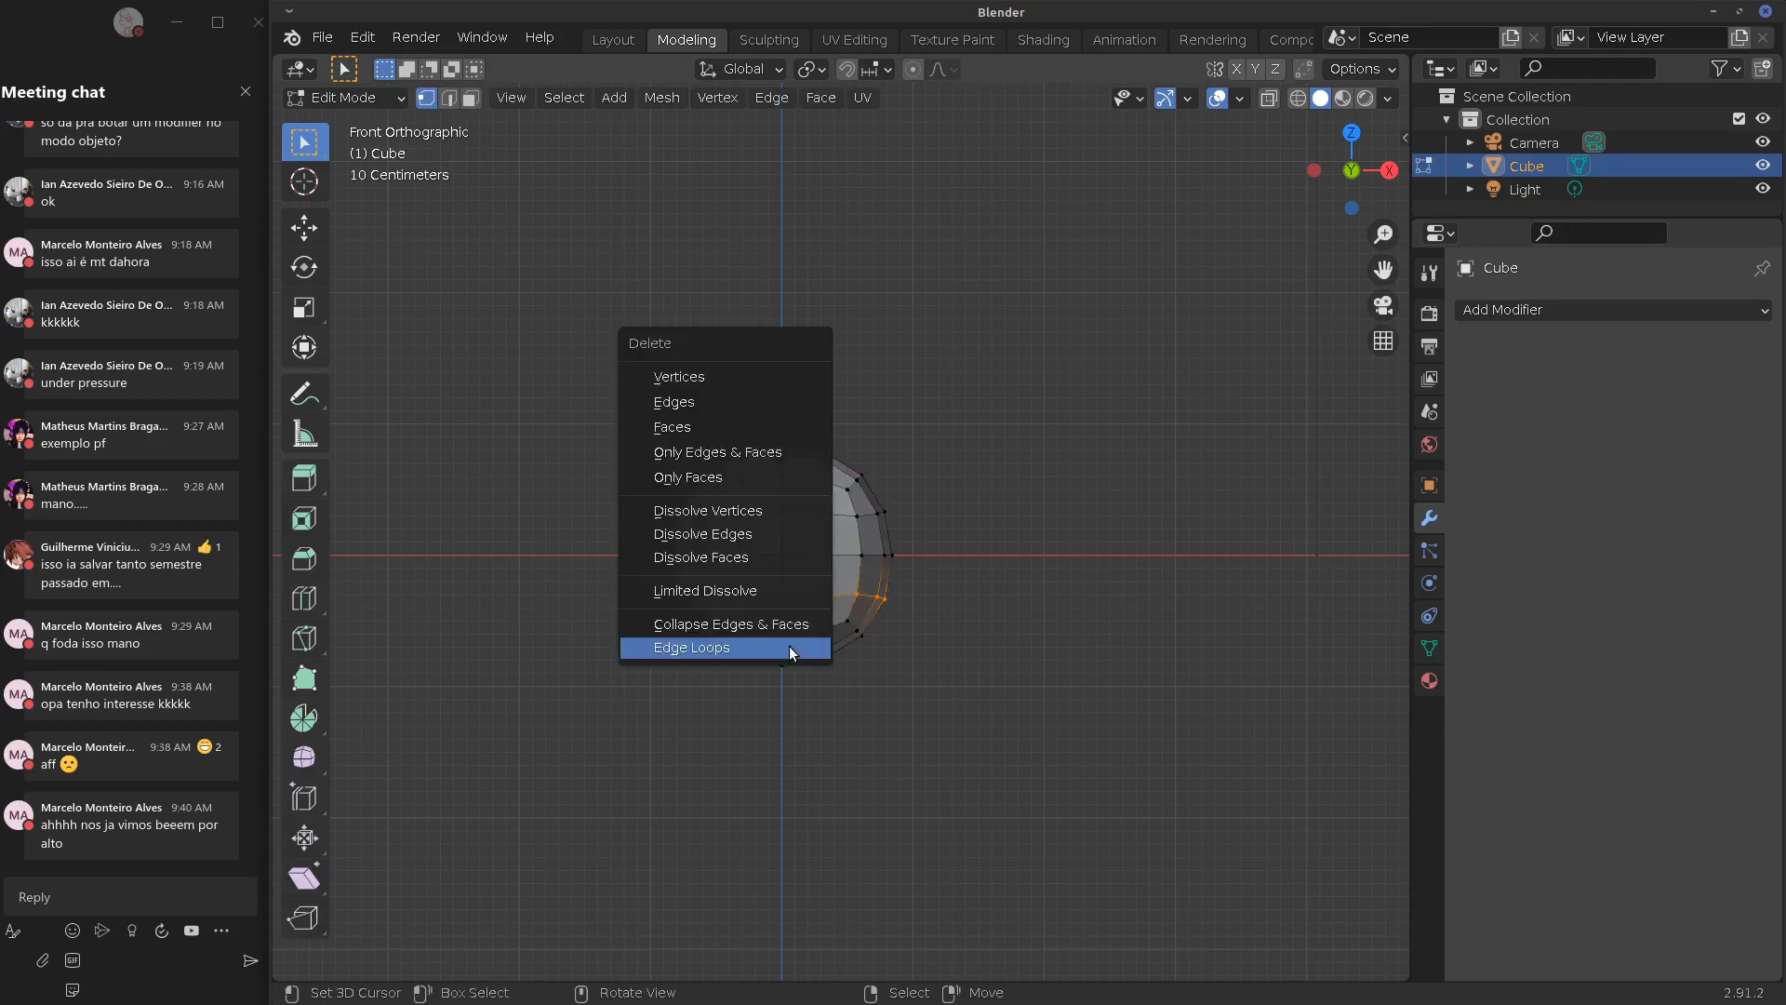
click(732, 382)
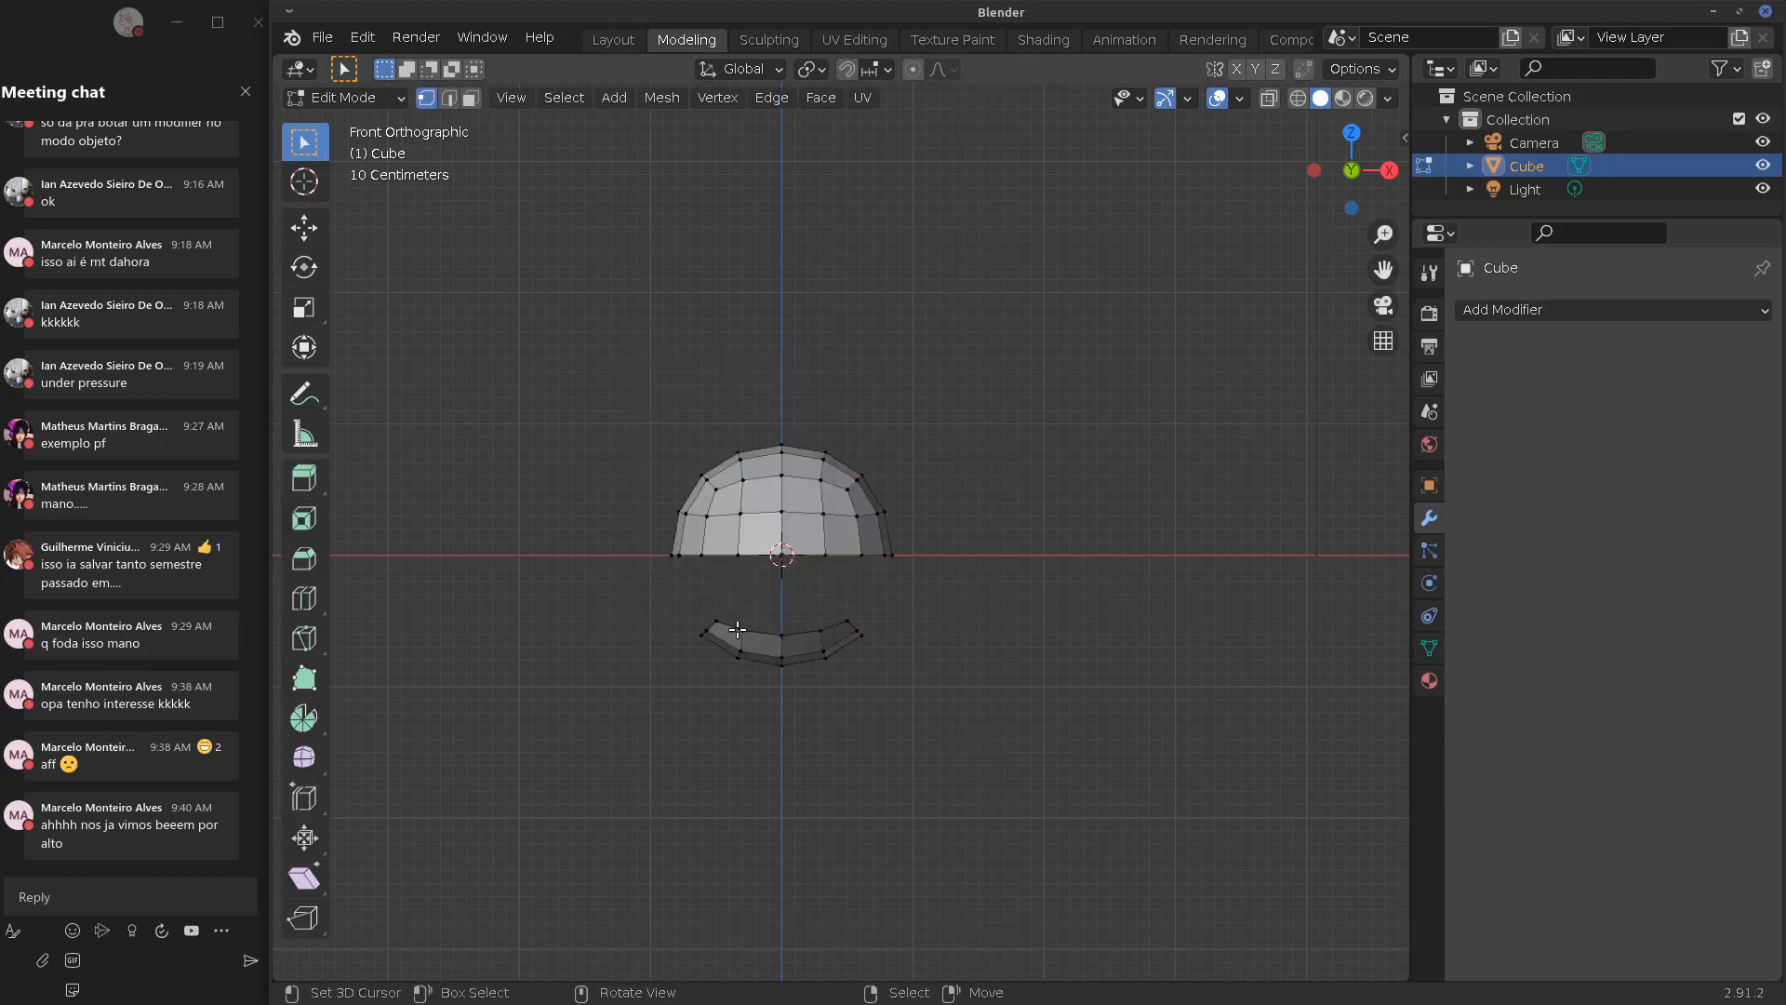
With X-ray on, box-select and delete the lower strip's vertices, leaving a dome, then exit Edit Mode
key(b)
drag(656, 603, 937, 690)
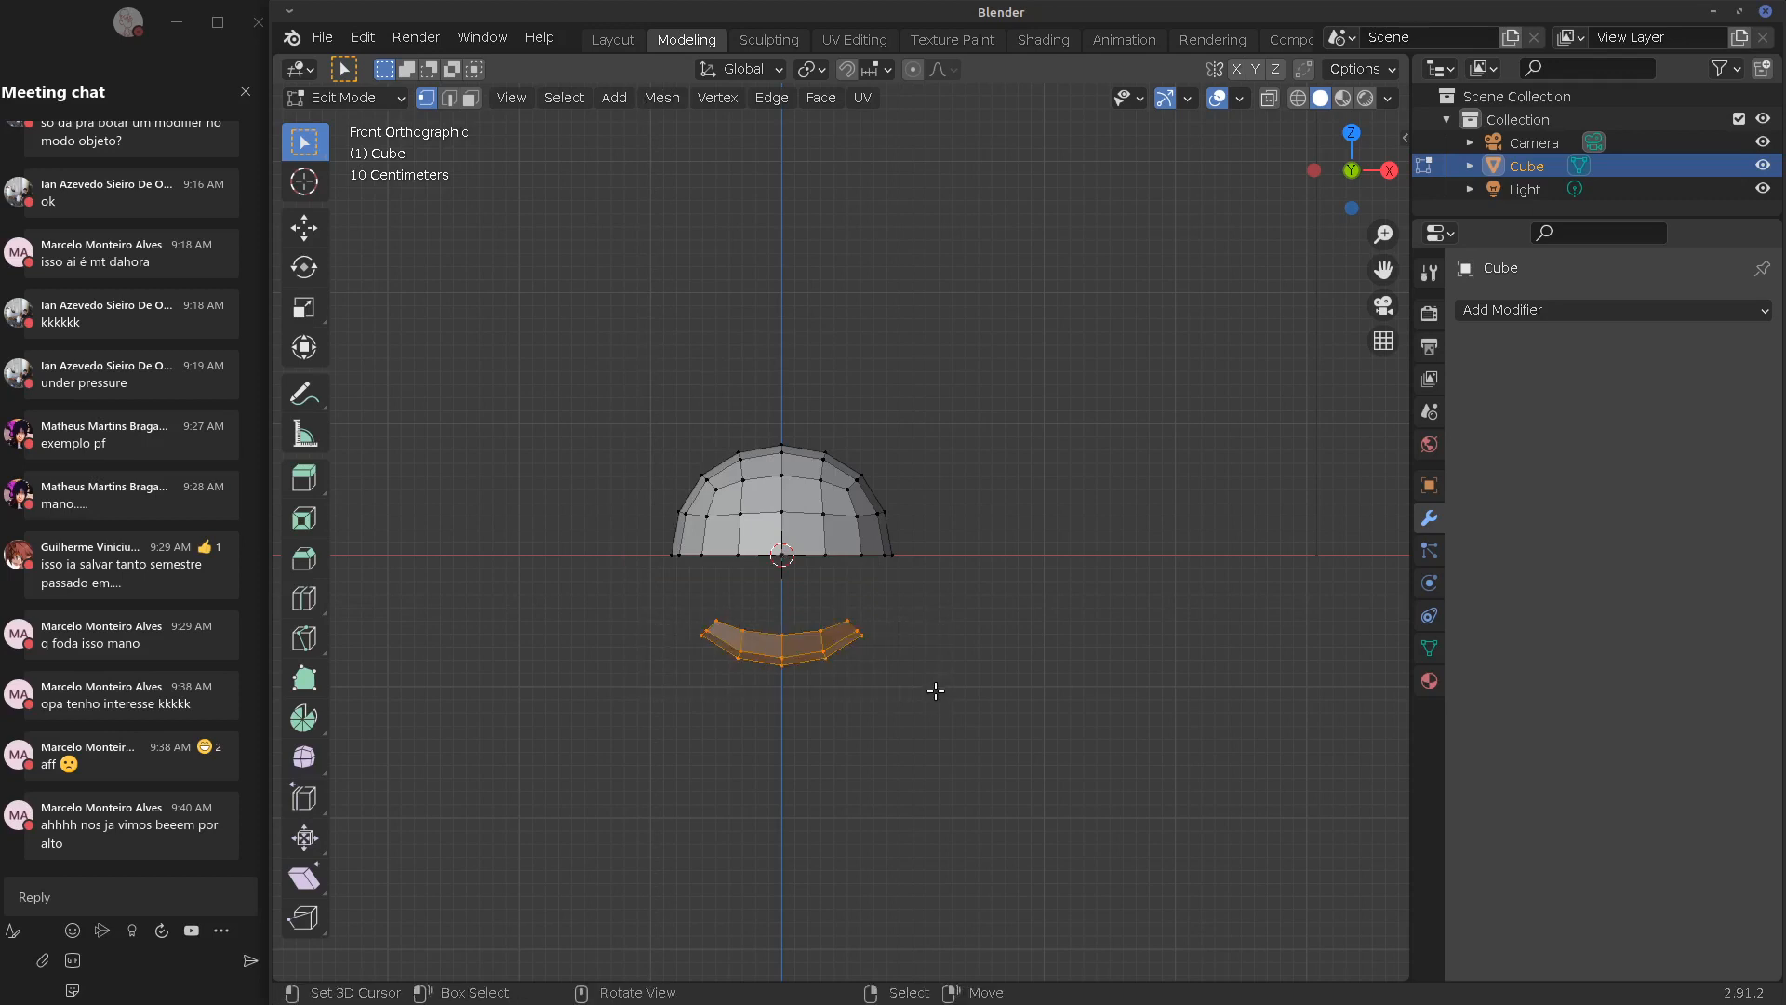
click(1269, 98)
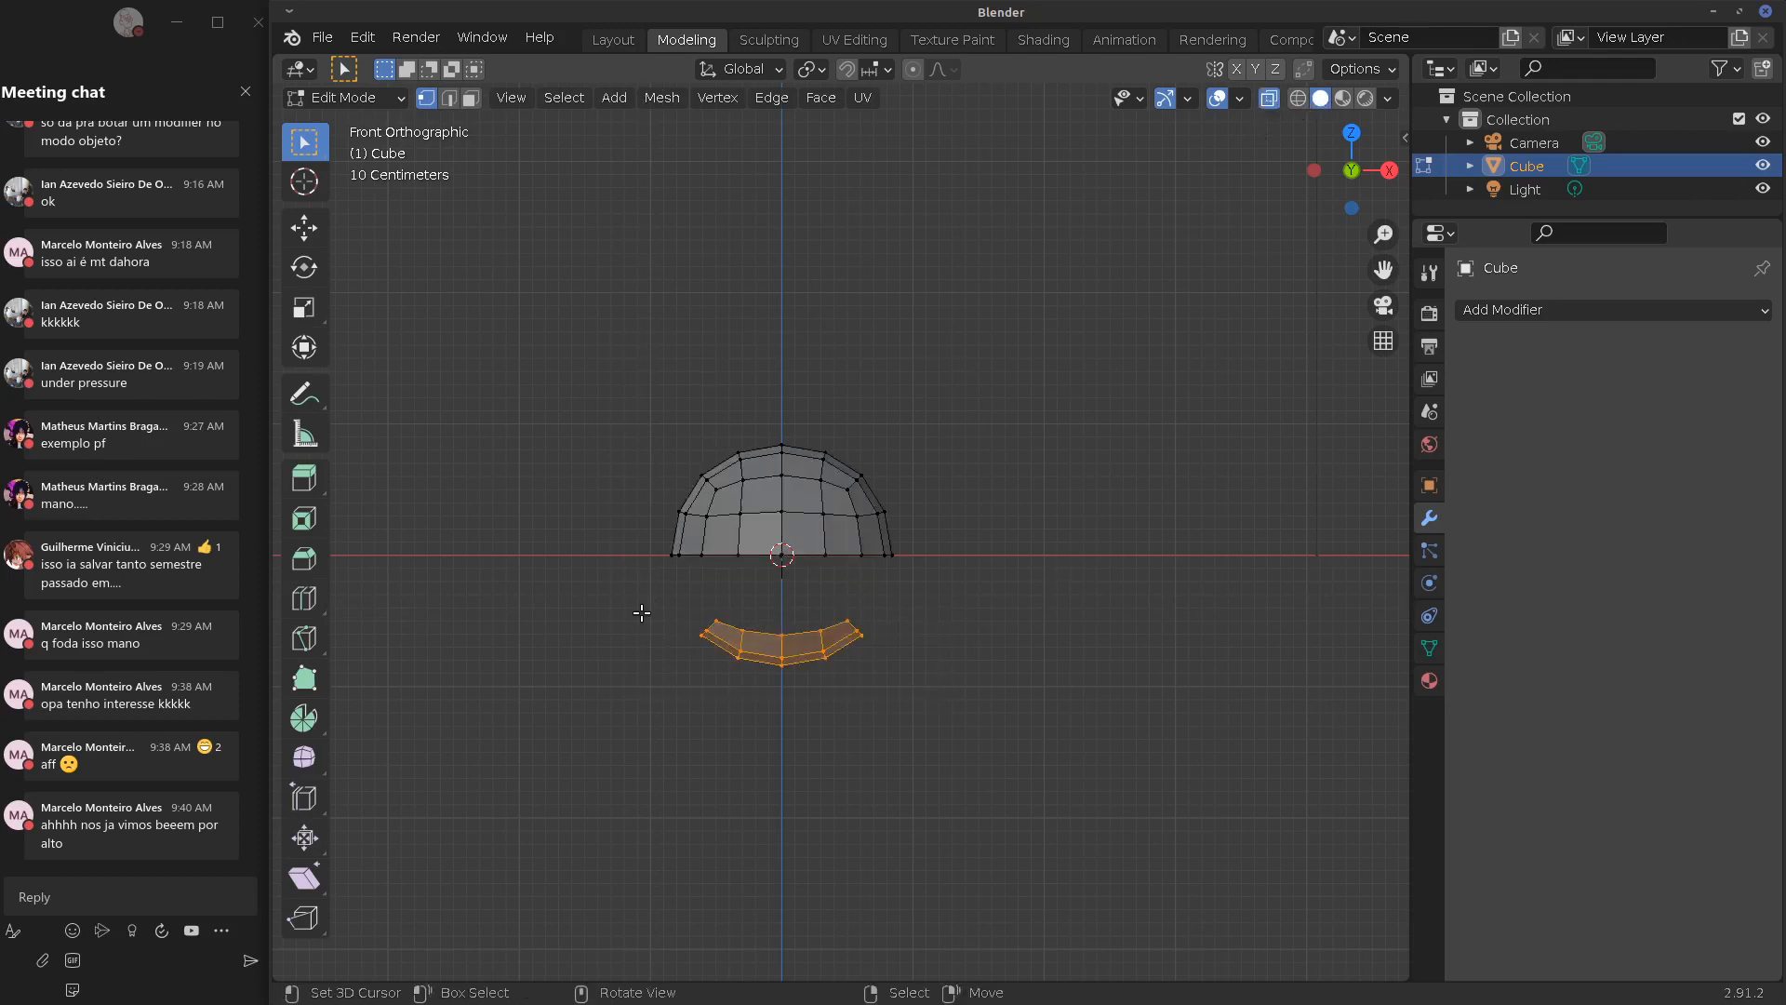
key(b)
drag(605, 592, 943, 692)
key(x)
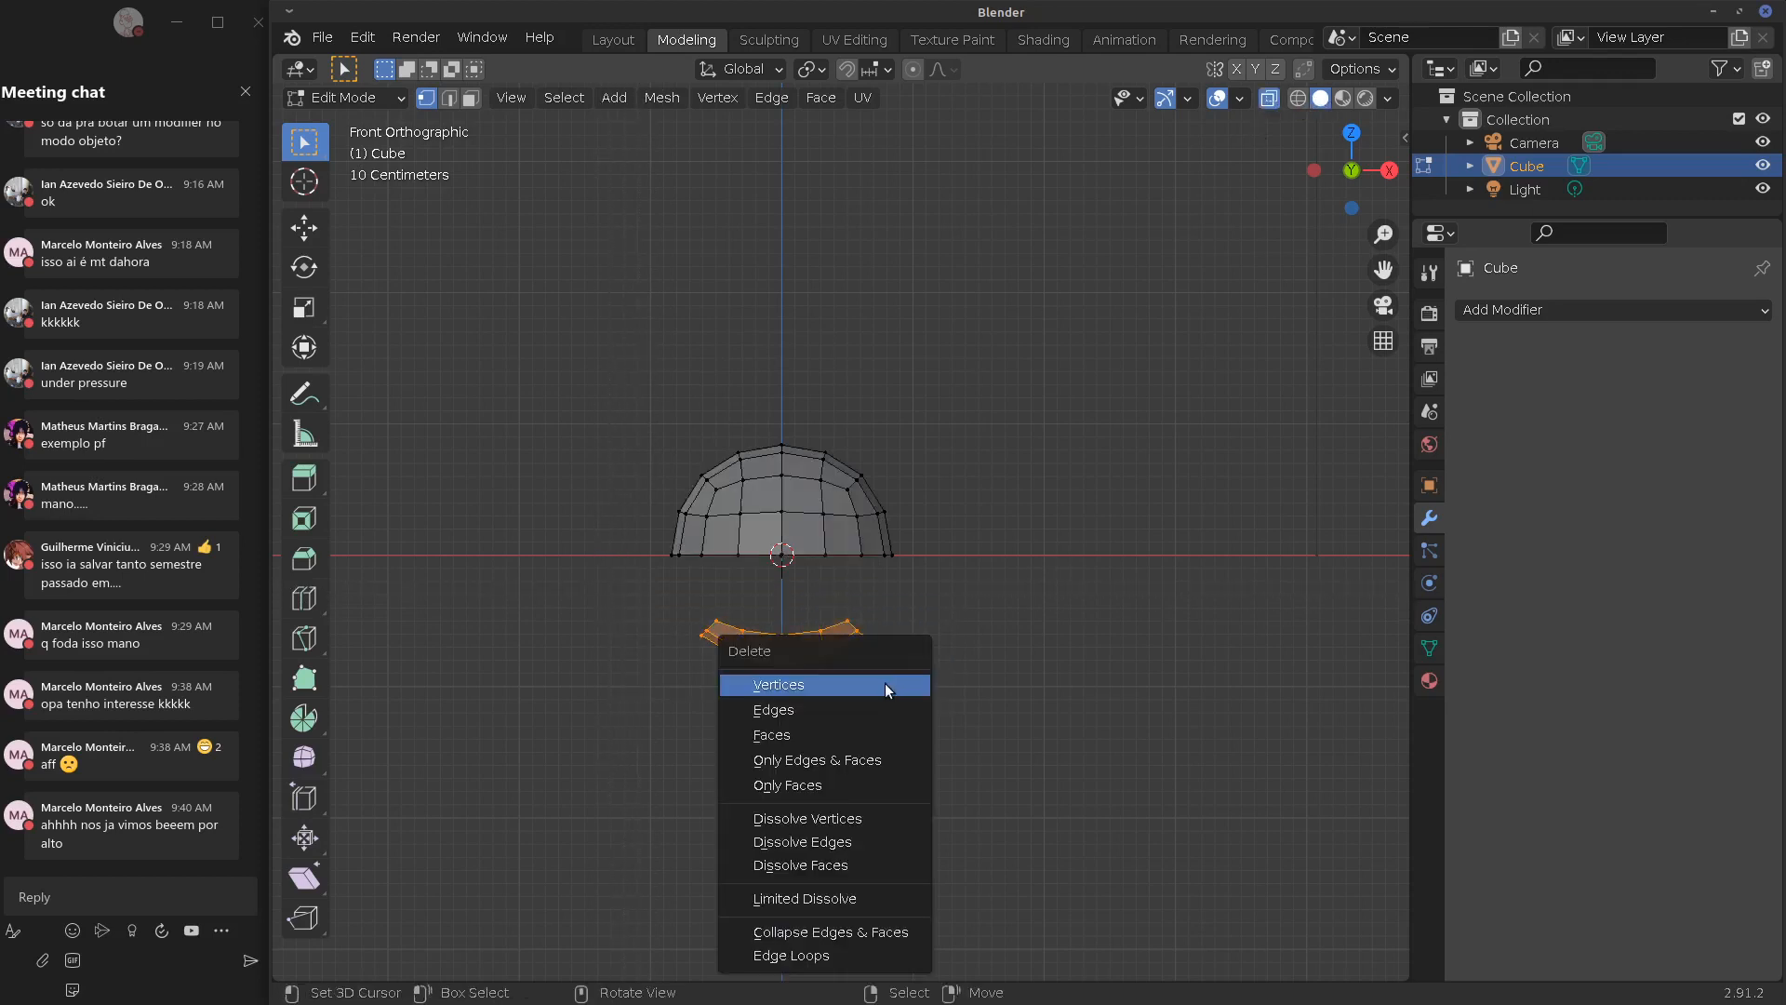
click(763, 684)
alt+click(740, 556)
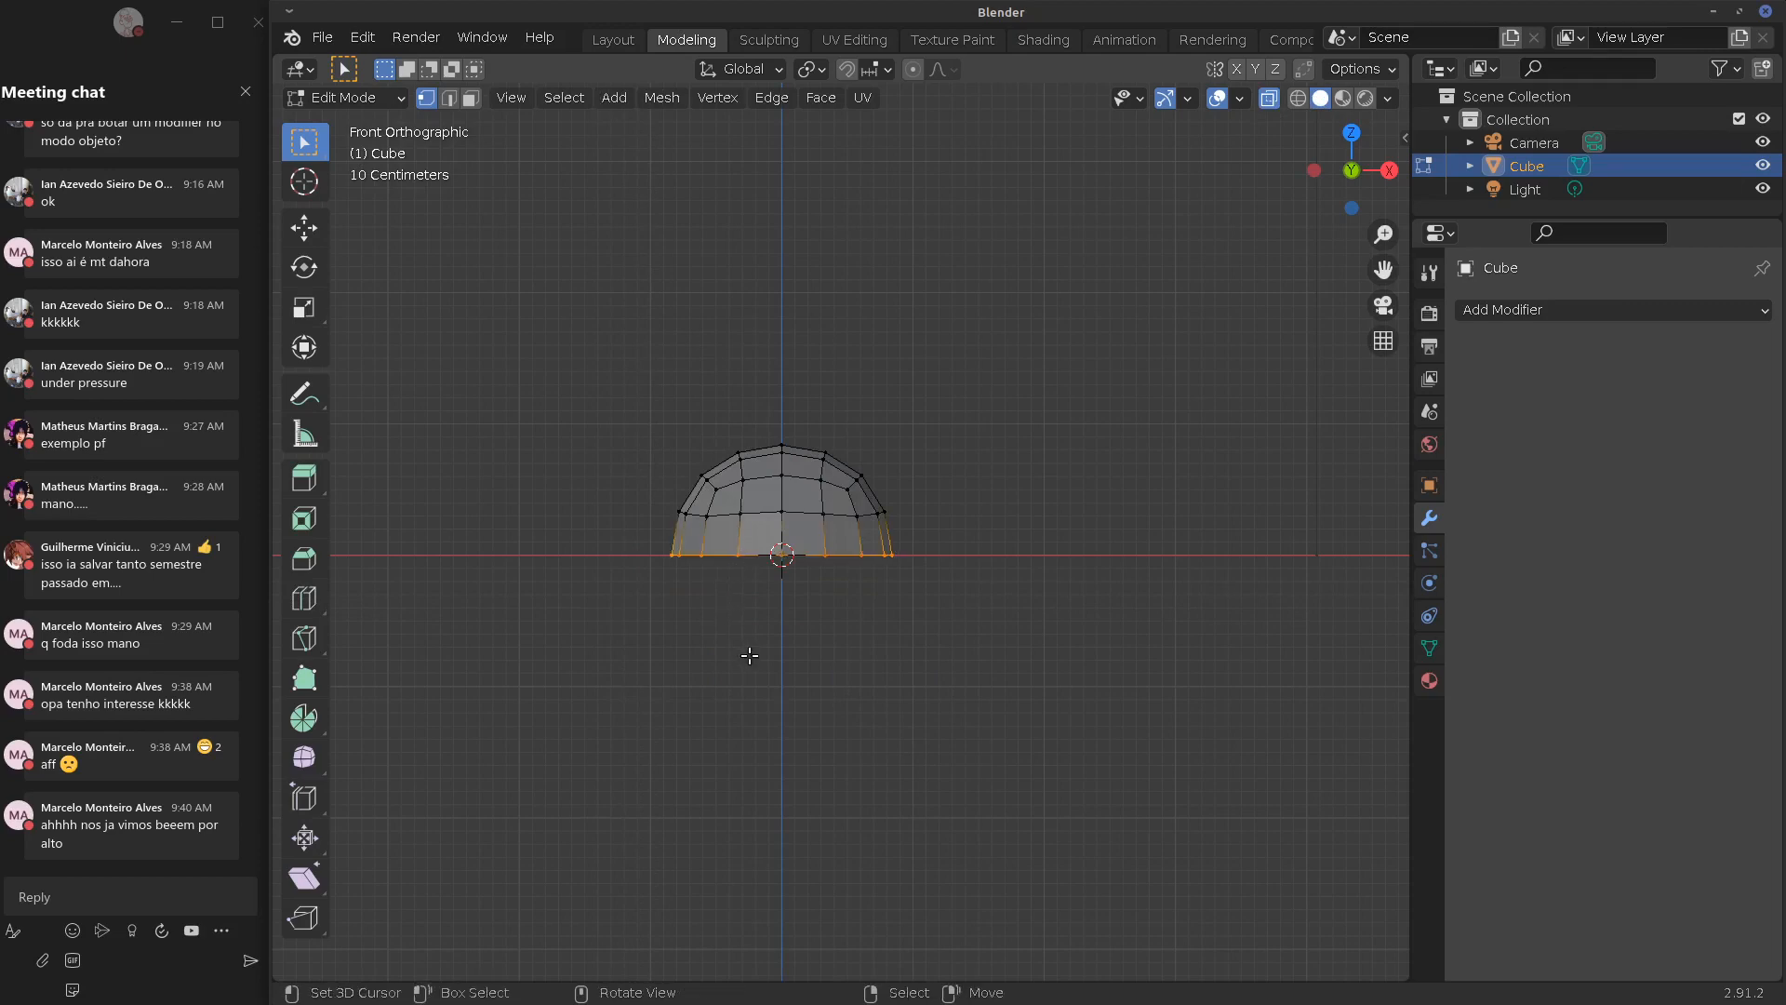
key(Tab)
click(1581, 309)
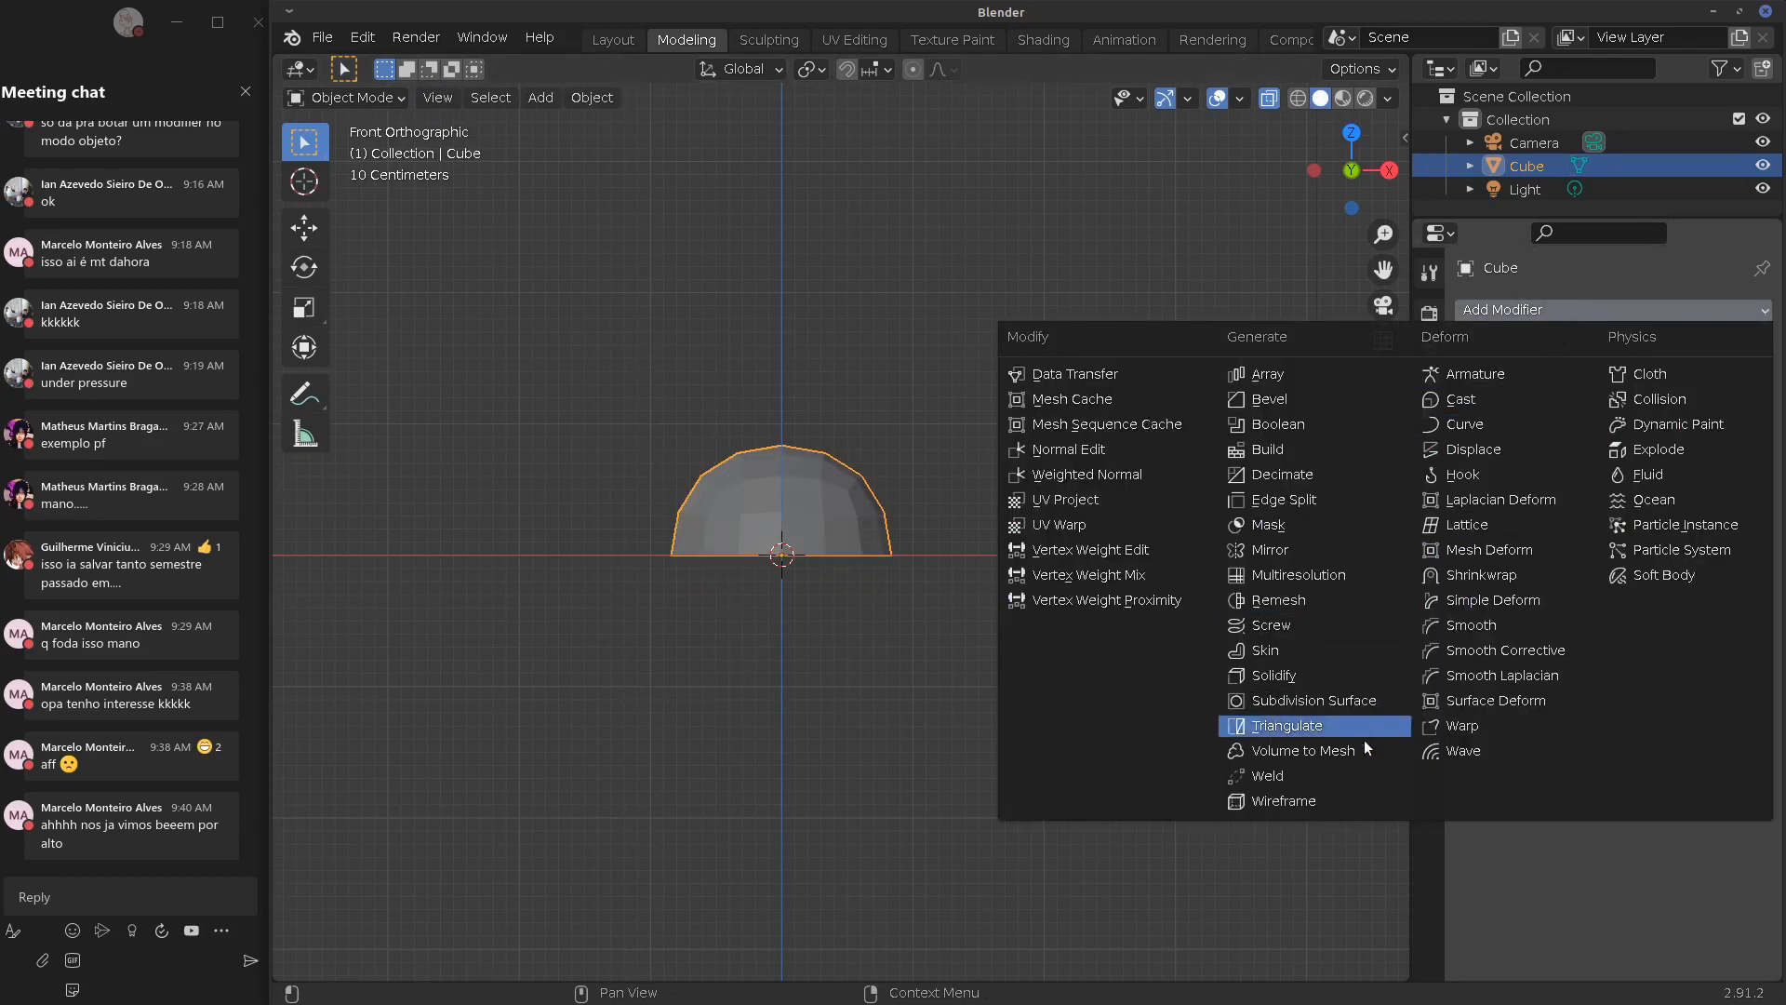
Add a Subdivision Surface modifier to the dome, turn X-ray off, and enter Edit Mode in front view
click(1338, 696)
middle_drag(988, 645, 1079, 642)
click(1269, 99)
alt+middle_drag(917, 522, 942, 601)
scroll(942, 600, up, 3)
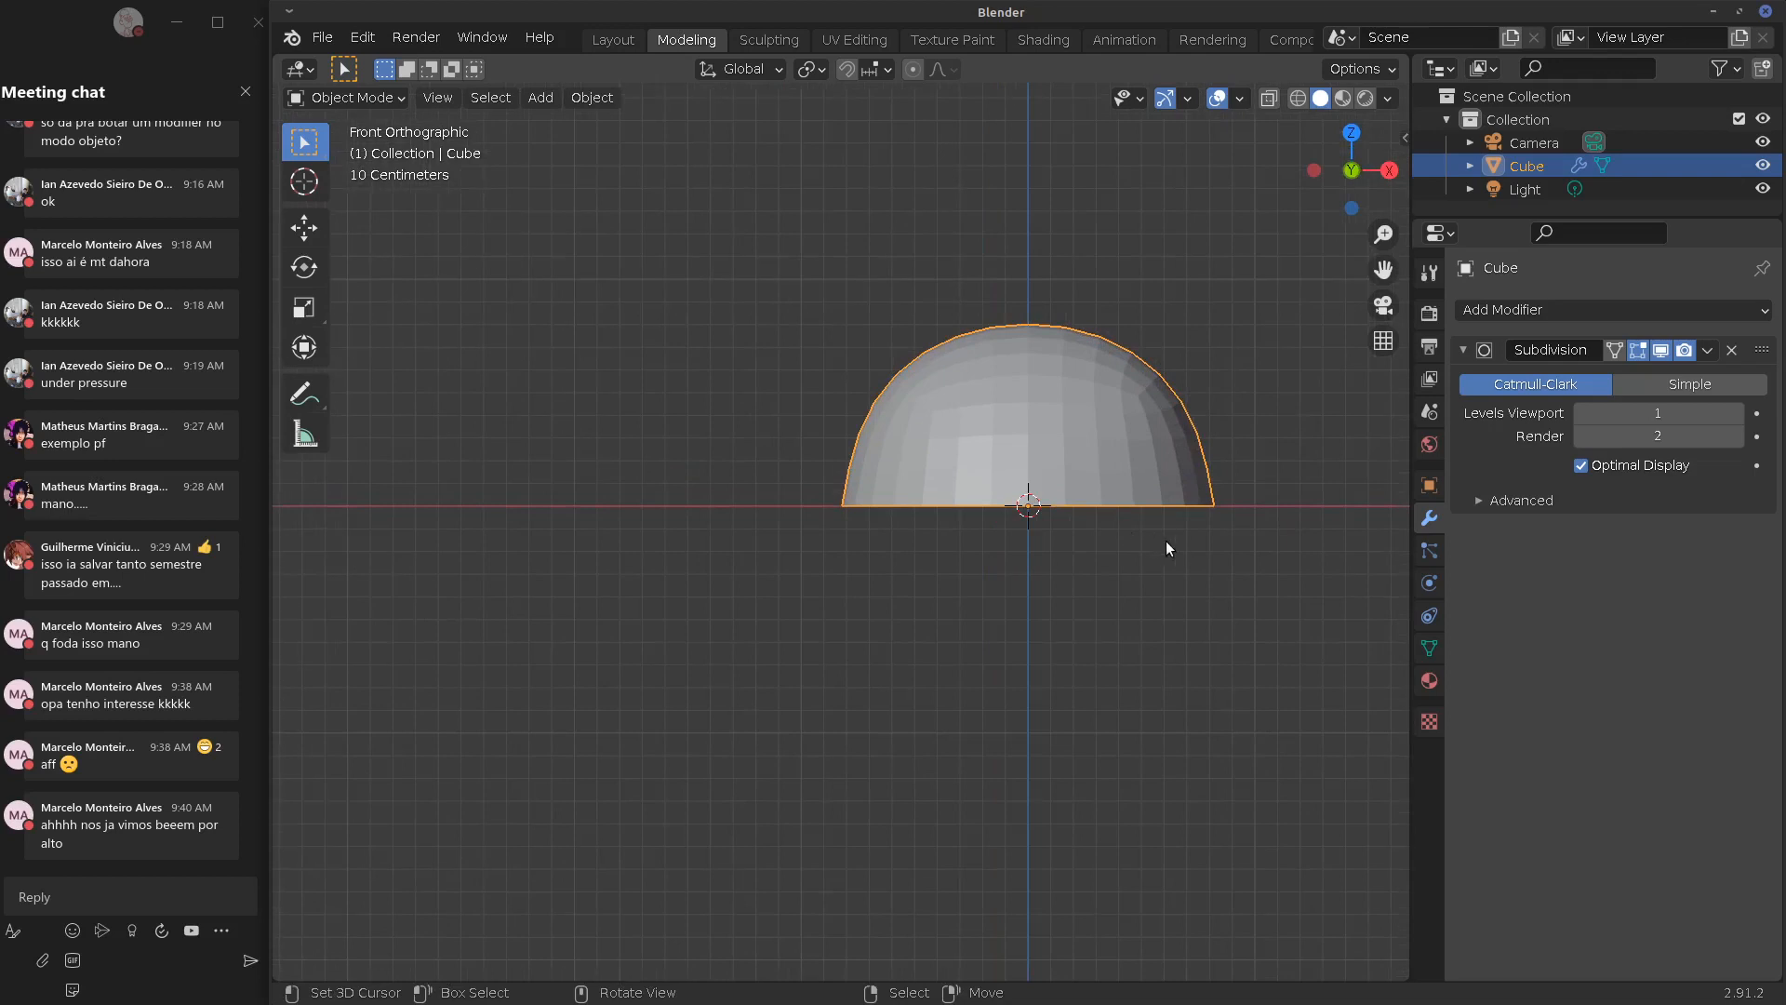
shift+middle_drag(1167, 549, 873, 546)
key(Tab)
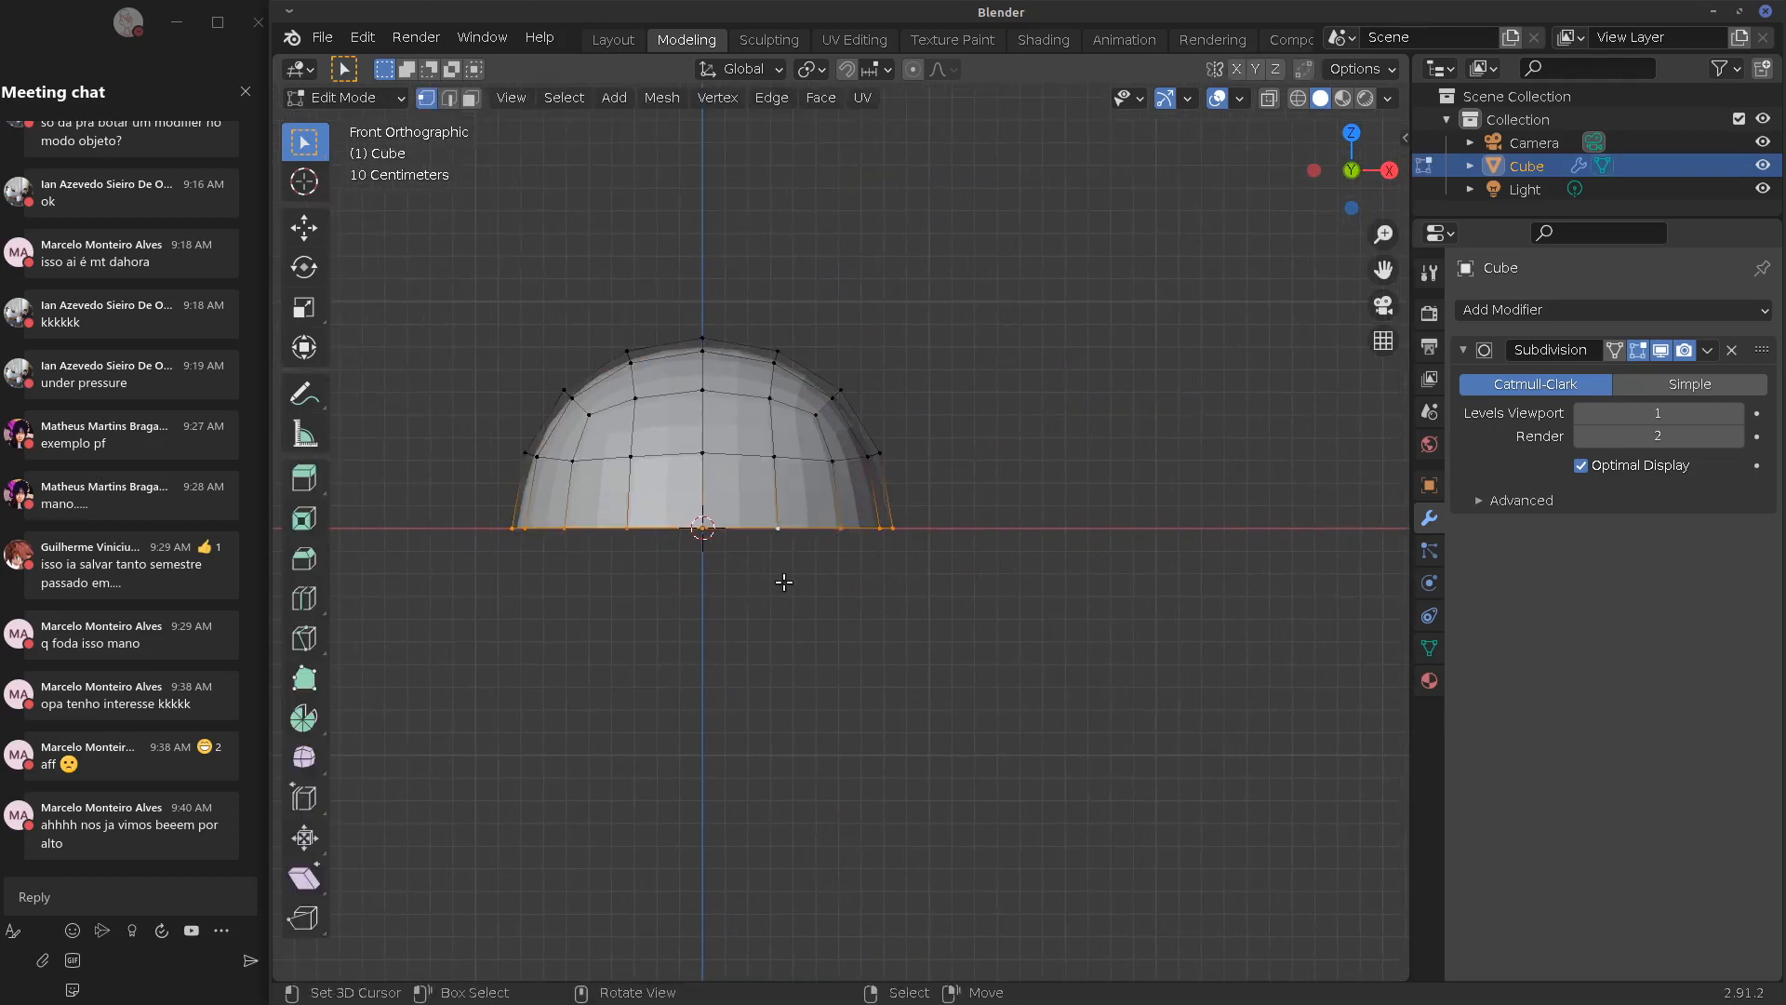
shift+middle_drag(784, 583, 873, 537)
Extrude the bottom loop down, resize it, raise it along Z, then extrude a narrow neck downward
key(e)
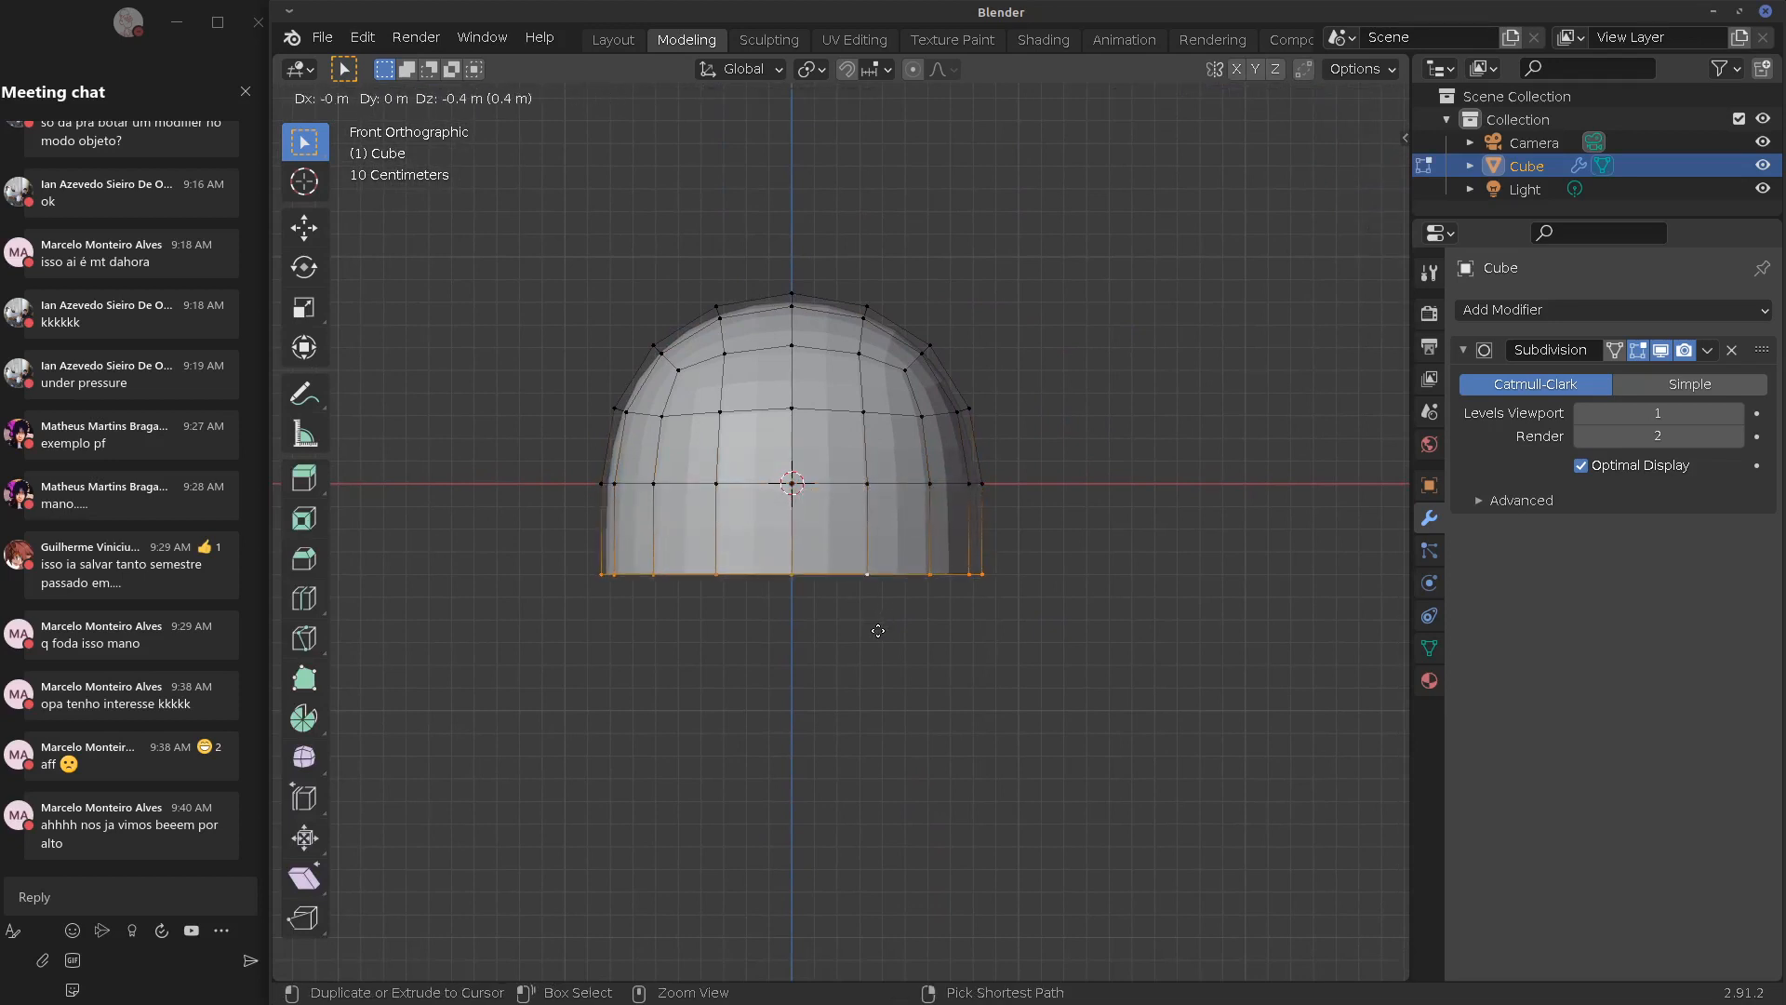
click(878, 631)
key(s)
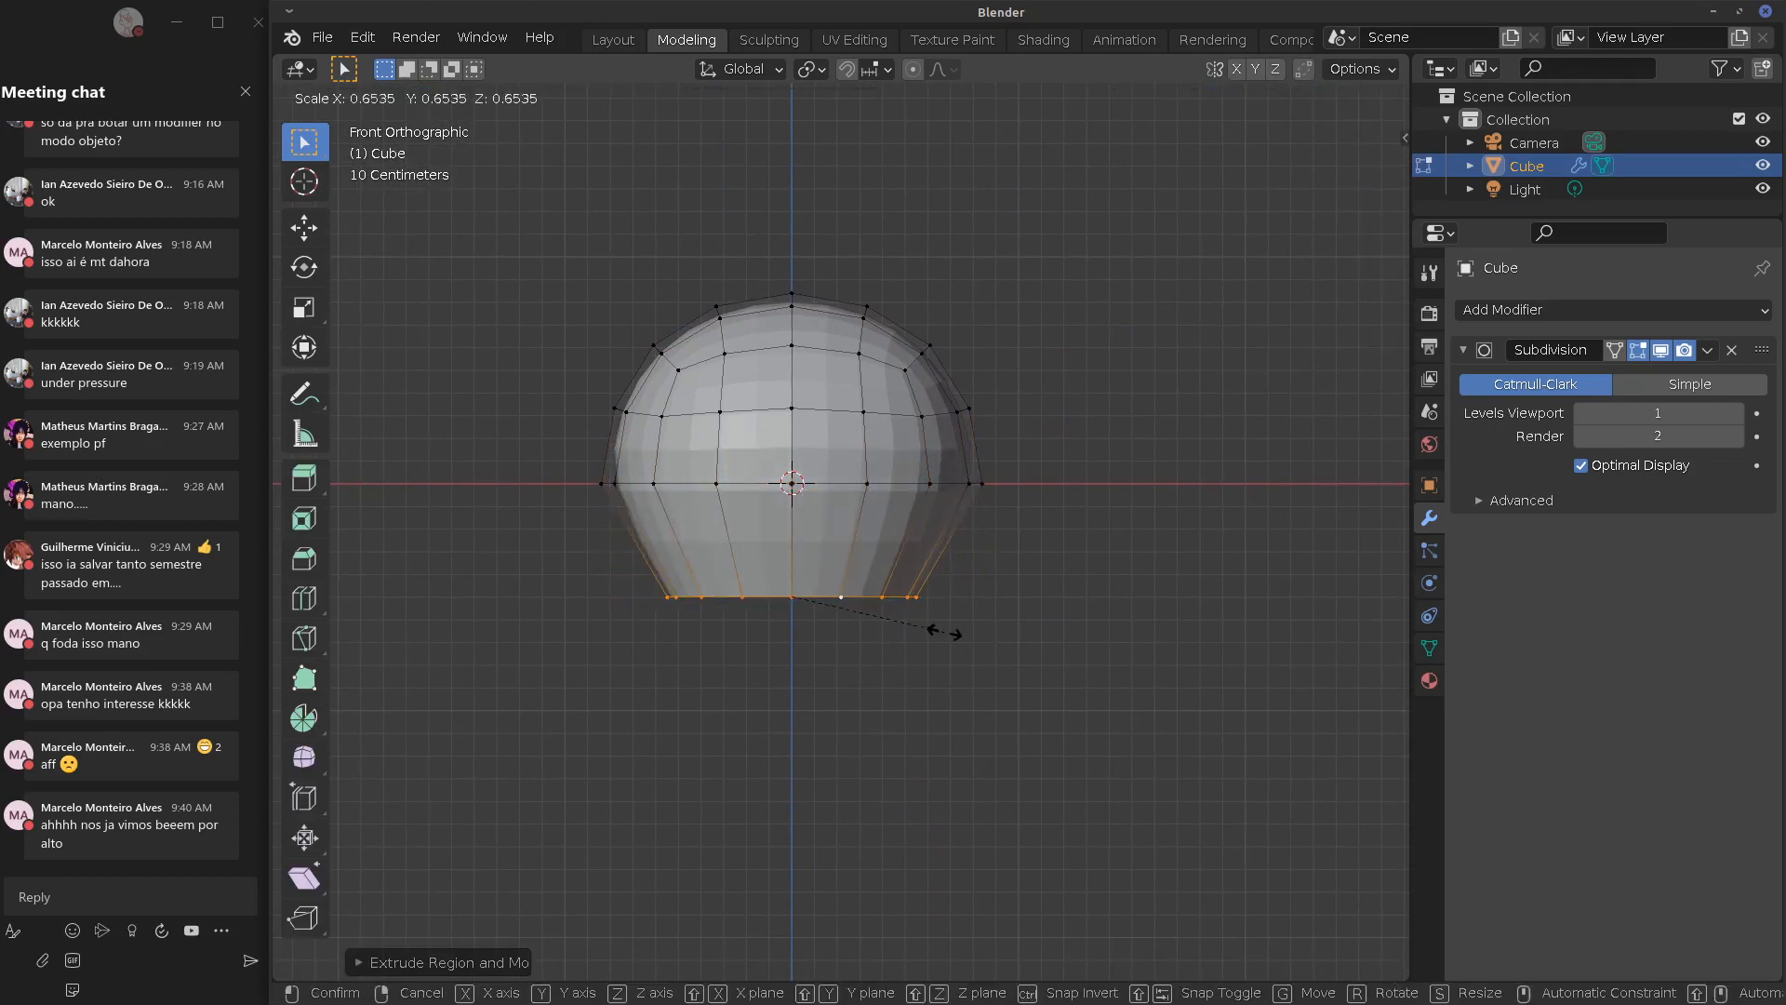
click(946, 633)
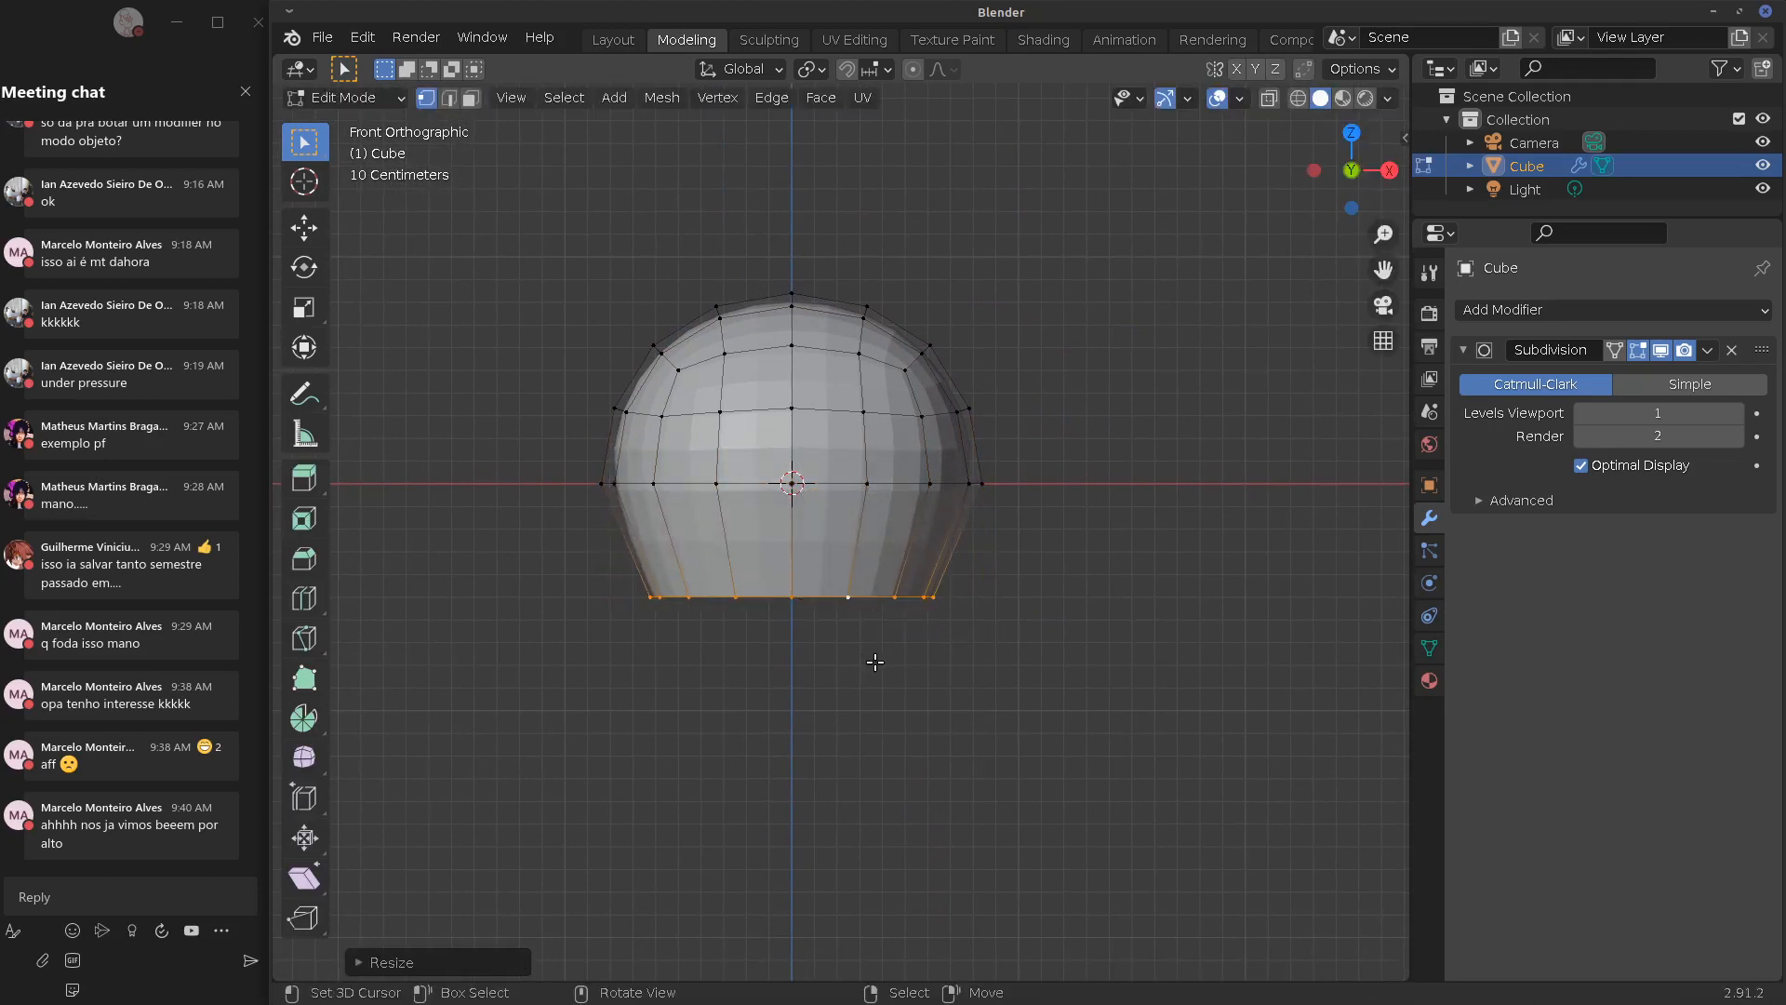
key(g)
key(z)
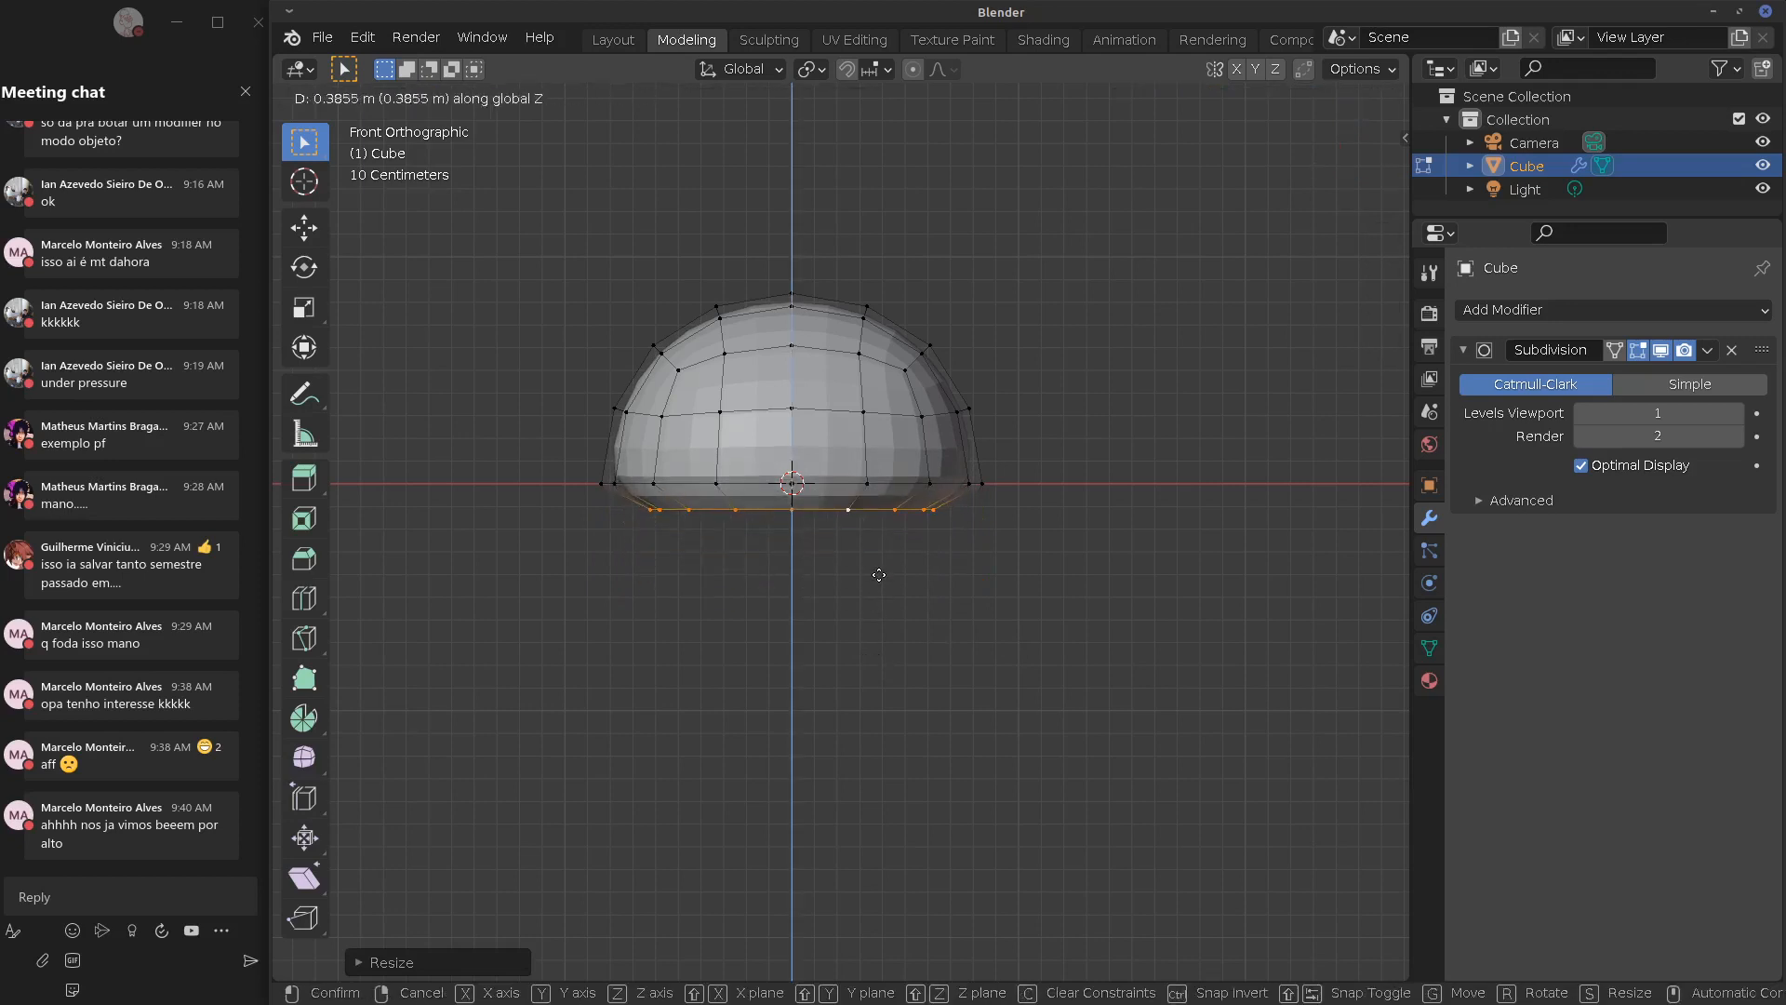
click(866, 566)
key(e)
key(z)
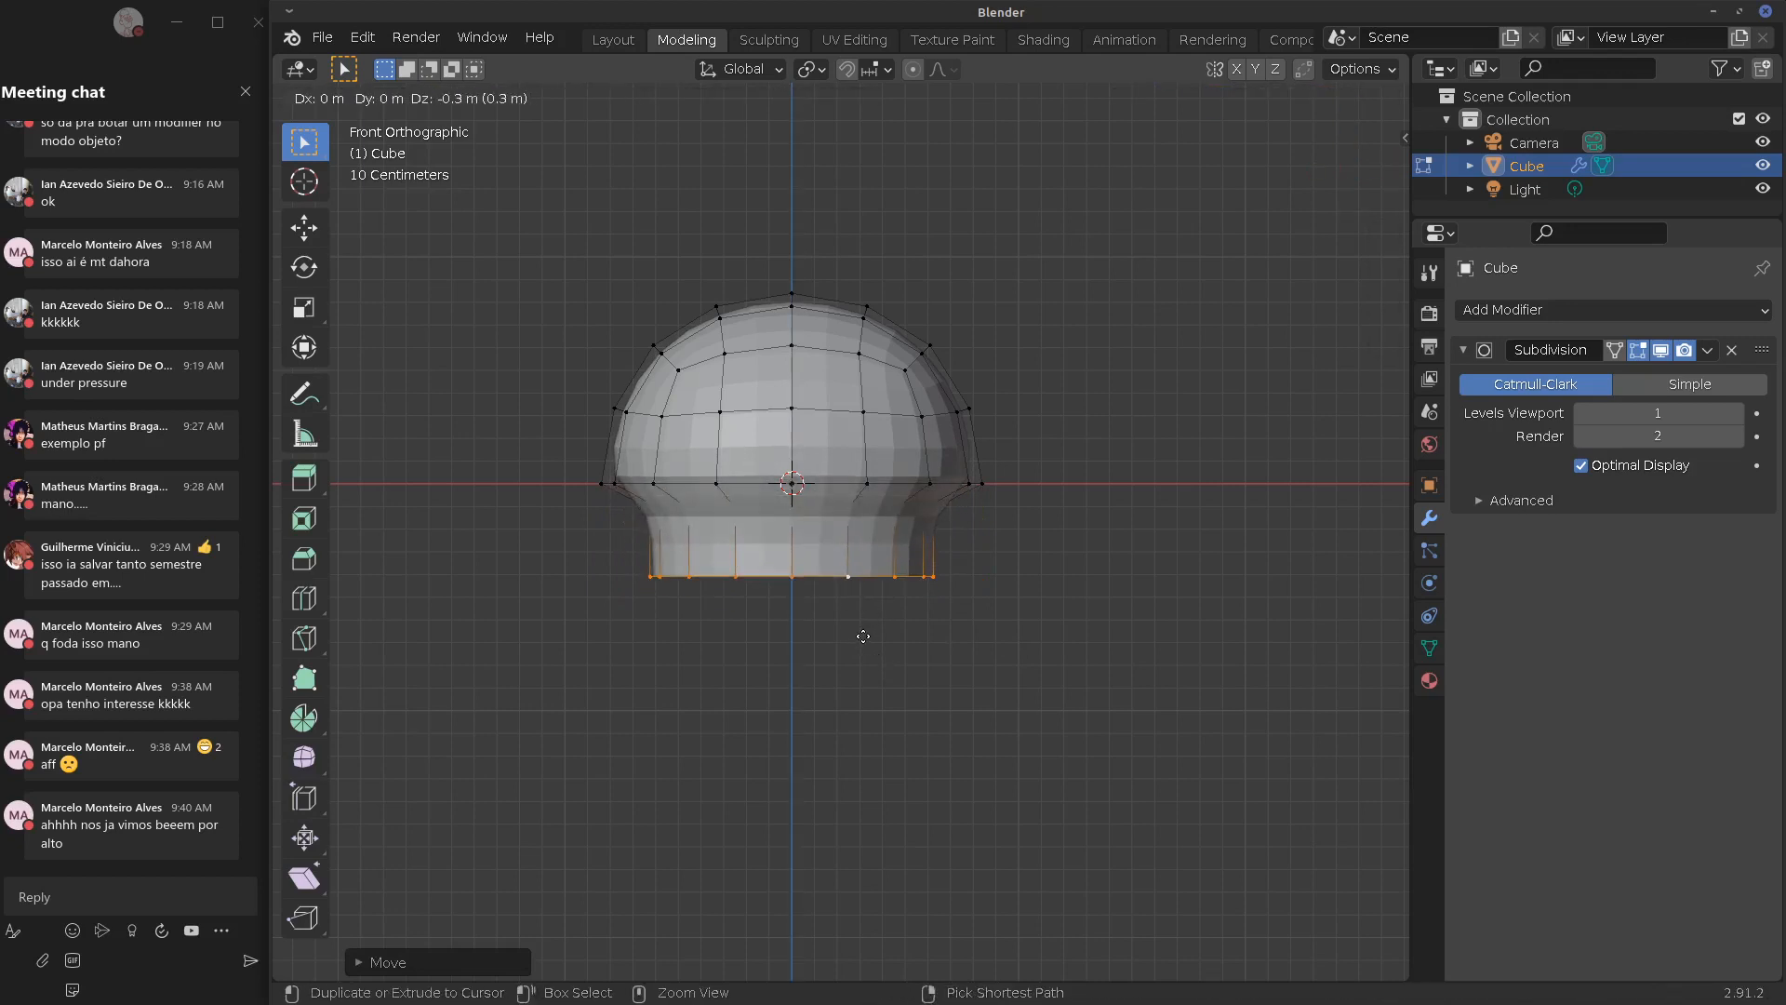
click(878, 616)
Extrude and widen the bottom rim, then extrude it 1.3 m down with snapping to form the body
key(w)
key(Escape)
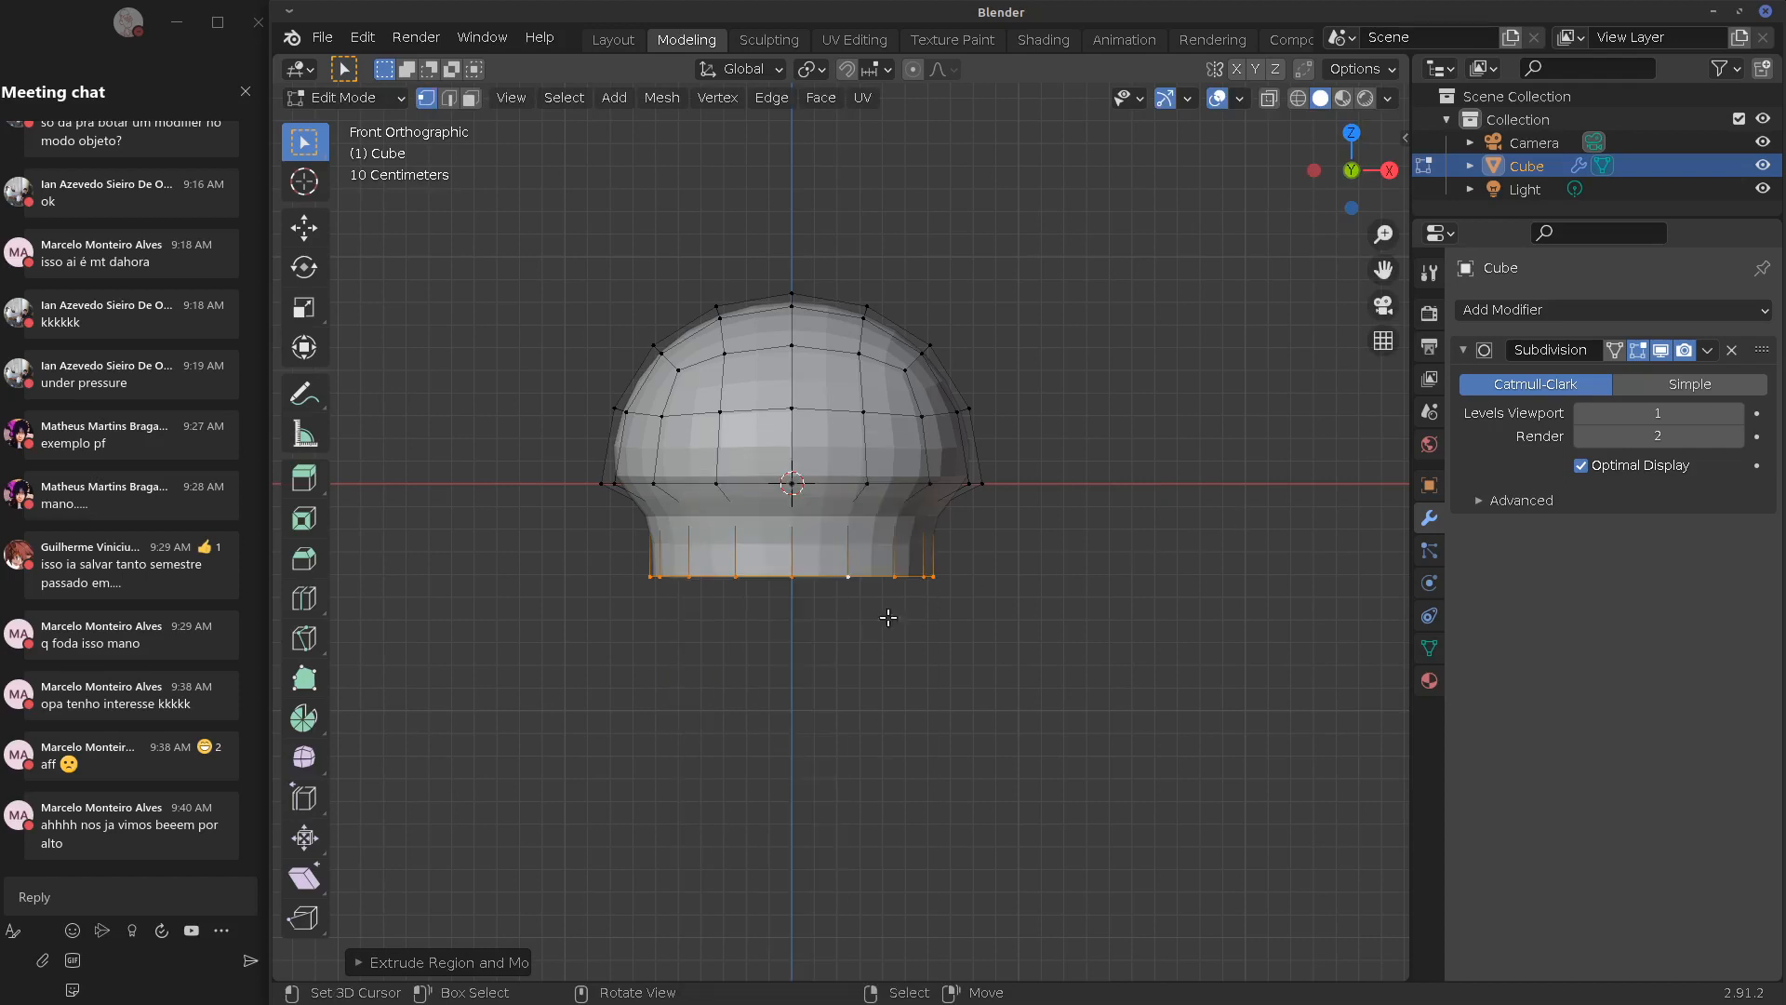
key(e)
click(876, 667)
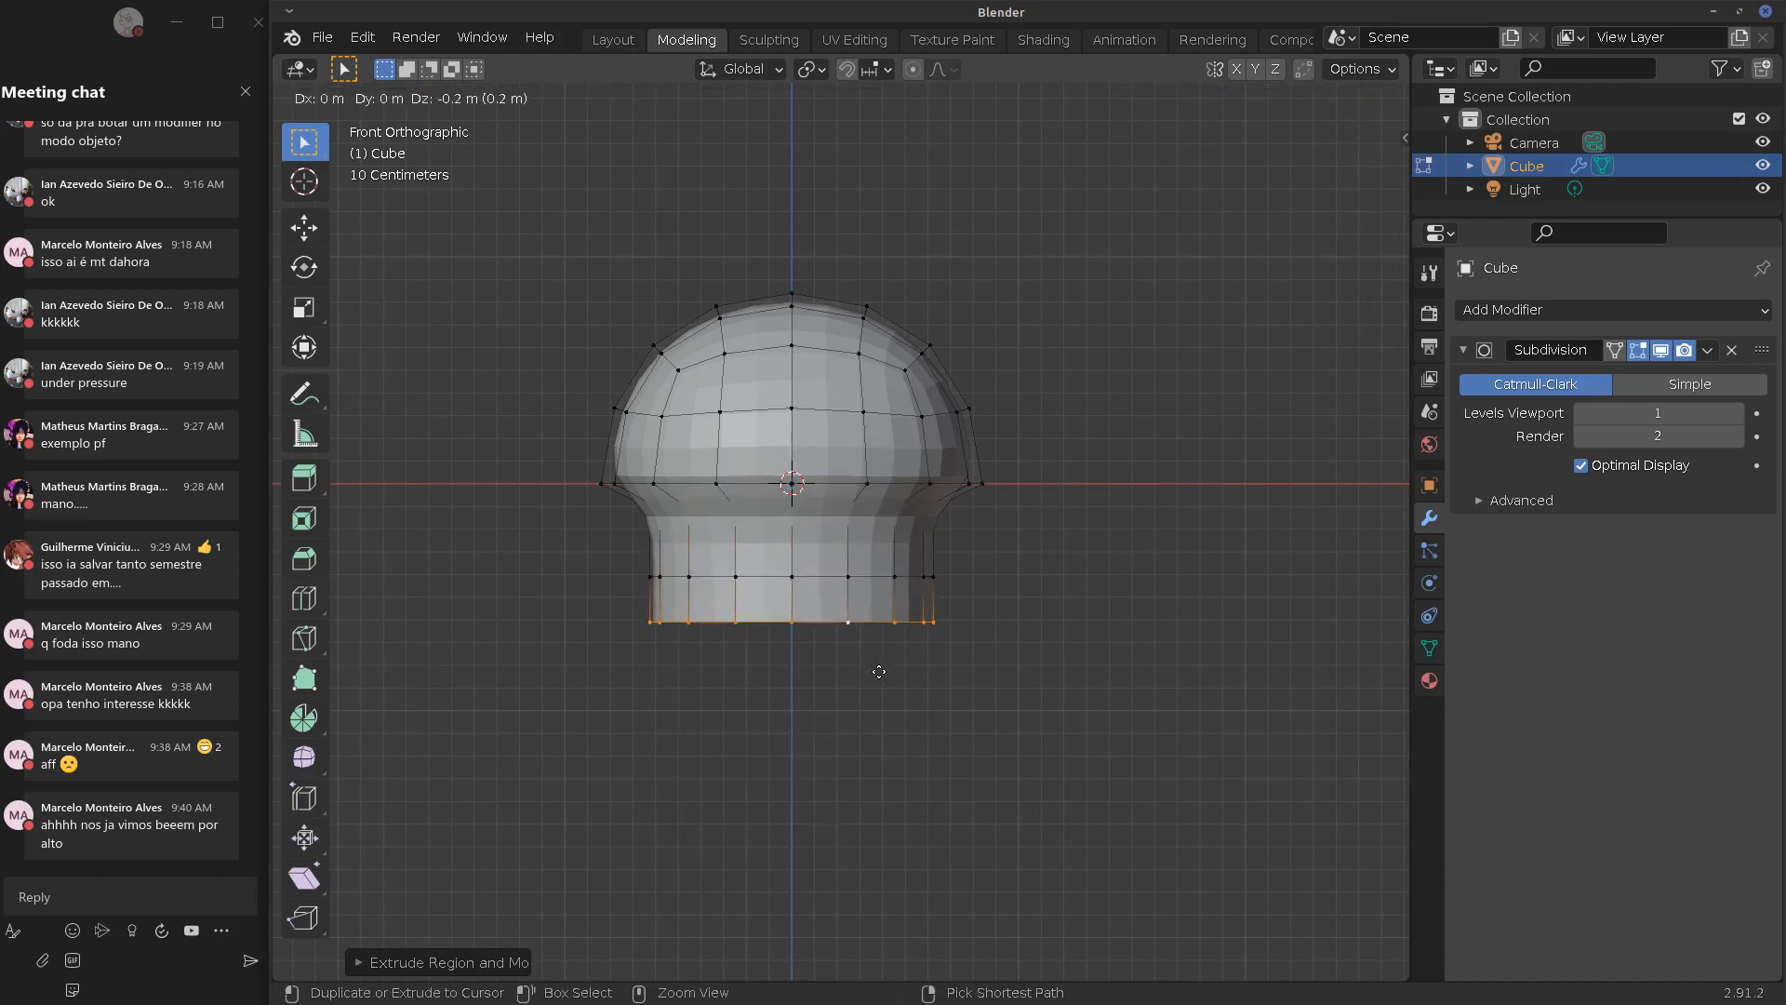
key(s)
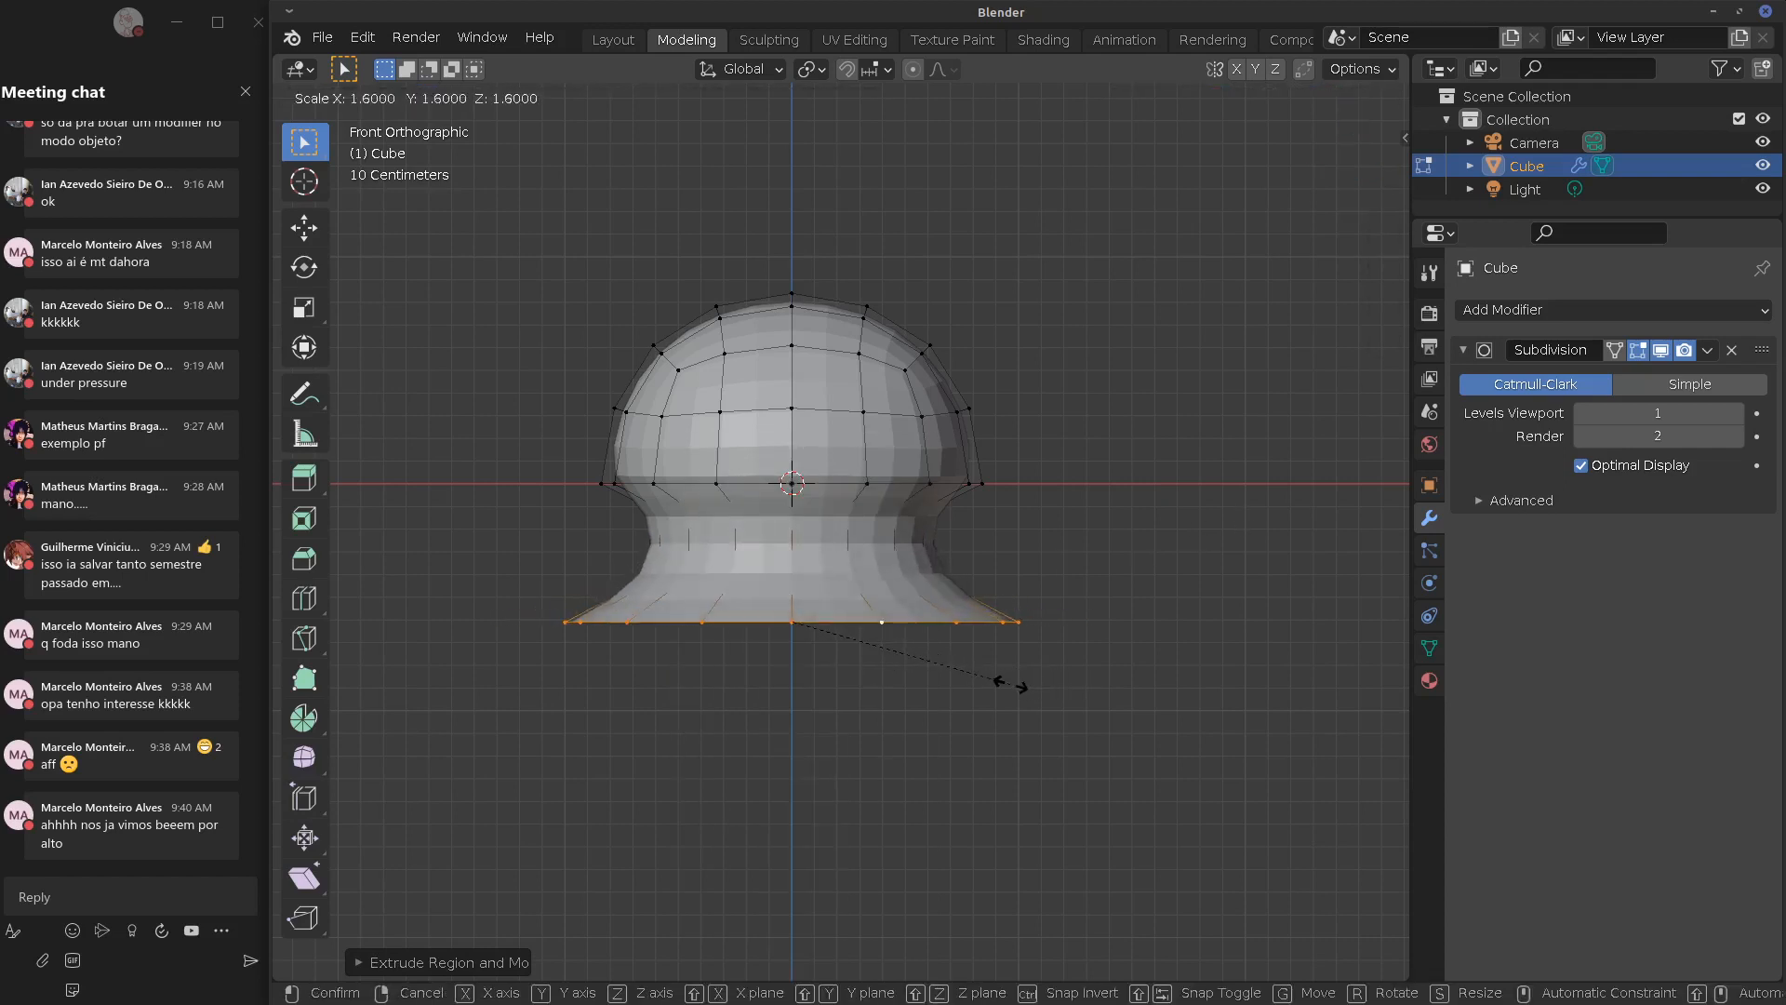
click(925, 669)
key(e)
key(ctrl)
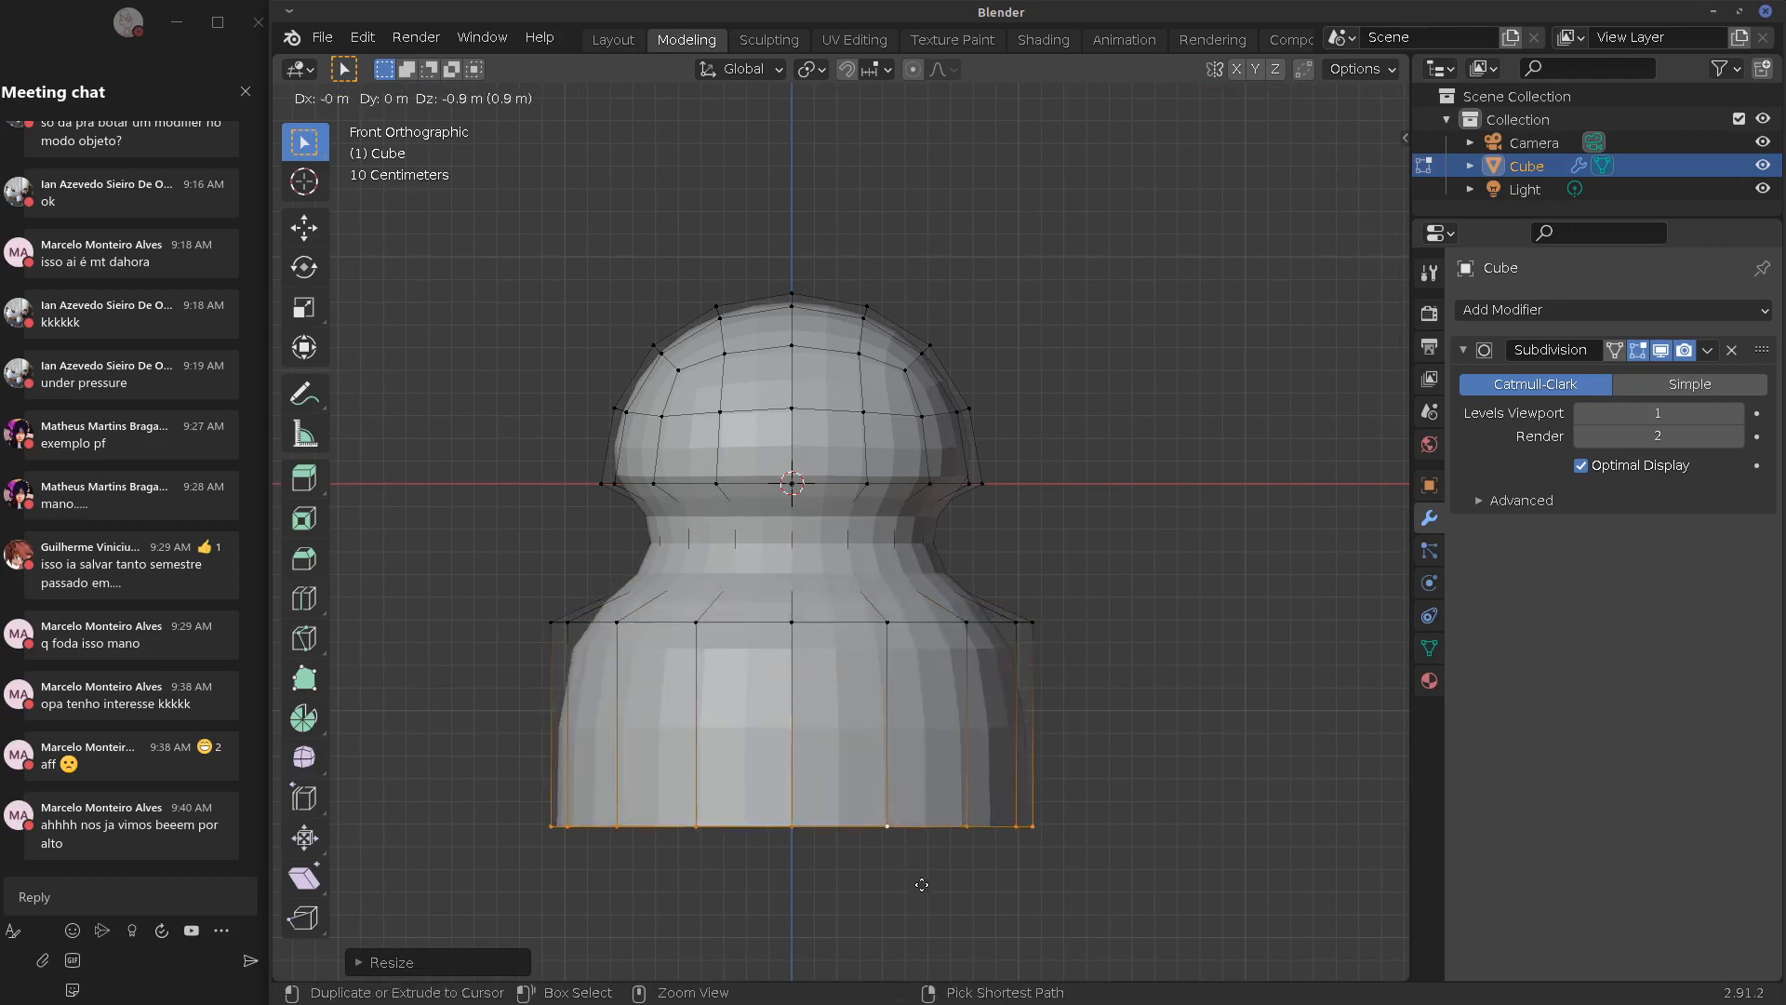
click(916, 963)
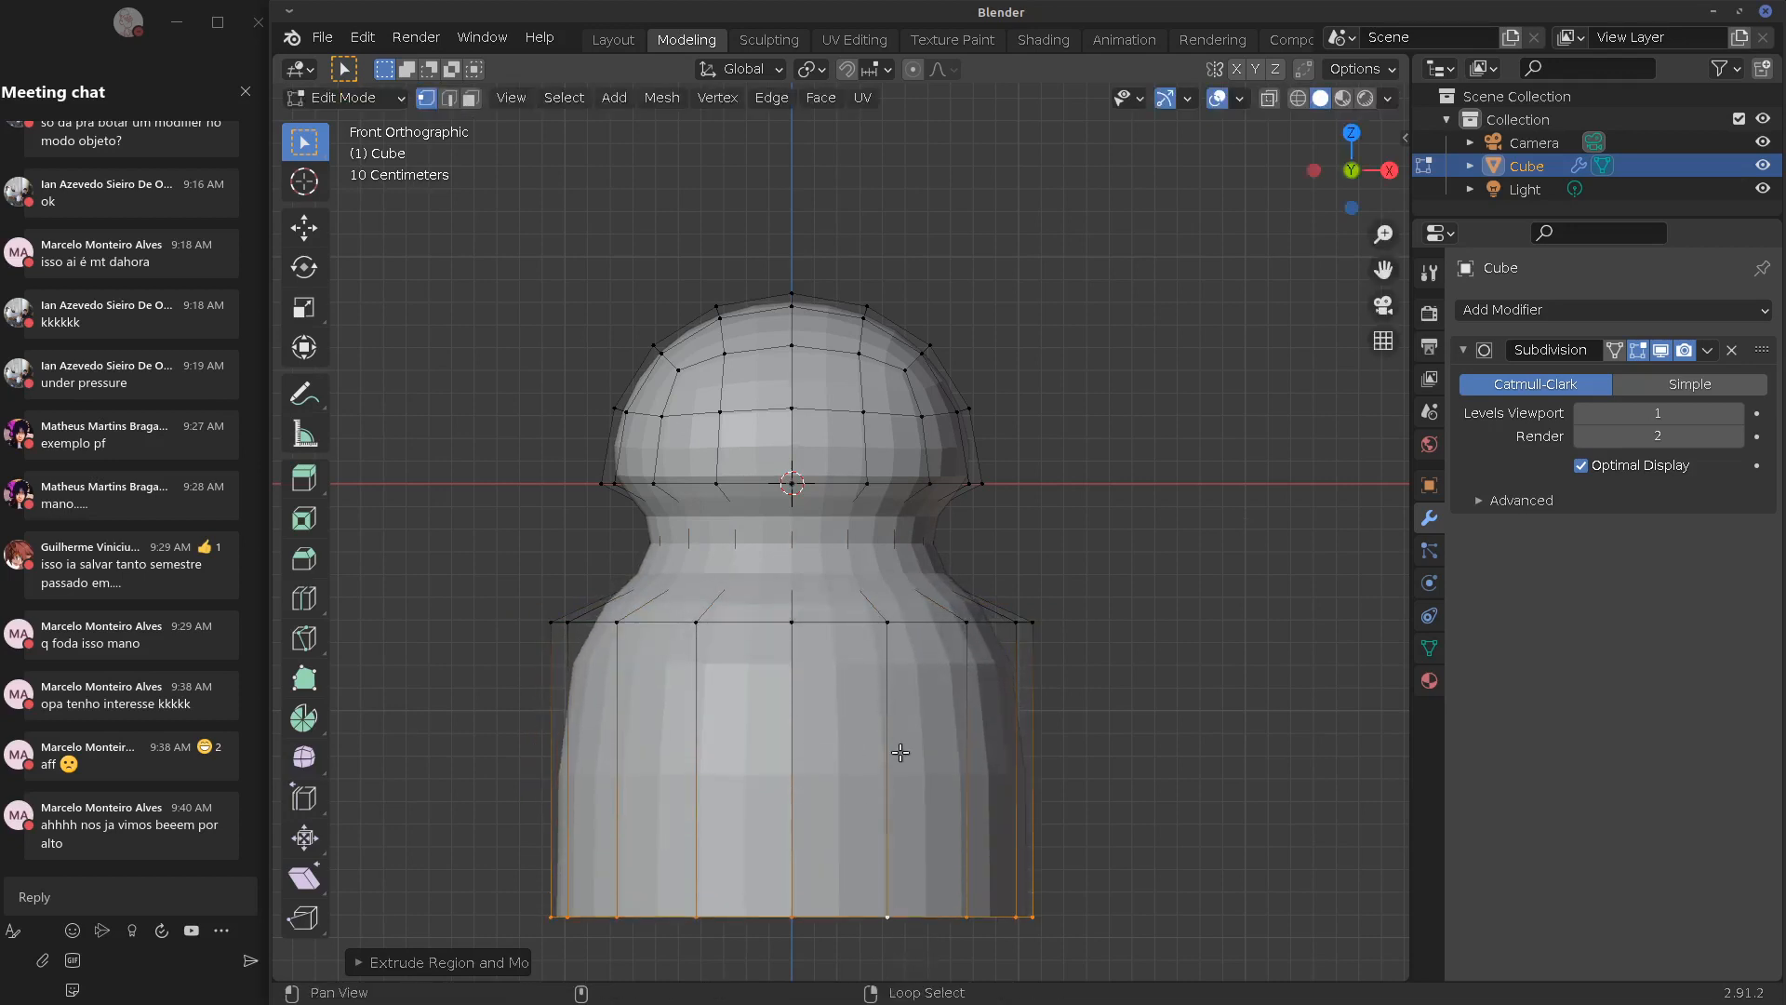
shift+scroll(863, 623, down, 5)
Extrude the bottom rim downward twice, lengthening the body and adding a short extra base section
key(e)
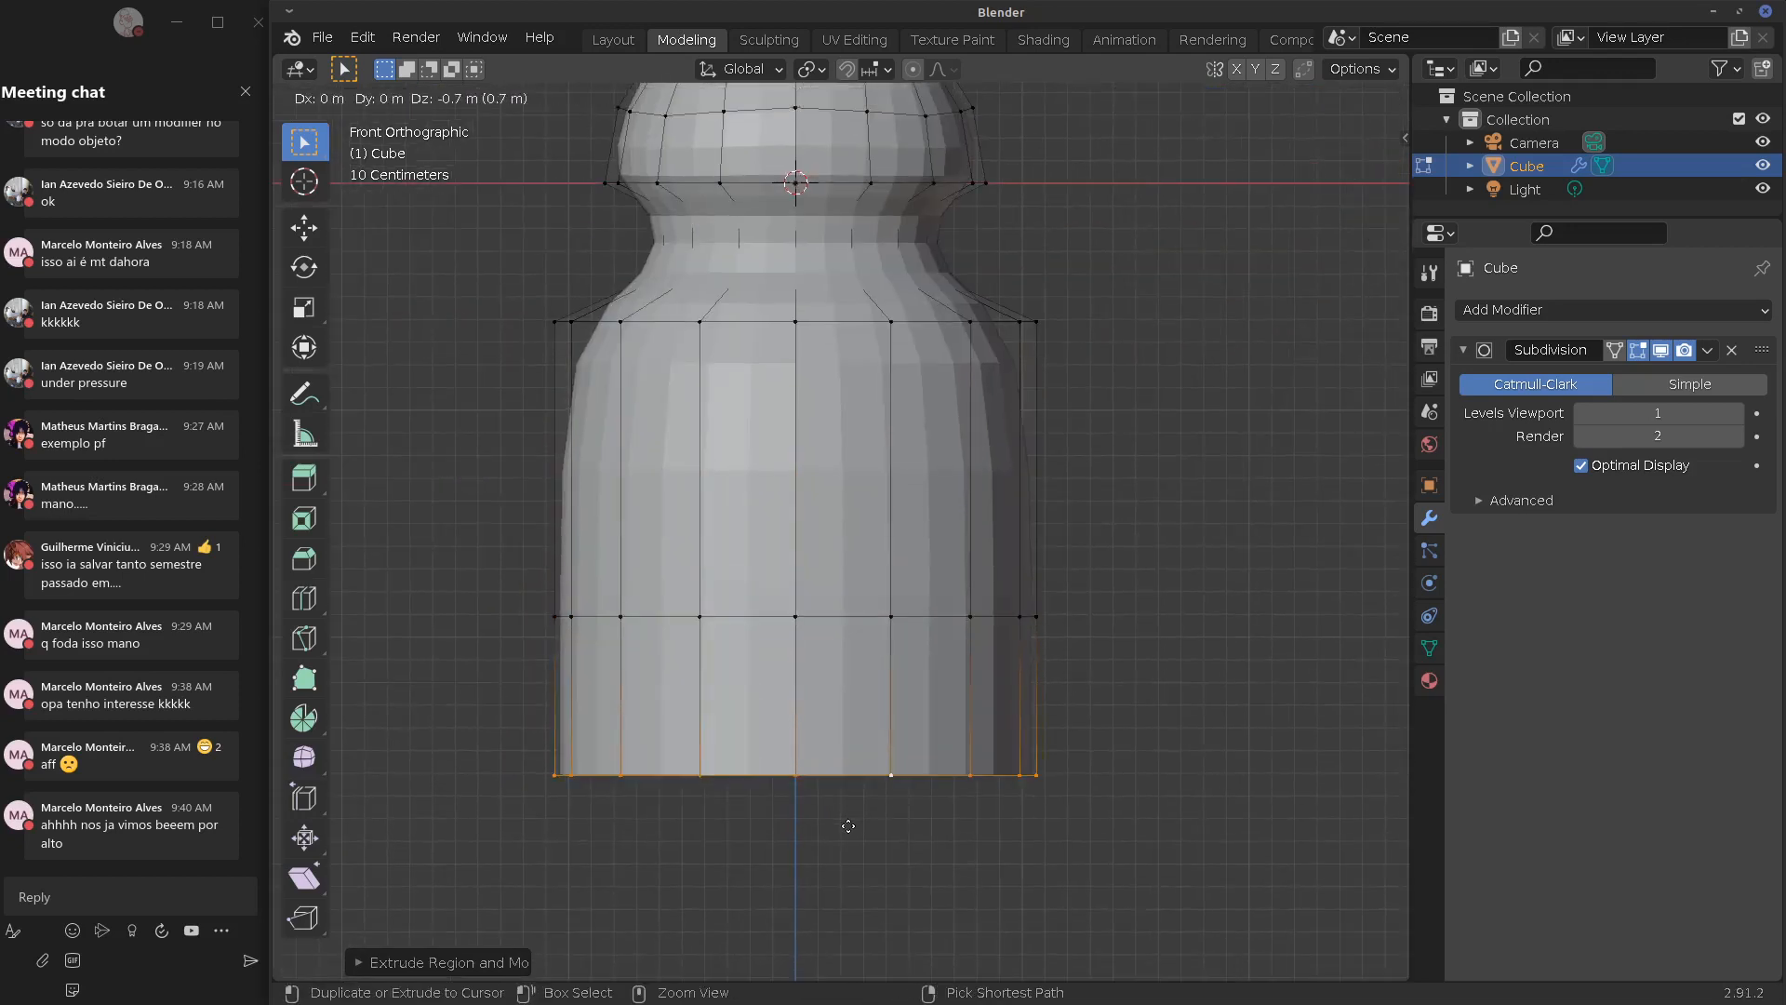
ctrl+click(853, 817)
right_click(885, 818)
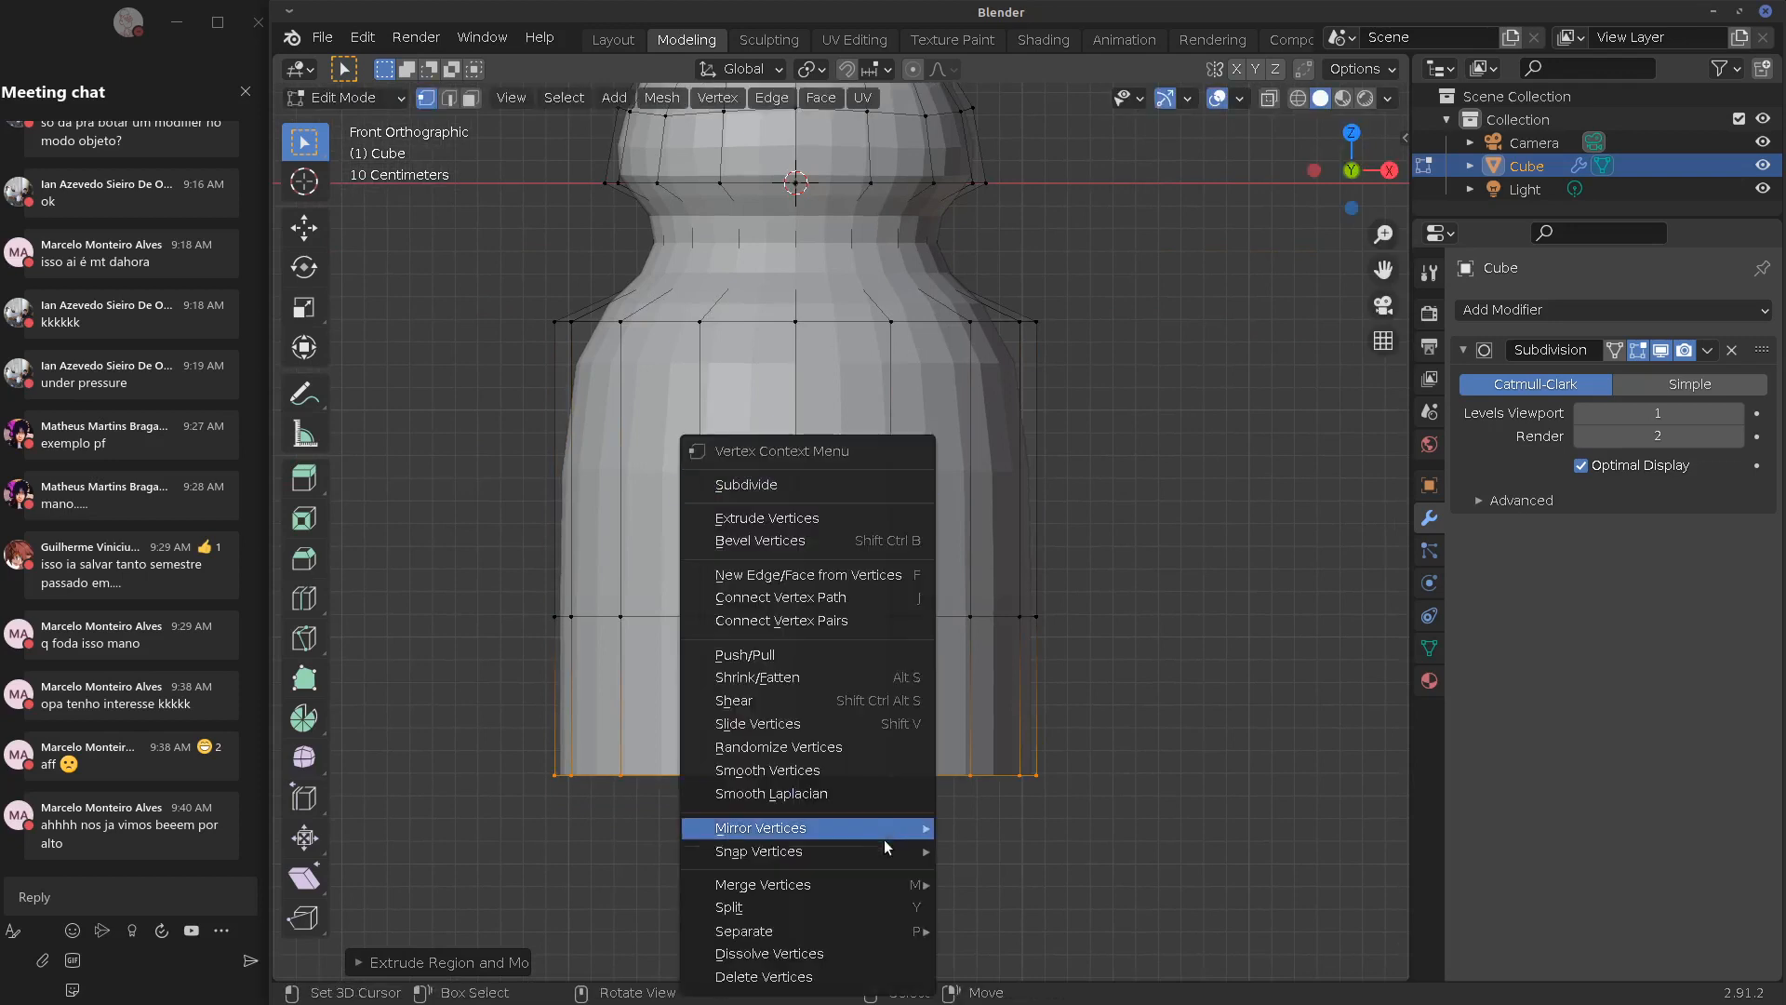
key(e)
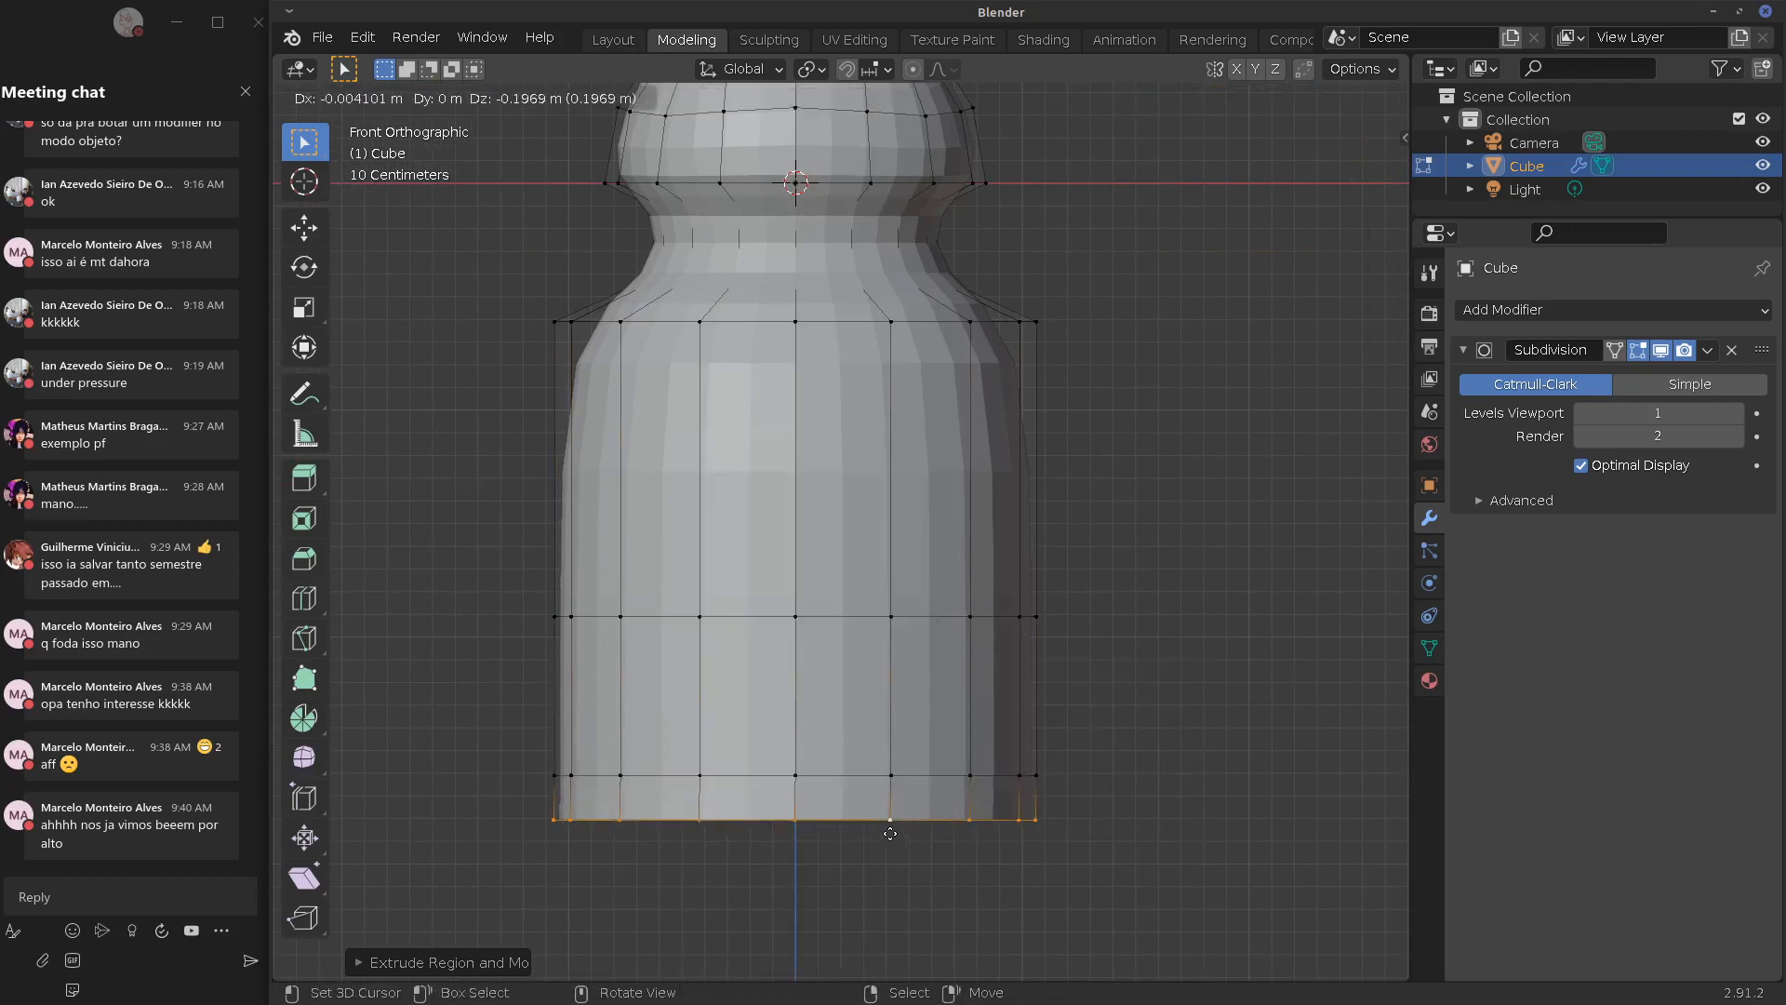
click(1027, 824)
Select only the bottom rim loop and inspect the bottle's underside
key(a)
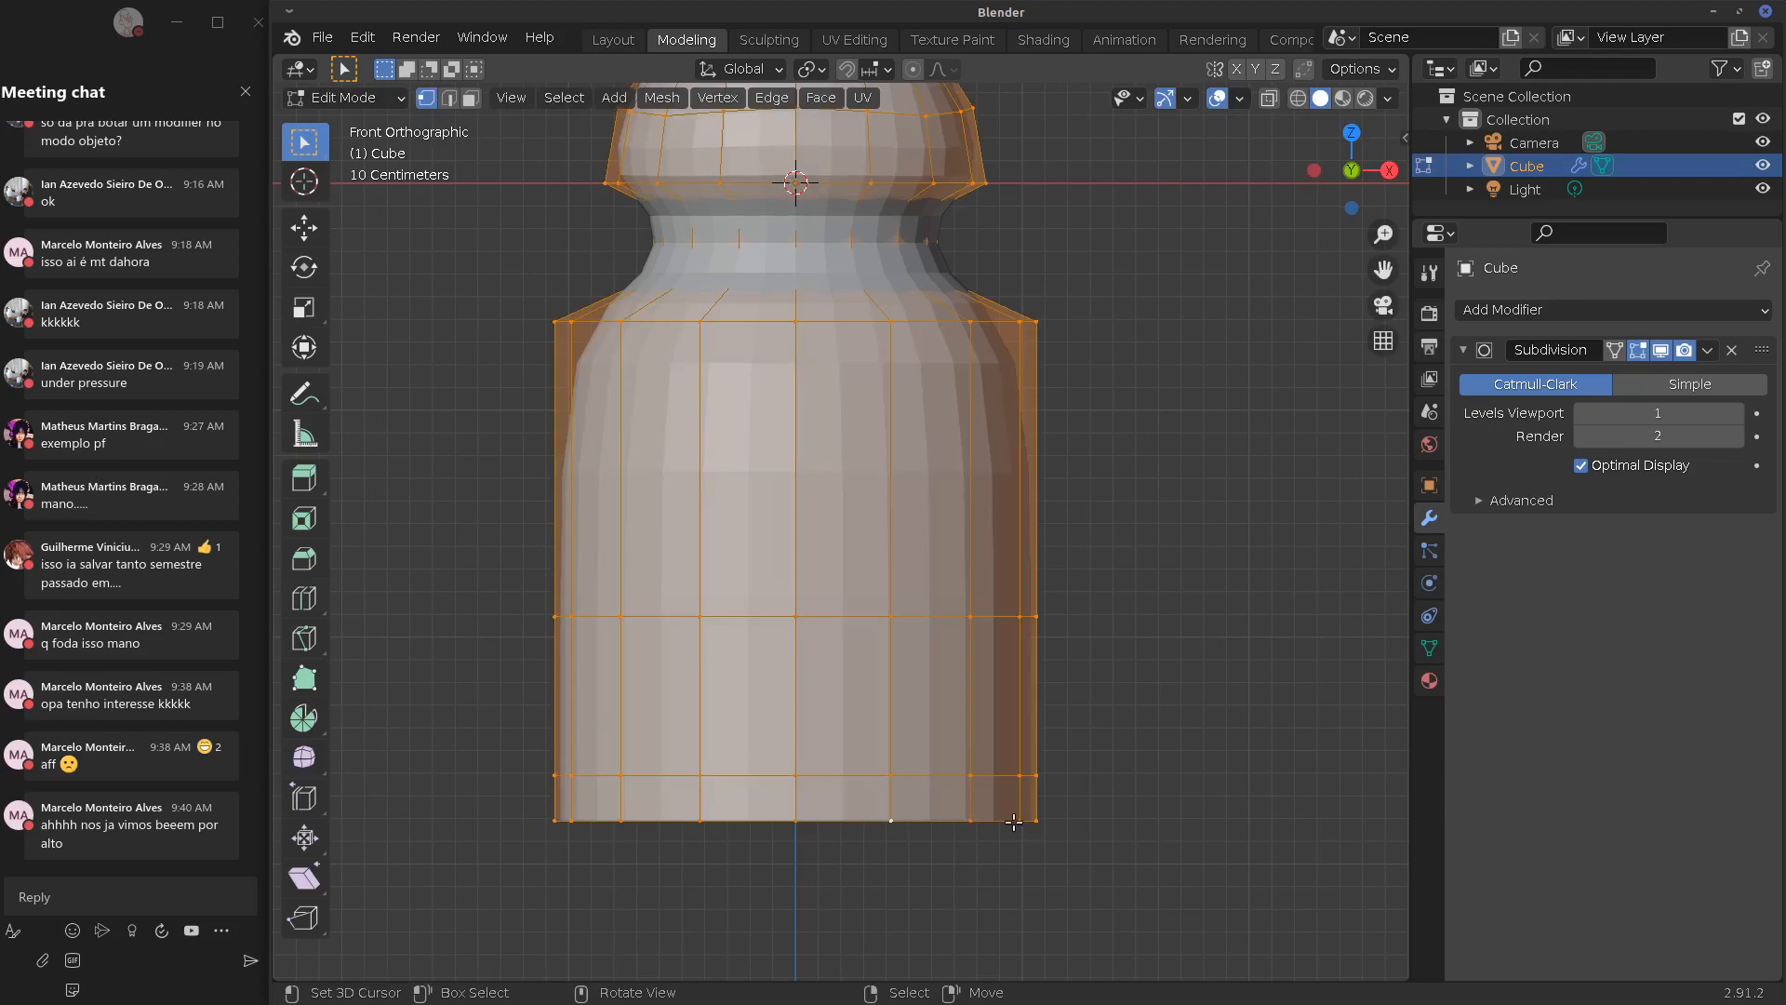
key(alt+a)
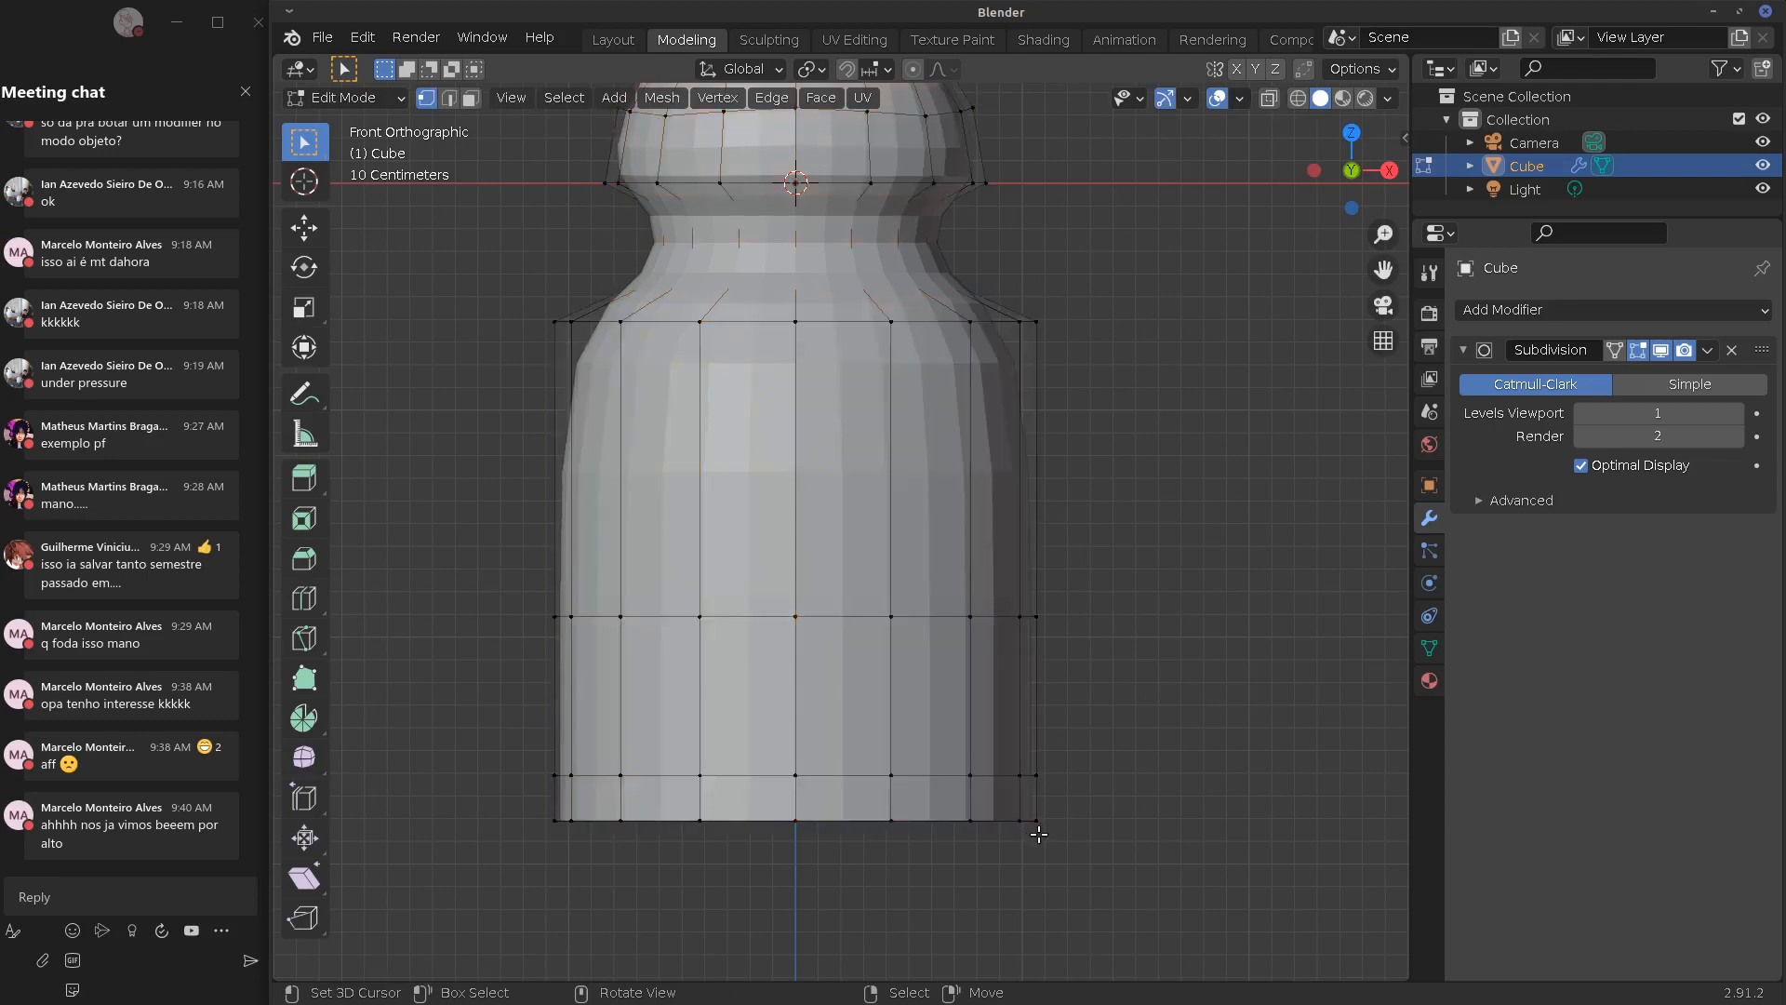
alt+click(894, 820)
middle_drag(893, 819, 901, 642)
key(KP_1)
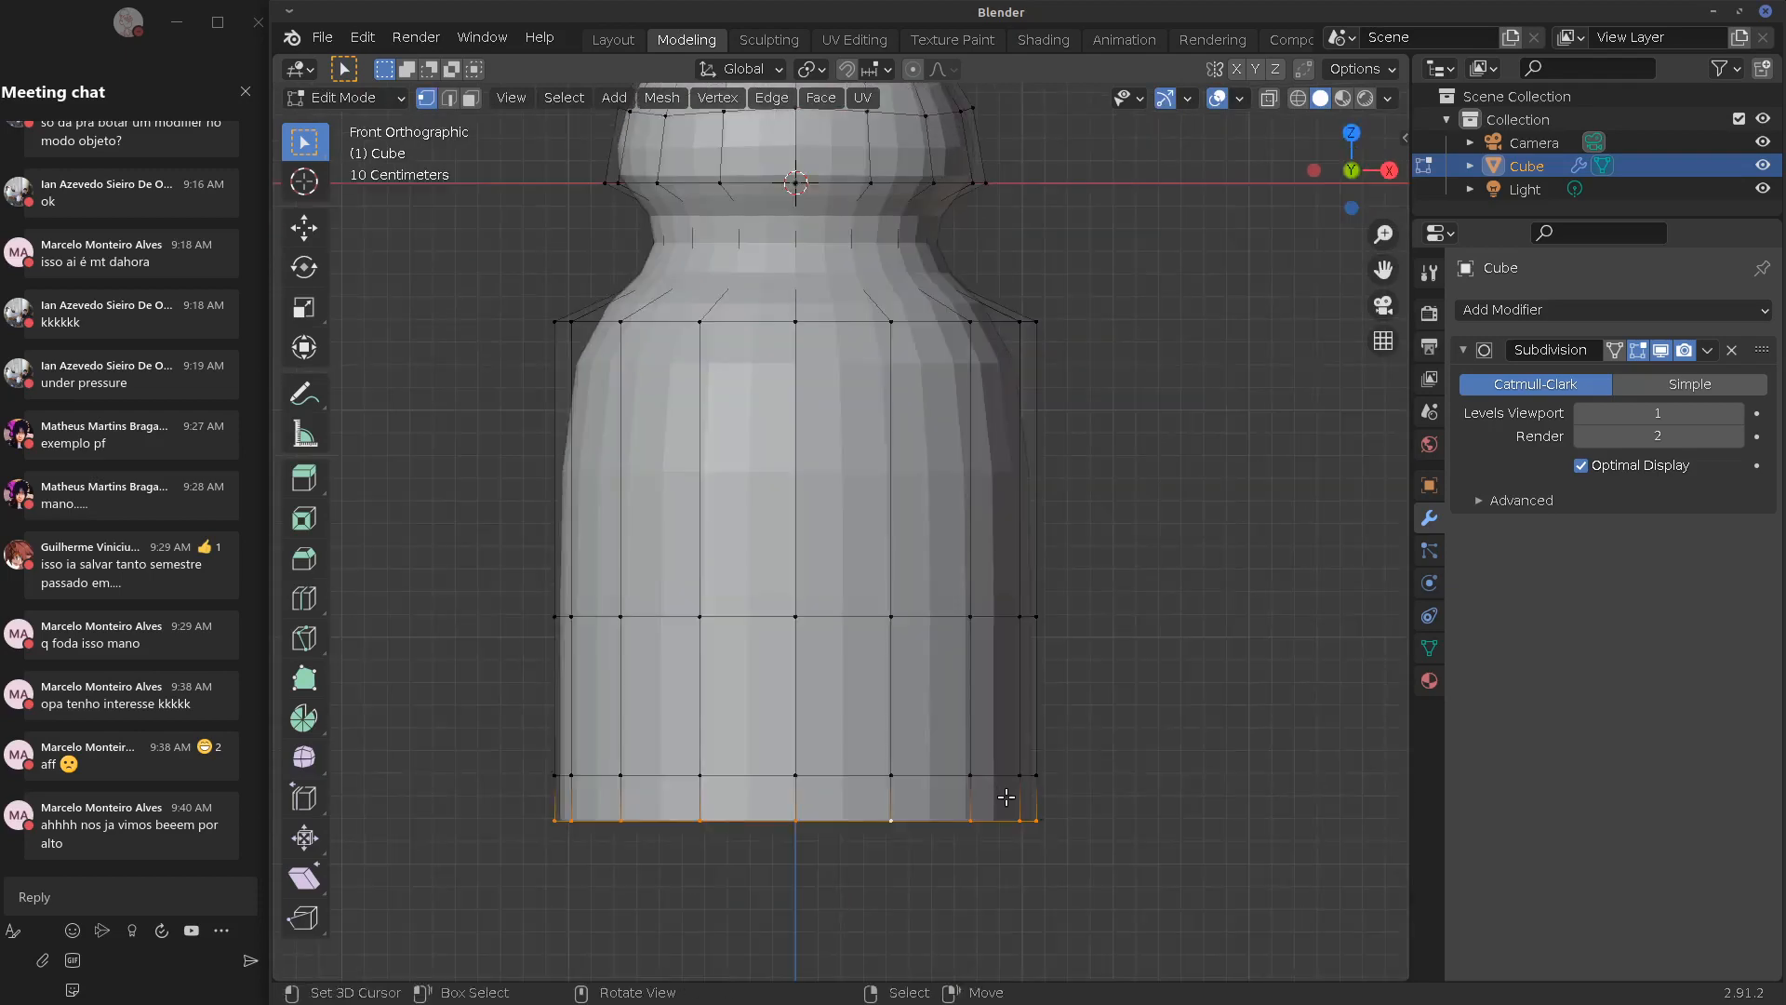
key(s)
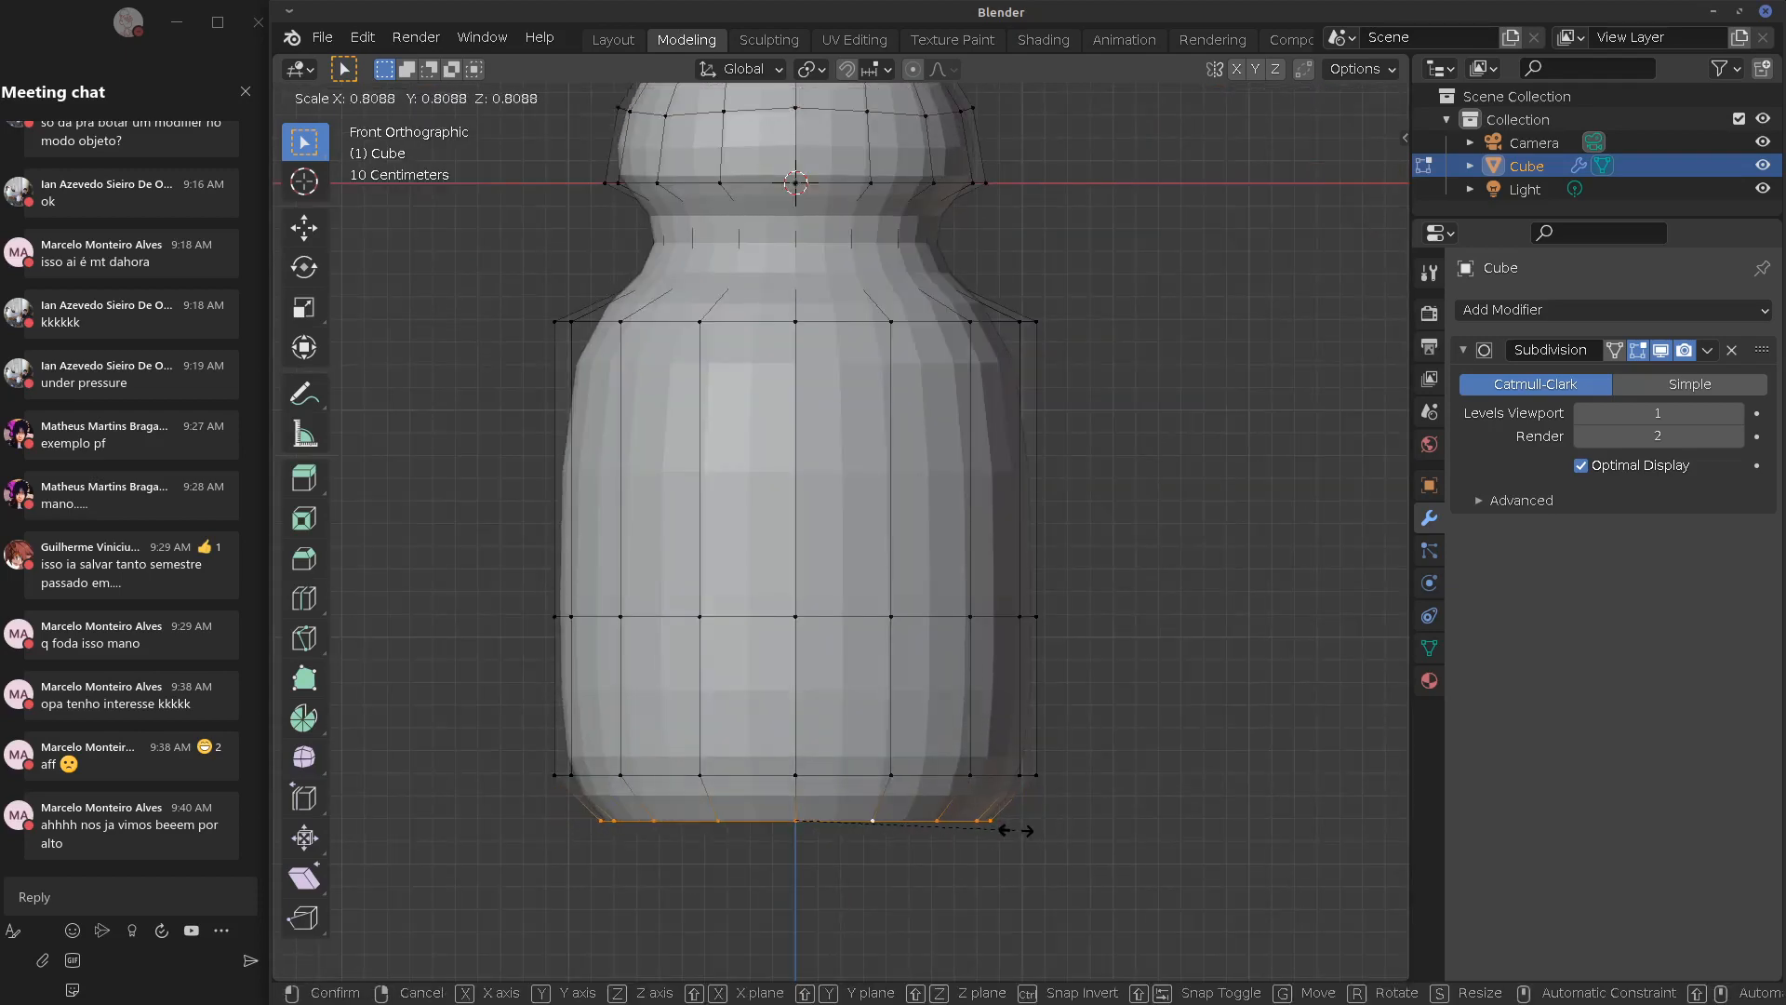
right_click(1016, 833)
middle_drag(923, 714, 884, 675)
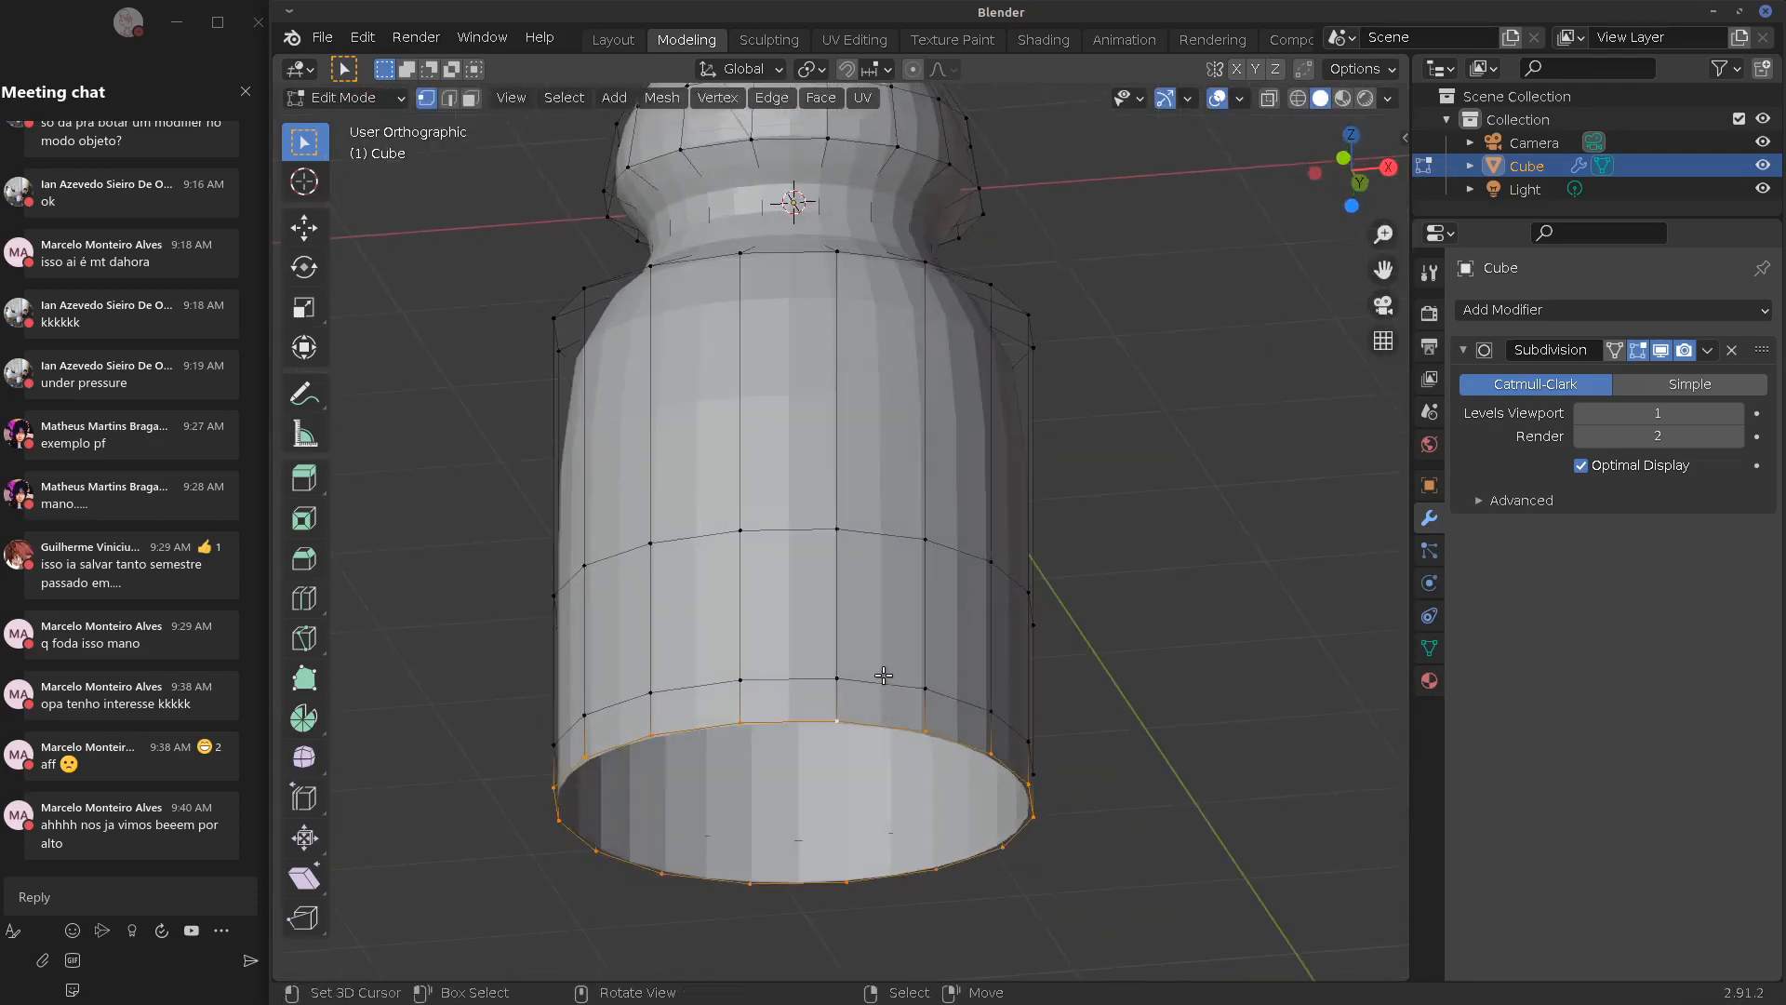
Dissolve the second-from-bottom edge loop and fill the bottom opening with a face
alt+click(797, 679)
key(x)
click(802, 683)
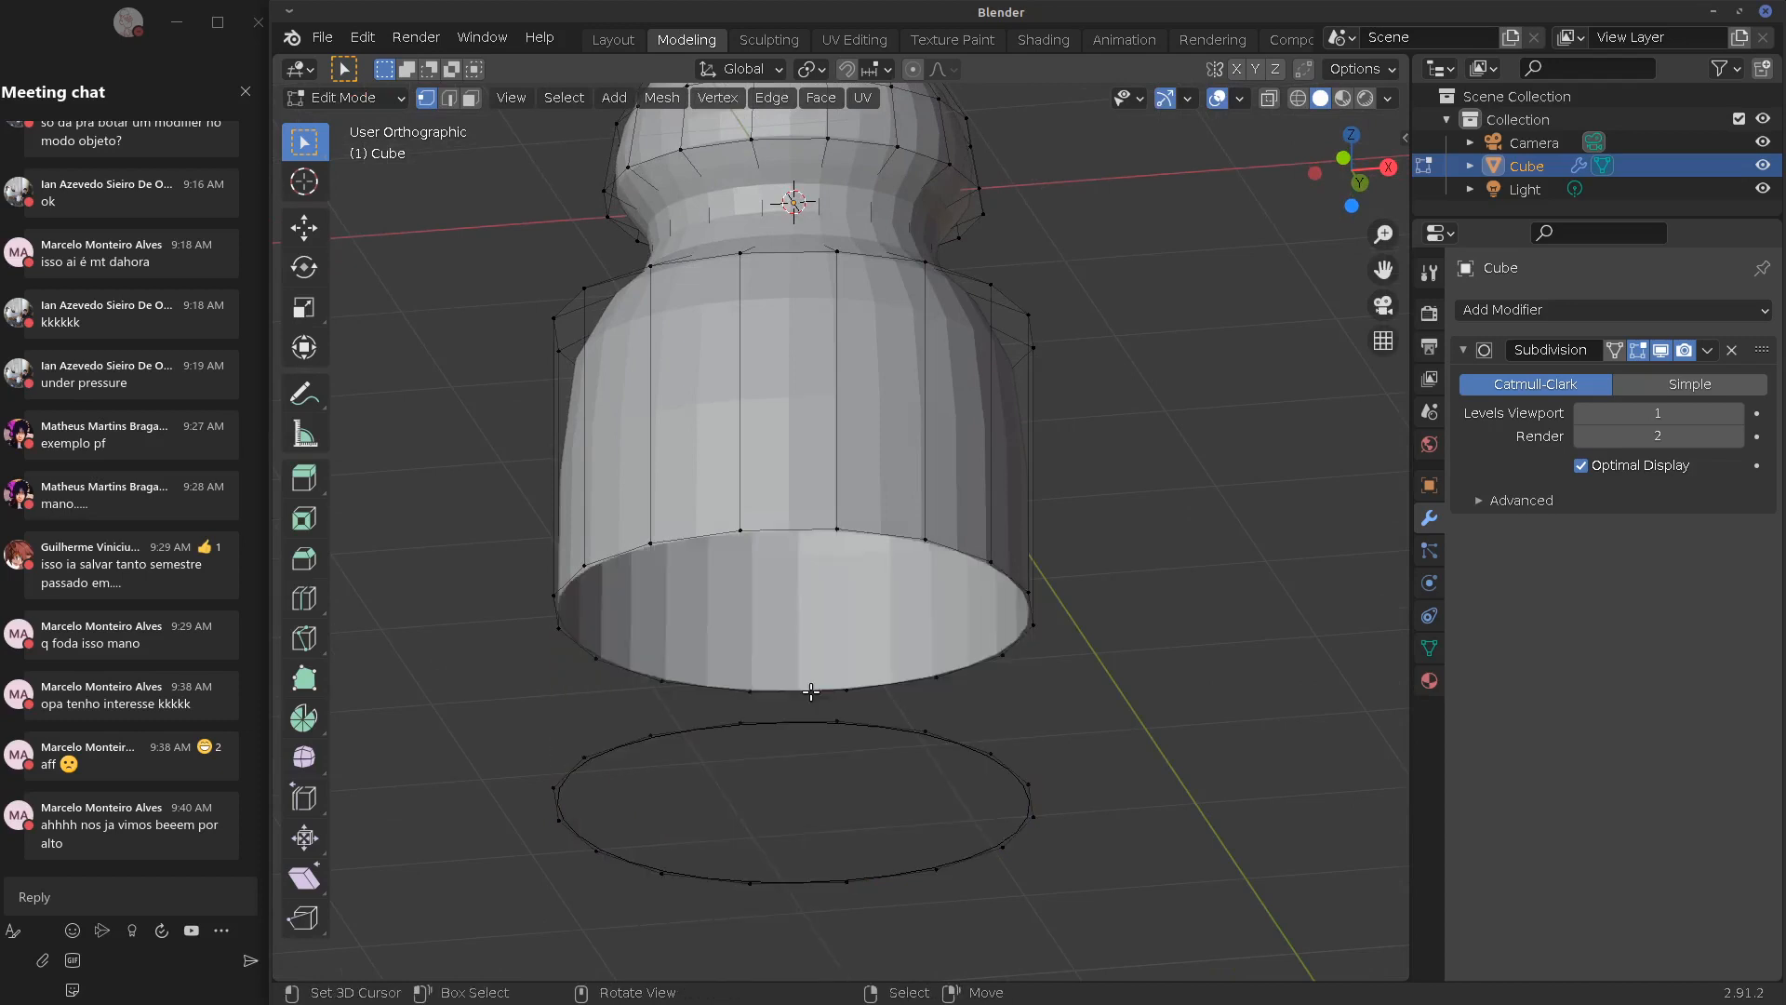
key(ctrl+z)
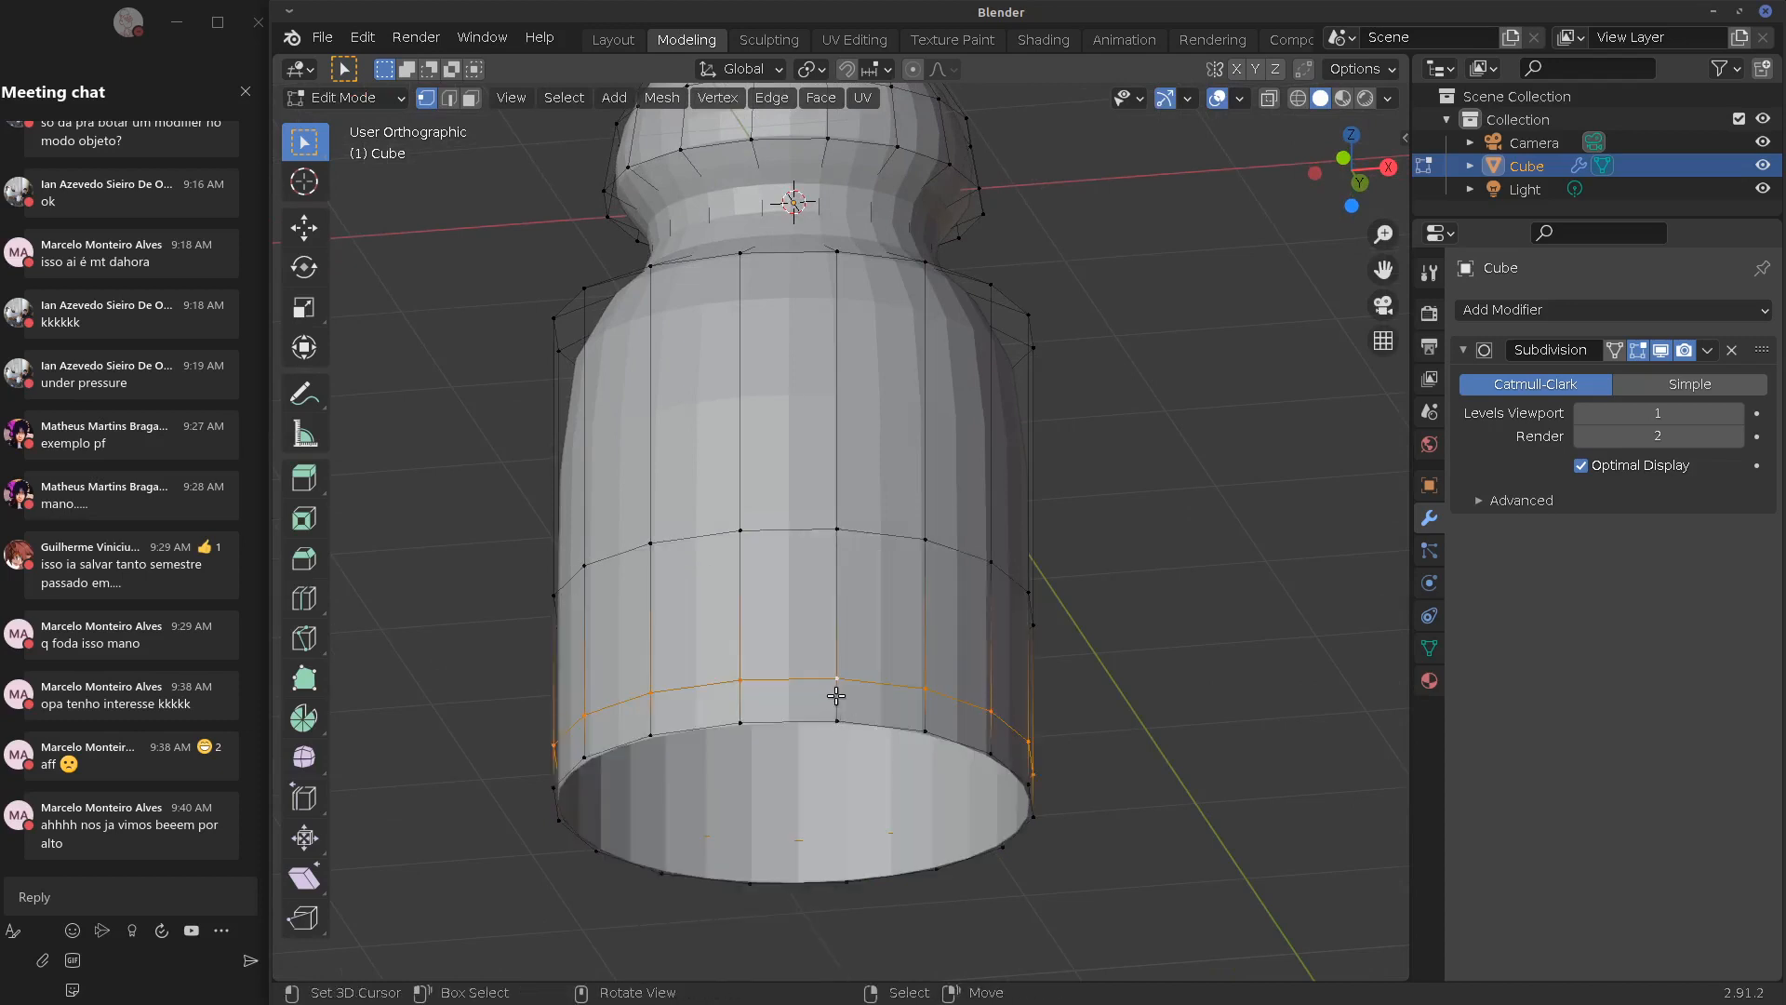
key(x)
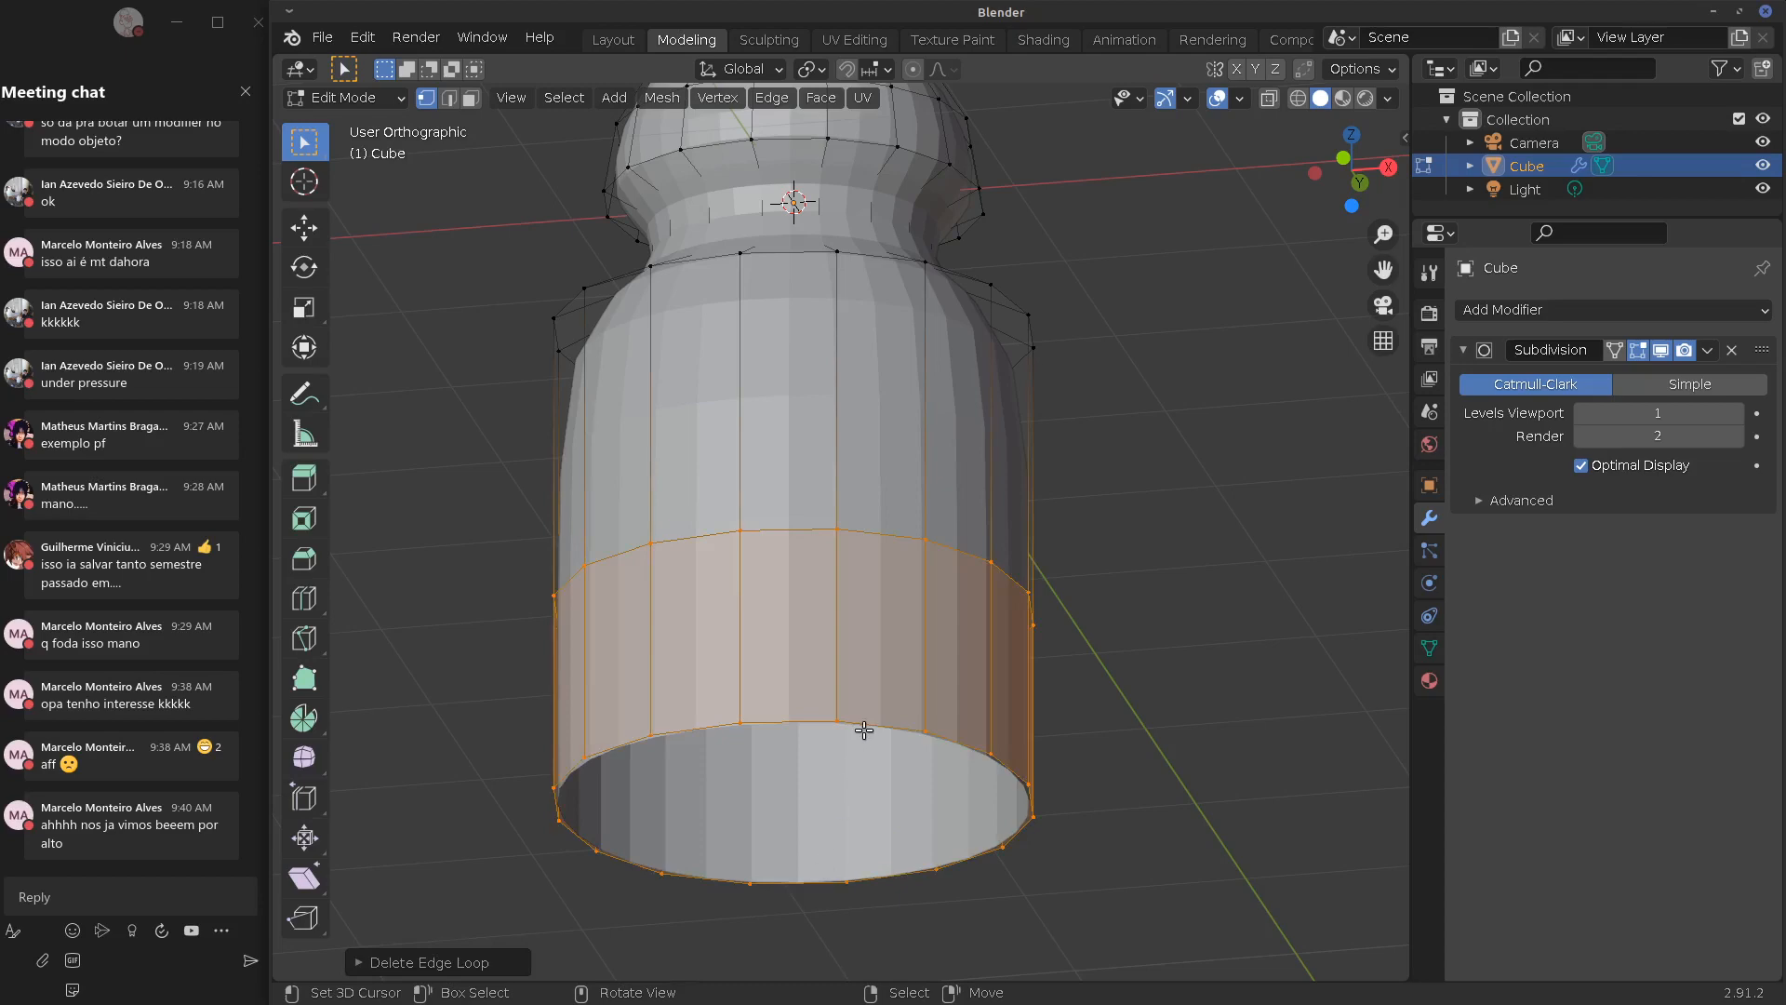
alt+click(864, 730)
middle_drag(913, 650, 1145, 645)
key(f)
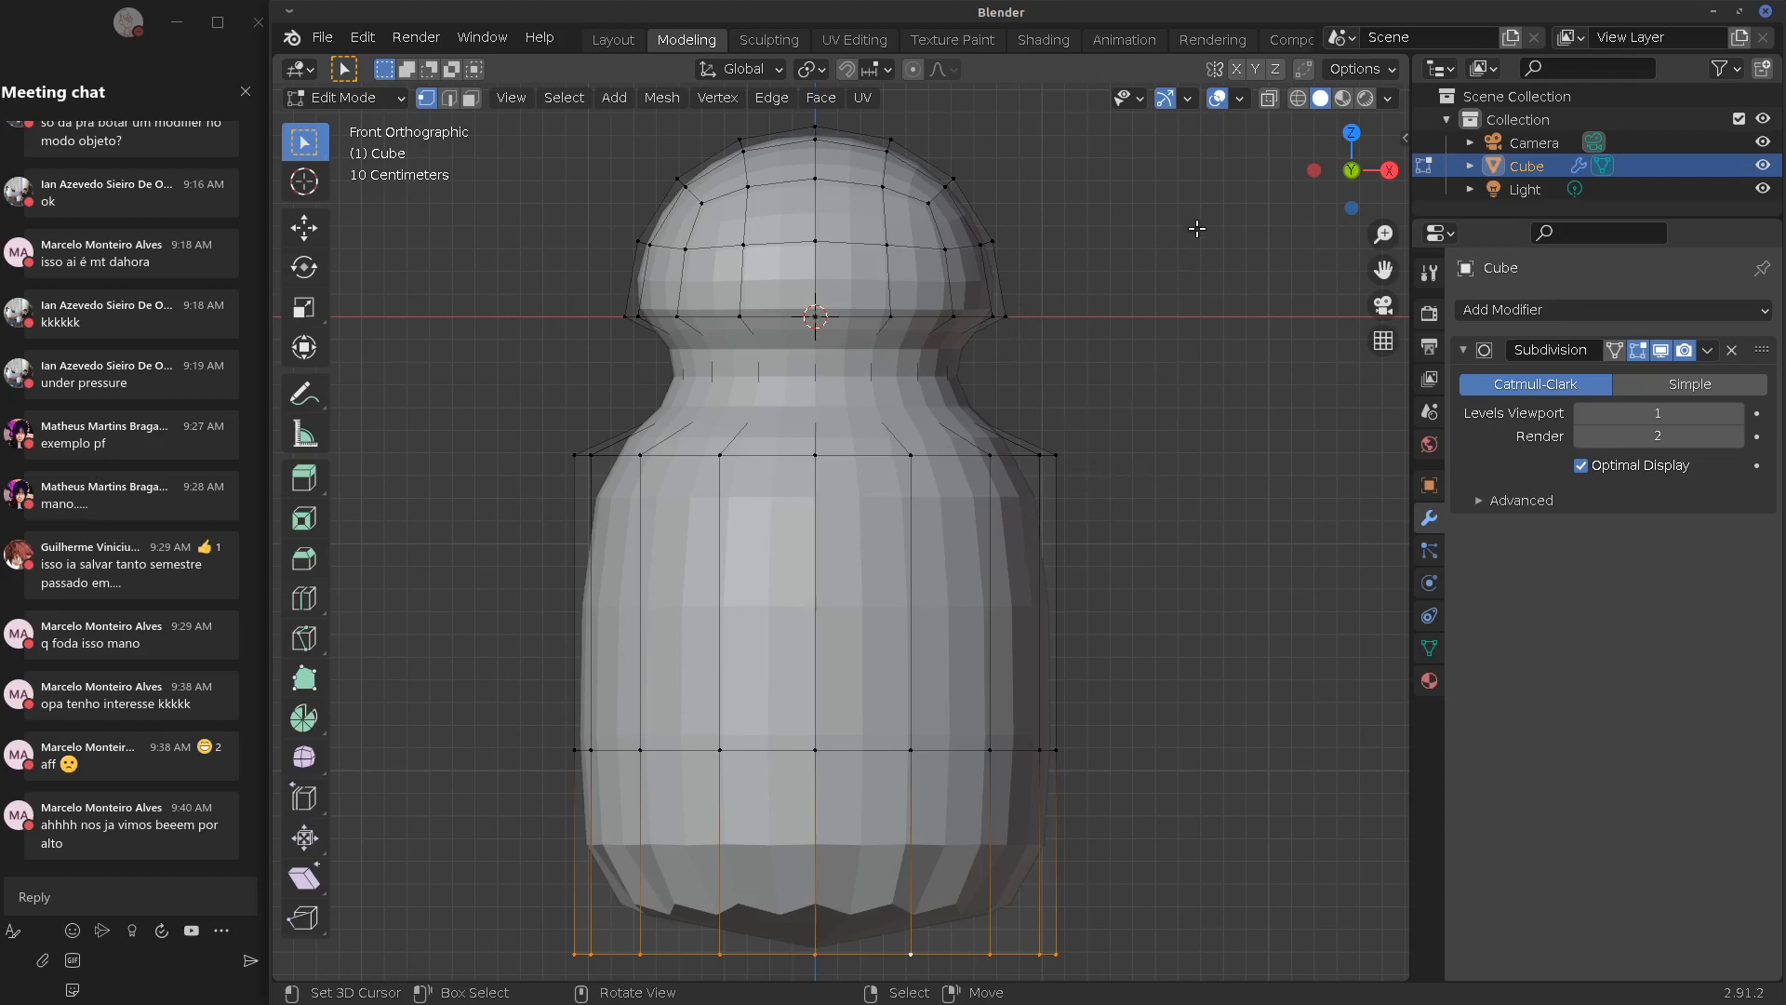
mouse_move(1200, 182)
mouse_down()
mouse_move(1170, 319)
mouse_move(1210, 325)
mouse_up()
drag(1201, 189, 1144, 325)
drag(1164, 252, 1155, 327)
mouse_move(1135, 323)
mouse_down()
mouse_move(1318, 322)
mouse_move(1247, 326)
mouse_move(1141, 402)
mouse_move(1090, 659)
mouse_up()
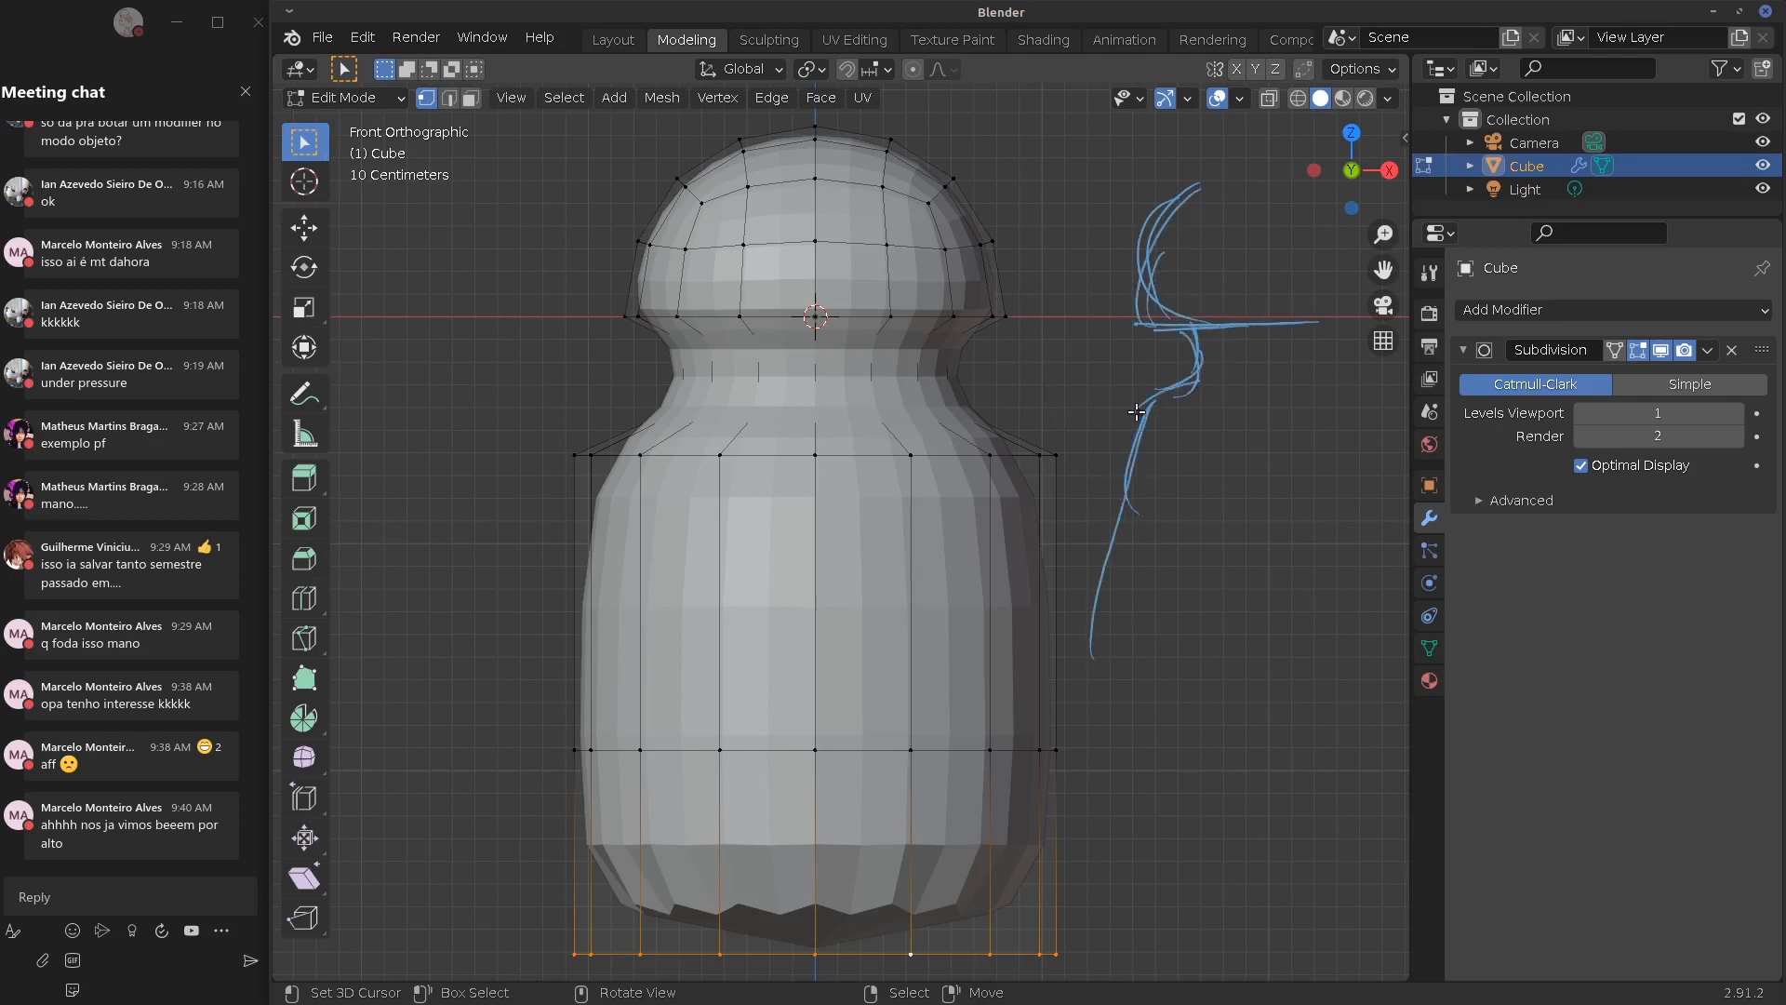
mouse_move(1139, 412)
mouse_down()
mouse_move(1103, 746)
mouse_move(1127, 767)
mouse_up()
mouse_move(1130, 532)
mouse_down()
mouse_move(1114, 802)
mouse_move(1259, 799)
mouse_up()
mouse_move(1108, 812)
mouse_down()
mouse_move(1406, 806)
mouse_move(1200, 811)
mouse_up()
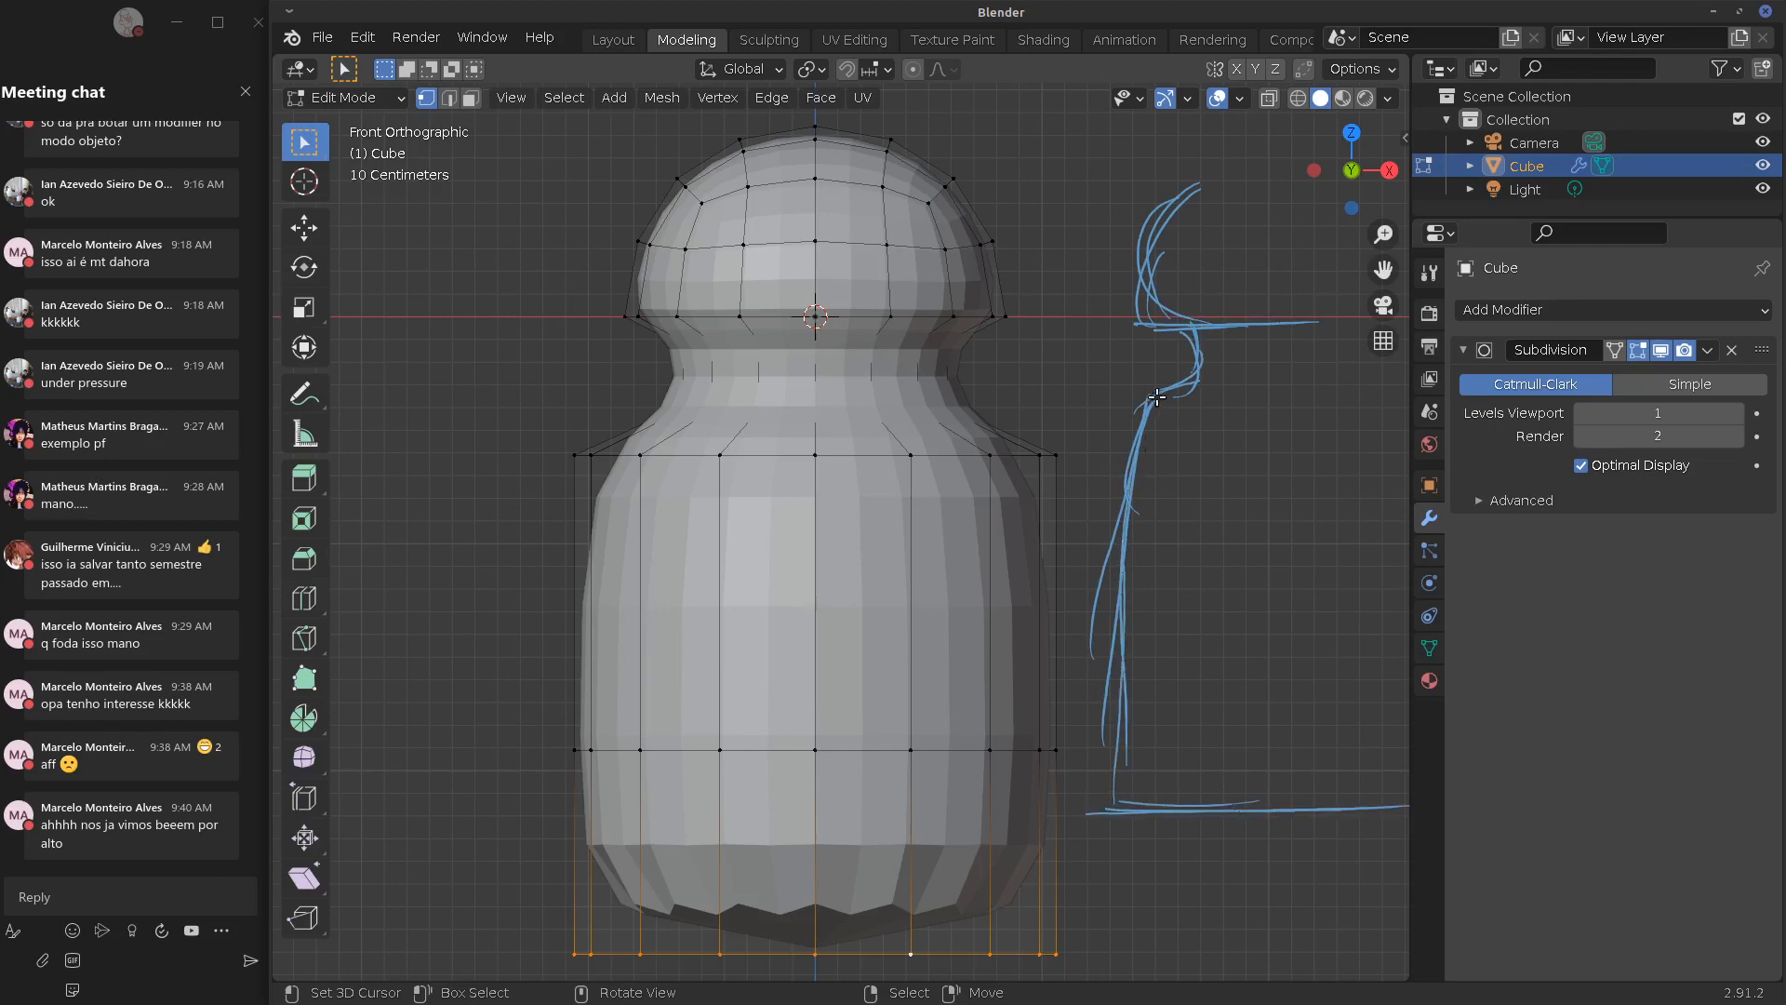
mouse_move(1142, 406)
mouse_down()
mouse_move(1116, 567)
mouse_move(1117, 802)
mouse_move(1116, 659)
mouse_up()
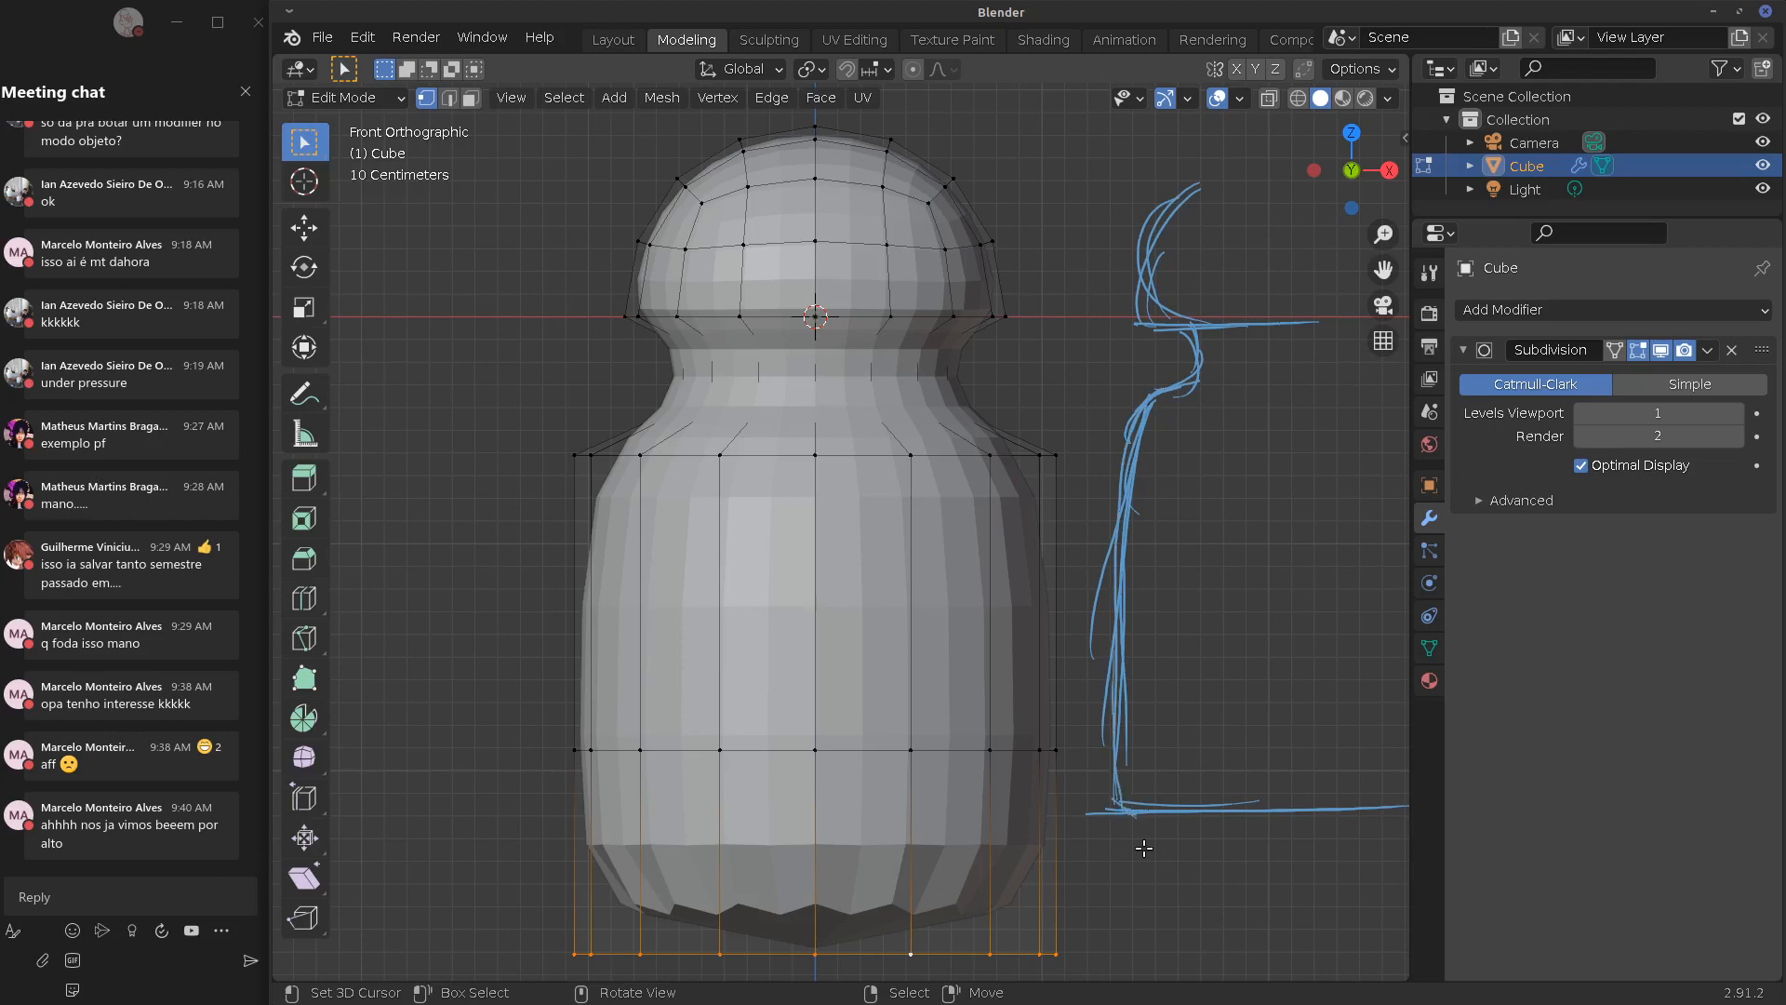
mouse_move(1100, 686)
right_down()
mouse_move(1111, 520)
mouse_move(1089, 497)
right_up()
mouse_move(1129, 460)
mouse_down()
mouse_move(1105, 654)
mouse_move(1123, 621)
mouse_up()
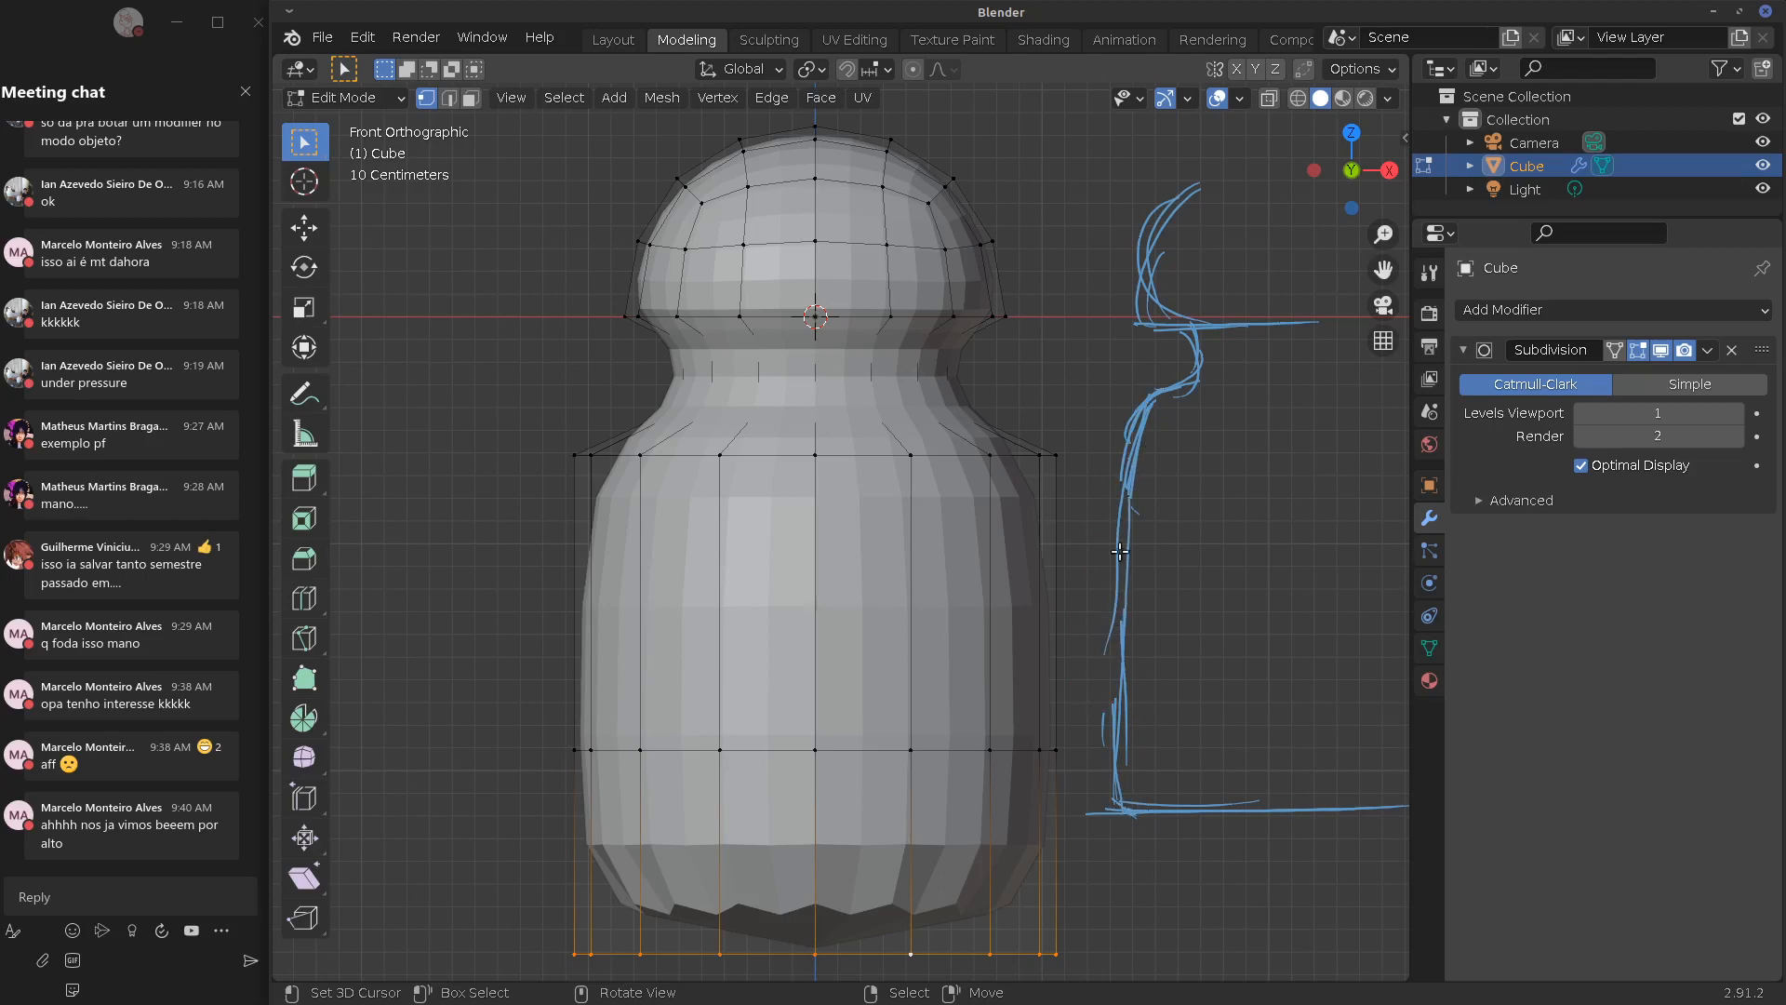
mouse_move(1398, 808)
right_down()
mouse_move(1112, 809)
mouse_move(1129, 491)
mouse_move(1107, 803)
mouse_move(1209, 344)
mouse_move(1149, 321)
mouse_move(1182, 209)
right_up()
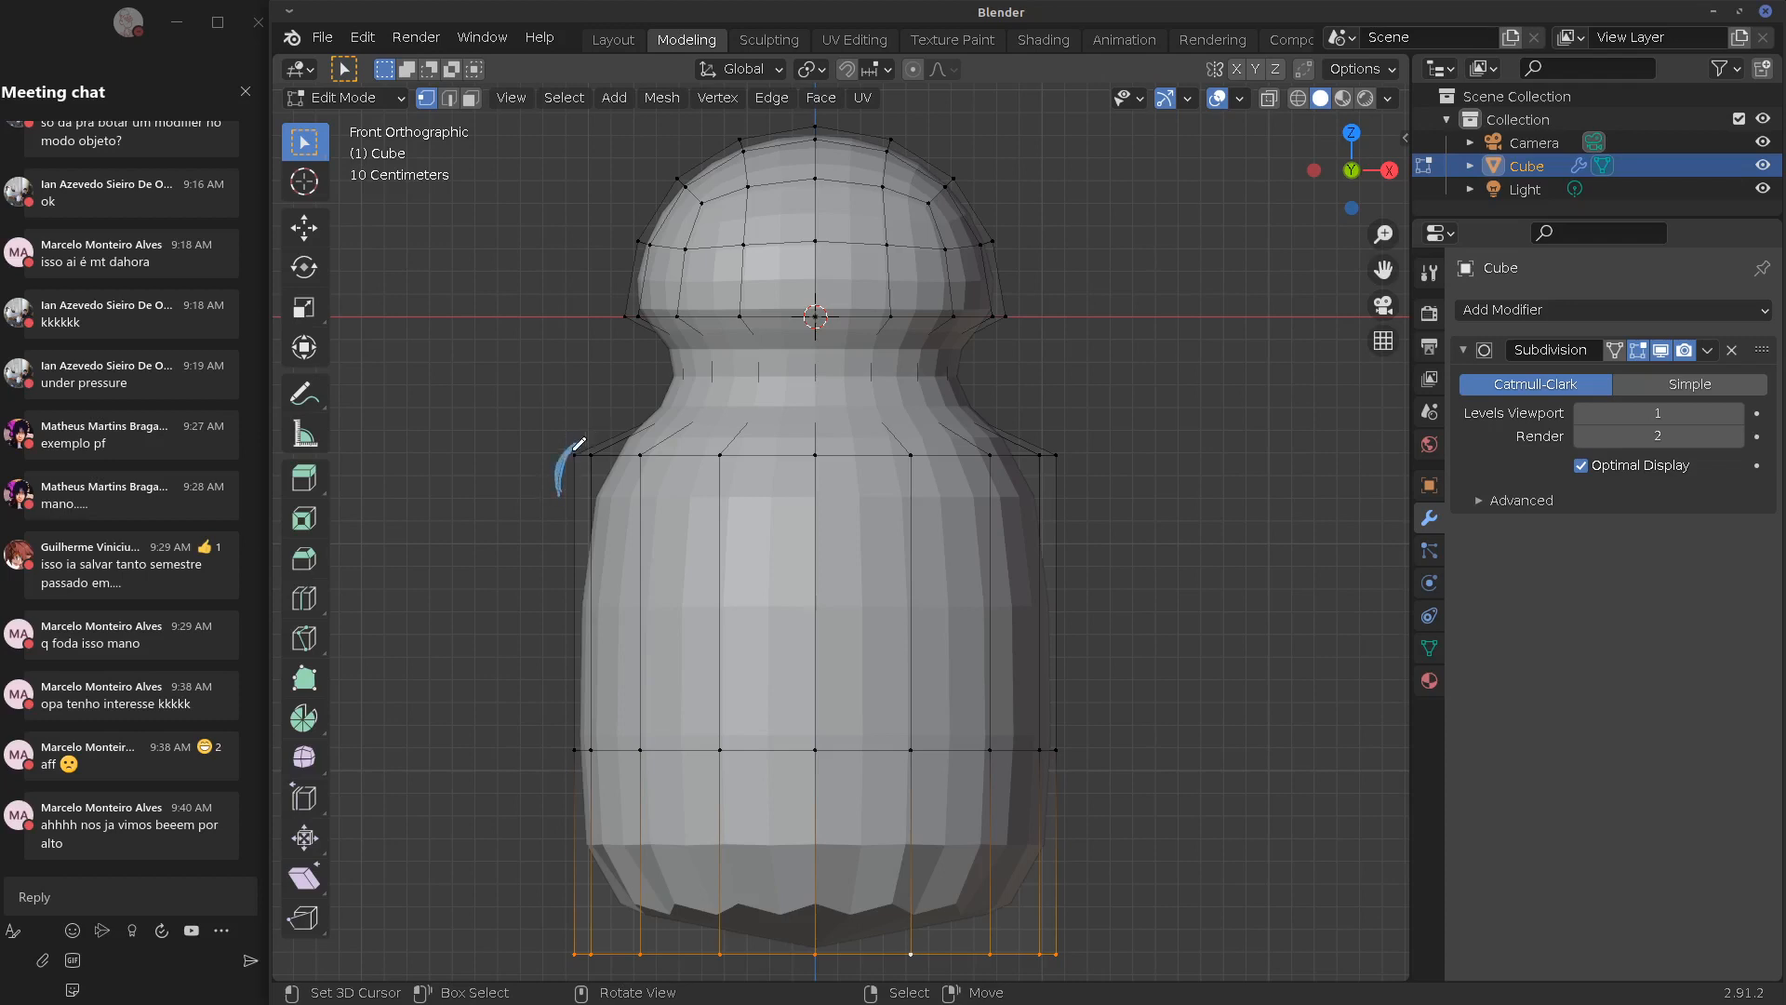
right_drag(573, 433, 542, 487)
Add loop cuts around the body, the neck and the bottle's shoulder
key(ctrl+r)
click(1067, 562)
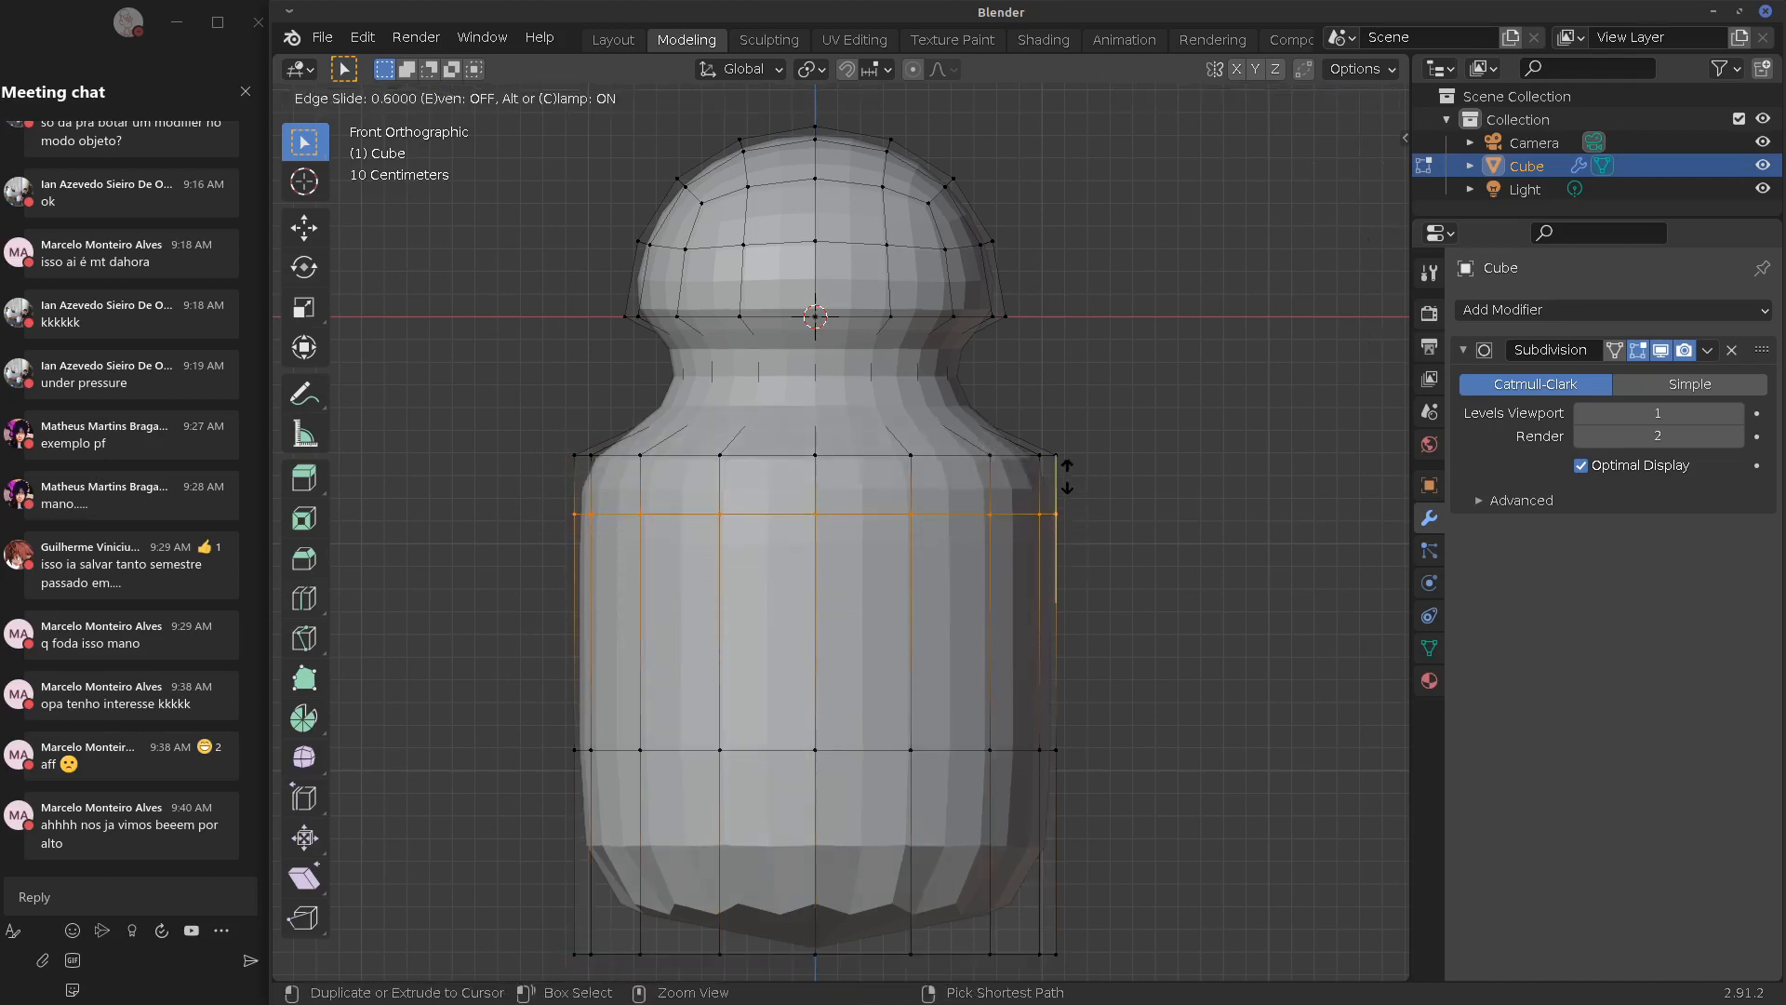
click(1046, 433)
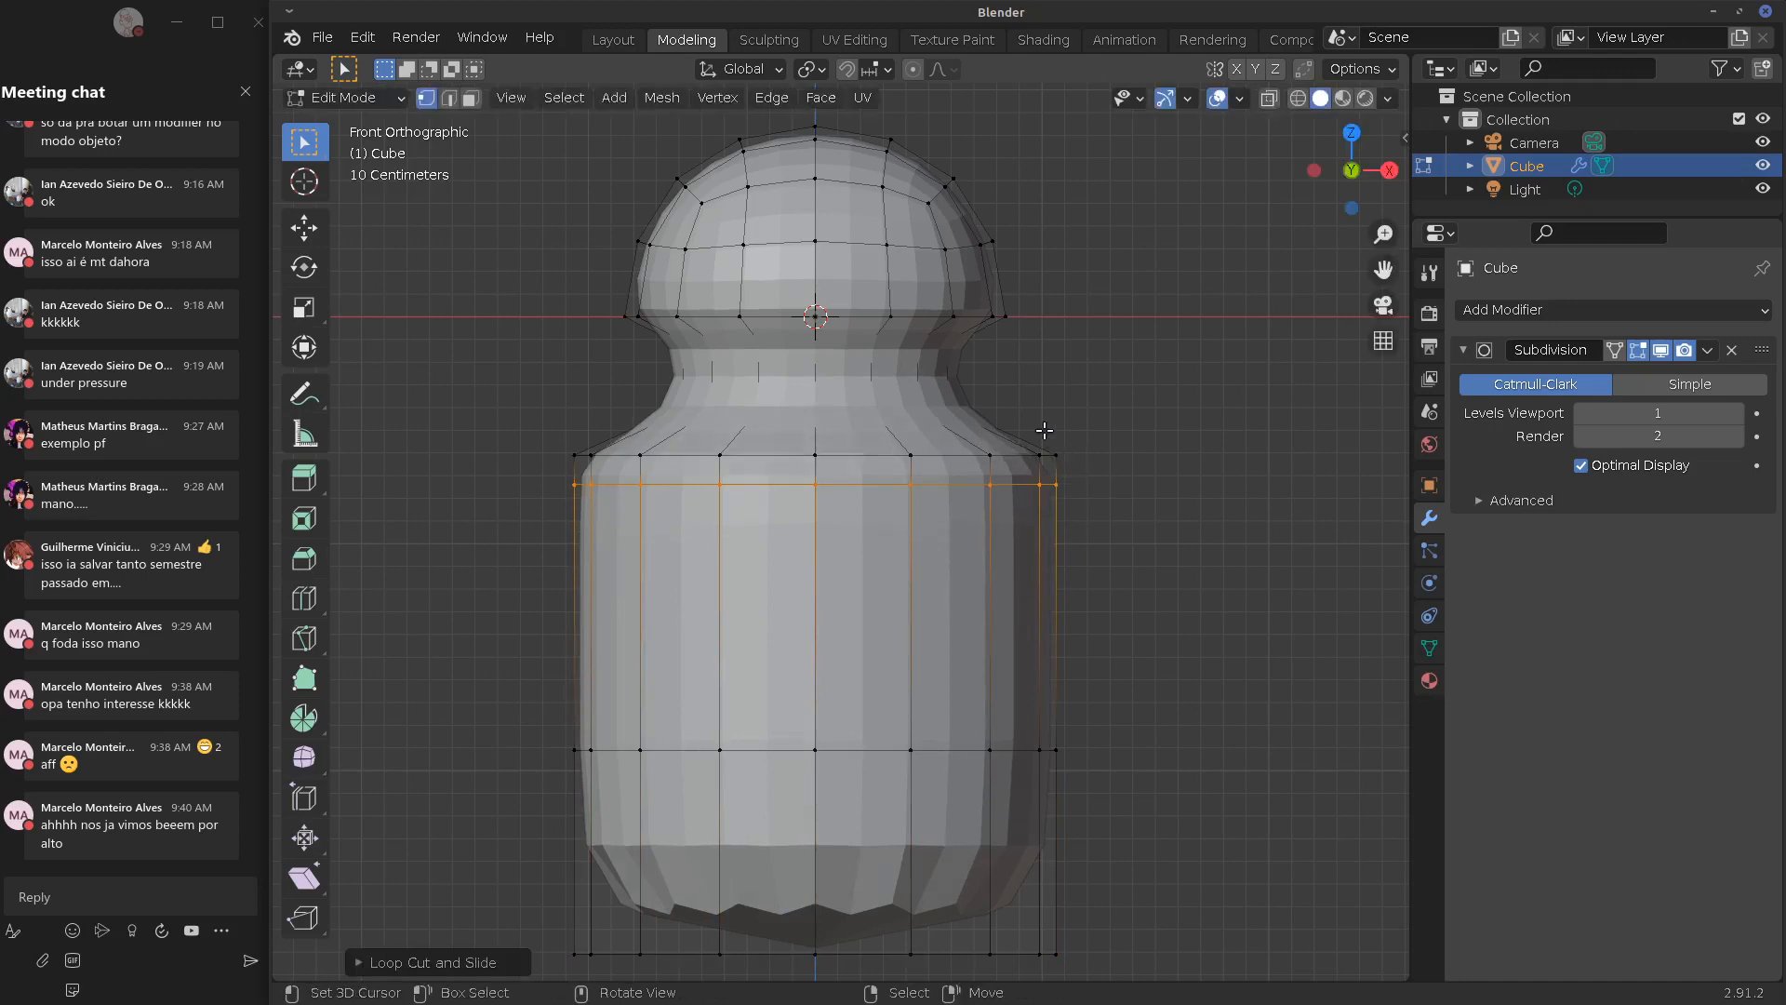
key(ctrl+r)
click(968, 368)
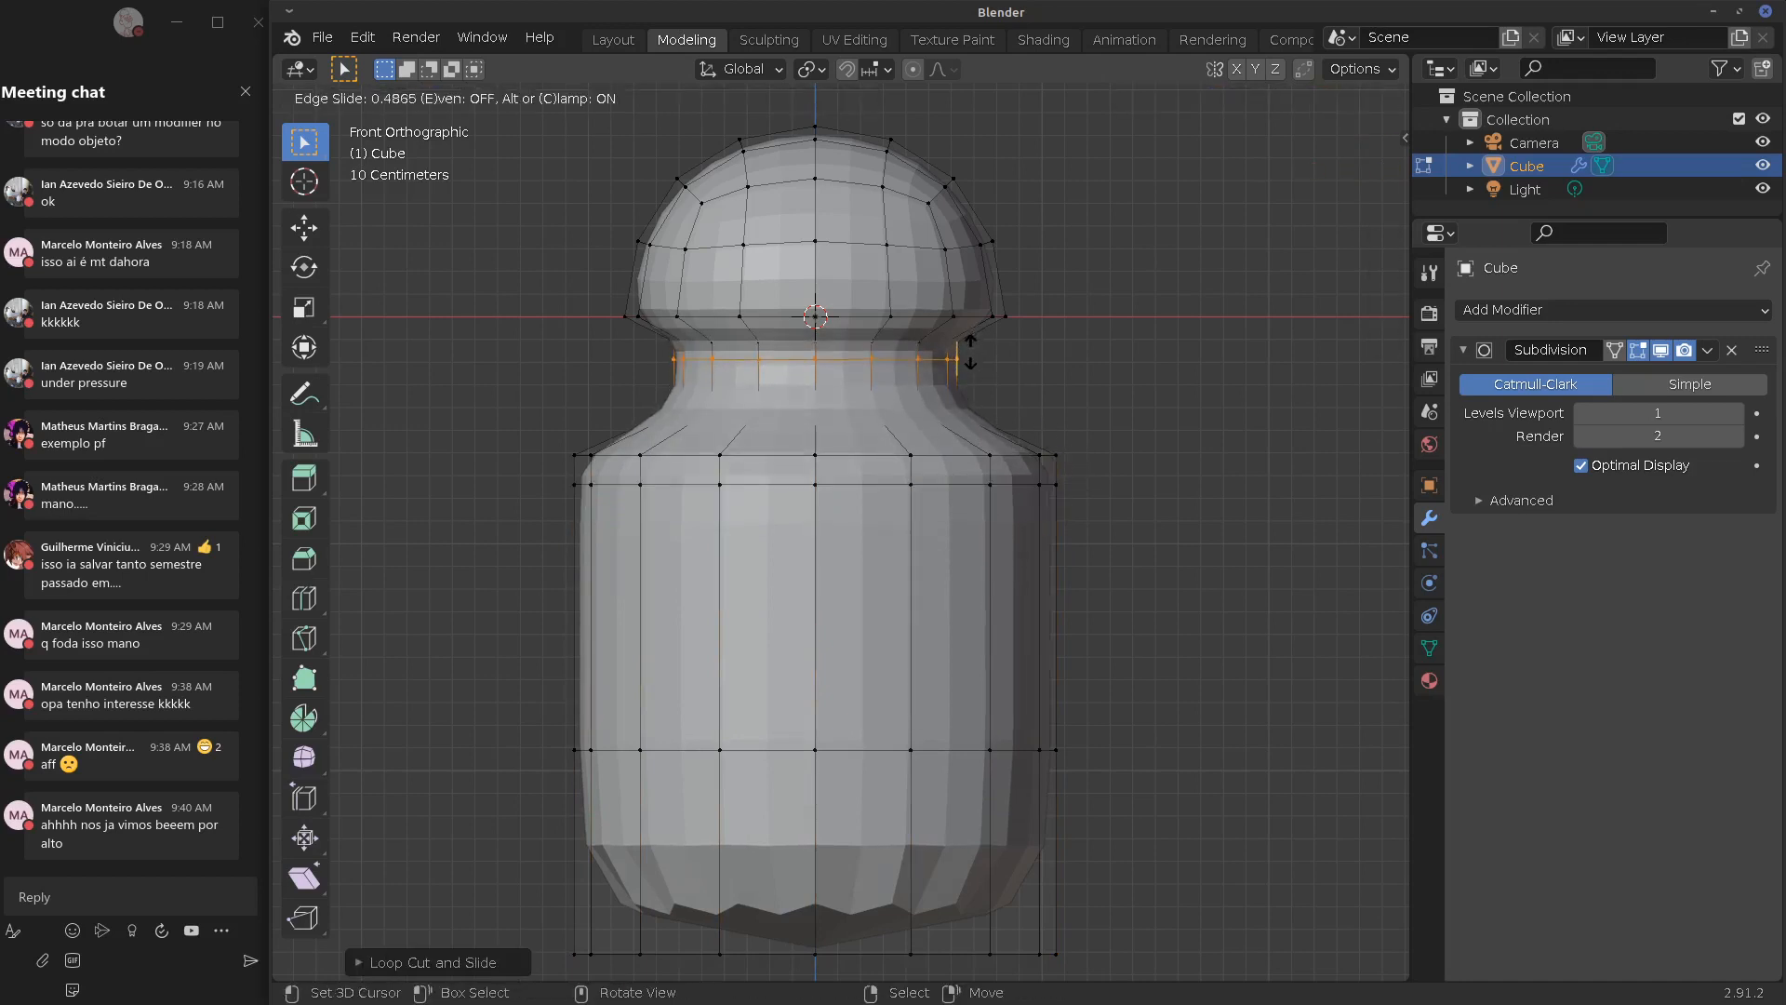
click(963, 389)
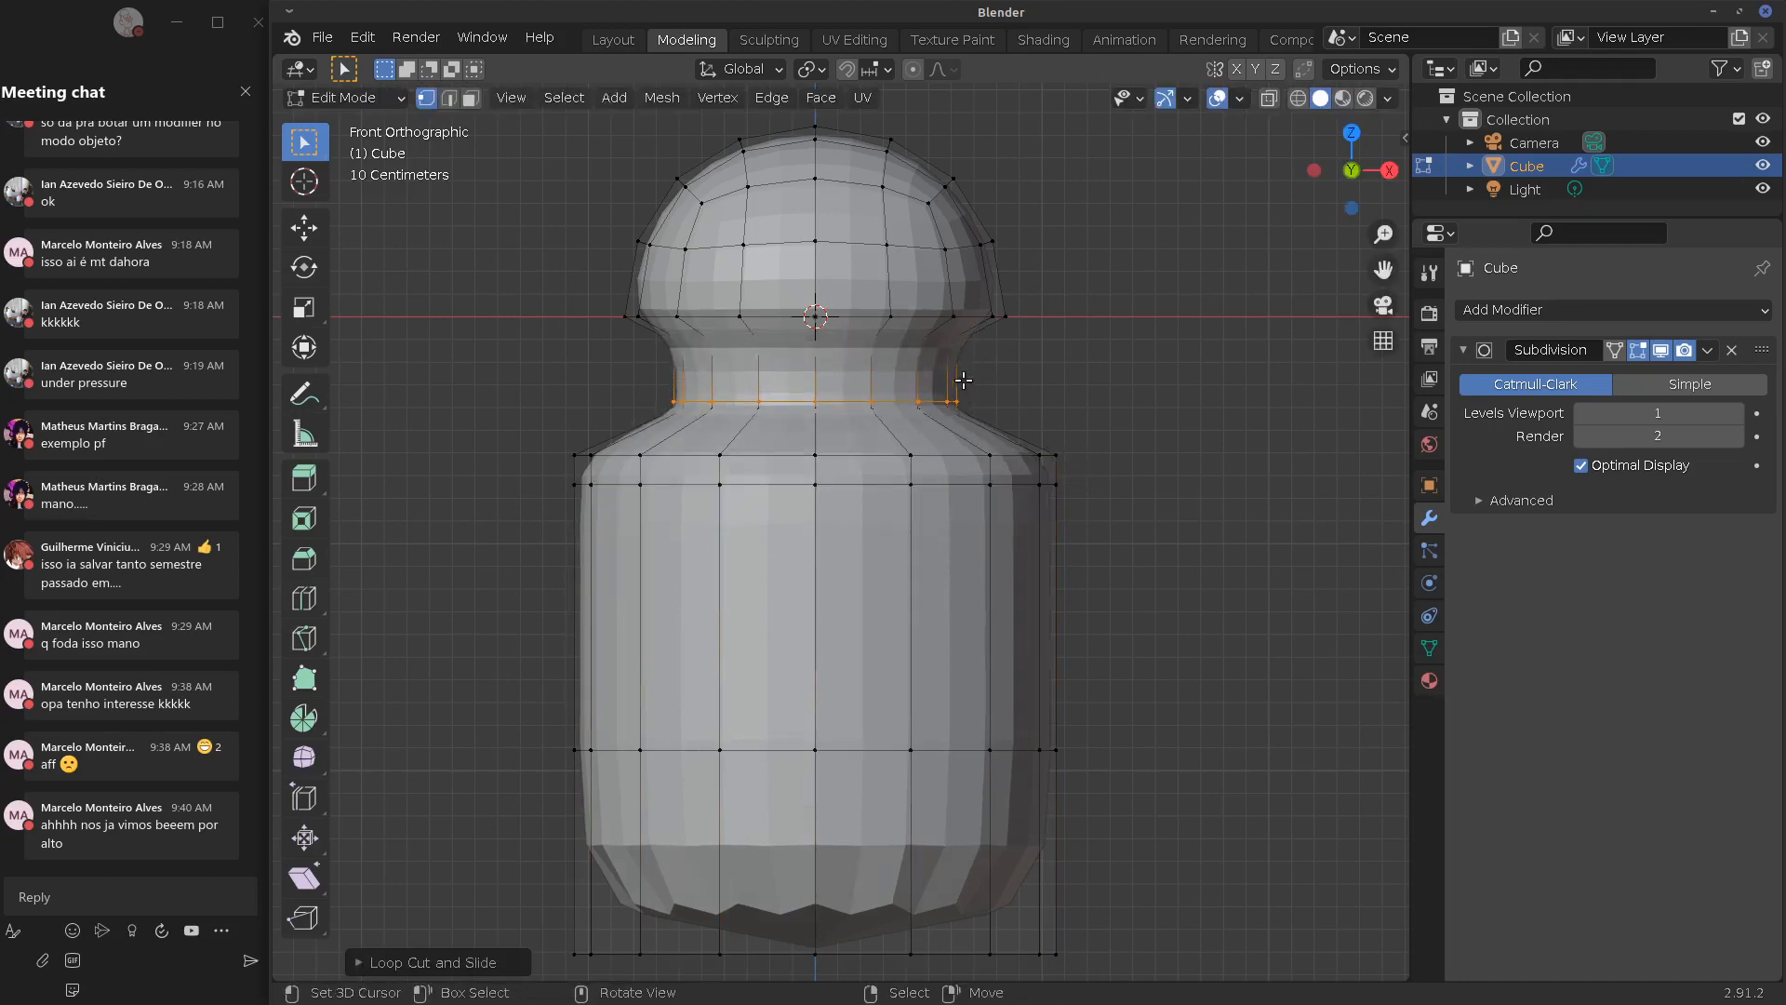
key(ctrl+r)
click(1018, 434)
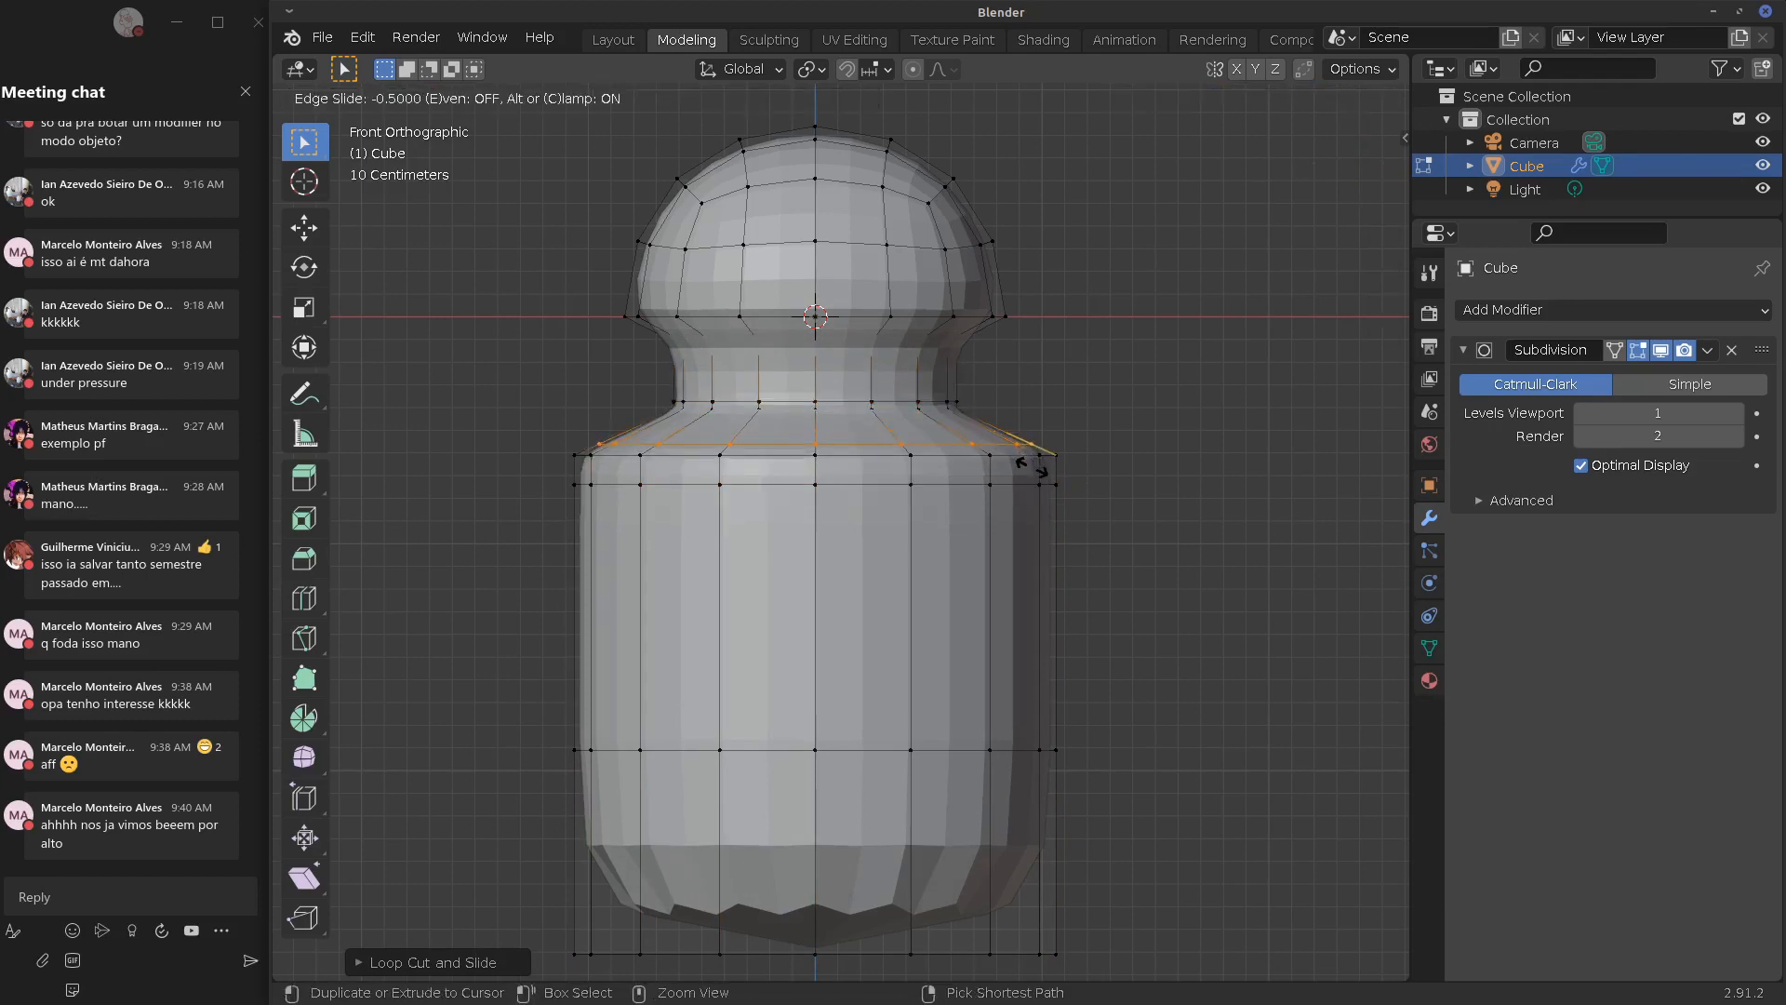
click(1037, 471)
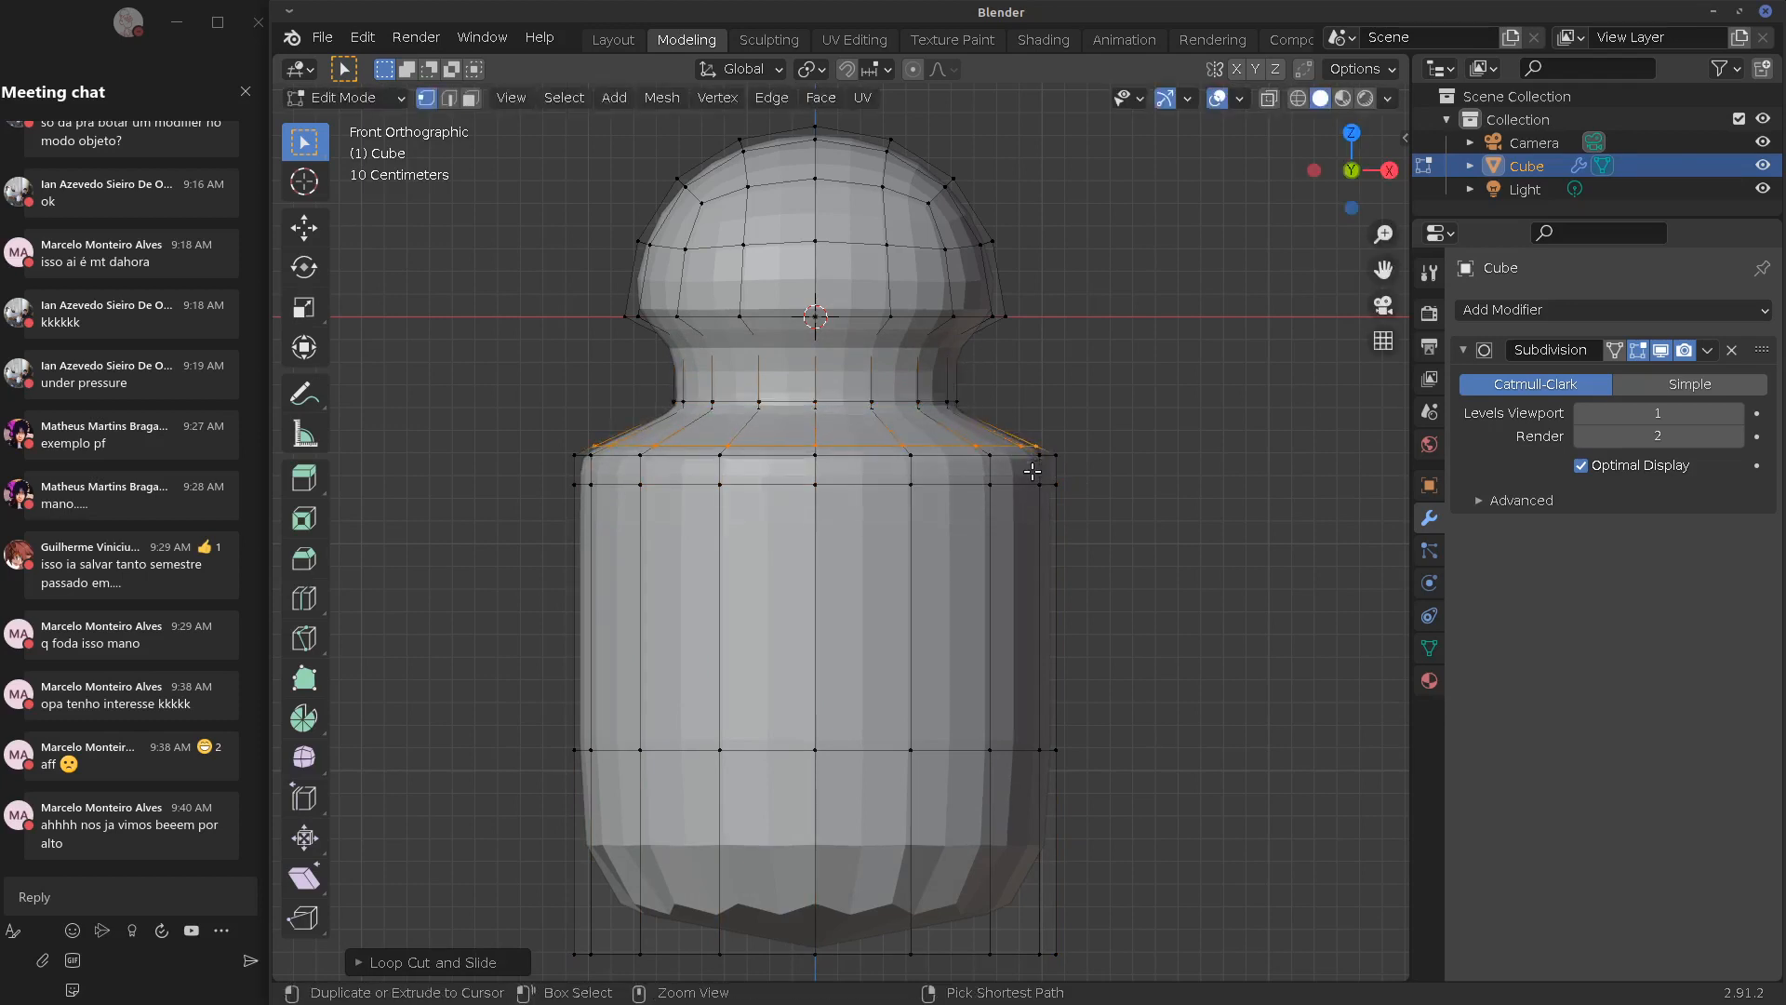
Slide the body's top loop up toward the shoulder and the neck's bottom loop along the neck
alt+click(975, 483)
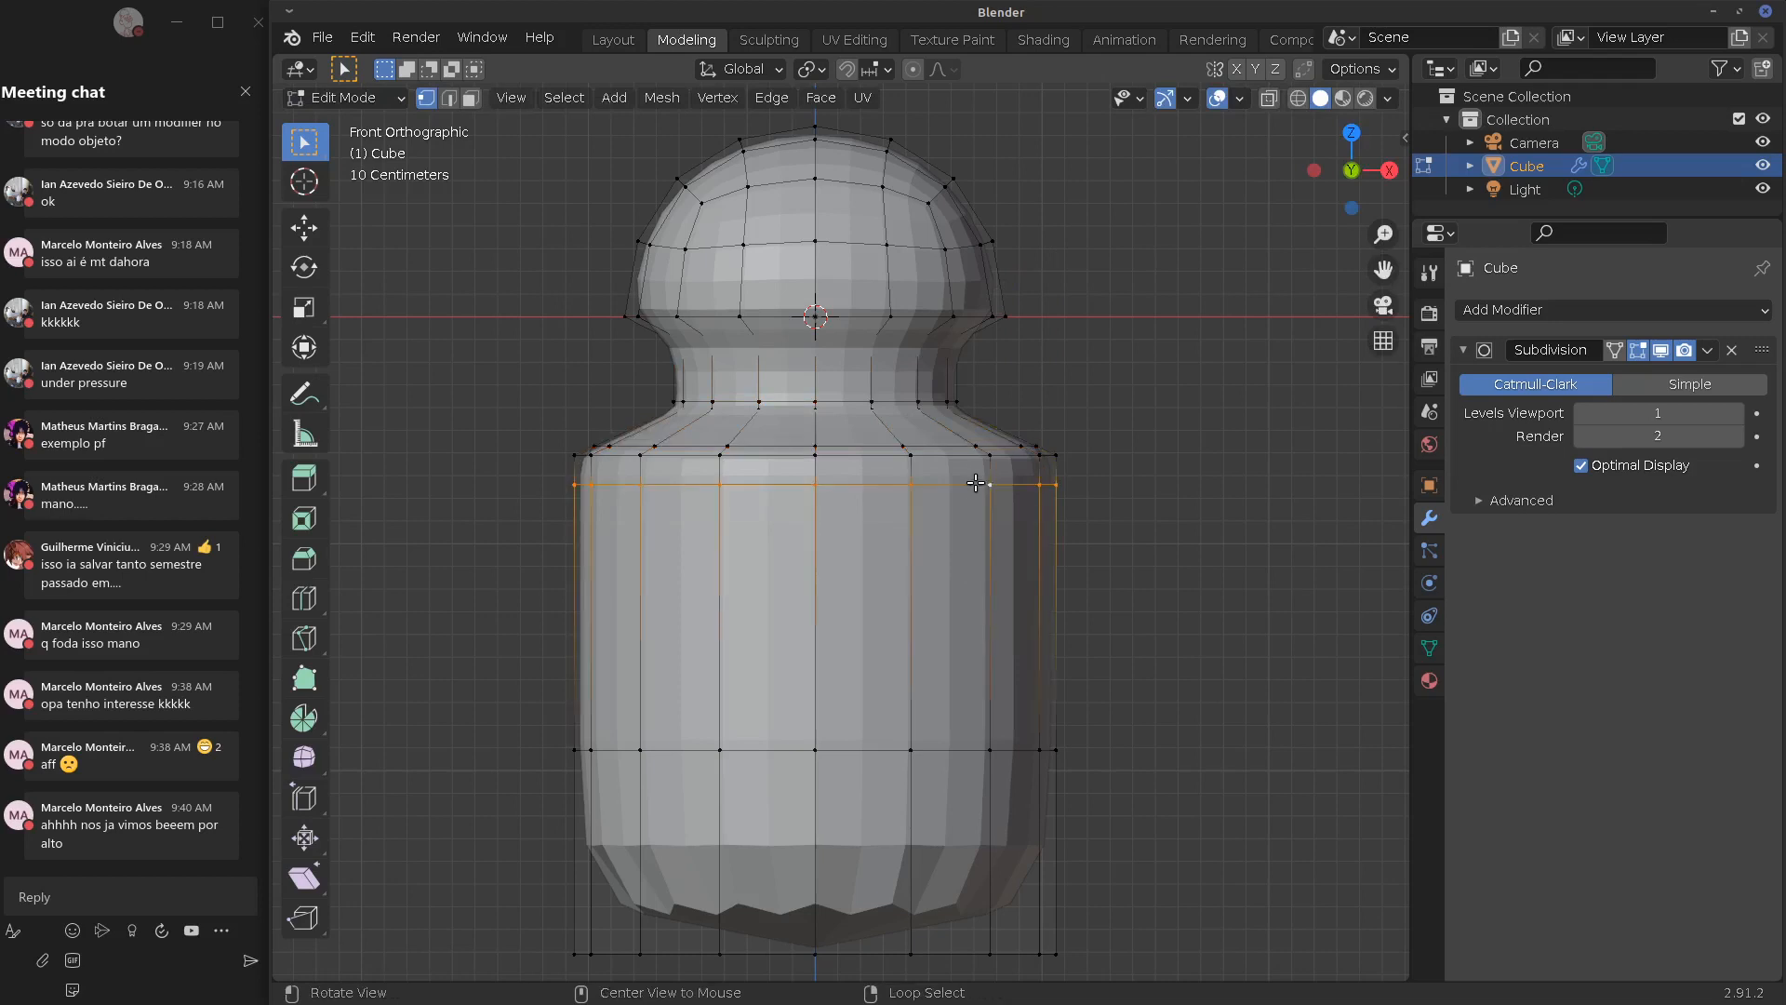
key(g)
key(g)
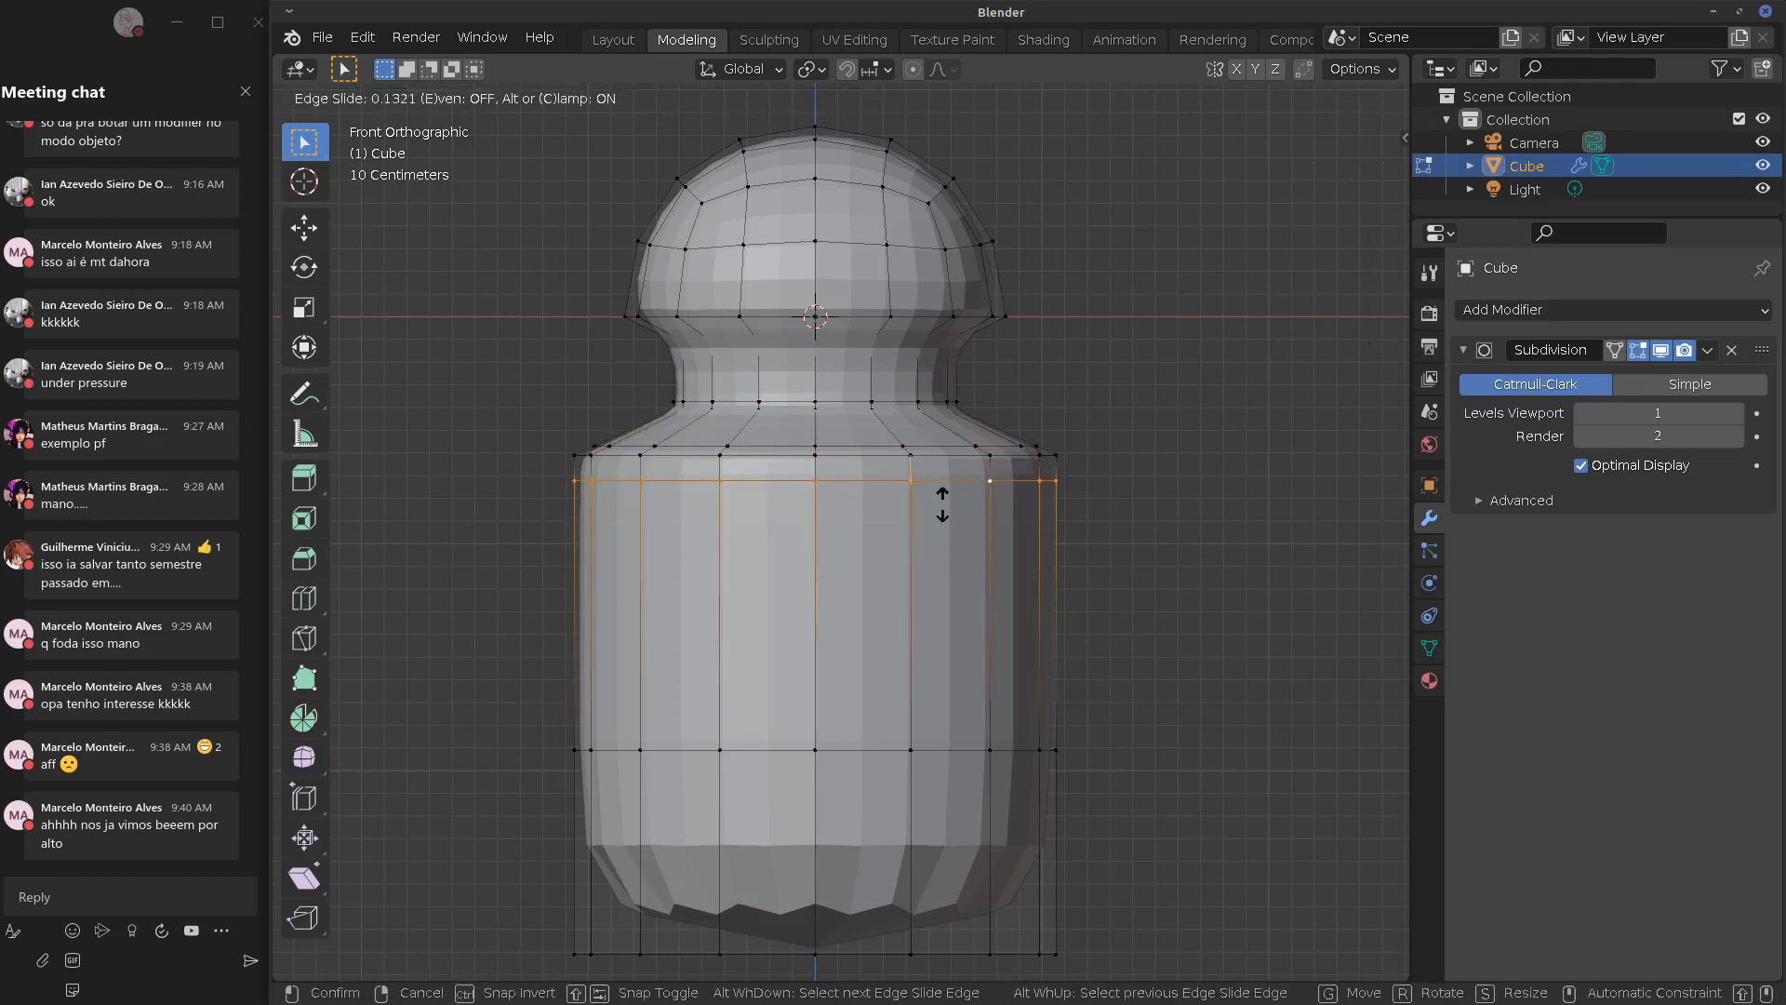
click(939, 428)
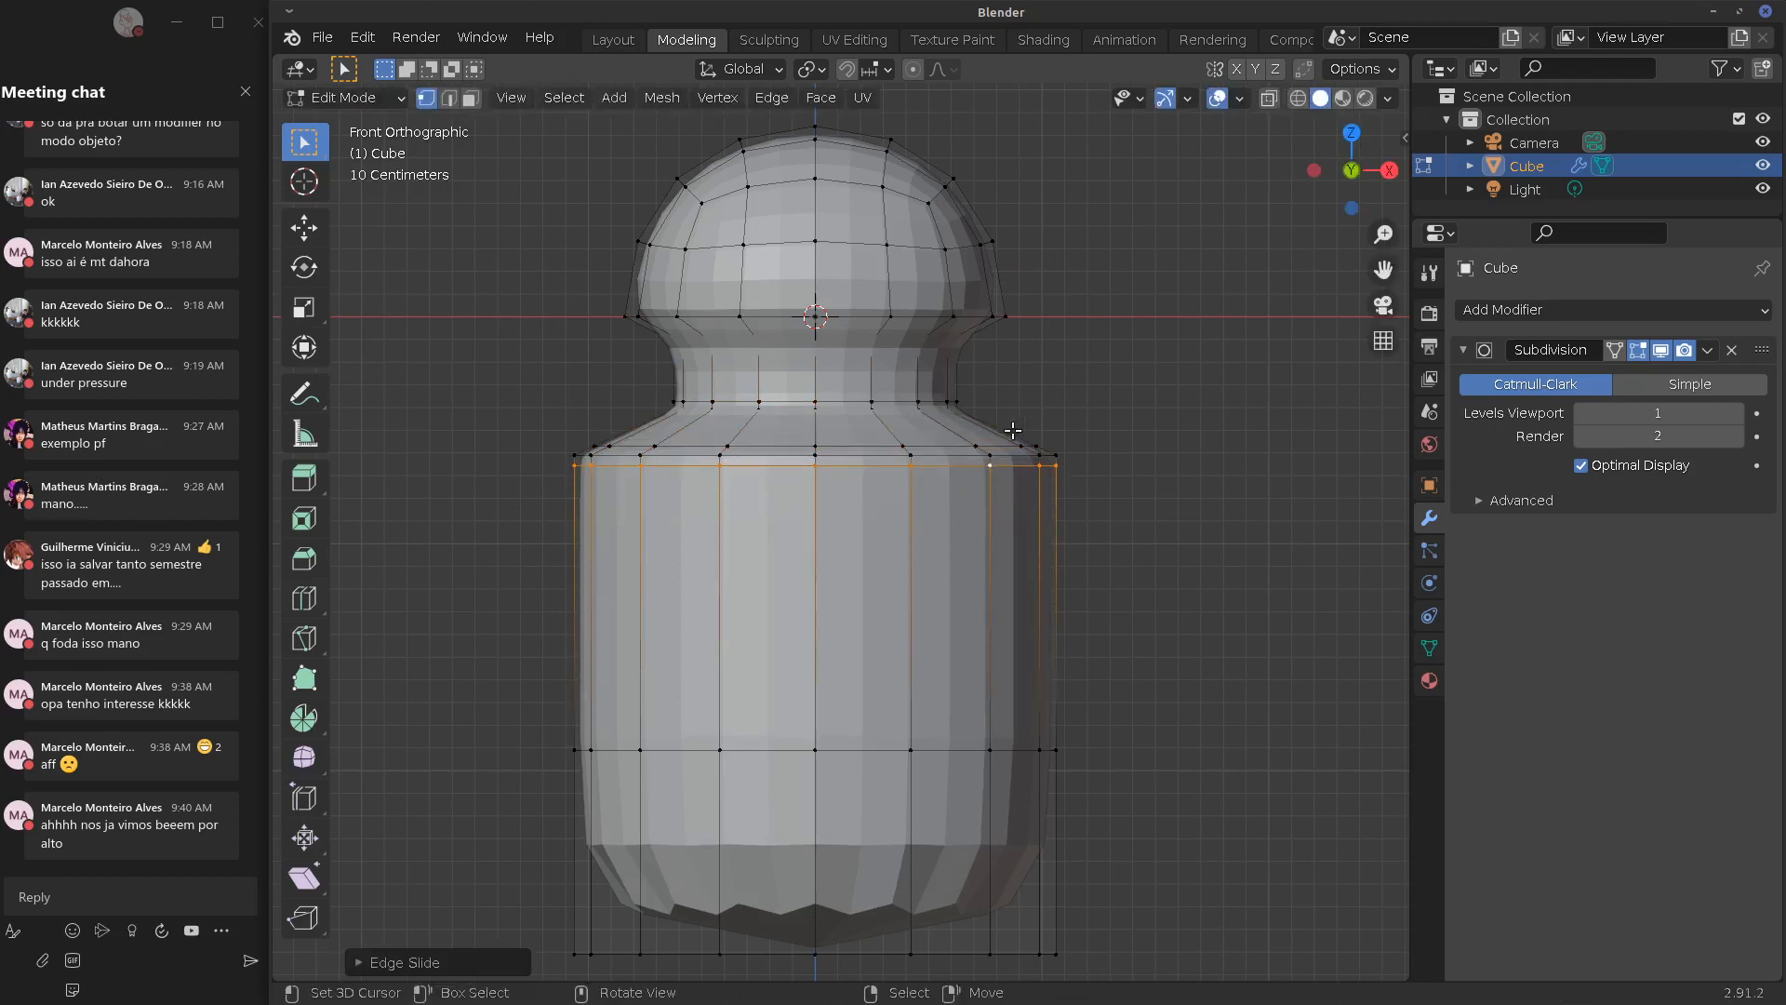
alt+click(939, 400)
key(g)
key(g)
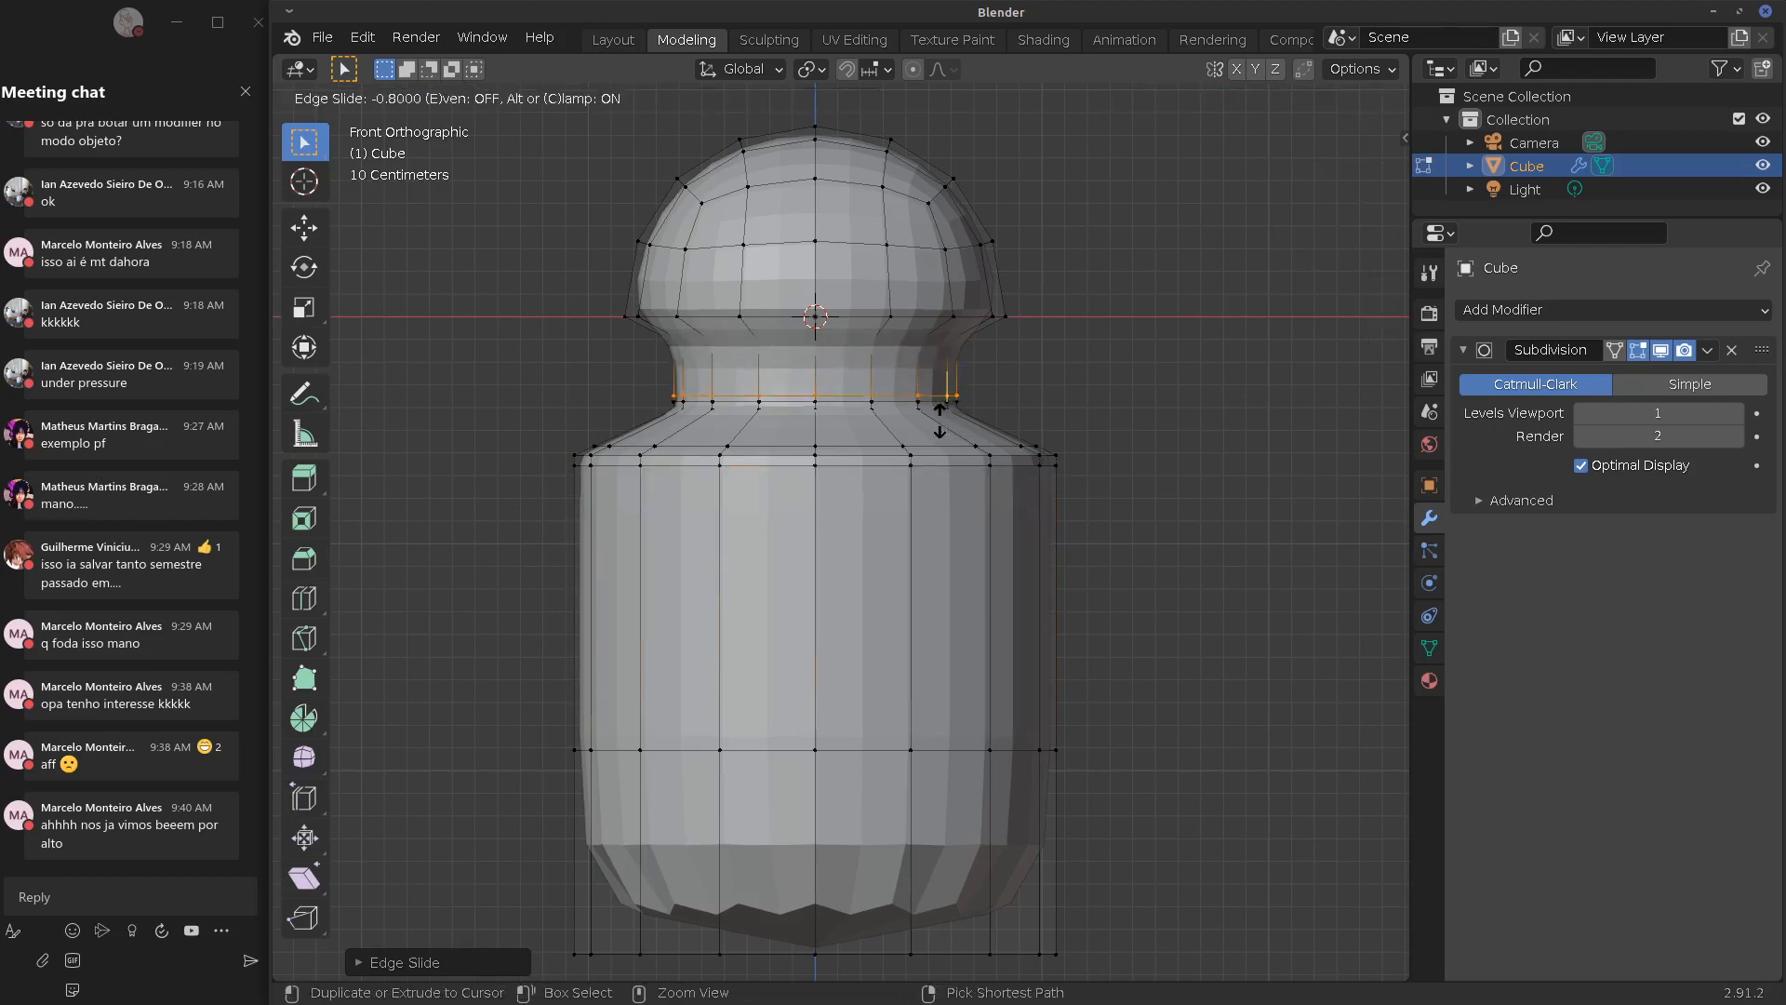
click(939, 414)
Cut two more loops across the neck, sliding the second one upward
key(ctrl+r)
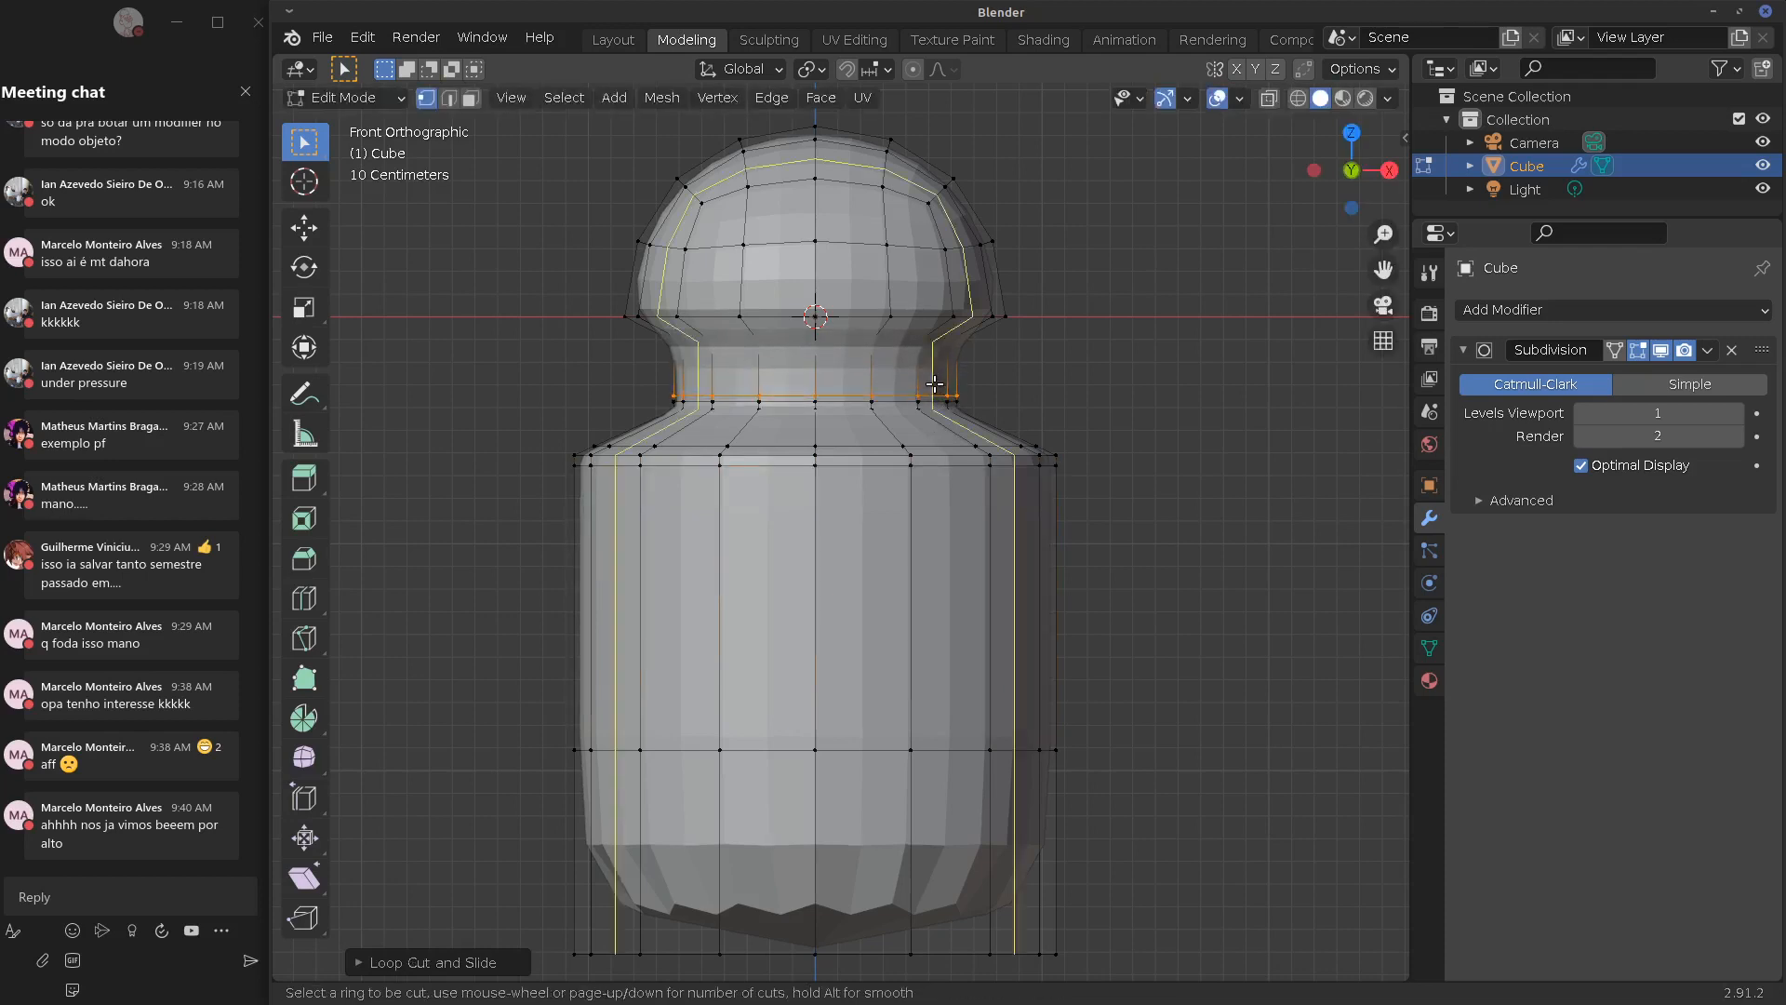
click(929, 372)
click(930, 372)
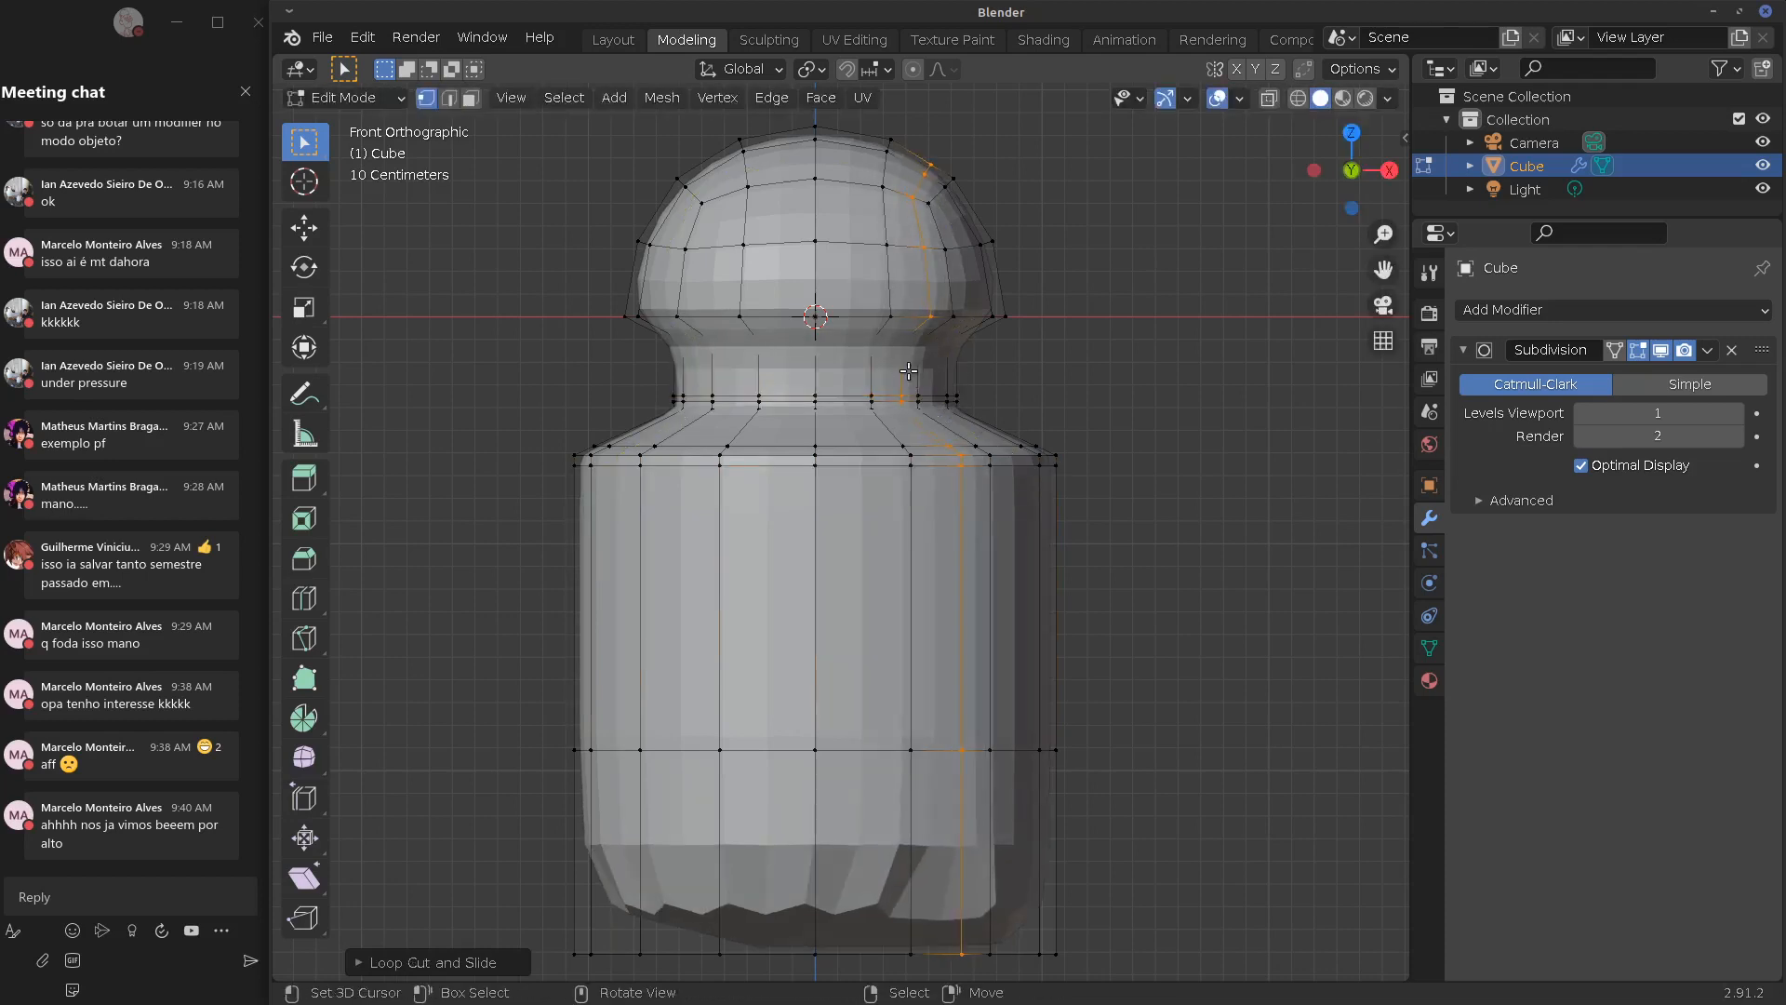
key(ctrl+r)
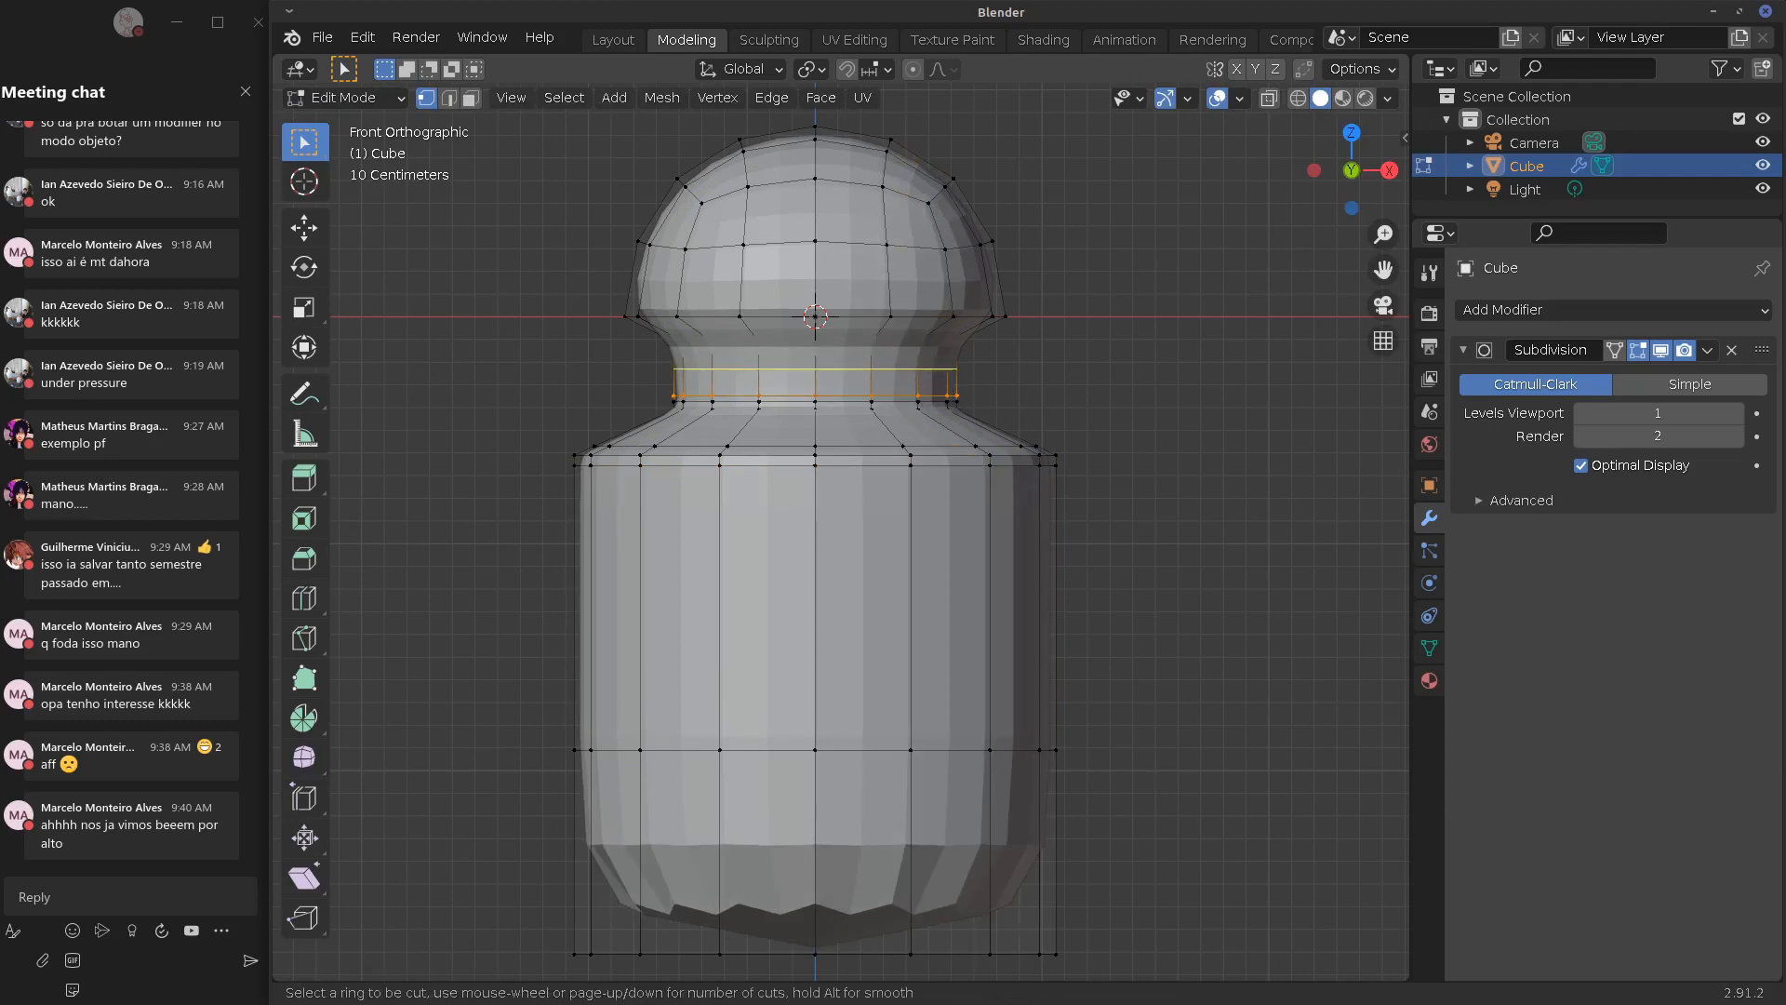
click(929, 370)
click(928, 366)
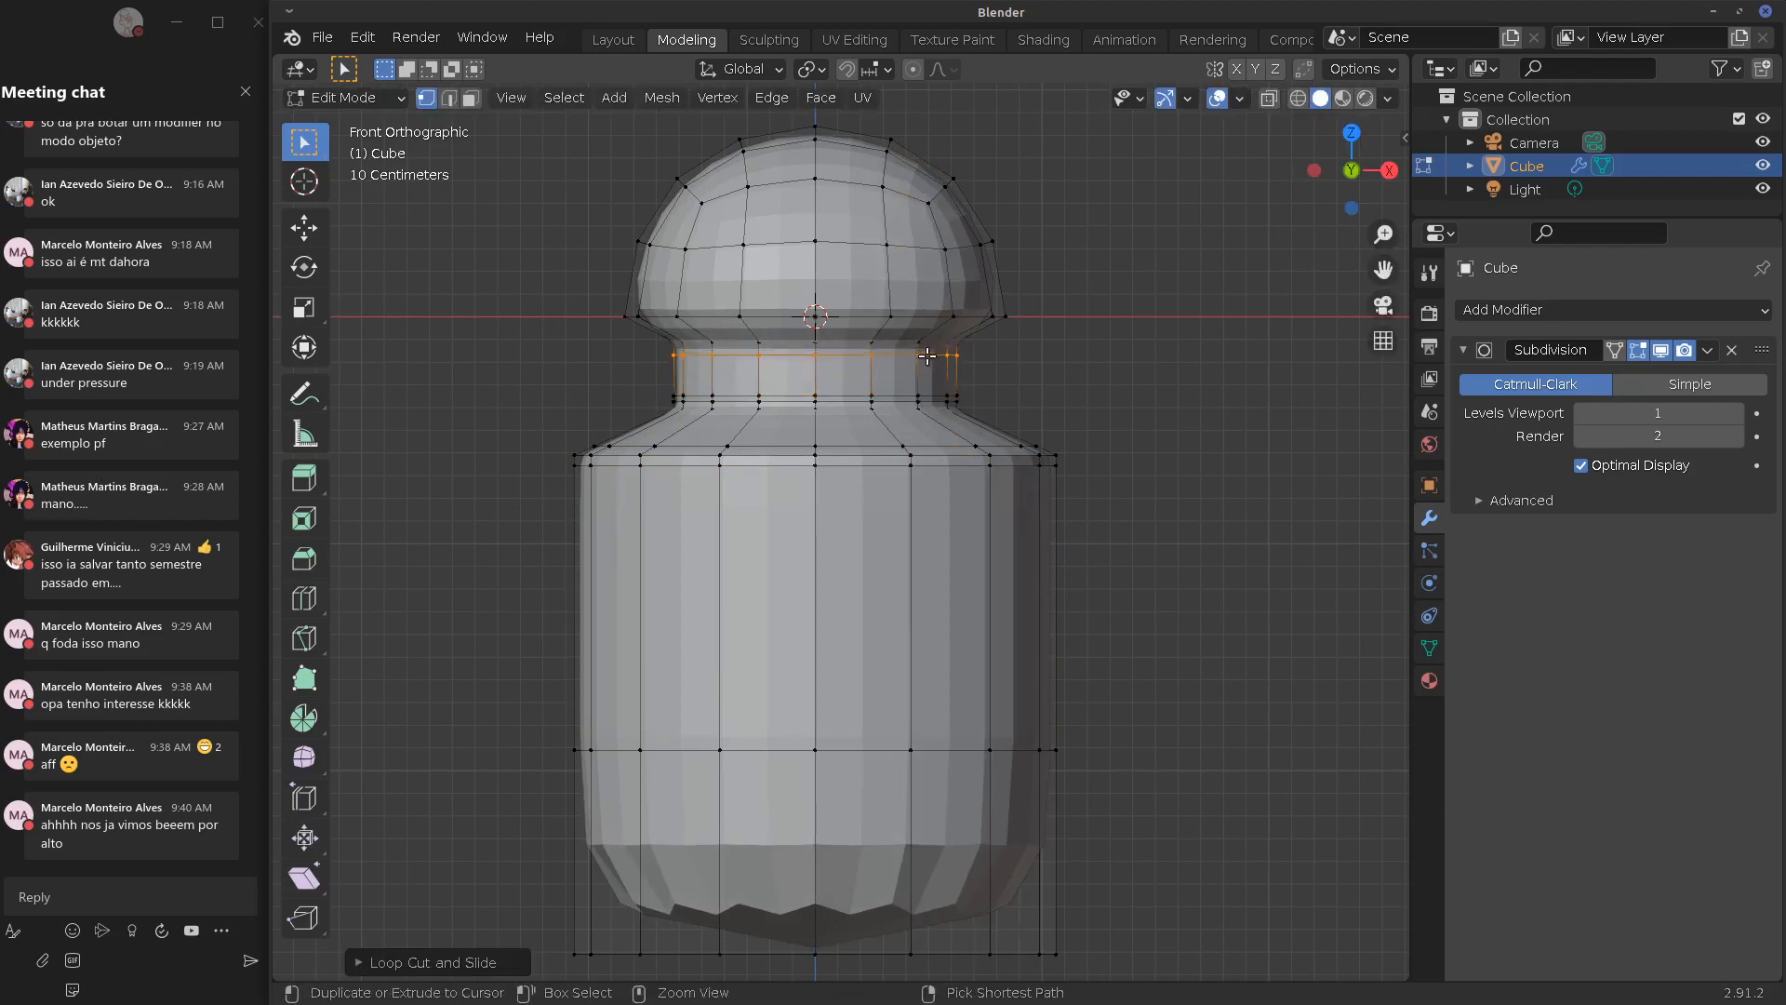
Cut a loop across the dome cap and settle it near the cap's base
key(ctrl+r)
click(994, 285)
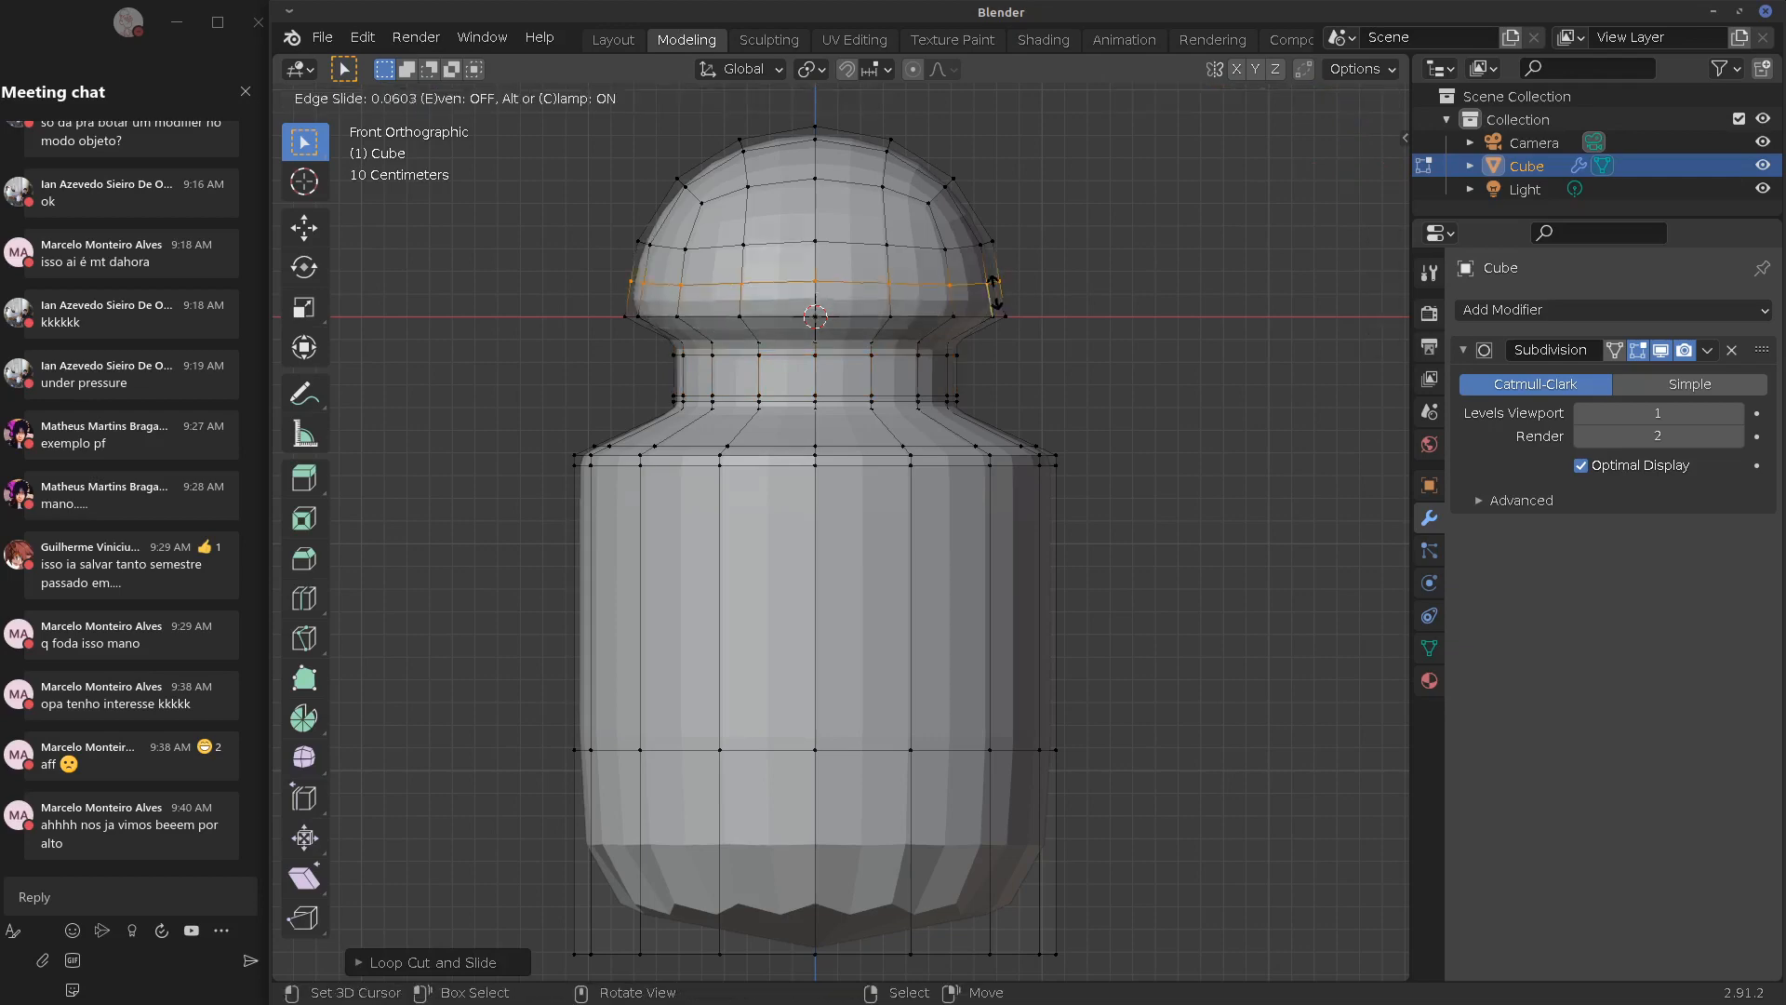
click(998, 311)
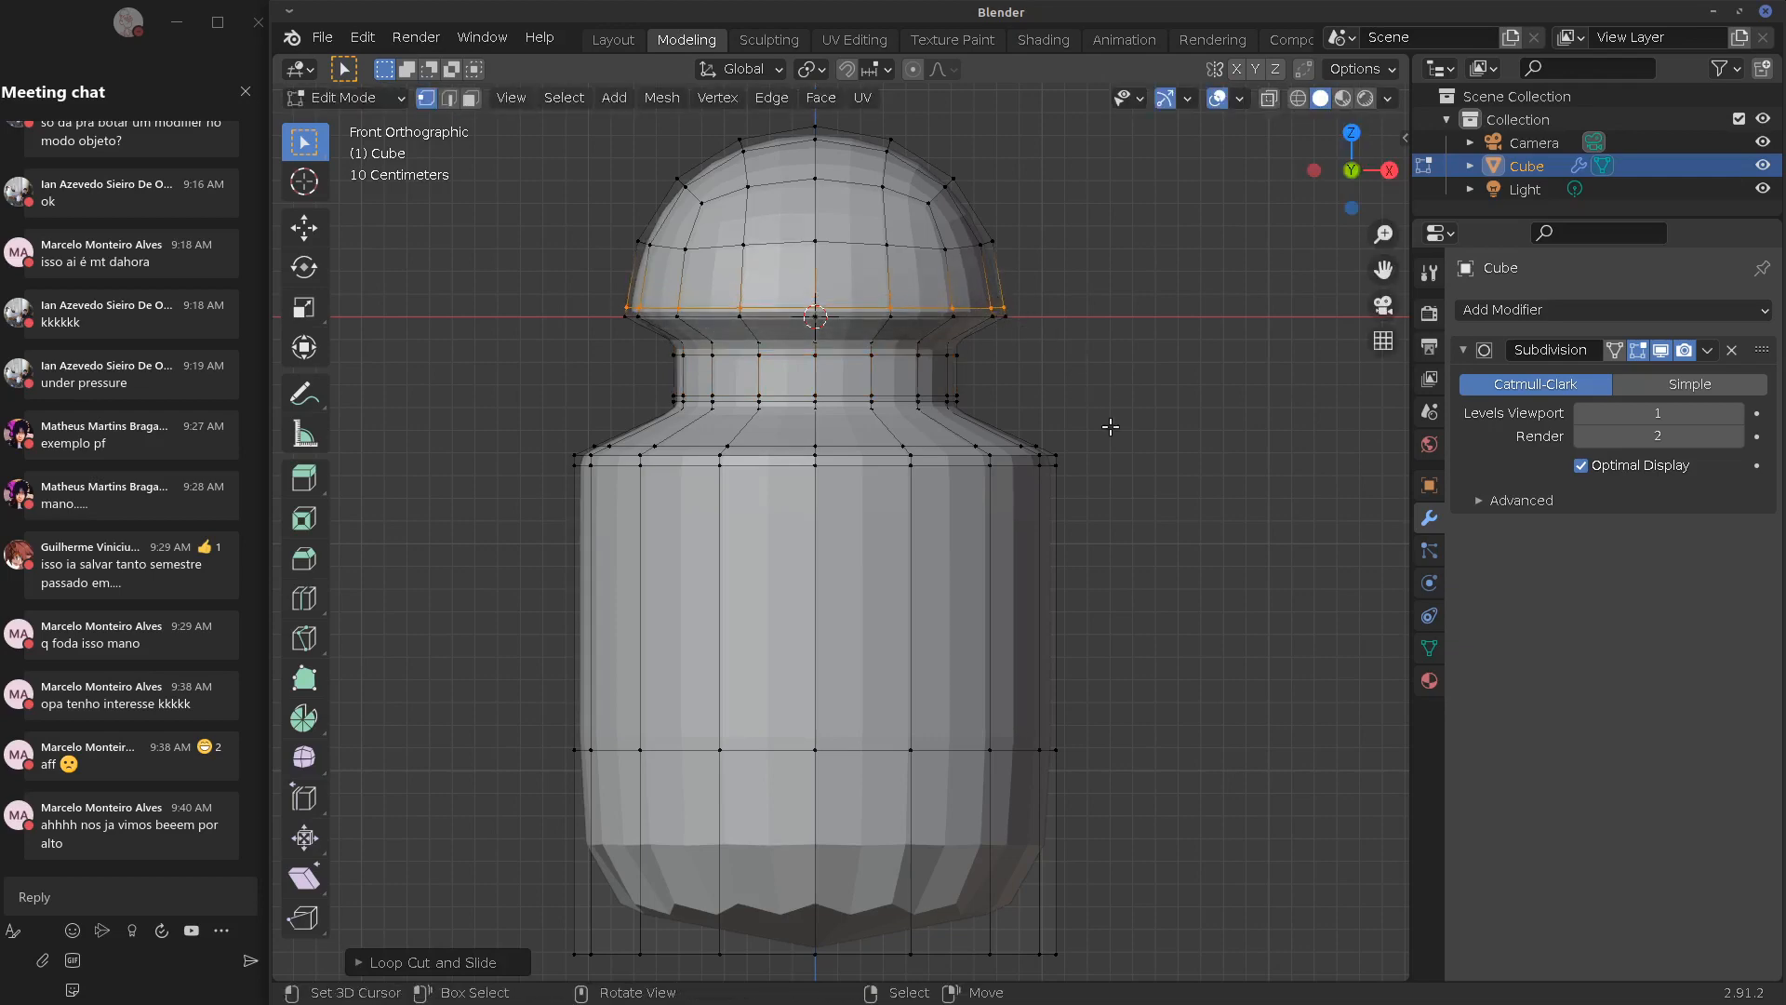
middle_drag(1110, 426, 1029, 482)
Apply Shade Smooth to the bottle in Object Mode and inspect the smoothed neck
key(Tab)
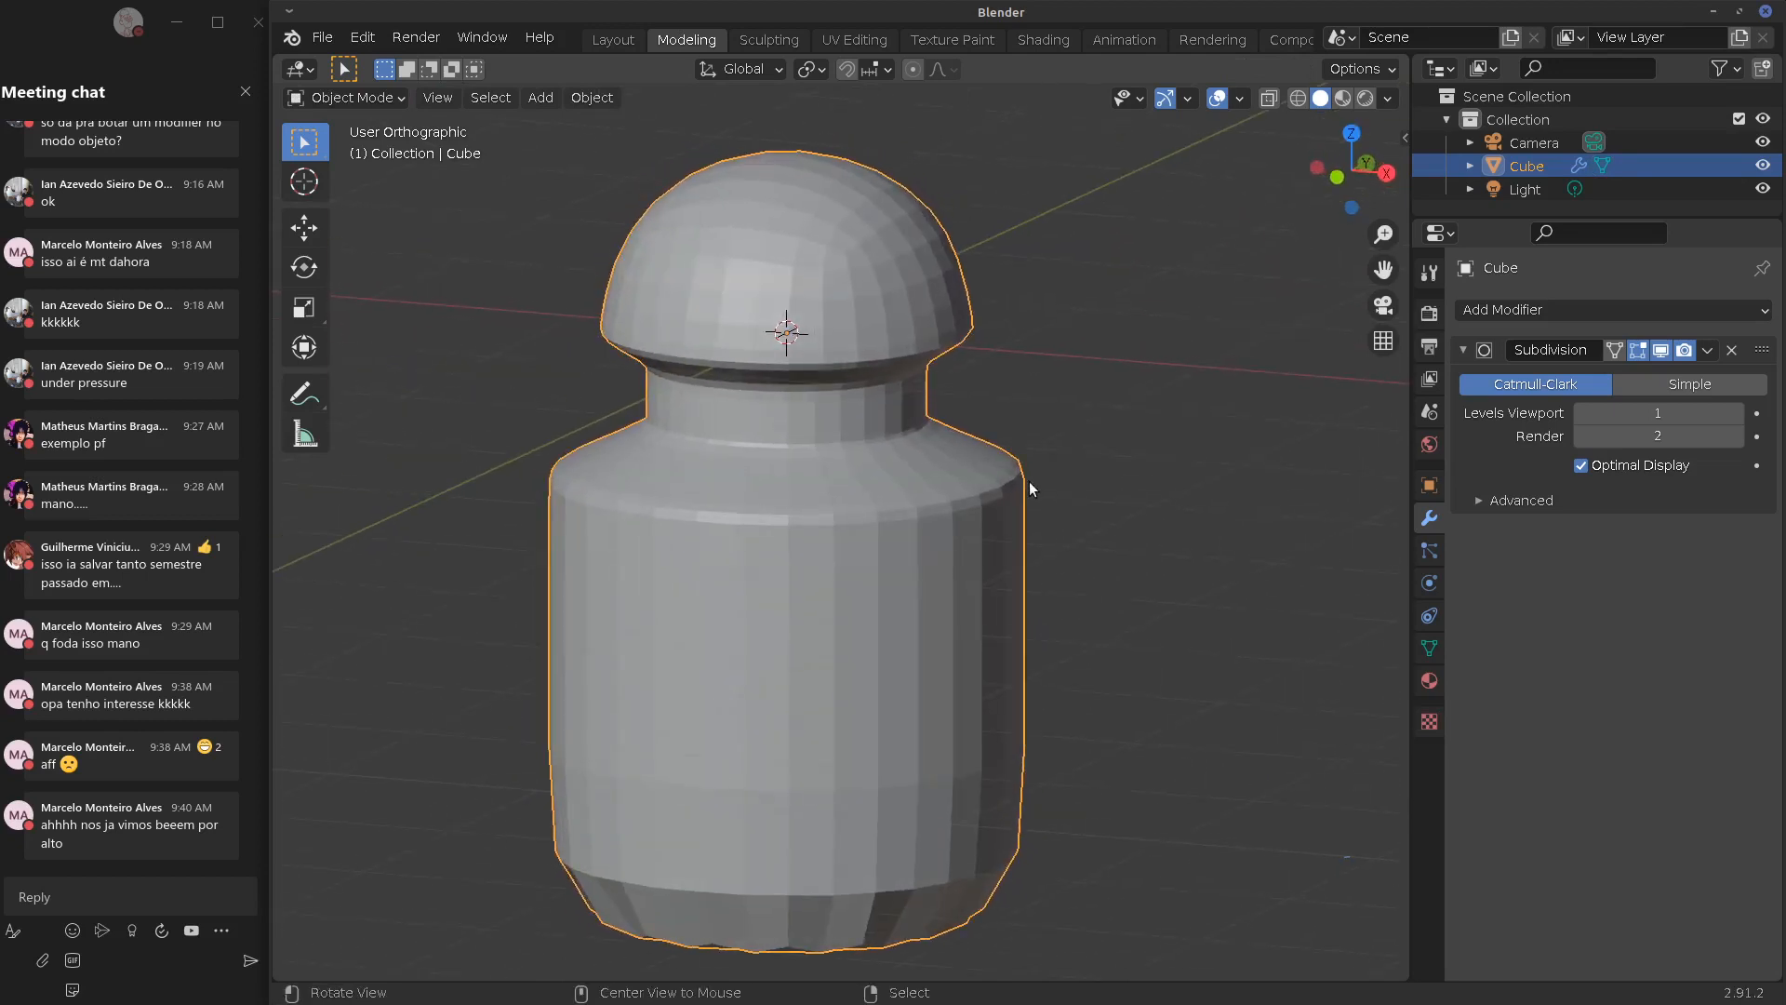
click(592, 98)
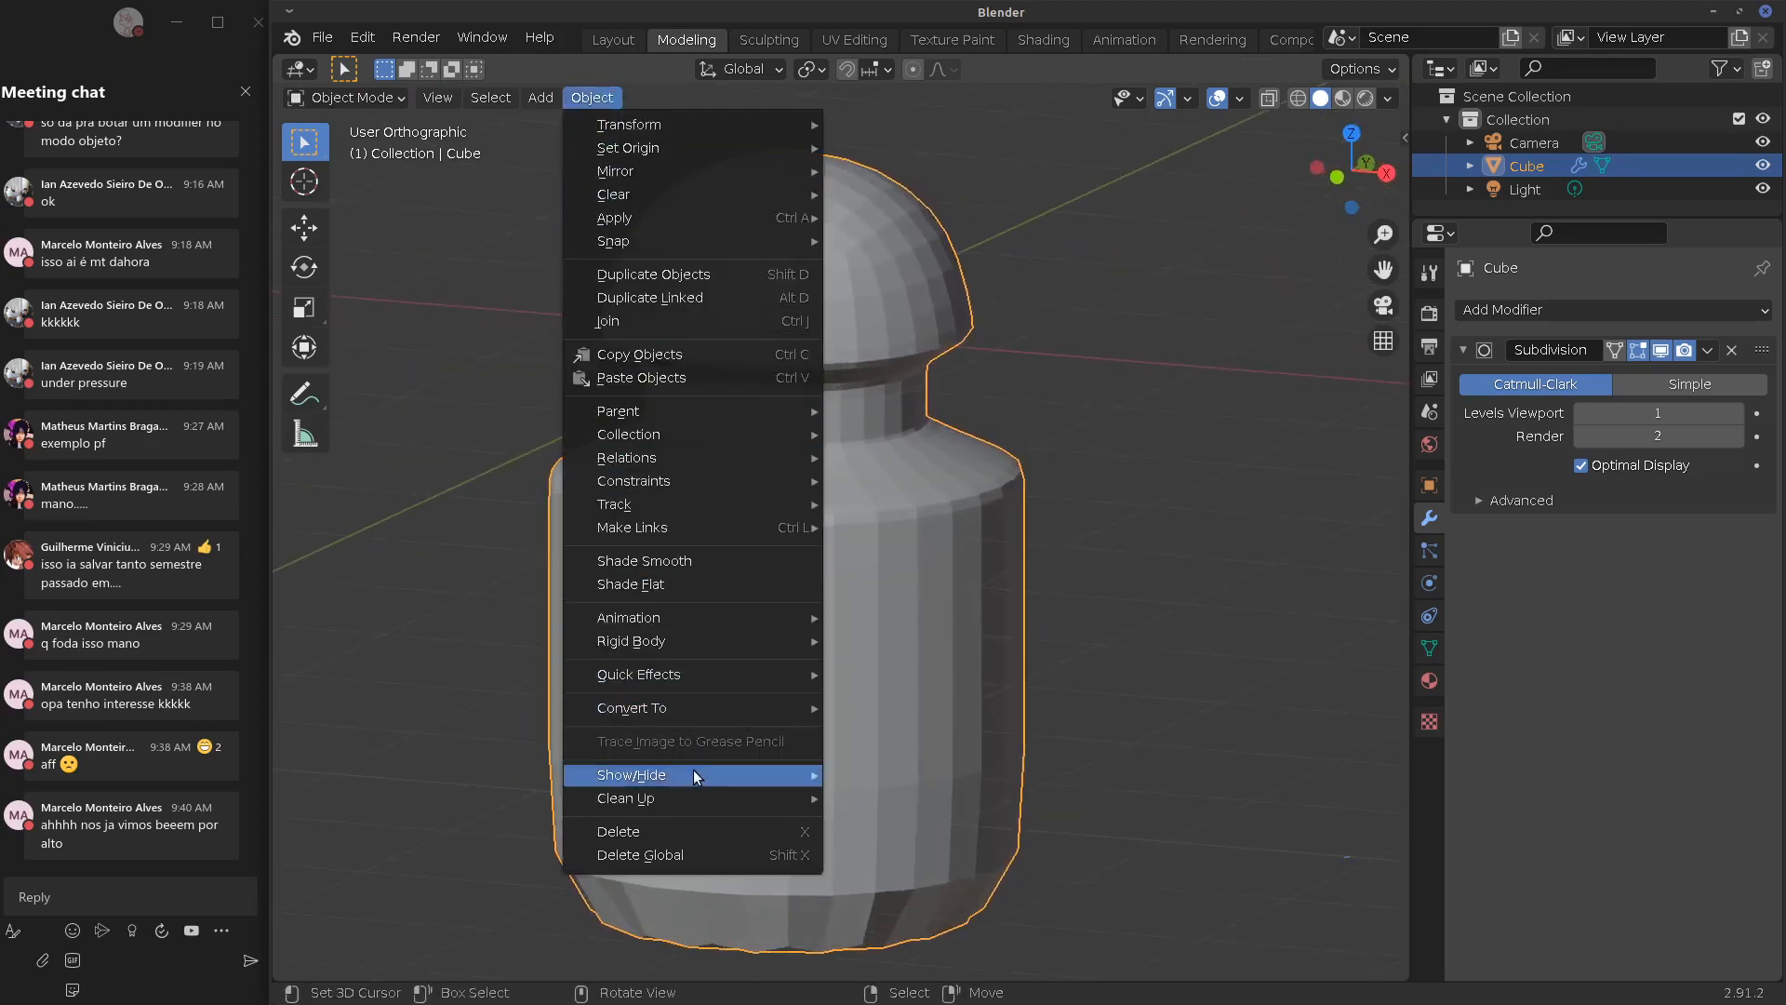
click(673, 561)
mouse_move(763, 572)
middle_down()
mouse_move(996, 506)
mouse_move(1124, 545)
mouse_move(996, 505)
middle_up()
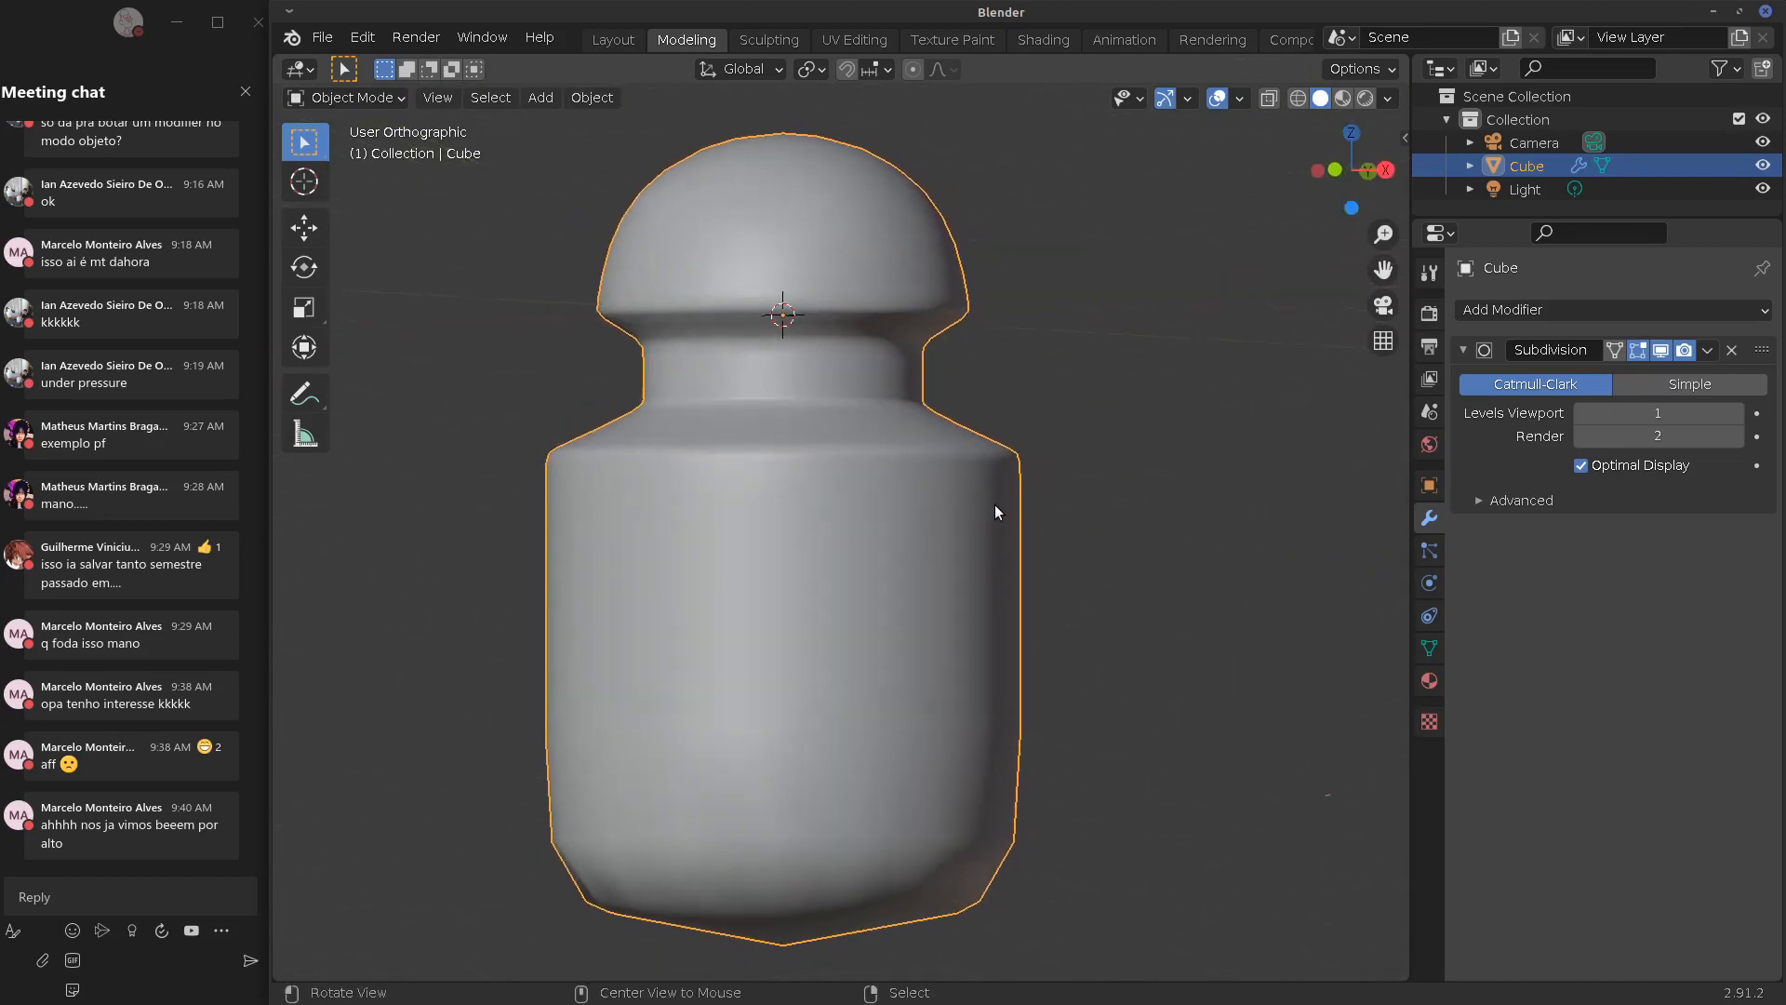
scroll(941, 402, down, 2)
scroll(925, 396, up, 4)
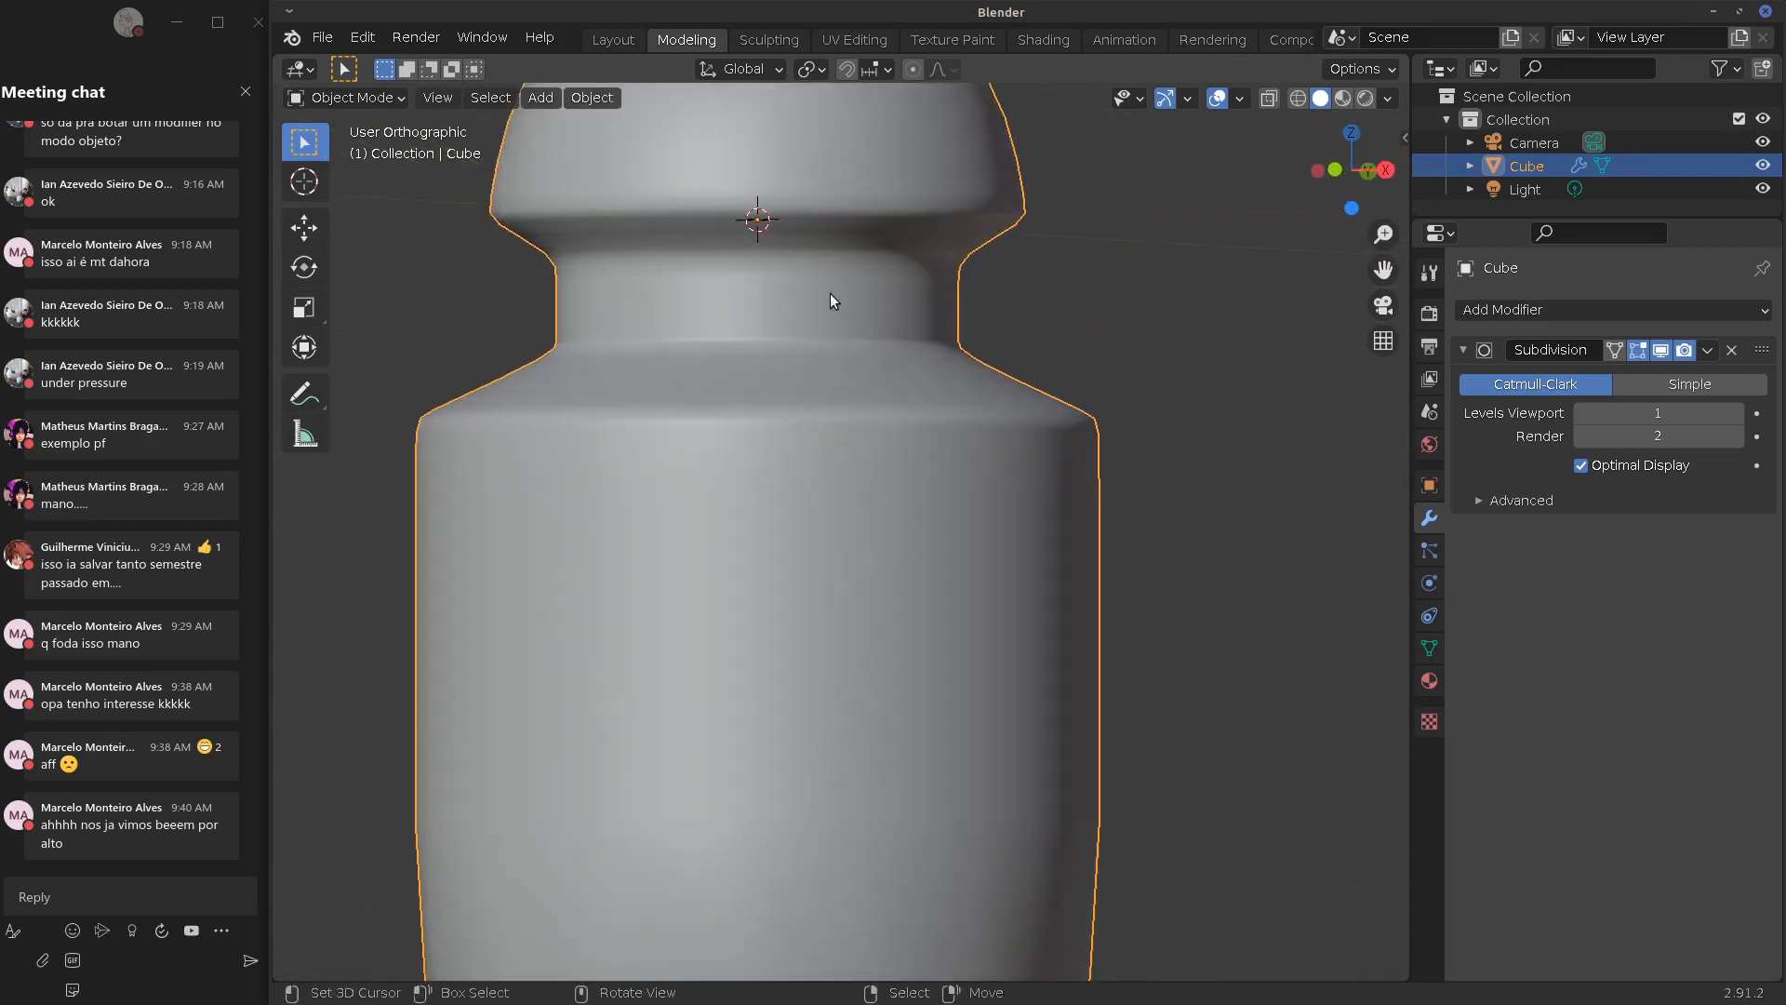
alt+shift+drag(871, 317, 874, 495)
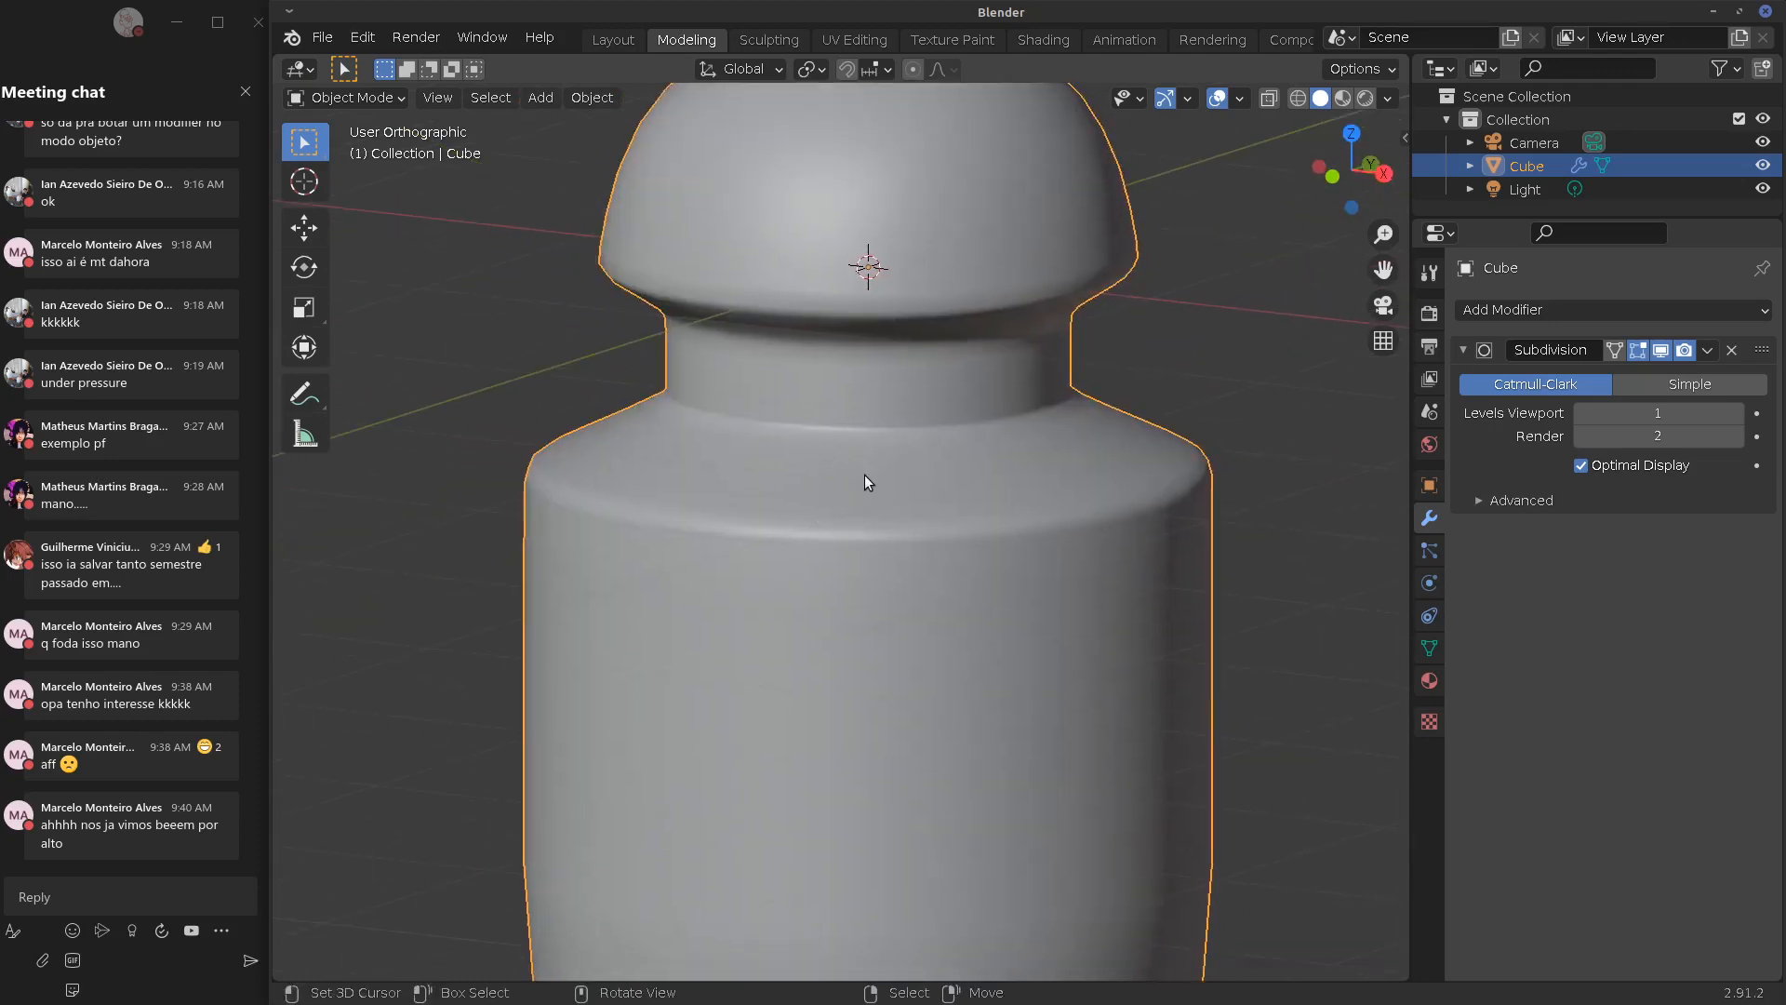
key(Tab)
In front view, toggle the edit cage on and off the smoothed surface to compare
key(KP_1)
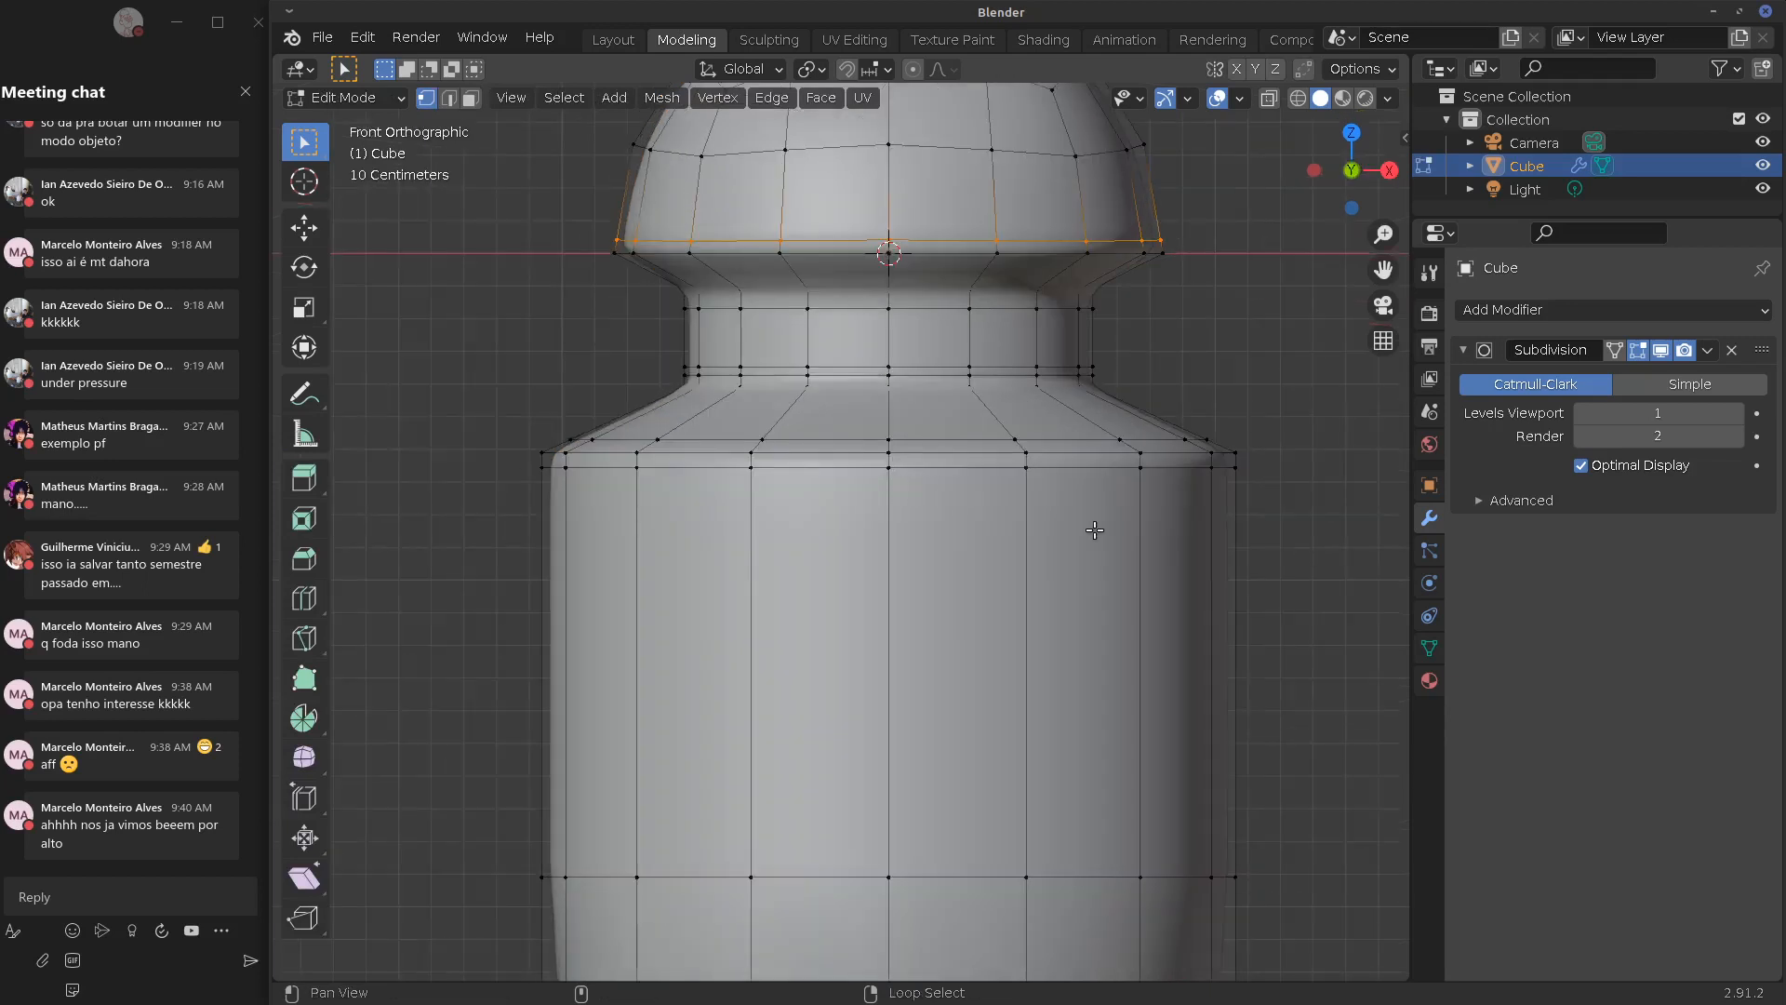
click(1616, 350)
click(1620, 349)
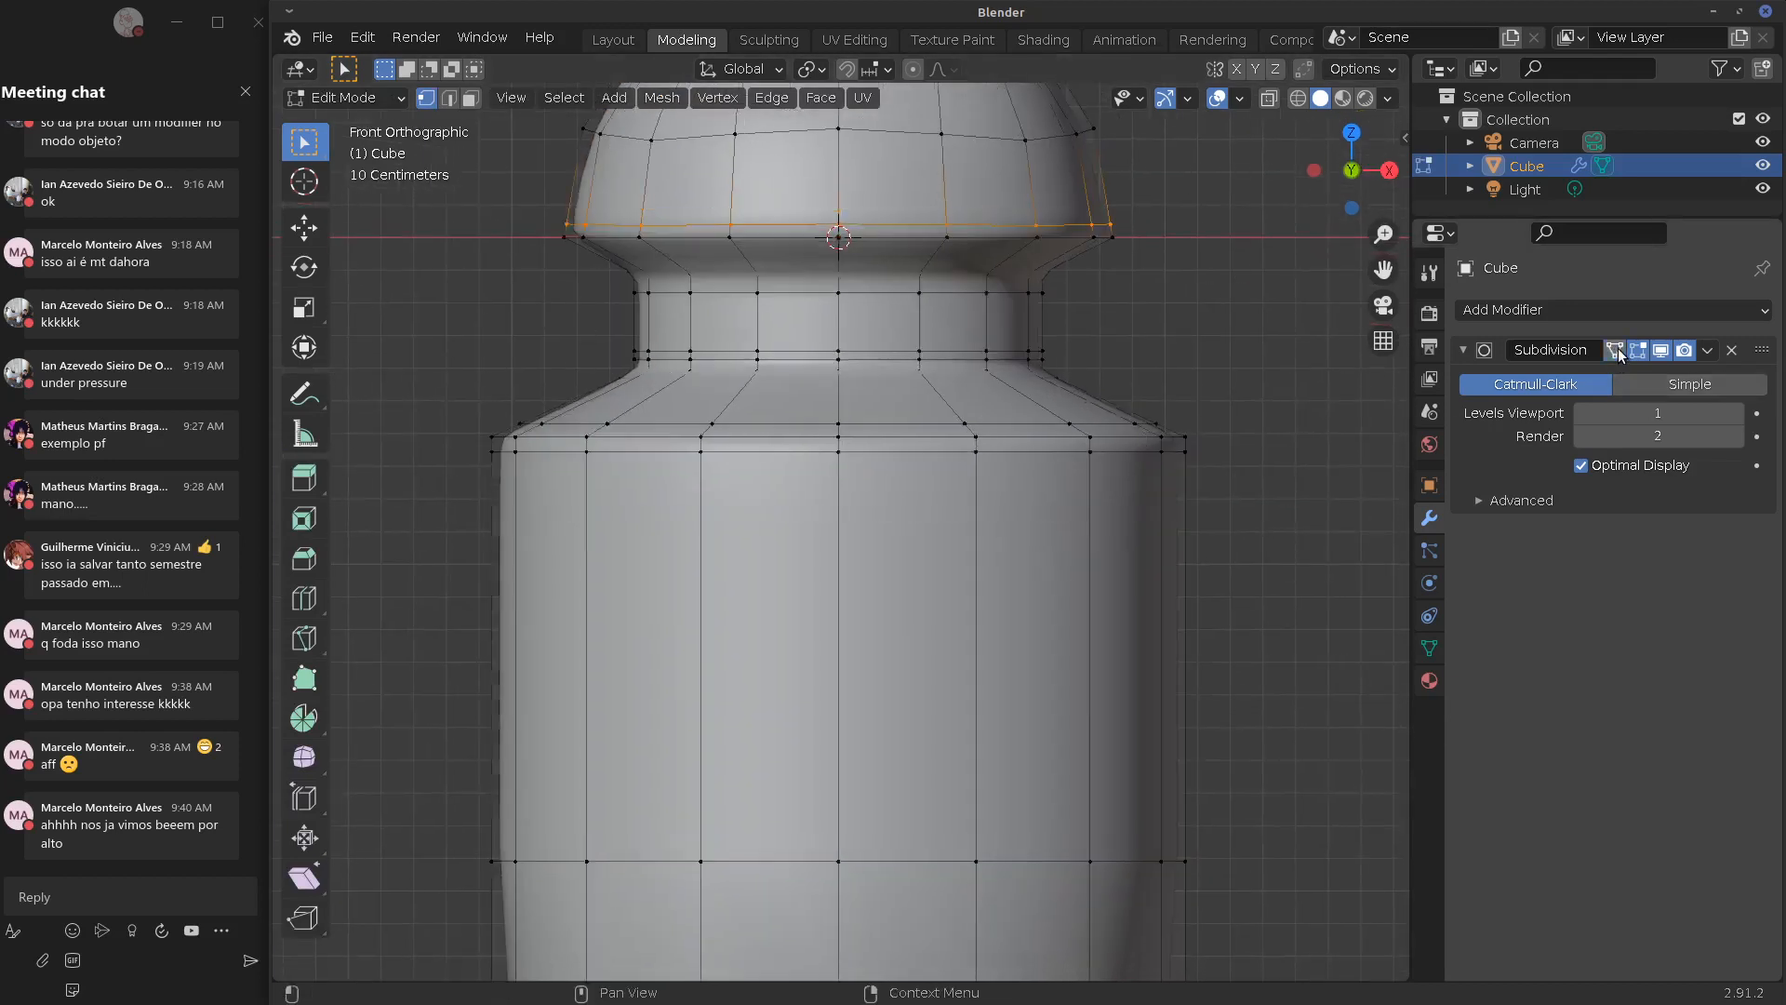
click(1621, 349)
click(1623, 349)
click(1625, 350)
click(1628, 352)
click(1628, 352)
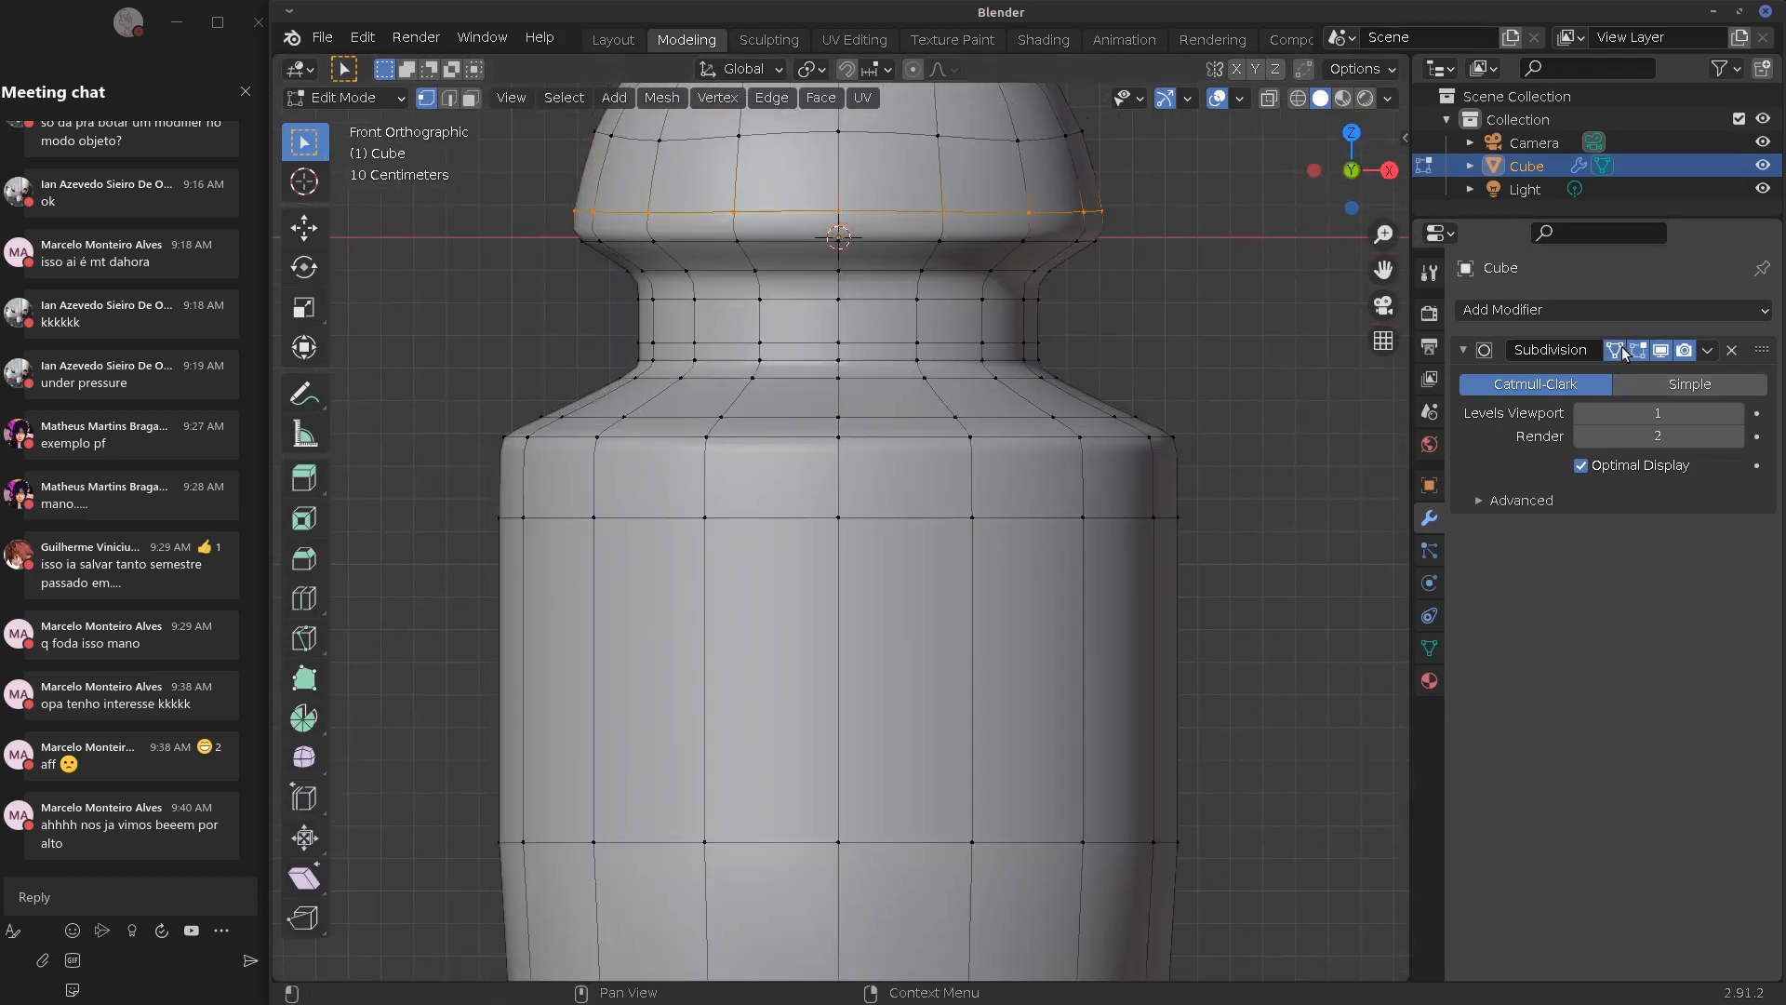
click(1629, 352)
click(1628, 352)
click(1628, 352)
click(1628, 352)
click(1627, 352)
Slide the body's top loop up toward the shoulder and fine-tune its position
alt+click(1042, 459)
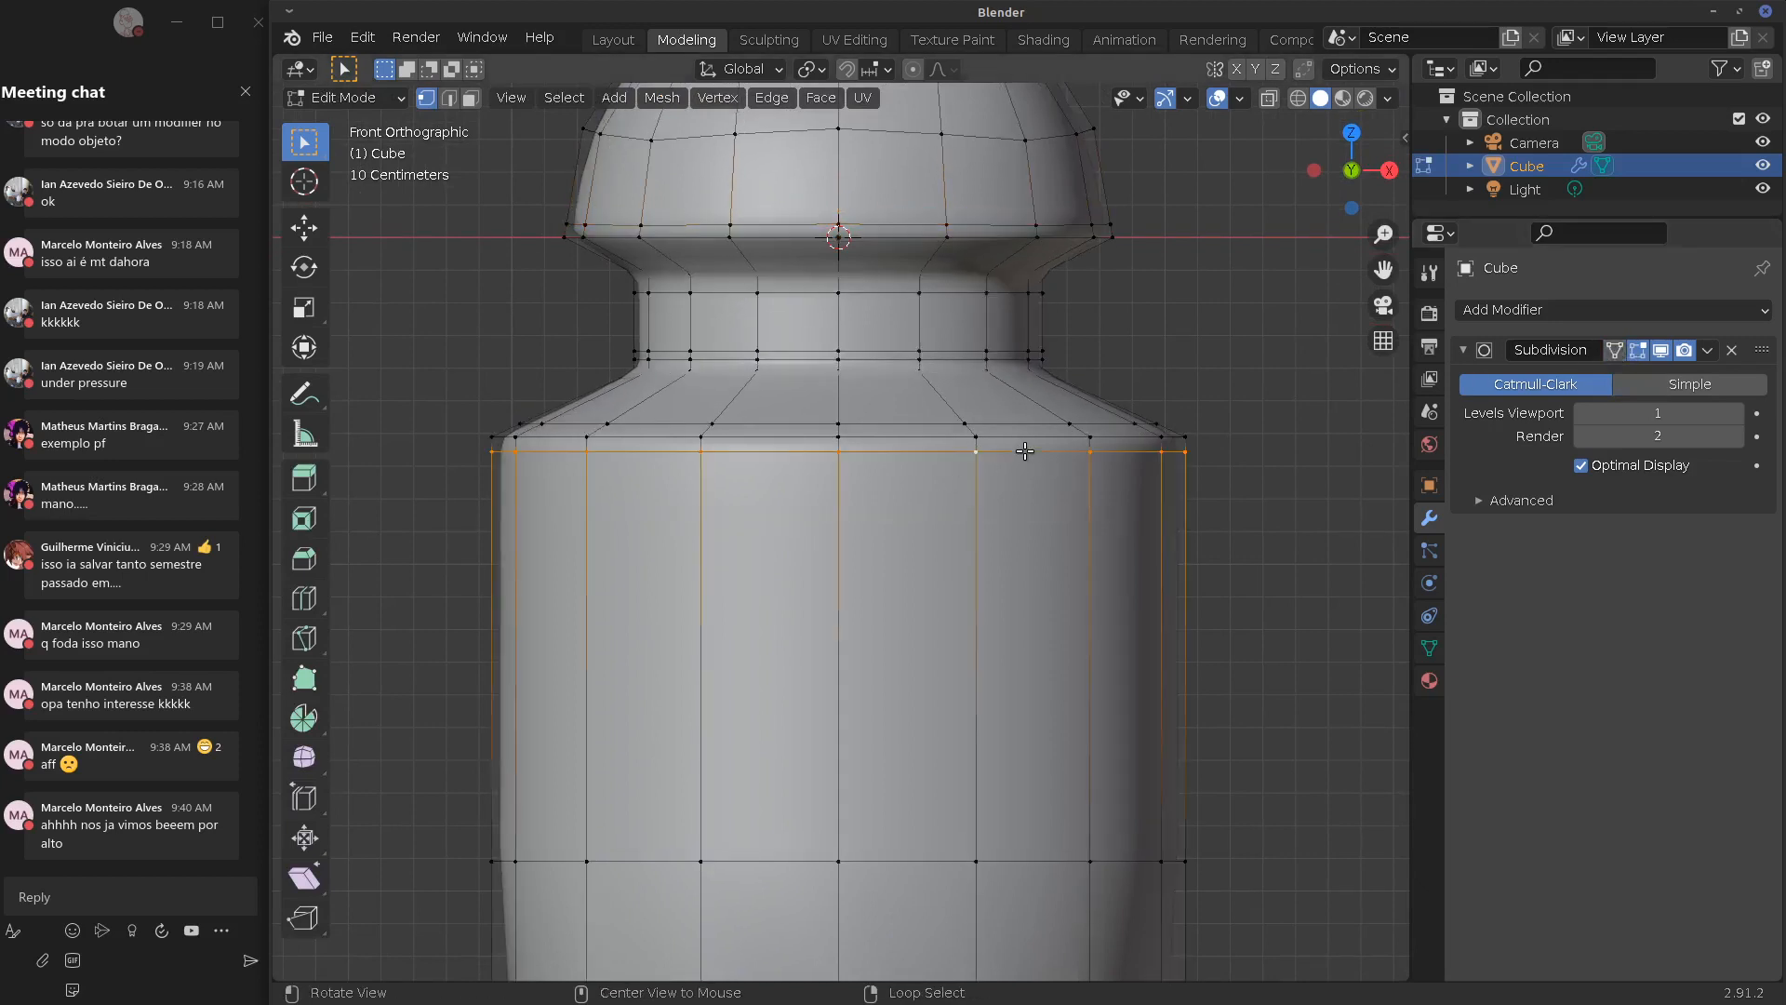
key(g)
key(g)
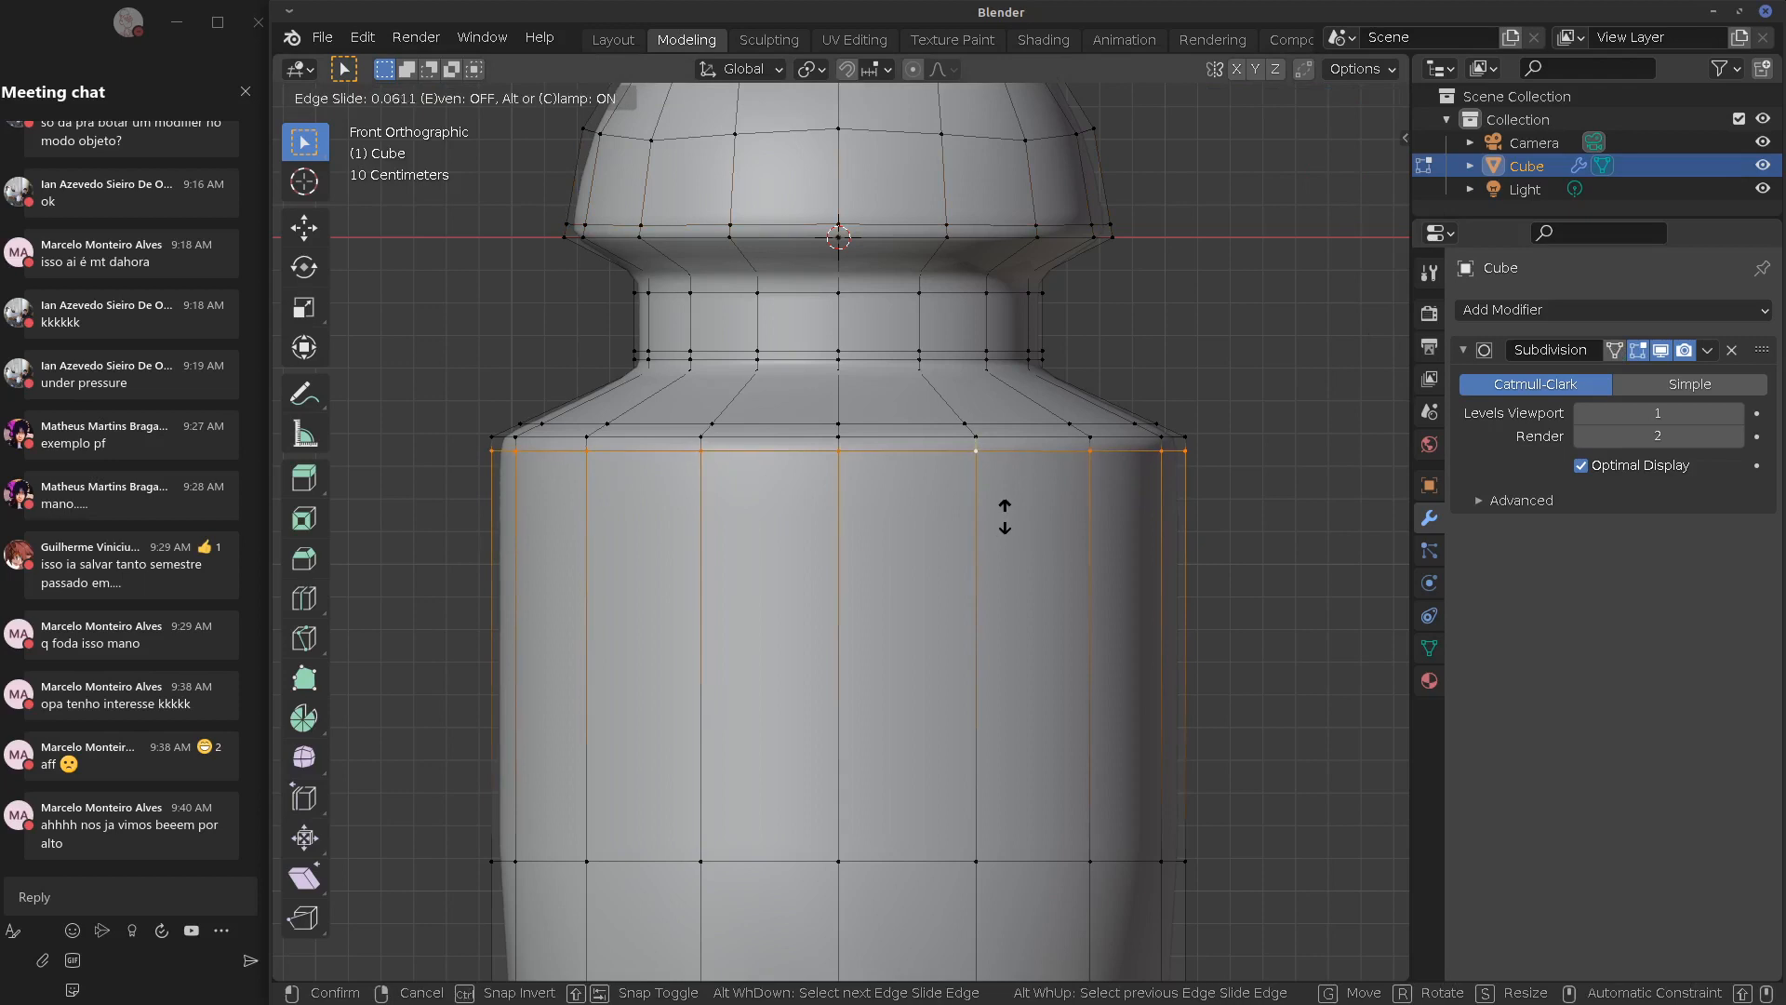
click(1000, 434)
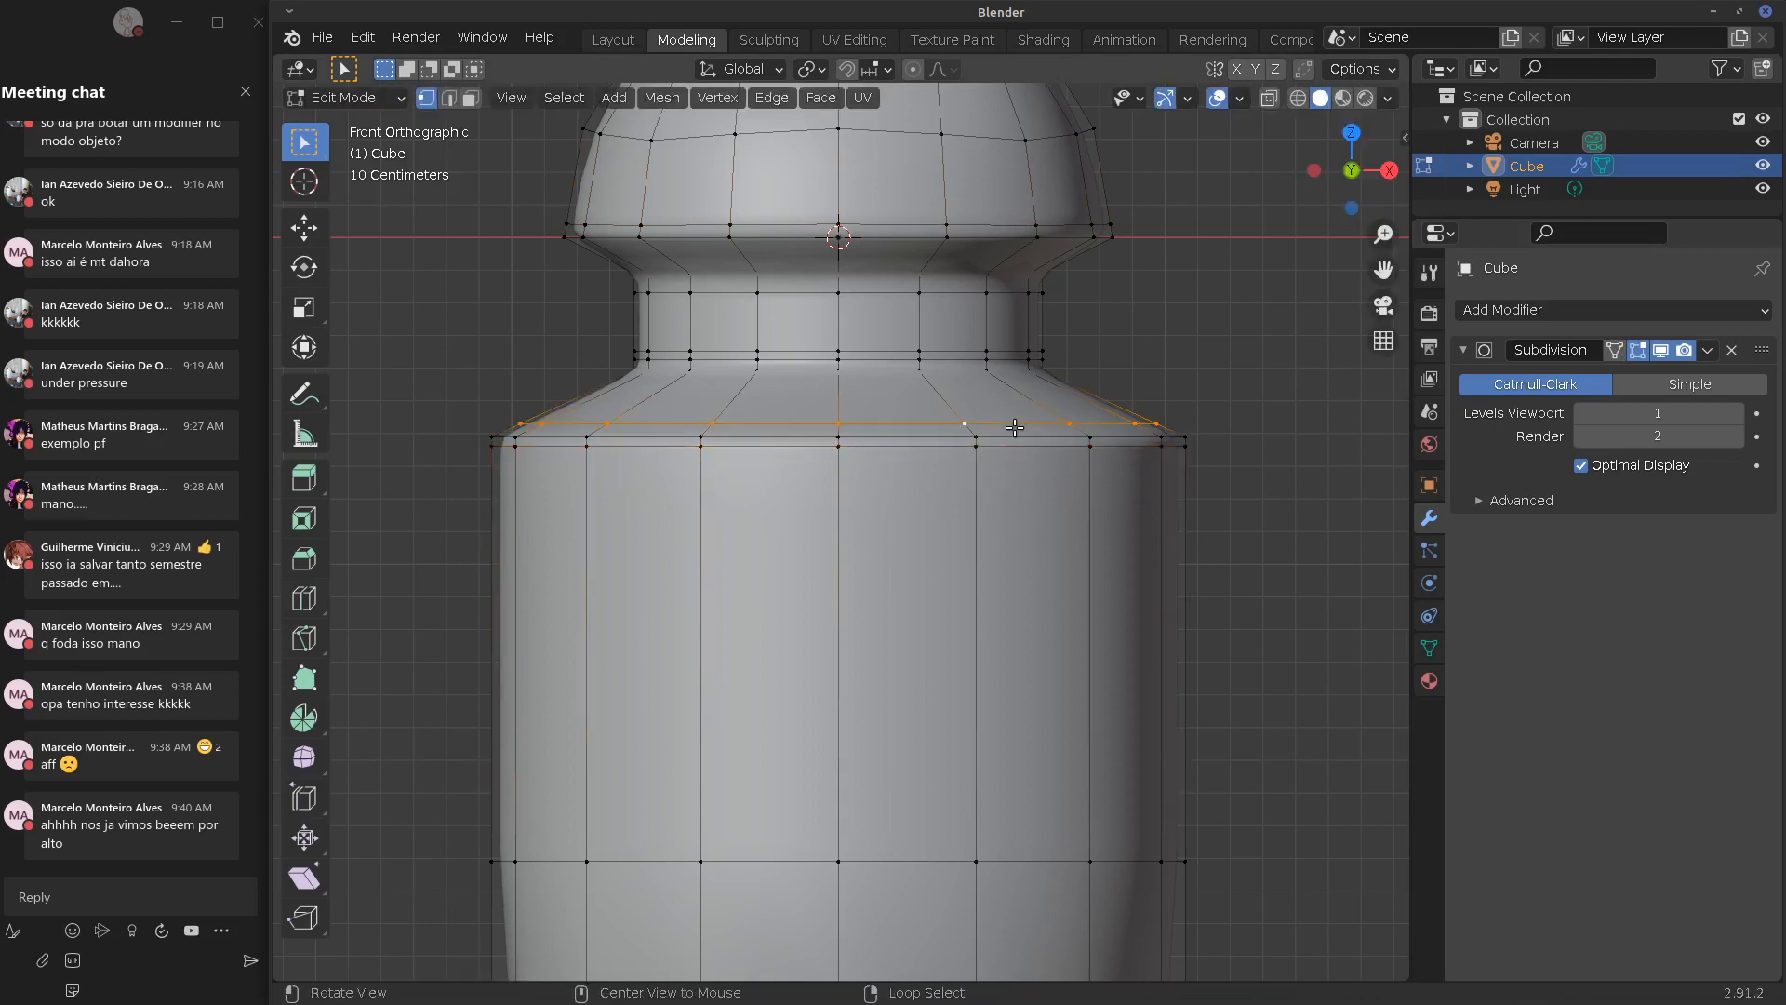
key(g)
key(g)
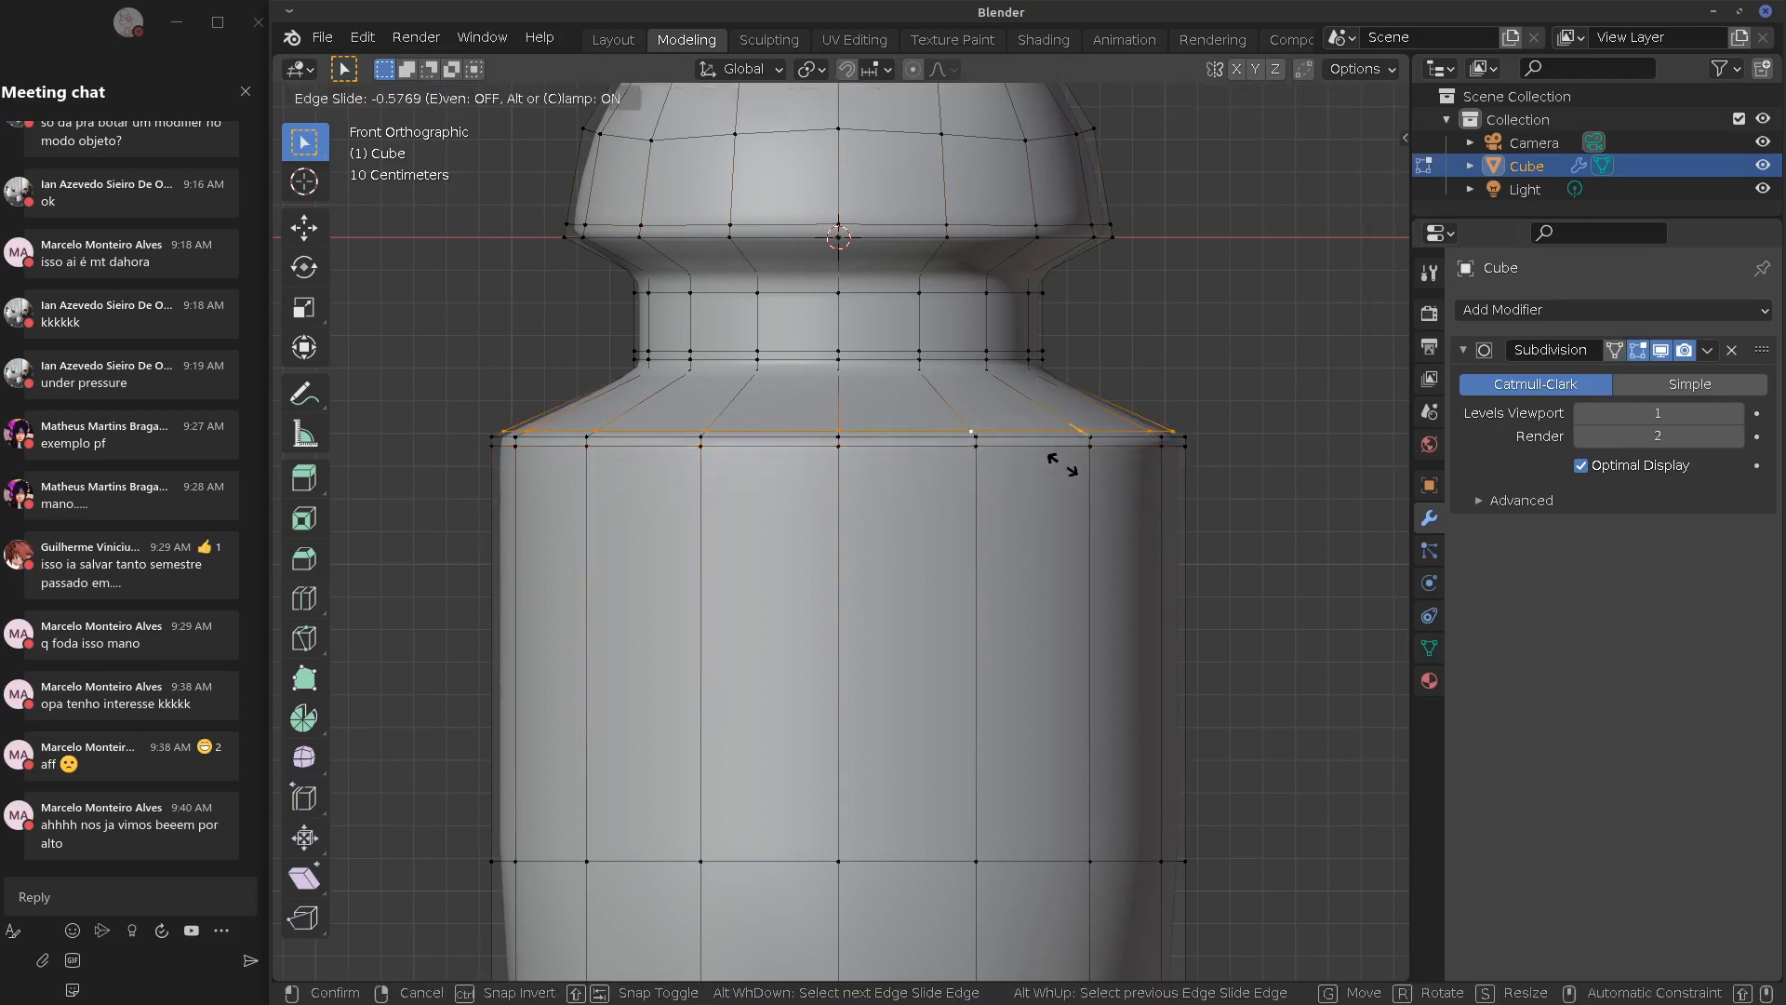
click(1040, 487)
Slide the upper neck loop up until it sits just beneath the cap
alt+click(895, 295)
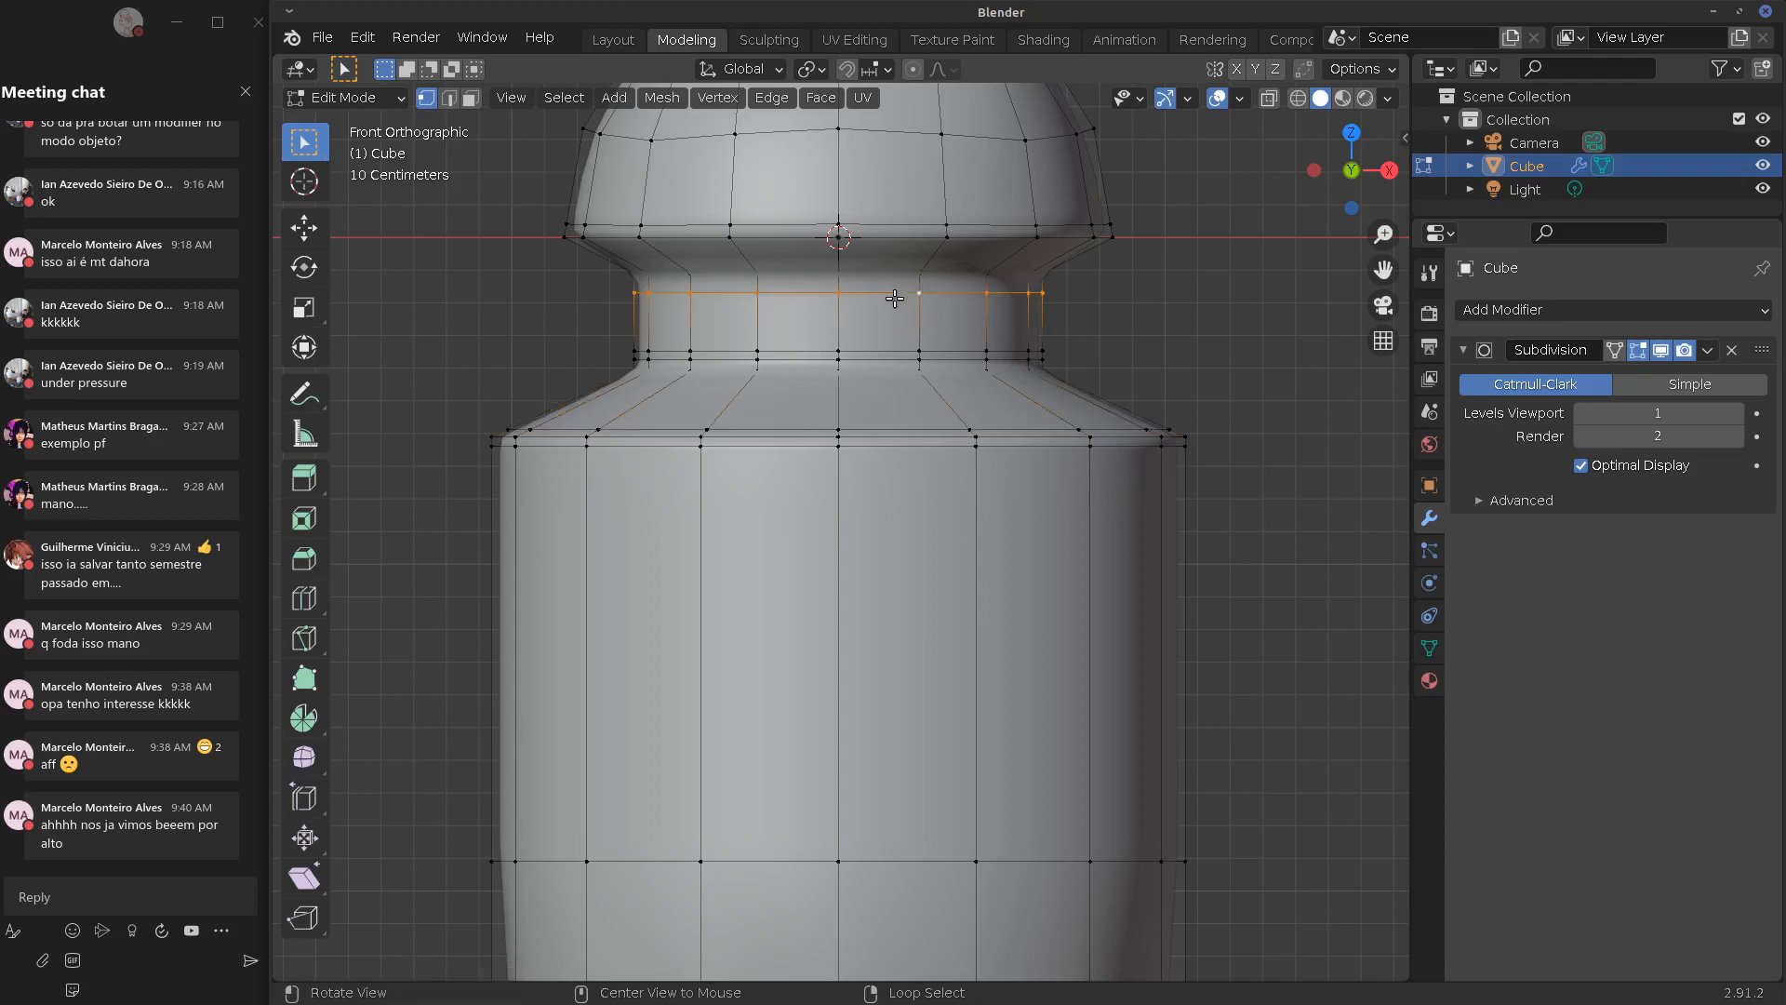
key(g)
key(g)
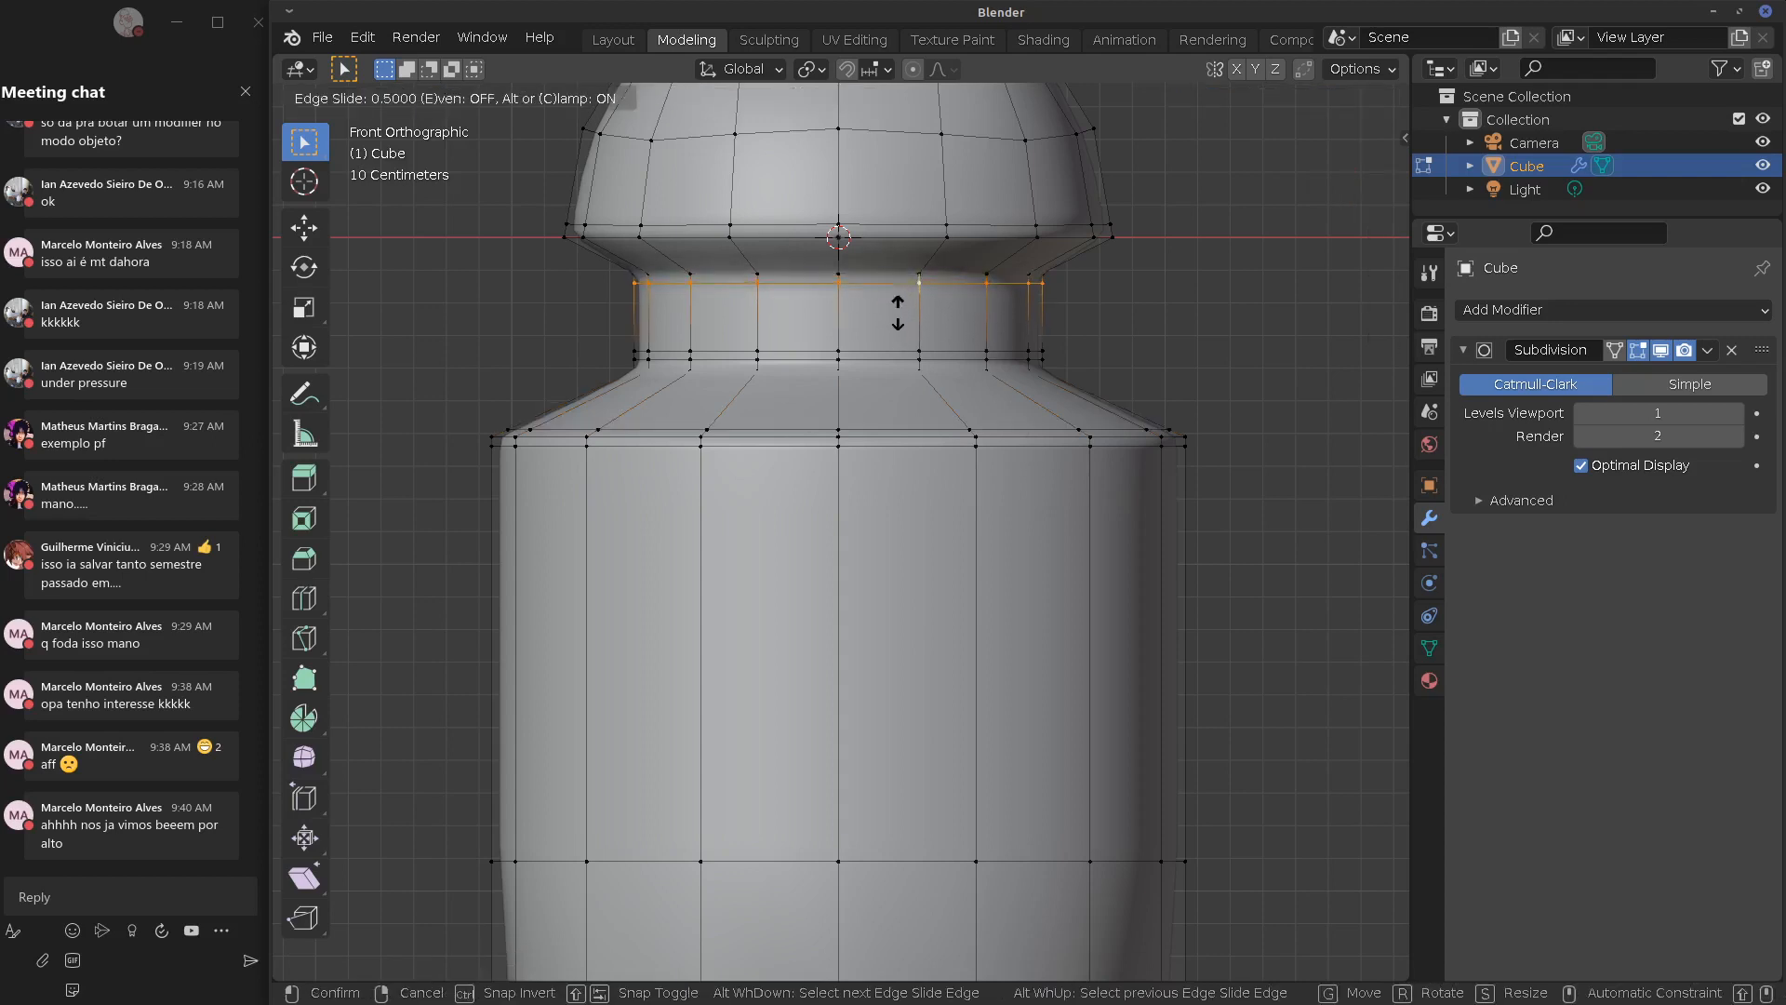
click(929, 289)
key(g)
key(g)
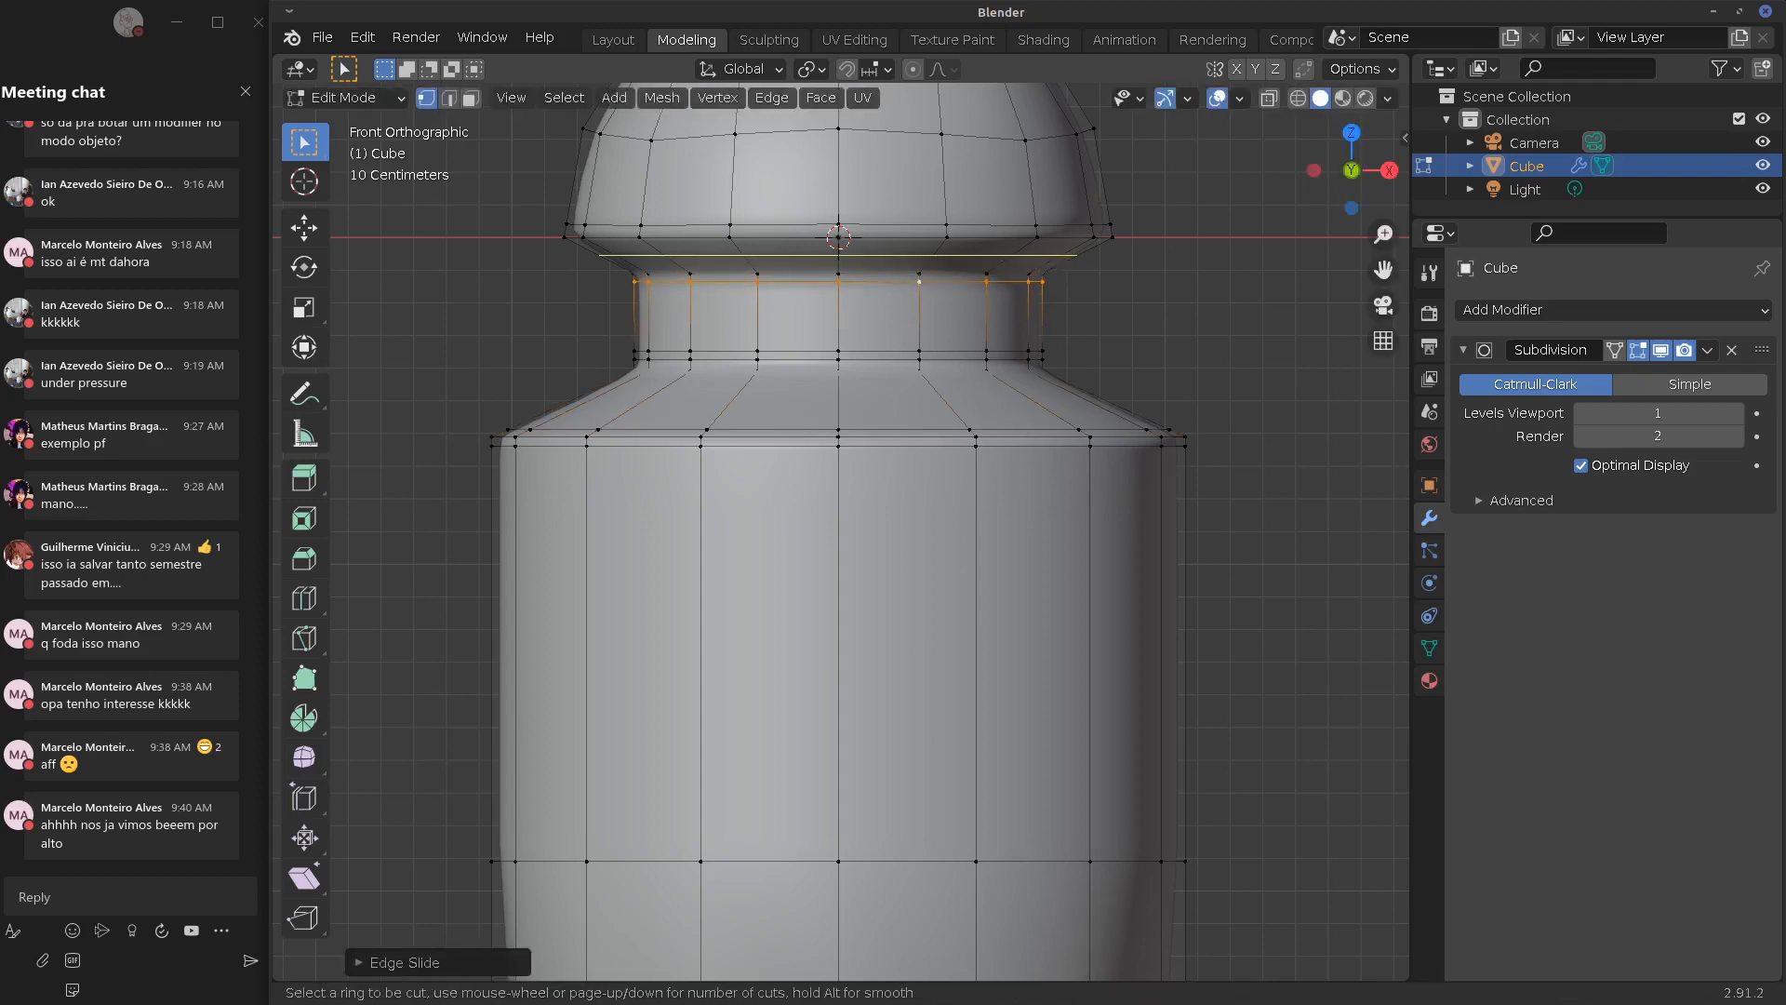
click(1035, 272)
Bring the bottle's bottom into view and select its bottom face ring
key(Tab)
key(Tab)
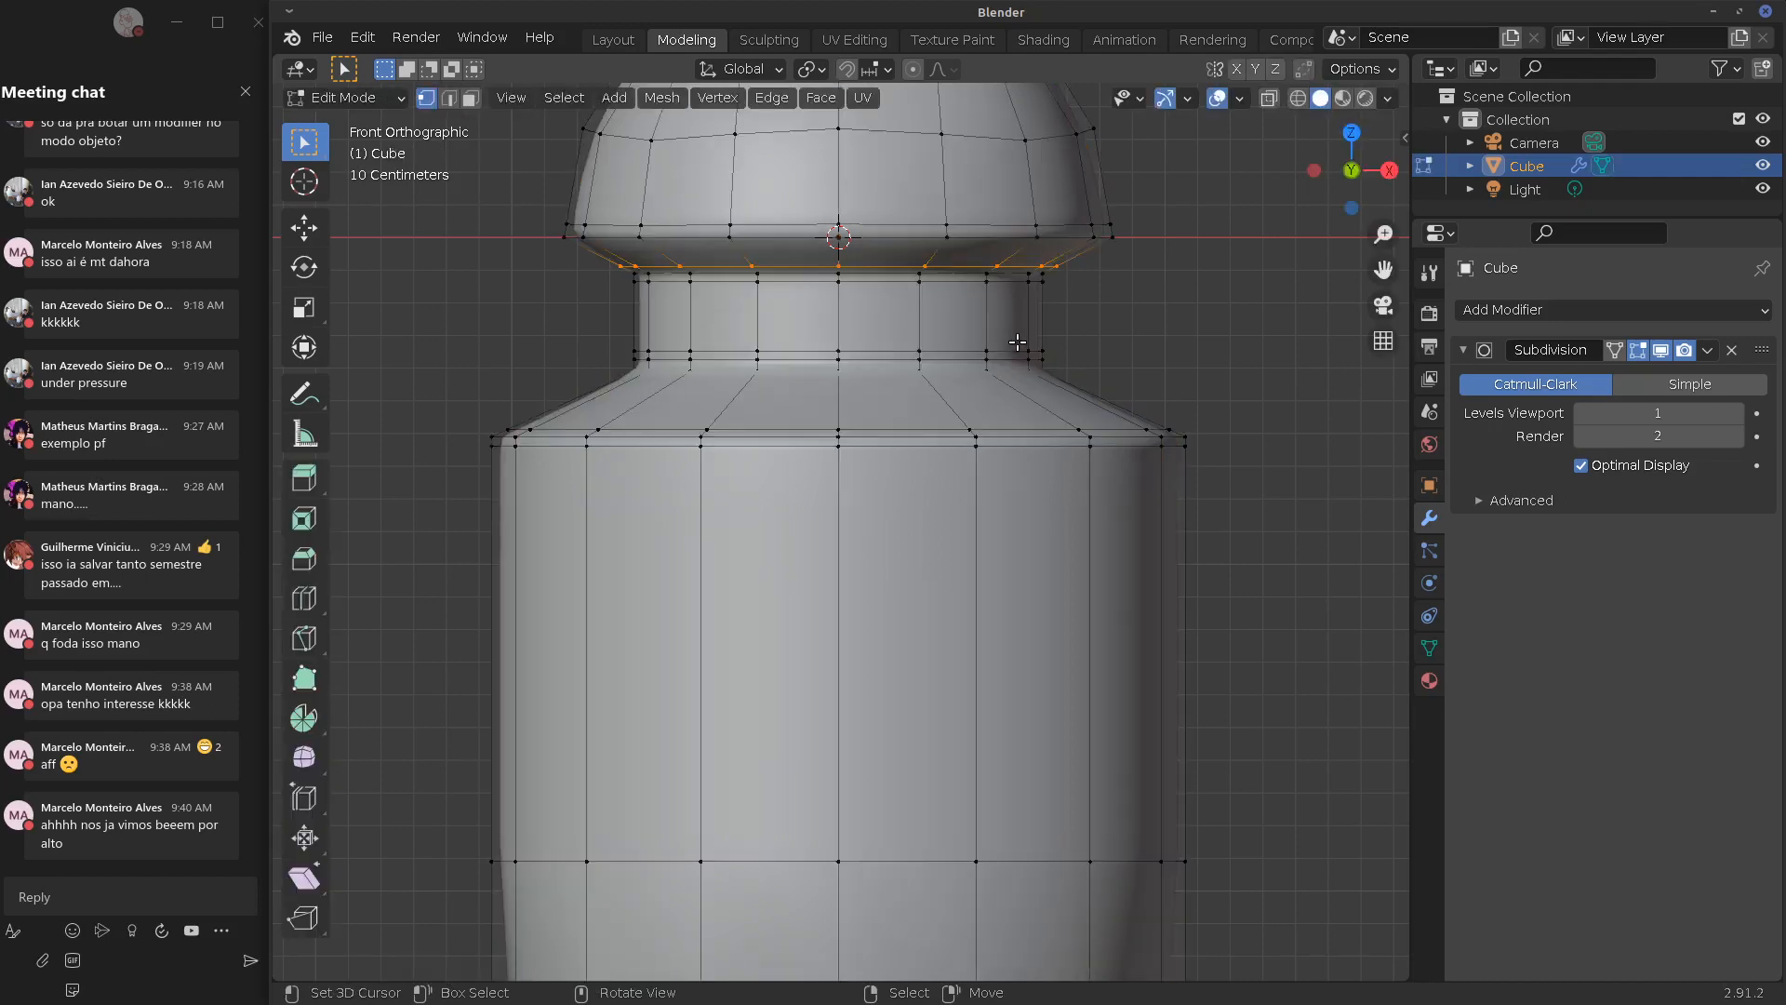
shift+middle_drag(1017, 710, 932, 602)
alt+click(945, 626)
Extrude the bottom faces in place and merge them At Center into a single point
key(e)
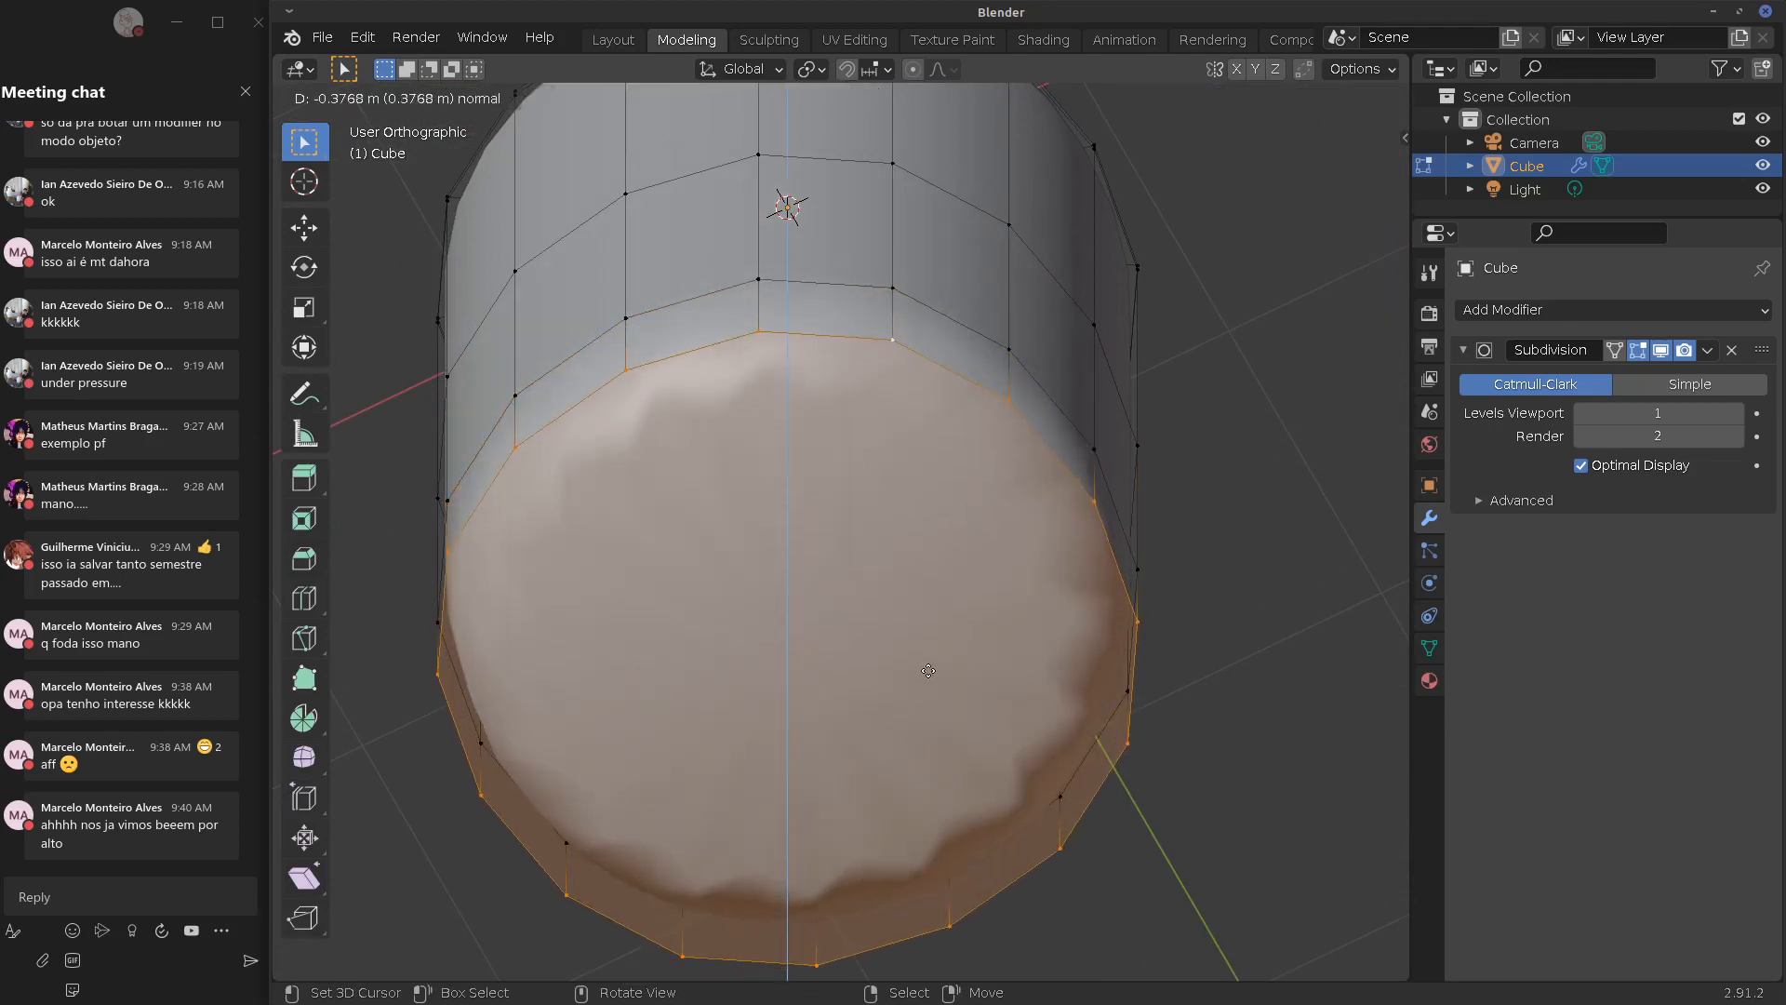
right_click(914, 673)
key(alt+m)
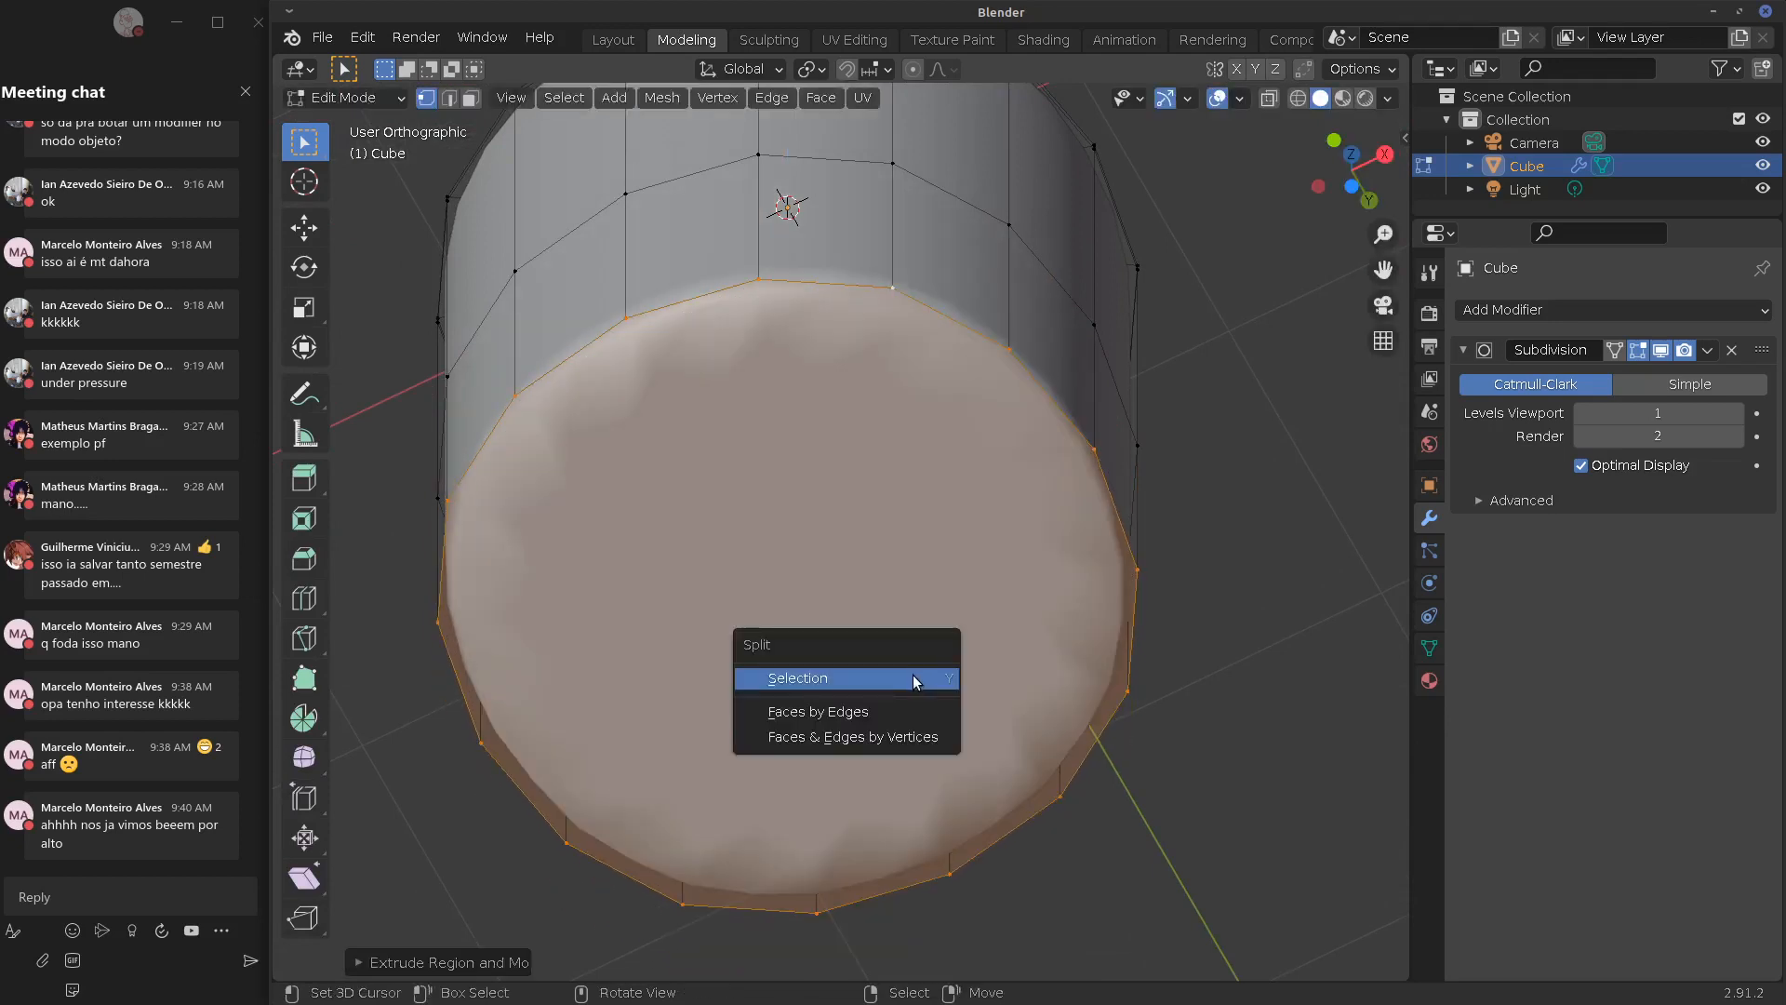
key(m)
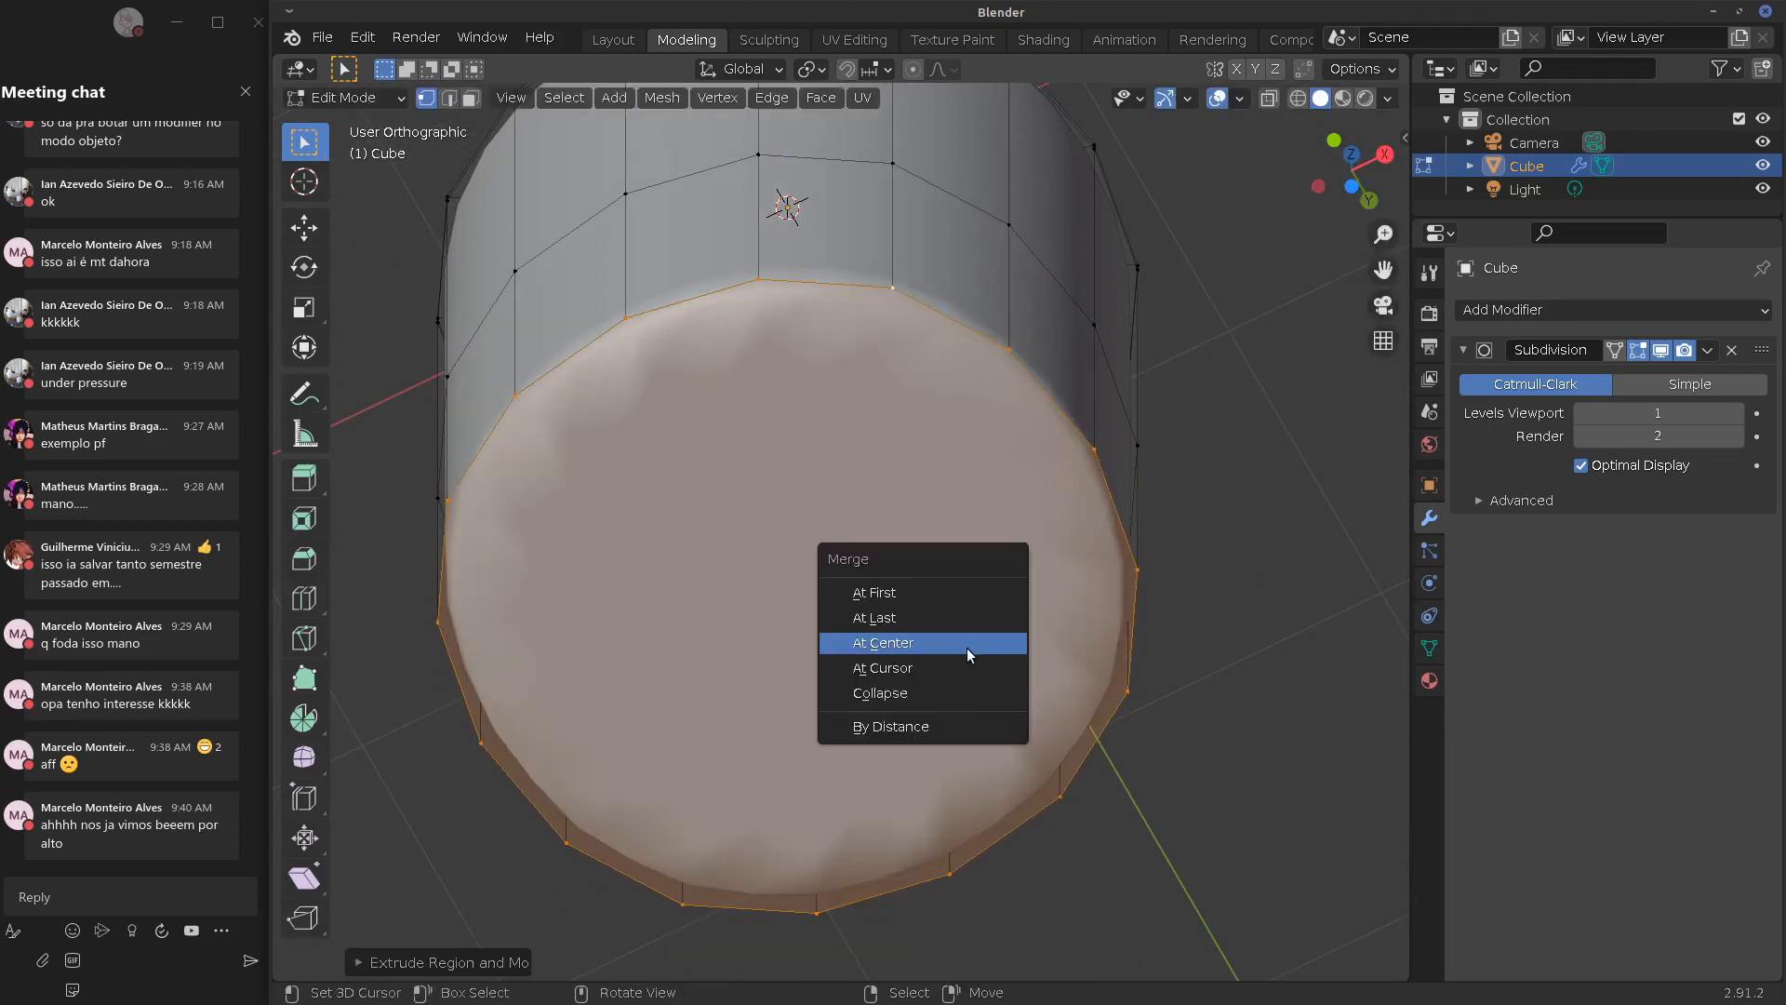
click(968, 651)
middle_drag(963, 651, 812, 443)
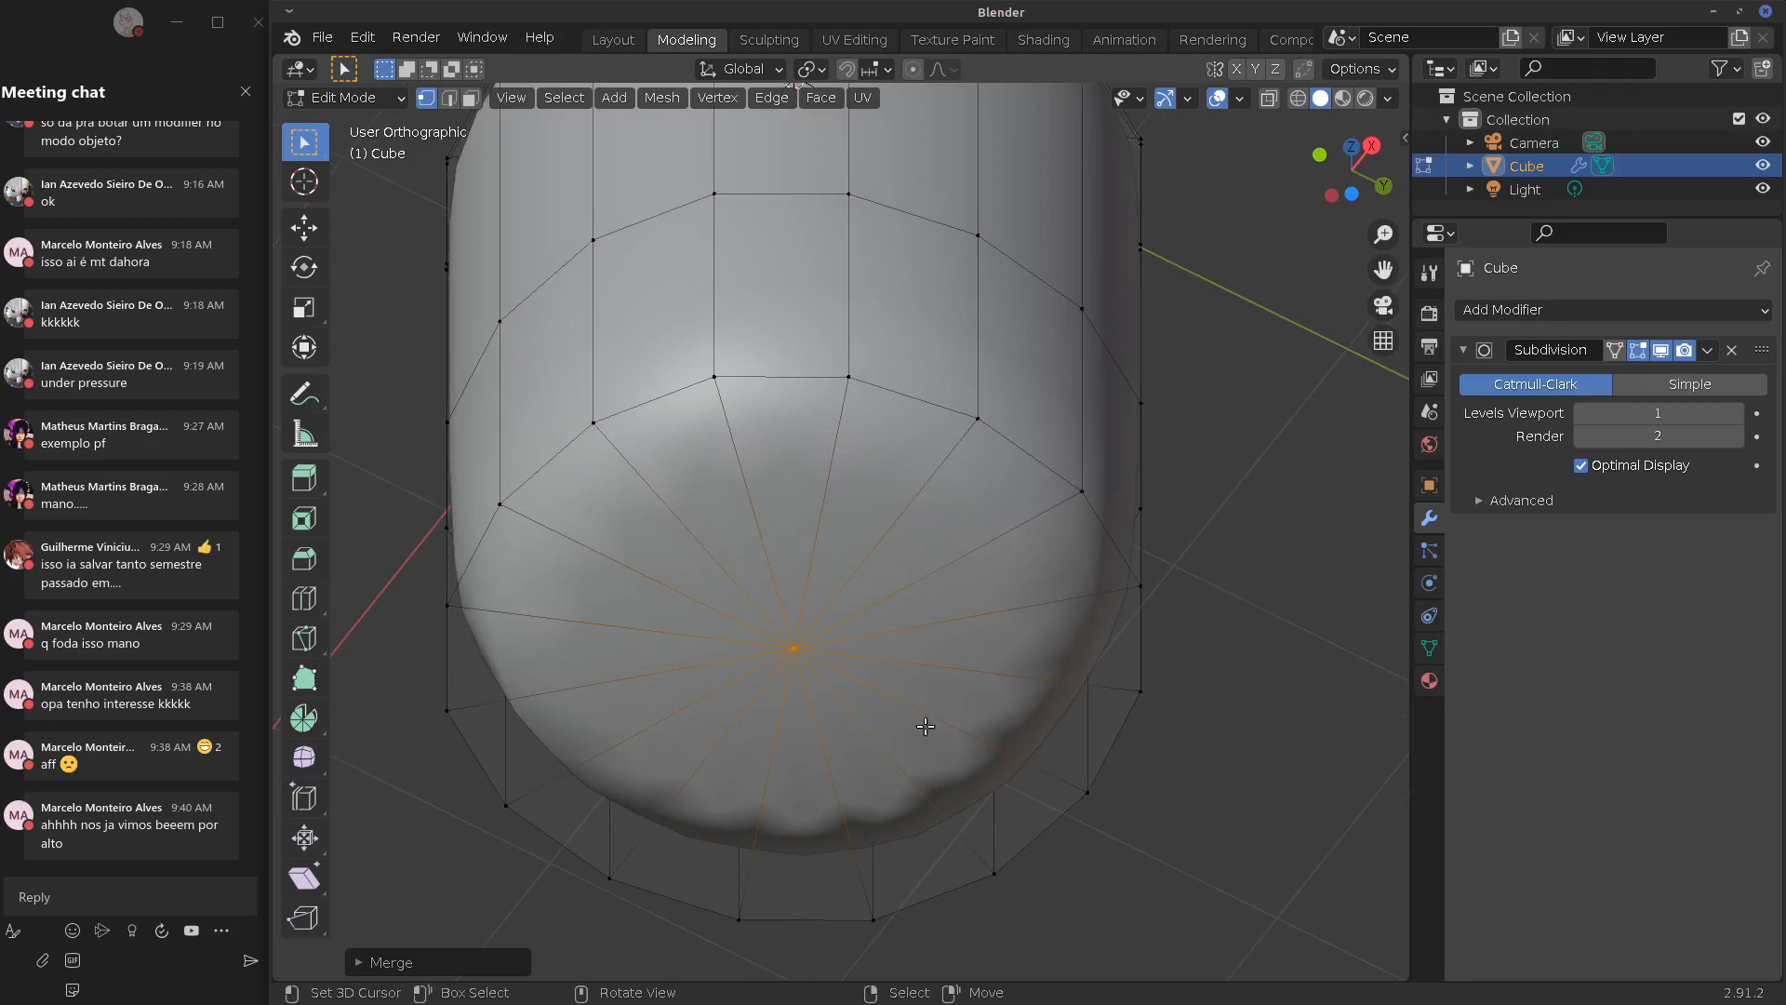
middle_drag(926, 726, 889, 726)
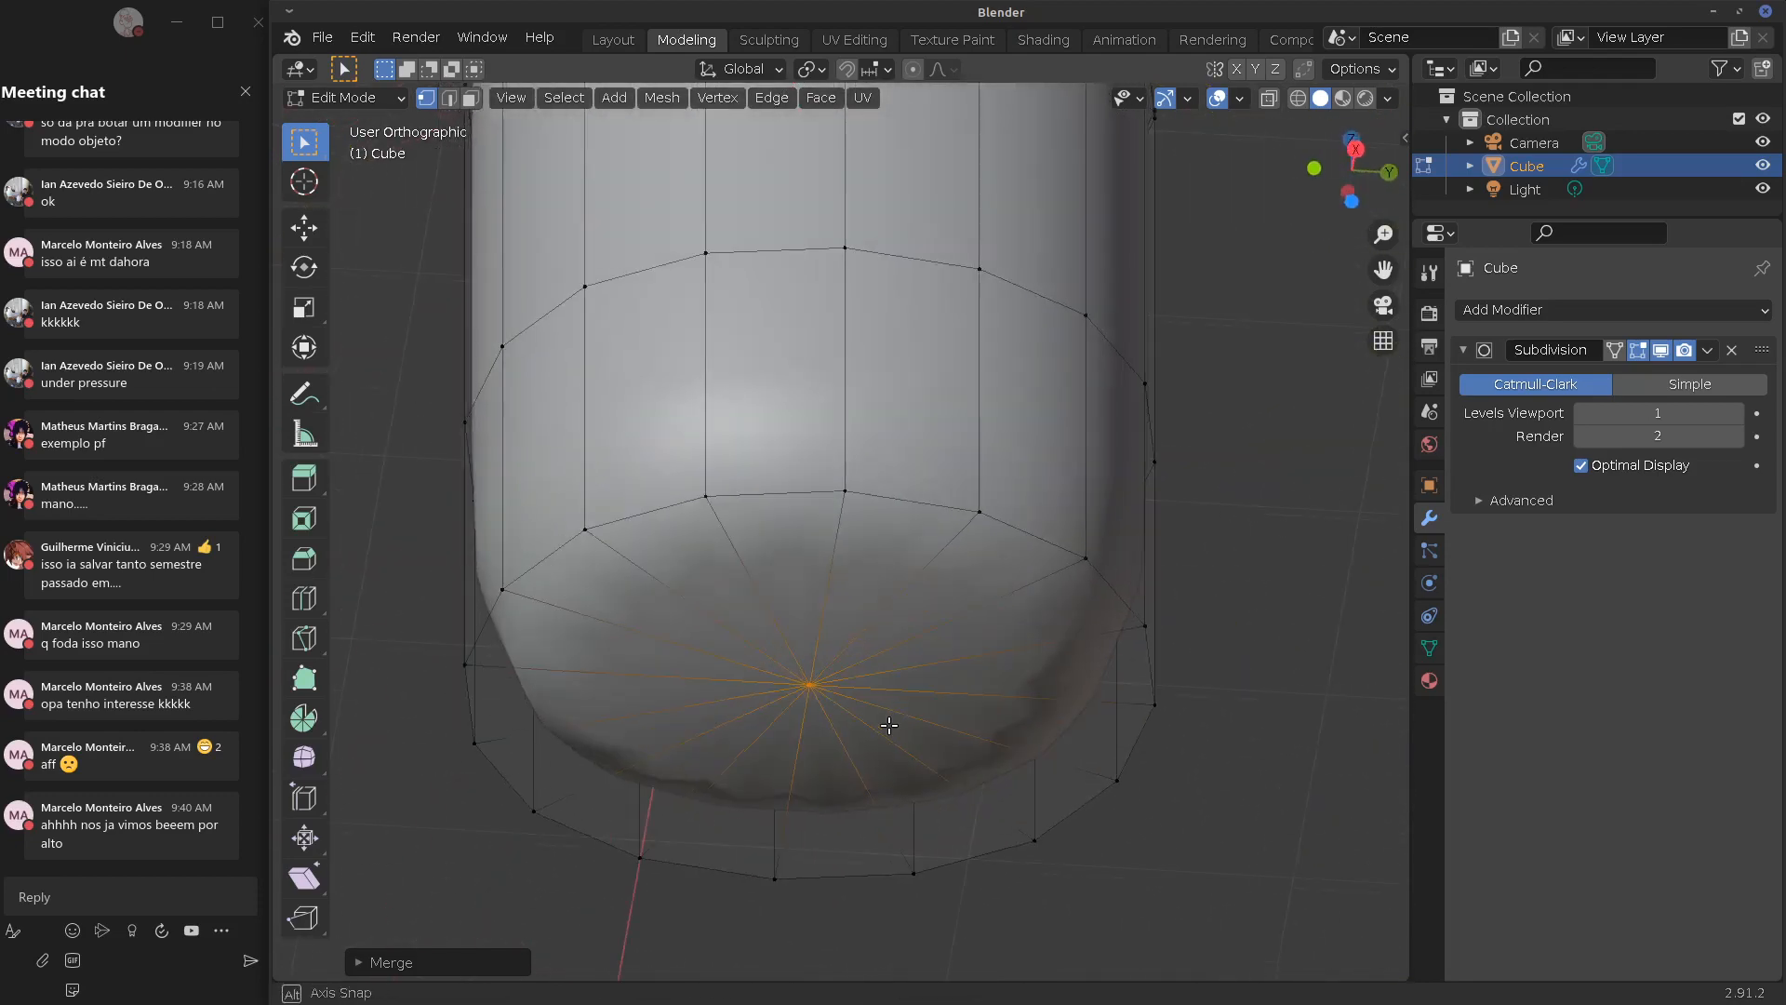
middle_drag(1031, 578, 840, 674)
alt+click(994, 559)
Extrude the whole bottom cap in place and scale it into a smaller inner cap
shift+click(841, 689)
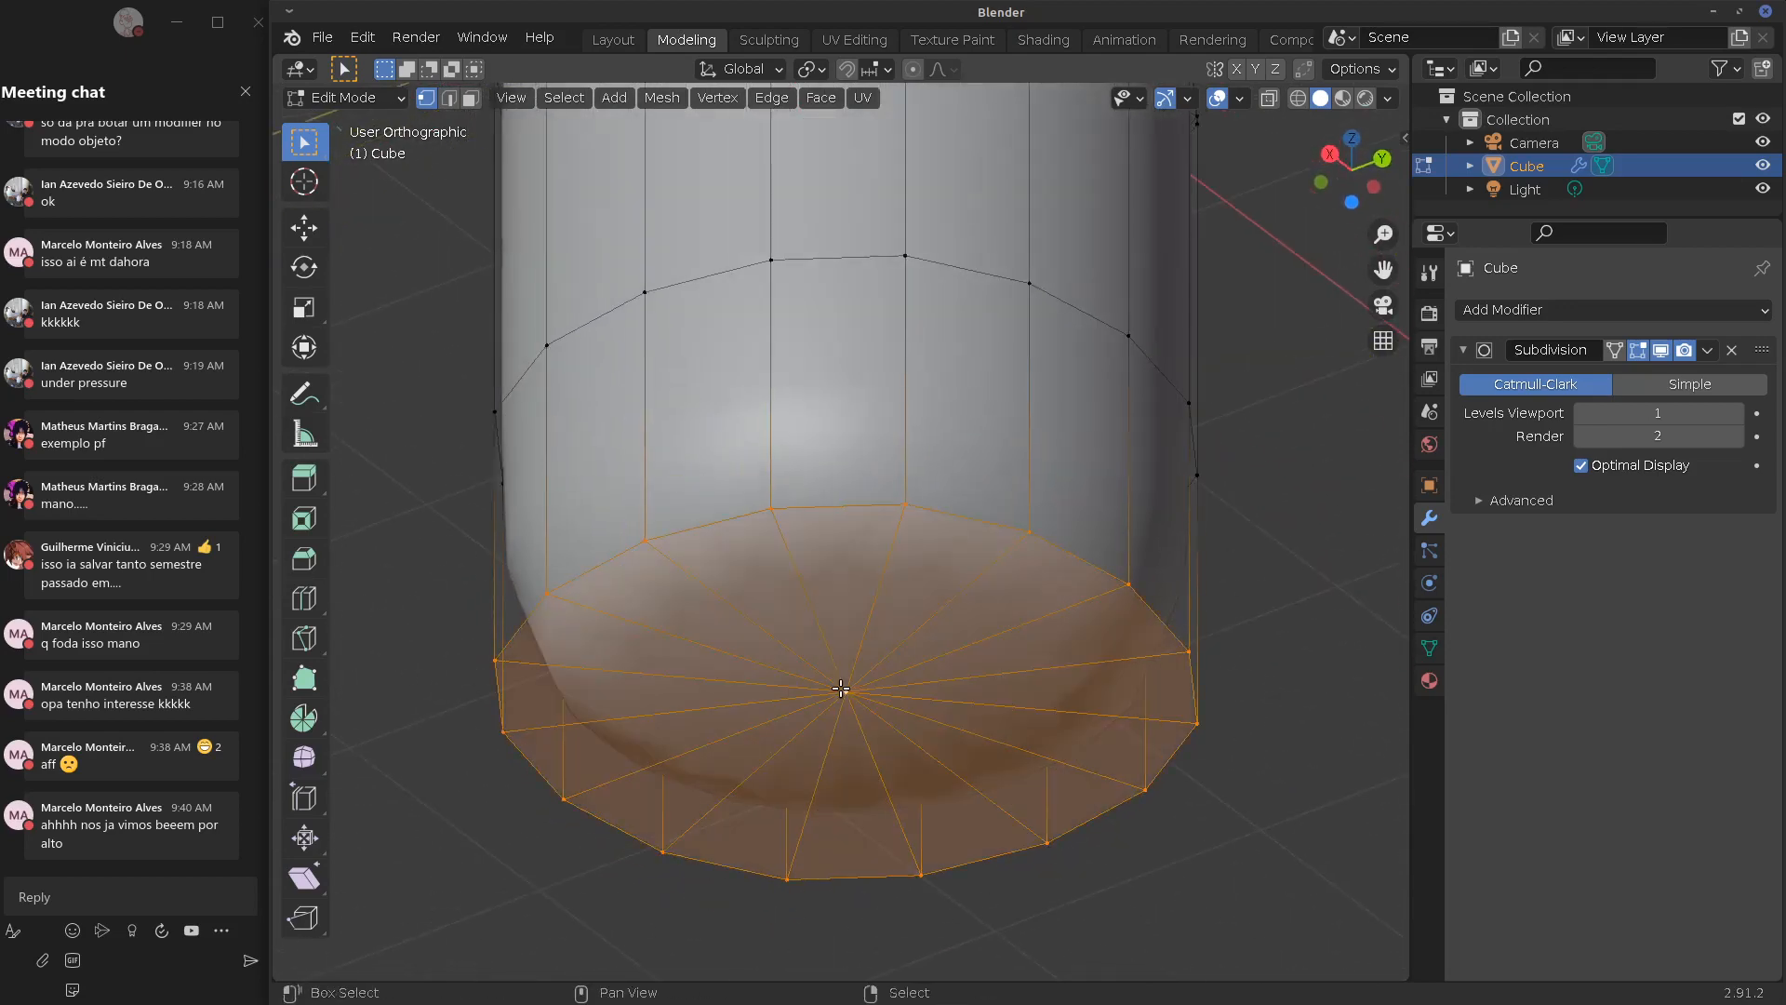
key(e)
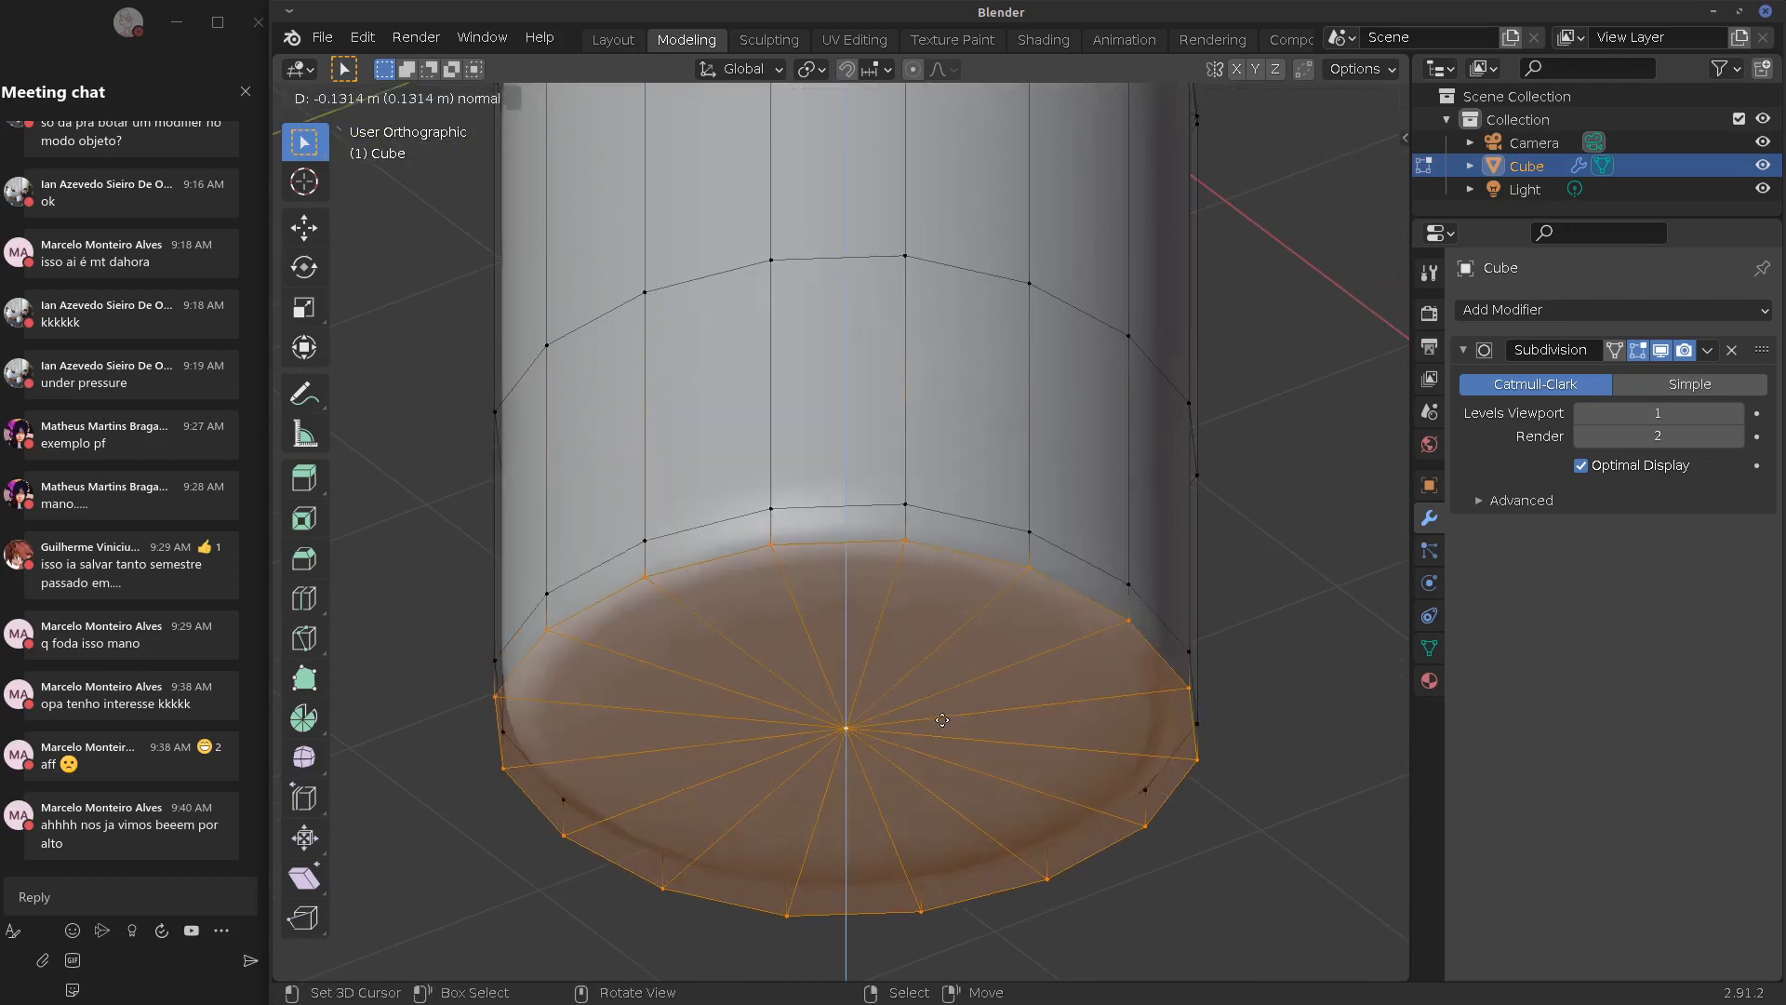
right_click(964, 713)
key(s)
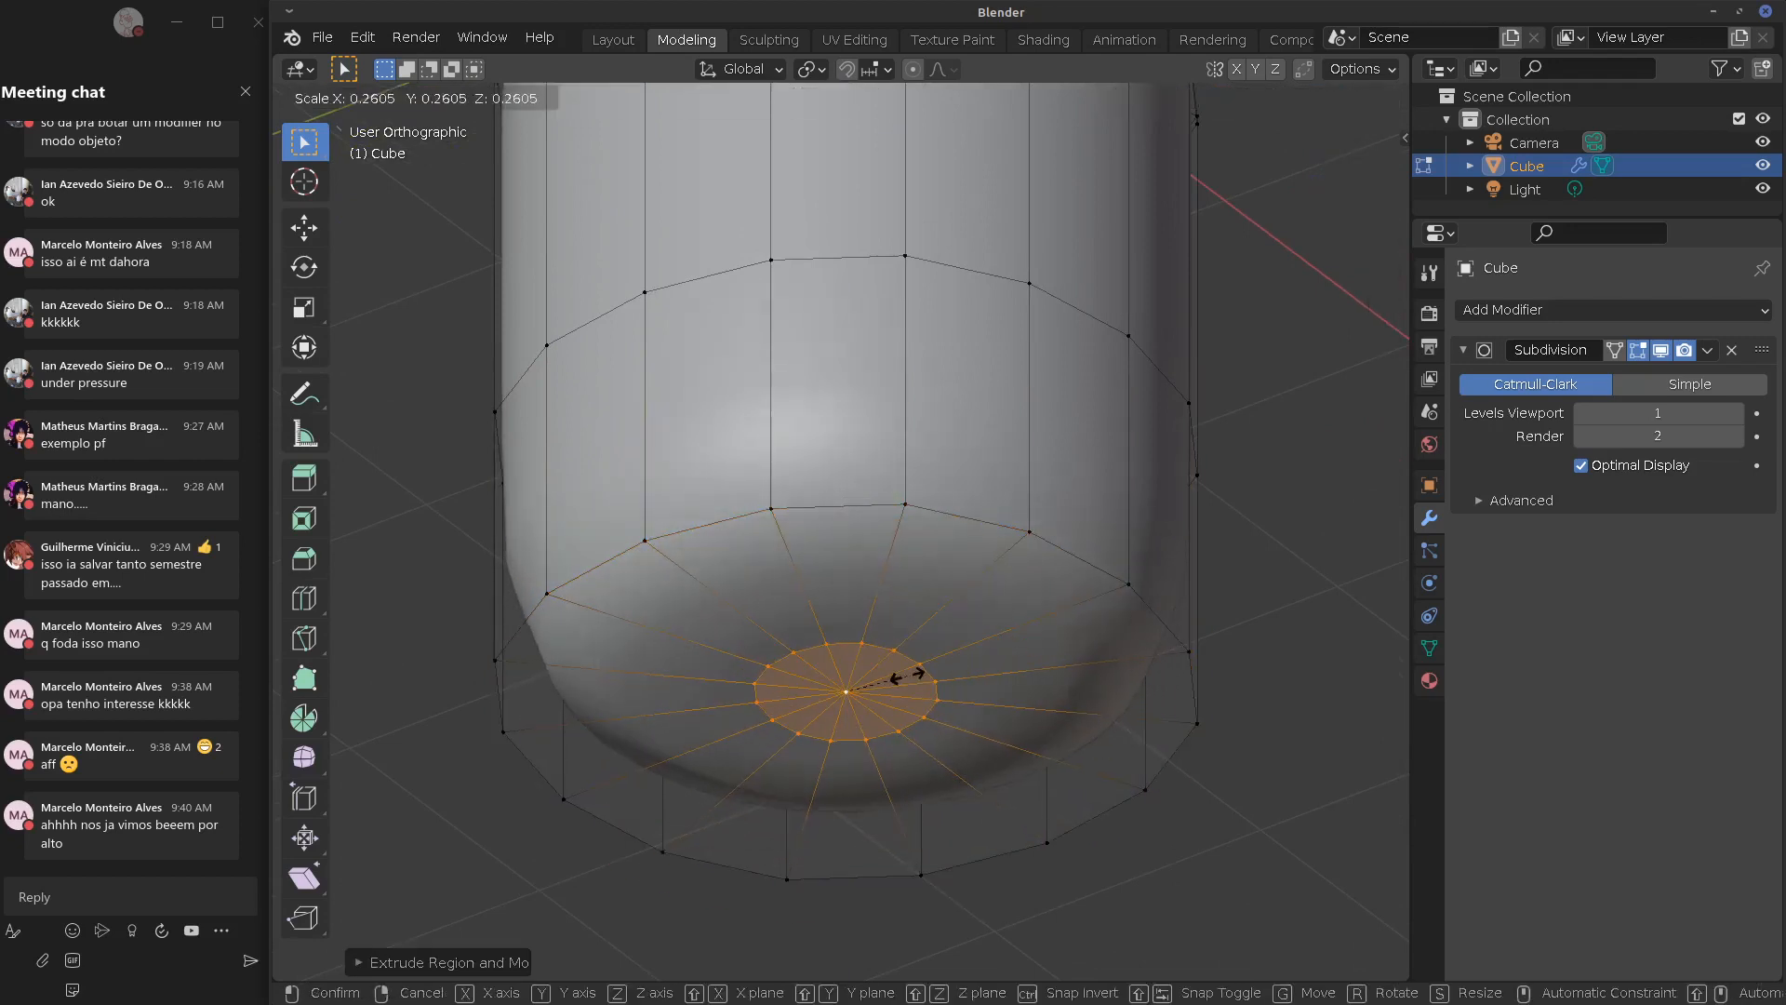
click(906, 688)
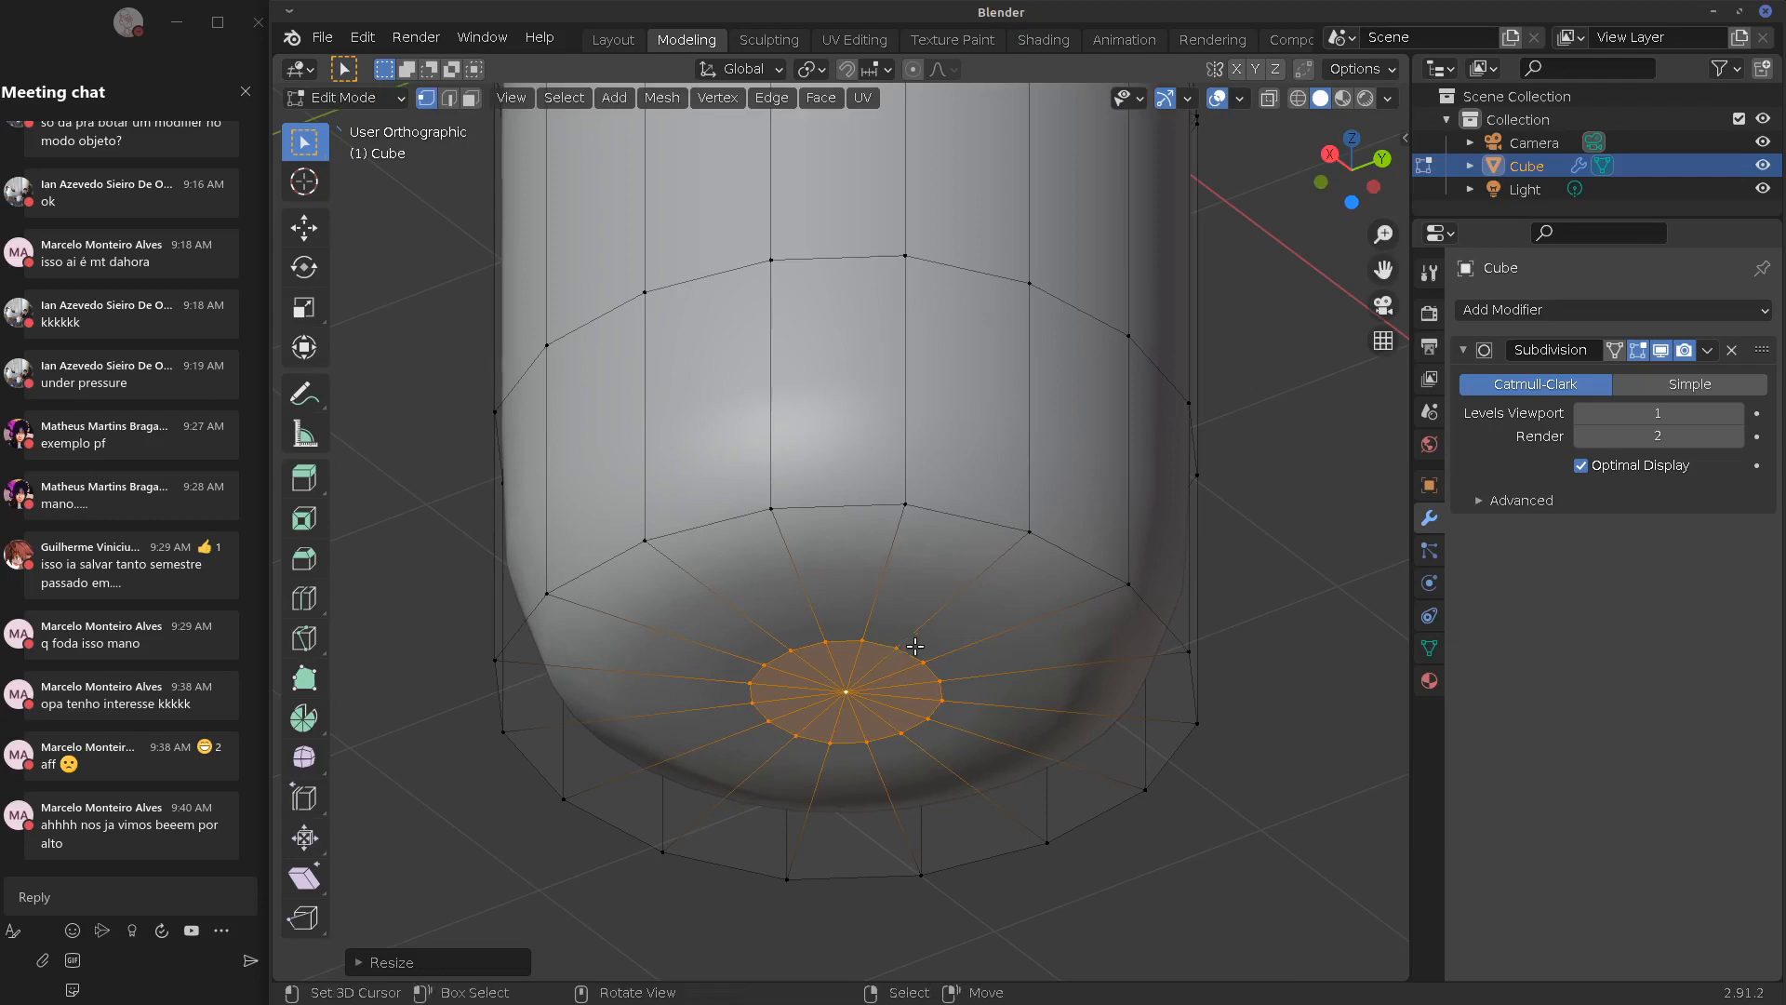
key(g)
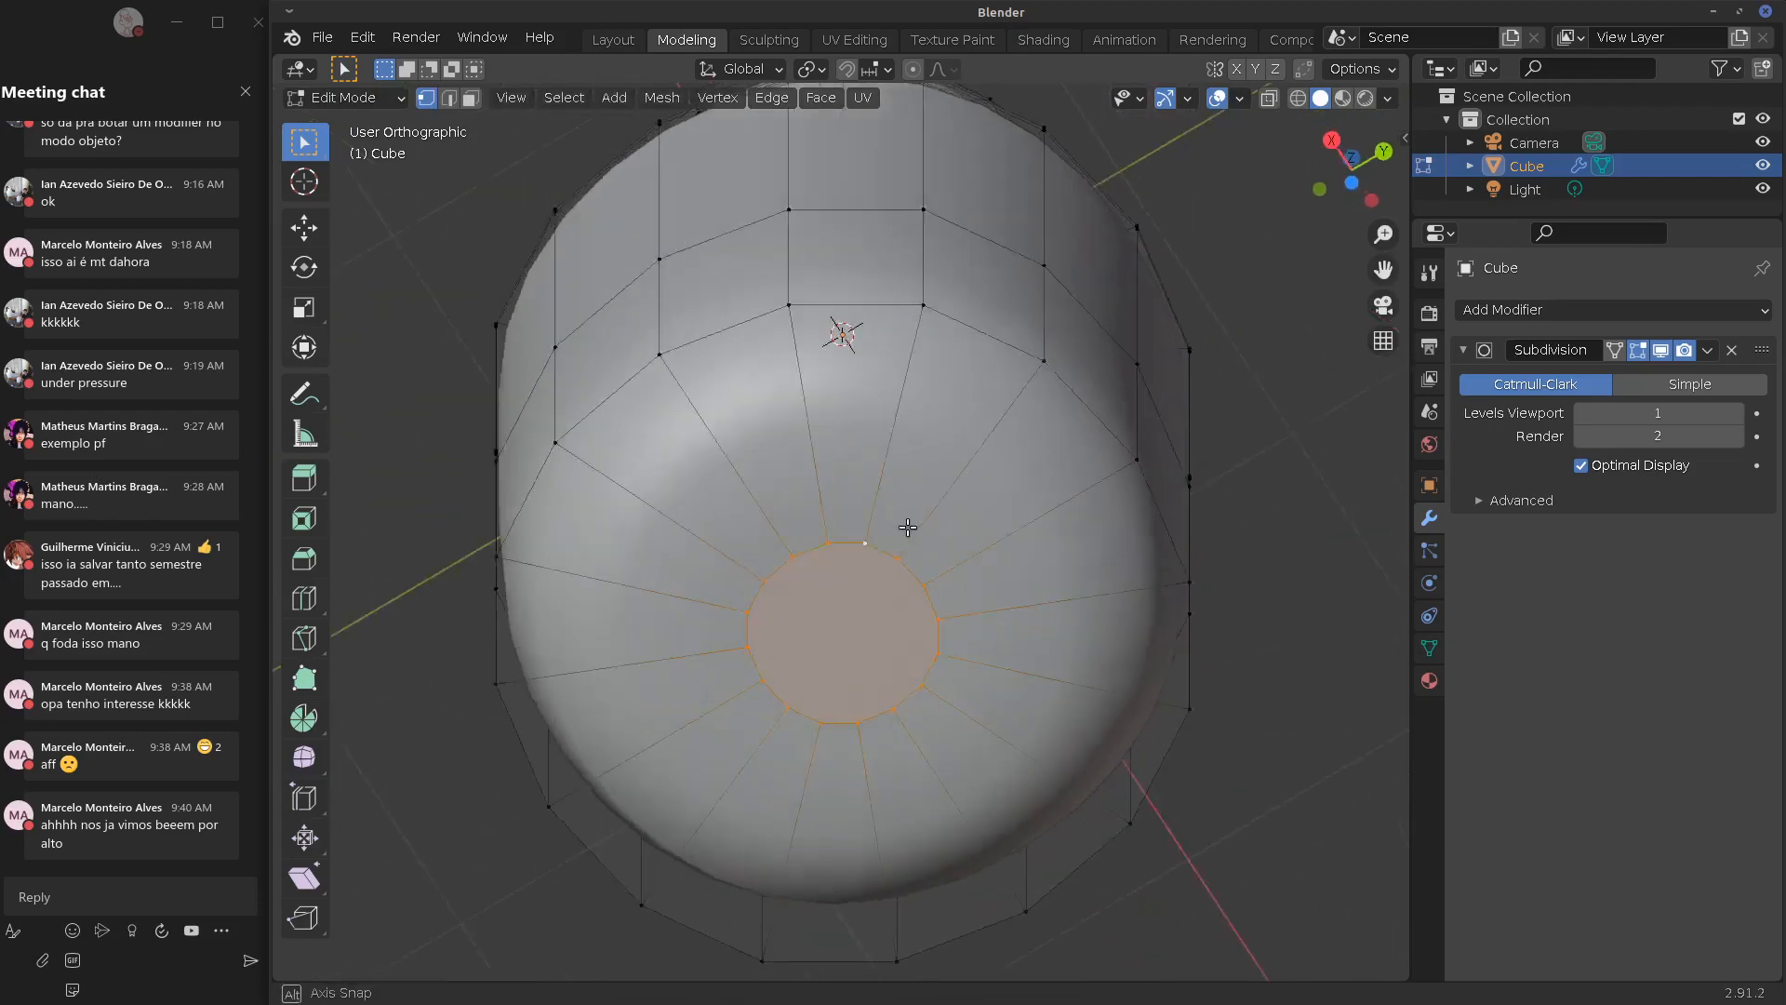
Orbit around the bottom cap and sketch annotation strokes beside it
mouse_move(940, 627)
alt+mouse_down()
mouse_move(961, 590)
mouse_move(909, 571)
mouse_move(907, 621)
alt+mouse_up()
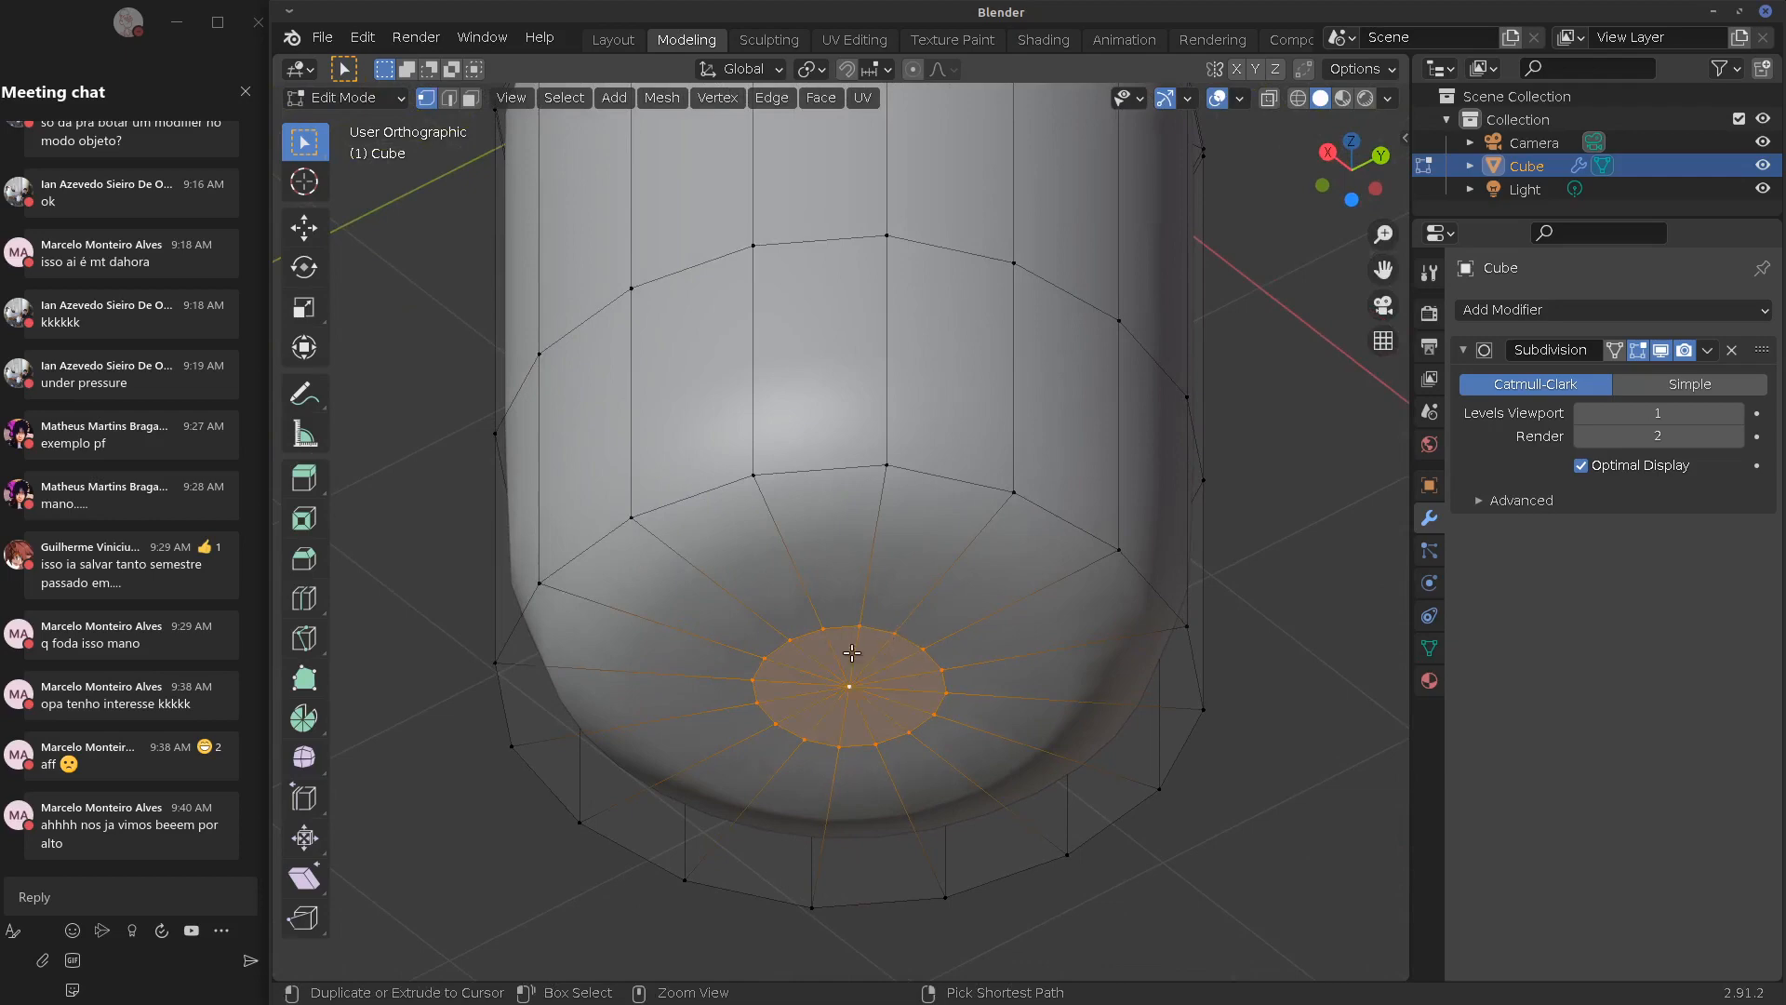
alt+drag(935, 652, 779, 673)
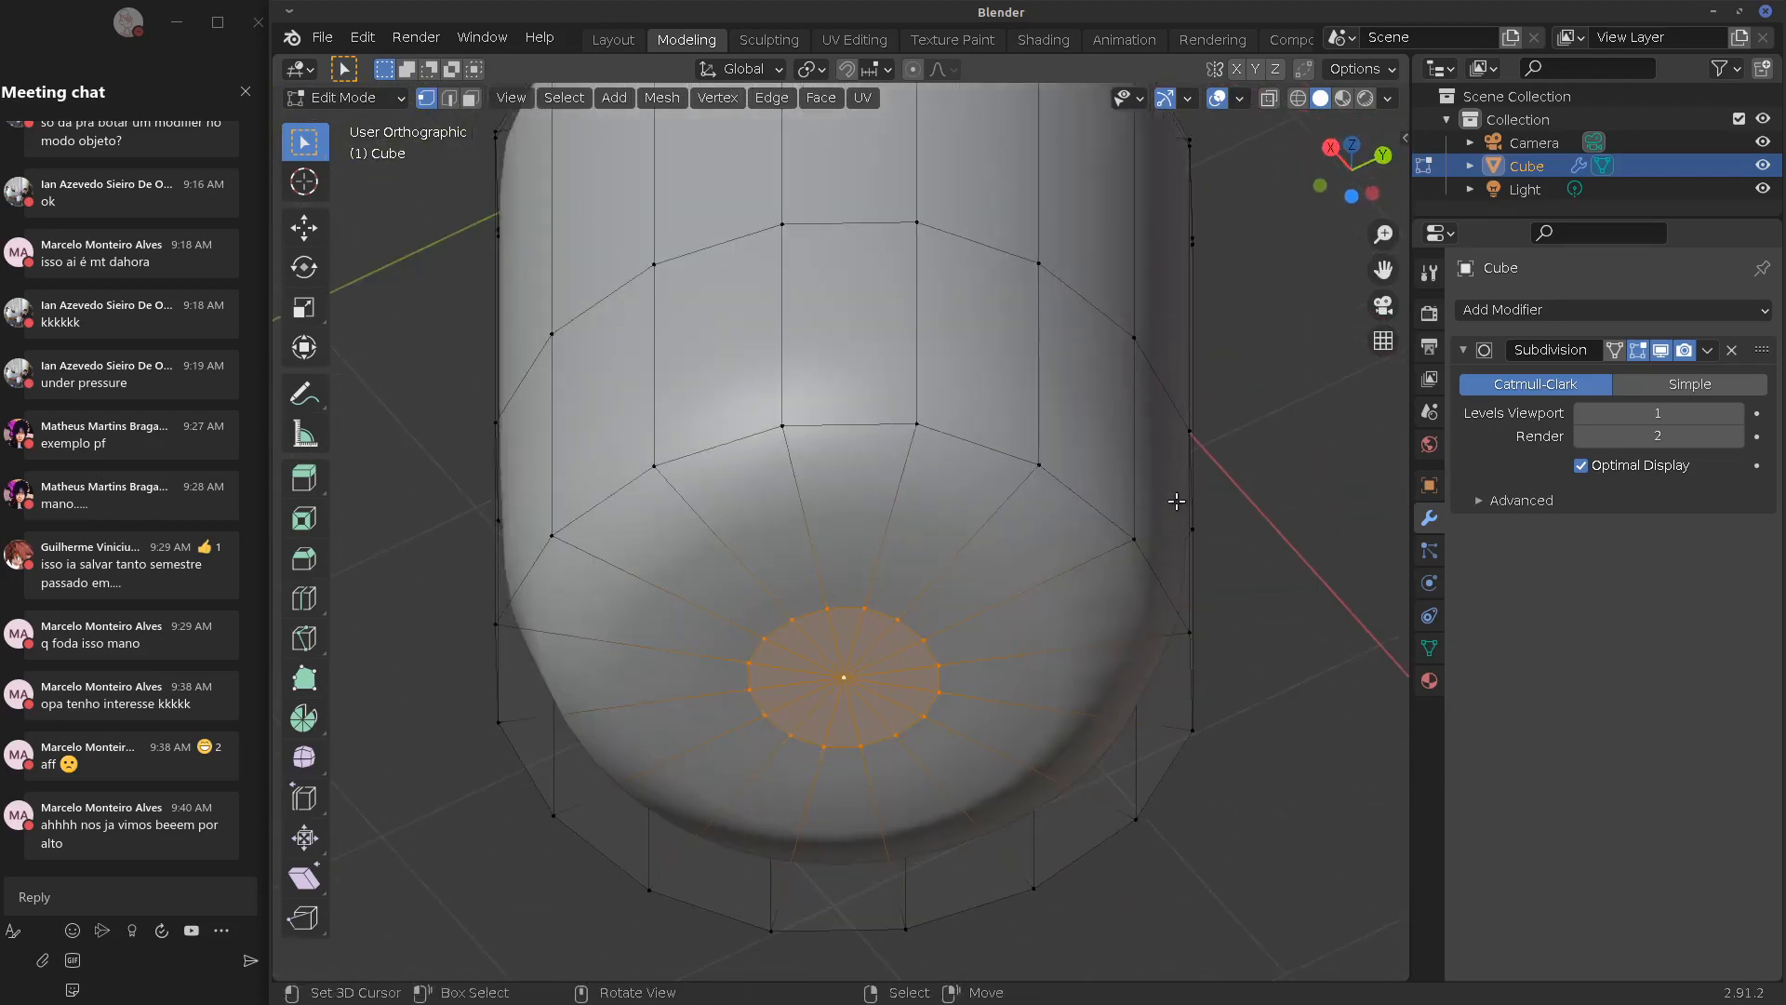
alt+shift+drag(1368, 454, 1132, 511)
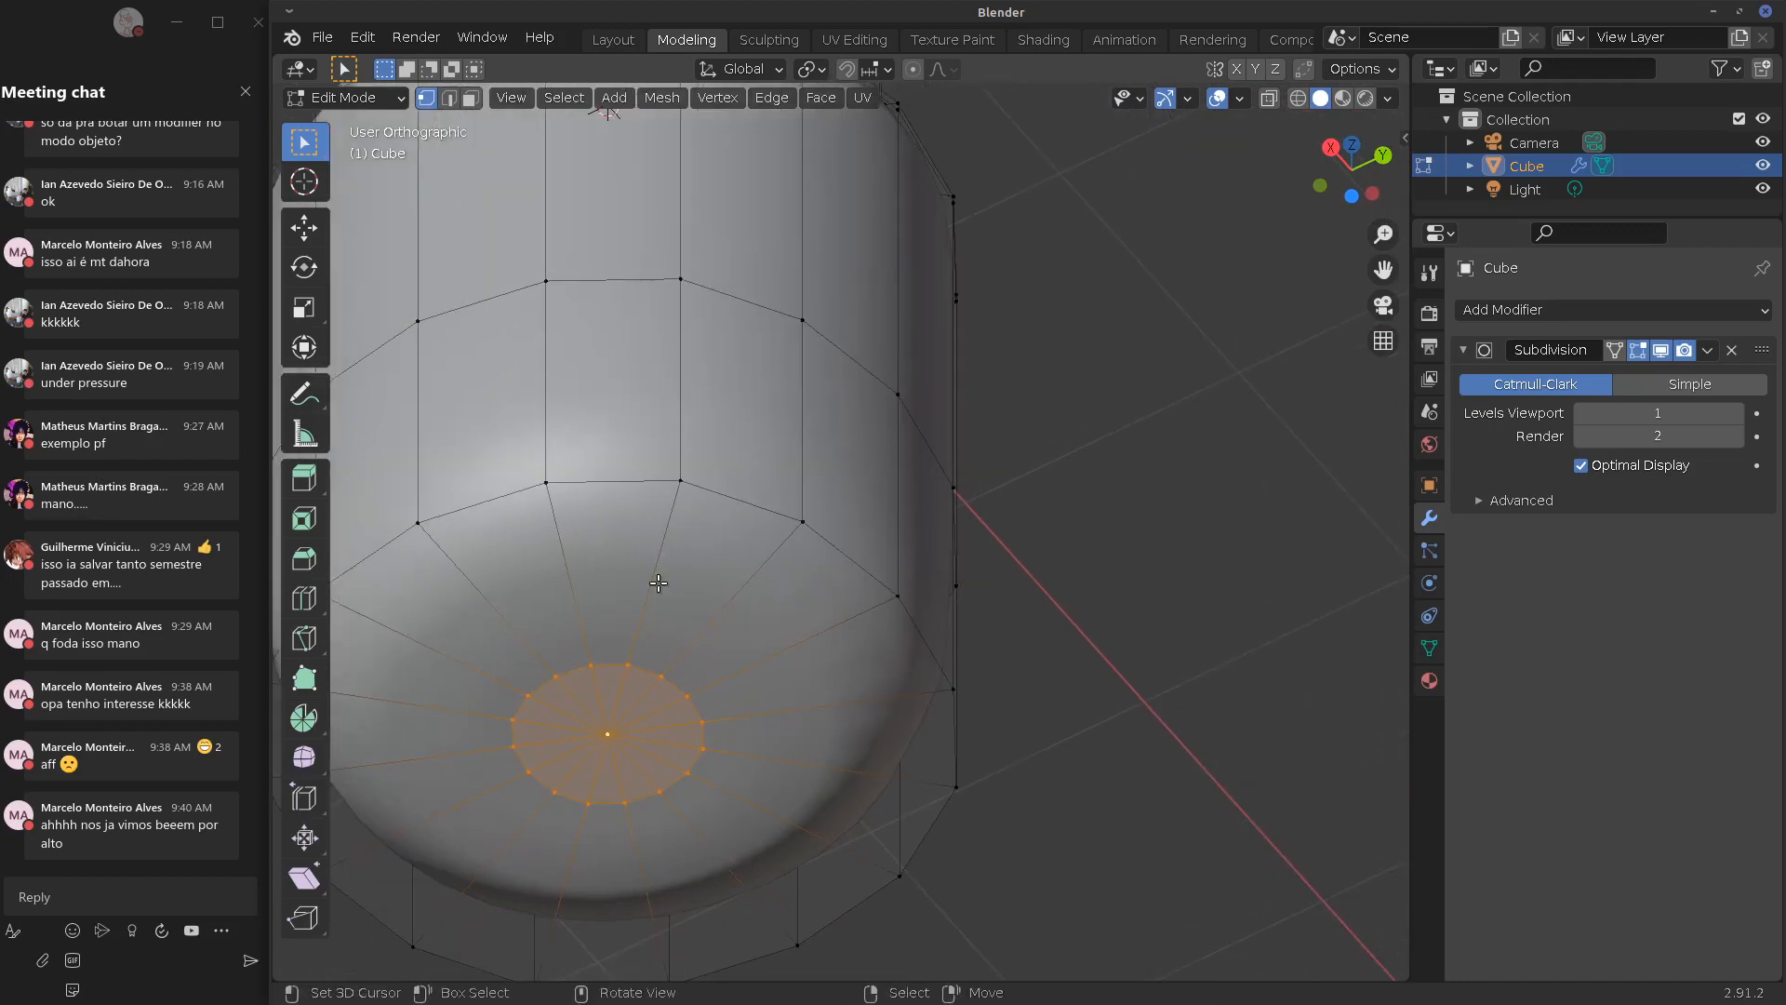
mouse_move(656, 649)
mouse_down()
mouse_move(708, 574)
mouse_move(796, 596)
mouse_up()
mouse_move(679, 678)
right_down()
mouse_move(837, 544)
mouse_move(712, 582)
right_up()
middle_drag(695, 588, 1027, 562)
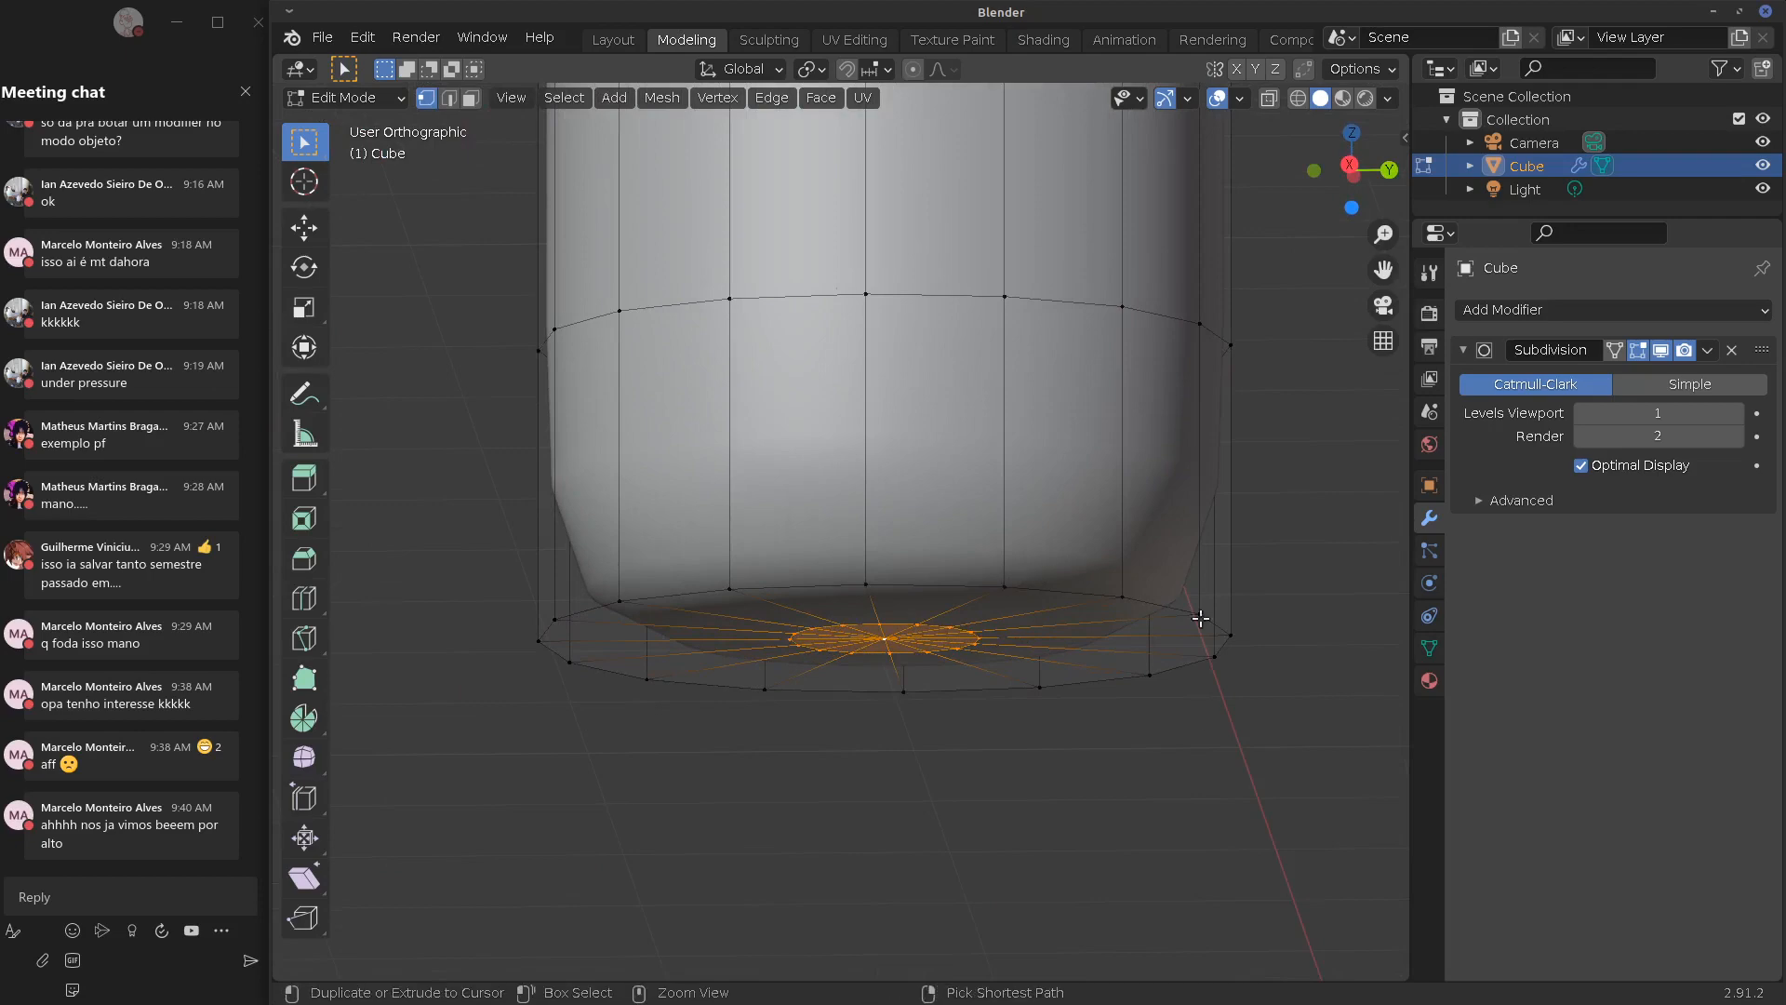
Undo the cap scaling and expand the Subdivision modifier's Advanced settings
key(ctrl+z)
middle_drag(1163, 710, 1466, 528)
click(1477, 507)
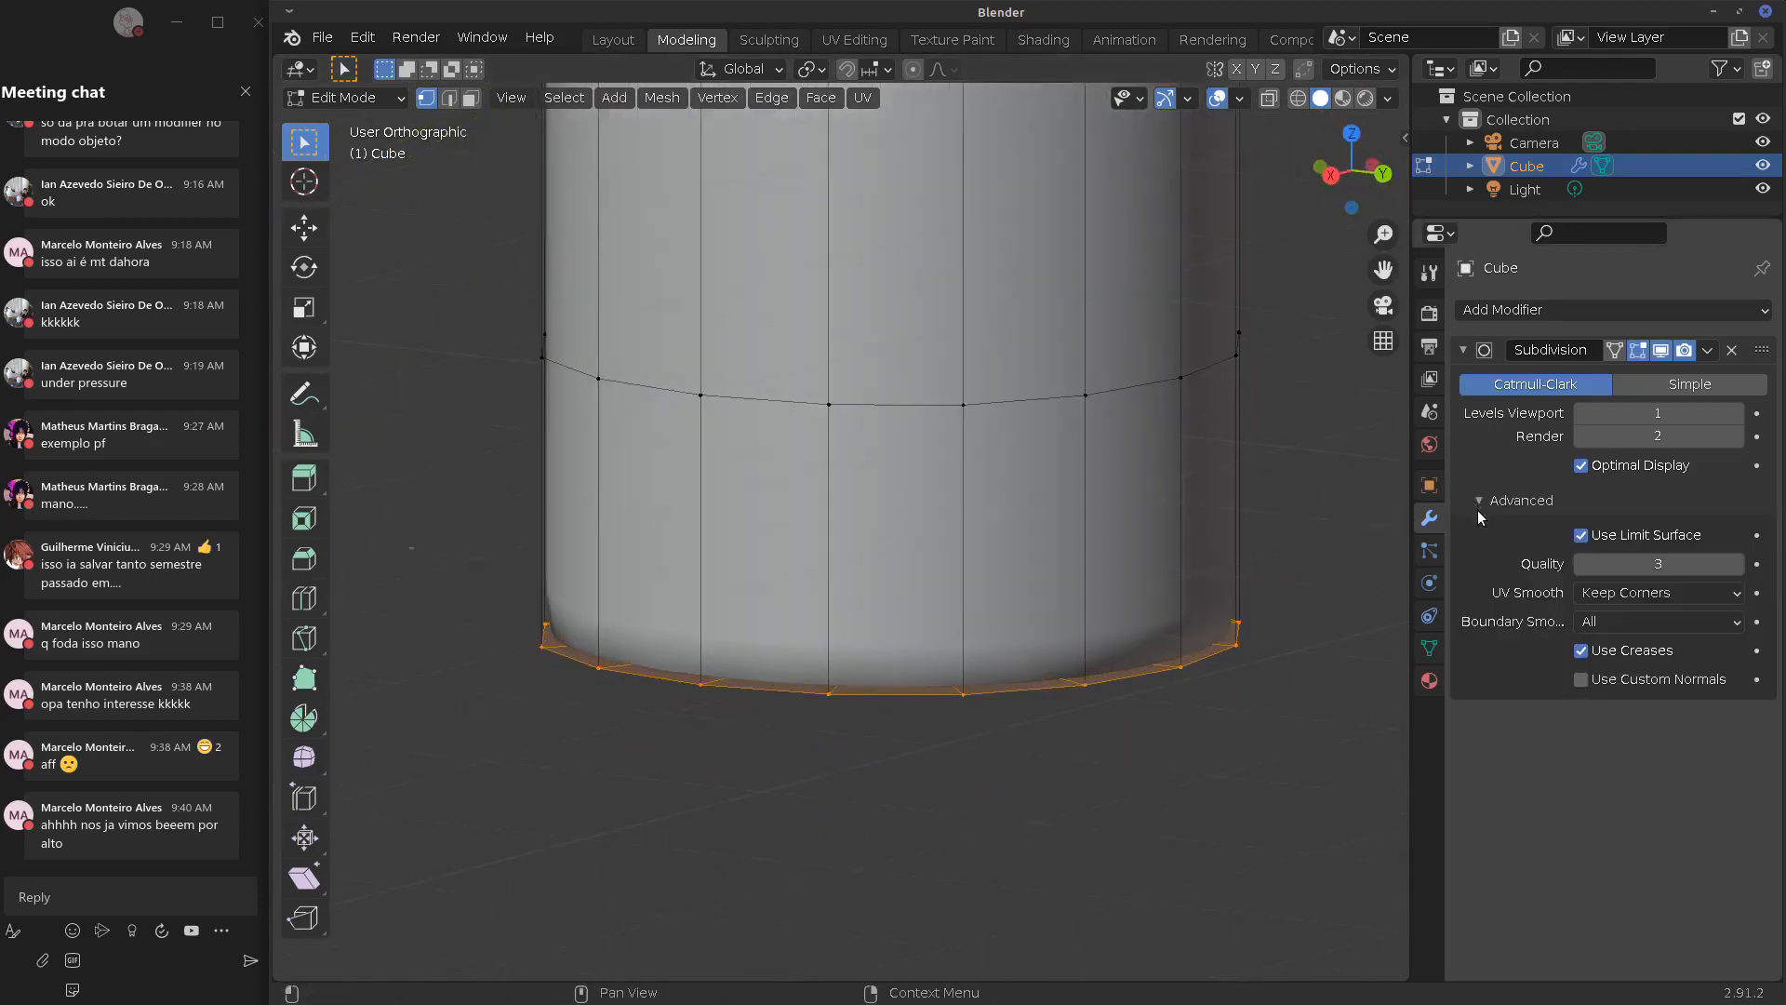
shift+middle_drag(976, 833, 1084, 764)
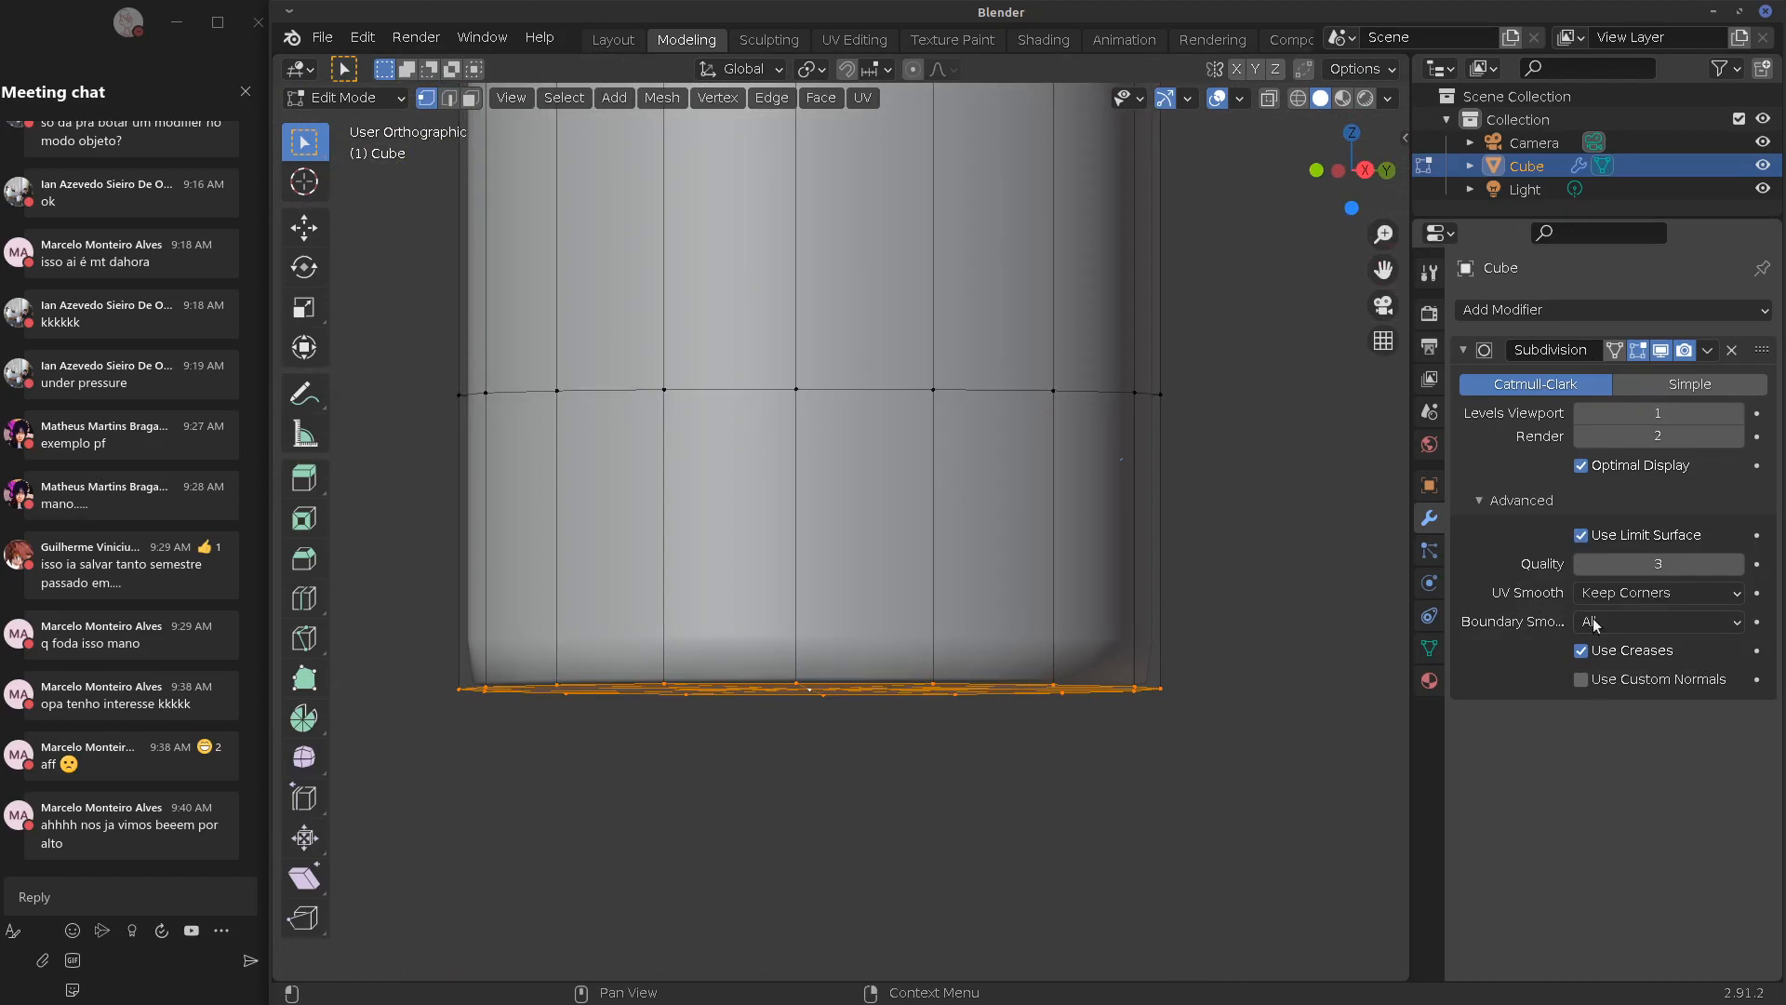
click(1472, 500)
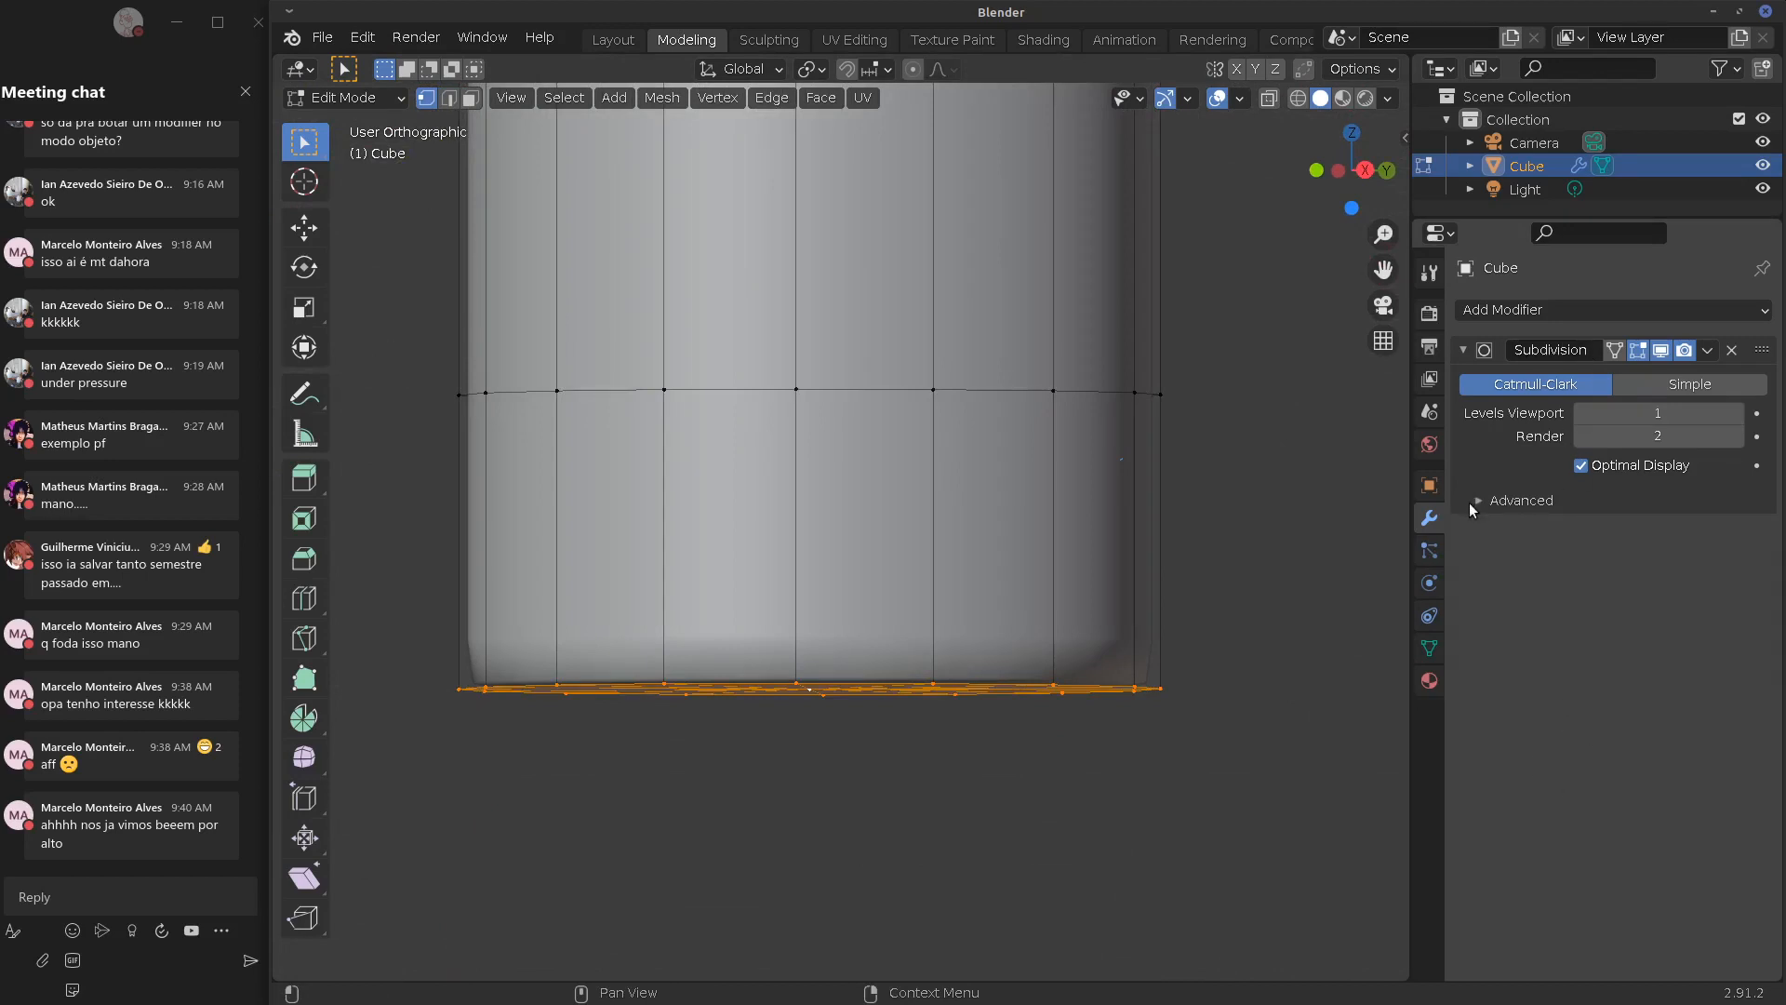
click(1472, 500)
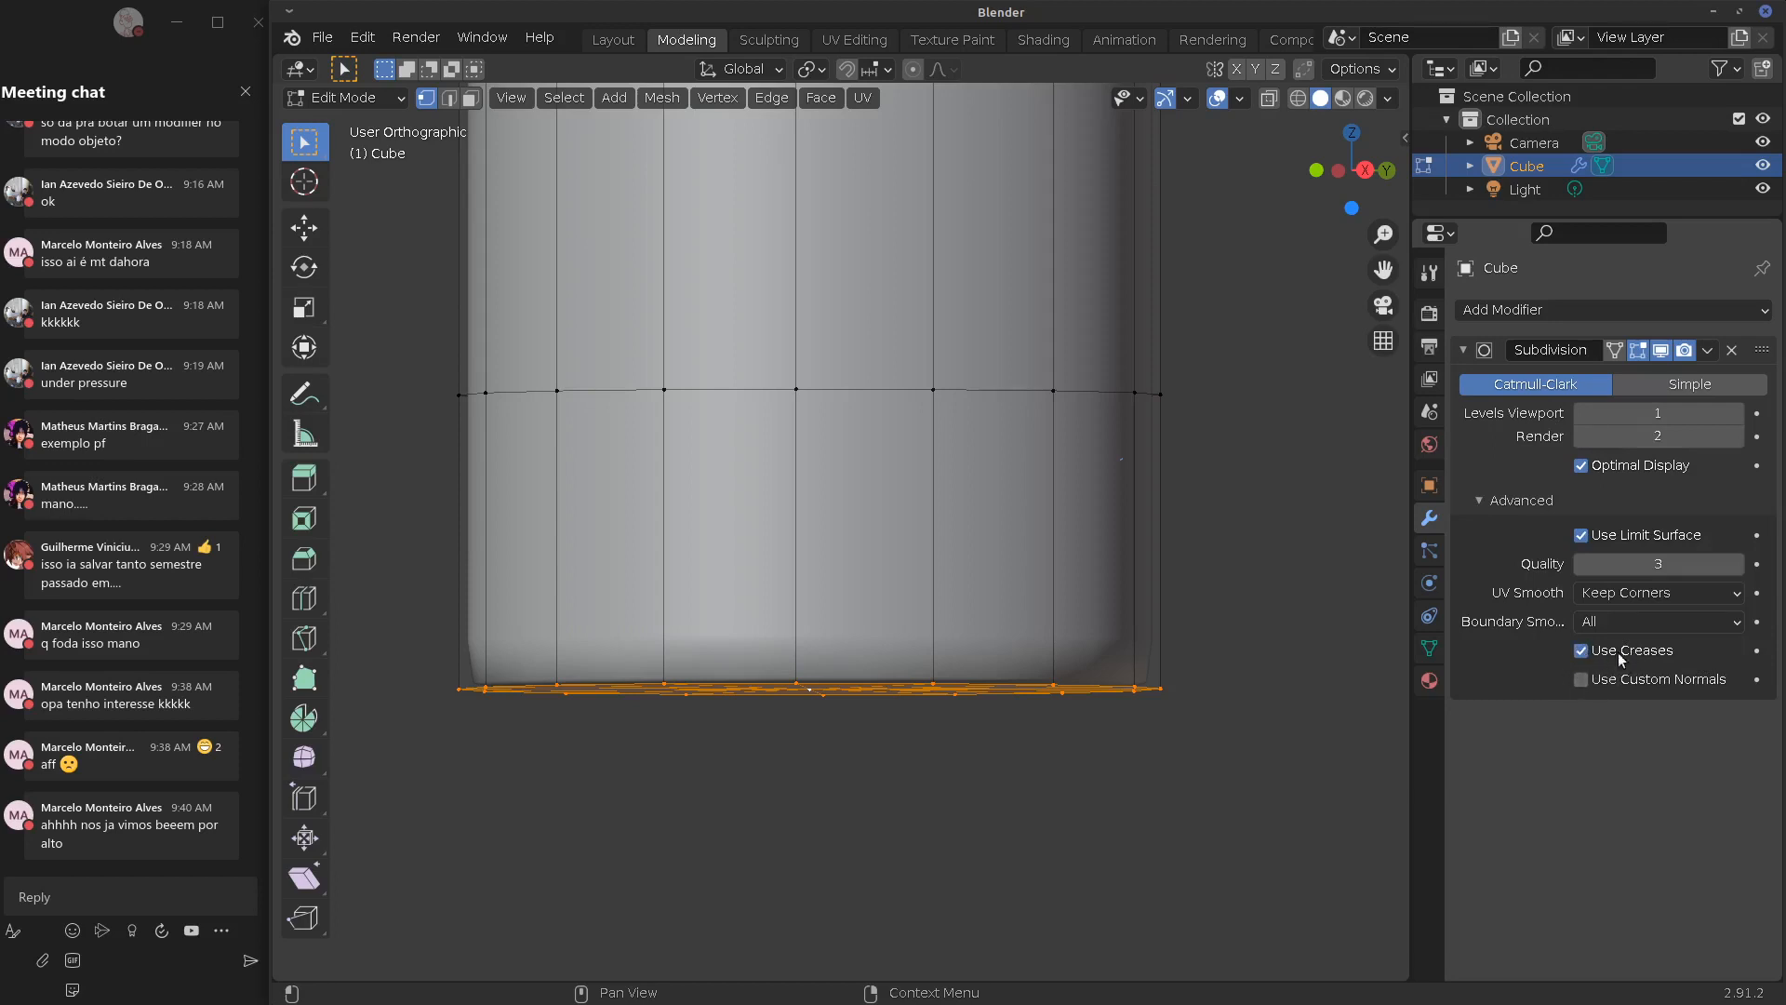
middle_drag(1147, 759, 1134, 733)
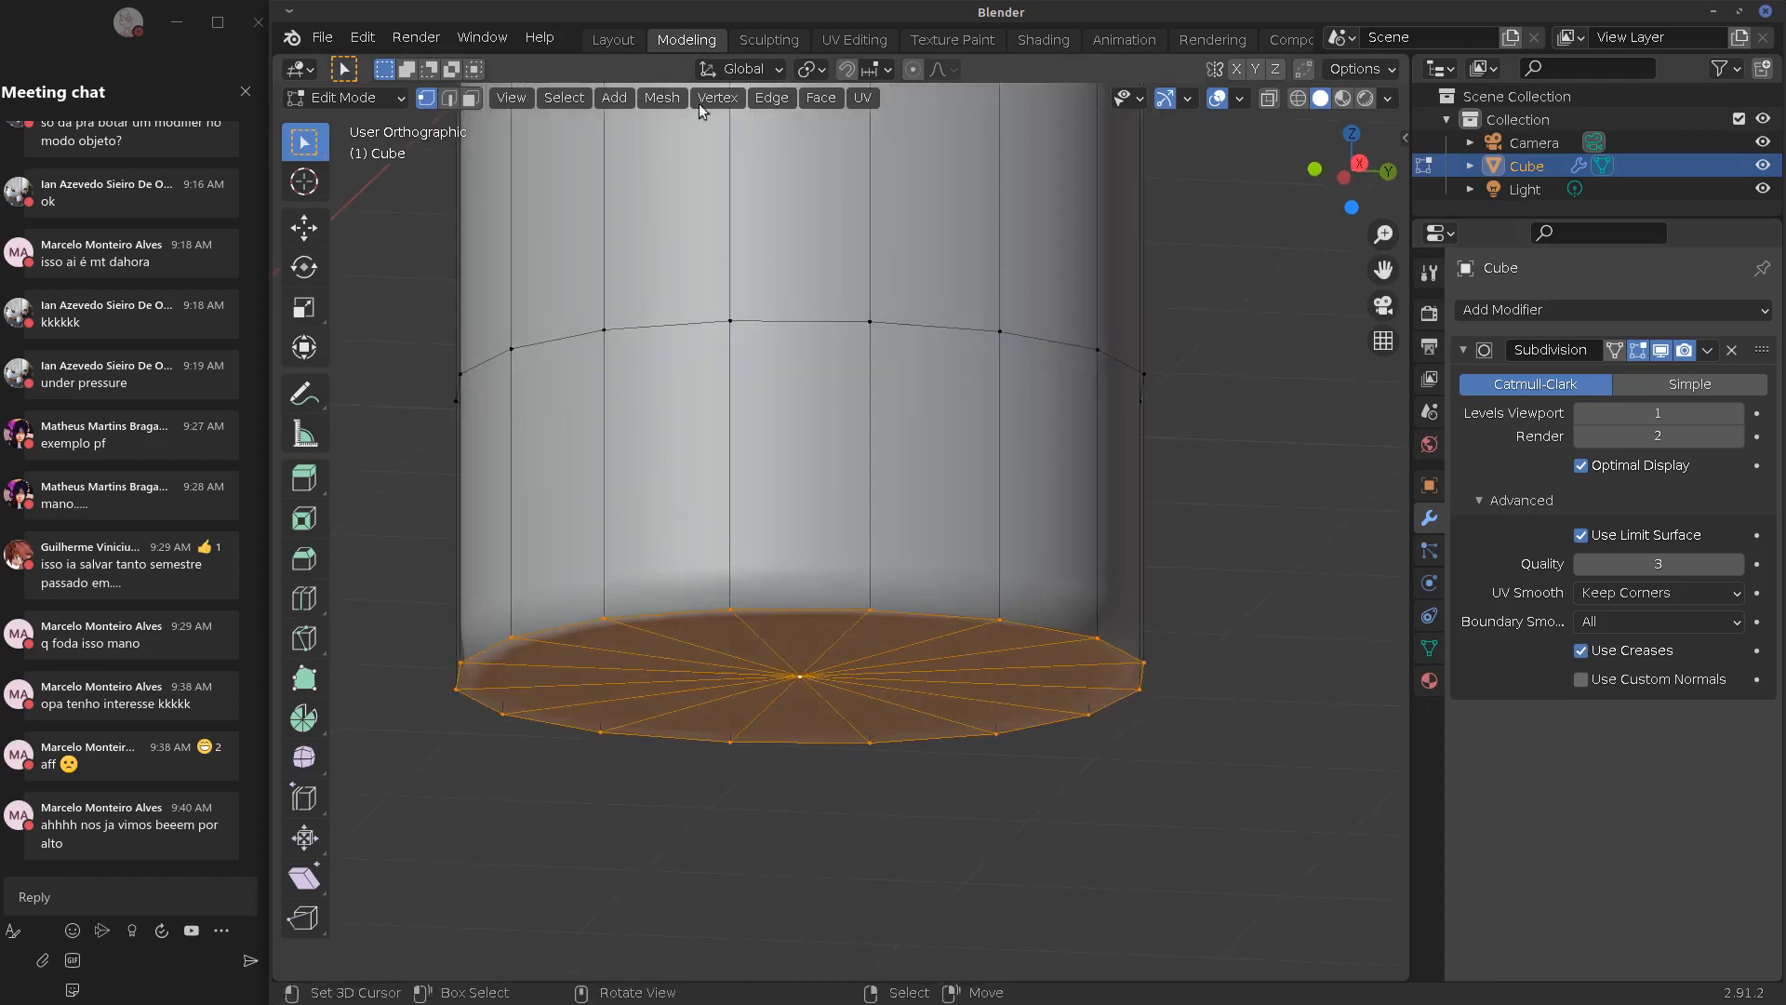
Crease the selected bottom cap edges with factor 0.99, then return to Object Mode
click(772, 98)
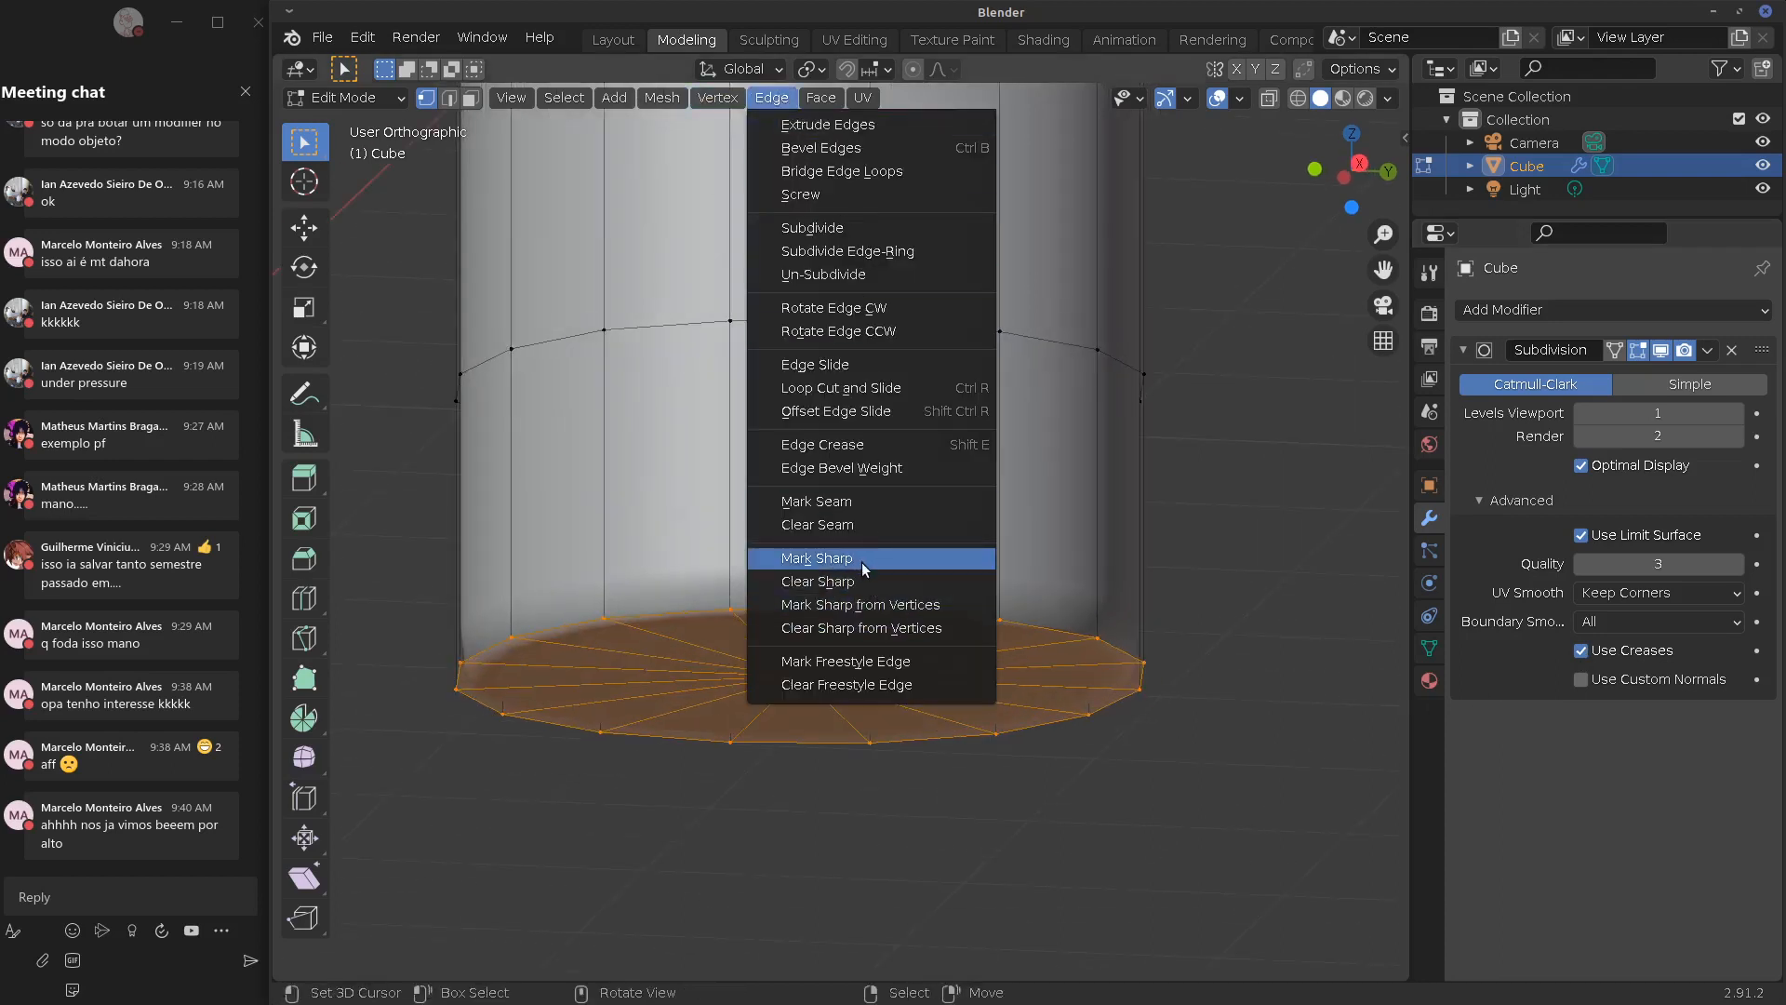
click(873, 444)
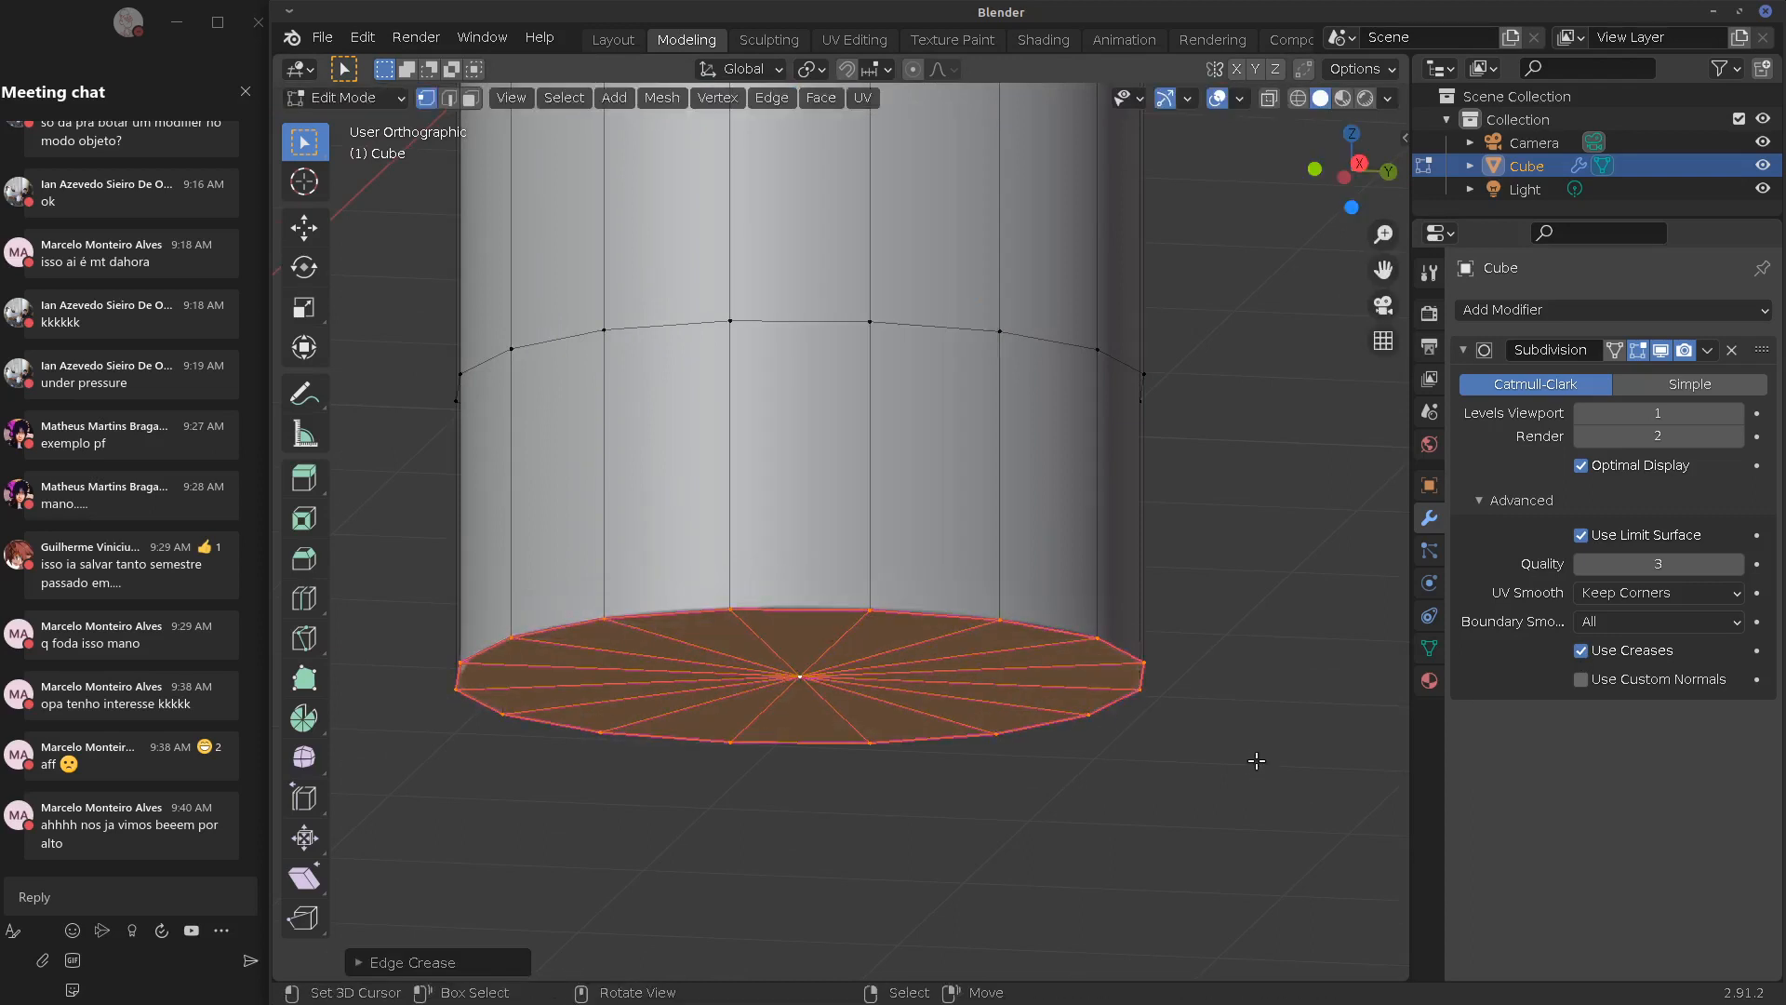
click(1236, 623)
middle_drag(1076, 659, 1168, 647)
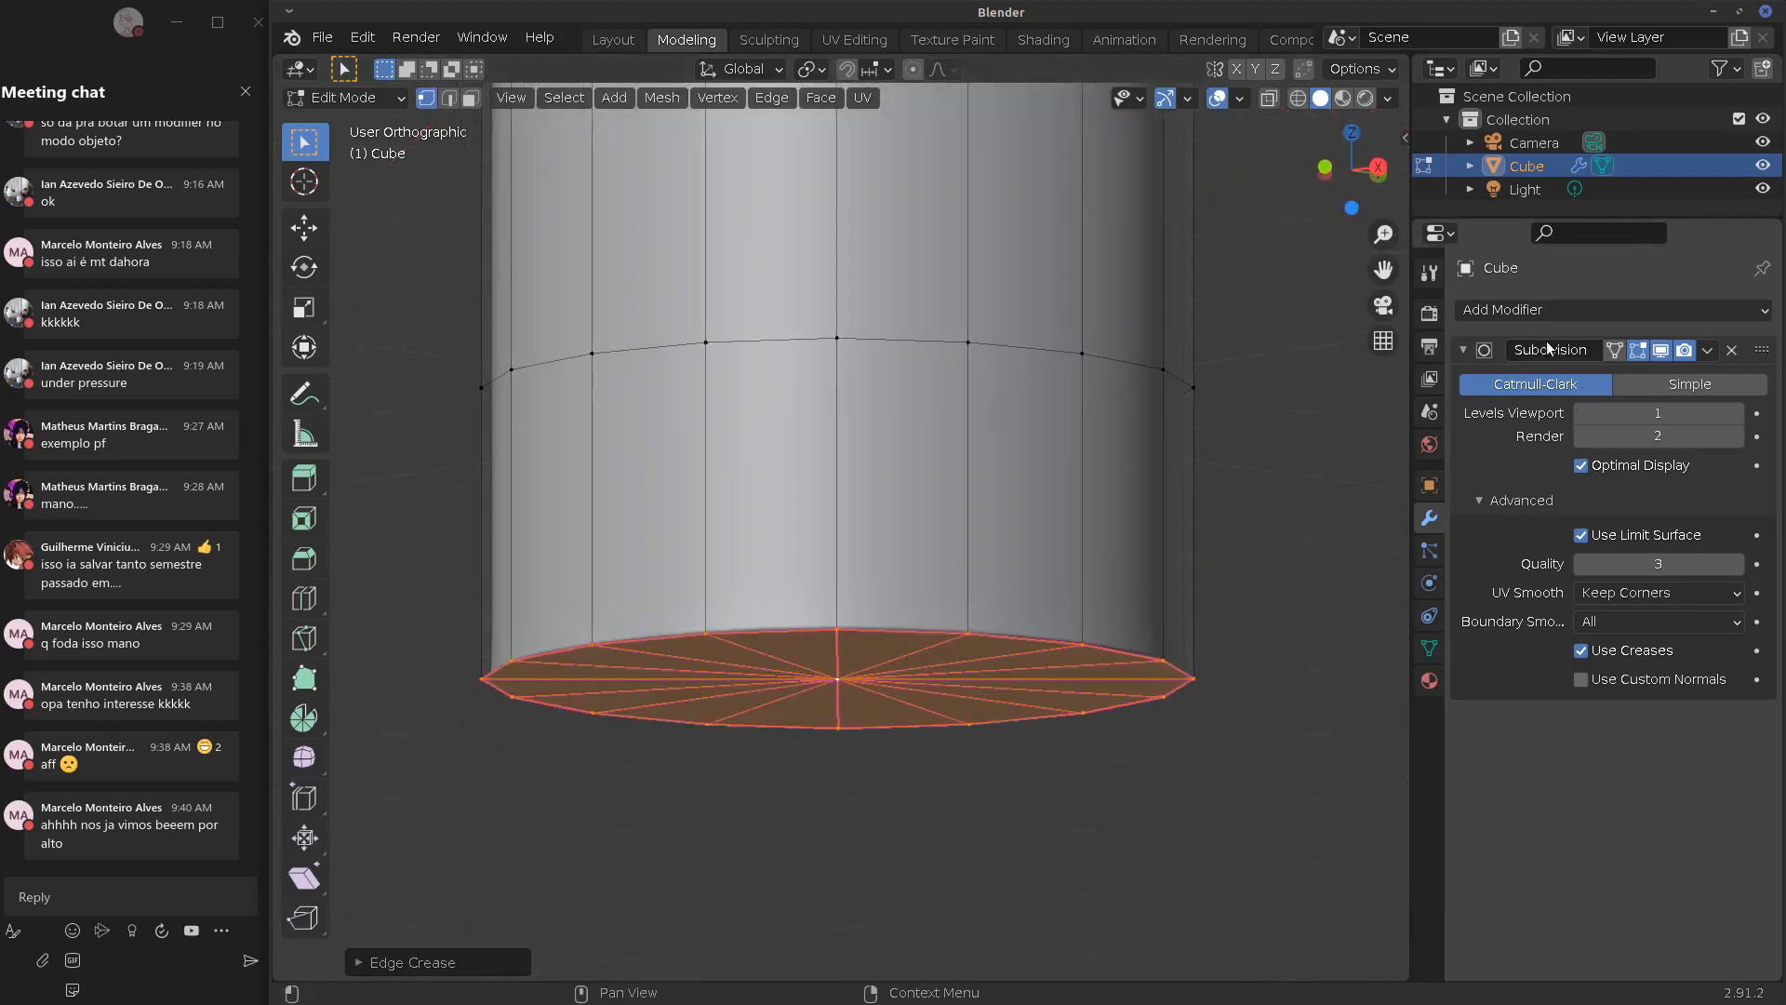
click(361, 963)
mouse_move(657, 957)
mouse_down()
mouse_move(694, 960)
mouse_move(664, 961)
mouse_up()
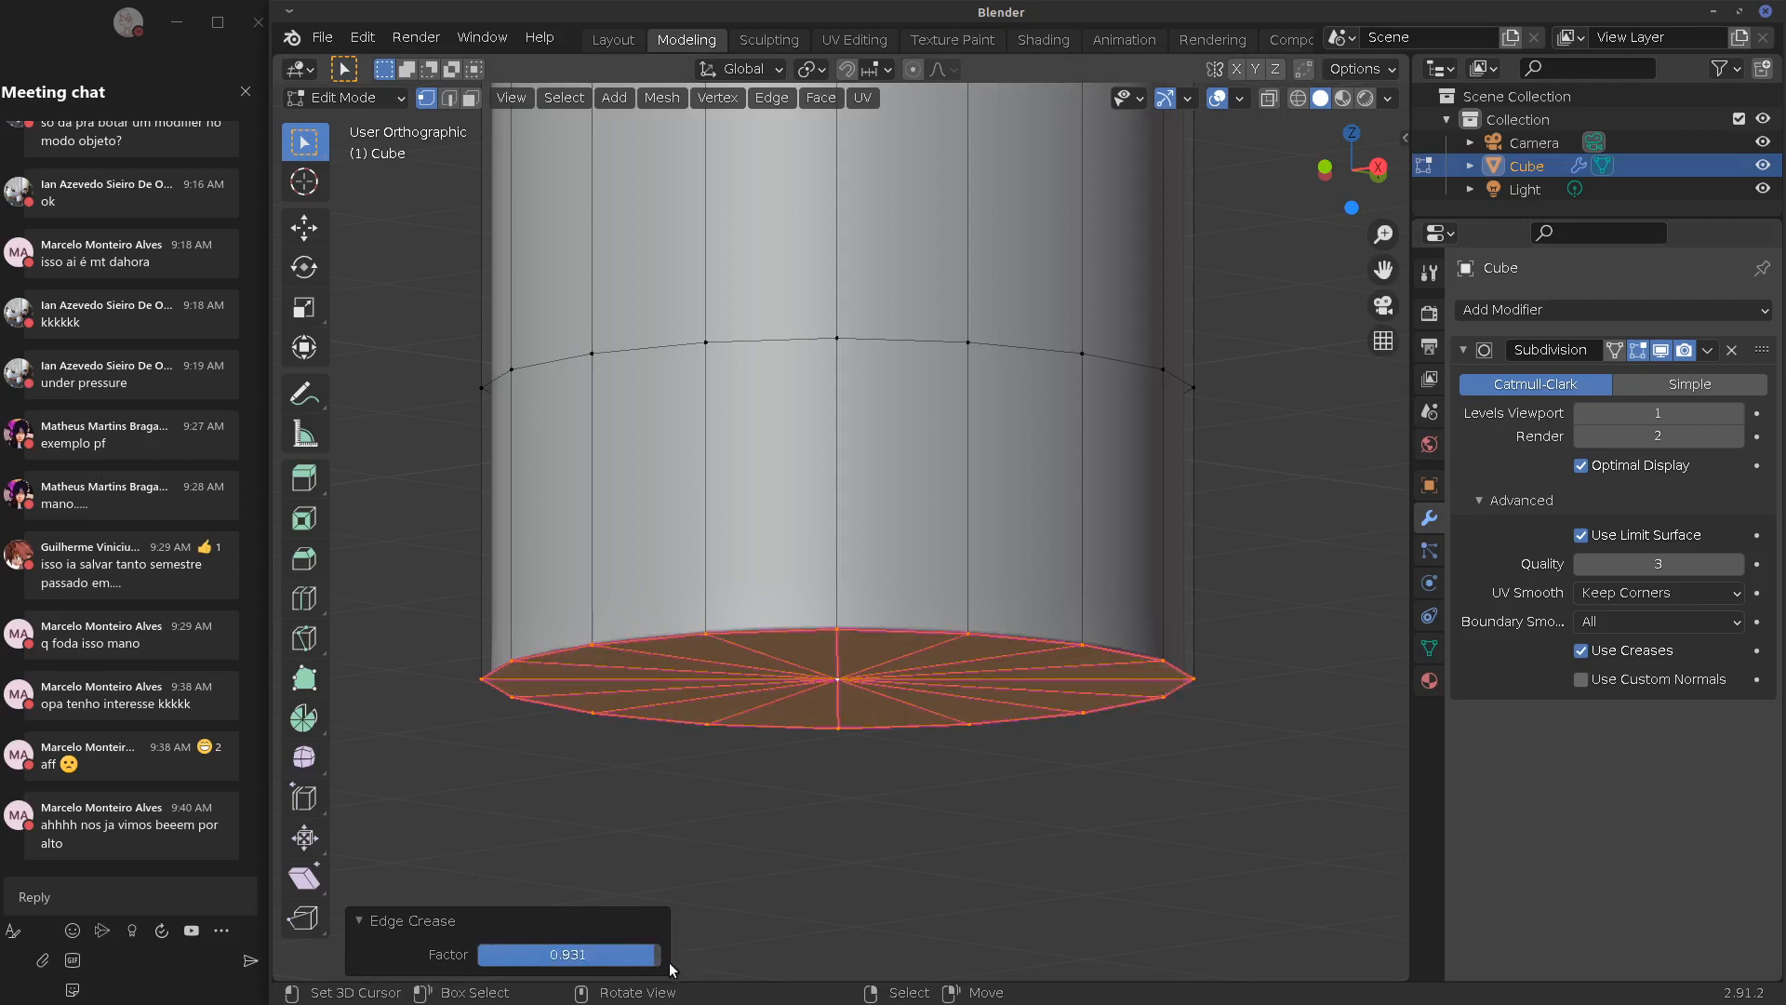
click(591, 955)
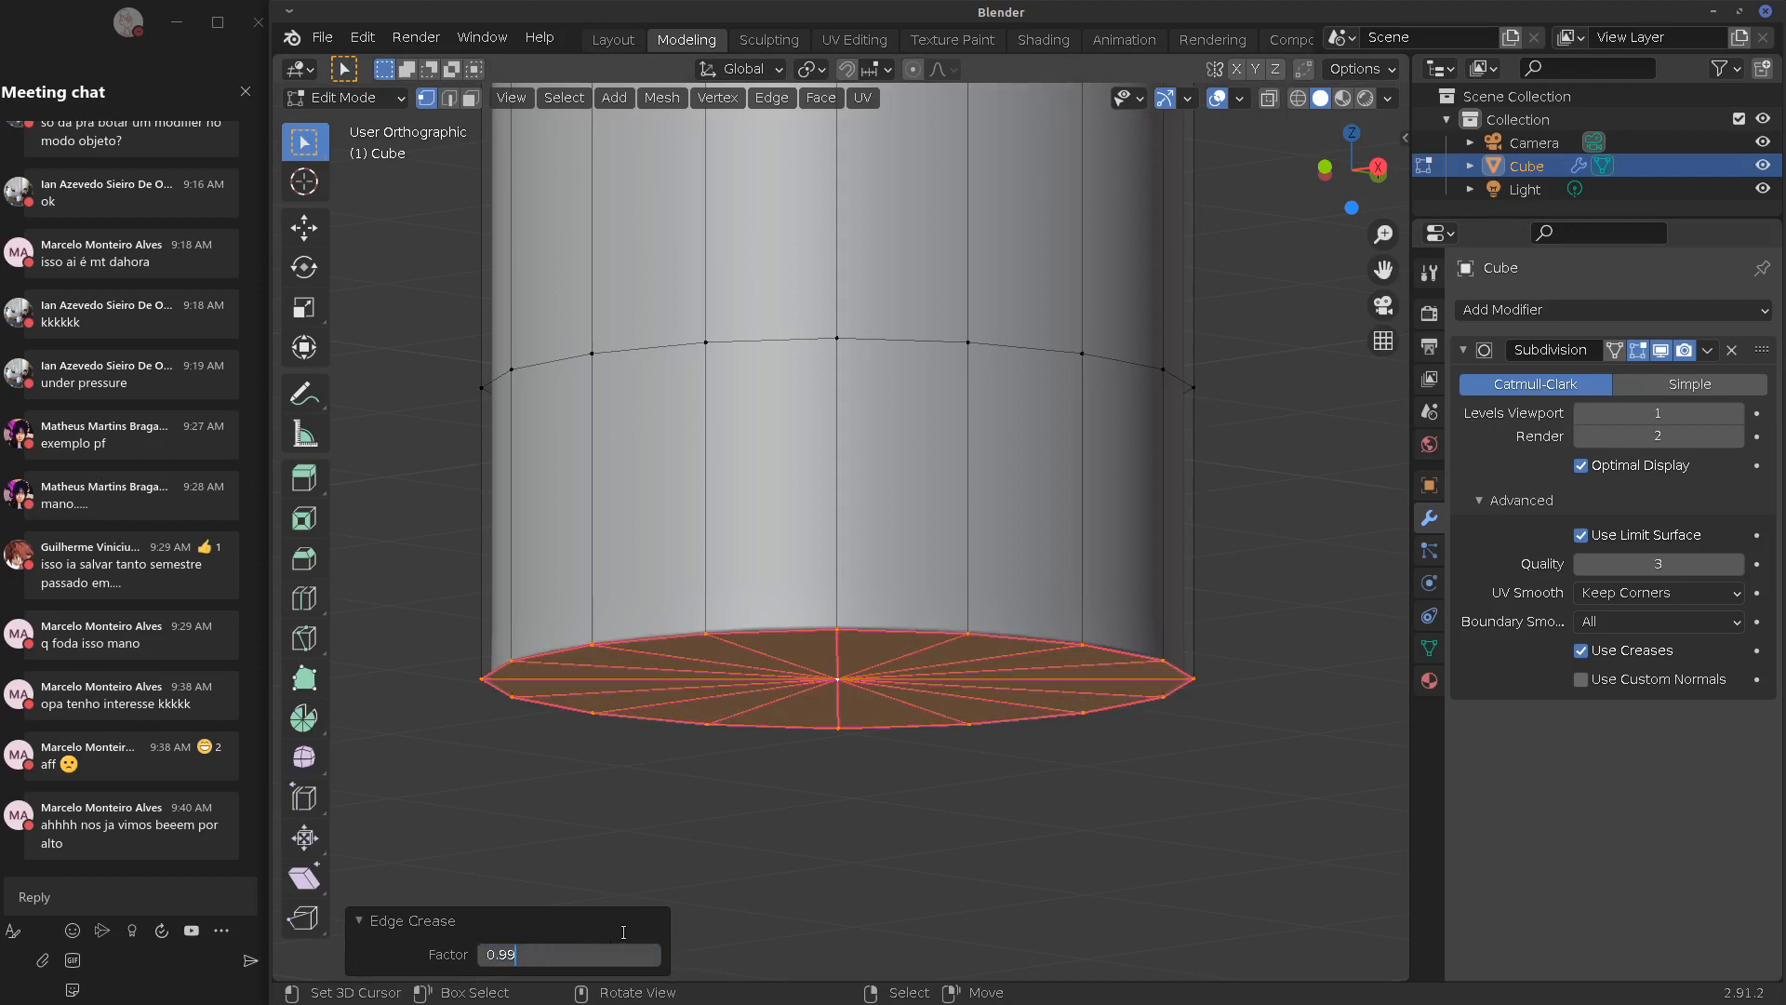
text(0.99)
key(Return)
key(Tab)
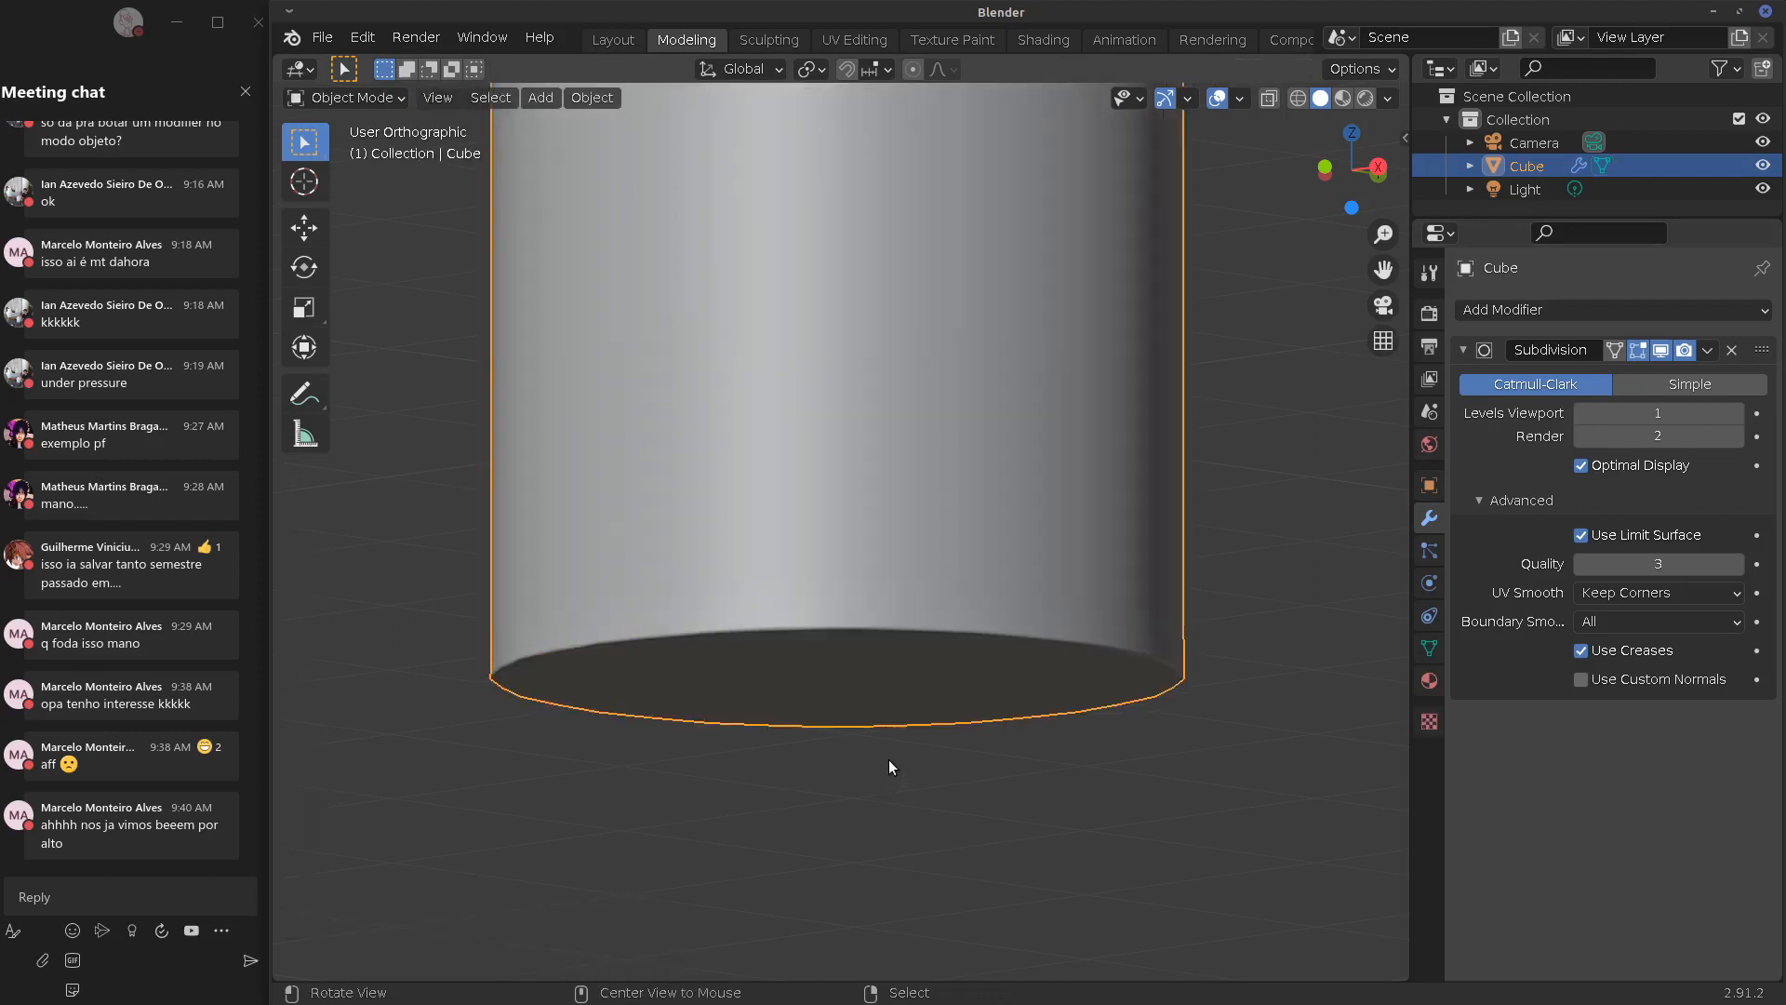
Re-enter Edit Mode on the bottle from a tilted view and sketch an annotation stroke beside it
middle_drag(889, 759, 976, 735)
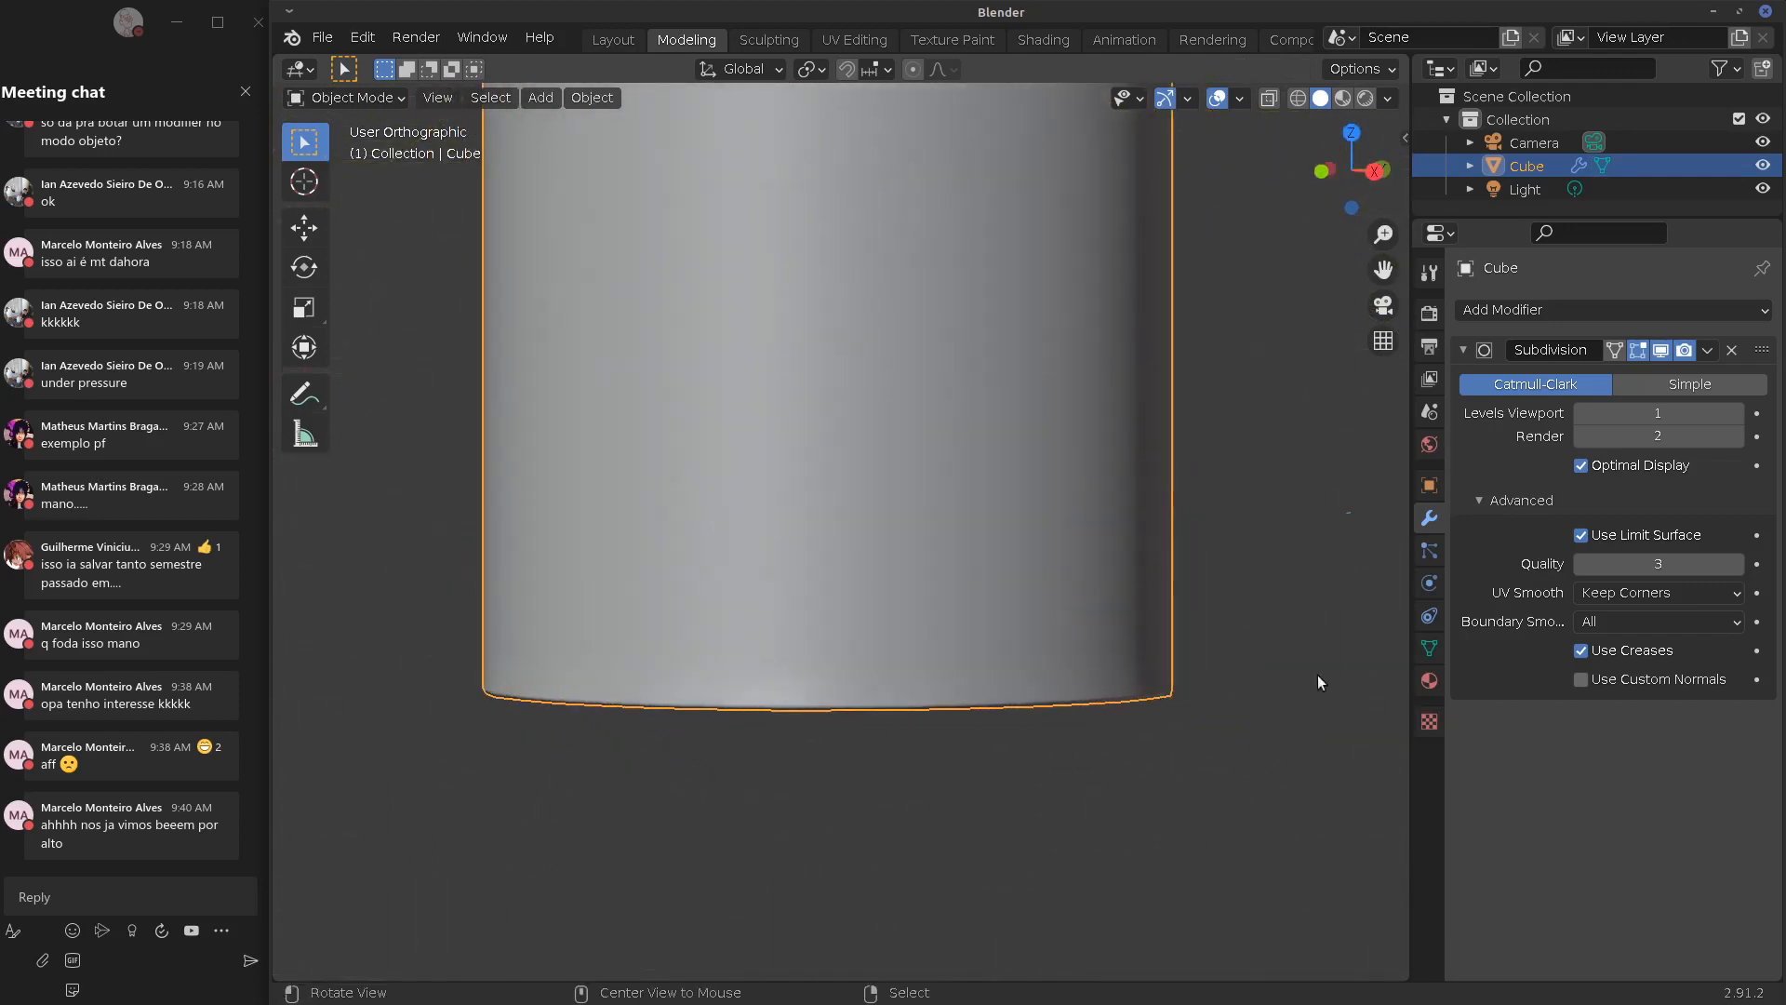
scroll(1024, 709, down, 1)
scroll(1027, 697, down, 2)
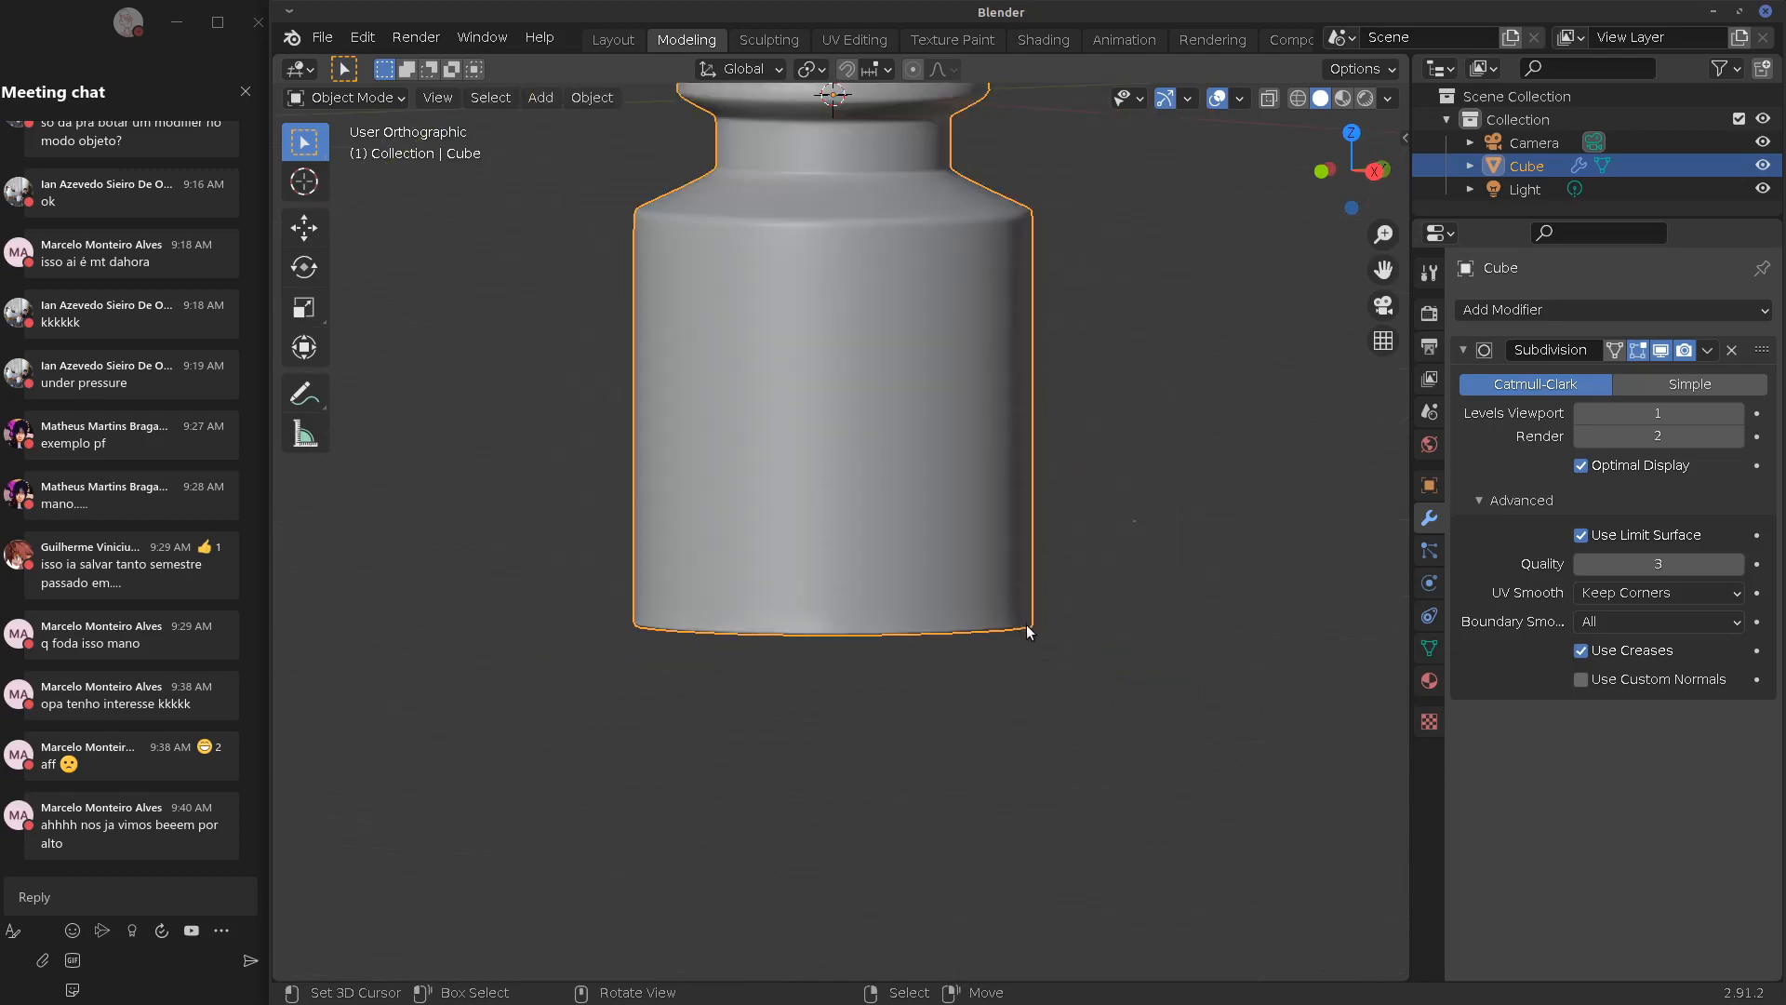
mouse_move(1027, 631)
middle_down()
mouse_move(1040, 660)
mouse_move(1018, 582)
mouse_move(1031, 639)
mouse_move(1056, 648)
middle_up()
key(Tab)
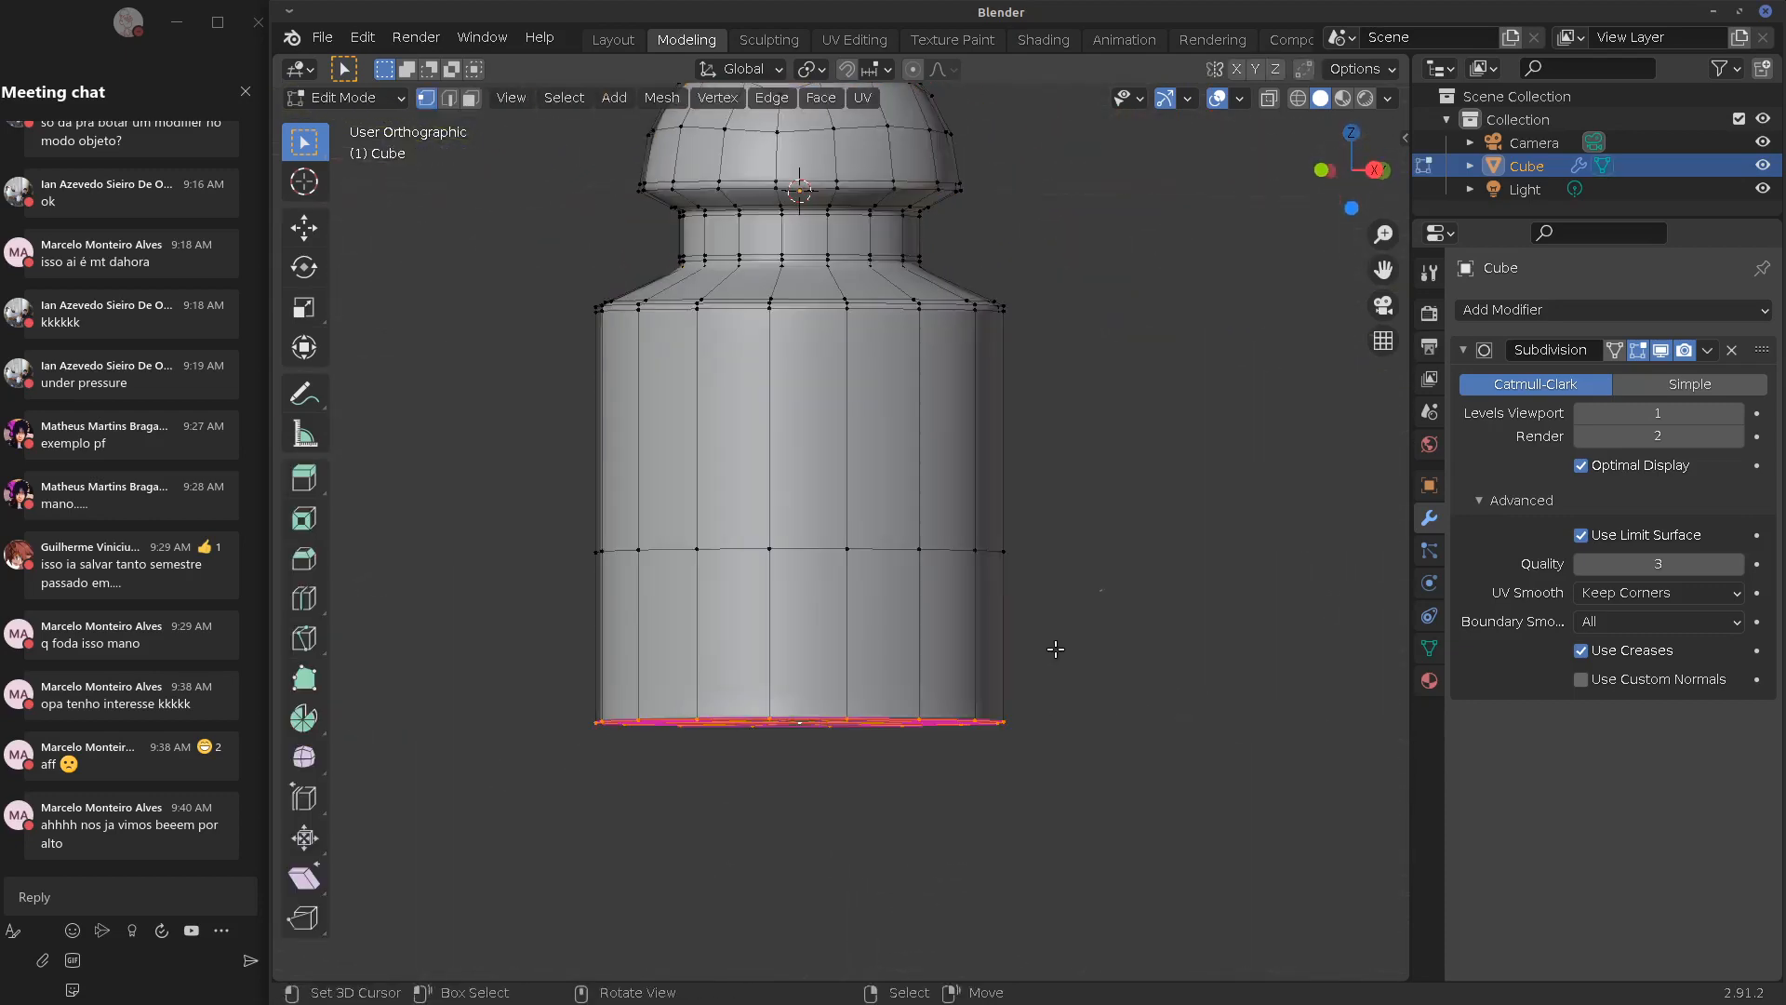
middle_drag(1234, 618, 1034, 648)
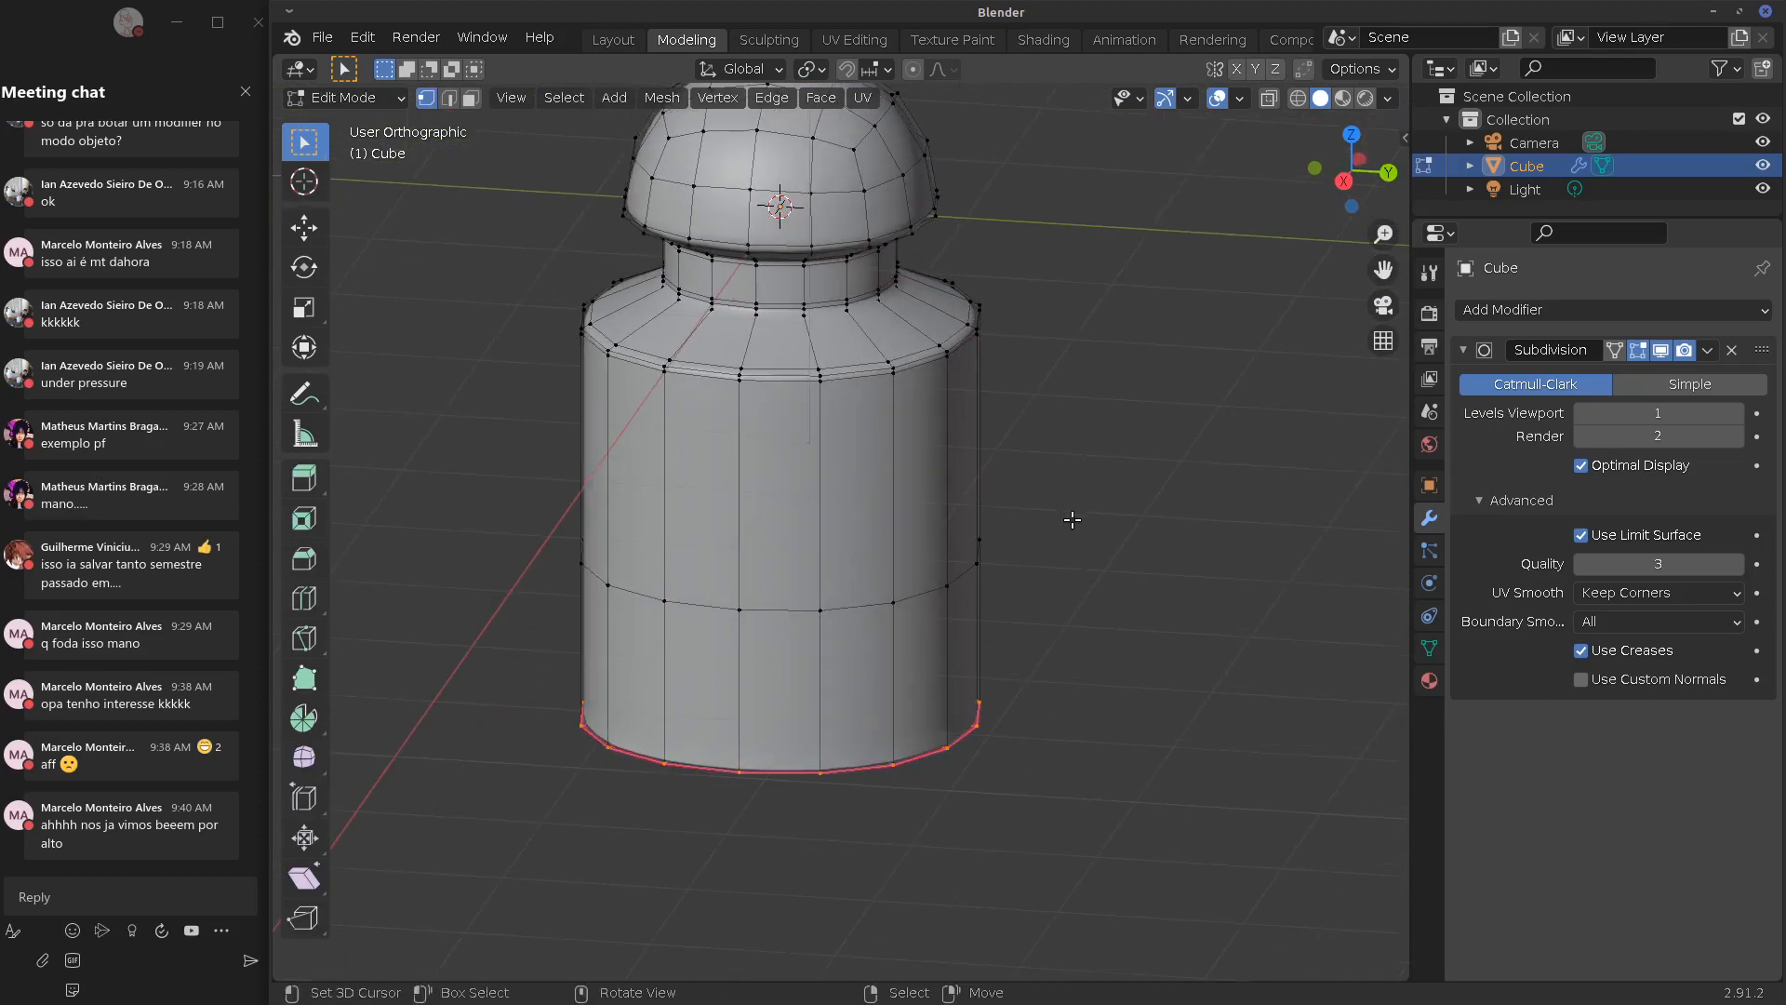
mouse_move(1094, 621)
mouse_down()
mouse_move(1091, 458)
mouse_move(1215, 451)
mouse_up()
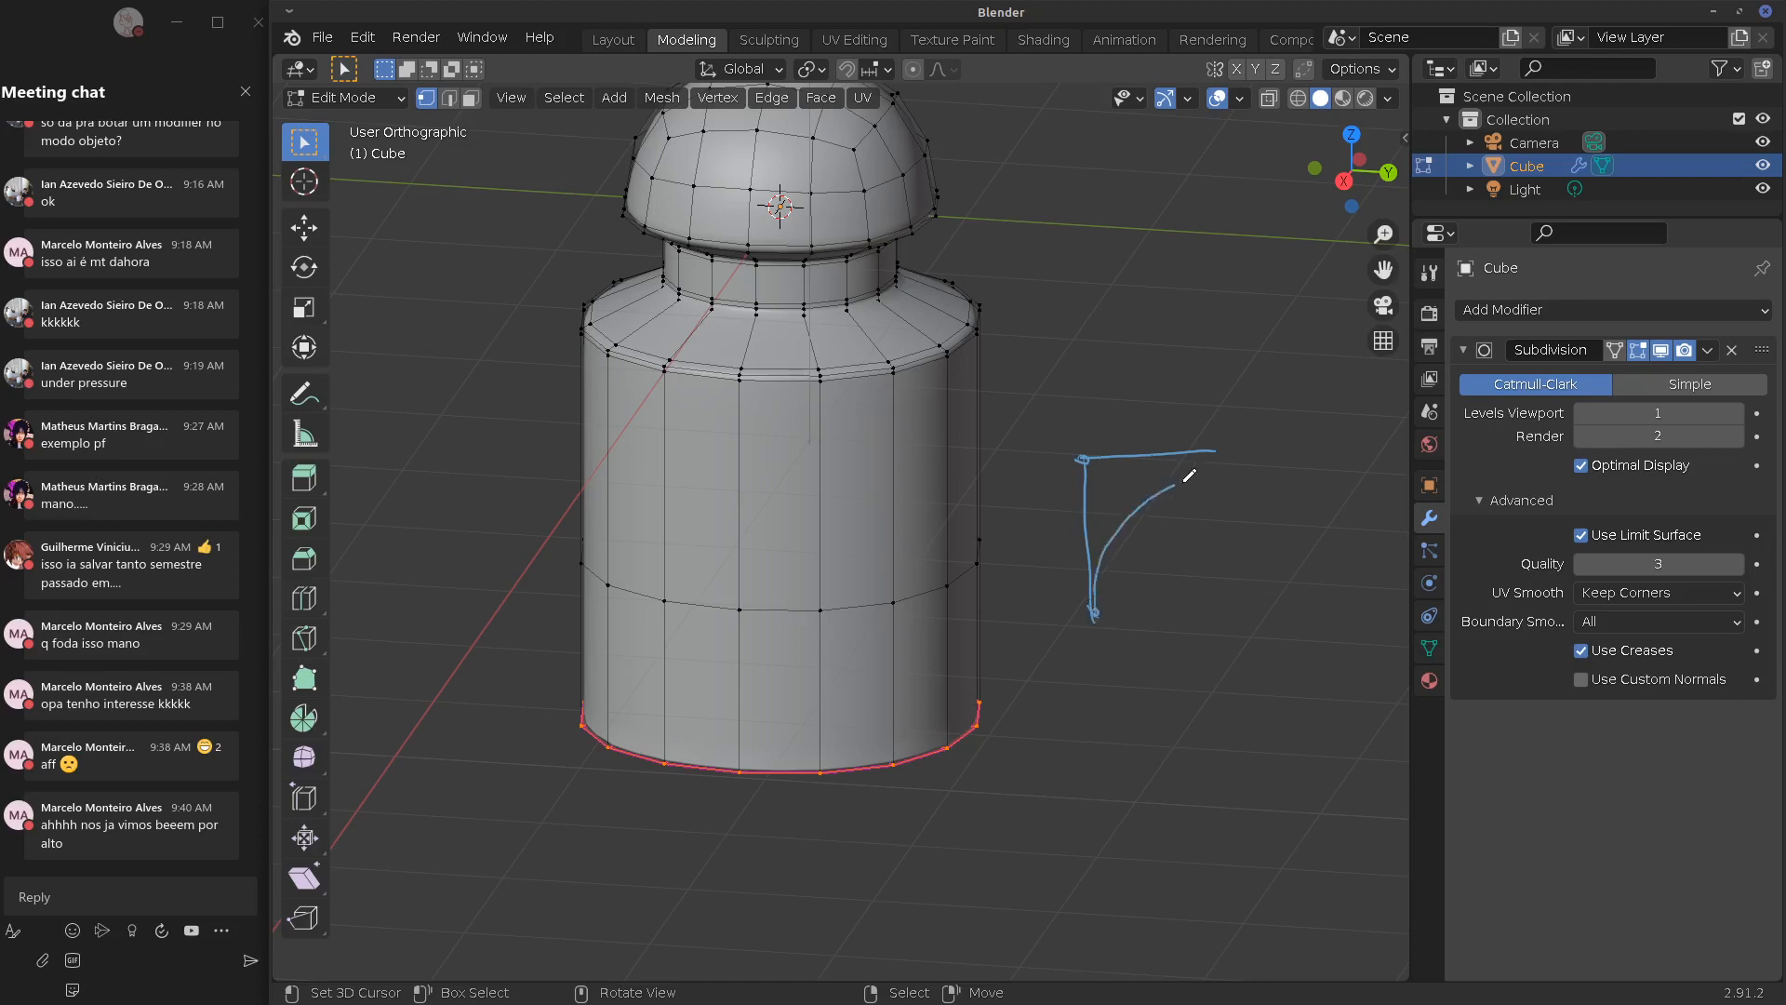
Draw and erase annotation strokes until none remain beside the bottle
mouse_move(1176, 503)
right_down()
mouse_move(1128, 508)
mouse_move(1090, 573)
right_up()
drag(1093, 452, 1163, 325)
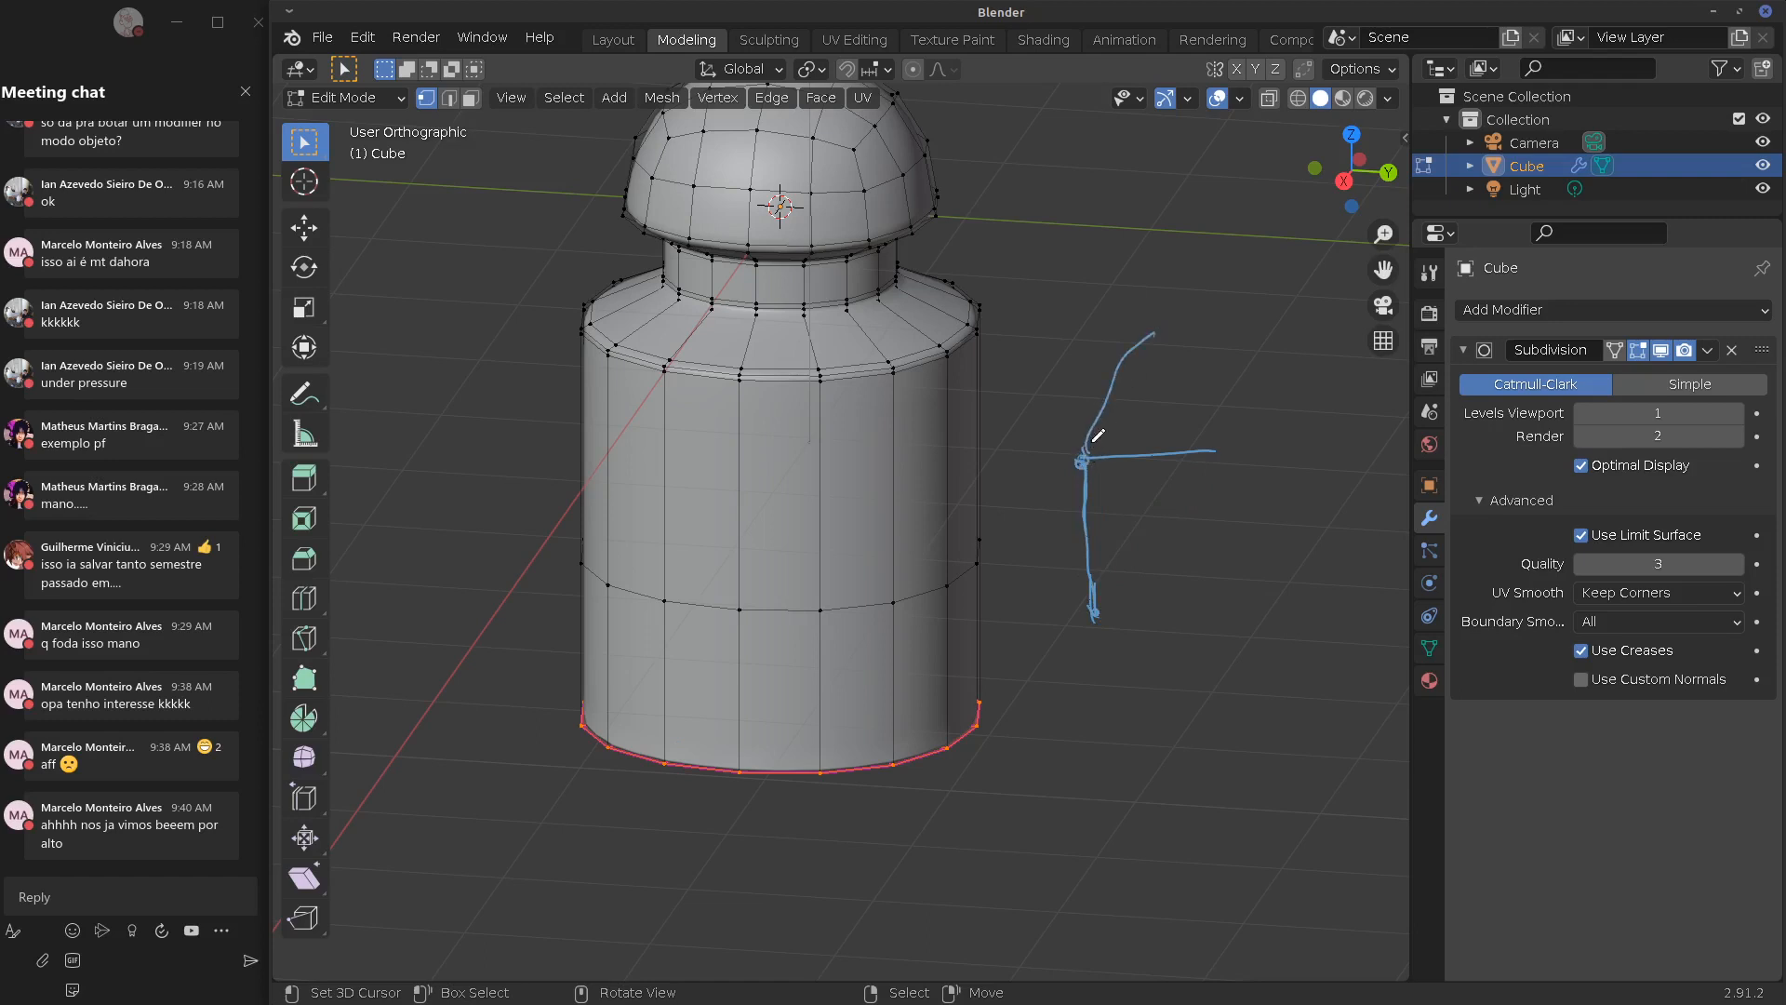
mouse_move(1127, 355)
right_down()
mouse_move(1095, 399)
mouse_move(1130, 341)
right_up()
mouse_move(1084, 471)
mouse_down()
mouse_move(1232, 468)
mouse_move(1270, 503)
mouse_up()
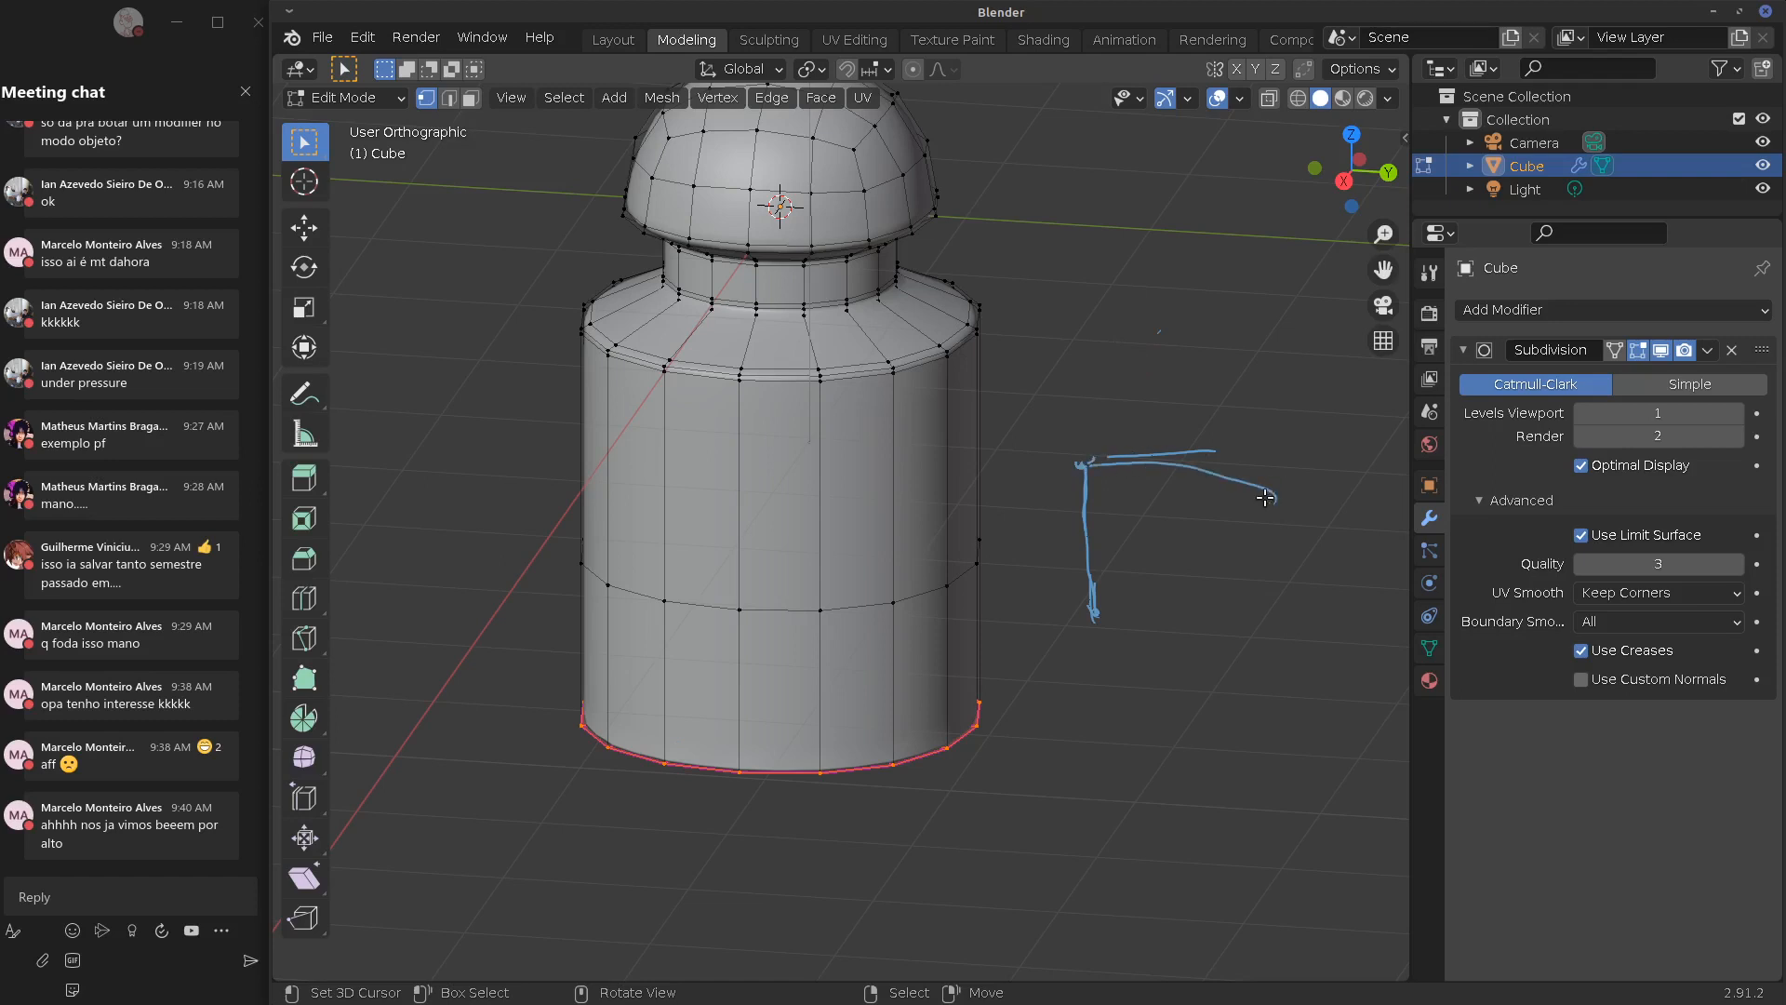
right_drag(1269, 503, 1159, 486)
drag(1090, 449, 1162, 351)
mouse_move(1096, 472)
right_down()
mouse_move(1077, 471)
mouse_move(1196, 410)
mouse_move(1137, 625)
right_up()
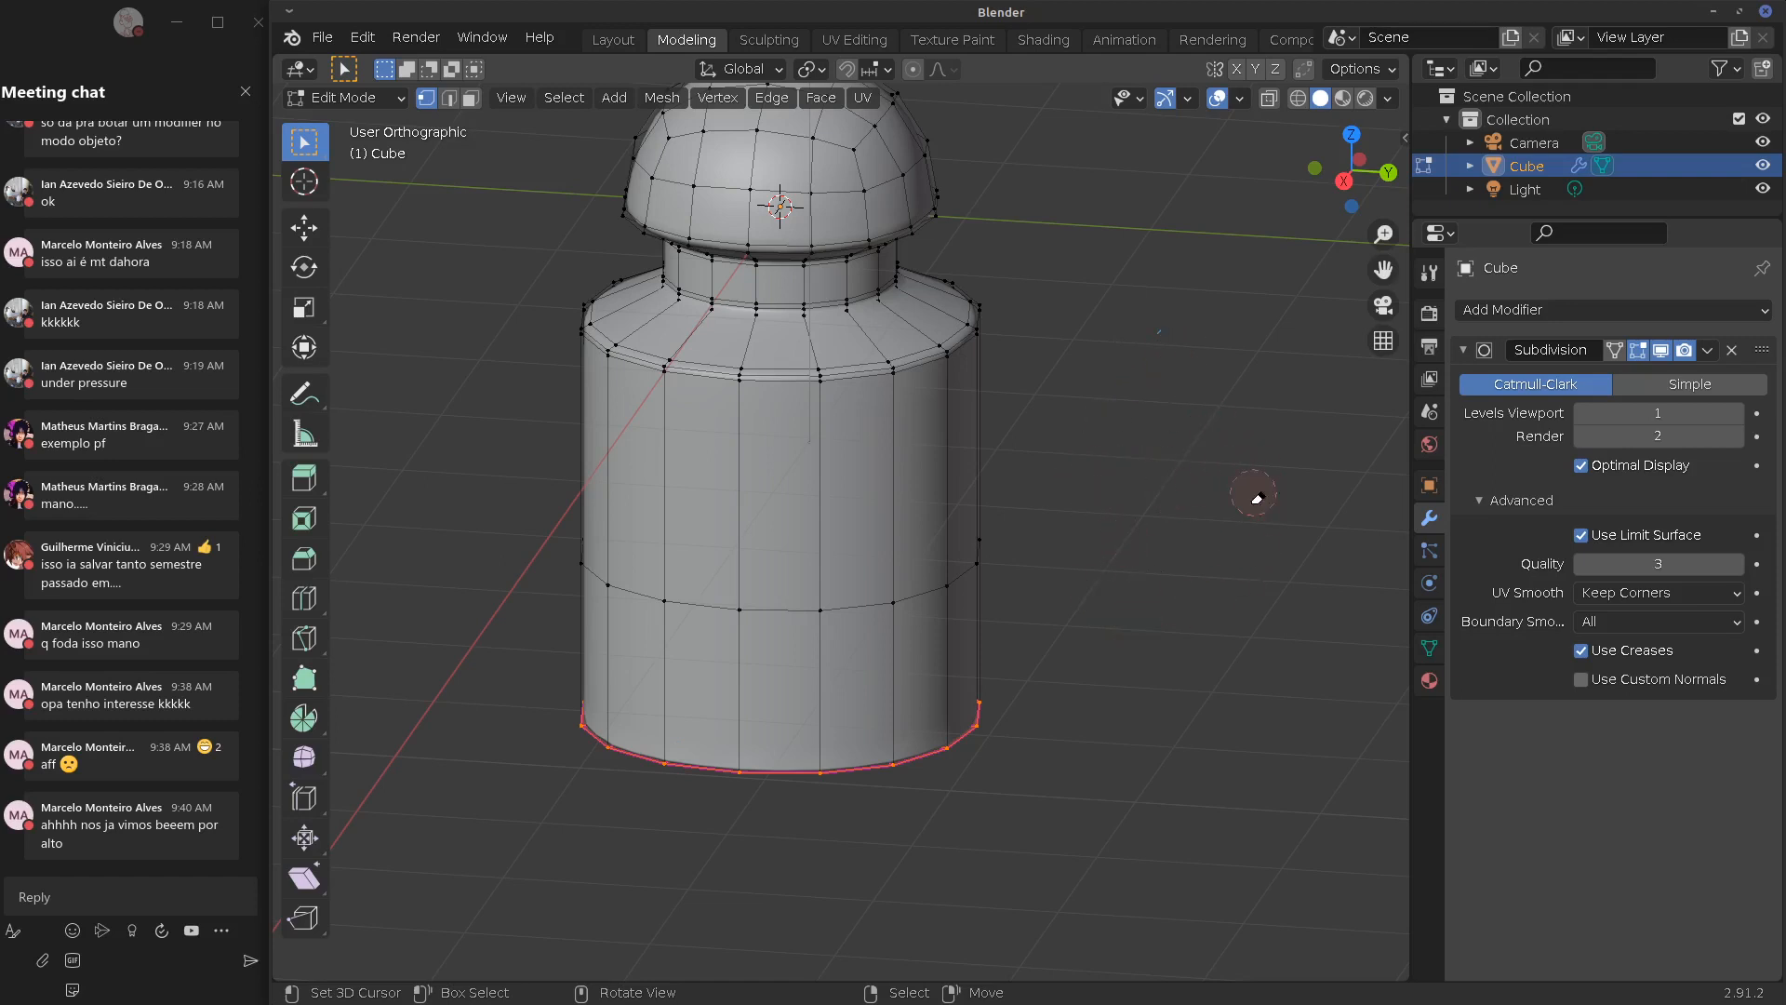
Return to front view, reframe the bottle, and toggle out of and back into Edit Mode
key(KP_1)
shift+middle_drag(1132, 538, 1024, 626)
key(Tab)
middle_drag(759, 640, 922, 636)
key(Tab)
key(Tab)
key(Tab)
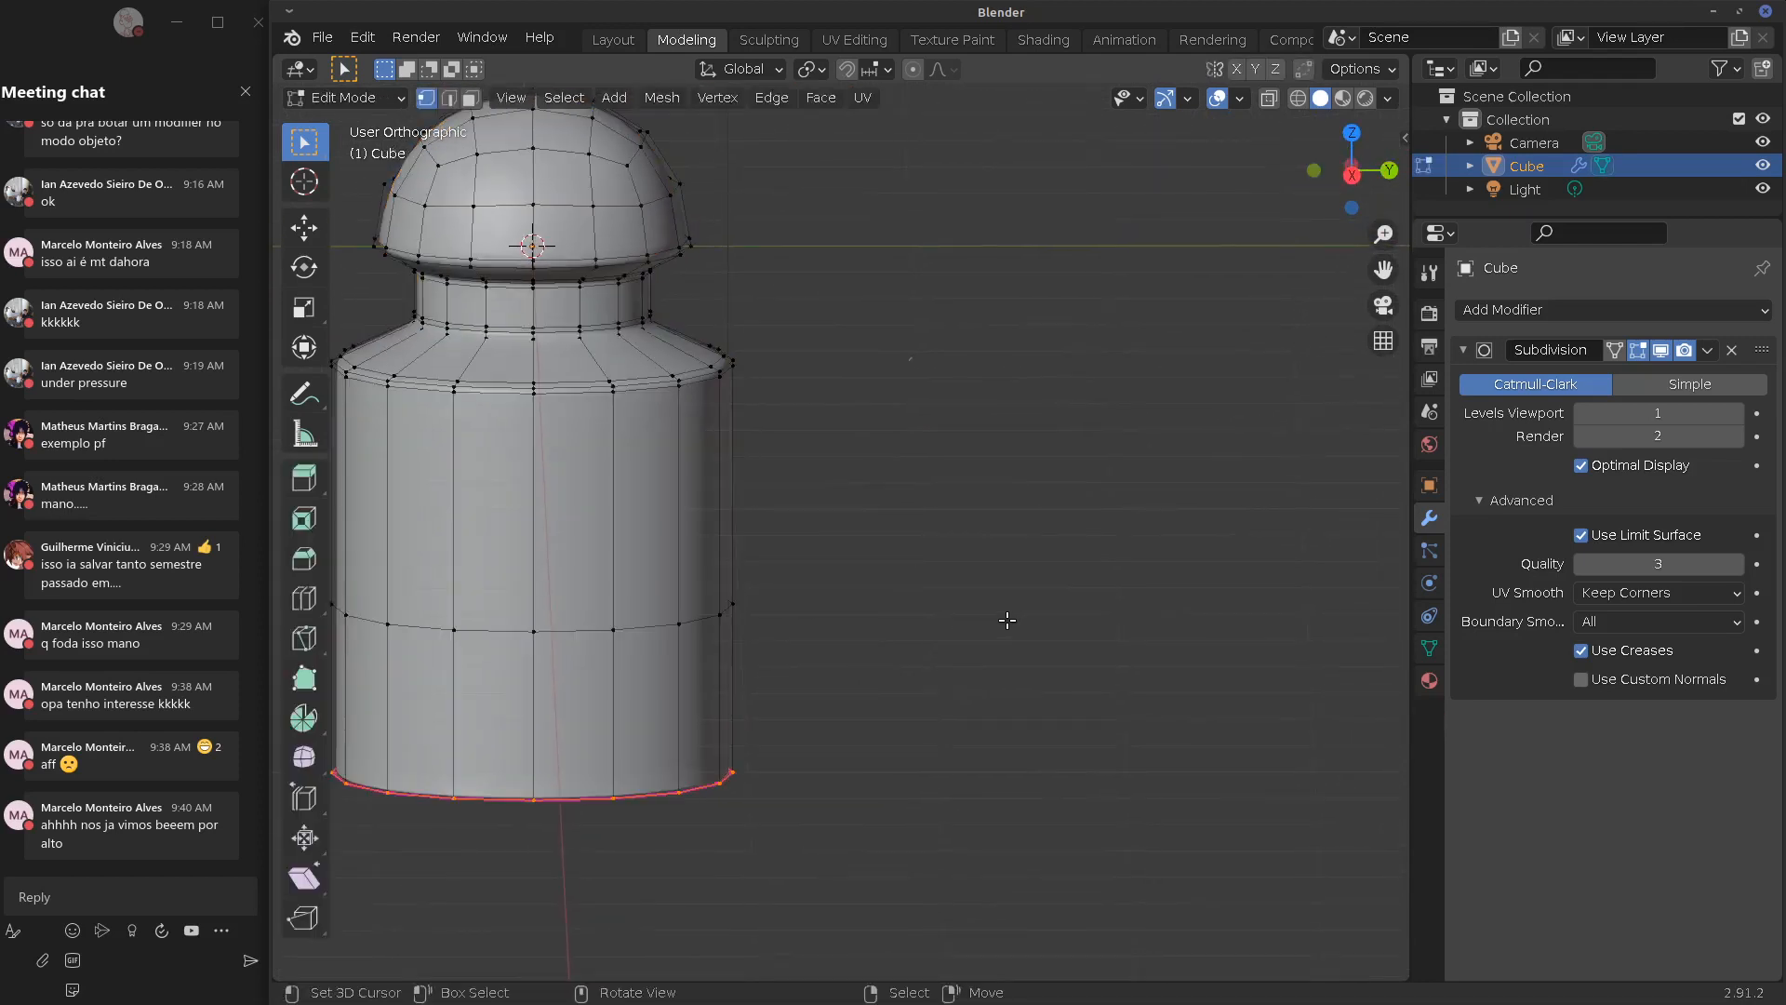
Add a new cube in front view and place it to the right of the bottle
key(KP_1)
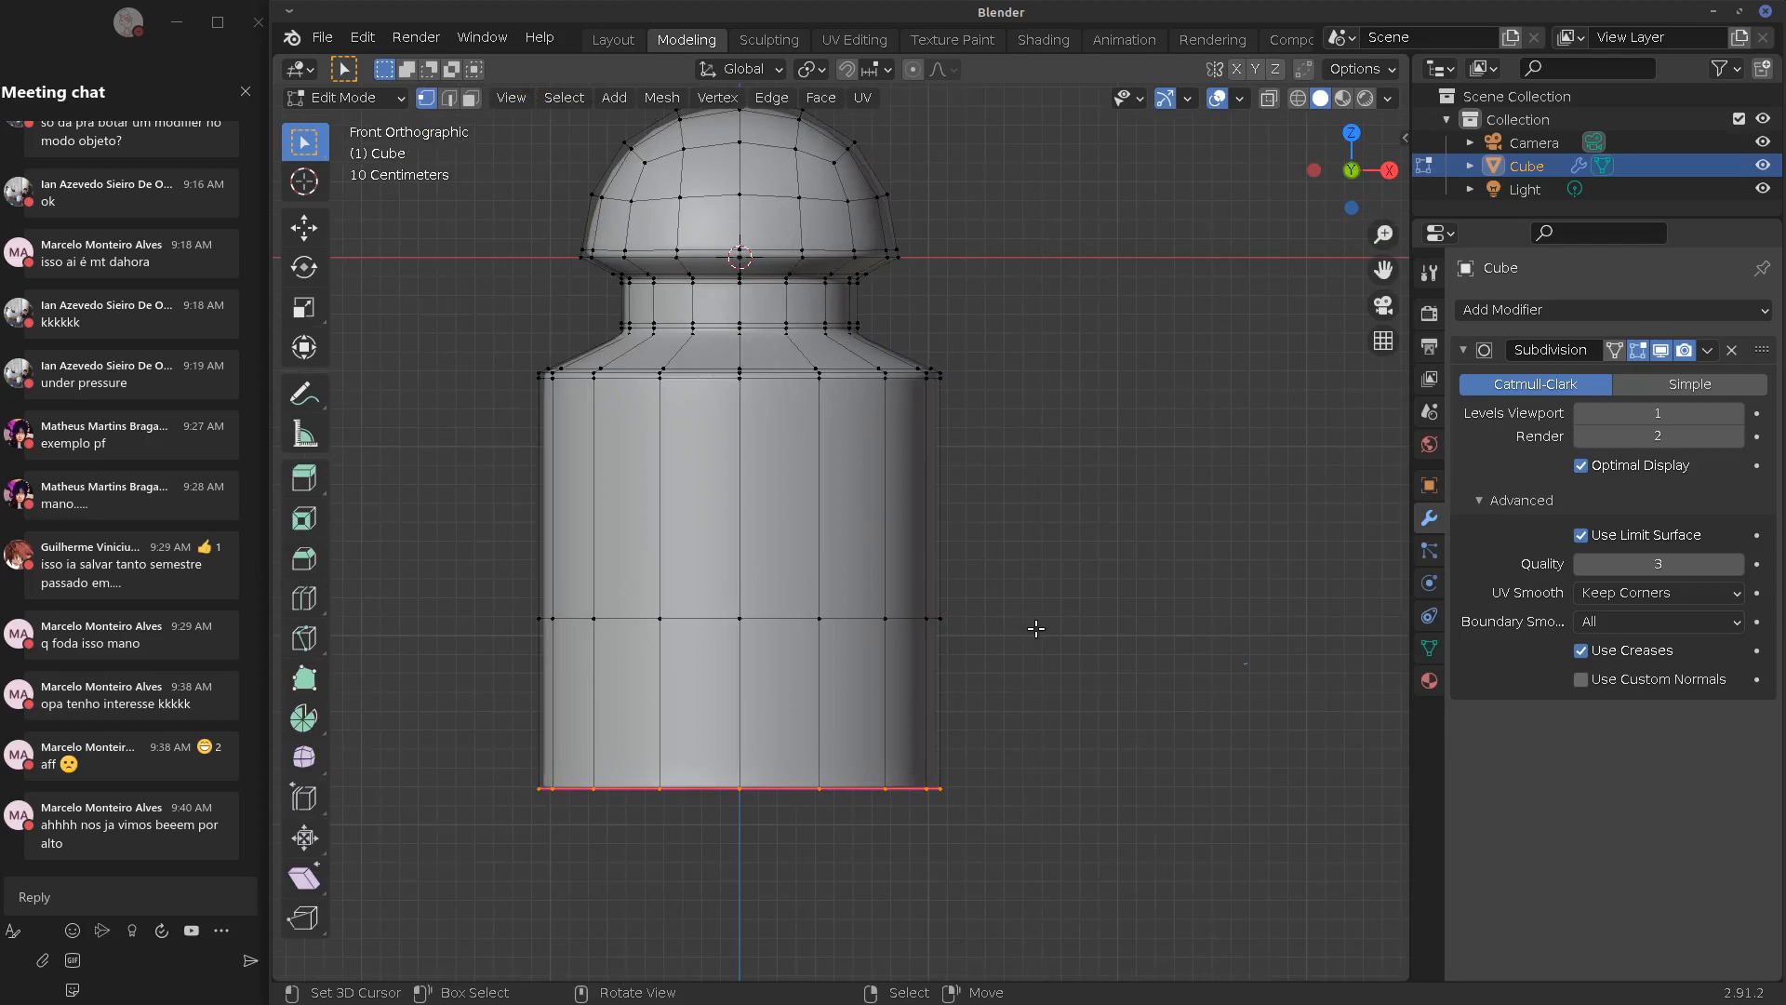
key(Tab)
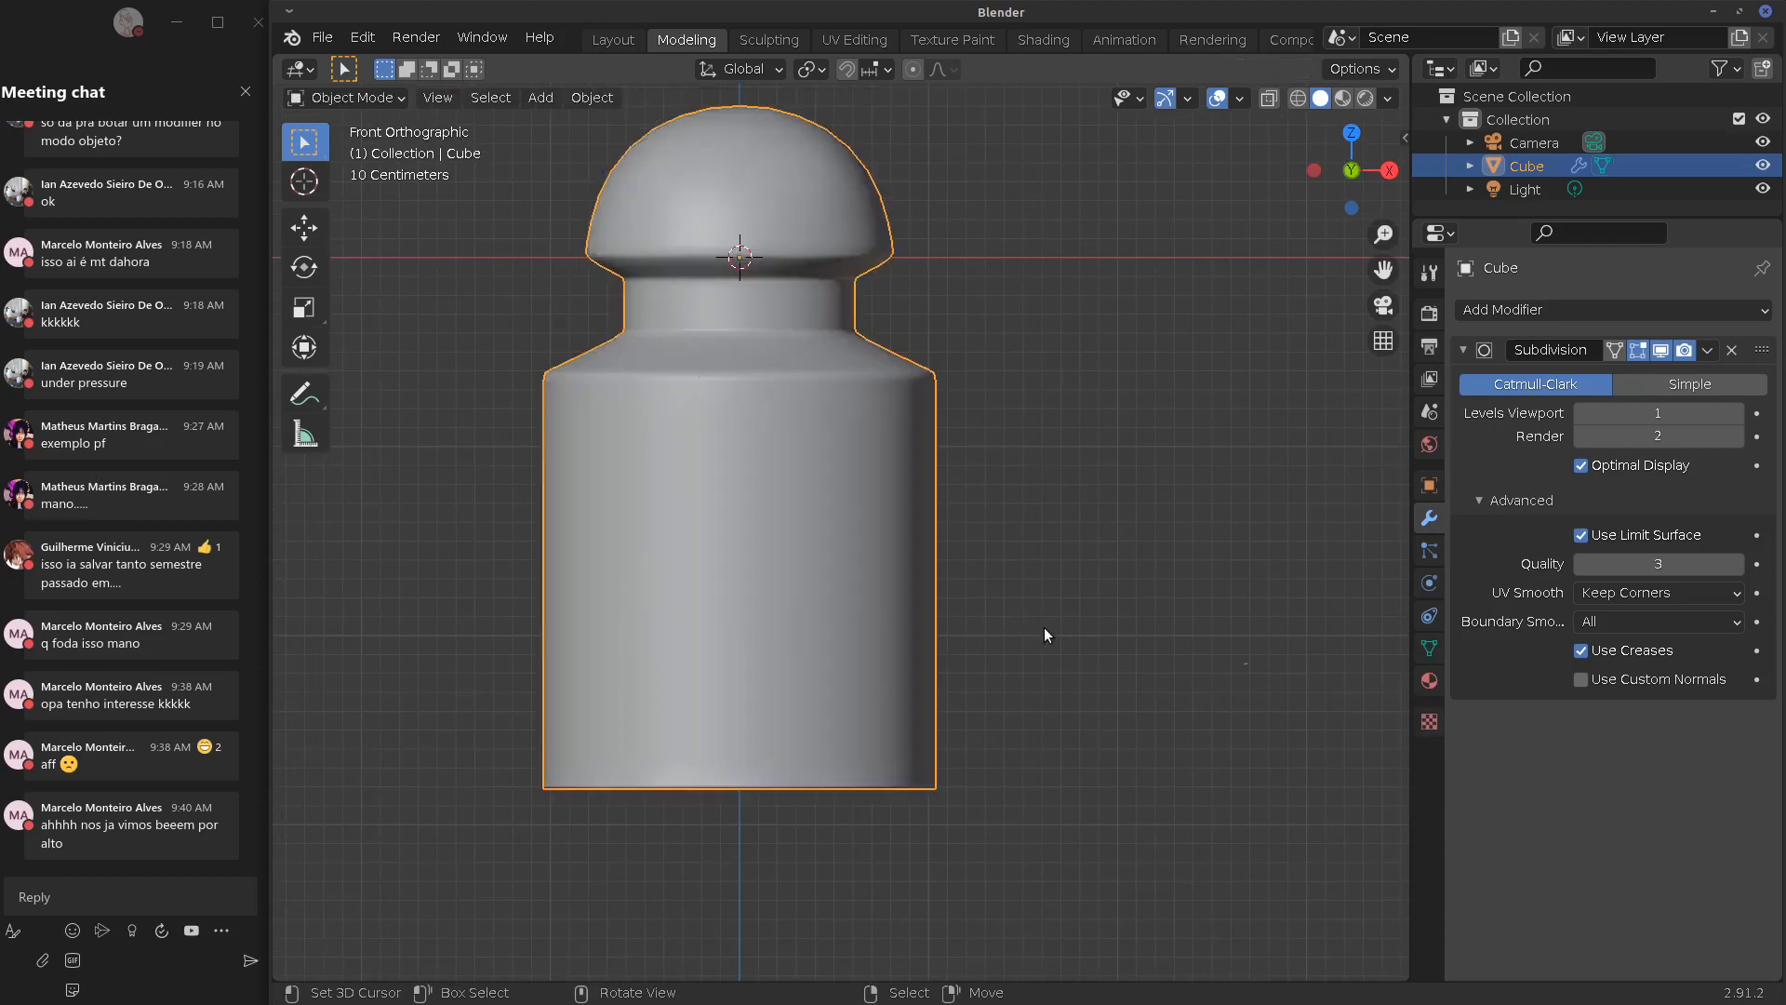
key(shift+a)
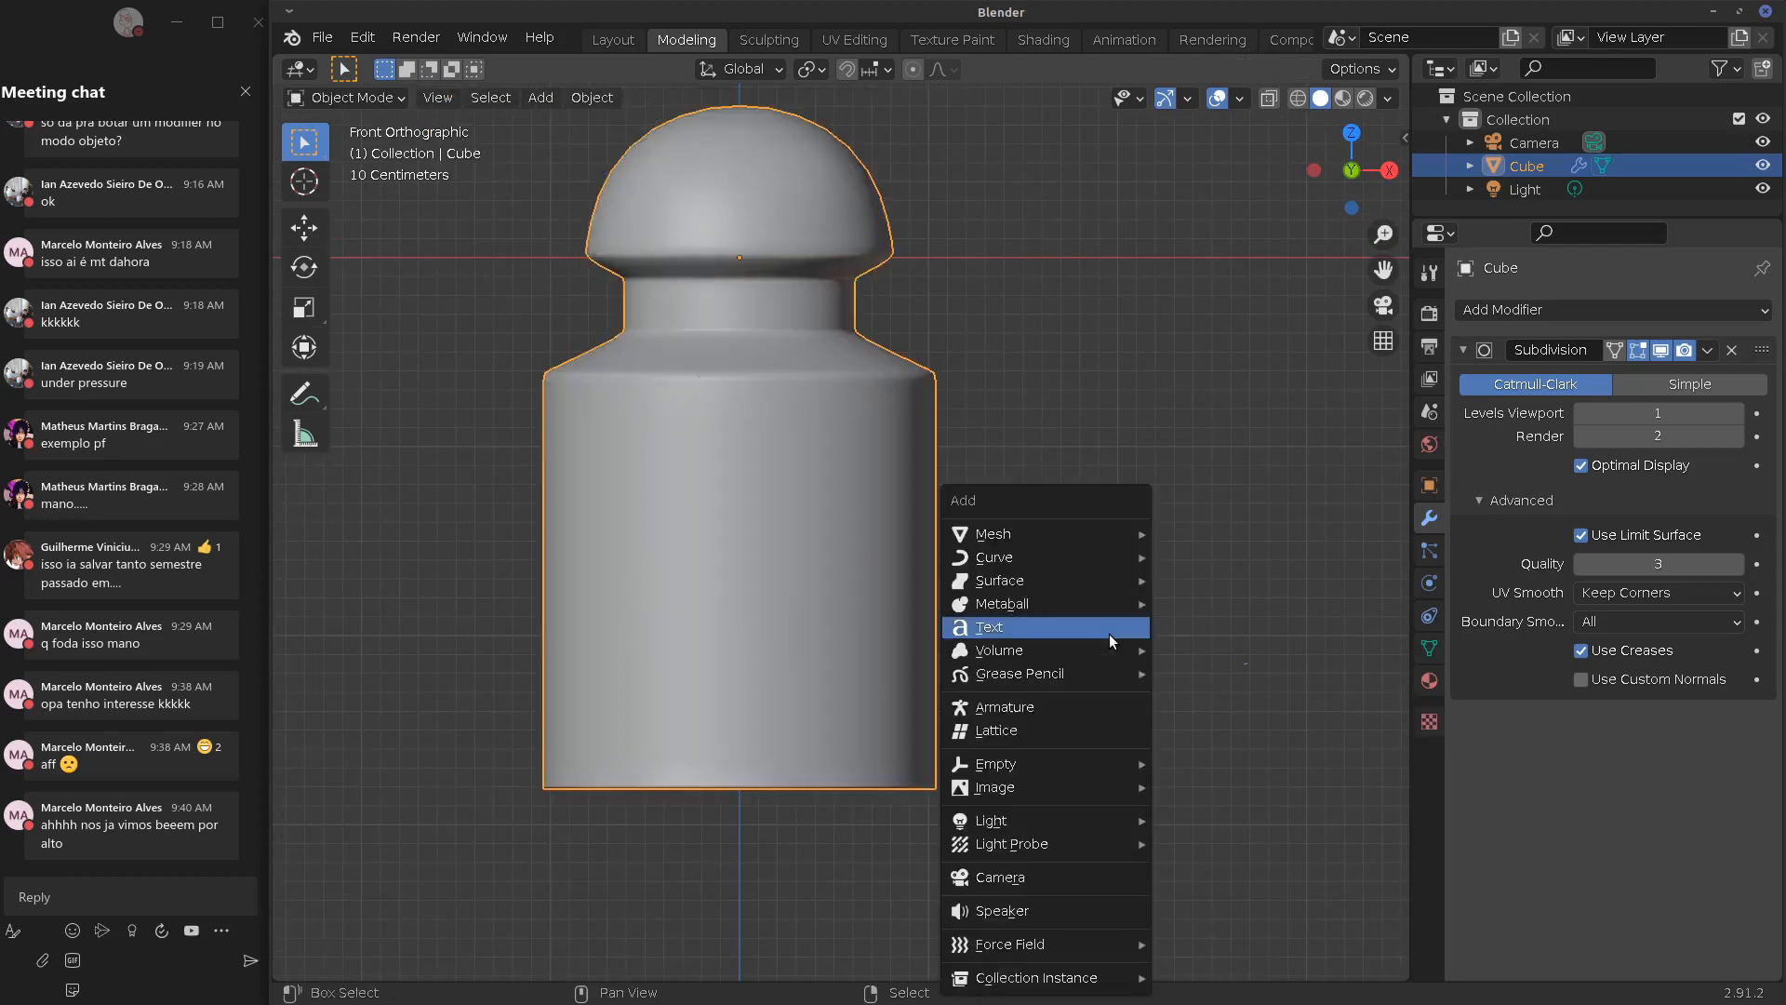
mouse_move(1157, 539)
click(1210, 555)
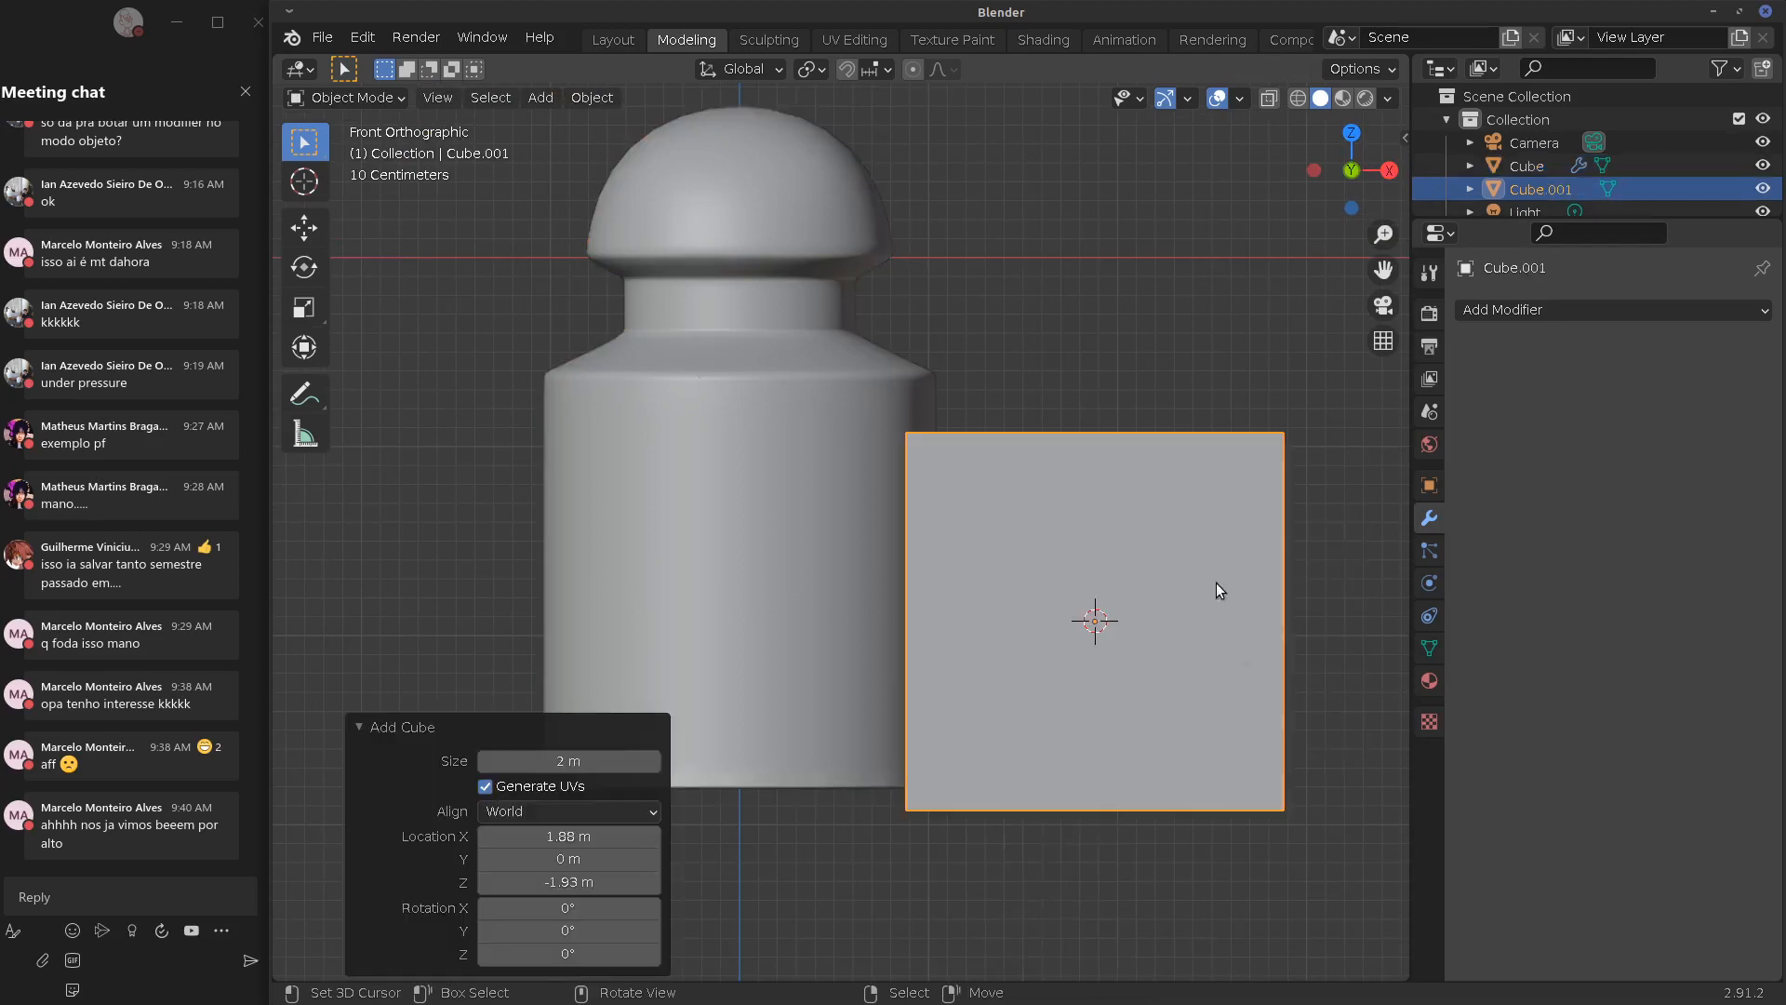
shift+middle_drag(1136, 618, 968, 610)
key(g)
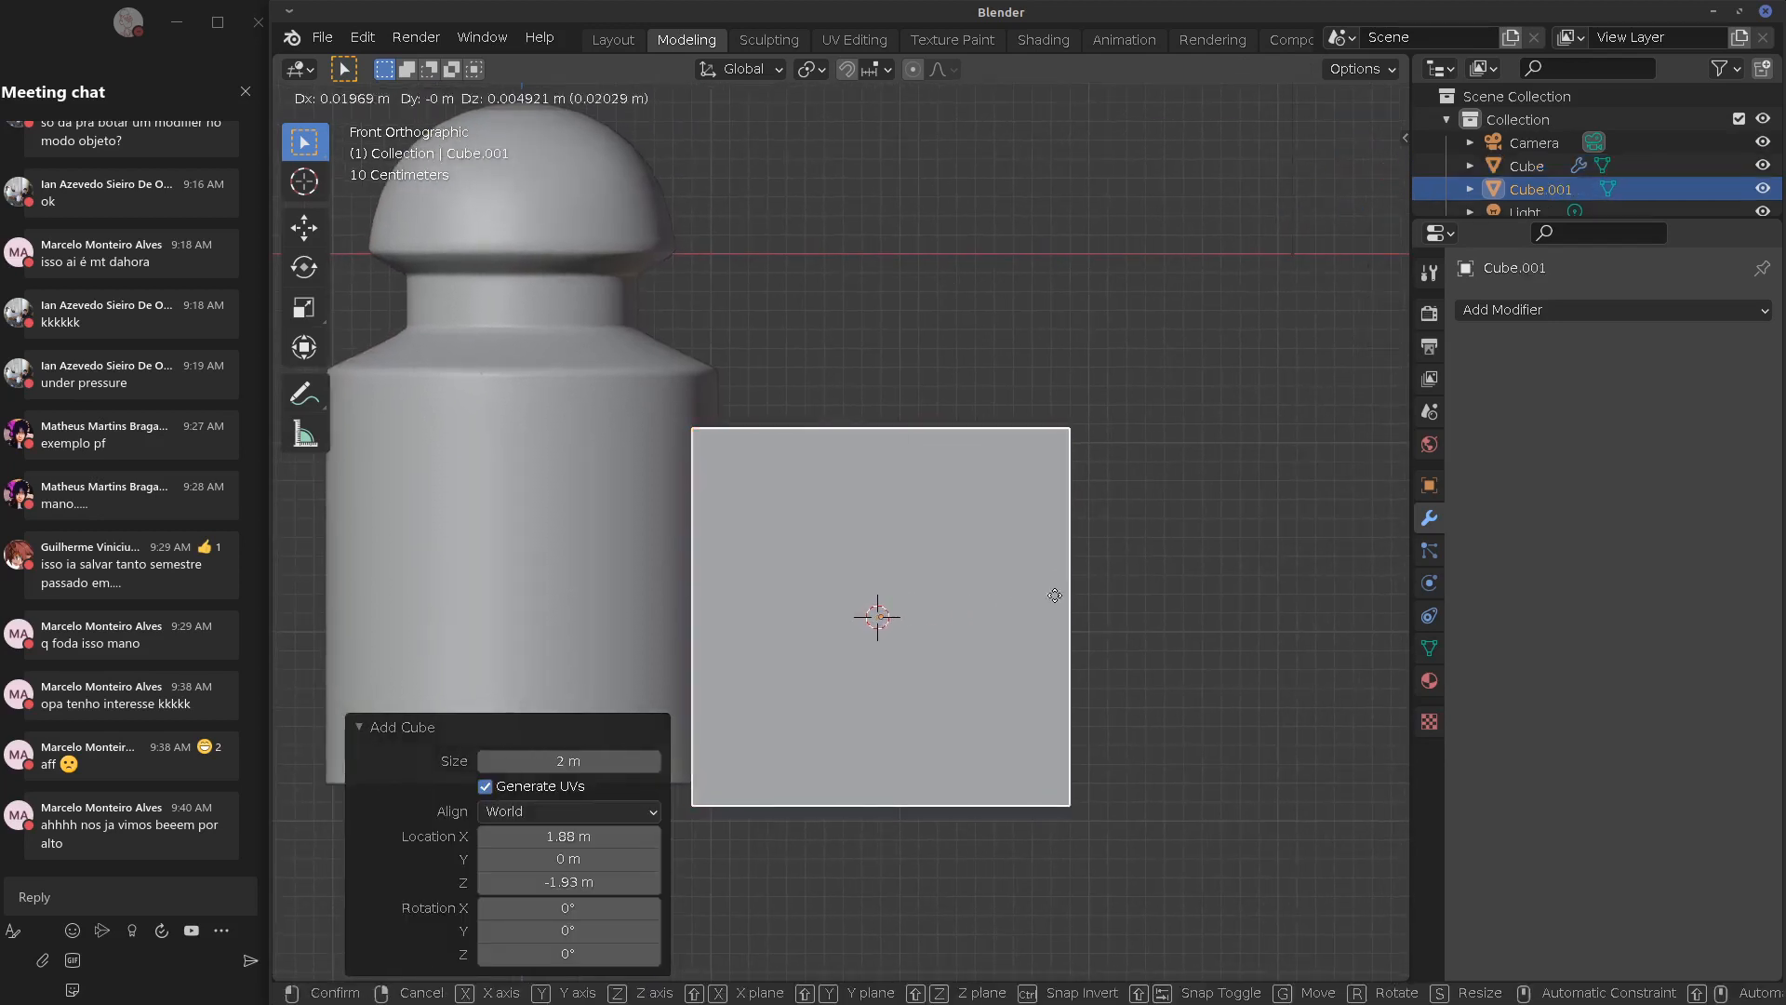
click(1097, 584)
Select the cube's top face and extrude it upward 1.7 m
key(Tab)
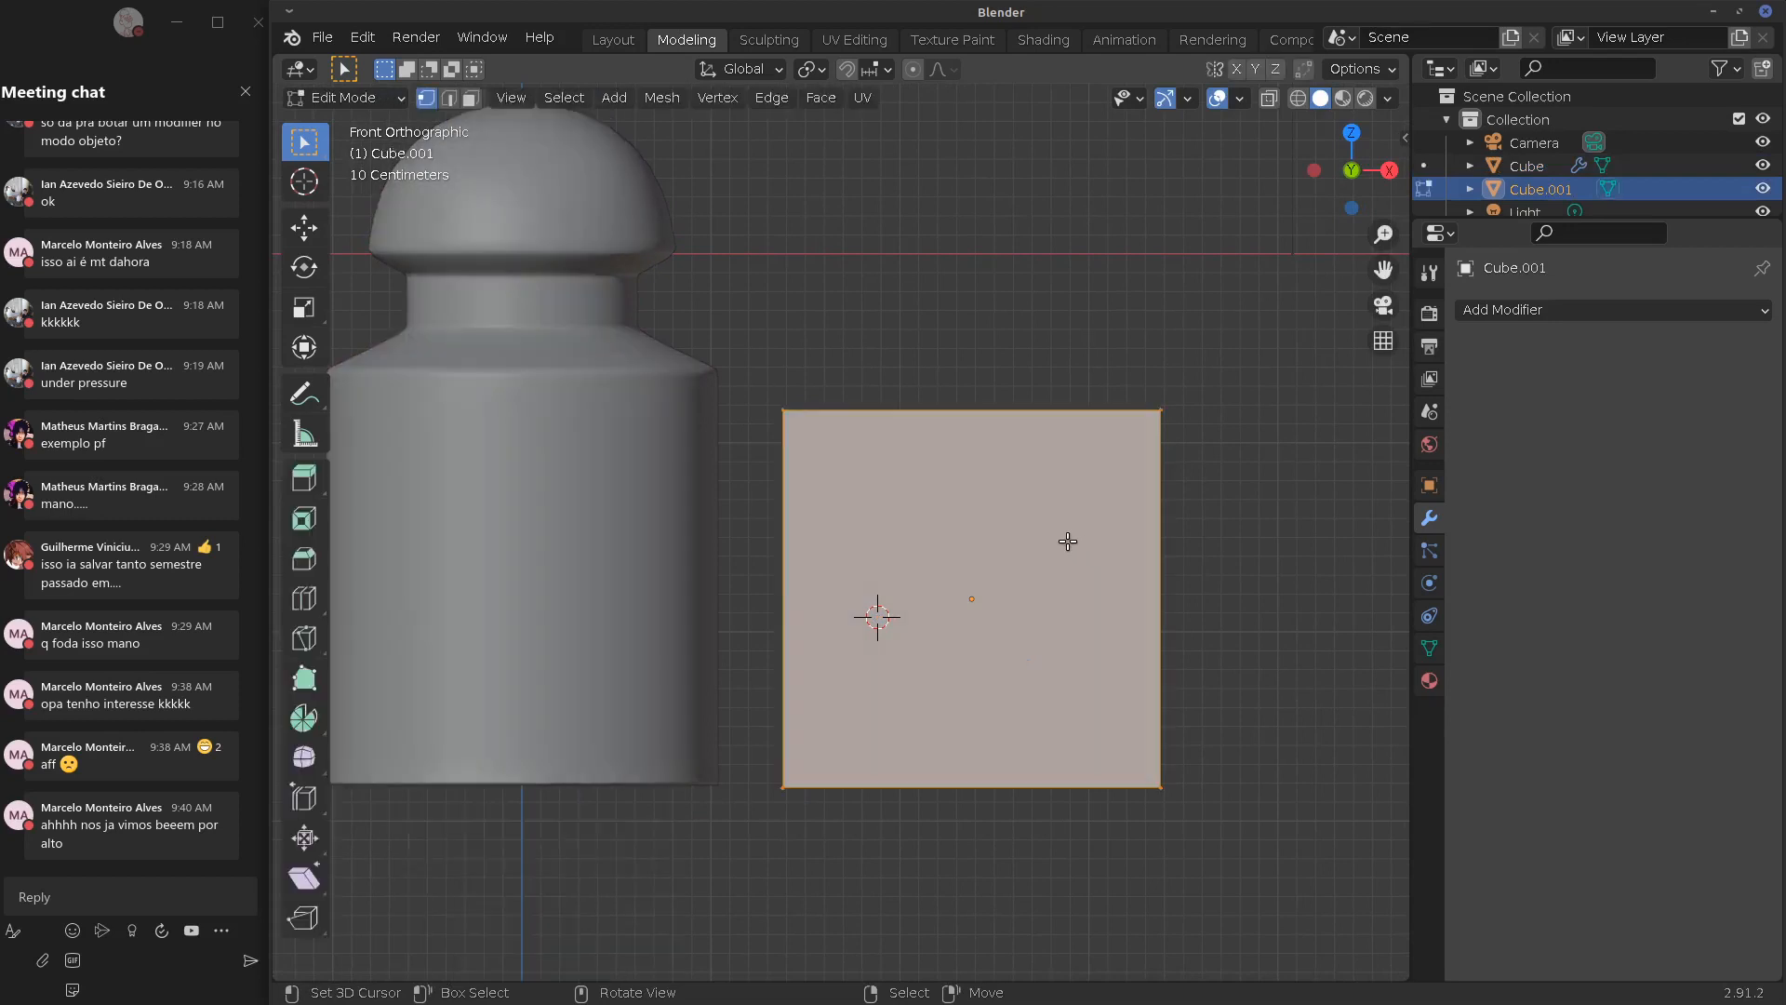
middle_drag(1064, 537, 849, 511)
click(781, 500)
shift+click(781, 443)
shift+click(1158, 531)
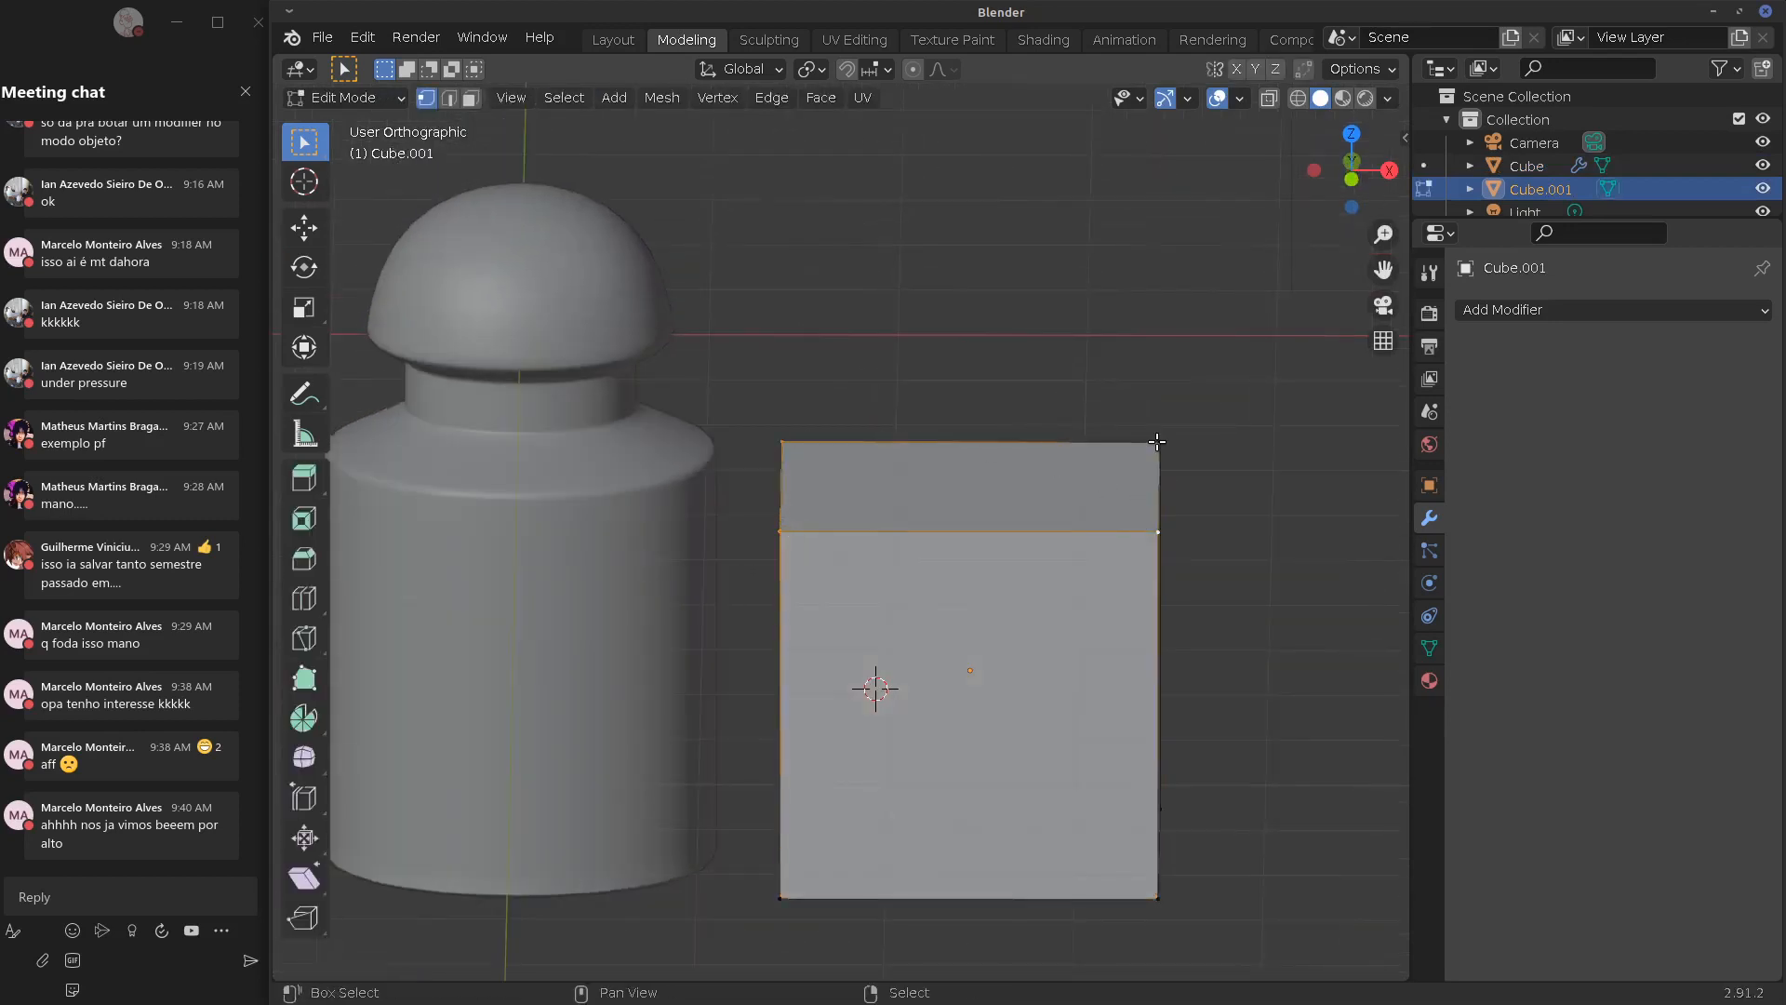
shift+click(1160, 442)
key(KP_1)
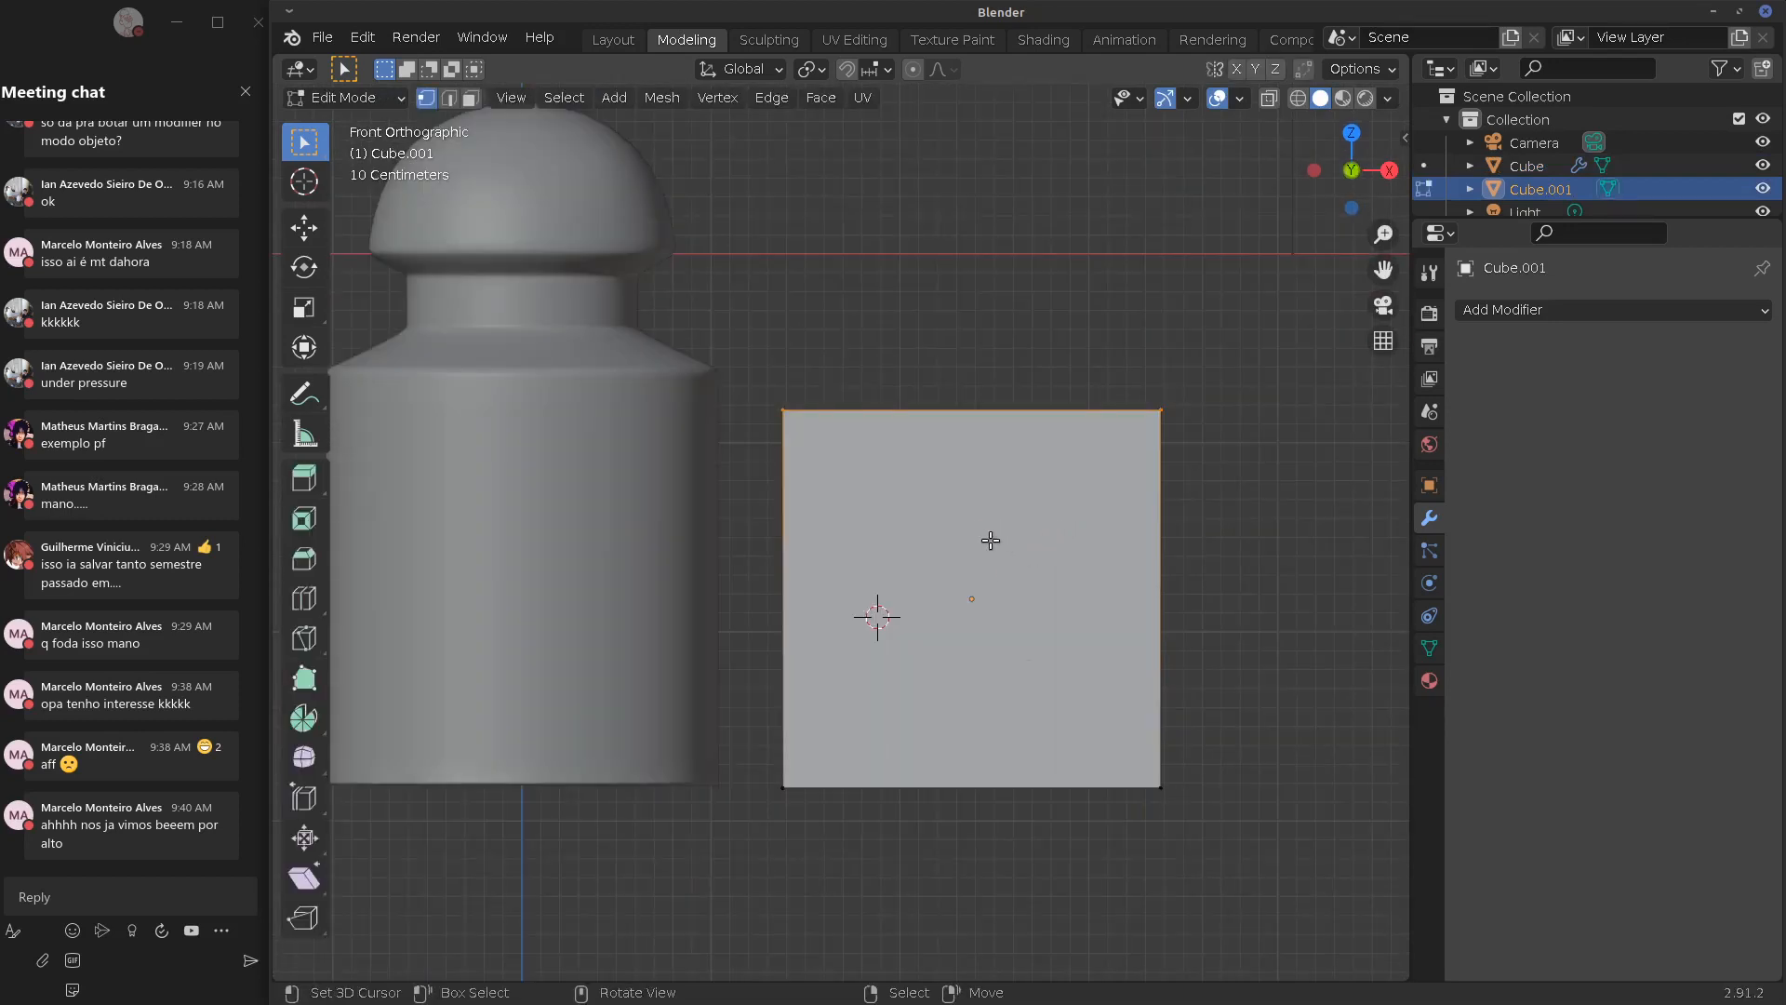
key(e)
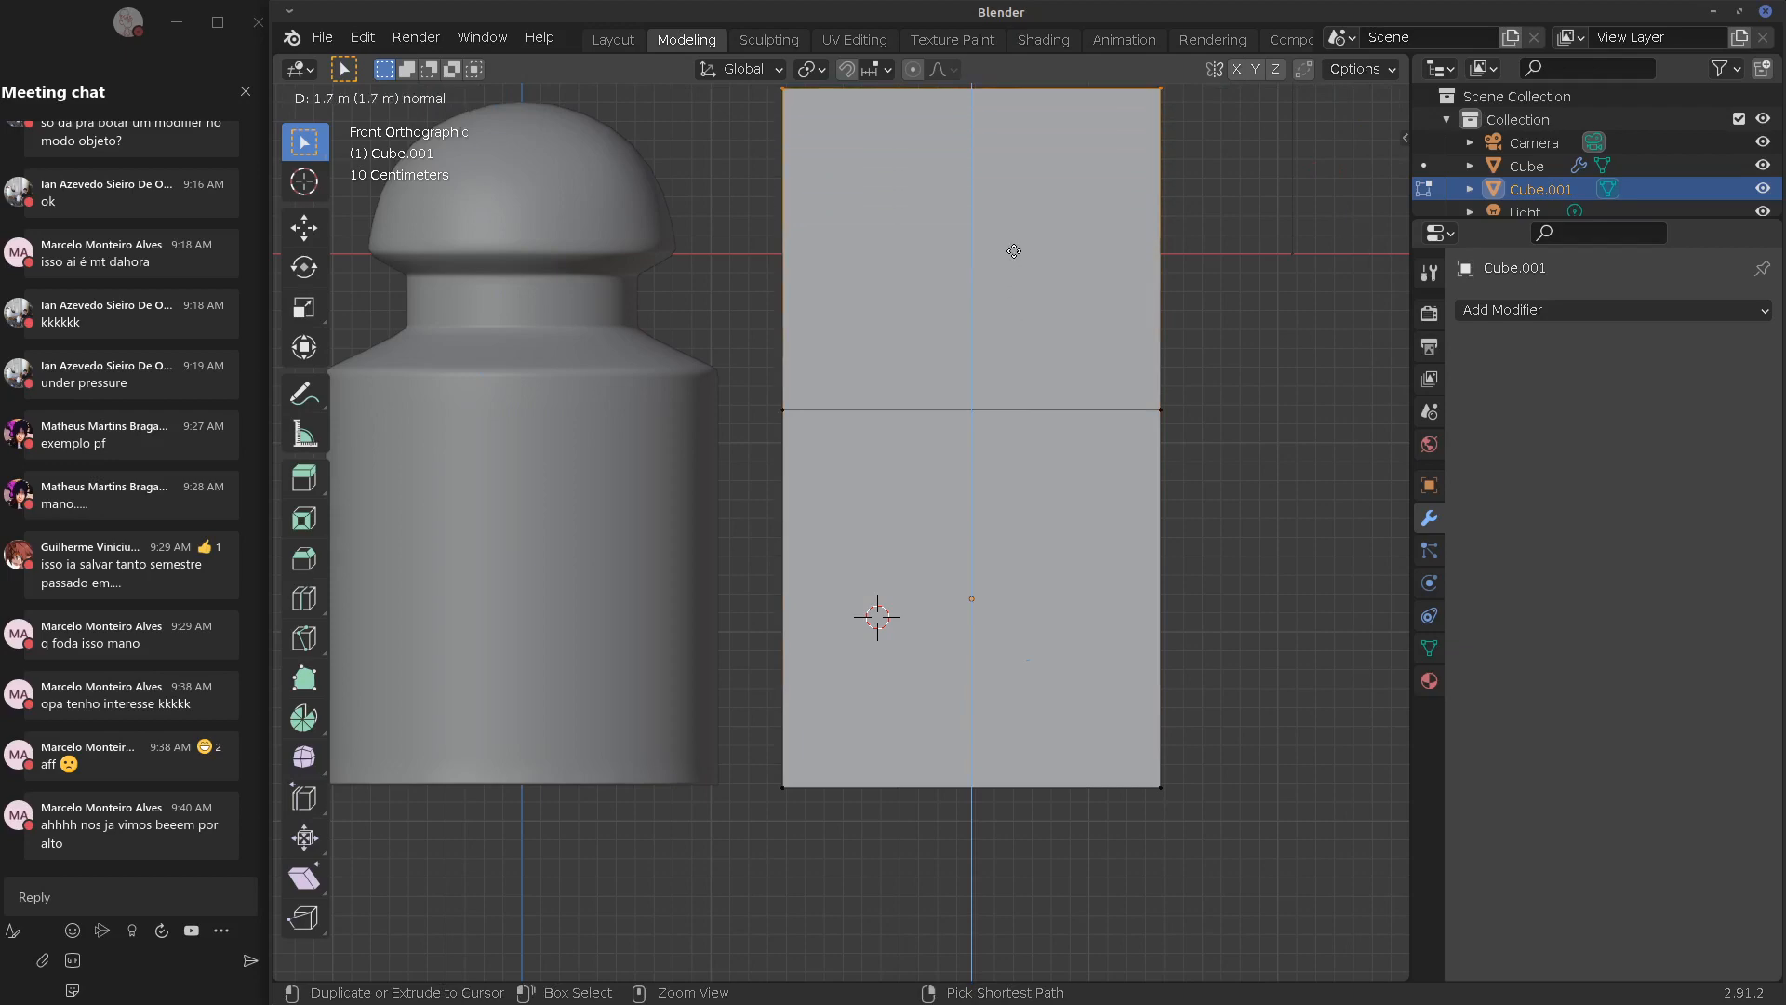
click(1014, 251)
key(Tab)
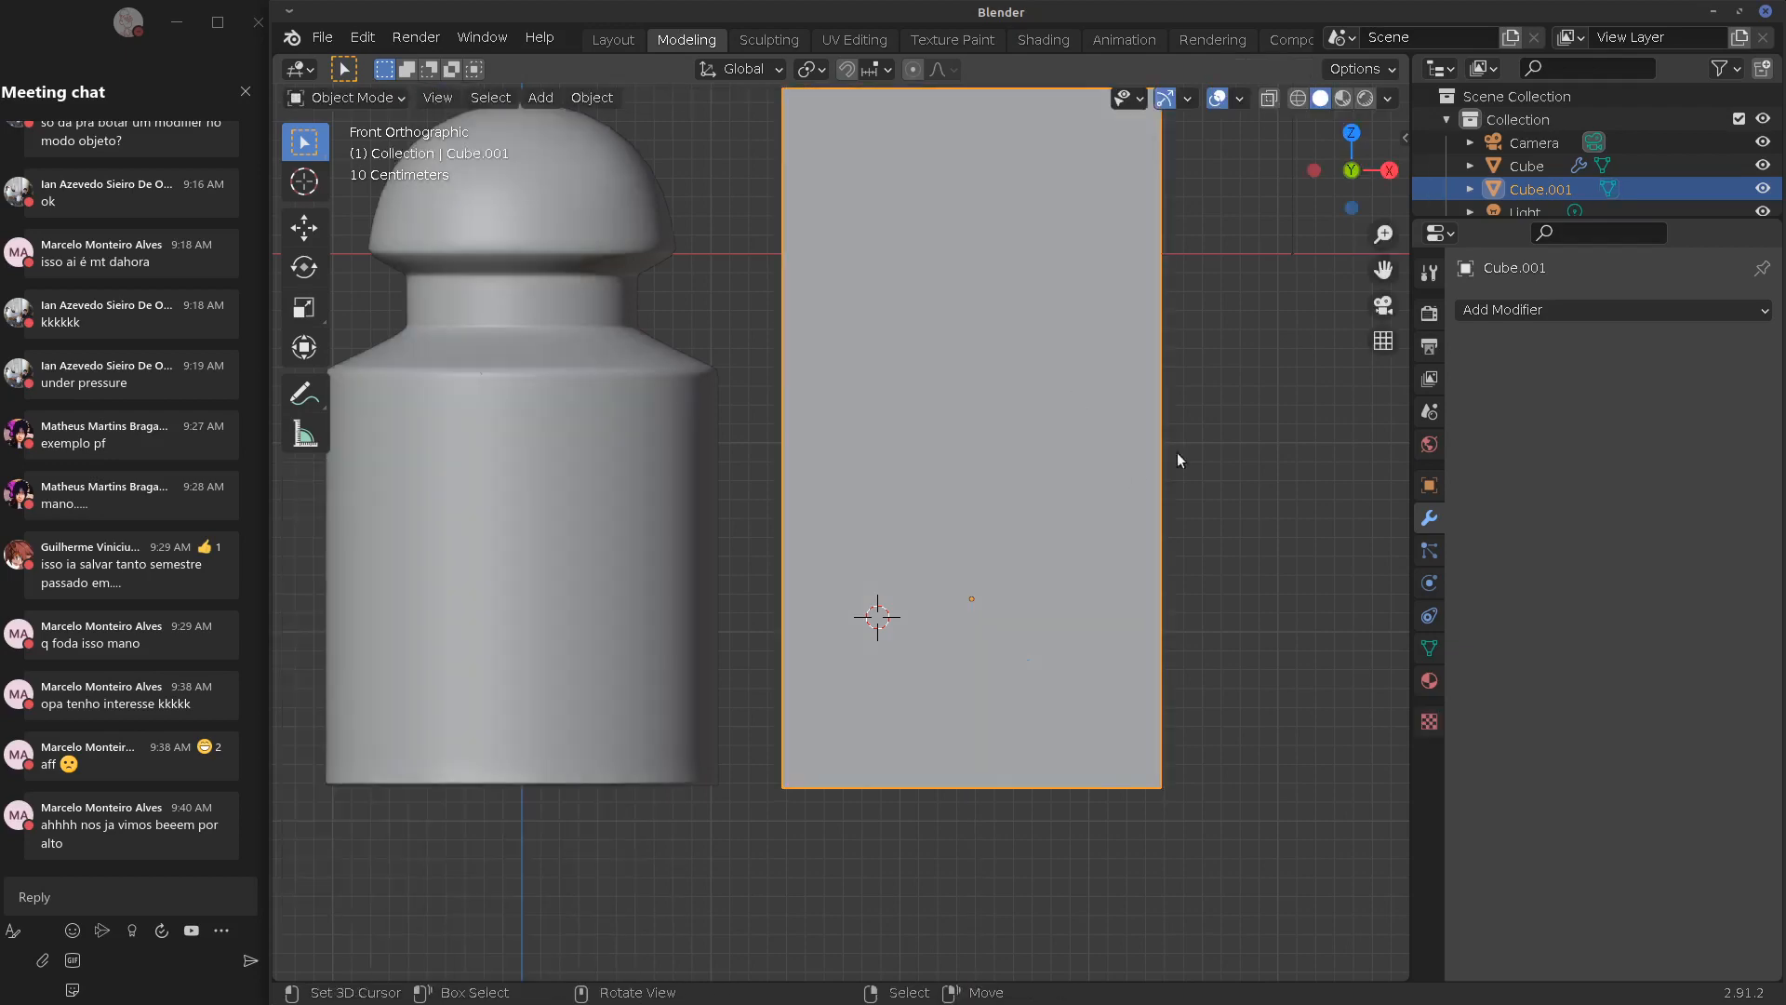
click(1527, 314)
Add a Subdivision Surface modifier with viewport and render levels of 3
click(1325, 697)
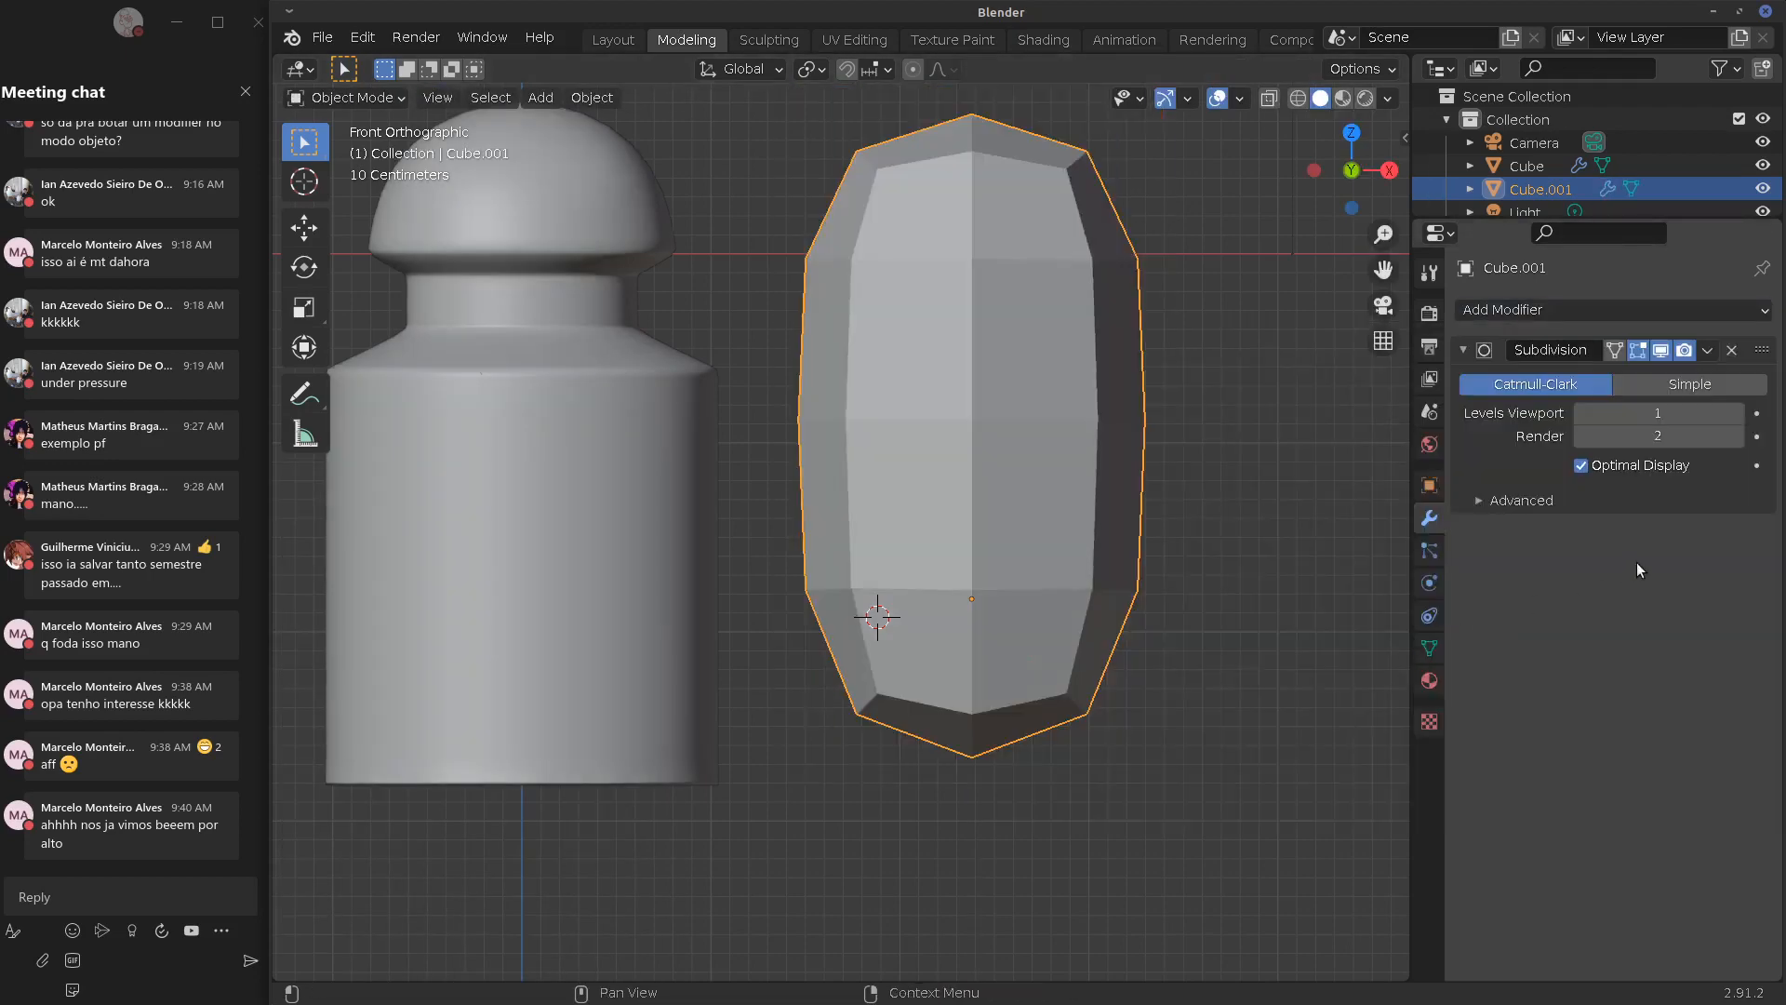
click(1735, 414)
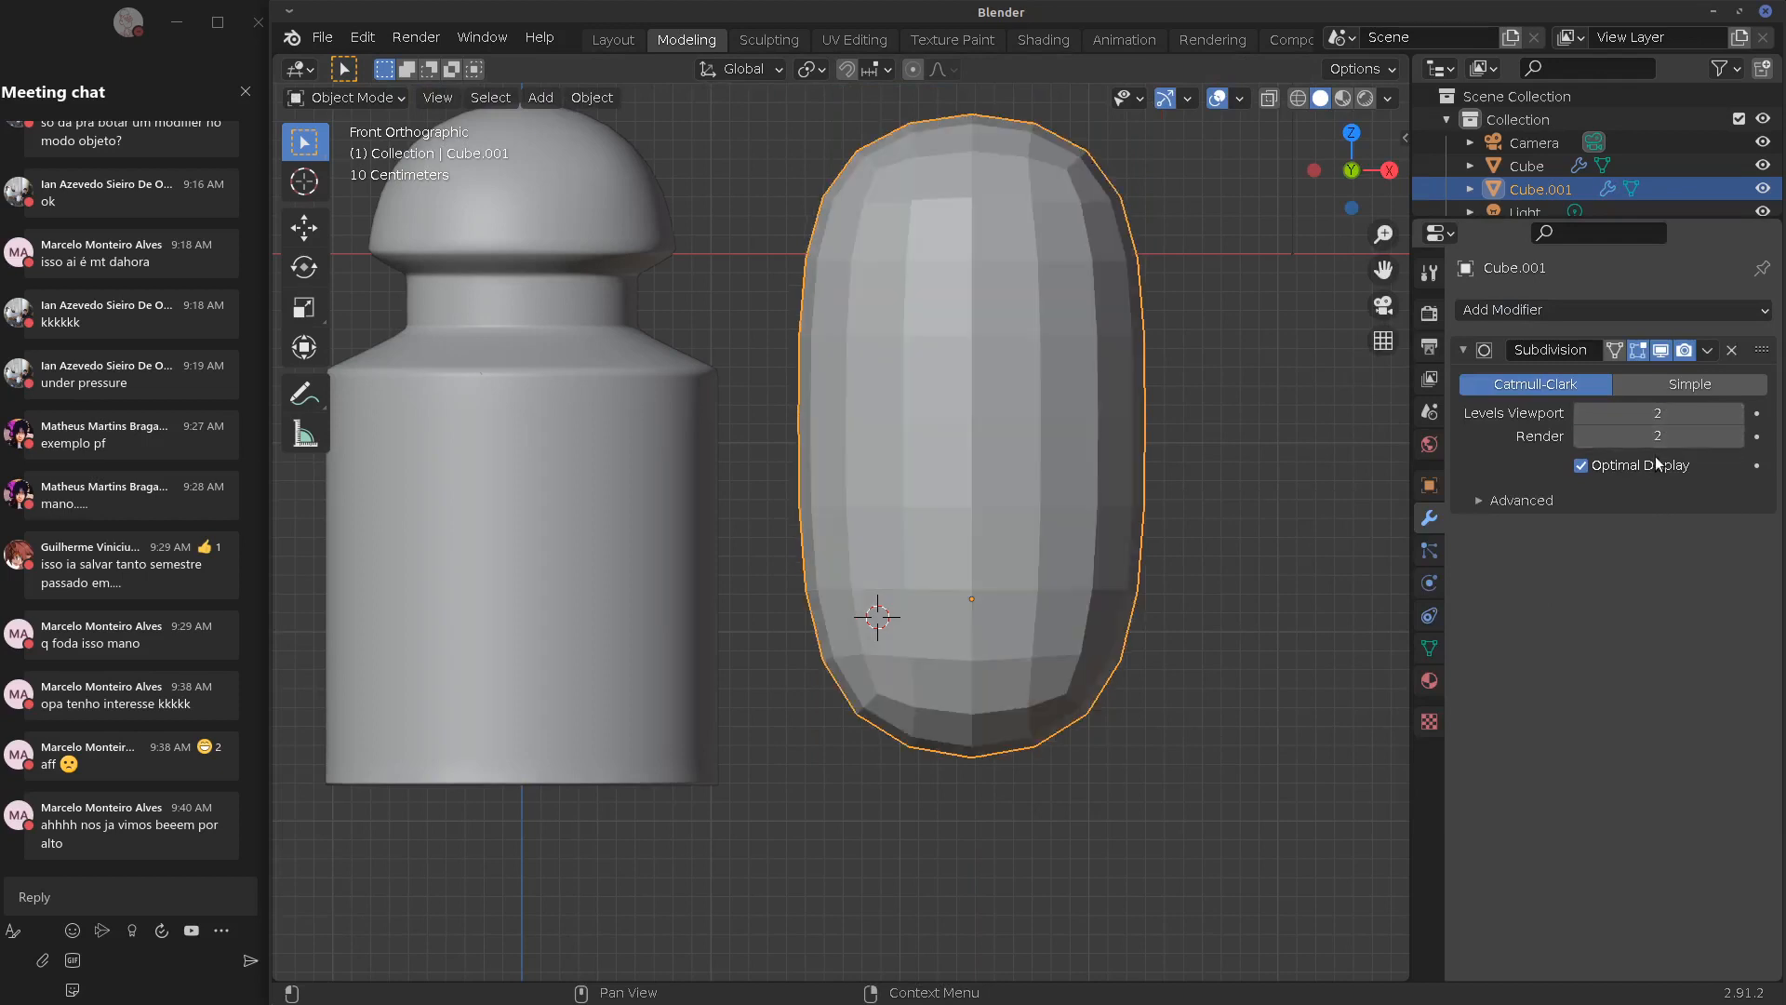
click(1734, 414)
click(1734, 437)
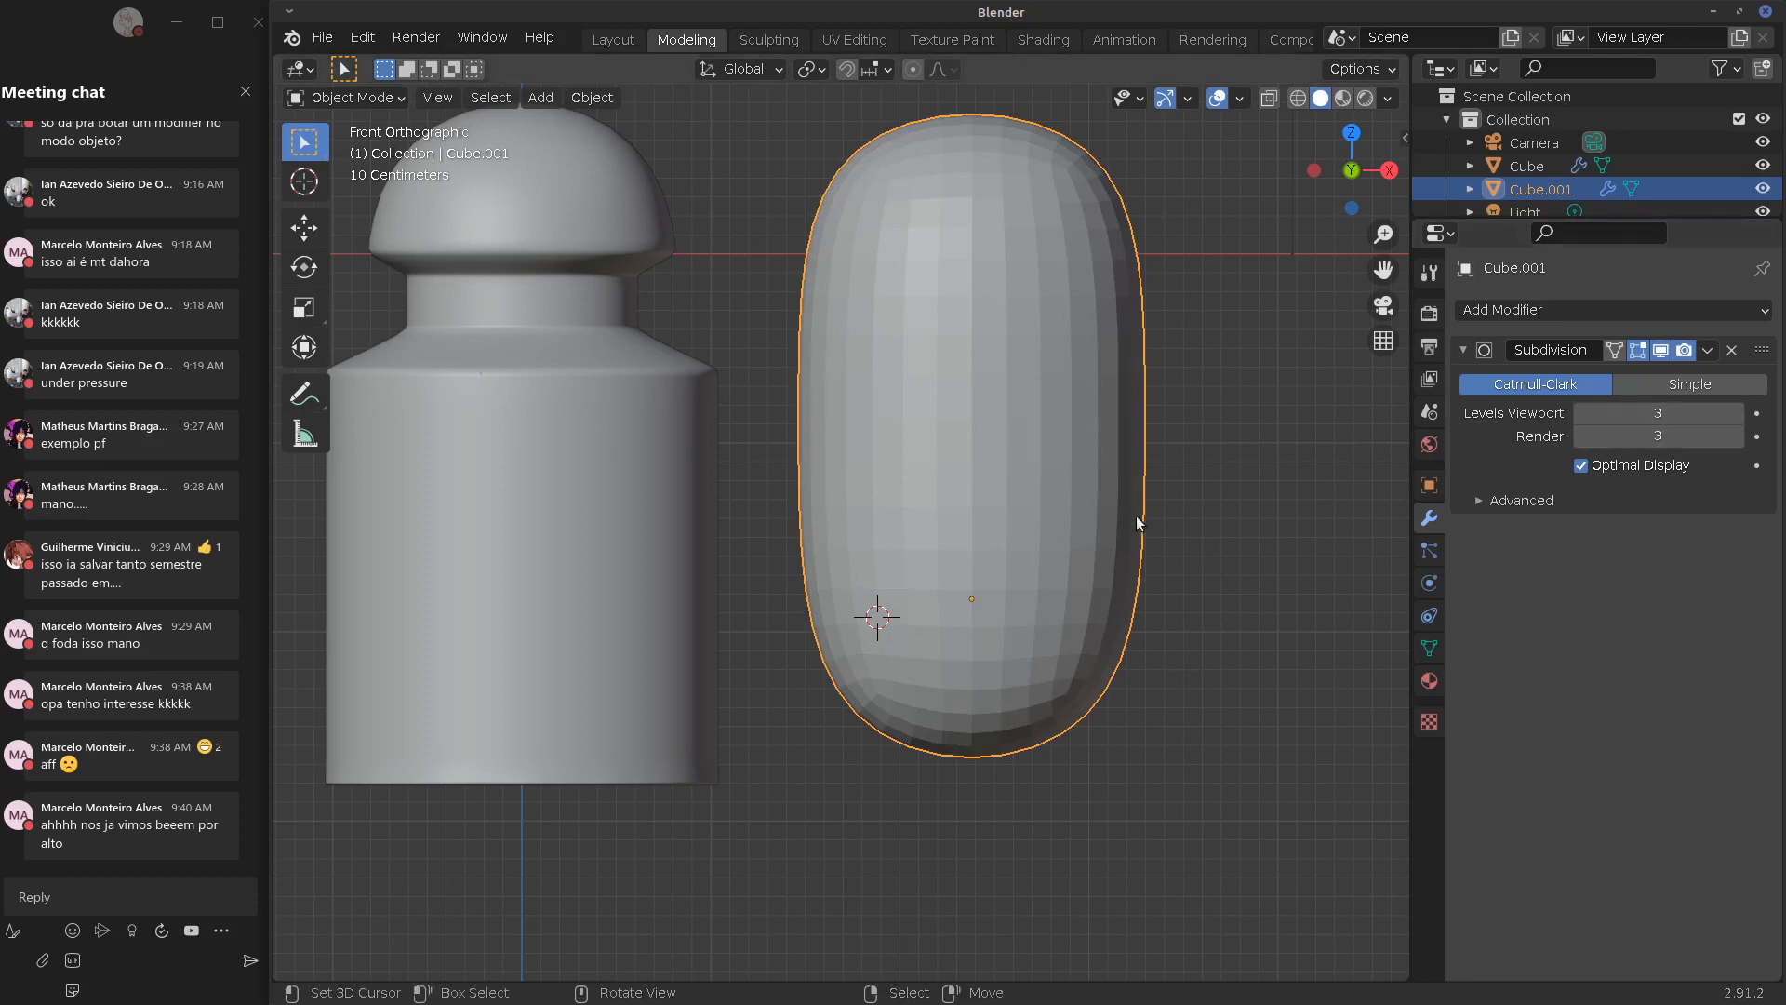
drag(1619, 418, 1770, 418)
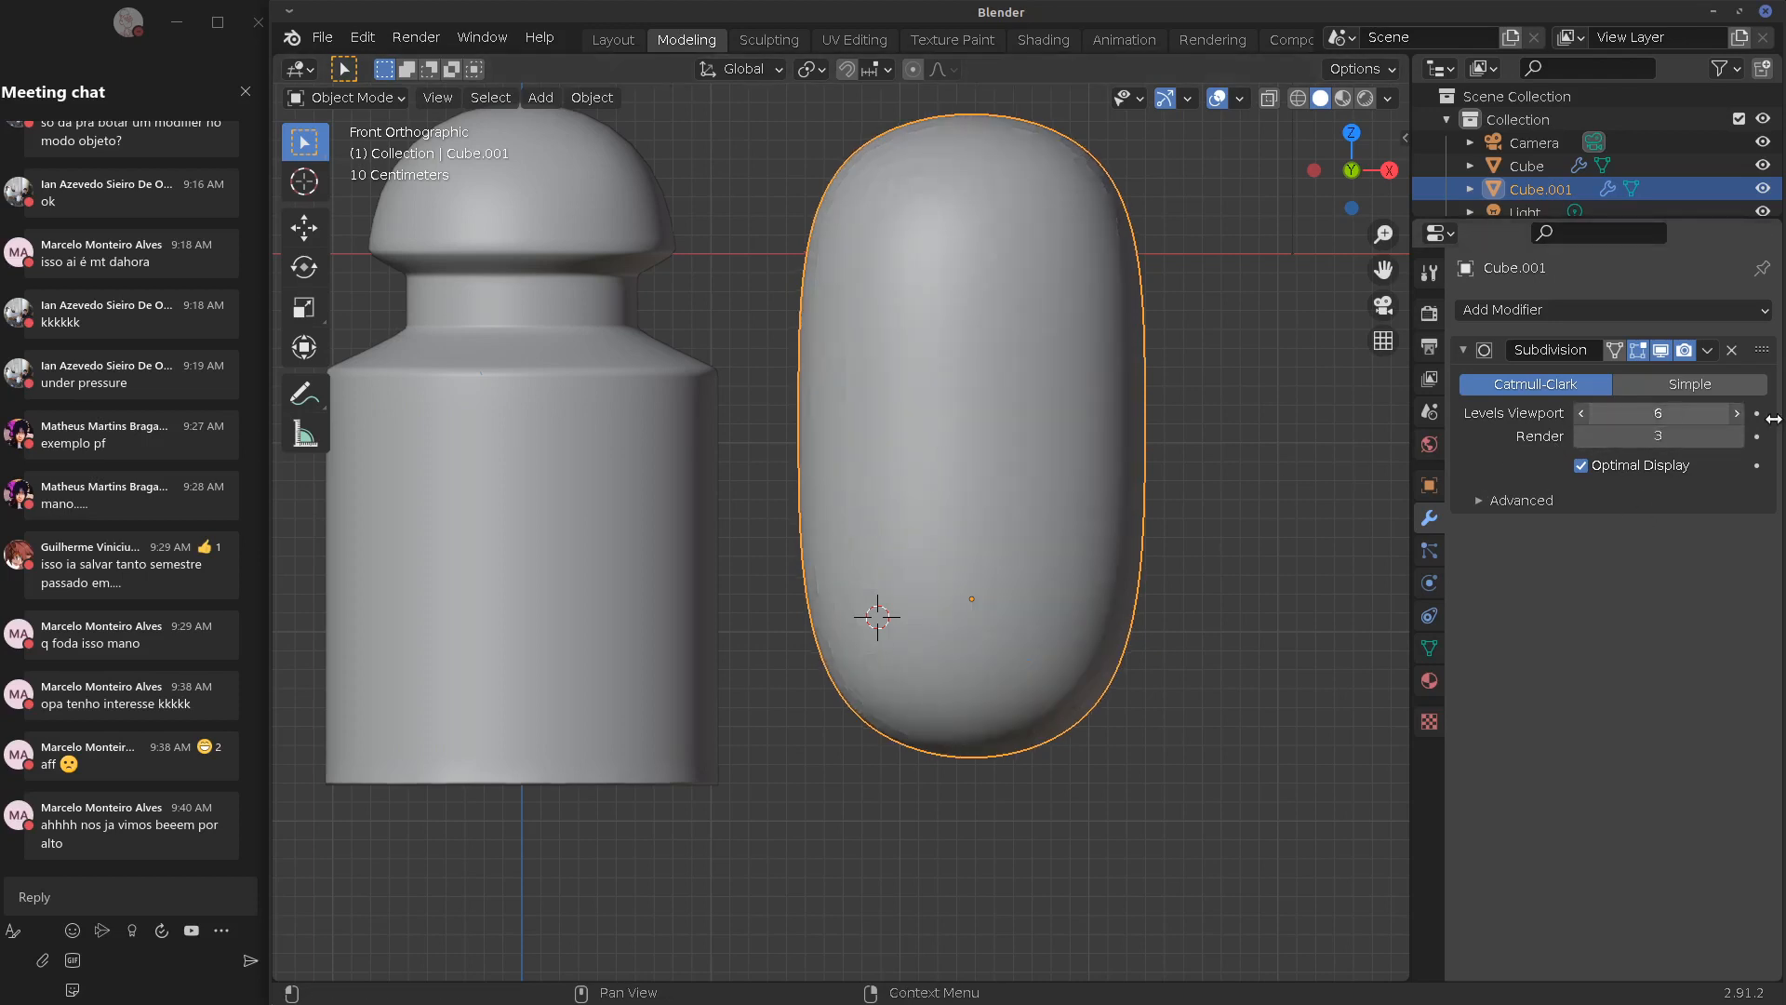
click(1652, 412)
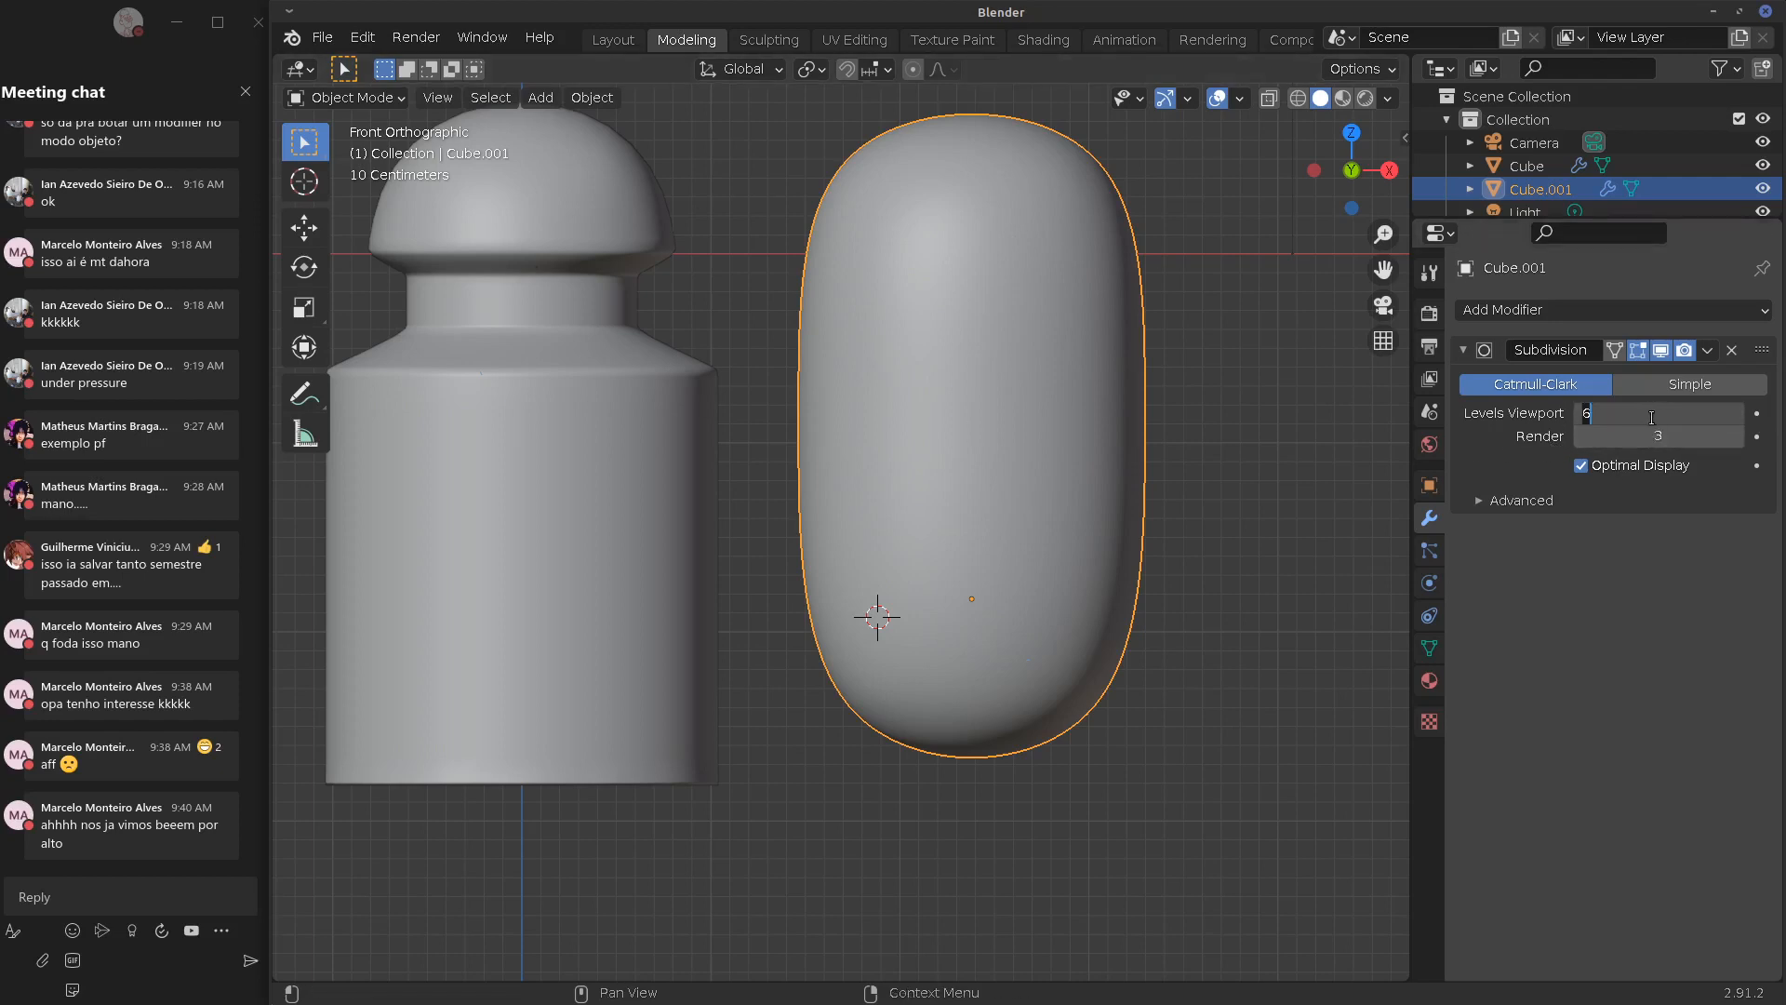
text(3)
key(Return)
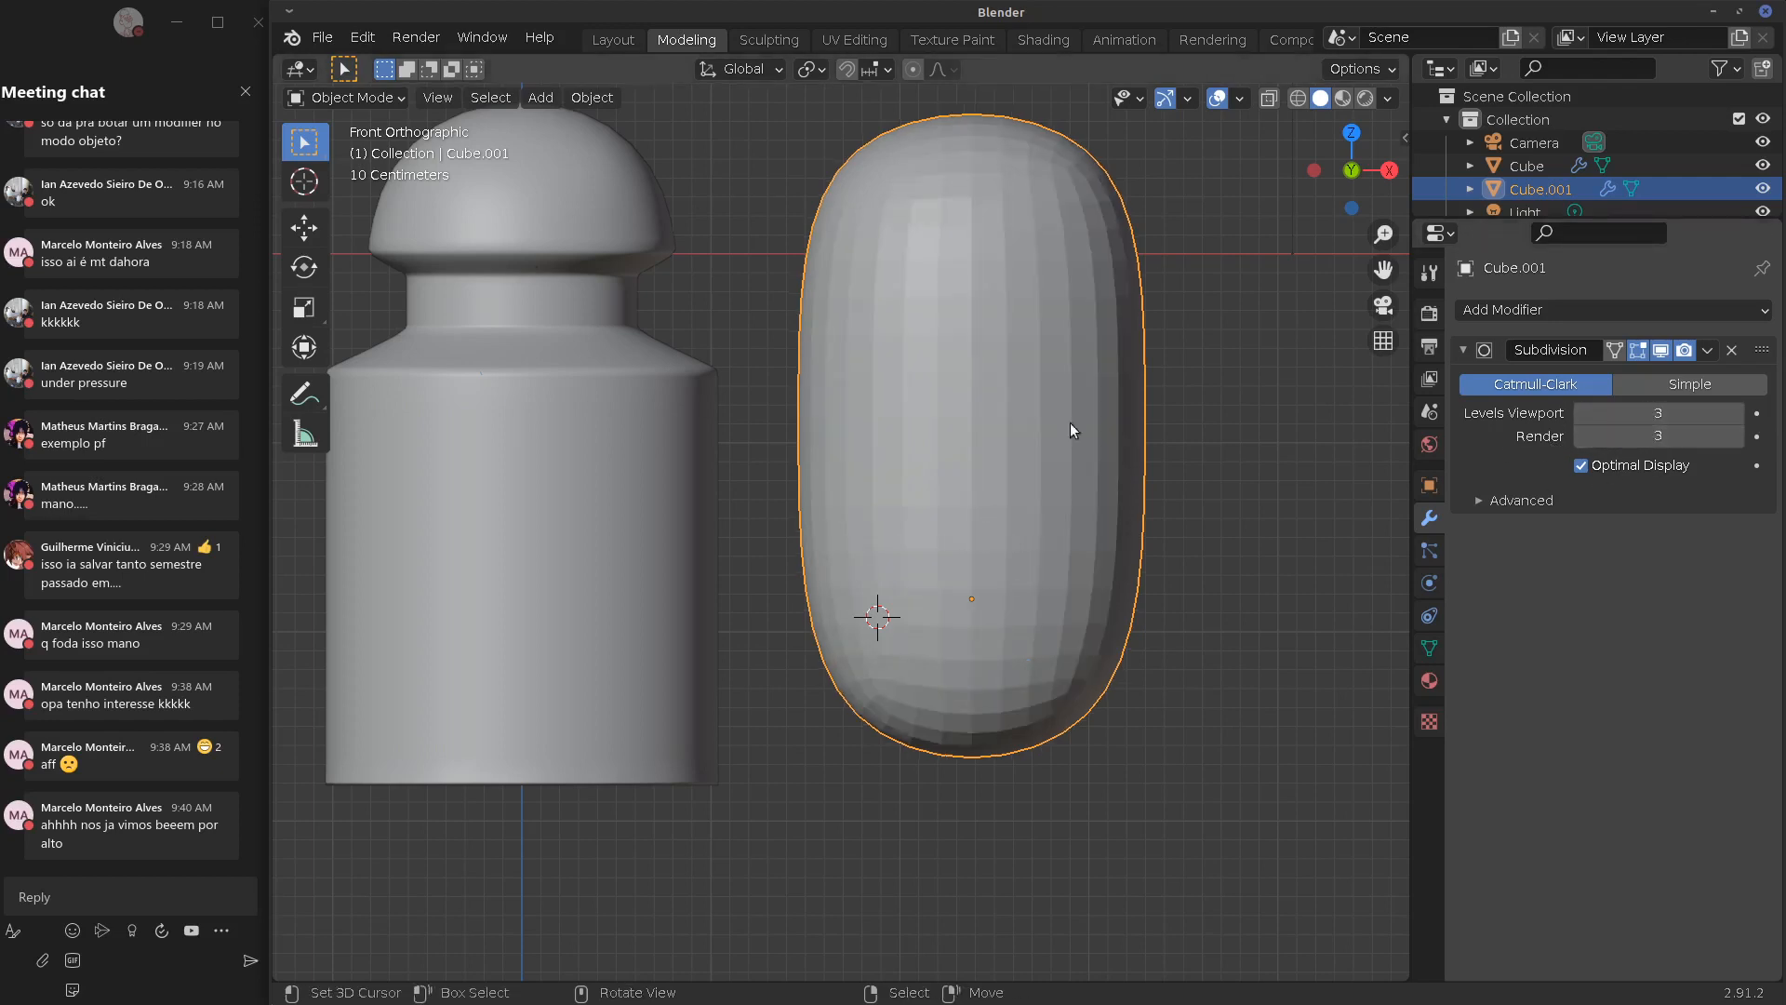
Shade the block smooth, keeping the viewport subdivision level at 3
click(570, 99)
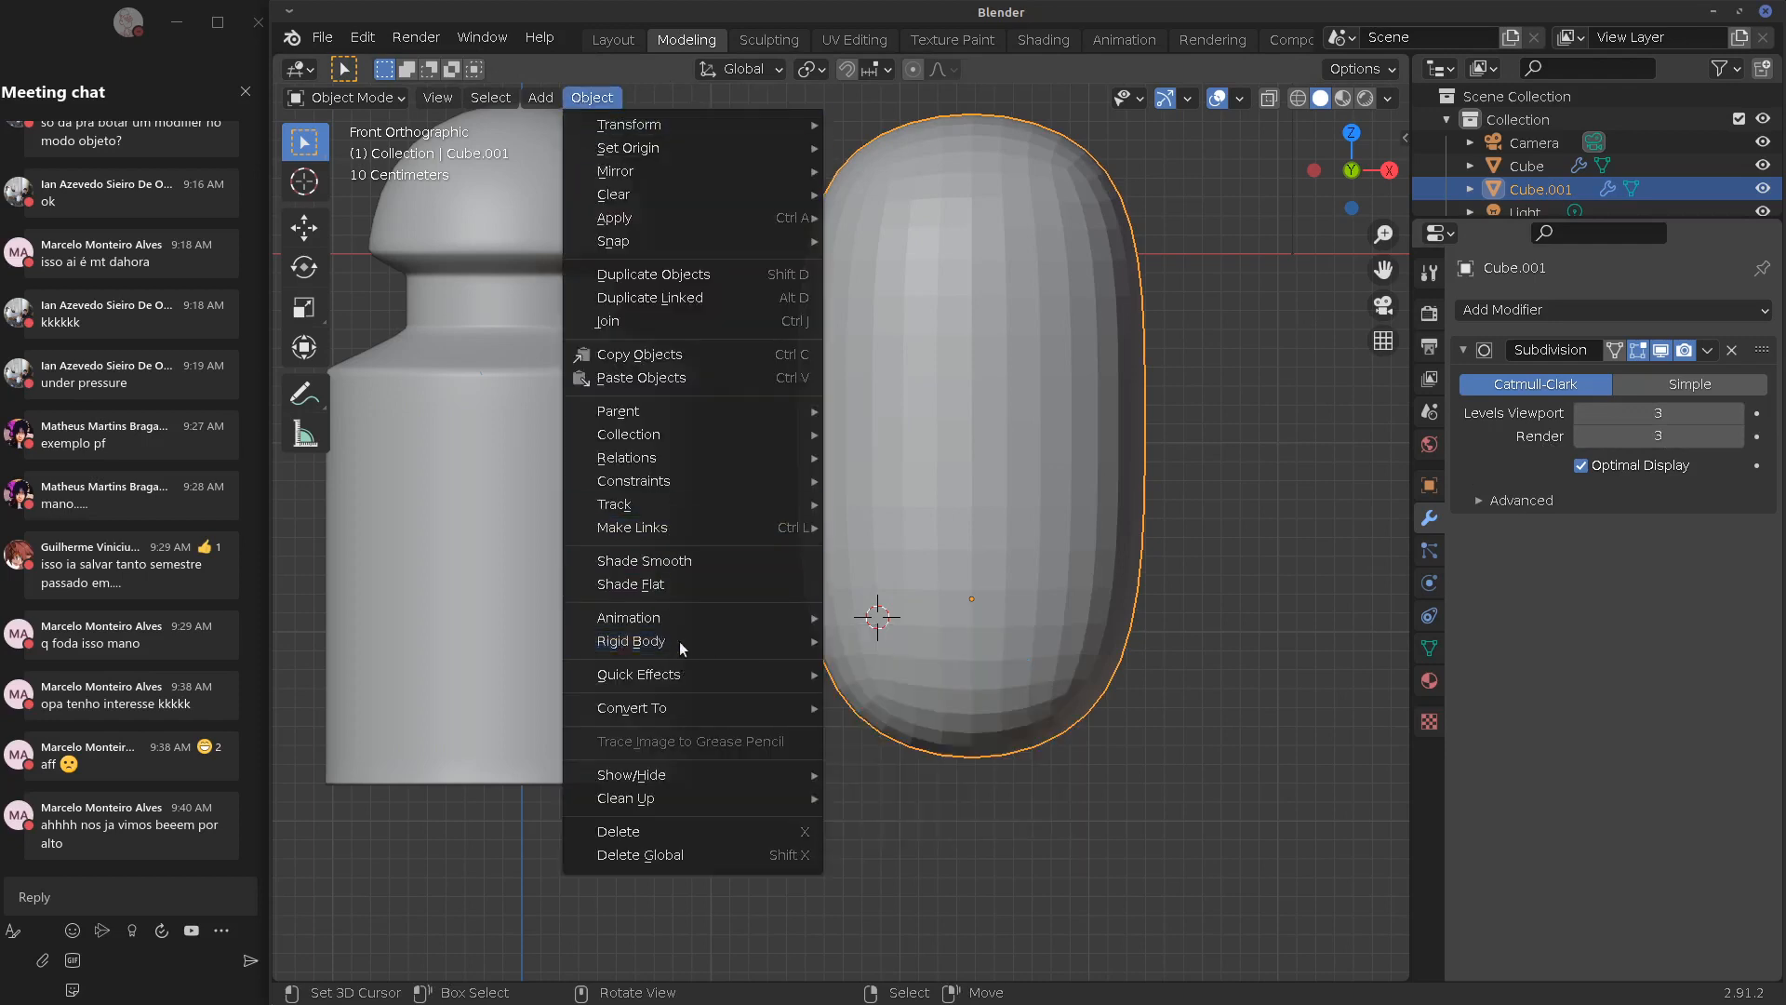
click(680, 560)
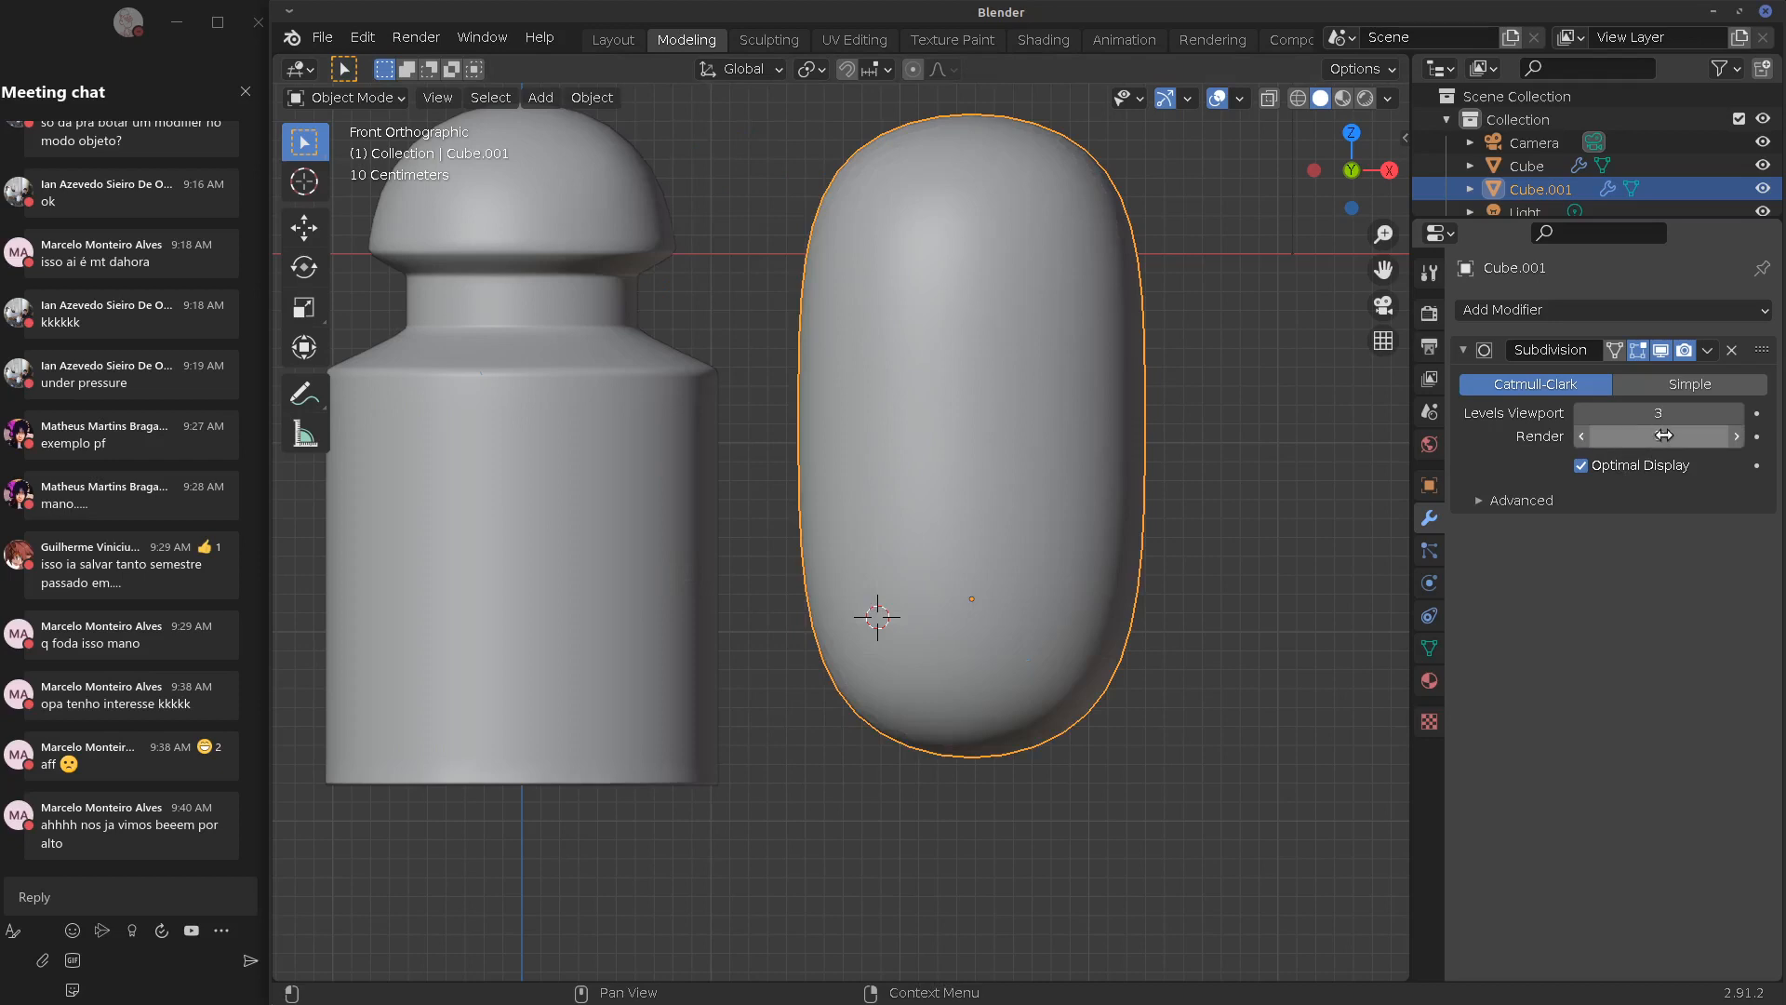
click(1583, 413)
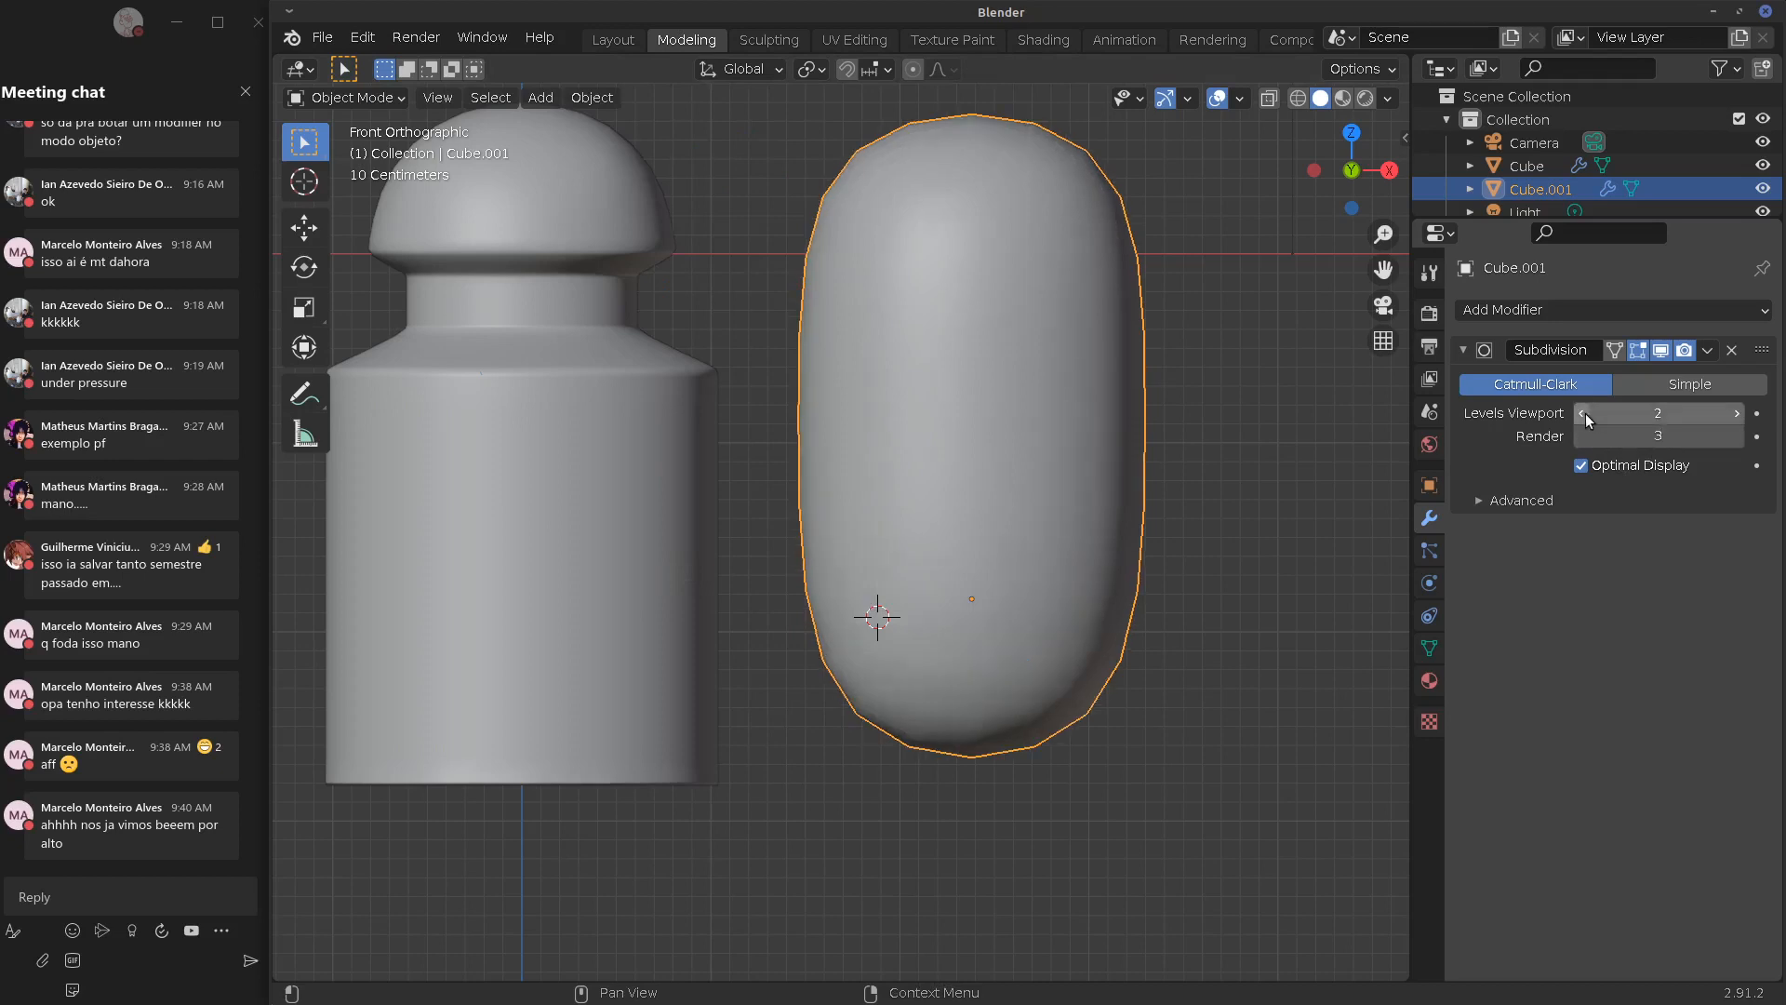
click(1736, 414)
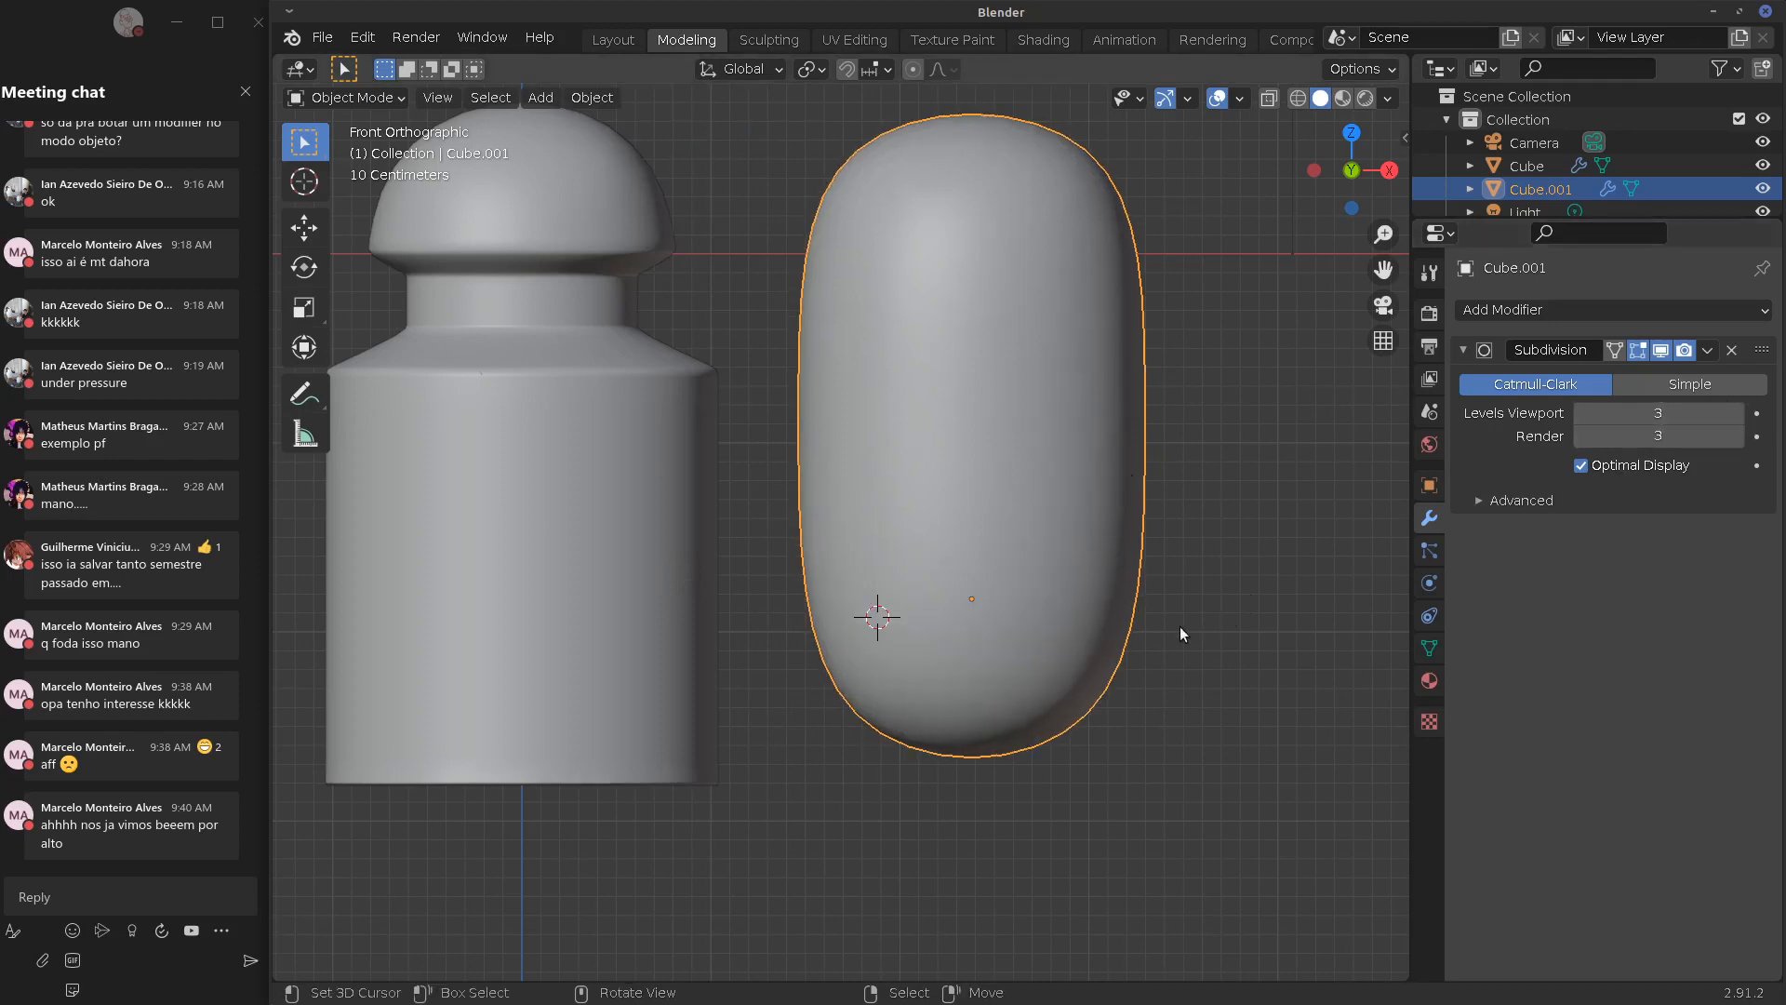
Select the lower half of the block's faces and give their edges a full crease
shift+middle_drag(1126, 585, 1097, 619)
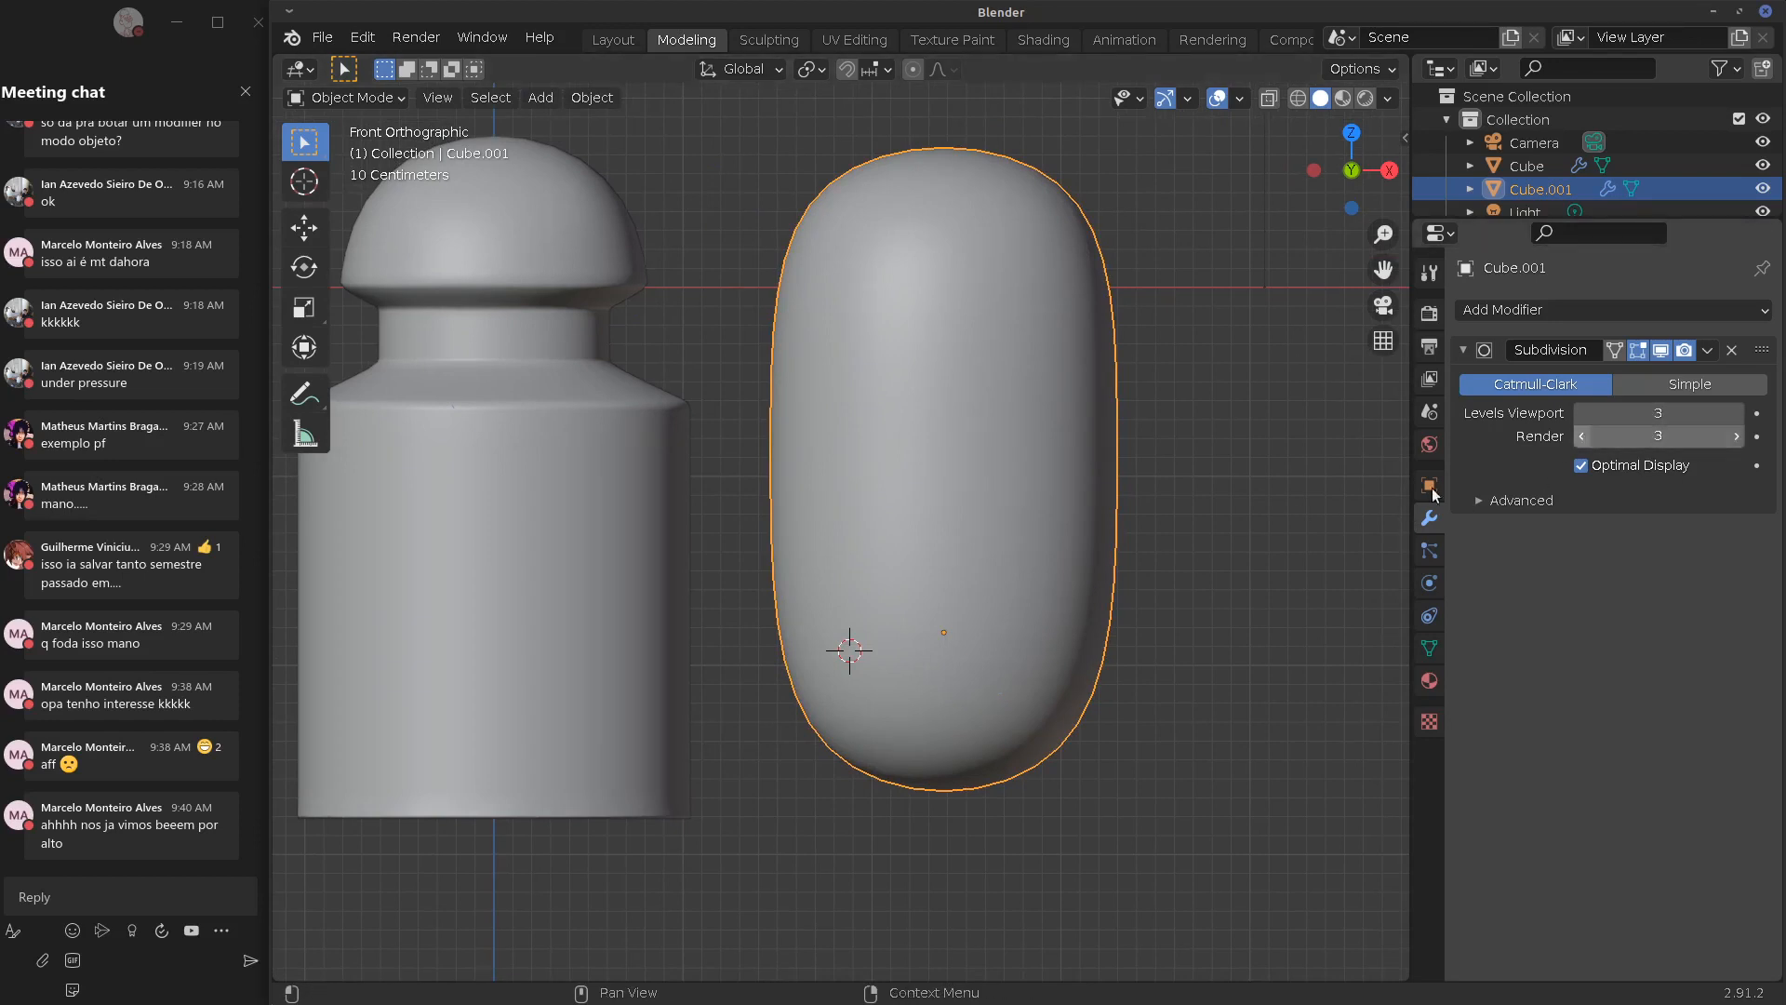
key(Tab)
middle_drag(1168, 547, 1015, 554)
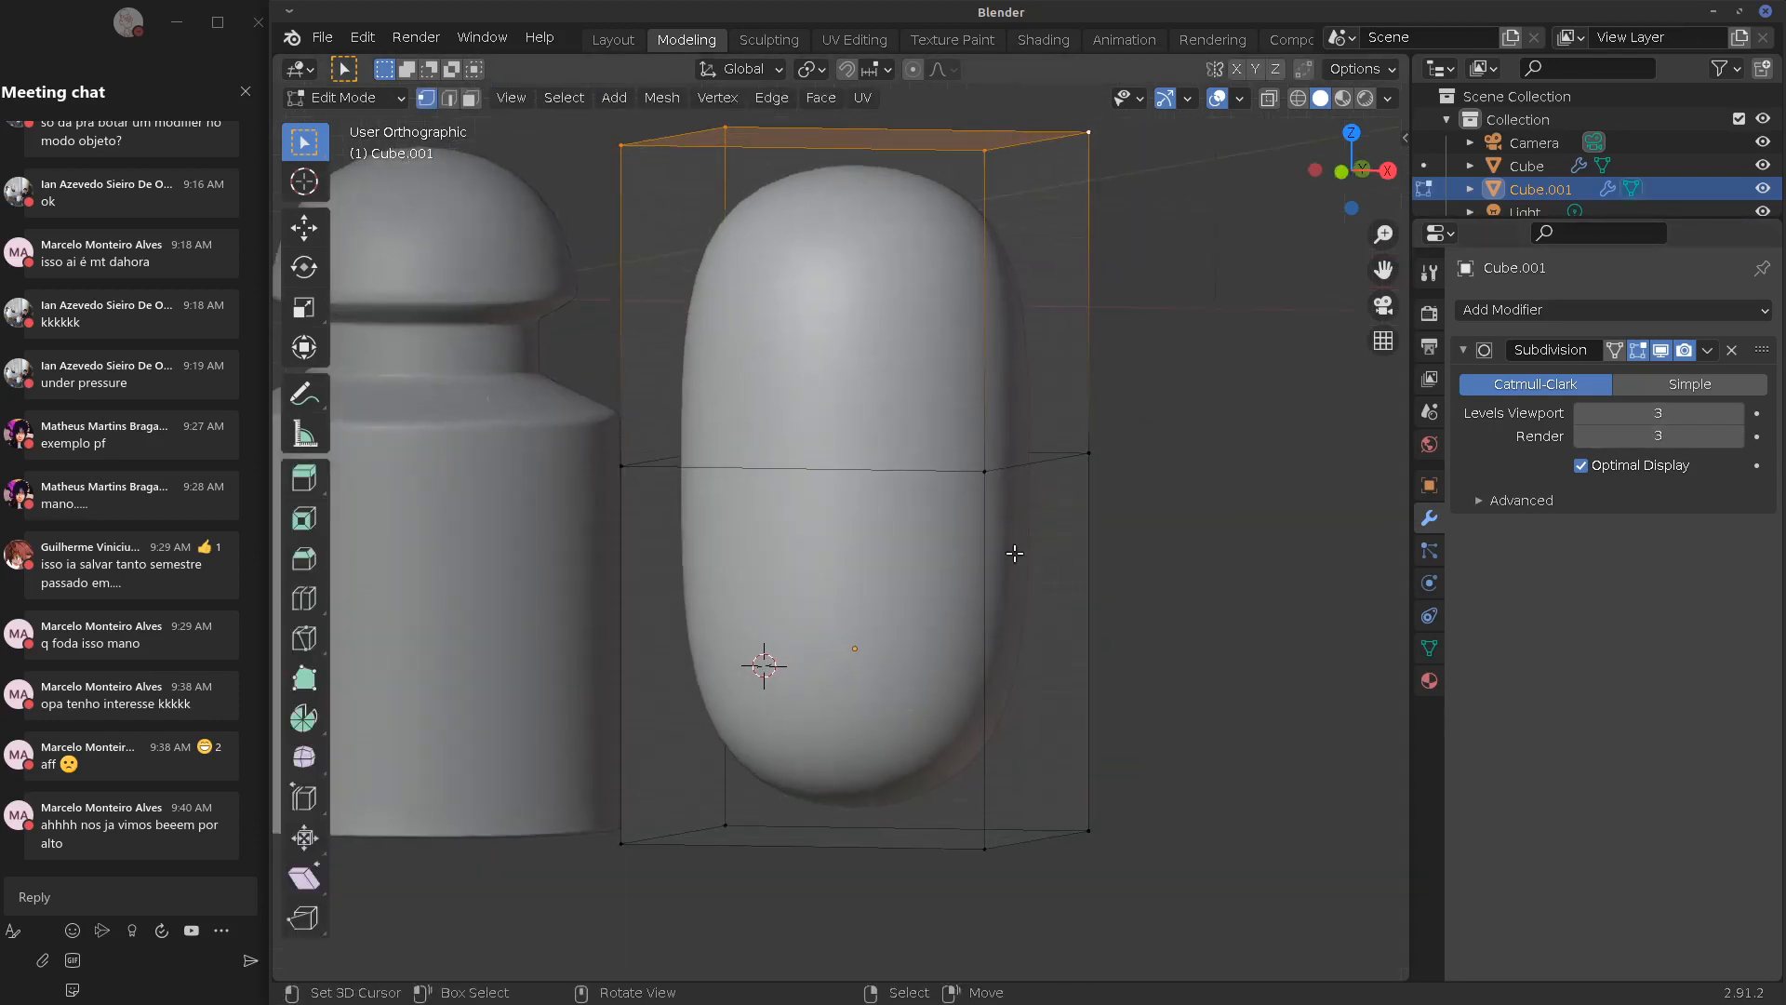
click(985, 489)
shift+click(1005, 841)
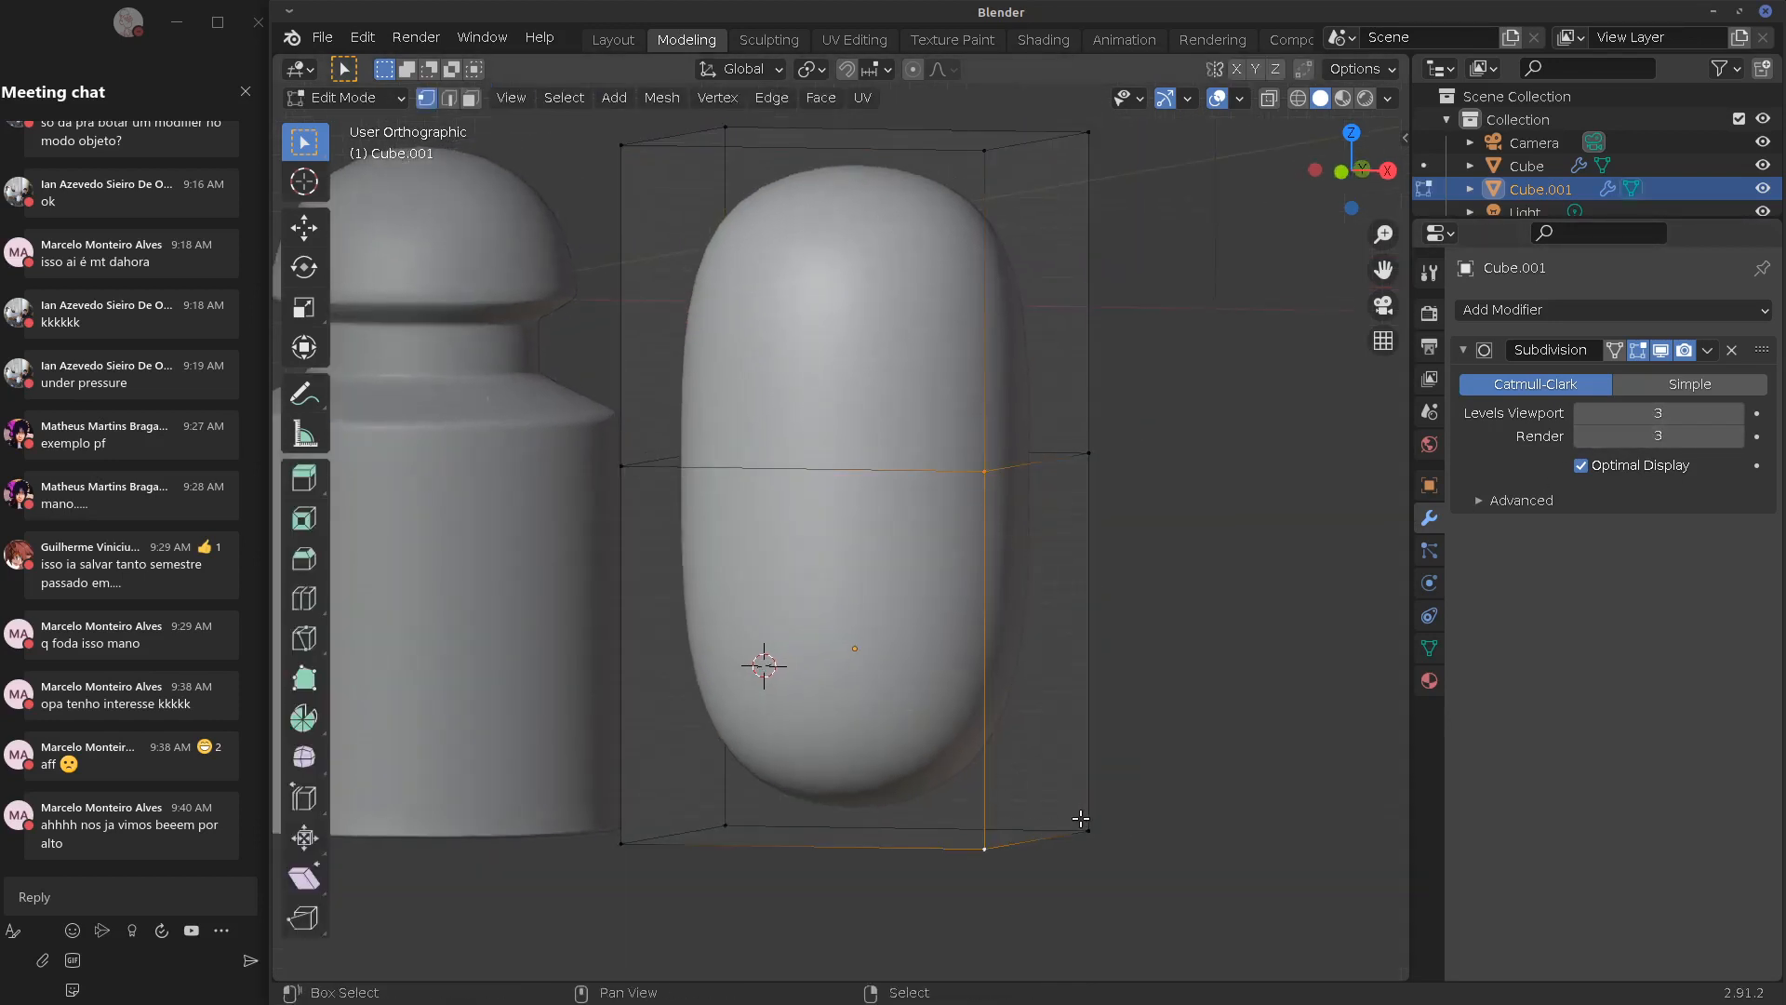
shift+click(1083, 821)
click(470, 98)
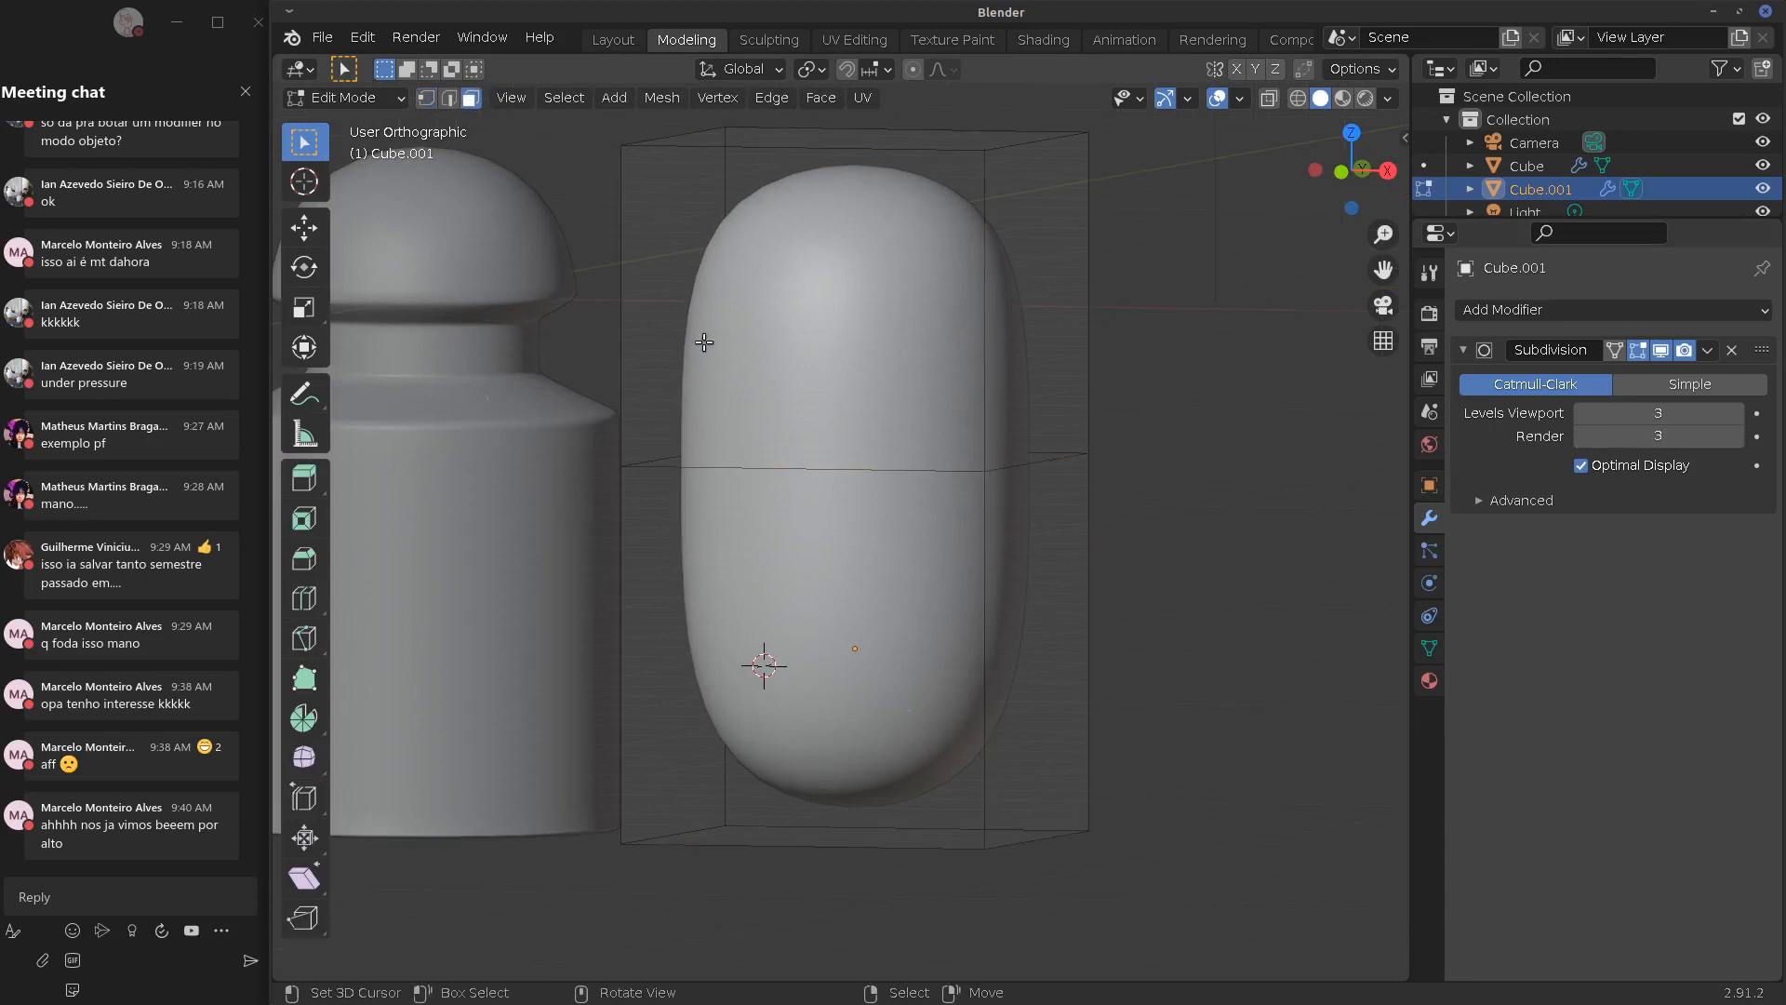
middle_drag(958, 679, 1021, 656)
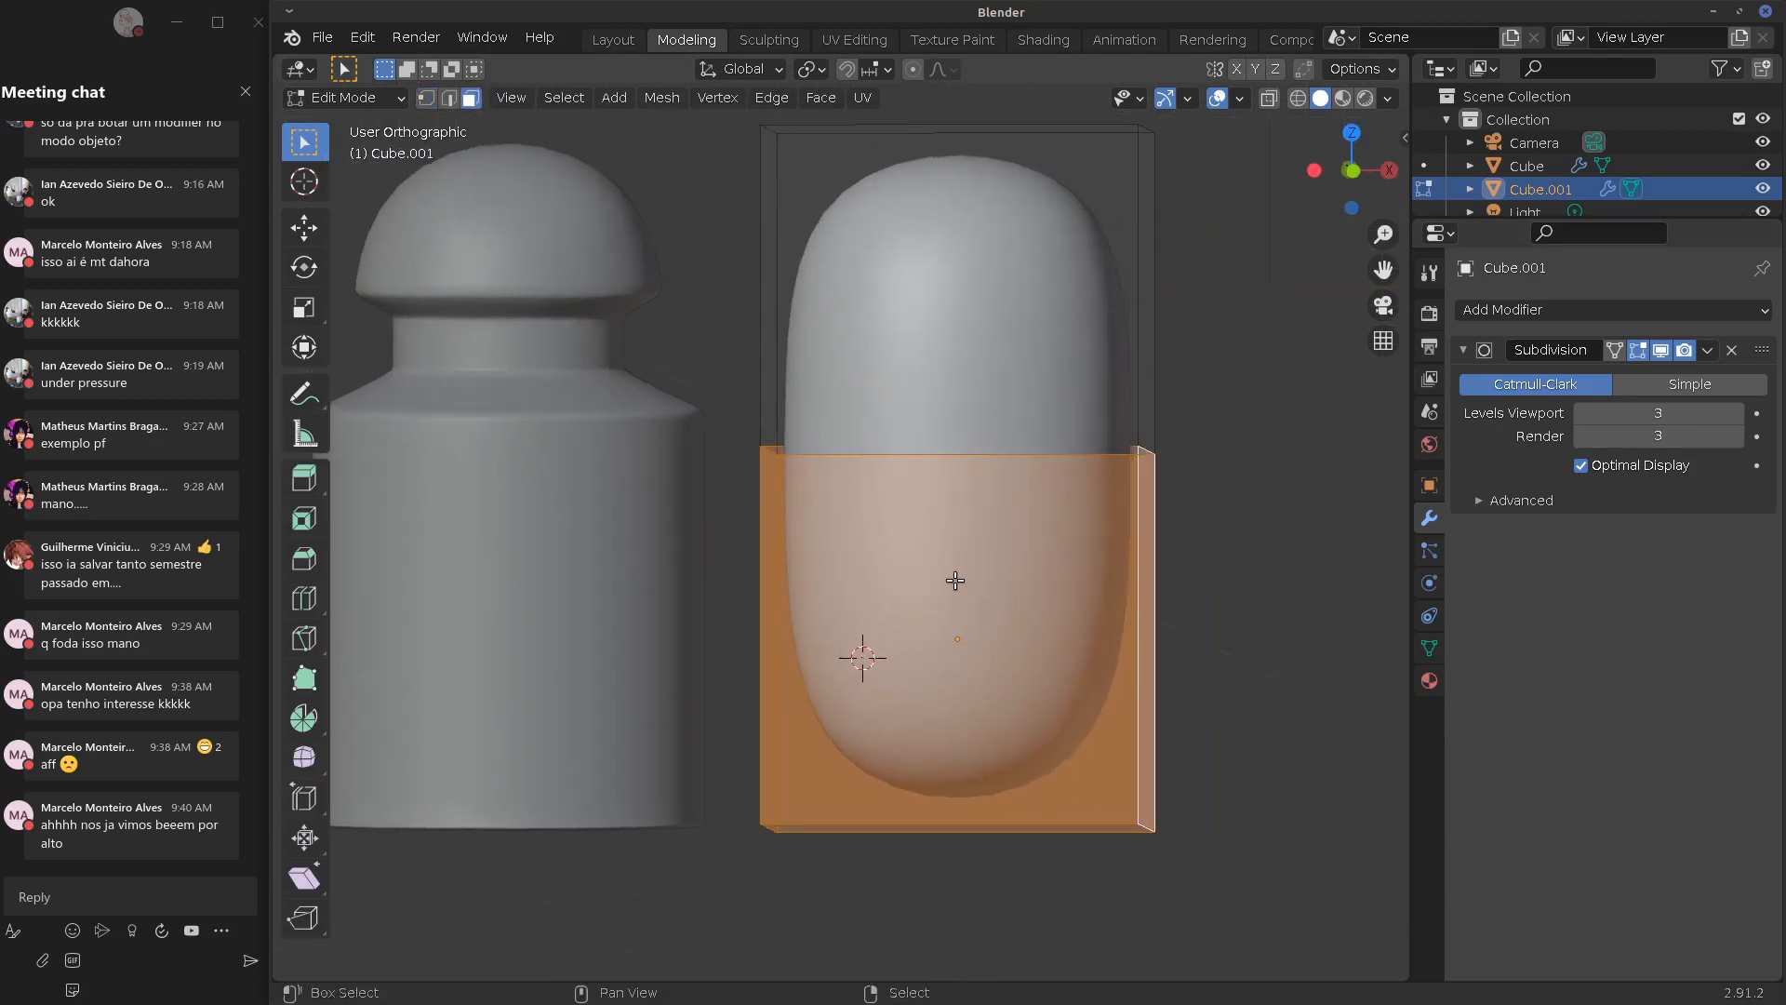
key(shift+e)
click(1319, 772)
key(Tab)
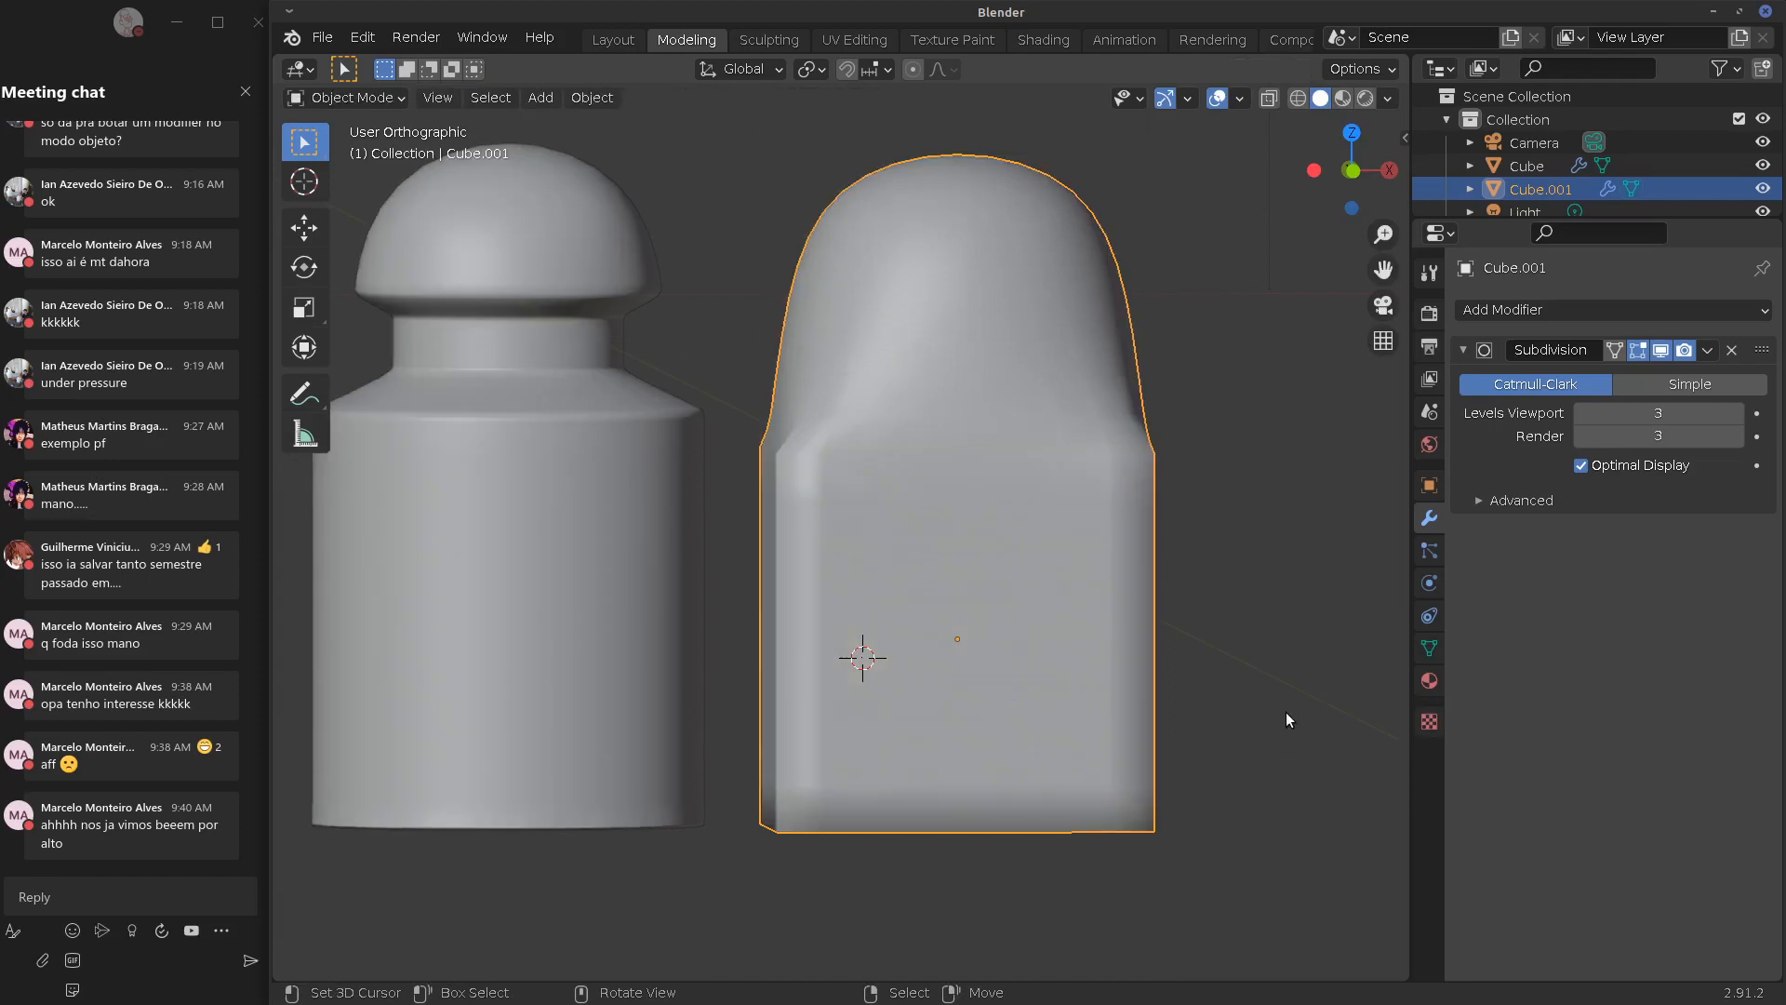
middle_drag(1286, 712, 1200, 717)
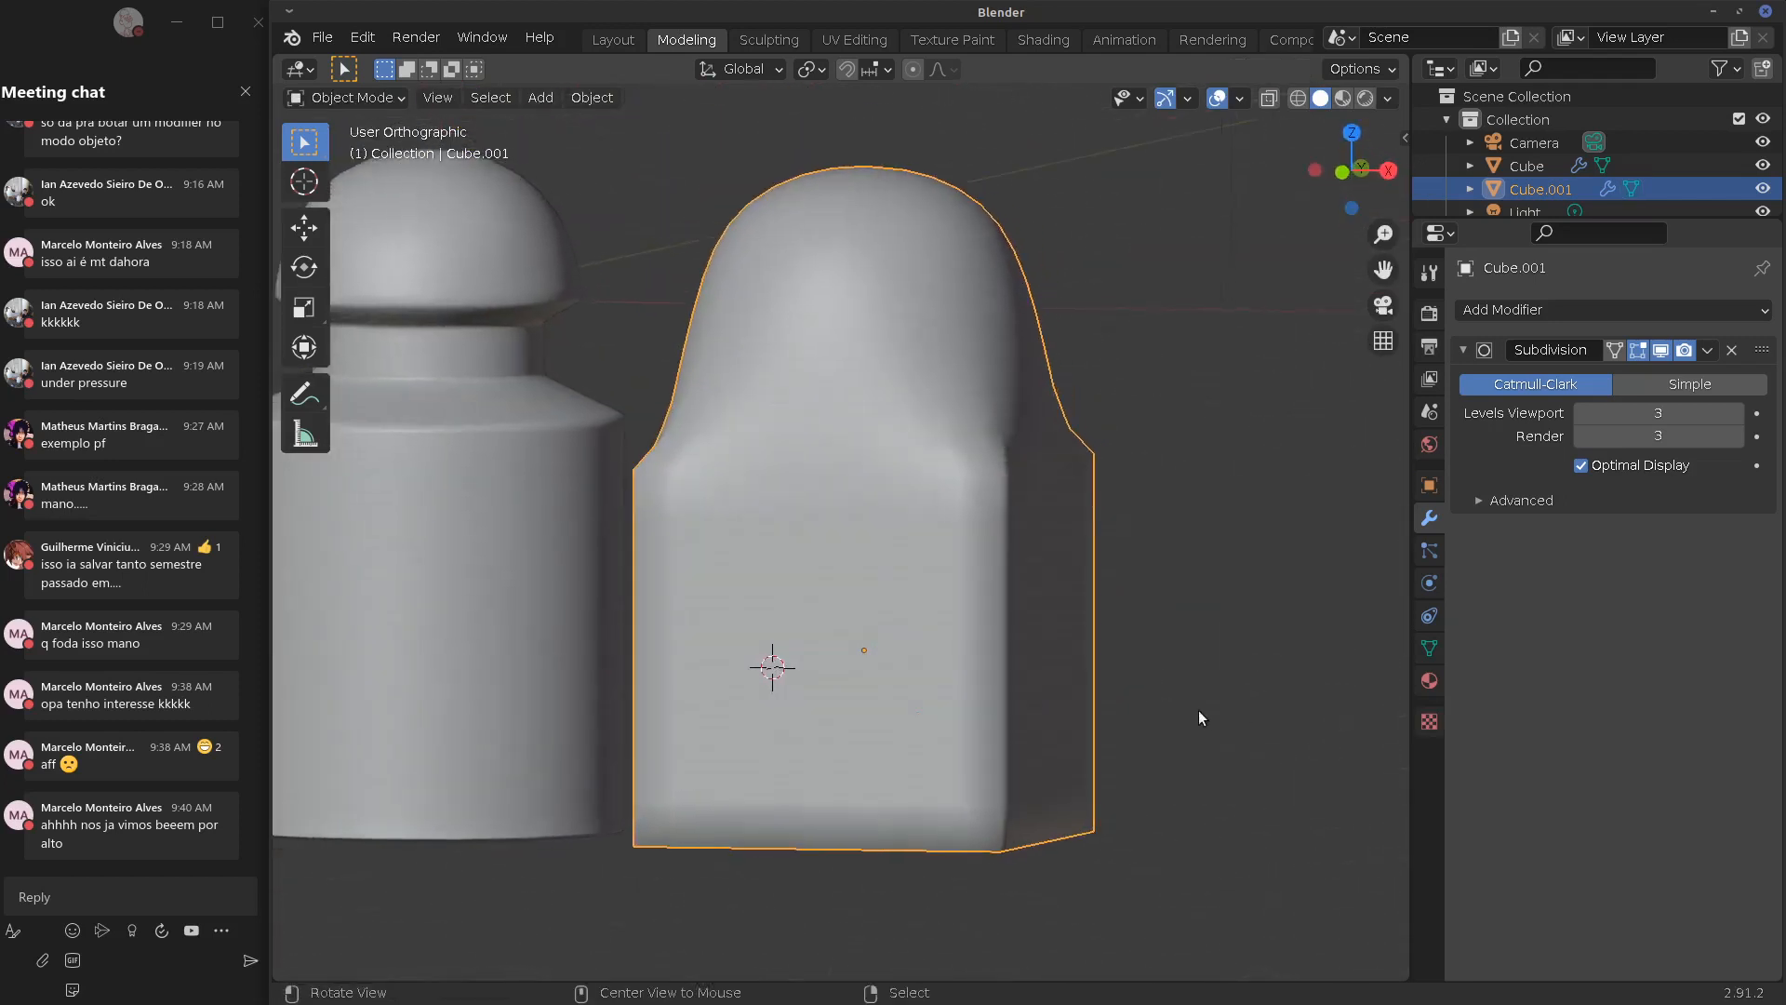
Reapply a 1.000 crease to the selected lower edges and inspect the squared body
key(Tab)
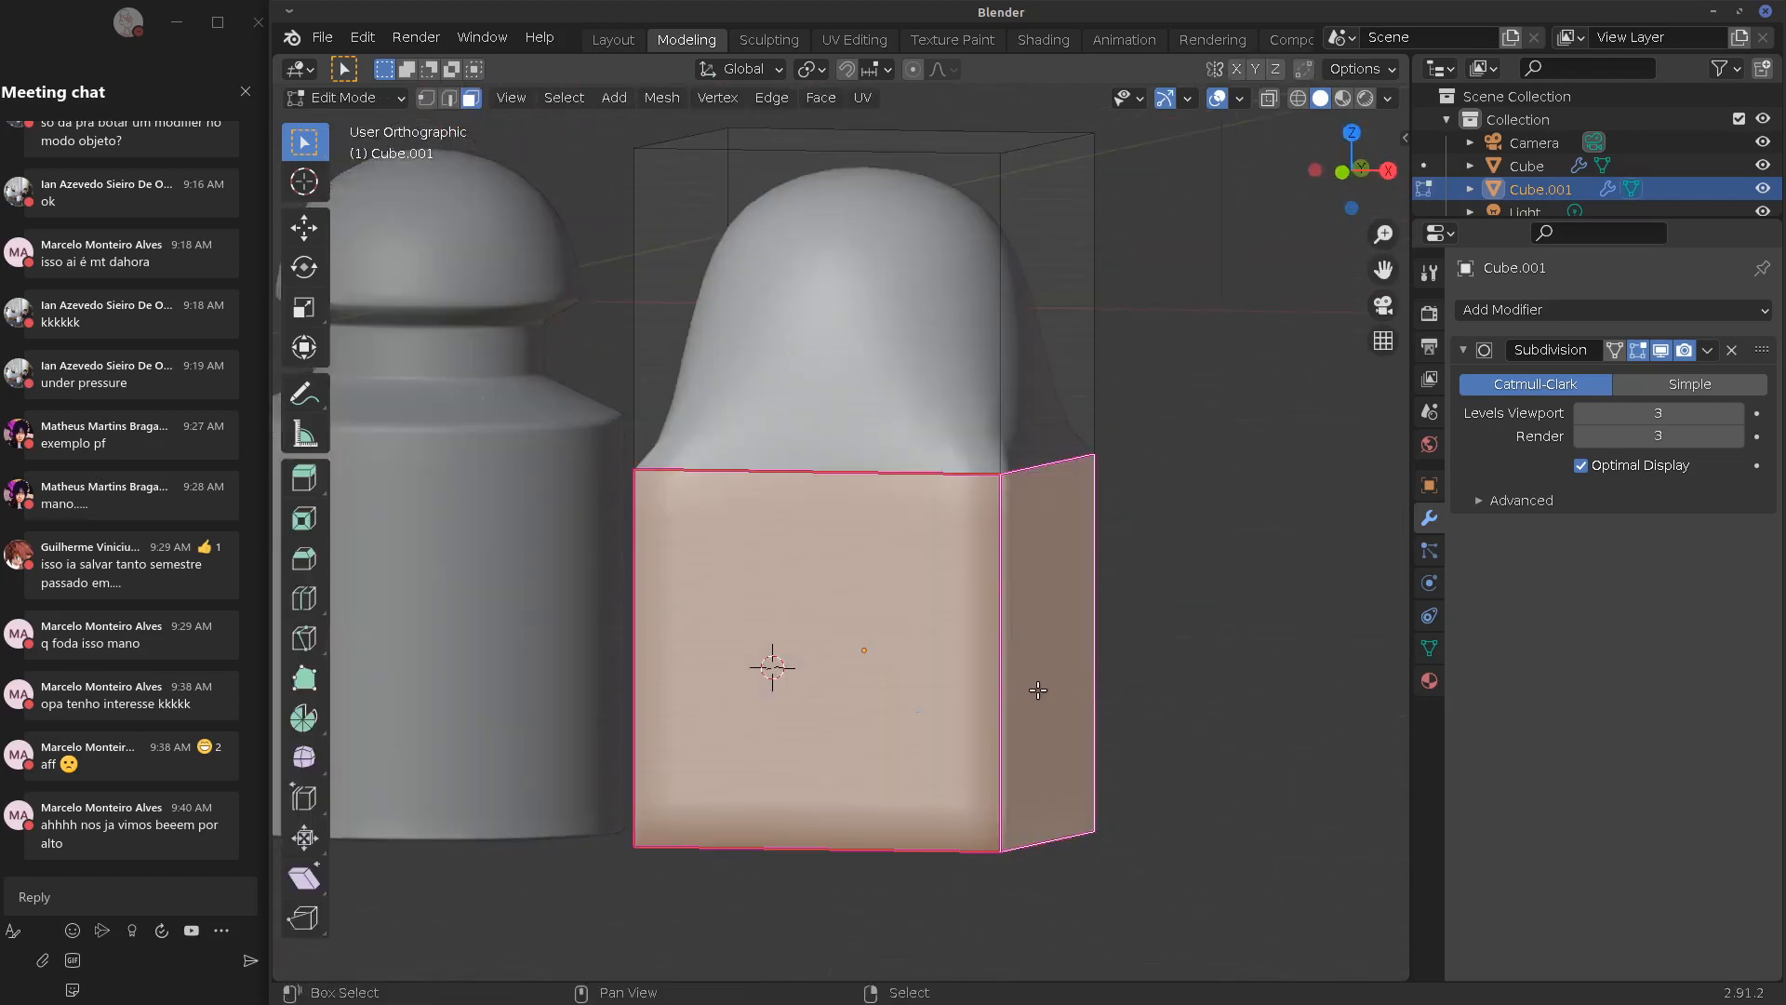
key(shift+e)
click(1240, 770)
key(Tab)
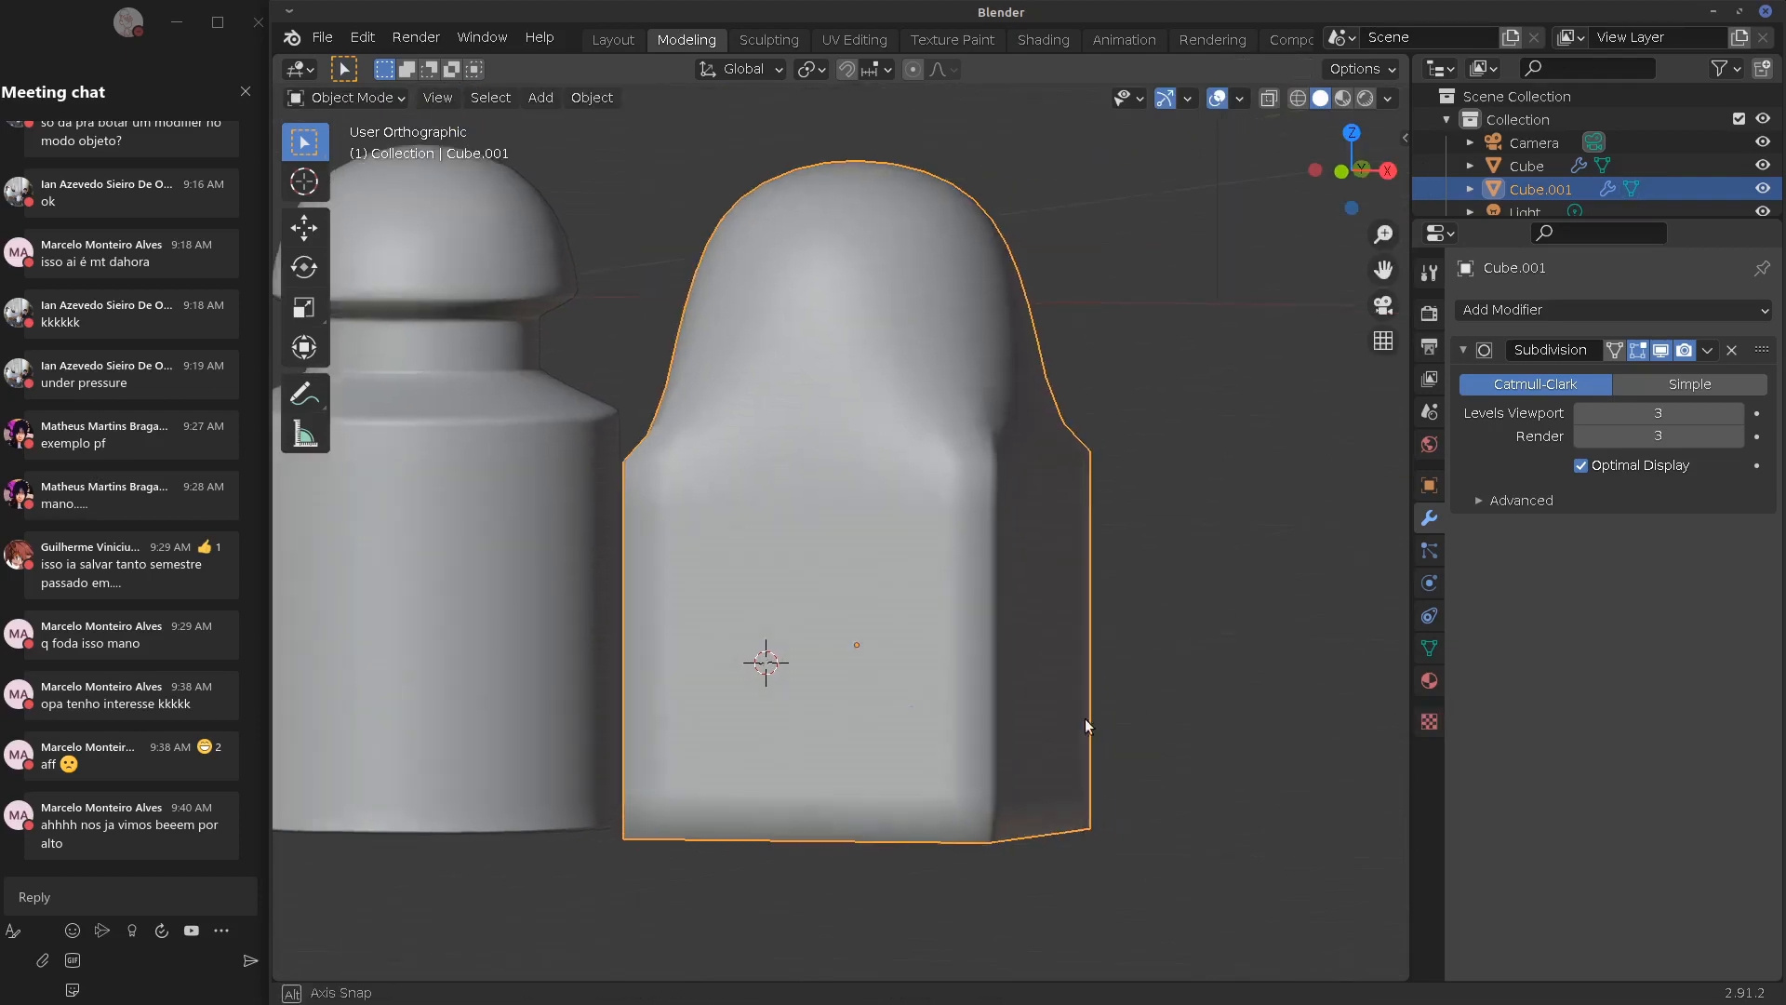
middle_drag(1085, 718, 1095, 651)
click(1427, 647)
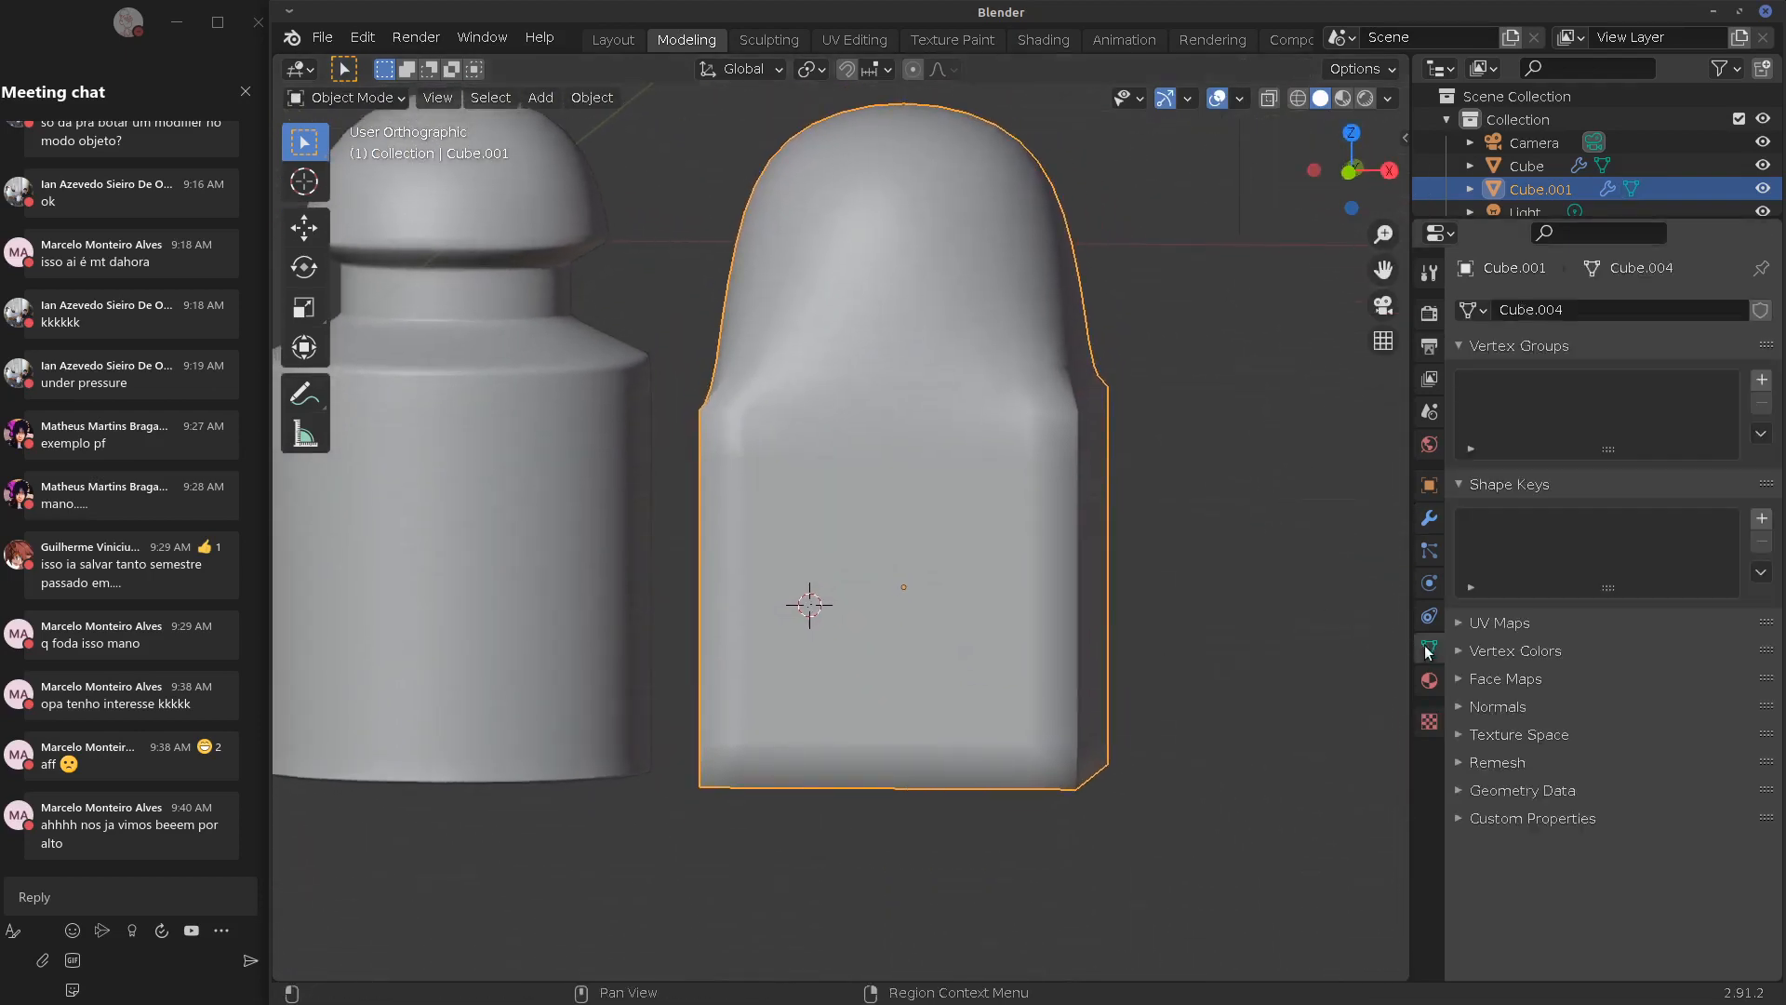
Turn on Auto Smooth at 30° under Normals and orbit to inspect the box
click(1470, 707)
click(1580, 741)
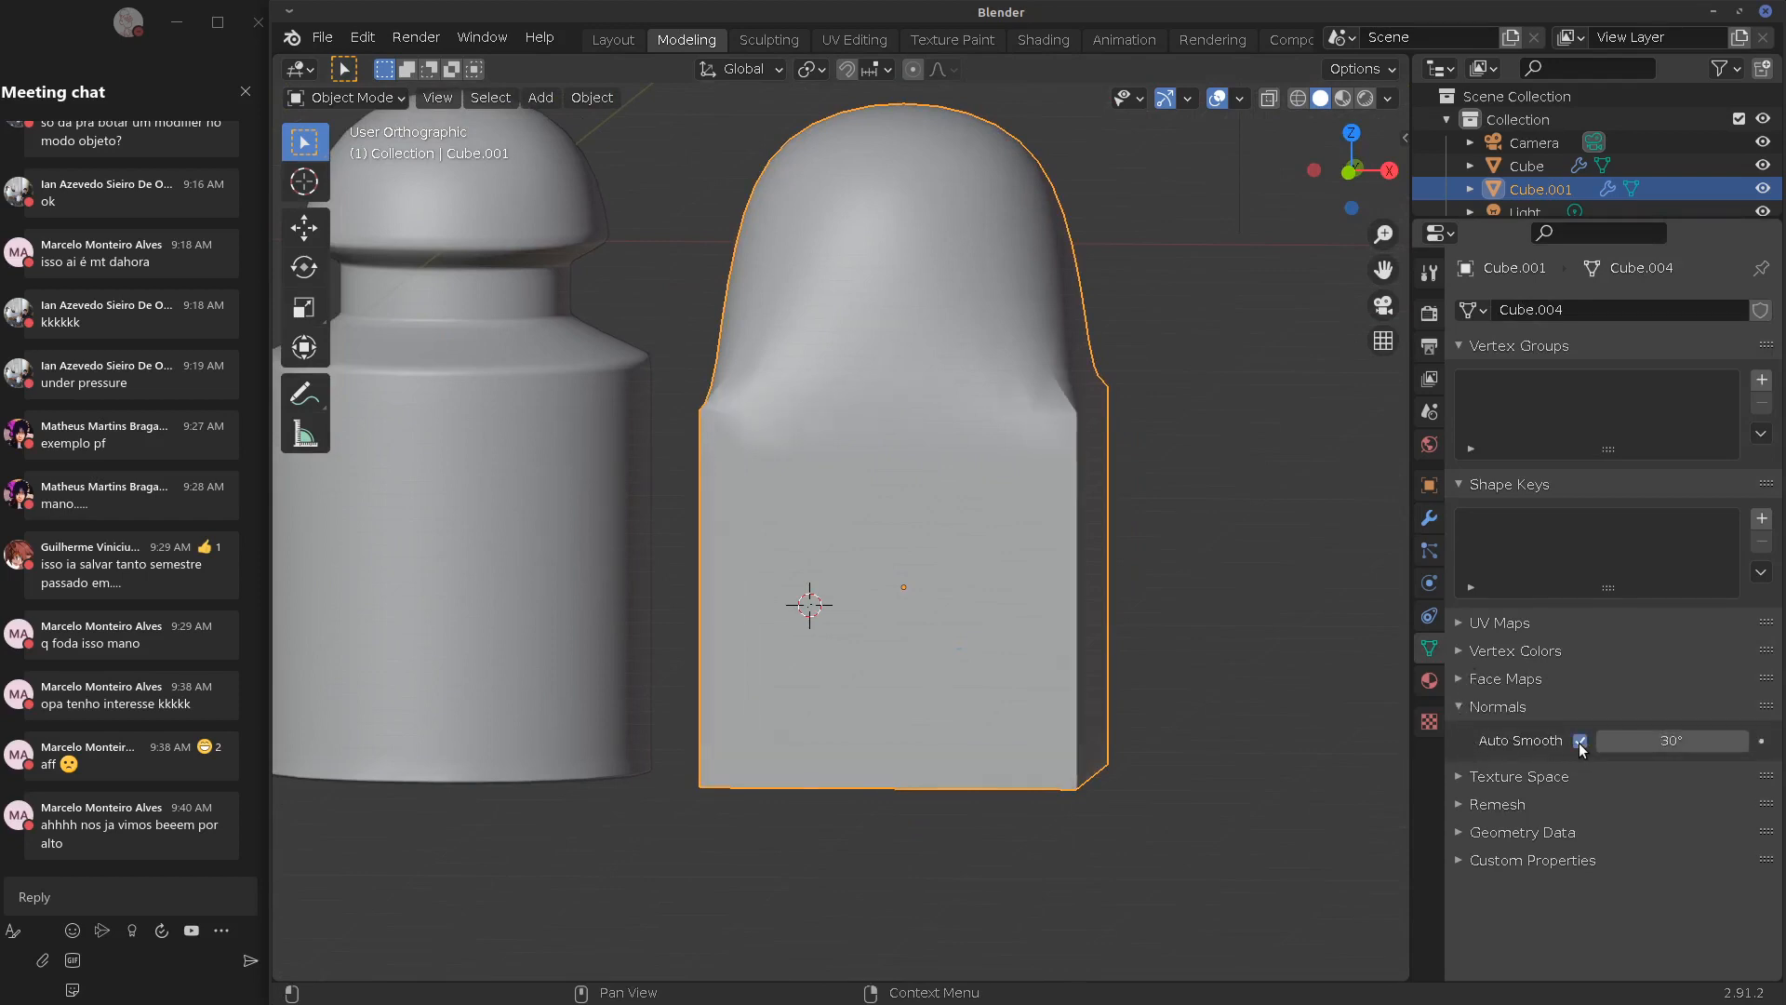
middle_drag(1303, 704, 1244, 737)
middle_drag(826, 394, 918, 433)
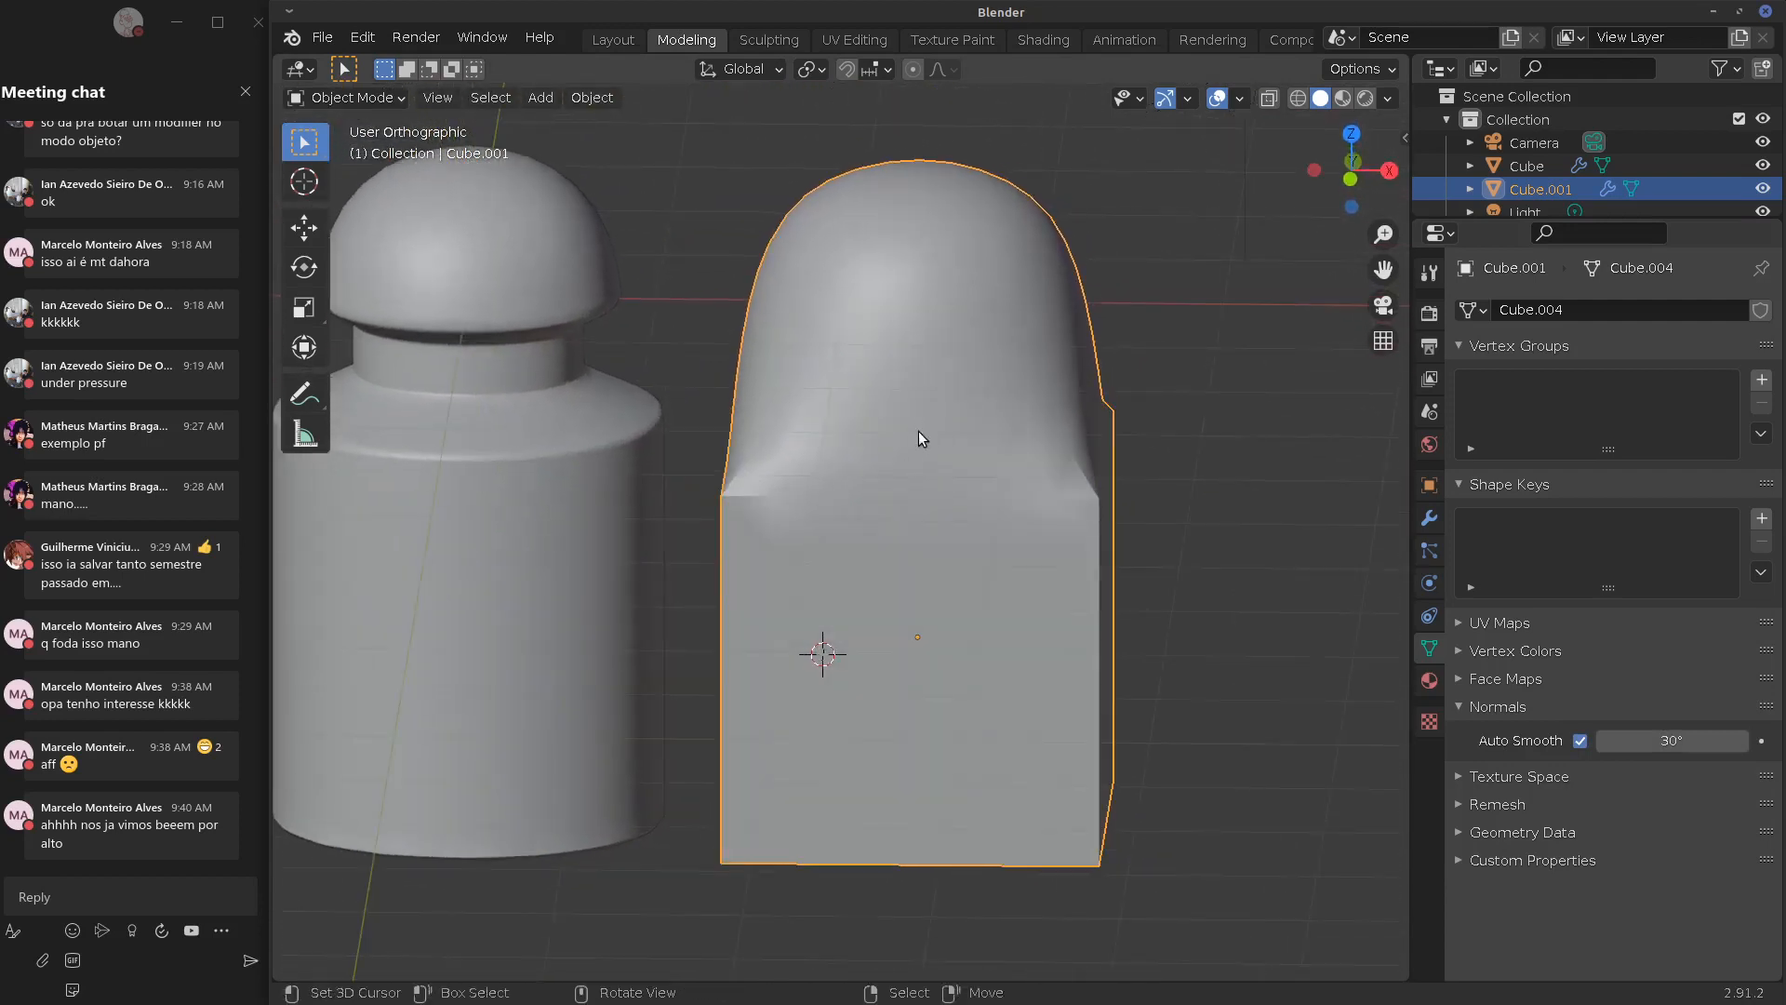
key(Tab)
middle_drag(1070, 642, 582, 589)
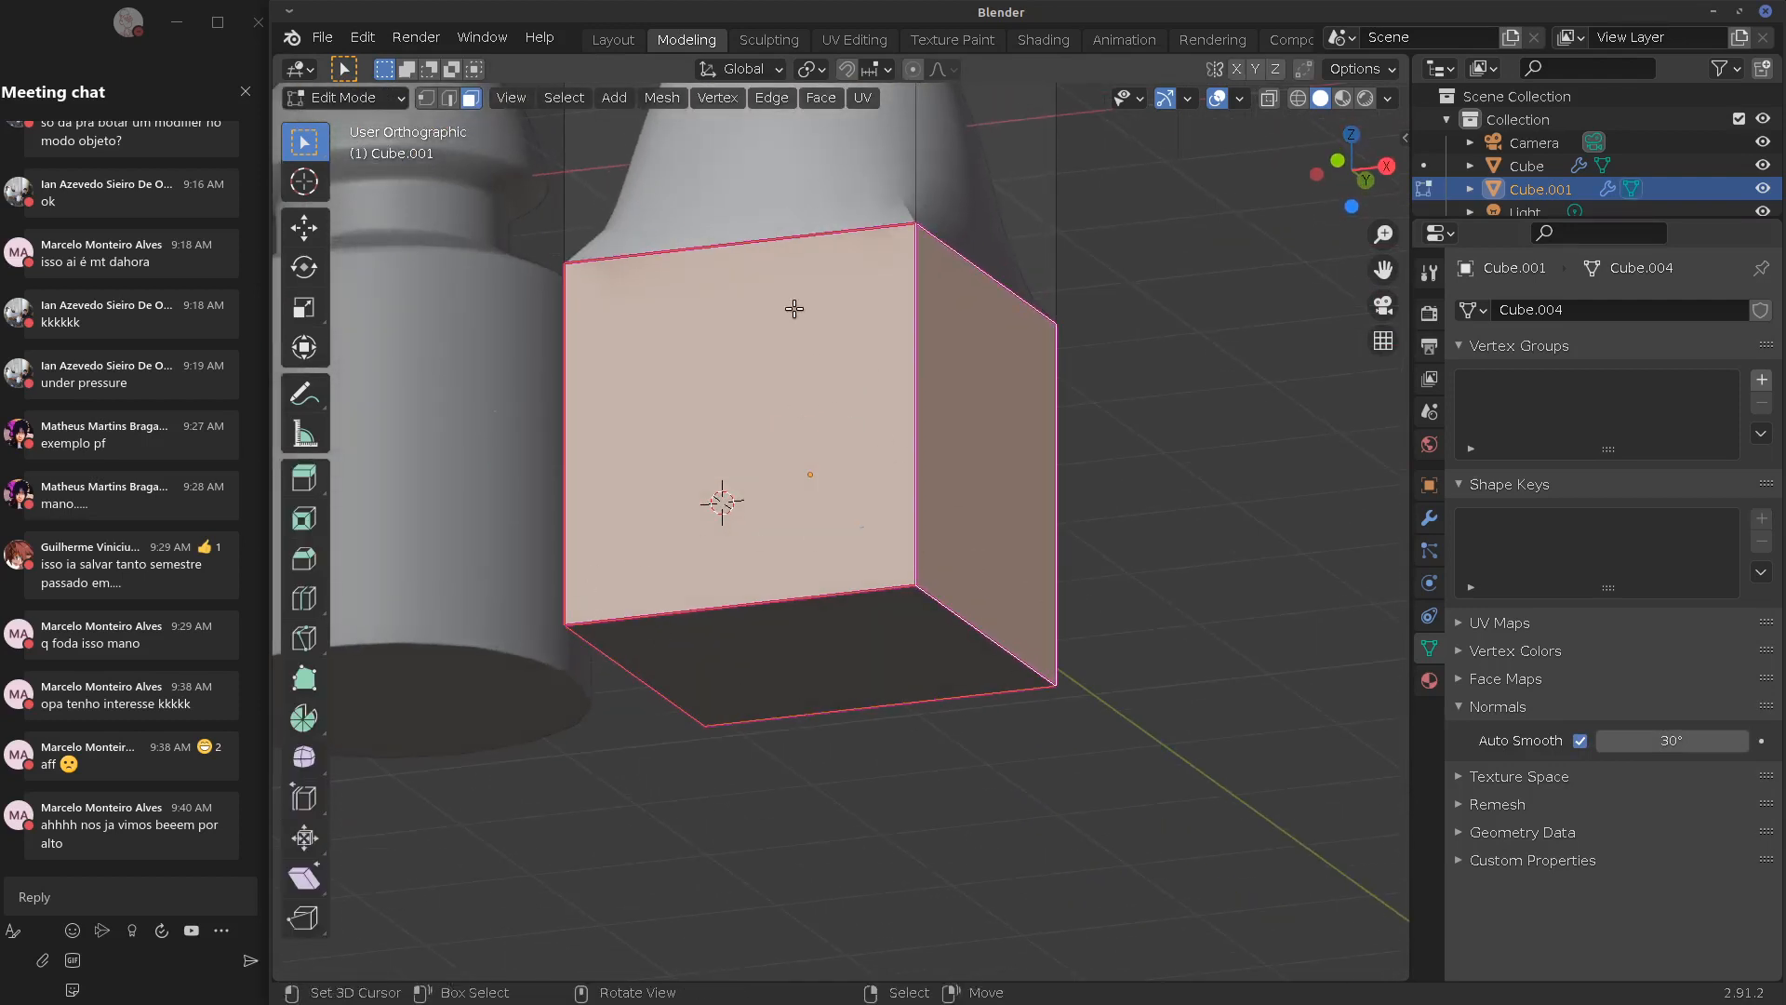
right_click(798, 246)
alt+drag(949, 361, 825, 447)
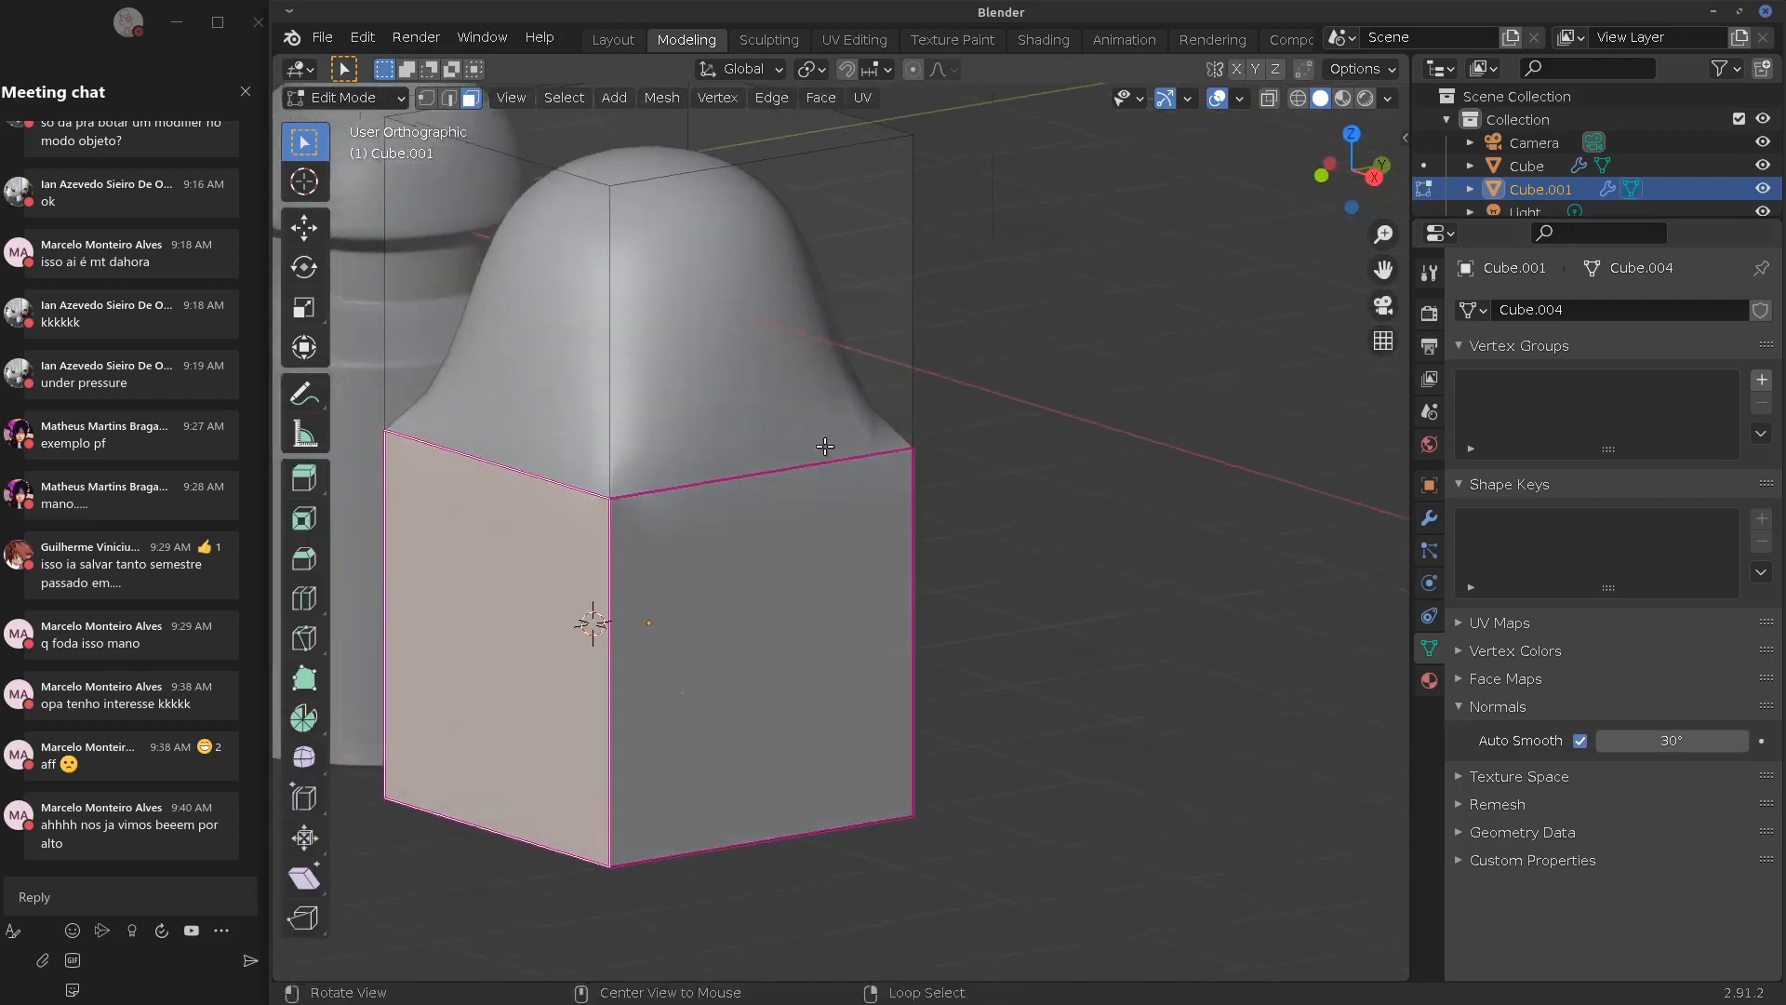
right_click(721, 476)
click(446, 100)
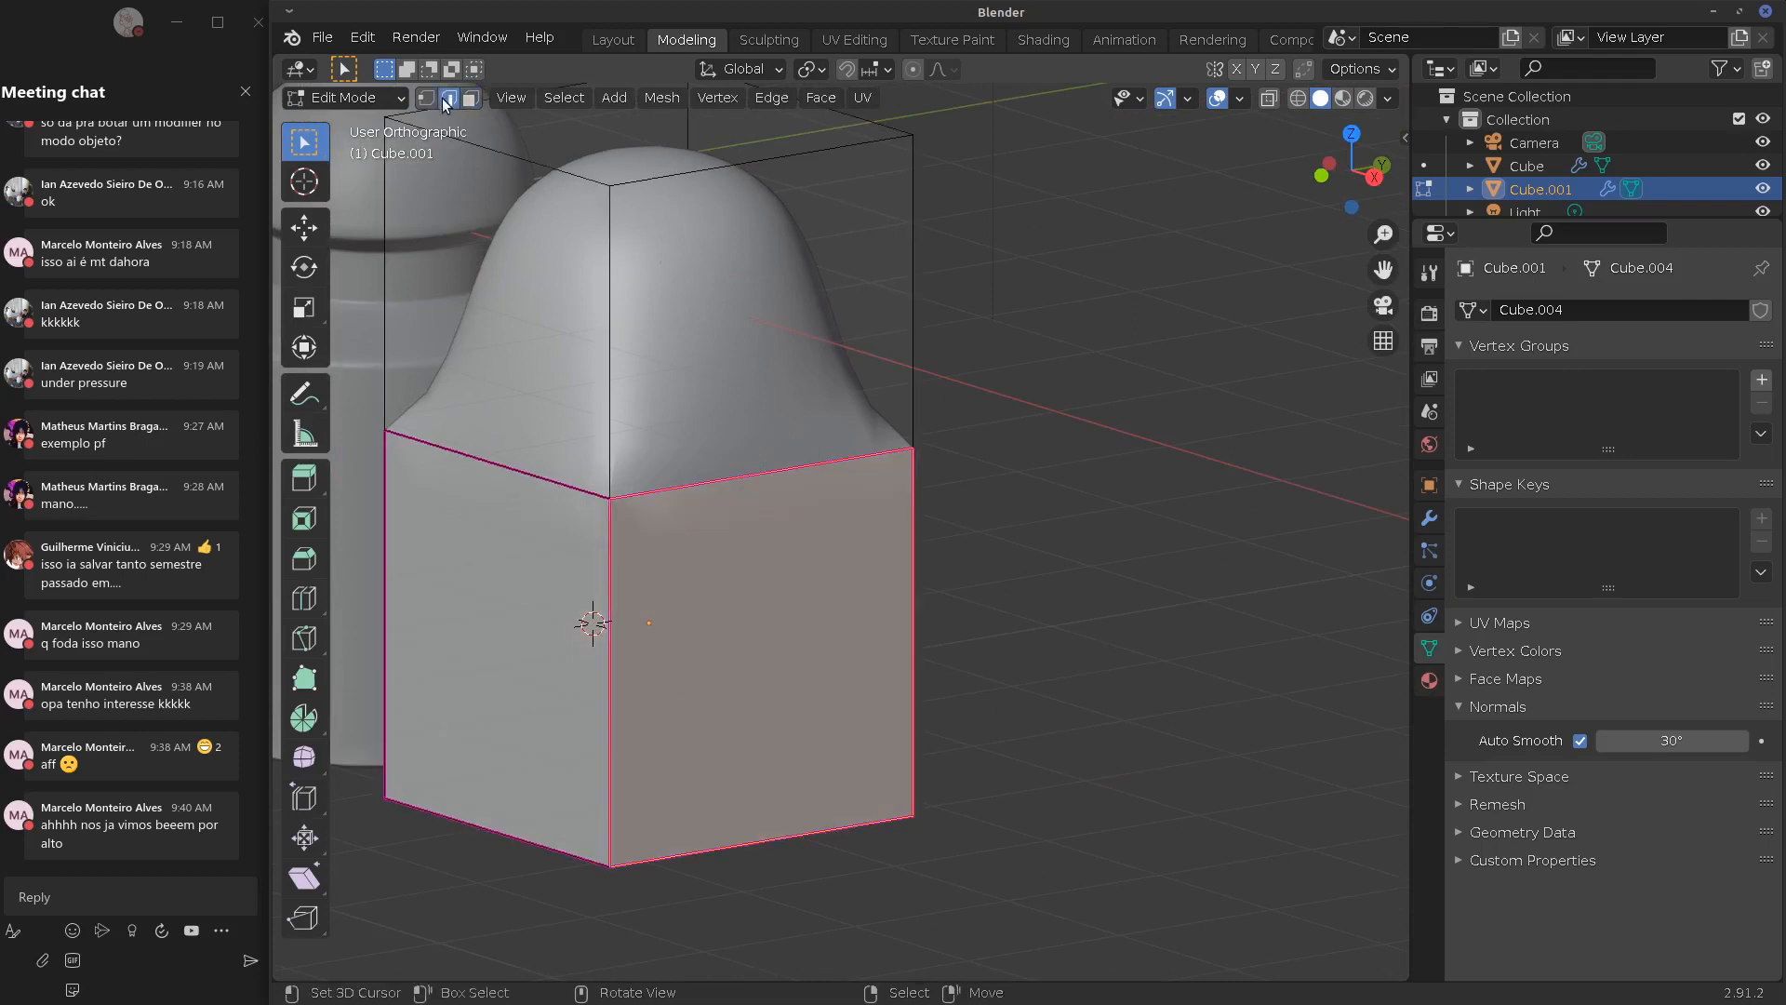
alt+right_click(496, 454)
alt+drag(496, 454, 925, 539)
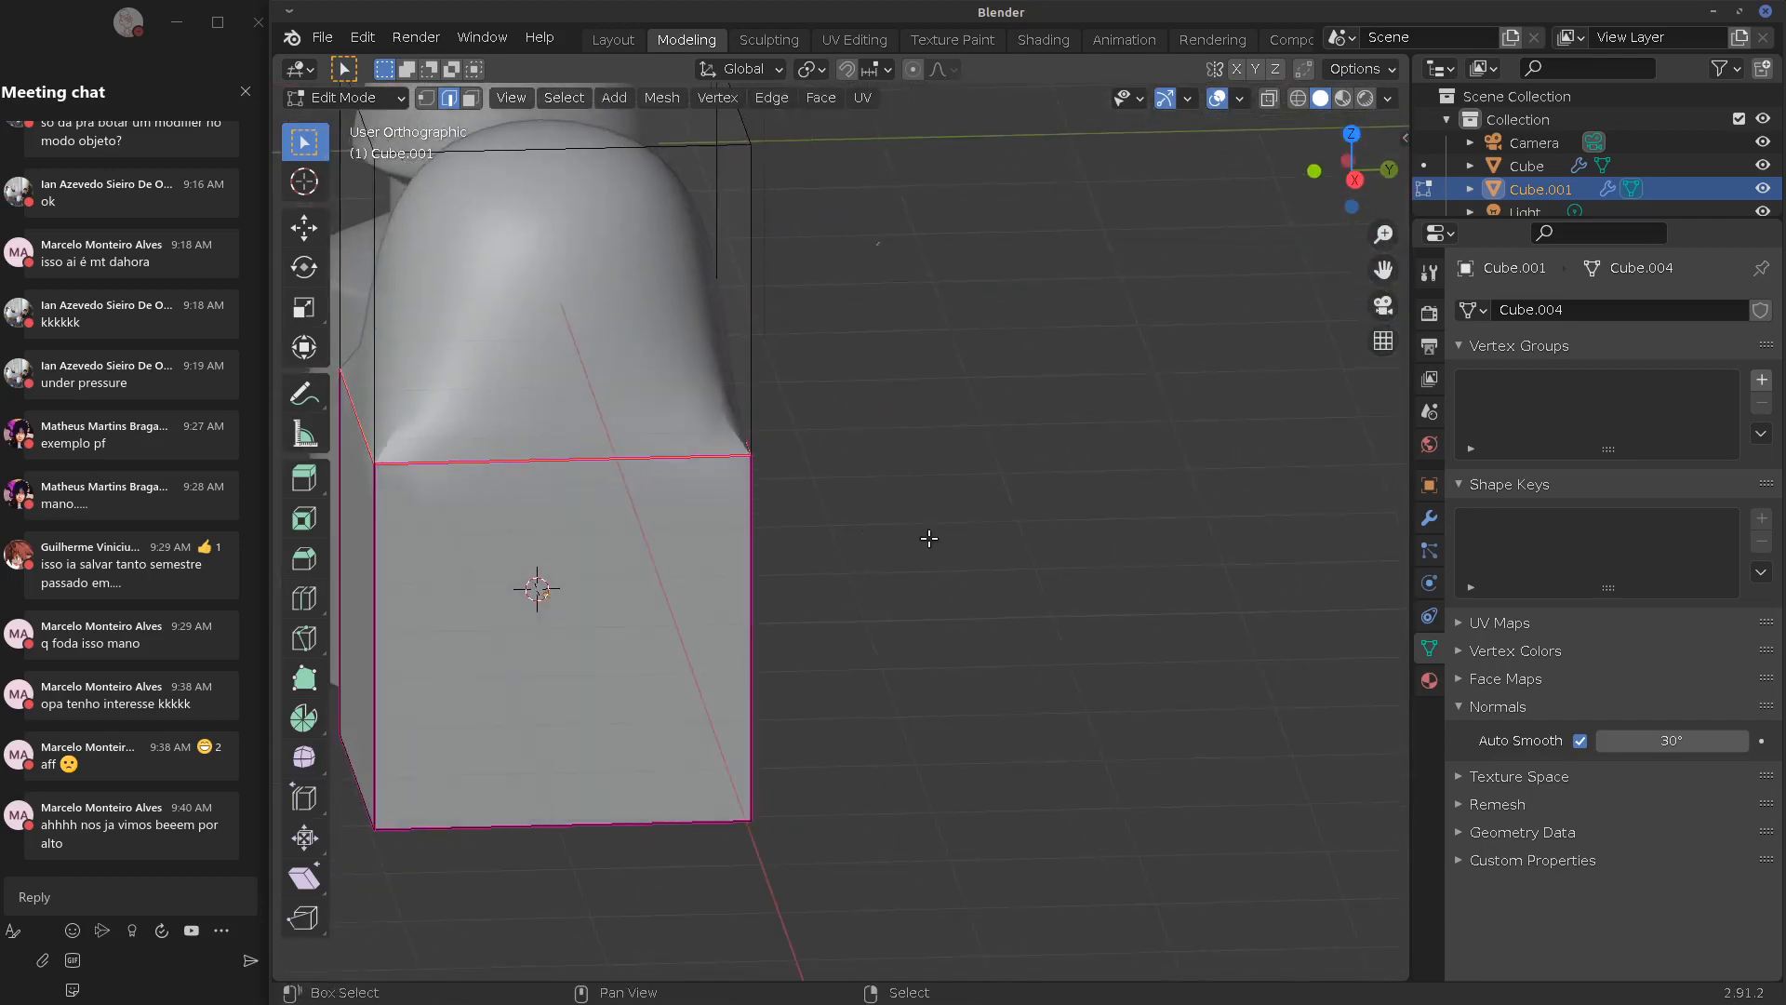
key(shift+e)
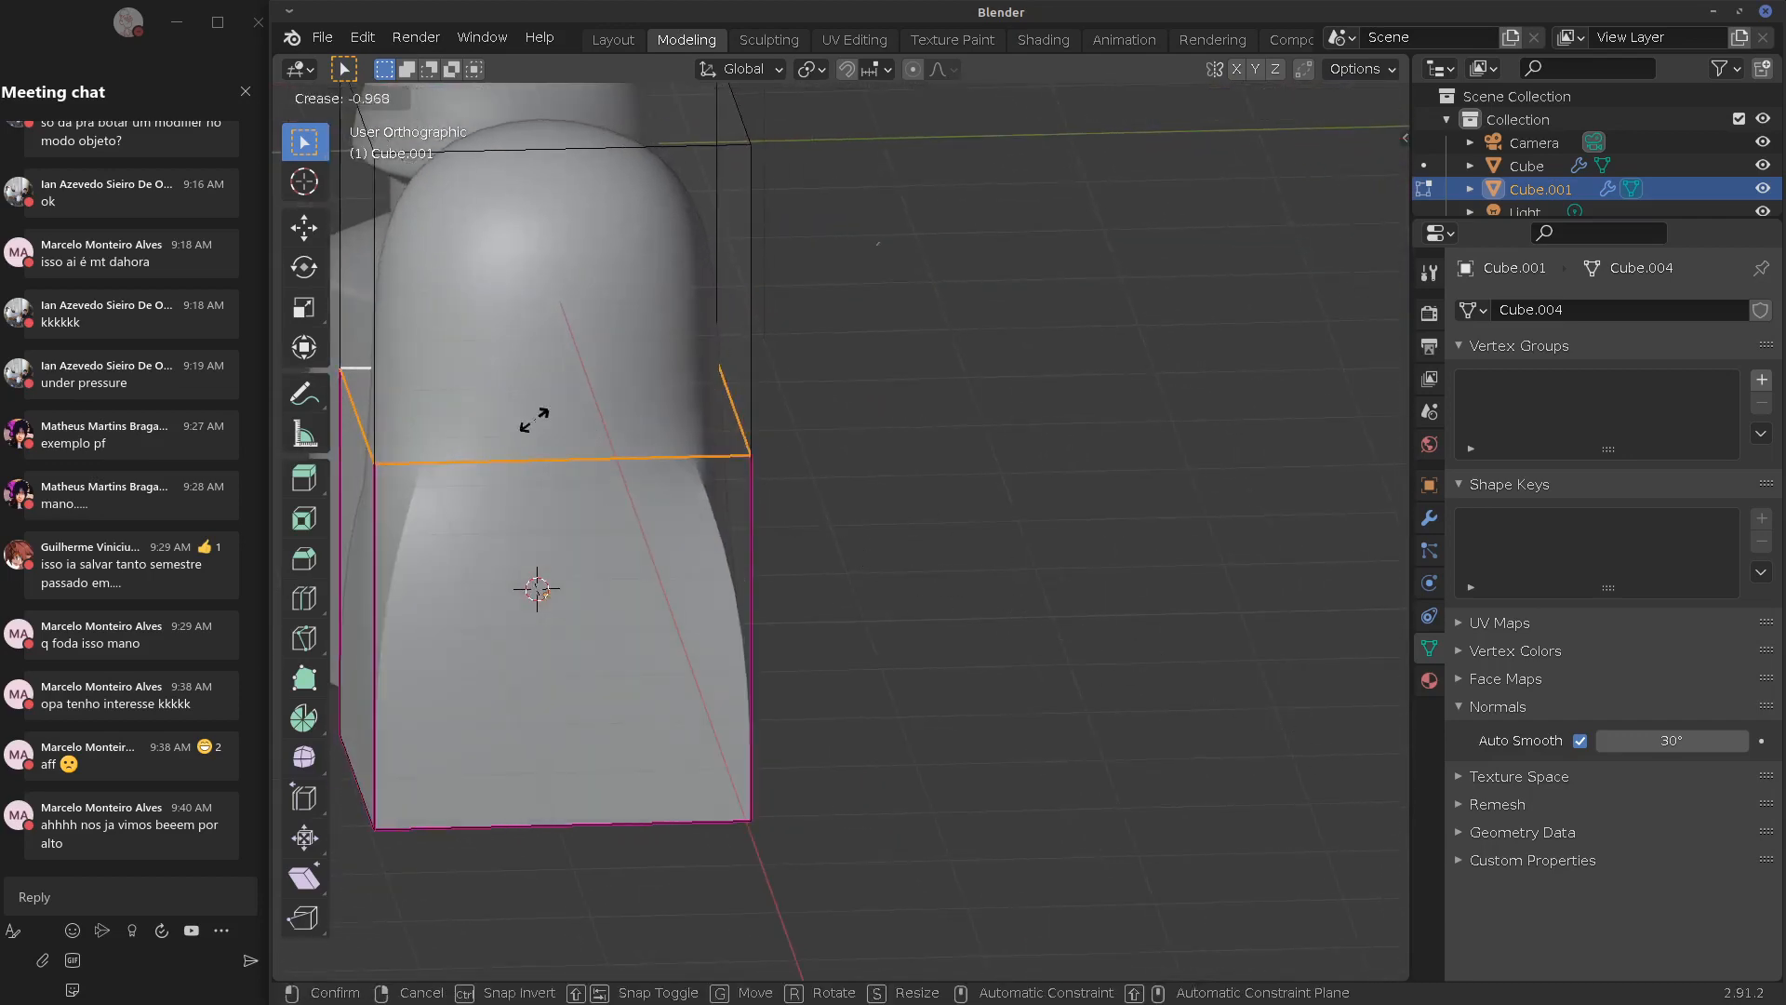
click(628, 493)
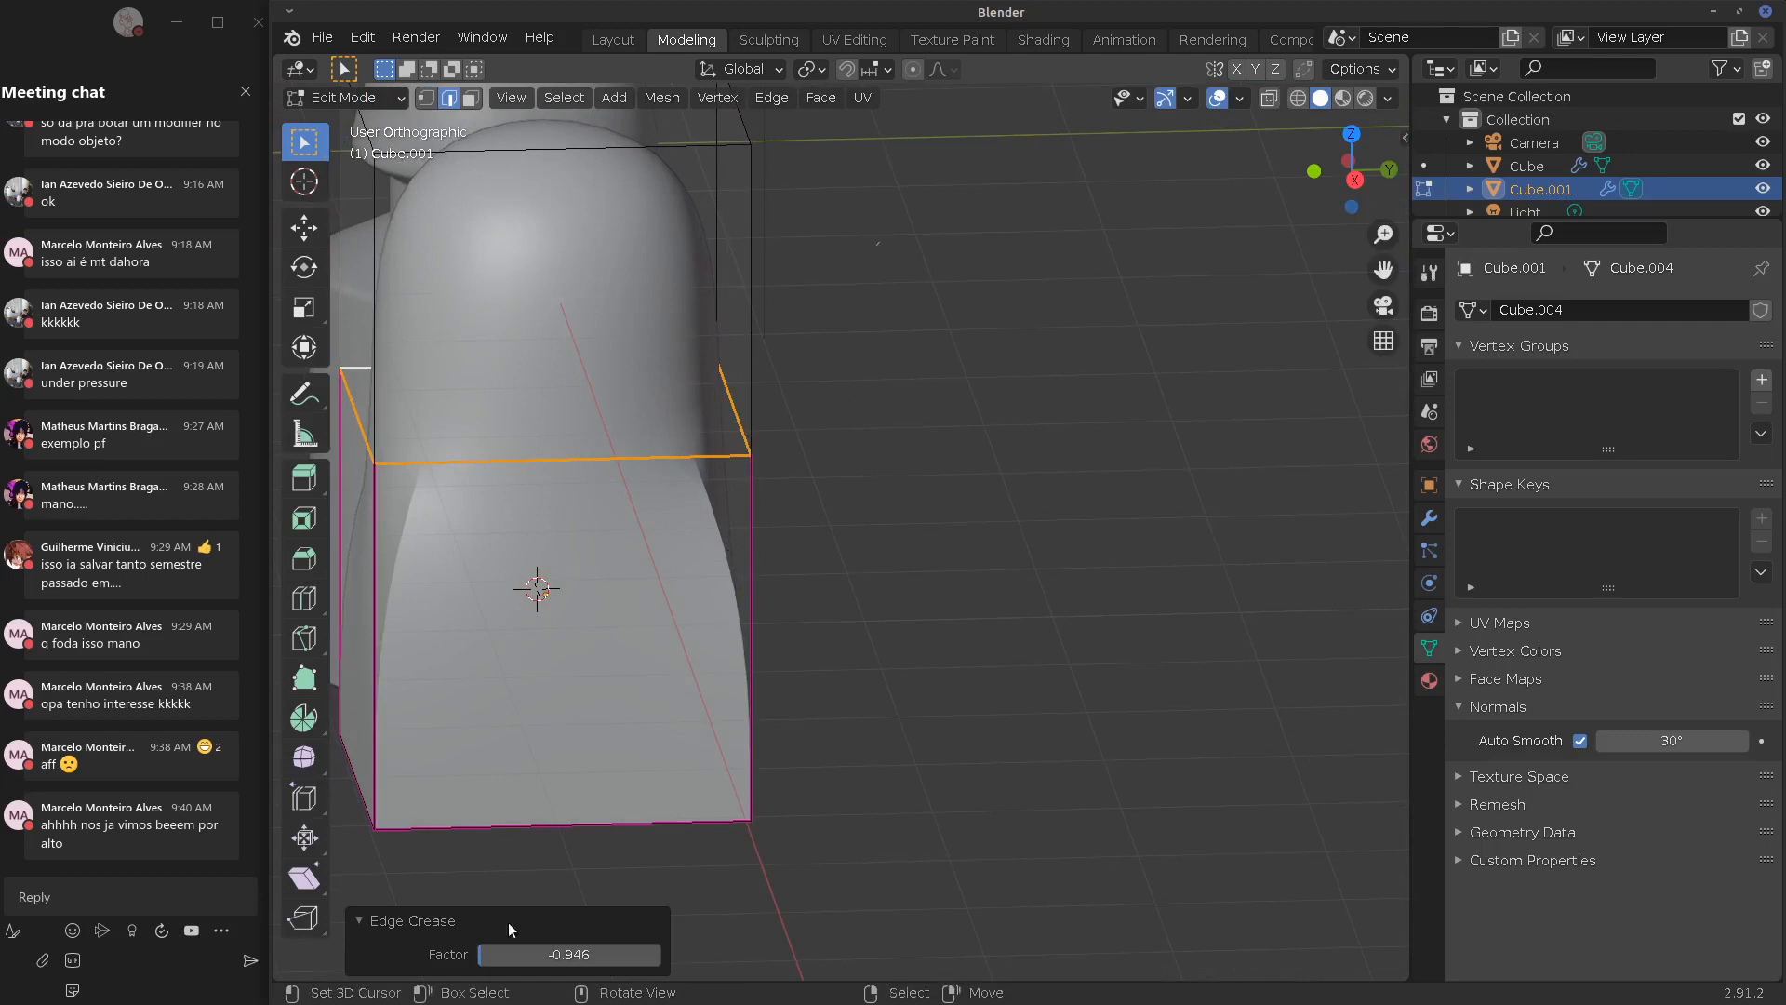
key(Tab)
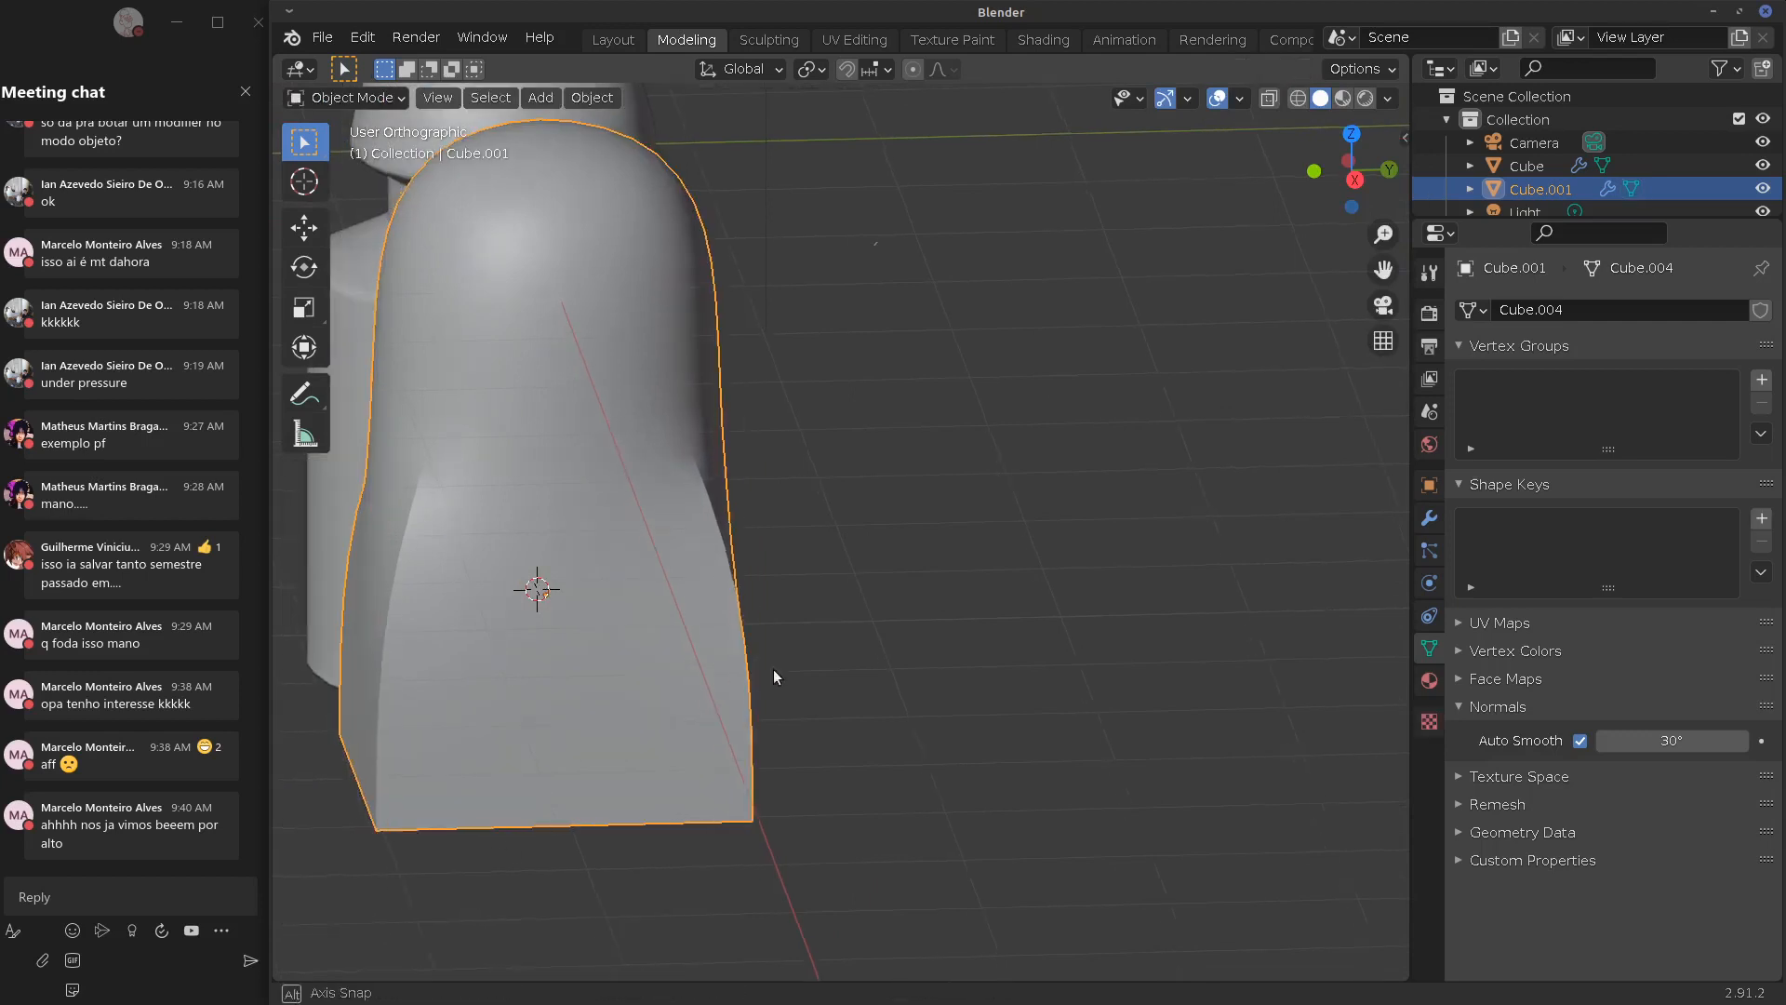
alt+drag(773, 668, 956, 649)
middle_drag(957, 650, 801, 512)
middle_drag(651, 468, 675, 676)
middle_drag(658, 411, 544, 459)
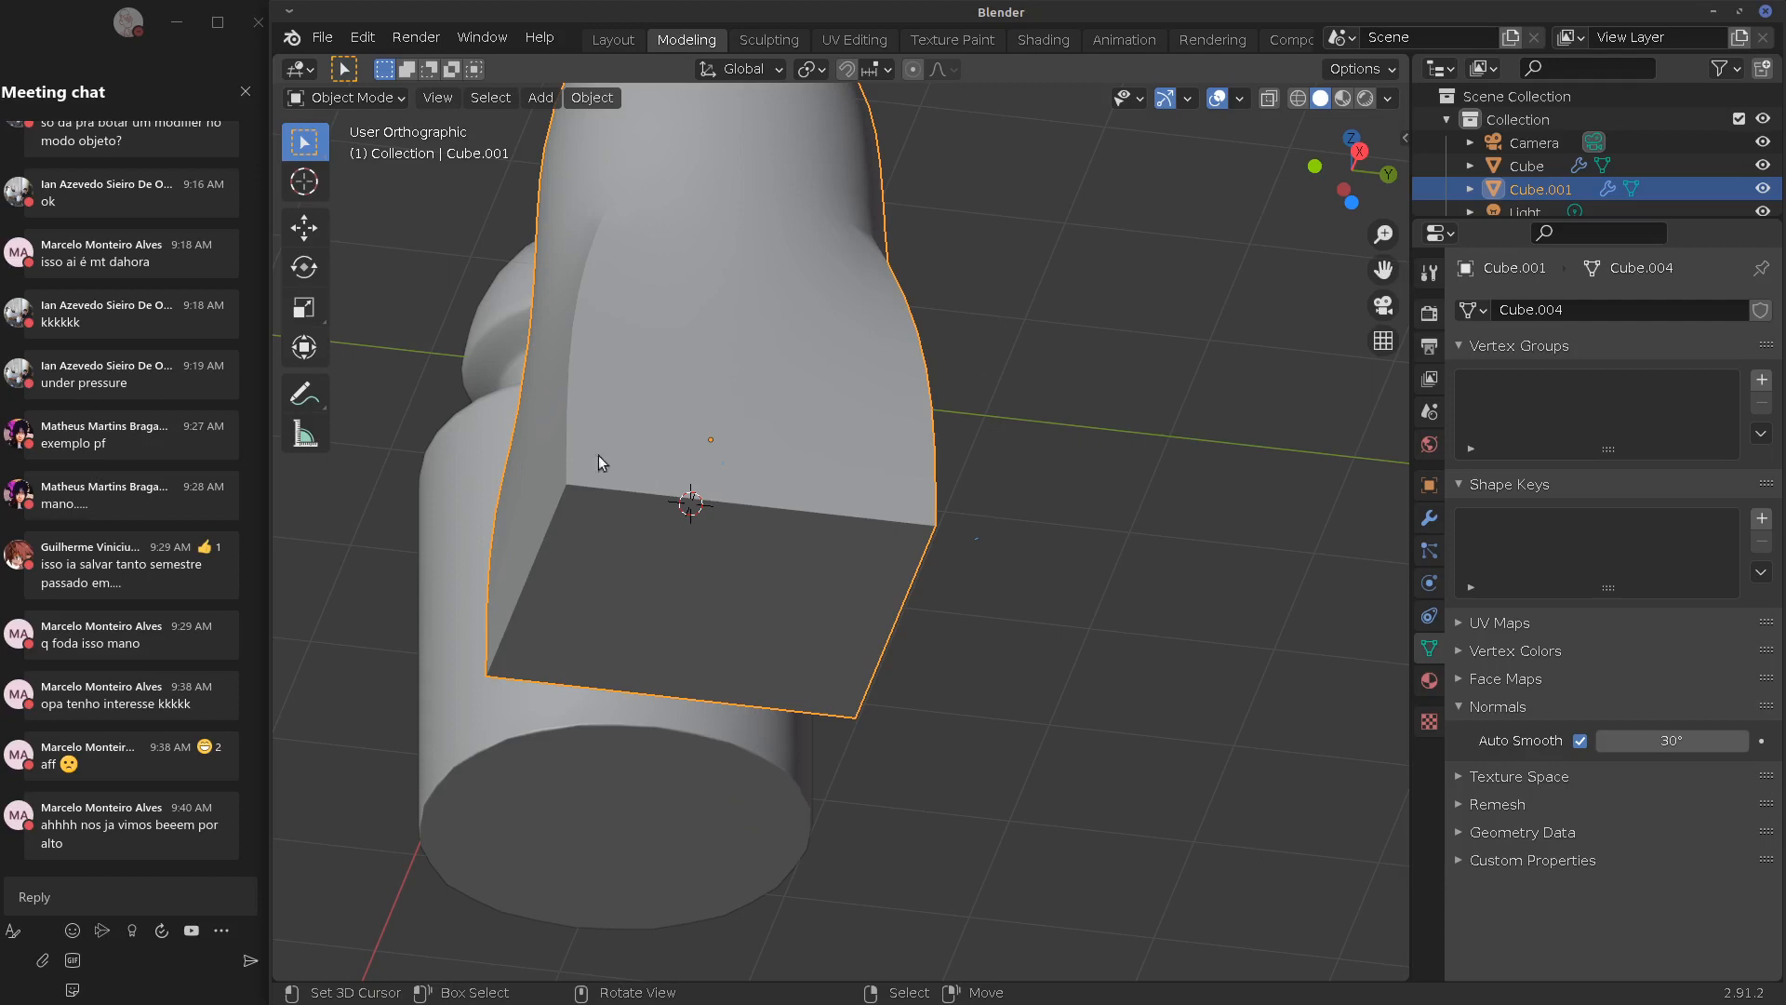
middle_drag(599, 455, 590, 518)
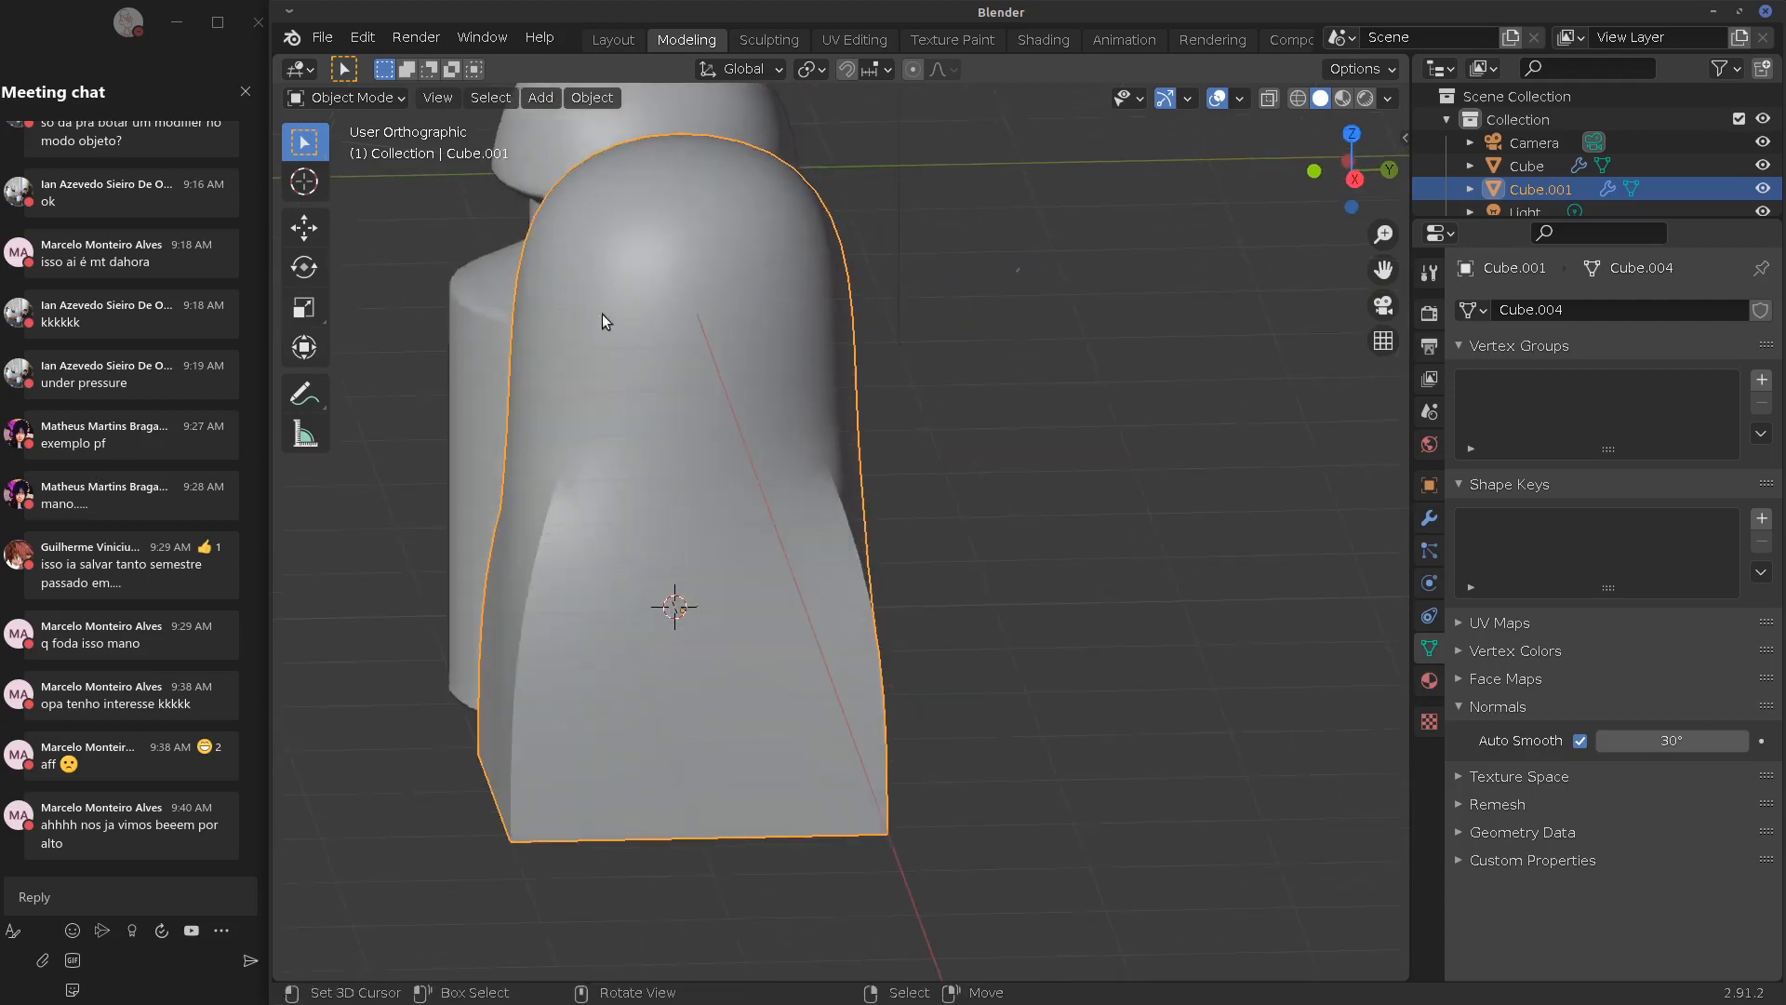
middle_drag(601, 315, 1172, 500)
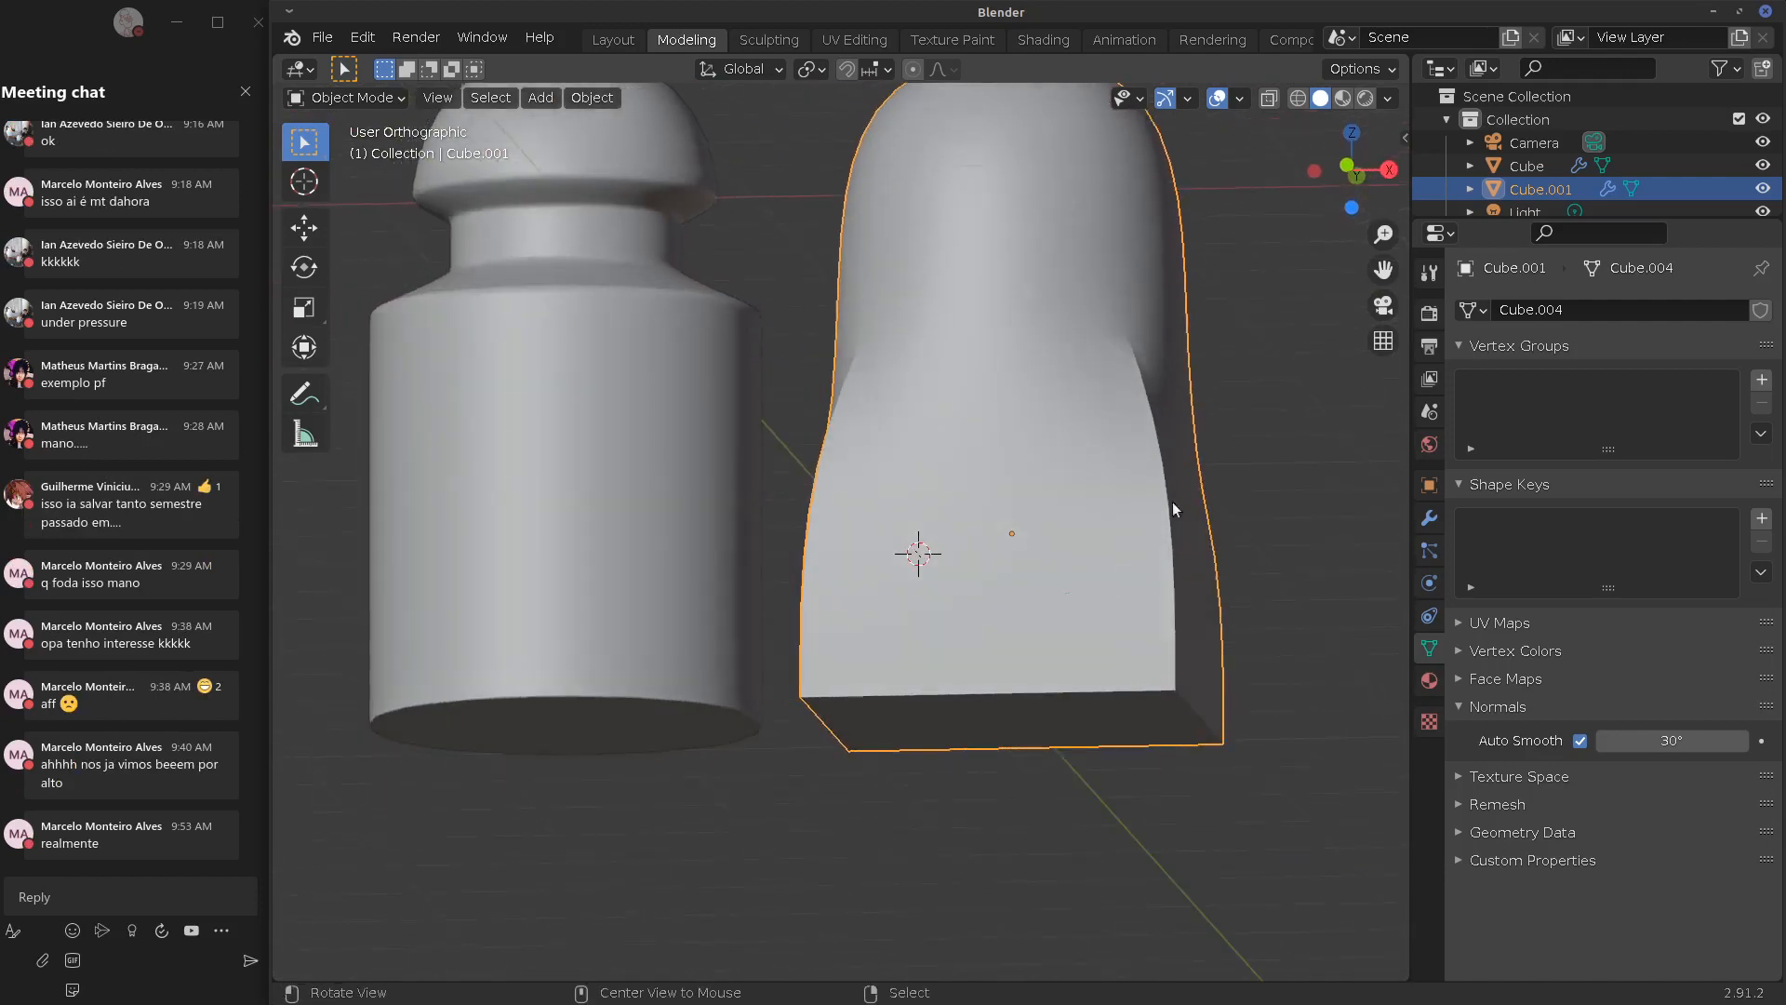
Select the box's vertical corner edges and set their crease factor to -0.5
middle_drag(1066, 350, 1111, 498)
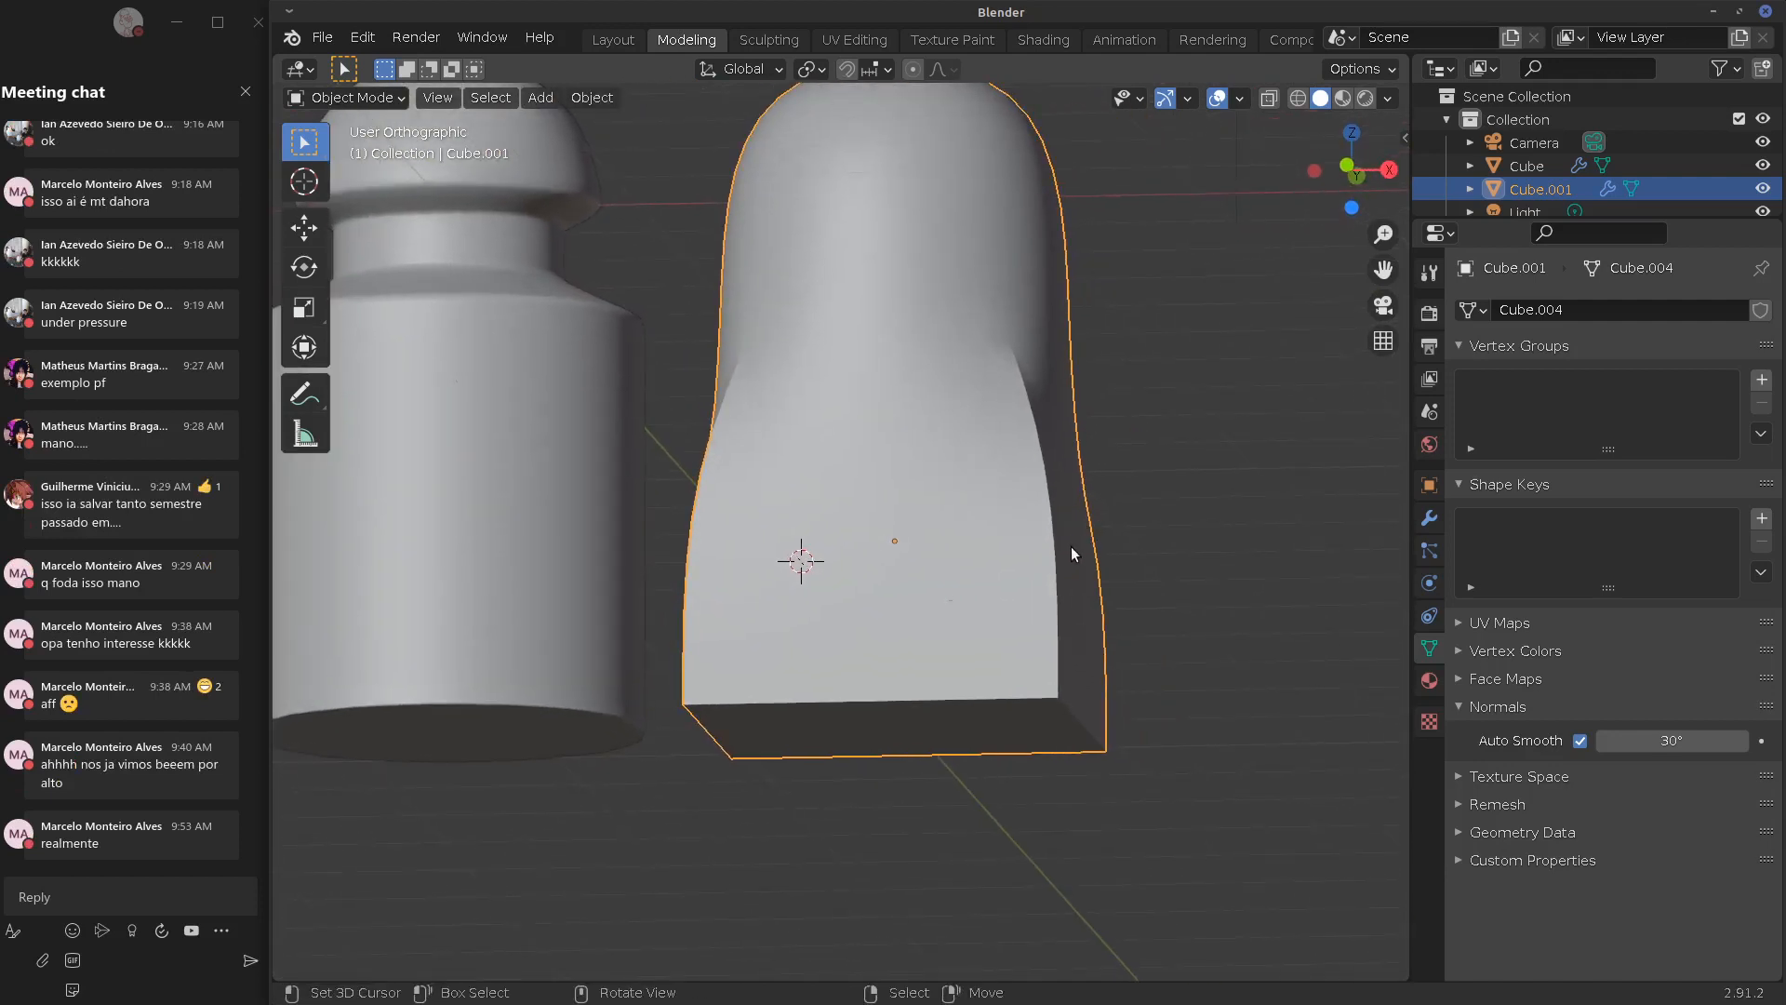
key(Tab)
middle_drag(1069, 563, 931, 492)
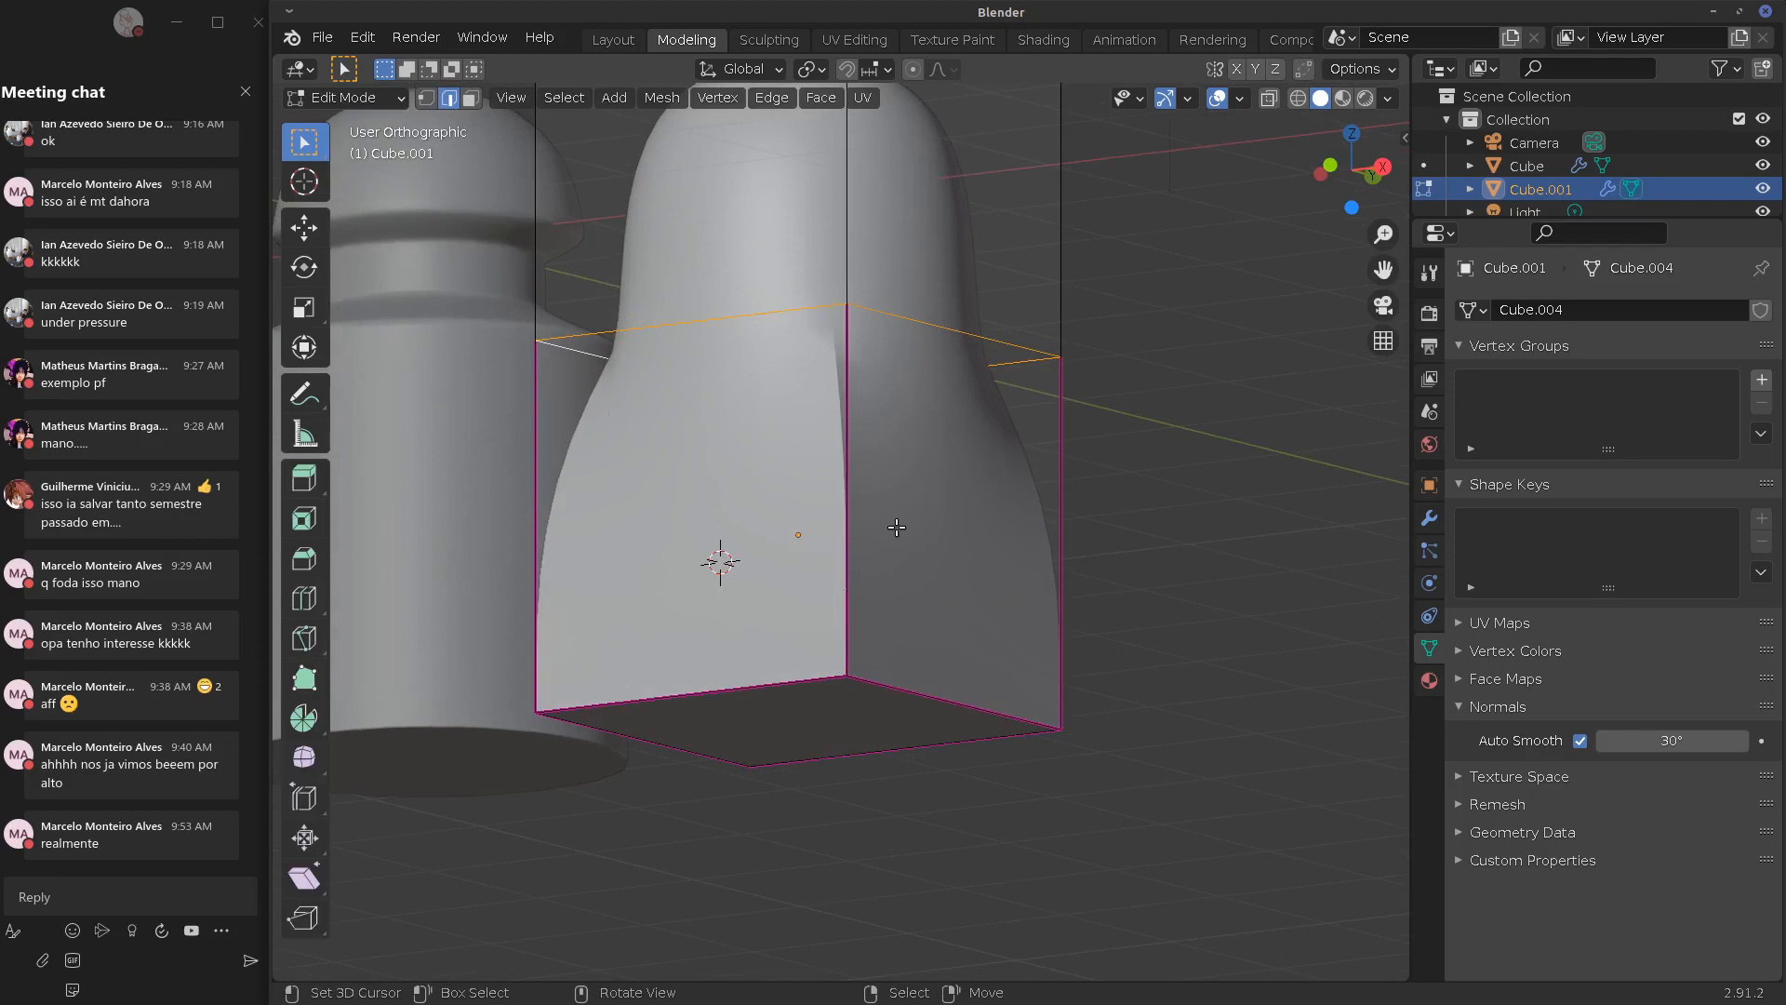
key(alt+a)
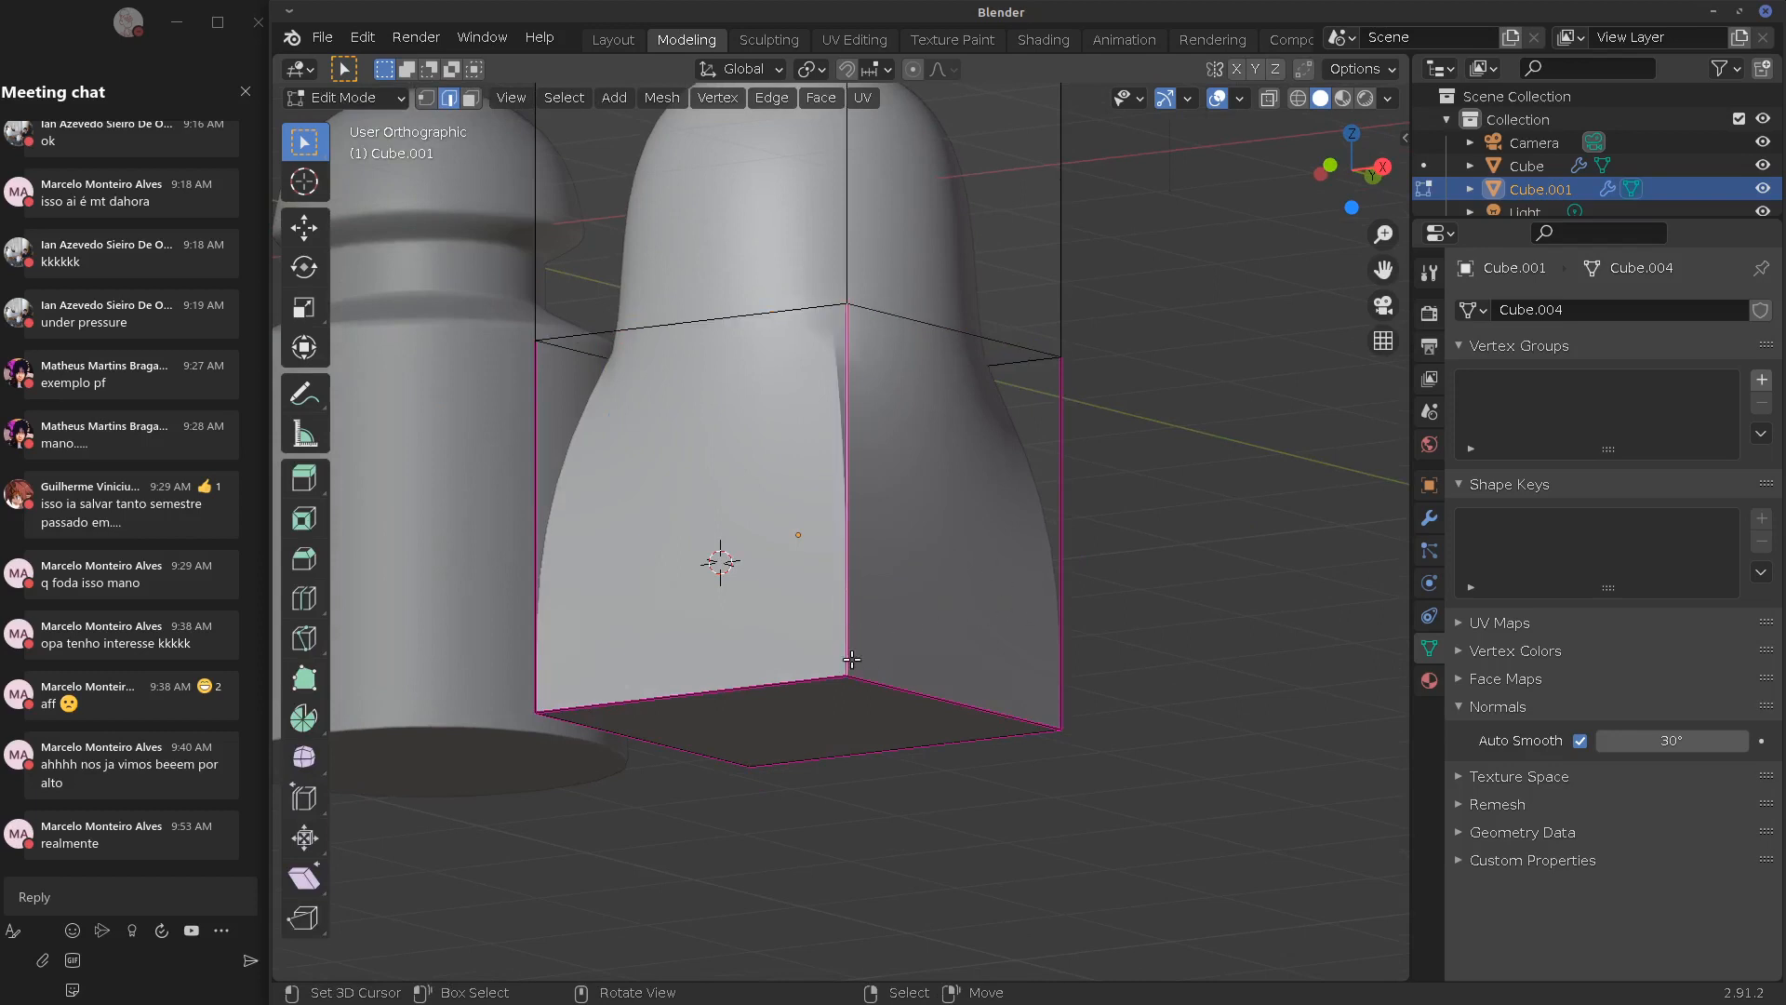
shift+right_click(1058, 554)
middle_drag(1225, 562, 896, 595)
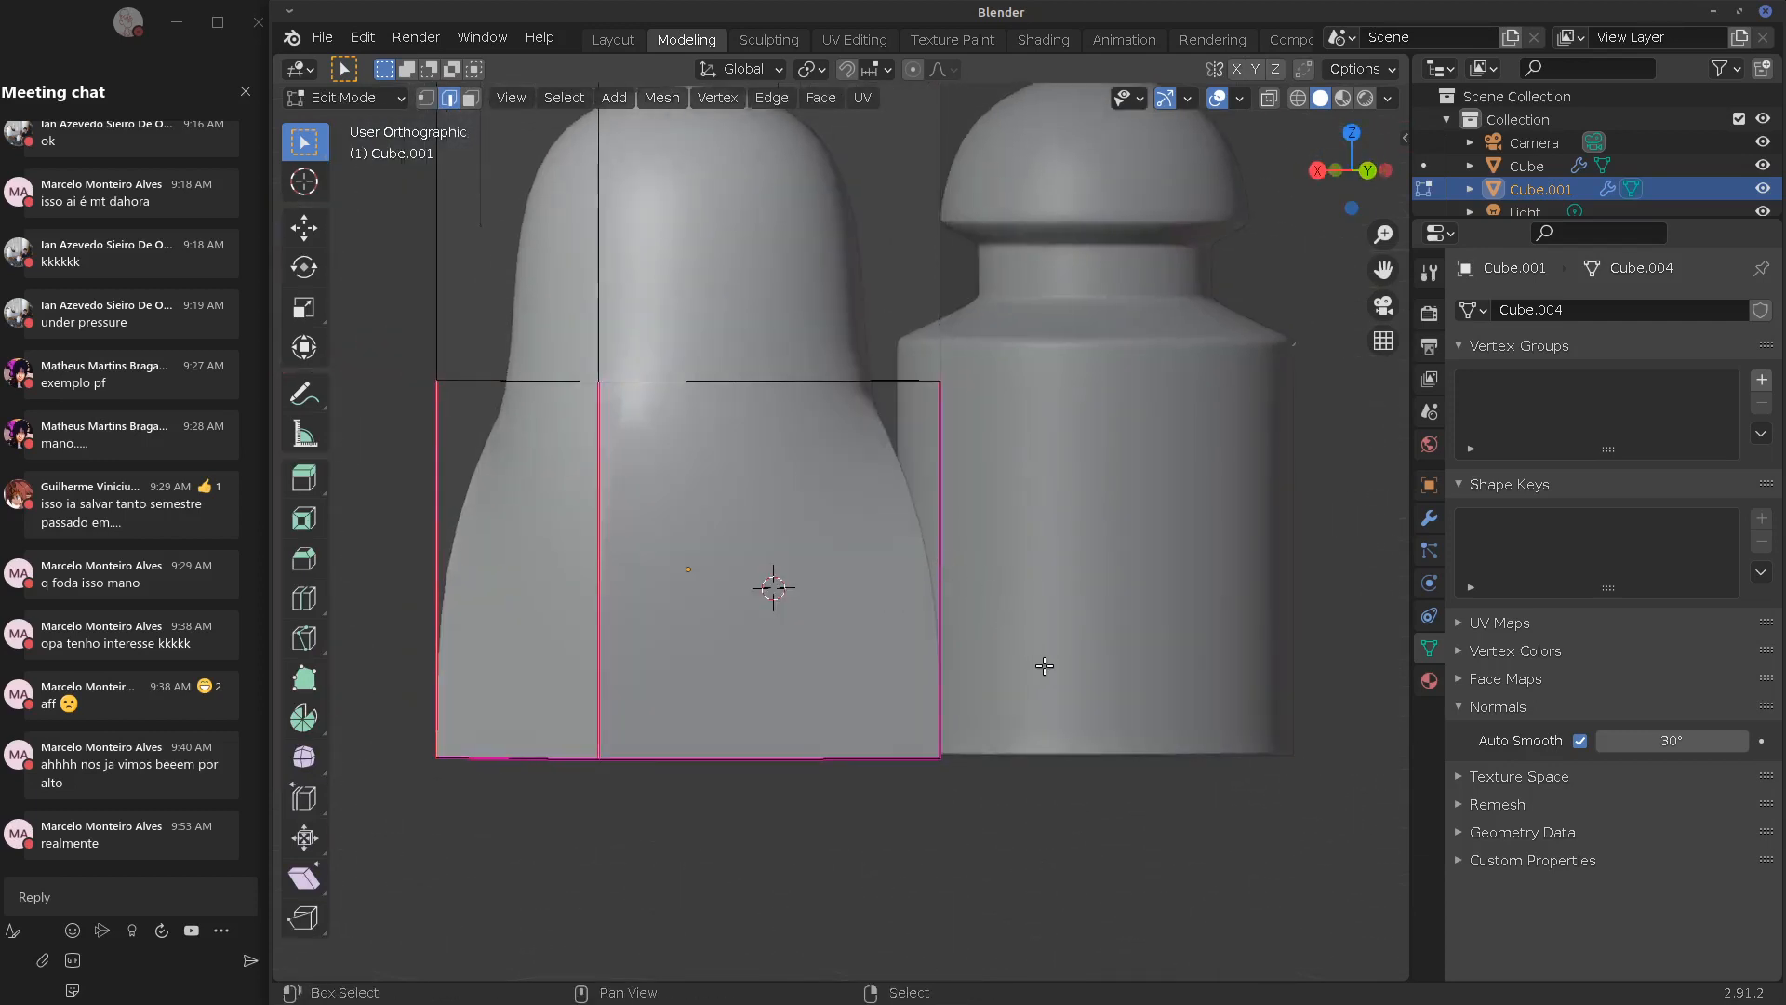
key(shift+e)
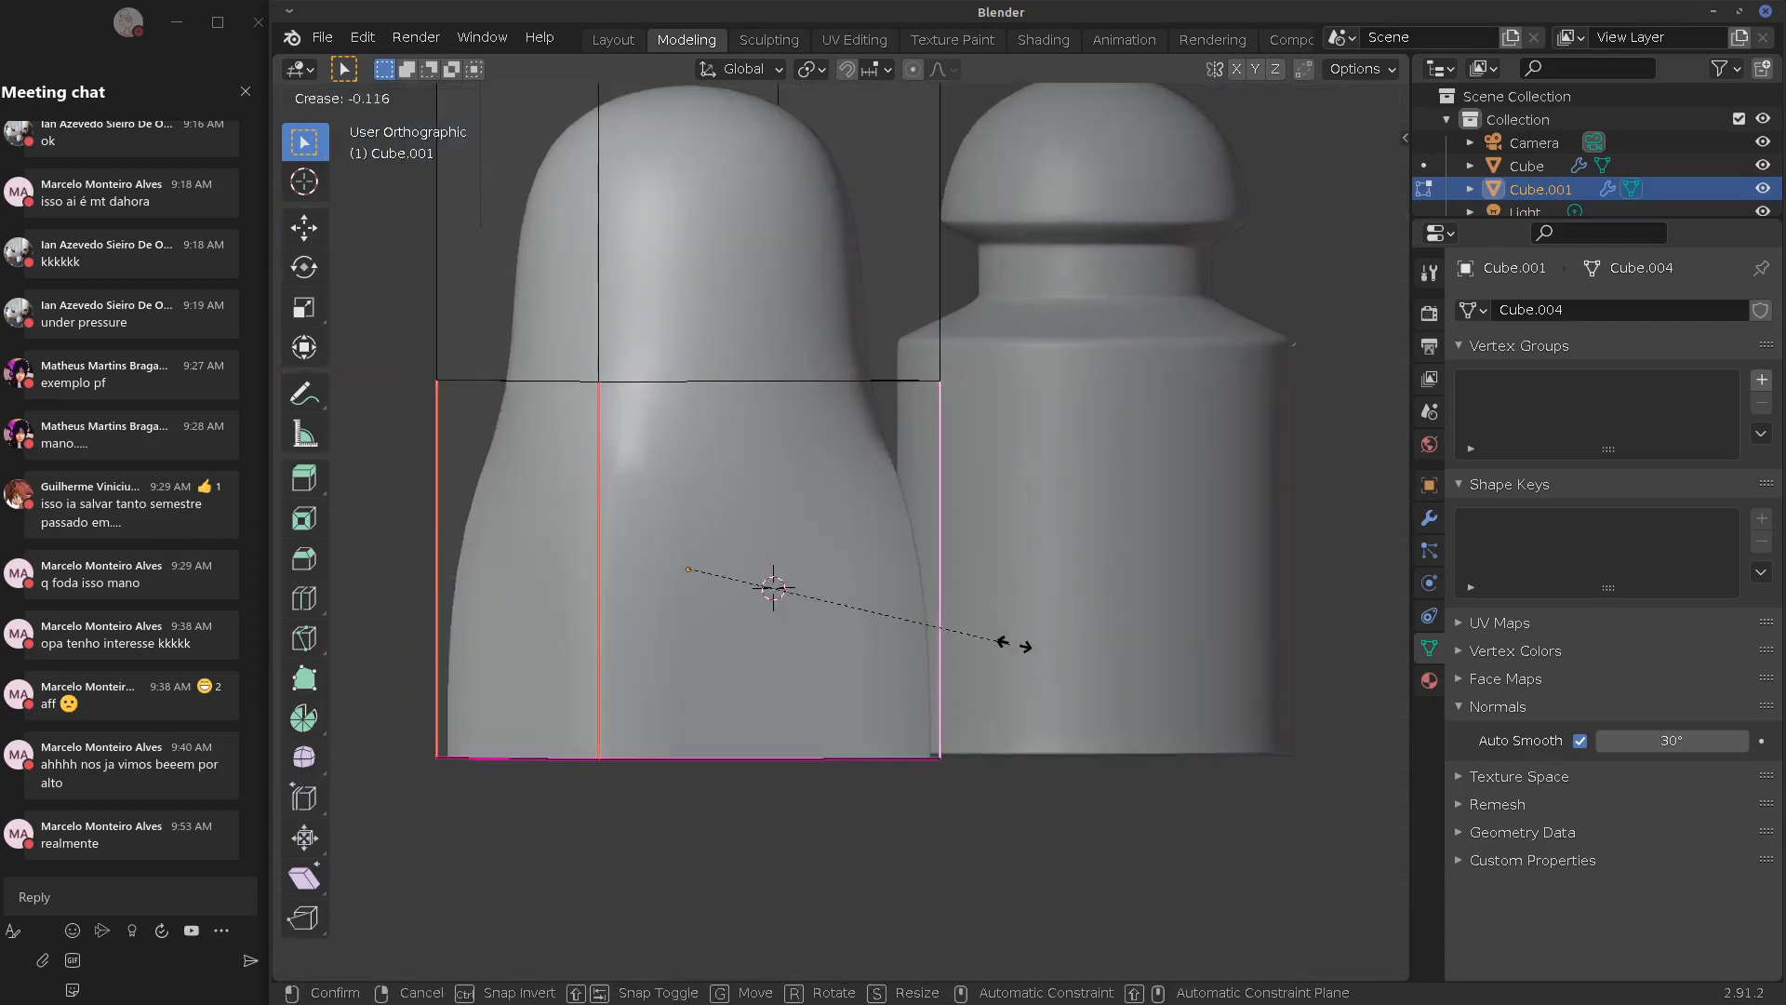
click(986, 634)
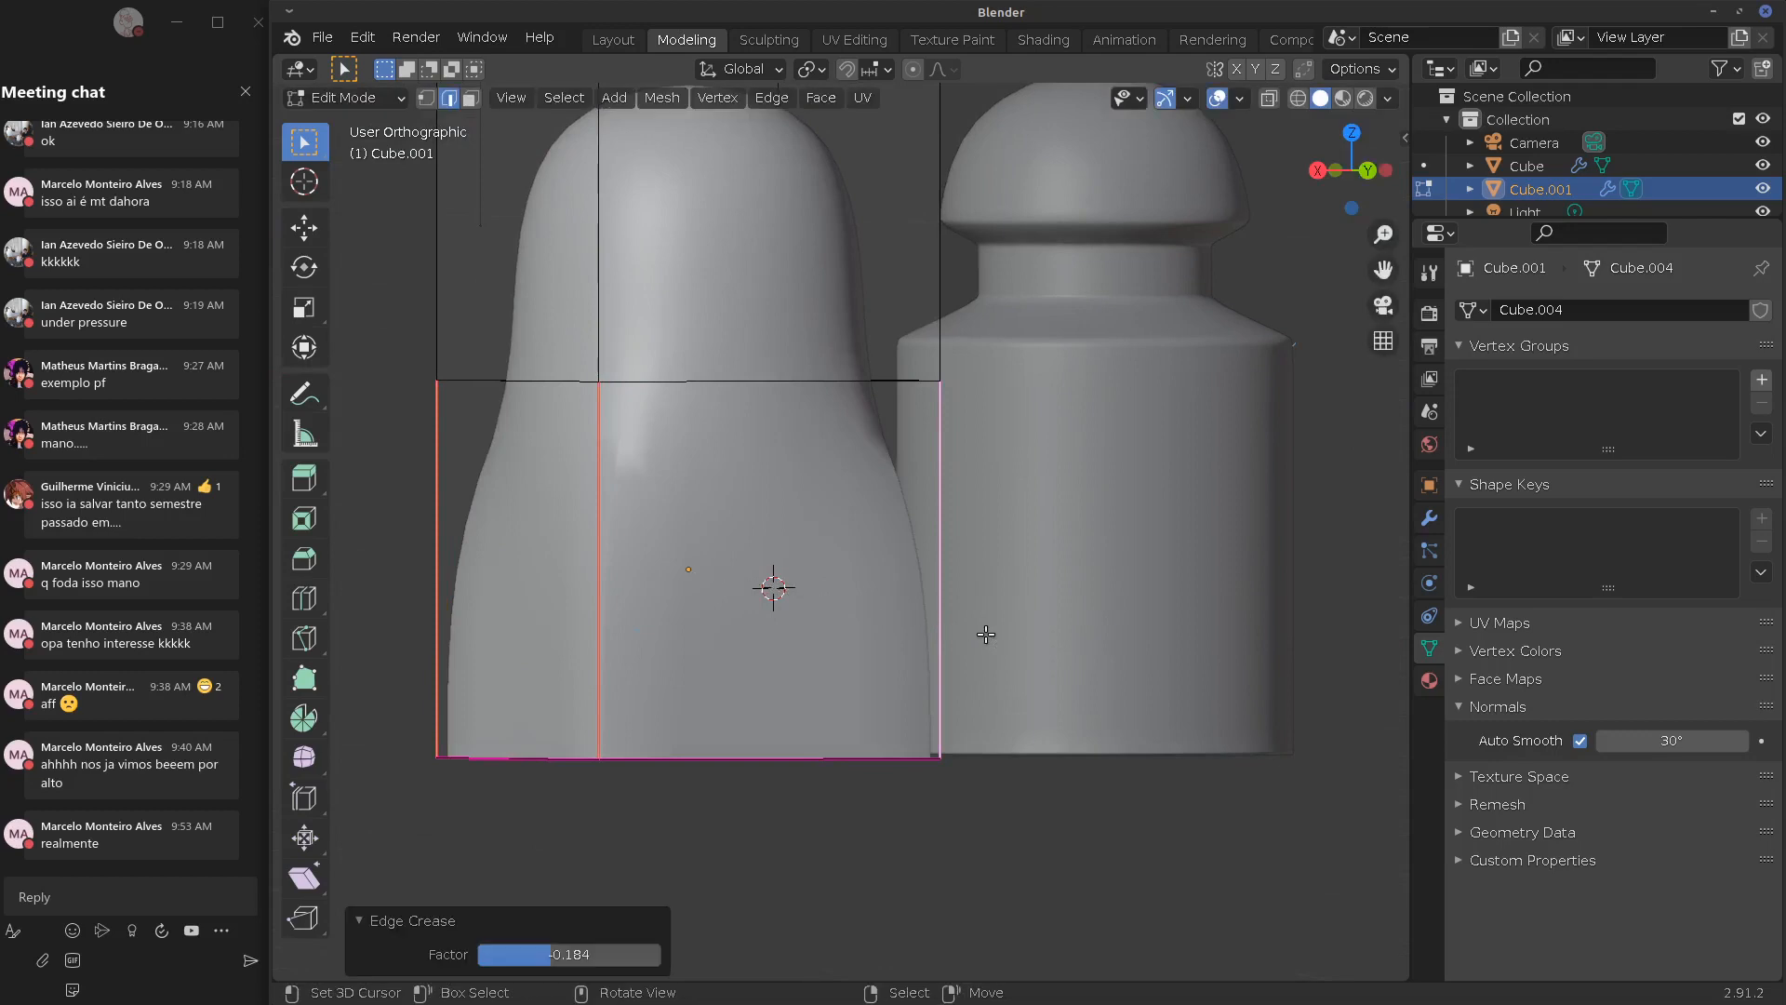
click(552, 938)
click(599, 943)
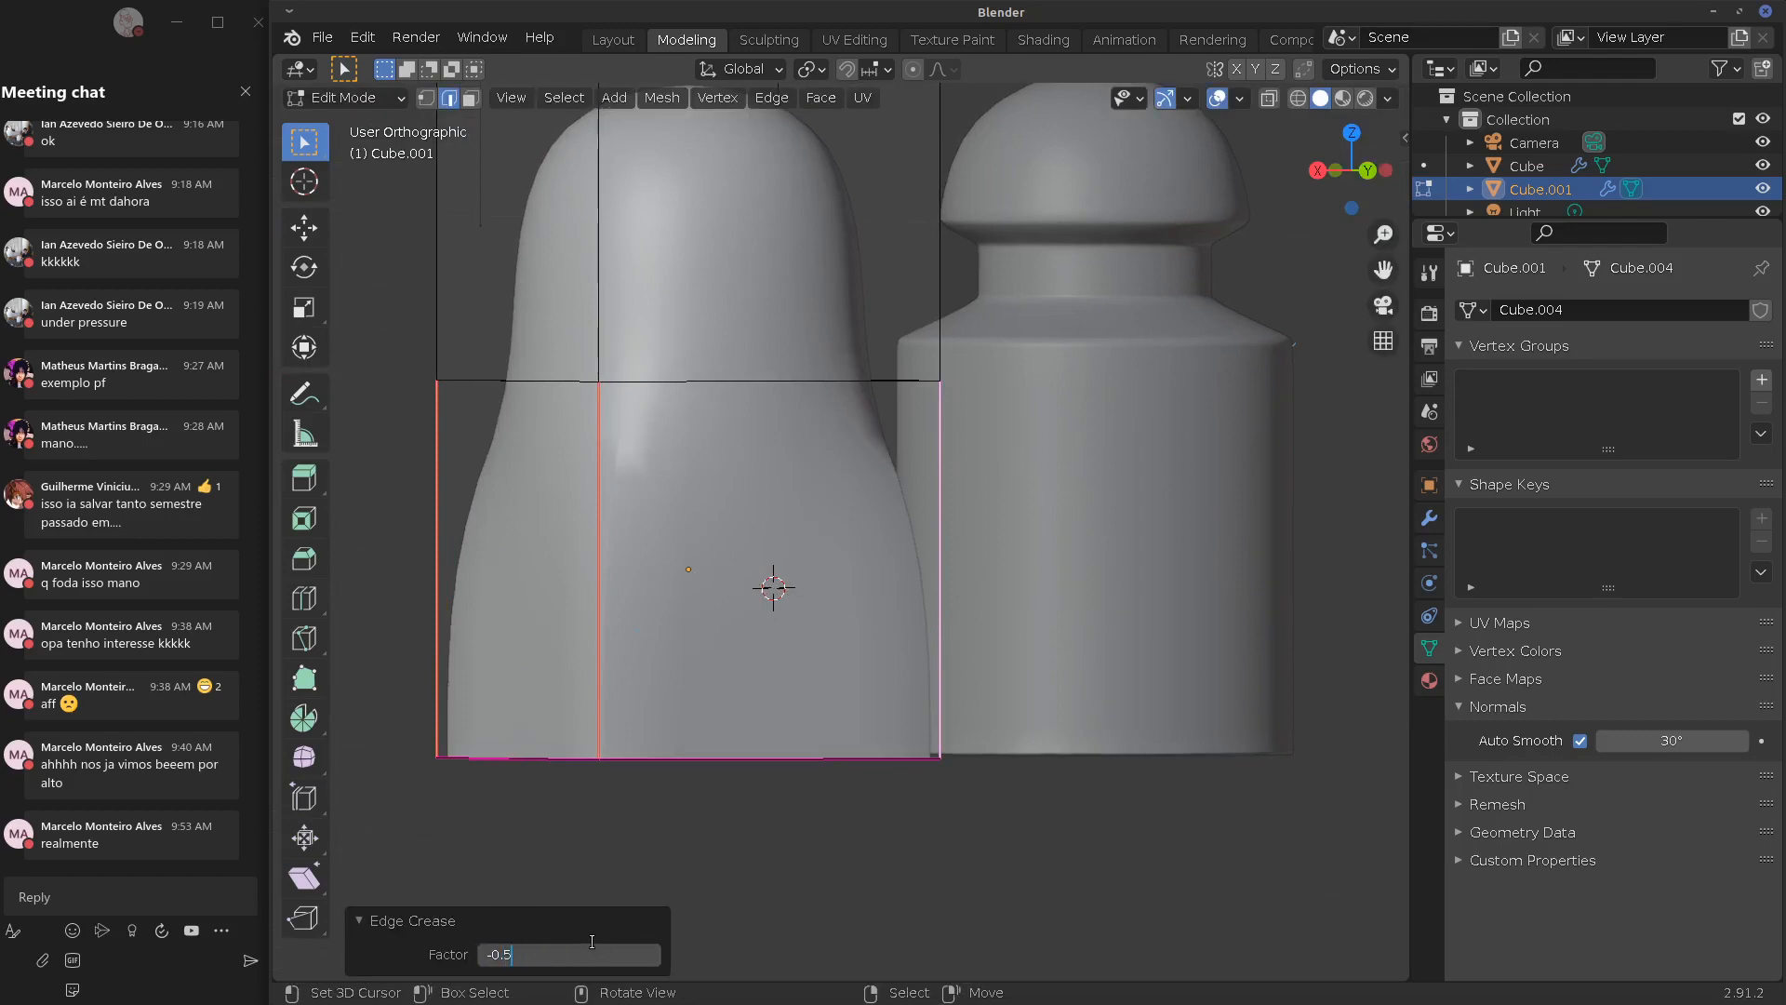
key(Return)
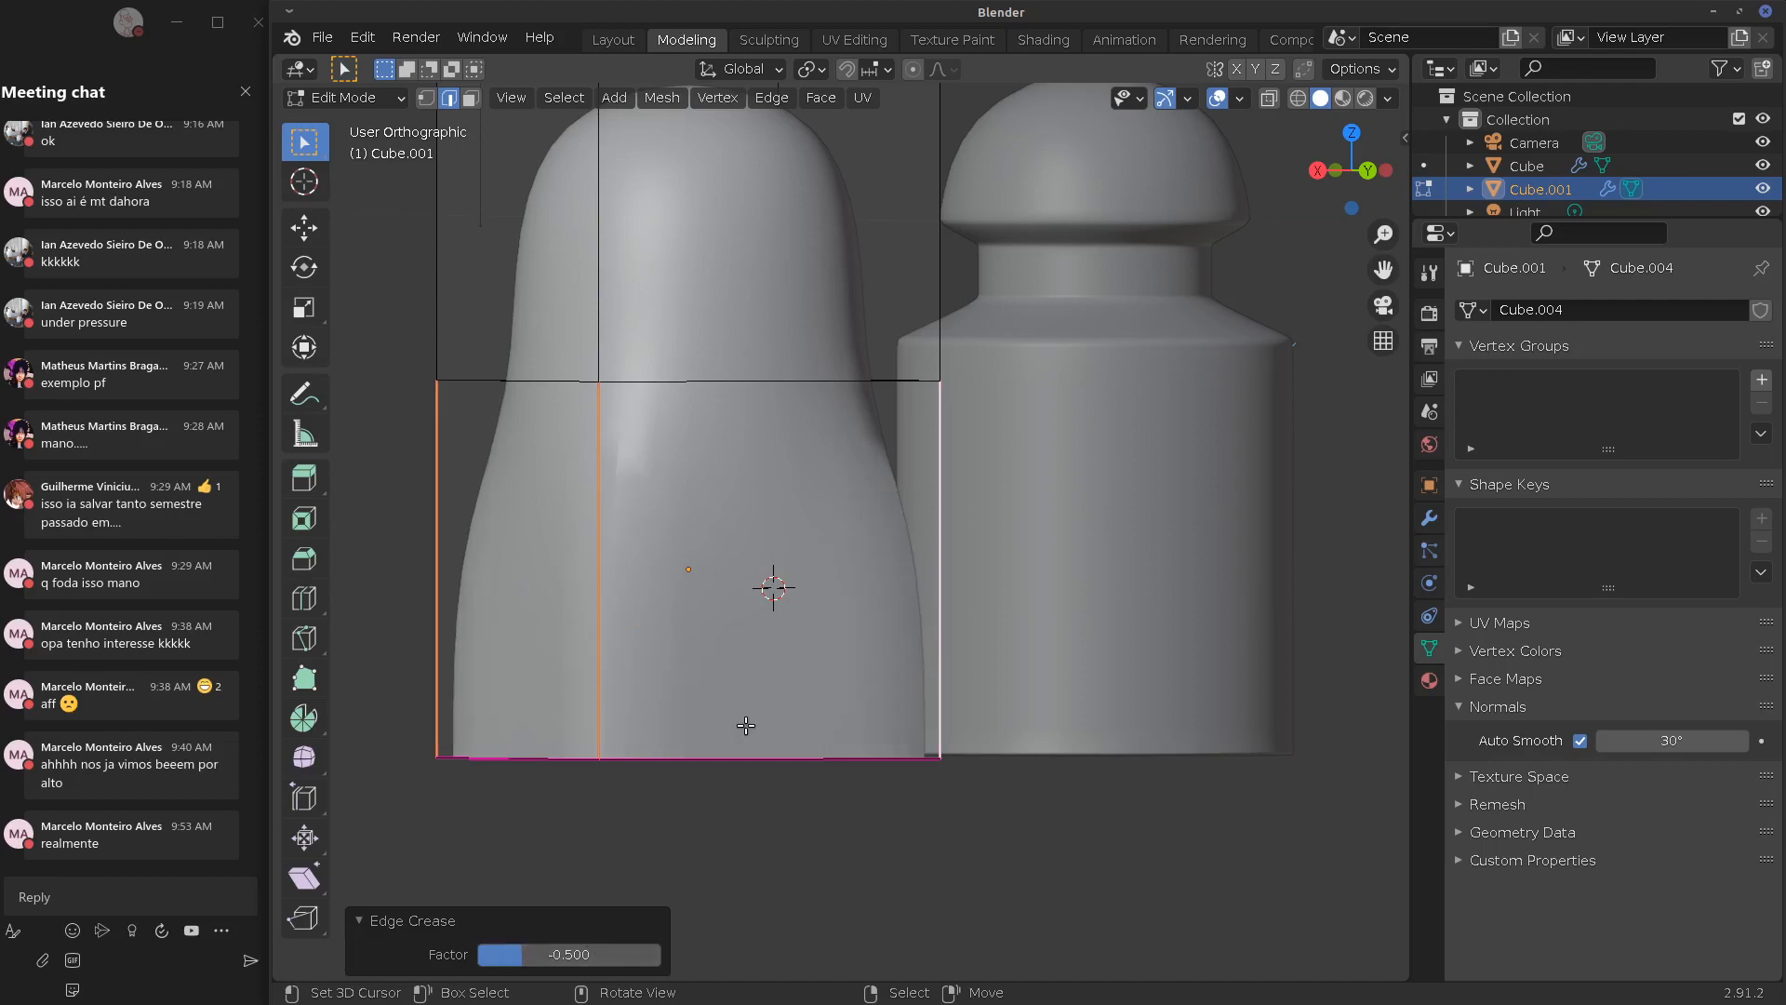
key(Tab)
middle_drag(756, 722, 727, 639)
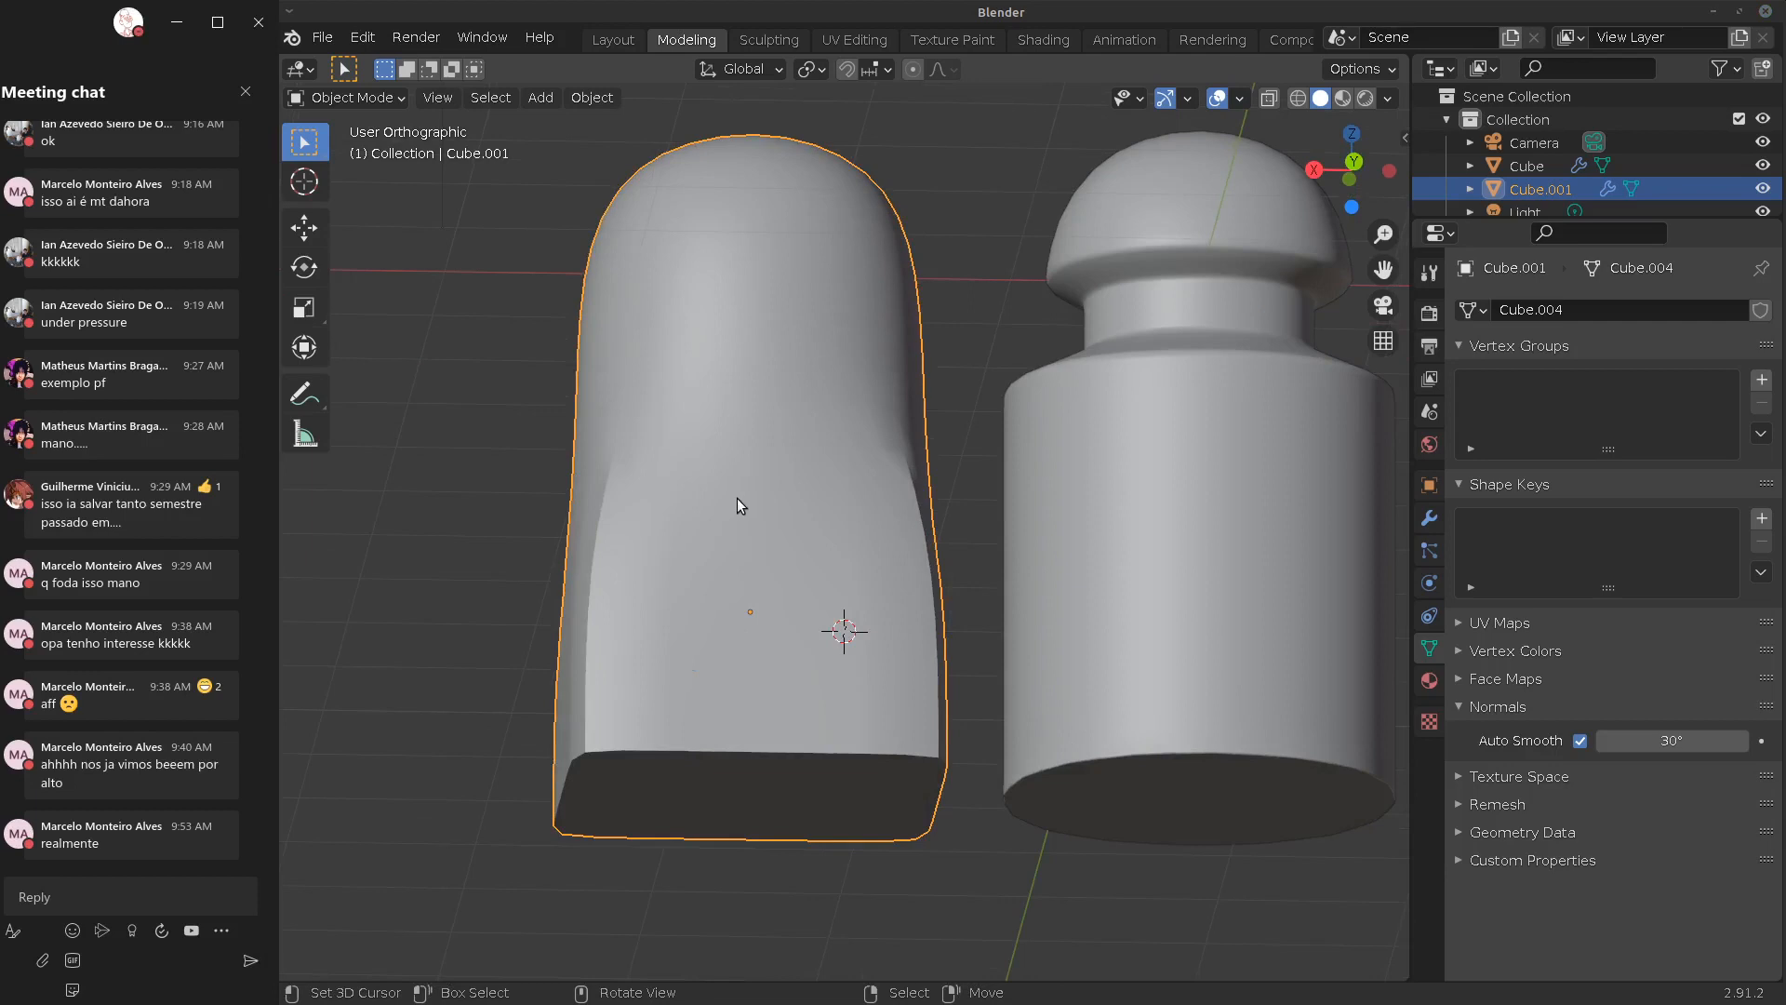
Add an edge loop near the box's base and fully crease it
key(Tab)
middle_drag(721, 510, 712, 616)
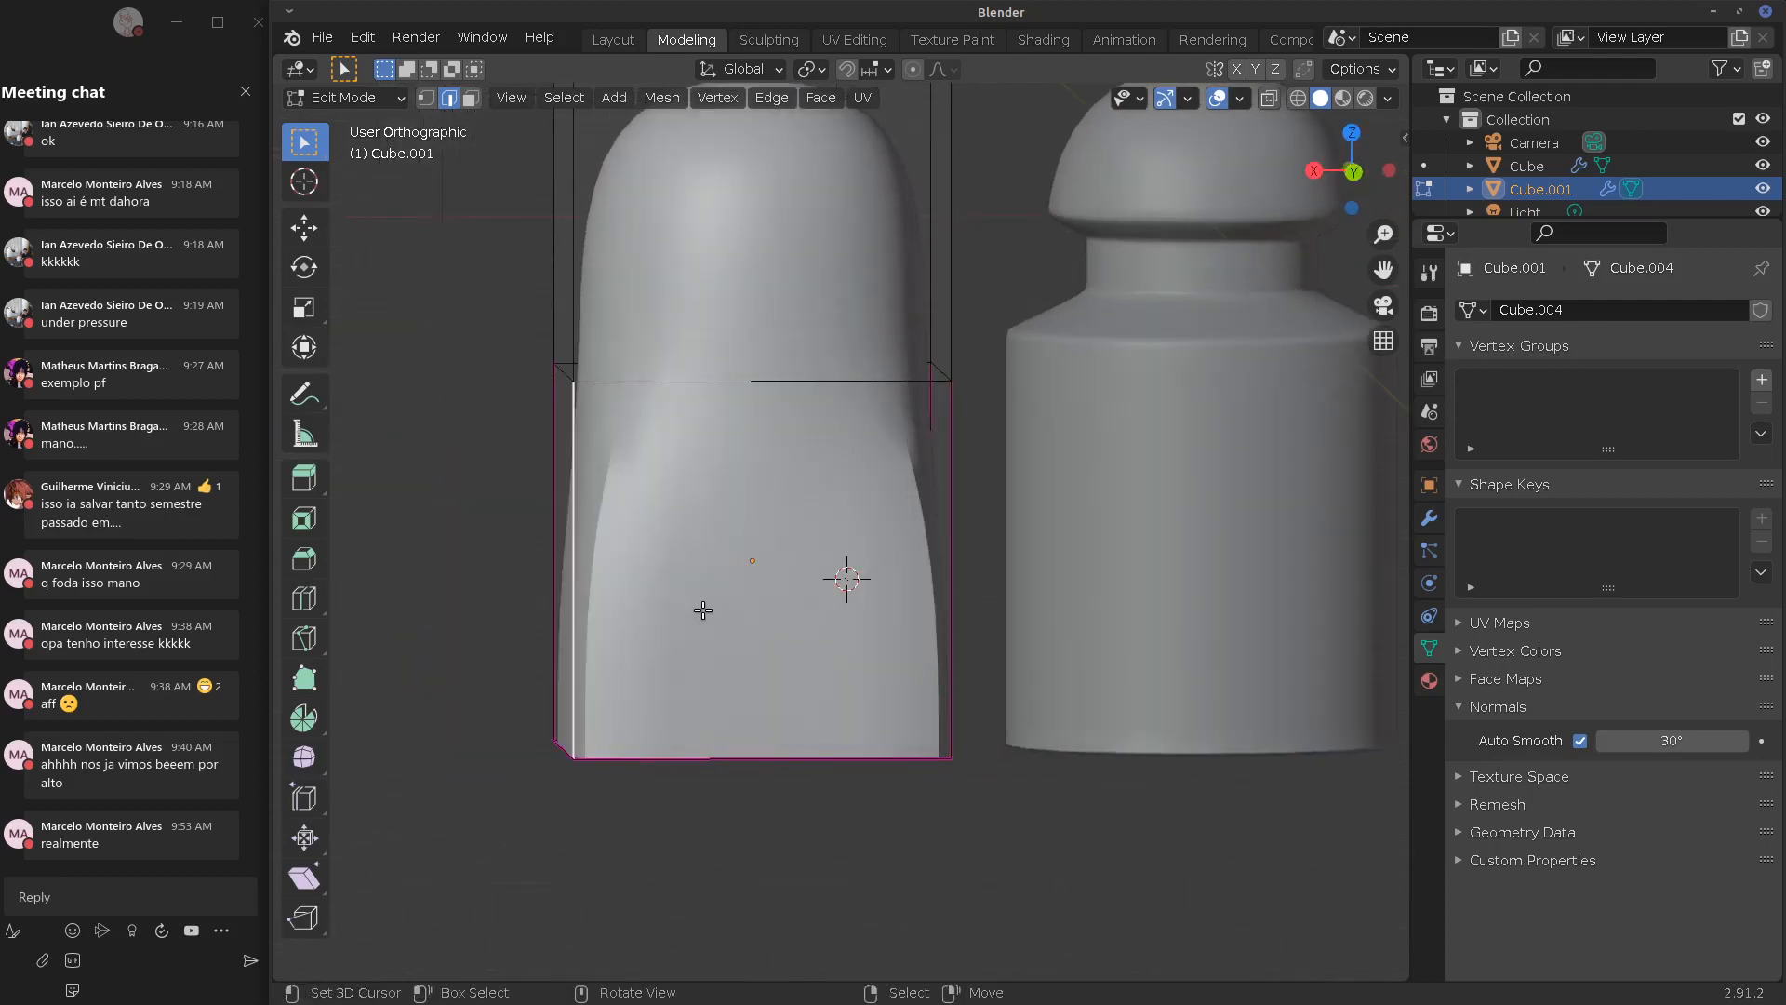
key(ctrl+r)
drag(578, 556, 612, 701)
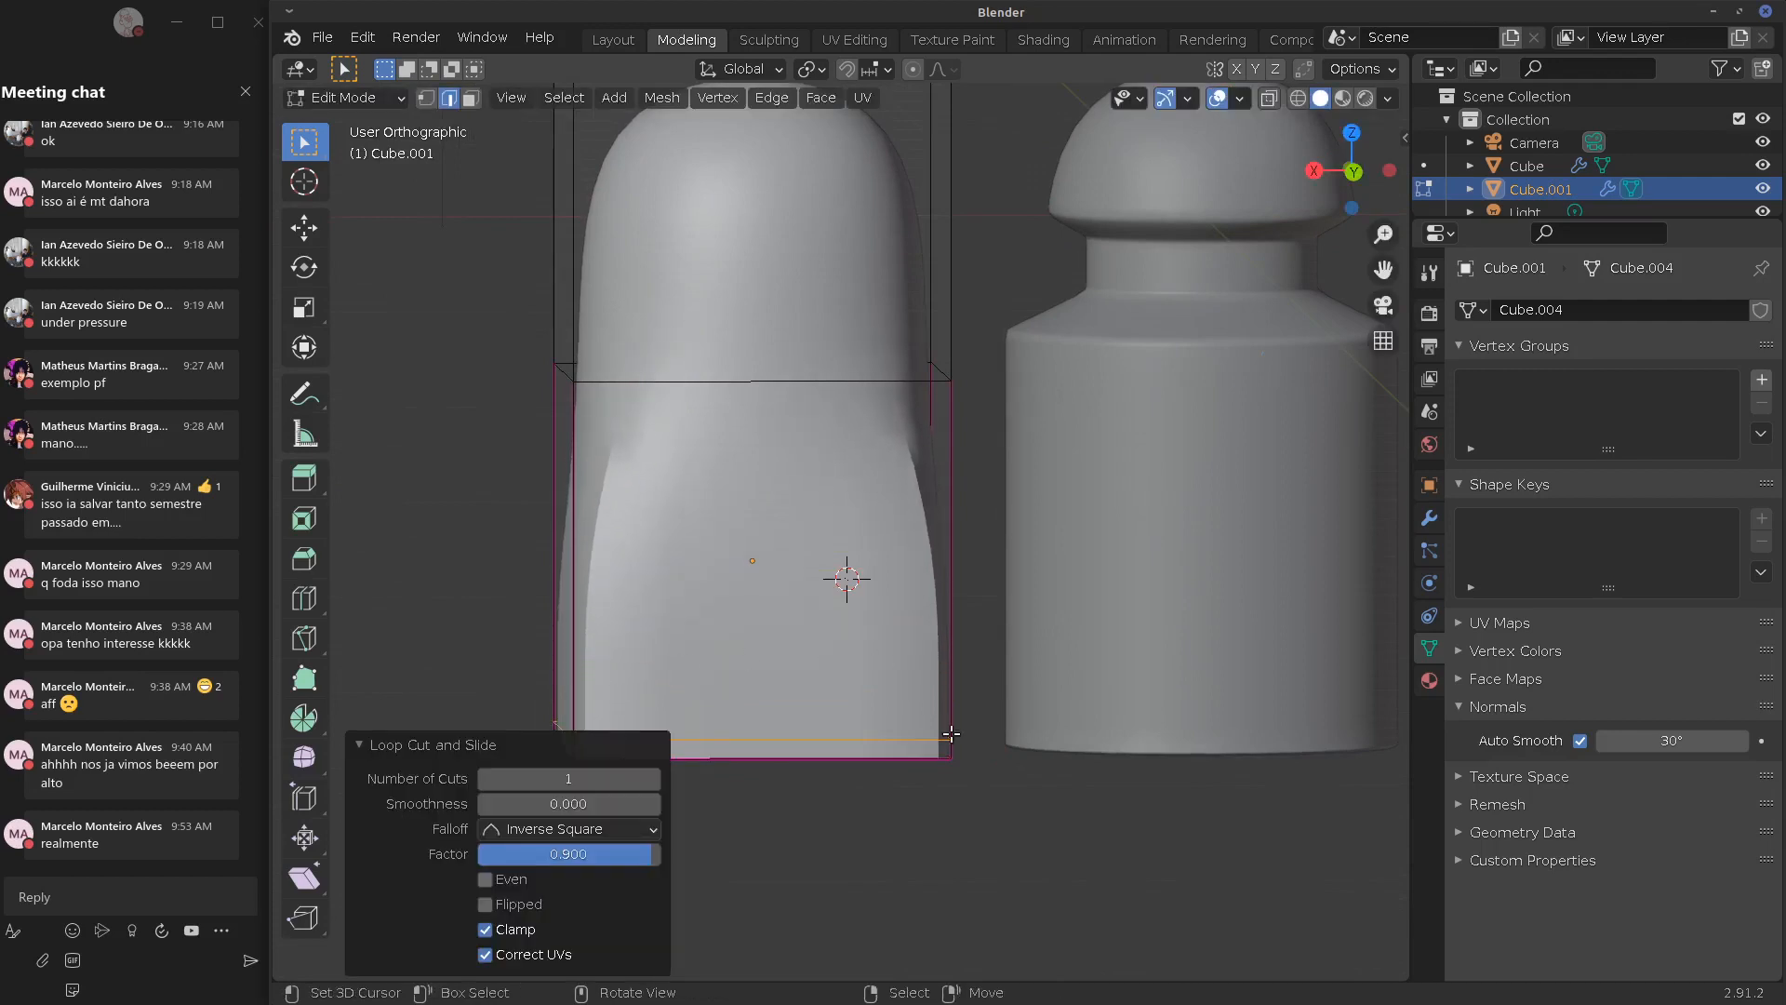
click(384, 747)
middle_drag(387, 738, 654, 642)
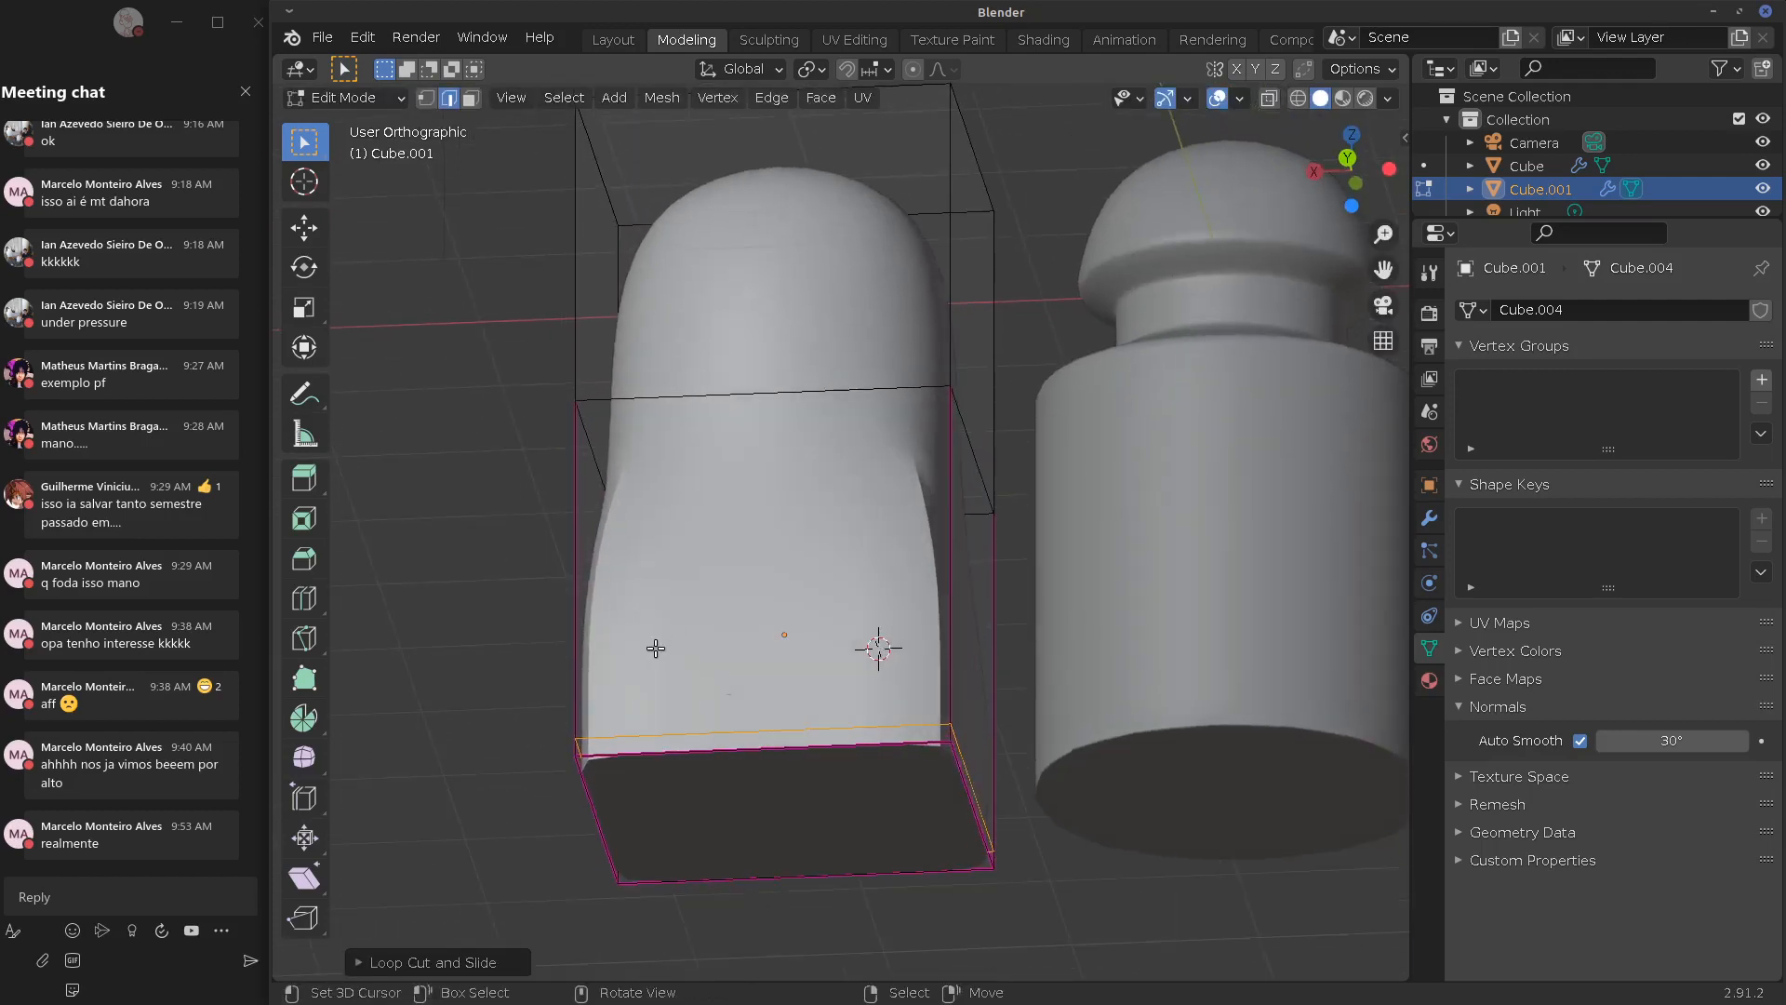
middle_drag(646, 782, 770, 716)
key(shift+e)
click(1104, 789)
key(Tab)
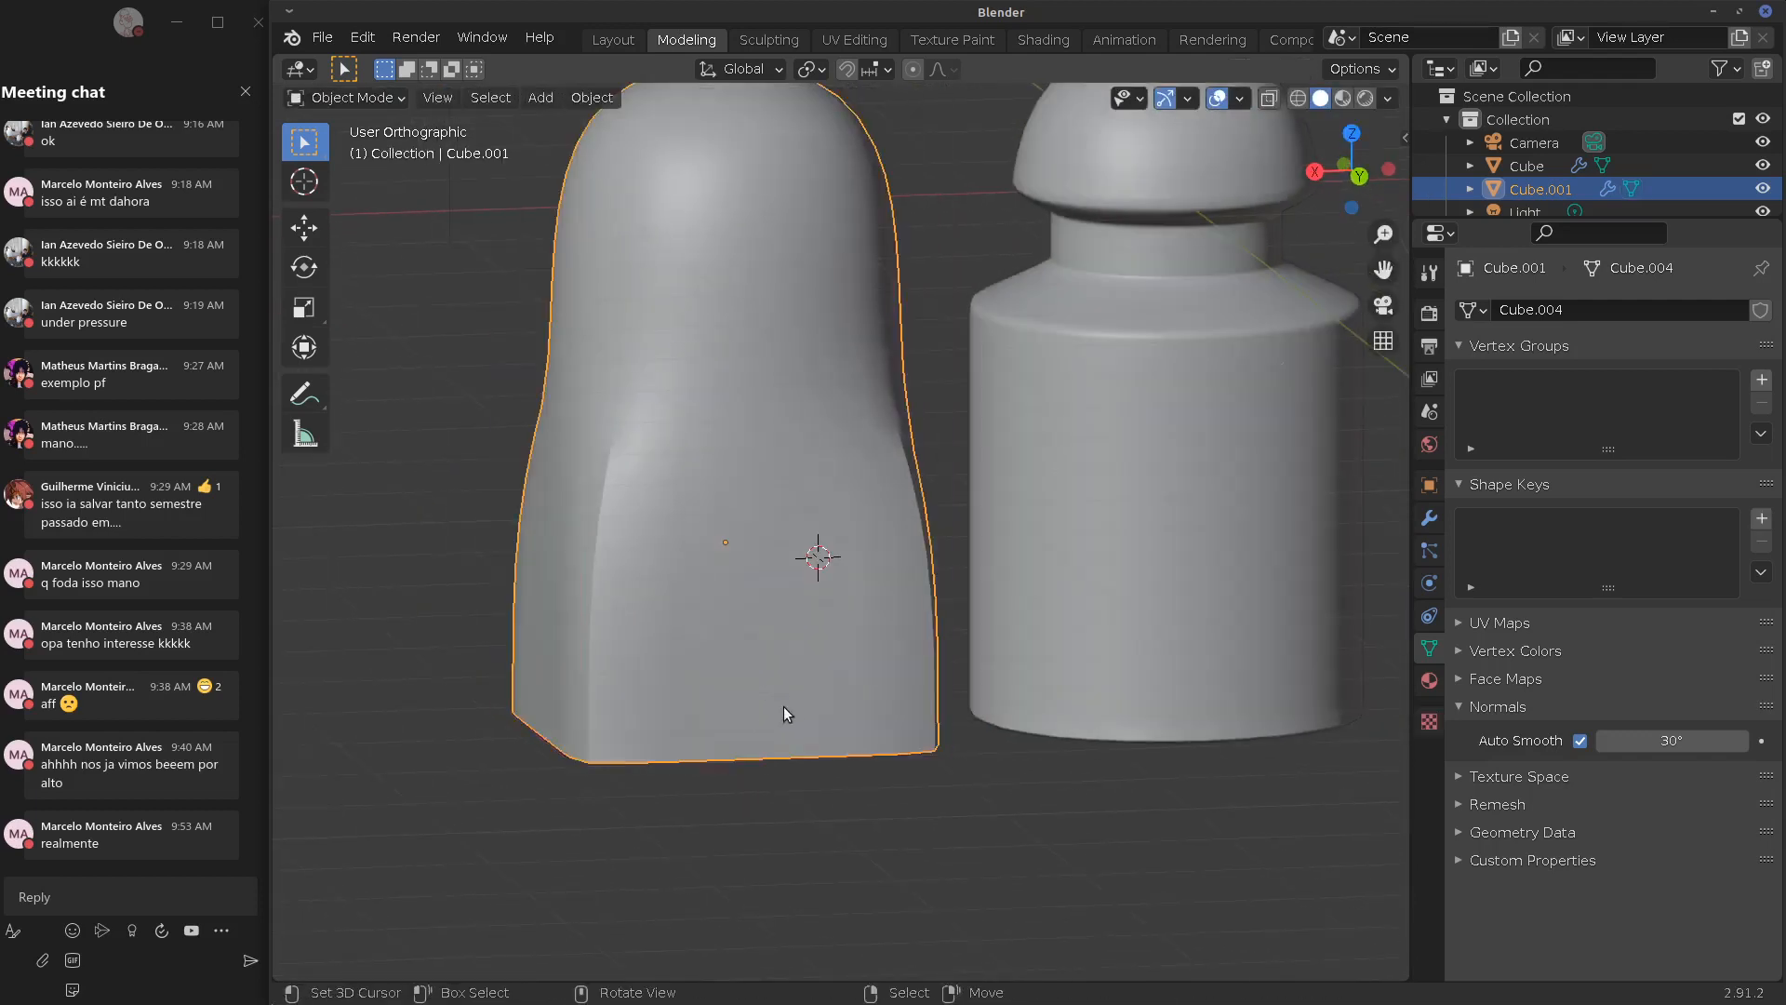
Select the ring of faces at the base and crease their edges to 1.000
key(Tab)
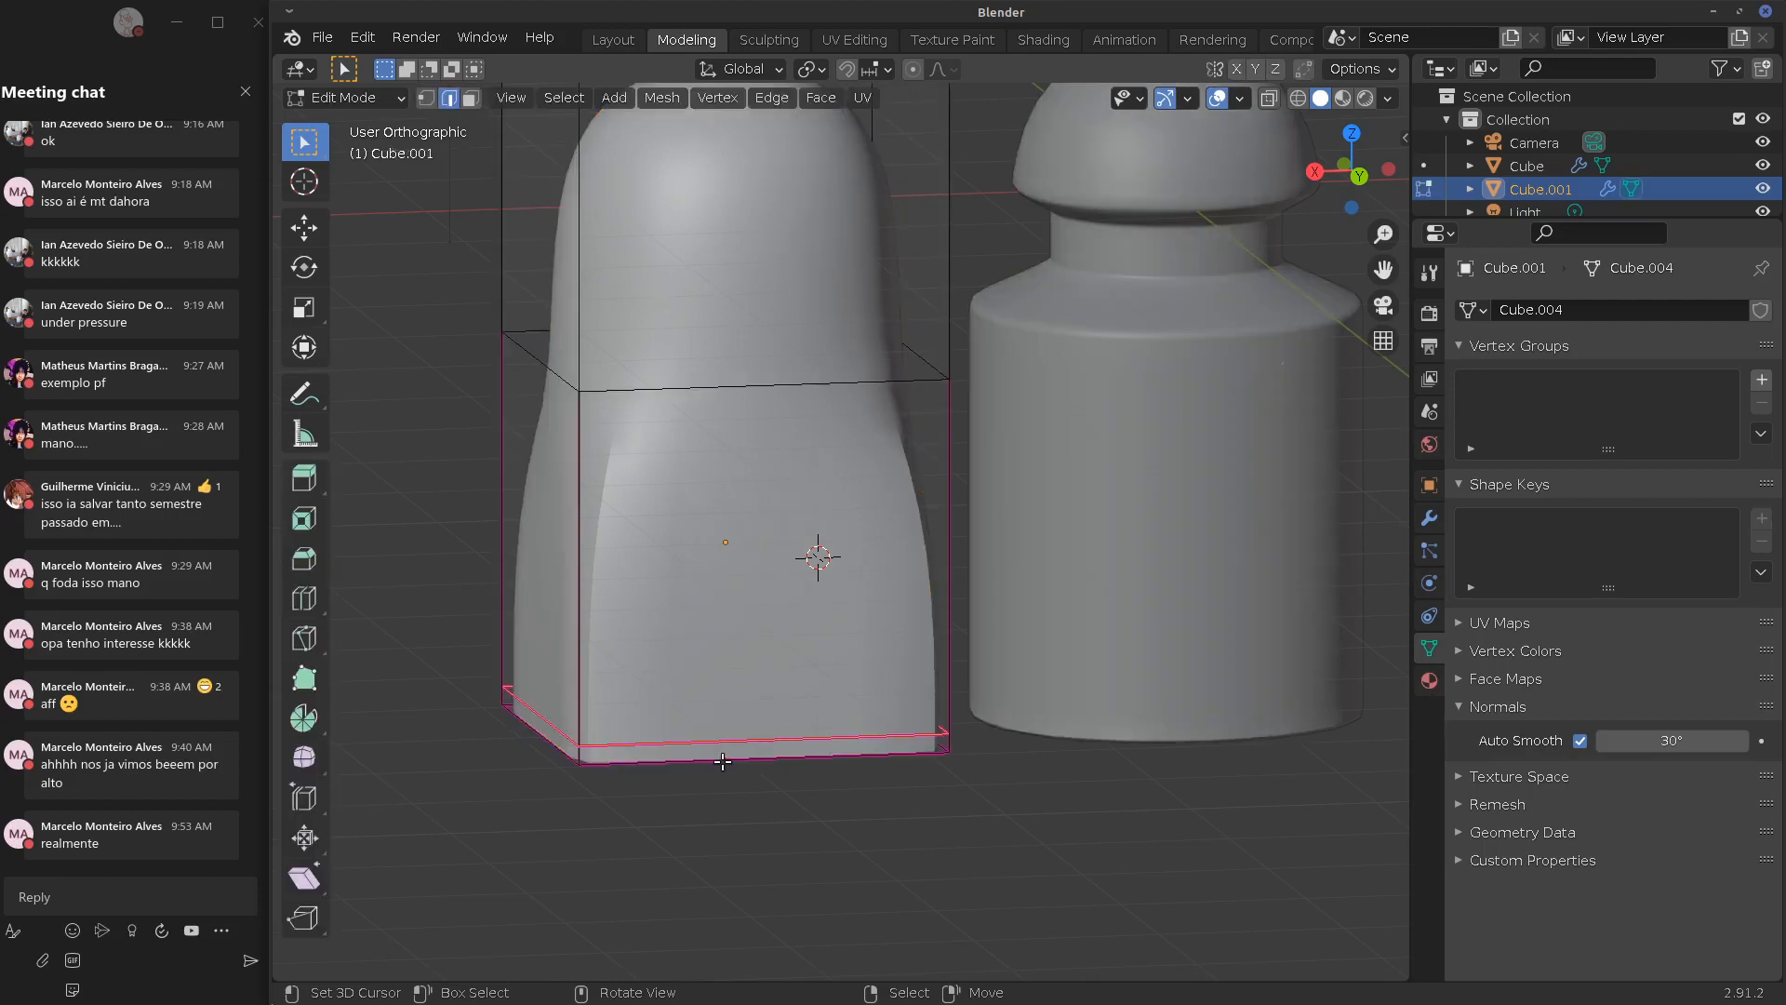
right_click(572, 759)
right_click(578, 756)
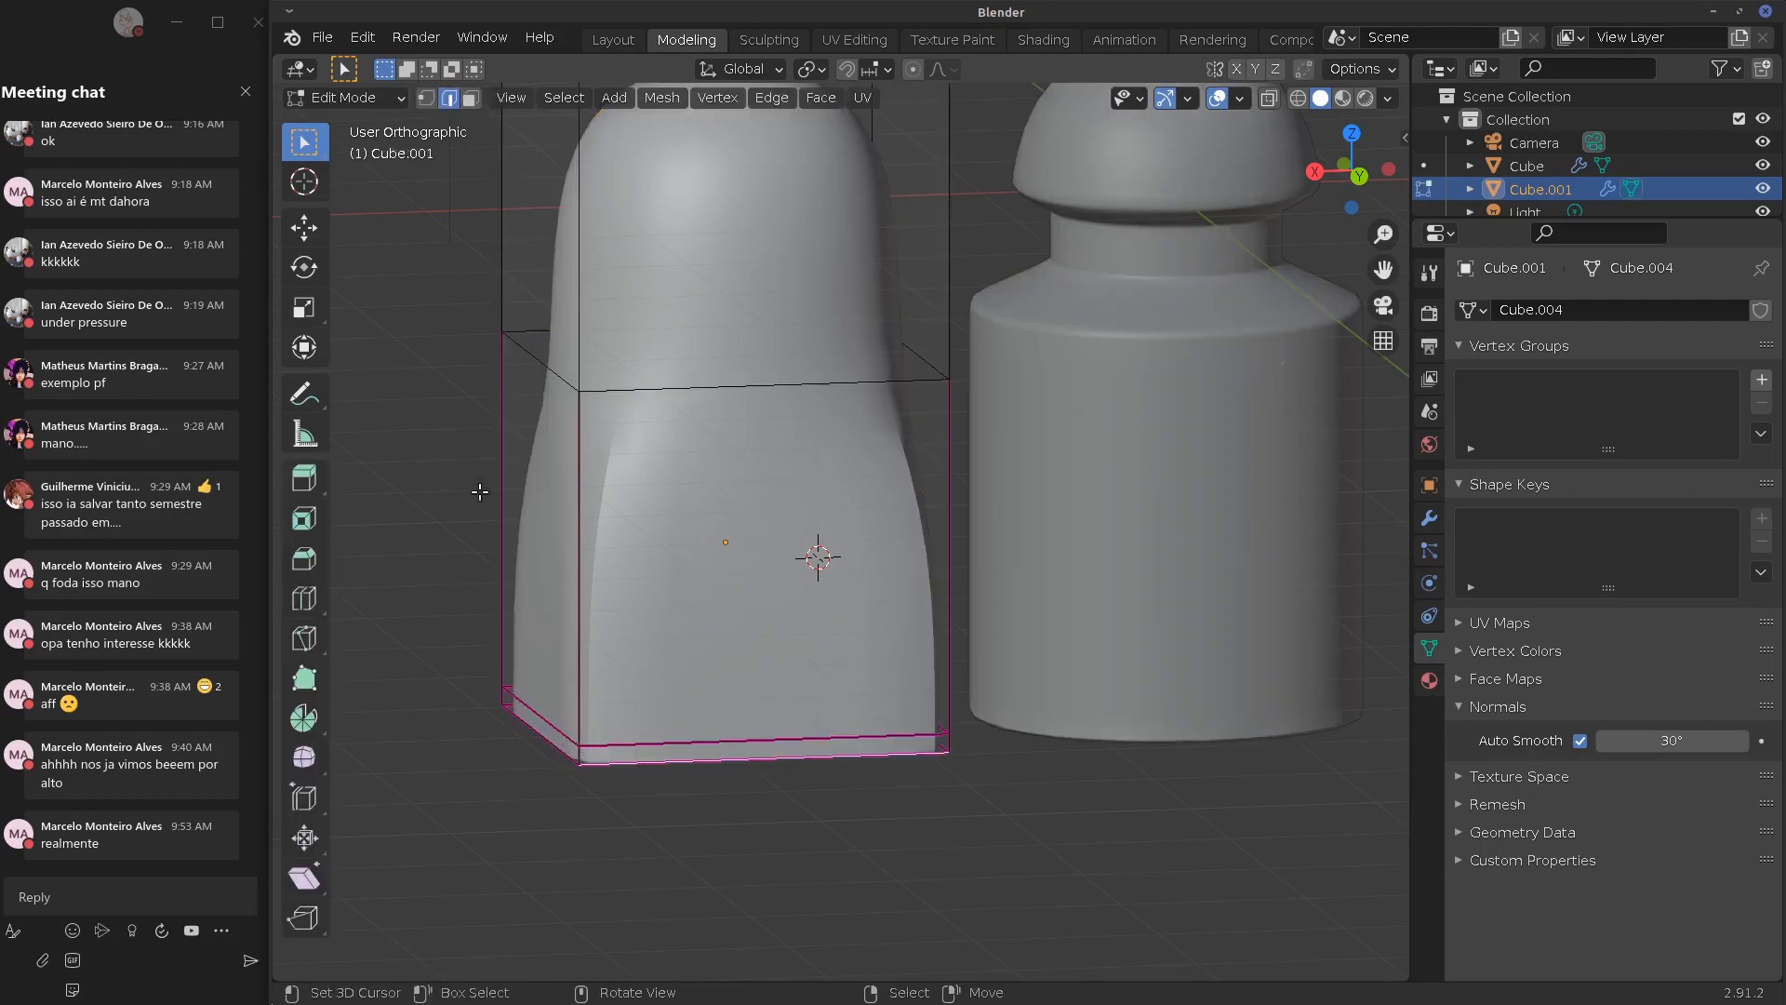
key(3)
alt+right_click(582, 751)
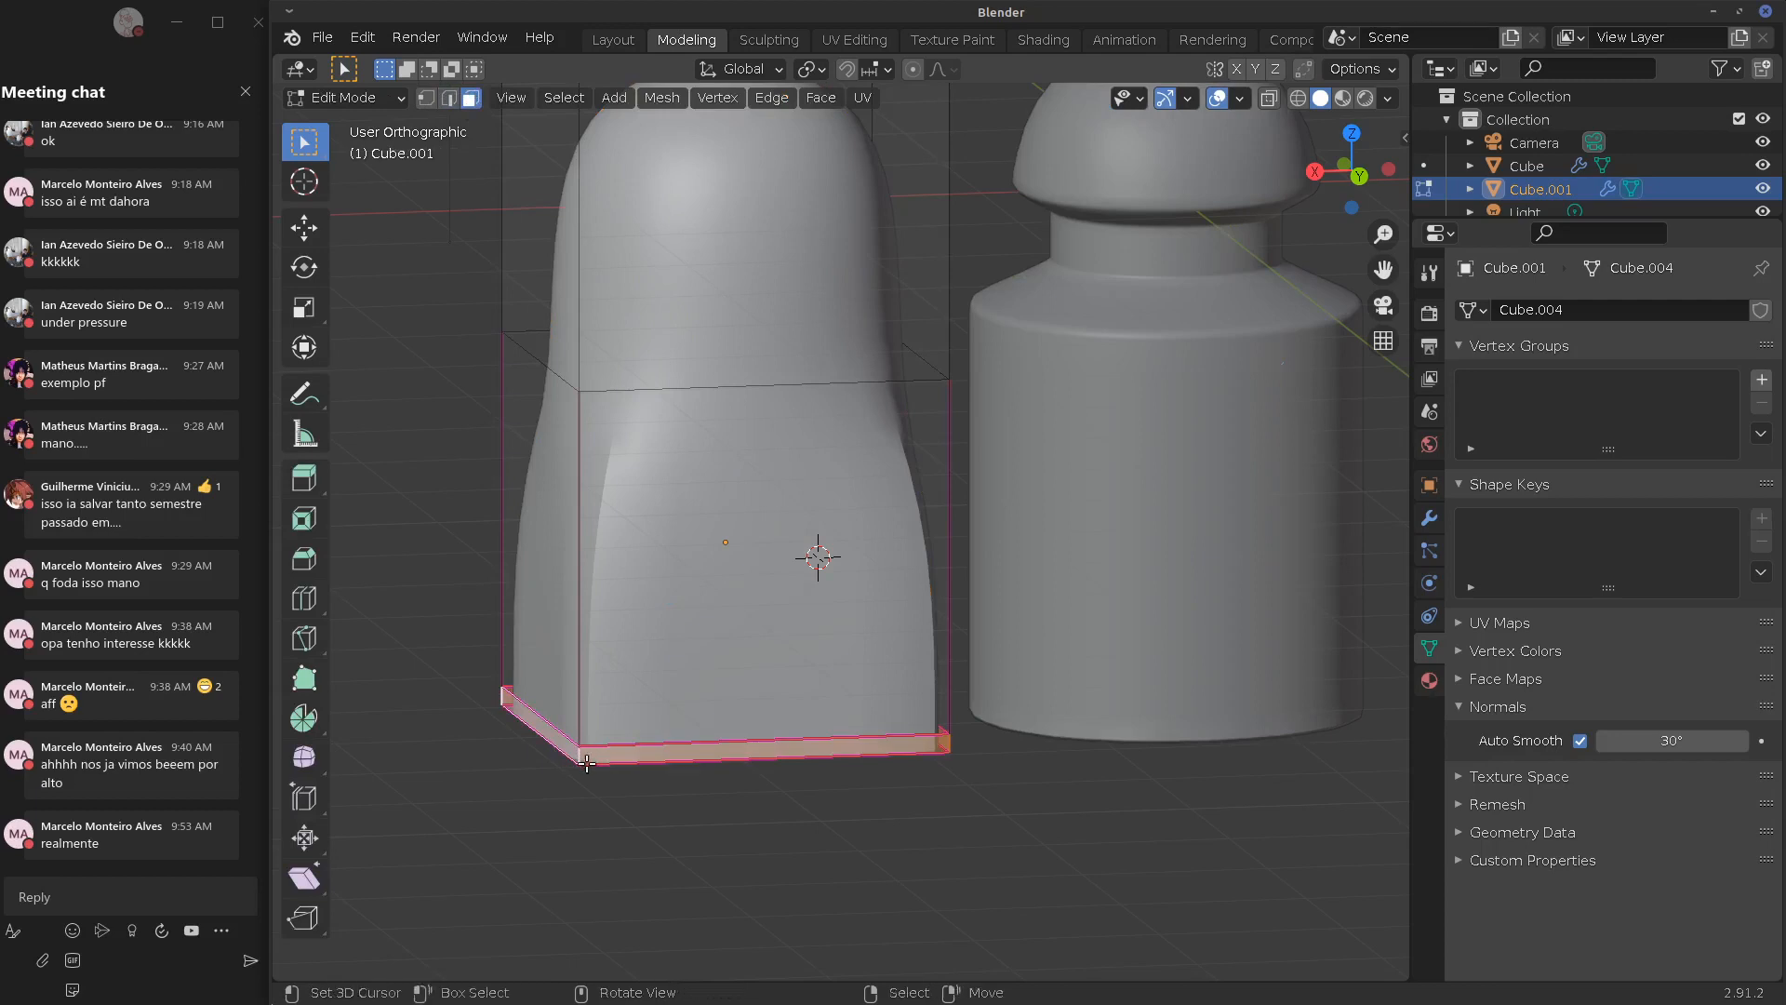
key(shift+e)
click(1144, 897)
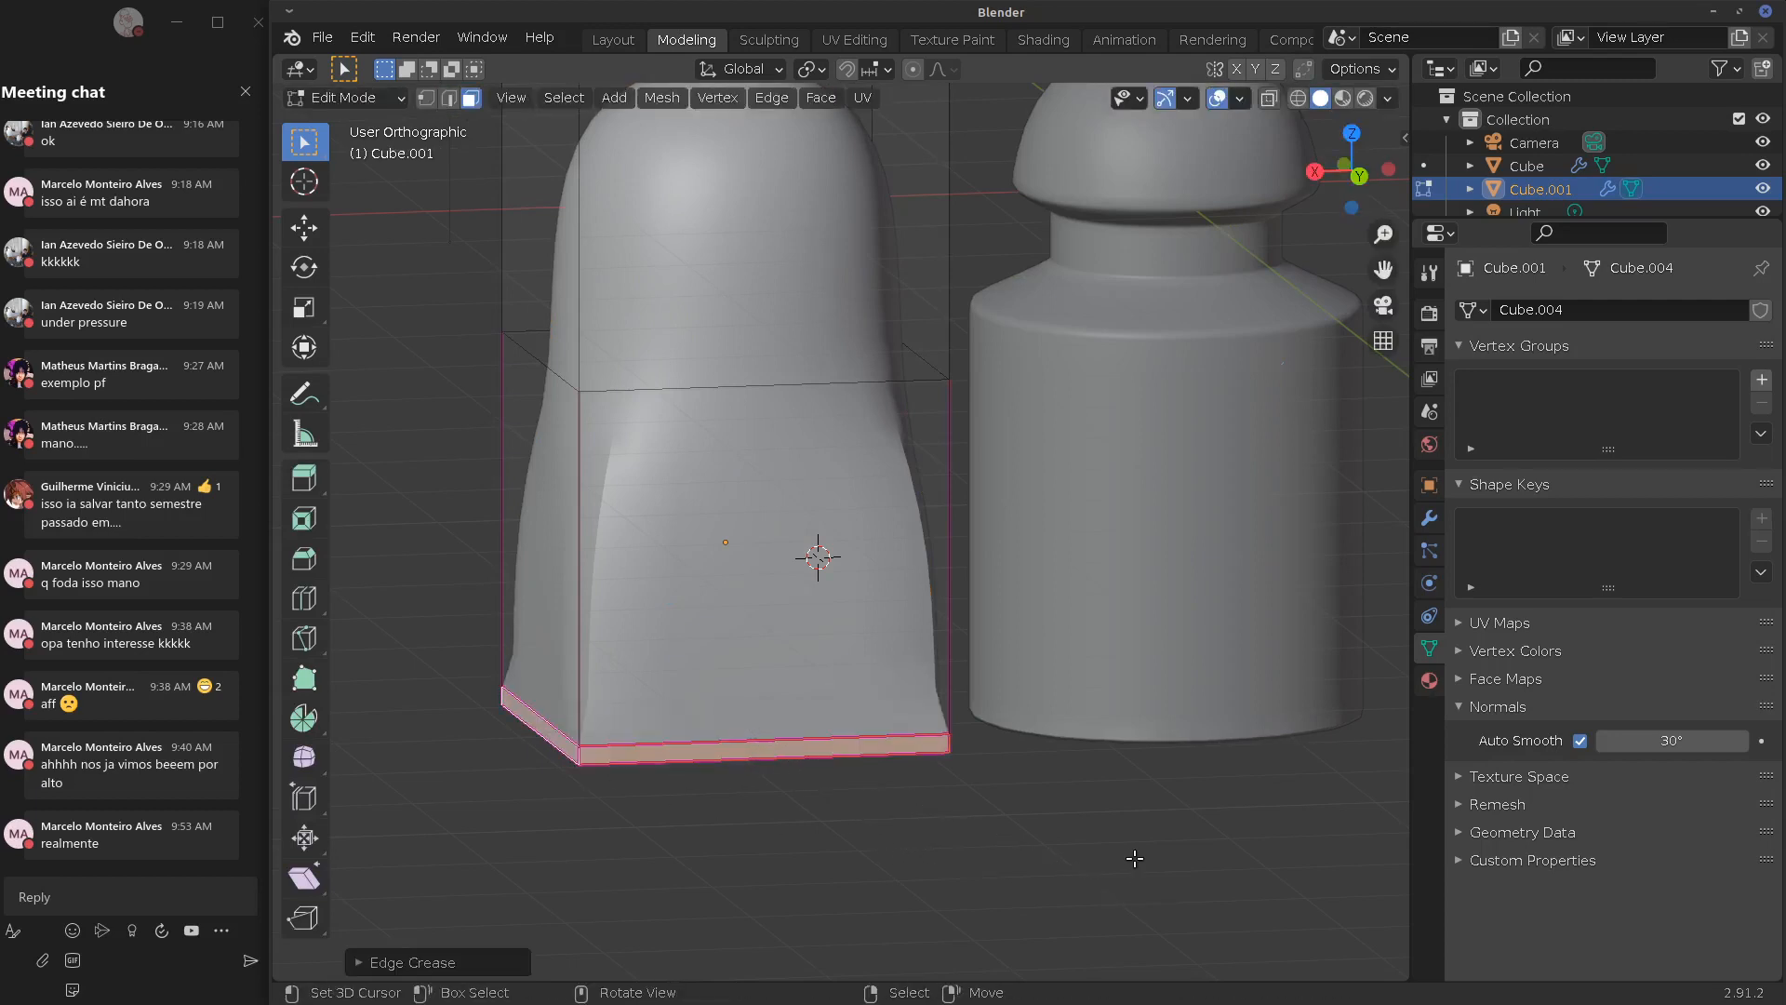
key(Tab)
middle_drag(1070, 830, 743, 786)
scroll(895, 672, up, 4)
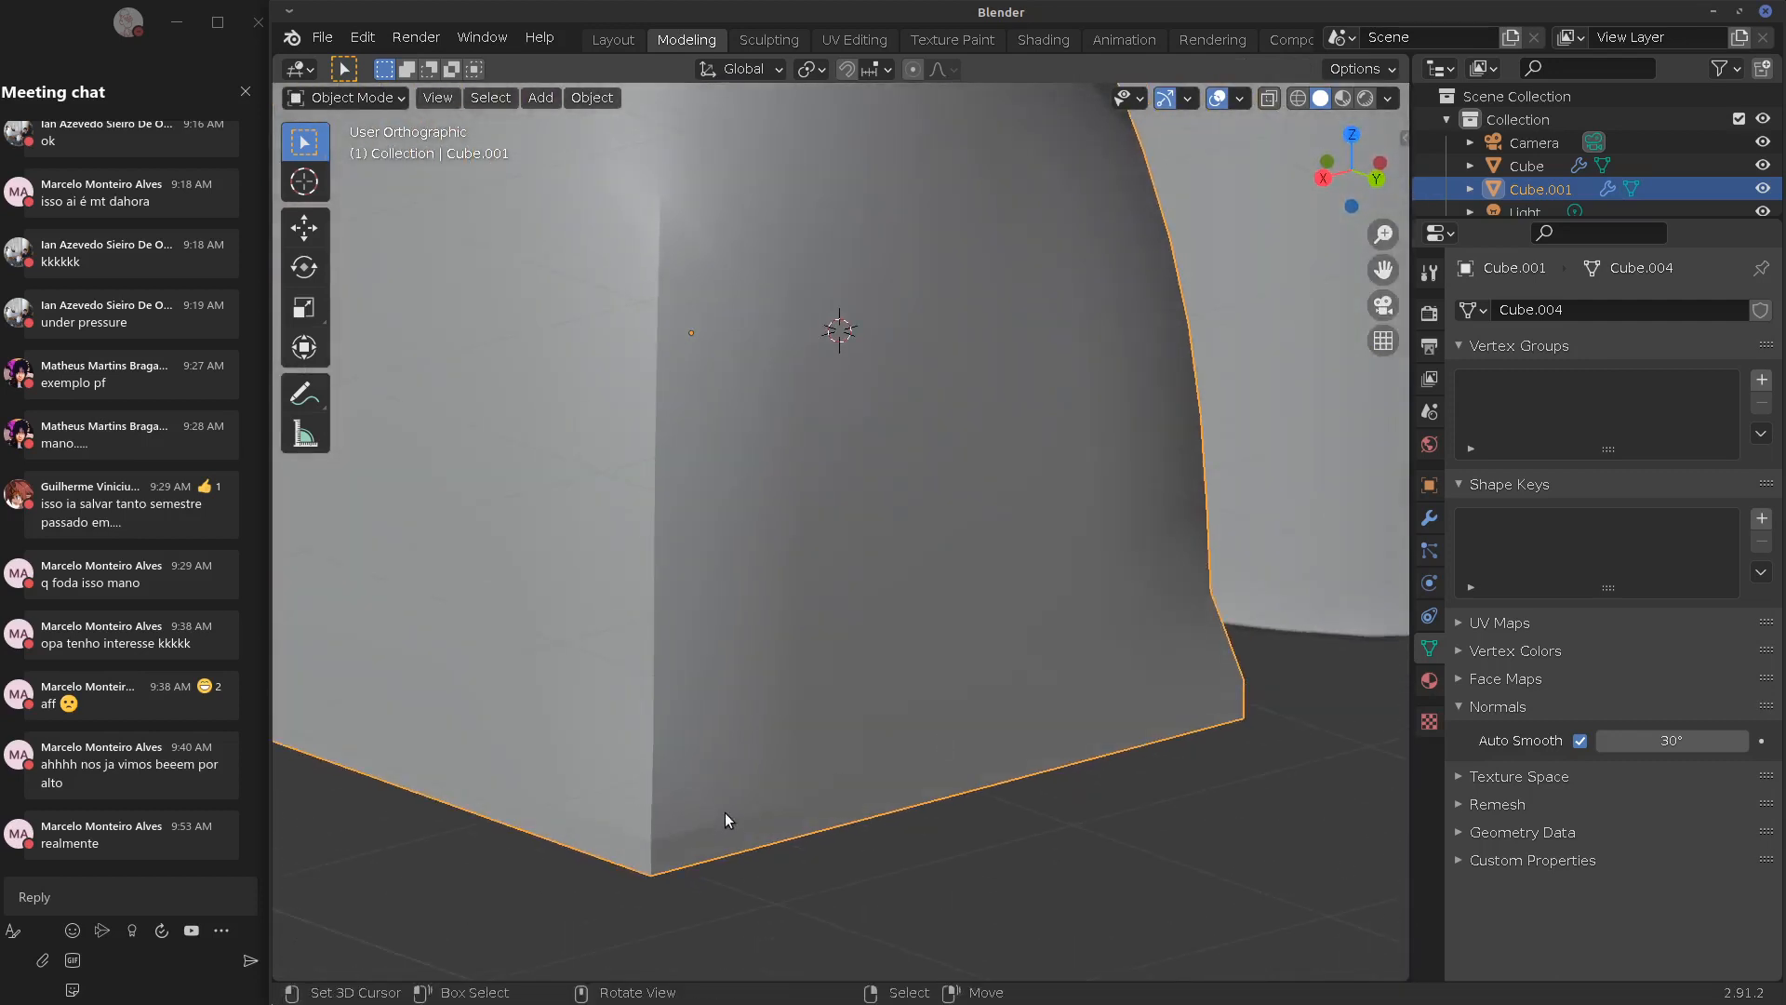
View the box beside the bottle from the side and show its modifier settings
drag(701, 806, 690, 865)
right_drag(692, 837, 732, 779)
scroll(884, 734, down, 8)
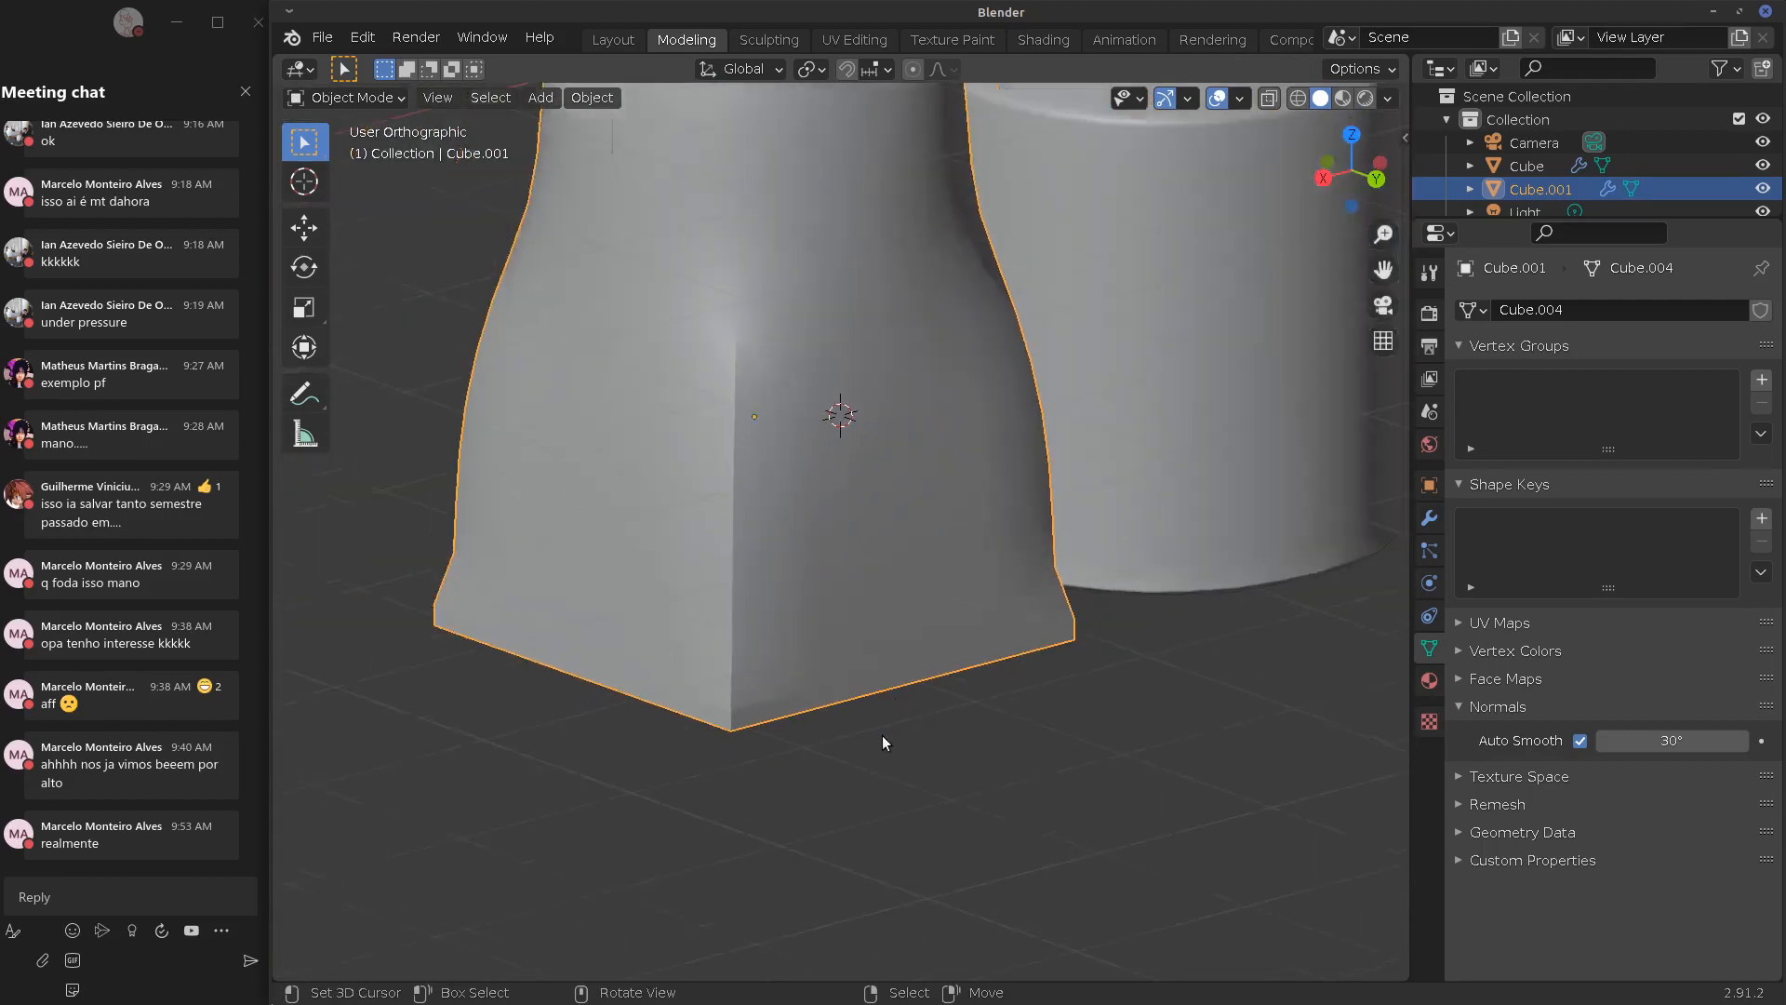
middle_drag(1012, 707, 1058, 707)
key(Tab)
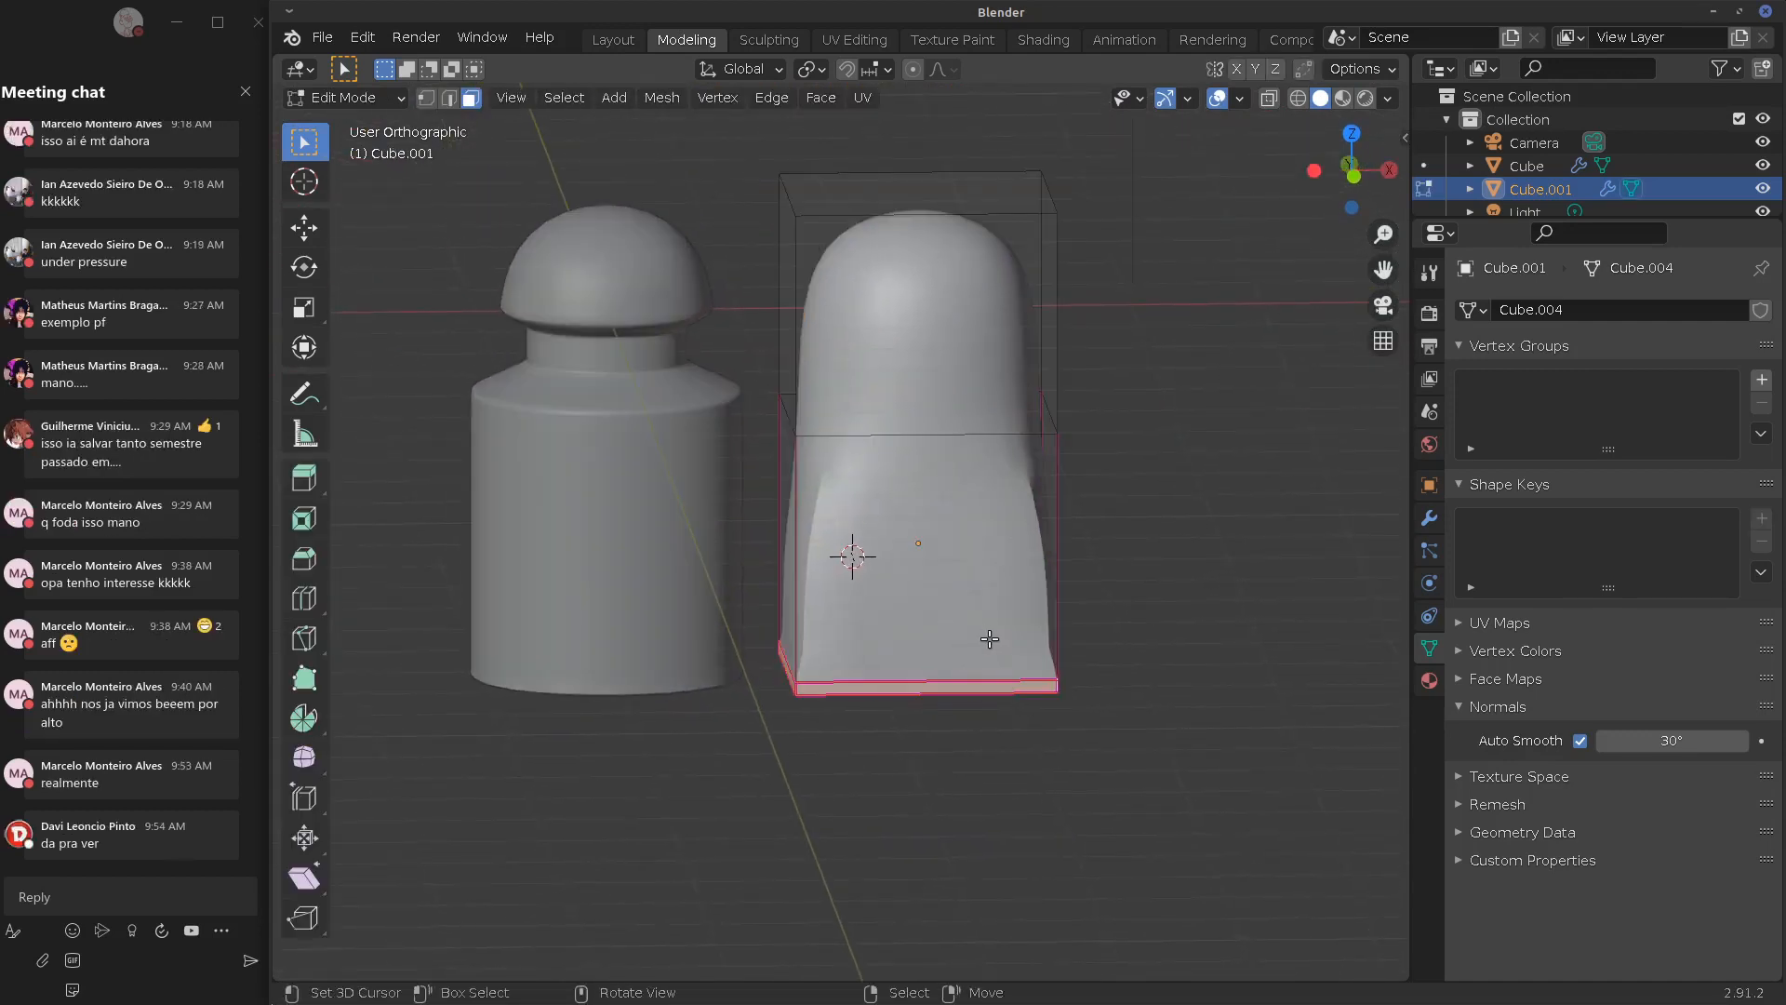
key(Tab)
middle_drag(1165, 787, 1085, 761)
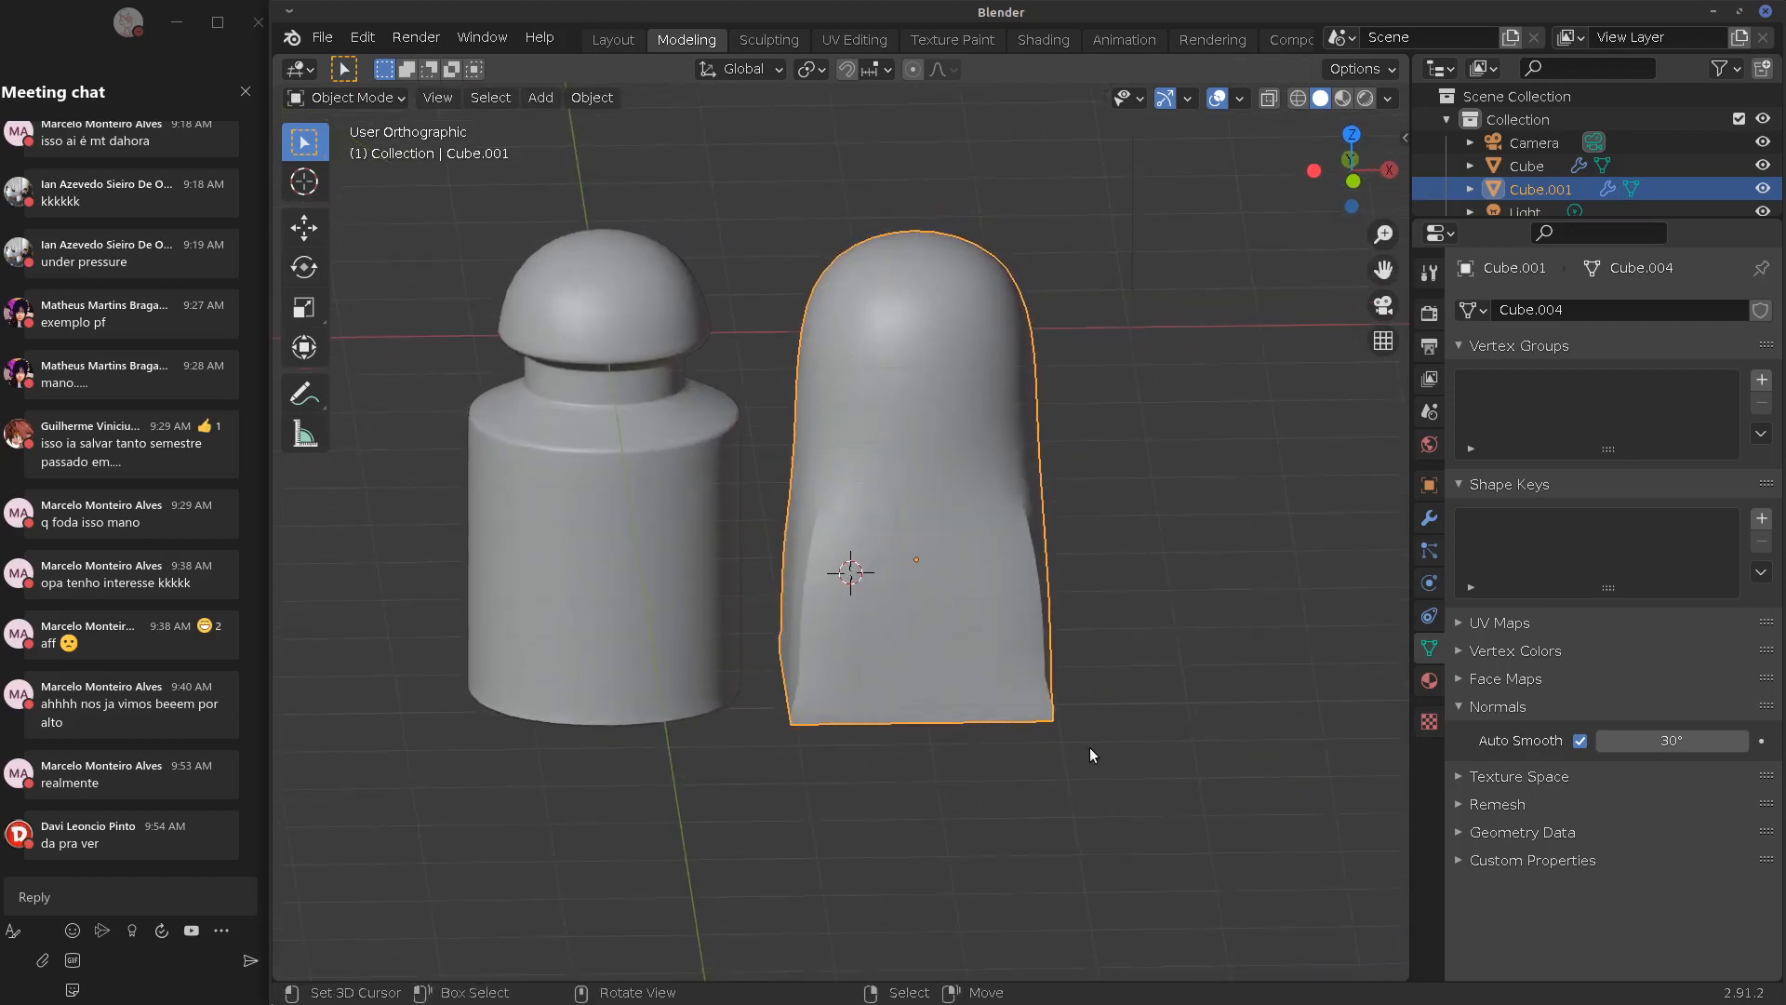
click(1429, 517)
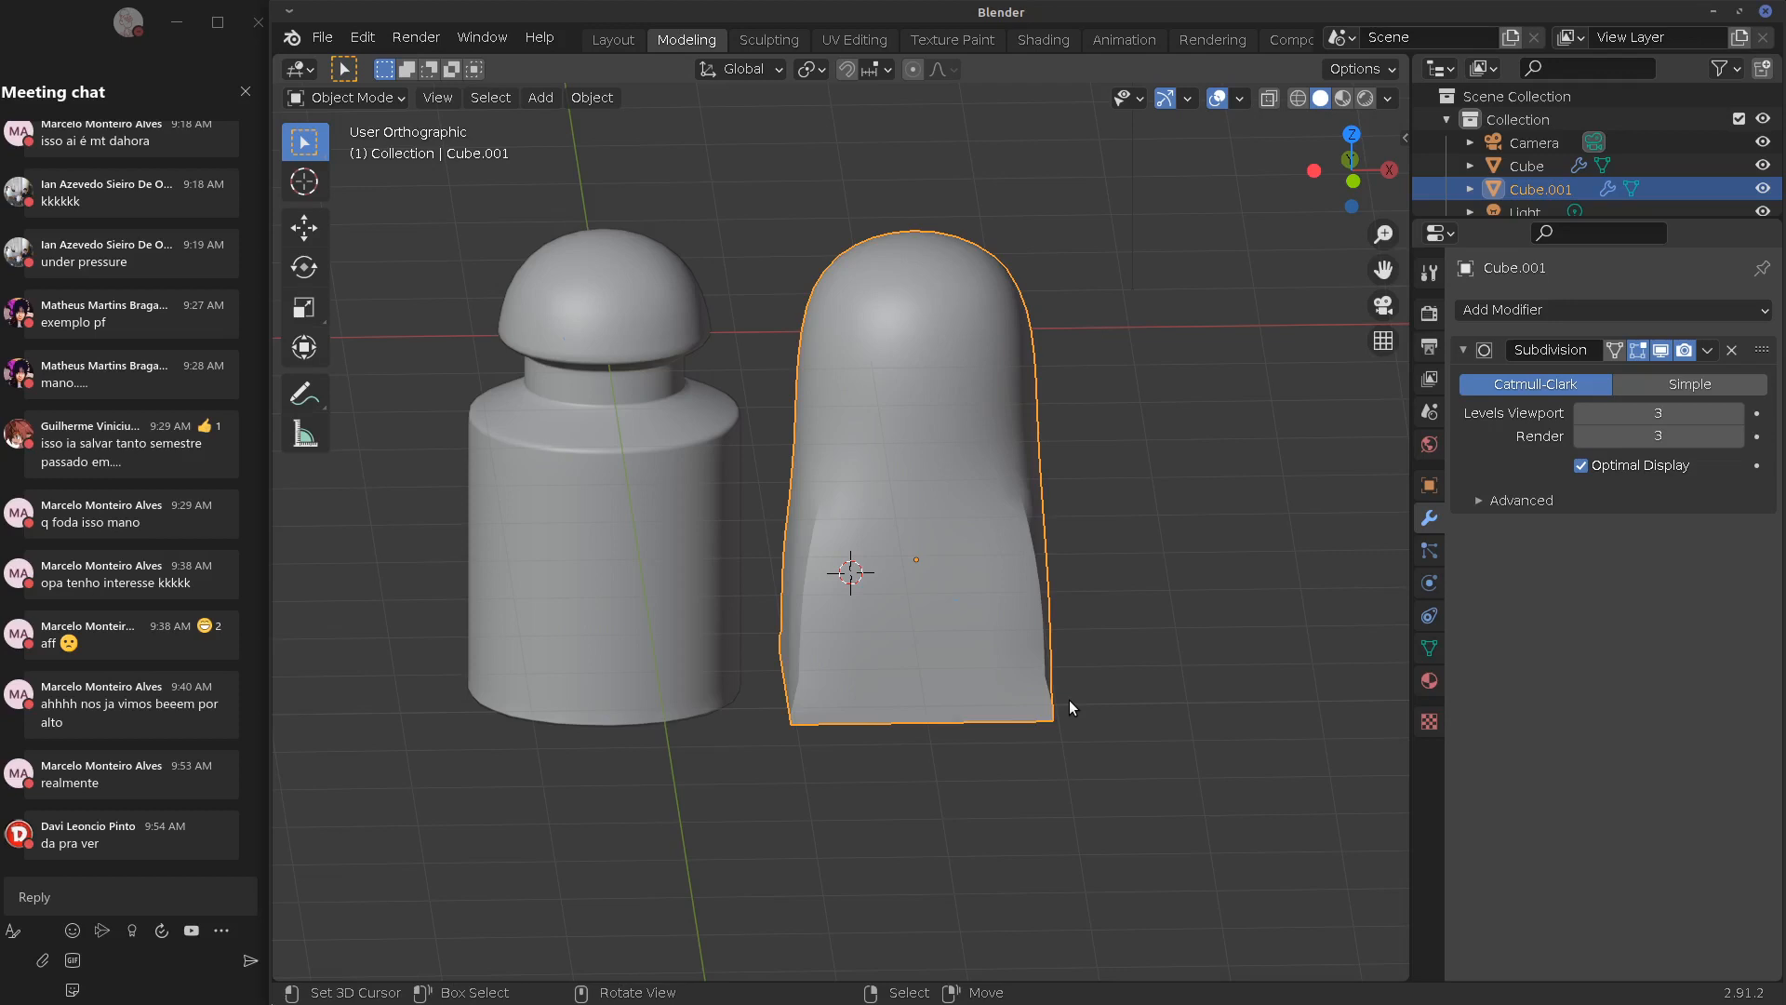
Orbit around both objects to check their shape, then switch to Firefox
middle_drag(1069, 700, 786, 583)
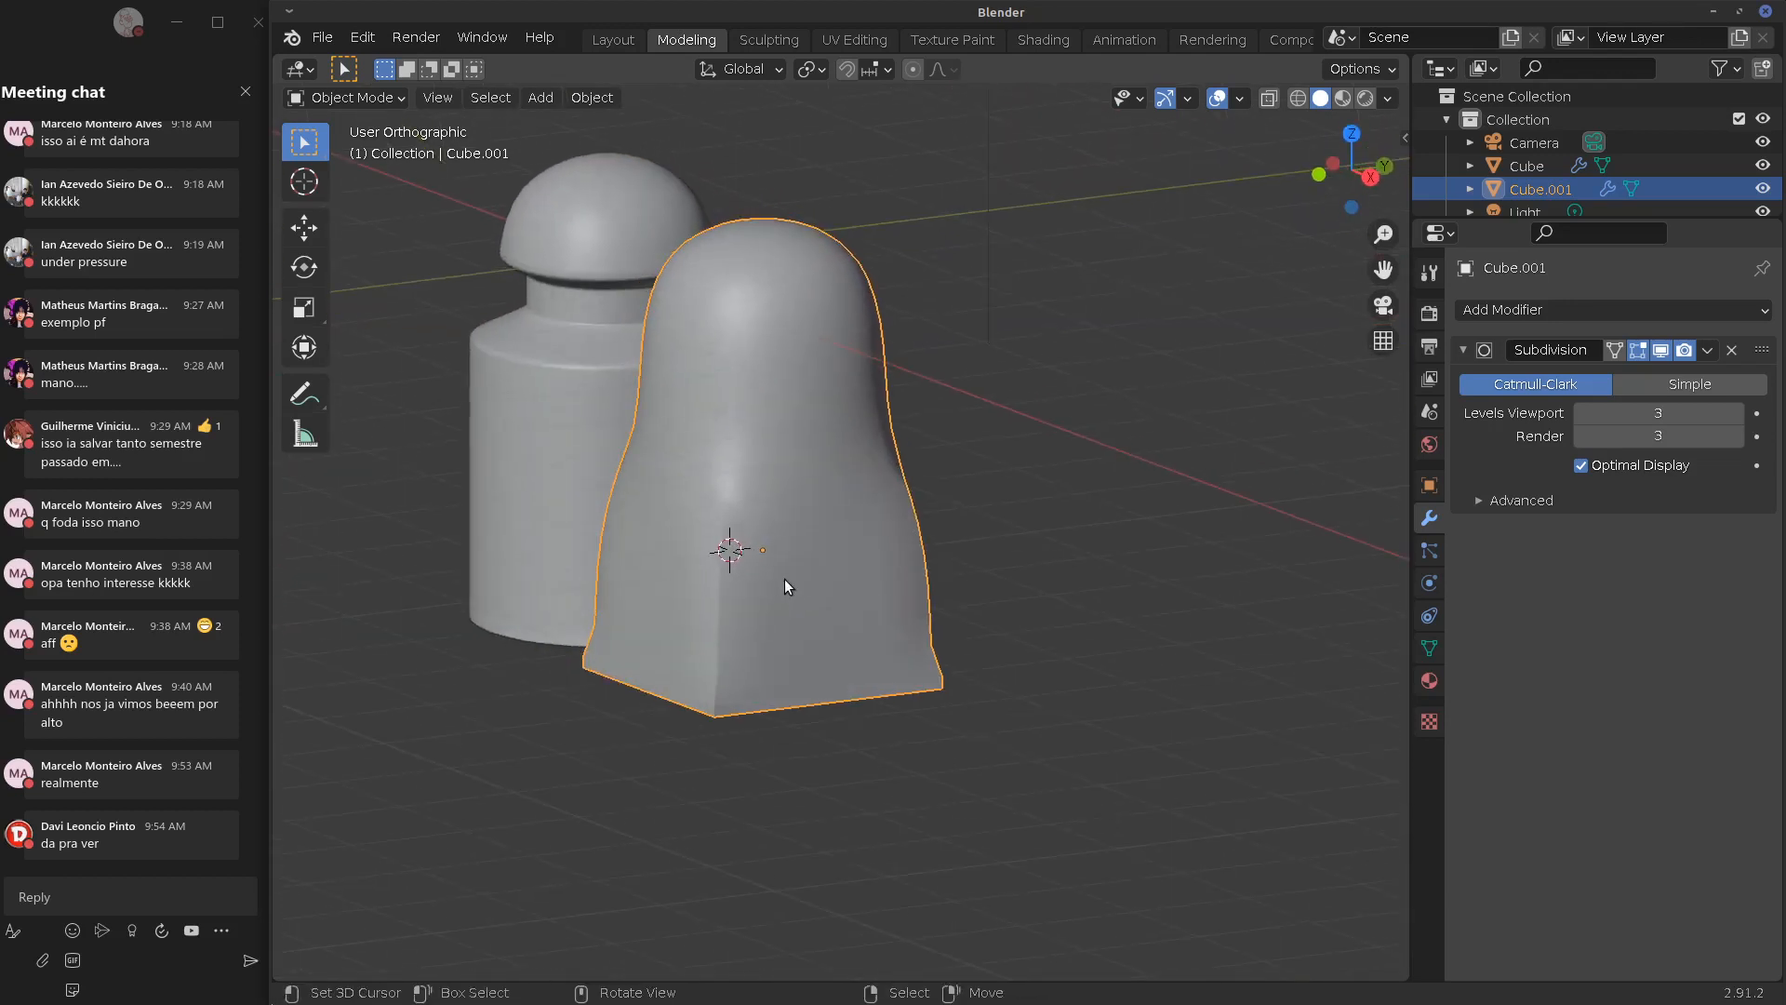
middle_drag(995, 537, 1069, 503)
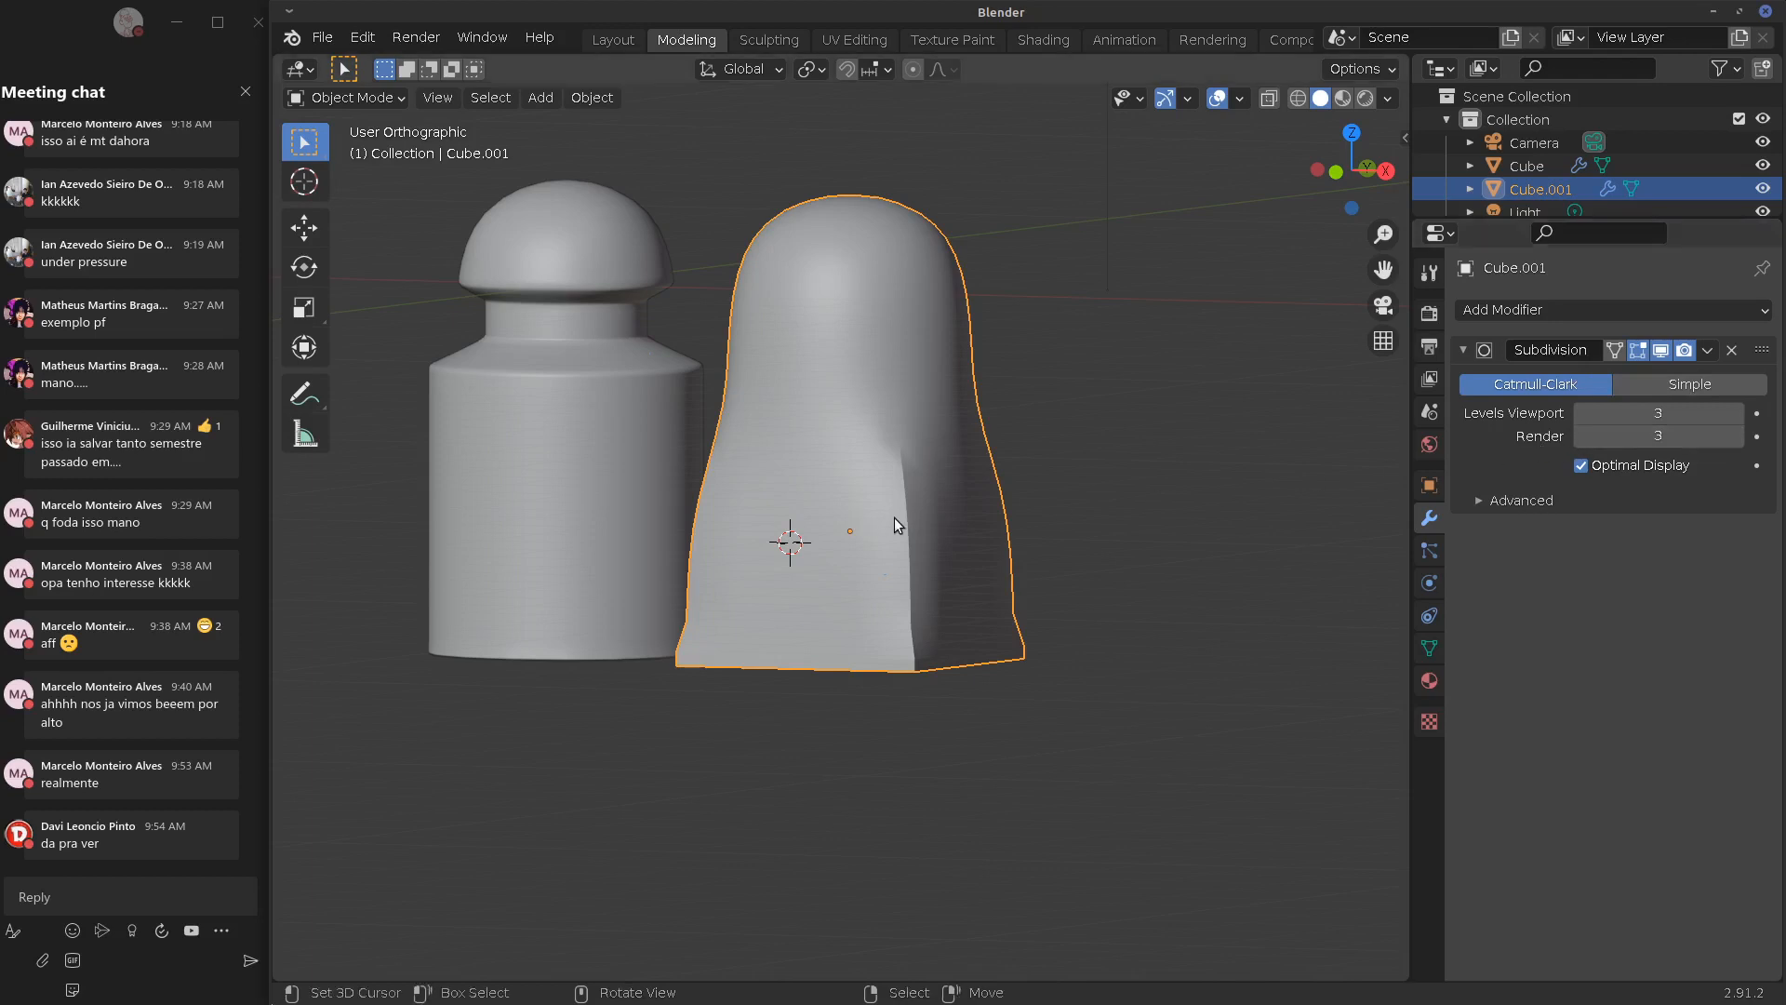
middle_drag(1037, 532, 1116, 545)
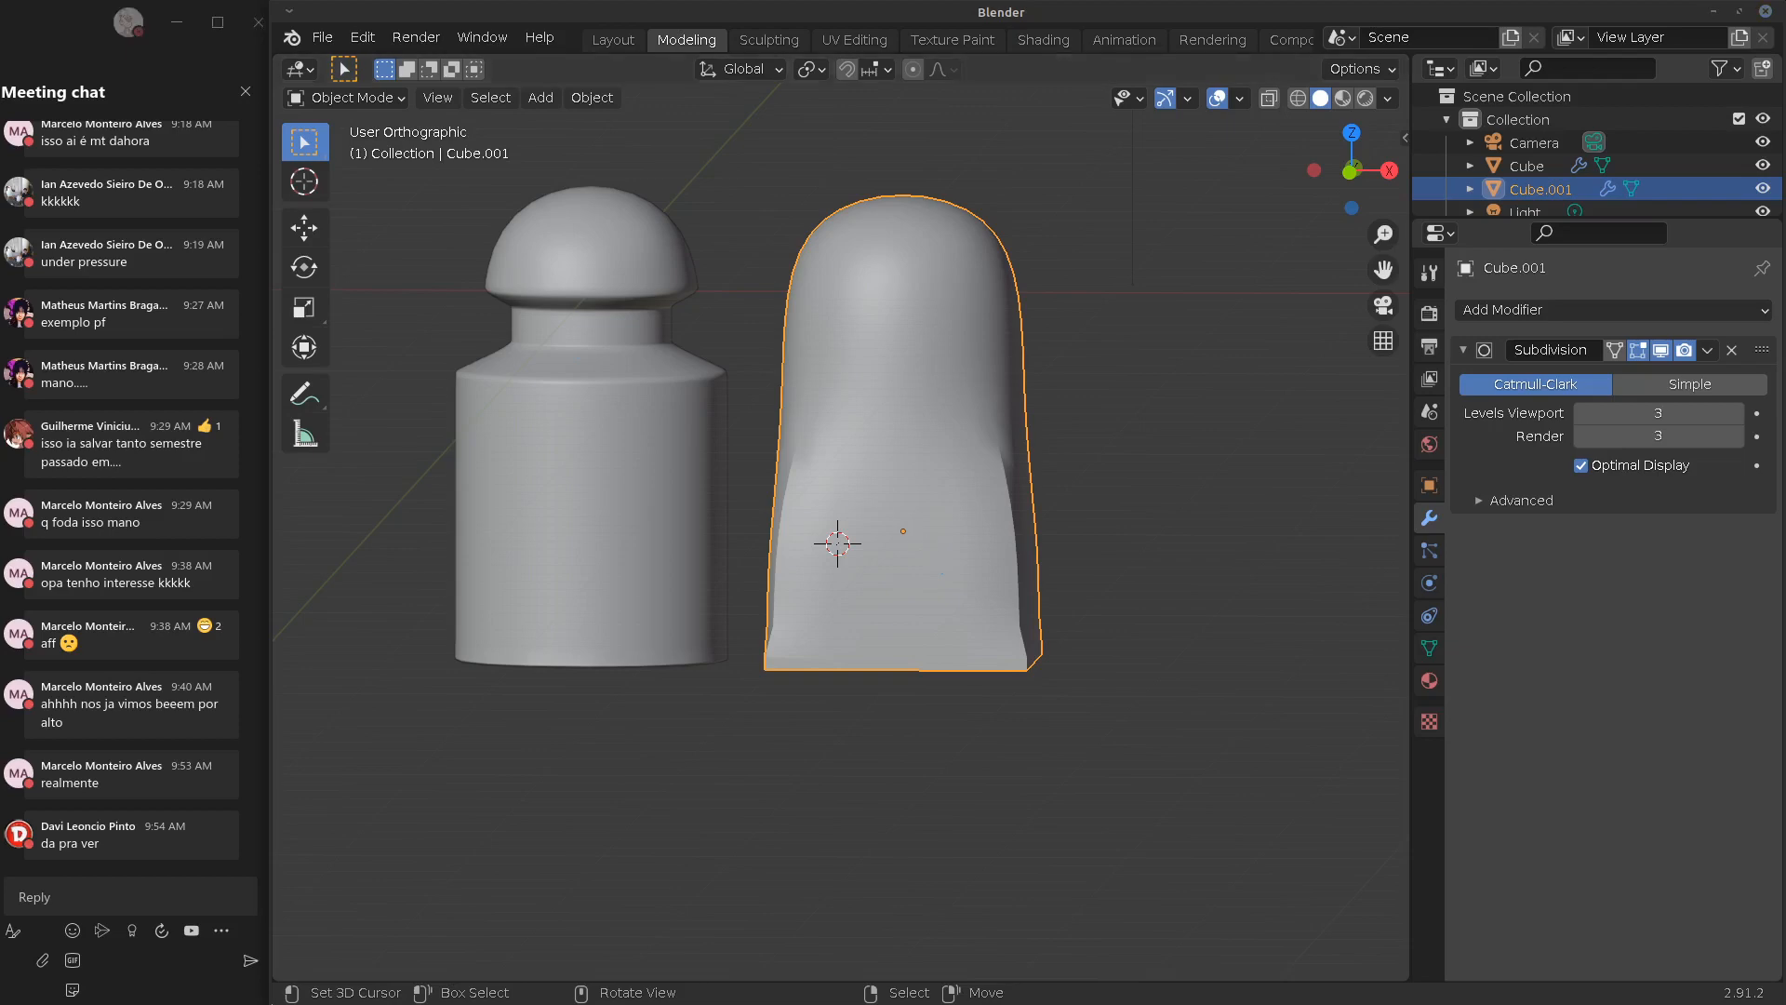
key(alt+Tab)
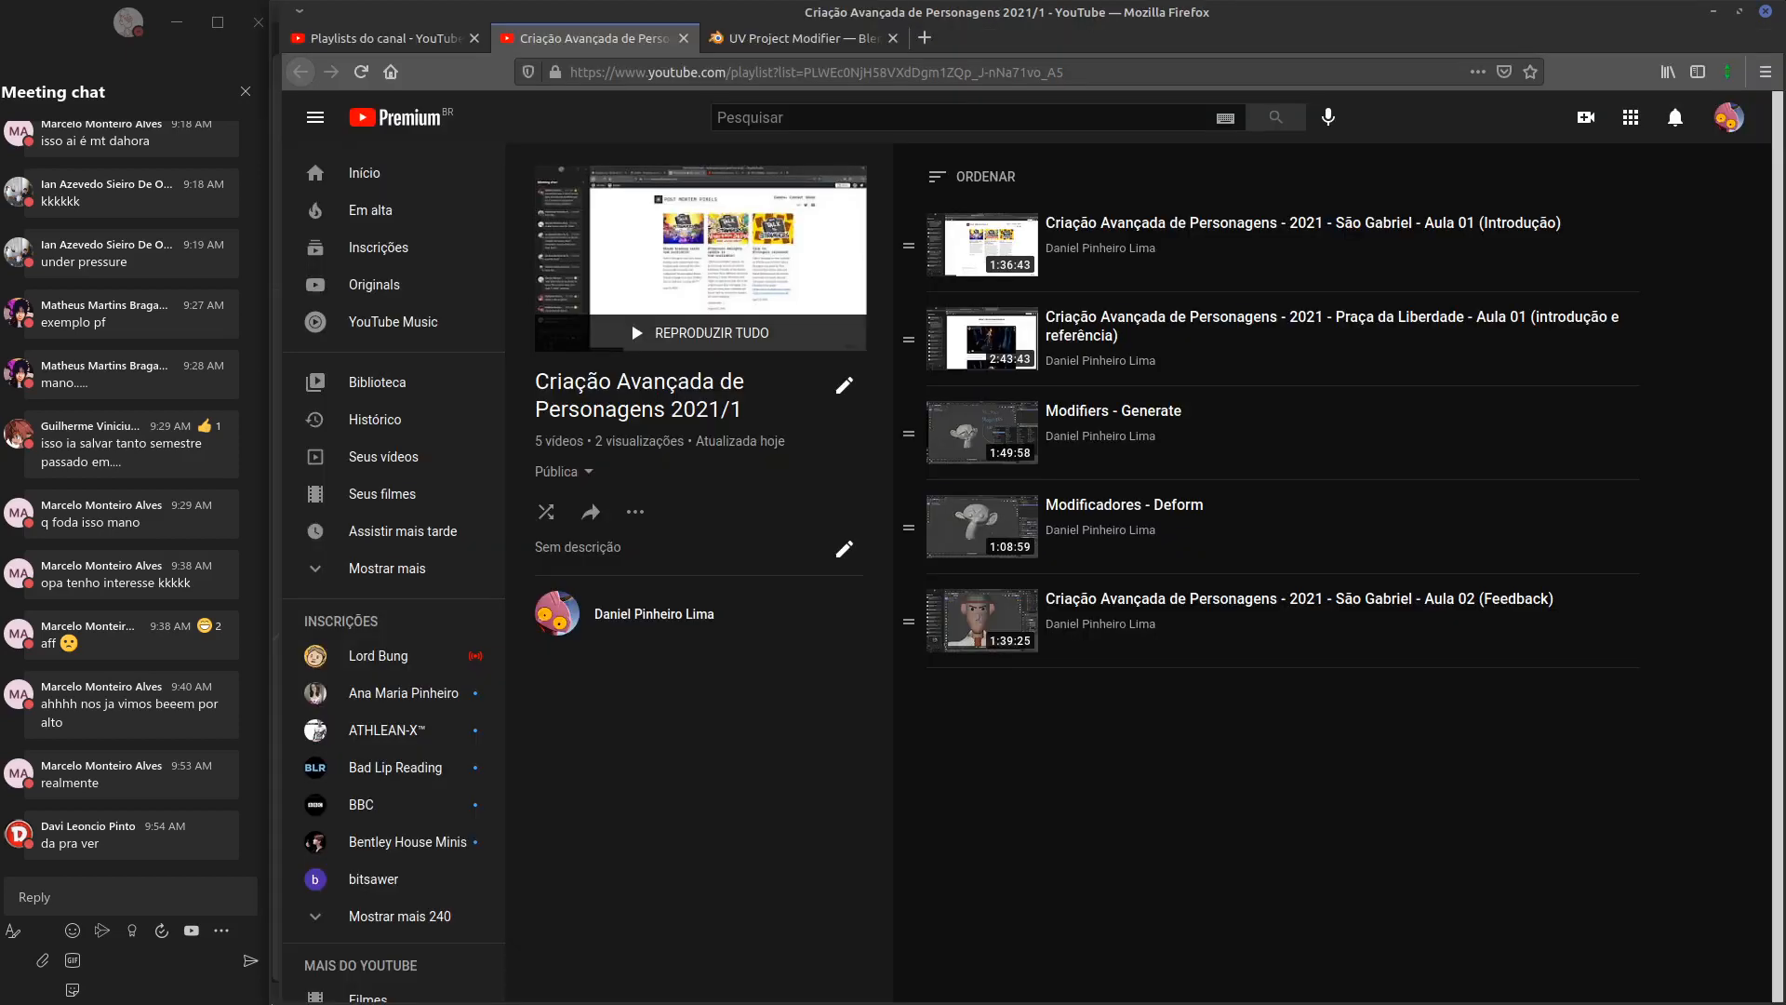
Open the UDAN blog in a new tab and expand its Categorias list in the footer
click(931, 35)
click(742, 67)
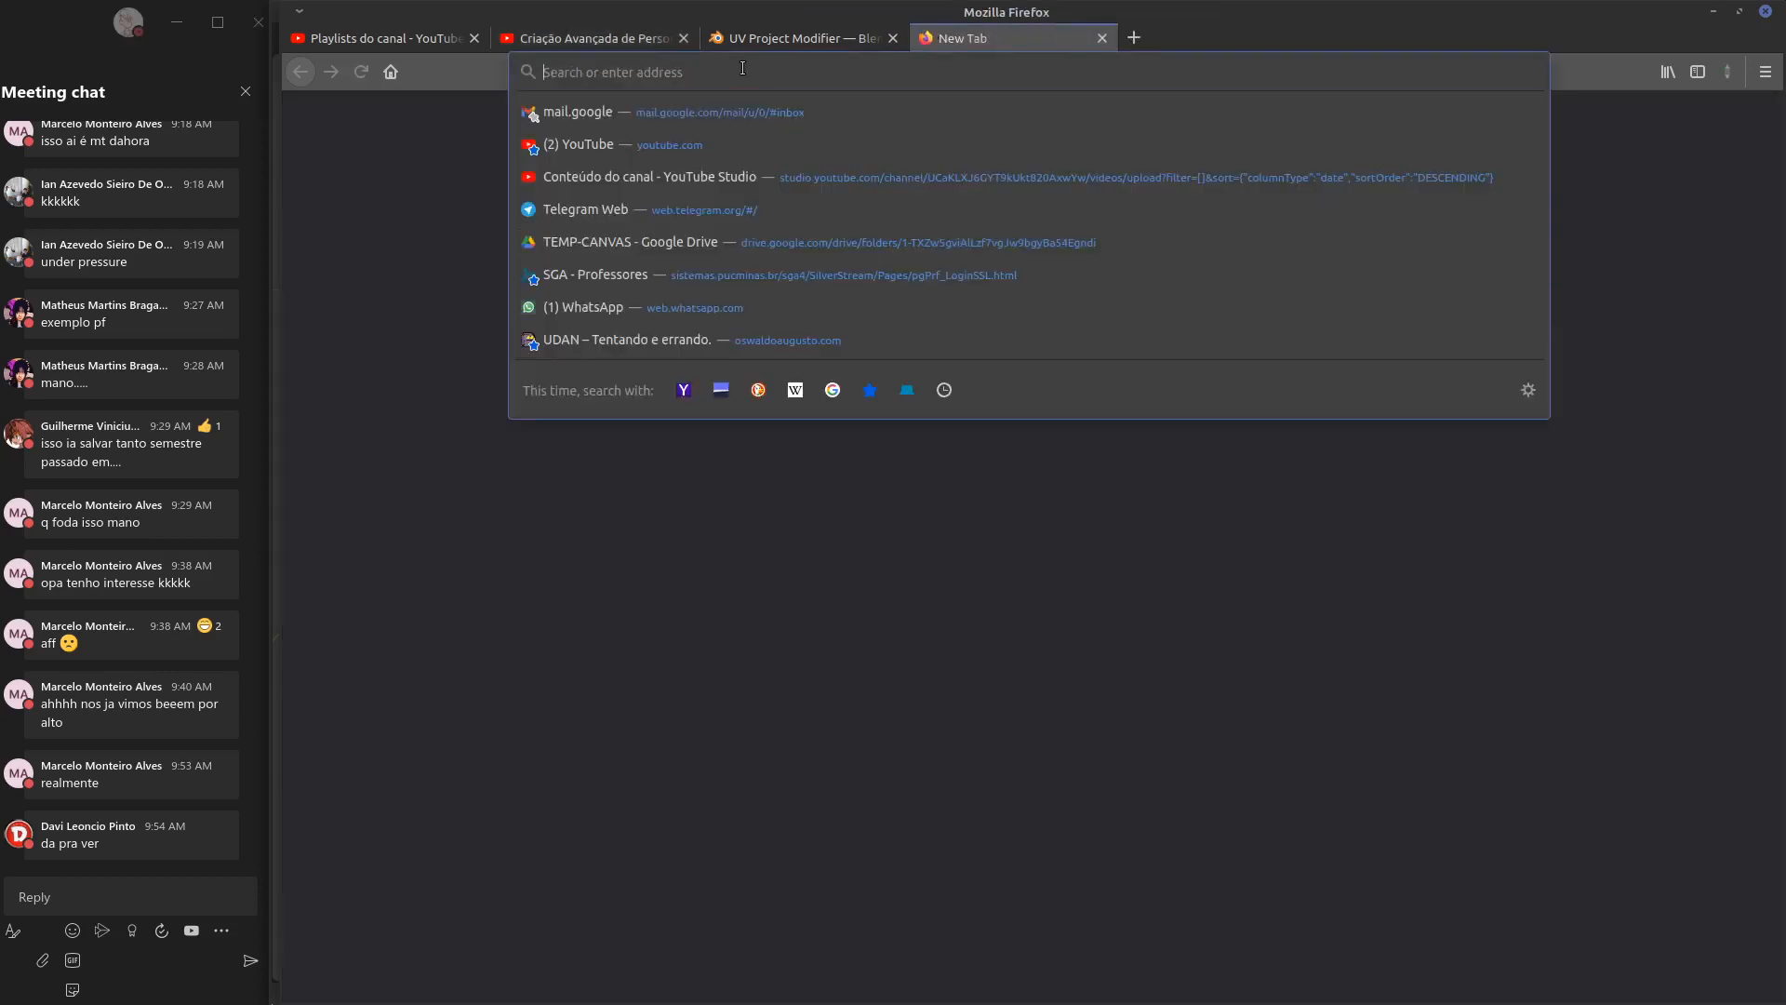
click(747, 338)
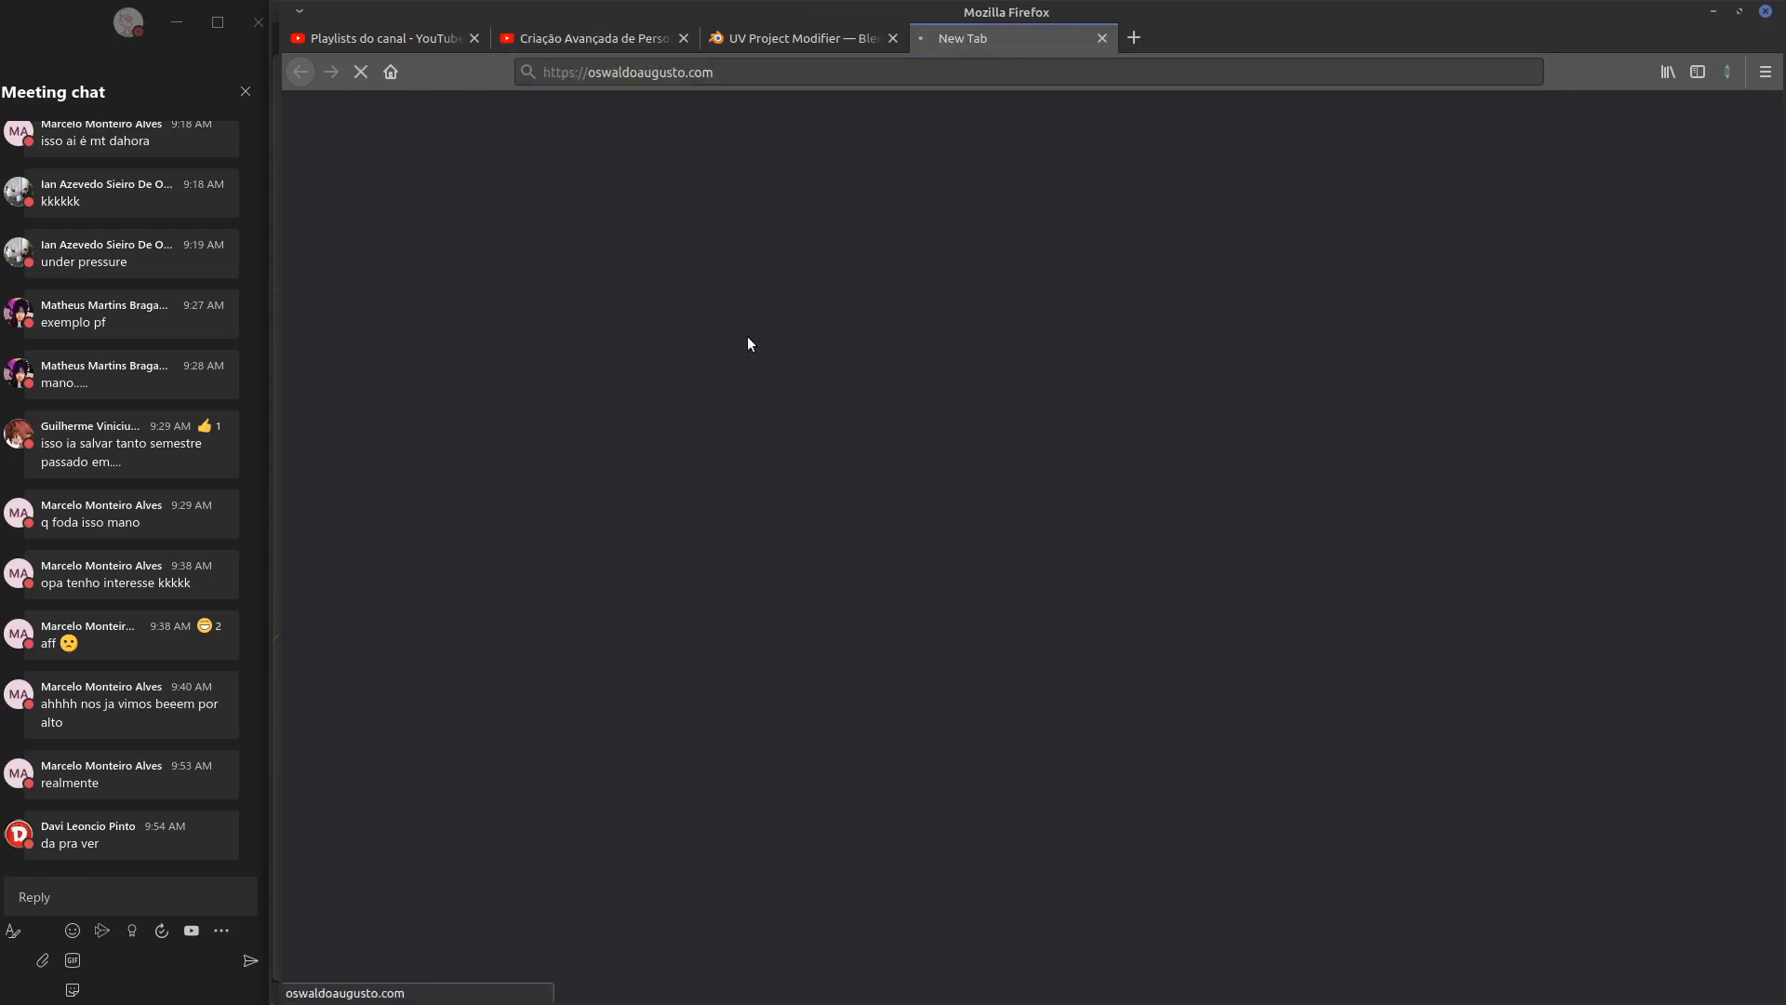
scroll(1051, 312, down, 15)
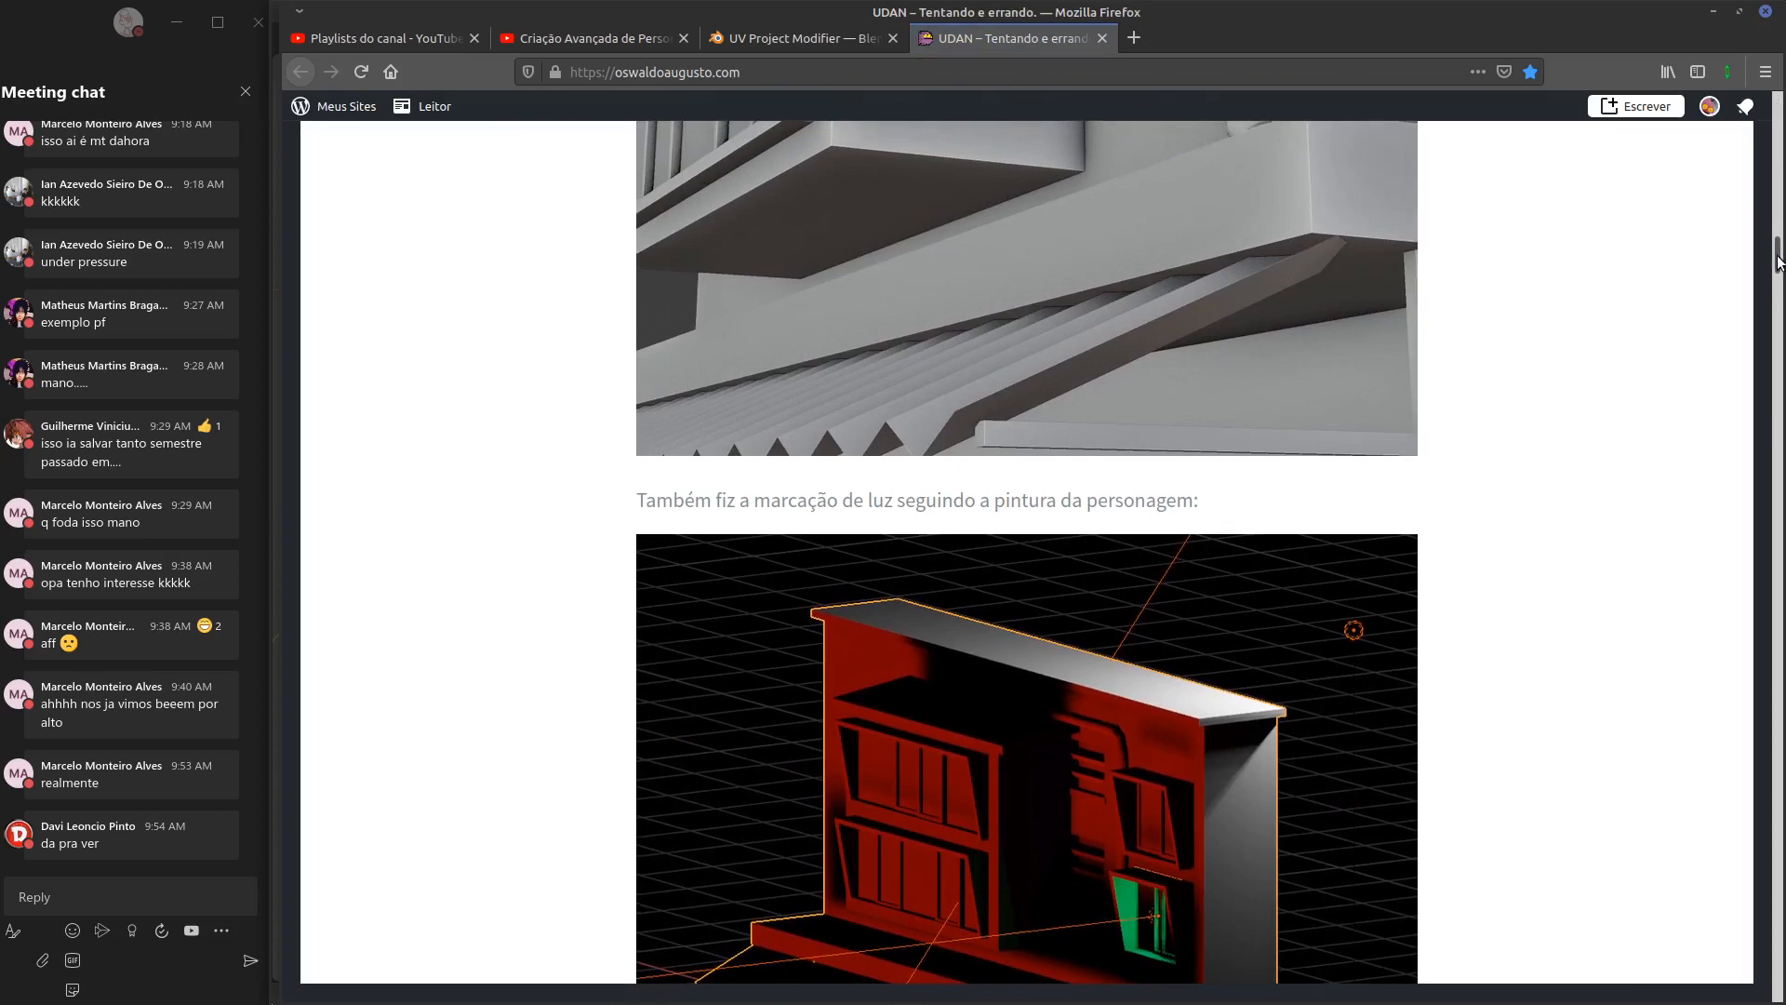
mouse_move(1778, 256)
mouse_down()
mouse_move(1688, 861)
mouse_move(1687, 1003)
mouse_up()
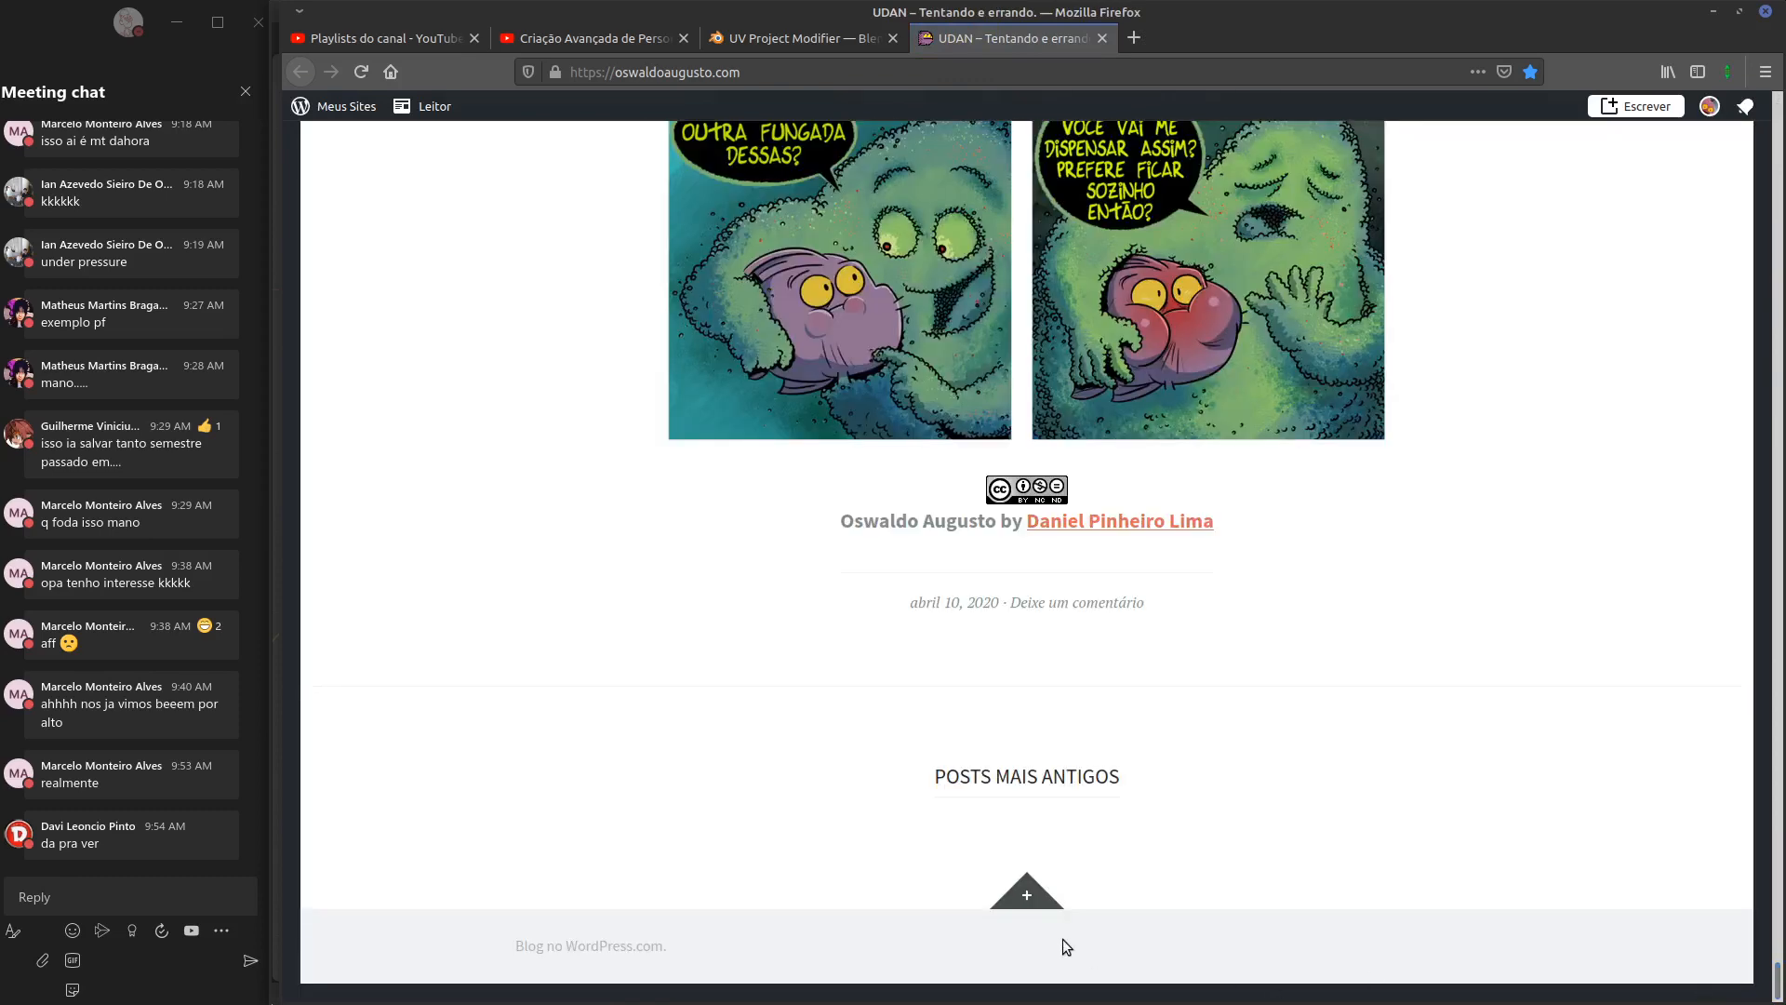
click(1027, 893)
scroll(1209, 674, down, 5)
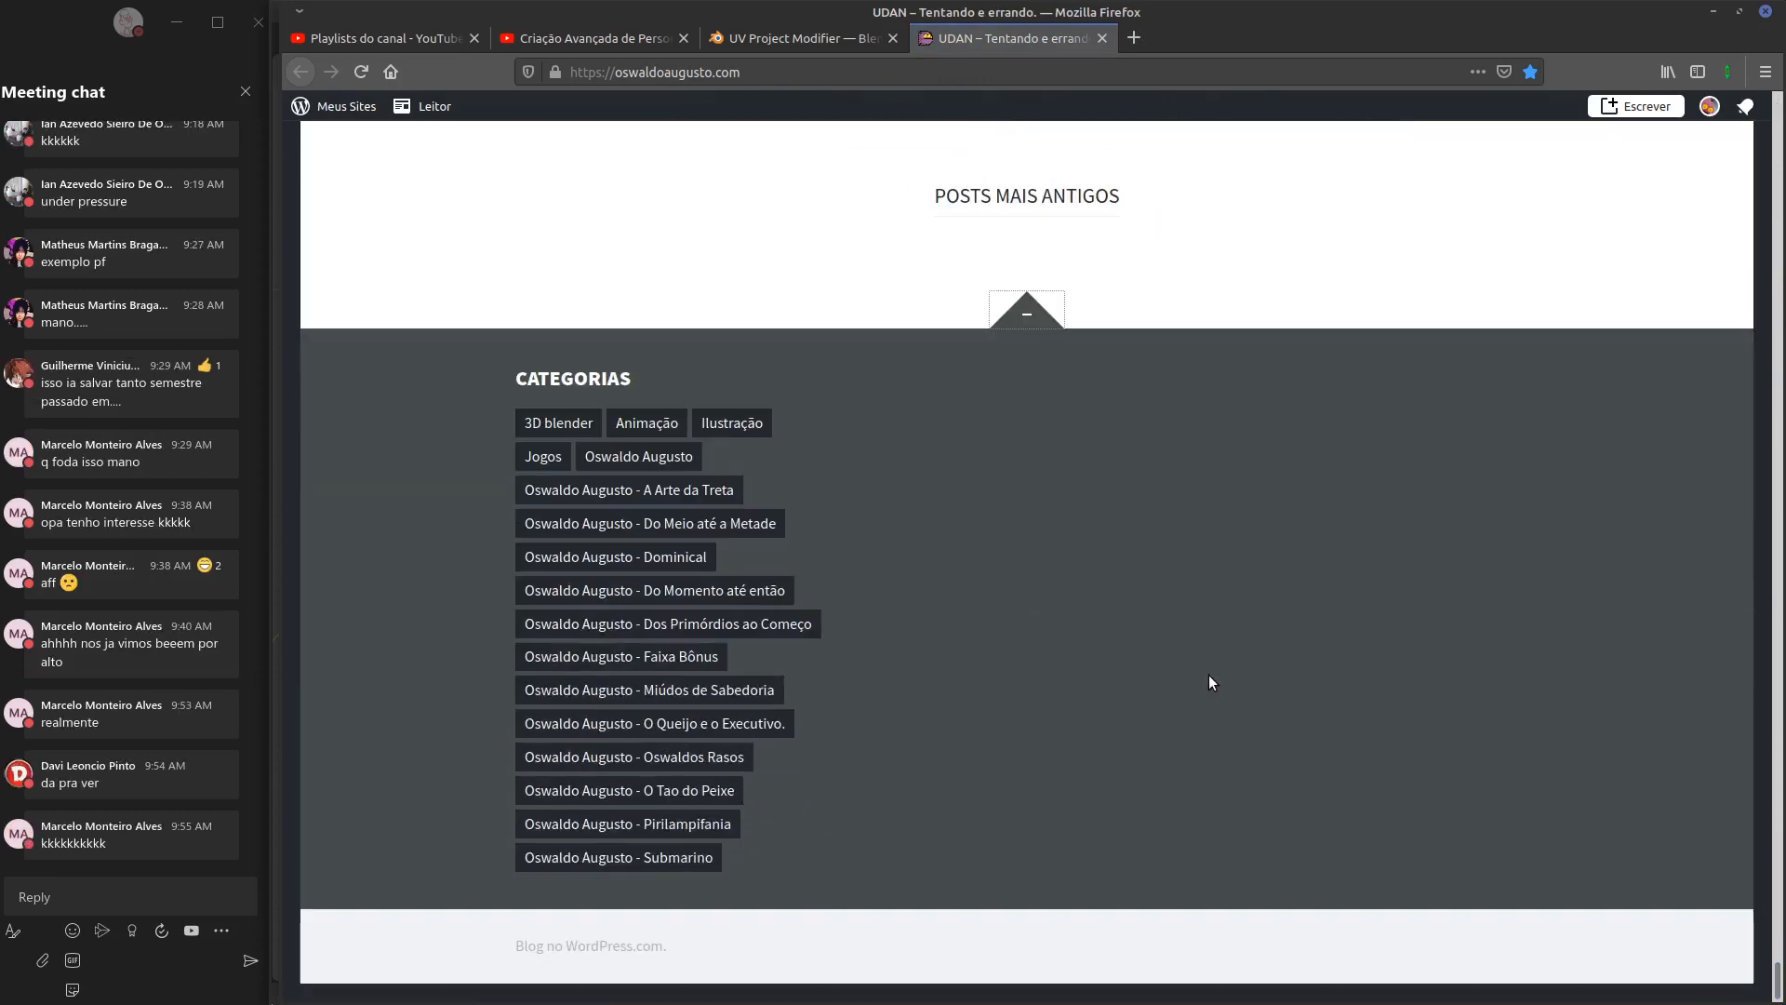
Scroll through the '3D blender' category posts, then close the blog tab
click(551, 423)
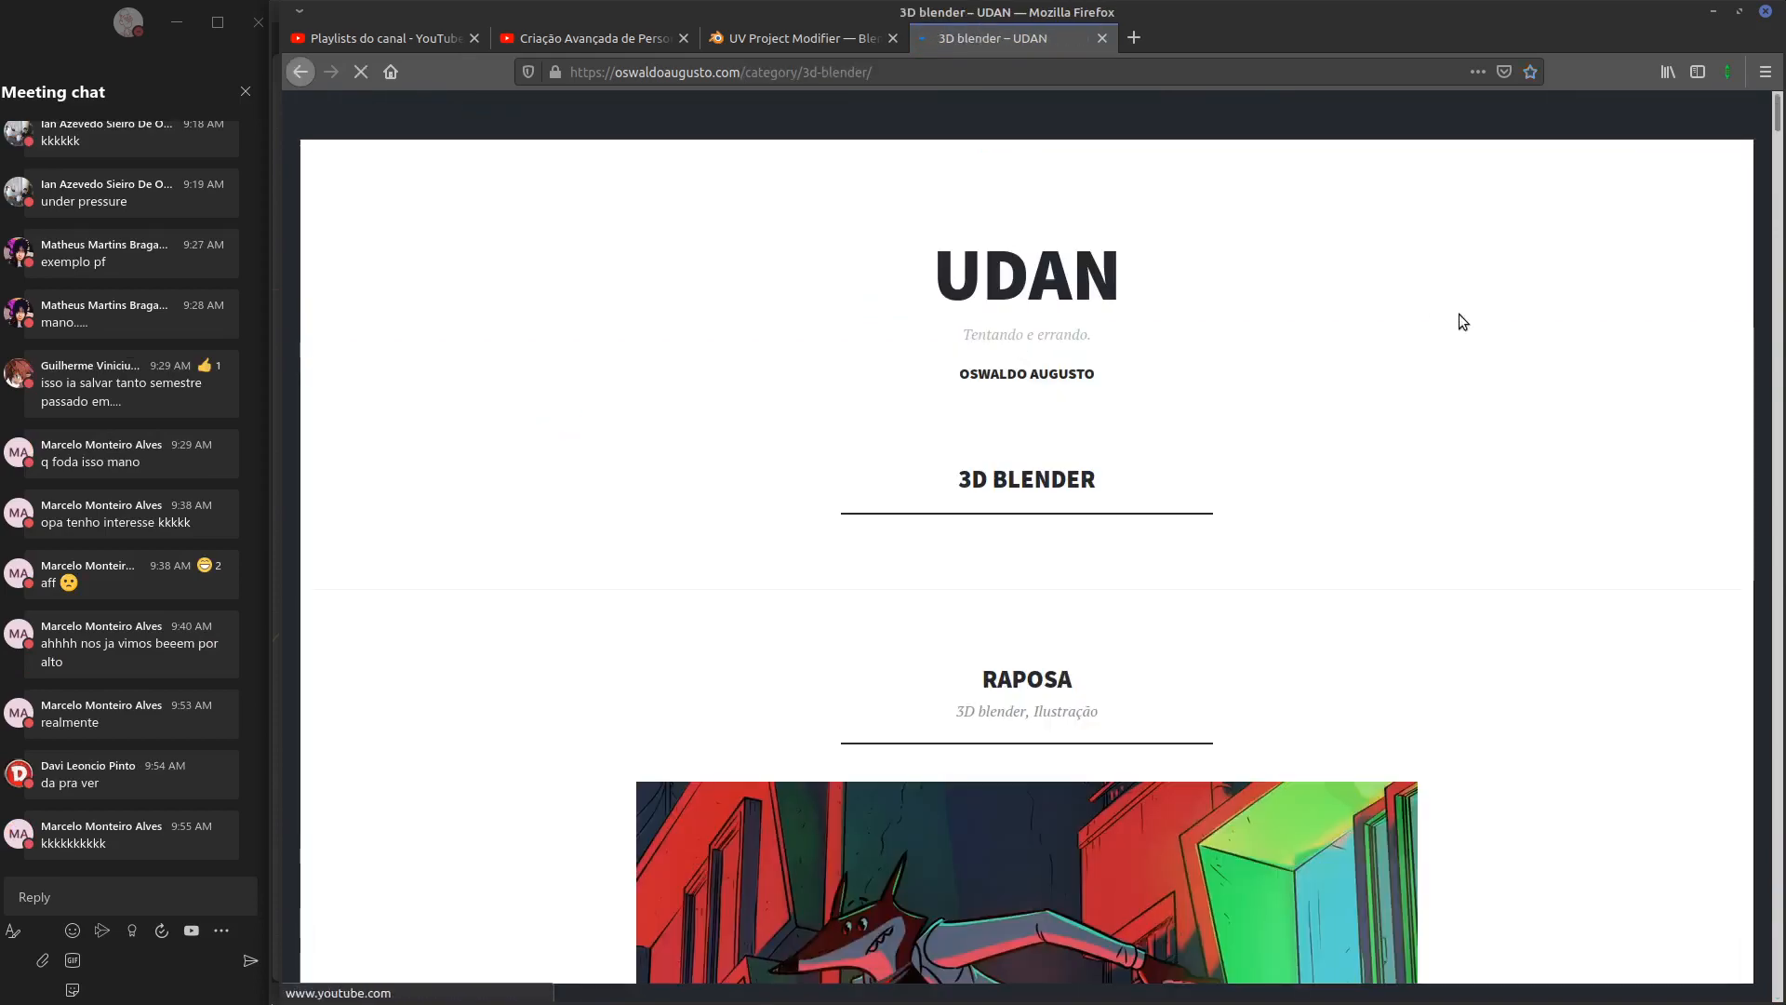
scroll(1593, 339, down, 15)
scroll(1591, 334, down, 20)
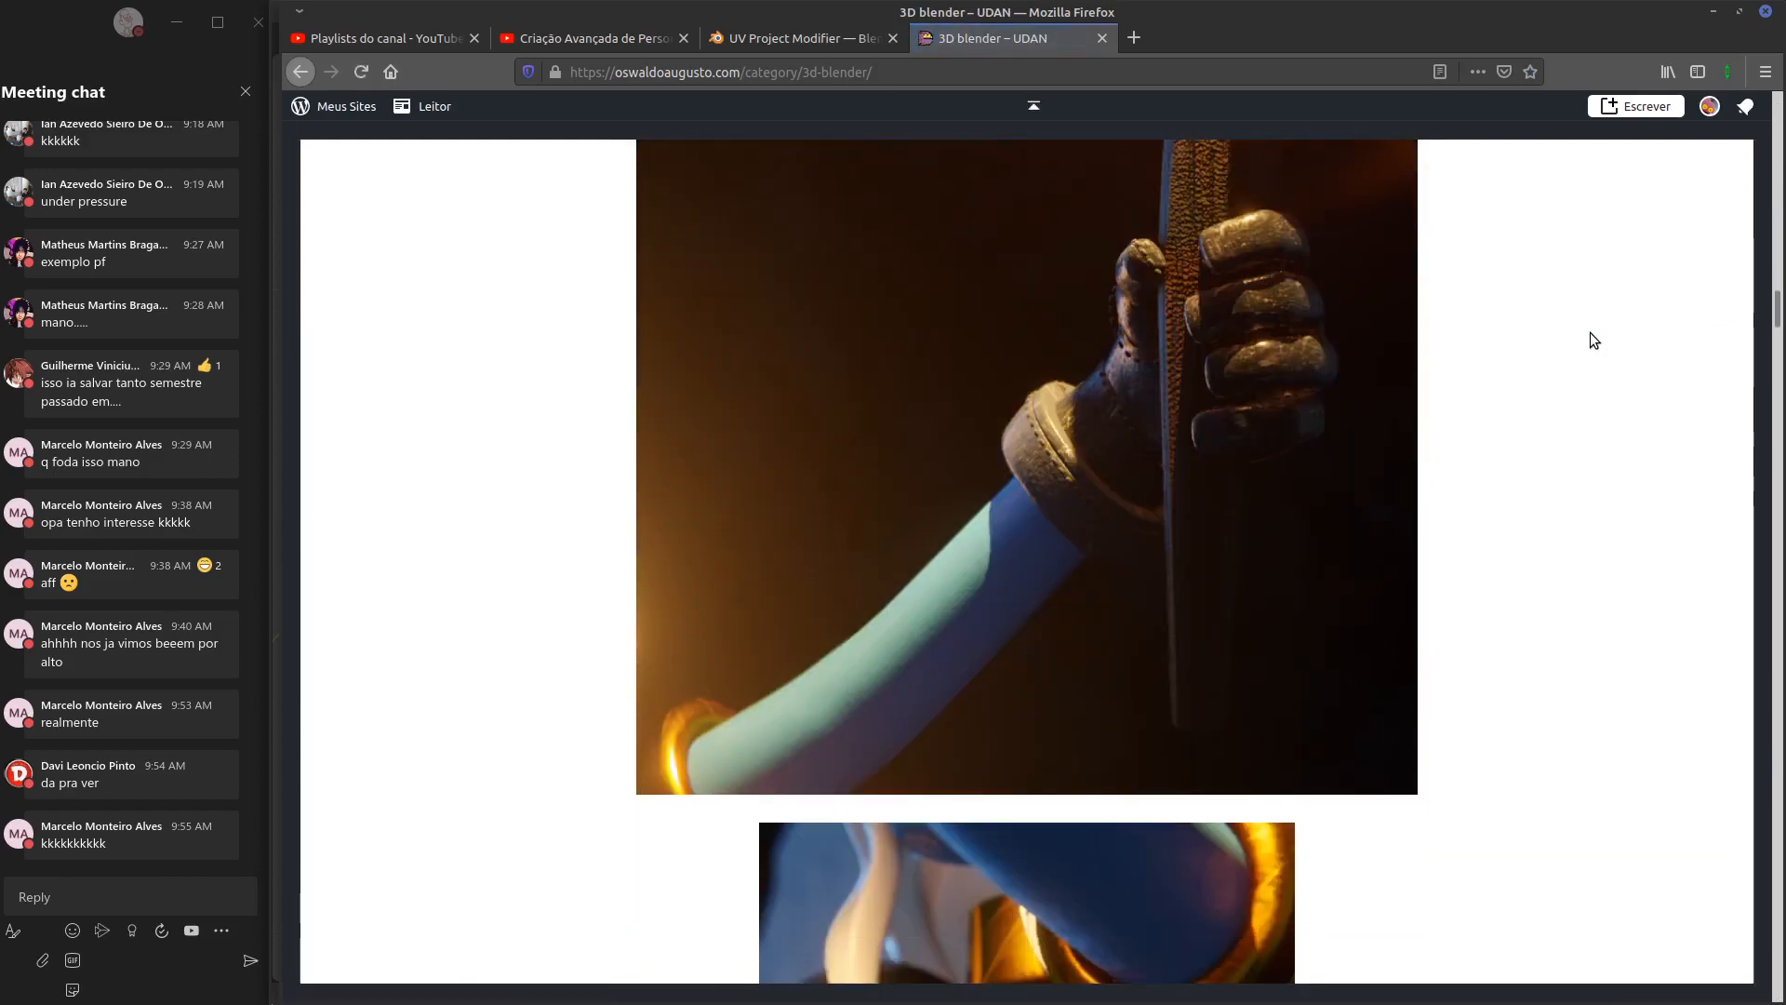
scroll(1591, 340, up, 10)
scroll(1589, 332, down, 20)
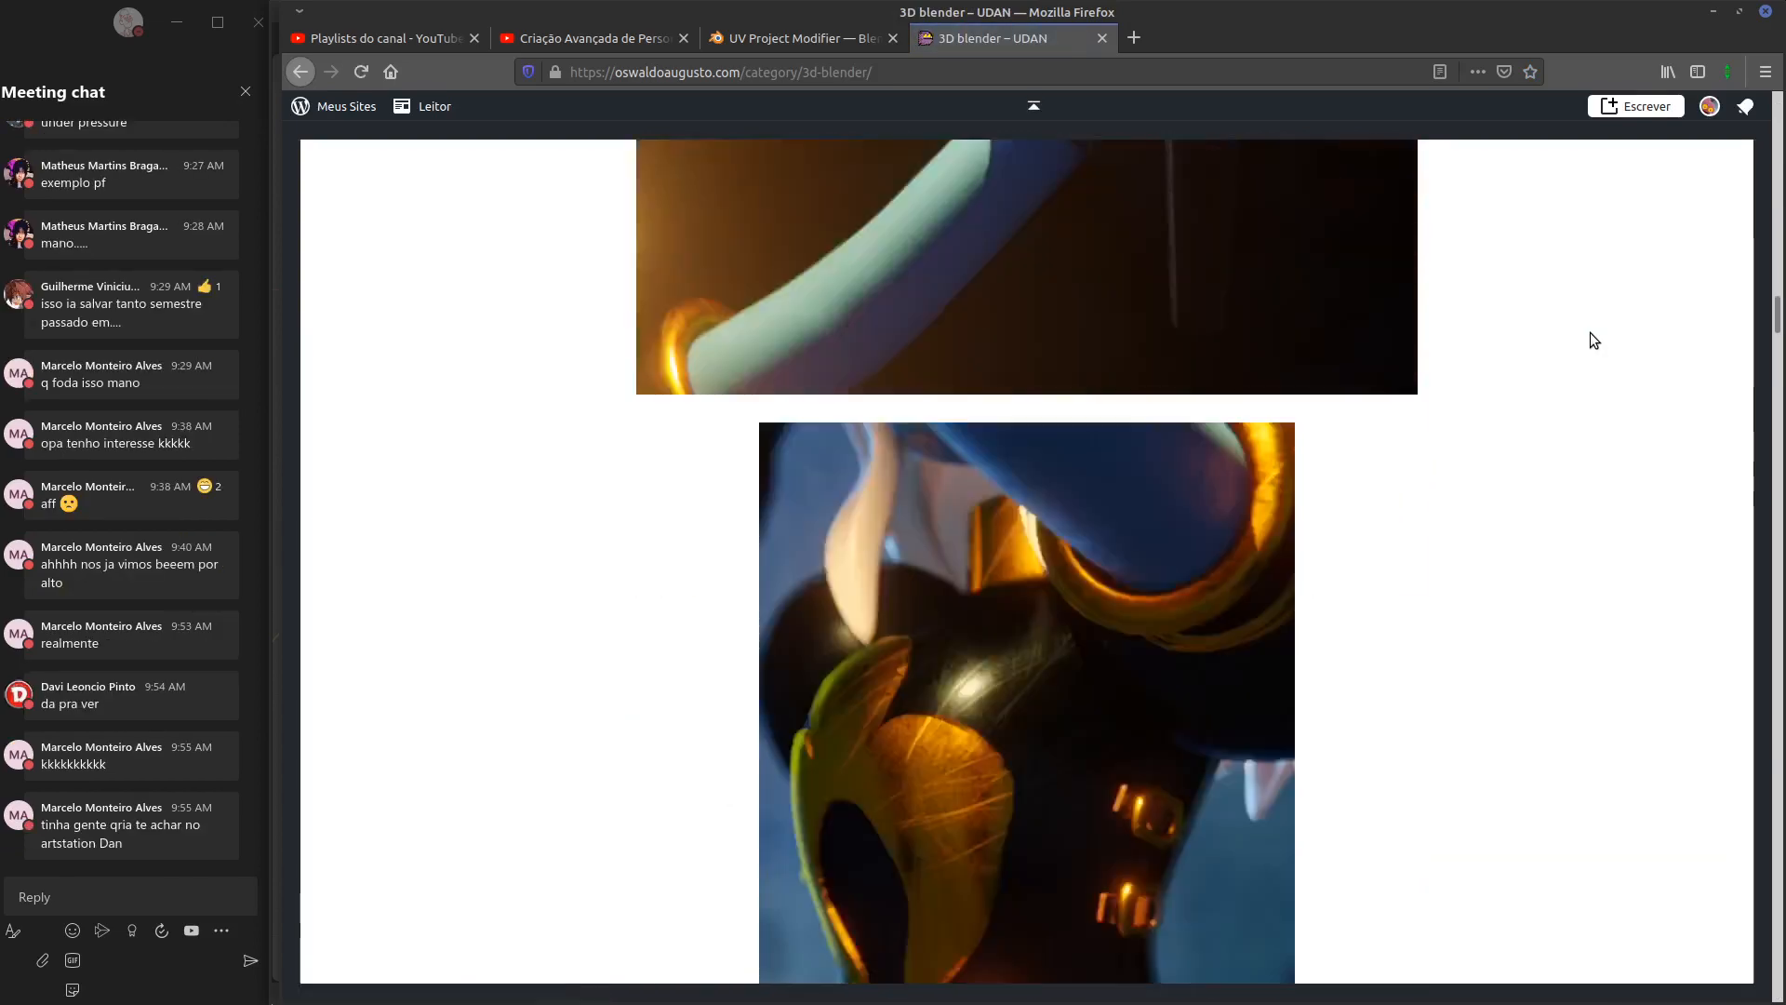
scroll(1589, 333, down, 20)
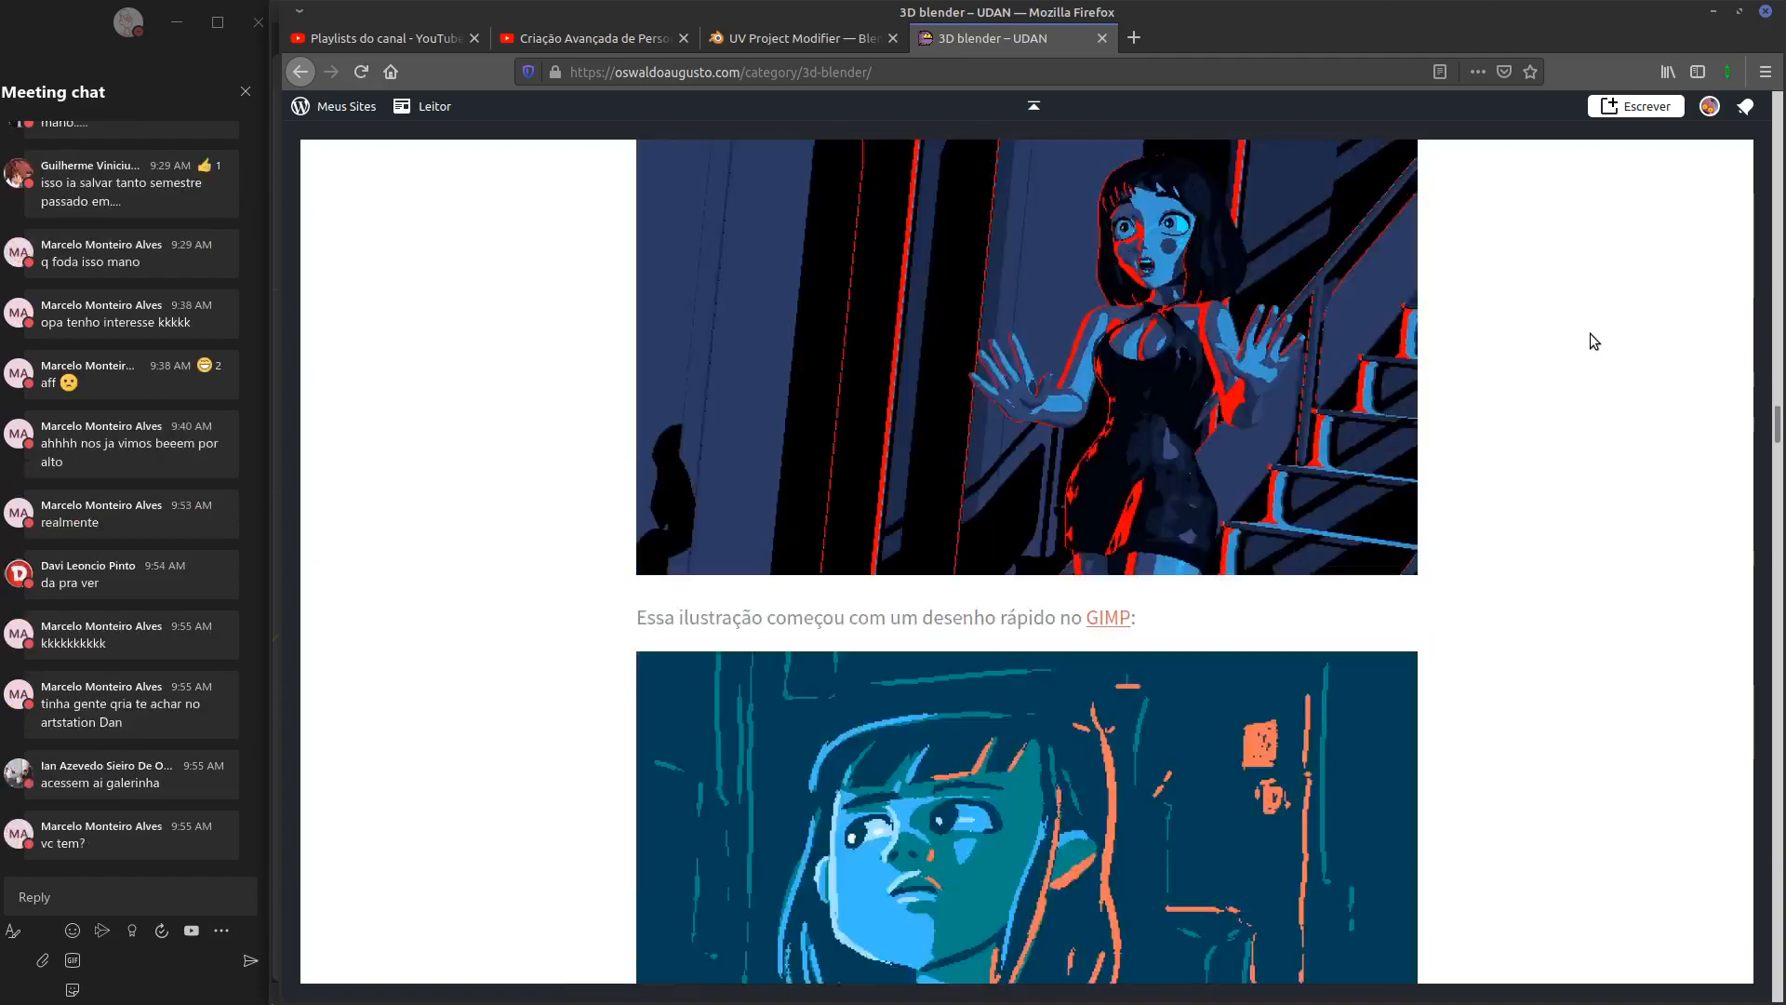
scroll(1589, 333, down, 15)
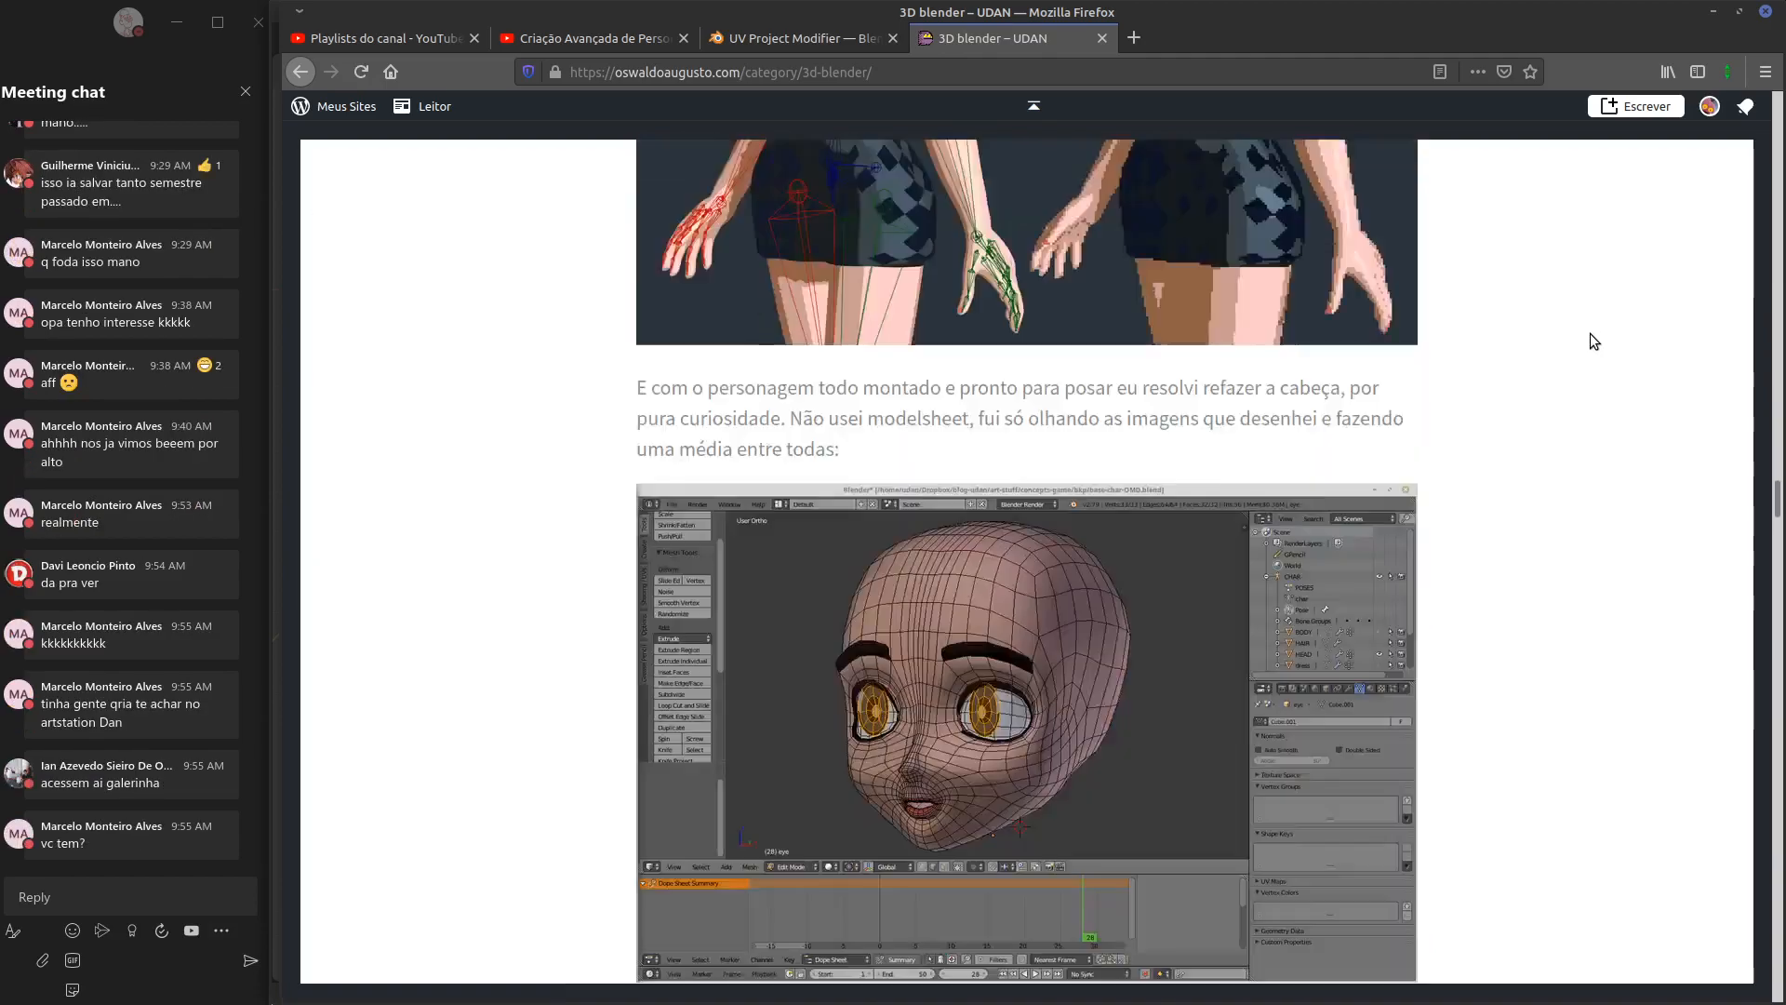
scroll(1590, 335, down, 20)
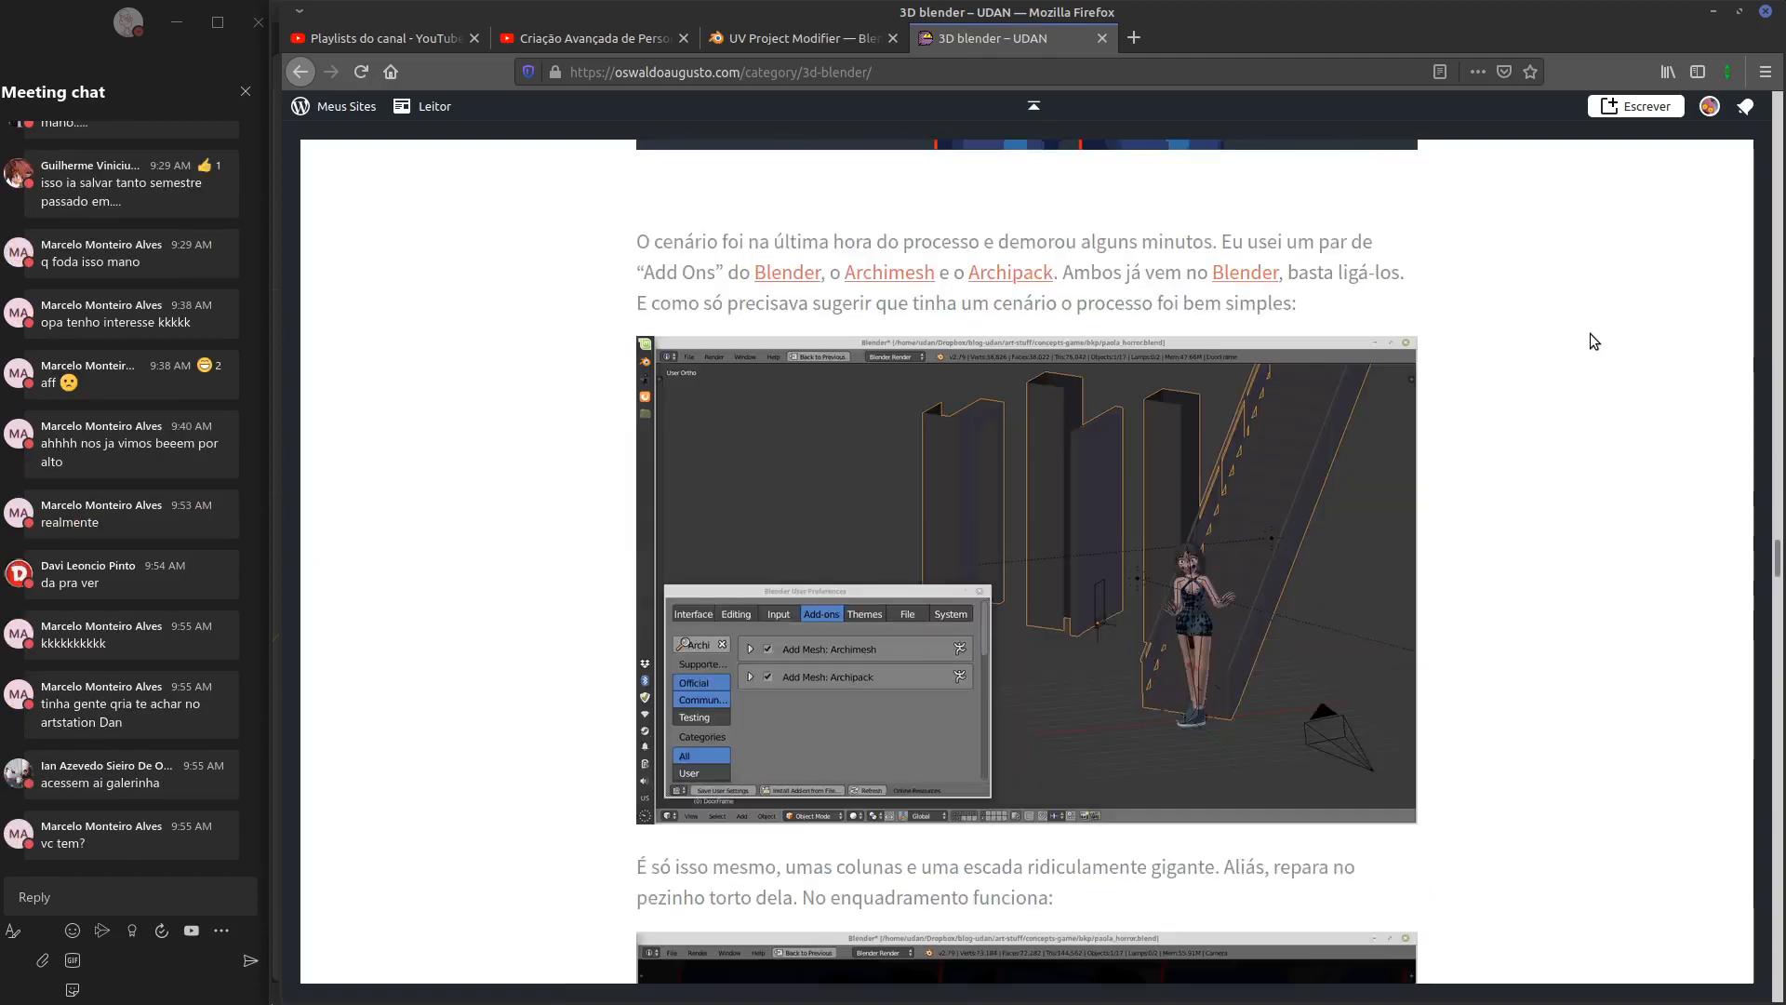
scroll(1589, 333, down, 20)
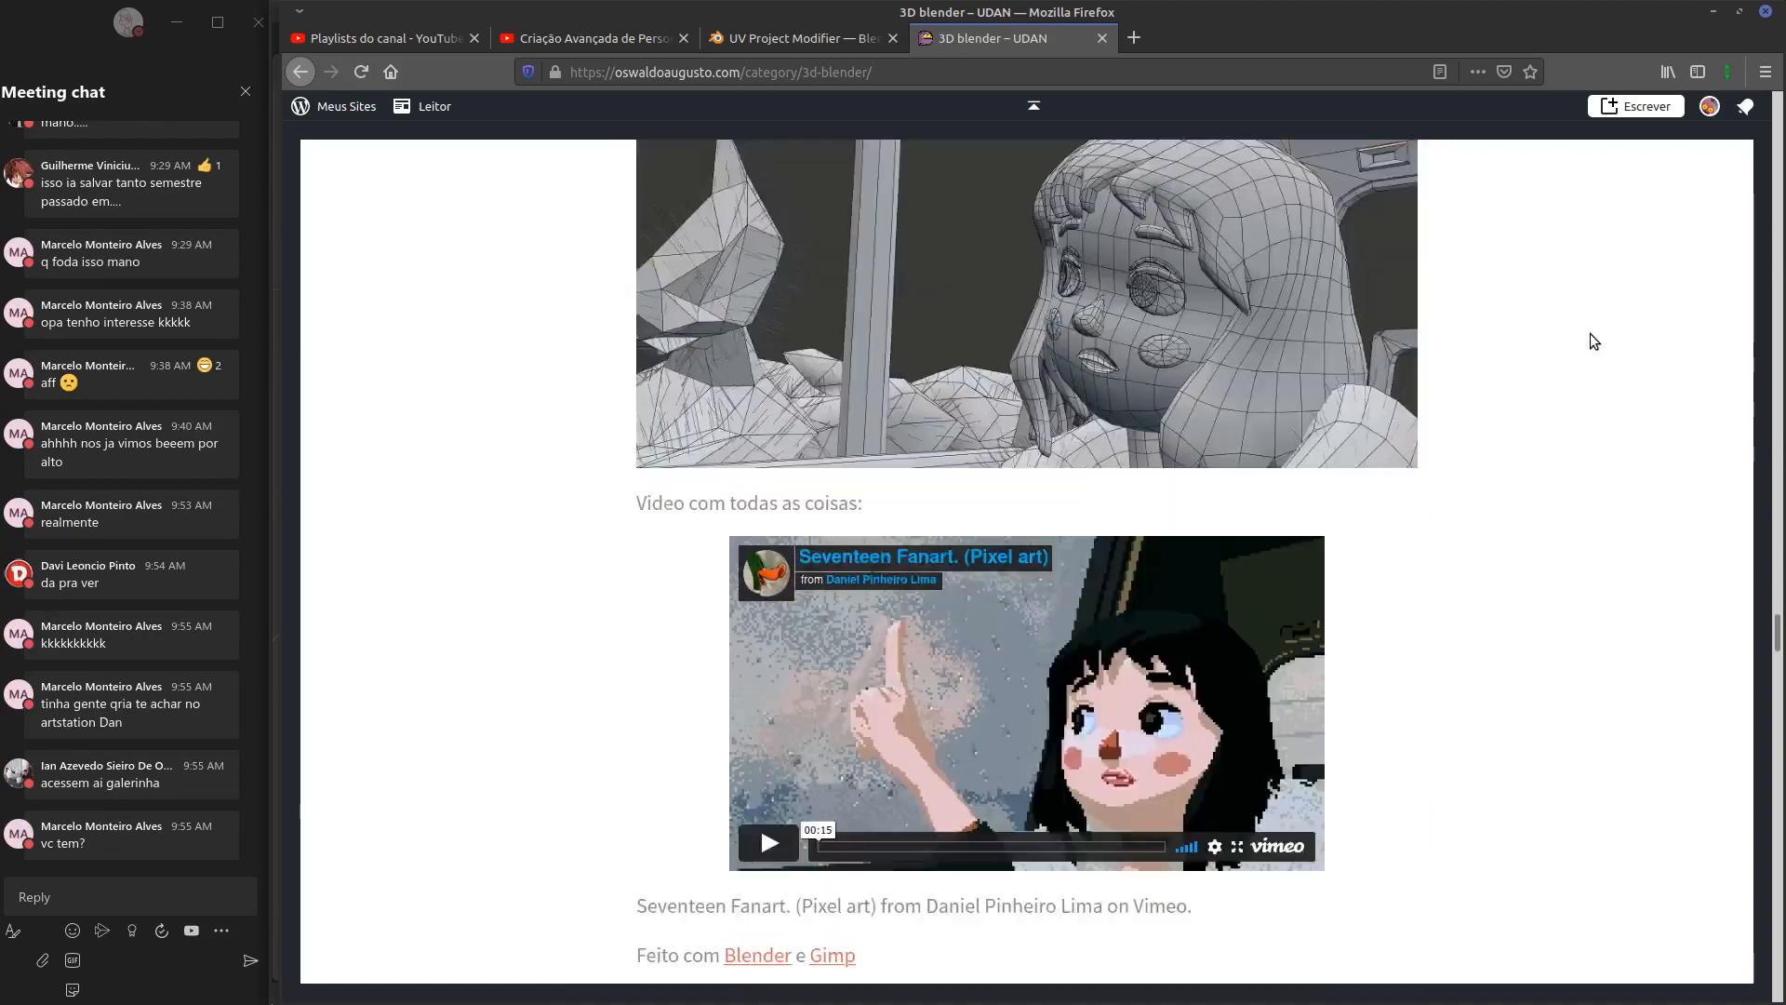
scroll(1589, 333, down, 20)
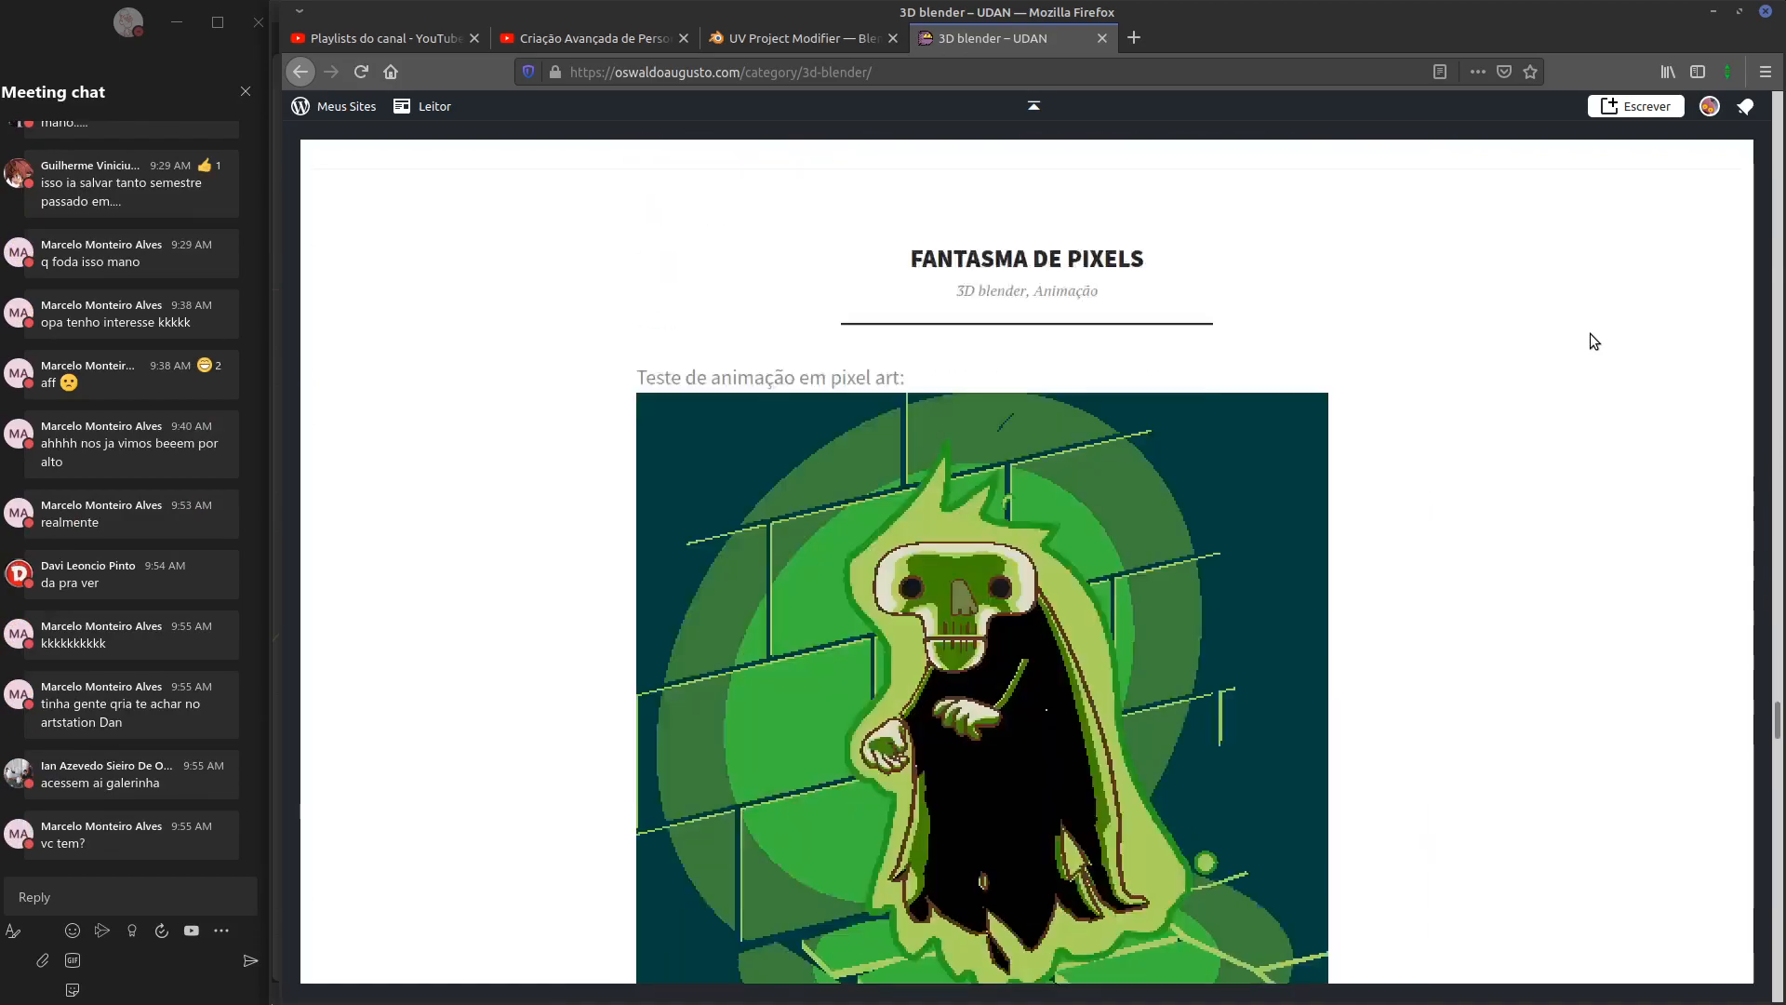
scroll(1589, 333, down, 15)
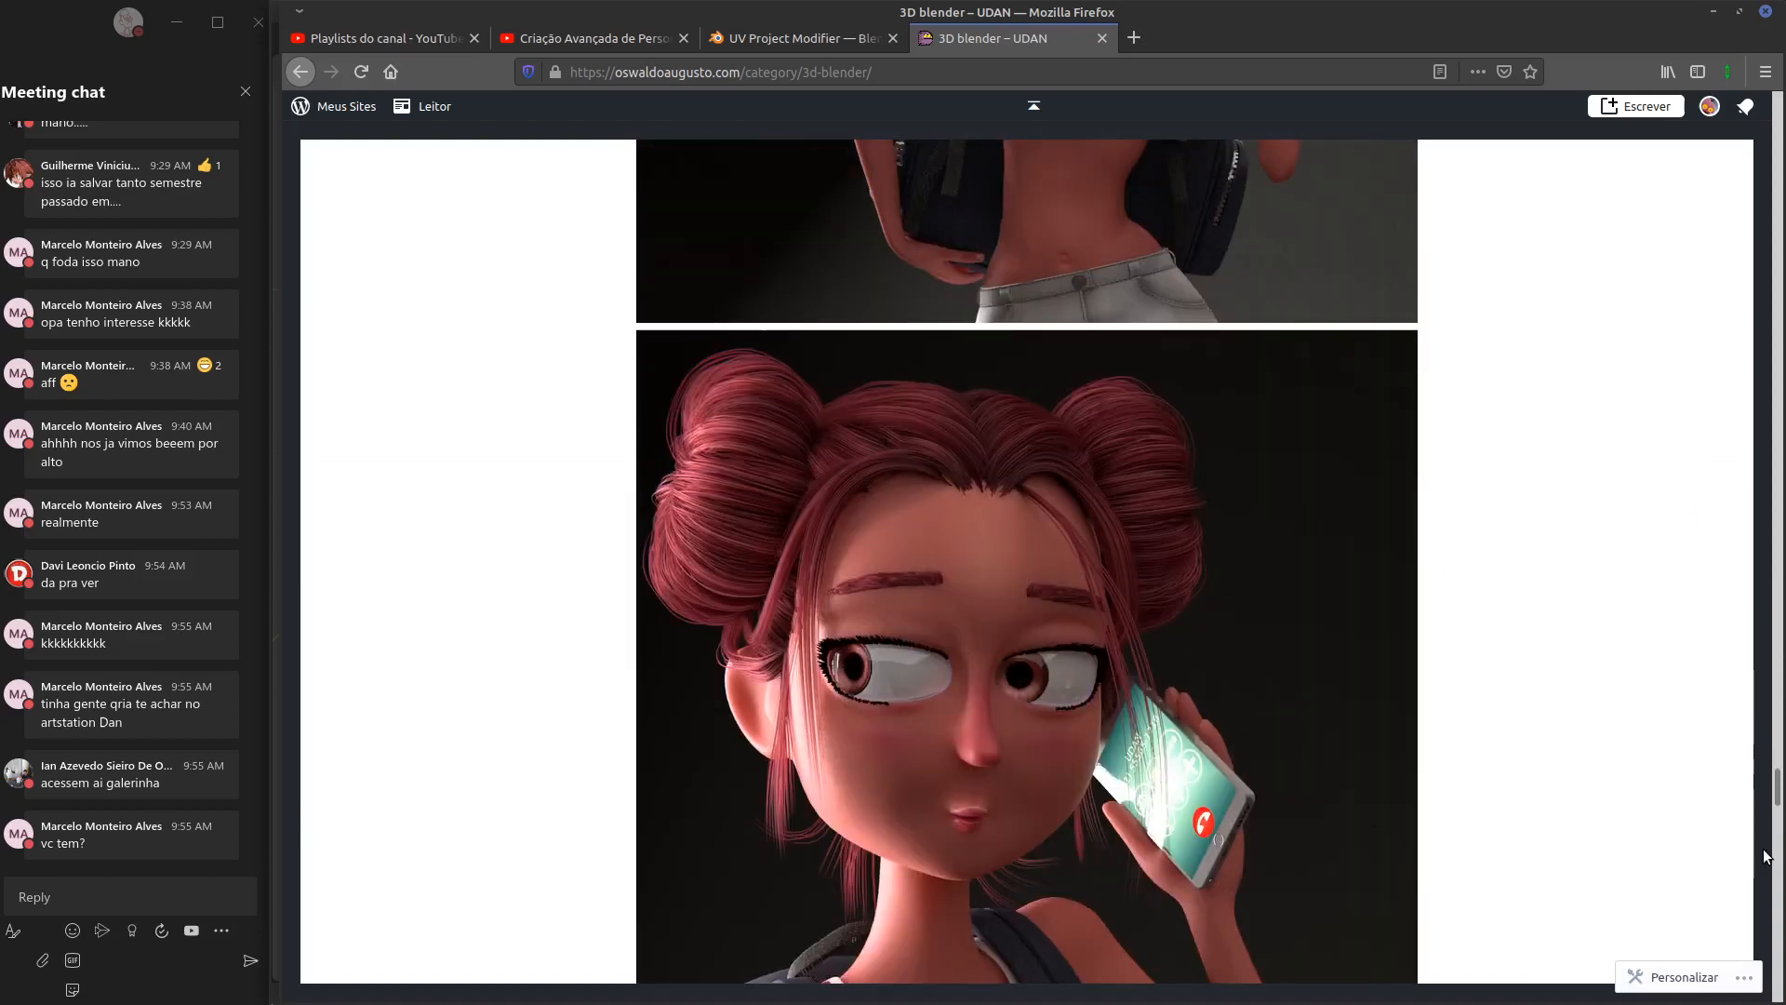
scroll(1645, 758, down, 10)
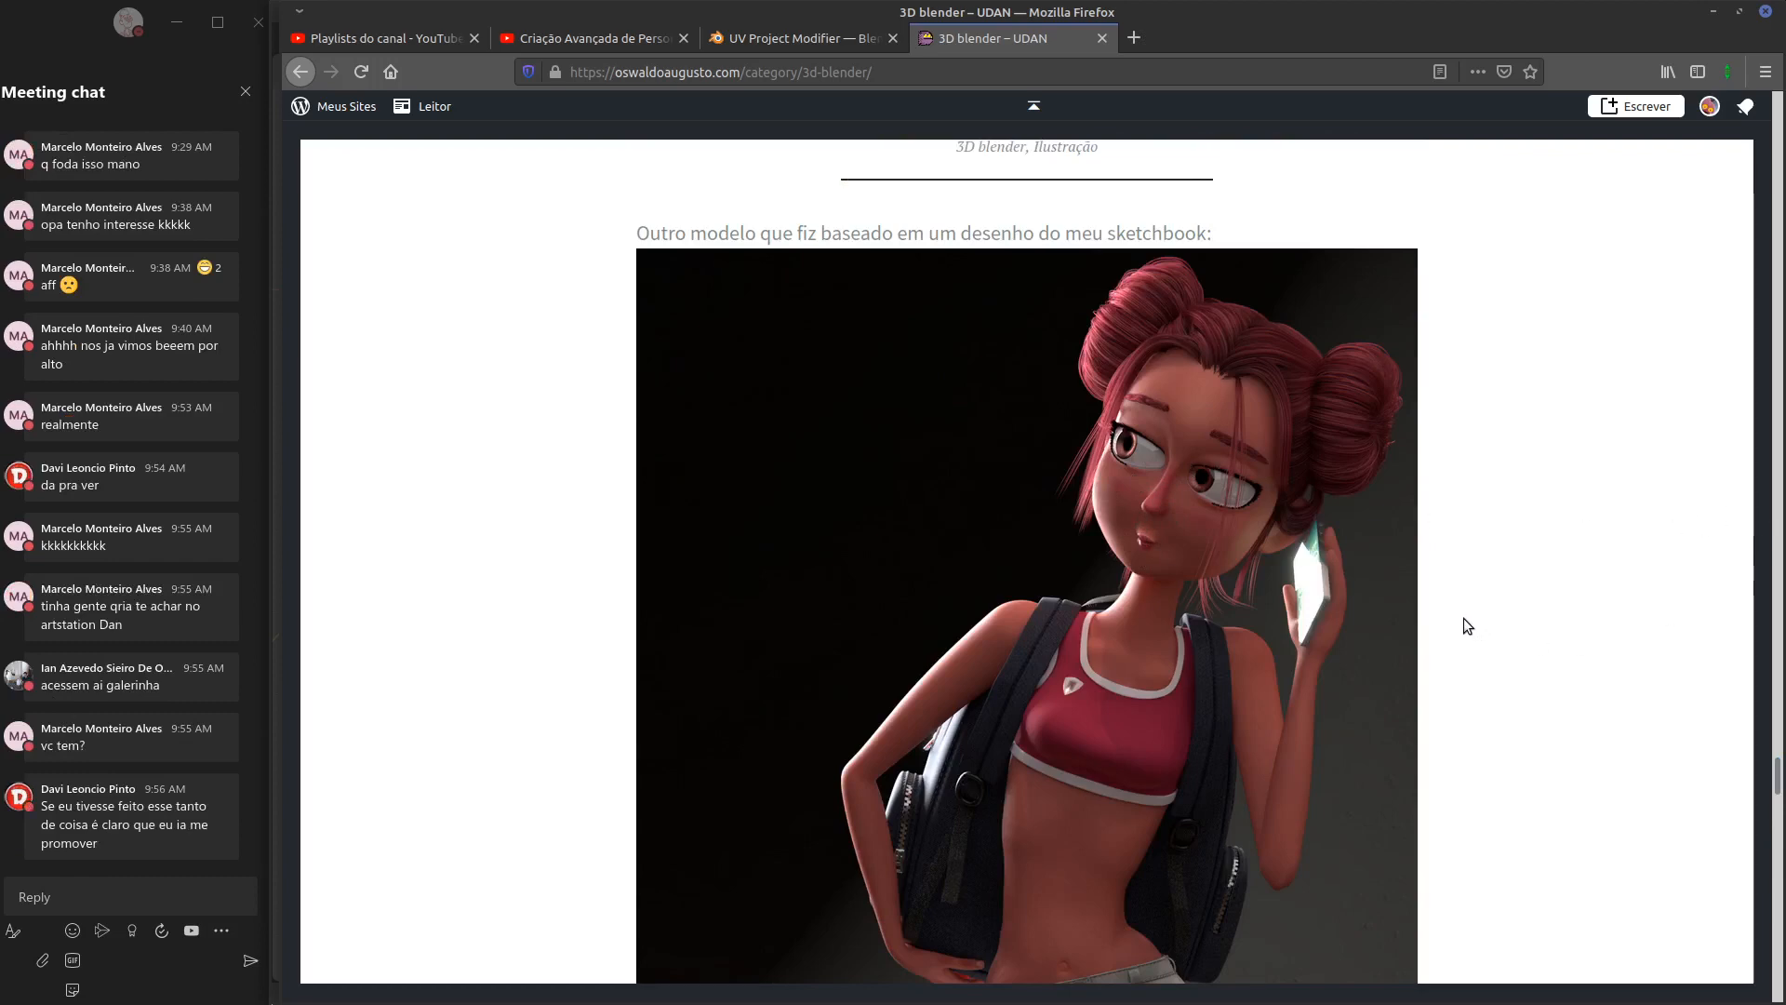
scroll(1465, 618, down, 10)
scroll(1464, 618, down, 15)
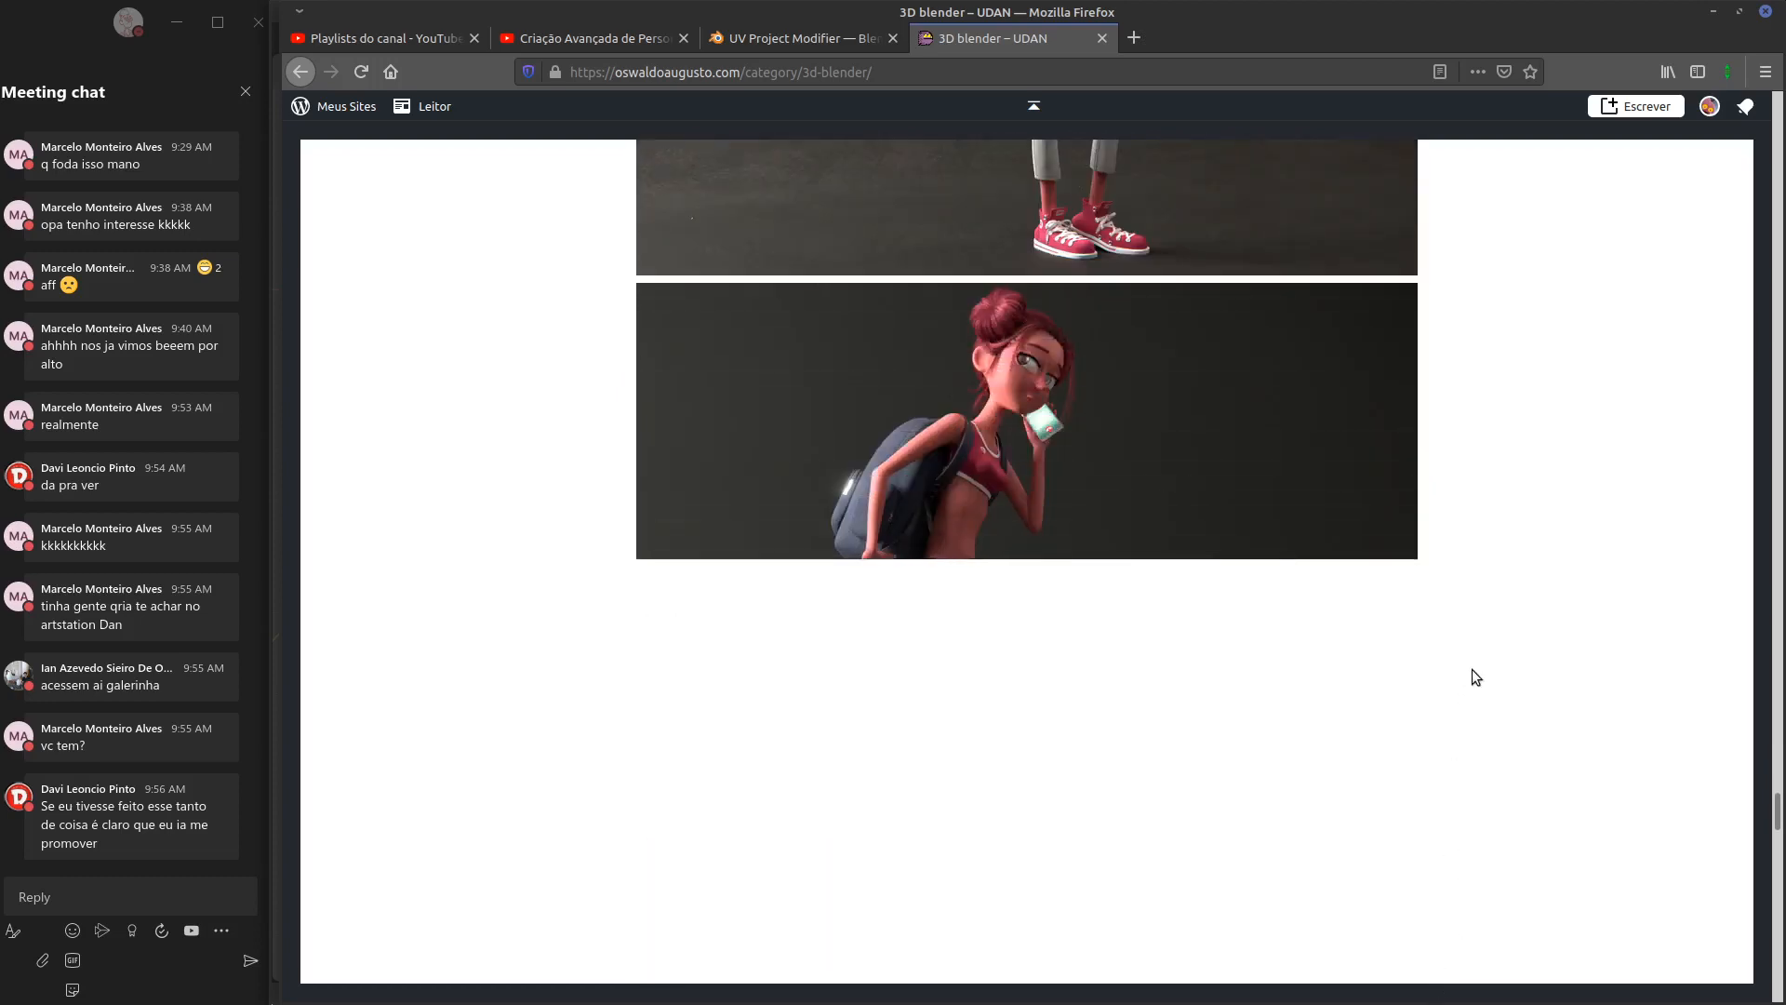
scroll(1471, 668, down, 4)
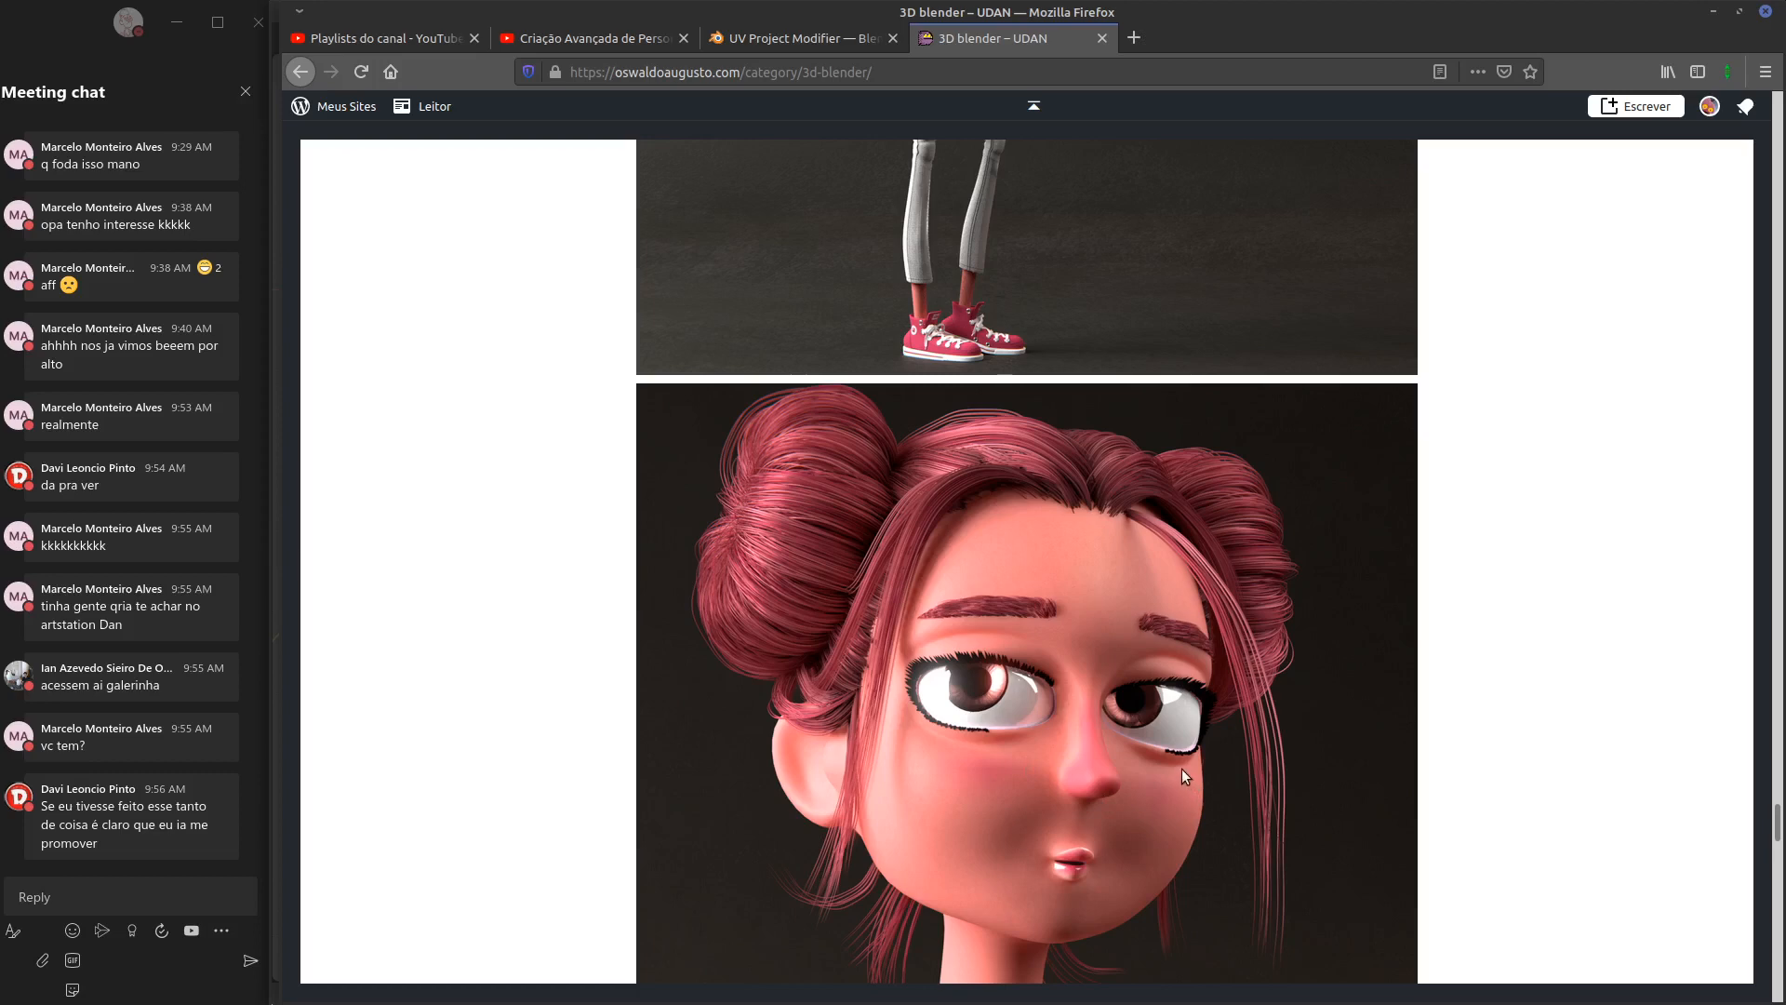
scroll(1181, 769, down, 5)
scroll(1180, 758, down, 5)
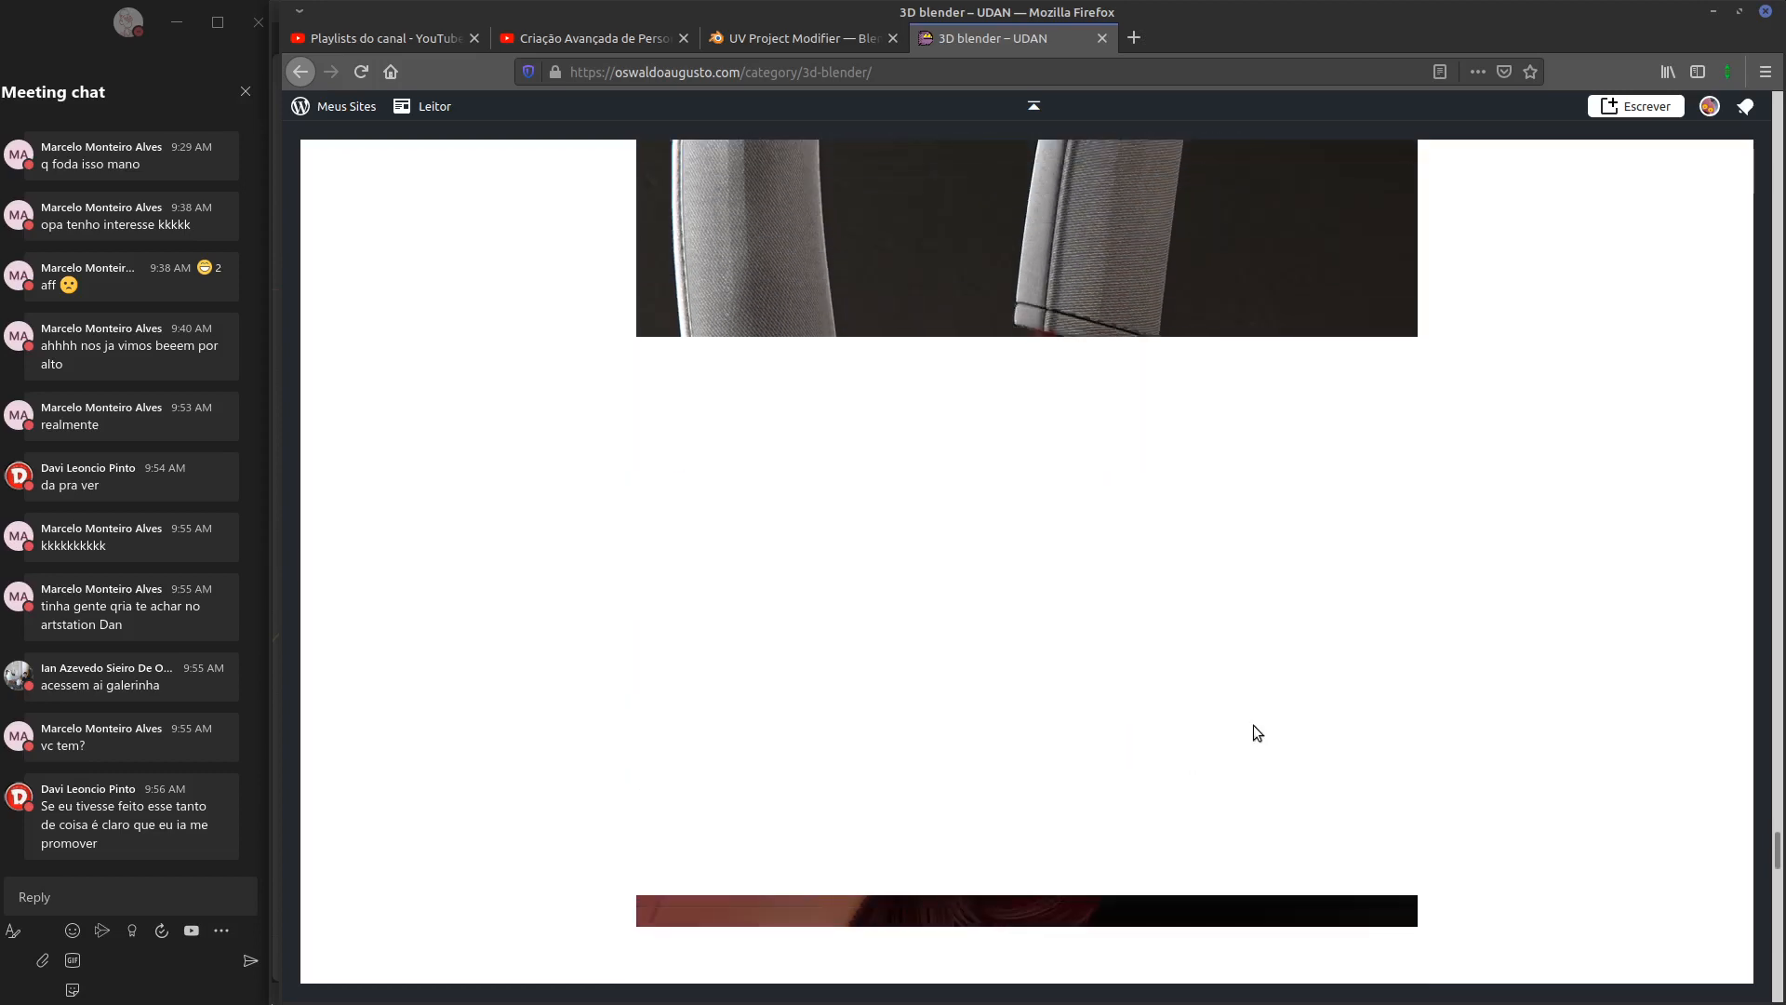
scroll(1265, 721, down, 4)
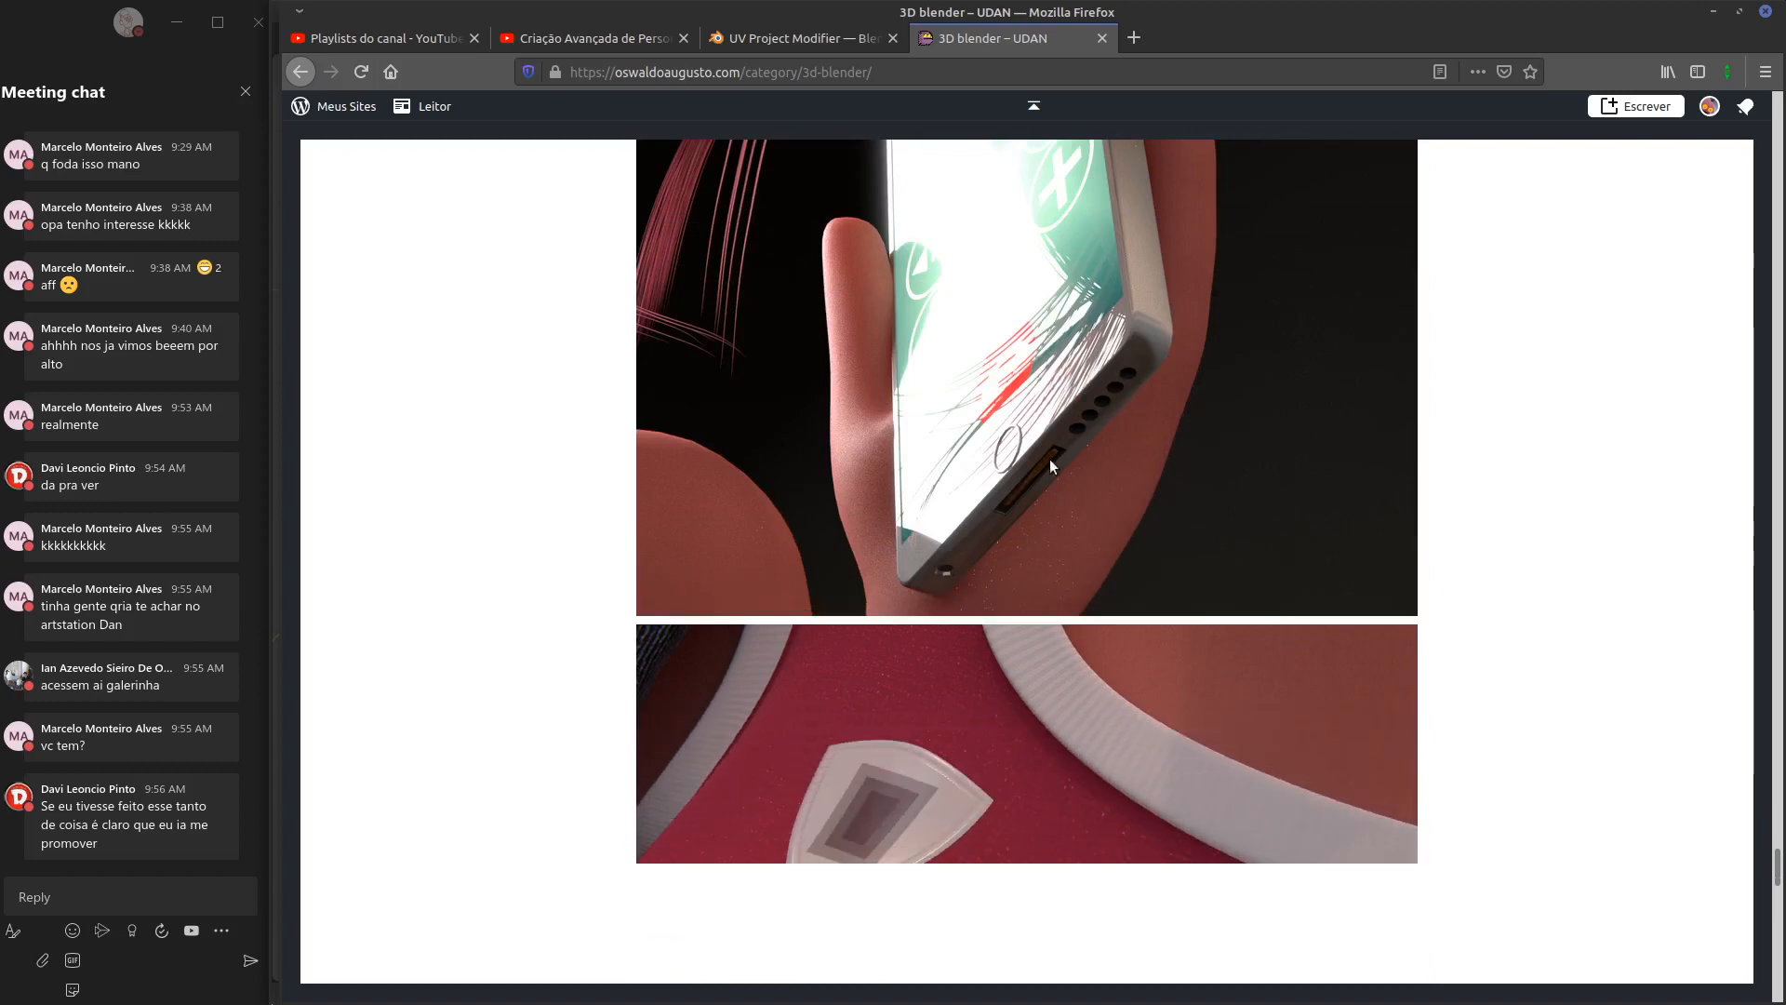
scroll(1005, 505, down, 15)
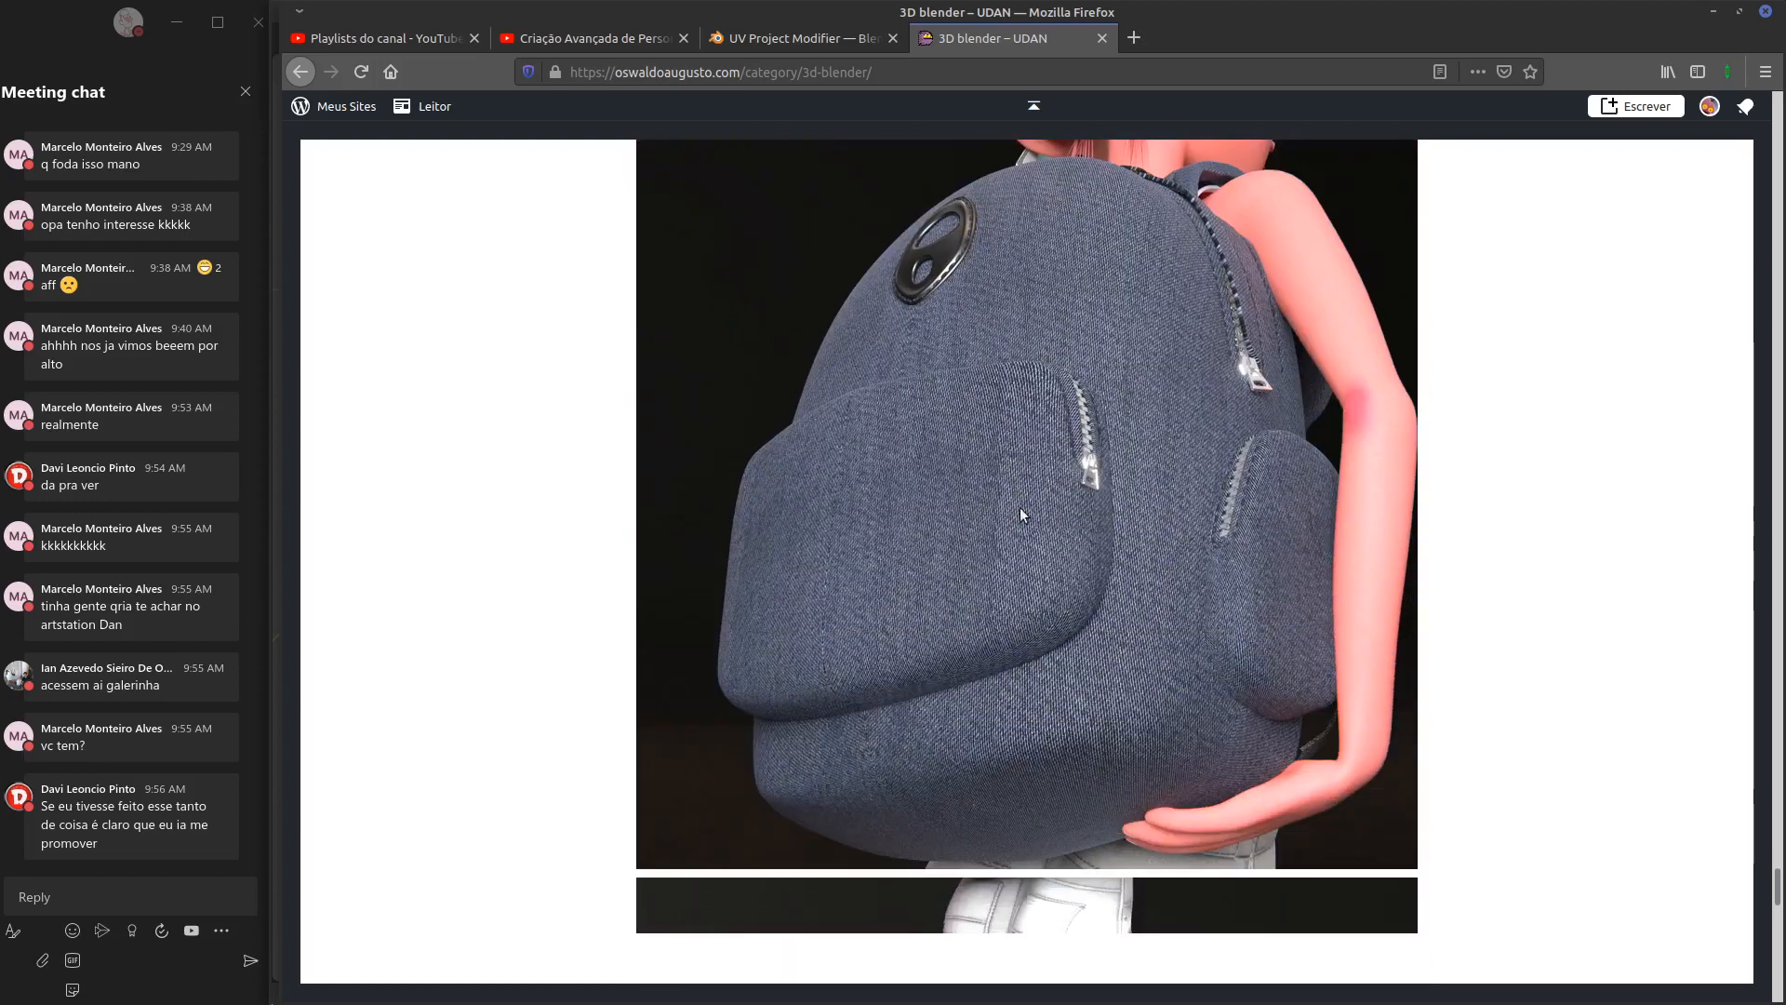
scroll(1270, 529, down, 6)
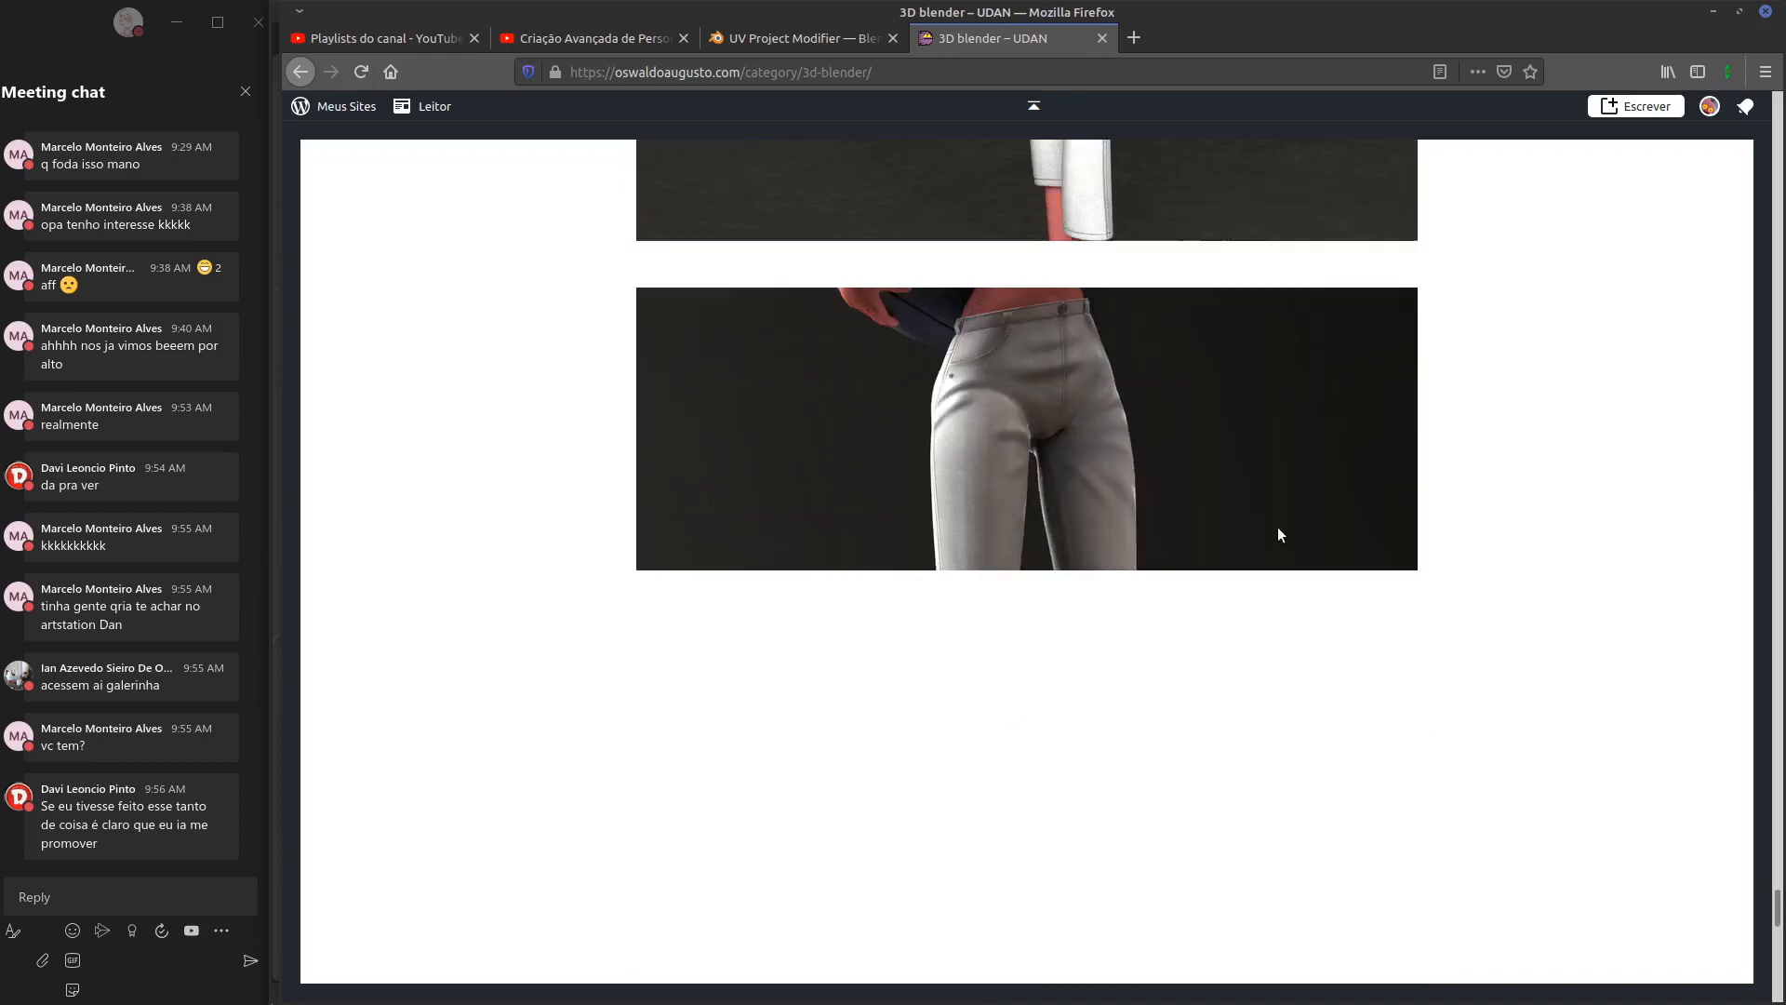
scroll(1271, 529, down, 8)
scroll(1271, 536, up, 15)
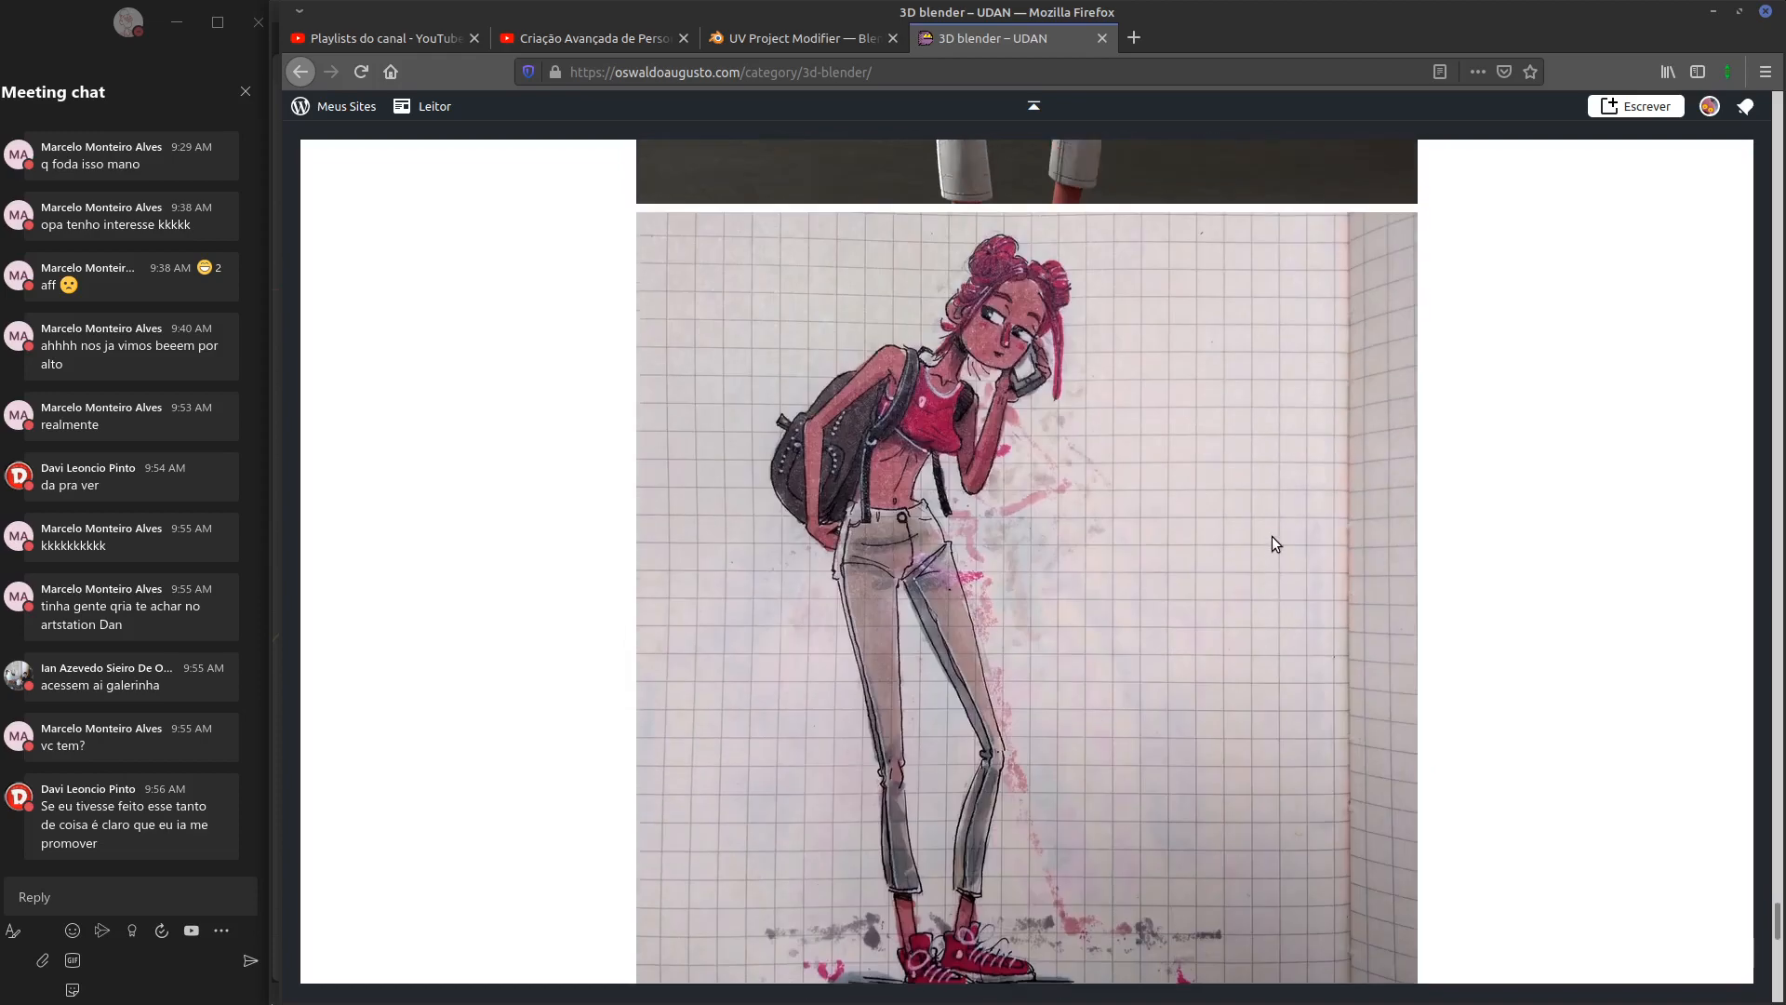
scroll(1284, 535, up, 14)
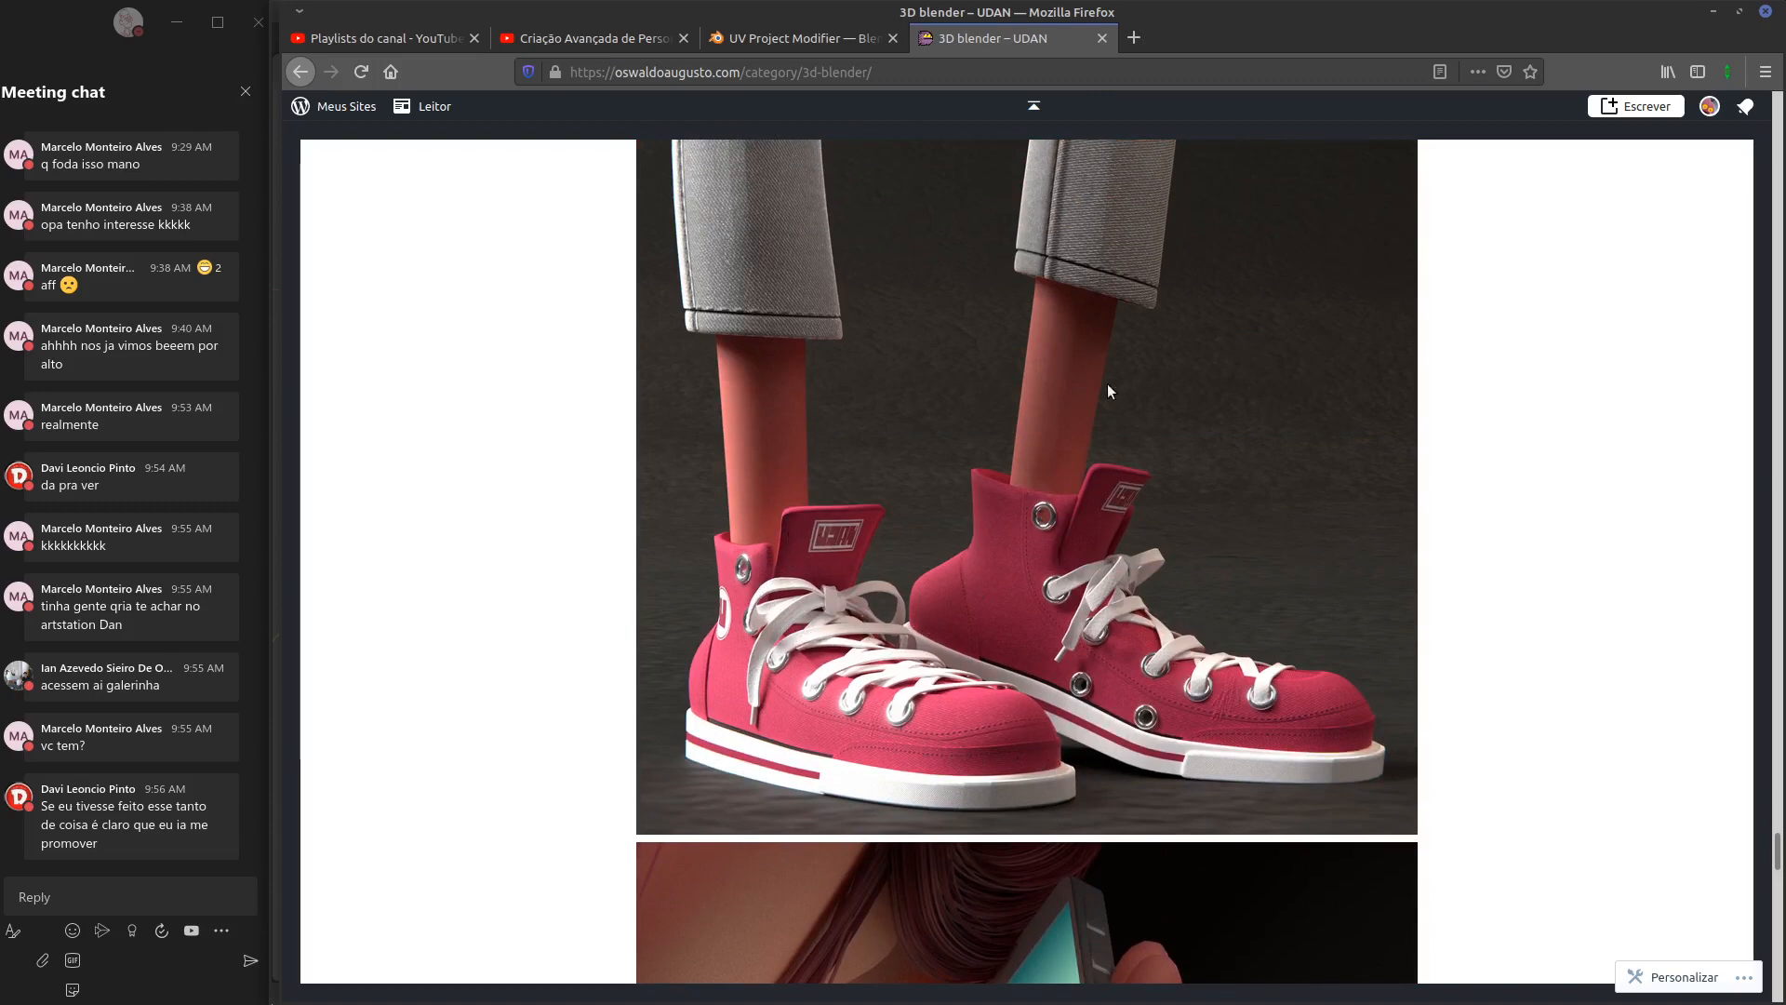
click(1101, 38)
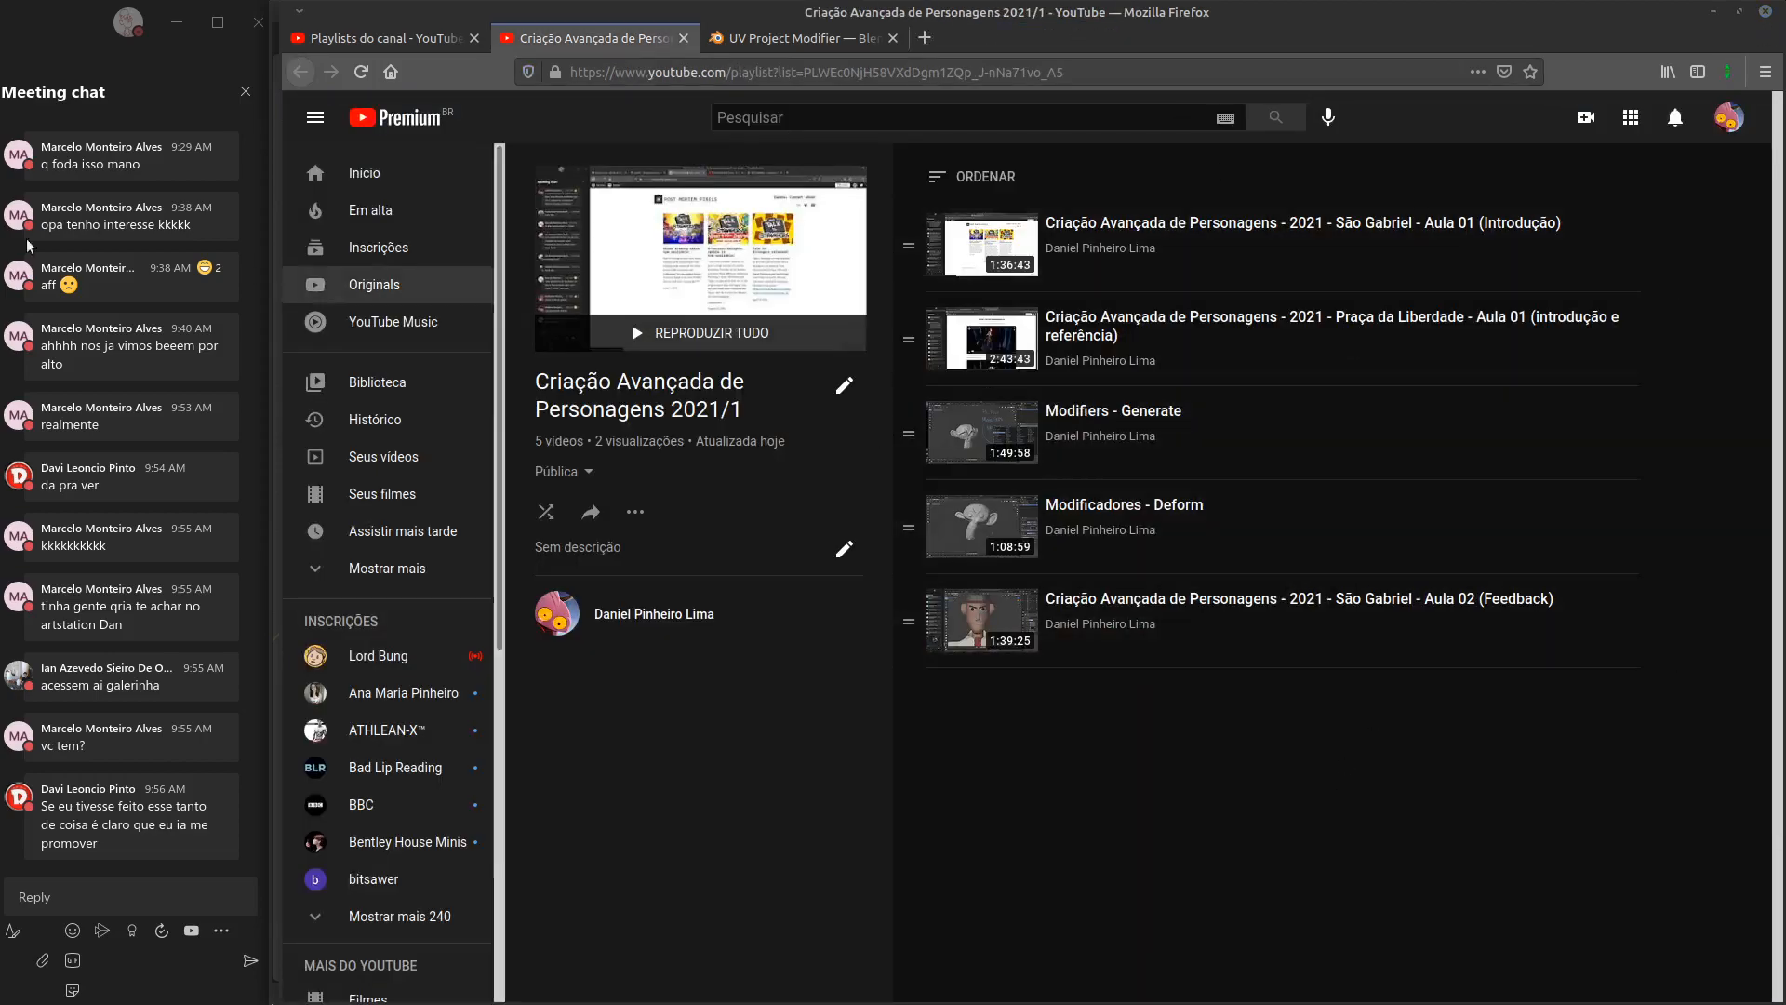
Back in Blender, set the Subdivision viewport and render levels to 2
key(alt+Tab)
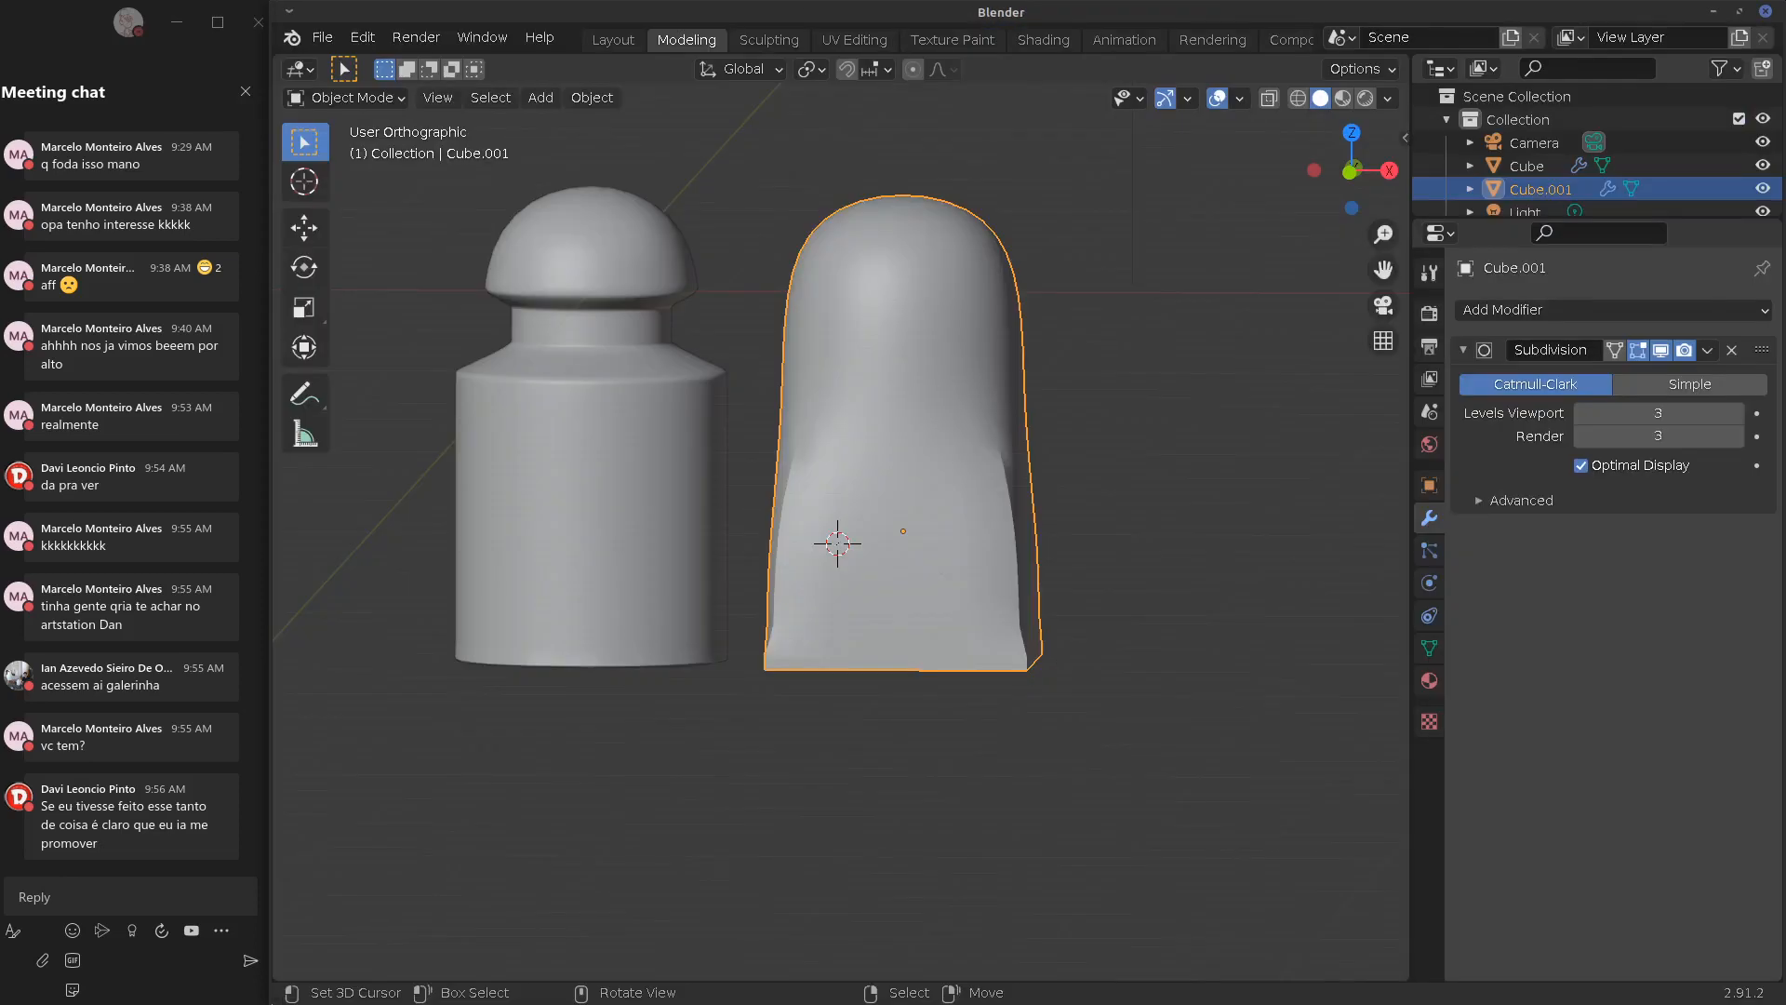
click(1582, 414)
click(1582, 435)
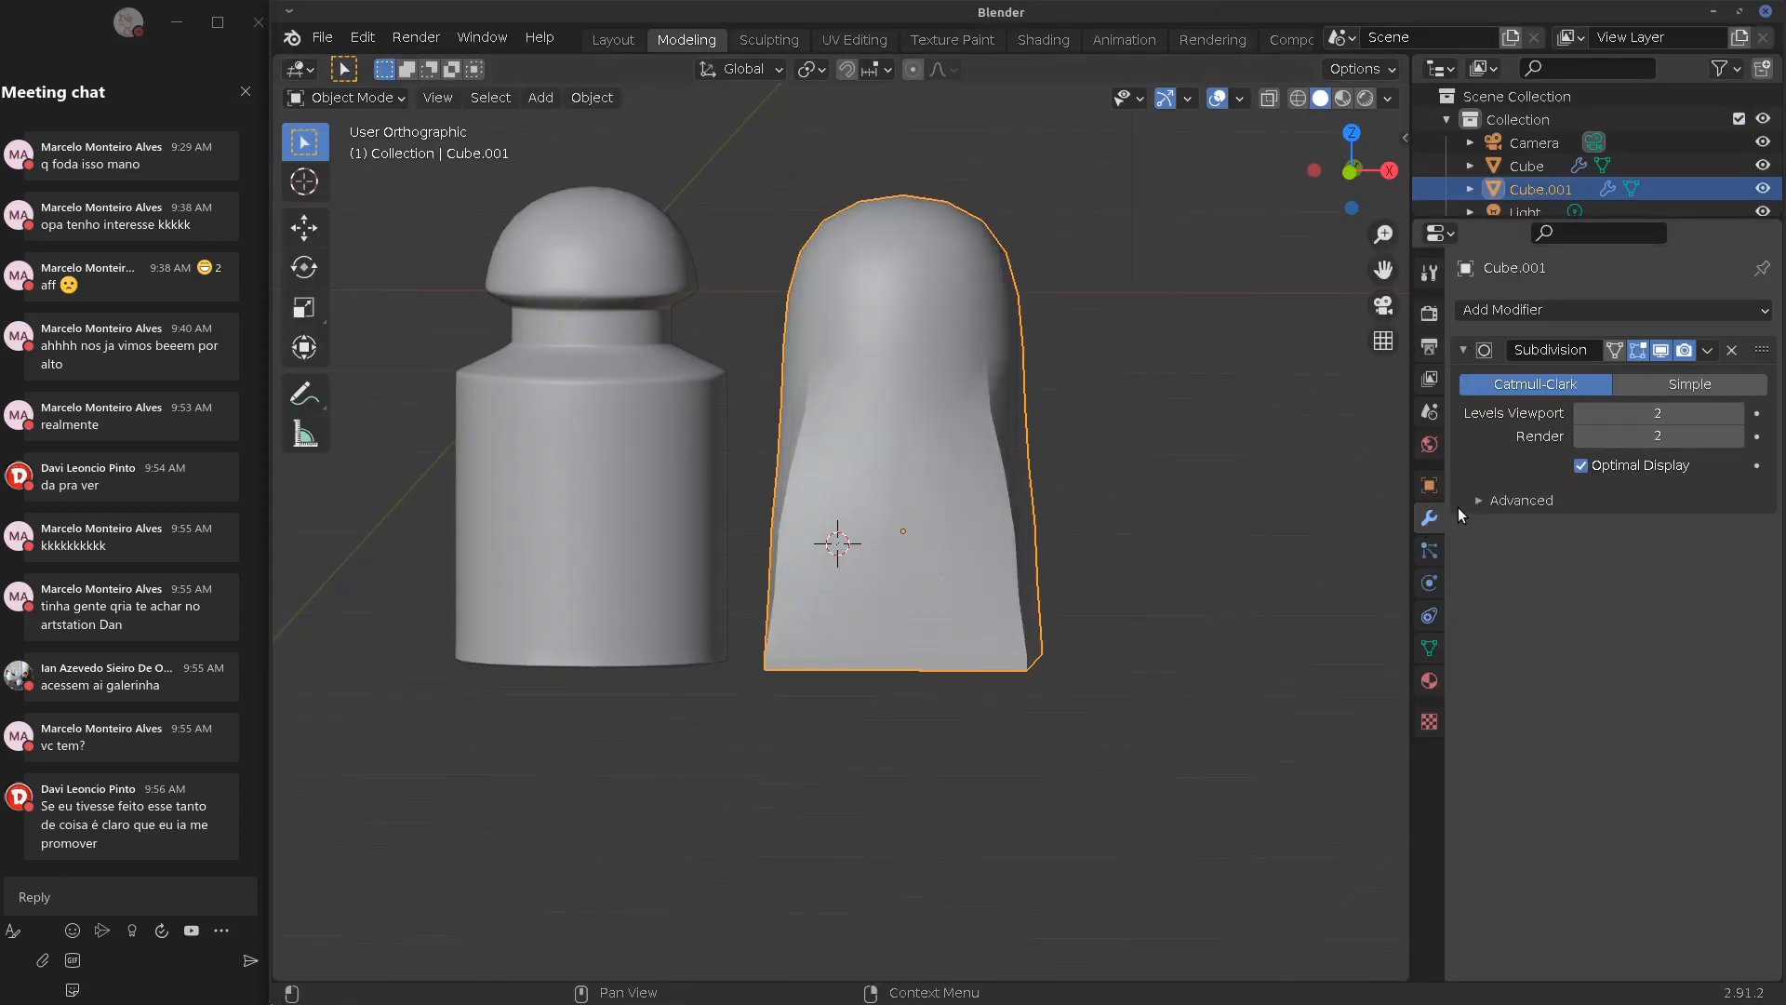
middle_drag(930, 652, 845, 687)
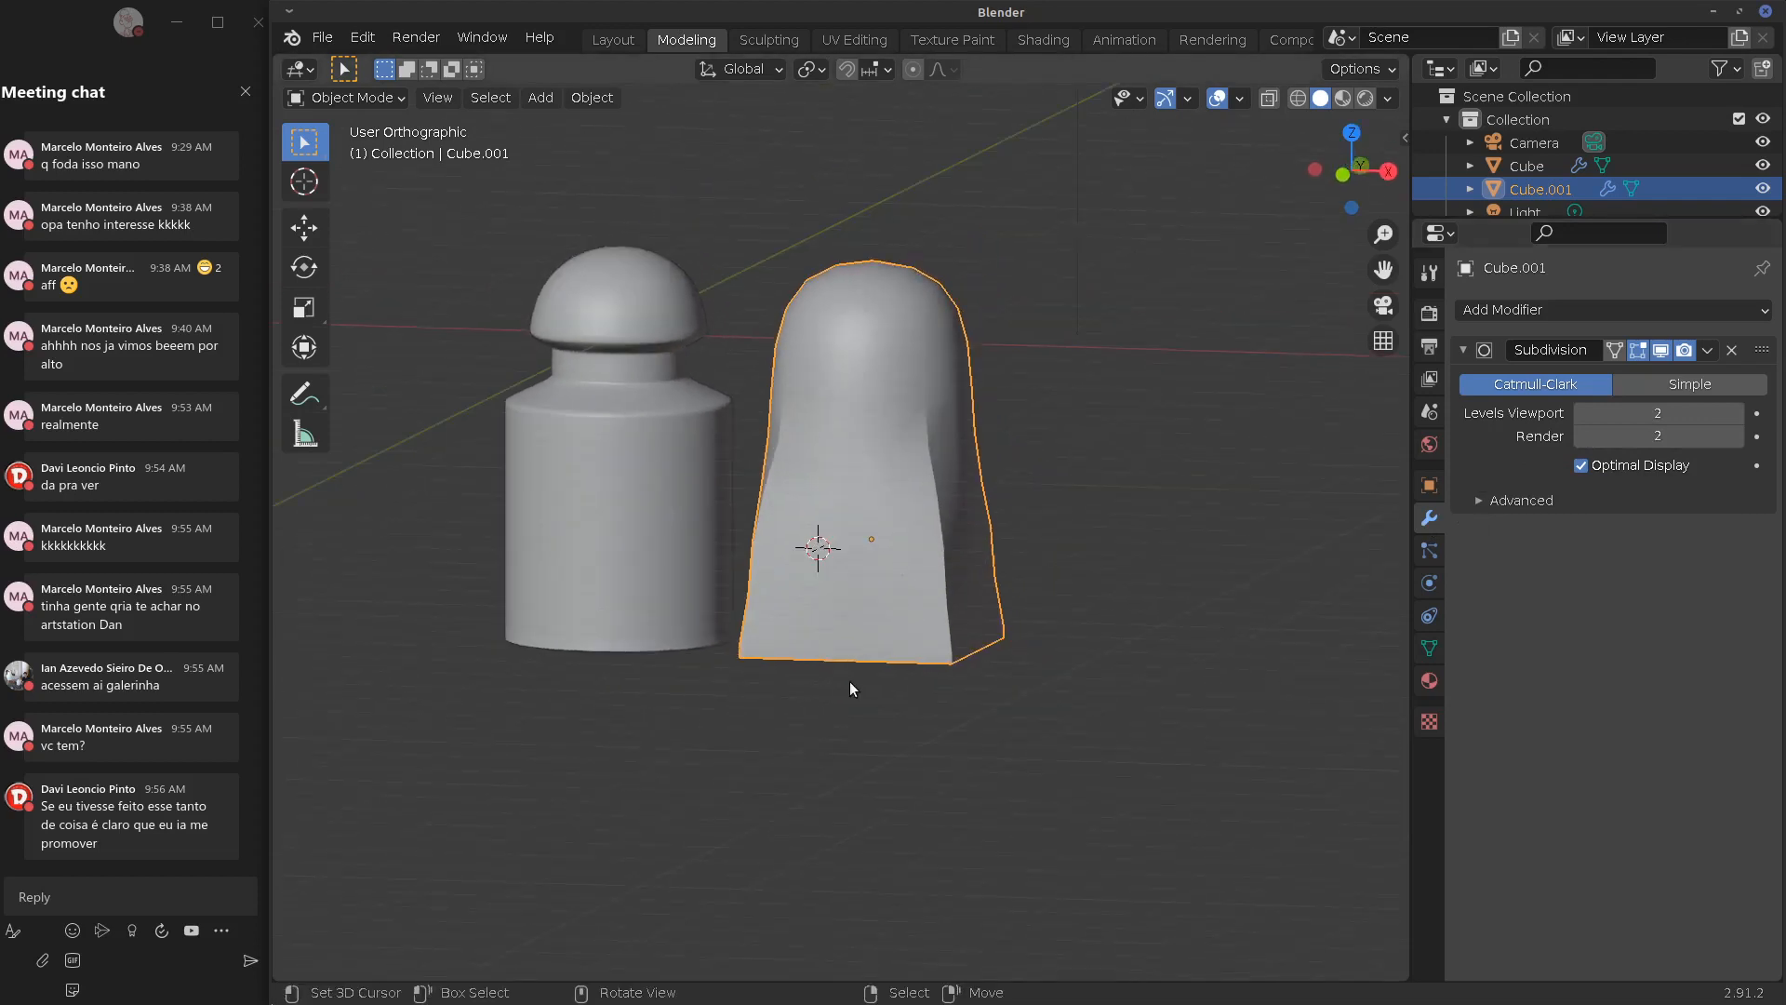
In front view, select the bottle and Cube.001 and move both together to the left
key(KP_1)
click(664, 539)
shift+click(851, 536)
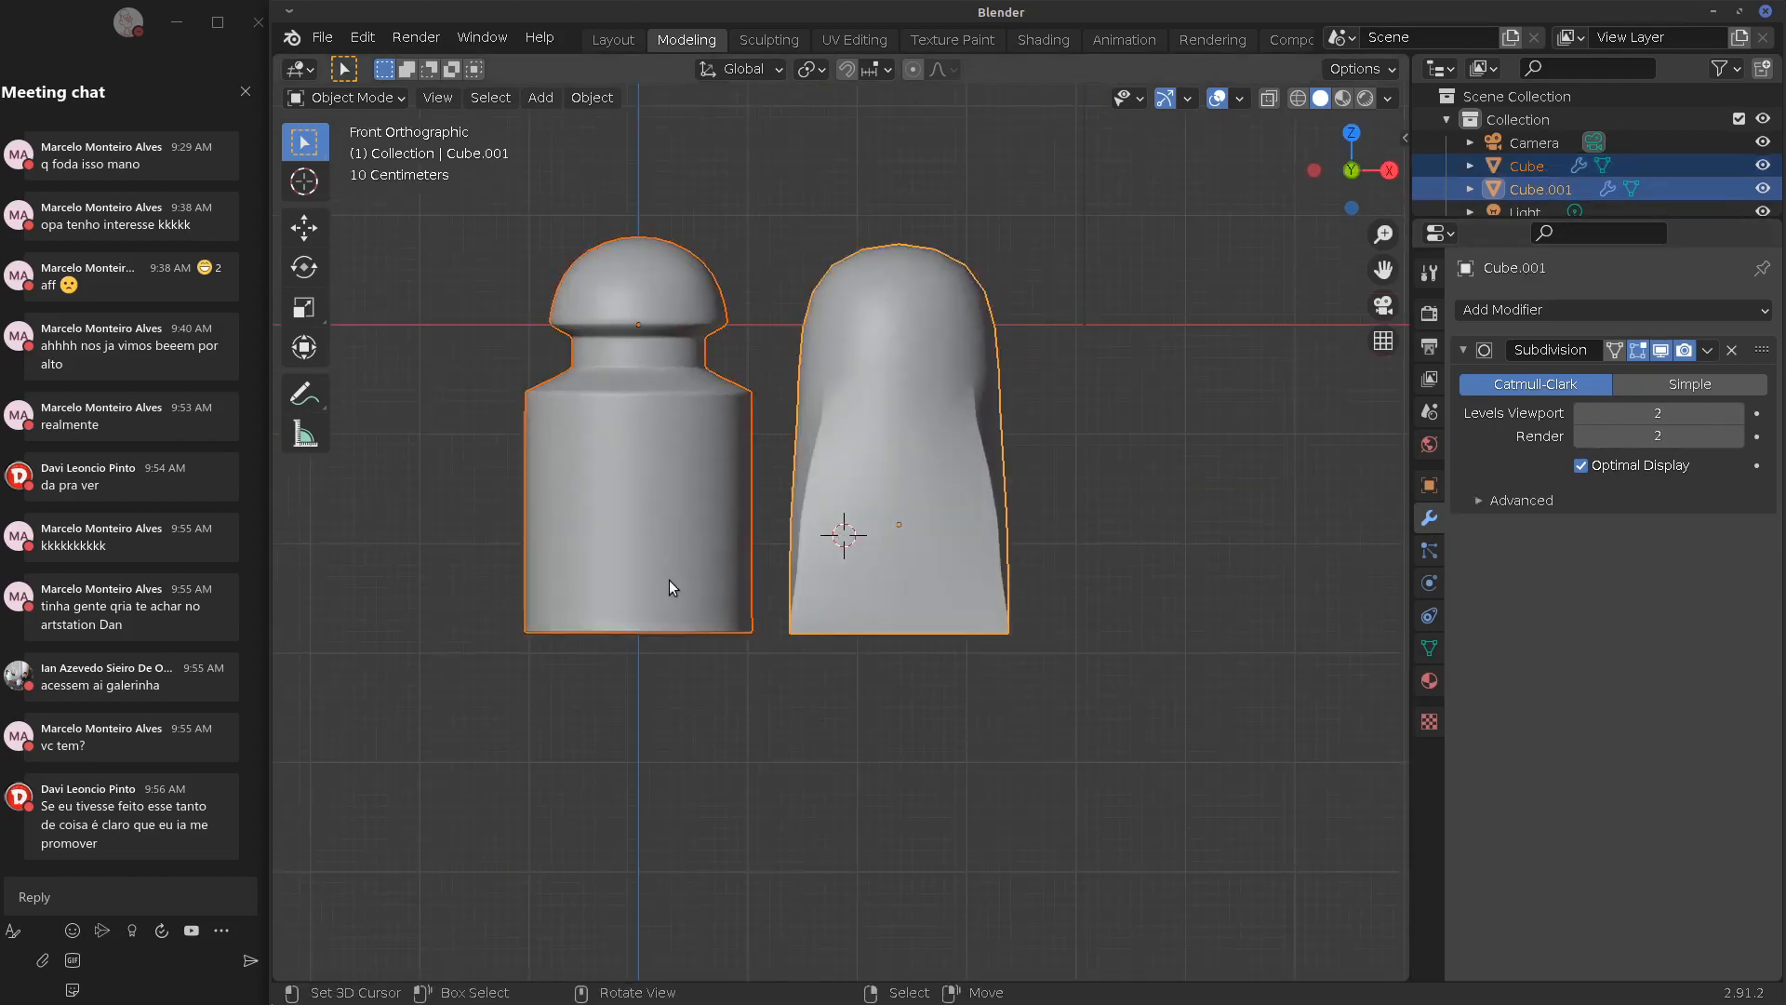
key(g)
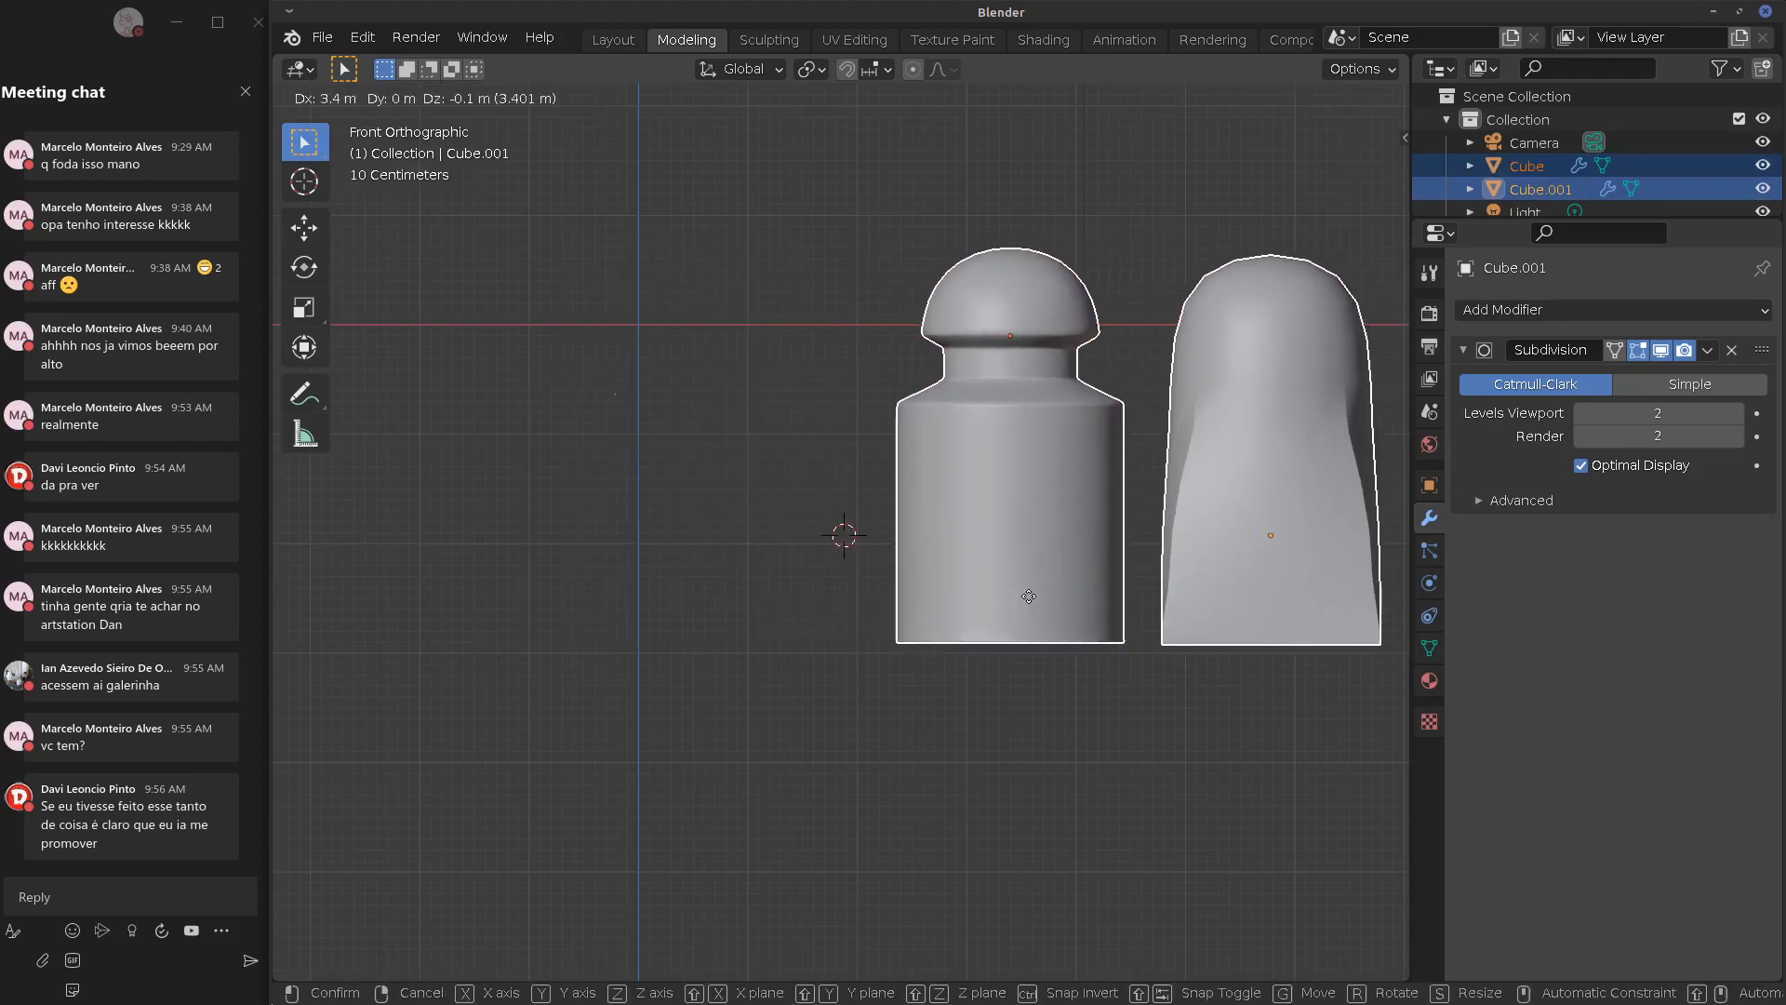
click(983, 584)
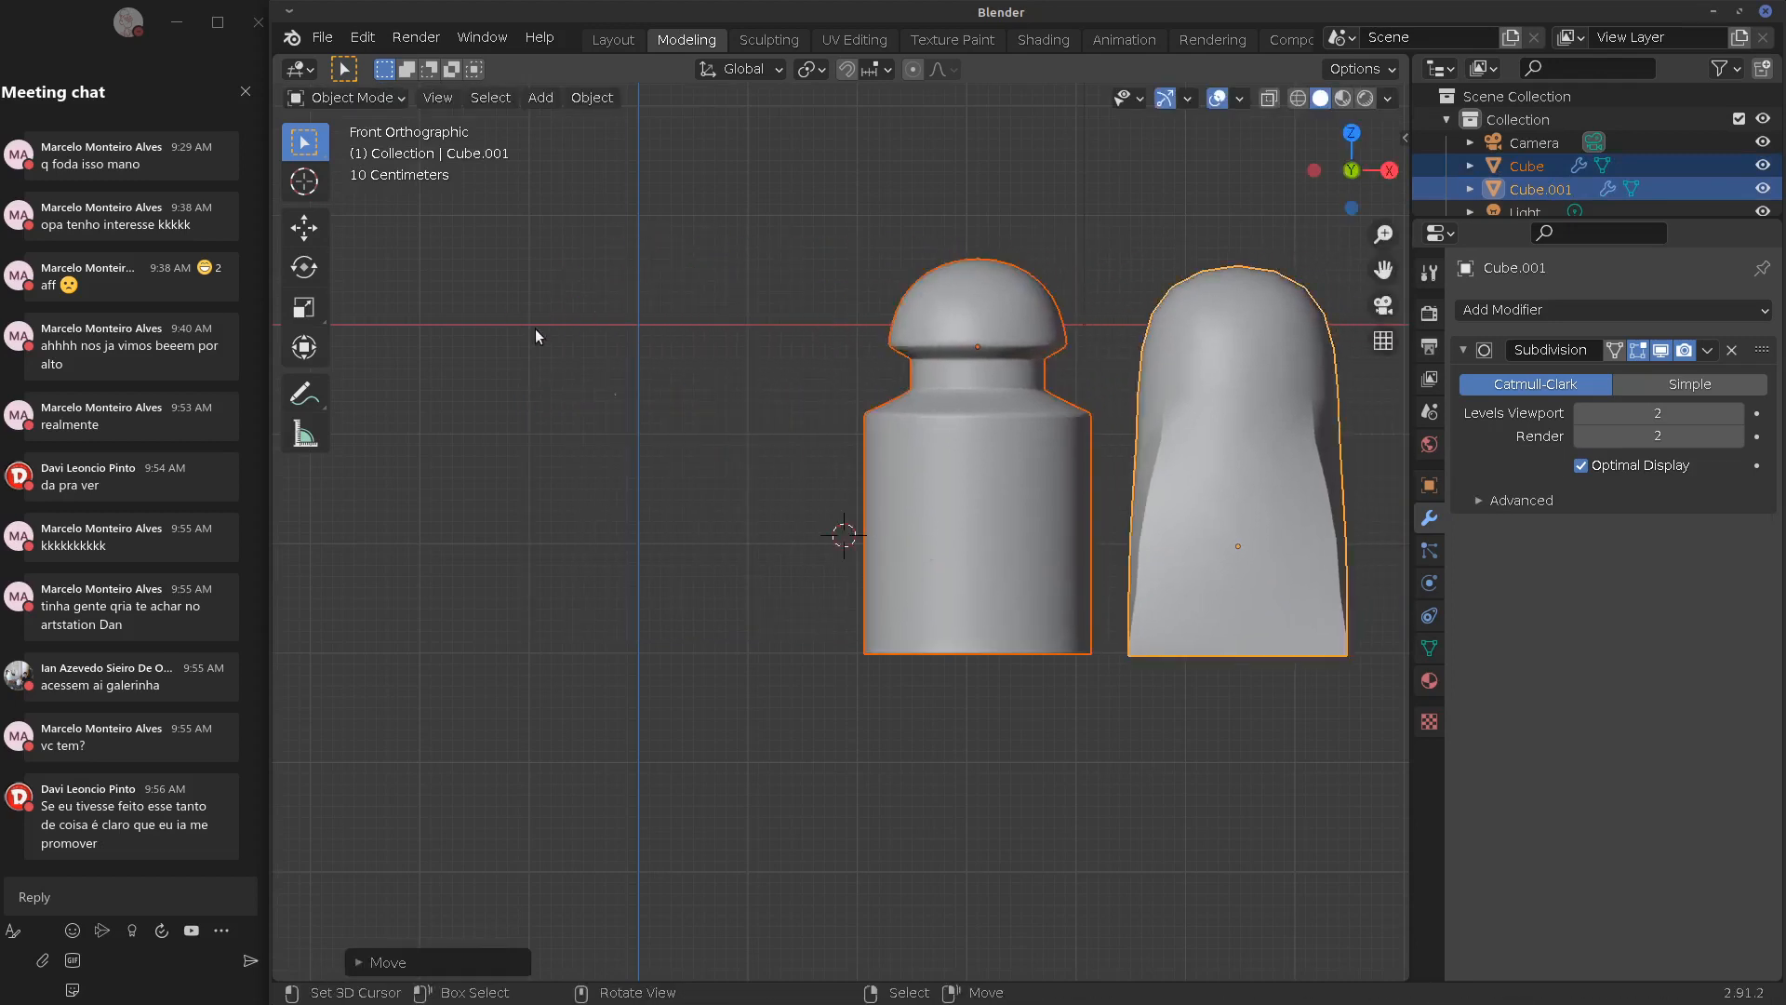
Reframe the view around the bottle and bring up the Add Modifier list
scroll(621, 370, down, 3)
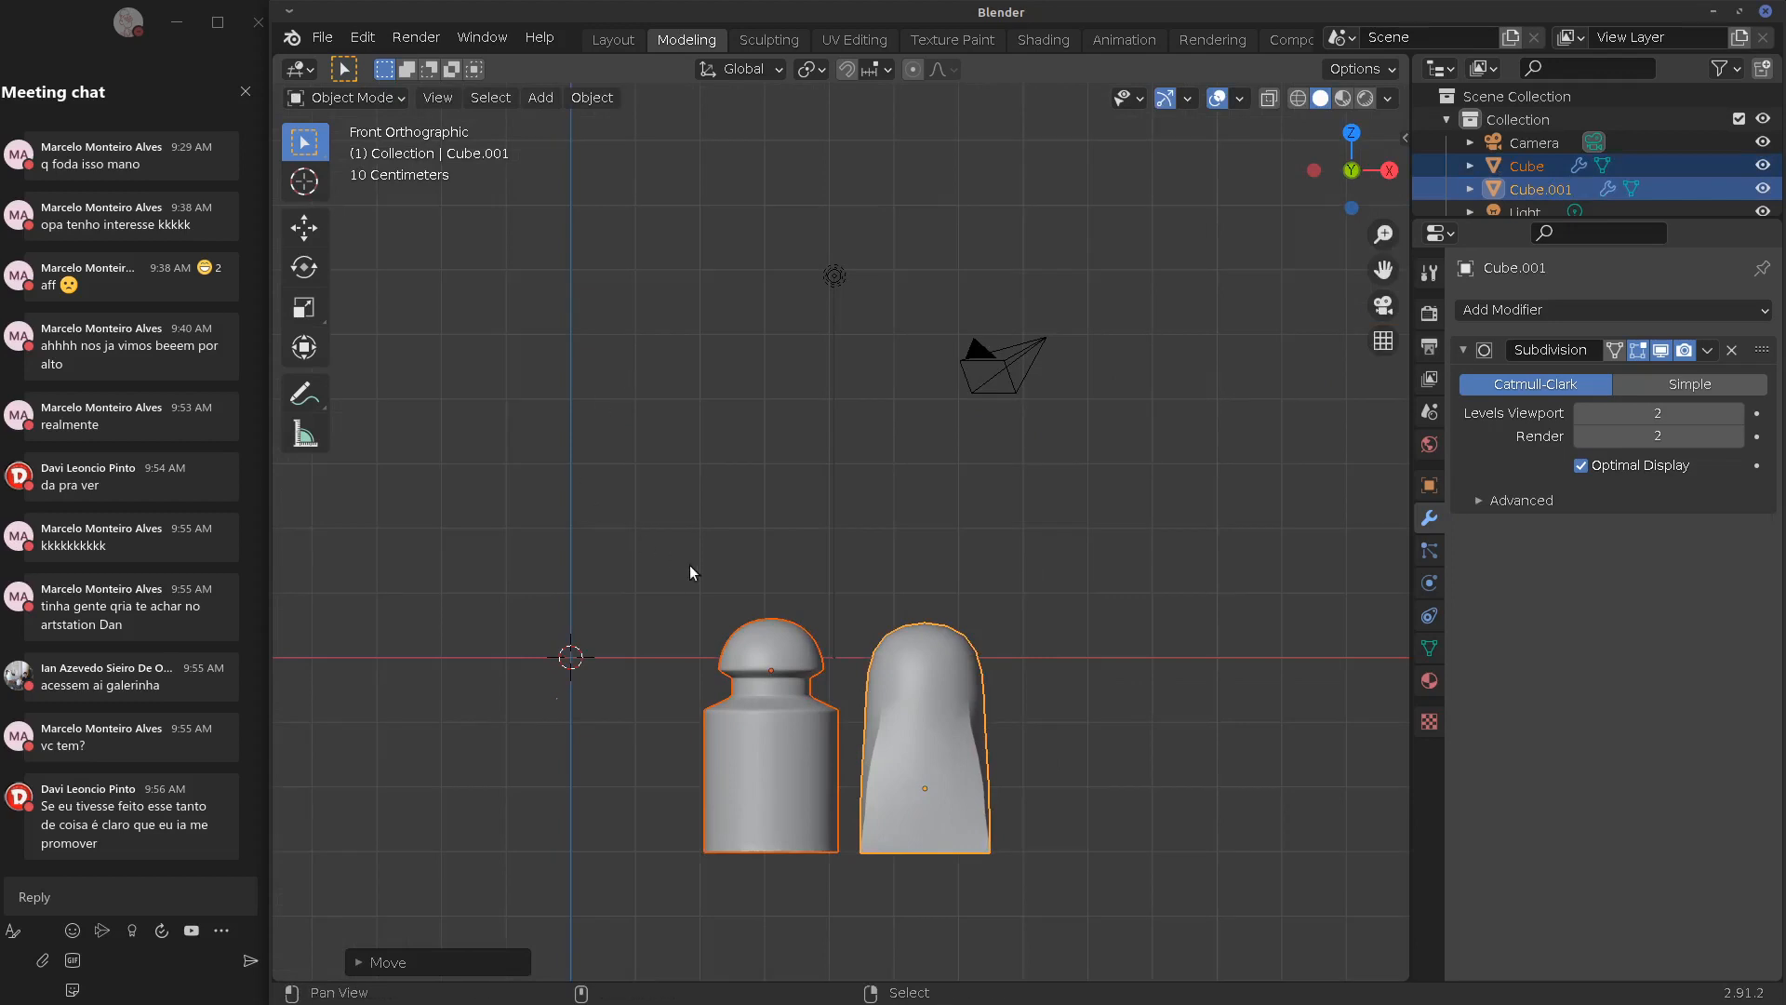
shift+middle_drag(689, 566, 928, 501)
scroll(891, 556, up, 4)
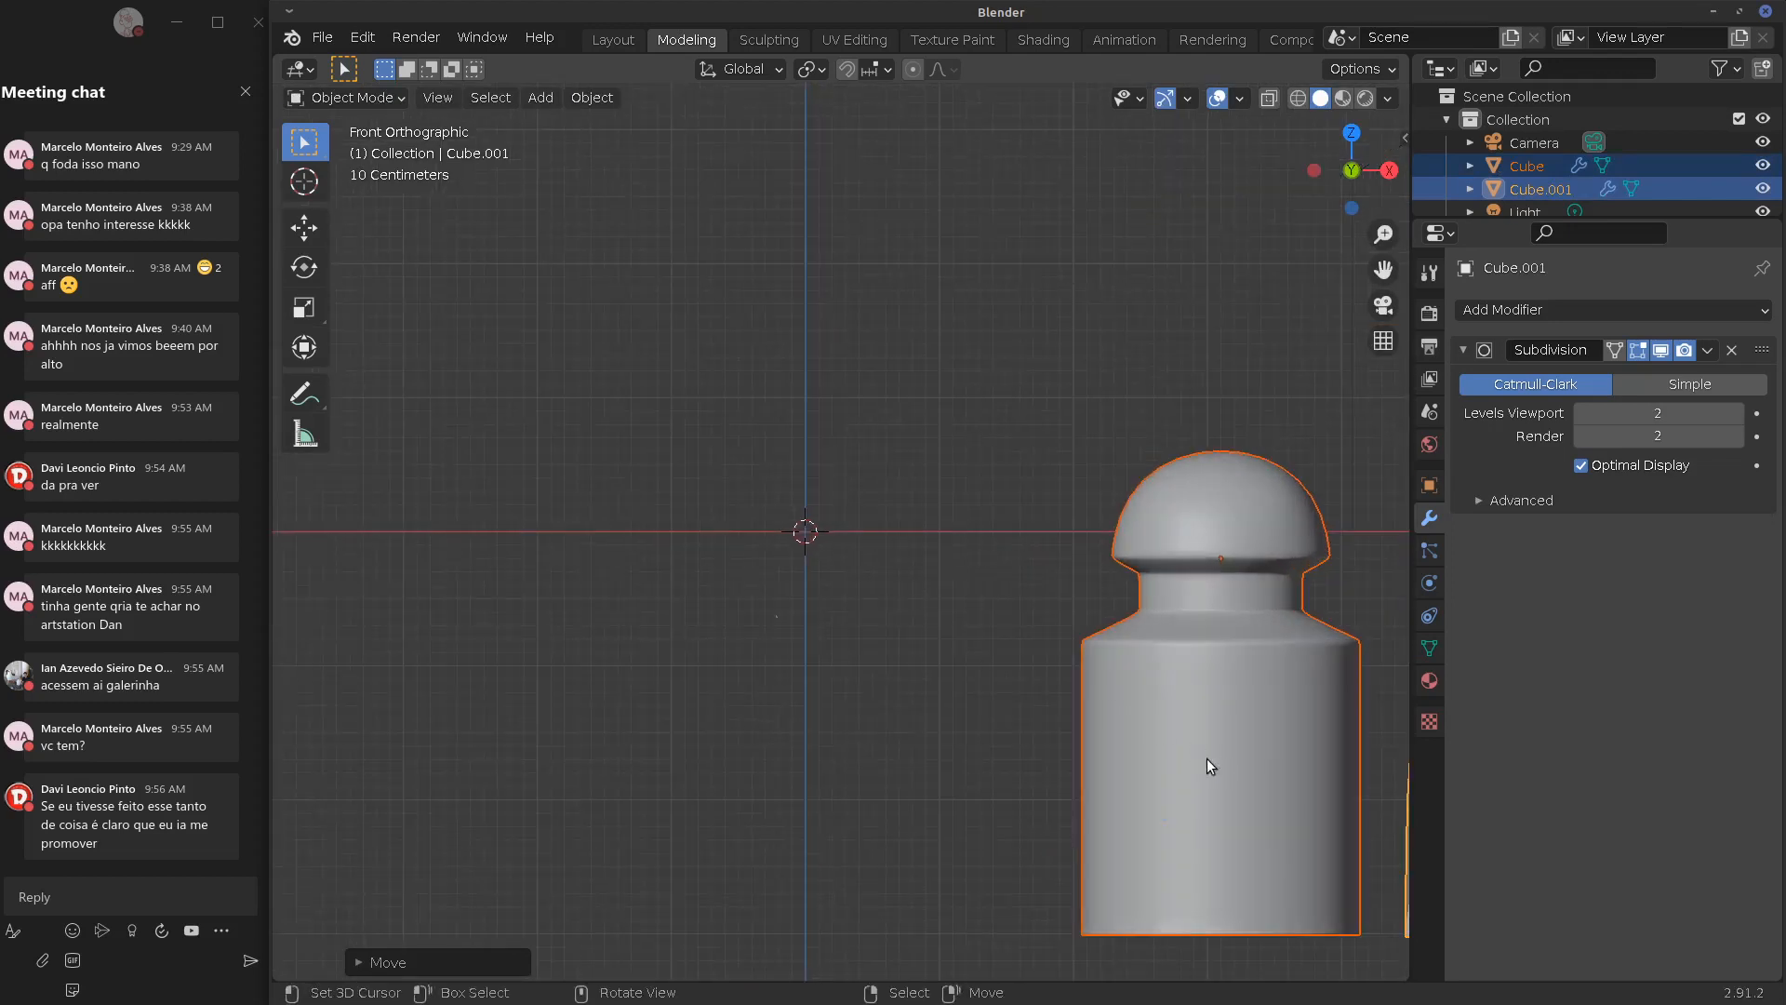
shift+middle_drag(994, 667, 788, 630)
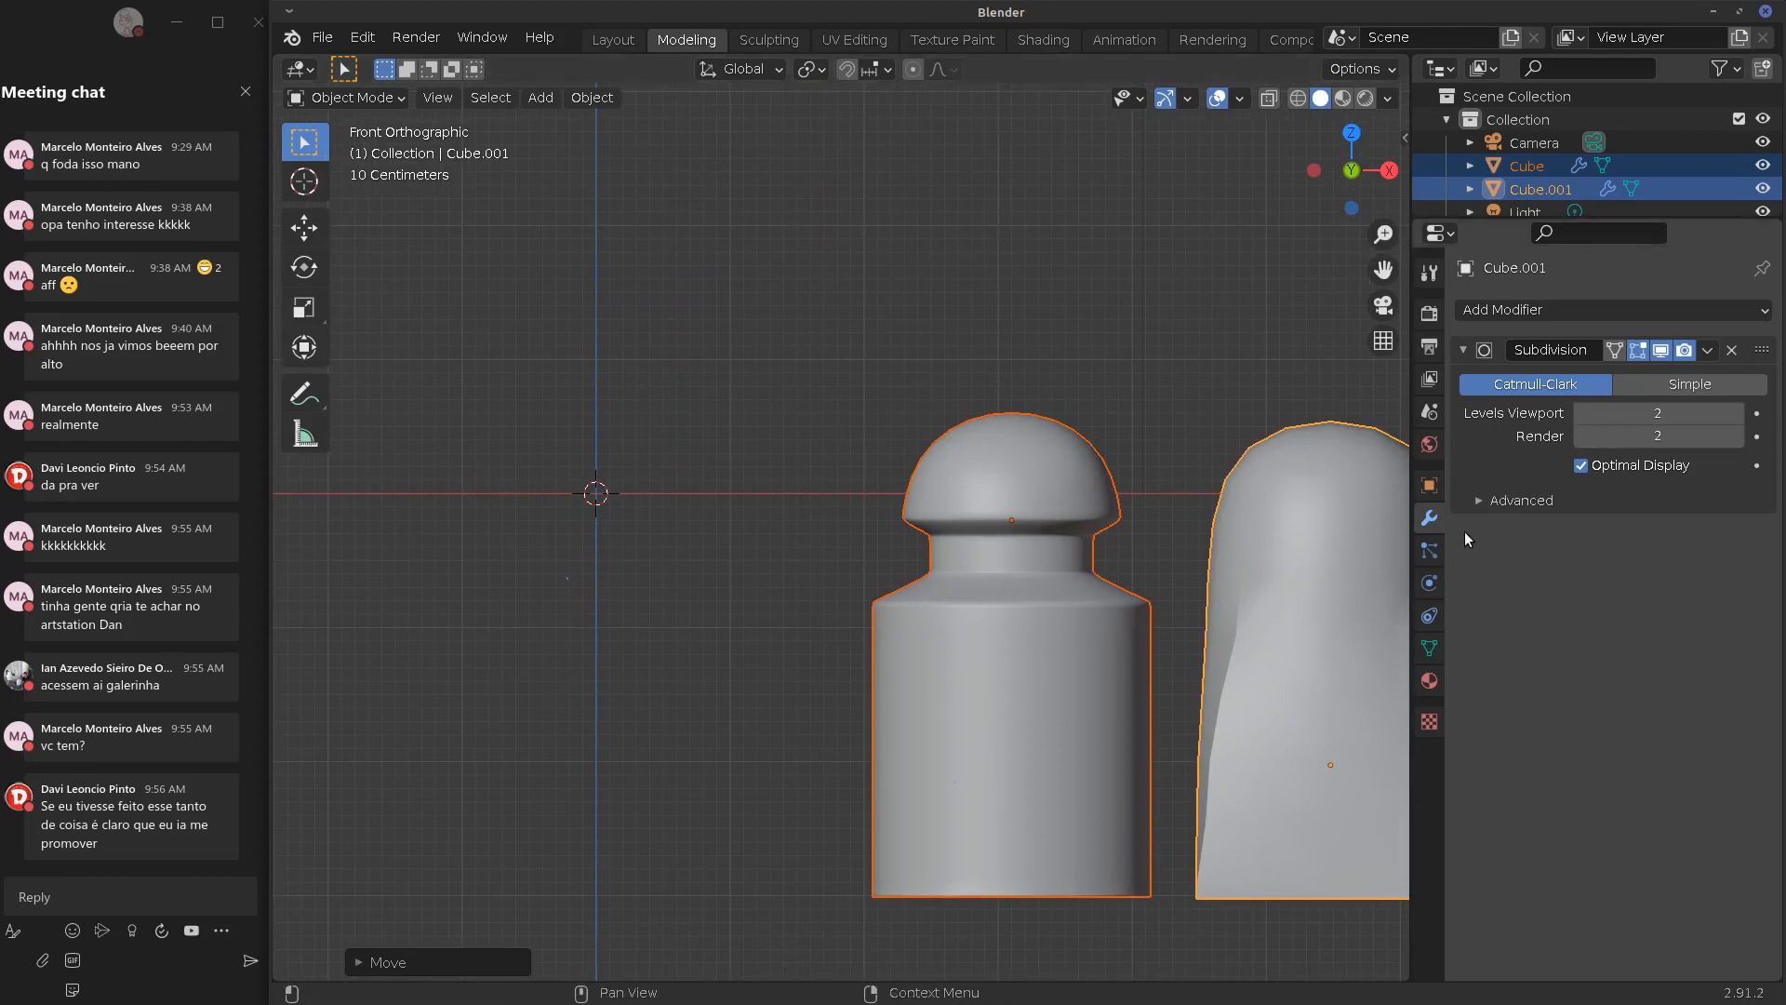
click(1563, 312)
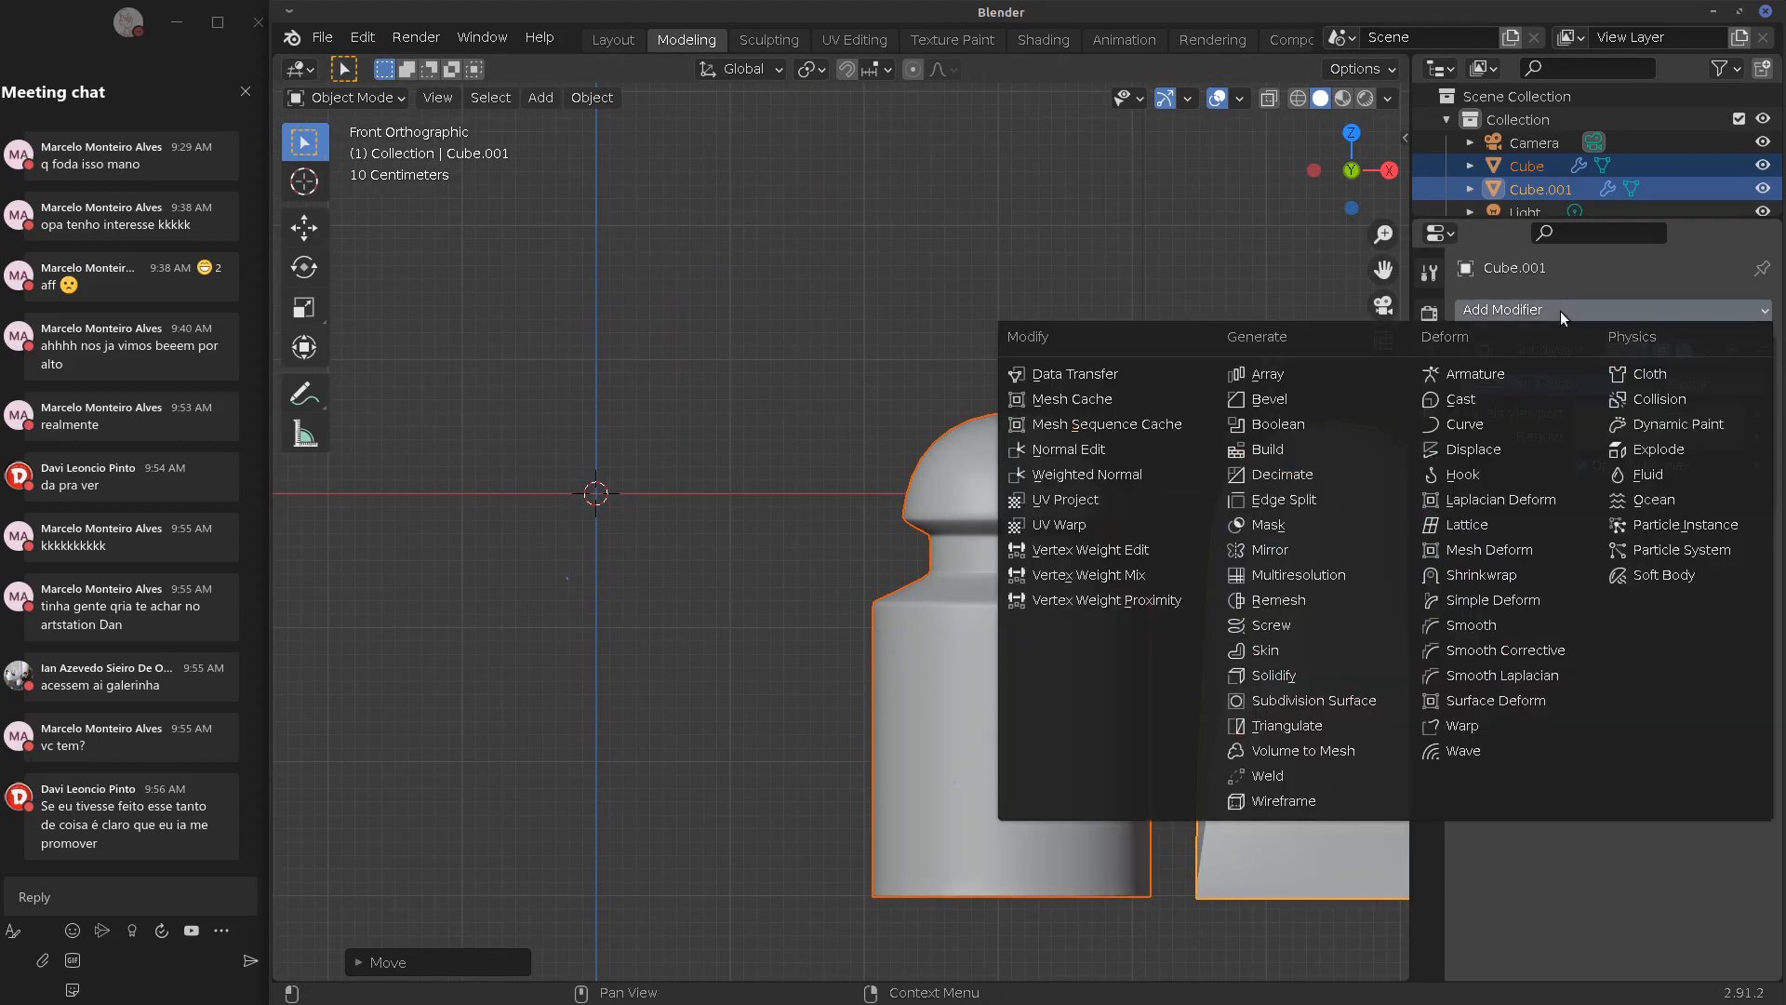
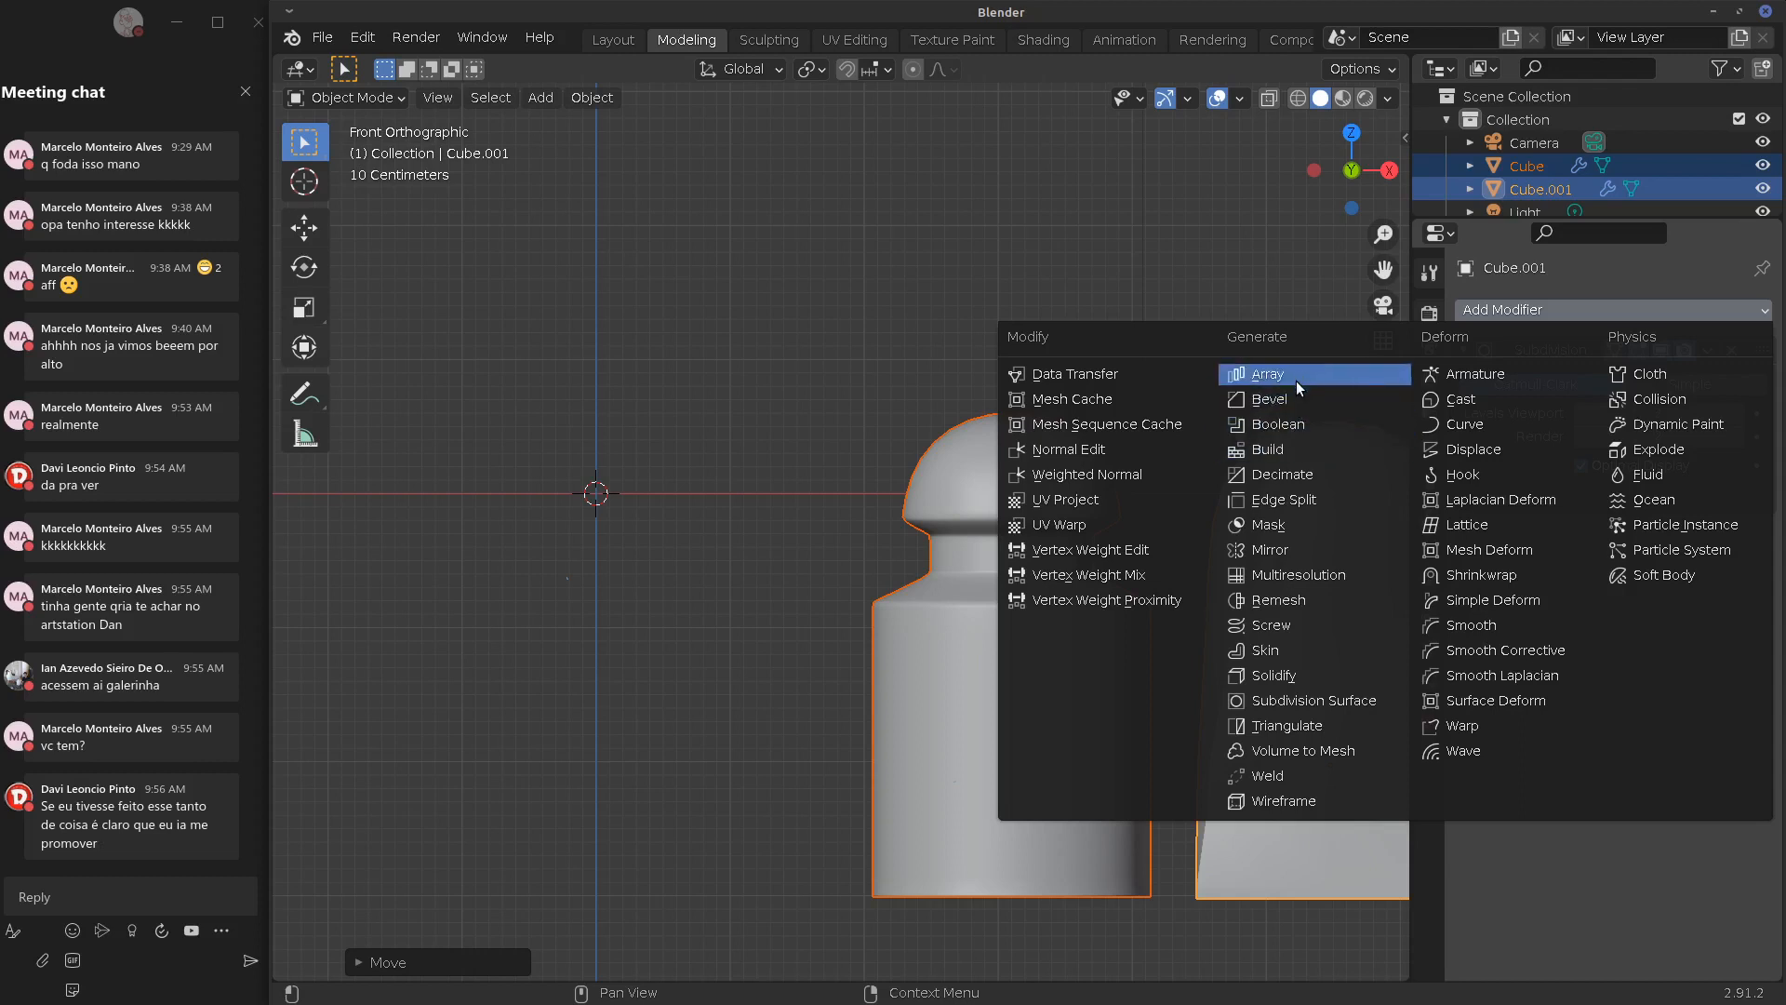
Add an Array modifier to Cube.001 and raise its copy count
click(1285, 376)
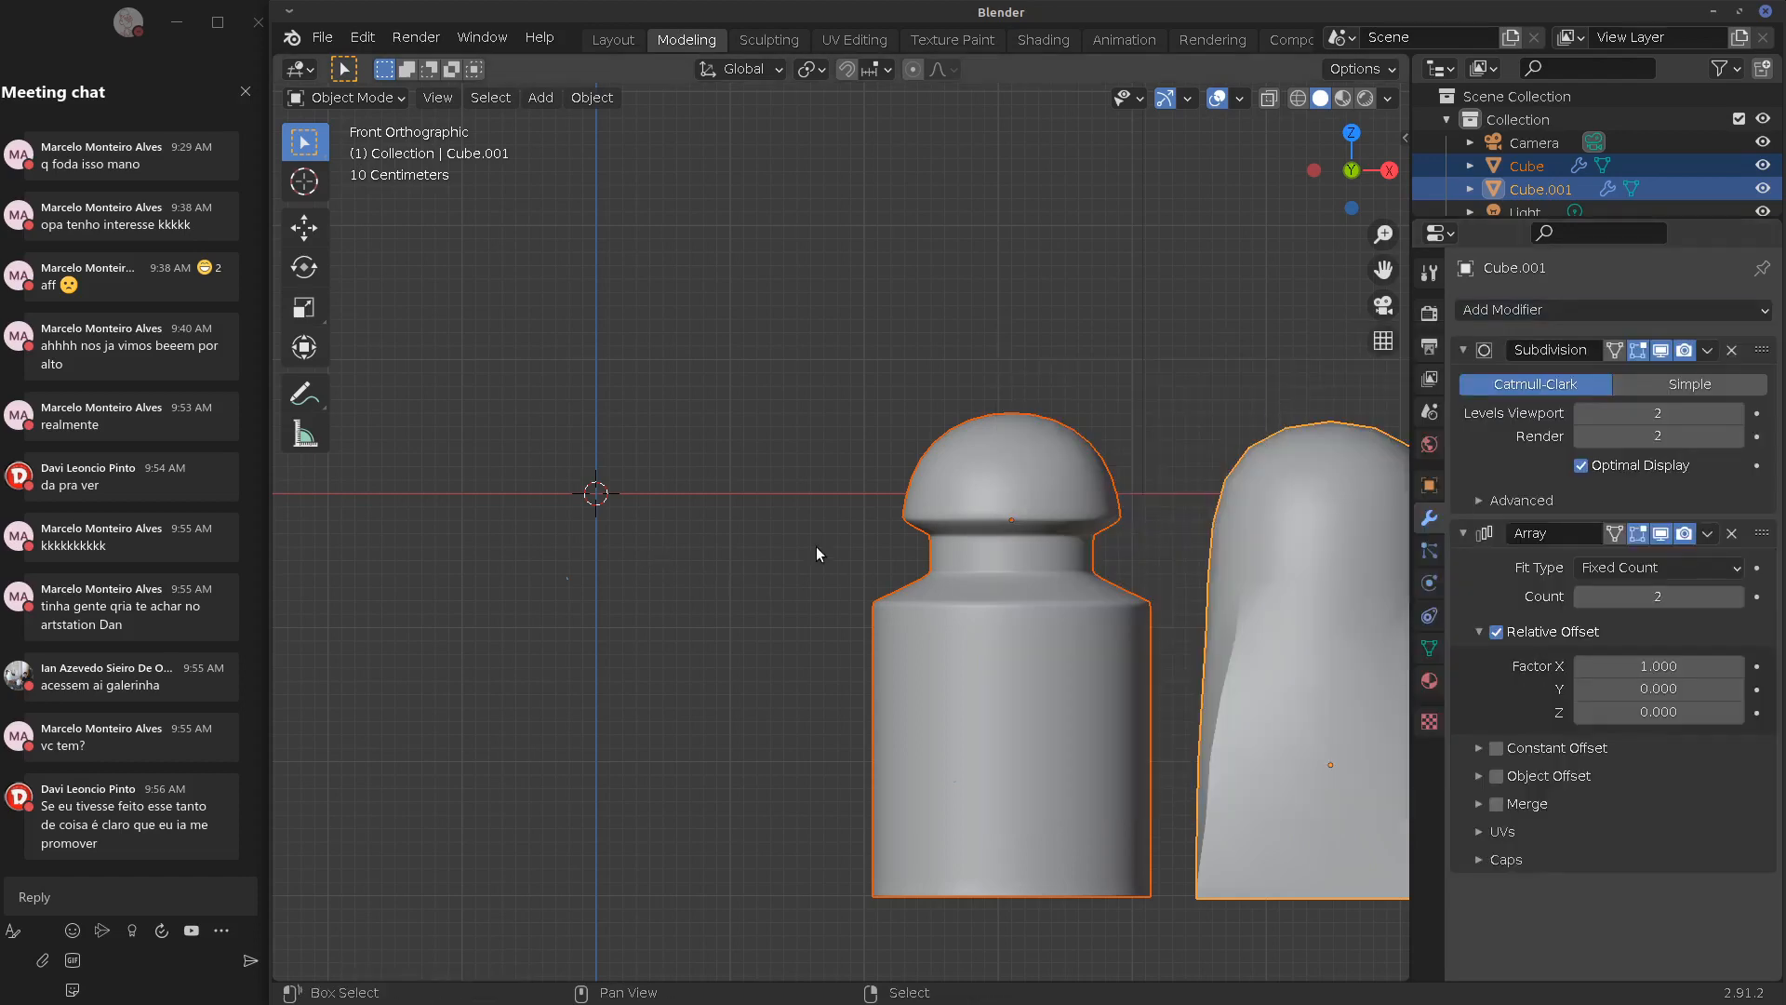
shift+middle_drag(1204, 620, 863, 627)
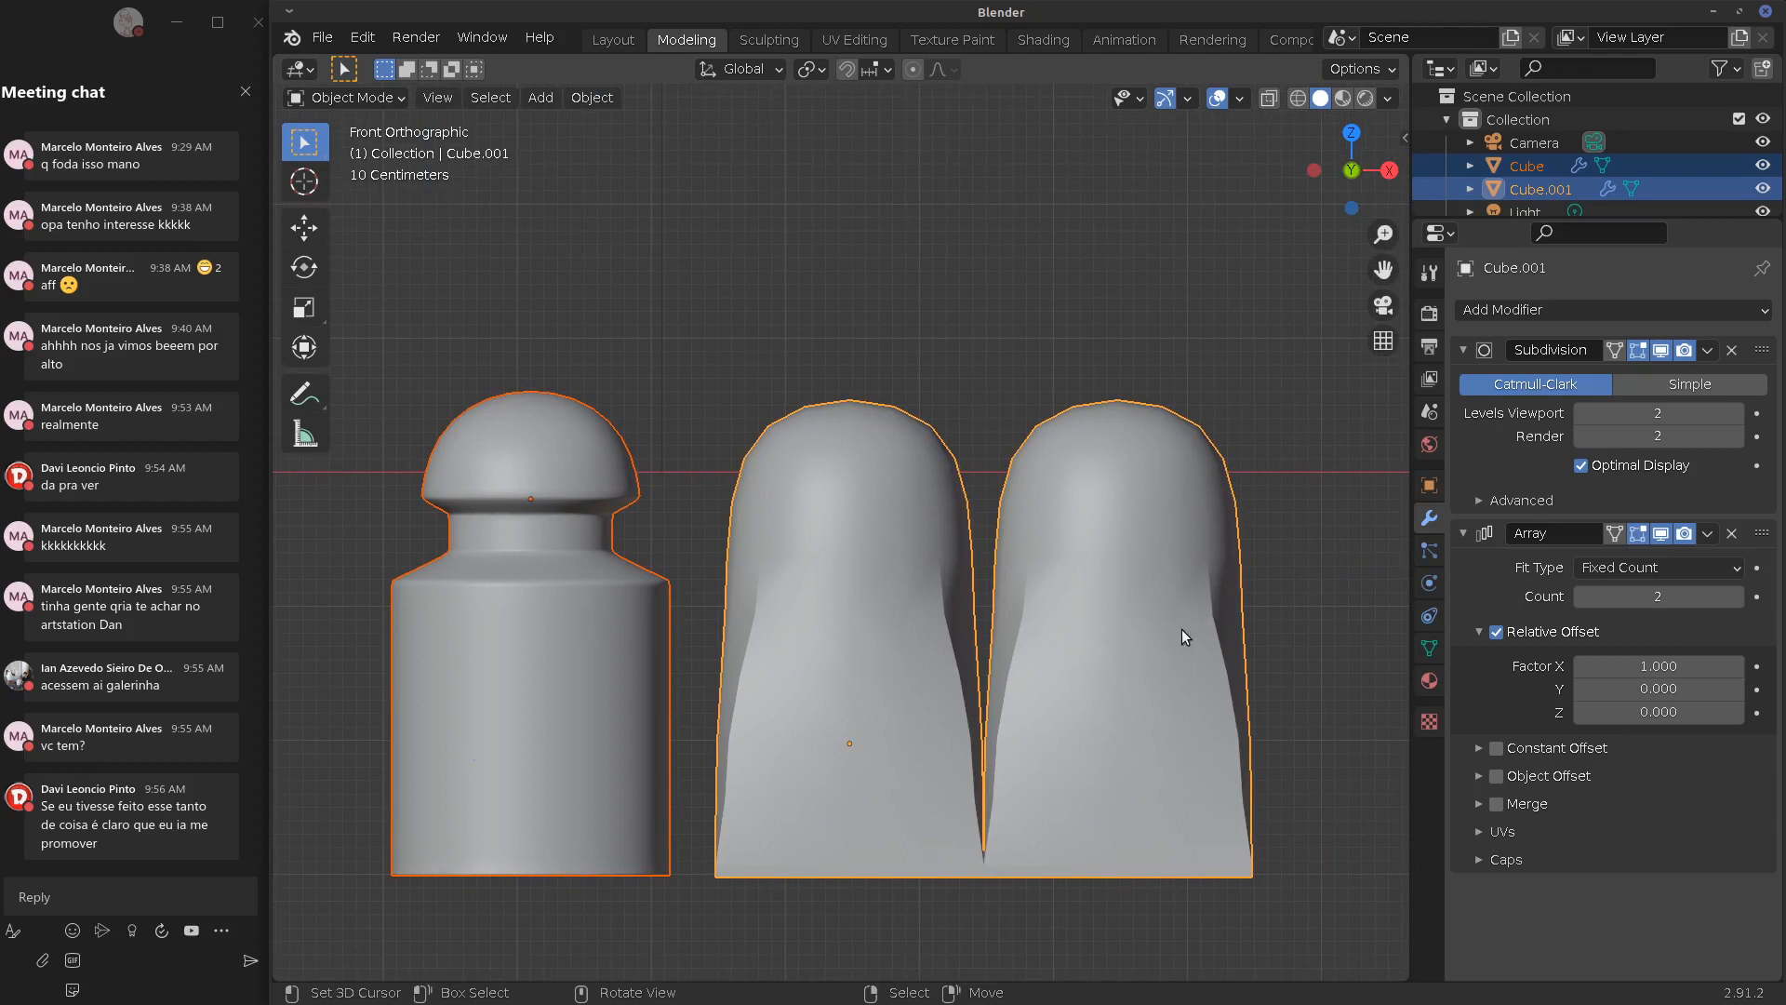
scroll(1182, 629, down, 4)
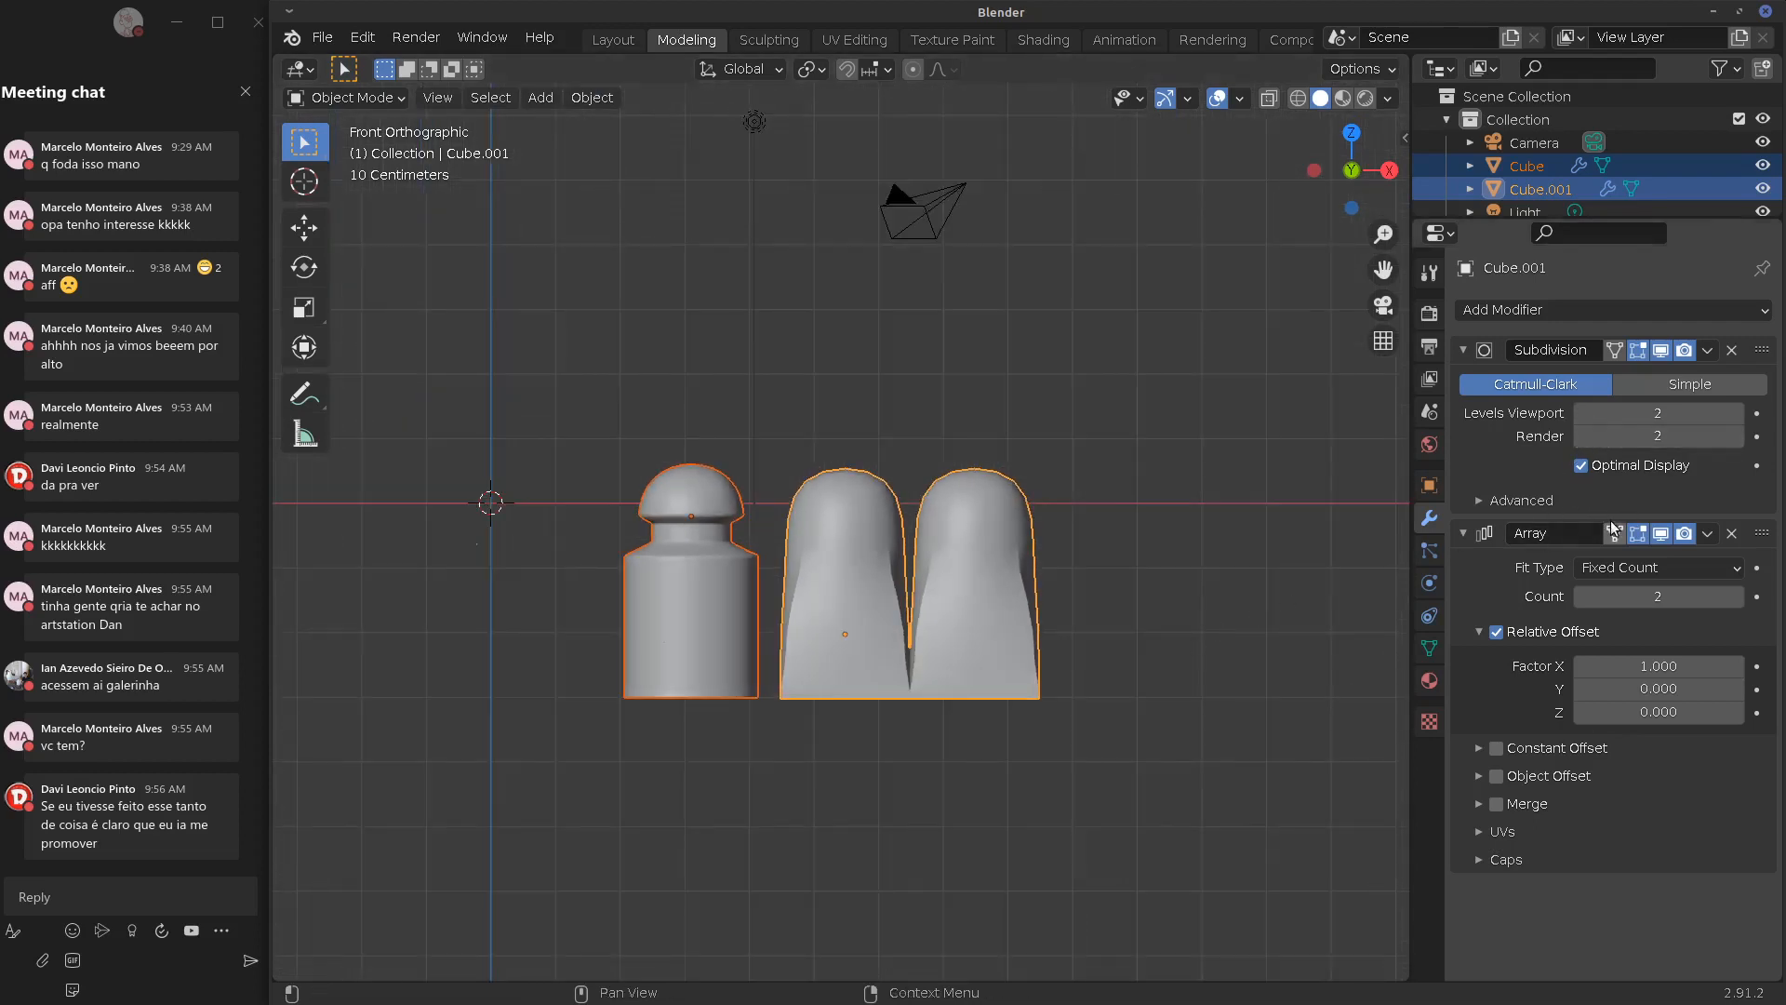
mouse_move(1634, 597)
mouse_down()
mouse_move(1661, 596)
mouse_move(1636, 596)
mouse_up()
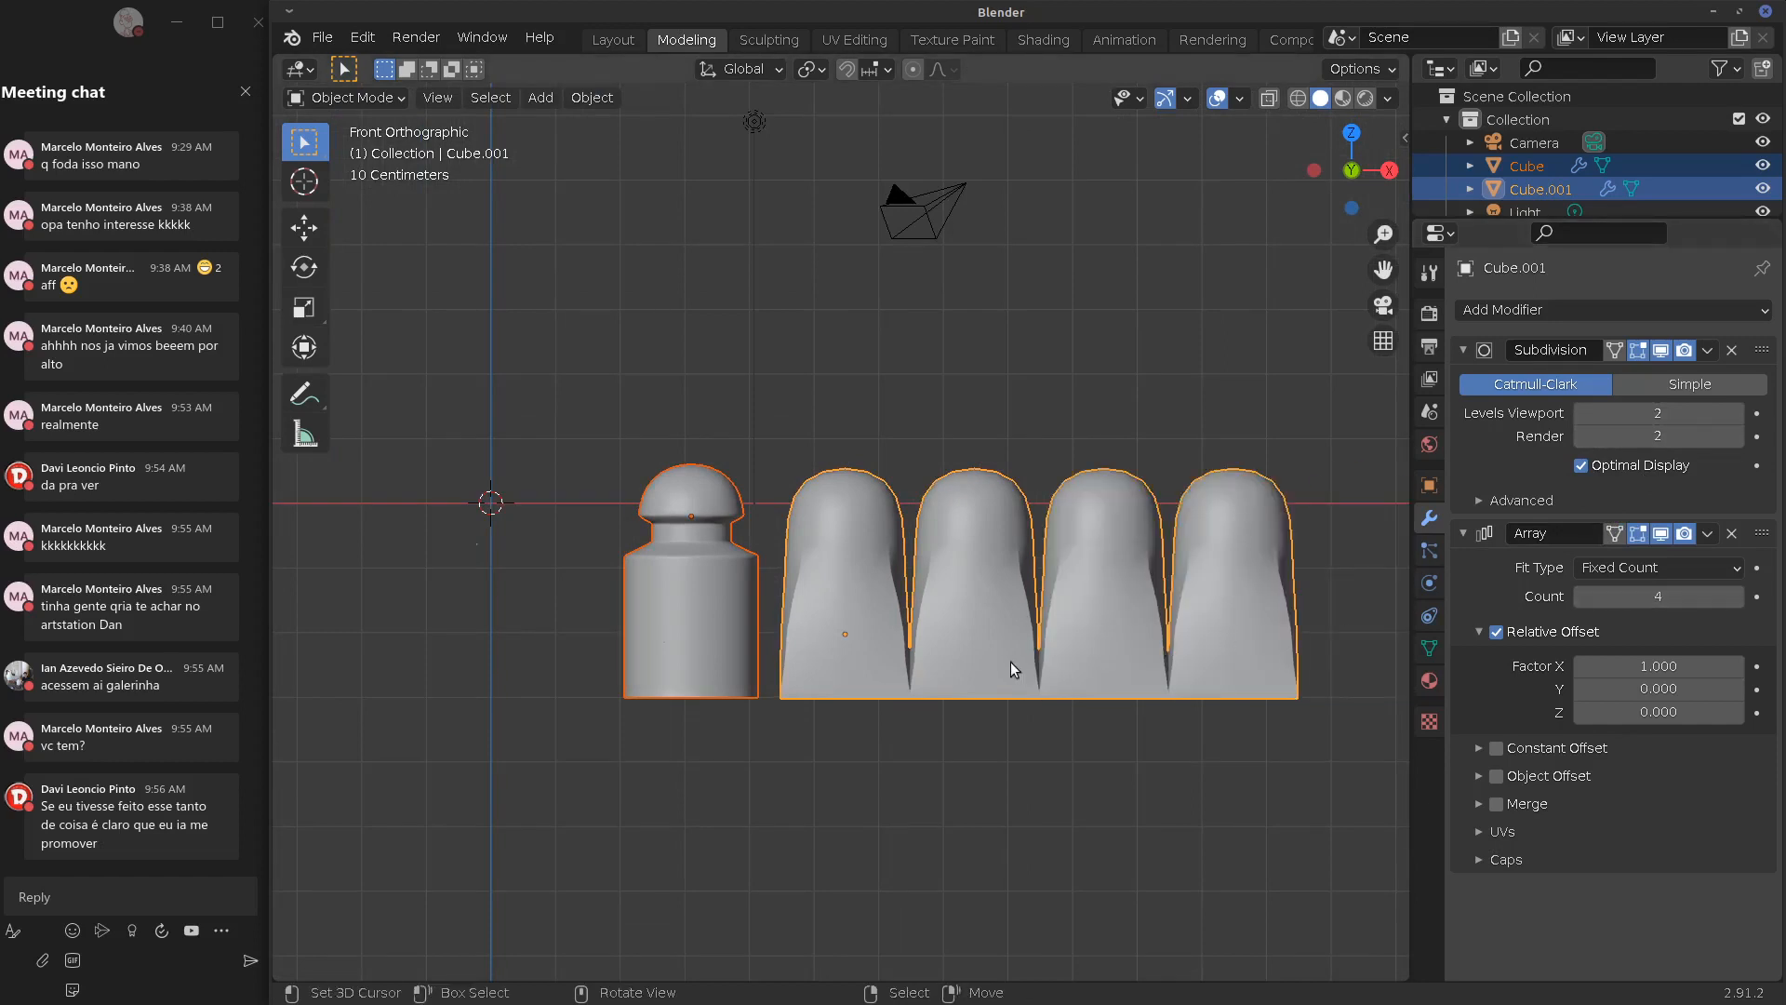
scroll(1042, 667, down, 1)
Delete Cube.001 and reselect the remaining bottle-shaped Cube
click(735, 642)
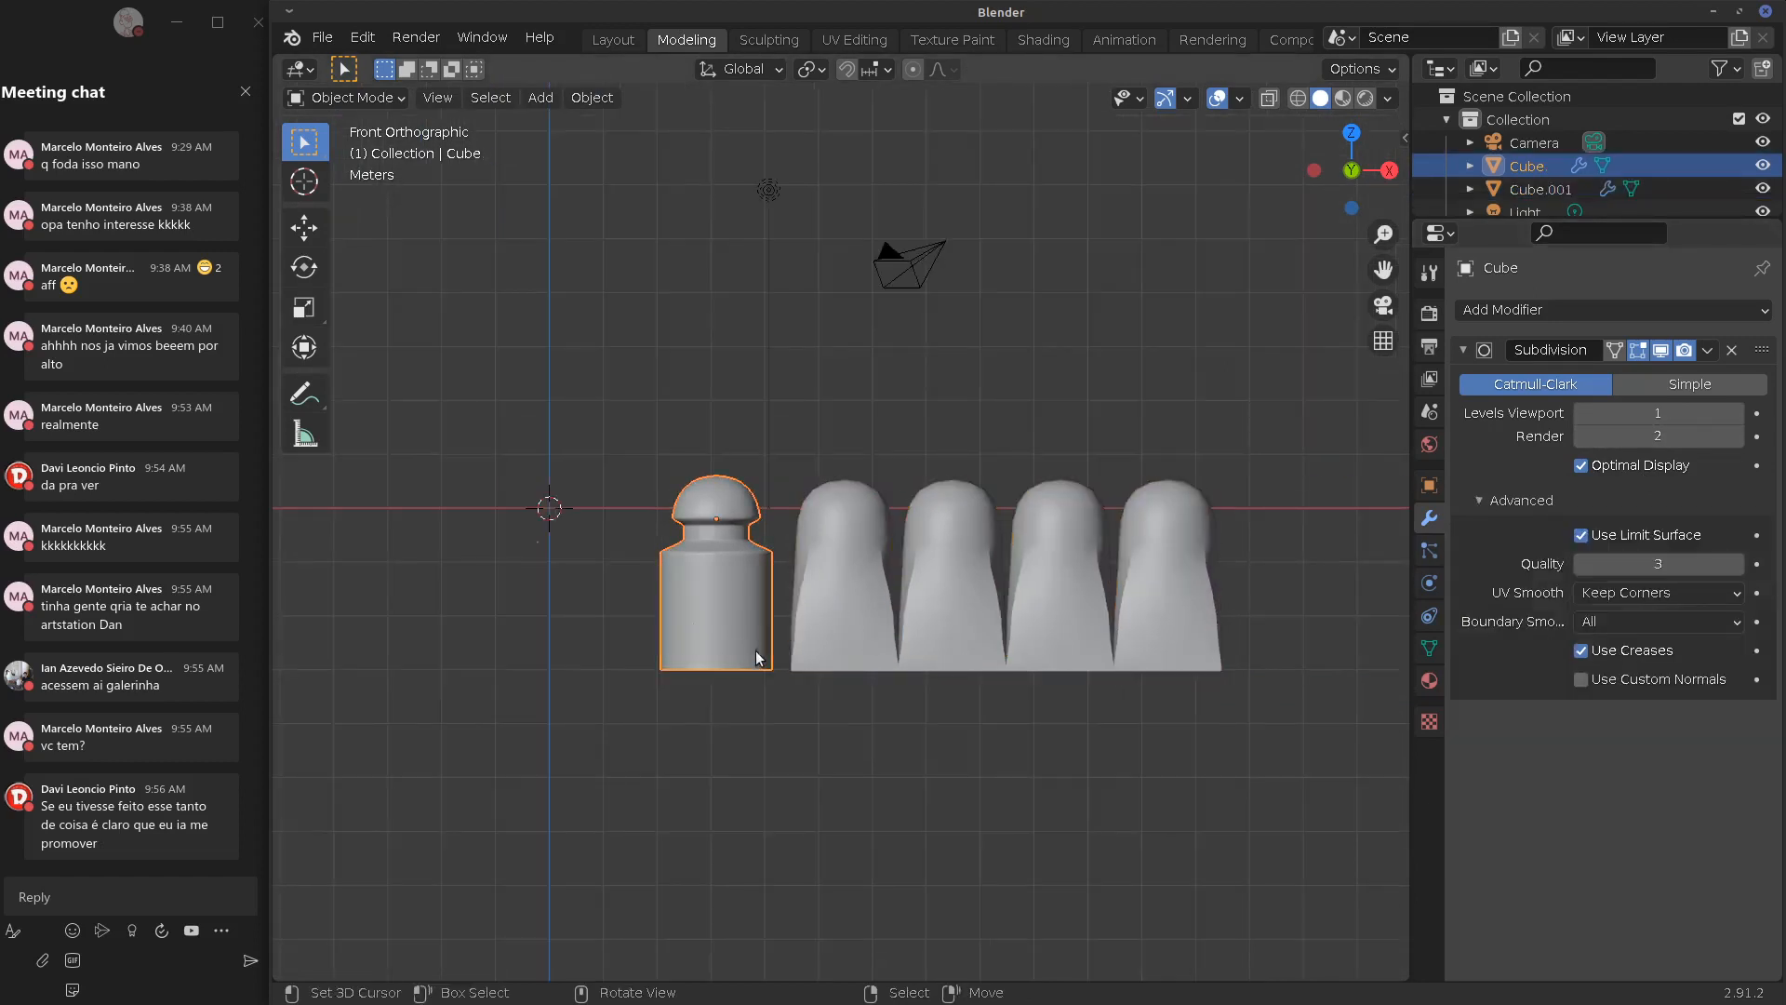
click(875, 638)
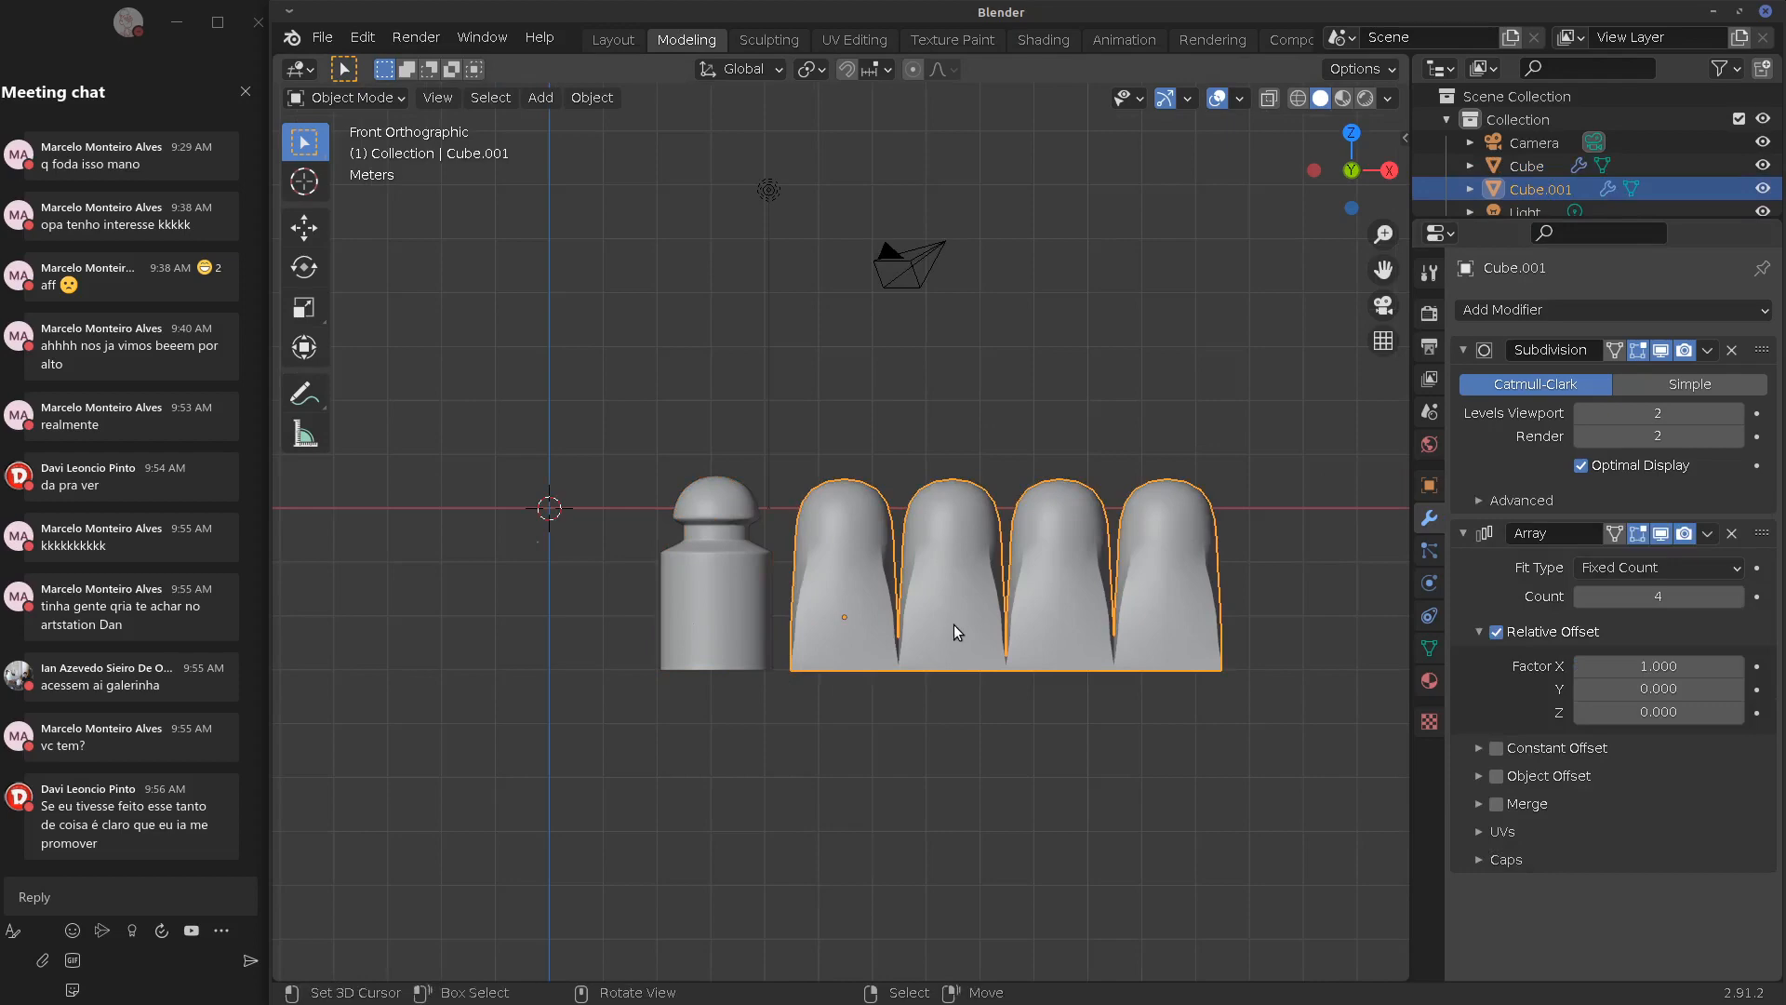
key(x)
click(936, 640)
click(741, 638)
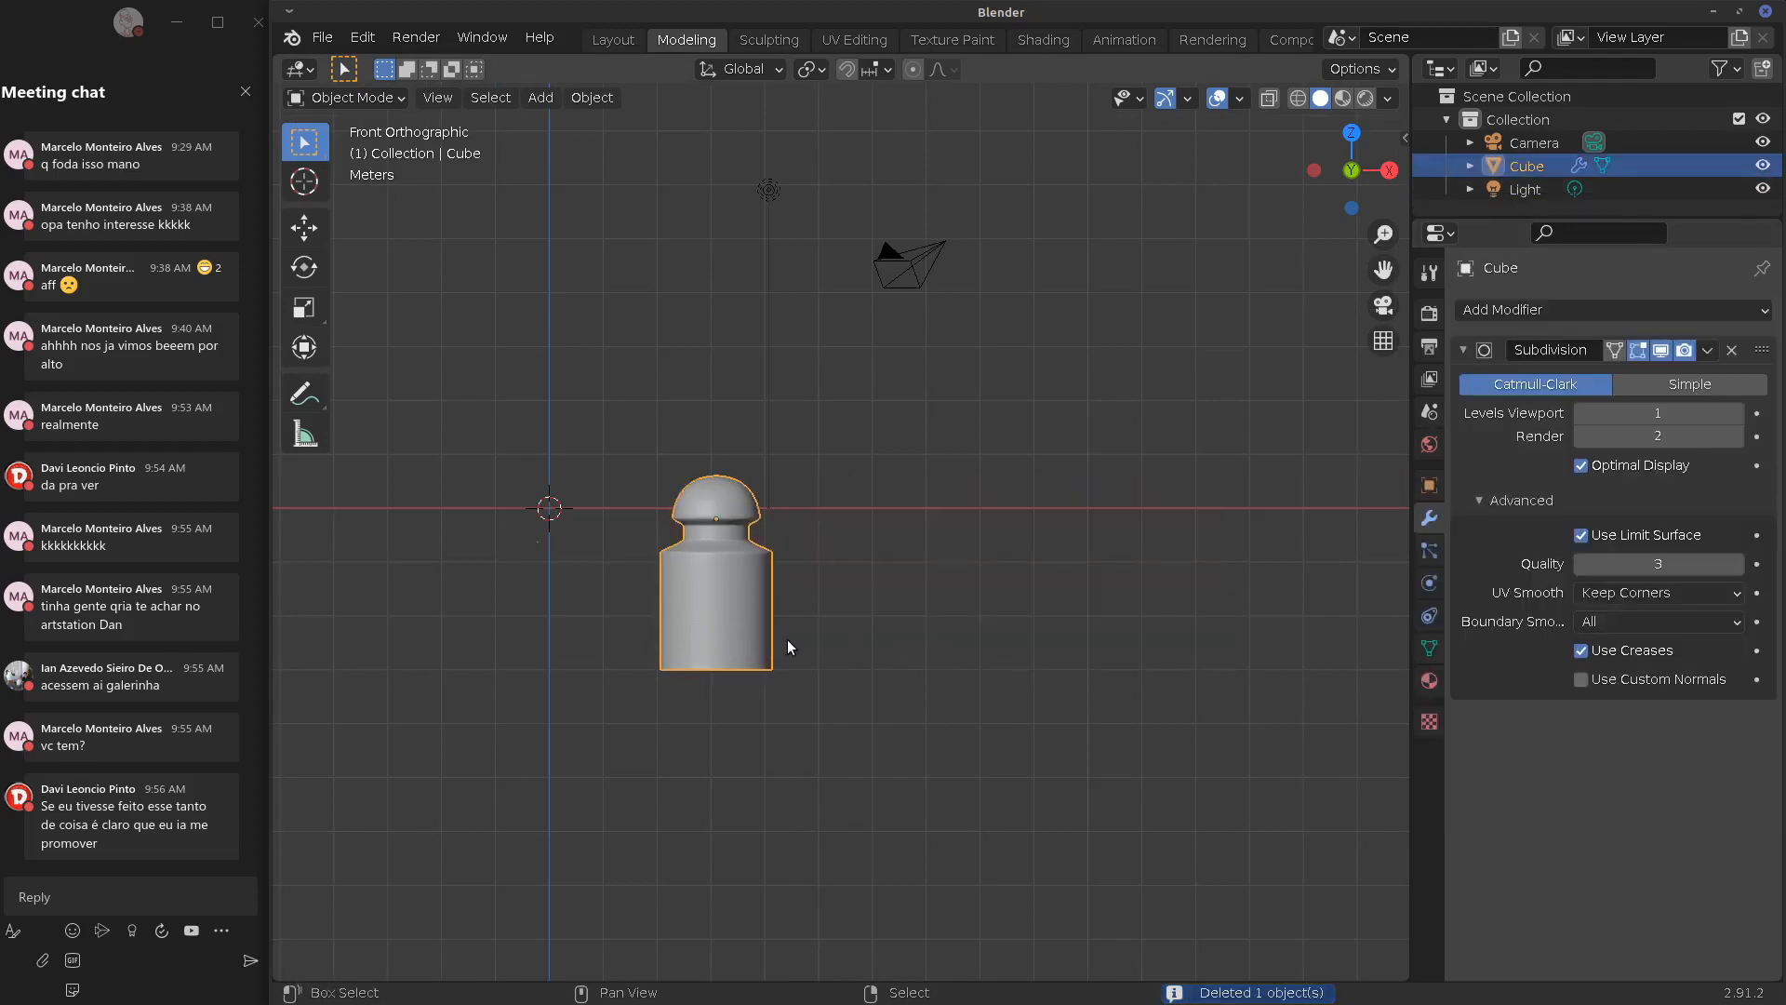
shift+middle_drag(787, 639, 997, 662)
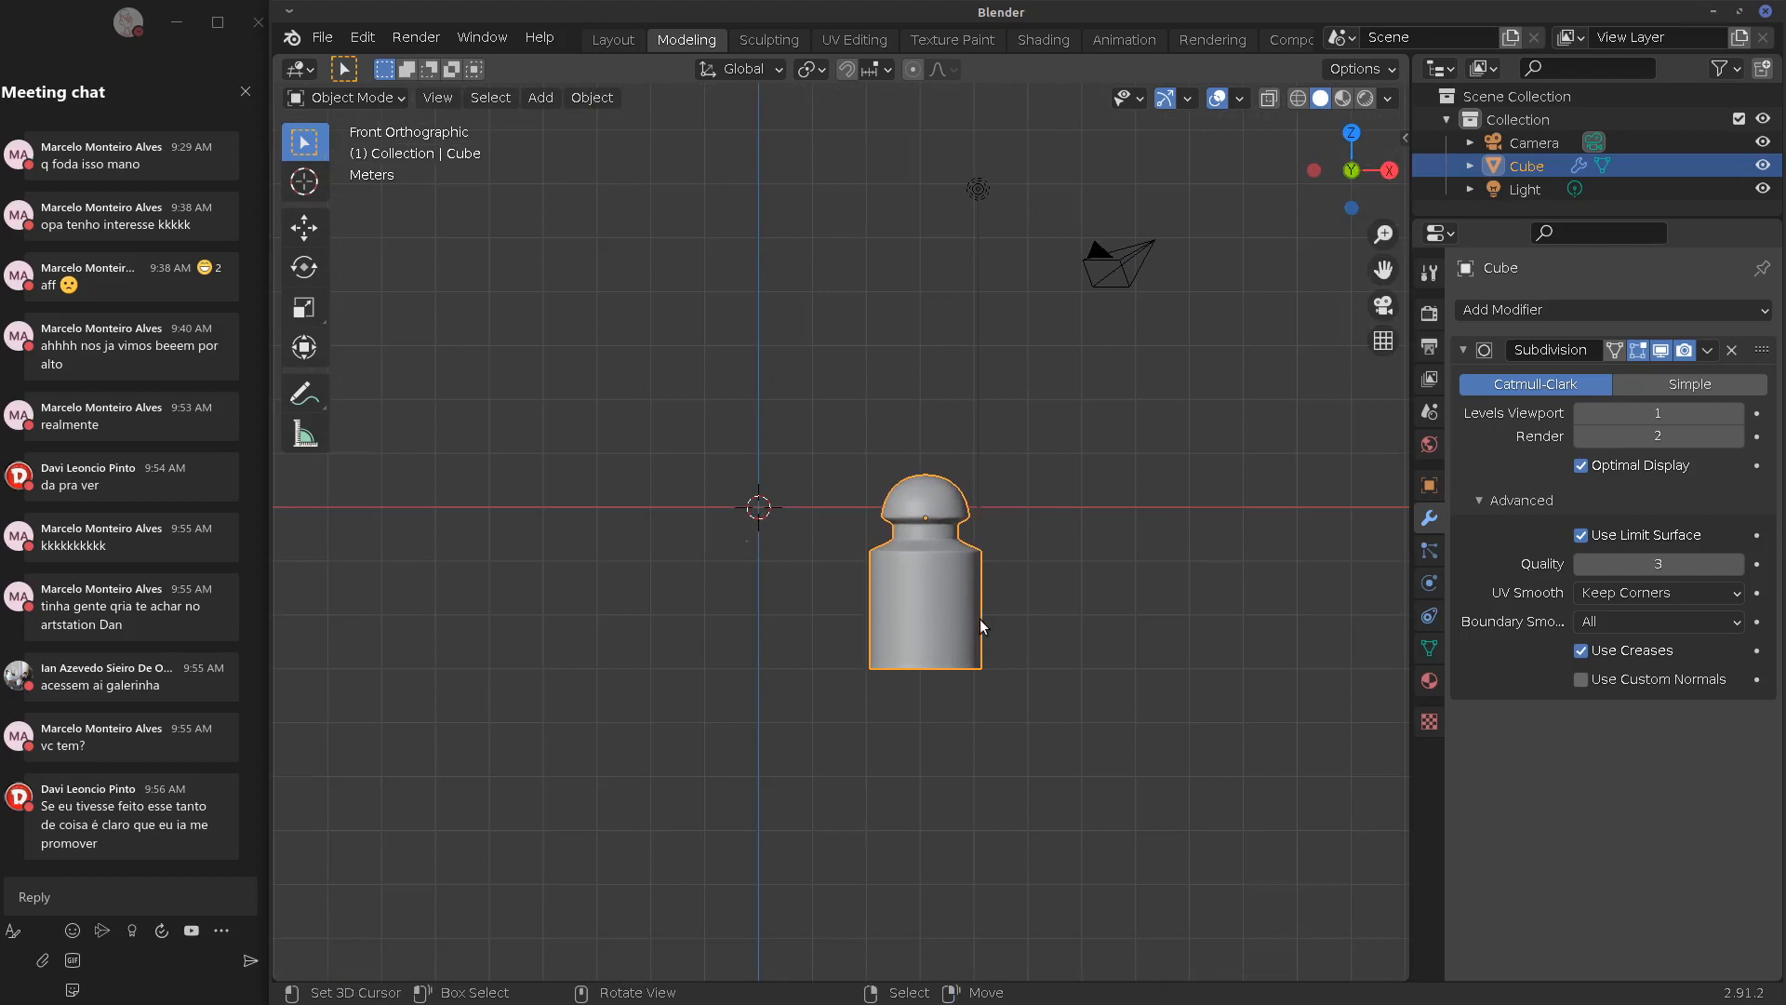
Move the Cube left of the origin and add an Array modifier to it
key(g)
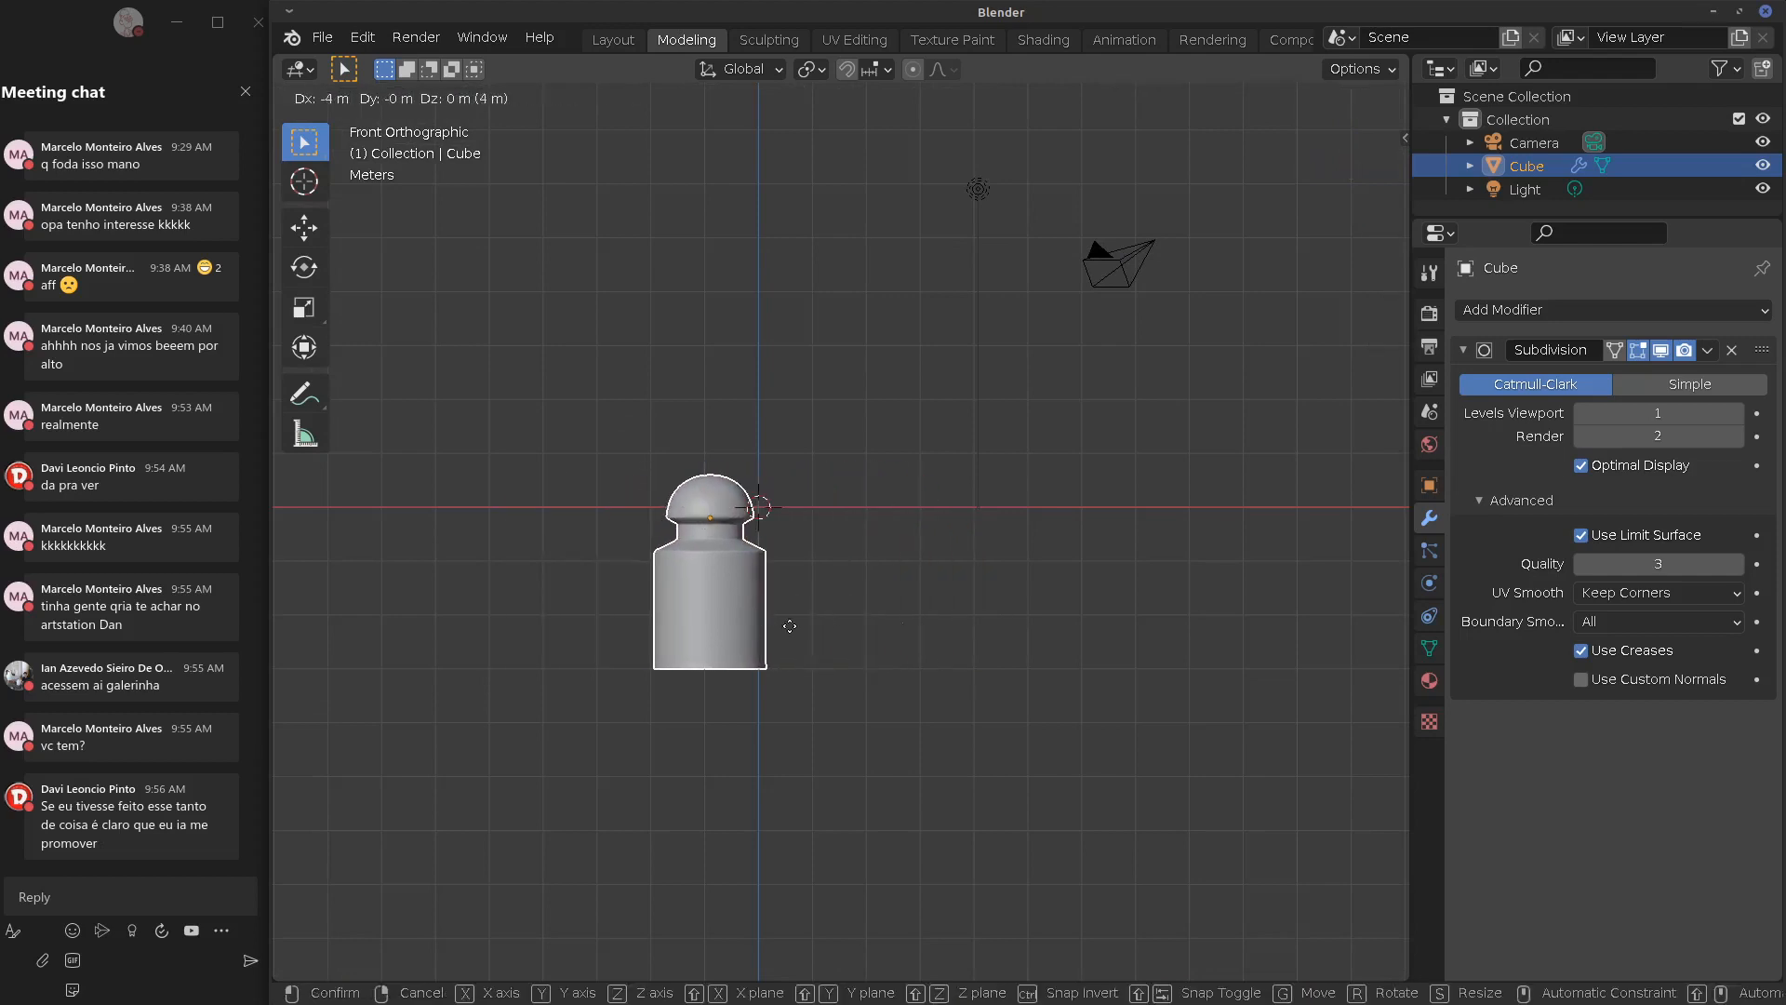
click(711, 626)
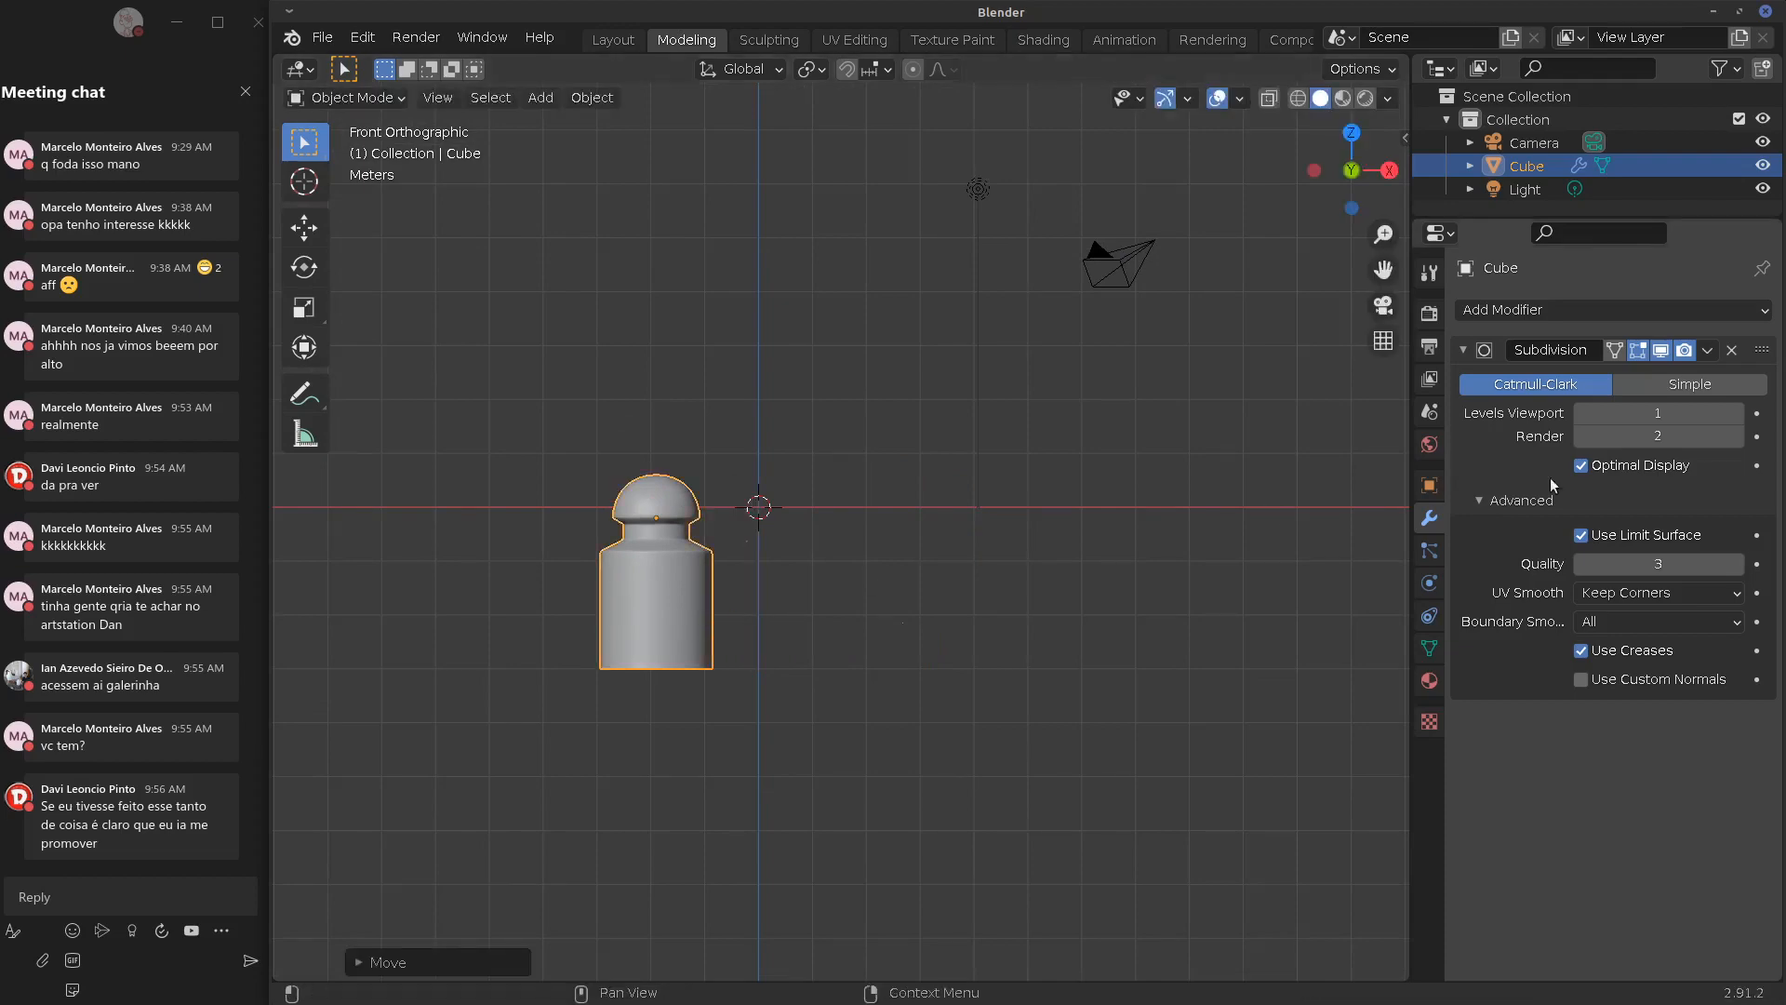
click(1571, 311)
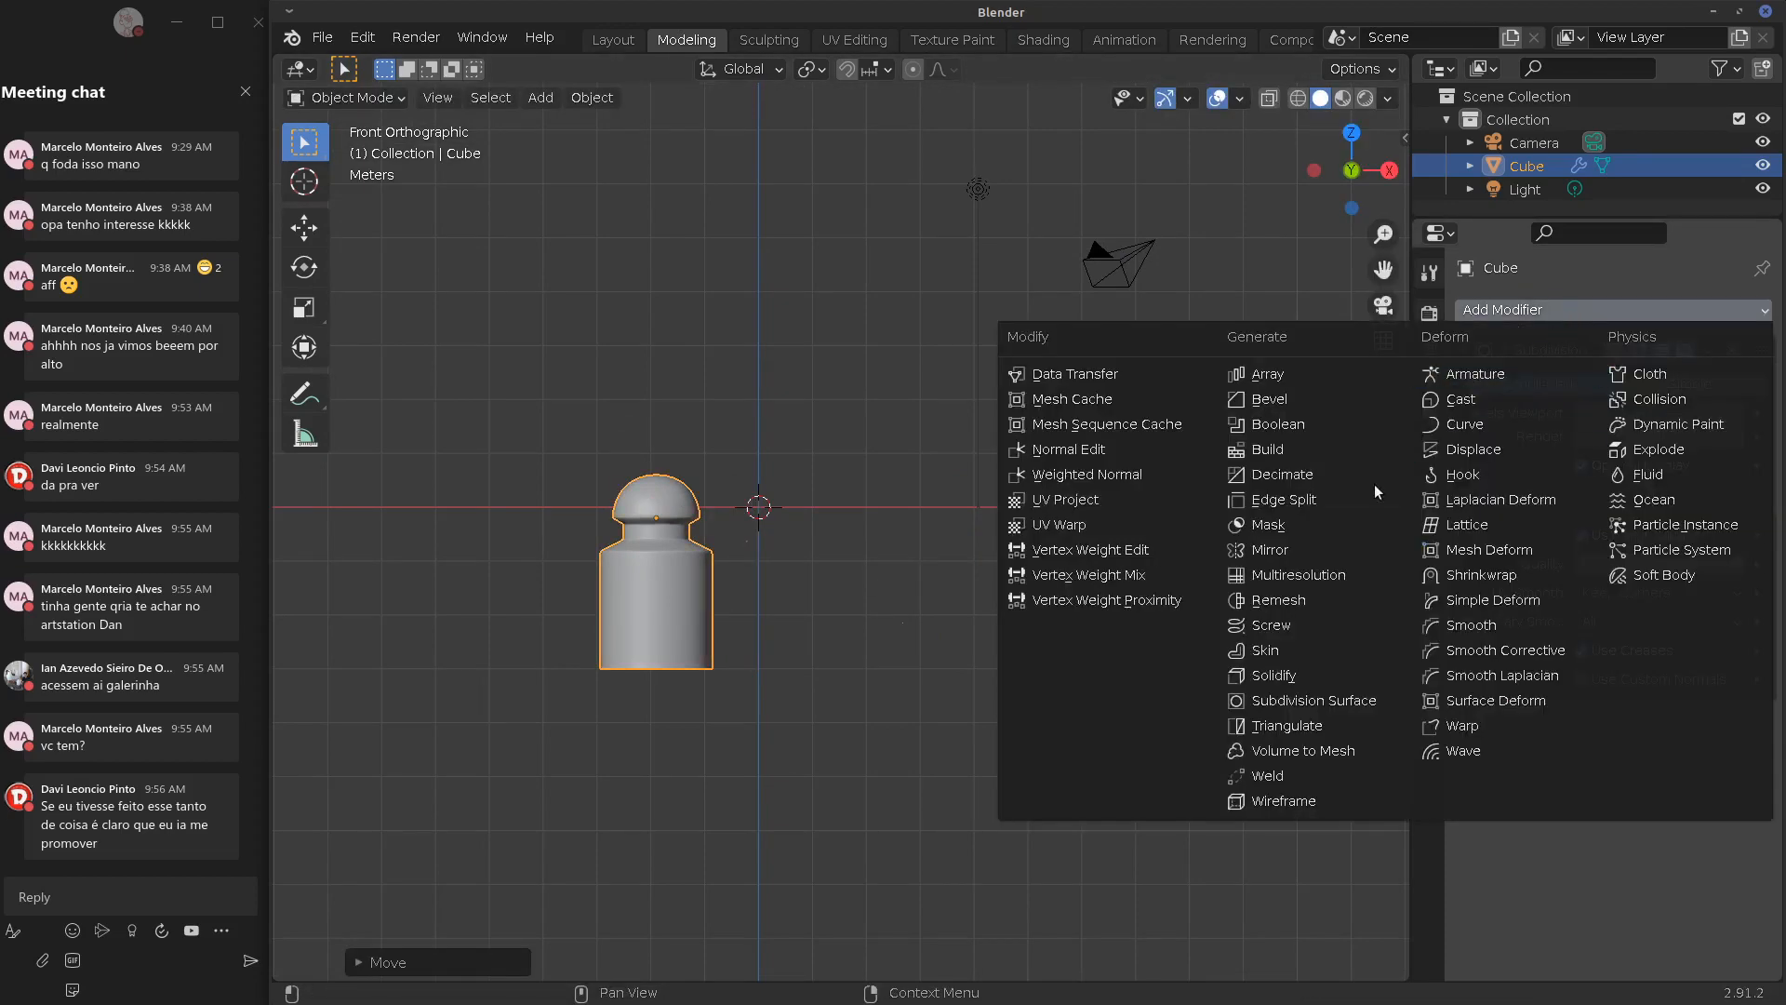
click(1315, 377)
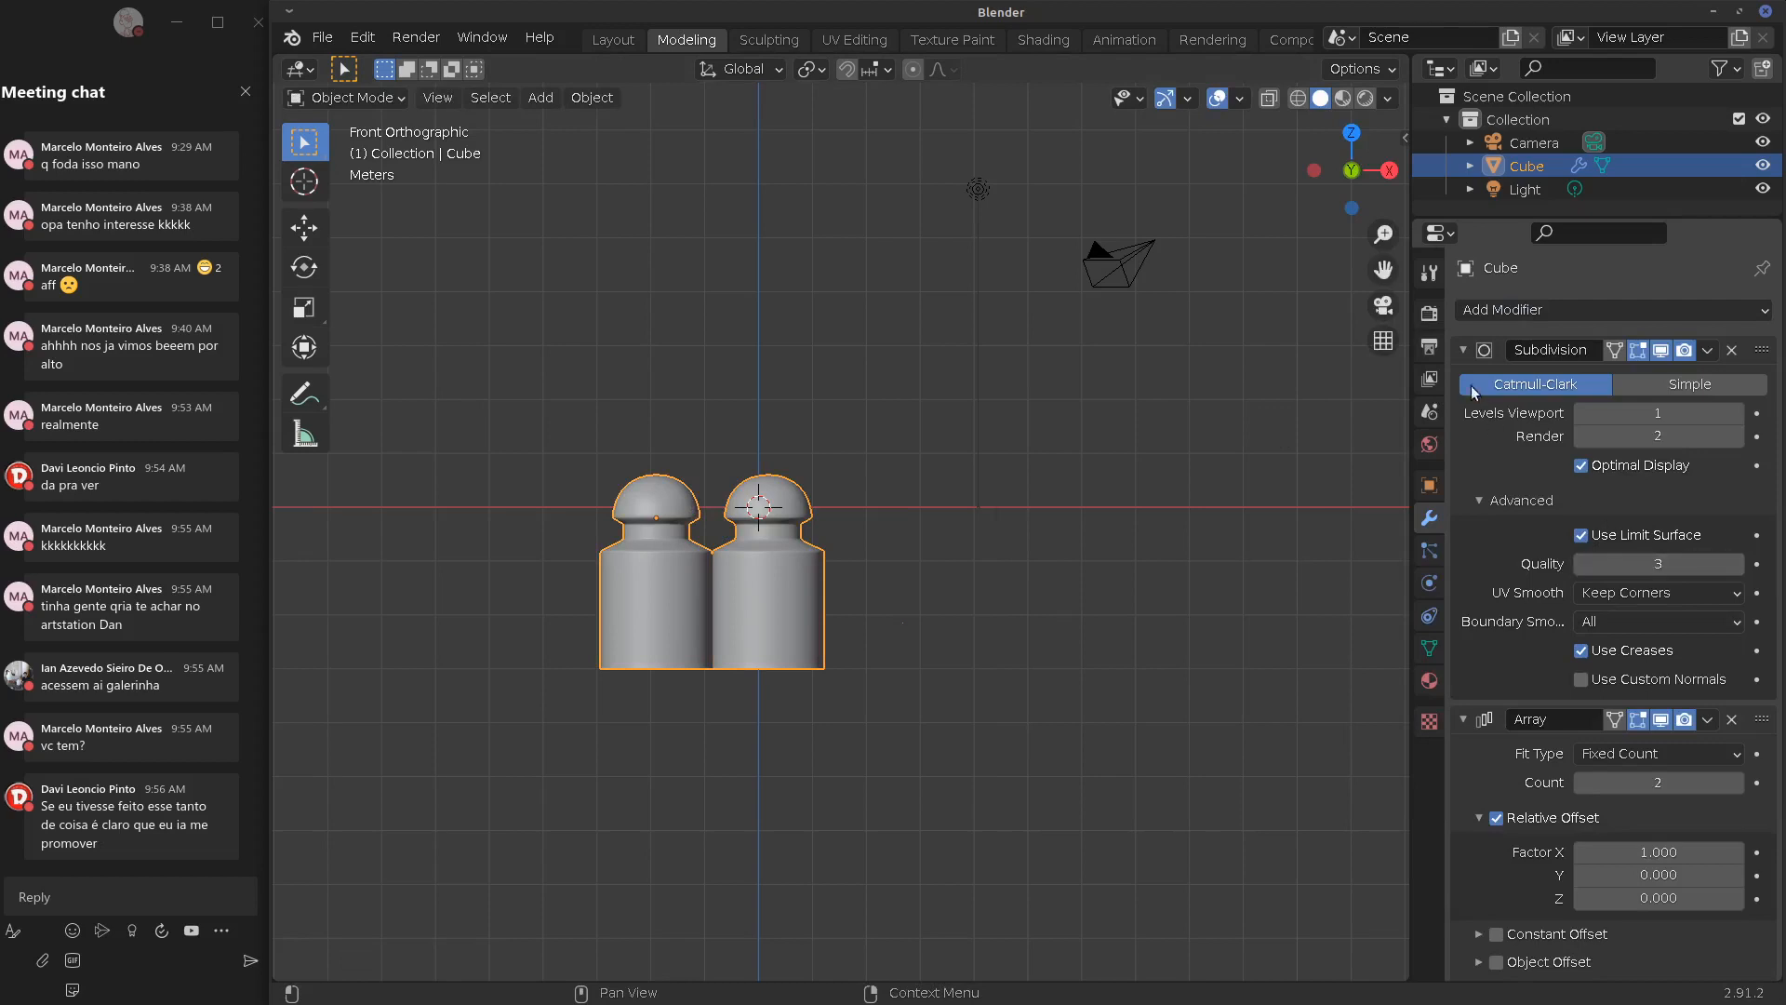
Set the array Count to 5 with relative offset Factor X 2.1 and Z 0.84
click(1464, 350)
click(1735, 446)
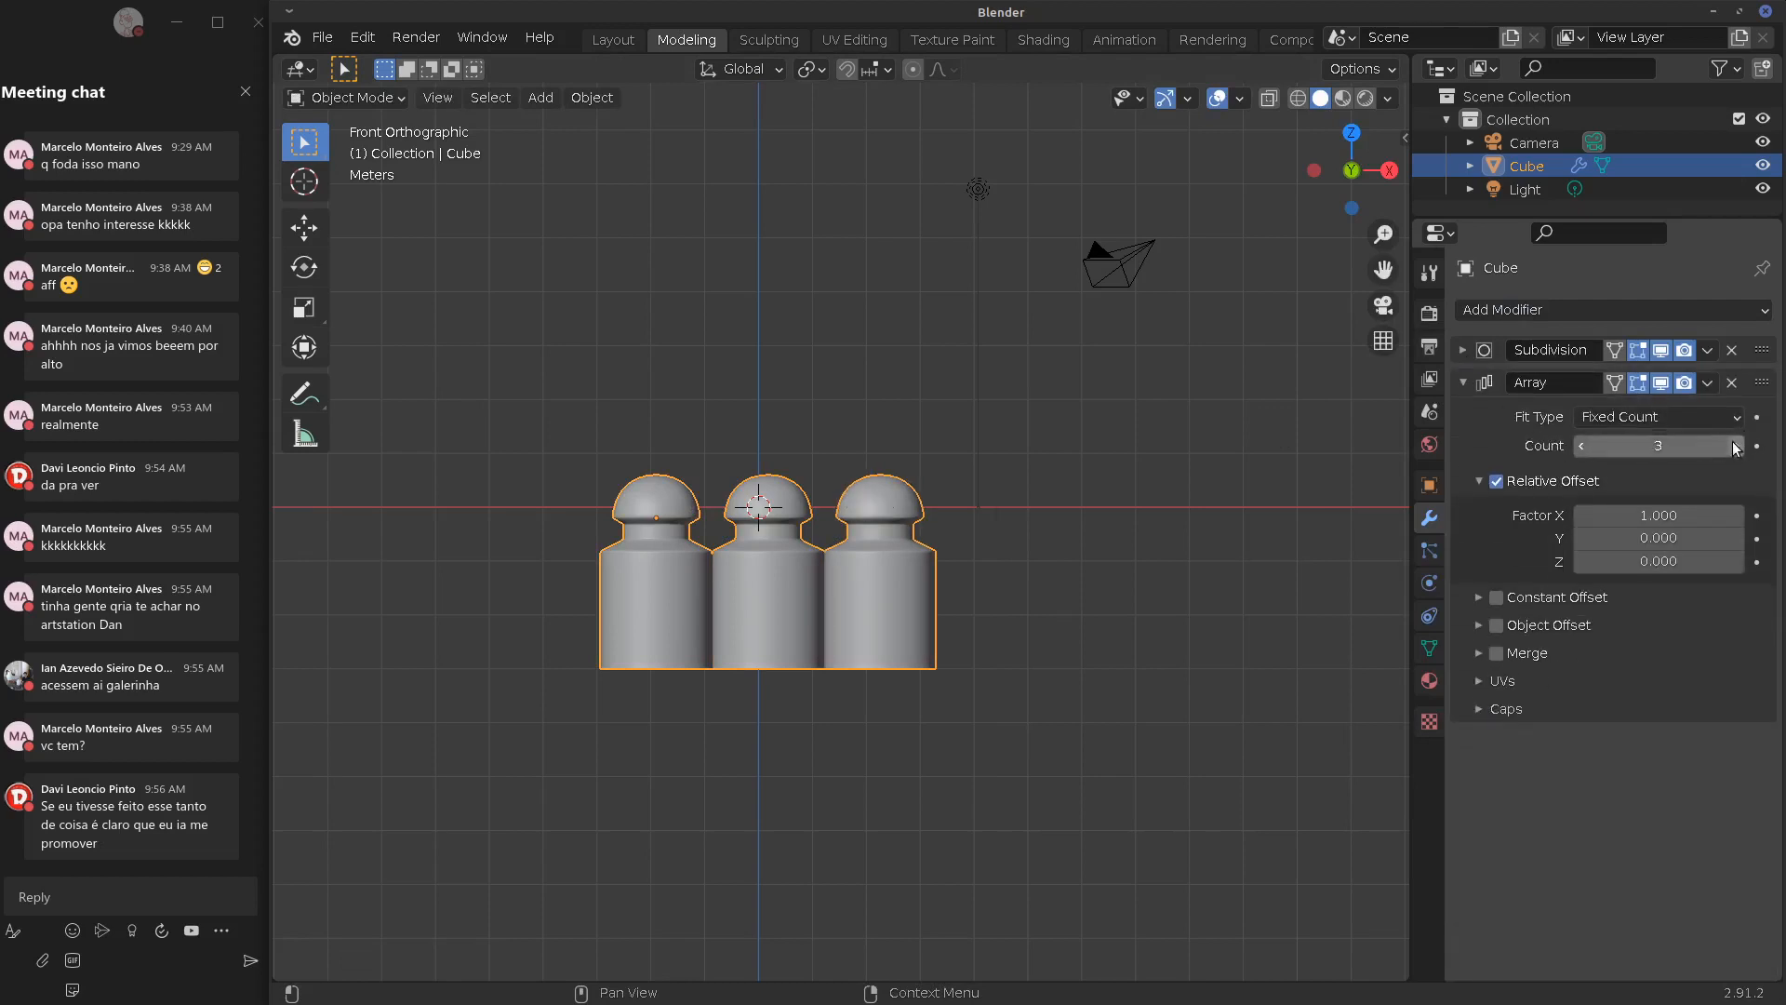
click(1735, 446)
click(1735, 446)
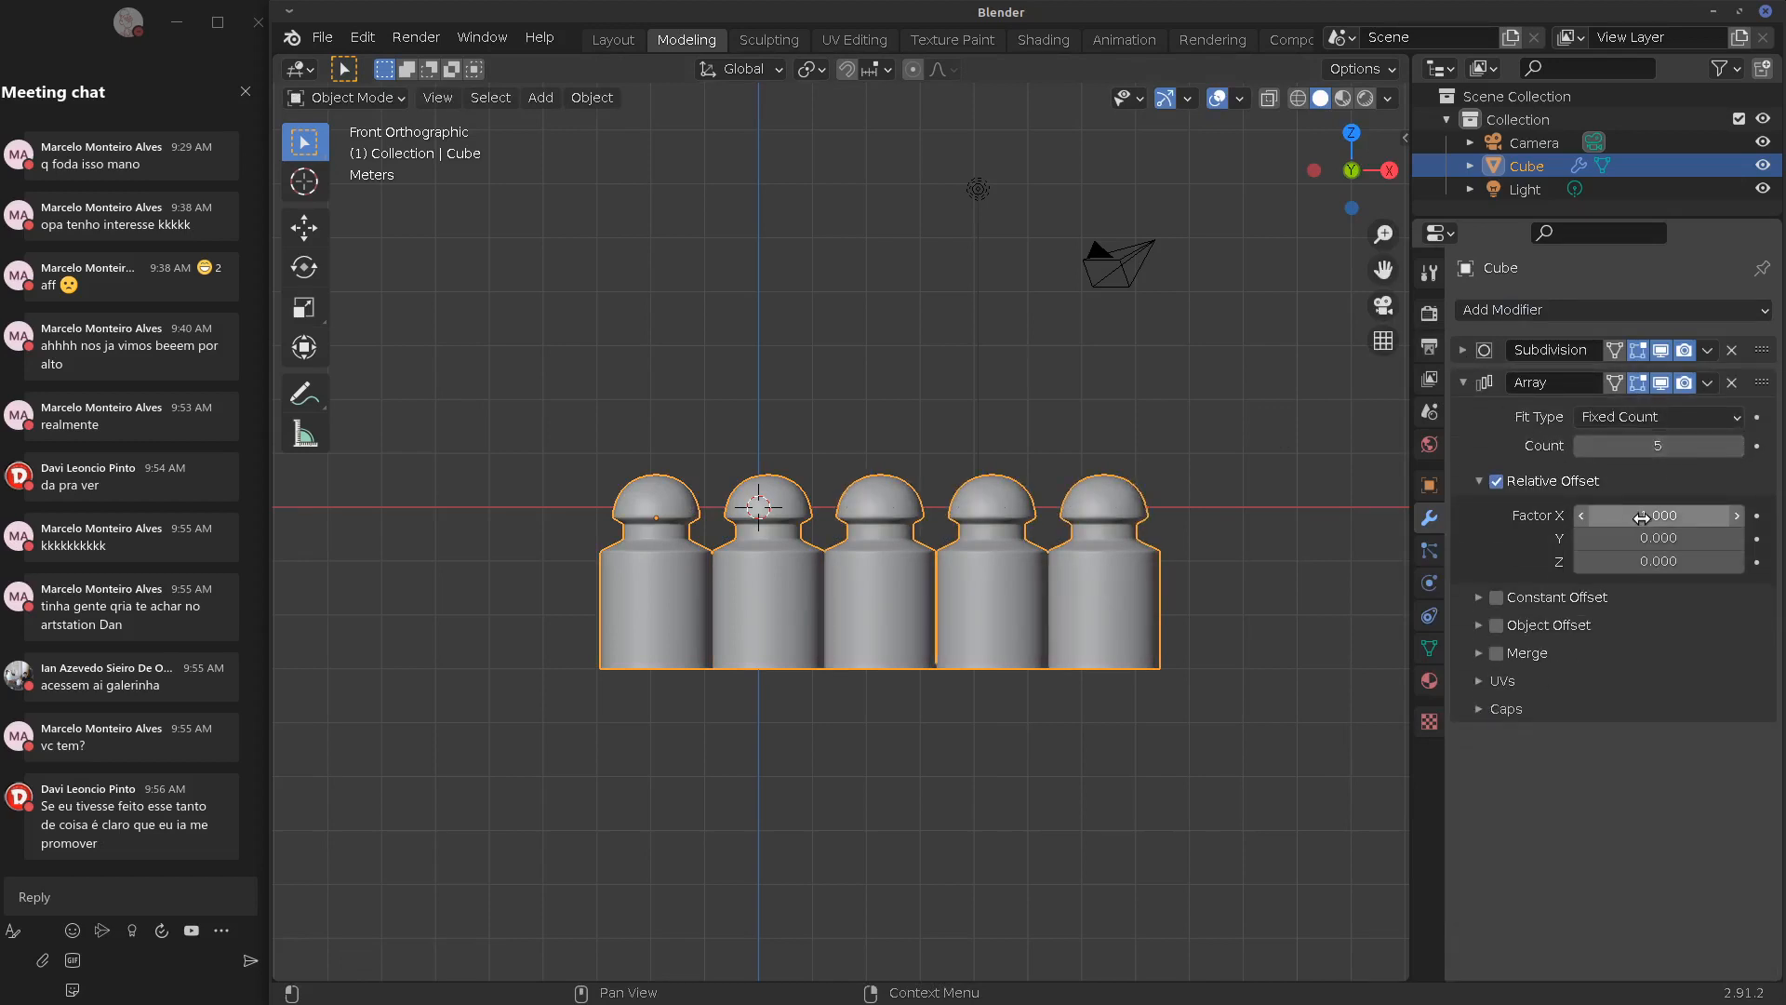
drag(1640, 519, 1730, 556)
key(ctrl+z)
key(ctrl+z)
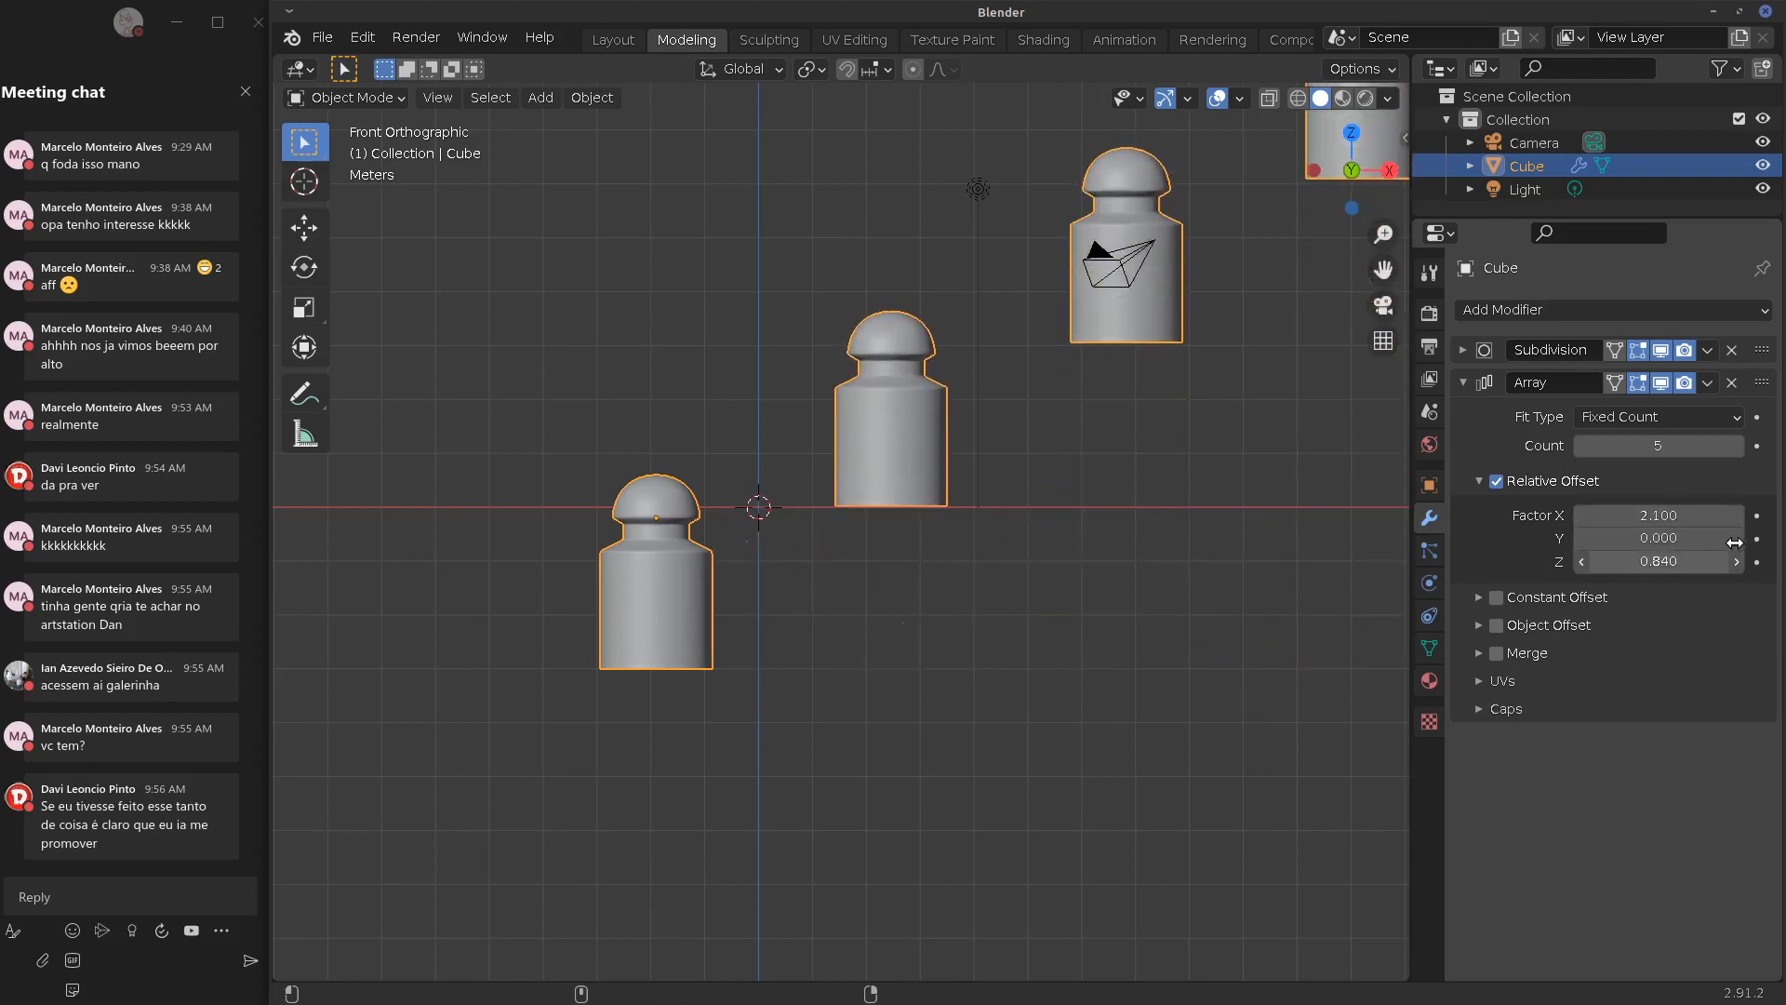
Check the array from side and front views, then level the copies with Factor Z 0
middle_drag(1031, 627, 982, 628)
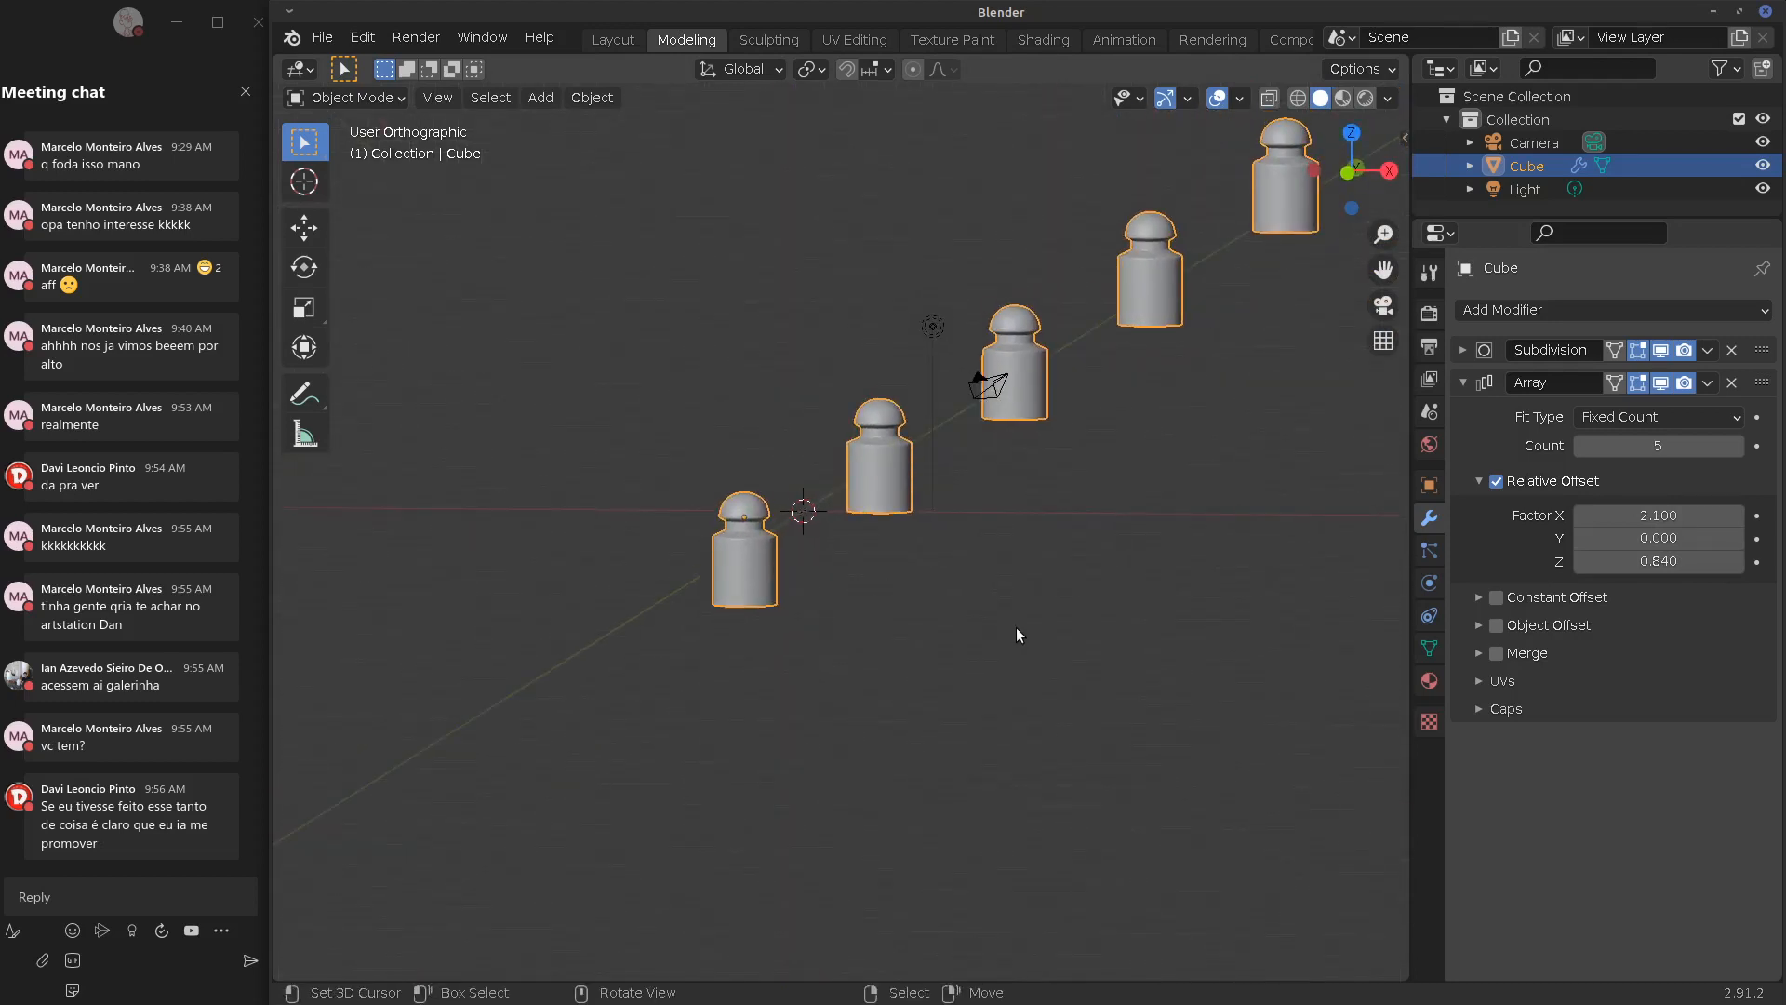
key(KP_3)
middle_drag(1019, 627, 1014, 687)
key(KP_1)
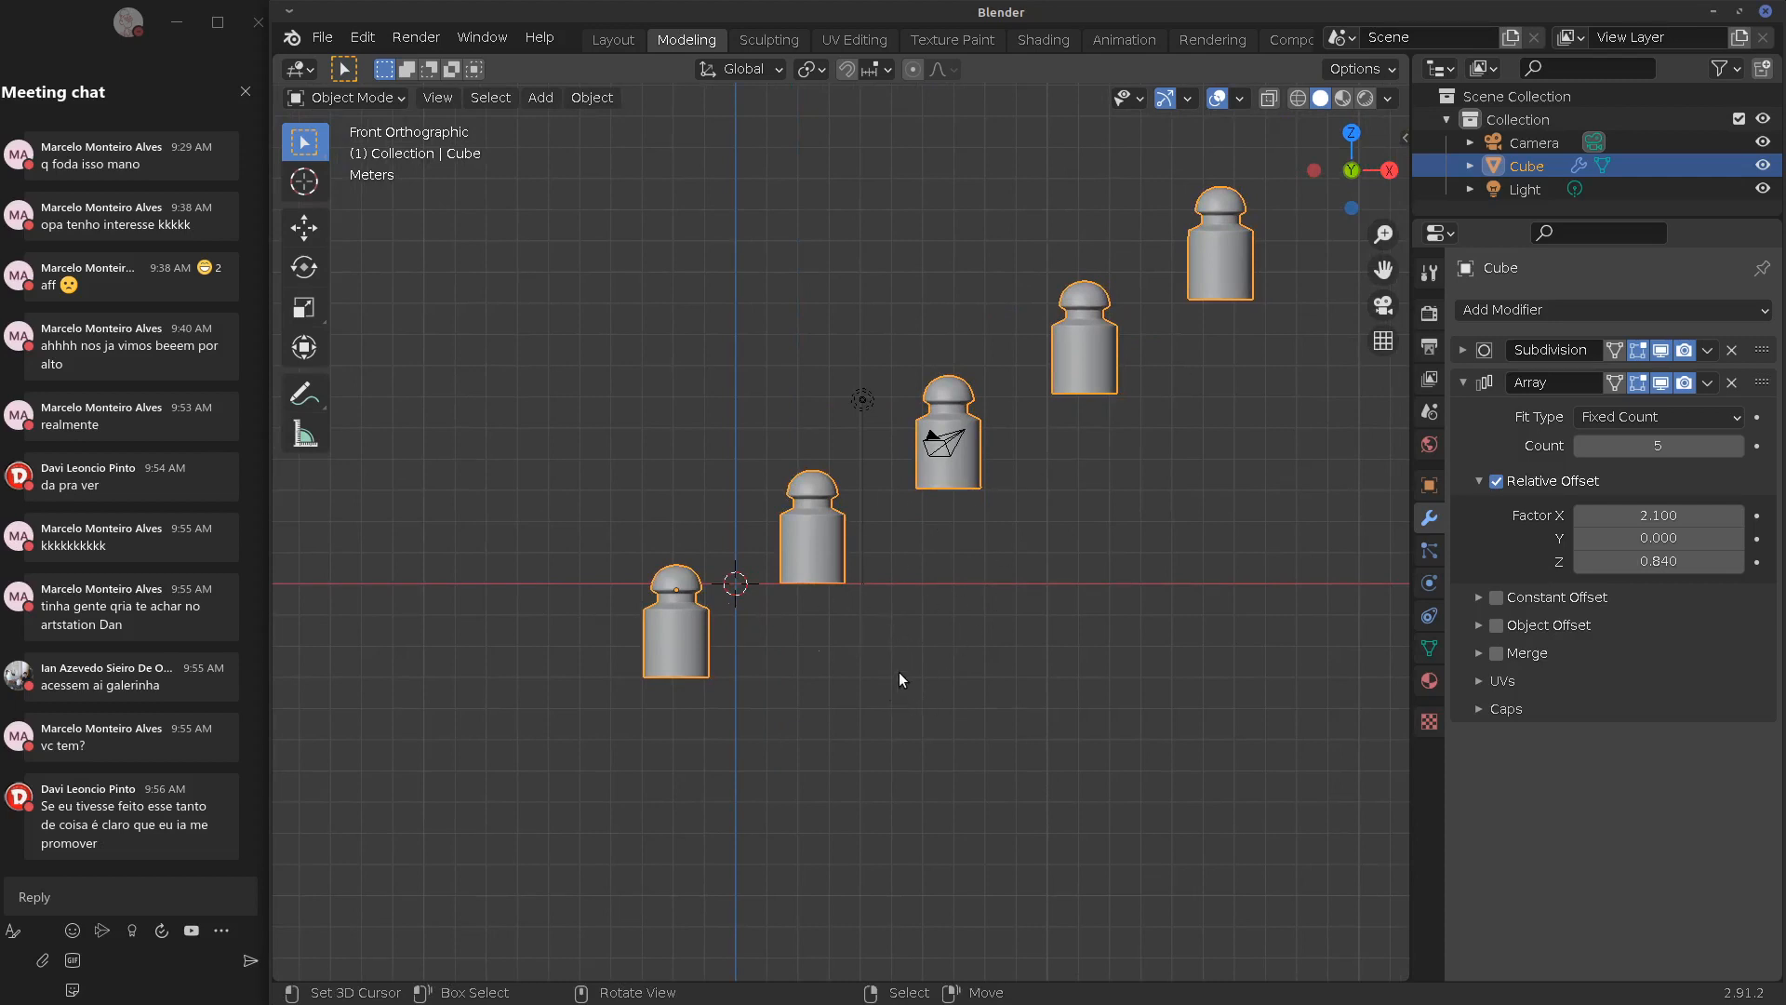
key(ctrl+z)
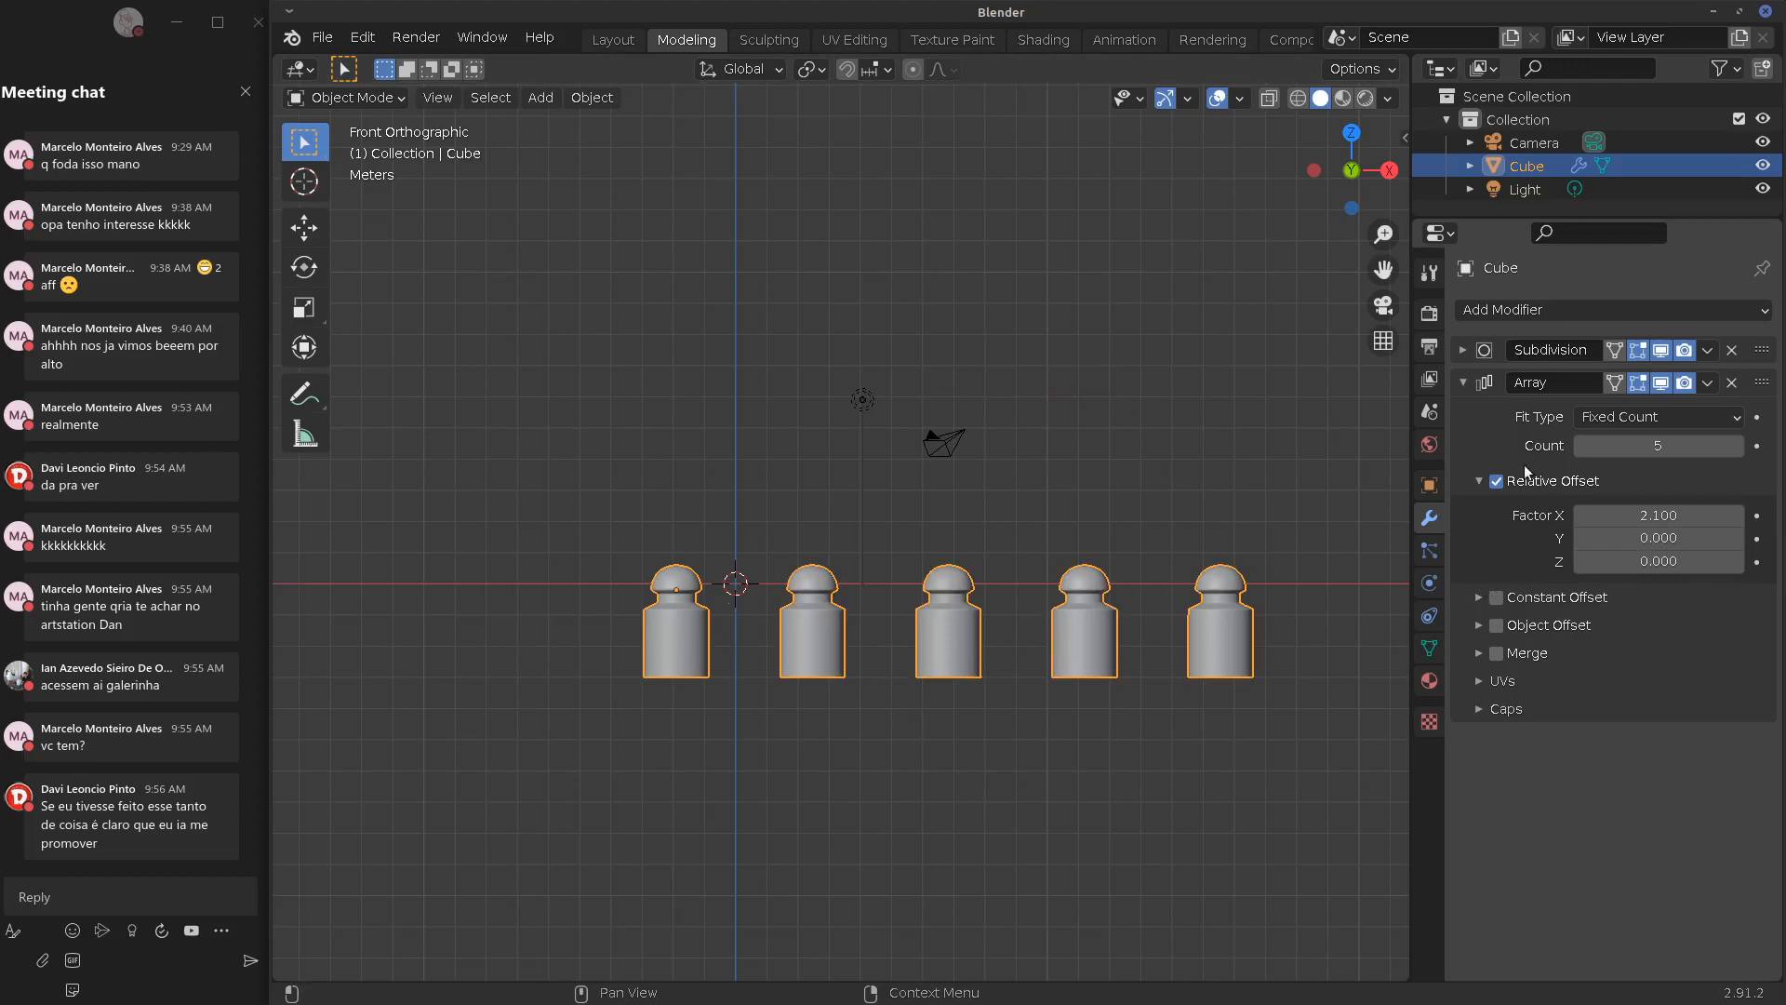
drag(1656, 515, 1614, 521)
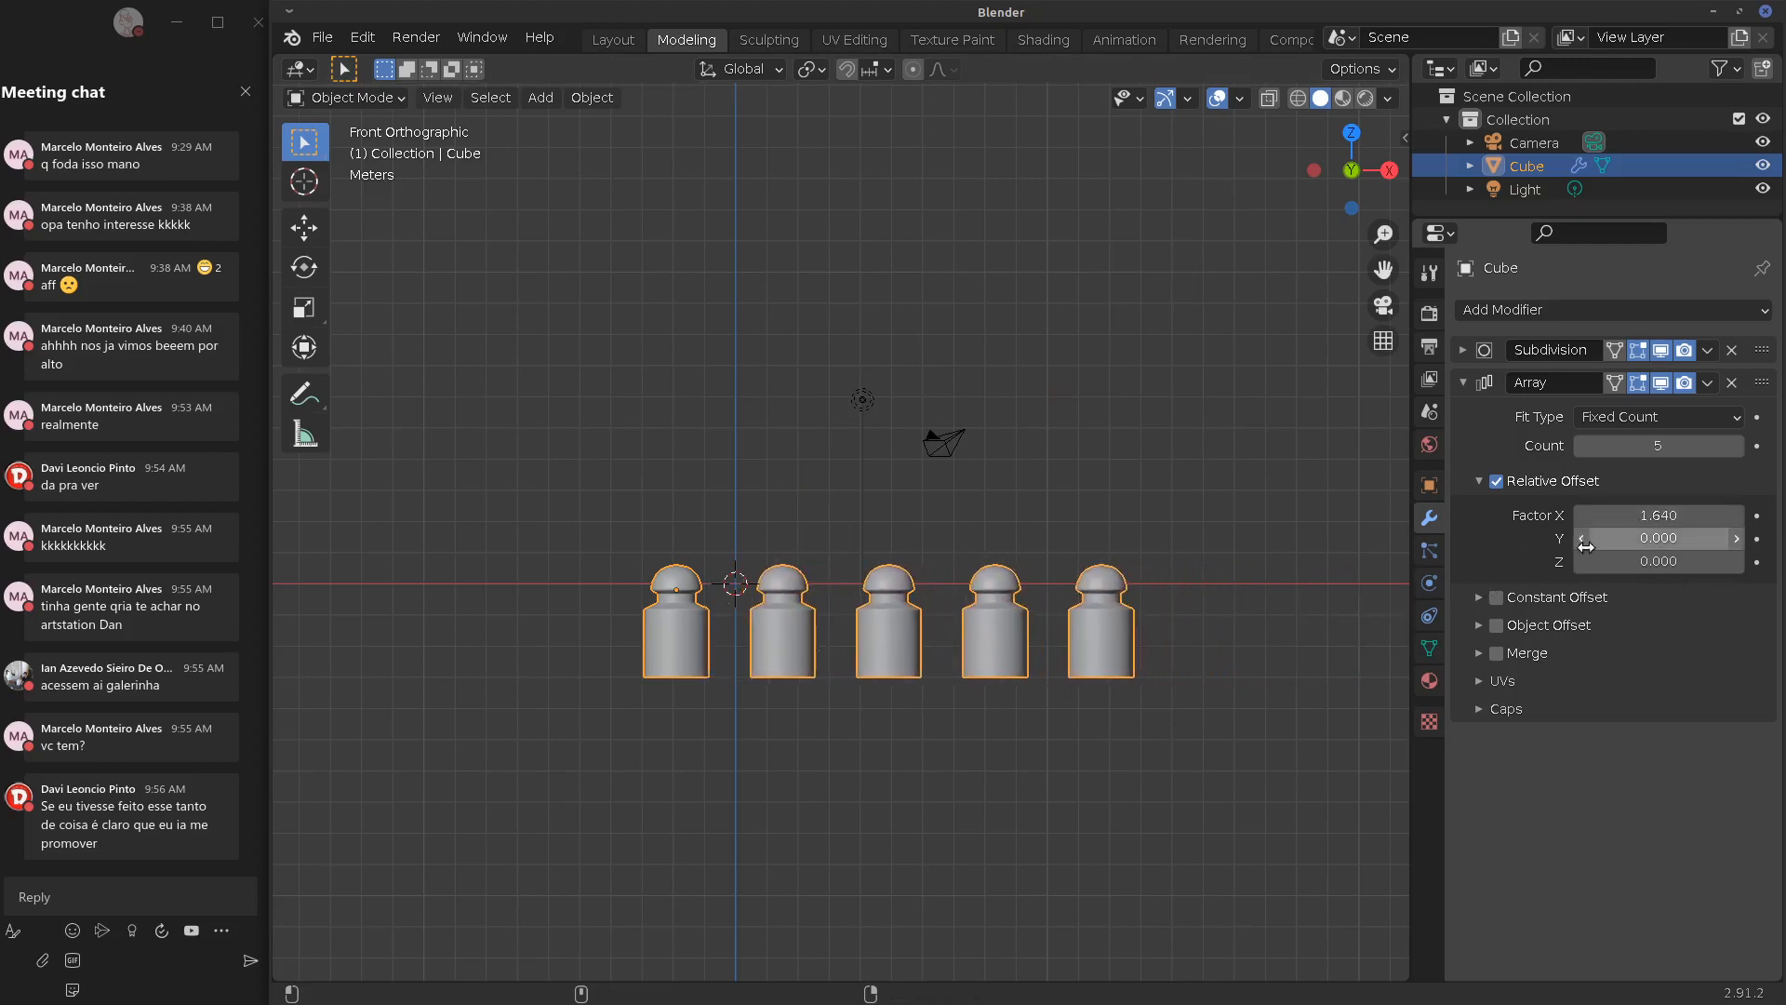
Set the relative offset Factor X to 1 so neighbouring copies touch
click(1480, 598)
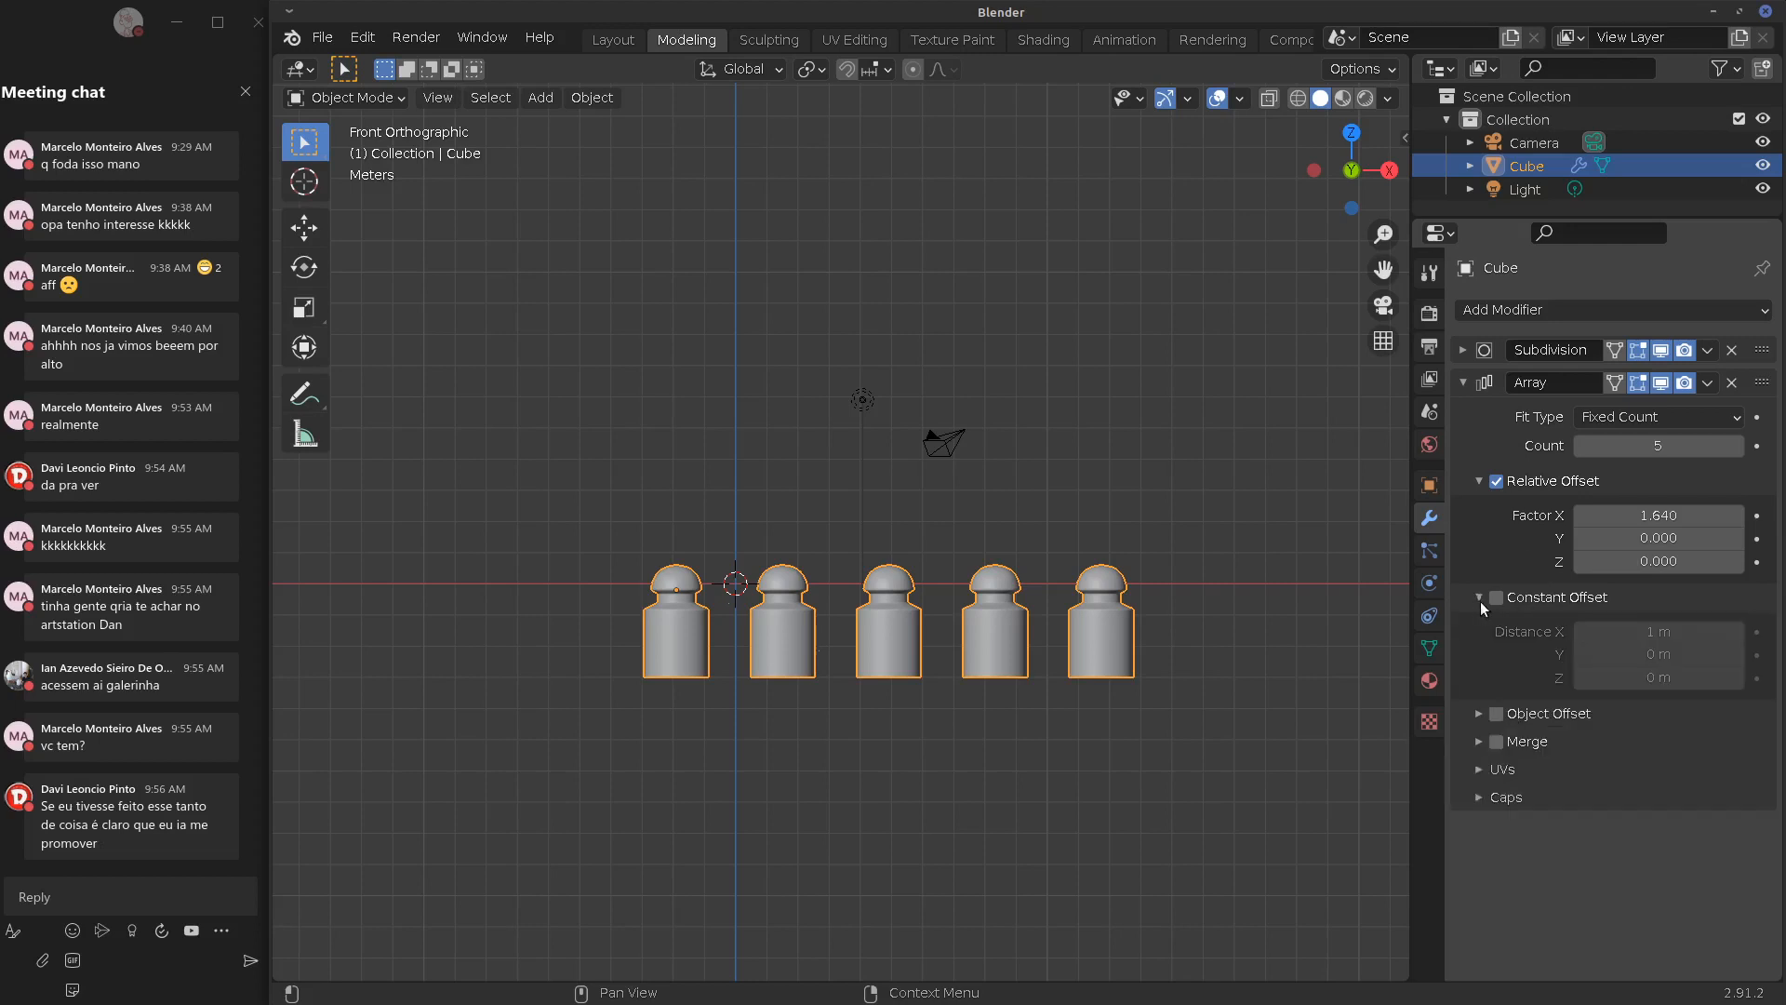
click(1479, 600)
click(1498, 605)
drag(1638, 516, 1665, 517)
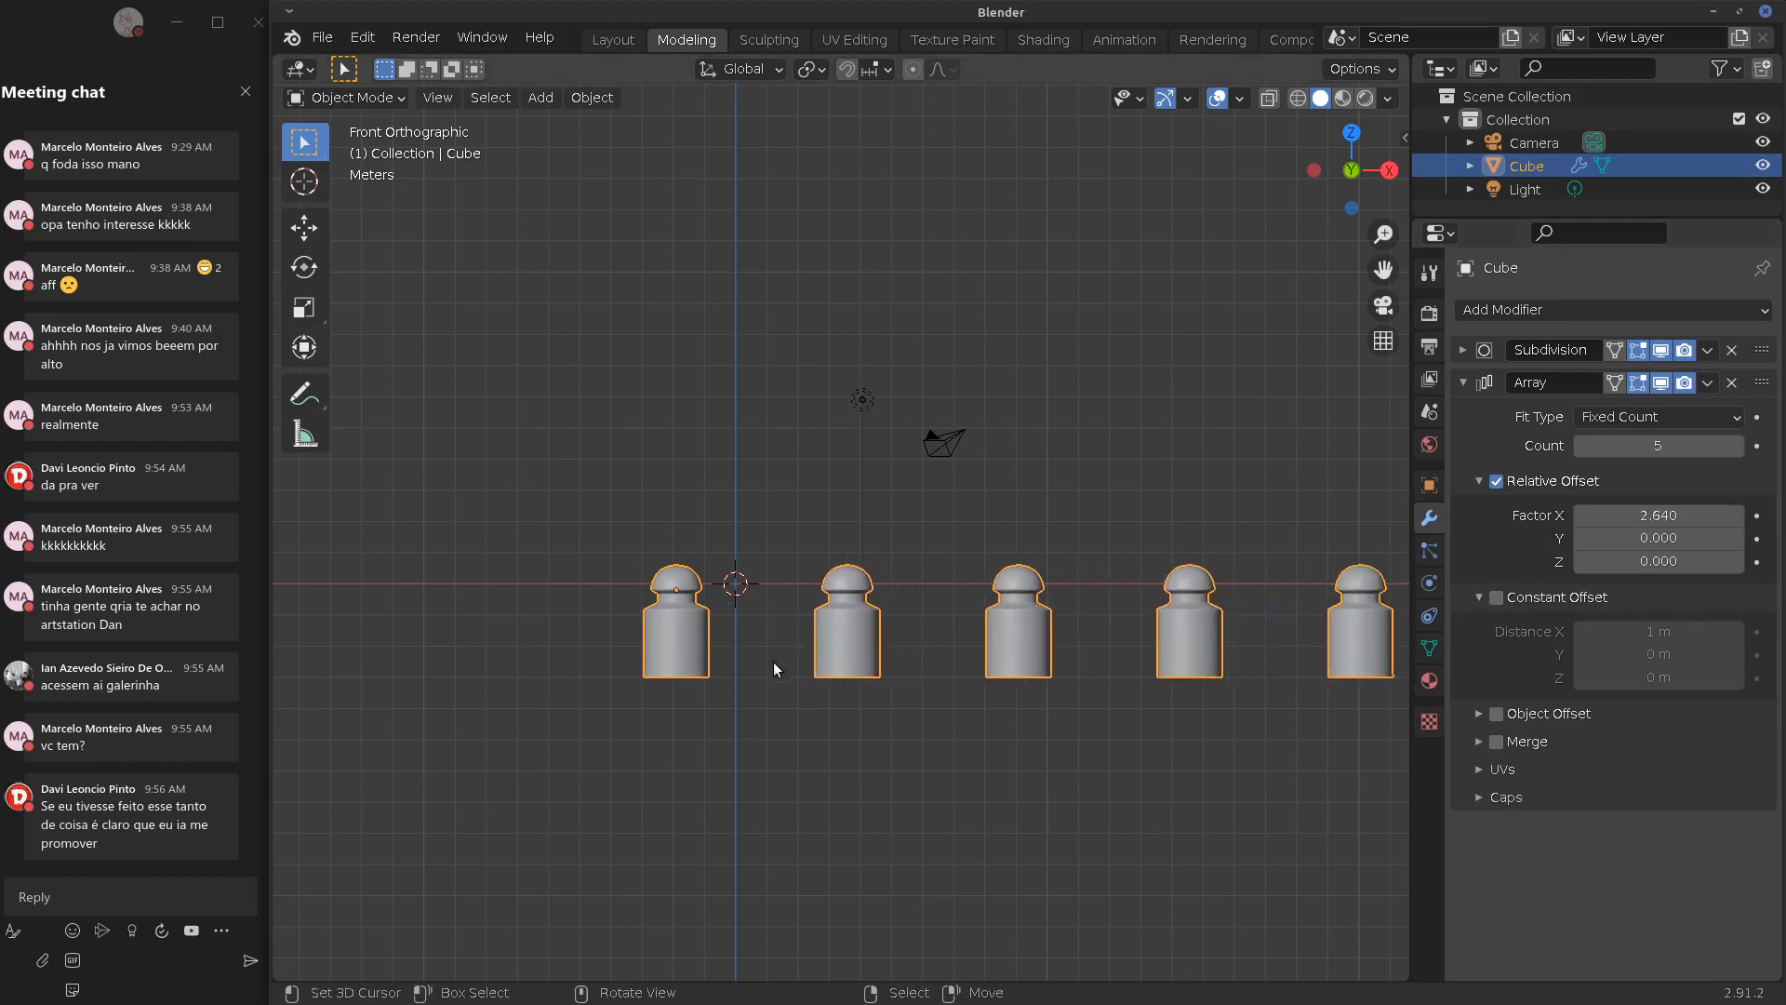
click(1642, 517)
text(1)
key(Return)
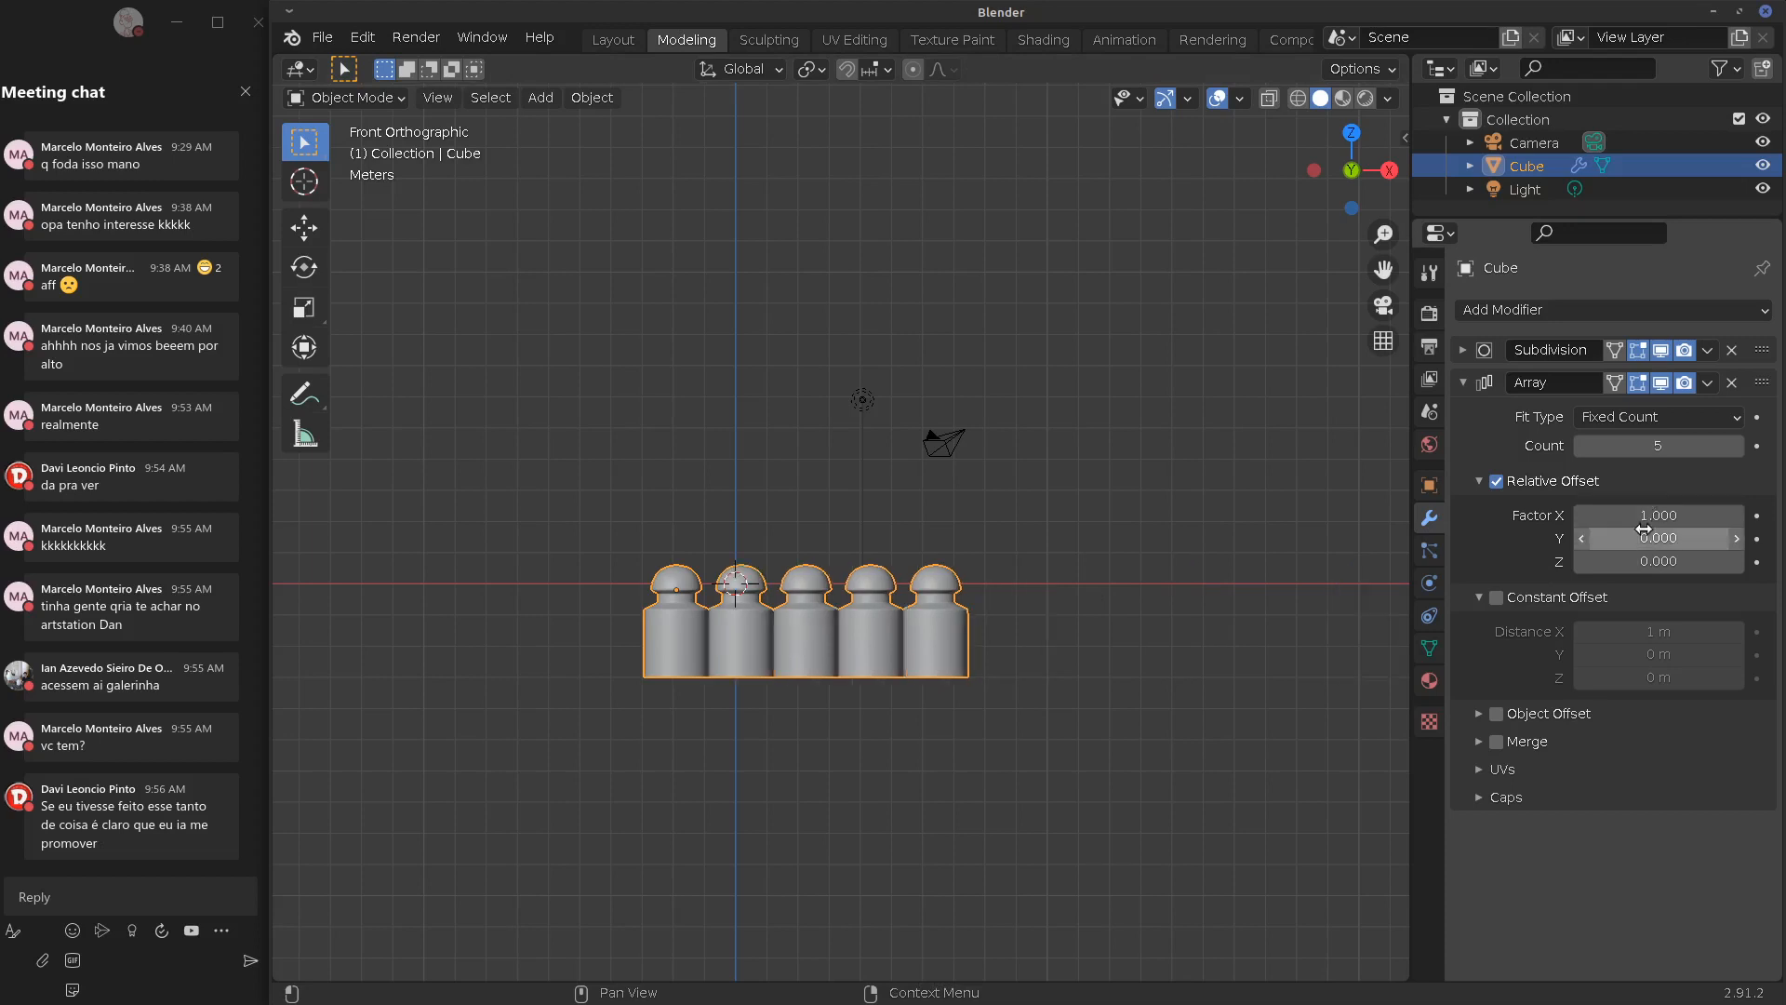
Try a 1 m Constant Offset, then turn it off and expand Object Offset
click(1496, 598)
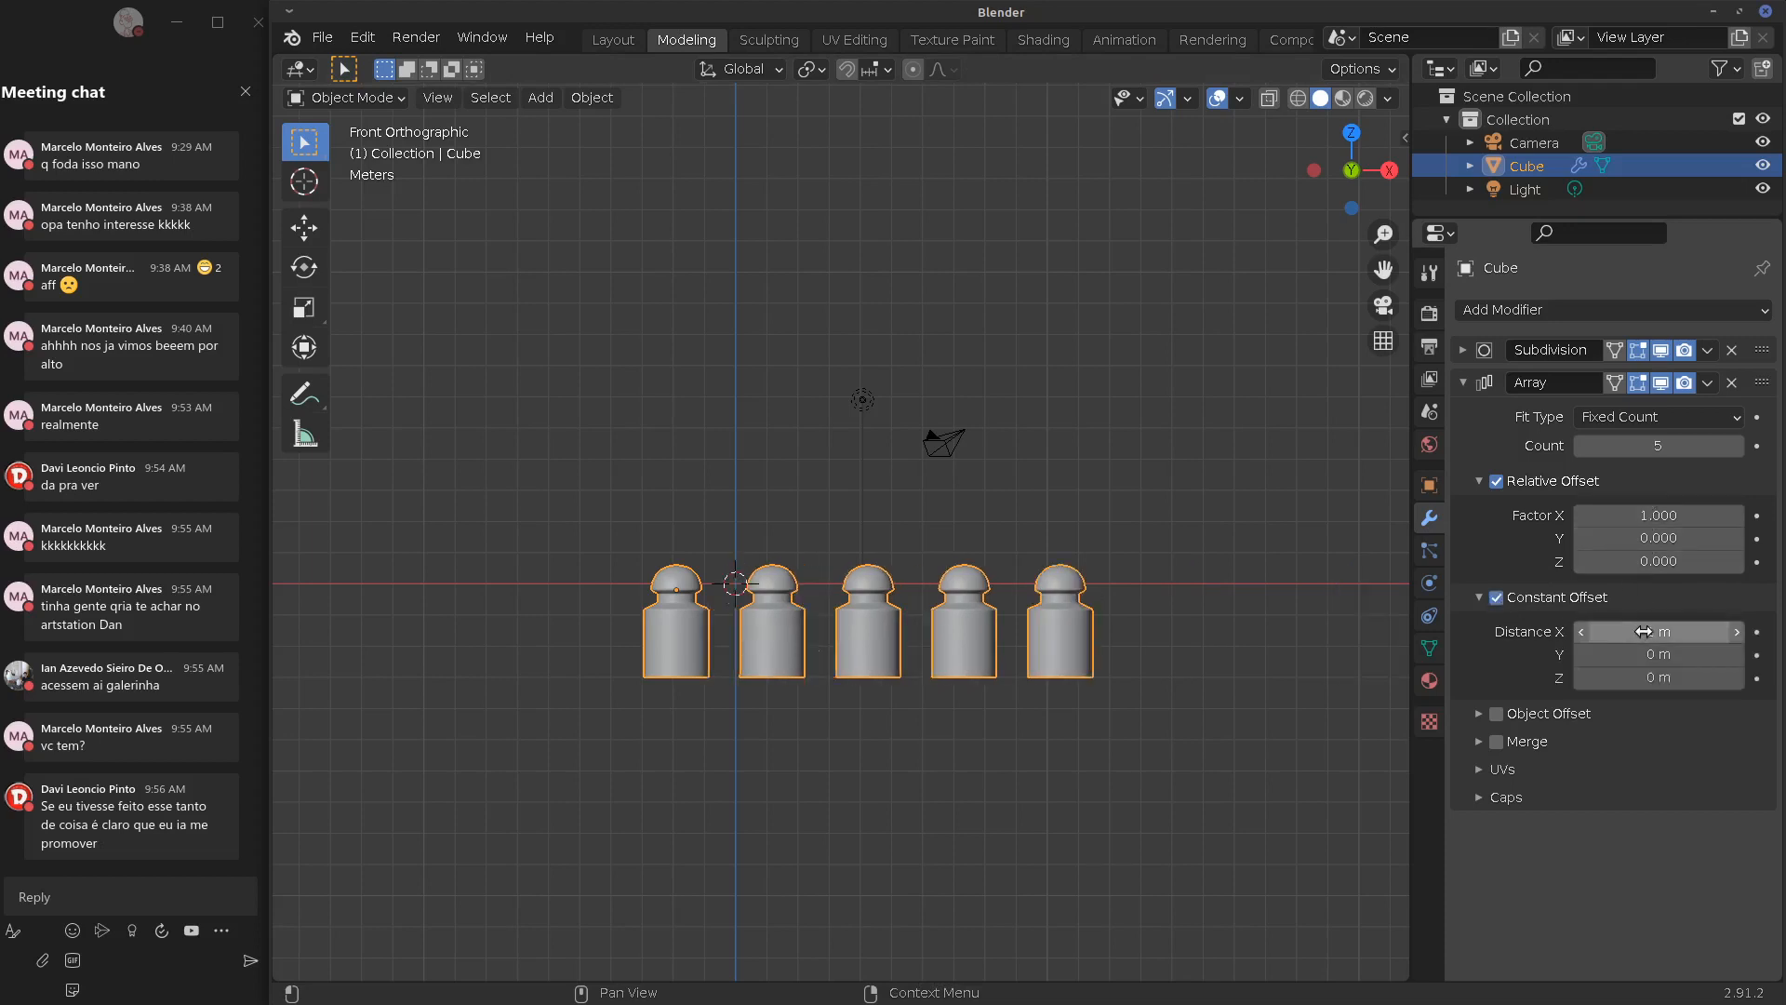
drag(1644, 631, 1725, 631)
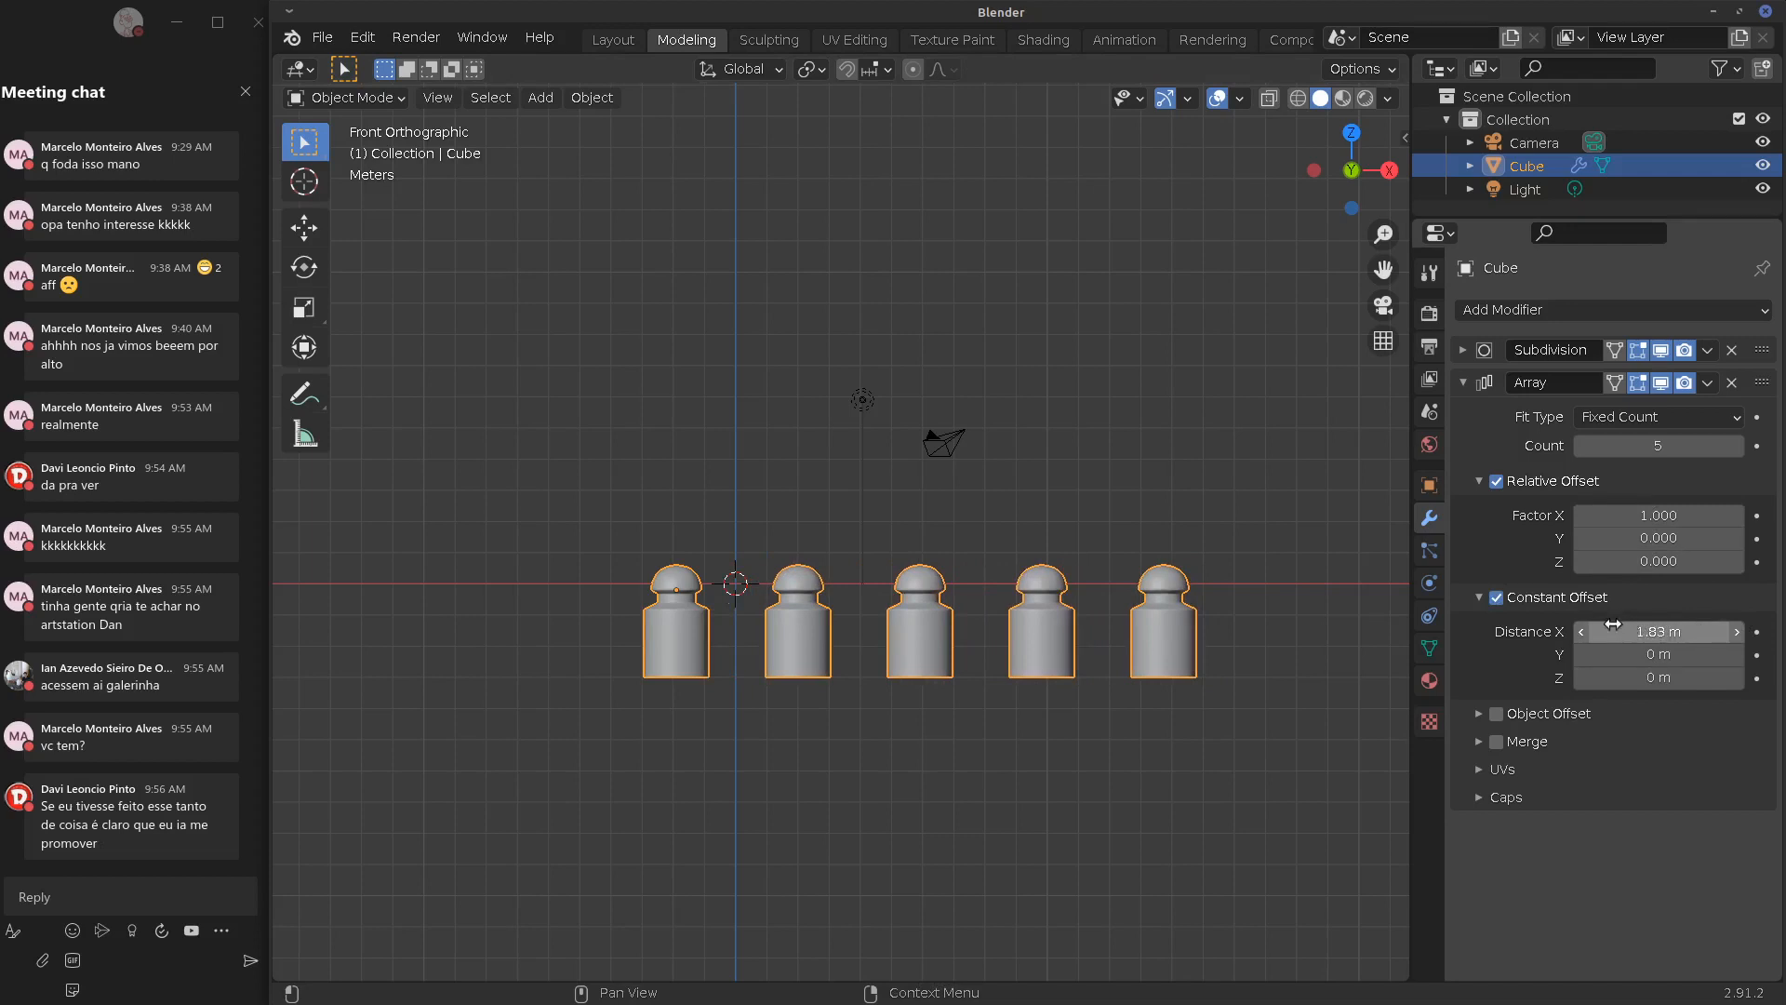
click(1628, 631)
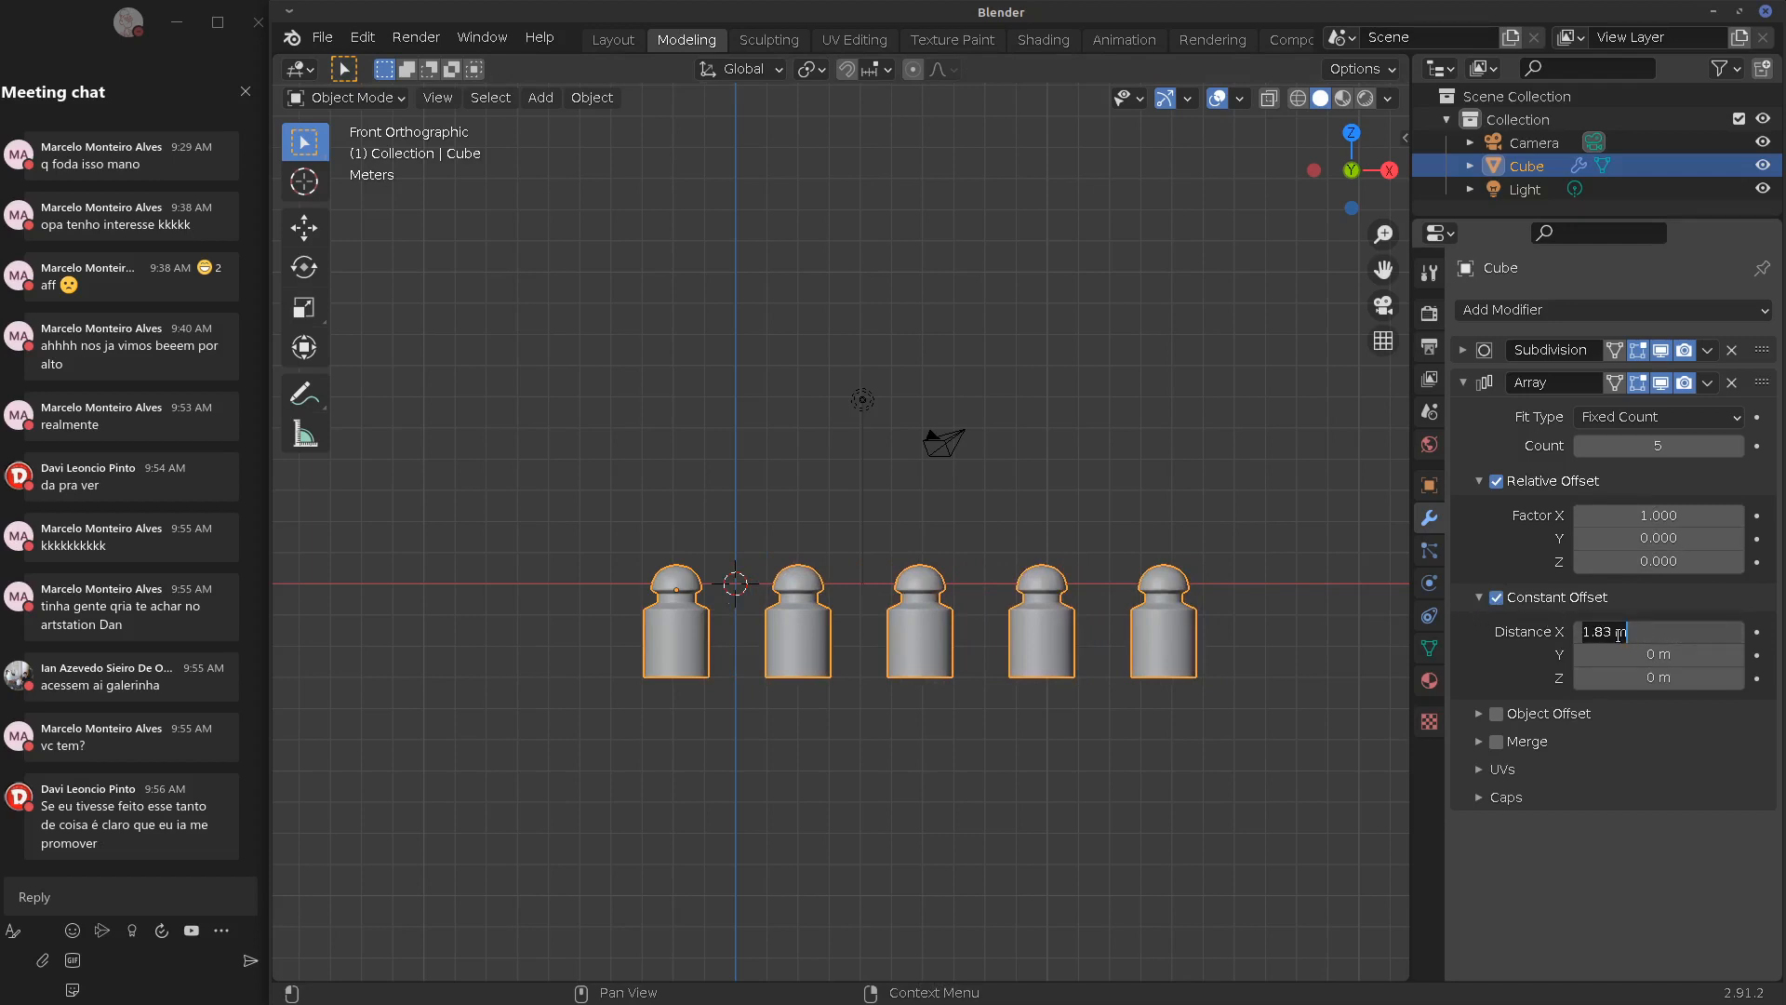
text(1)
key(Return)
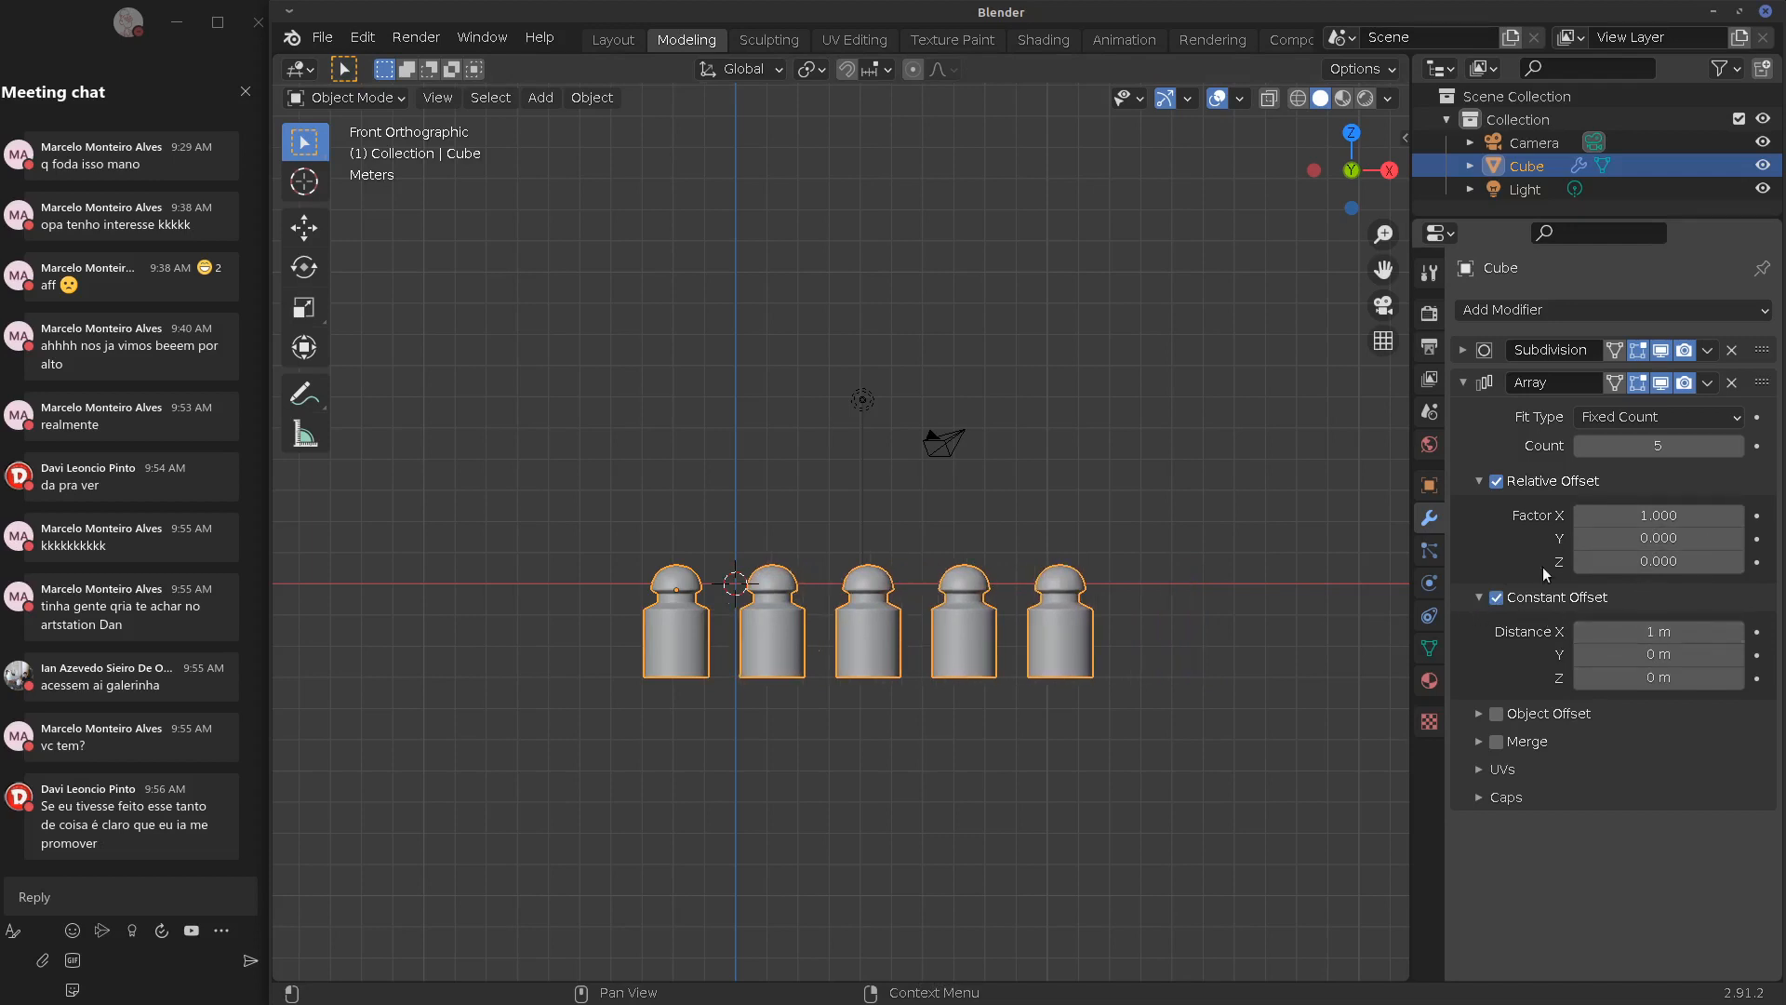
click(1497, 598)
click(1479, 481)
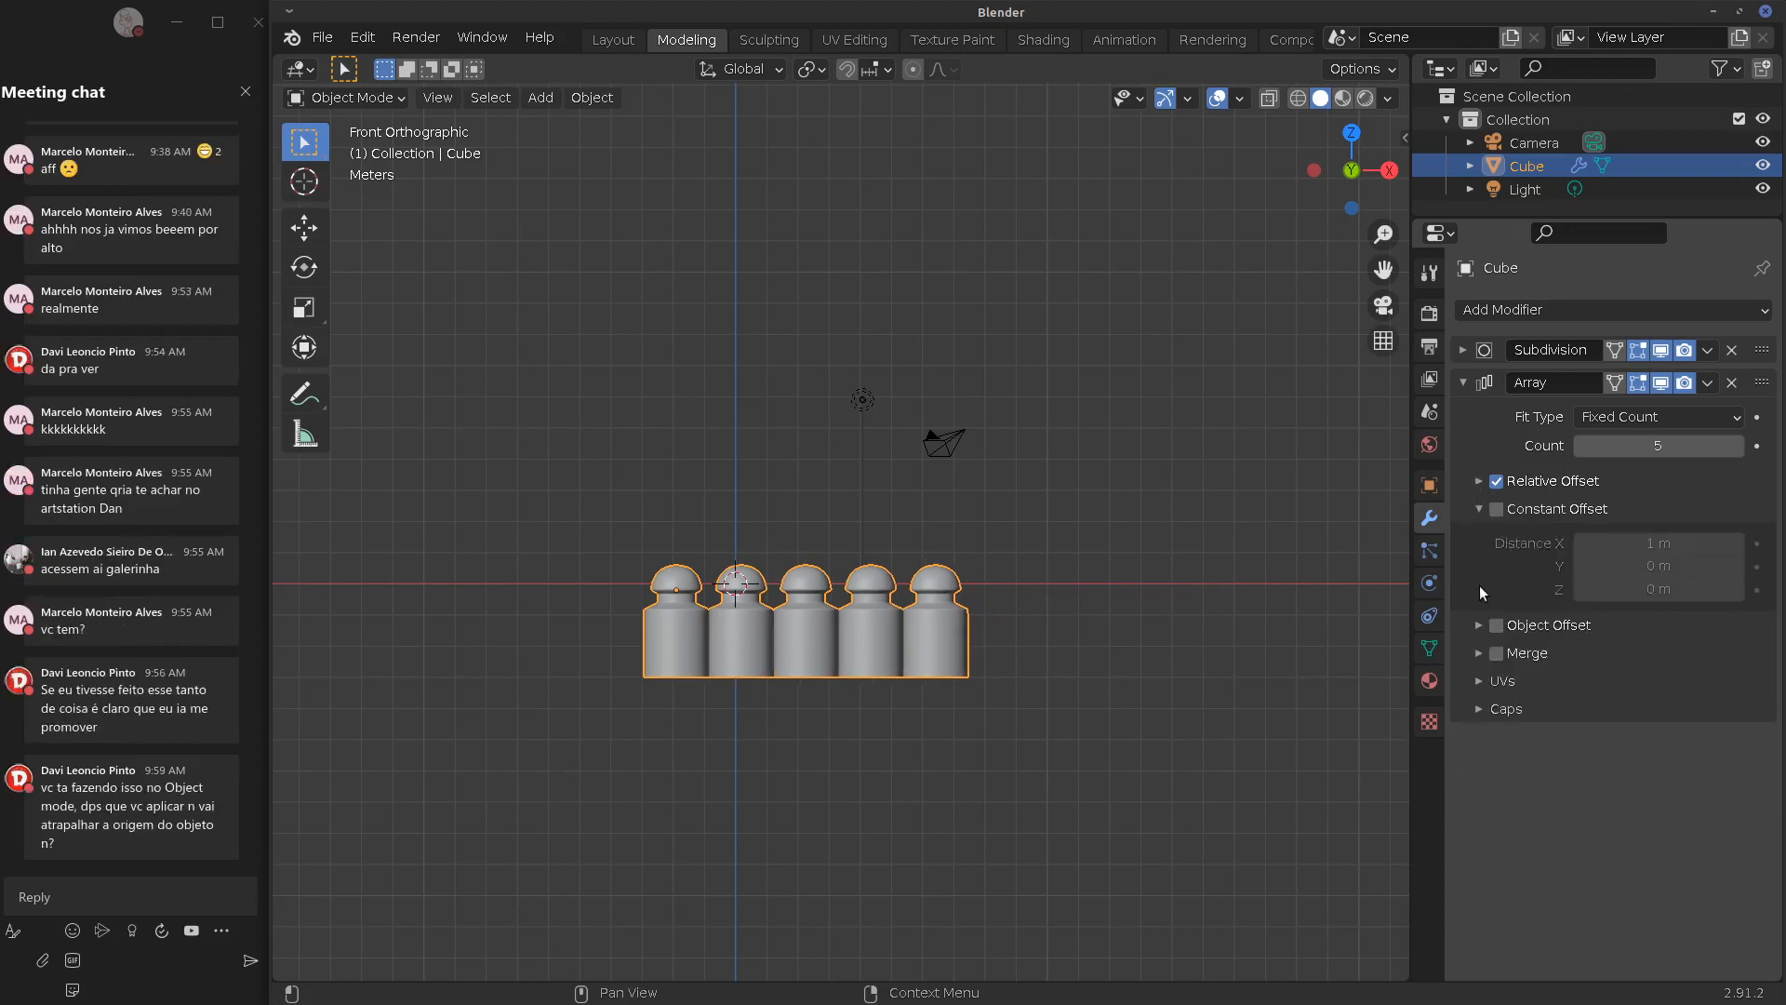
click(1479, 626)
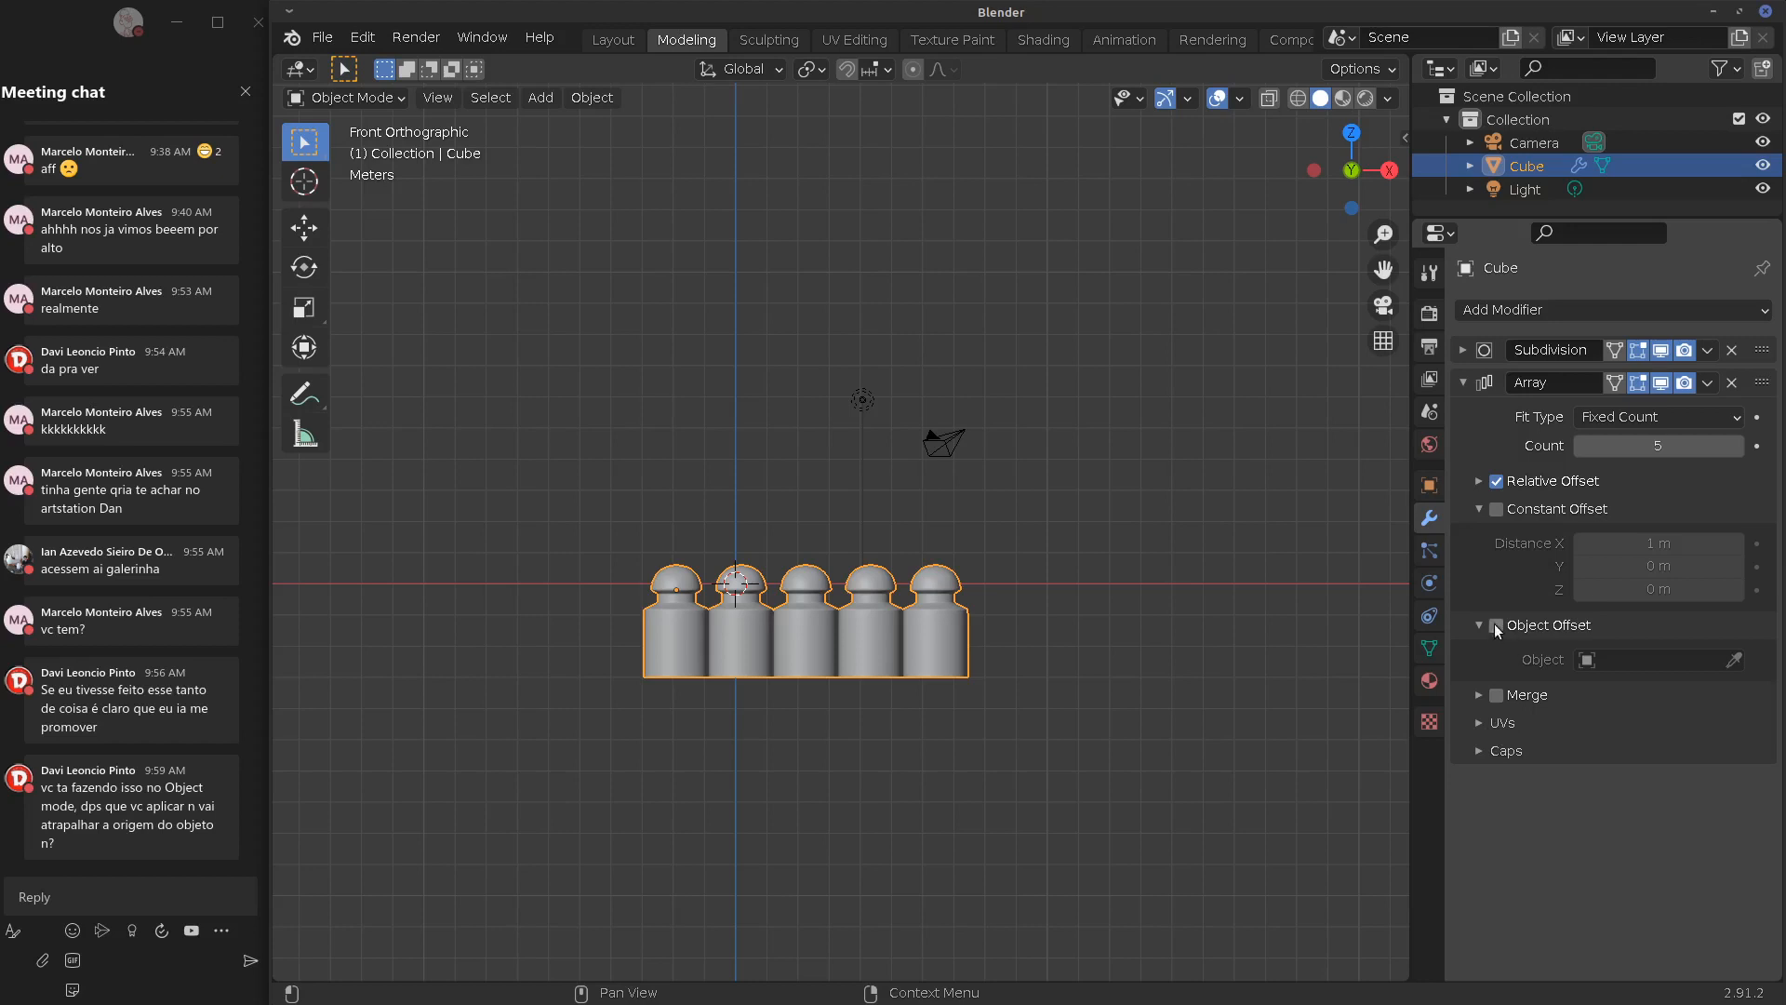
Add a Plain Axes Empty at the 3D cursor and reselect the Cube
shift+right_click(677, 583)
shift+click(673, 594)
key(shift+a)
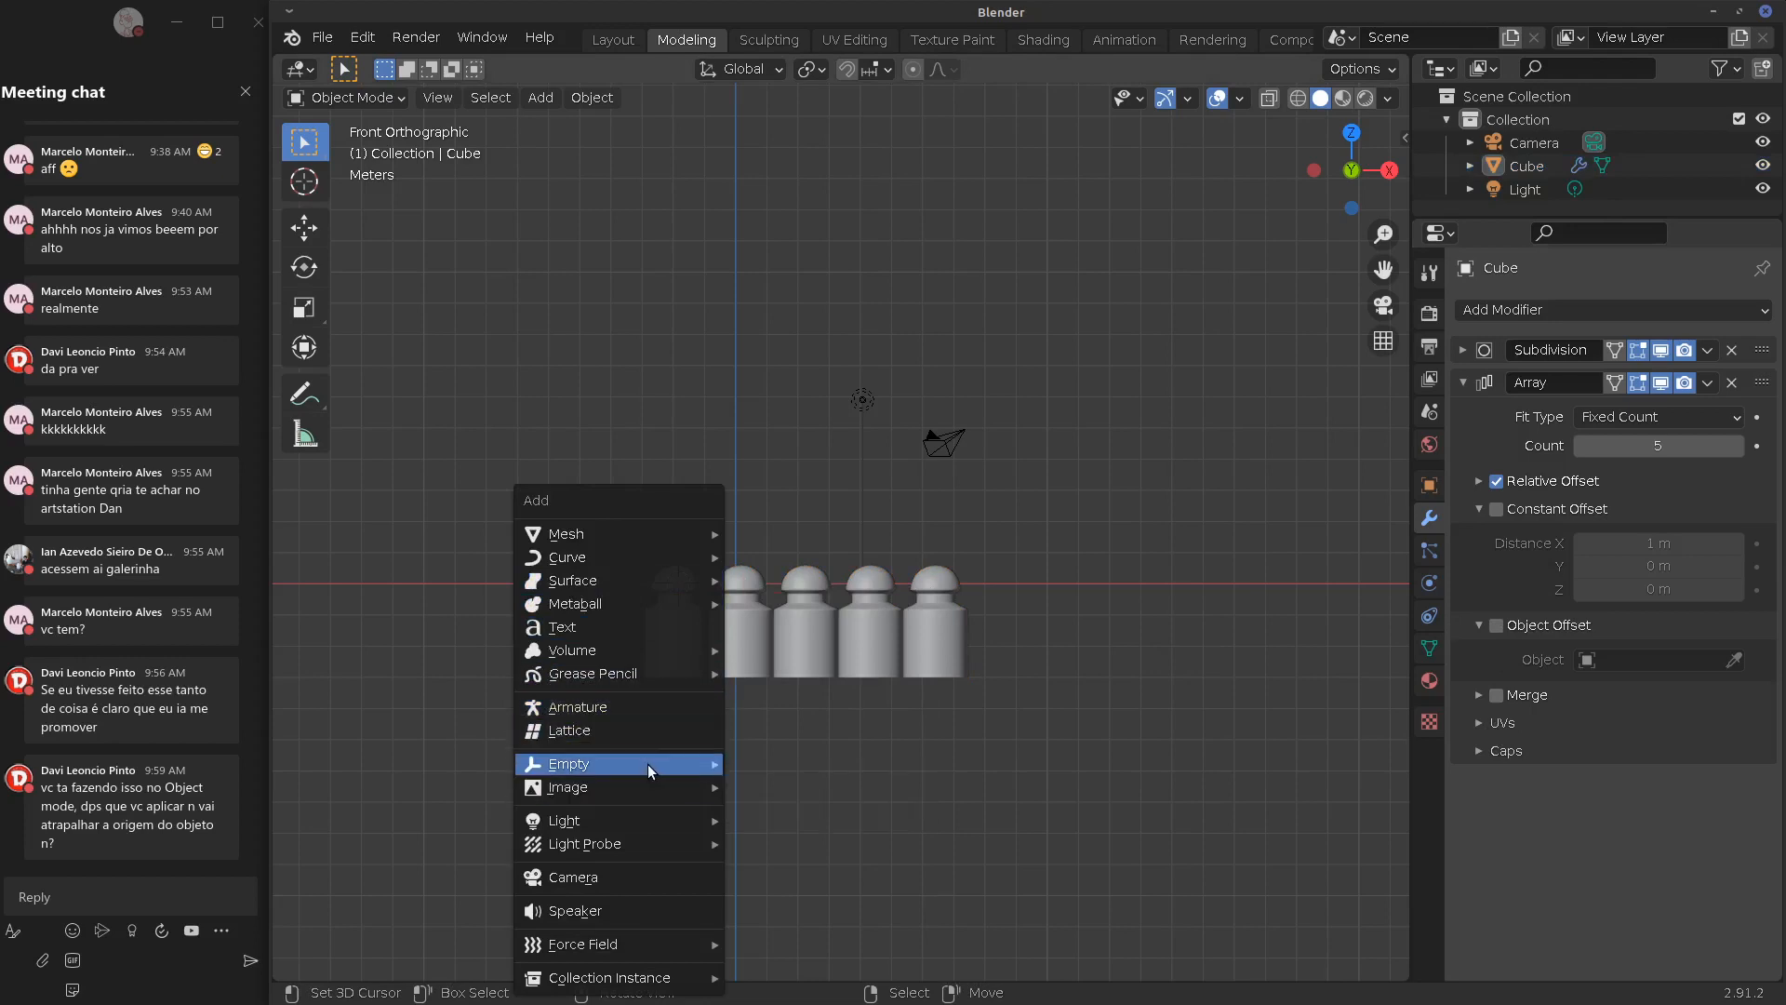
mouse_move(647, 763)
click(774, 764)
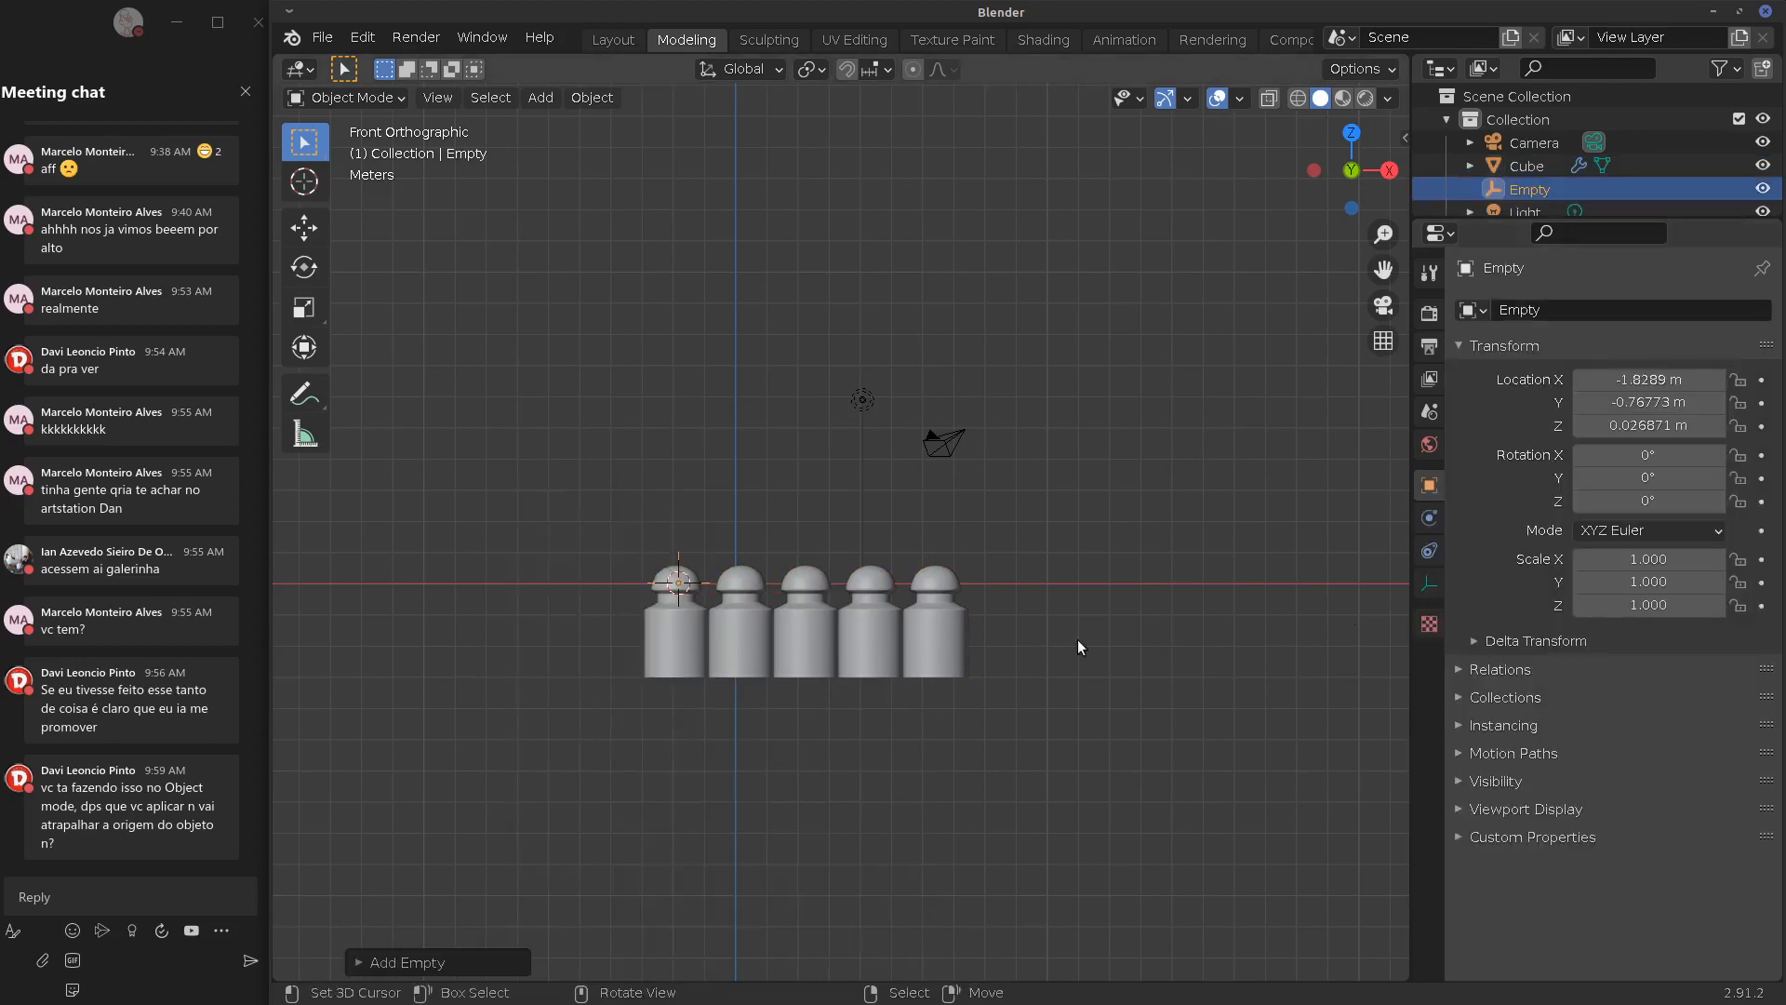
click(648, 668)
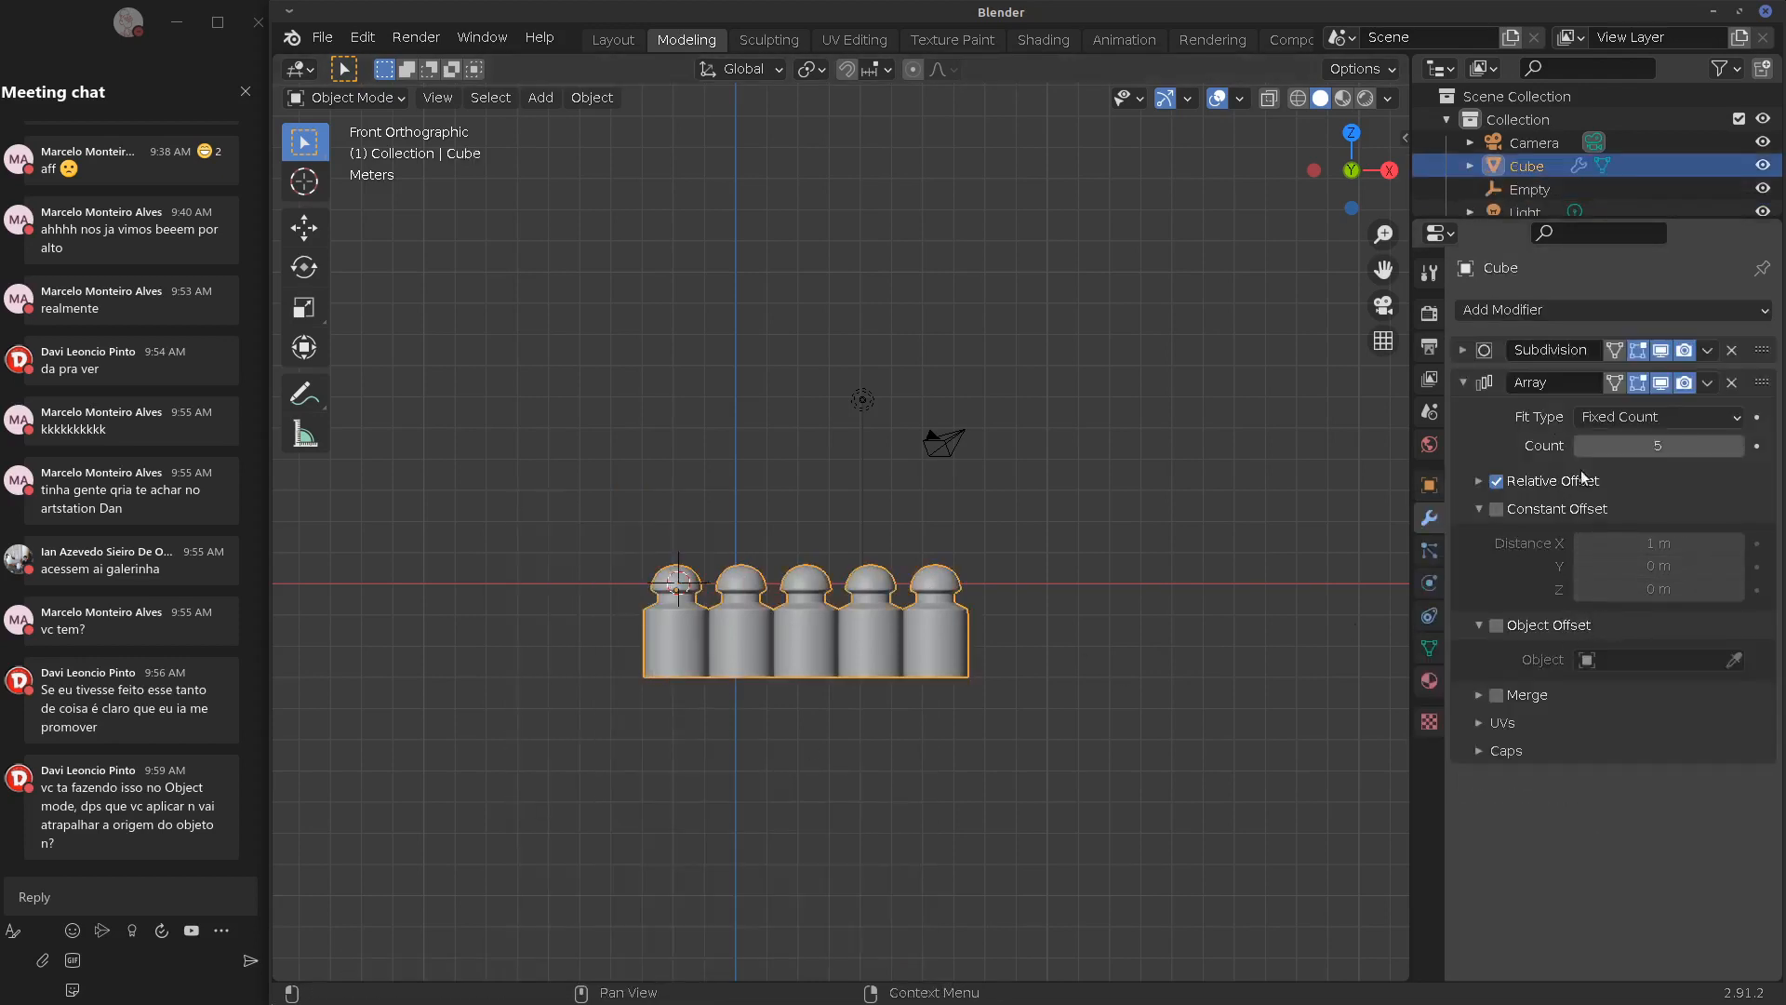
Turn off Relative Offset and make the Empty the array's Object Offset
click(1480, 481)
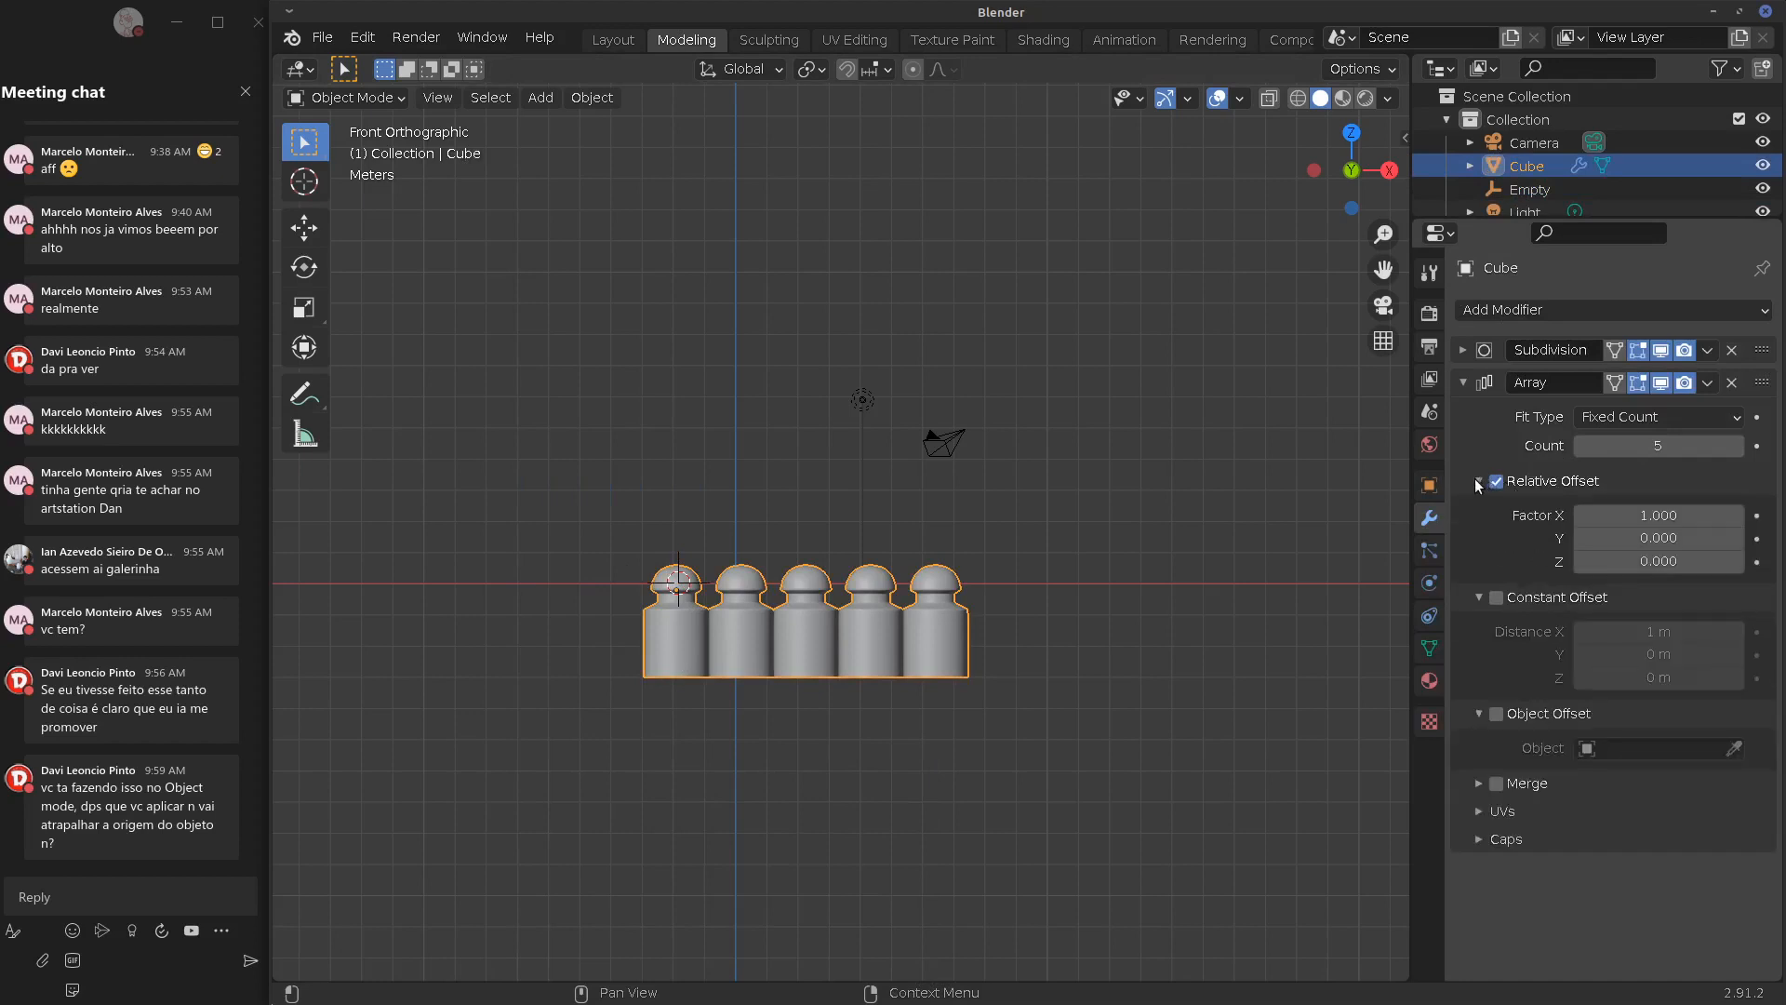
click(1480, 481)
click(1480, 481)
click(1495, 481)
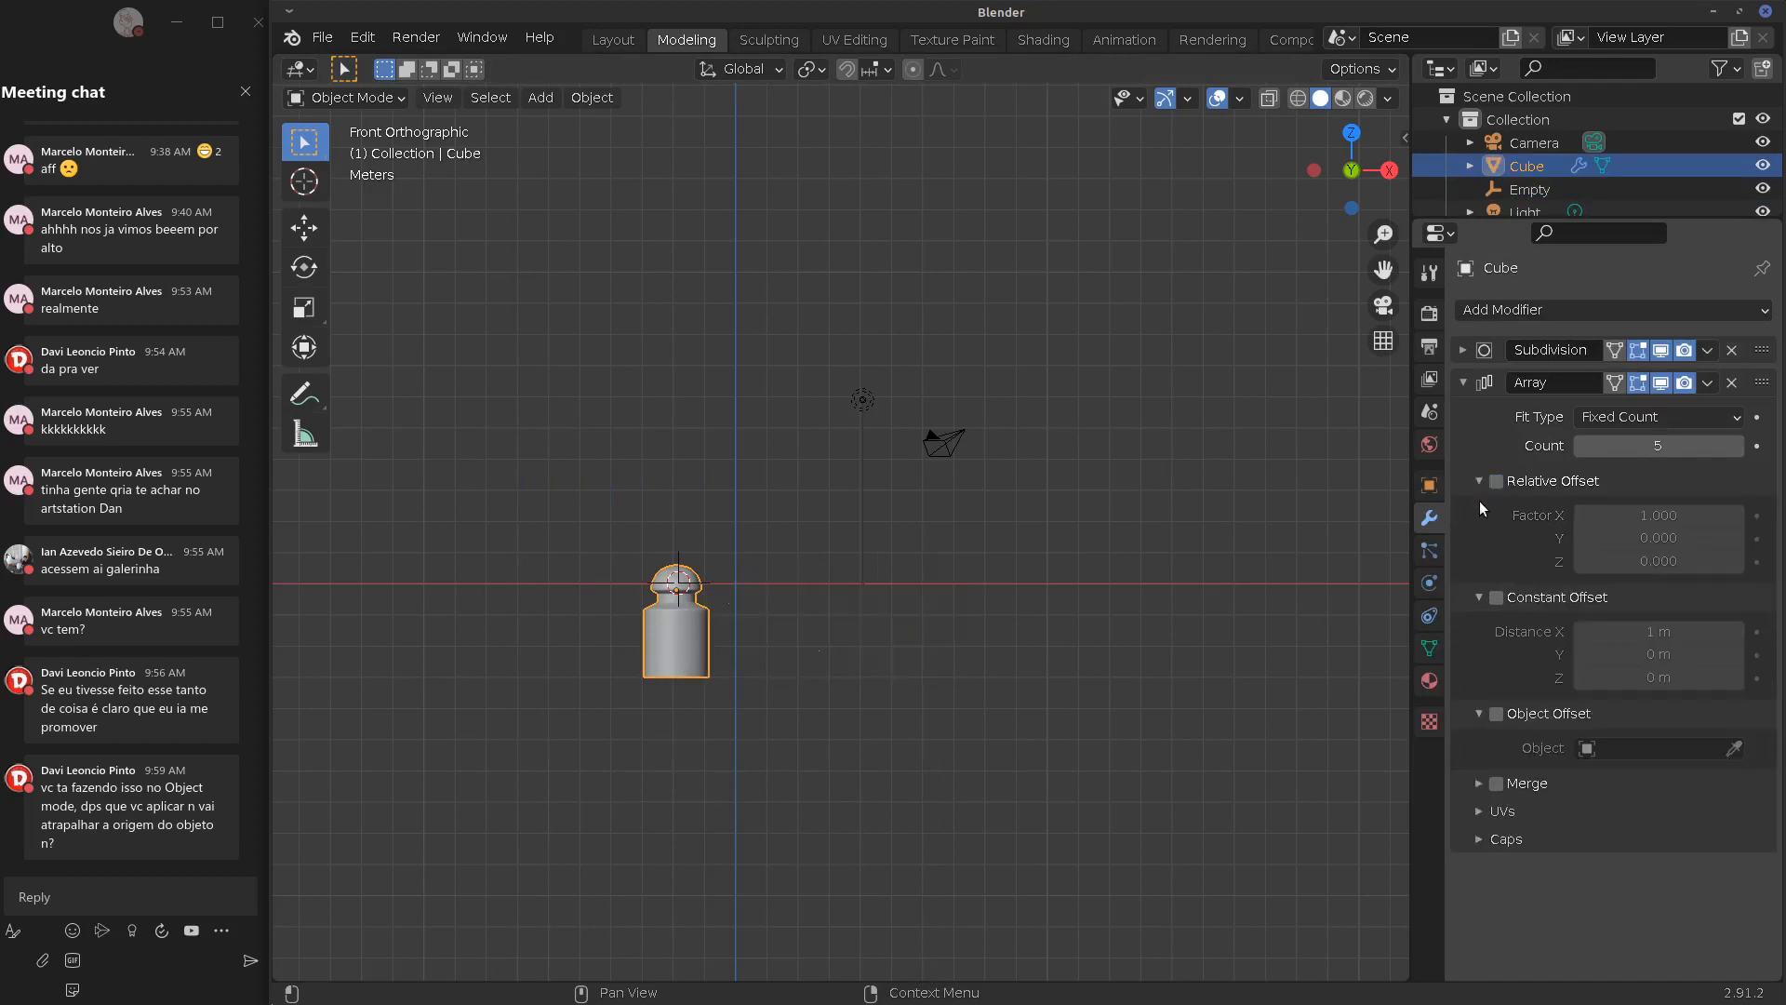
click(1496, 714)
click(1619, 748)
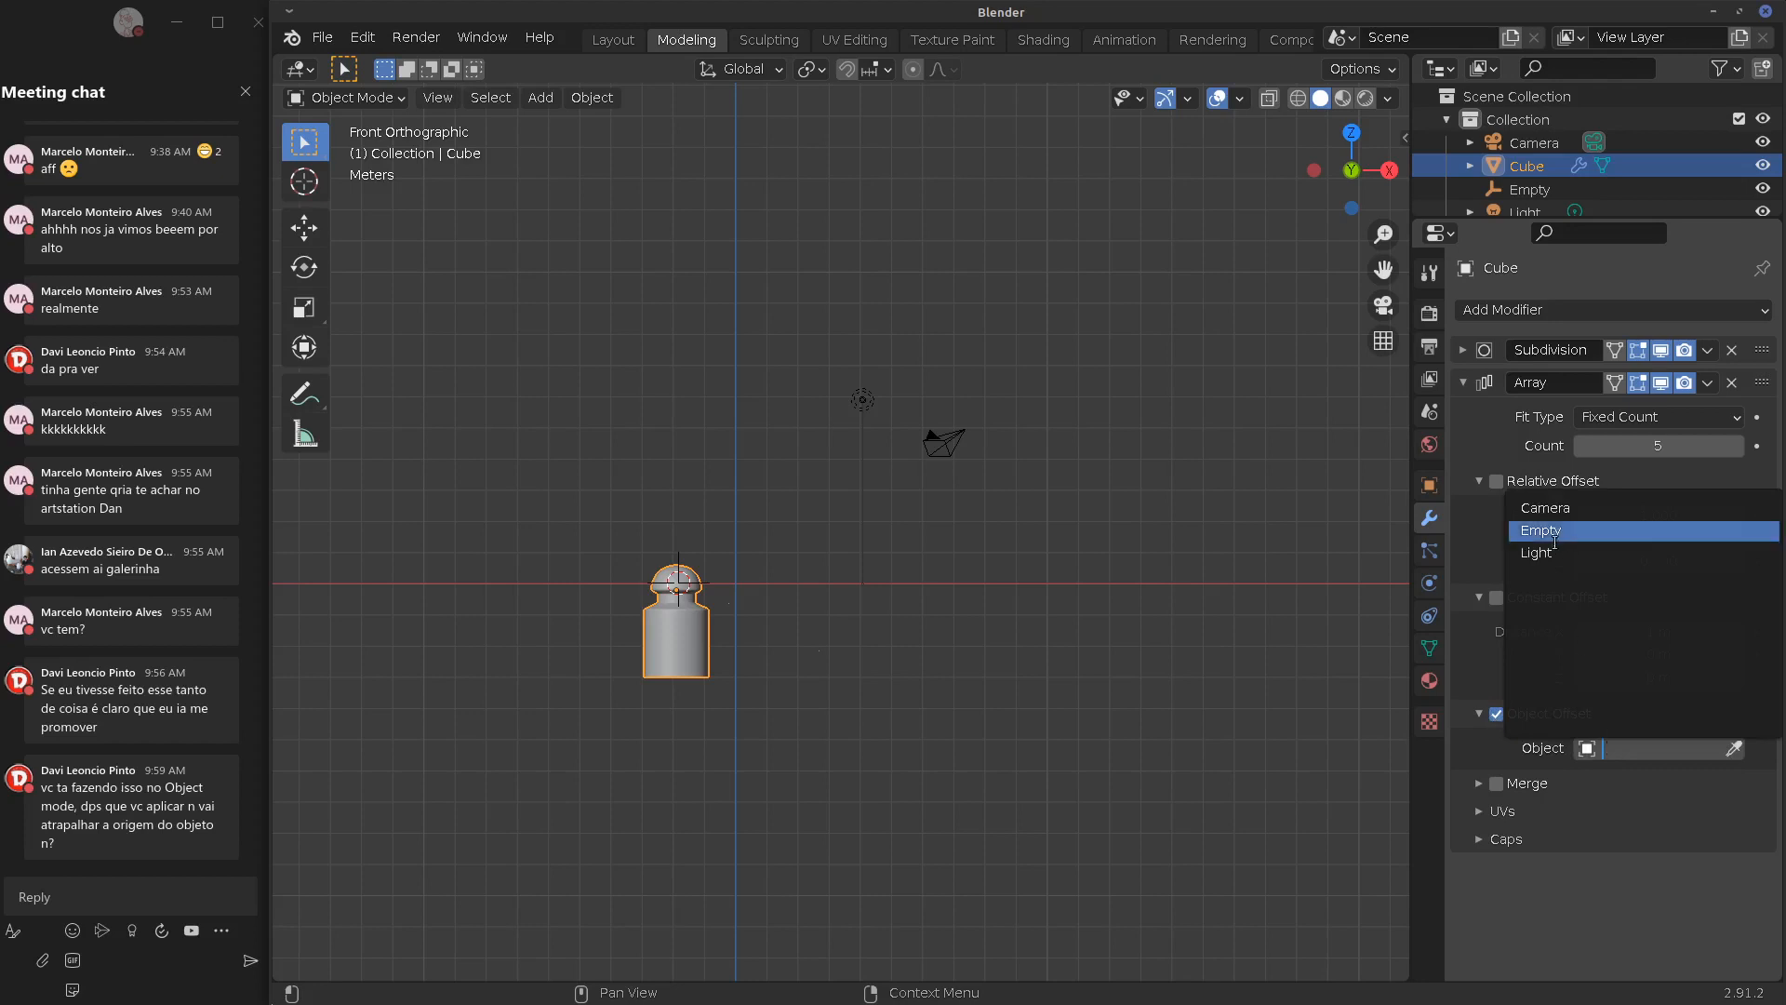
click(1522, 535)
Move the Empty, tilt it -25° on Y, raise it 1 m and scale it to 0.8
click(695, 588)
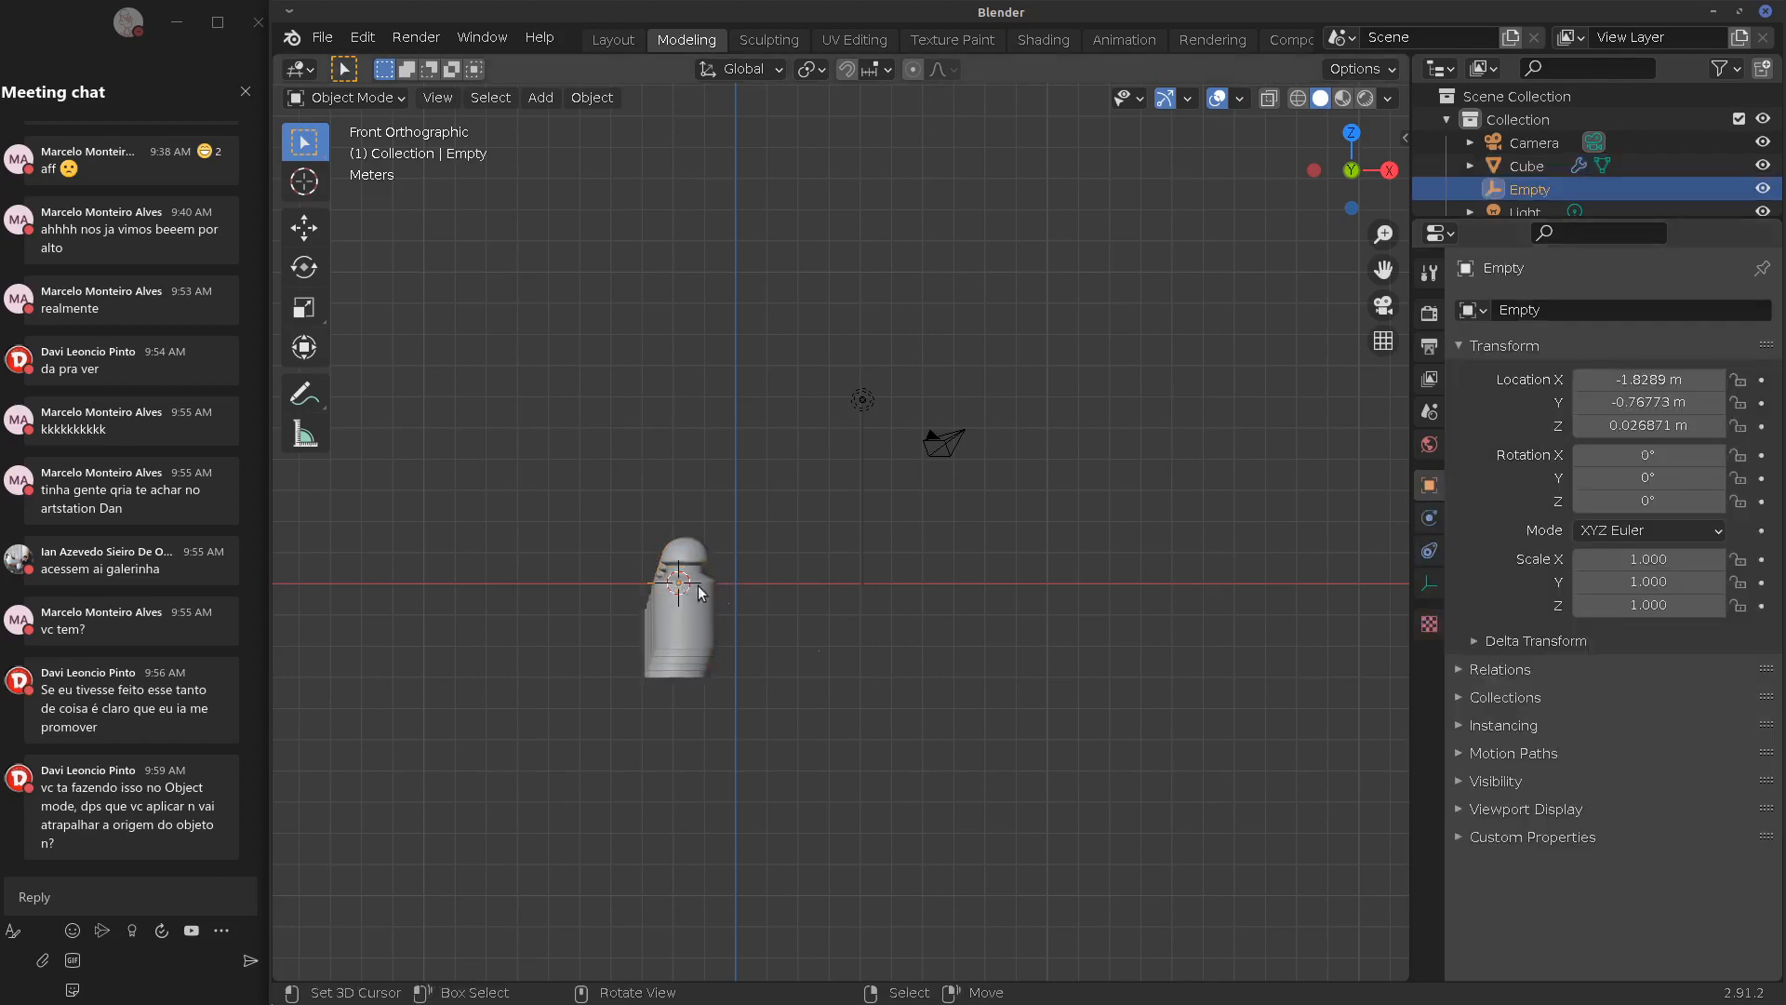
key(g)
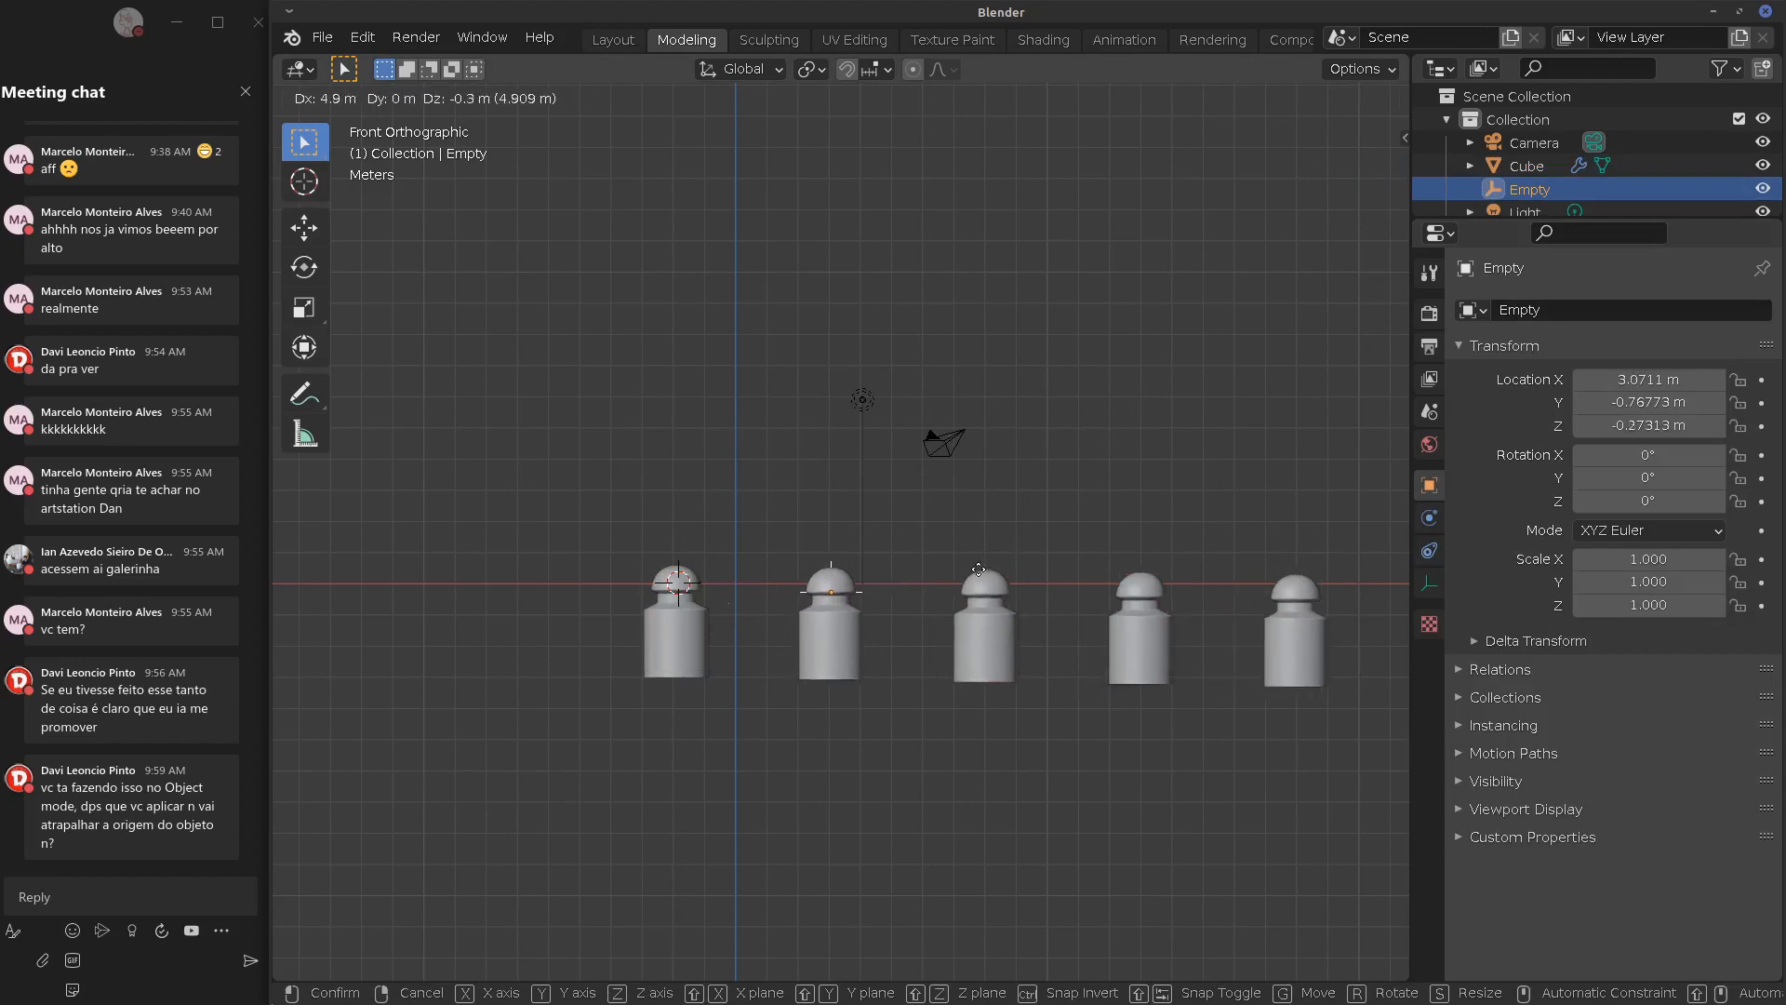
click(483, 555)
key(r)
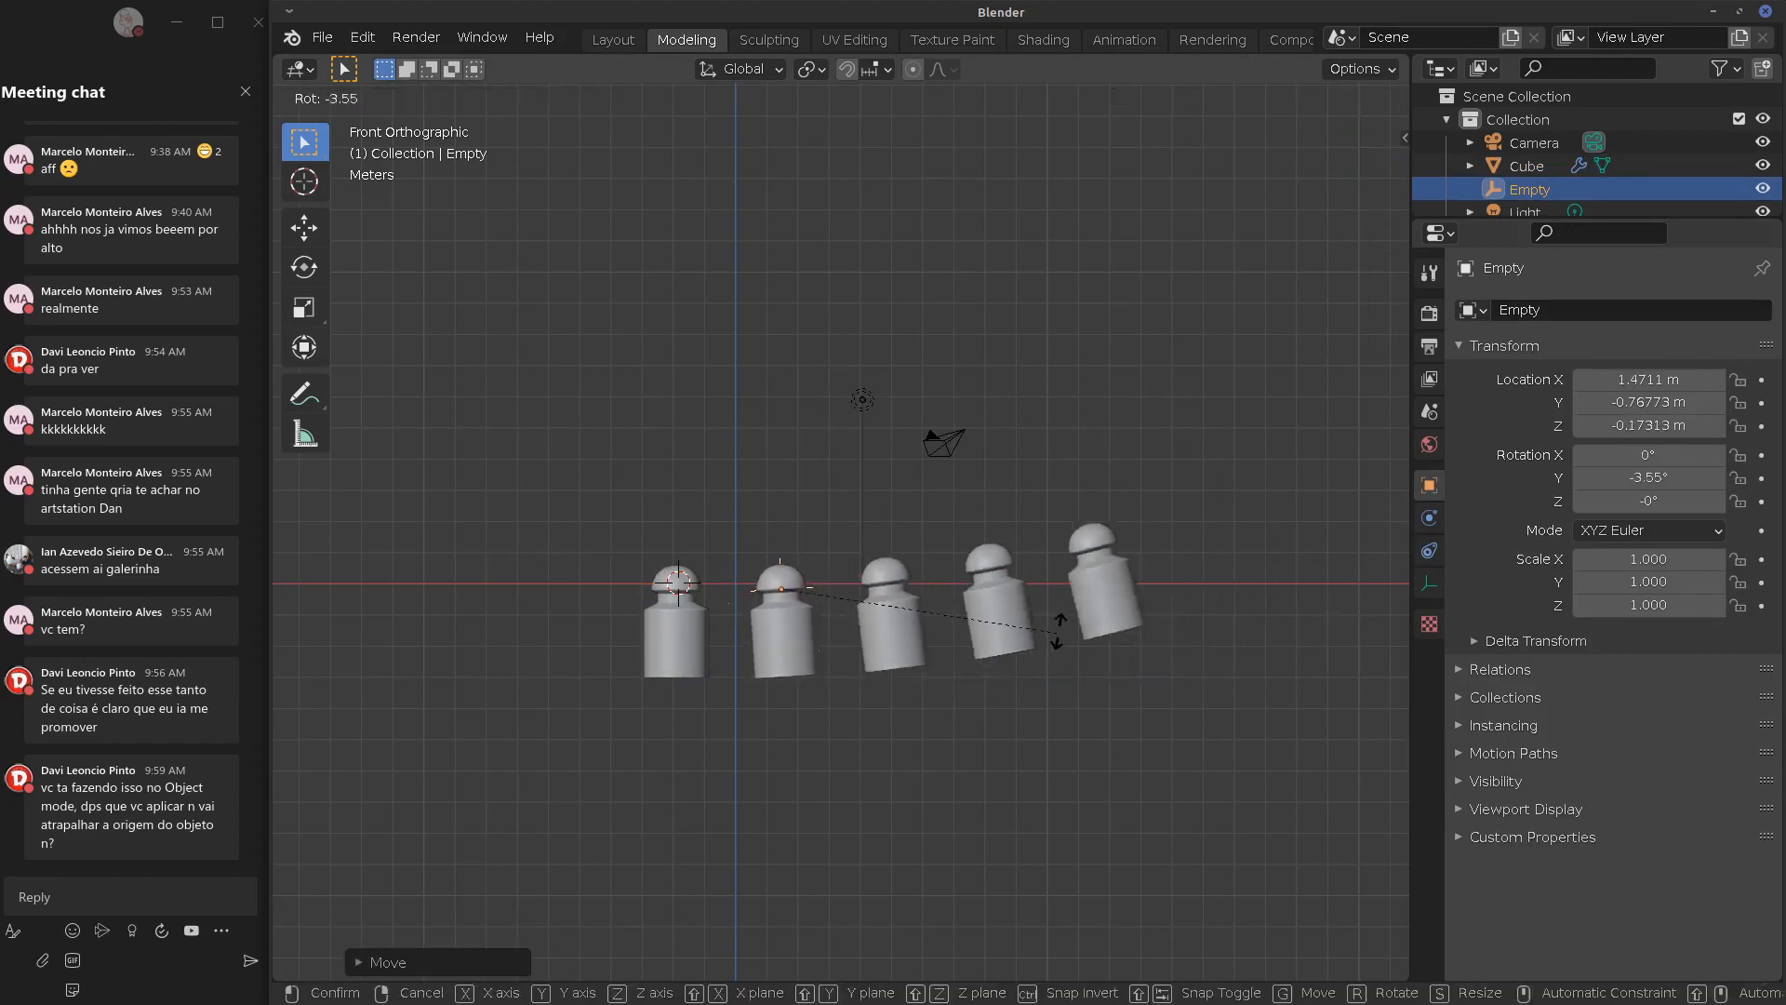
click(1003, 549)
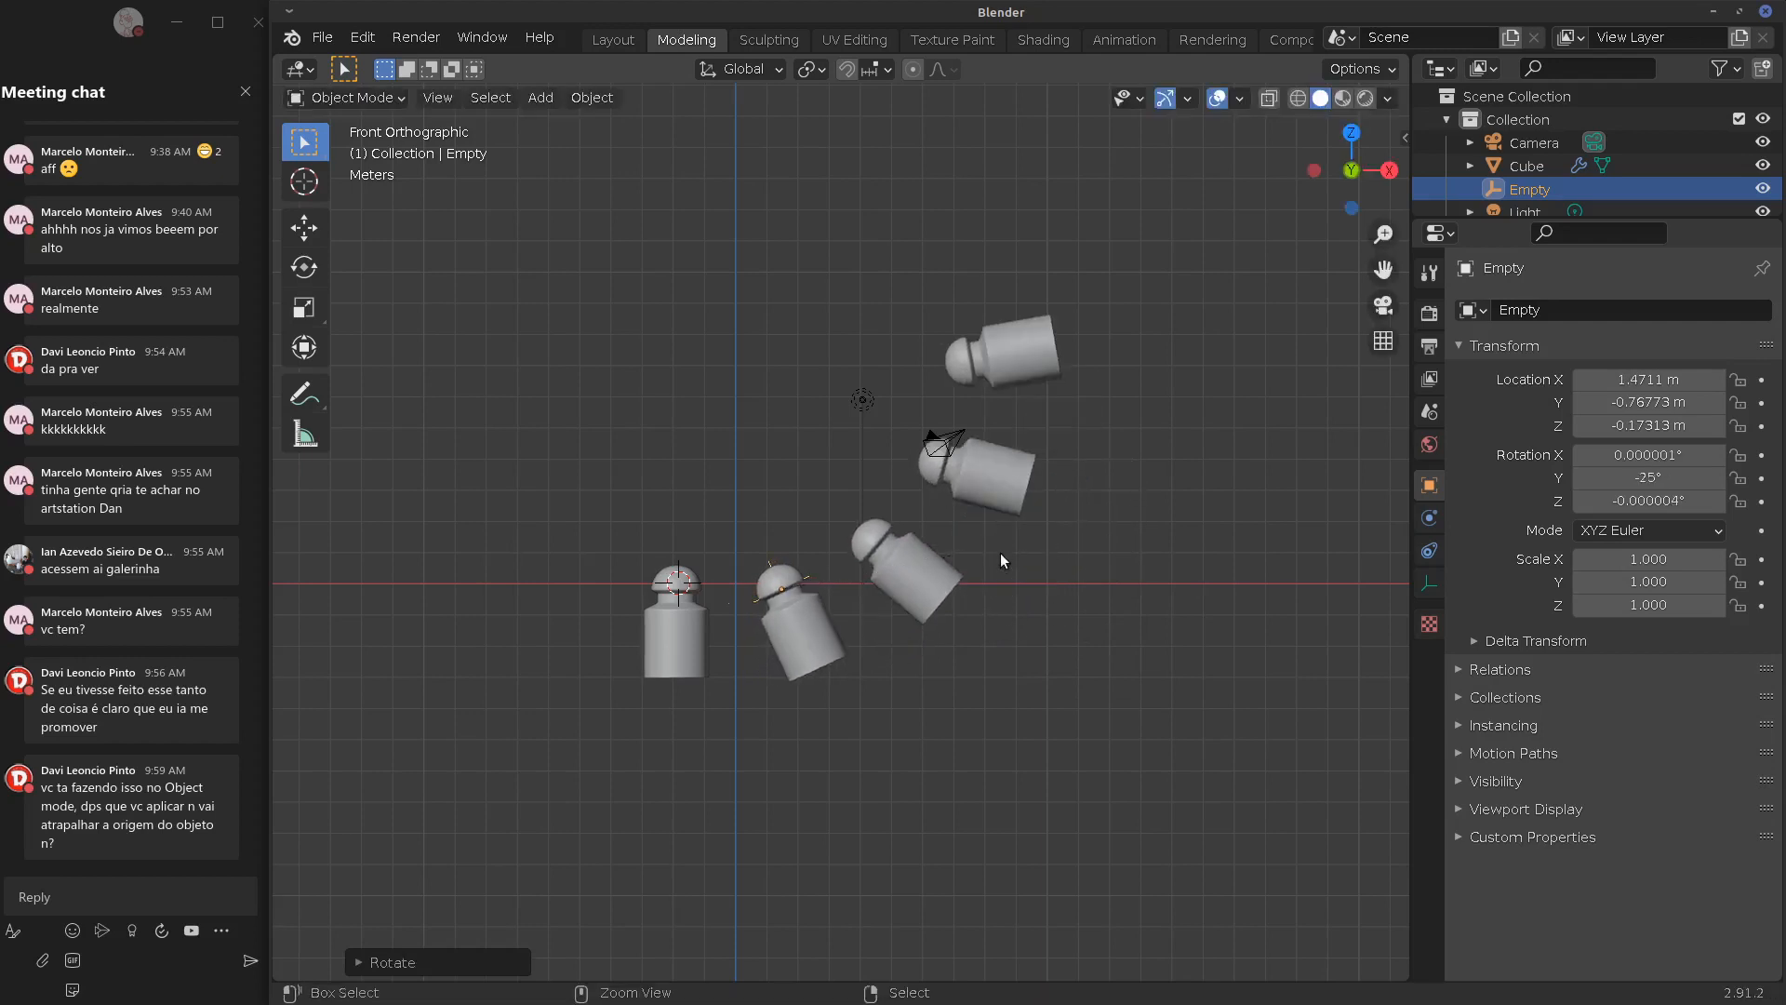
key(g)
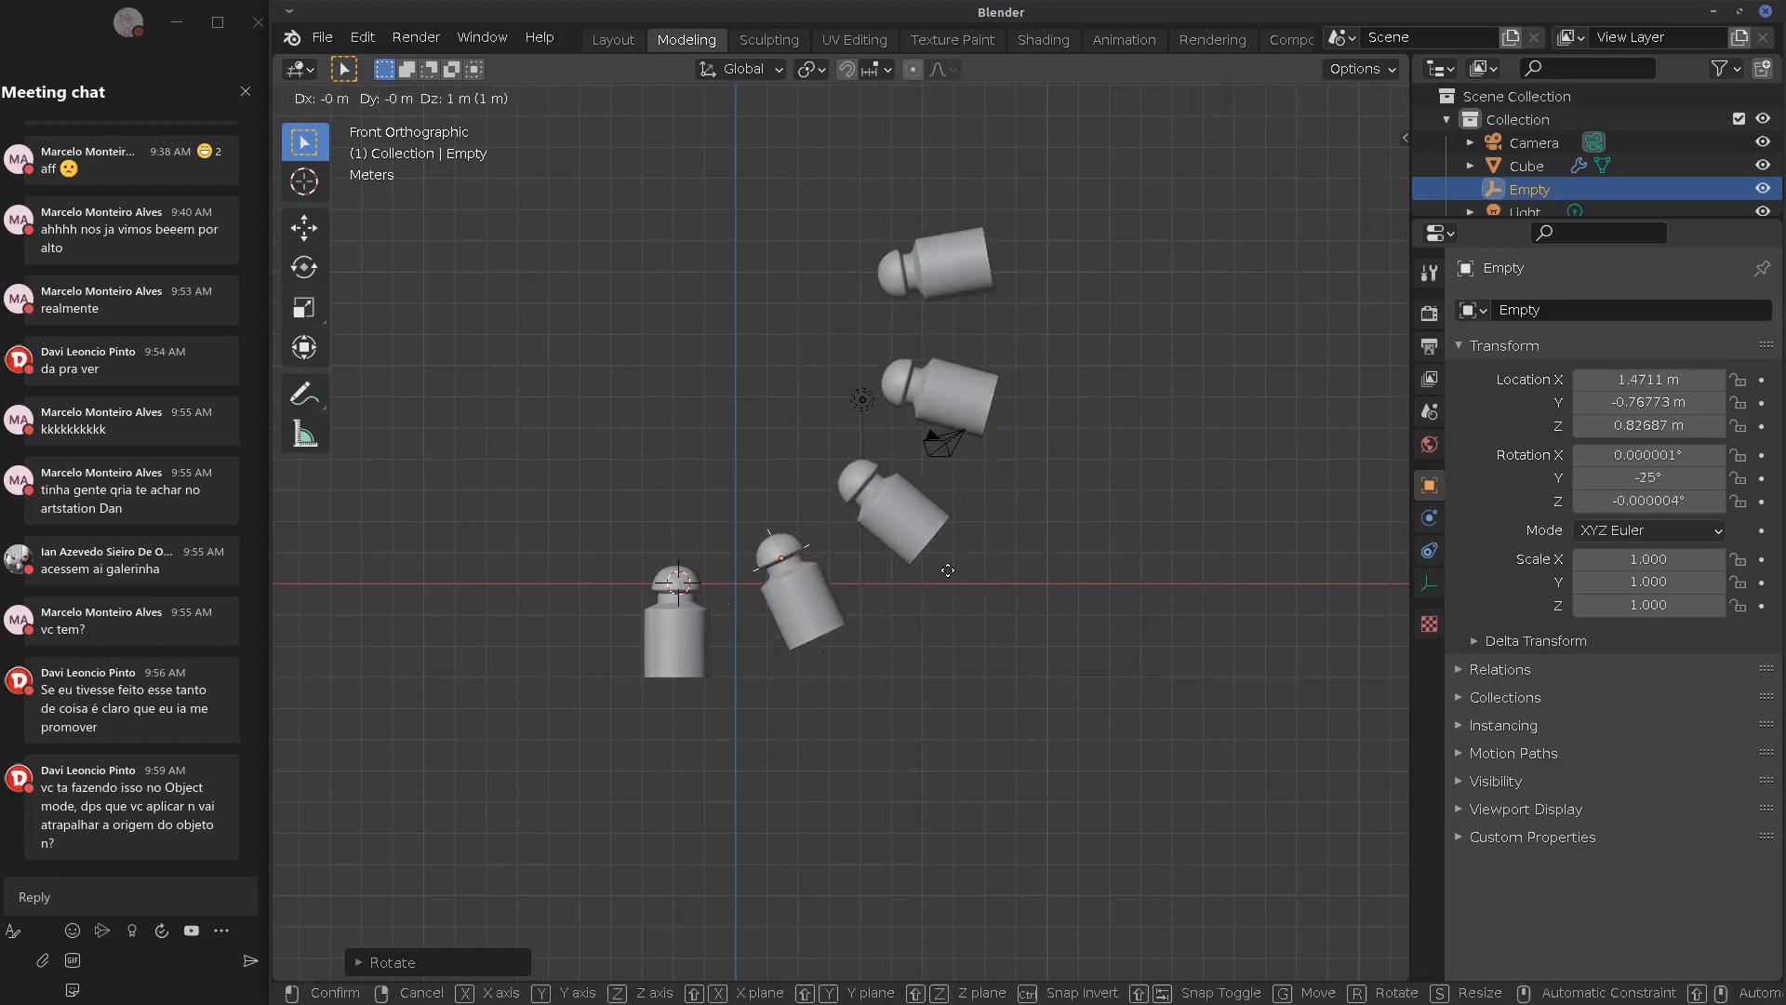
click(940, 568)
key(ctrl)
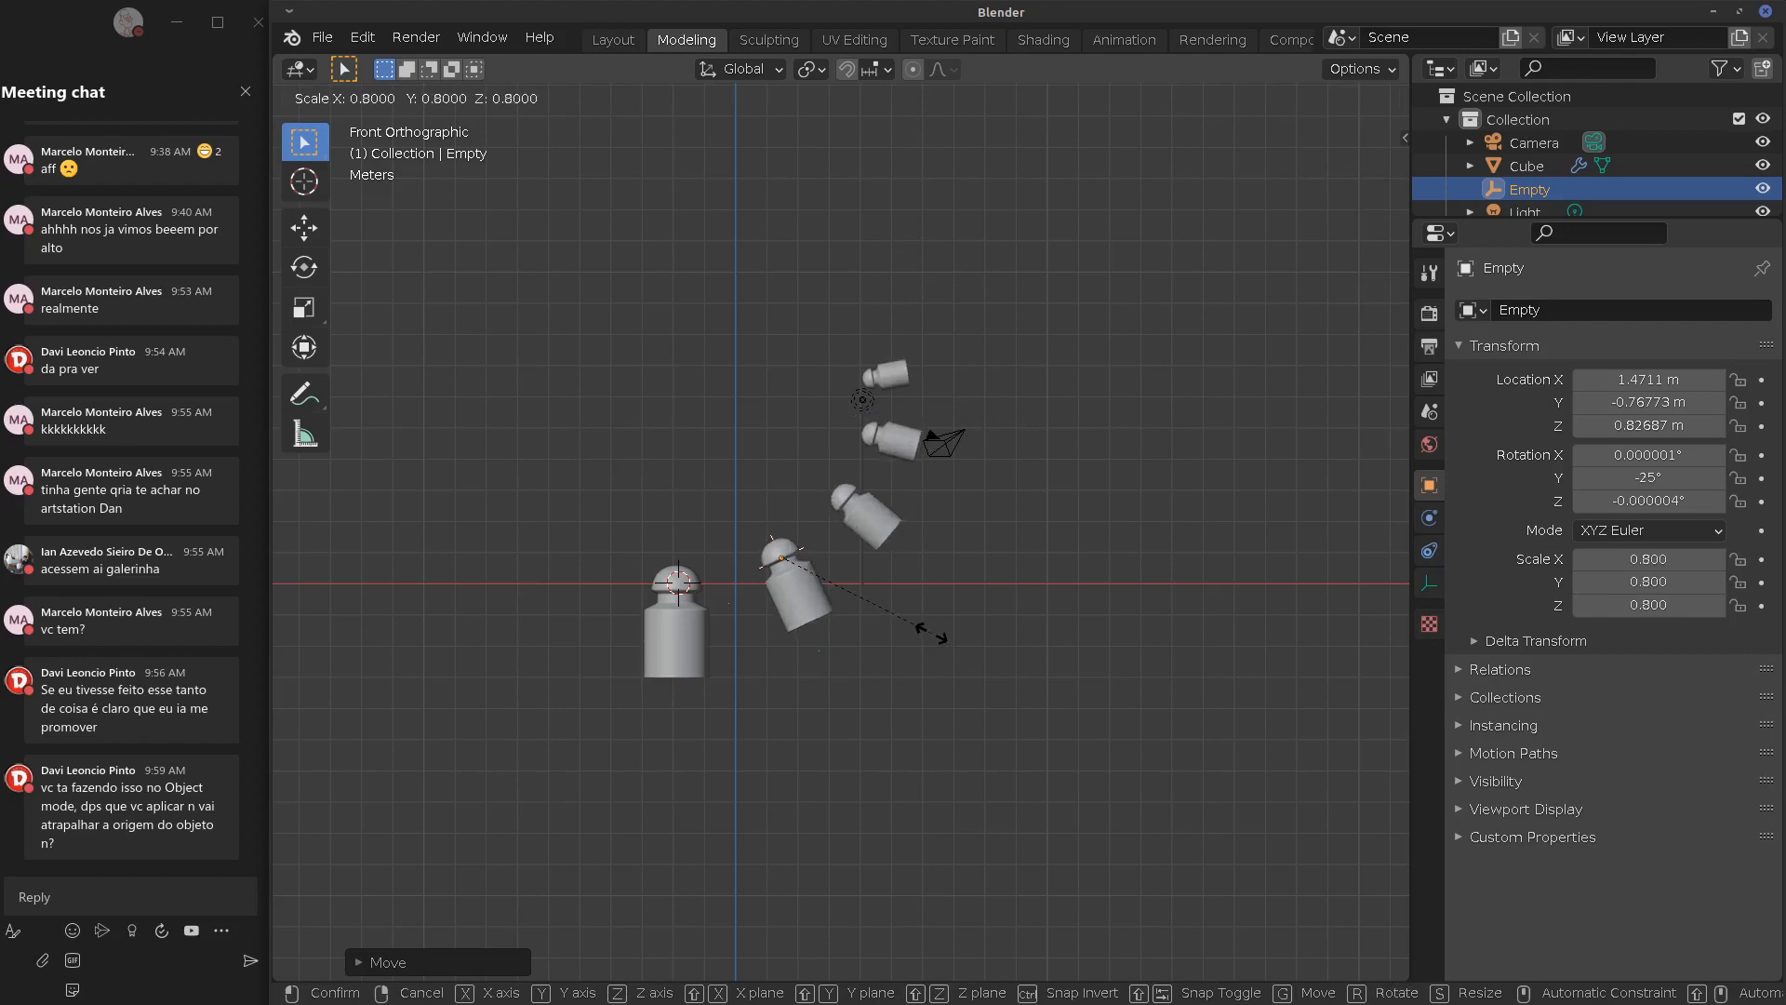
click(933, 632)
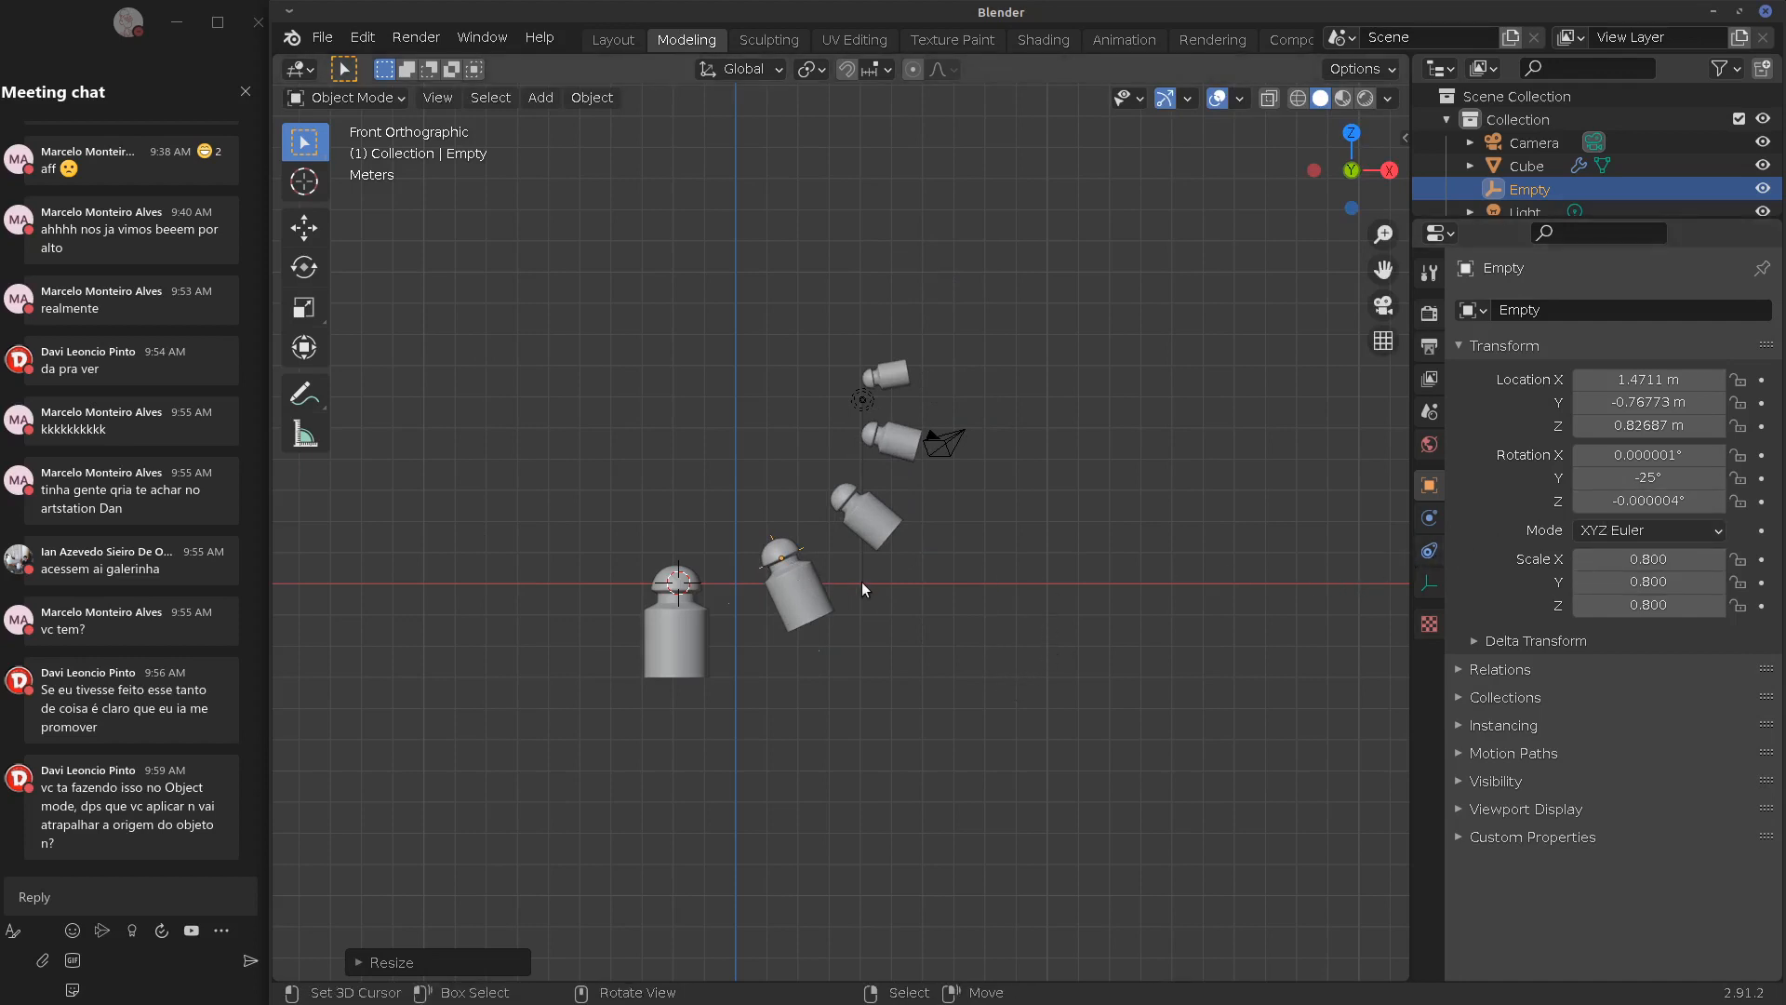
click(695, 651)
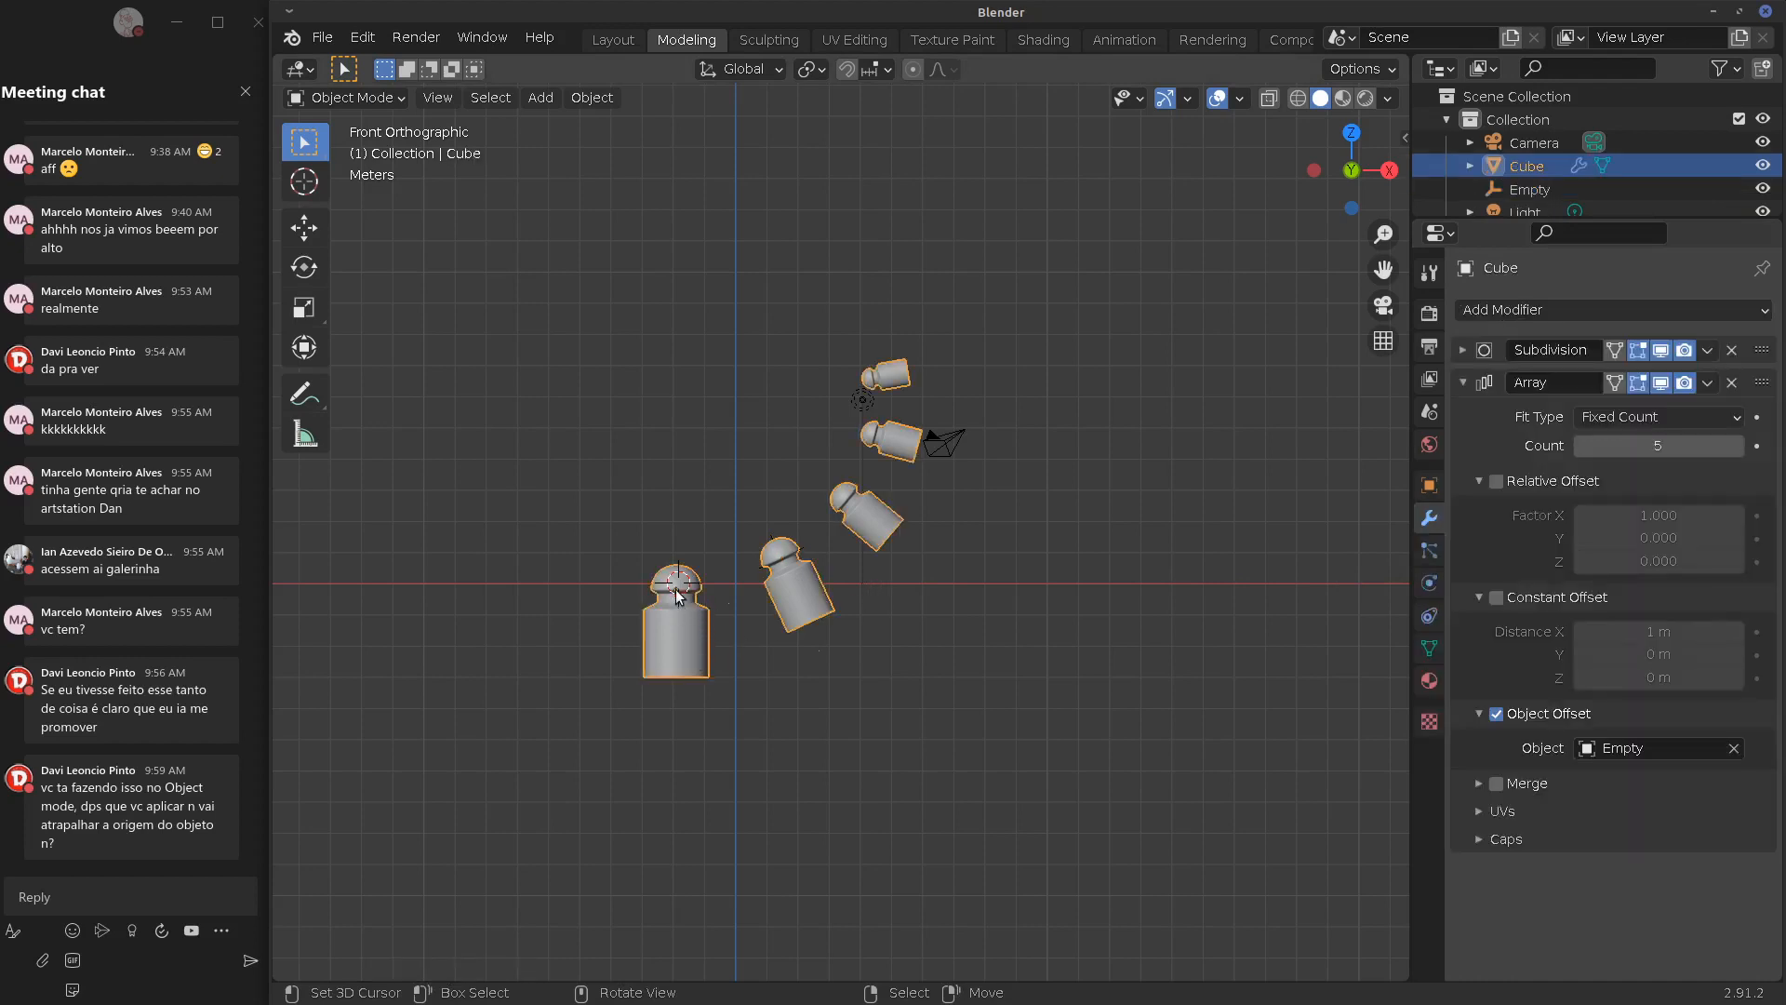
In Edit Mode, select the Cube's whole mesh and start moving it along Z
scroll(663, 586, up, 3)
shift+middle_drag(588, 607, 821, 584)
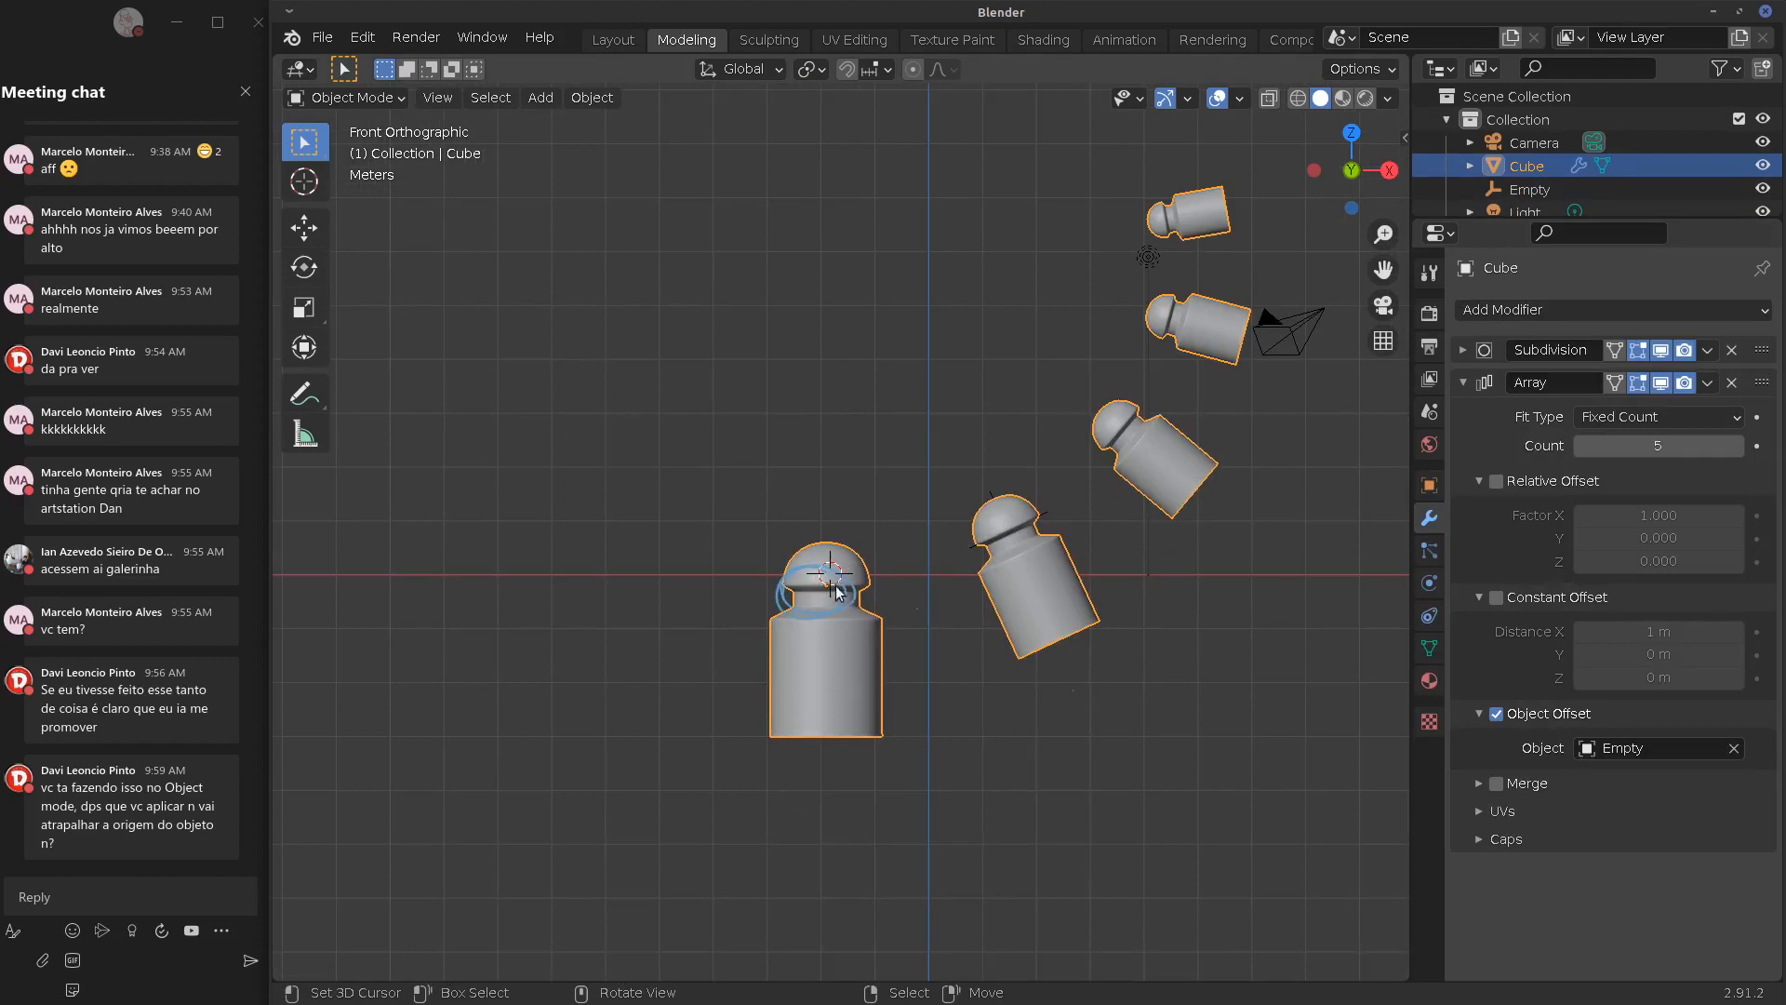
shift+middle_drag(1204, 683, 1082, 679)
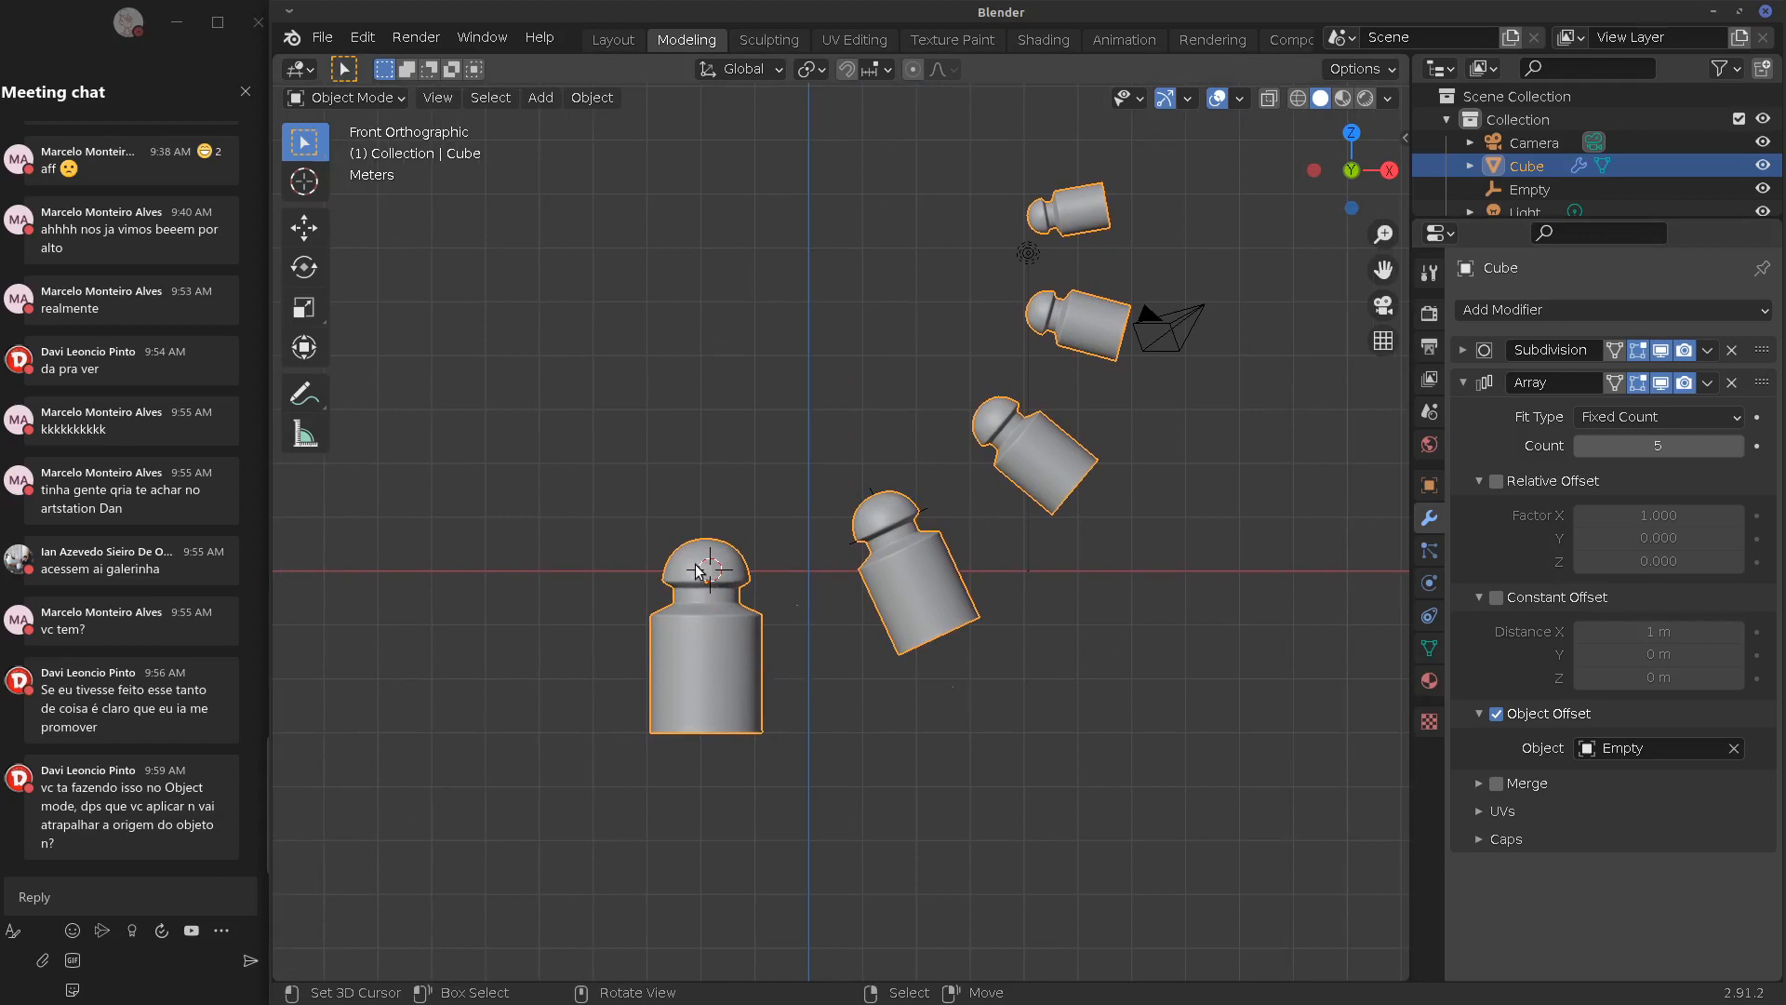
key(Tab)
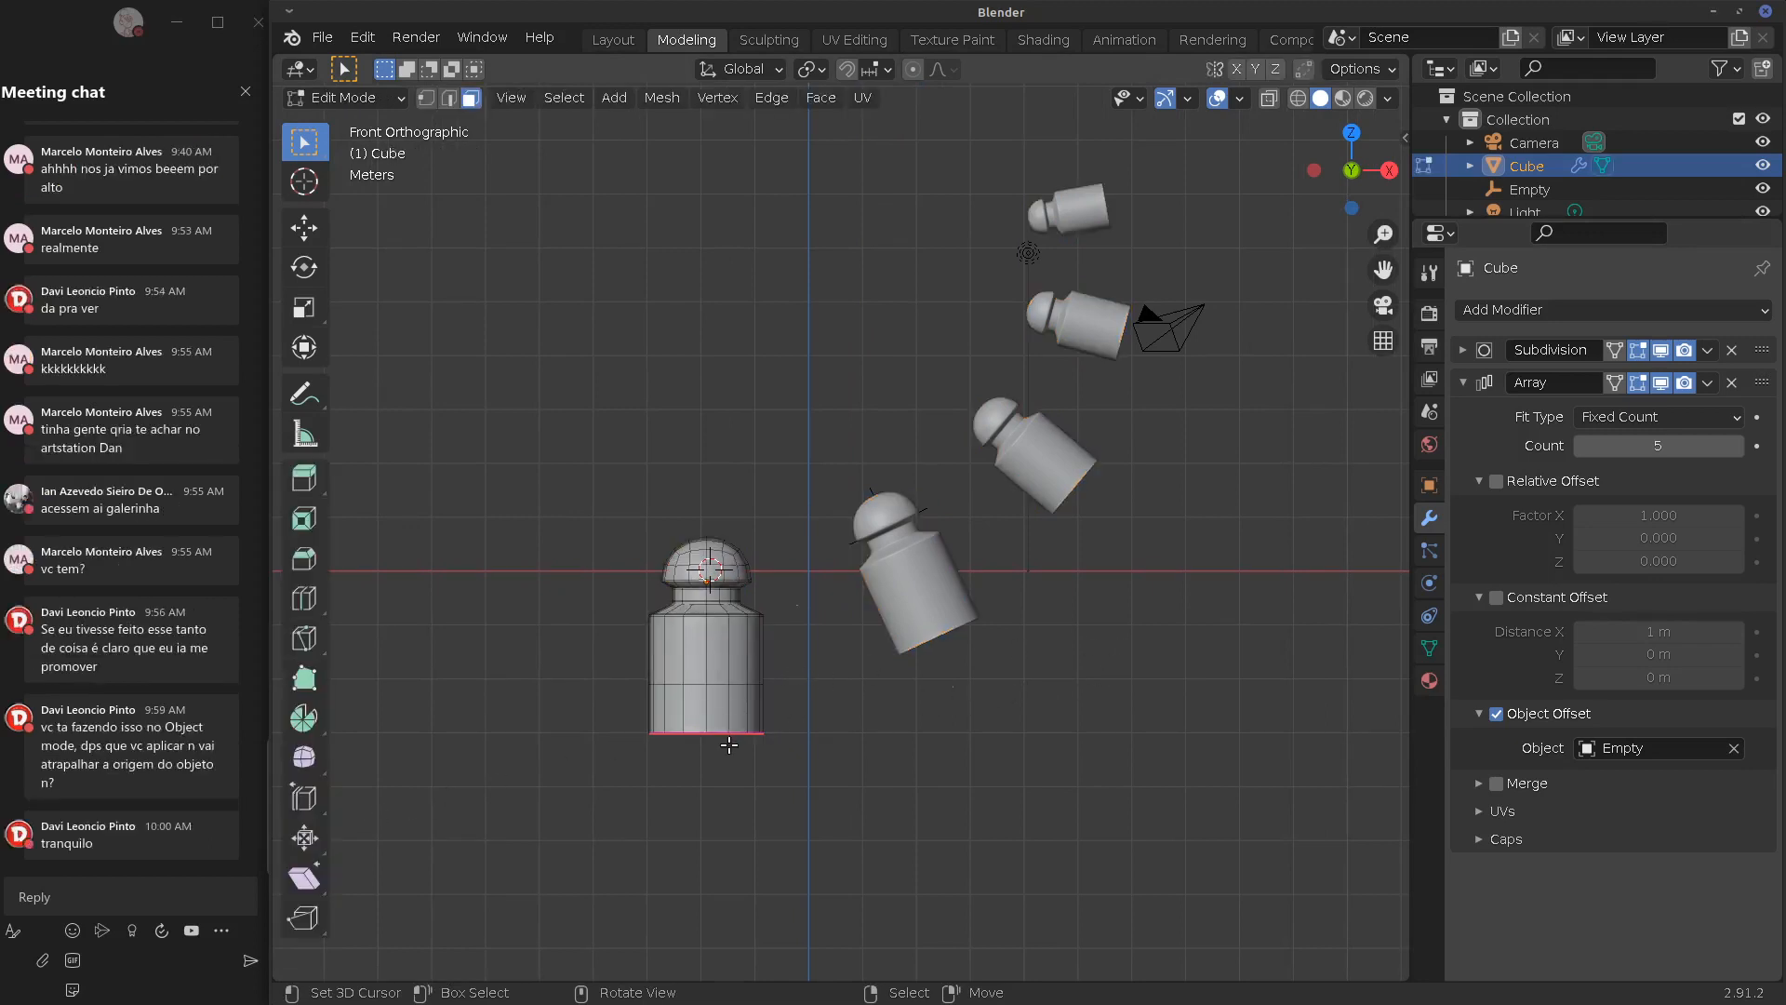
key(a)
key(g)
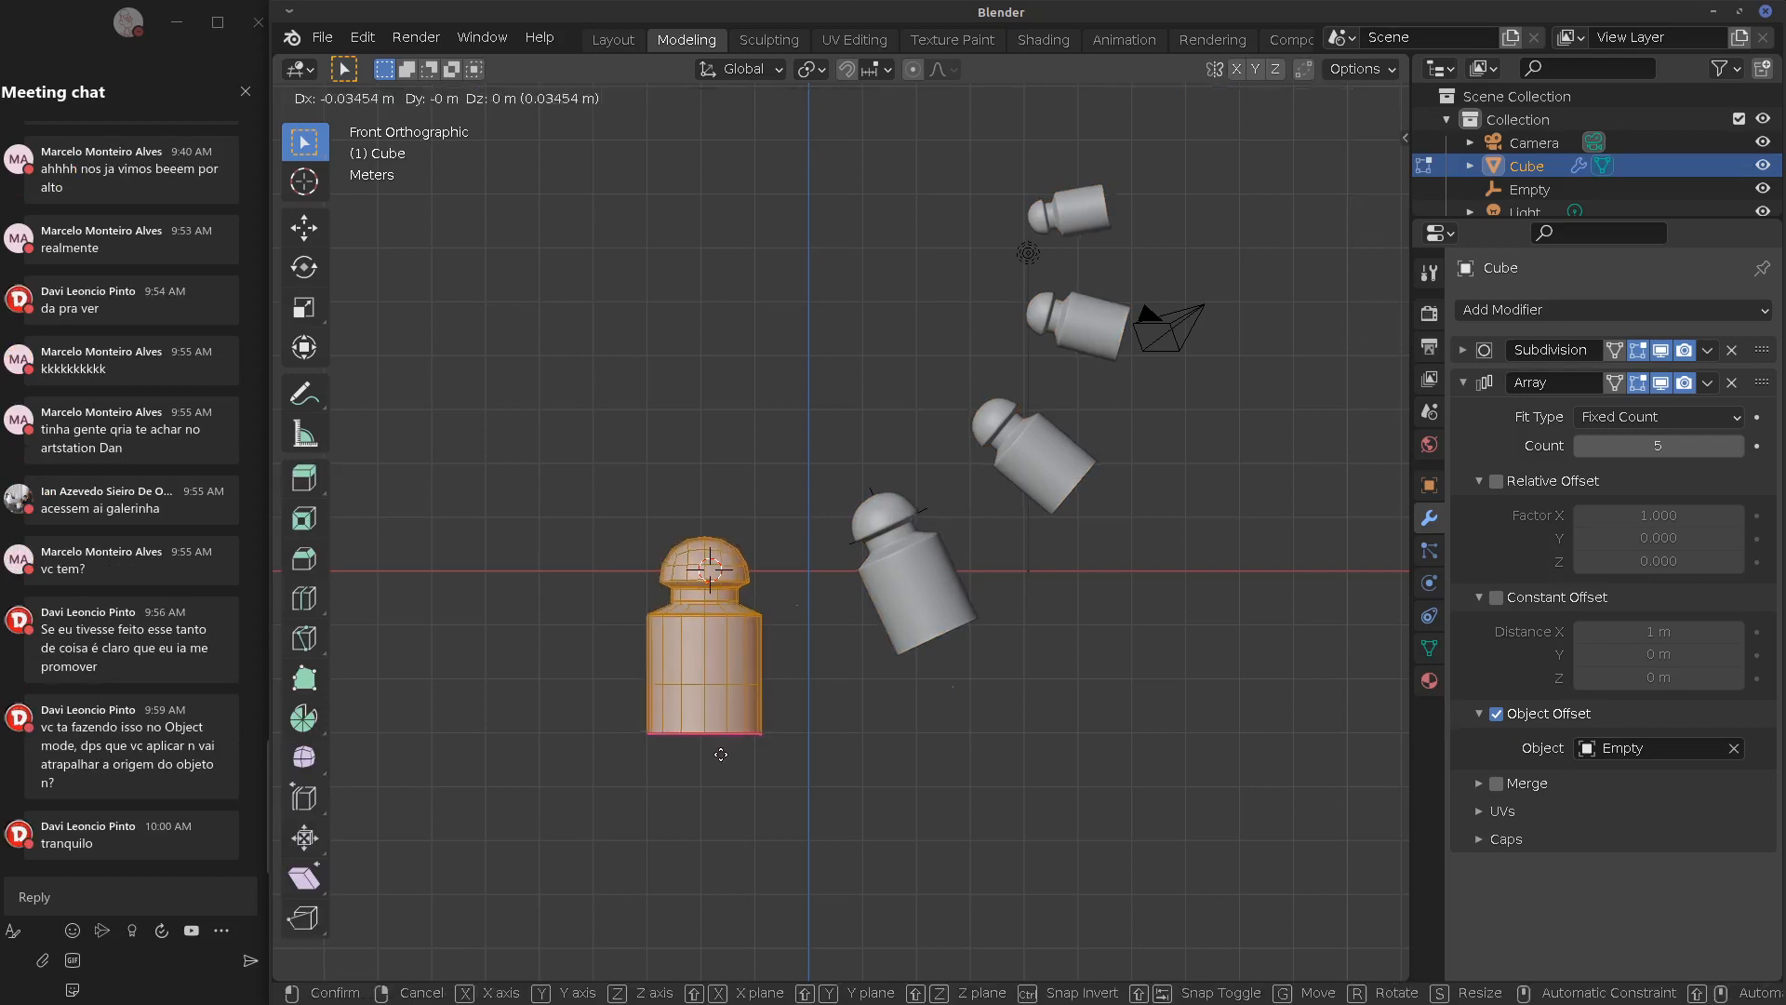
key(z)
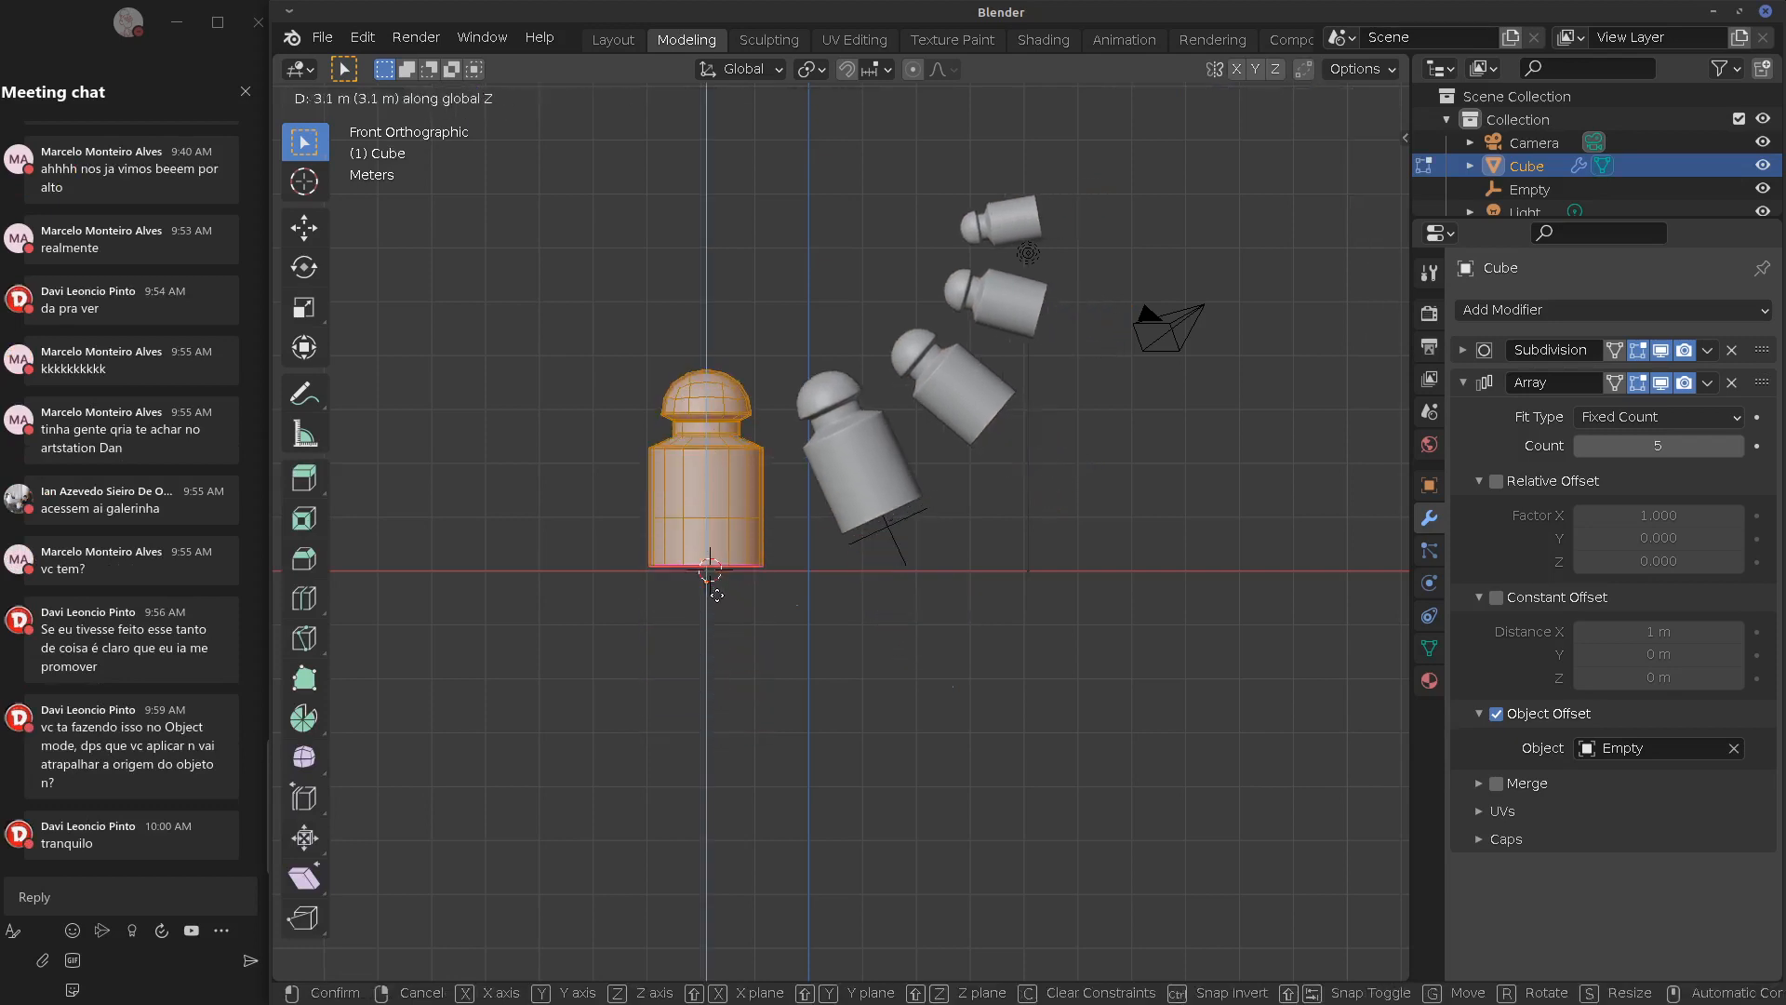
Drop the mesh onto the ground line, return to Object Mode and scale the Empty to 0.88
click(716, 709)
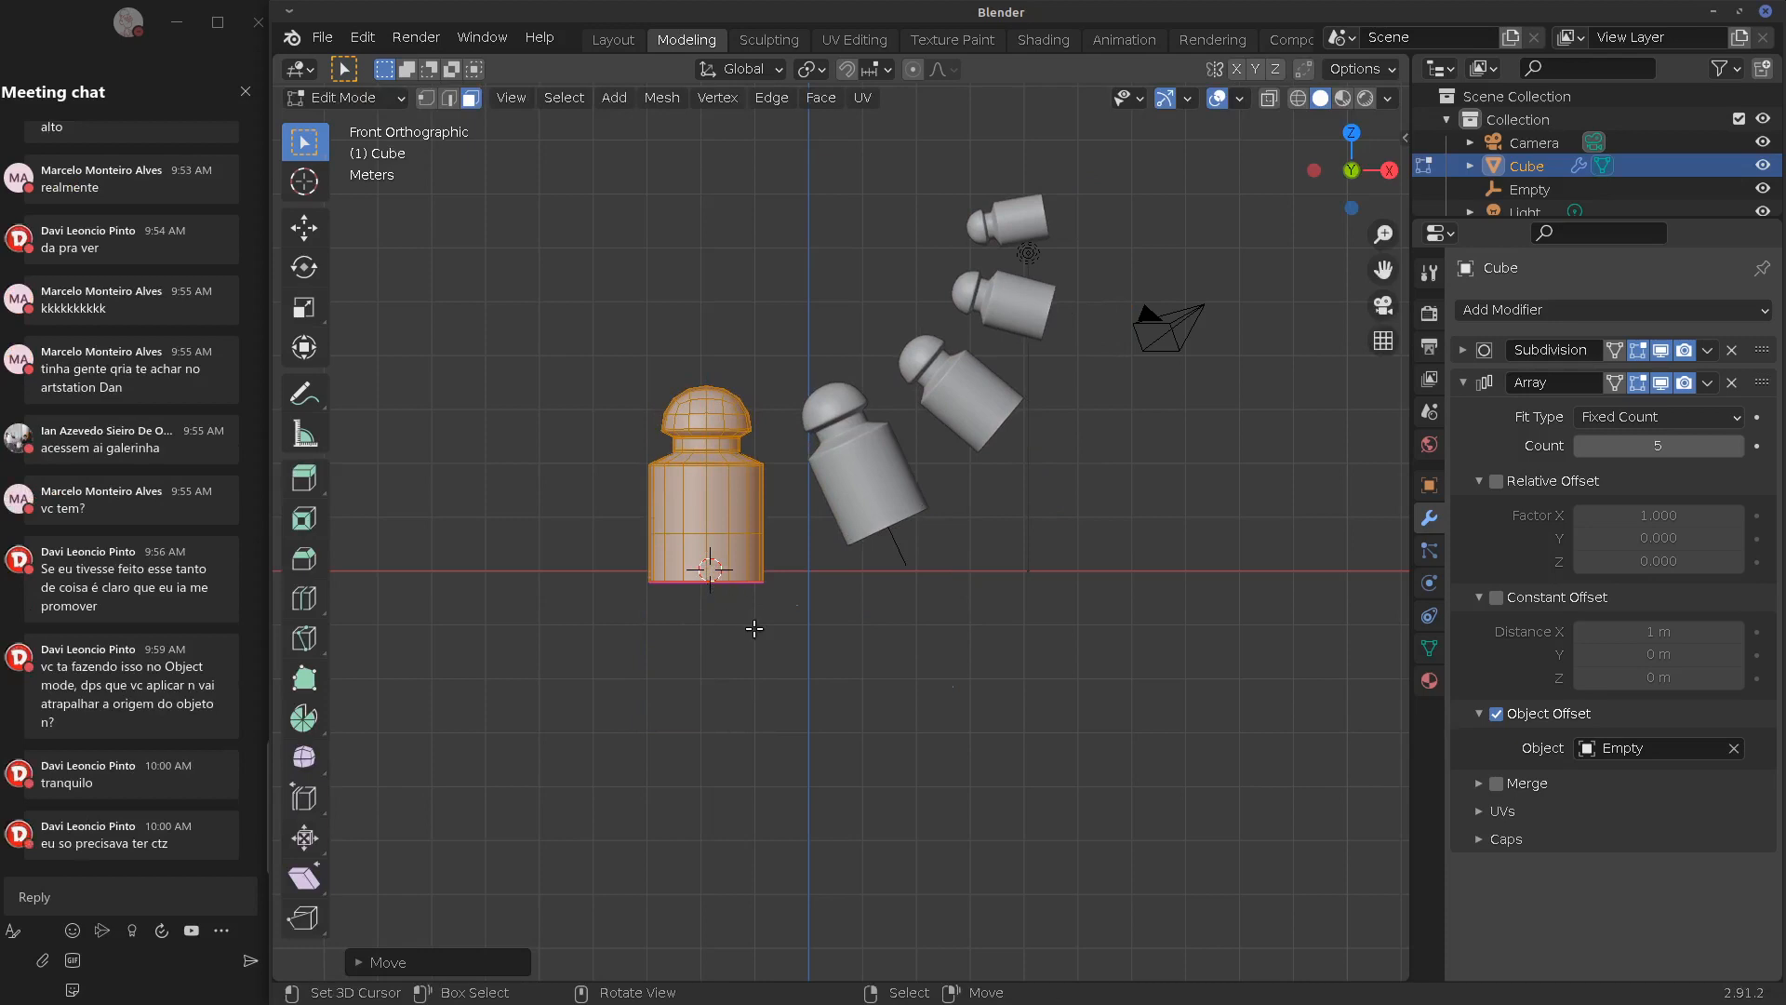
key(Tab)
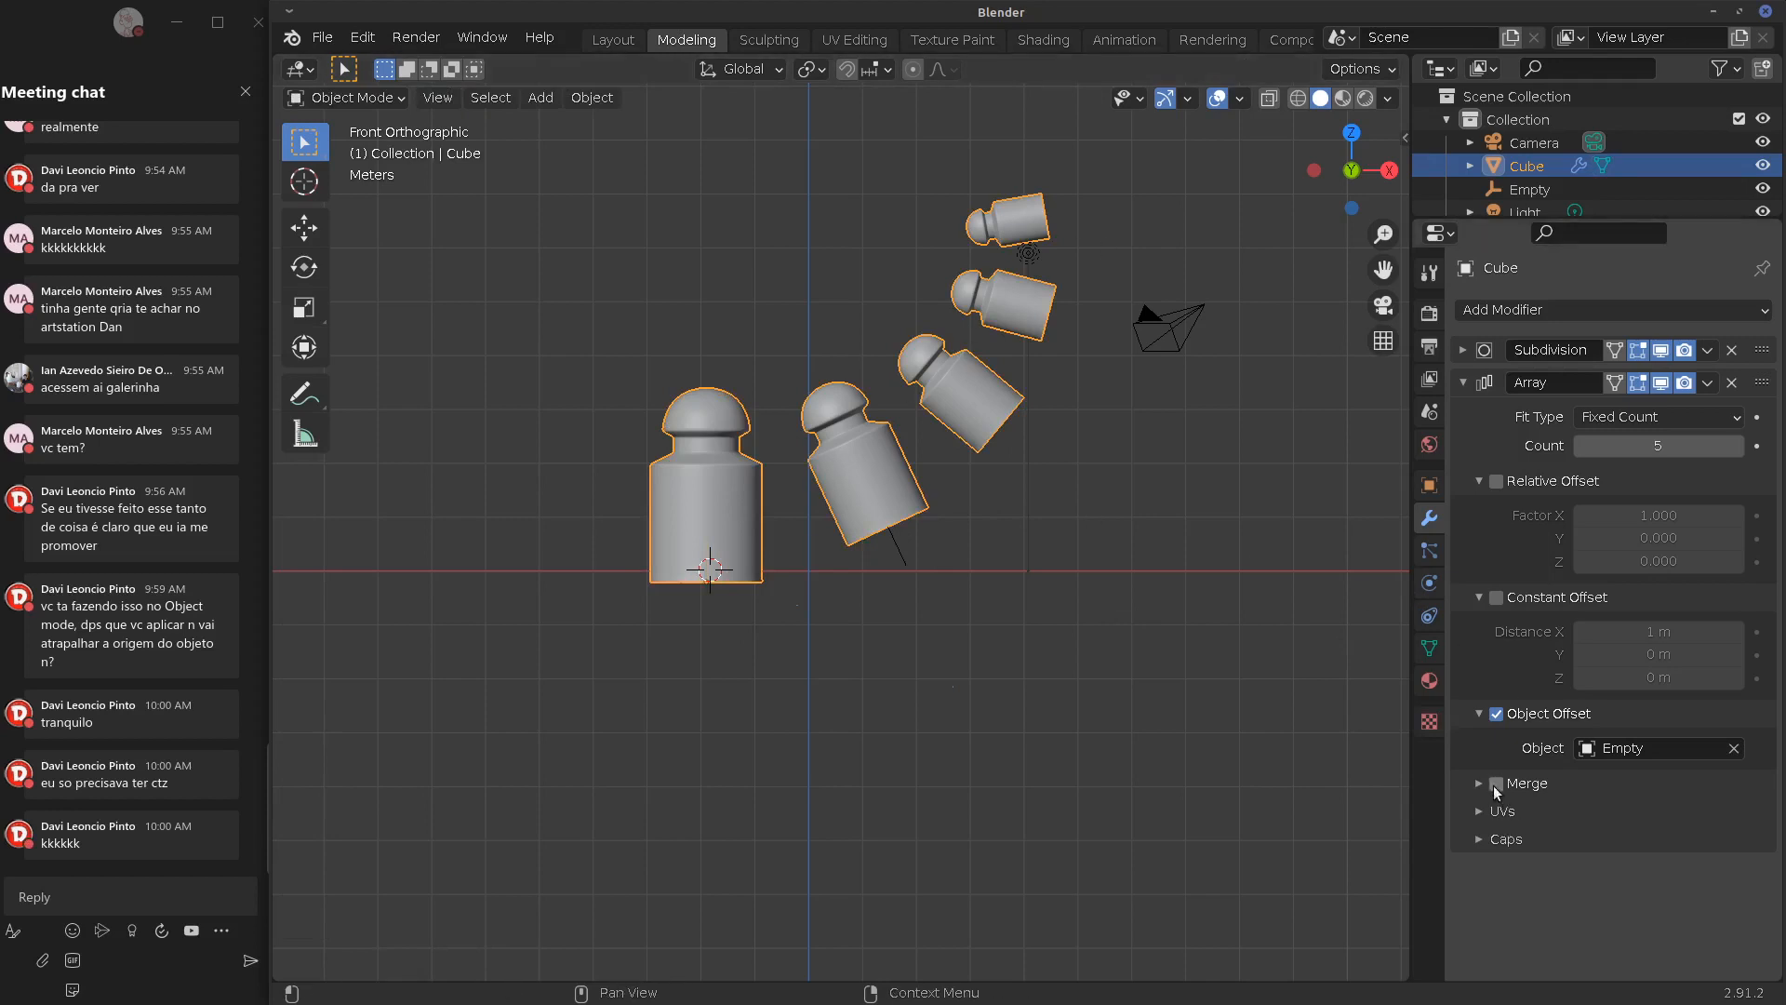
click(913, 554)
key(s)
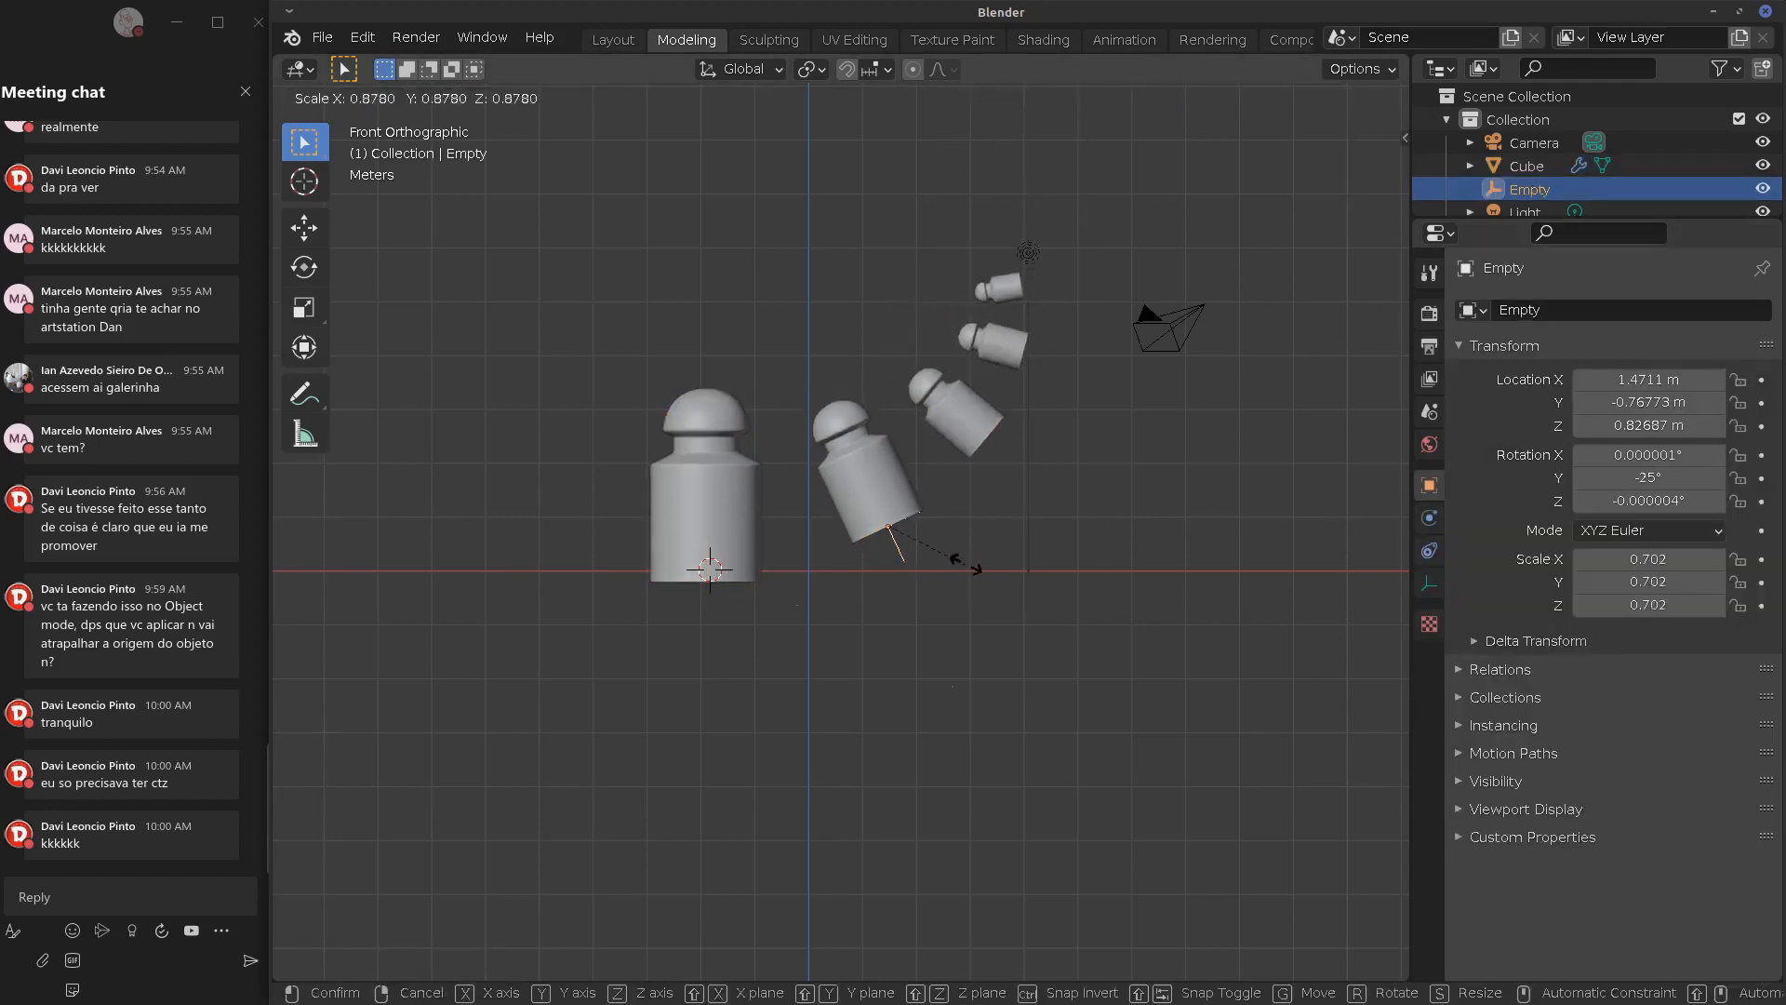
click(1042, 510)
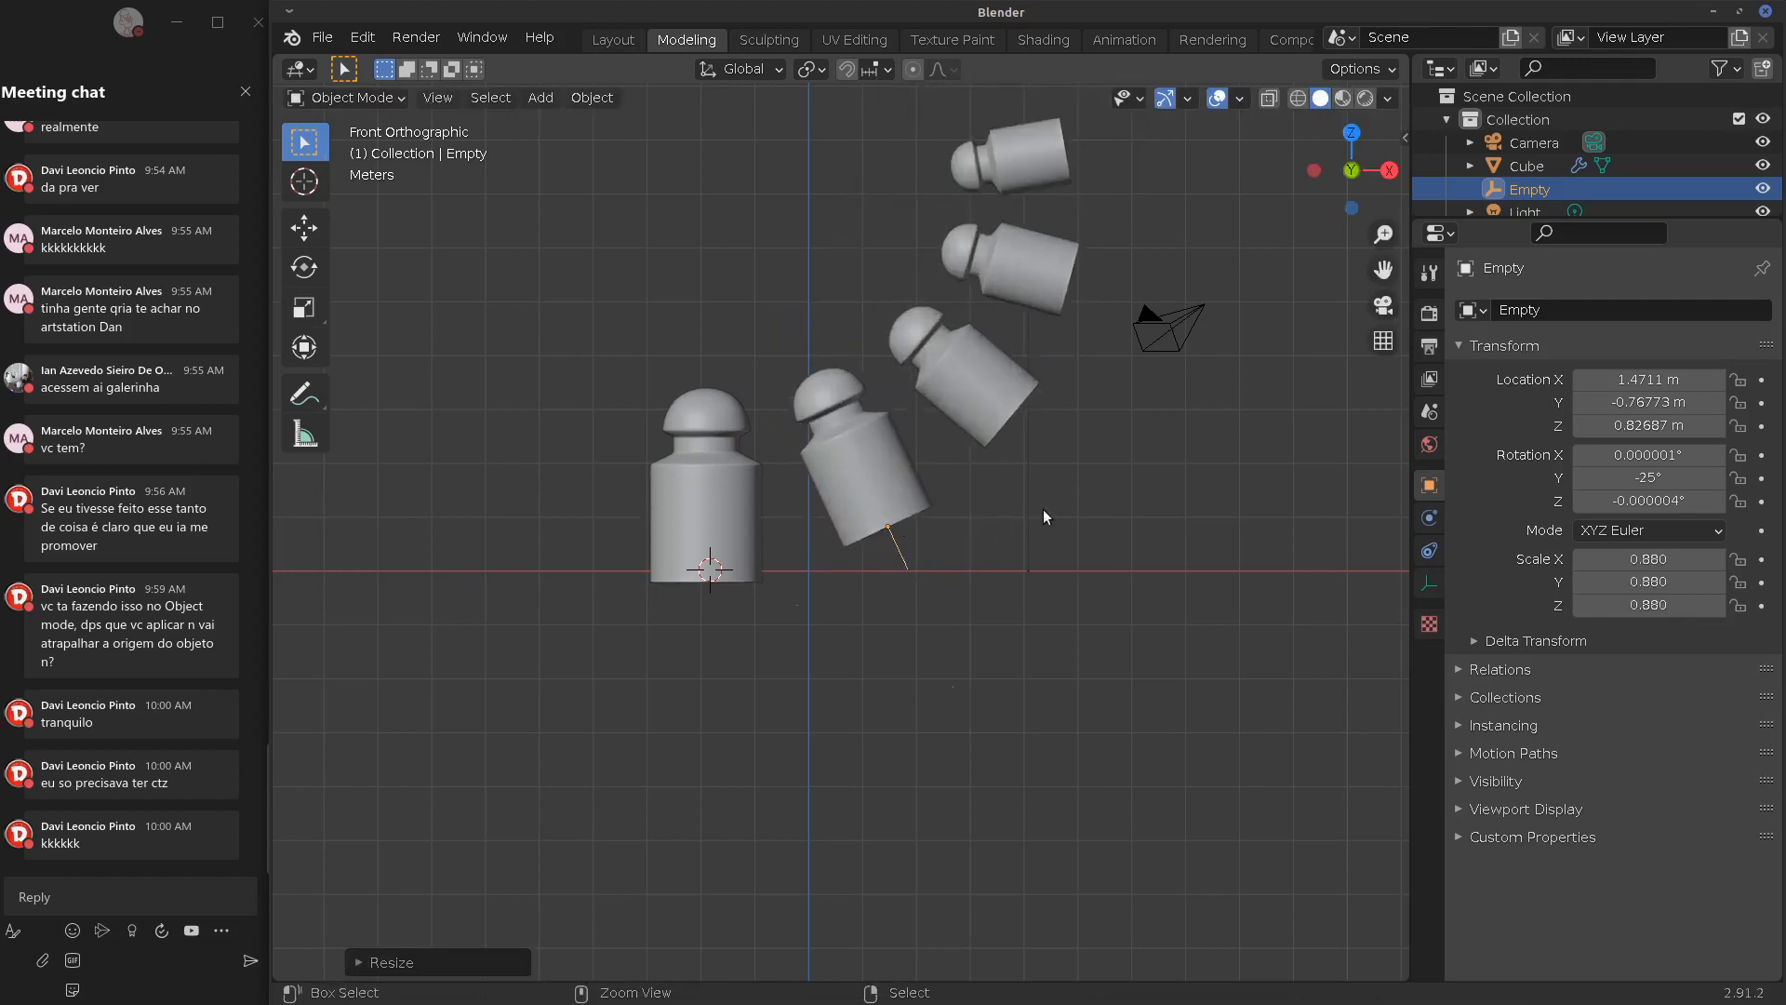
Raise the Cube's array Count to 14 and orbit to view the spiral
click(1526, 166)
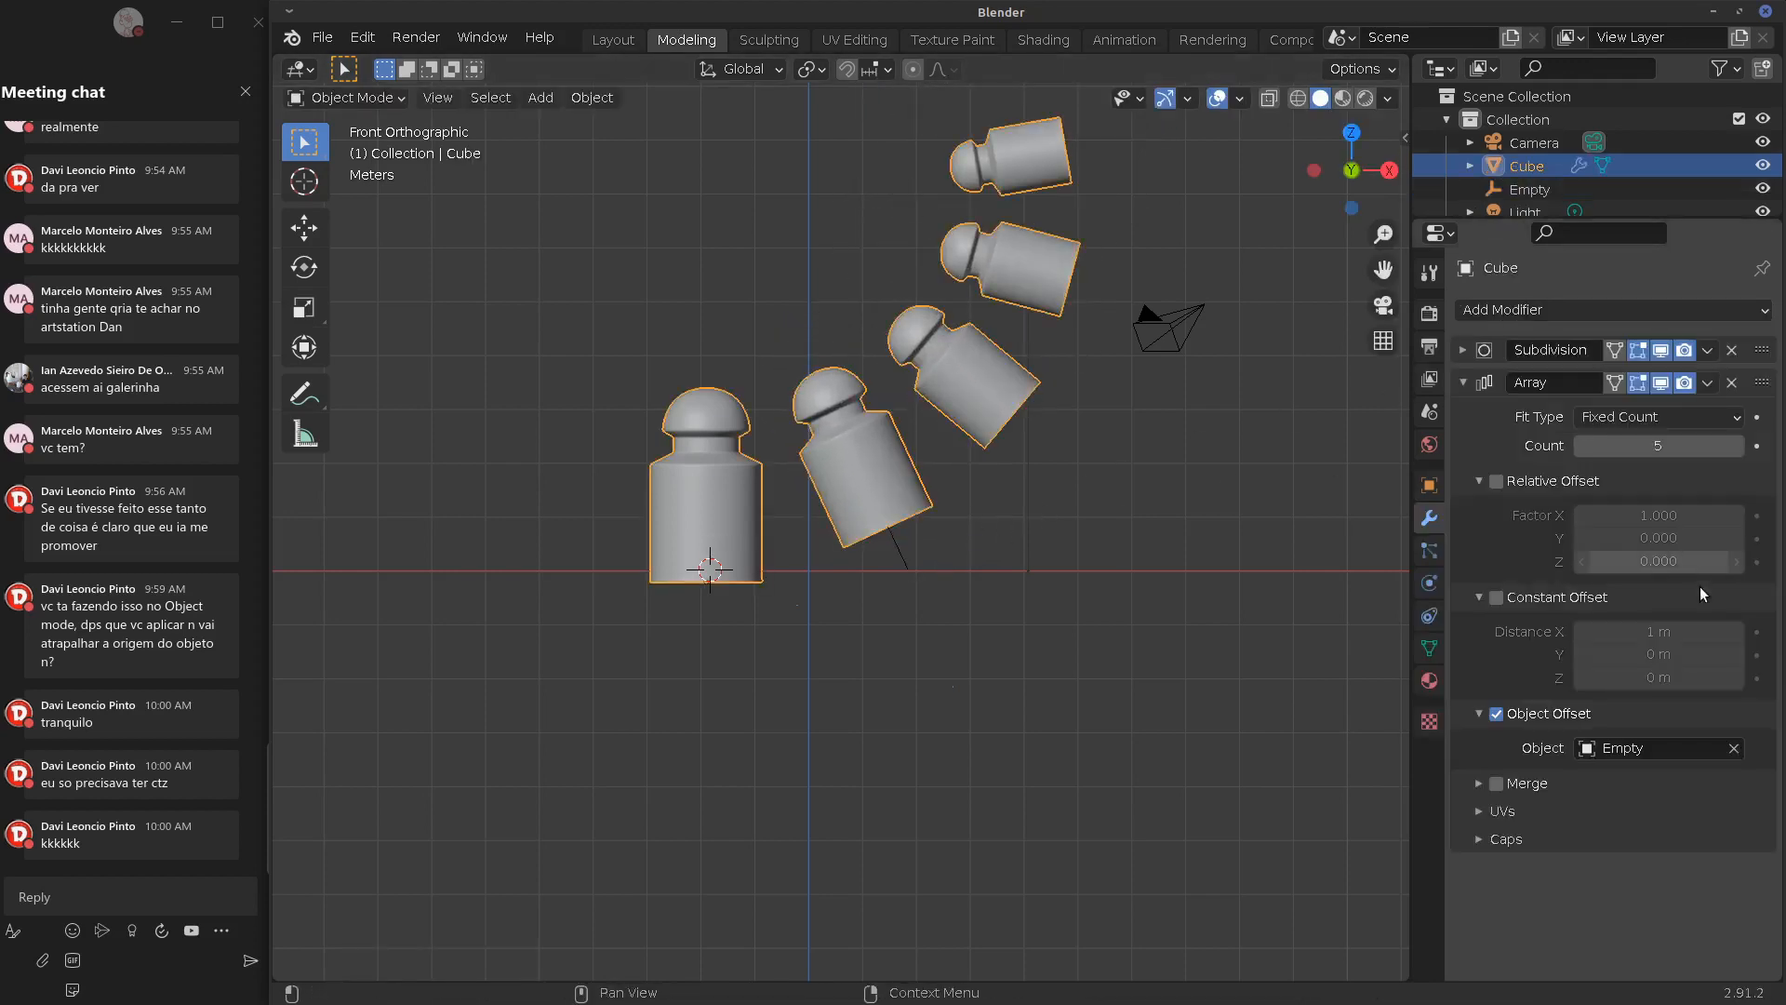
drag(1615, 445, 1670, 445)
scroll(1060, 634, down, 3)
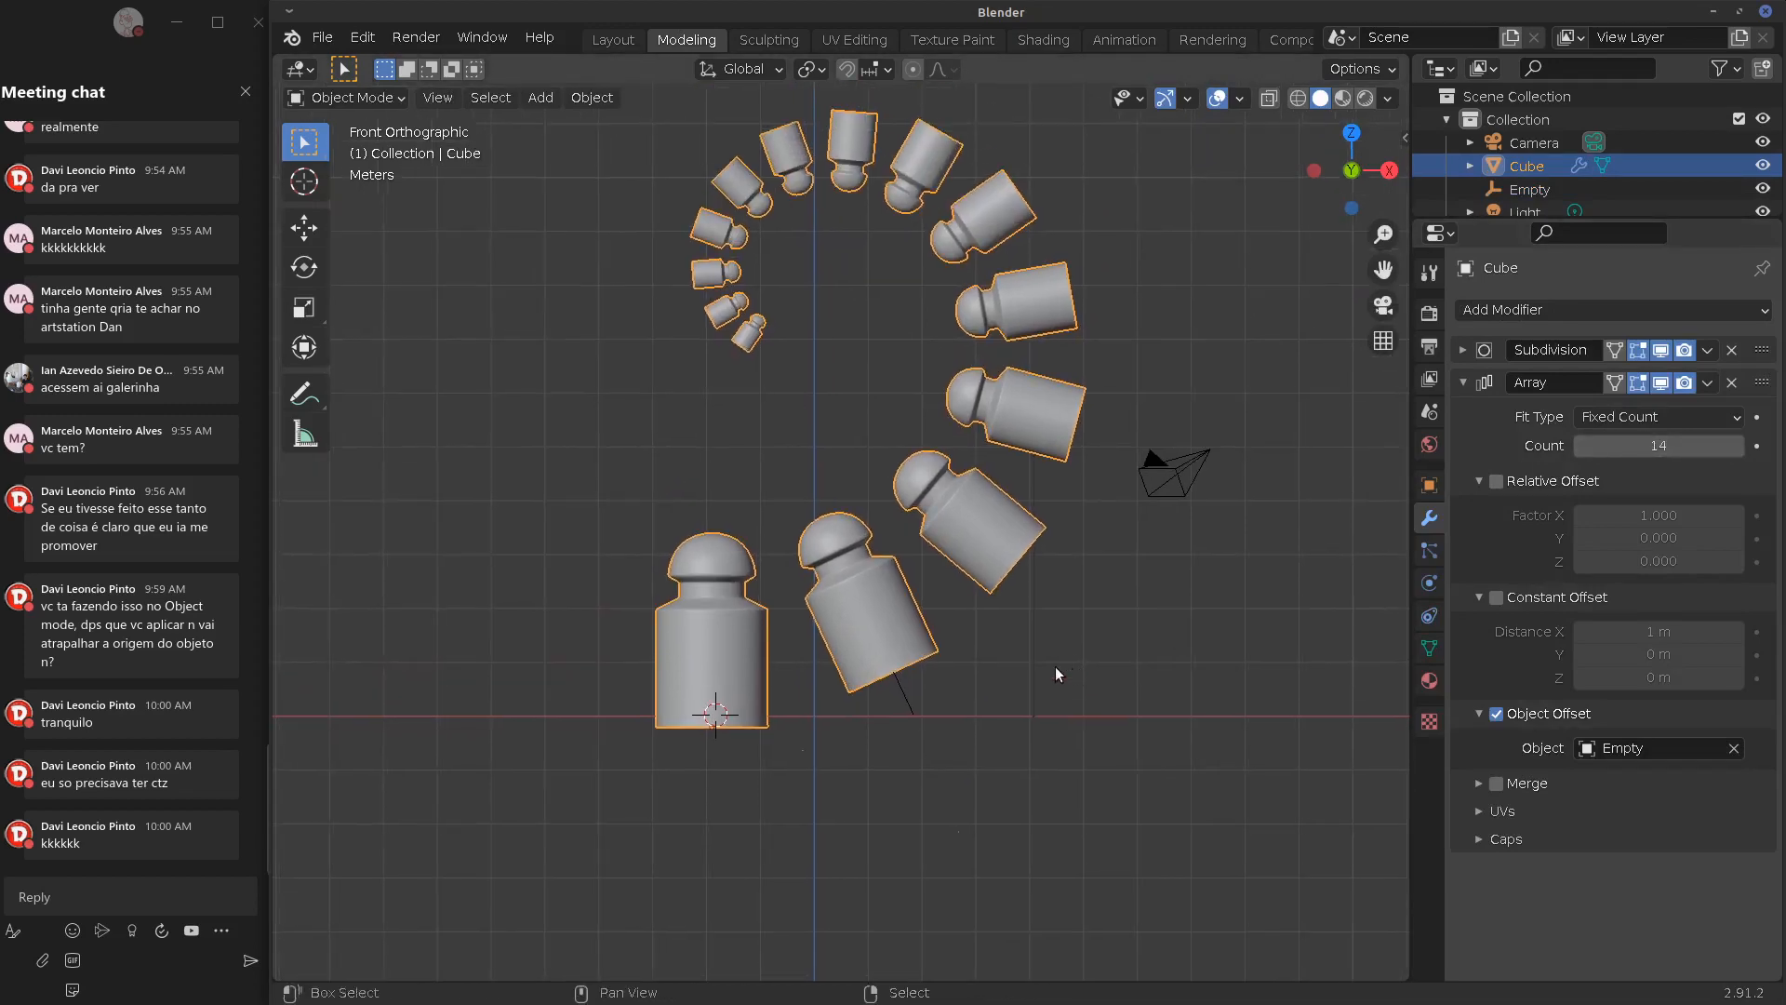
middle_drag(1061, 666, 891, 613)
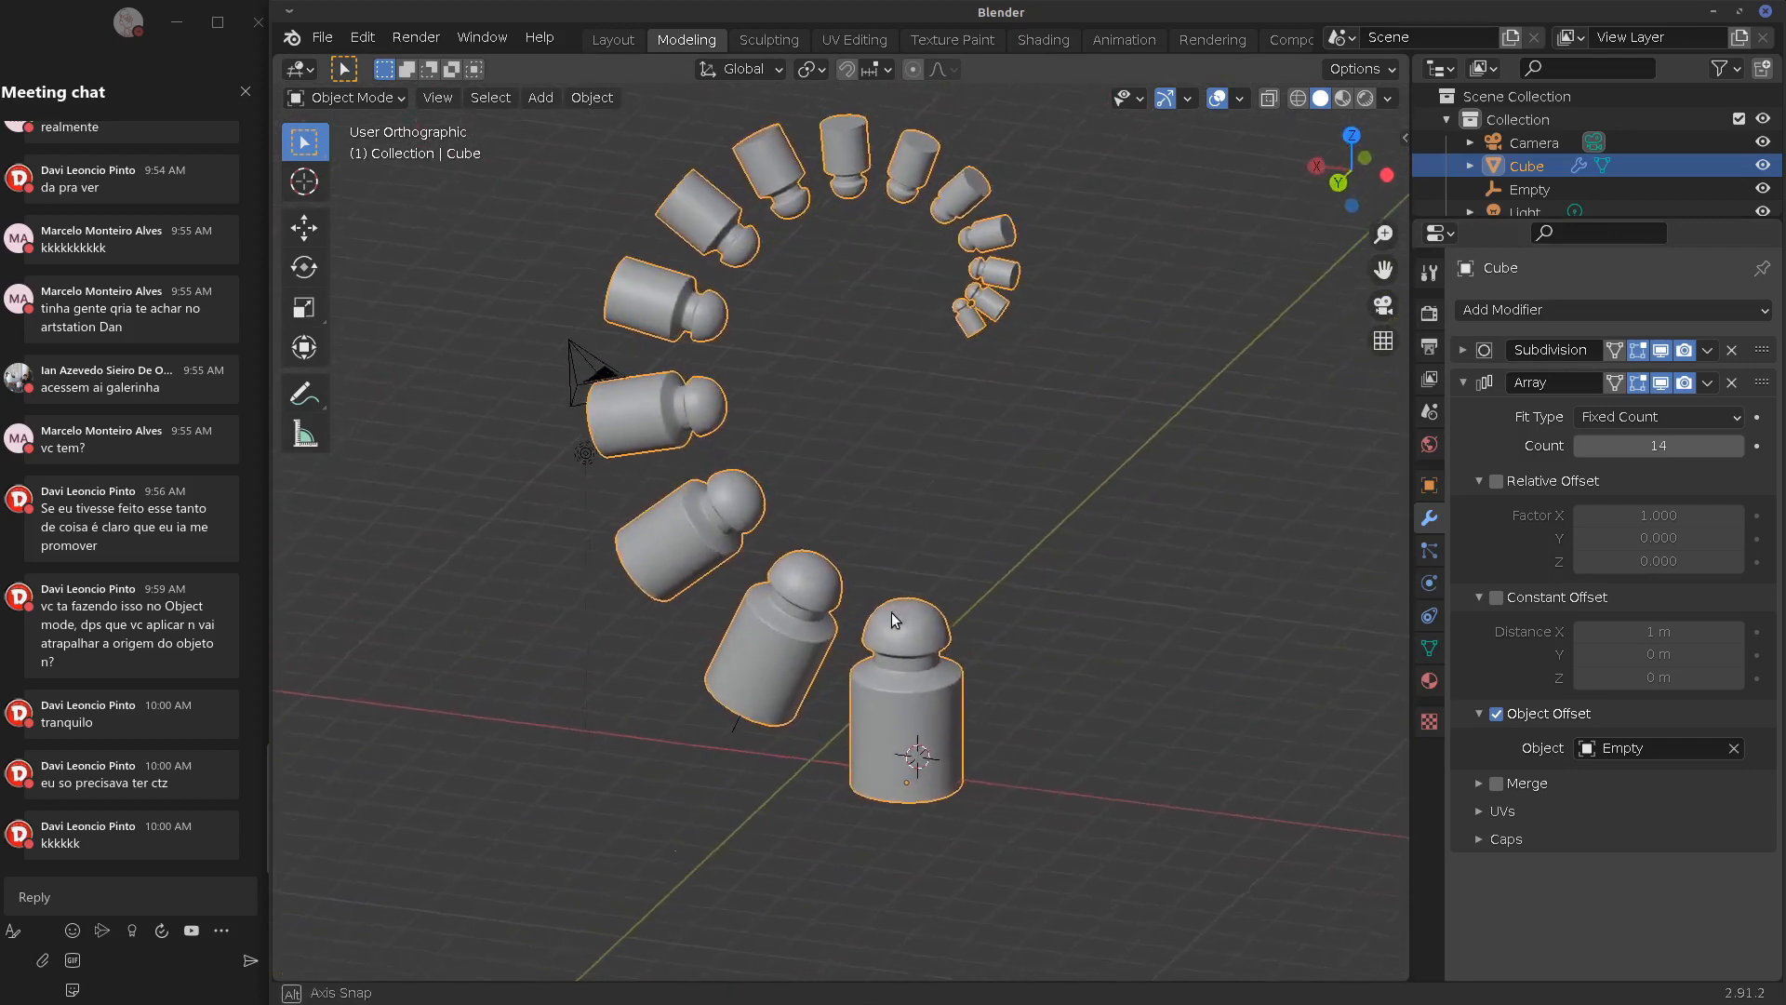
Move the Empty along Y to -2.4677 m
click(722, 729)
middle_drag(722, 730, 802, 655)
key(r)
key(Escape)
key(g)
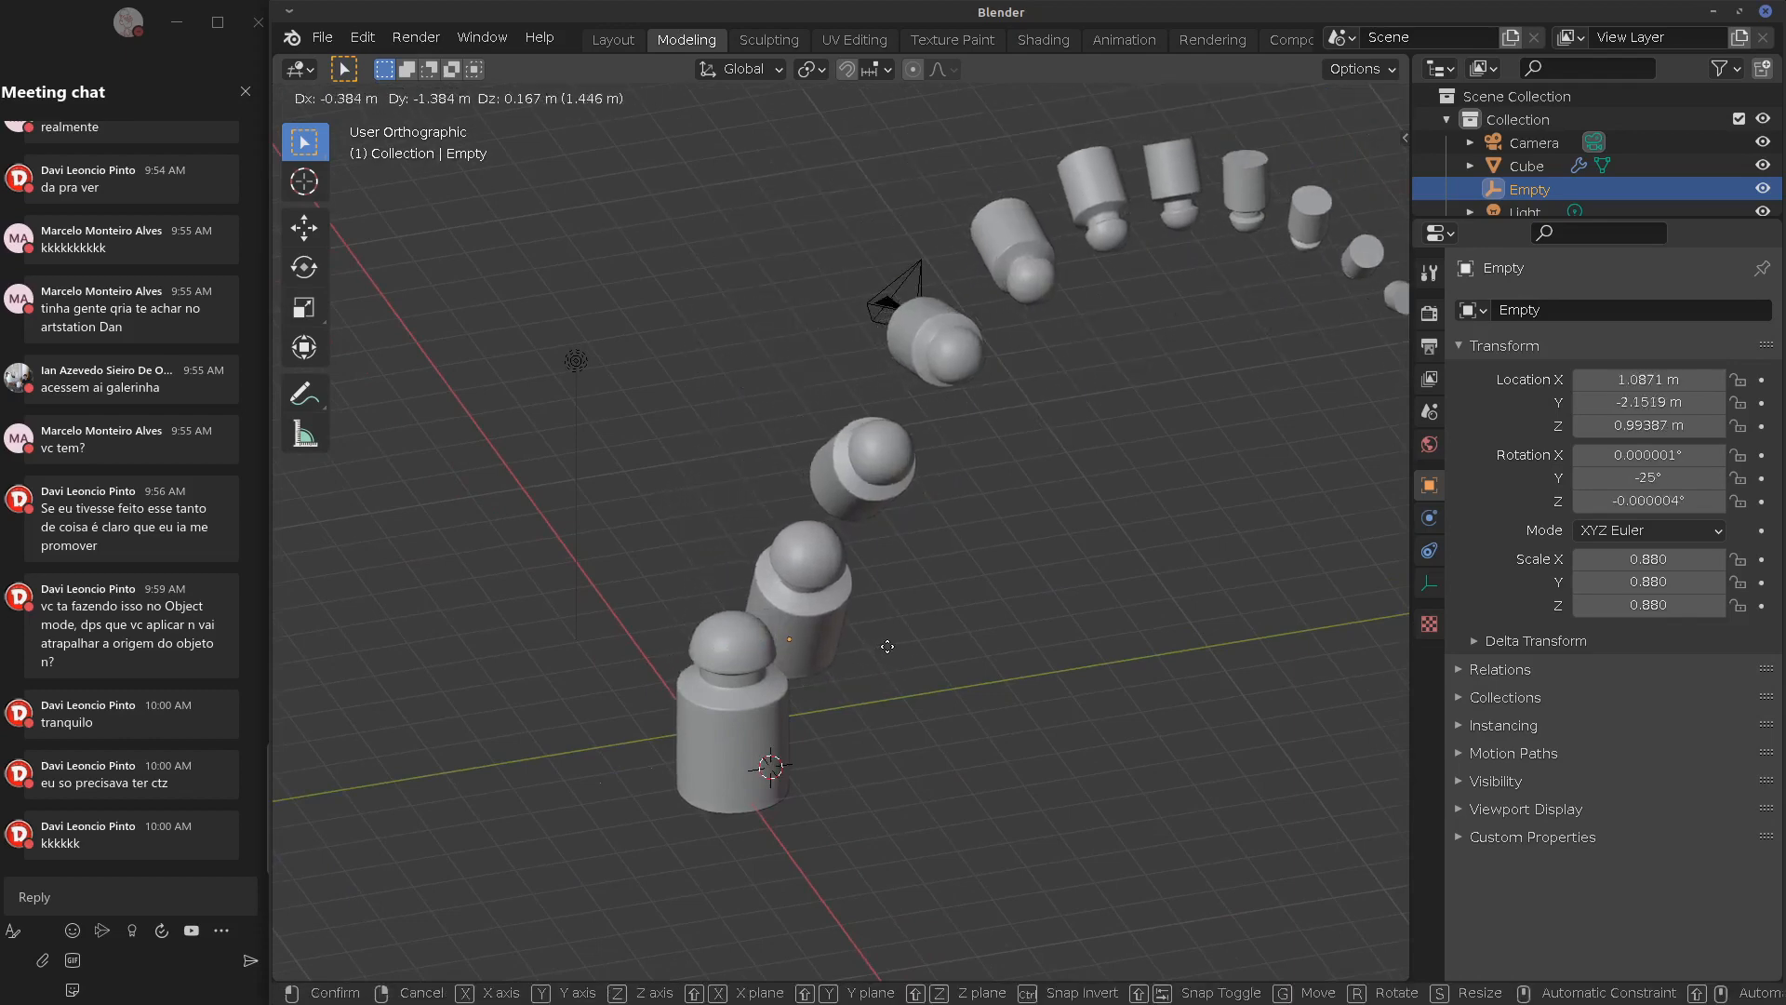
key(y)
click(939, 628)
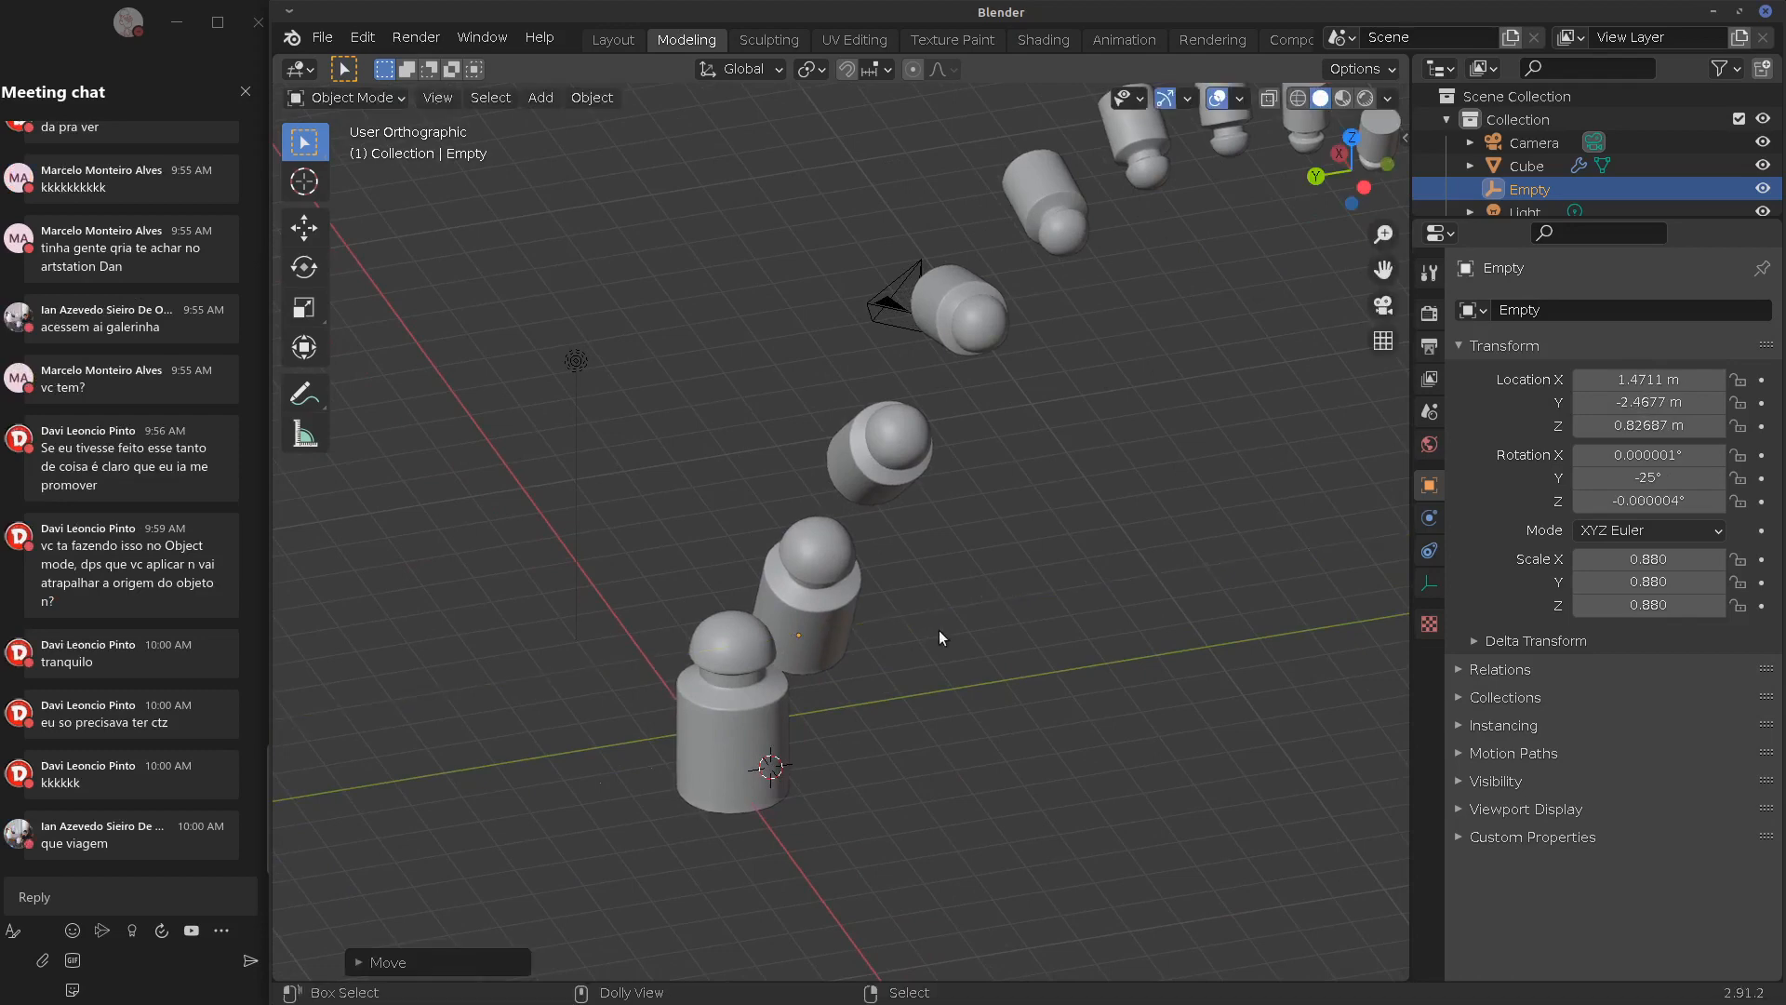
middle_drag(940, 629, 1129, 577)
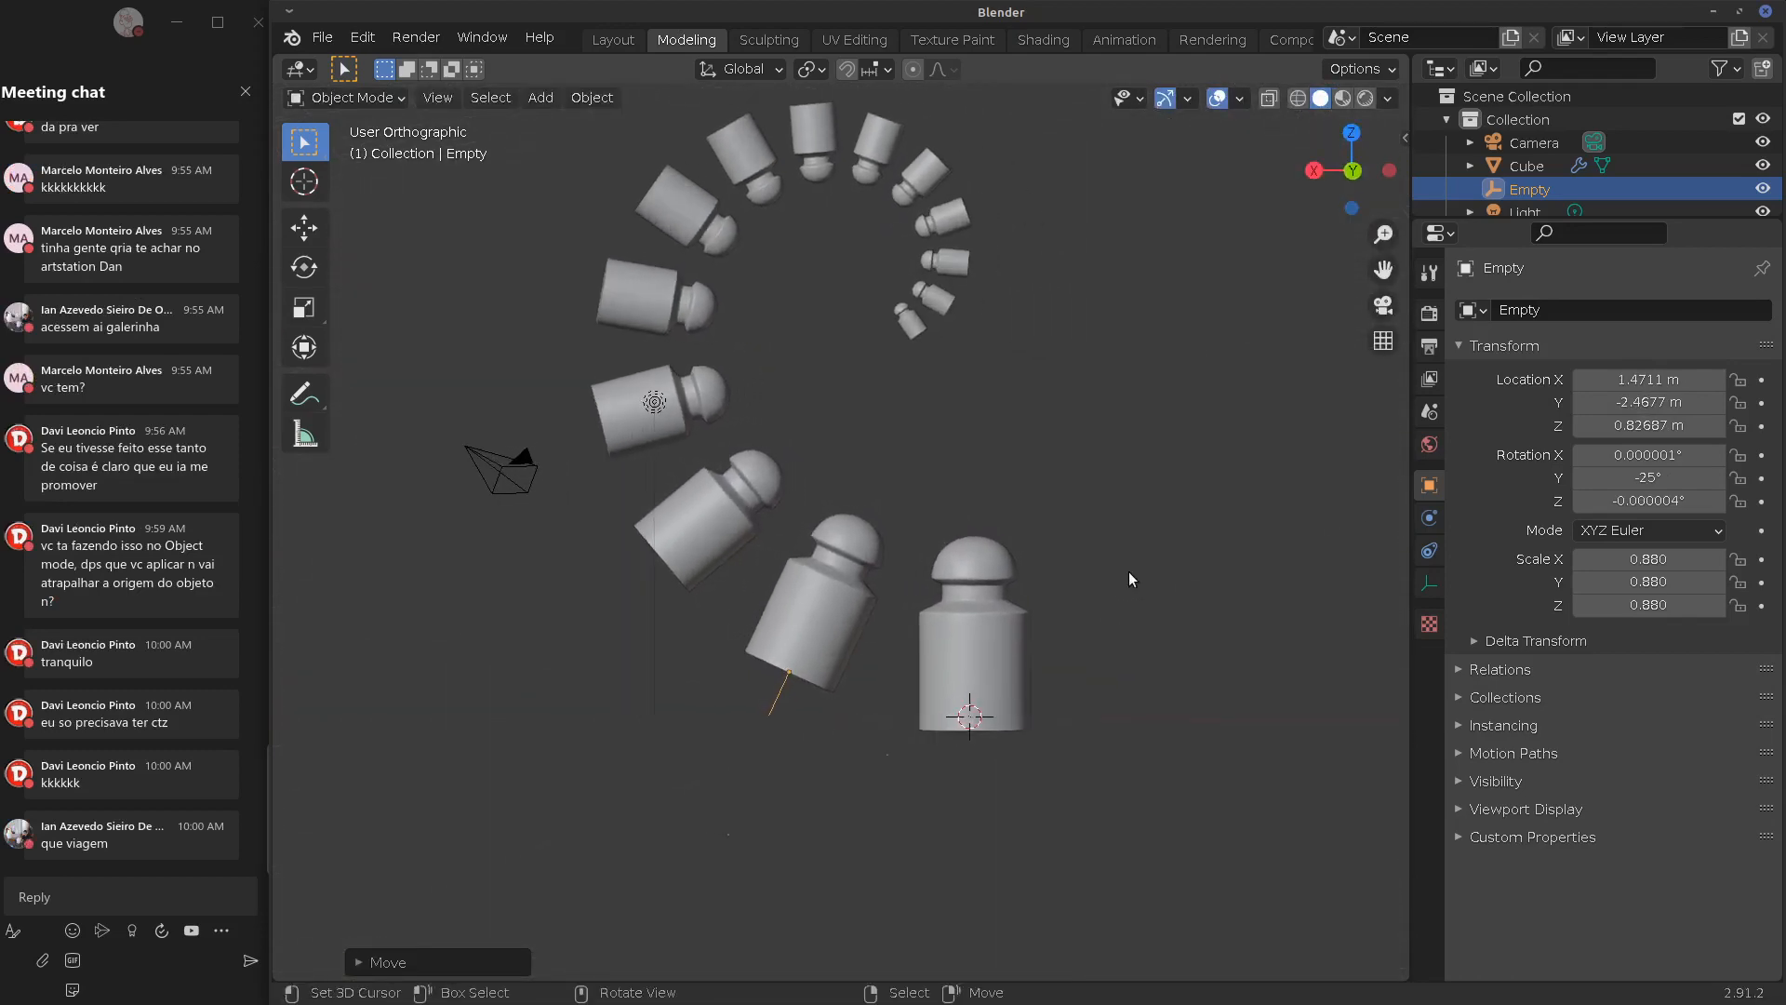
Rotate the Empty to -35° on Y to tighten the spiral
key(KP_1)
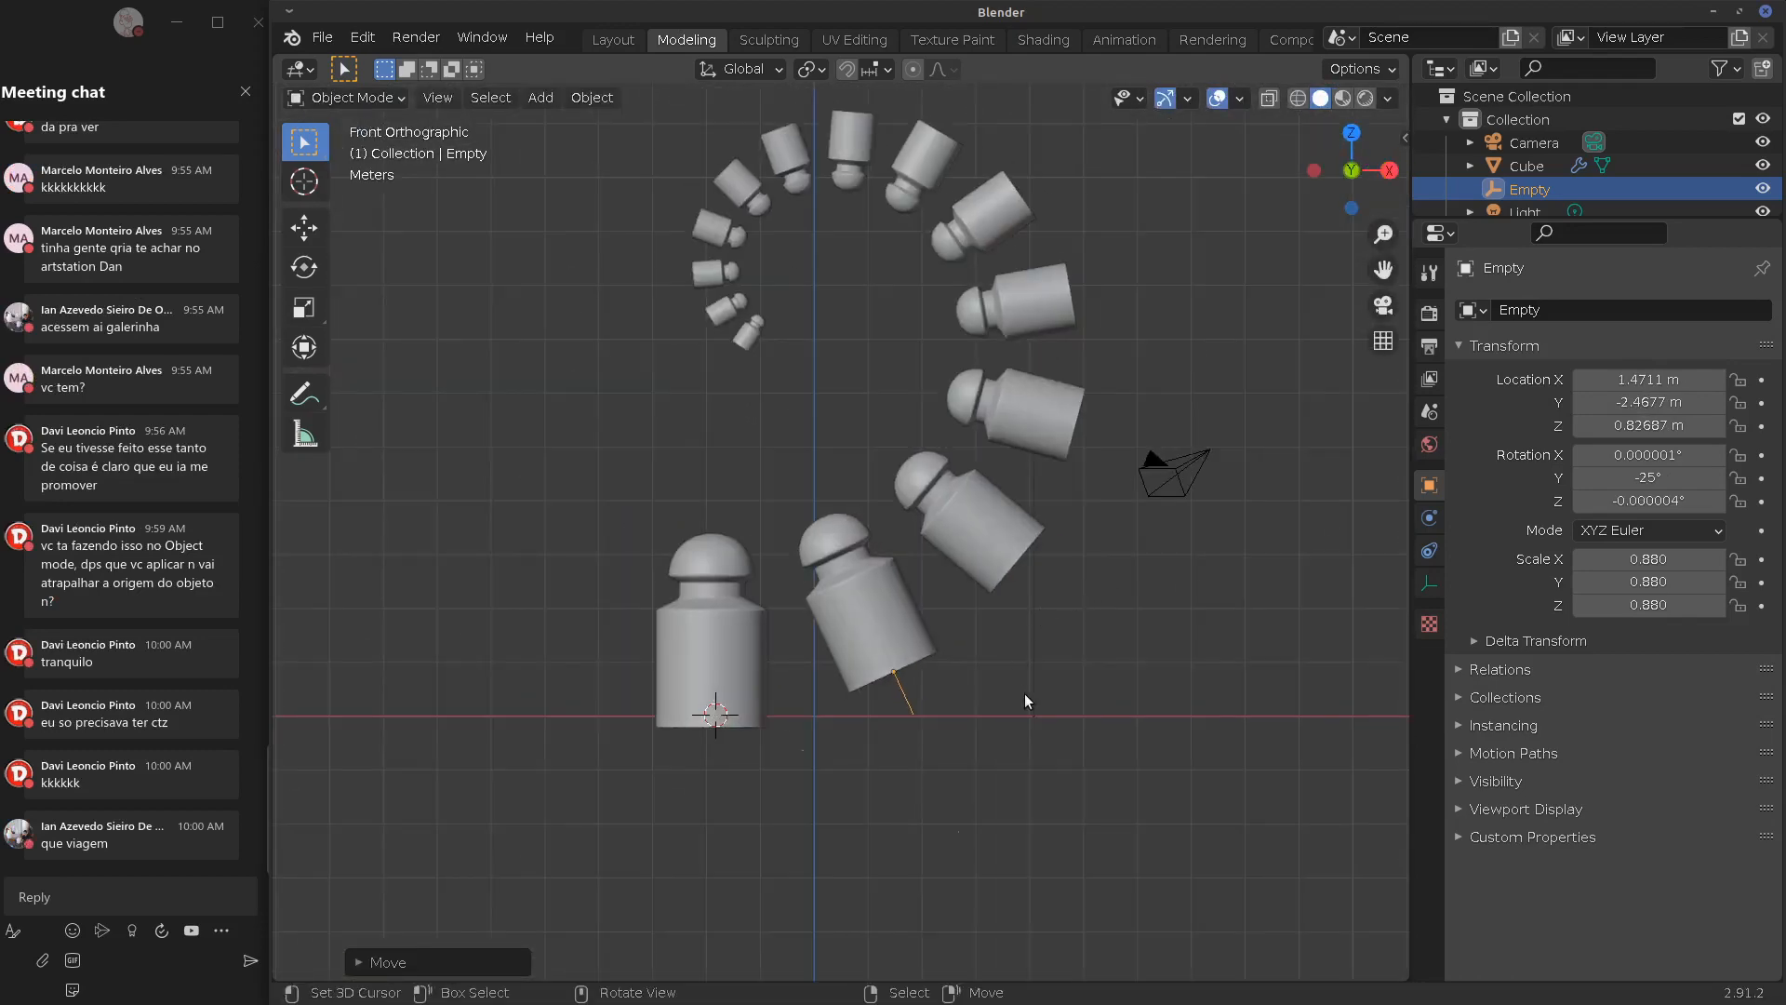
key(r)
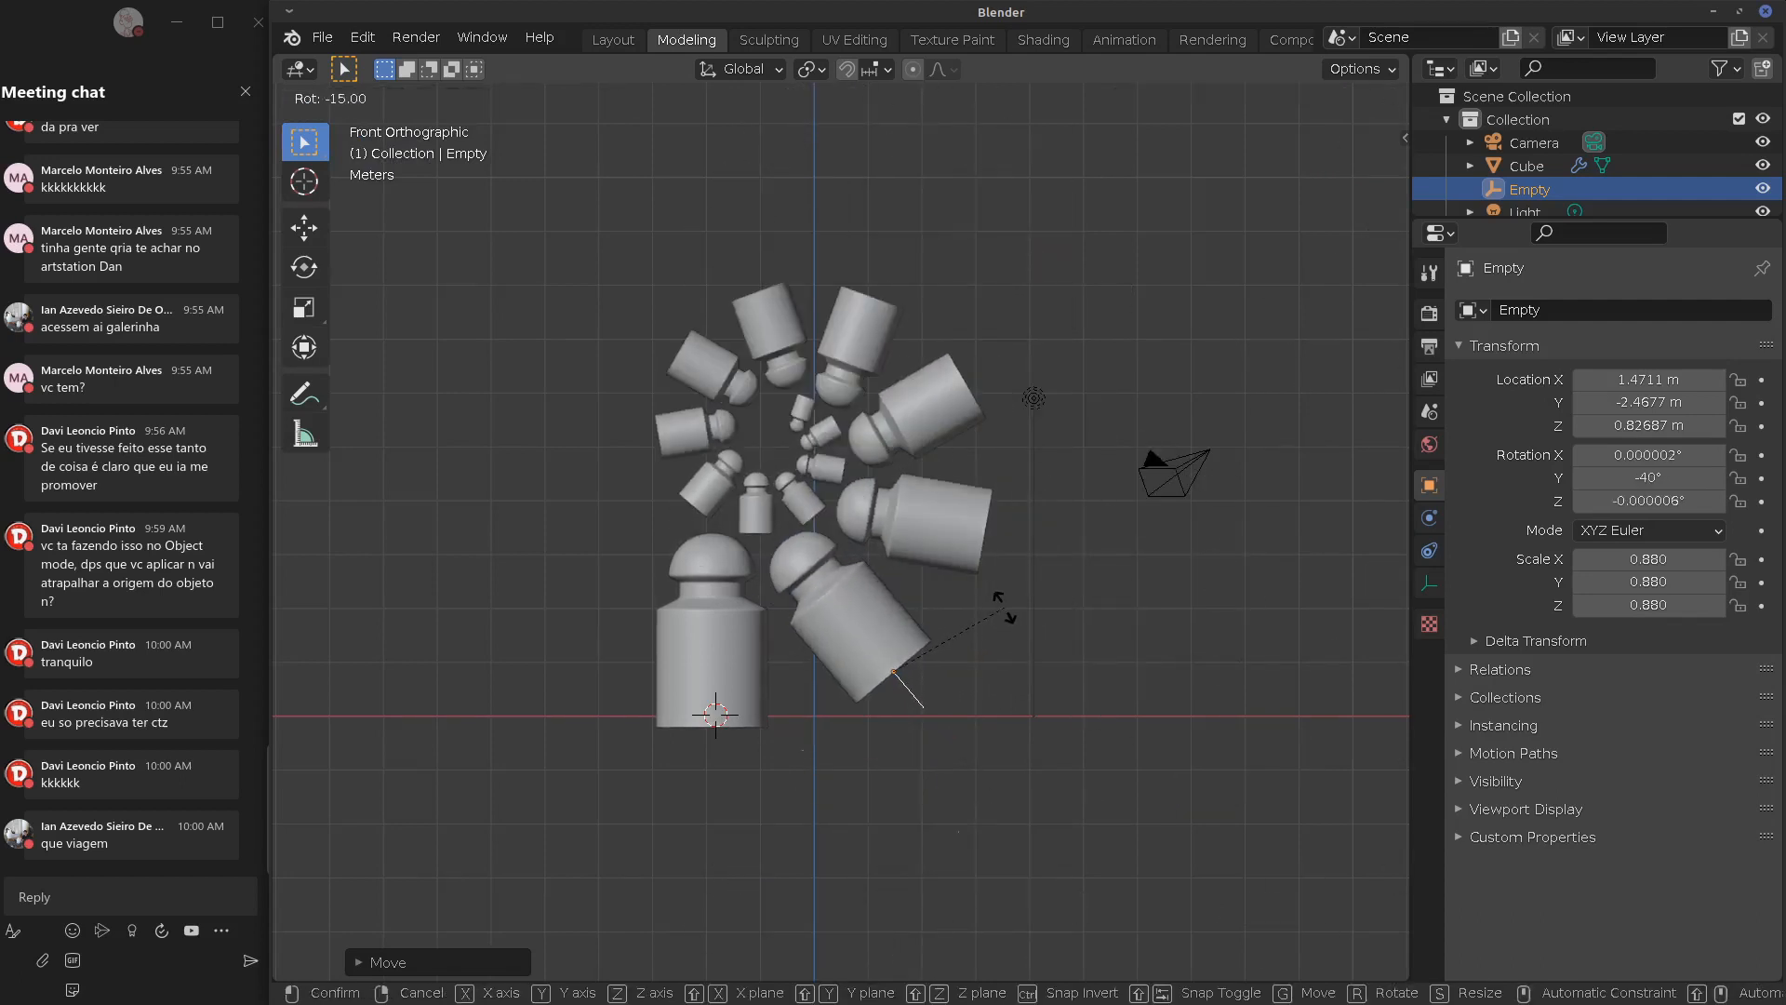
click(1017, 616)
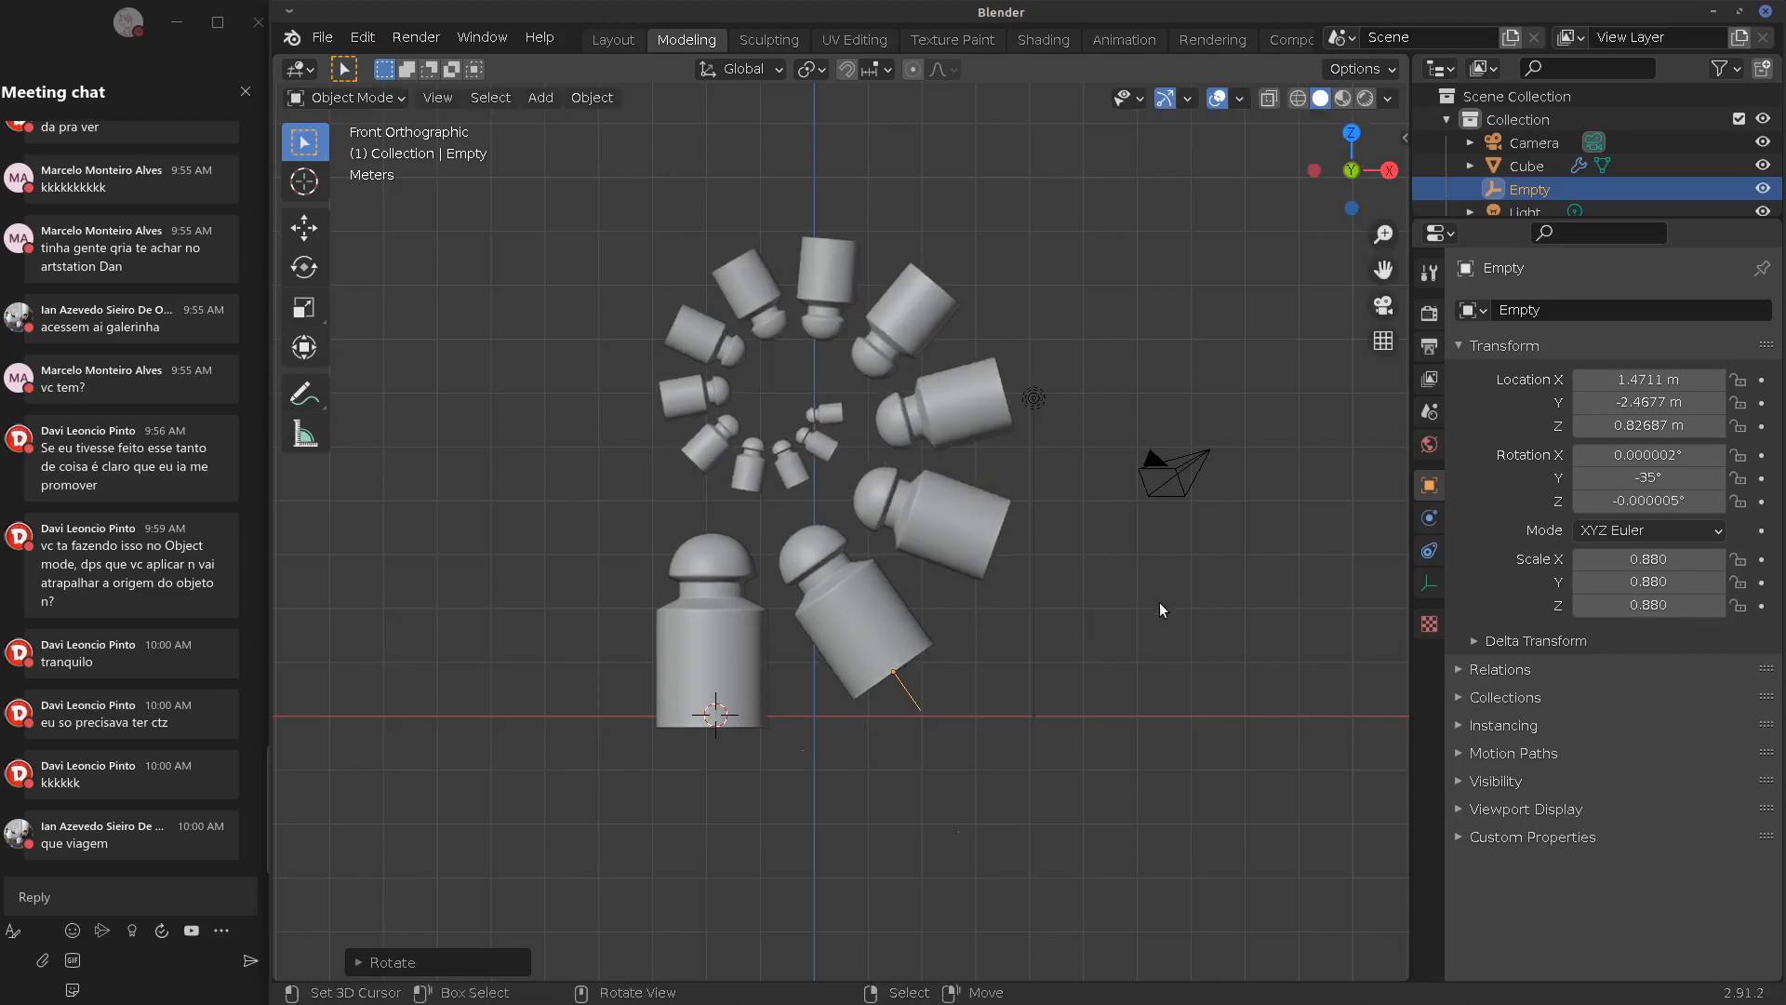
mouse_move(1159, 609)
middle_down()
mouse_move(930, 656)
mouse_move(653, 668)
mouse_move(1092, 625)
mouse_move(1399, 651)
mouse_move(1159, 622)
middle_up()
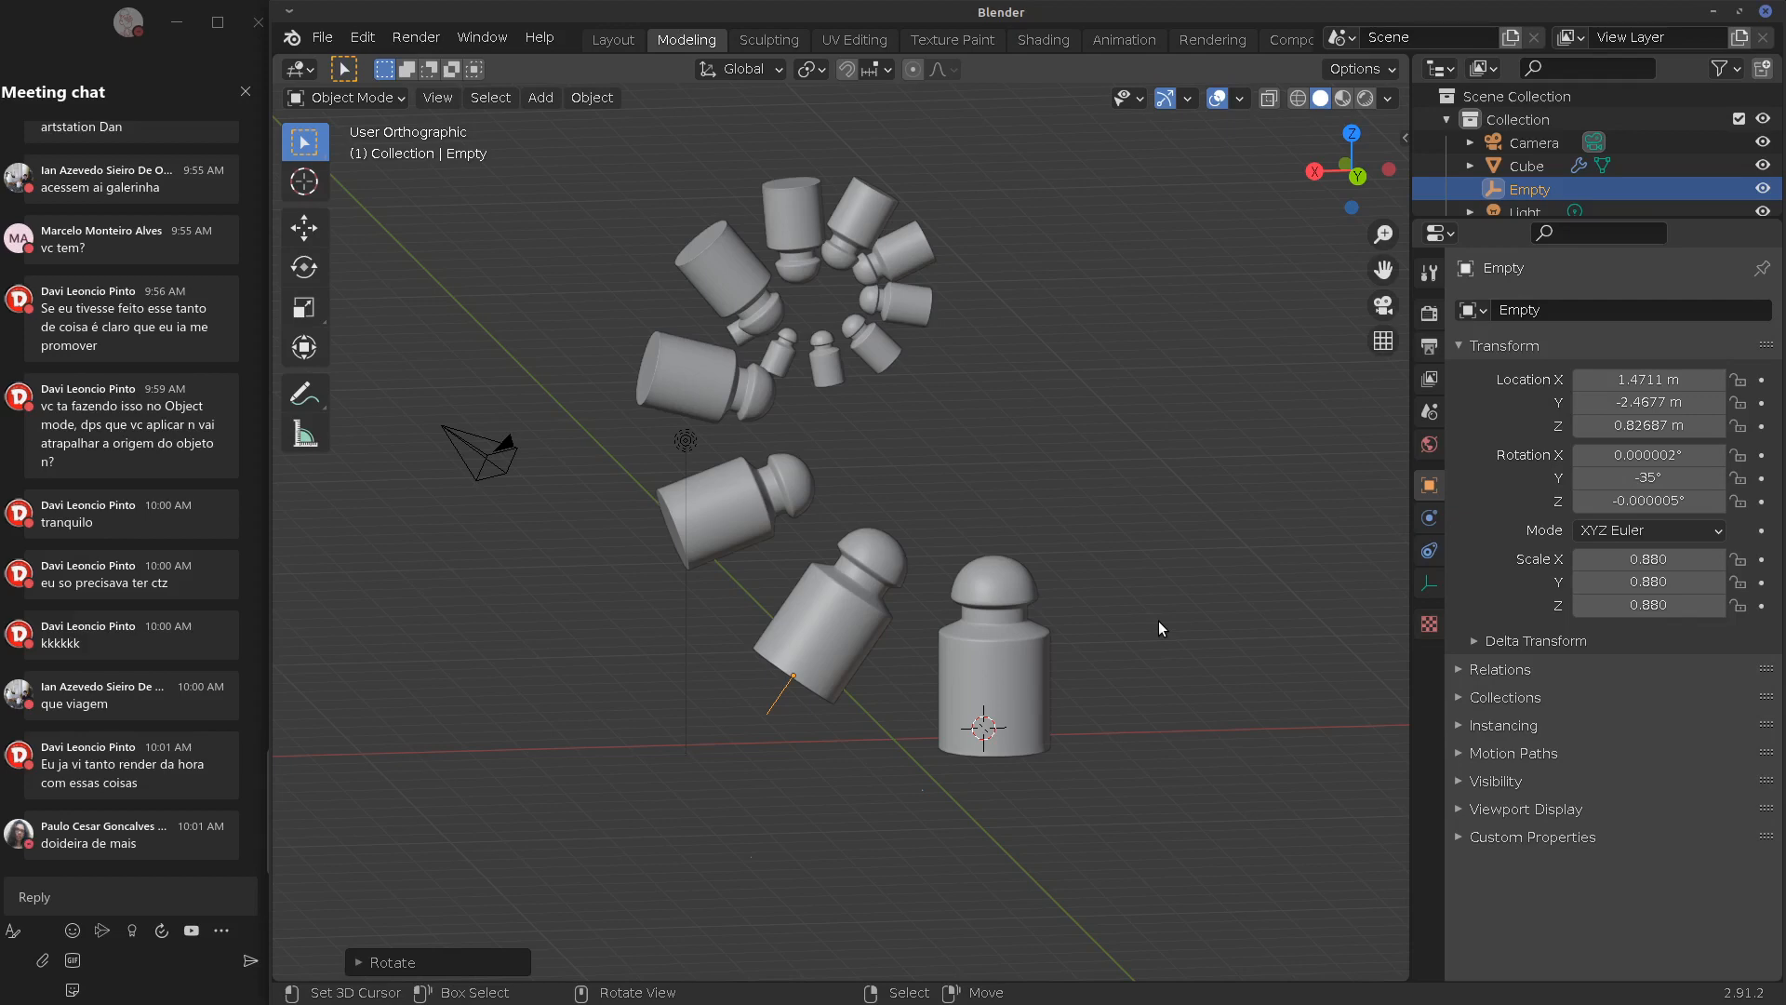
Orbit around the 14-bottle spiral and begin scaling the Empty up
middle_drag(1158, 621, 824, 756)
middle_drag(975, 722, 898, 692)
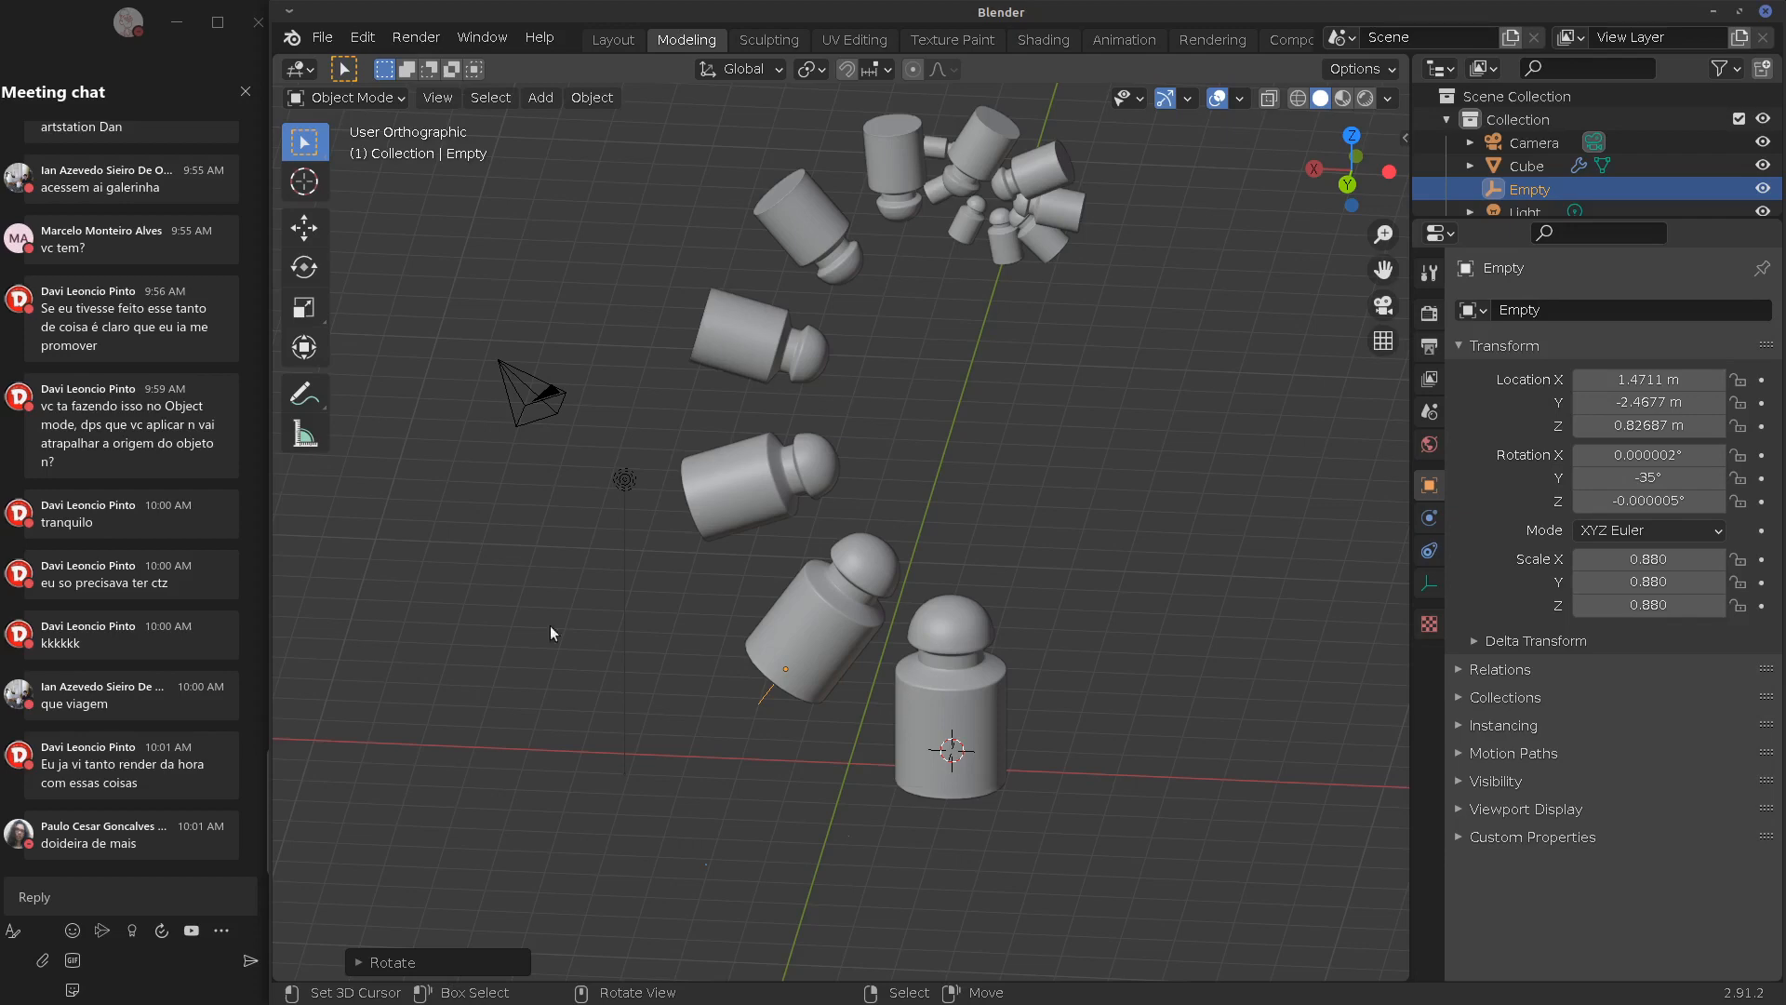
middle_drag(832, 700, 1061, 639)
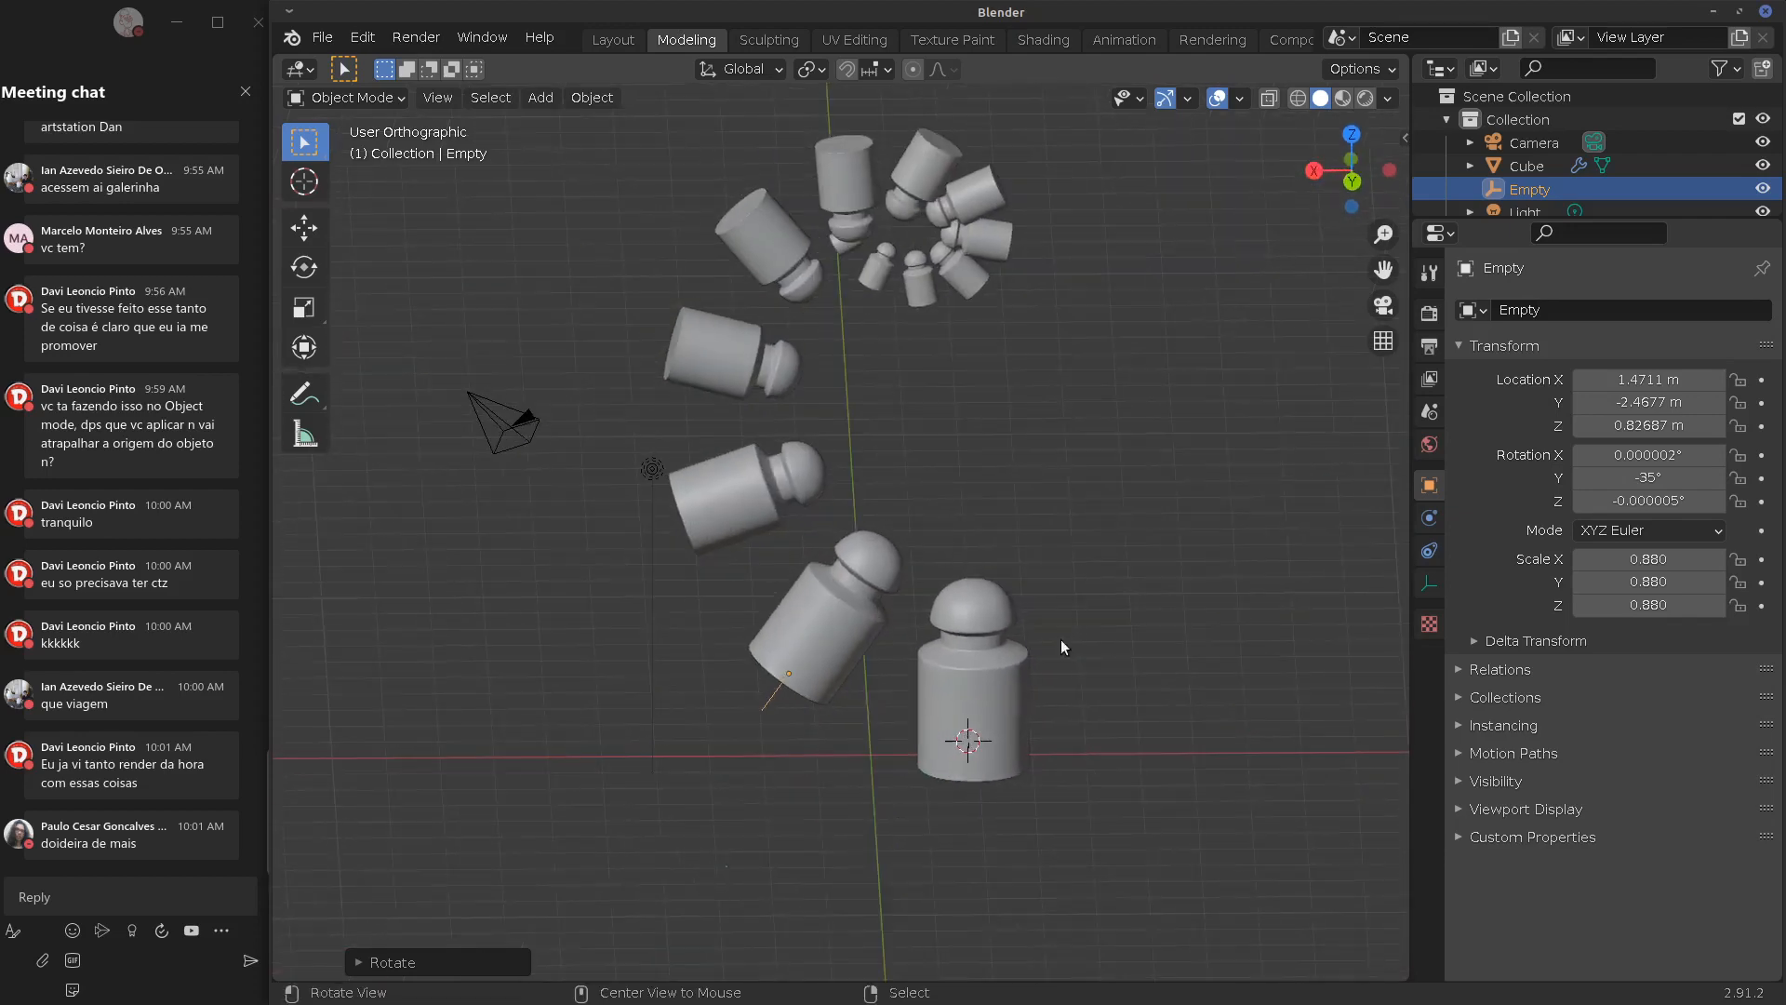
right_click(763, 701)
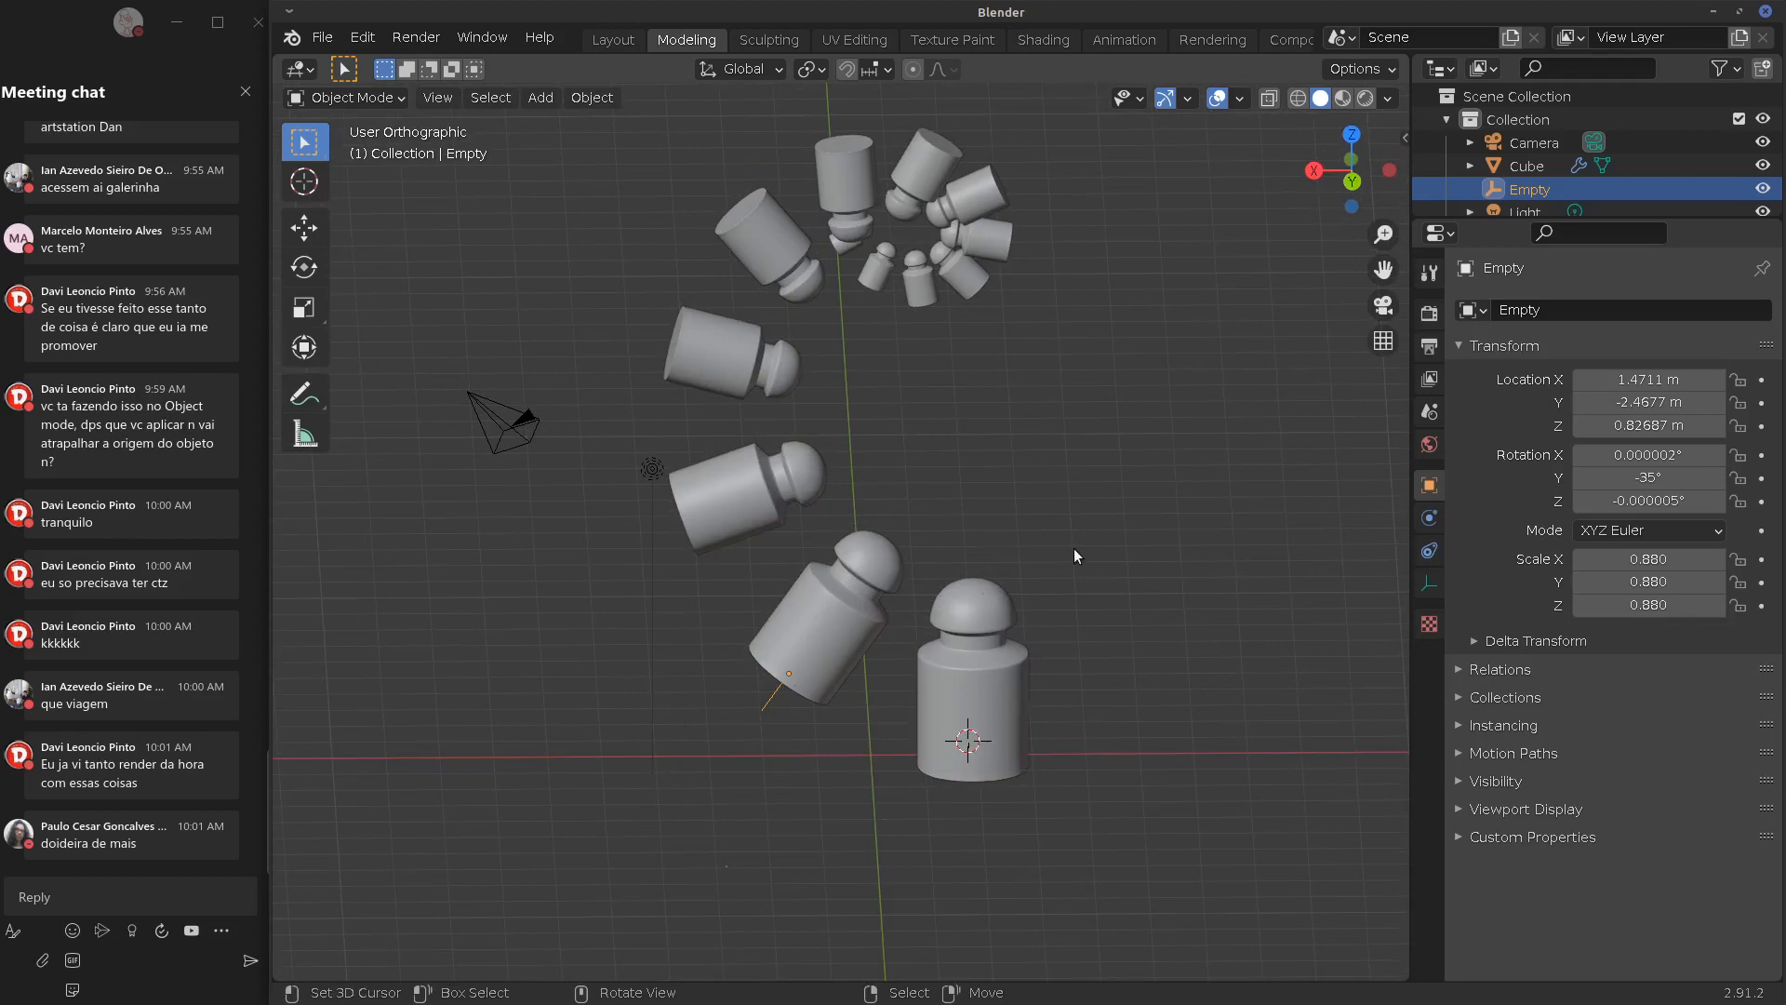
key(s)
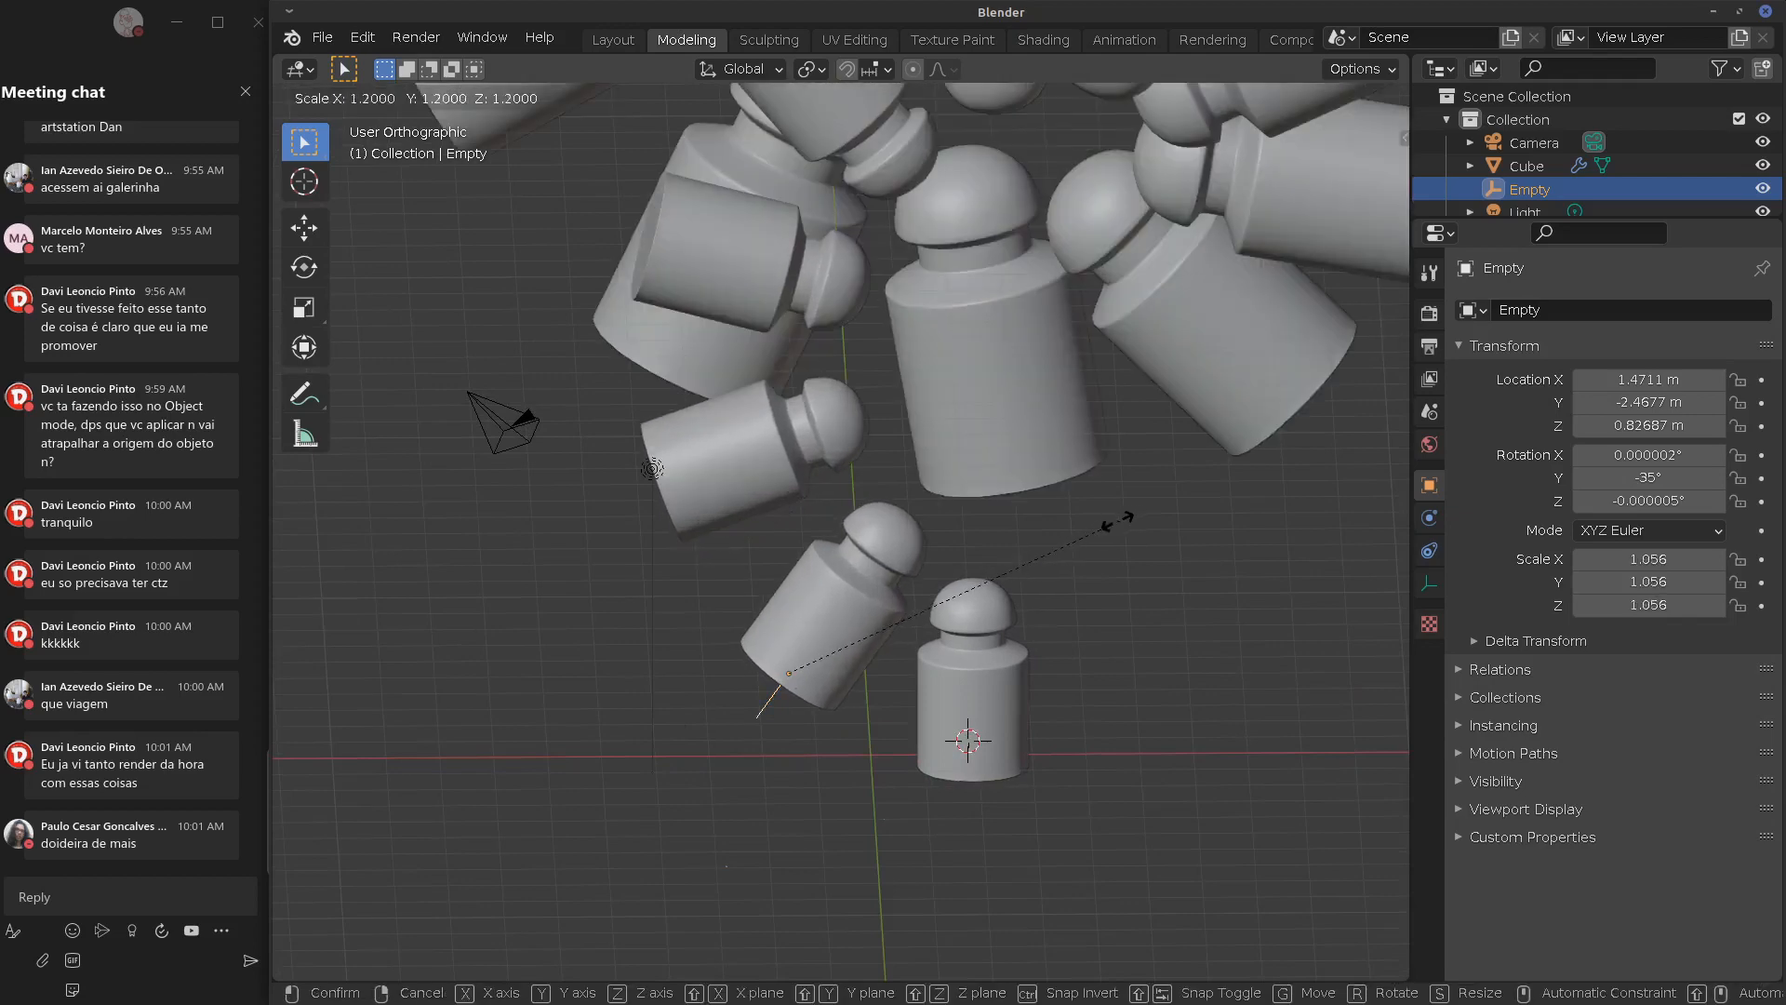
Set the Empty's scale to 0.968 and inspect the wider spiral from several angles
click(1070, 530)
middle_drag(1068, 532, 958, 626)
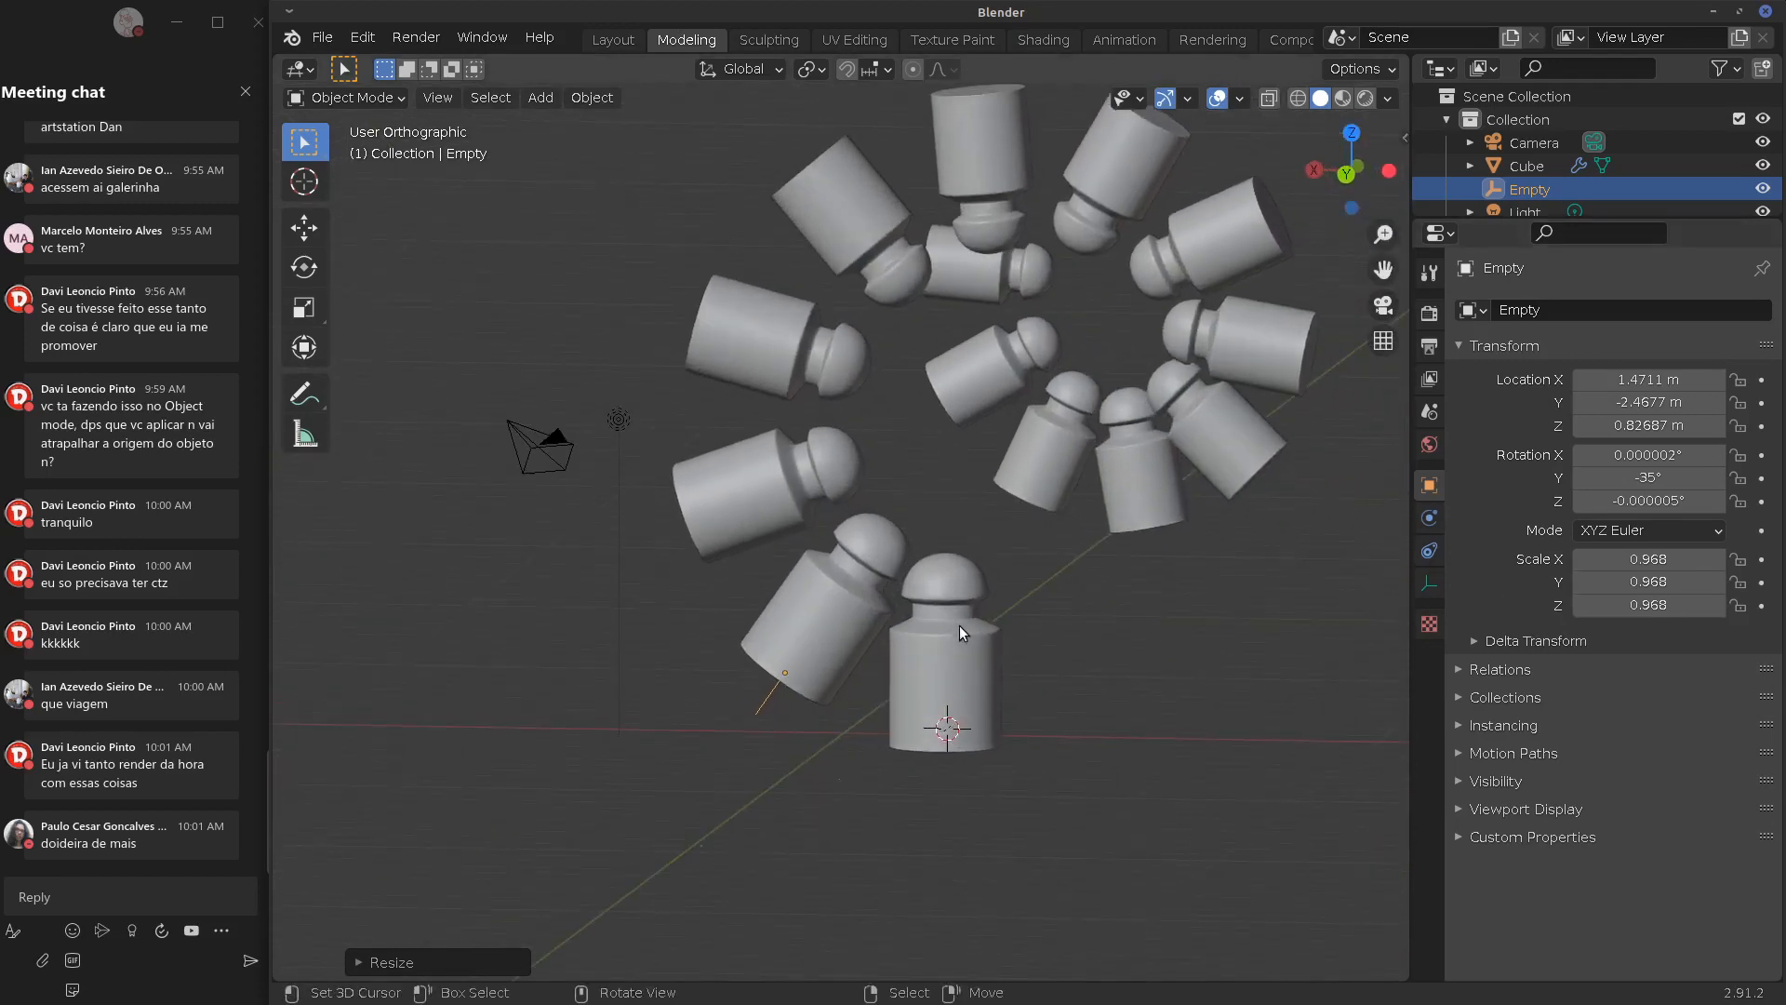
click(947, 650)
key(KP_1)
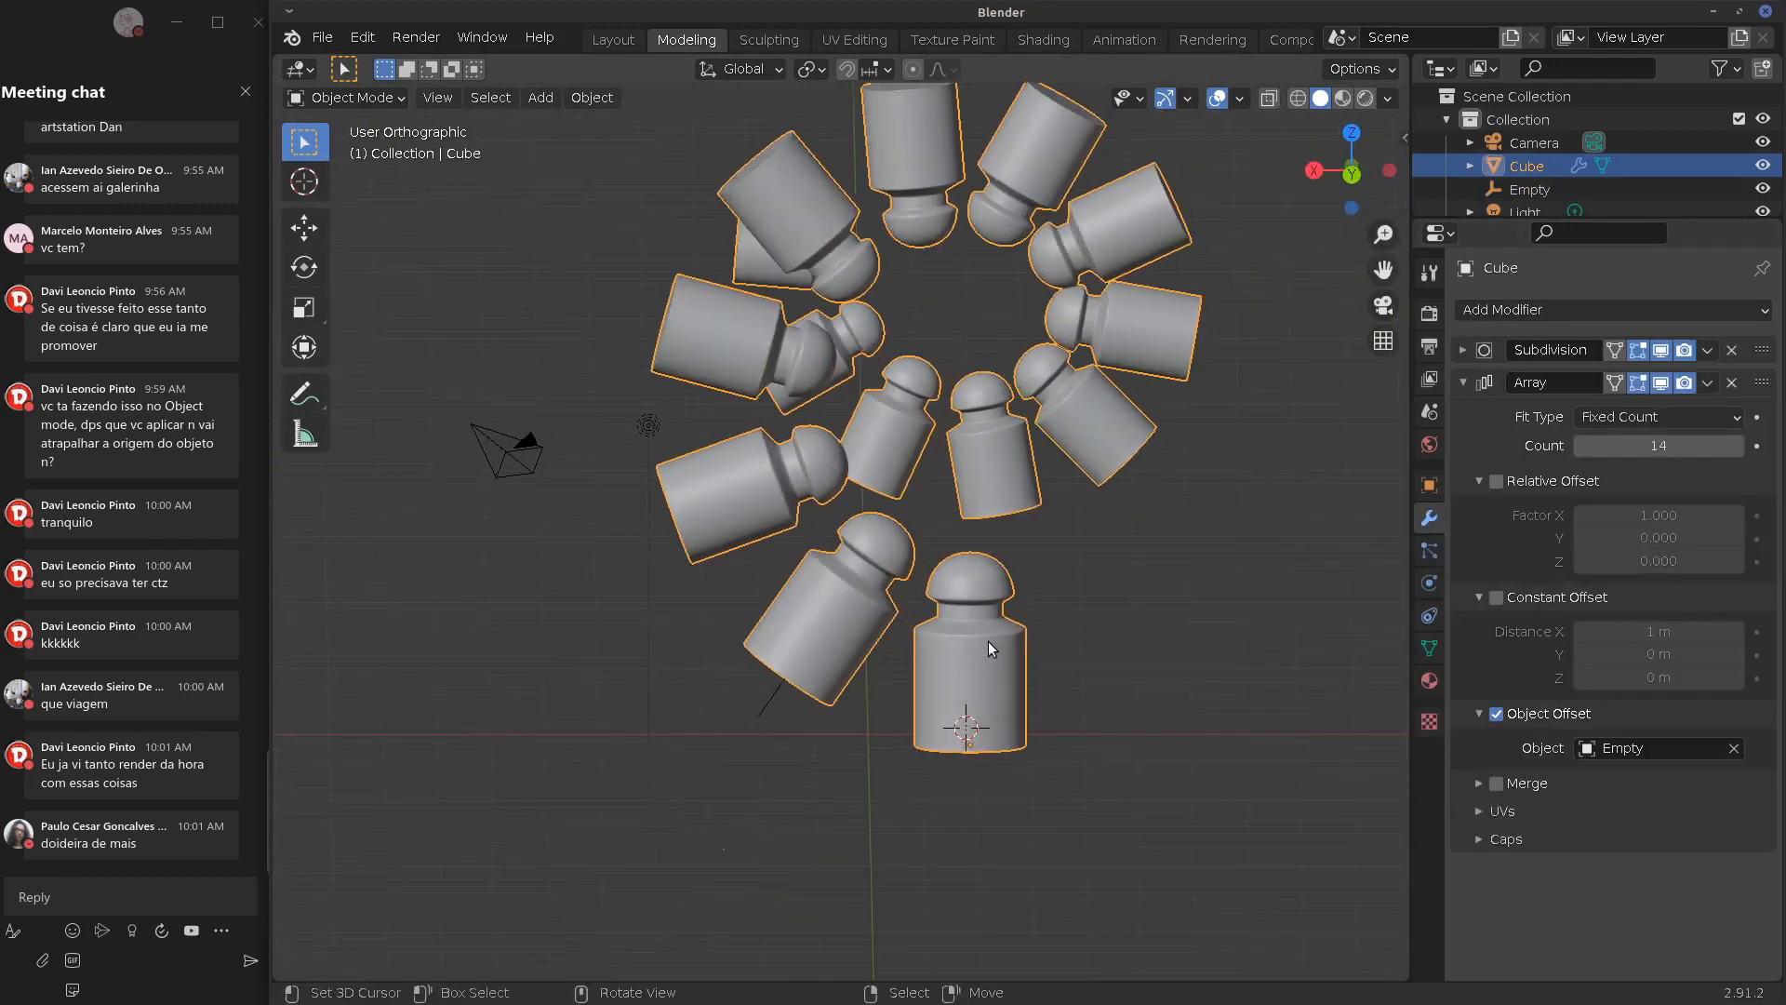
scroll(970, 646, down, 4)
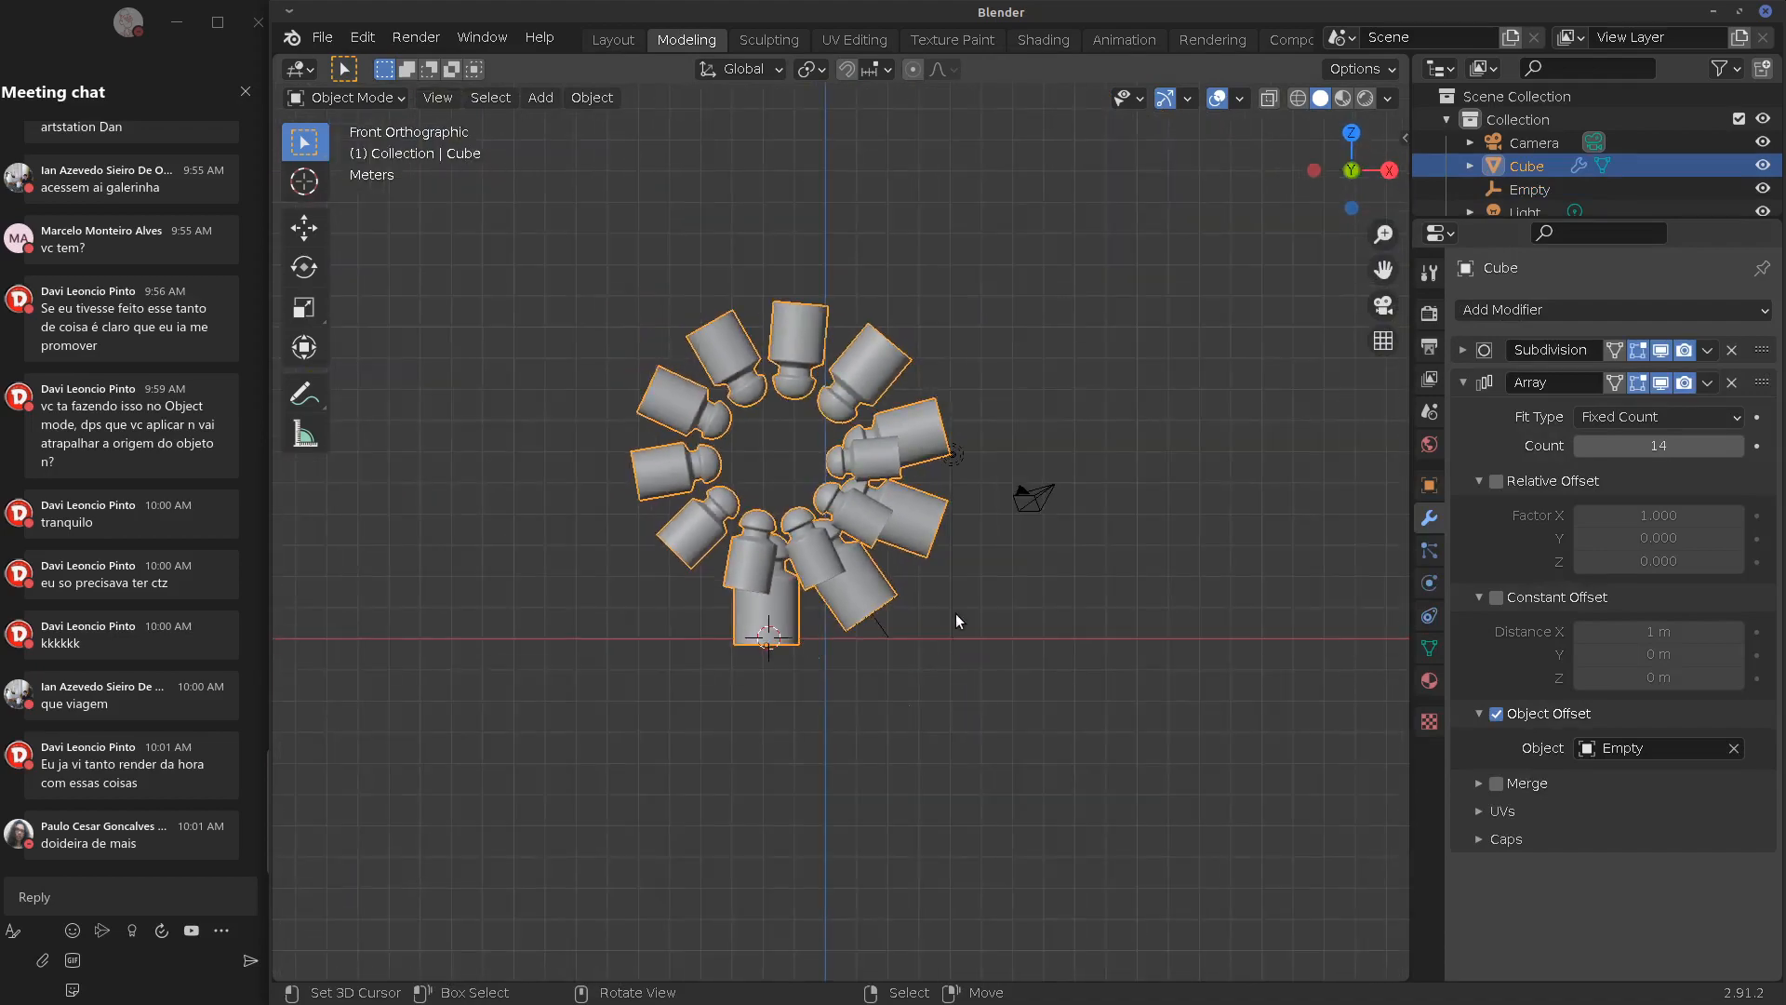
middle_drag(956, 612, 1057, 661)
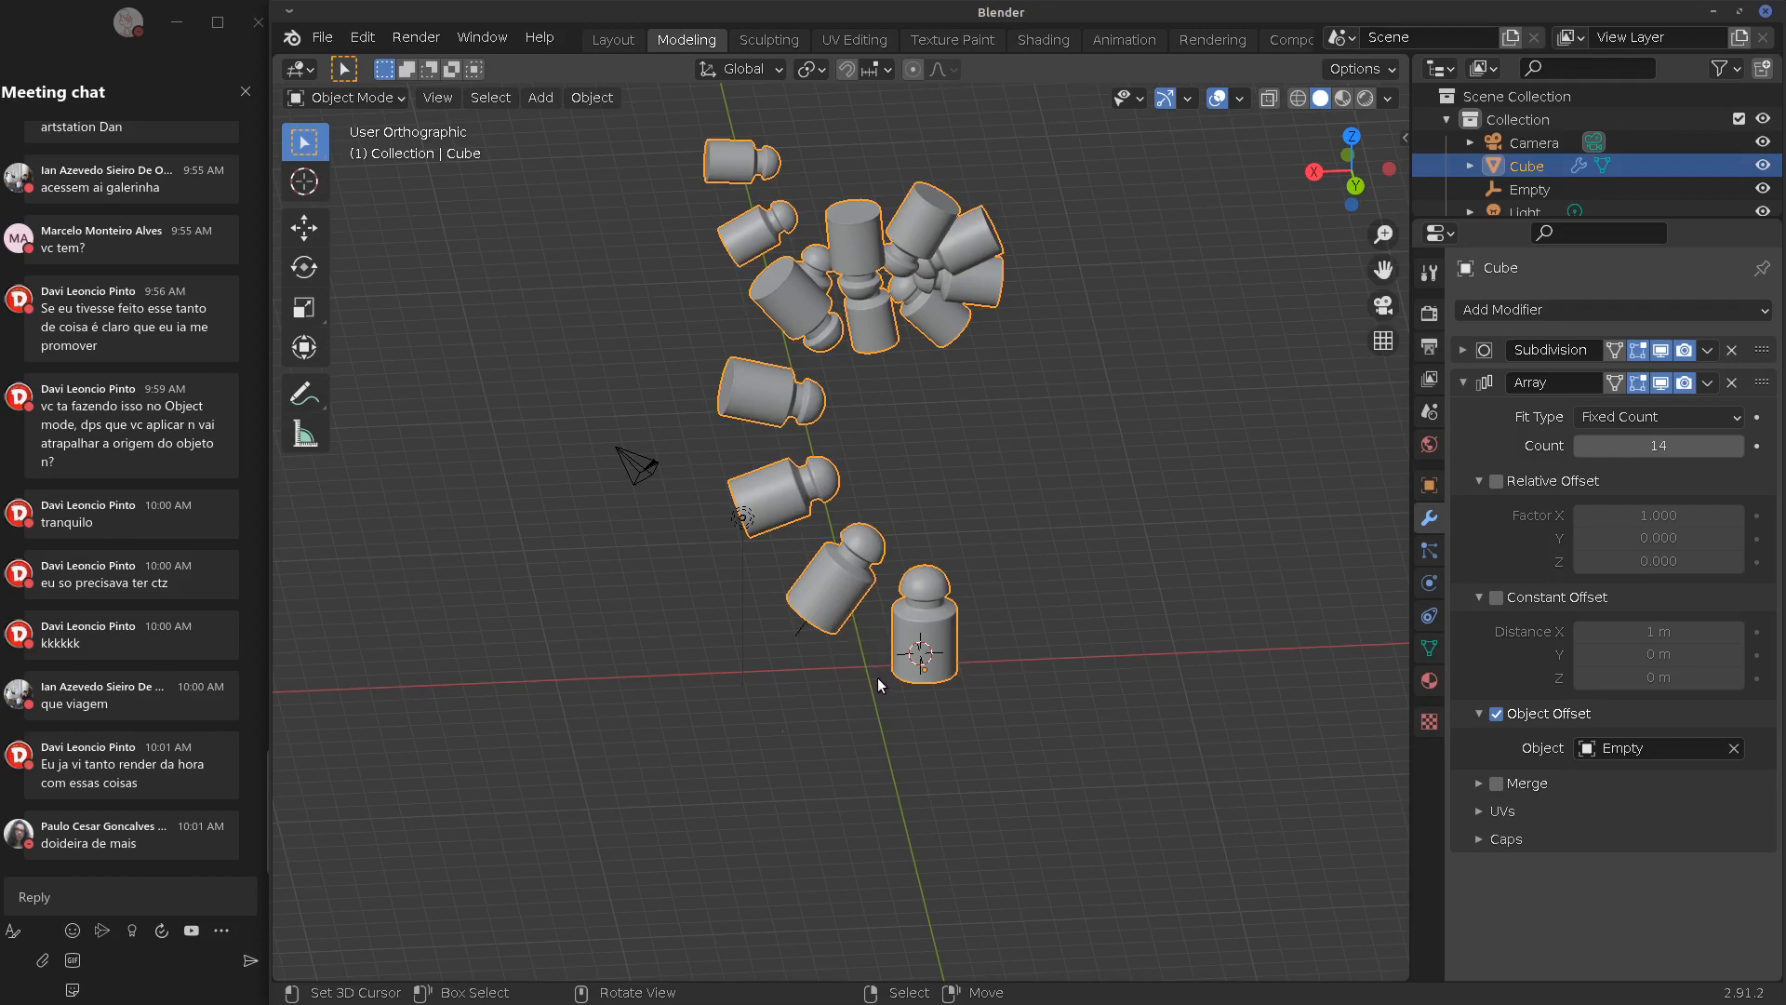
middle_drag(930, 659, 902, 598)
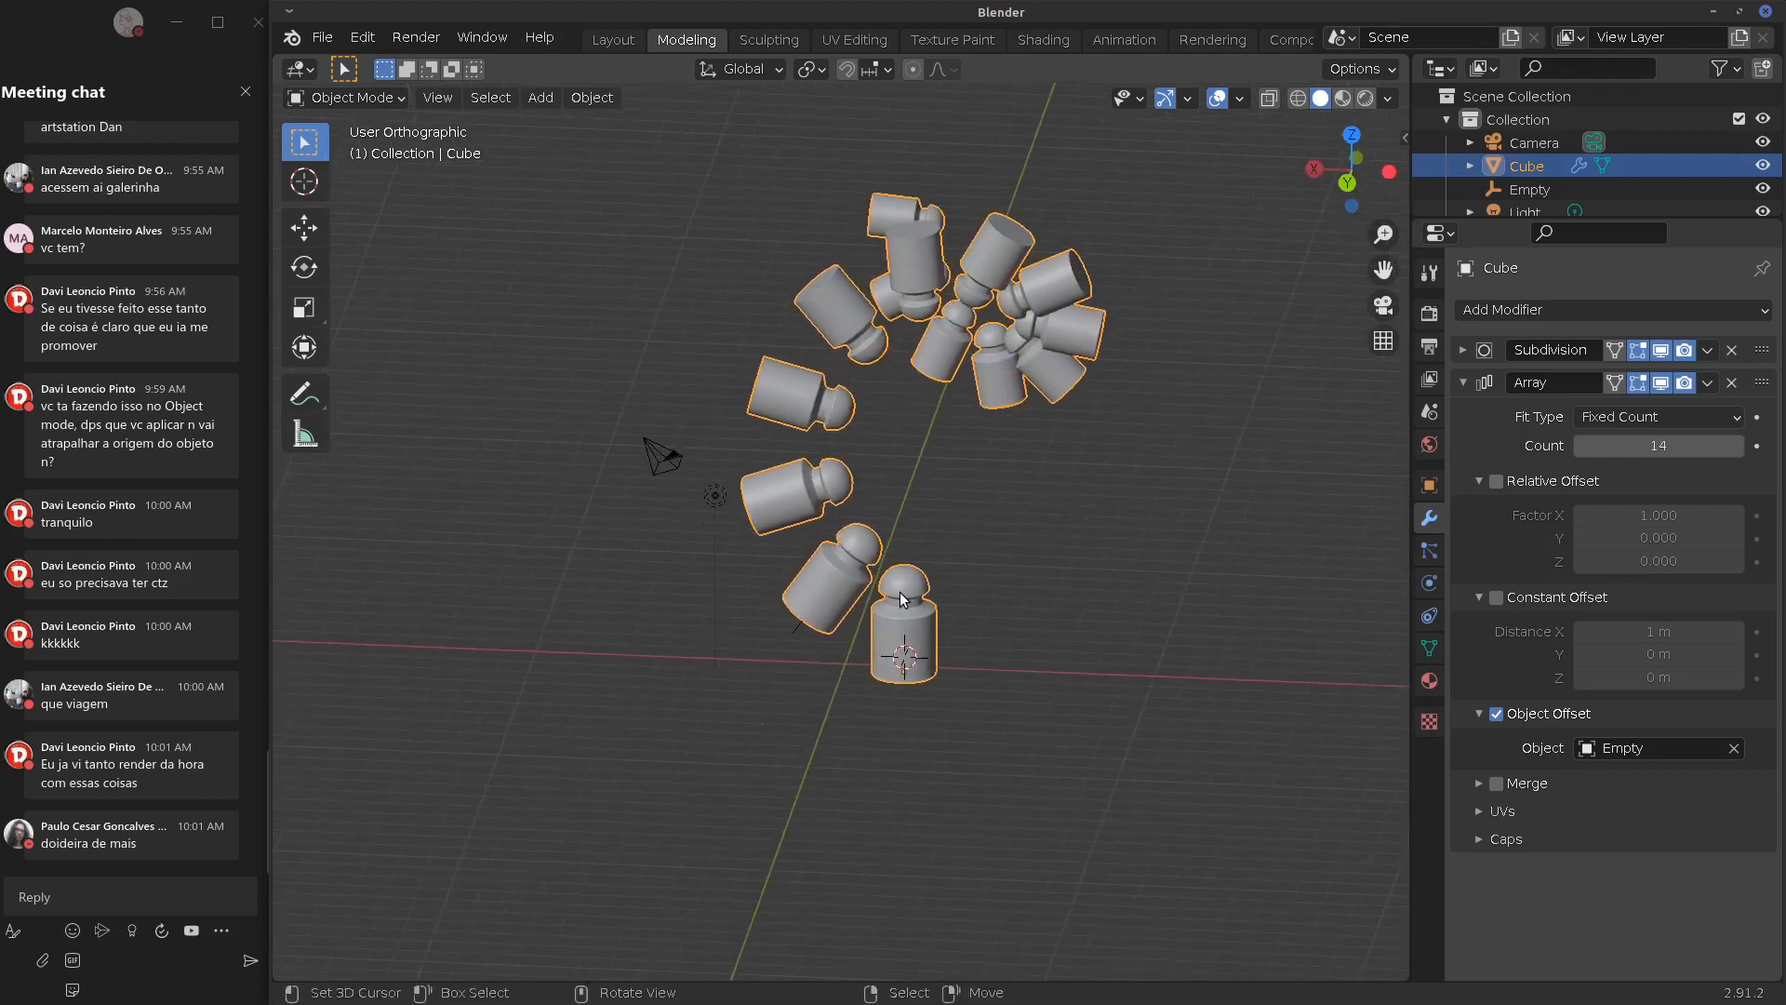
middle_drag(902, 599, 818, 656)
click(802, 632)
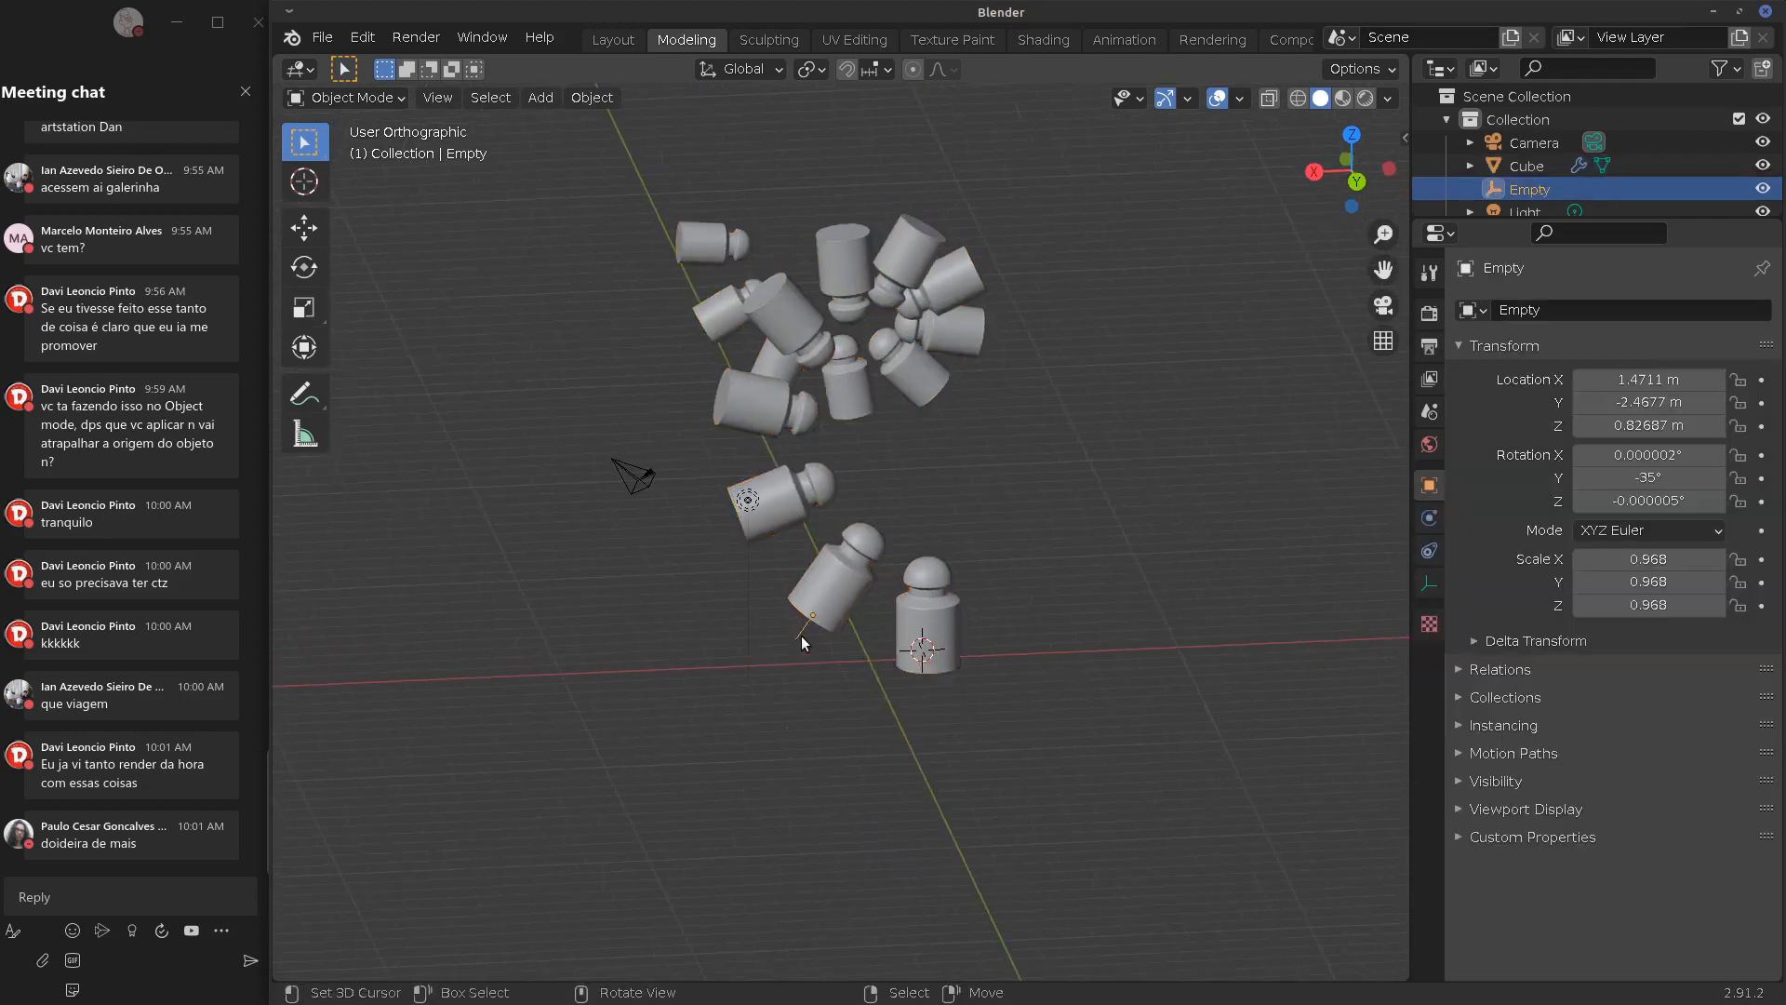
Delete the Empty and reselect the bottle-shaped Cube
key(x)
click(806, 649)
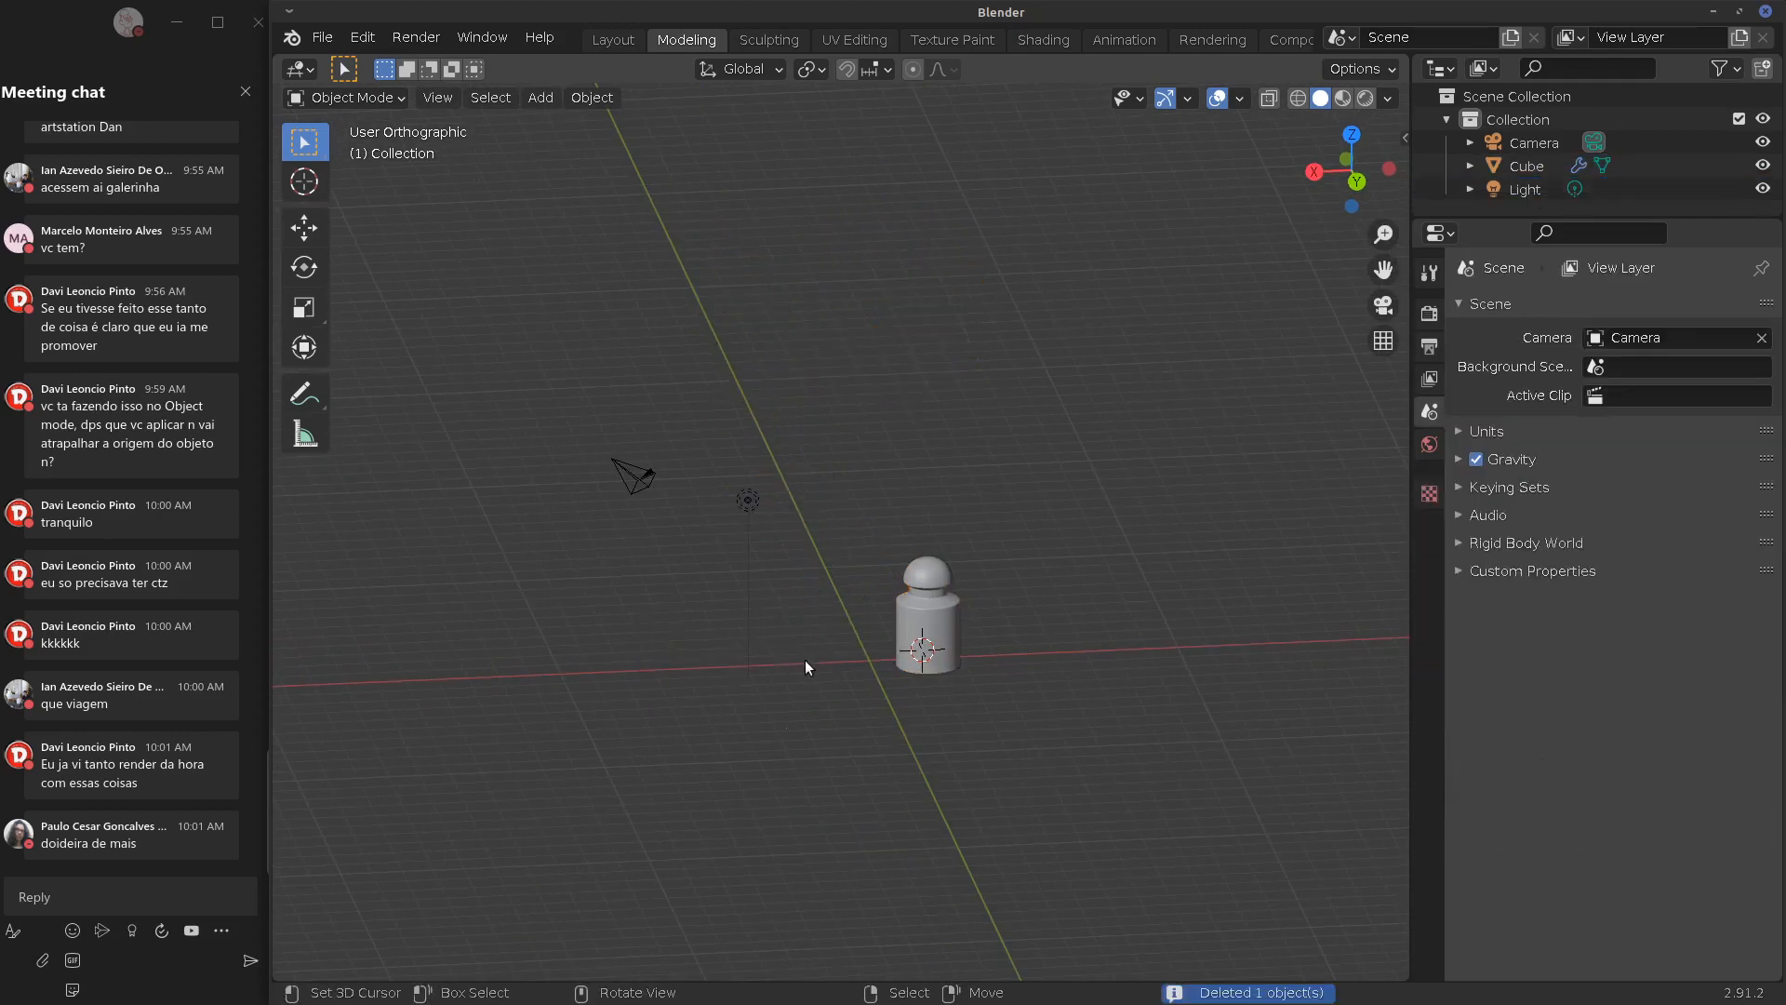
click(977, 642)
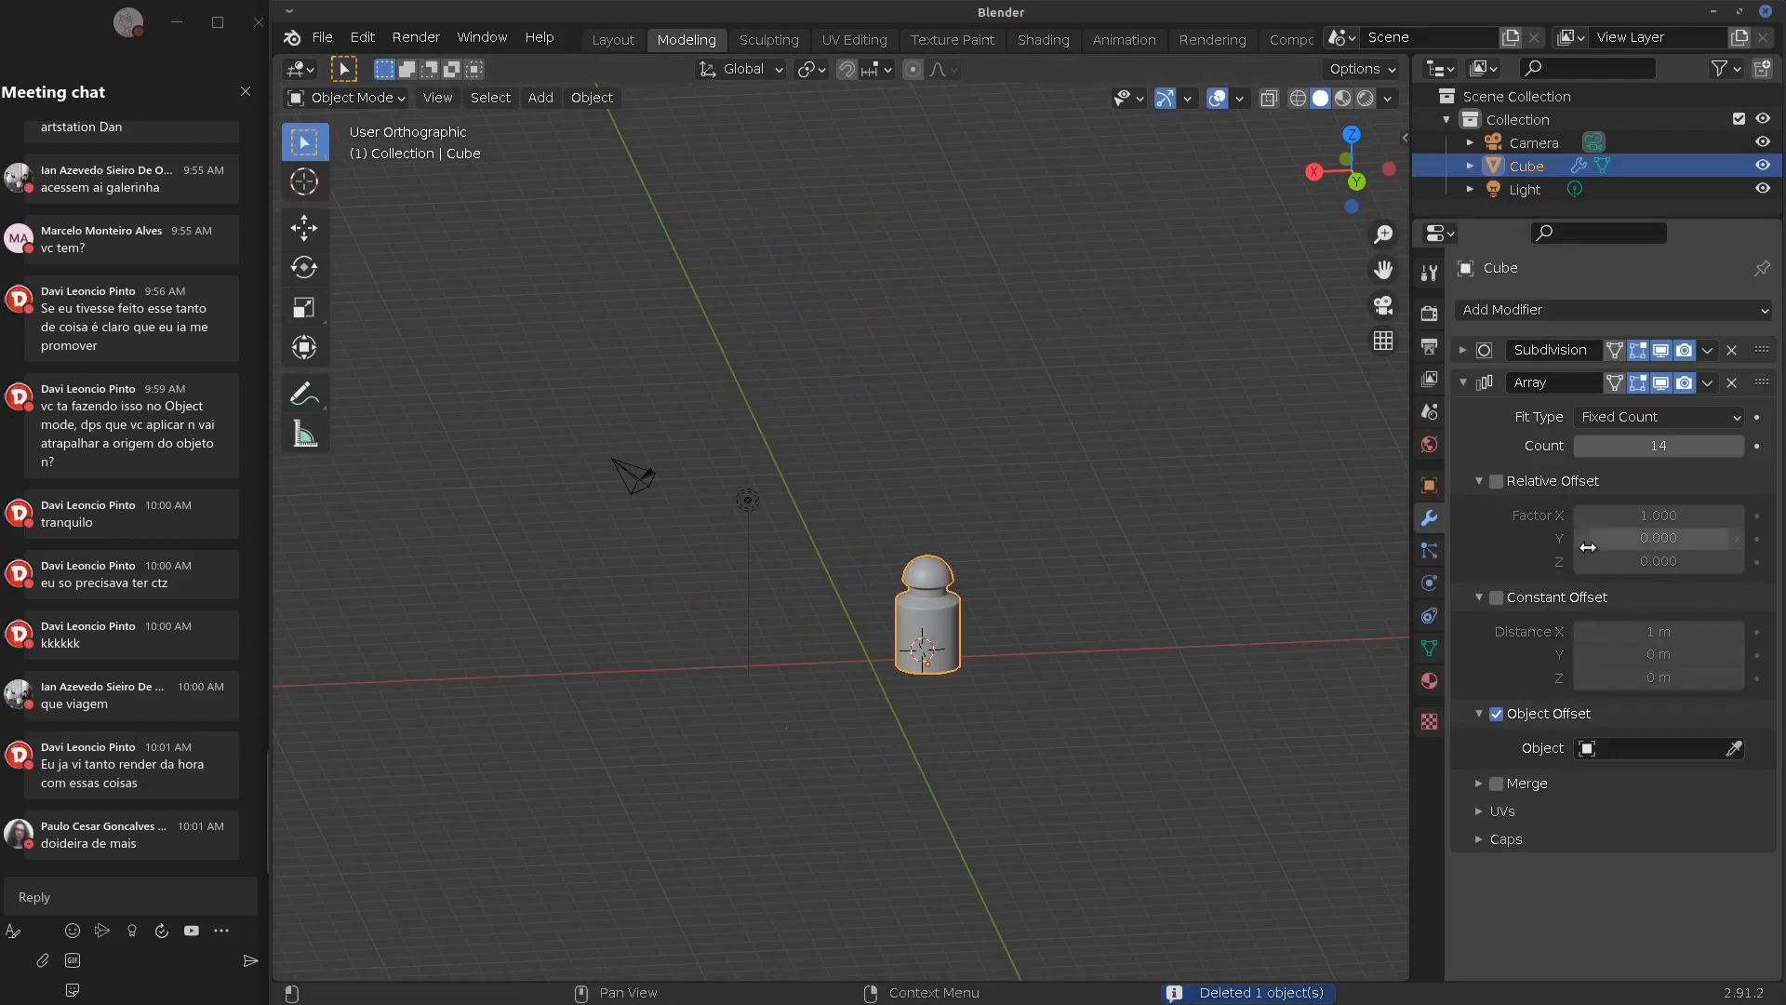
Remove the bottle's Array modifier, keeping only Subdivision, and view it from the front
click(1584, 310)
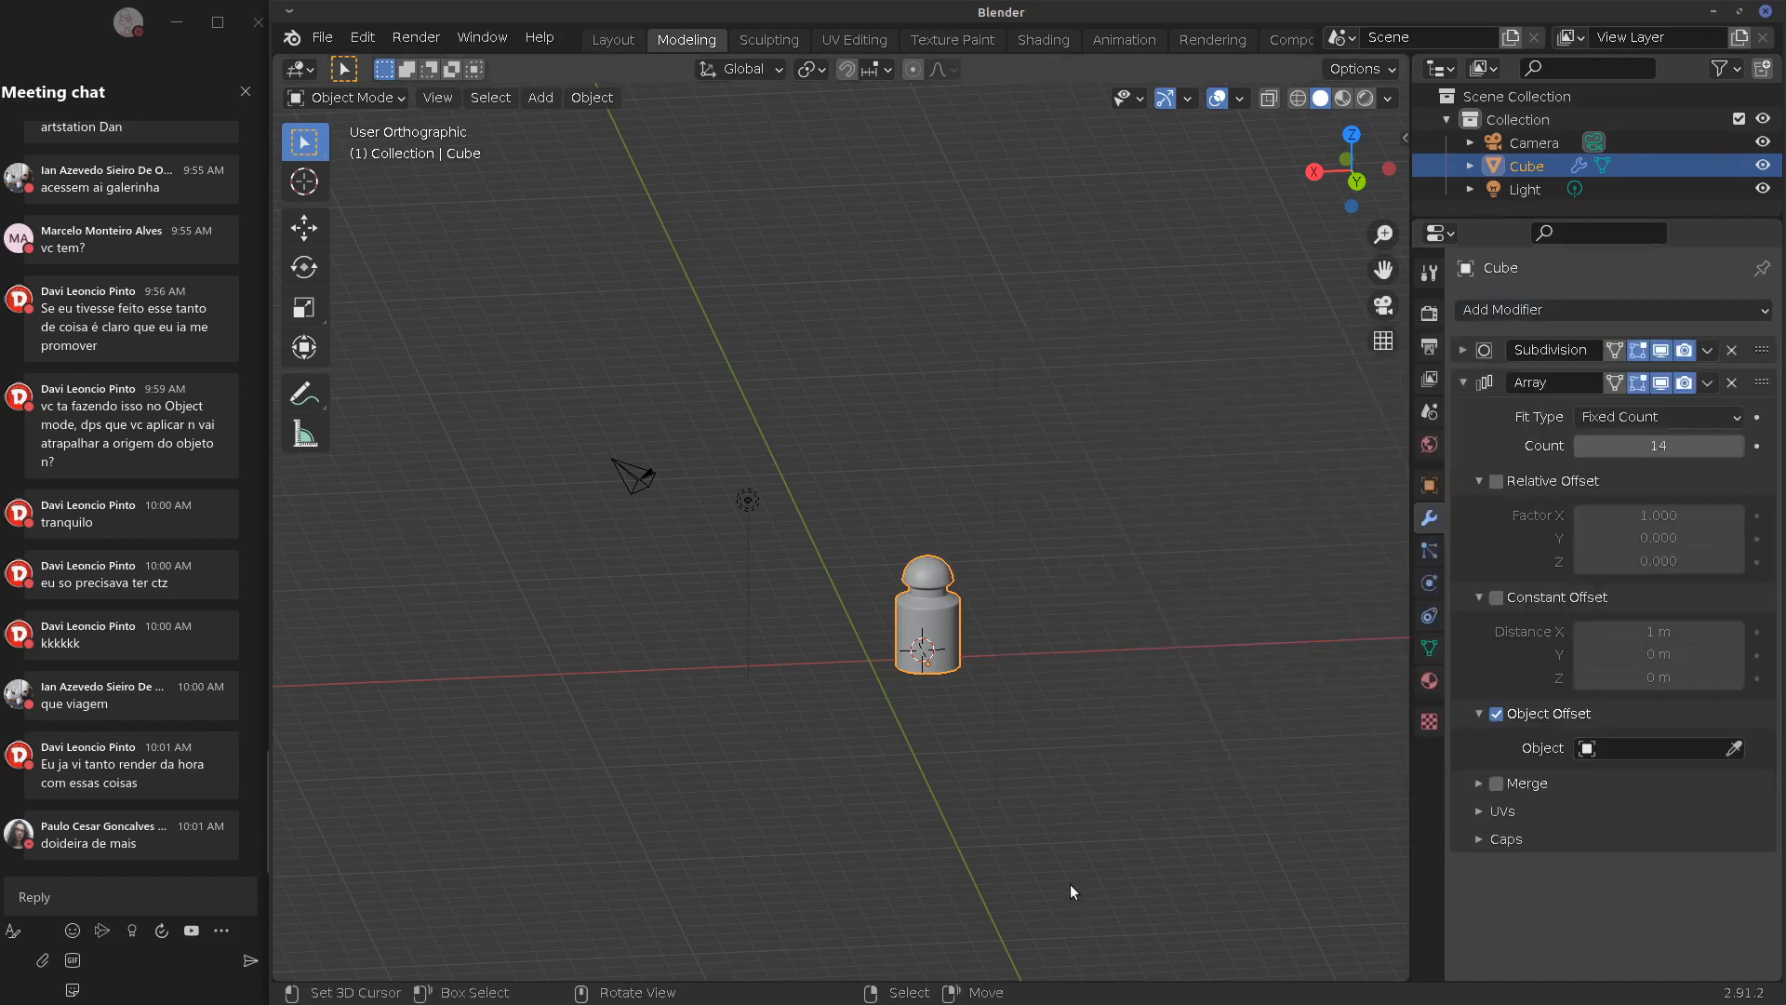
click(1706, 383)
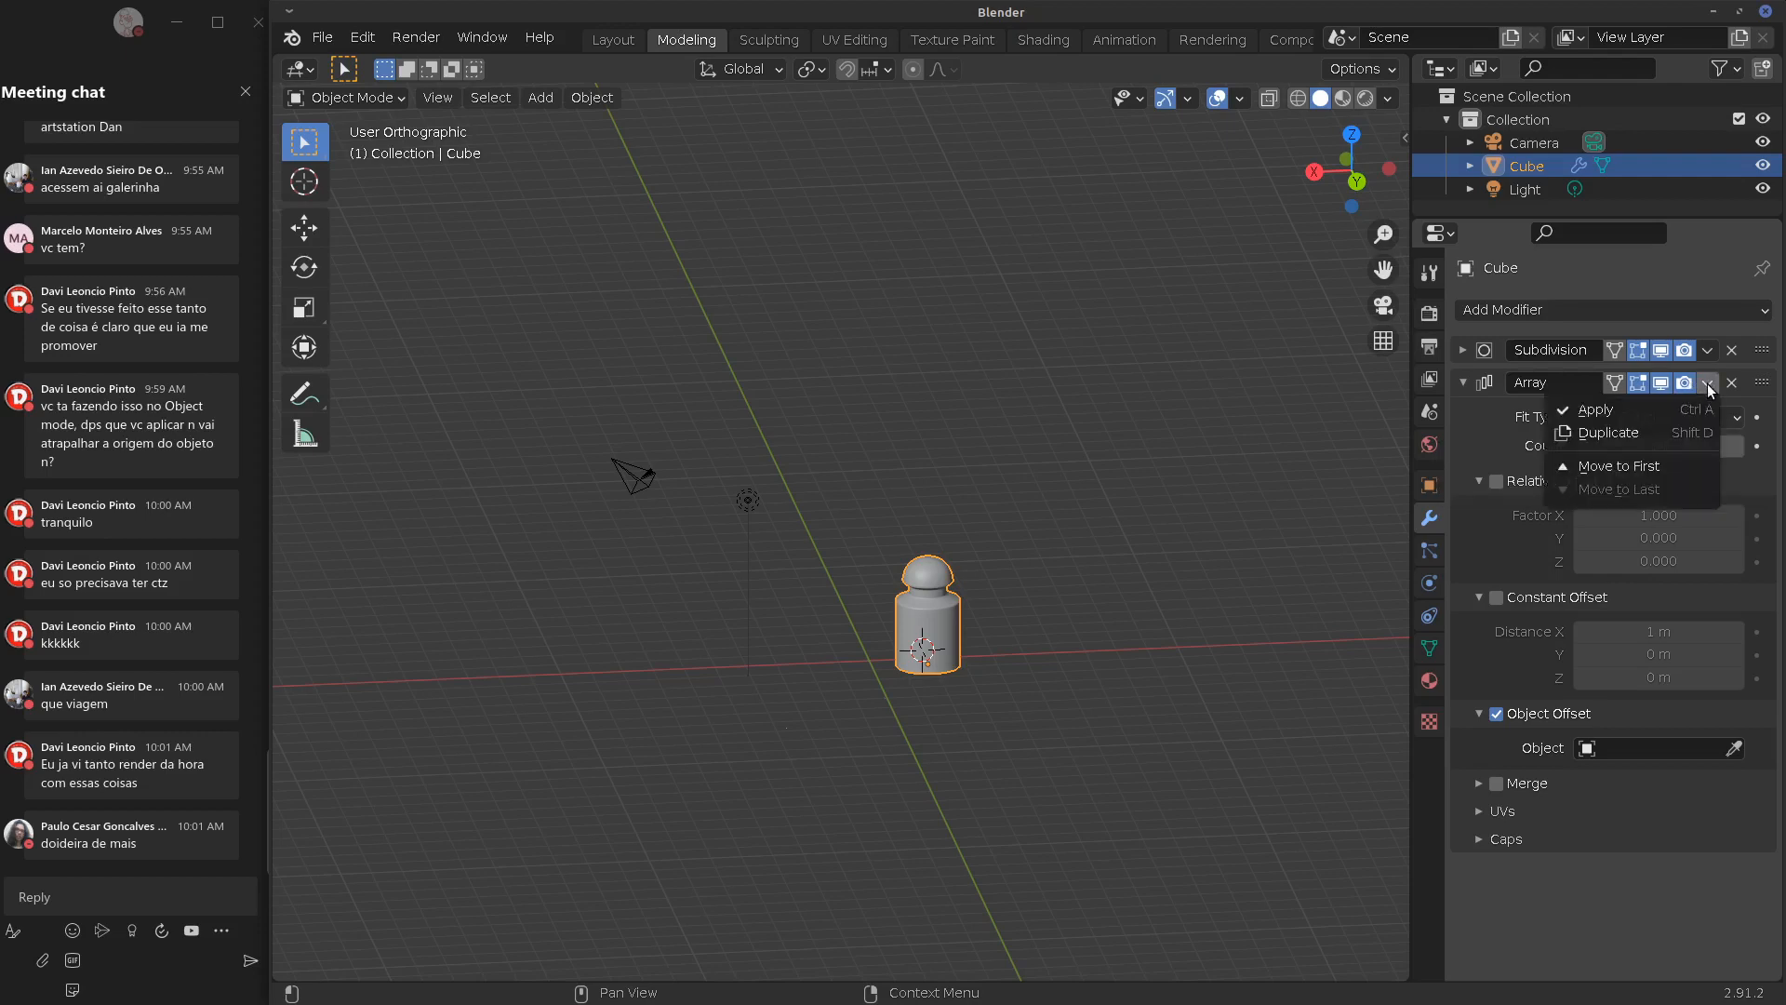
click(1732, 383)
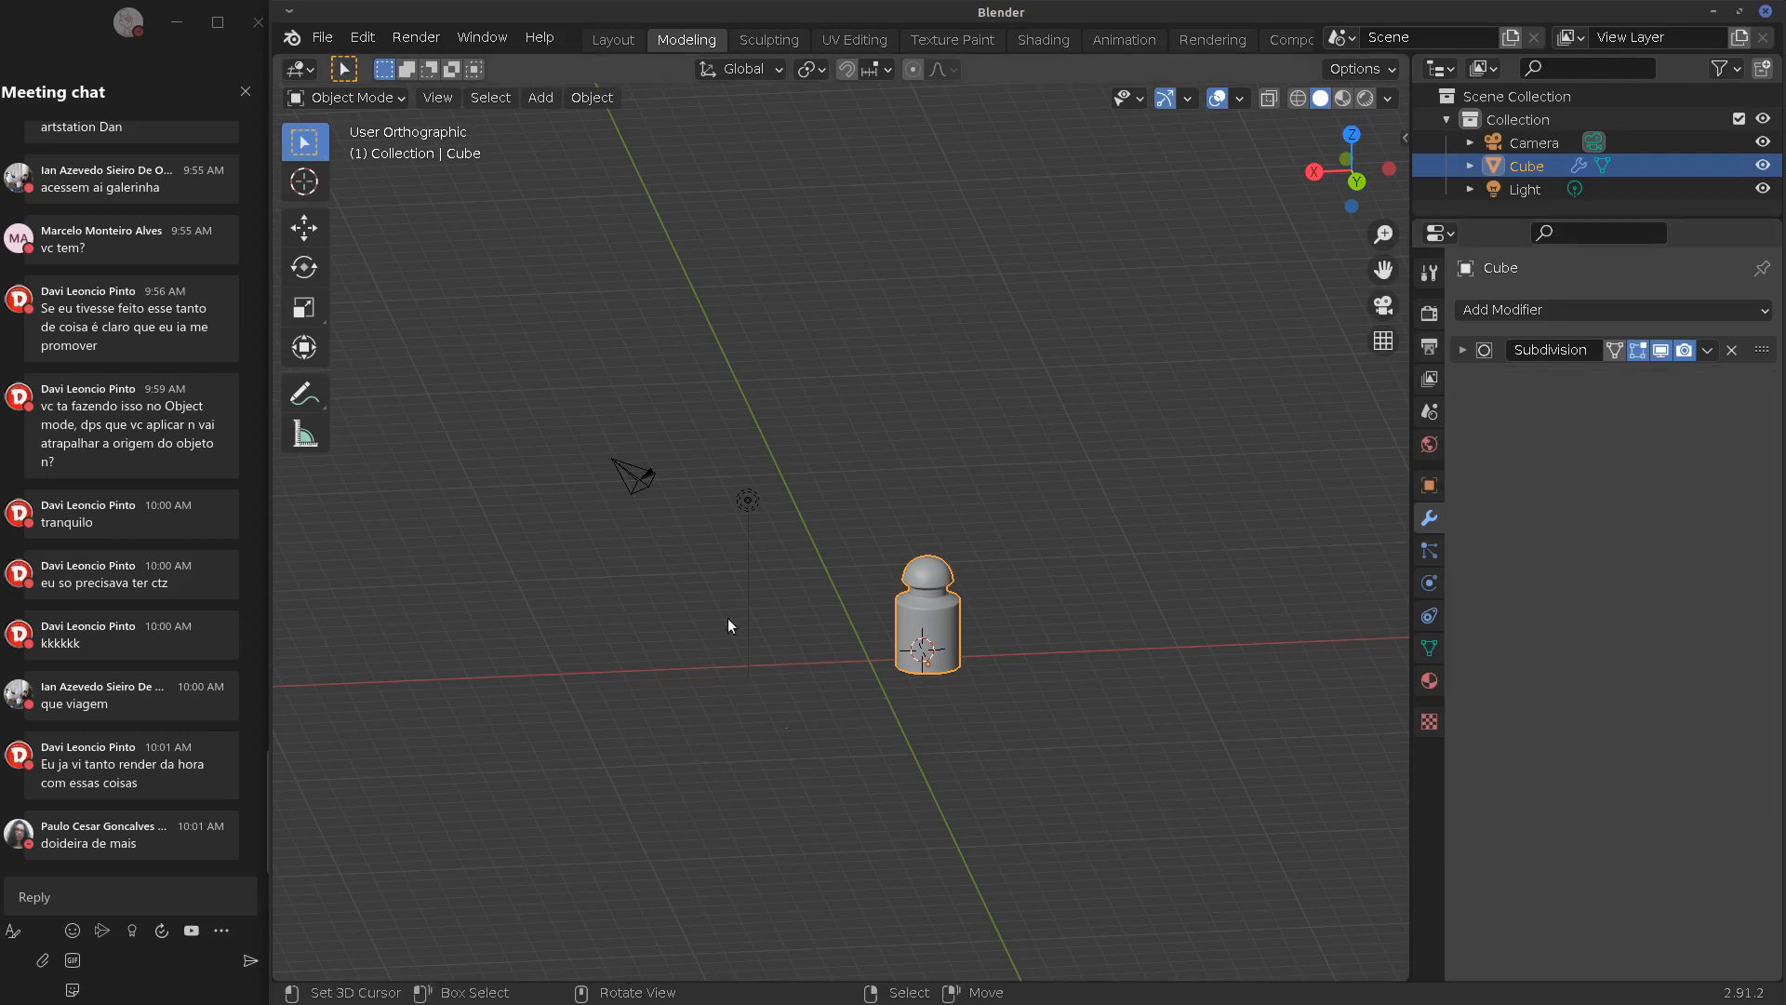
middle_drag(728, 619, 828, 629)
key(KP_1)
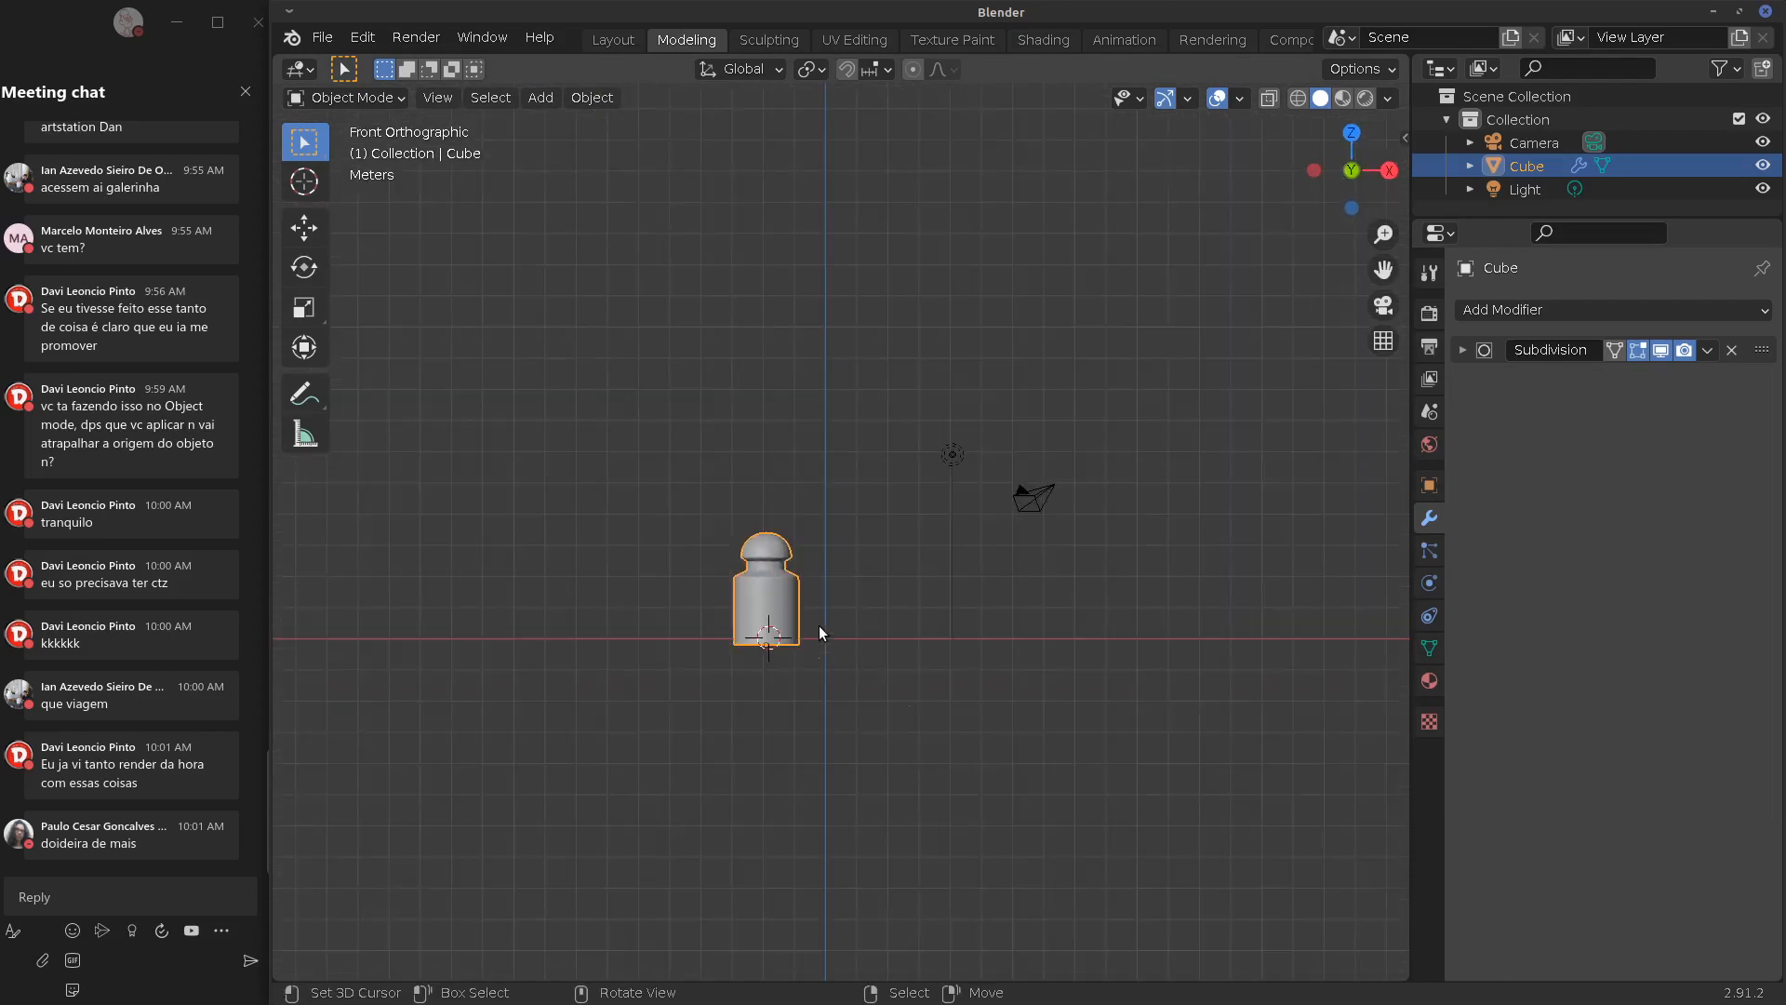
Slide the bottle 1.8 m along X, recentre the view, and bring up the Add > Mesh list
key(KP_5)
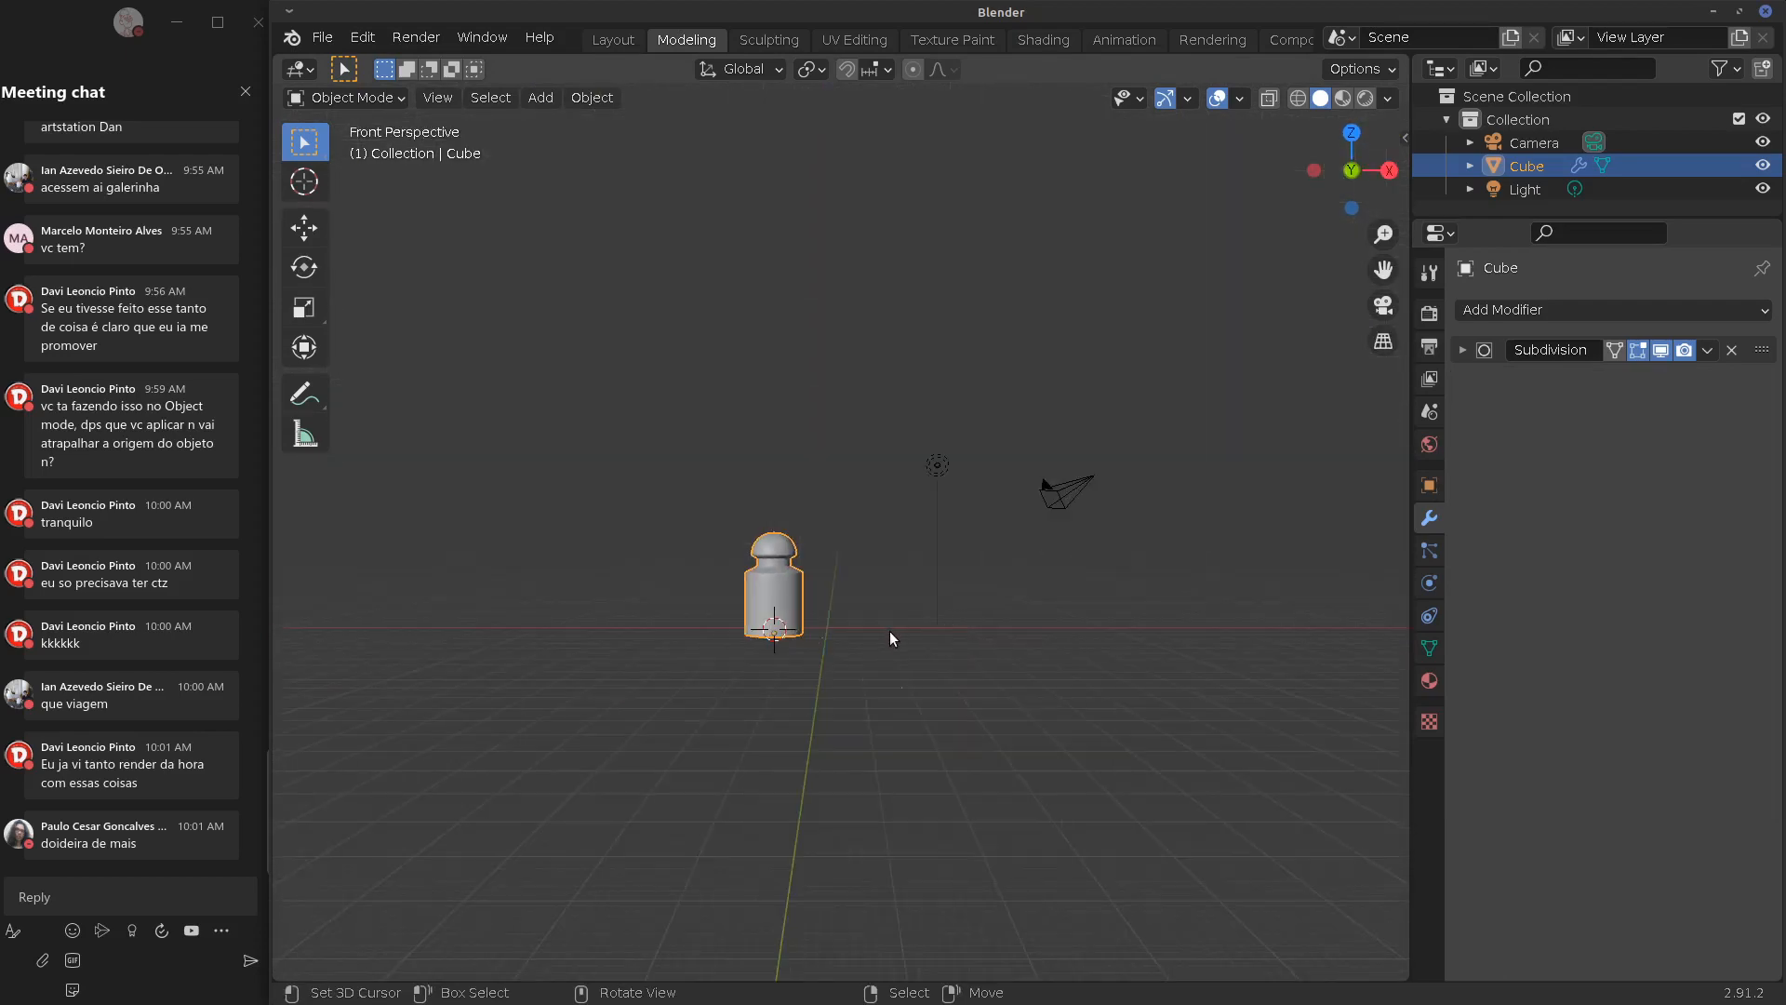
key(KP_5)
shift+middle_drag(880, 610, 871, 642)
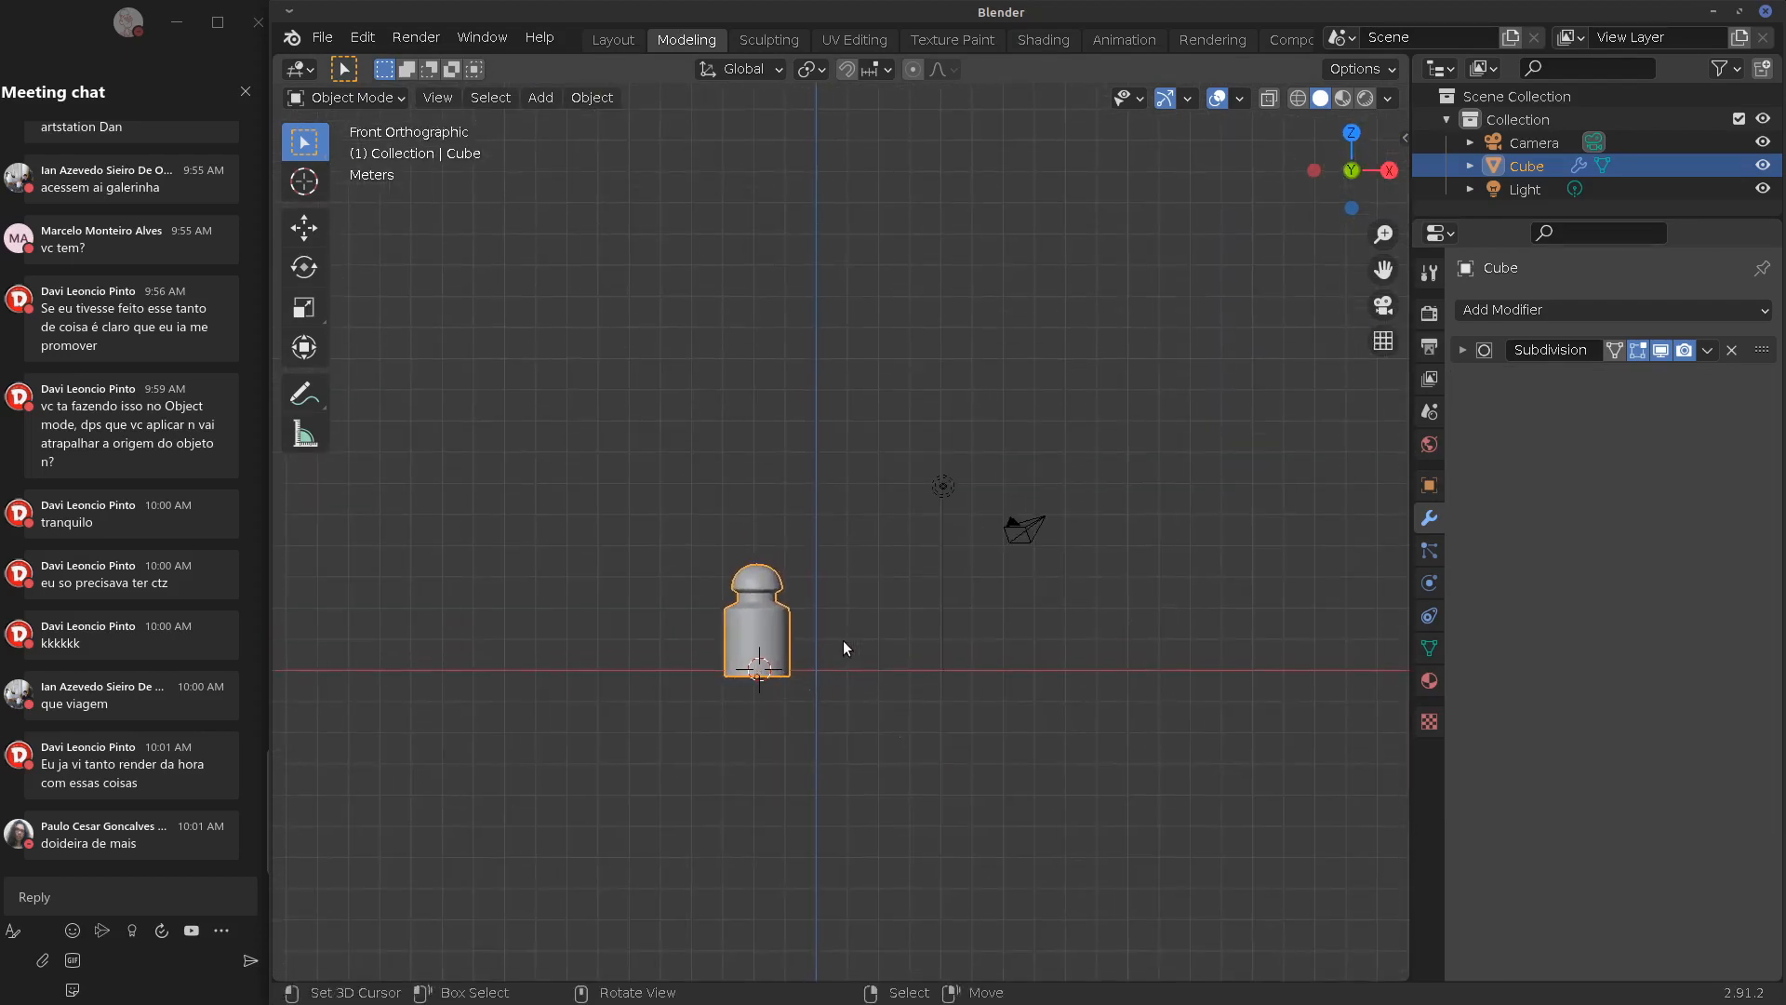
key(g)
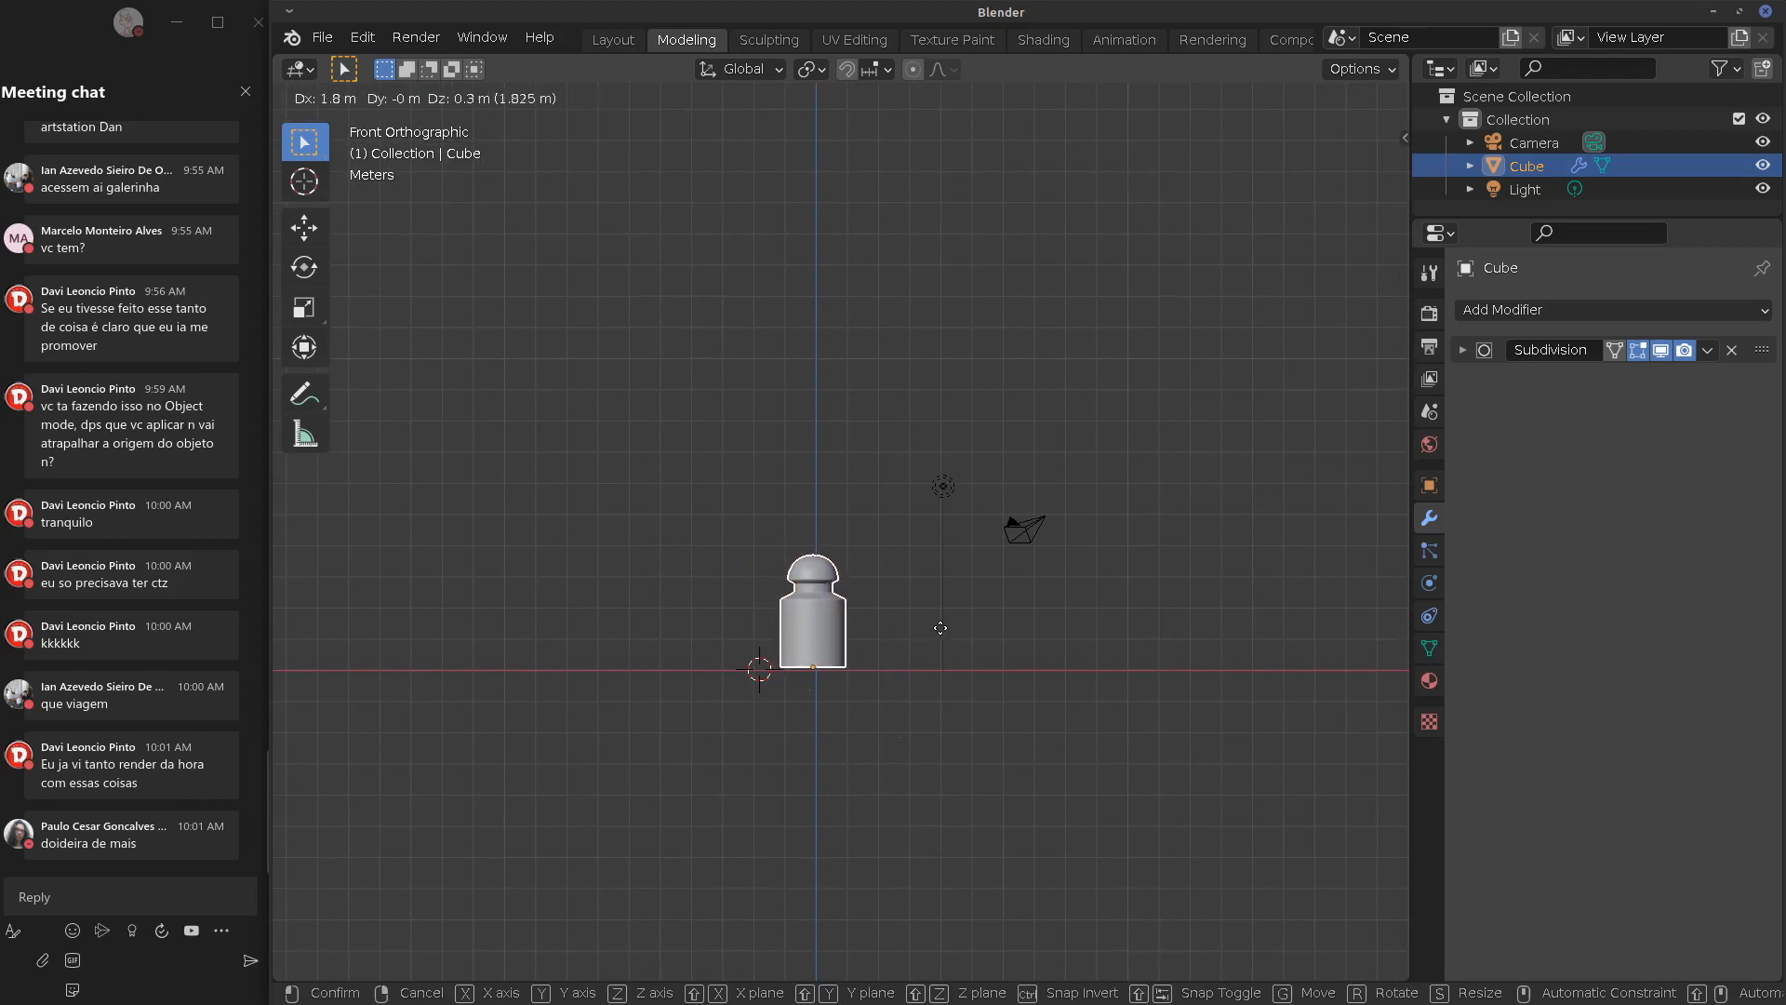
click(967, 642)
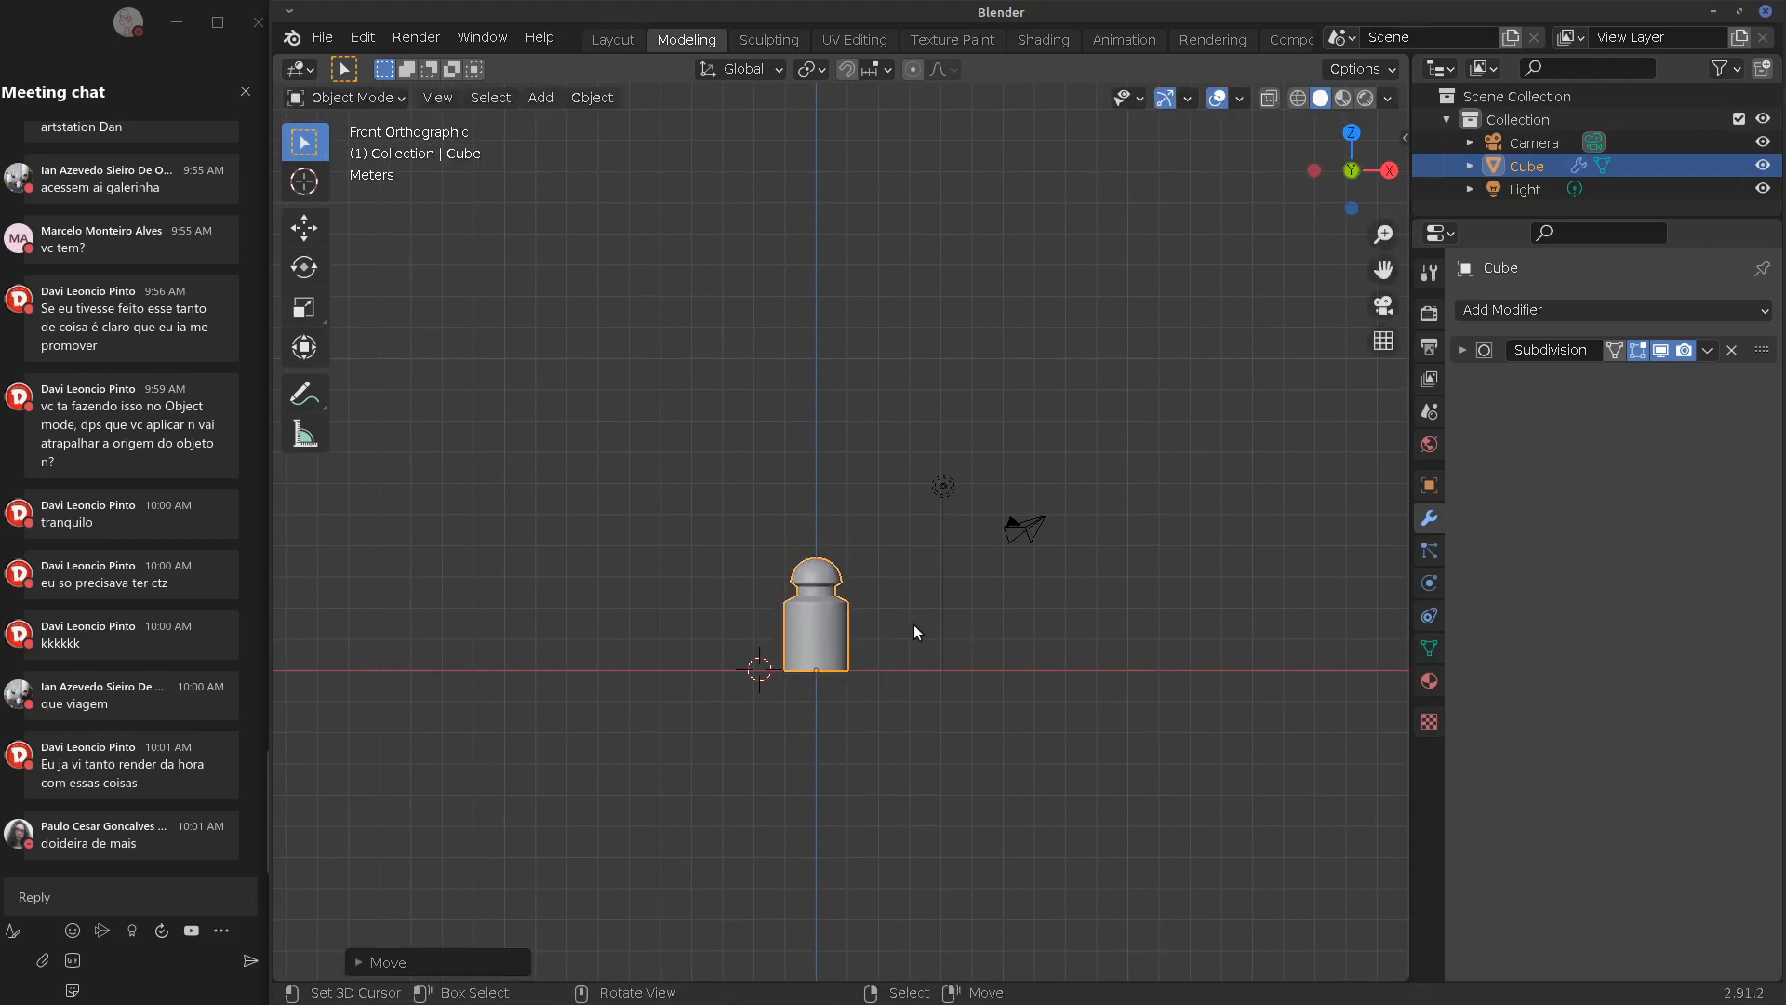
scroll(915, 627, up, 5)
shift+middle_drag(966, 605, 921, 543)
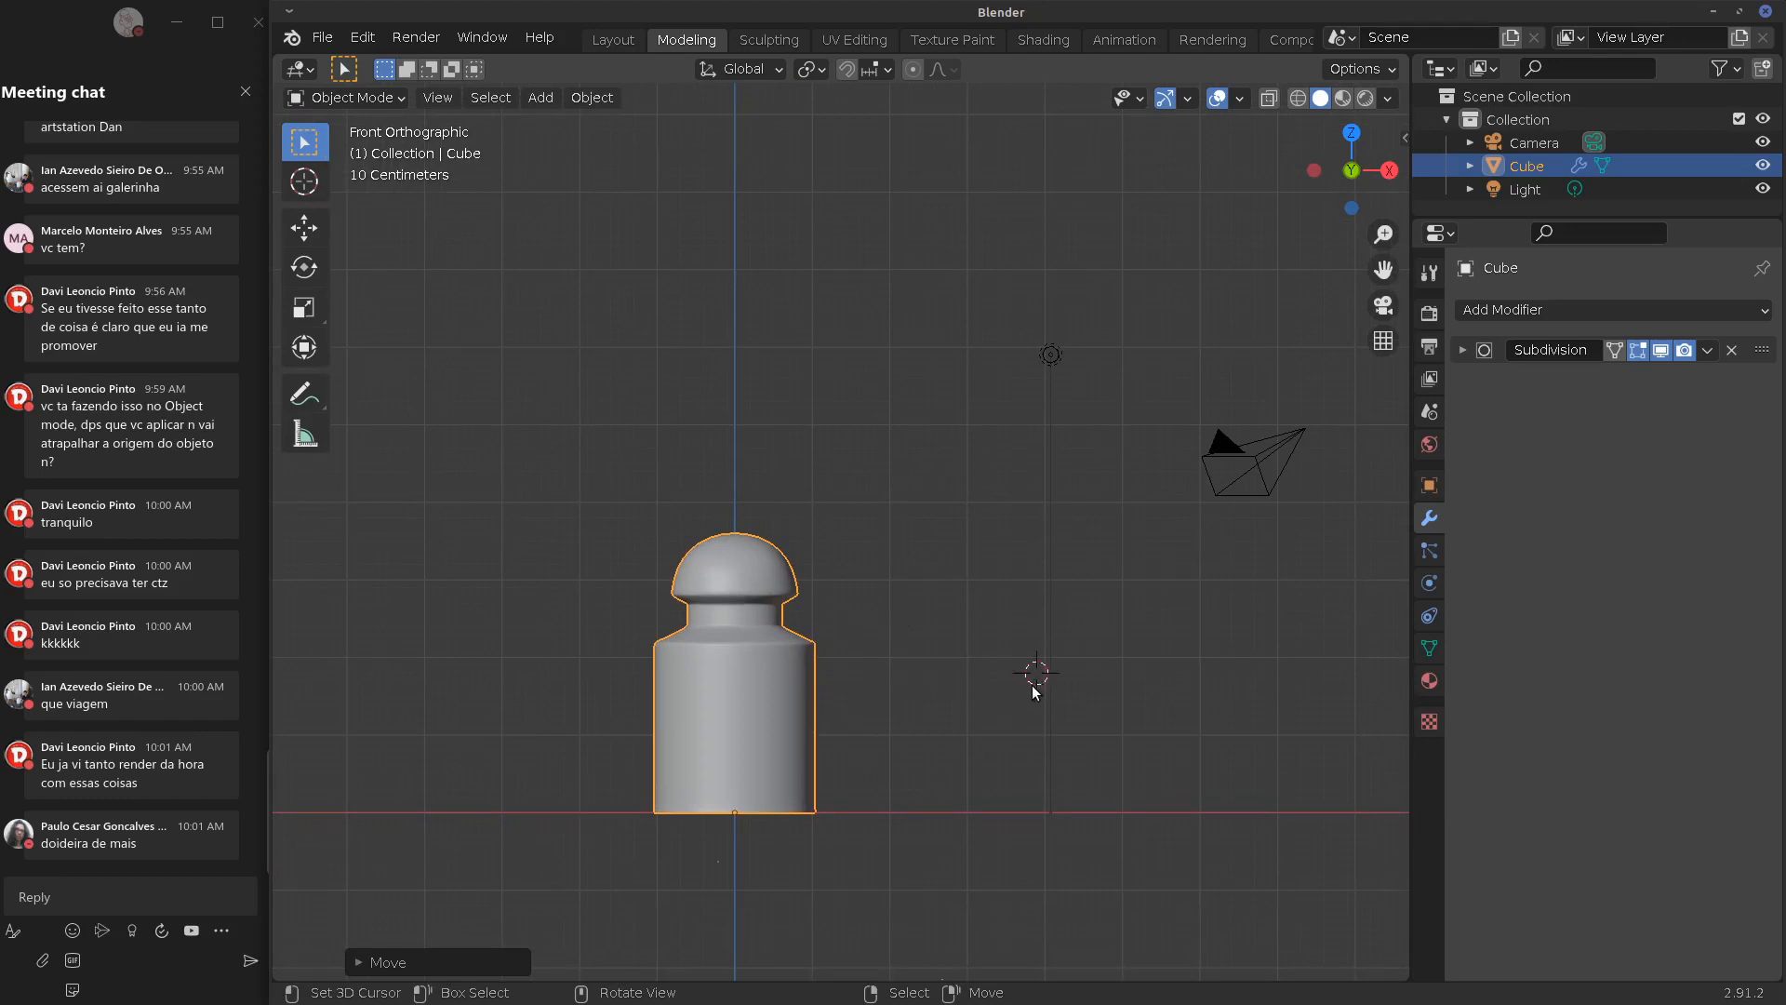
key(shift+a)
Add a new cube beside the bottle and give it a Bevel modifier
mouse_move(1042, 455)
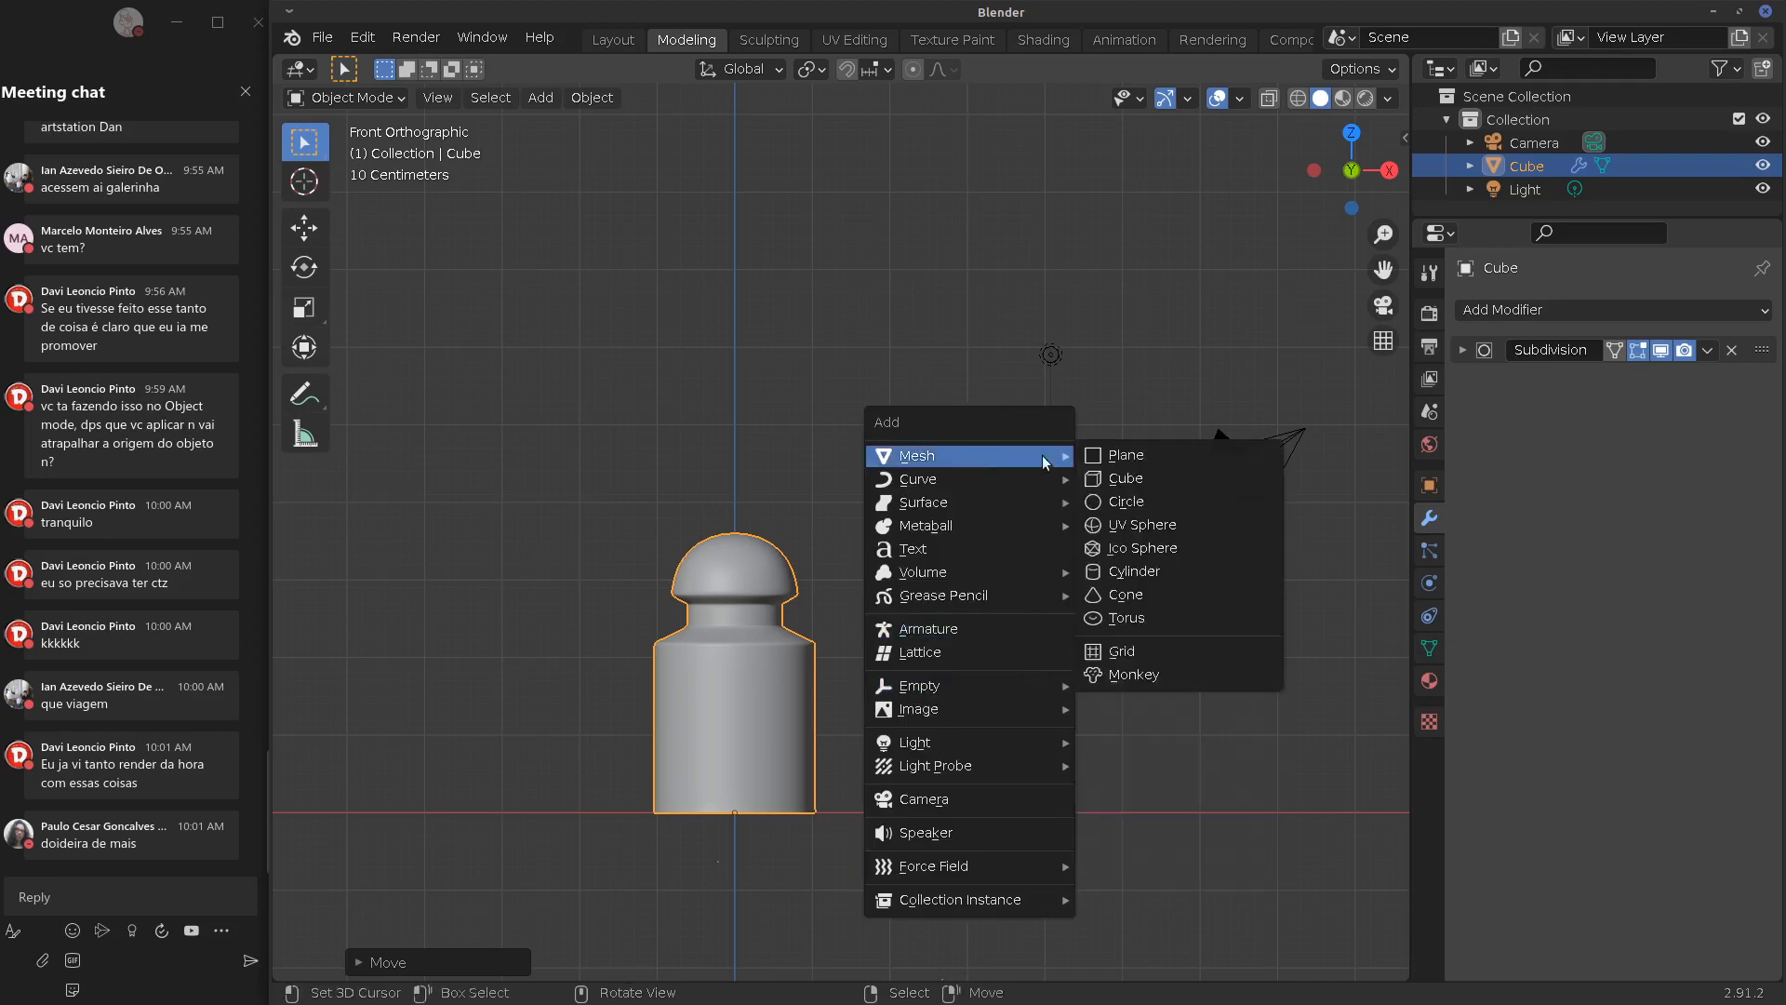
click(1128, 488)
click(1574, 315)
click(1304, 398)
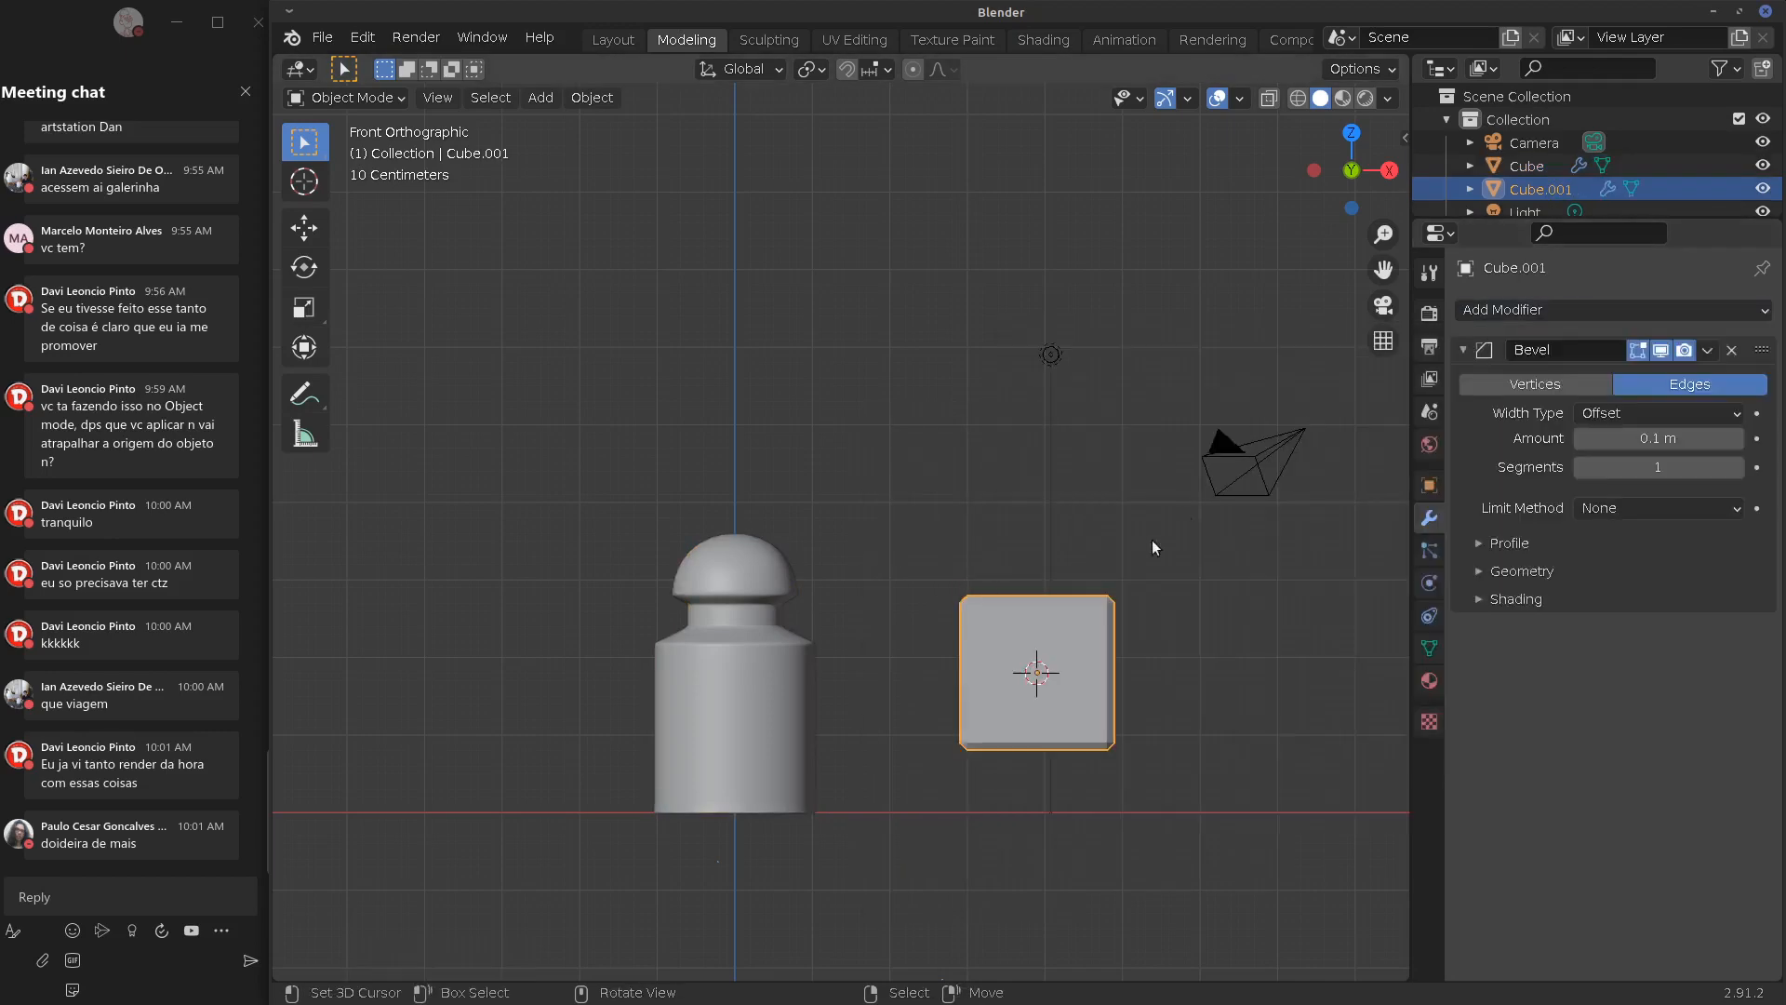
scroll(1107, 625, up, 4)
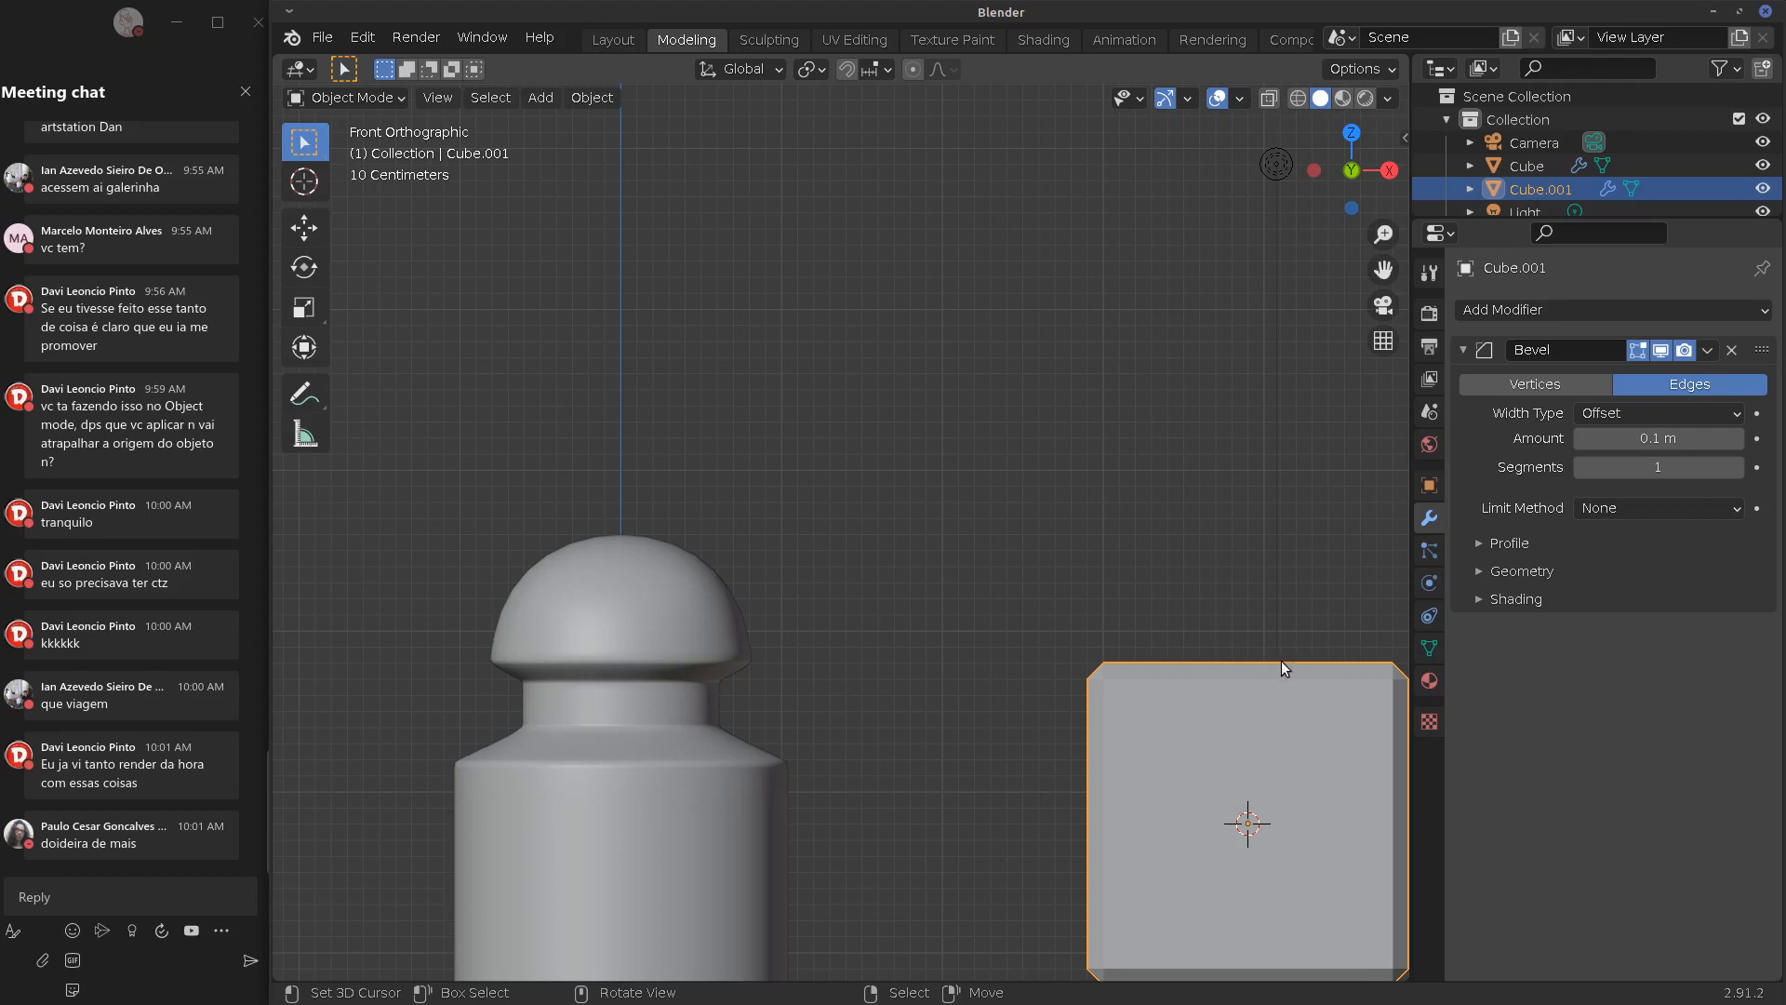
shift+middle_drag(1281, 661, 942, 578)
scroll(958, 558, up, 4)
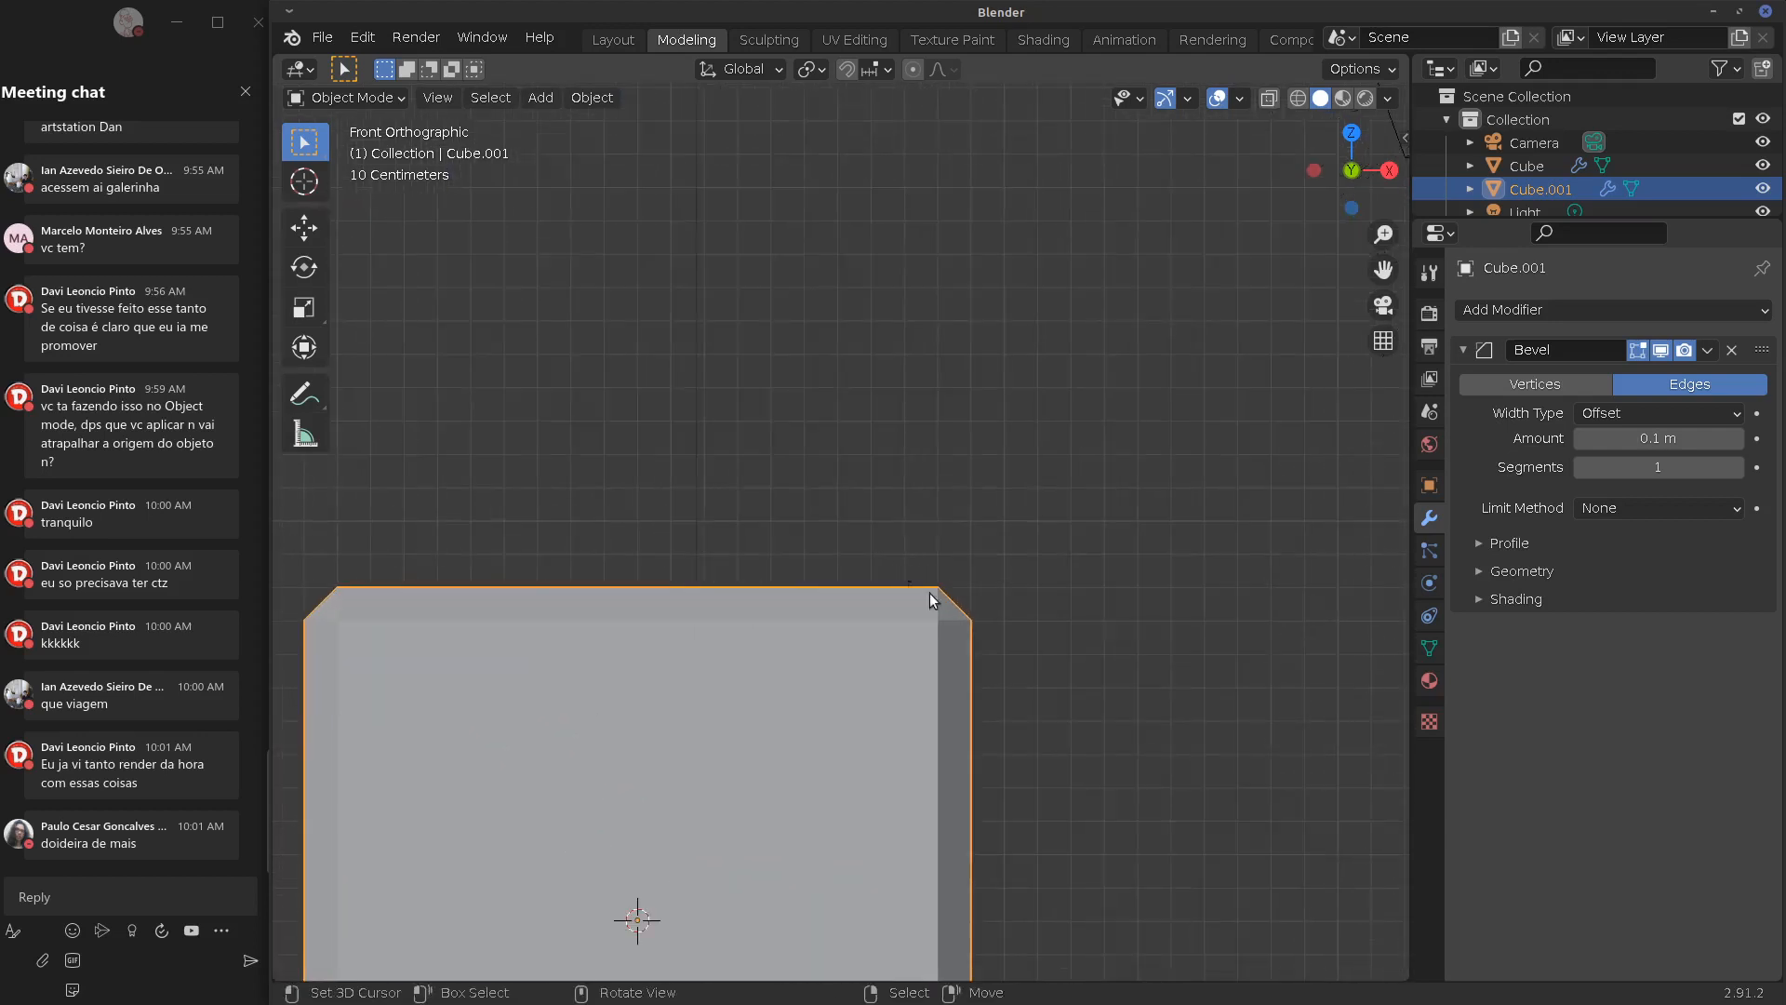
shift+middle_drag(1008, 516, 1052, 398)
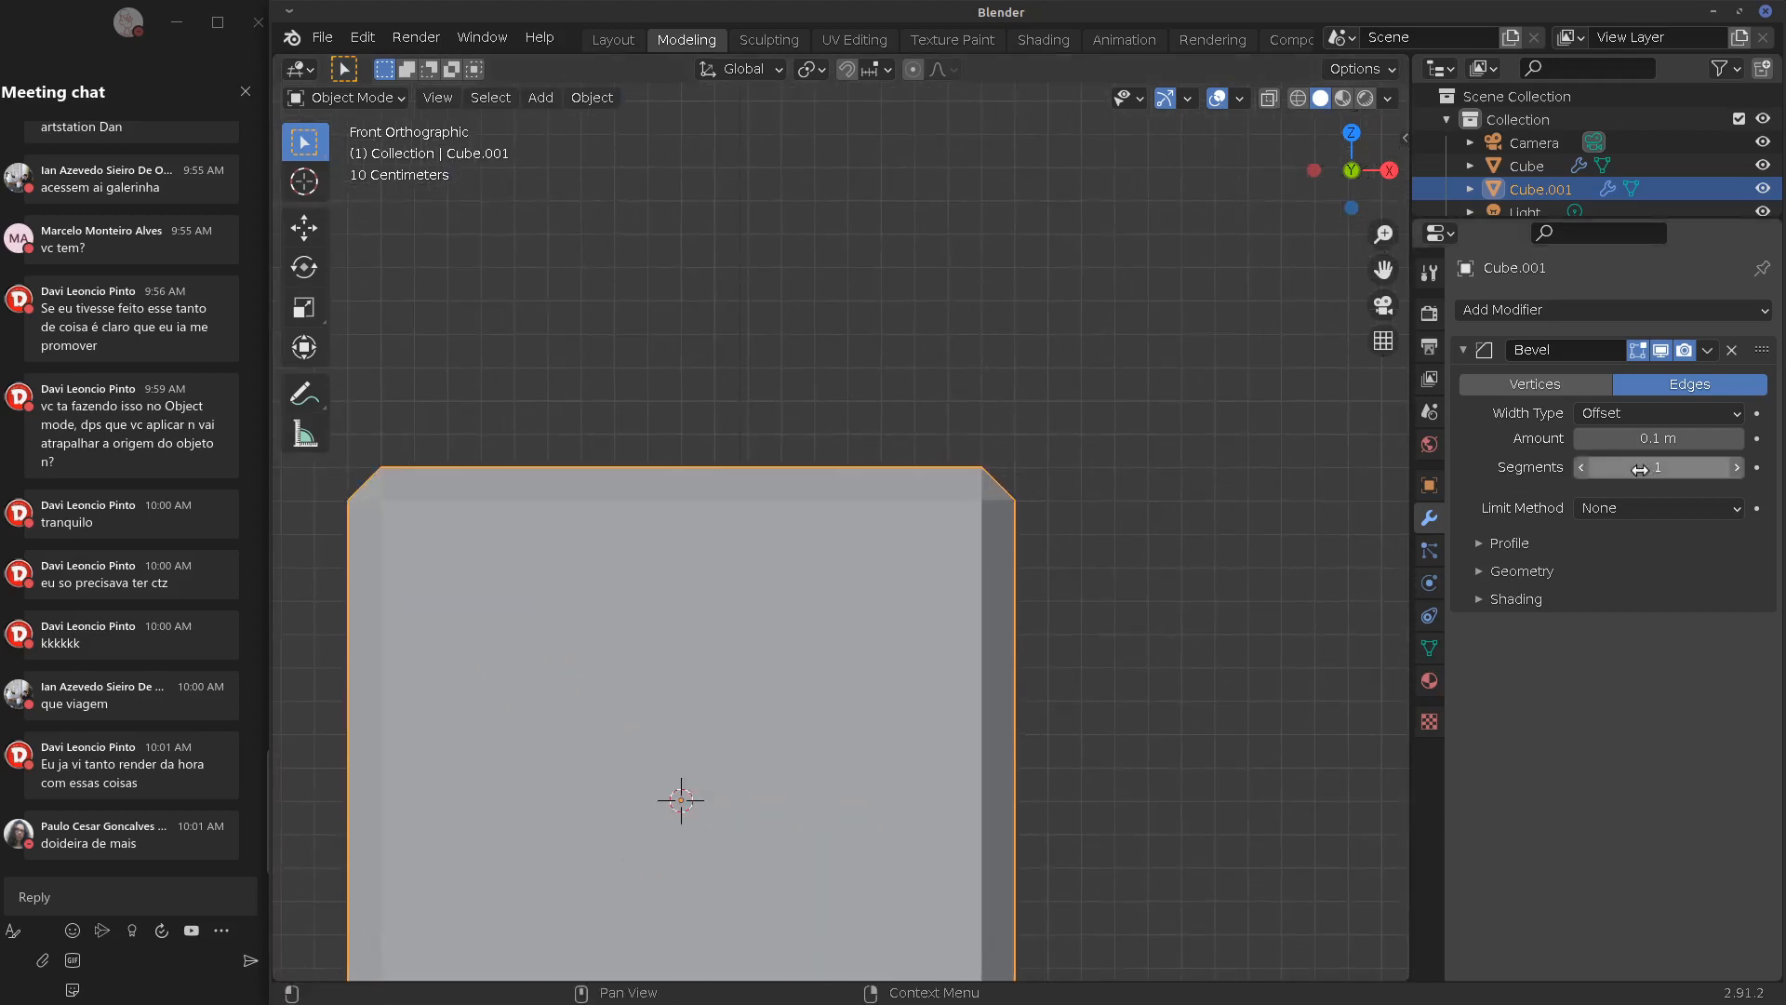
Expand the Bevel modifier's Profile, Geometry and Shading subpanels
click(1483, 542)
click(1479, 642)
click(1479, 839)
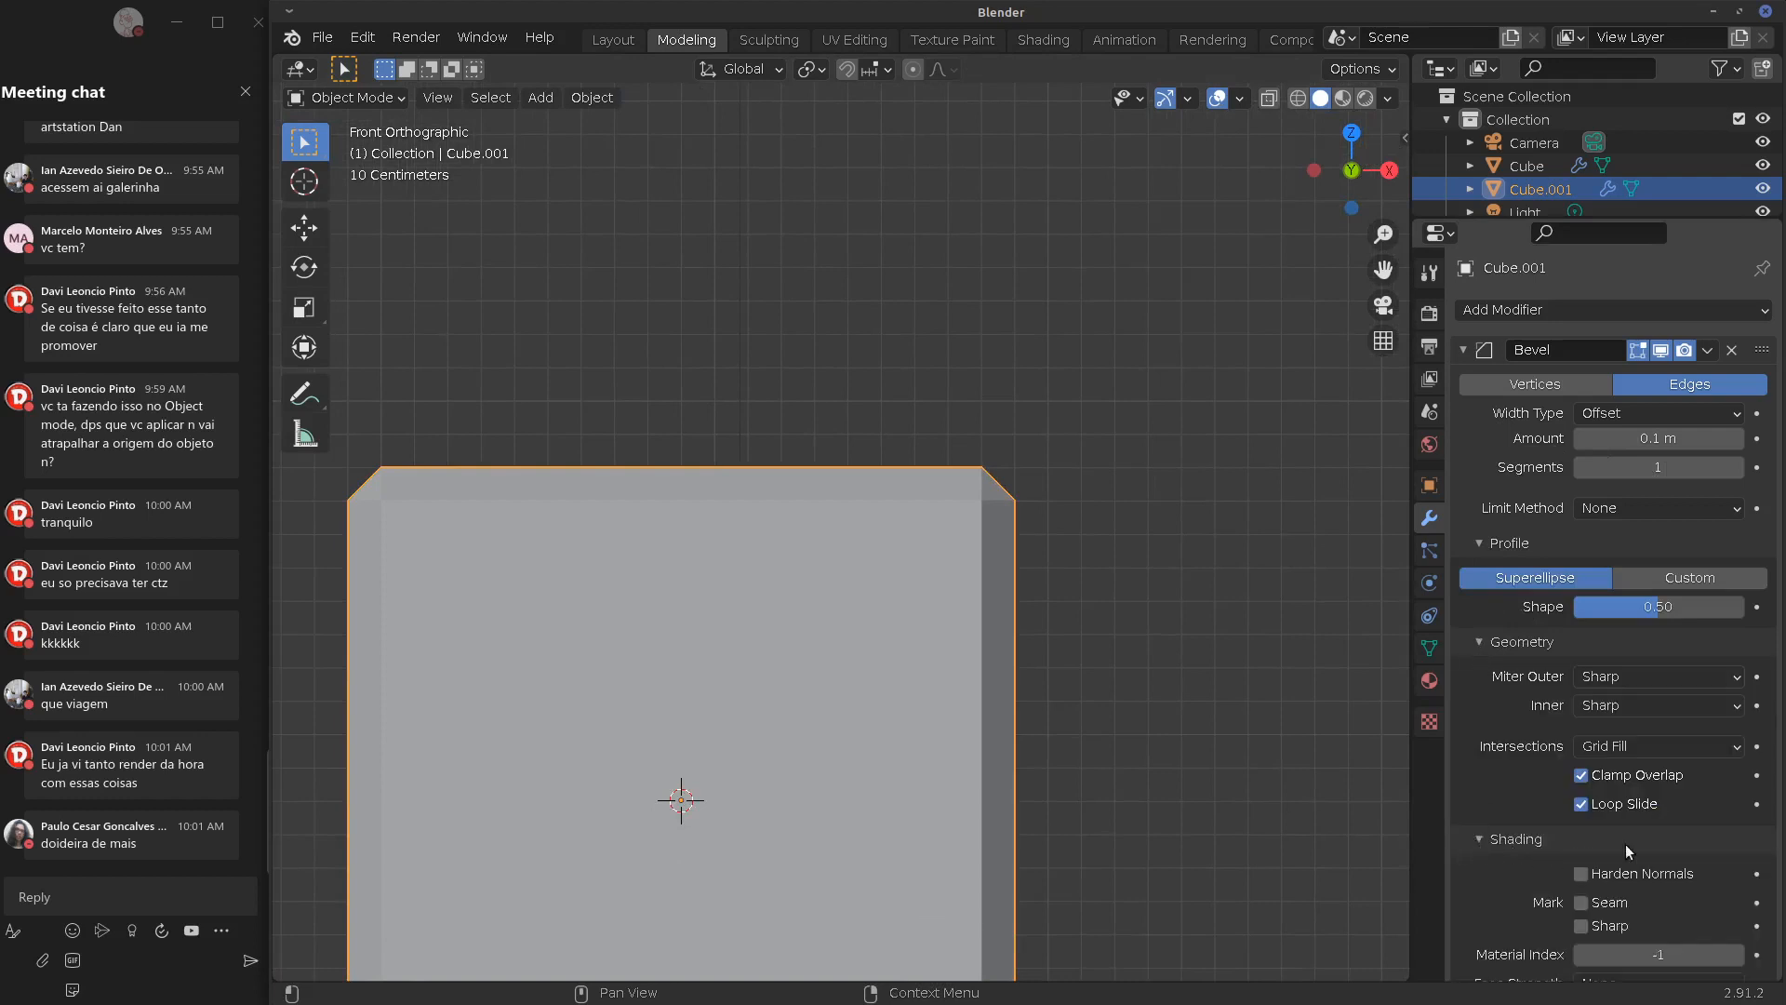
scroll(1780, 781, down, 1)
drag(1777, 921, 1779, 794)
scroll(1779, 794, up, 1)
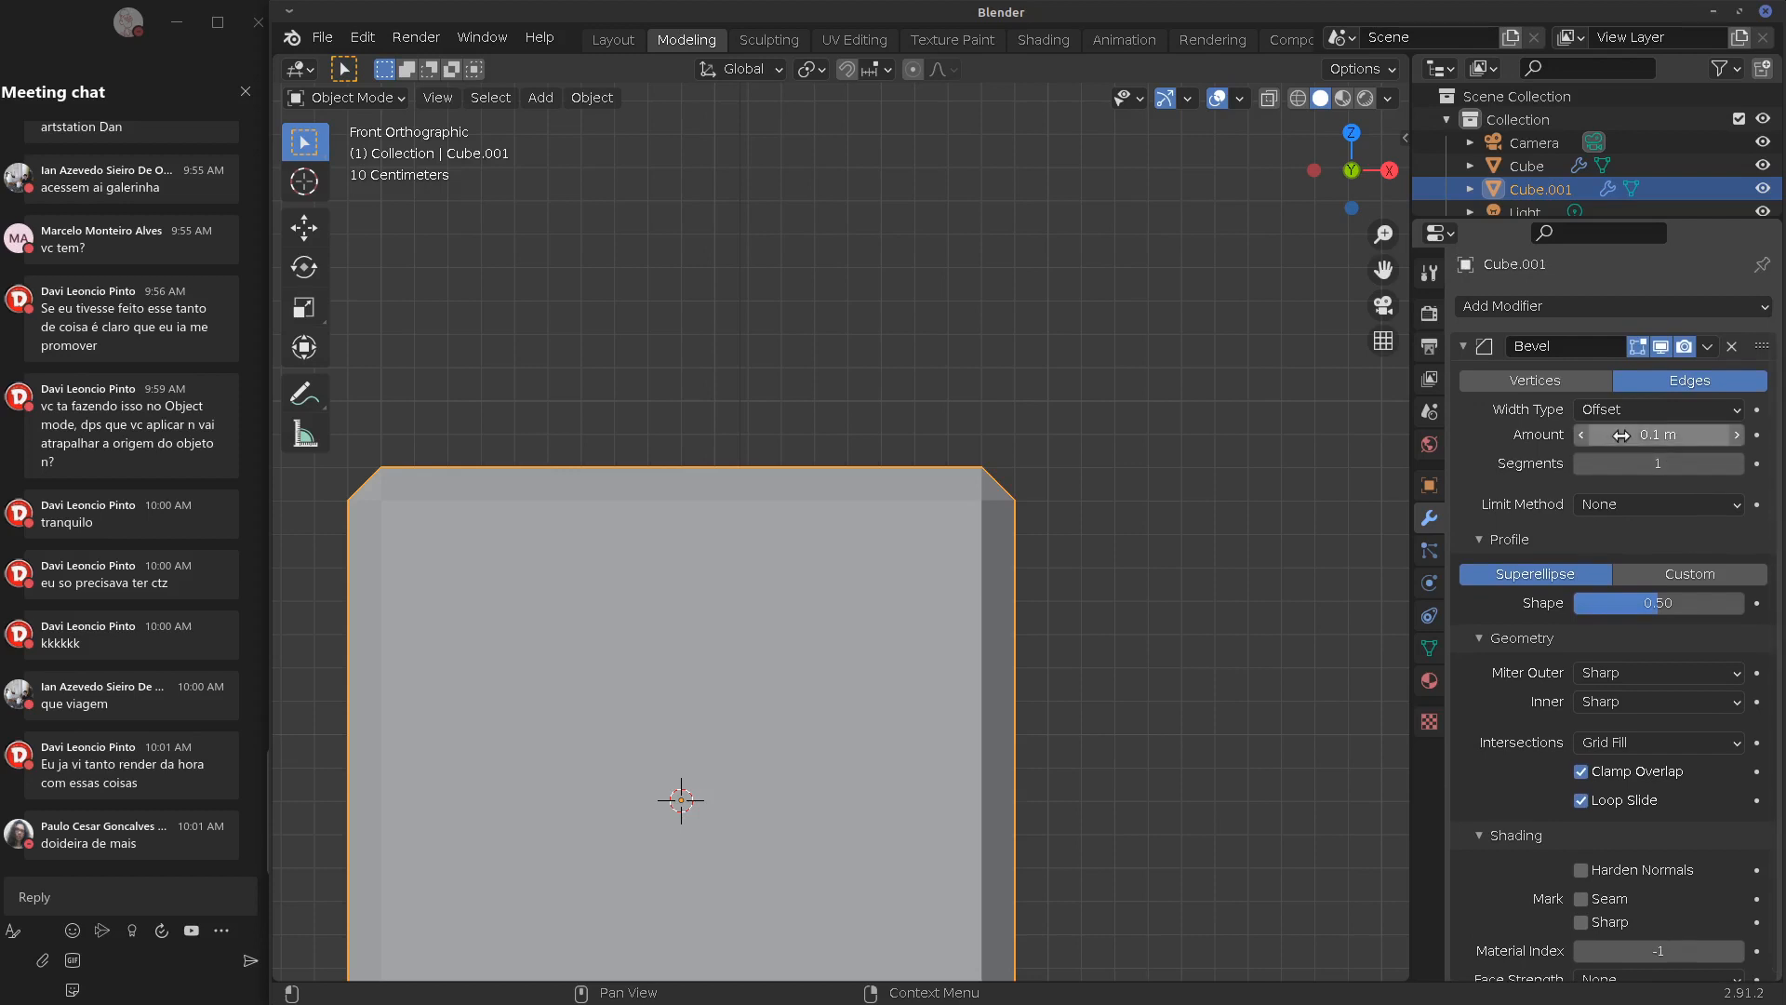
Set the bevel amount to 0.09 m with 3 segments and view the cube's corner
mouse_move(1630, 439)
mouse_down()
mouse_move(1674, 440)
mouse_move(1630, 439)
mouse_move(1654, 439)
mouse_up()
click(1734, 463)
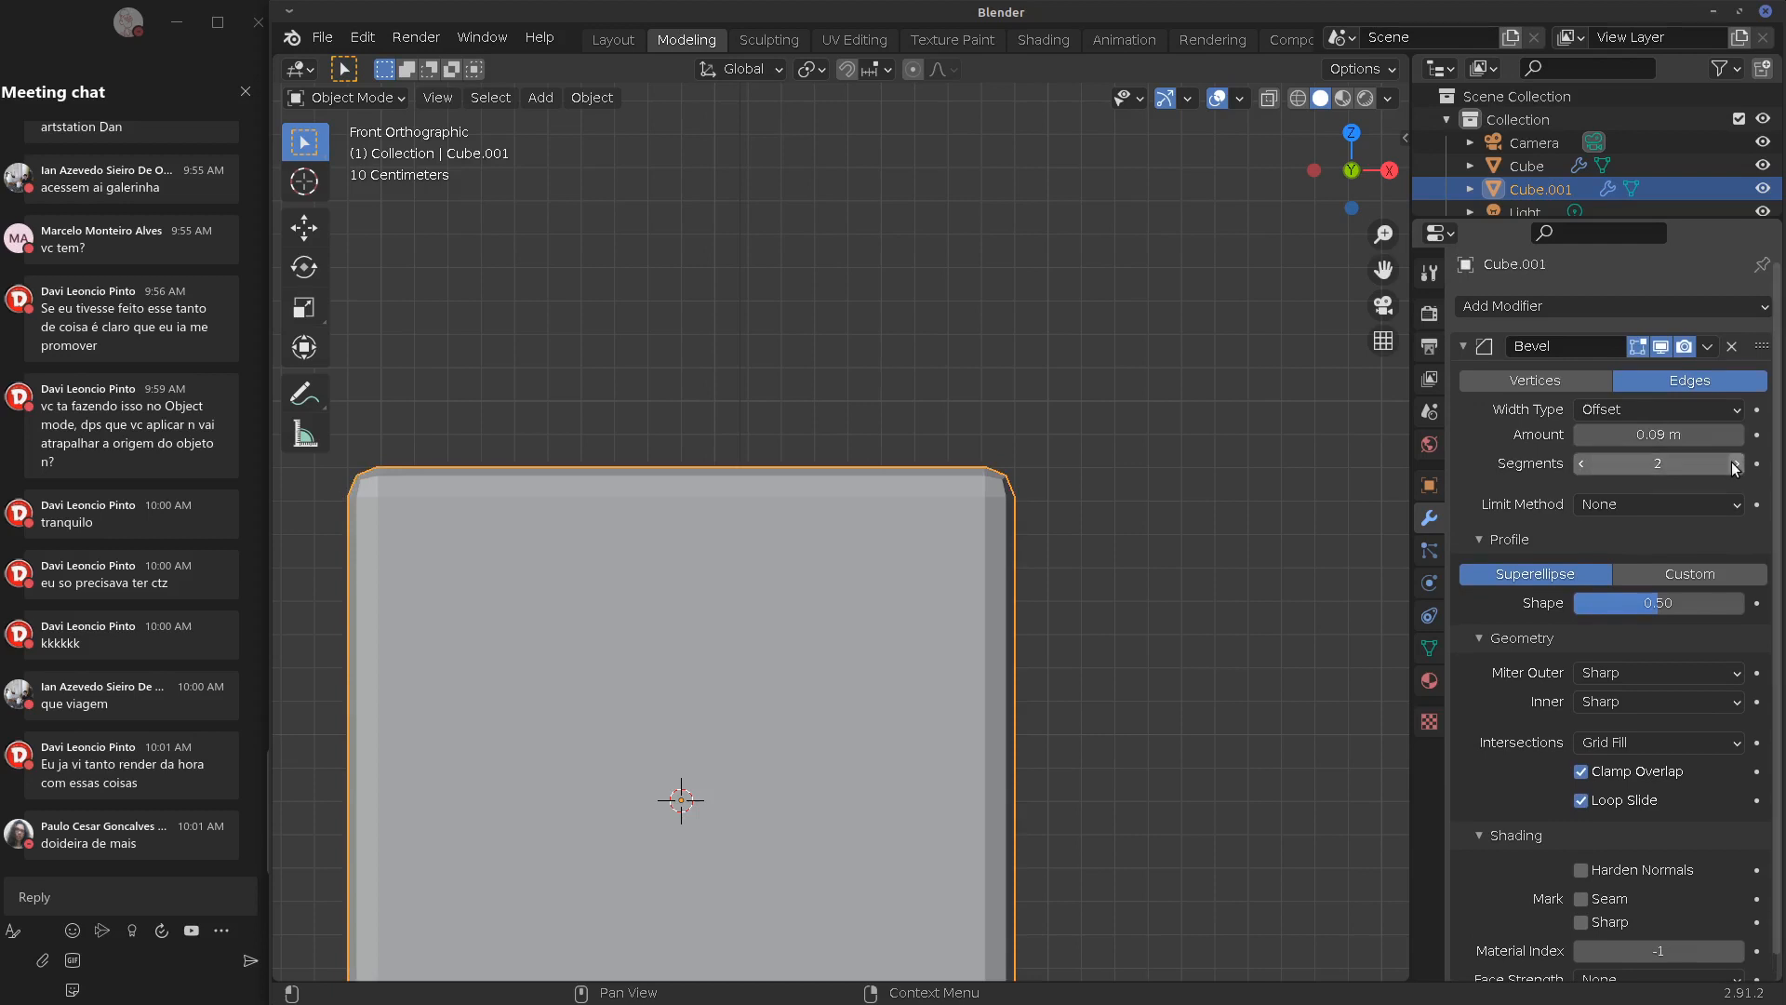
click(1734, 463)
middle_drag(1230, 560, 1018, 567)
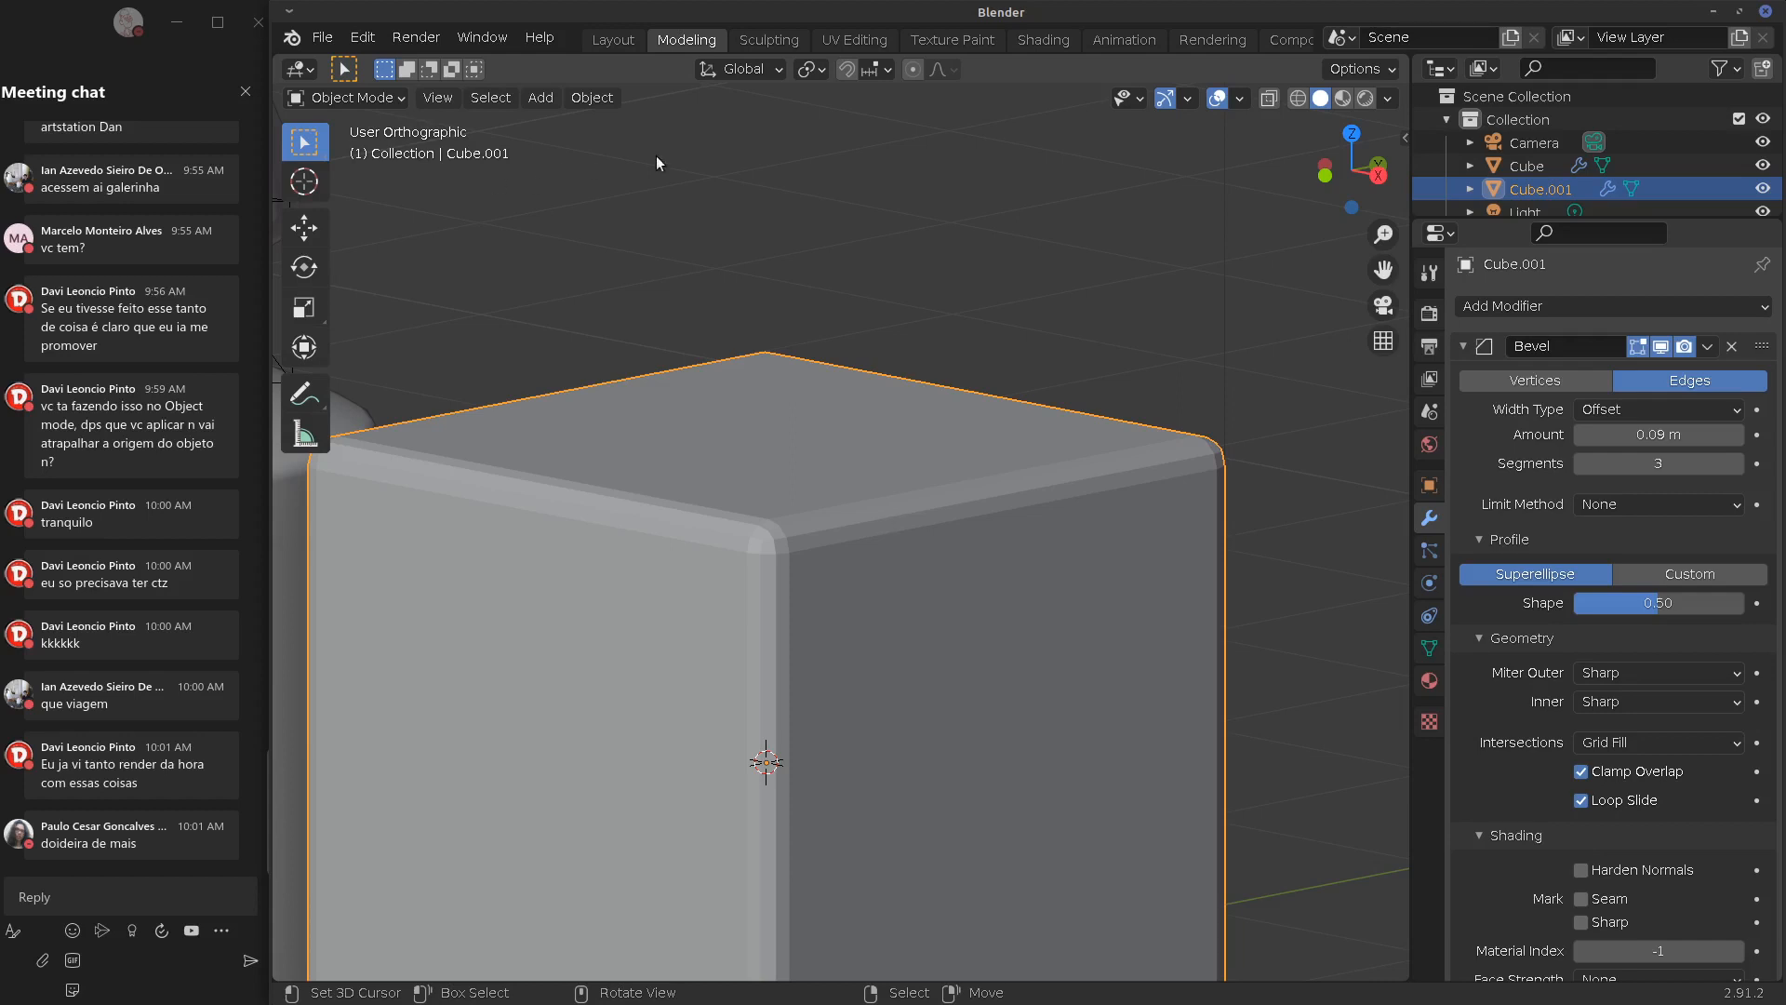
Shade the cube smooth and shrink the bevel amount to 0.03 m
click(591, 97)
mouse_move(600, 127)
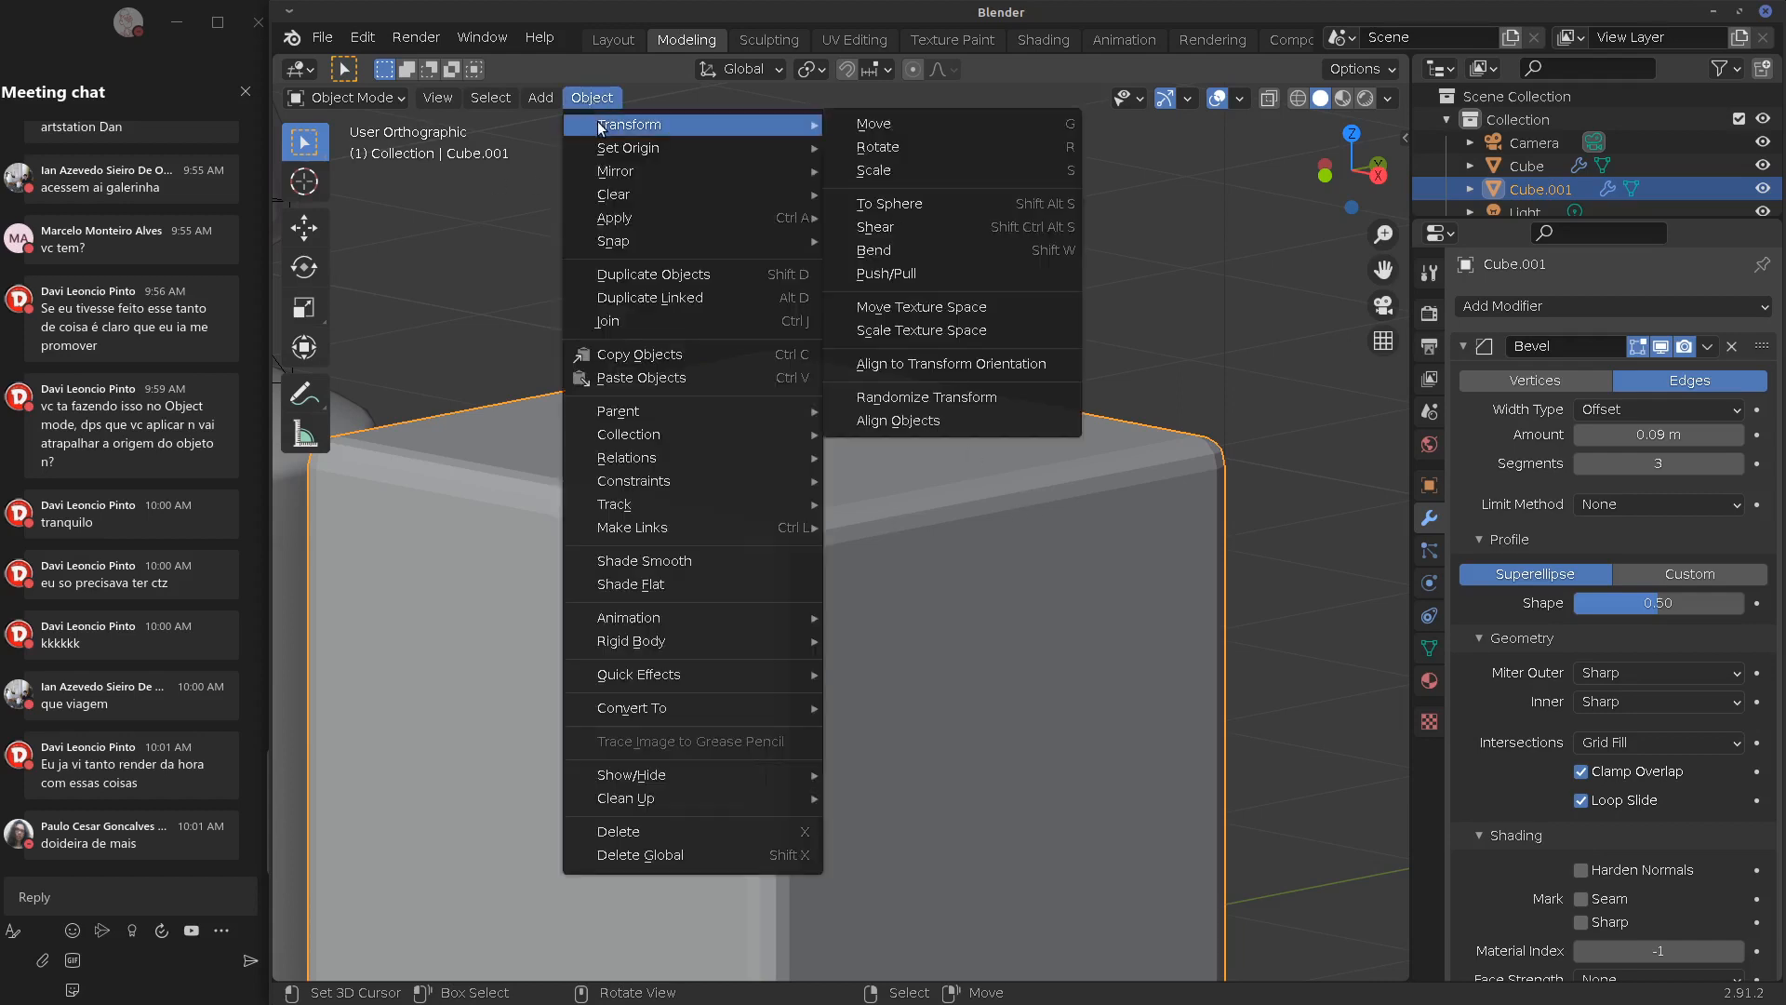
click(642, 563)
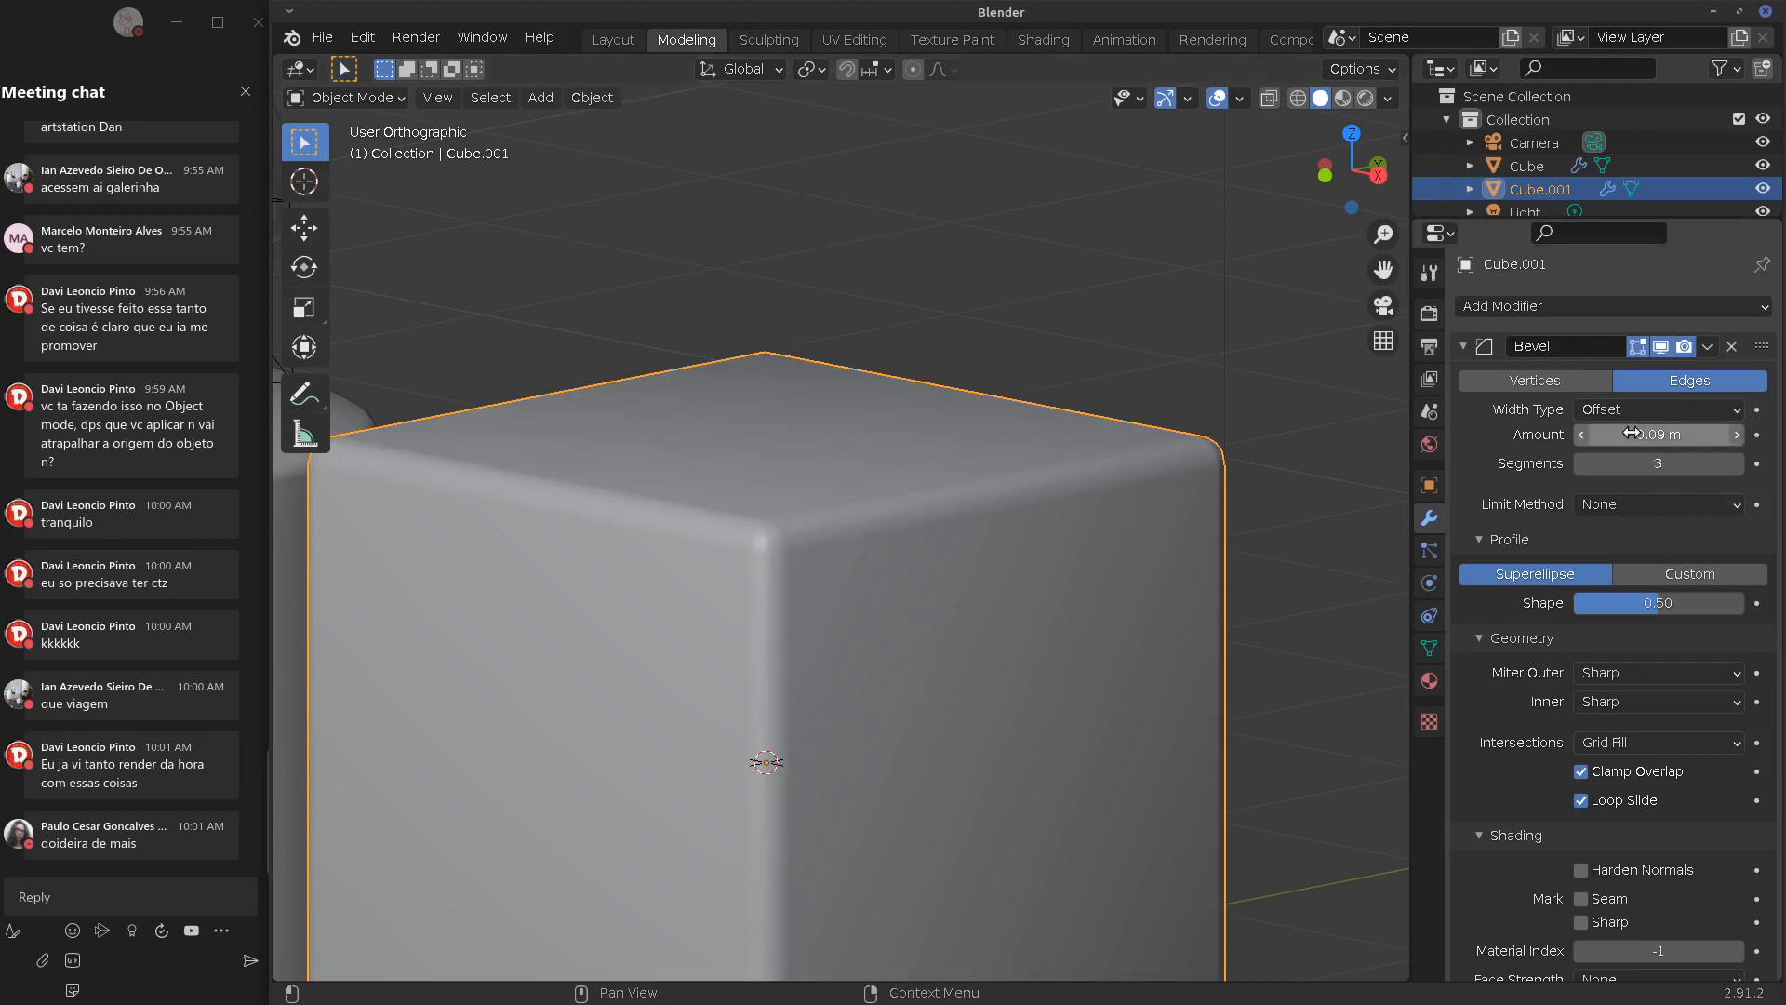
drag(1661, 434, 1637, 441)
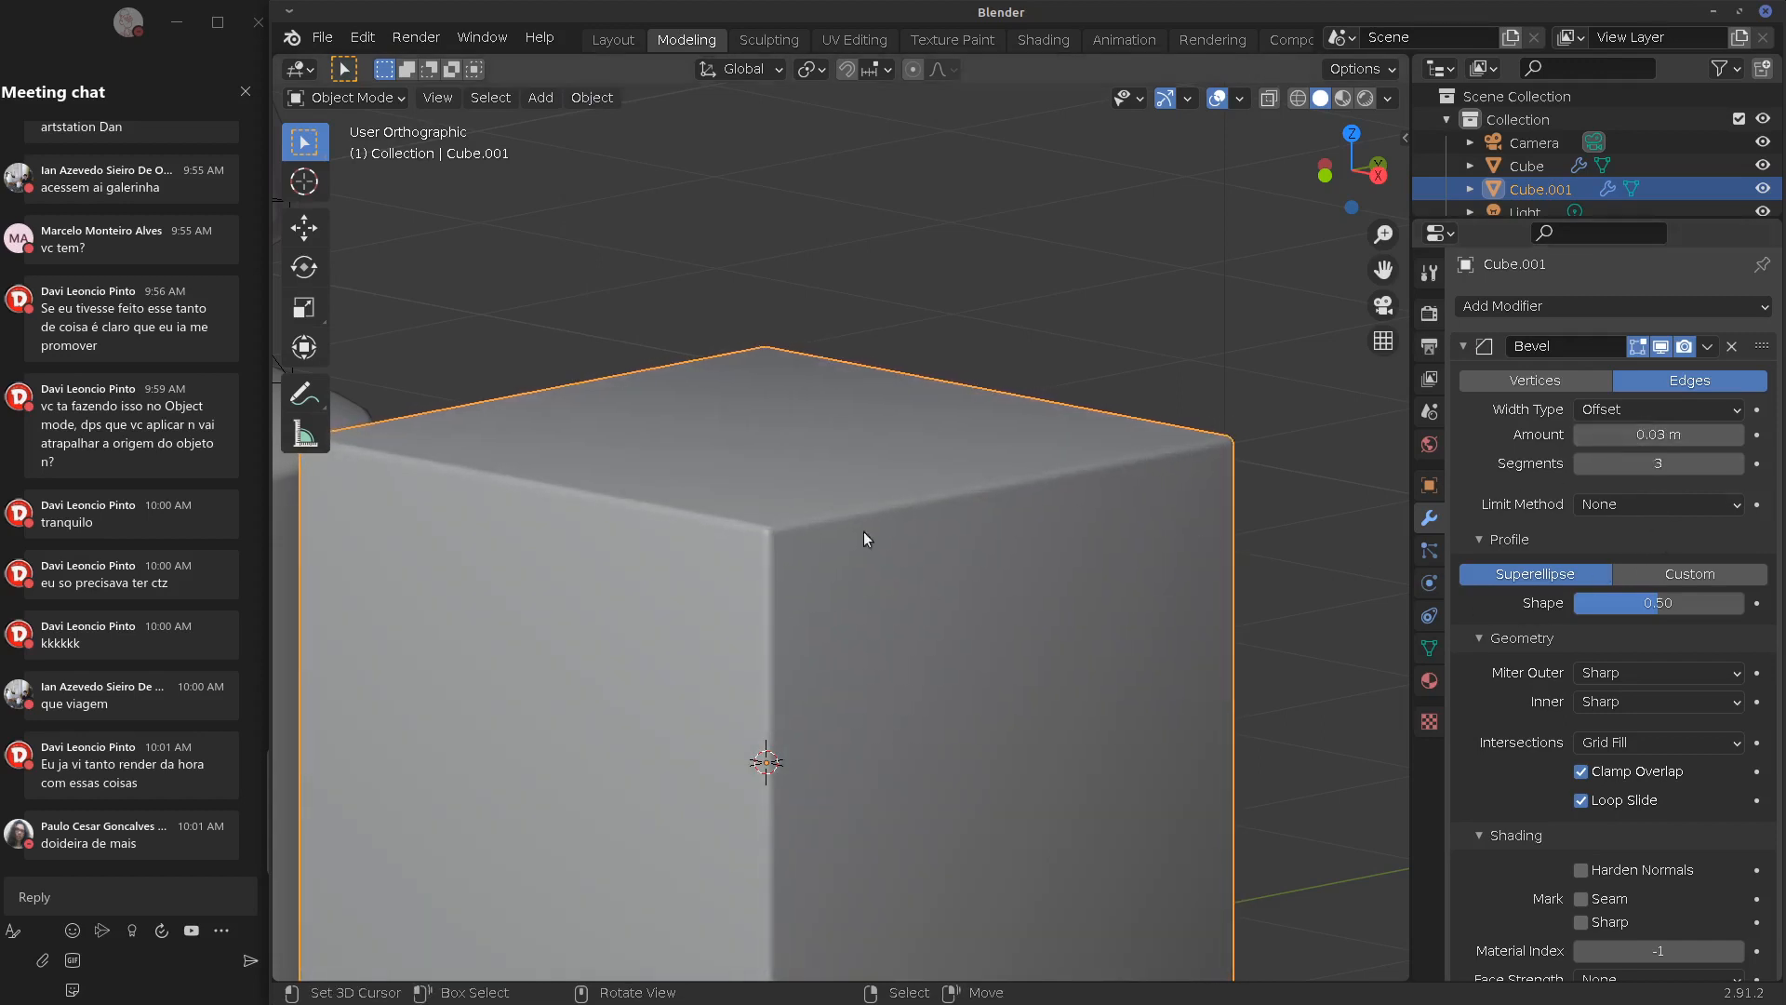
Inspect the cube's top and flatten the bevel profile Shape to 0.22
middle_drag(1043, 598, 989, 501)
middle_drag(989, 507, 1074, 531)
shift+middle_drag(1075, 530, 980, 499)
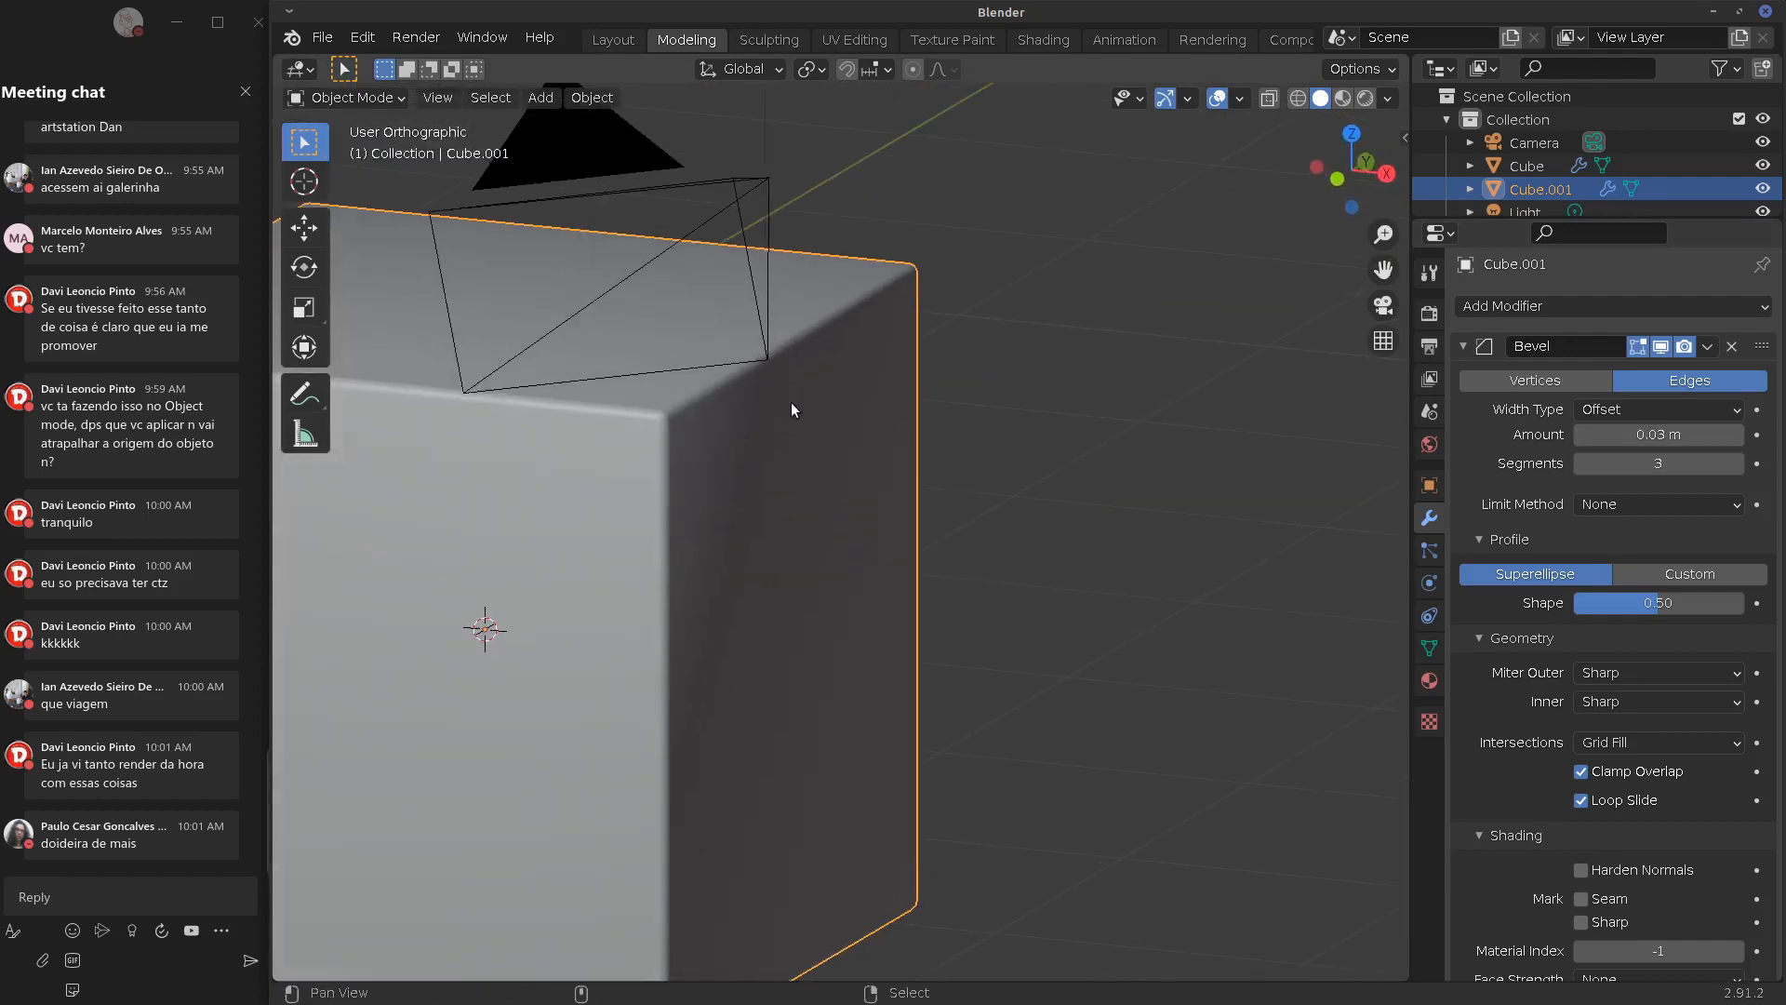
shift+middle_drag(790, 402, 902, 490)
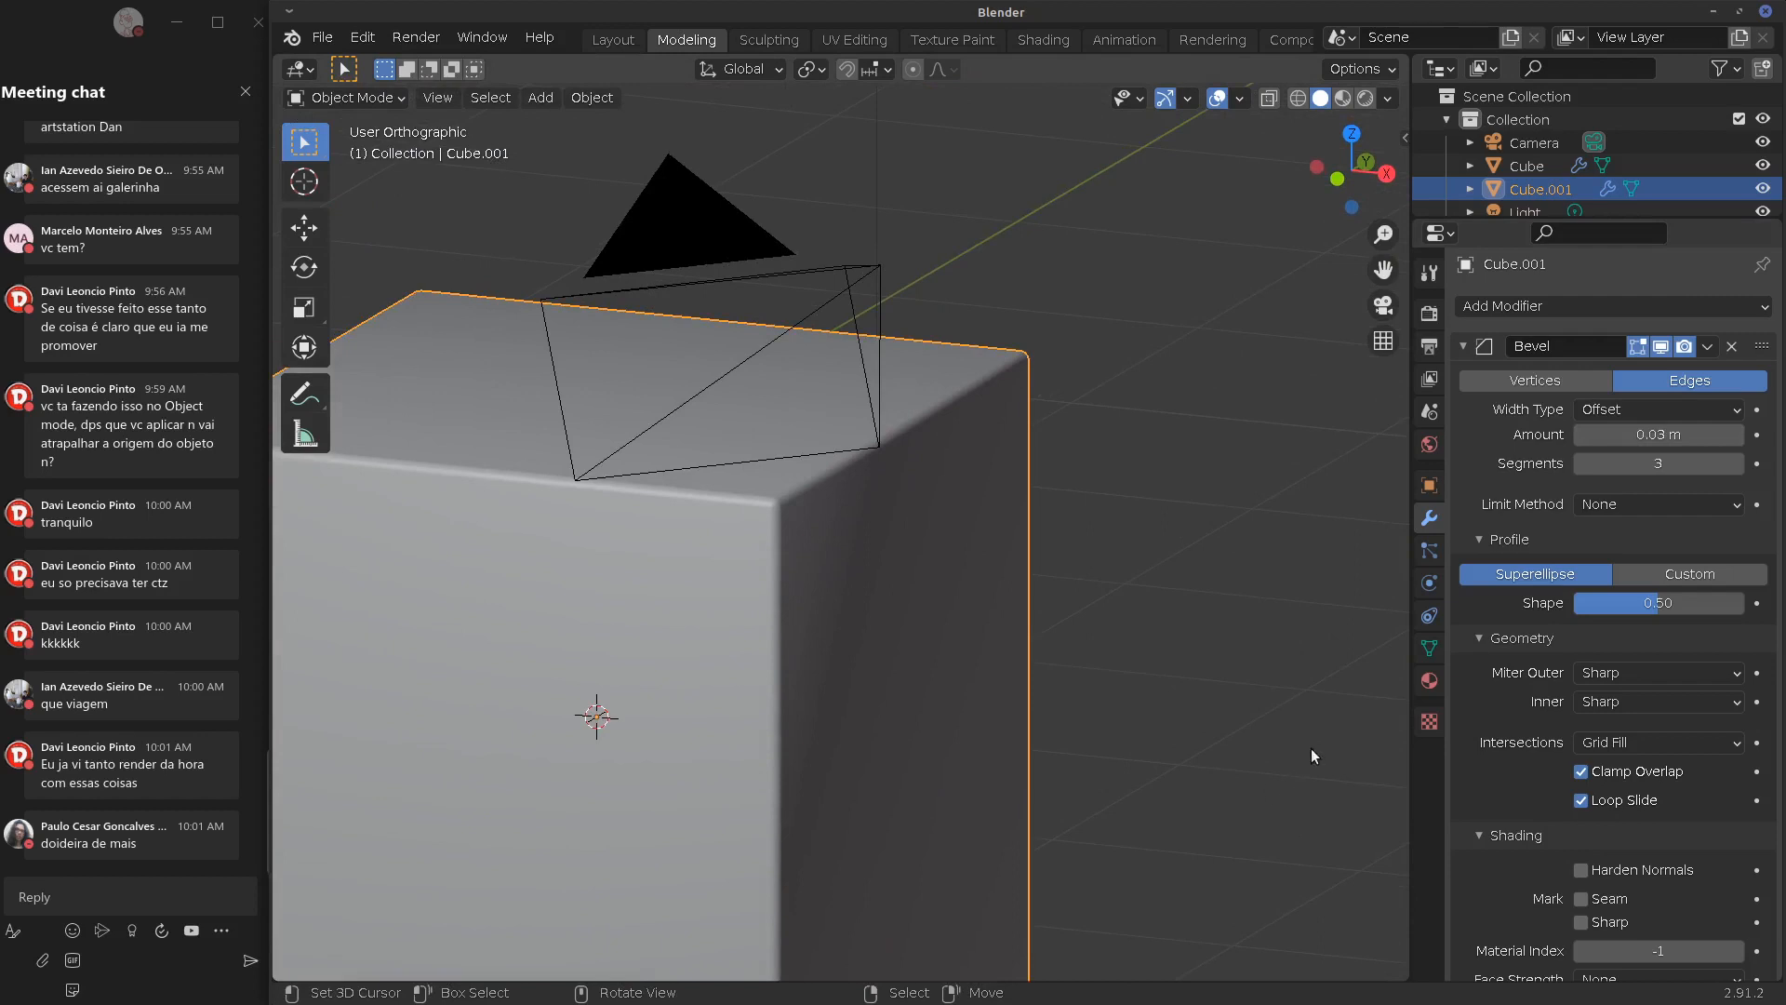
middle_drag(973, 642, 1064, 436)
scroll(1048, 664, up, 3)
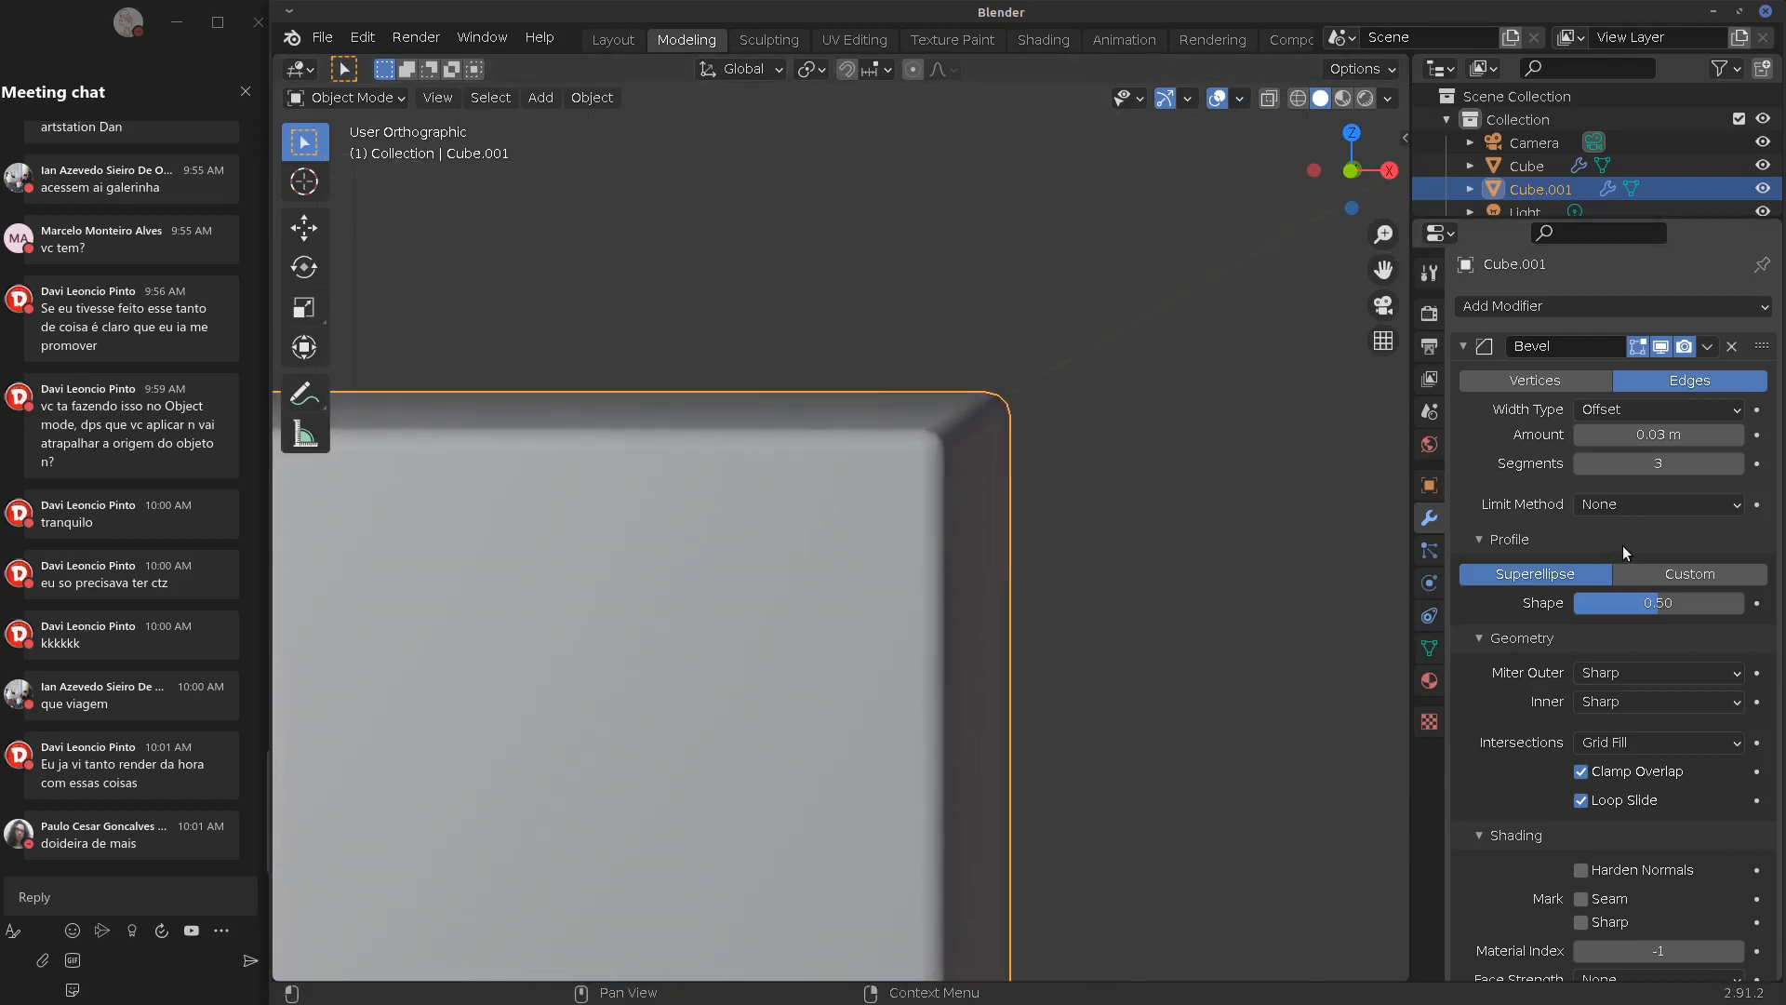
mouse_move(1649, 607)
mouse_down()
mouse_move(1552, 624)
mouse_move(1693, 610)
mouse_move(1637, 616)
mouse_move(1658, 614)
mouse_up()
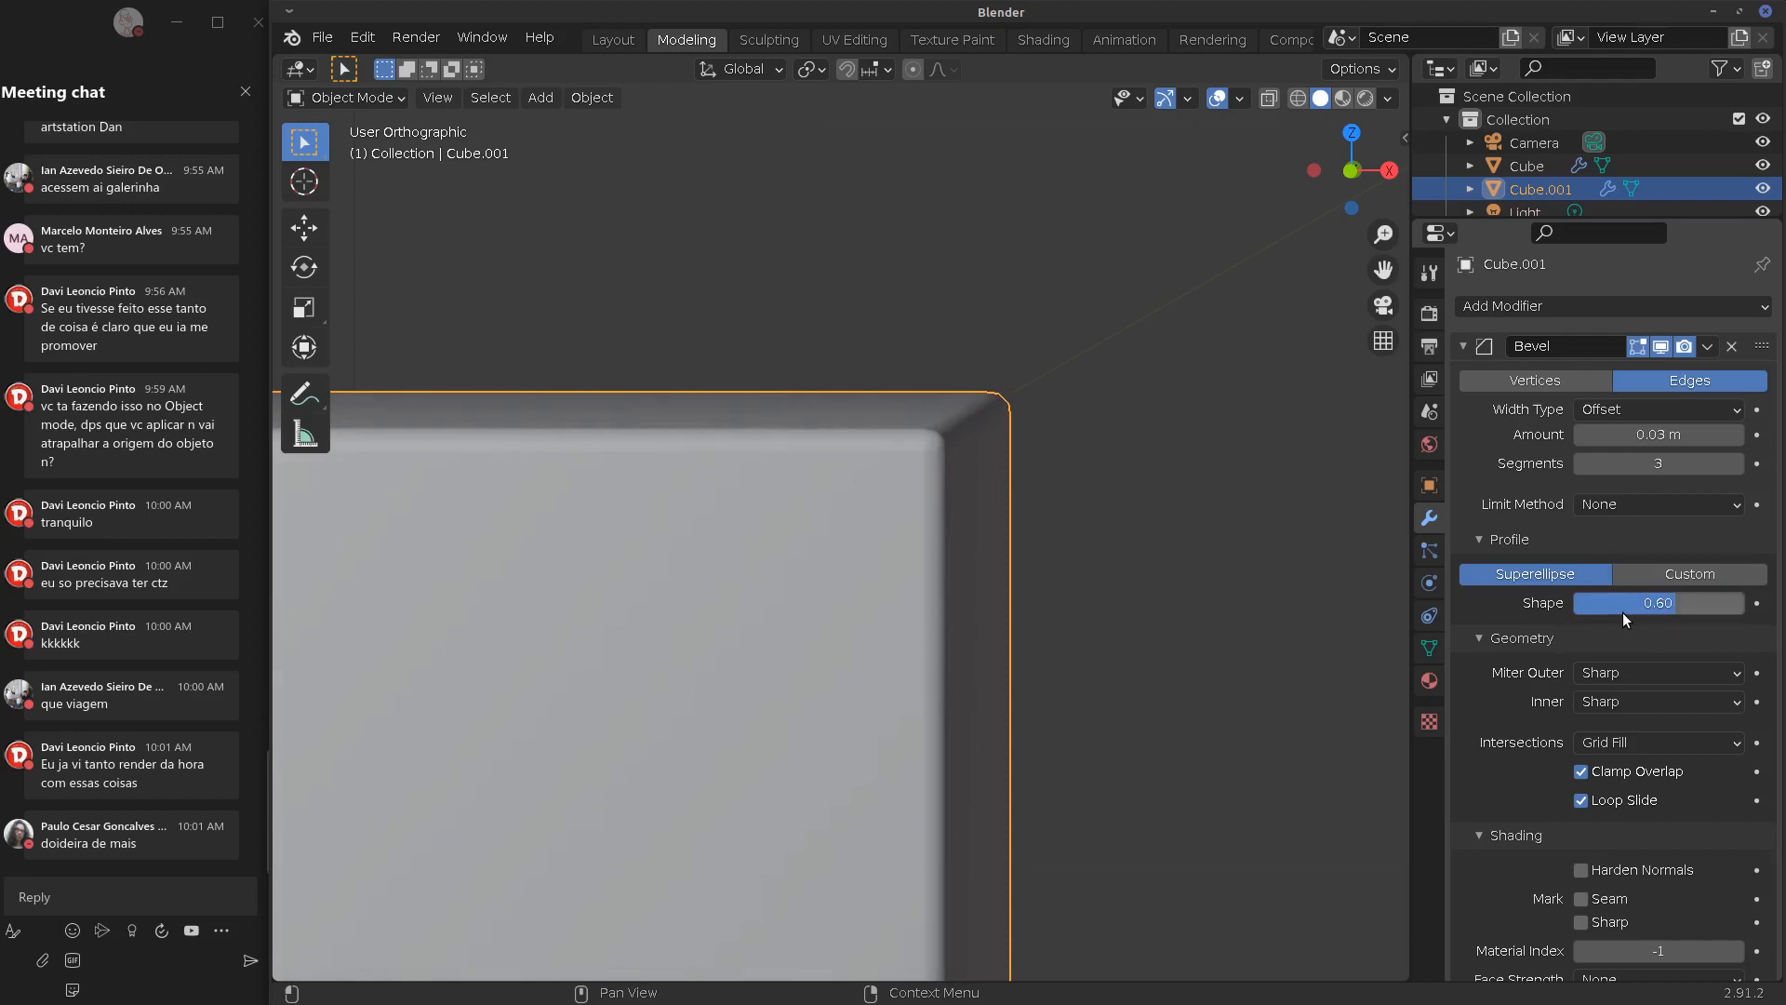
Apply Shade Flat to the cube and lower the profile Shape to 0.07
click(591, 97)
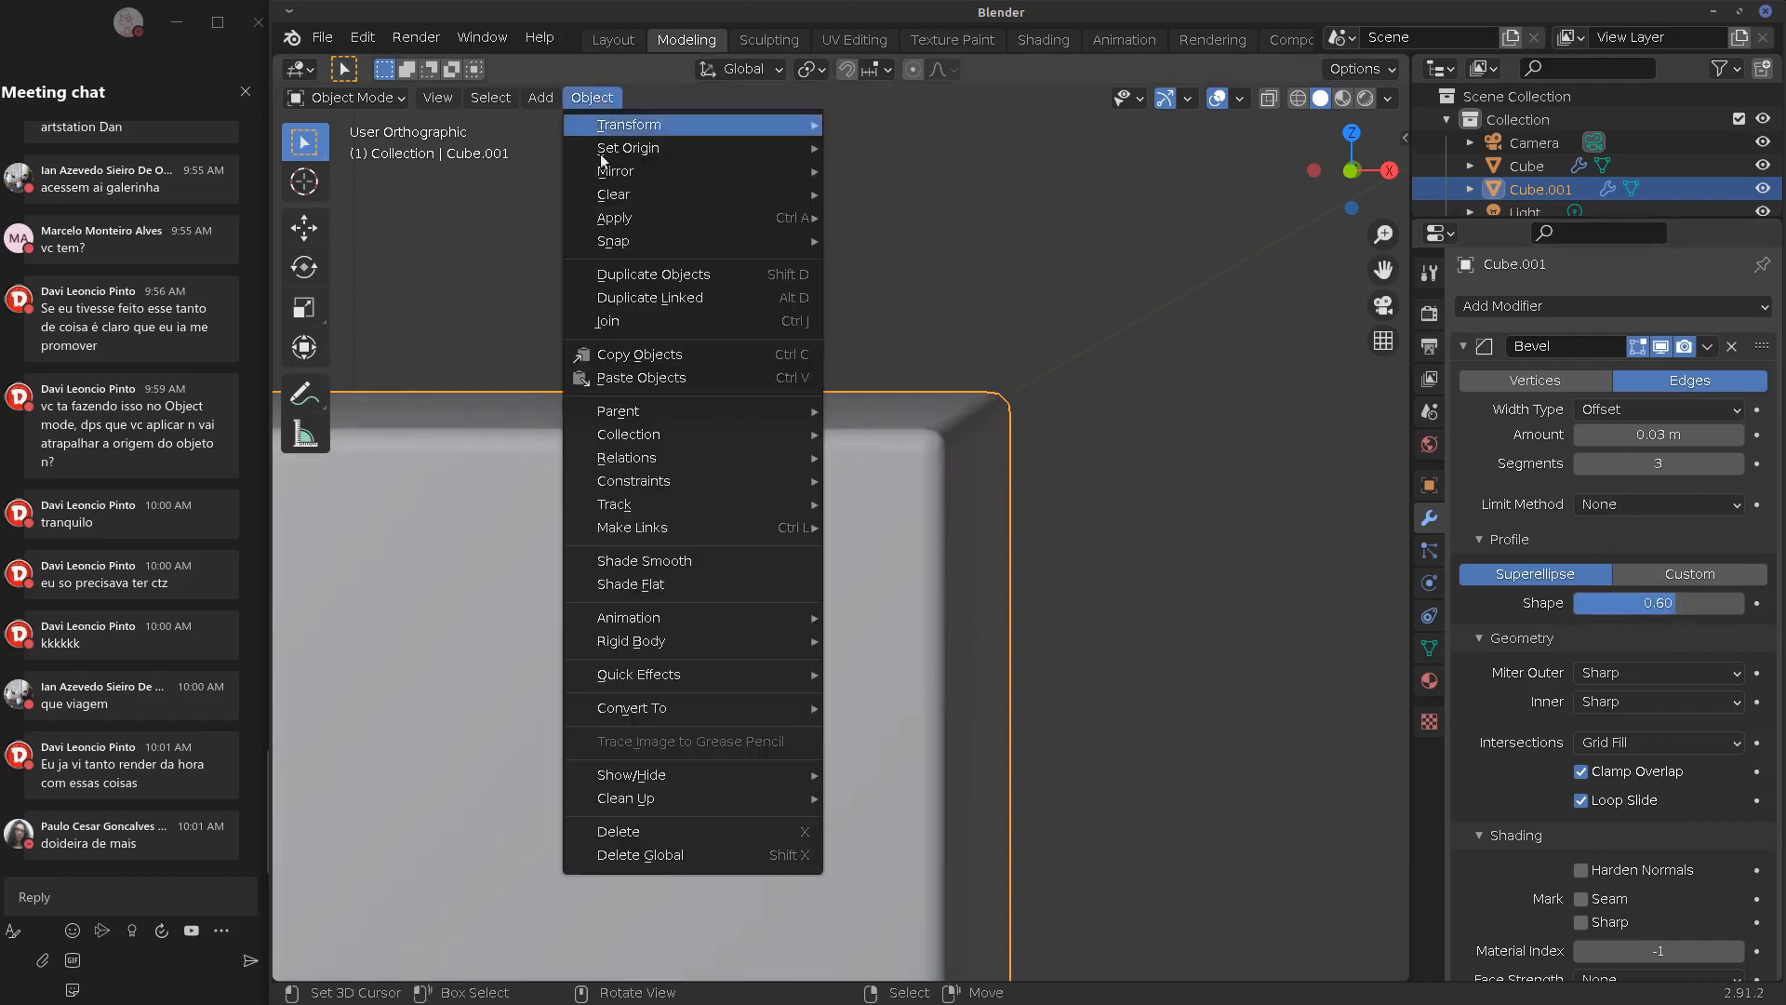
click(675, 585)
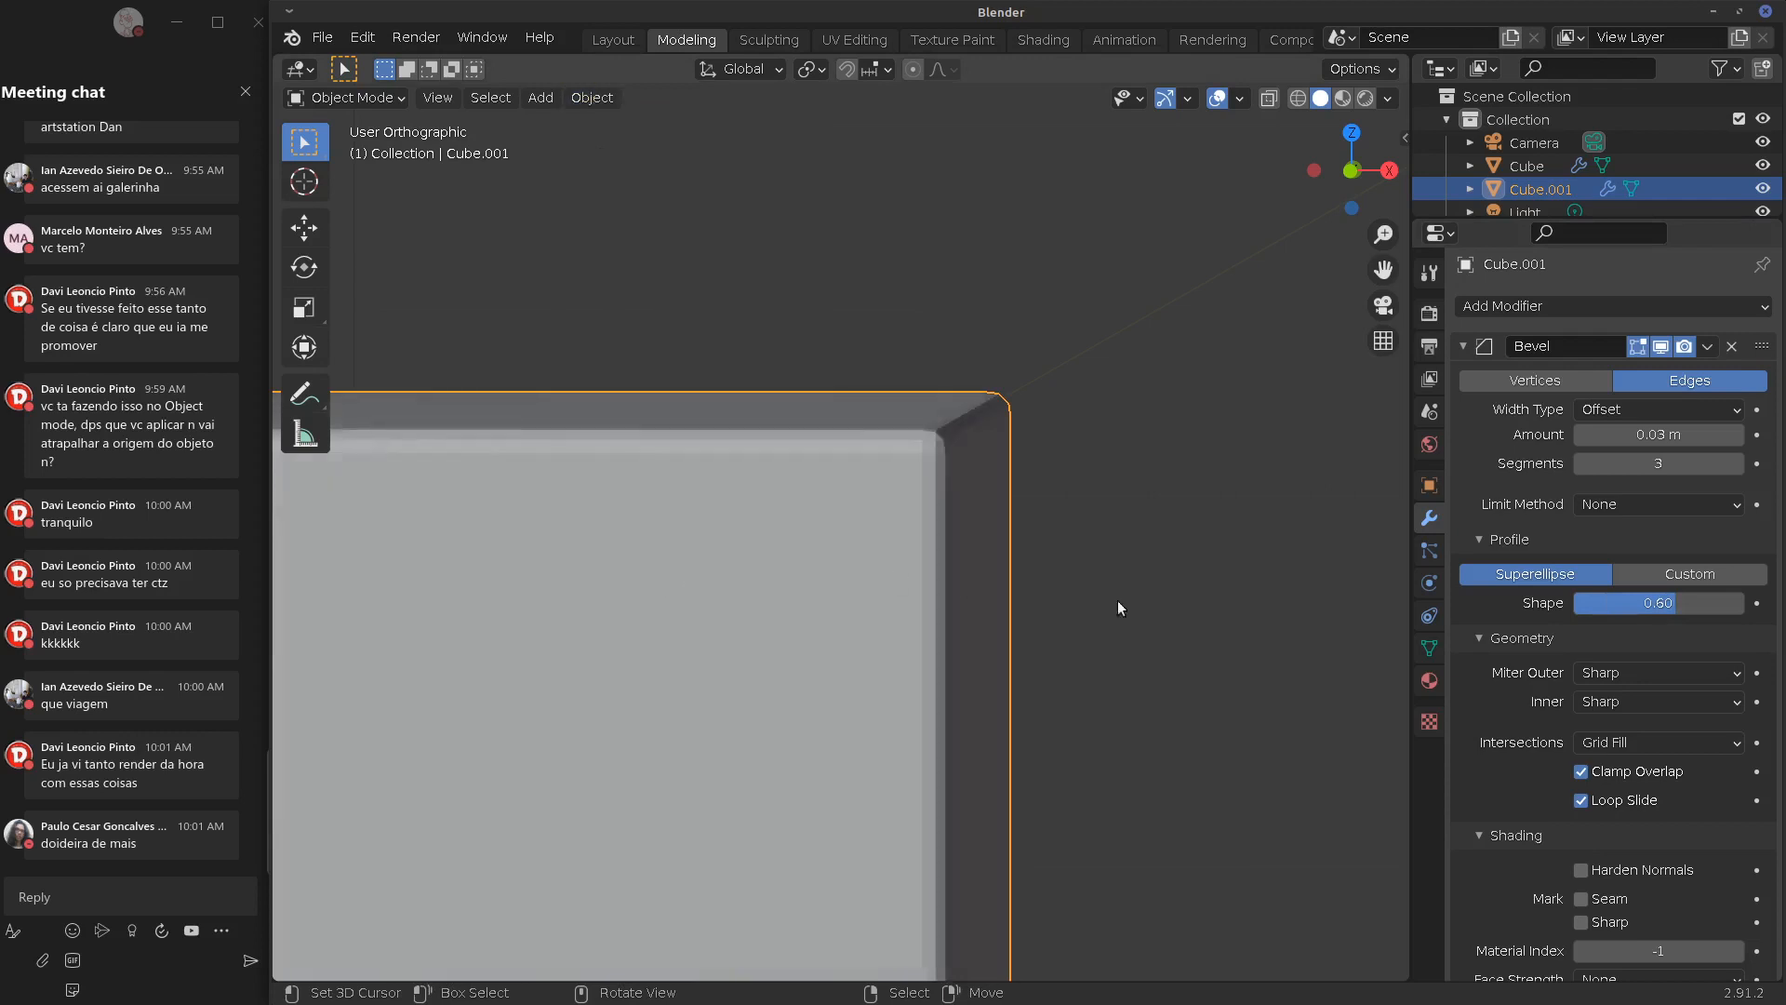
drag(1672, 604, 1574, 622)
middle_drag(930, 651, 840, 685)
scroll(878, 688, down, 3)
scroll(880, 696, down, 3)
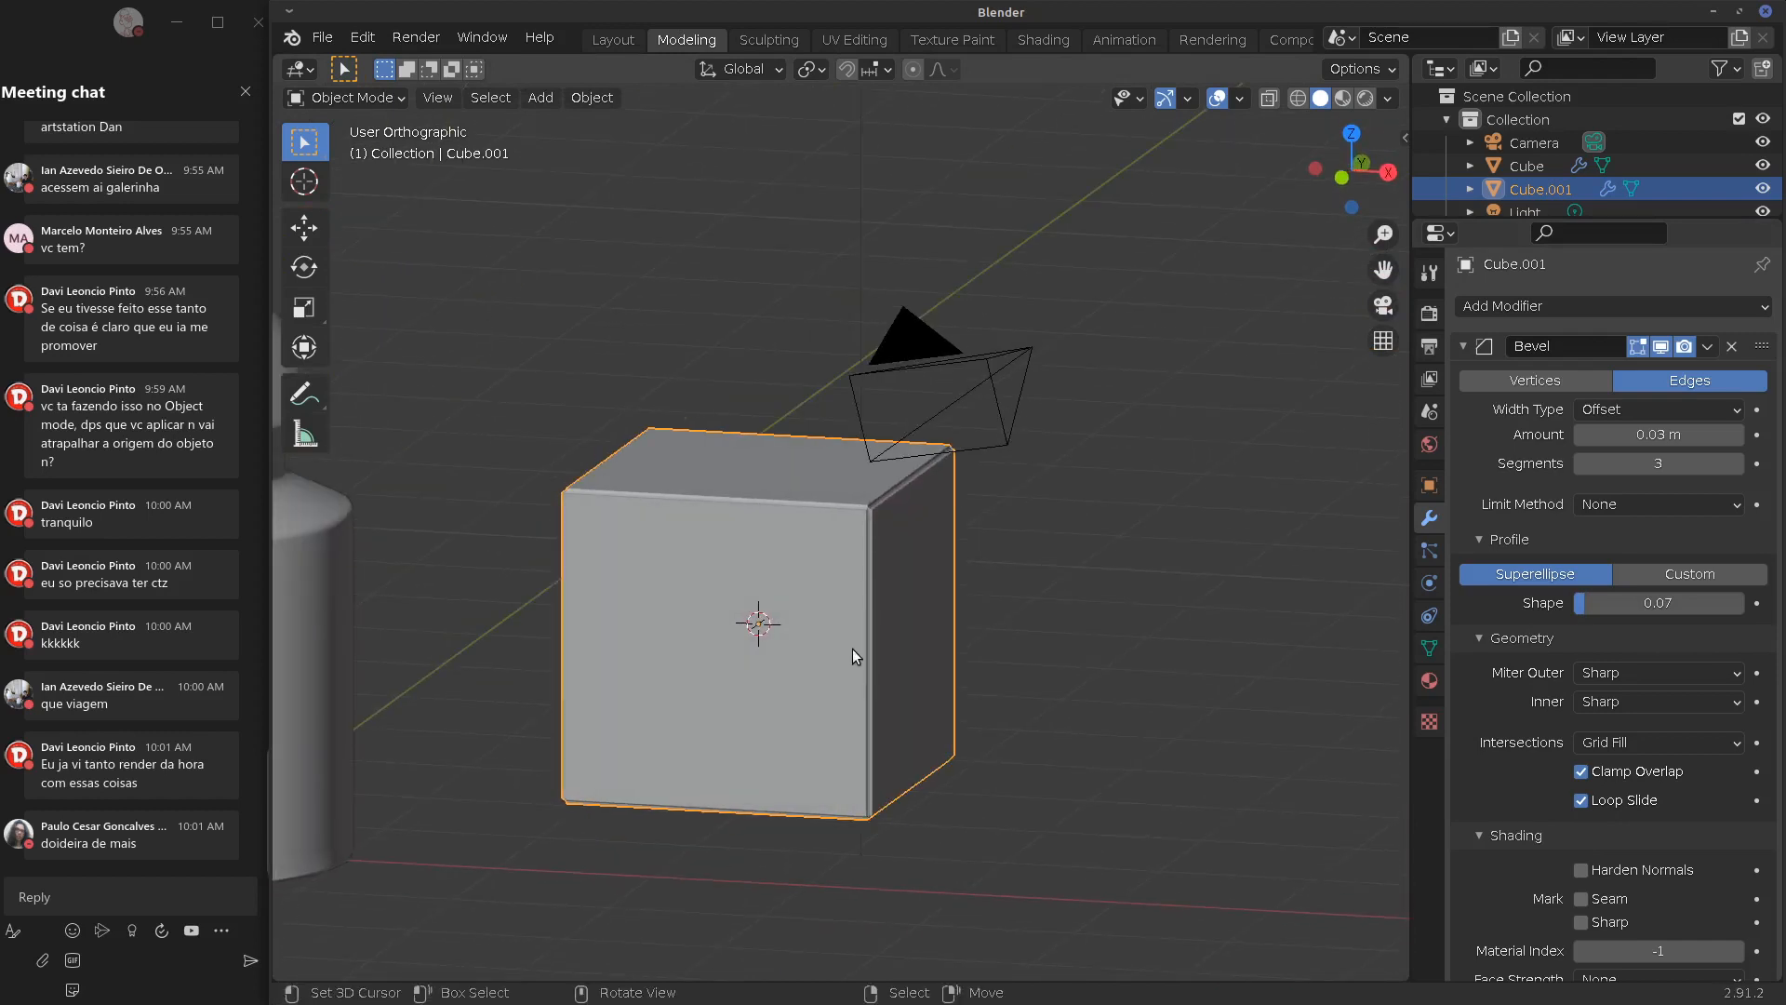
Widen the bevel to 0.11 m and set its Limit Method to Vertex Group after trying Angle and Weight
drag(1610, 444, 1648, 435)
middle_drag(1049, 490, 1070, 521)
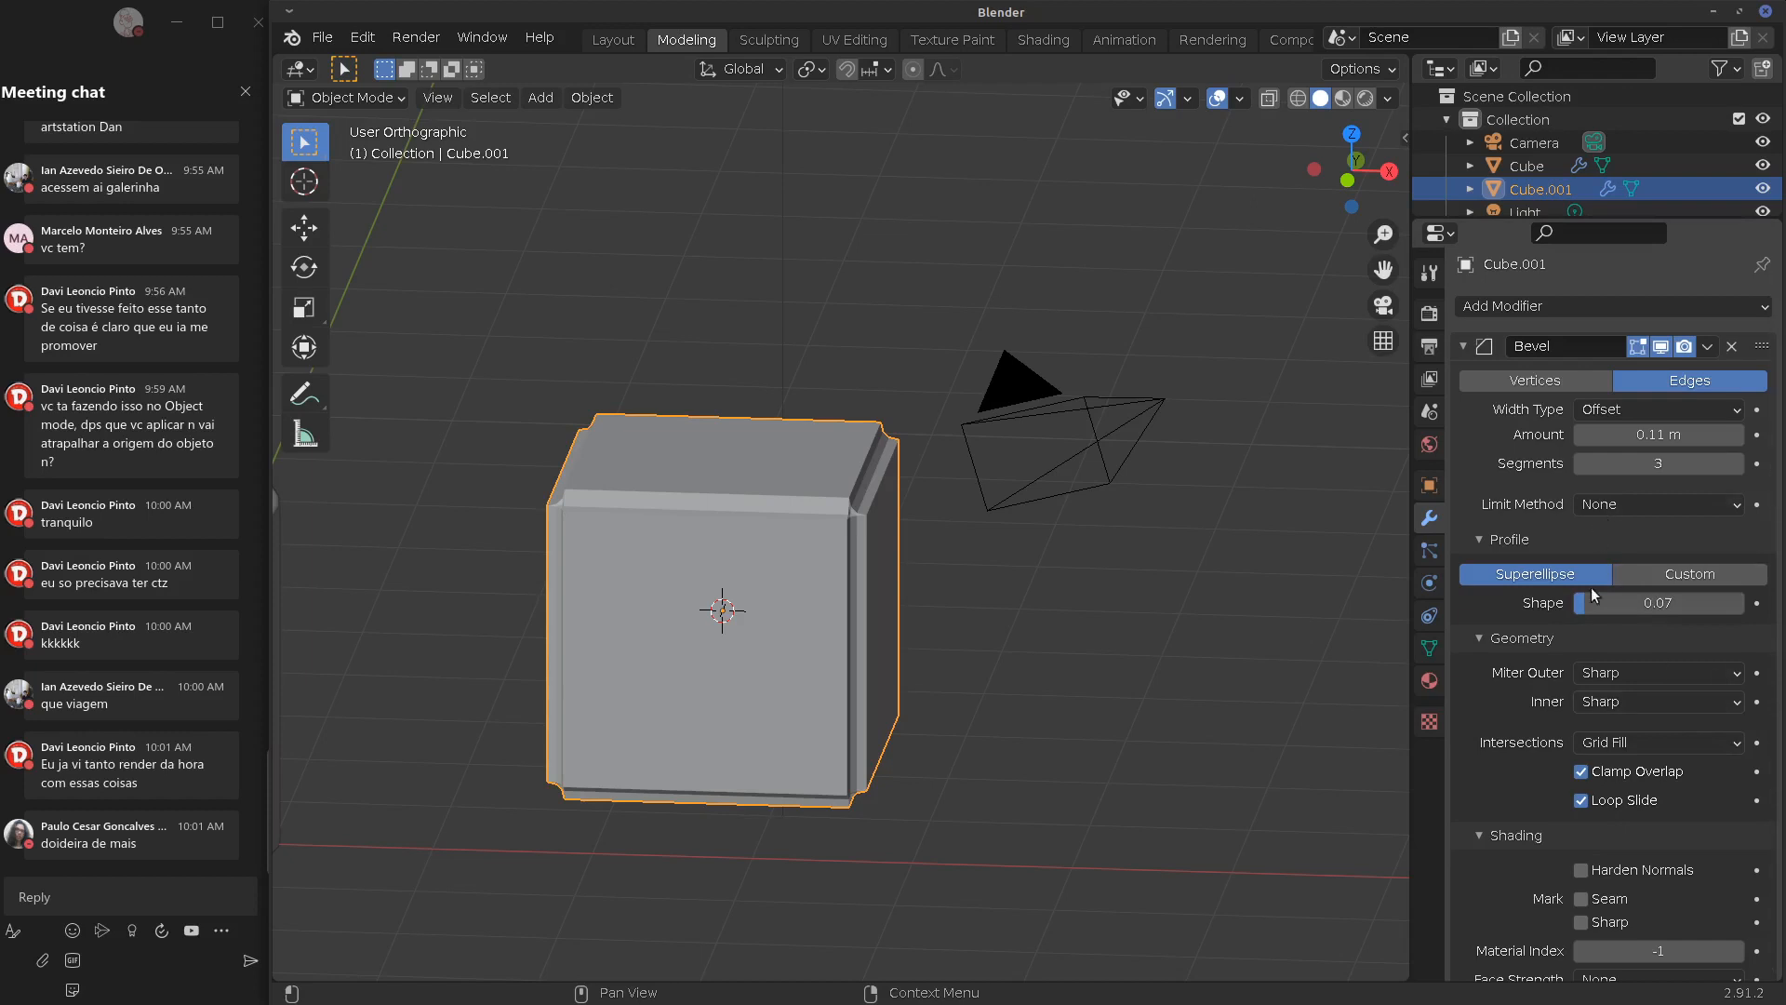
click(1635, 505)
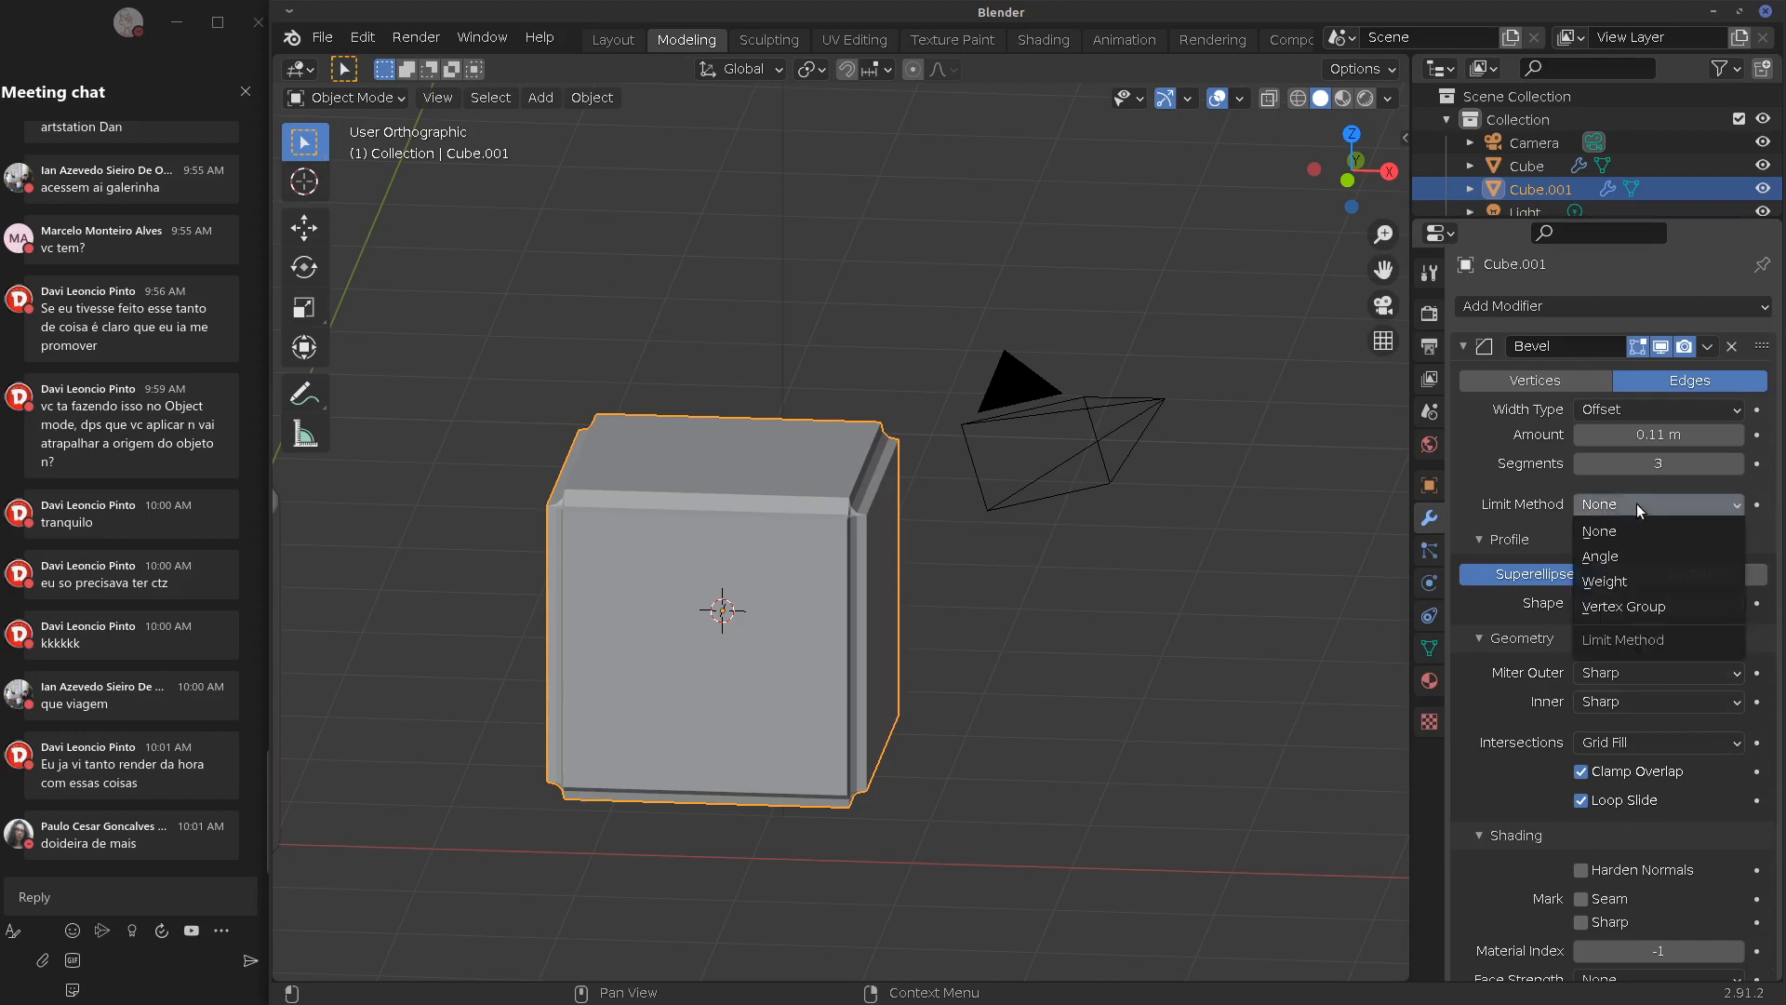
click(1602, 558)
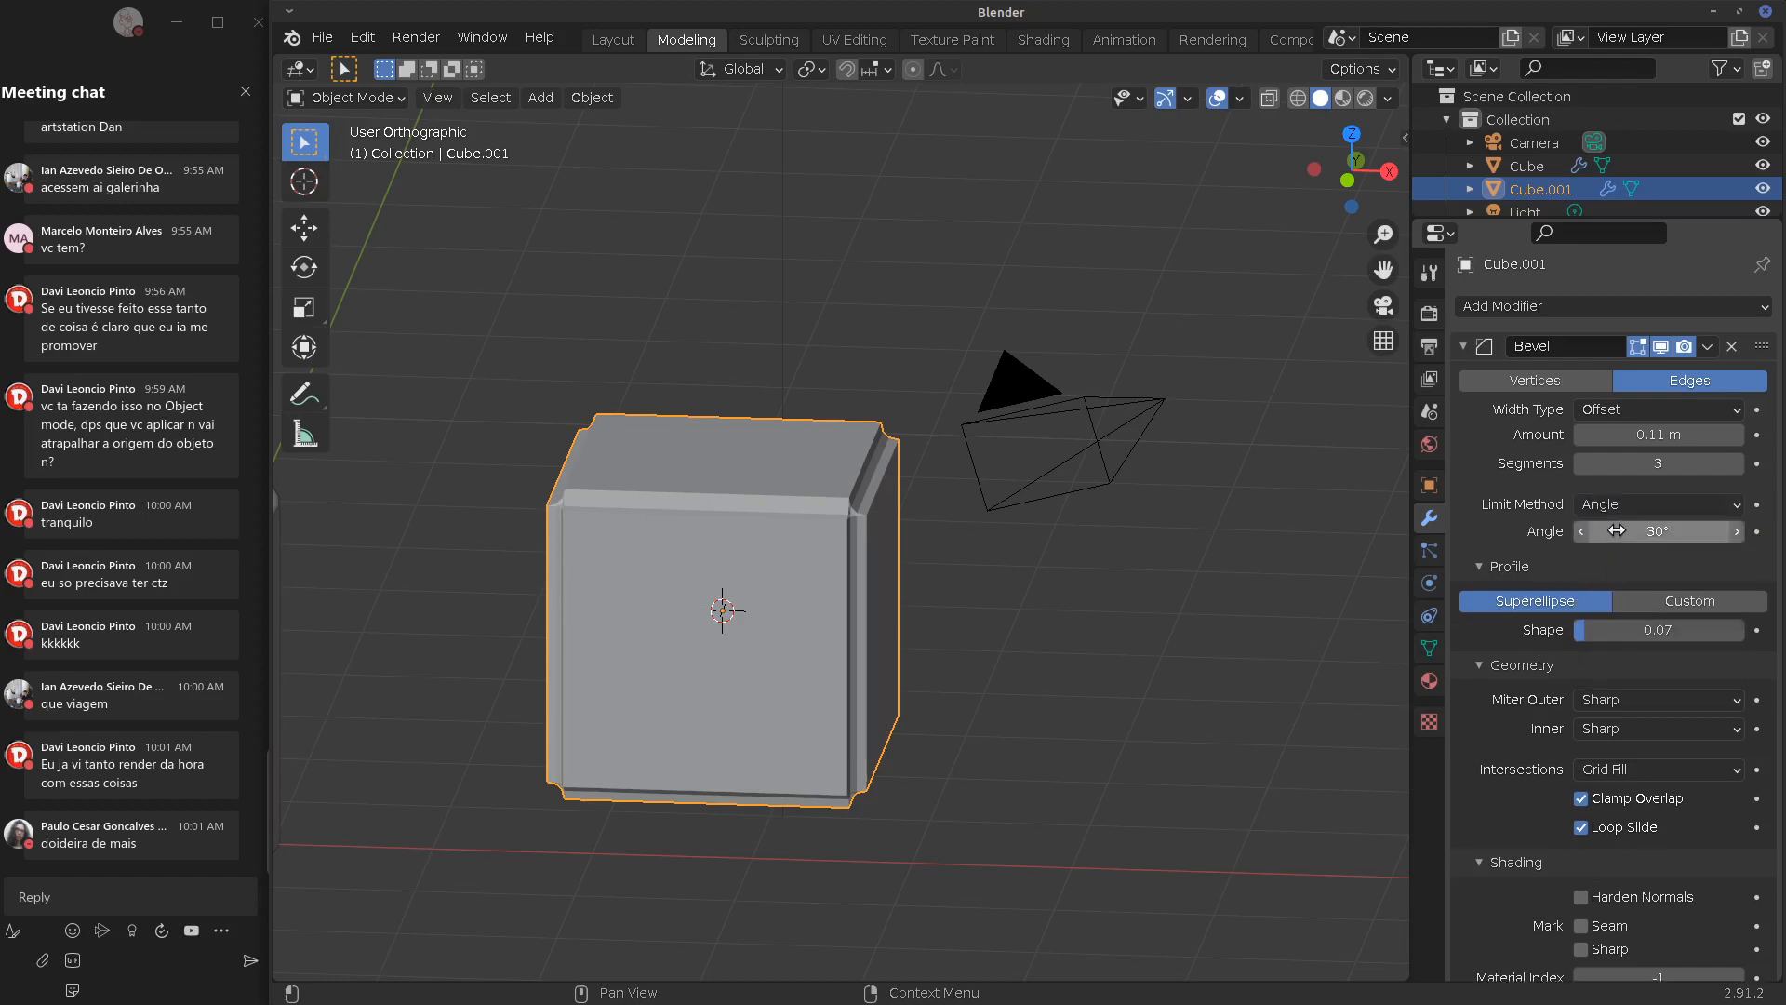
click(1639, 505)
click(1607, 579)
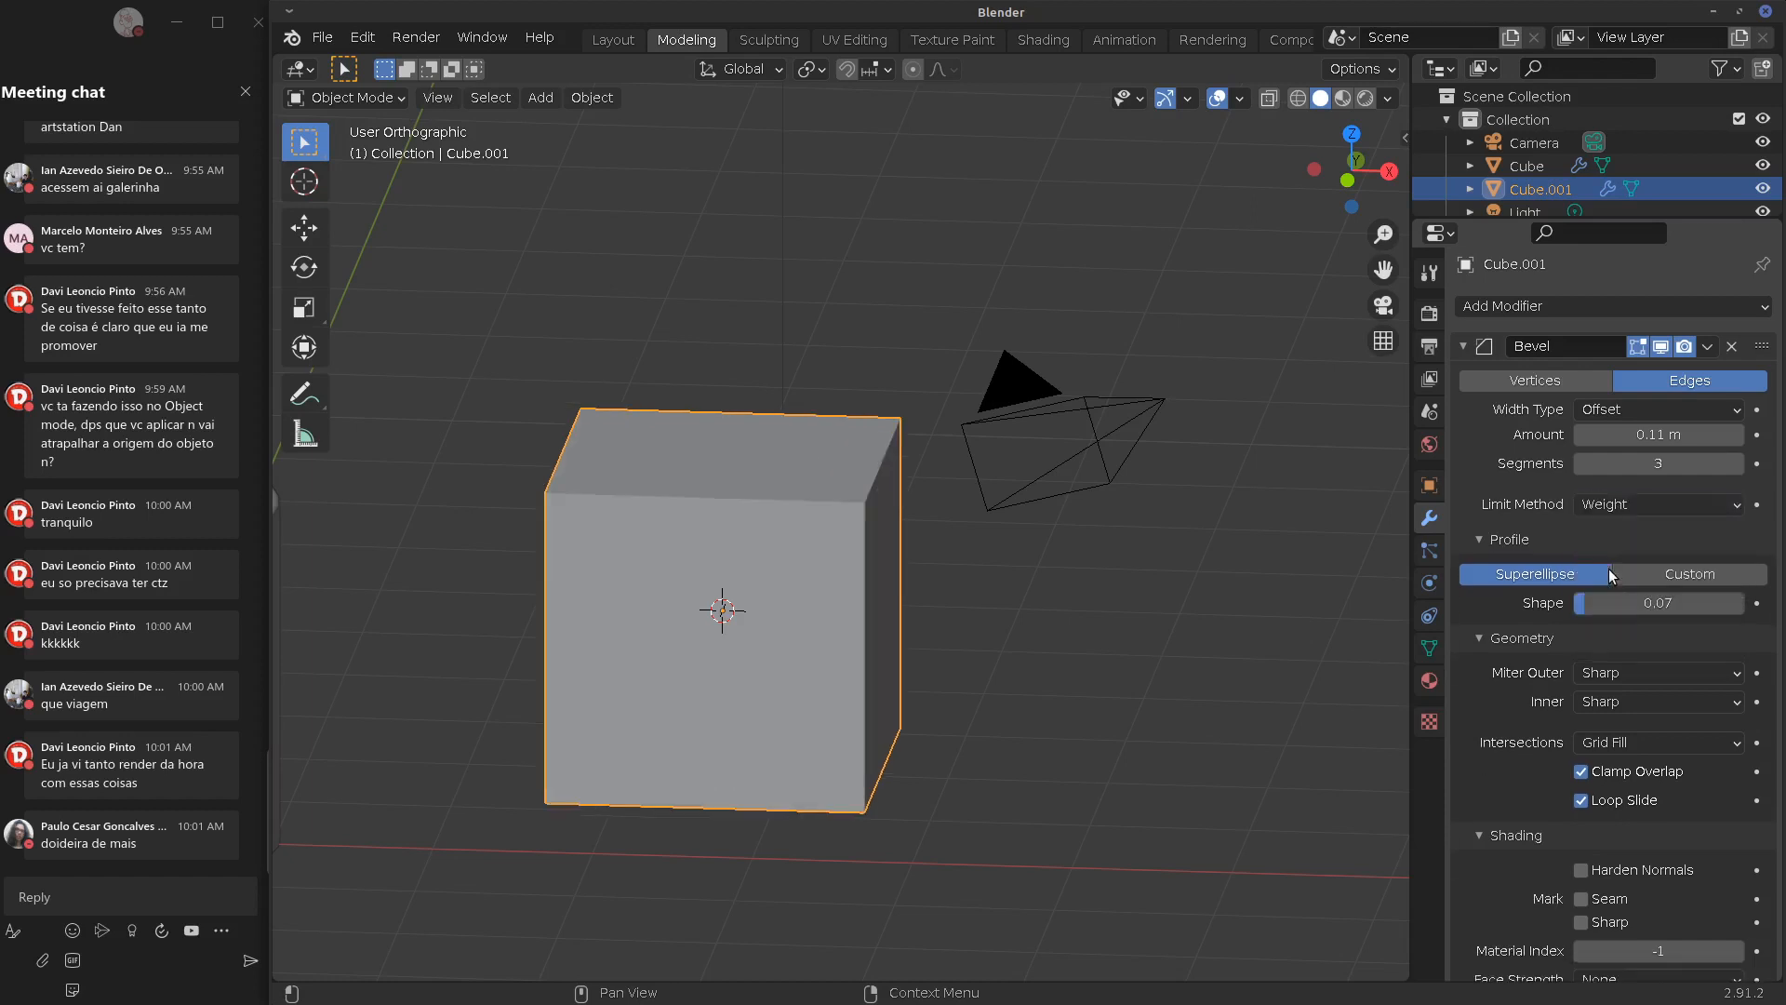
click(1638, 500)
click(1607, 607)
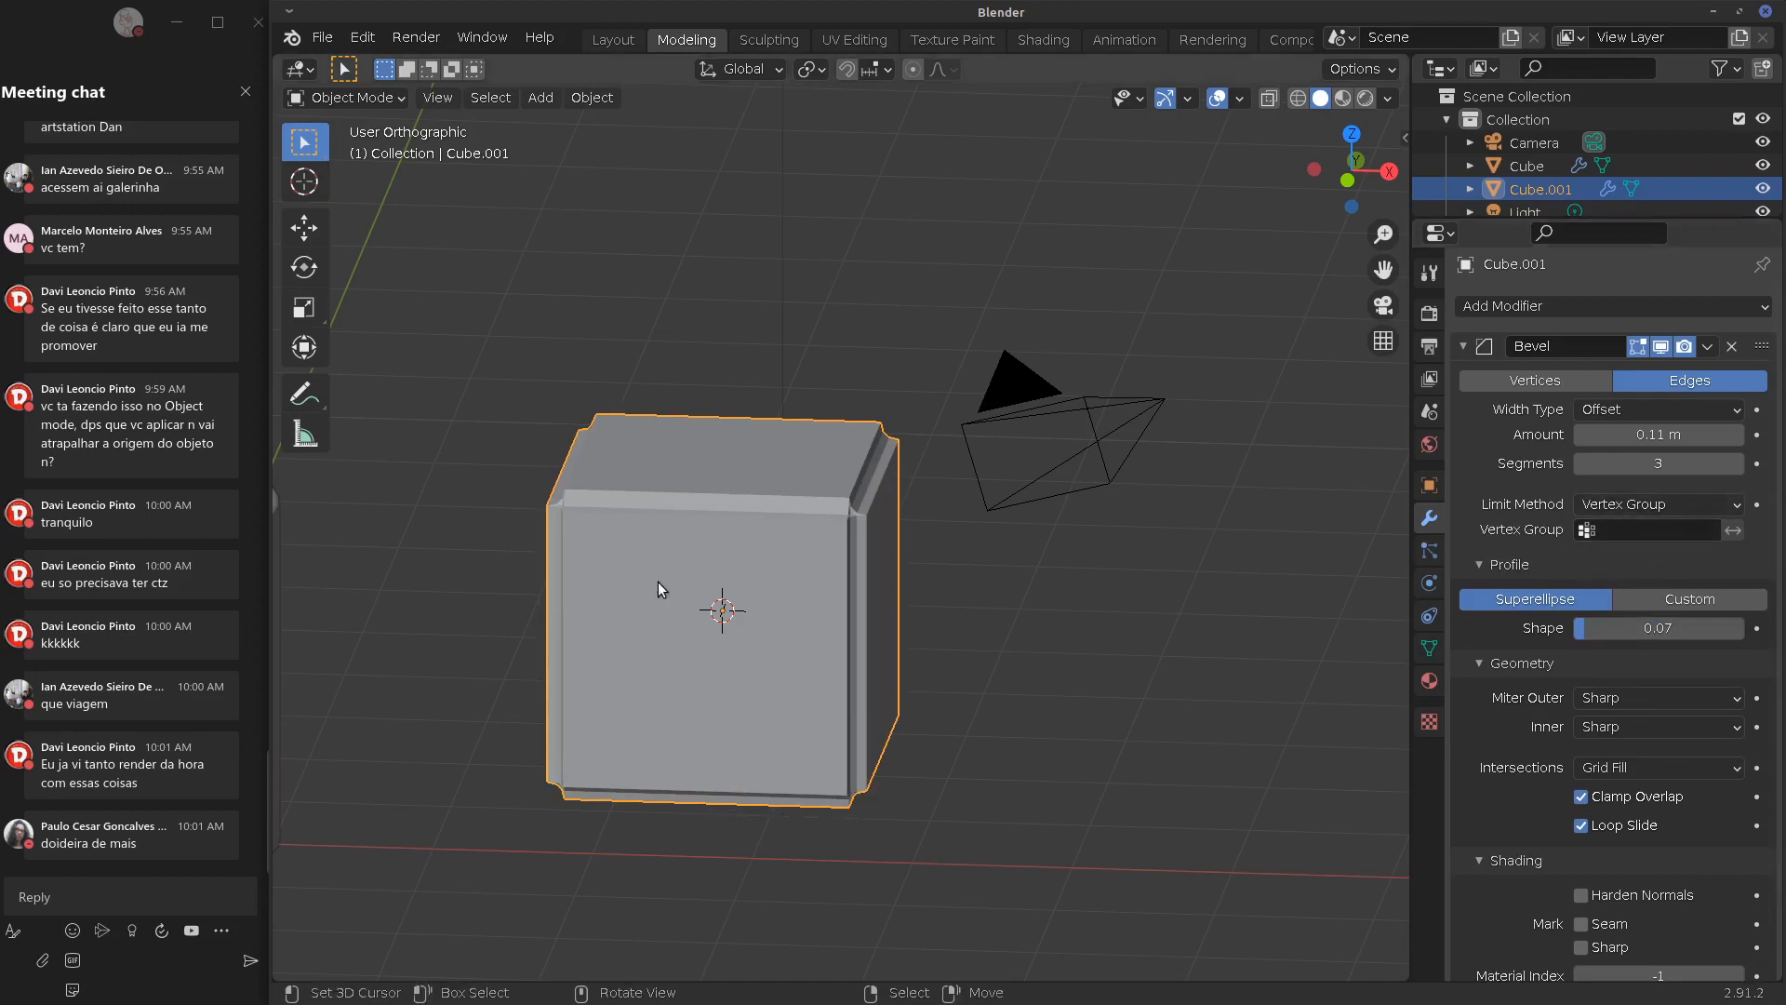
Put the cube's top face into a new vertex group named Group
key(Tab)
middle_drag(668, 572, 692, 574)
click(593, 481)
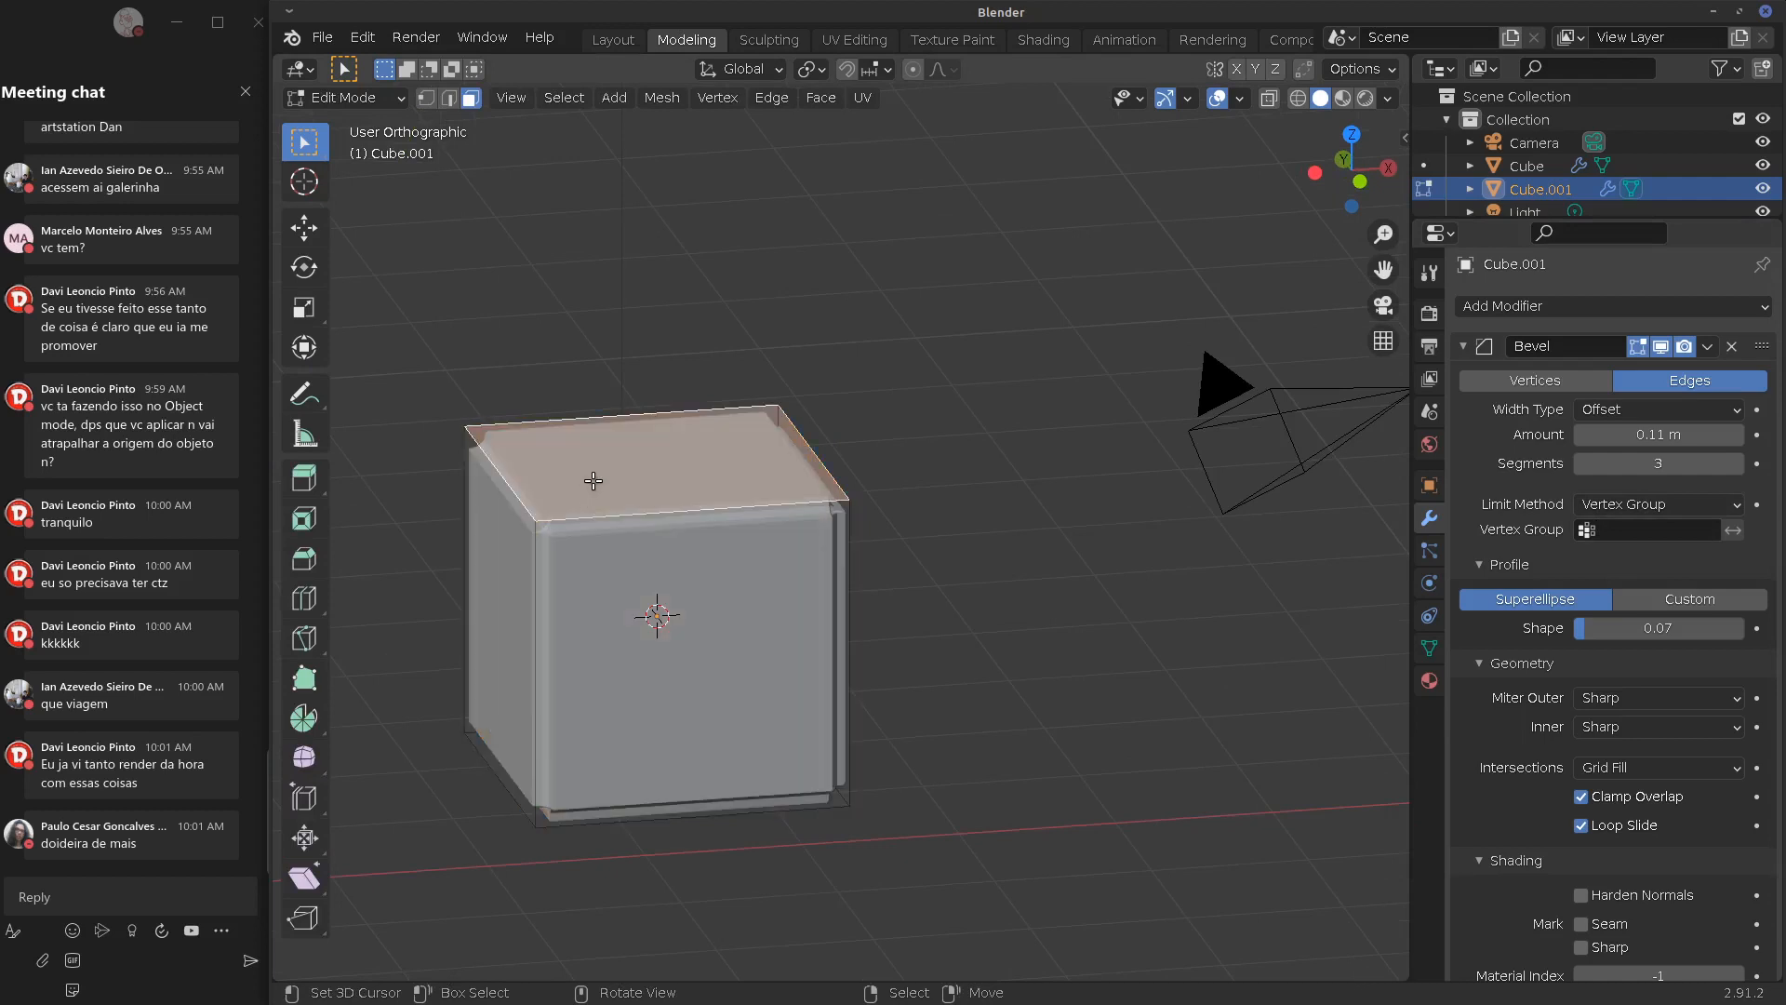
click(1430, 649)
click(1761, 380)
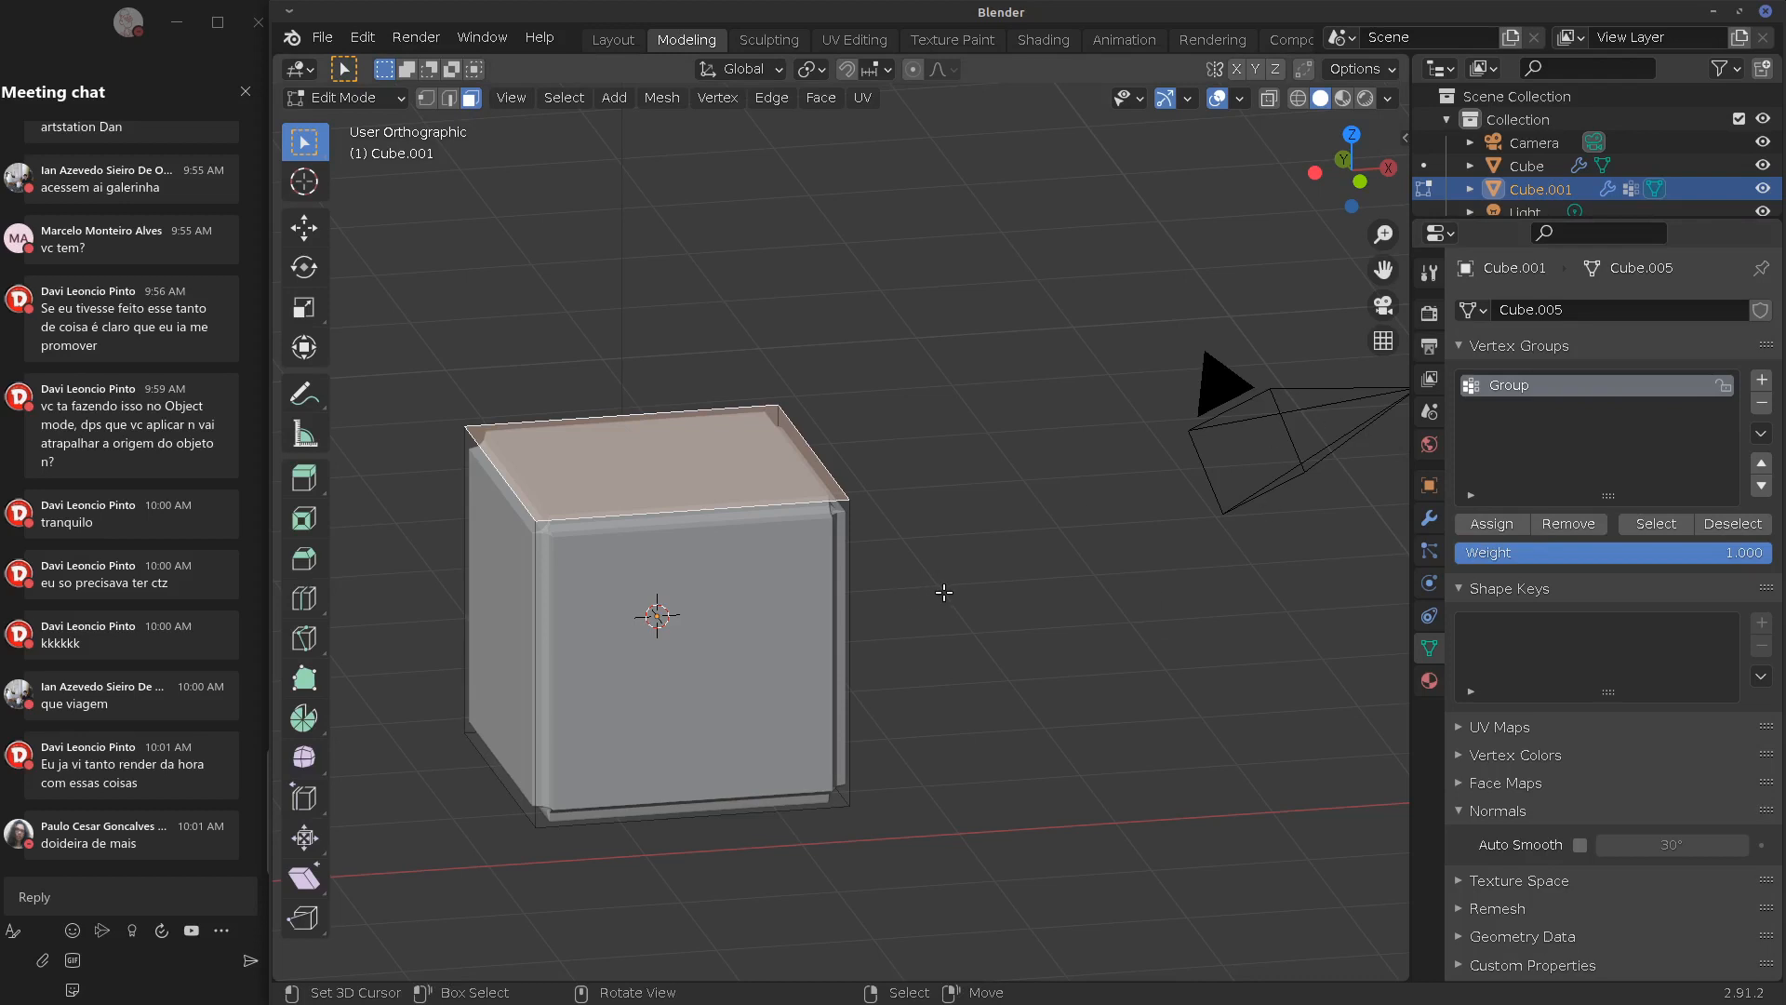
key(Tab)
Choose Group as the Bevel modifier's vertex group
click(1430, 518)
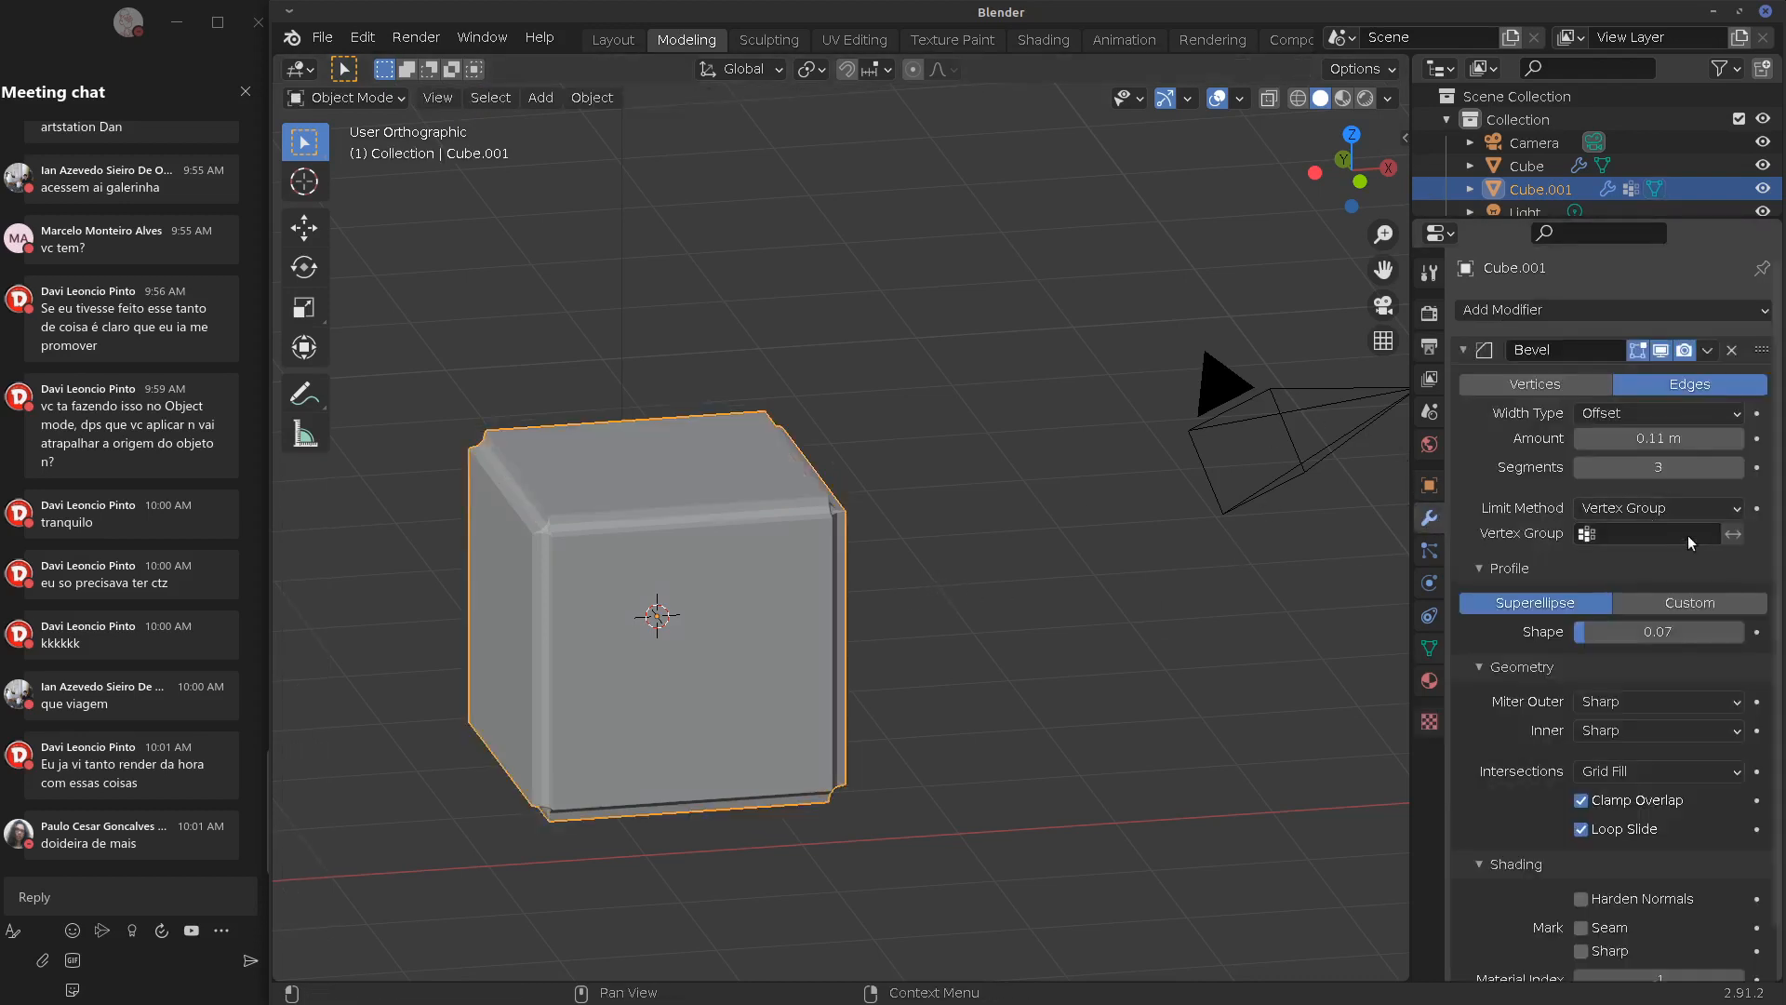
click(1655, 533)
click(1657, 556)
mouse_move(968, 651)
middle_down()
mouse_move(924, 620)
mouse_move(895, 545)
mouse_move(929, 629)
mouse_move(745, 771)
mouse_move(857, 716)
mouse_move(929, 645)
mouse_move(987, 642)
middle_up()
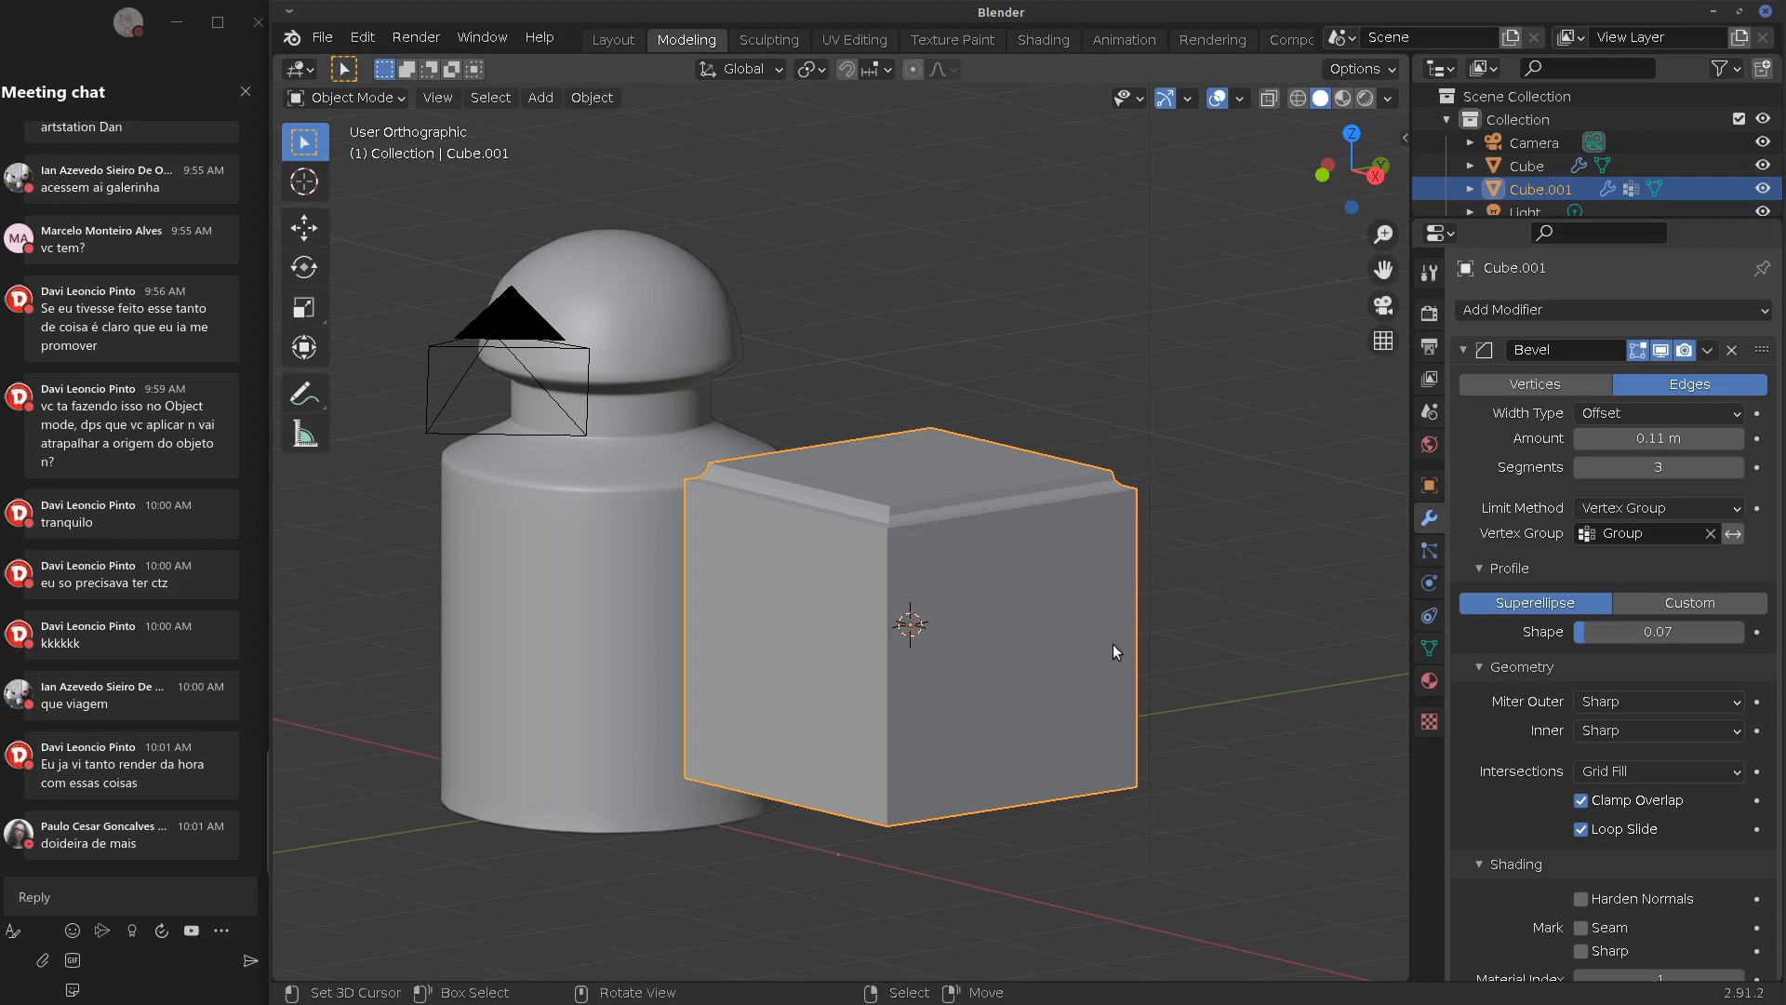
Turn on Mark Seam for the bevelled edges
middle_drag(1113, 643, 1213, 622)
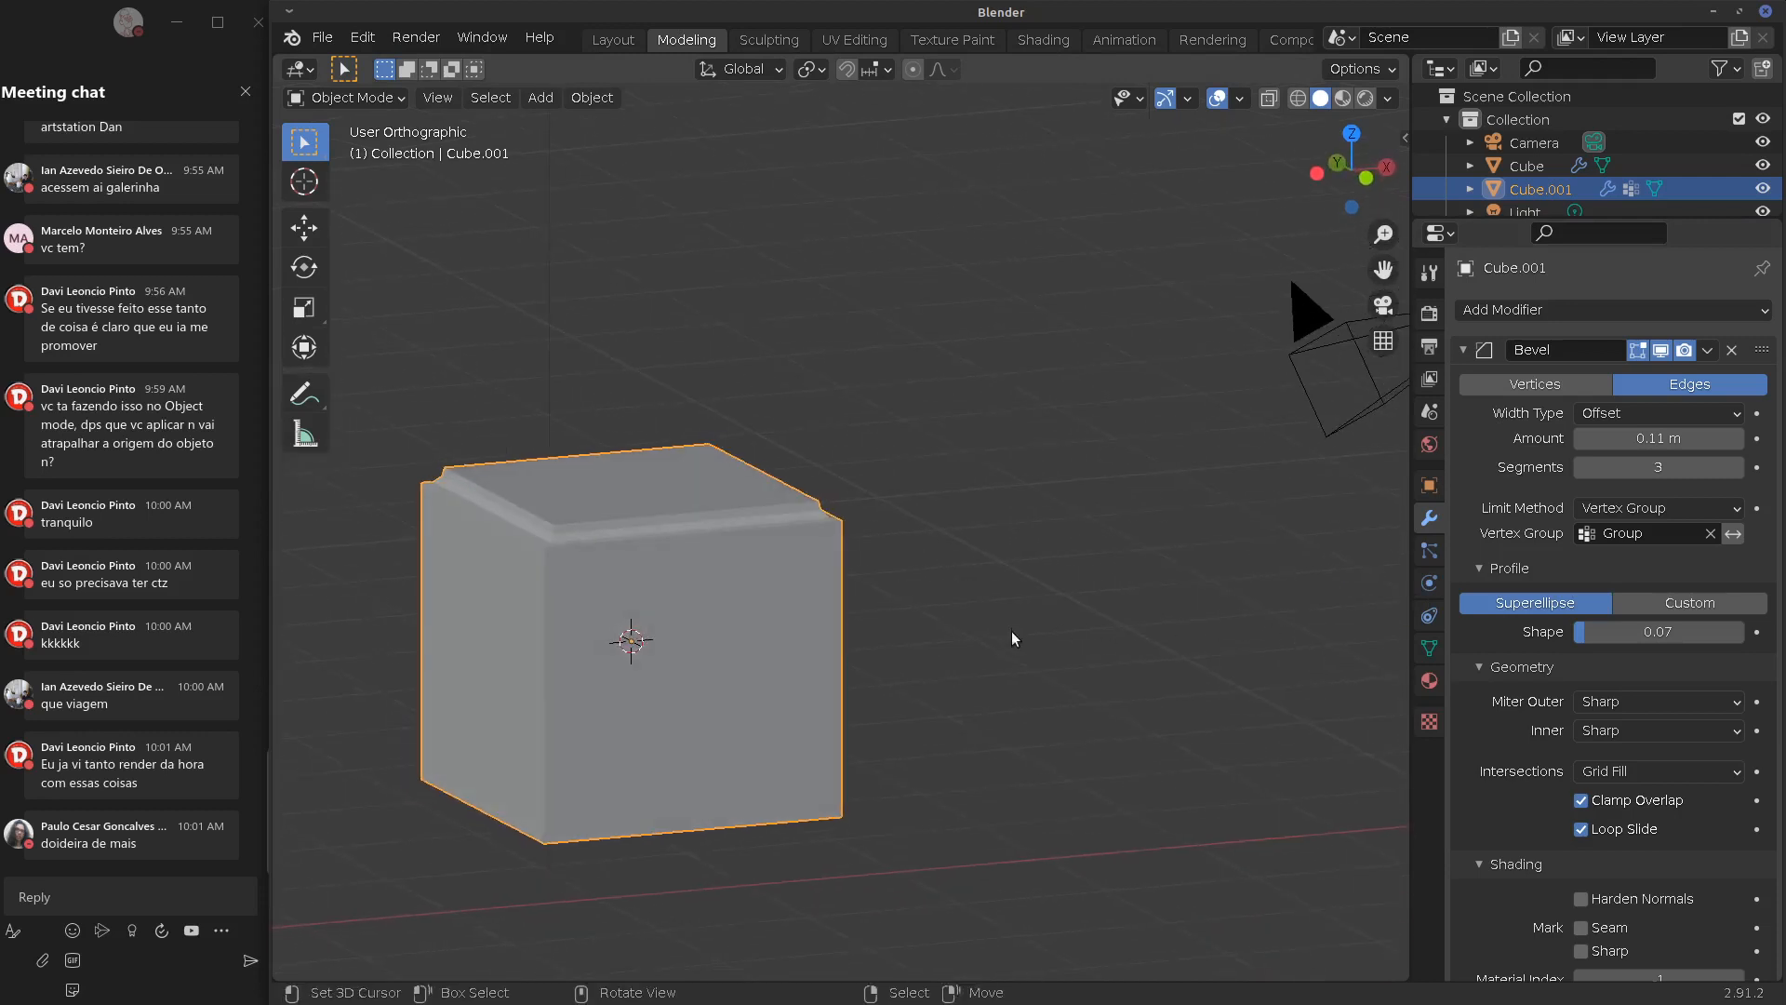
middle_drag(934, 663, 1173, 605)
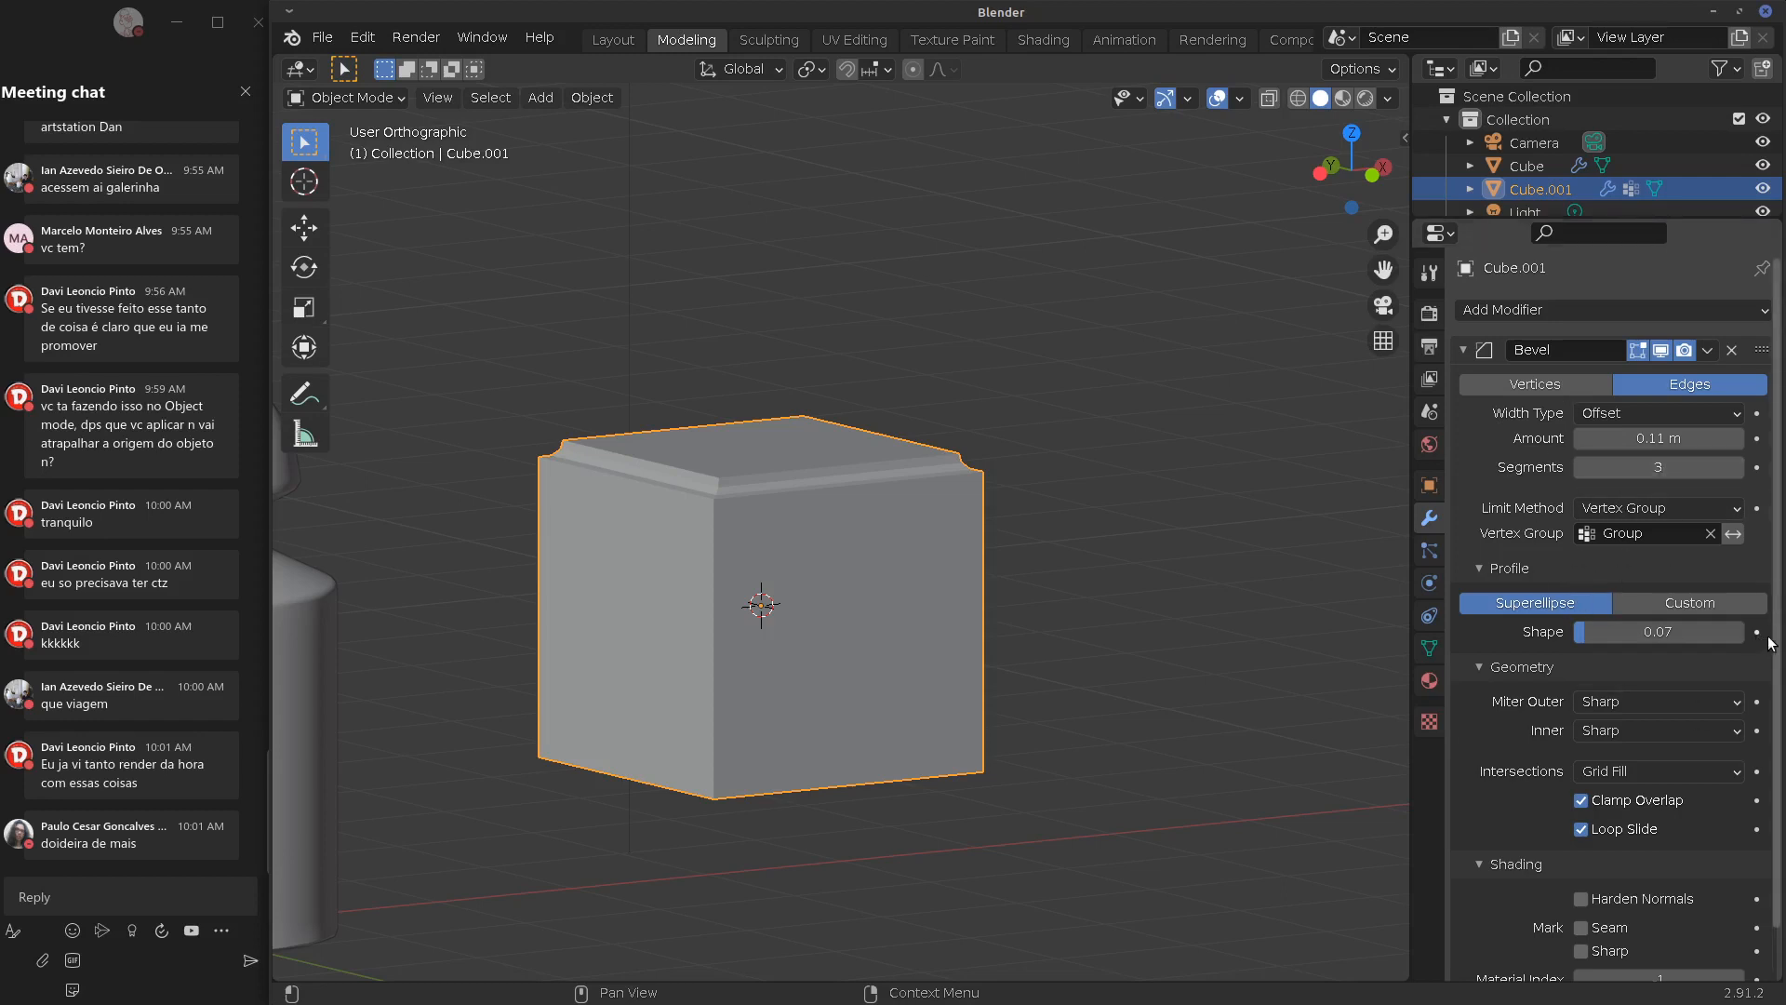
scroll(1777, 642, down, 2)
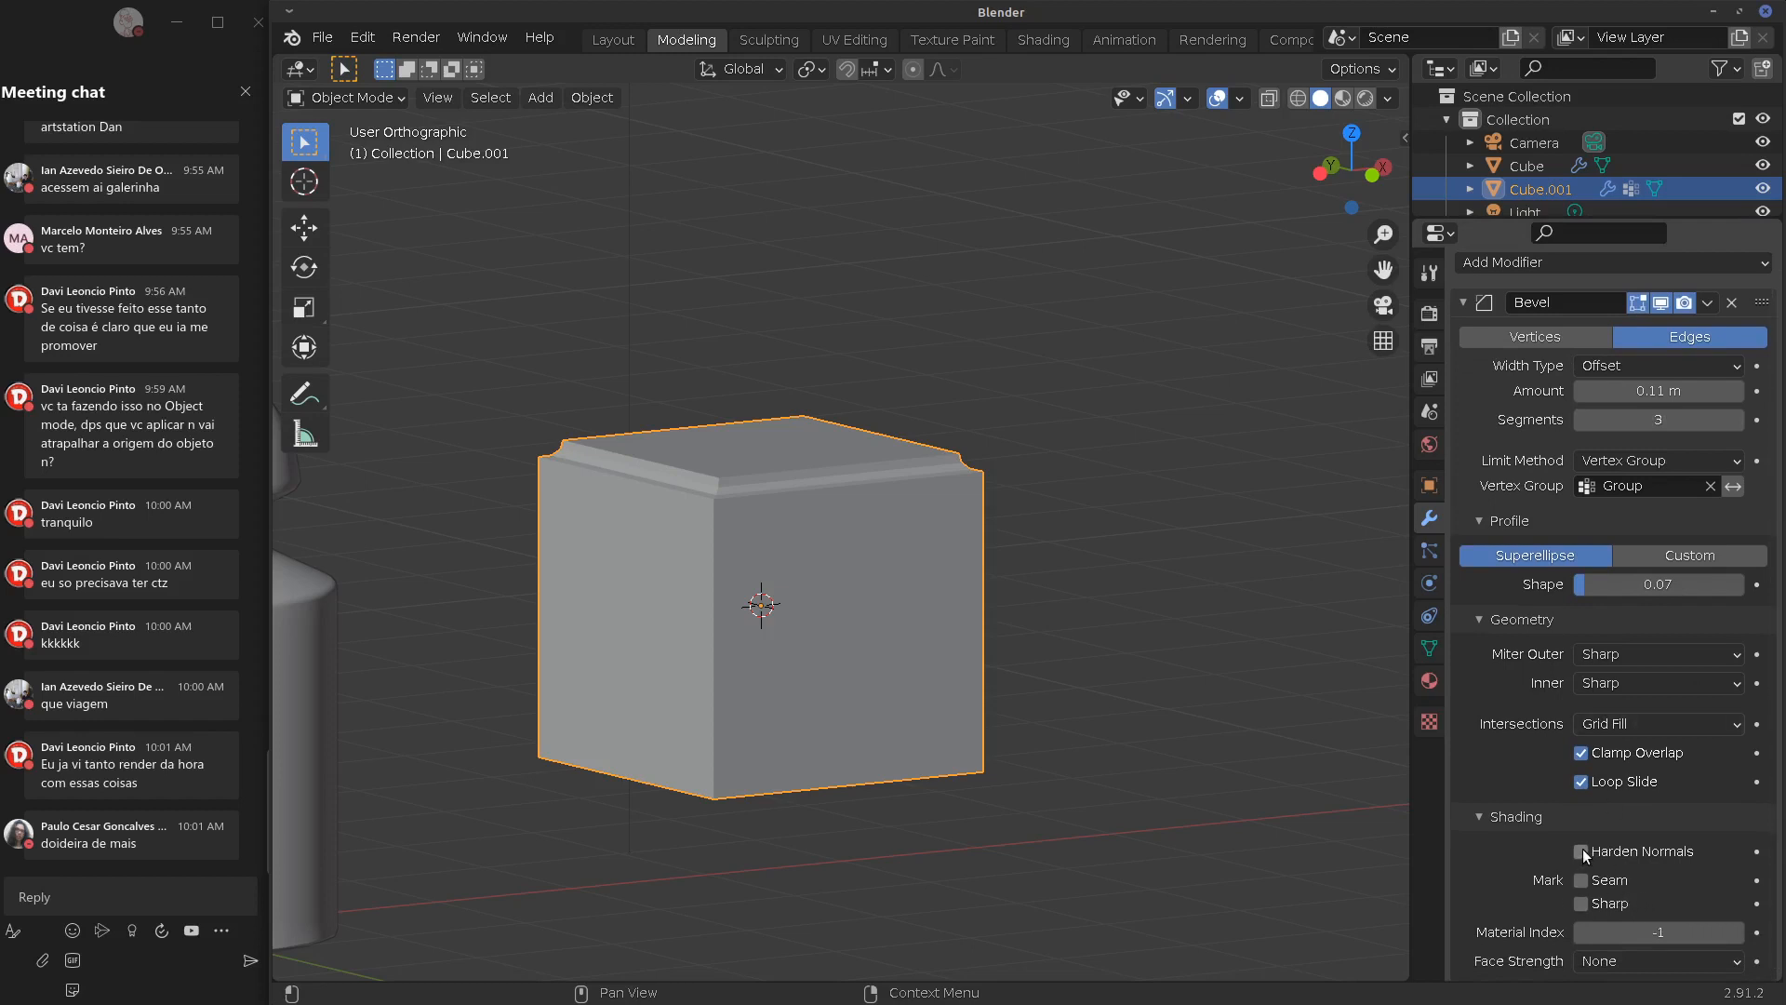
scroll(1582, 848, up, 1)
scroll(1599, 874, down, 1)
click(1580, 880)
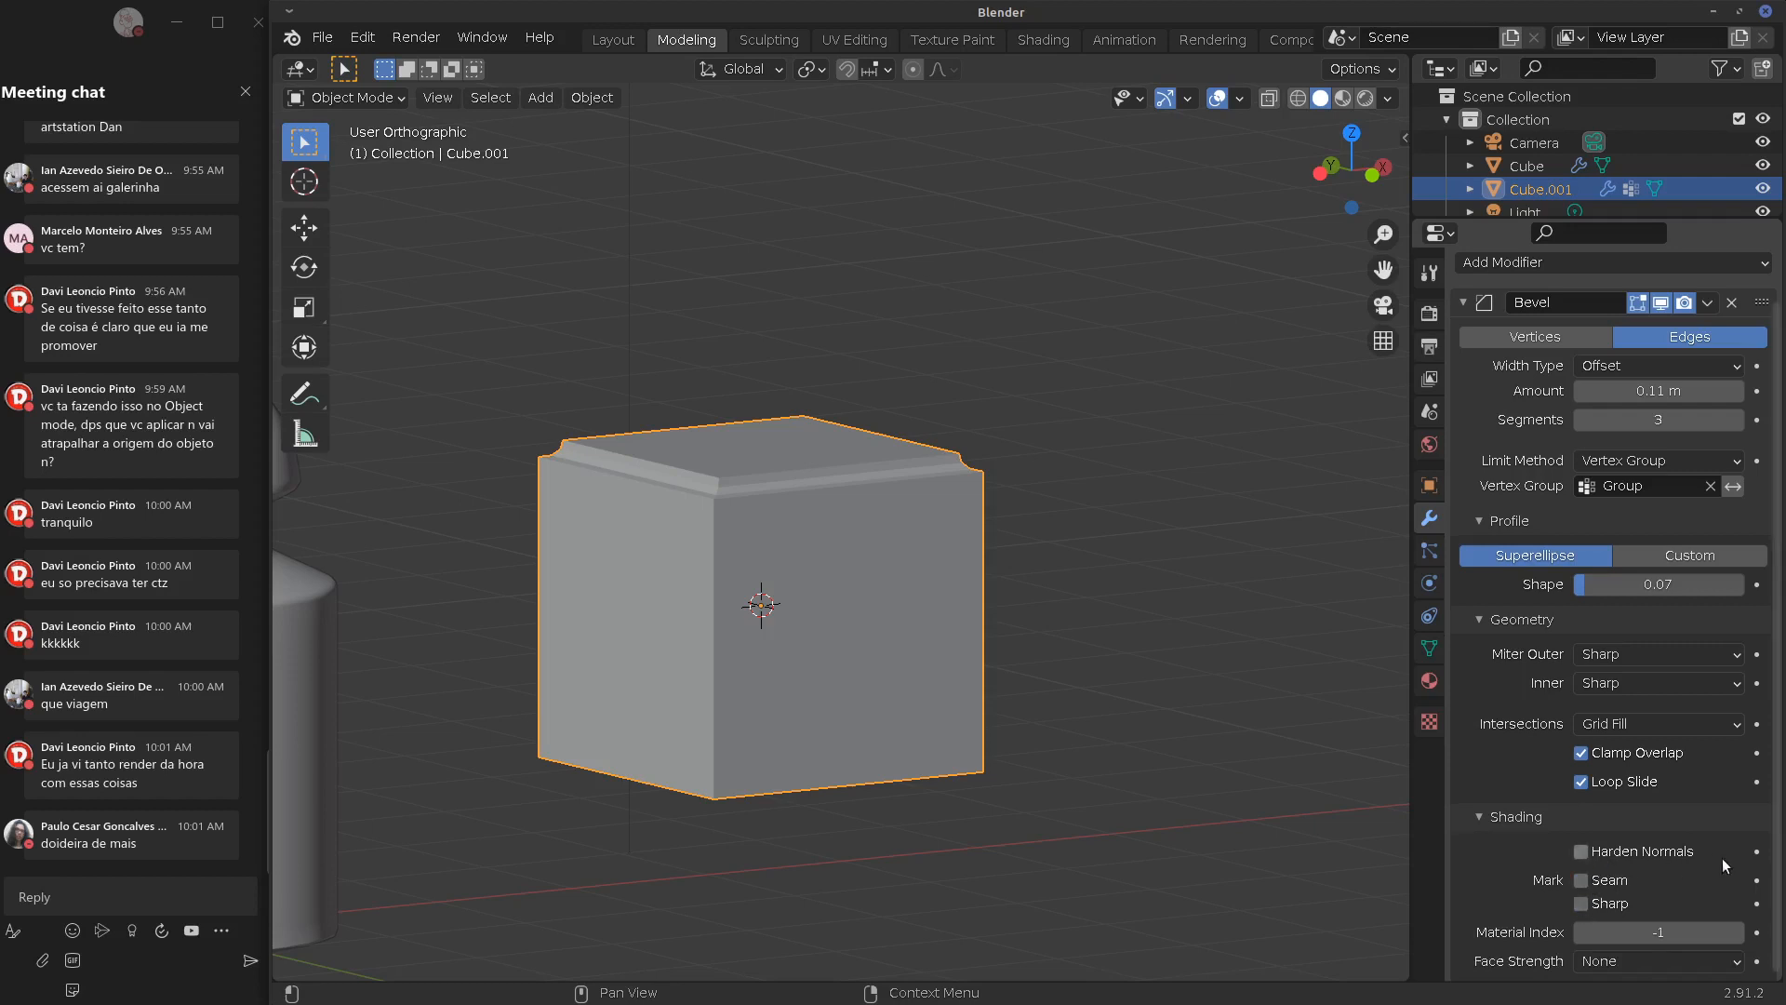
Collapse the Bevel's Shading subpanel and erase the annotation stroke near the cube corner
drag(1777, 817, 1773, 834)
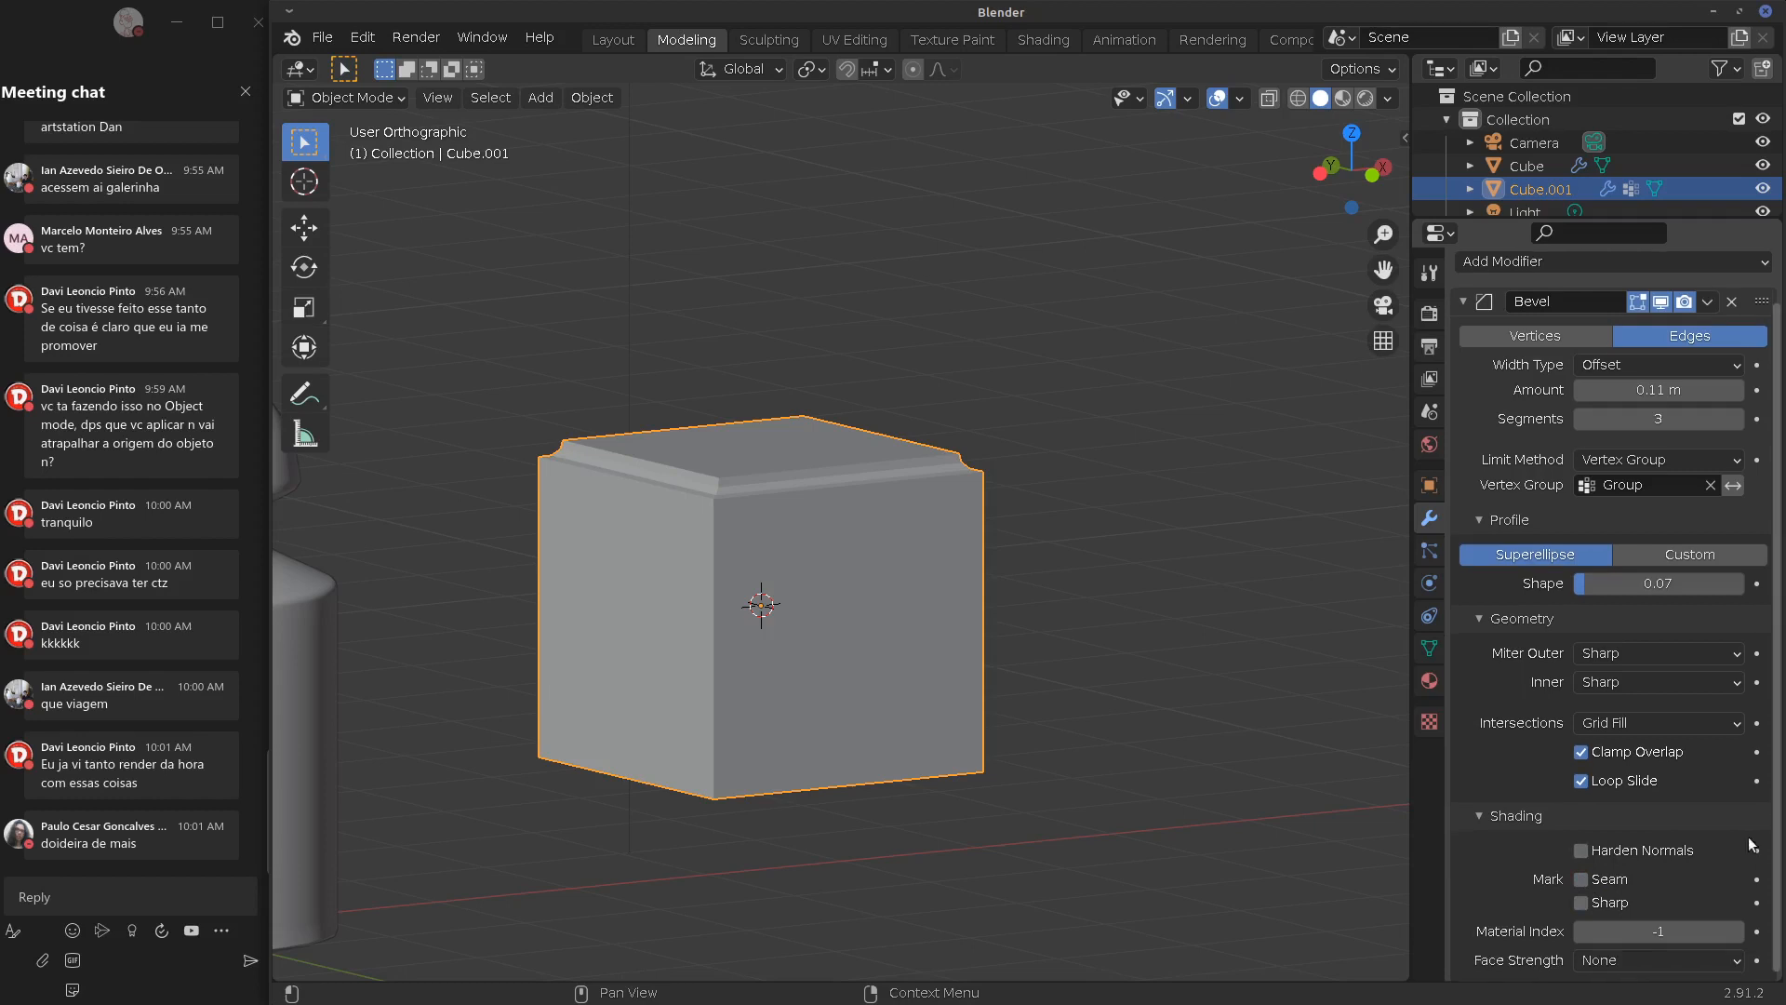
click(1471, 819)
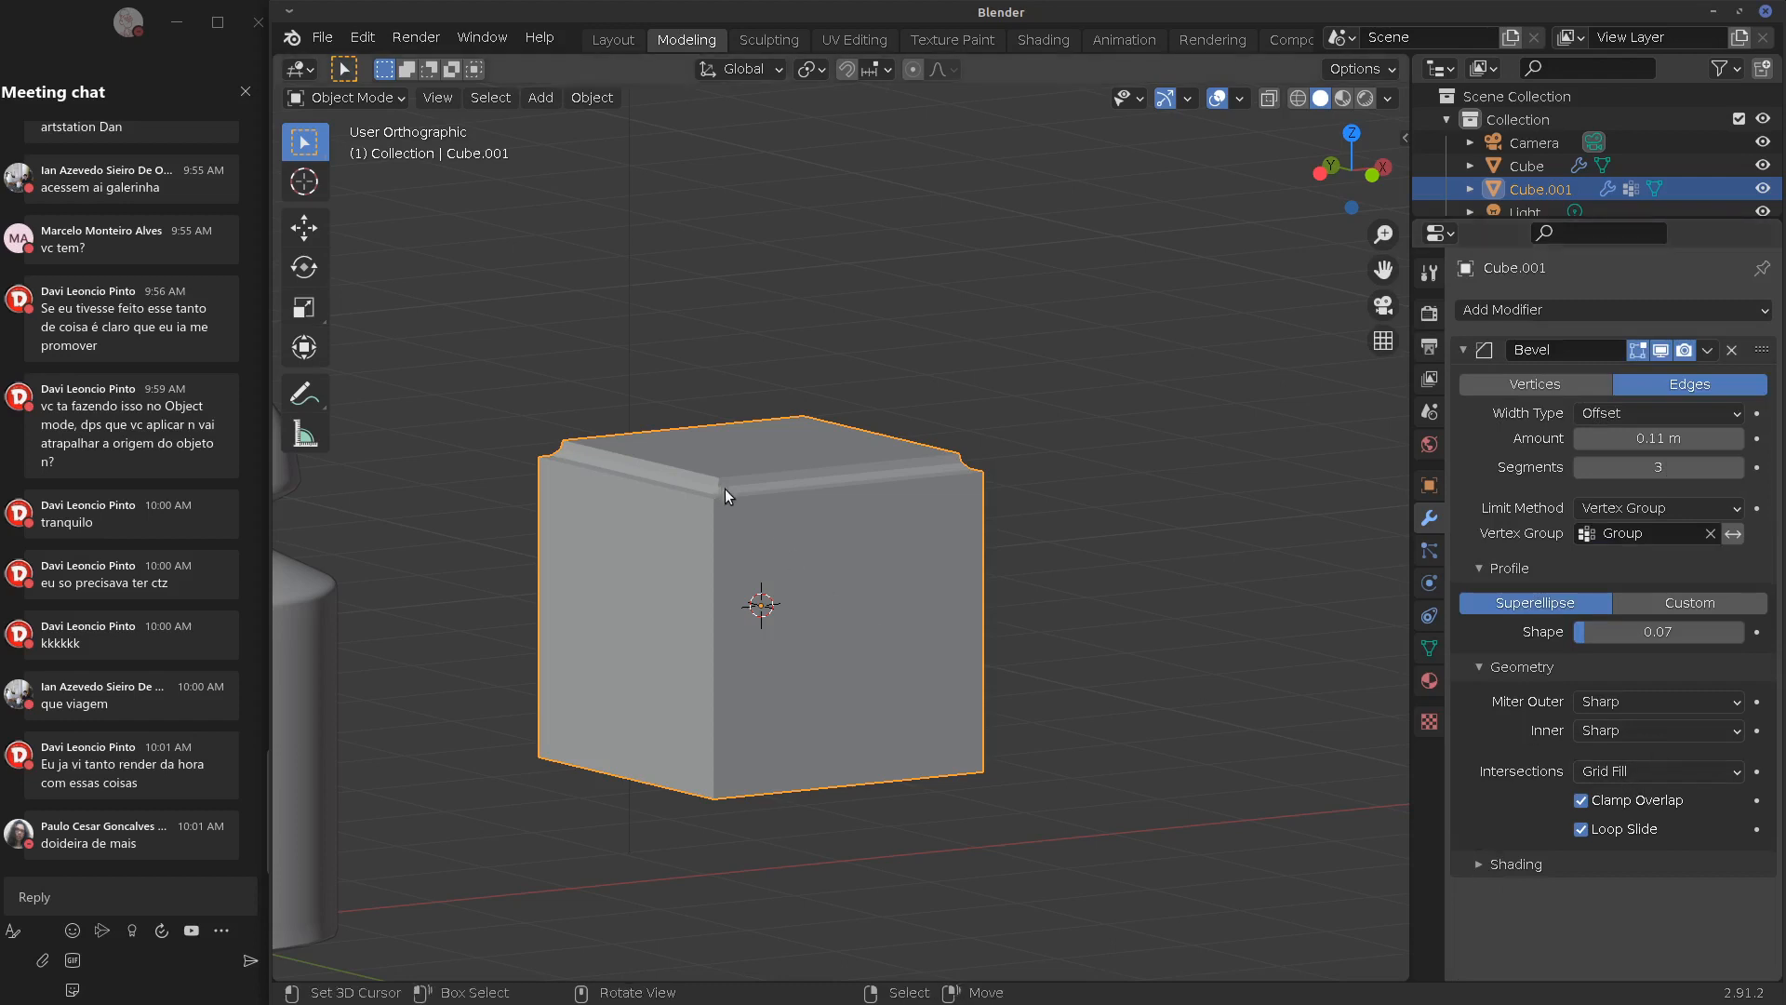
middle_drag(724, 489, 731, 528)
scroll(731, 529, up, 5)
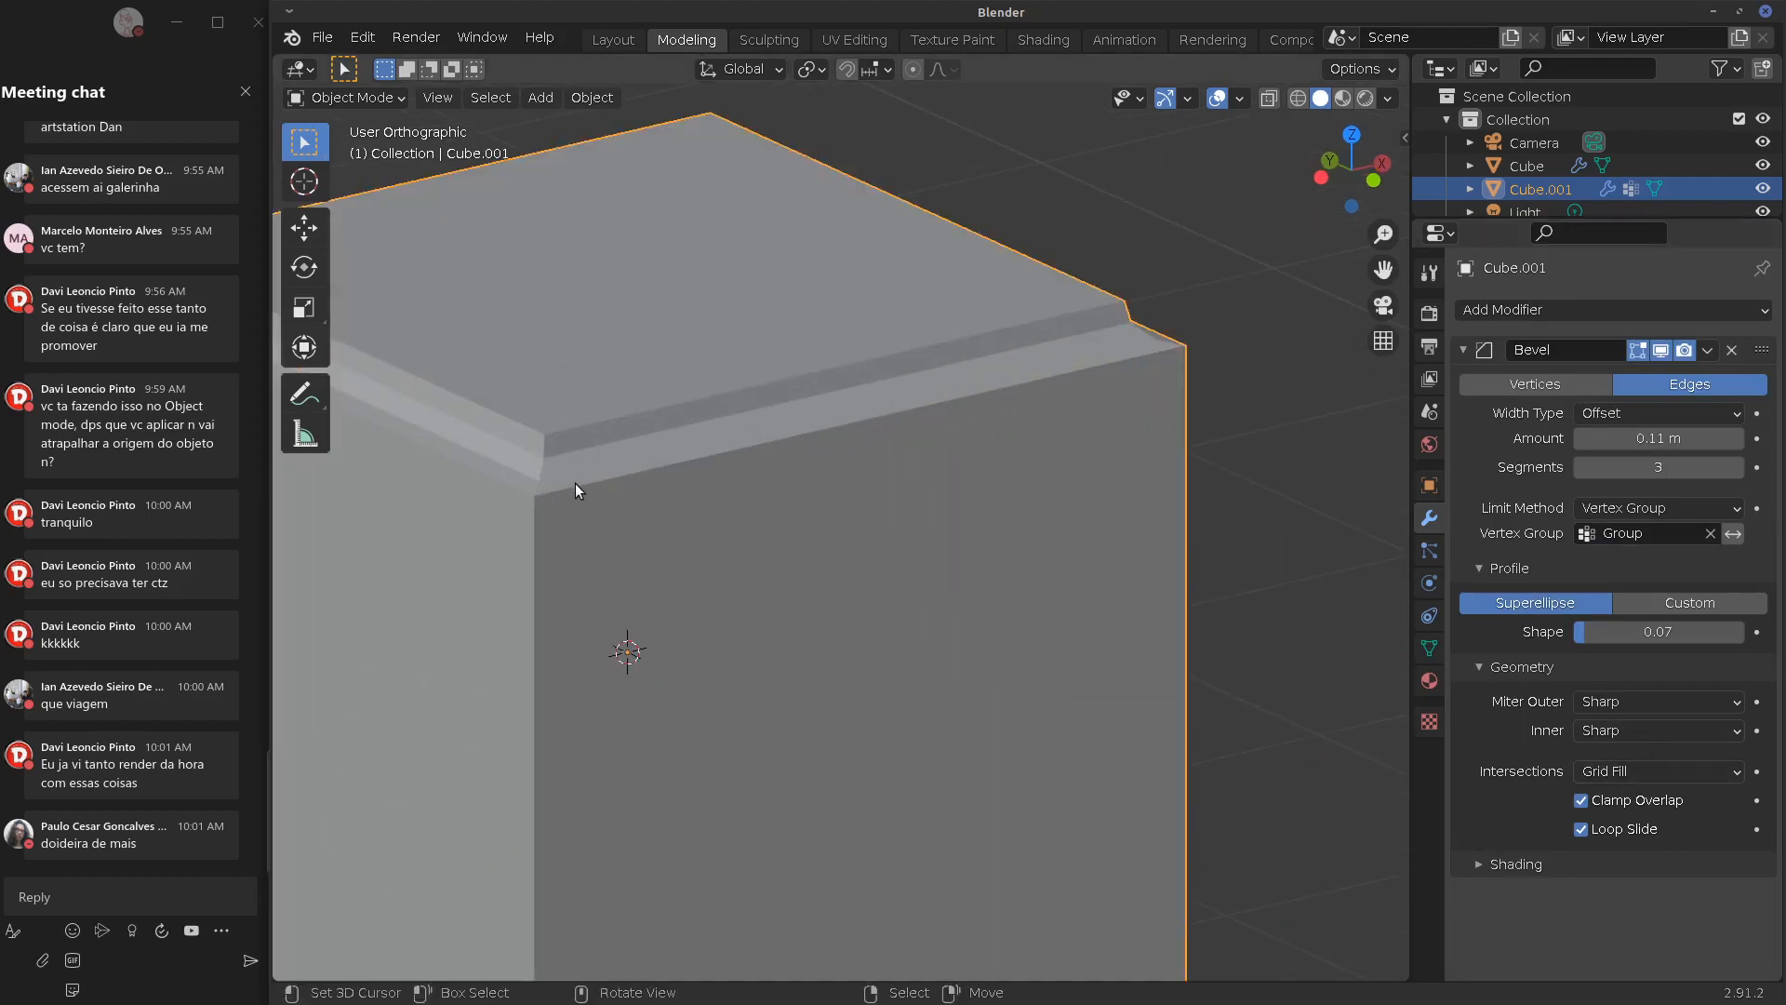
key(Tab)
key(Tab)
ctrl+drag(539, 438, 558, 473)
Check the intersection method options and collapse the Geometry subpanel
click(1684, 766)
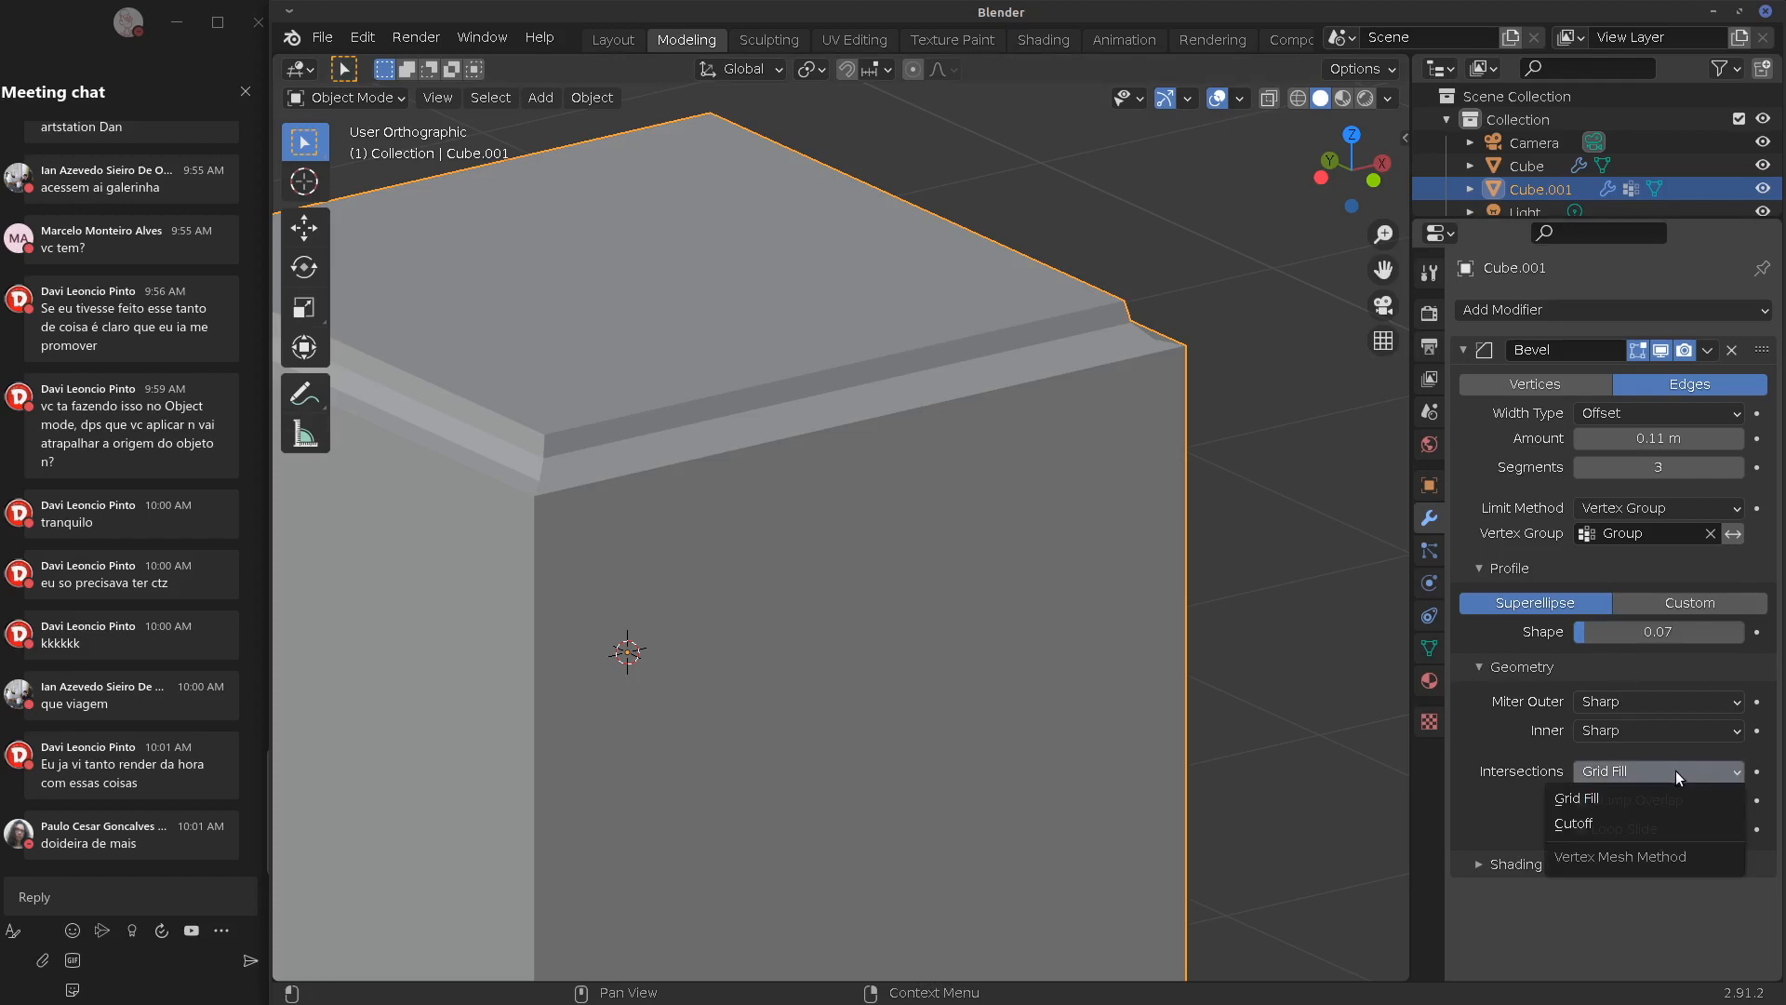
click(1472, 664)
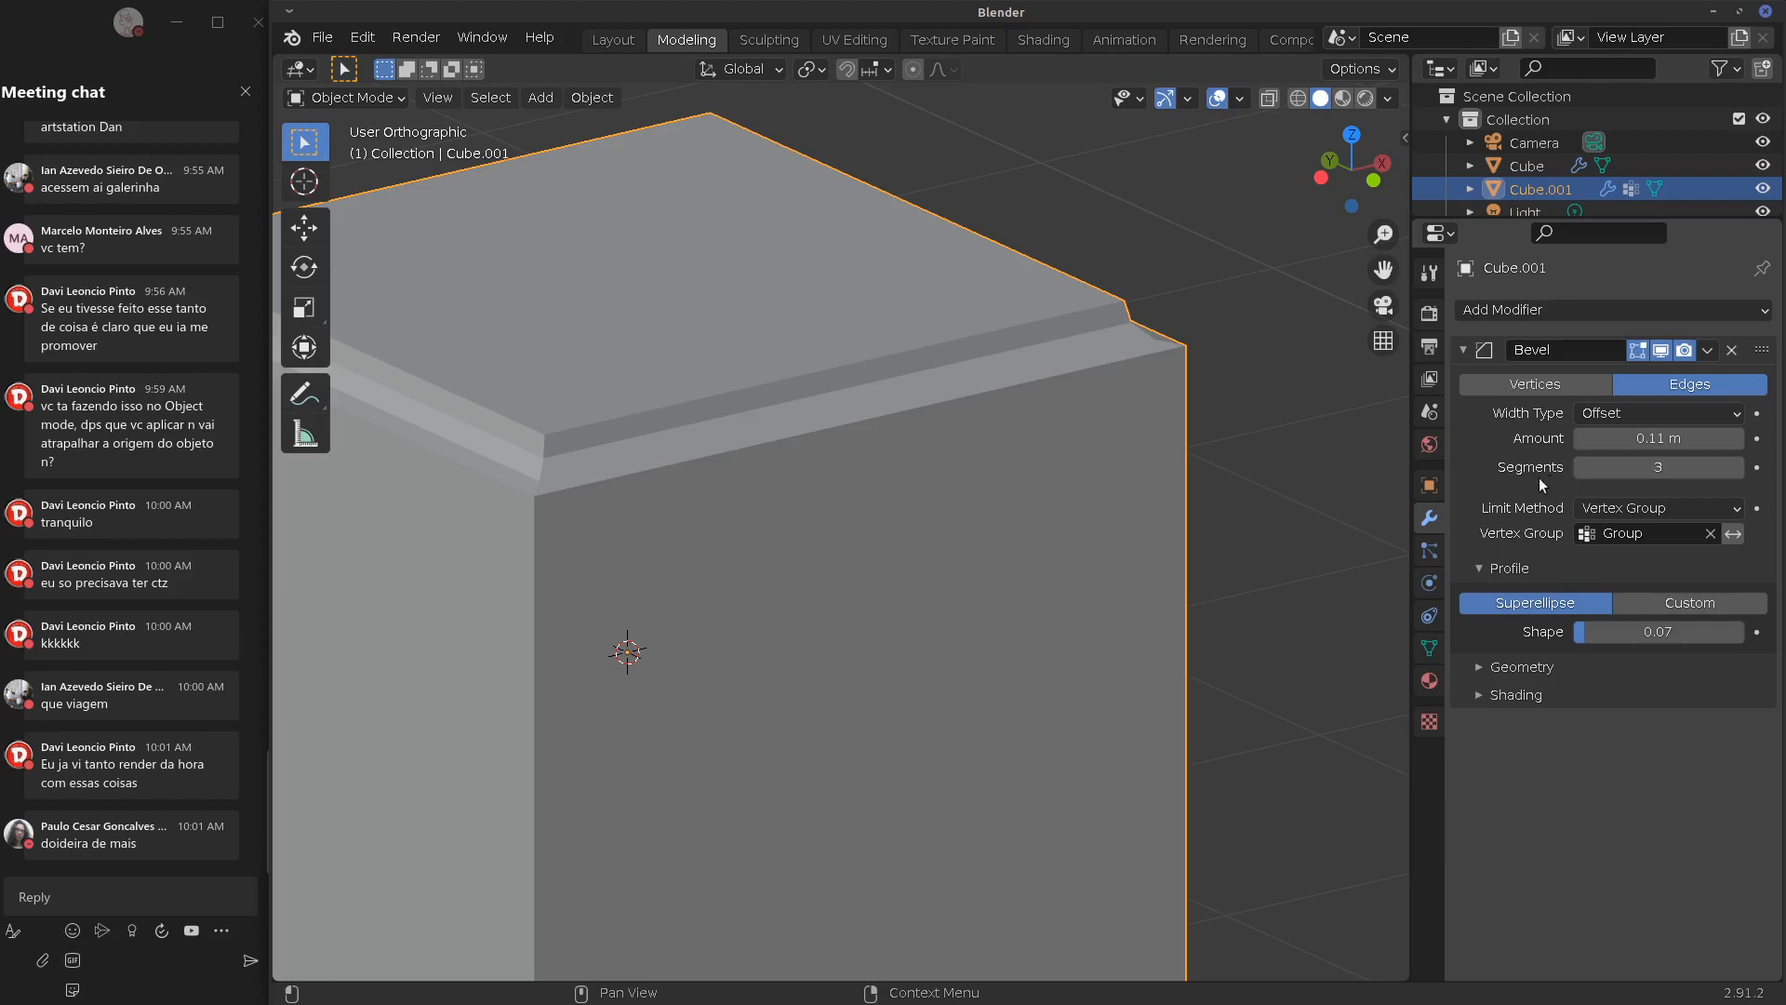
shift+middle_drag(1008, 654, 1157, 612)
scroll(1158, 612, down, 4)
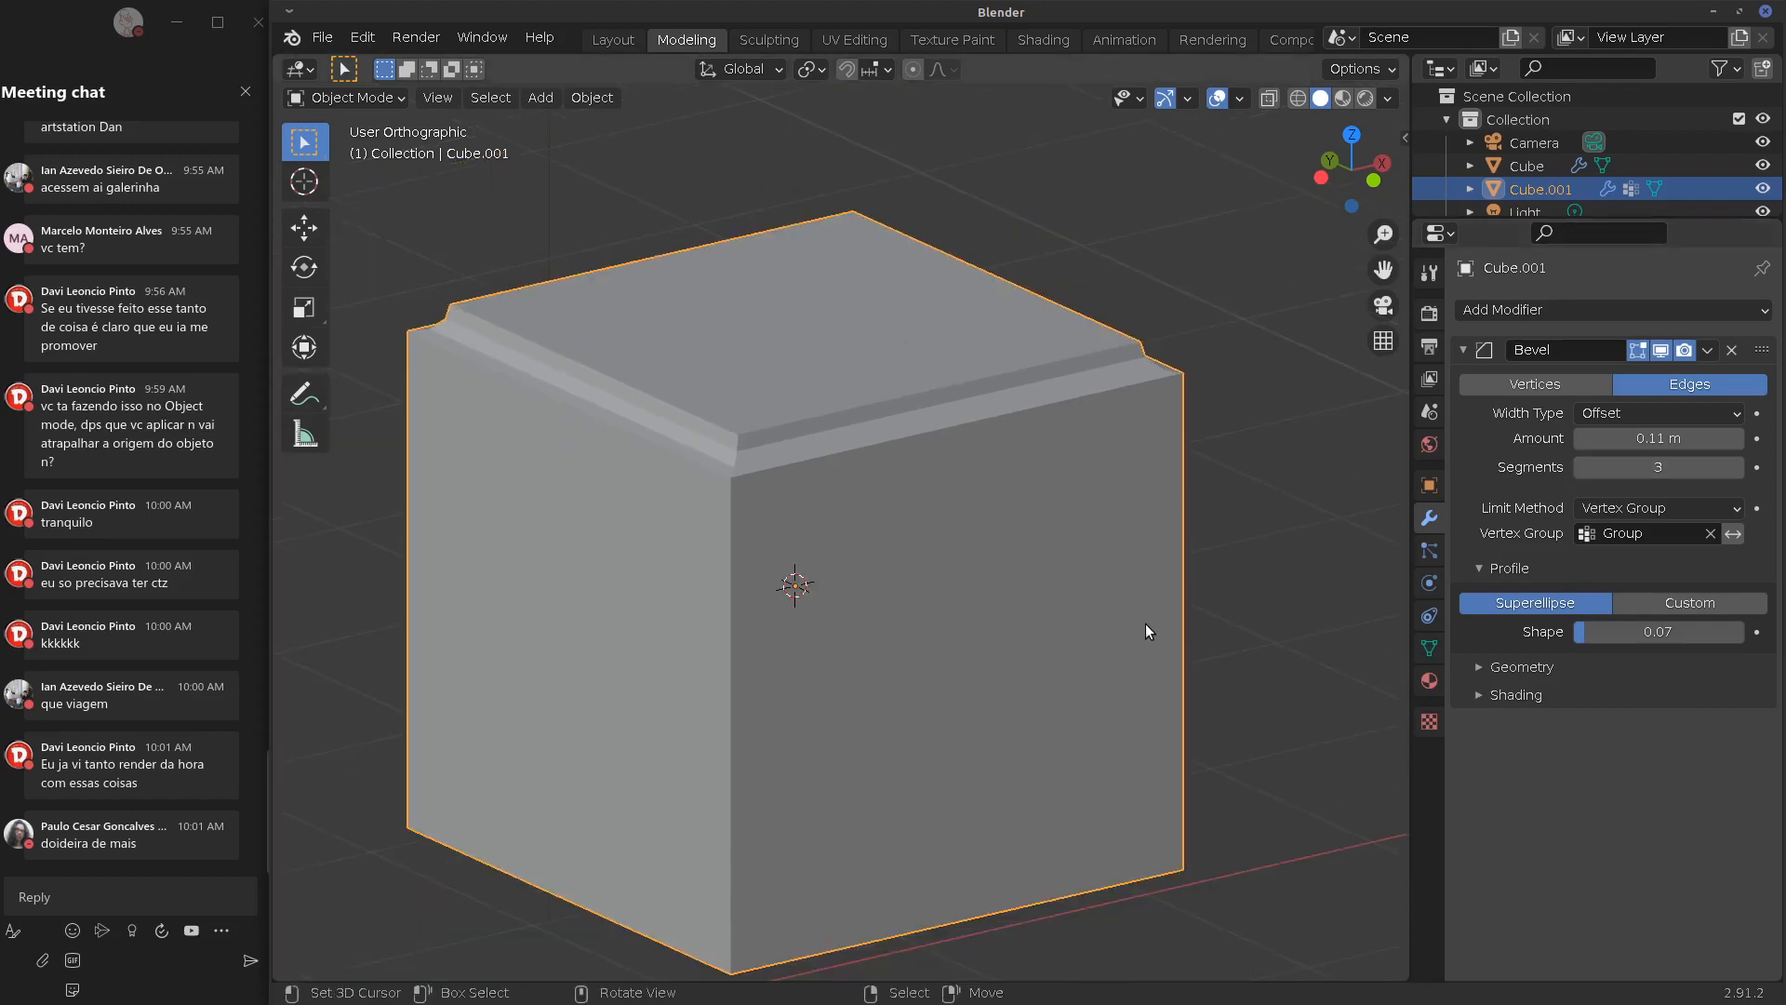
Lower the Bevel amount to 0.046 m and inspect the thinner top-edge rim
key(BackSpace)
drag(1627, 444, 1578, 454)
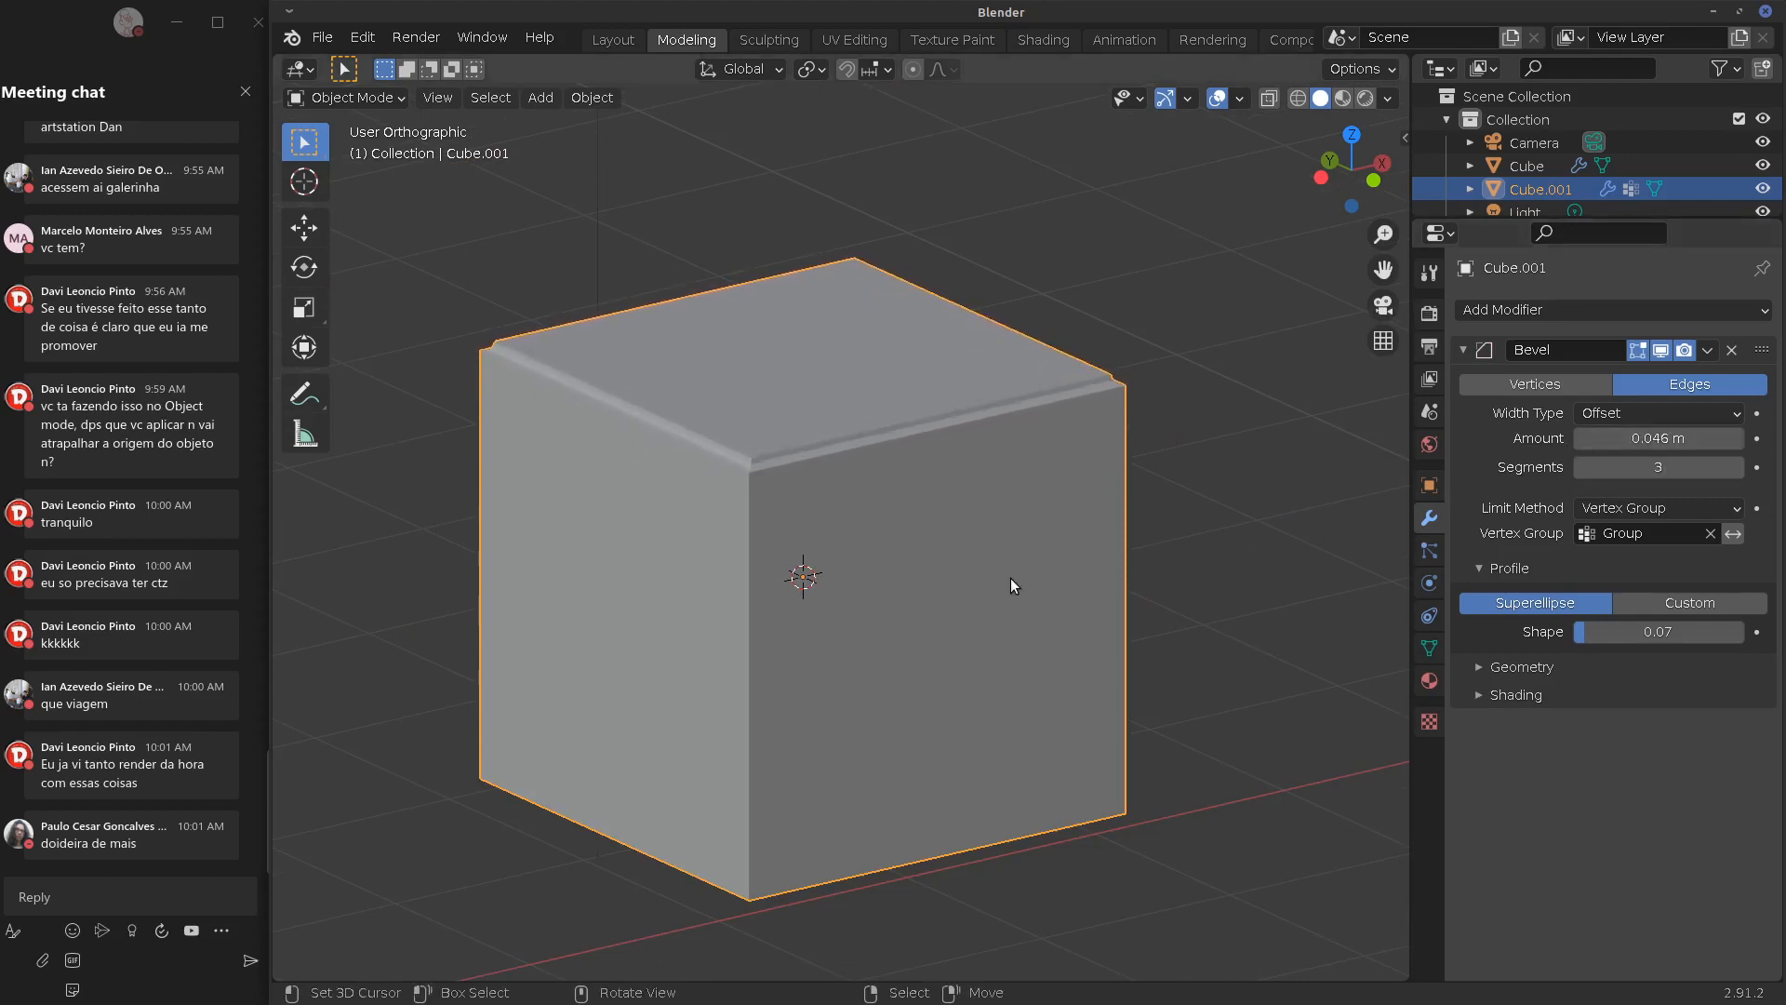
middle_drag(1010, 578, 1087, 551)
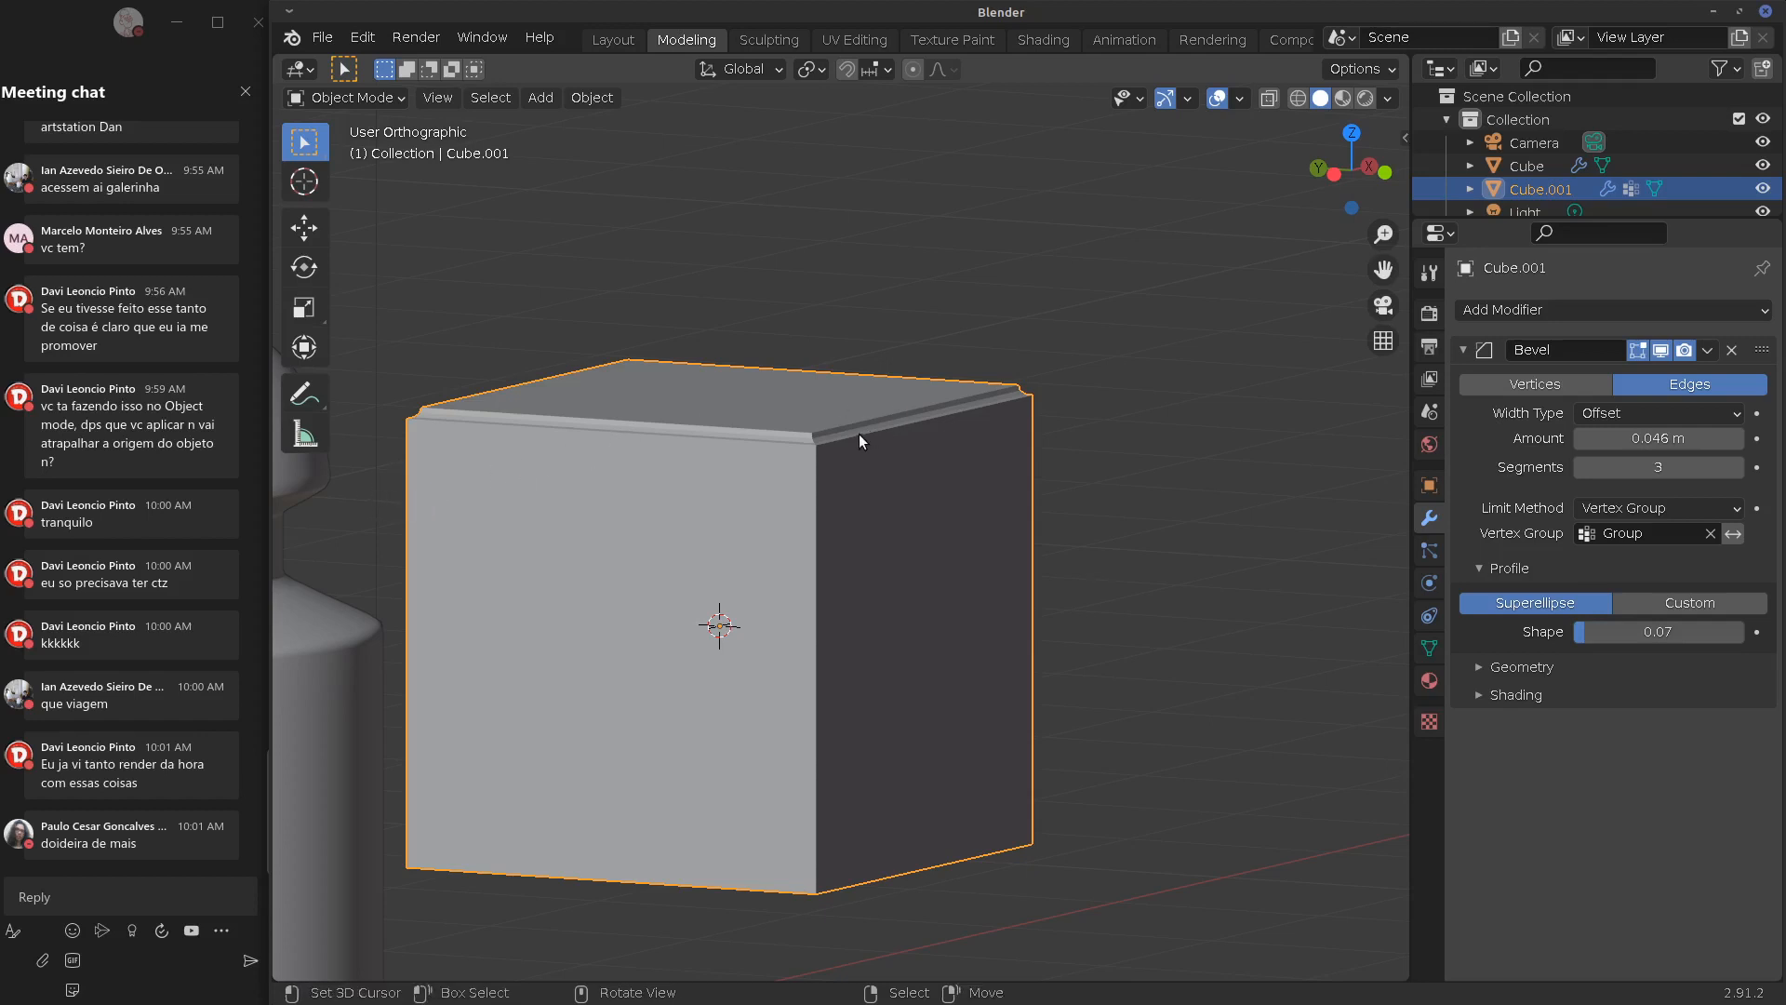
Add a centred loop cut across the cube in Edit Mode
key(Tab)
middle_drag(833, 476, 977, 447)
key(ctrl+r)
click(917, 437)
right_click(910, 439)
key(Tab)
key(Tab)
right_click(828, 438)
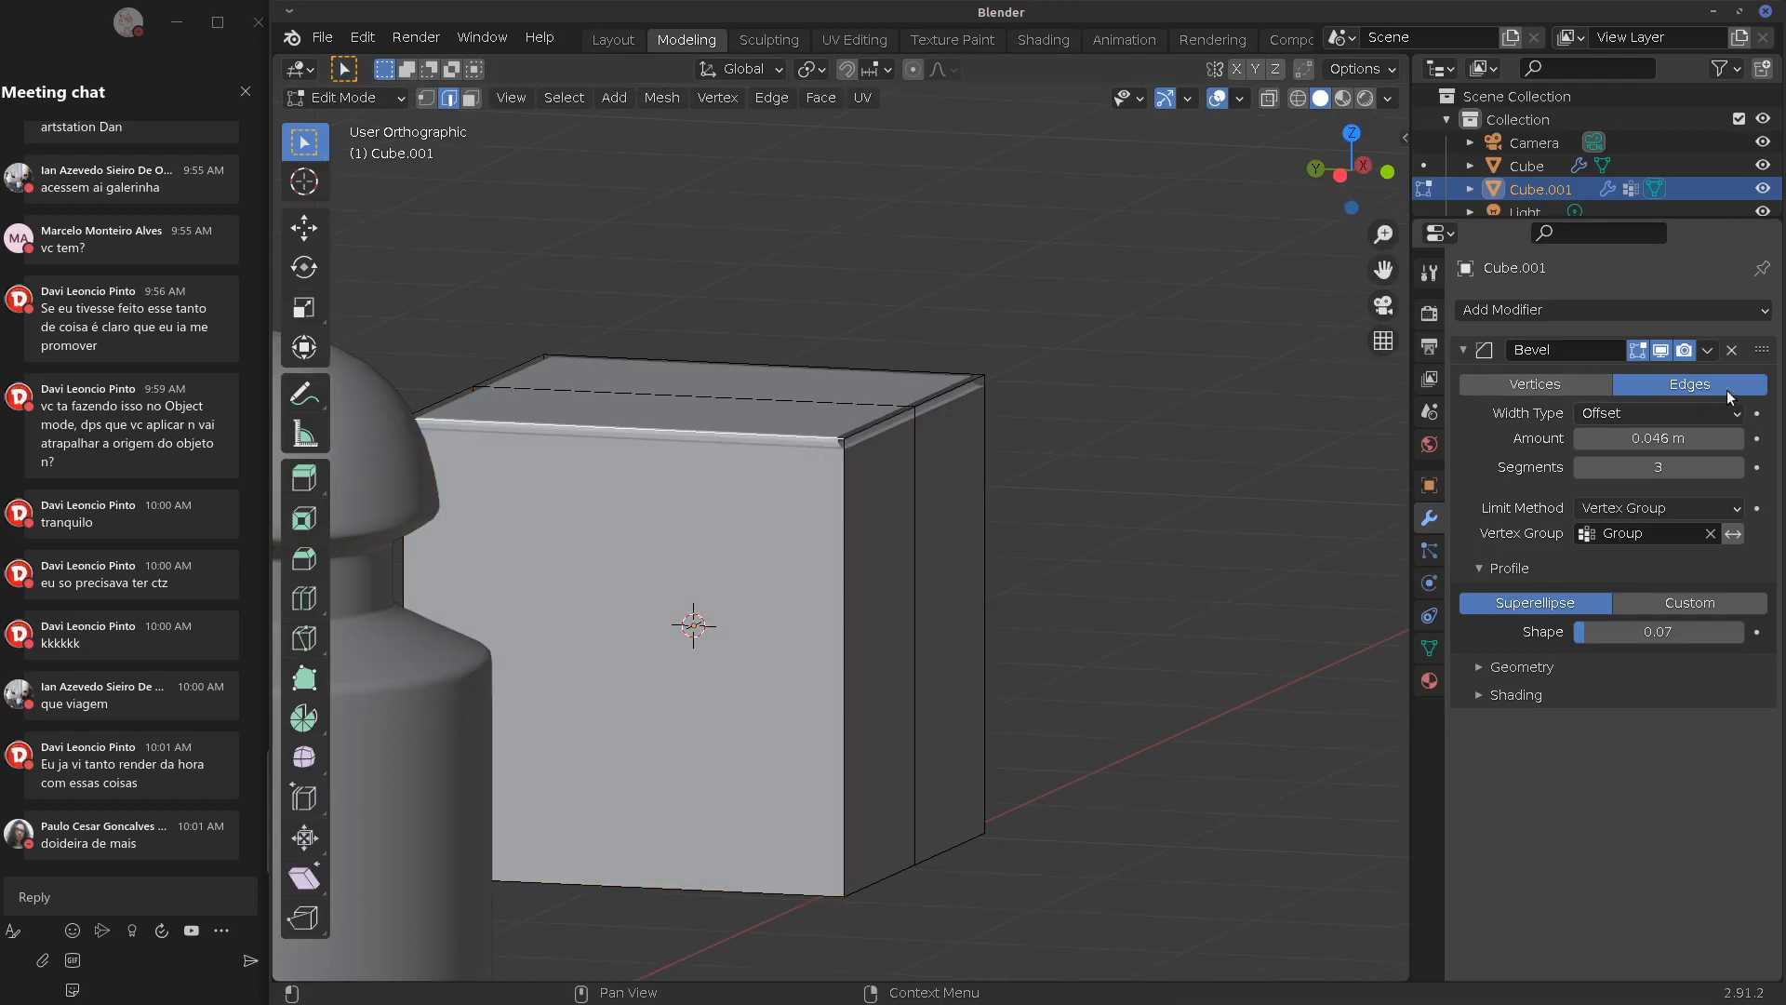
Delete the old Bevel modifier and remove the whole mesh from the vertex group
click(1733, 351)
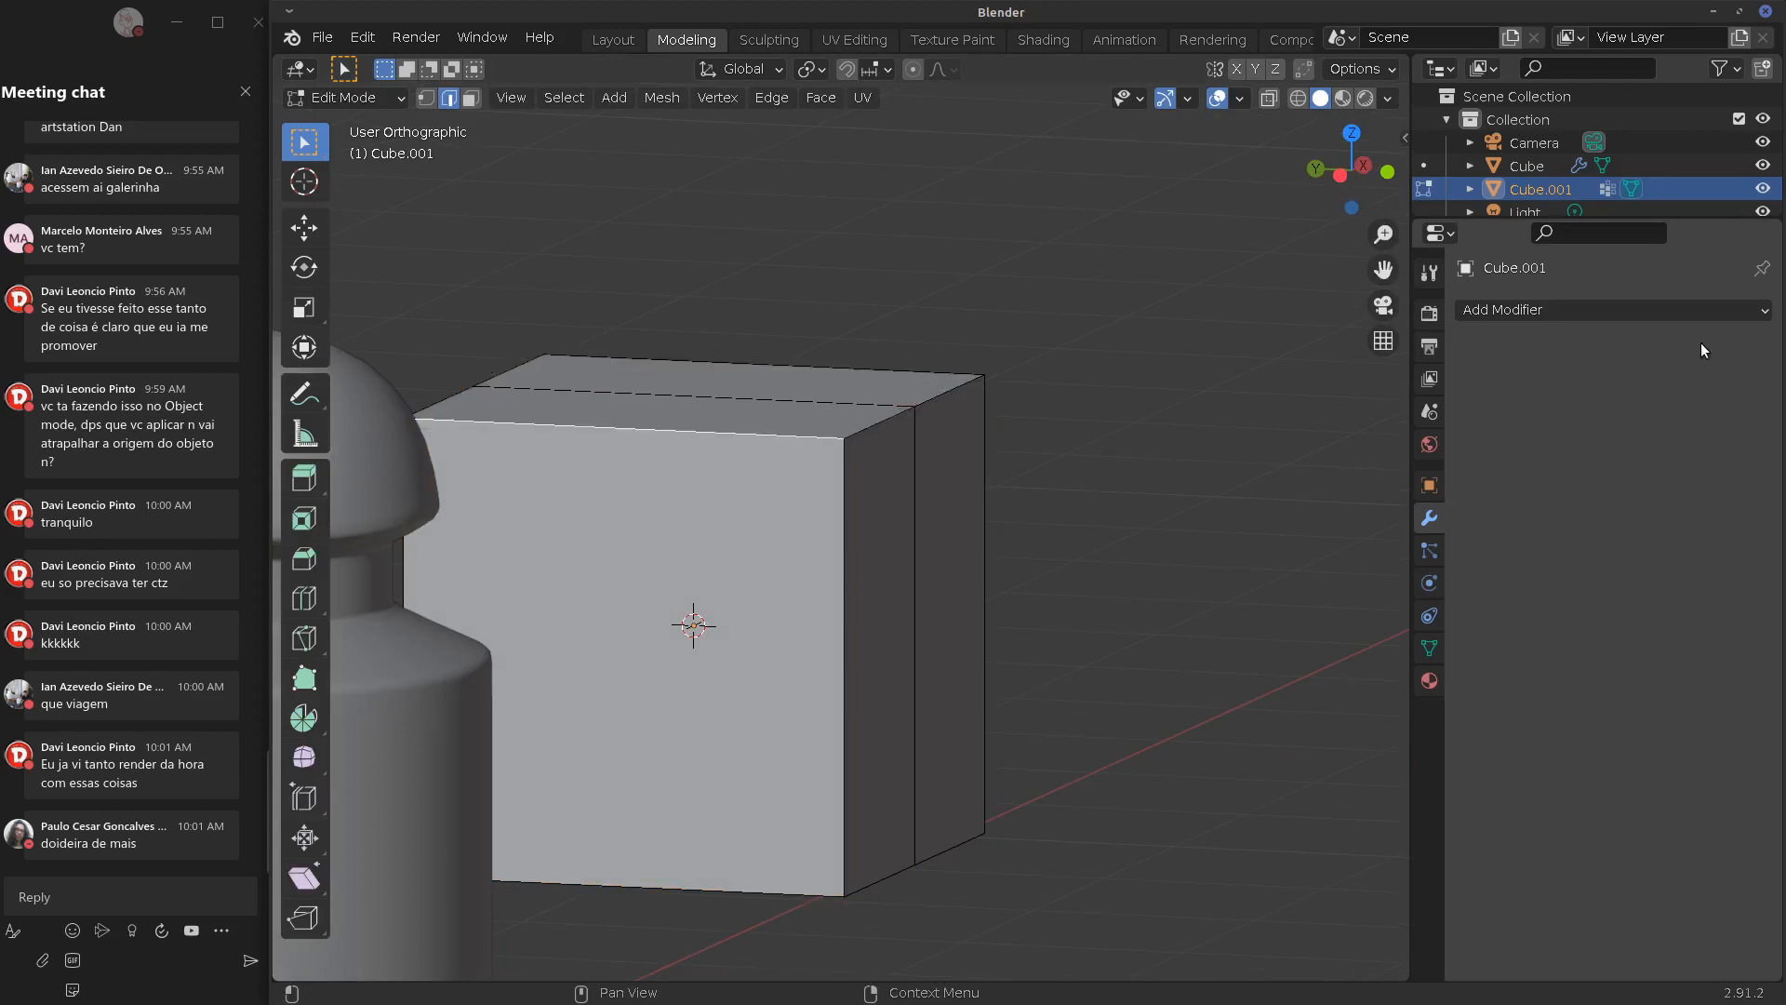
alt+right_click(914, 480)
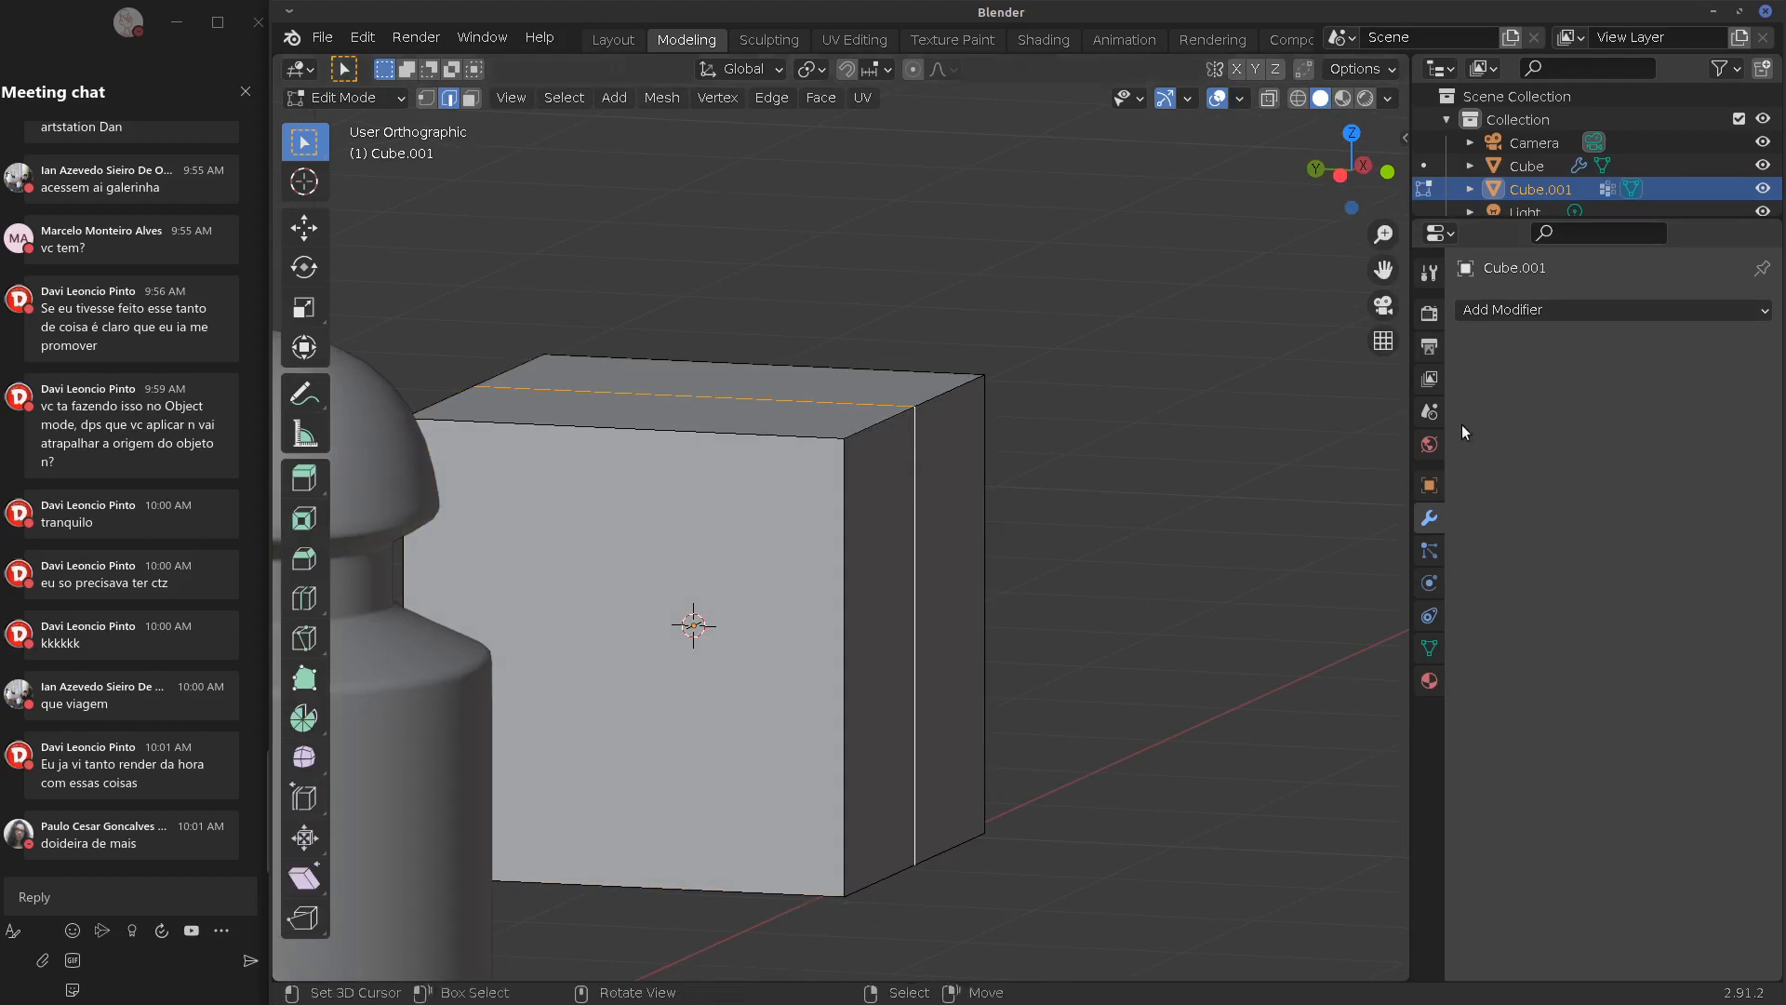
click(1429, 649)
key(a)
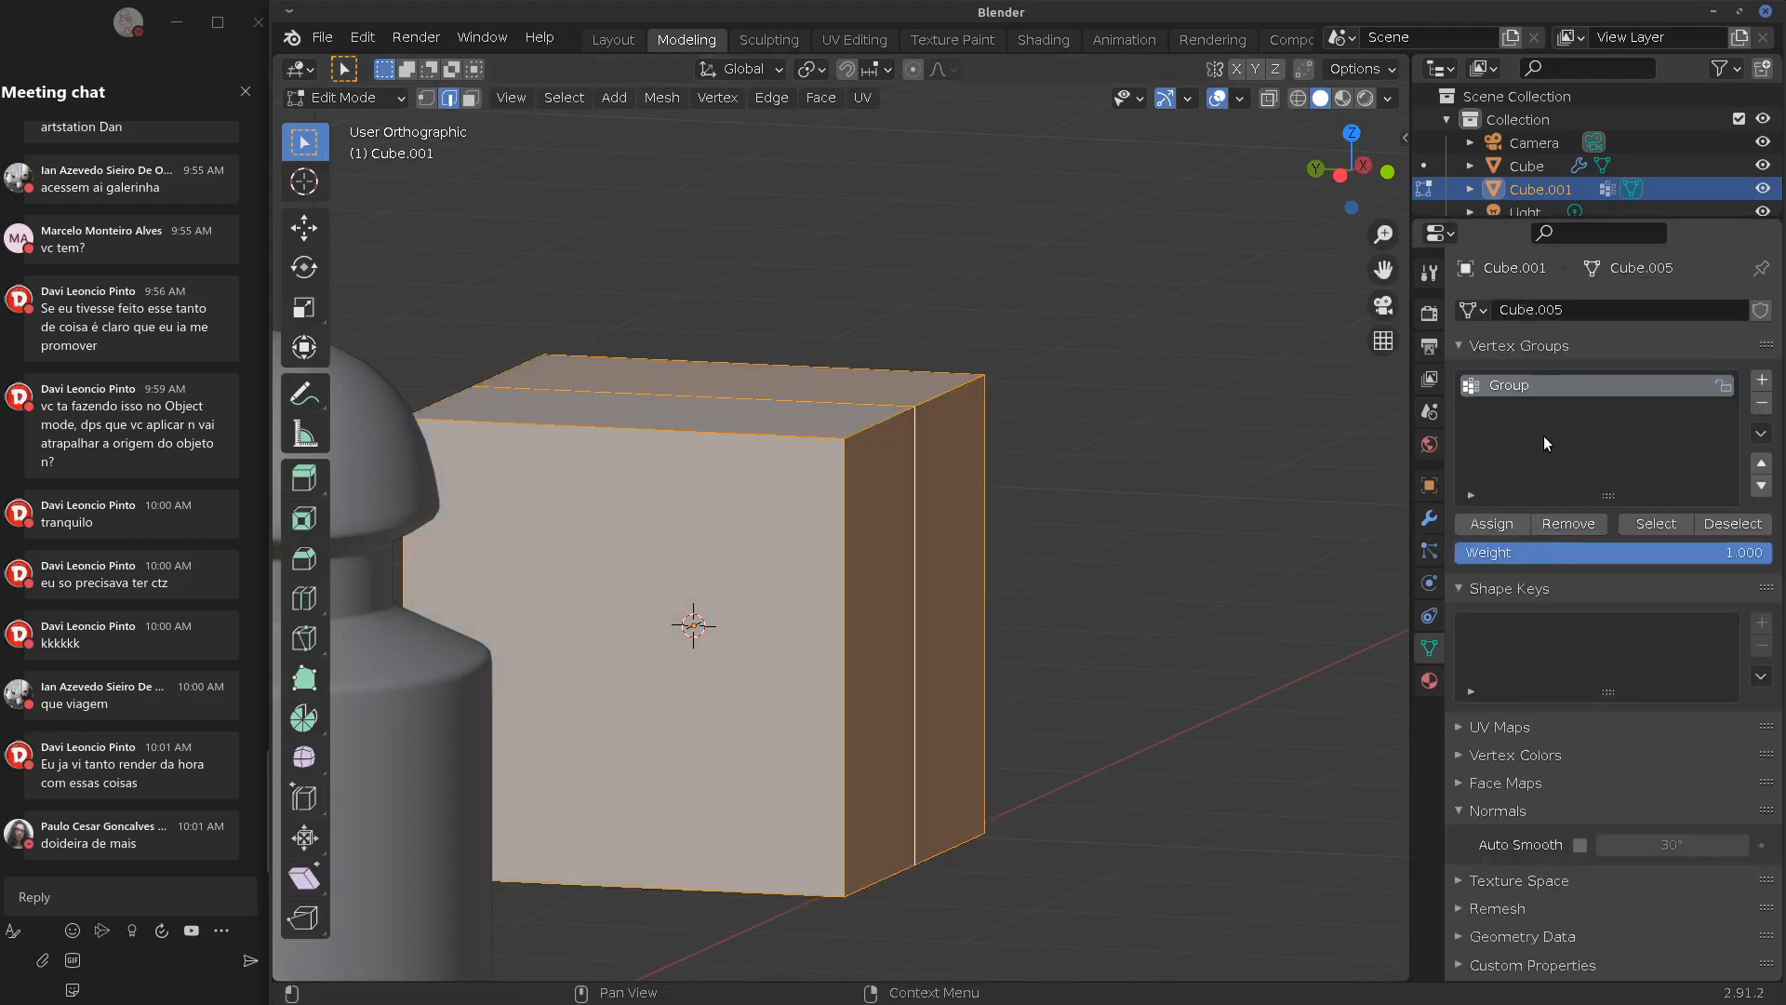
click(1563, 524)
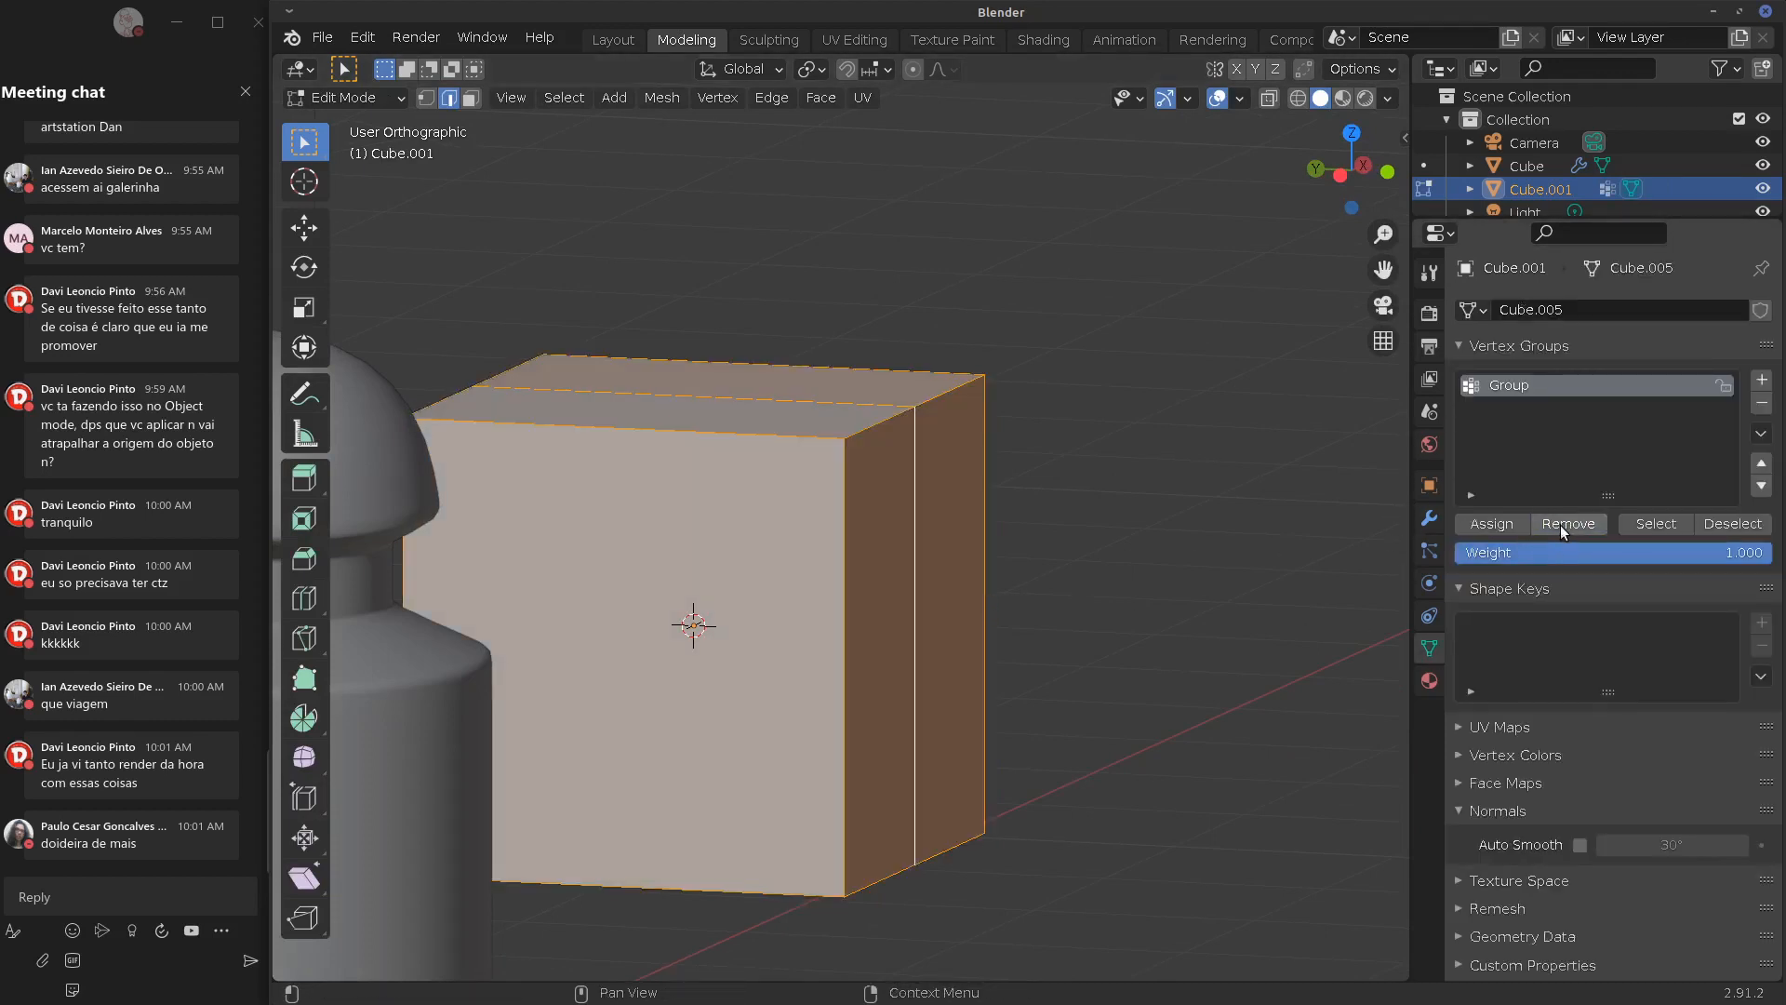
alt+right_click(917, 547)
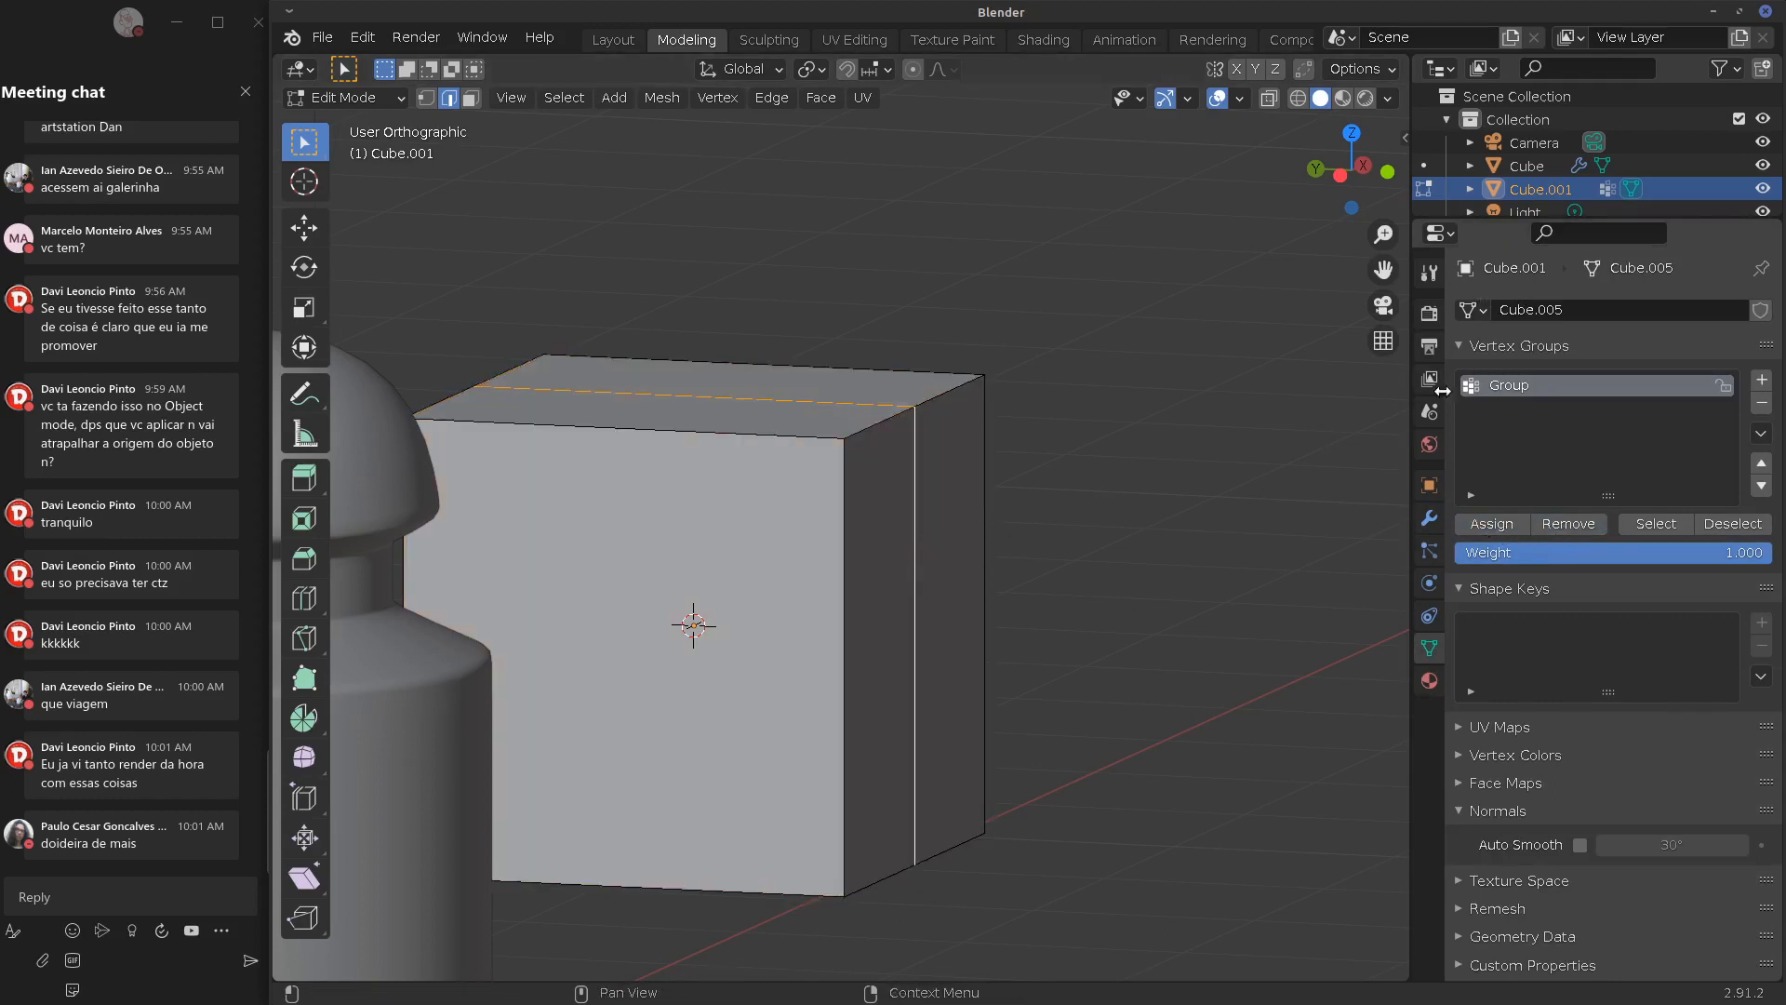
Add a fresh Bevel modifier limited to the vertex group Group
click(1429, 518)
click(1533, 311)
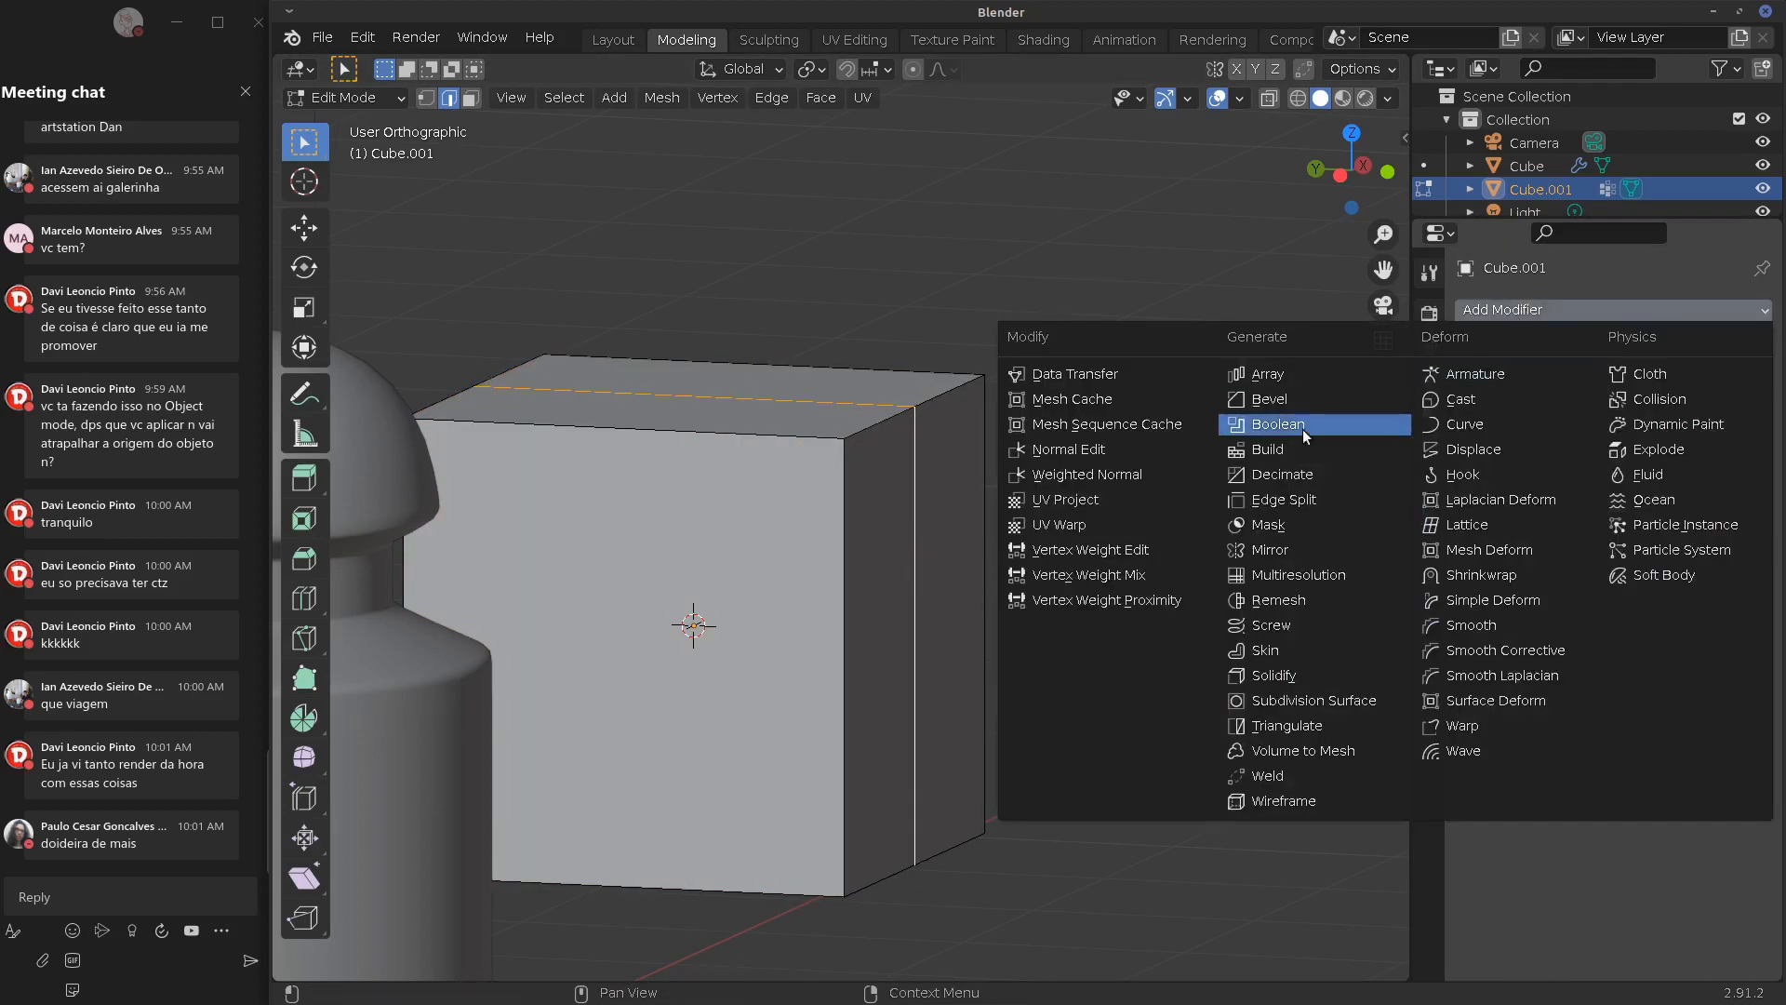
click(1301, 400)
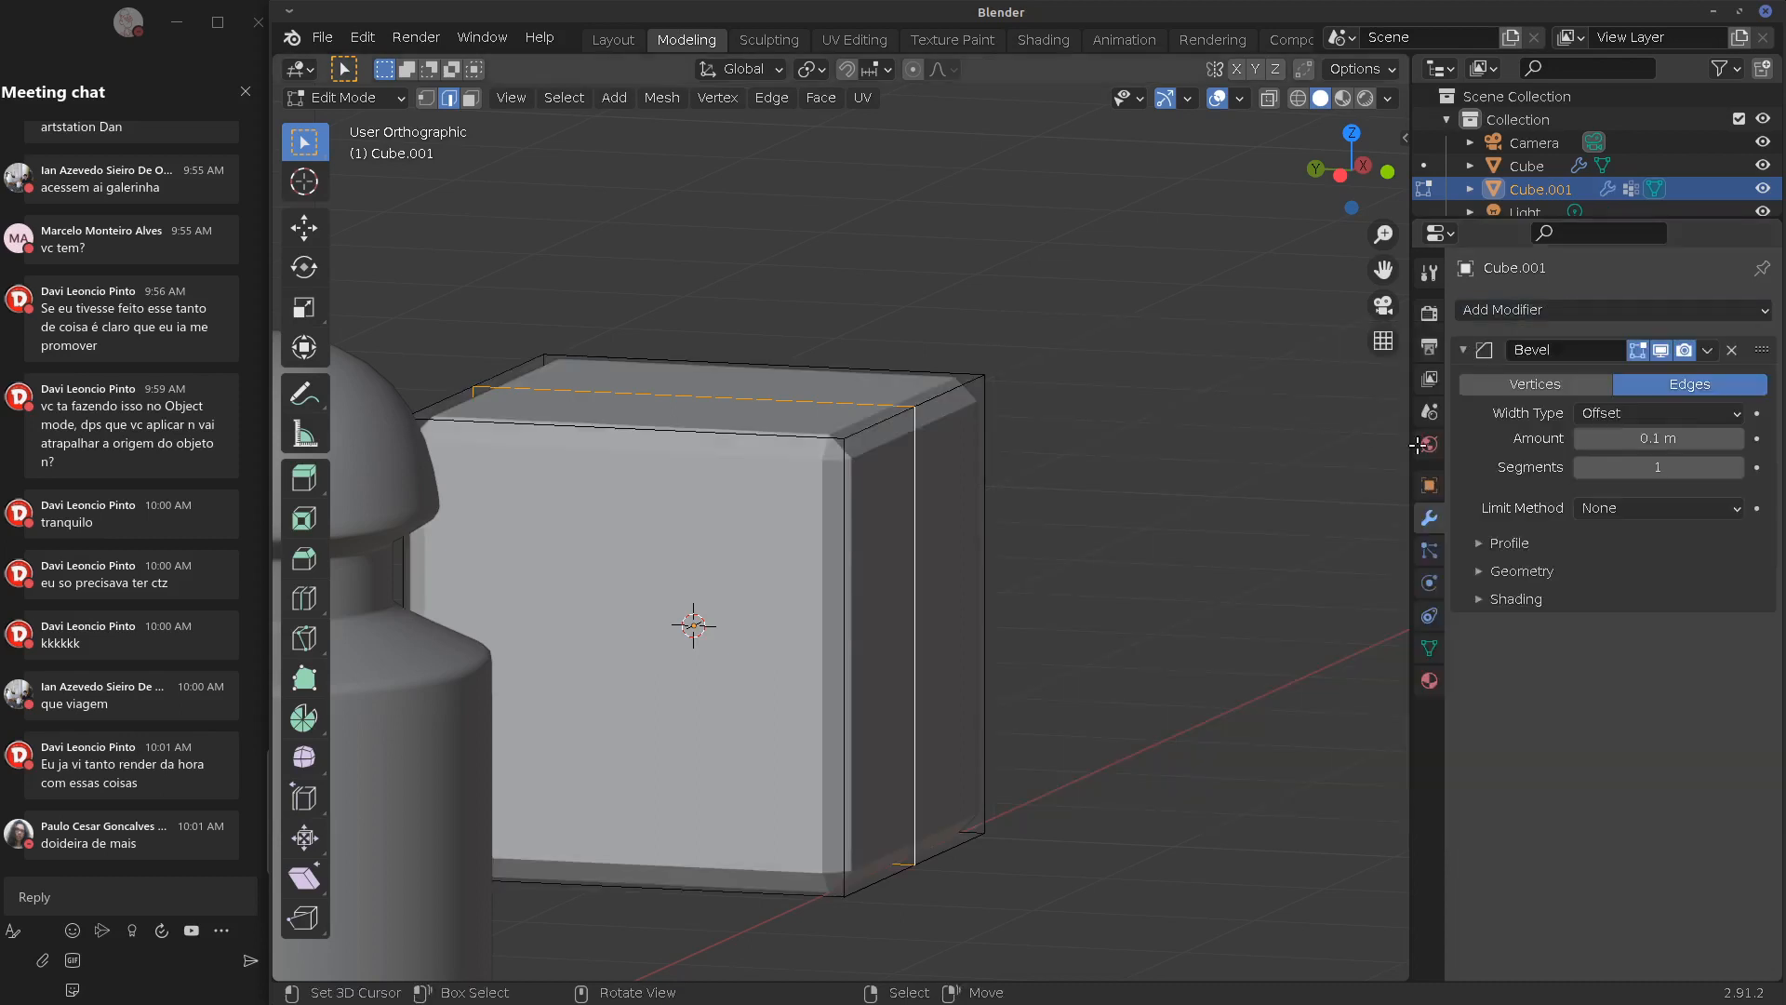
click(1618, 508)
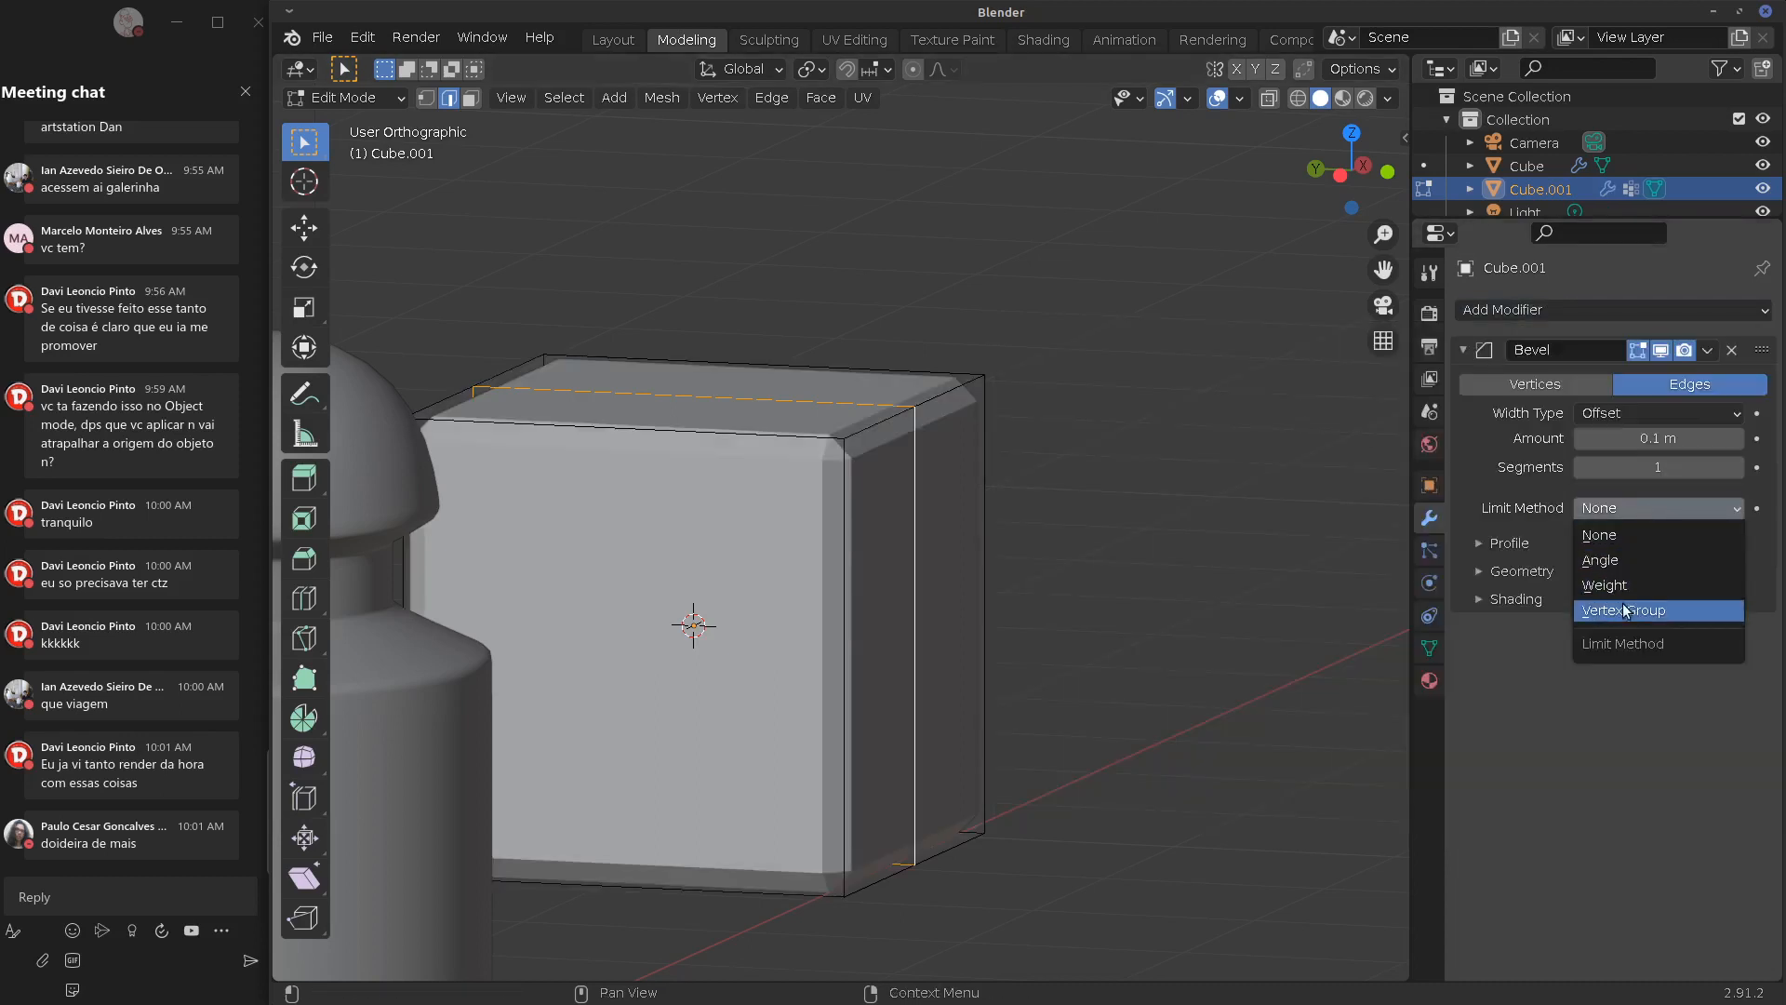
click(1633, 605)
click(1630, 533)
click(1551, 564)
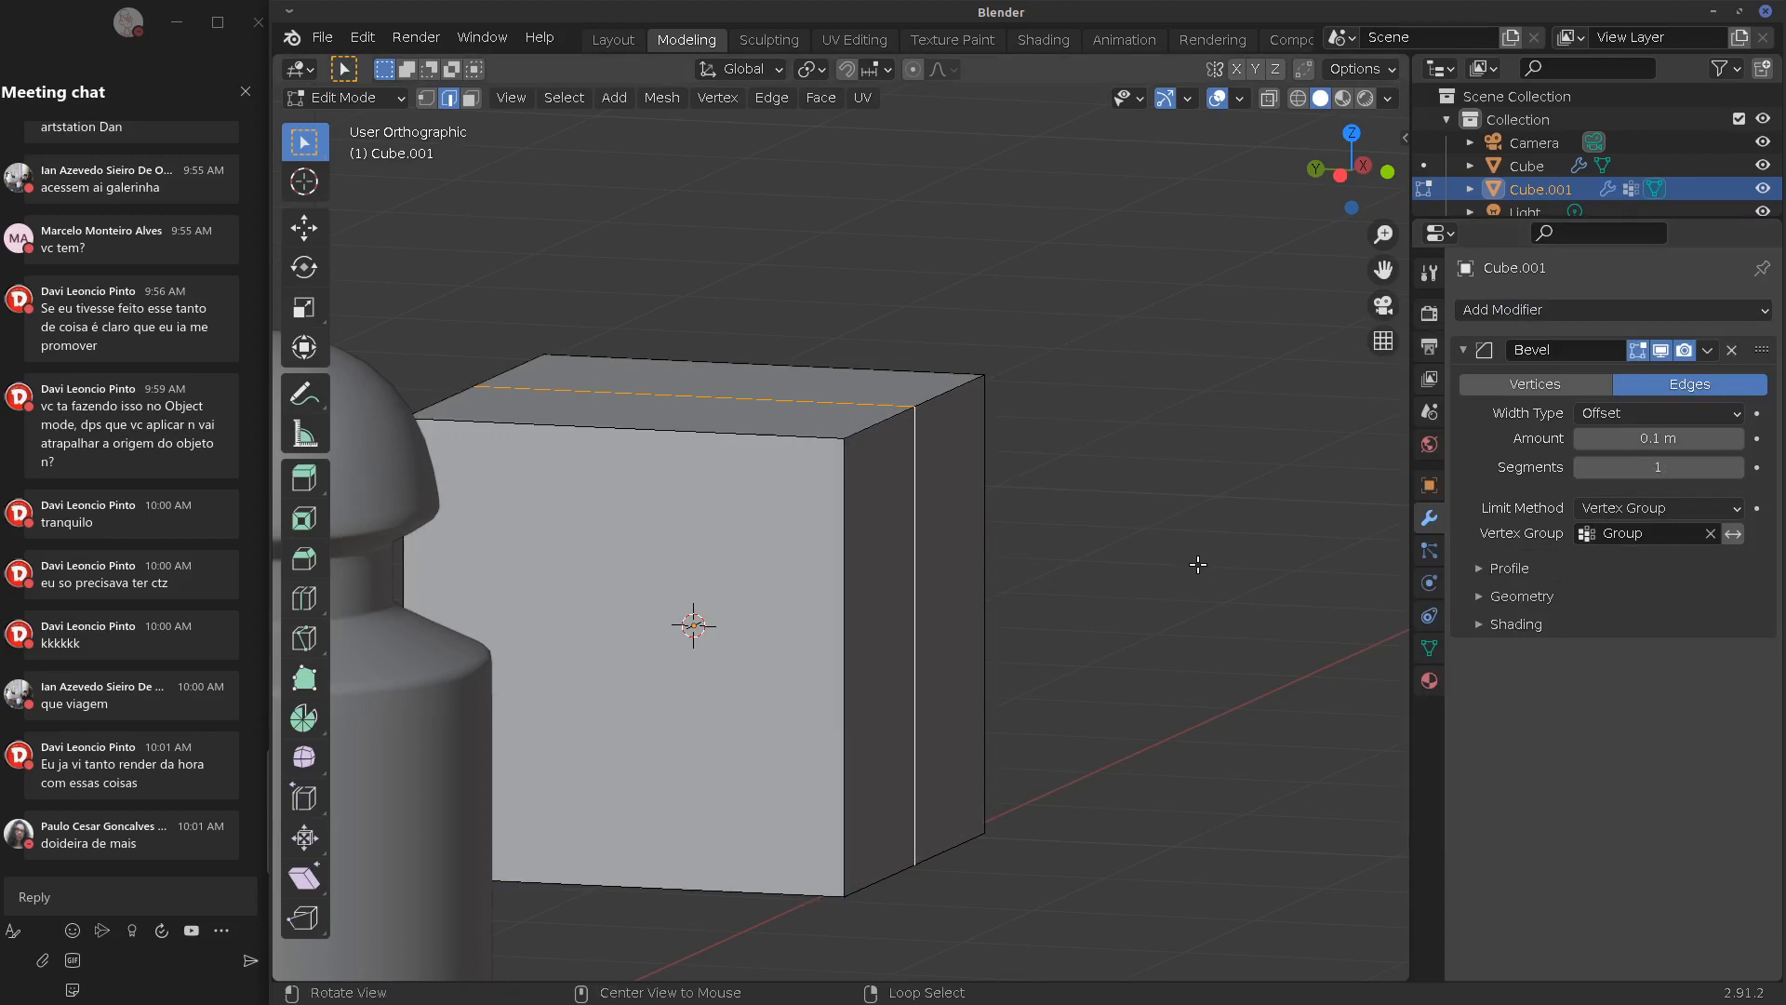
Add a loop cut right beside the marked vertical edge
middle_drag(1079, 651, 948, 531)
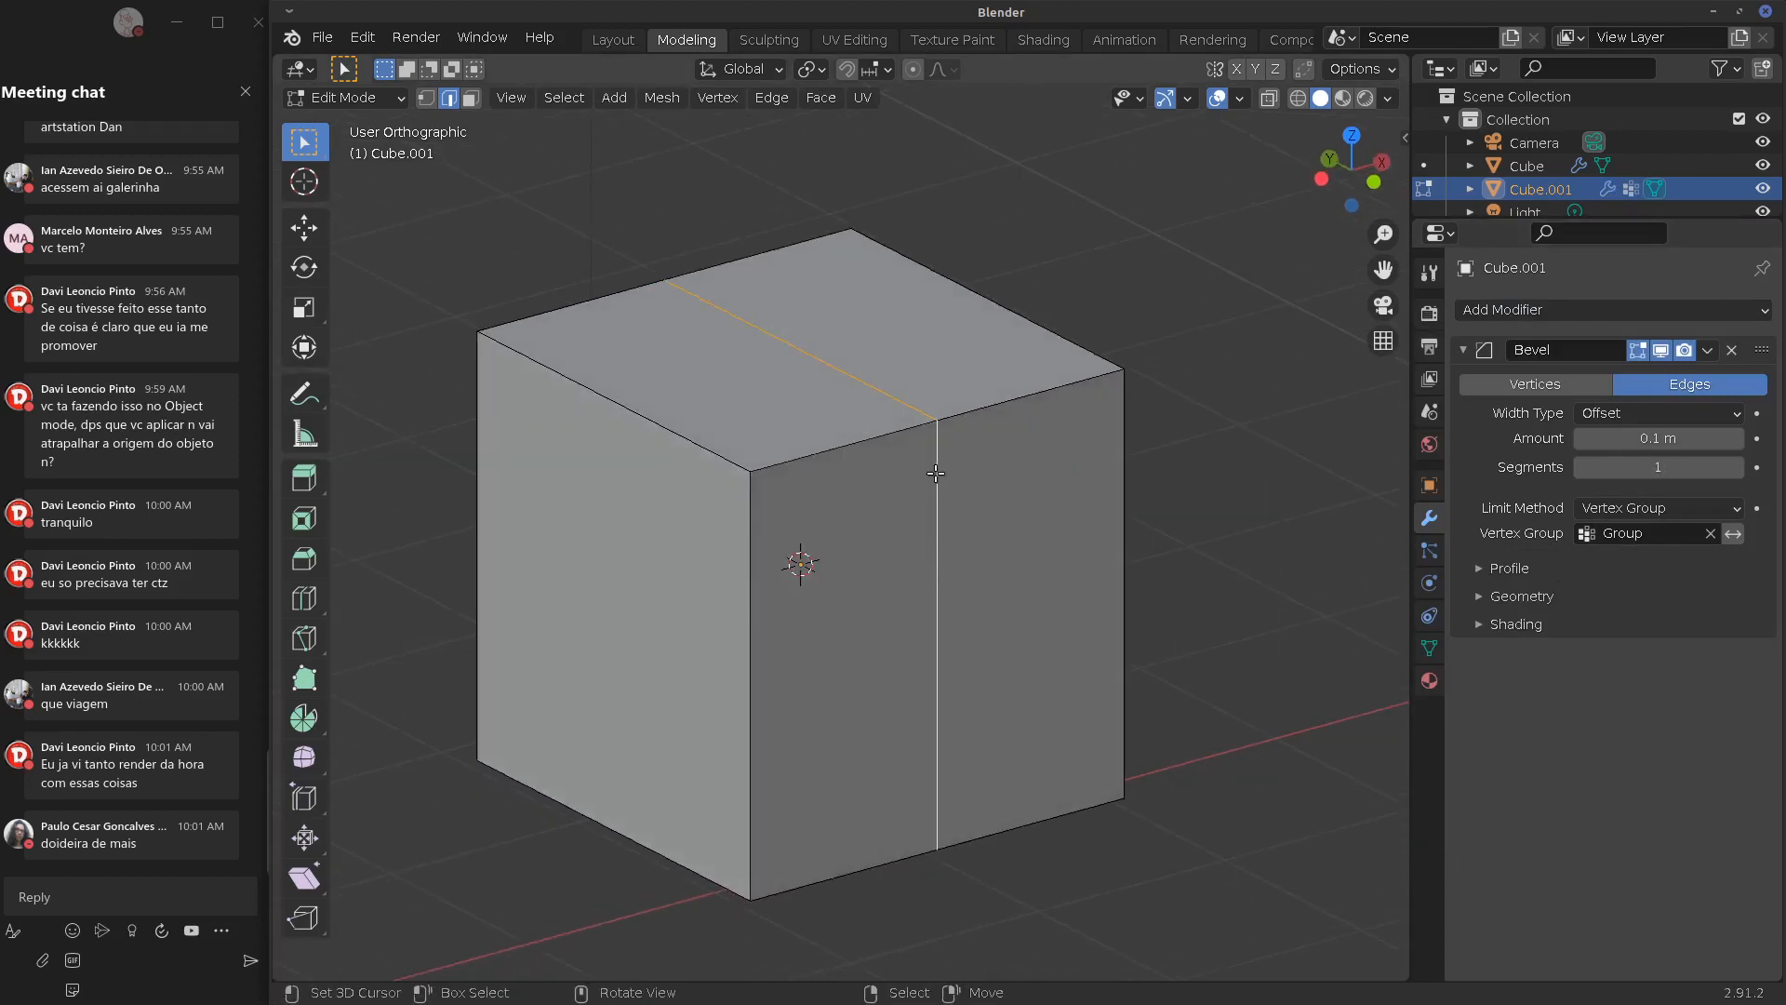
key(Tab)
key(Tab)
key(ctrl+r)
click(948, 424)
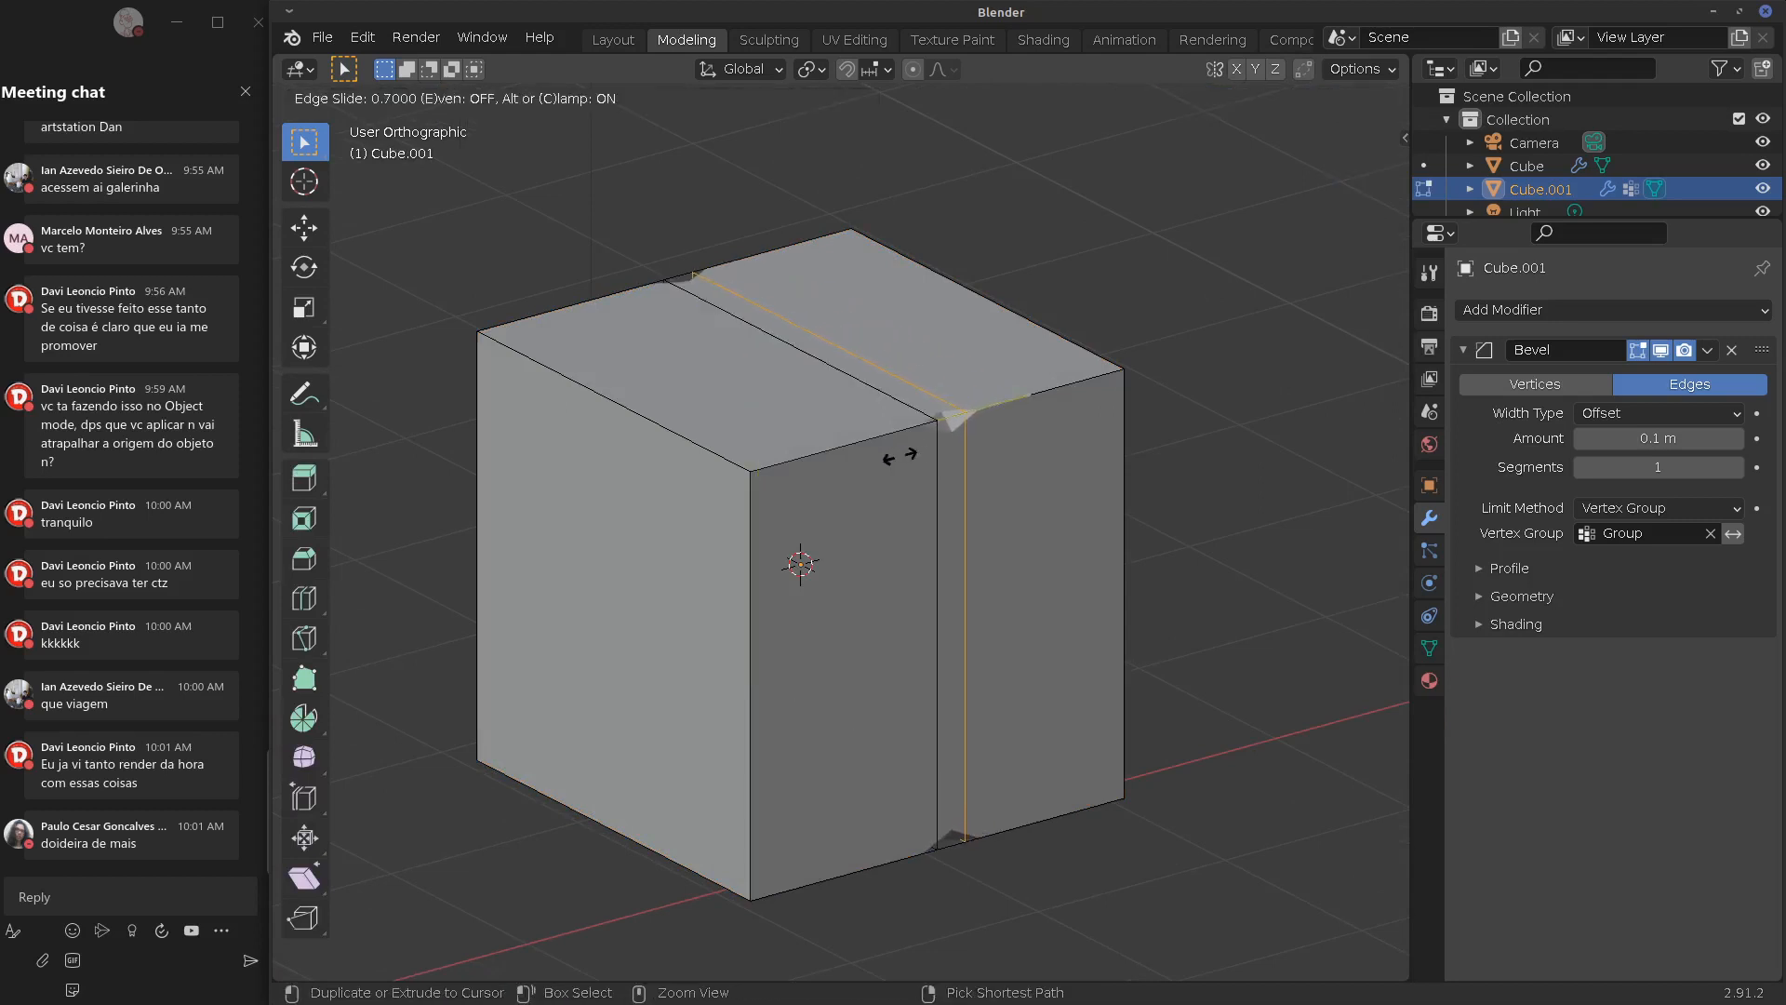
click(899, 456)
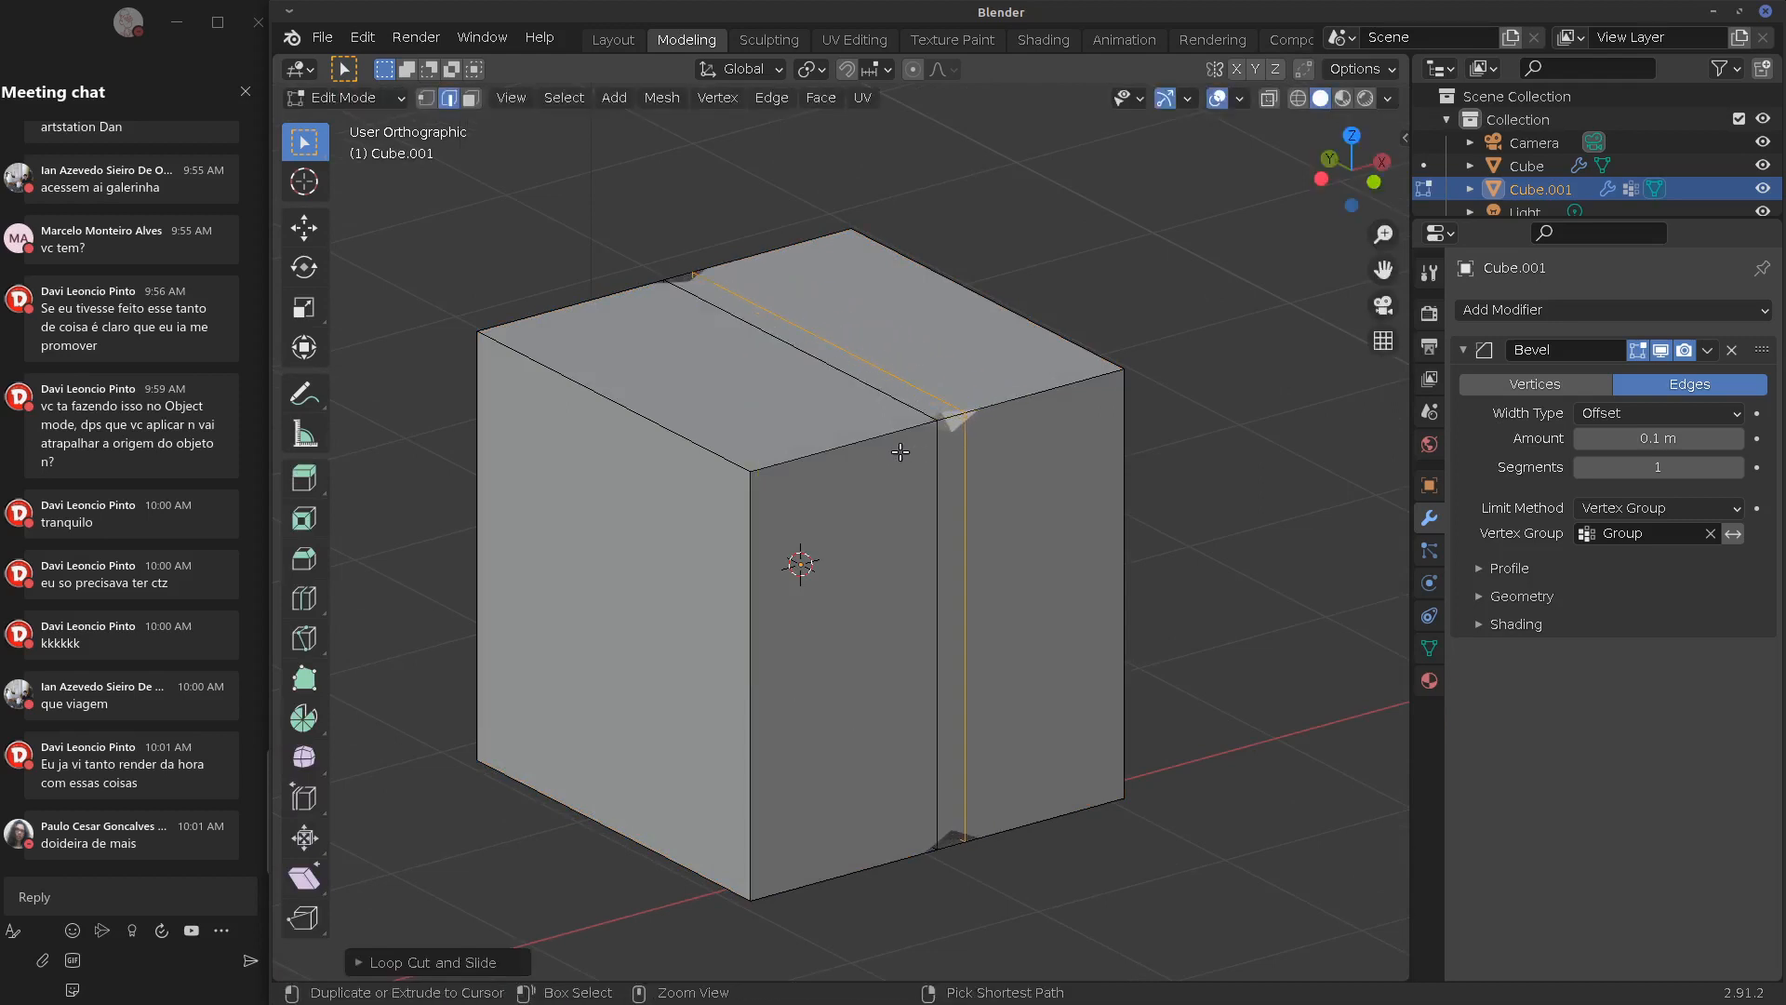
Assign the narrow face strip between the two loops to Group
alt+shift+click(938, 527)
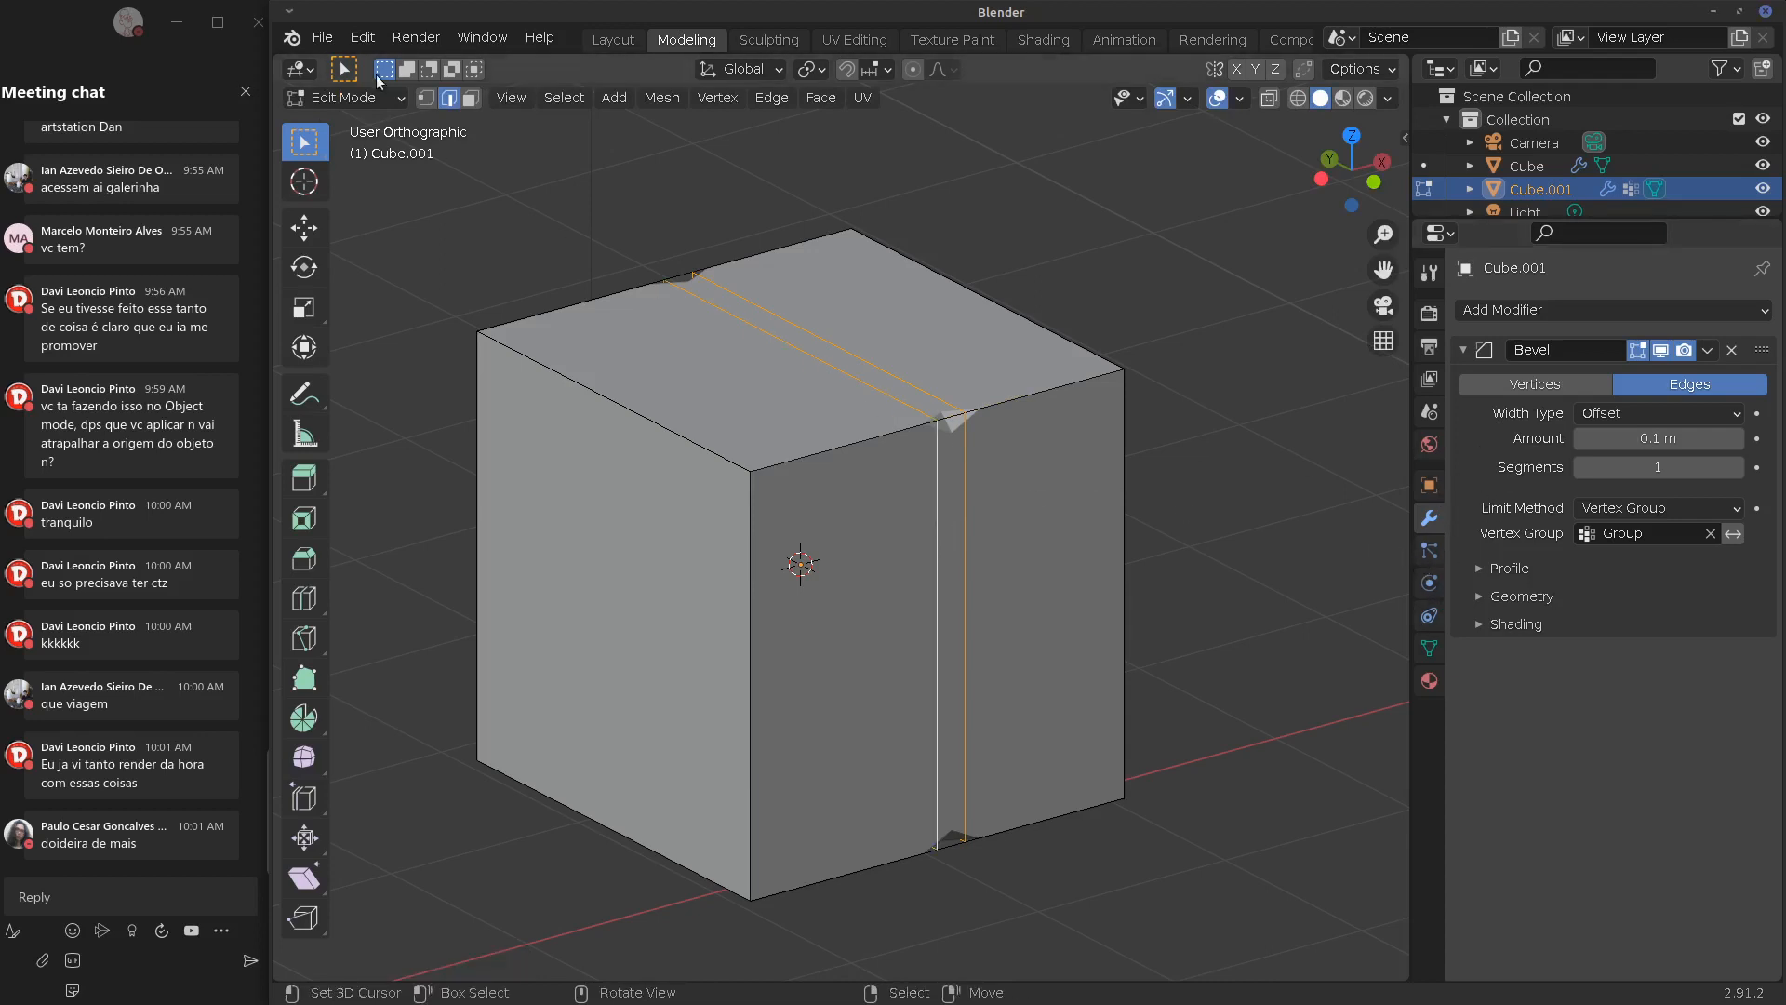
key(3)
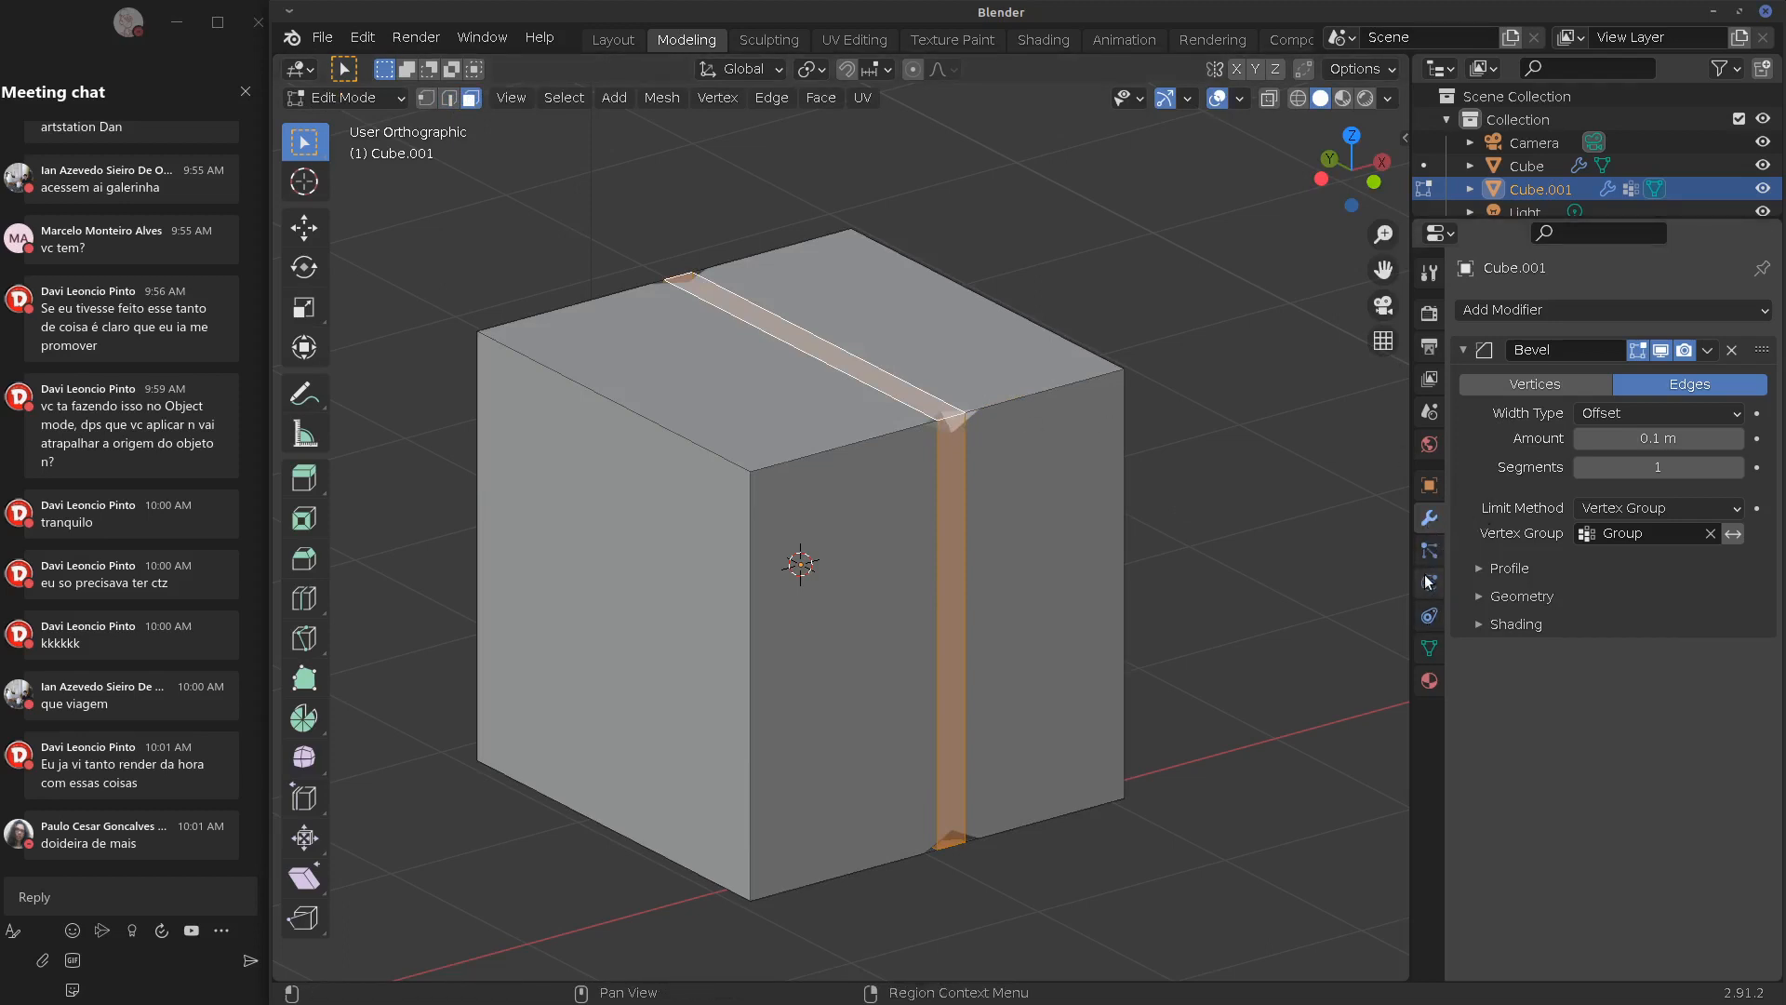
click(1429, 649)
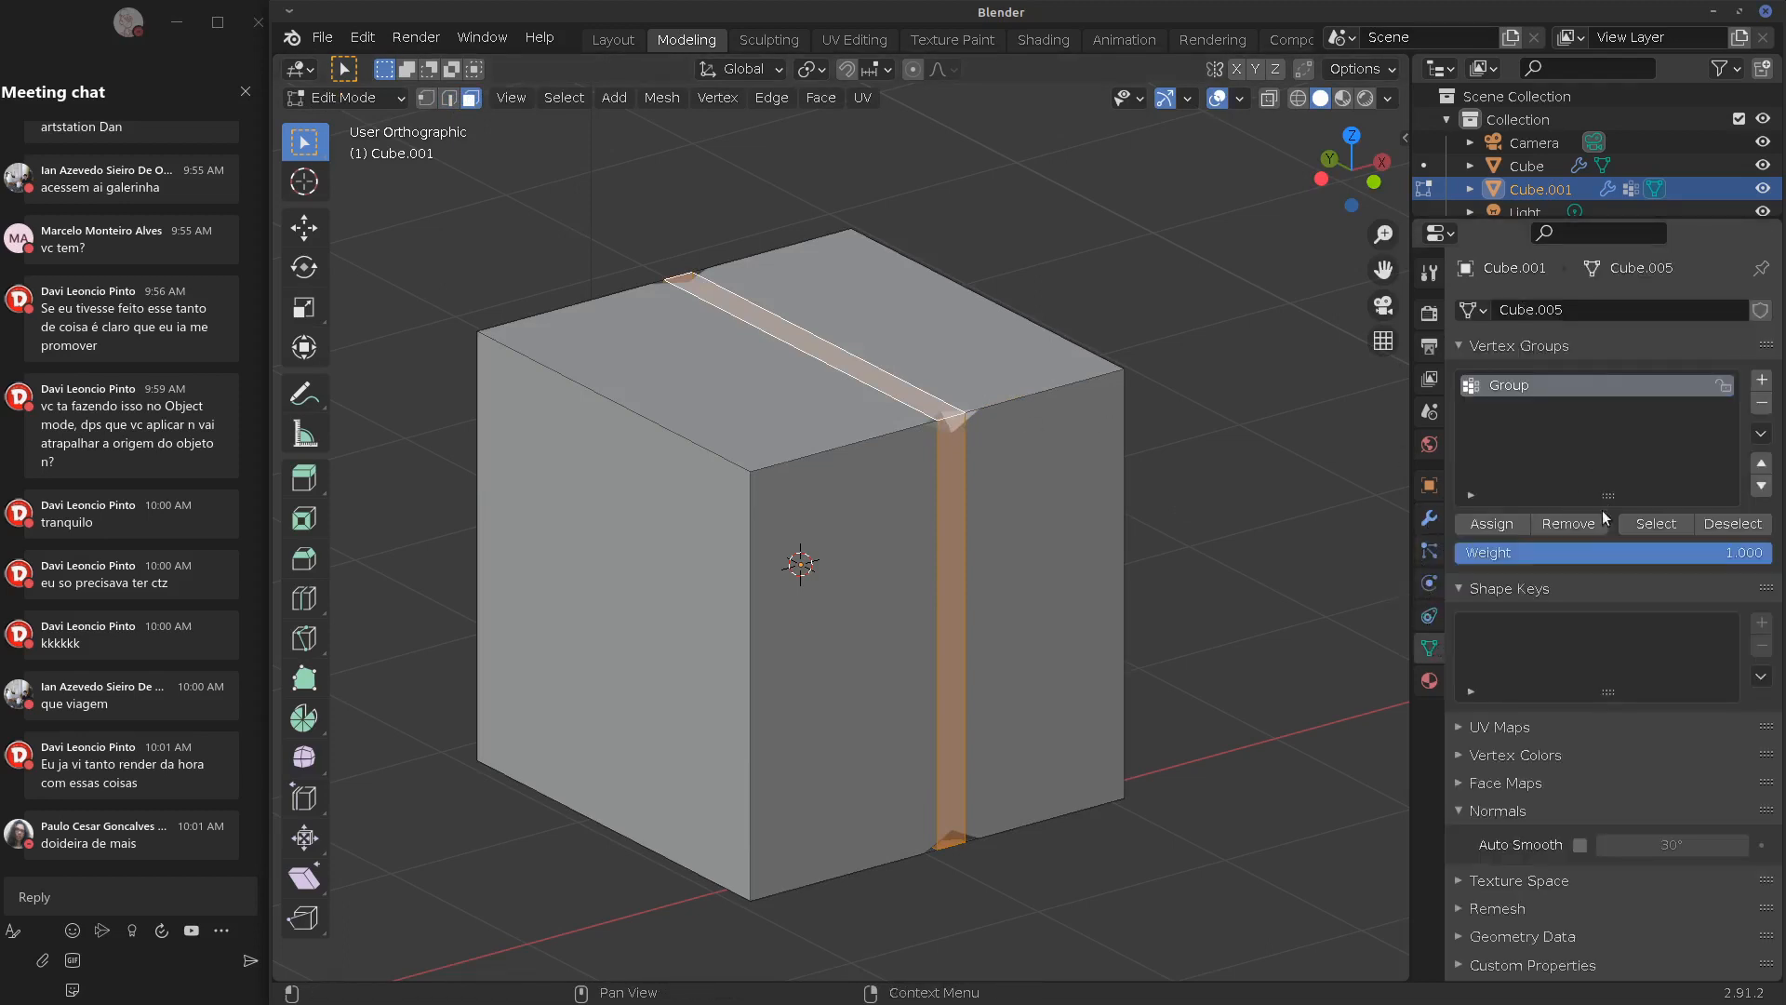
click(1491, 523)
key(Tab)
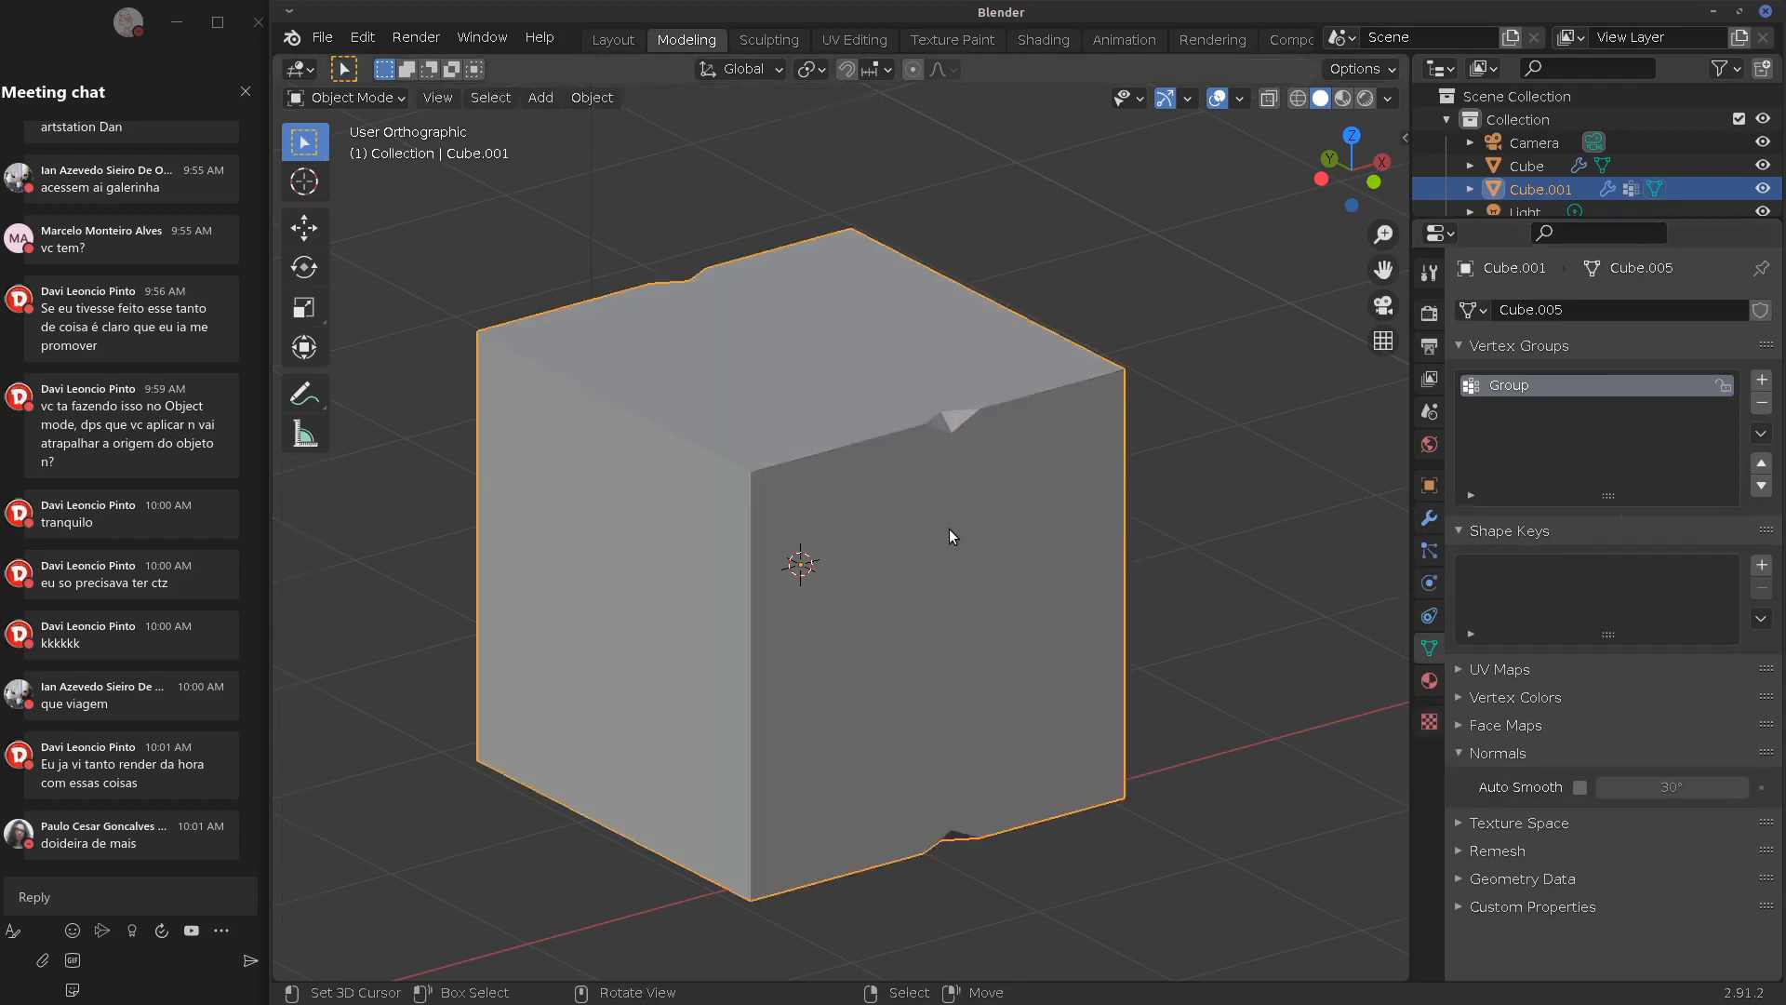
Set the Bevel to 2 segments and a 1.11 m amount
middle_drag(954, 506, 958, 464)
key(Tab)
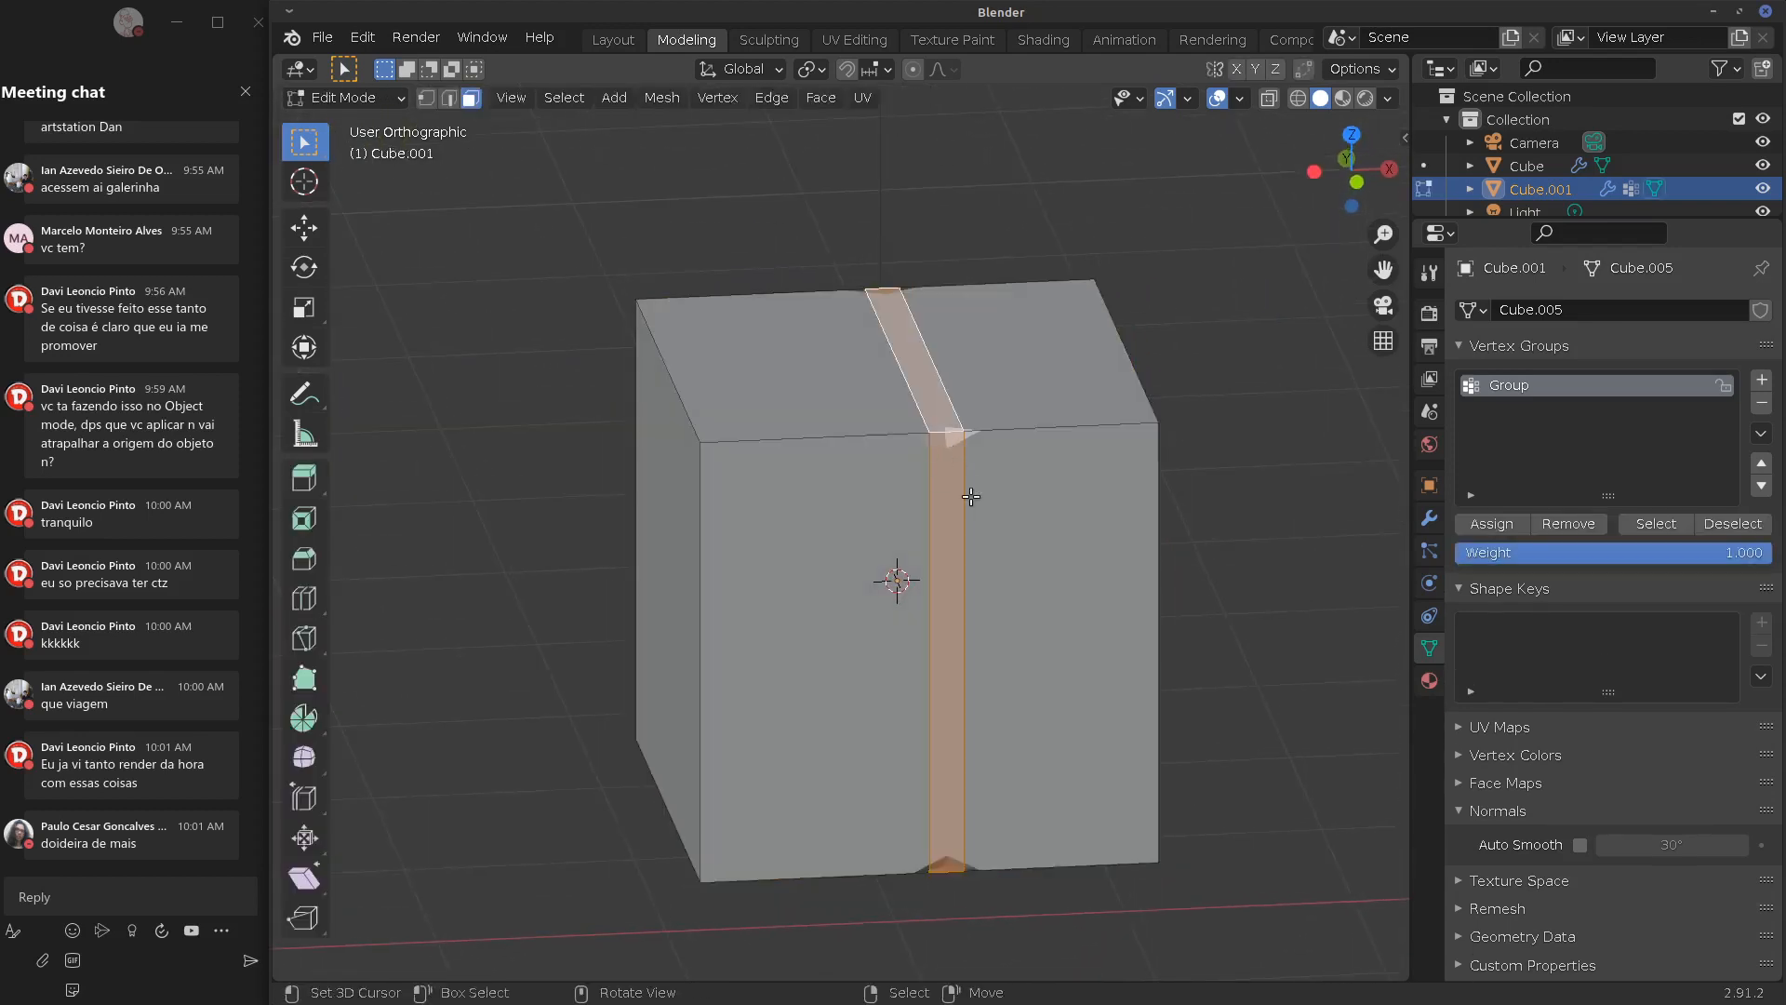
click(1427, 519)
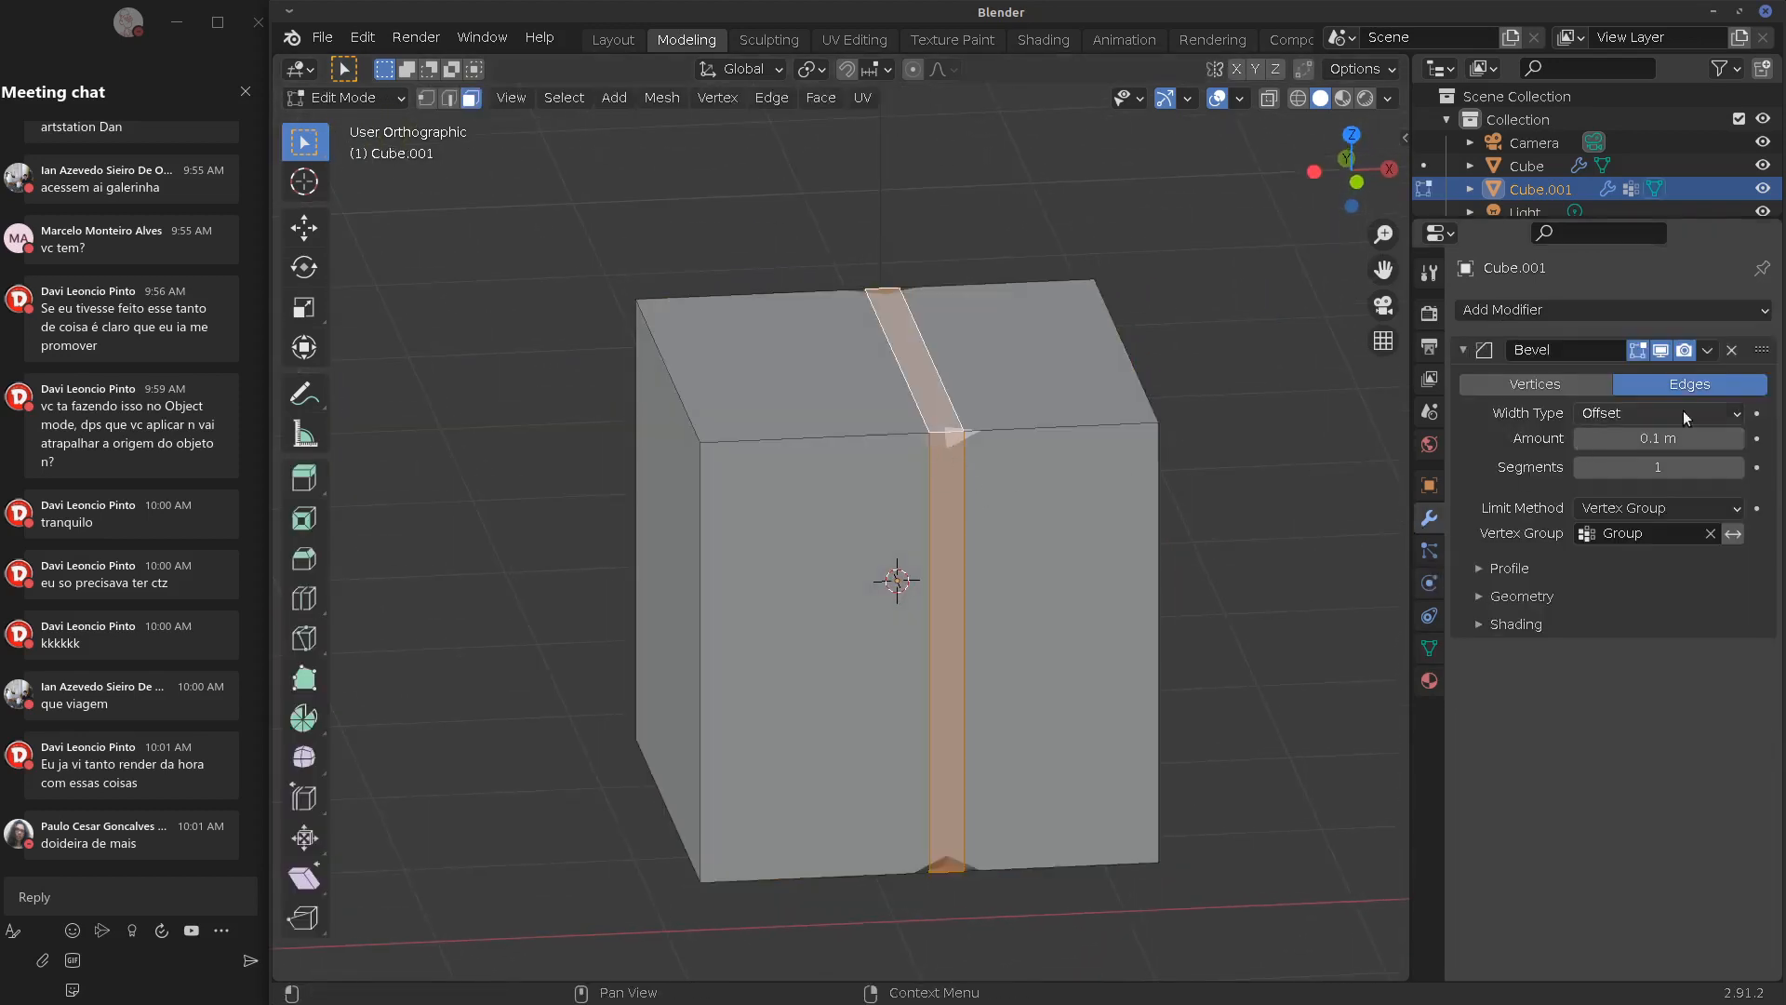
drag(1642, 467, 1716, 438)
middle_drag(1097, 567, 1023, 393)
Compare the wider bevel in Object Mode, then select the vertical bevel face strip
key(Tab)
scroll(1023, 392, up, 5)
scroll(1042, 319, up, 1)
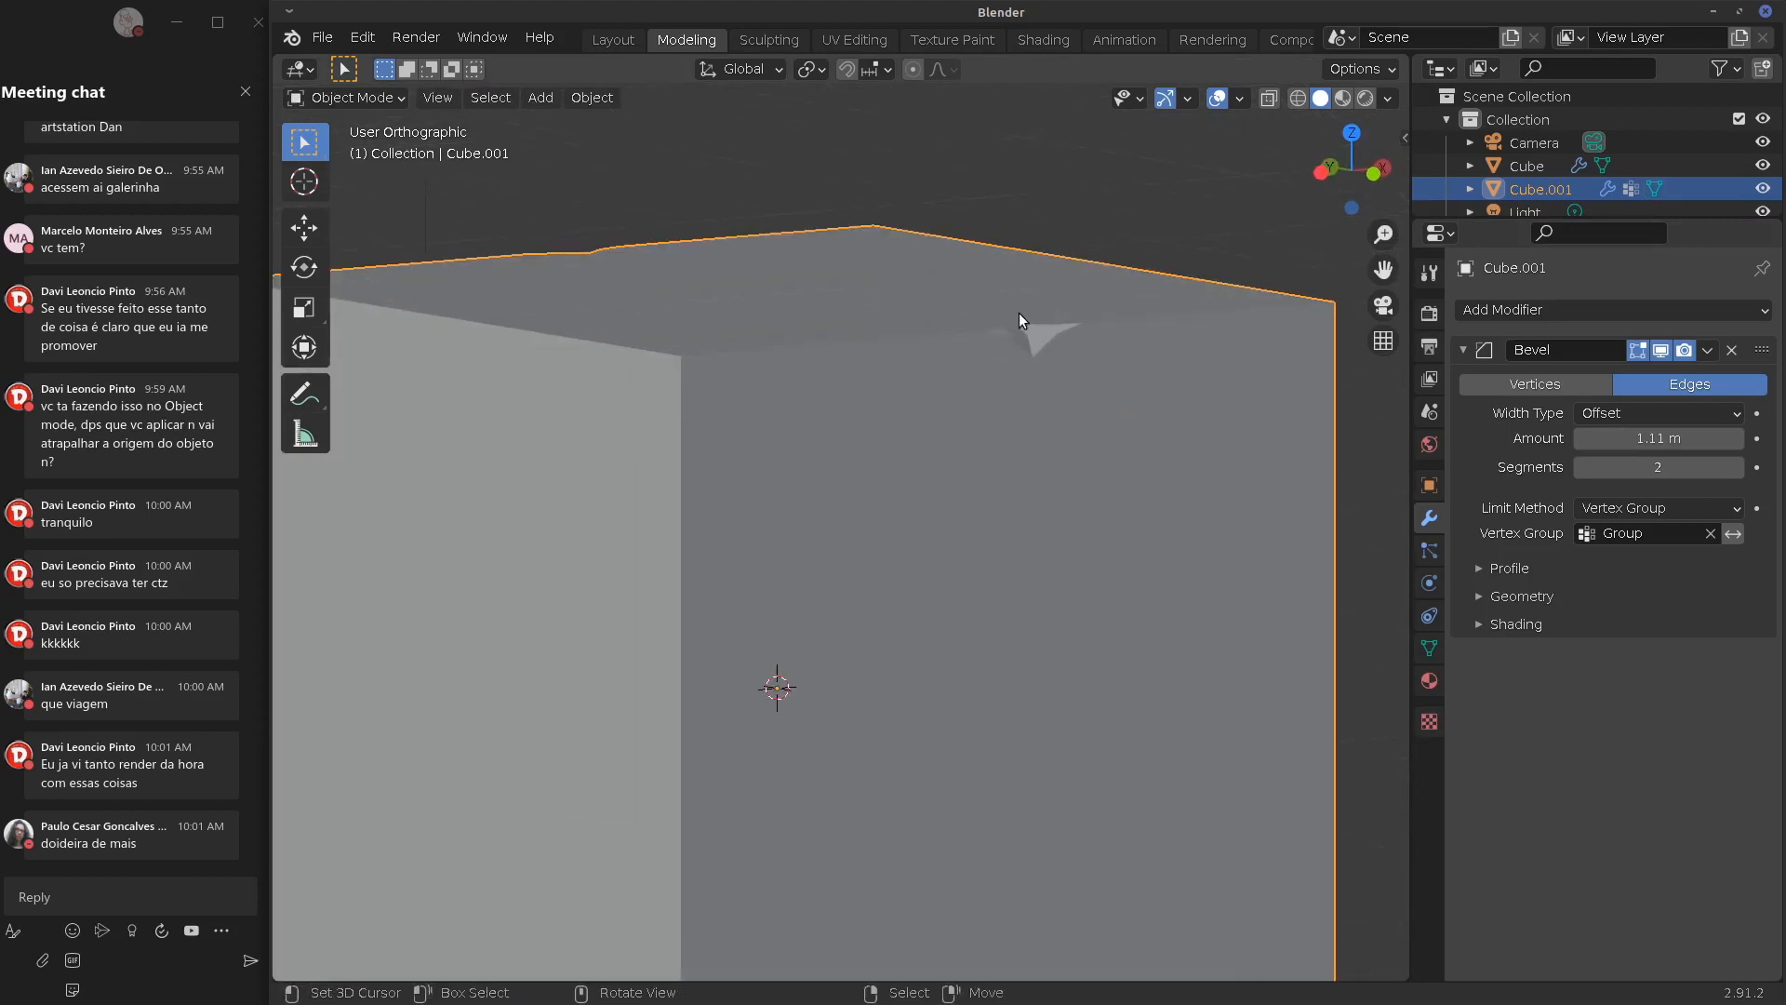
key(Tab)
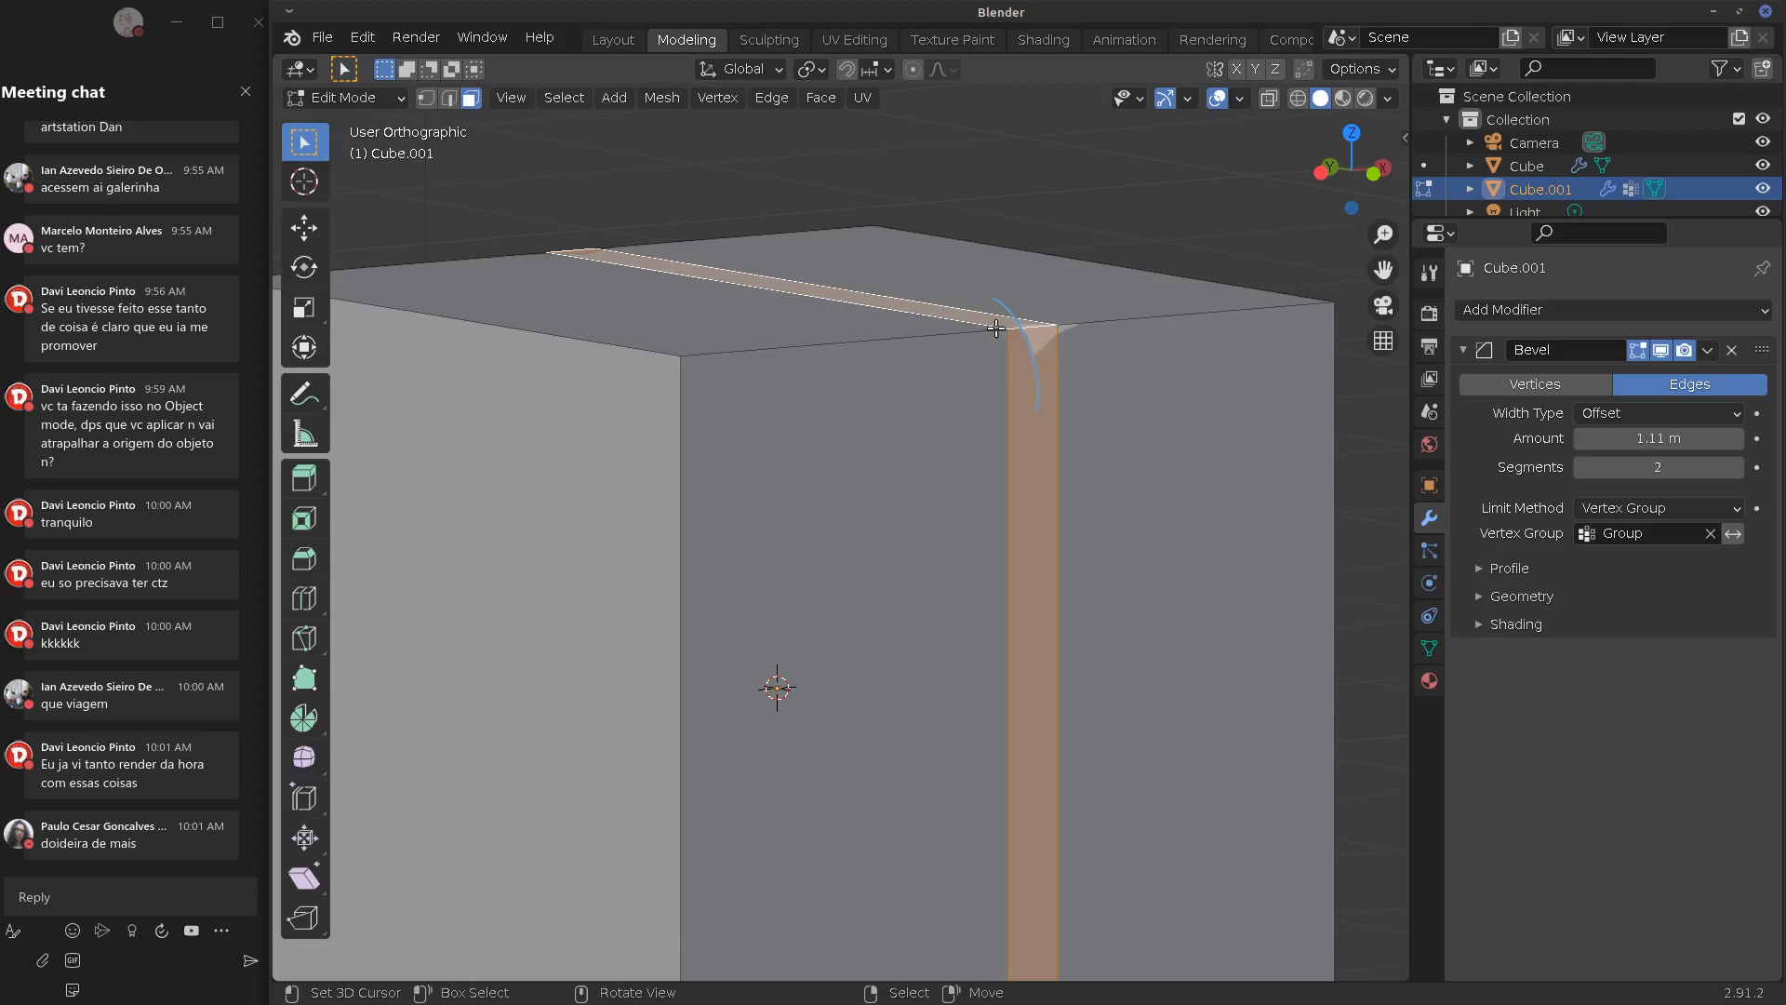
key(Tab)
key(Tab)
click(1034, 364)
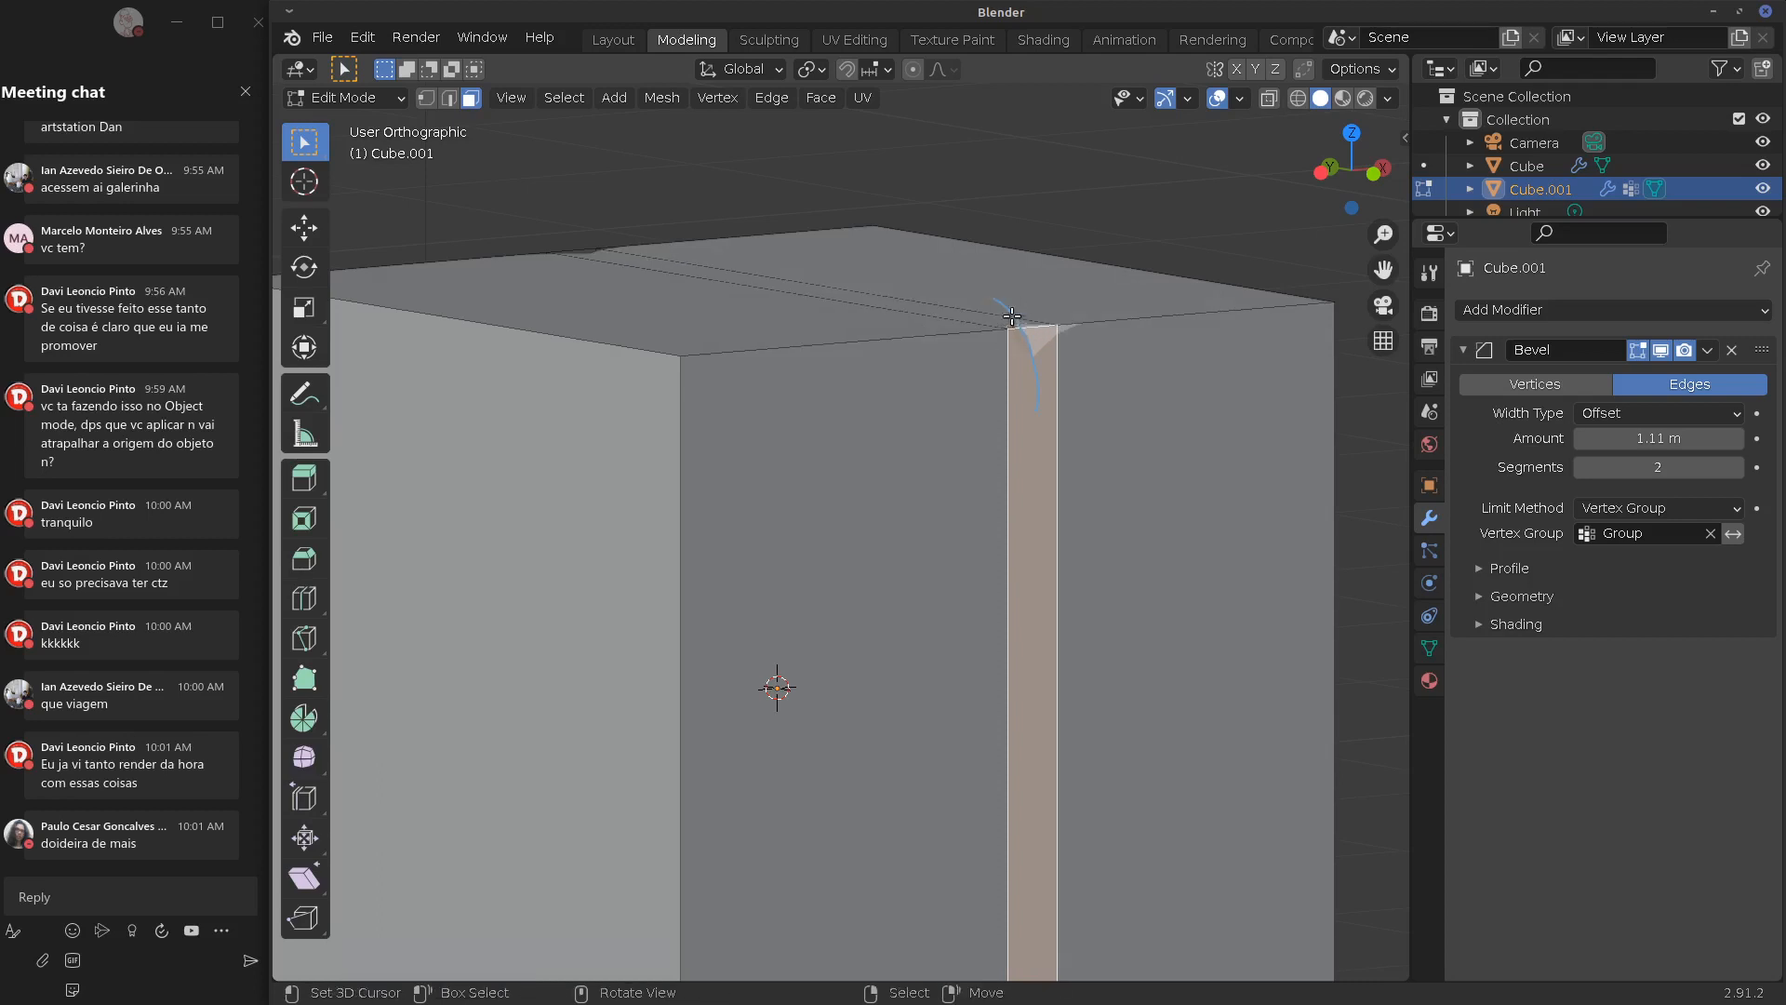
Wipe away the blue annotation strokes near the bevelled strip's top corner
middle_drag(975, 352, 990, 335)
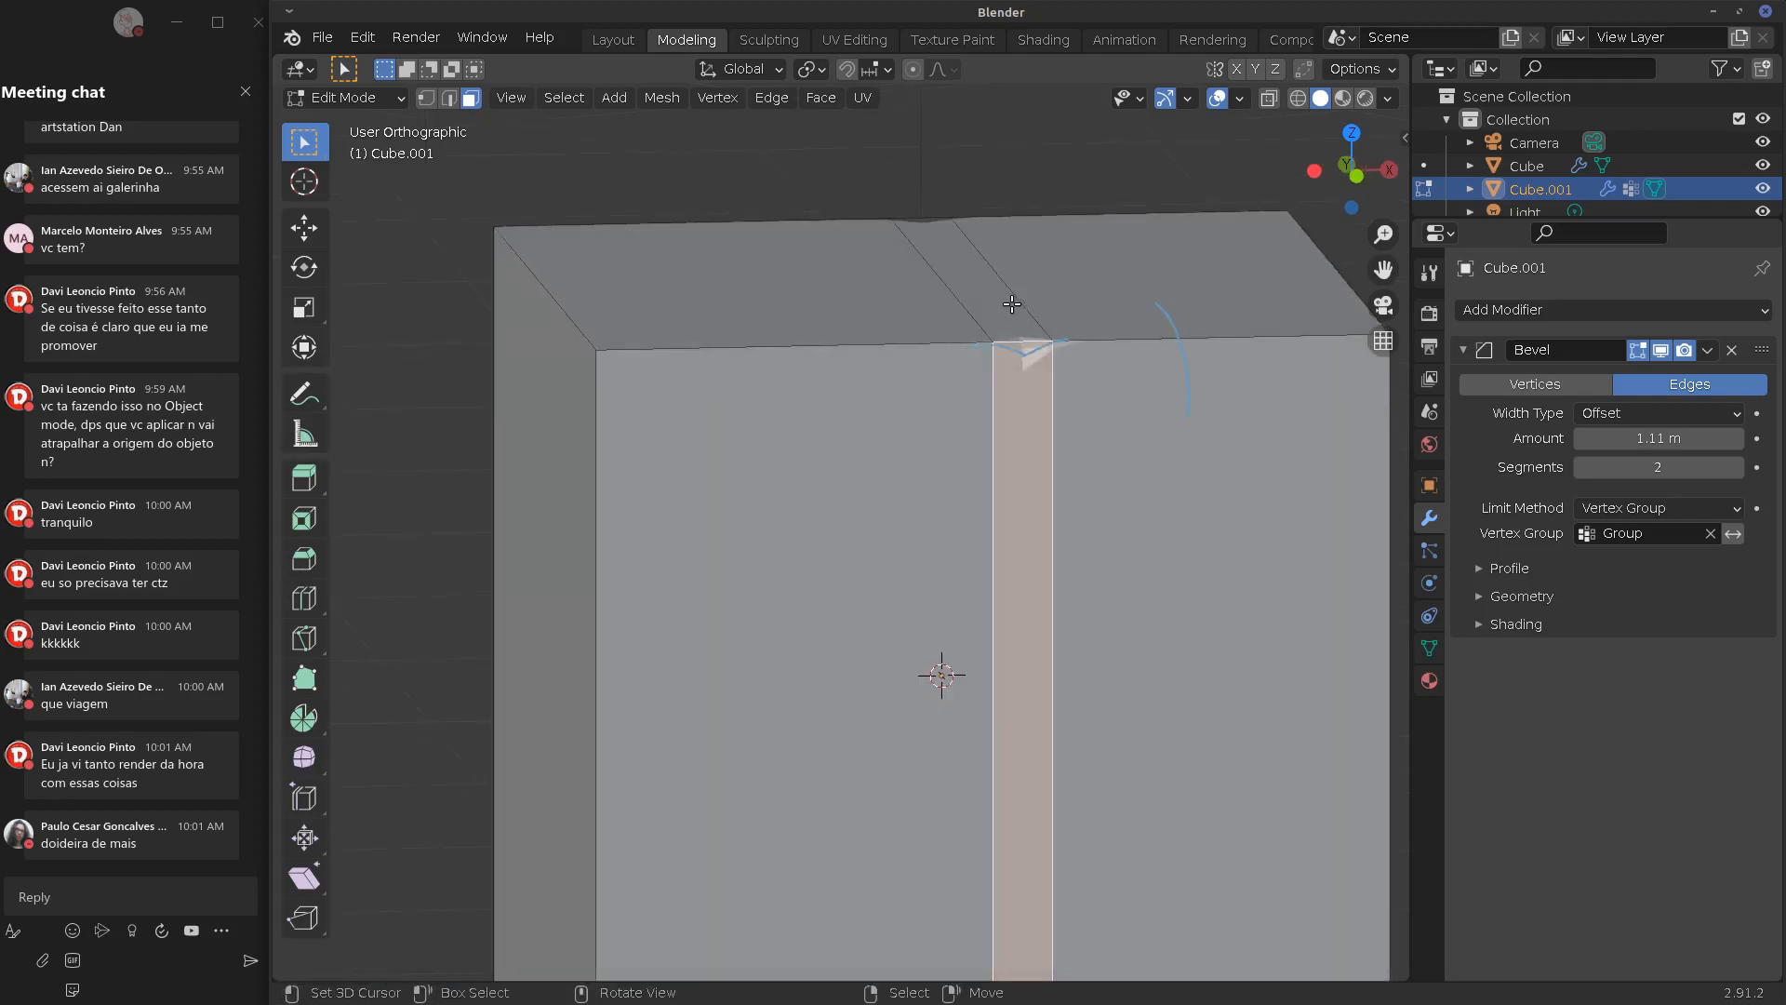
right_drag(977, 359, 1043, 367)
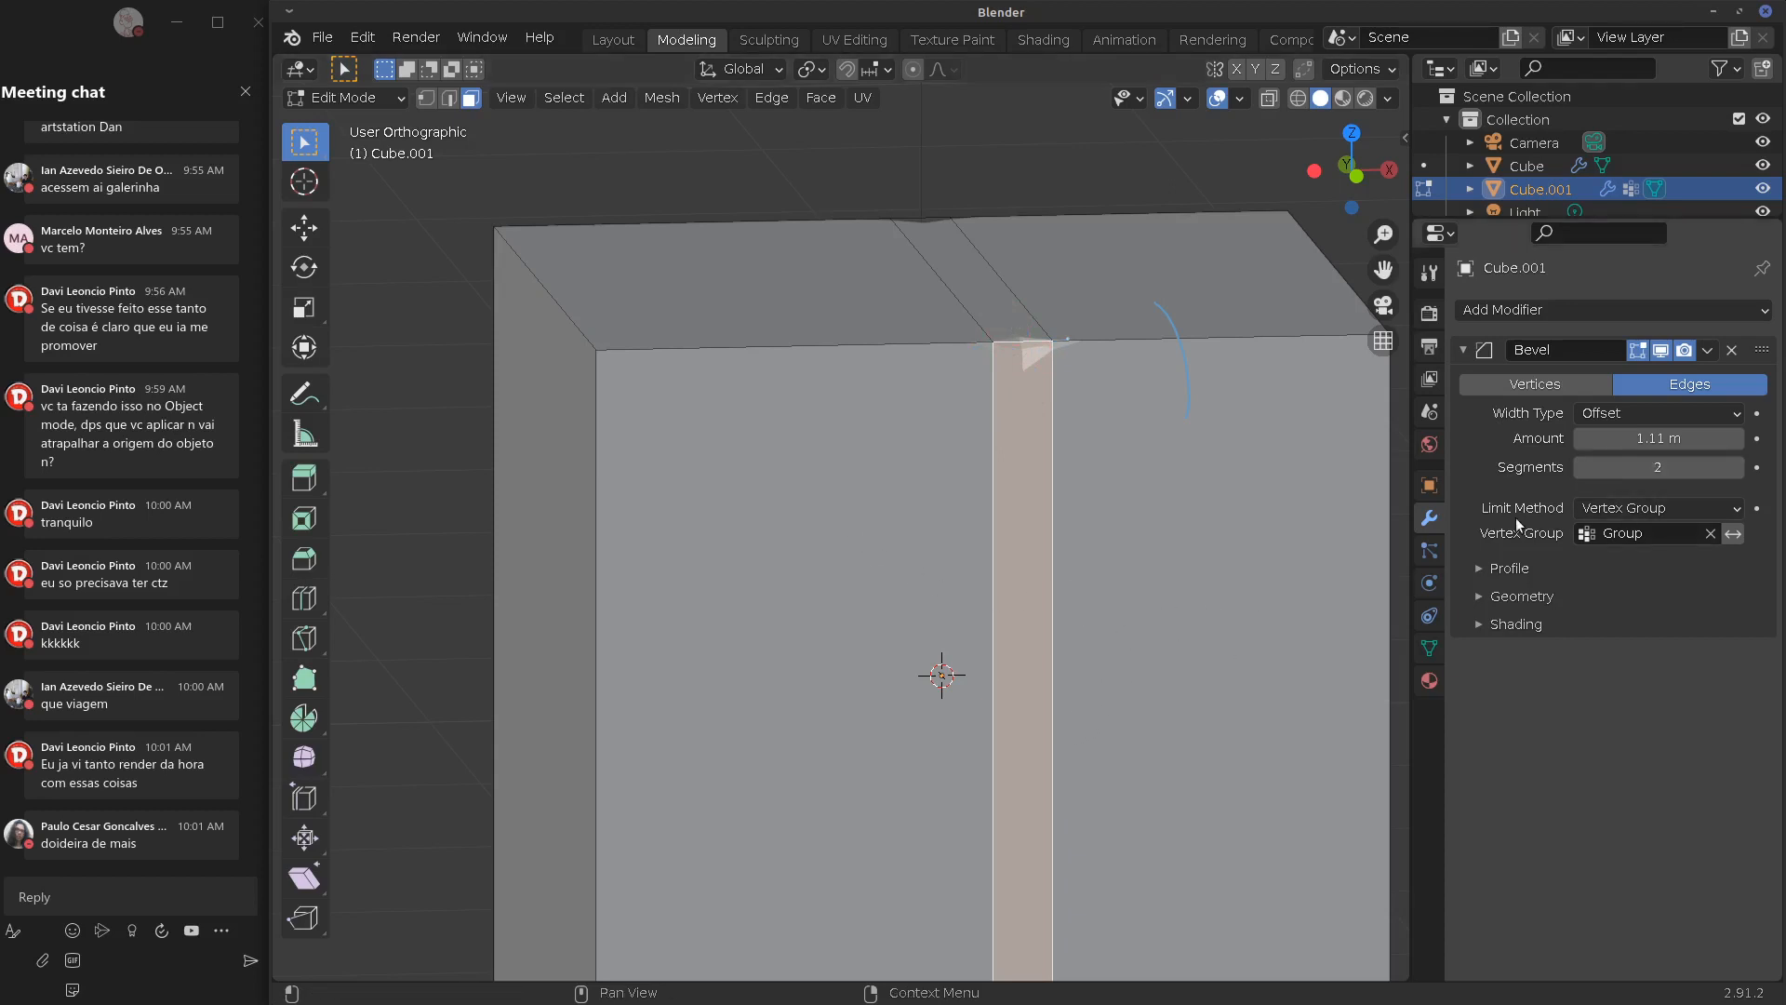
Set the bevel profile shape to 0.39 and raise the segment count to 59
click(1510, 567)
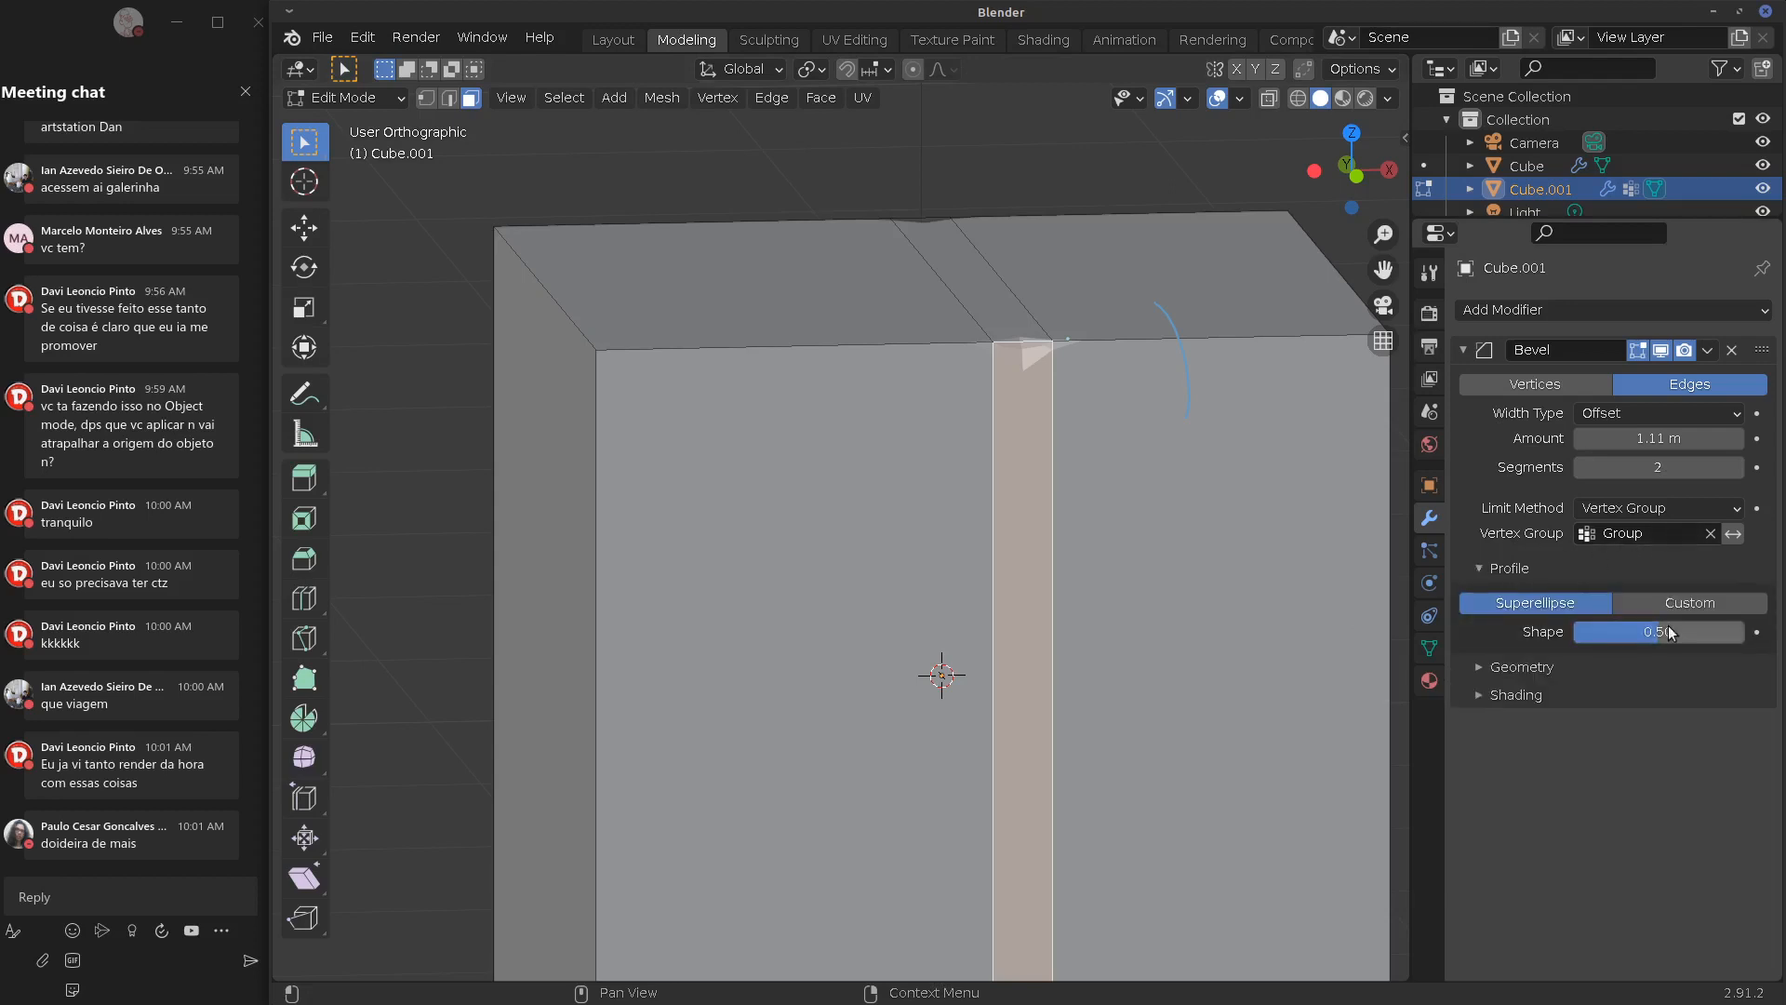
mouse_move(1658, 628)
mouse_down()
mouse_move(1562, 649)
mouse_move(1644, 638)
mouse_up()
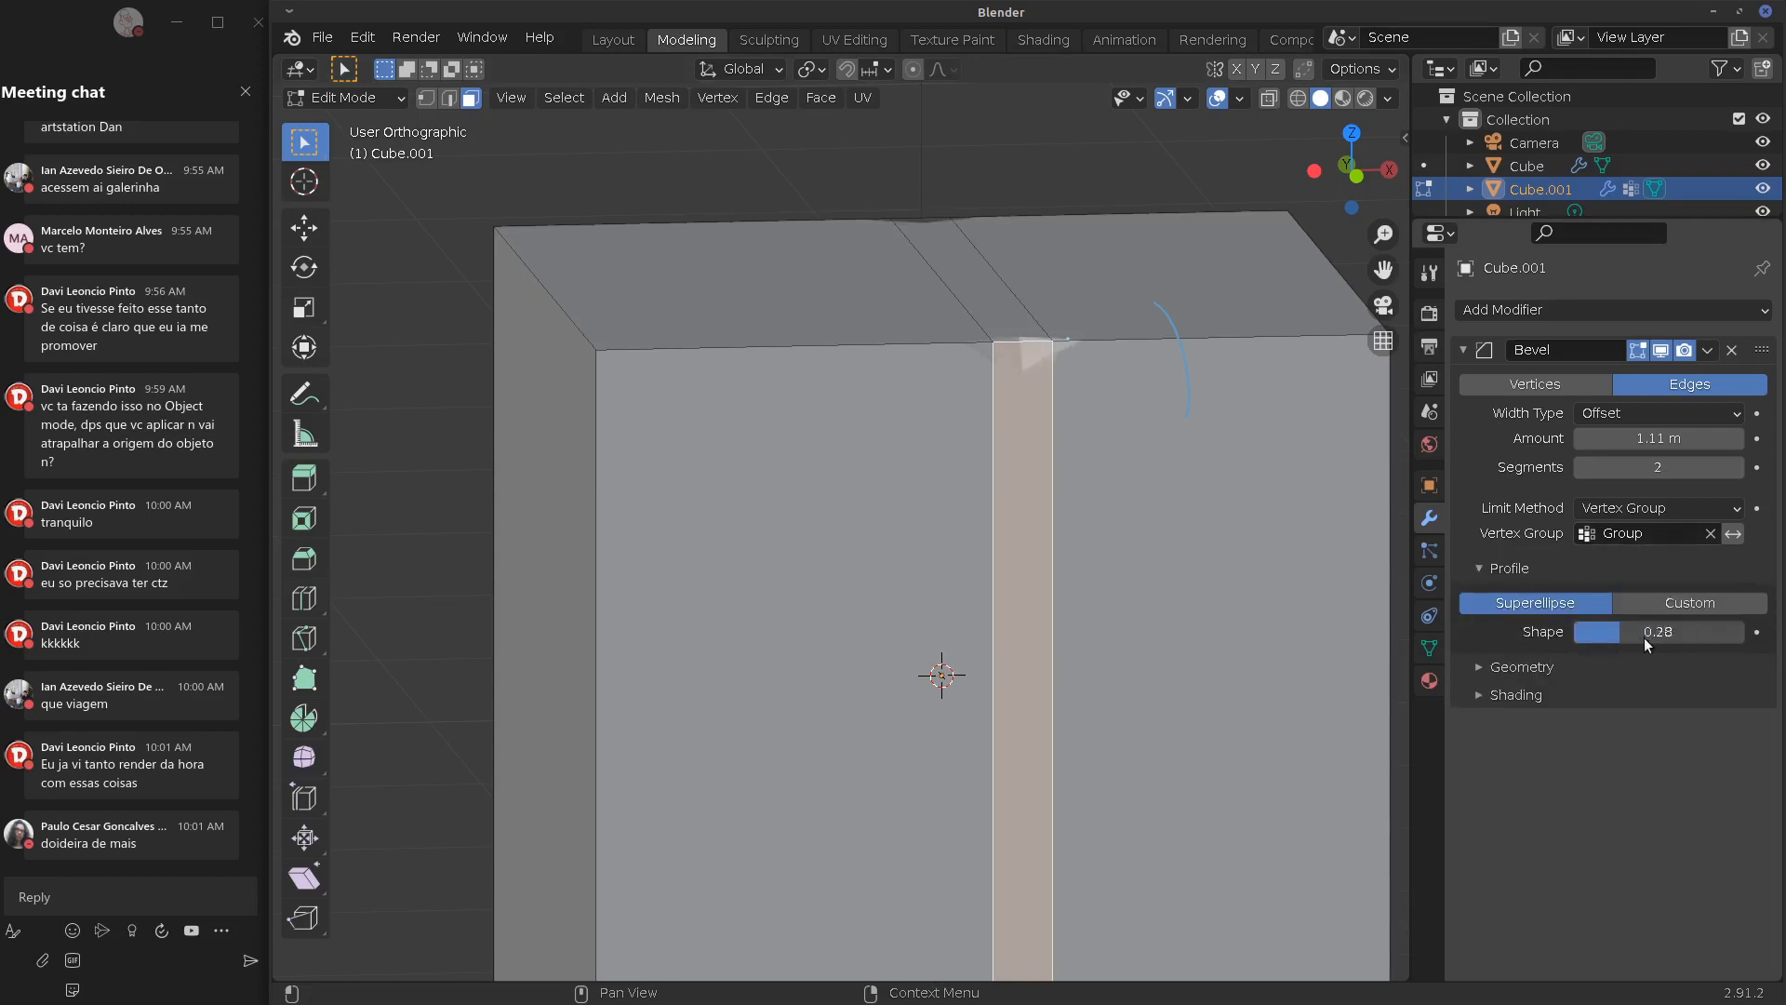
click(1487, 666)
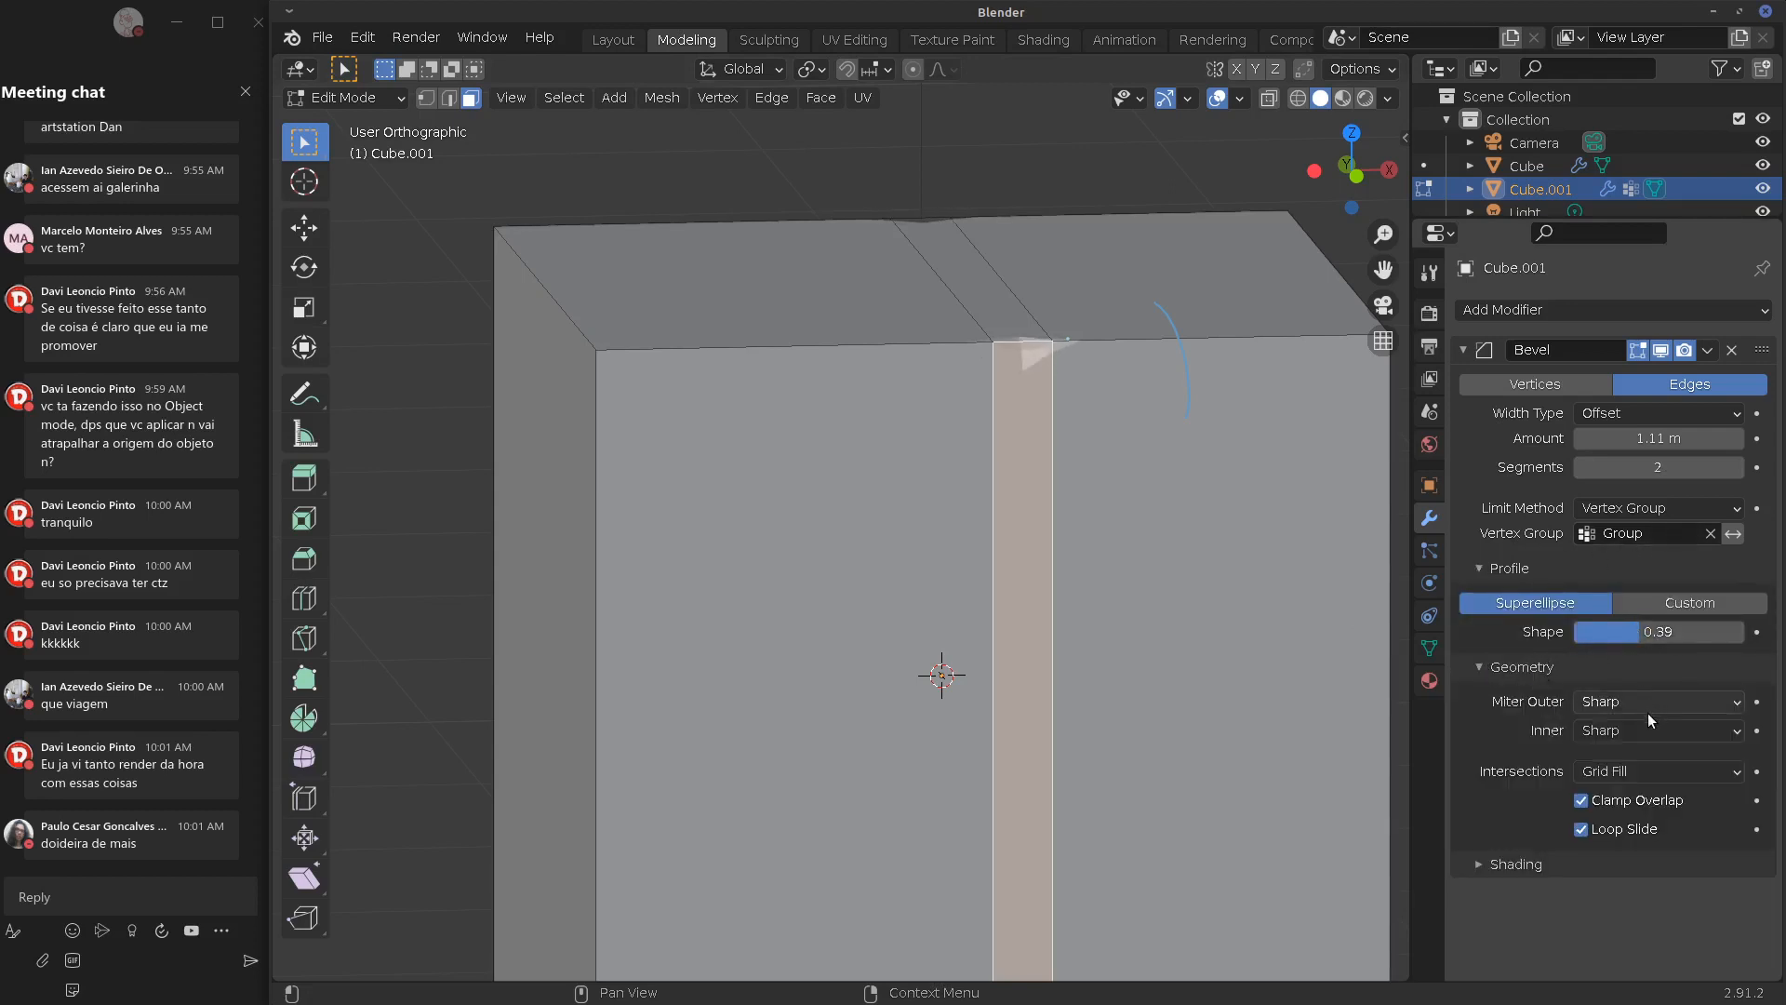
drag(1647, 467, 1602, 484)
Switch the bevel width type to Depth with a 0.42 m amount, then return to Object Mode
click(1660, 415)
click(1657, 465)
click(1656, 415)
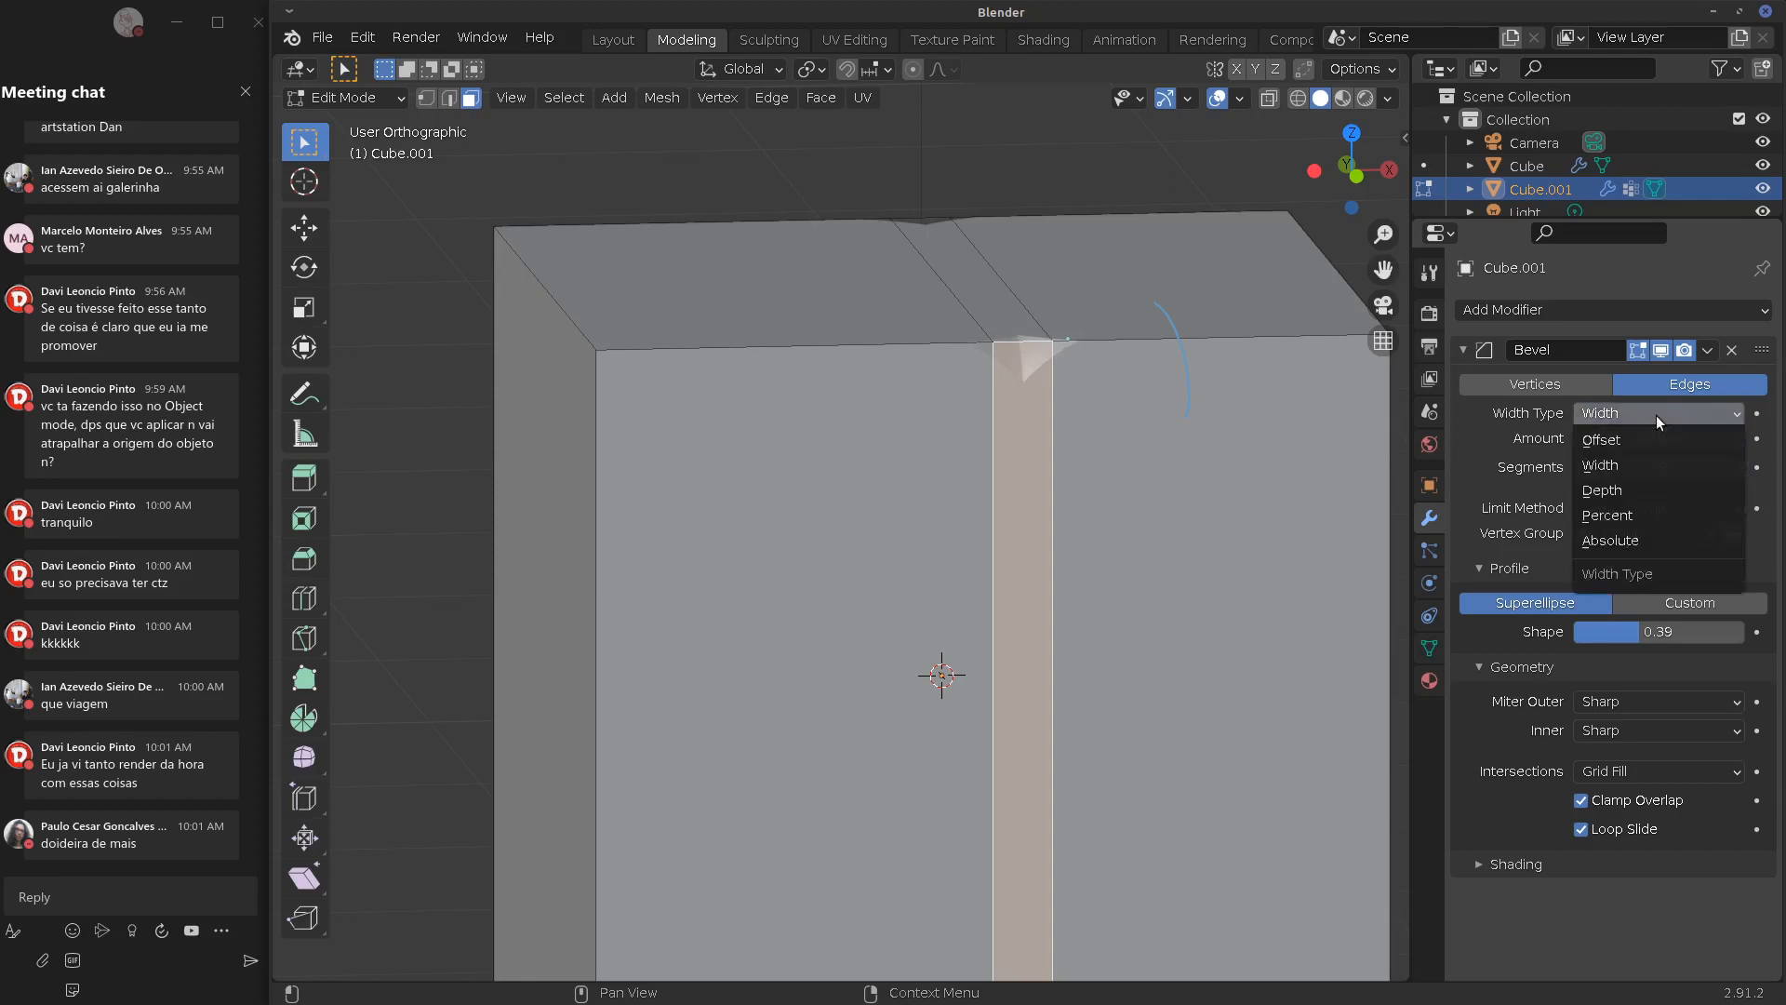
click(1630, 488)
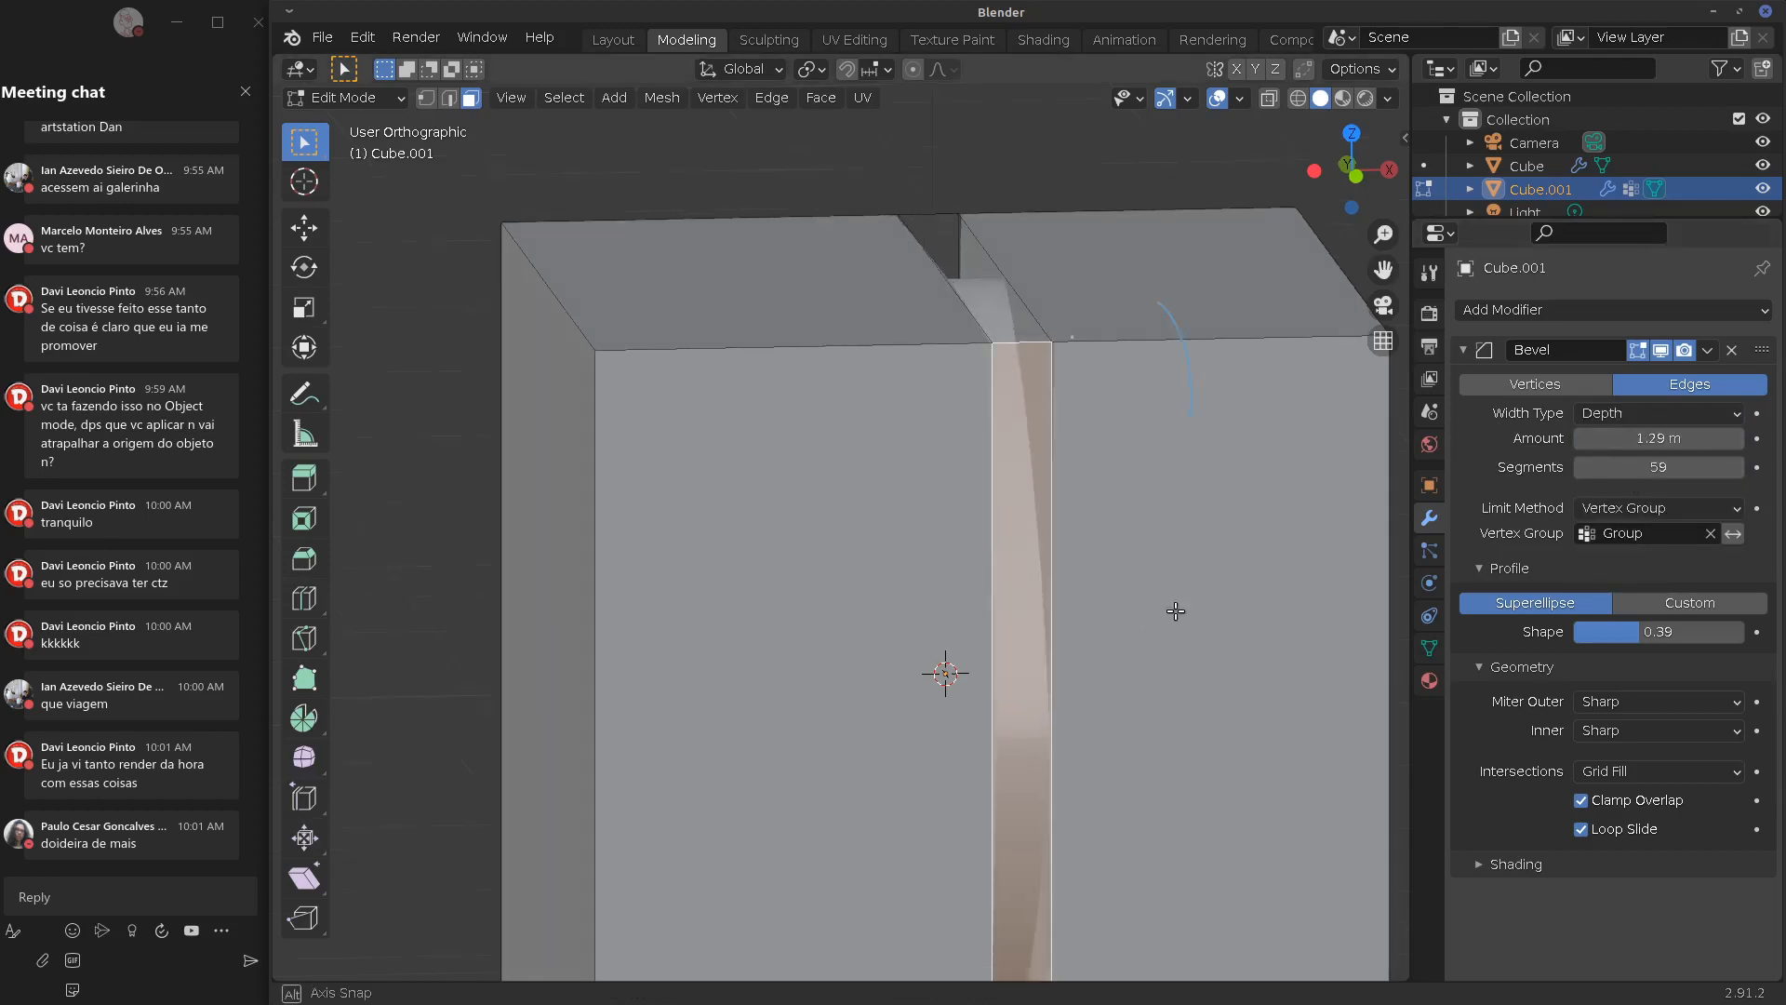
middle_drag(1176, 609, 1278, 648)
drag(1681, 441, 1512, 463)
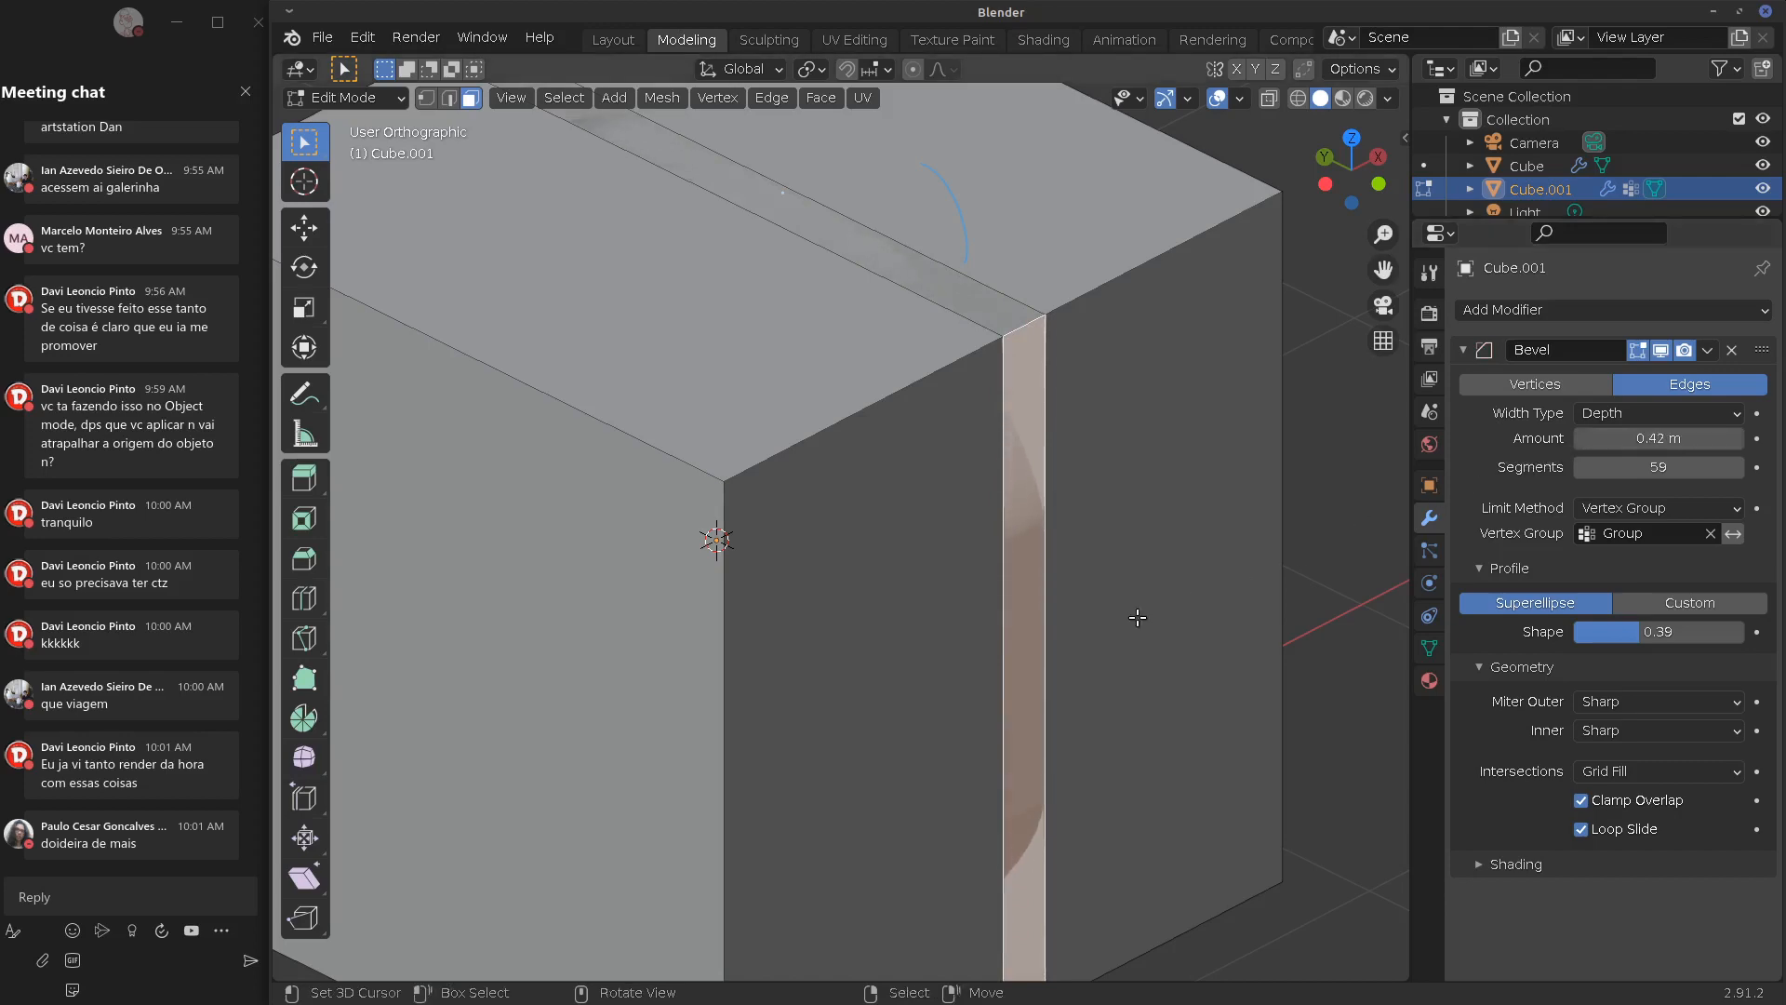
middle_drag(1042, 670, 1109, 566)
key(Tab)
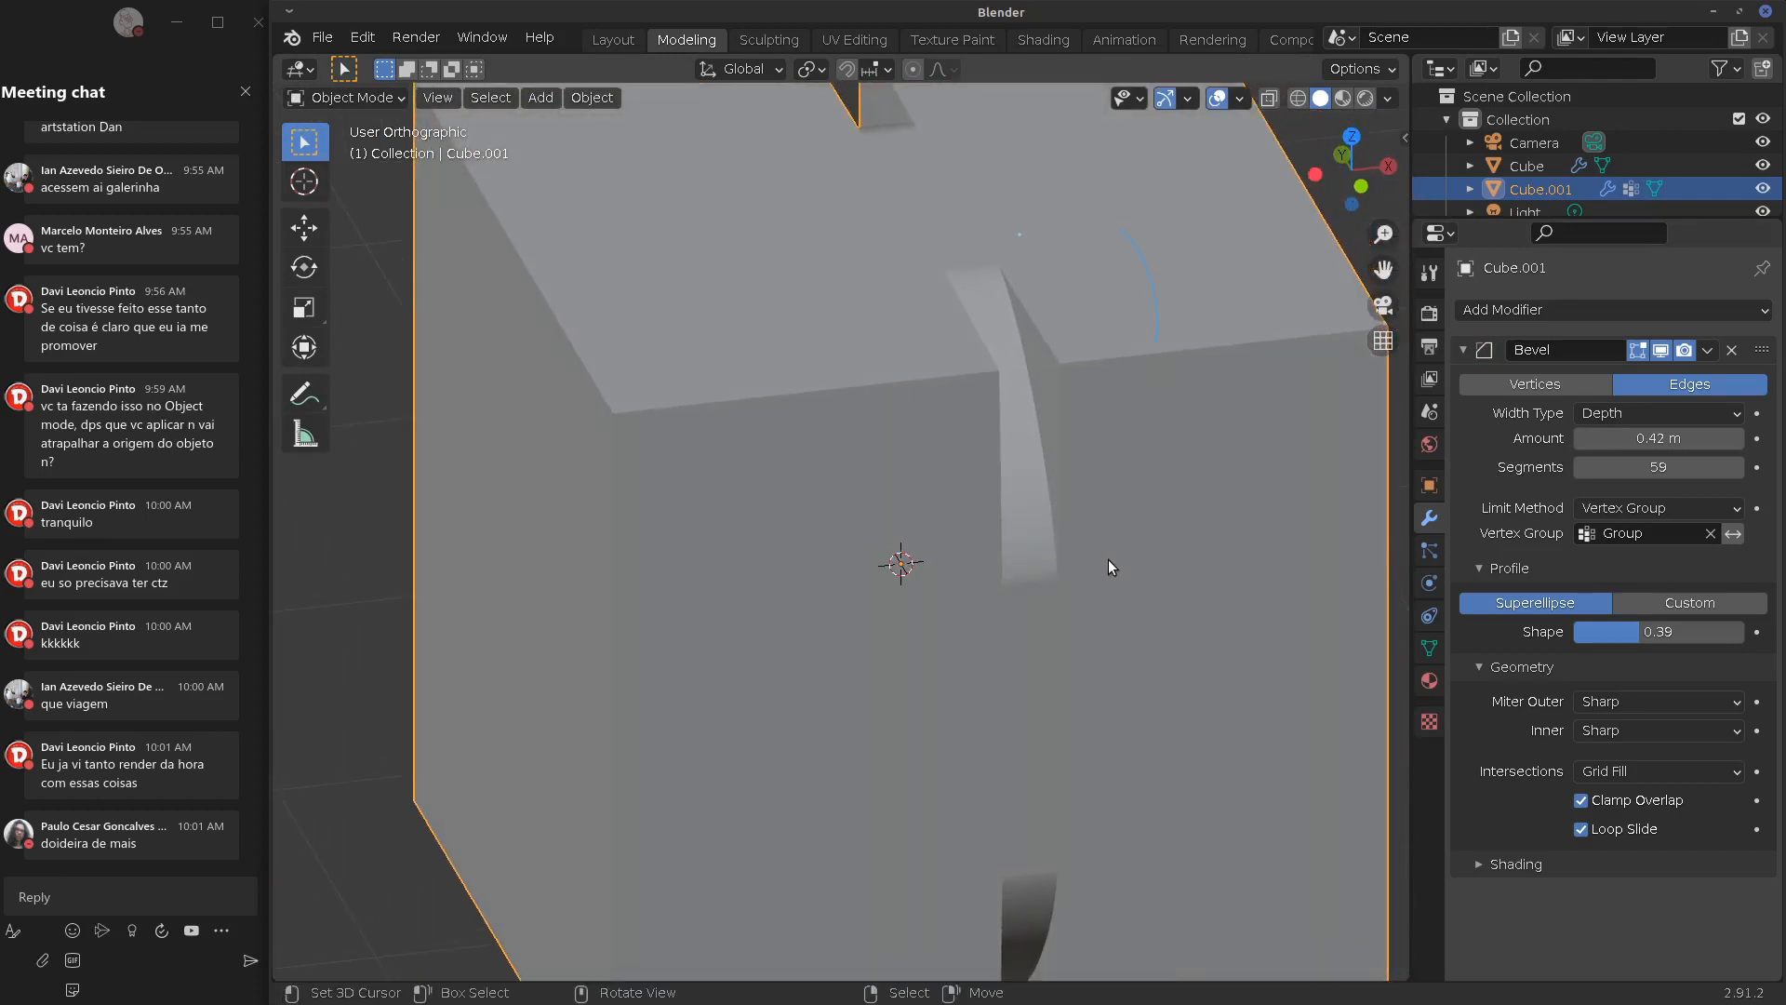
Widen the bevel amount to 0.57 m and cut it to 4 segments for a squarer channel
scroll(1108, 560, down, 5)
drag(1625, 439, 1466, 482)
middle_drag(1209, 521, 1144, 642)
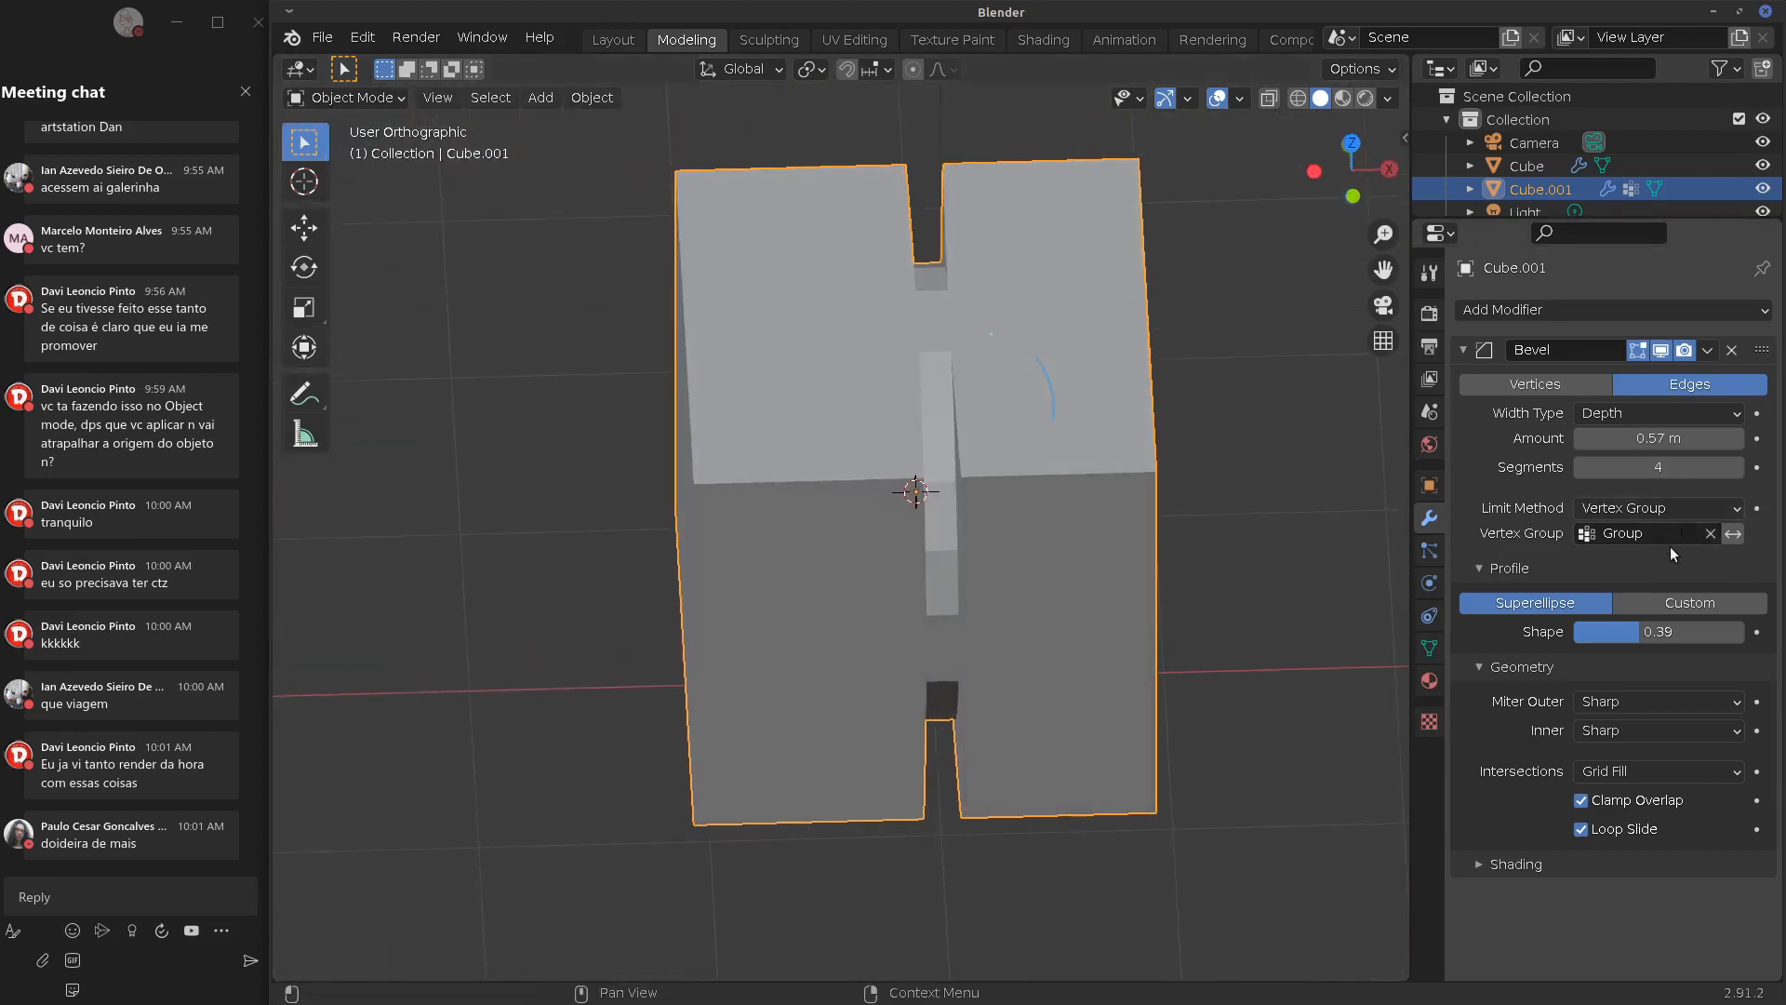
Scale the cube's selected face loop much wider along the X axis
key(Tab)
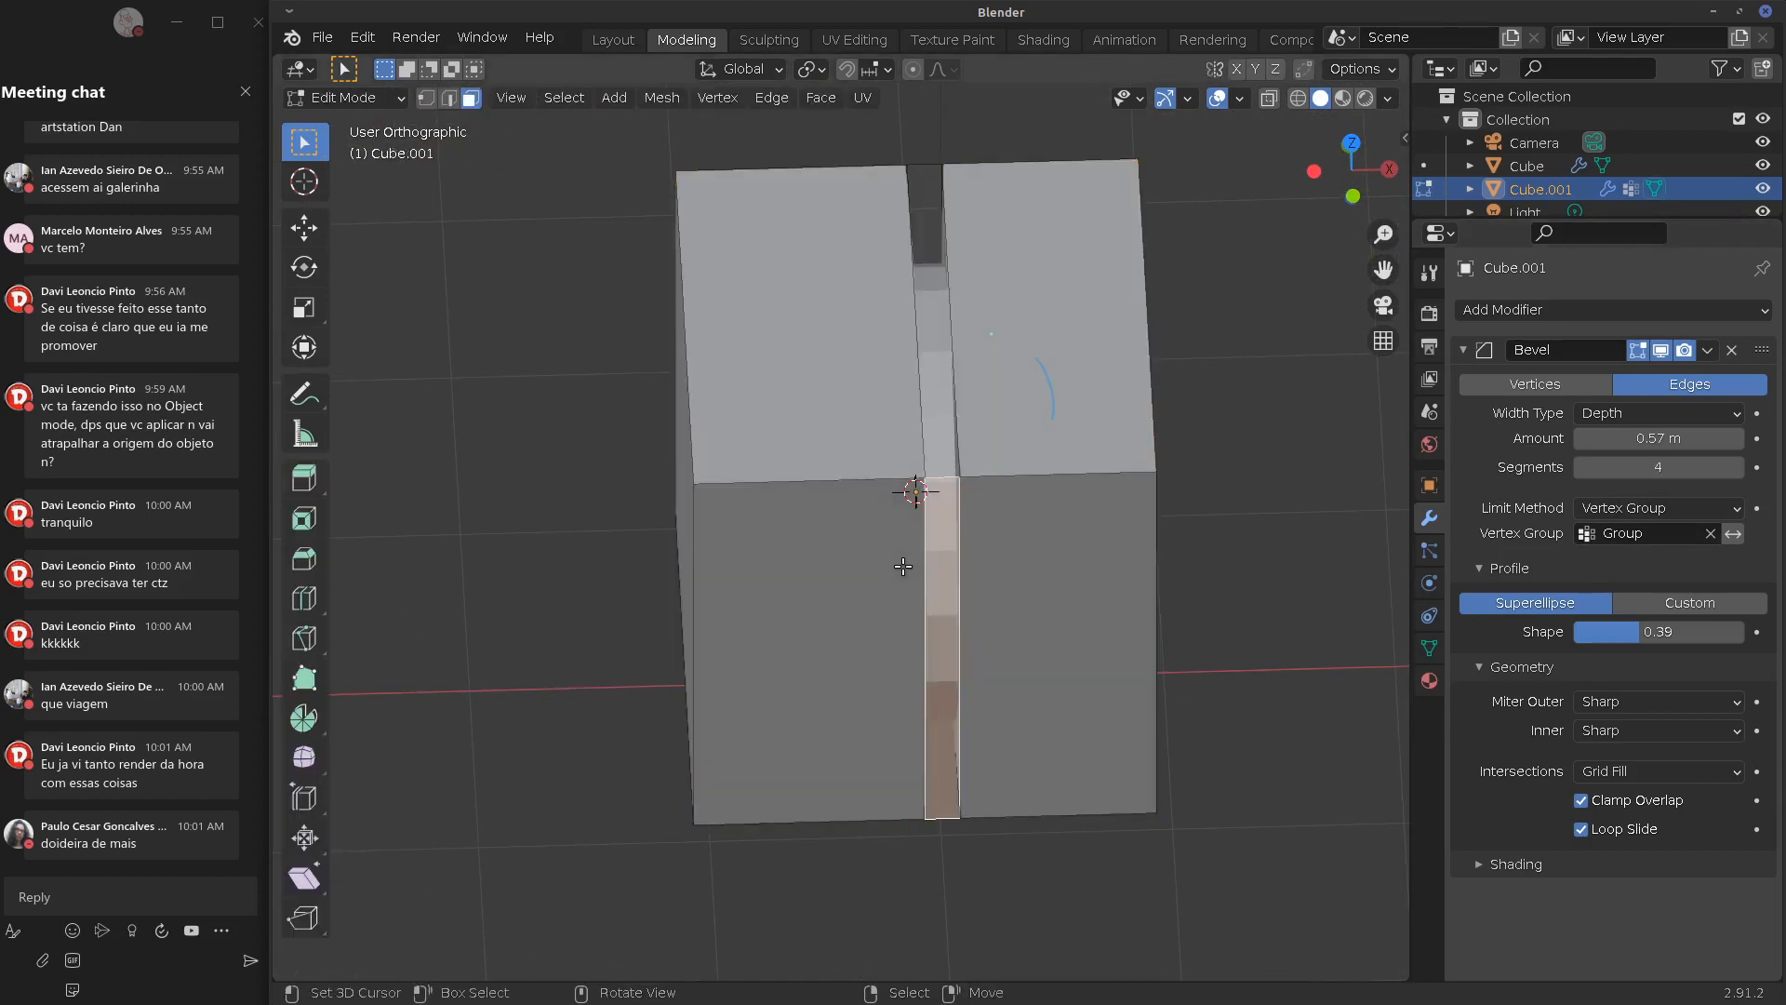
alt+click(912, 487)
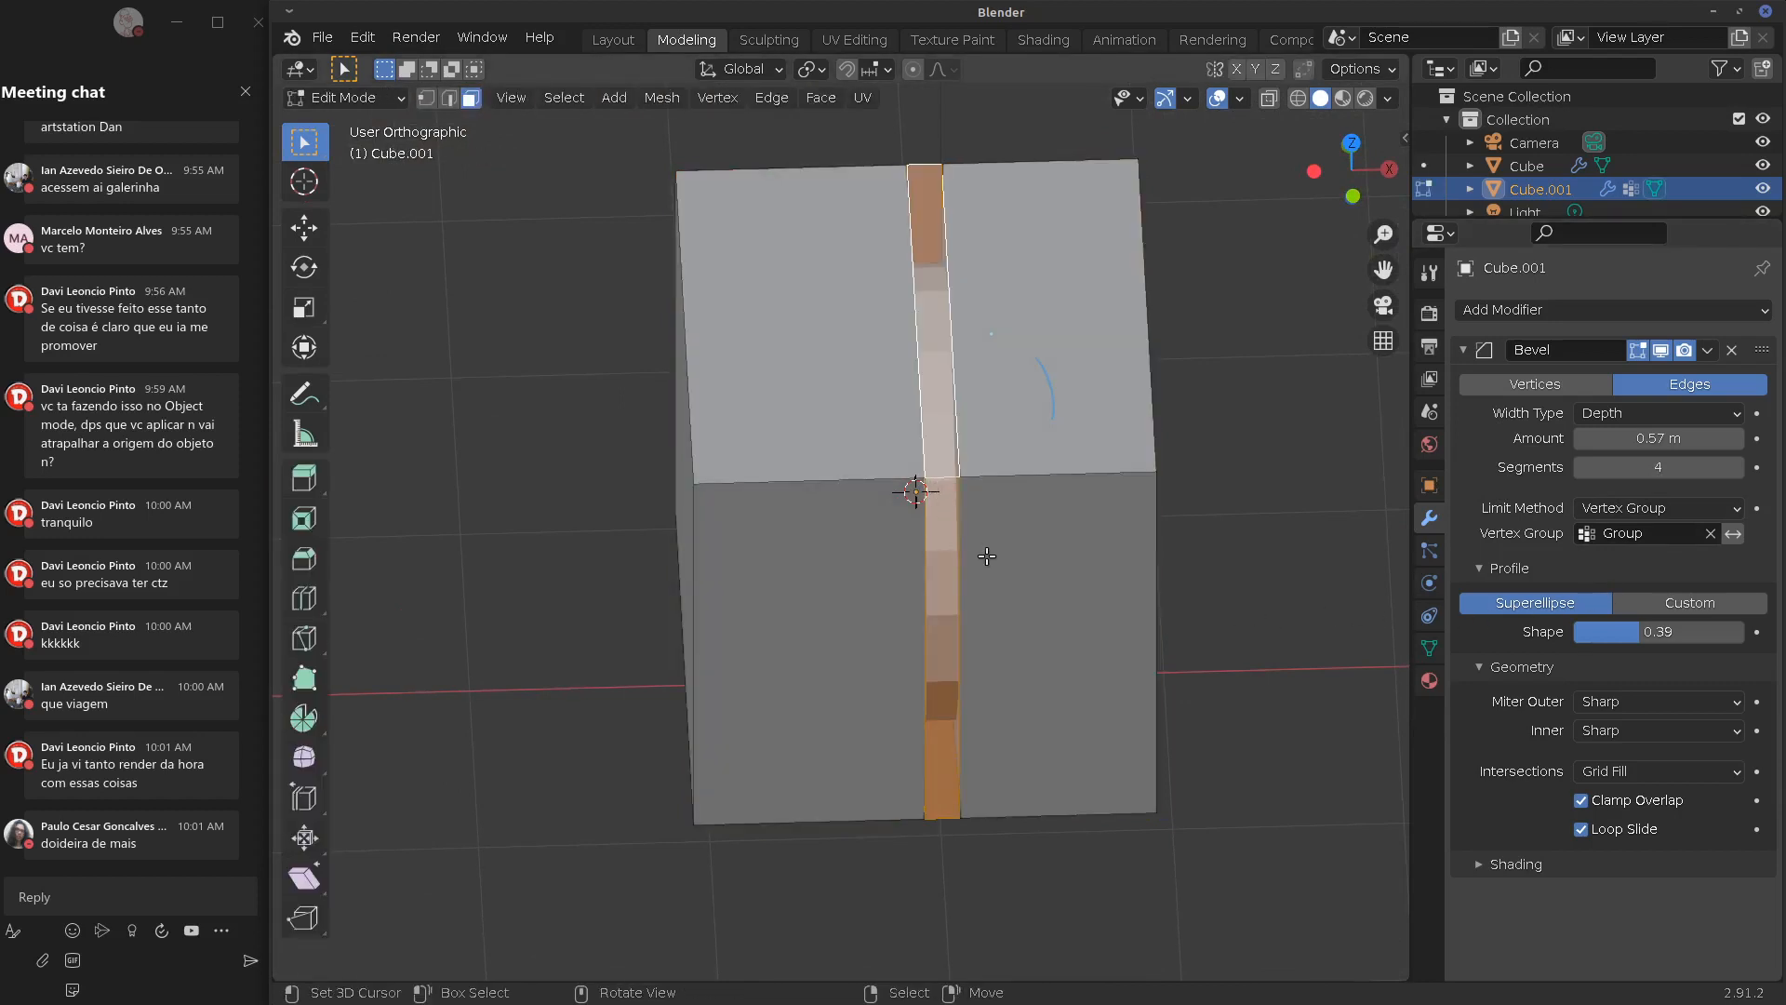
key(s)
key(x)
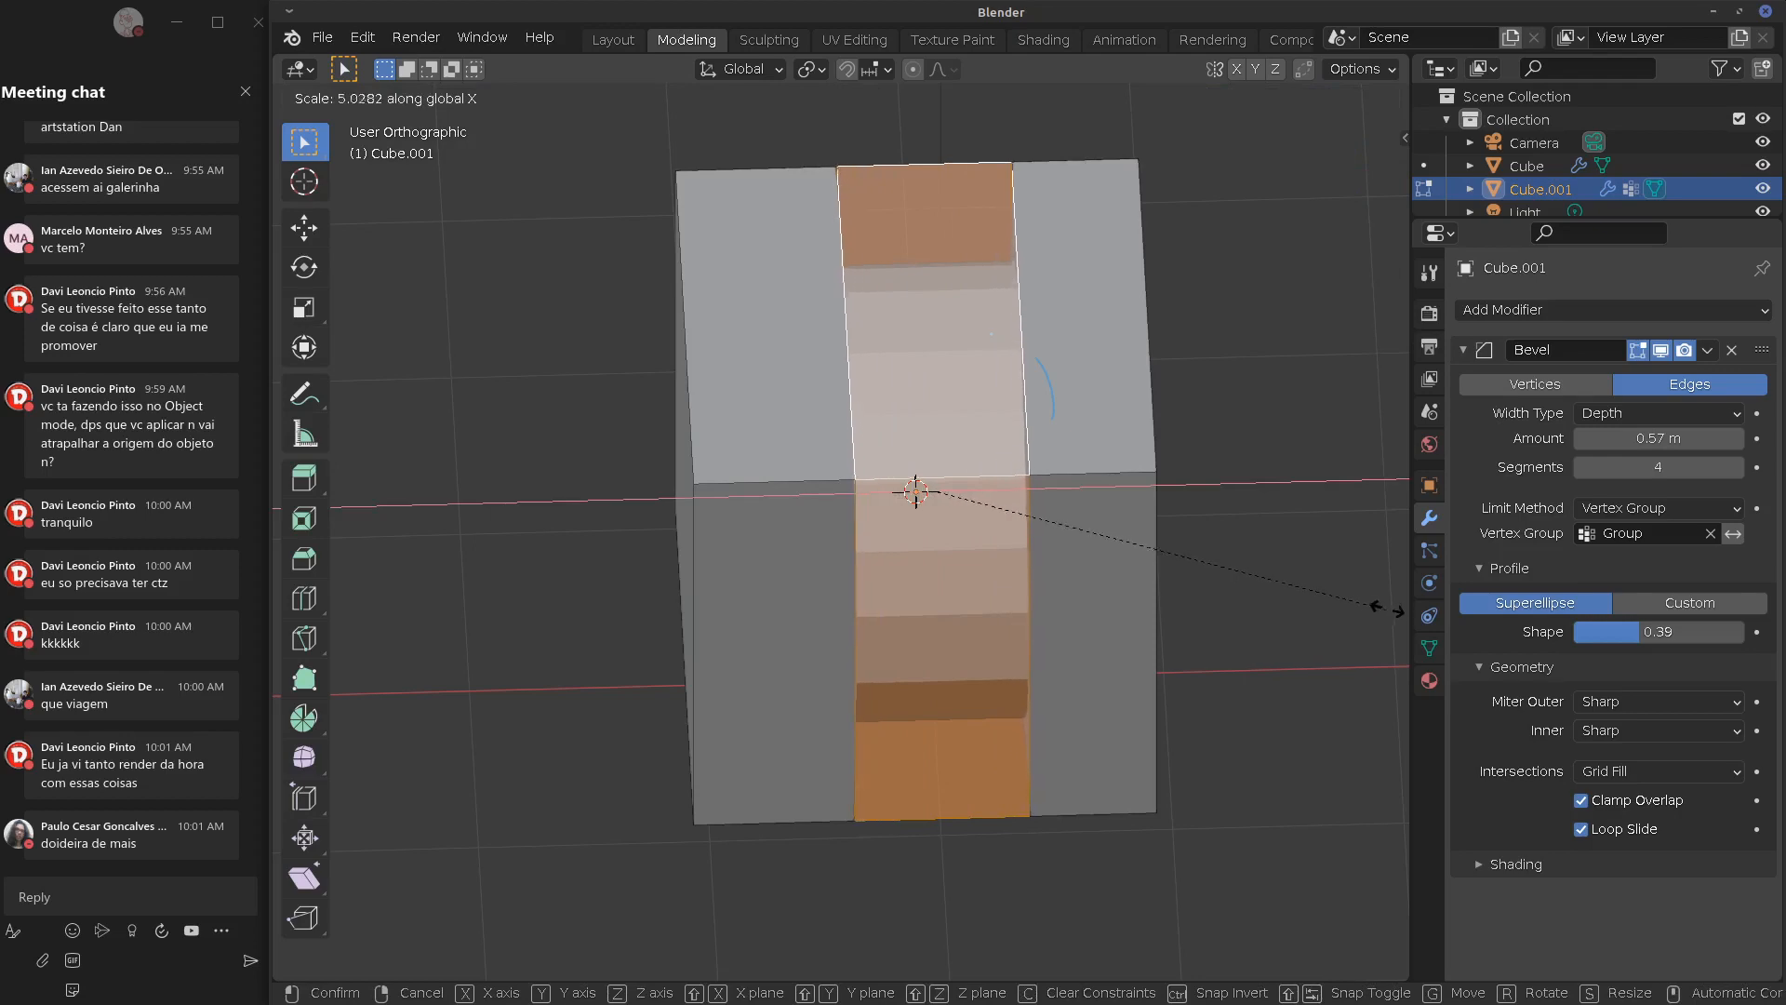
click(1310, 606)
key(Tab)
Delete the Bevel modifier from Cube.001
middle_drag(1172, 620, 966, 535)
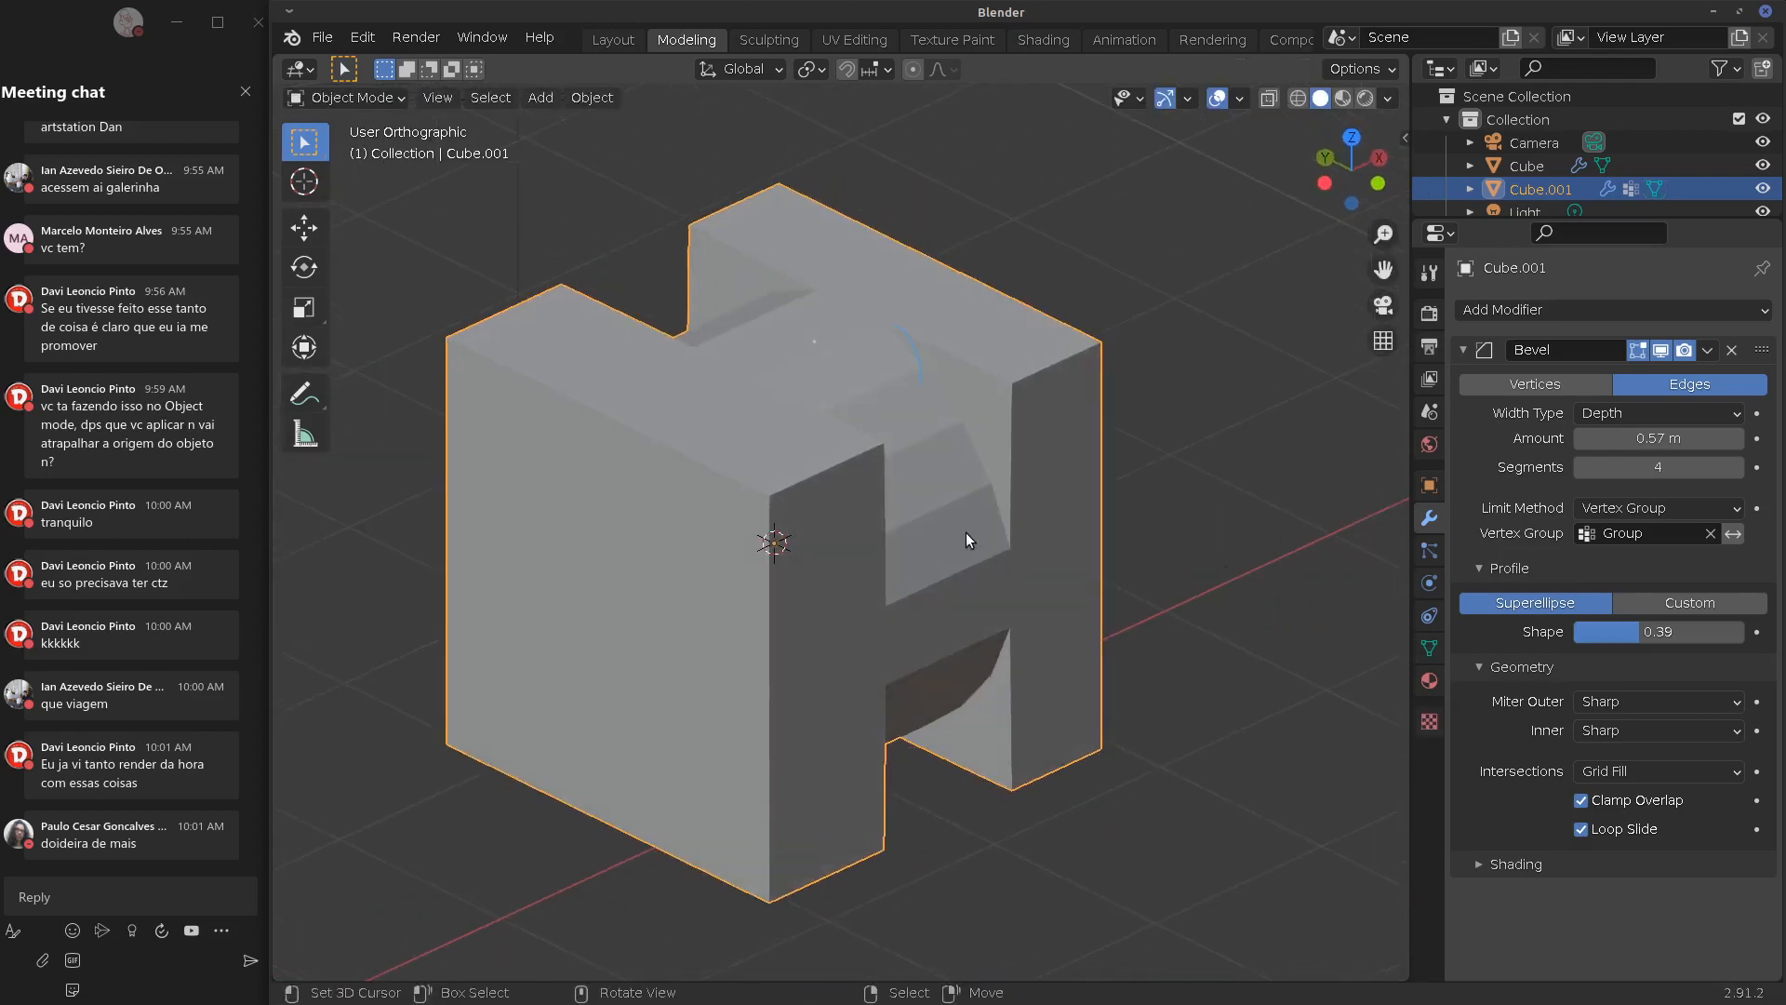
mouse_move(1077, 546)
middle_down()
mouse_move(1131, 567)
mouse_move(1052, 559)
middle_up()
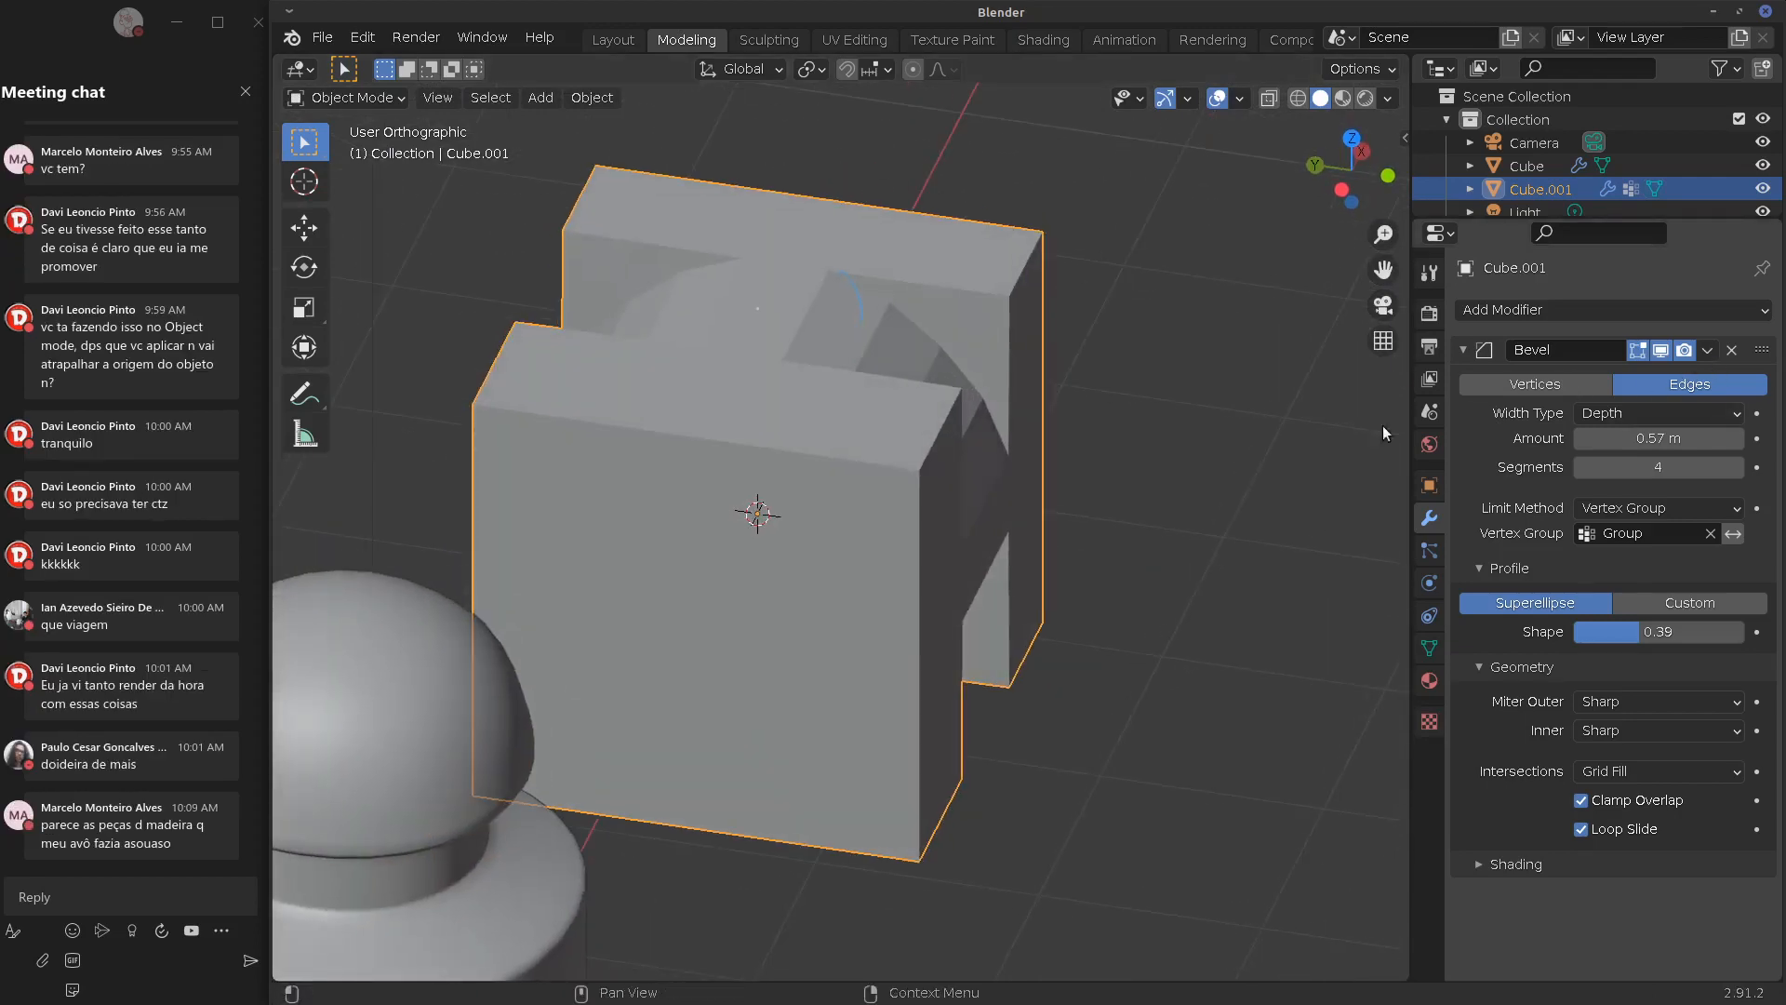
middle_drag(1382, 426, 1011, 494)
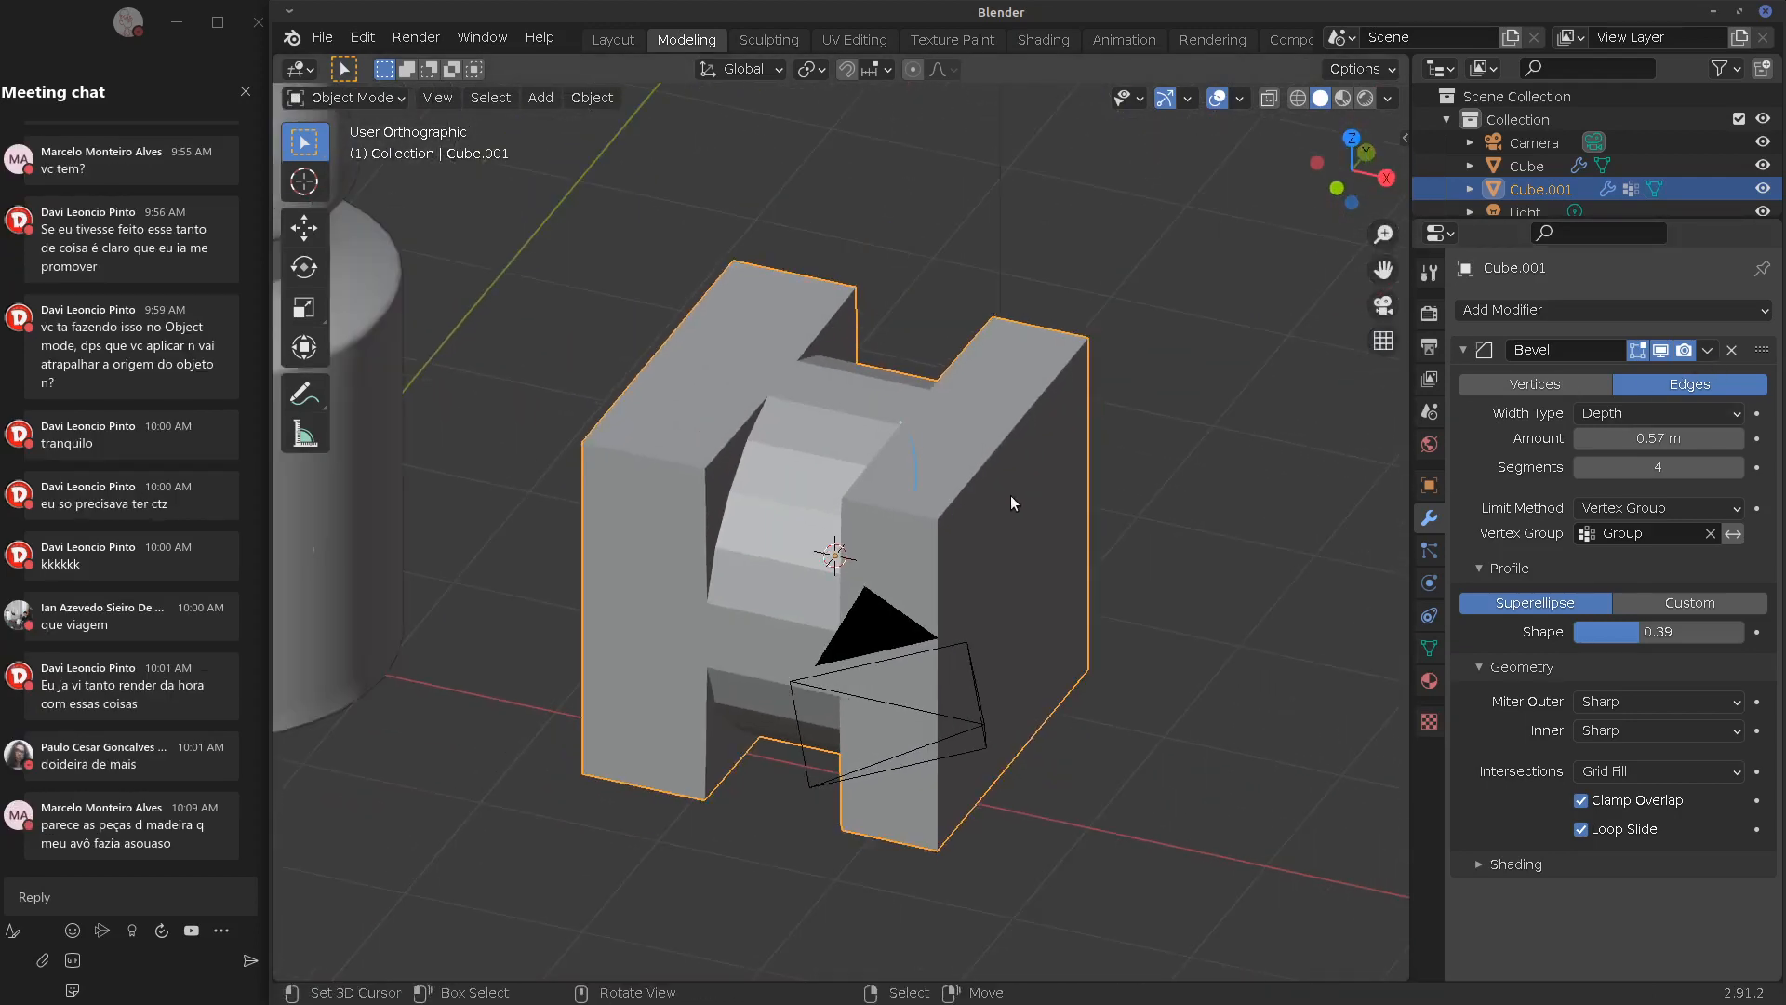
scroll(1010, 495, down, 4)
click(1731, 350)
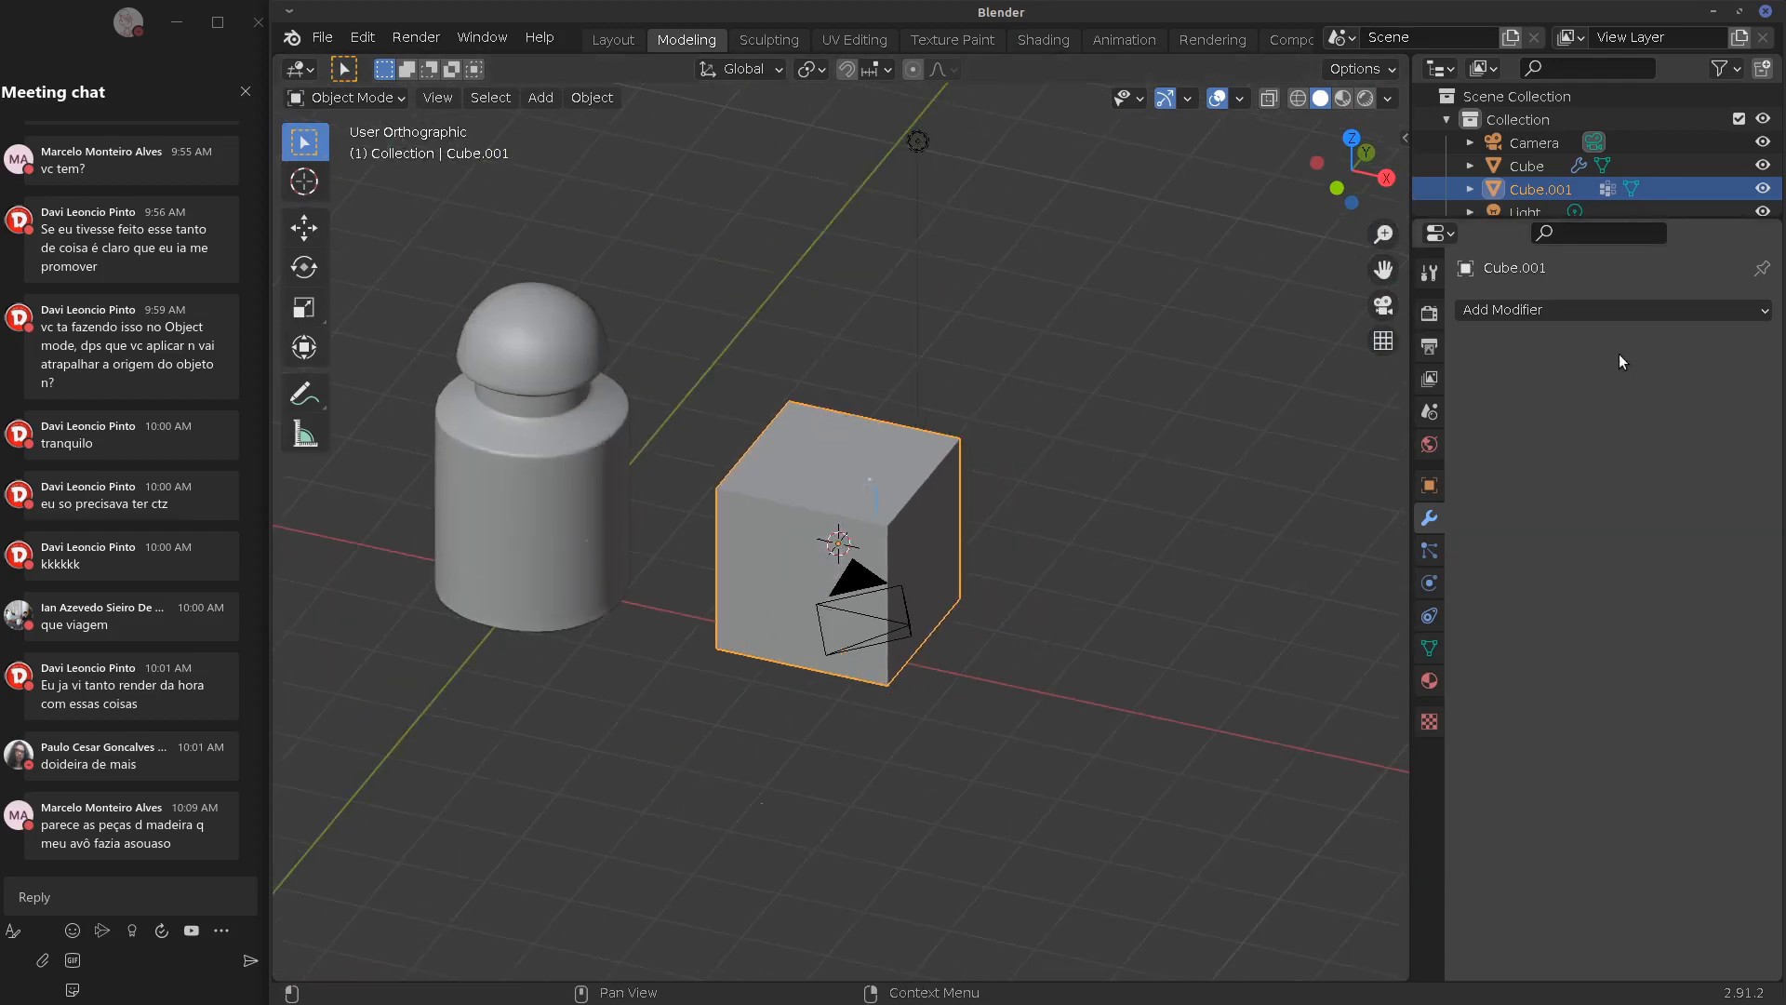
From a front view, select the bottle, Cube.001, camera and light, and delete all four
click(1587, 310)
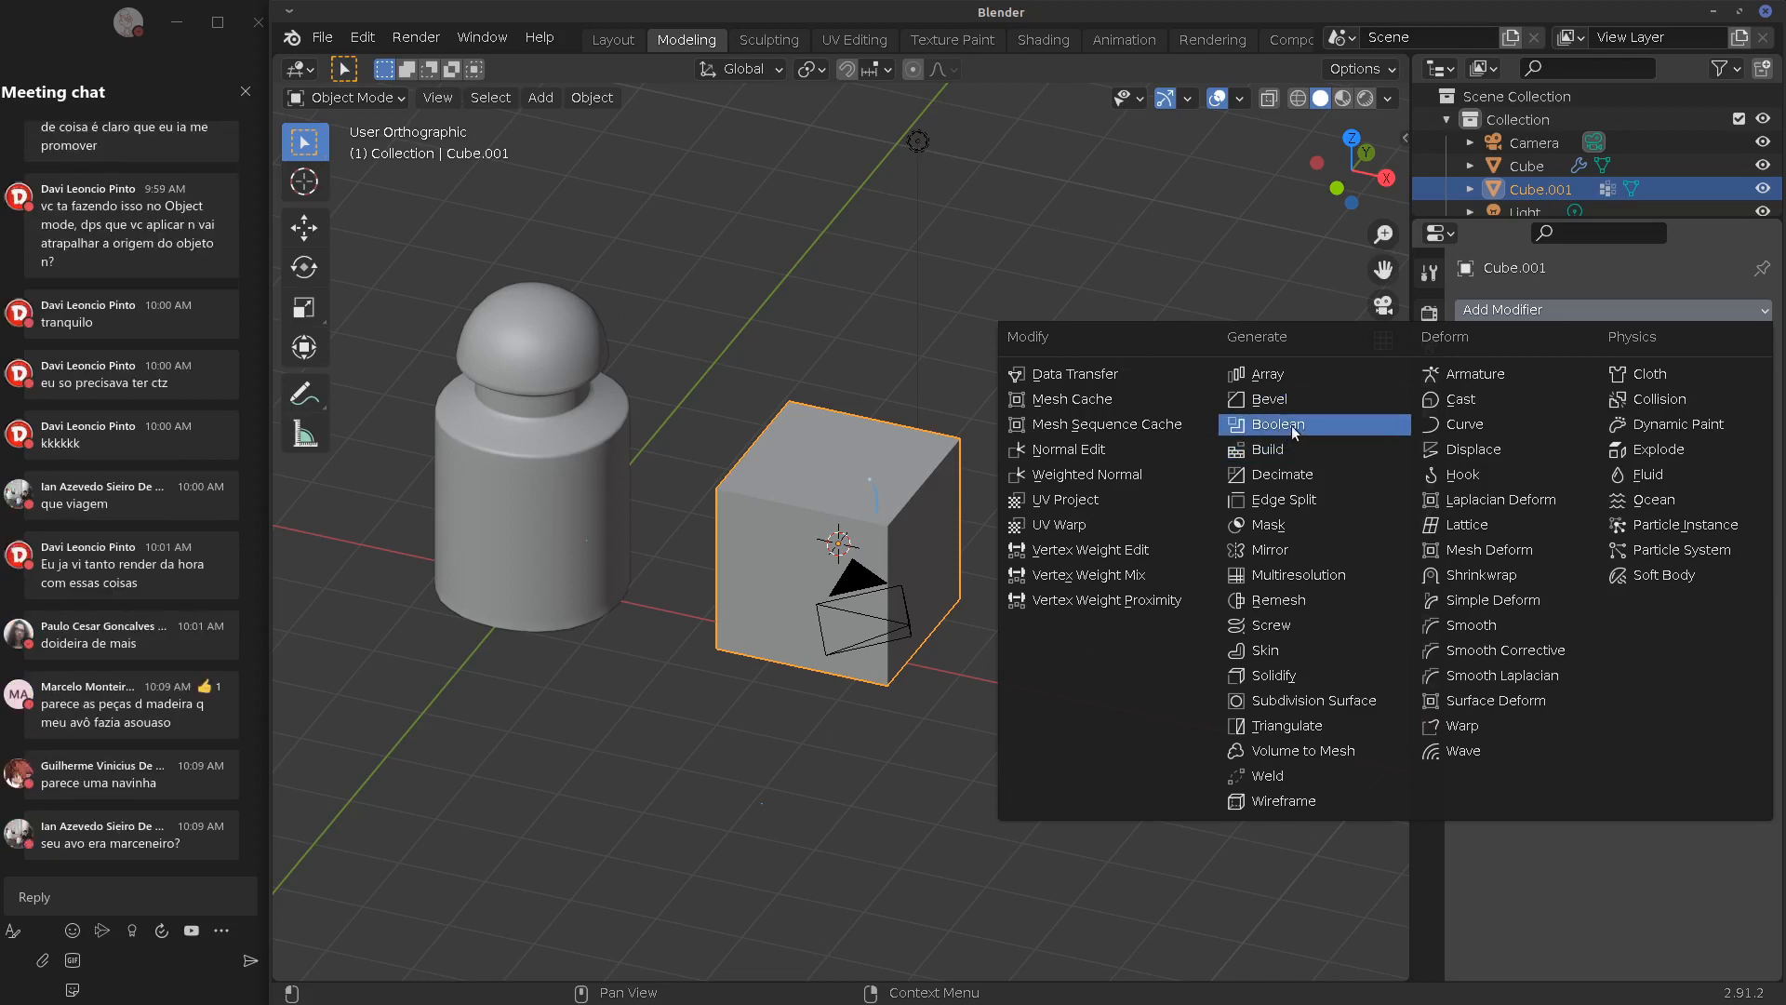
middle_drag(890, 550, 948, 519)
key(Tab)
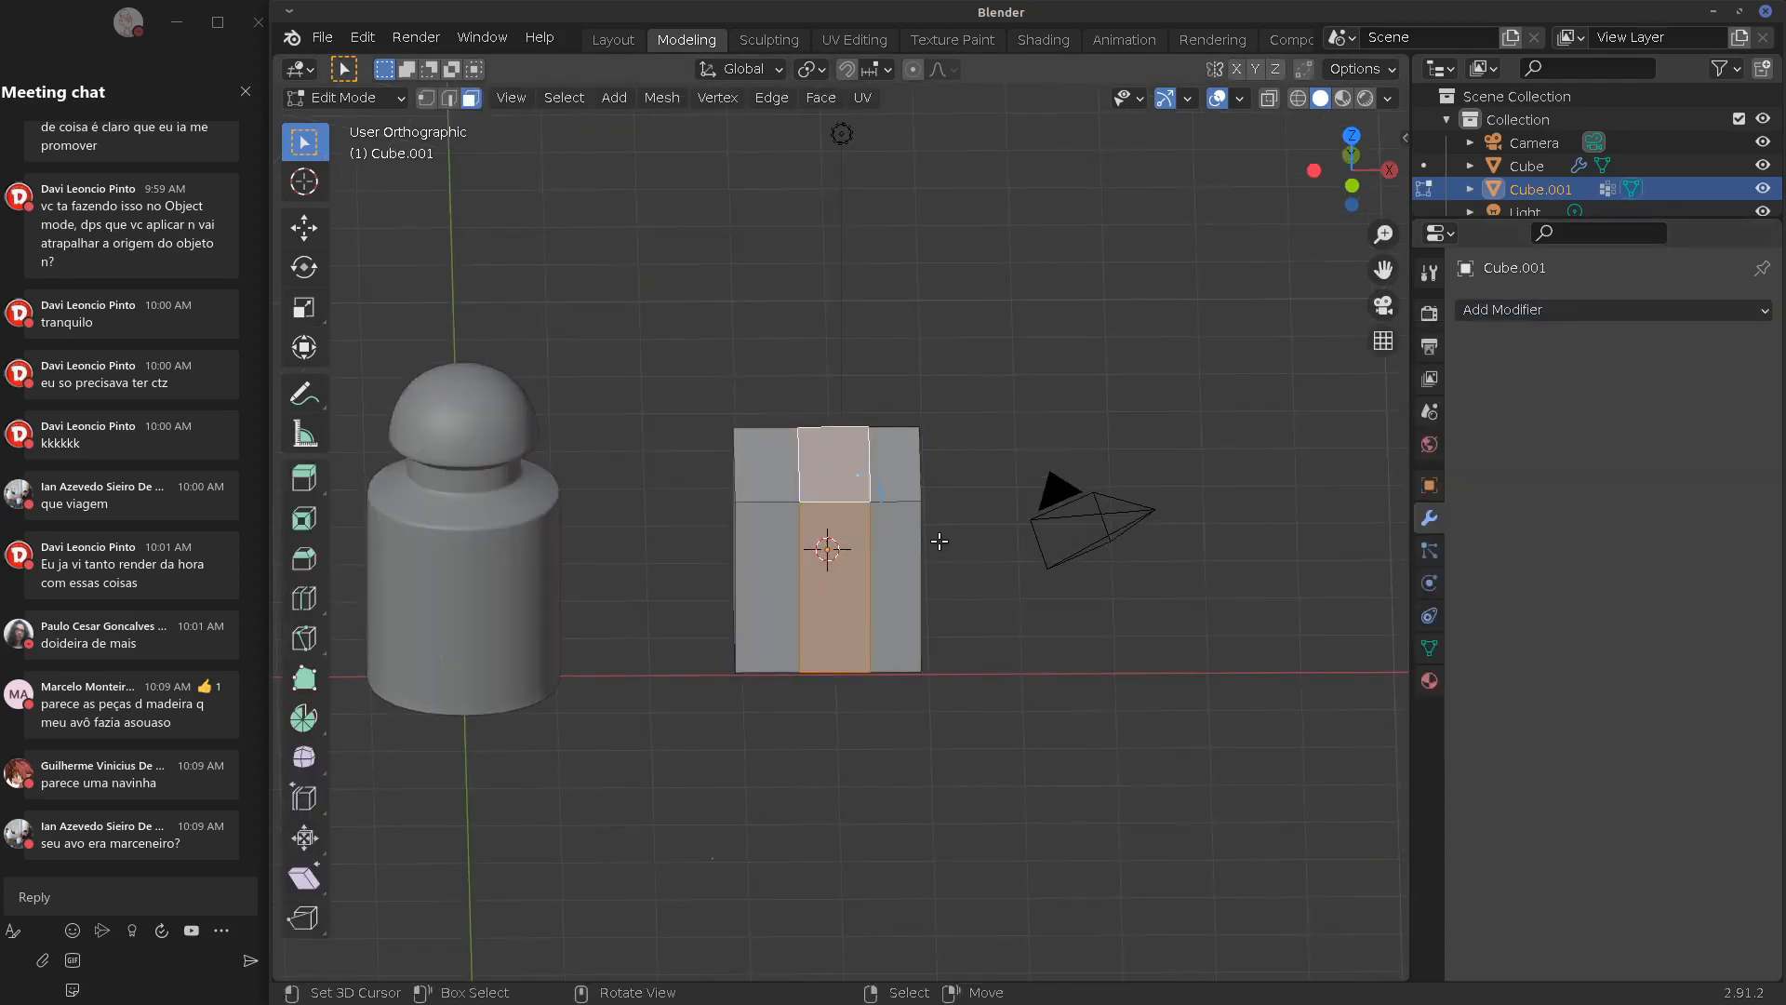
key(Tab)
key(KP_1)
key(a)
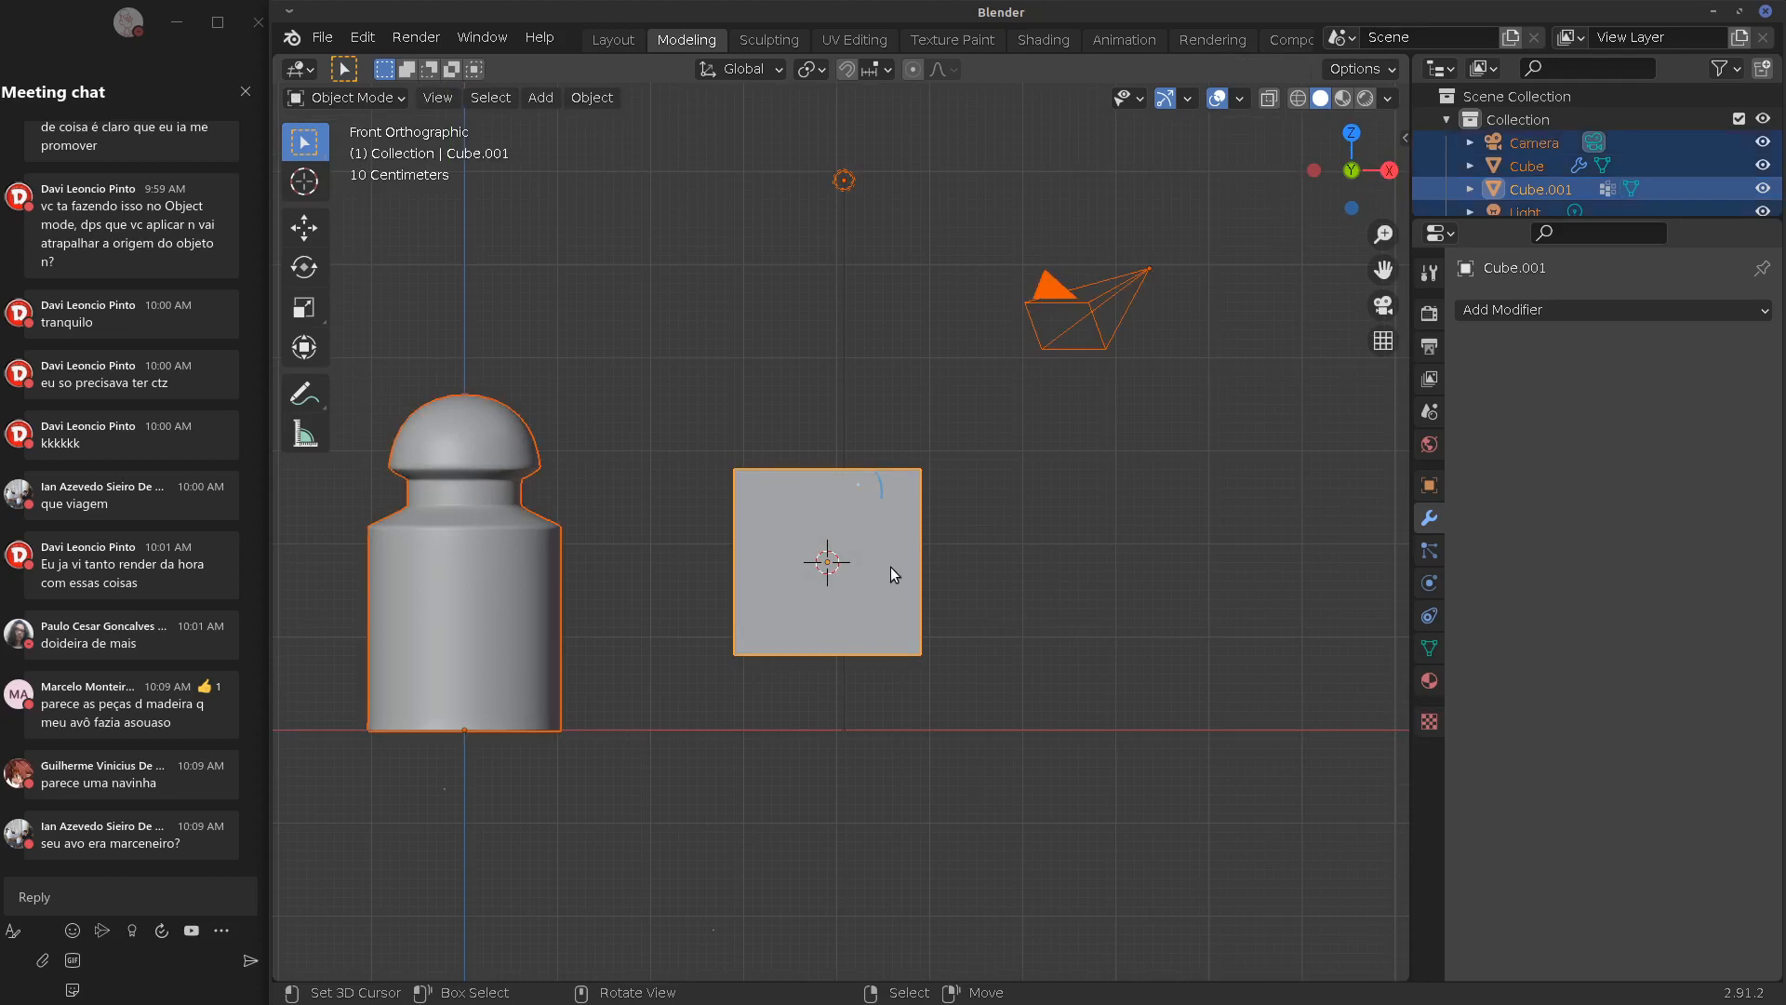
key(x)
click(890, 582)
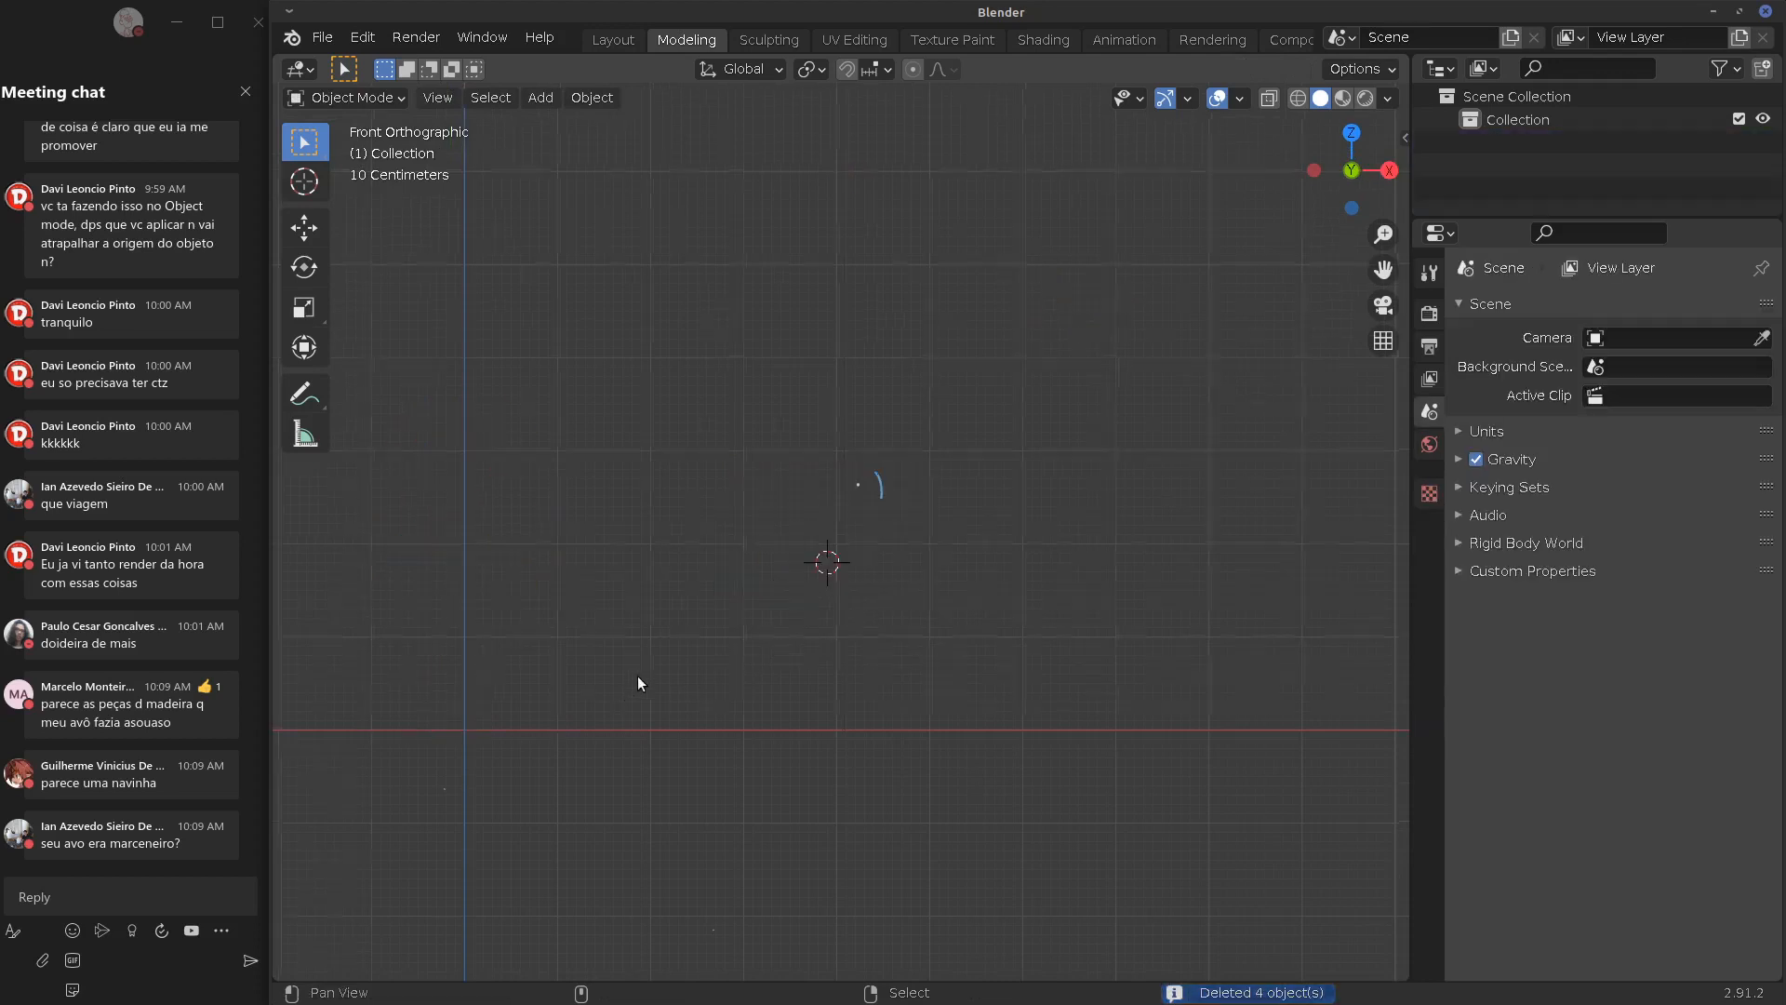
Reset the 3D cursor to the origin, add a cube there and switch to solid shading
shift+middle_drag(638, 683, 971, 636)
key(x)
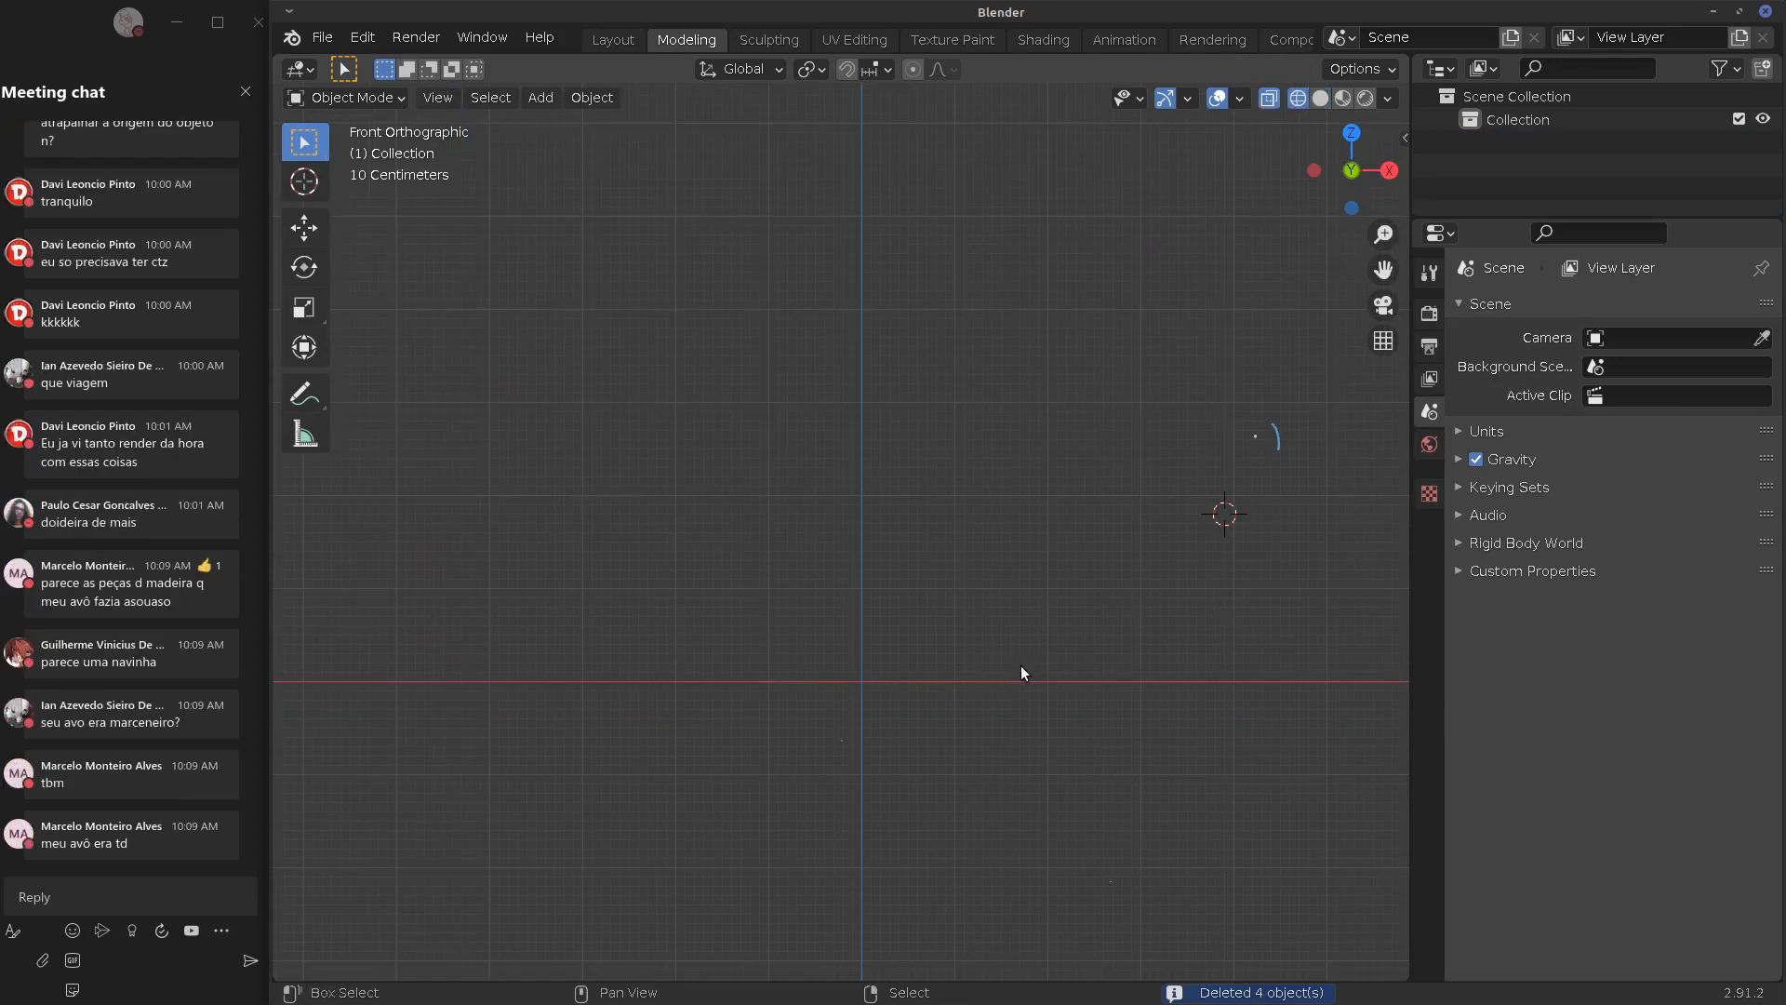
key(shift+c)
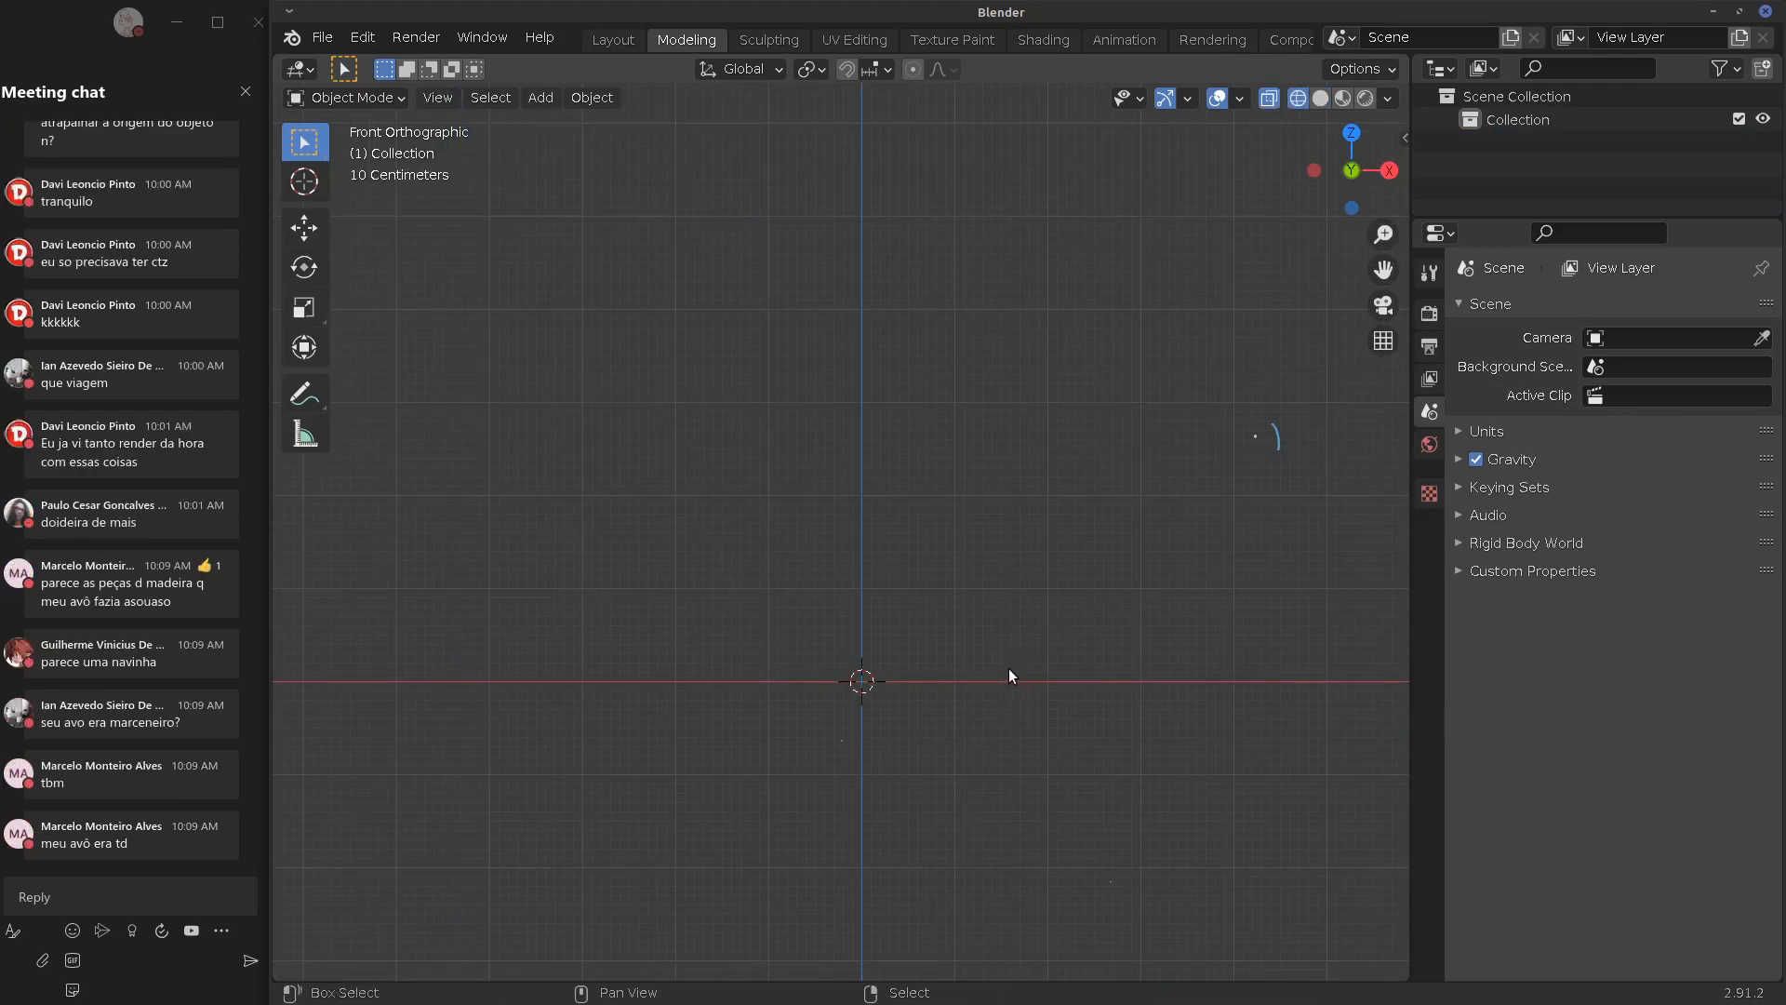
key(shift+a)
mouse_move(984, 536)
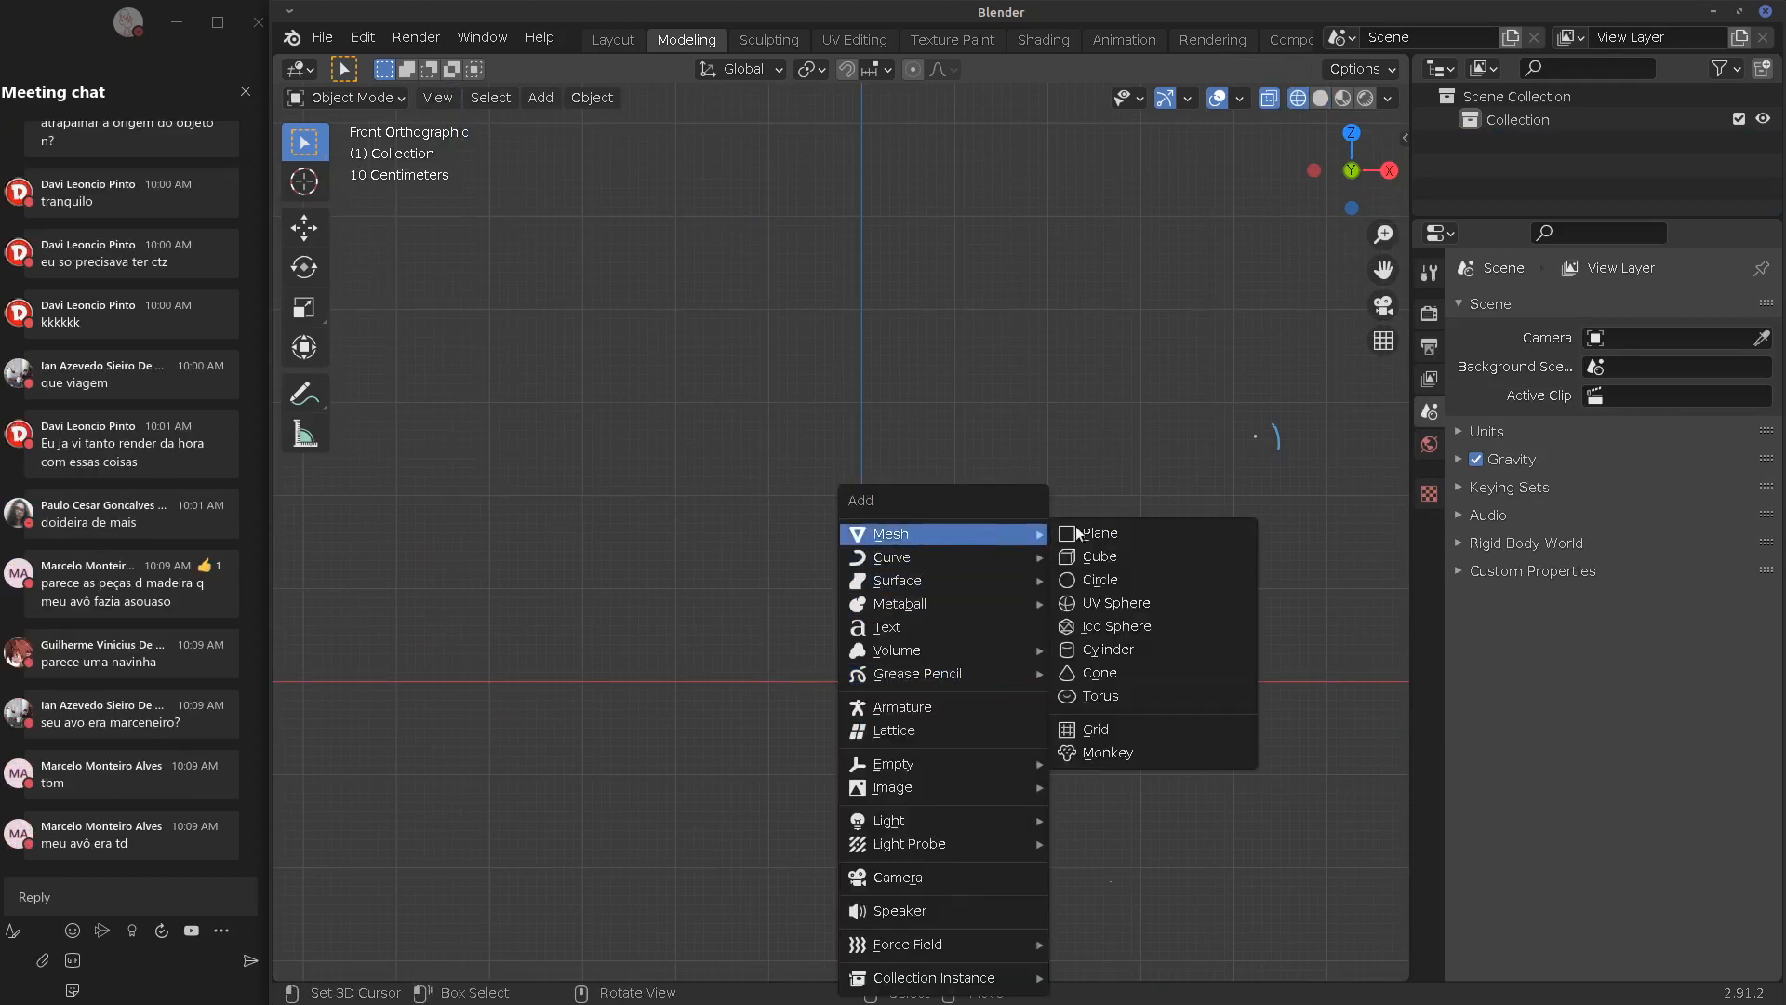
click(1140, 562)
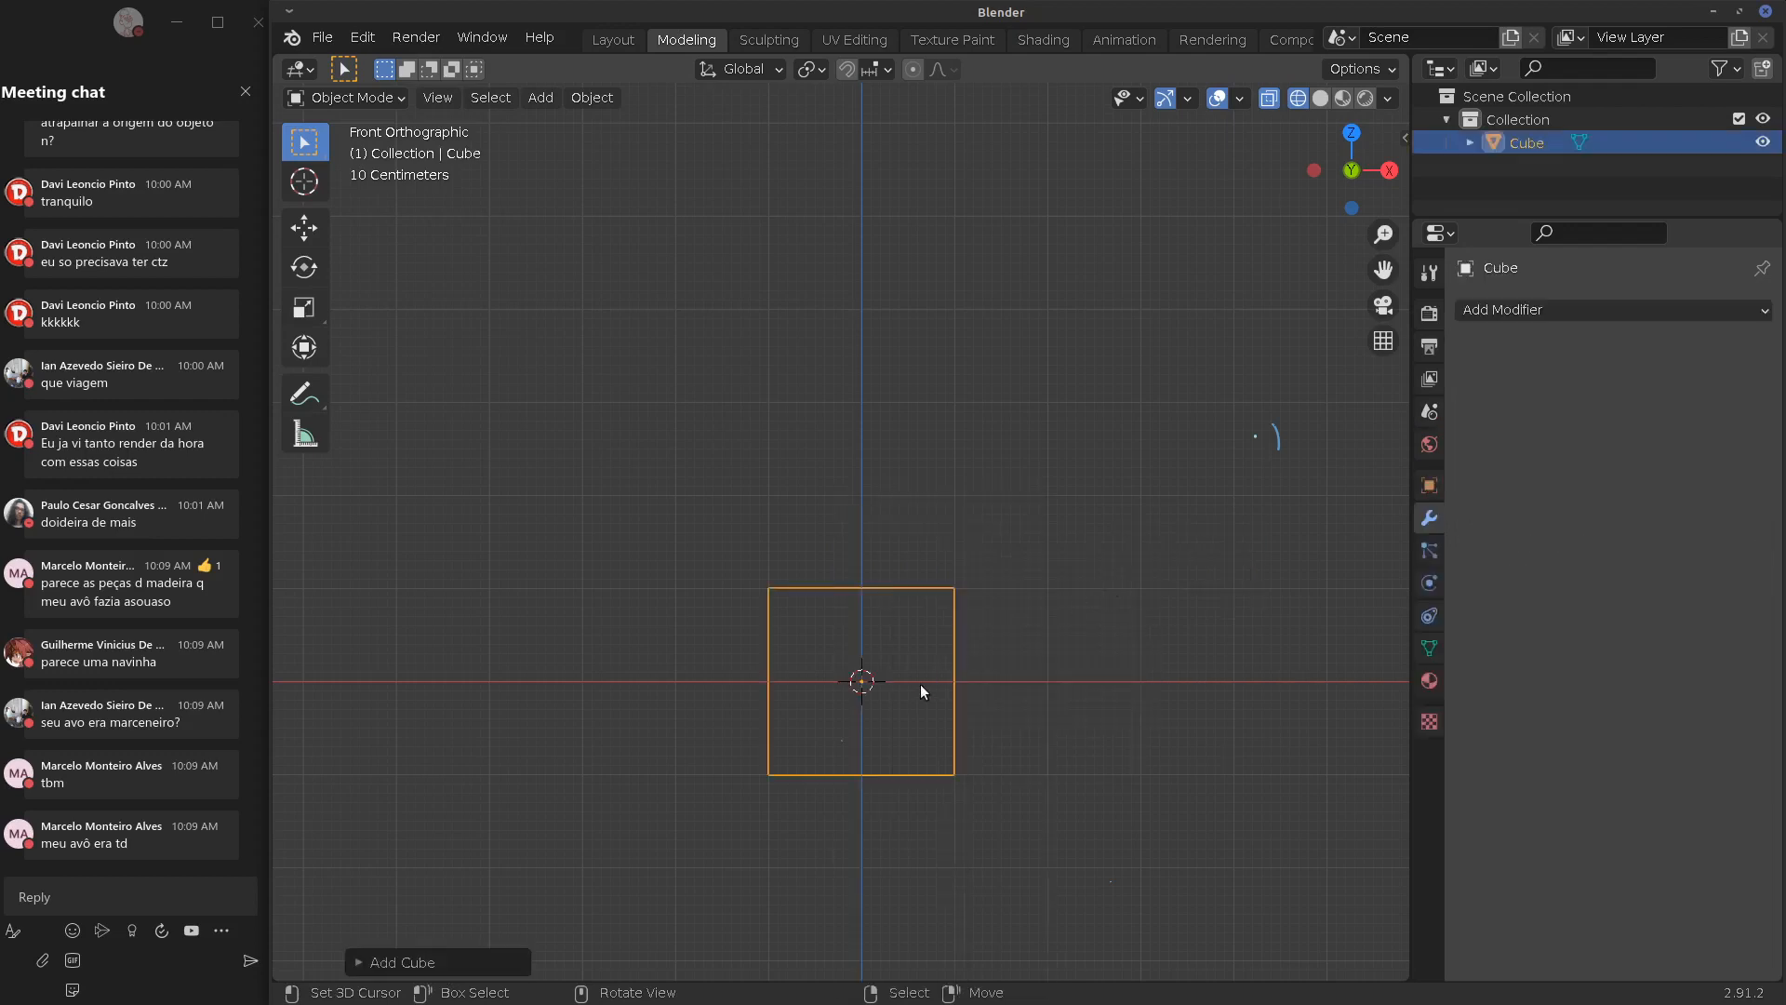
middle_drag(940, 633, 800, 722)
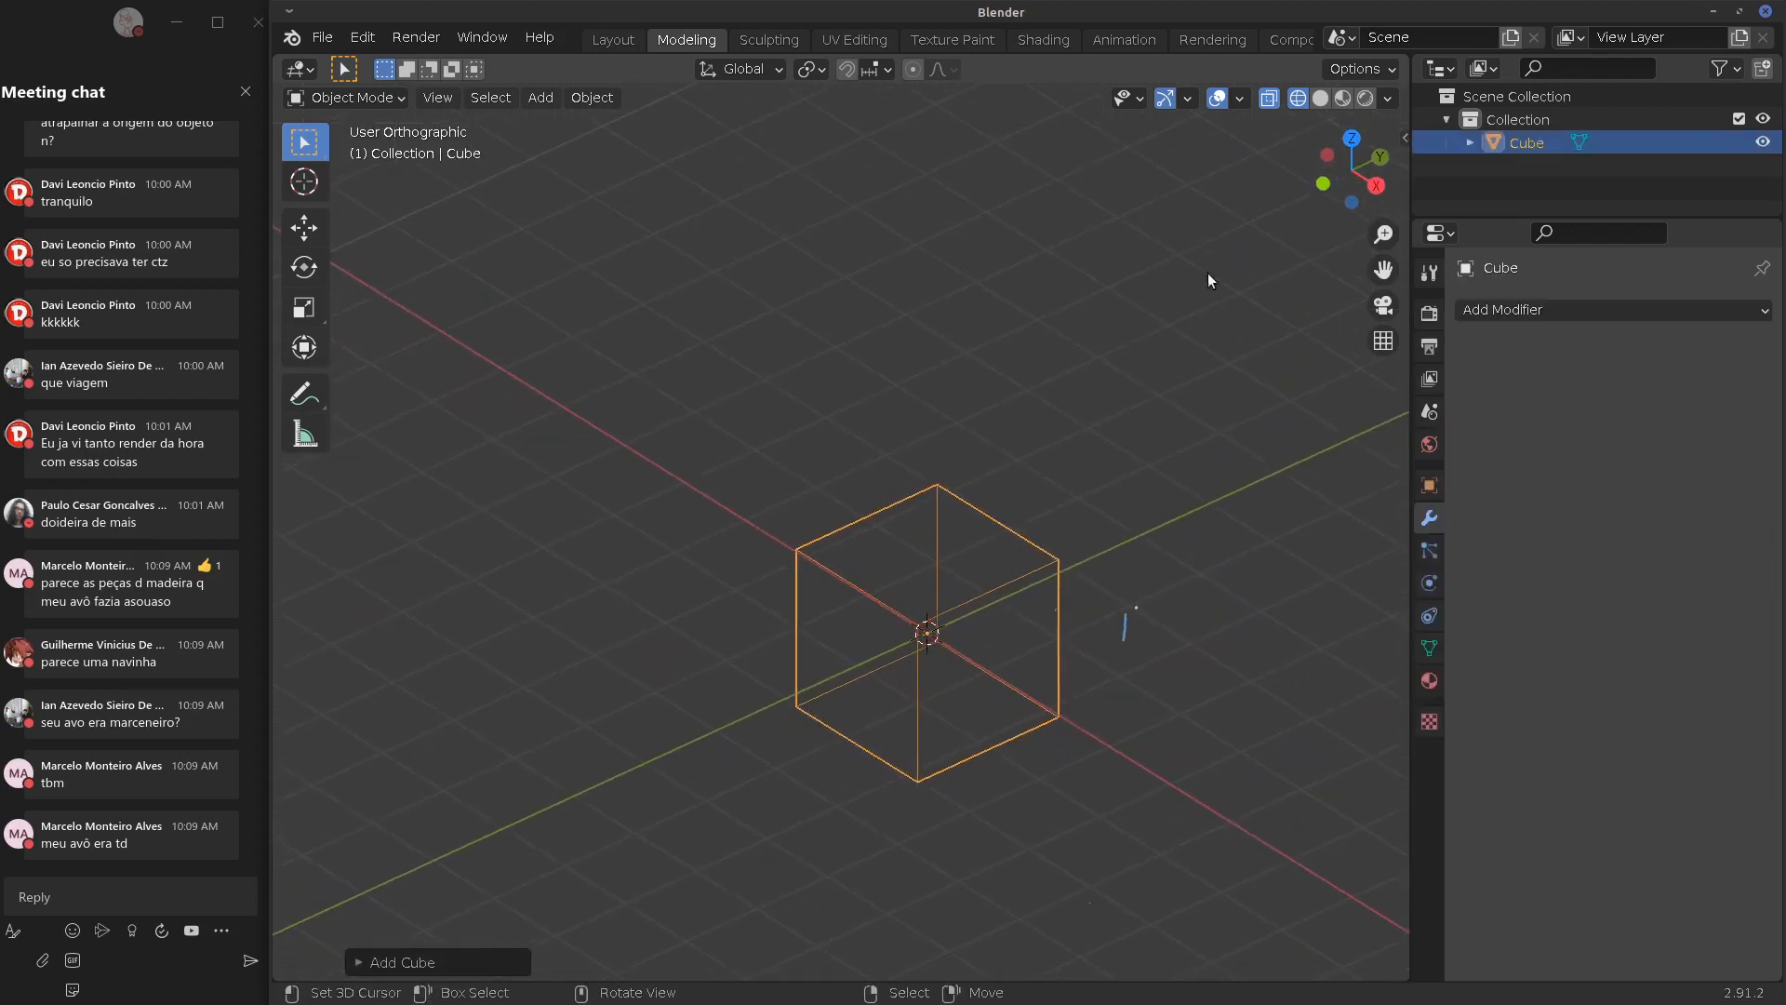
click(1321, 99)
middle_drag(899, 658, 1023, 617)
key(KP_1)
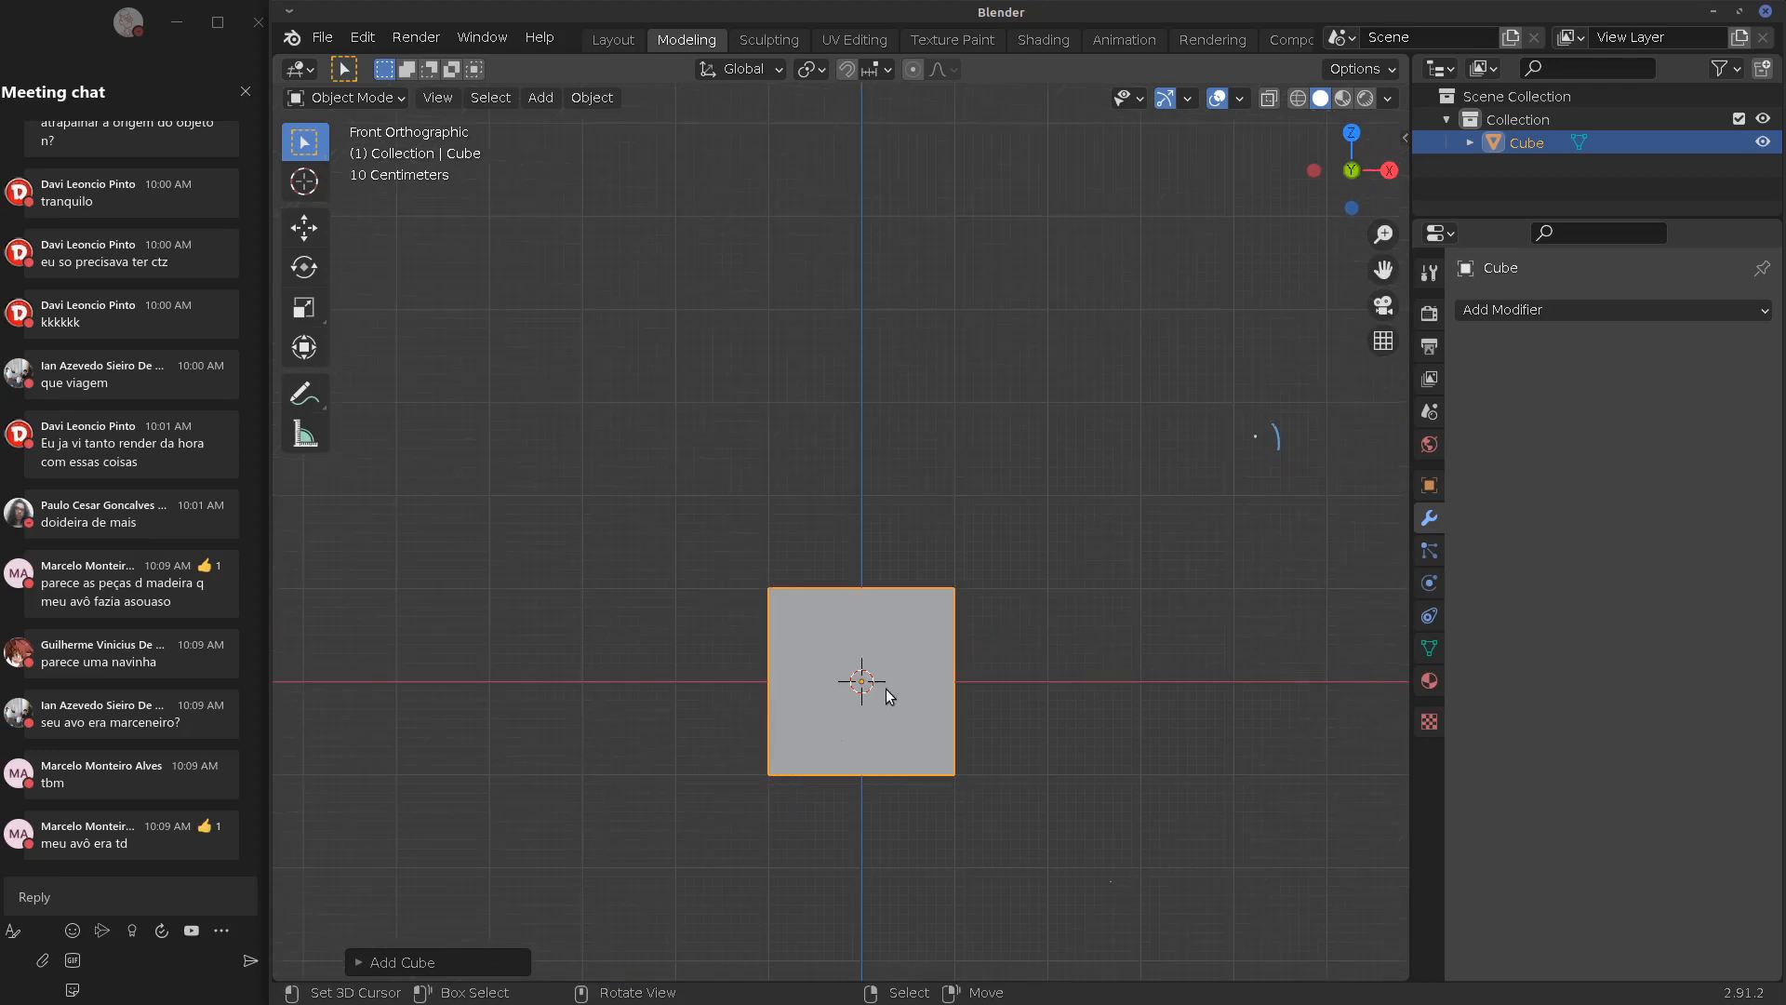
Add a UV sphere, raise it 0.9 m on Z and scale it to 0.7
key(shift+a)
mouse_move(836, 522)
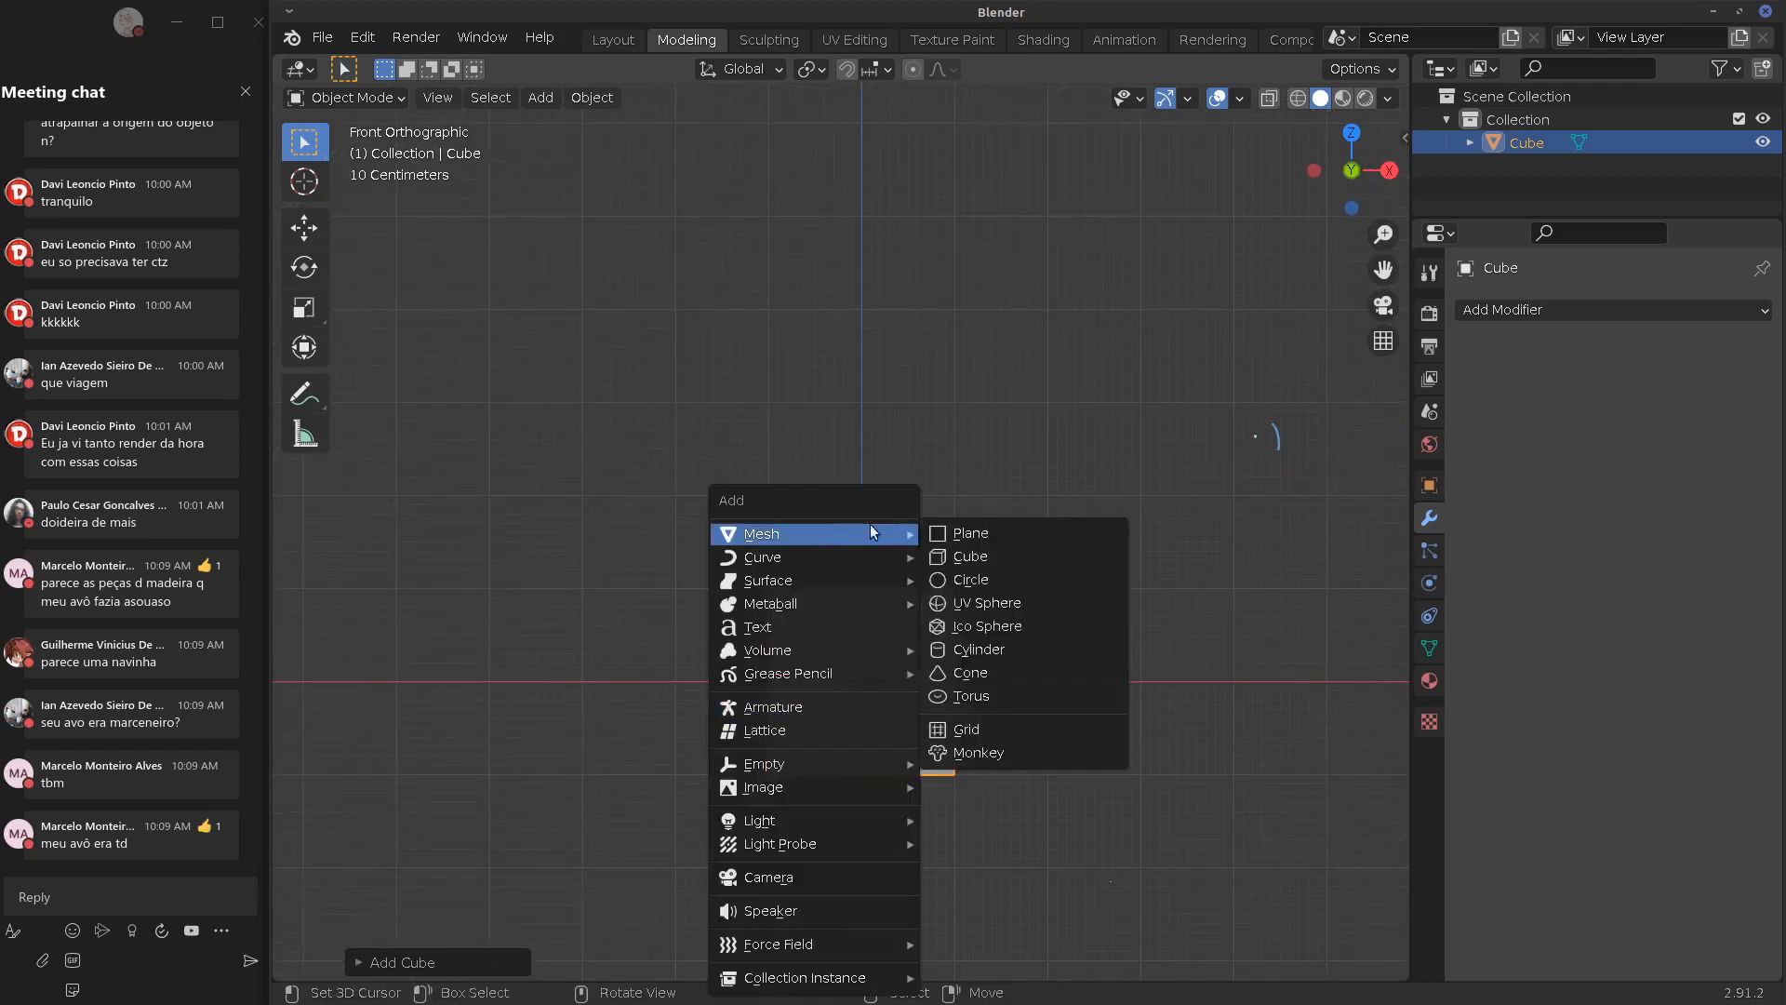
click(1041, 606)
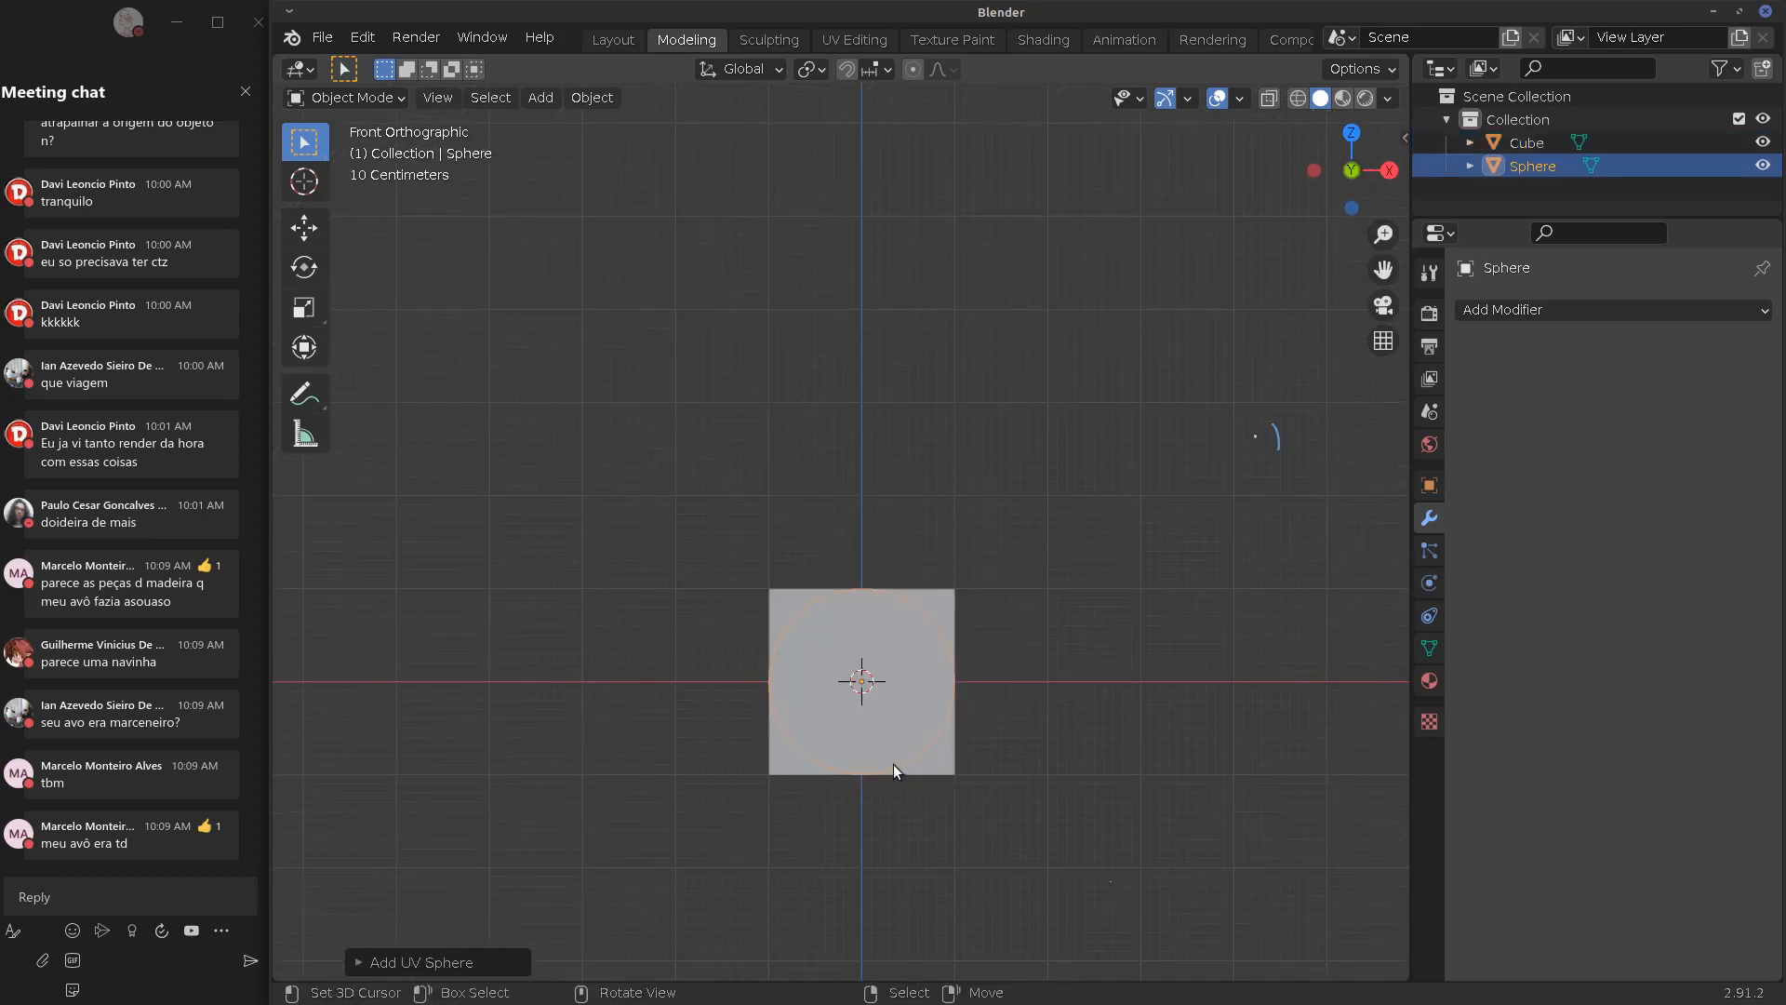
key(g)
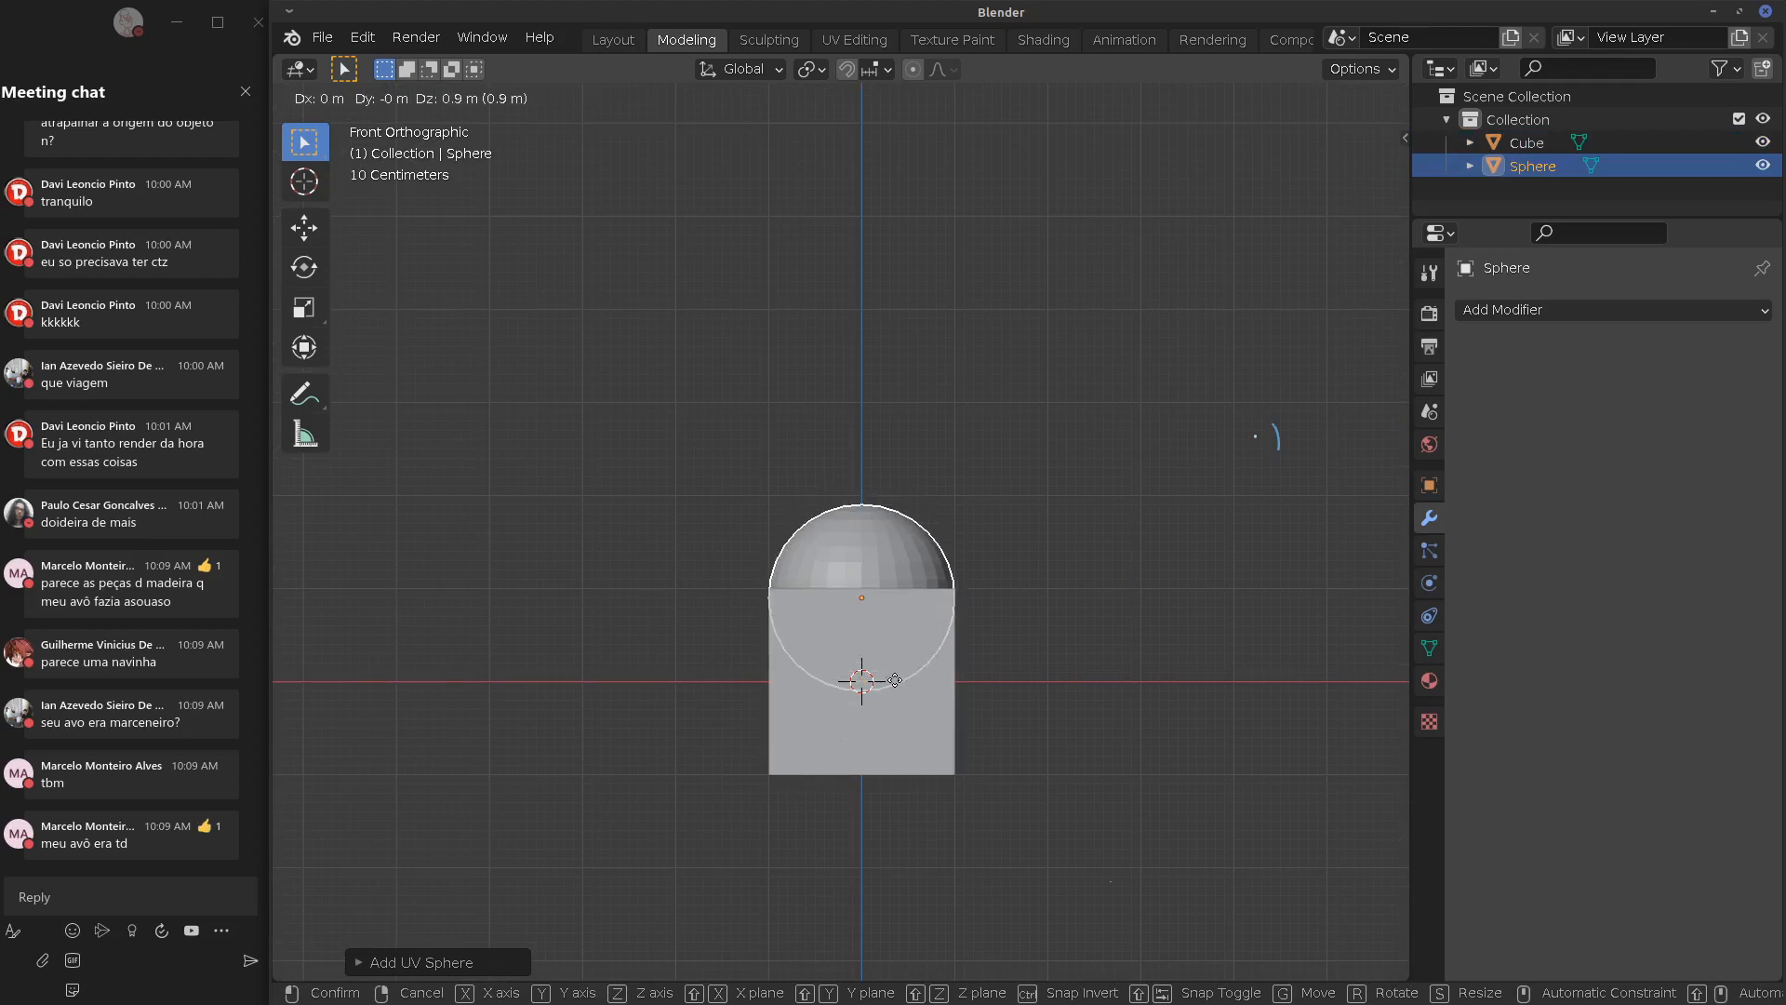
click(895, 680)
key(ctrl)
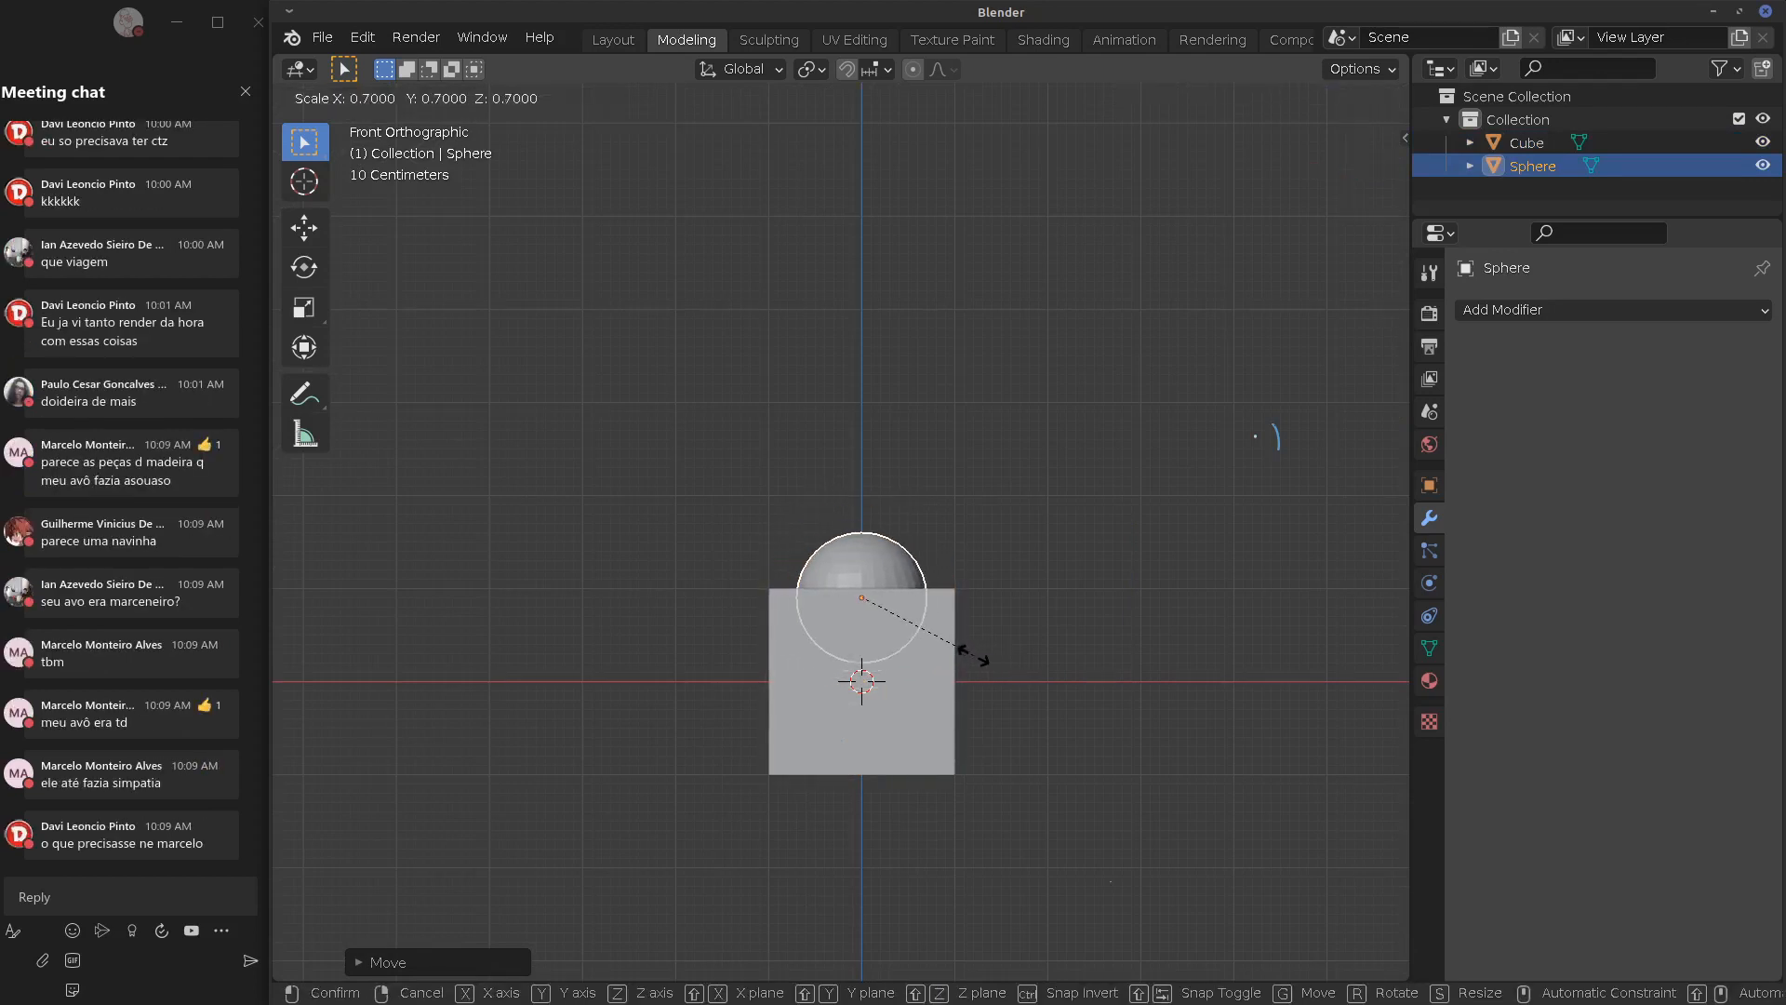
click(973, 657)
middle_drag(997, 623, 947, 700)
scroll(940, 650, up, 2)
scroll(969, 601, up, 2)
shift+middle_drag(970, 601, 943, 595)
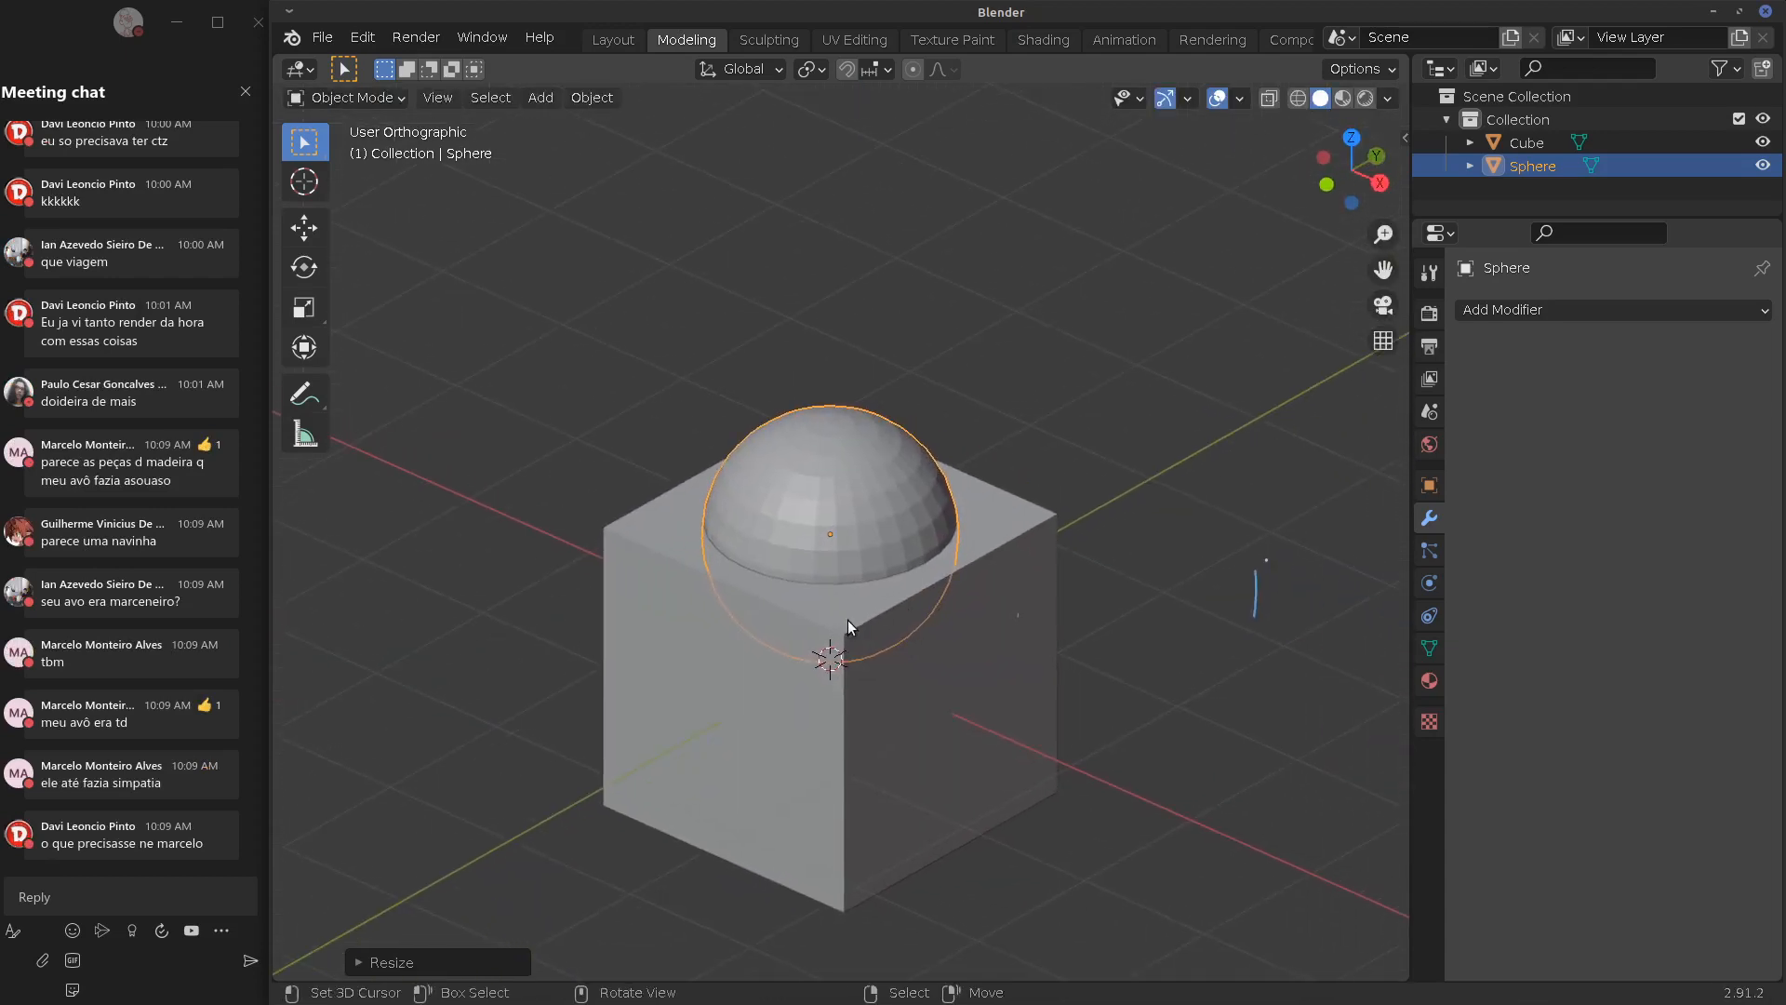
right_drag(845, 619, 856, 616)
Undo the cube's accidental move, then select the sphere and the cube as active
key(ctrl+z)
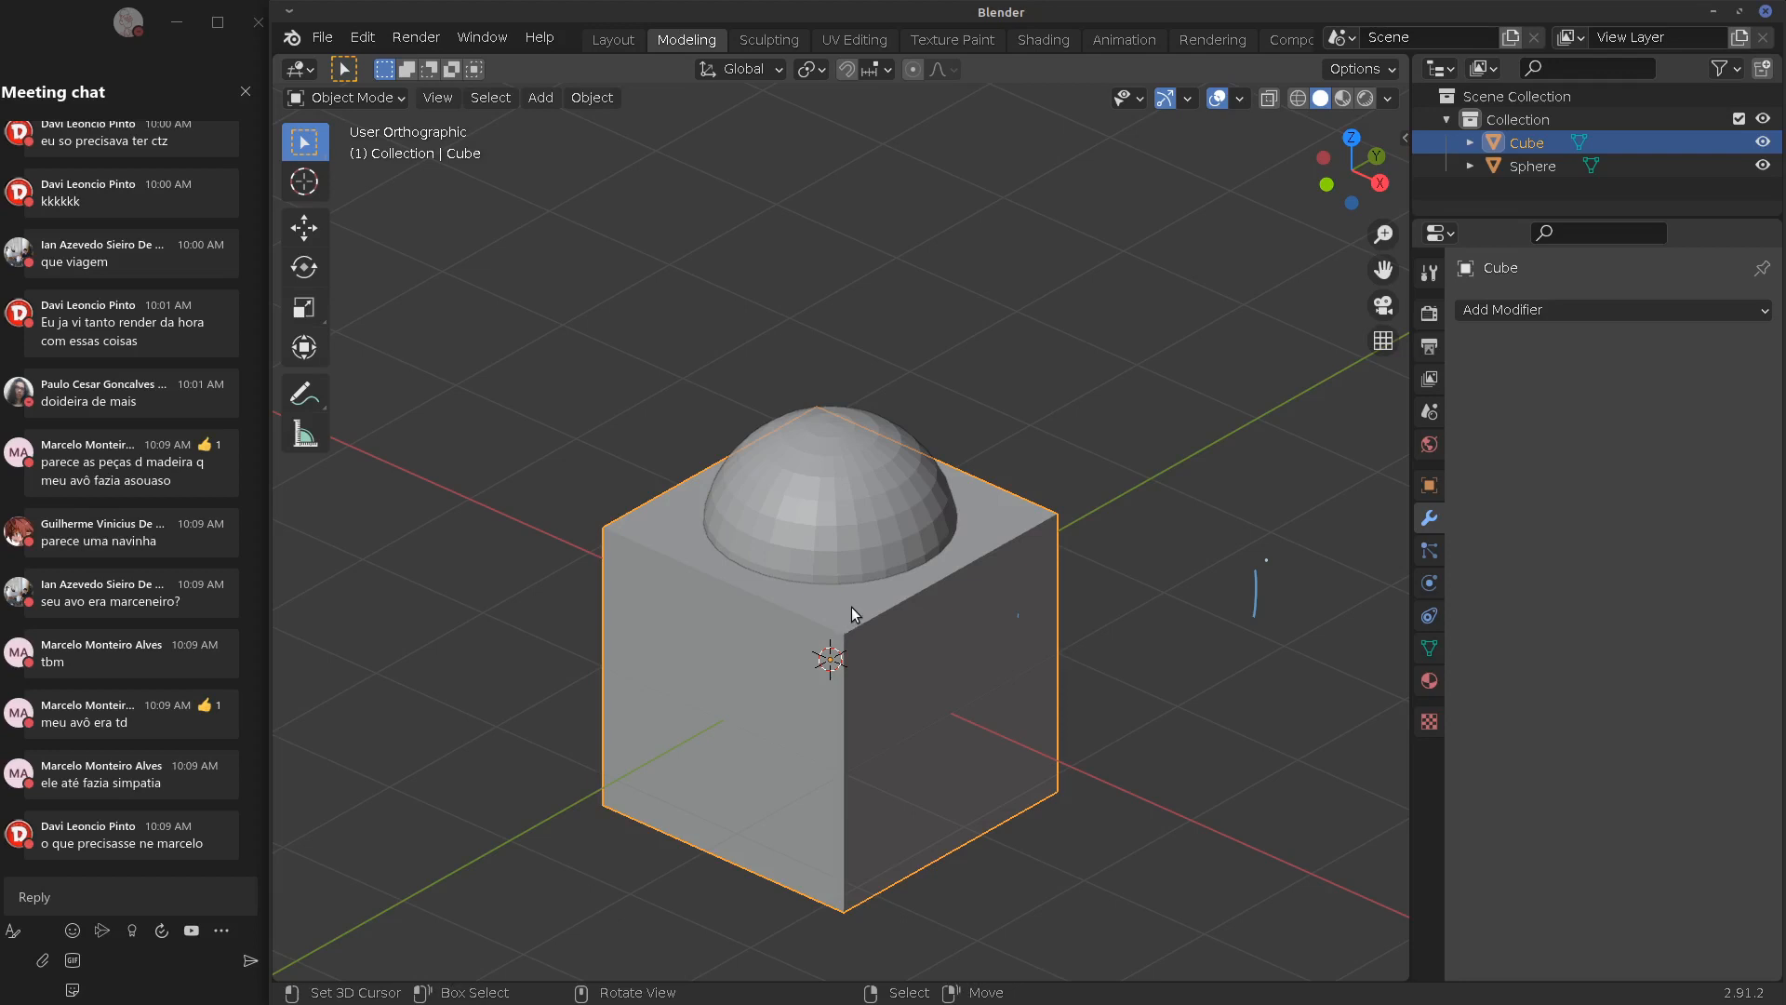
key(Tab)
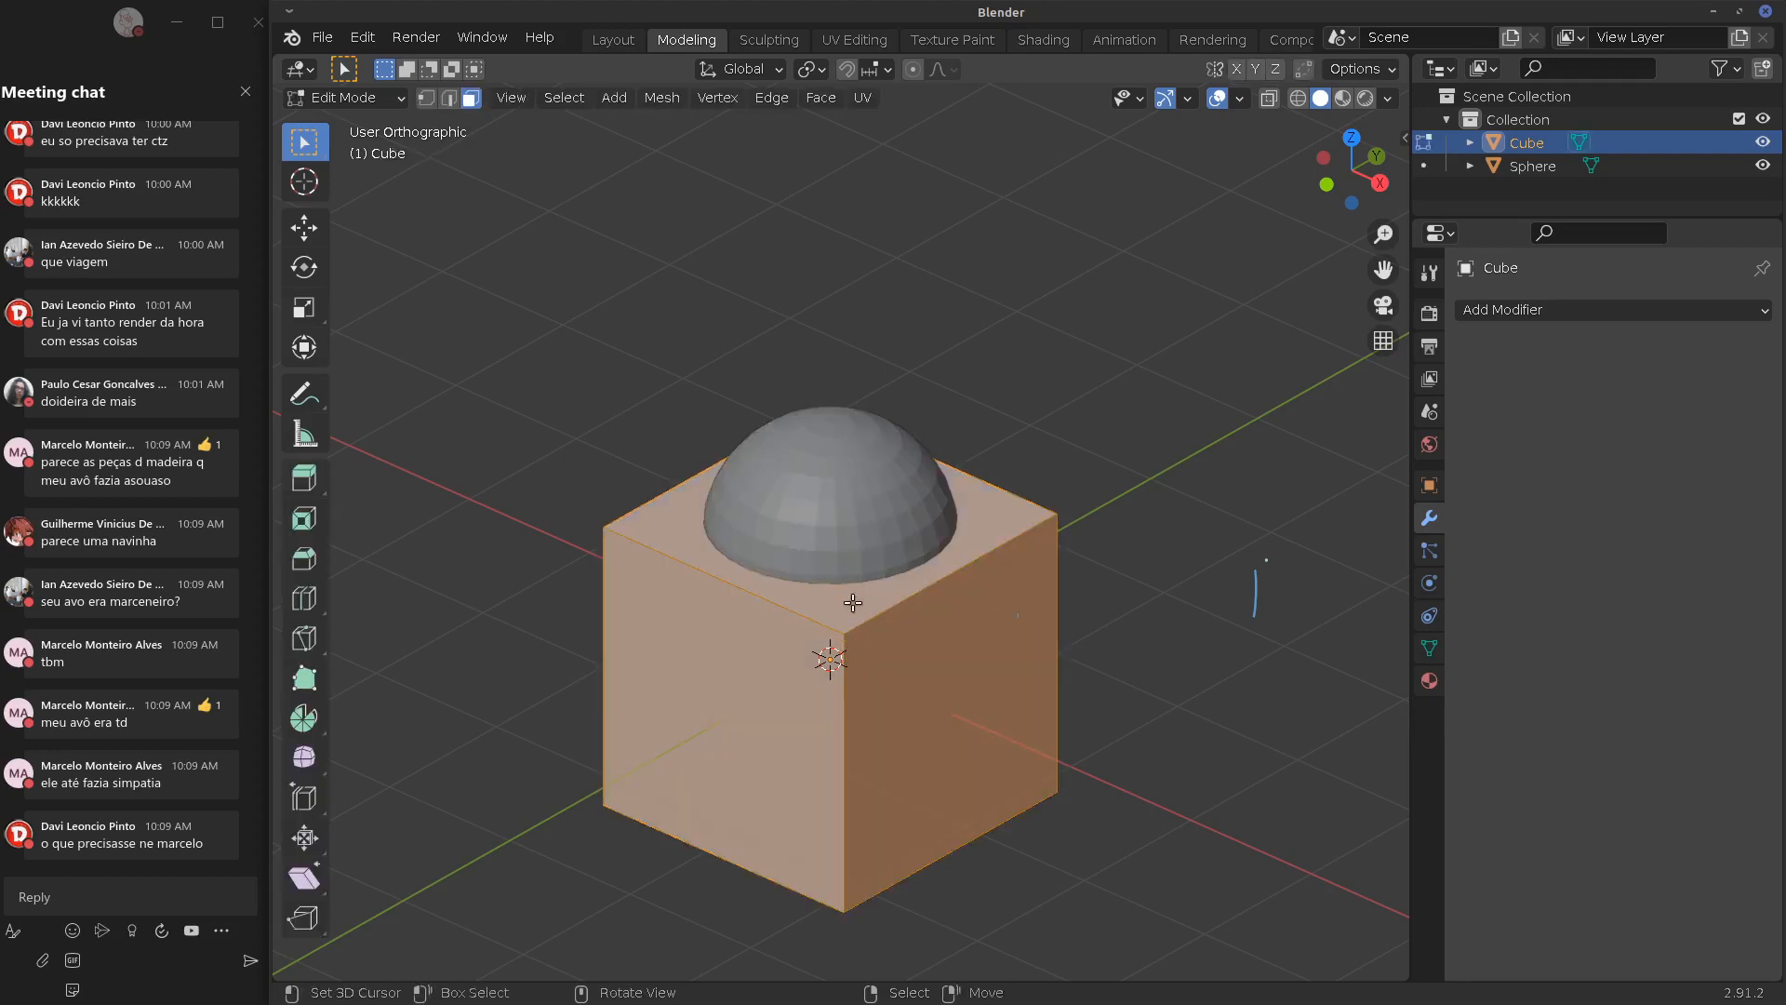
key(Tab)
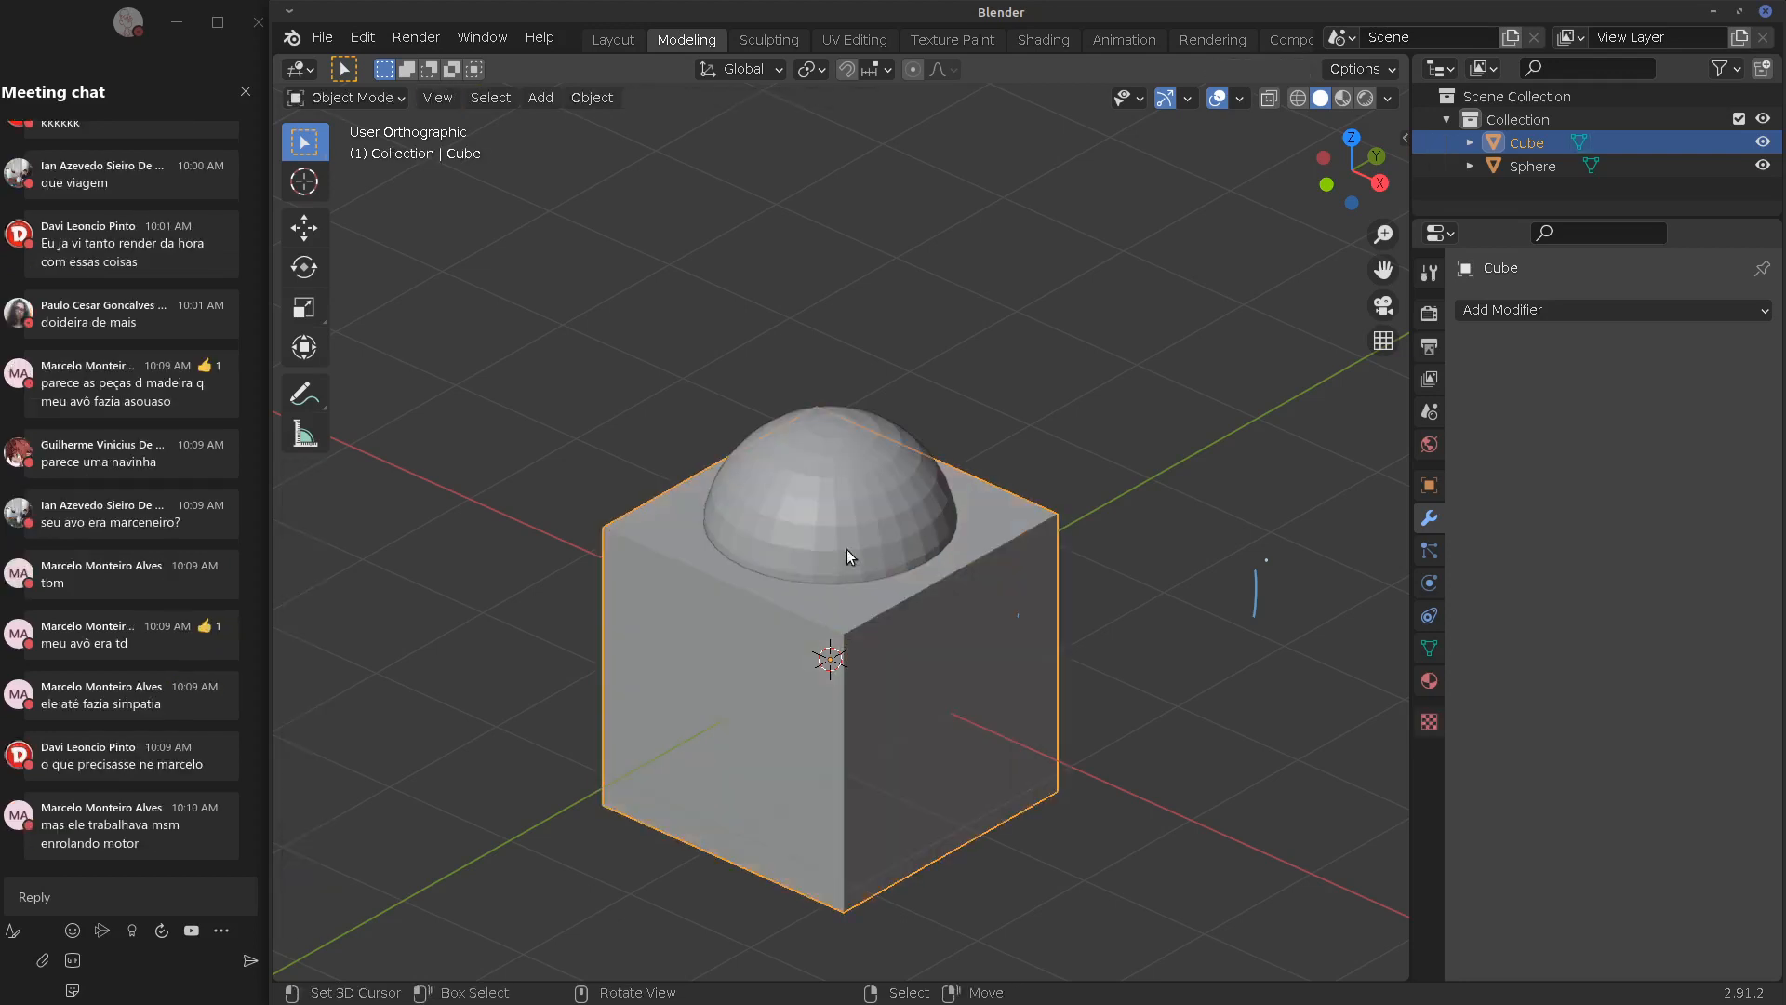
click(840, 552)
shift+click(835, 614)
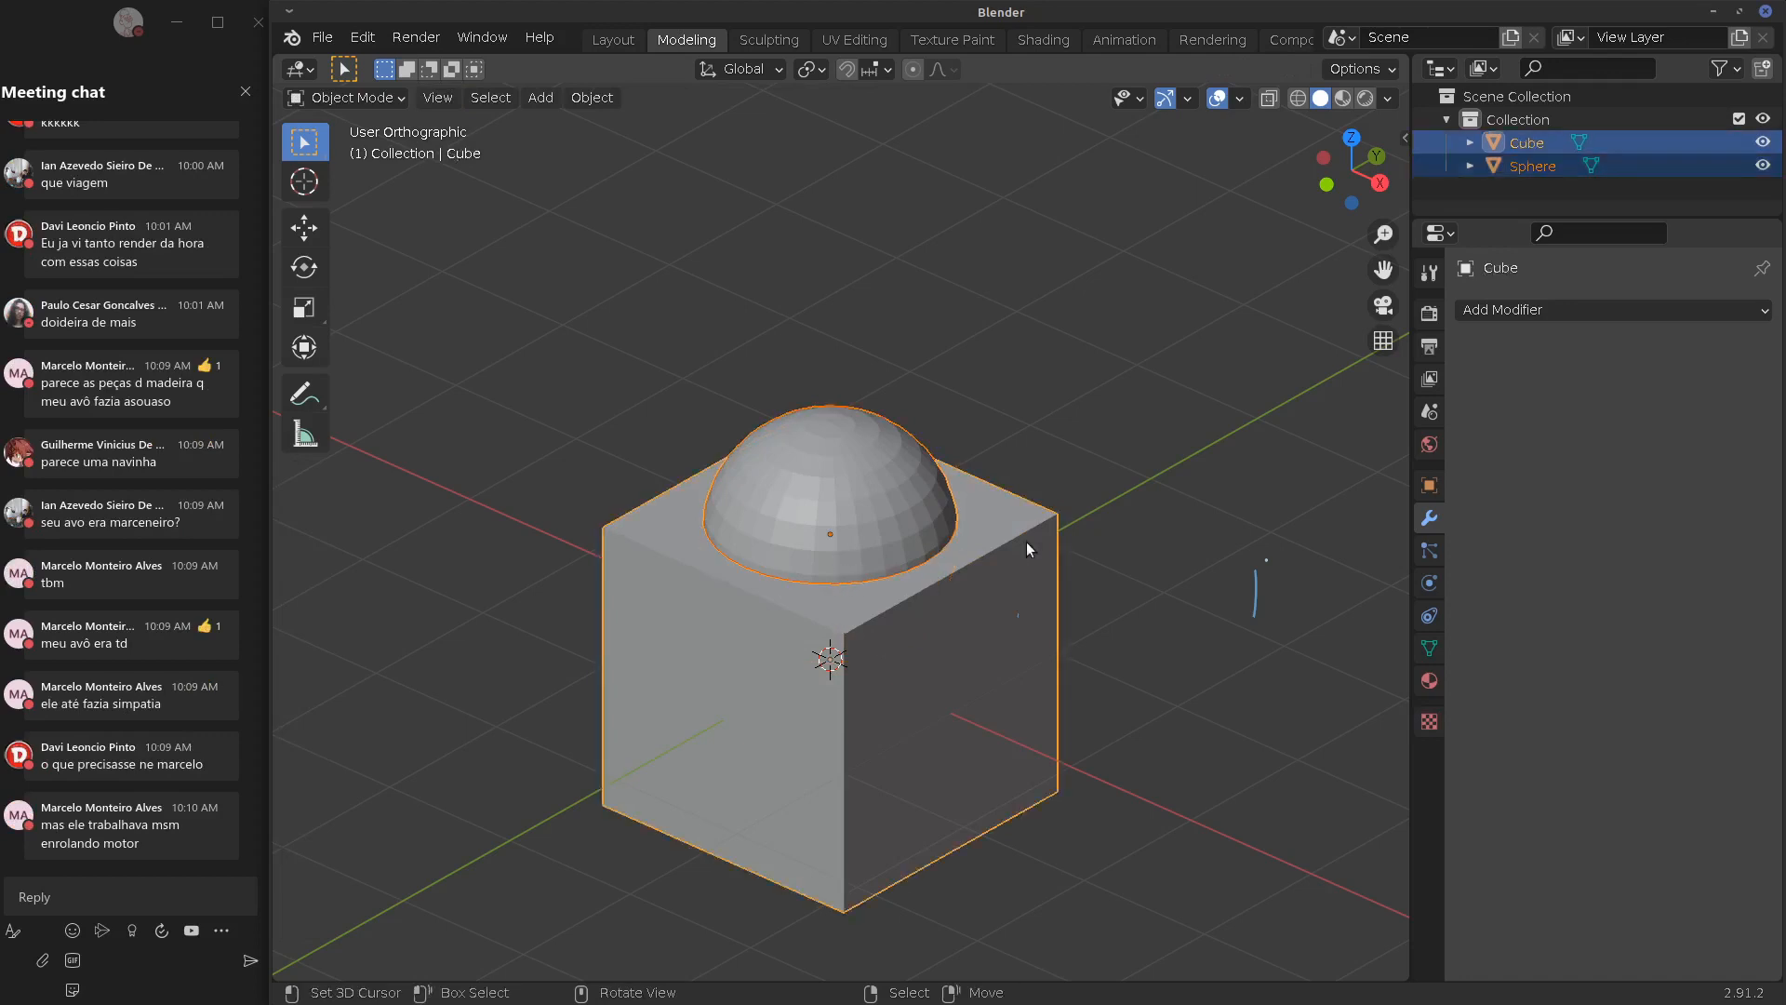
click(890, 558)
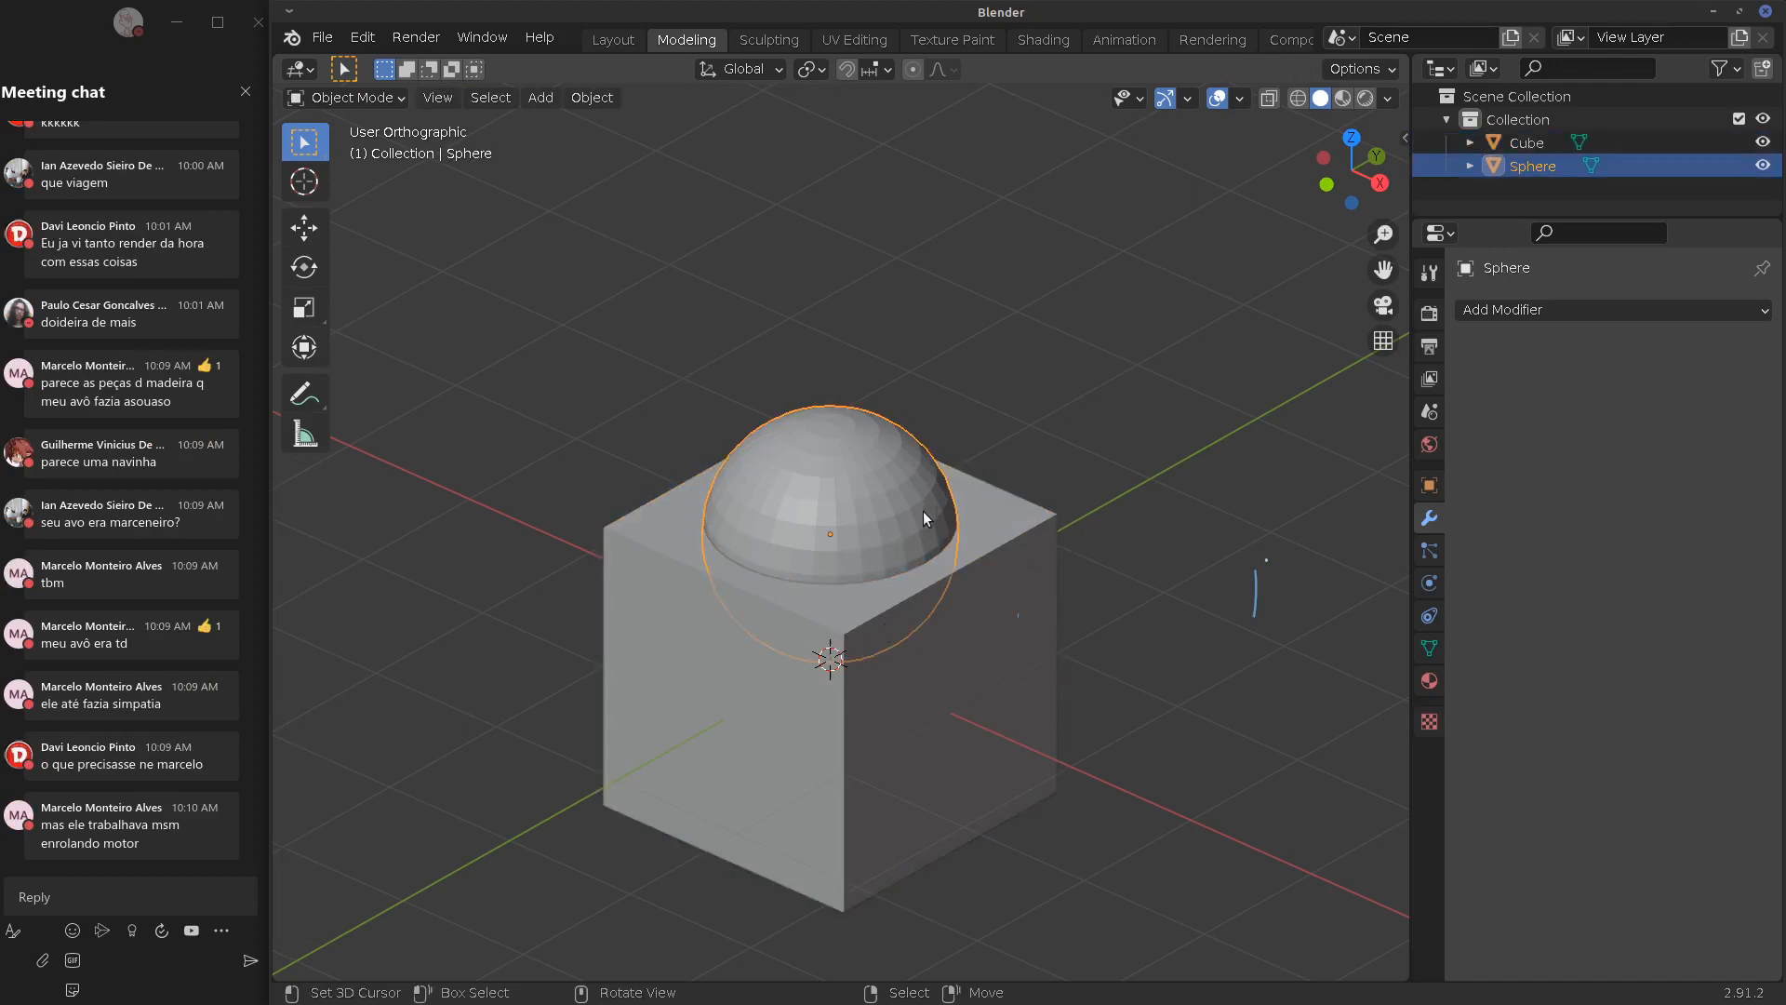
shift+click(851, 633)
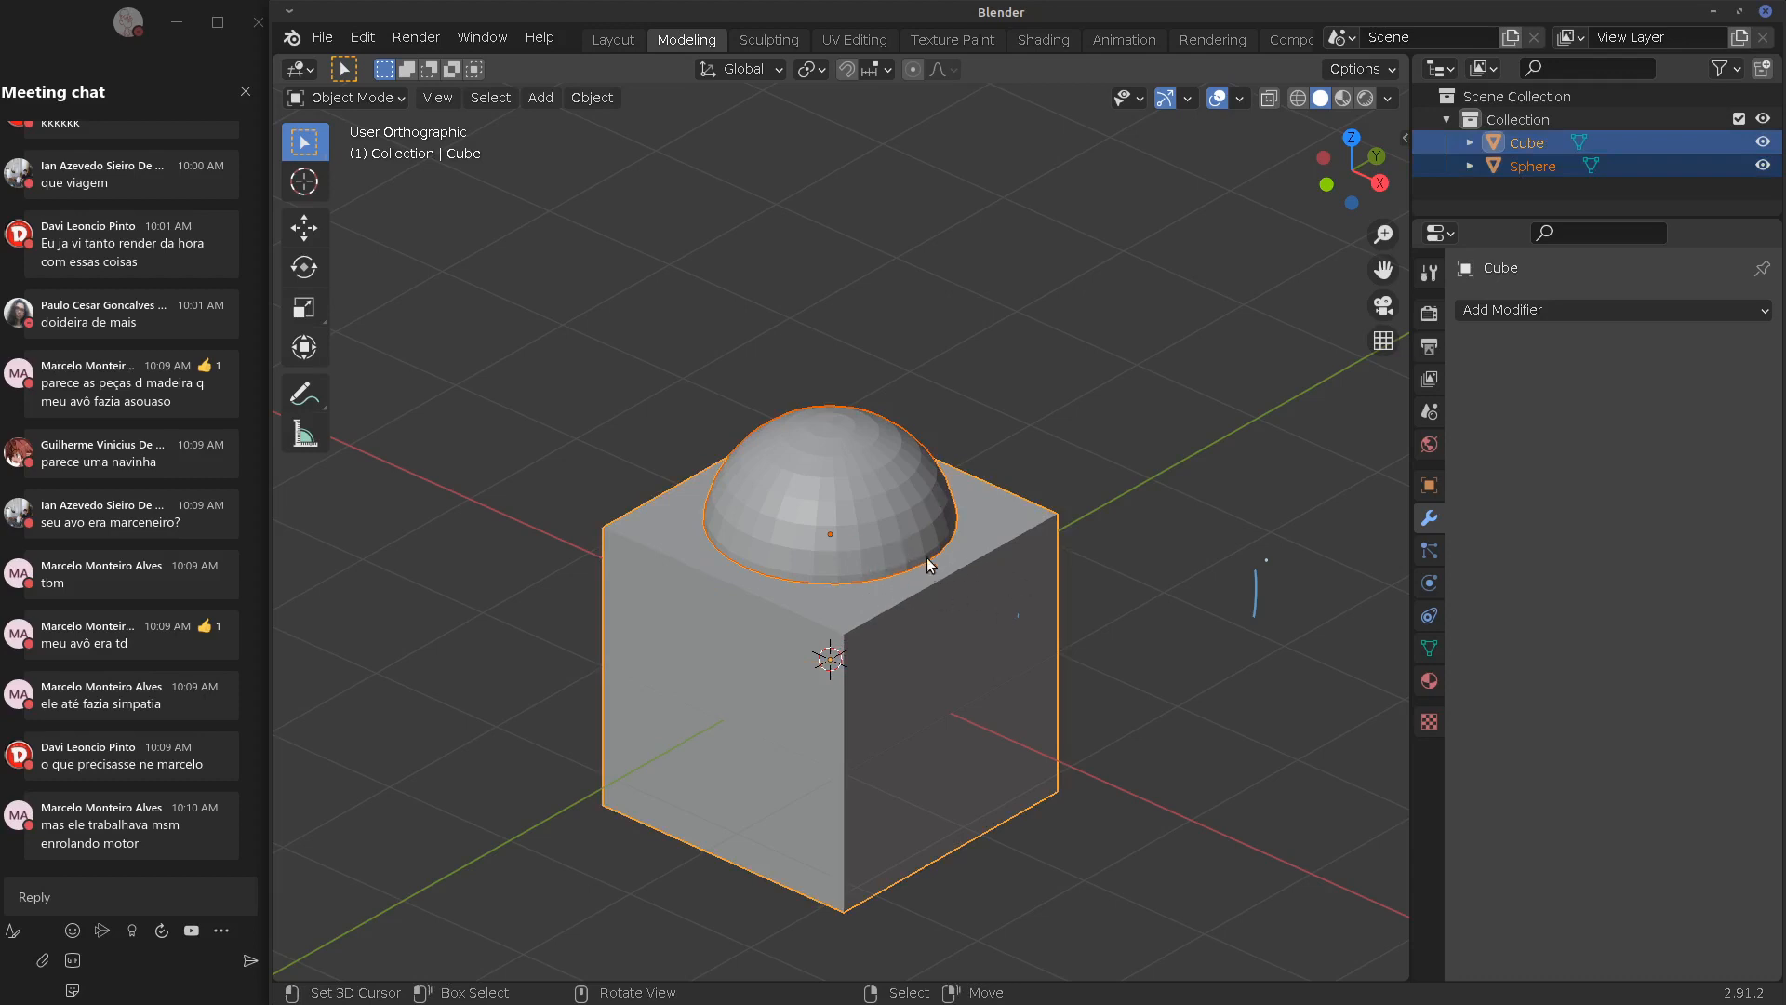
Add a Boolean modifier to the cube using the Sphere in Intersect mode
click(1561, 311)
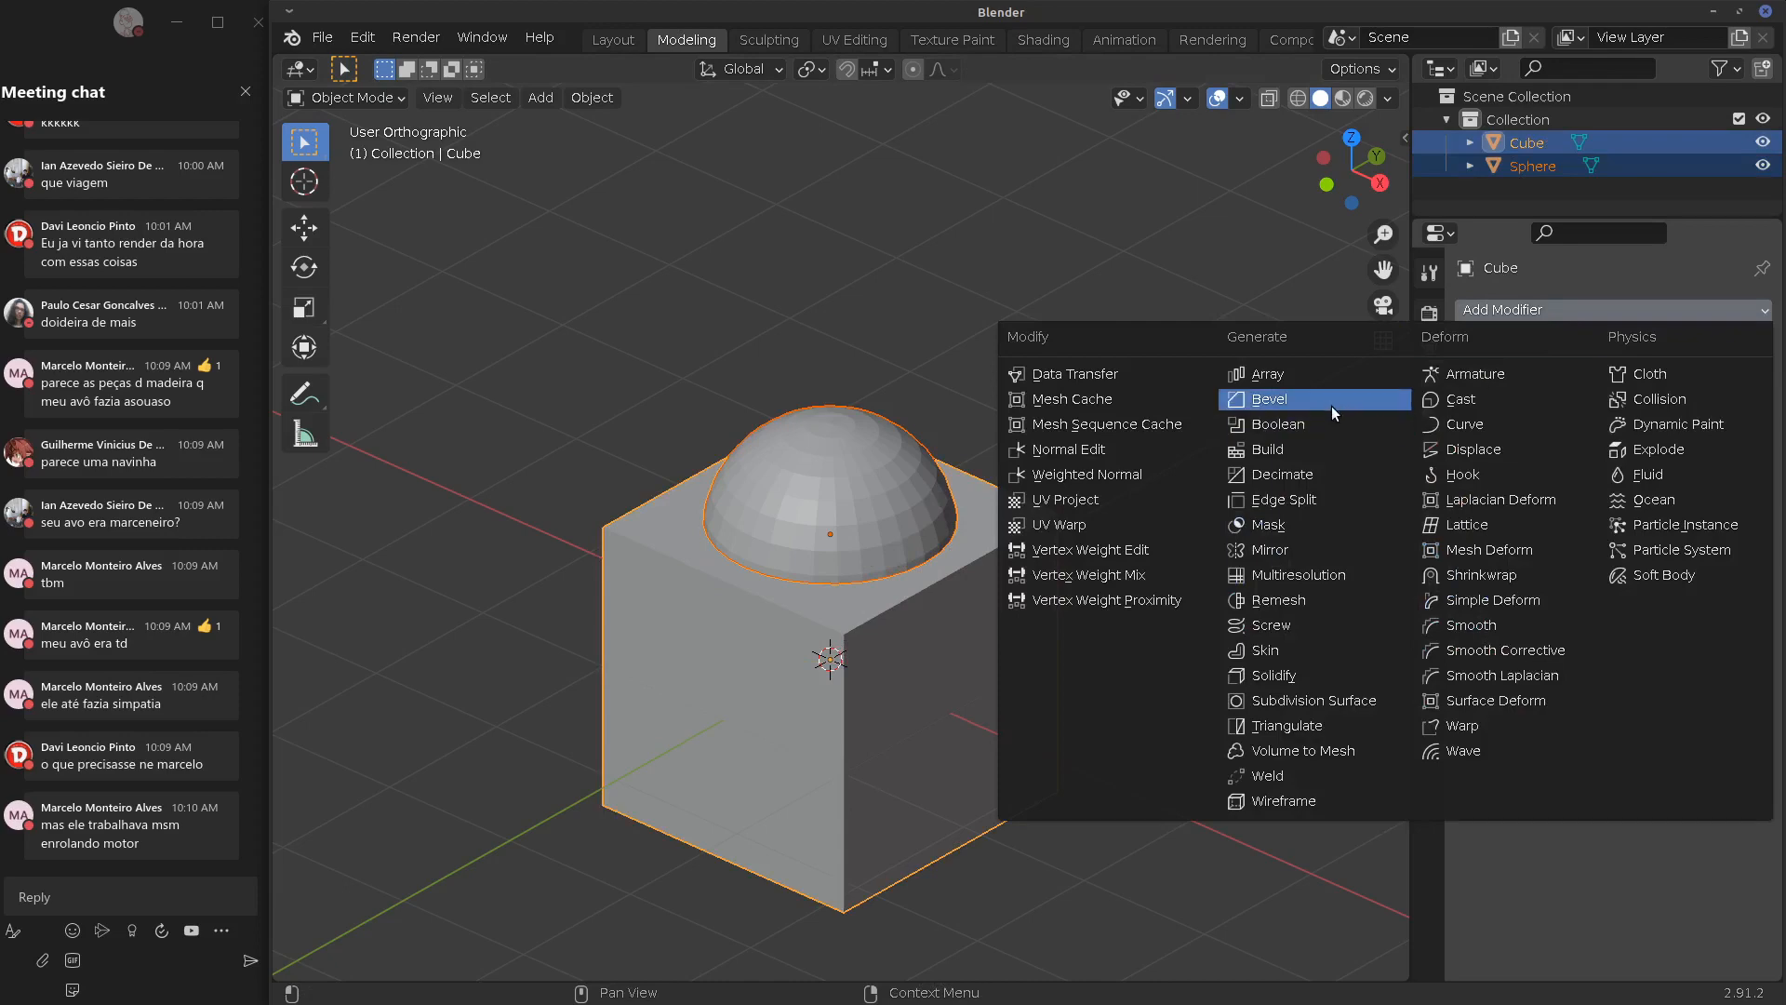
click(1313, 421)
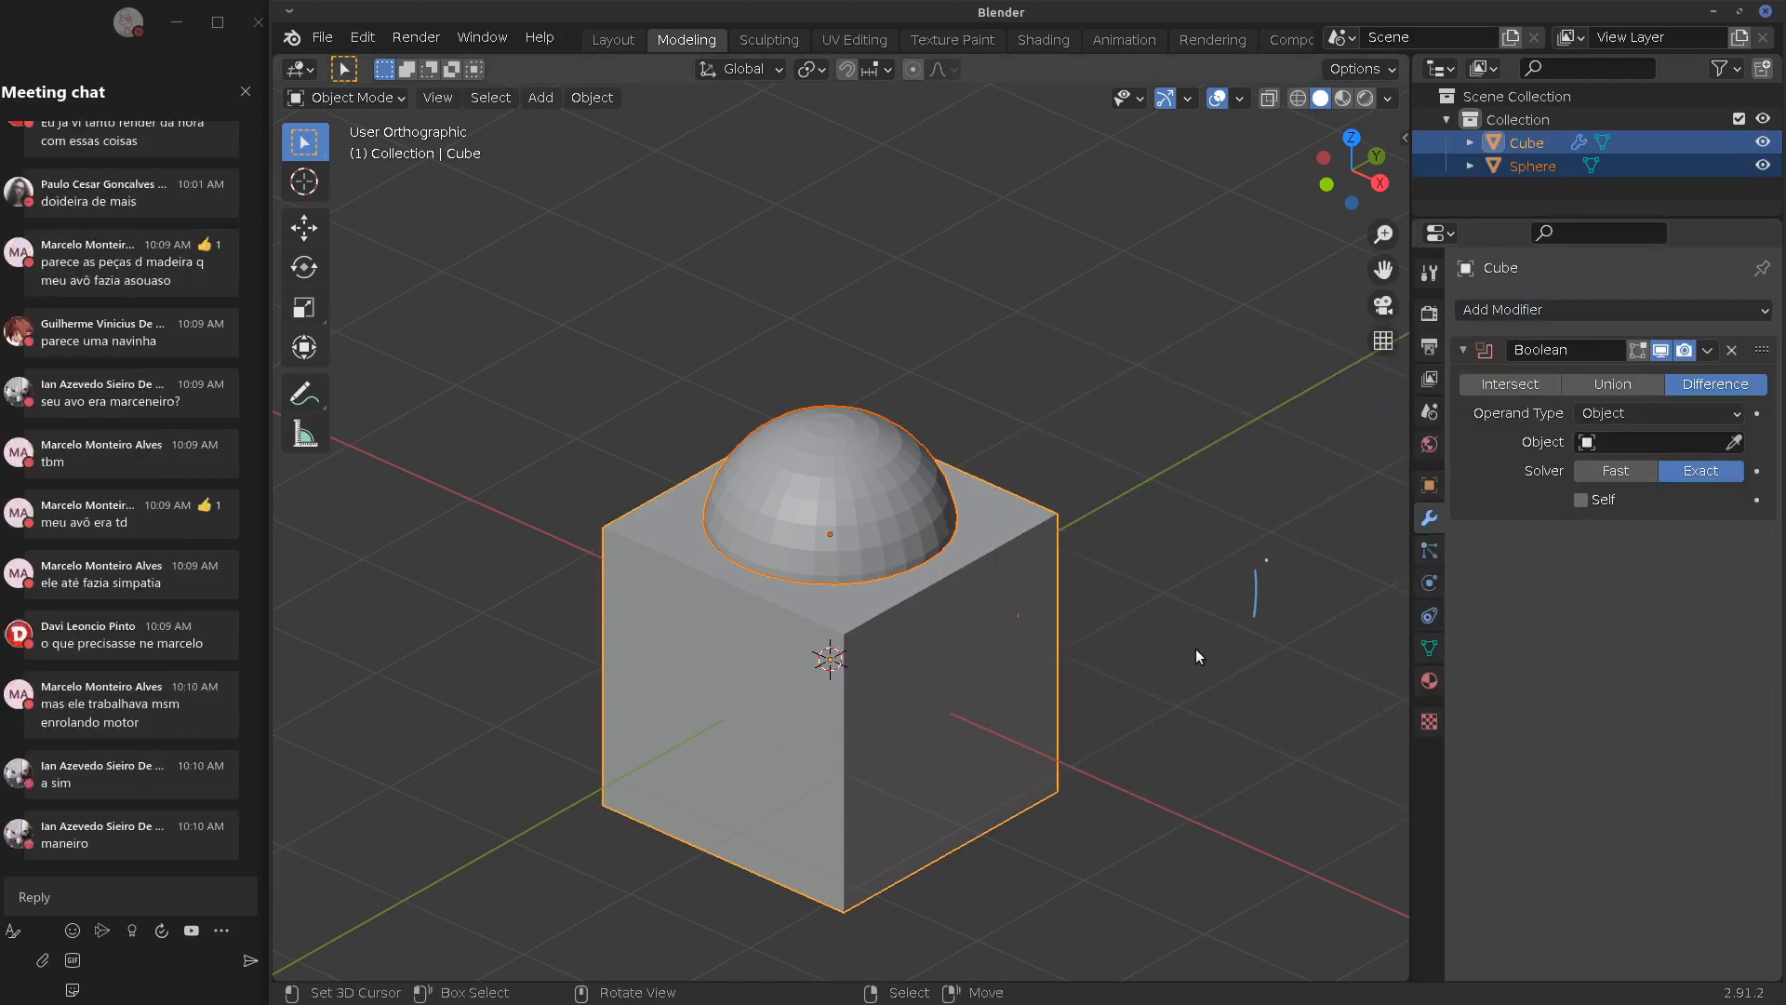
click(1613, 441)
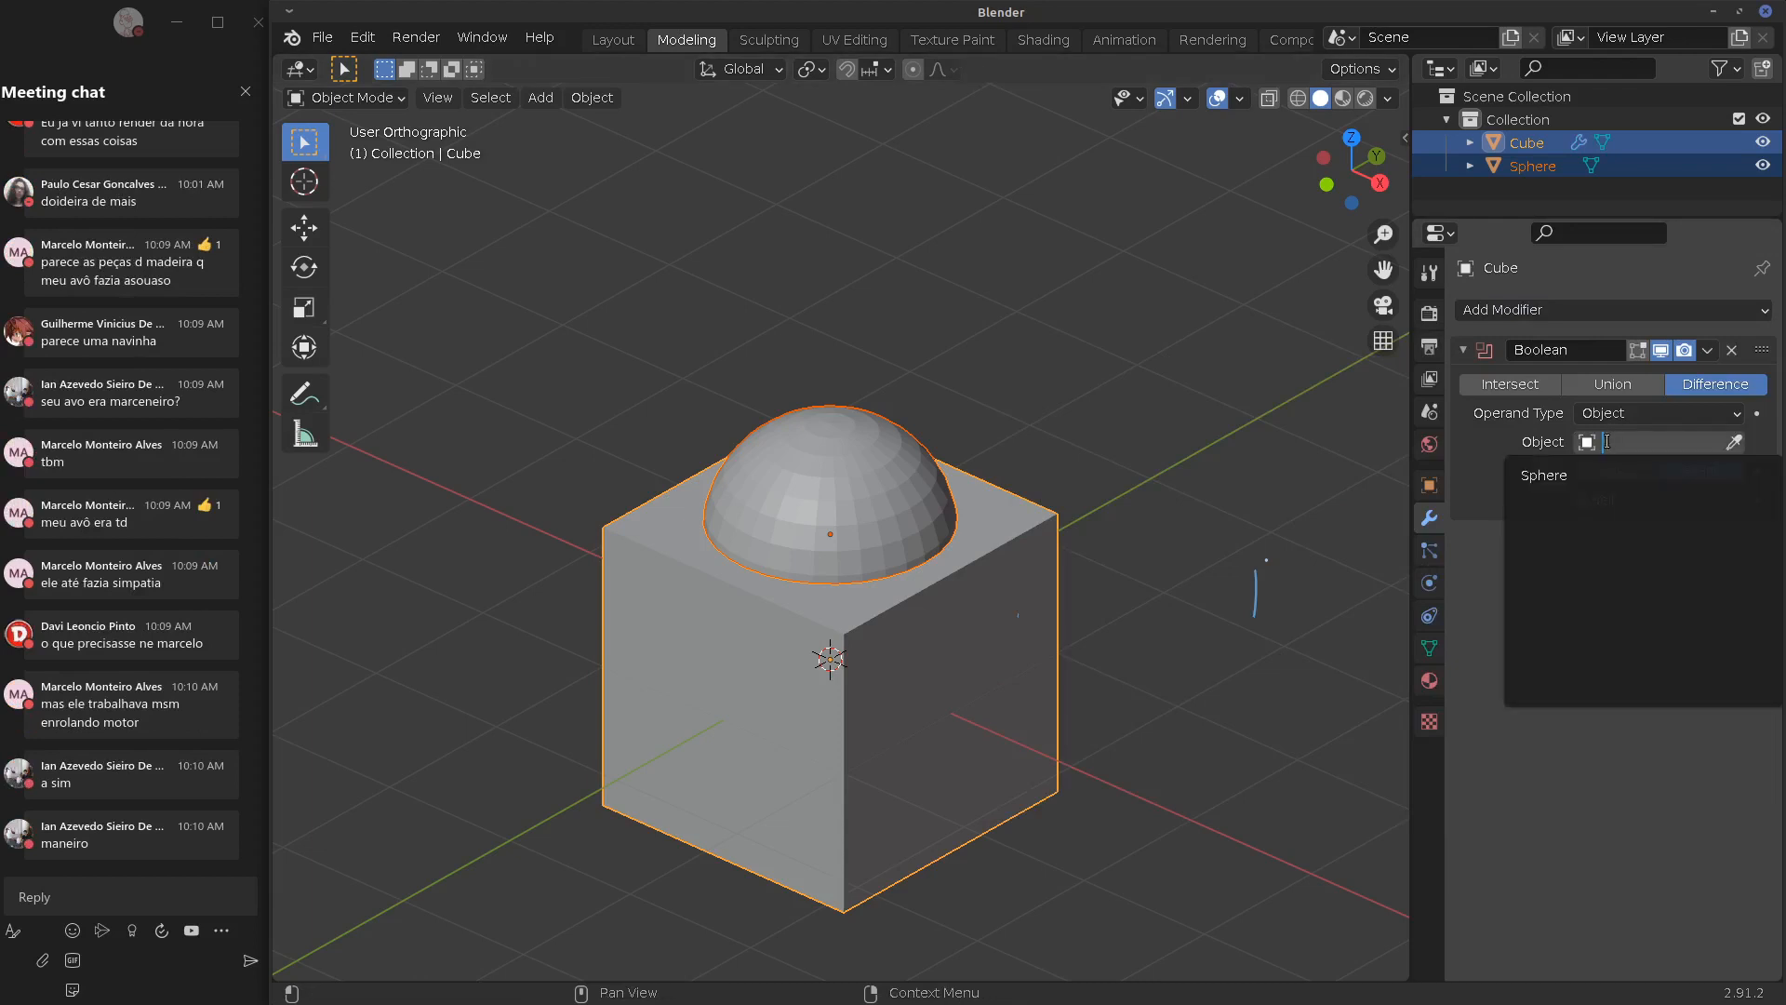
click(1575, 478)
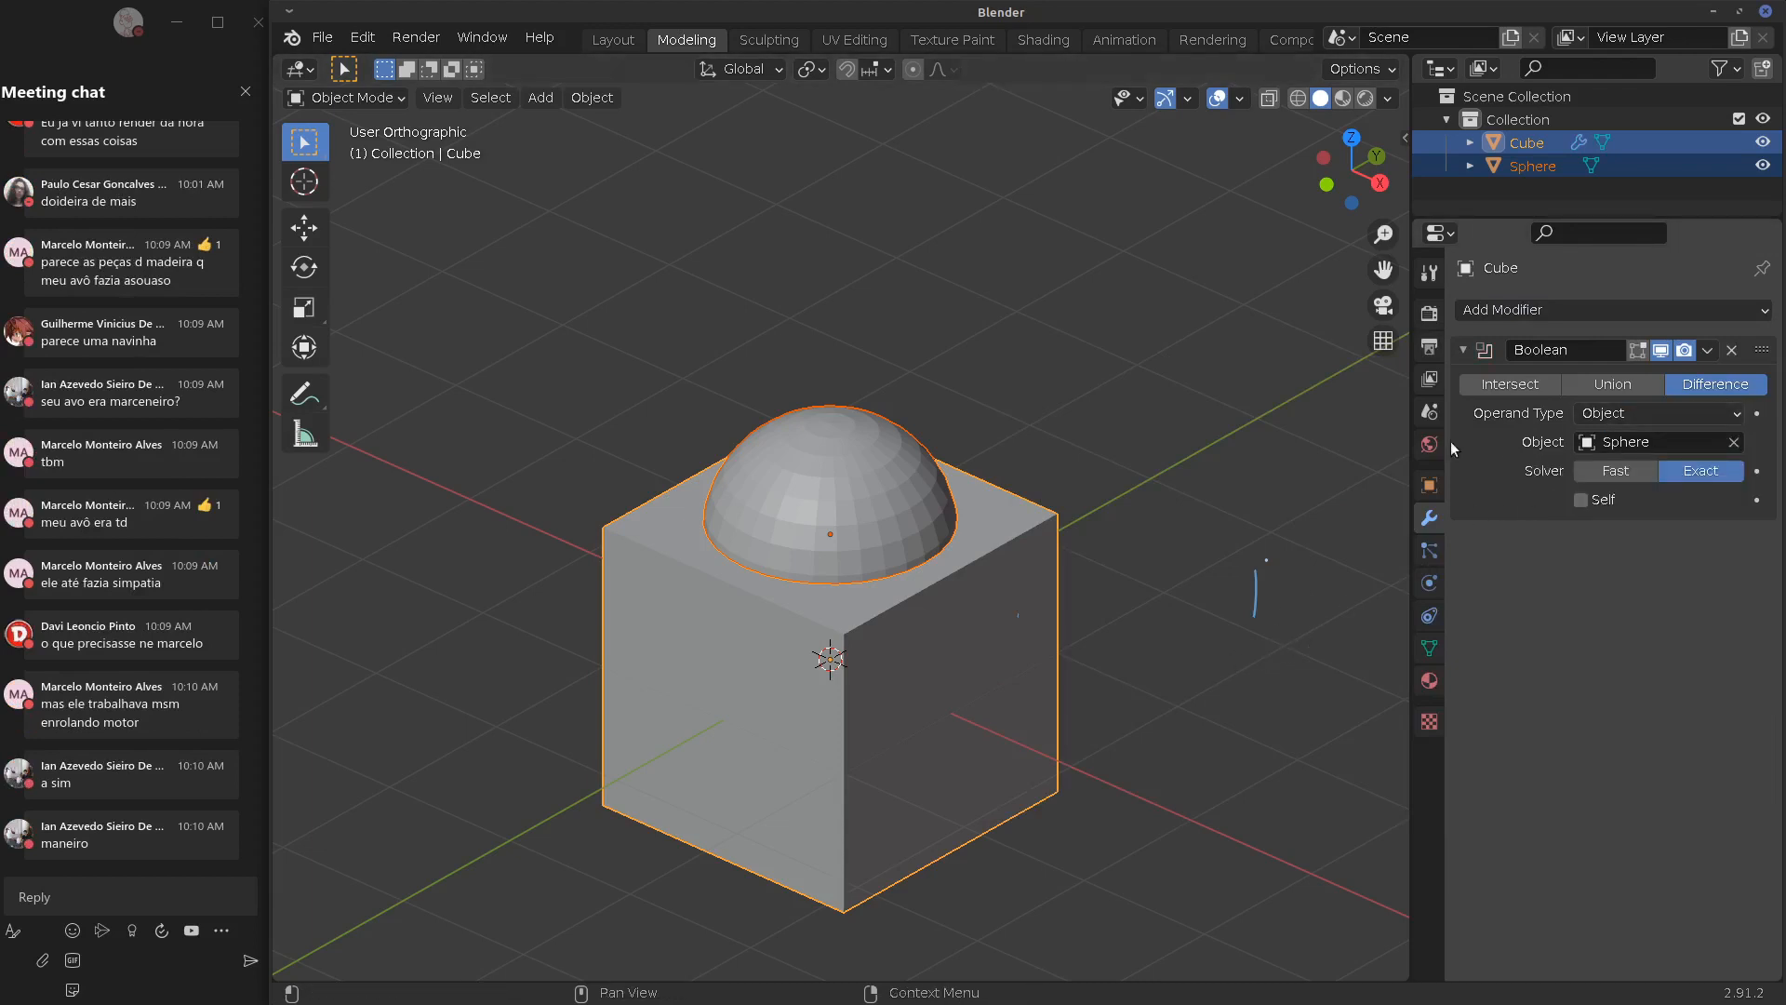
click(1613, 385)
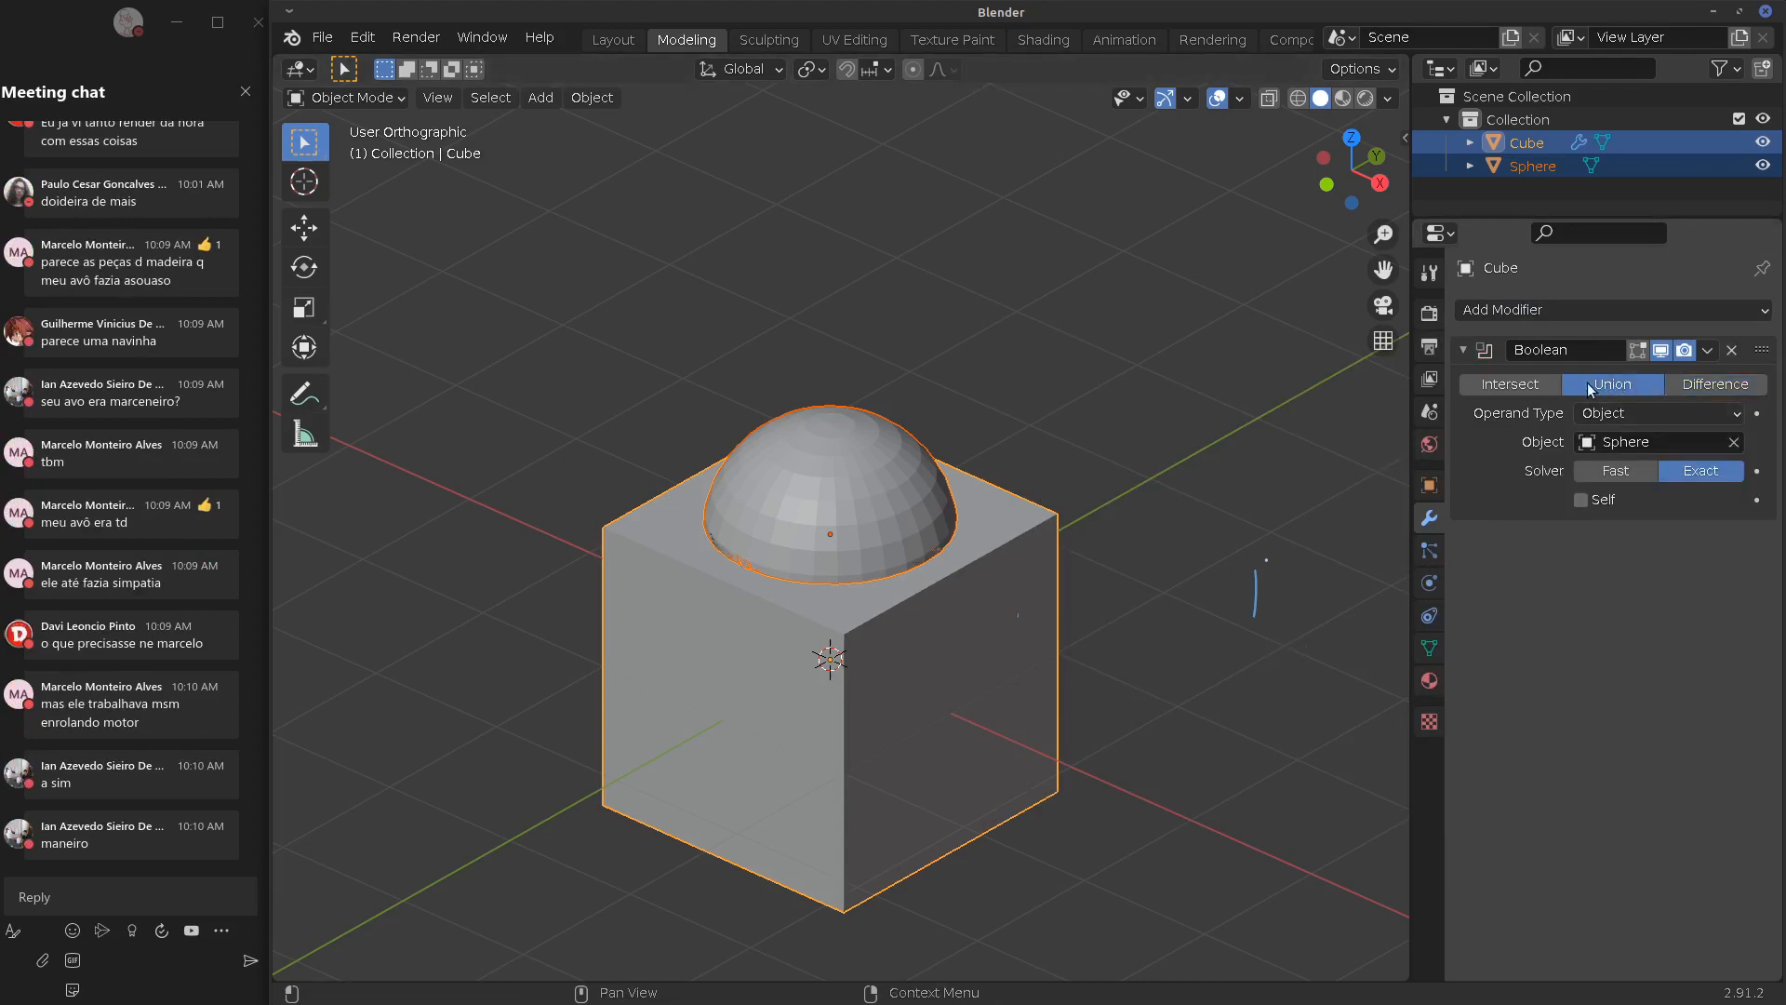
click(1535, 382)
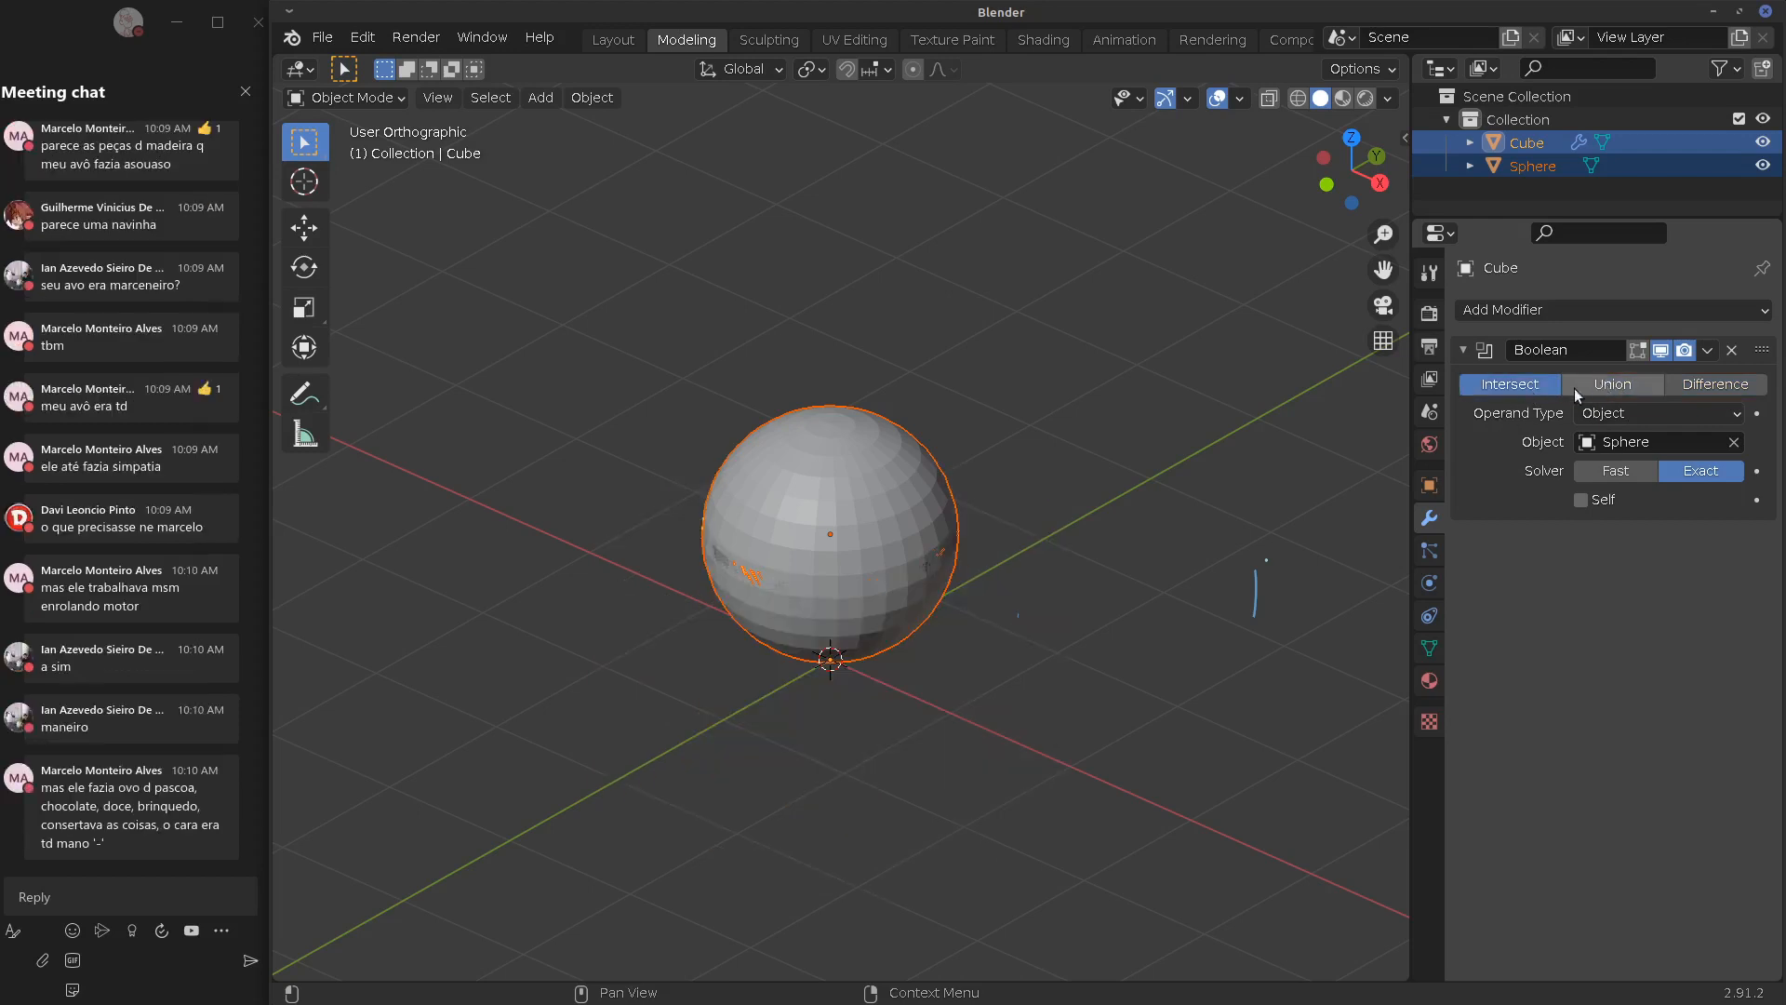
Clear stray annotation marks and hide the Sphere to reveal the bowl-shaped intersection
middle_drag(904, 561, 1073, 511)
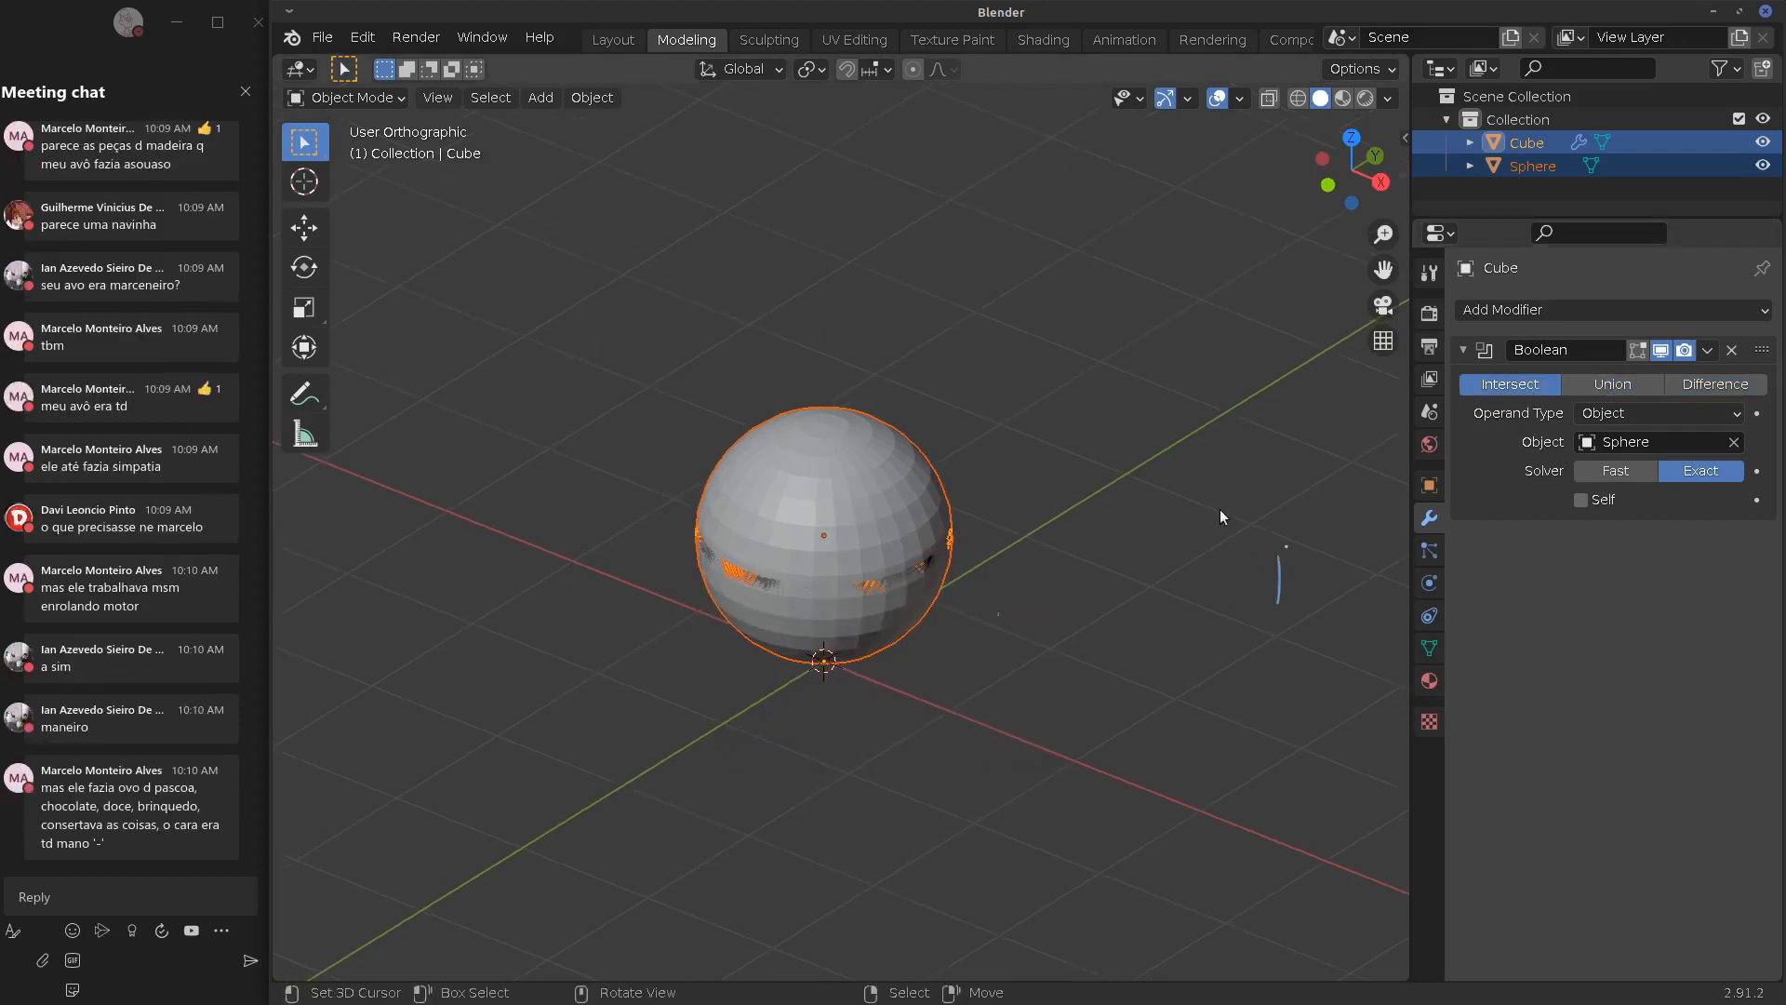
right_drag(1287, 547, 1278, 604)
middle_drag(1128, 575, 1112, 609)
alt+drag(1135, 607, 1153, 600)
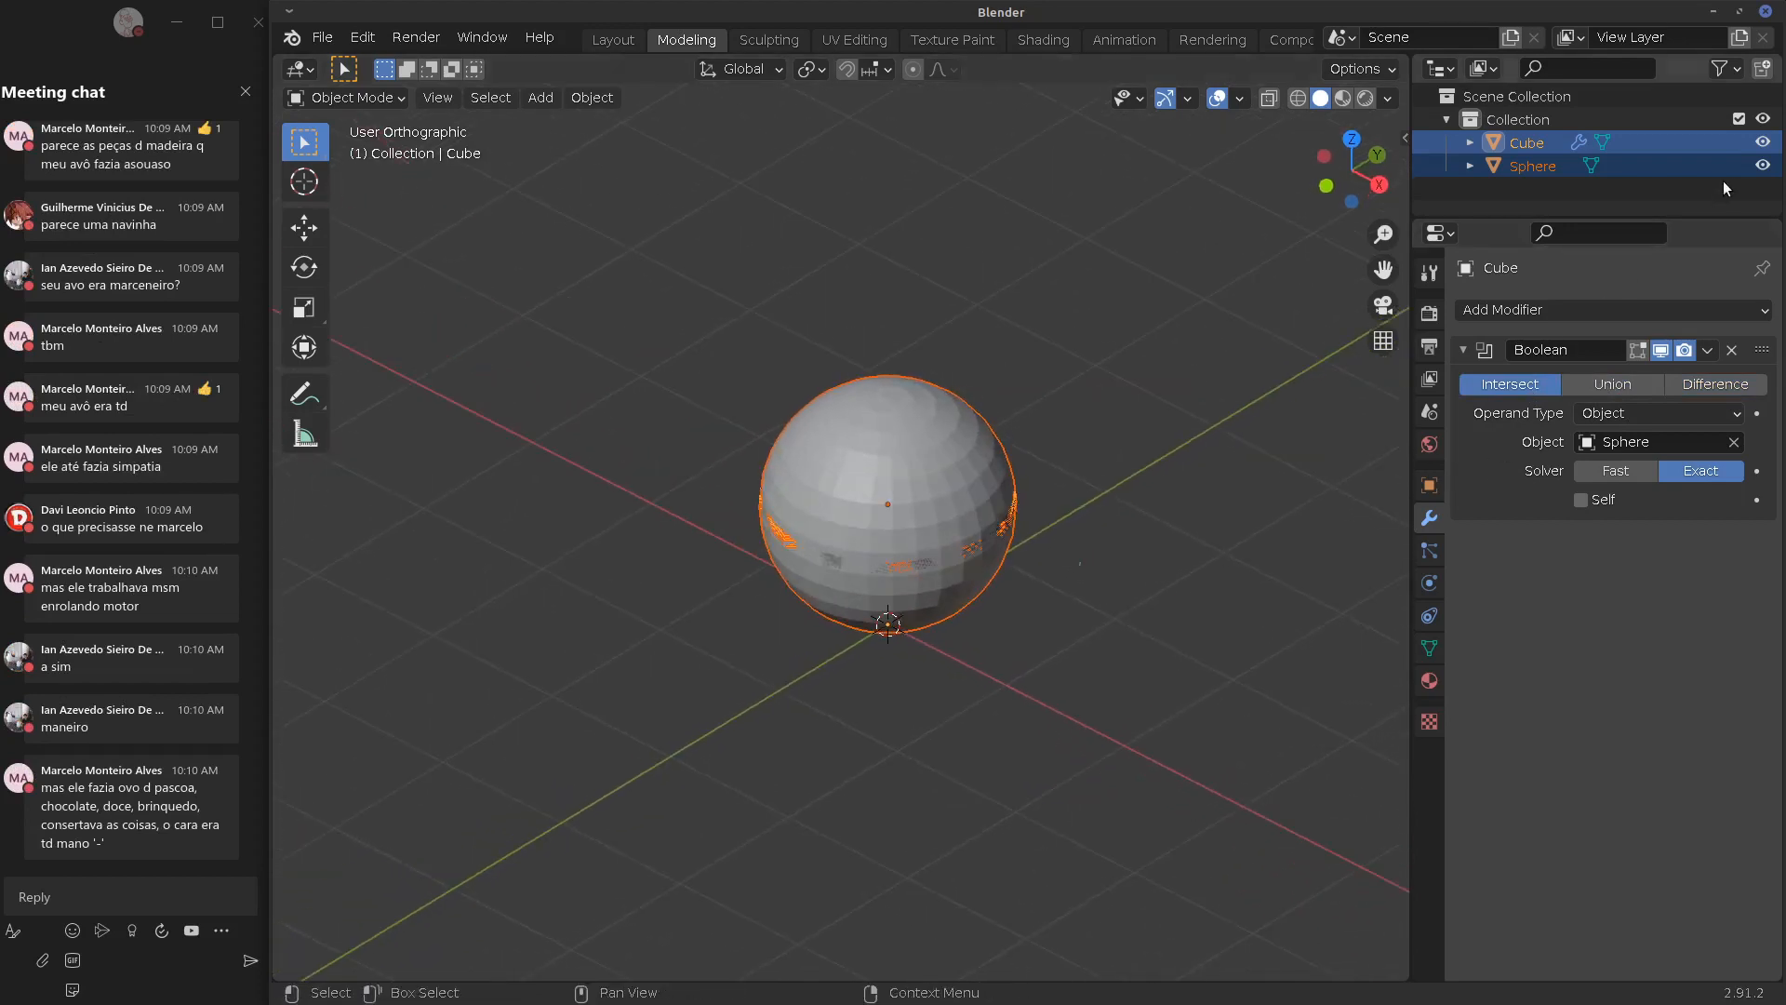
click(1763, 165)
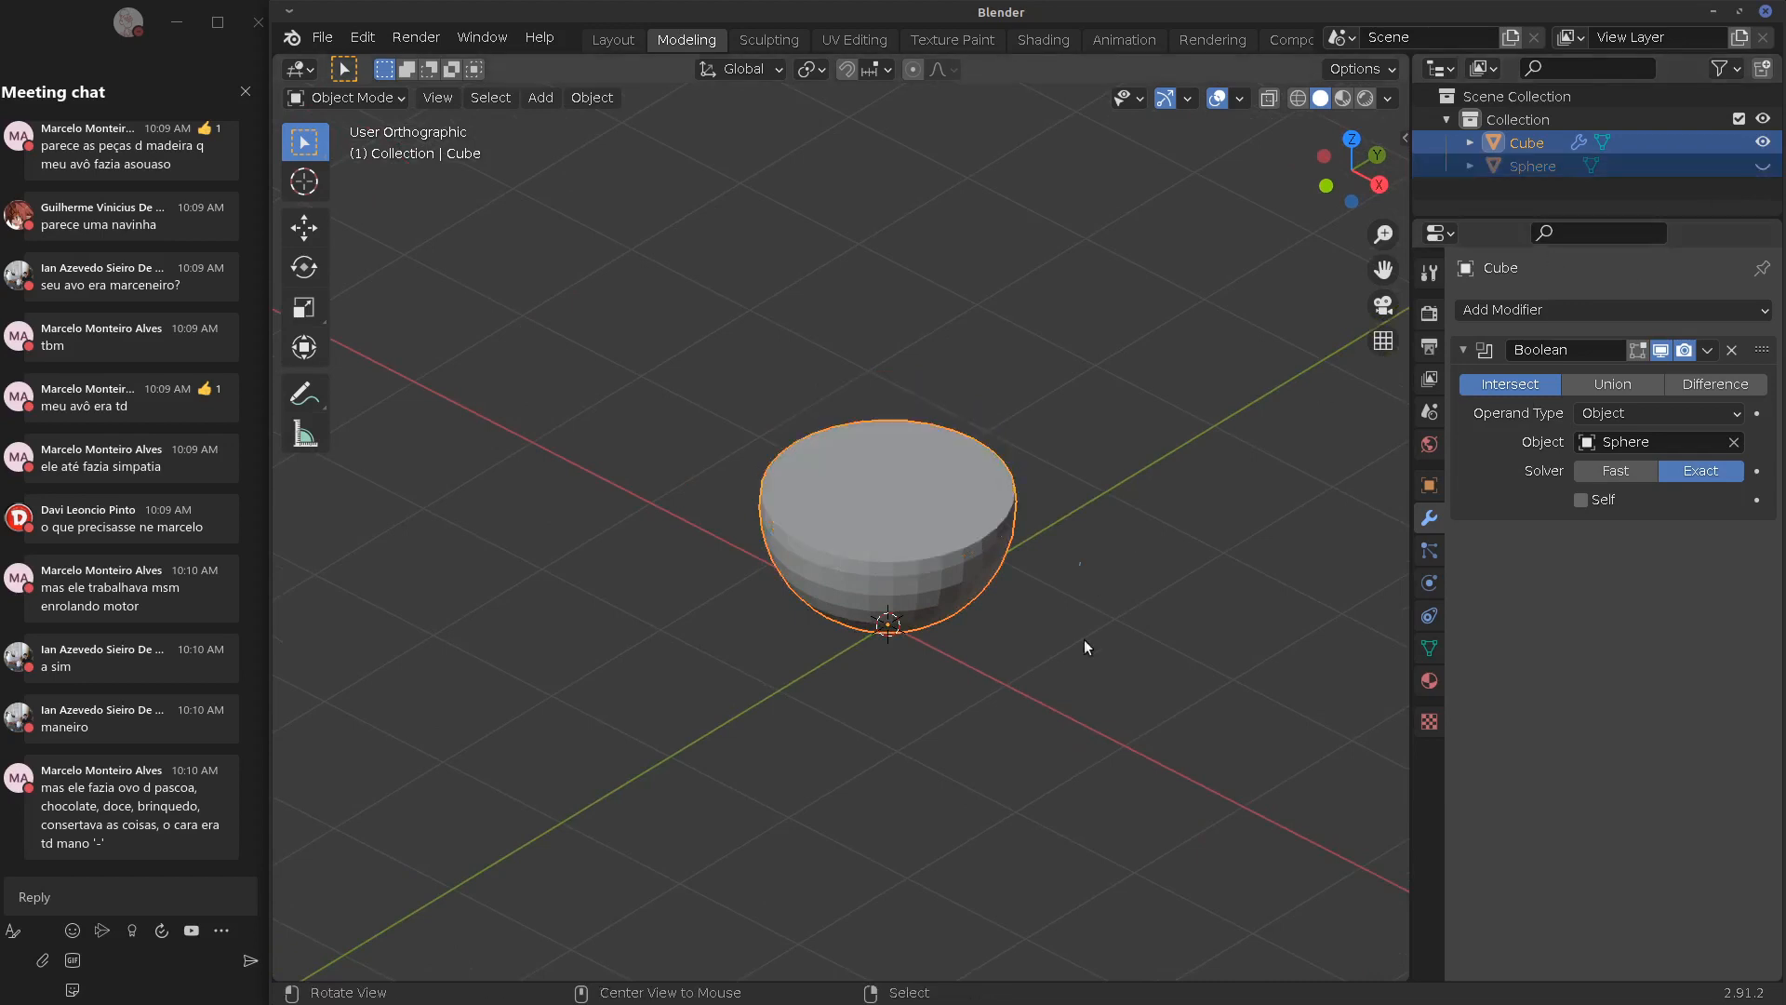
middle_drag(1085, 639, 1170, 577)
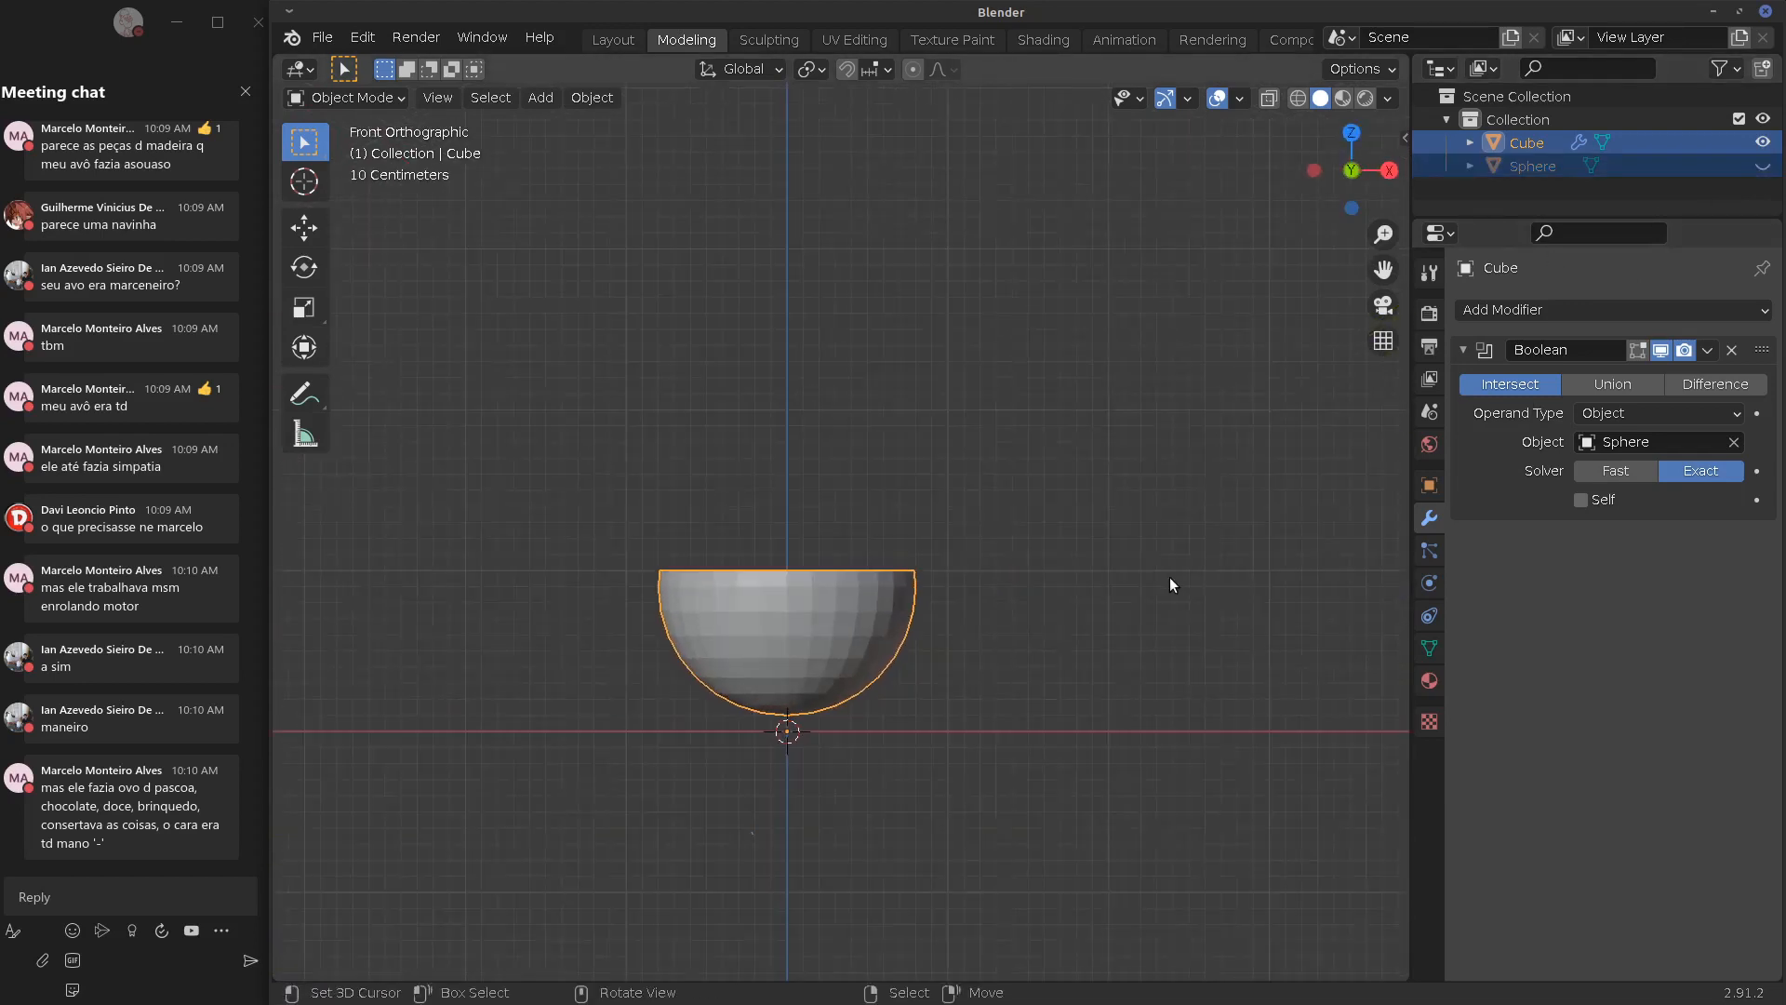
Unhide the Sphere and expand Viewport Display in the Object properties
click(1763, 166)
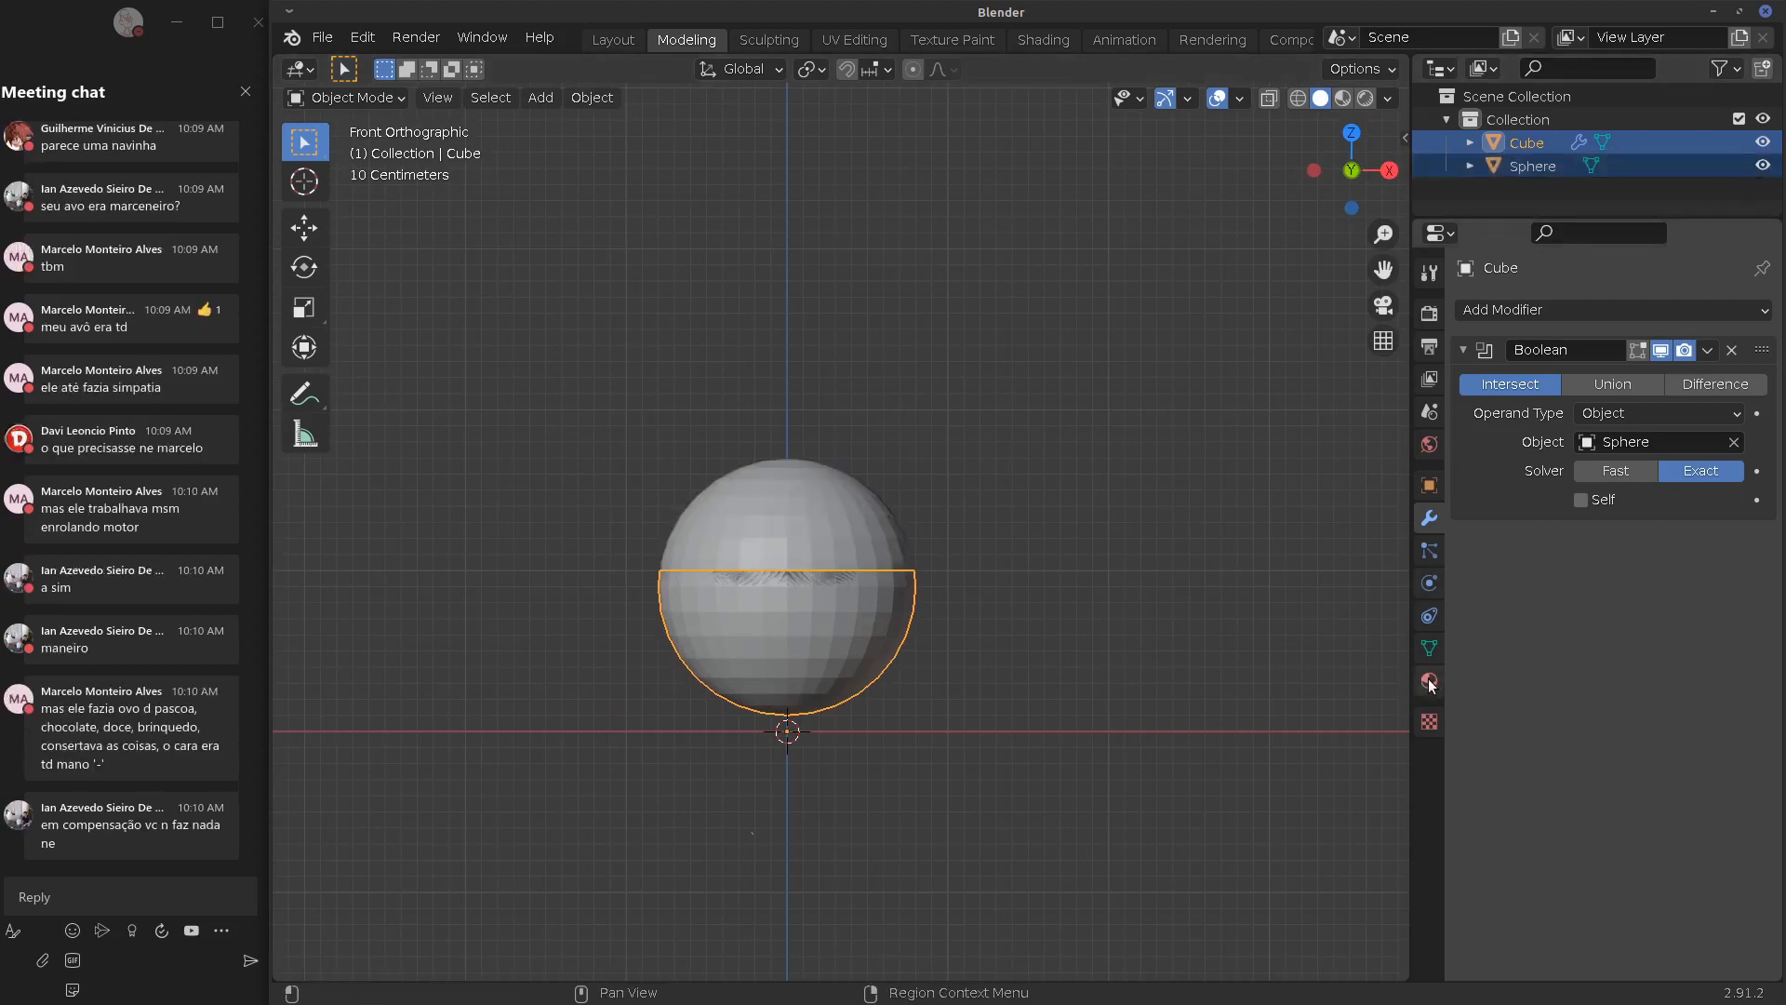
click(1429, 649)
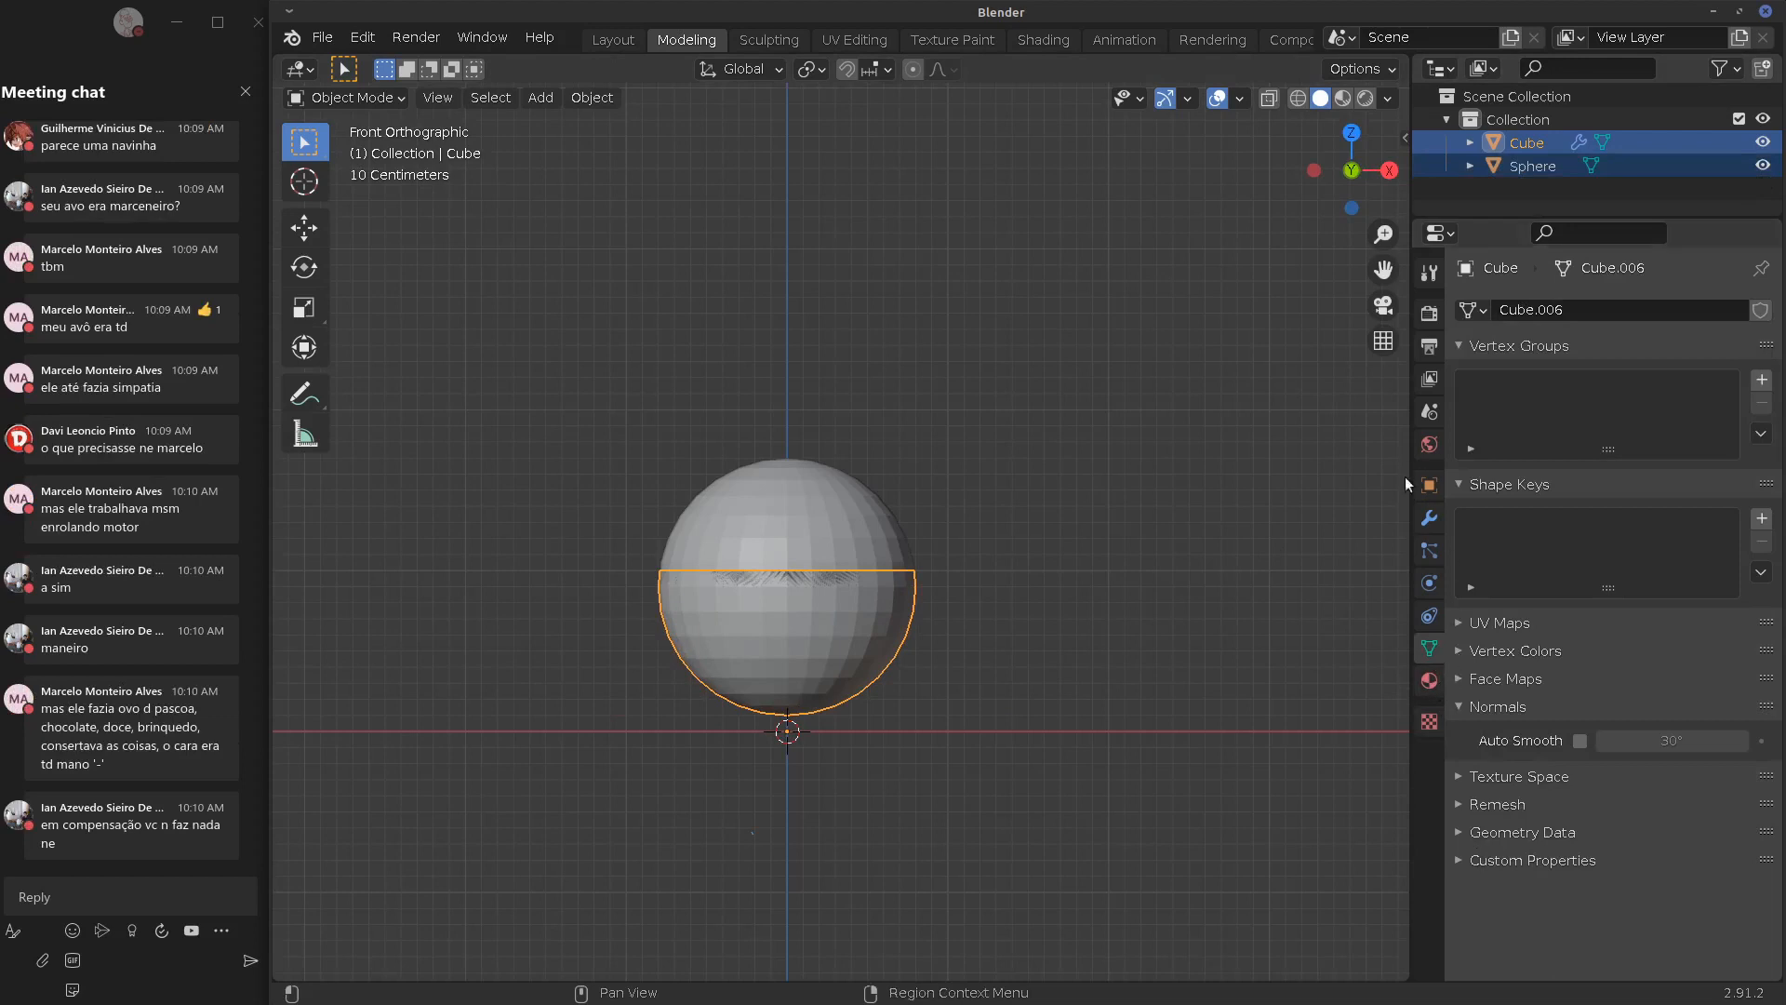
click(1430, 485)
click(1463, 345)
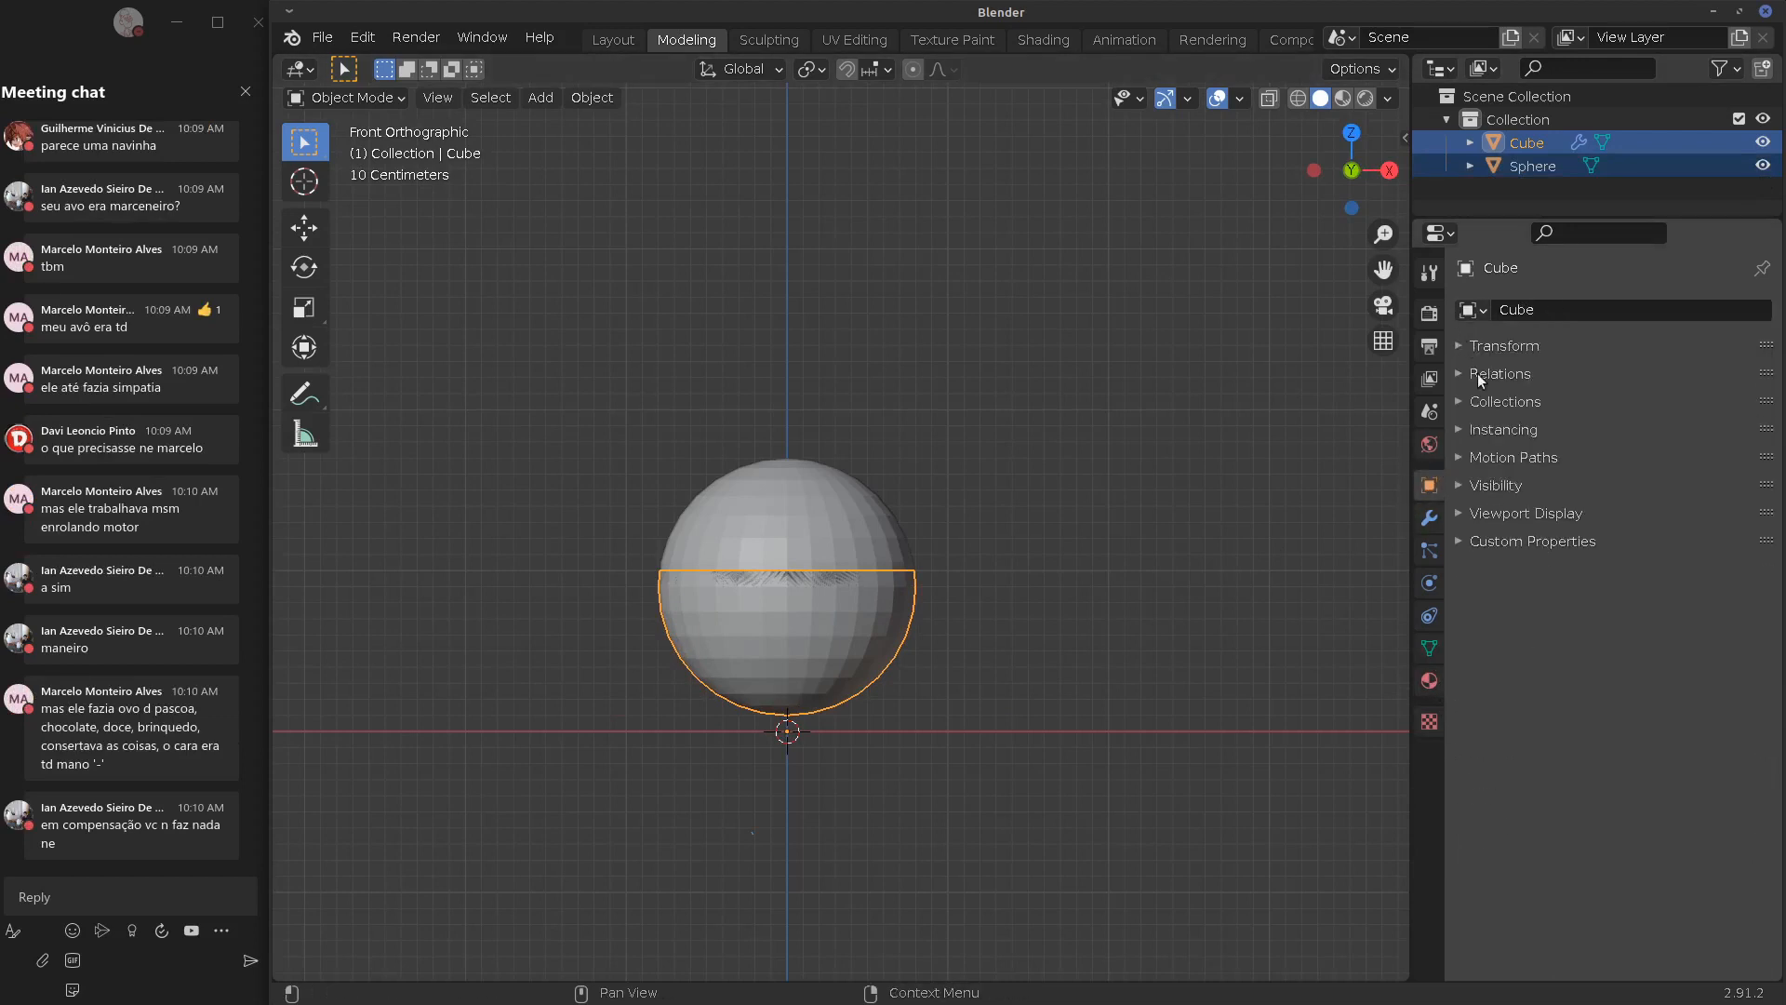
click(1477, 486)
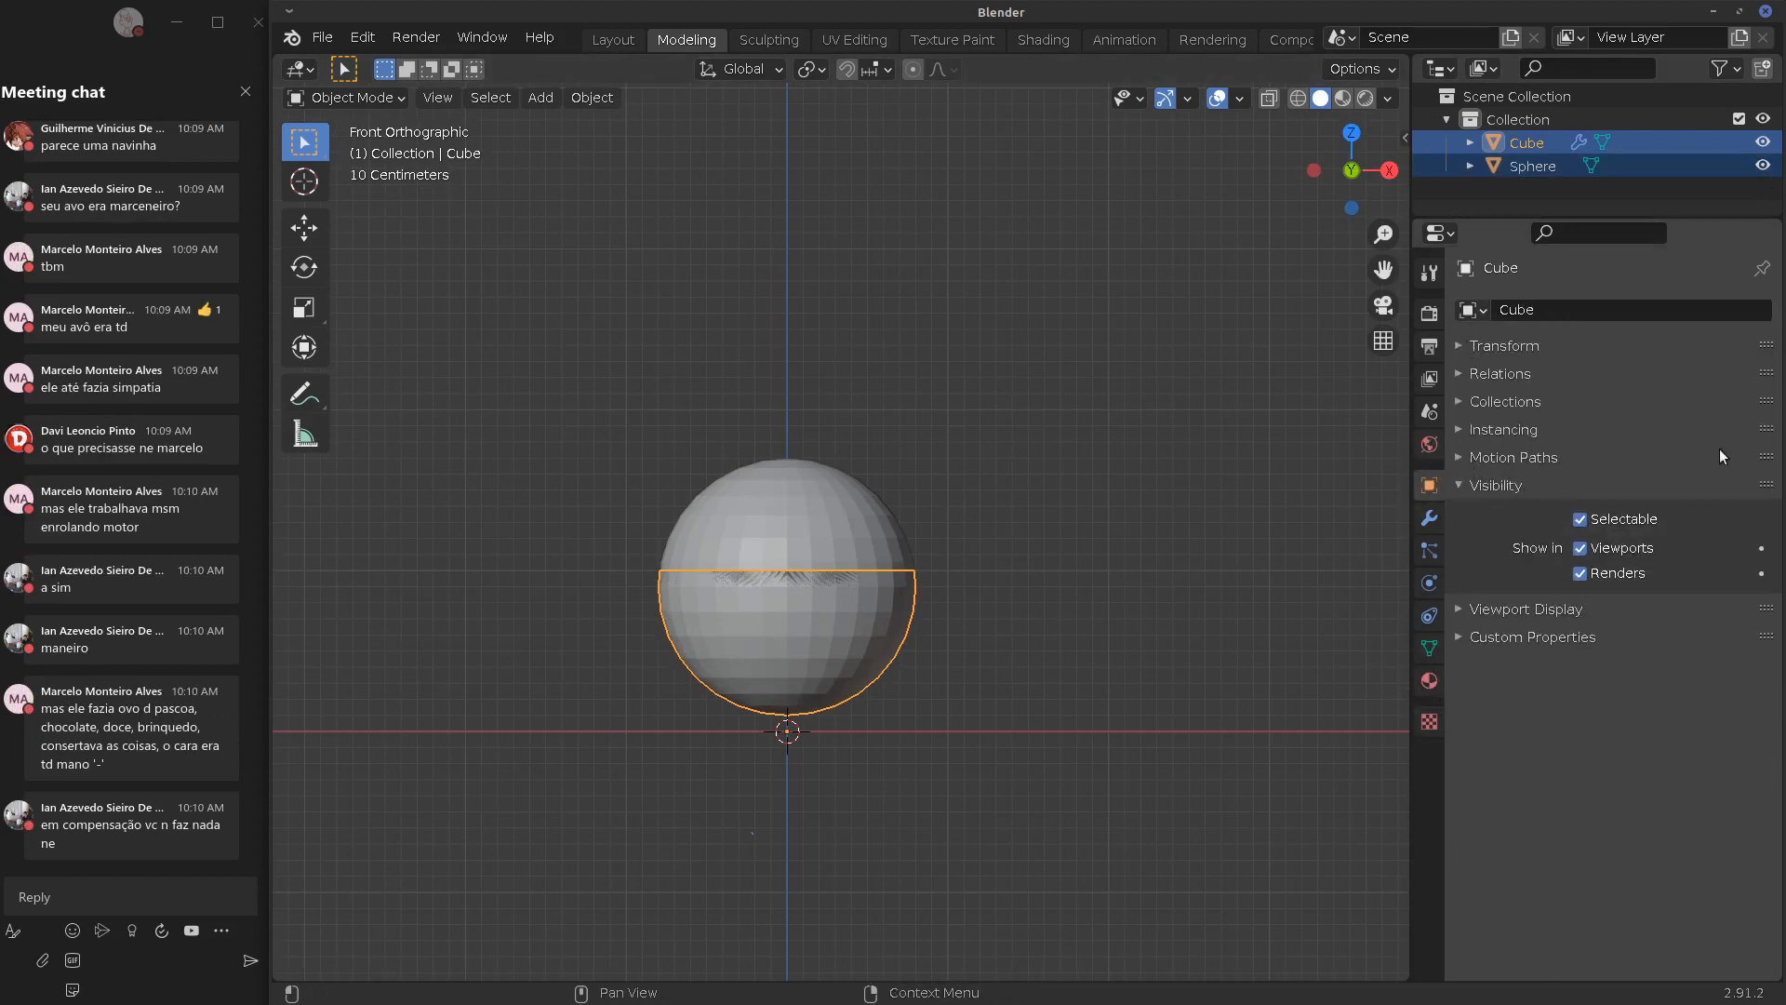
click(1487, 484)
click(1468, 511)
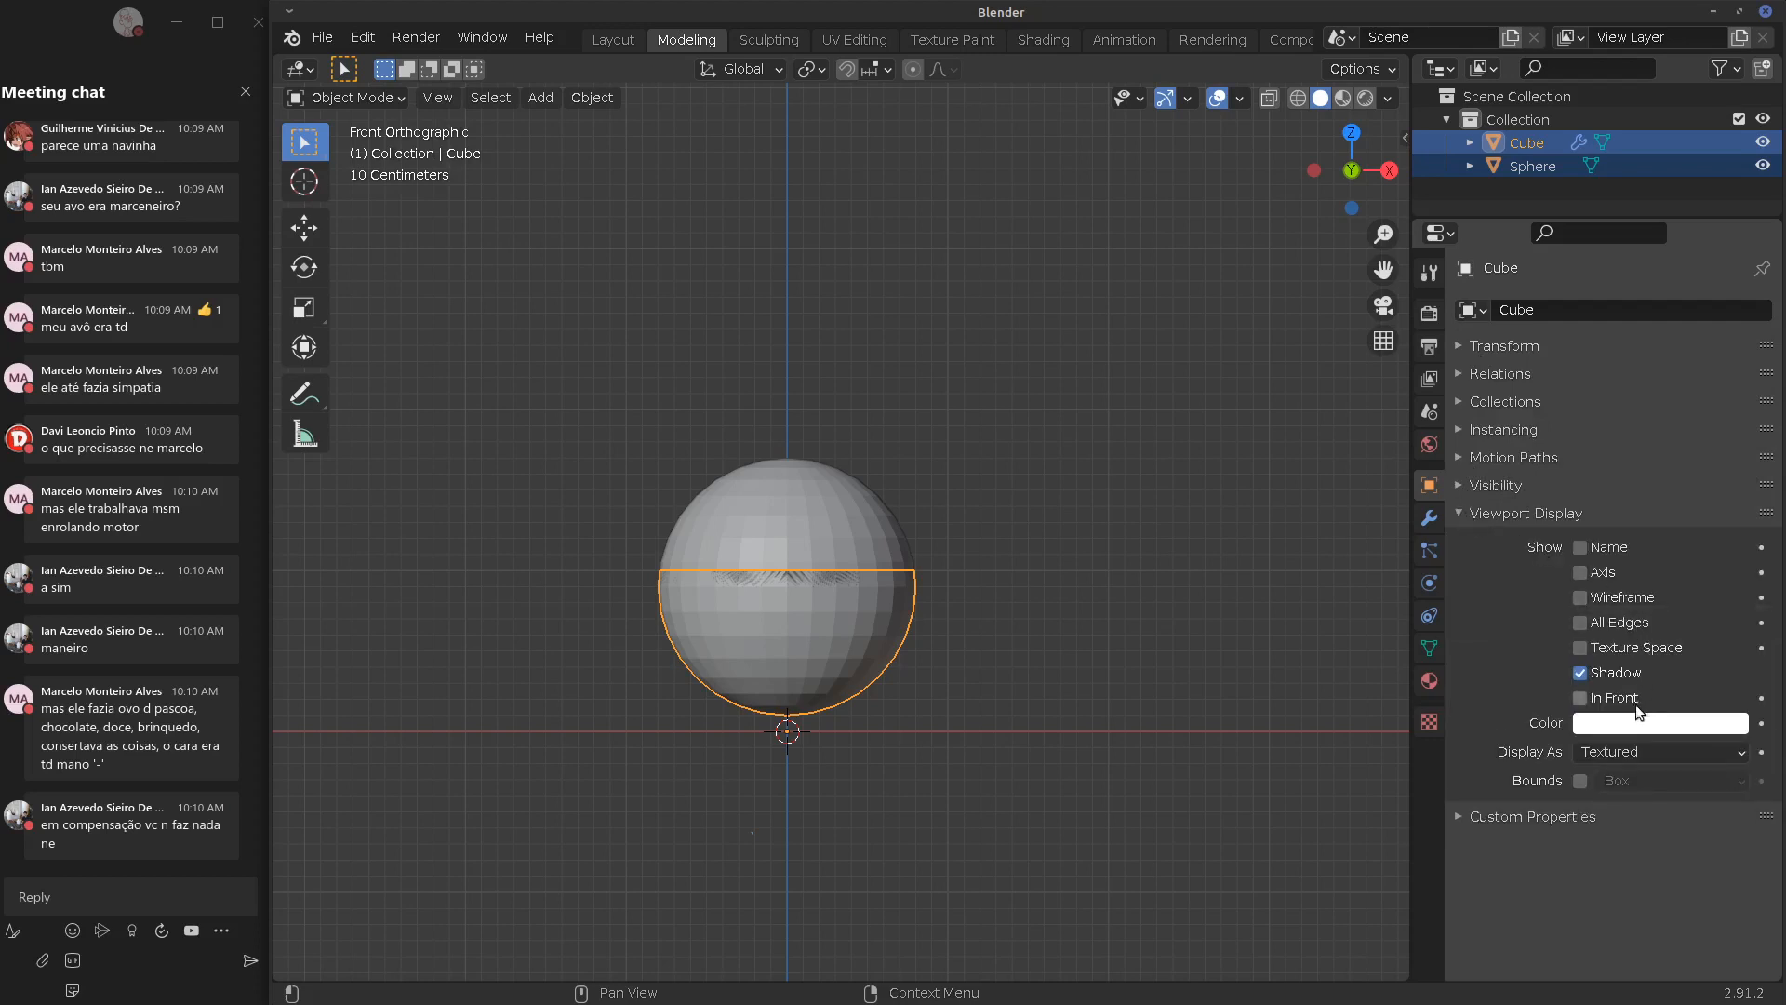
Turn on the Box bounds display for the Sphere instead of the cube
click(1653, 751)
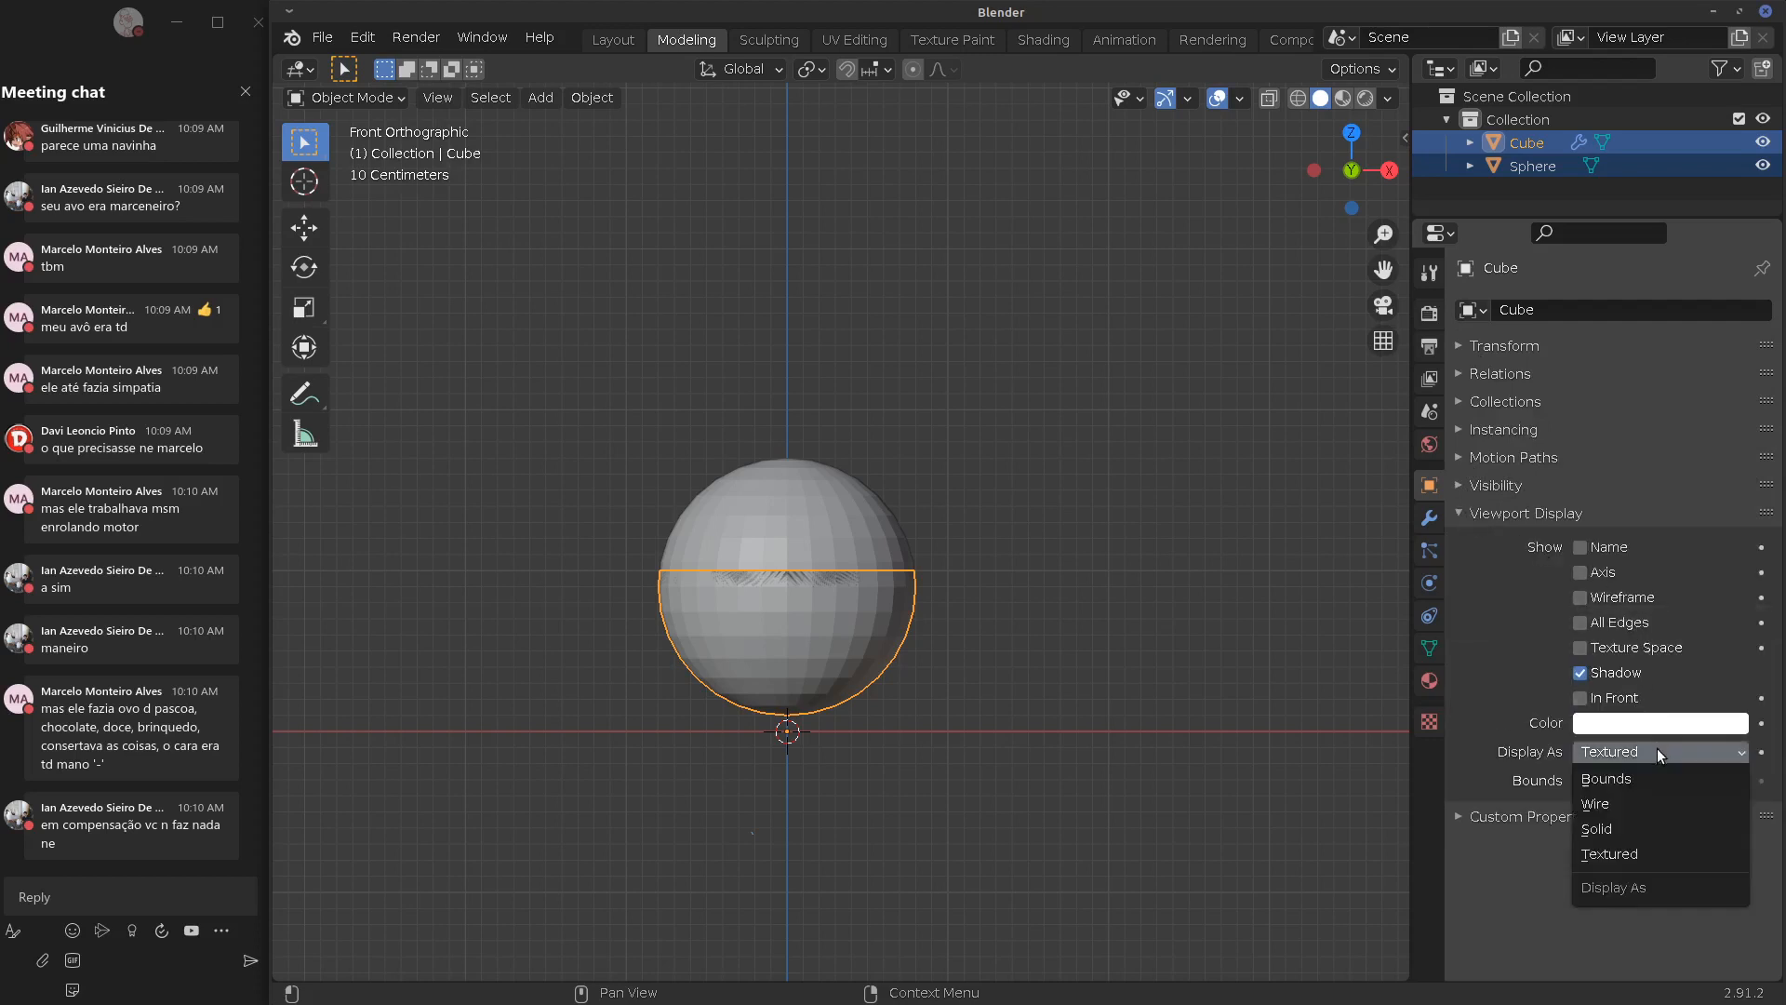
click(1649, 777)
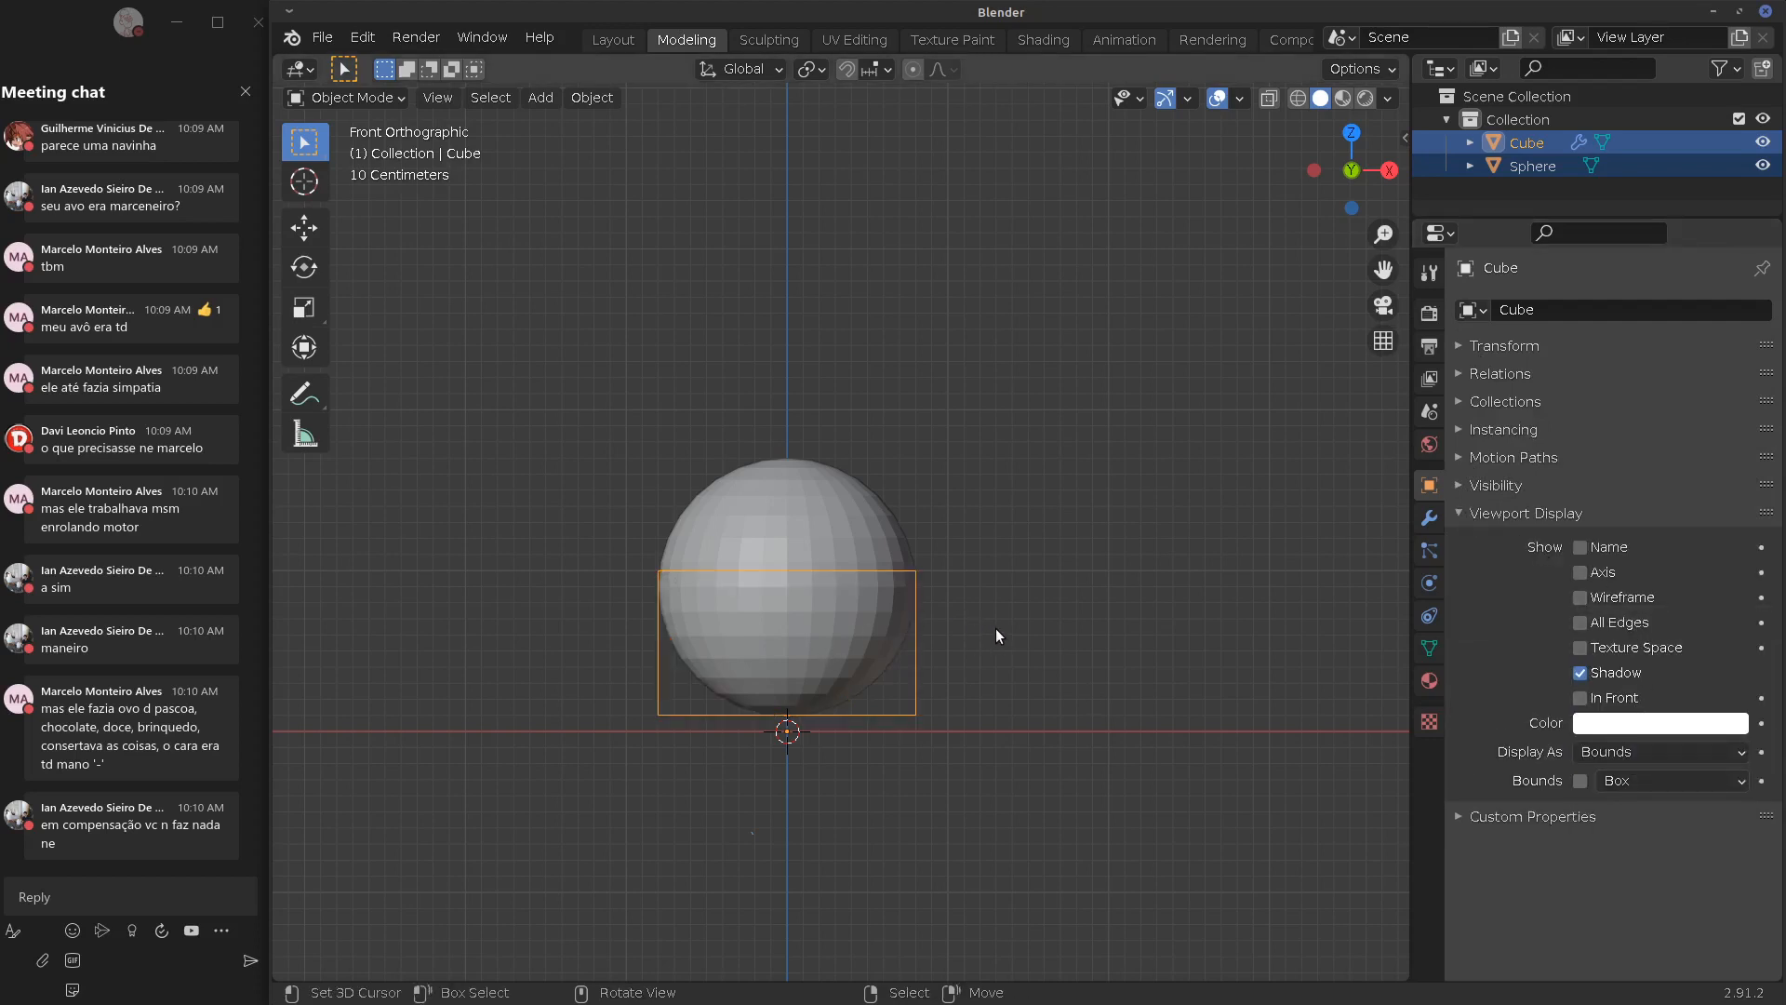
key(ctrl+z)
click(836, 515)
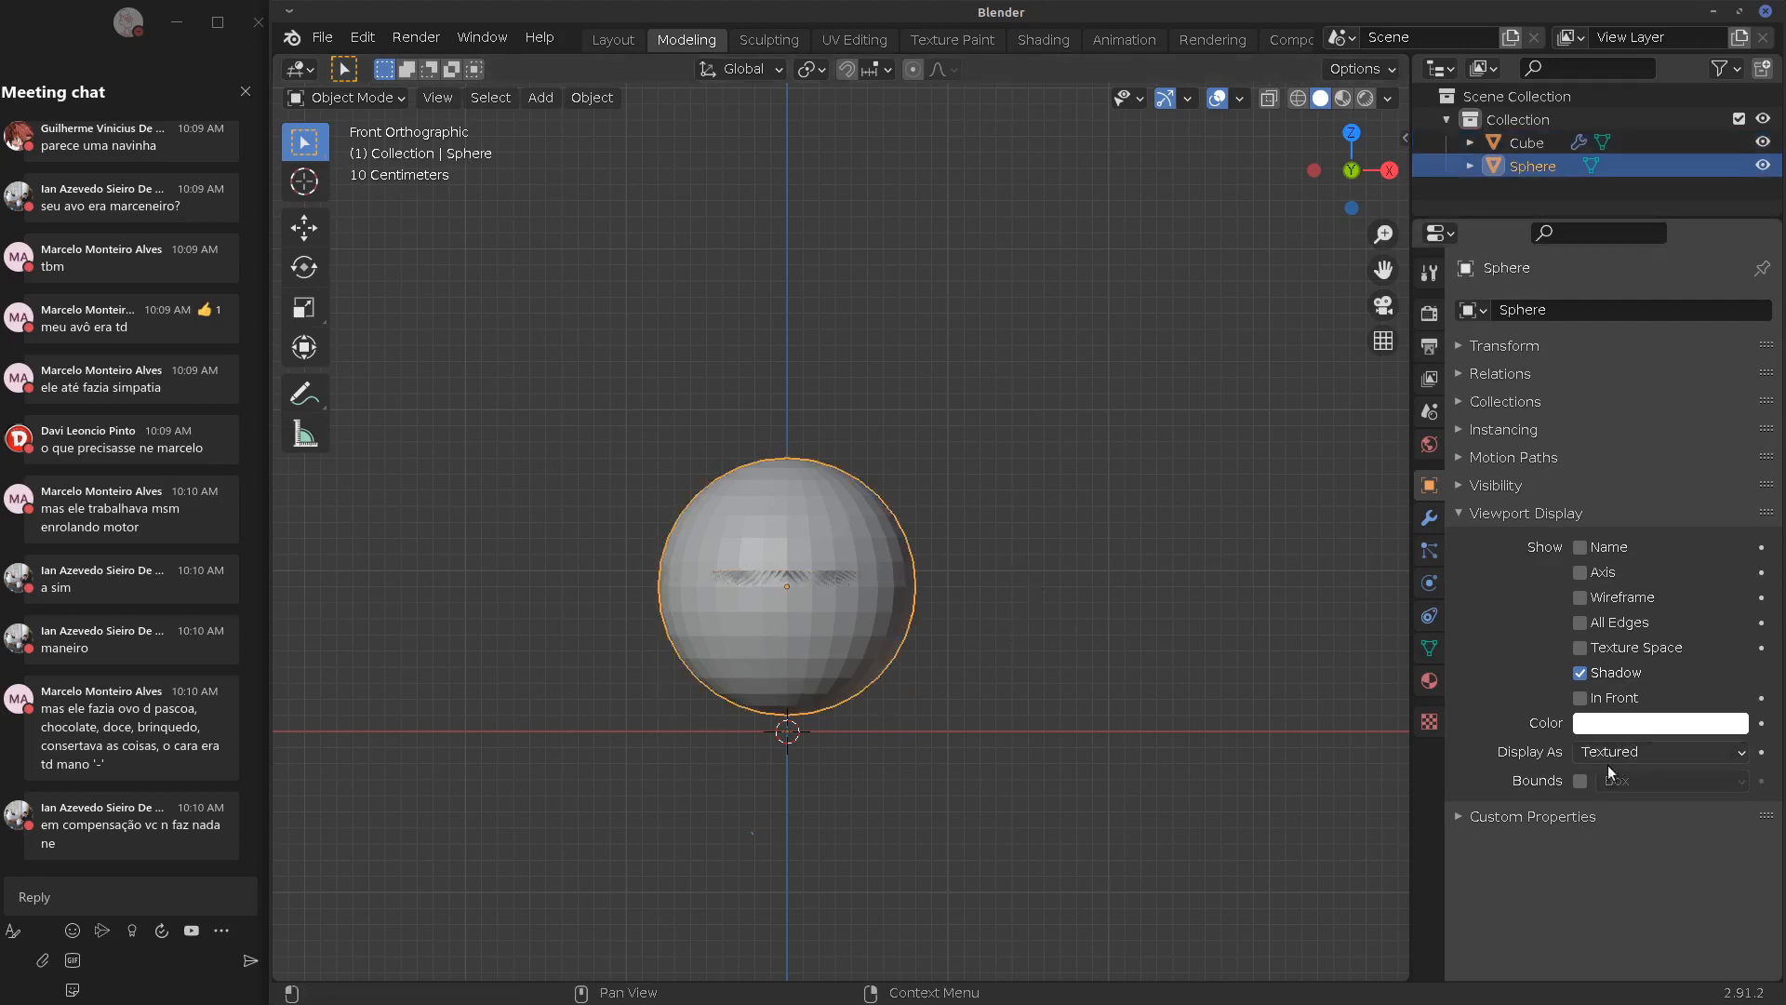
click(1580, 783)
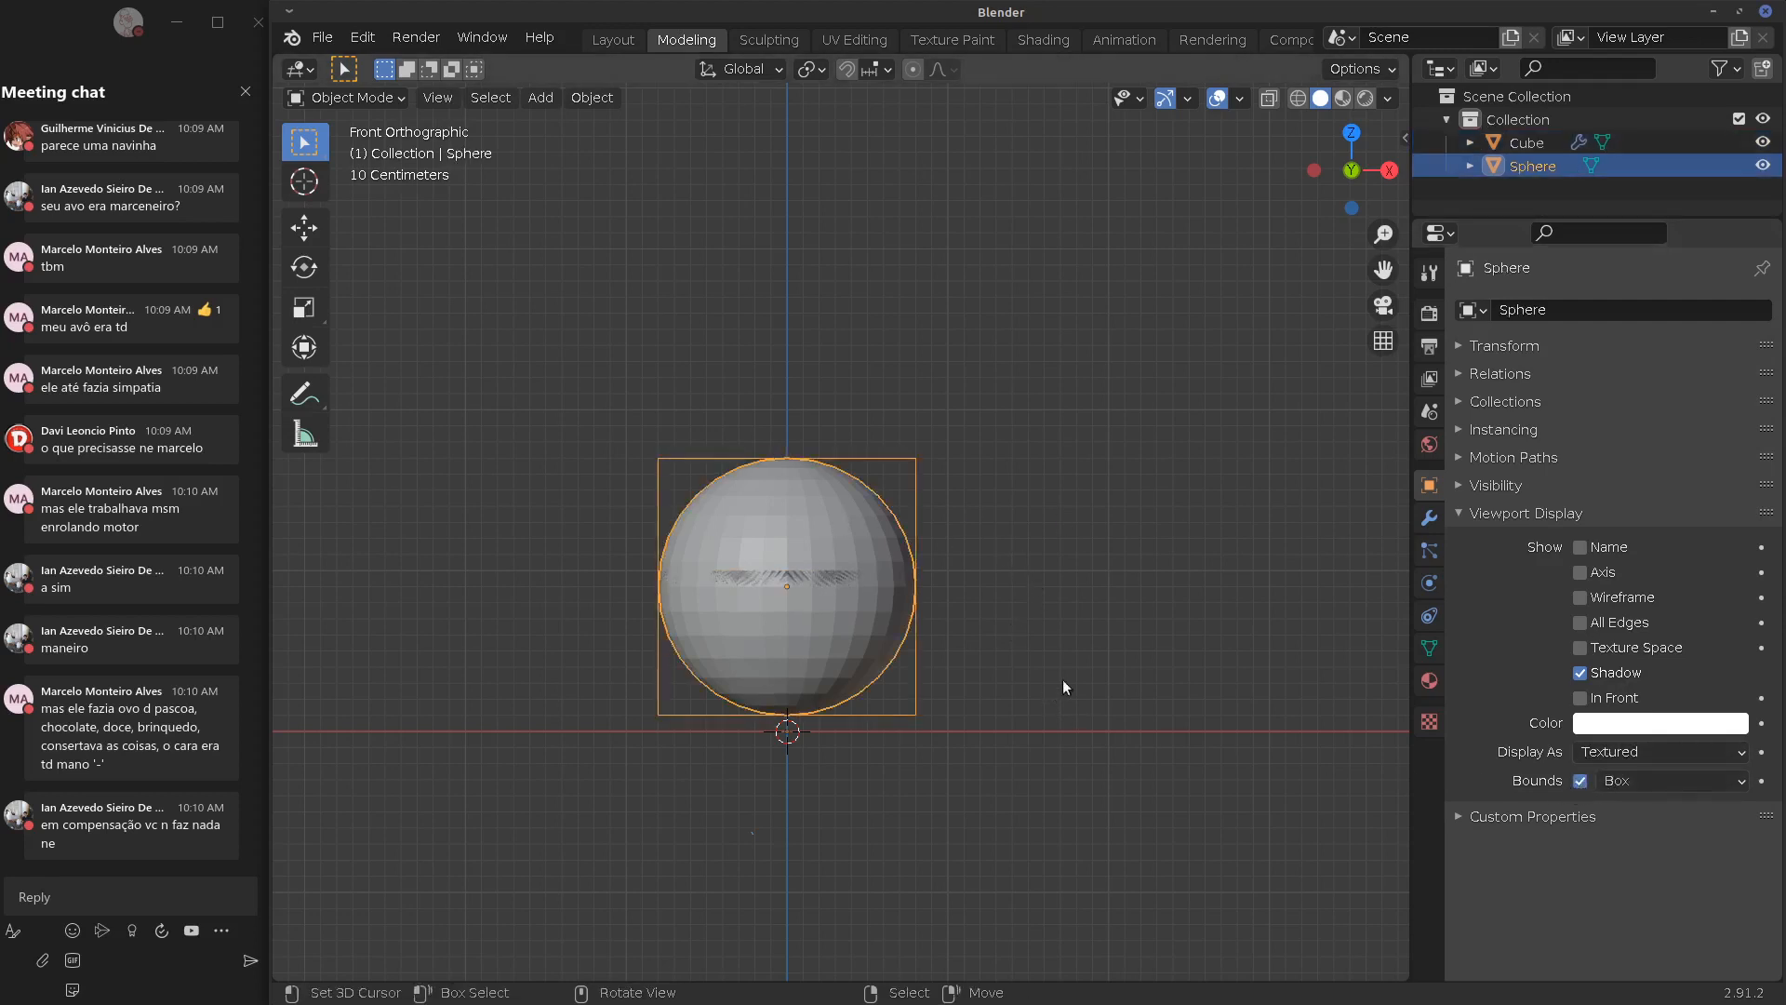
middle_drag(1062, 679, 971, 703)
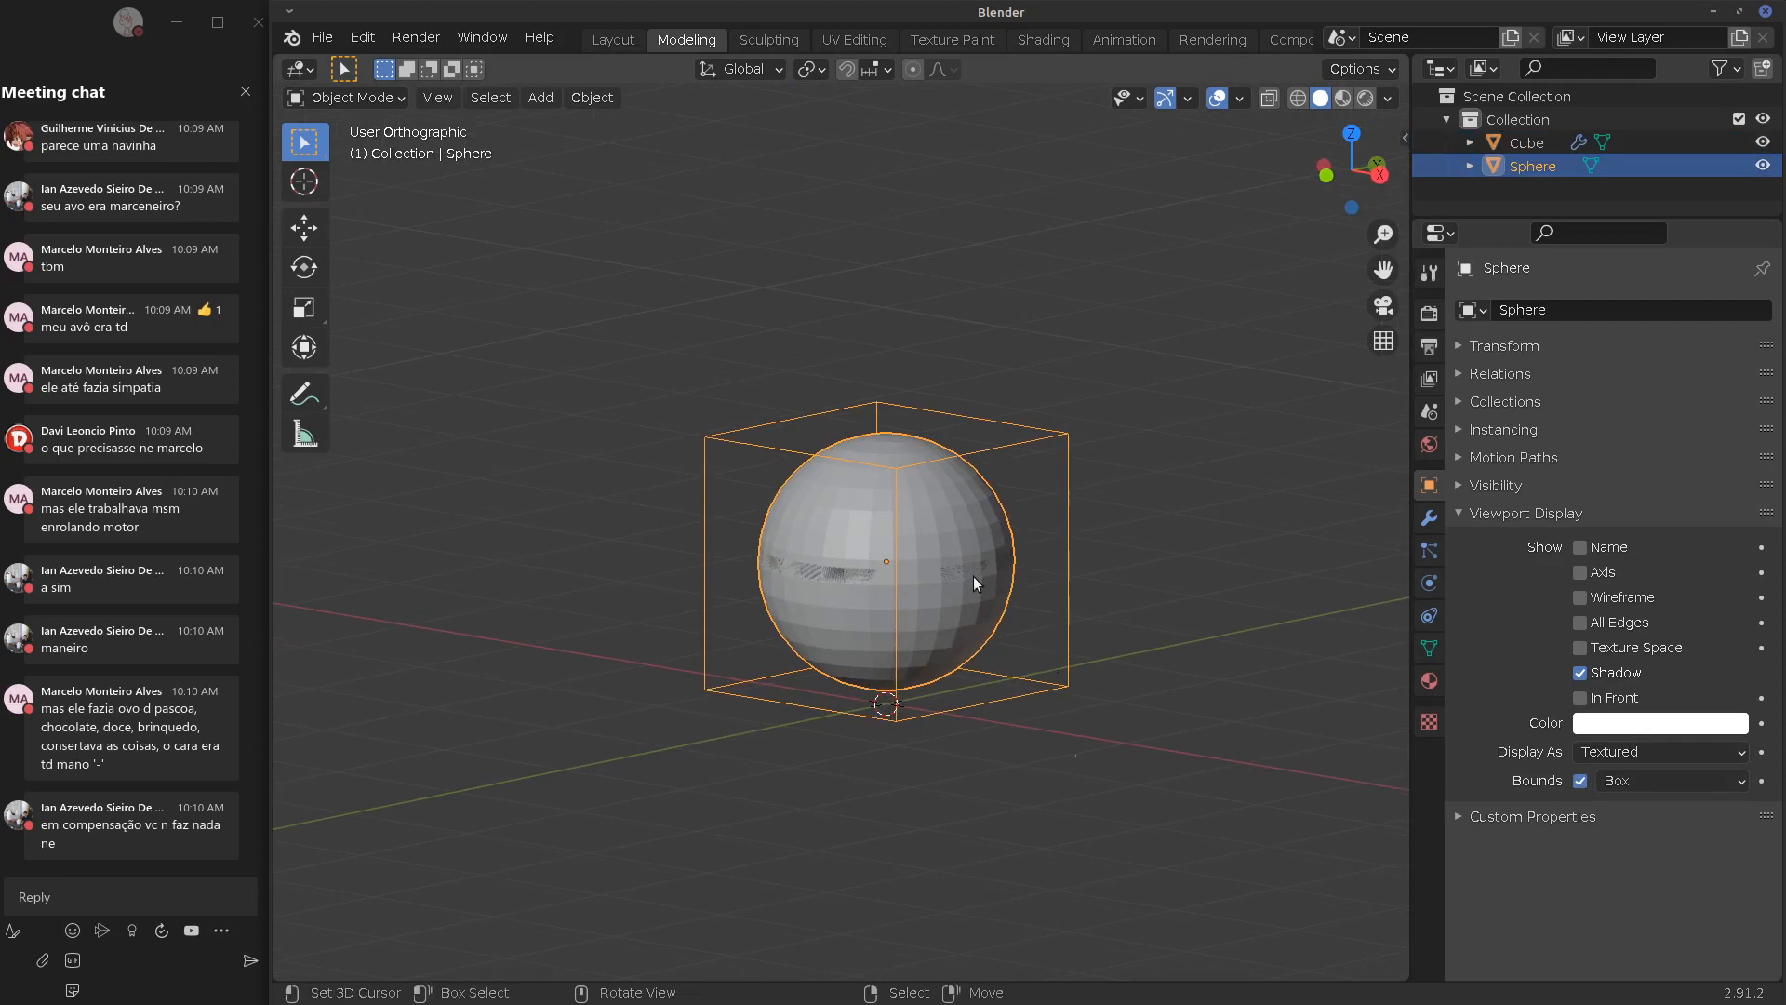
key(g)
key(z)
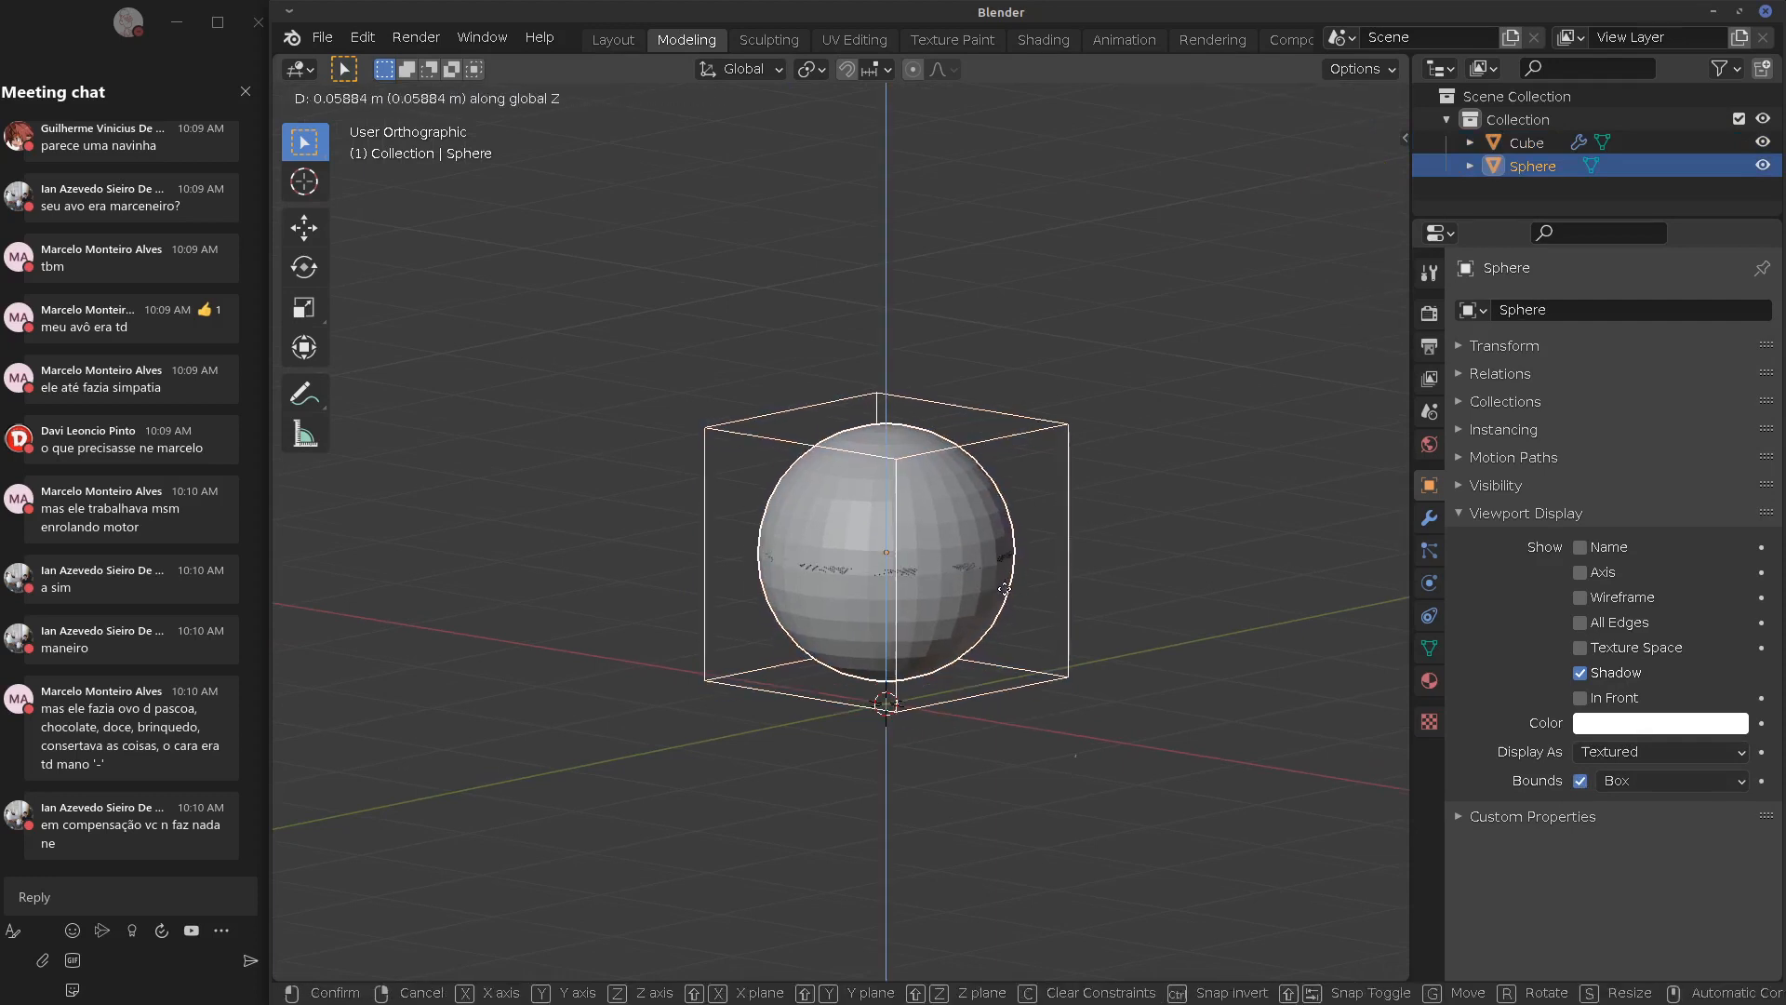
right_click(992, 709)
click(940, 582)
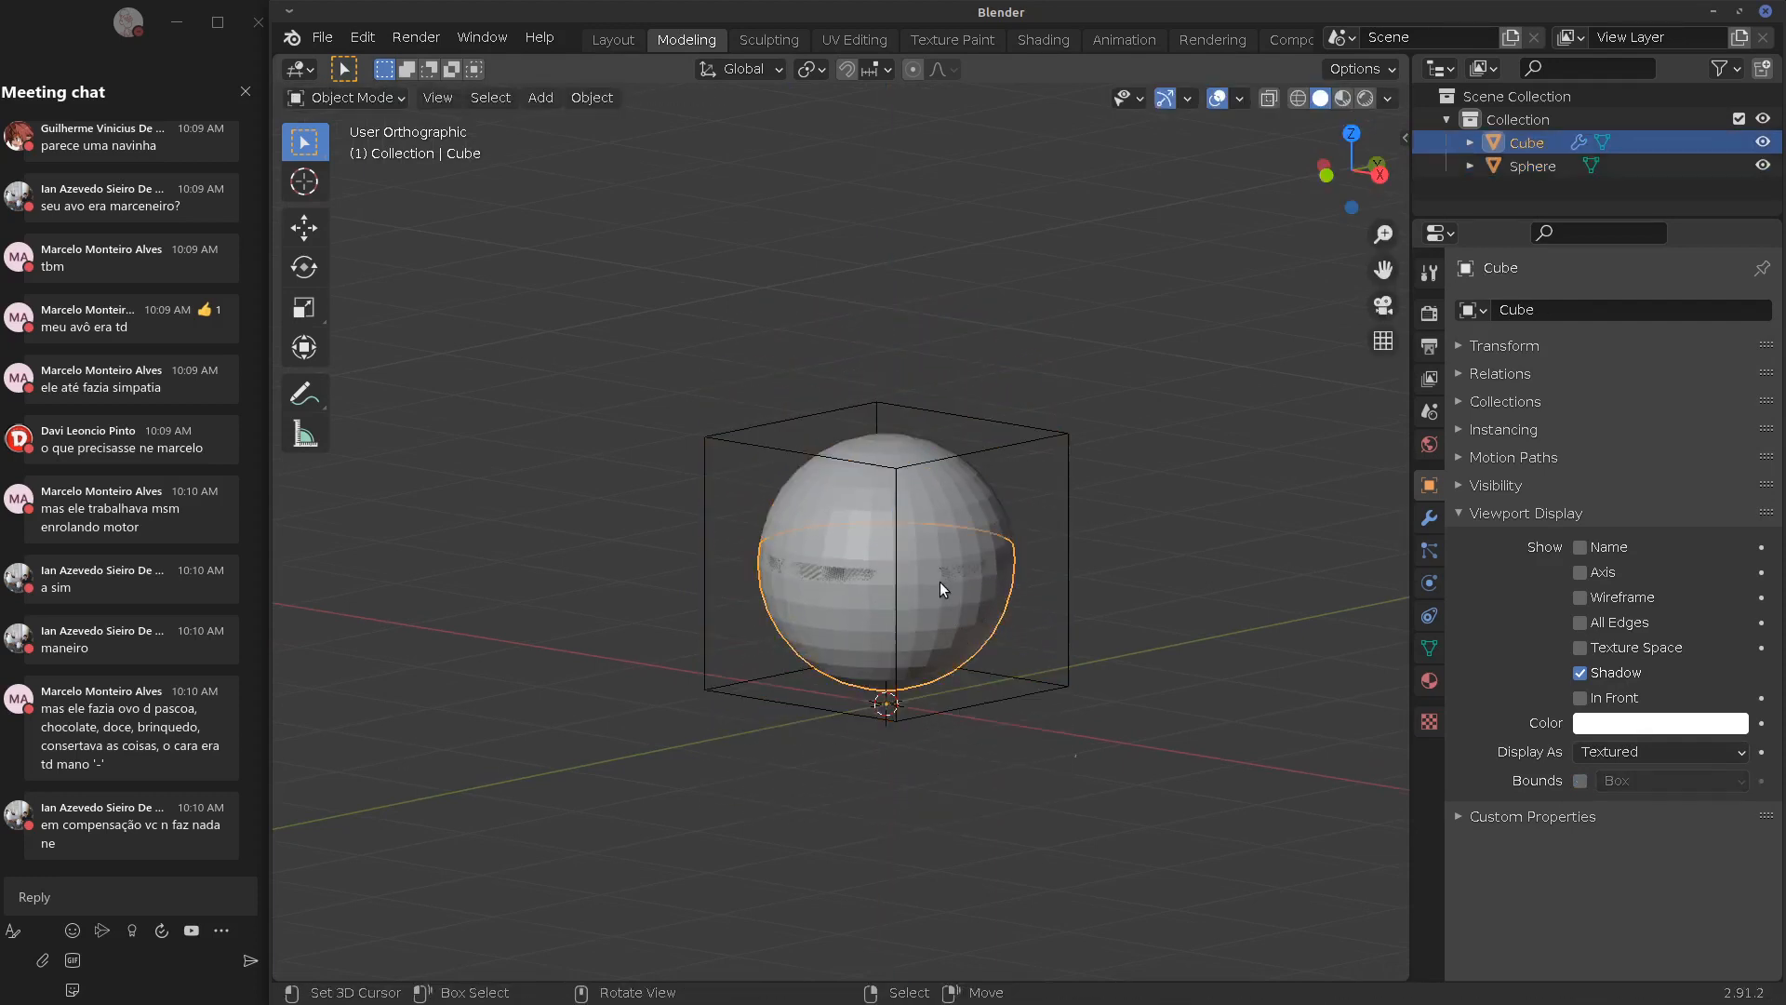
click(886, 490)
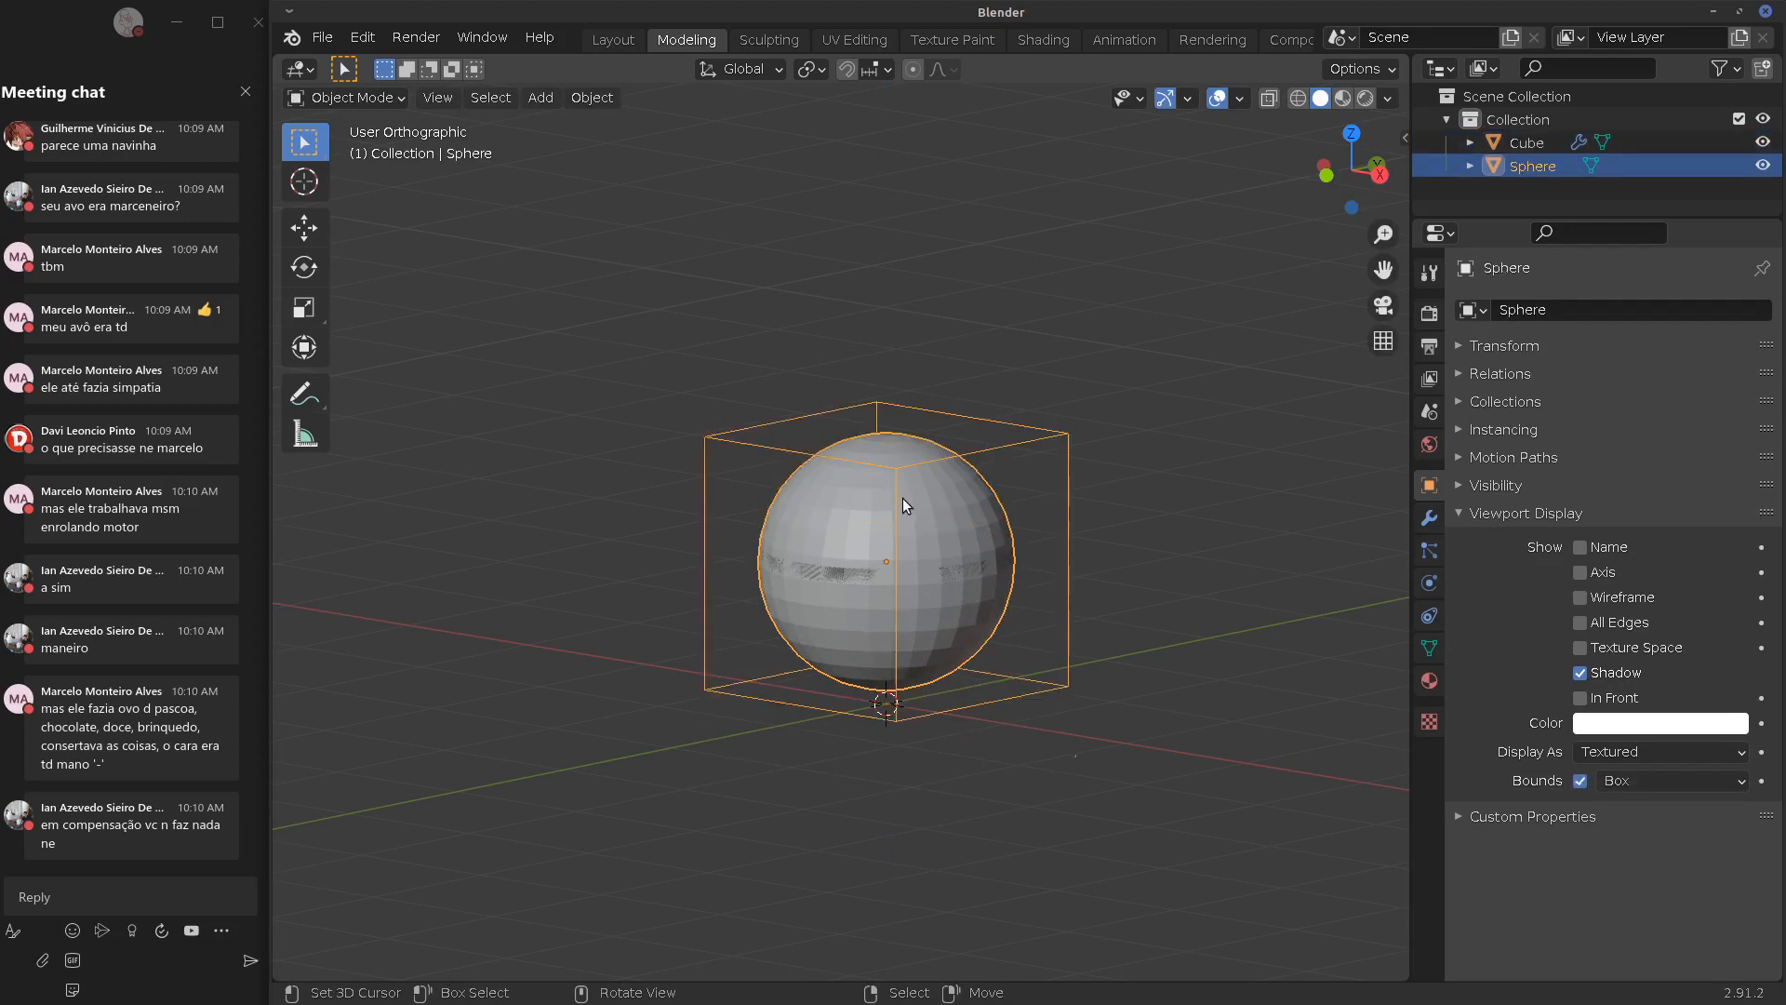
key(g)
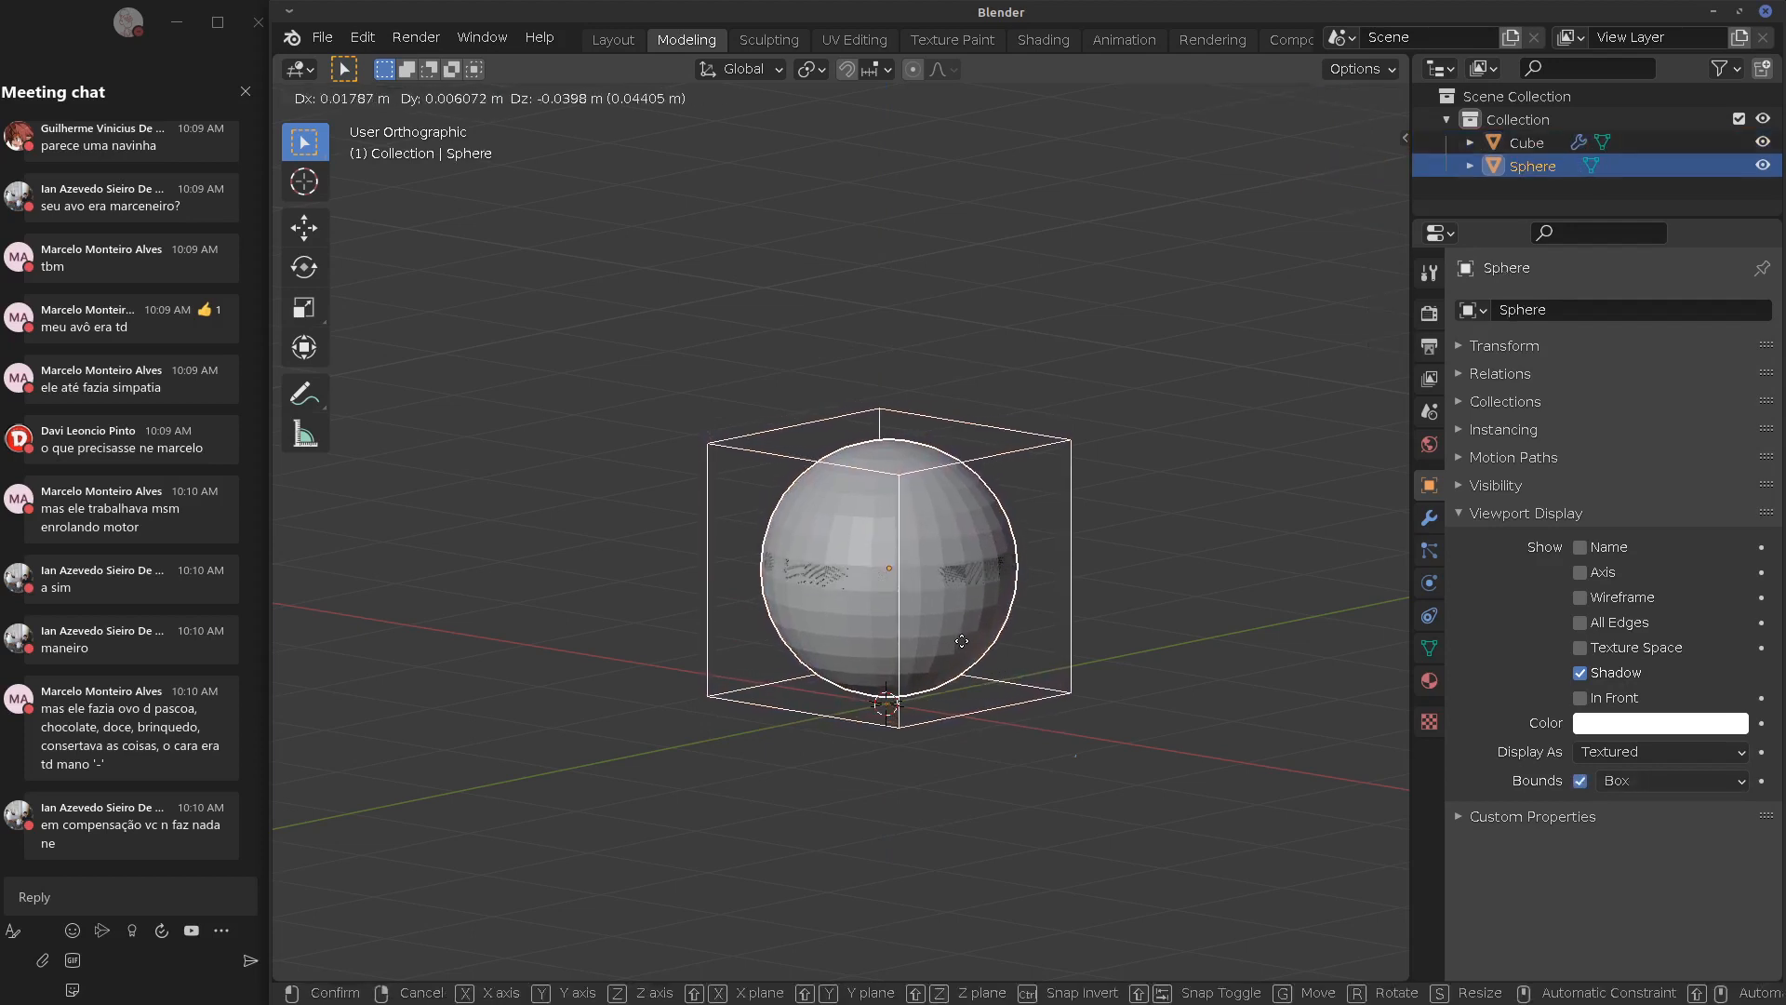
key(z)
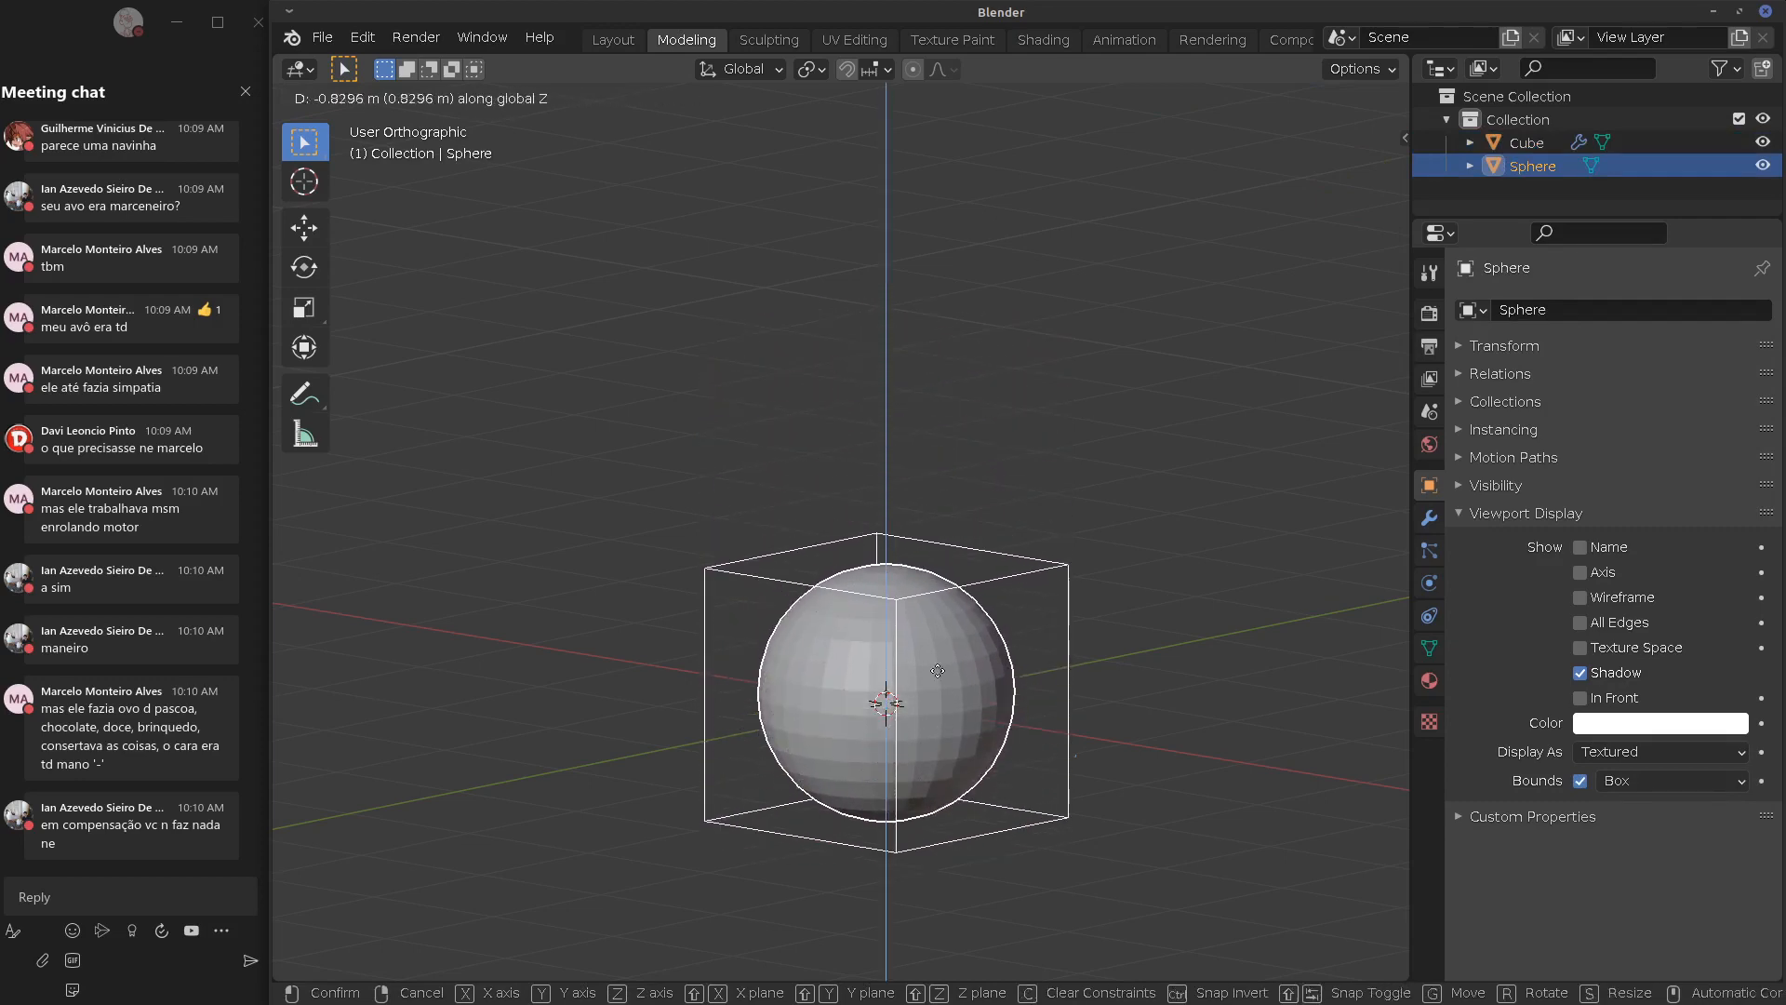
click(935, 632)
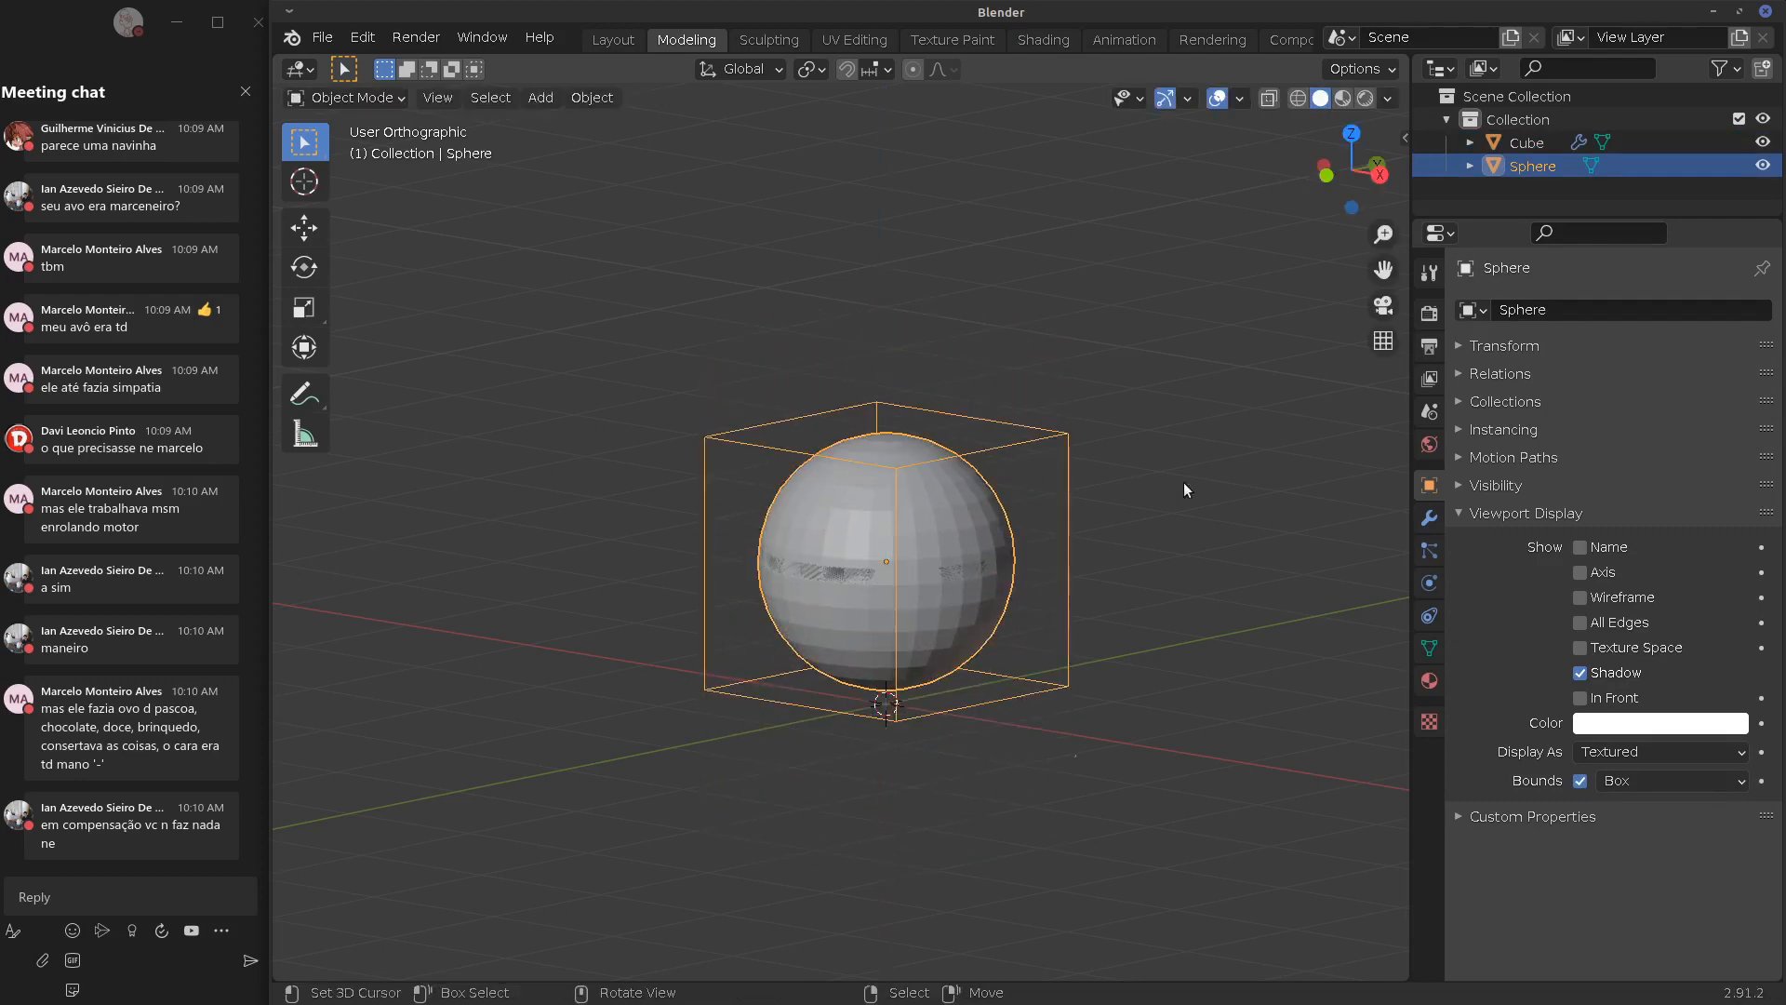
click(1528, 144)
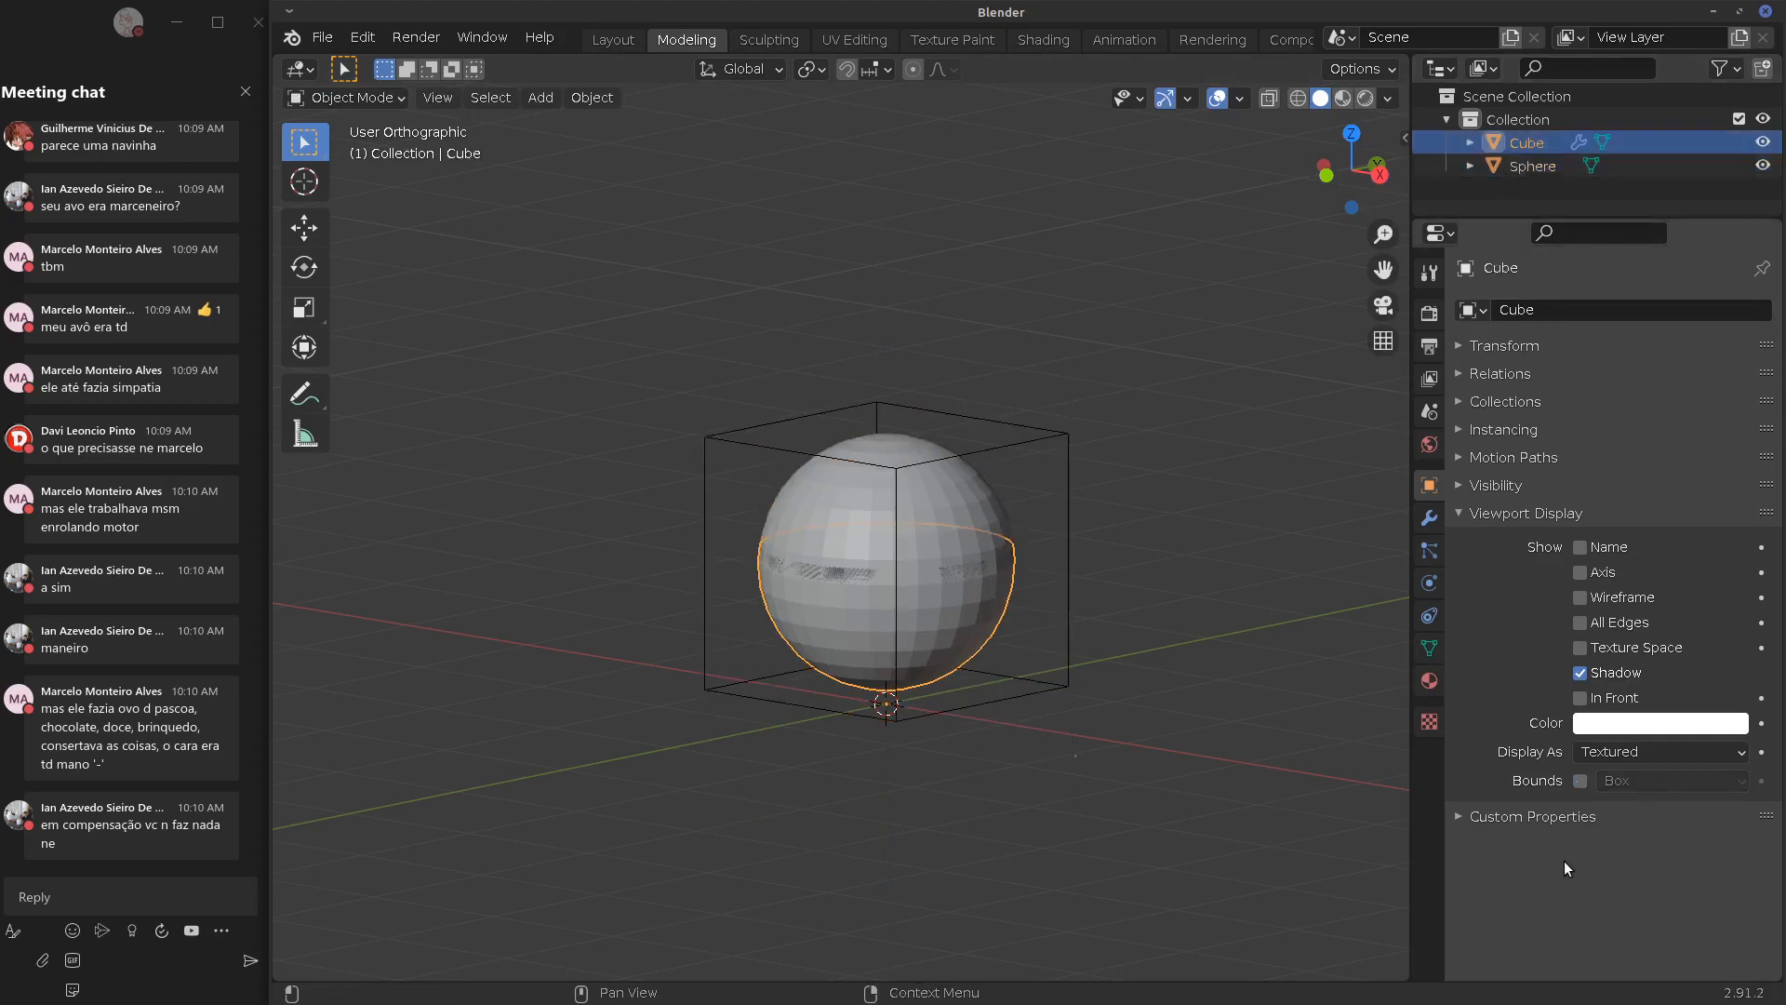
mouse_move(926, 549)
middle_down()
mouse_move(1108, 543)
mouse_move(1049, 531)
mouse_move(1065, 529)
mouse_move(1048, 566)
mouse_move(947, 575)
middle_up()
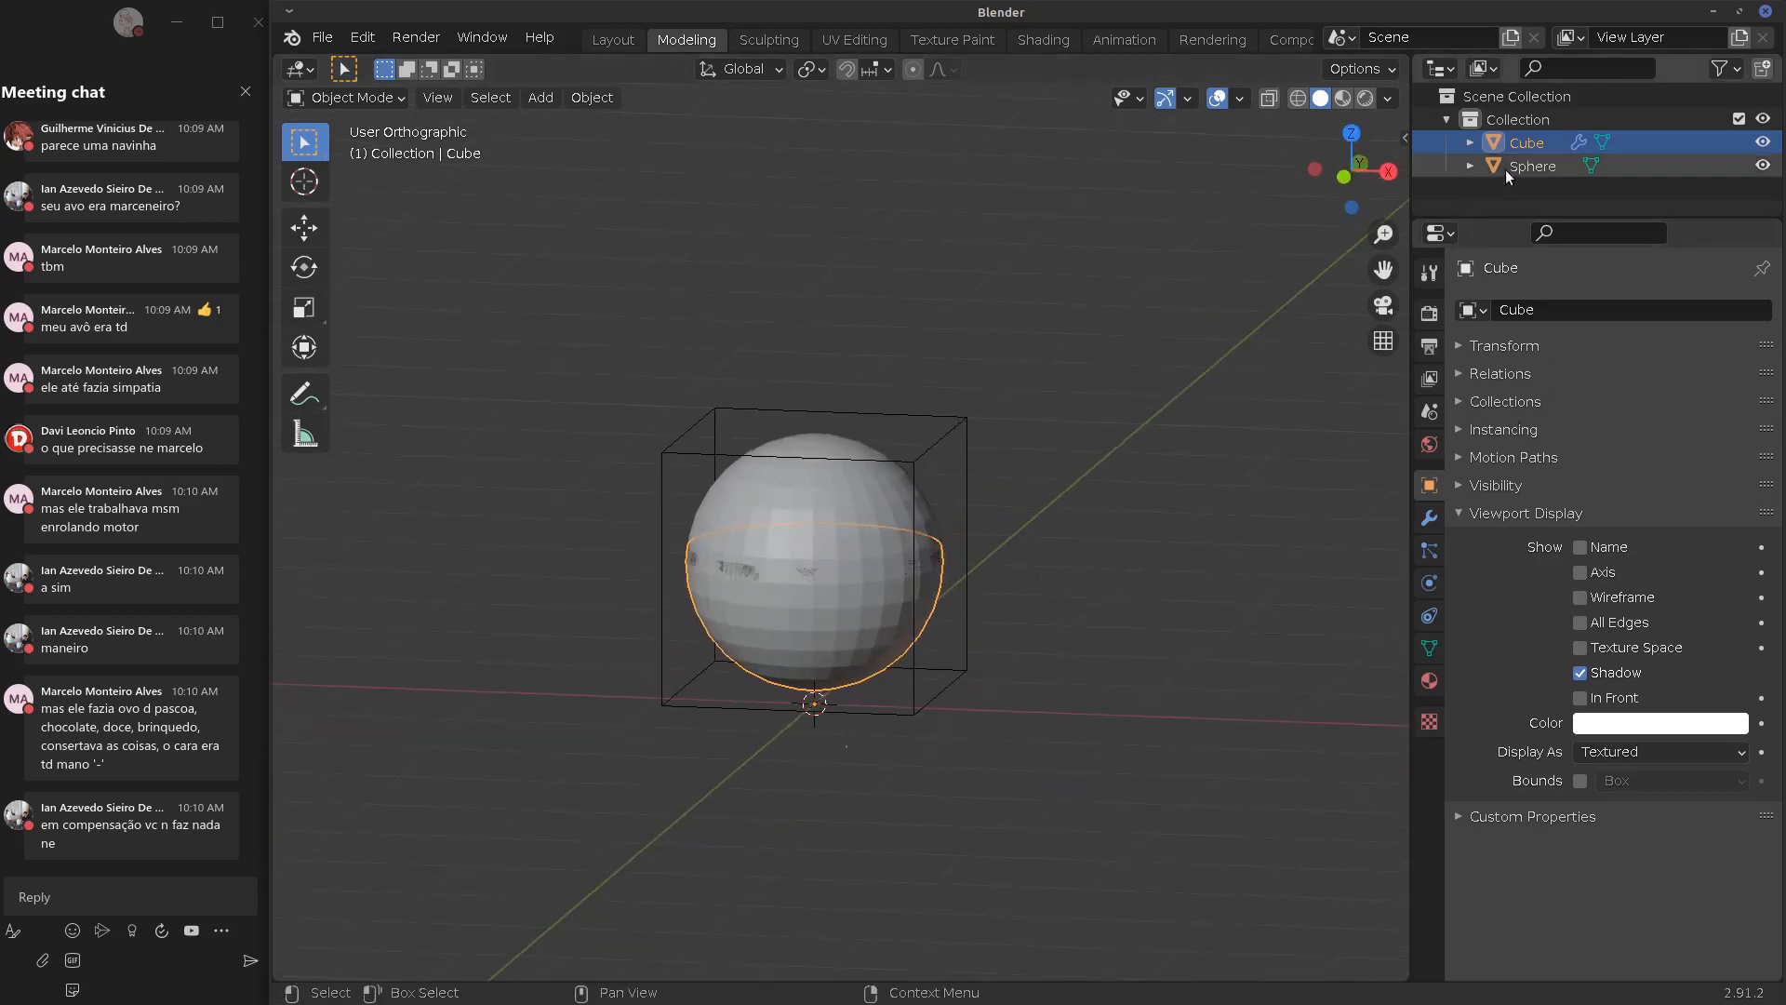
Cycle the cube's Boolean through Union, Difference and Intersect, ending on Intersect
click(1431, 520)
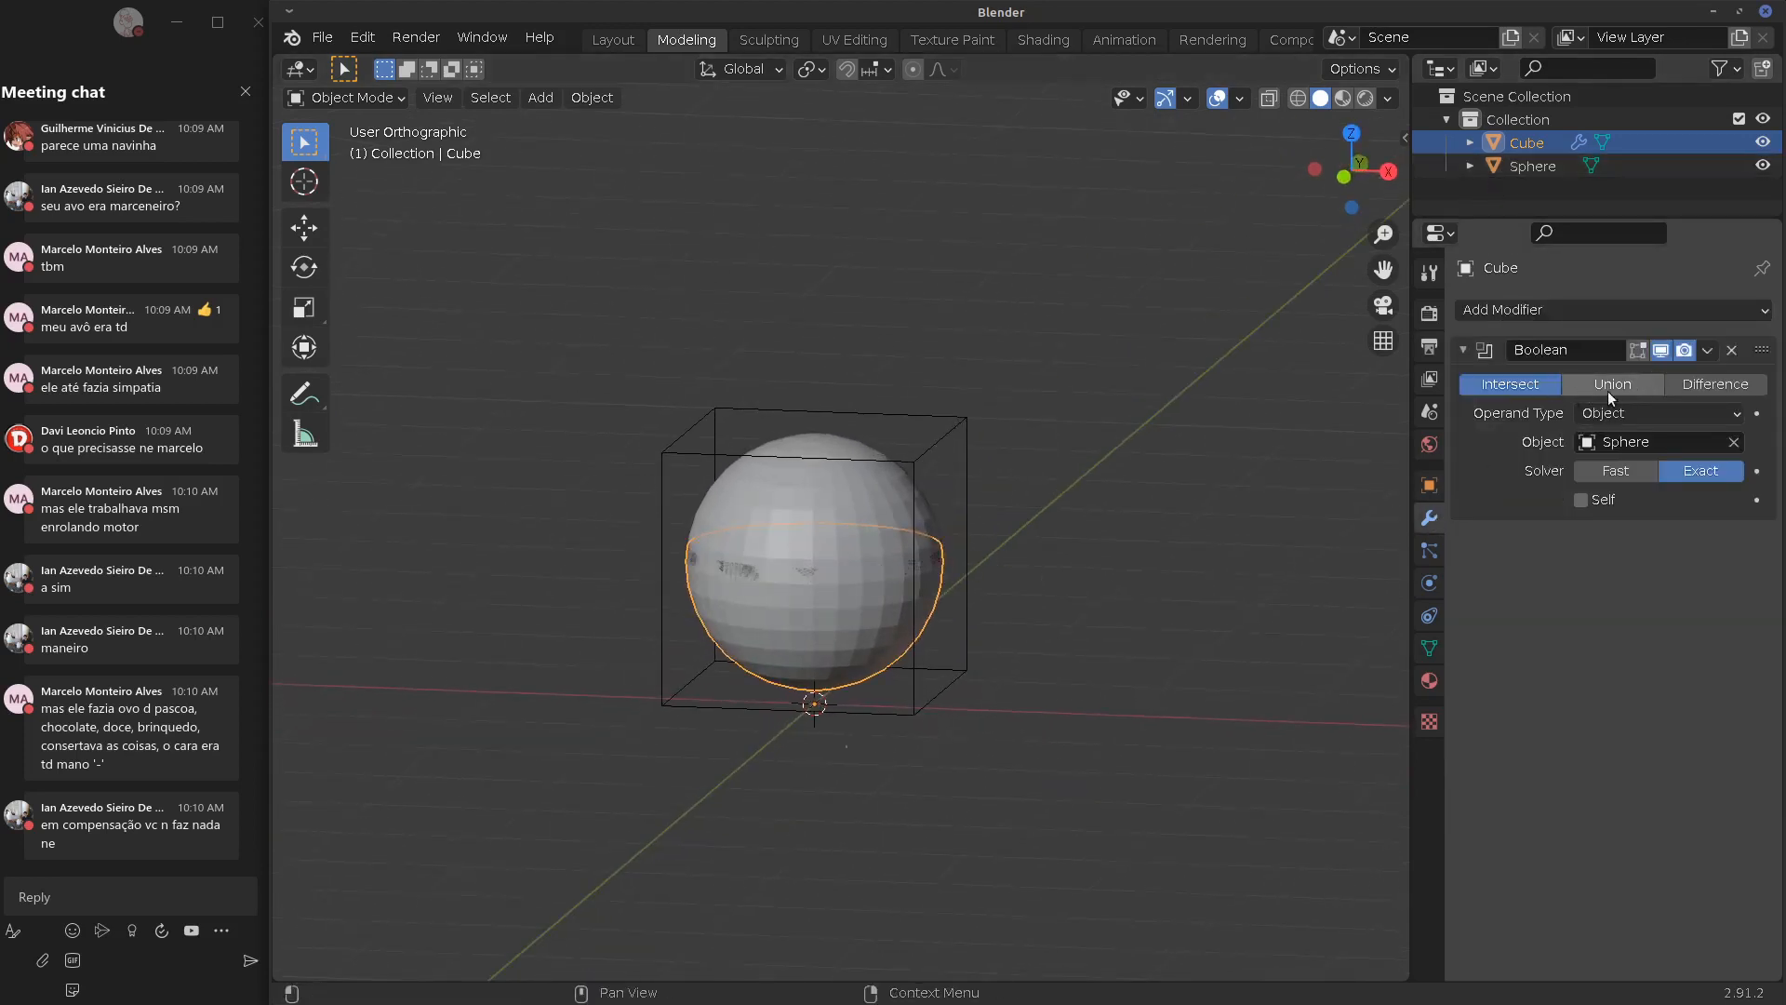
click(1589, 383)
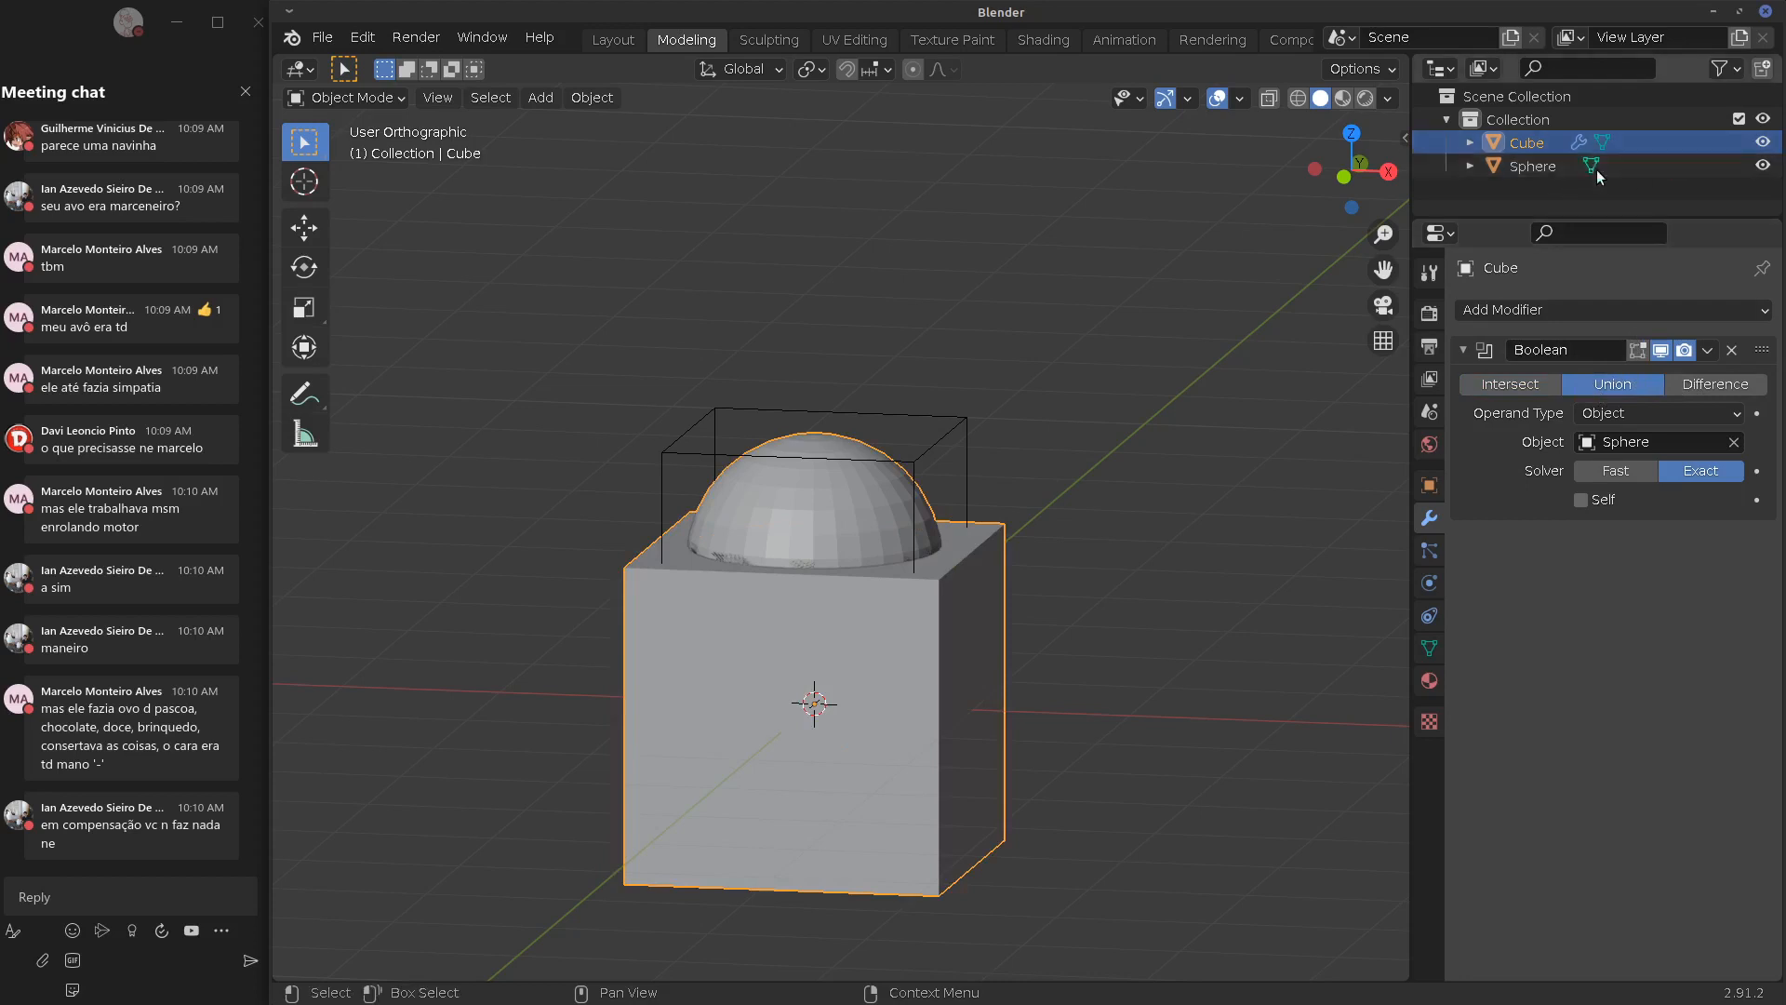
middle_drag(980, 493, 1154, 521)
click(1723, 383)
click(1509, 385)
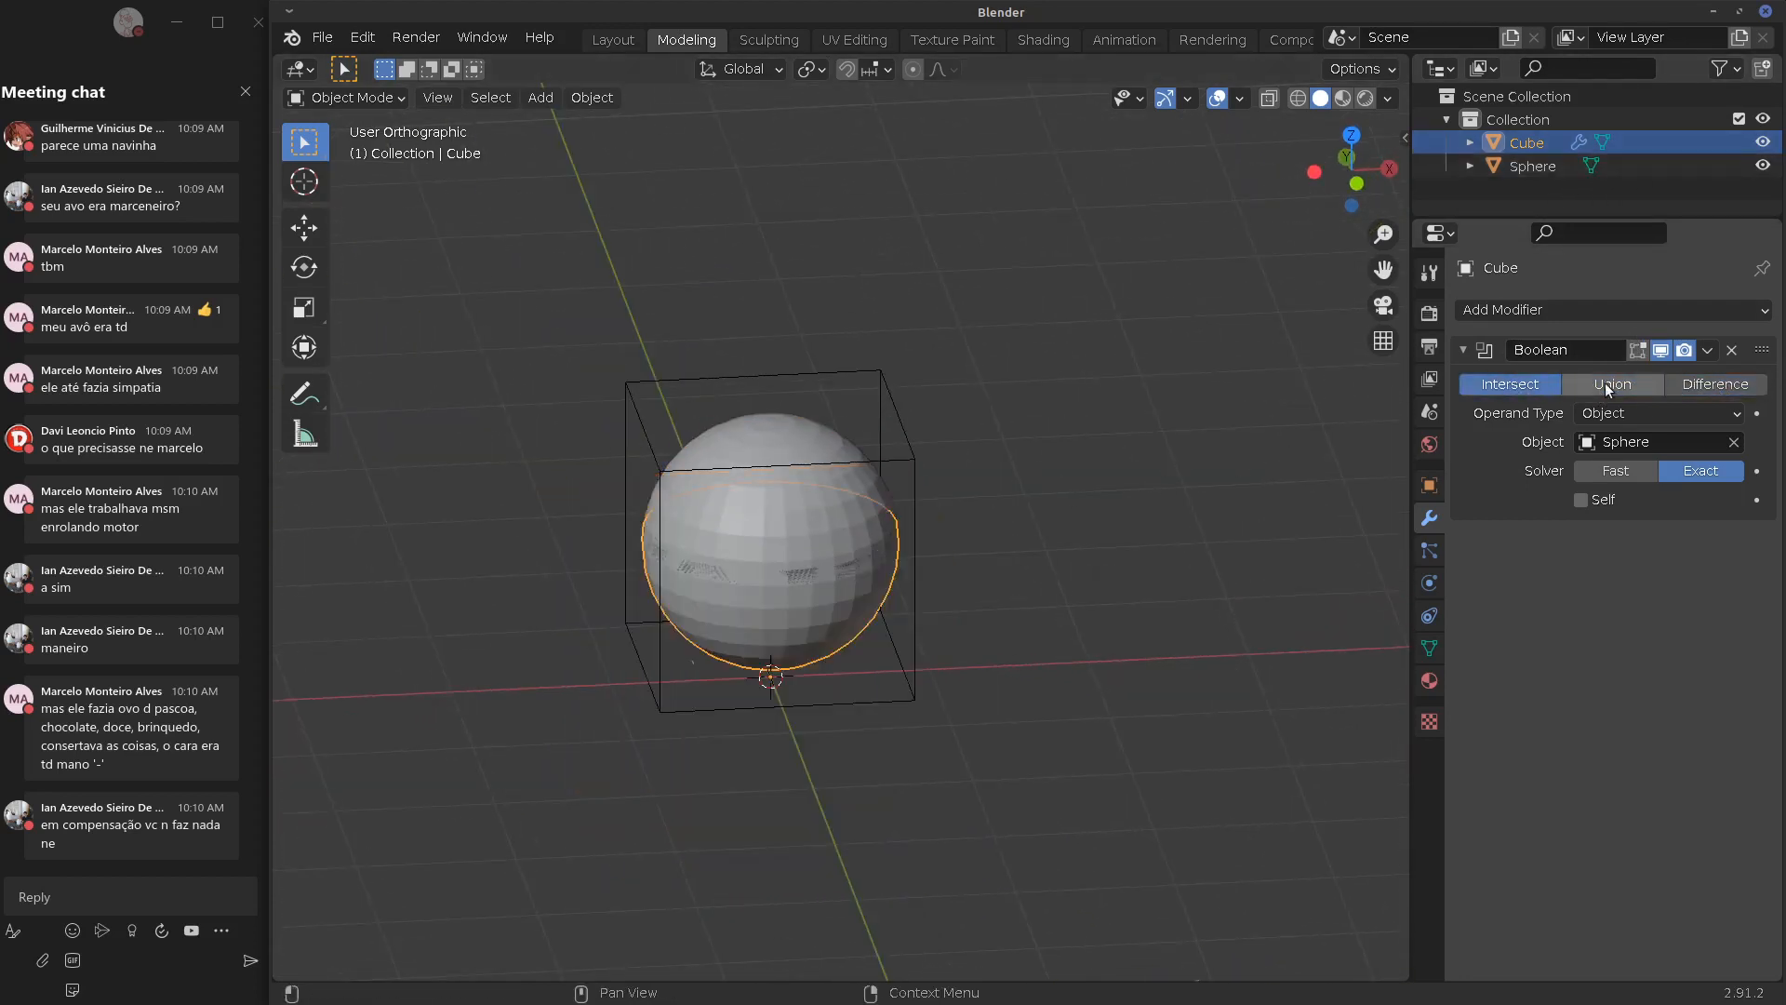
click(1604, 382)
click(1526, 377)
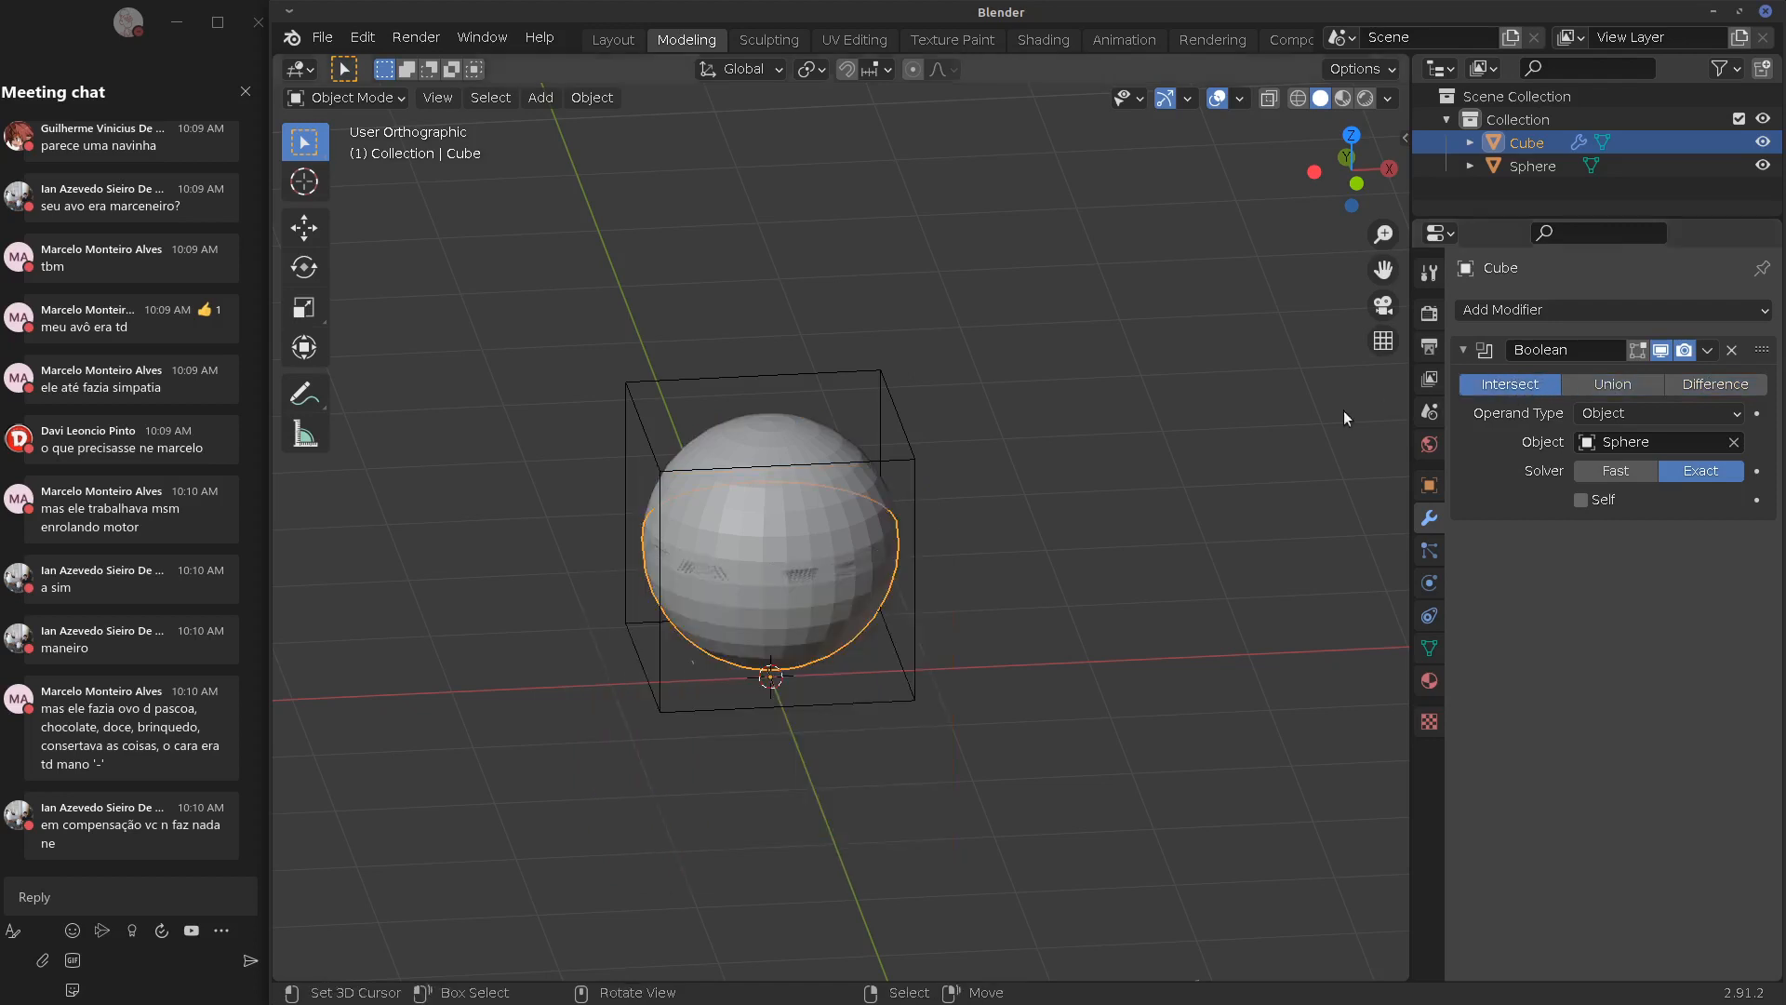
click(1689, 383)
click(1493, 386)
middle_drag(939, 337, 999, 288)
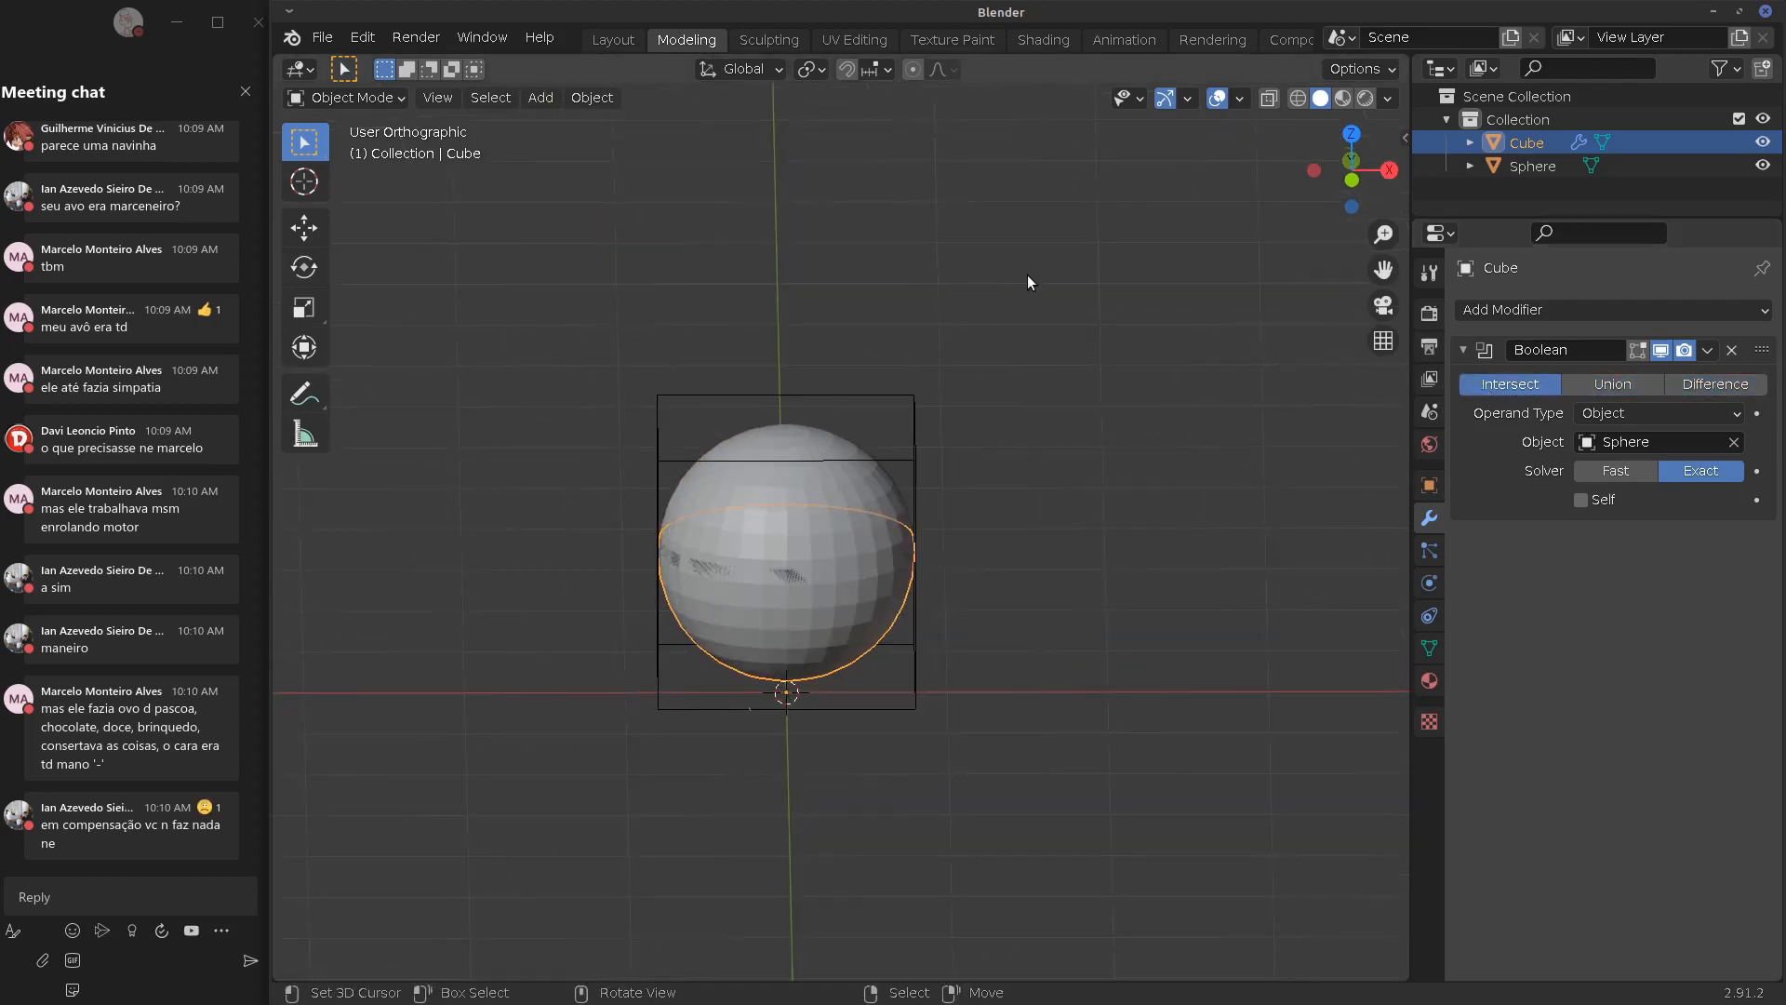
Sketch a hatched circle-over-box annotation beside the model
mouse_move(1079, 244)
mouse_down()
mouse_move(1160, 382)
mouse_move(1016, 273)
mouse_up()
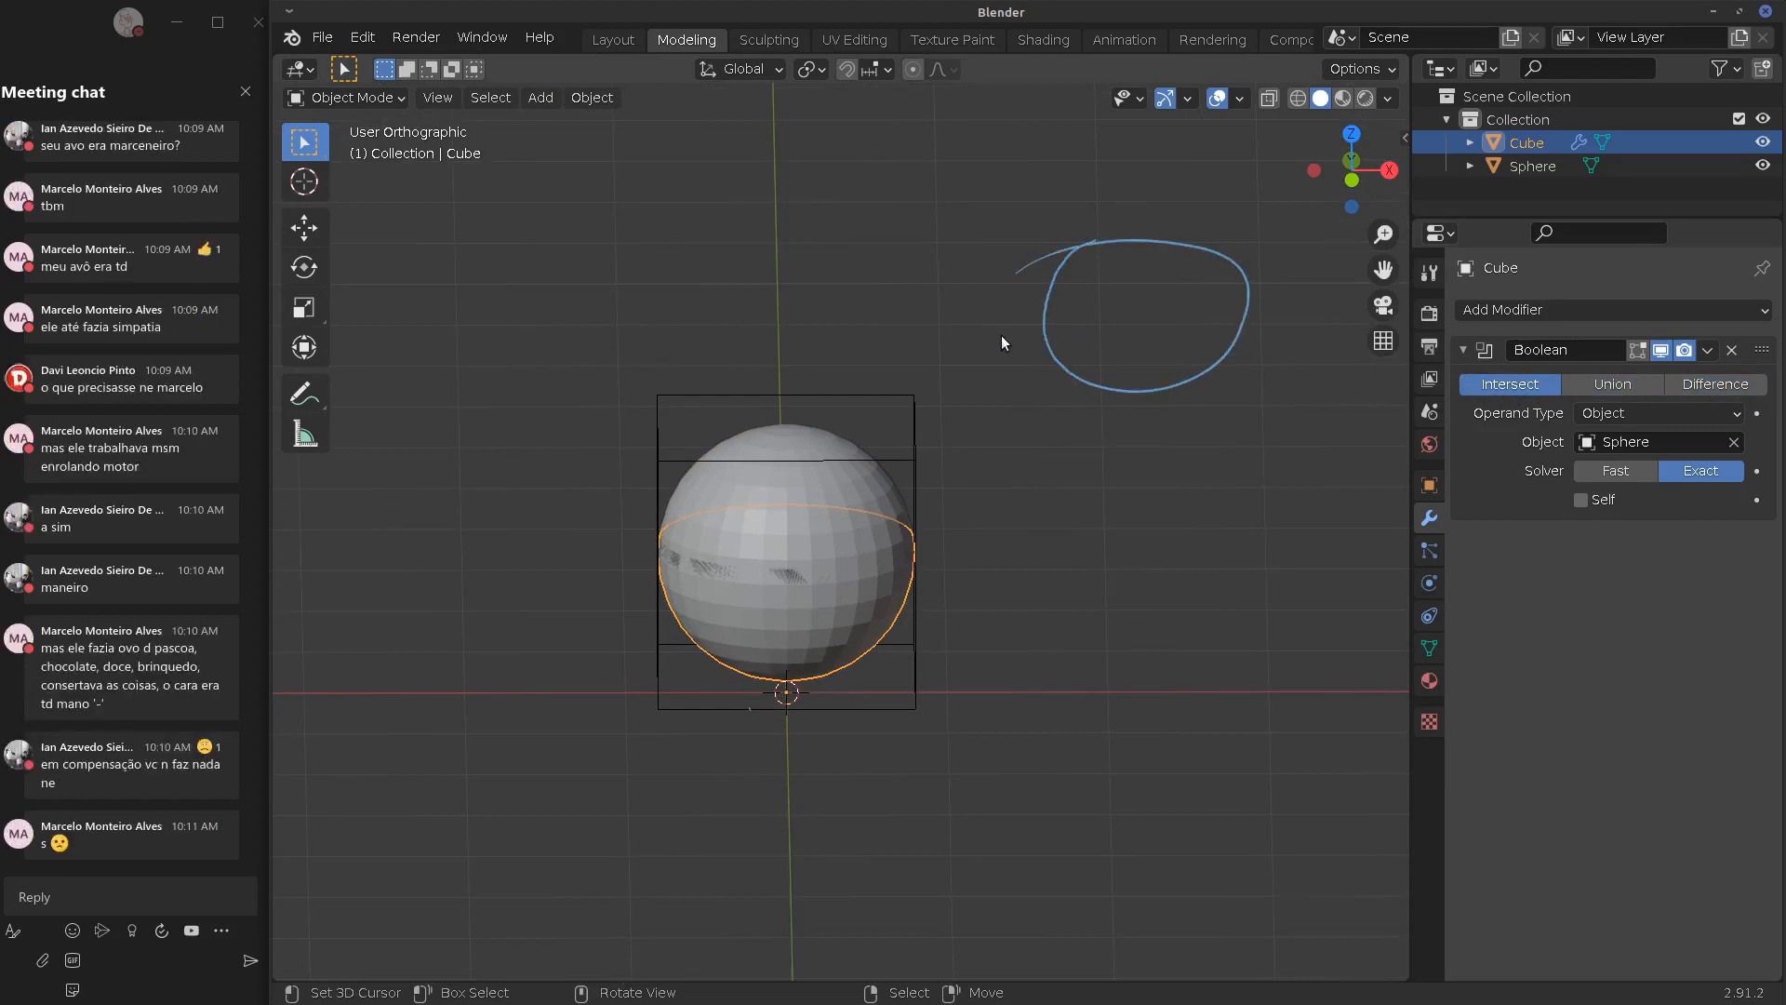
mouse_move(1005, 335)
mouse_down()
mouse_move(1312, 323)
mouse_move(1060, 539)
mouse_up()
drag(1275, 335, 1270, 509)
drag(1002, 539, 1167, 523)
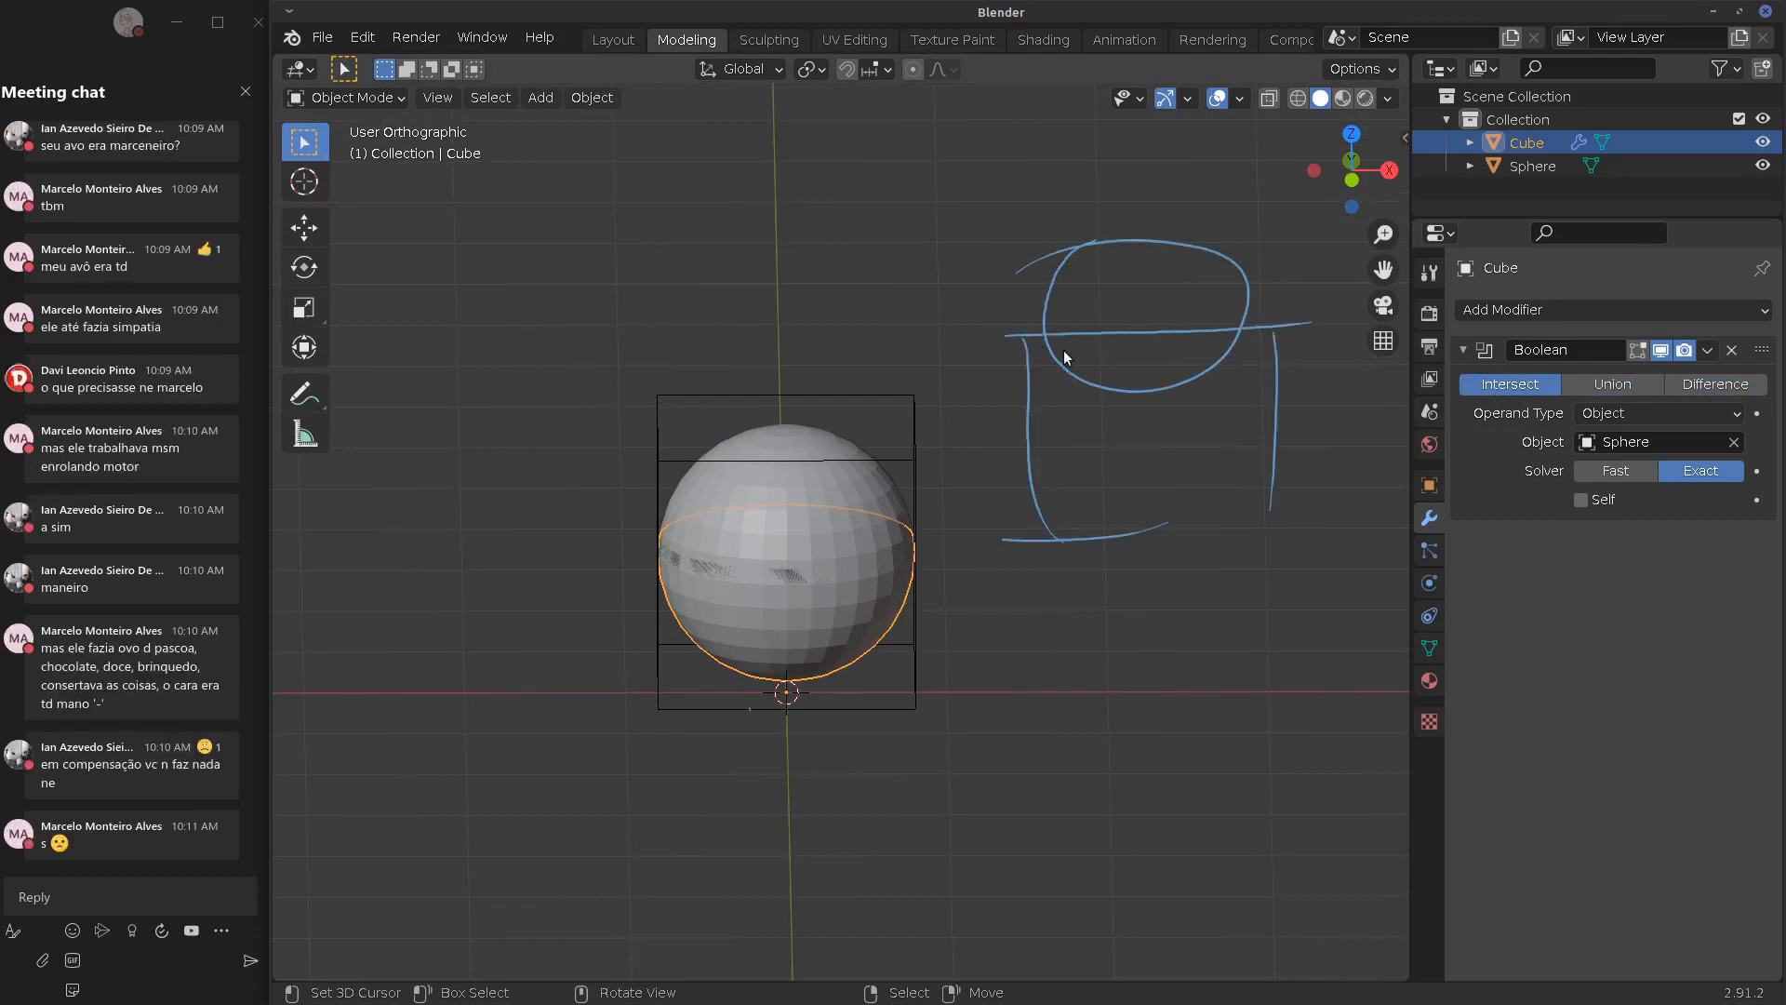
mouse_move(1093, 346)
mouse_down()
mouse_move(1200, 345)
mouse_move(1210, 368)
mouse_up()
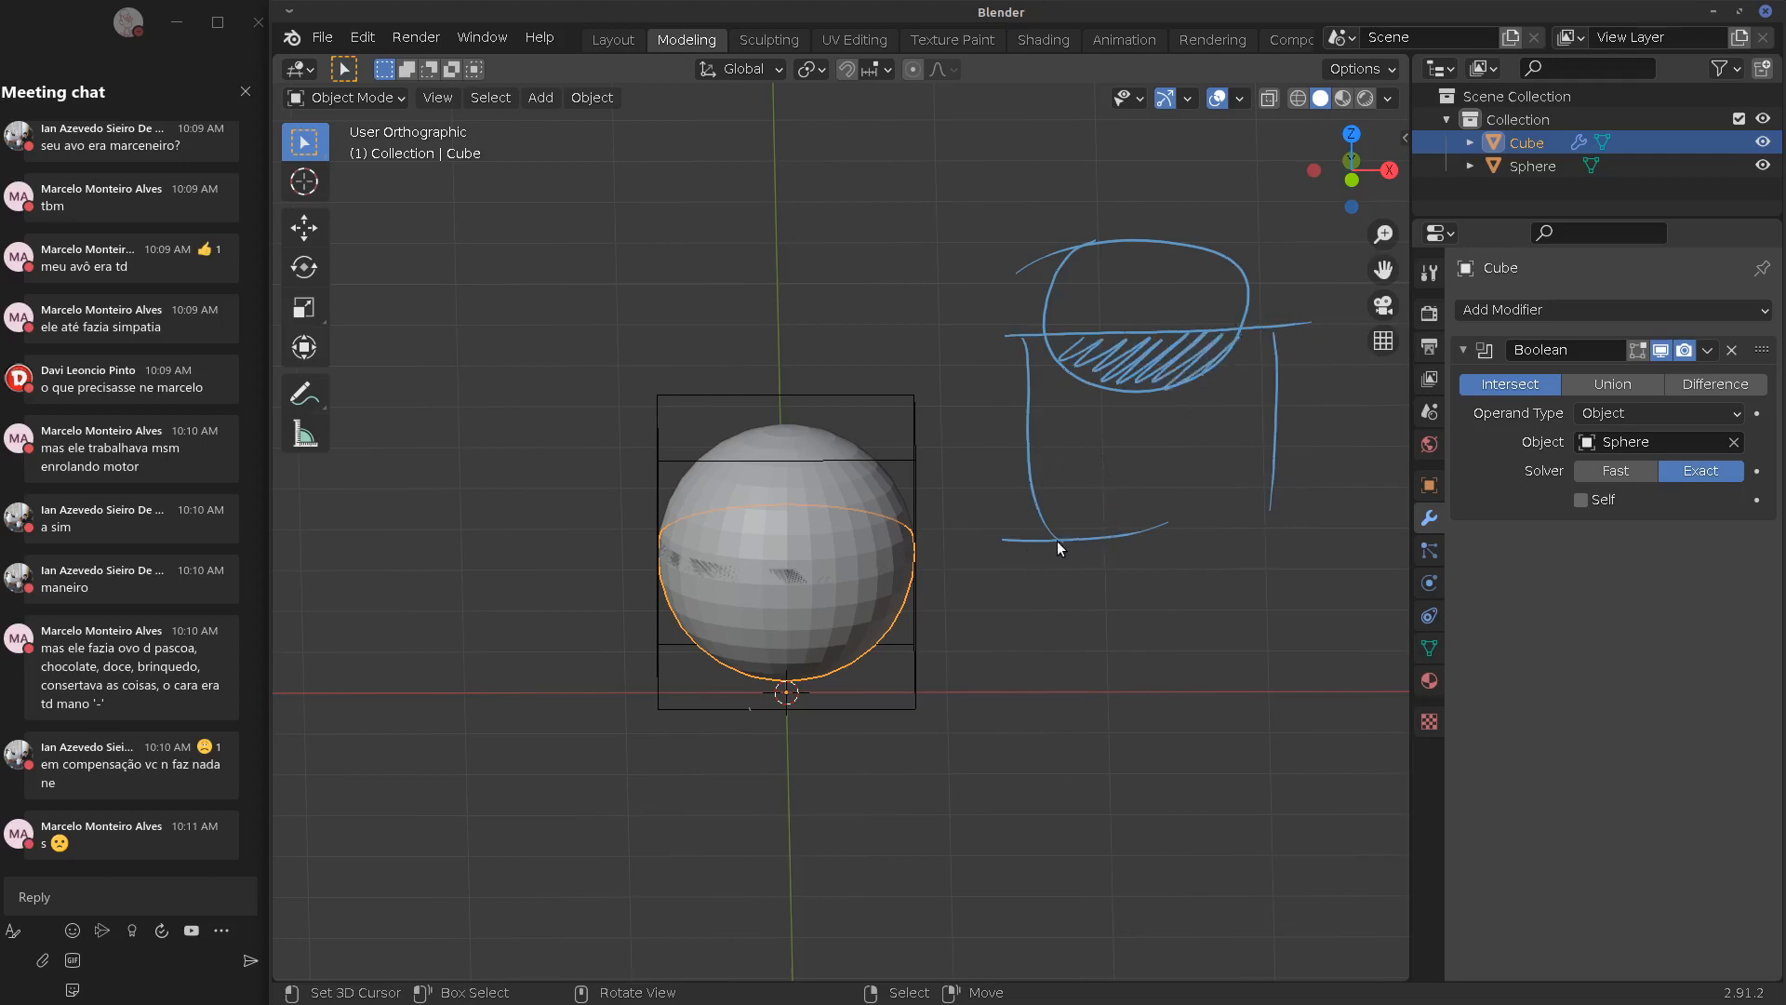
Erase most of the sketch and redraw the rectangle, circle and hatching
ctrl+drag(1057, 540, 1000, 434)
mouse_move(1029, 538)
ctrl+mouse_down()
mouse_move(1264, 511)
mouse_move(1299, 304)
mouse_move(1053, 265)
mouse_move(1275, 265)
mouse_move(1228, 351)
mouse_move(1003, 381)
mouse_move(1107, 346)
mouse_move(1047, 421)
mouse_move(1270, 373)
ctrl+mouse_up()
drag(1283, 384, 1289, 600)
drag(1076, 592, 1275, 584)
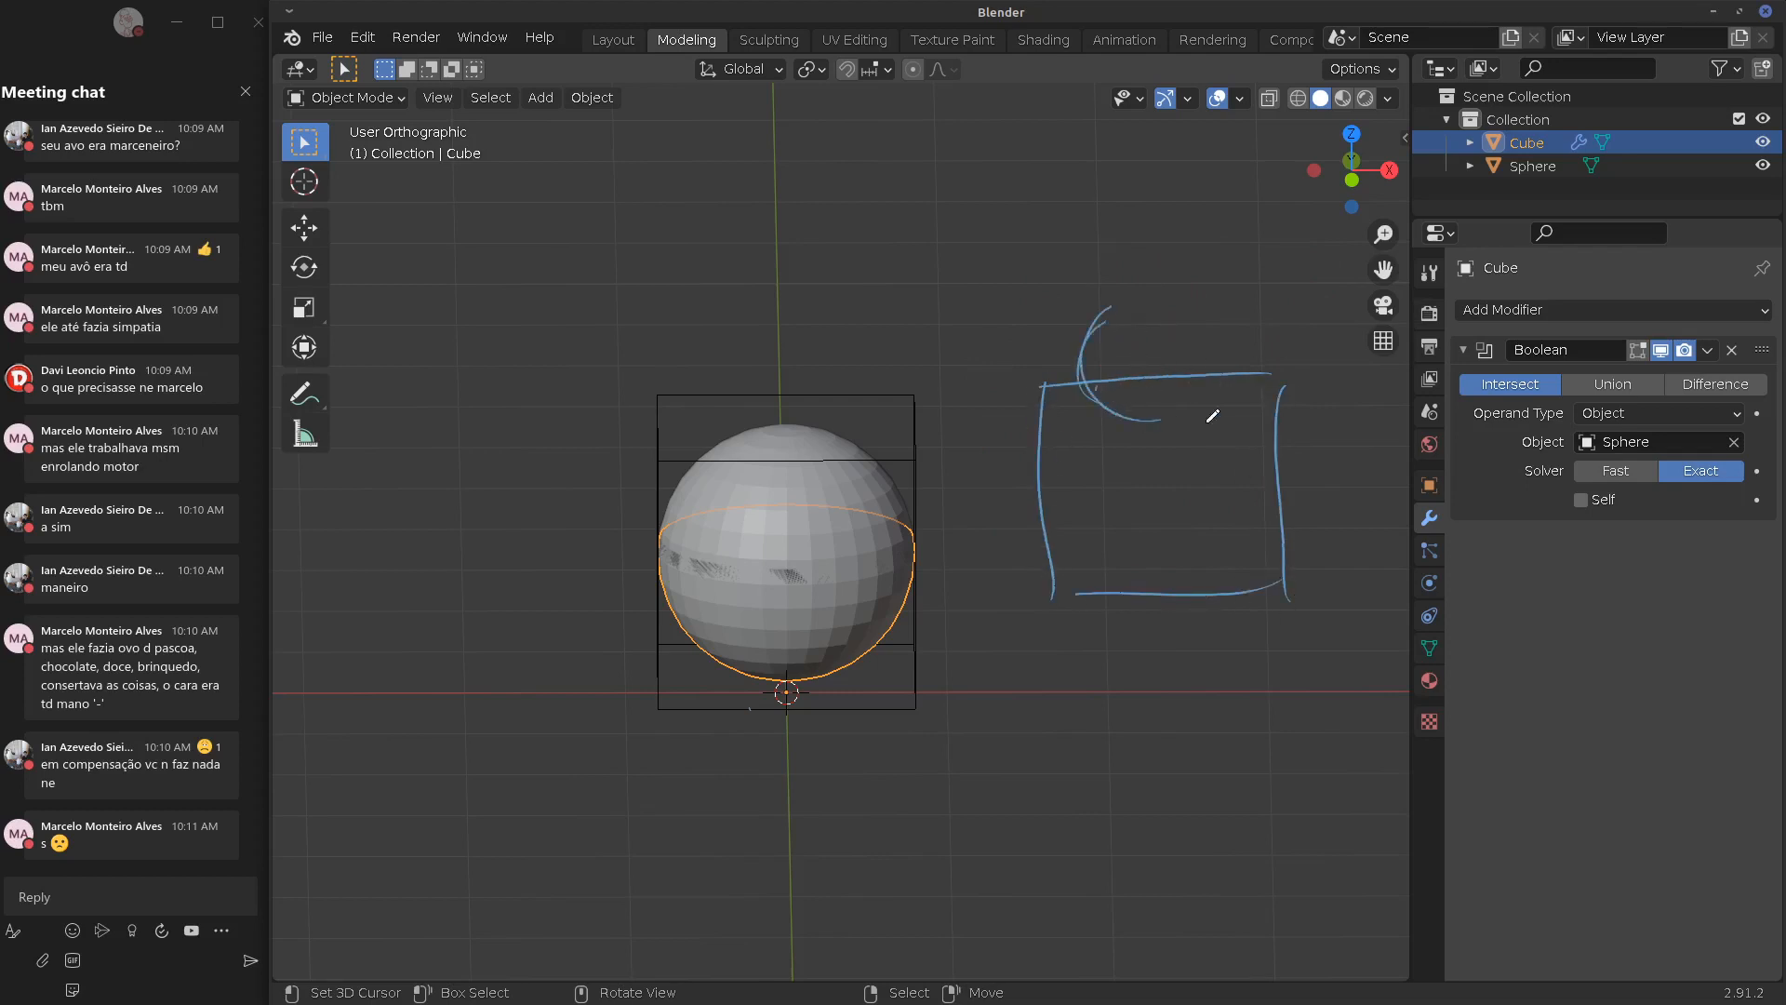
drag(1208, 421, 1200, 384)
mouse_move(1116, 332)
mouse_down()
mouse_move(1205, 373)
mouse_move(1116, 414)
mouse_move(1237, 428)
mouse_move(1183, 527)
mouse_up()
Set the Boolean to Union and hide the Sphere
click(1583, 388)
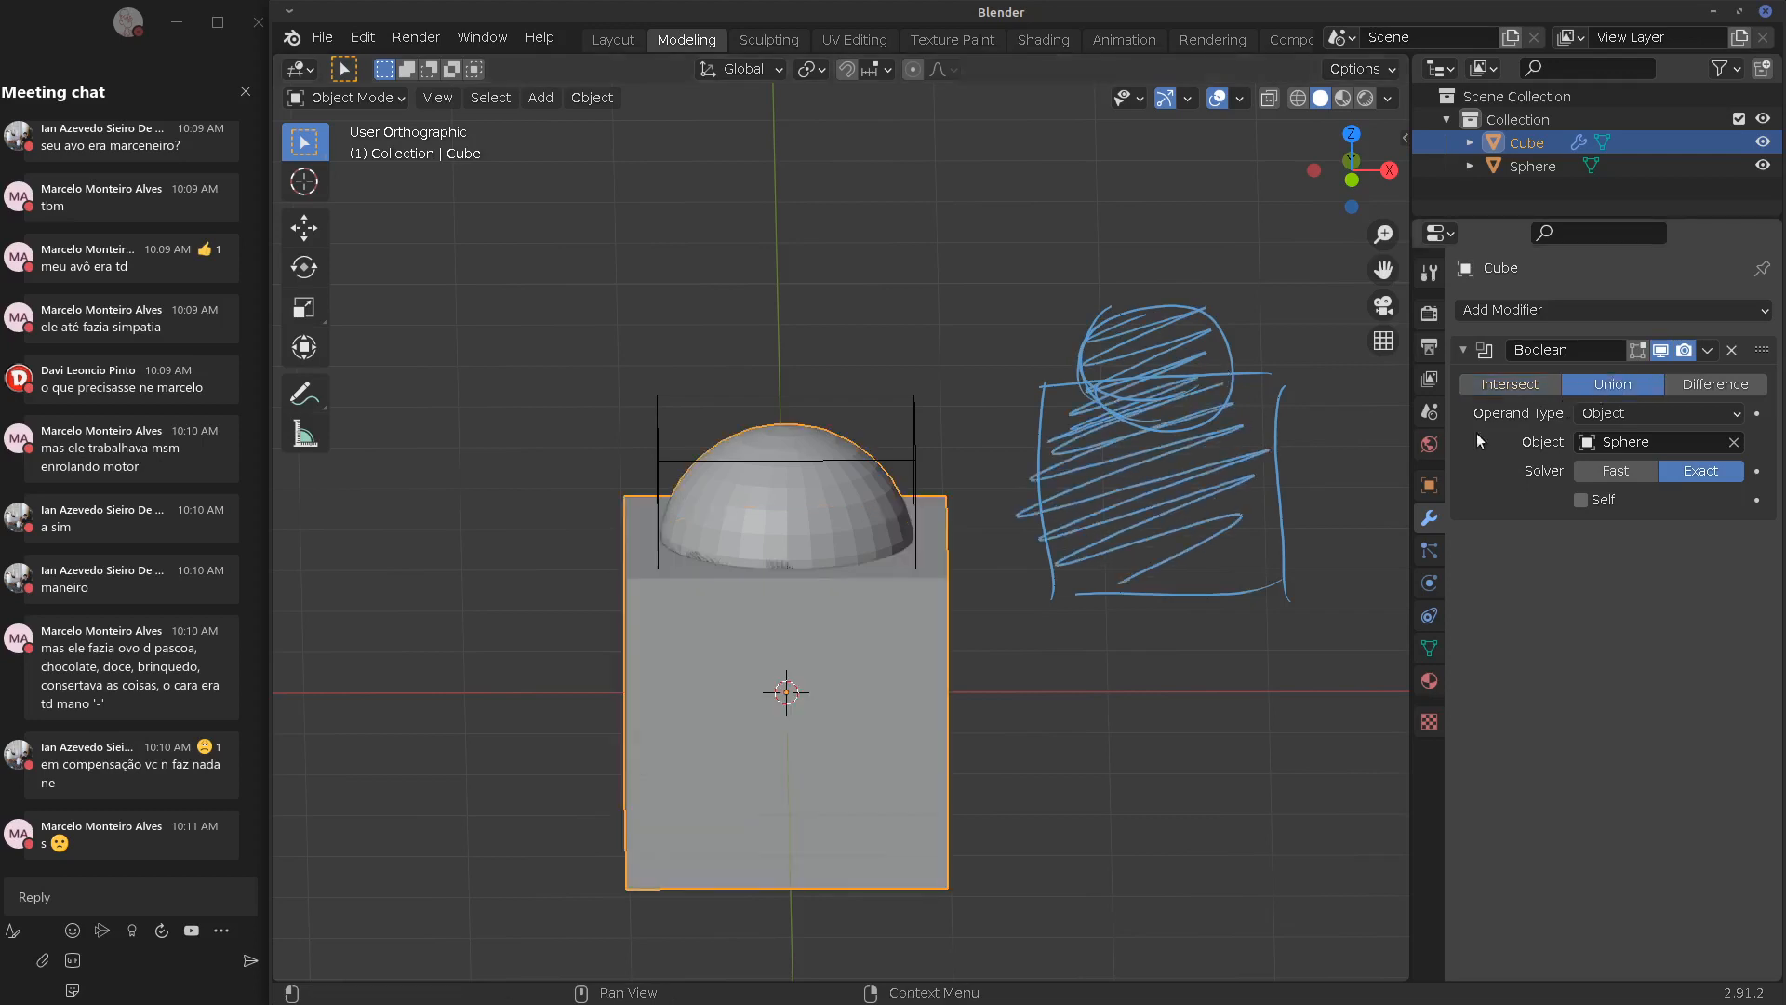
mouse_move(929, 588)
middle_down()
mouse_move(970, 638)
mouse_move(1072, 629)
mouse_move(959, 627)
middle_up()
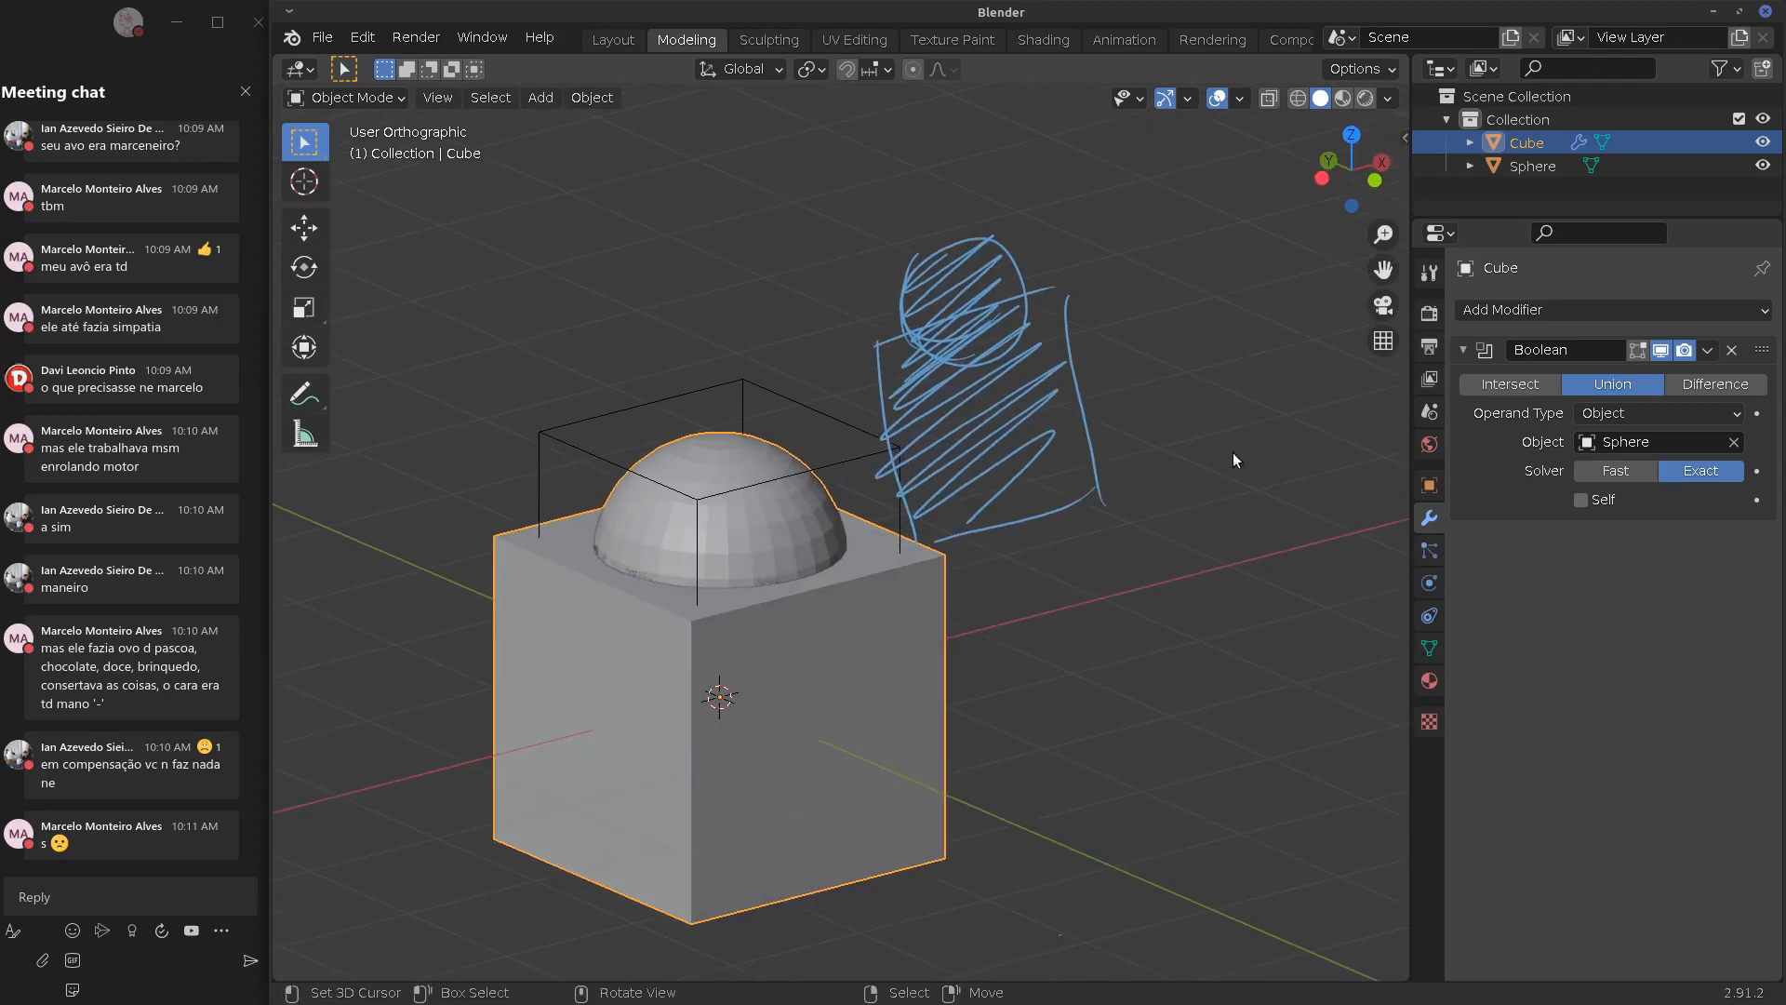
click(1763, 166)
mouse_move(614, 596)
middle_down()
mouse_move(595, 605)
mouse_move(739, 590)
mouse_move(715, 603)
mouse_move(655, 583)
mouse_move(611, 625)
mouse_move(510, 662)
middle_up()
Try Intersect and Union, then set the Boolean to Difference to hollow the cube's top
click(1520, 385)
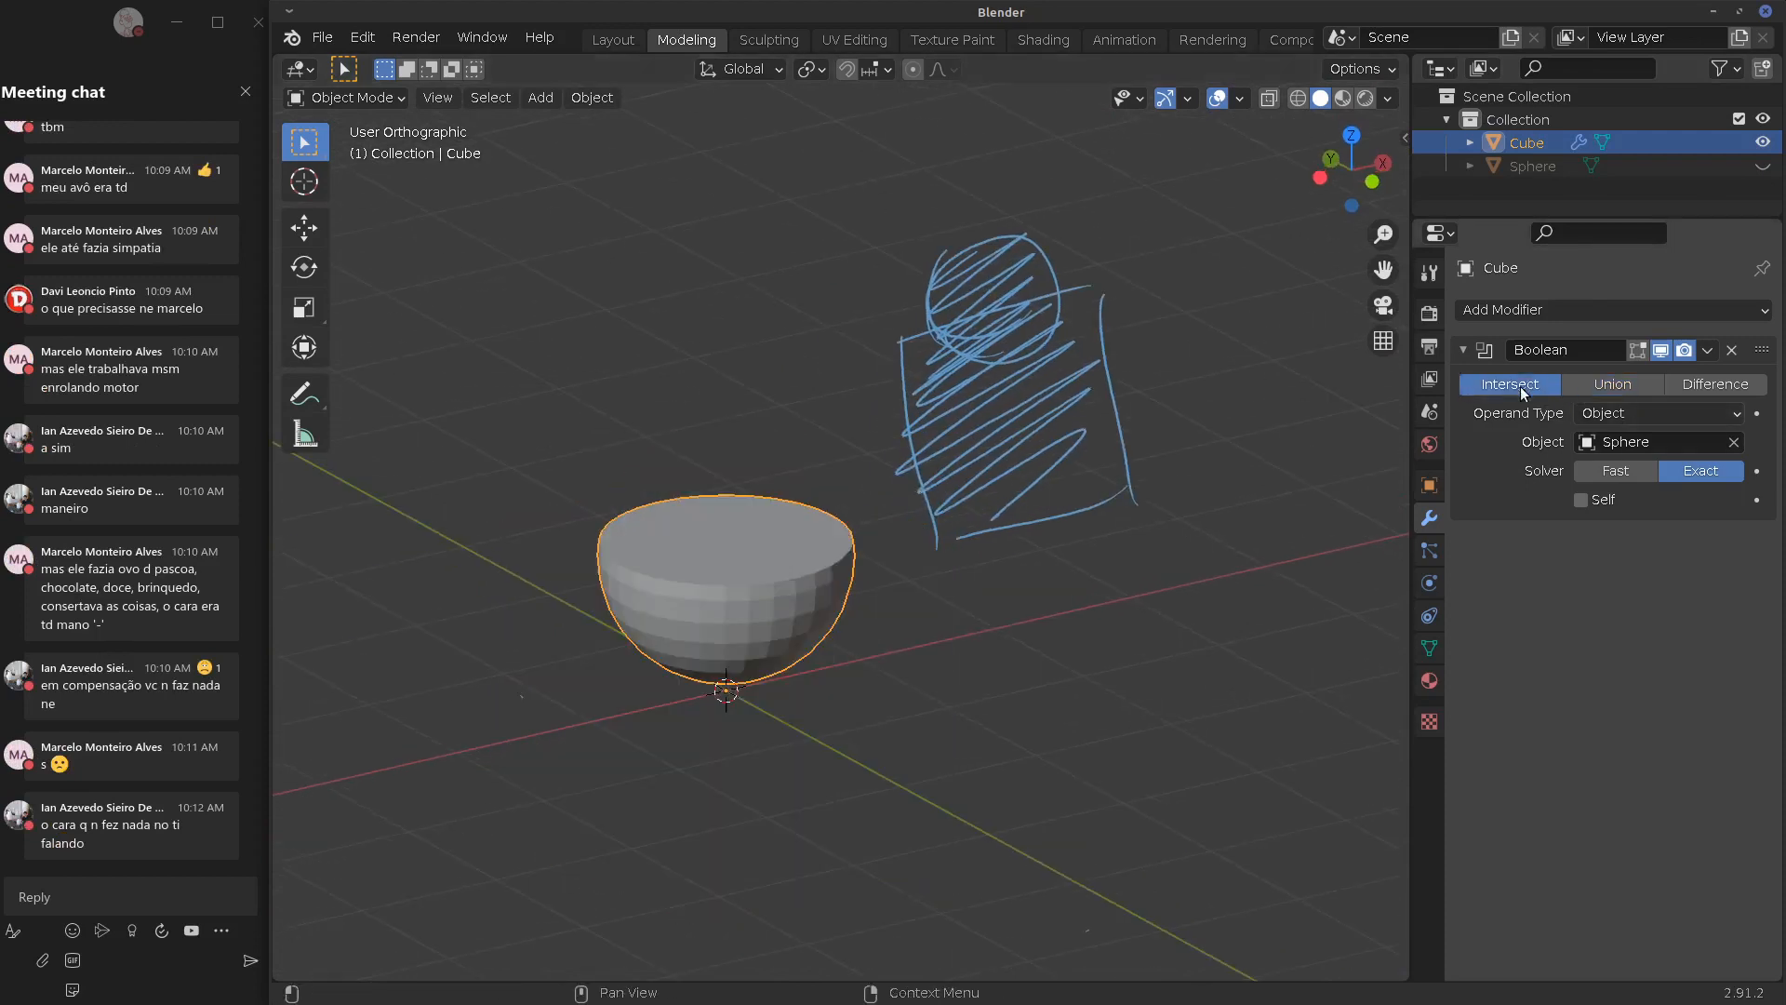
click(1606, 383)
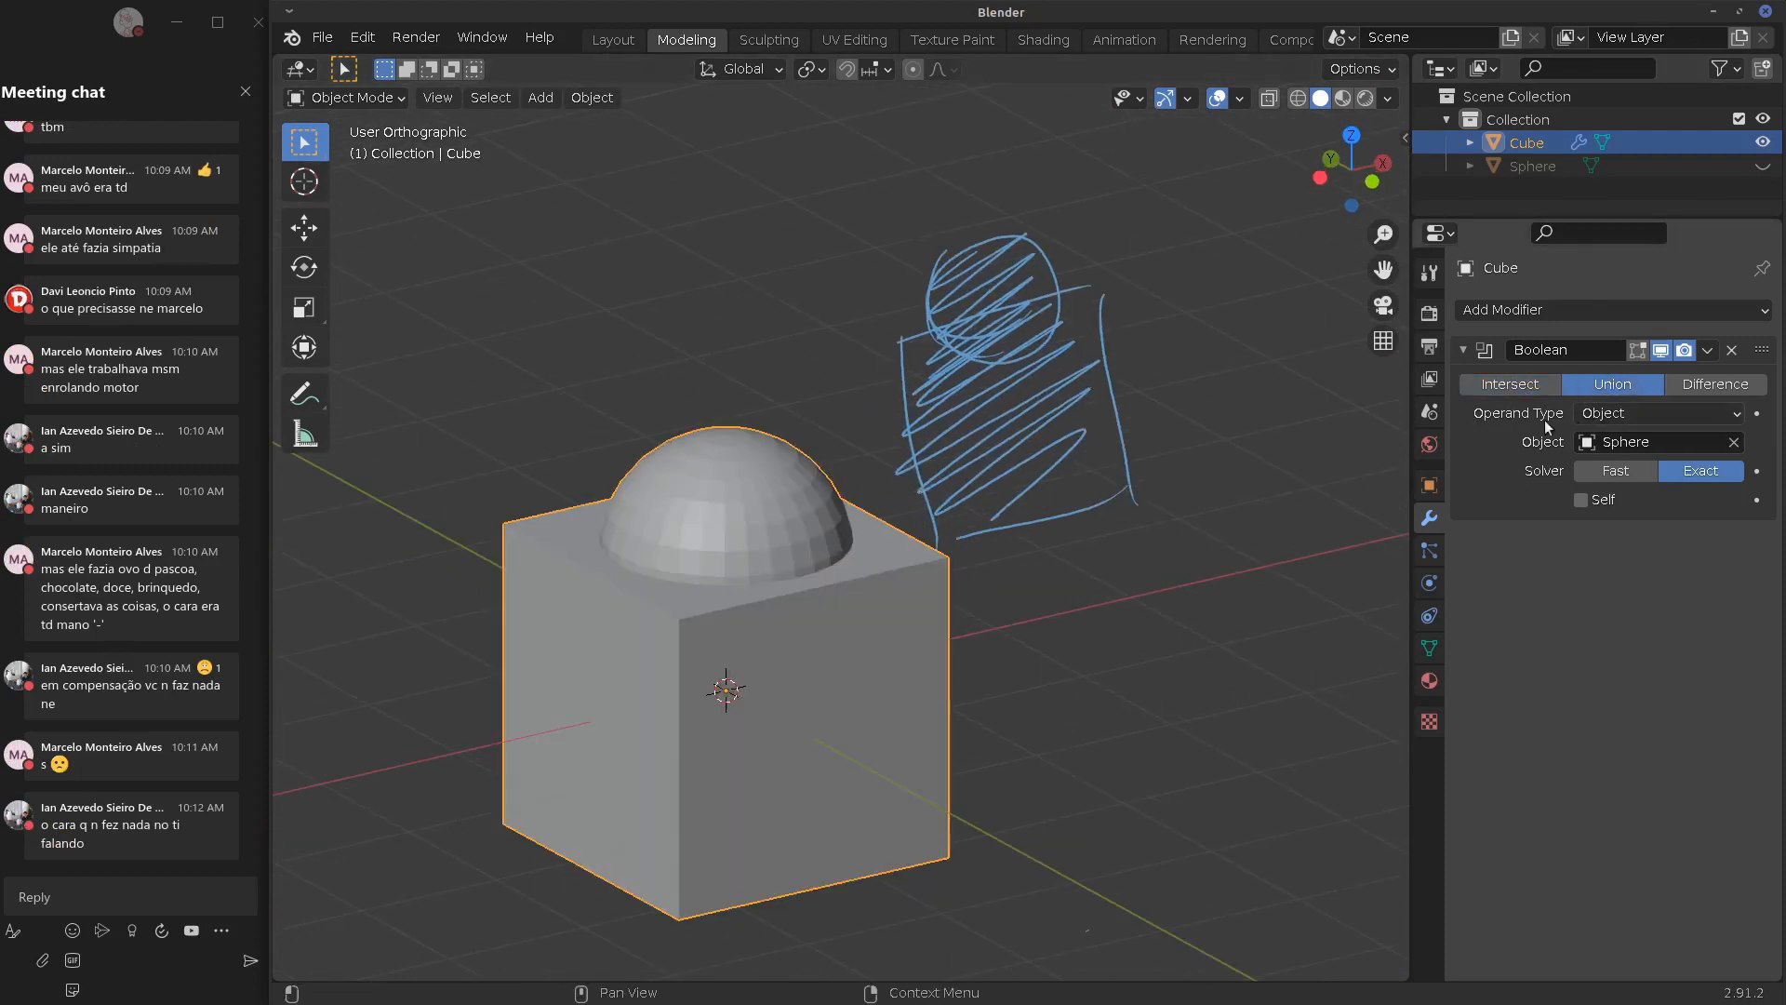
mouse_move(1064, 581)
middle_down()
mouse_move(968, 549)
mouse_move(1023, 535)
middle_up()
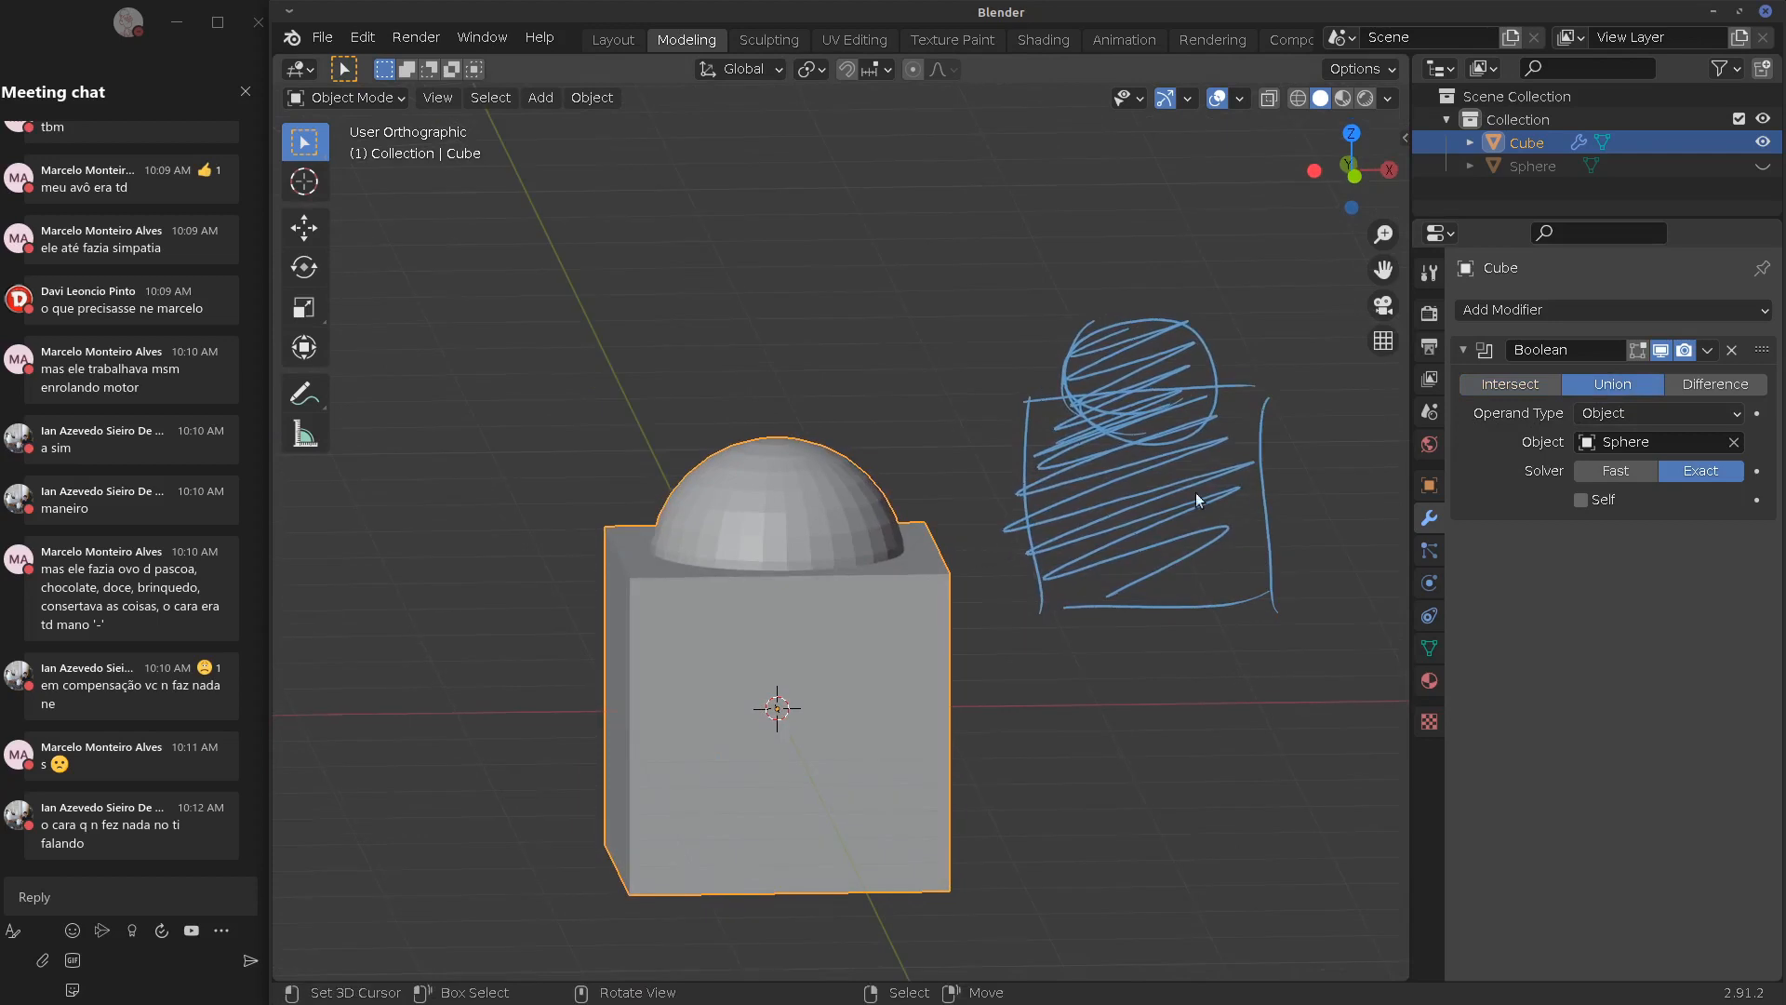
click(1709, 385)
middle_drag(986, 595, 946, 589)
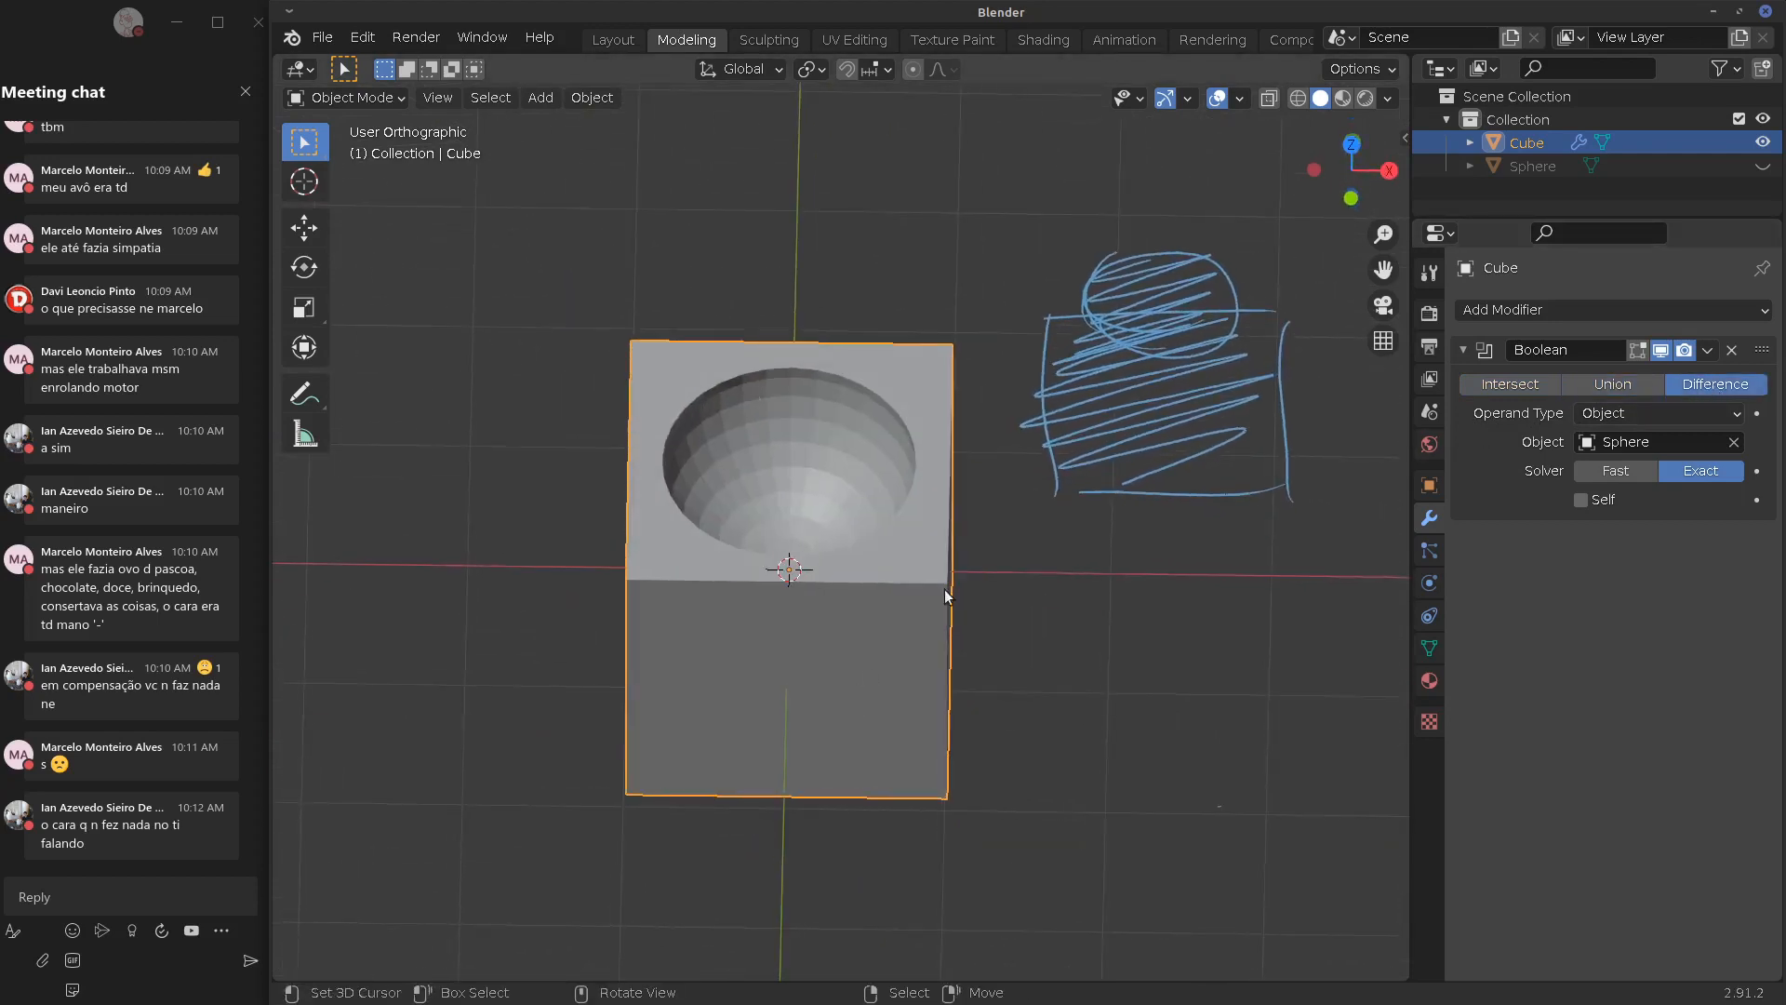
Clear old scribbles, sketch a shaded box-and-circle annotation, then erase it
mouse_move(1091, 338)
right_down()
mouse_move(1037, 423)
mouse_move(1116, 437)
mouse_move(1256, 381)
mouse_move(1220, 274)
mouse_move(1159, 358)
right_up()
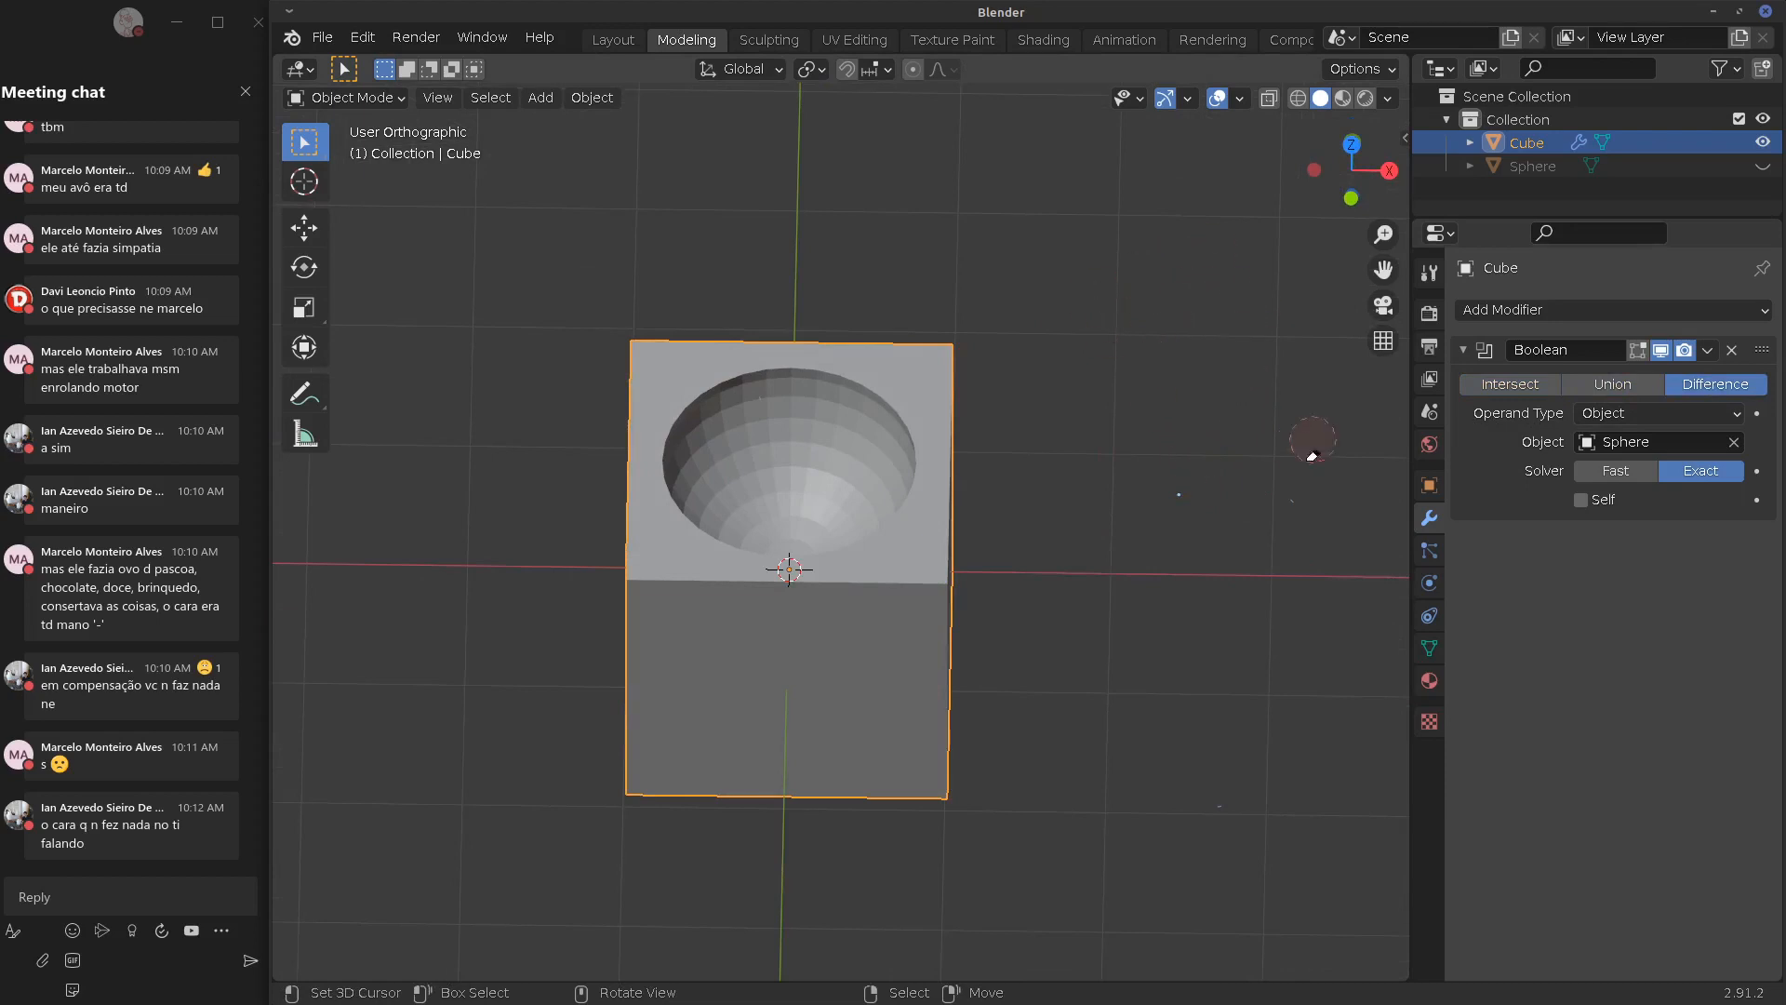
mouse_move(1100, 322)
mouse_down()
mouse_move(1314, 315)
mouse_move(1337, 511)
mouse_up()
drag(1314, 515, 1060, 523)
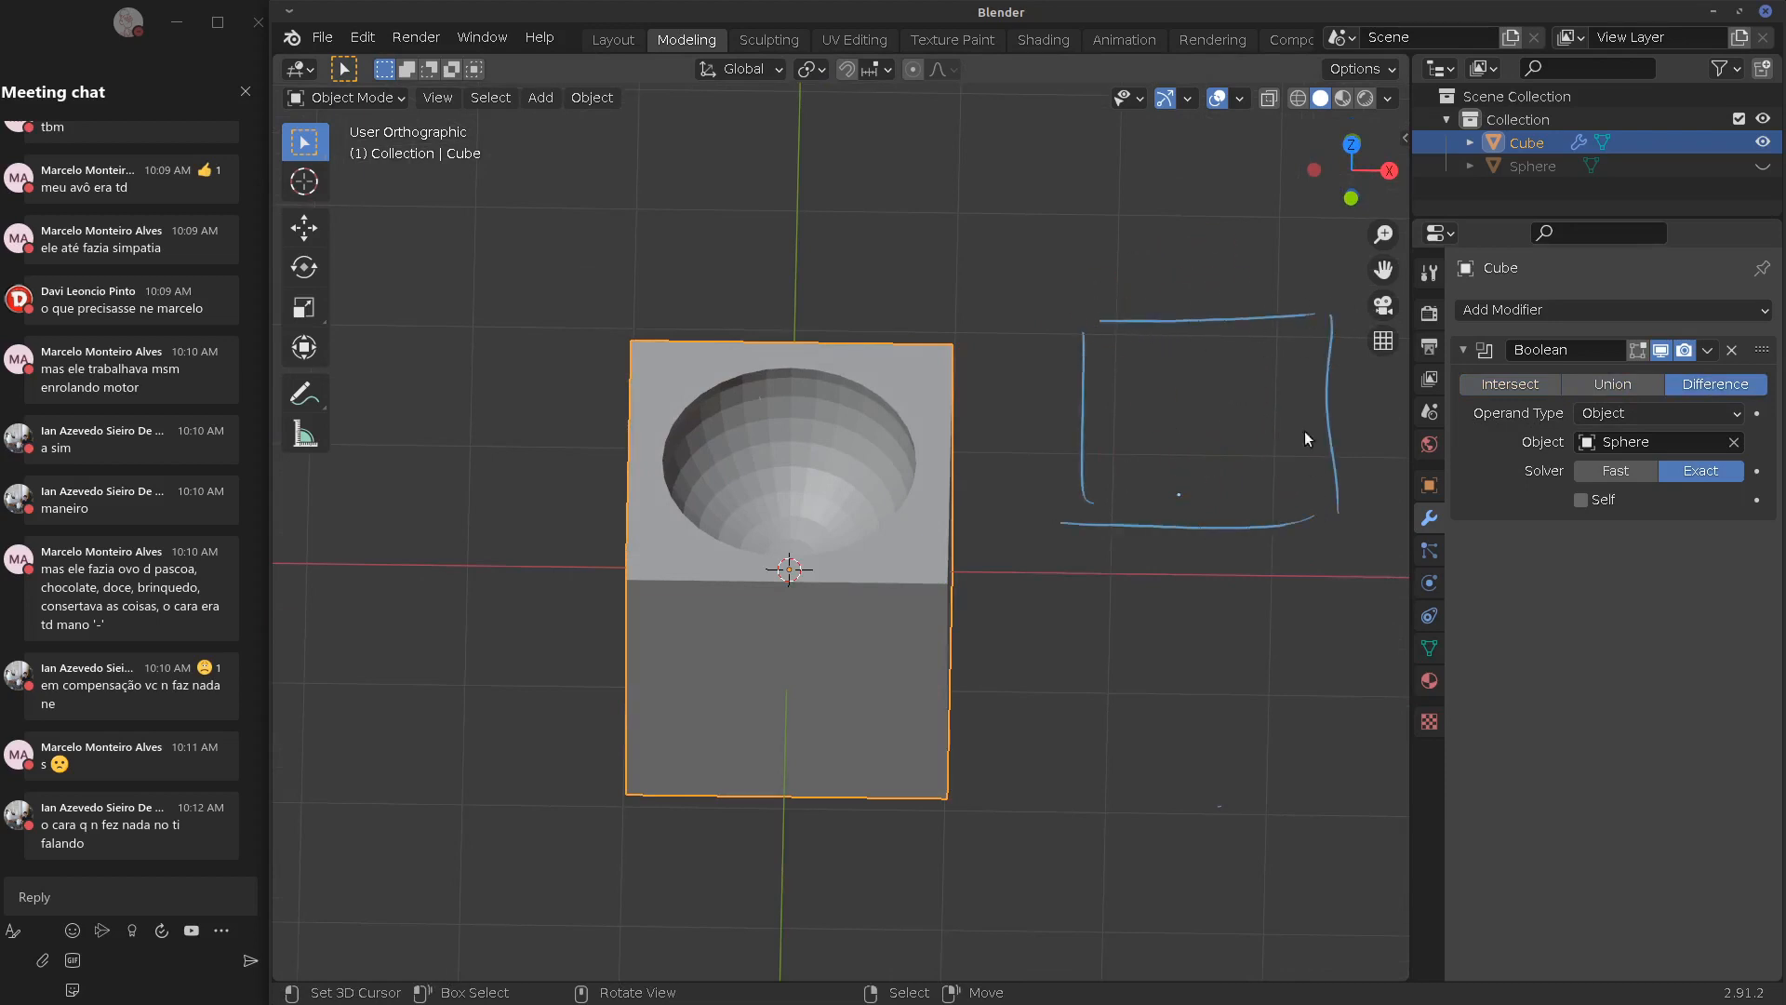
mouse_move(1283, 344)
mouse_down()
mouse_move(1165, 272)
mouse_move(1250, 341)
mouse_up()
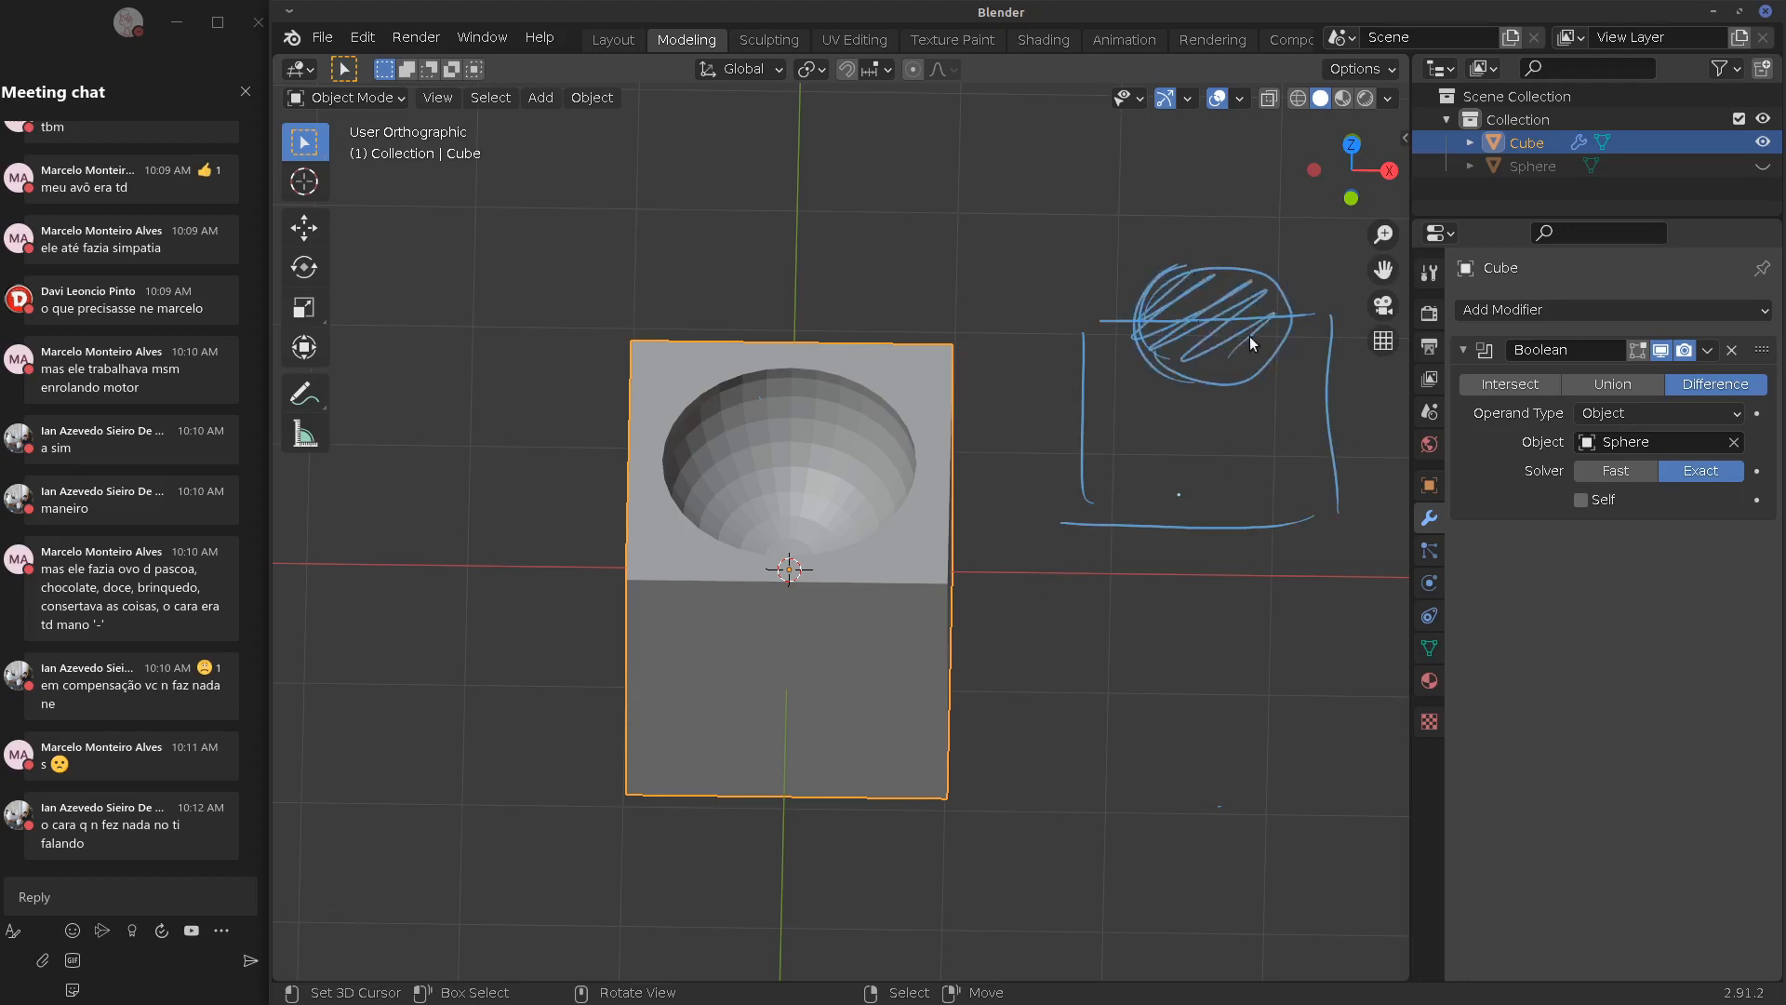
mouse_move(1246, 337)
right_down()
mouse_move(1220, 287)
mouse_move(1256, 272)
mouse_move(1277, 305)
right_up()
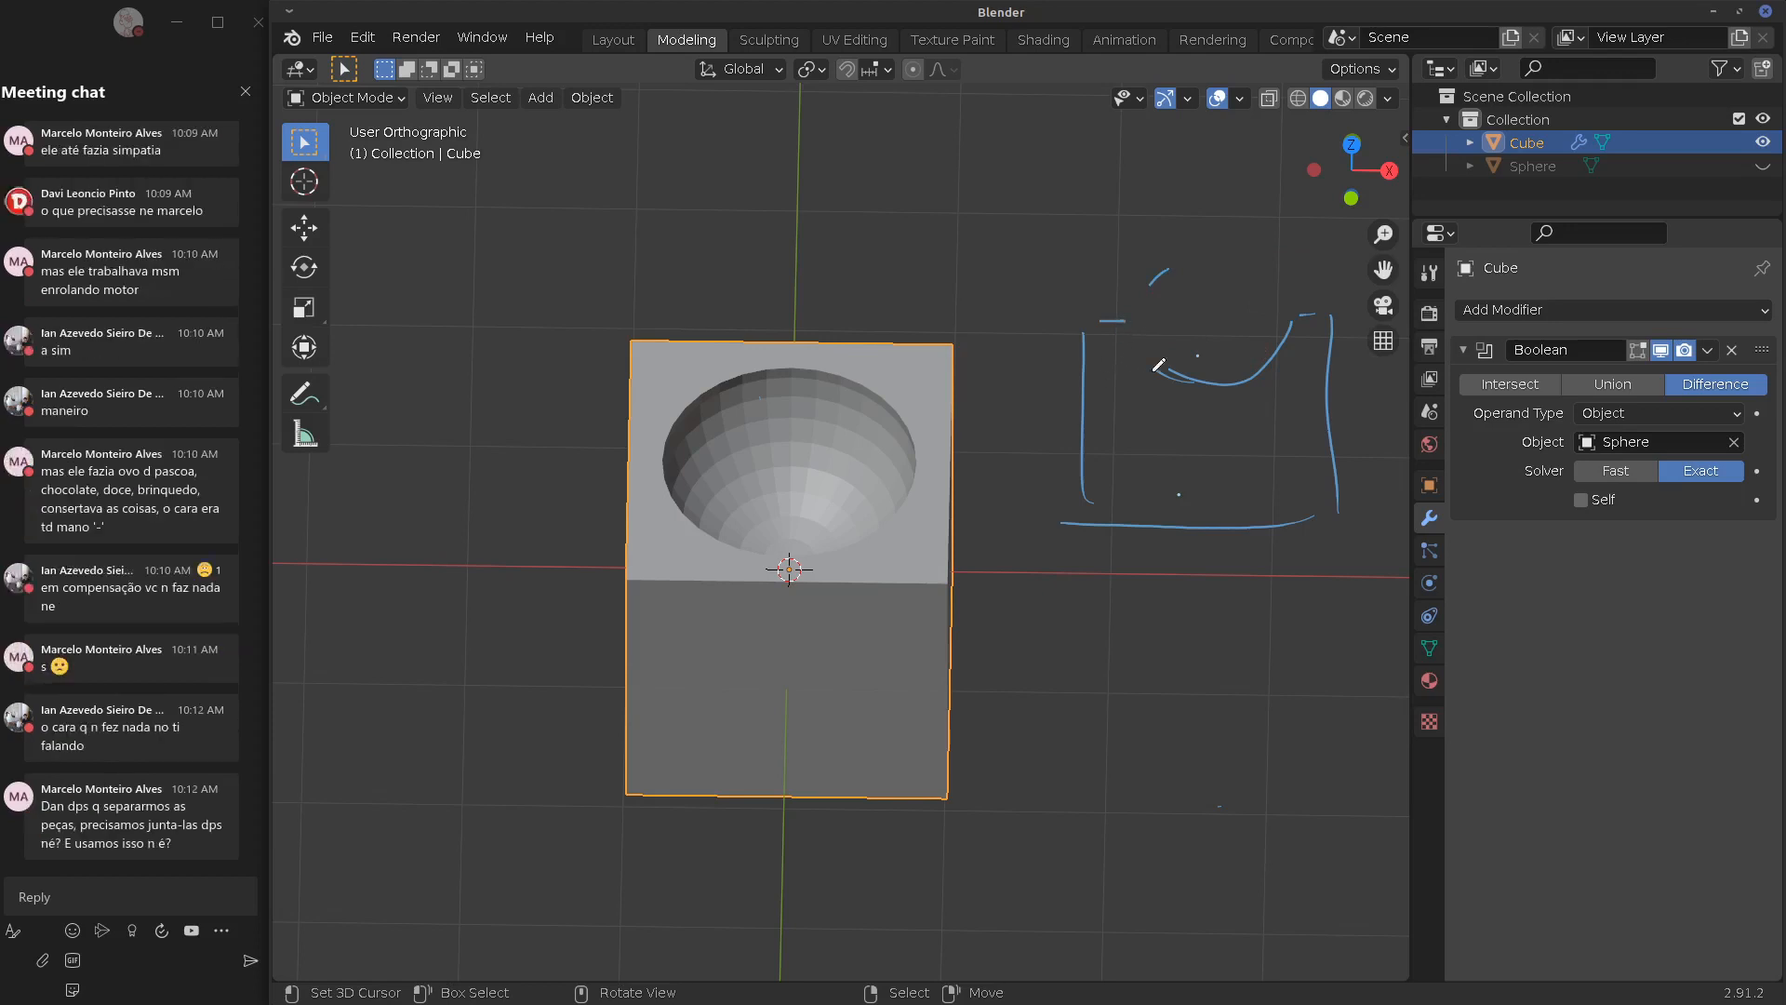
mouse_move(1122, 346)
mouse_down()
mouse_move(1170, 414)
mouse_move(1303, 395)
mouse_move(1262, 500)
mouse_up()
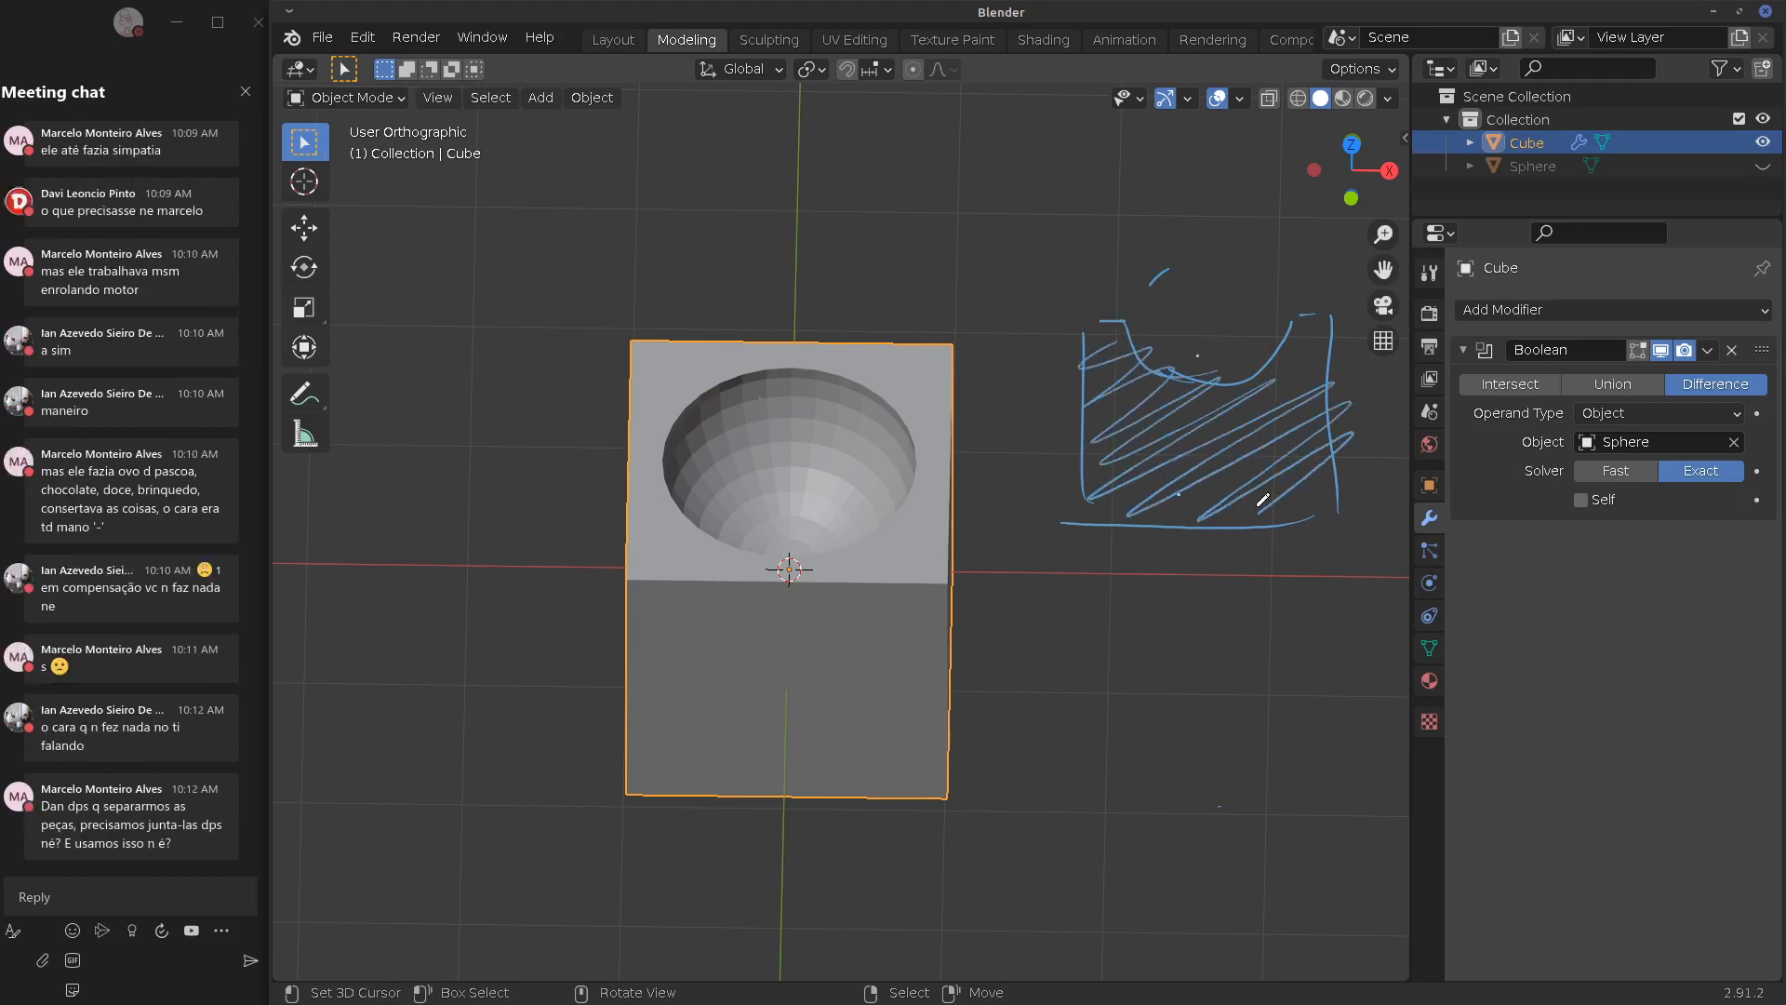
drag(1298, 364, 1258, 400)
mouse_move(1084, 502)
right_down()
mouse_move(1069, 471)
mouse_move(1252, 503)
mouse_move(1335, 405)
right_up()
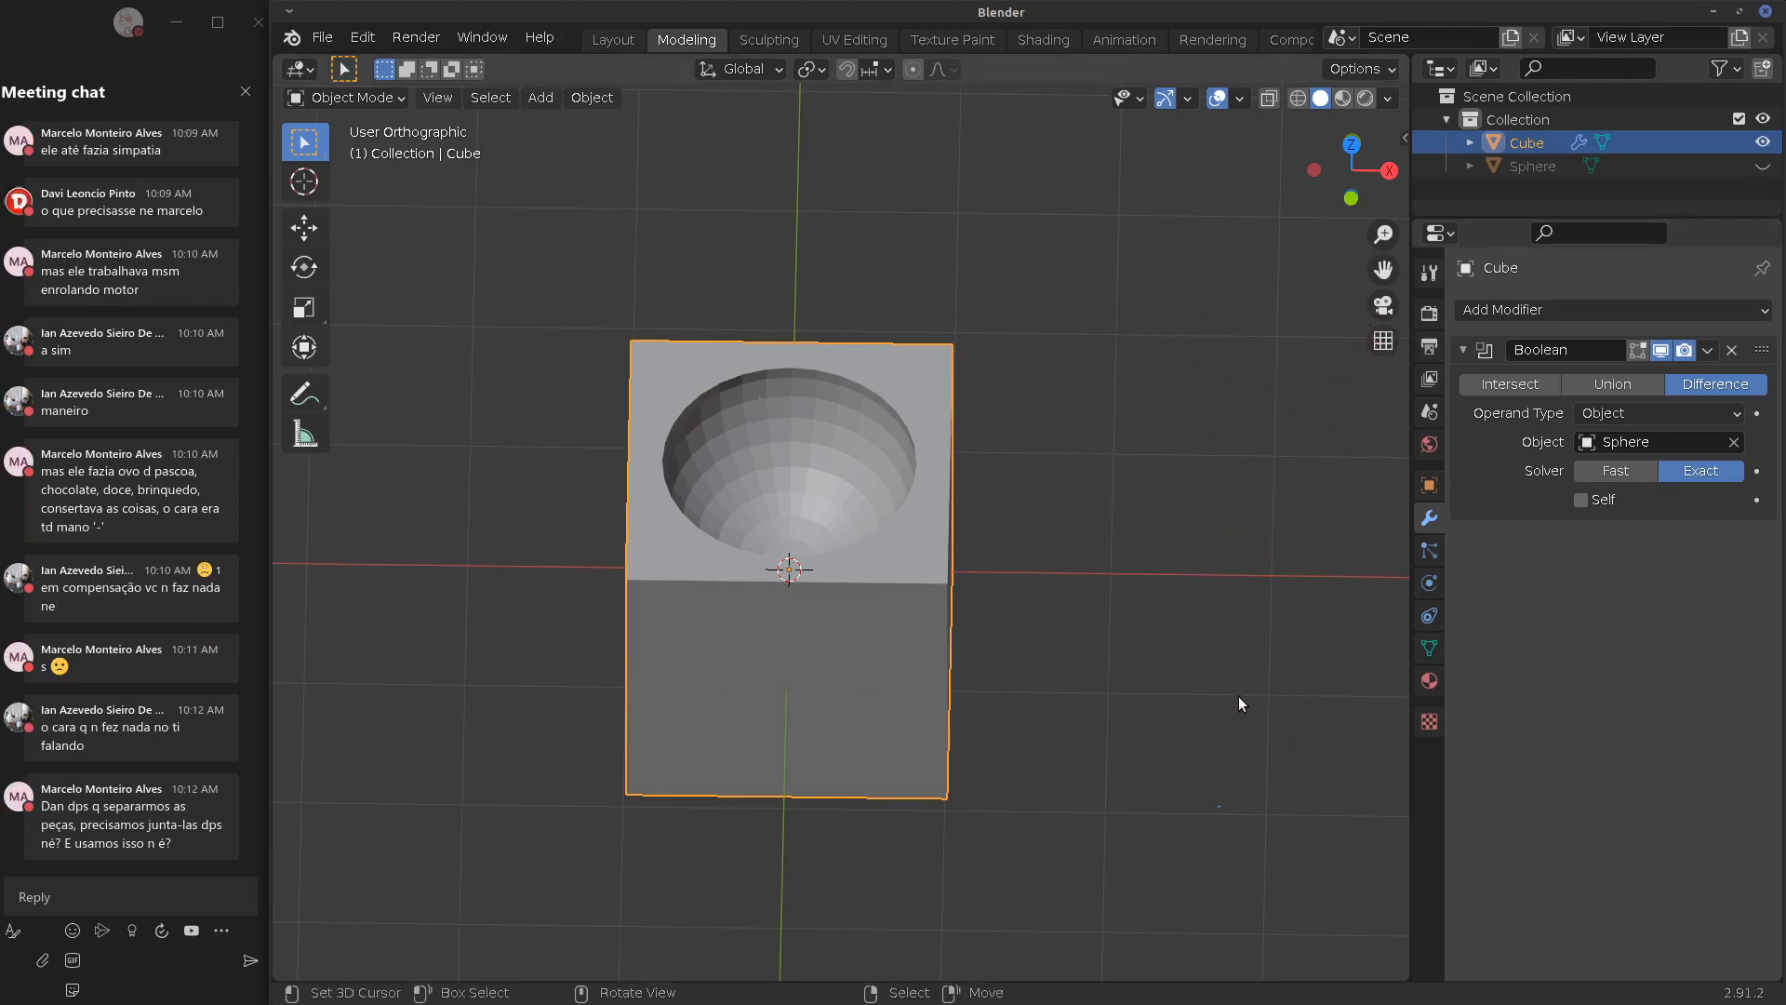
Orbit around the hollowed cube from side, top and near-front angles
middle_drag(839, 584, 893, 482)
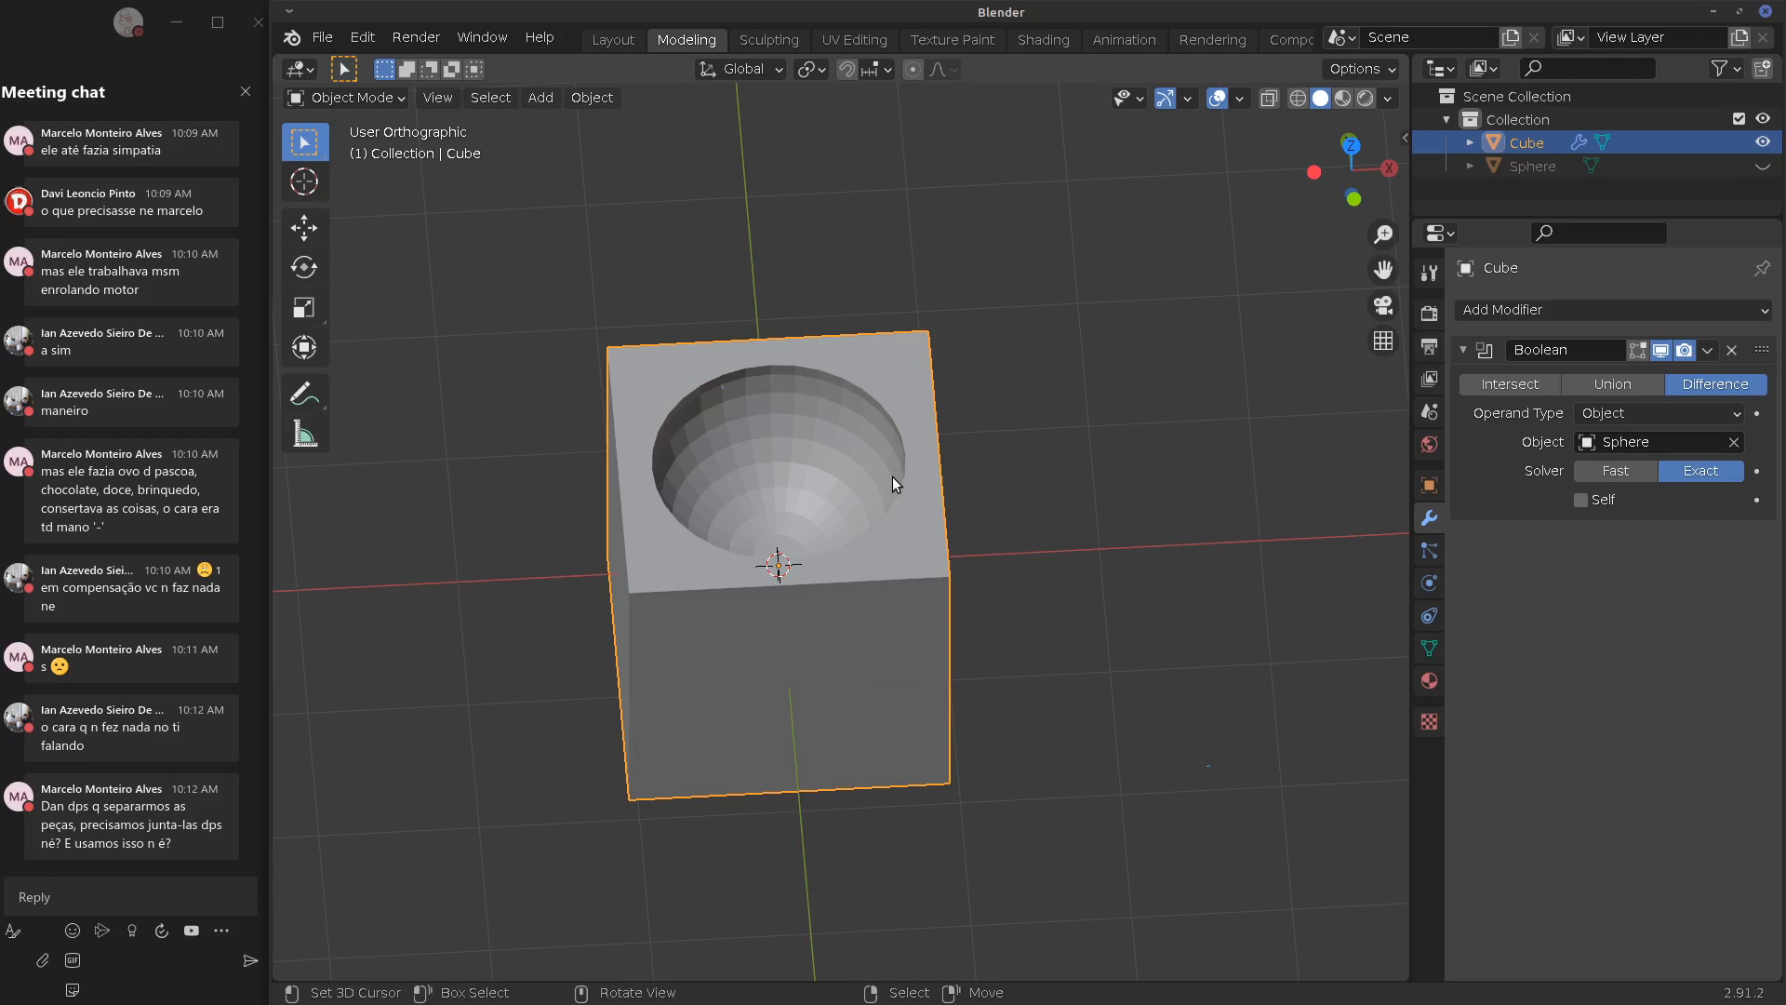
middle_drag(928, 589, 945, 662)
middle_drag(967, 560, 1548, 277)
Unhide the Sphere and set its Viewport Display to Bounds in Object Properties
click(1762, 165)
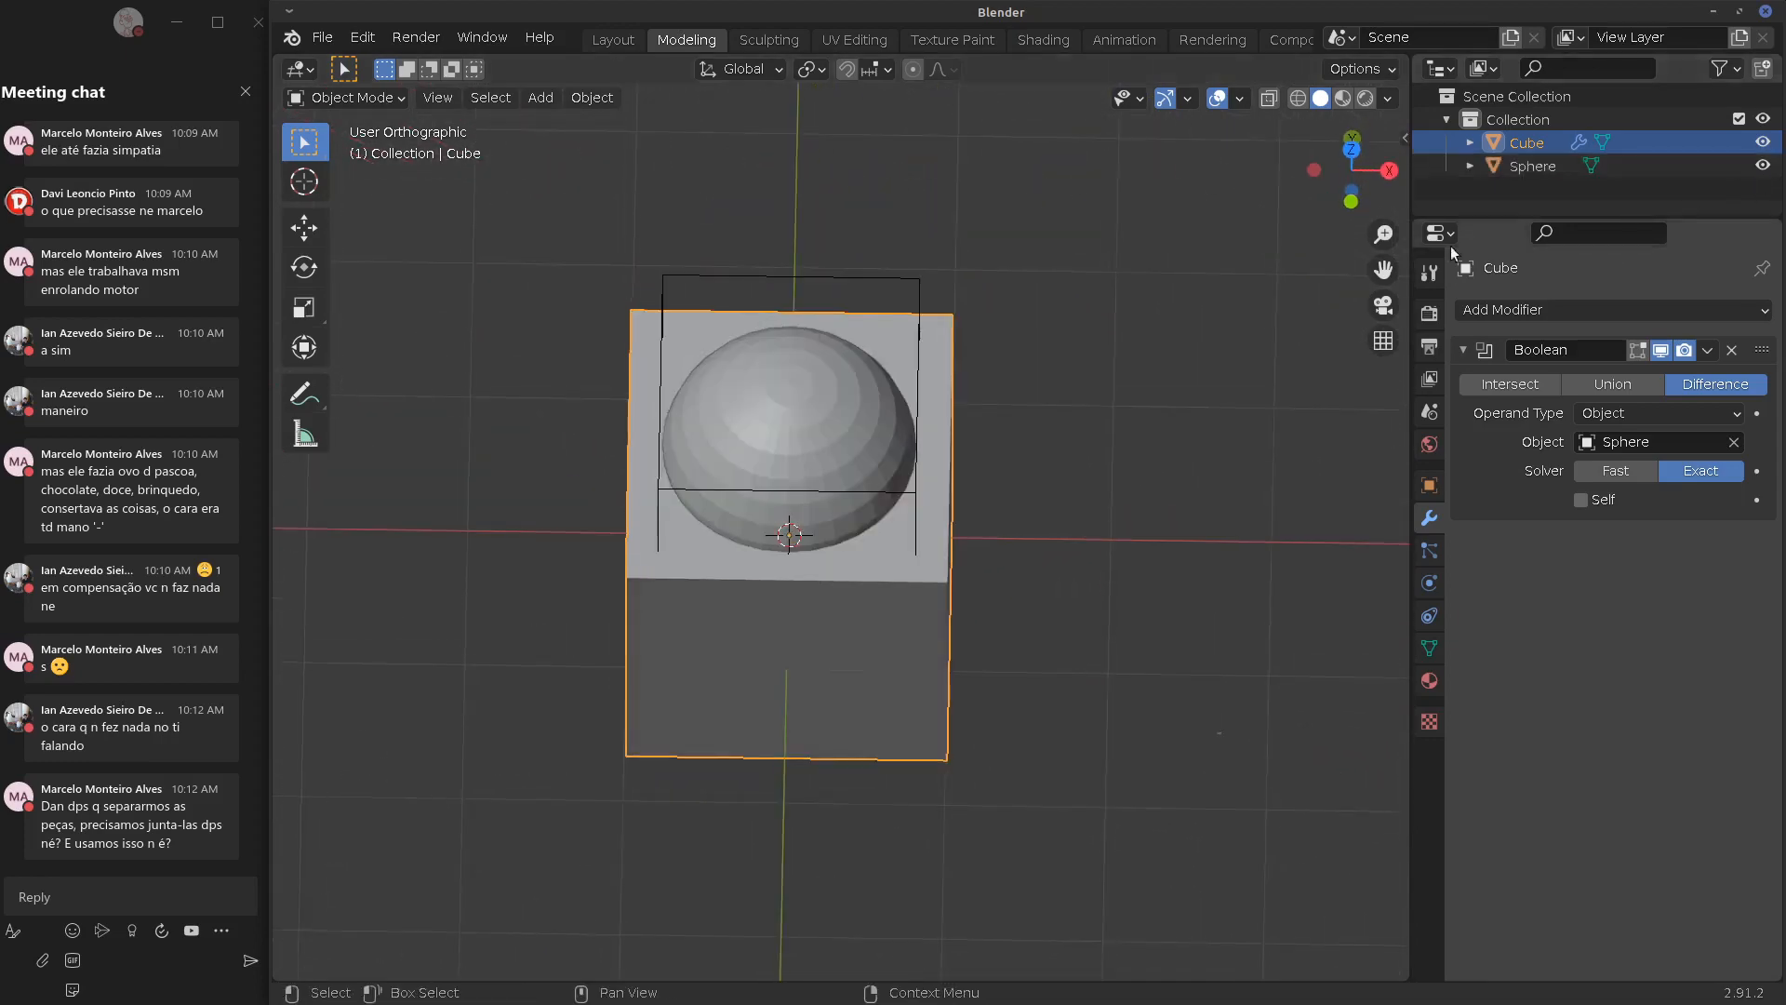
middle_drag(1256, 279, 1014, 389)
click(846, 484)
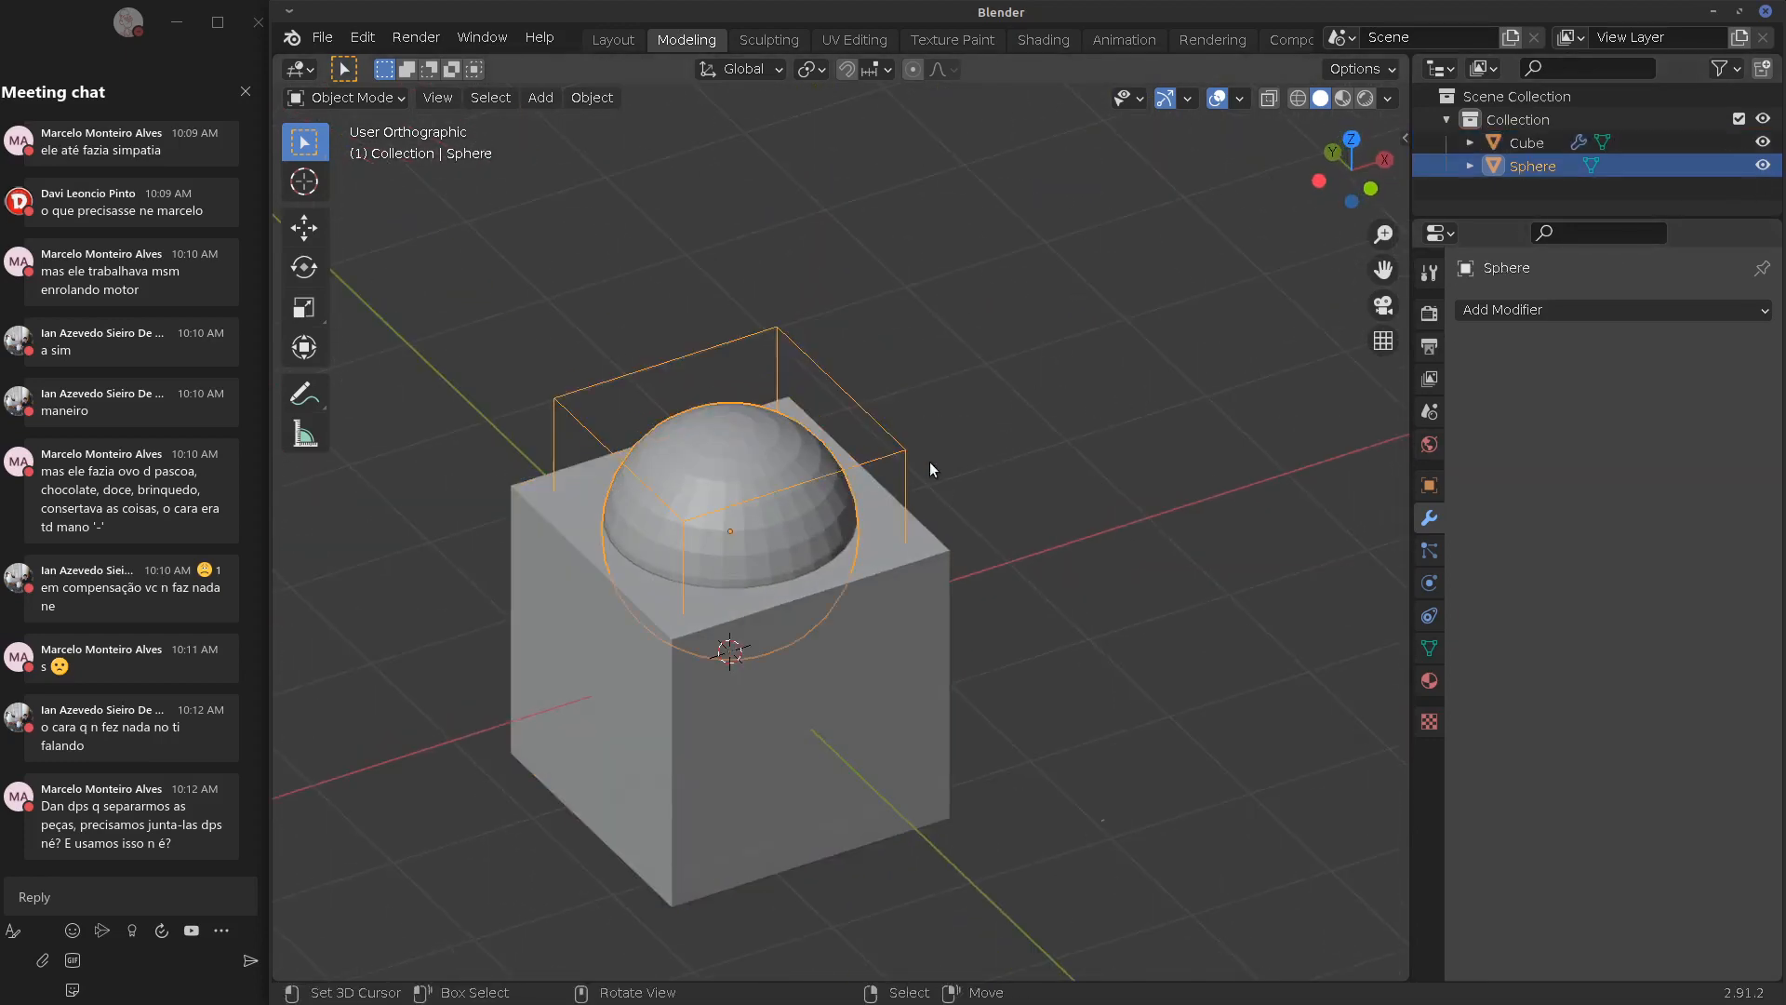
click(1430, 681)
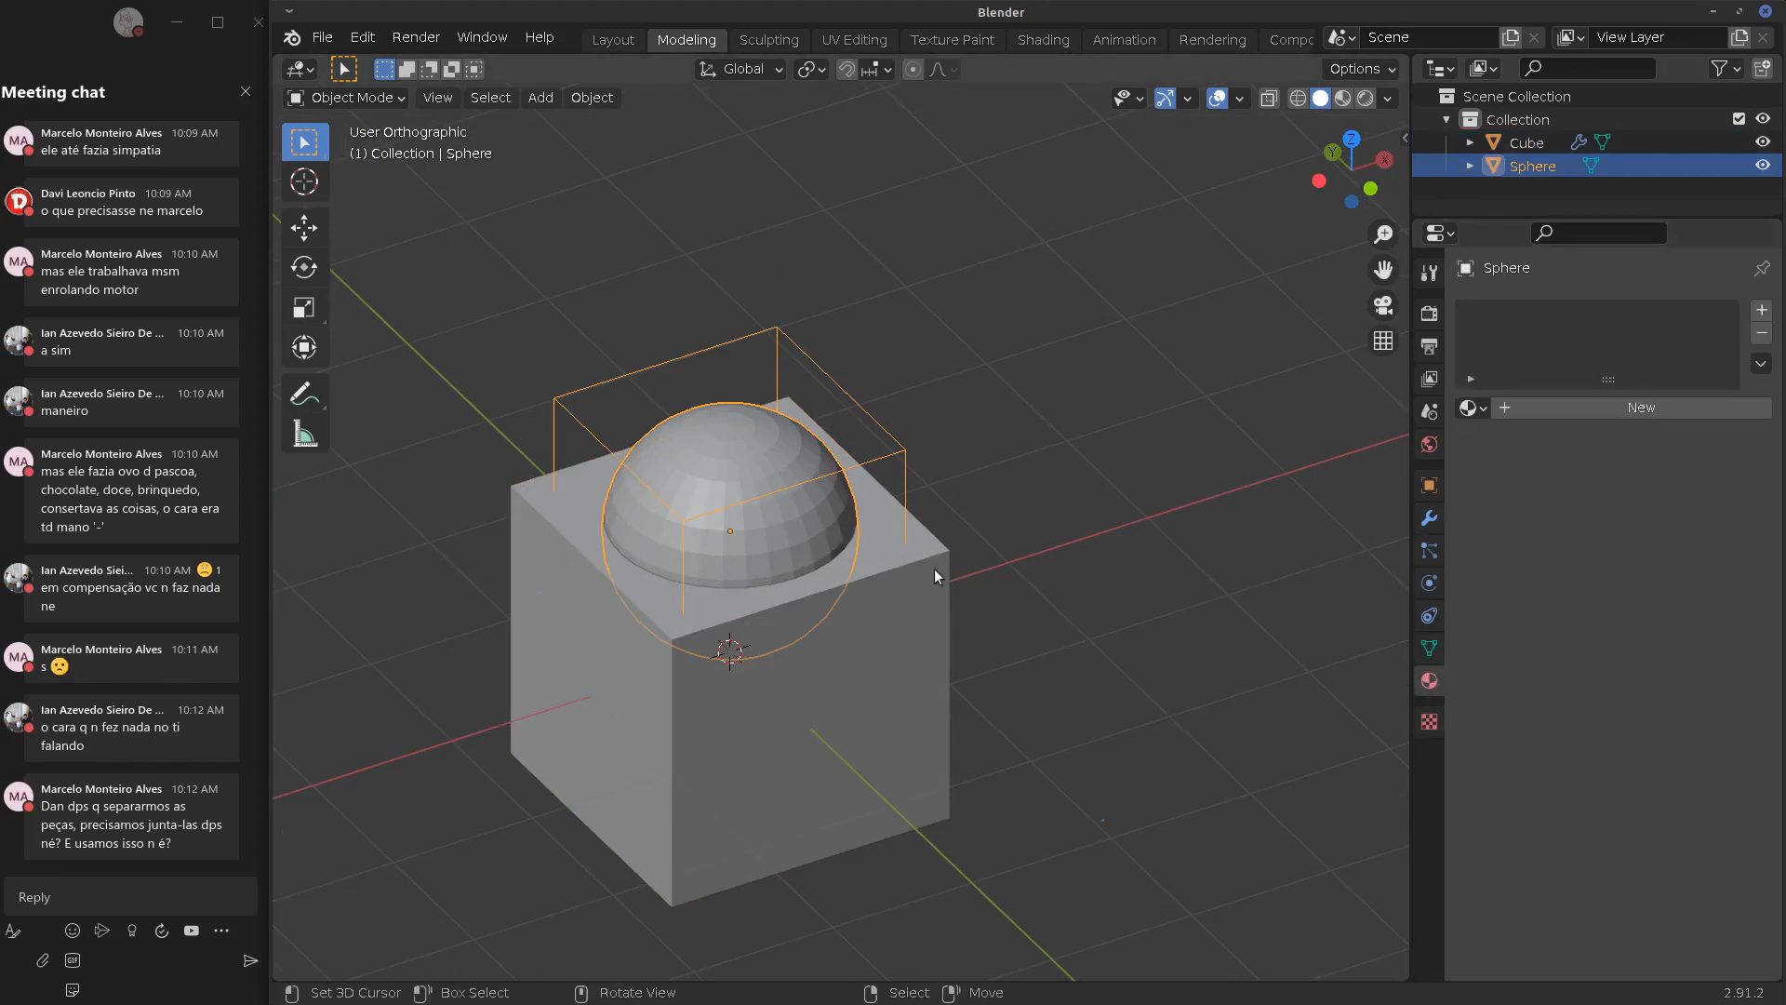
click(819, 582)
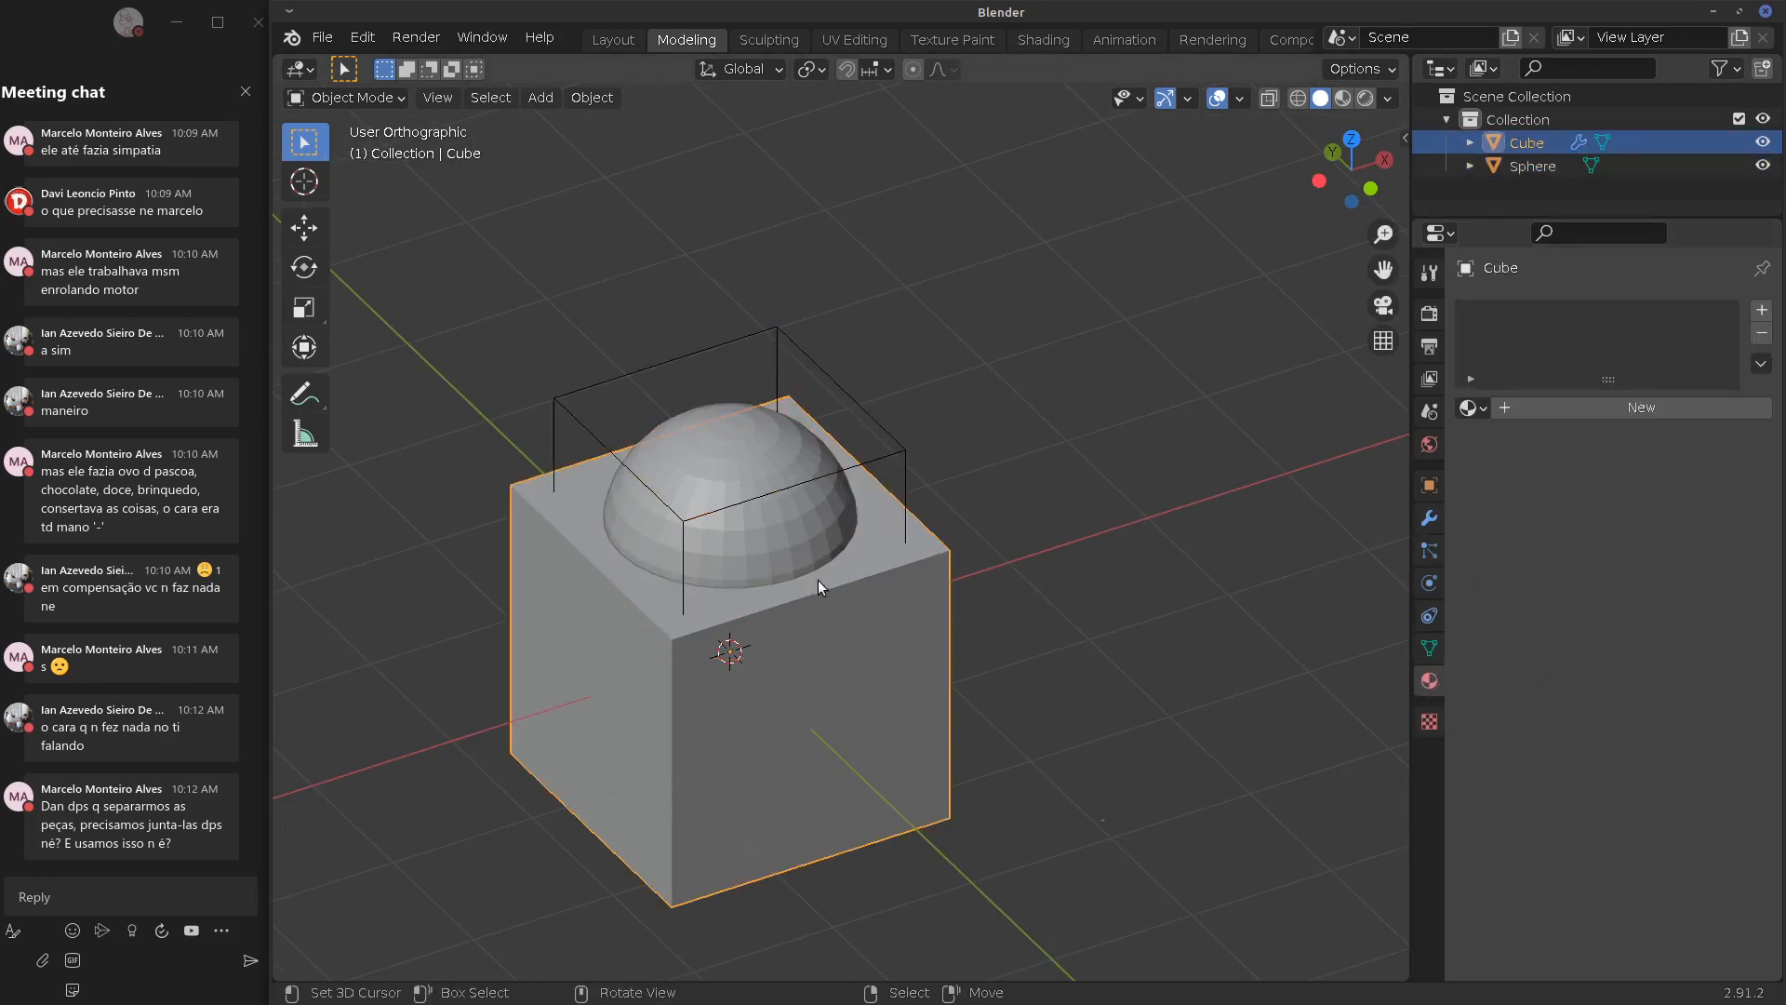
click(817, 490)
click(1429, 648)
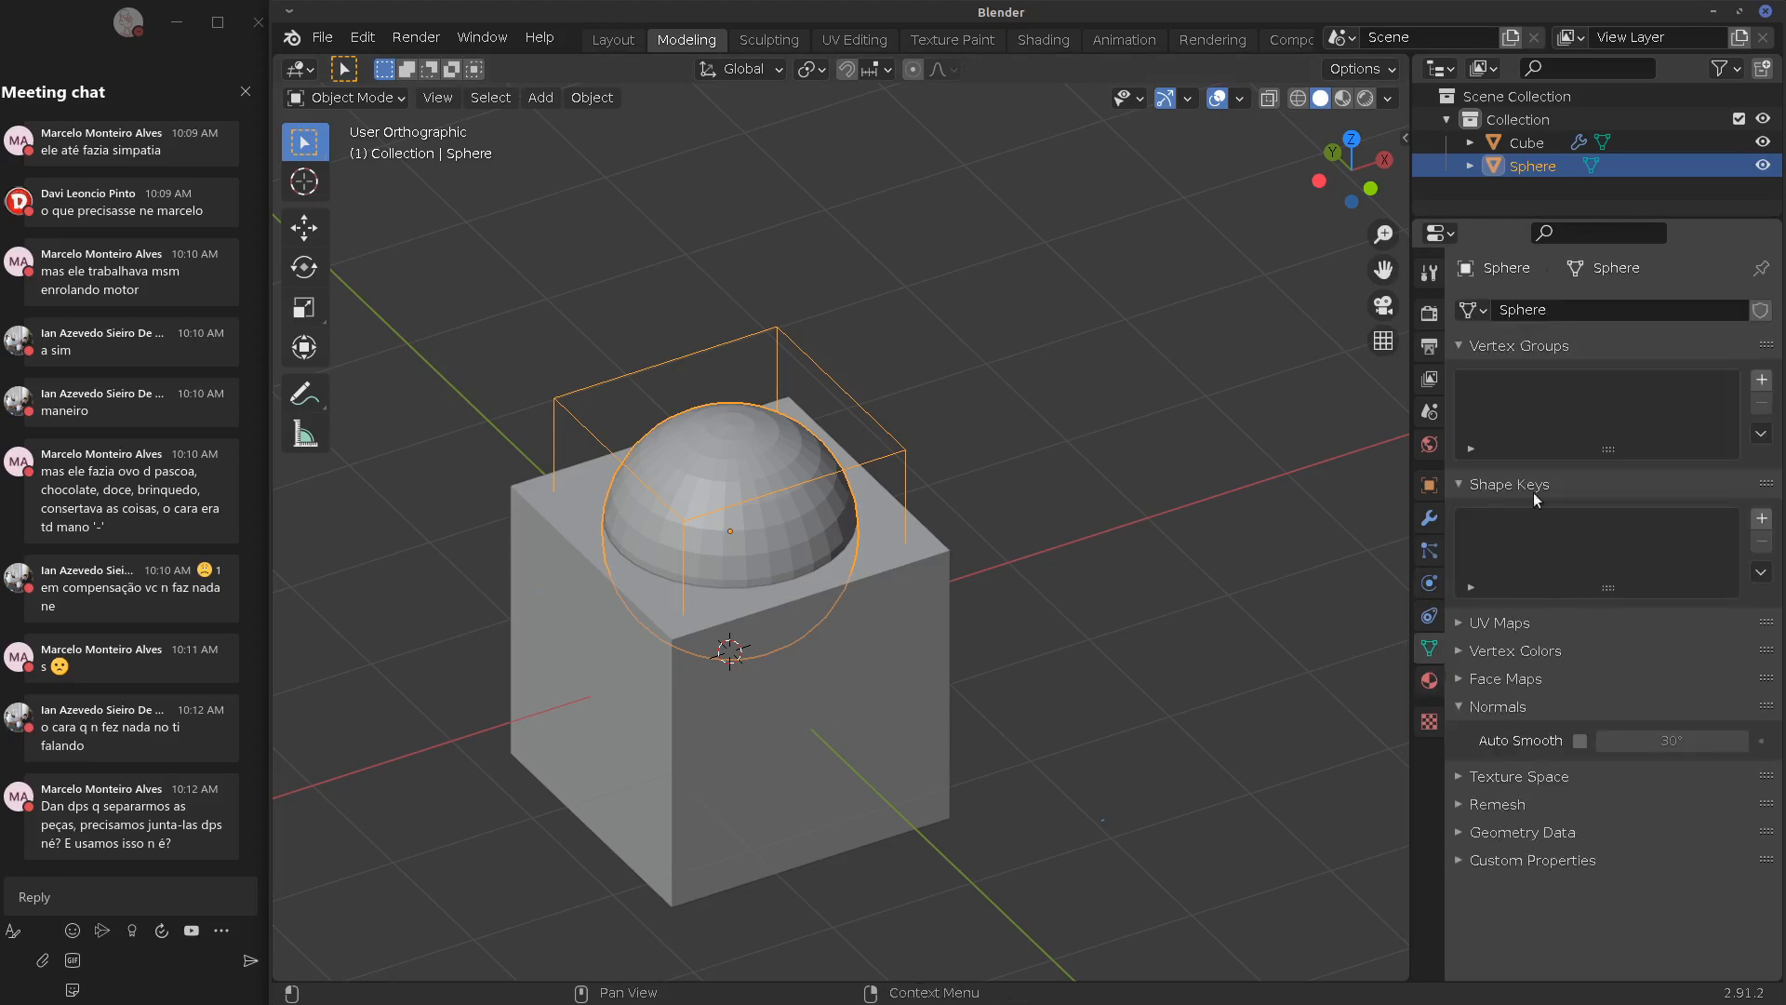
click(1430, 486)
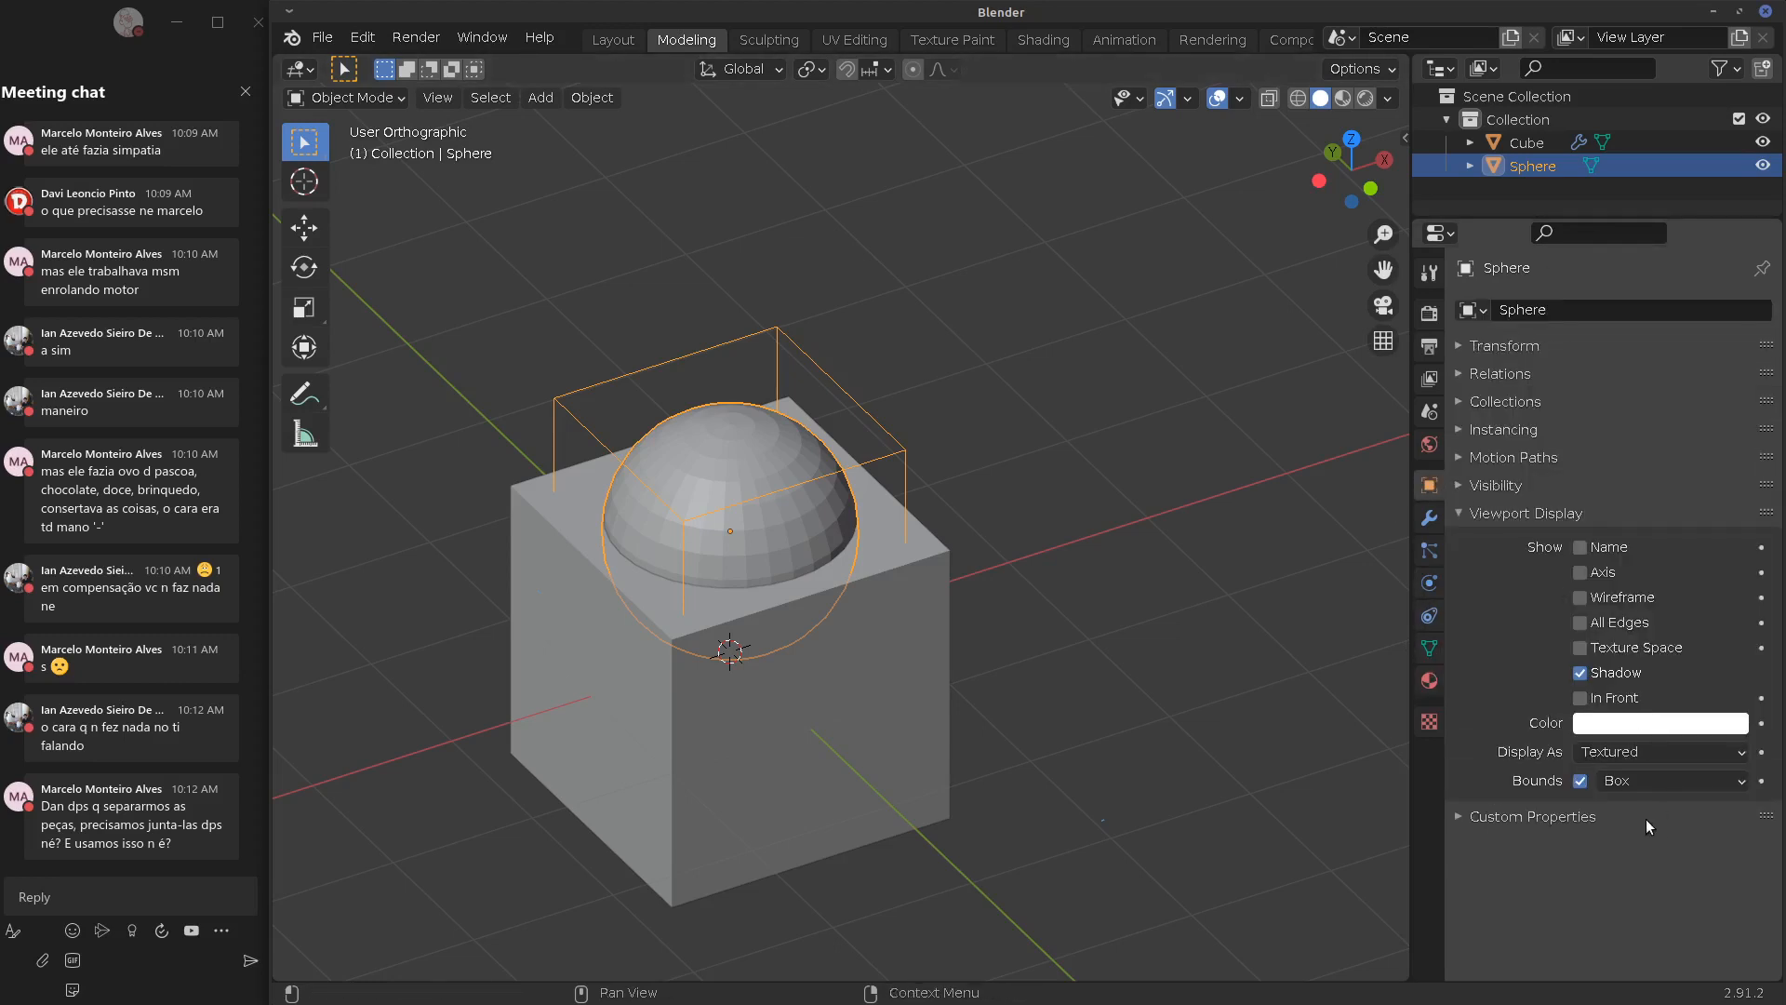
click(1636, 753)
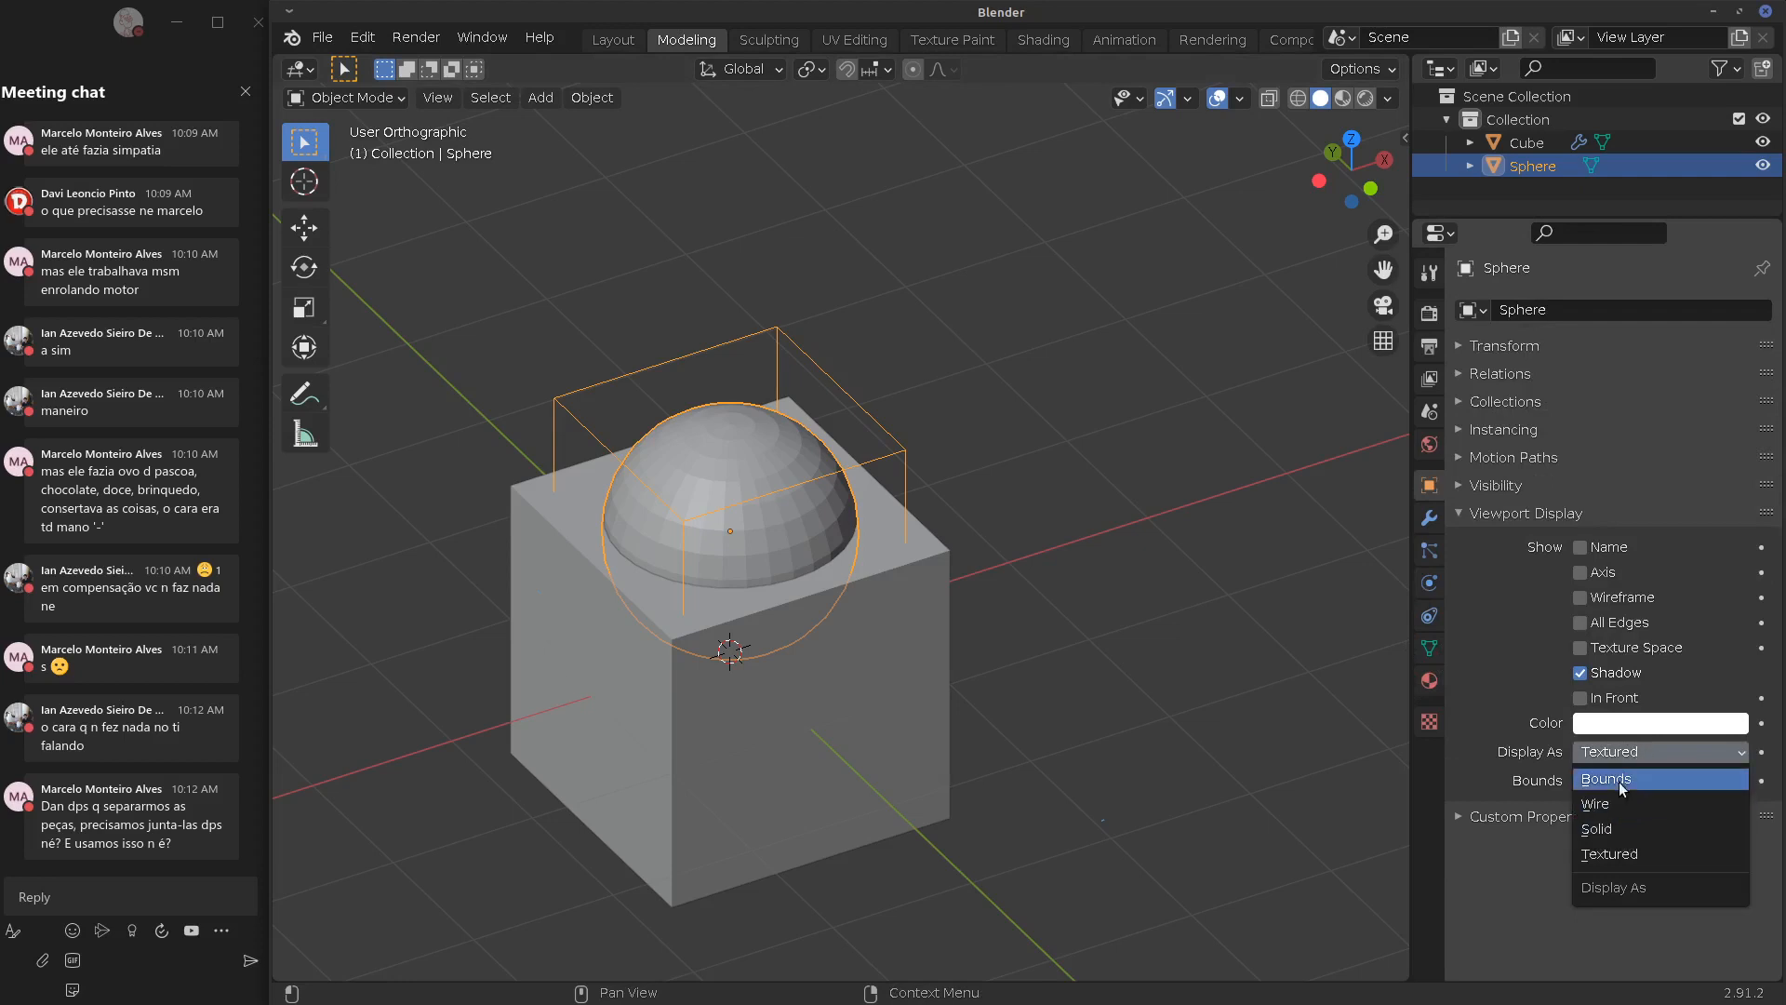
click(1618, 781)
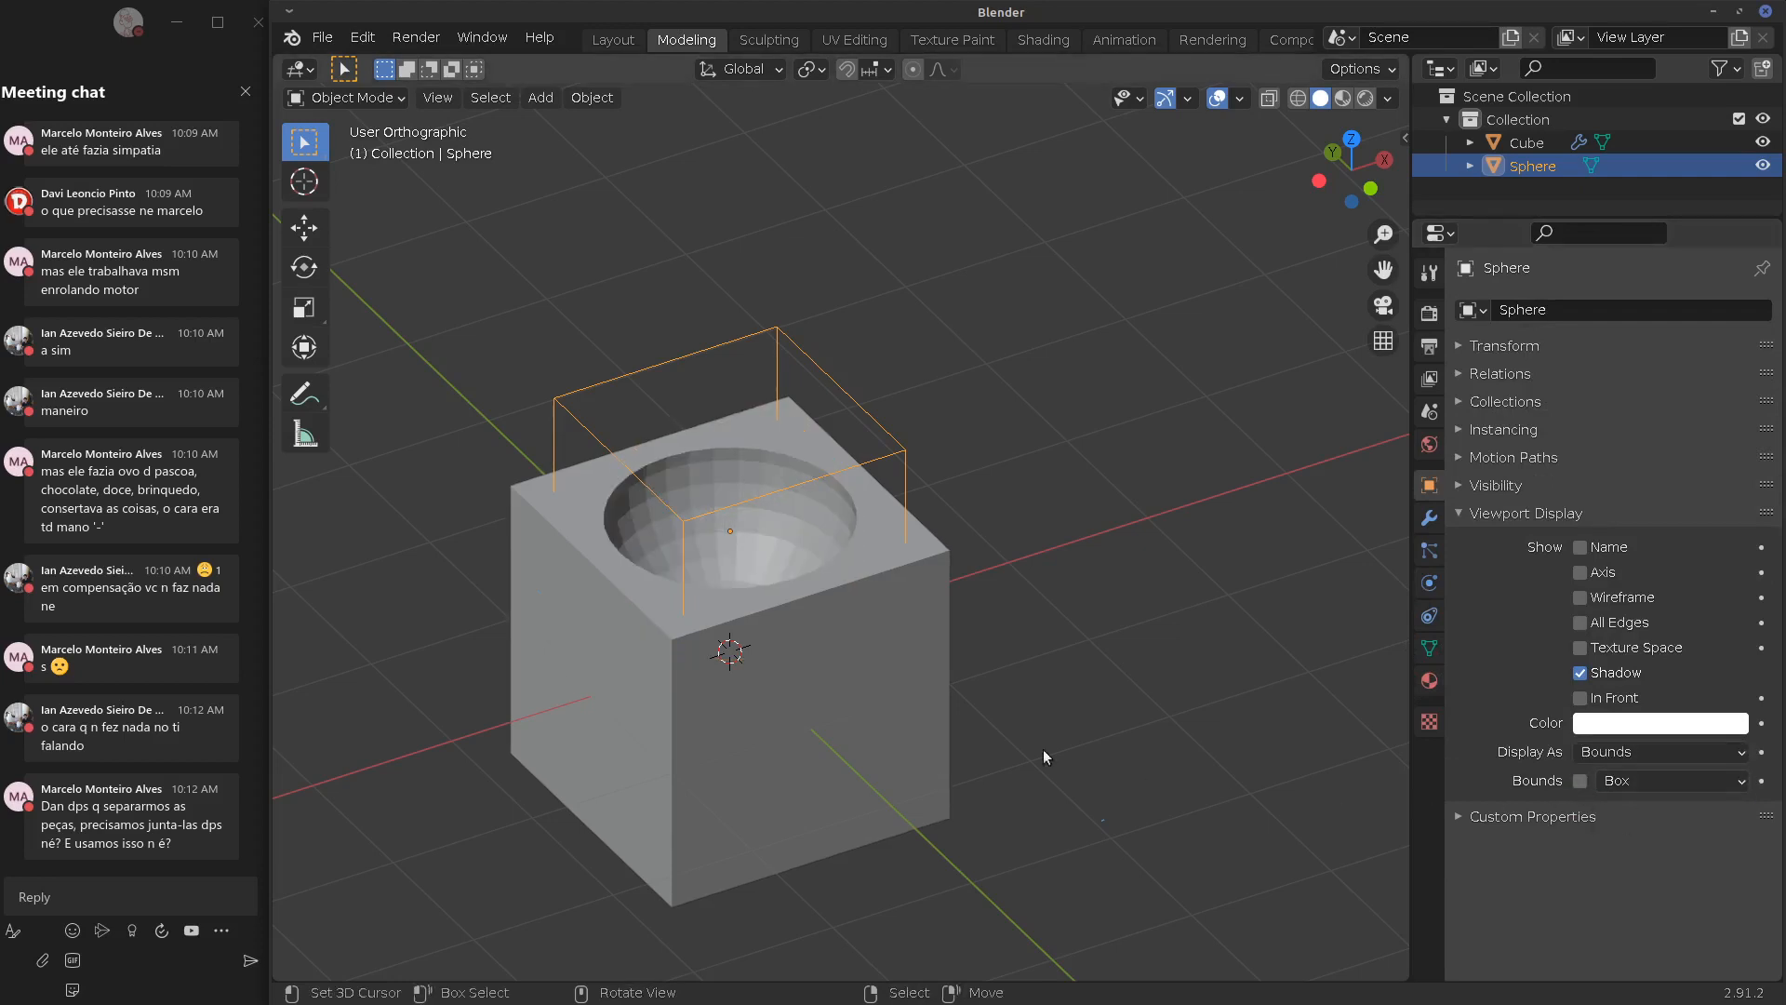
Move the sphere to a new position against the cube
middle_drag(1042, 750, 843, 542)
middle_drag(819, 472, 800, 573)
key(g)
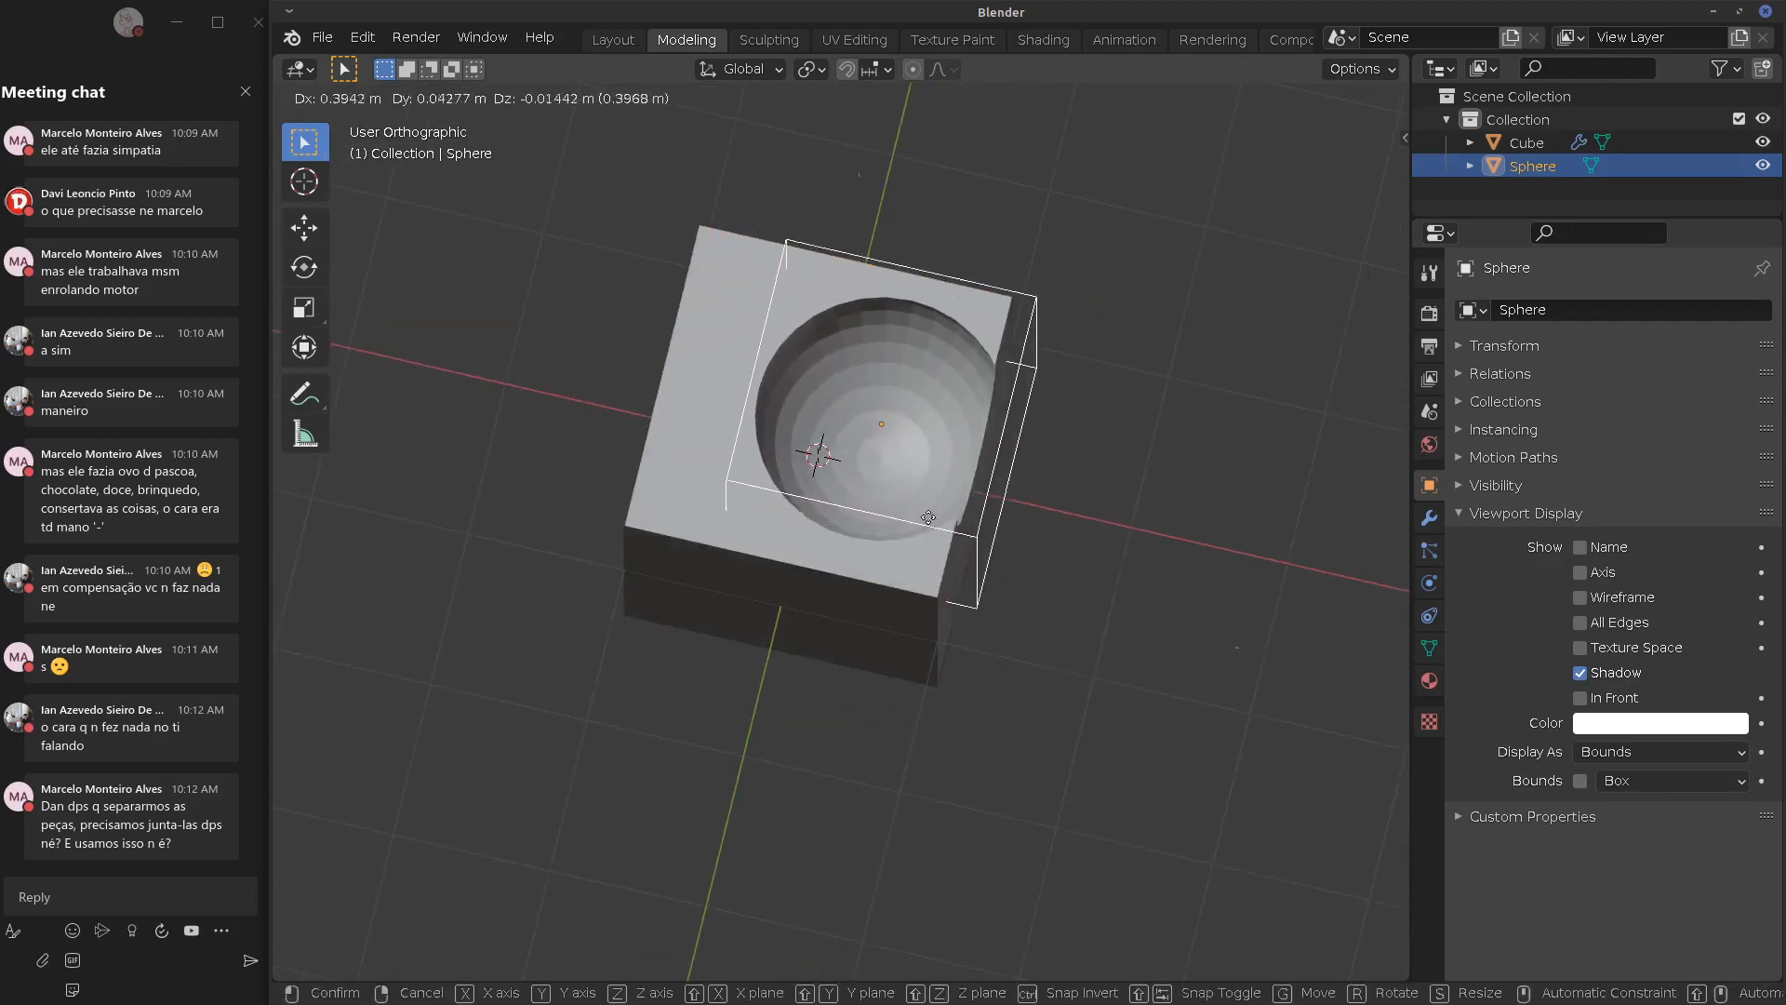
right_click(915, 516)
middle_drag(1058, 544, 939, 459)
key(g)
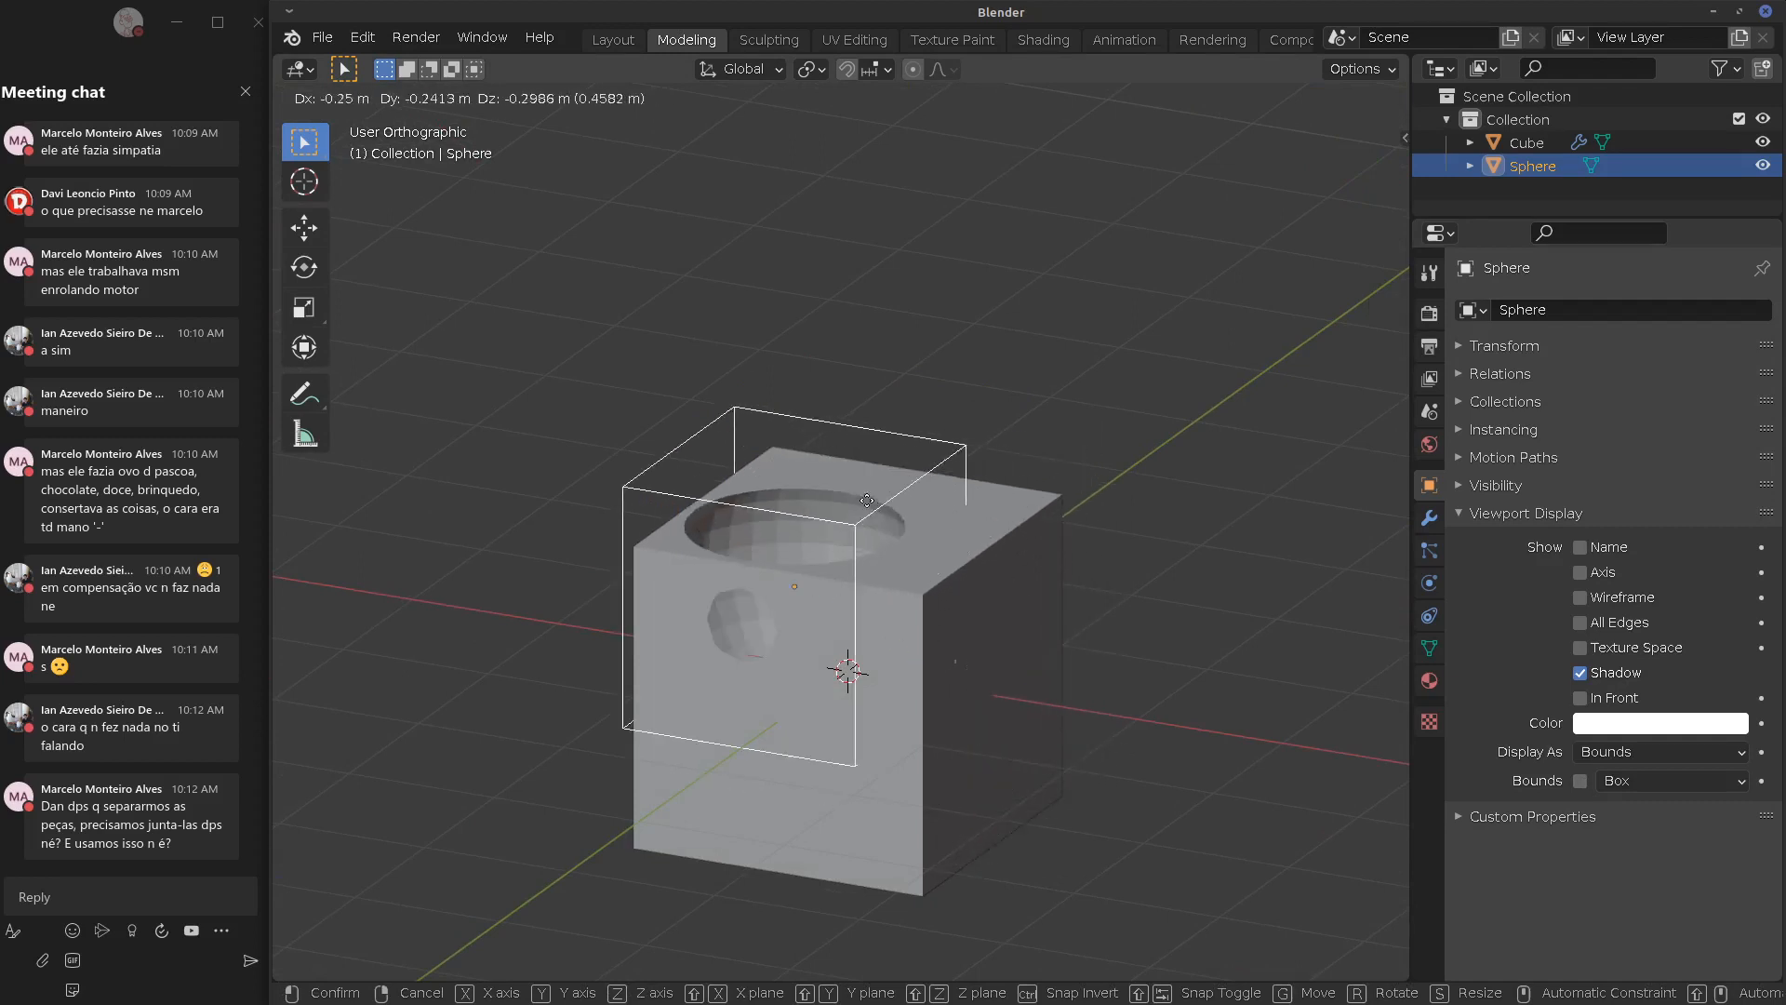
click(950, 504)
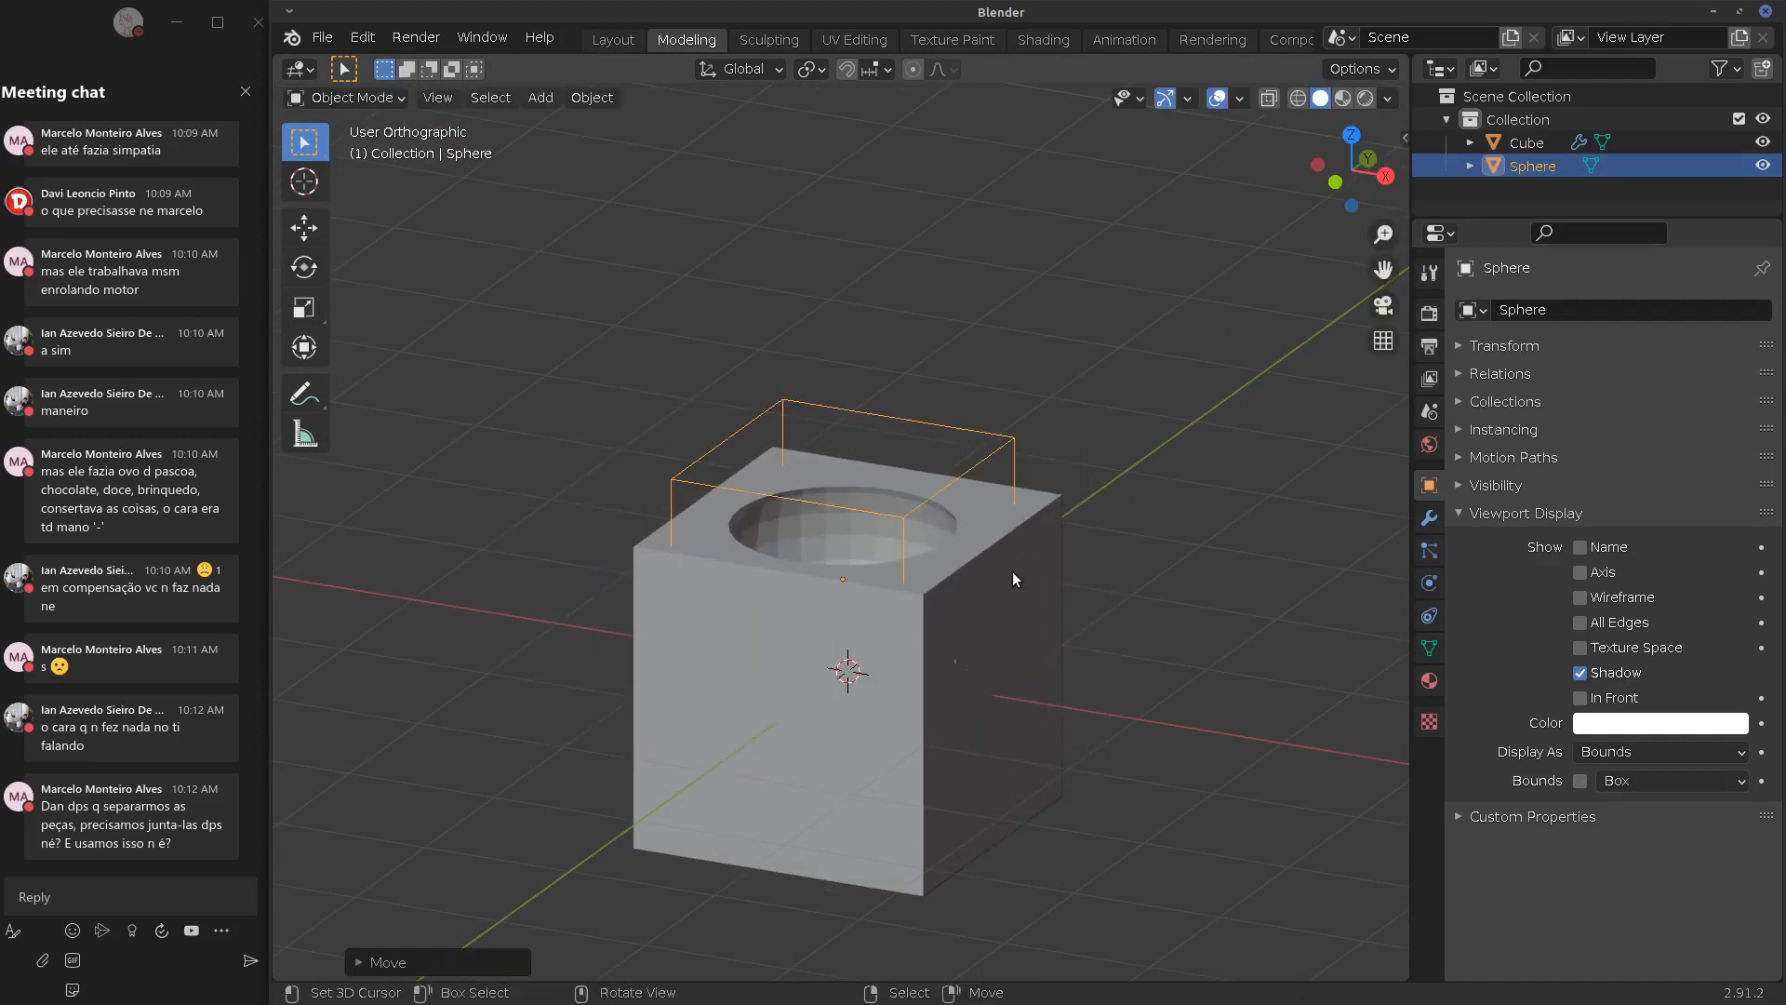
Scale the sphere up about 1.9 times and move it to carve a deep U-shaped hollow
key(s)
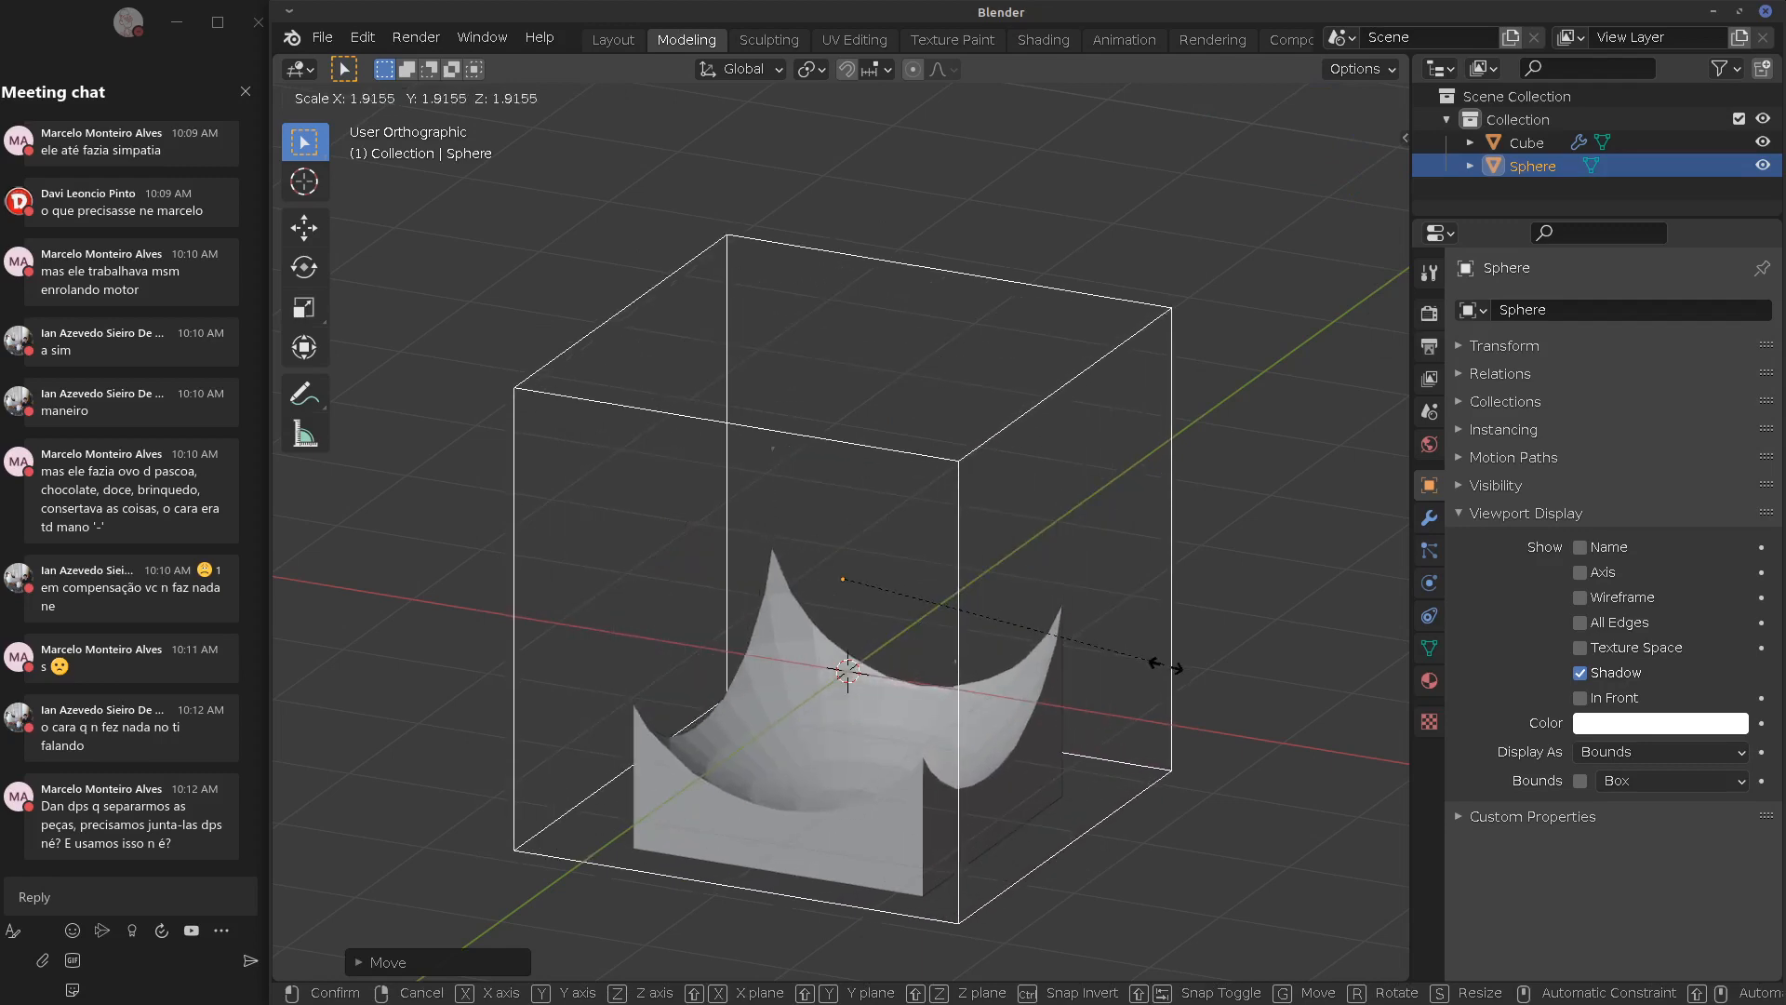
click(1154, 658)
middle_drag(1108, 623, 991, 605)
key(g)
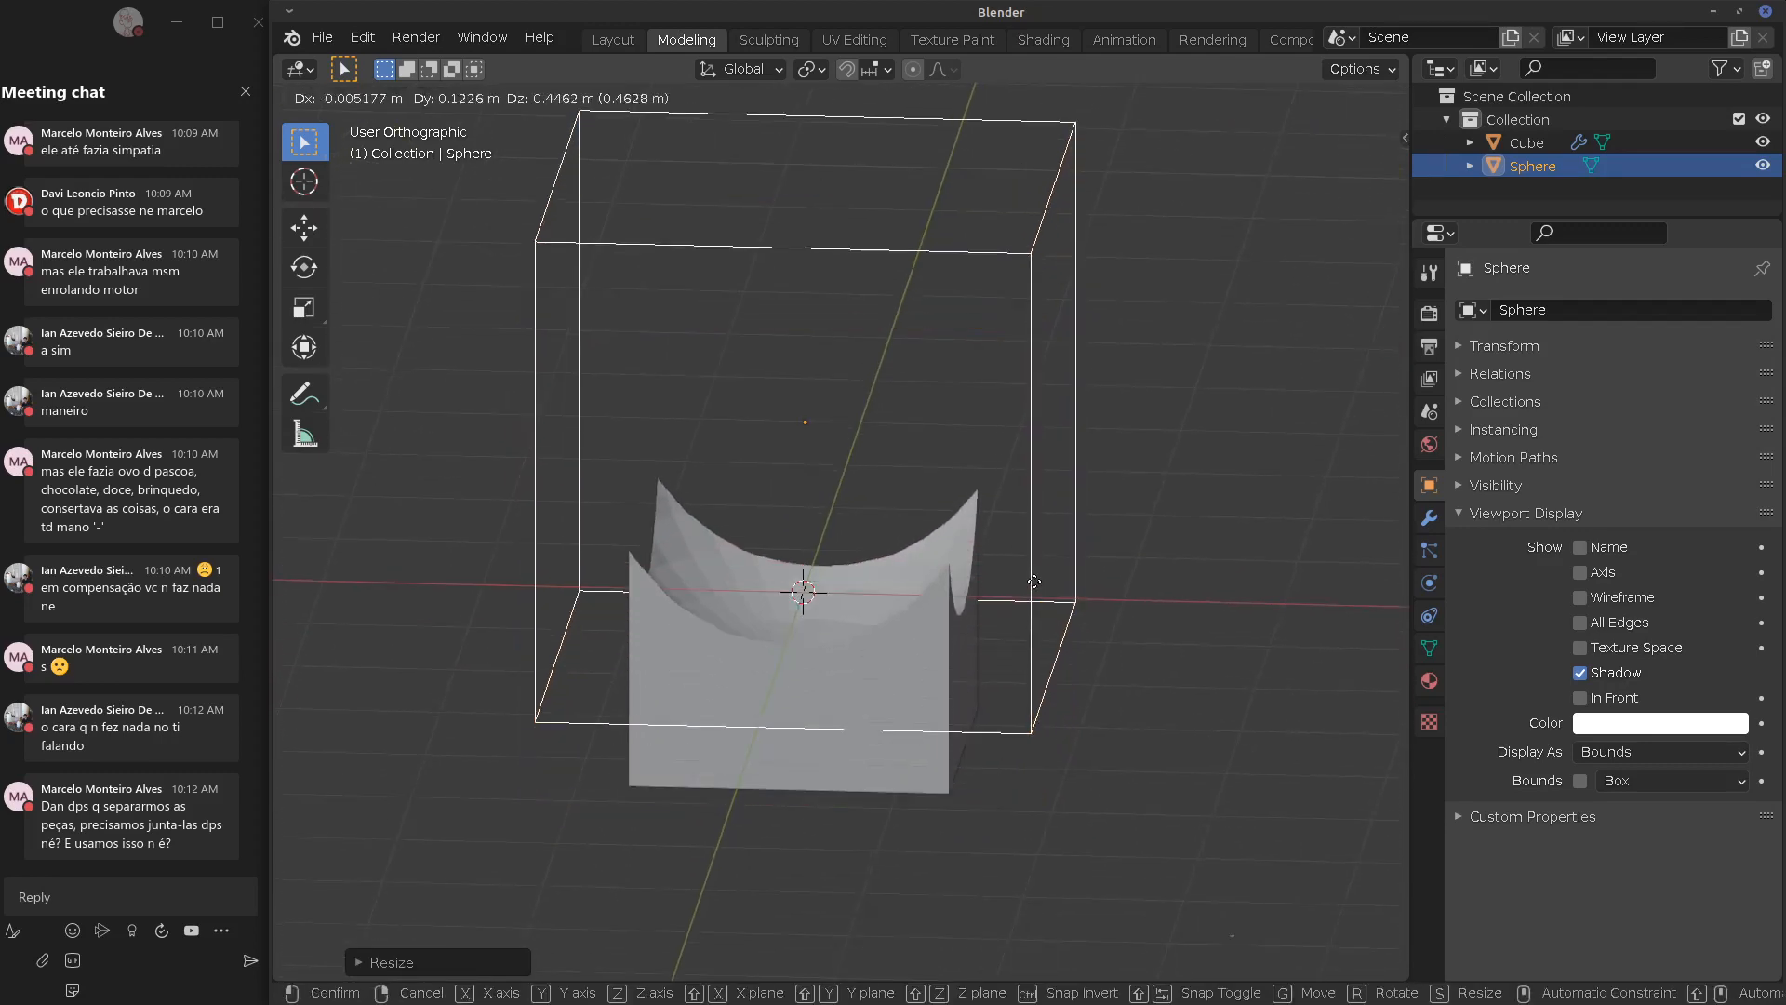
click(980, 523)
middle_drag(981, 523, 1020, 493)
In front view, shift the sphere 0.2 m sideways
key(KP_1)
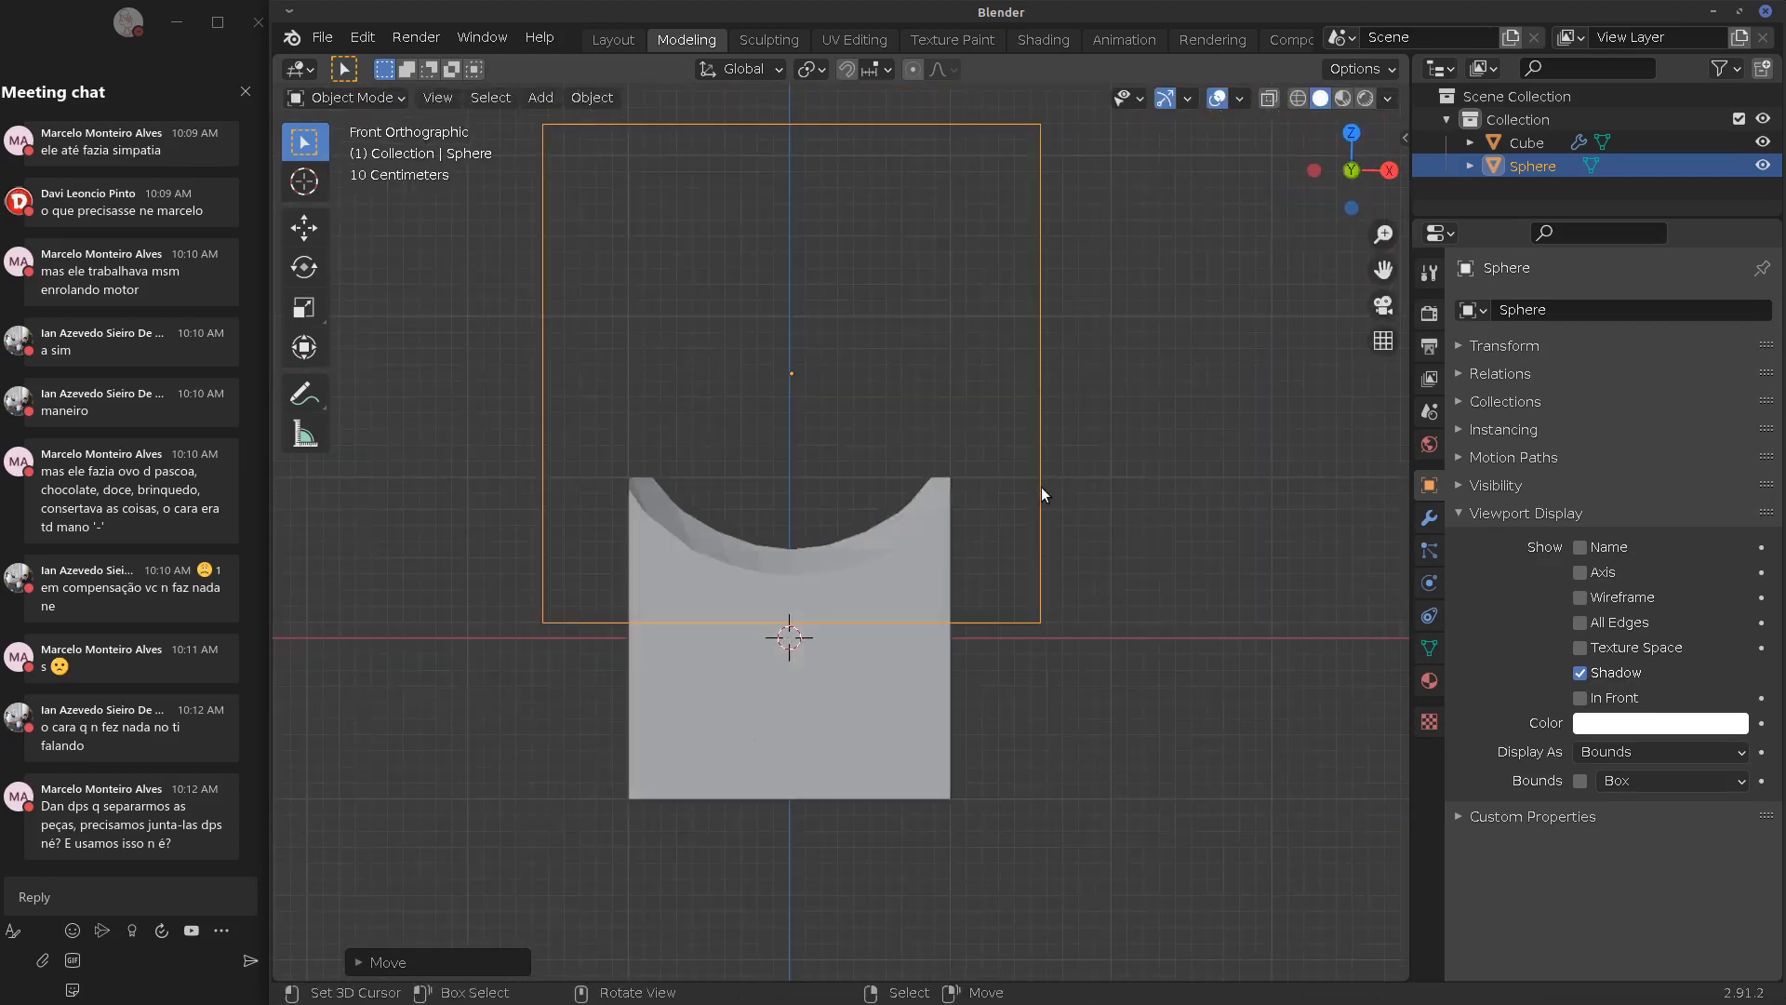
key(g)
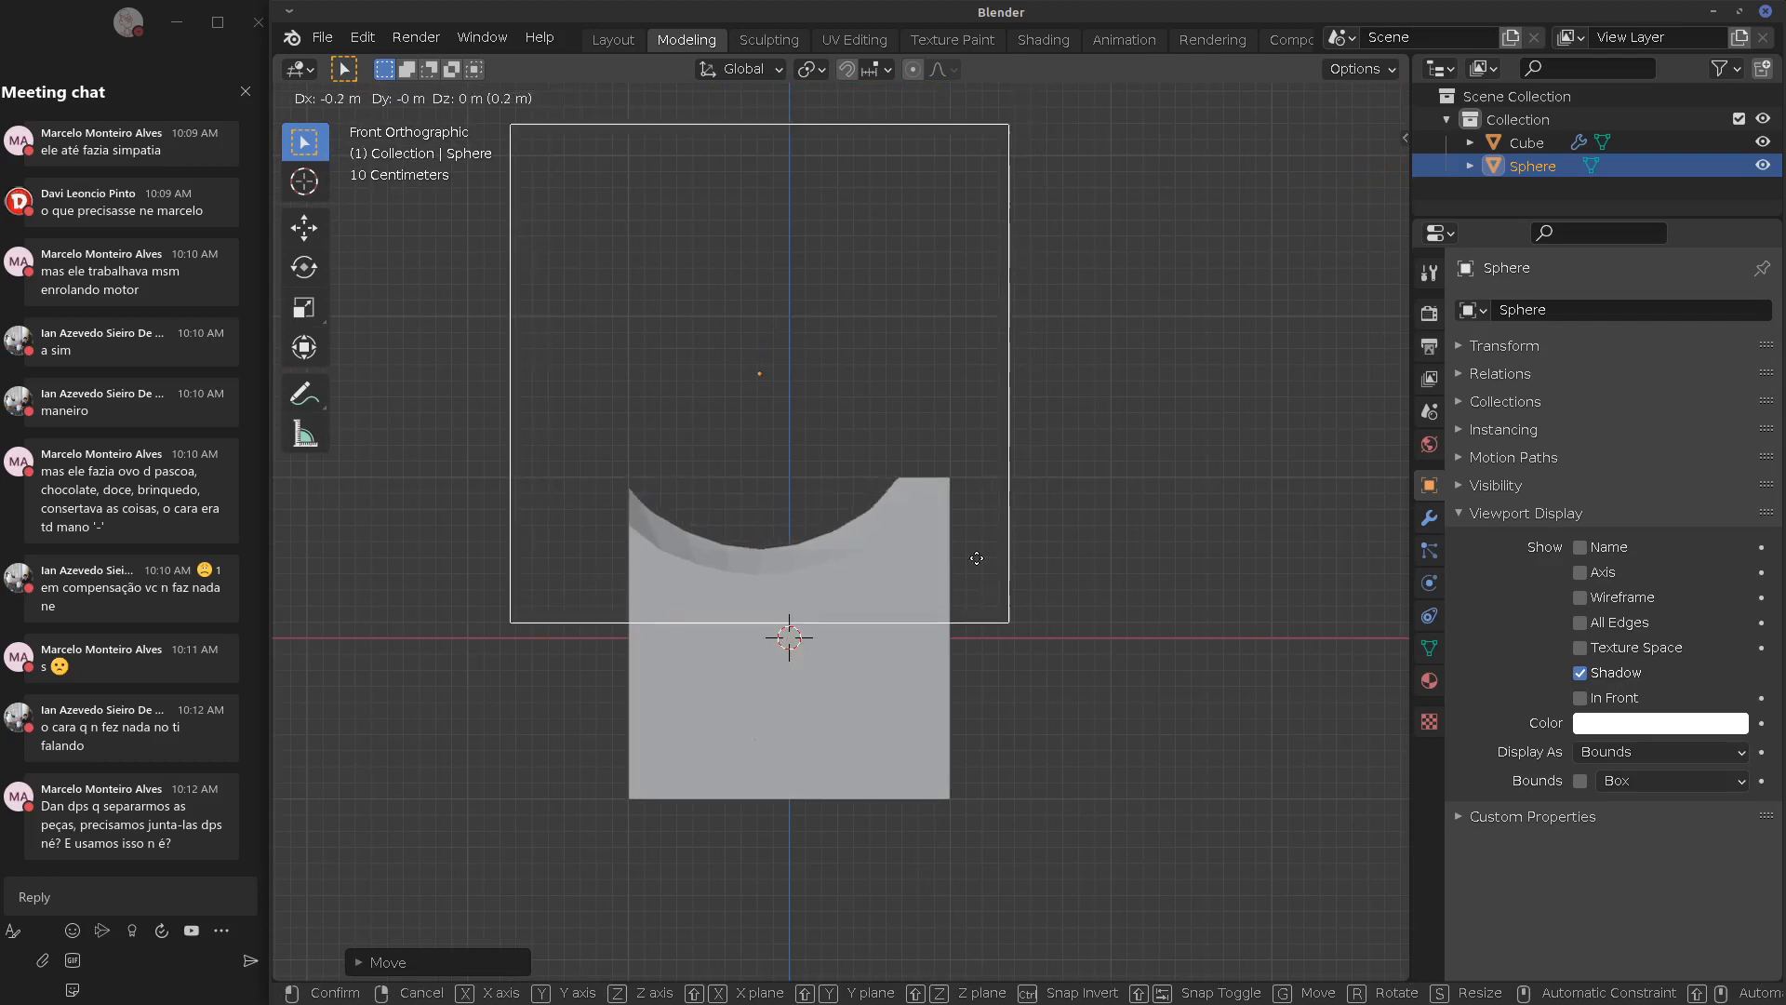
click(1105, 702)
middle_drag(1106, 702, 1105, 632)
Raise the sphere so only a shallow curved scoop remains along the cube's top
key(g)
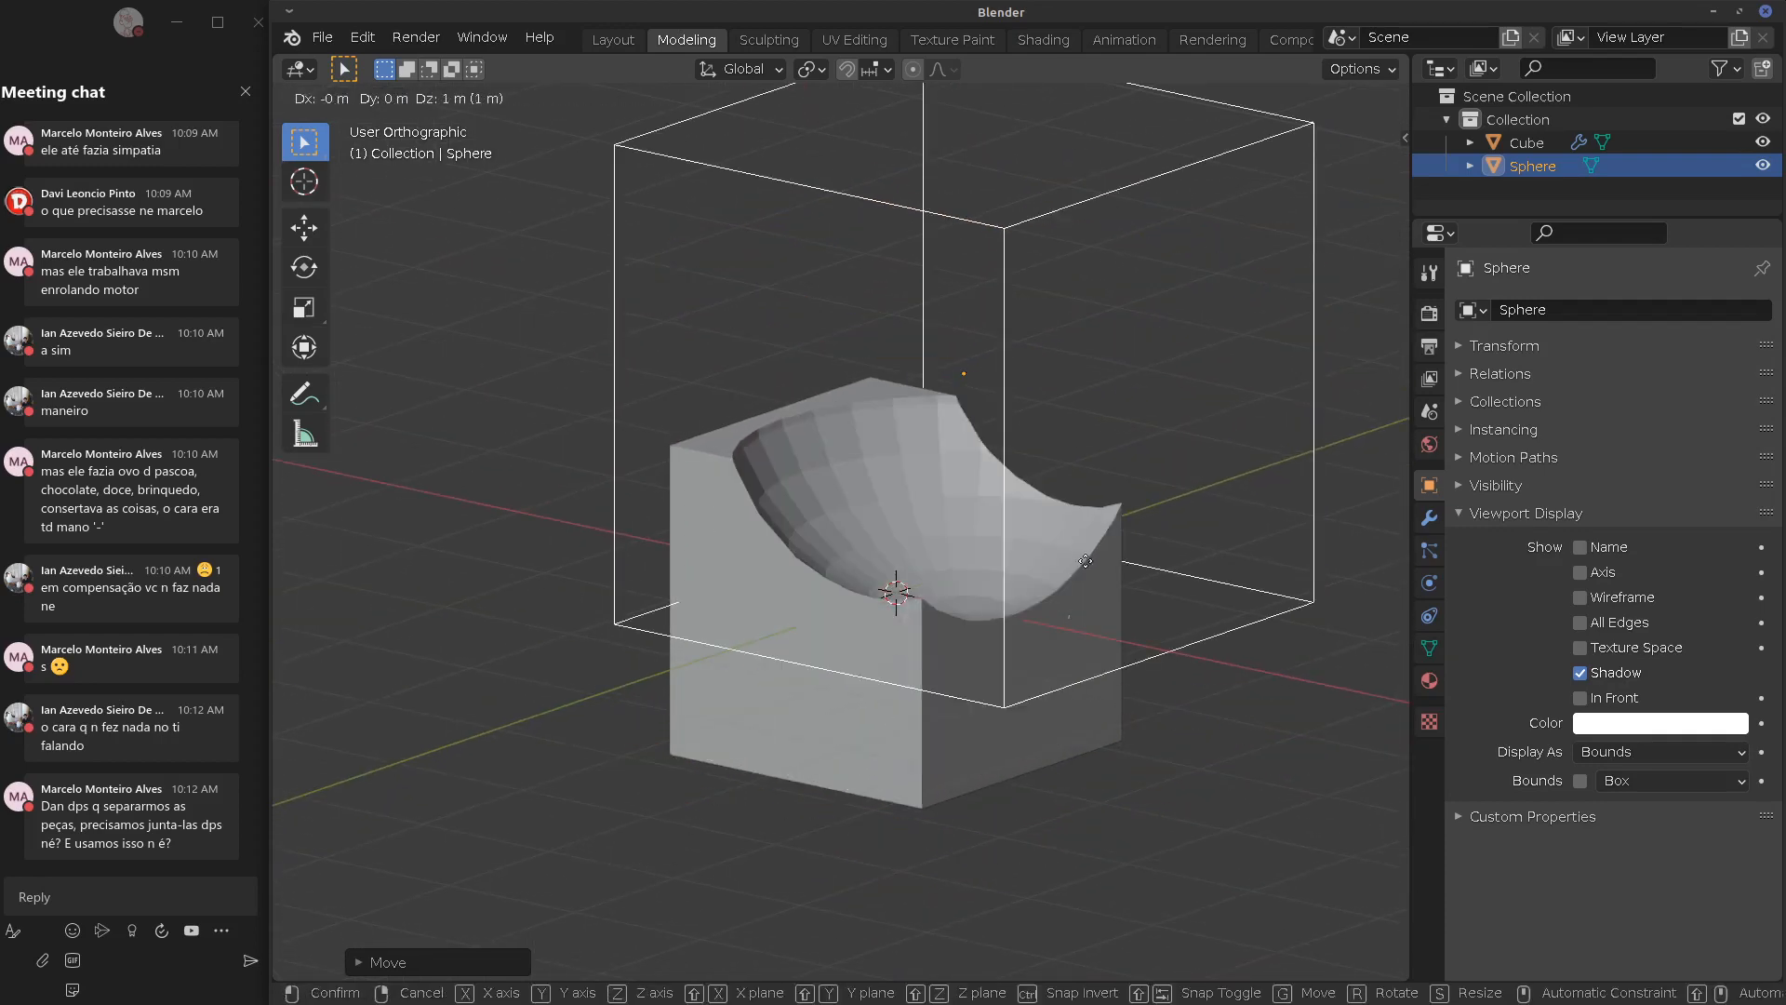
click(1072, 544)
middle_drag(1072, 545, 778, 506)
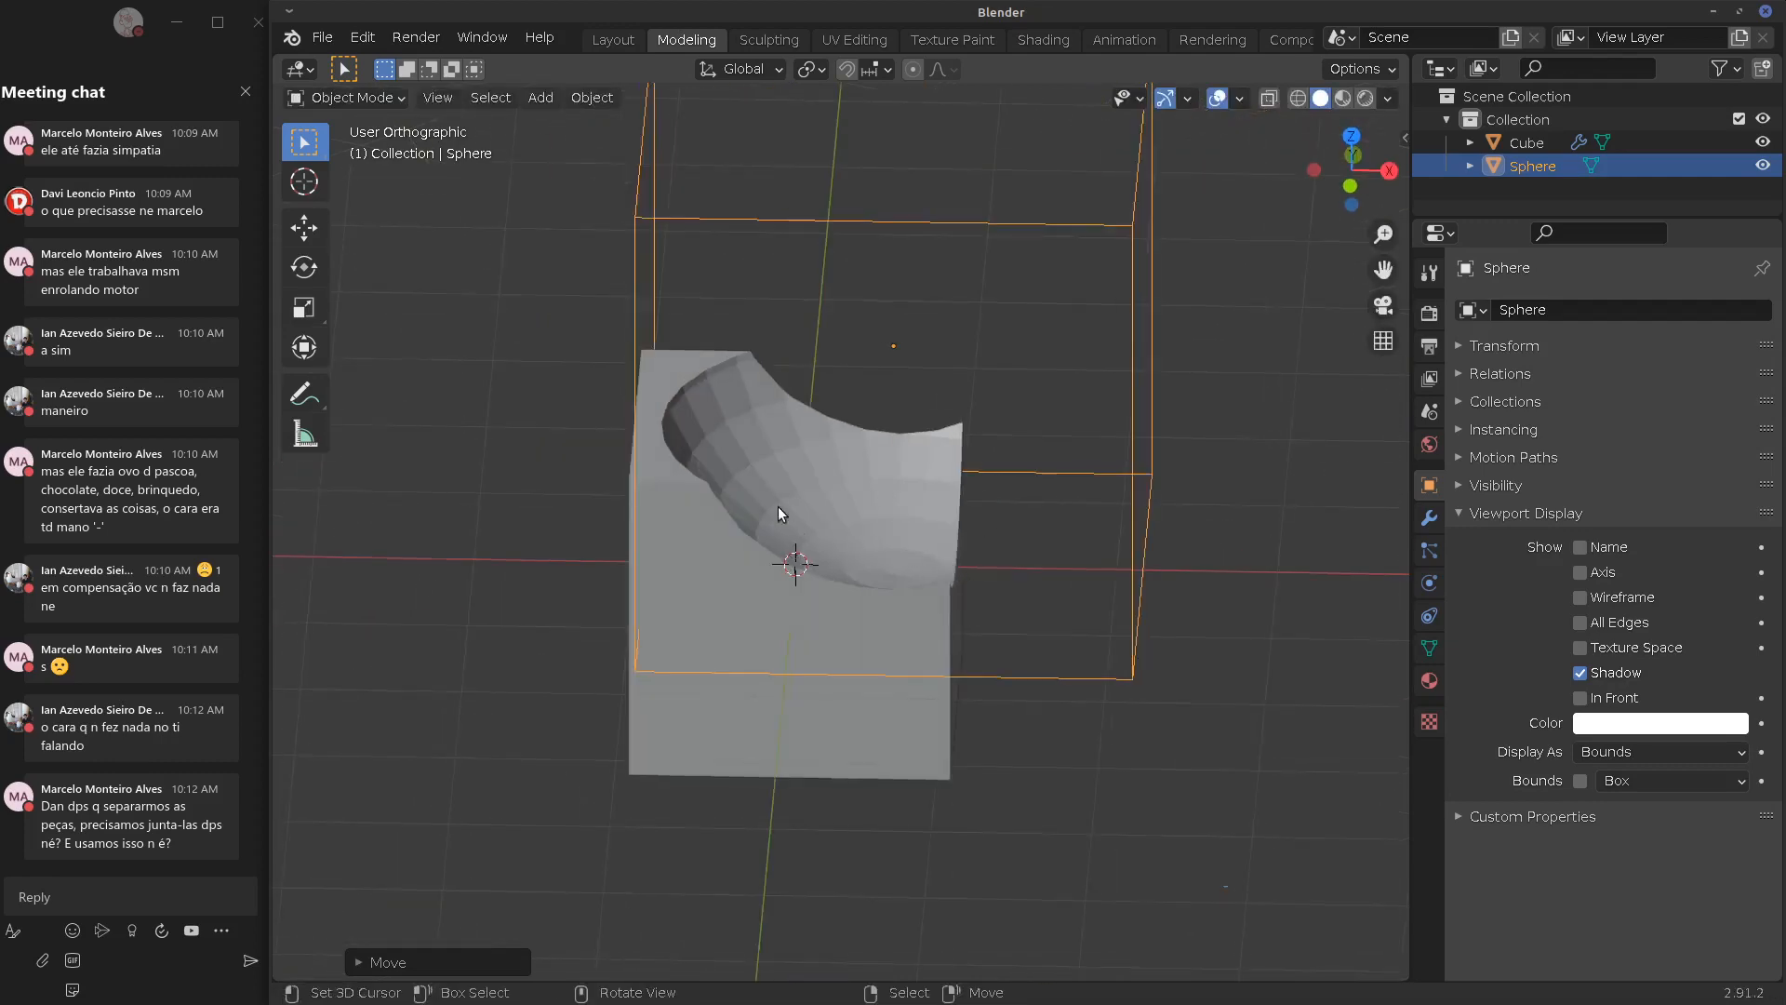
middle_drag(988, 408, 745, 390)
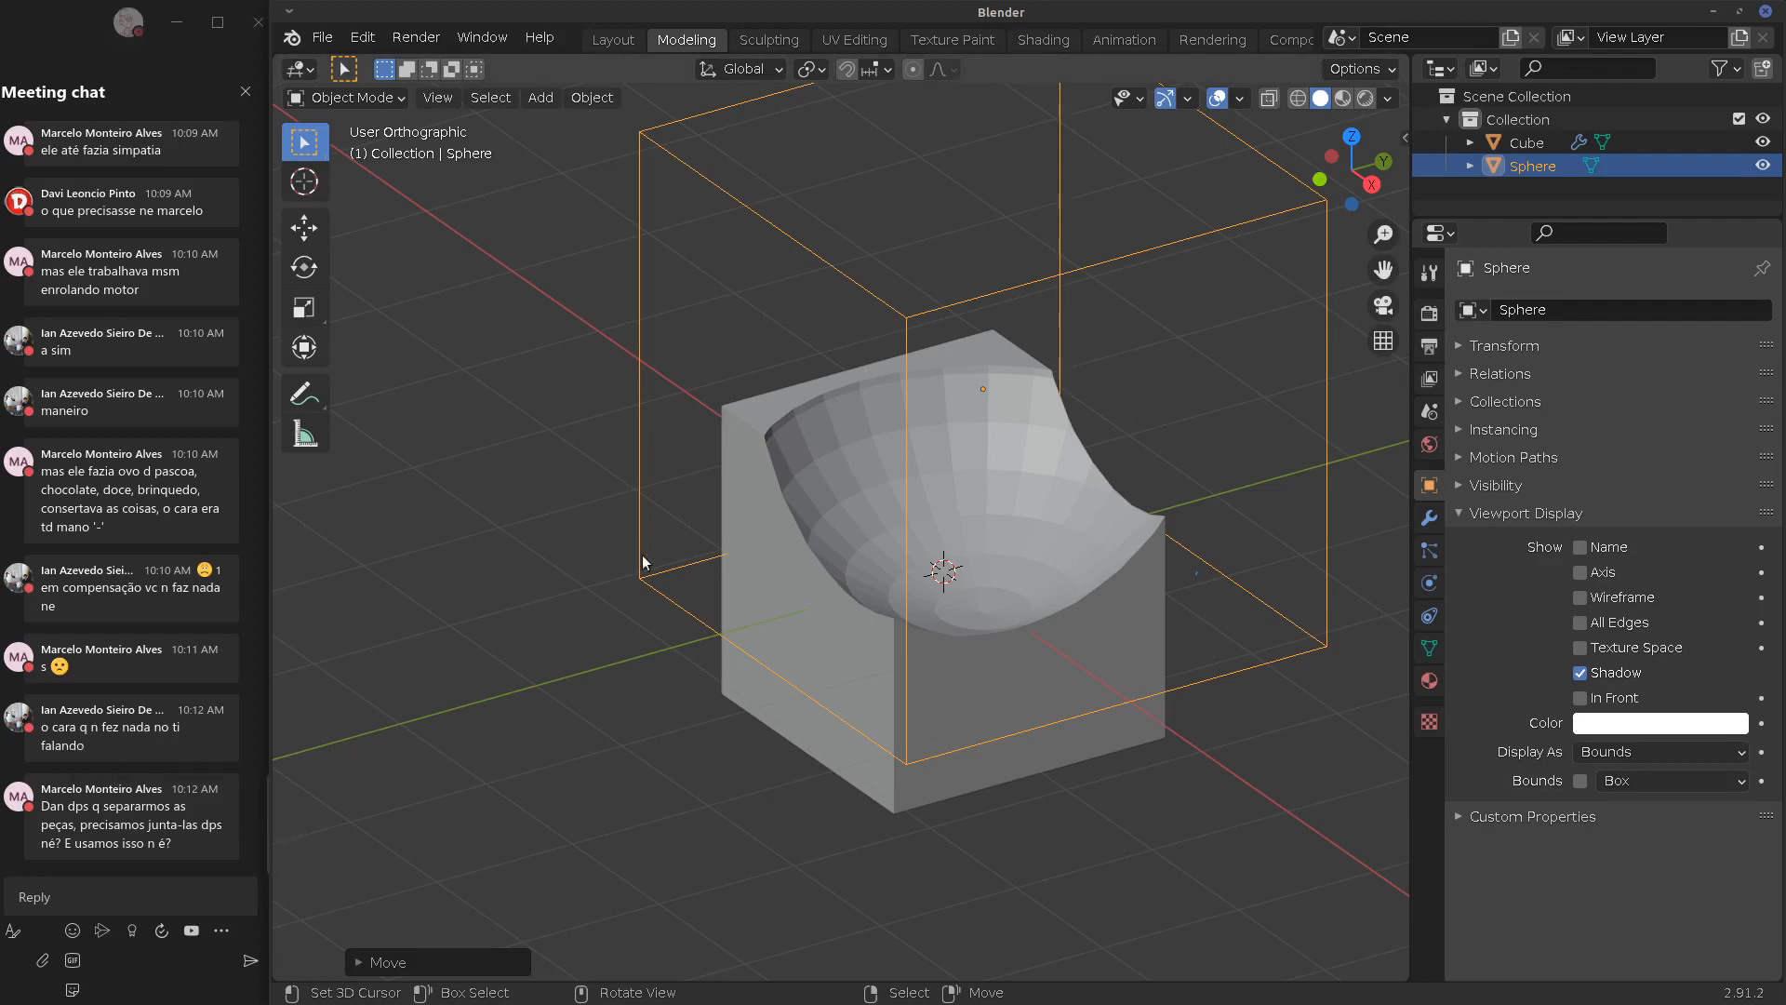
middle_drag(820, 538, 973, 489)
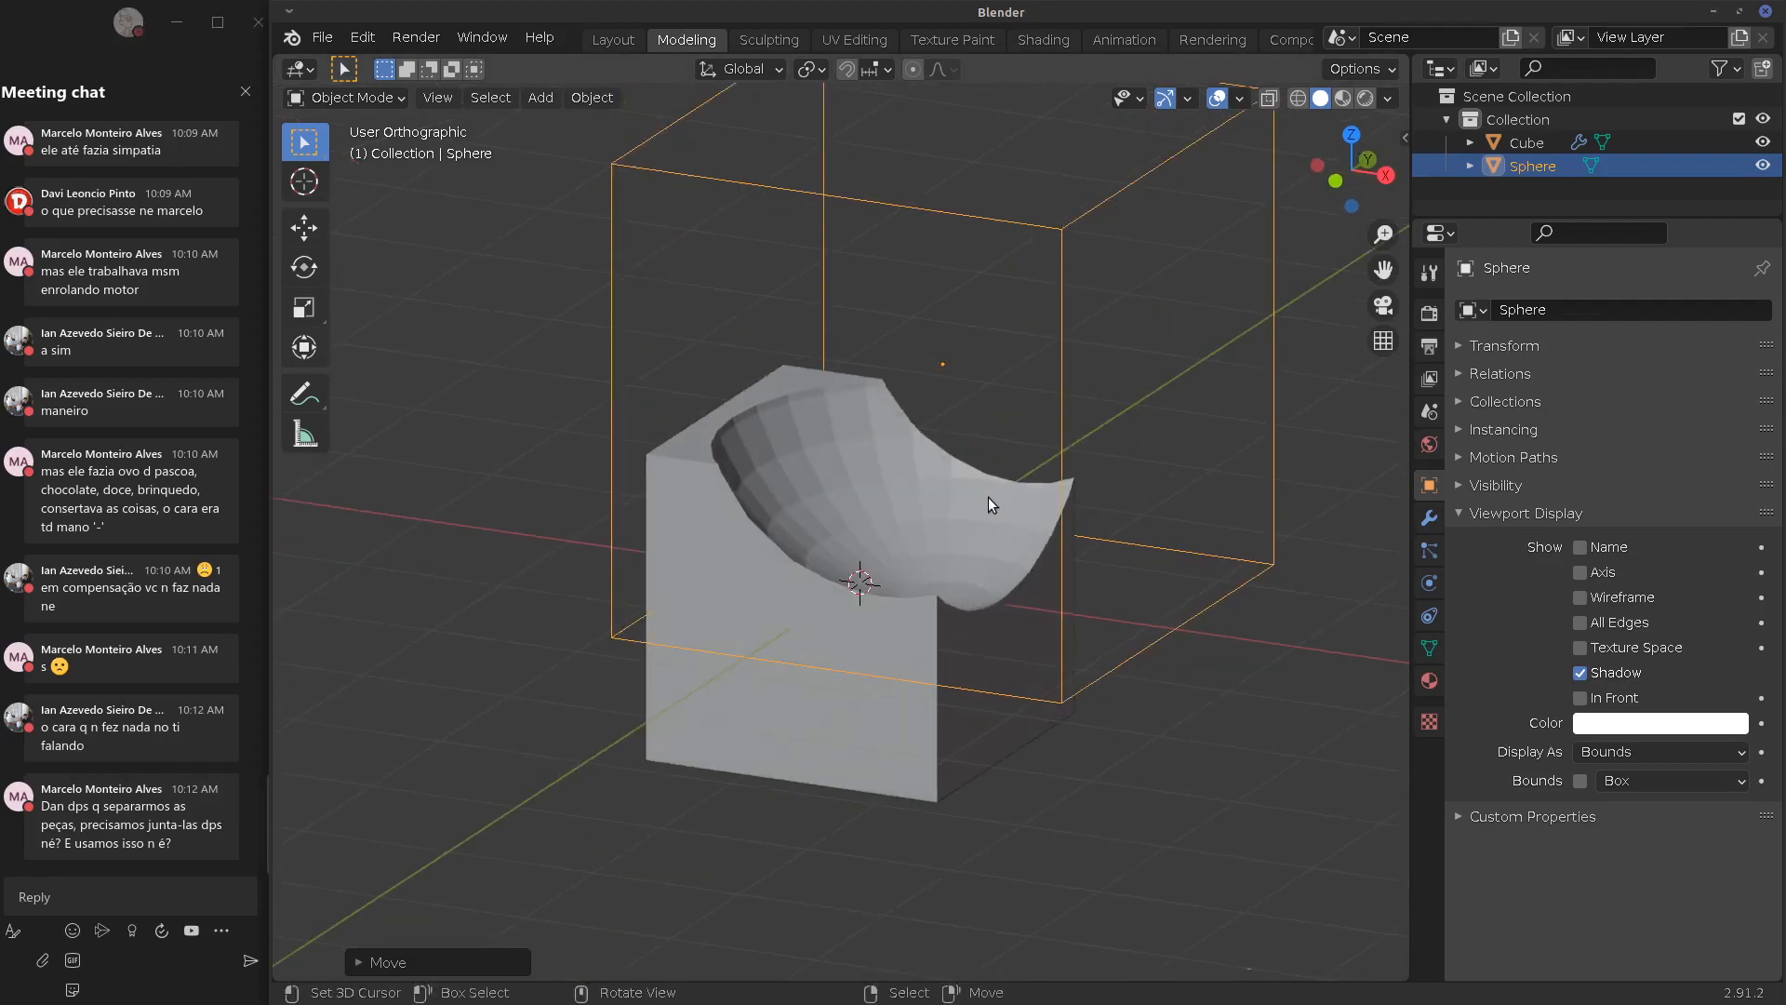
middle_drag(889, 551, 1001, 467)
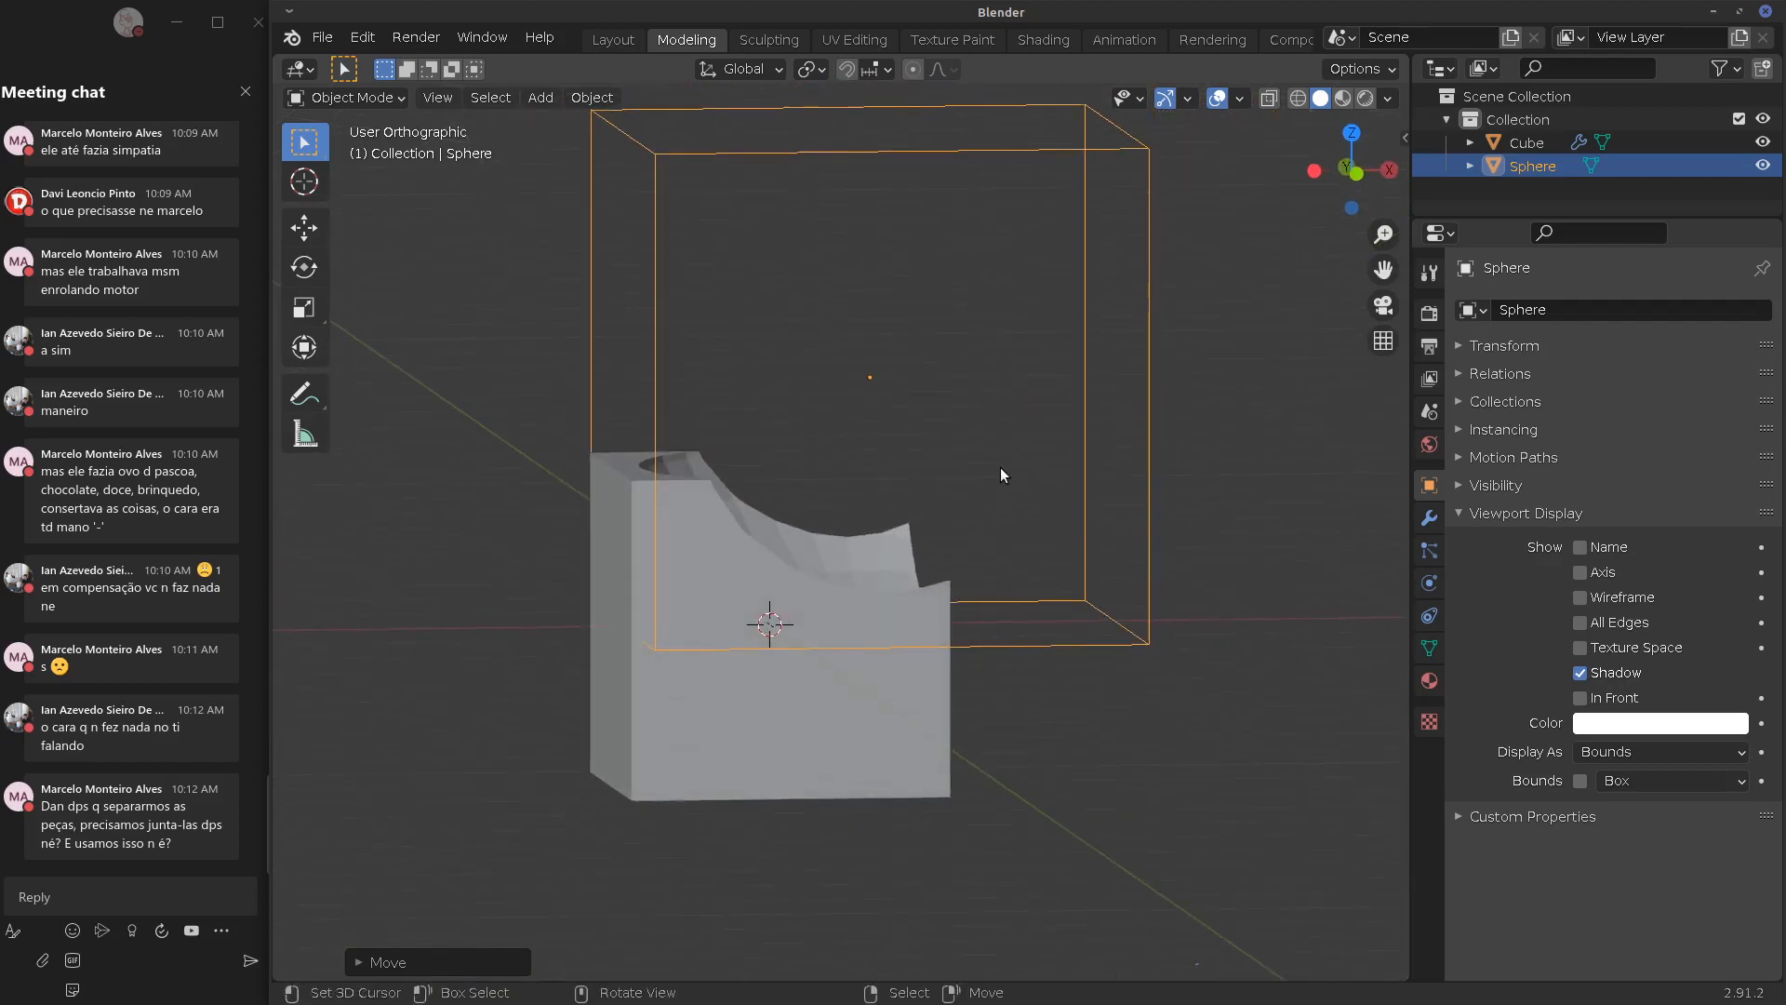
click(357, 99)
Delete the old cube and sphere and switch to top orthographic view
click(388, 98)
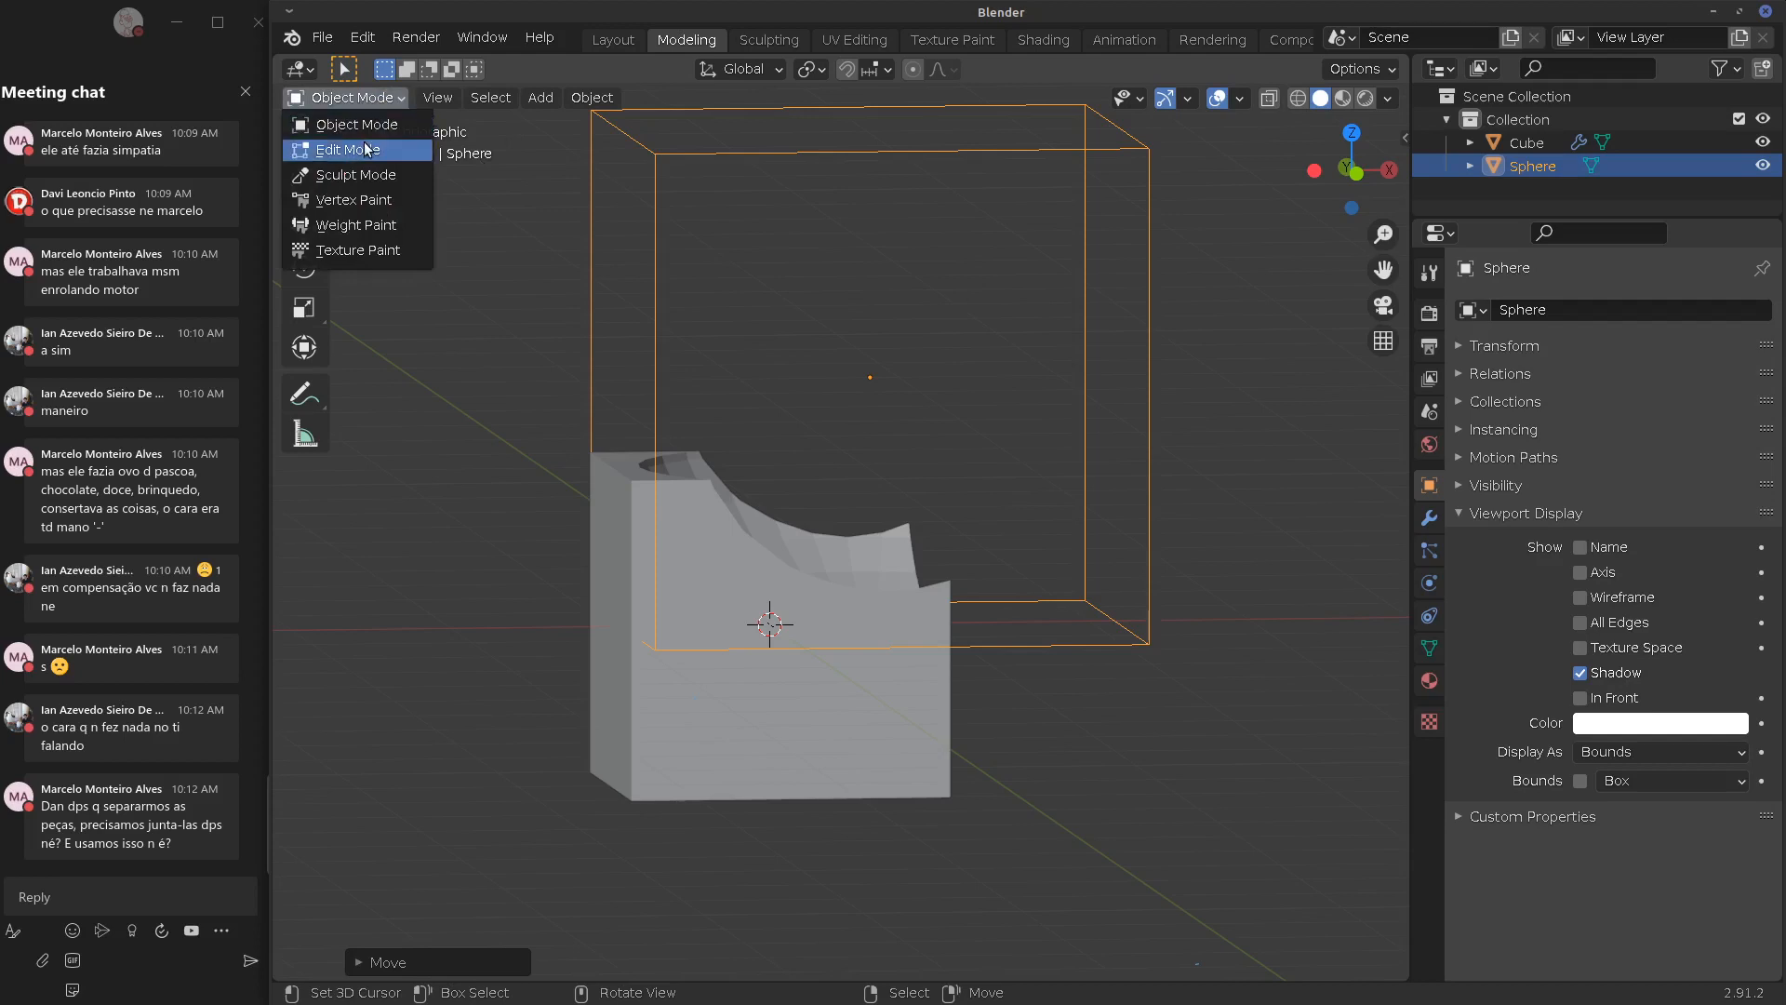
key(a)
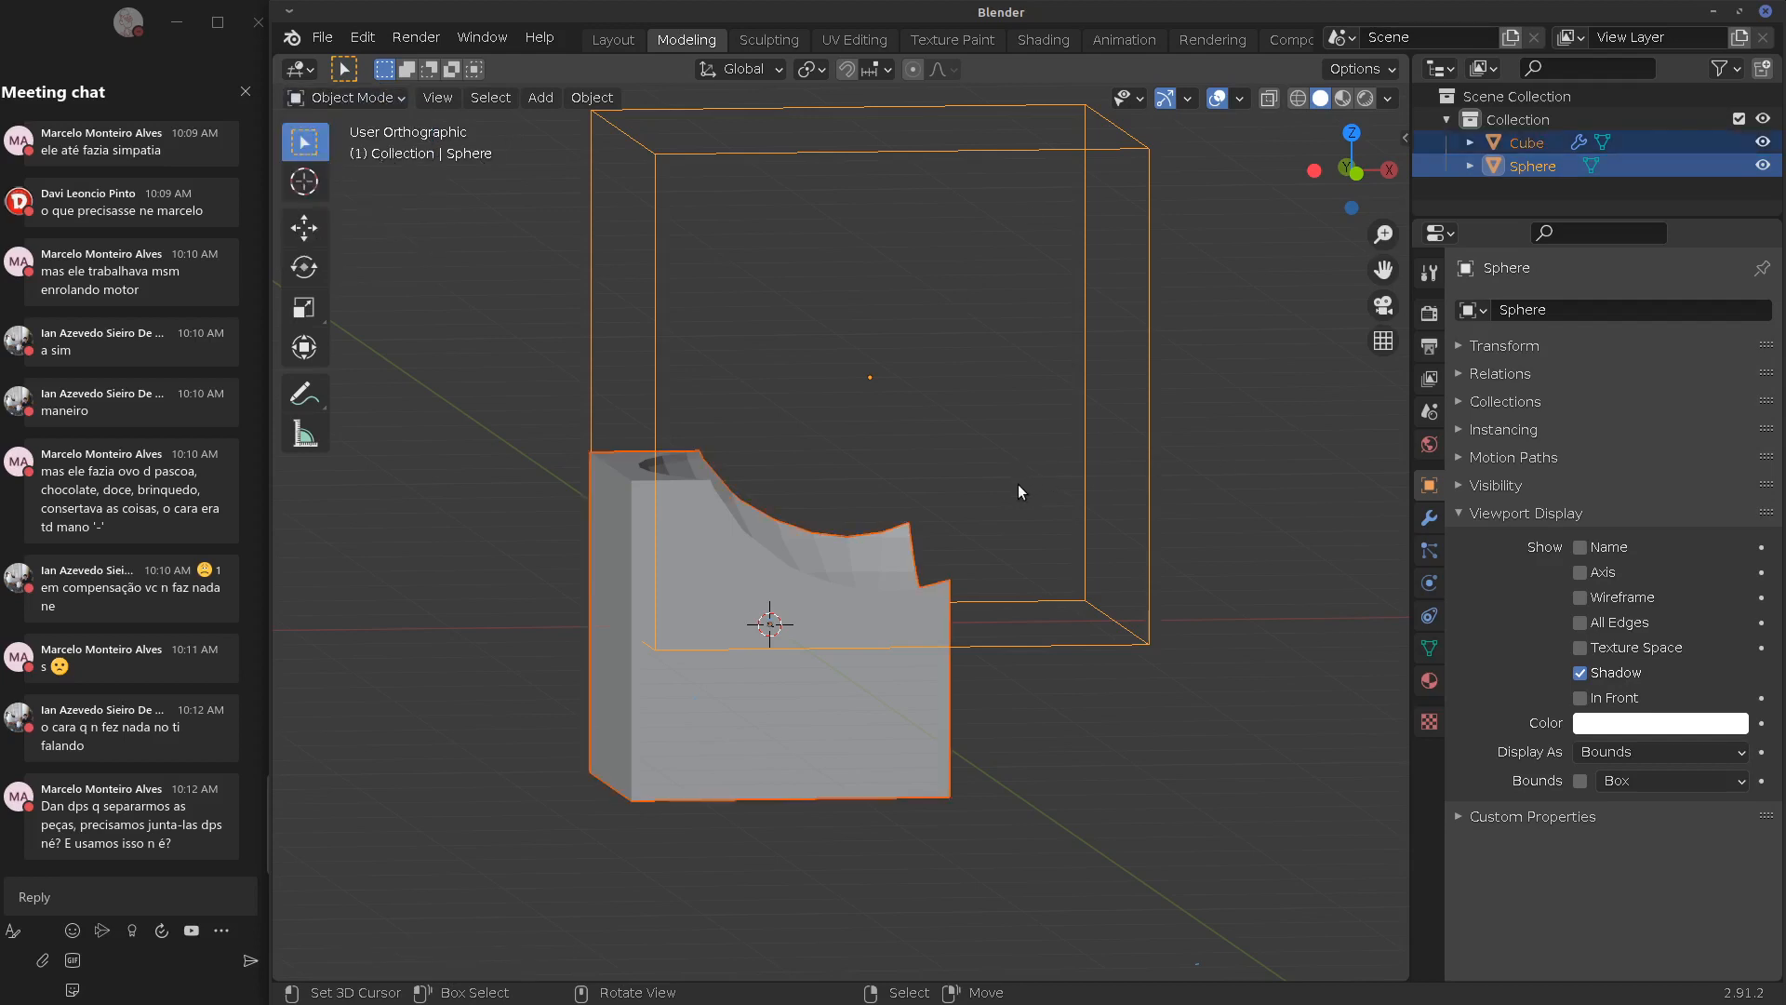
key(x)
click(1009, 490)
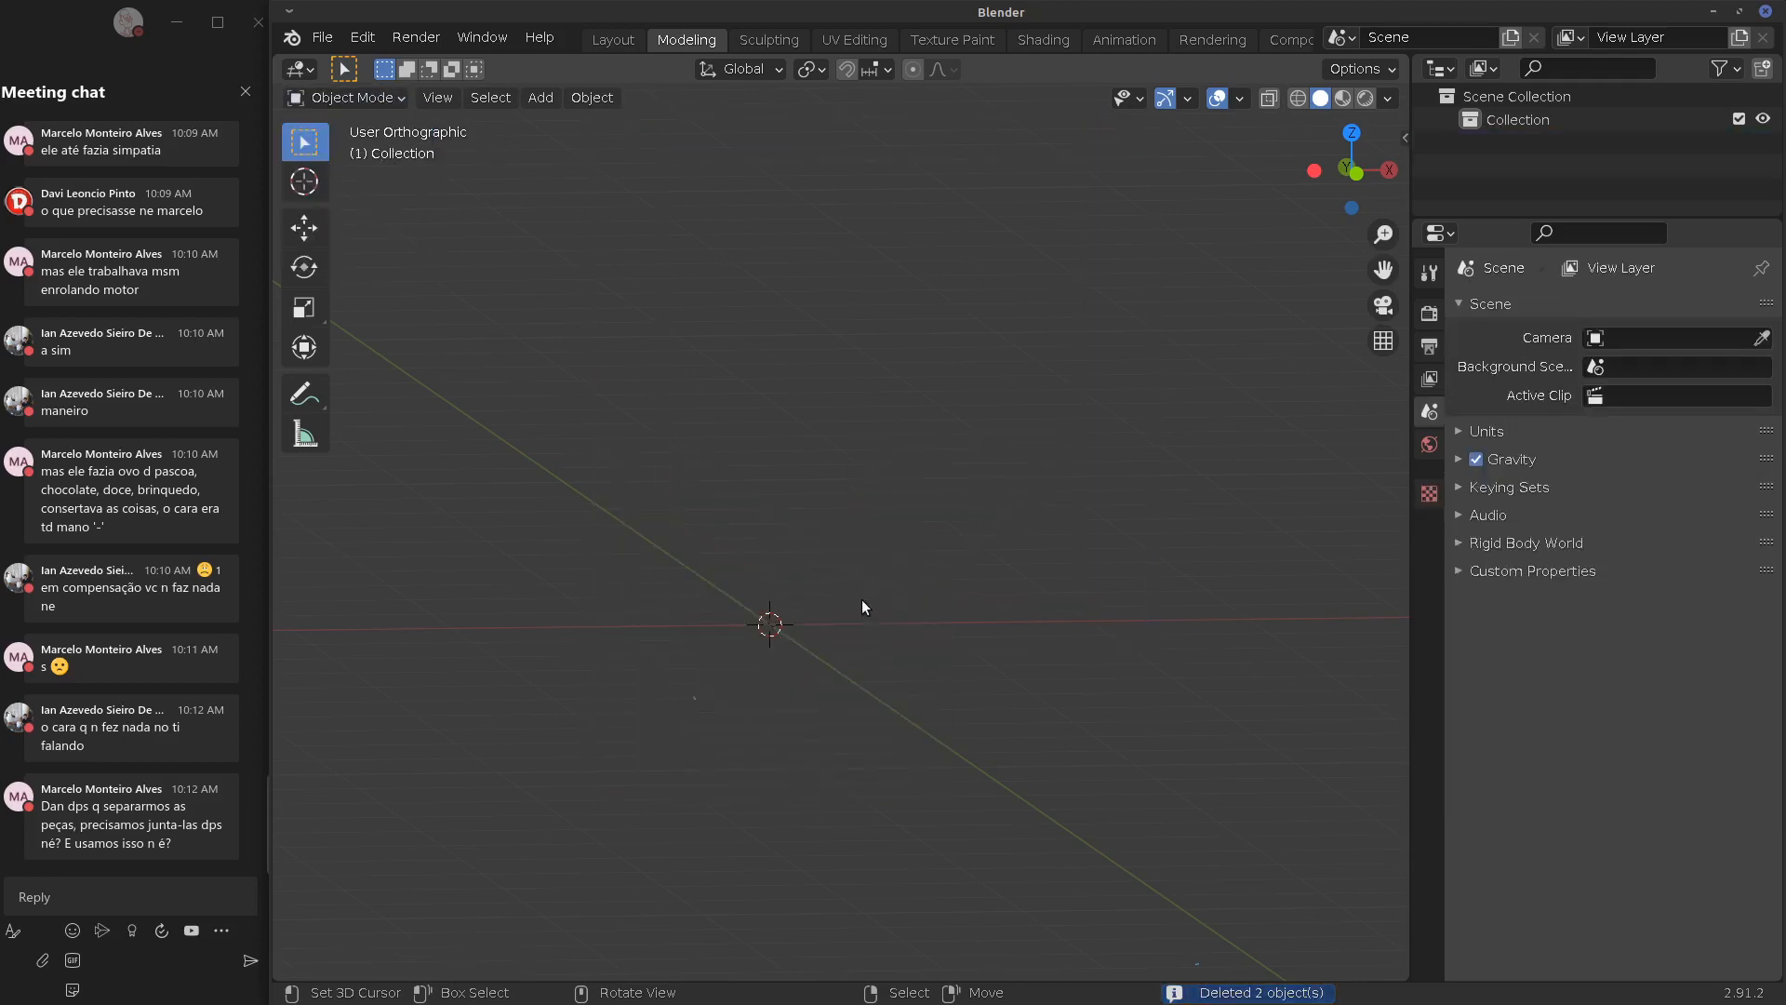
key(KP_7)
Add a new cube and flatten its mesh along Z to 0.3 into a thin slab
key(shift+a)
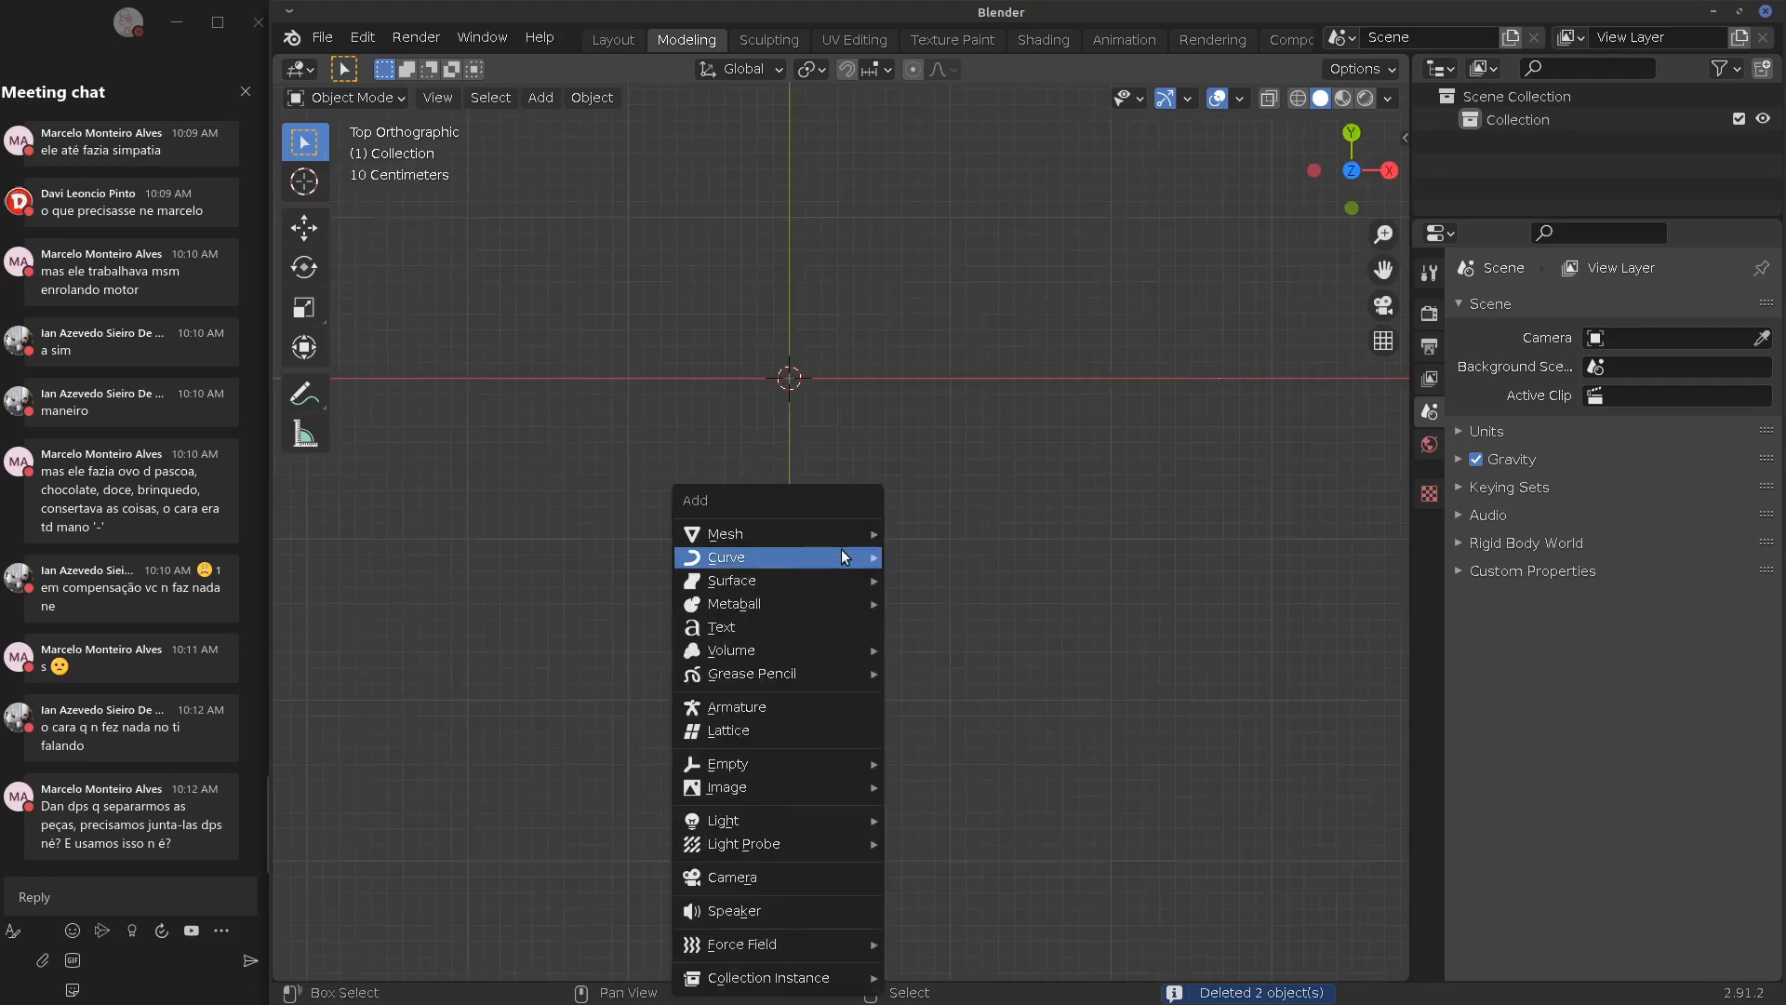
mouse_move(803, 535)
click(940, 556)
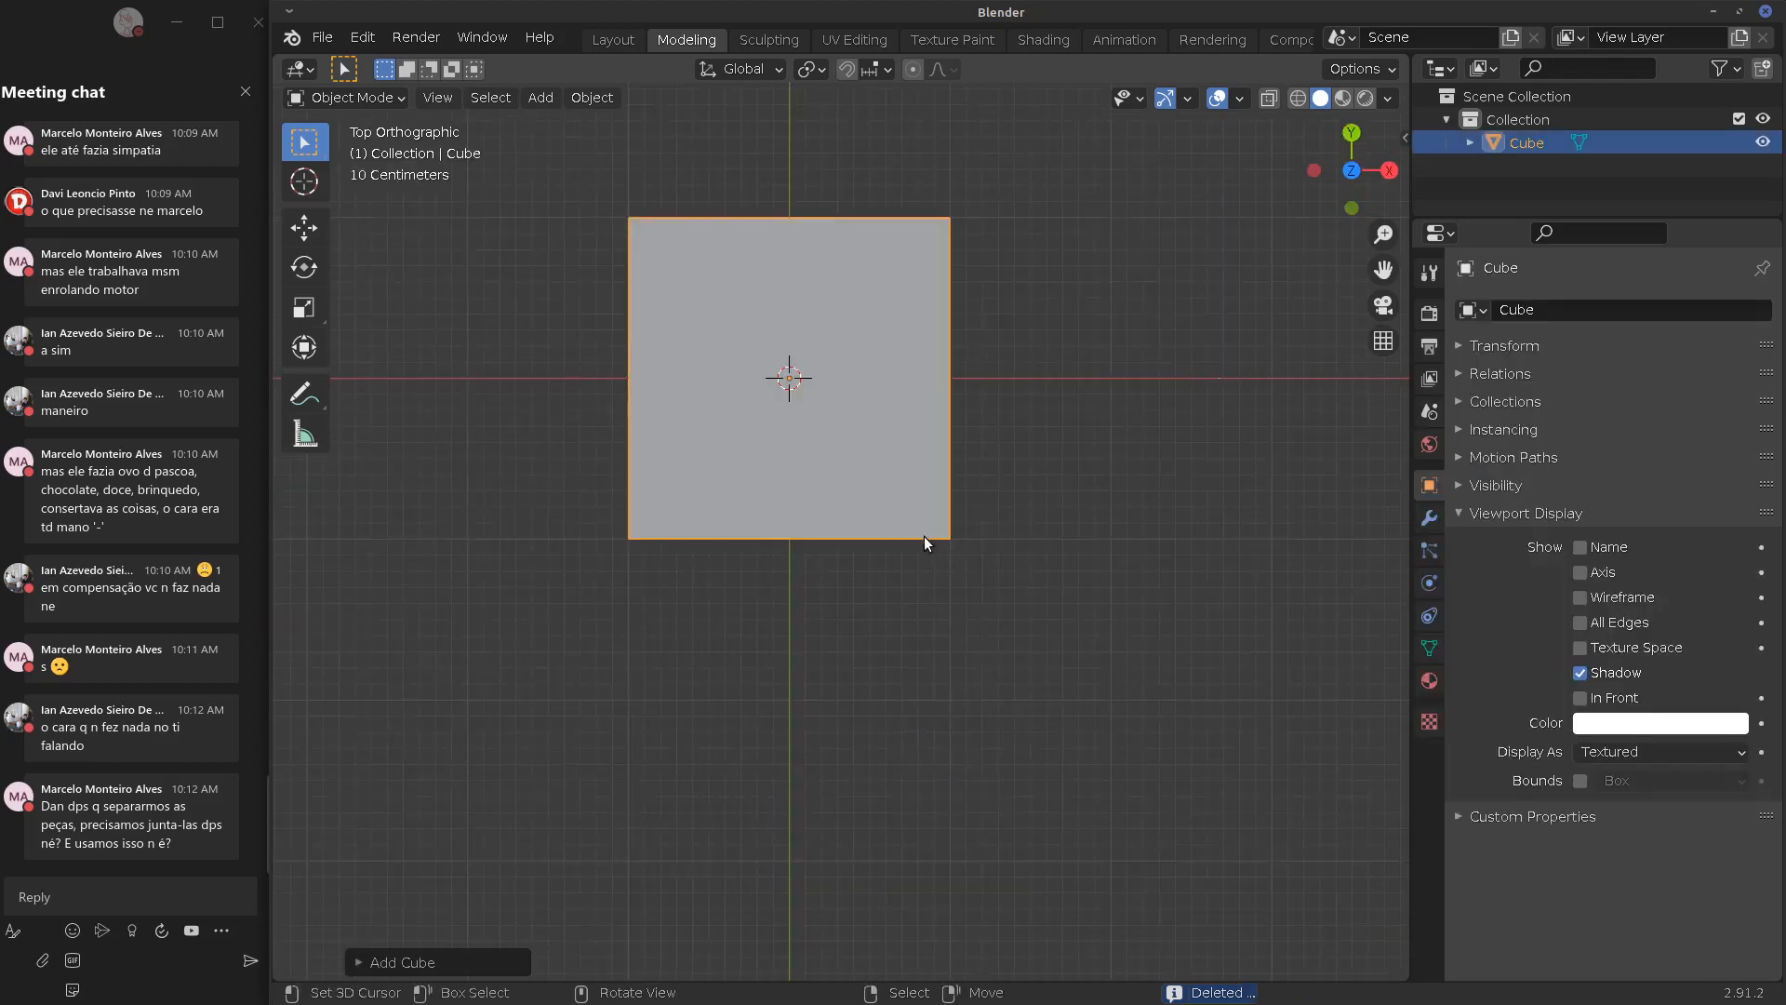
key(Tab)
key(KP_1)
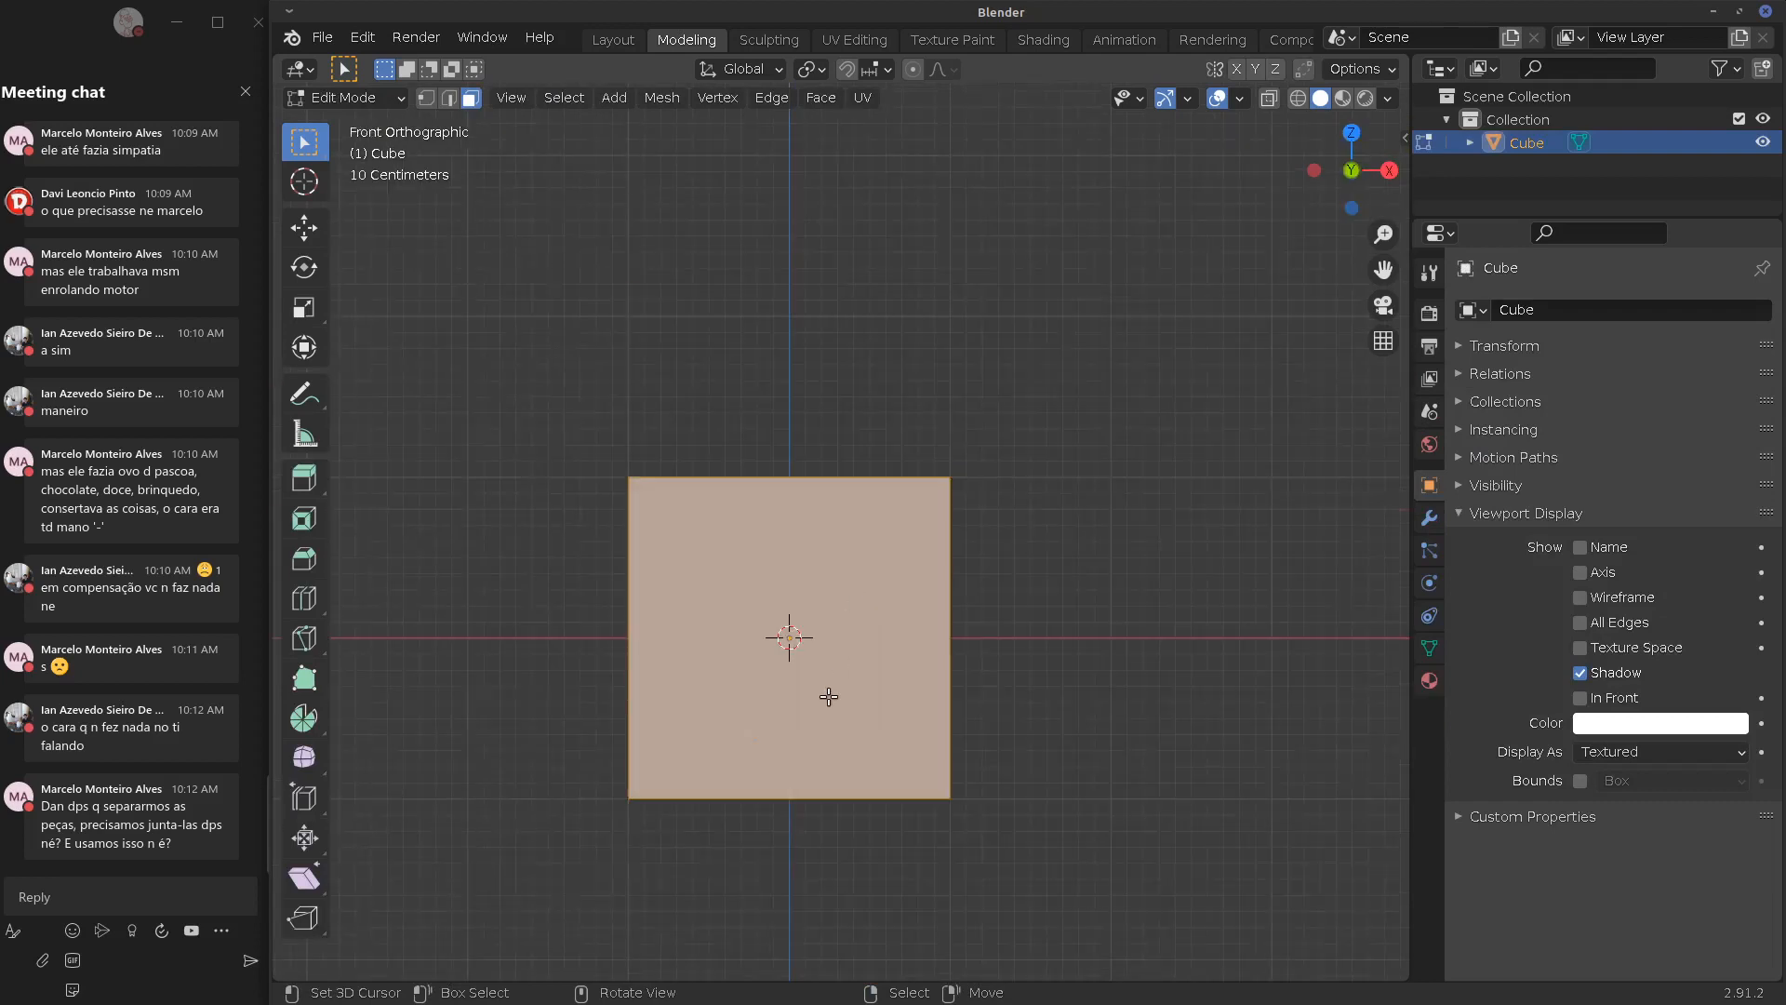
key(s)
key(z)
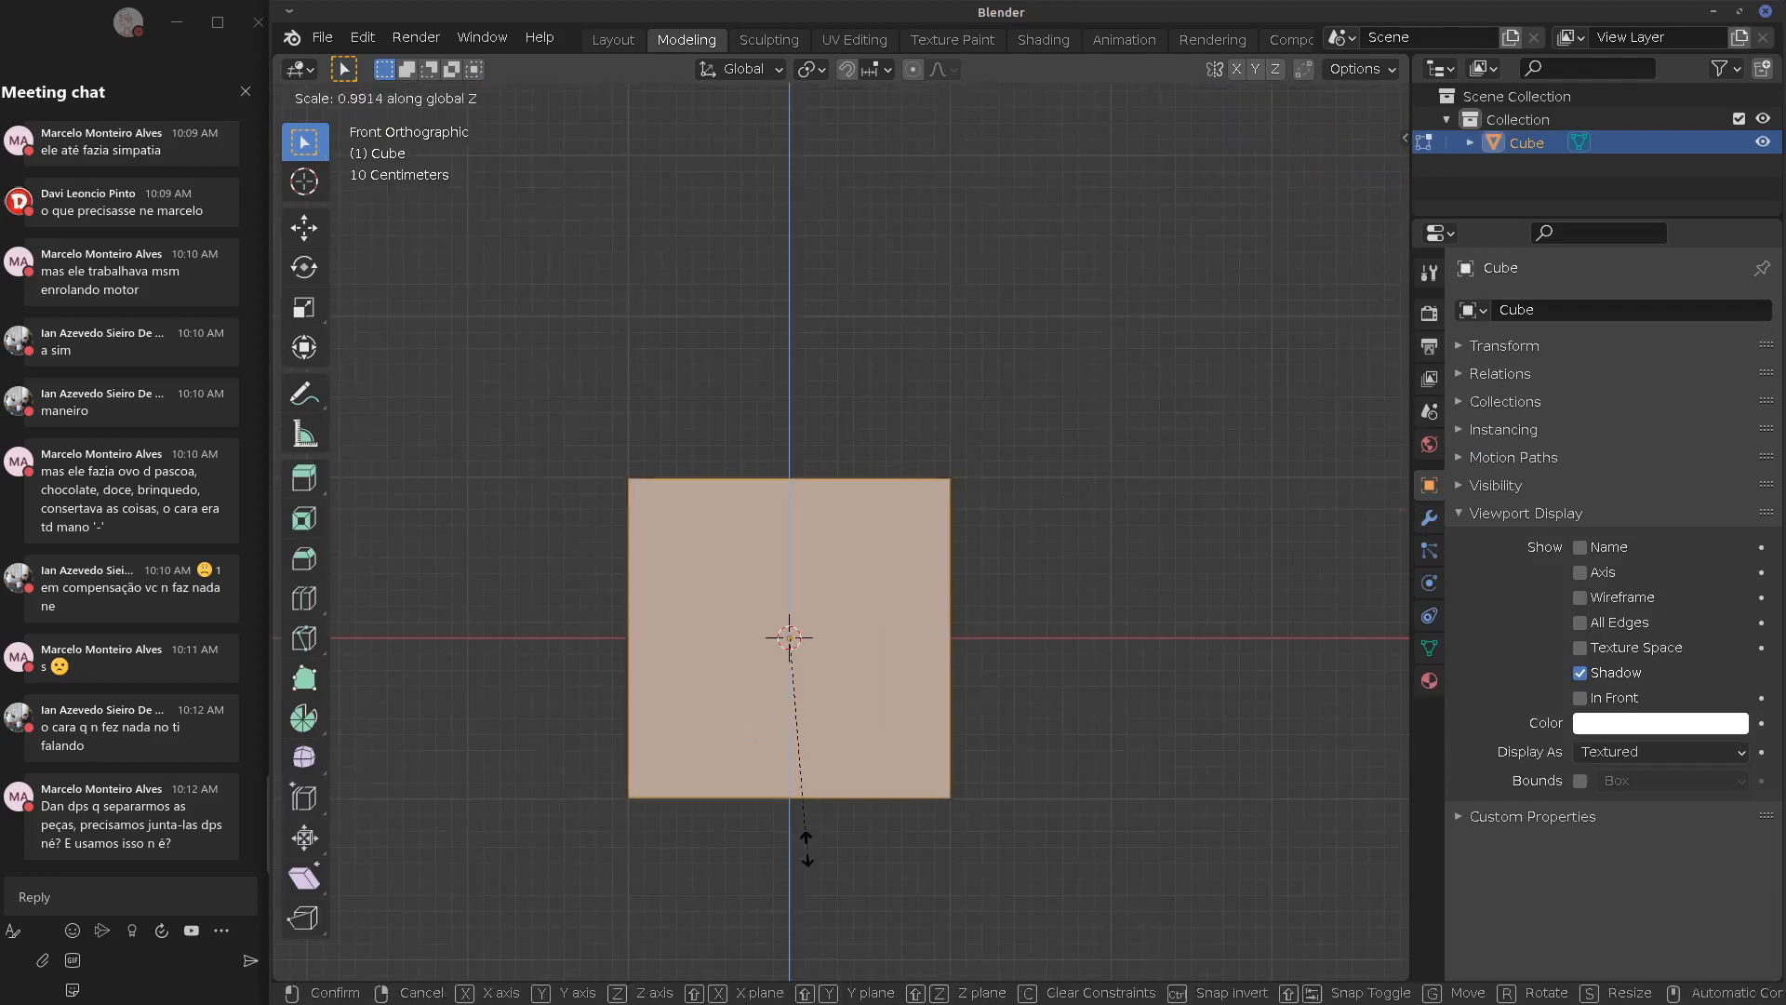
click(767, 684)
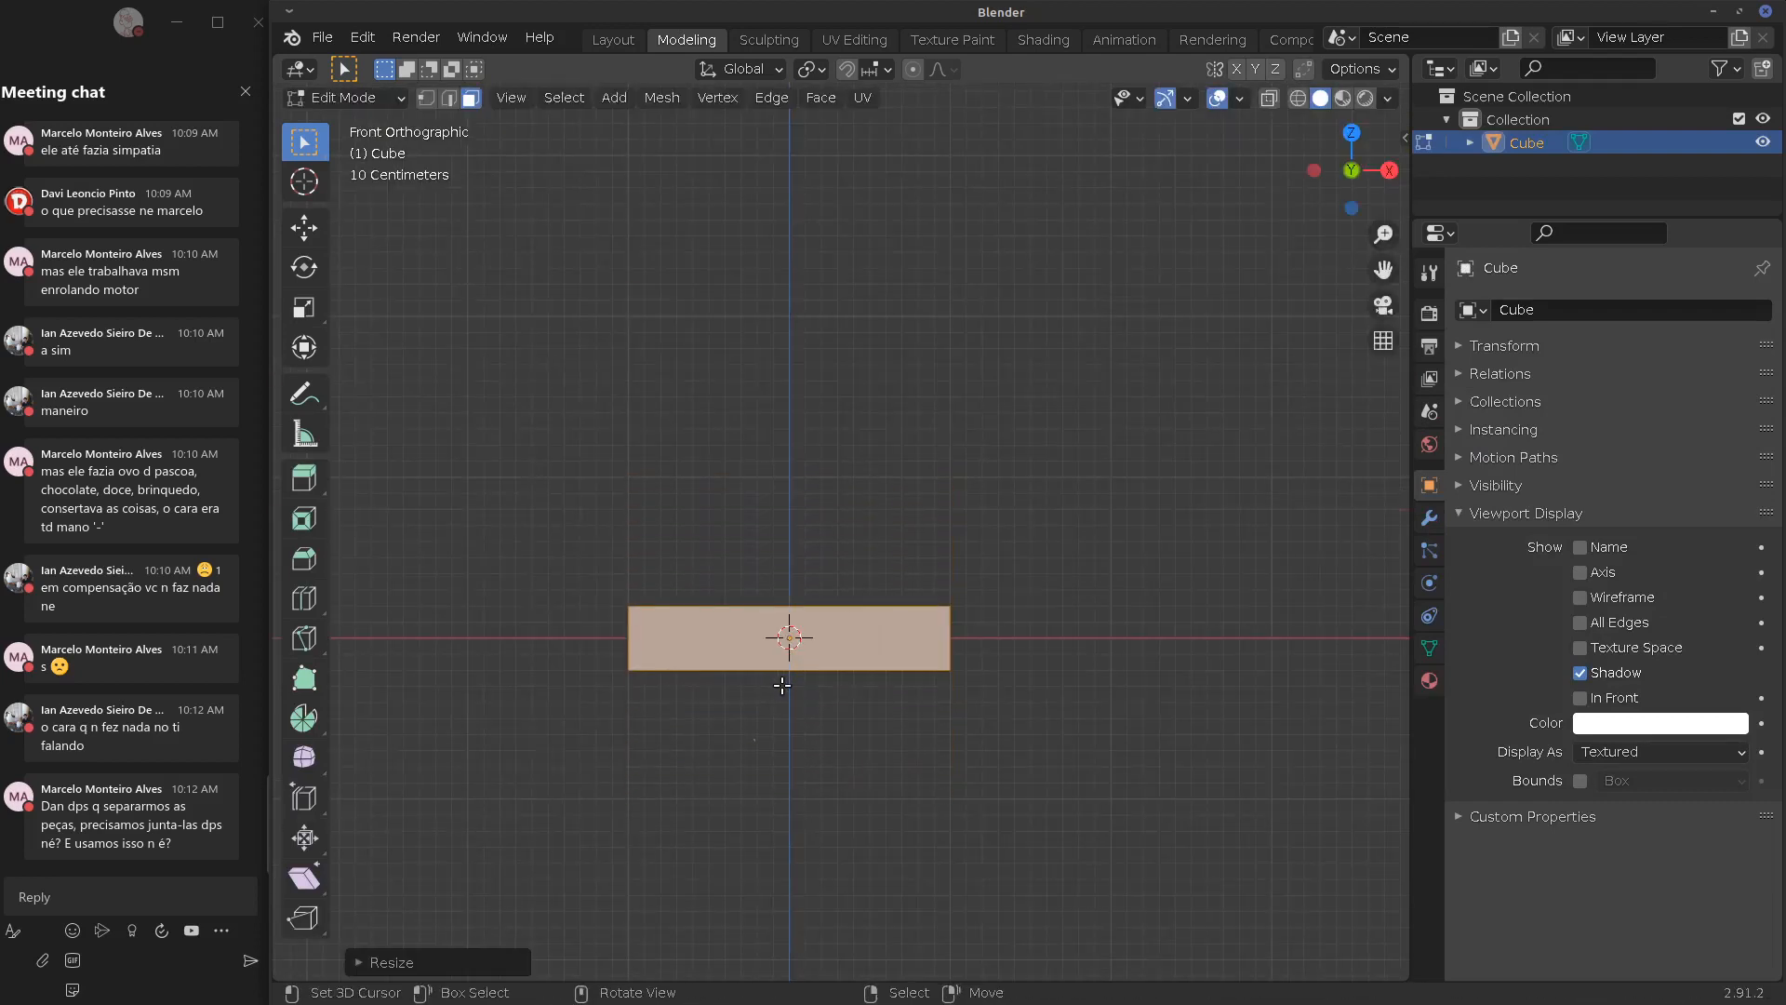
key(Tab)
middle_drag(804, 696, 758, 586)
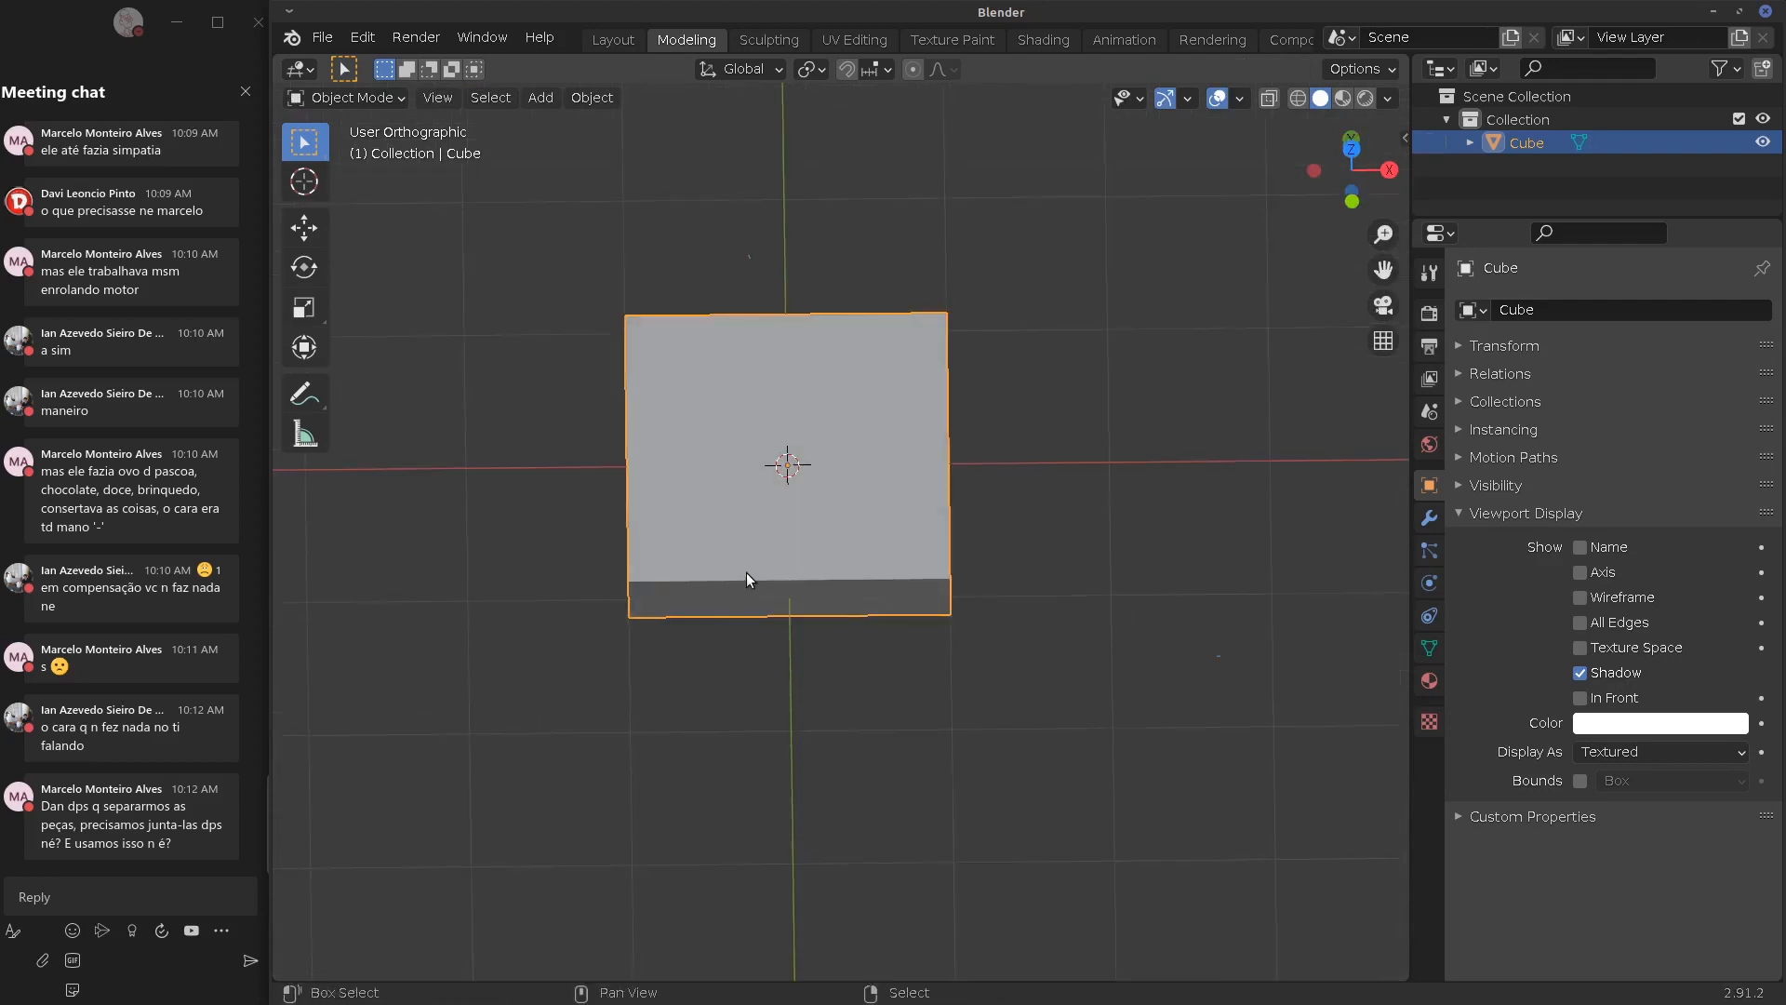
Duplicate the slab to the right and narrow the copy's mesh along Y to 0.3
key(shift+d)
click(1111, 574)
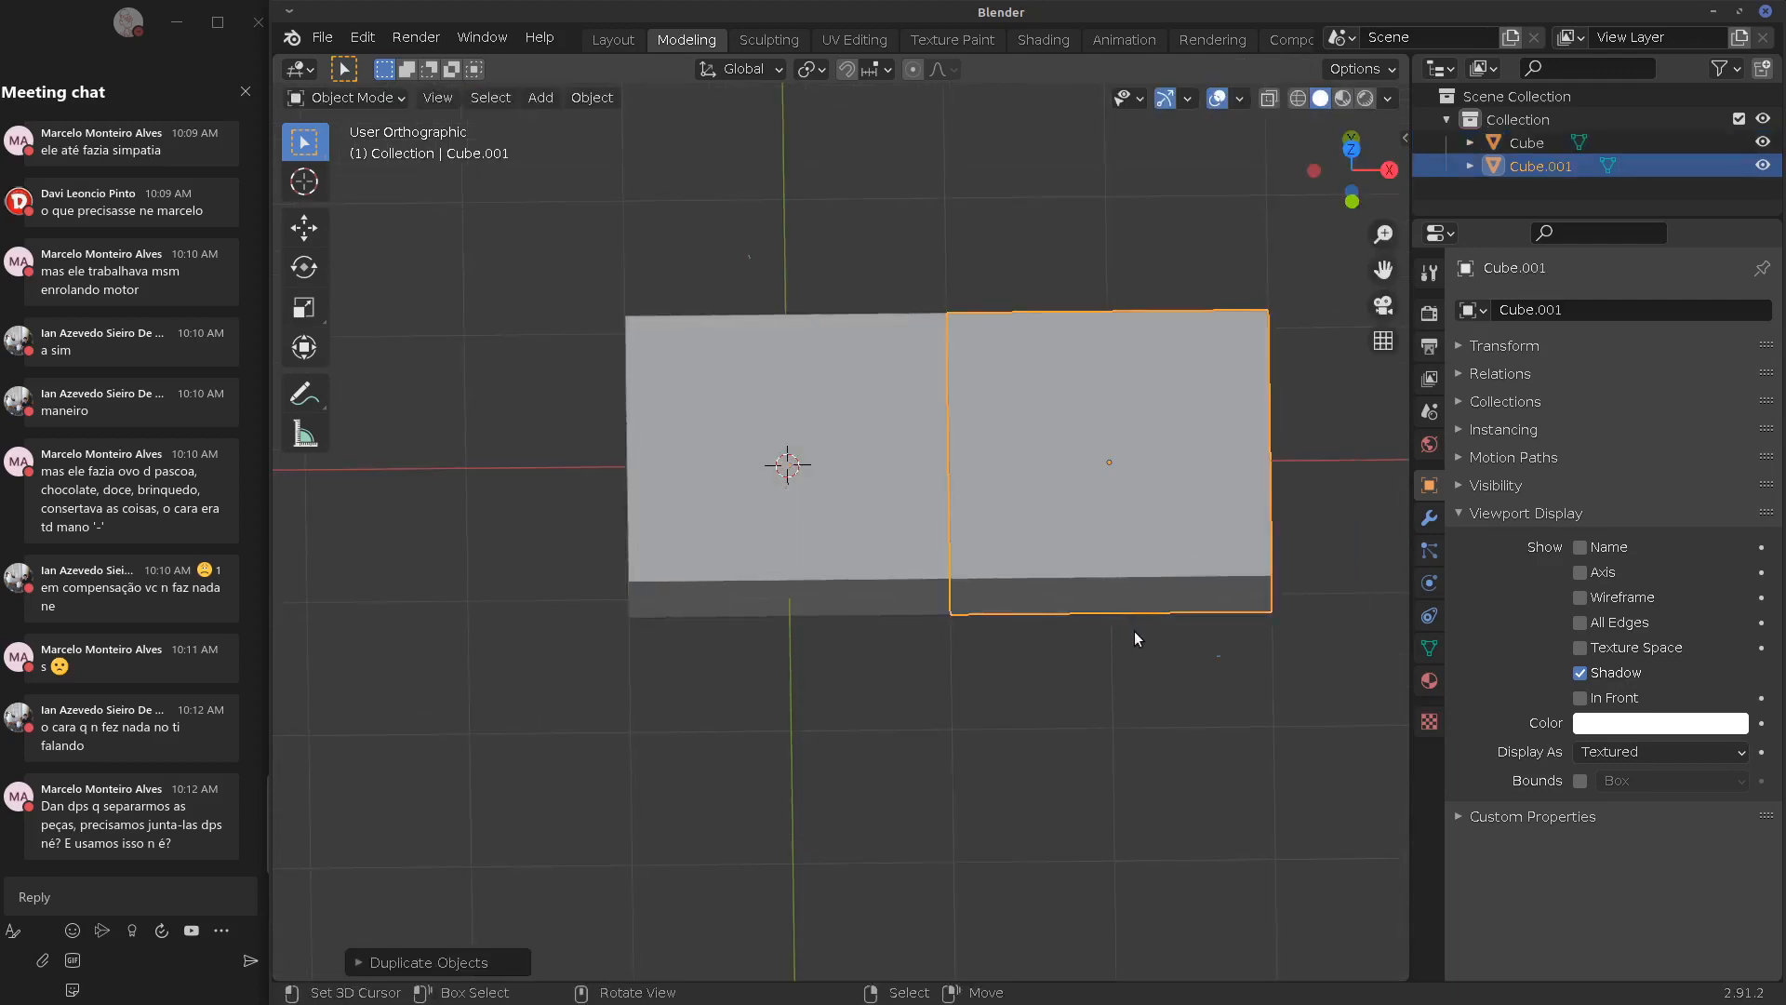
key(KP_7)
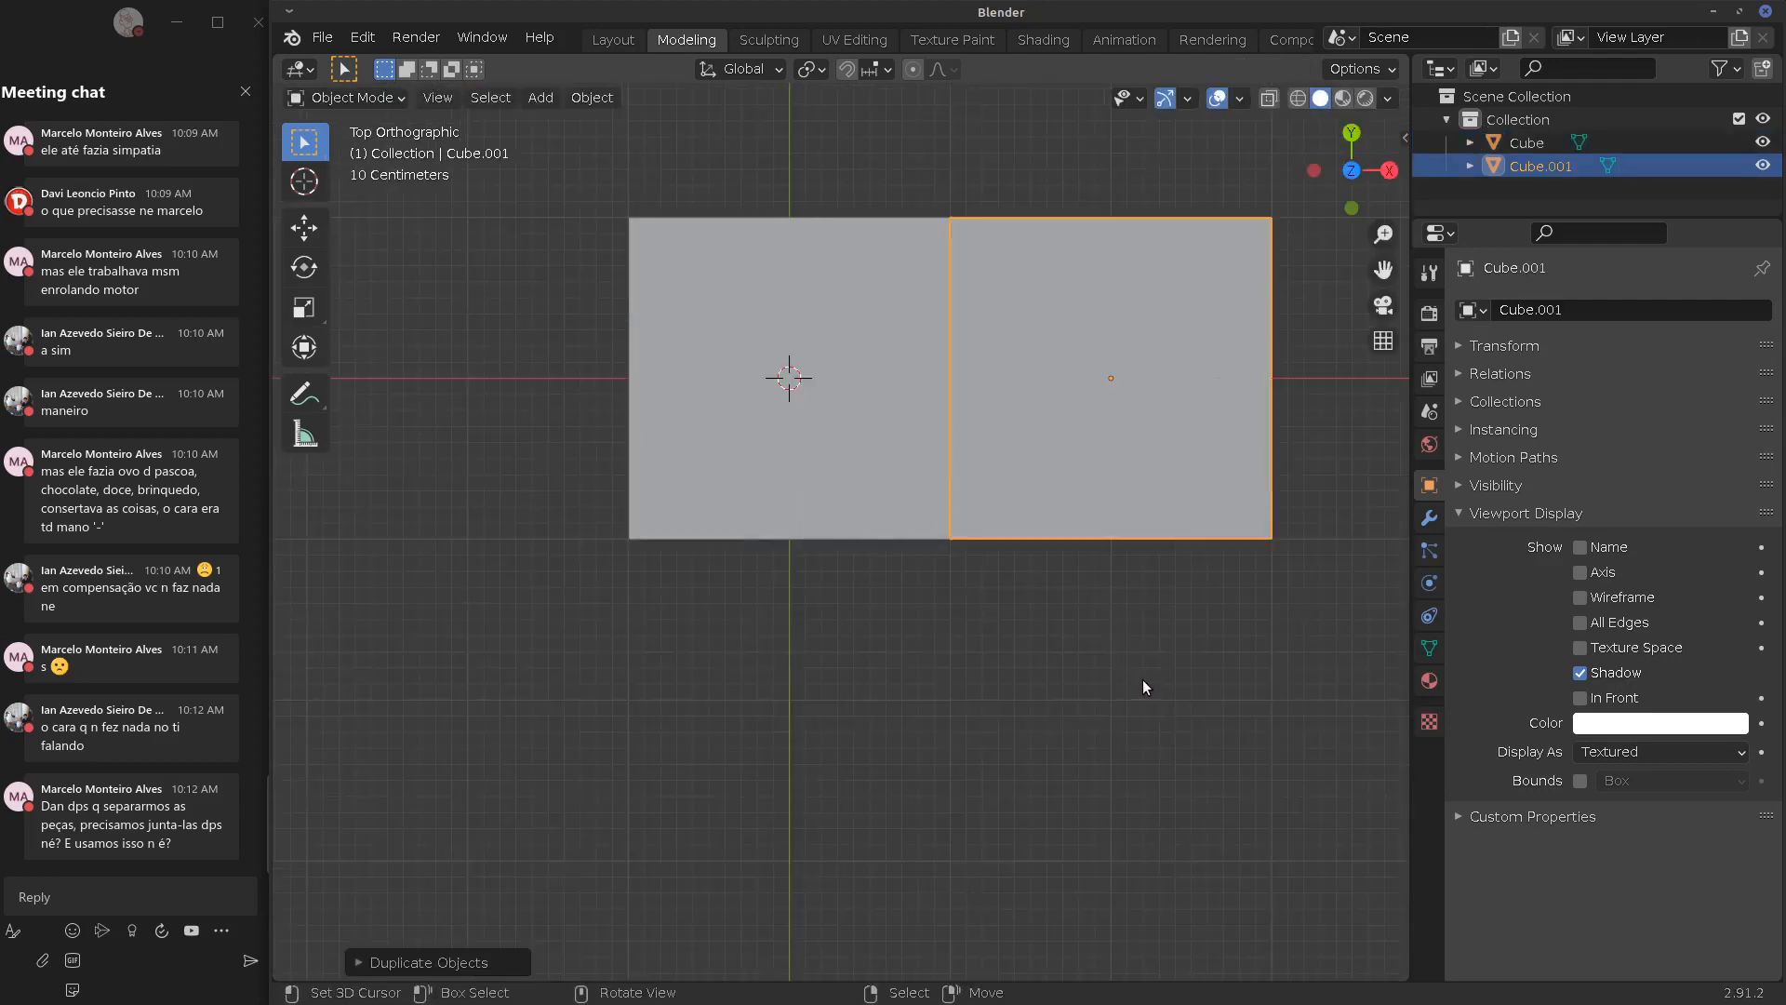
key(Tab)
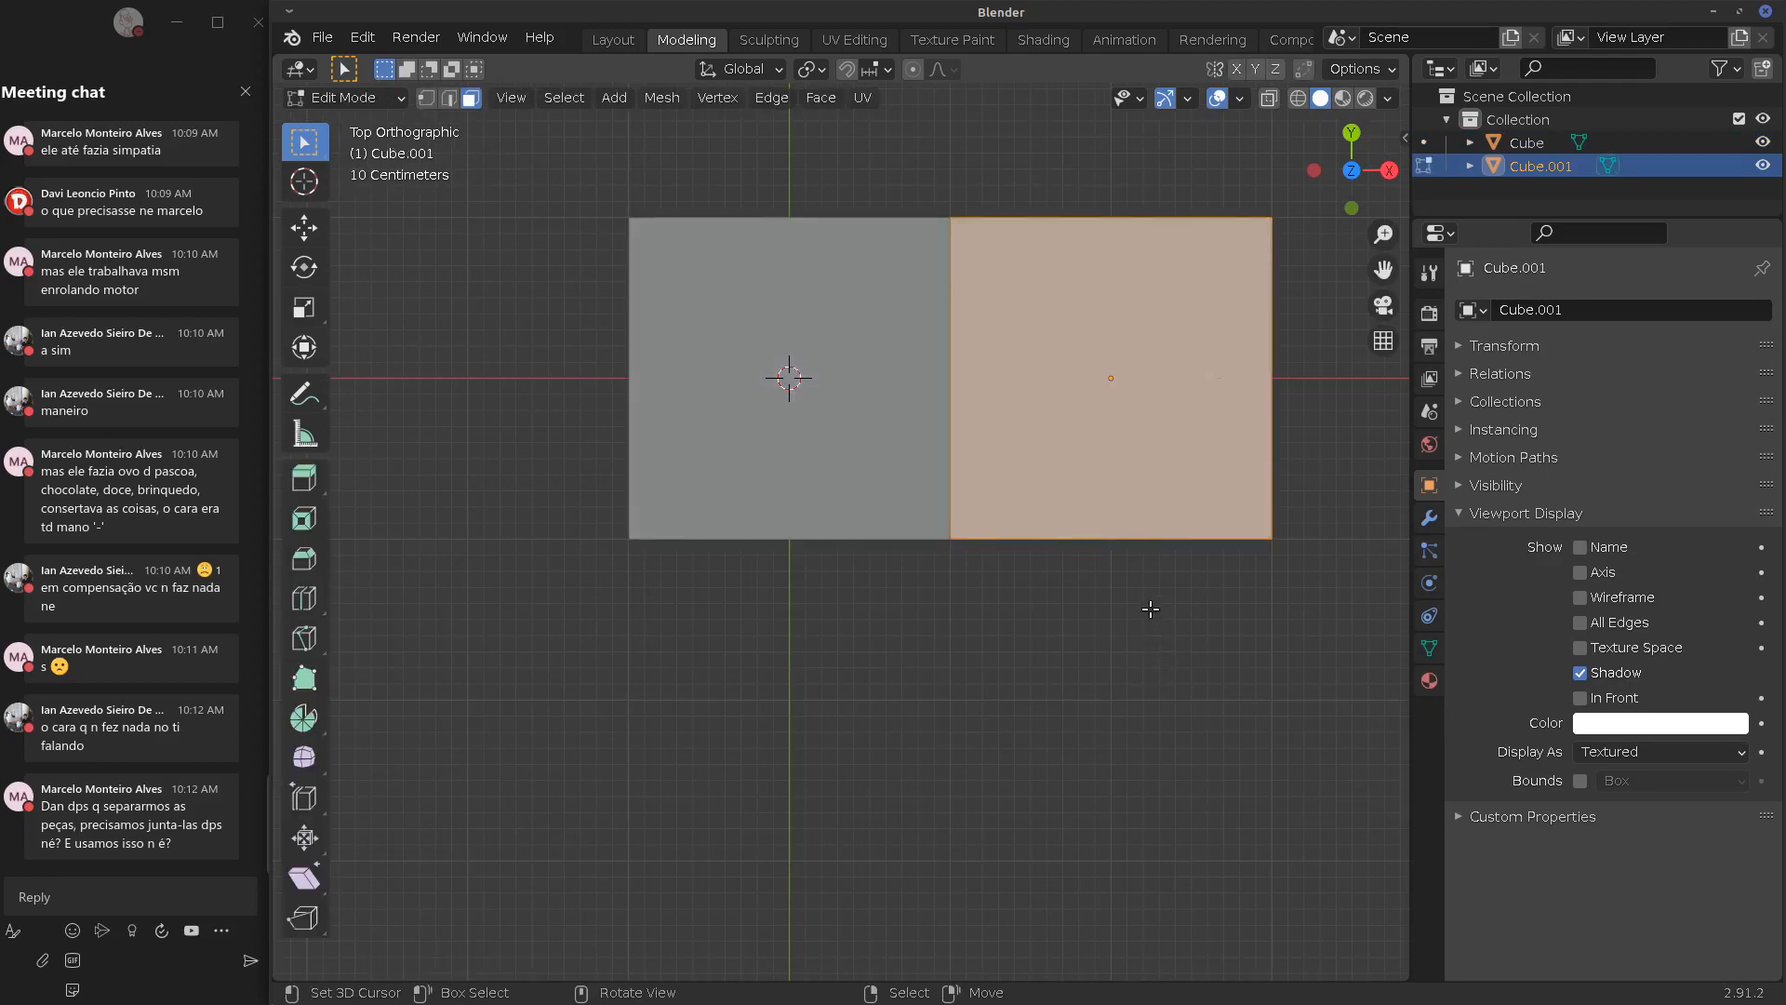
key(s)
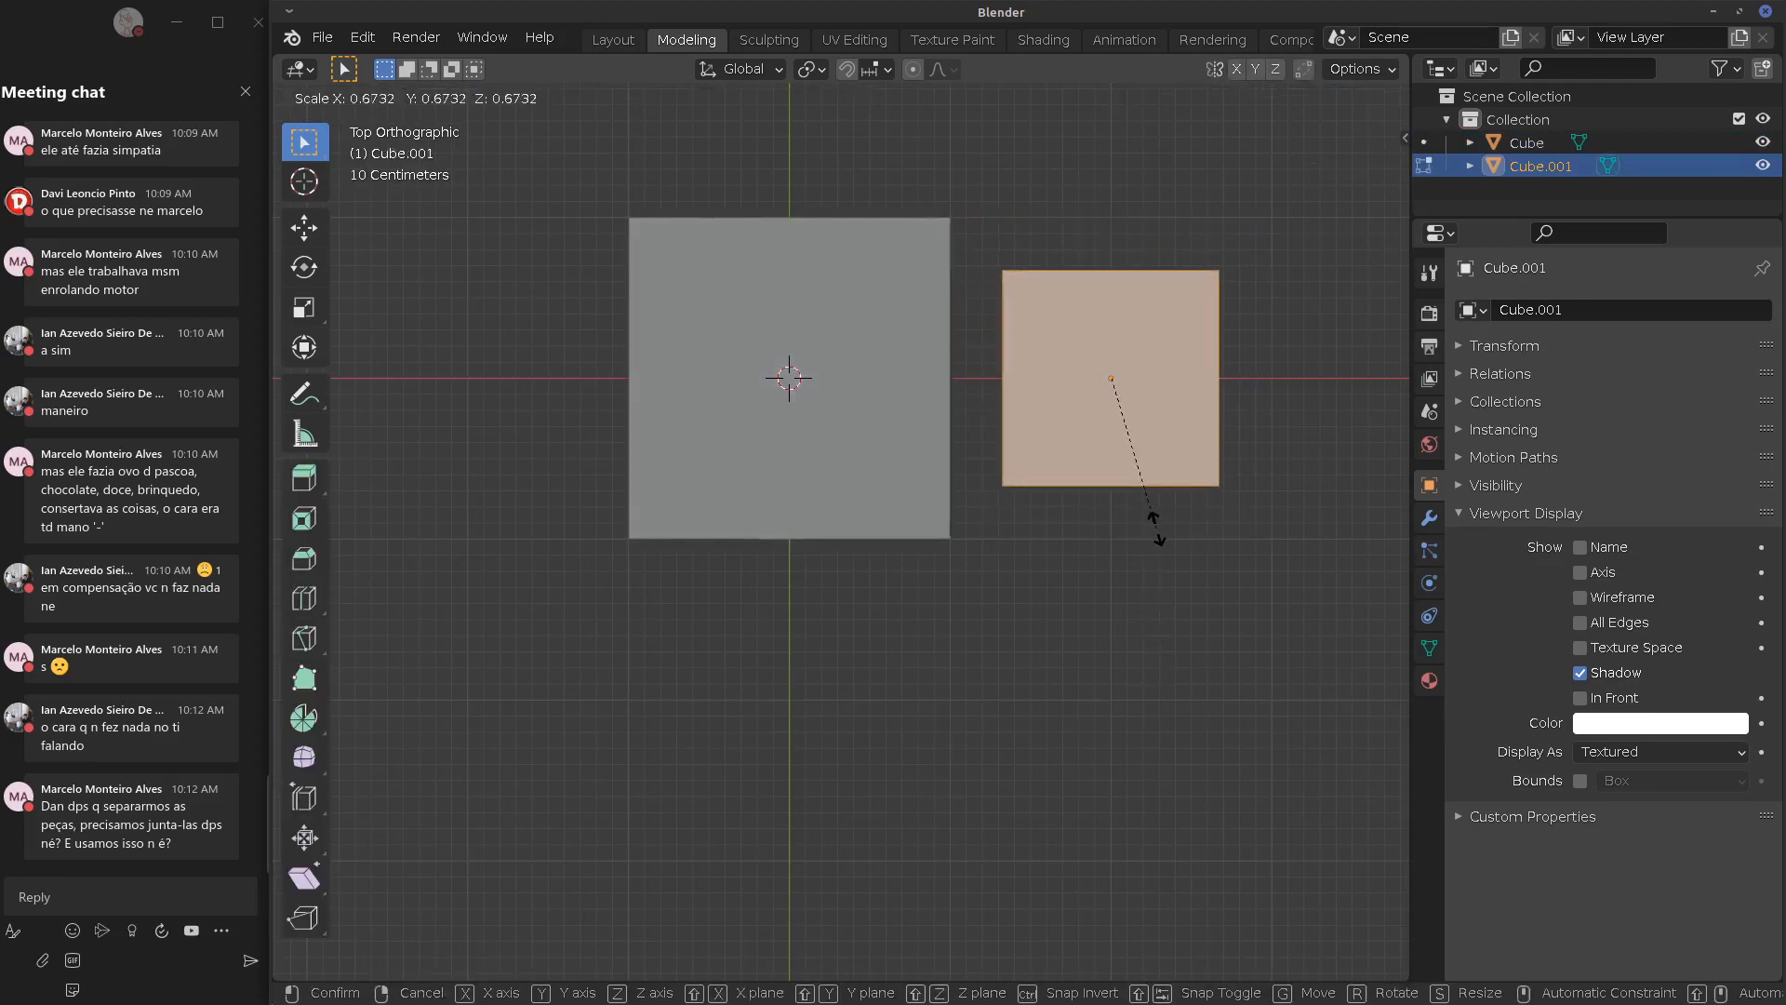
key(z)
key(y)
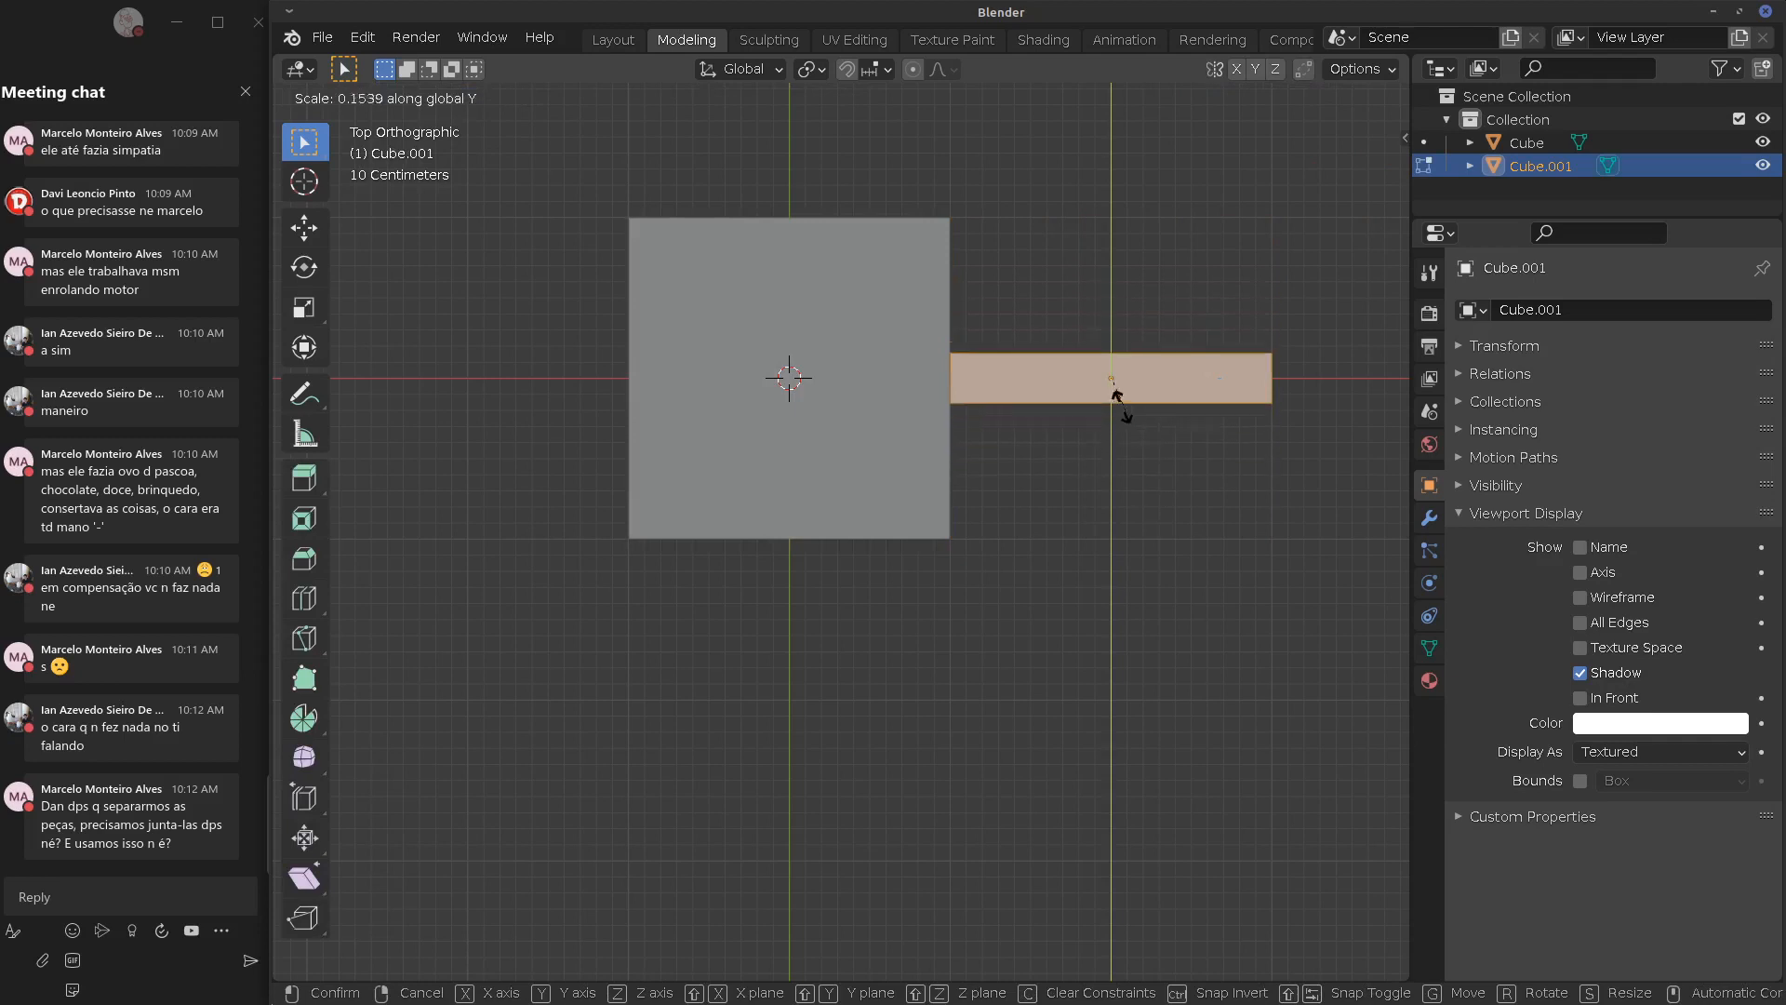
click(1118, 442)
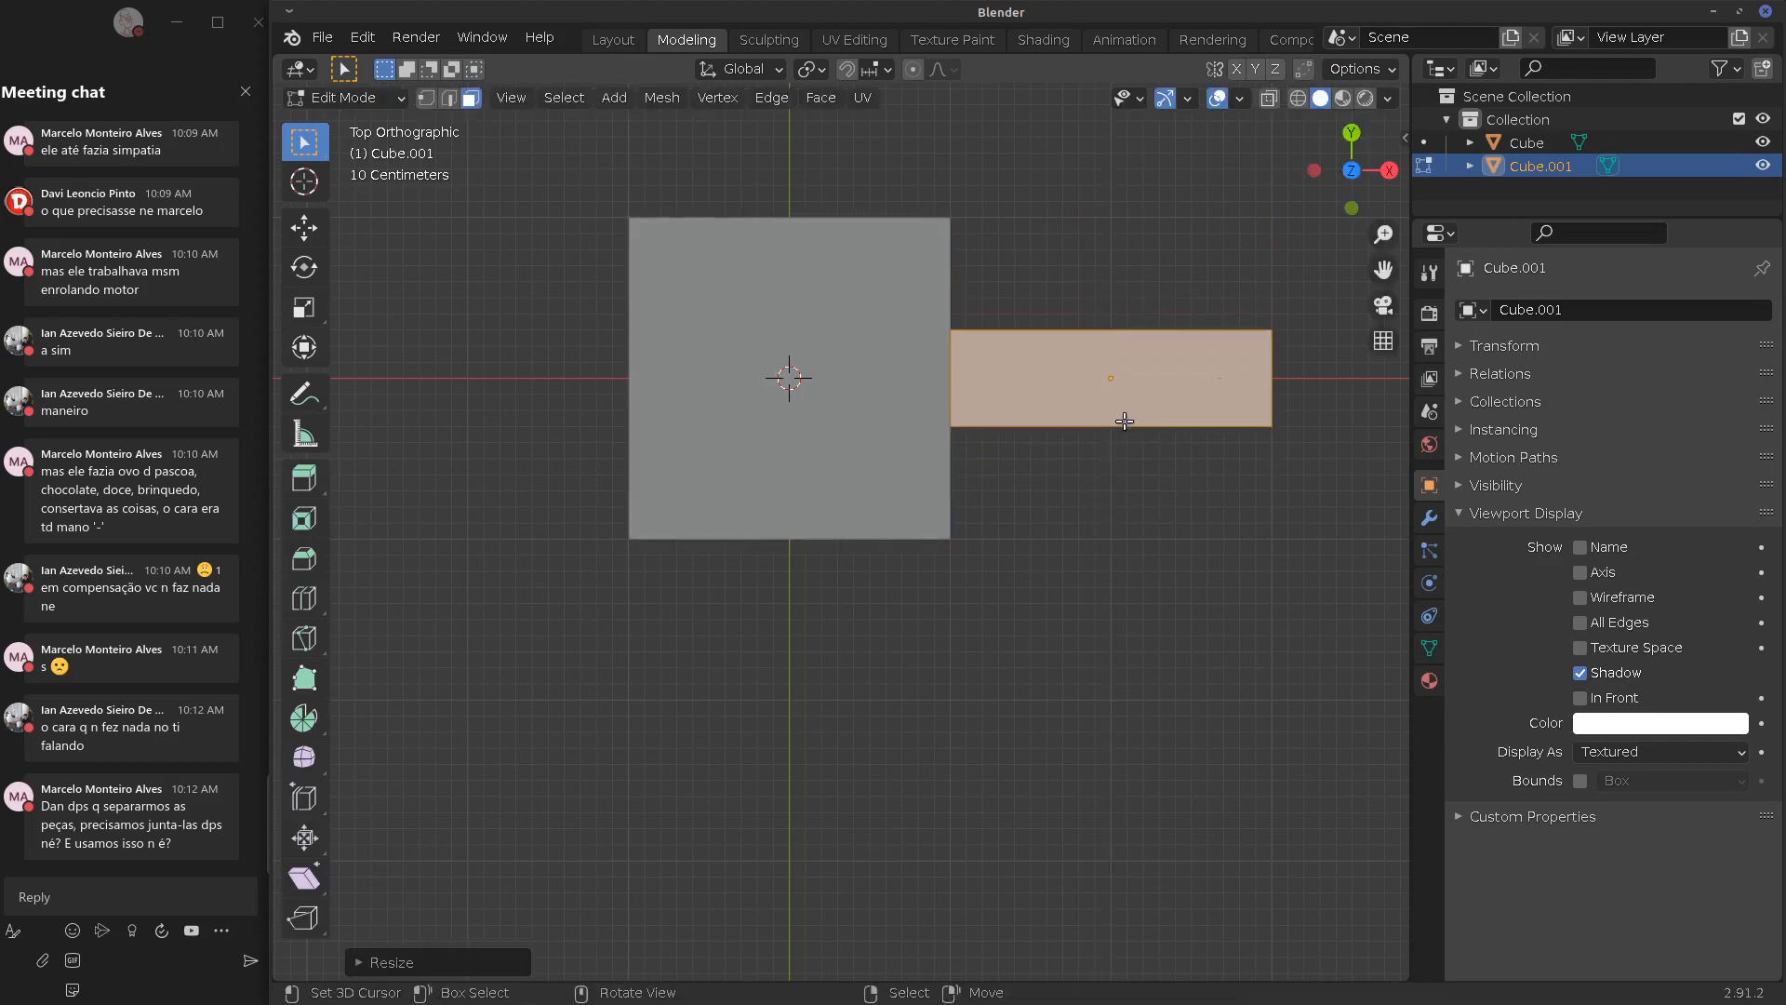
Move the strip down 0.7 and left 0.2 so it slightly overlaps the slab
key(g)
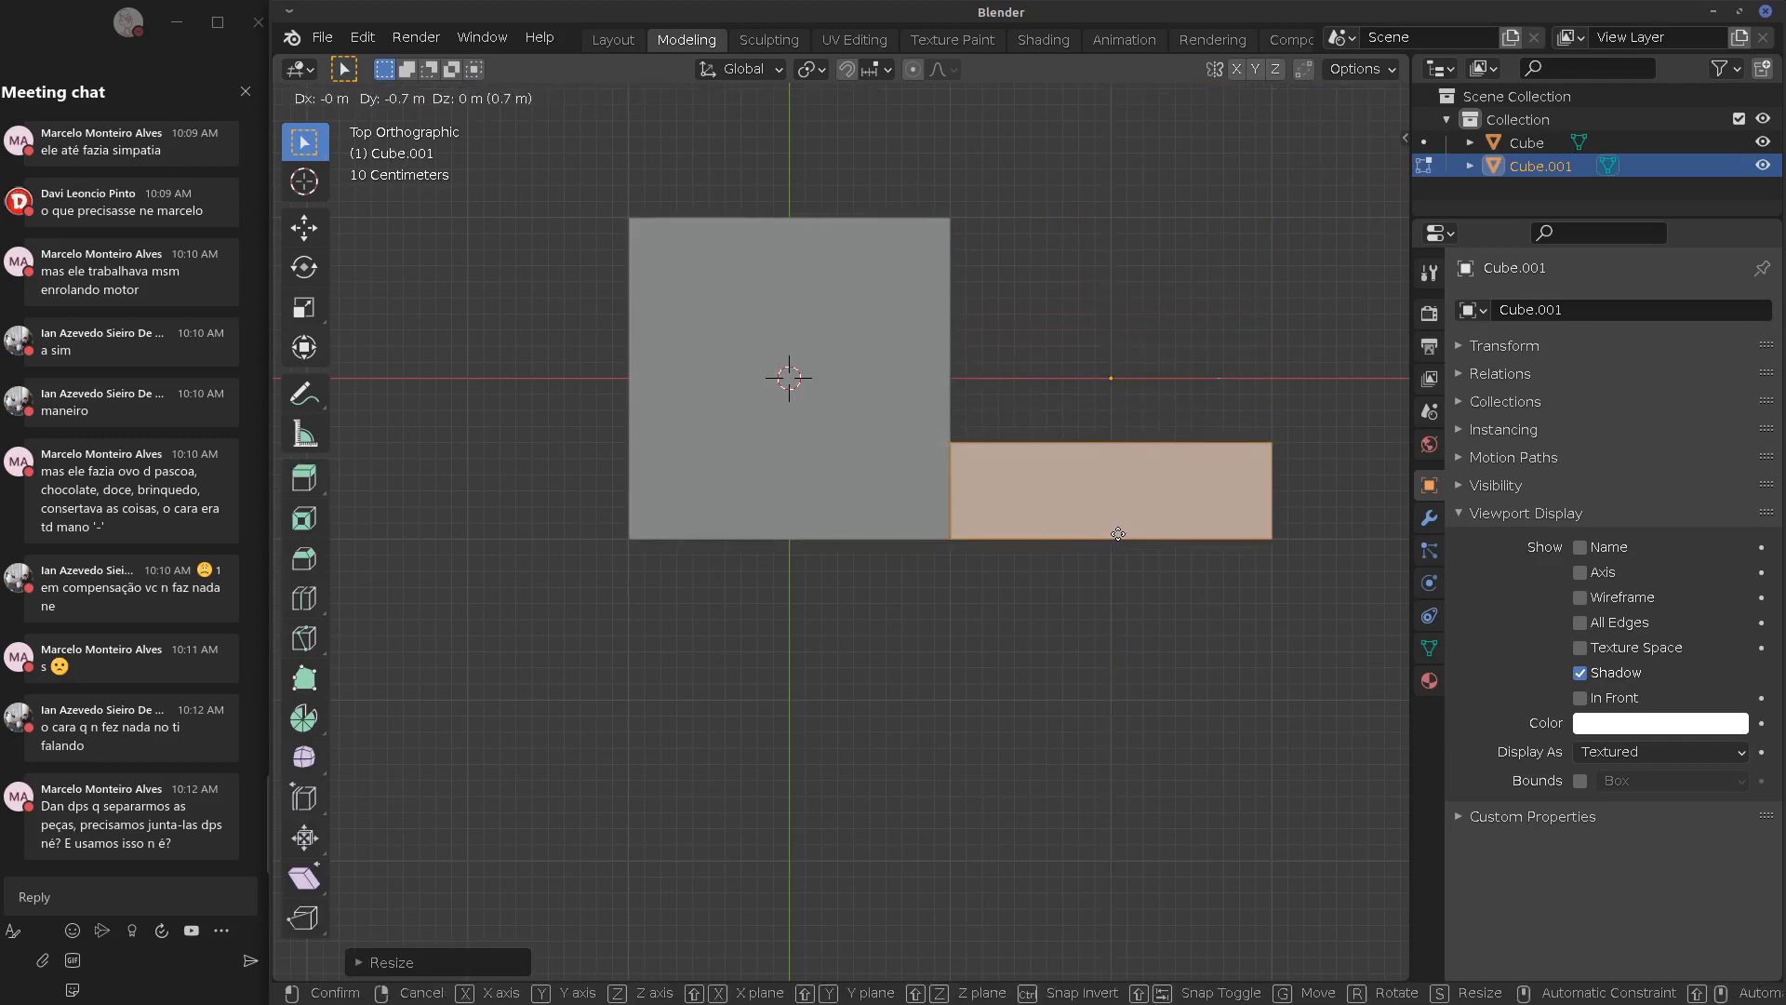
click(1109, 536)
middle_drag(1108, 537, 1005, 499)
key(alt+a)
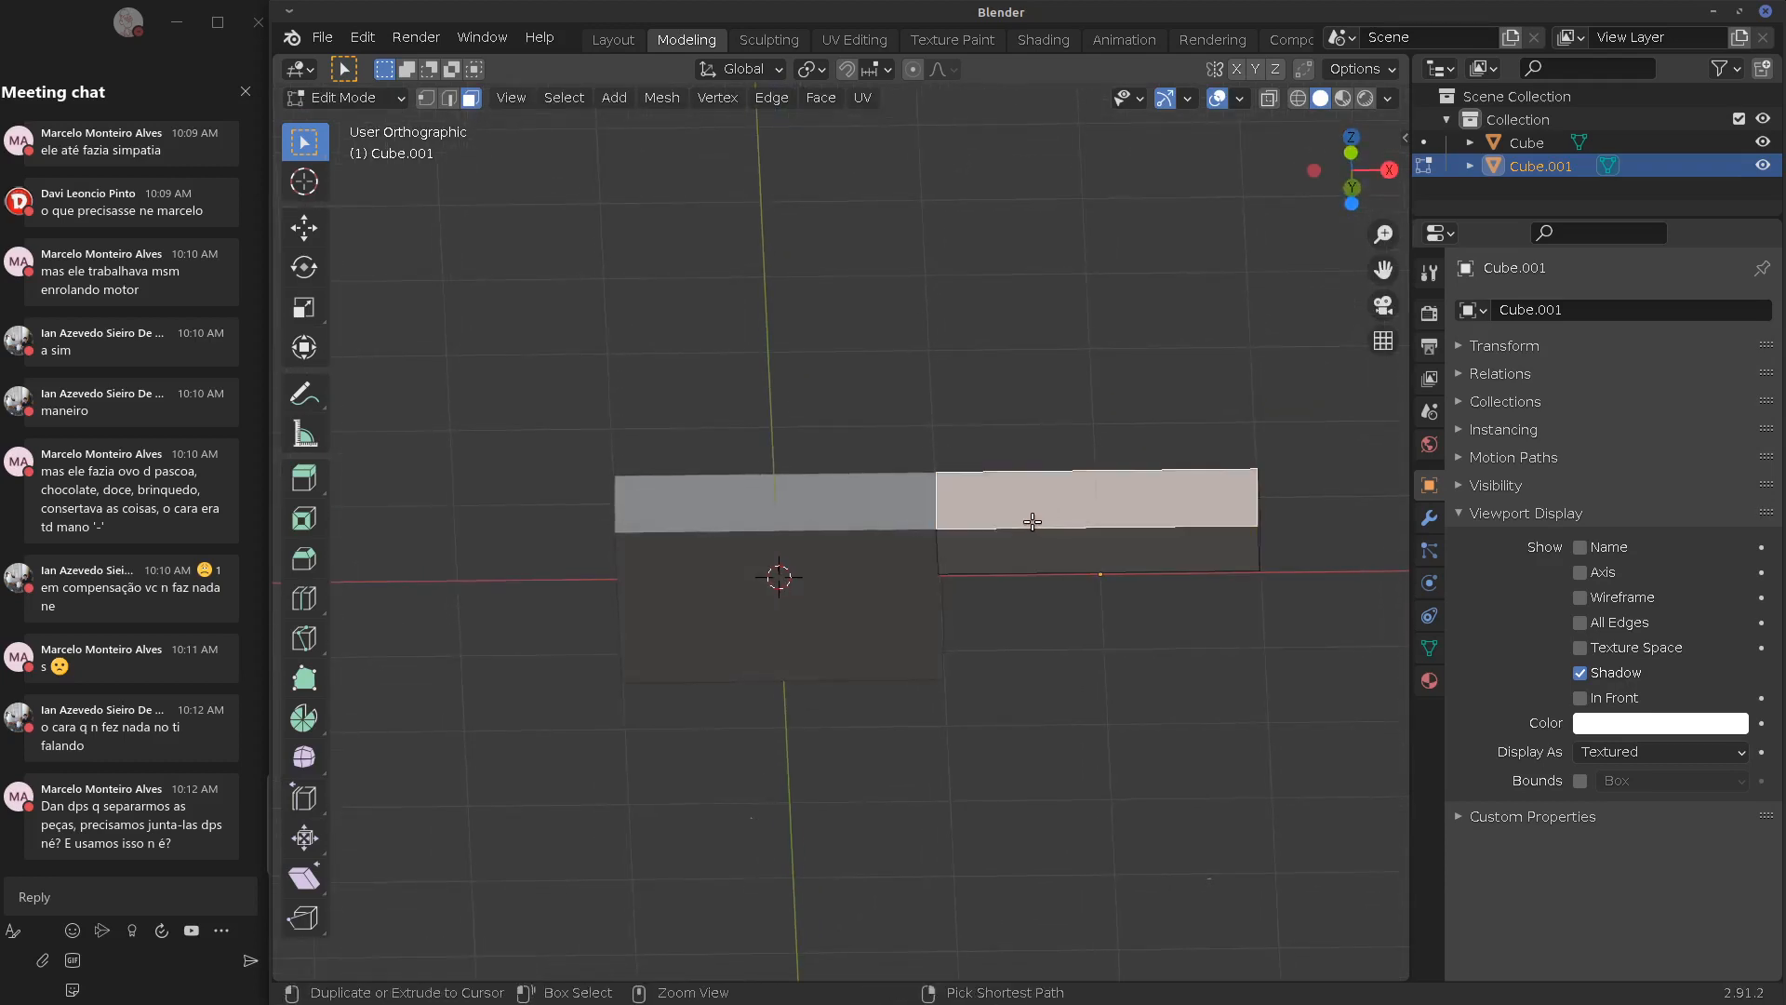
key(ctrl+l)
key(KP_1)
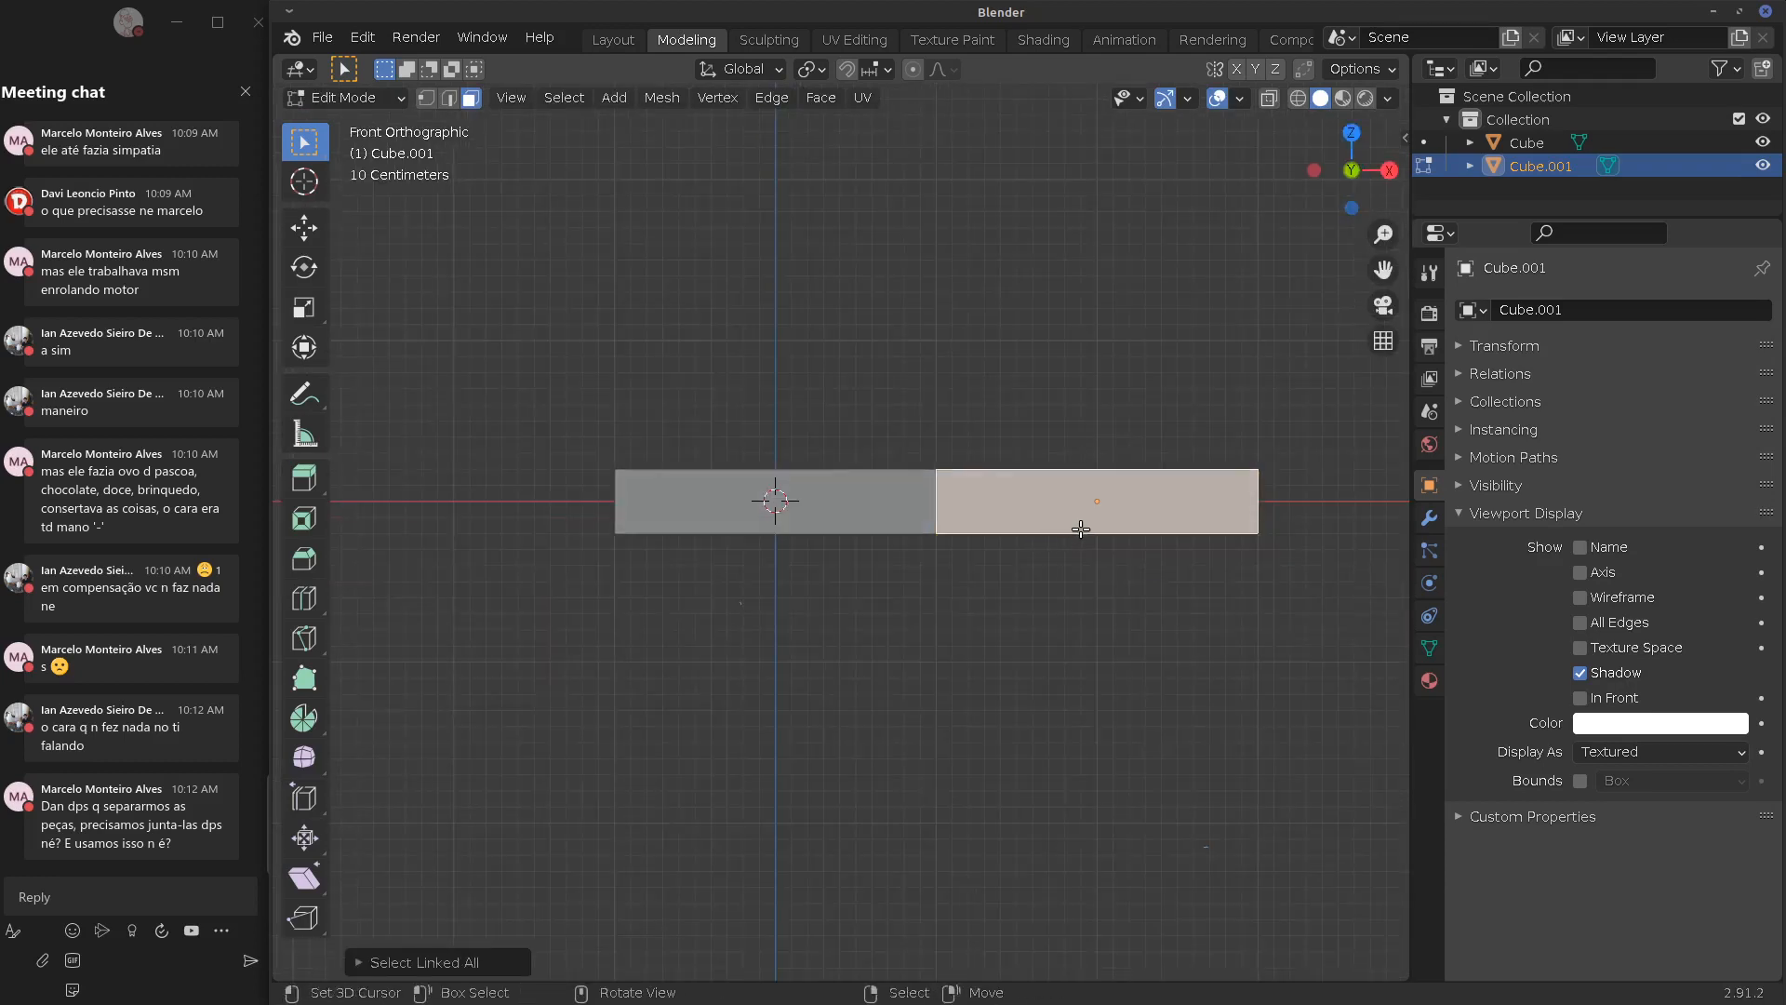
key(g)
click(1056, 532)
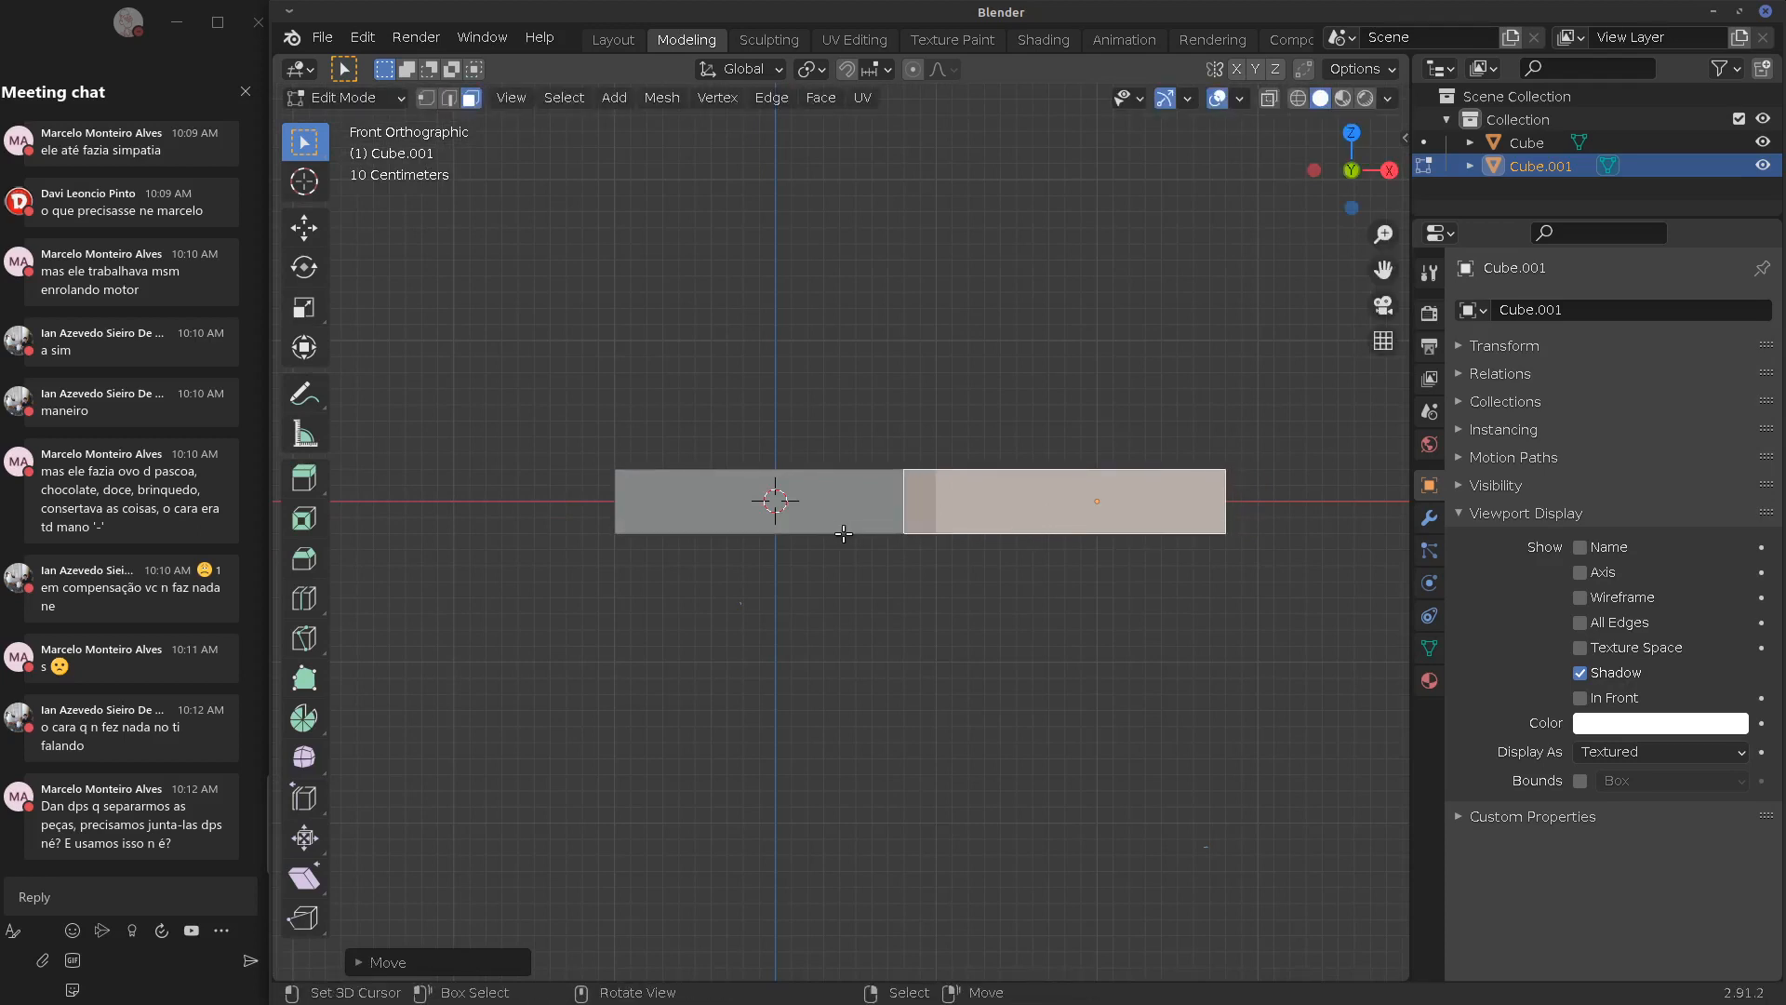
Back in Object Mode, select the large slab and then the strip as active
key(Tab)
click(858, 517)
shift+click(1160, 490)
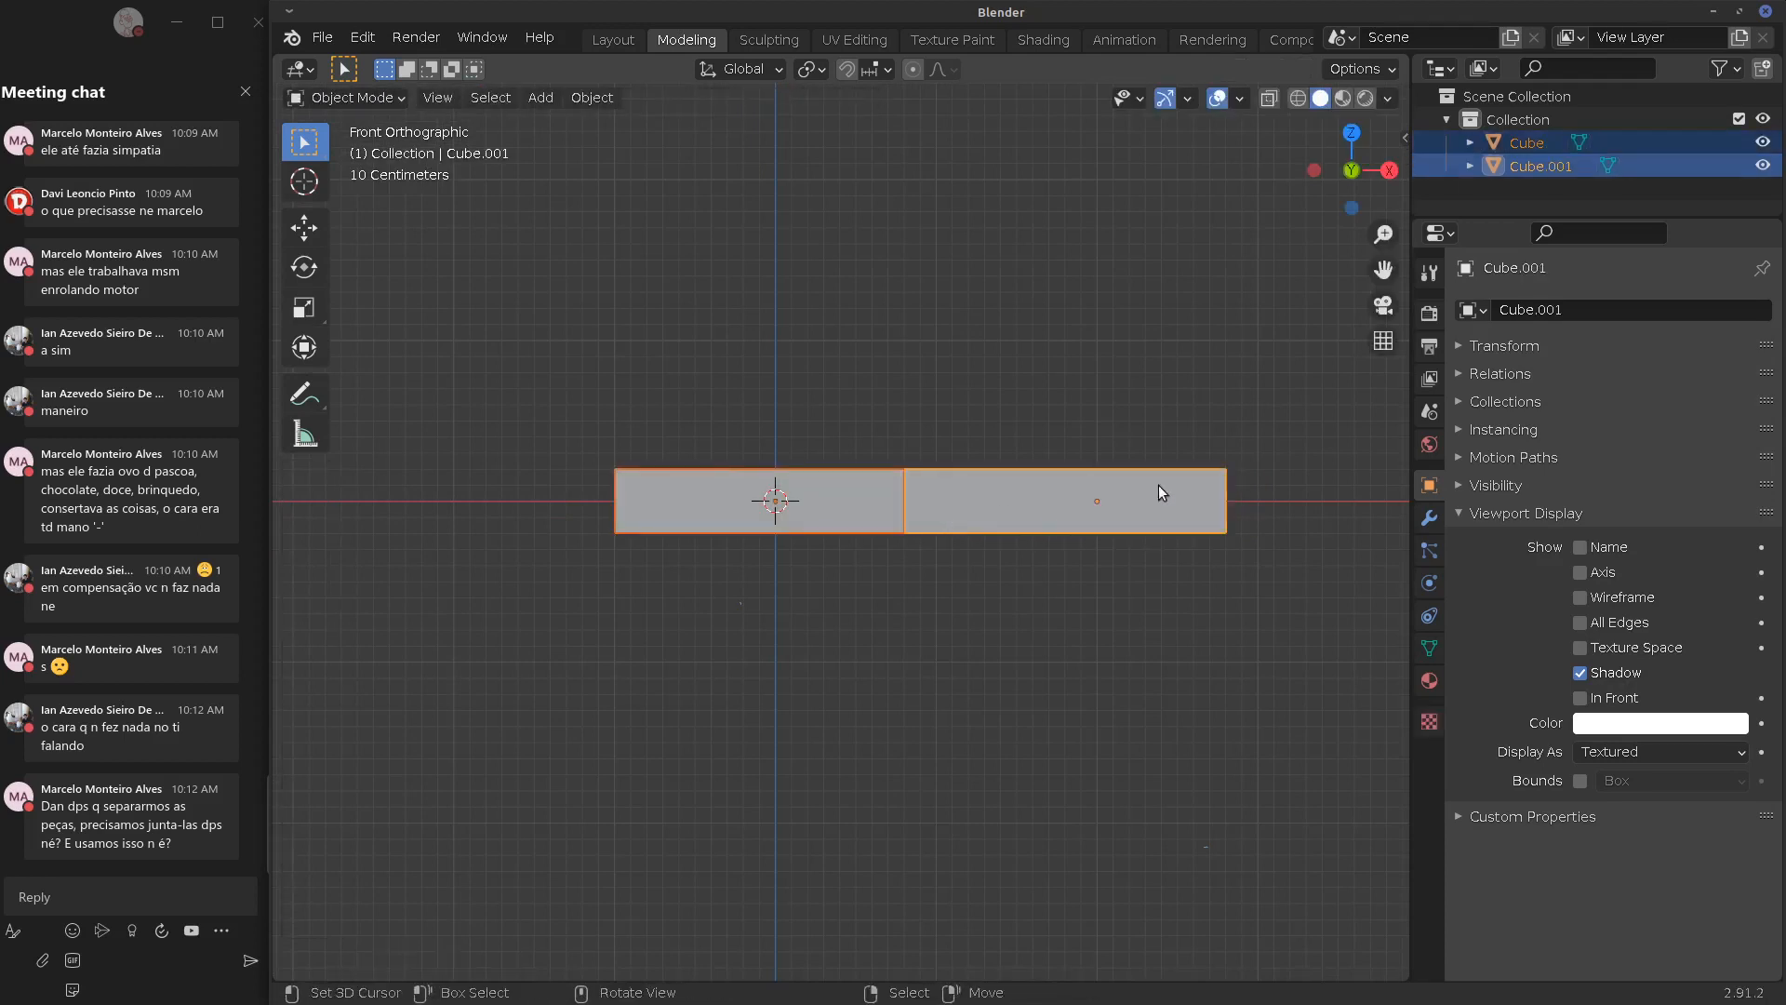
Add a Boolean modifier to the strip and set its operation to Union
click(1430, 517)
click(1532, 310)
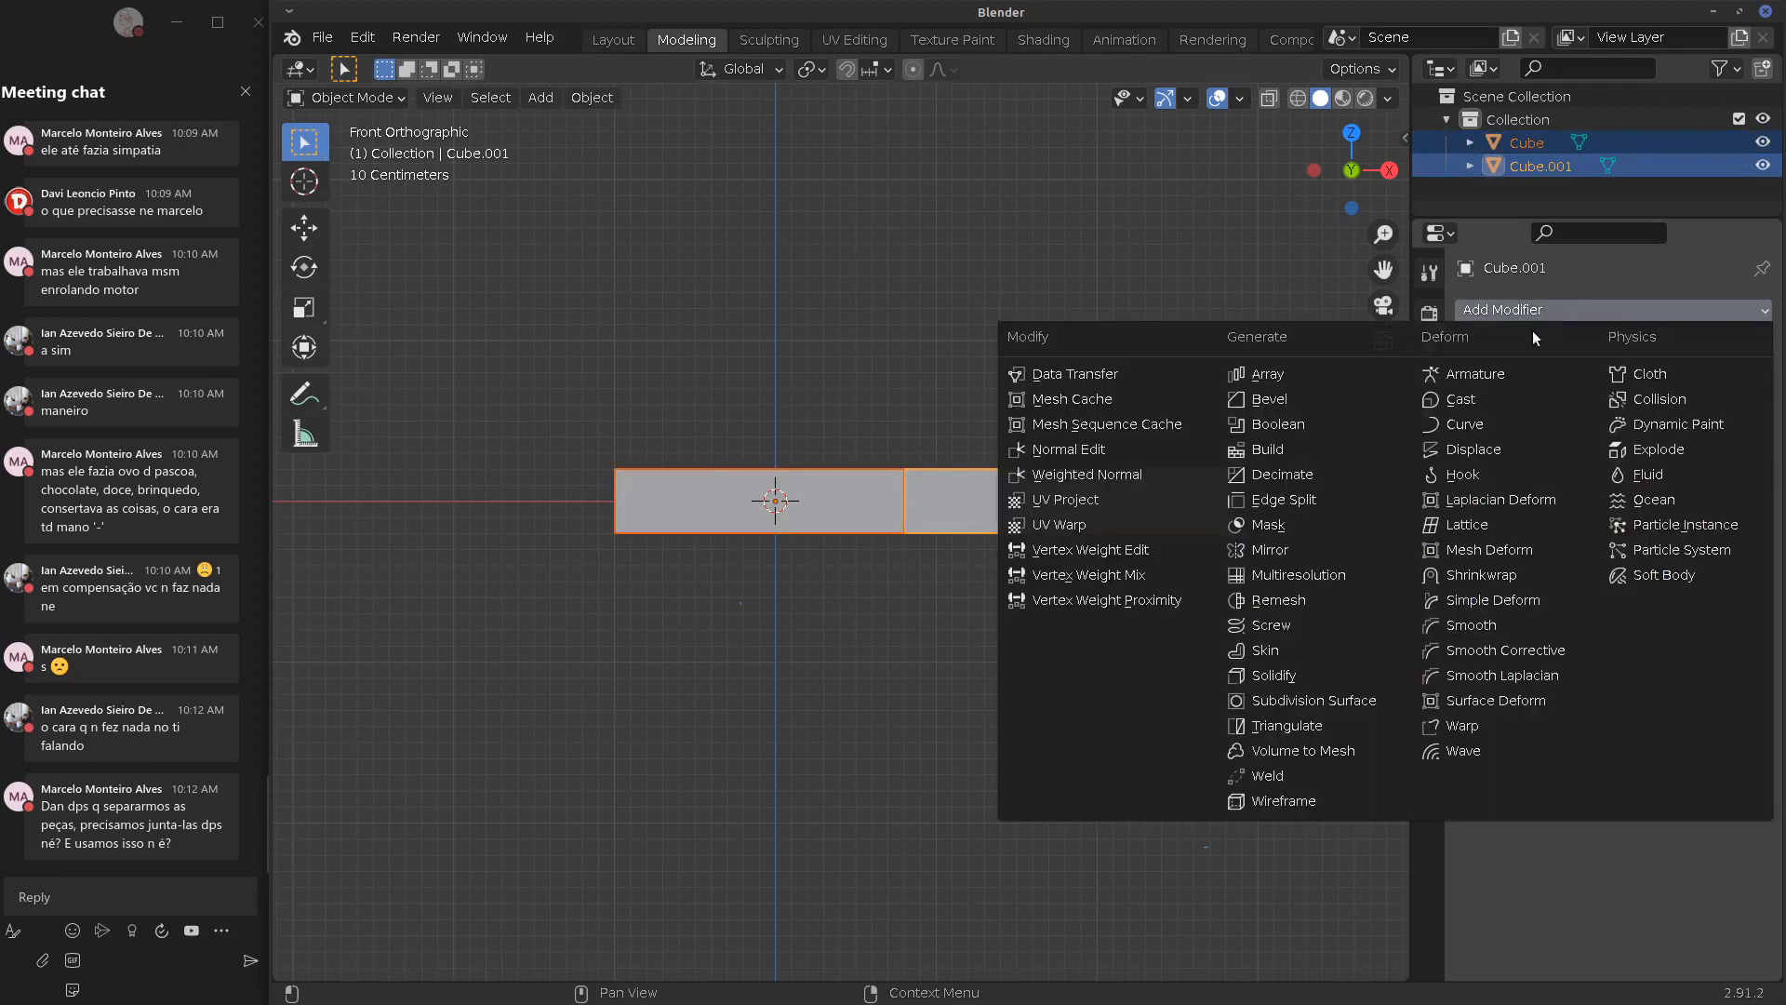
click(1327, 424)
middle_drag(1327, 424, 980, 633)
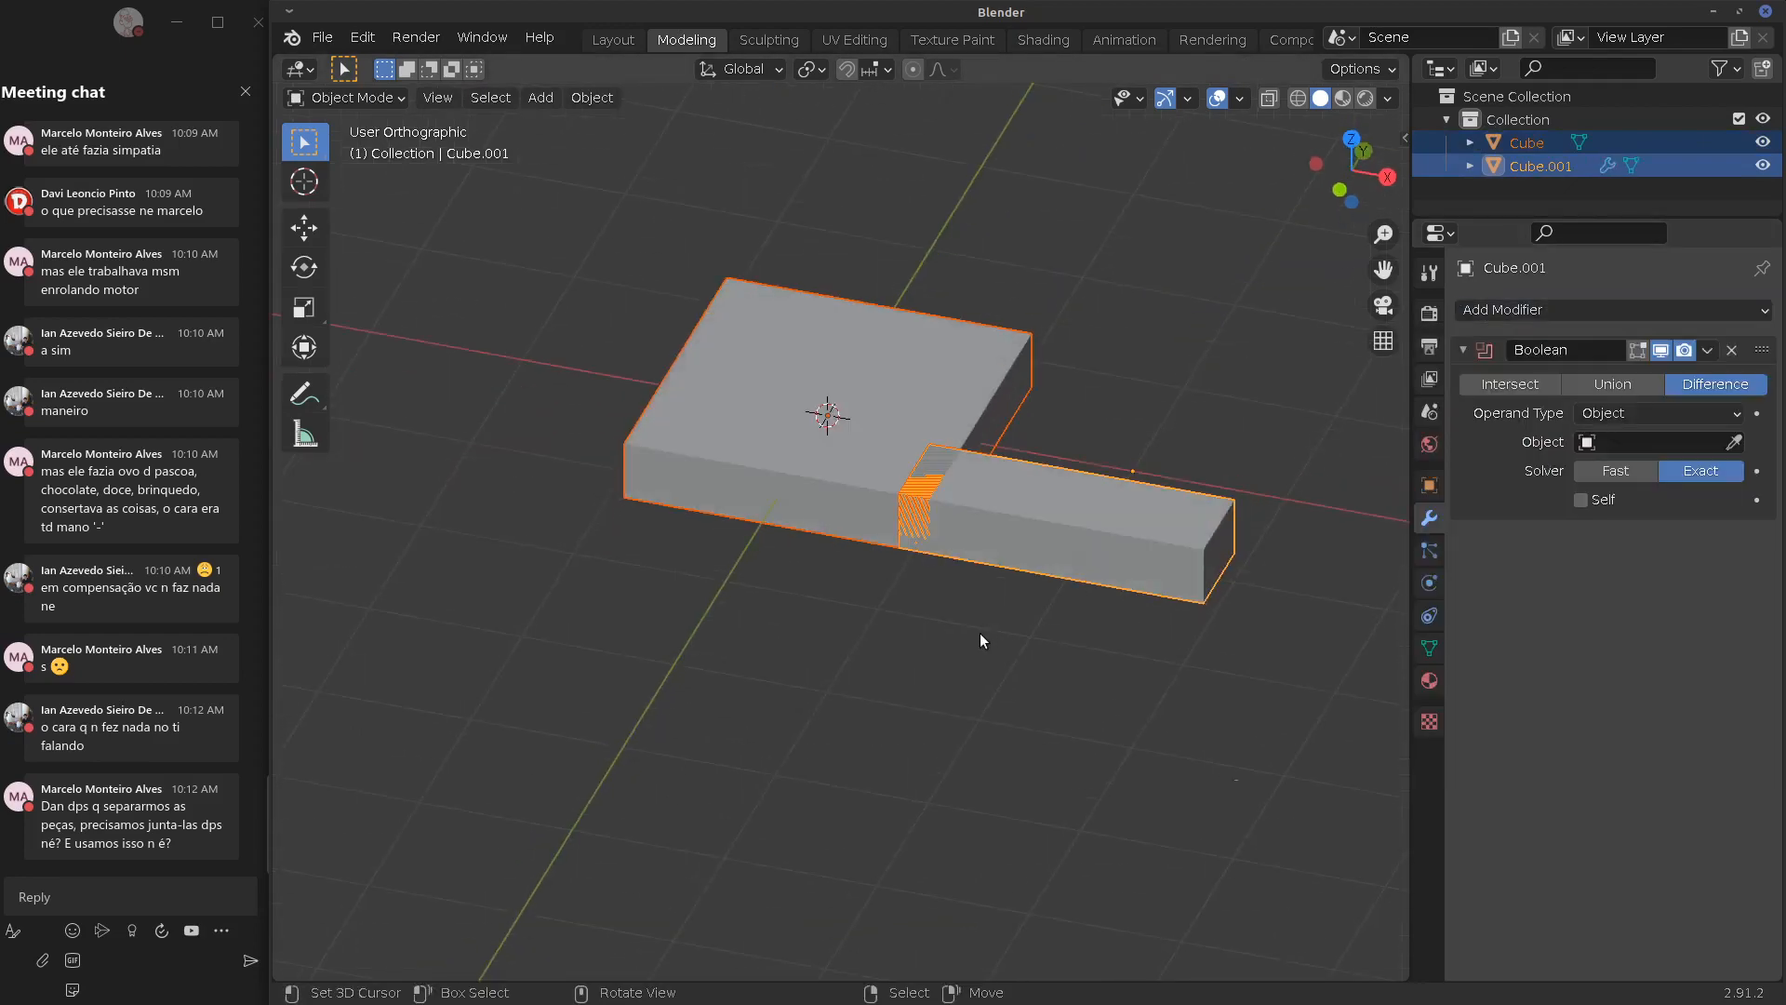
click(1581, 386)
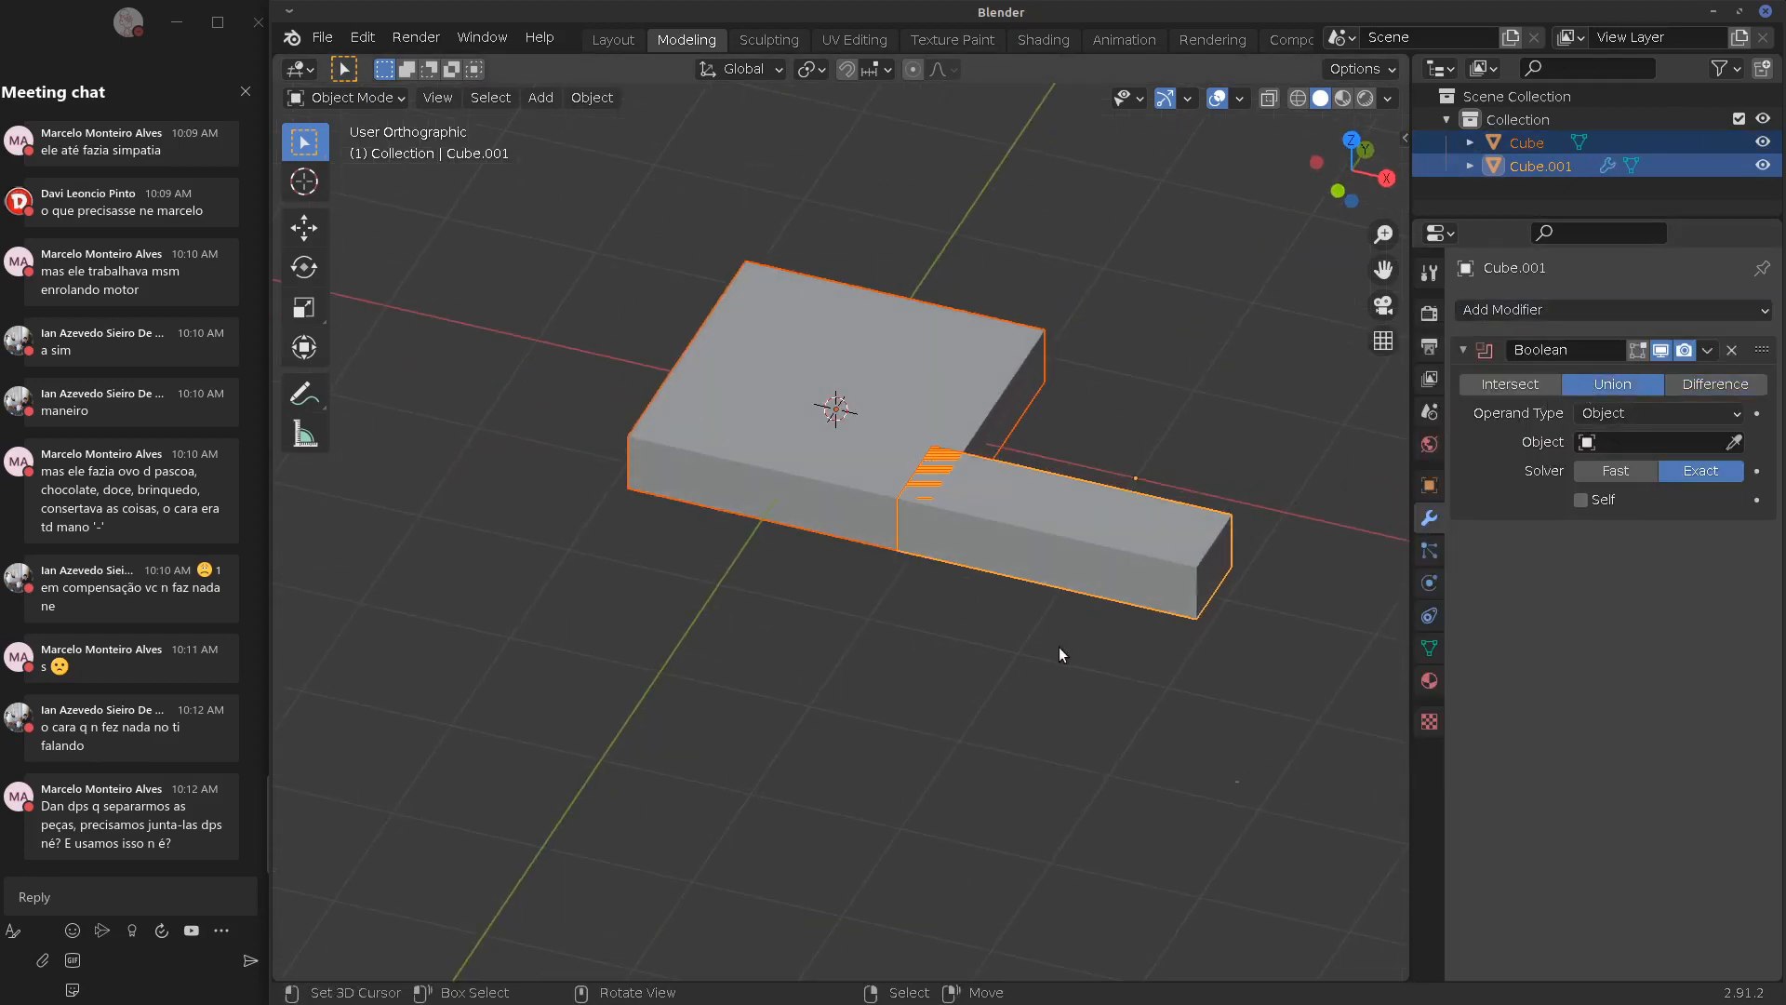
Set the Boolean object to Cube and apply the union permanently
click(1710, 350)
click(1645, 383)
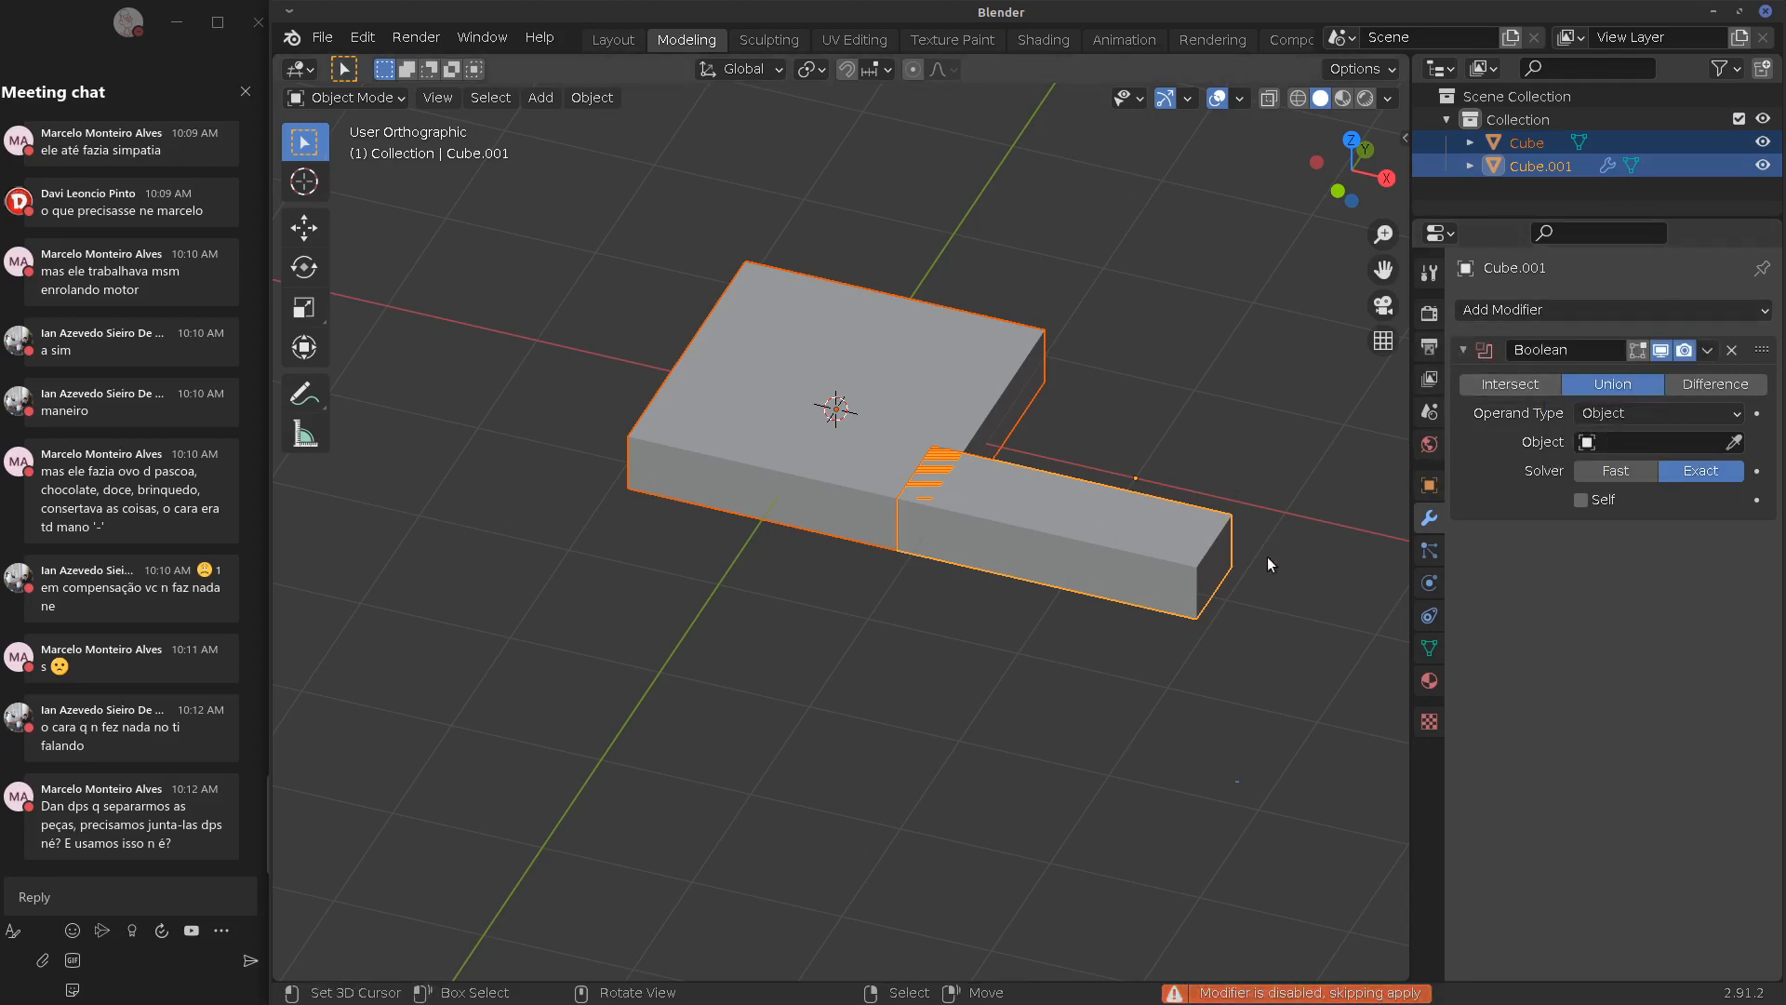
click(1635, 443)
click(1611, 474)
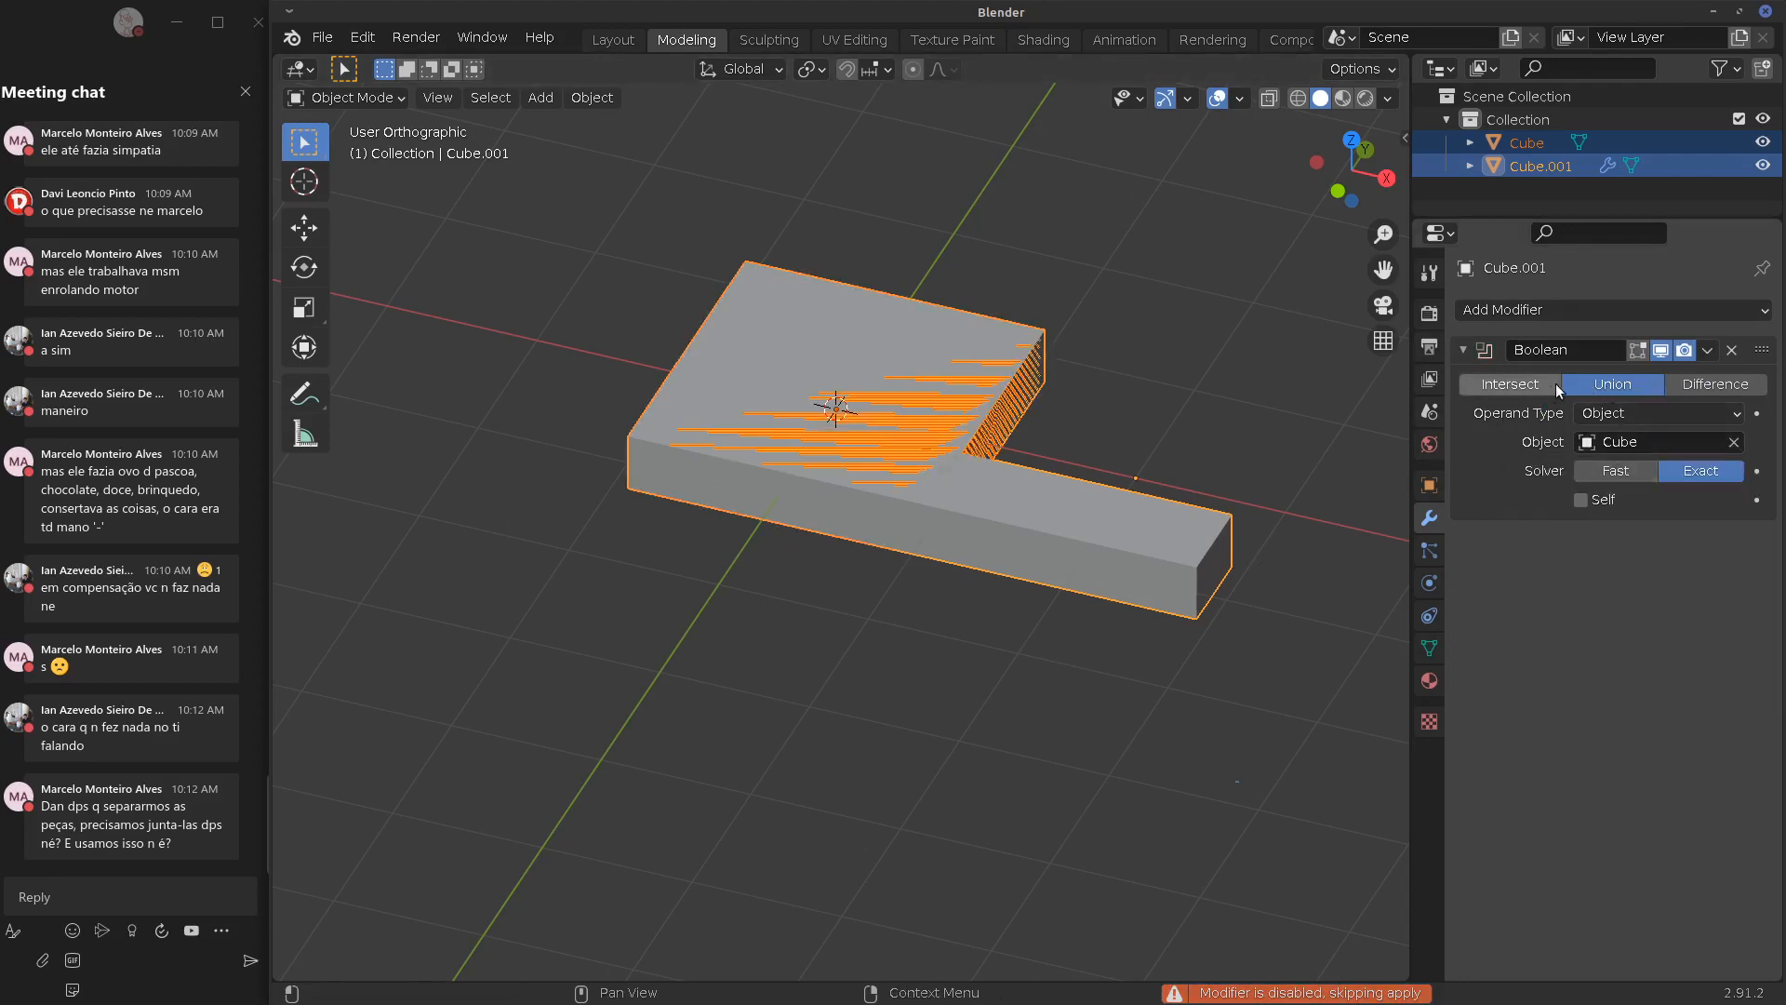
click(1707, 350)
click(1667, 379)
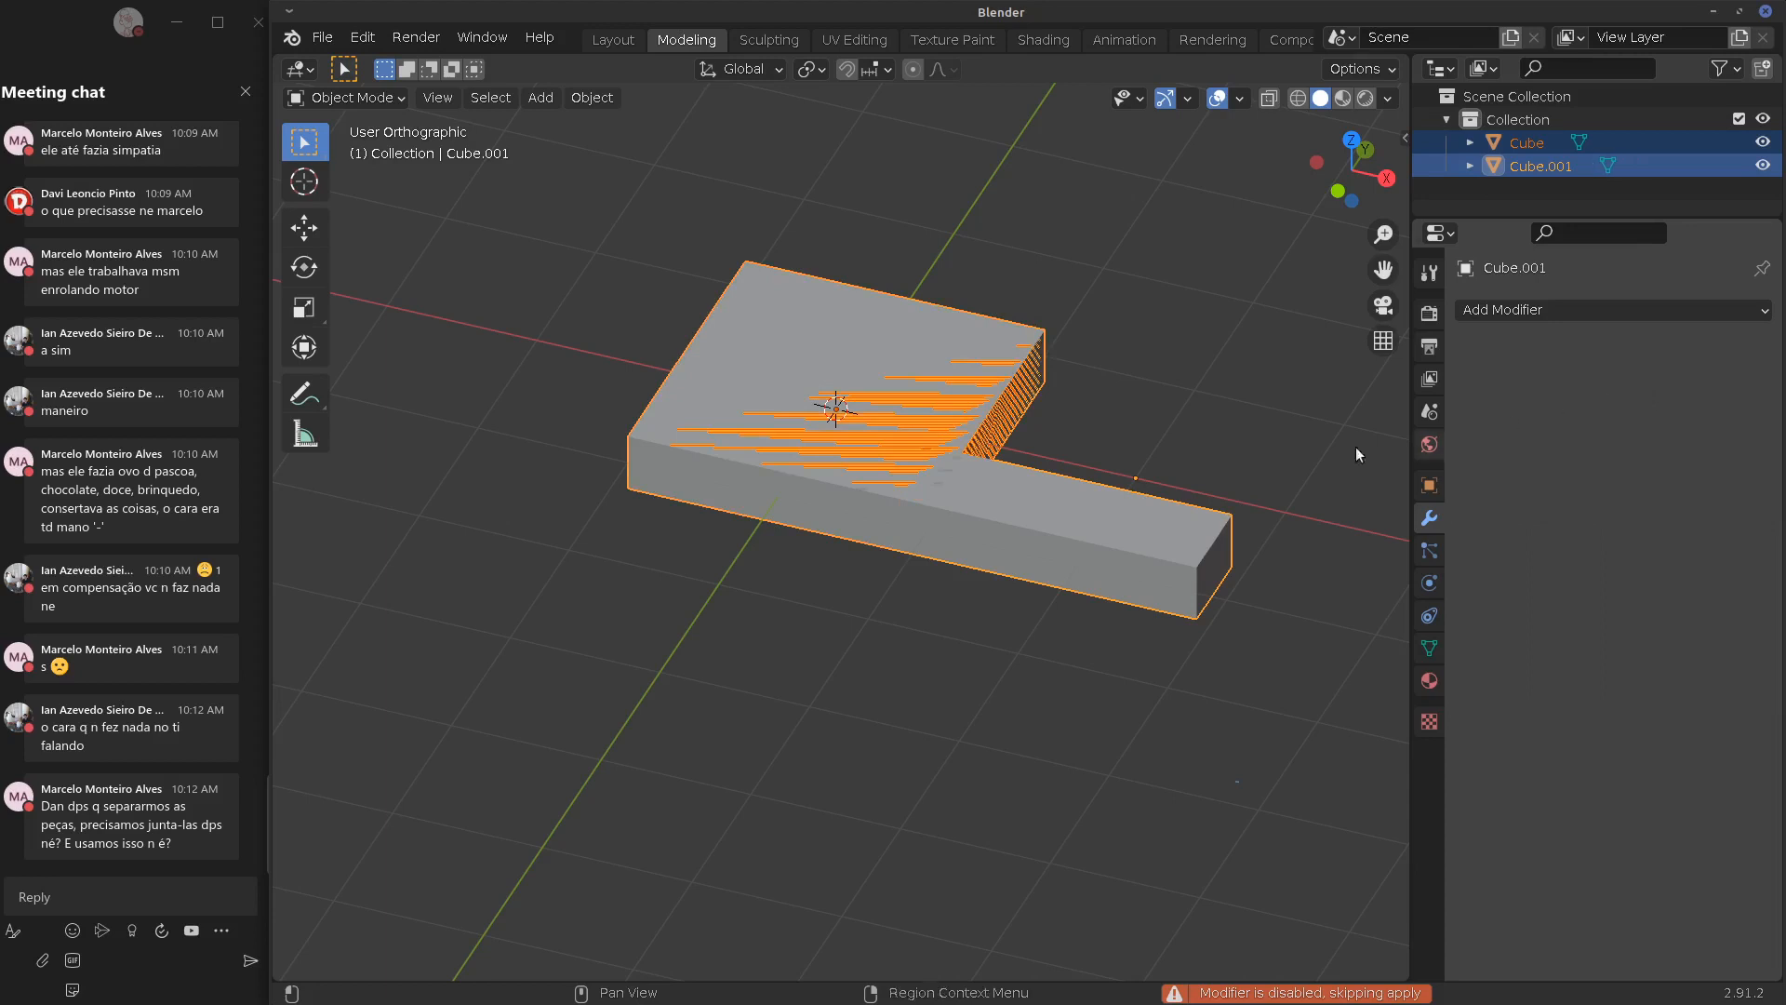
click(966, 382)
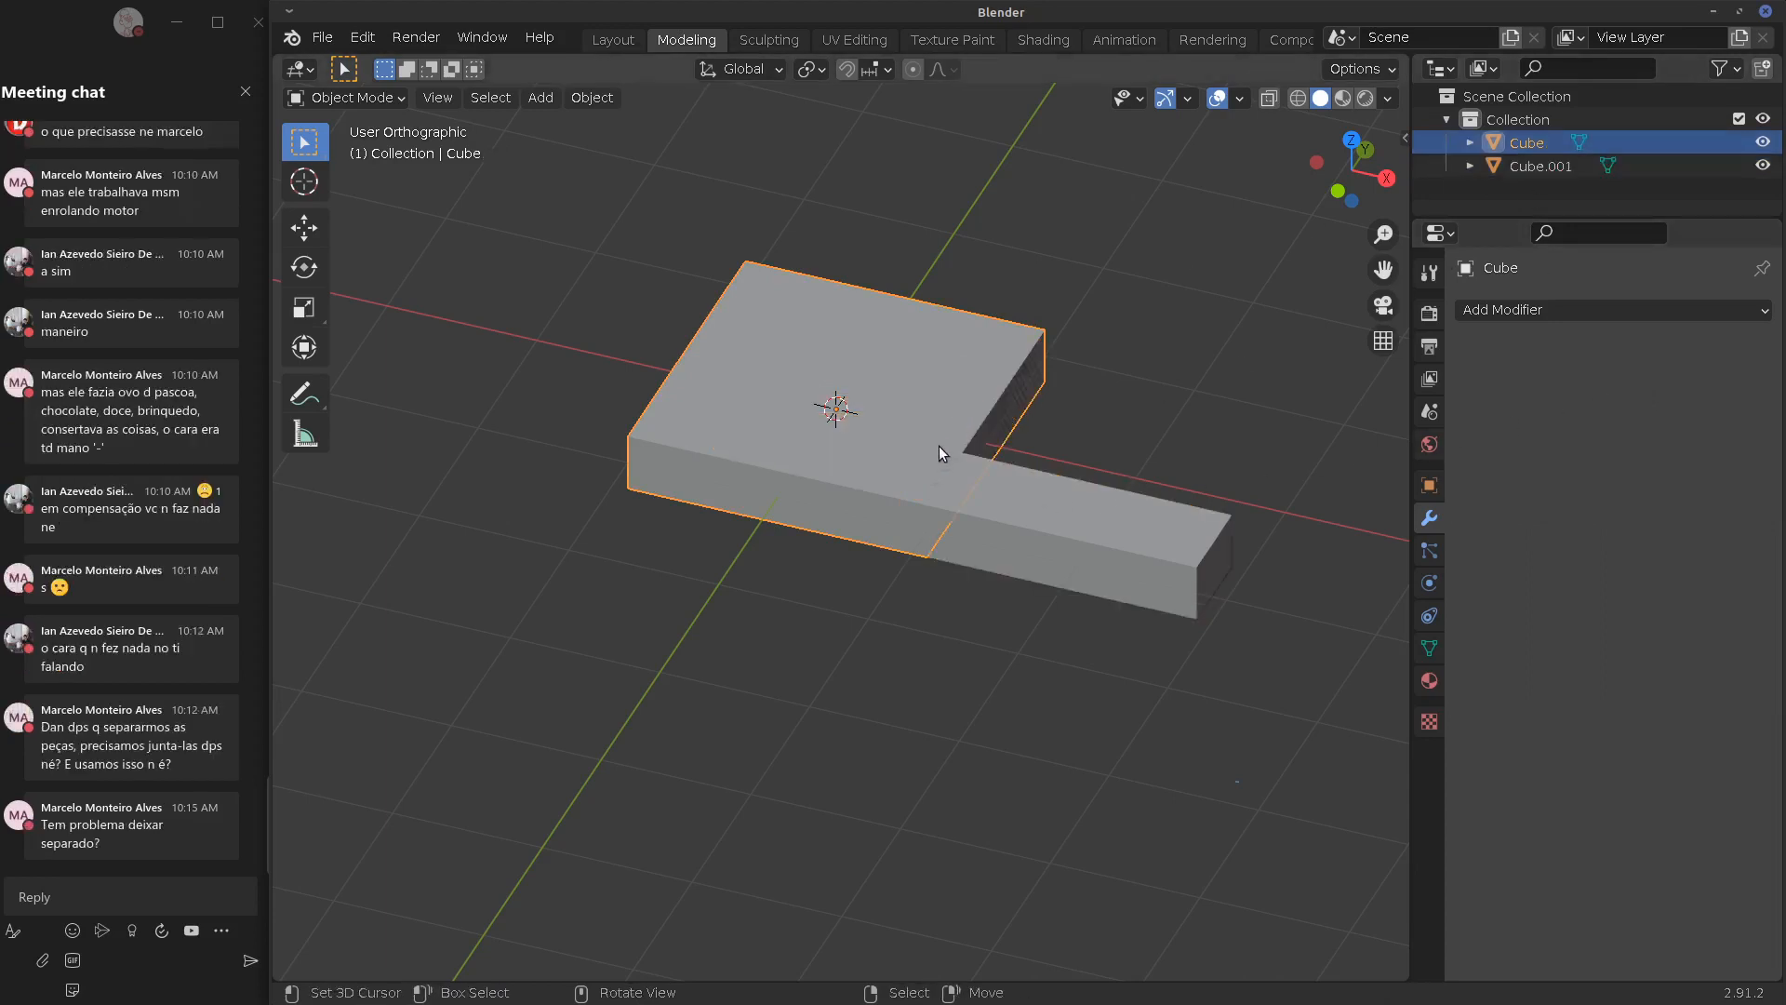
Move the original Cube slab aside, then select both with the L-shaped piece active
key(g)
click(573, 656)
right_click(801, 476)
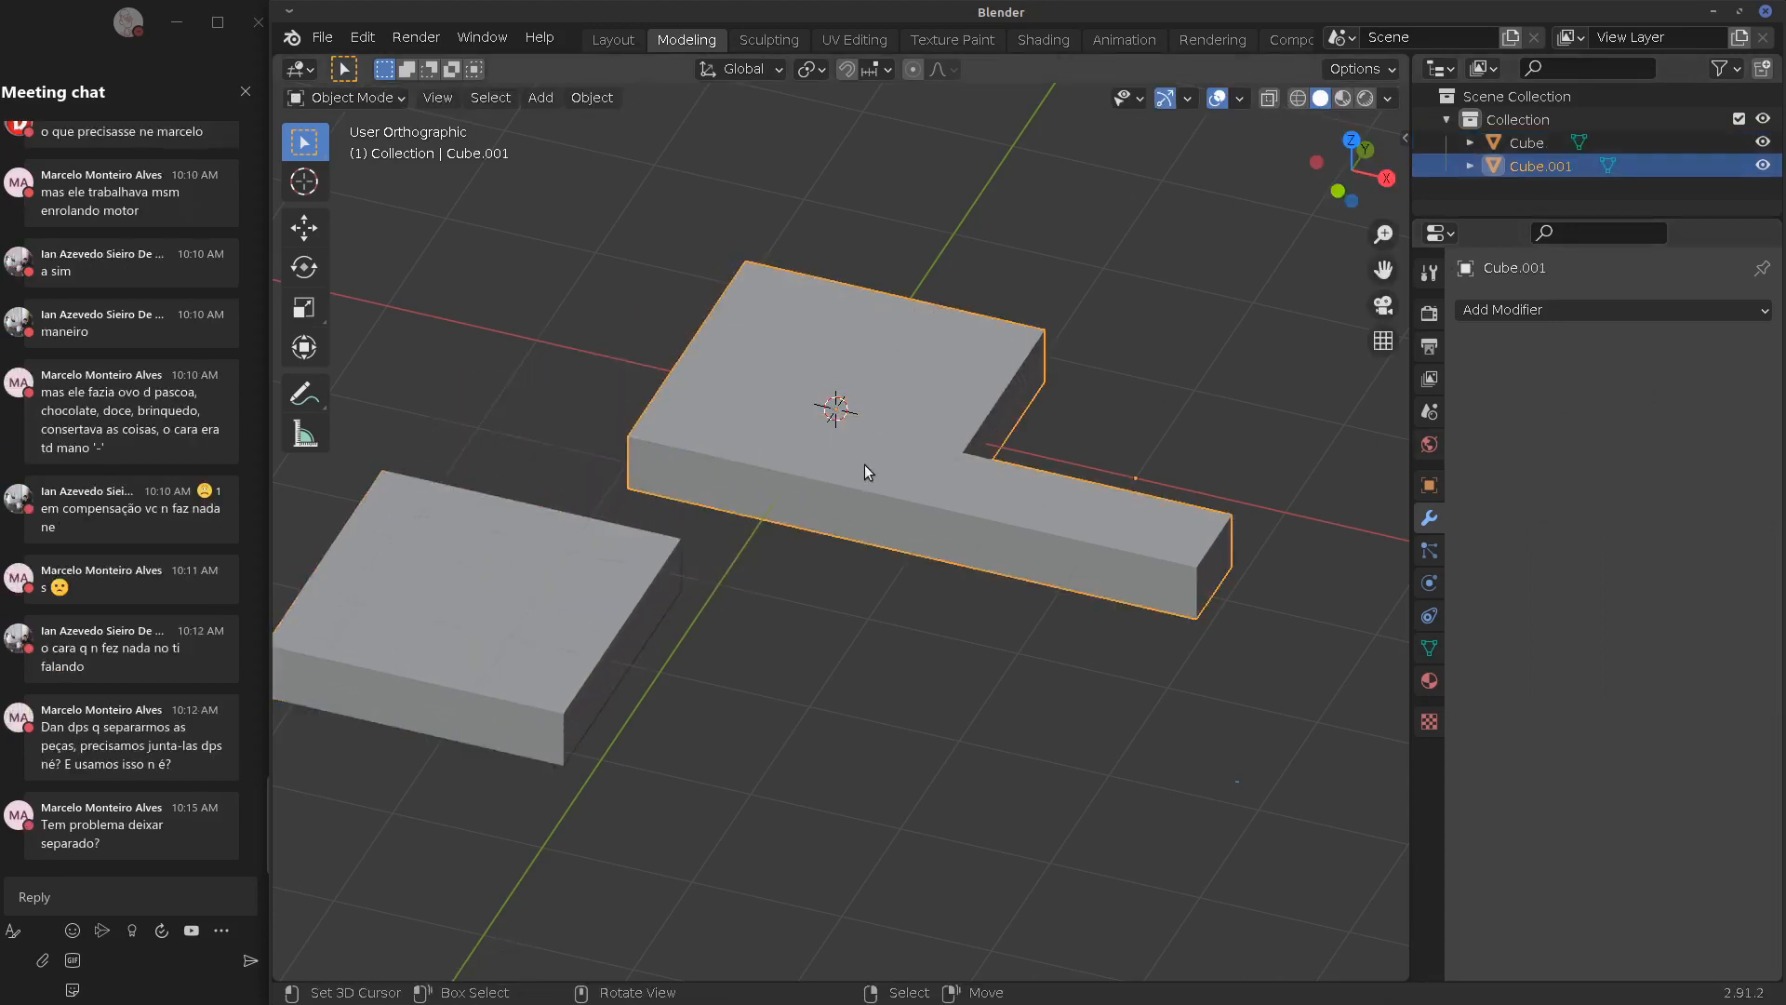
middle_drag(863, 465, 904, 433)
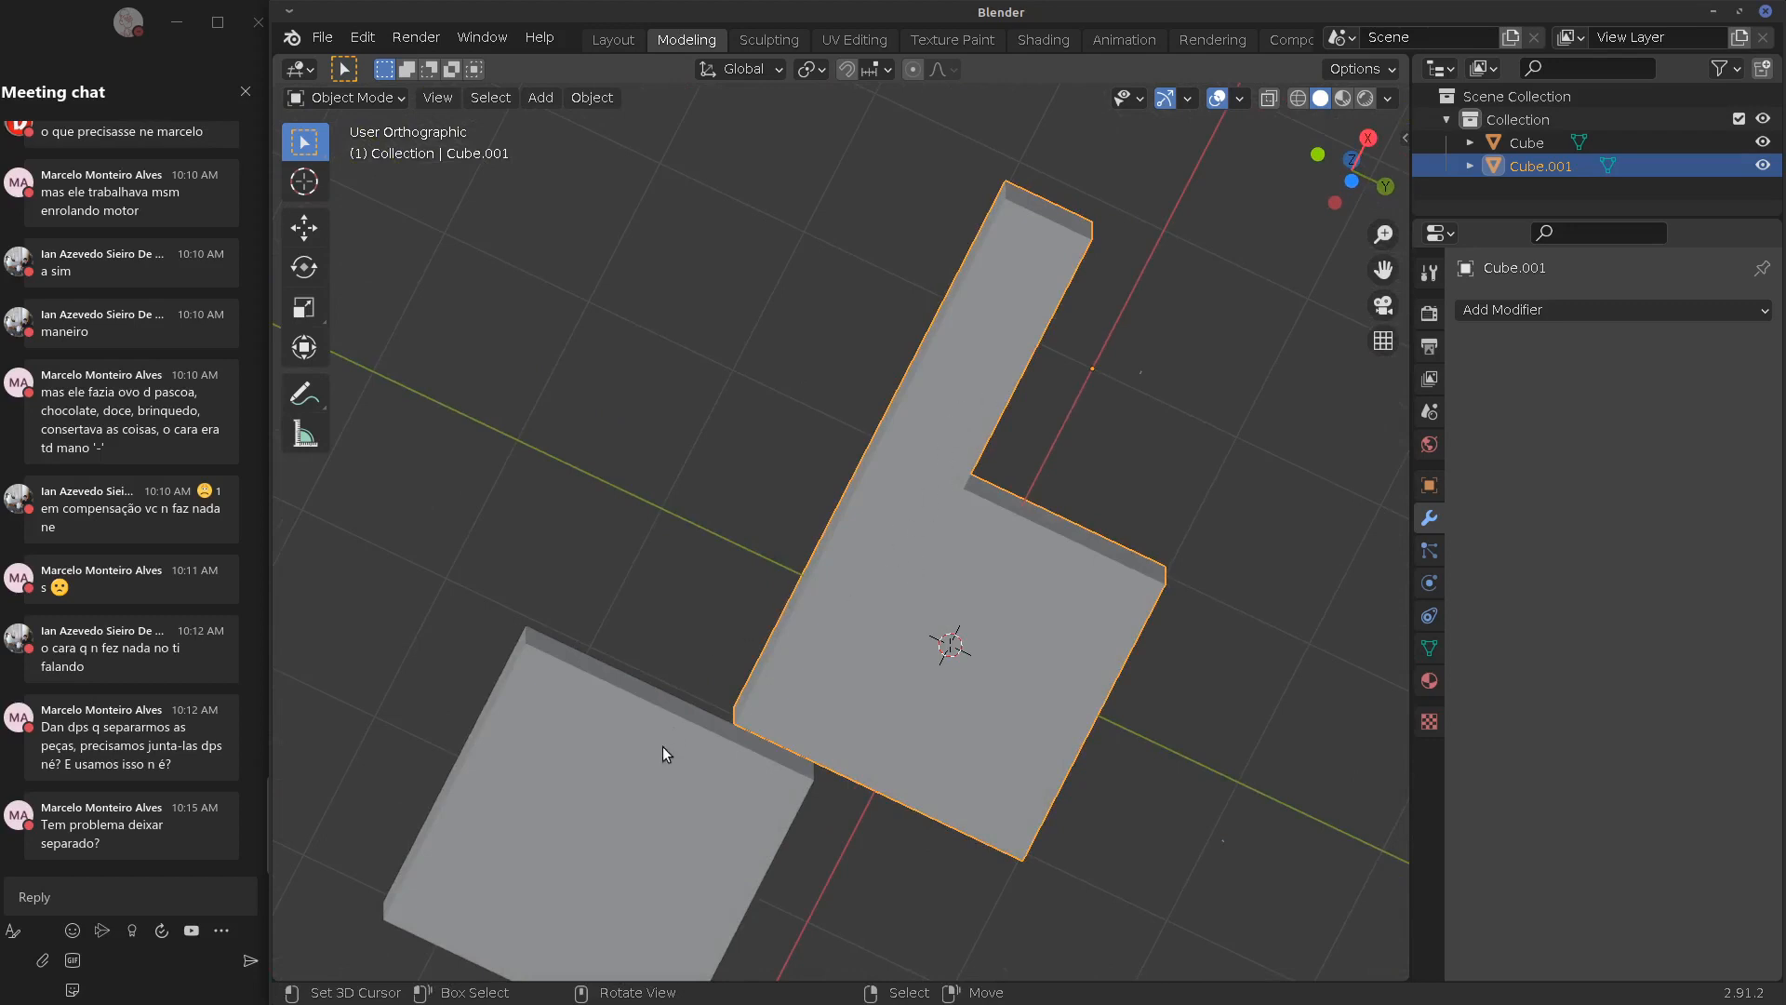
shift+click(647, 776)
shift+click(813, 627)
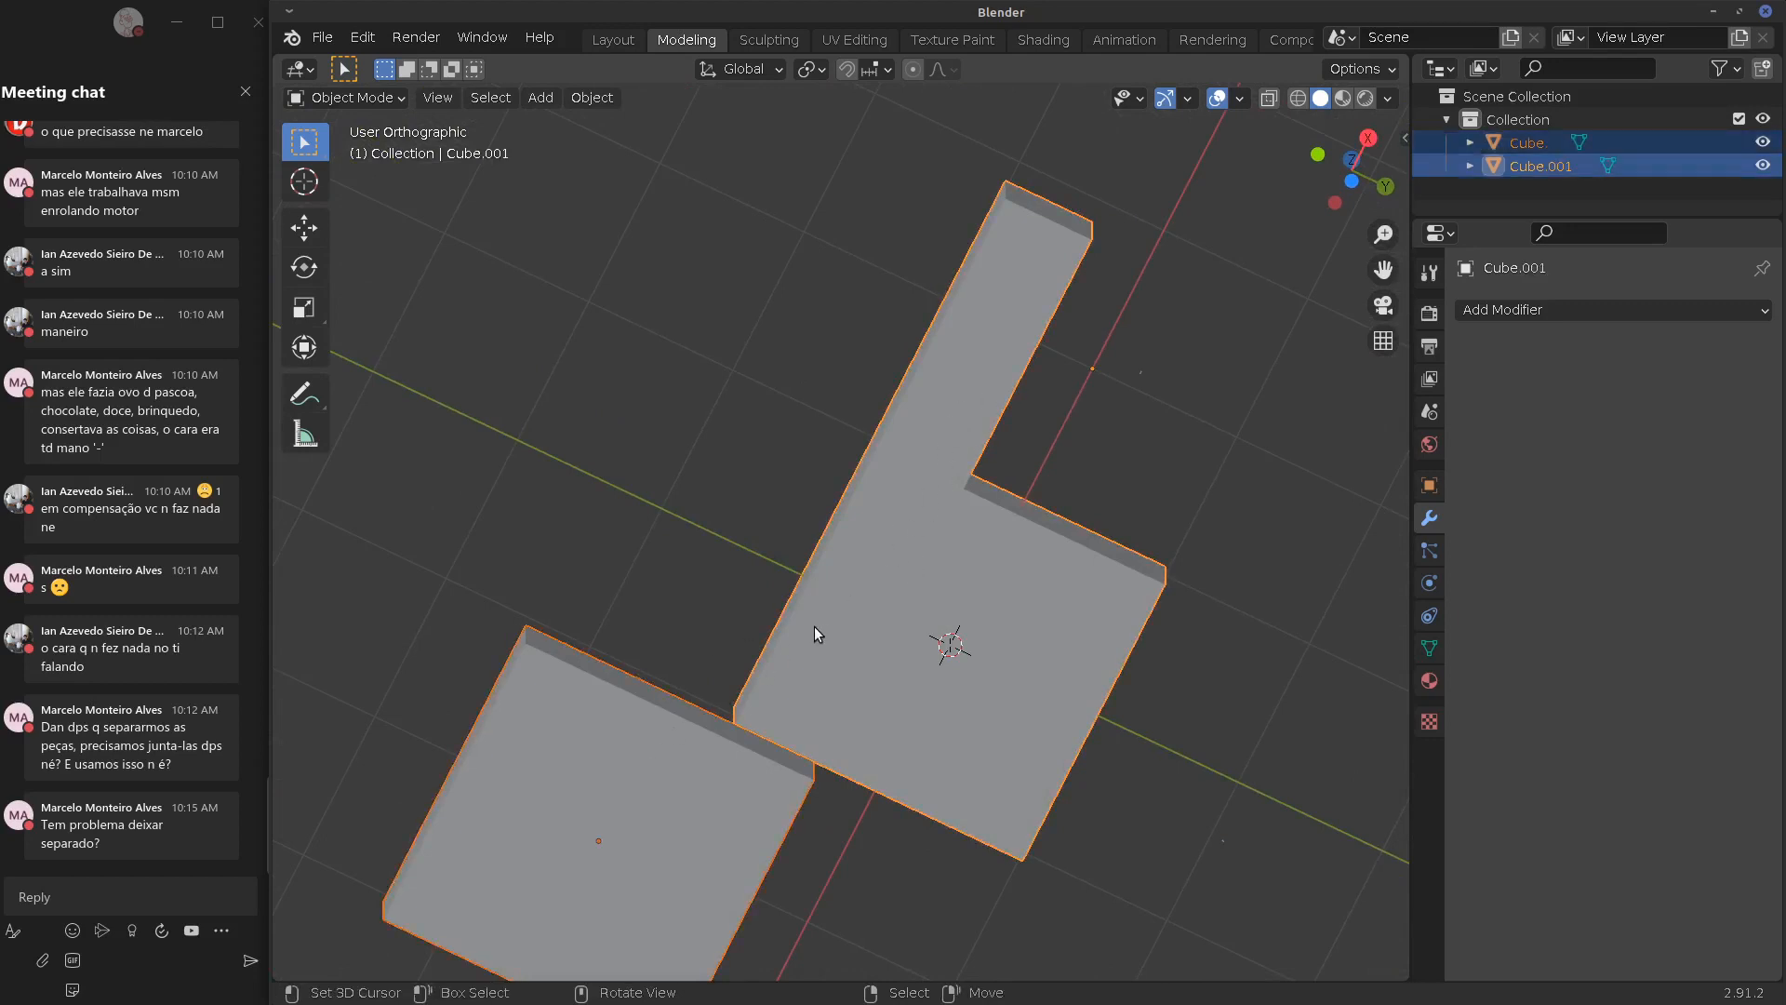
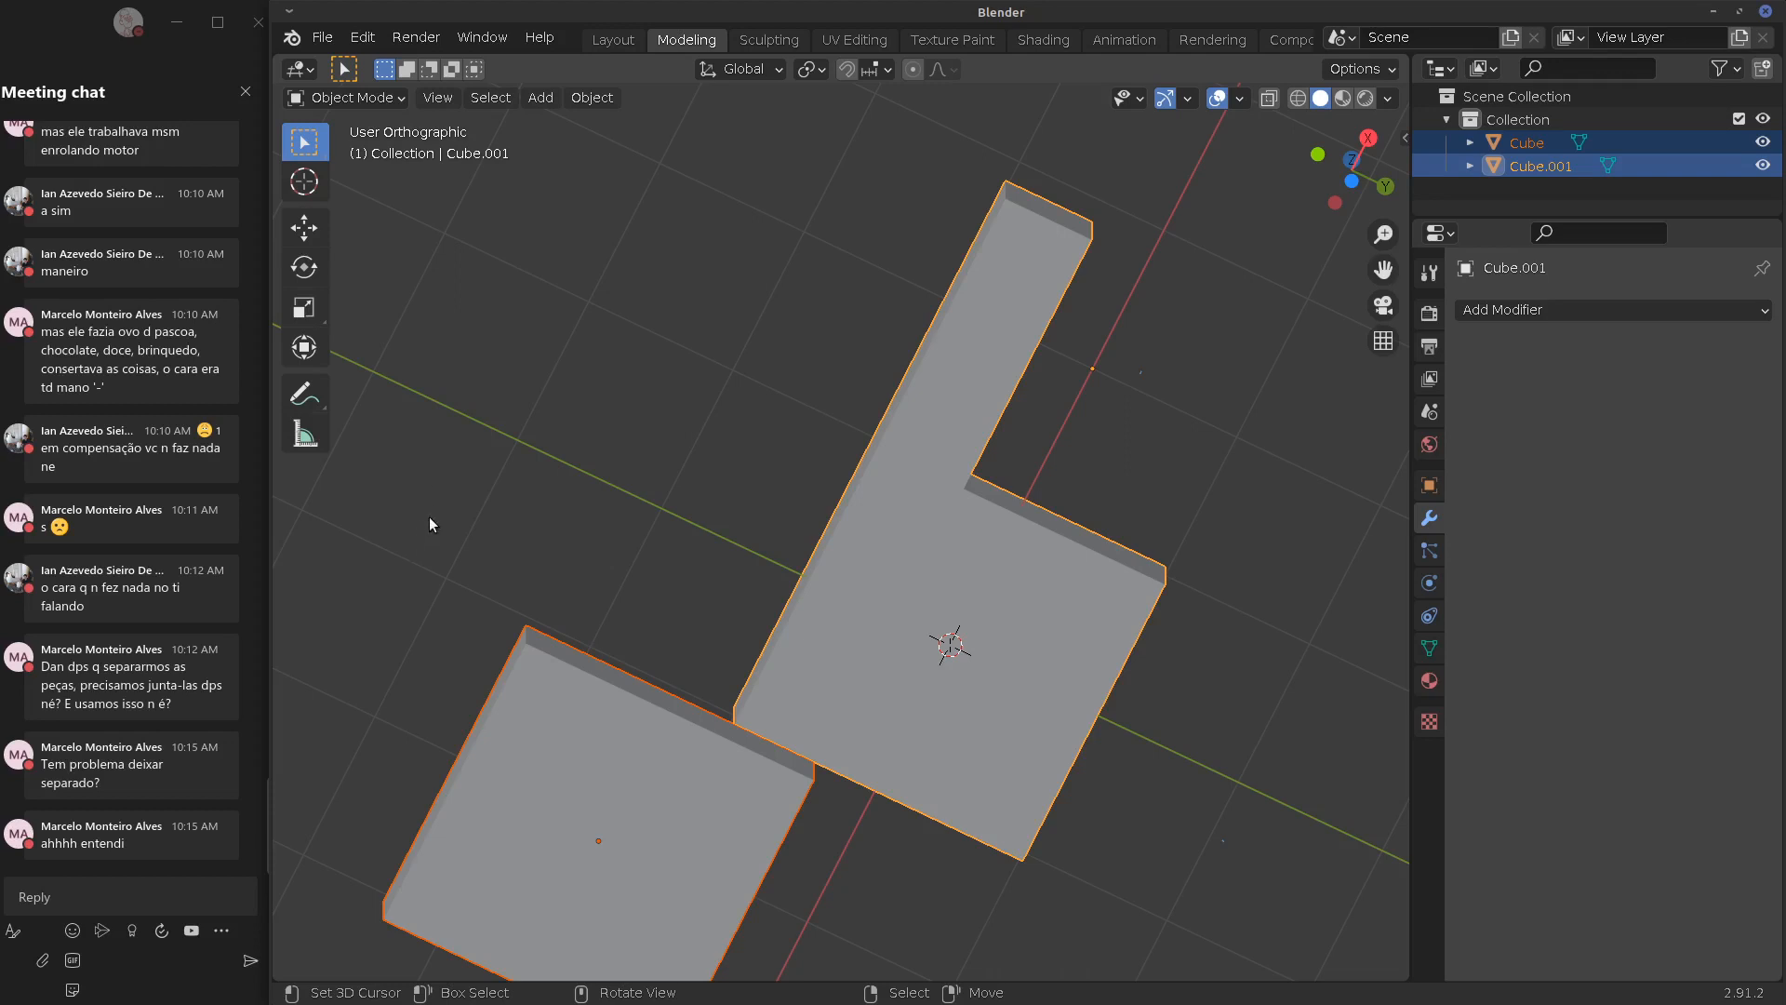
Scribble an annotation stroke over the cube pieces, then undo it
drag(867, 440, 959, 491)
drag(852, 448, 863, 438)
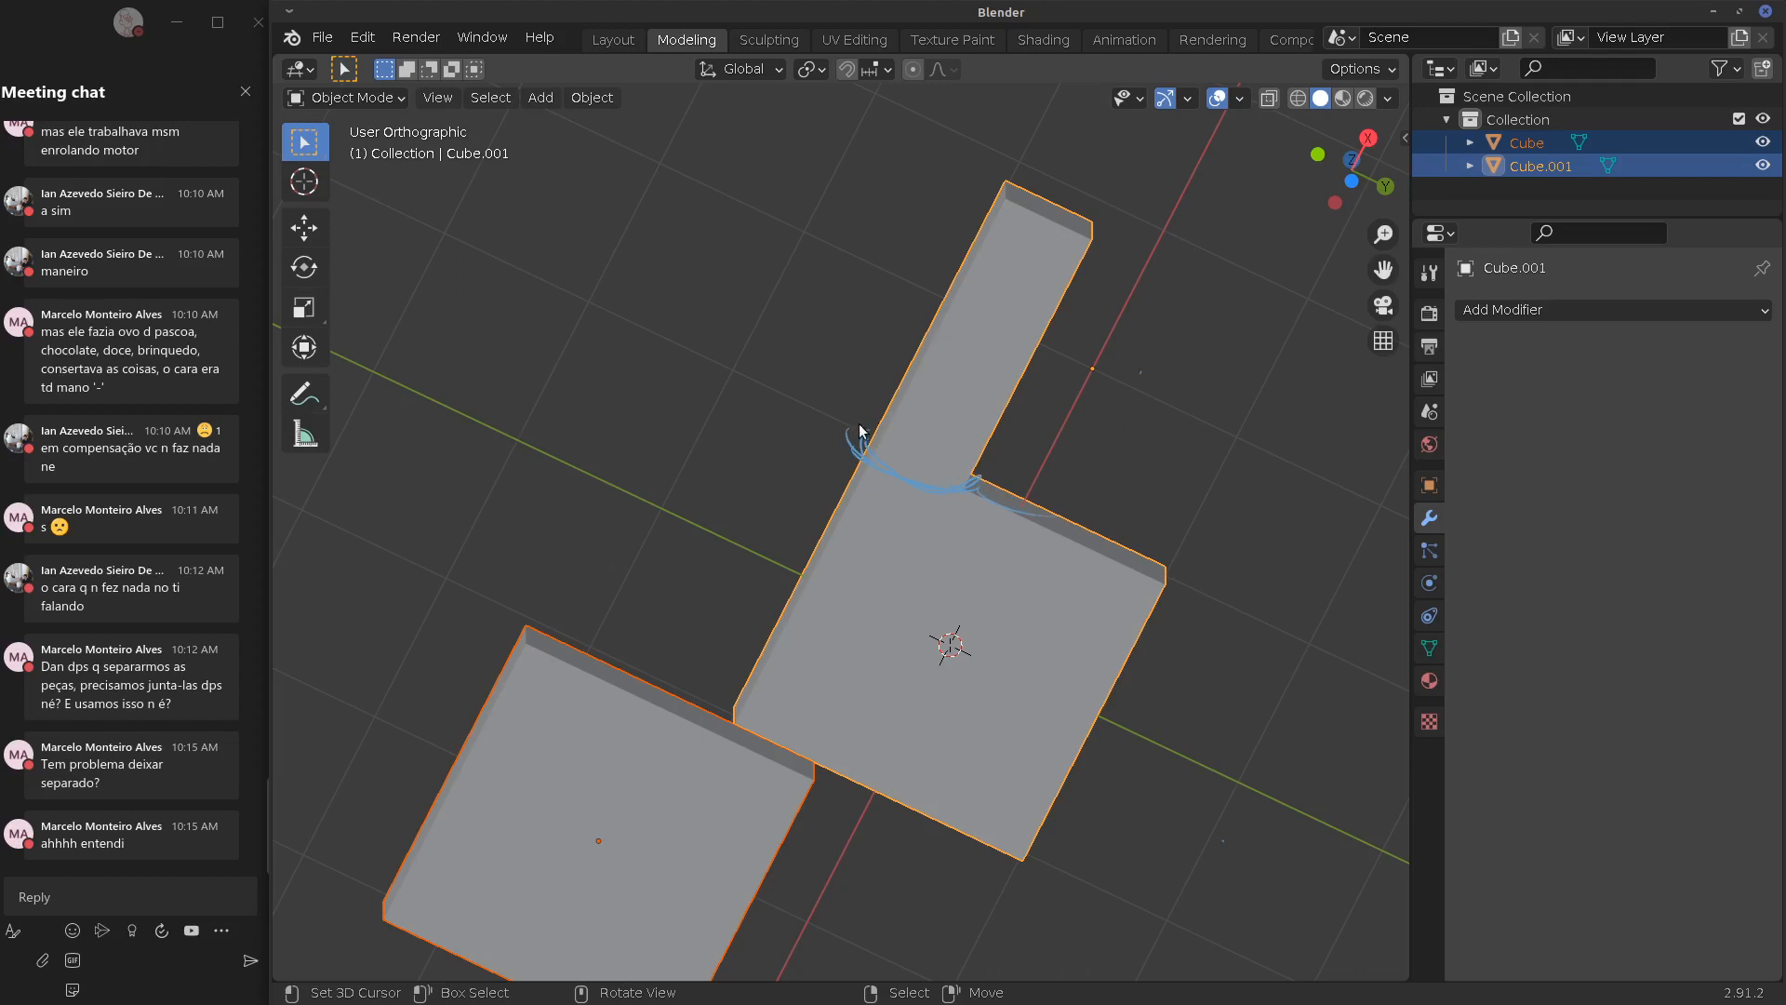
key(ctrl+z)
key(ctrl+z)
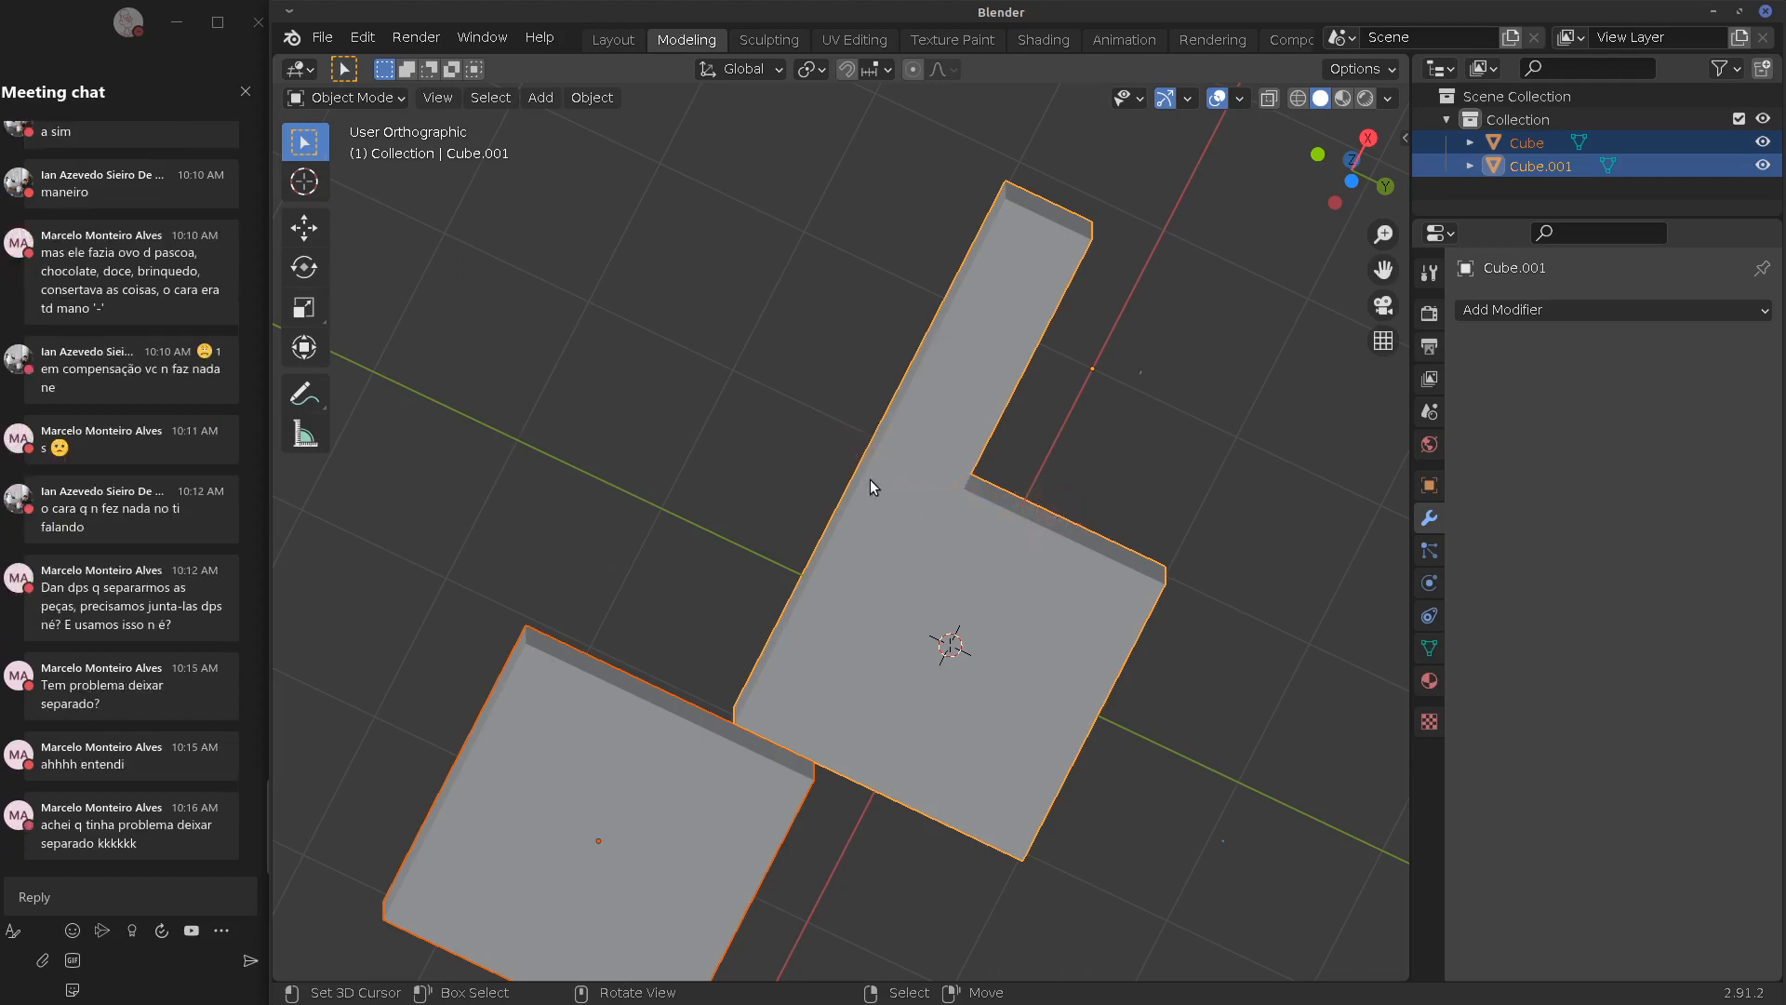
Delete both cube pieces and view the empty scene from the front
shift+middle_drag(982, 498, 992, 403)
scroll(1008, 446, up, 2)
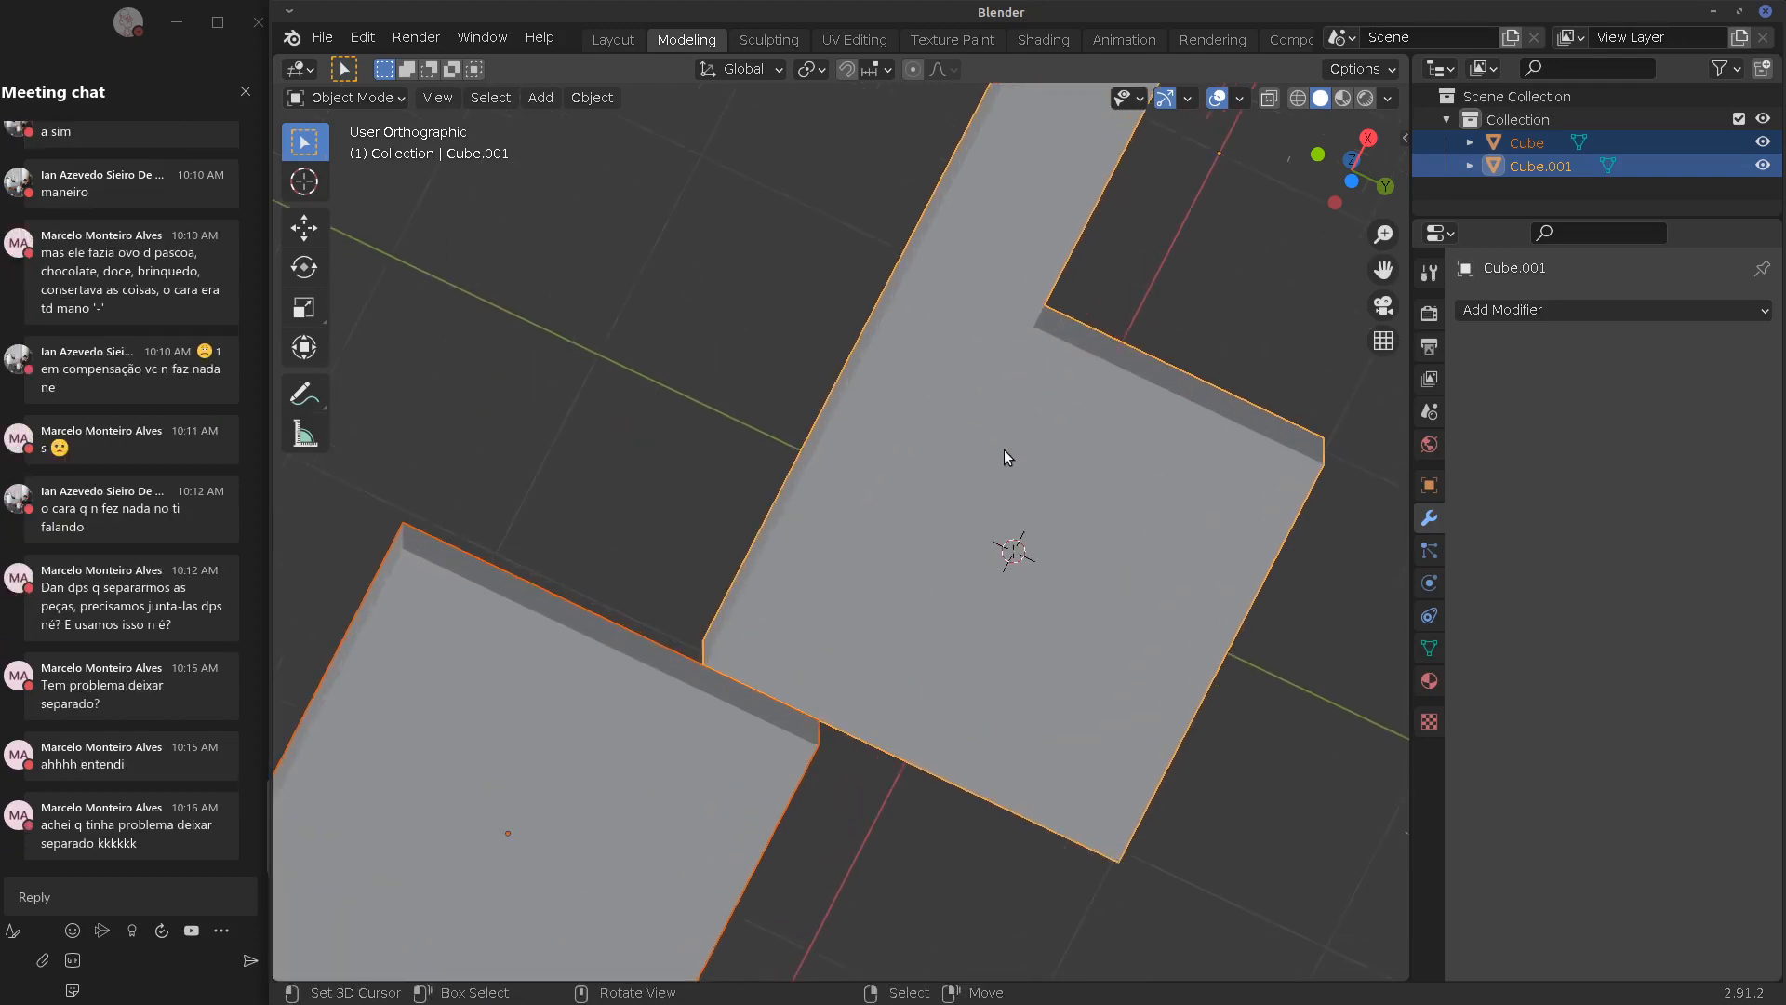
scroll(1003, 450, down, 5)
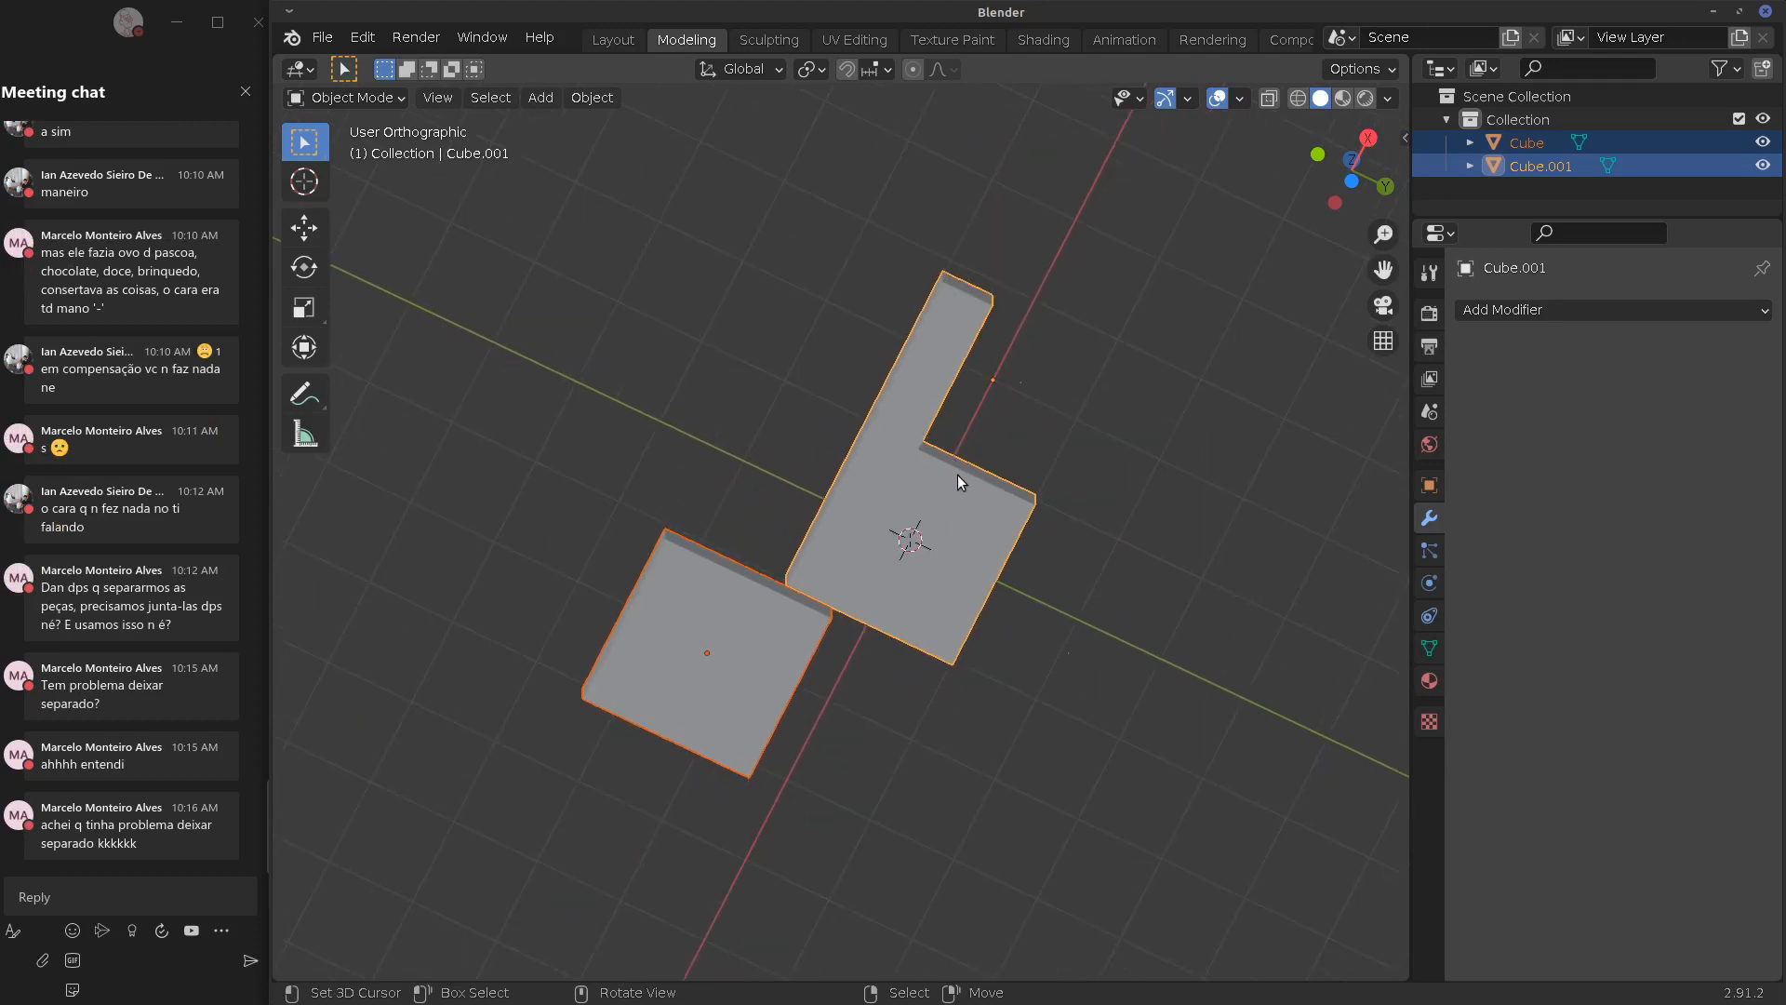
key(x)
click(963, 482)
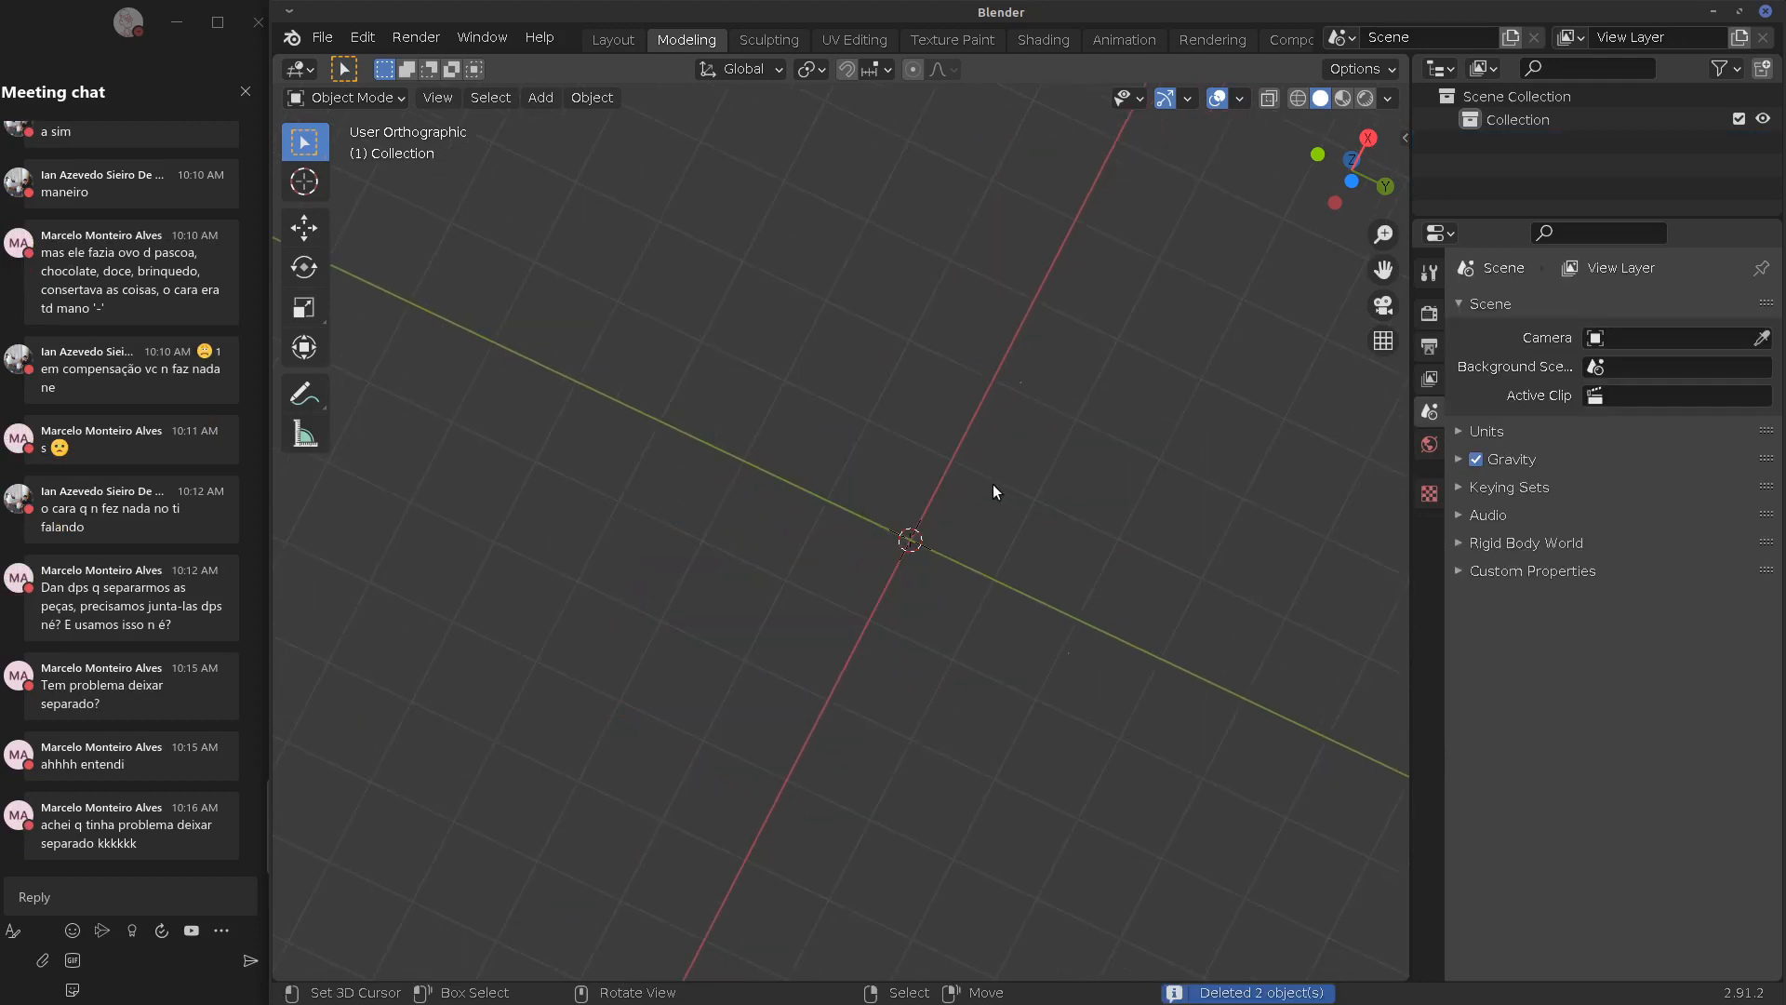
middle_drag(992, 484, 977, 570)
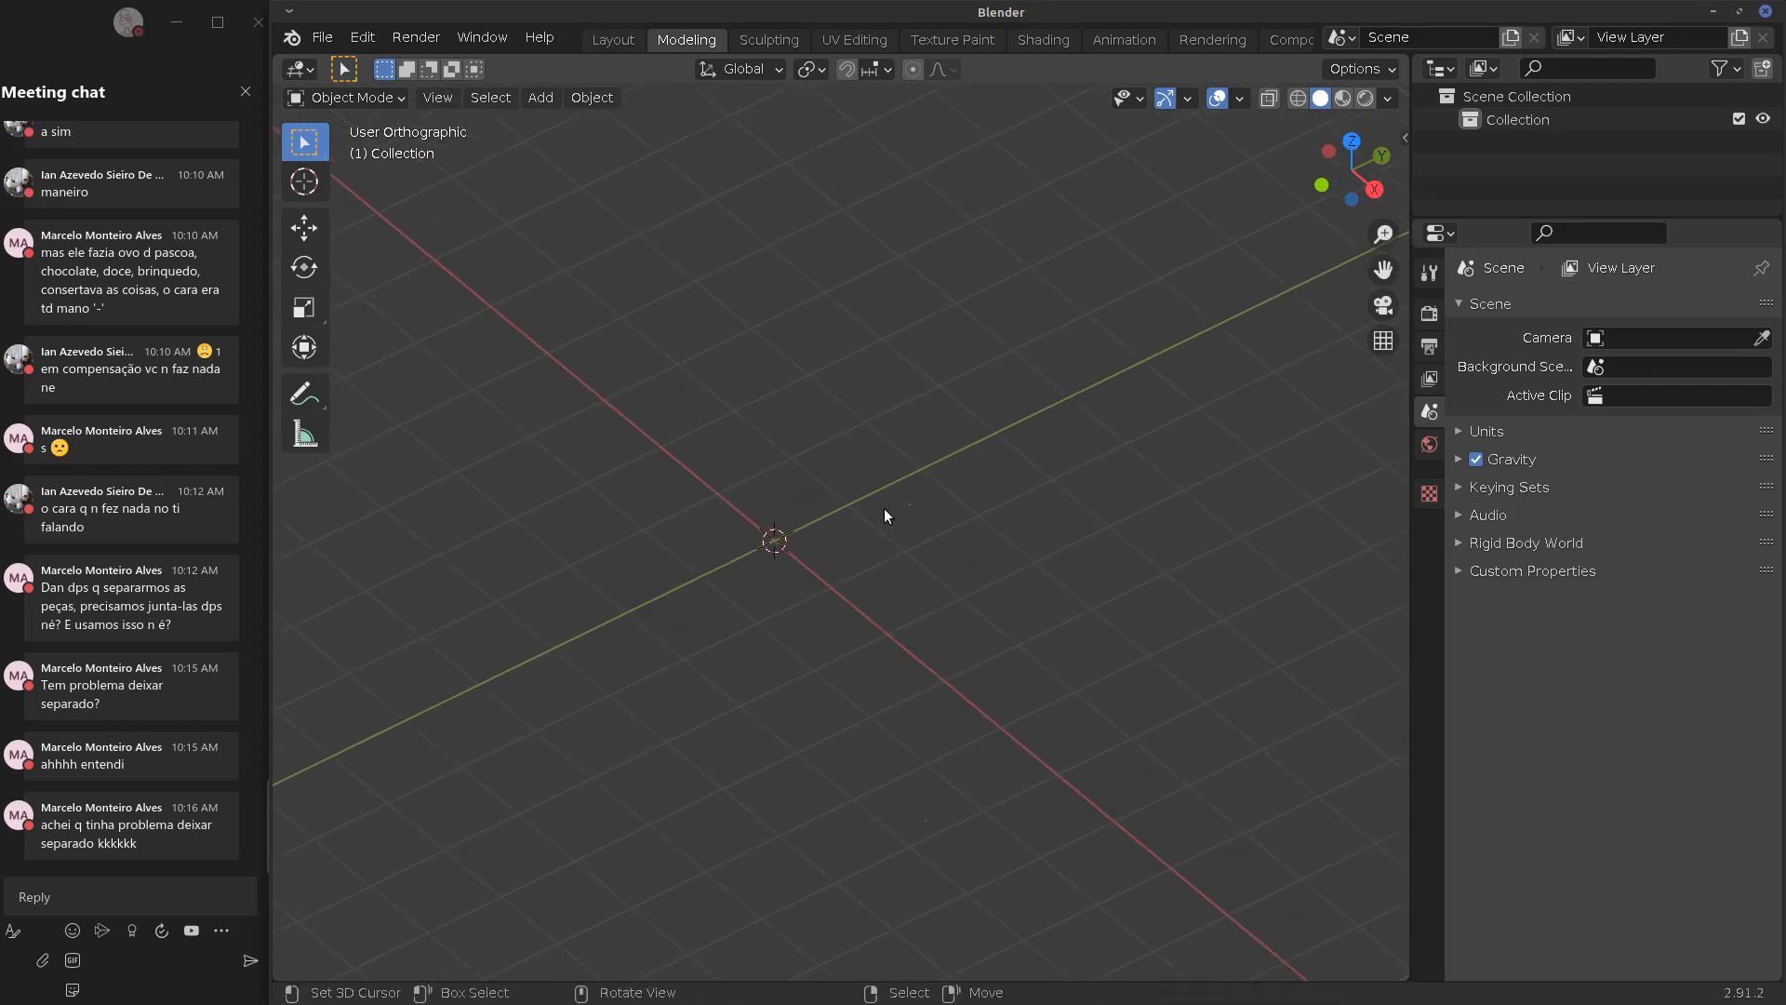
key(KP_1)
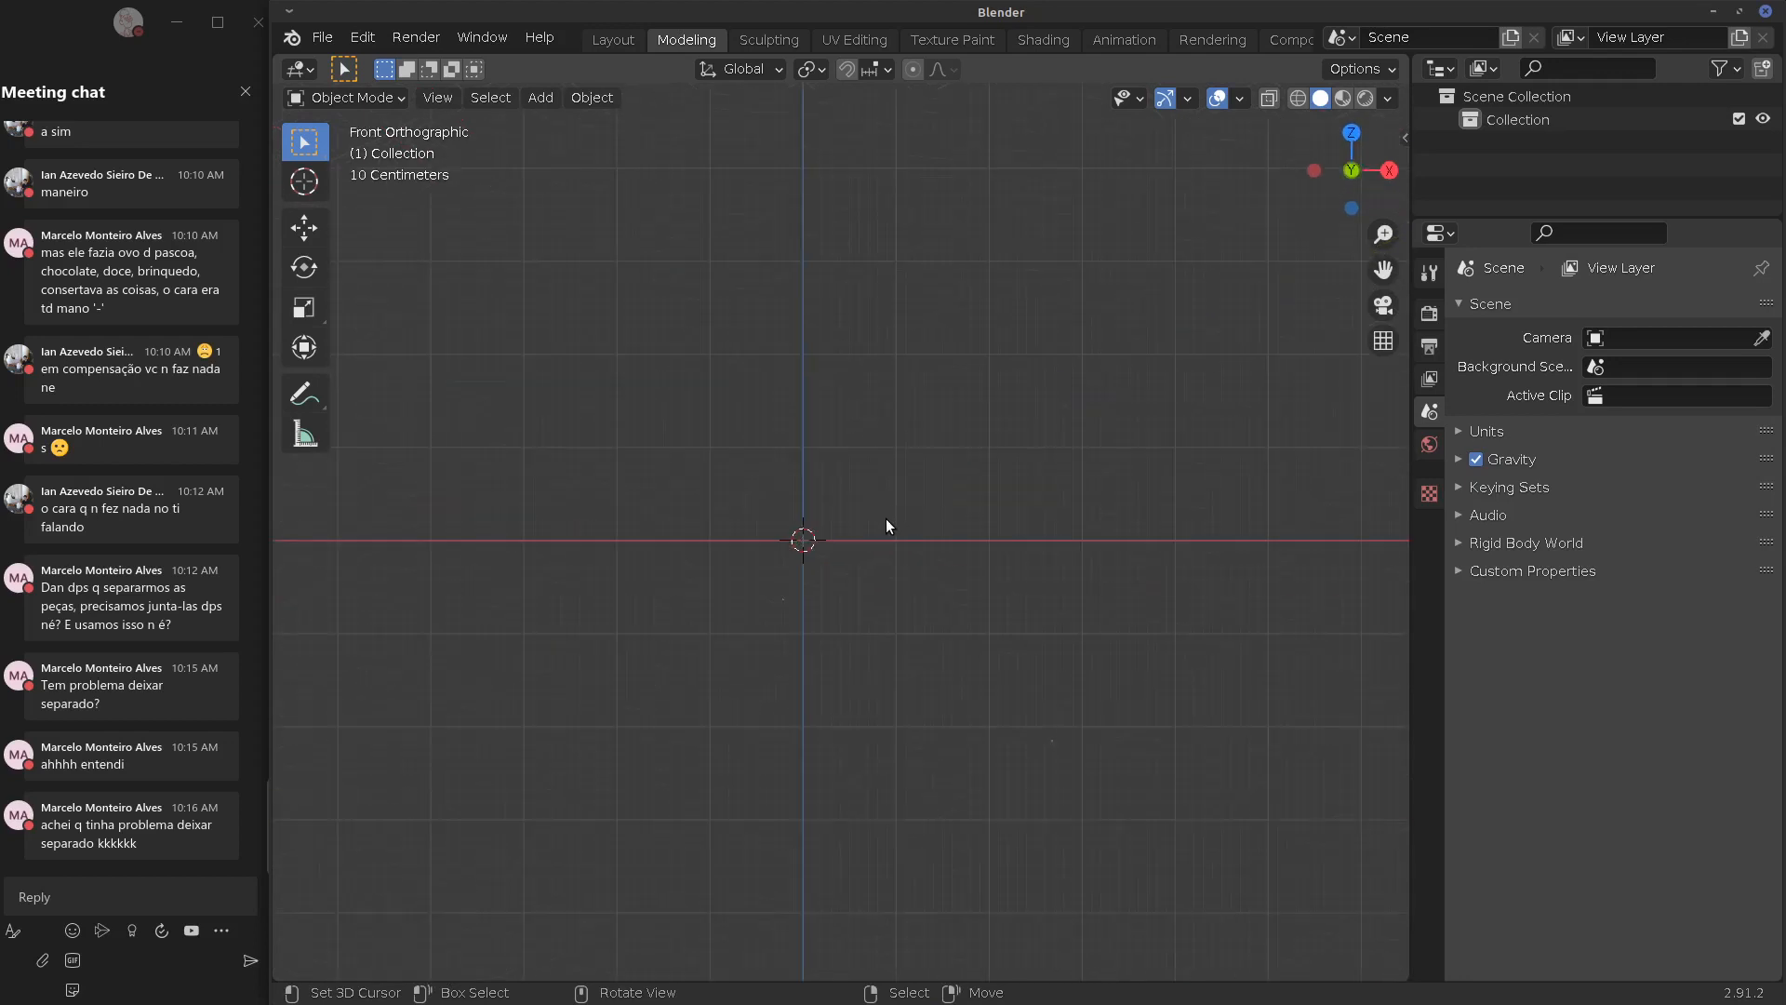
Switch to the Firefox window showing the YouTube playlist
key(shift+a)
mouse_move(884, 521)
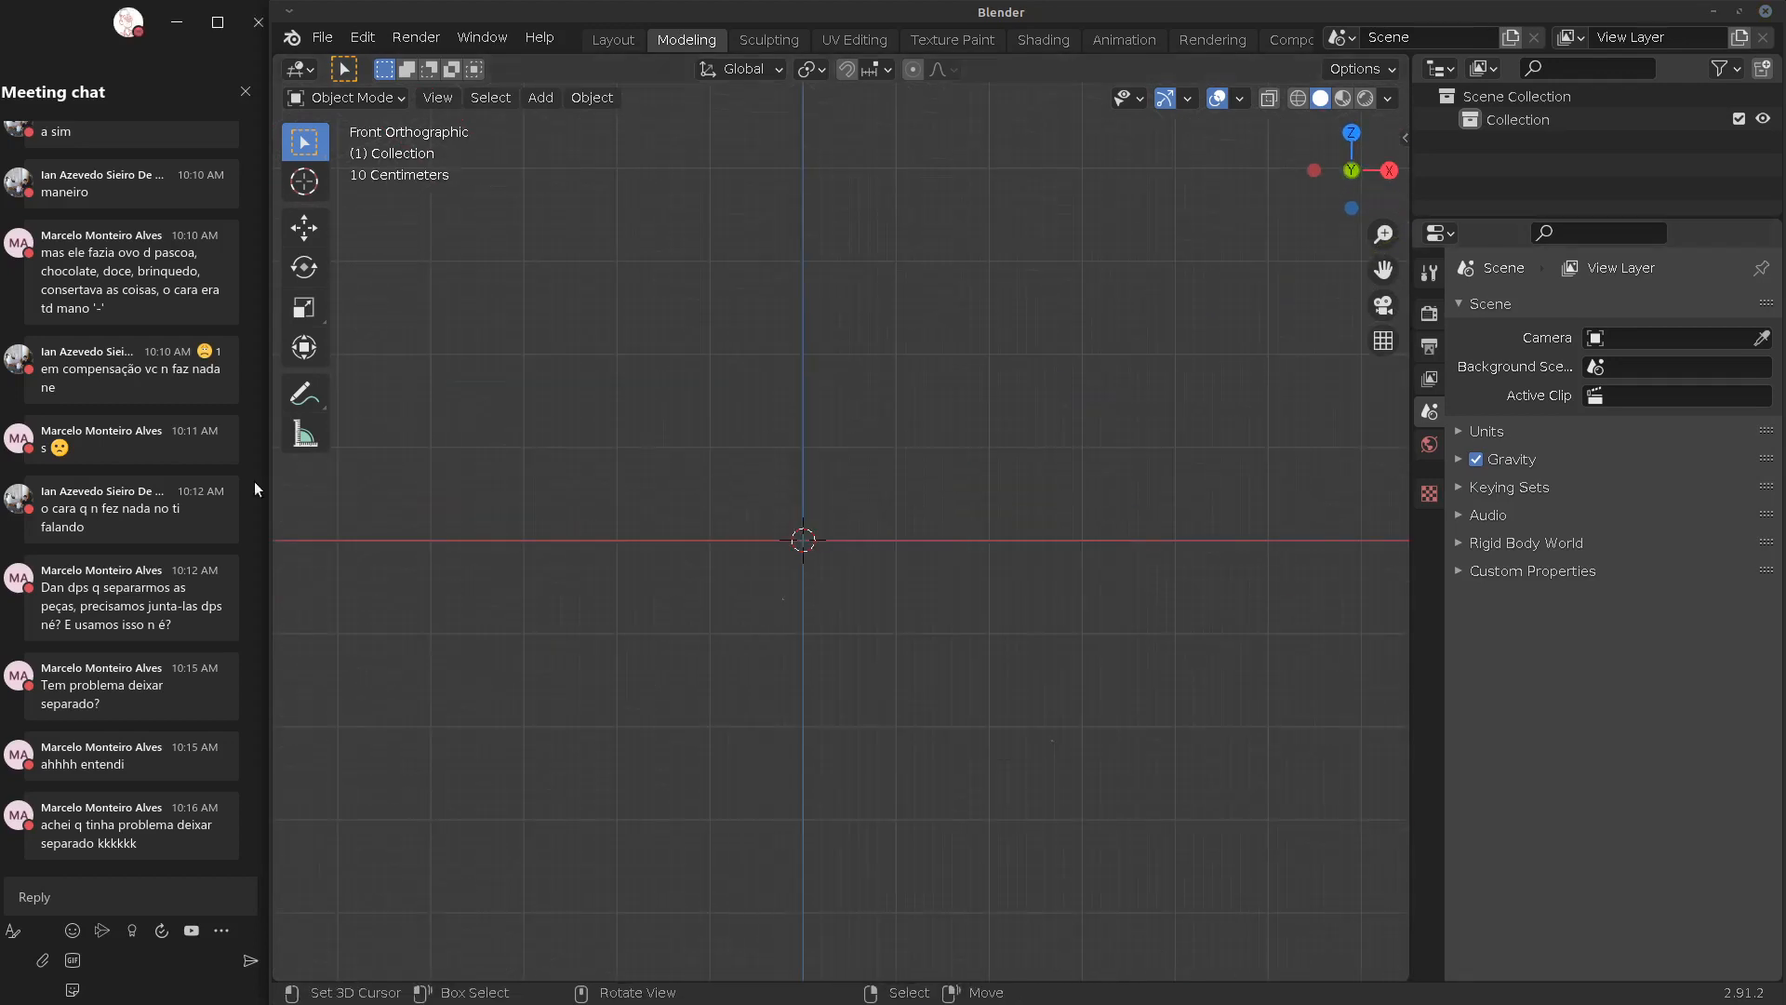
key(alt+Tab)
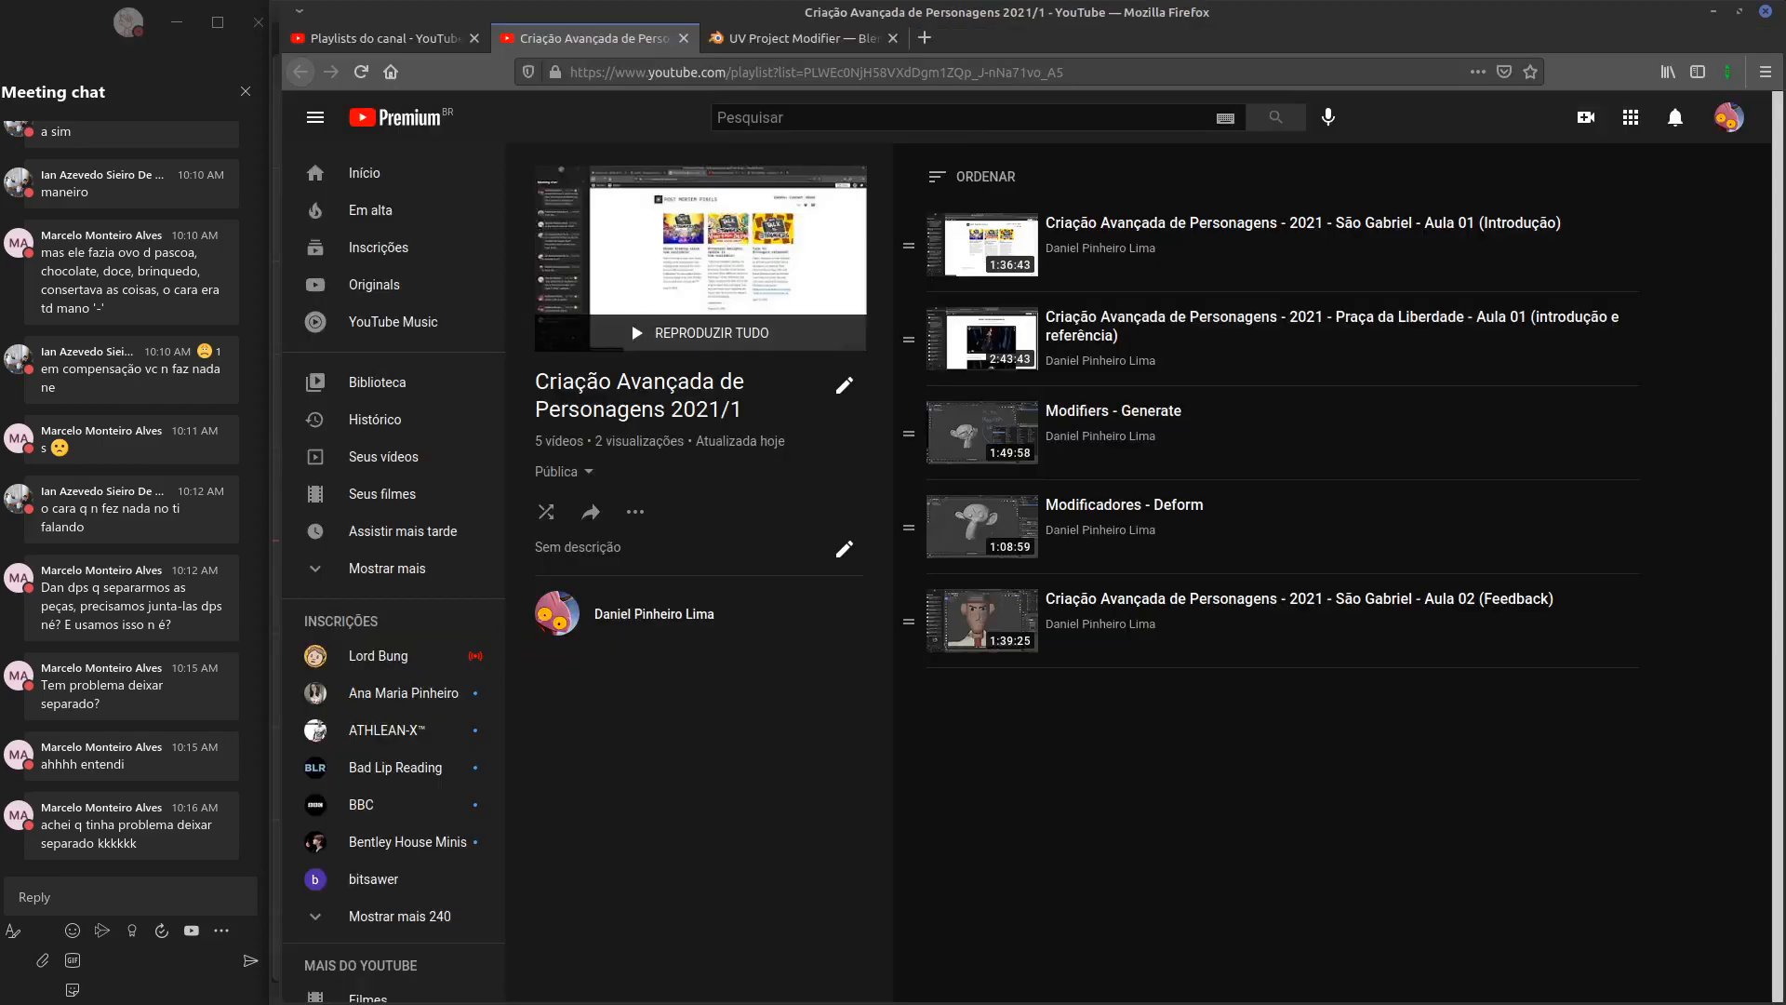
Open the '3D blender – UDAN' page from history in a new tab, close it, return to Blender
click(923, 37)
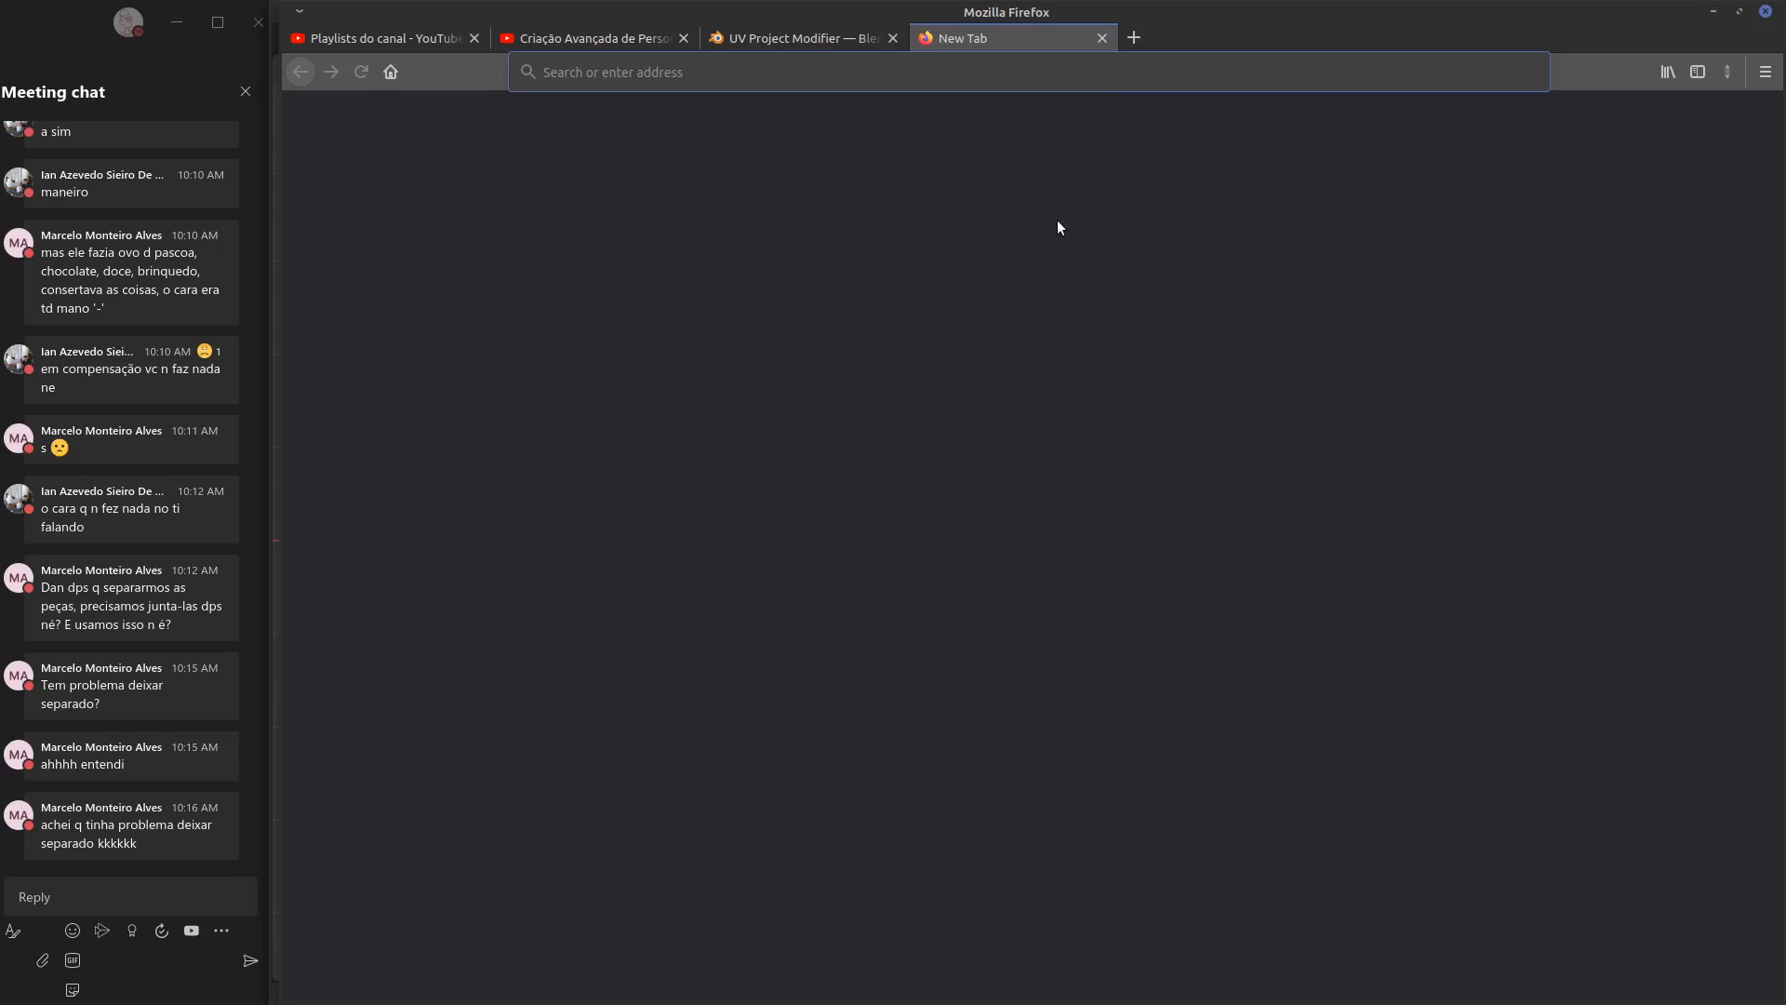
key(ctrl+h)
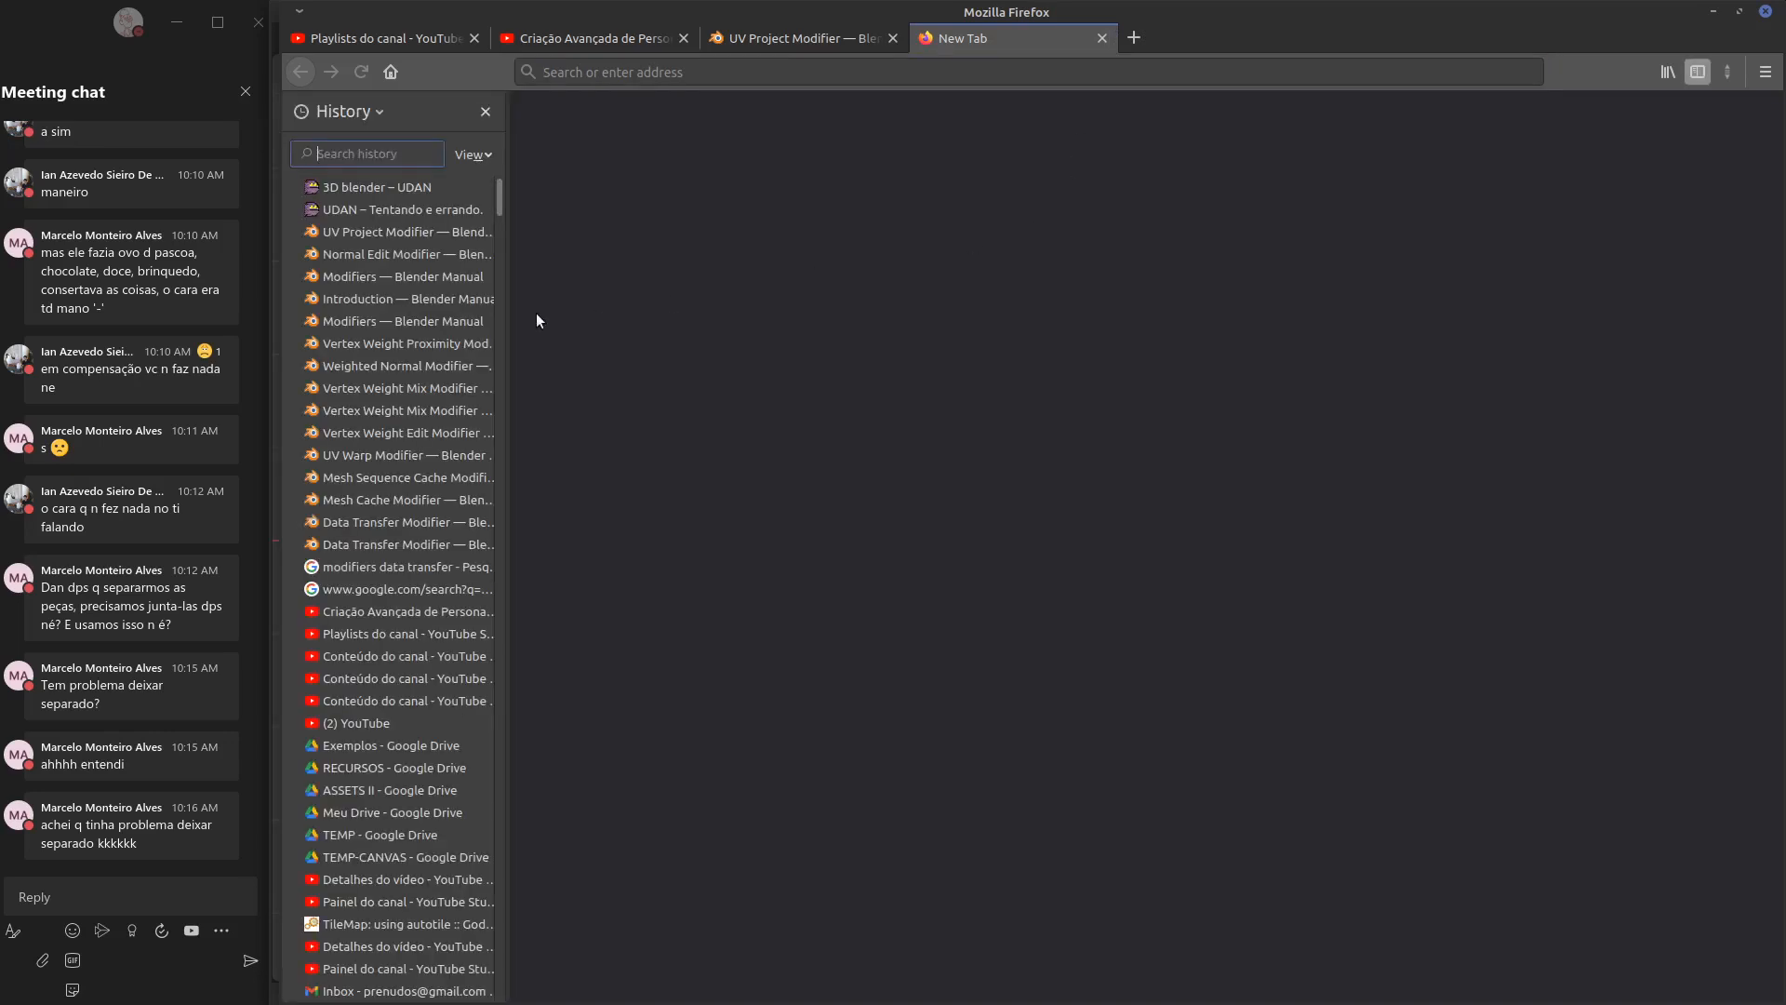
click(376, 187)
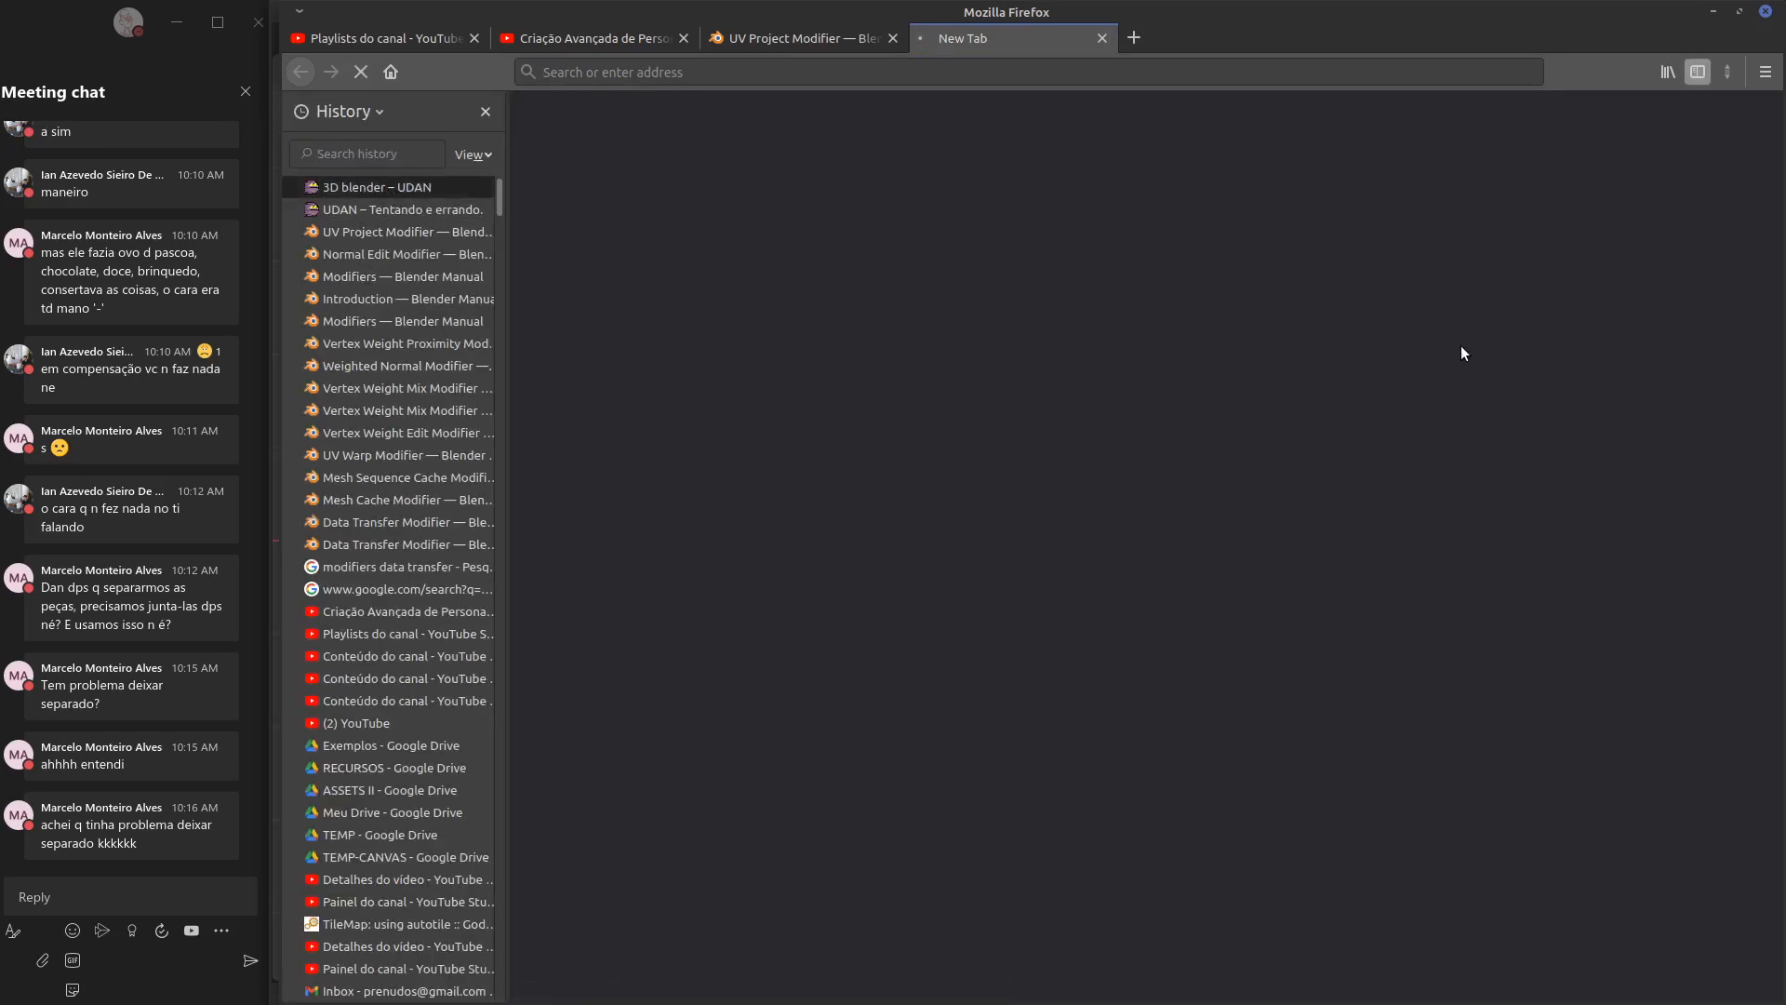
click(481, 111)
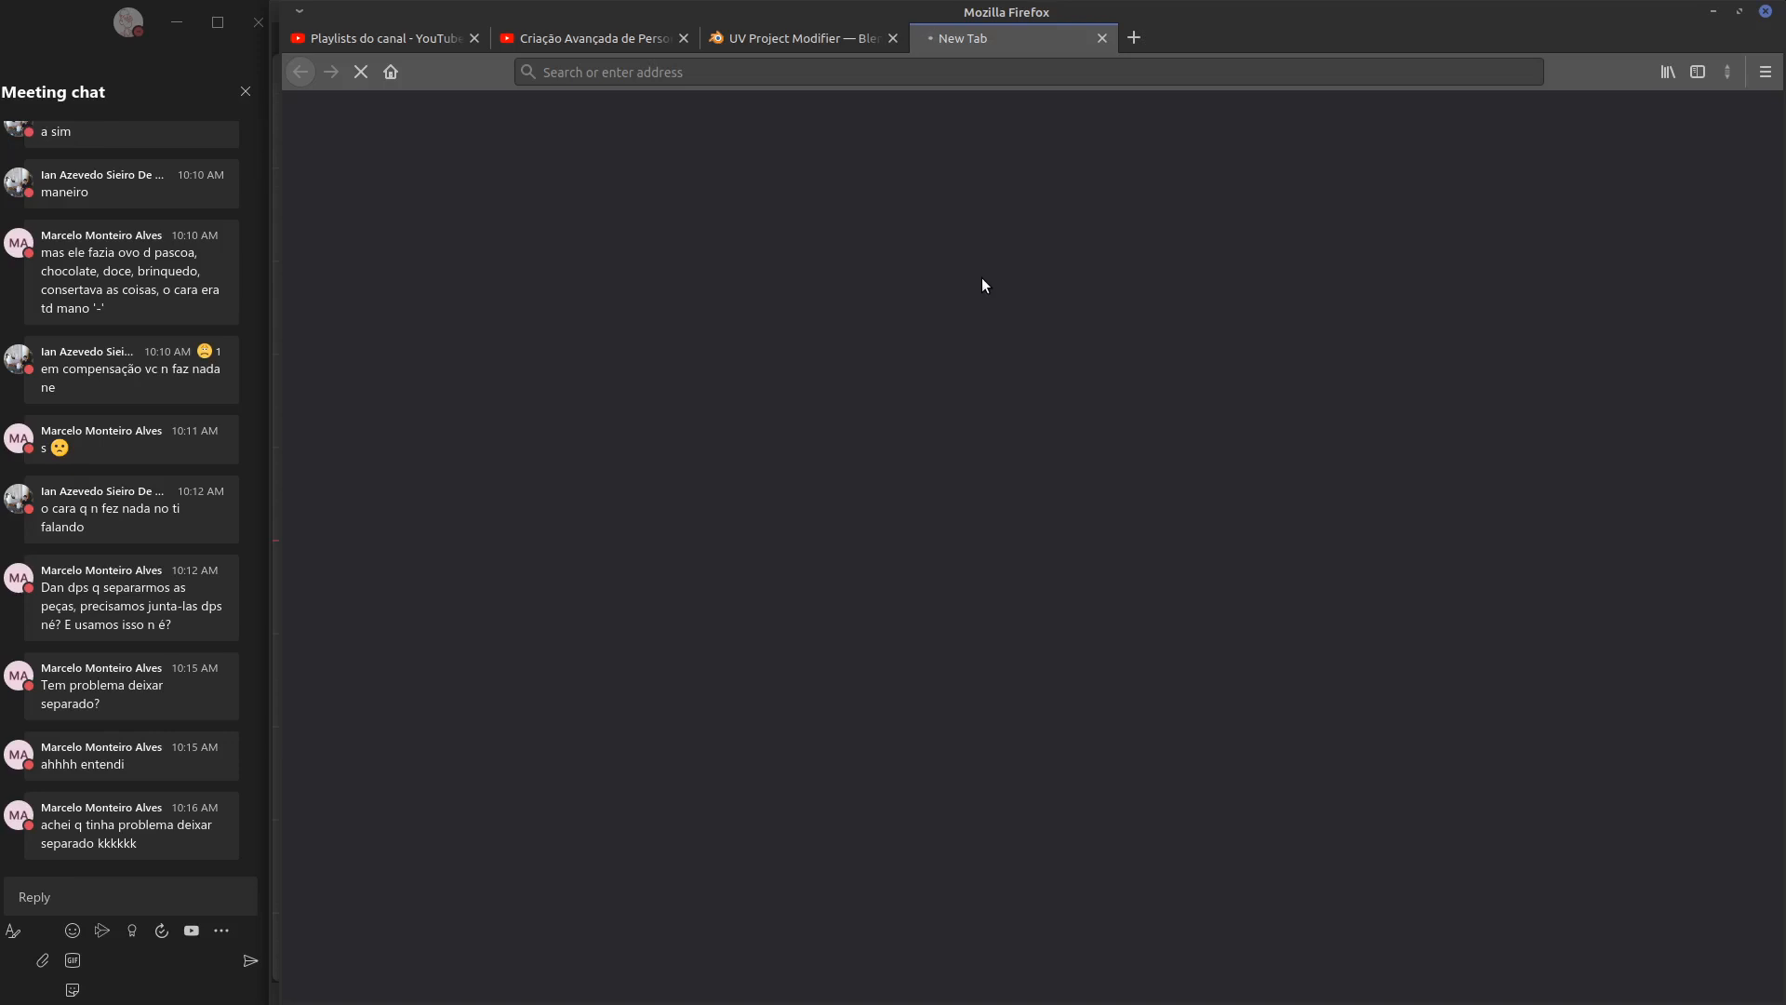
click(1102, 38)
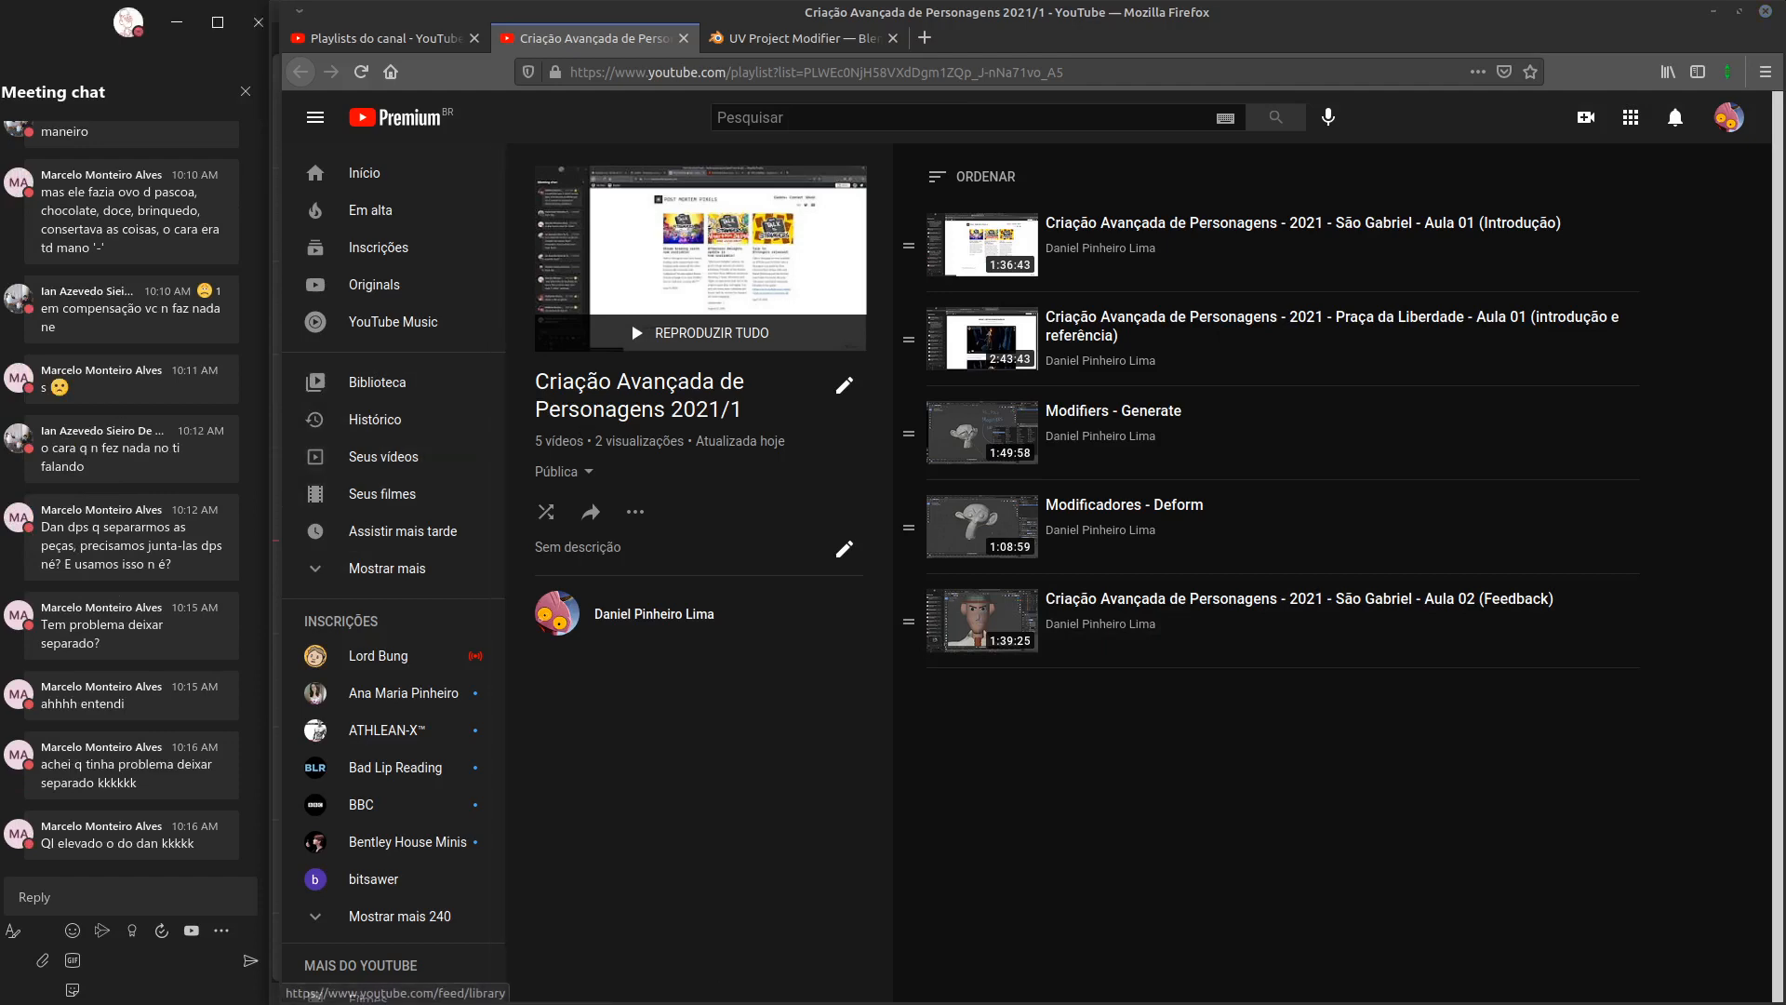
key(alt+Tab)
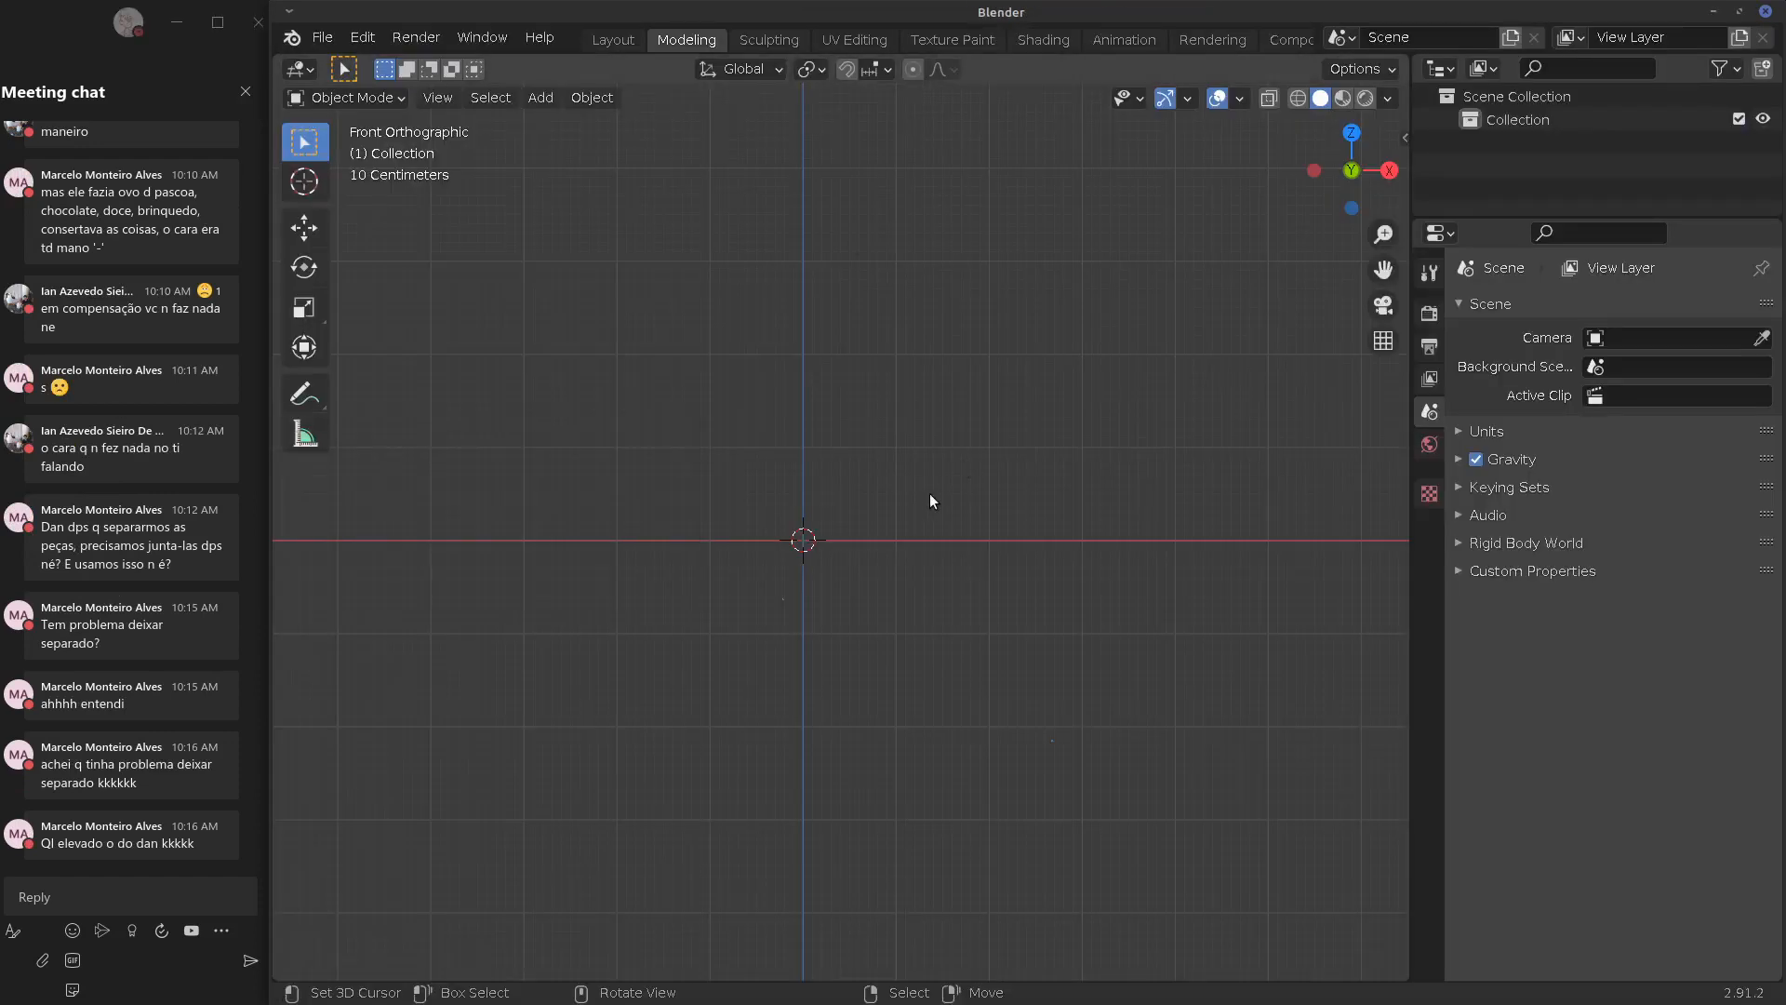
Add a cube and flatten its mesh along Z in Edit Mode
key(shift+a)
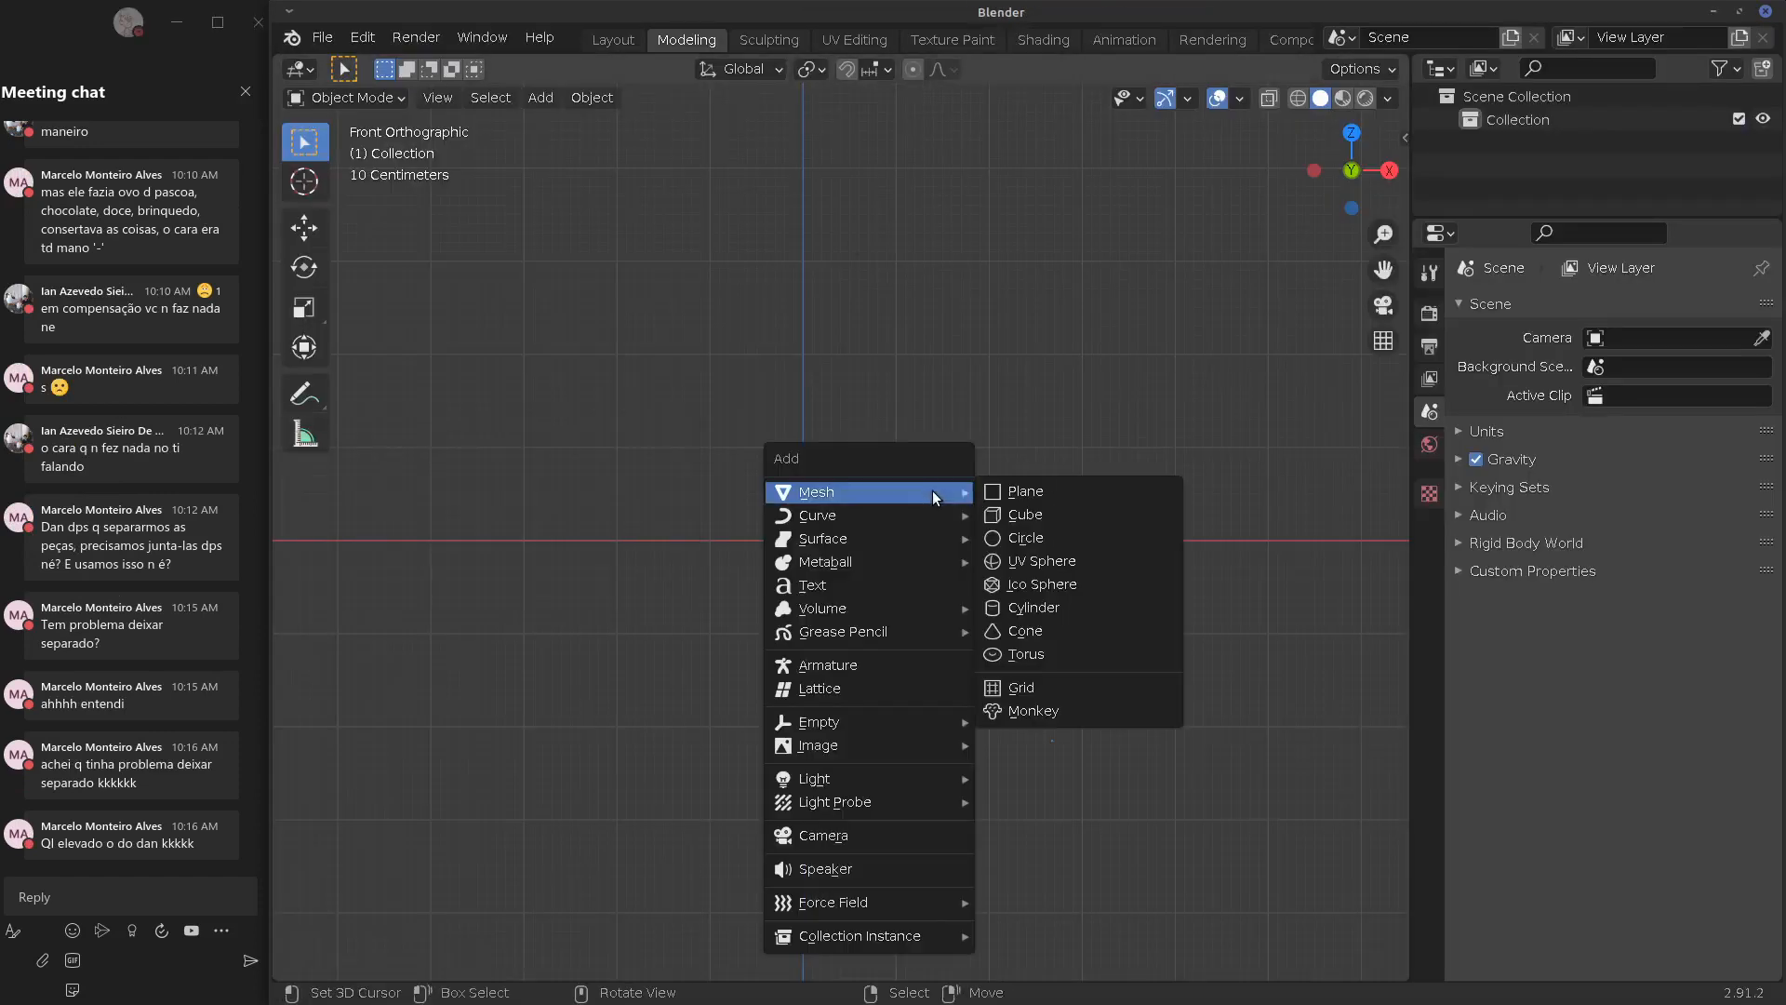
click(1054, 516)
key(KP_7)
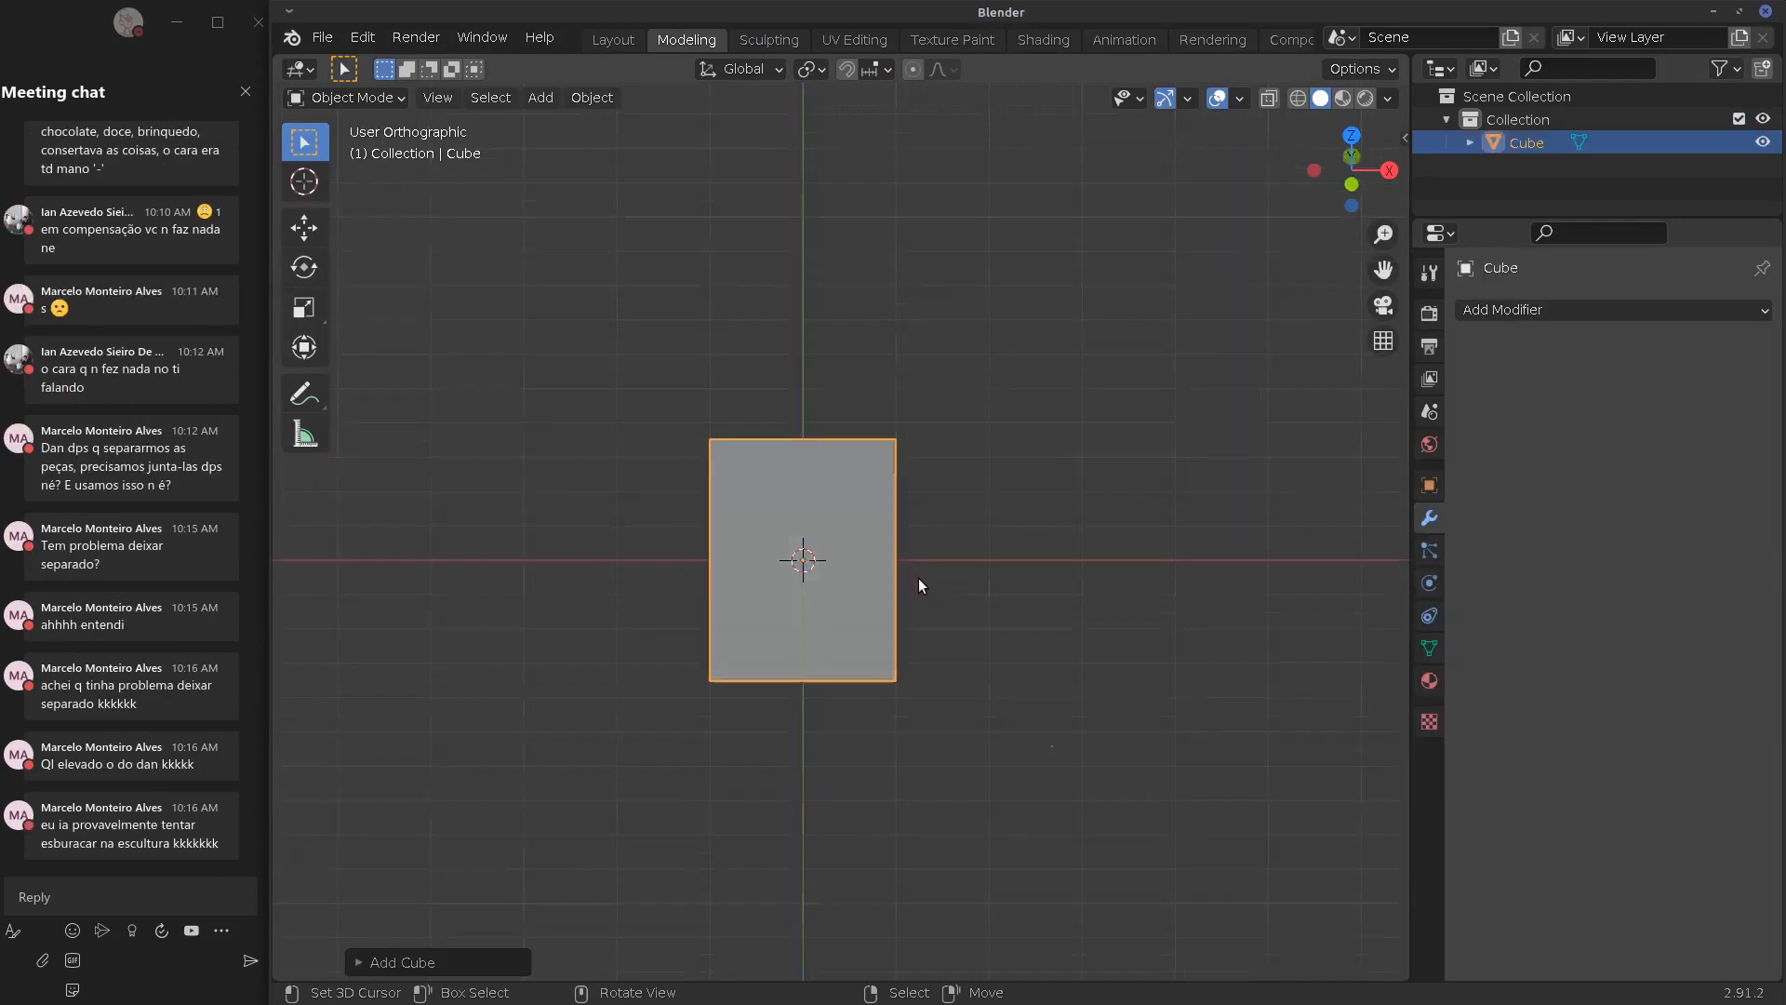
key(Tab)
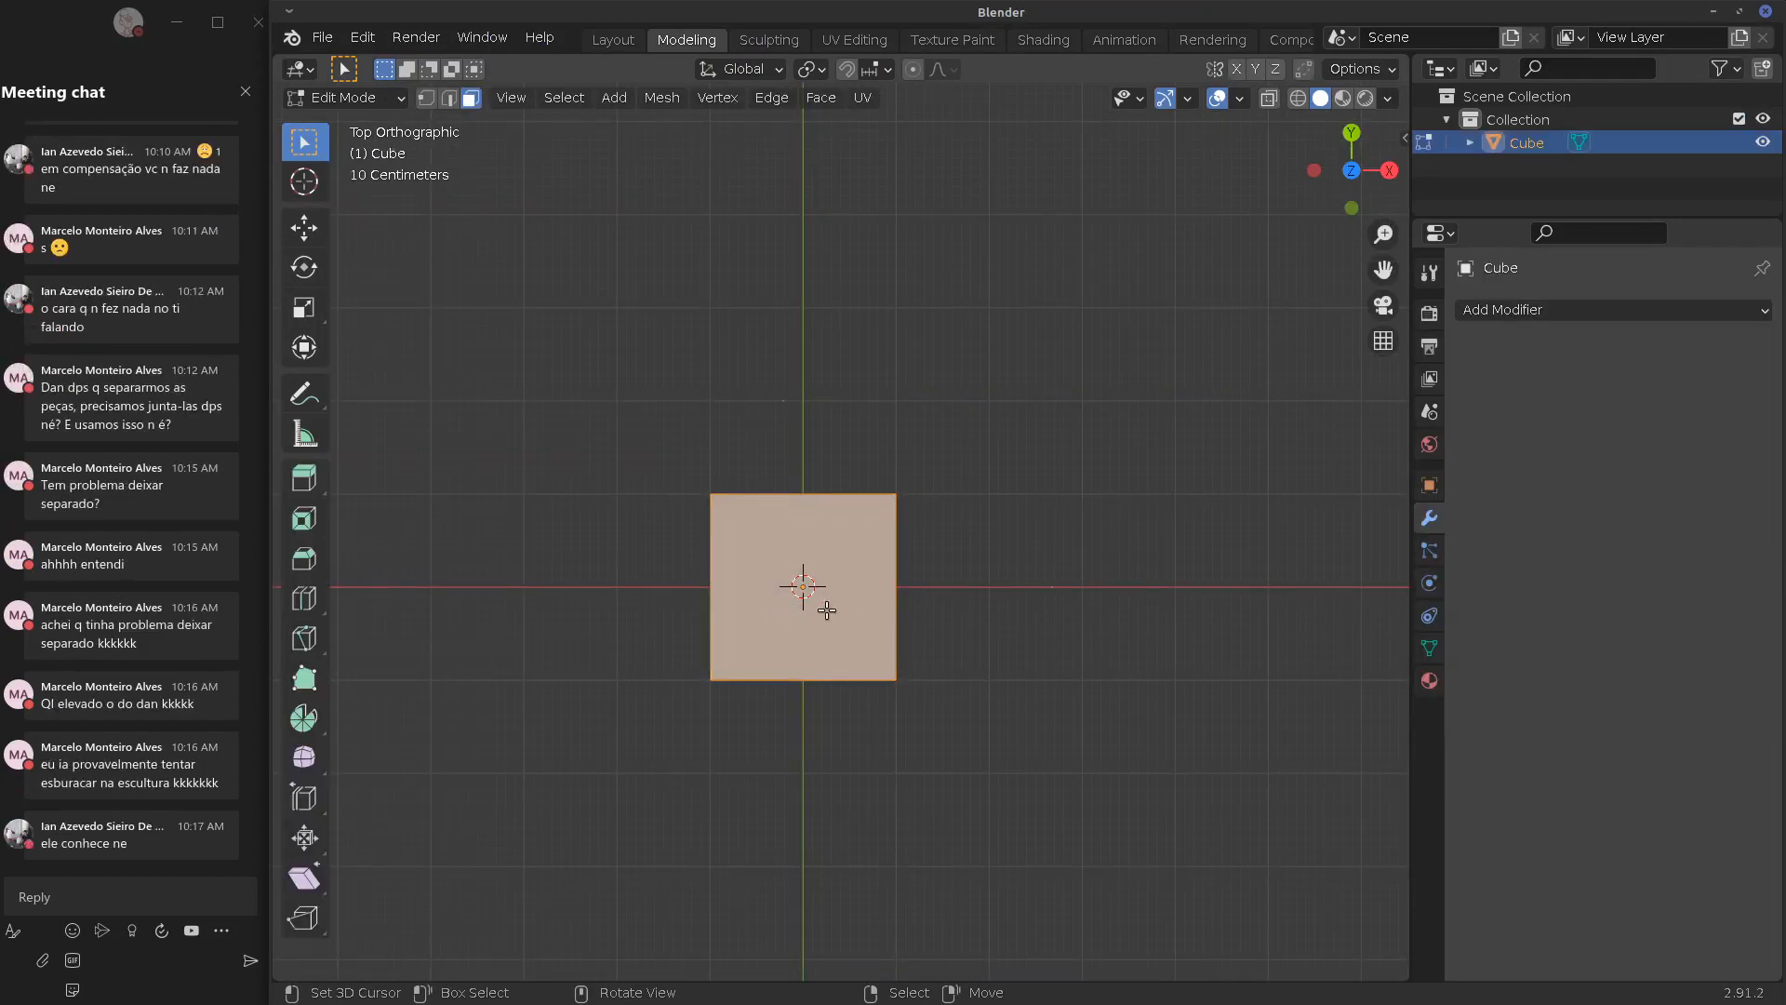
key(KP_1)
key(s)
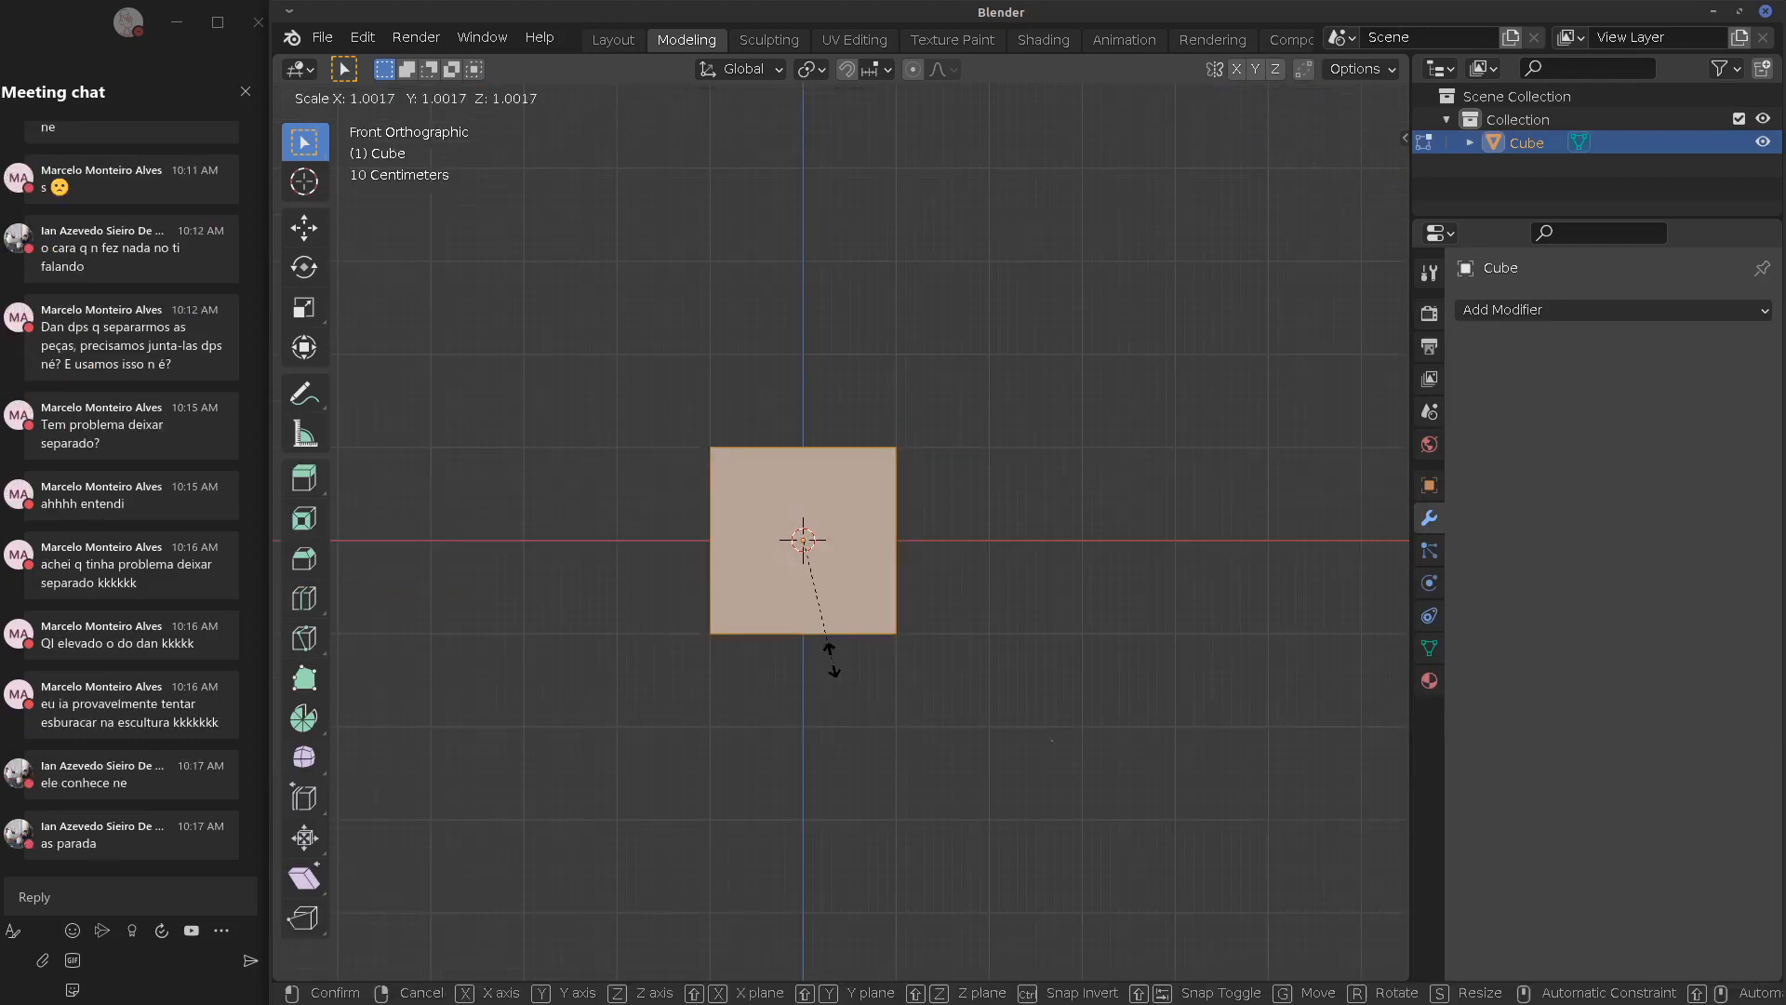
key(z)
click(800, 575)
Stretch the flattened cube along Y into a long slab and return to Object Mode
key(KP_7)
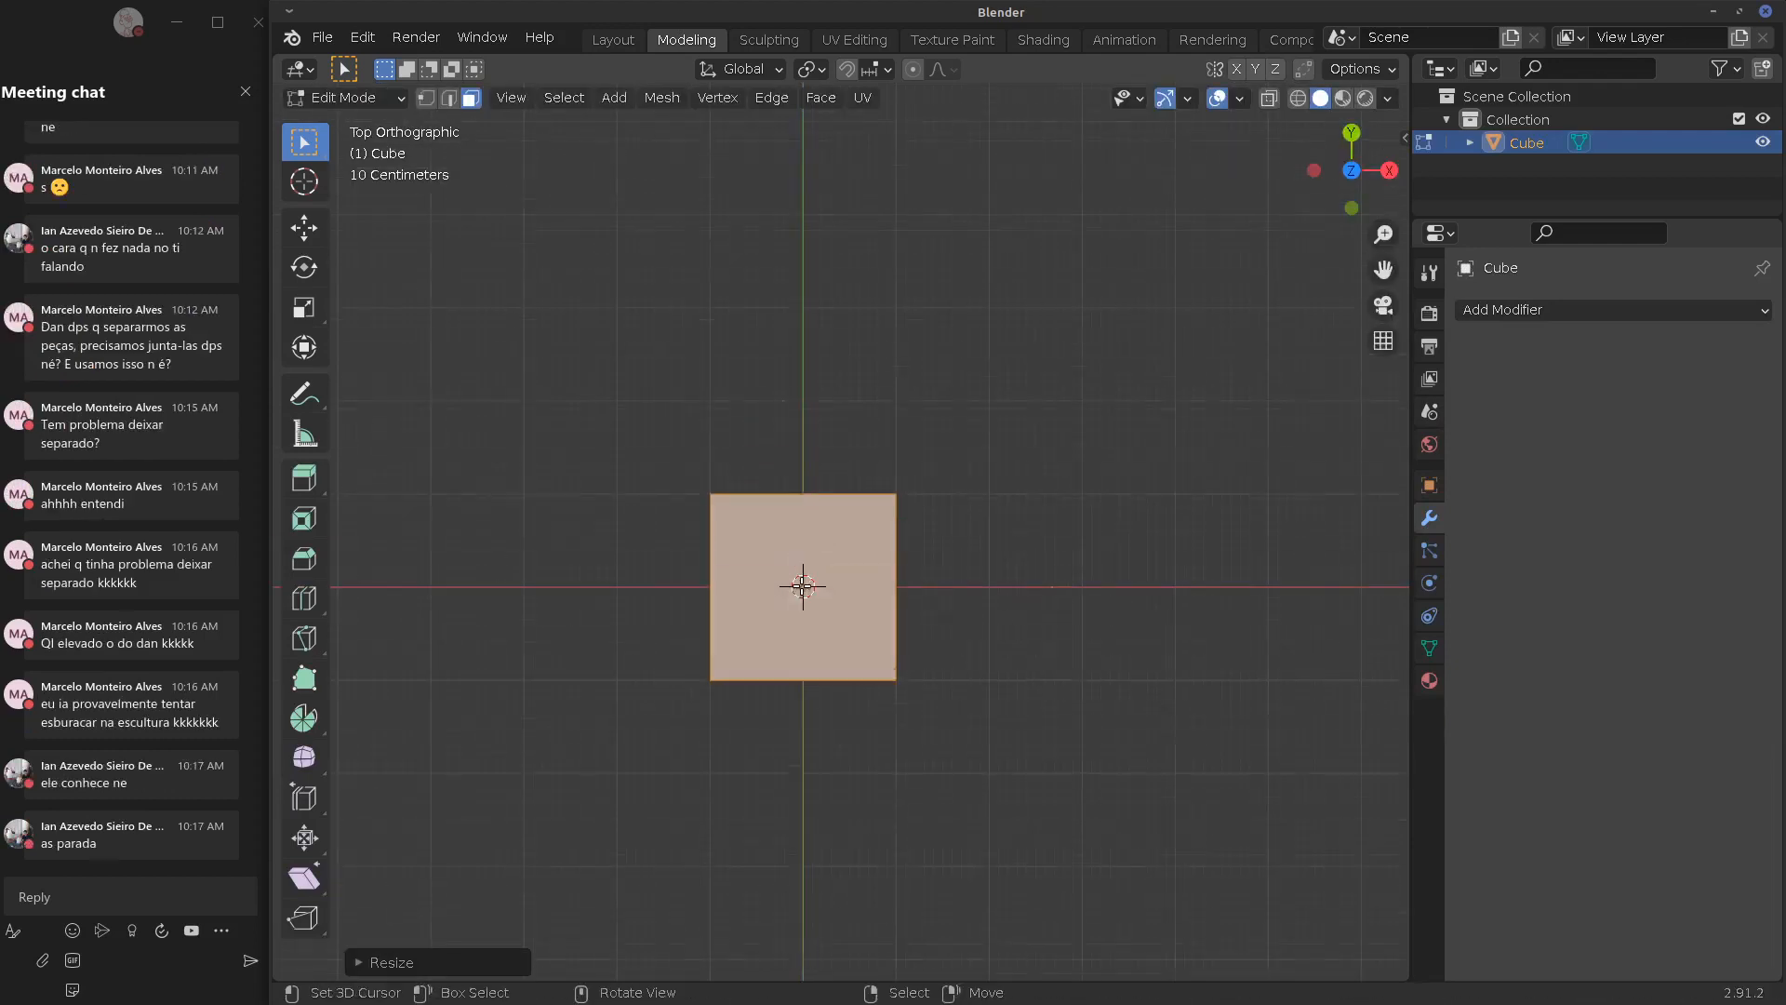
key(s)
key(y)
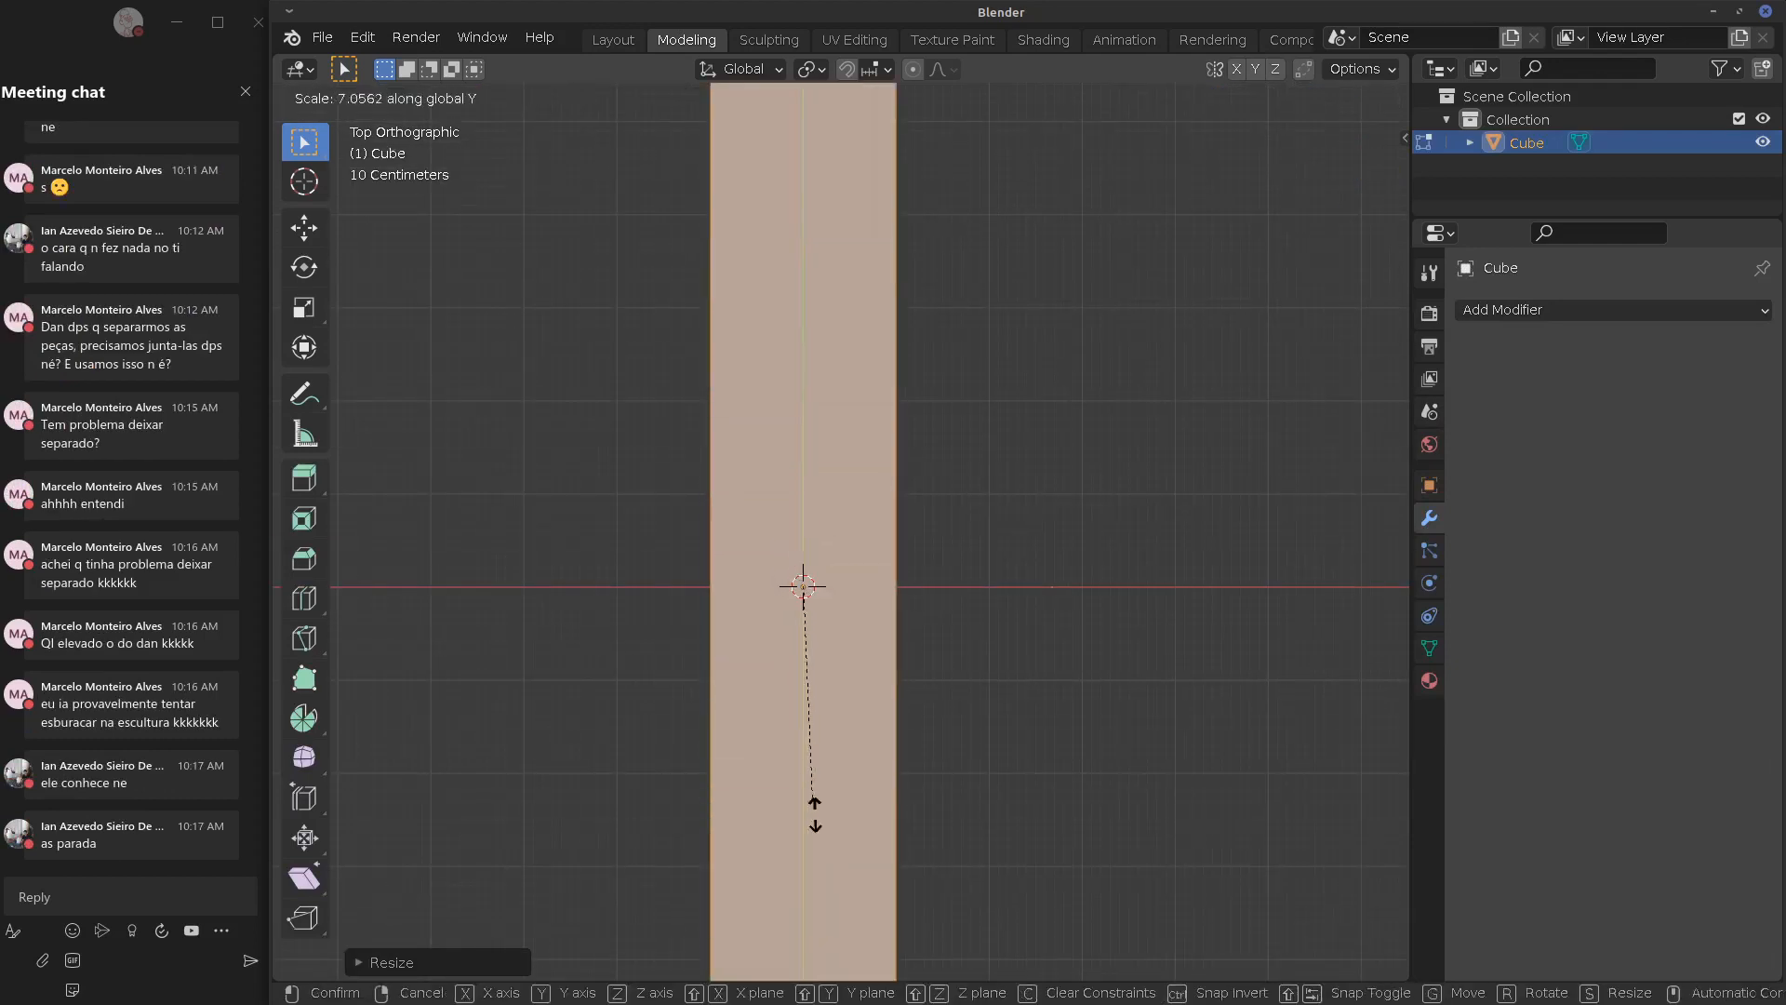
click(796, 691)
key(Tab)
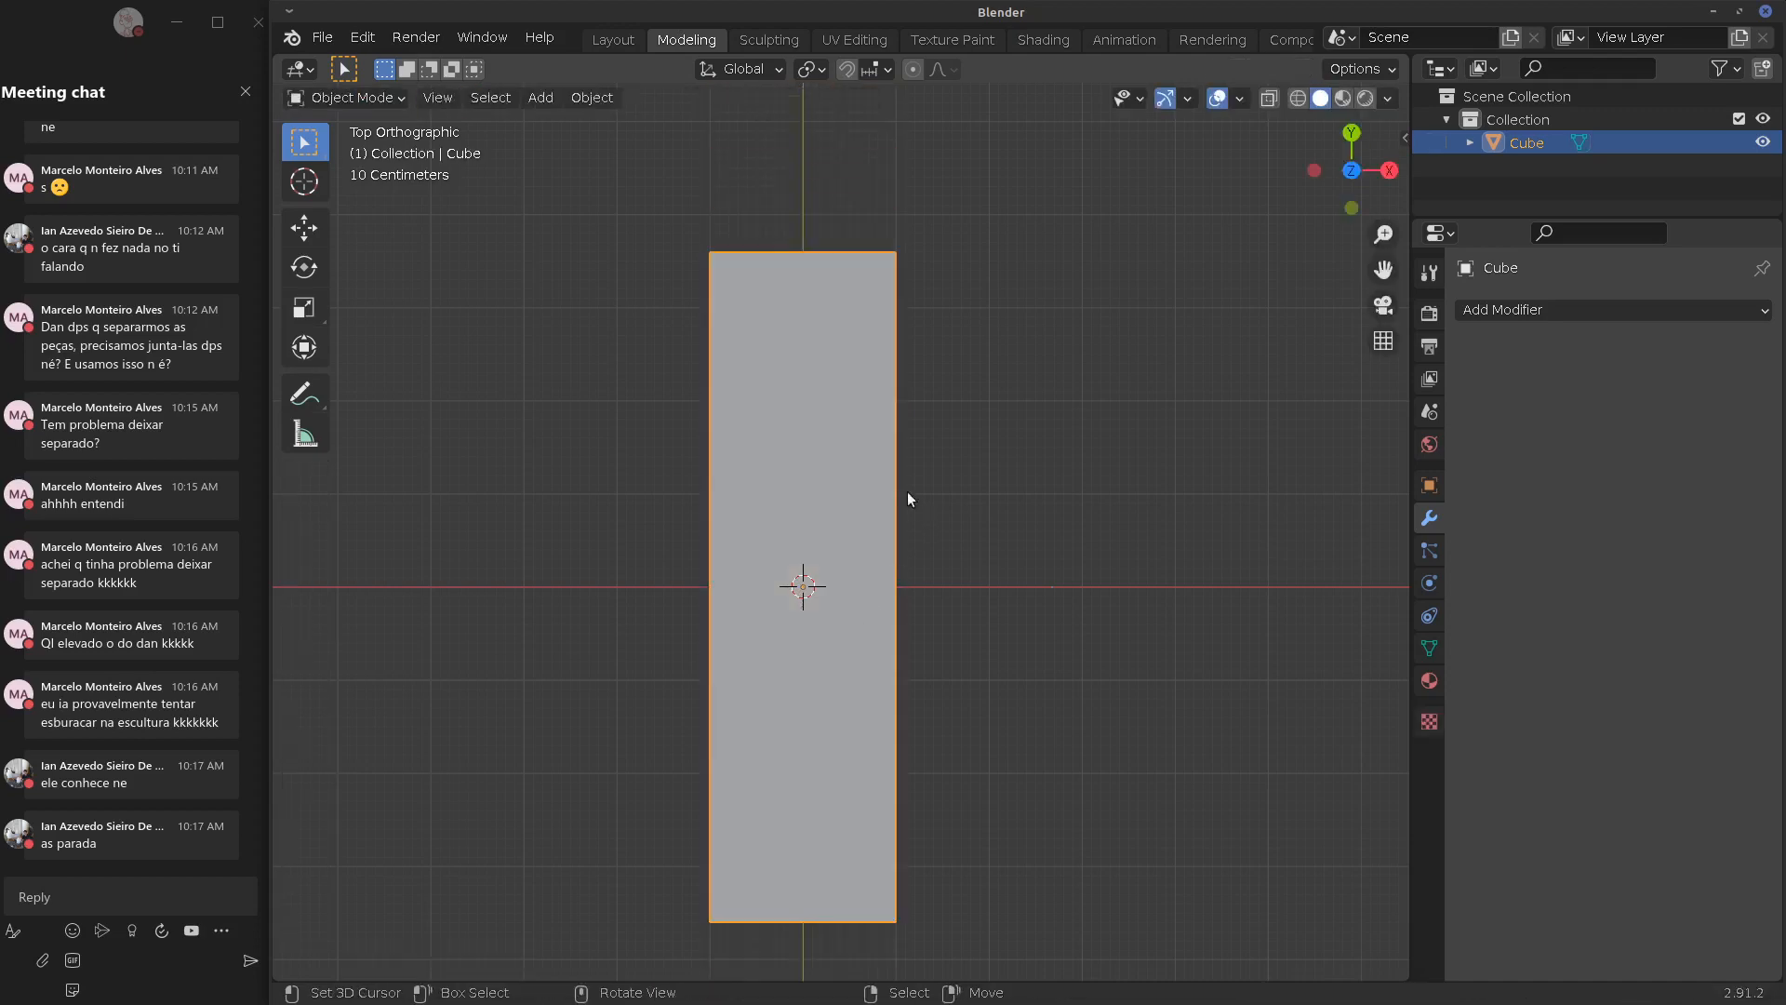
key(shift+a)
Add a cylinder, shrink it, and move it near the top of the slab
mouse_move(869, 482)
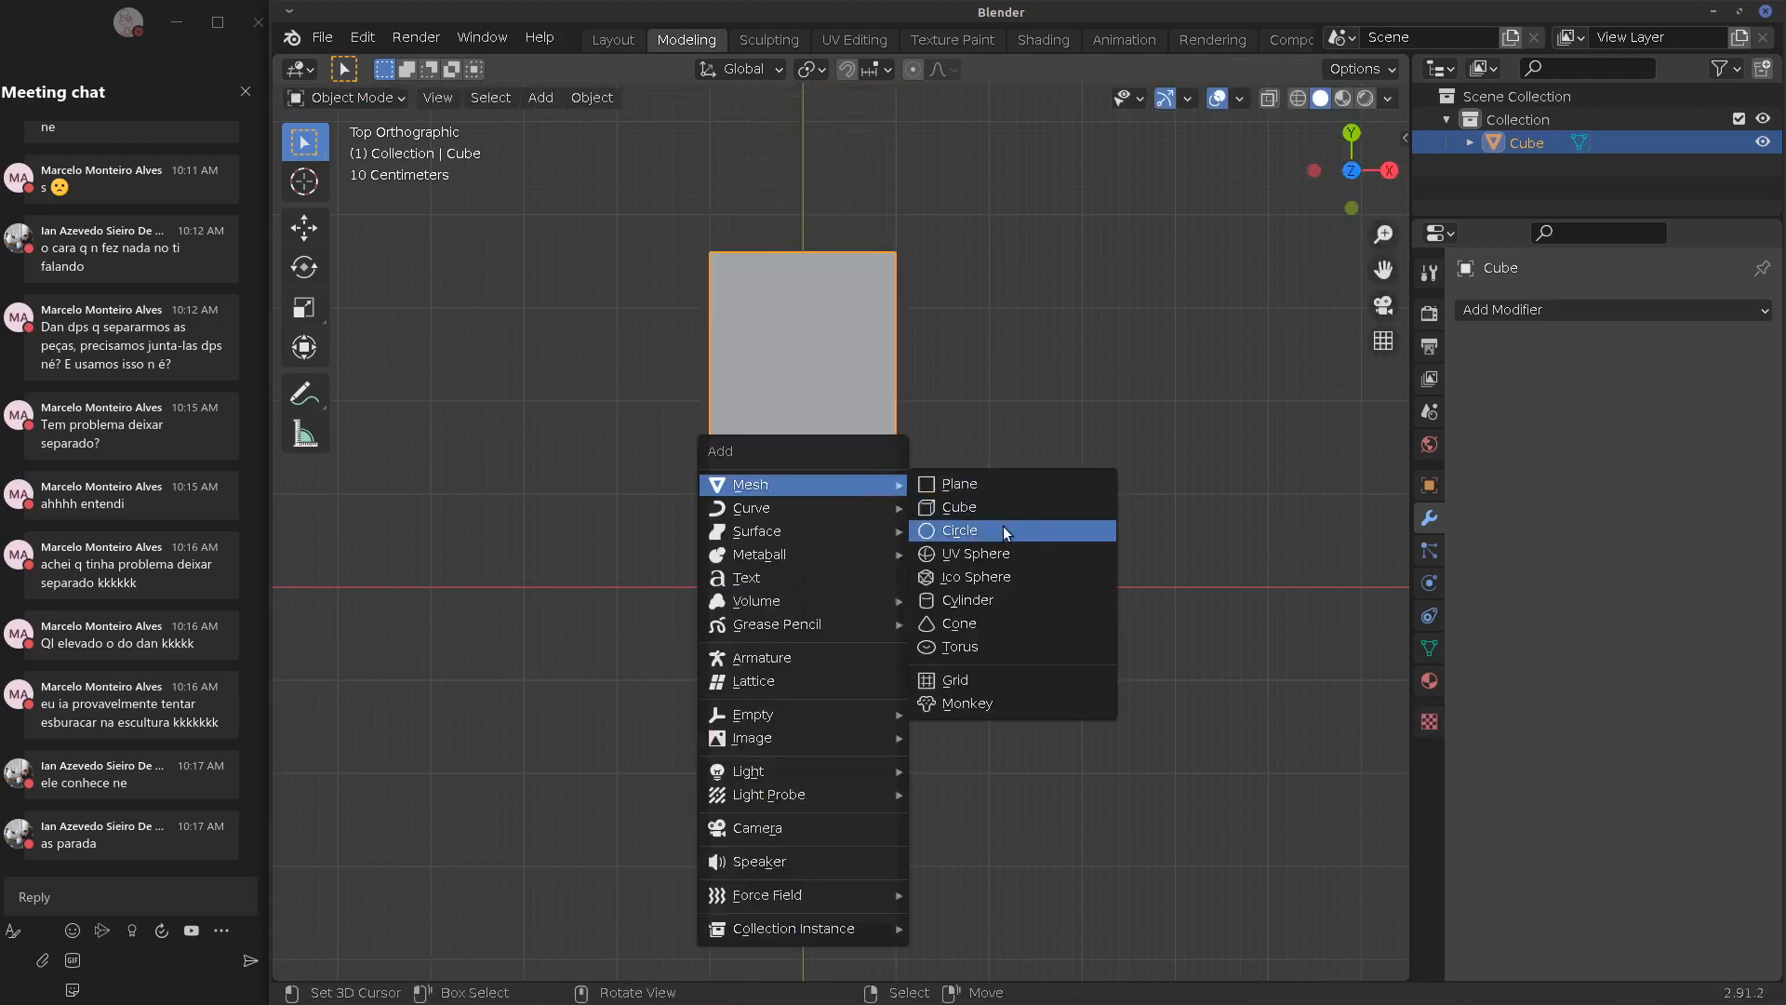
click(1001, 602)
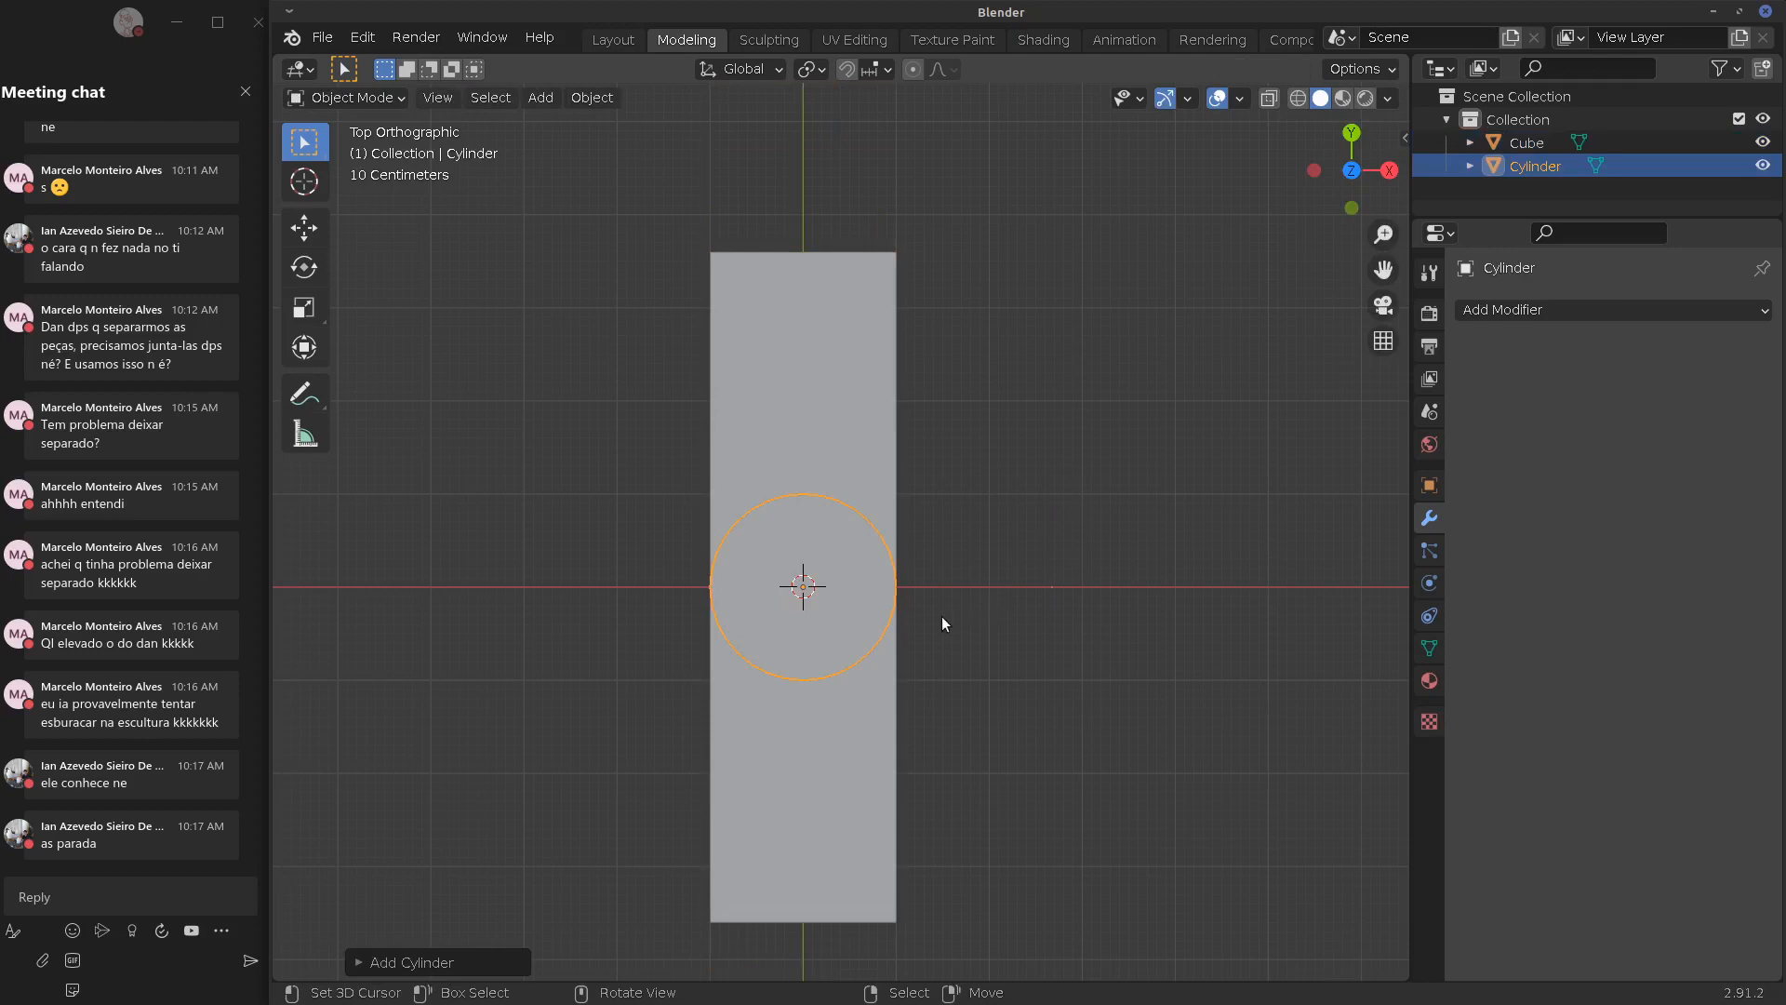
key(Tab)
key(s)
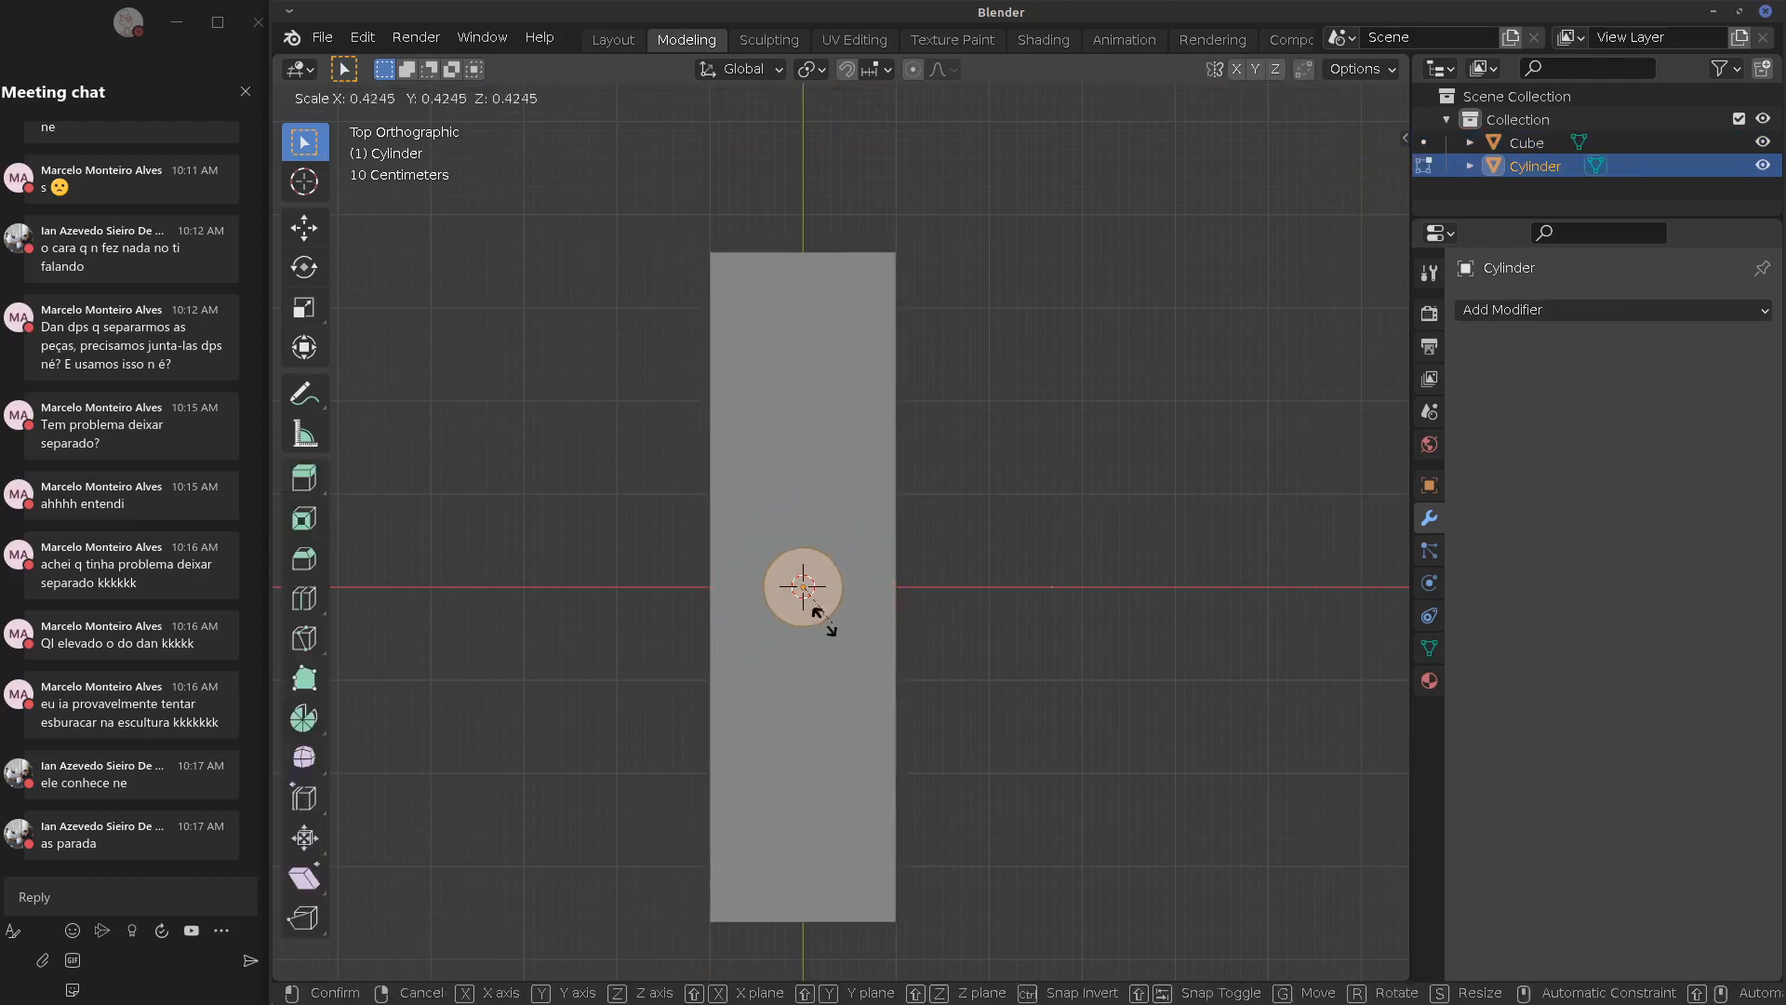
click(818, 631)
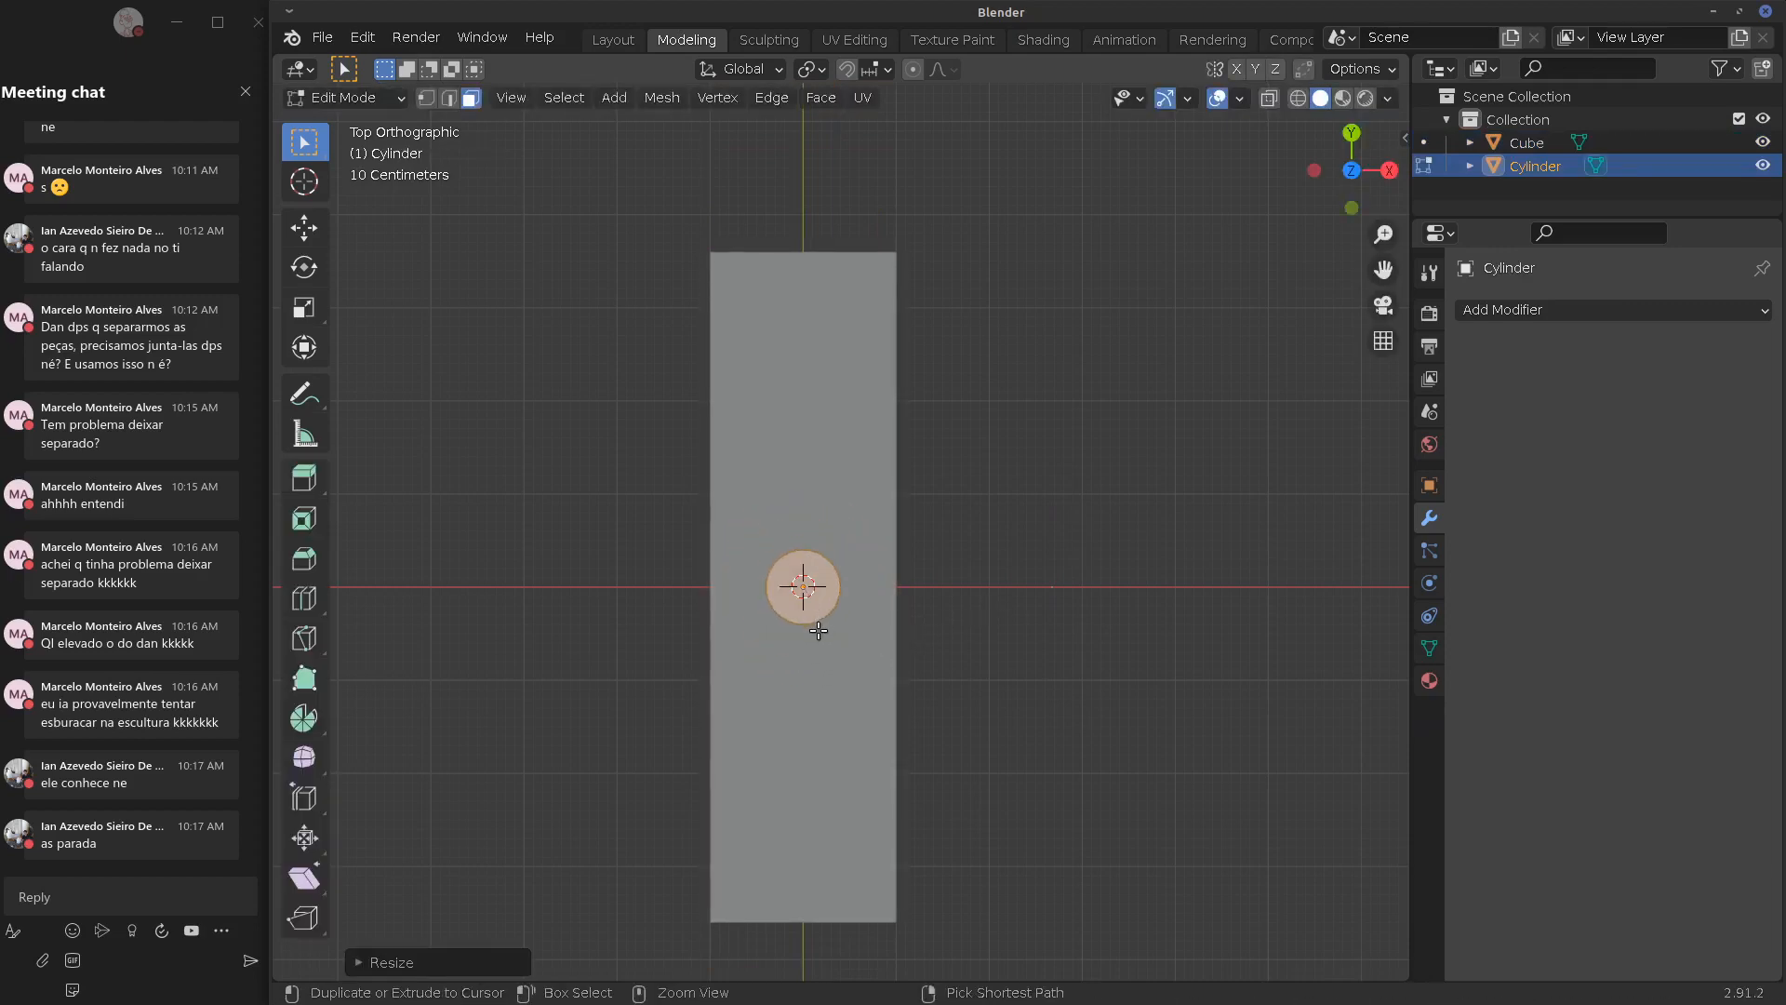
key(KP_1)
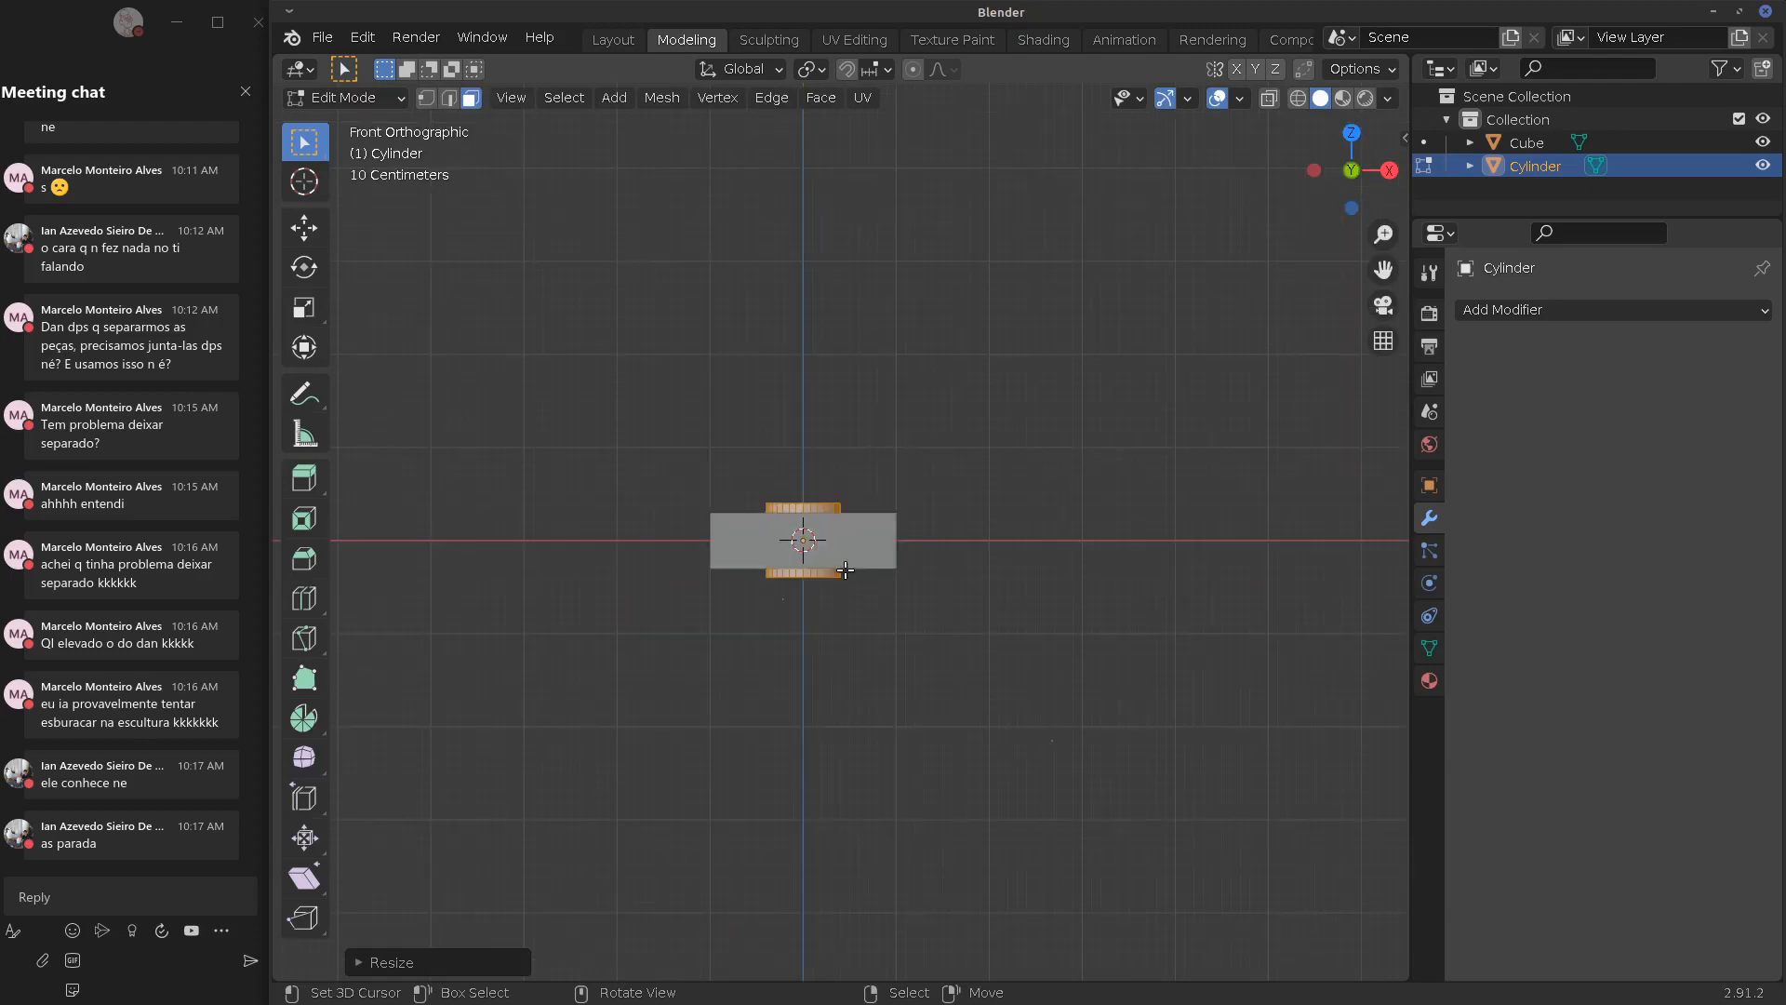
key(KP_7)
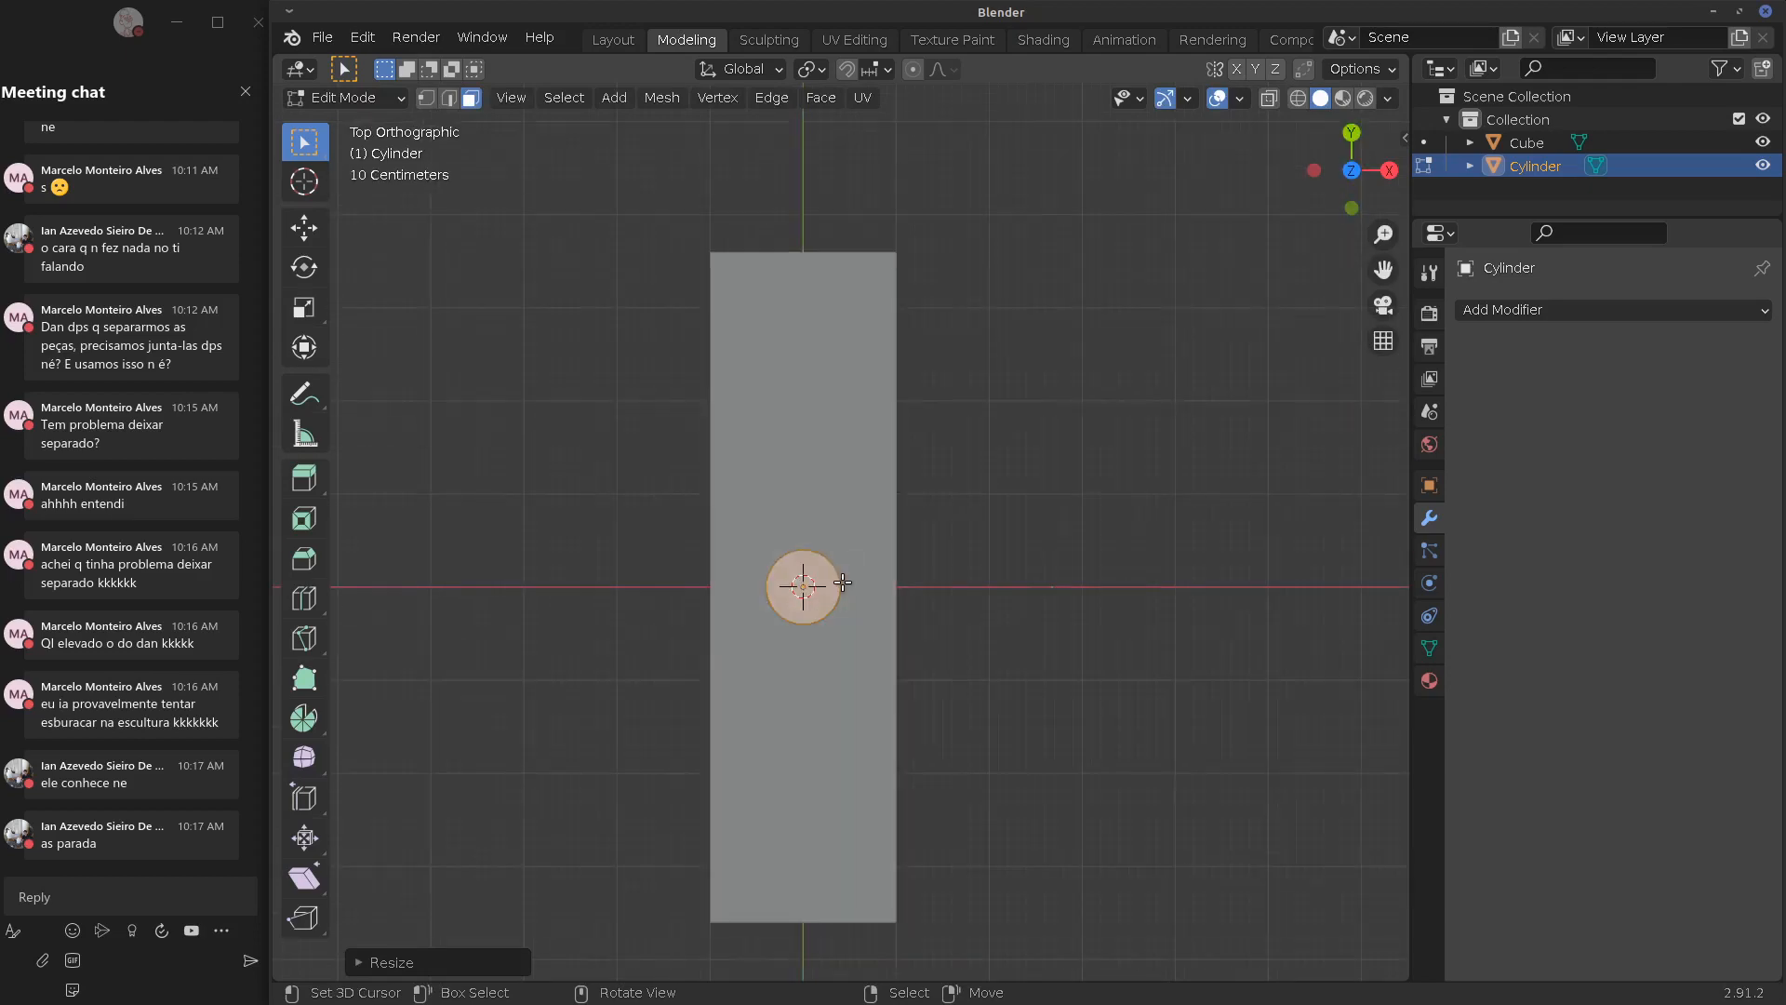
key(g)
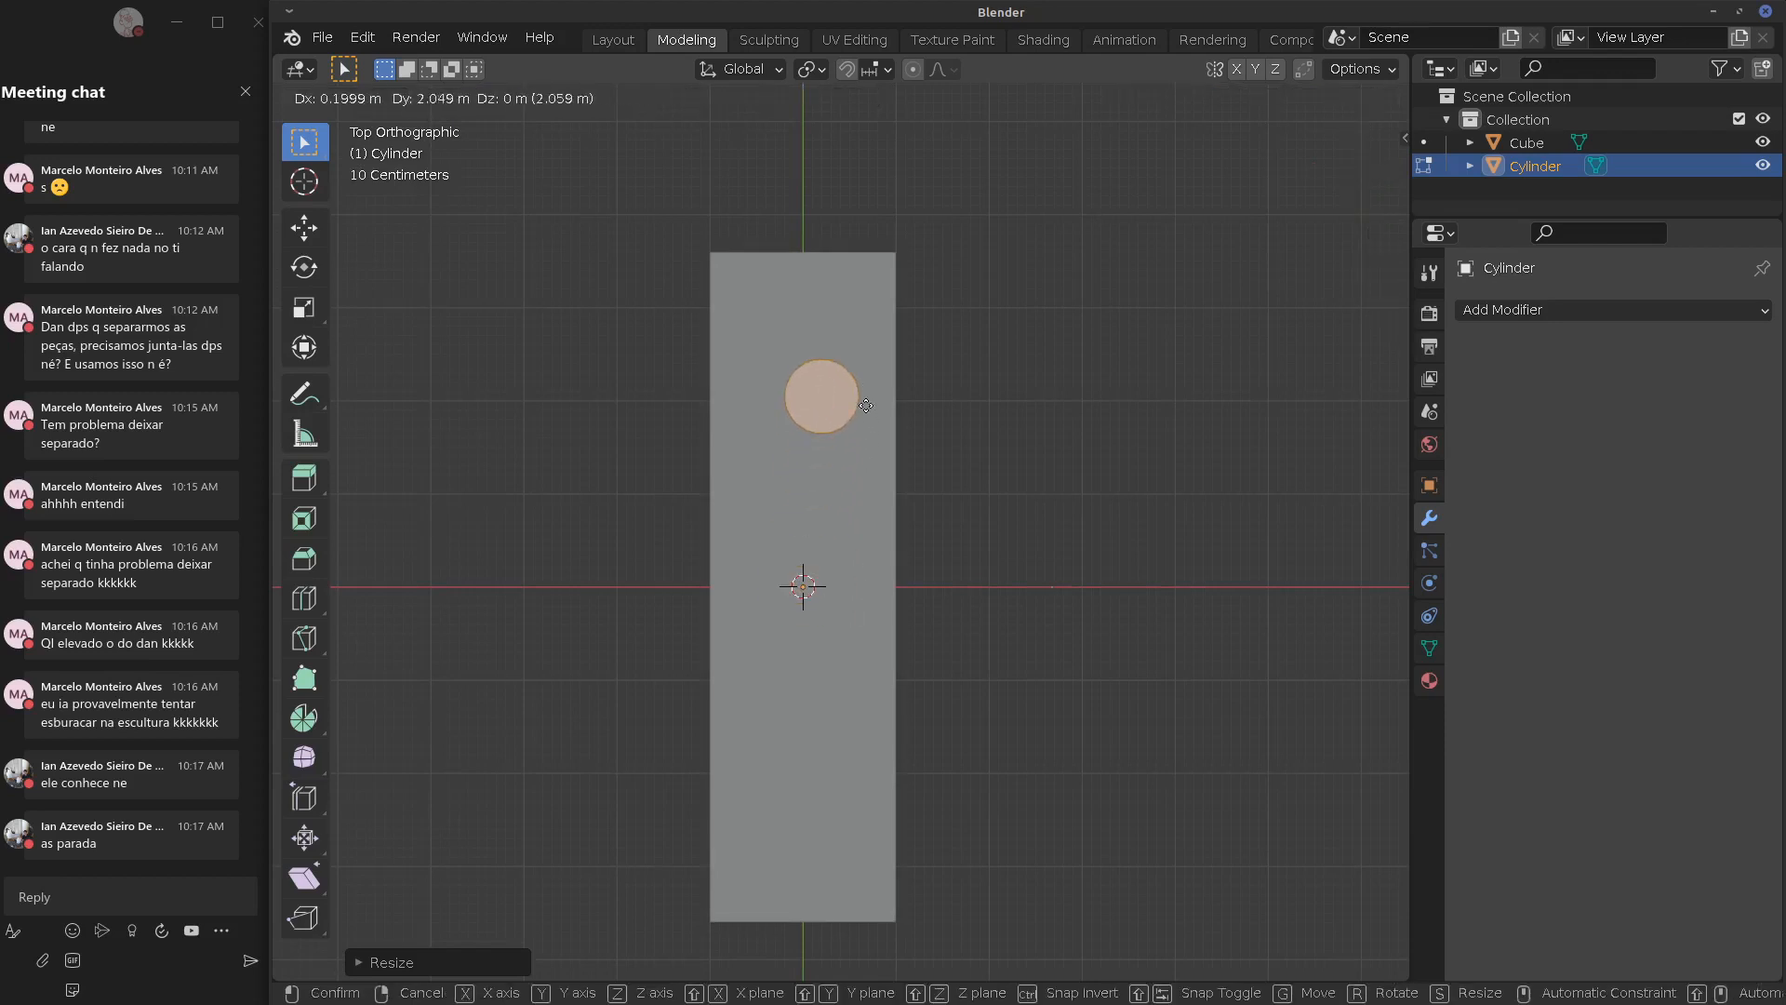
click(847, 354)
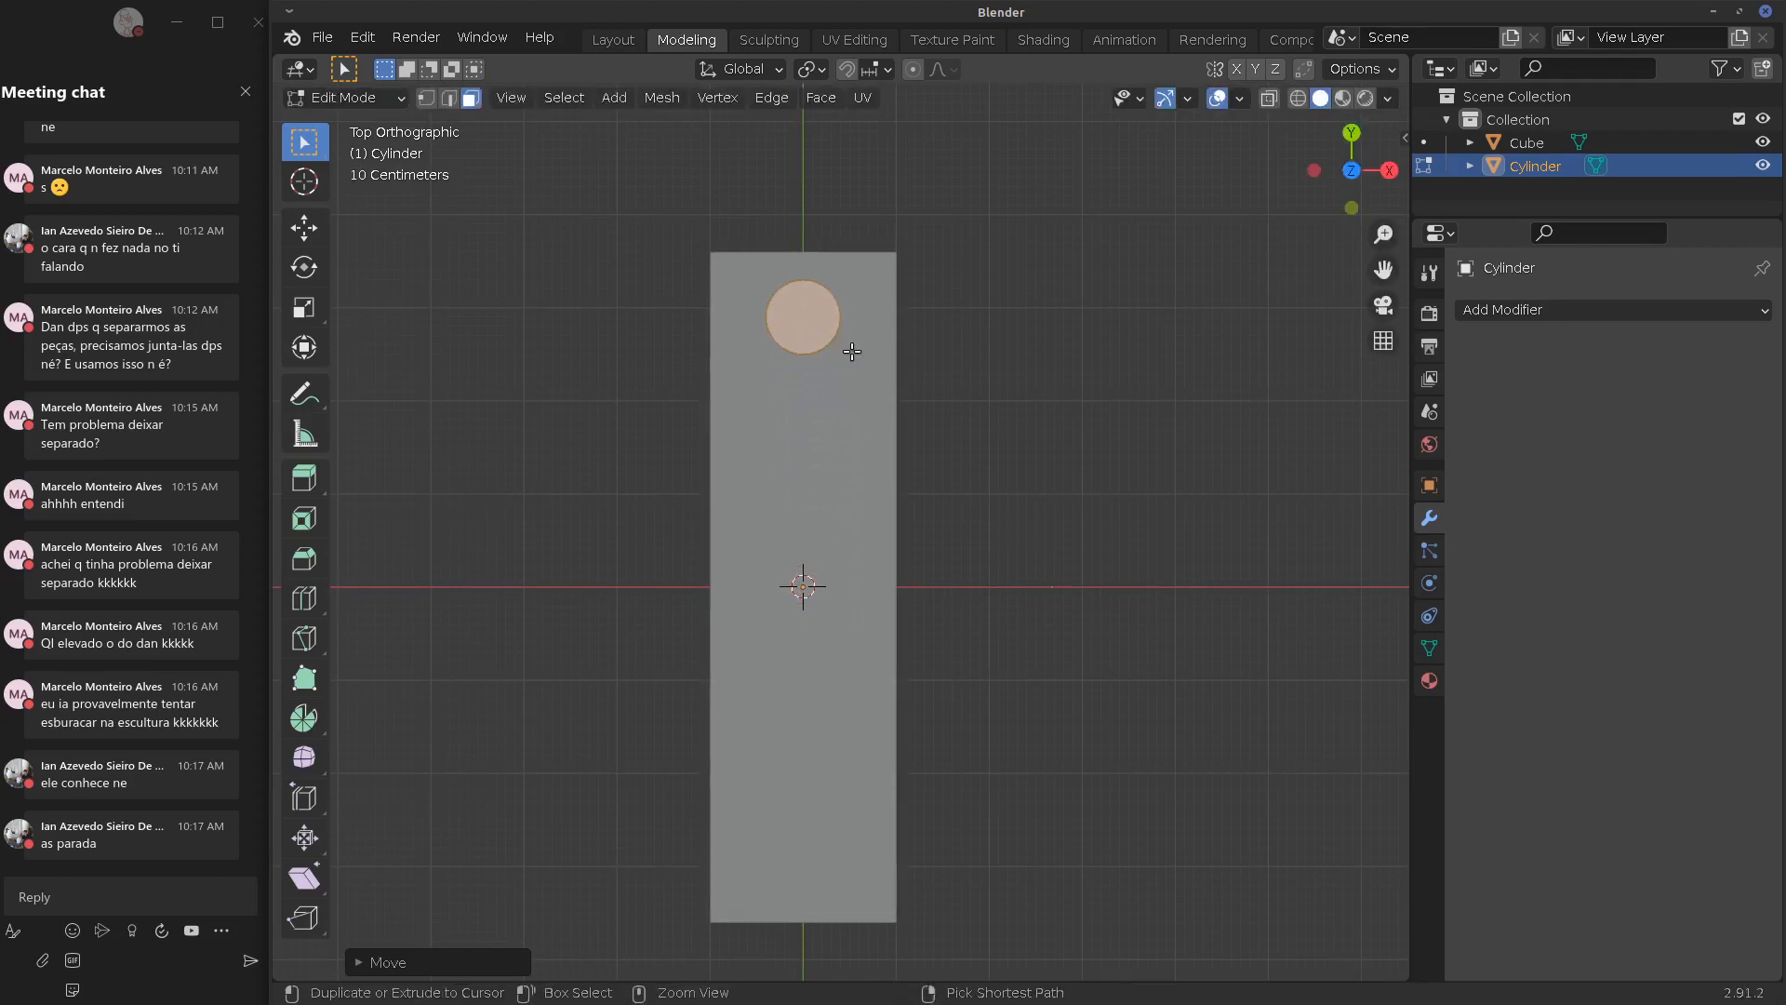
Duplicate the circle twice downward to make three in a row, then select the plate
key(shift+d)
click(844, 488)
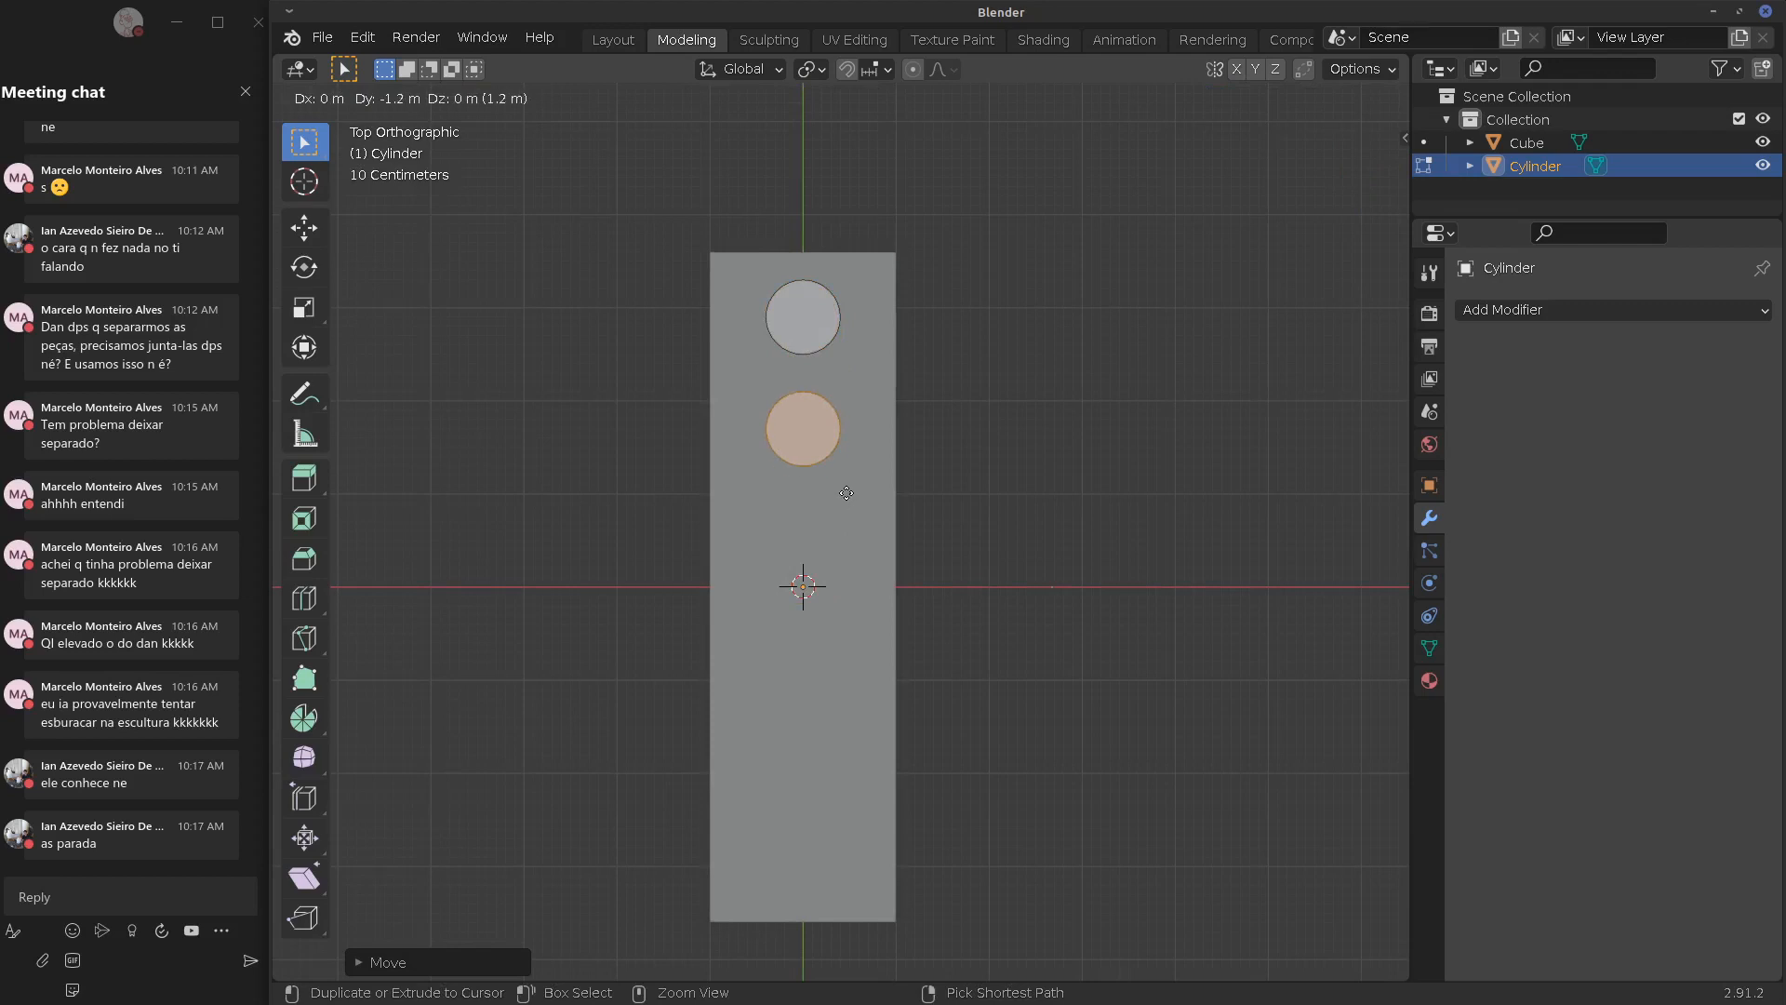
ctrl+click(848, 484)
key(shift+s)
click(847, 605)
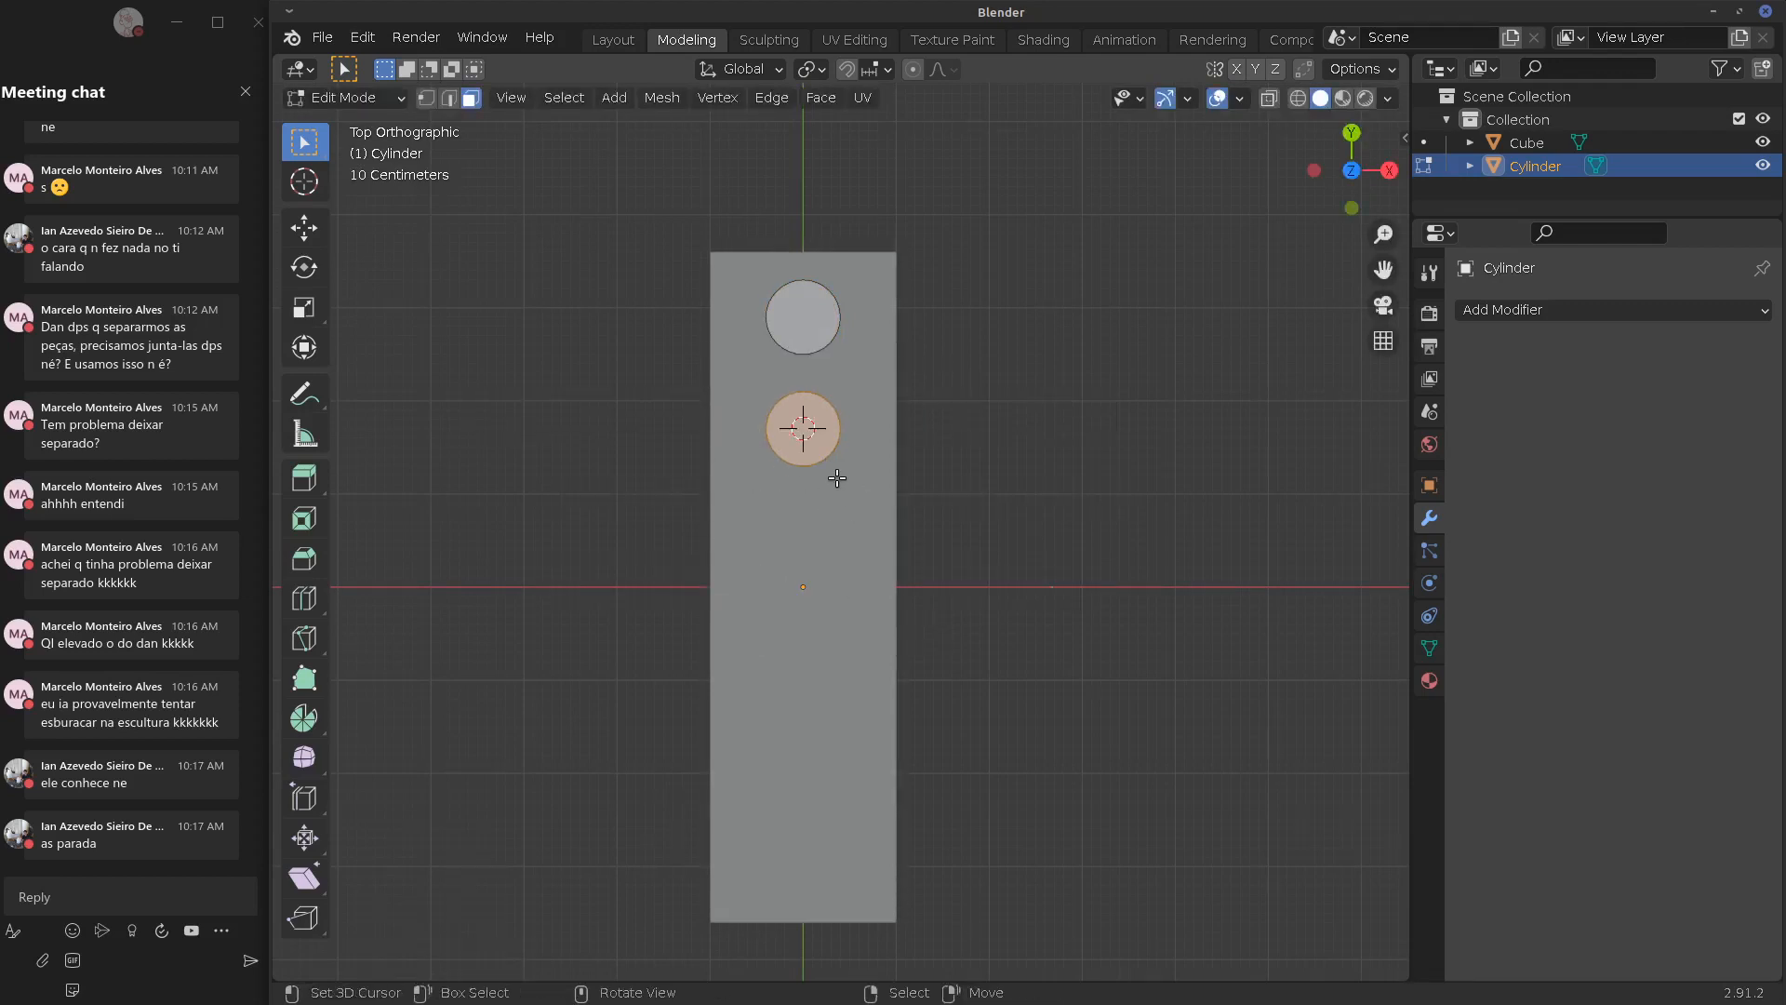
key(shift+d)
click(828, 614)
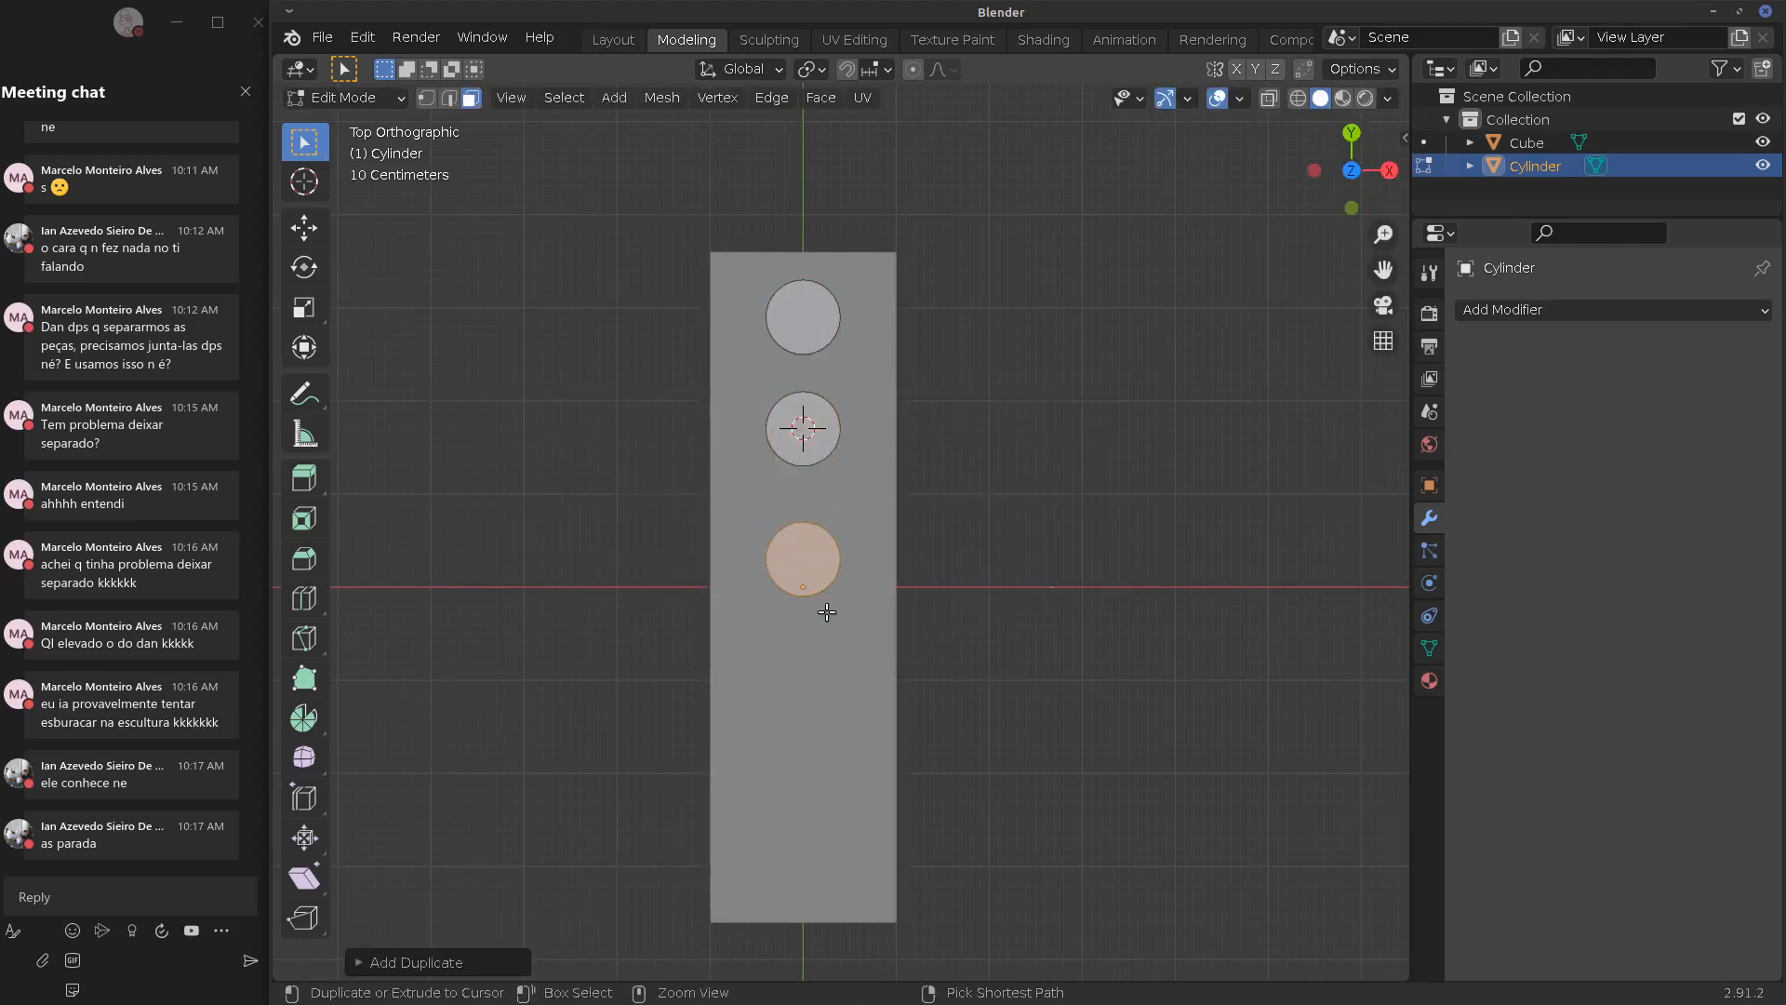
key(Tab)
click(868, 621)
Add a Boolean modifier to the plate using Cylinder as the cutting object
click(1554, 316)
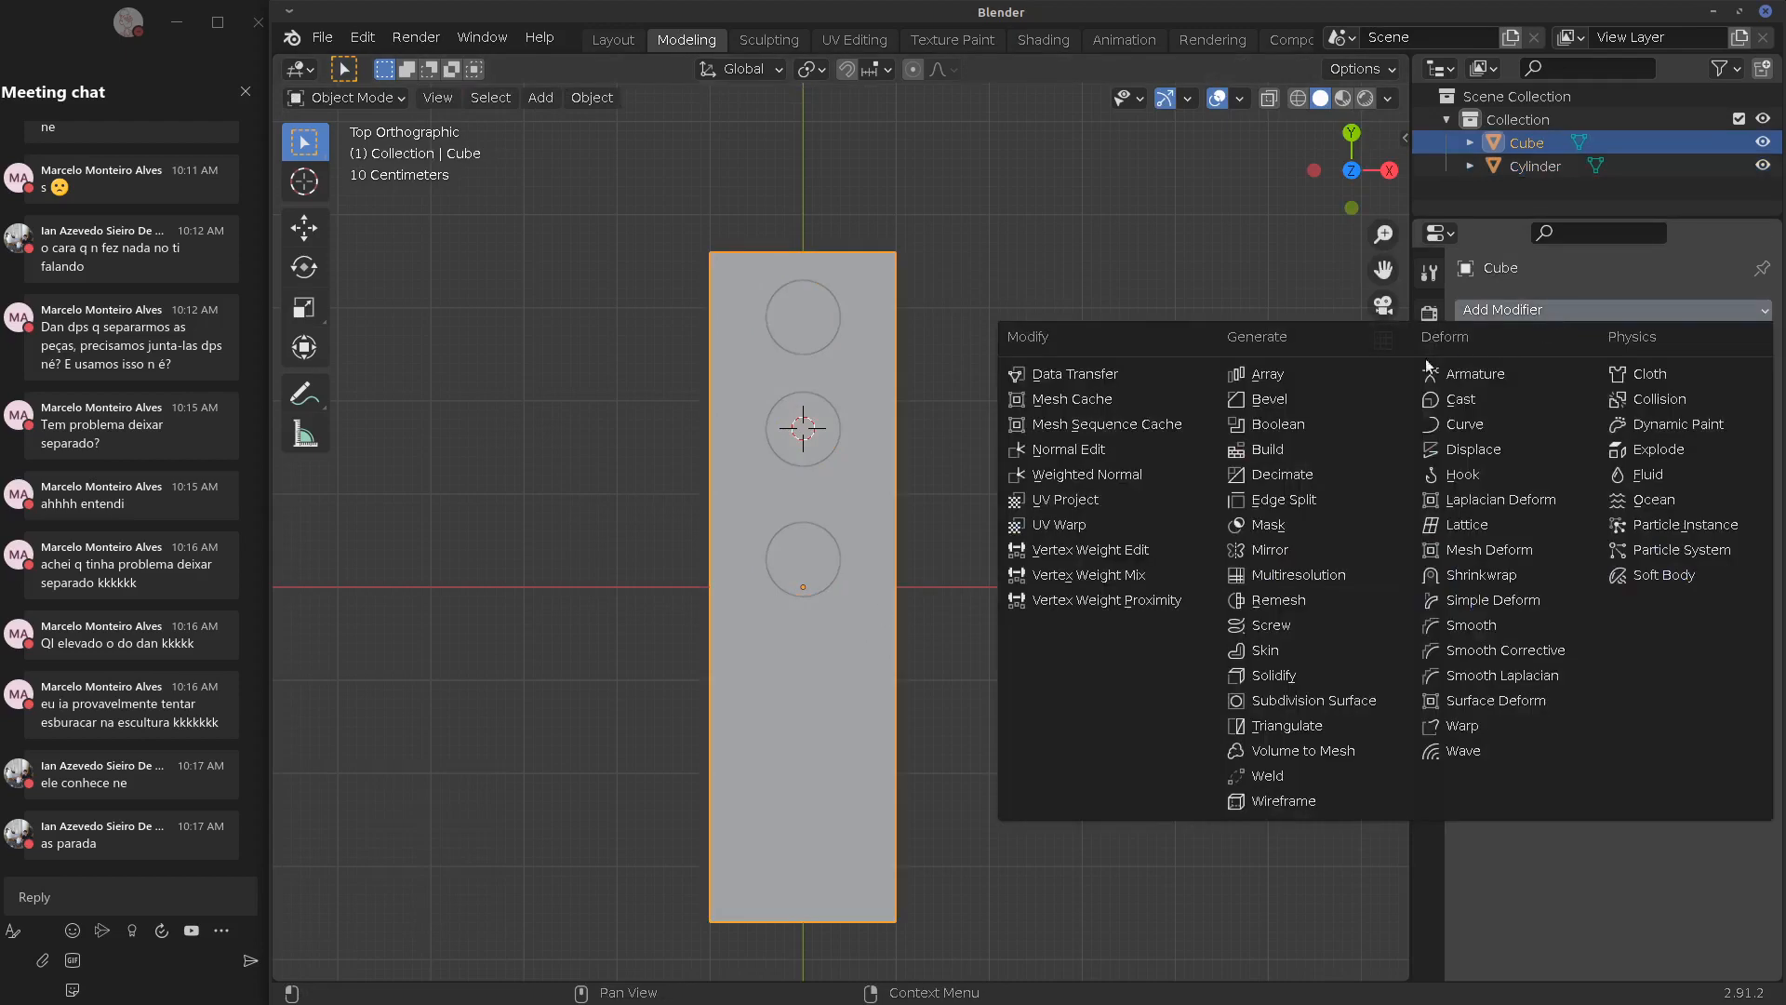
click(1242, 421)
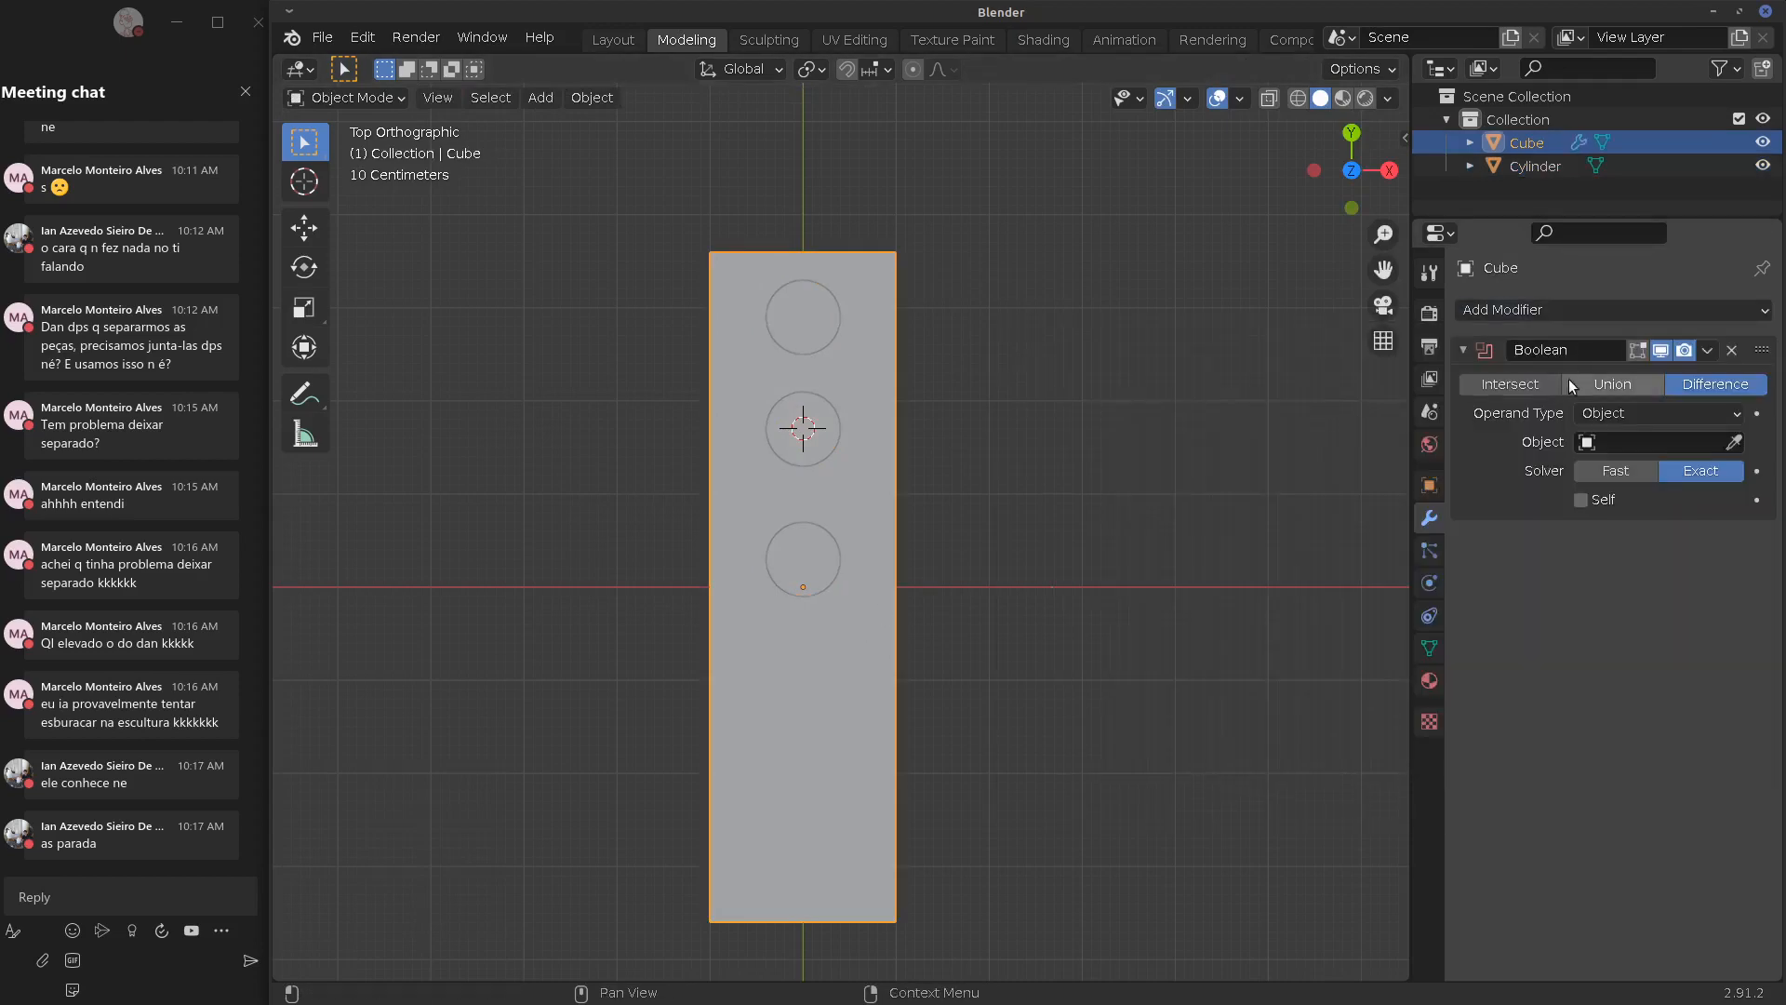
click(1637, 442)
click(1623, 467)
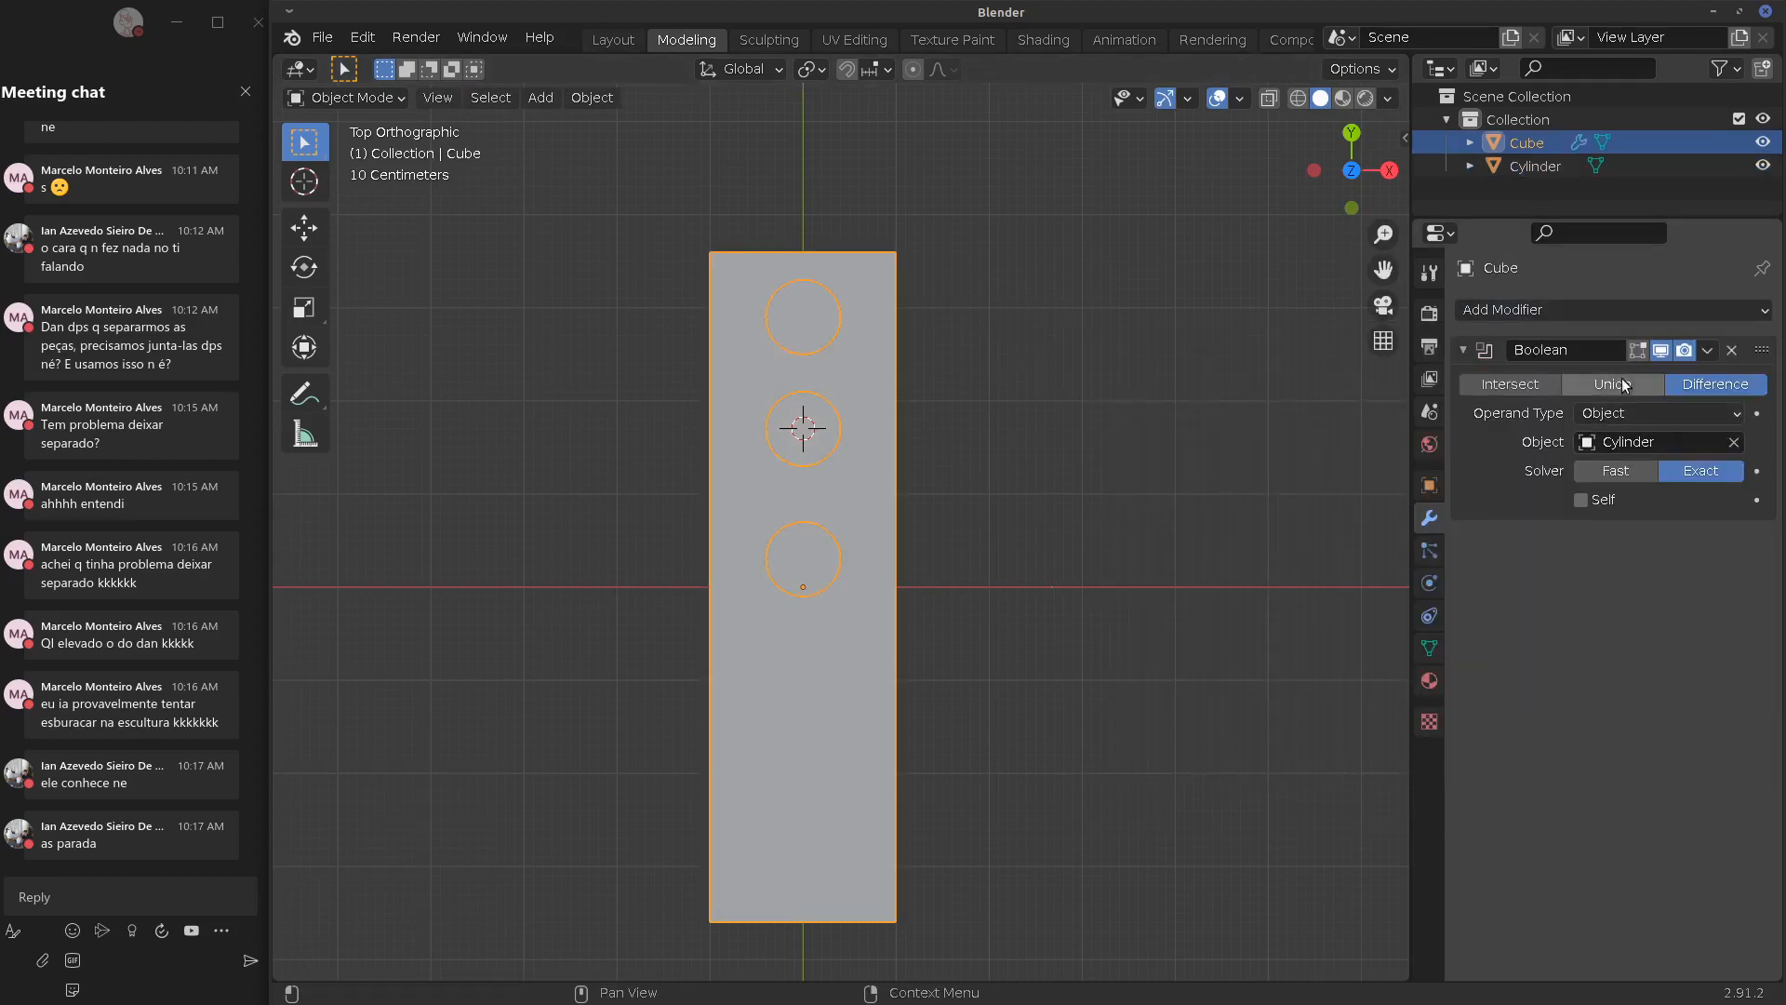
Hide the Cylinder and inspect the three holes from front, top and angled views
middle_drag(1001, 547, 1021, 430)
click(1763, 164)
middle_drag(819, 484, 869, 616)
key(KP_1)
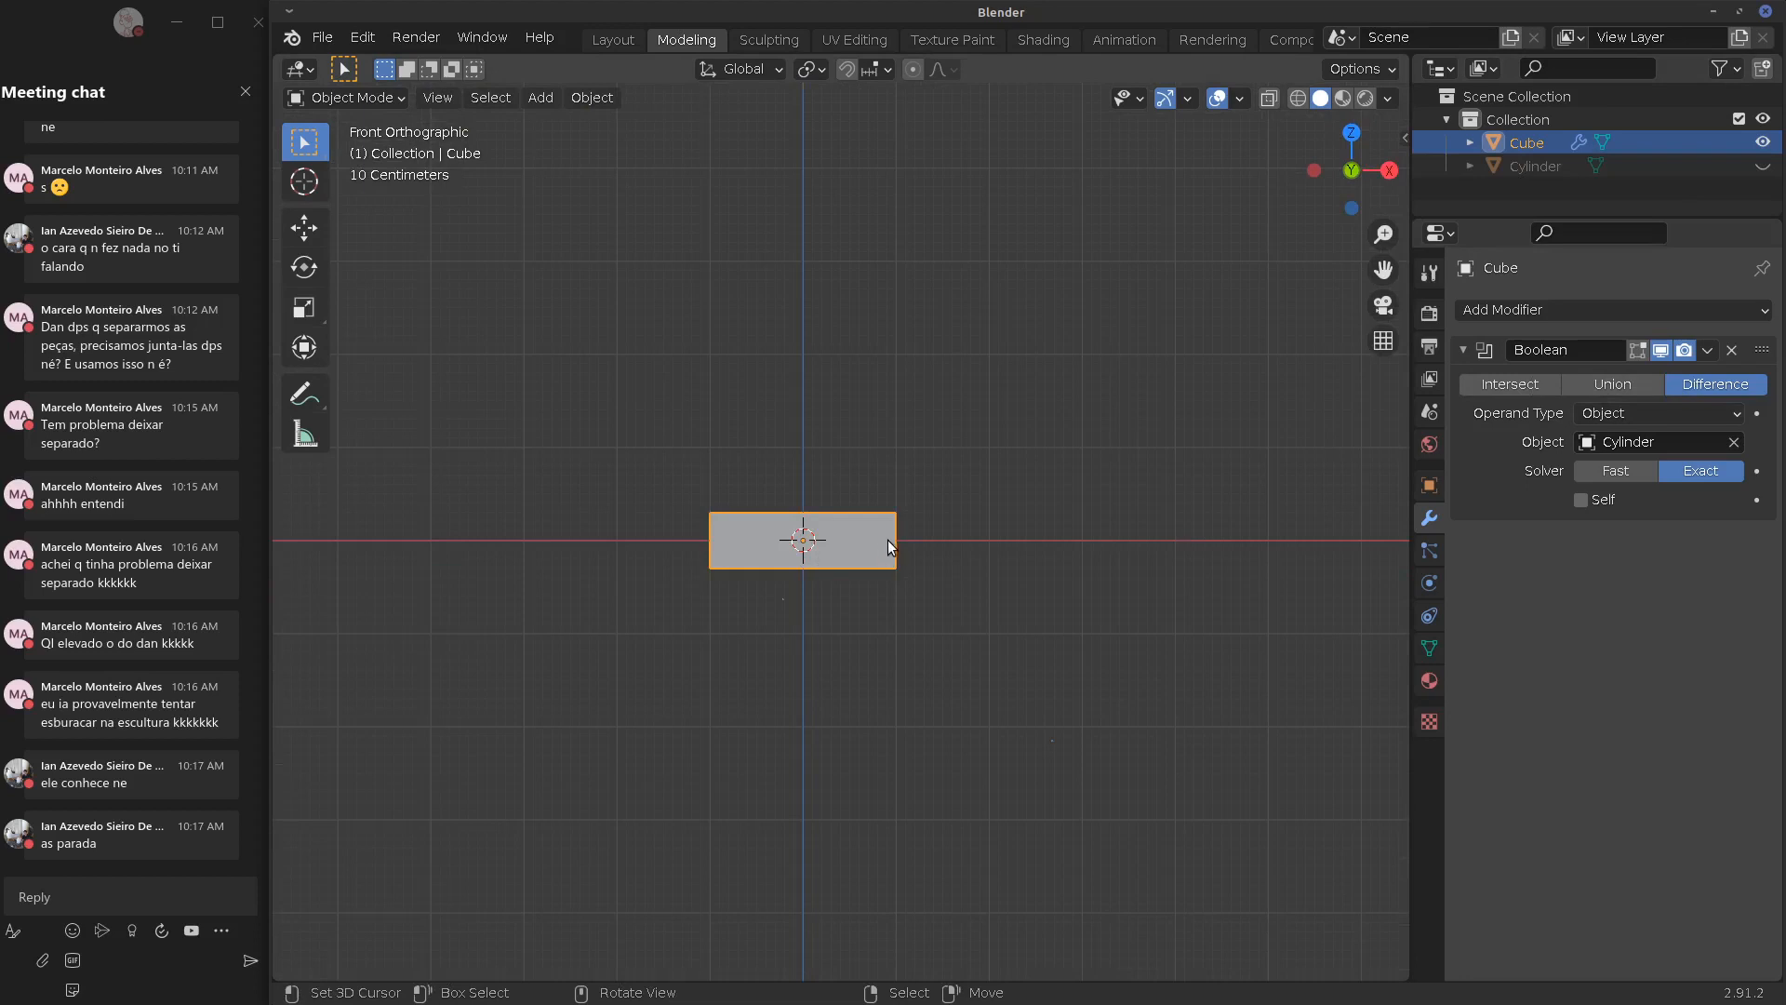
key(KP_7)
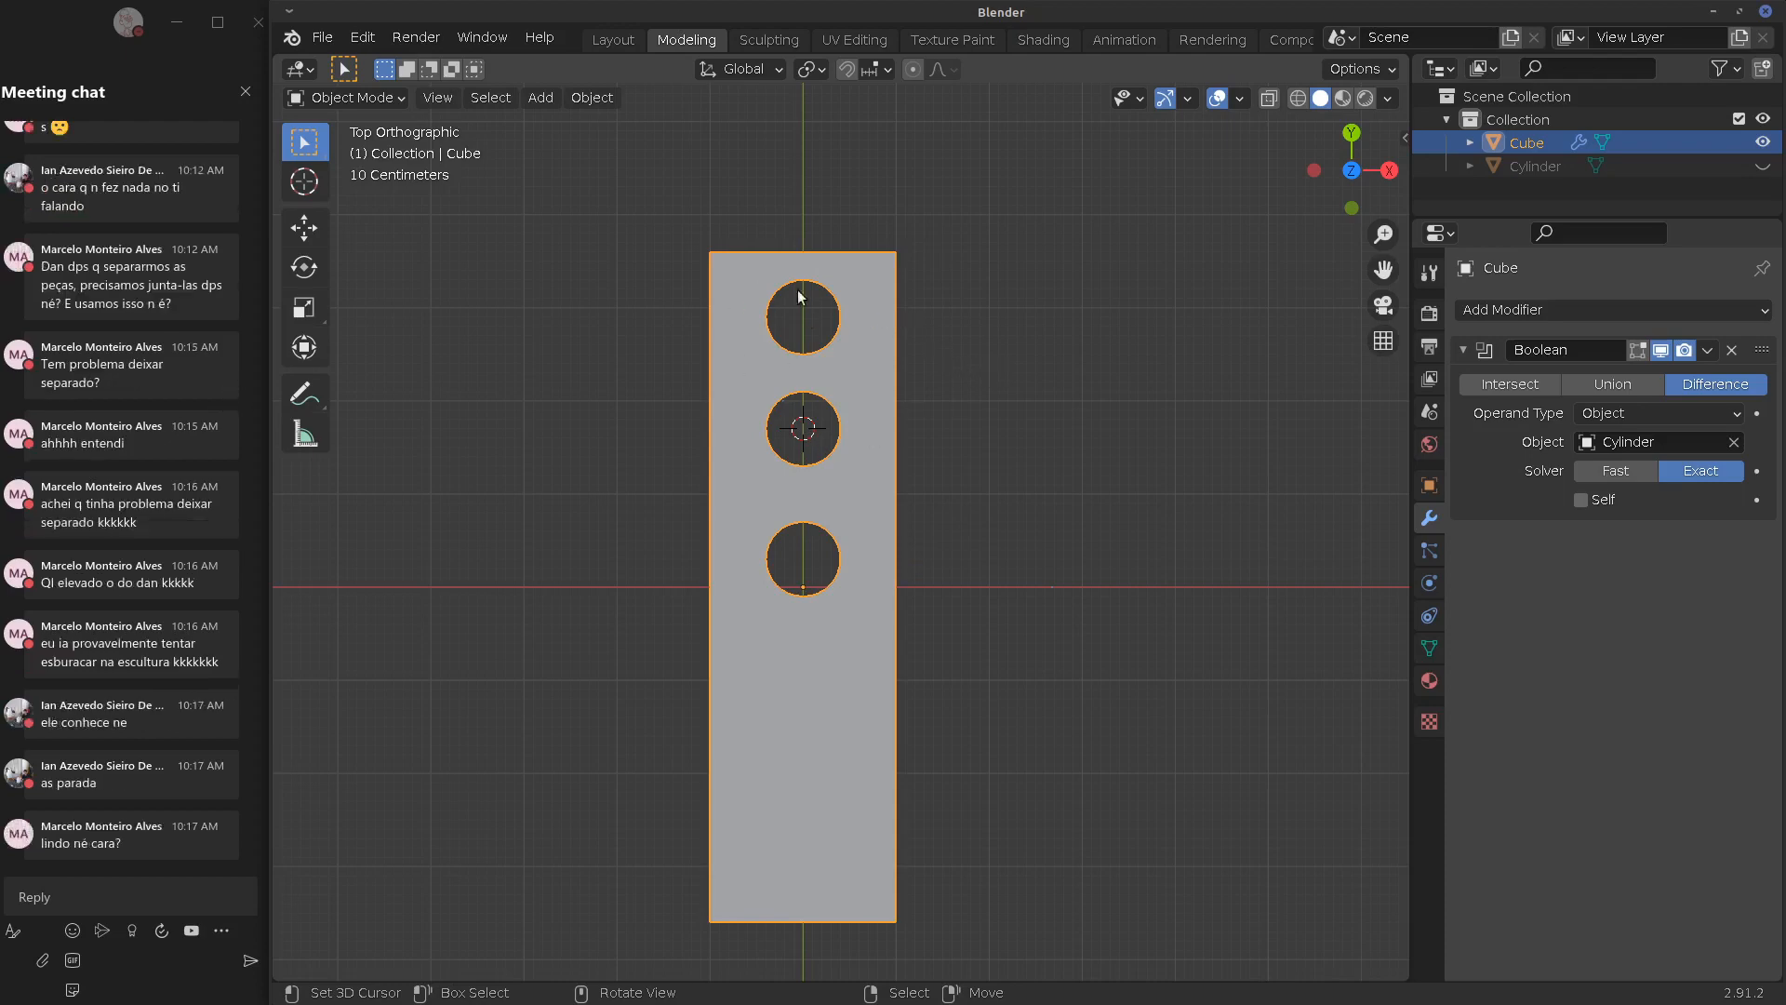
middle_drag(890, 436, 595, 532)
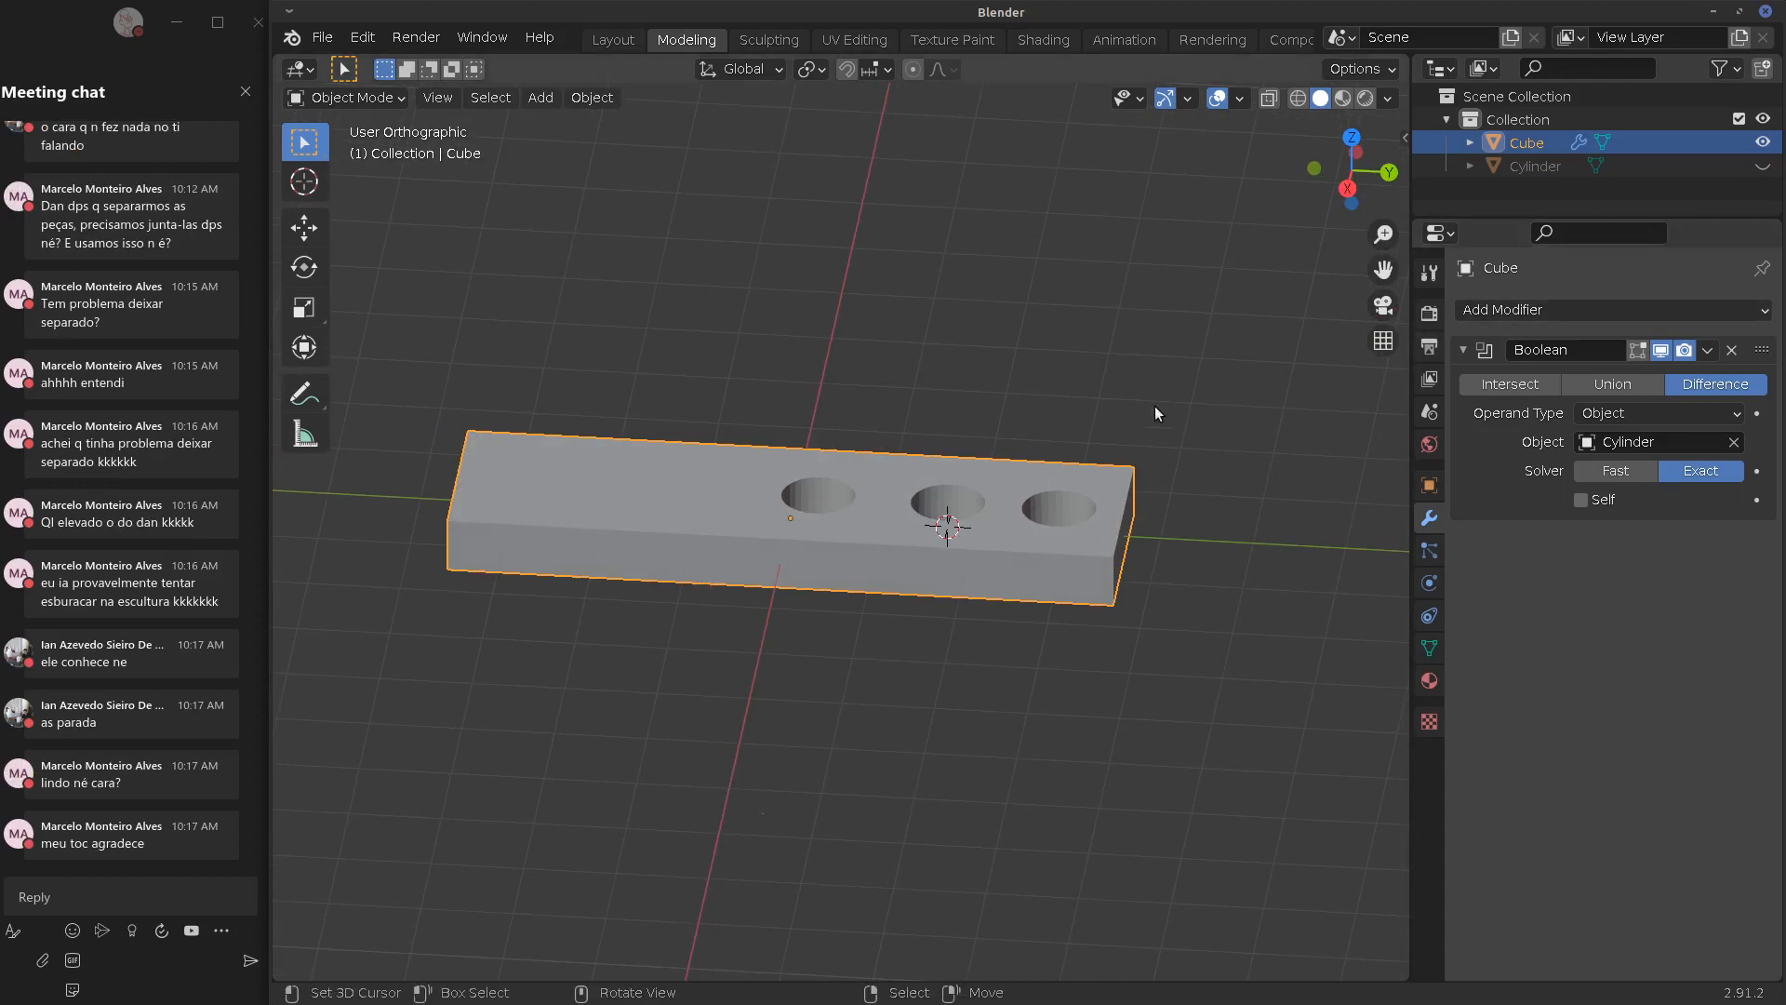
Unhide the Cylinder and edit its mesh from the Right view
middle_drag(1153, 405, 979, 438)
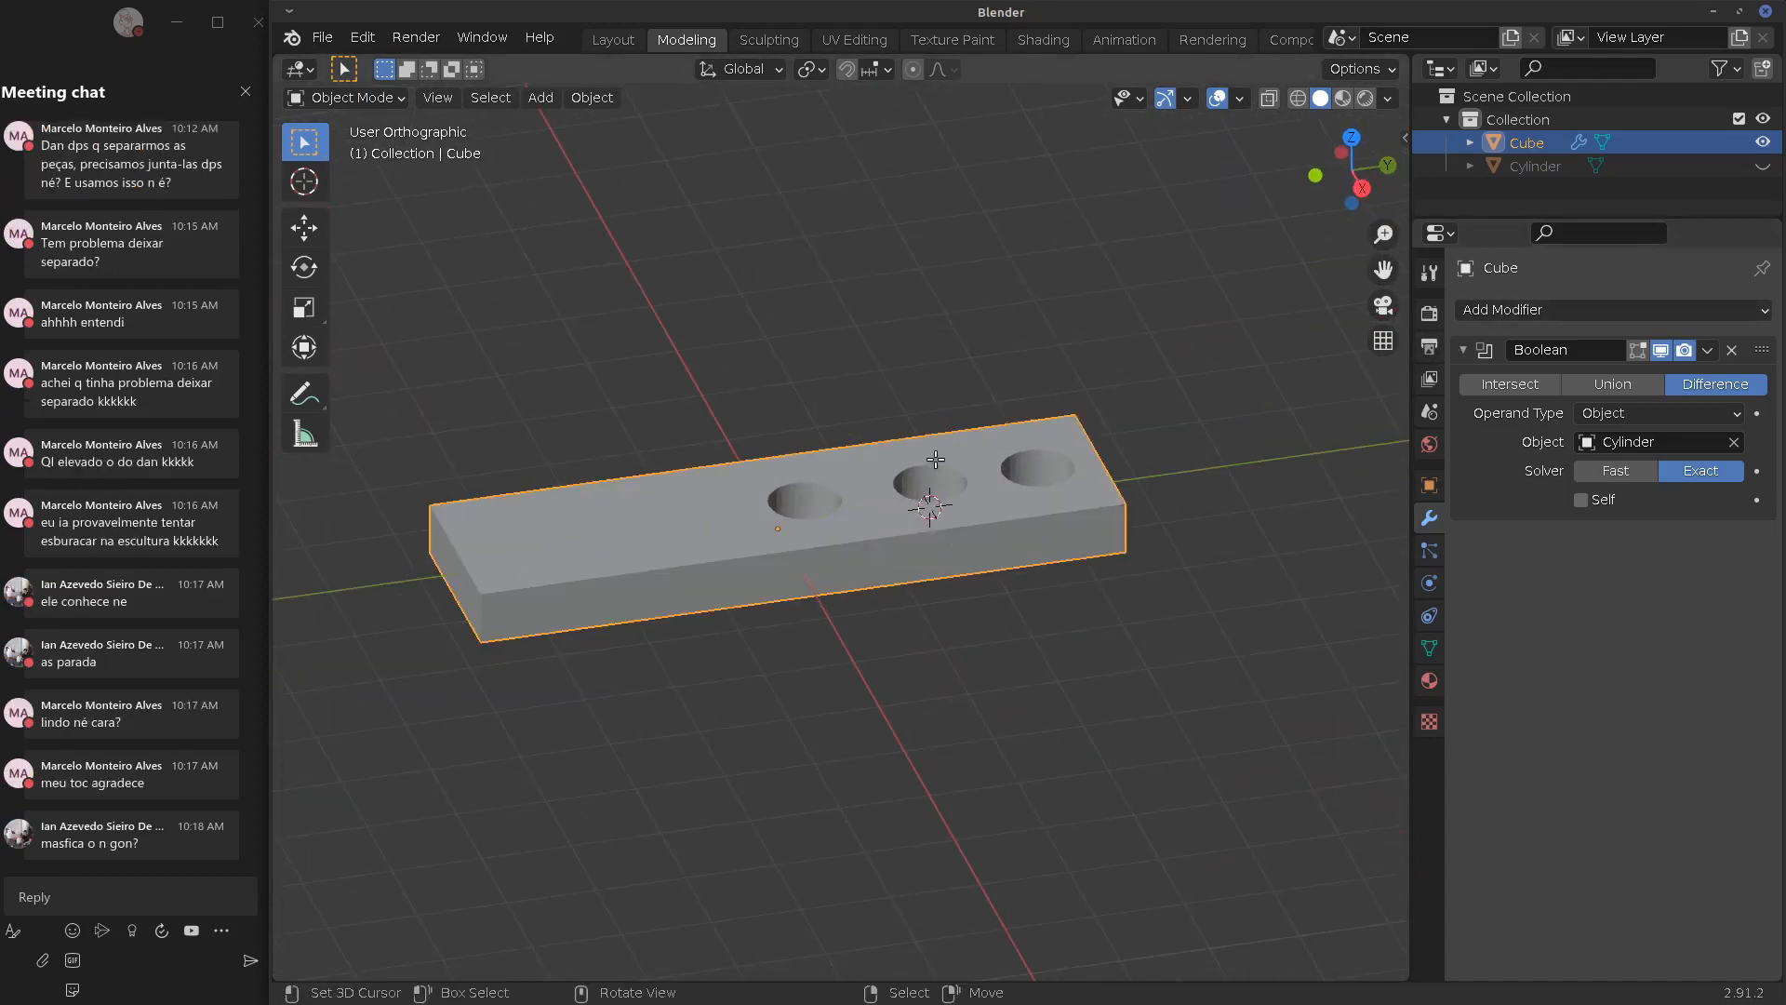
key(Tab)
key(Tab)
click(1526, 167)
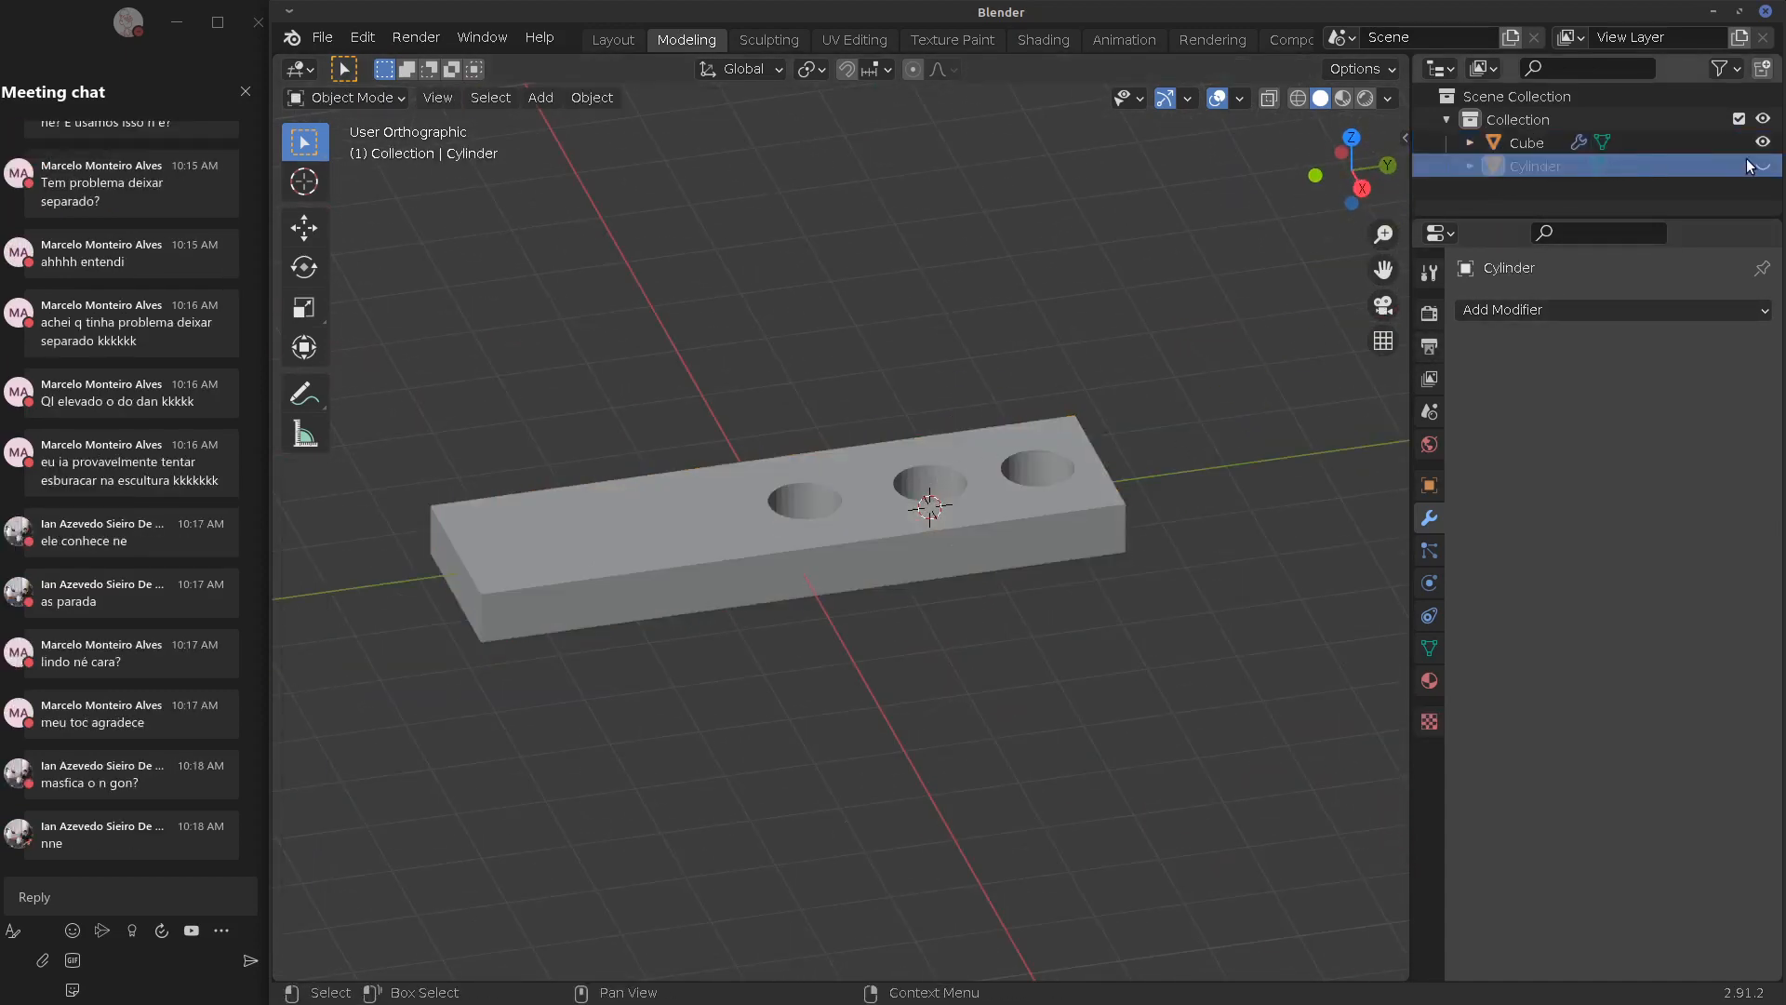
click(1763, 165)
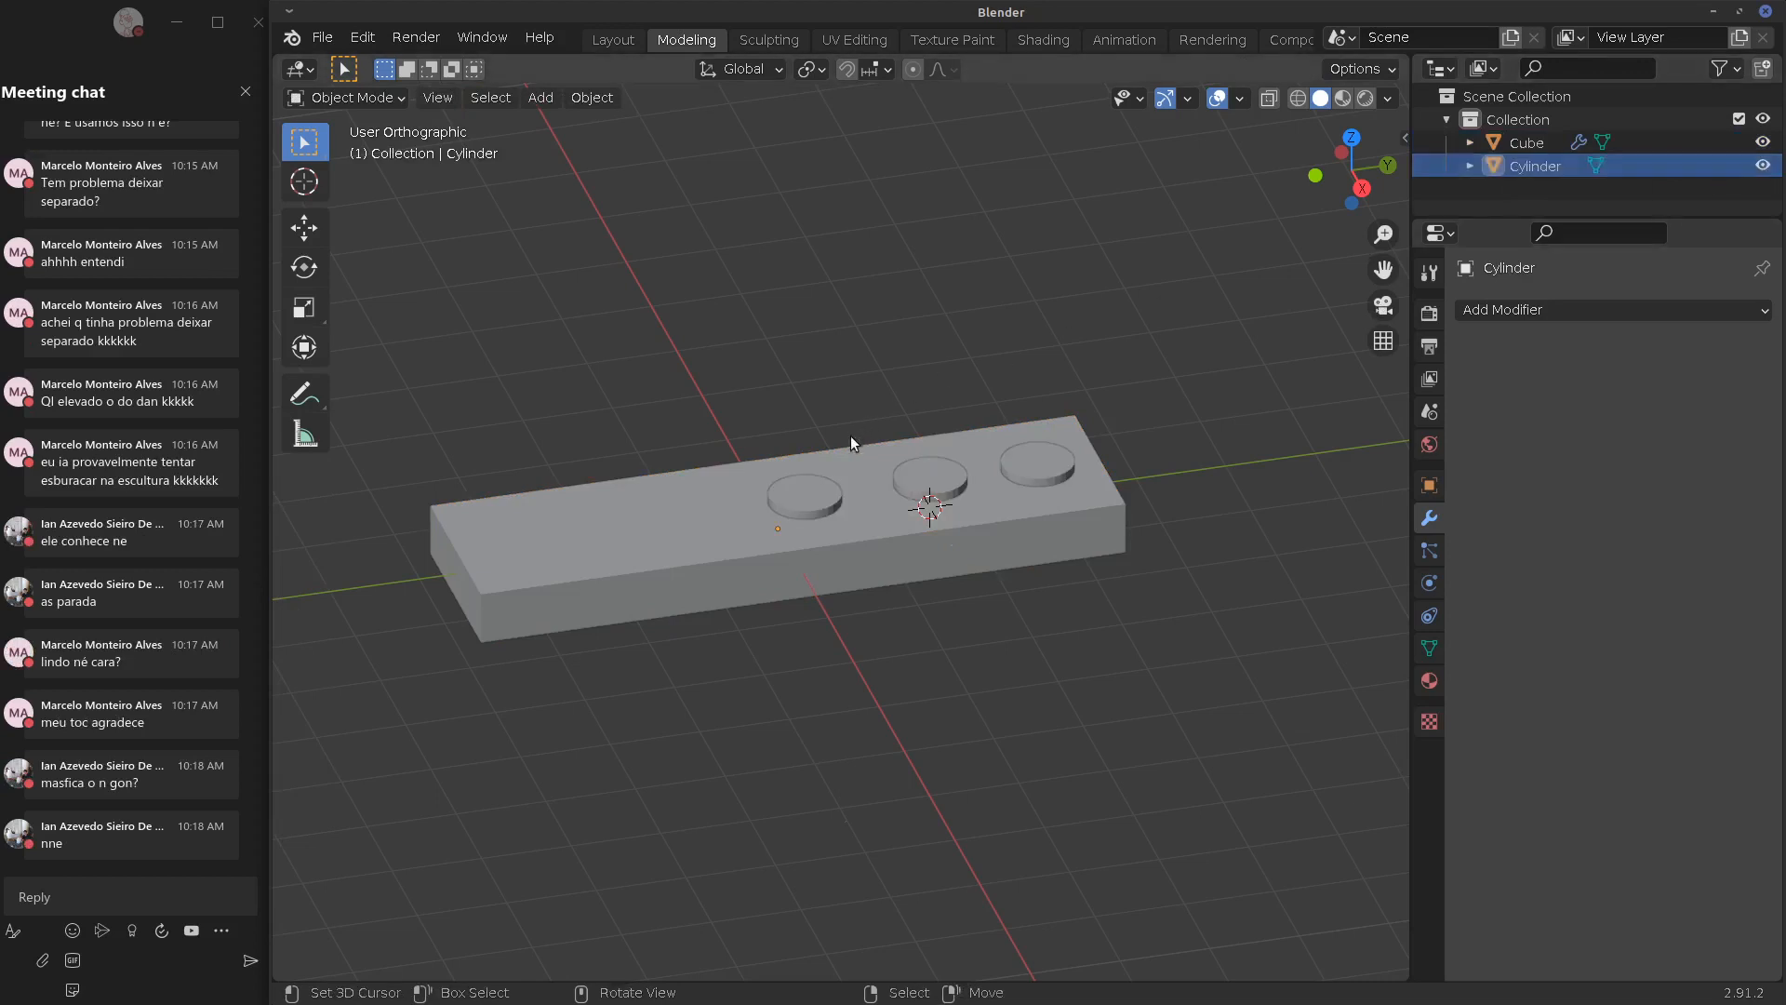
click(819, 498)
key(Tab)
key(KP_1)
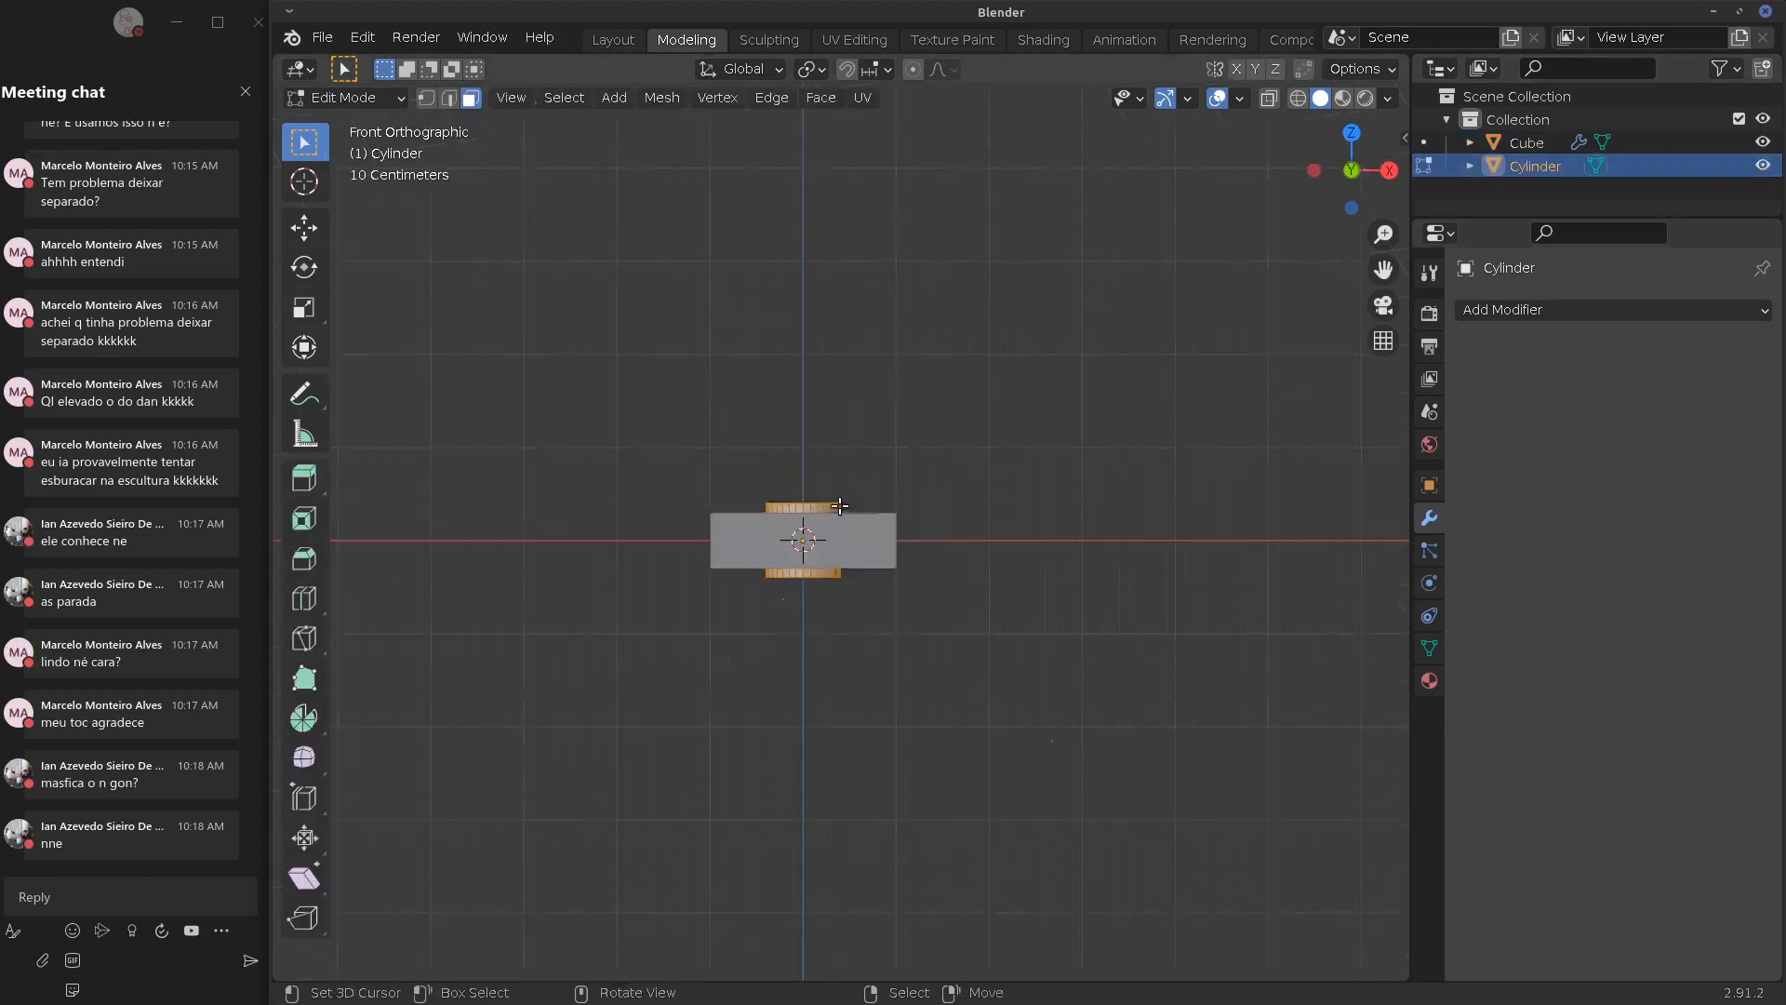
middle_drag(1038, 637, 981, 630)
key(KP_3)
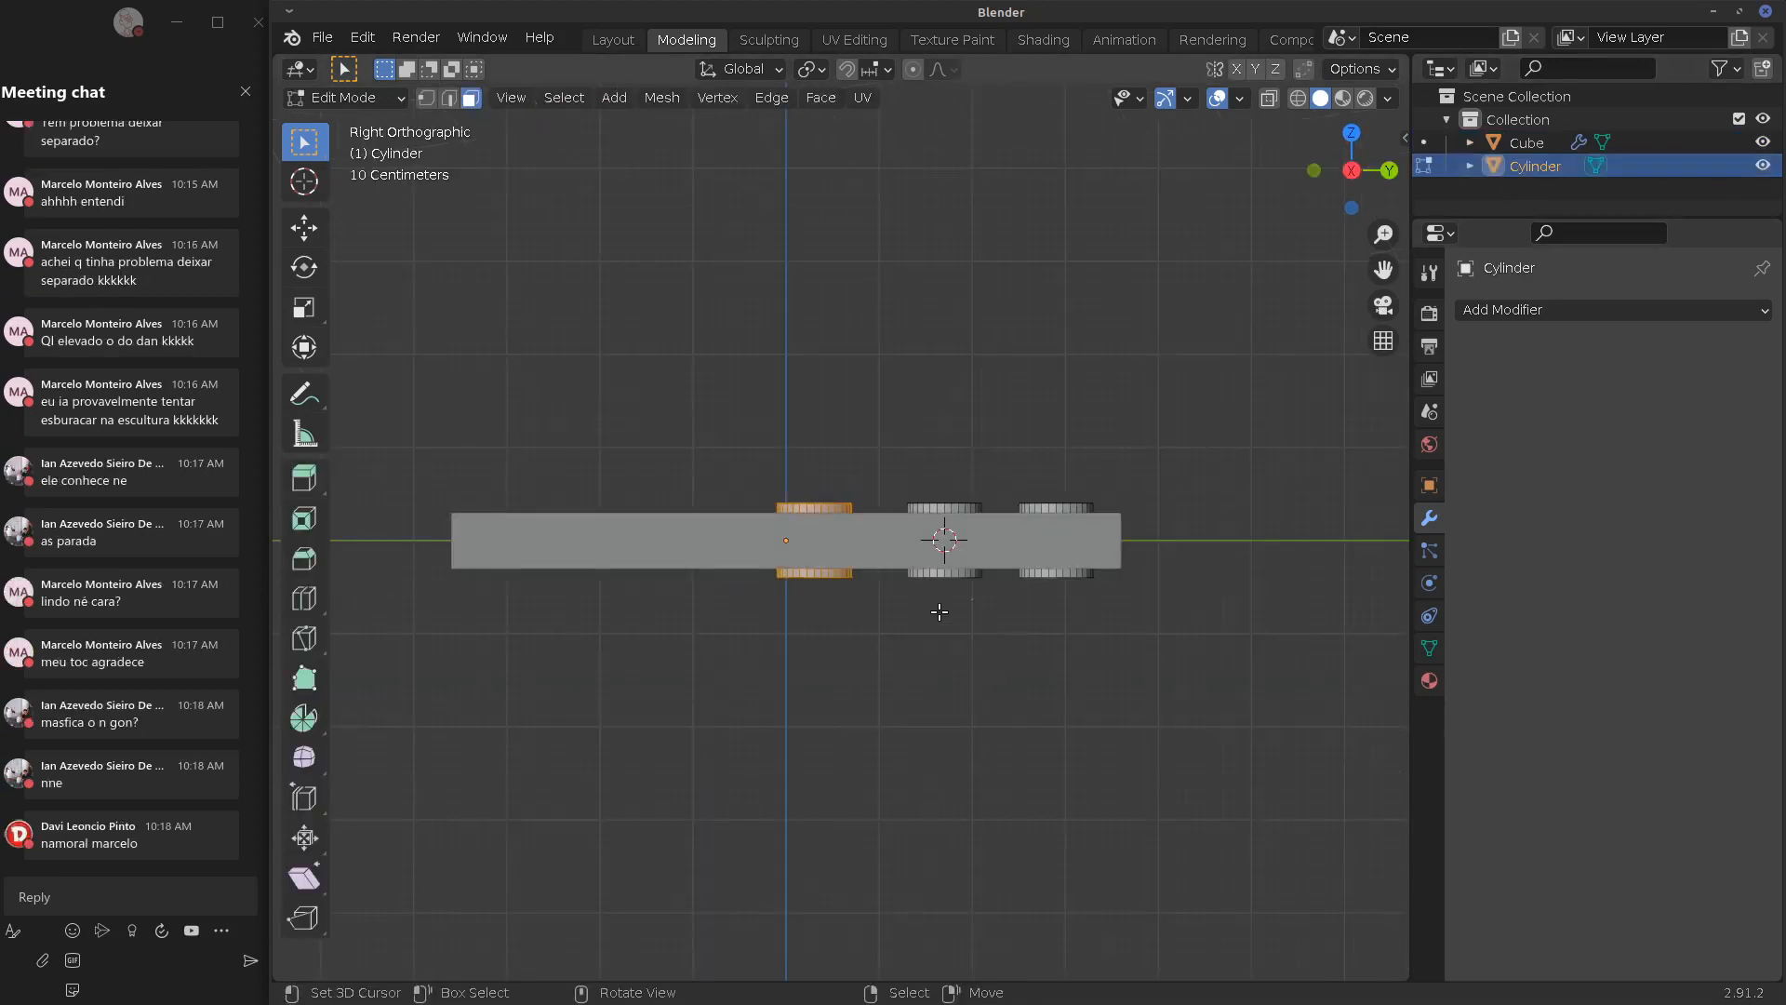
Add three cylinder copies along the plate, the last at its end
key(g)
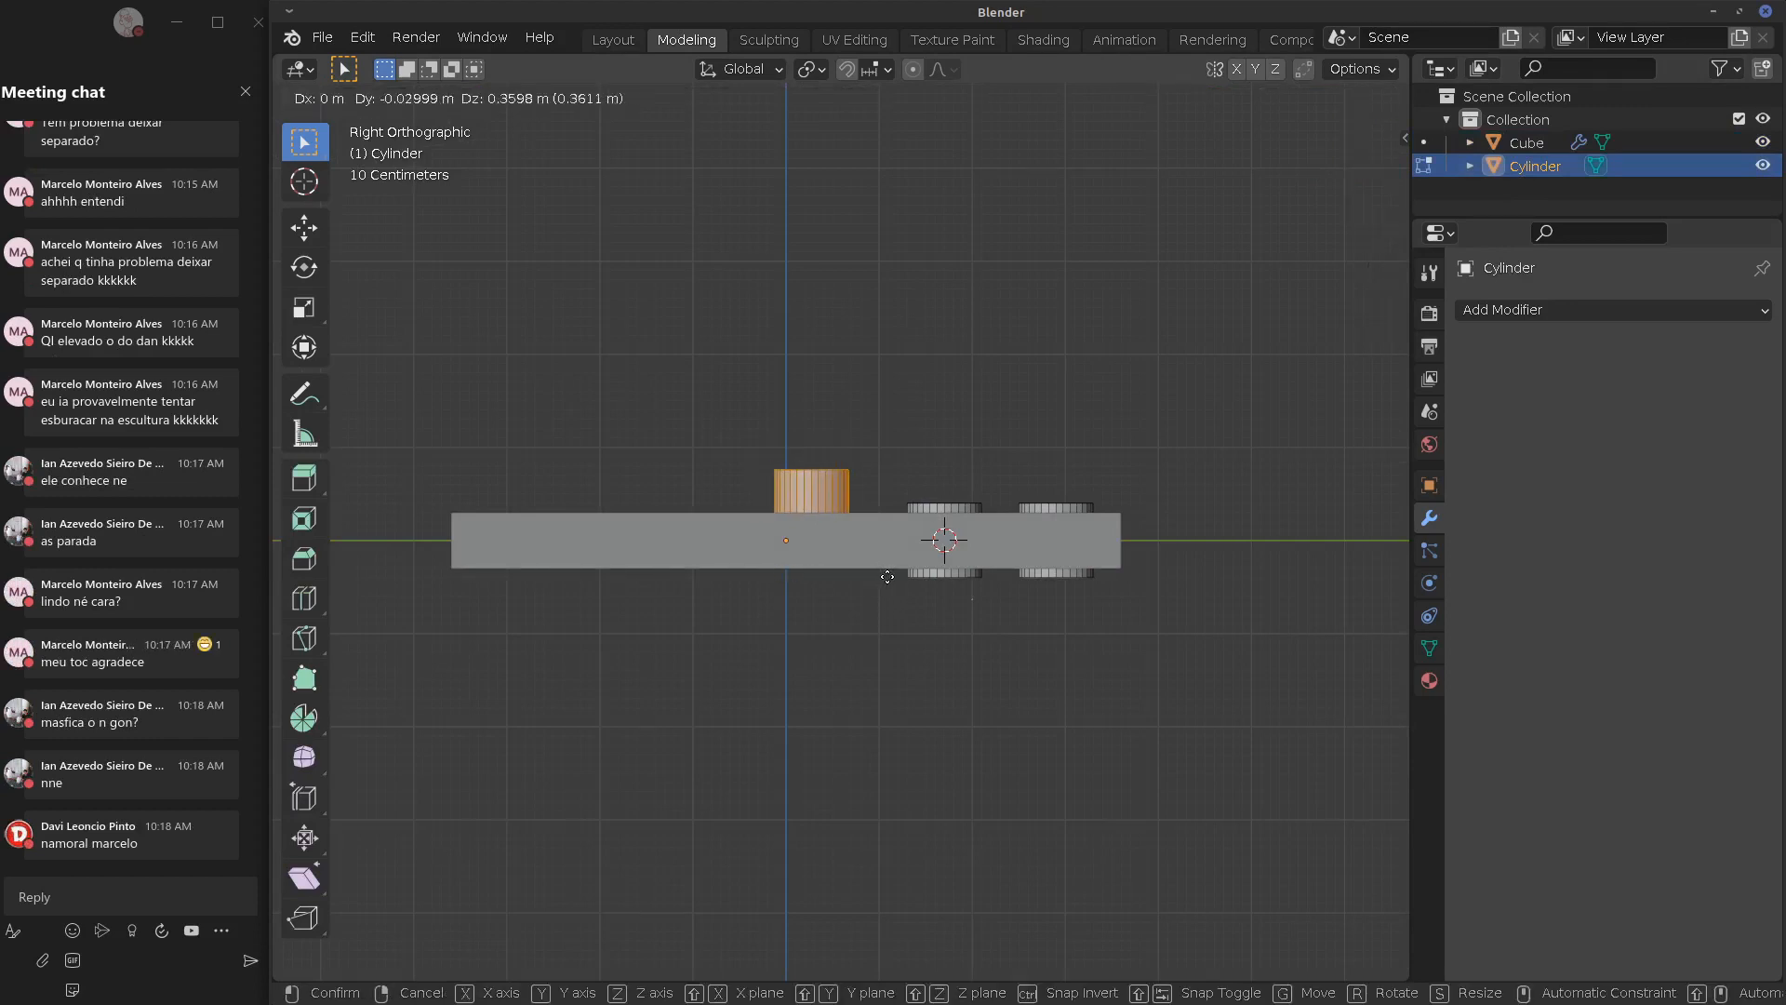
key(Escape)
key(g)
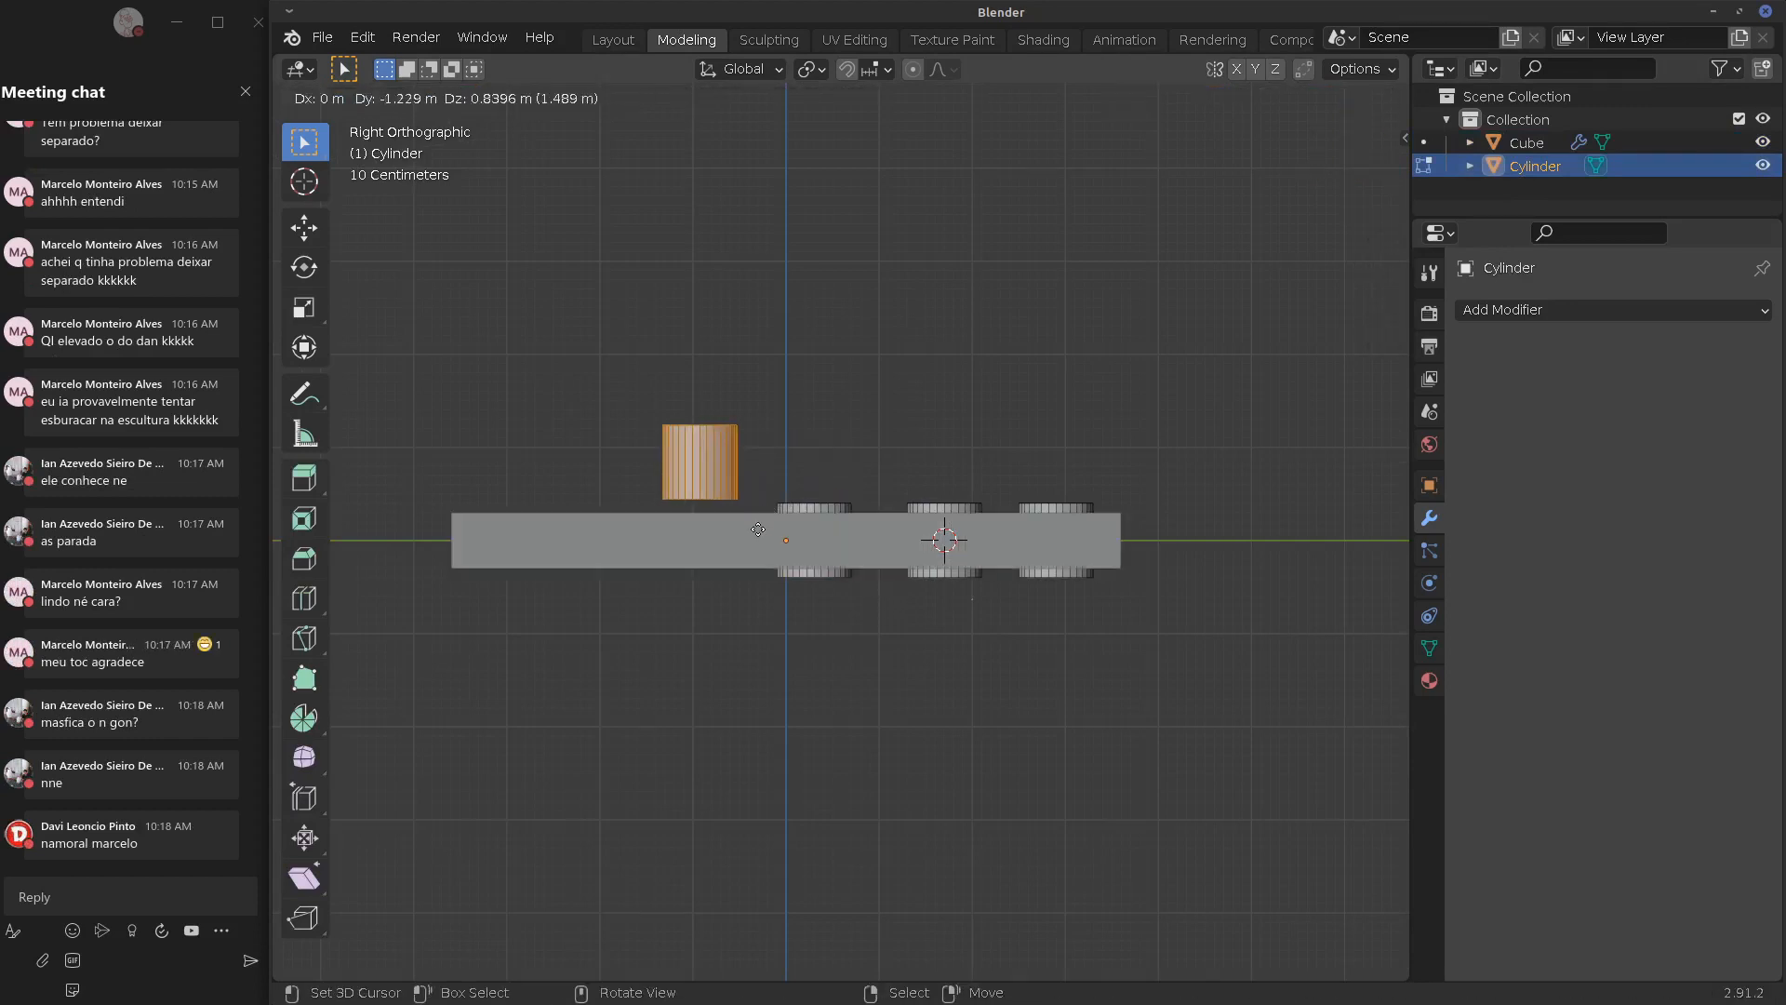
ctrl+click(756, 549)
key(shift+d)
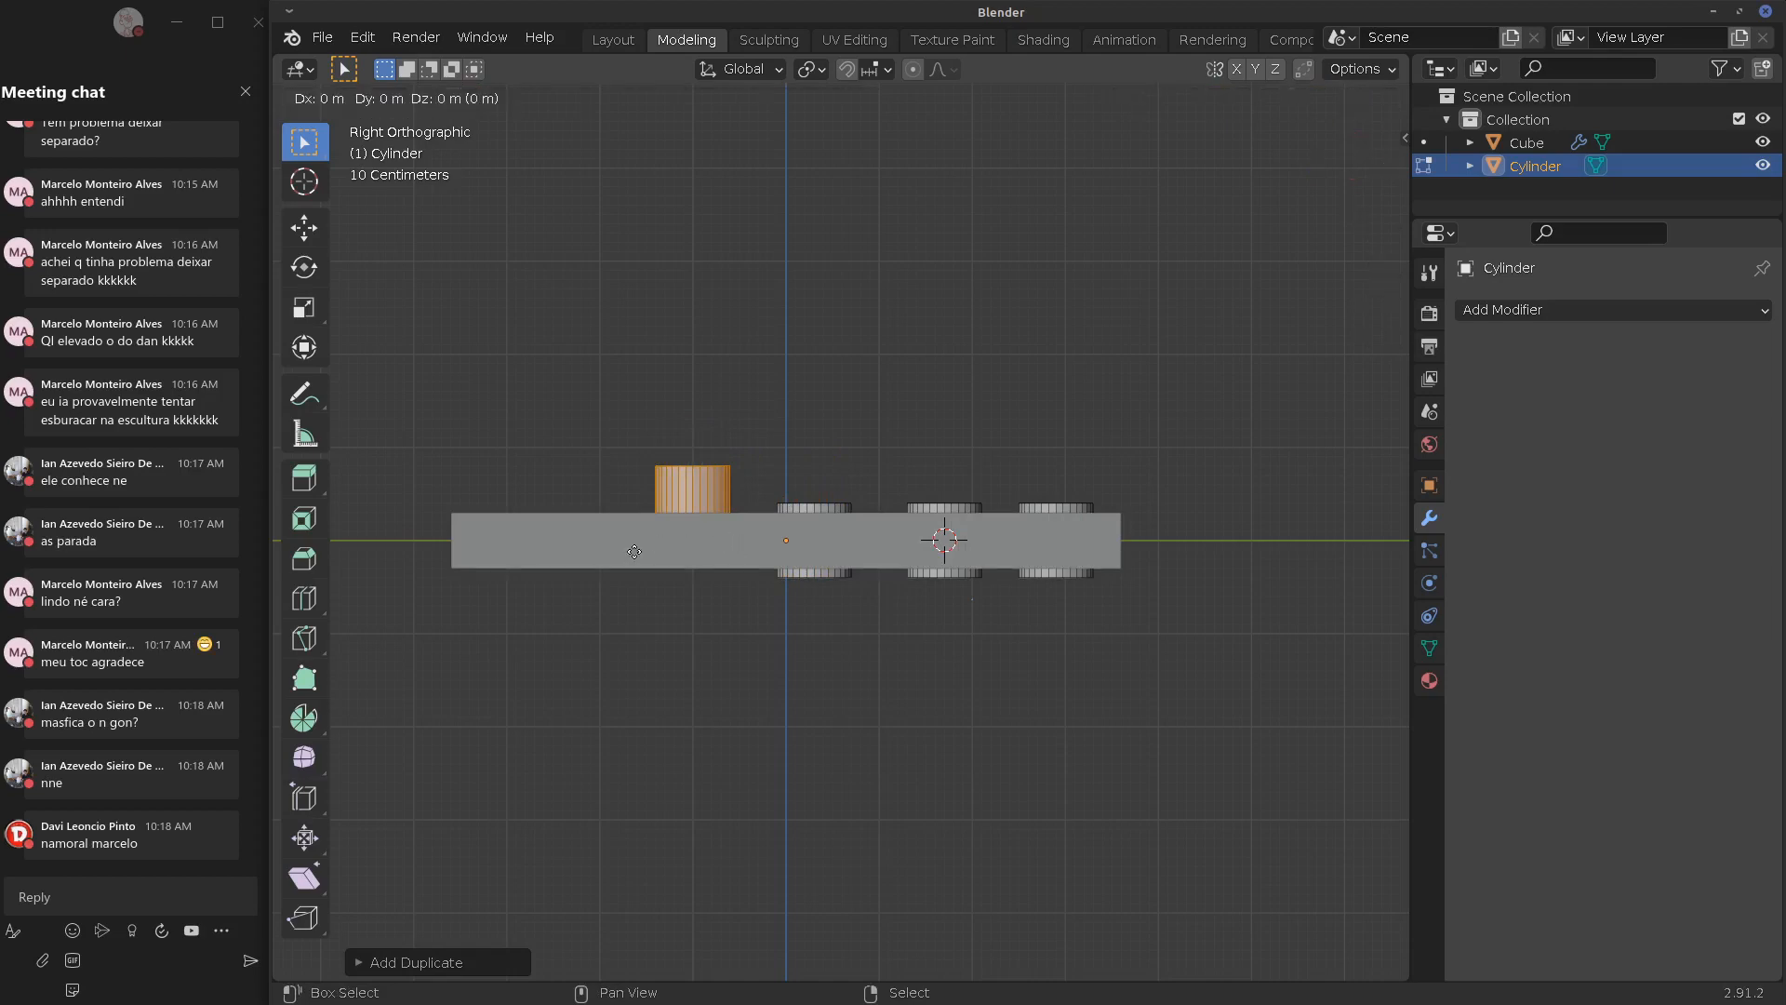
ctrl+click(612, 546)
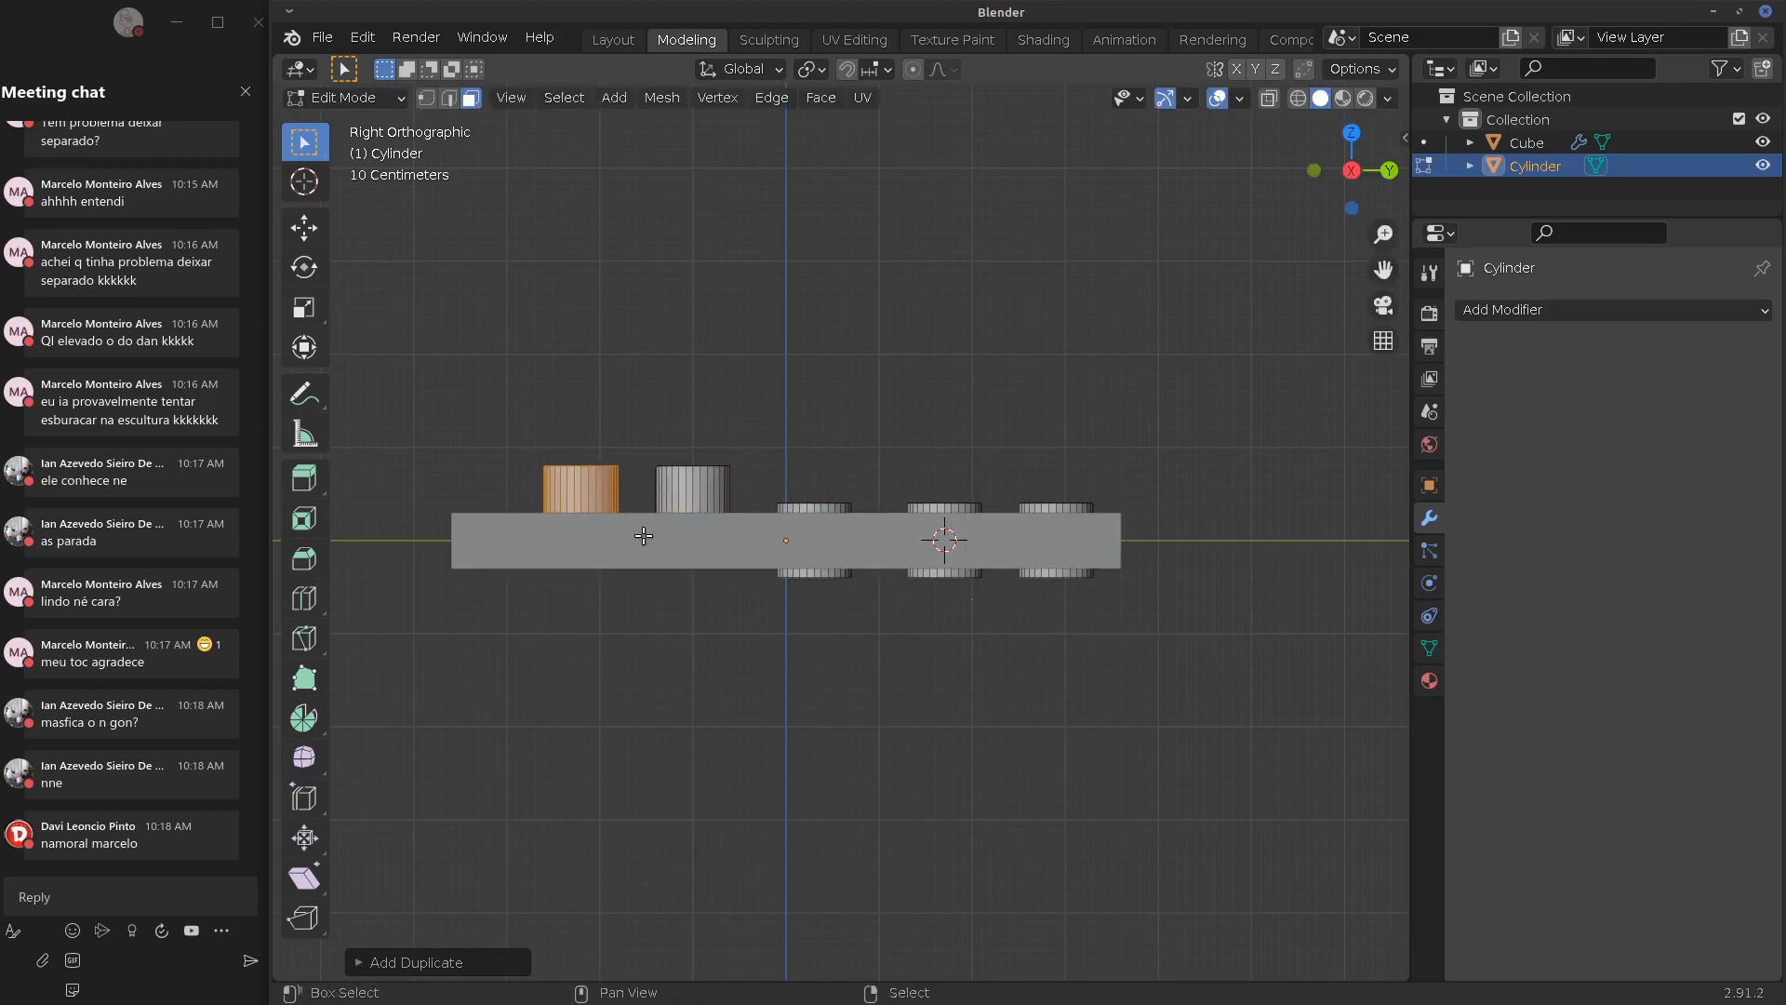
key(shift+d)
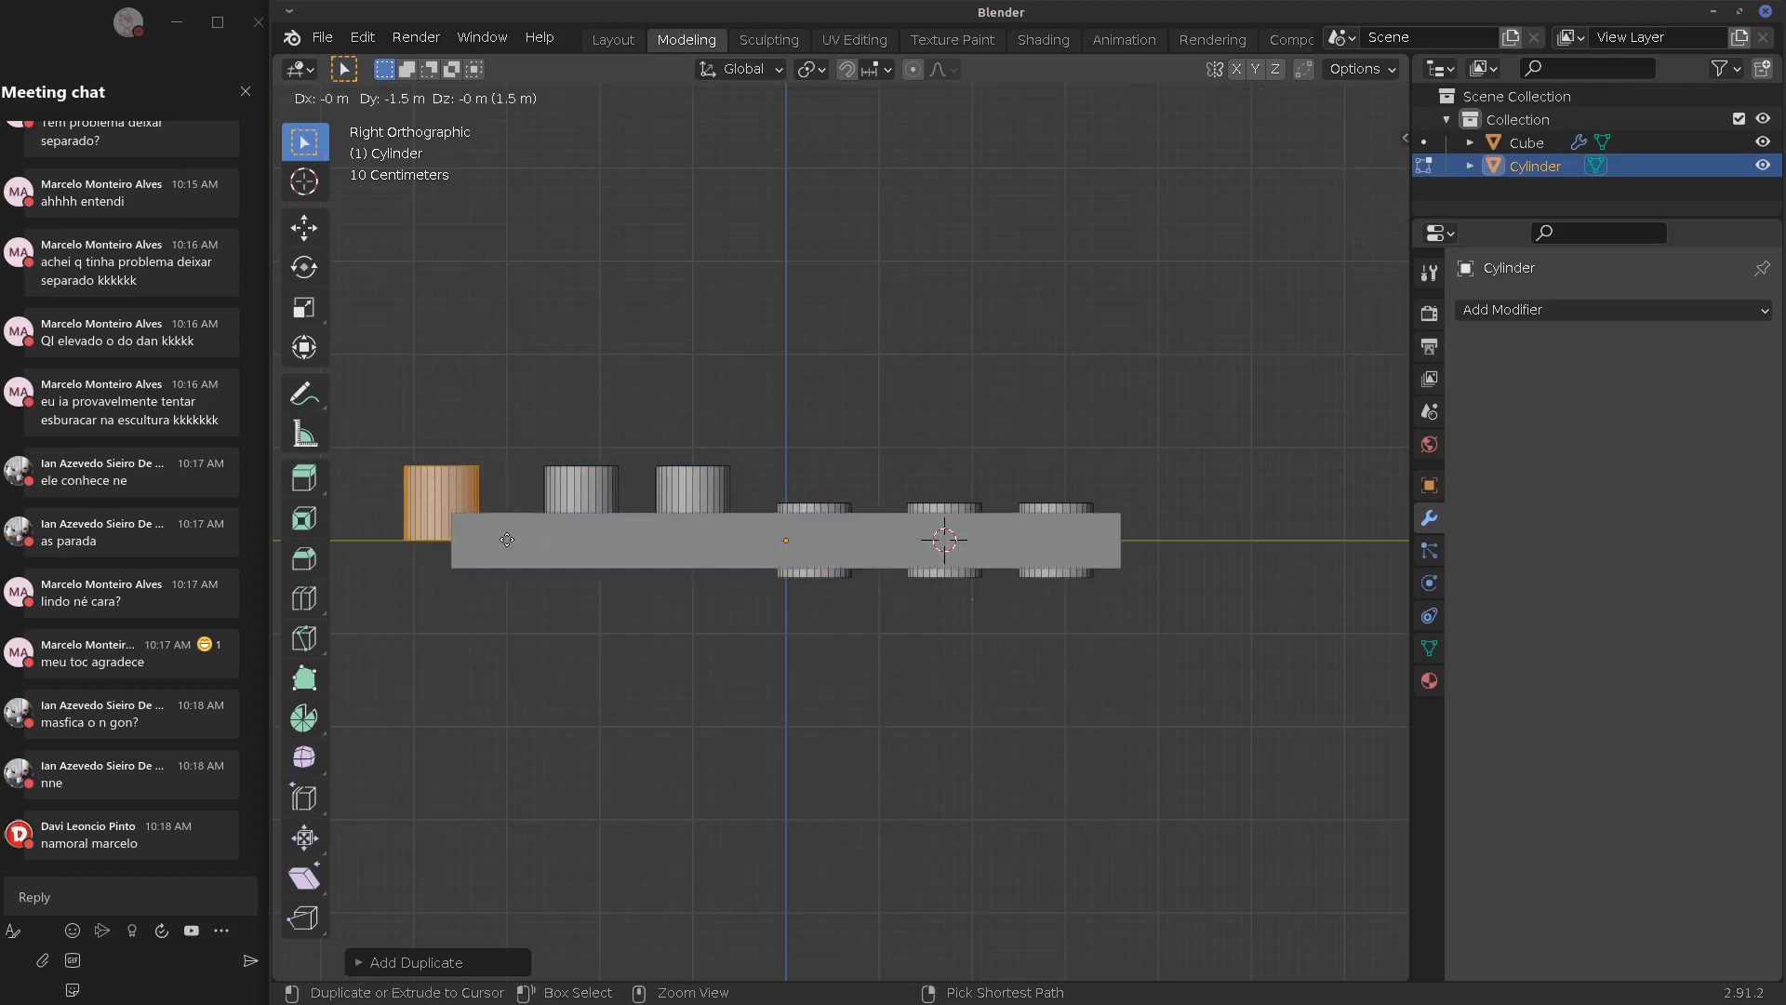
ctrl+click(526, 541)
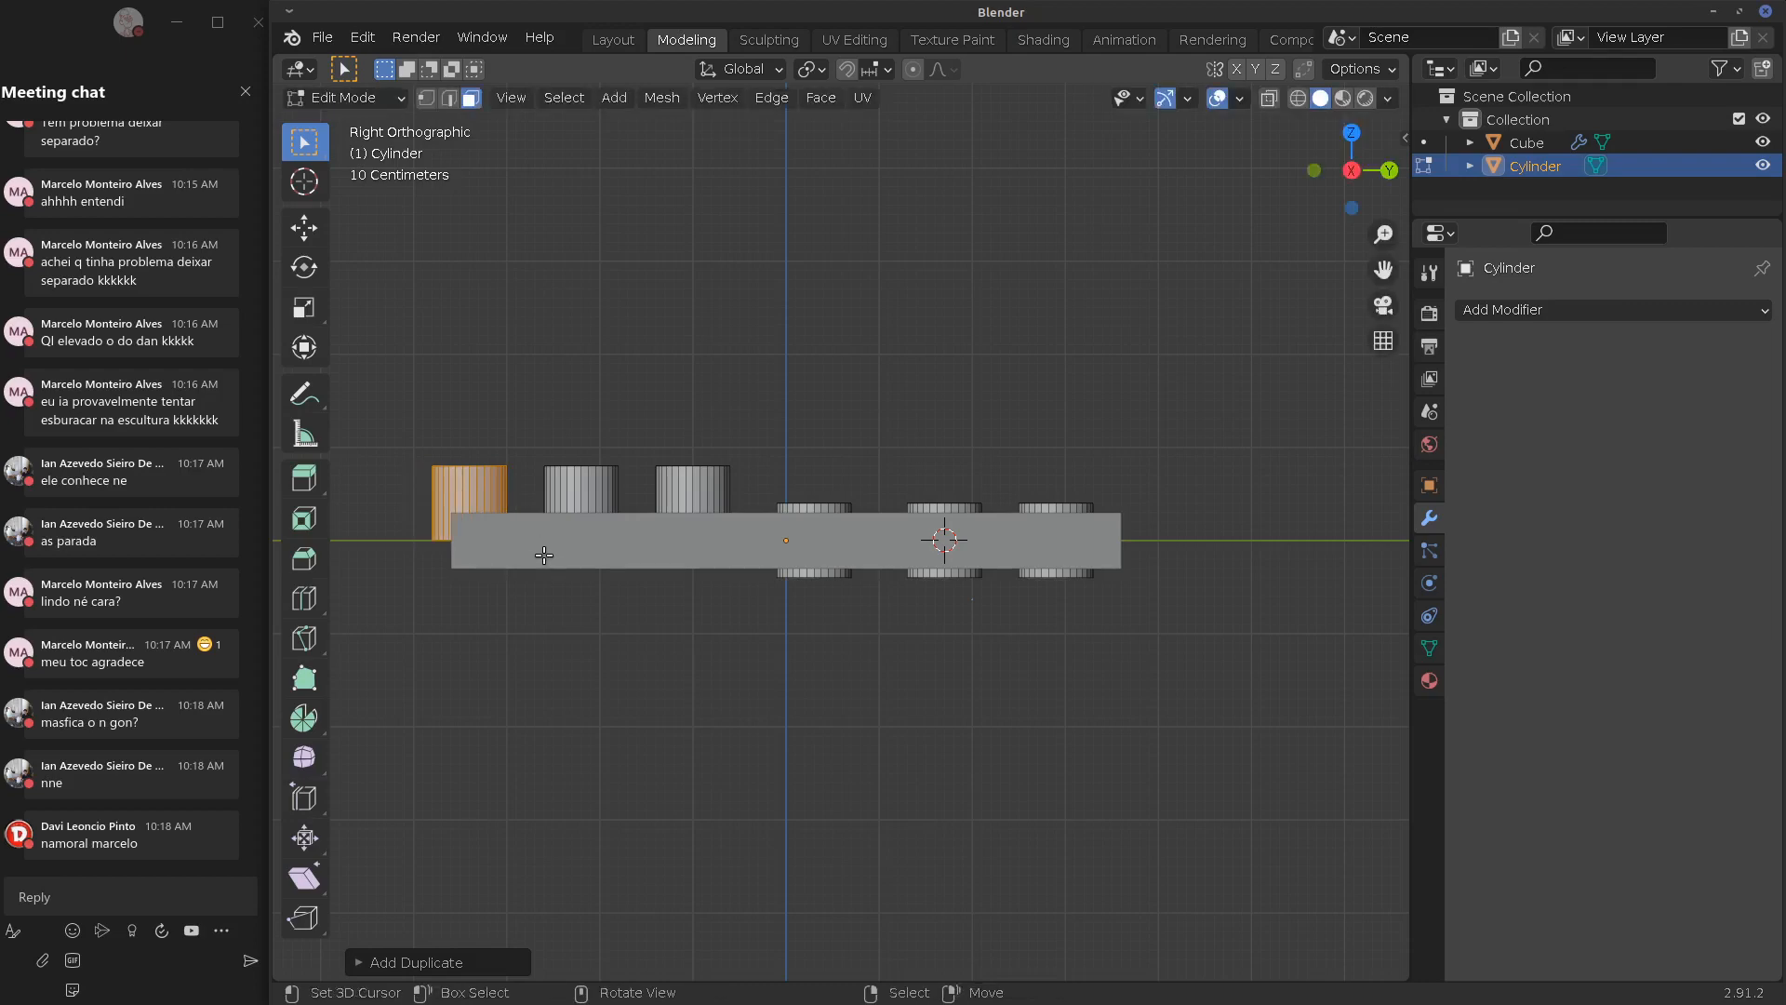
key(Tab)
middle_drag(590, 566, 1136, 471)
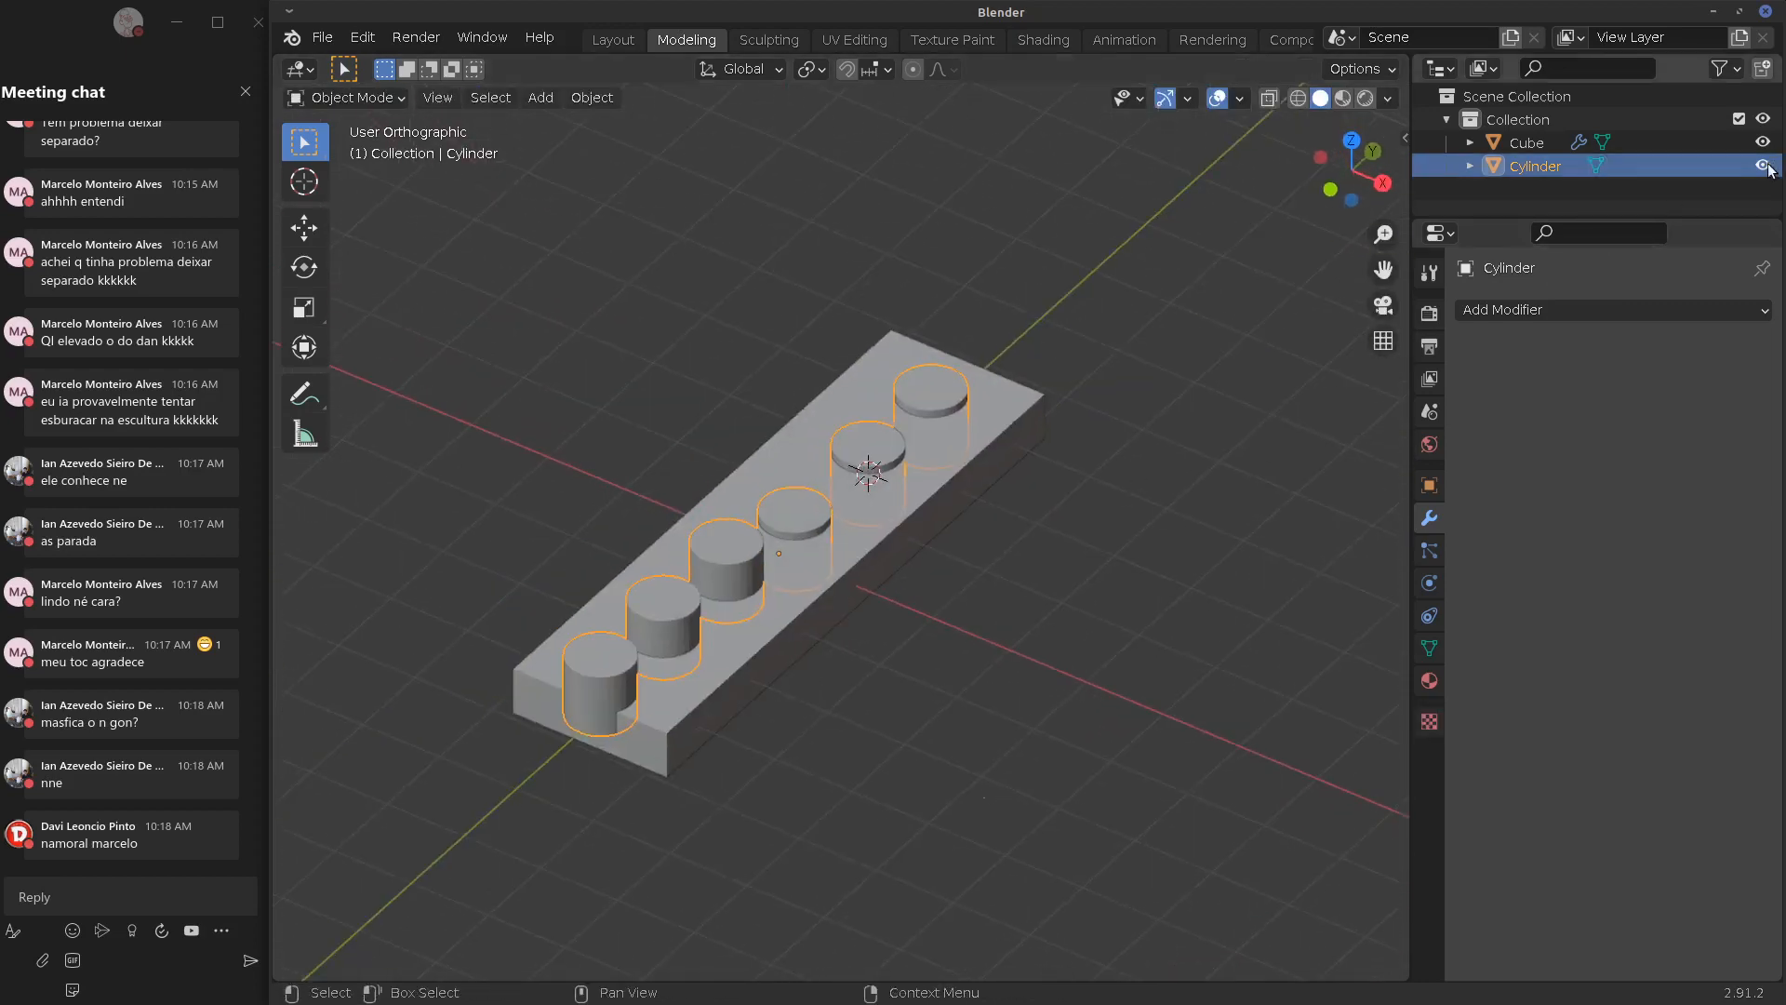
Hide the cylinders to reveal the plate's six cut-outs, then select the plate
key(h)
middle_drag(1405, 296, 672, 707)
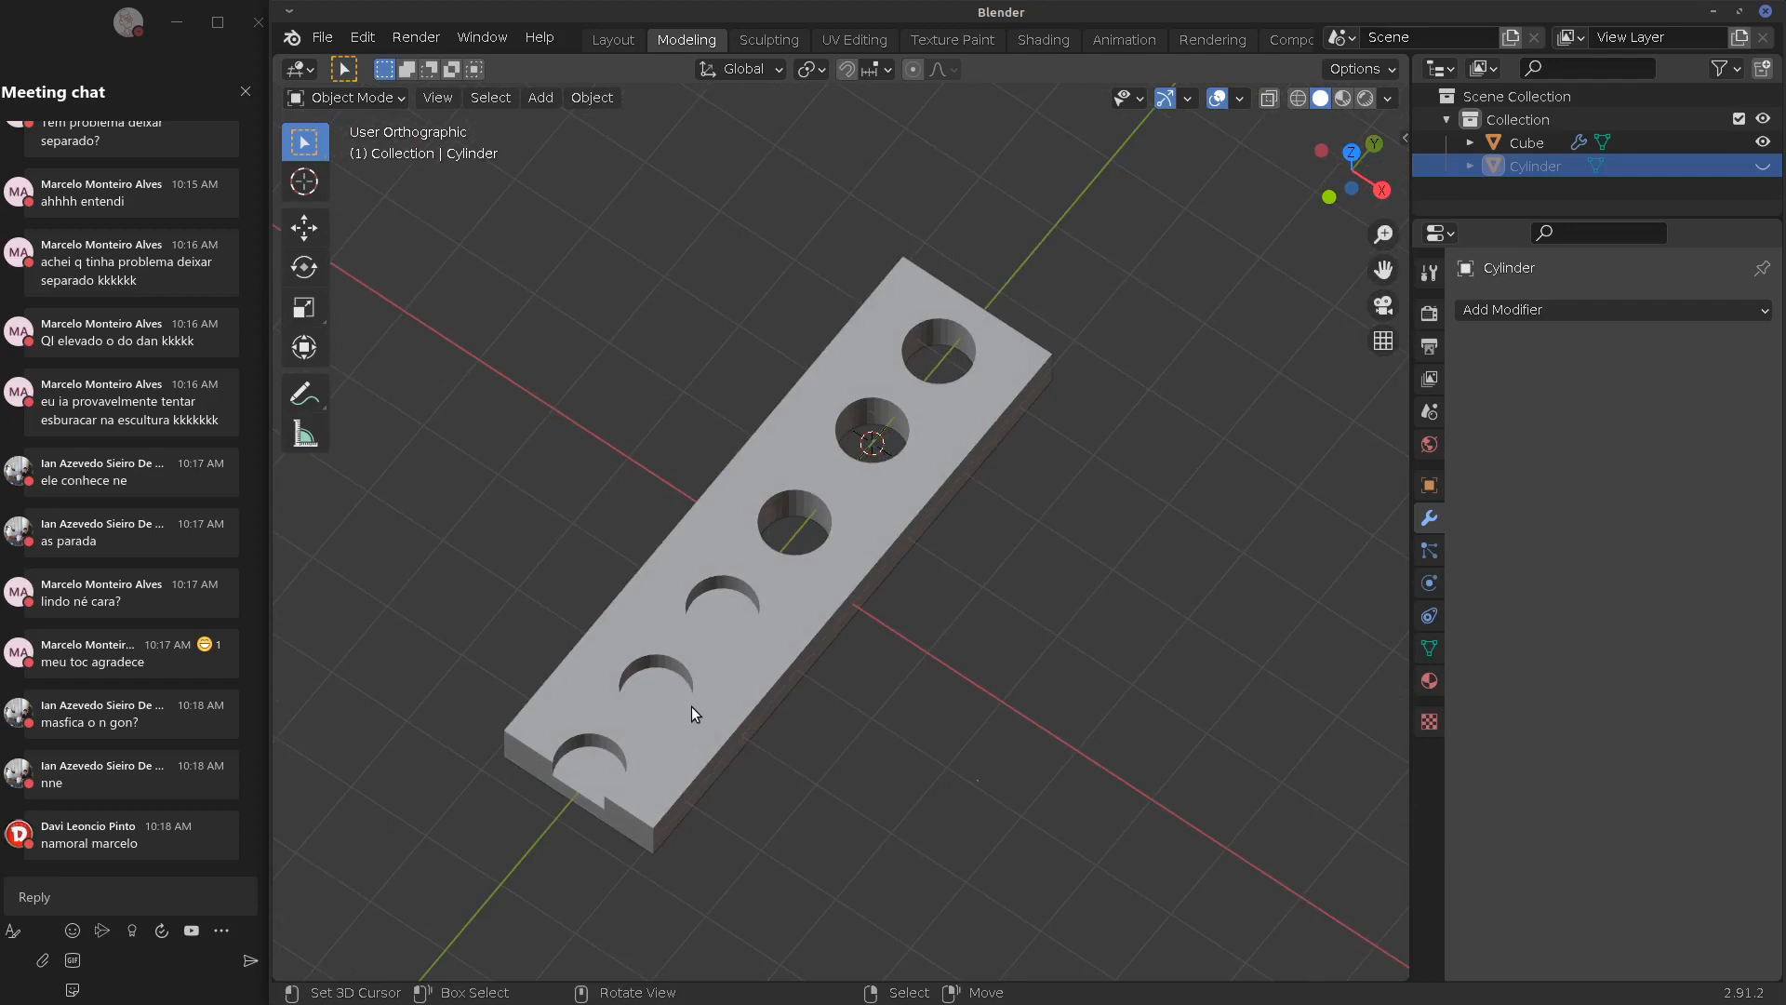
click(734, 694)
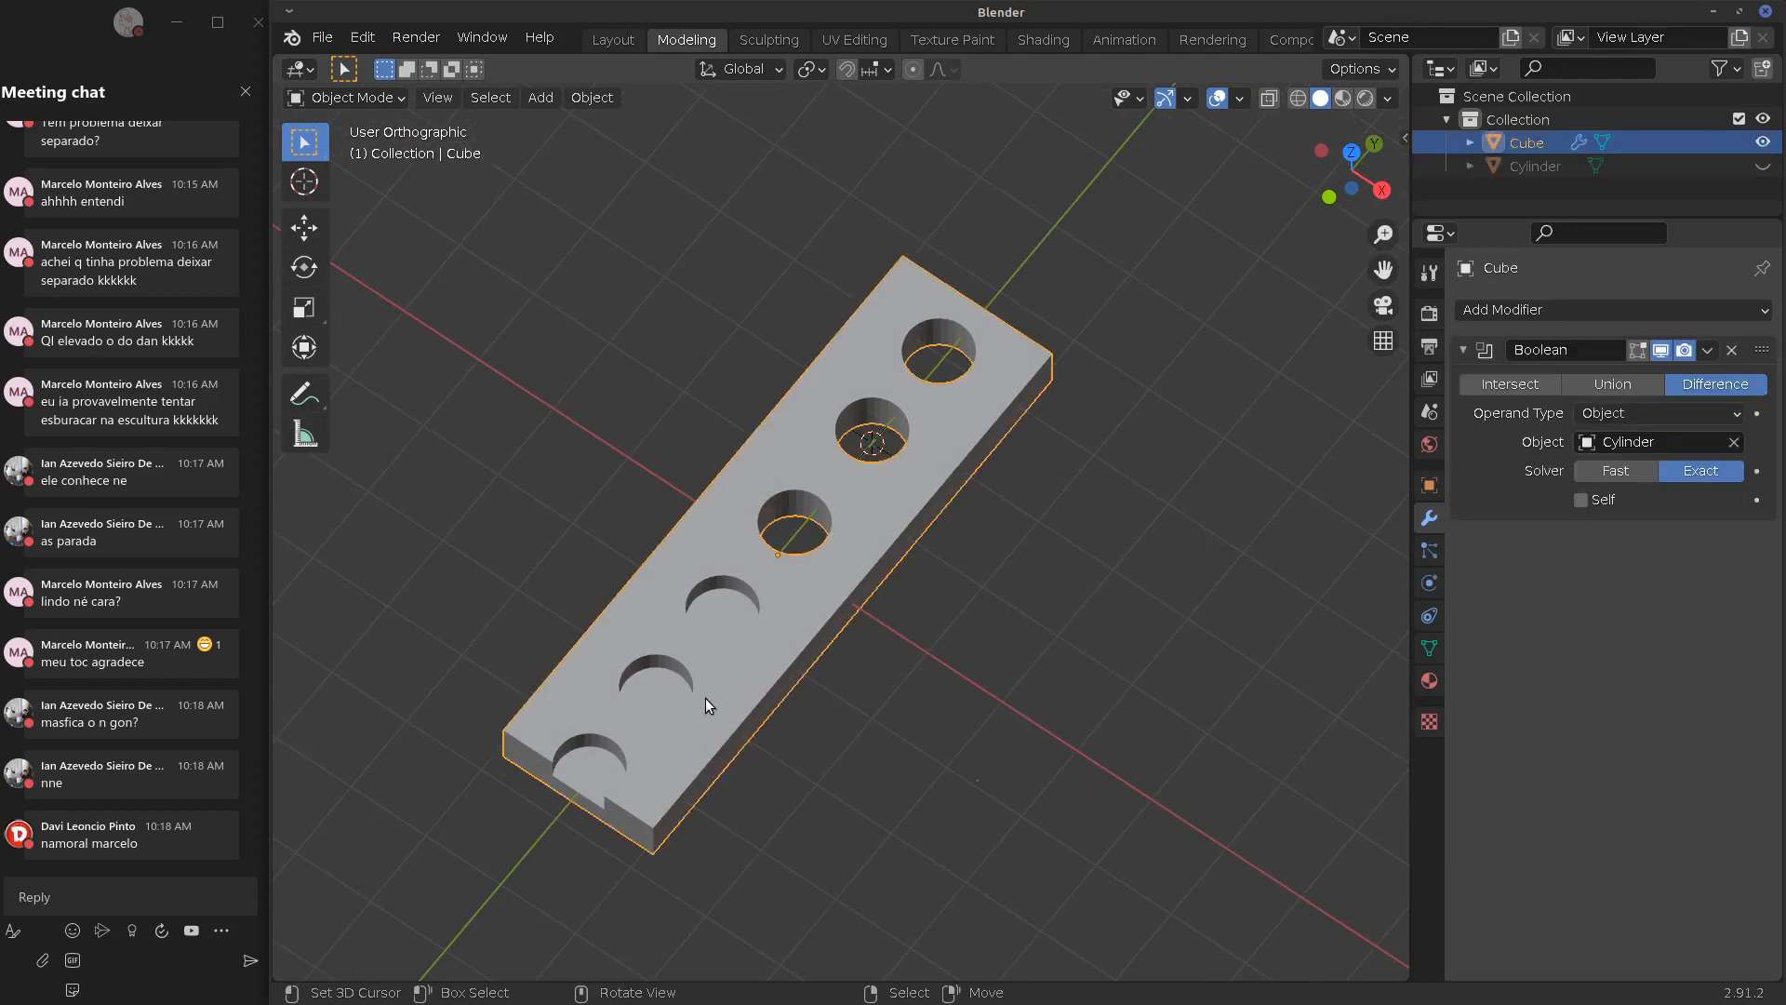
key(Tab)
key(Tab)
Apply the Boolean modifier to the plate and enter Edit Mode
click(1708, 355)
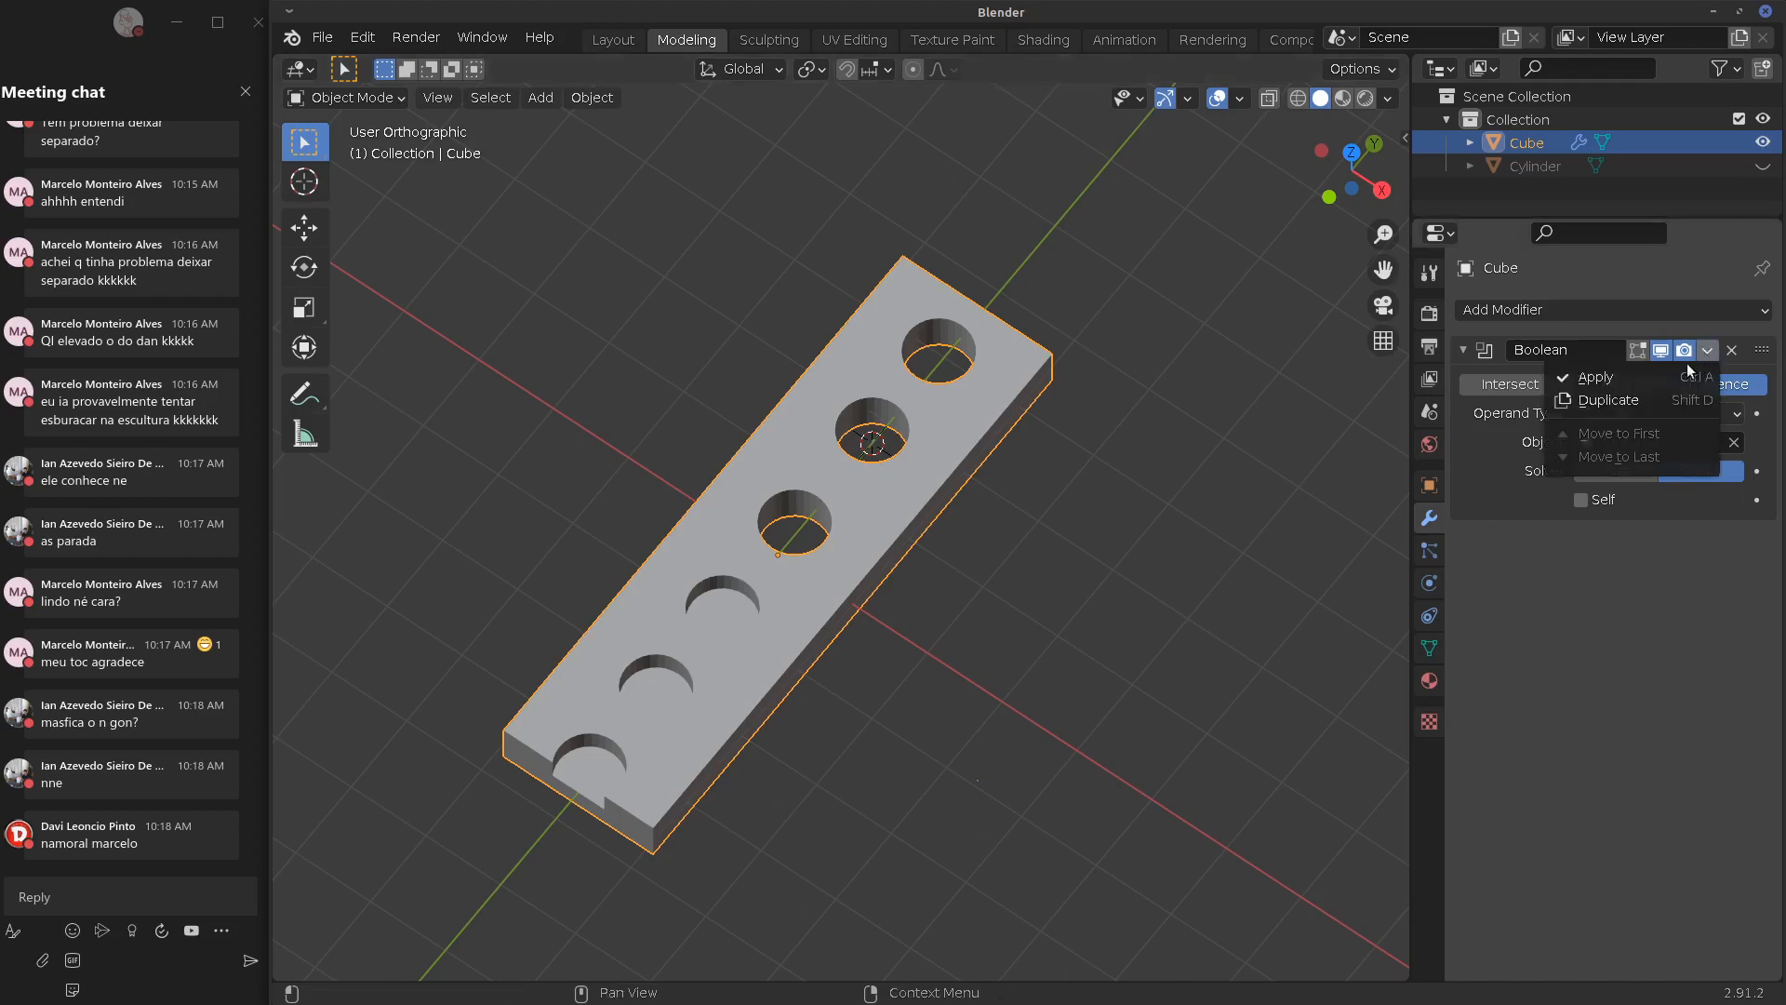
click(1638, 376)
key(Tab)
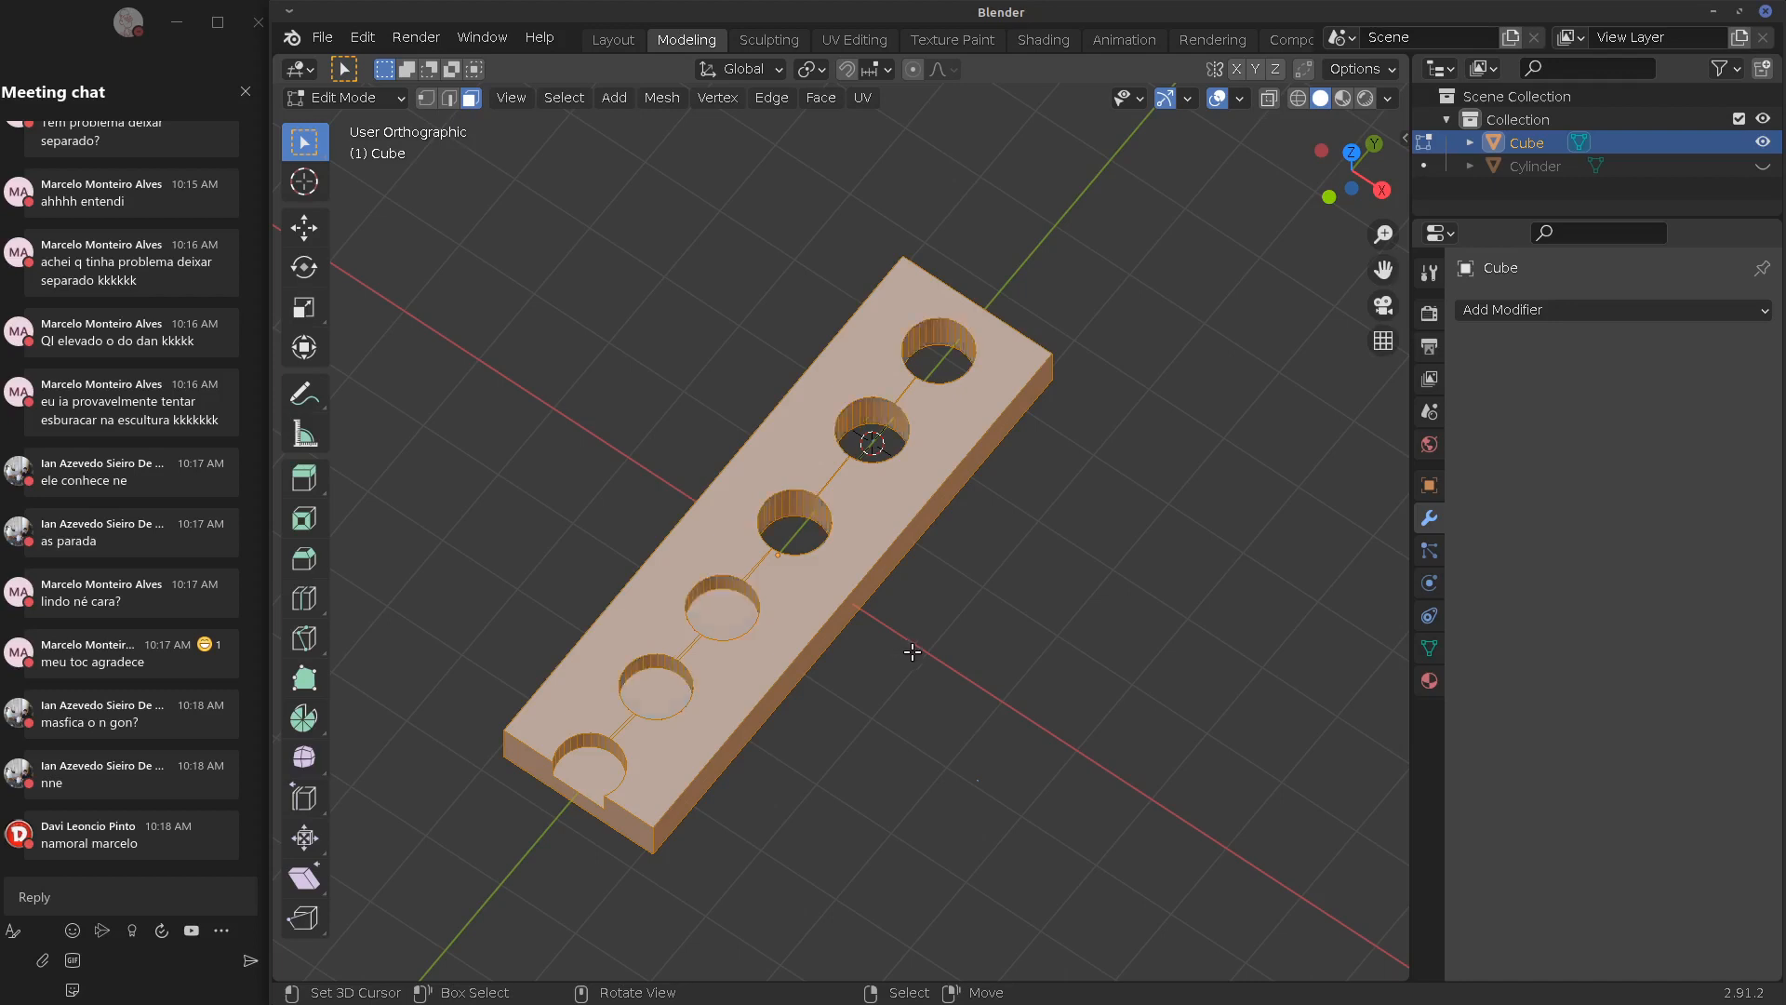
Test triangulating the plate's faces, then undo it to keep the original faces
key(ctrl+t)
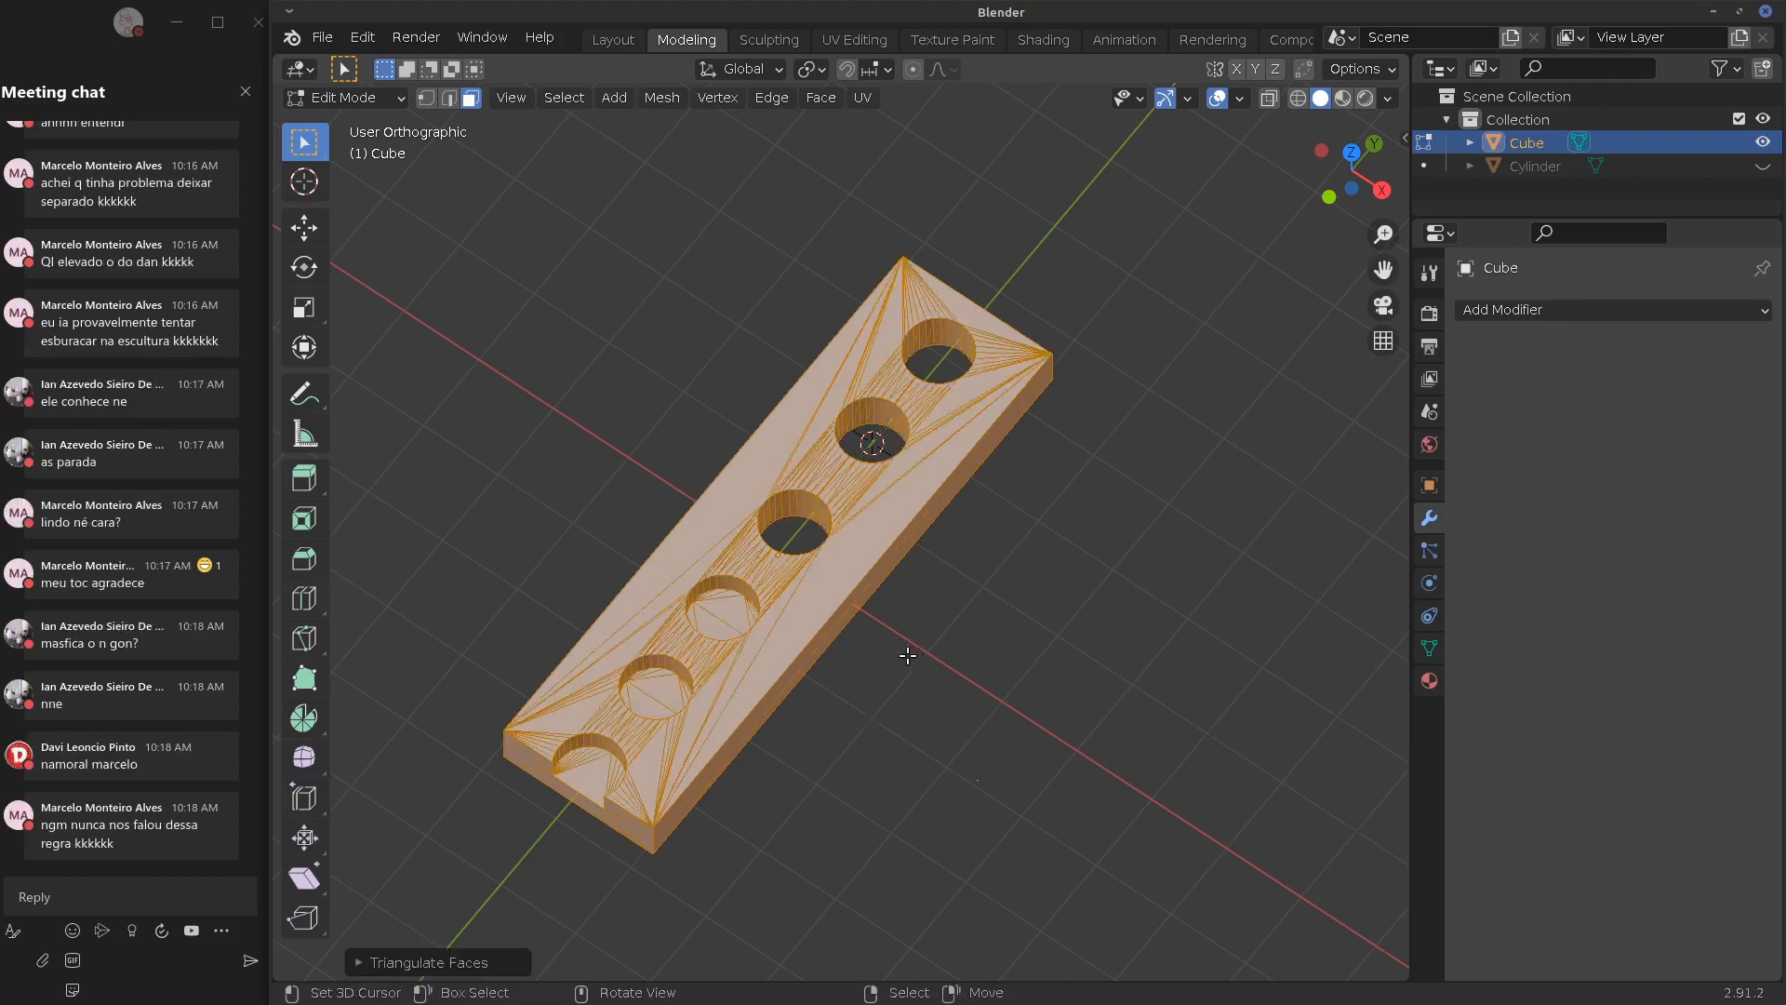
scroll(904, 651, up, 2)
shift+middle_drag(931, 651, 1039, 575)
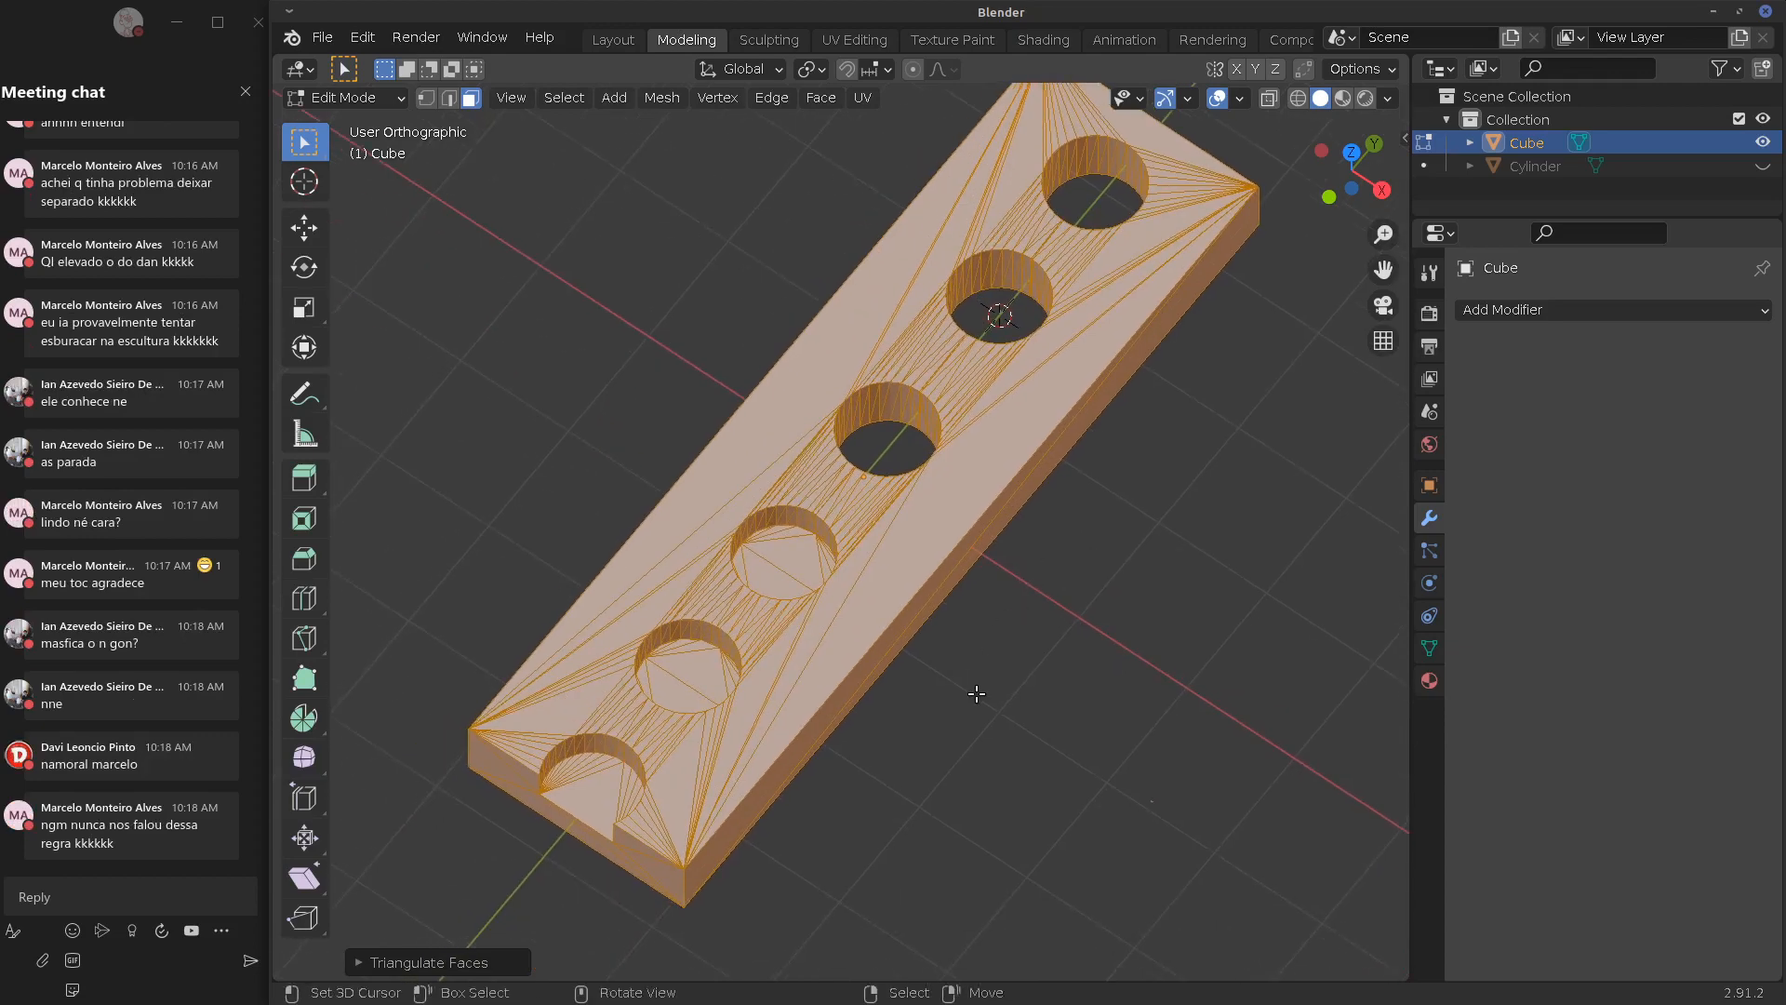
middle_drag(968, 698, 900, 603)
key(ctrl+z)
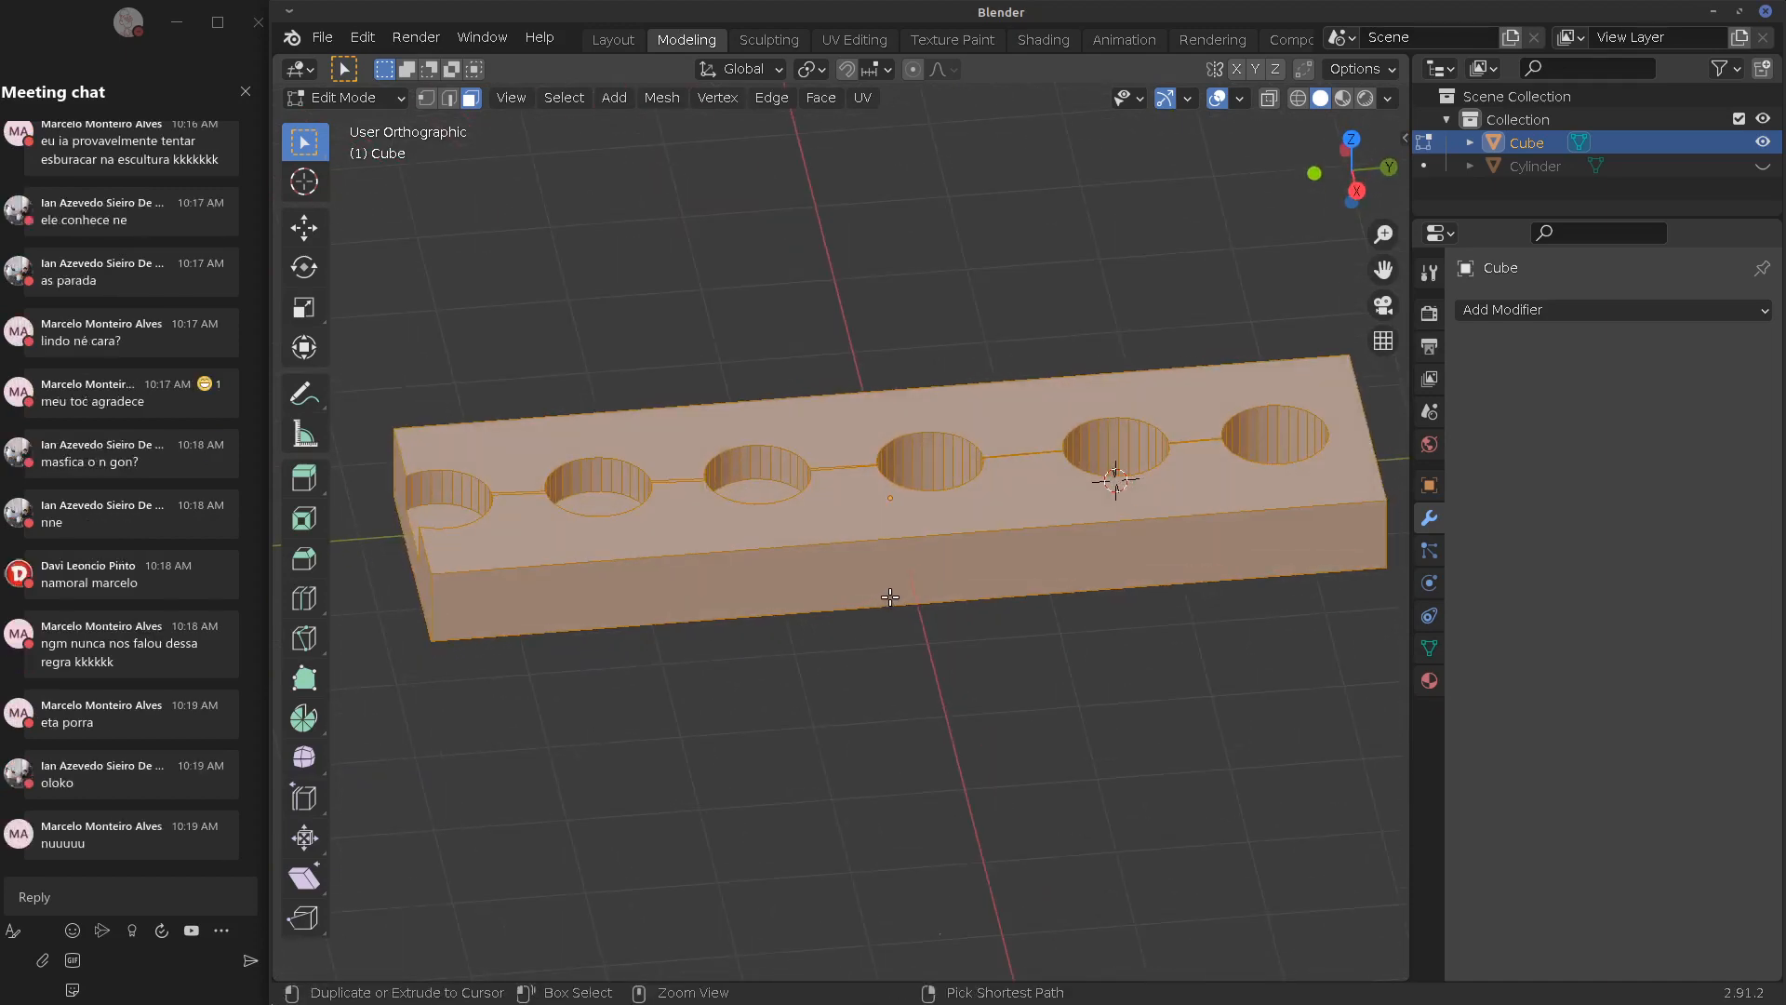
key(ctrl+t)
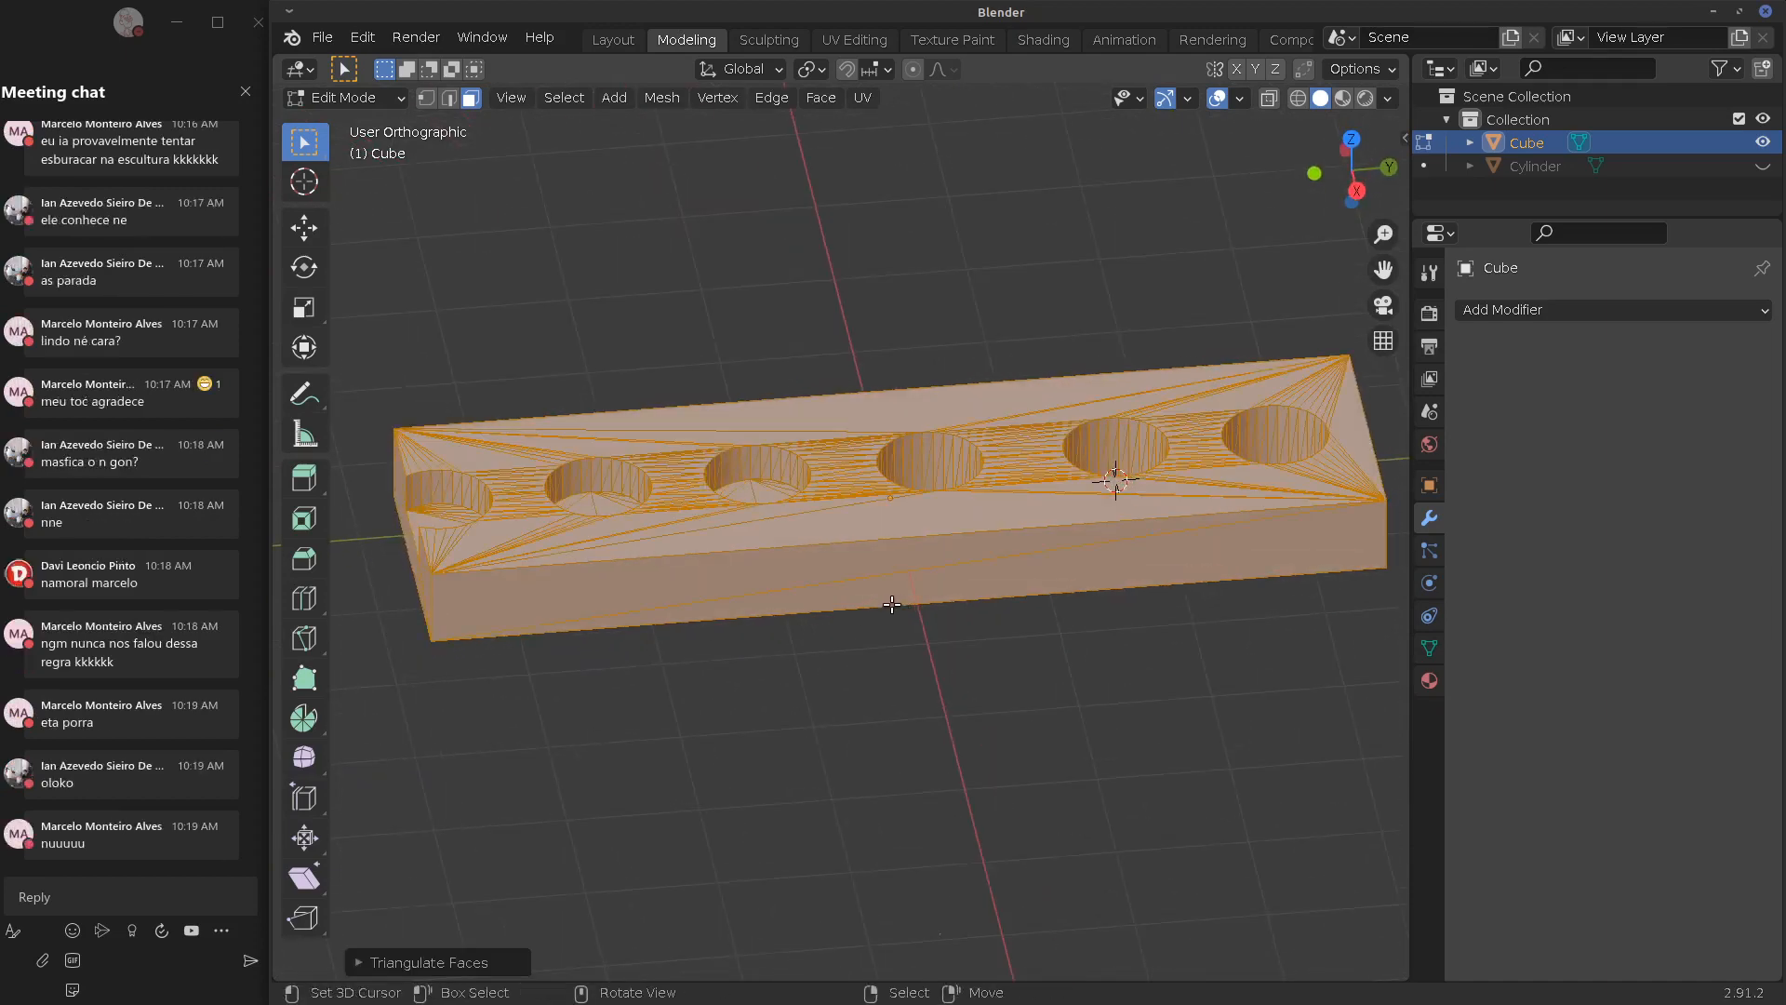
middle_drag(898, 609, 890, 550)
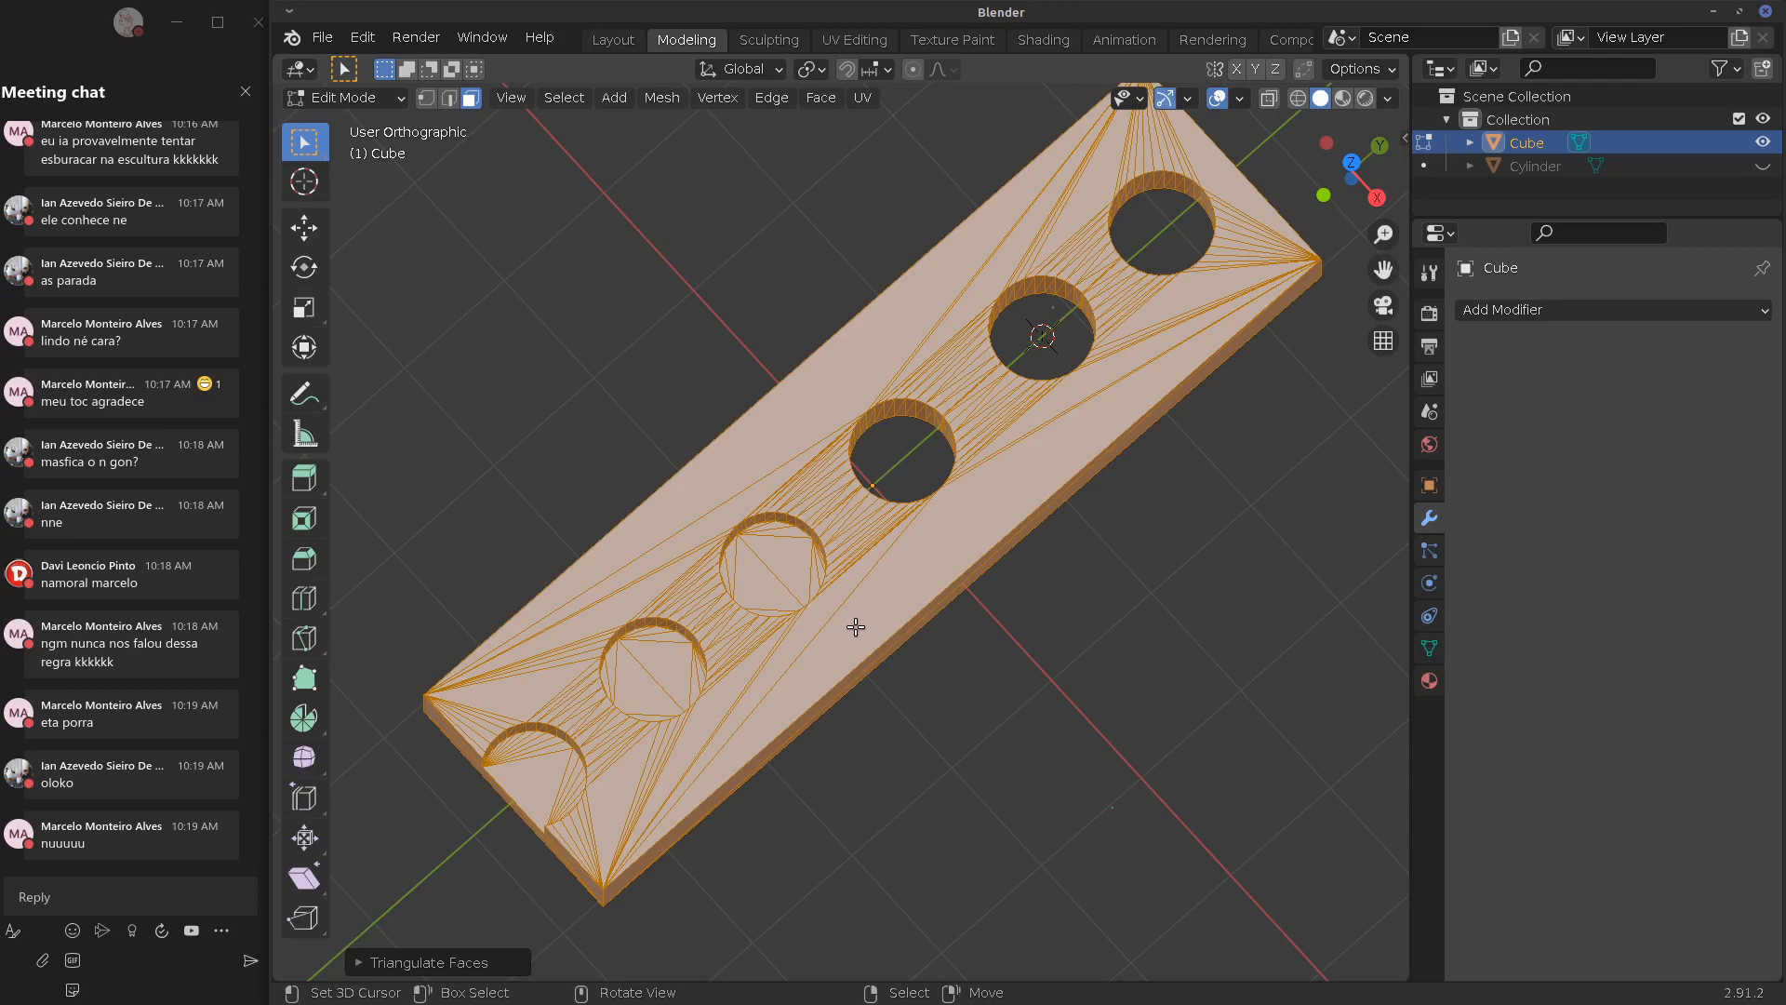
key(ctrl+z)
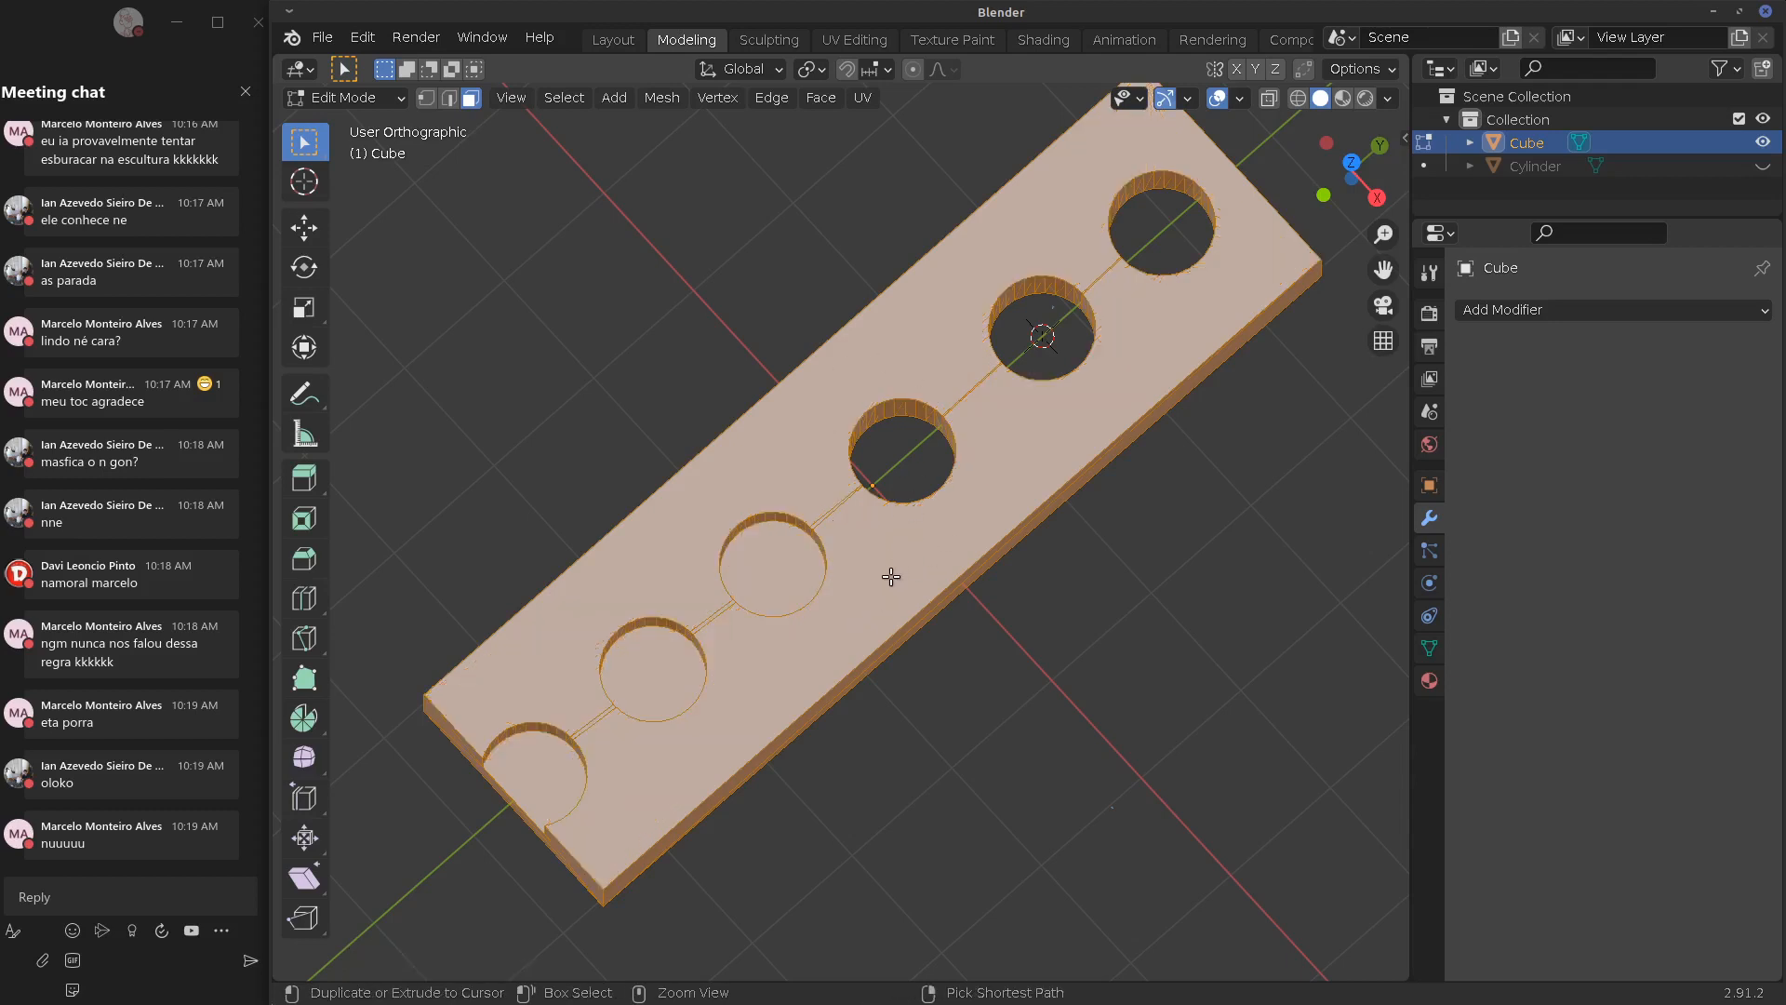
middle_drag(889, 586, 949, 487)
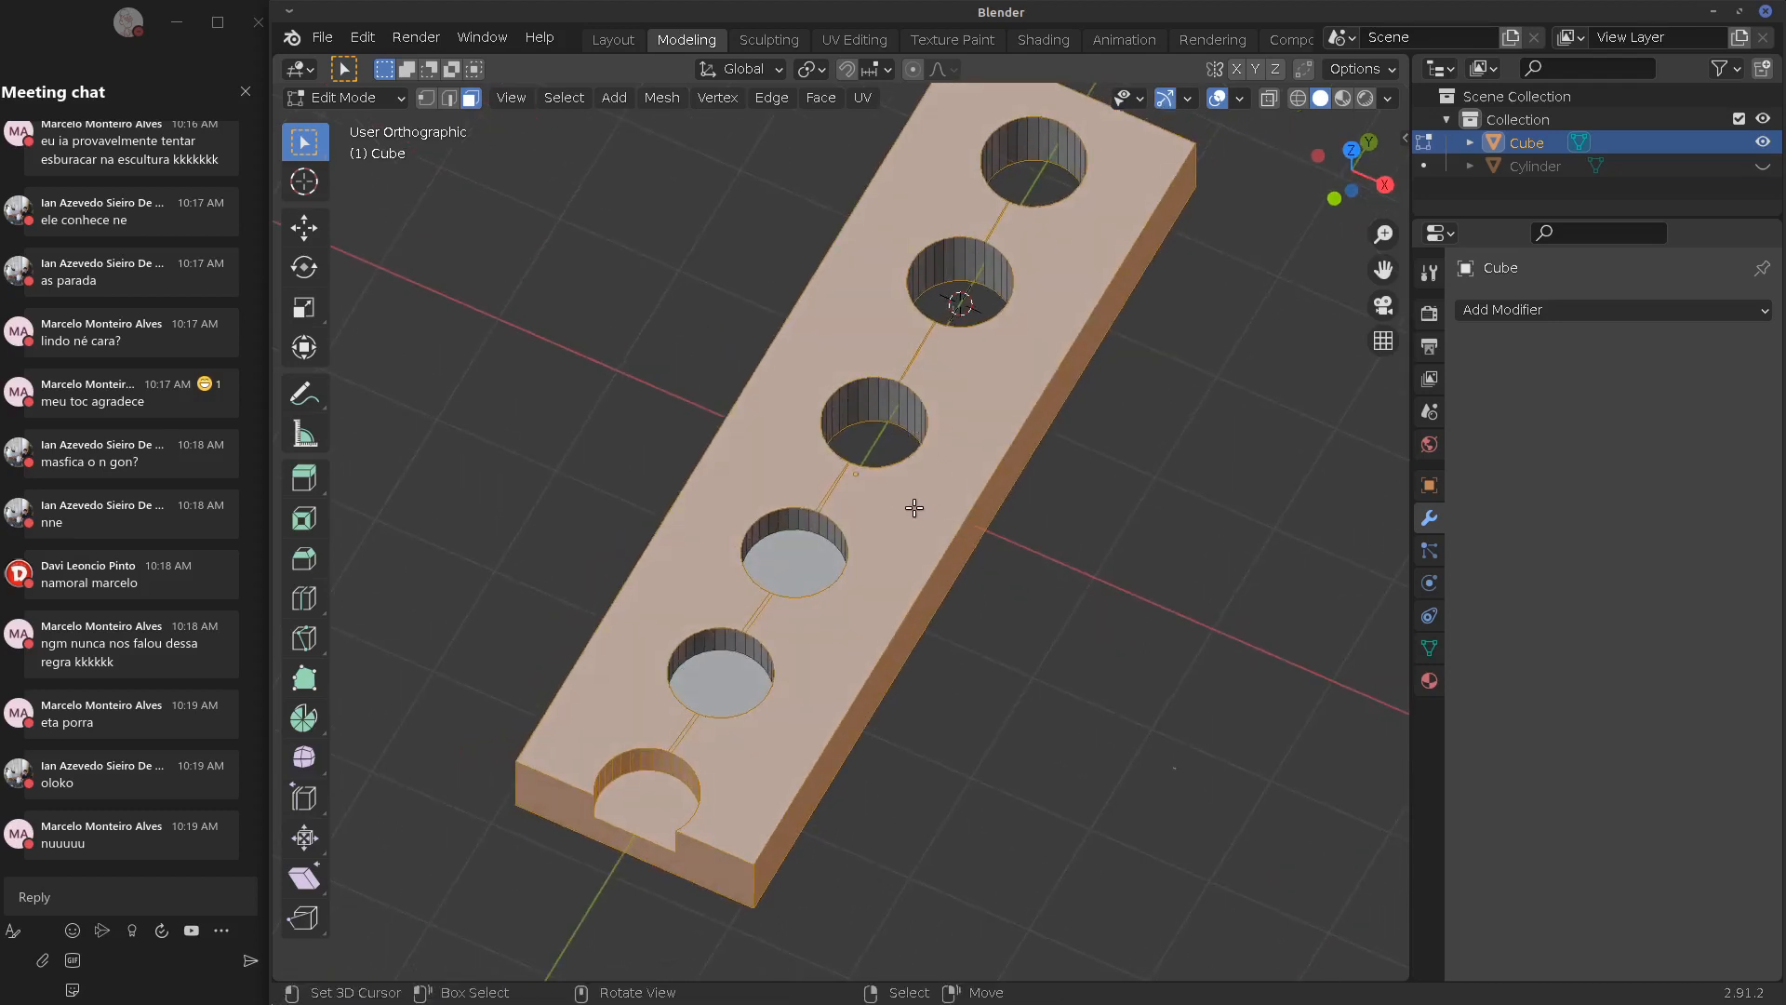
Select the whole plate mesh, triangulate all faces, and return to Object Mode
middle_drag(914, 507, 850, 531)
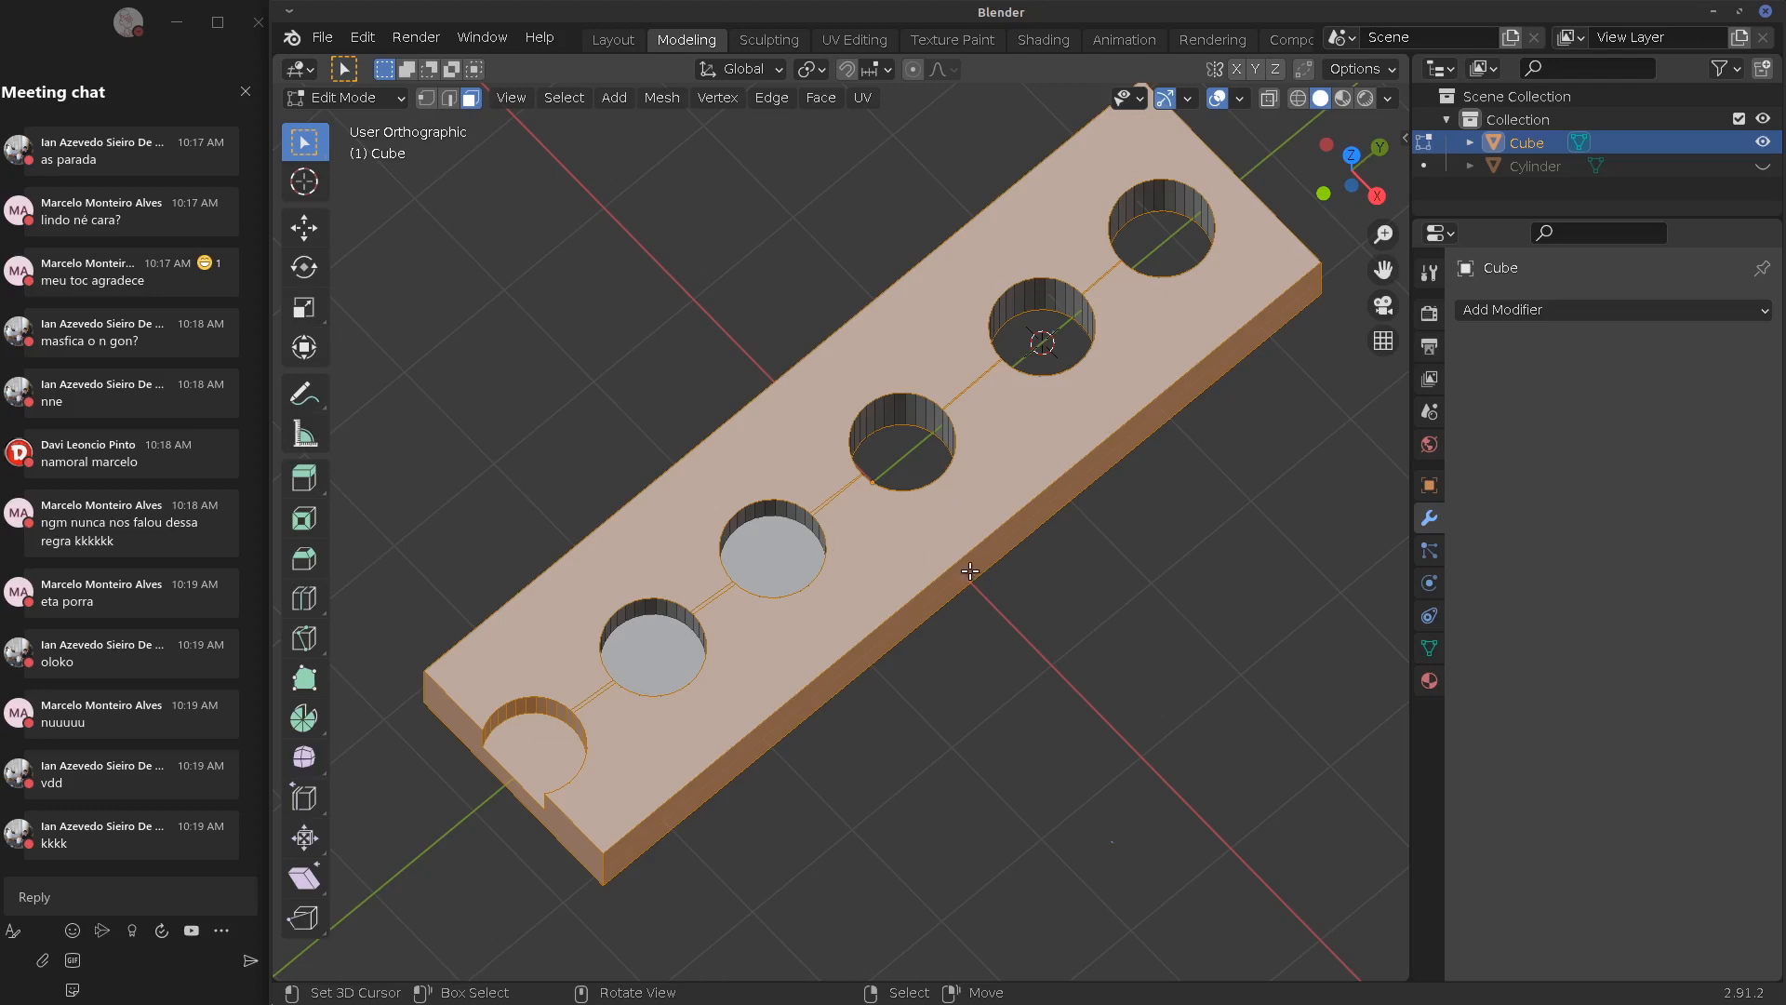
key(Tab)
key(Tab)
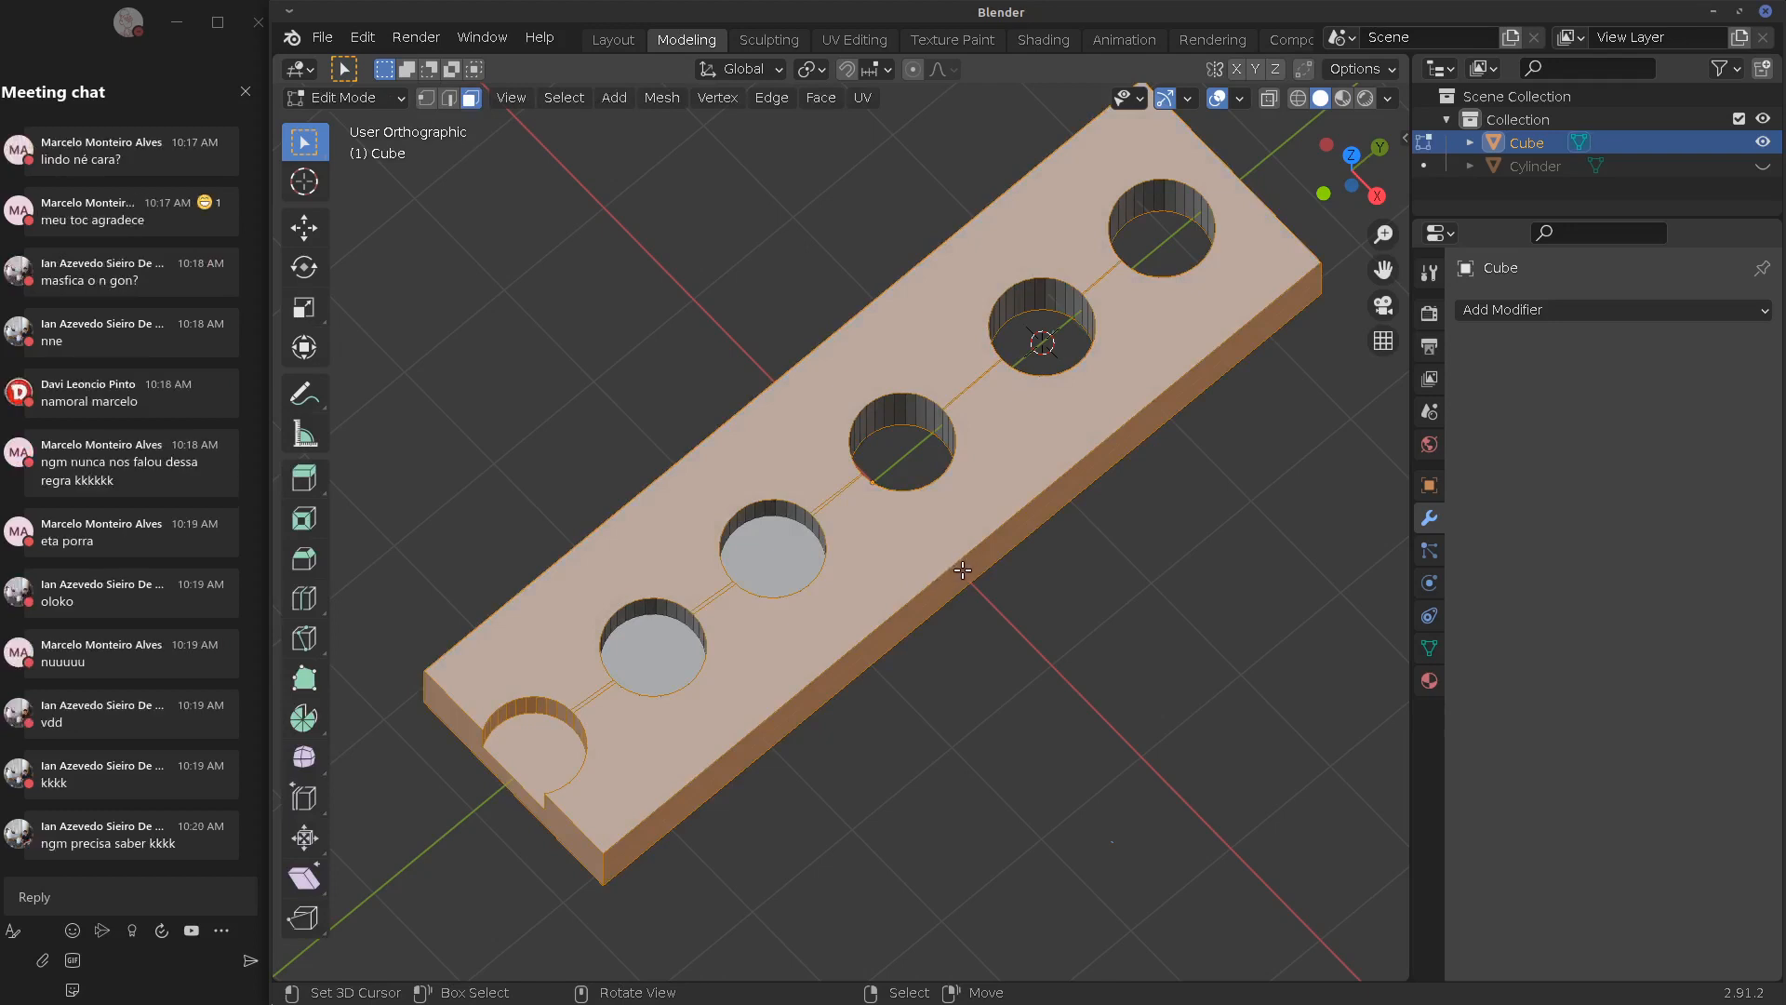
key(a)
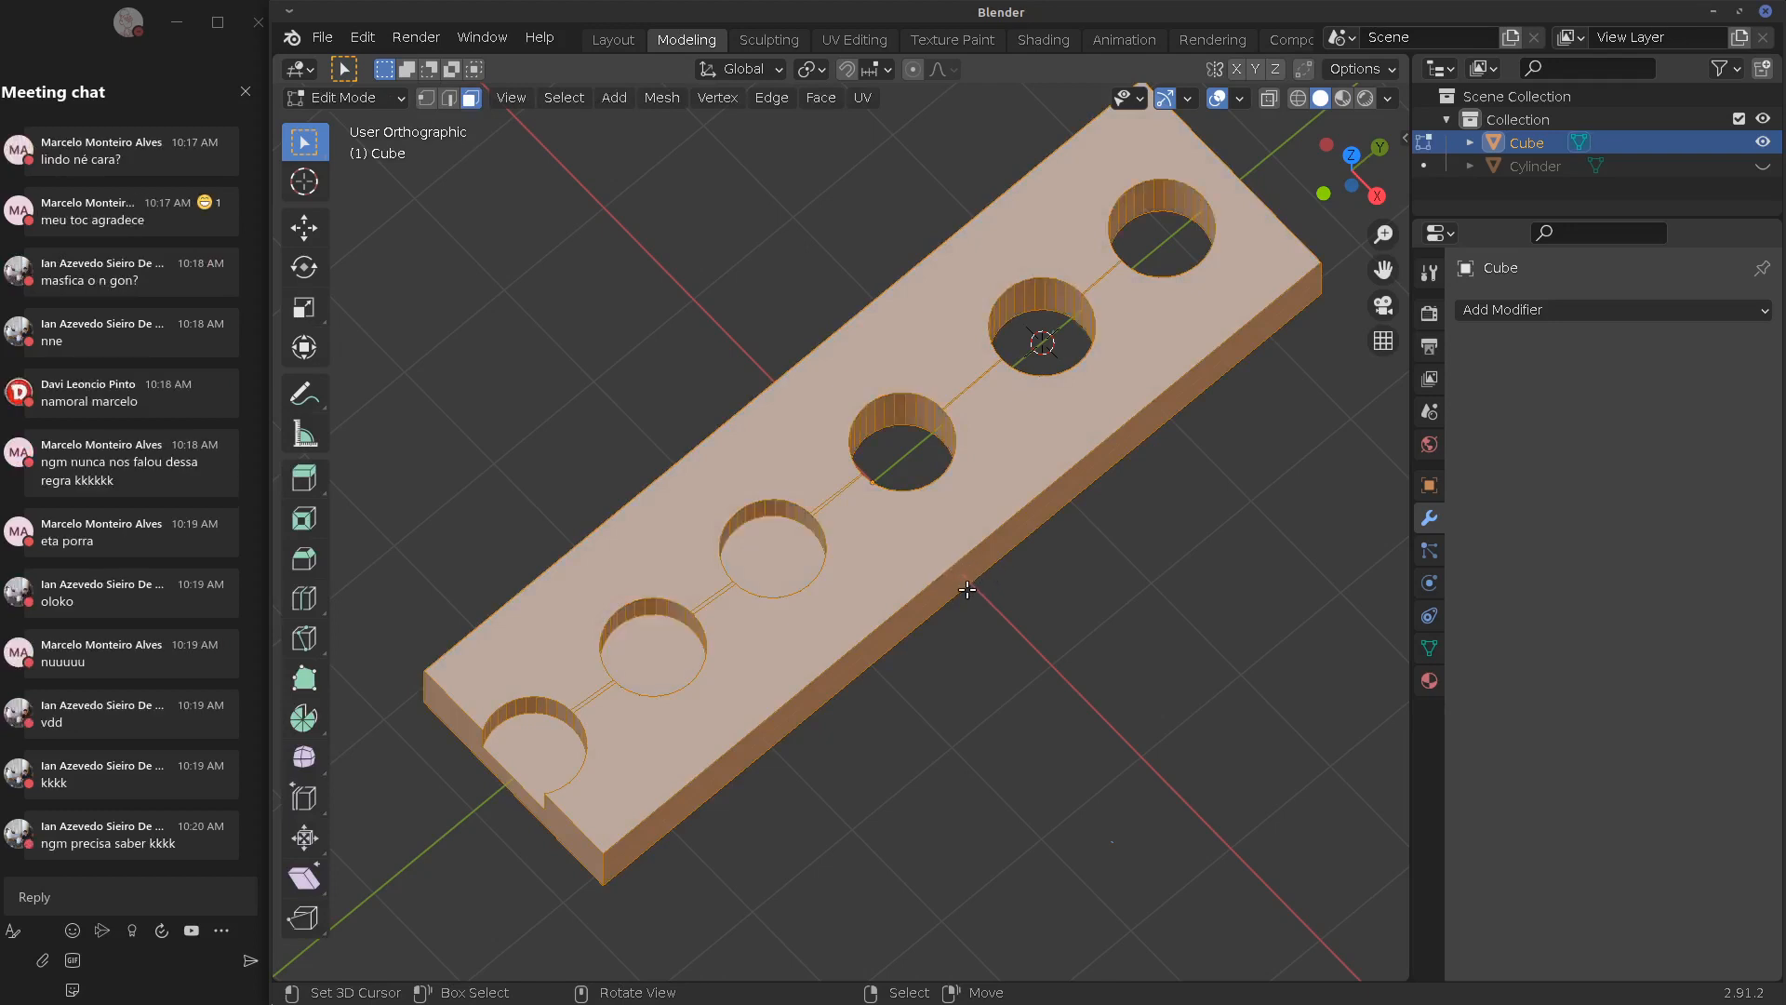
middle_drag(958, 590, 1002, 570)
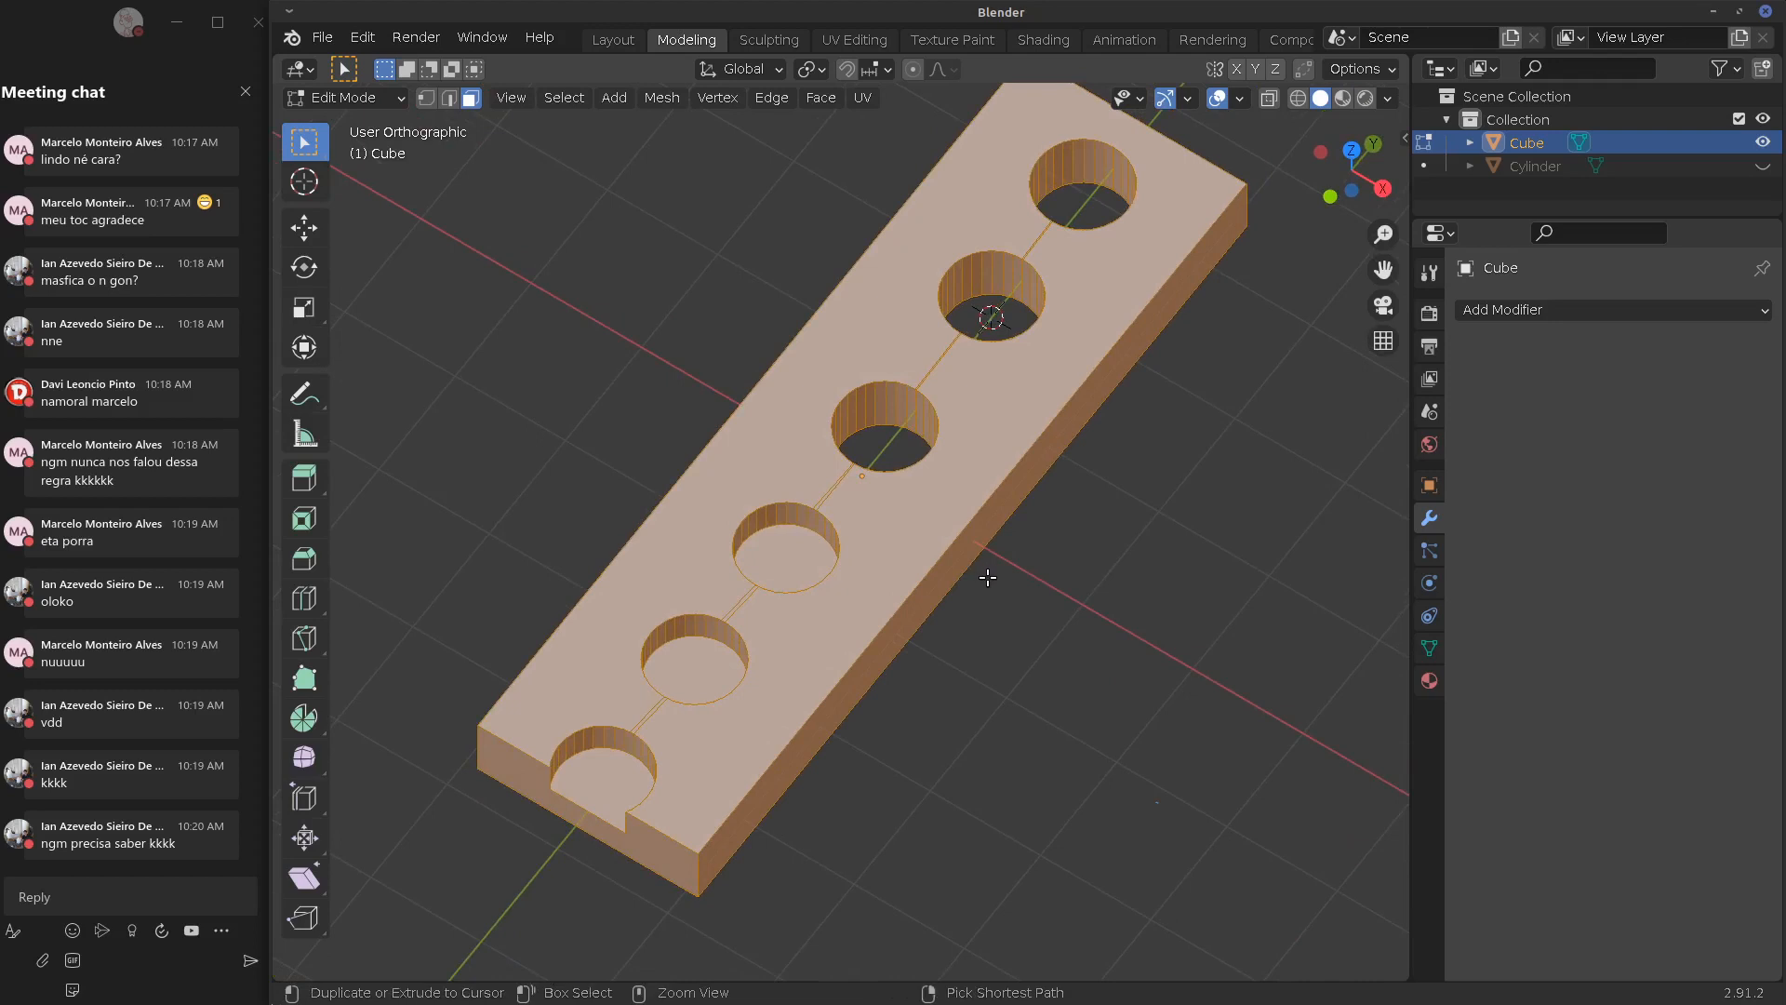
key(ctrl+t)
key(Tab)
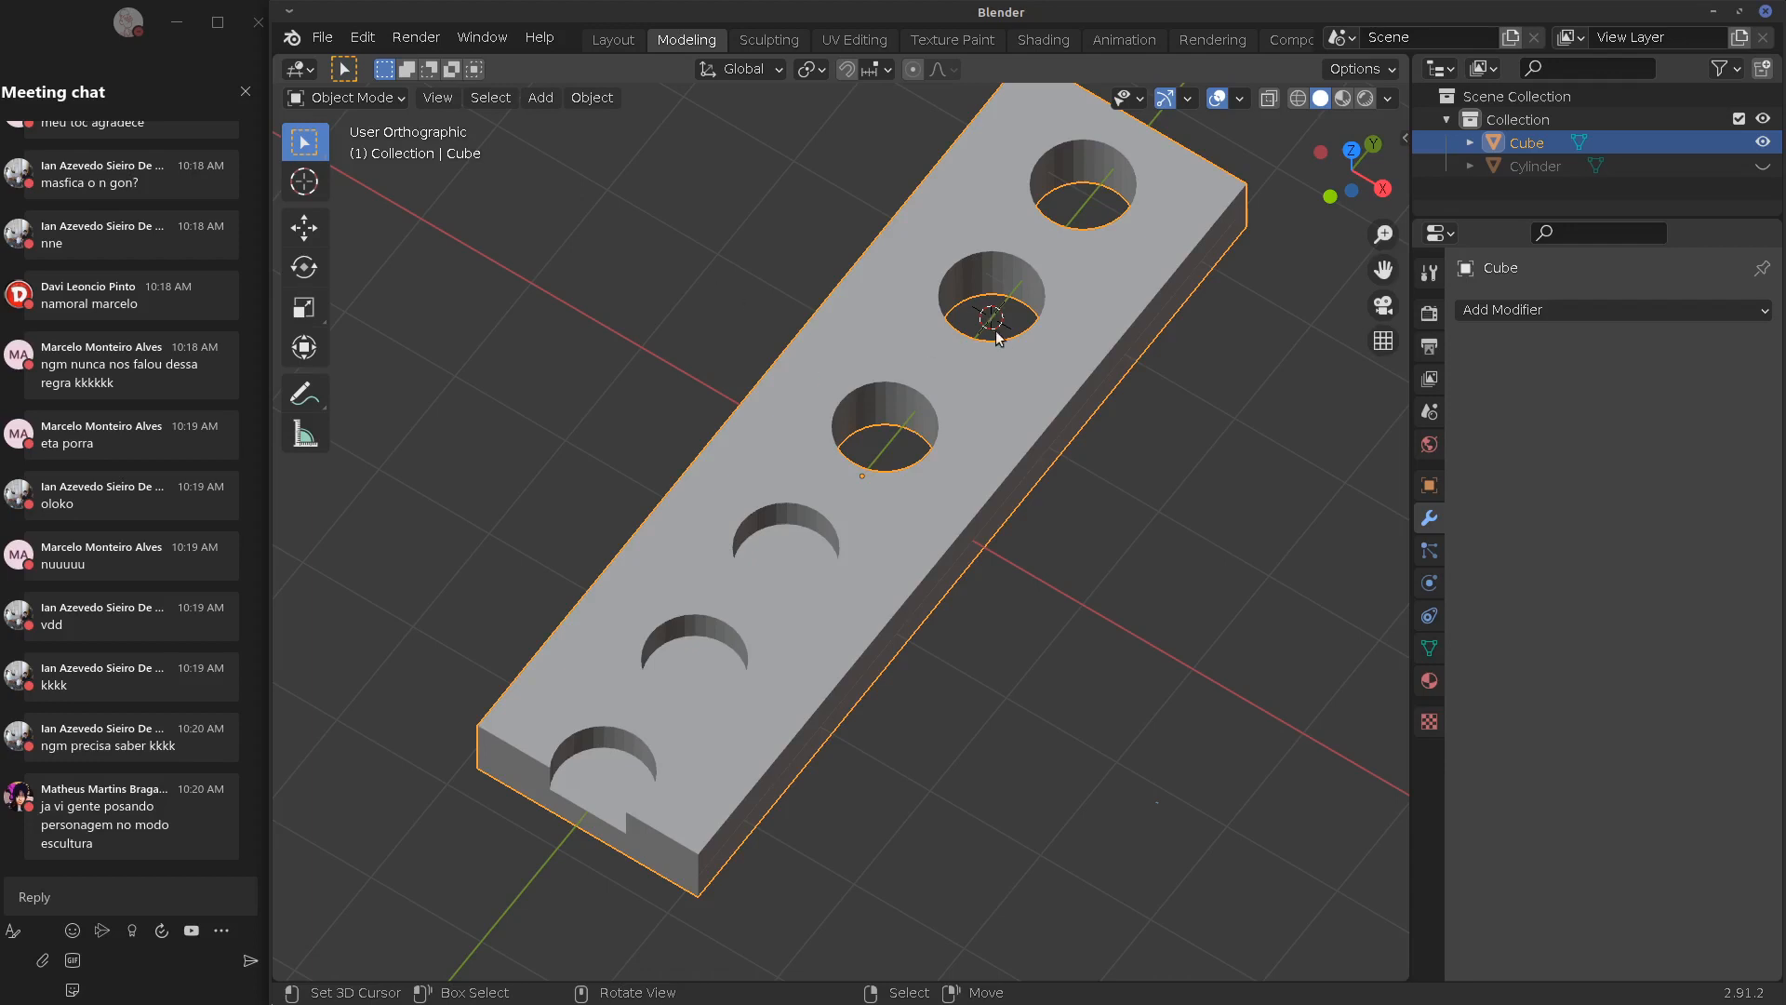
shift+middle_drag(1130, 332, 938, 399)
key(KP_7)
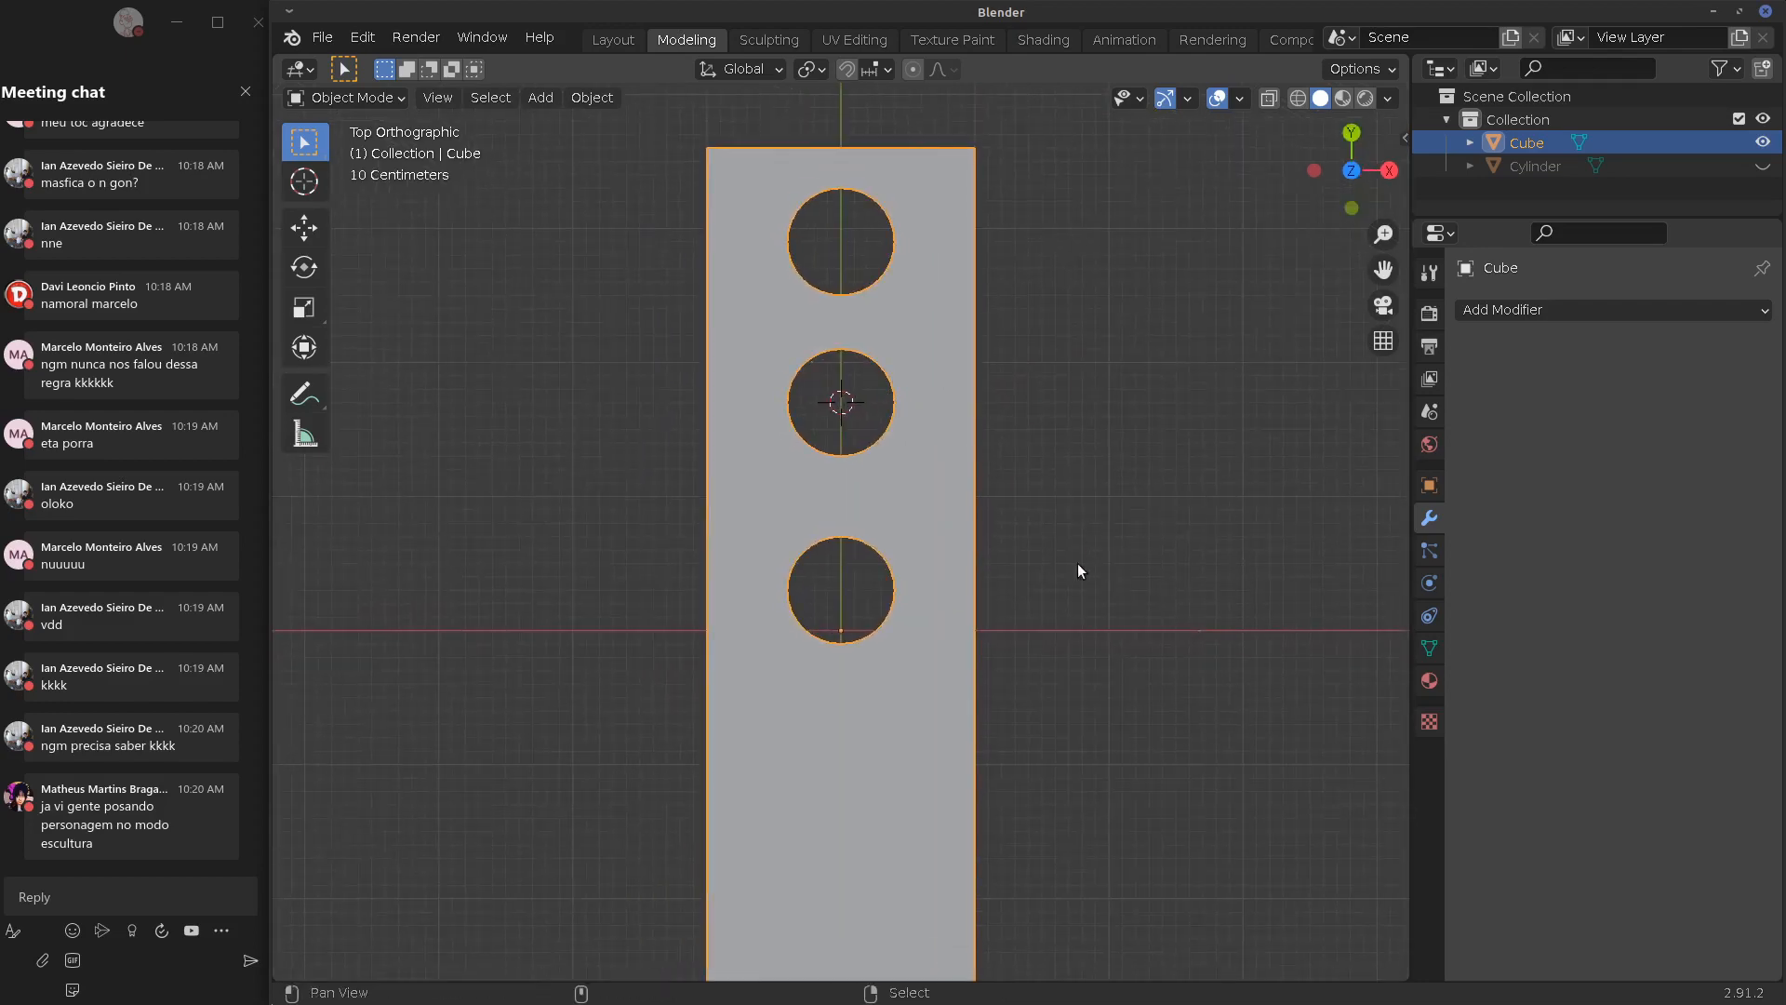
middle_drag(1077, 562, 835, 382)
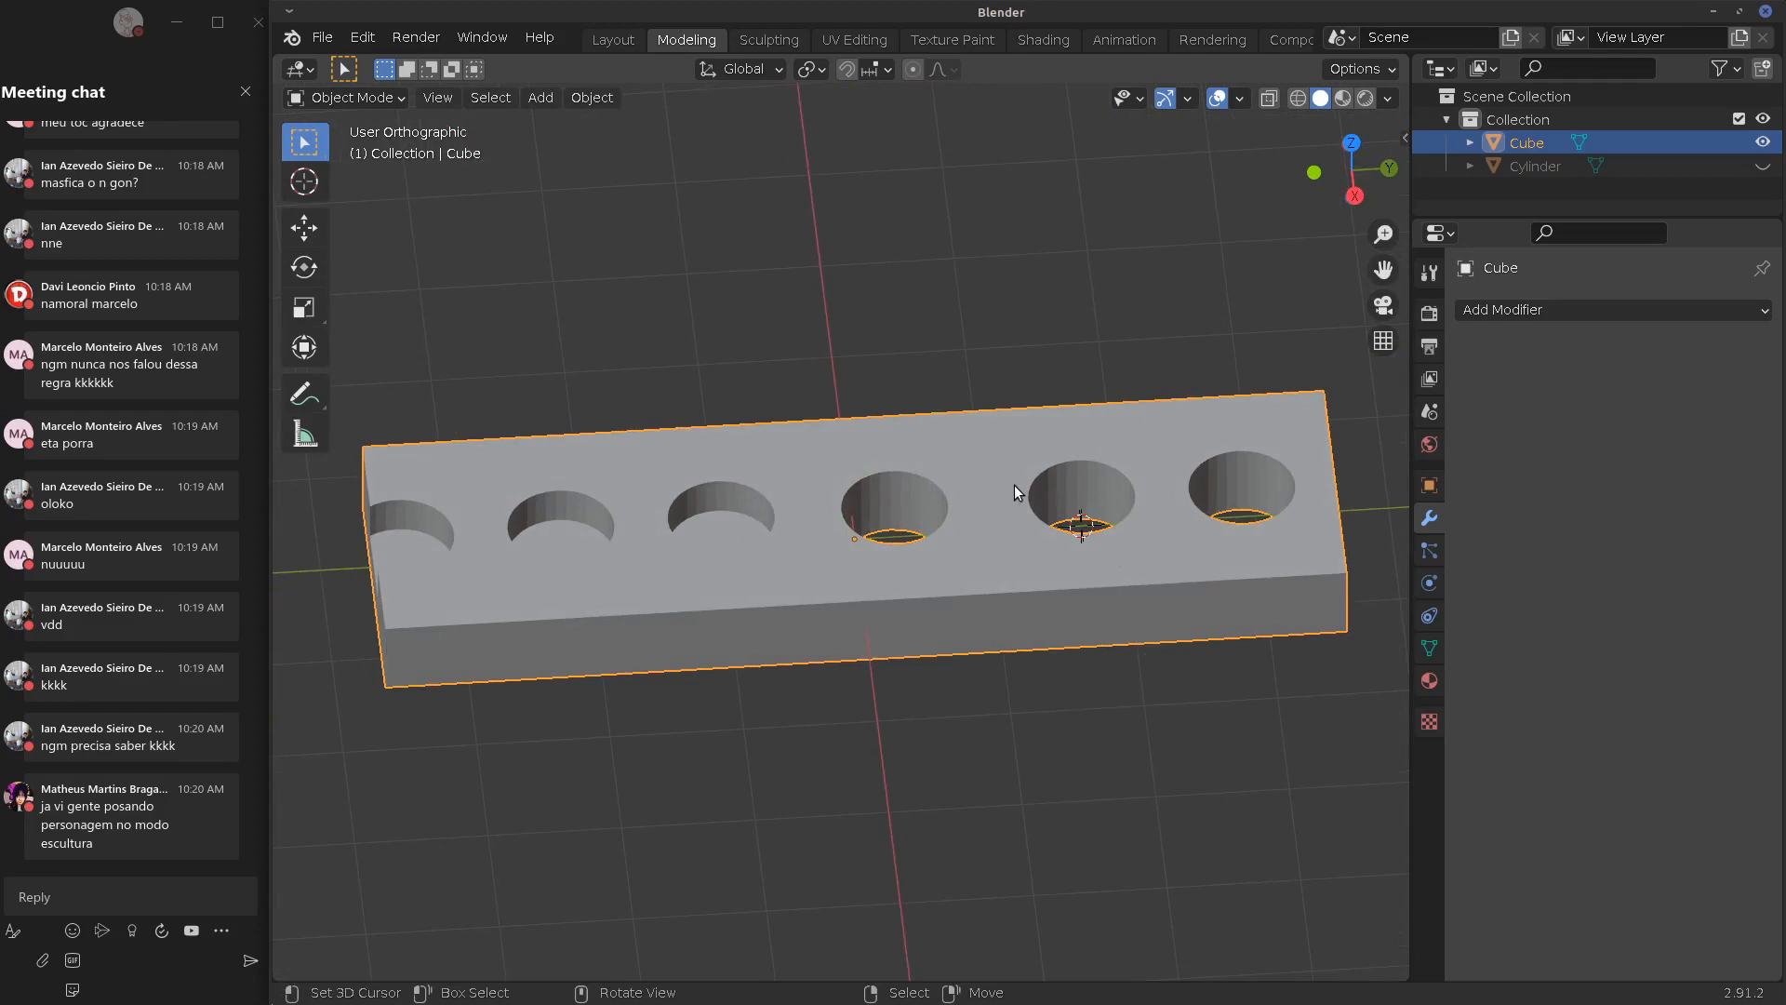
key(KP_7)
key(Tab)
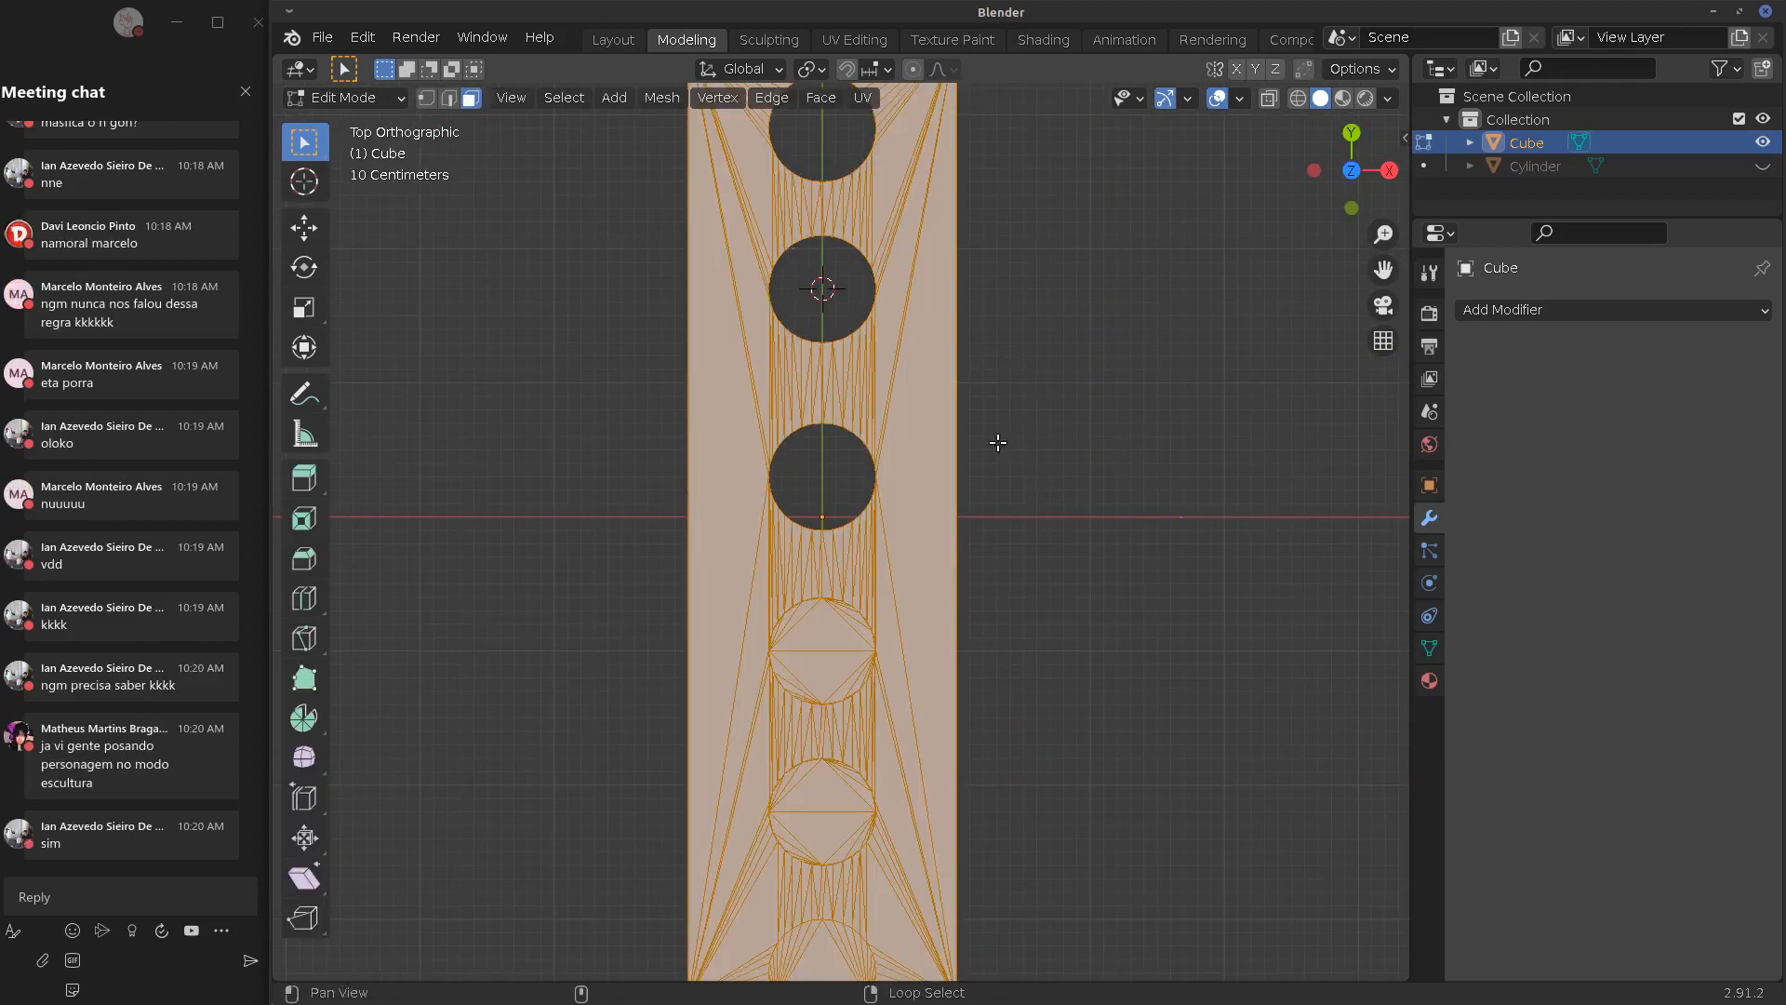
shift+middle_drag(984, 364, 944, 586)
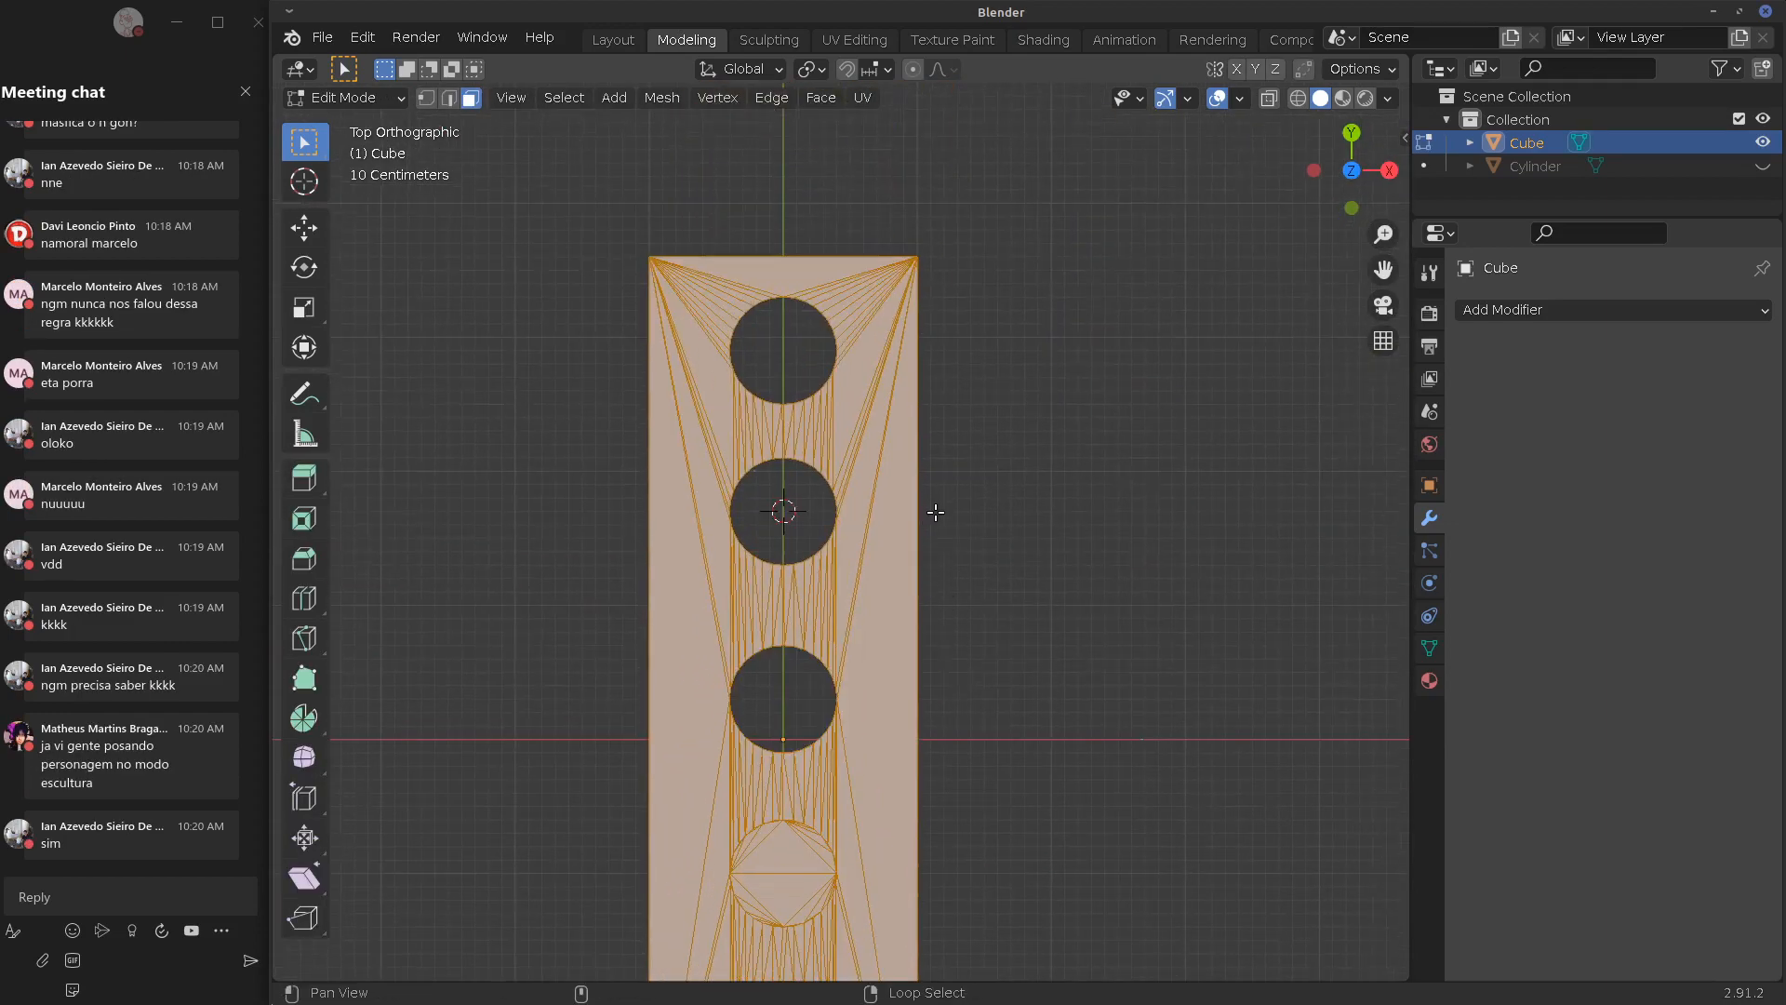
shift+middle_drag(973, 686, 989, 427)
middle_drag(1029, 623, 856, 594)
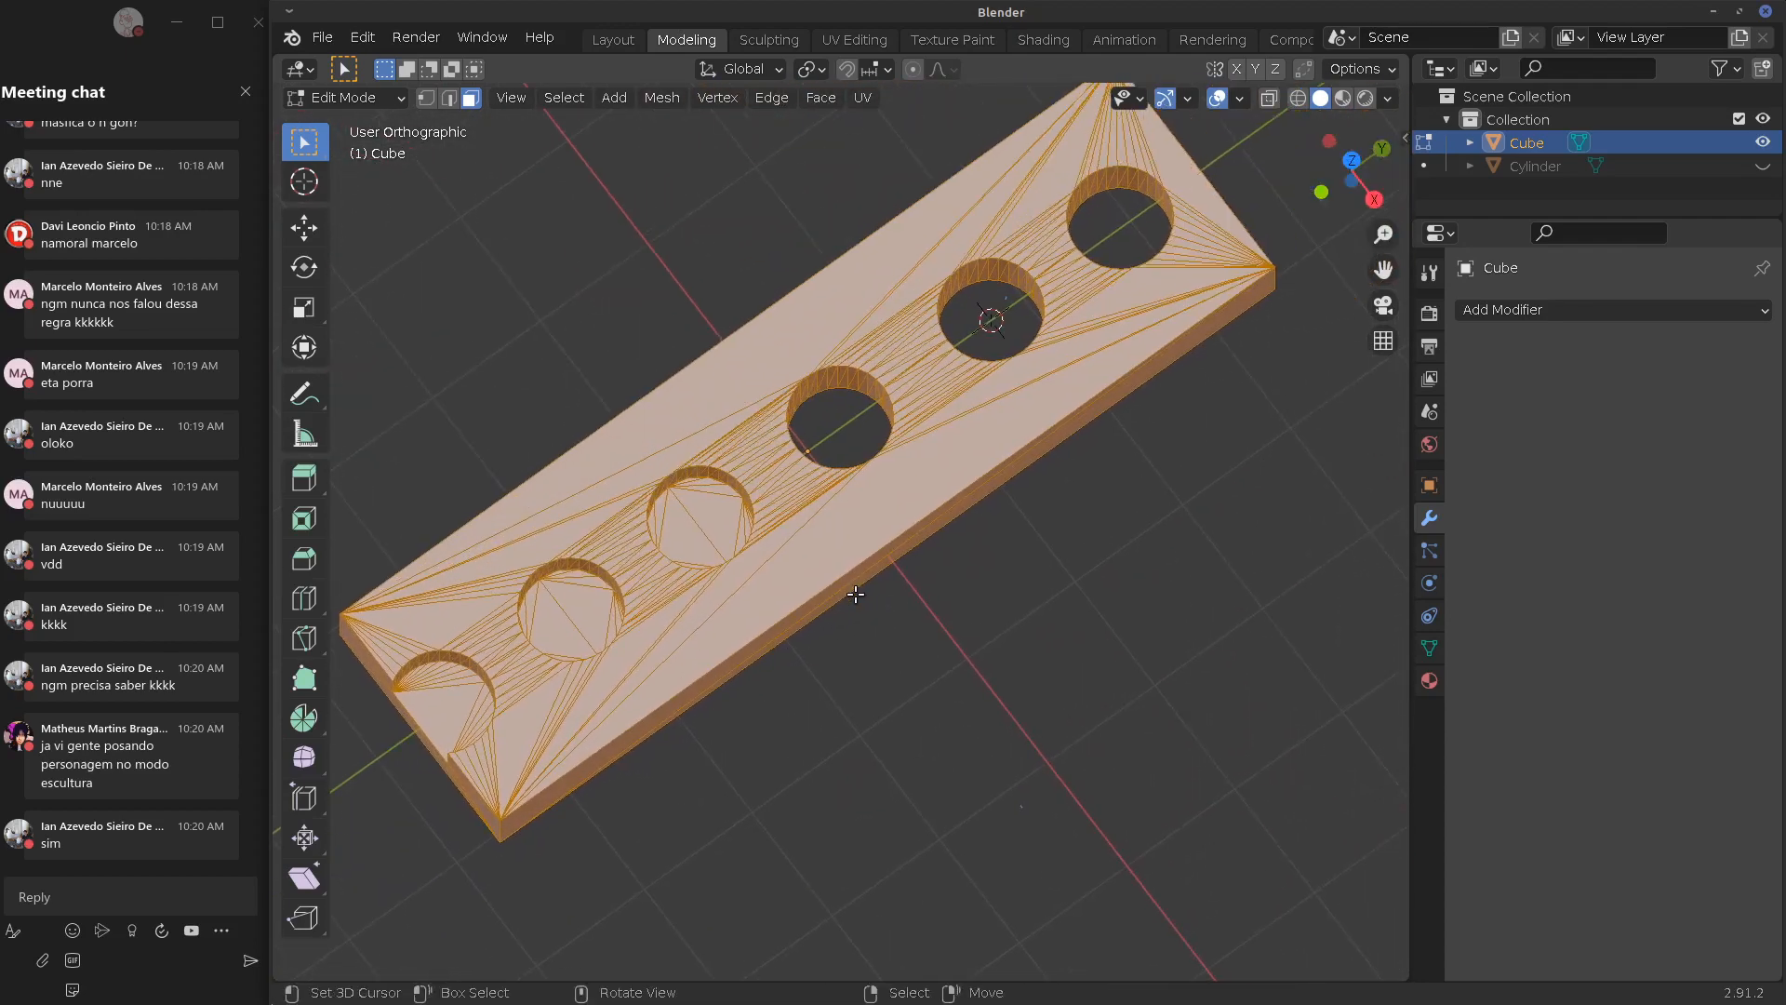
middle_drag(1145, 480, 1014, 604)
key(Tab)
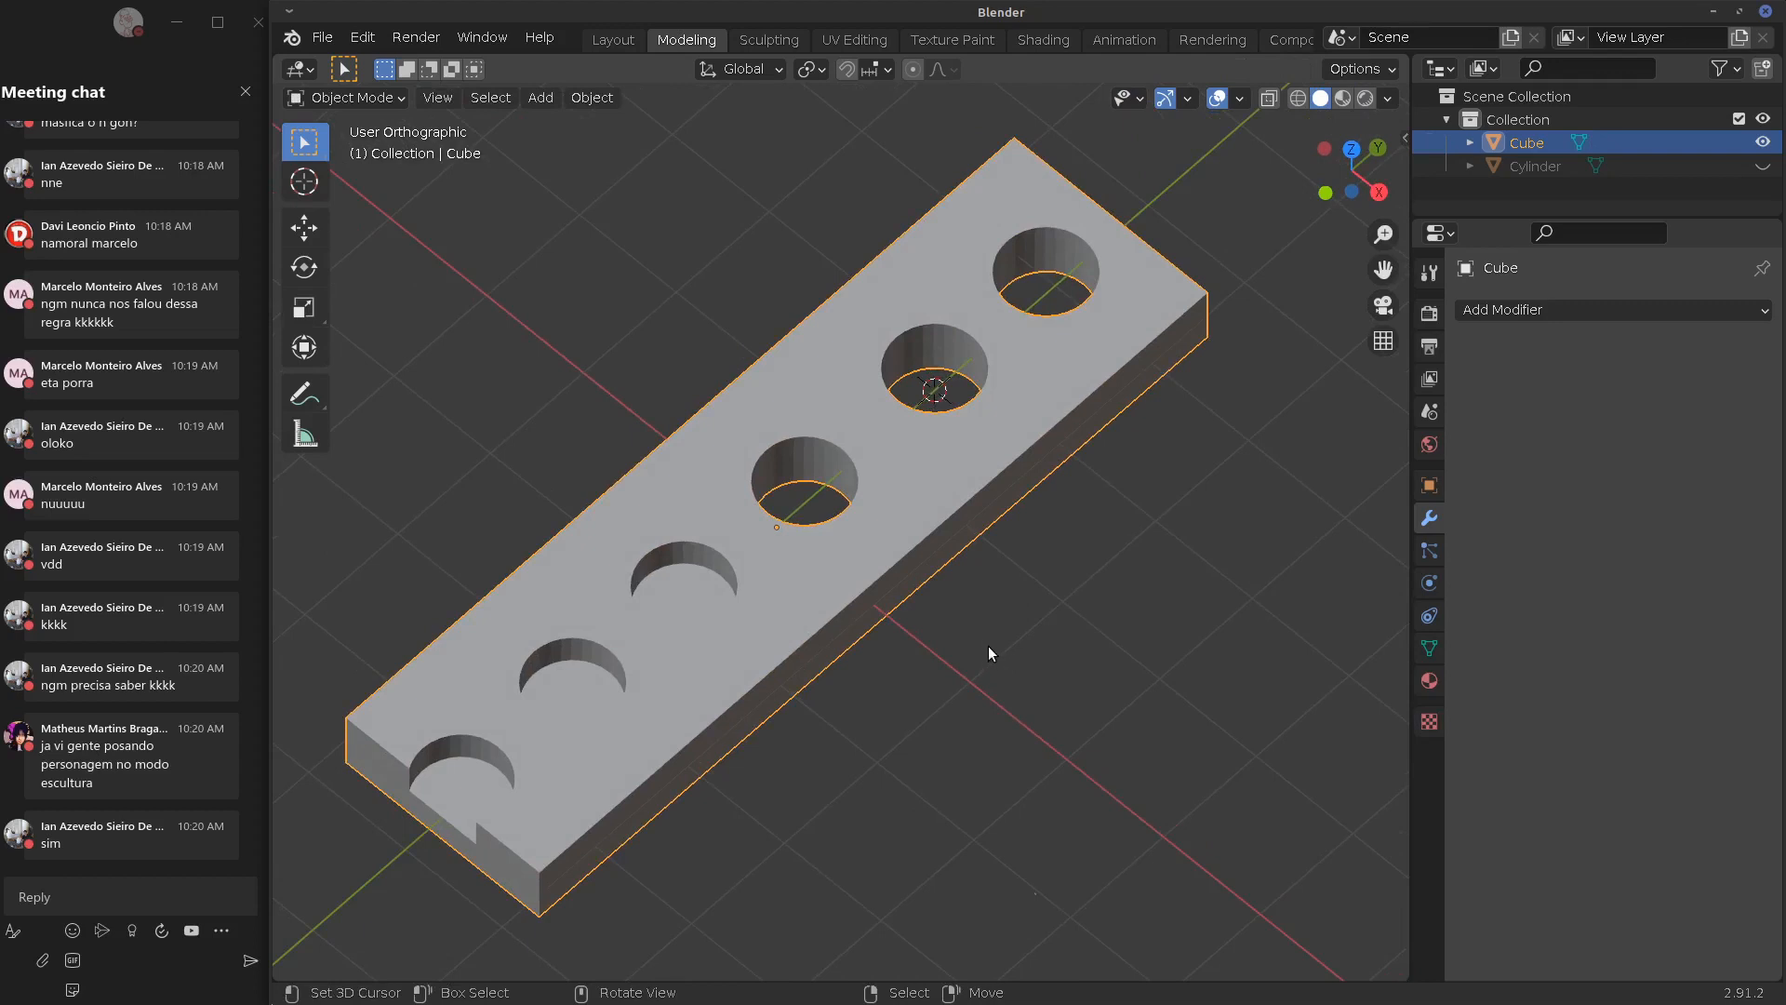
mouse_move(1000, 656)
middle_down()
mouse_move(1036, 630)
mouse_move(1014, 629)
middle_up()
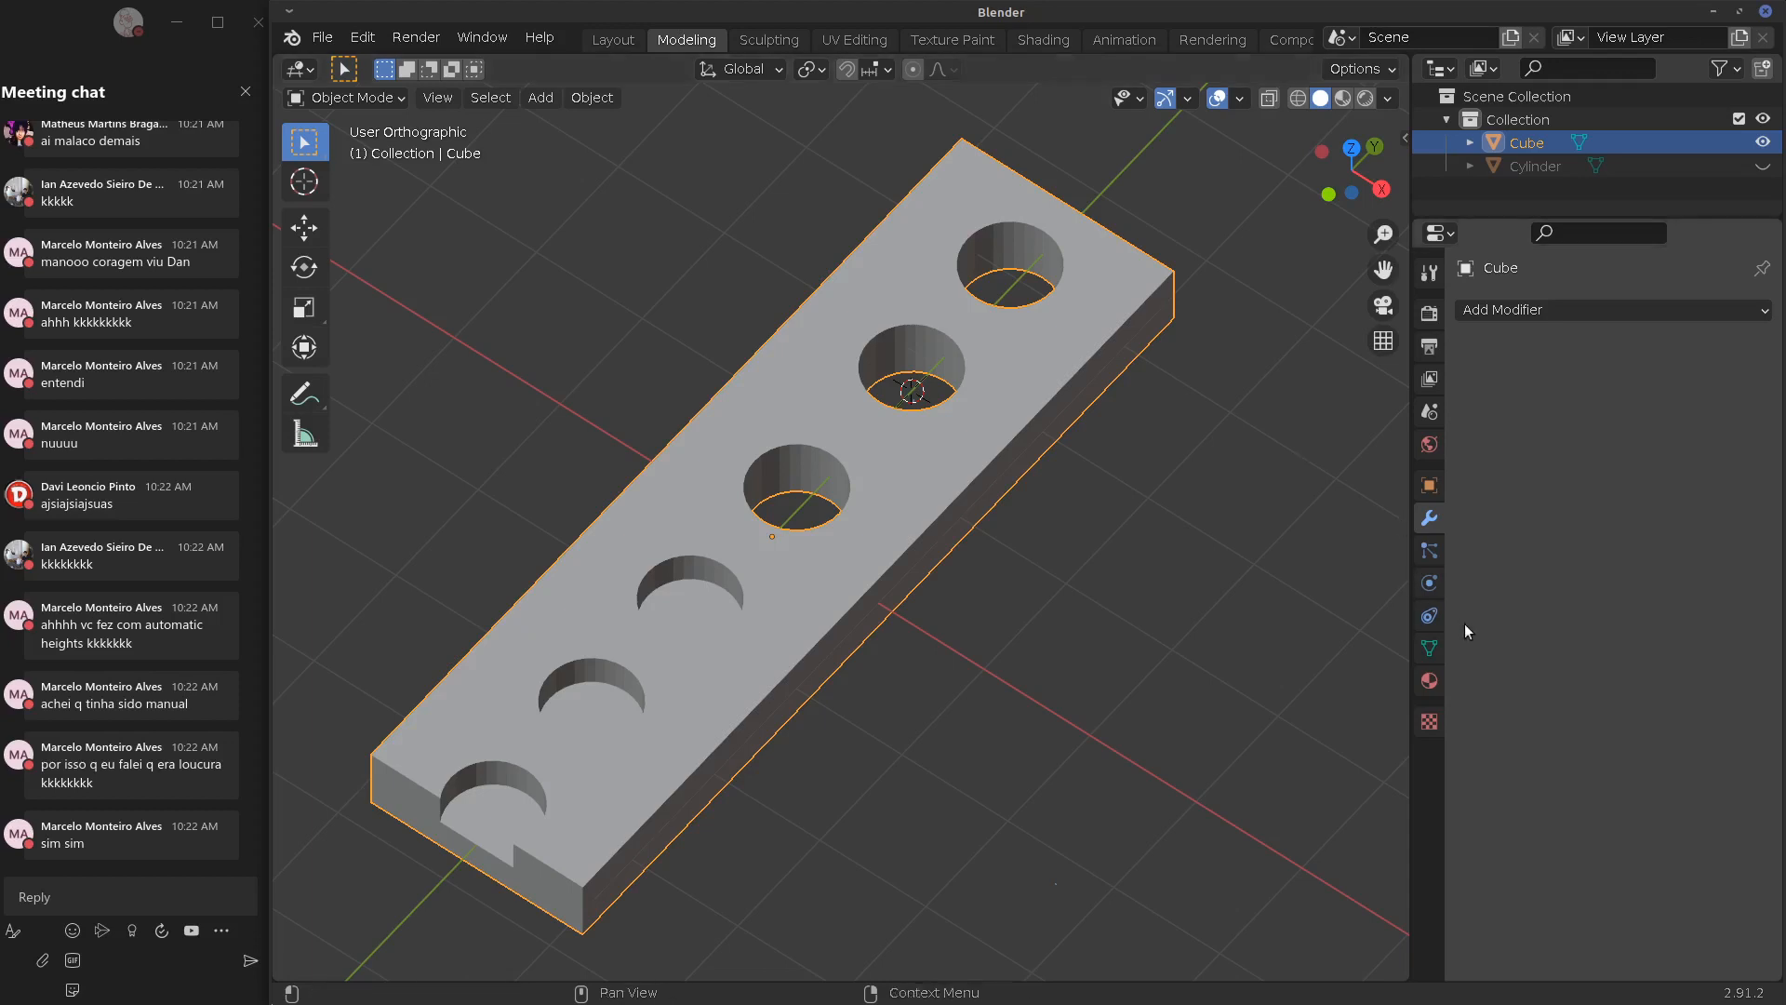
Run a QuadriFlow Quad remesh on the plate from the mesh data Remesh settings
click(1429, 647)
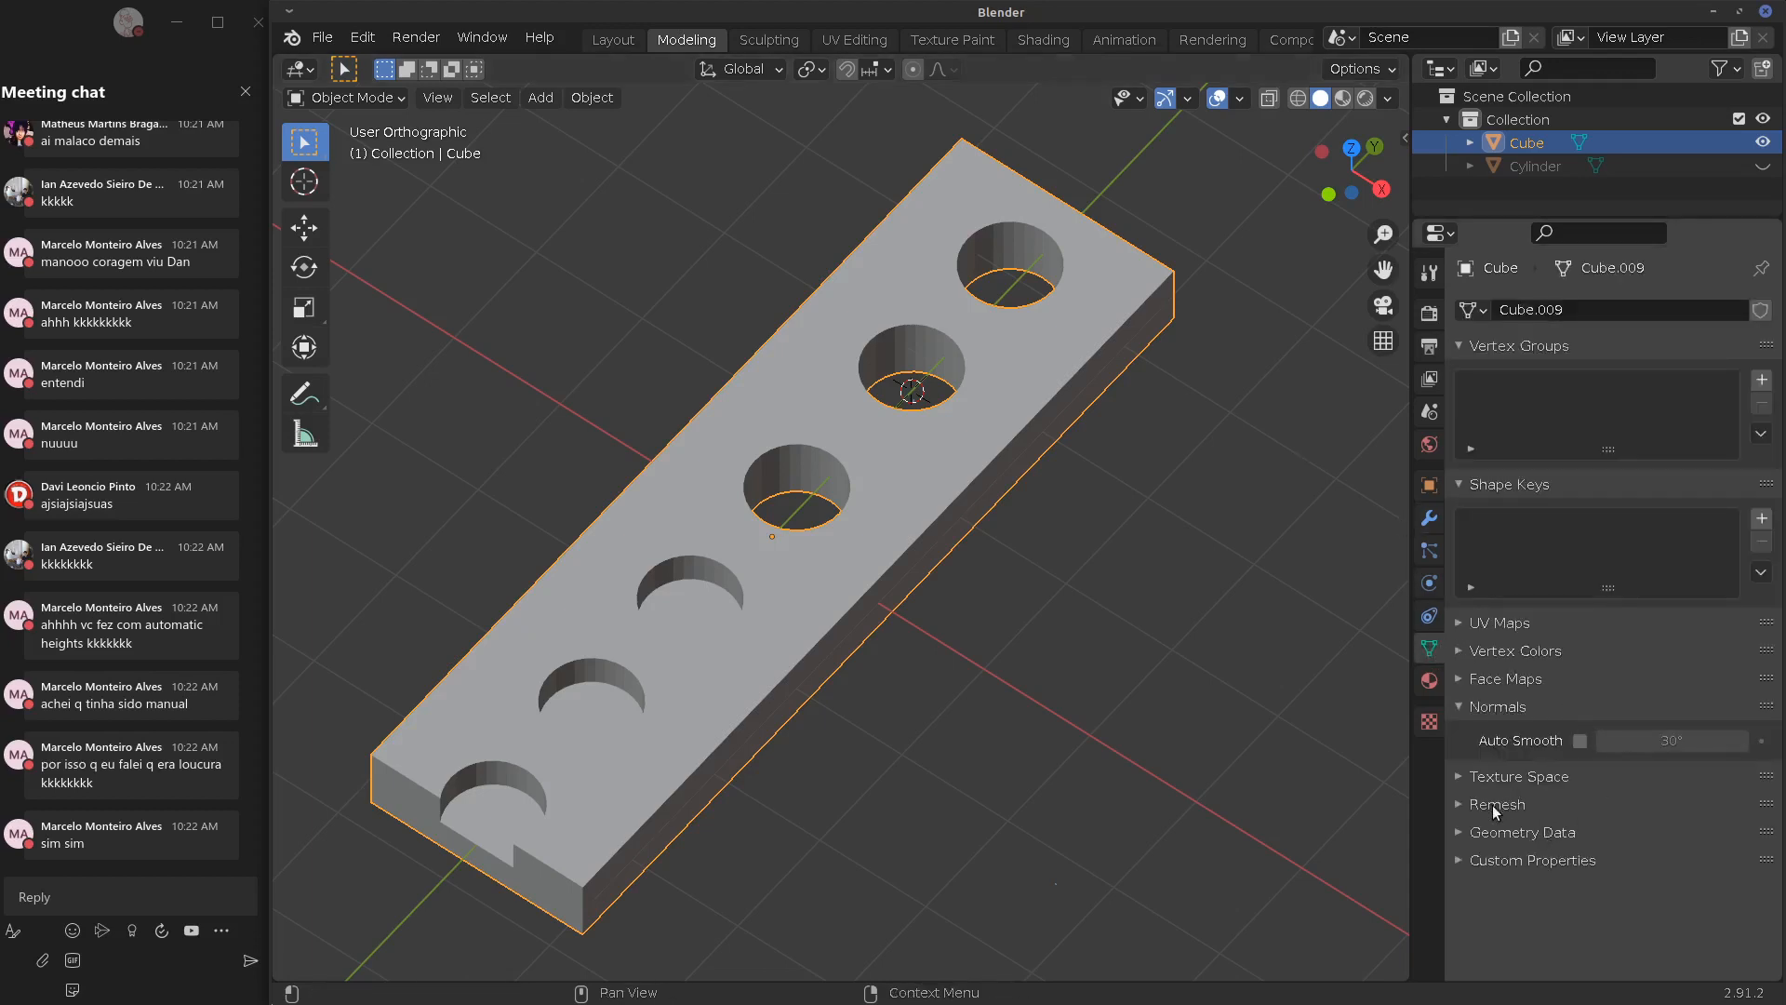
click(1492, 806)
scroll(1675, 791, down, 3)
click(1742, 729)
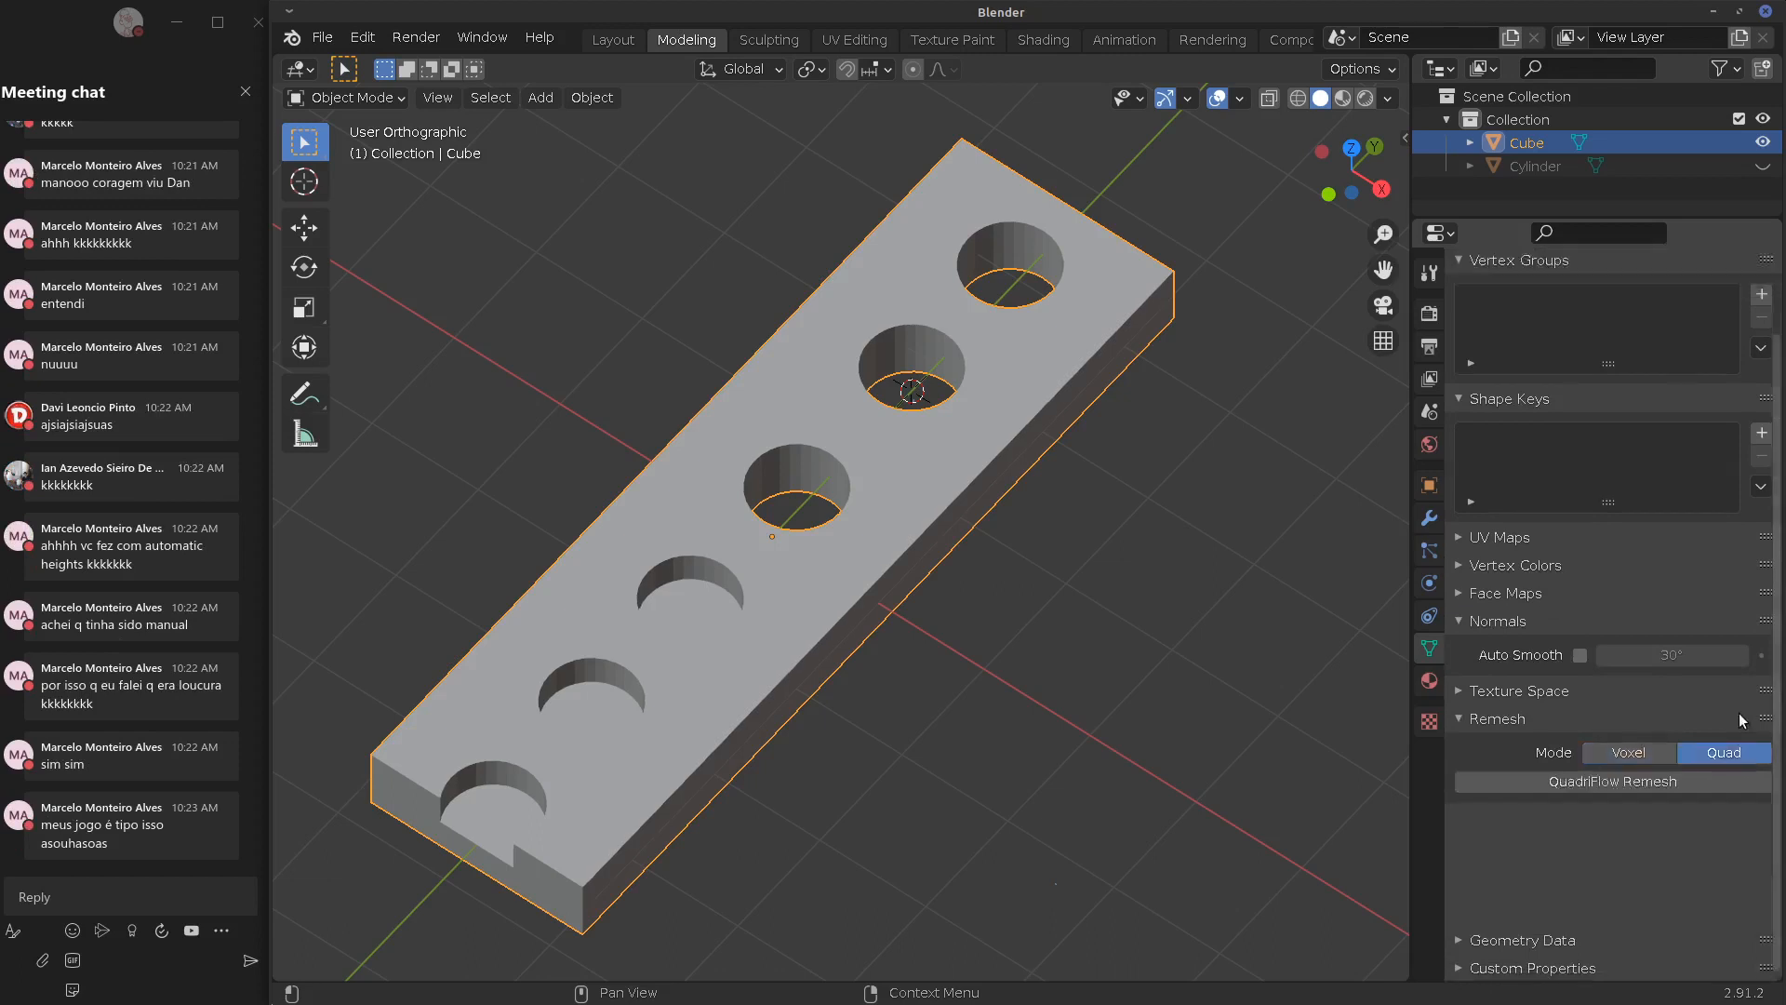
scroll(1675, 819, up, 3)
click(1630, 868)
click(1579, 977)
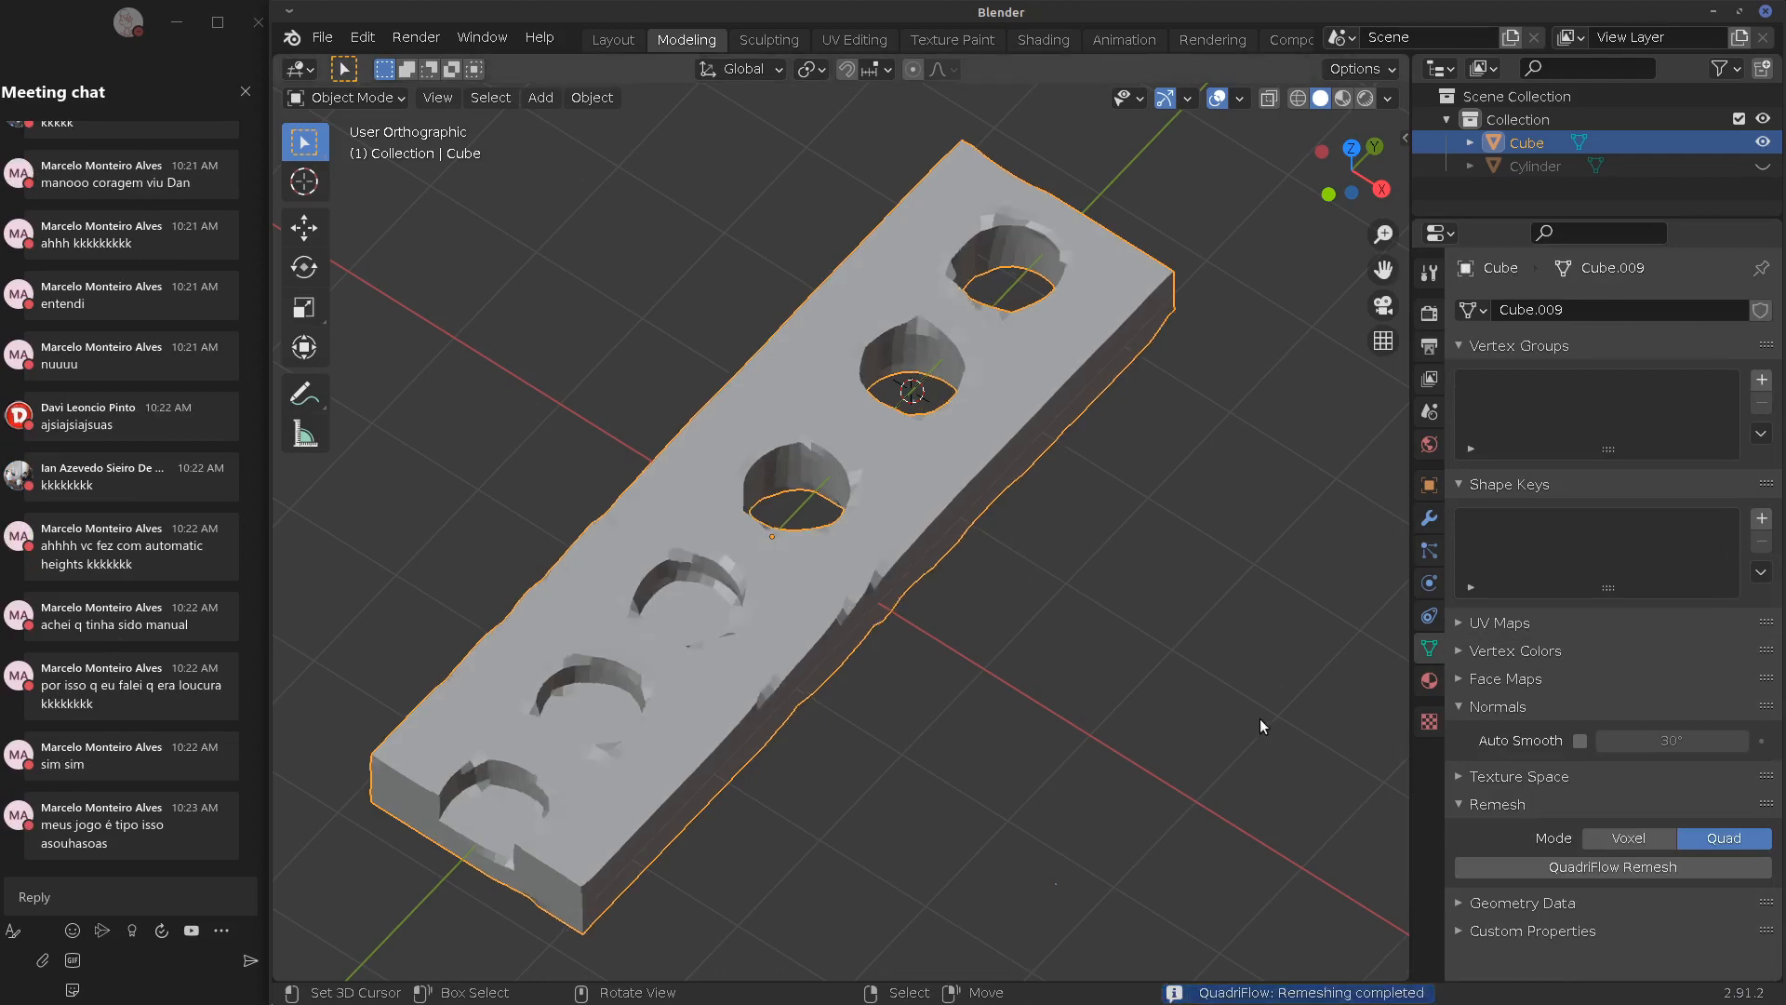
Inspect the jagged remesh result, then undo it to restore the original mesh
middle_drag(1036, 668, 1078, 627)
key(Tab)
key(Tab)
key(Tab)
key(Tab)
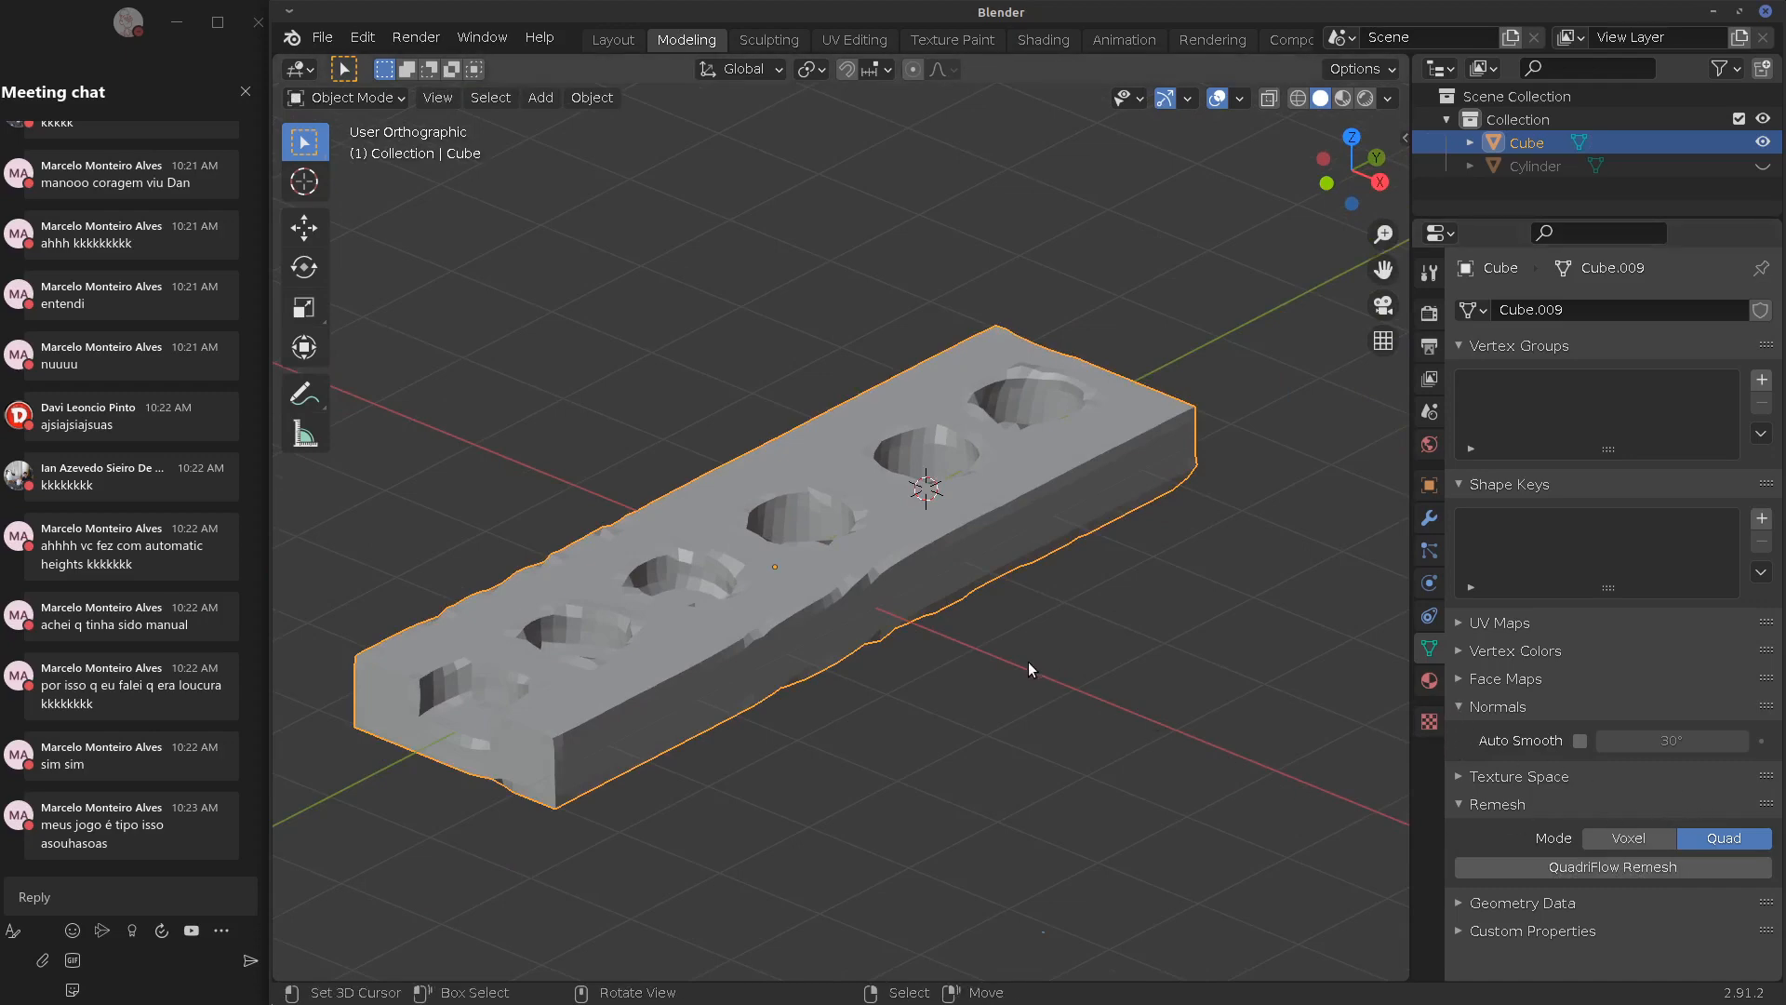
key(ctrl+z)
key(ctrl+z)
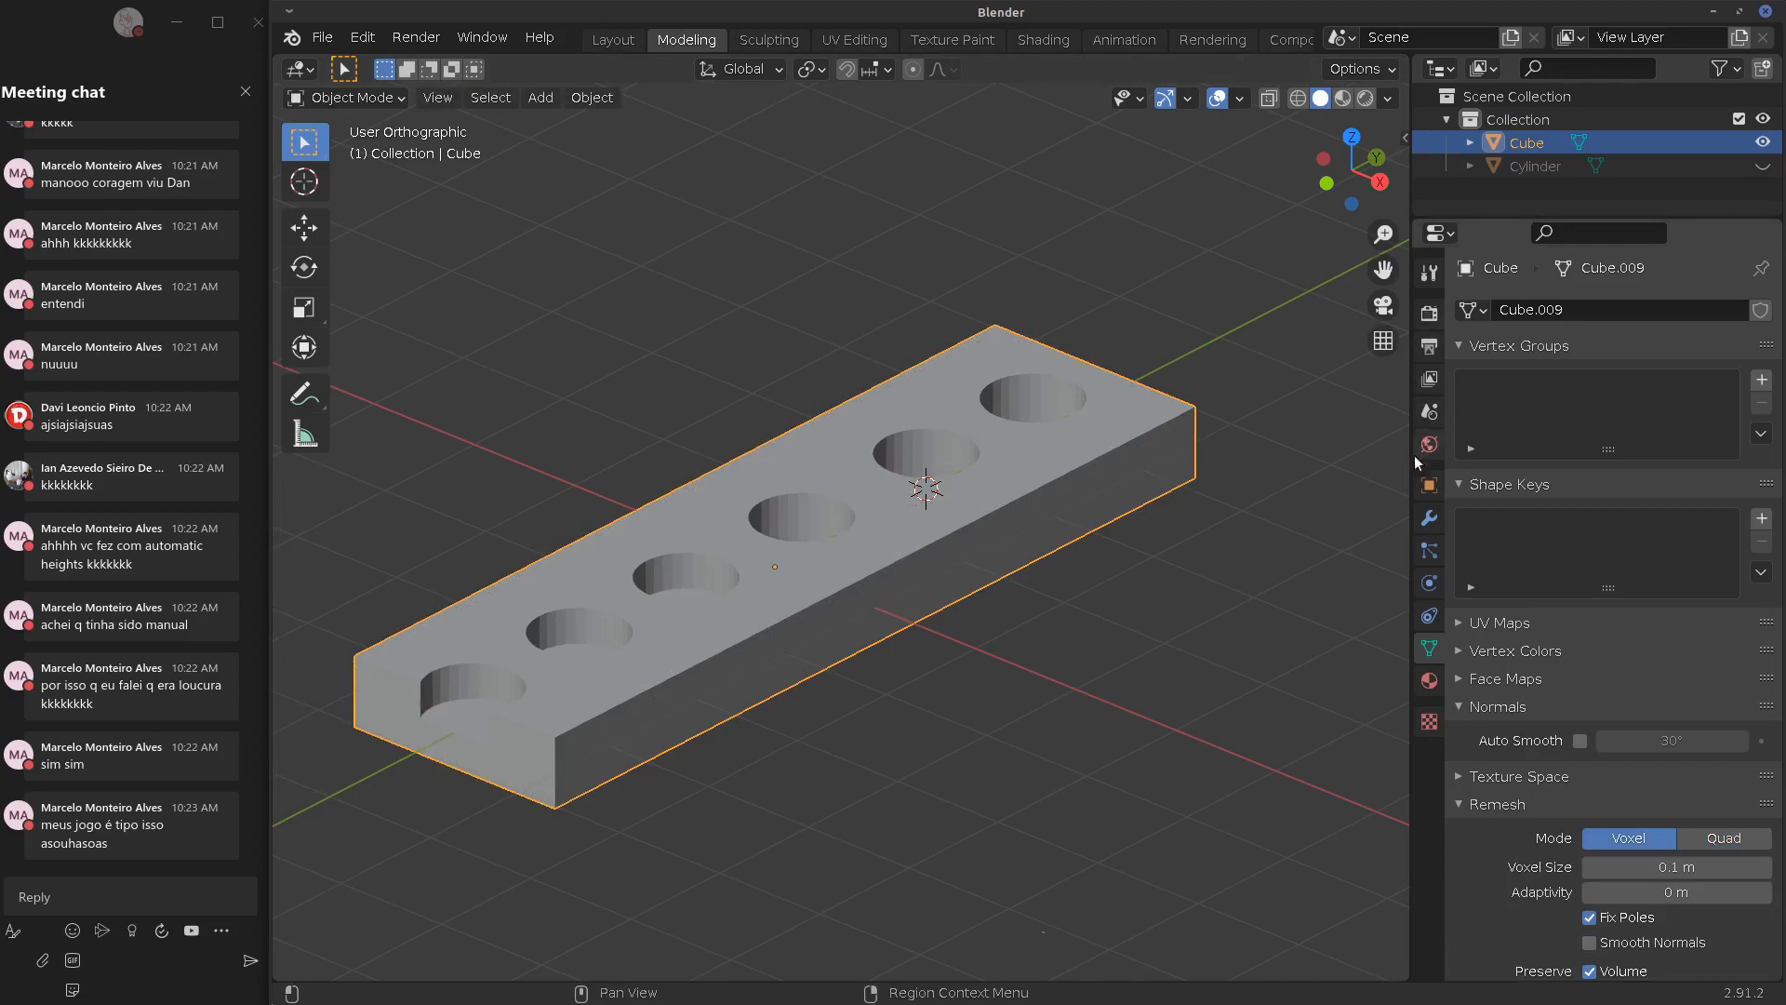
Add a Decimate modifier to the plate with a ratio of 0.5
click(1429, 519)
click(1523, 313)
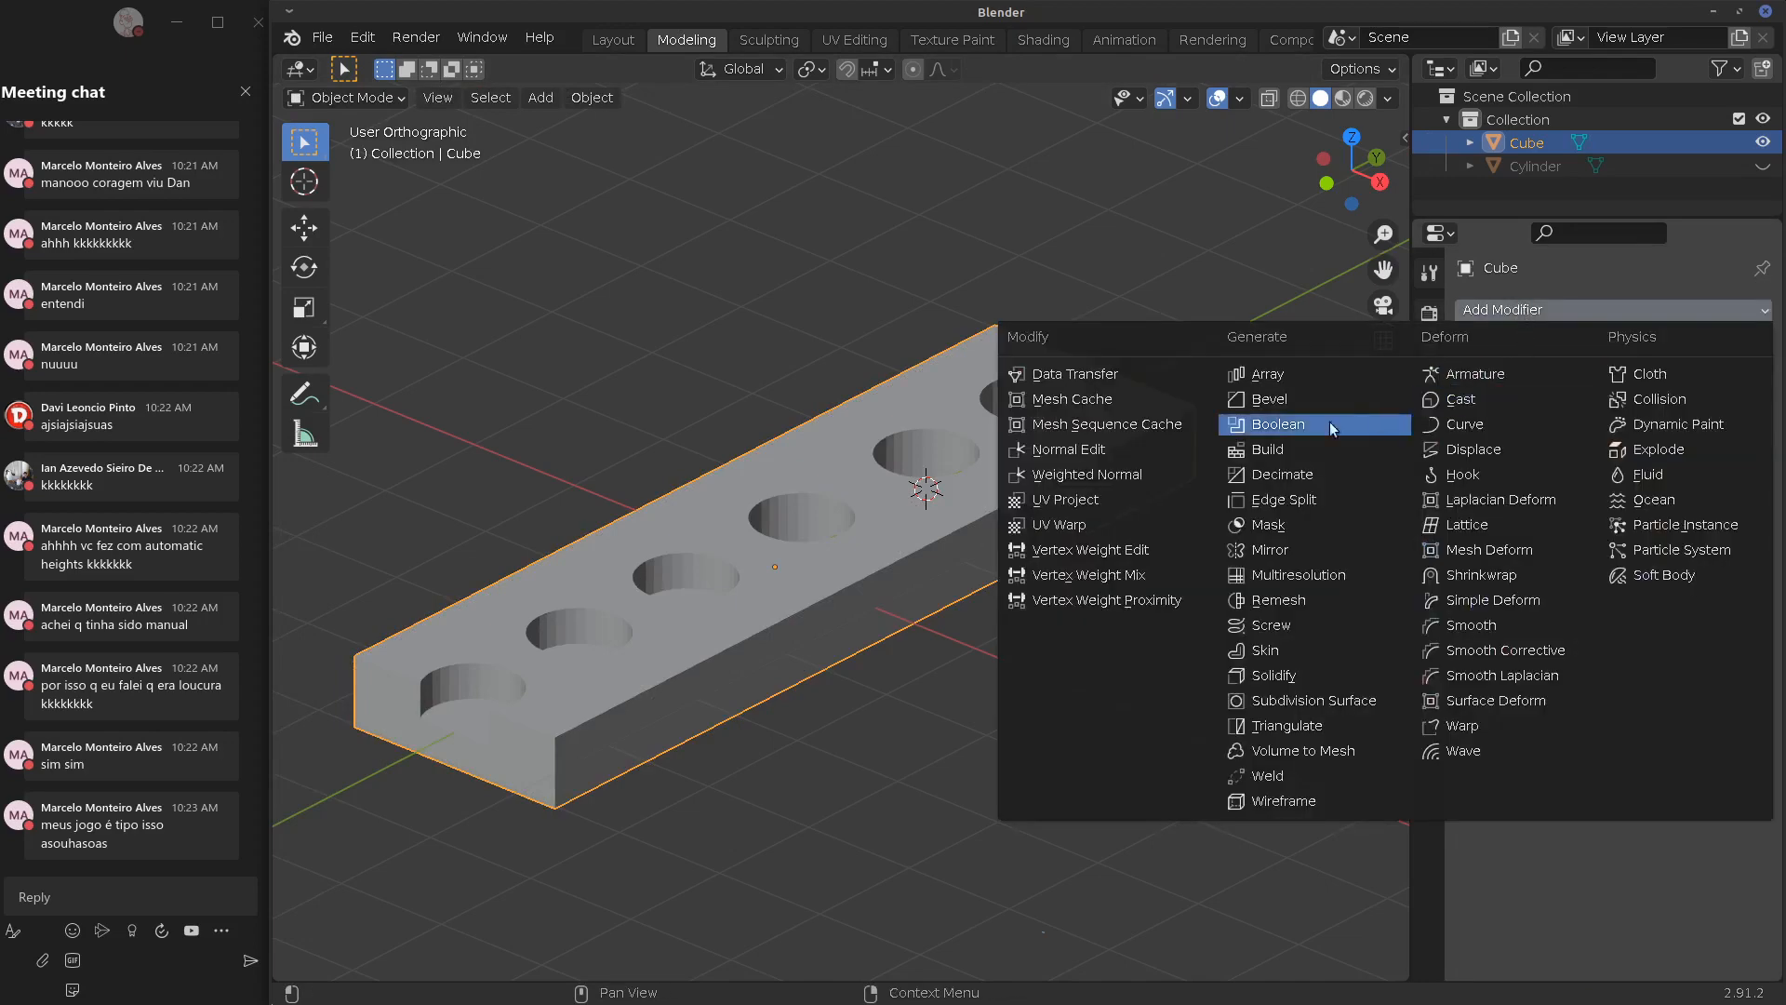
click(1303, 478)
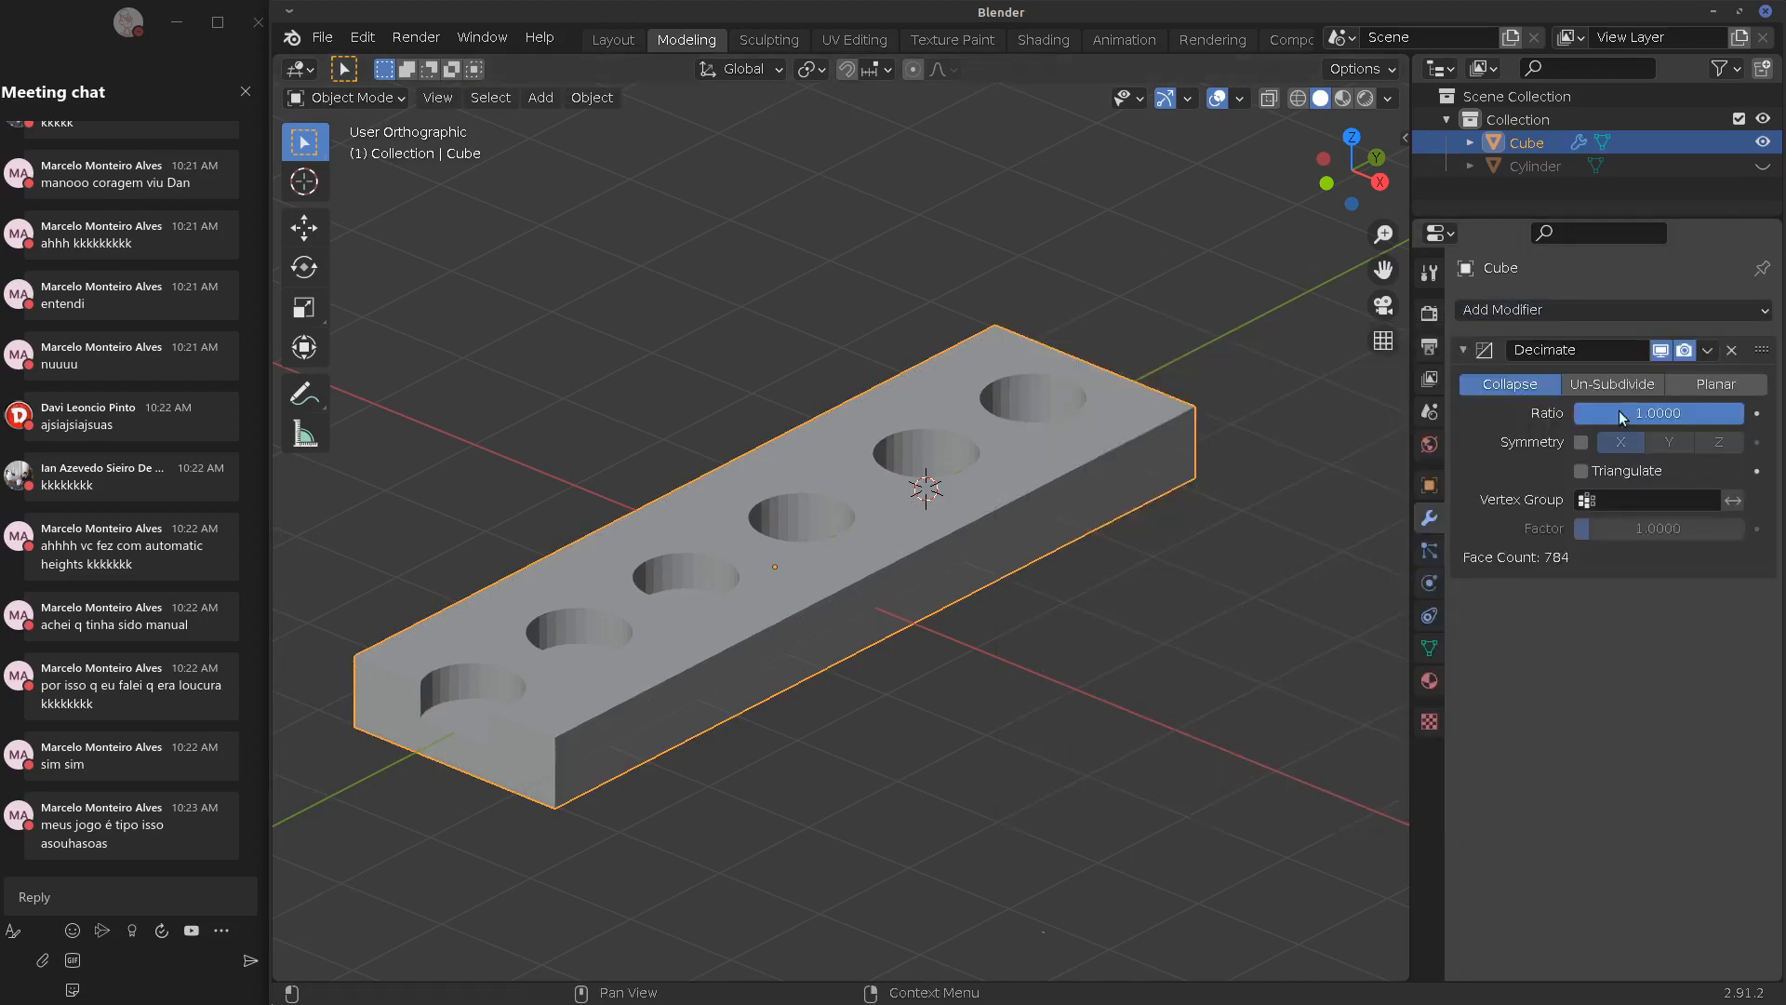
click(1677, 415)
text(0.5)
key(Return)
Inspect the decimated plate from several angles, checking its mesh data and Edit Mode view
middle_drag(1209, 614, 1154, 566)
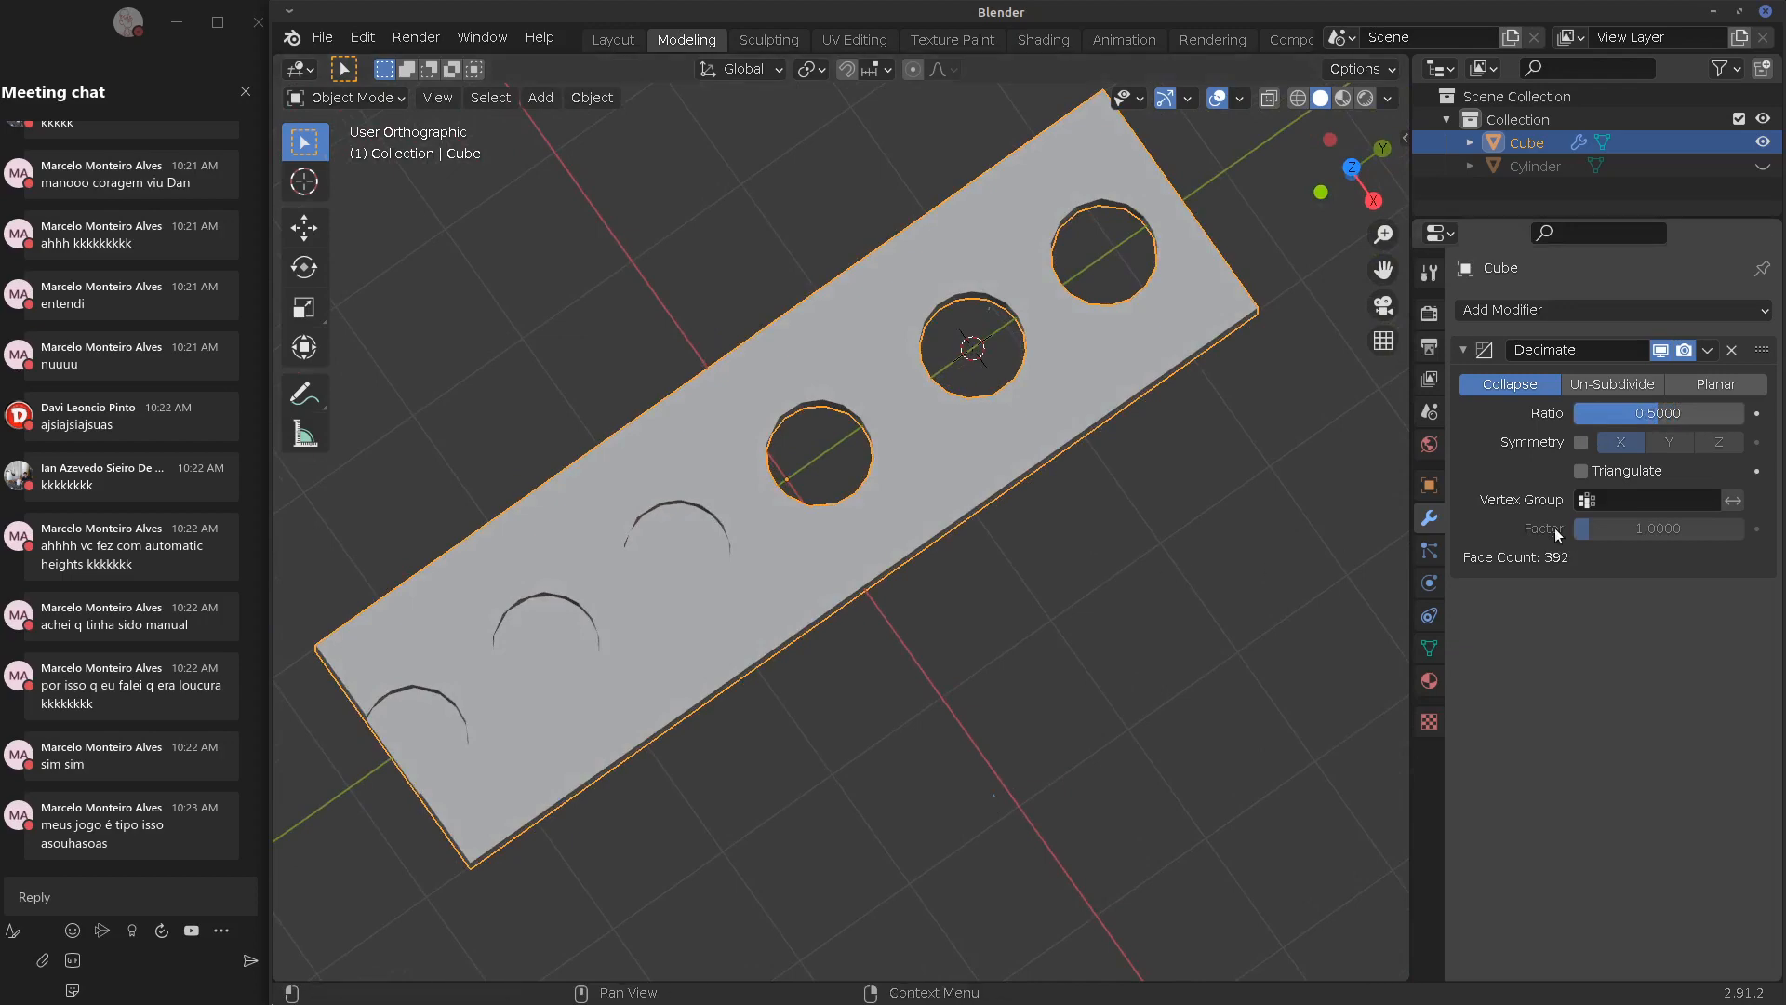
middle_drag(1055, 521, 1128, 389)
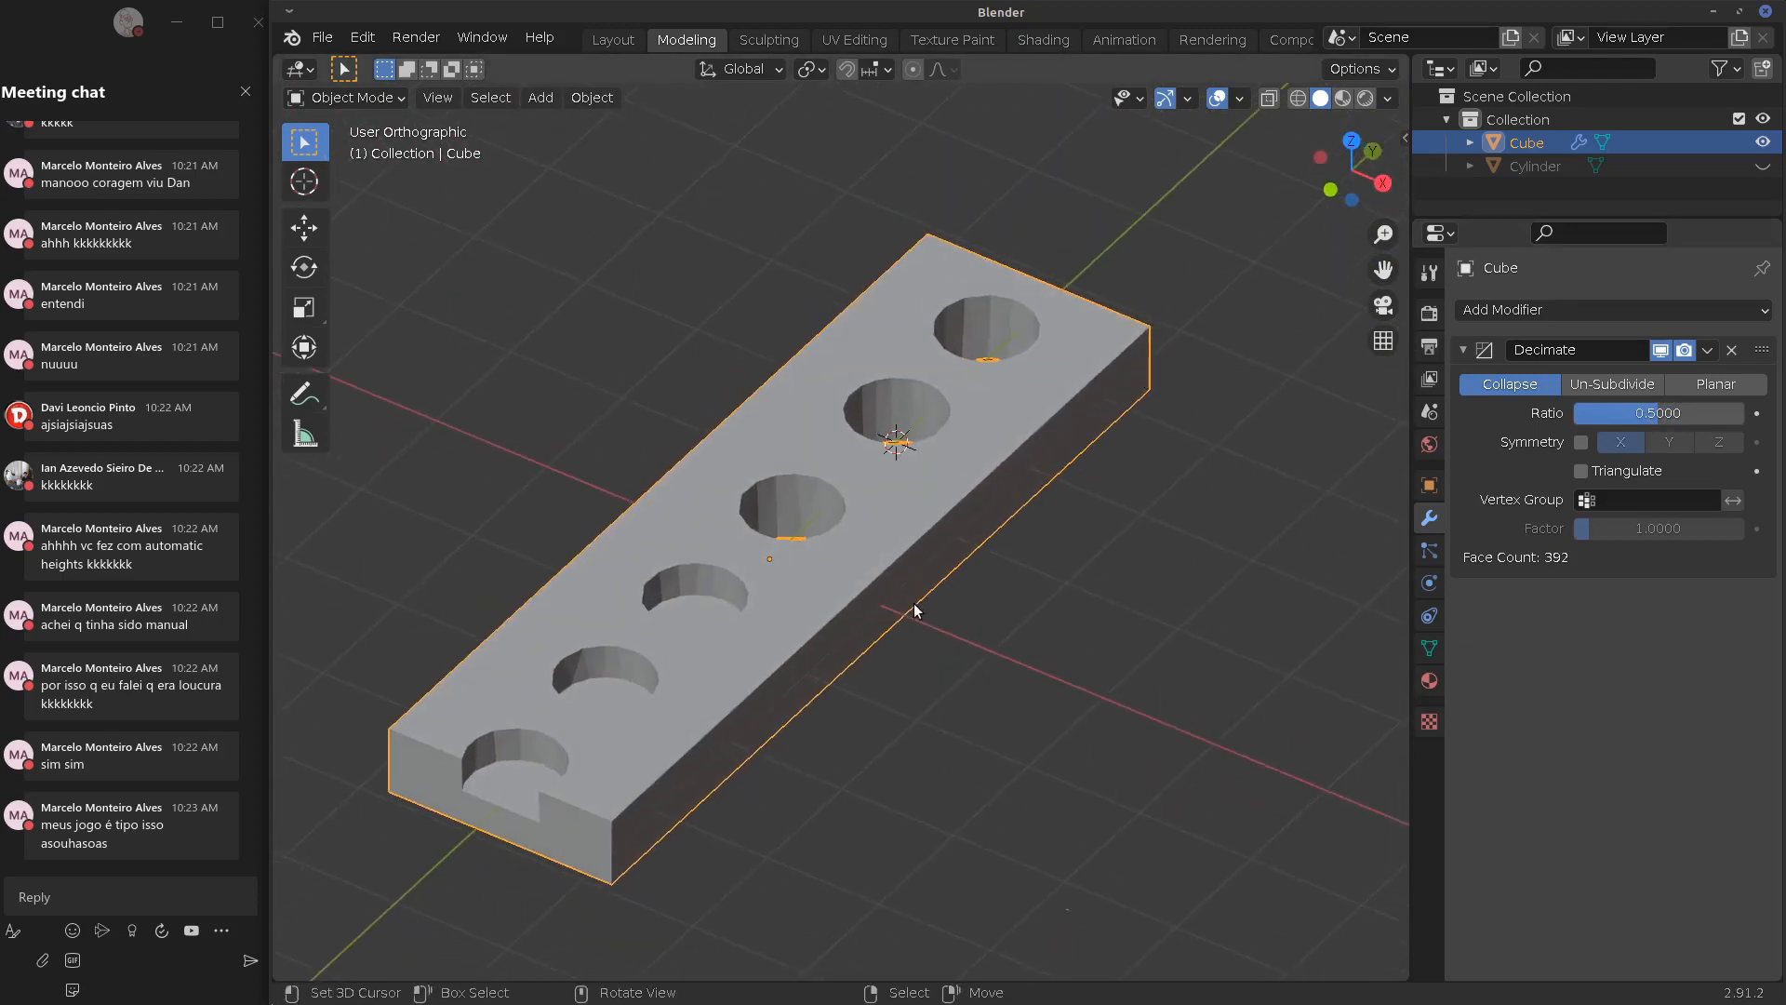
middle_drag(1008, 533, 981, 537)
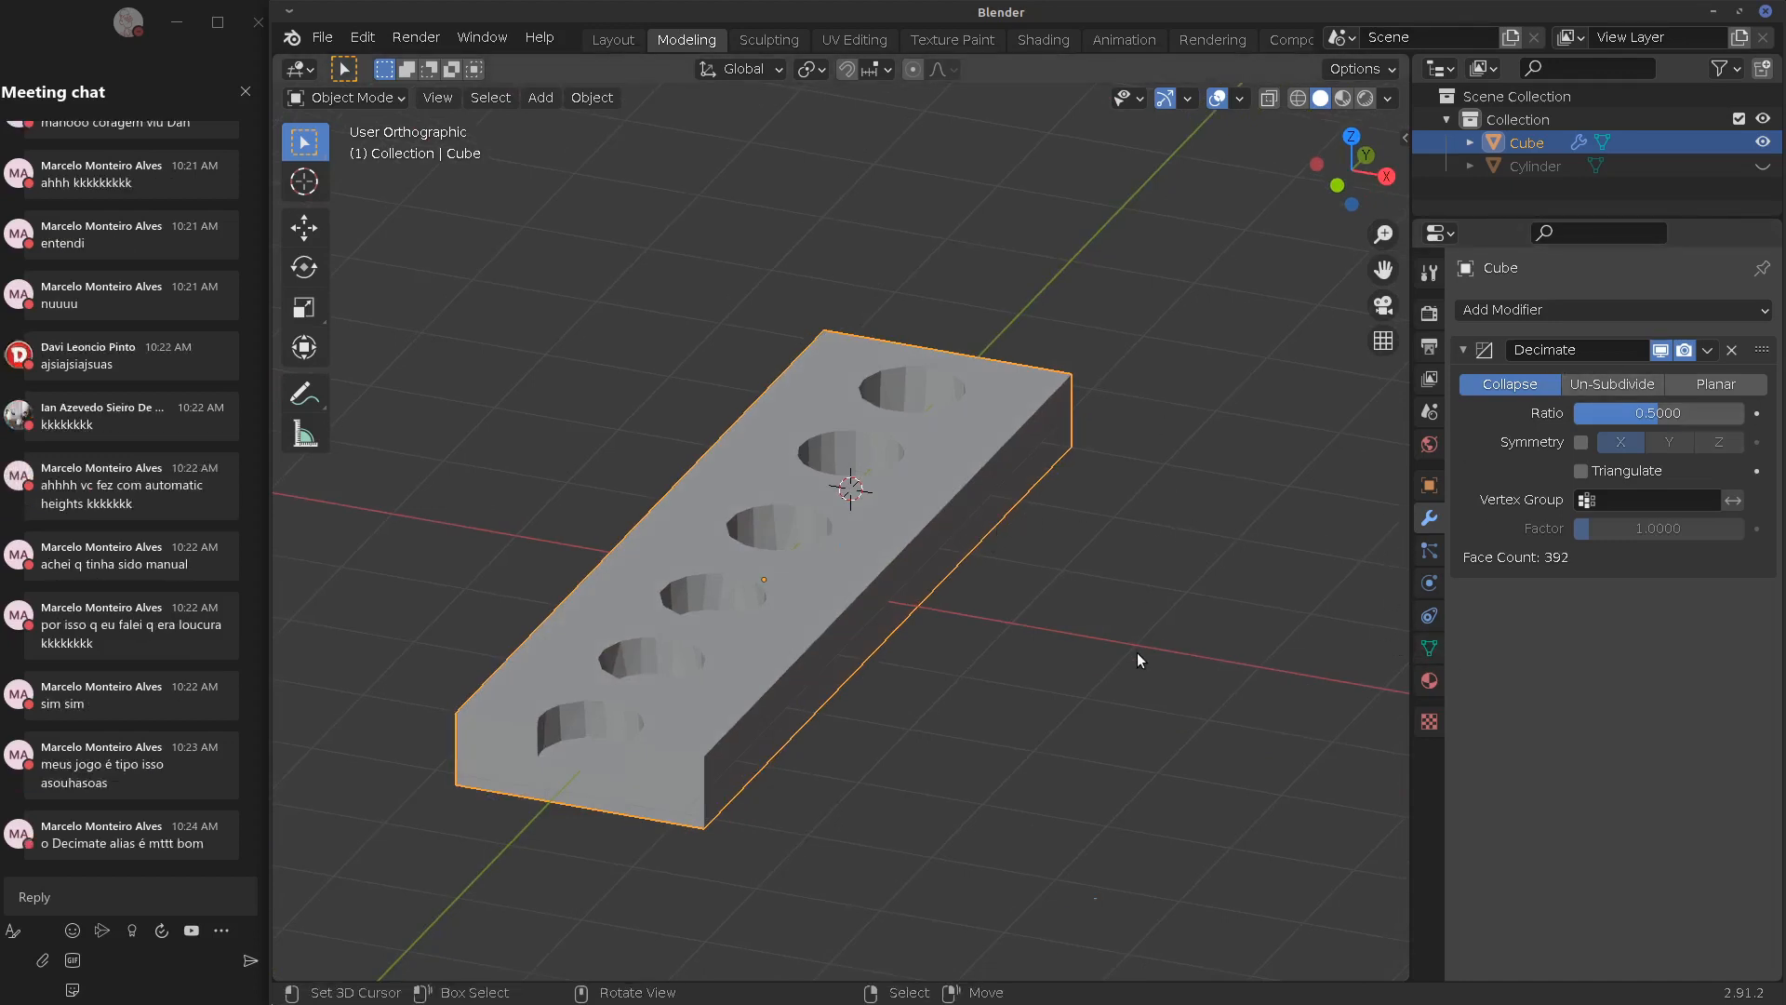
click(1429, 649)
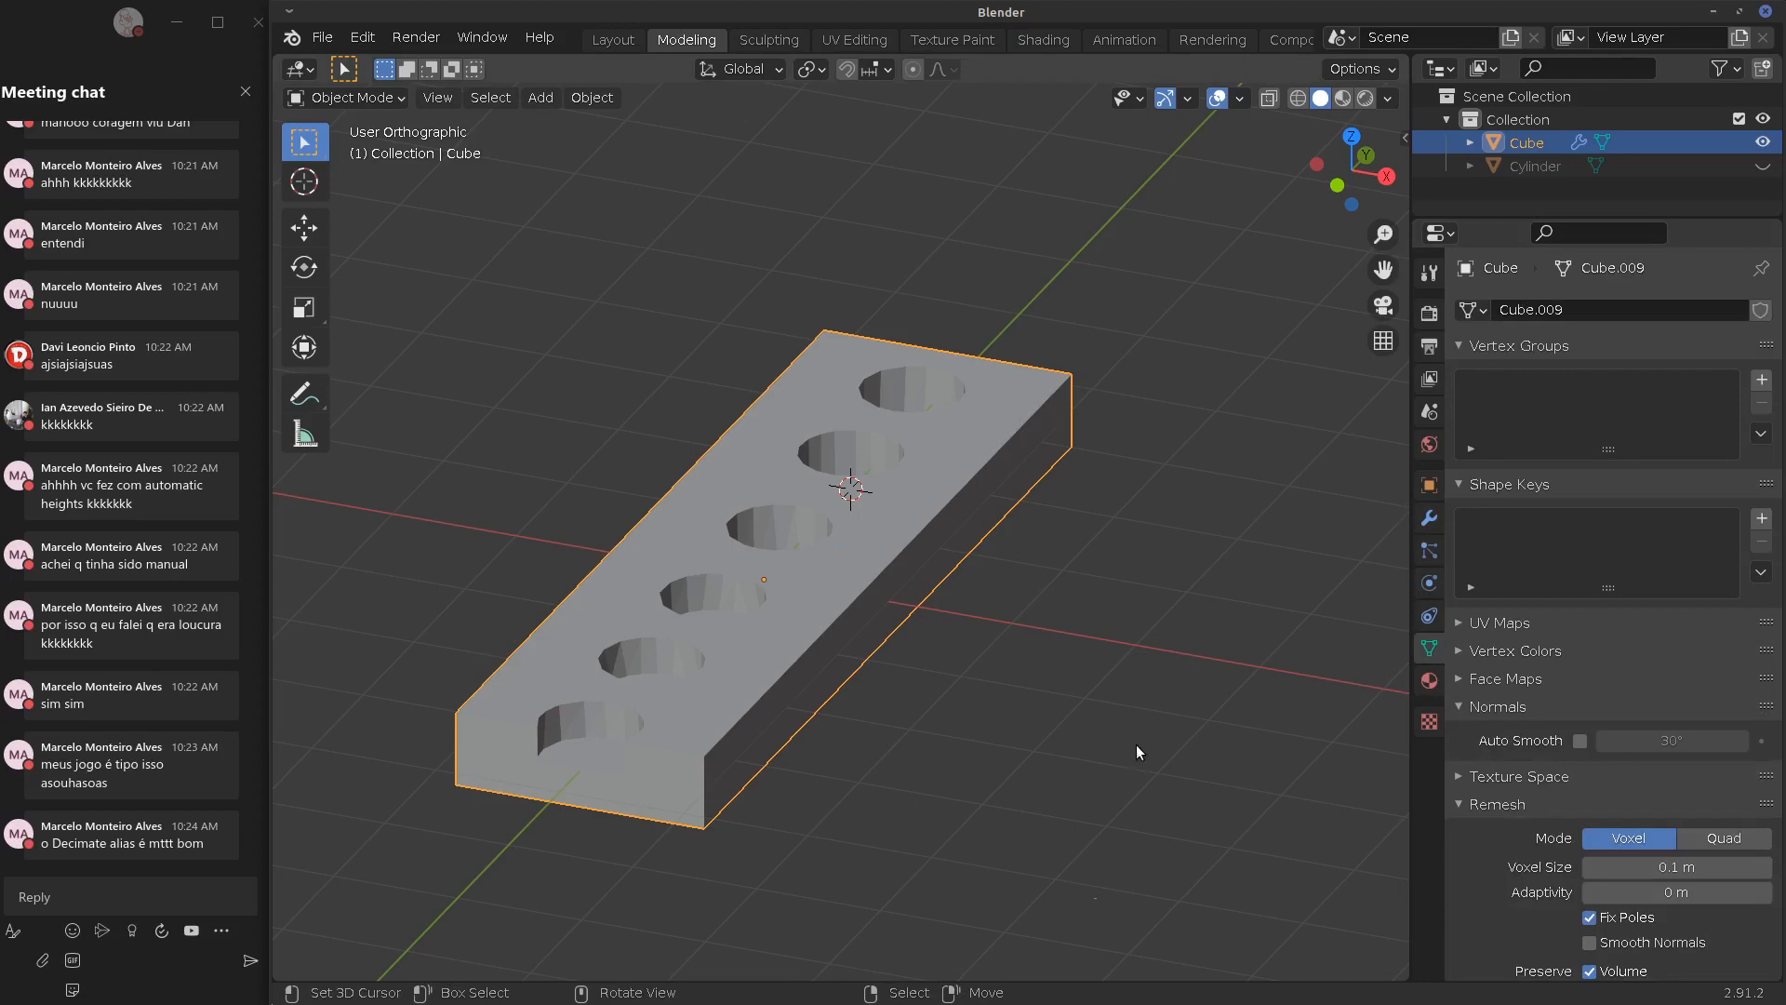
middle_drag(1034, 616, 986, 640)
key(Tab)
key(Tab)
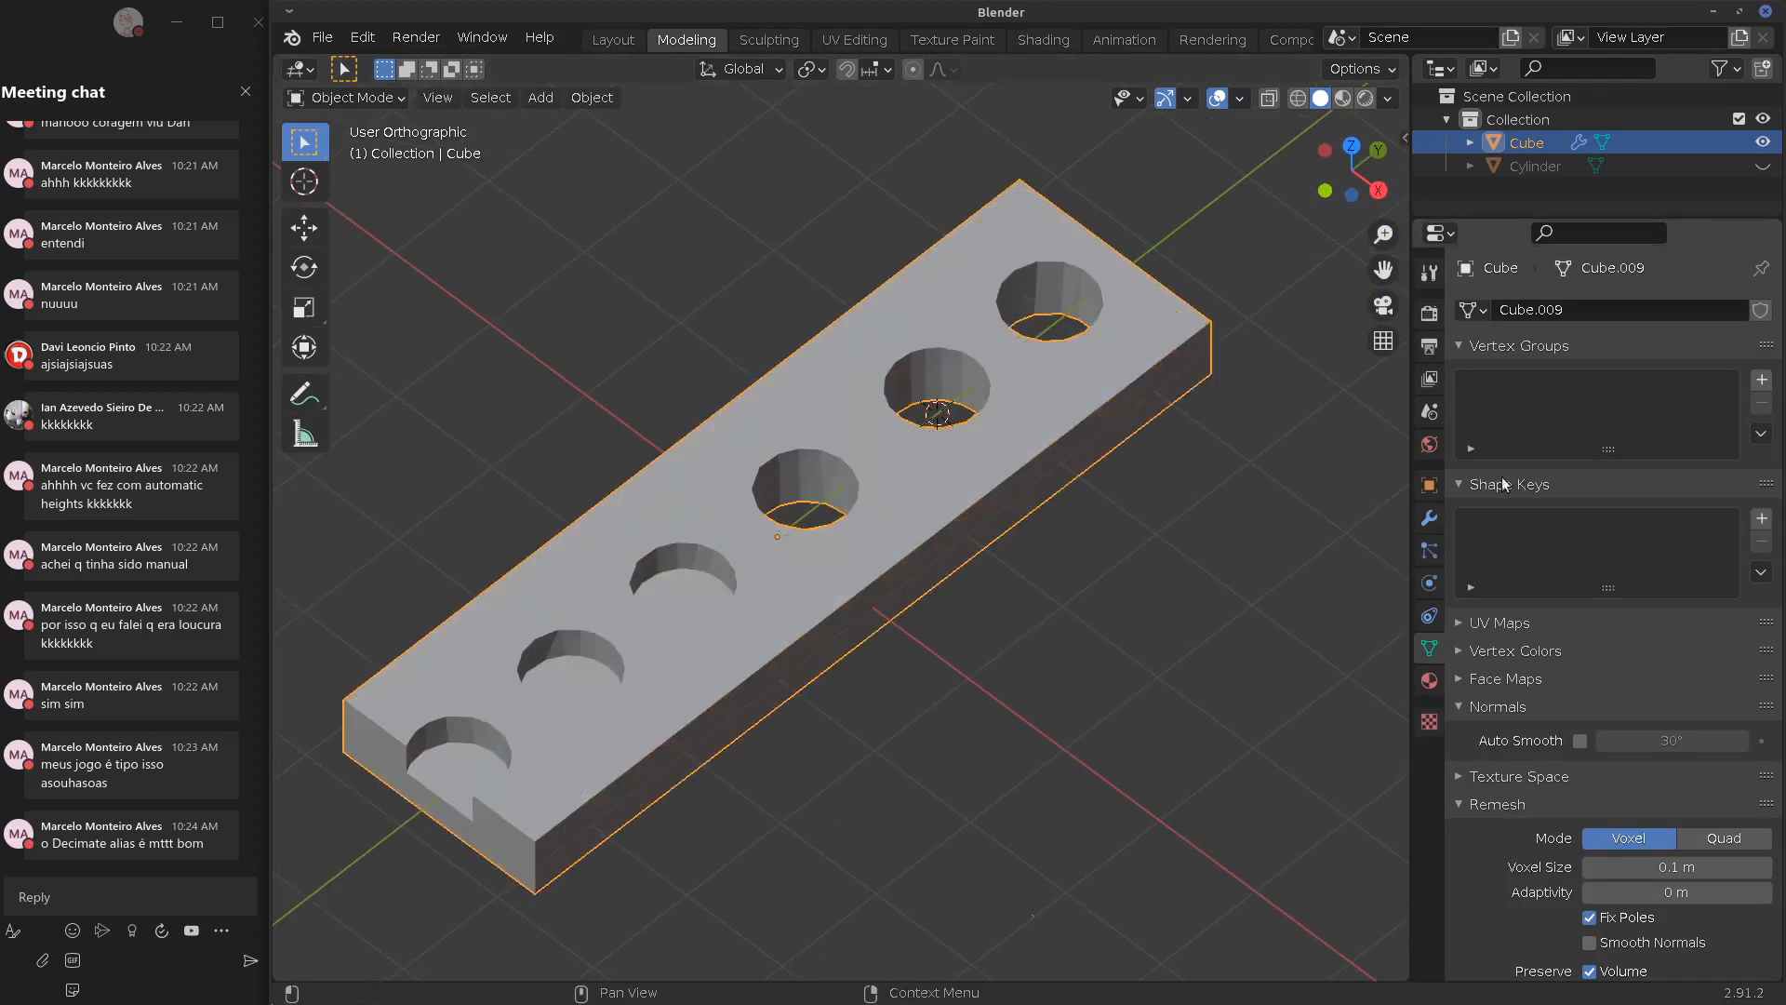
click(1430, 312)
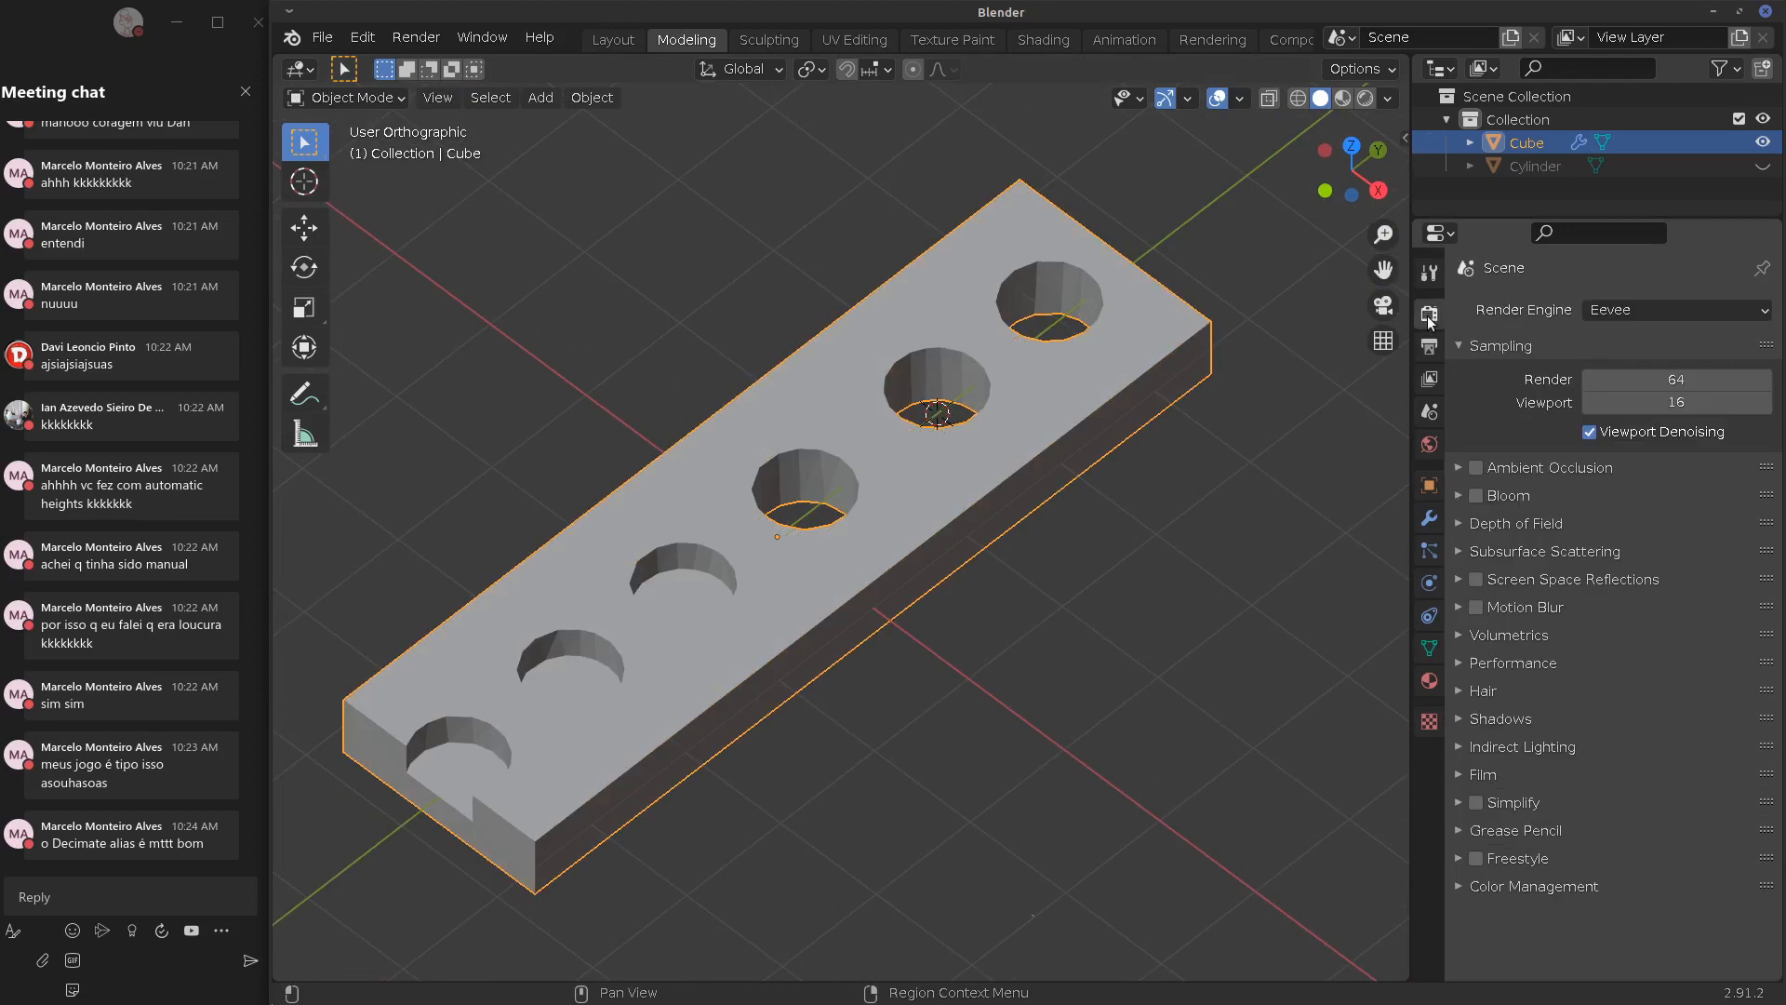
click(1430, 517)
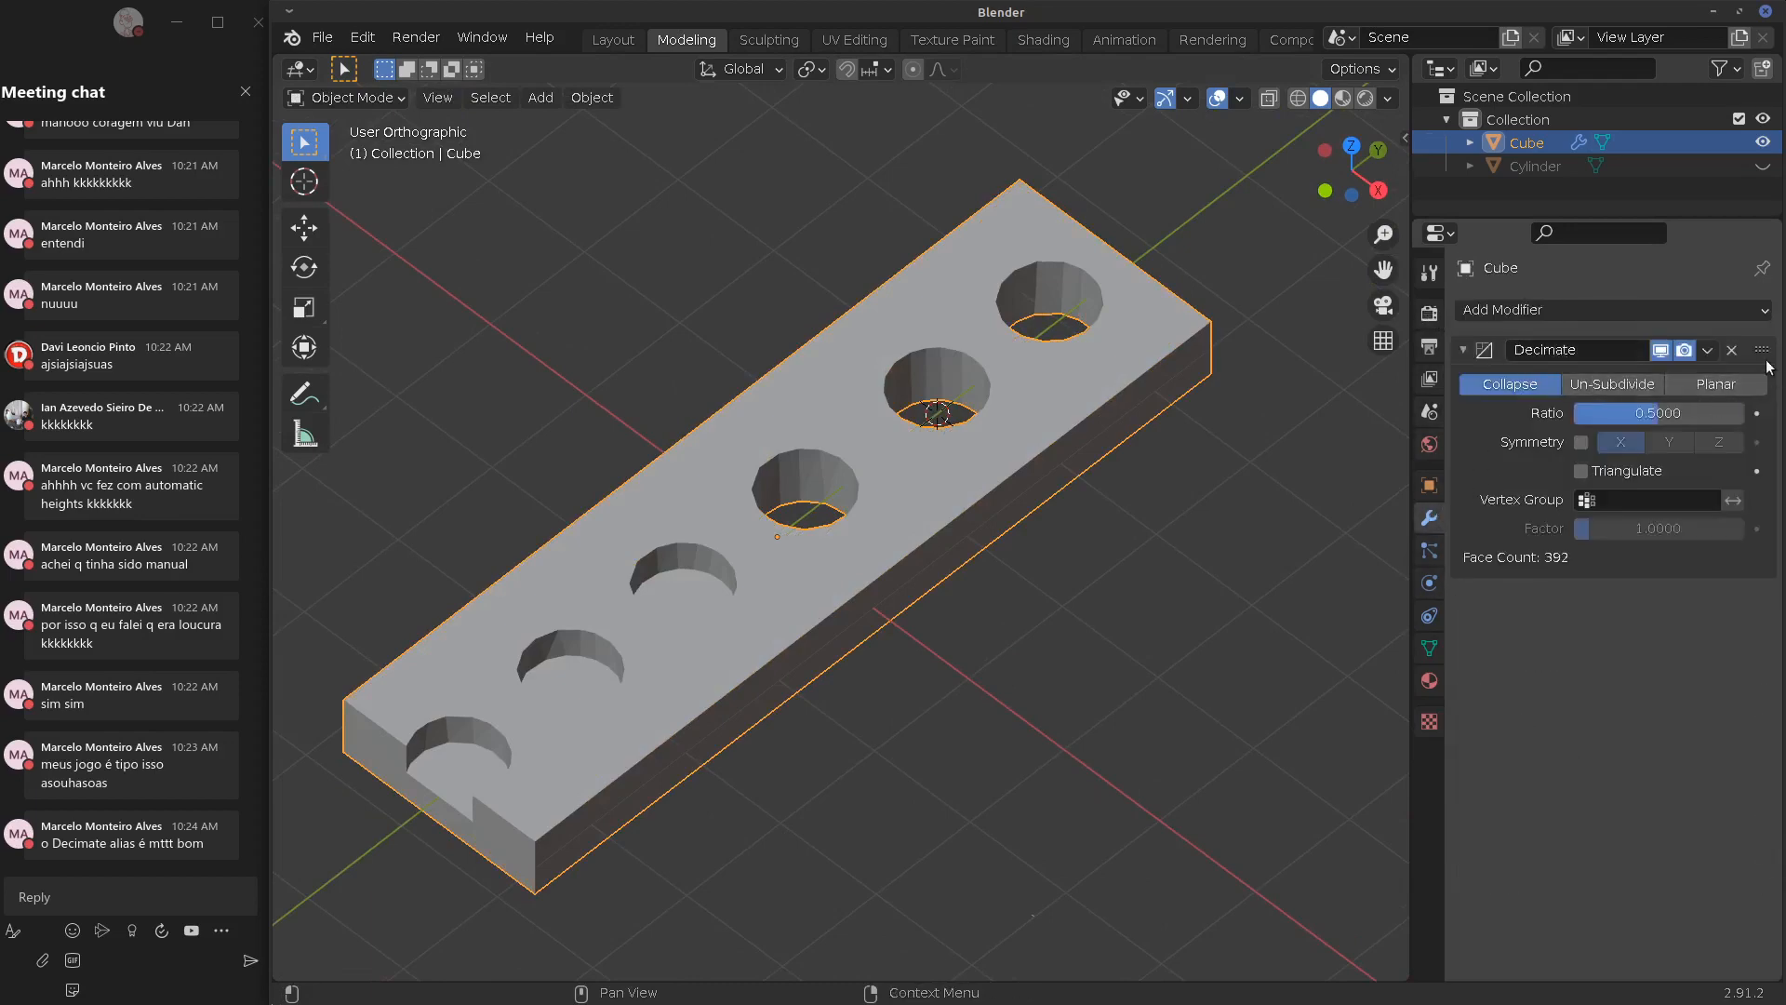
click(1707, 350)
Apply the Decimate modifier, then run Tris to Quads on the plate's mesh in Edit Mode
click(1684, 378)
key(Tab)
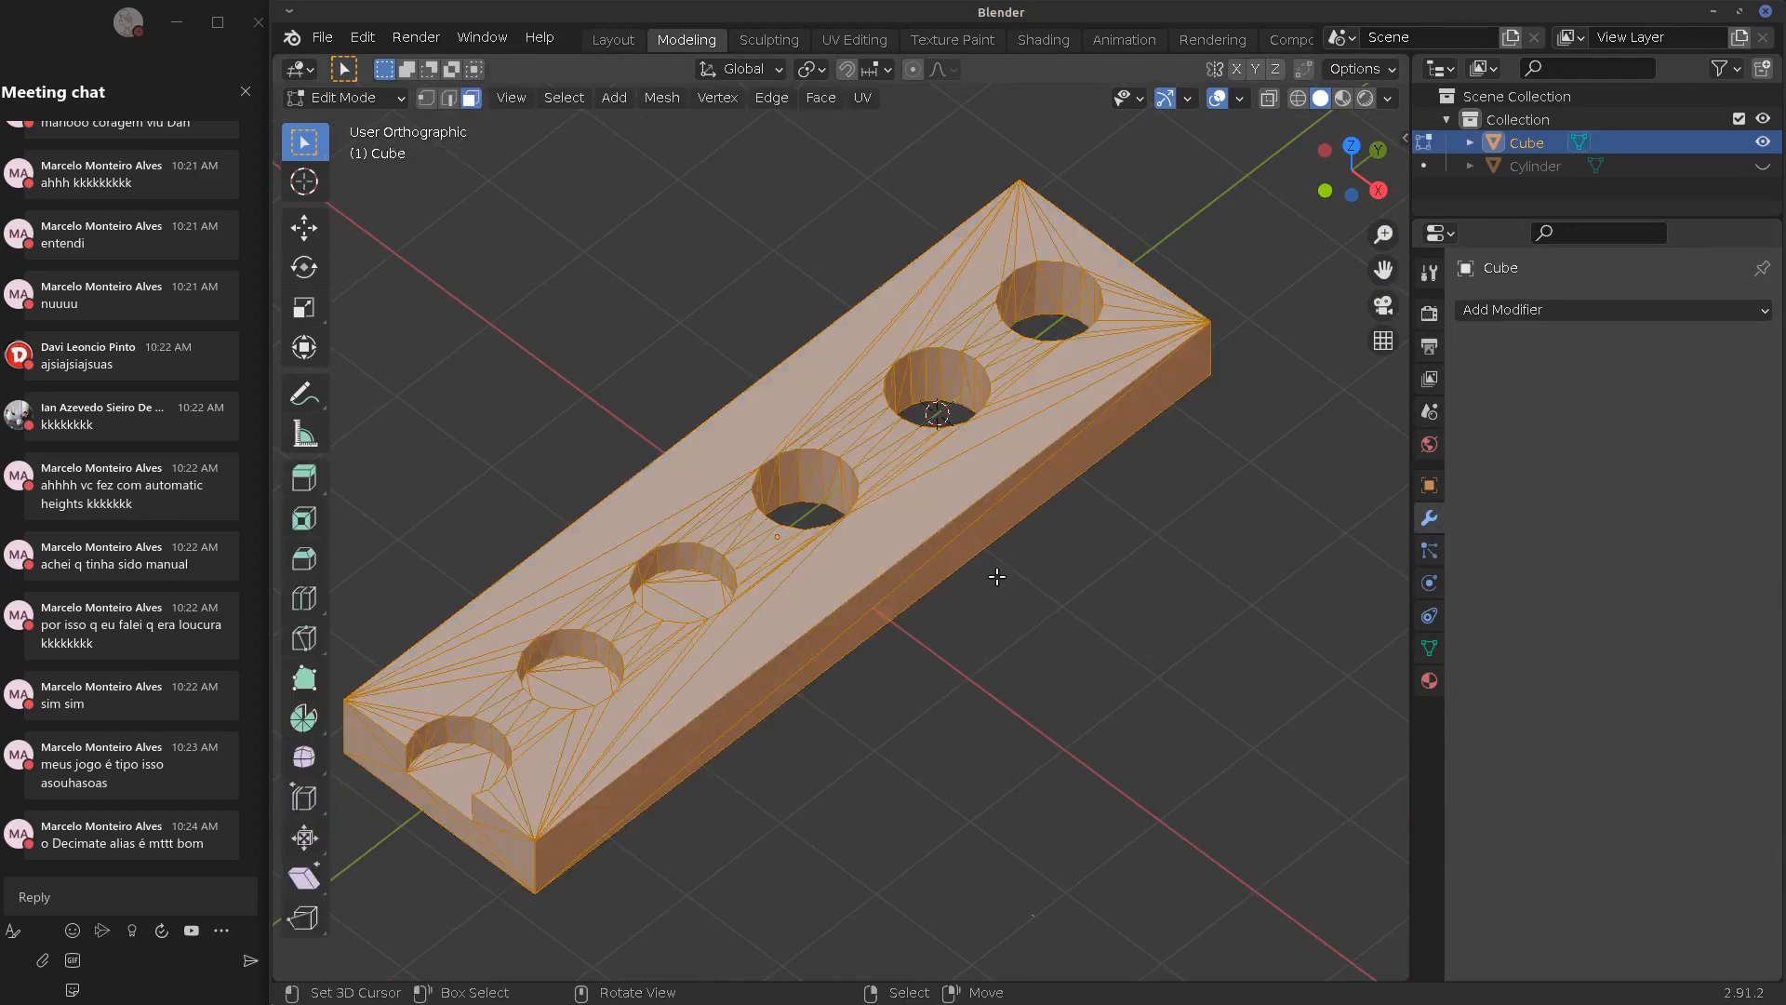
mouse_move(983, 580)
middle_down()
mouse_move(1072, 654)
mouse_move(1037, 646)
mouse_move(993, 754)
mouse_move(997, 593)
middle_up()
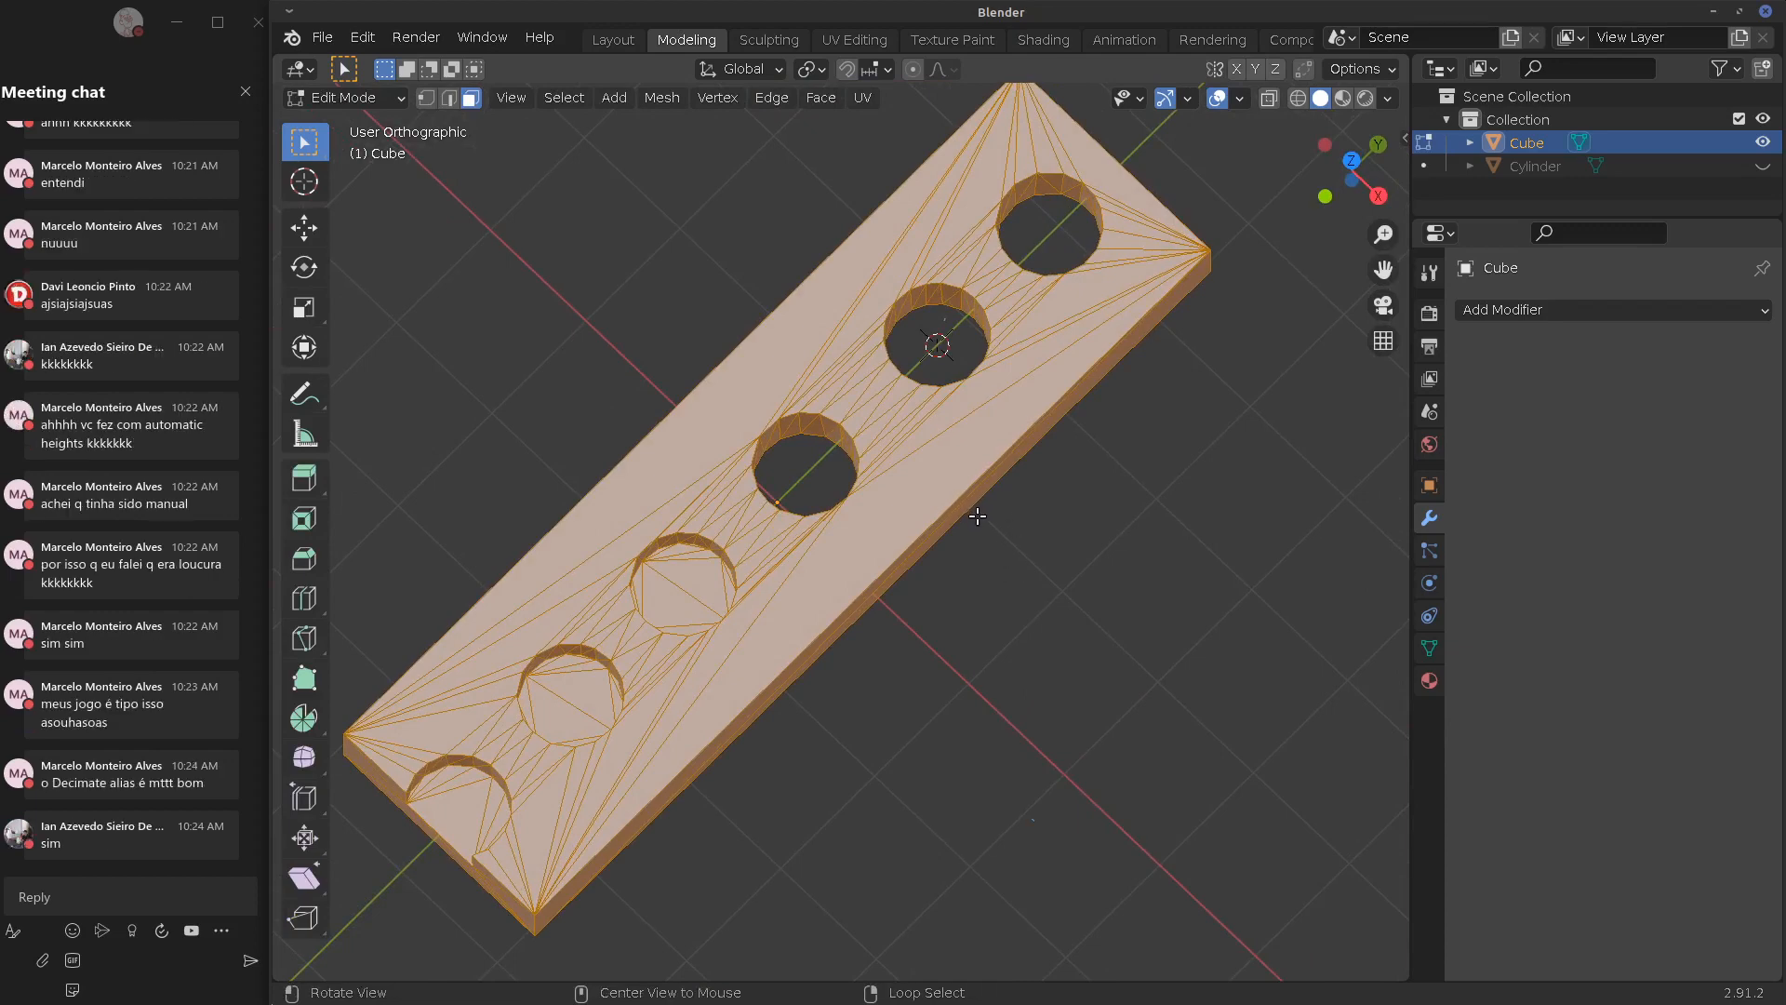
key(alt+j)
middle_drag(966, 517, 1061, 458)
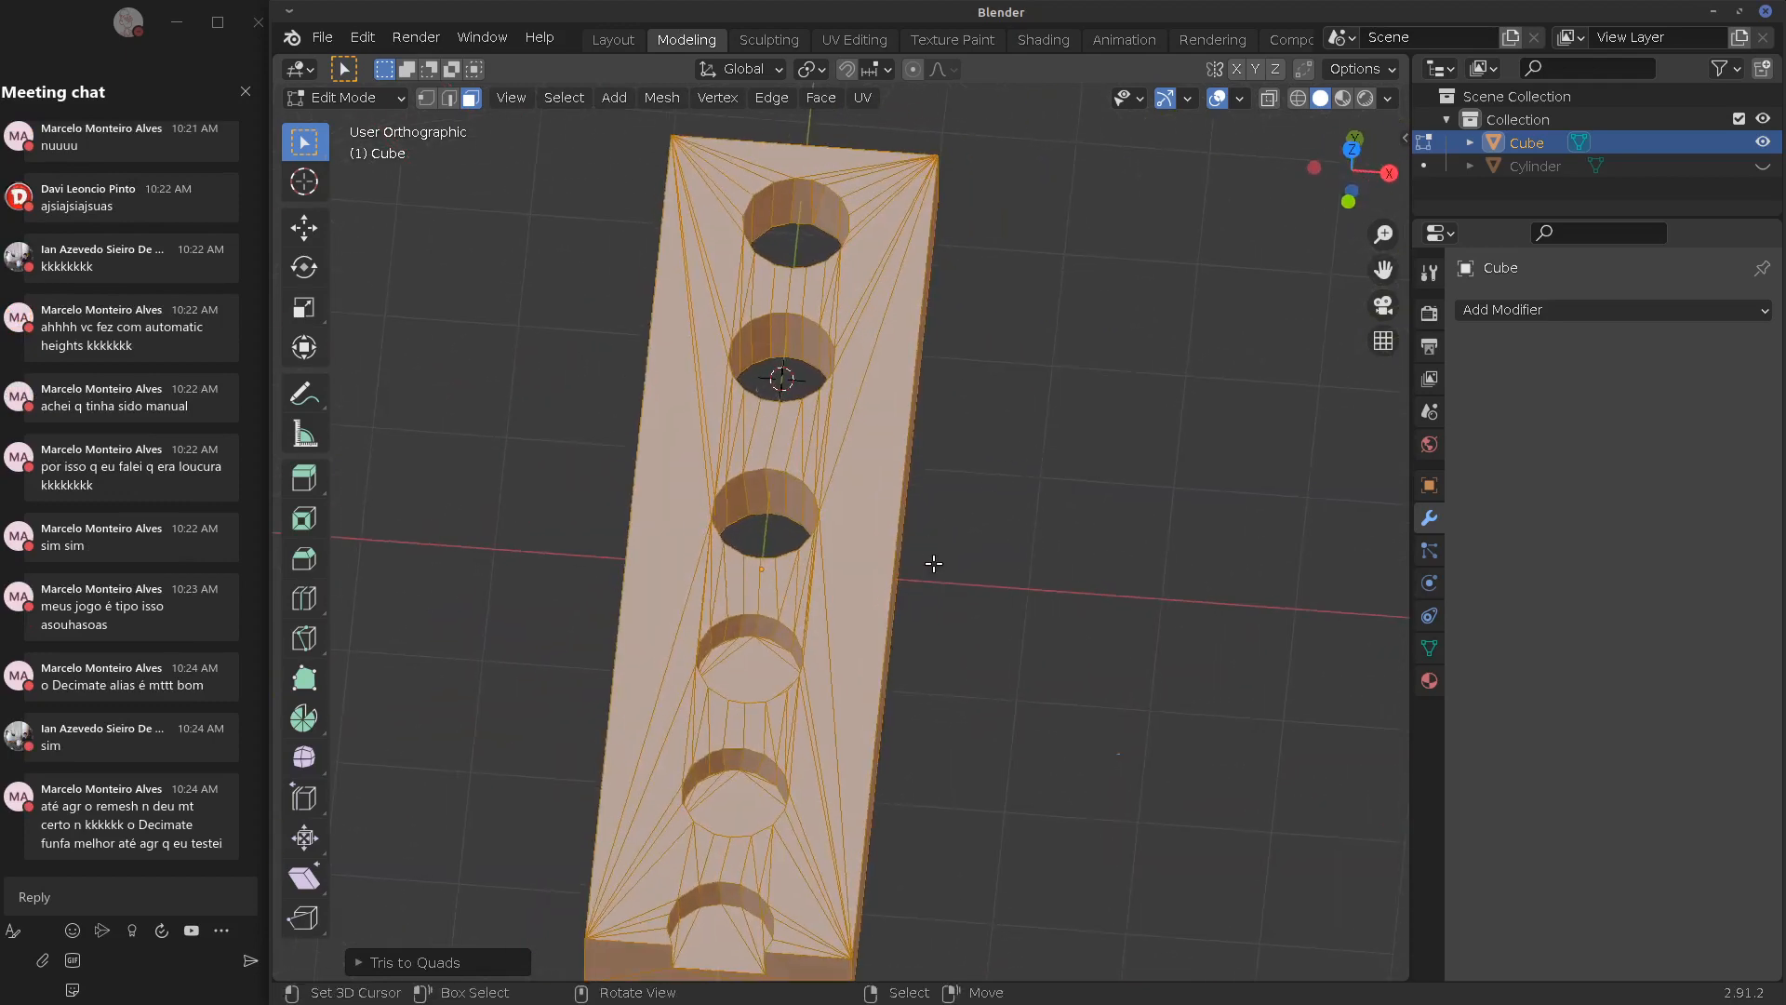
shift+middle_drag(936, 614, 971, 559)
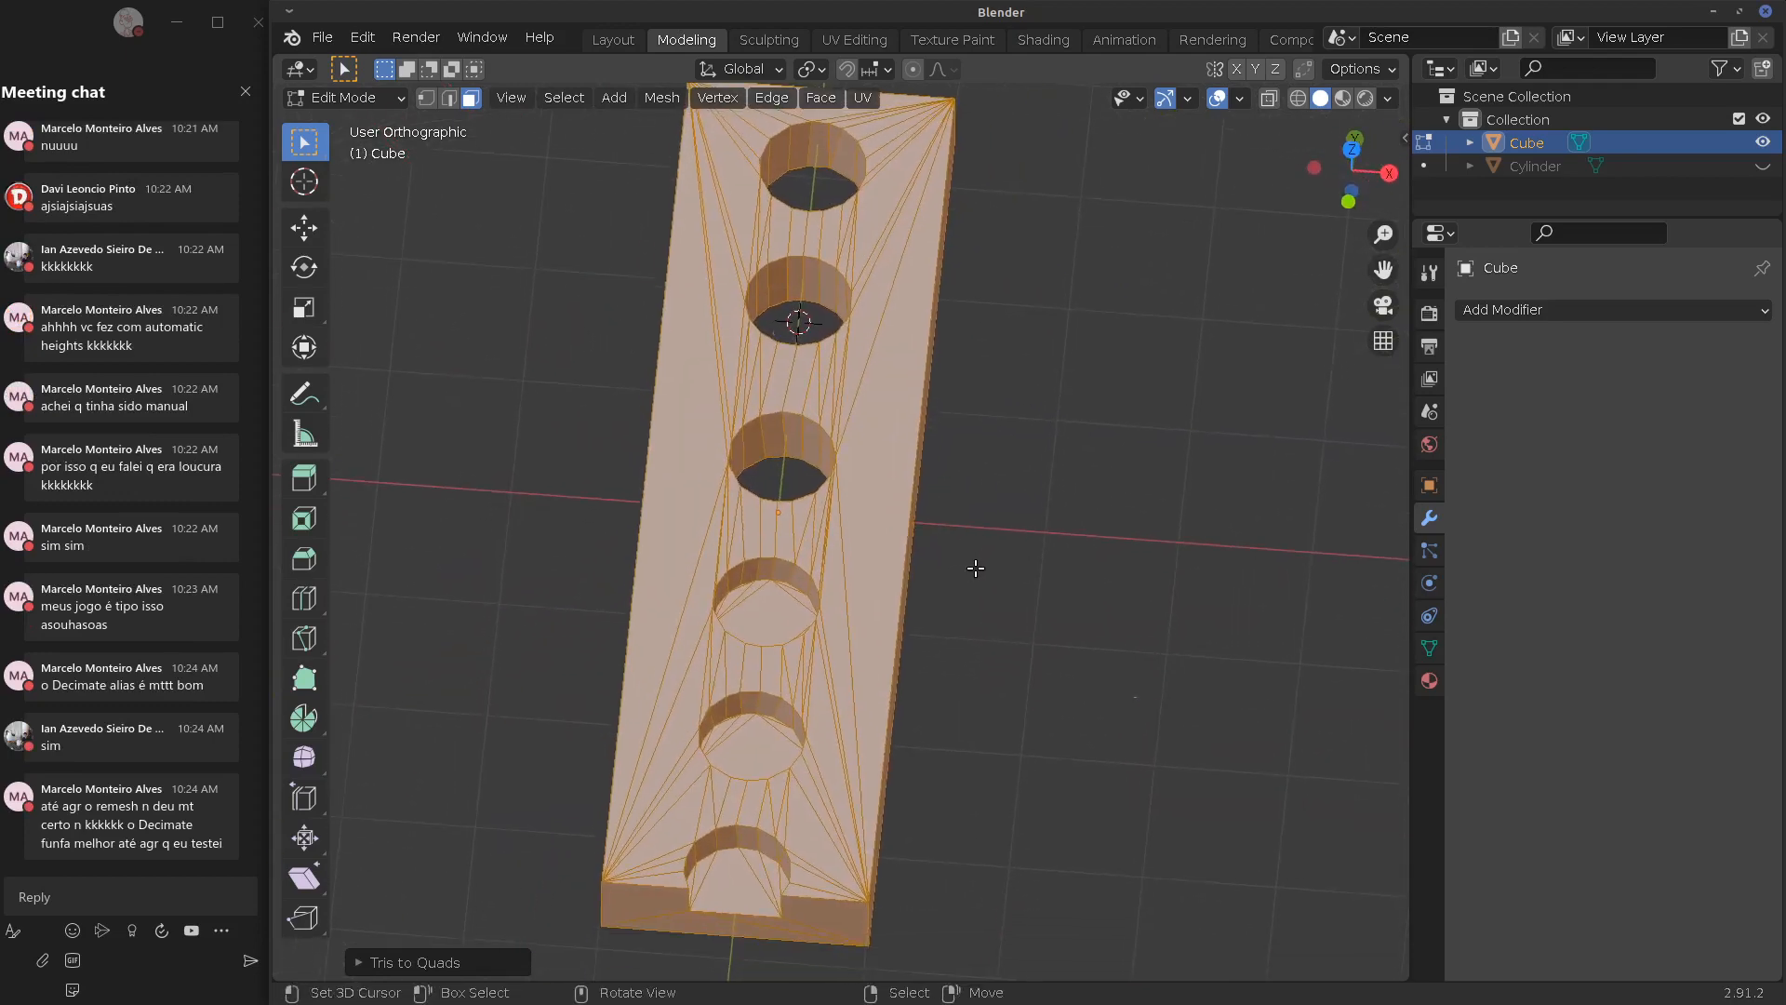
scroll(975, 568, down, 2)
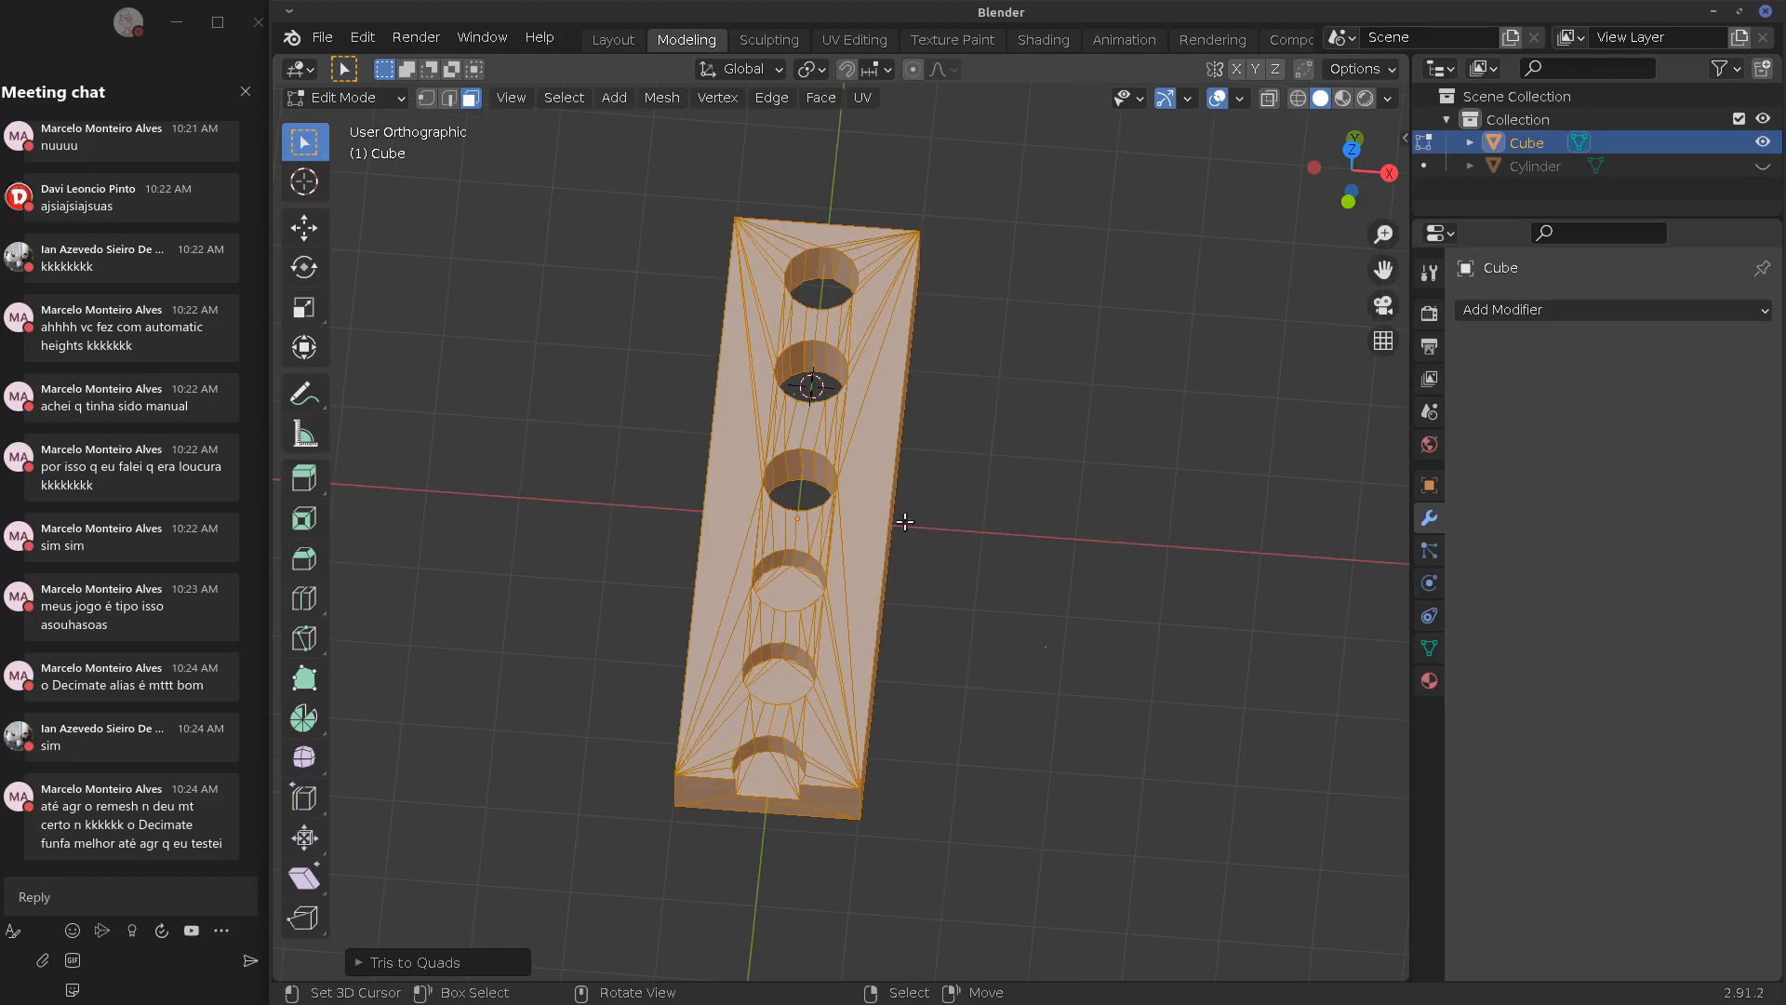
key(Tab)
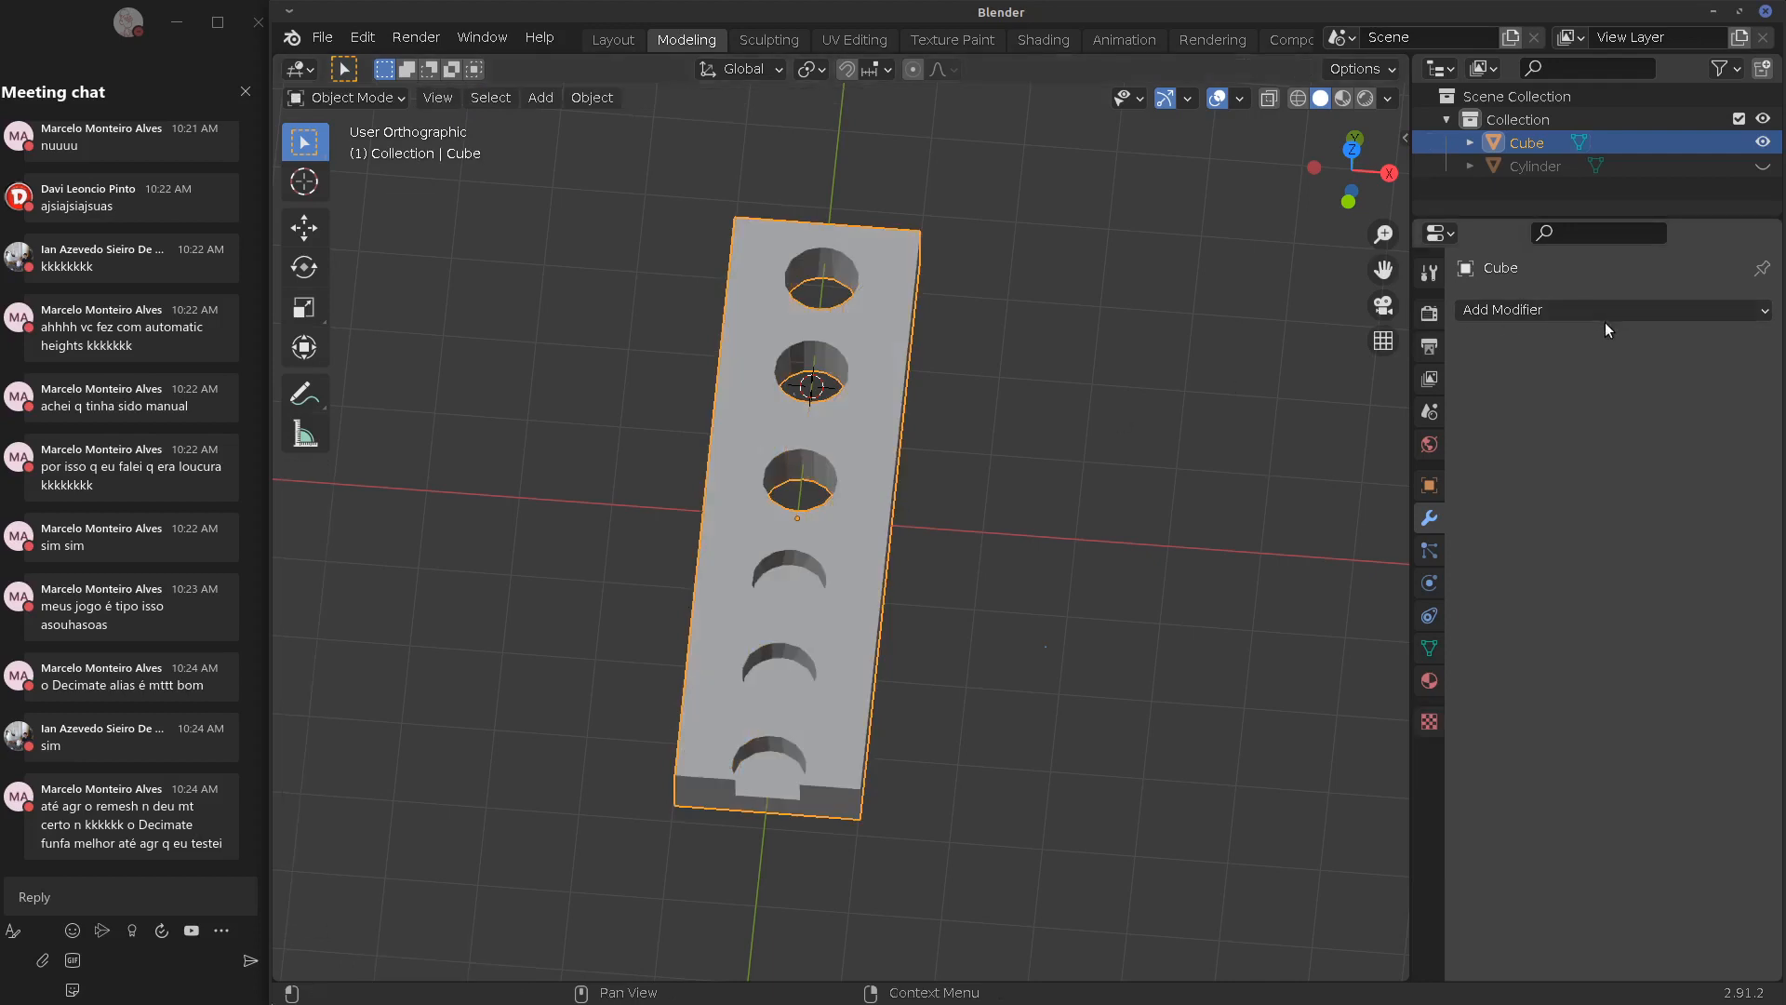
Delete the plate, reset the 3D cursor to the origin, and add a cube in top view
key(x)
click(975, 487)
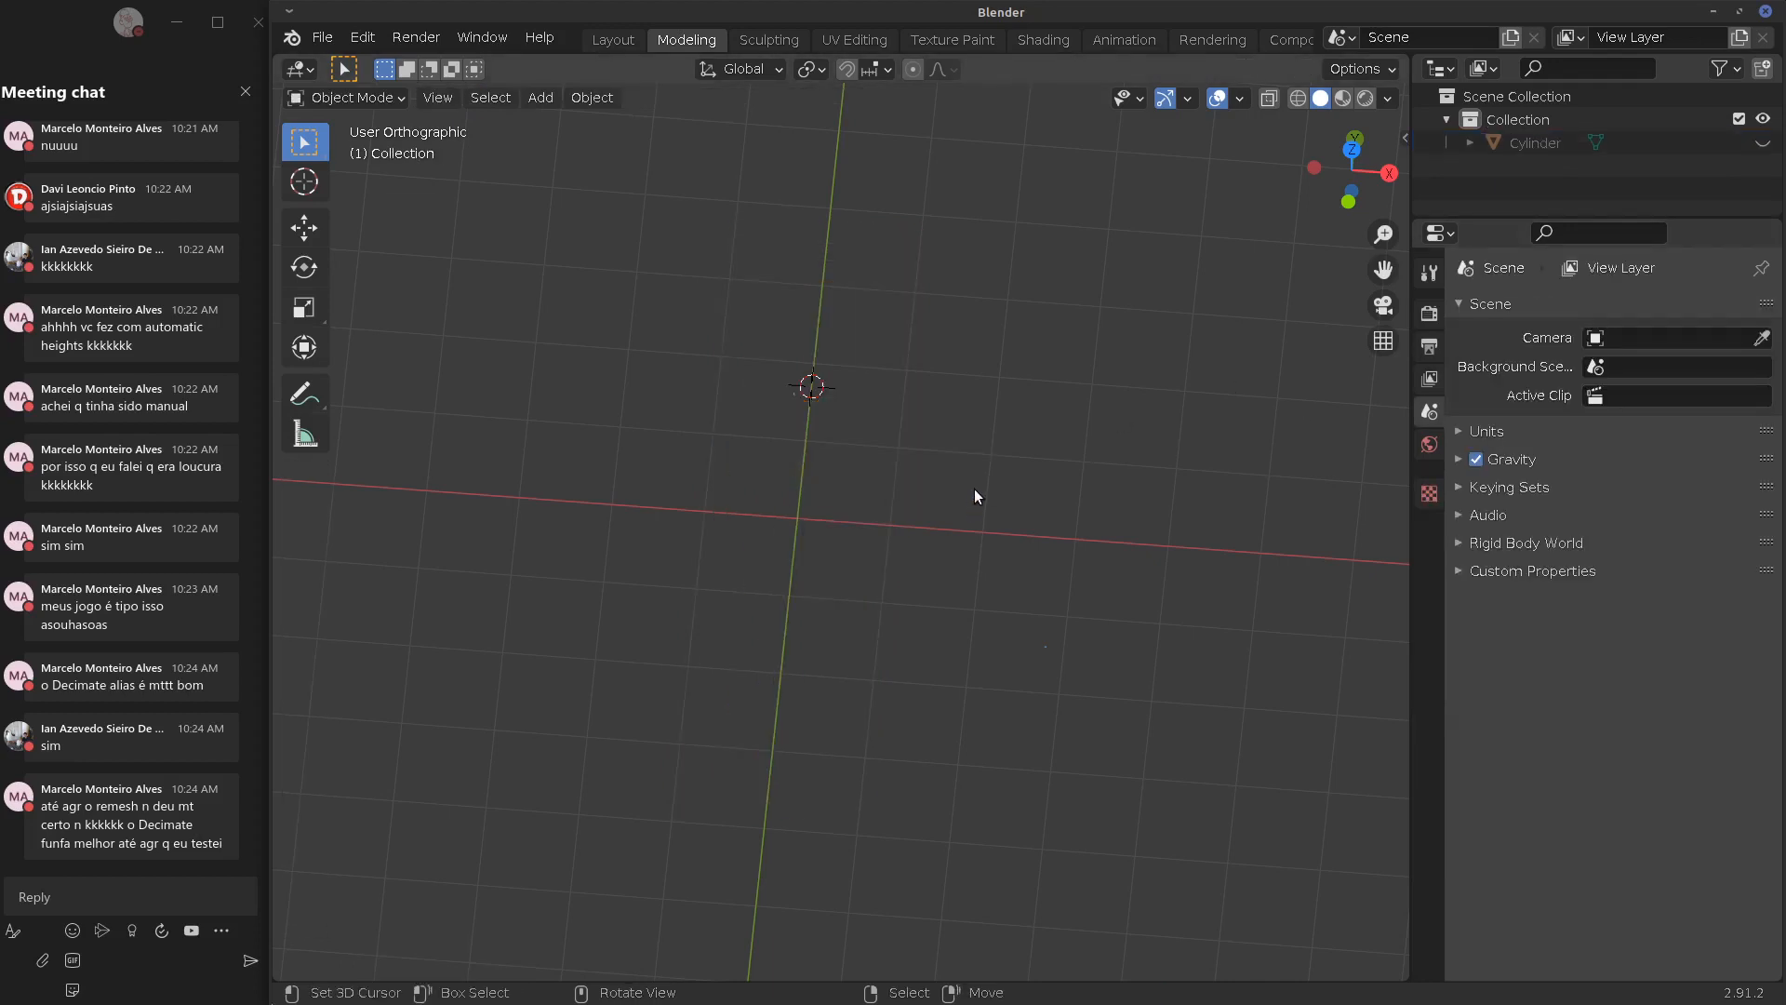
key(shift+c)
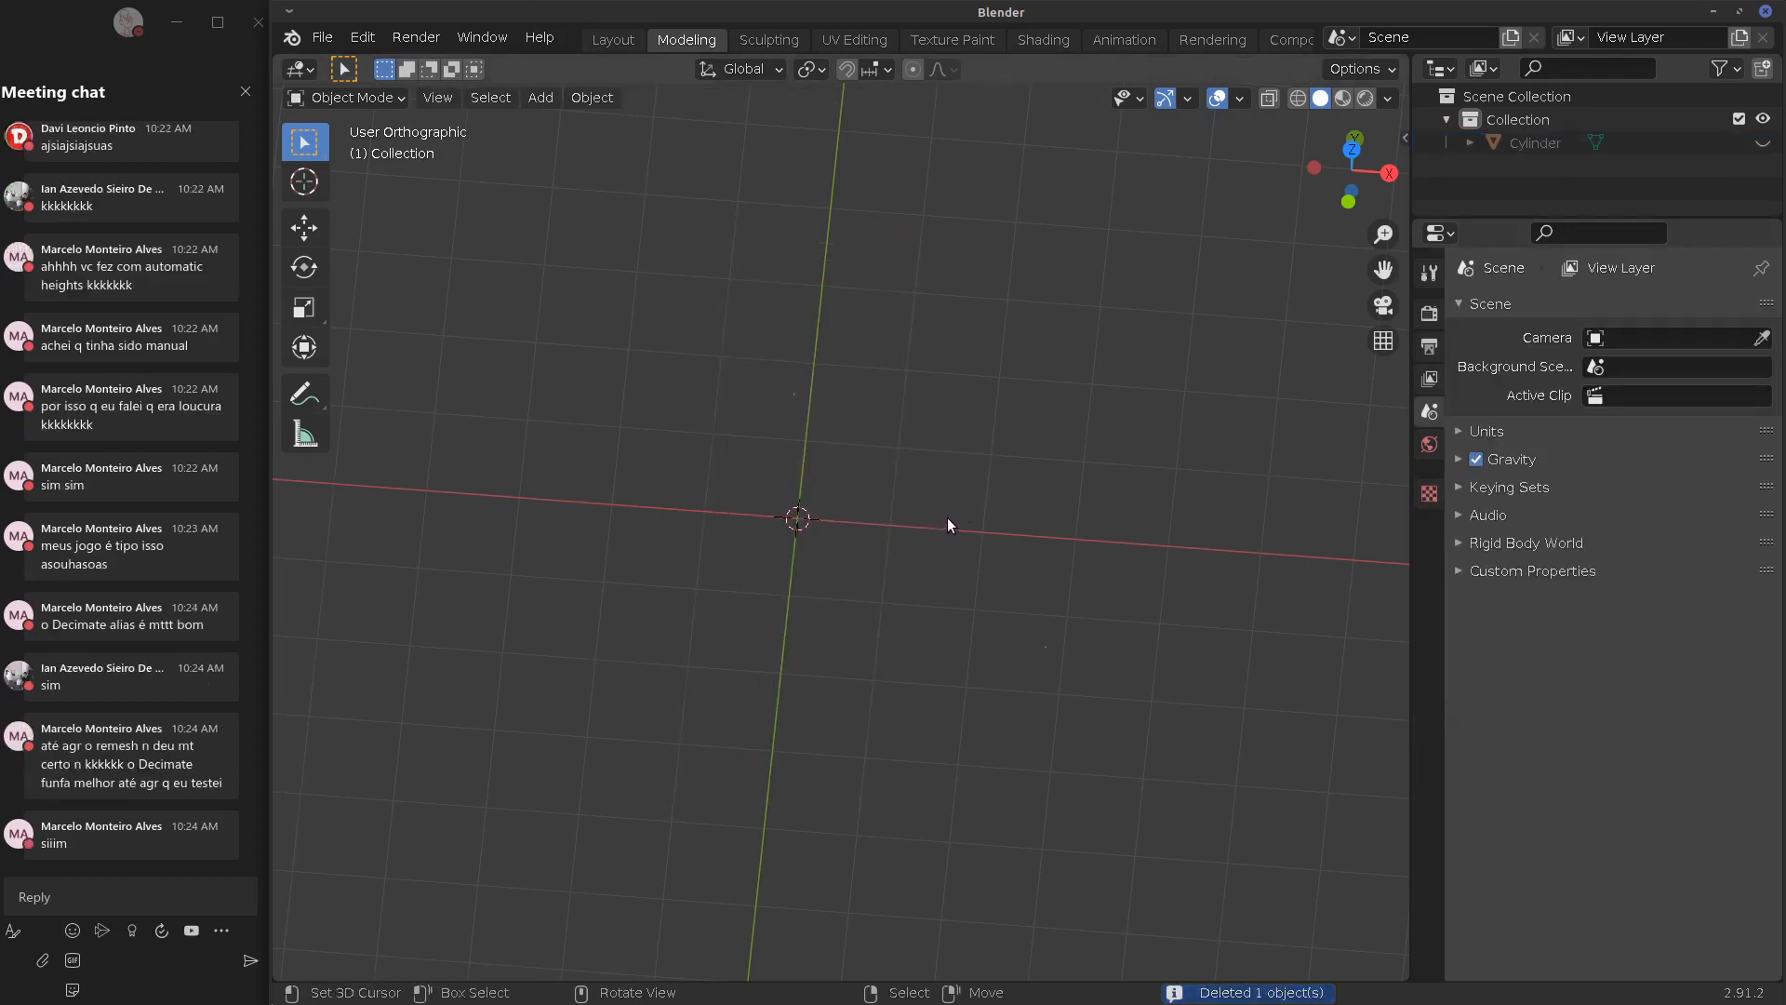
key(KP_7)
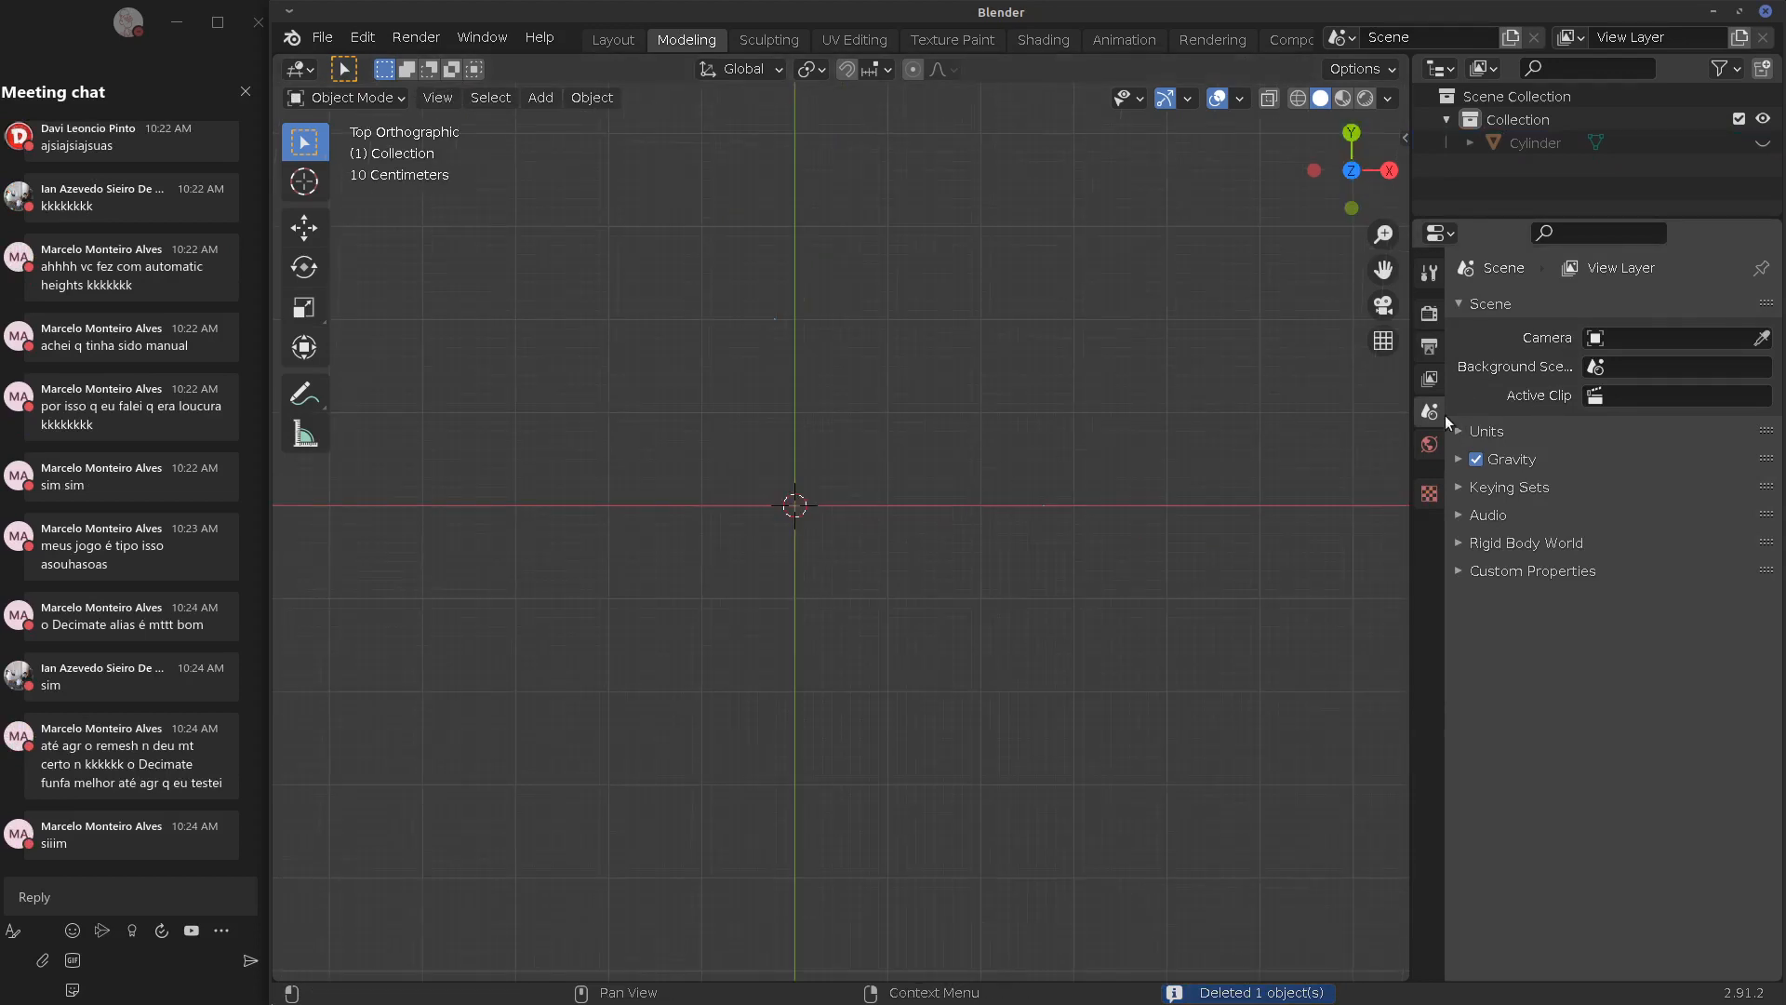
key(shift+a)
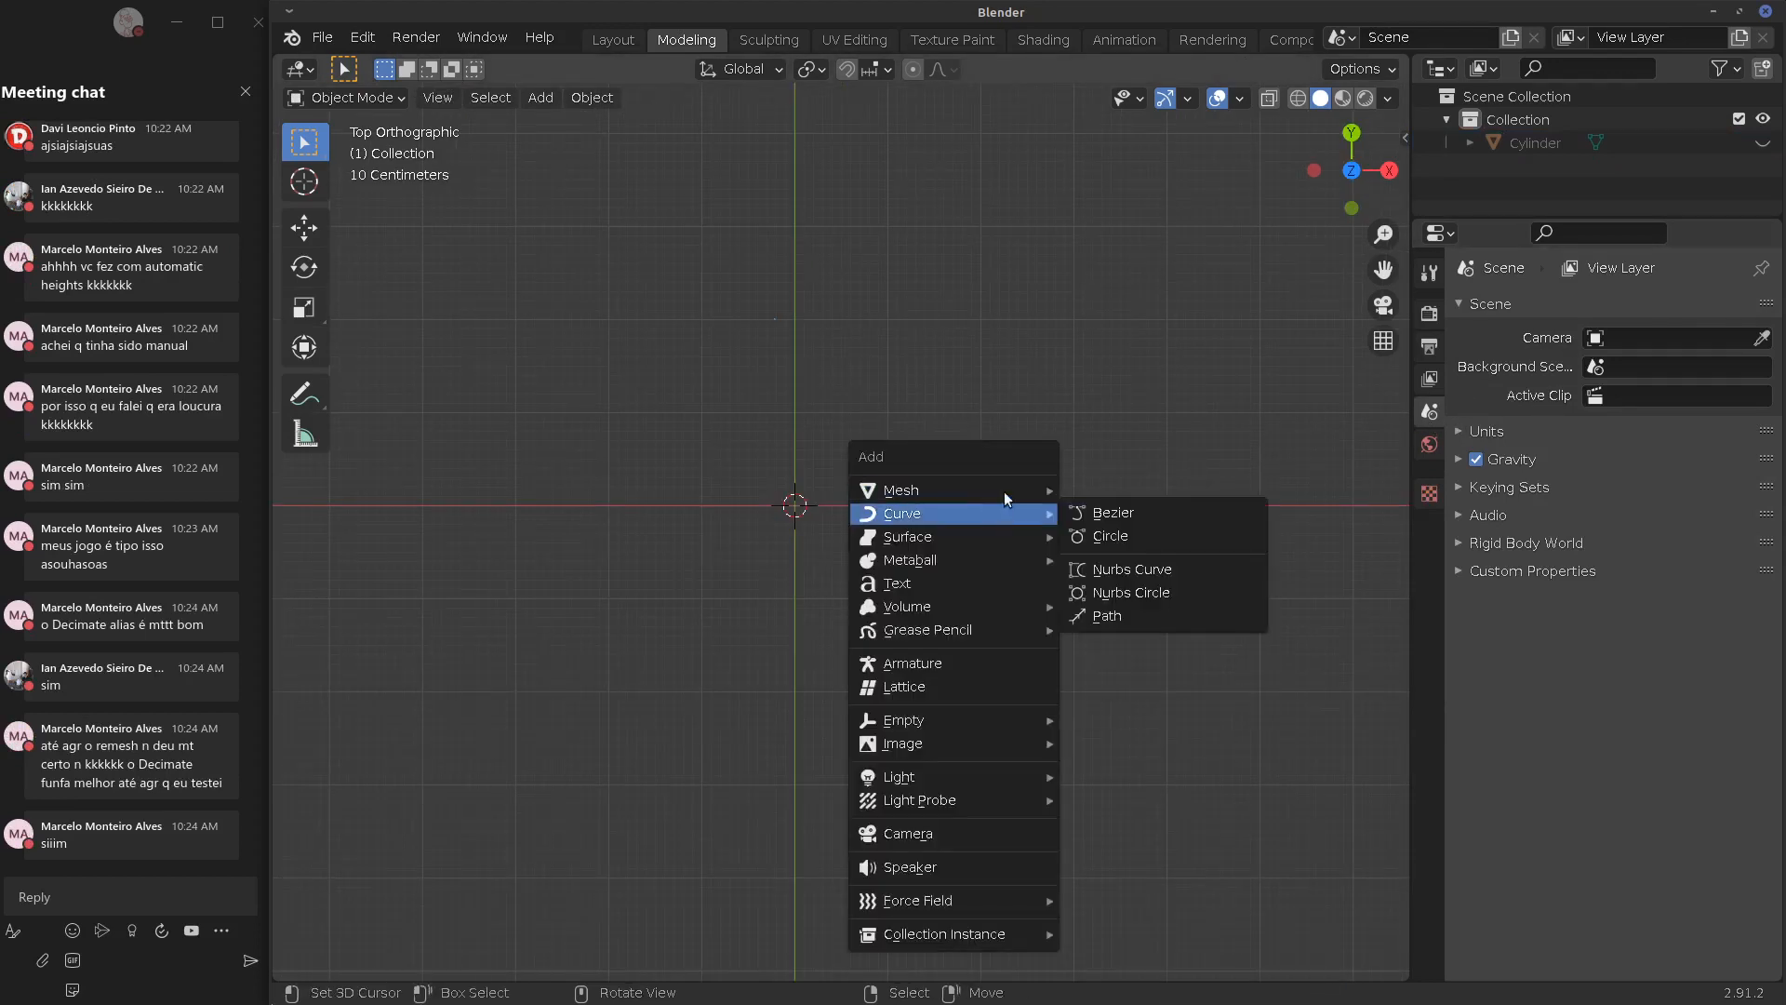
mouse_move(1005, 492)
click(1117, 513)
Give the cube a Mirror modifier and put it in Edit Mode
click(1494, 311)
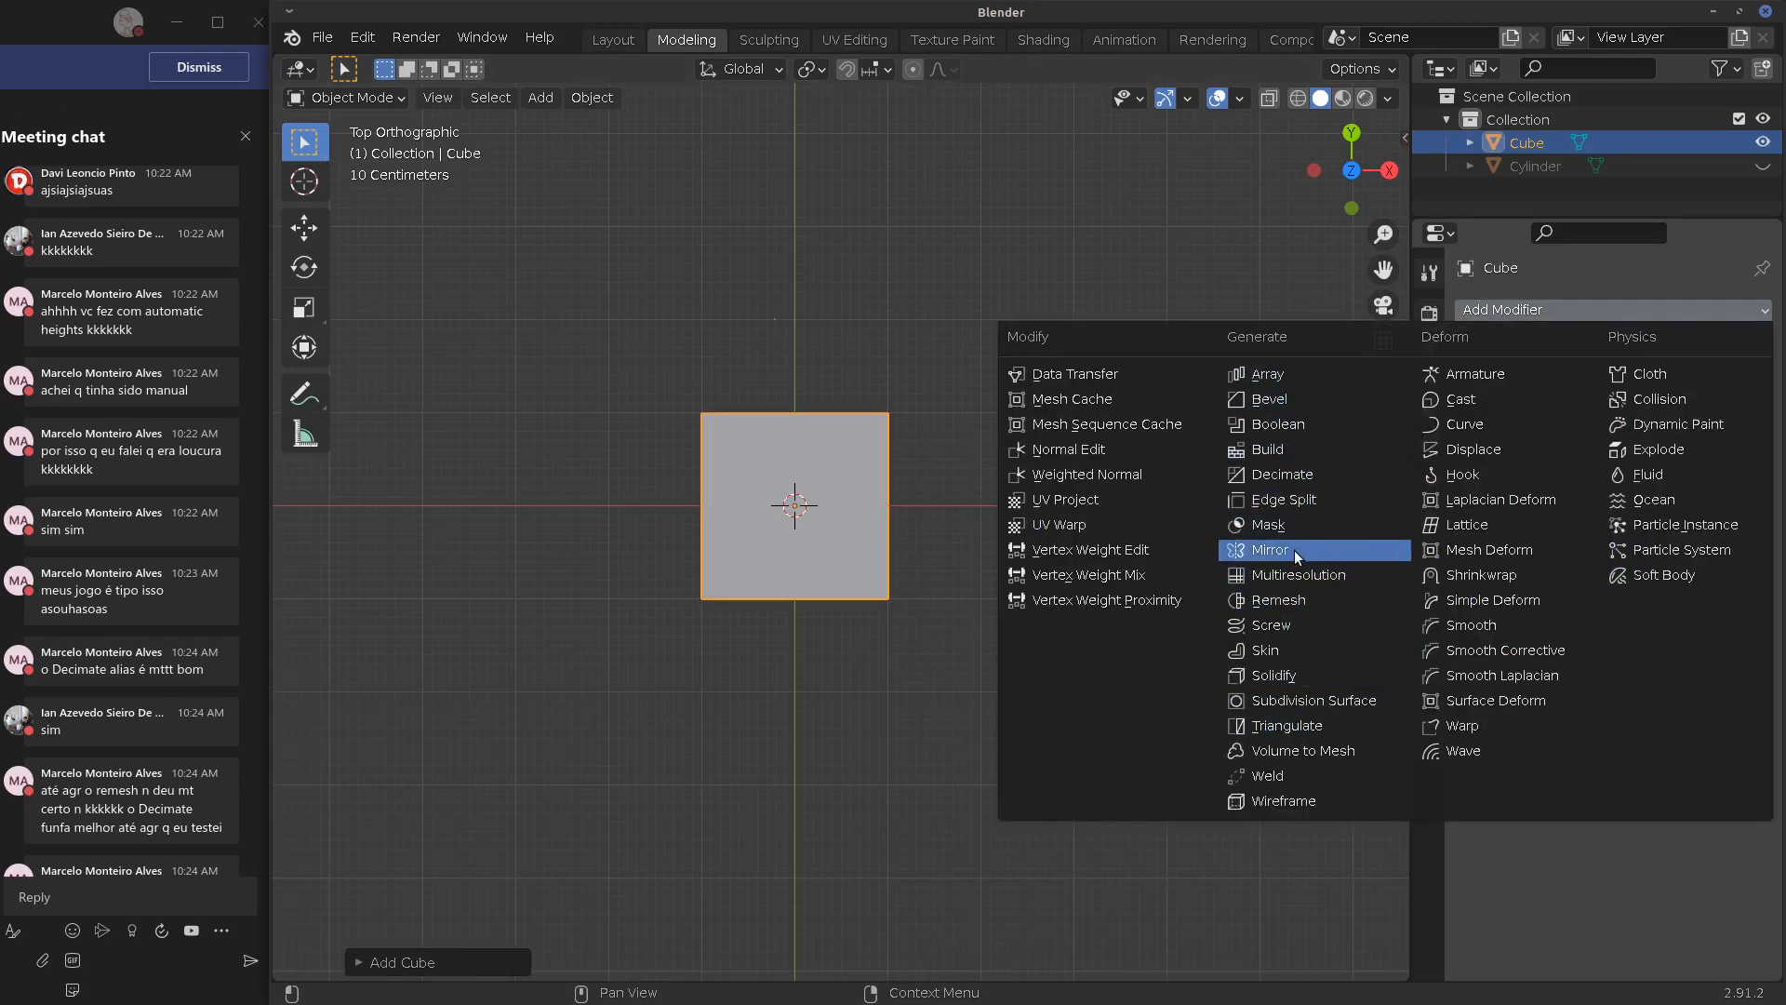
click(183, 741)
scroll(193, 747, down, 2)
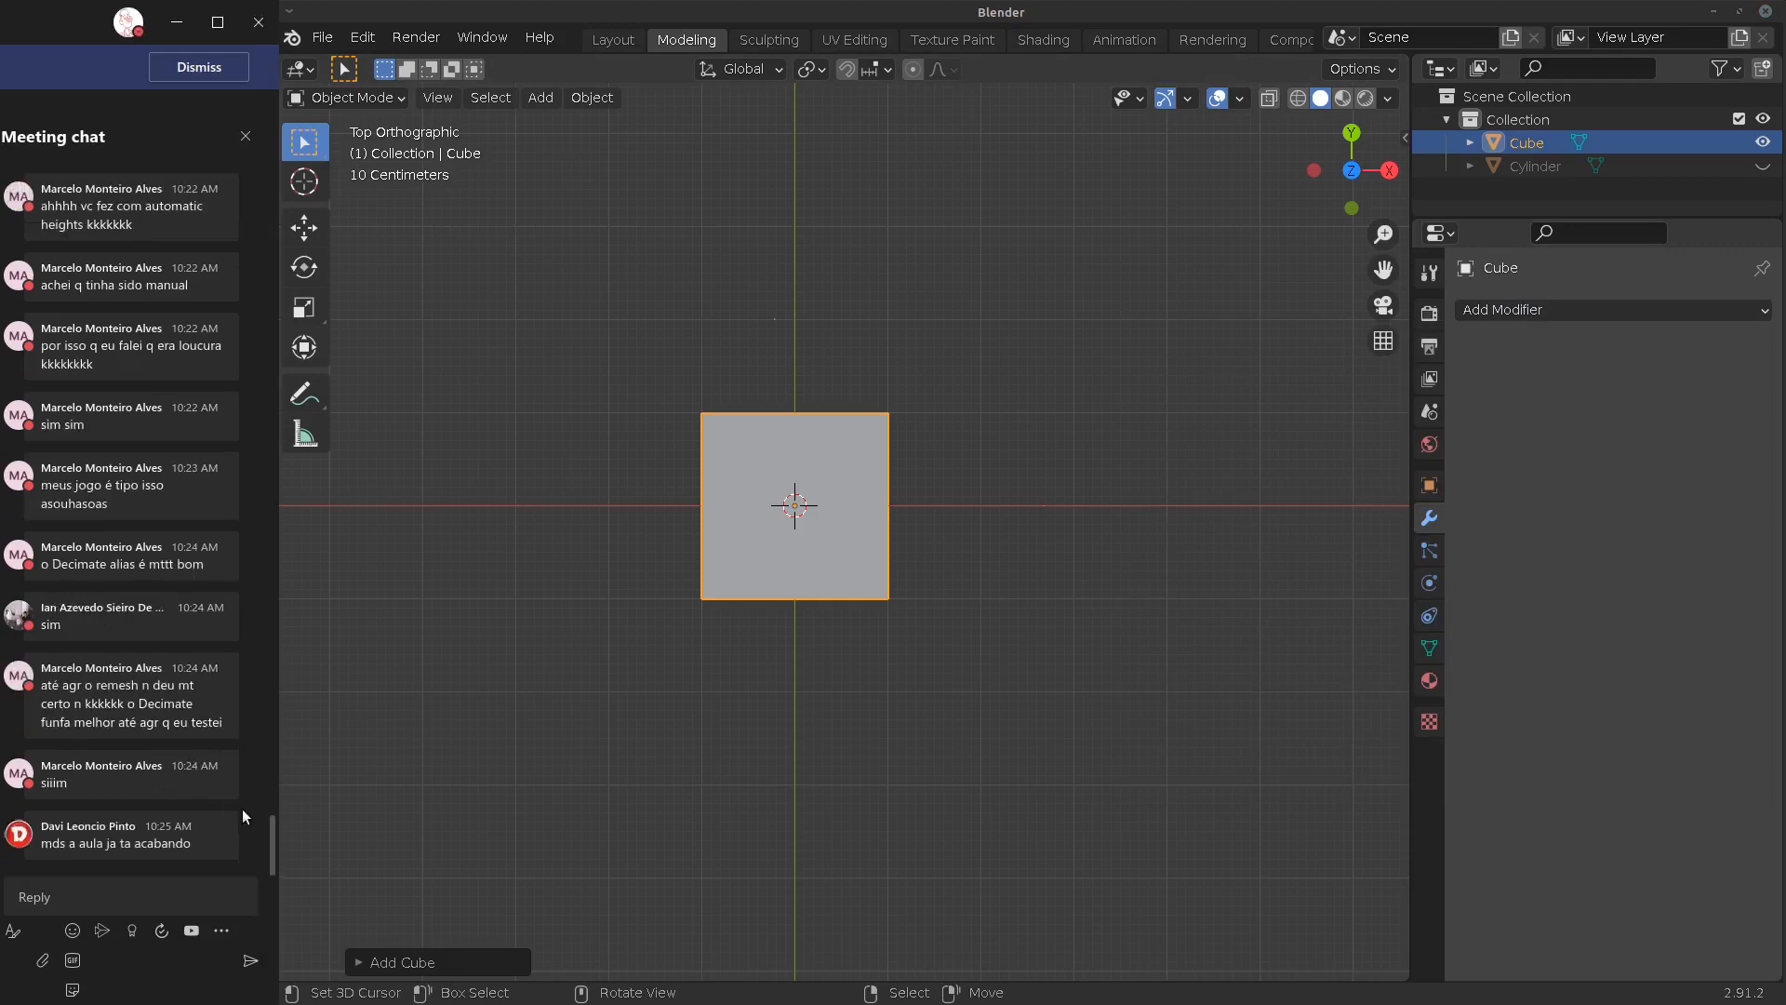
click(1555, 309)
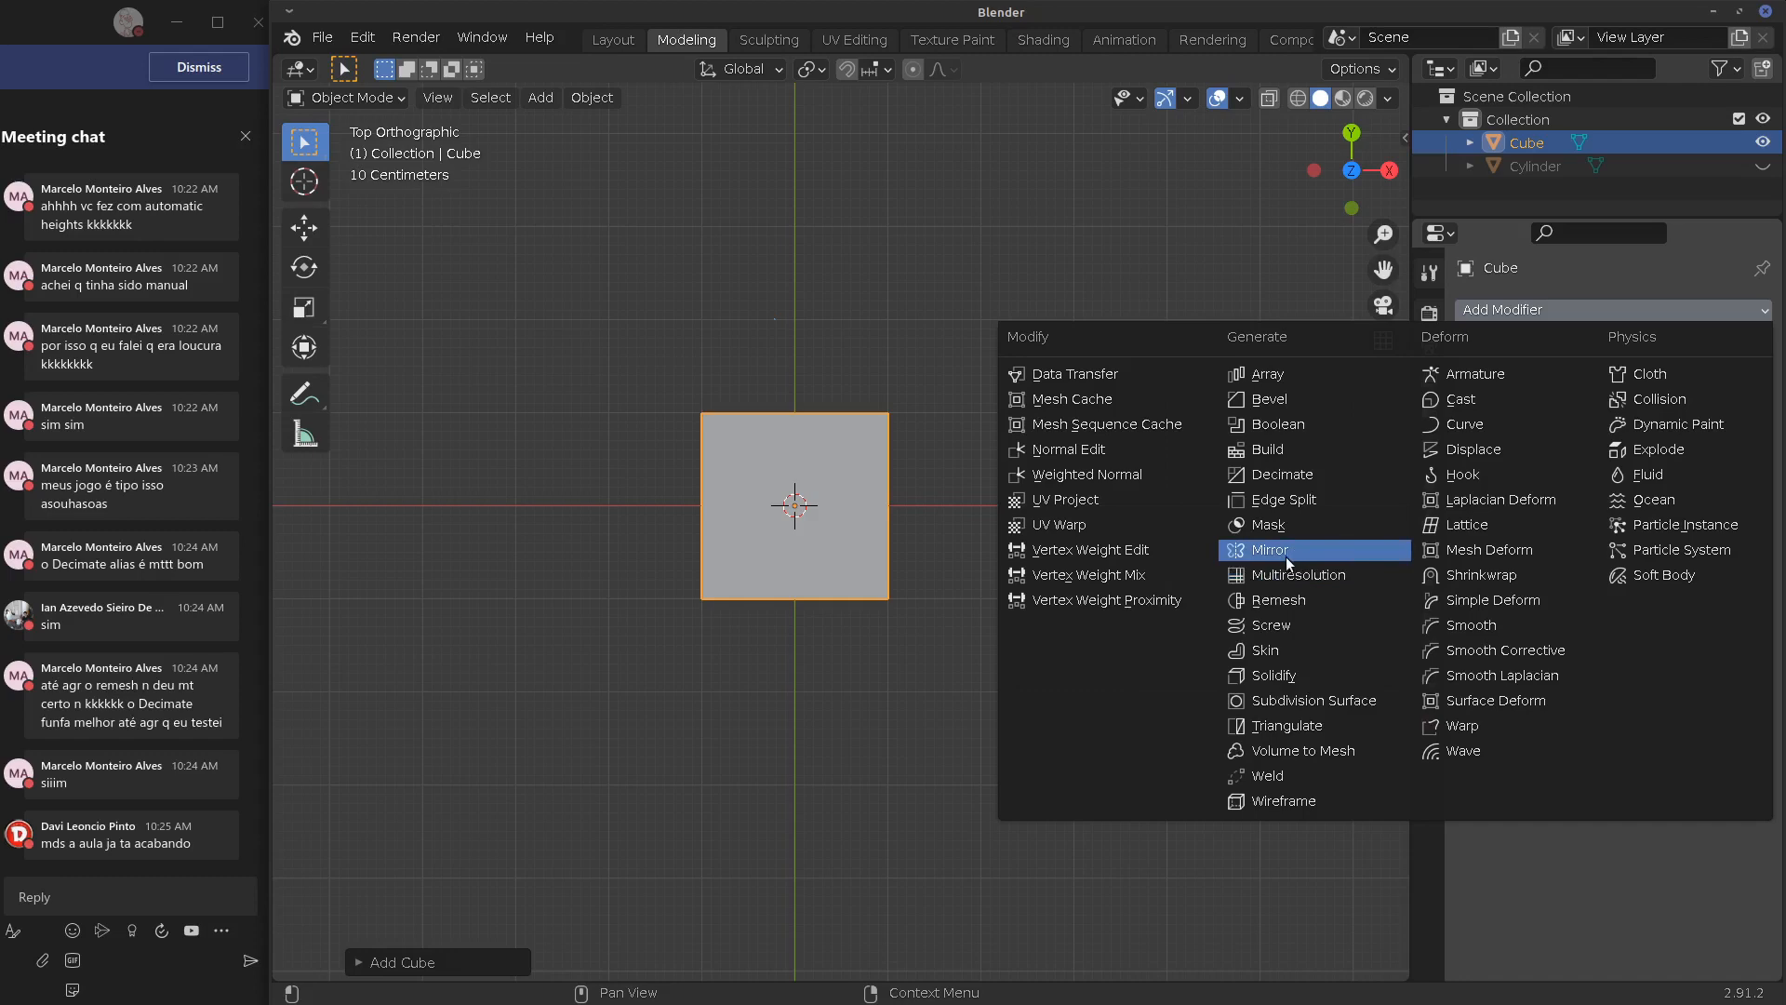
key(Tab)
middle_drag(811, 538, 1560, 366)
click(1632, 311)
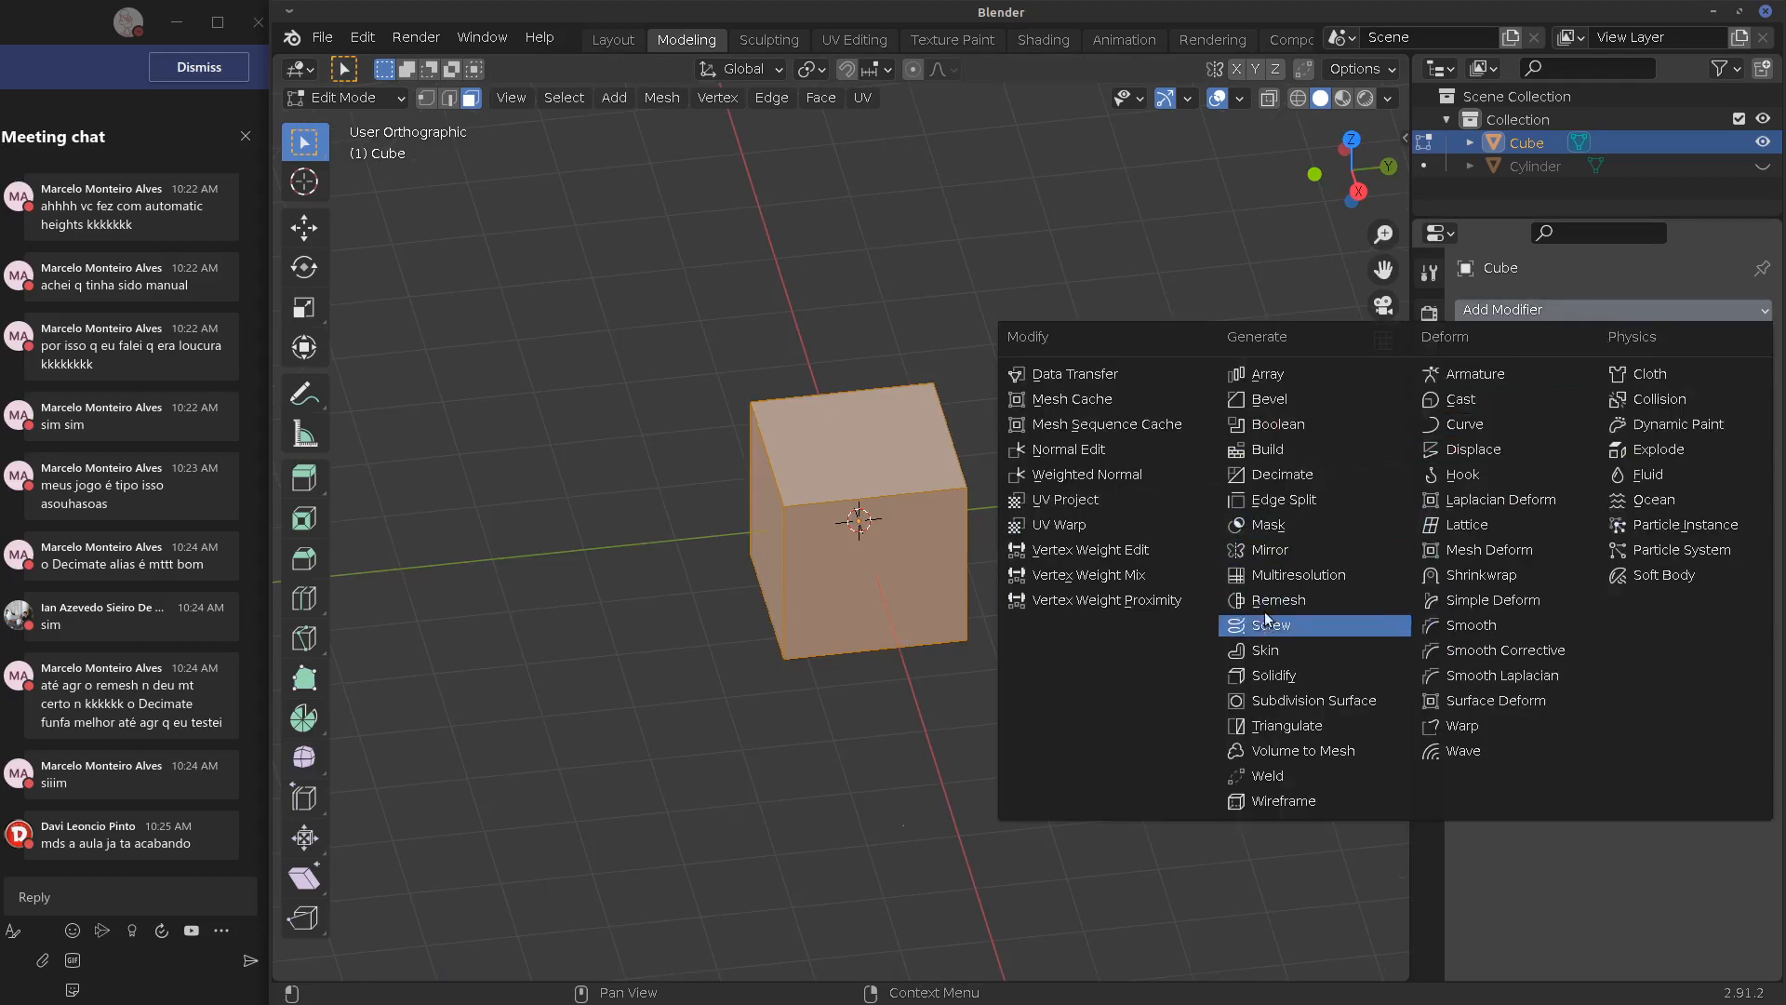
click(1259, 550)
middle_drag(1136, 622, 864, 530)
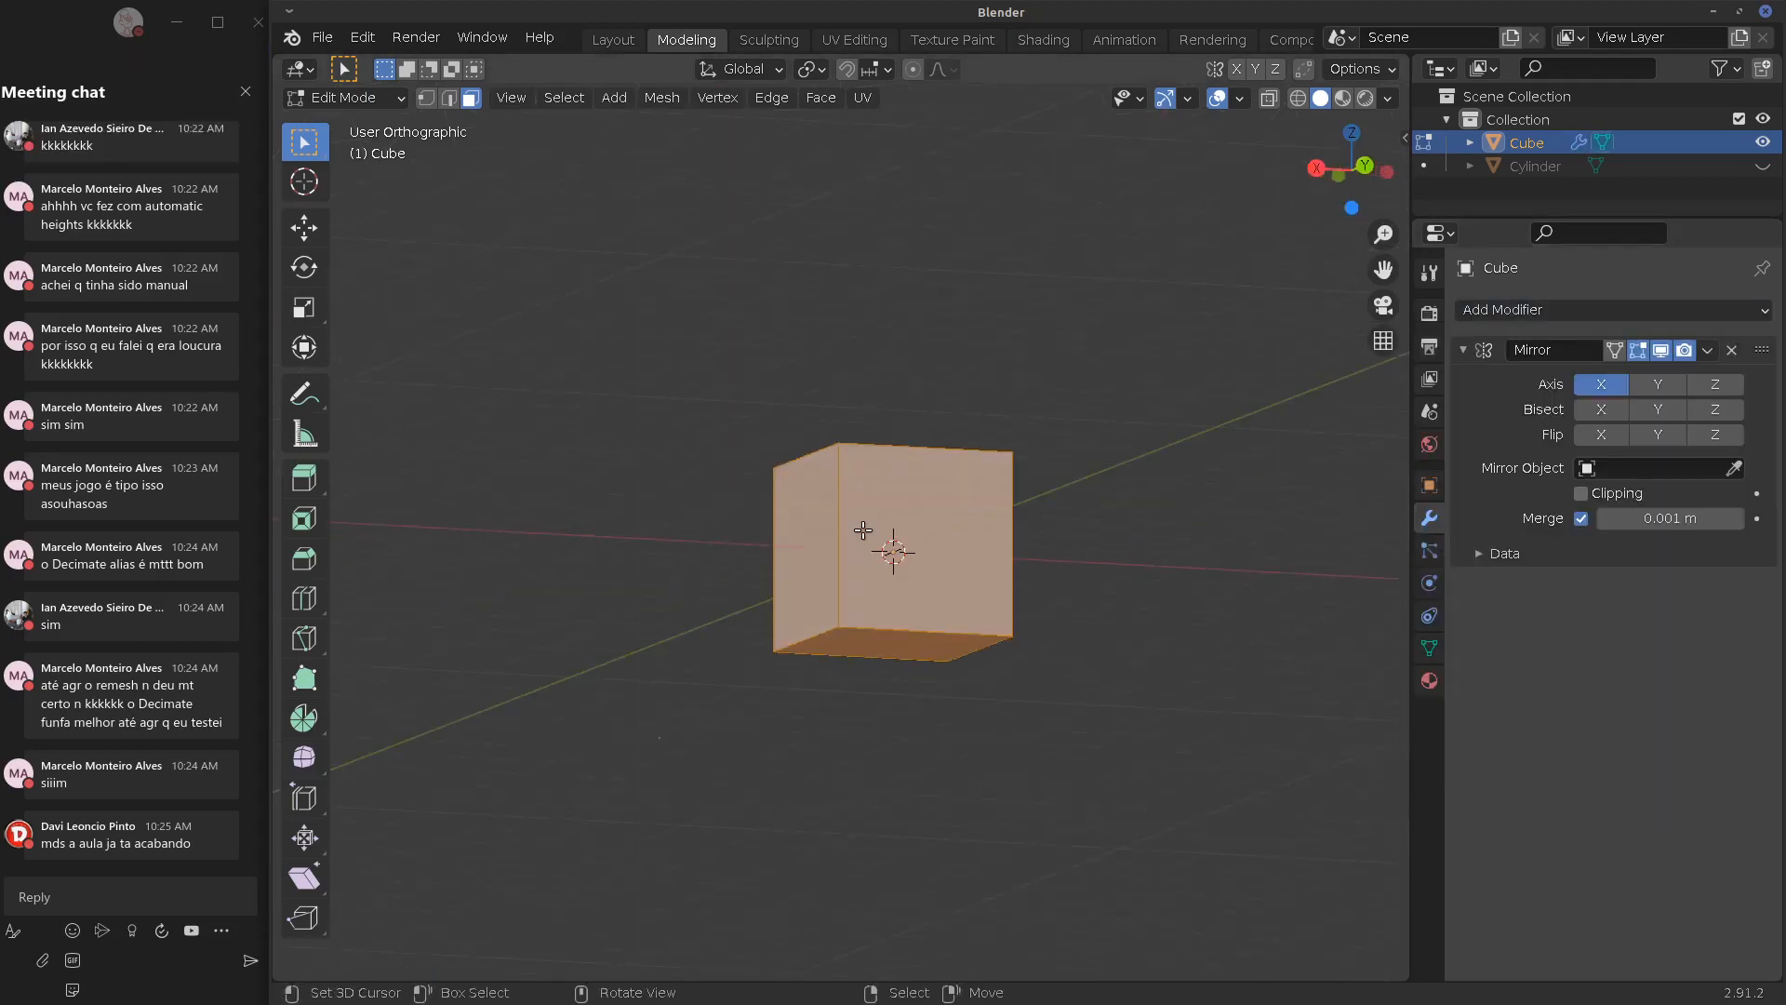
From top view, add two centred loop cuts, one vertical and one horizontal, across the cube
right_click(875, 580)
key(a)
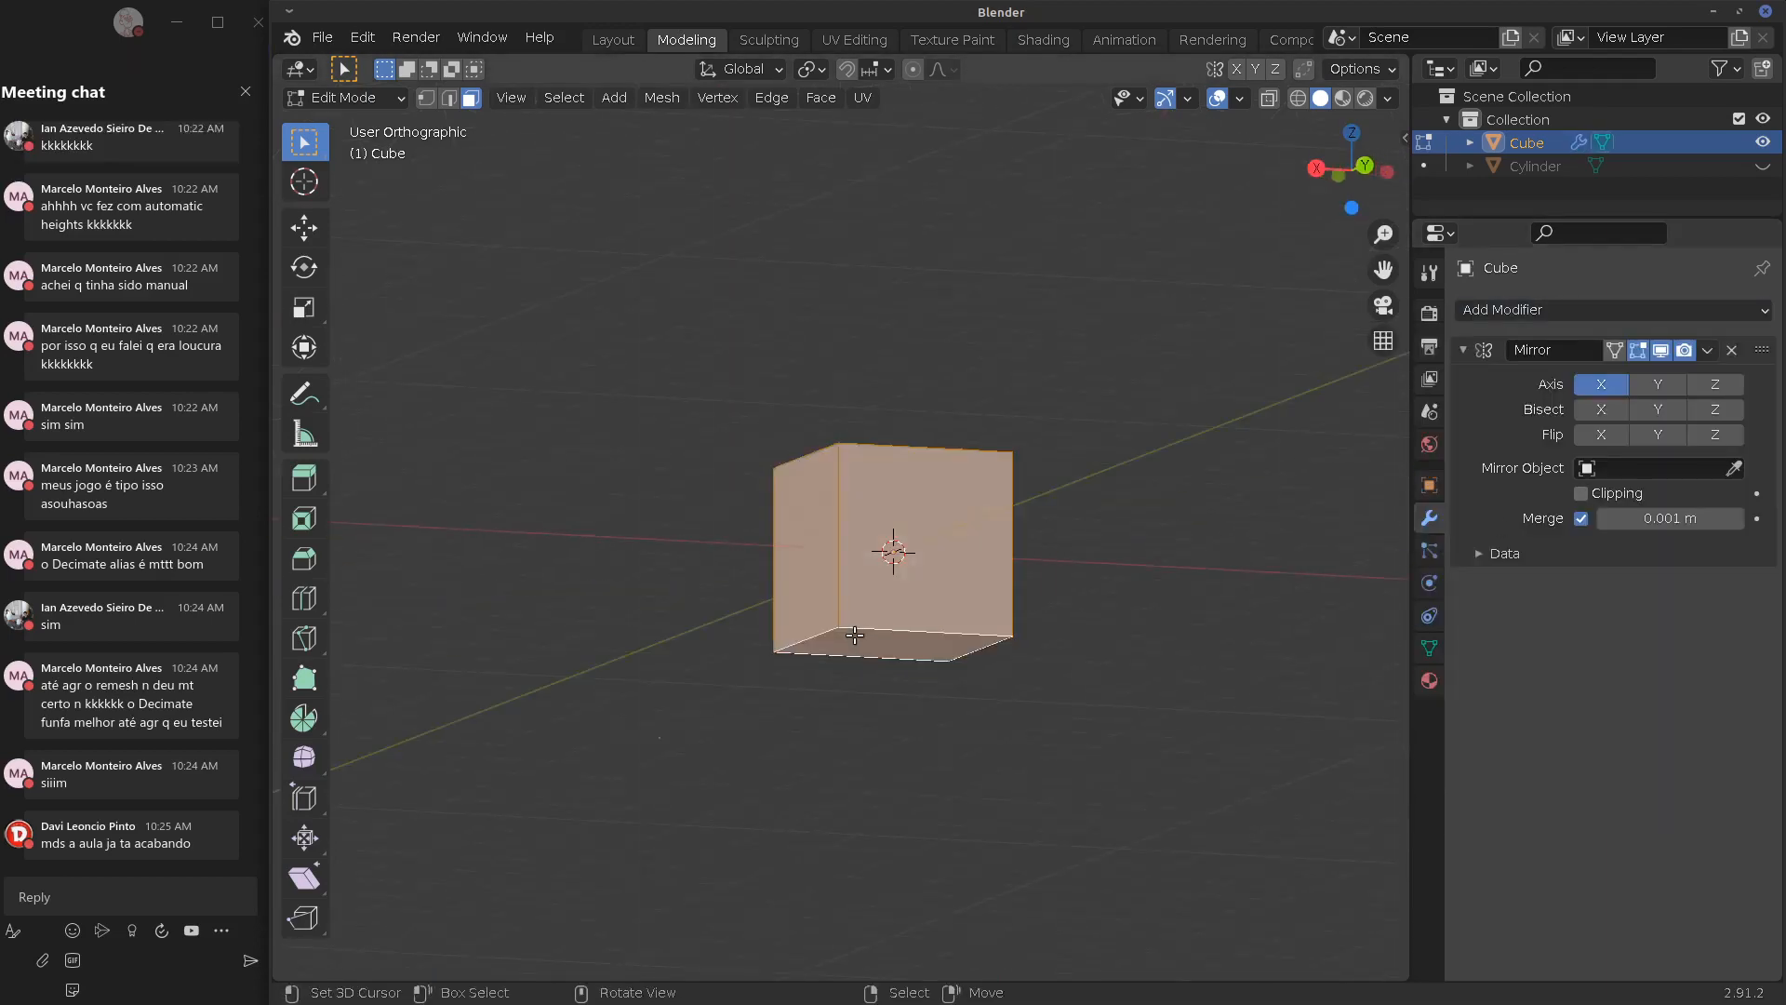
key(x)
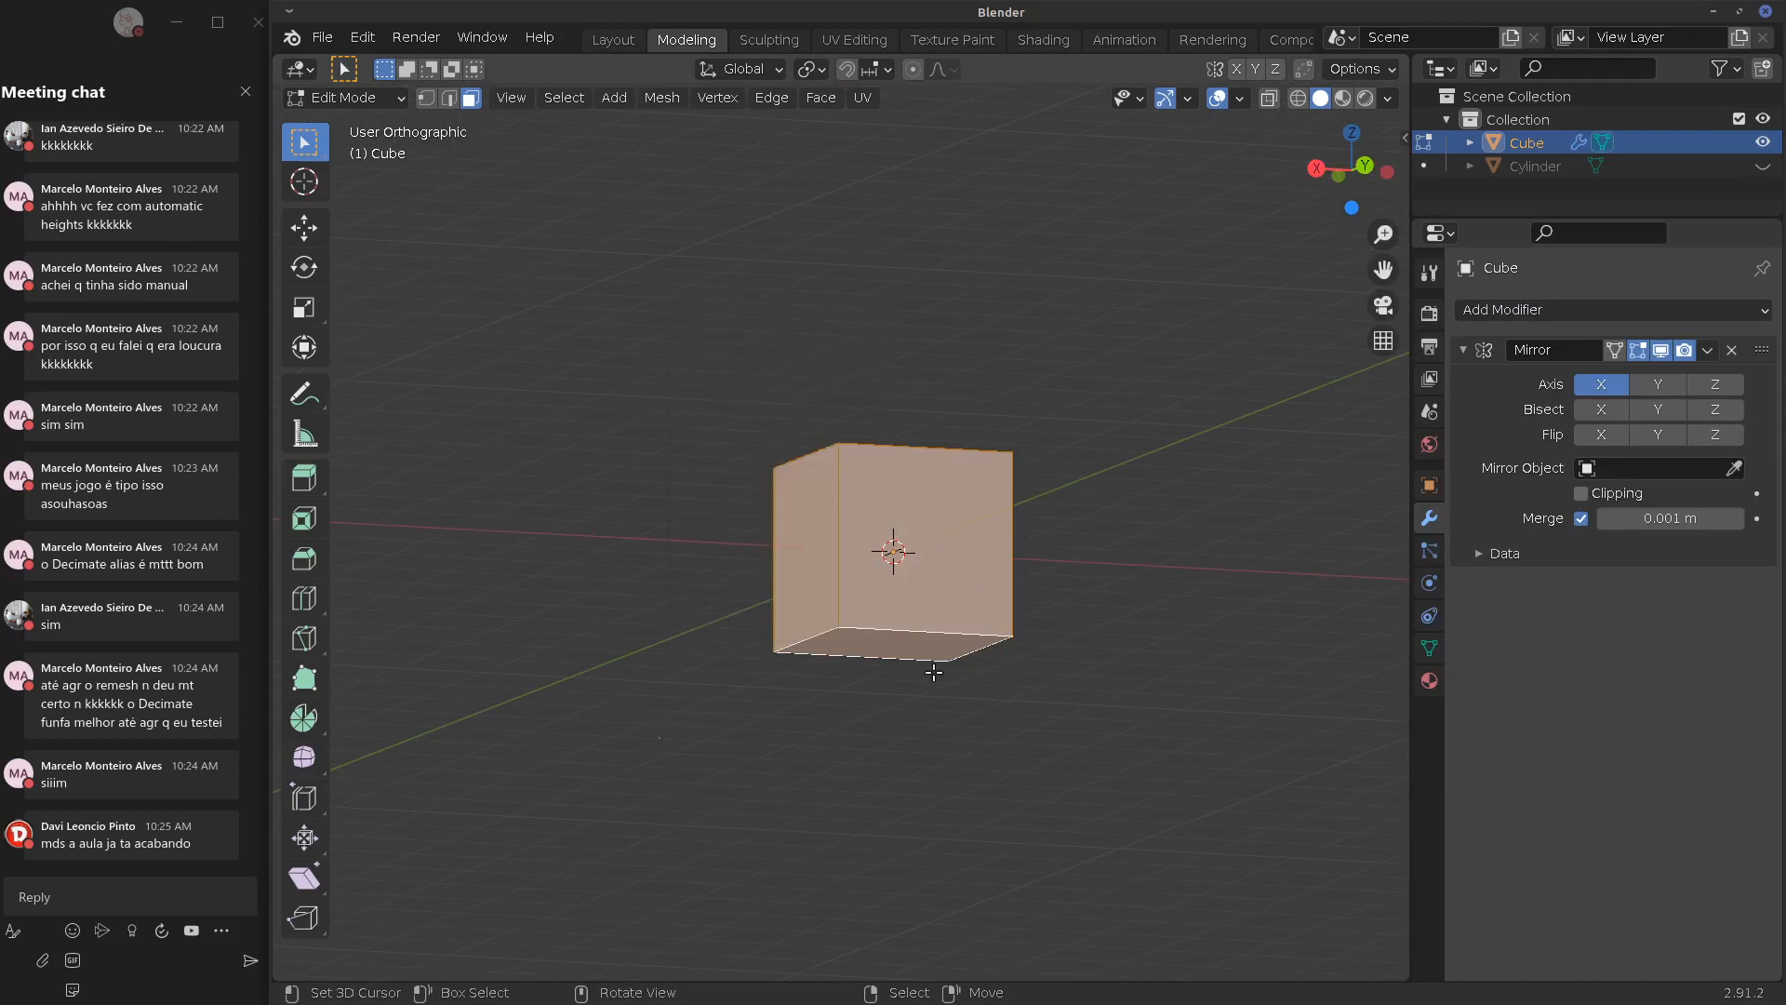
middle_drag(933, 672, 791, 532)
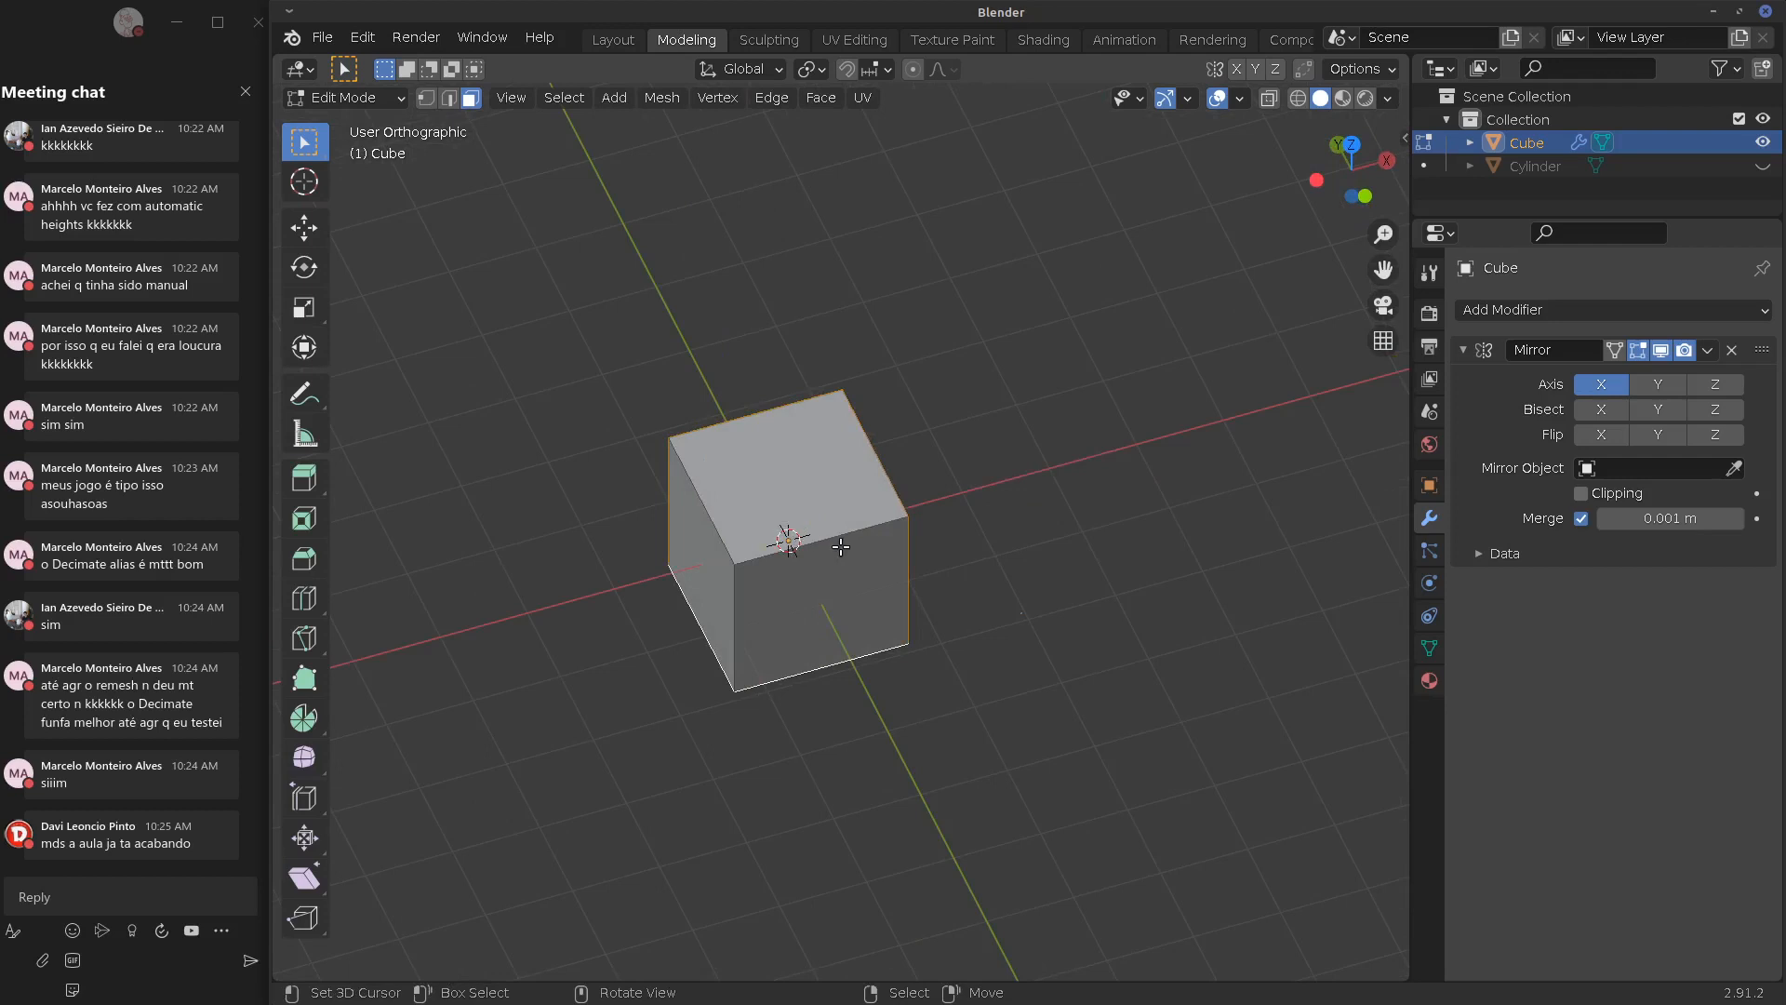
key(KP_7)
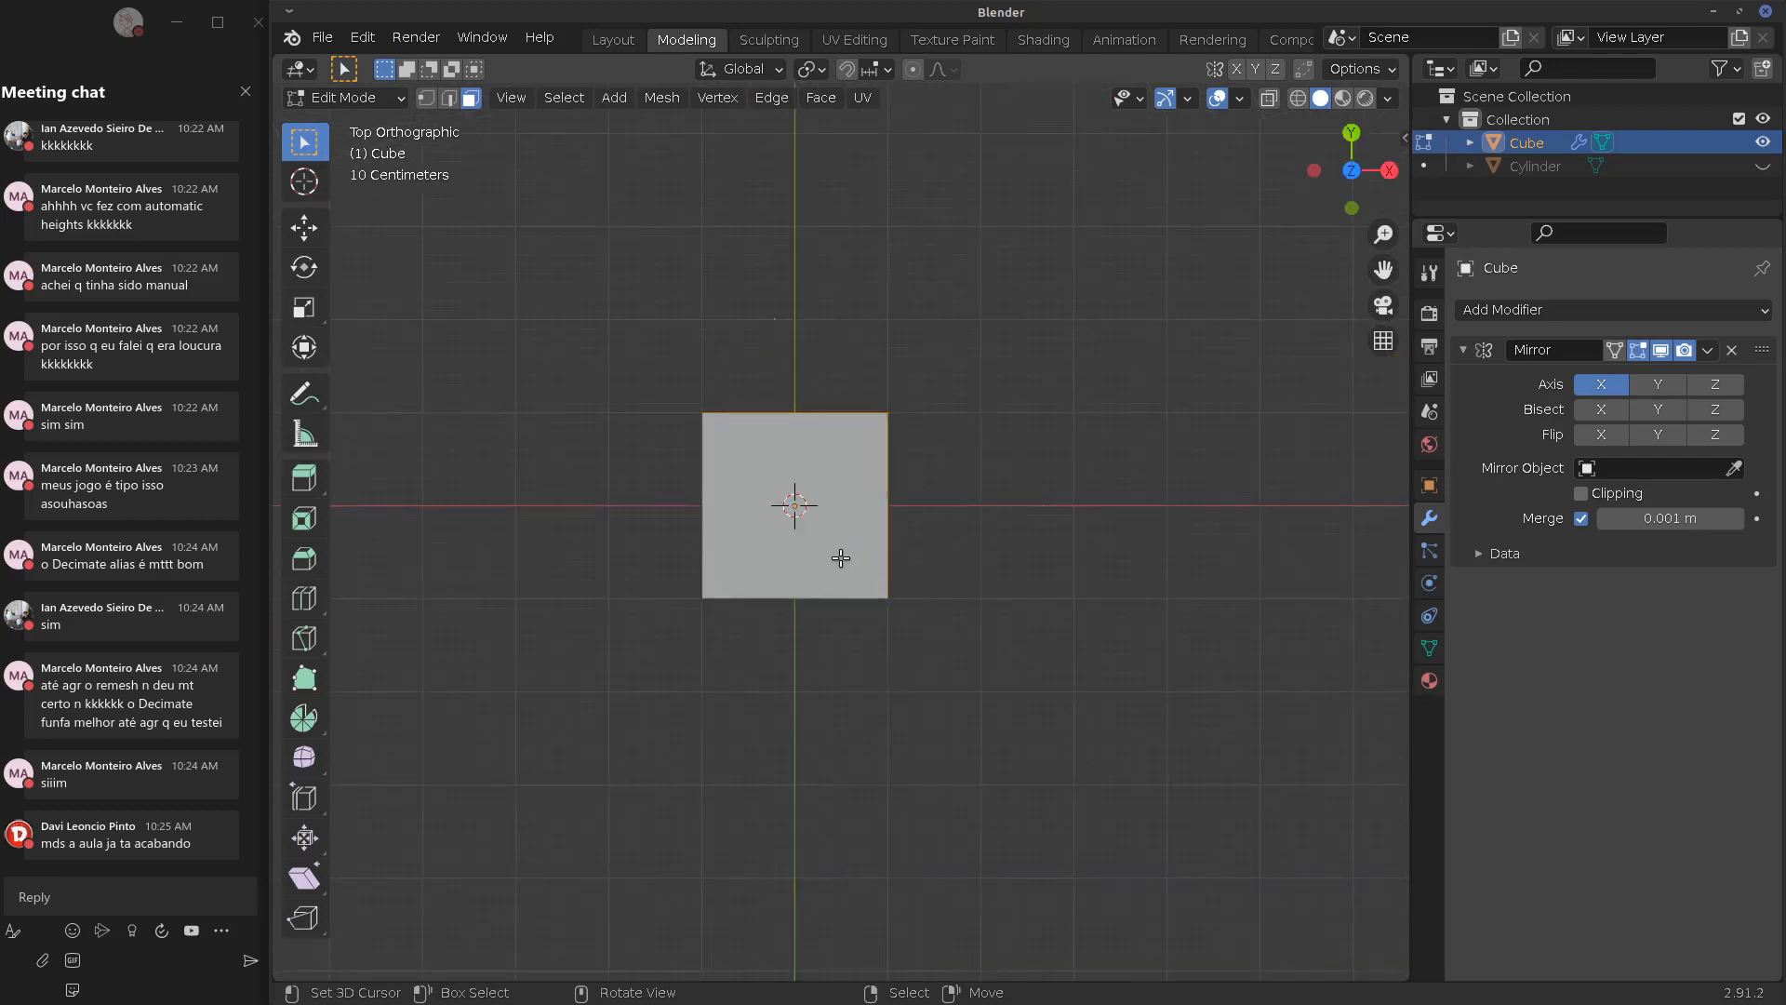
key(ctrl+r)
click(804, 428)
click(798, 430)
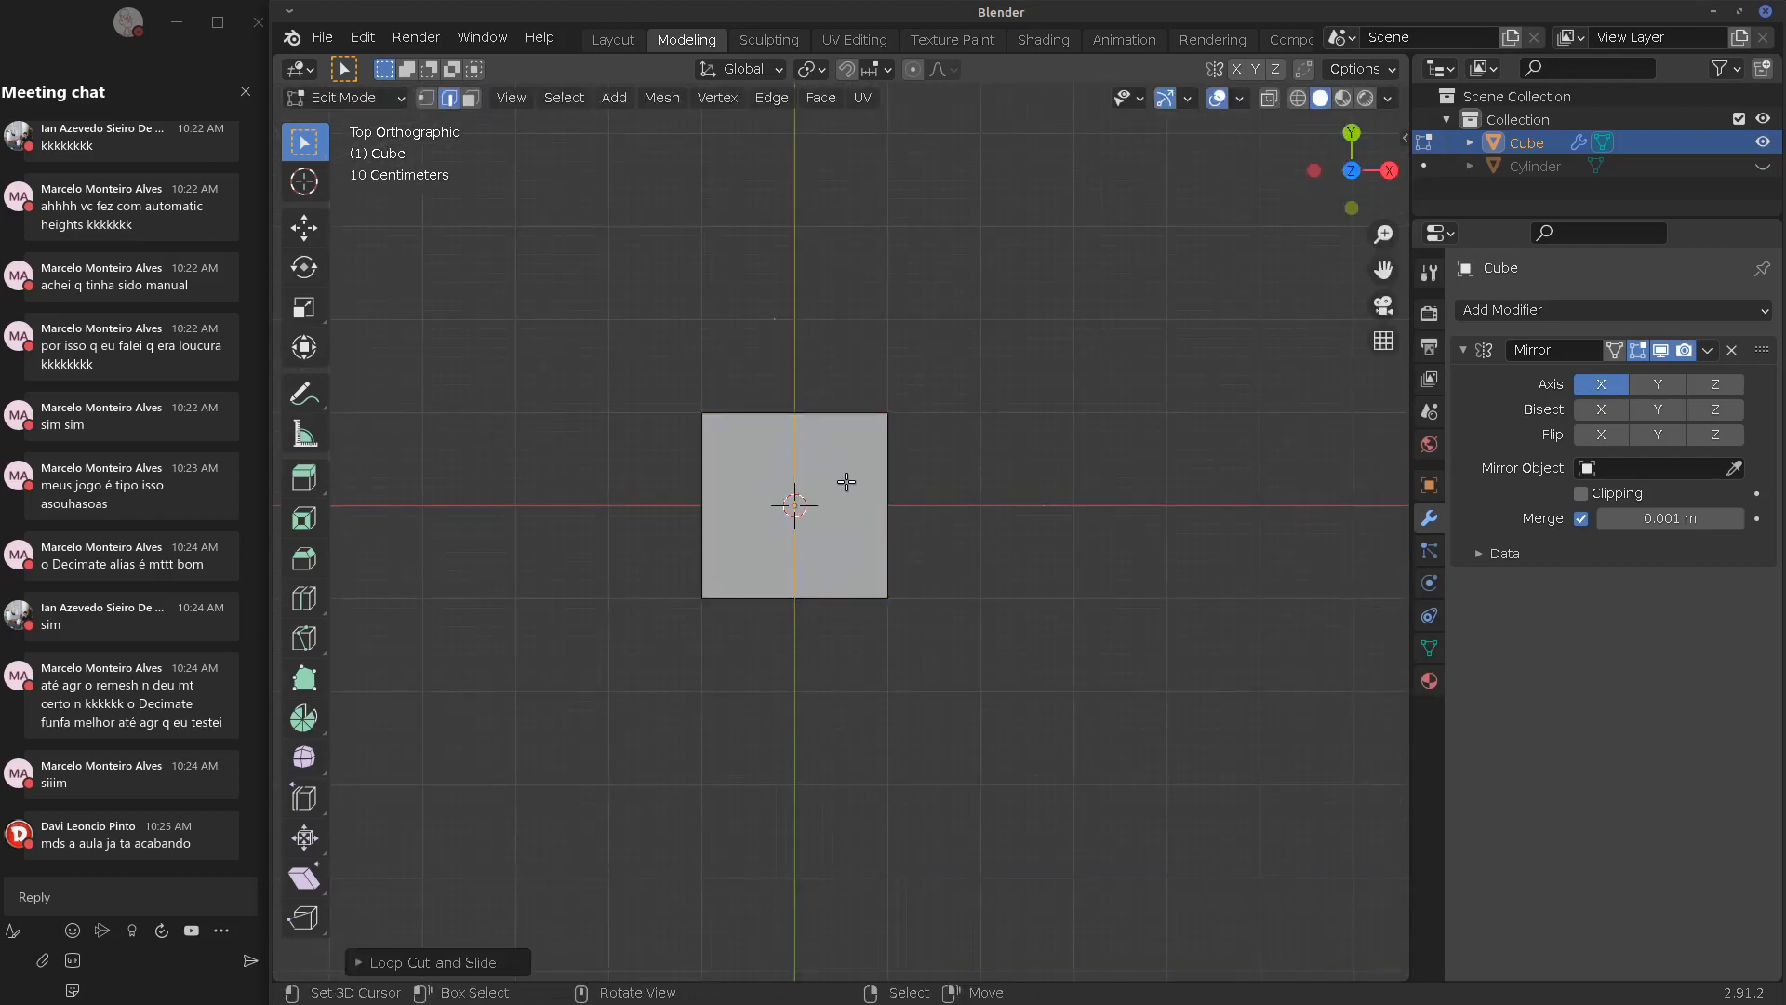
key(ctrl+r)
click(896, 503)
click(898, 505)
middle_drag(897, 505, 868, 375)
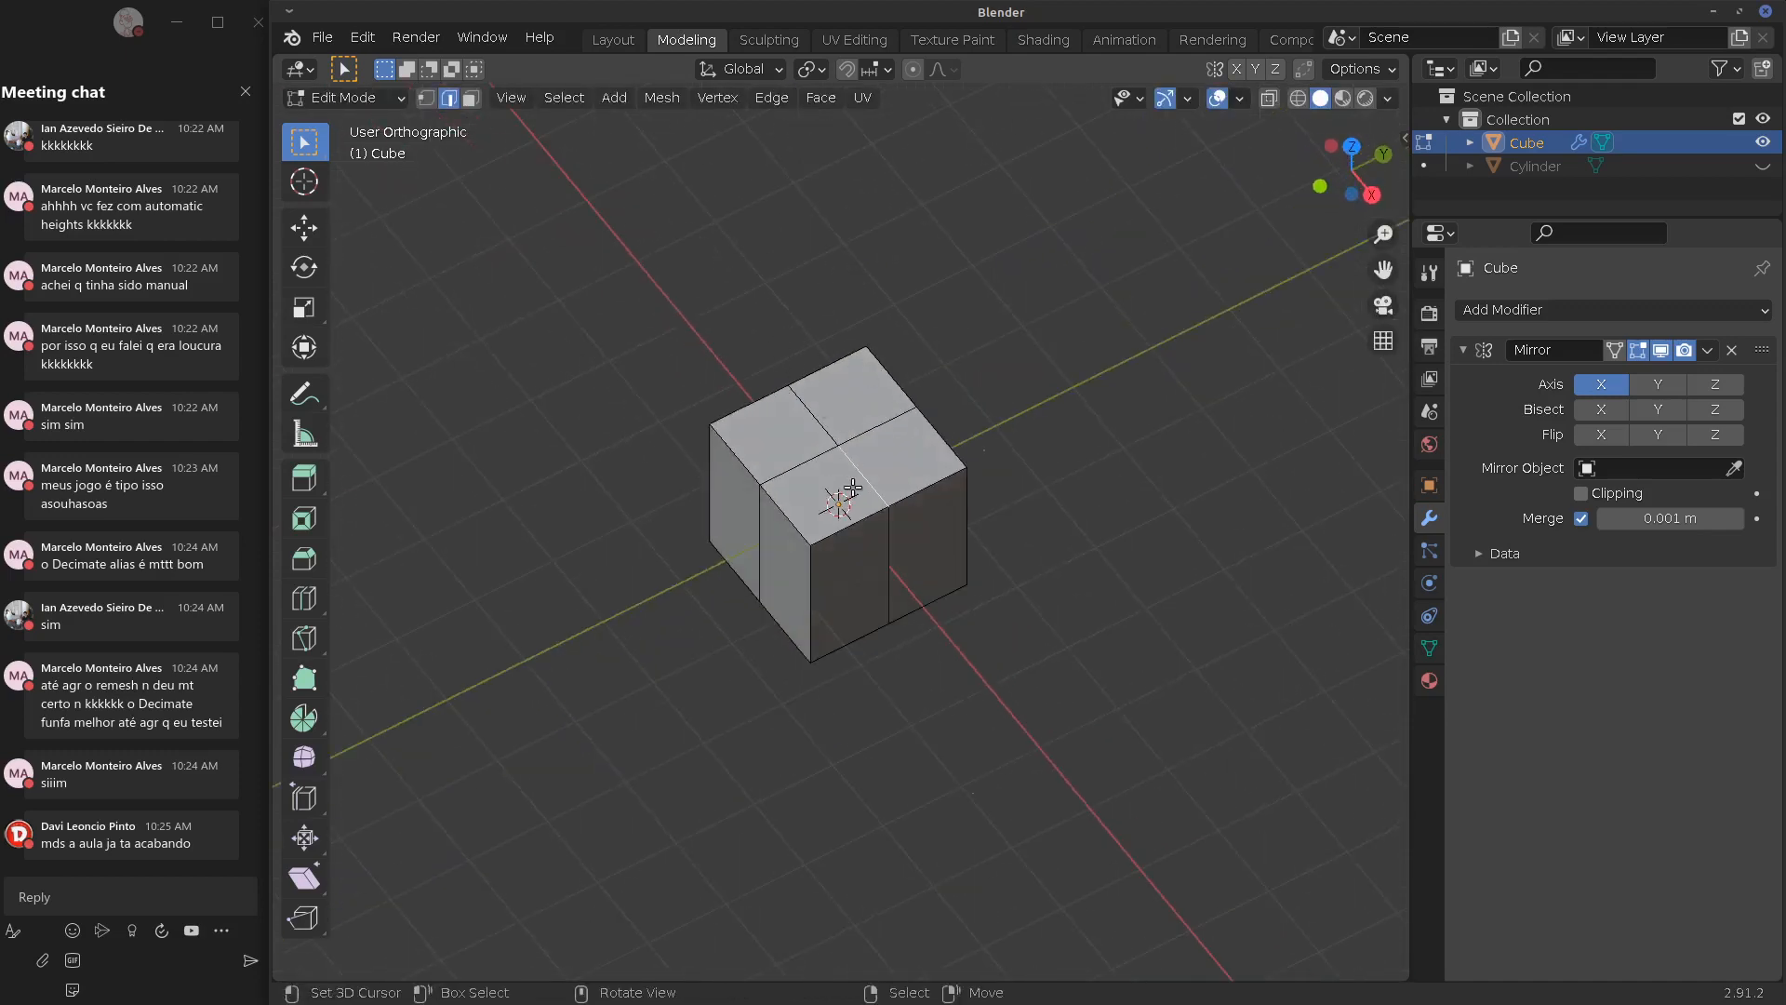
In face select mode, delete a face loop running across the cube's top
key(3)
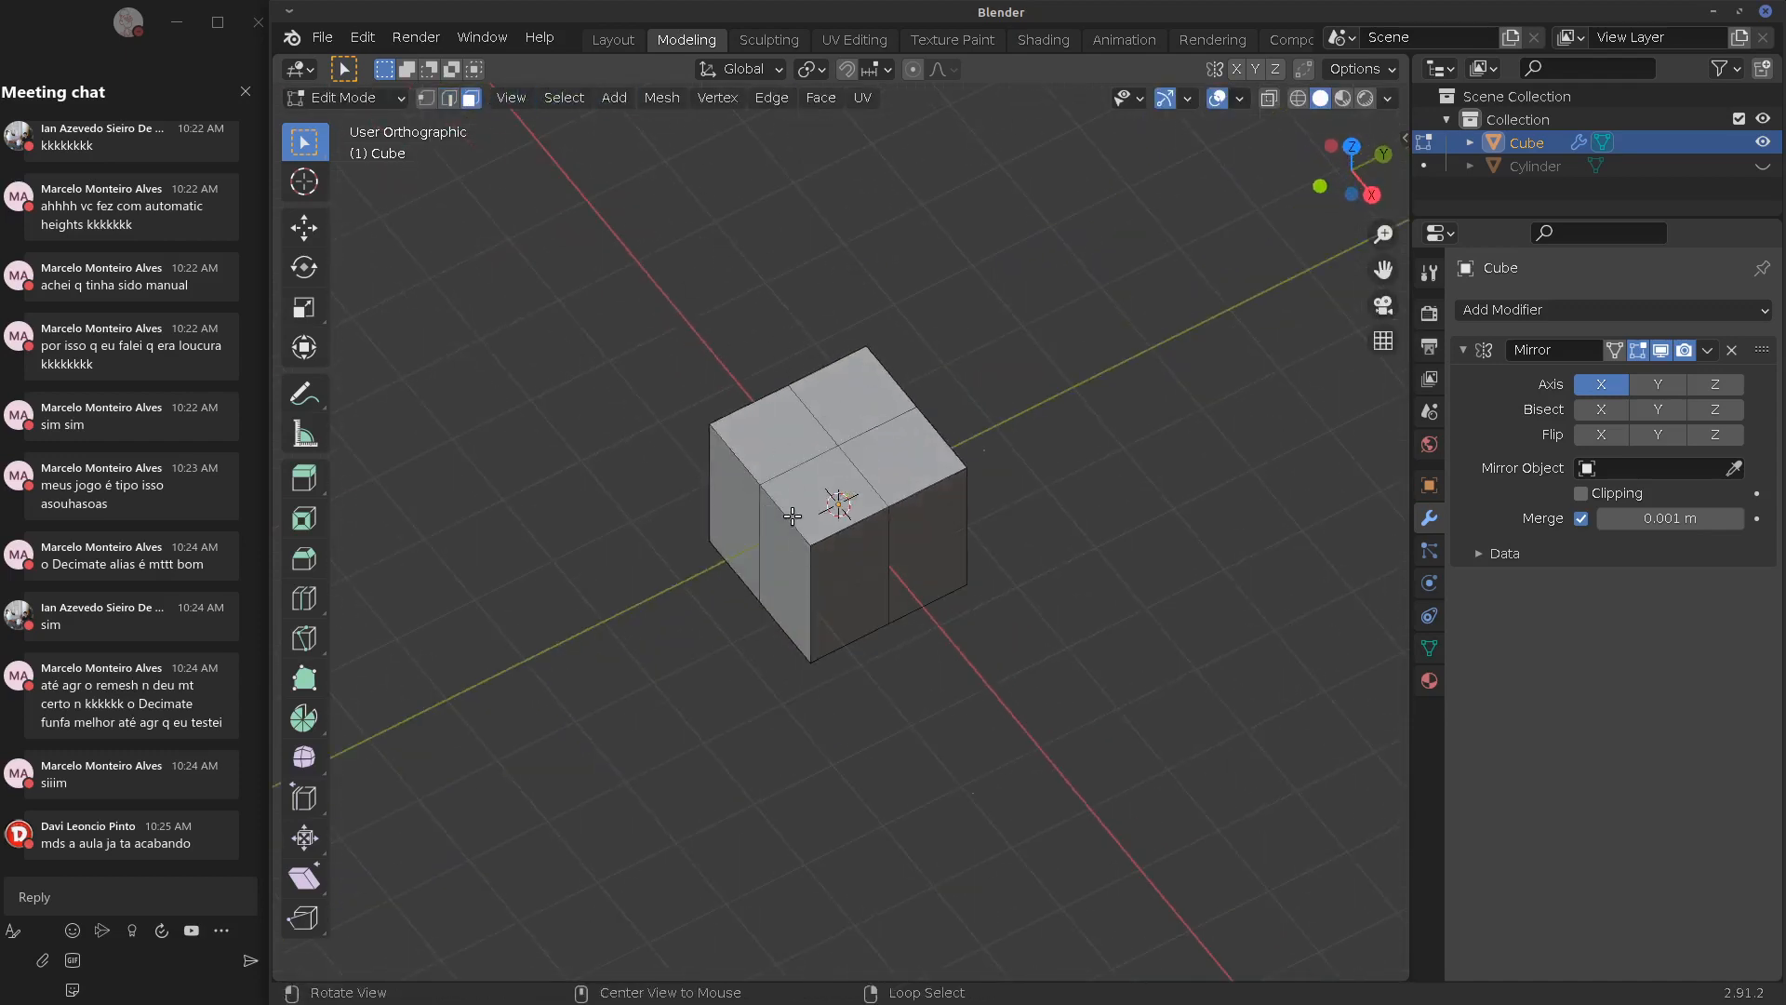
alt+click(913, 492)
alt+click(915, 496)
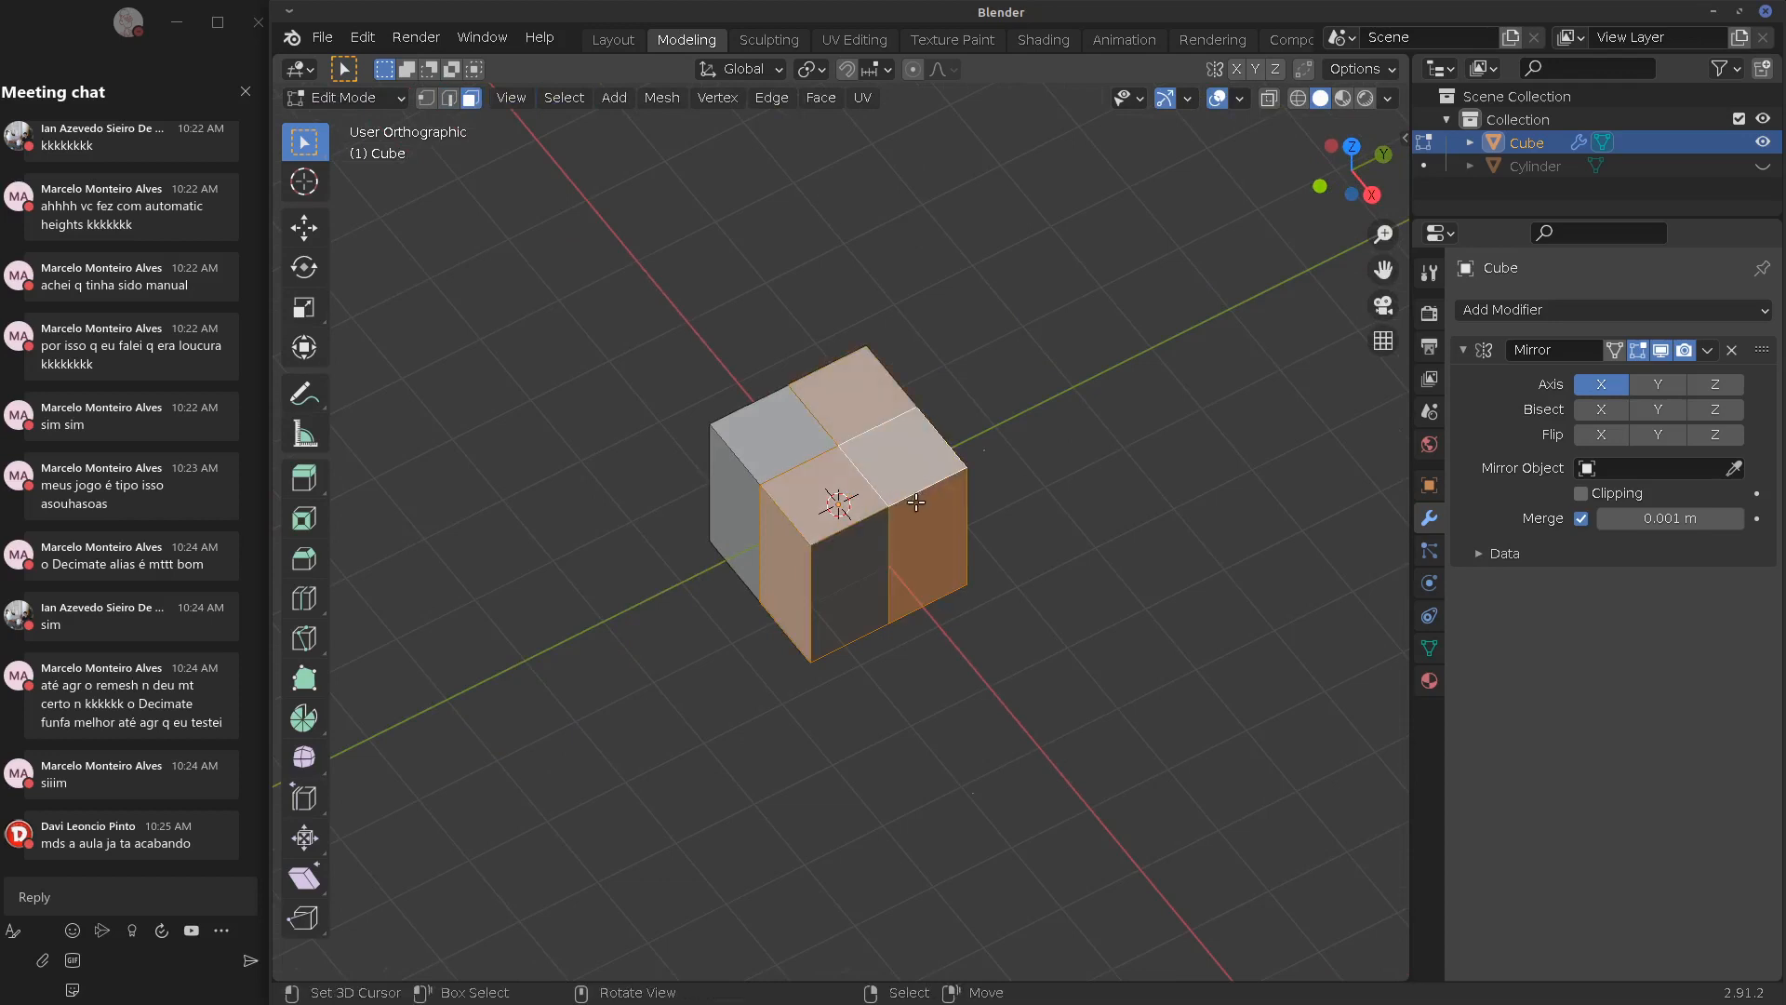
key(x)
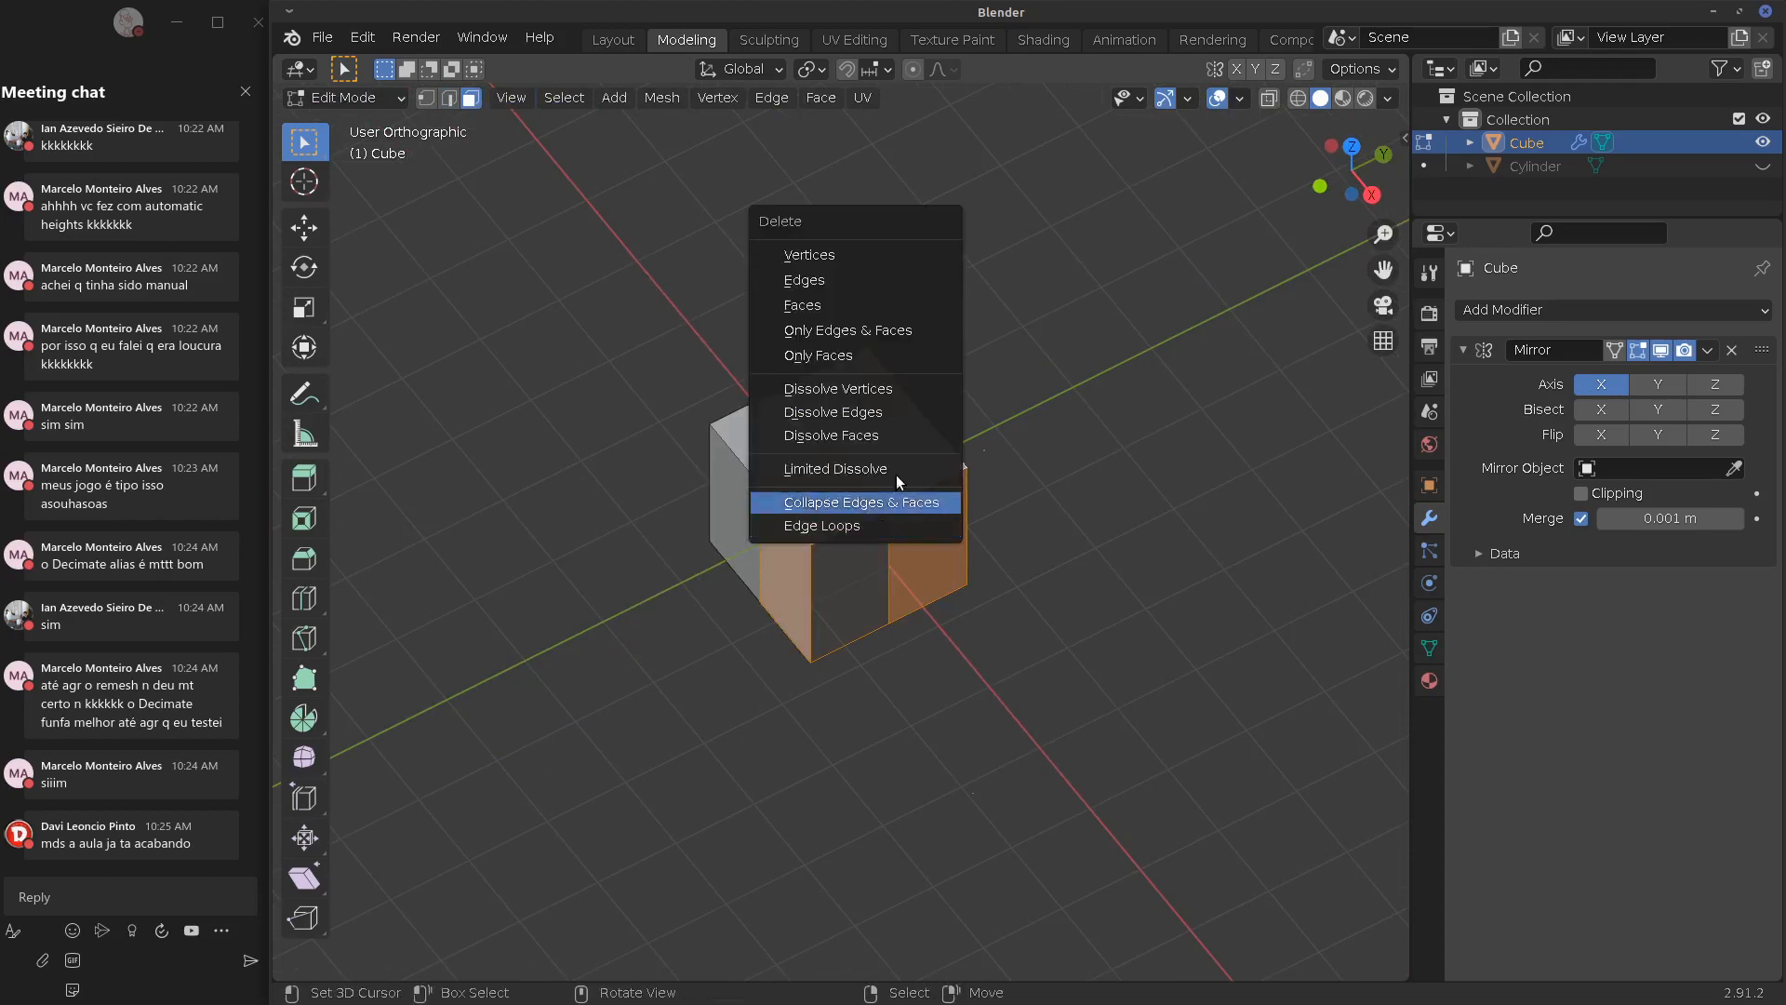
click(848, 290)
click(847, 545)
key(alt+a)
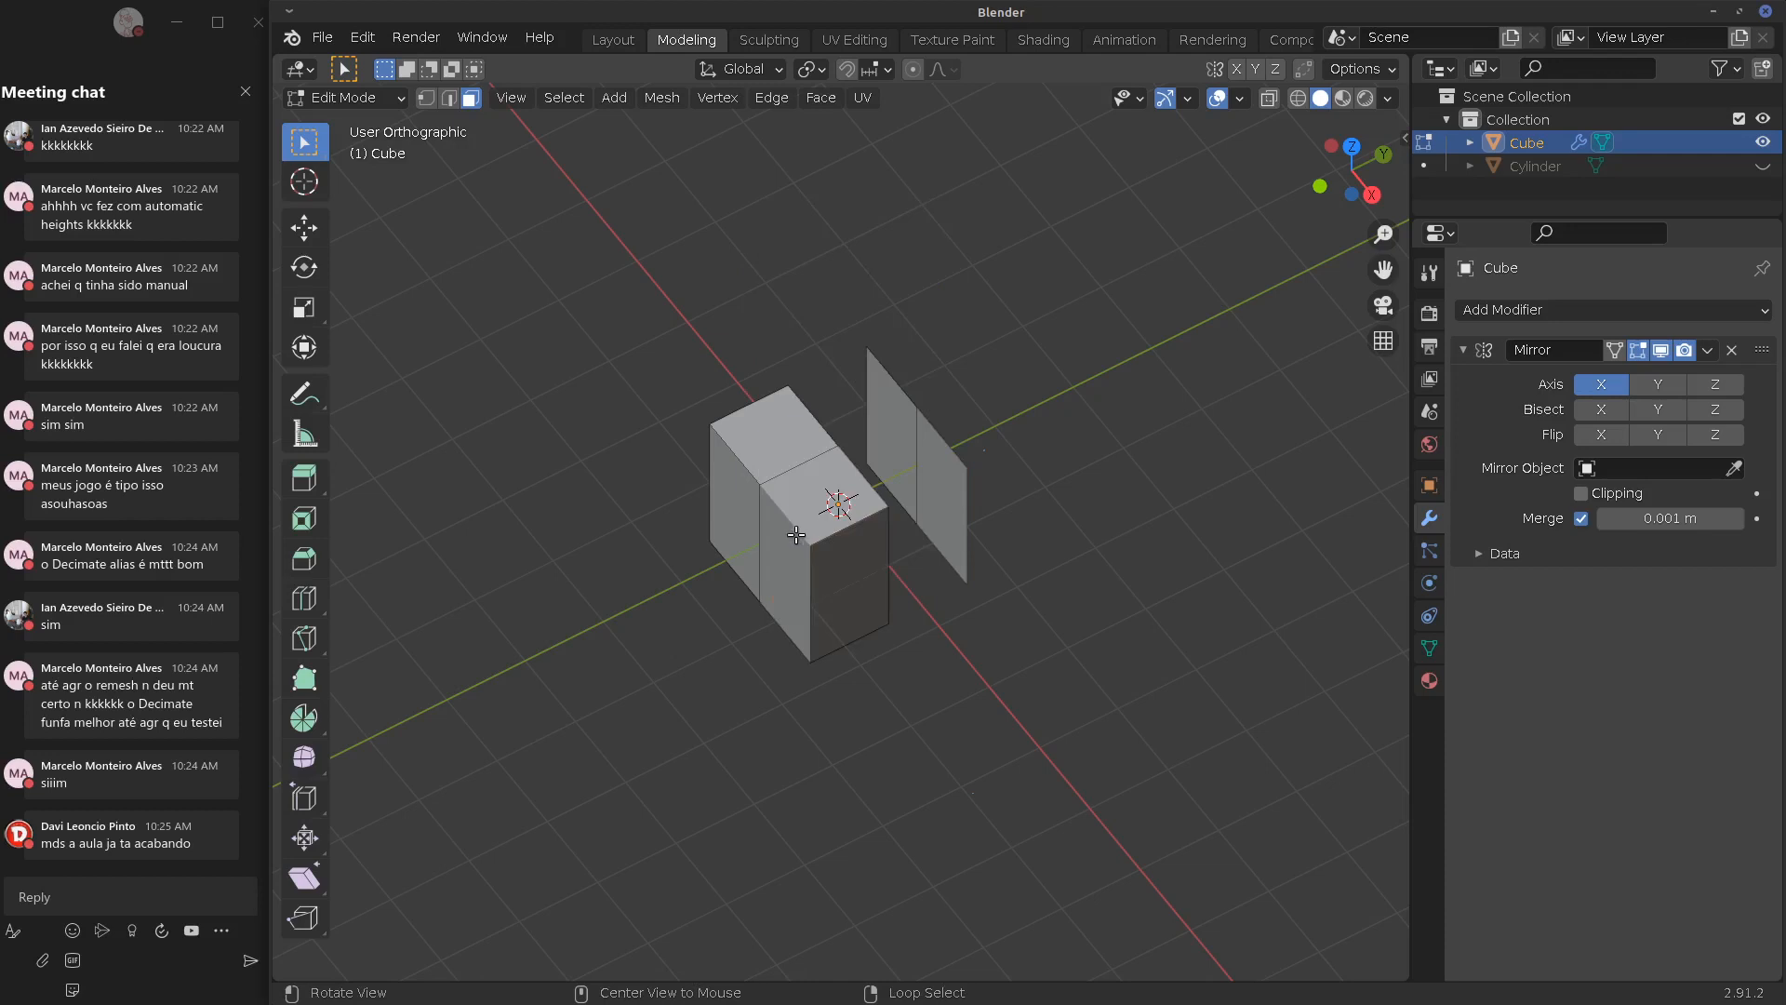
Delete the stray plane's left face and the cube's right face
middle_drag(817, 506, 797, 511)
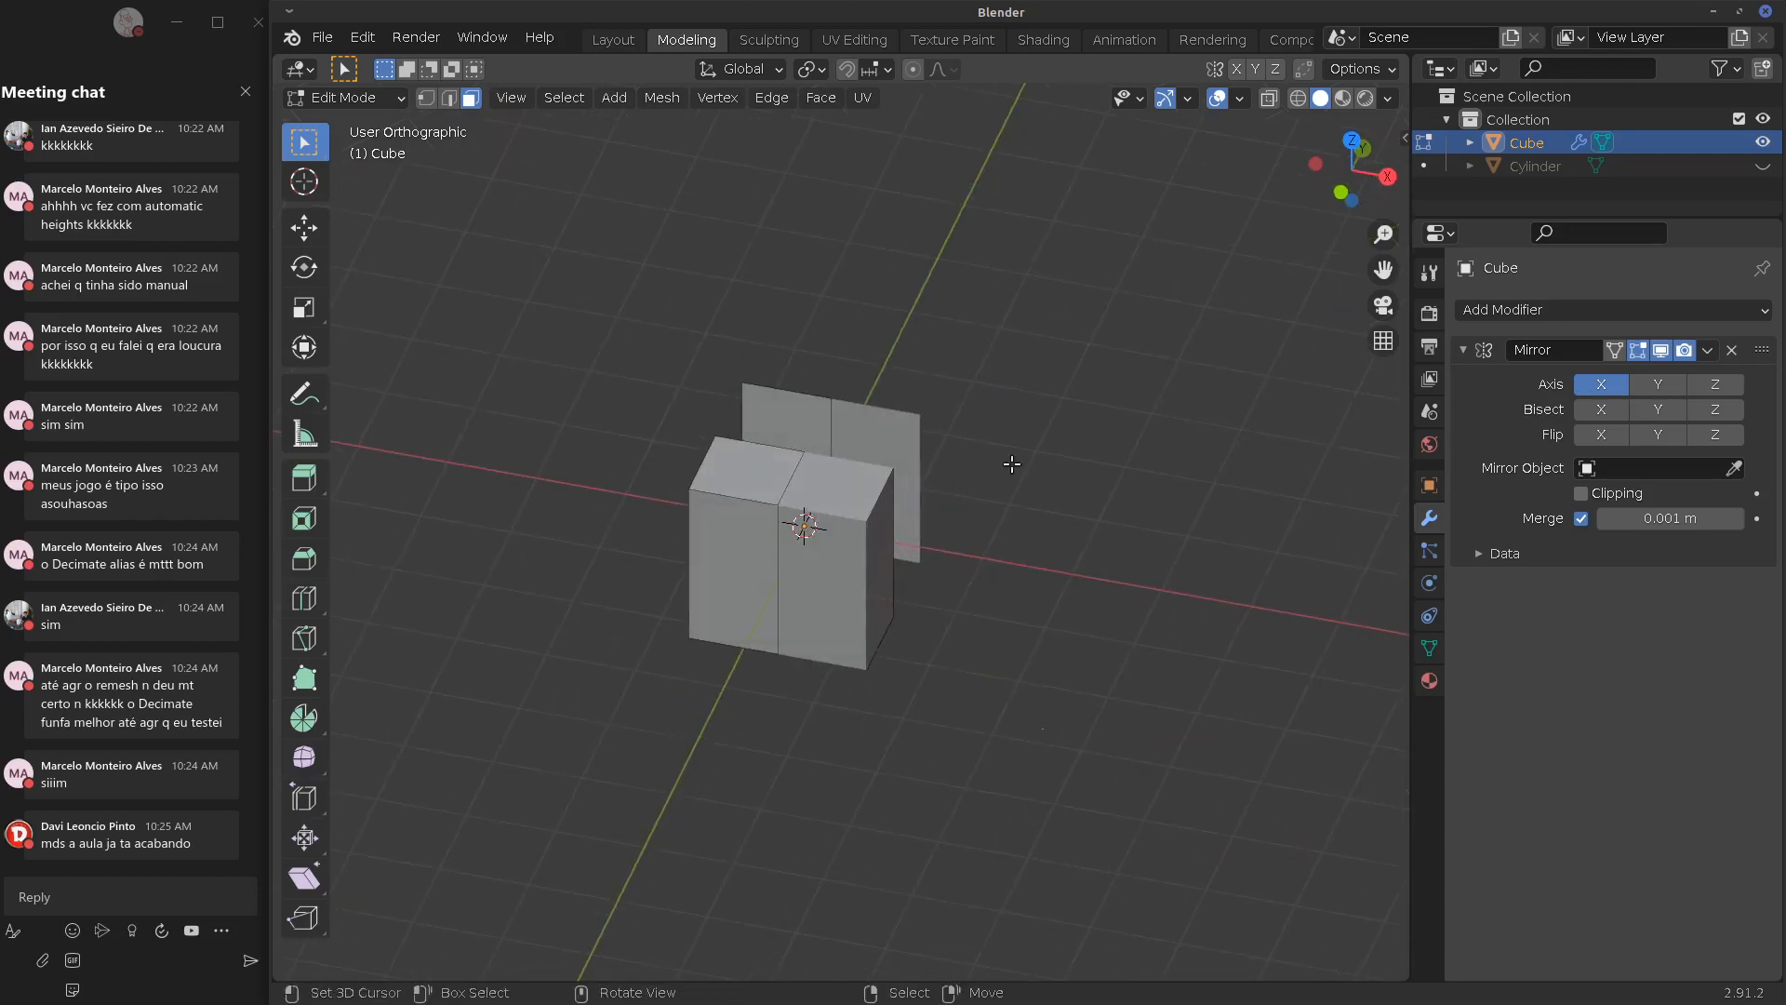
middle_drag(1008, 463, 1068, 578)
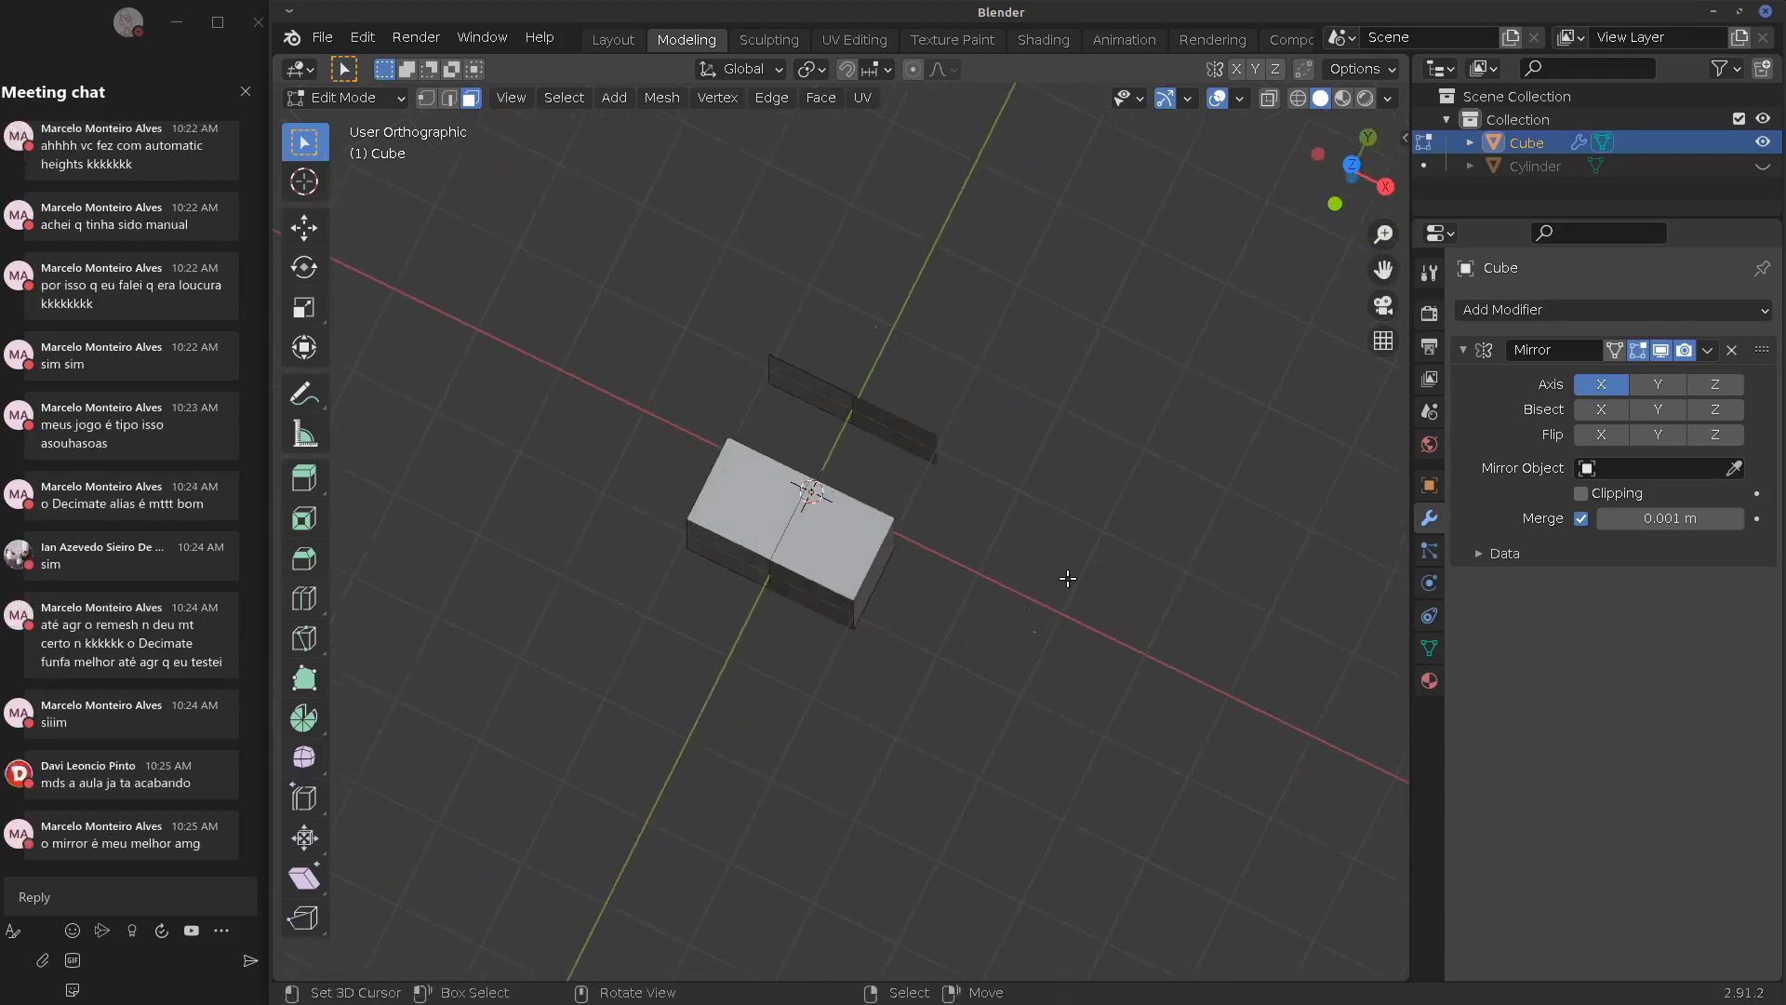
click(818, 400)
key(x)
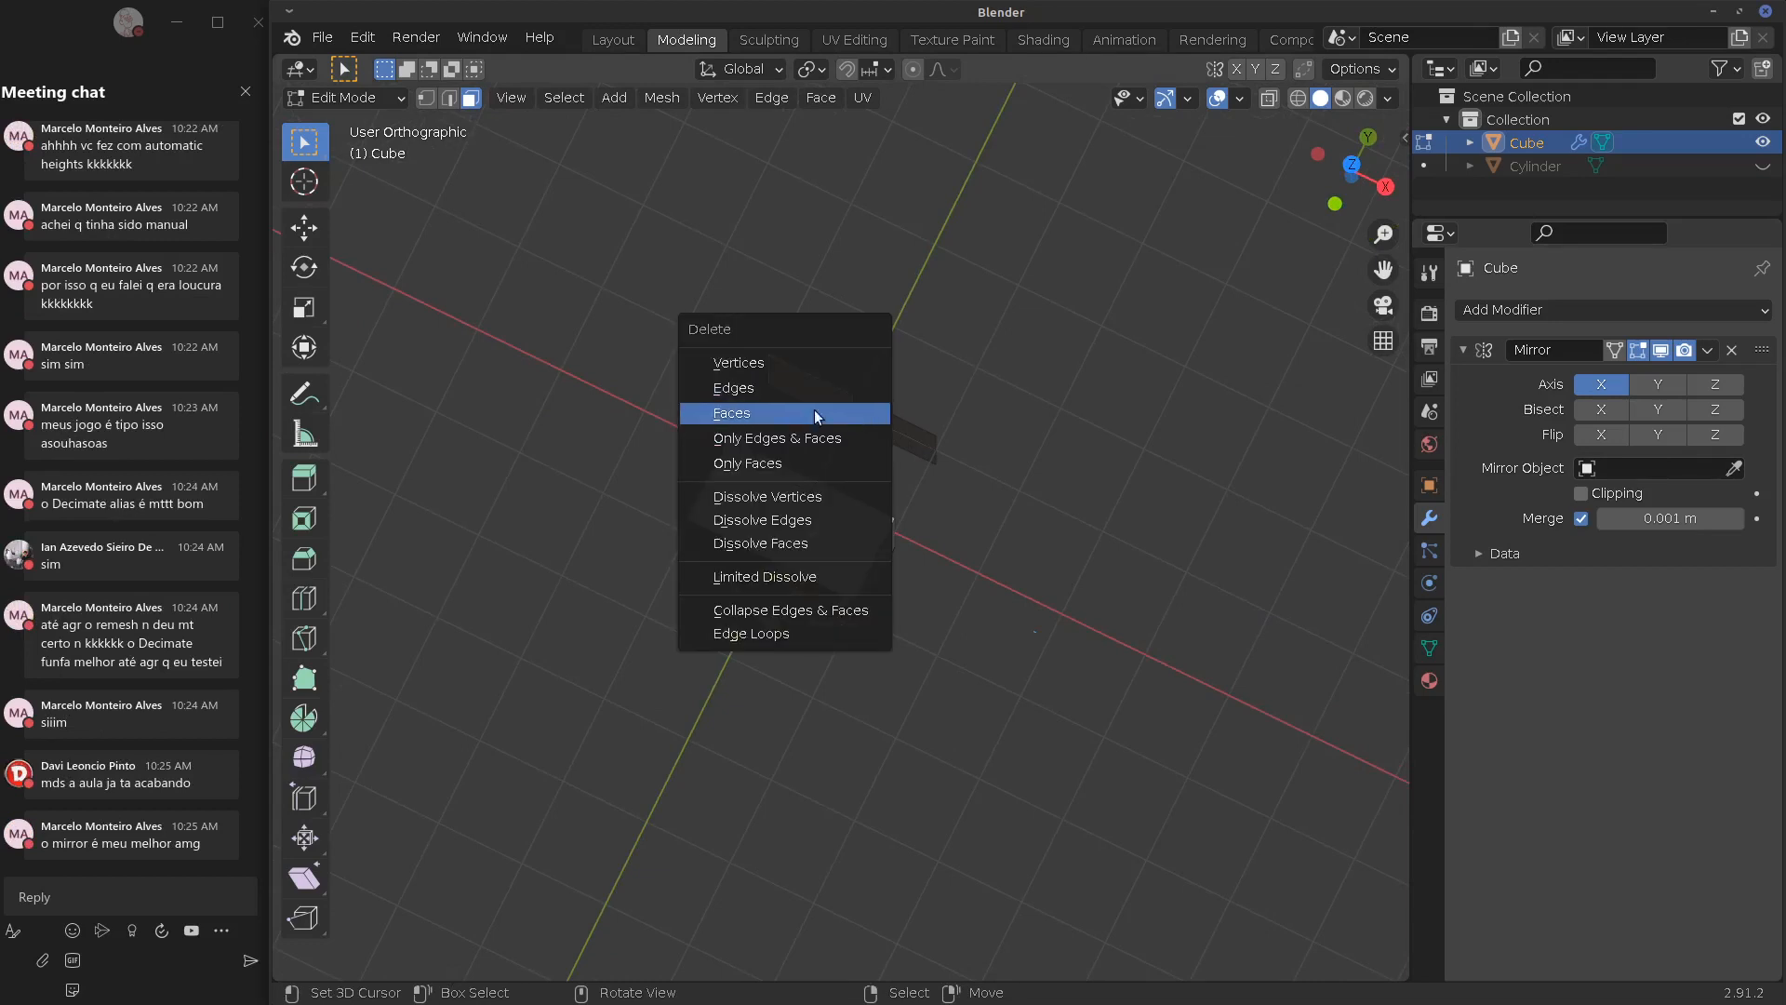
click(818, 410)
middle_drag(818, 414, 1196, 371)
click(858, 592)
key(x)
click(833, 596)
Enable Mirror on the Y axis and add a horizontal loop cut
click(1639, 386)
key(ctrl+r)
click(797, 569)
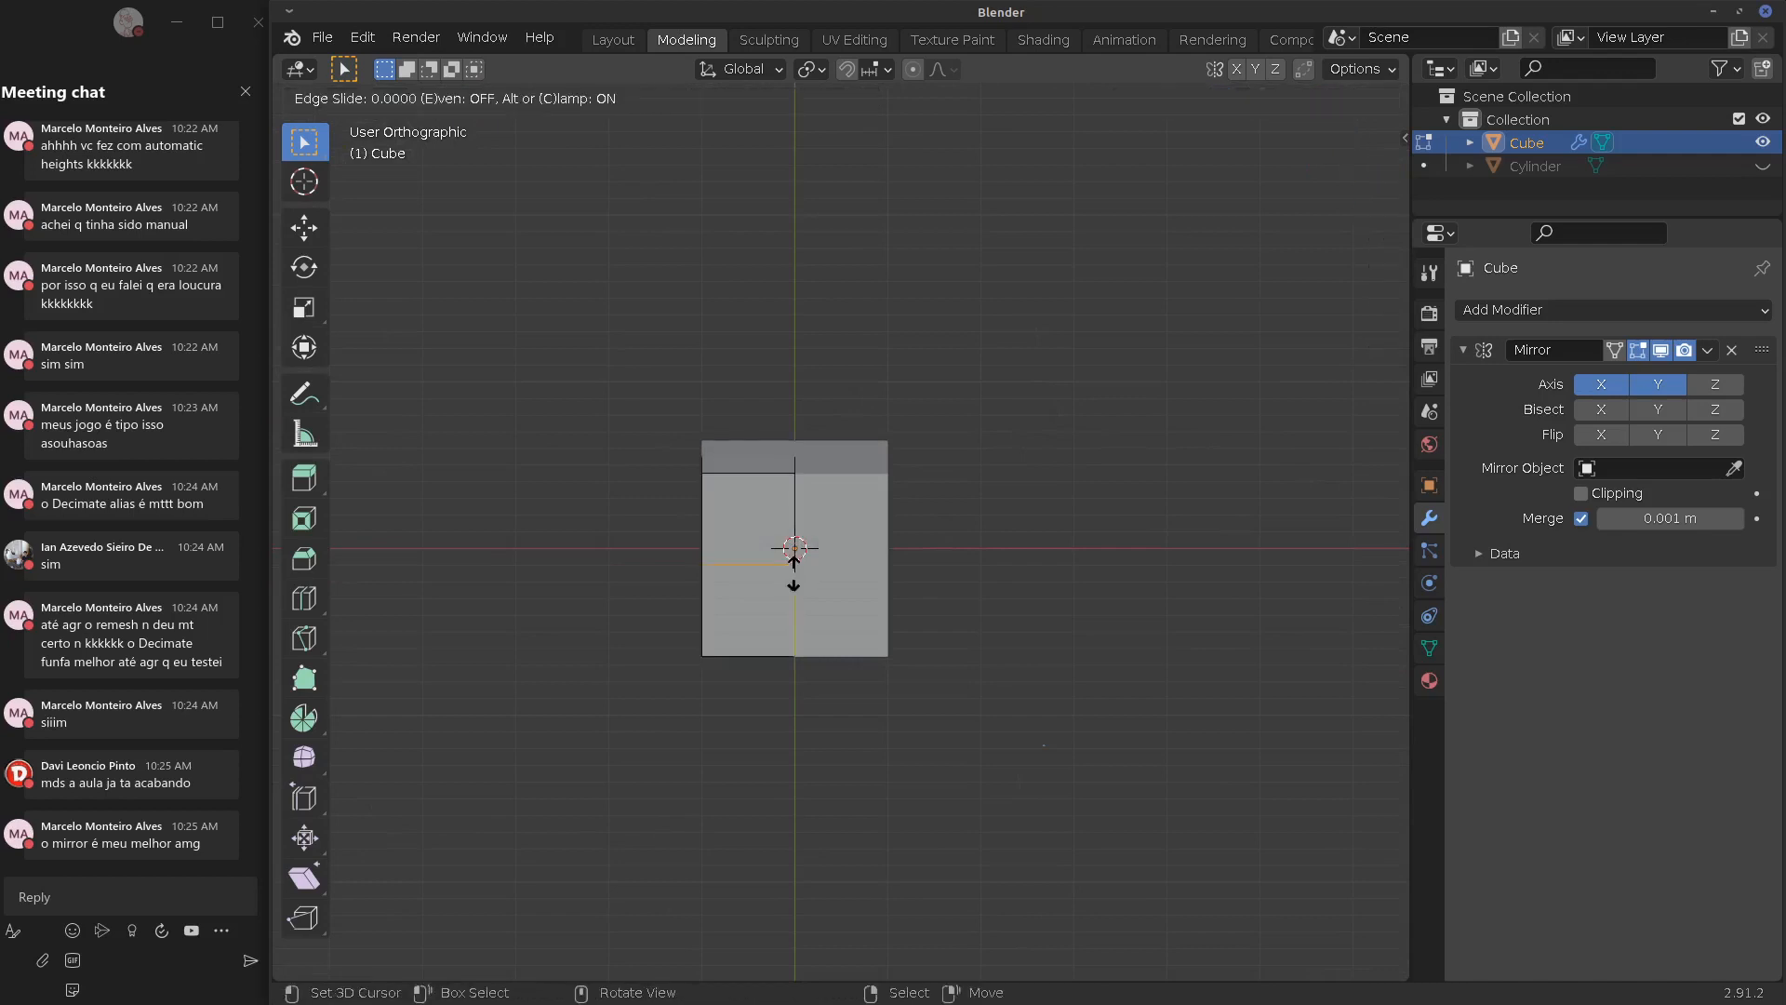
click(798, 572)
middle_drag(797, 572, 918, 565)
Select the two lower centre faces and delete them
right_click(767, 598)
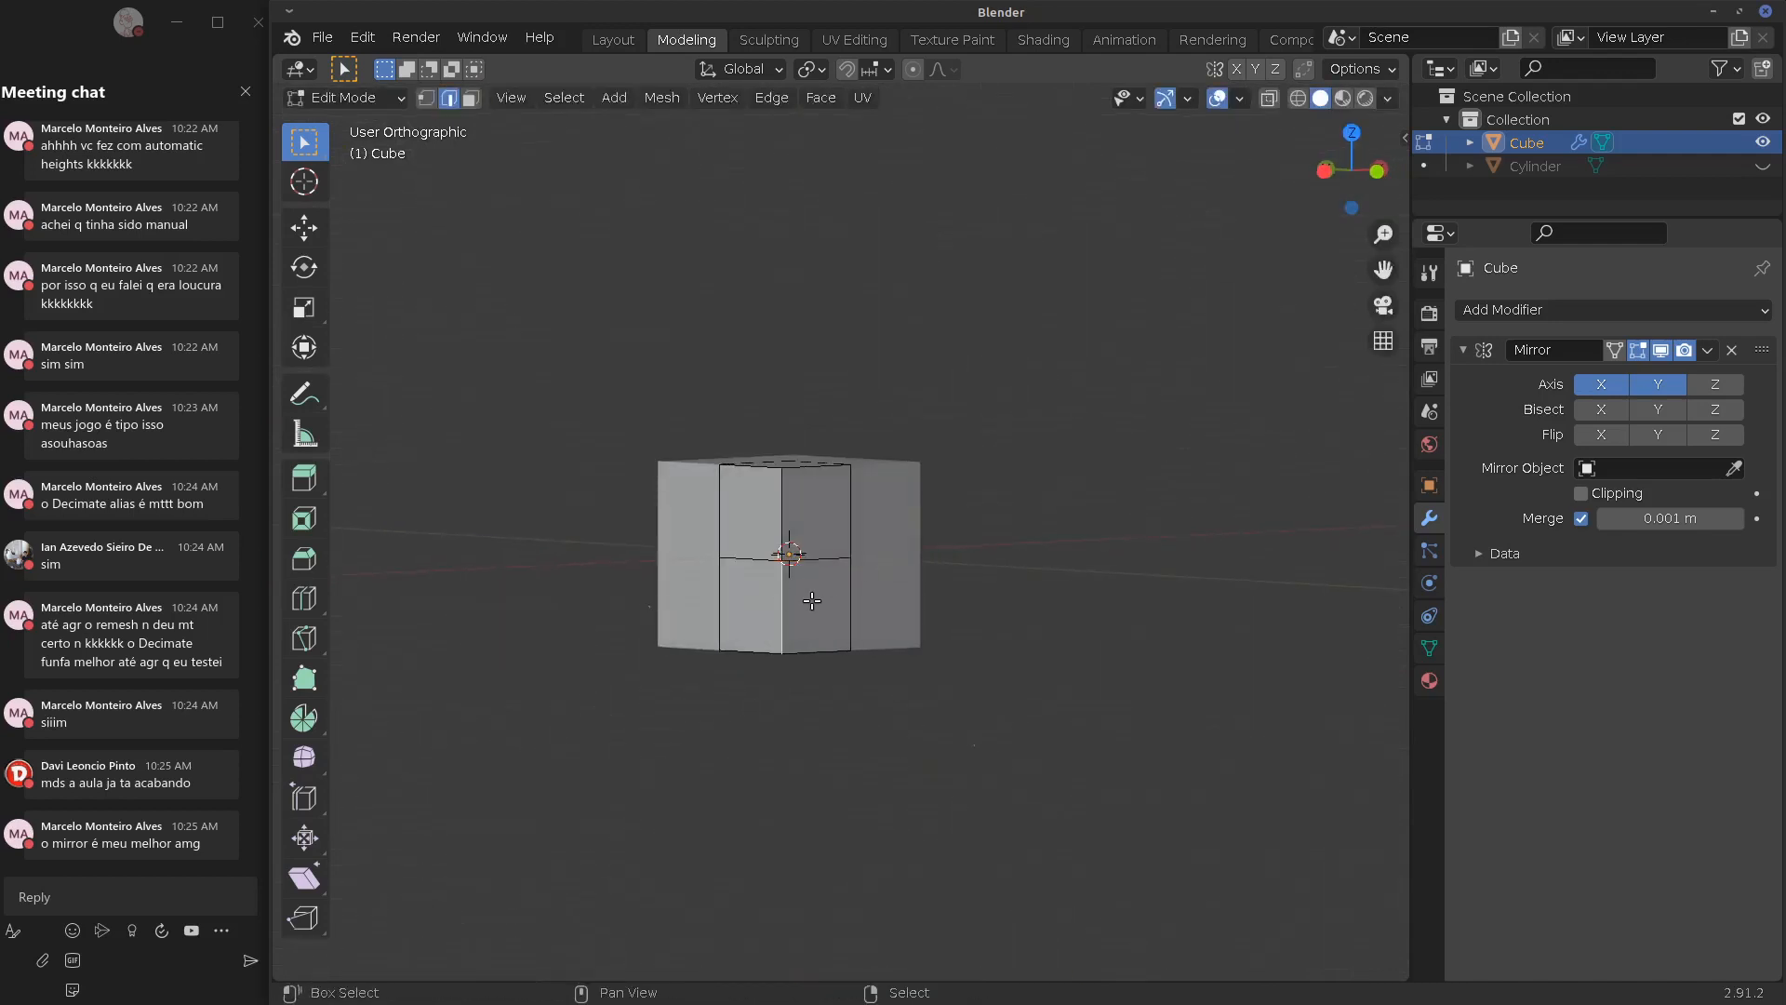
click(470, 97)
right_click(745, 598)
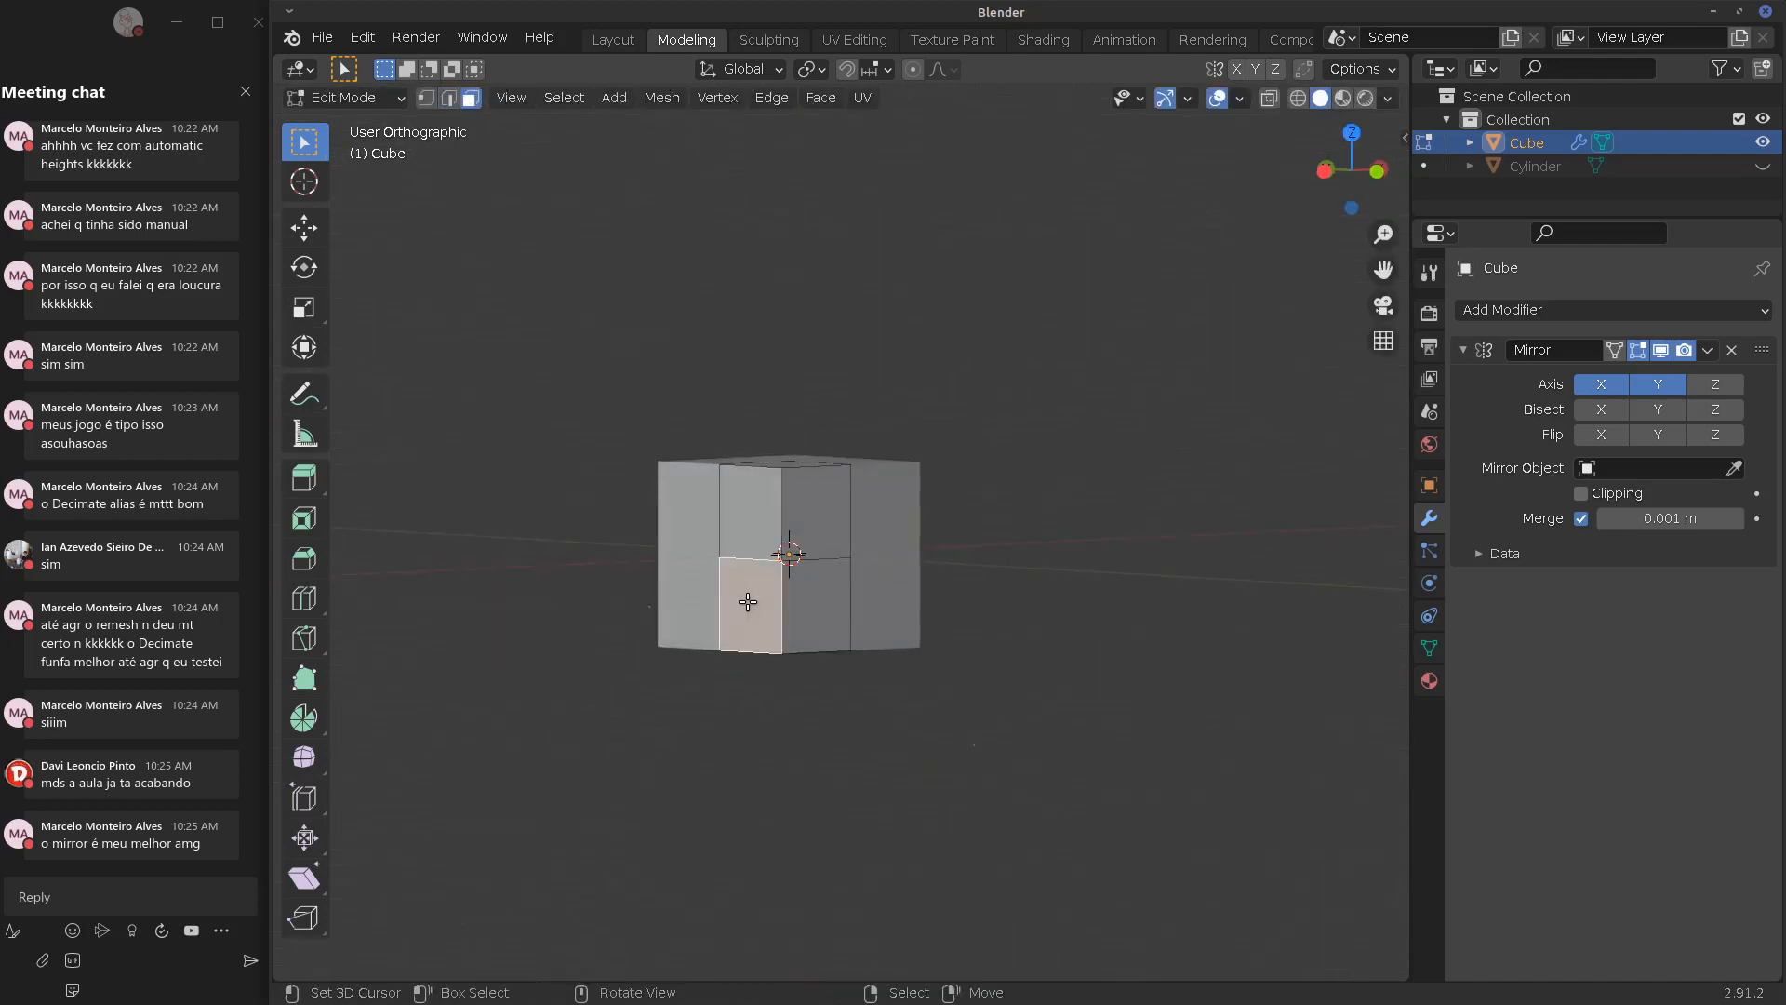
shift+right_click(817, 610)
middle_drag(817, 610, 773, 606)
shift+right_click(773, 606)
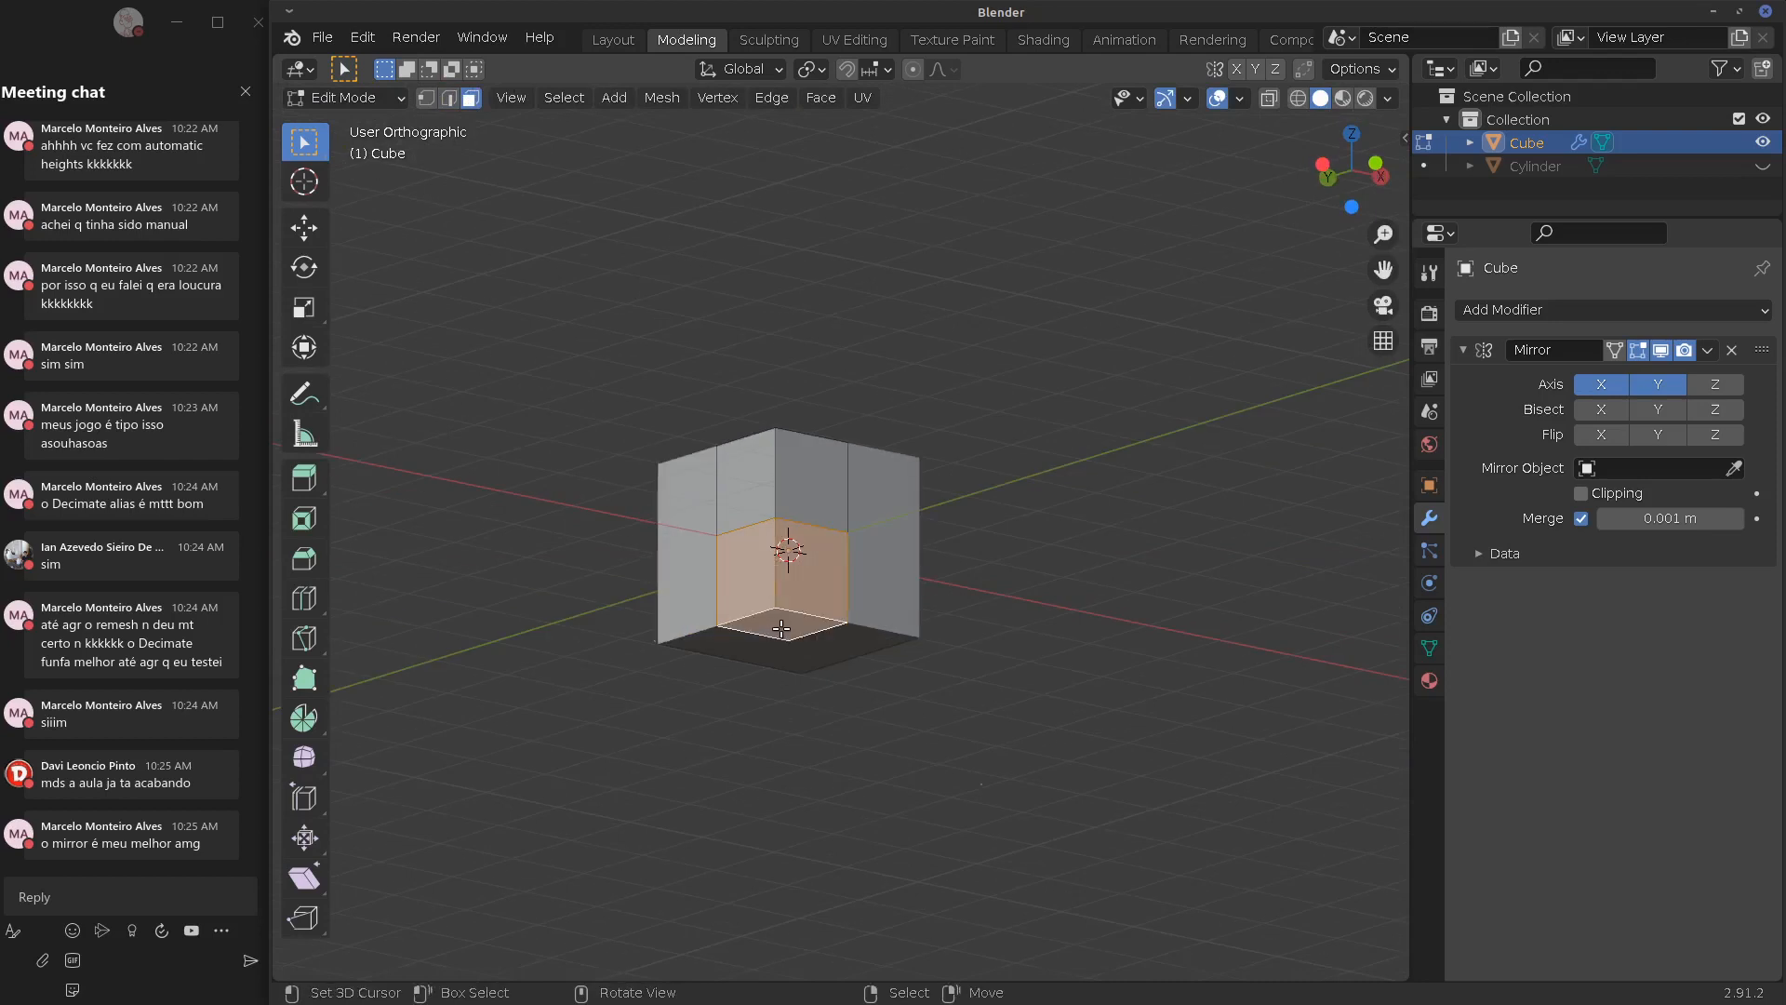
key(x)
click(736, 629)
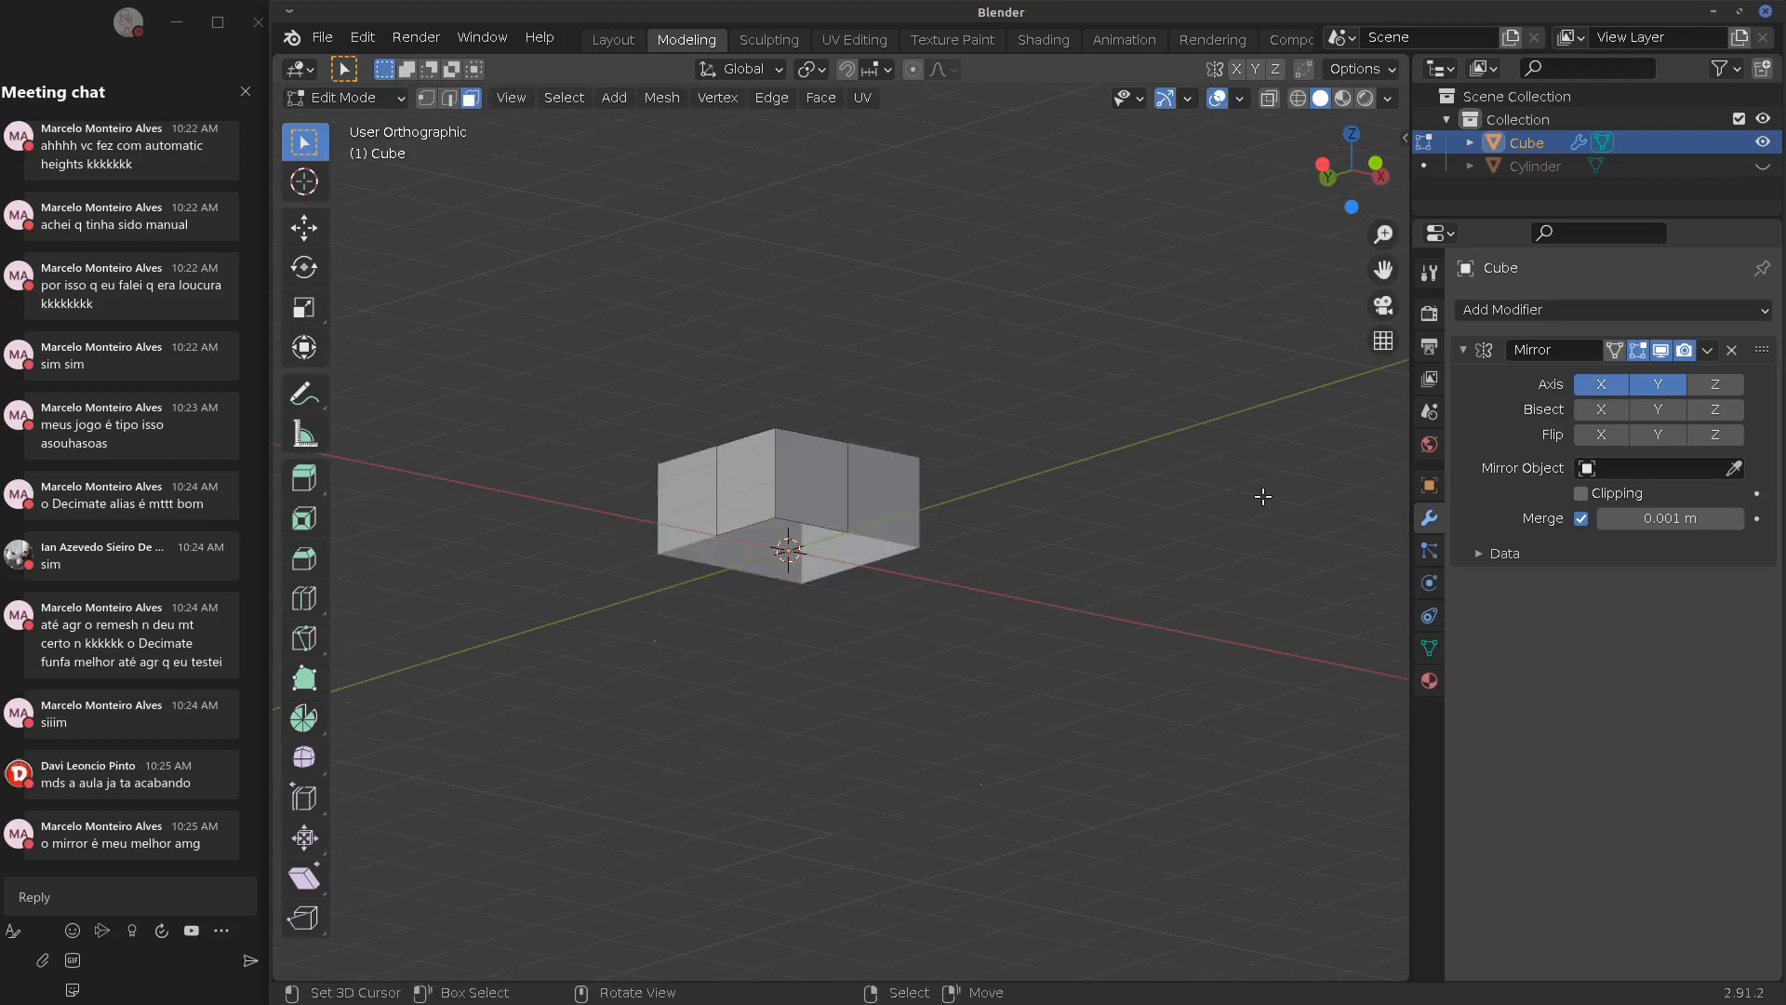
Enable Z-axis mirroring and bevel the notch's inner, front and left faces
click(1710, 385)
middle_drag(930, 633, 833, 559)
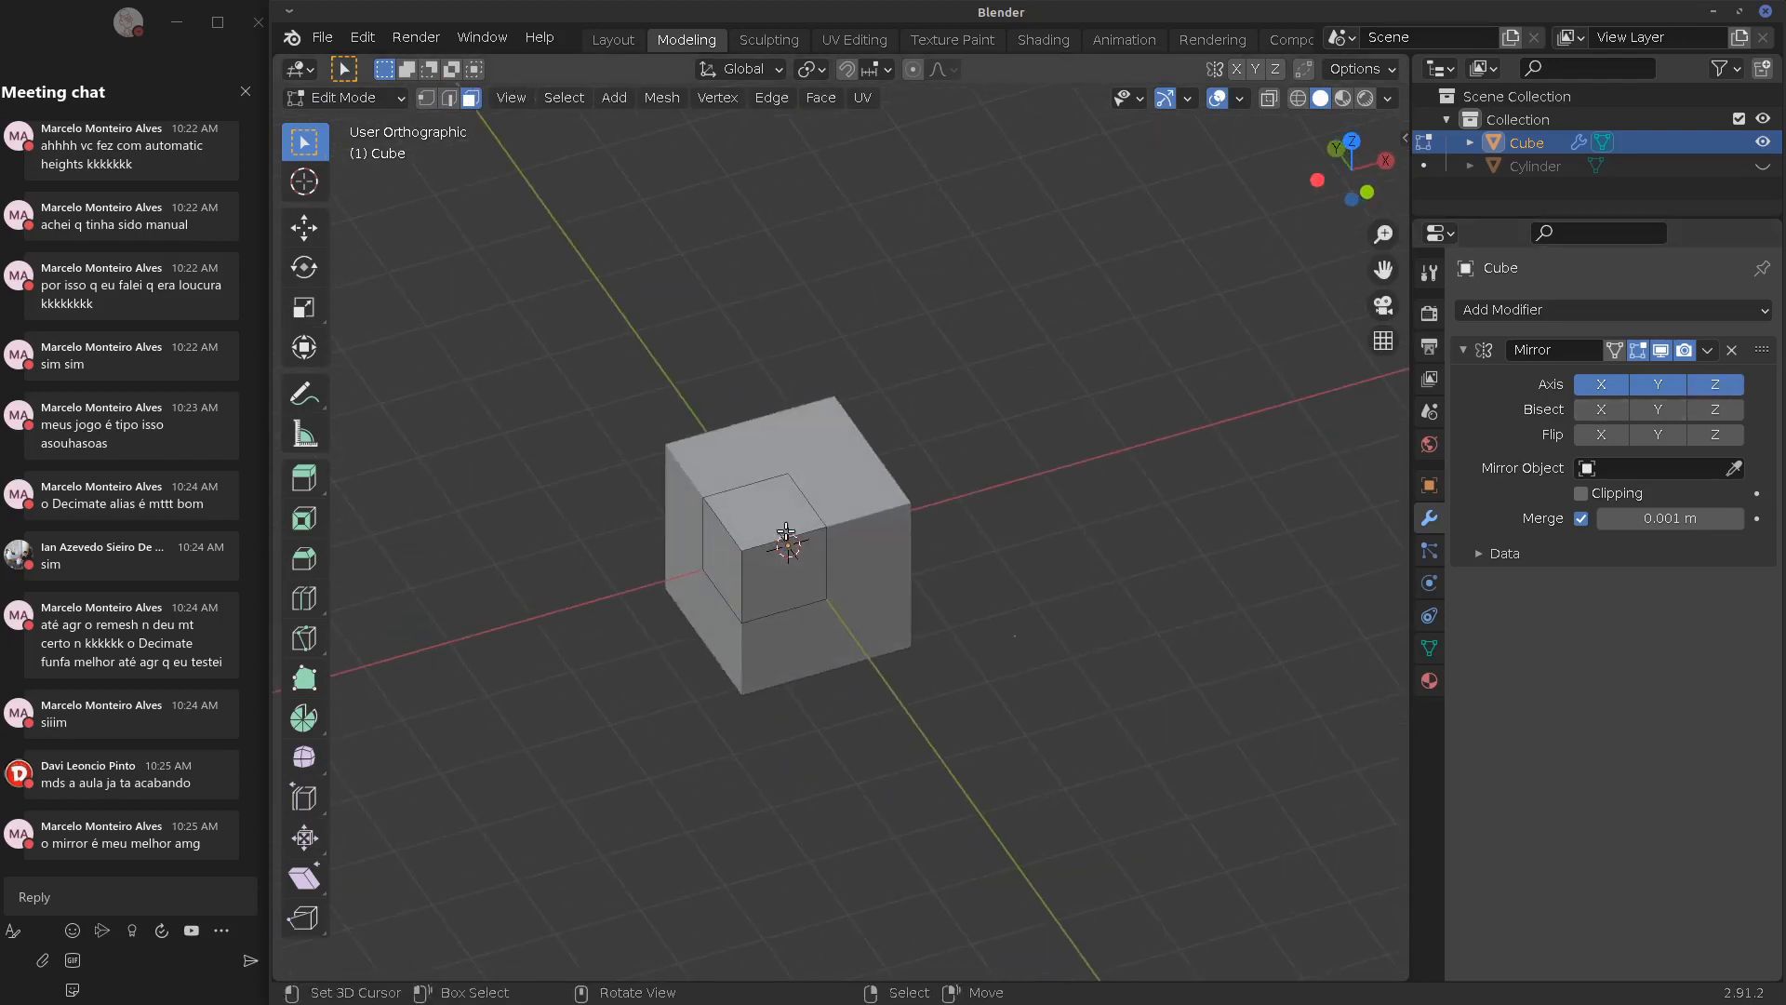
right_click(830, 558)
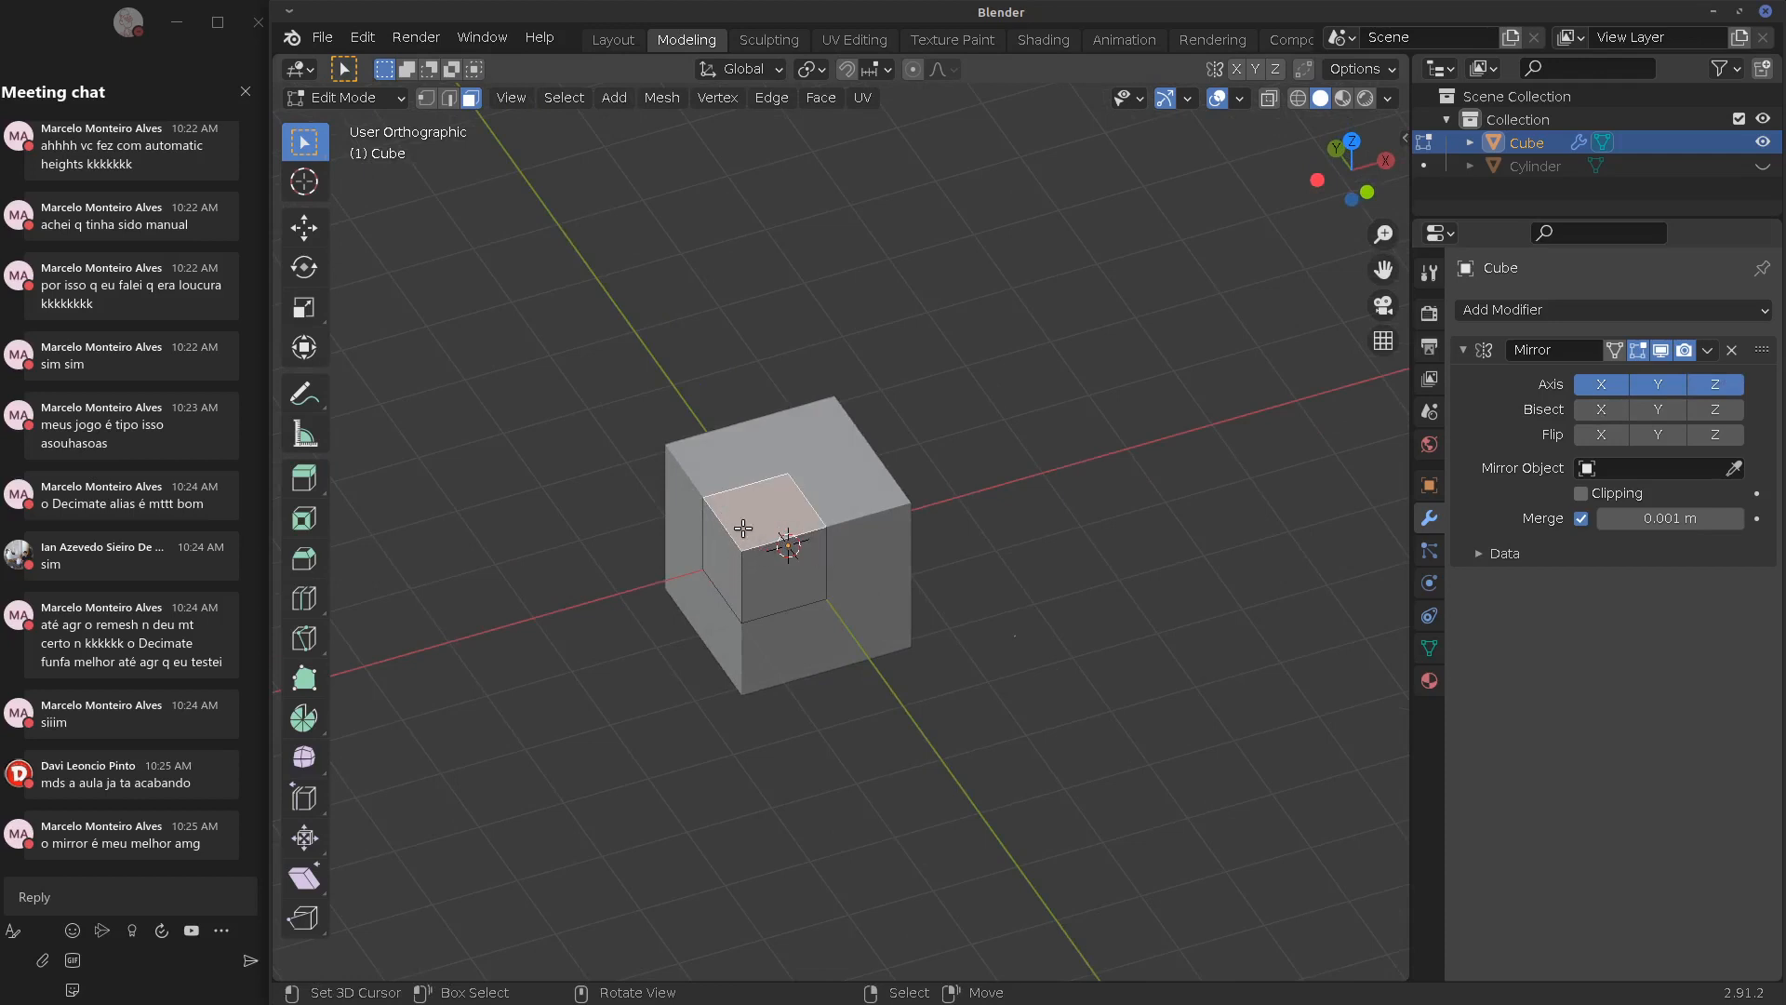
shift+right_click(747, 571)
shift+right_click(730, 568)
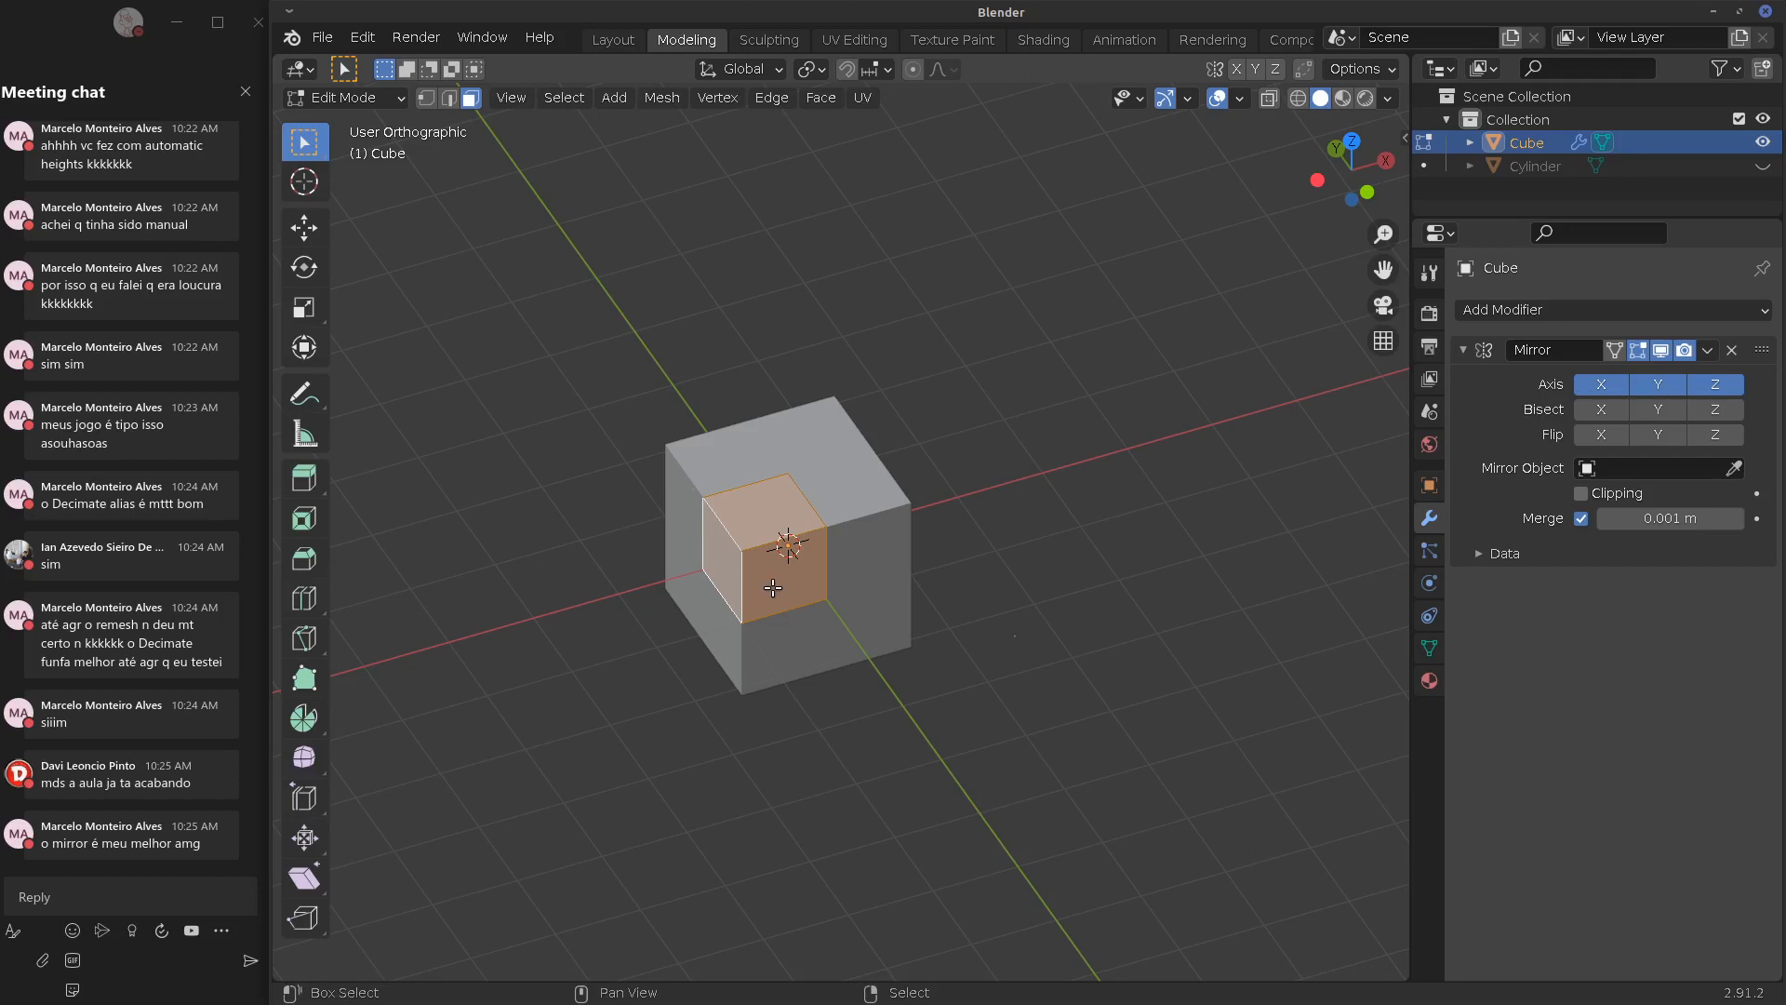
key(ctrl+b)
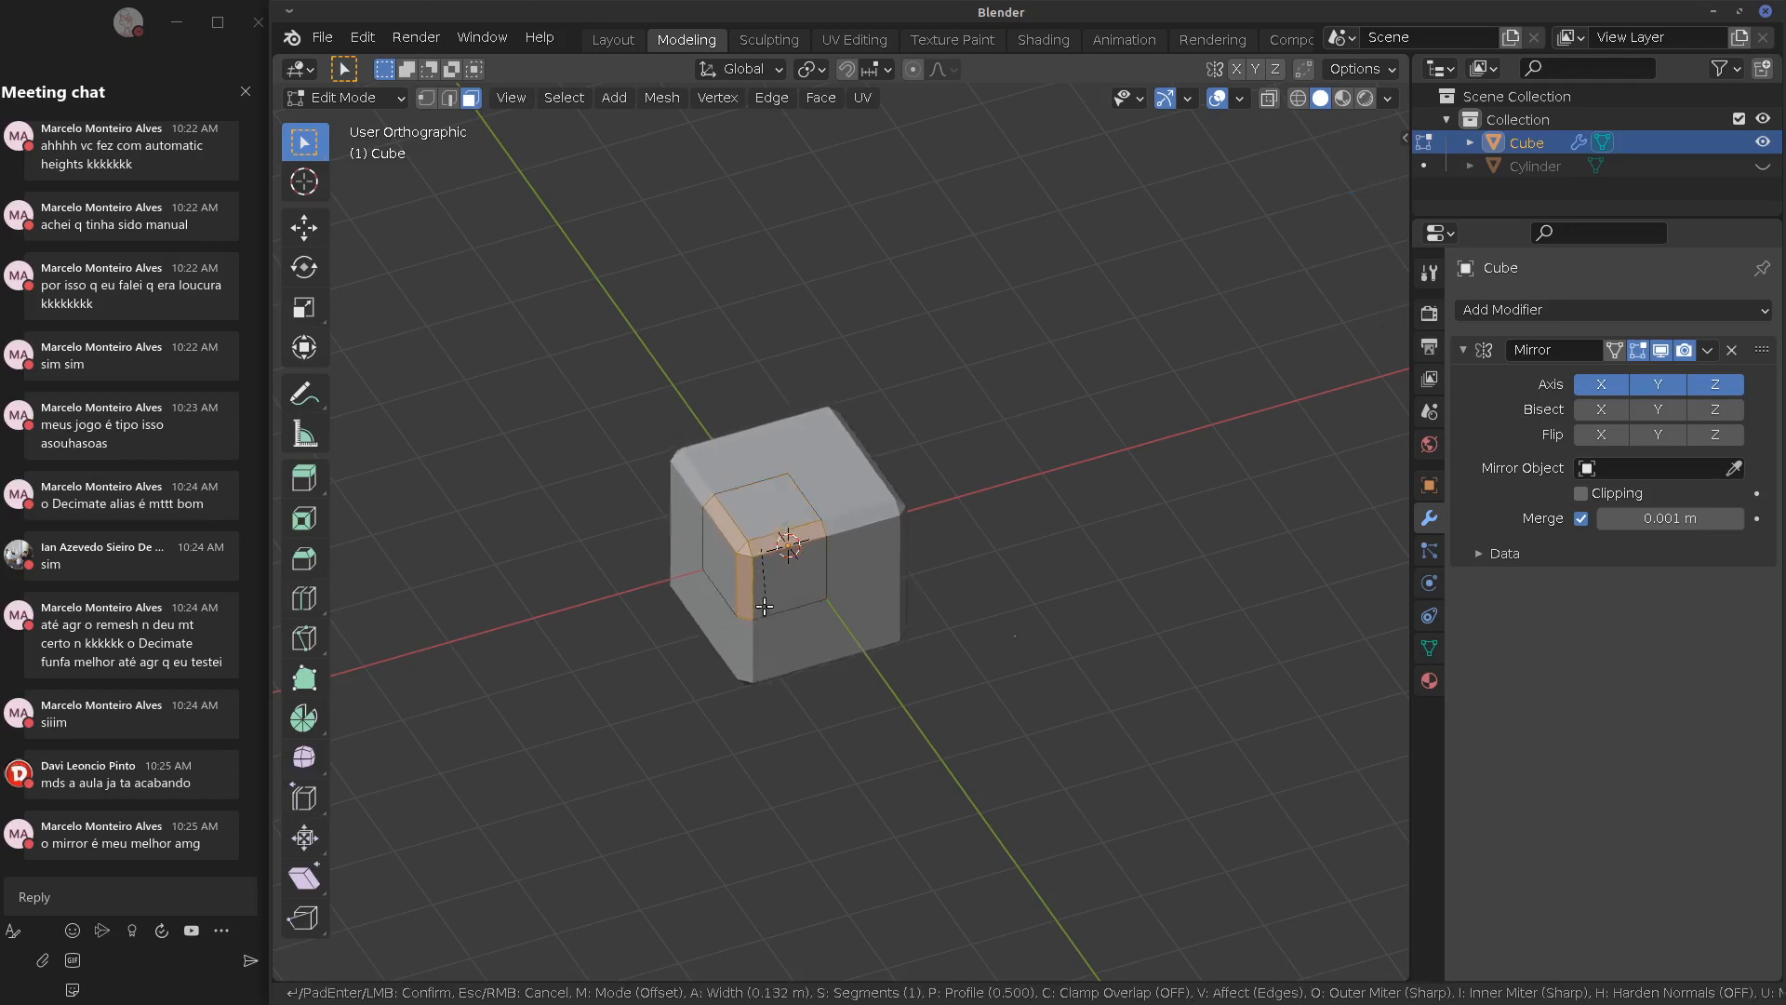
click(781, 583)
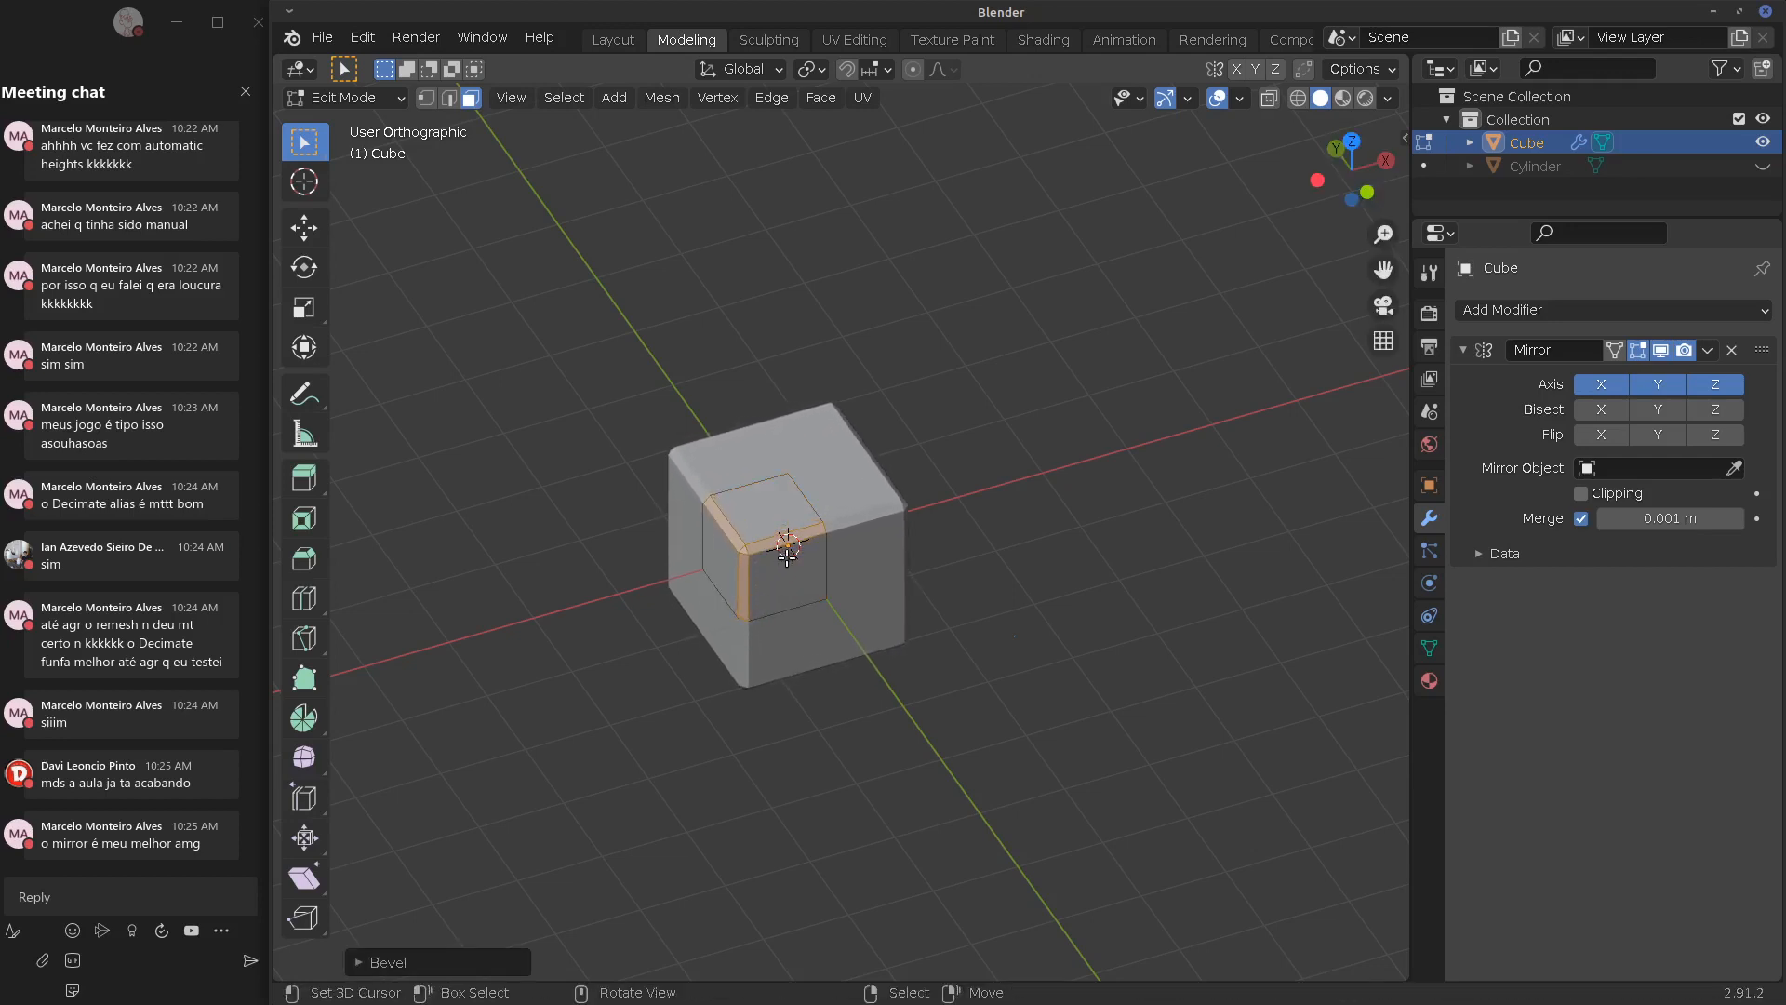
scroll(787, 556, up, 5)
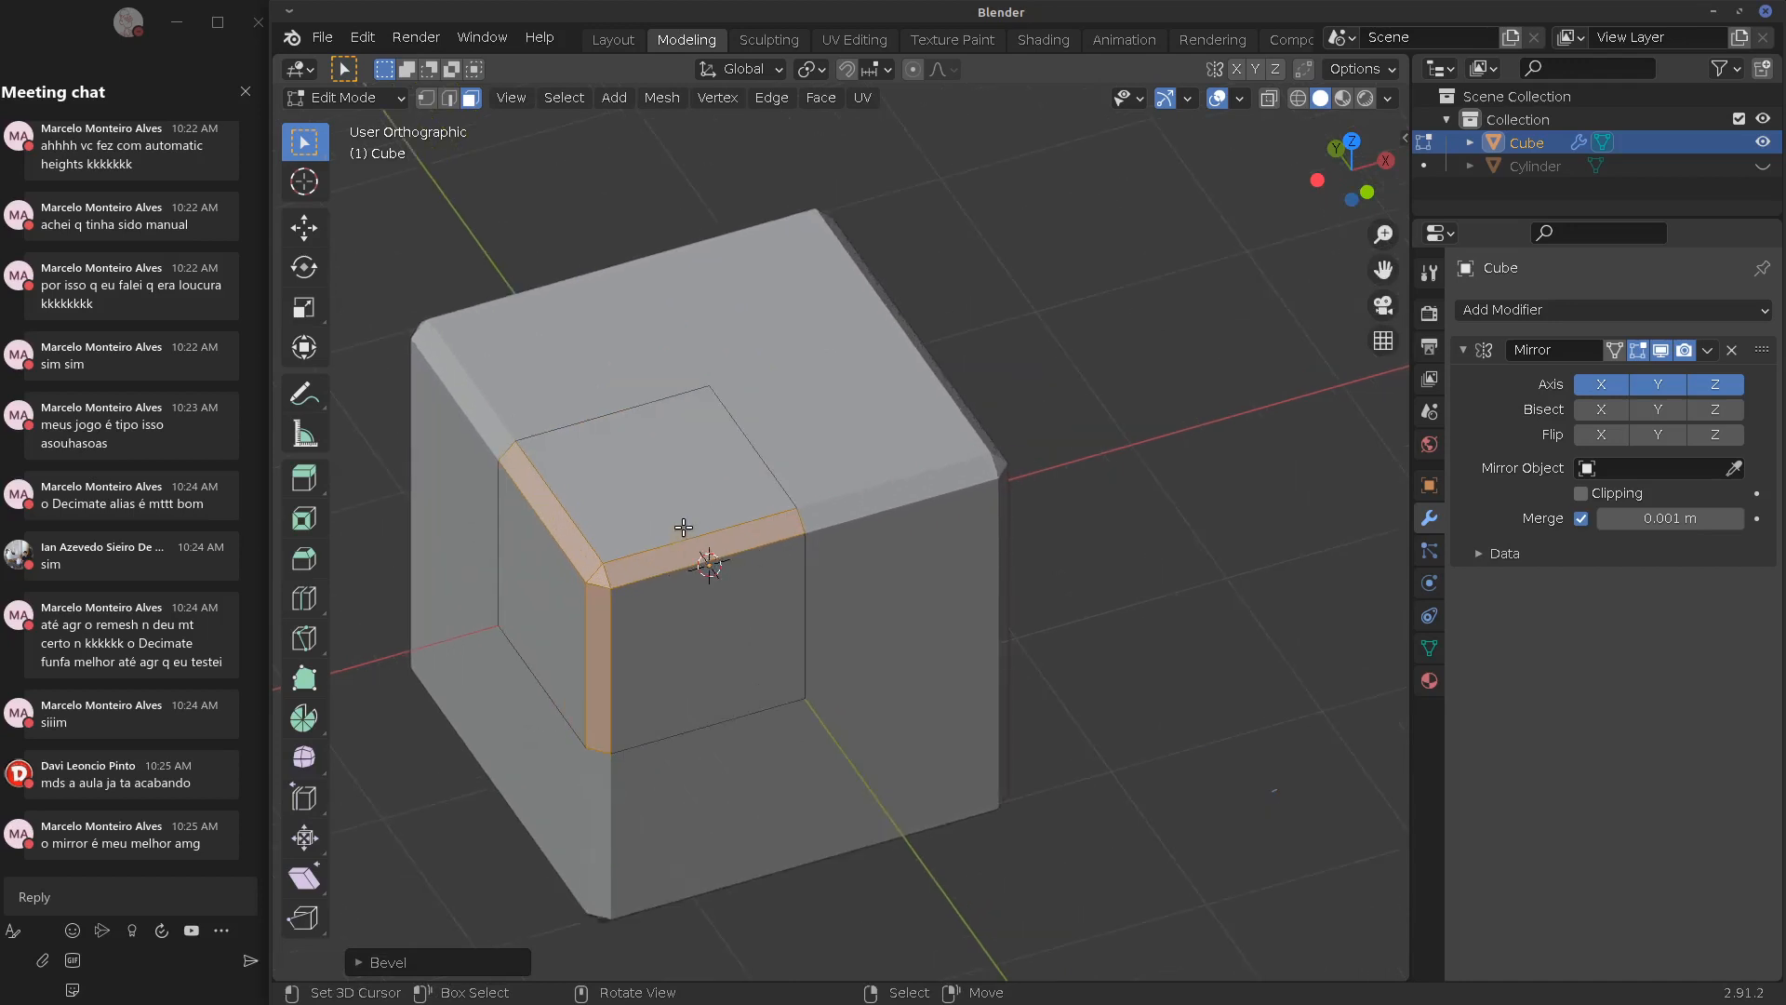
middle_drag(684, 527, 729, 471)
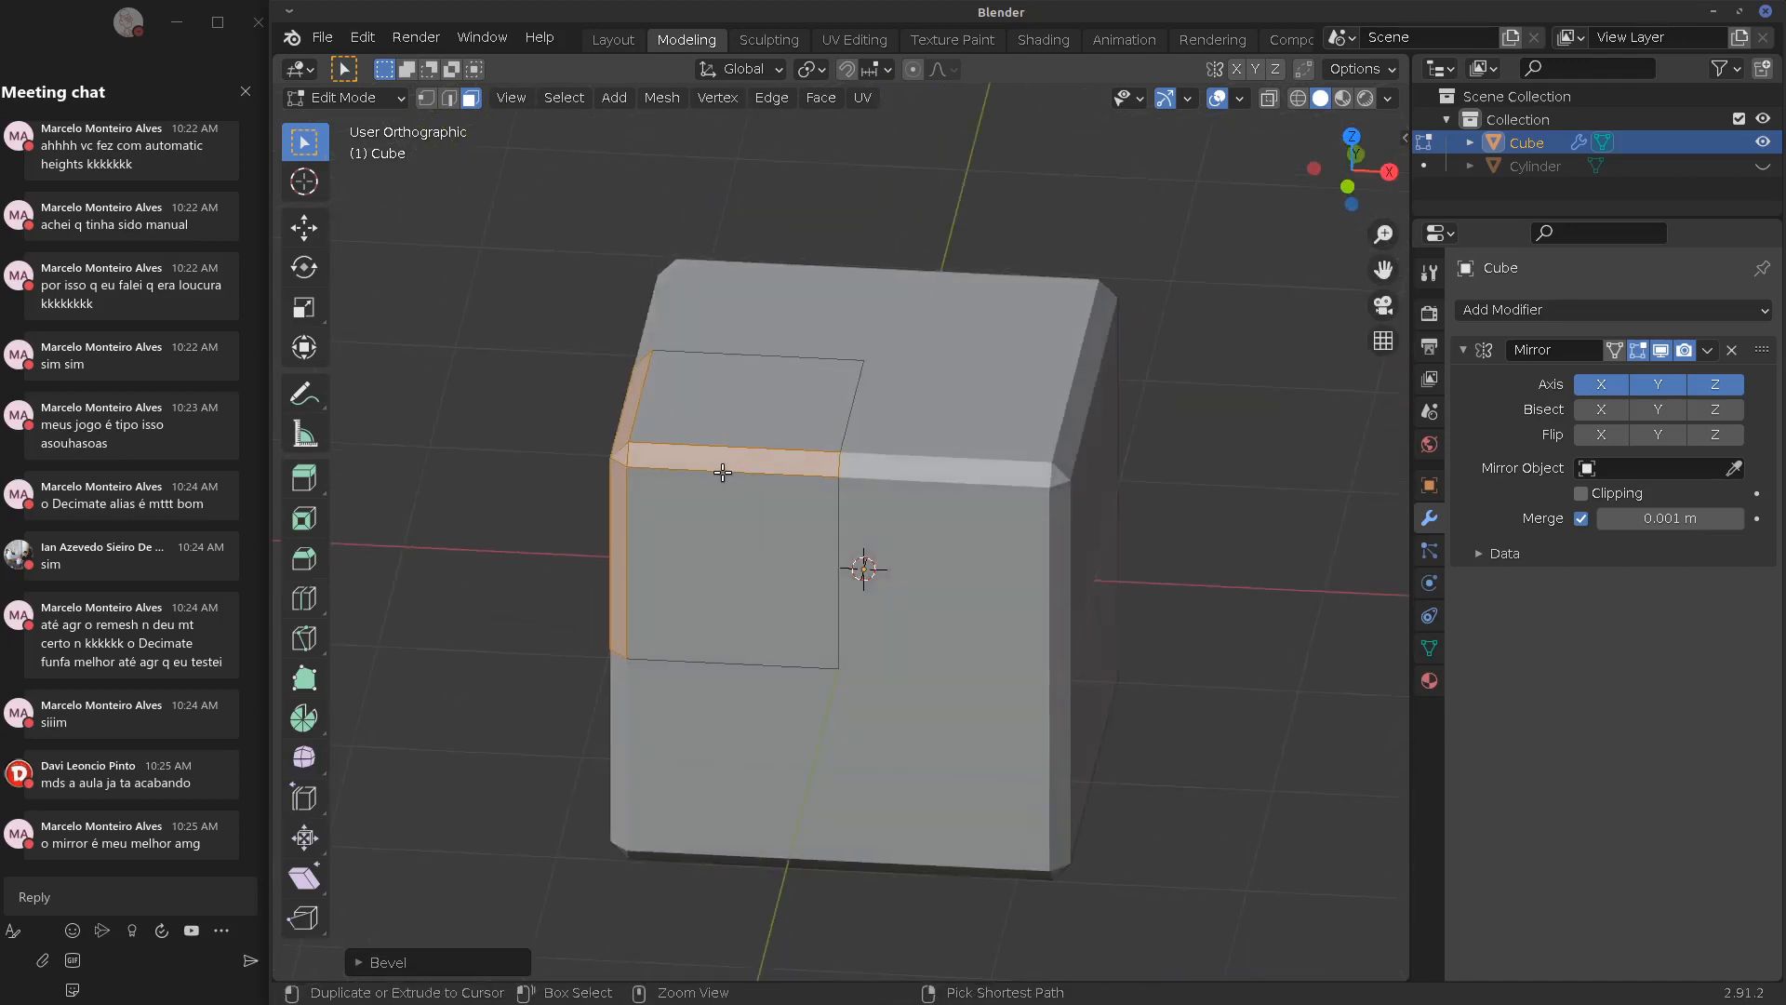
Add a centred loop cut, raise the top edge into a ridge, and push a front edge outward
key(ctrl+r)
click(733, 469)
right_click(732, 467)
right_click(752, 408)
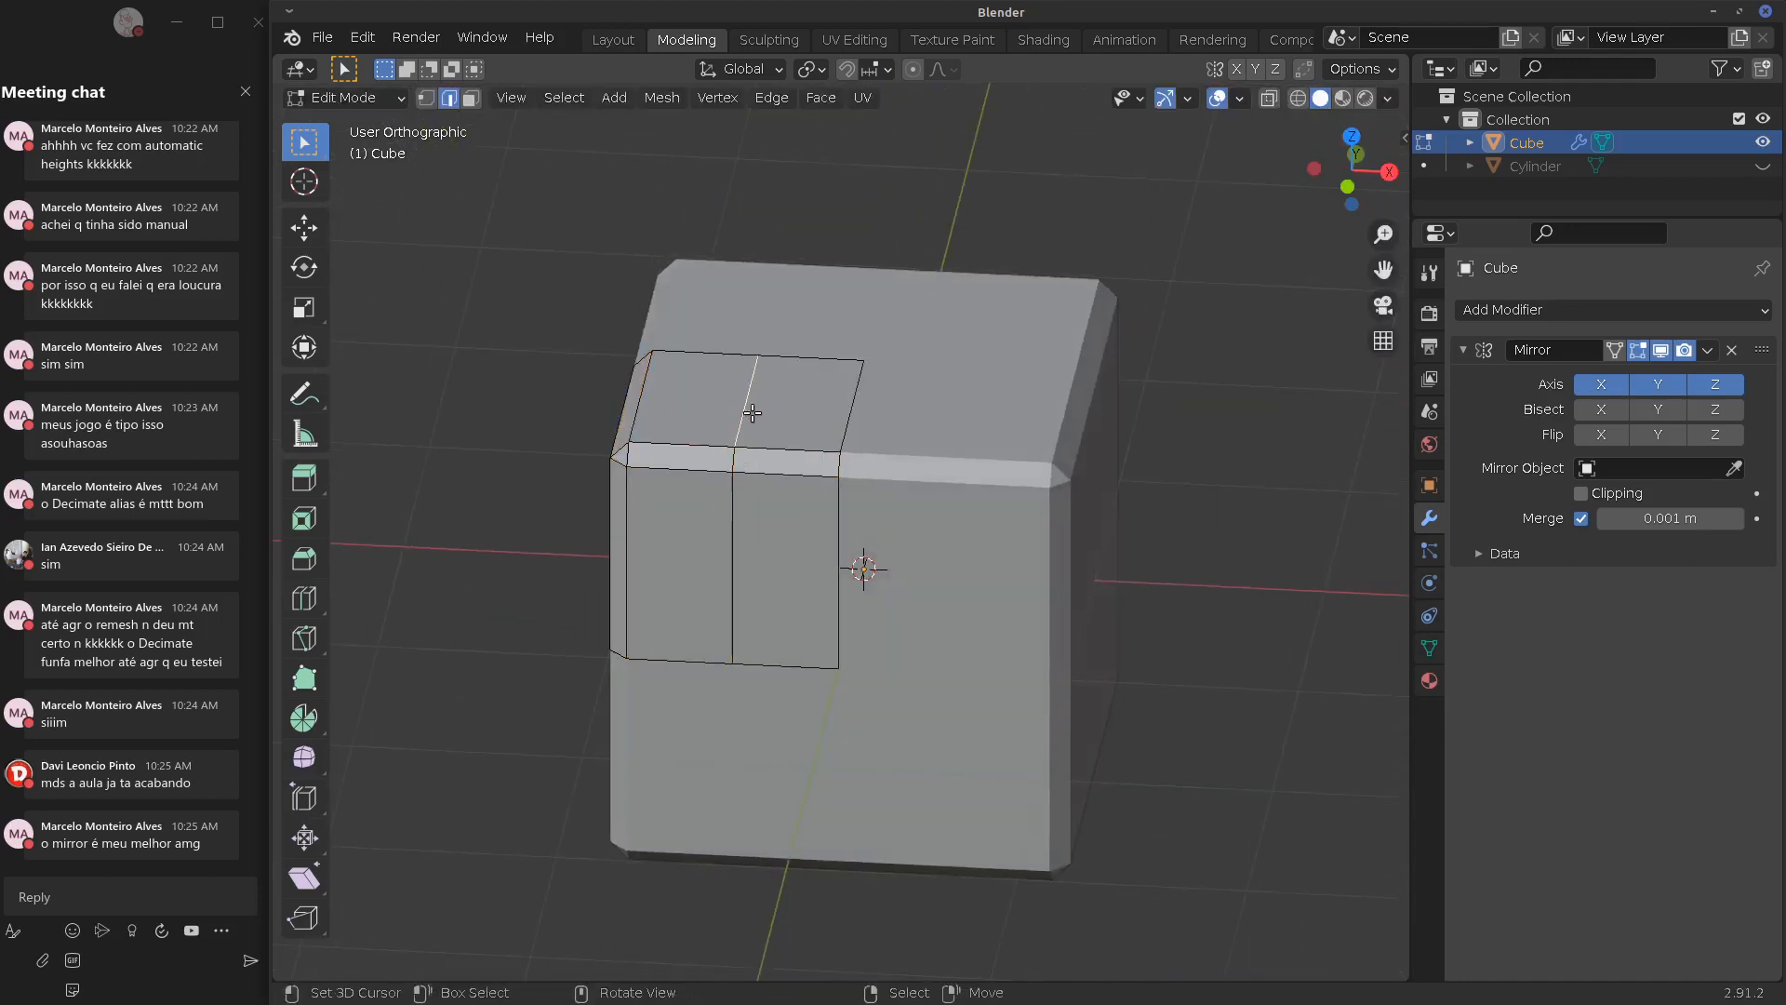
middle_drag(752, 412, 837, 398)
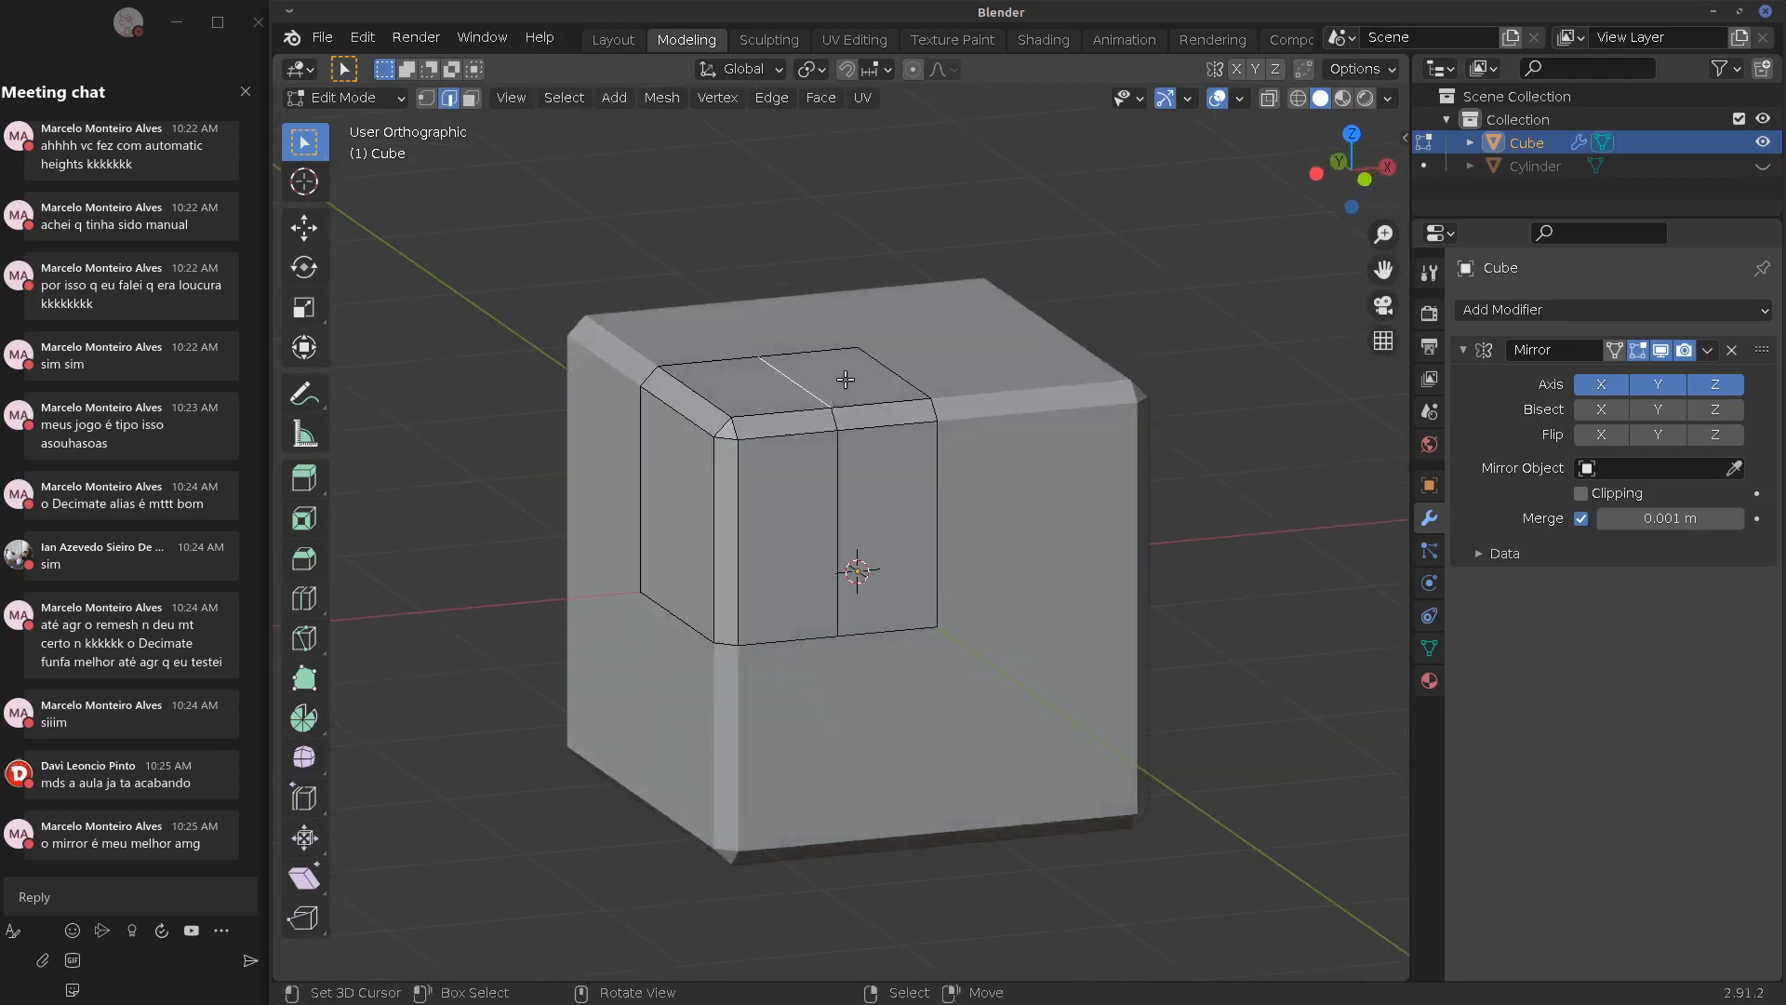
key(g)
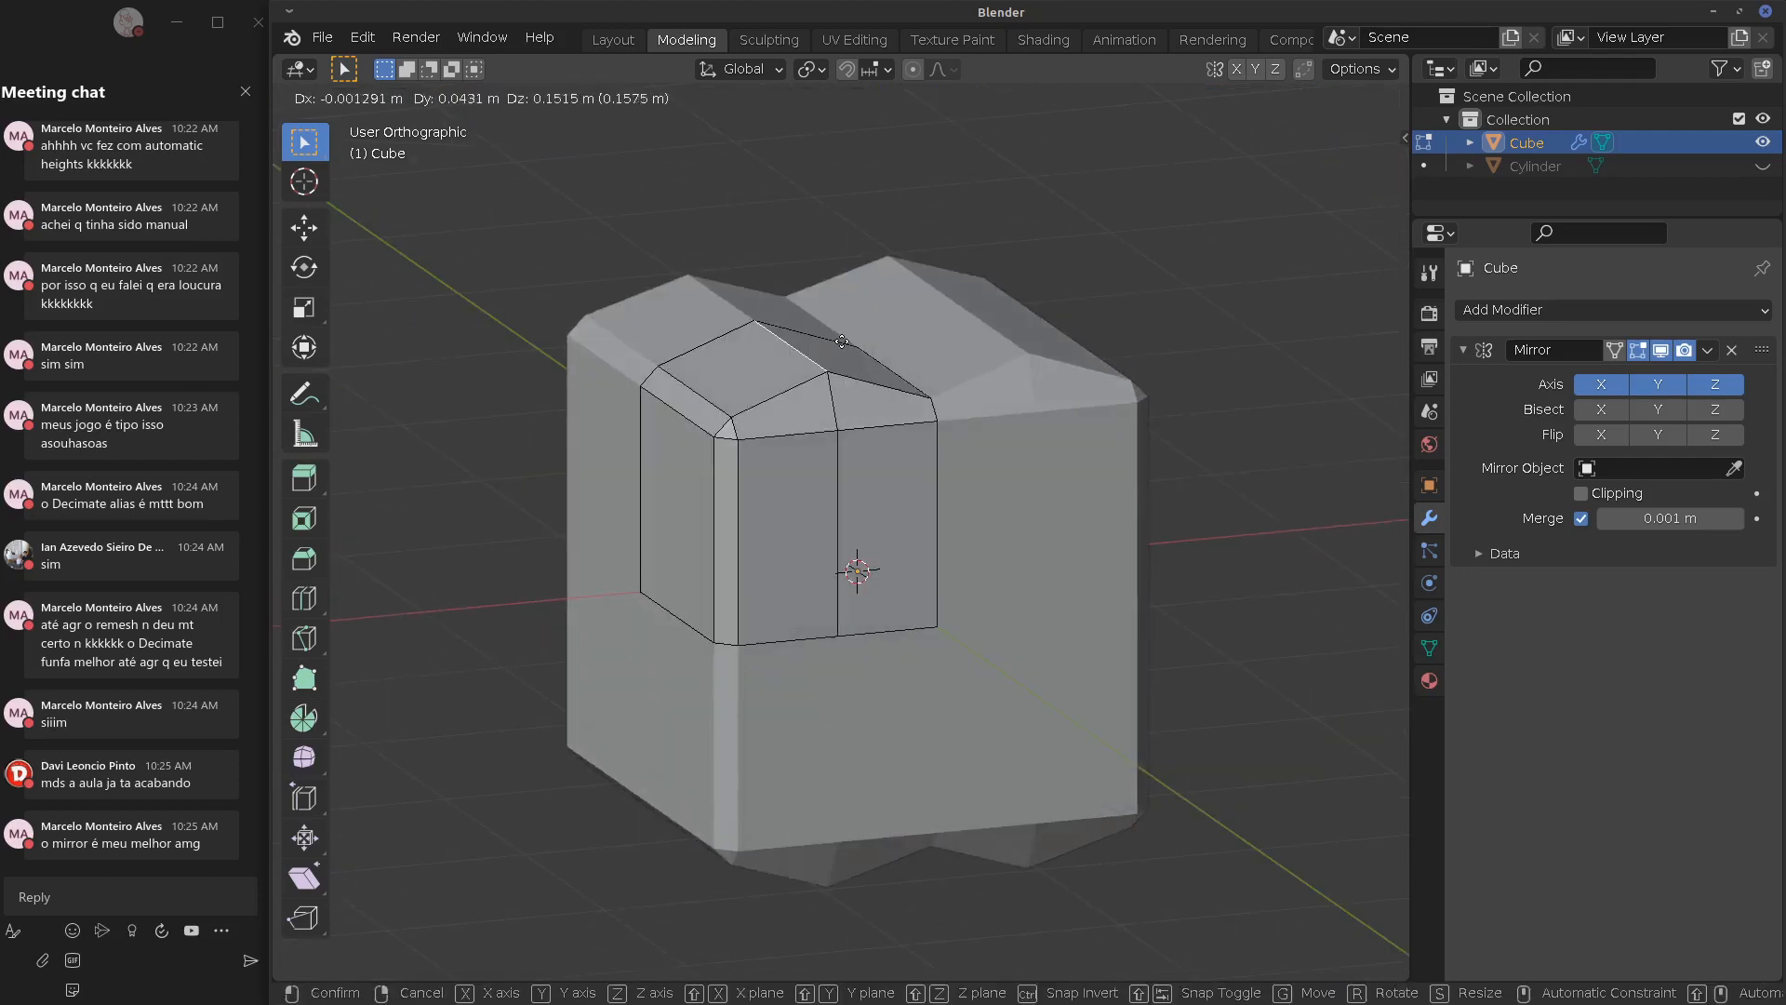
click(842, 341)
right_click(843, 470)
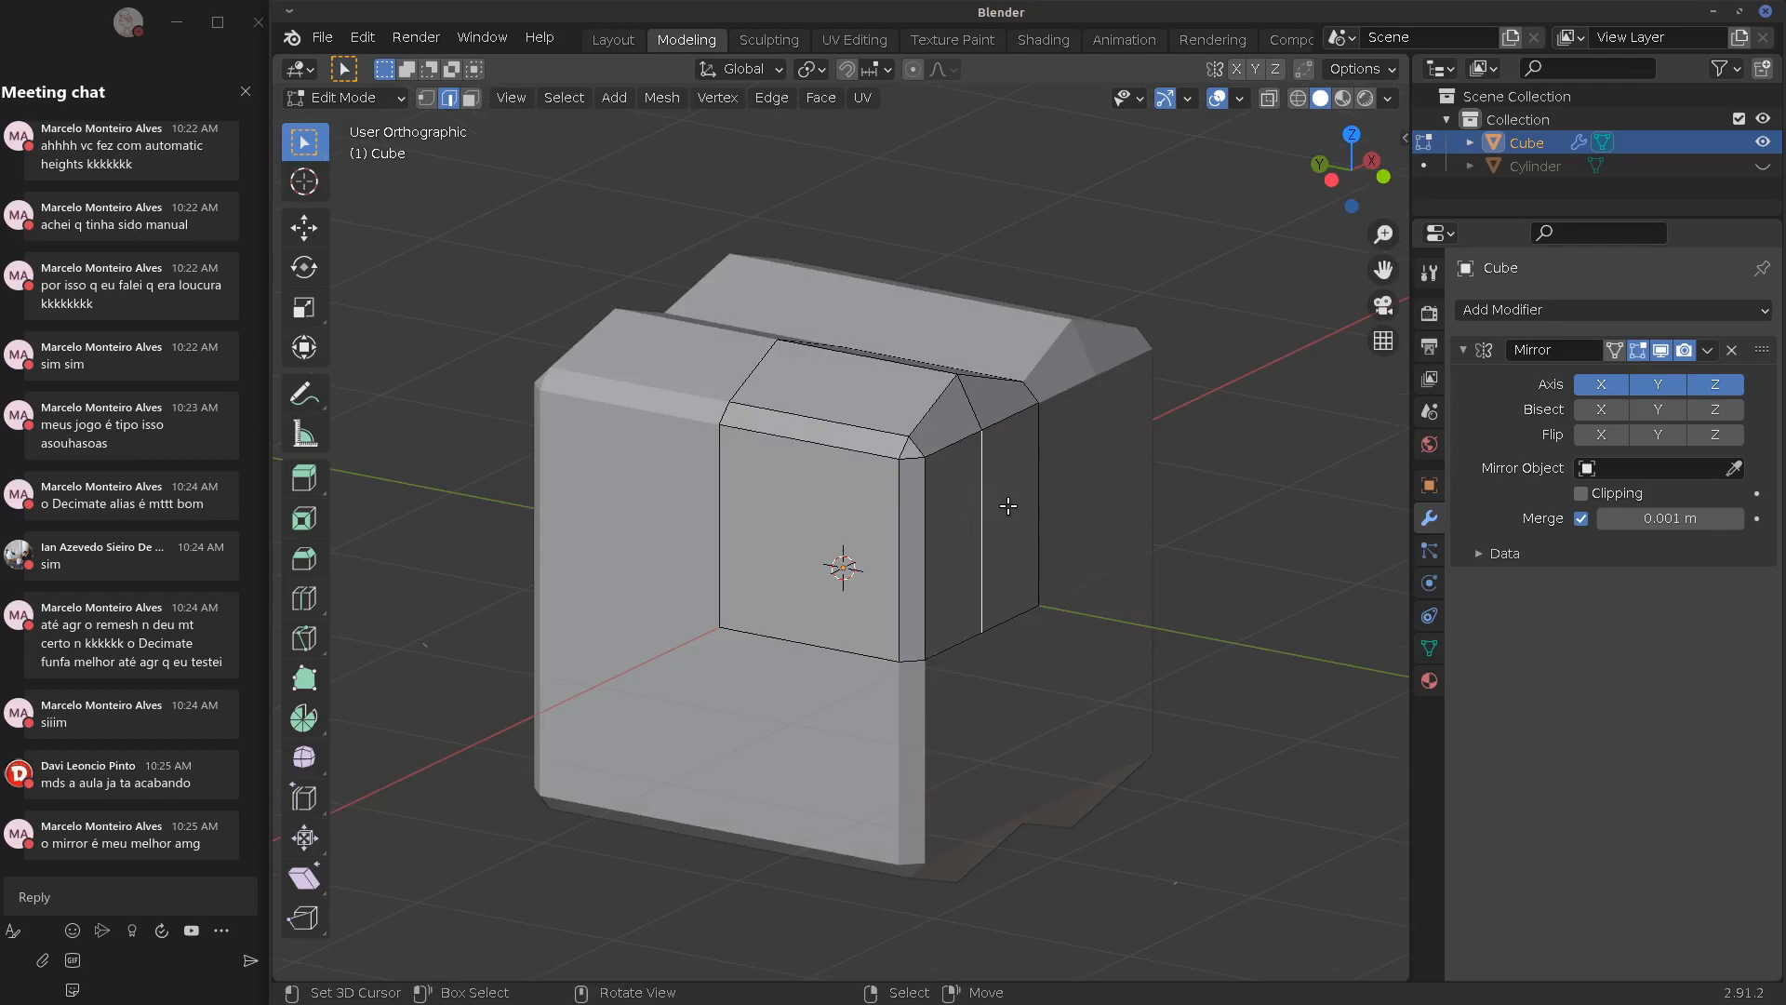
key(g)
click(1064, 506)
middle_drag(1064, 507, 666, 576)
Try a moved loop cut on the front faces, undo it, and remove the Mirror modifier
key(ctrl+r)
click(789, 538)
right_click(789, 538)
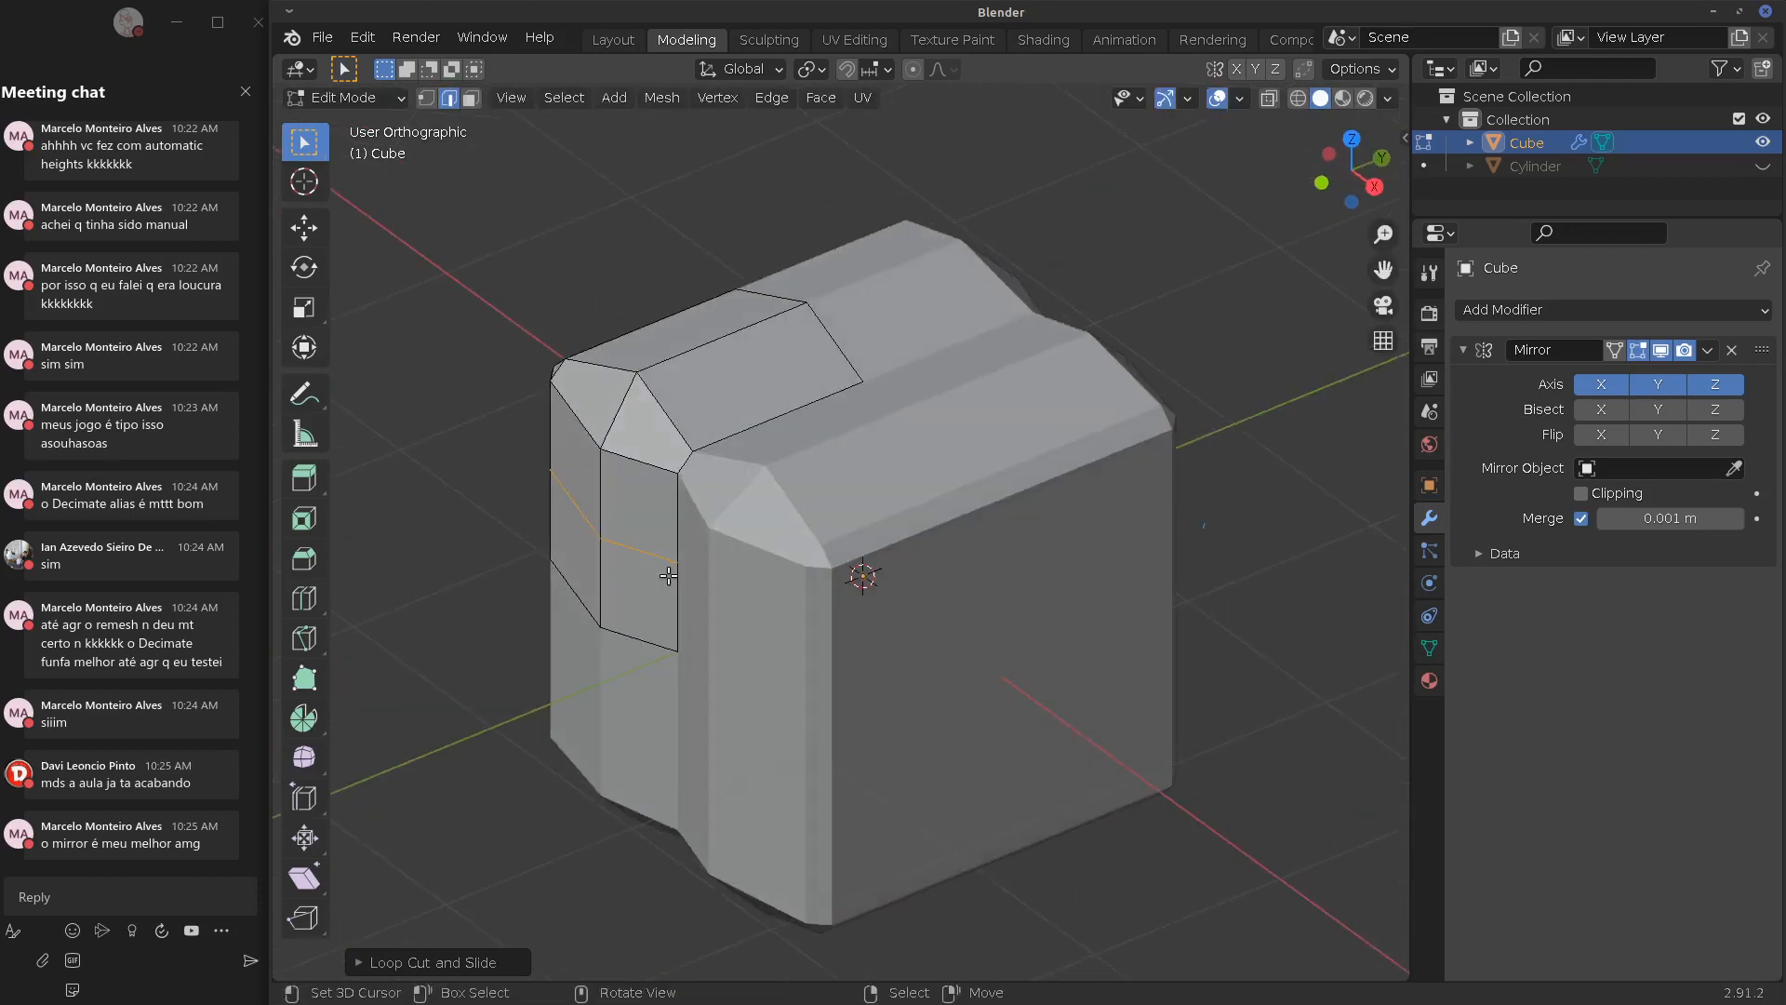
key(g)
click(643, 579)
middle_drag(1163, 590, 1458, 547)
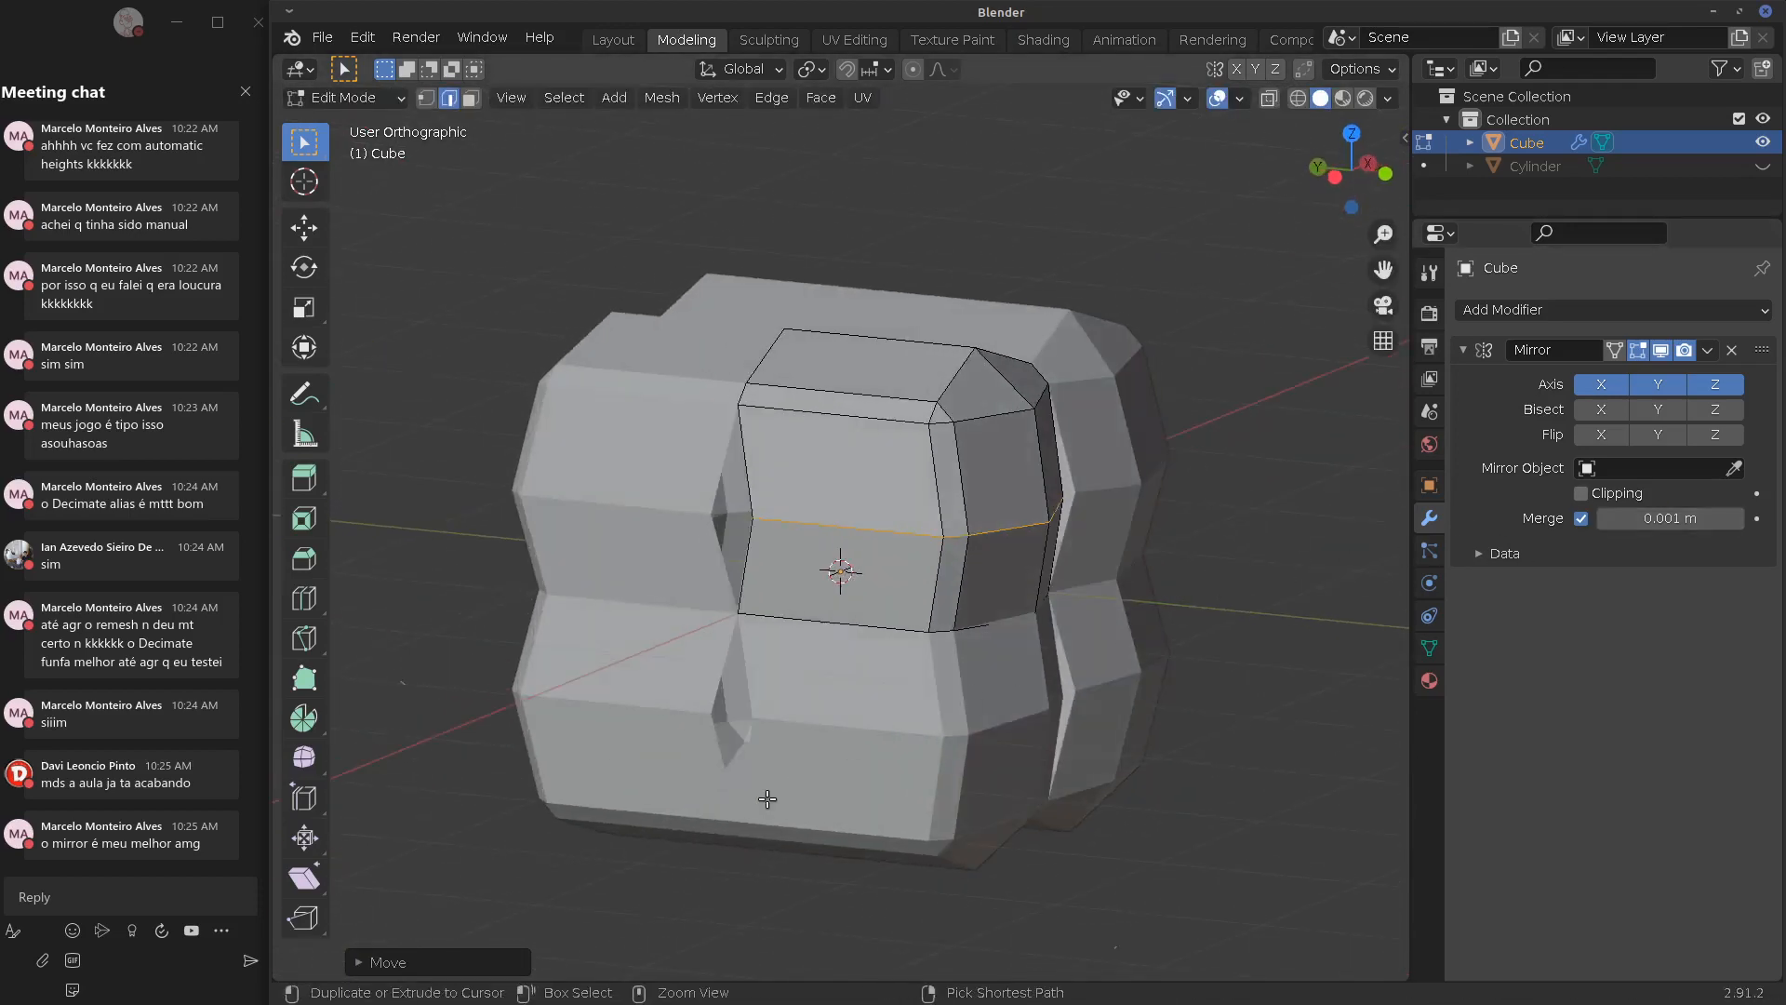
key(ctrl+z)
key(ctrl+z)
middle_drag(1207, 620, 1617, 345)
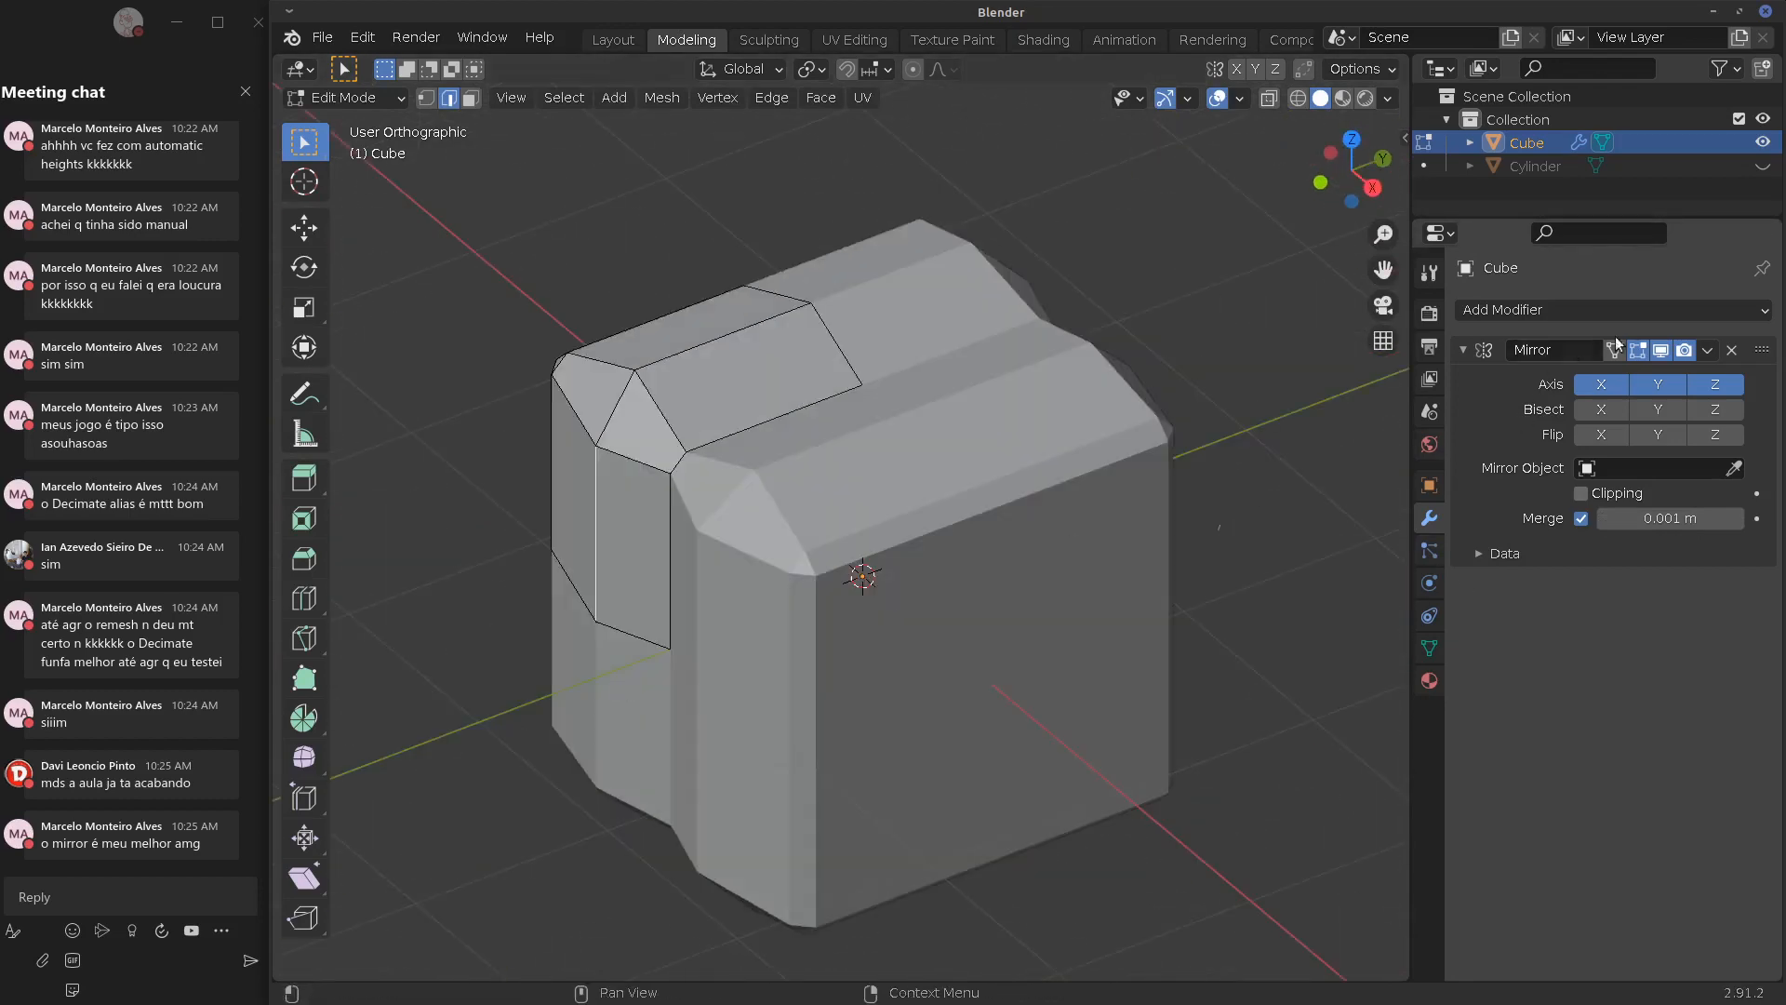
click(1732, 351)
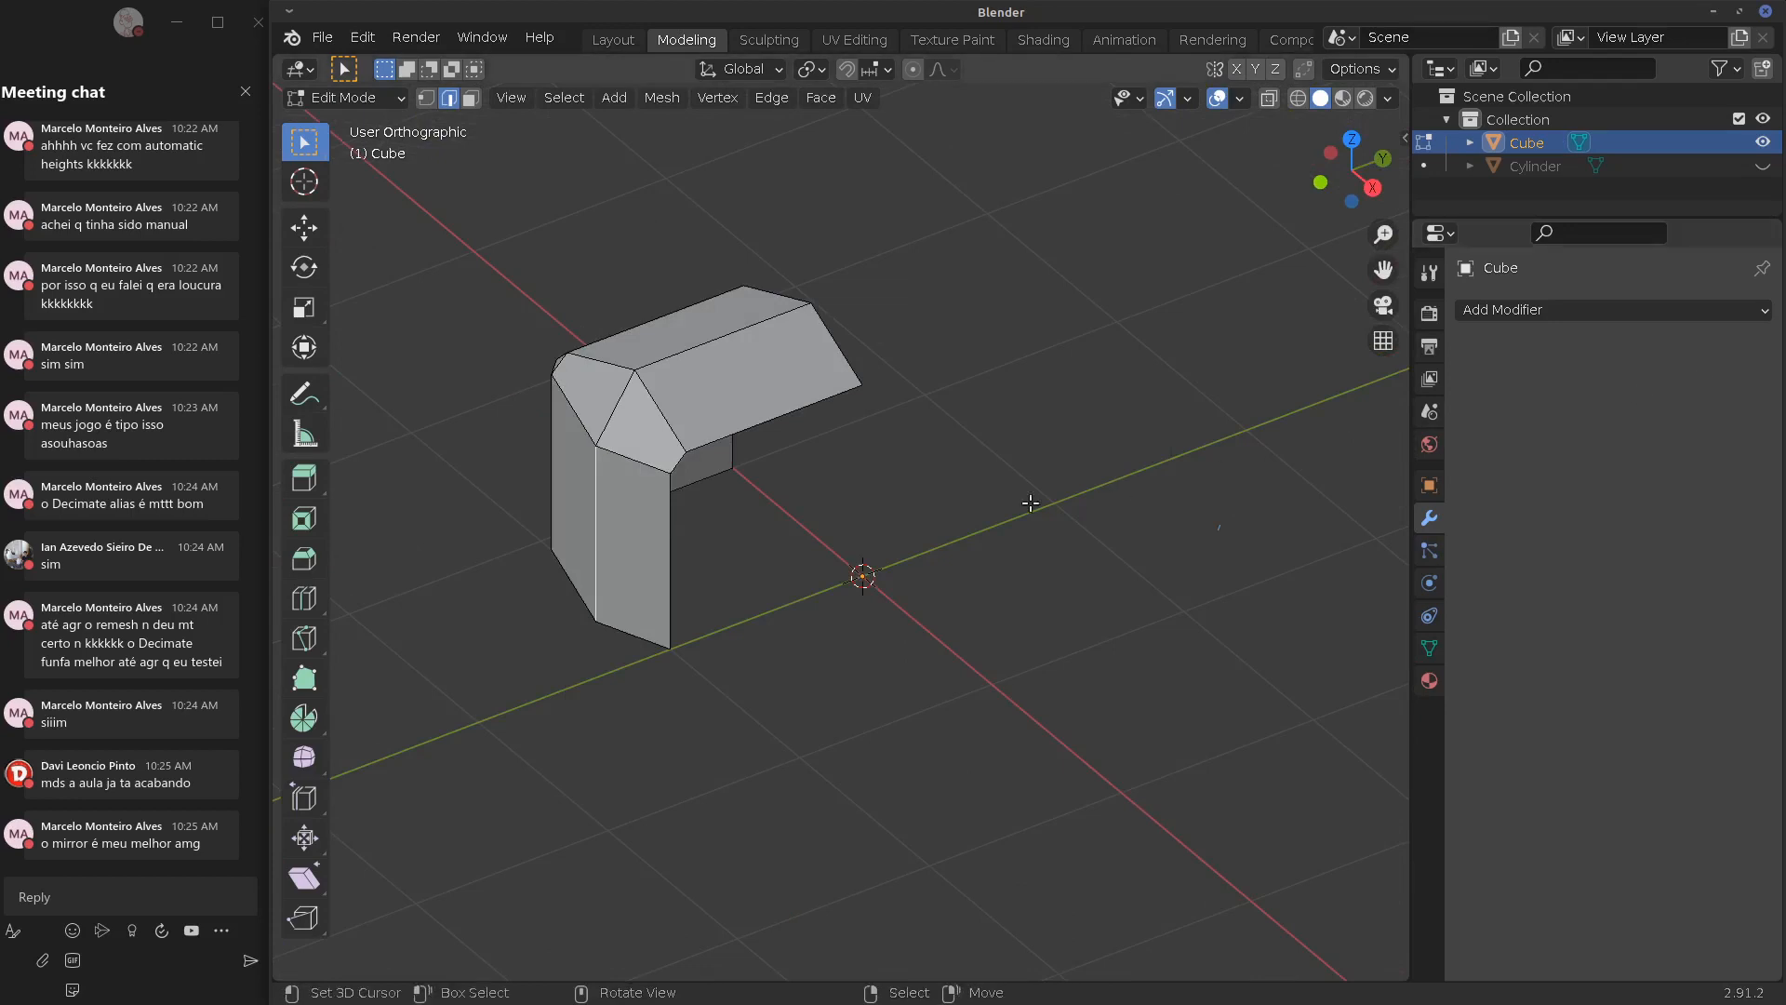
In Object Mode, delete the old cube and add a fresh default cube
middle_drag(1033, 498, 1064, 511)
key(Tab)
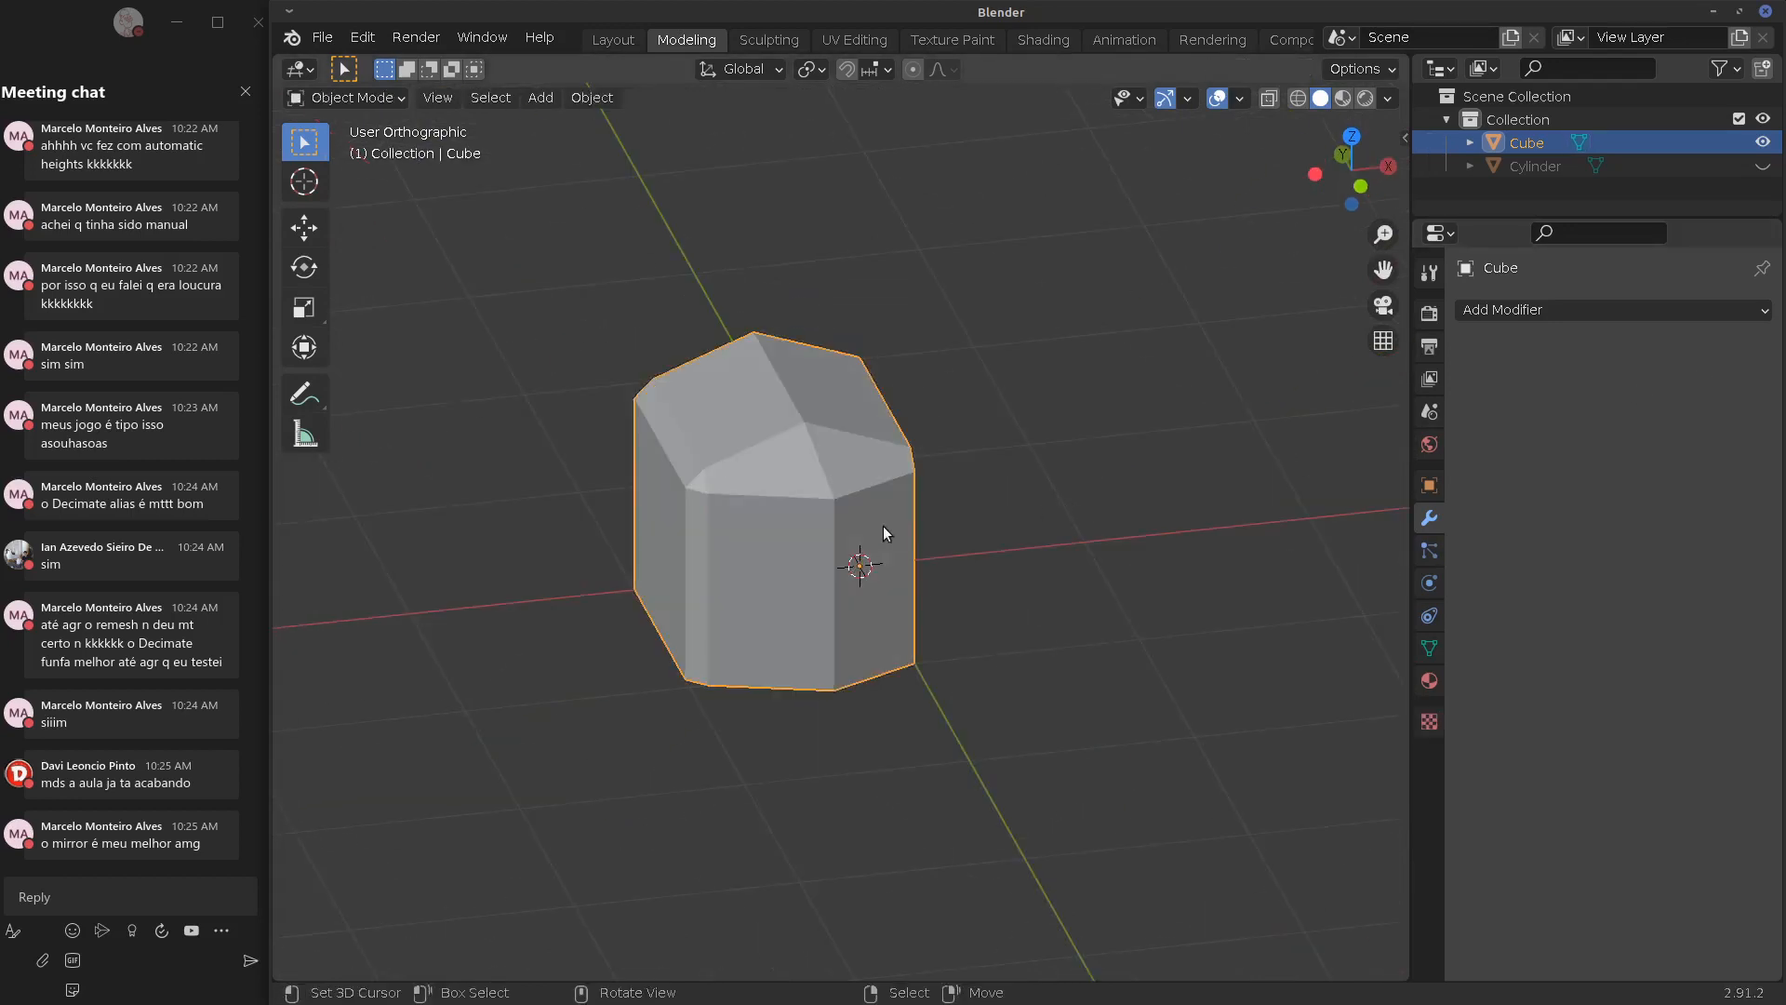
key(x)
click(850, 552)
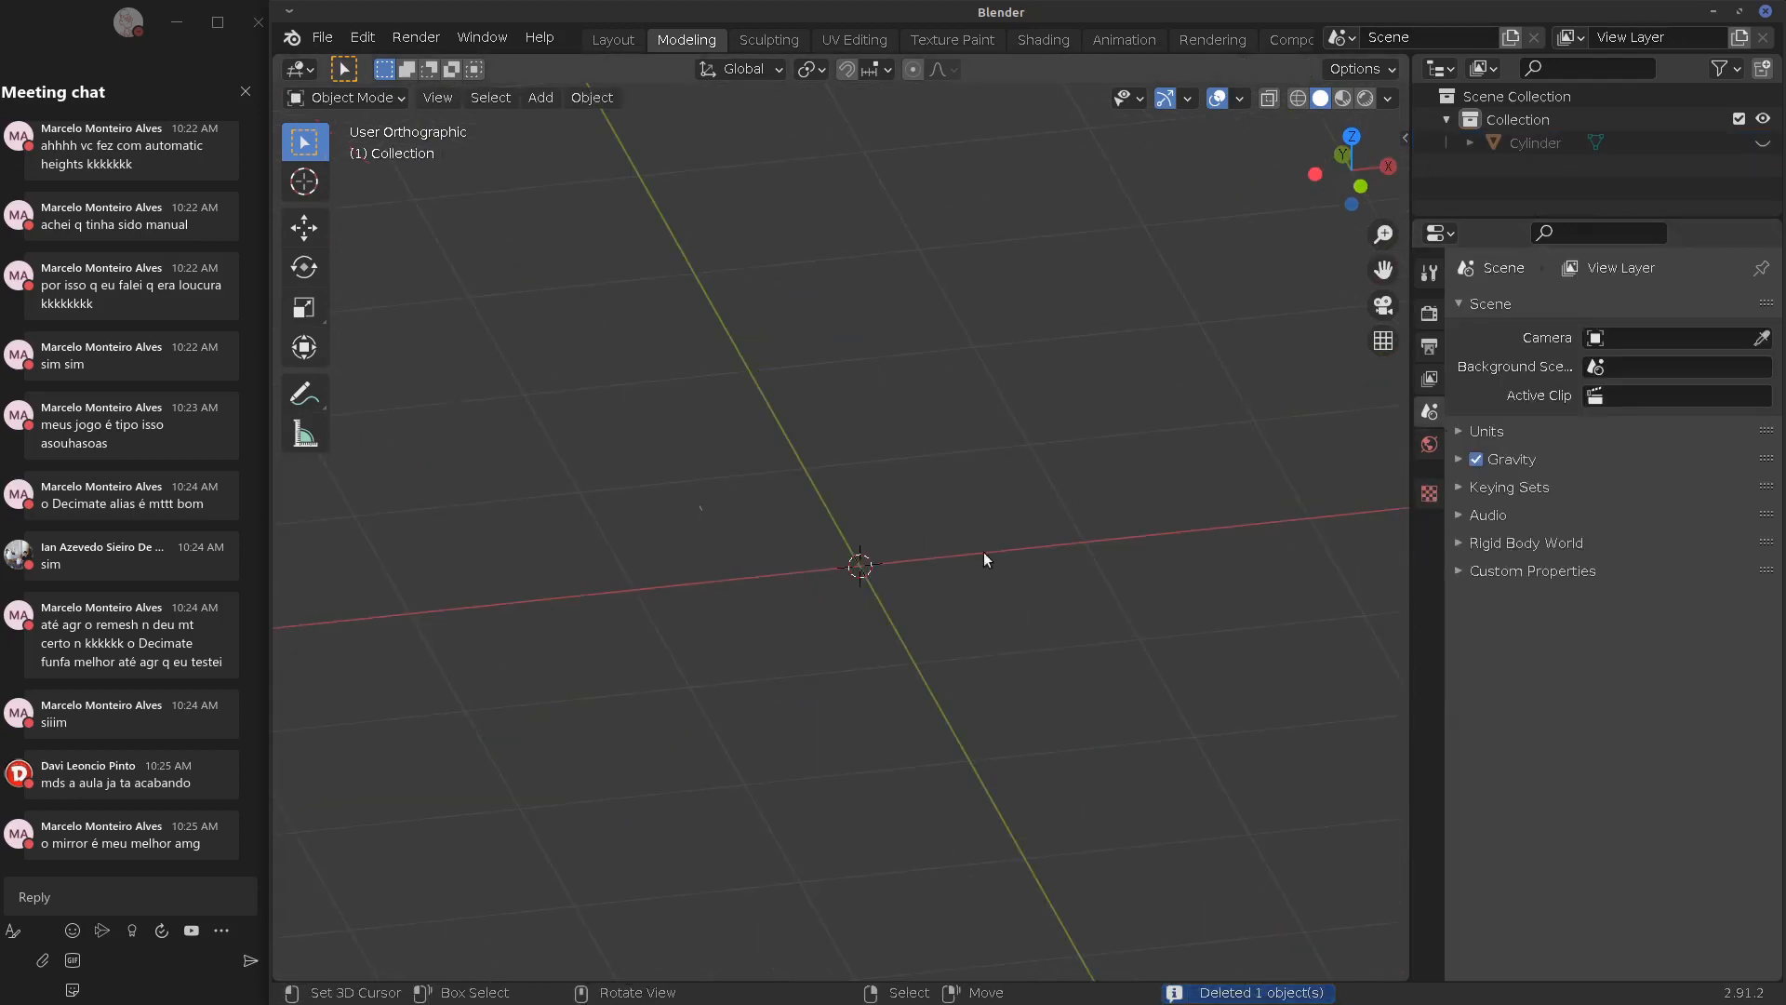
key(shift+a)
mouse_move(884, 533)
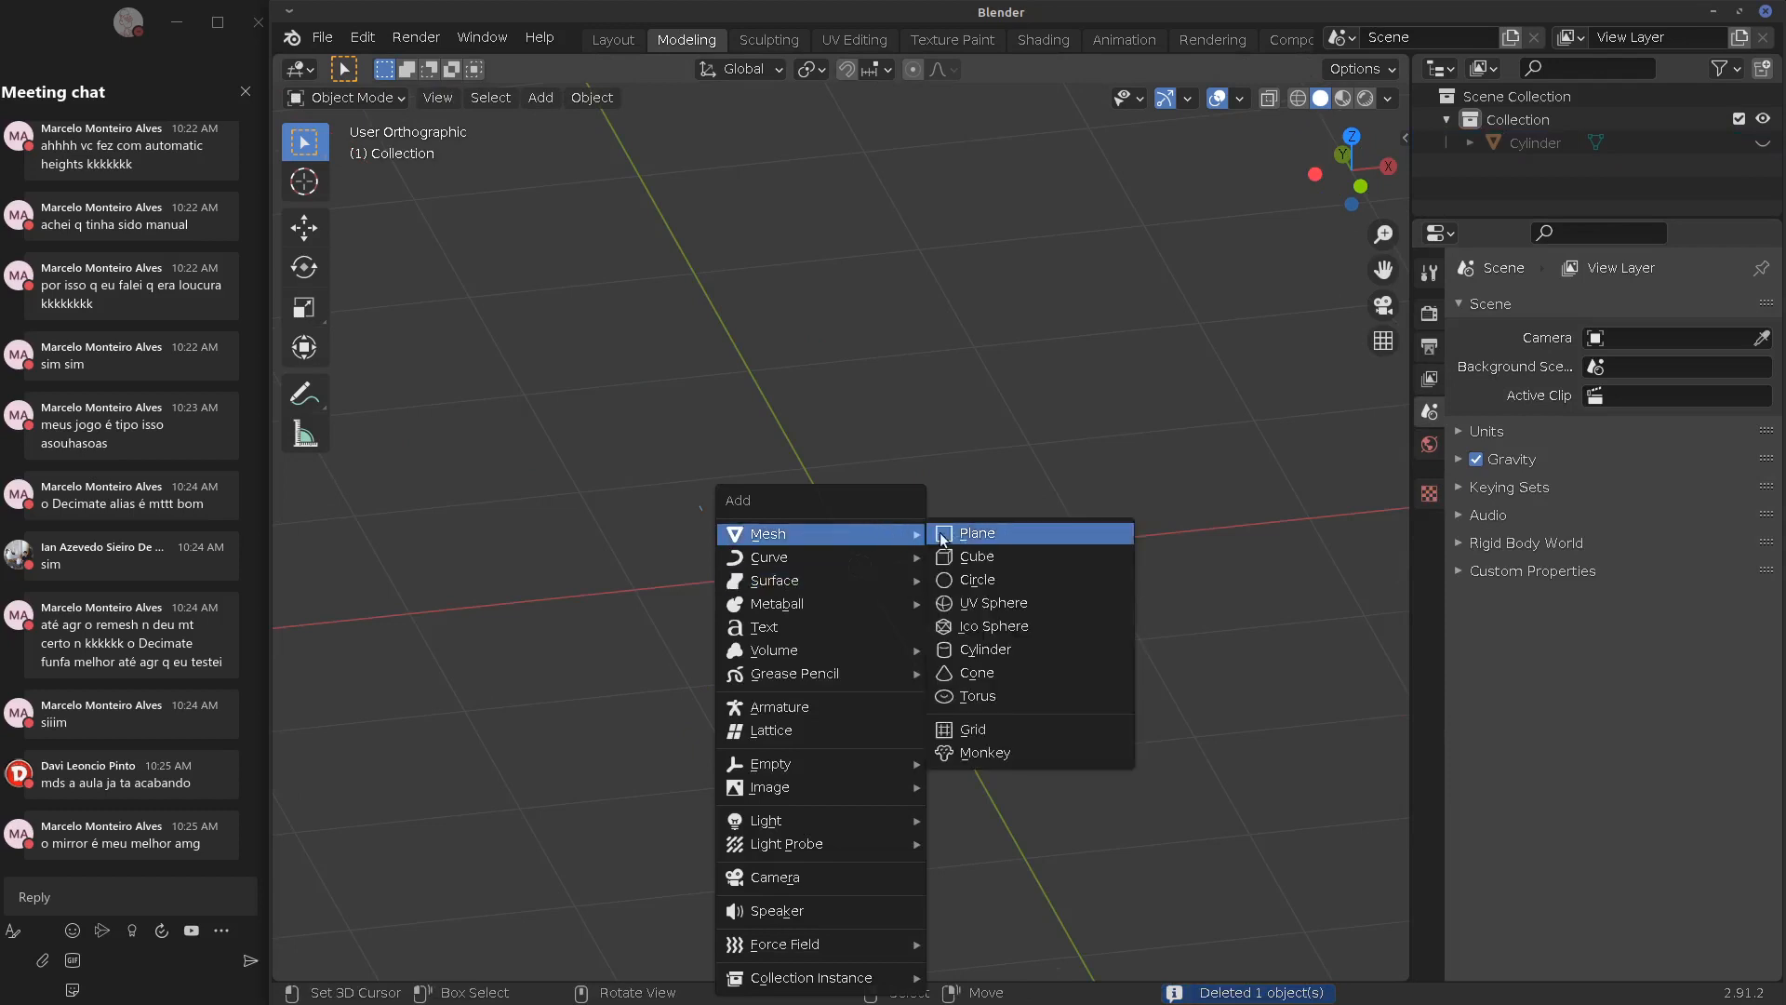
click(1012, 556)
click(1548, 309)
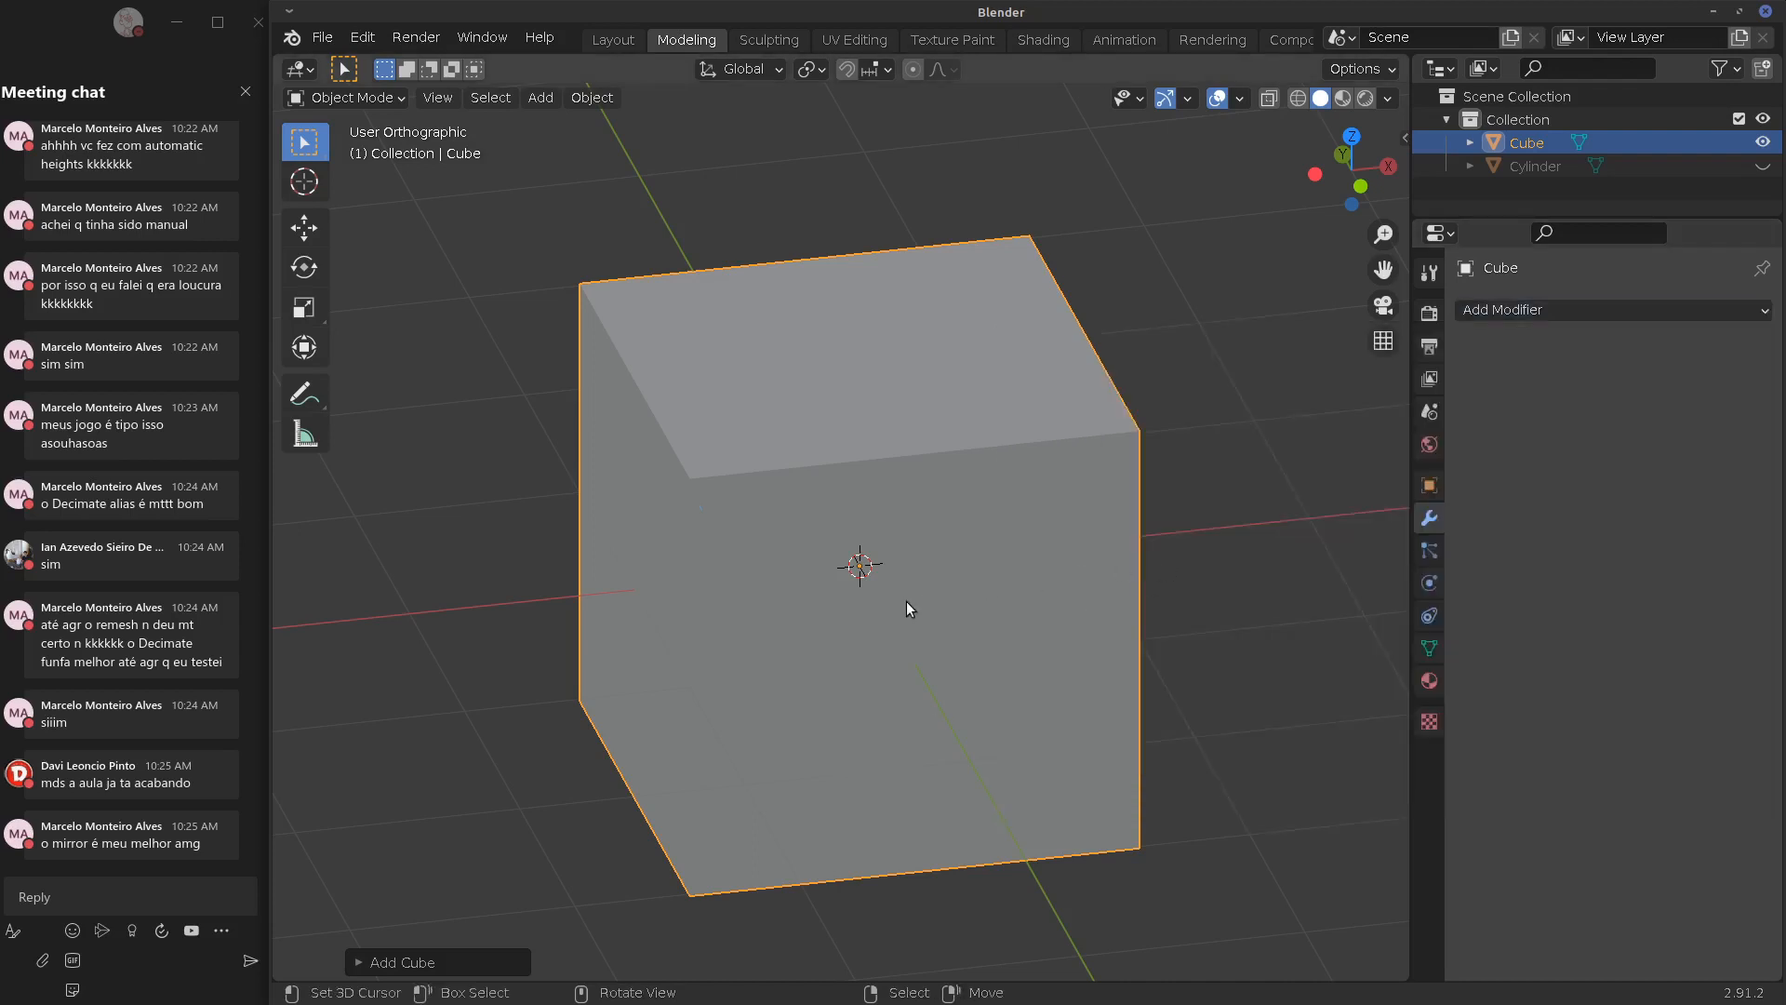
Delete the cube's faces and rim edges, leaving only its front vertical edge
mouse_move(901, 601)
middle_down()
mouse_move(968, 586)
mouse_move(924, 591)
middle_up()
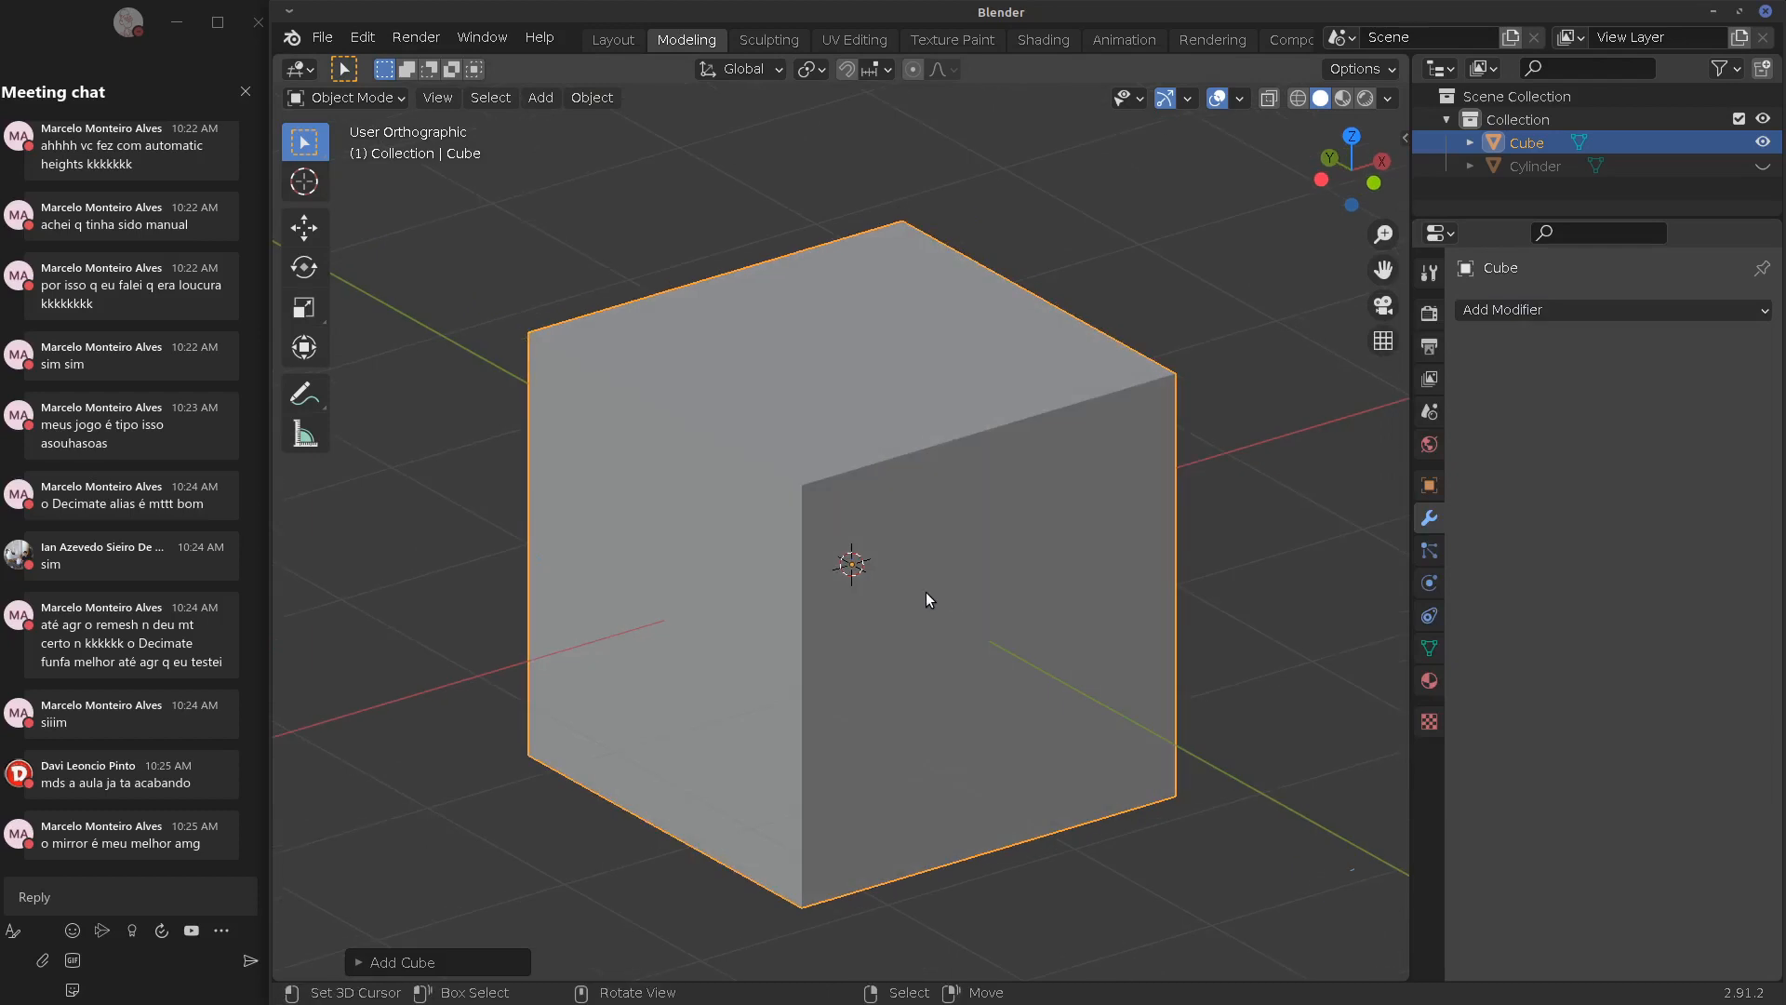
key(Tab)
click(796, 635)
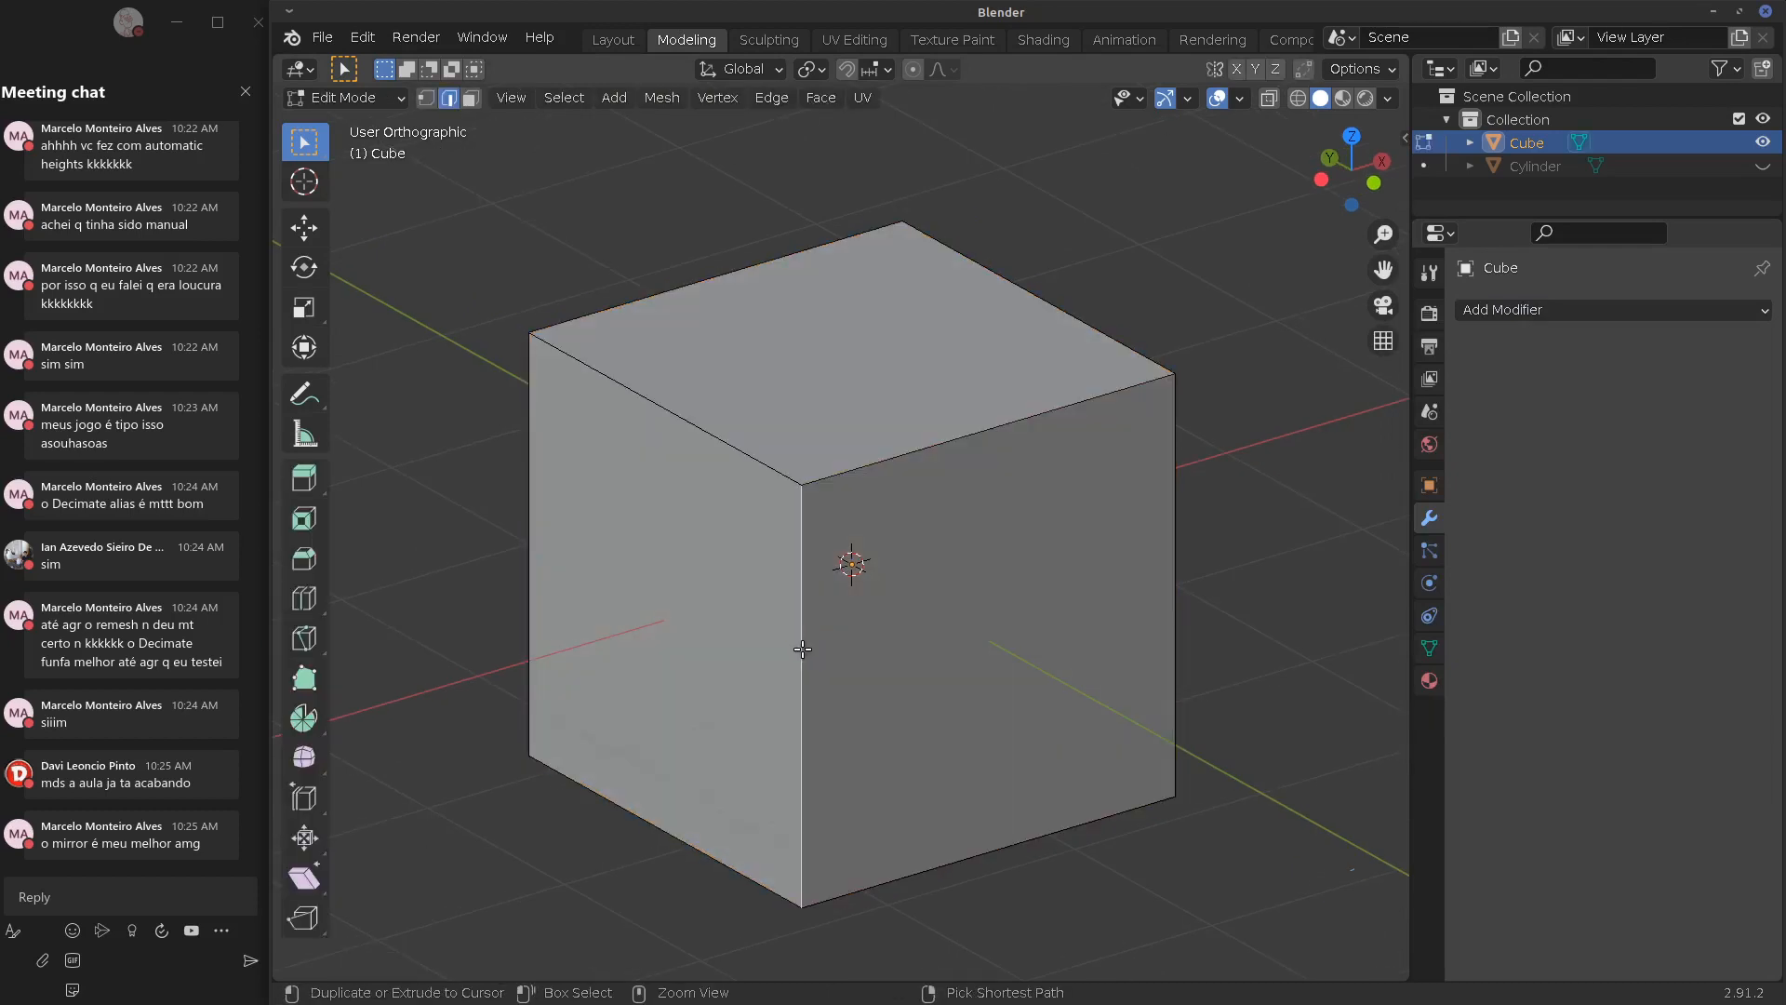
key(ctrl+i)
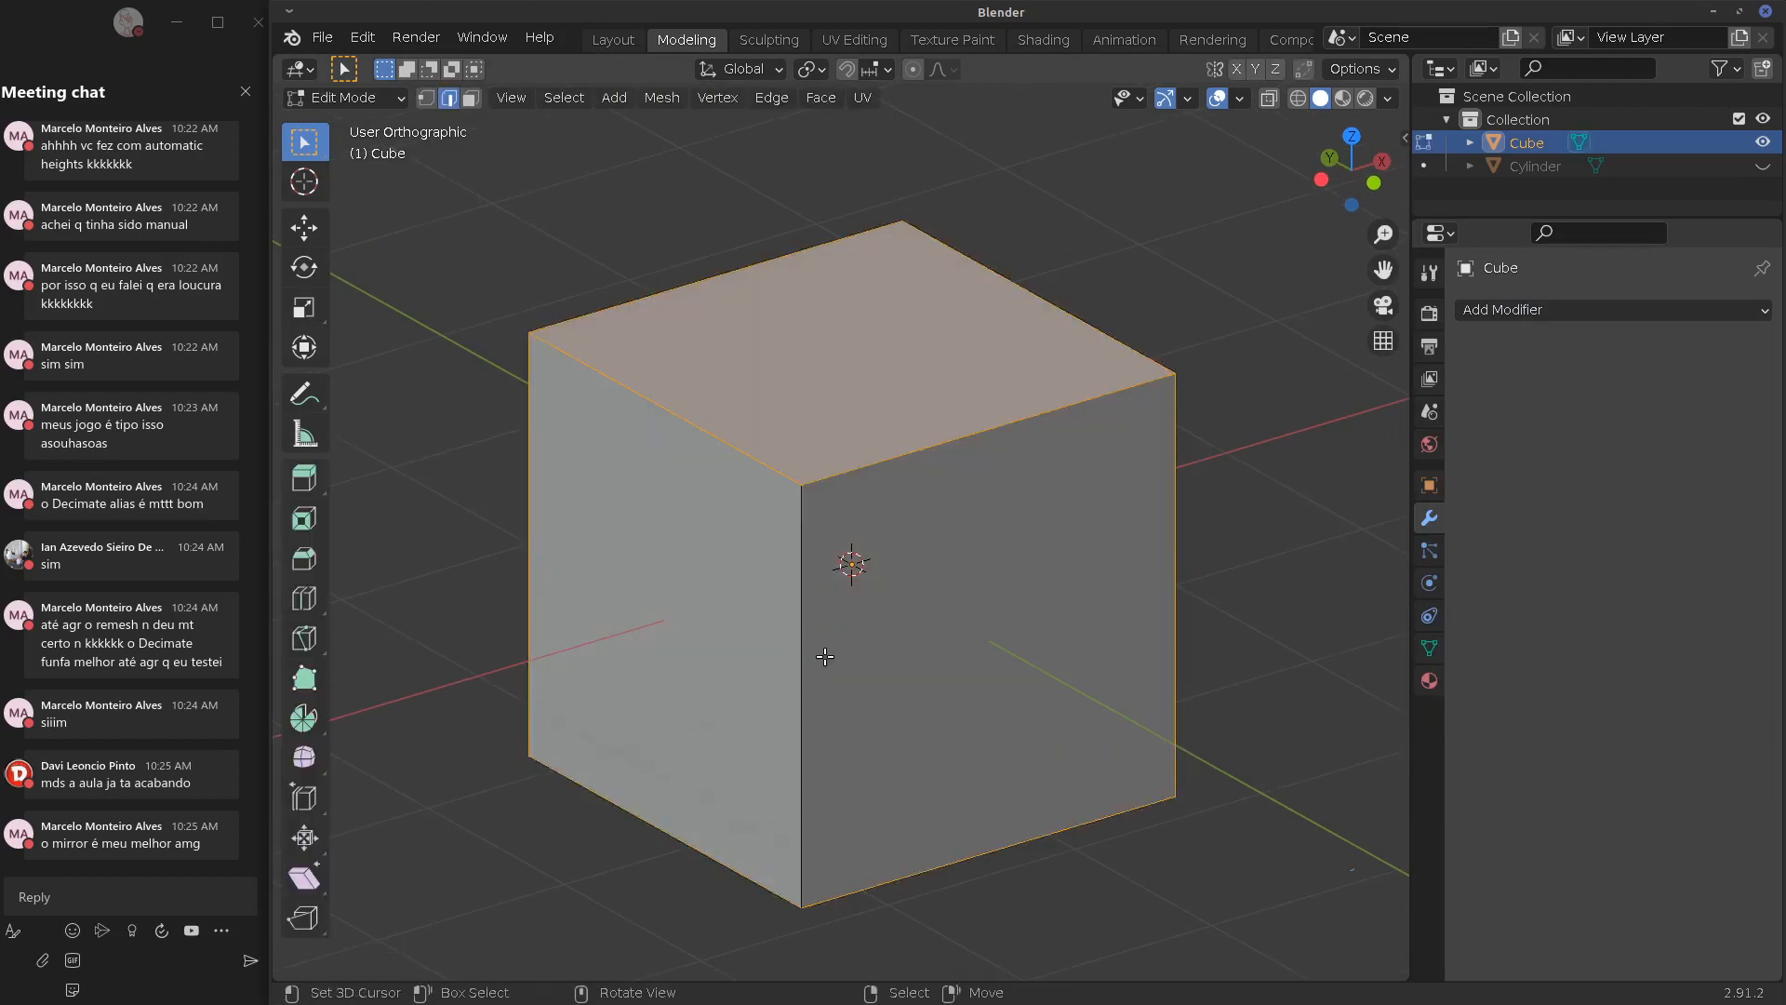
key(x)
click(791, 612)
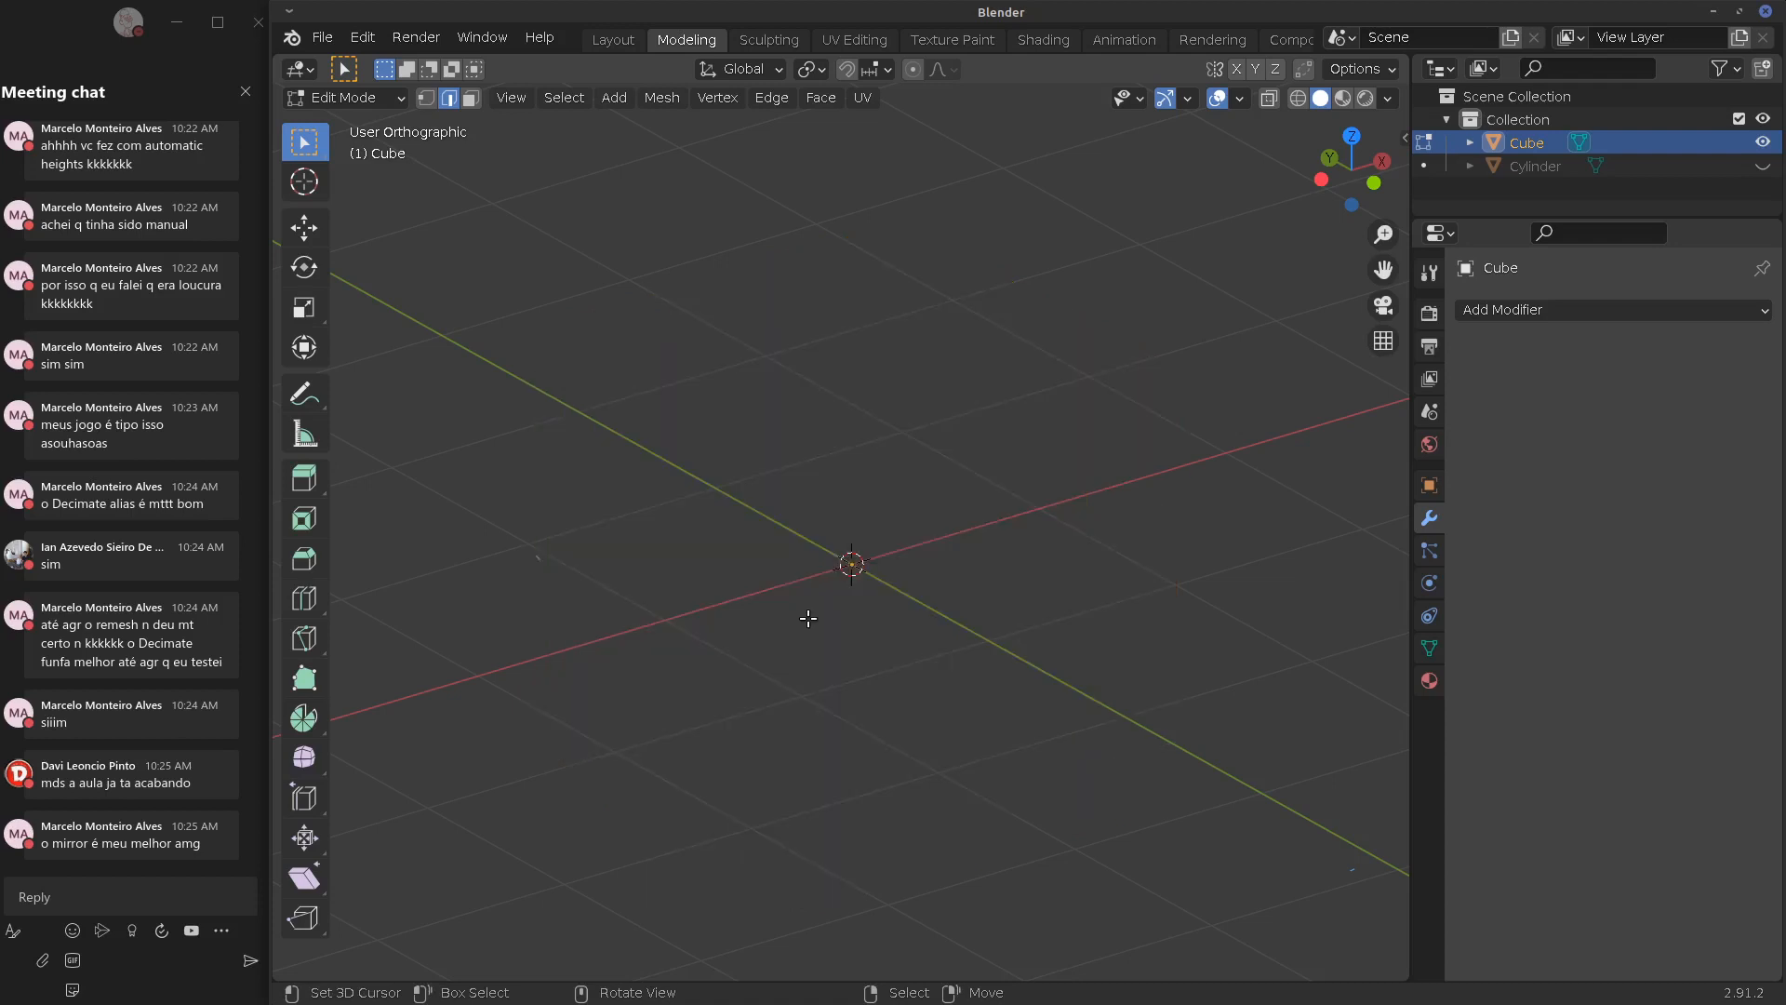
key(ctrl+z)
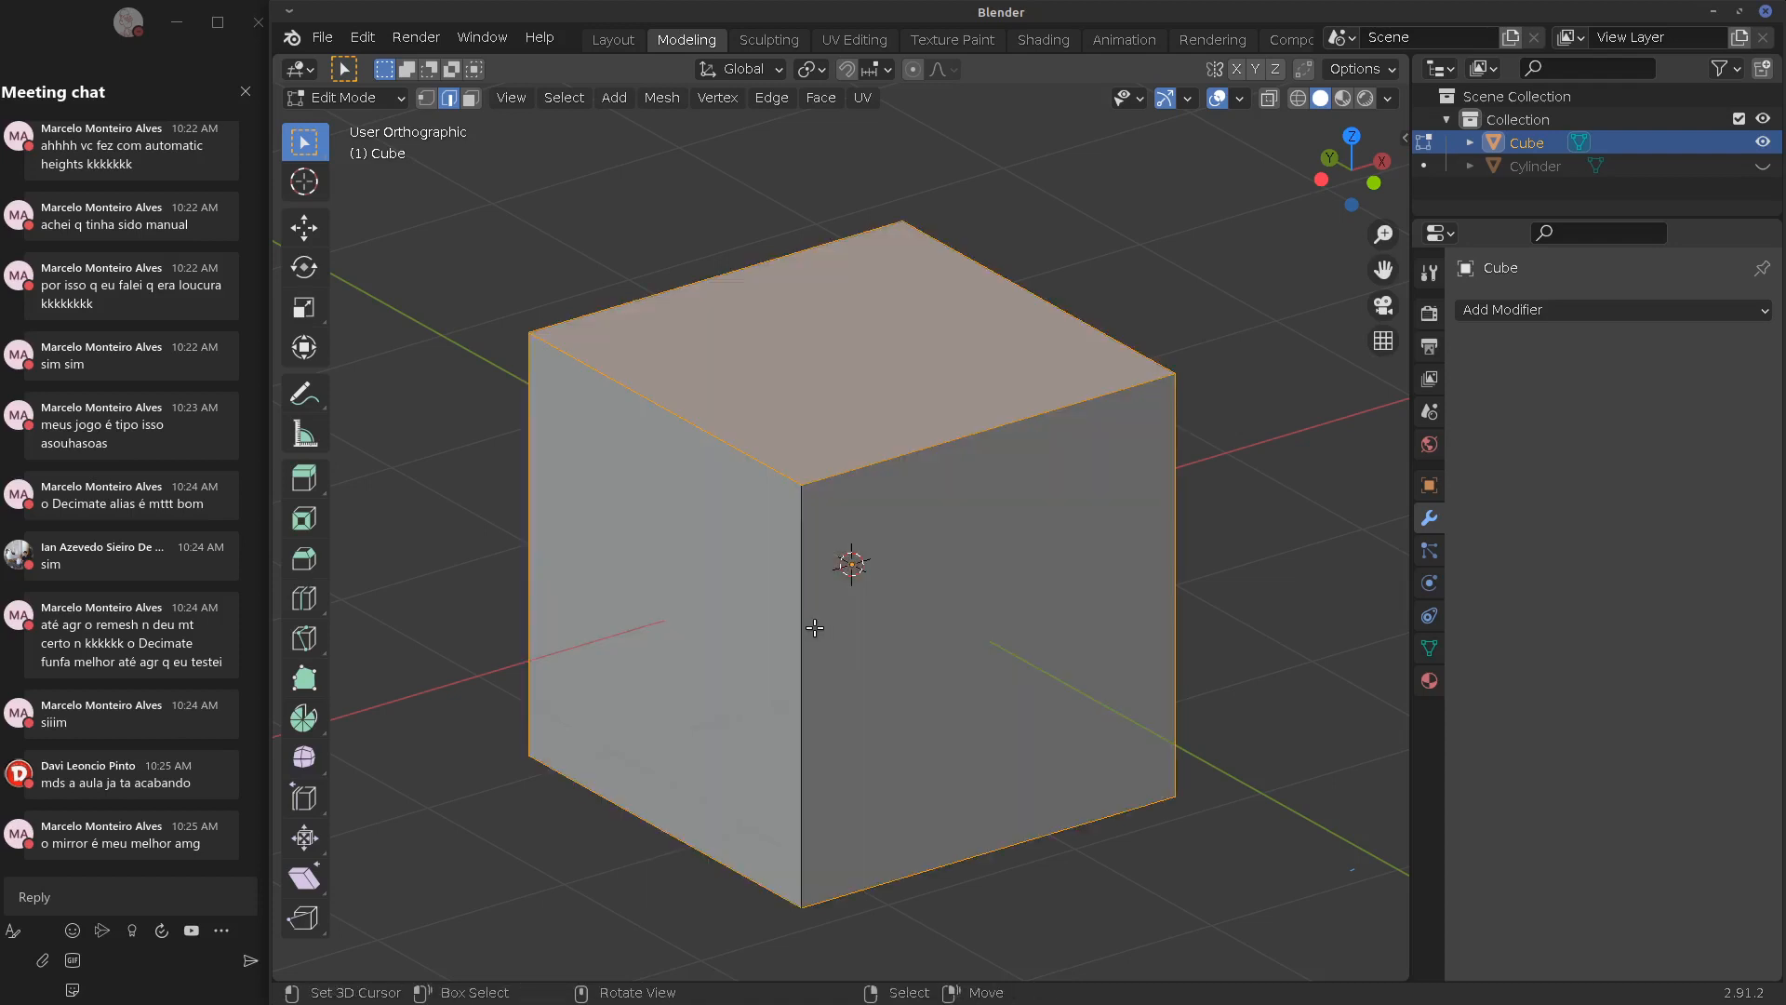
key(x)
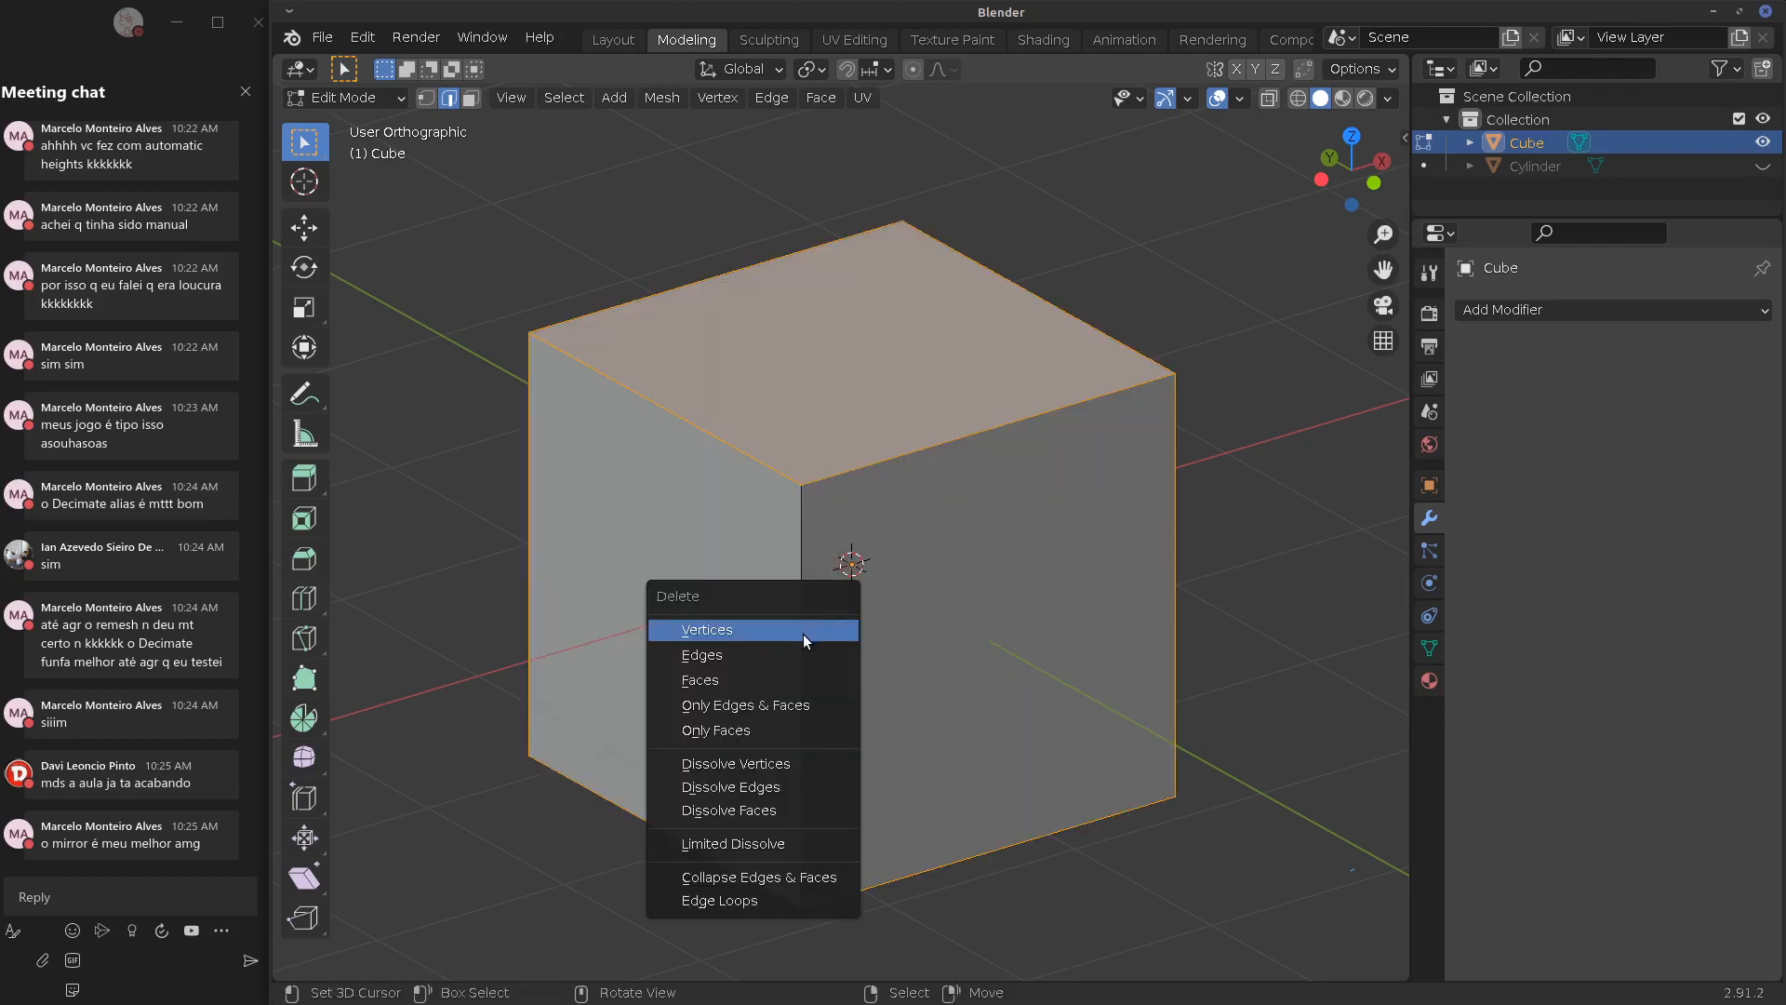
click(791, 679)
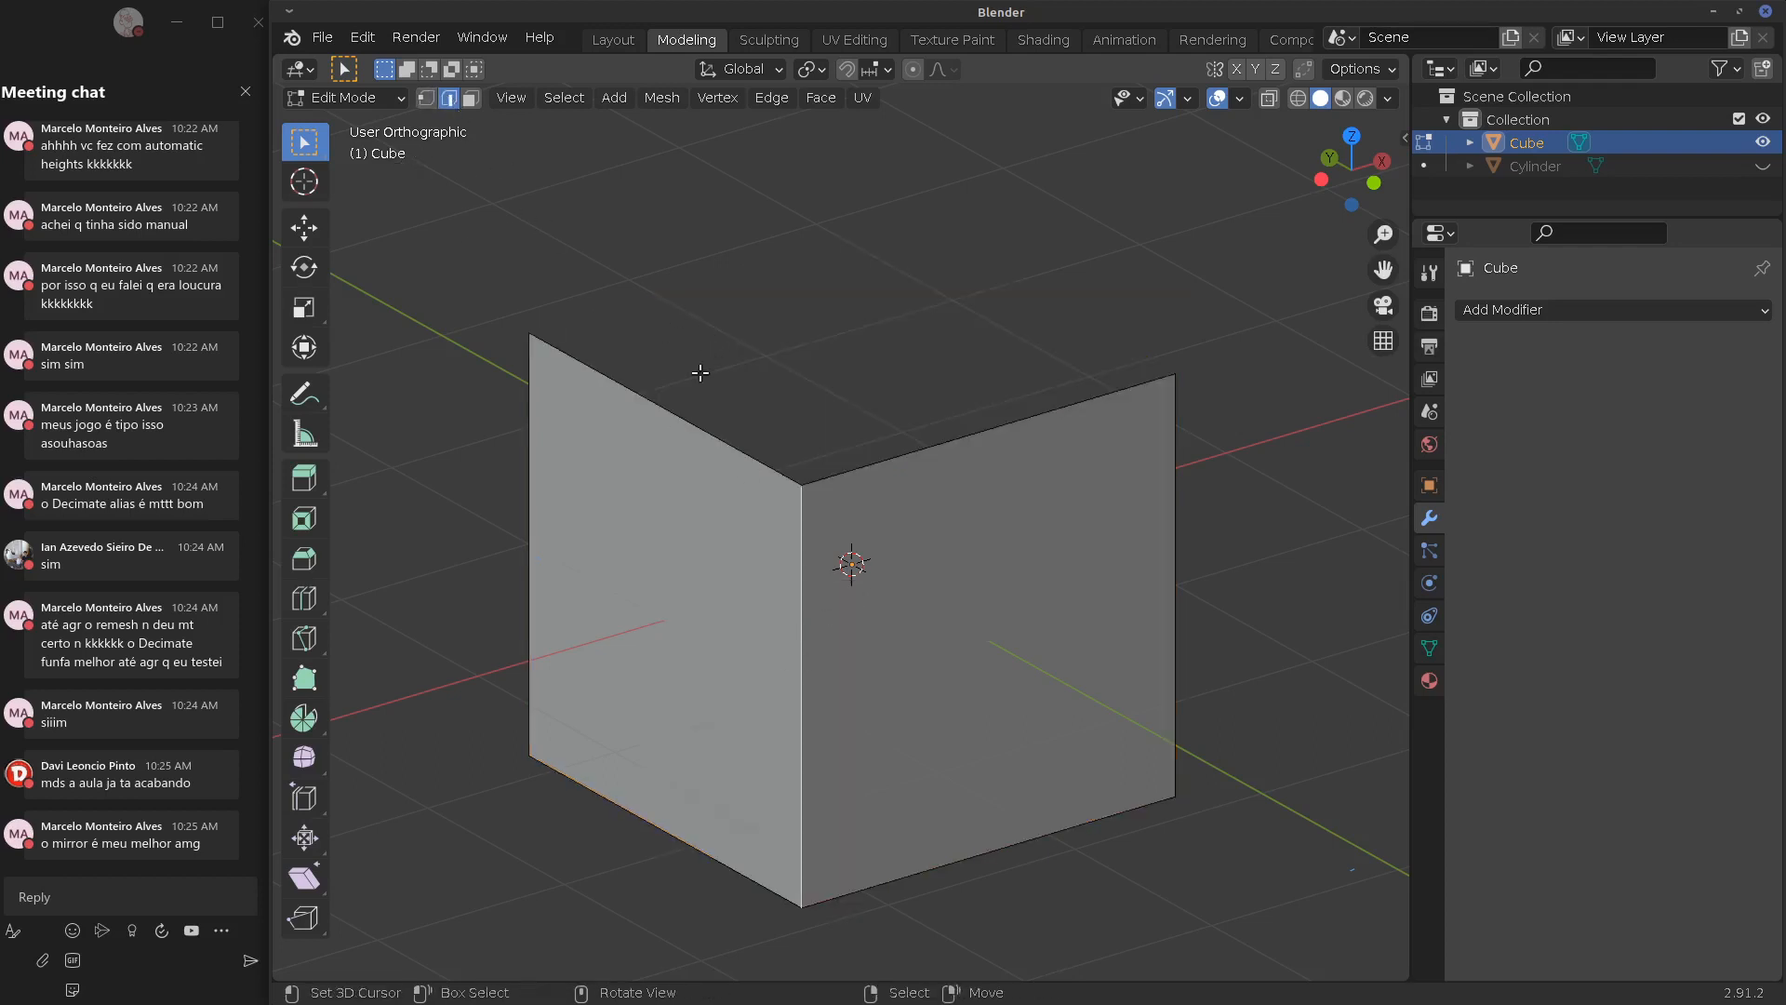
alt+click(808, 454)
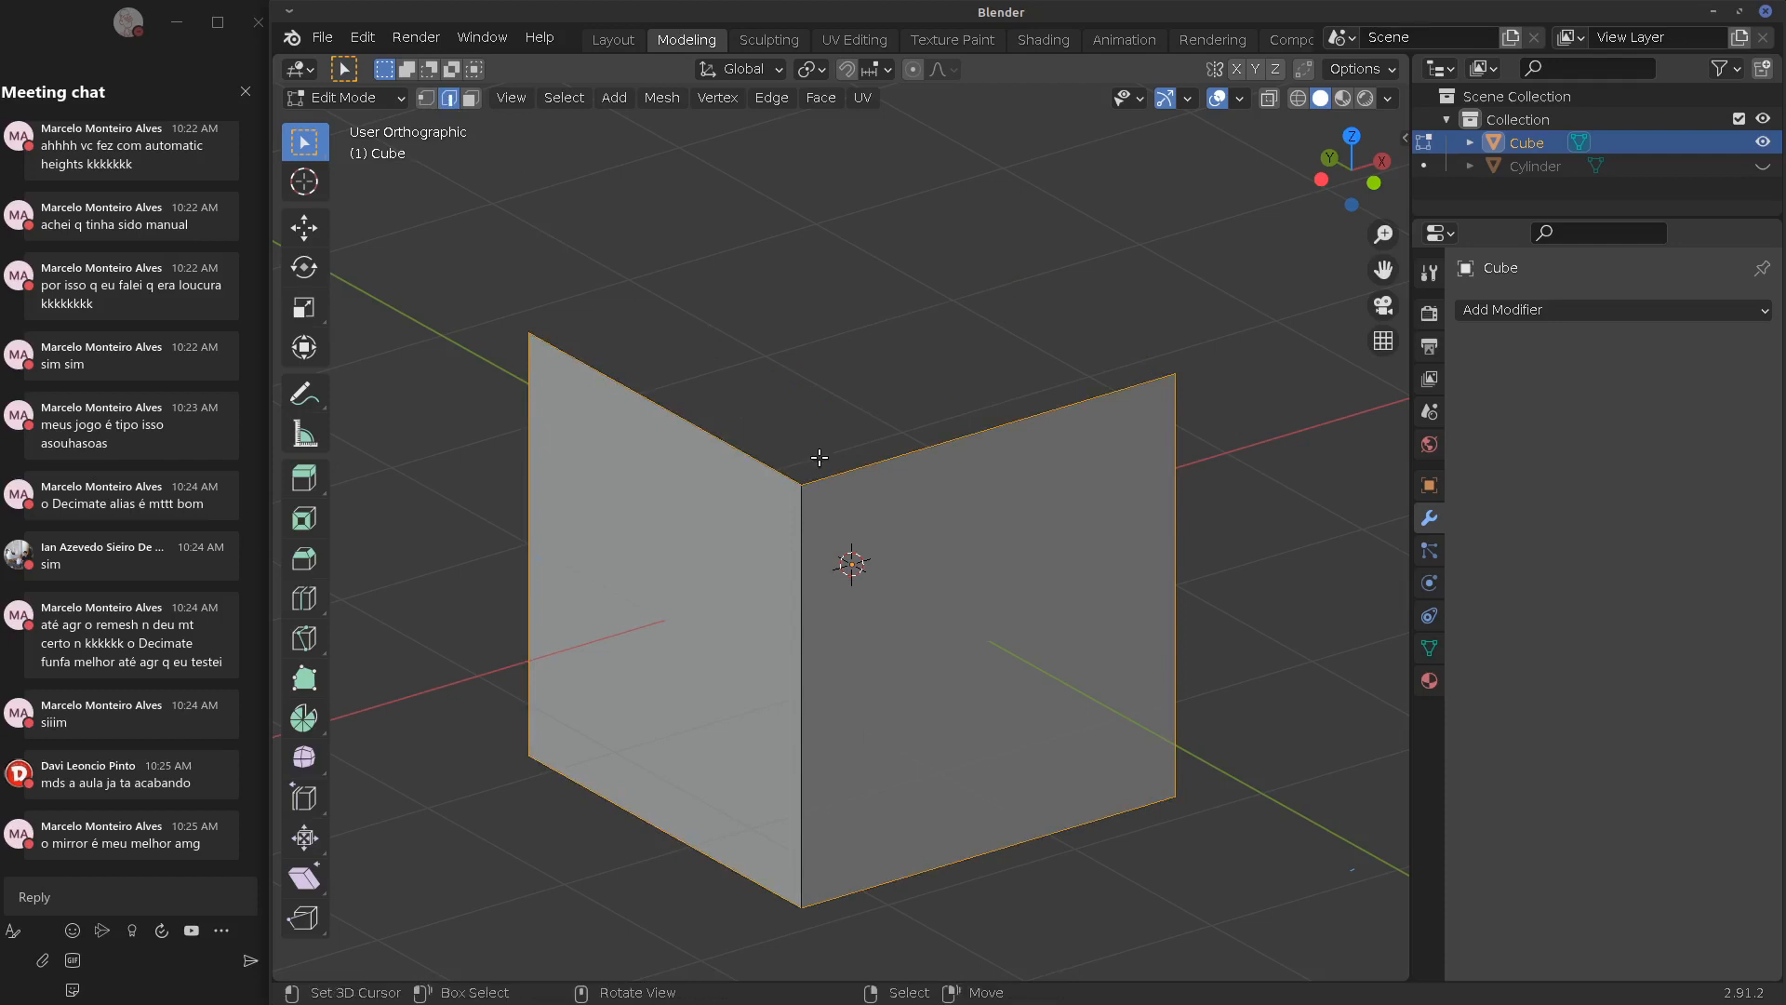
key(x)
click(801, 437)
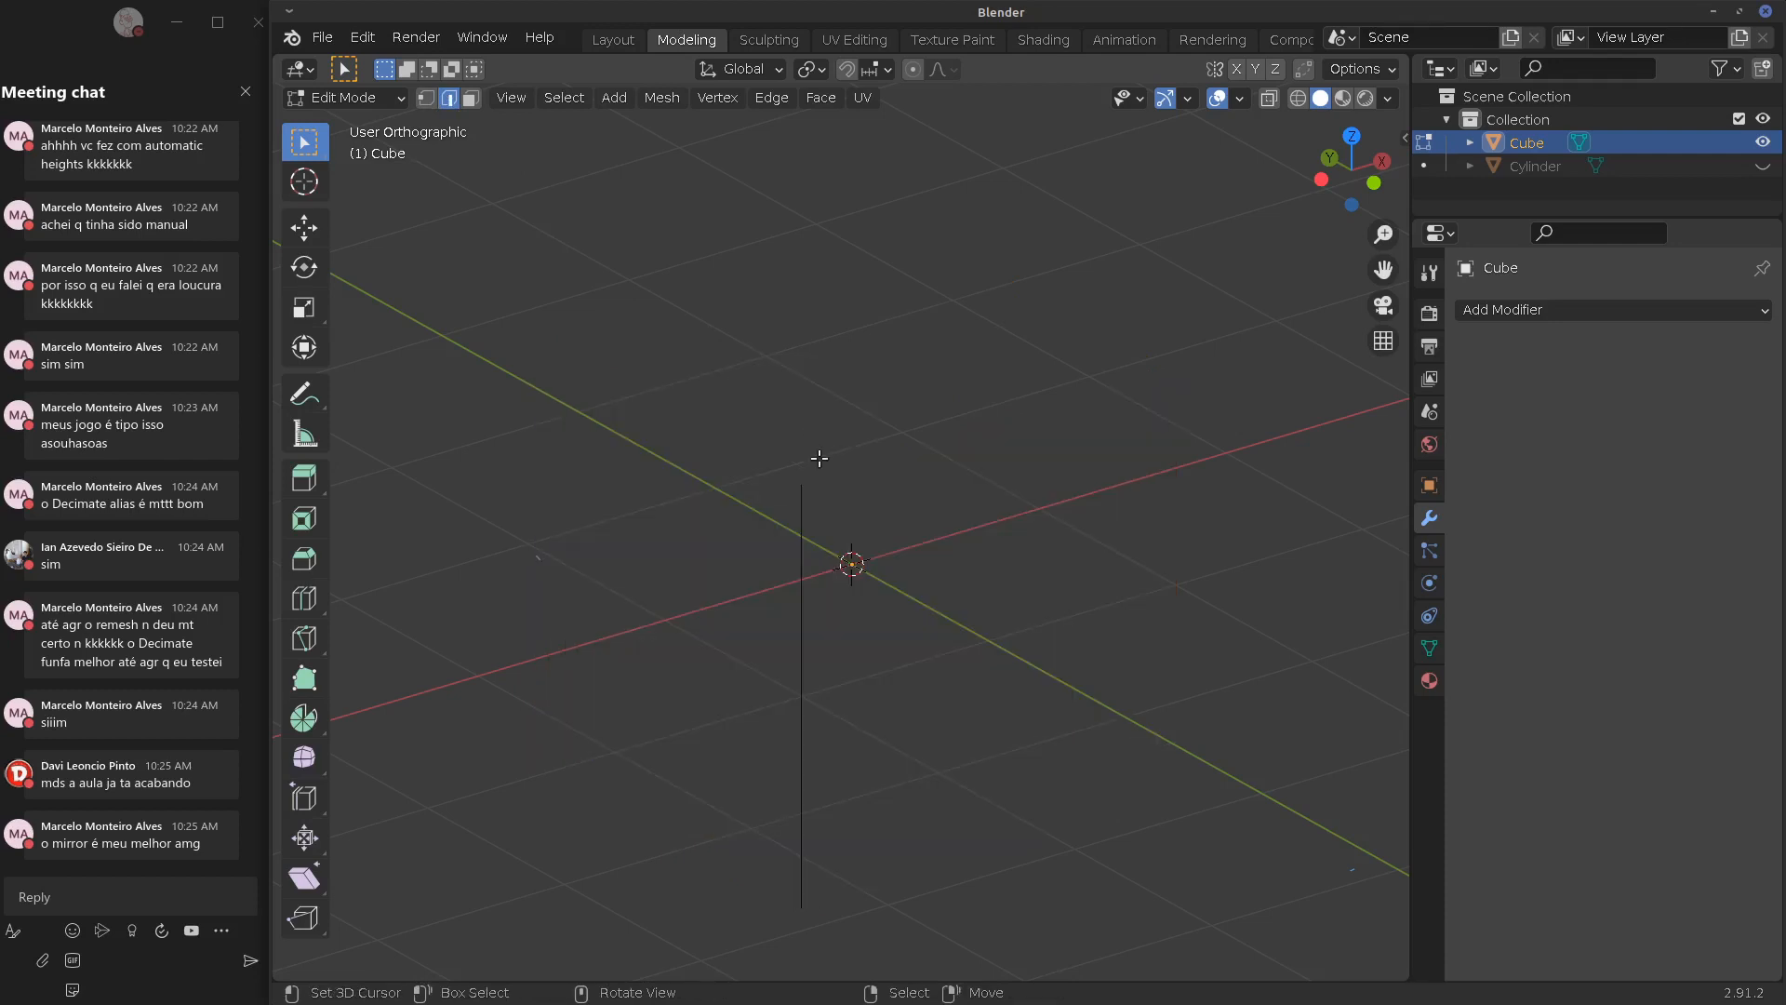
In front view and vertex mode, move the remaining edge onto the Z axis
key(KP_1)
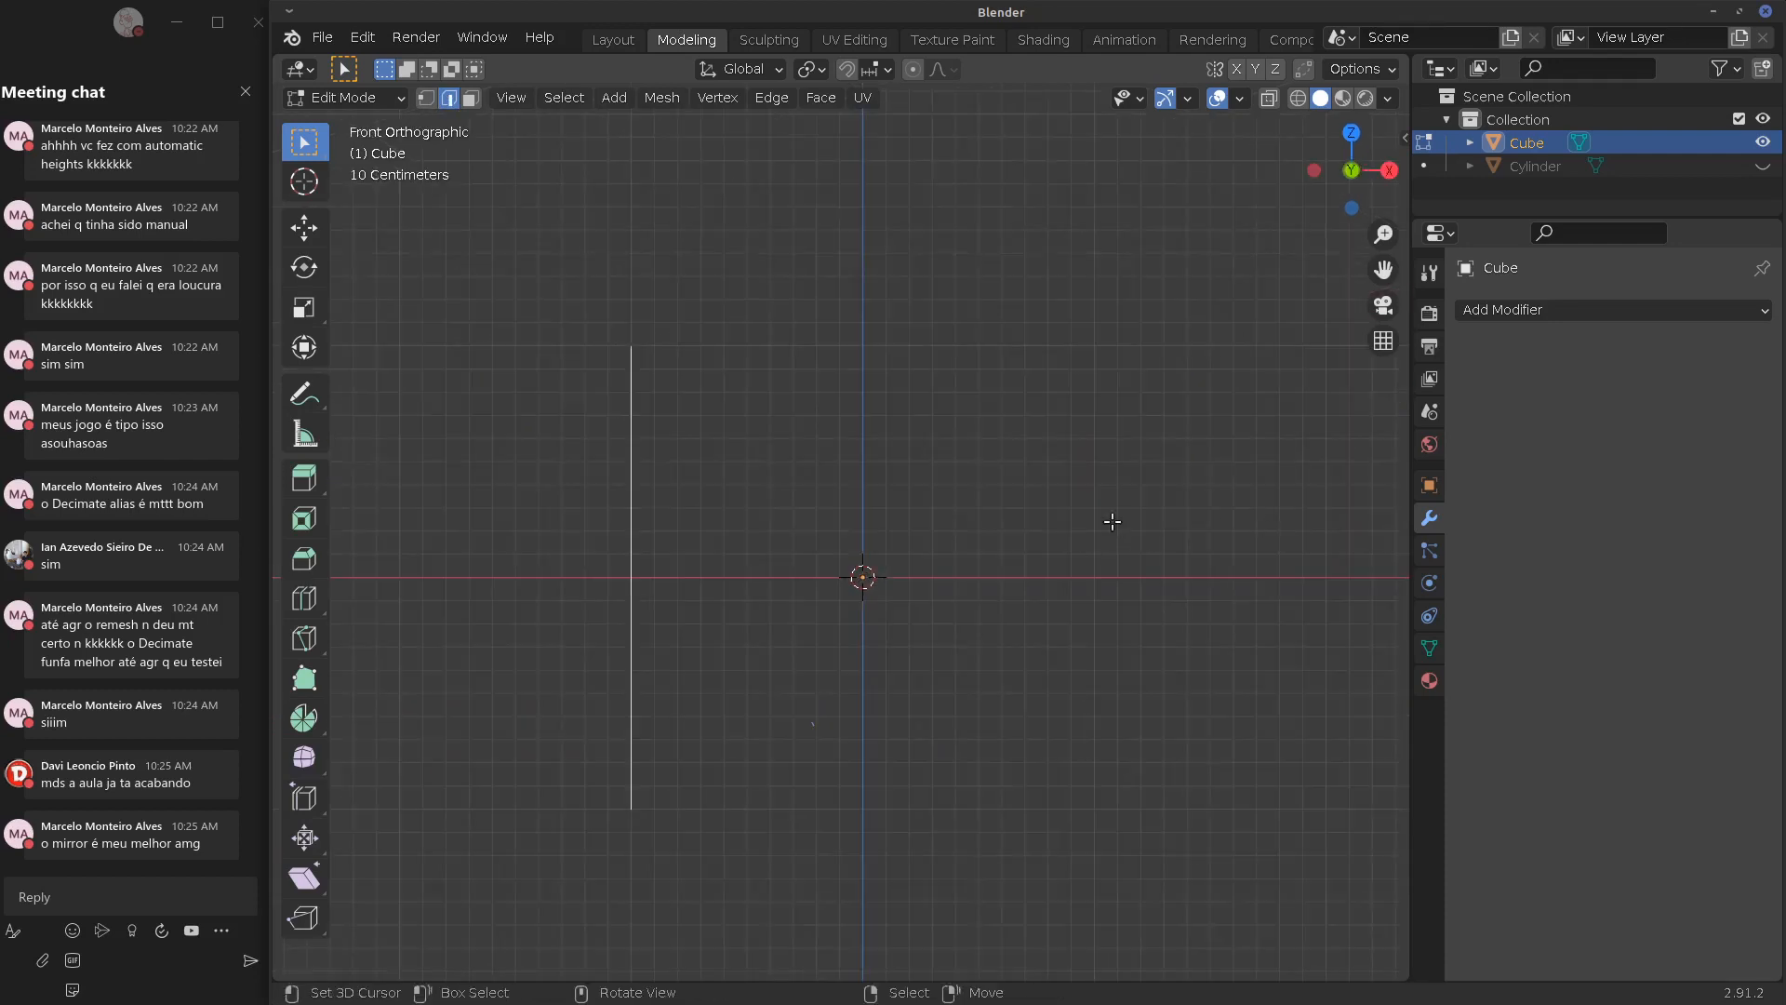
click(414, 96)
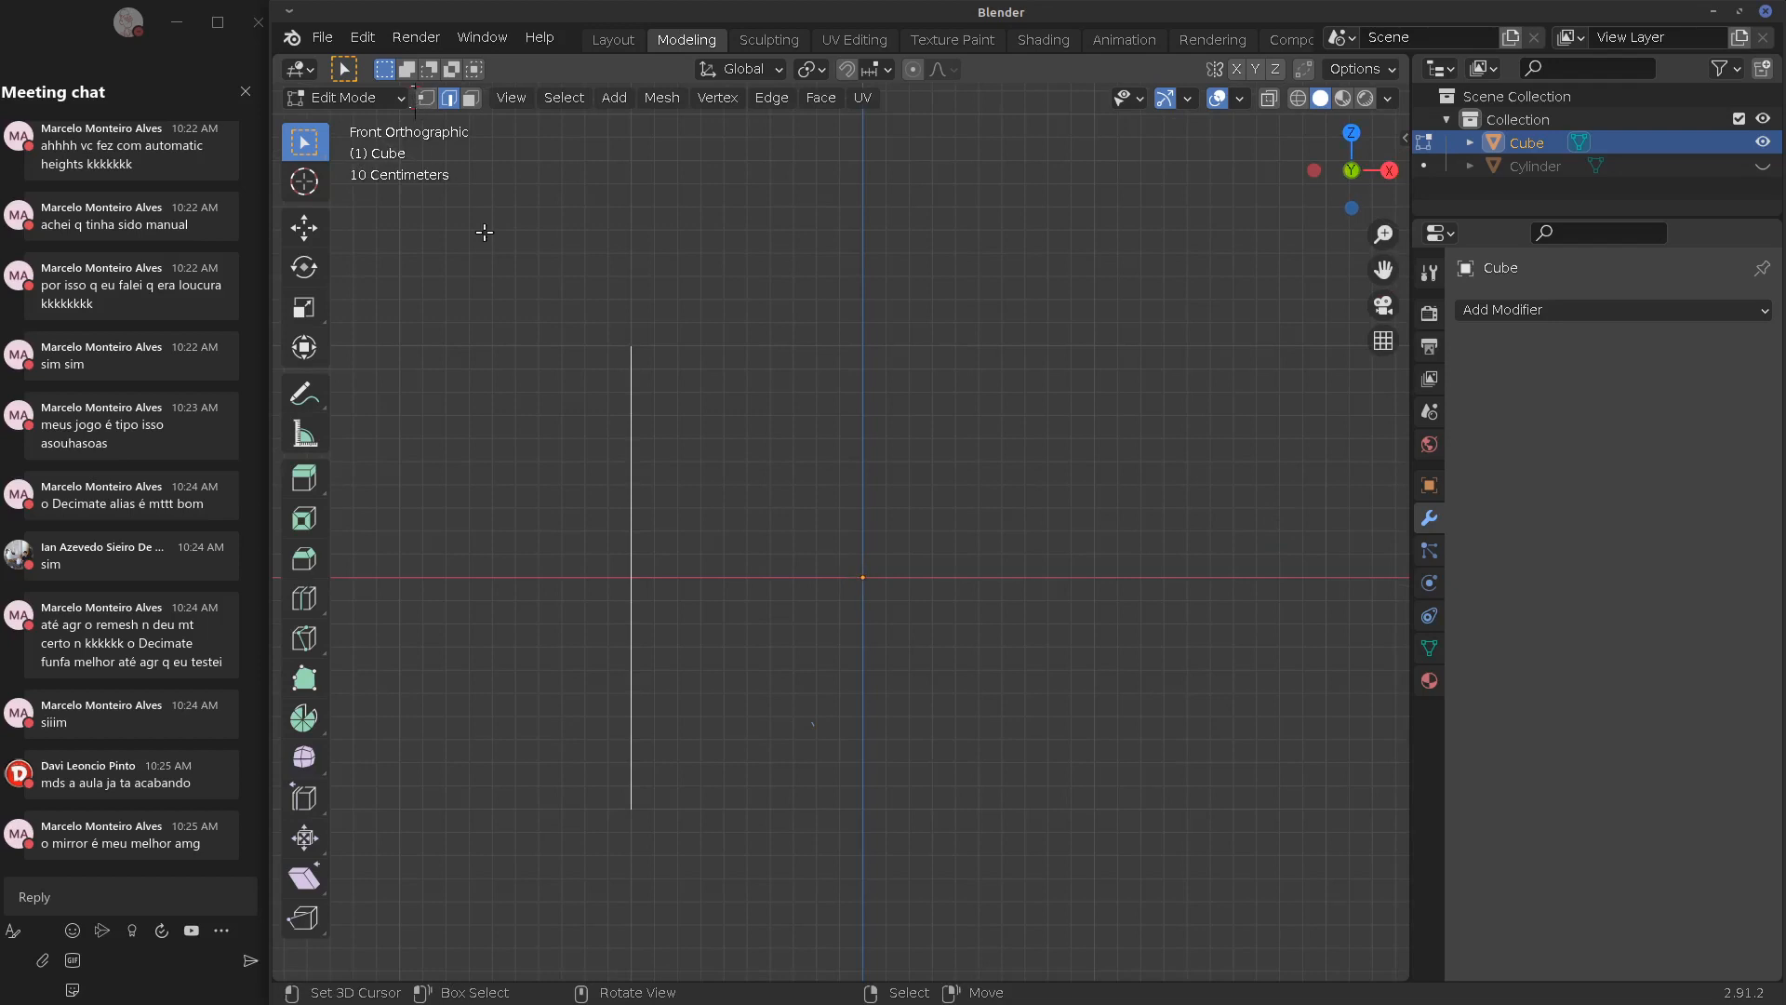
click(426, 97)
key(g)
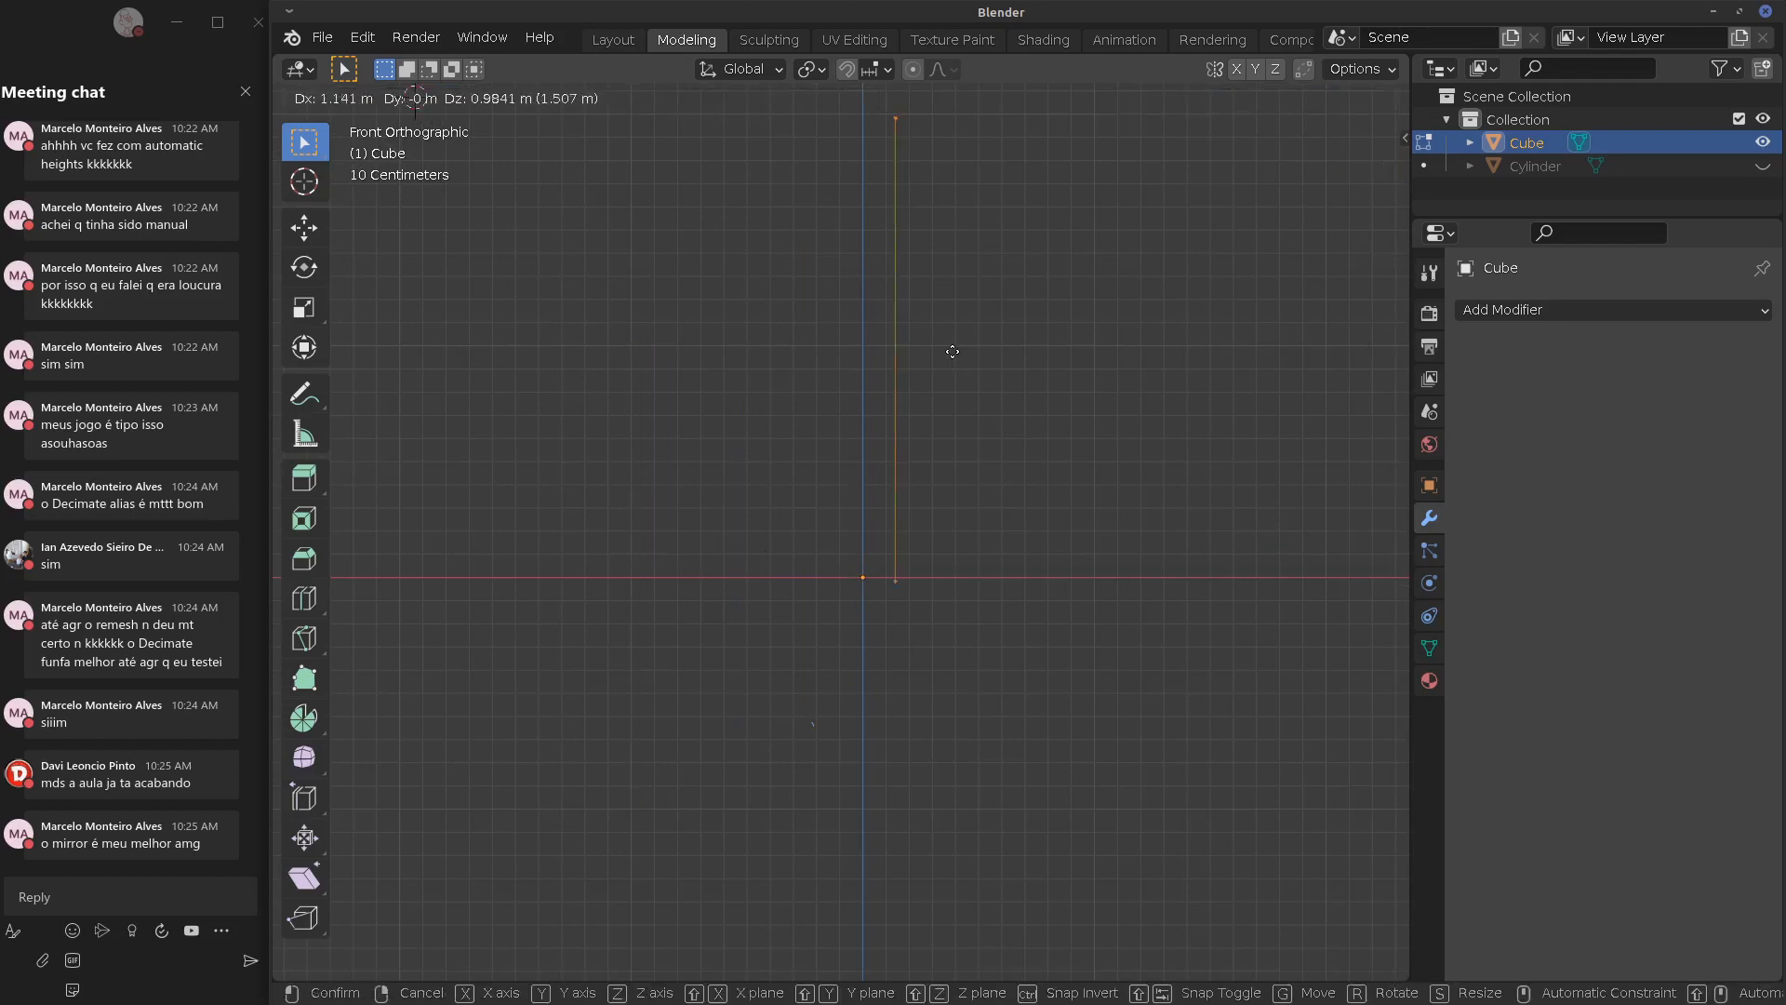
click(921, 345)
Add a Skin modifier to the edge and move the skinned edge into place in the right view
click(1556, 315)
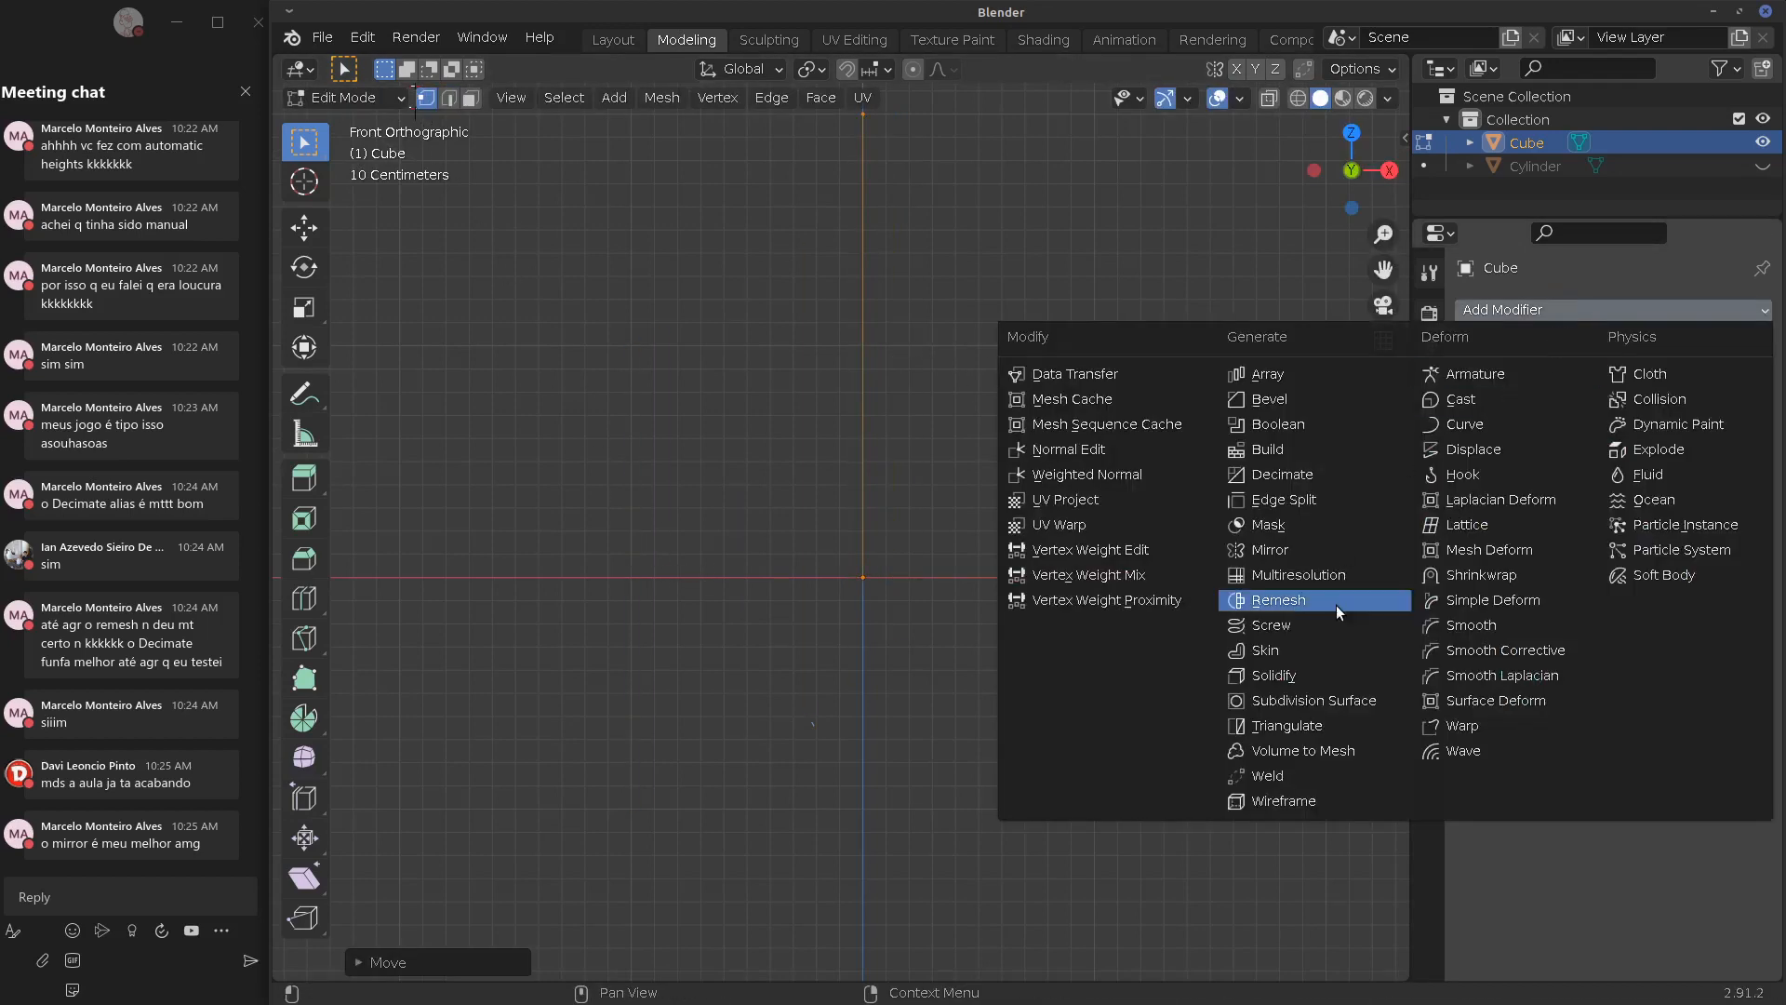
click(1325, 647)
middle_drag(1071, 518, 844, 586)
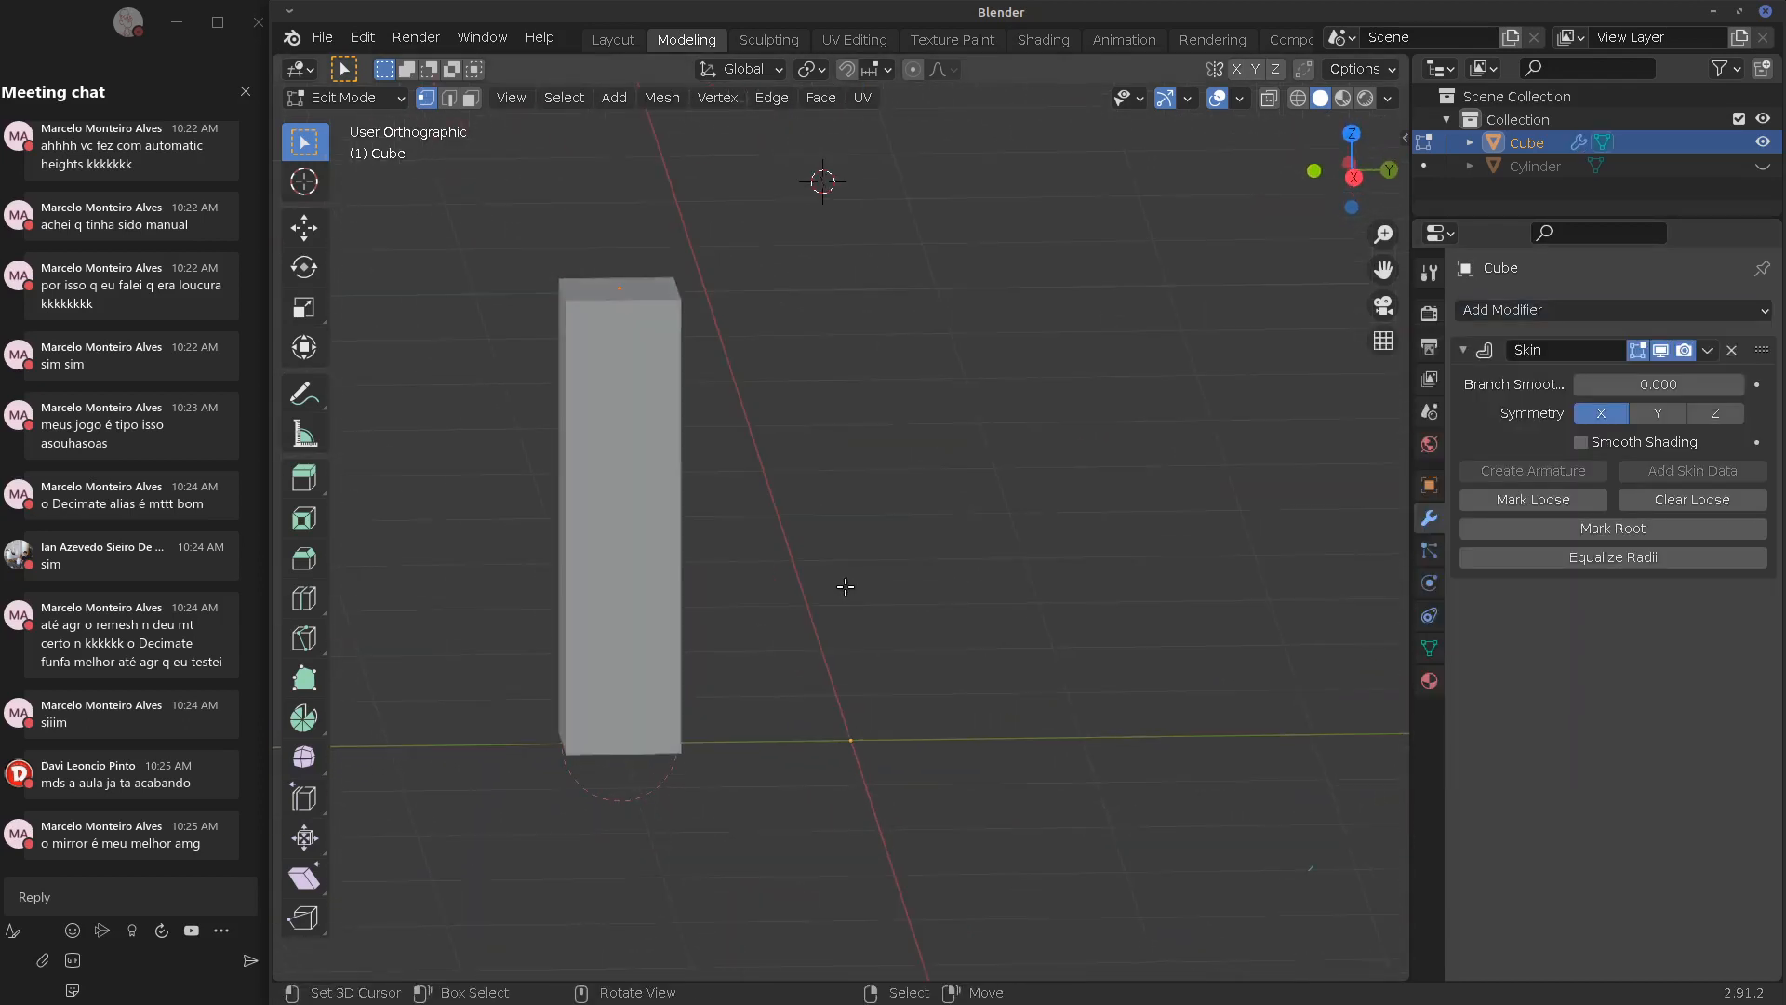
key(KP_3)
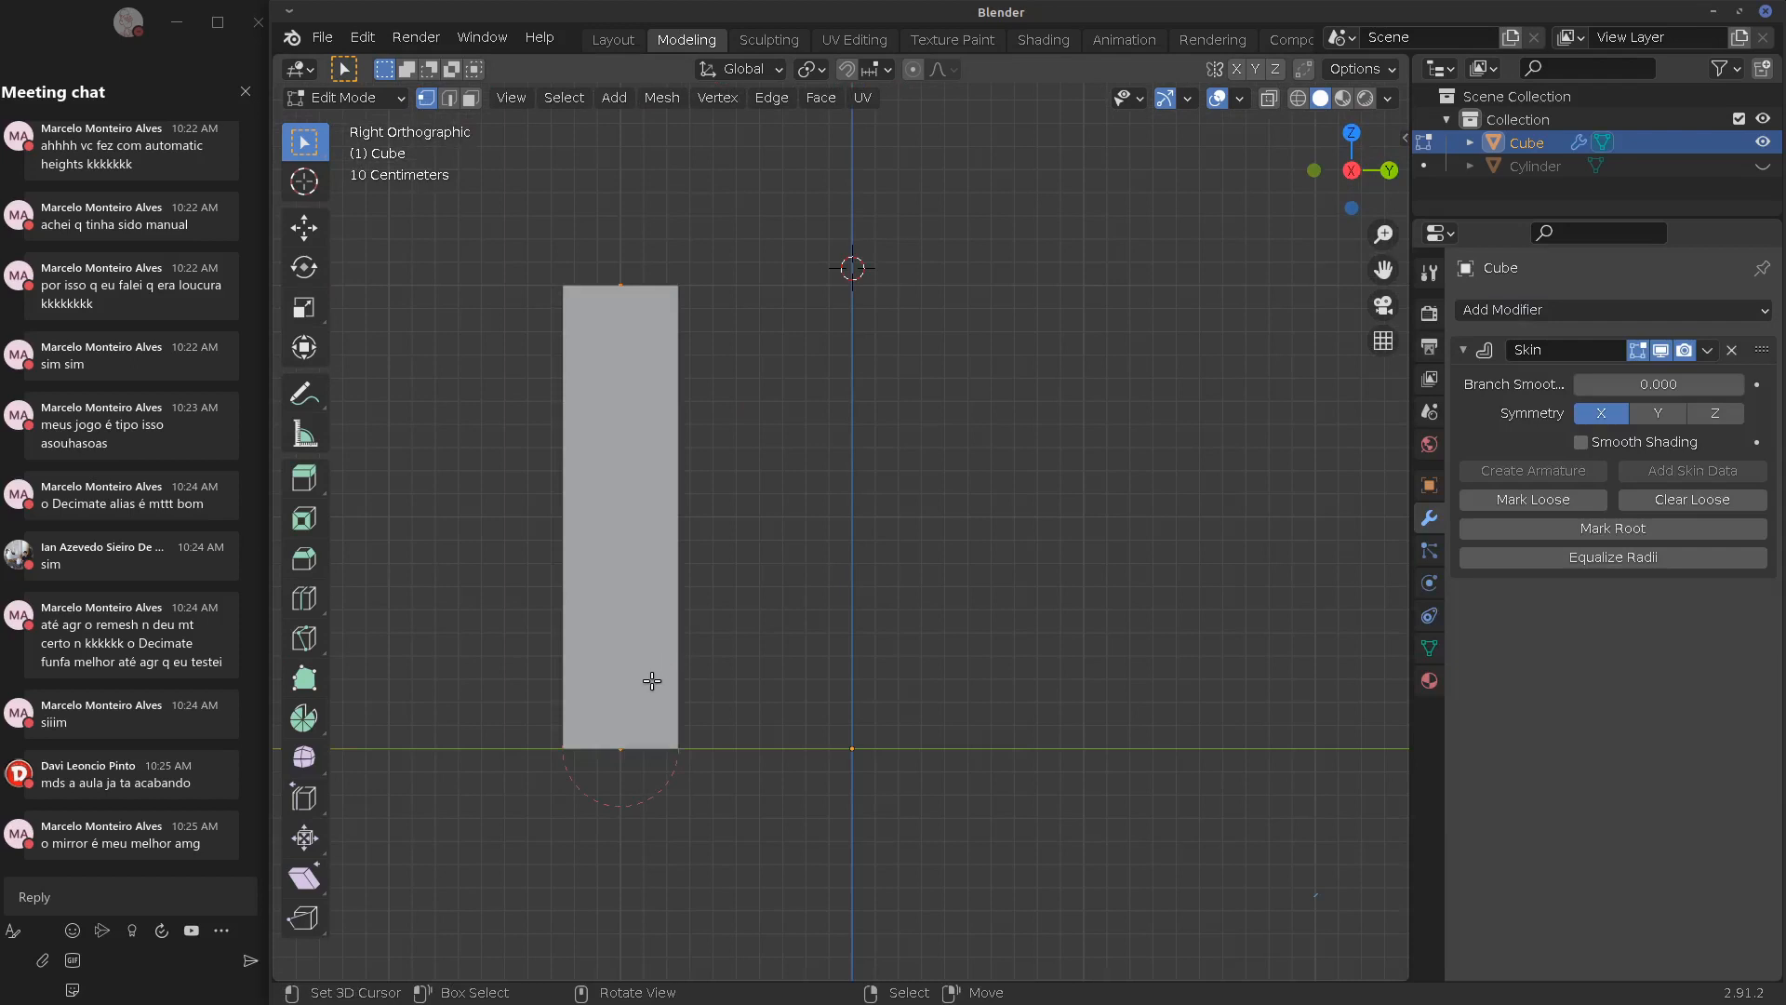
key(g)
click(879, 686)
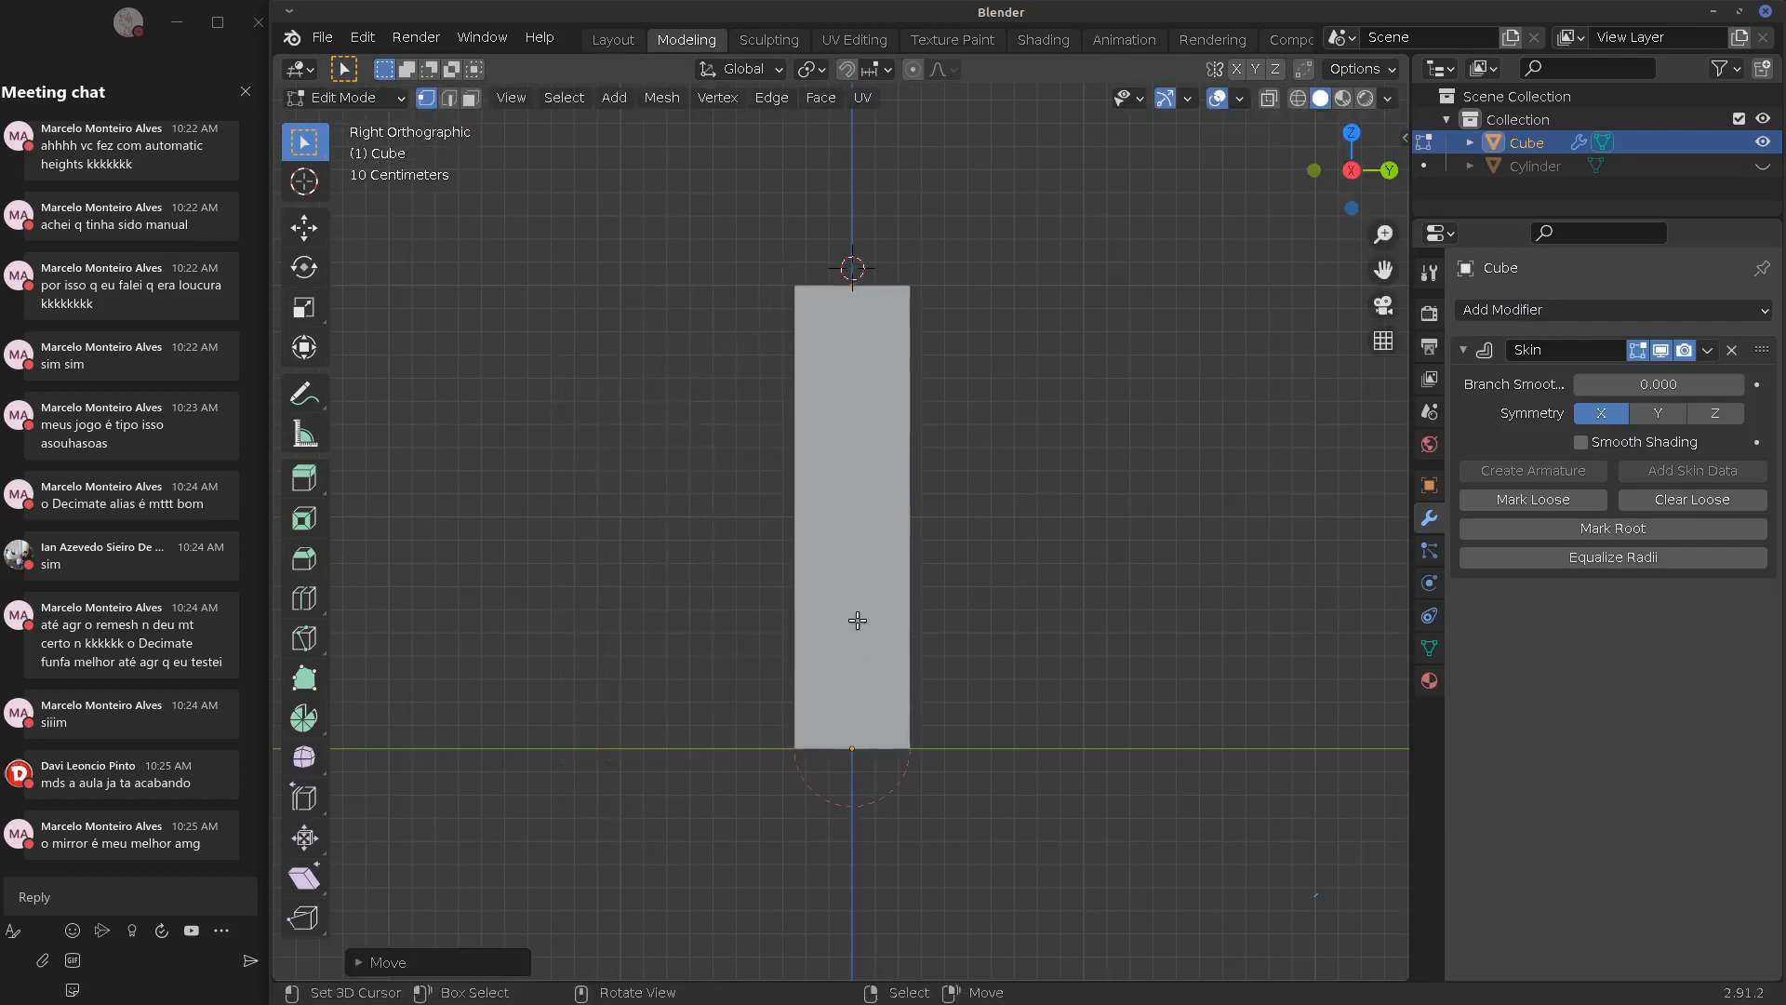
Return to front view and select the edge's top vertex
key(KP_1)
shift+middle_drag(883, 594, 864, 690)
right_click(805, 464)
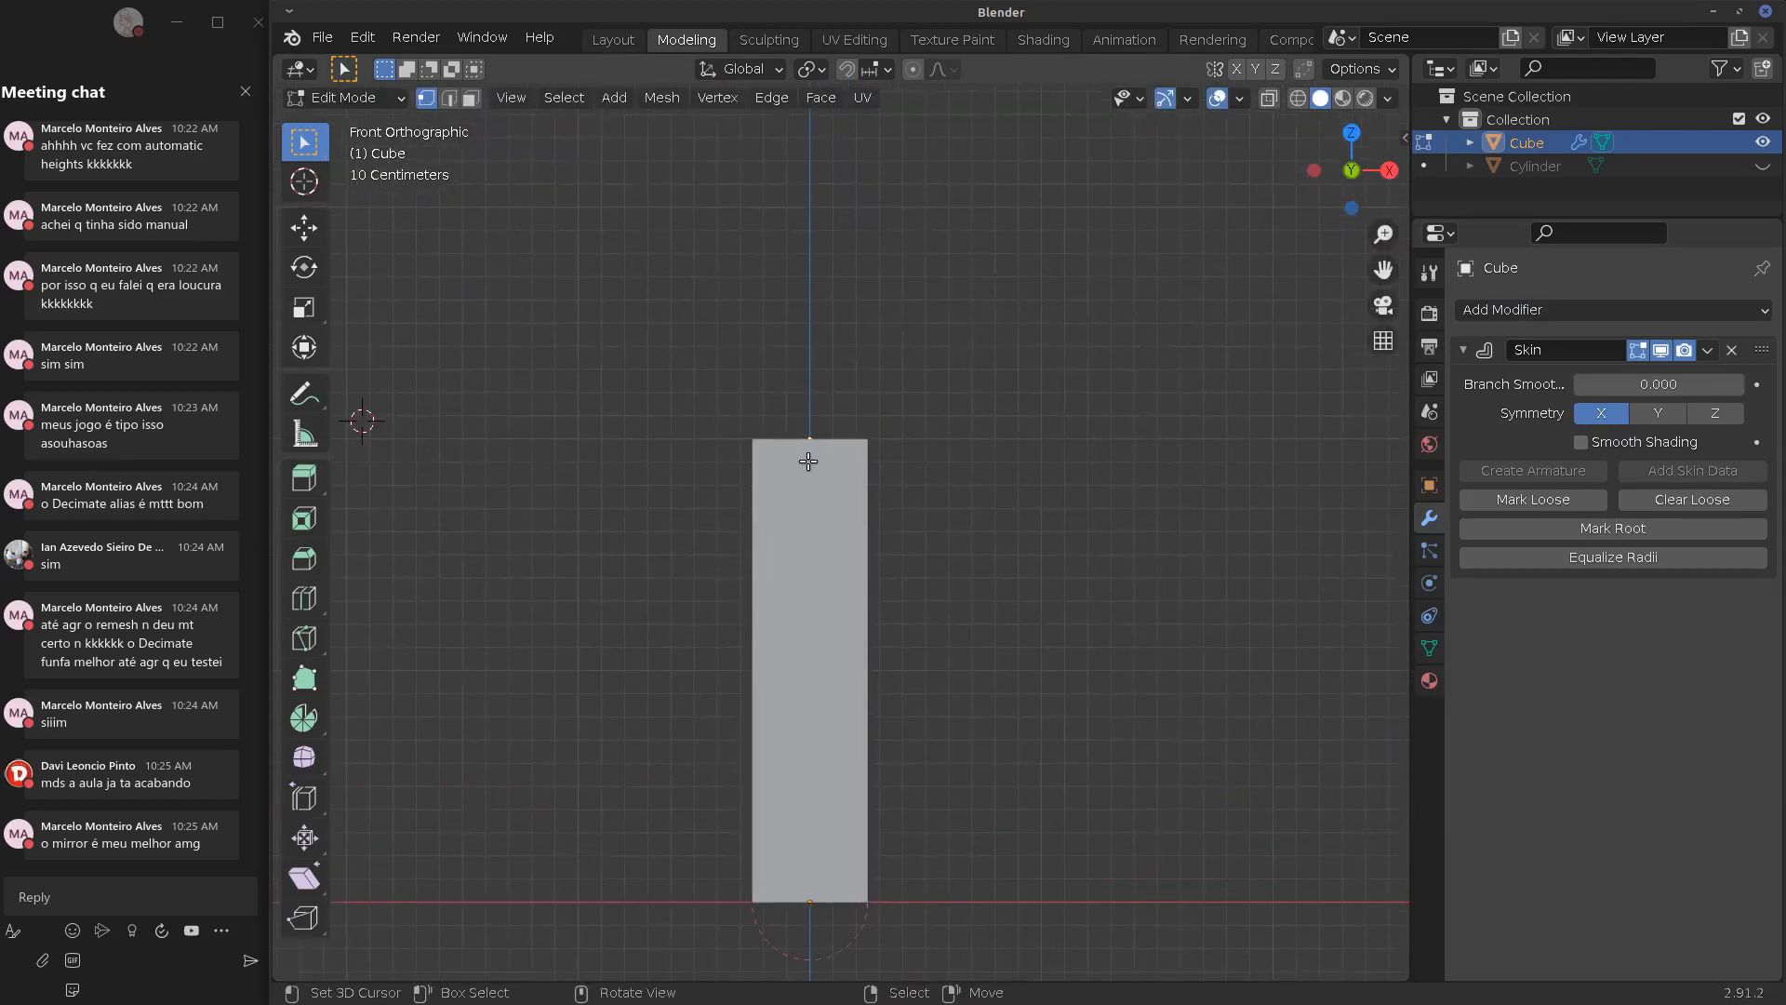
scroll(833, 470, down, 2)
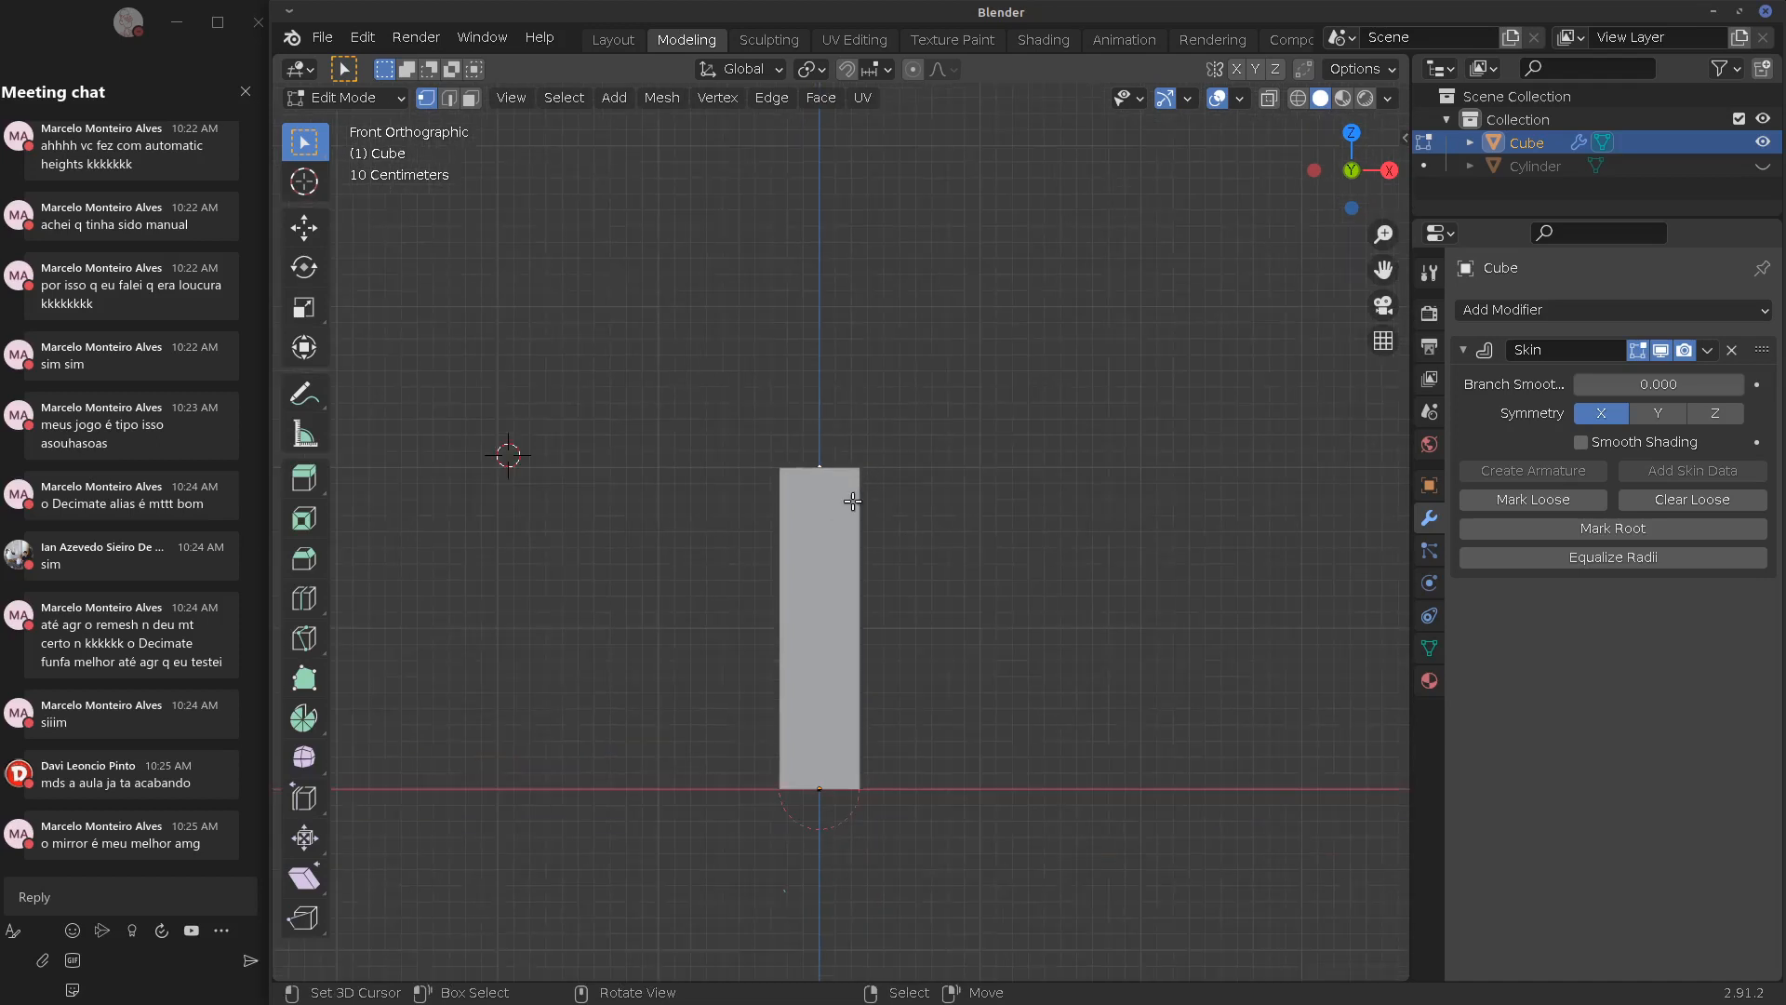
Extrude the top vertex twice, up and to the right, to bend the skinned shape
key(e)
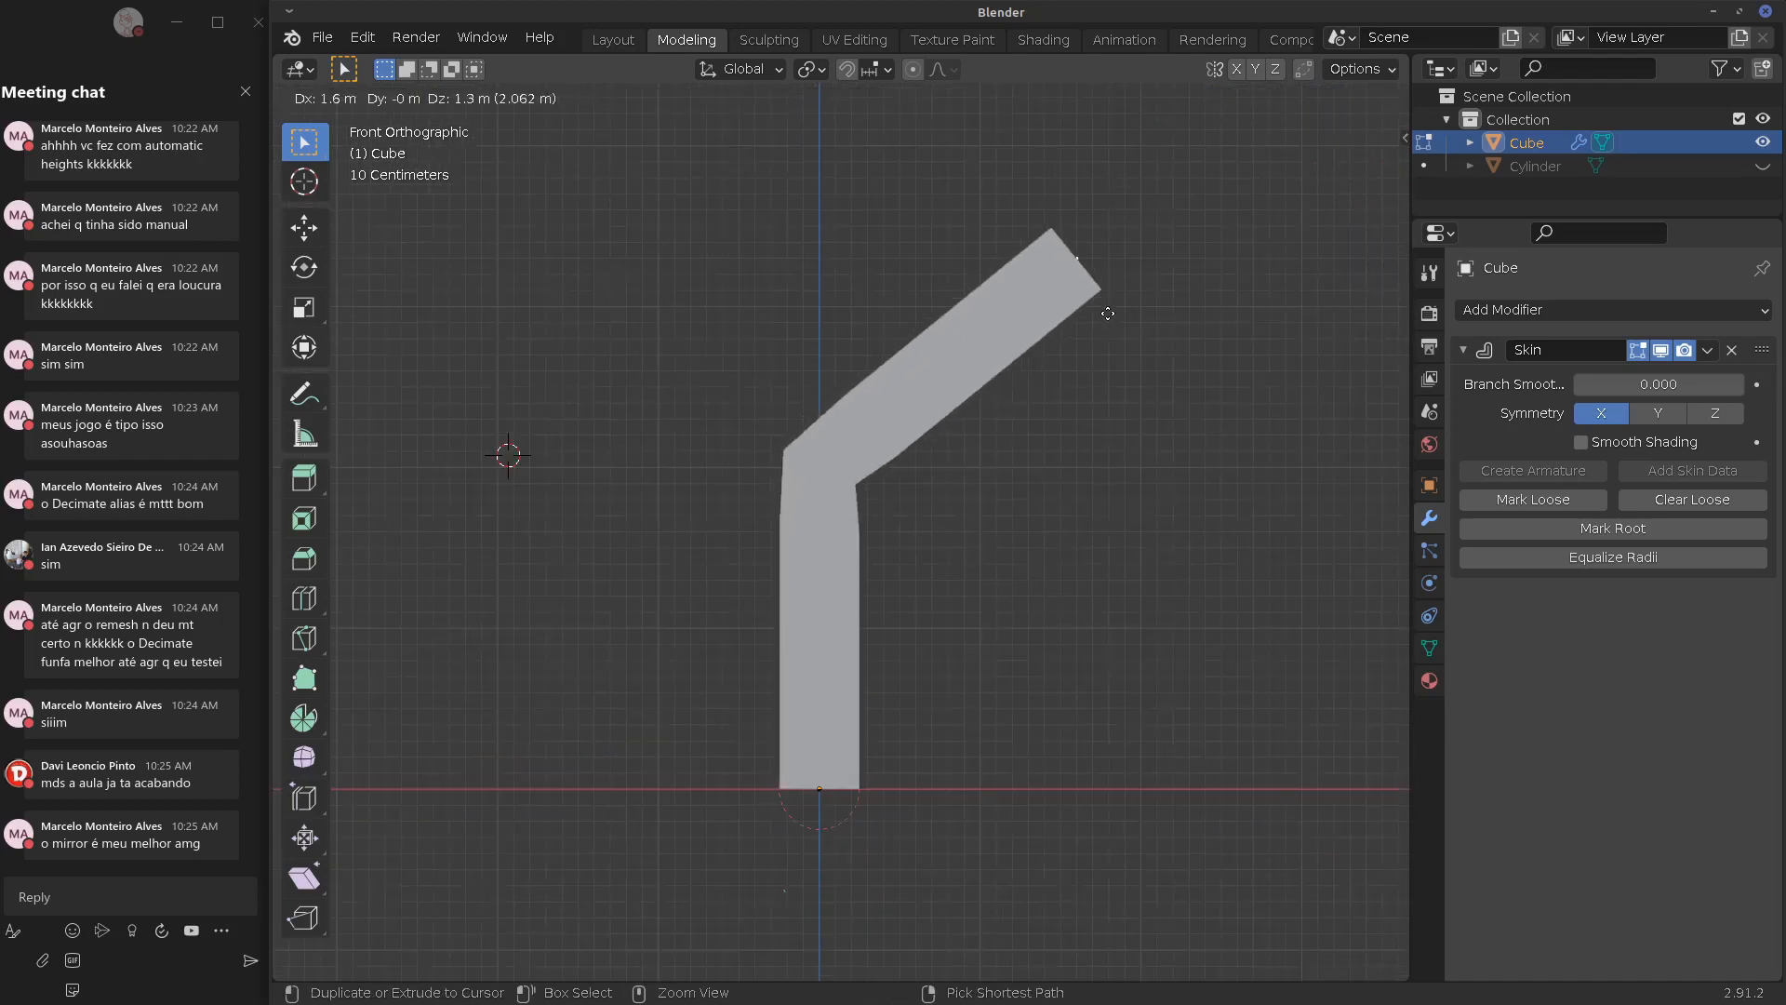
ctrl+click(1089, 315)
alt+shift+drag(1011, 367, 777, 626)
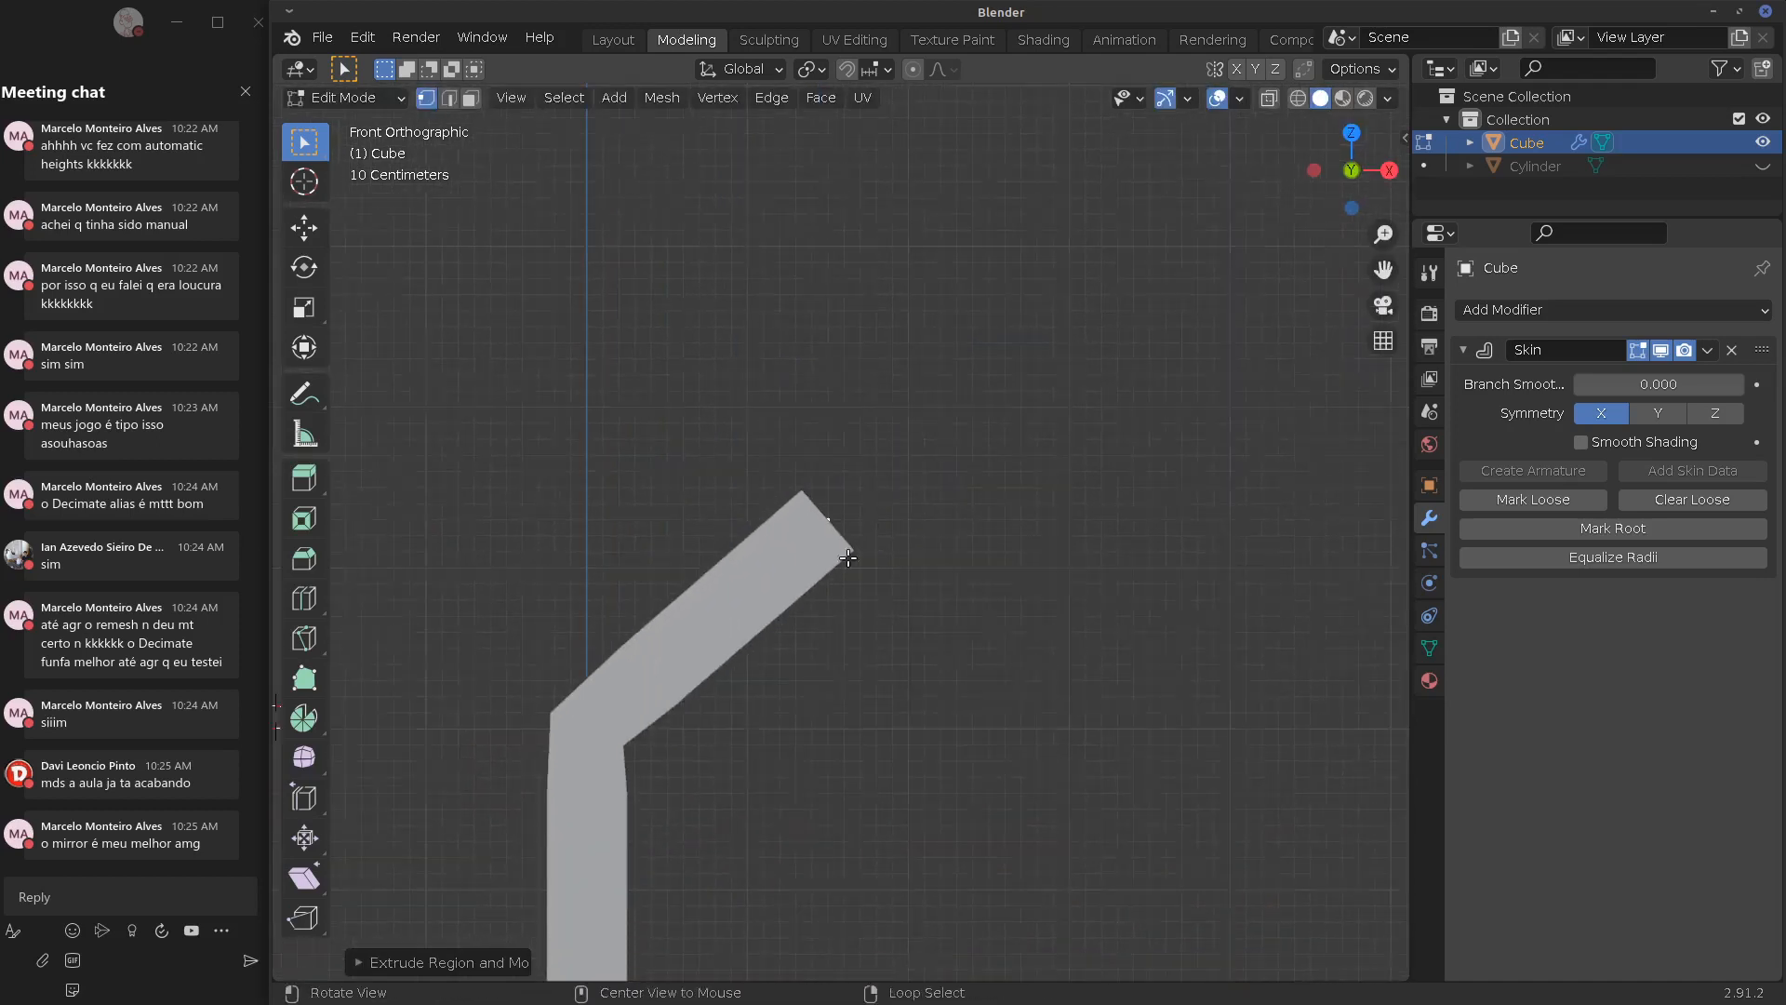
alt+drag(963, 518, 805, 560)
key(e)
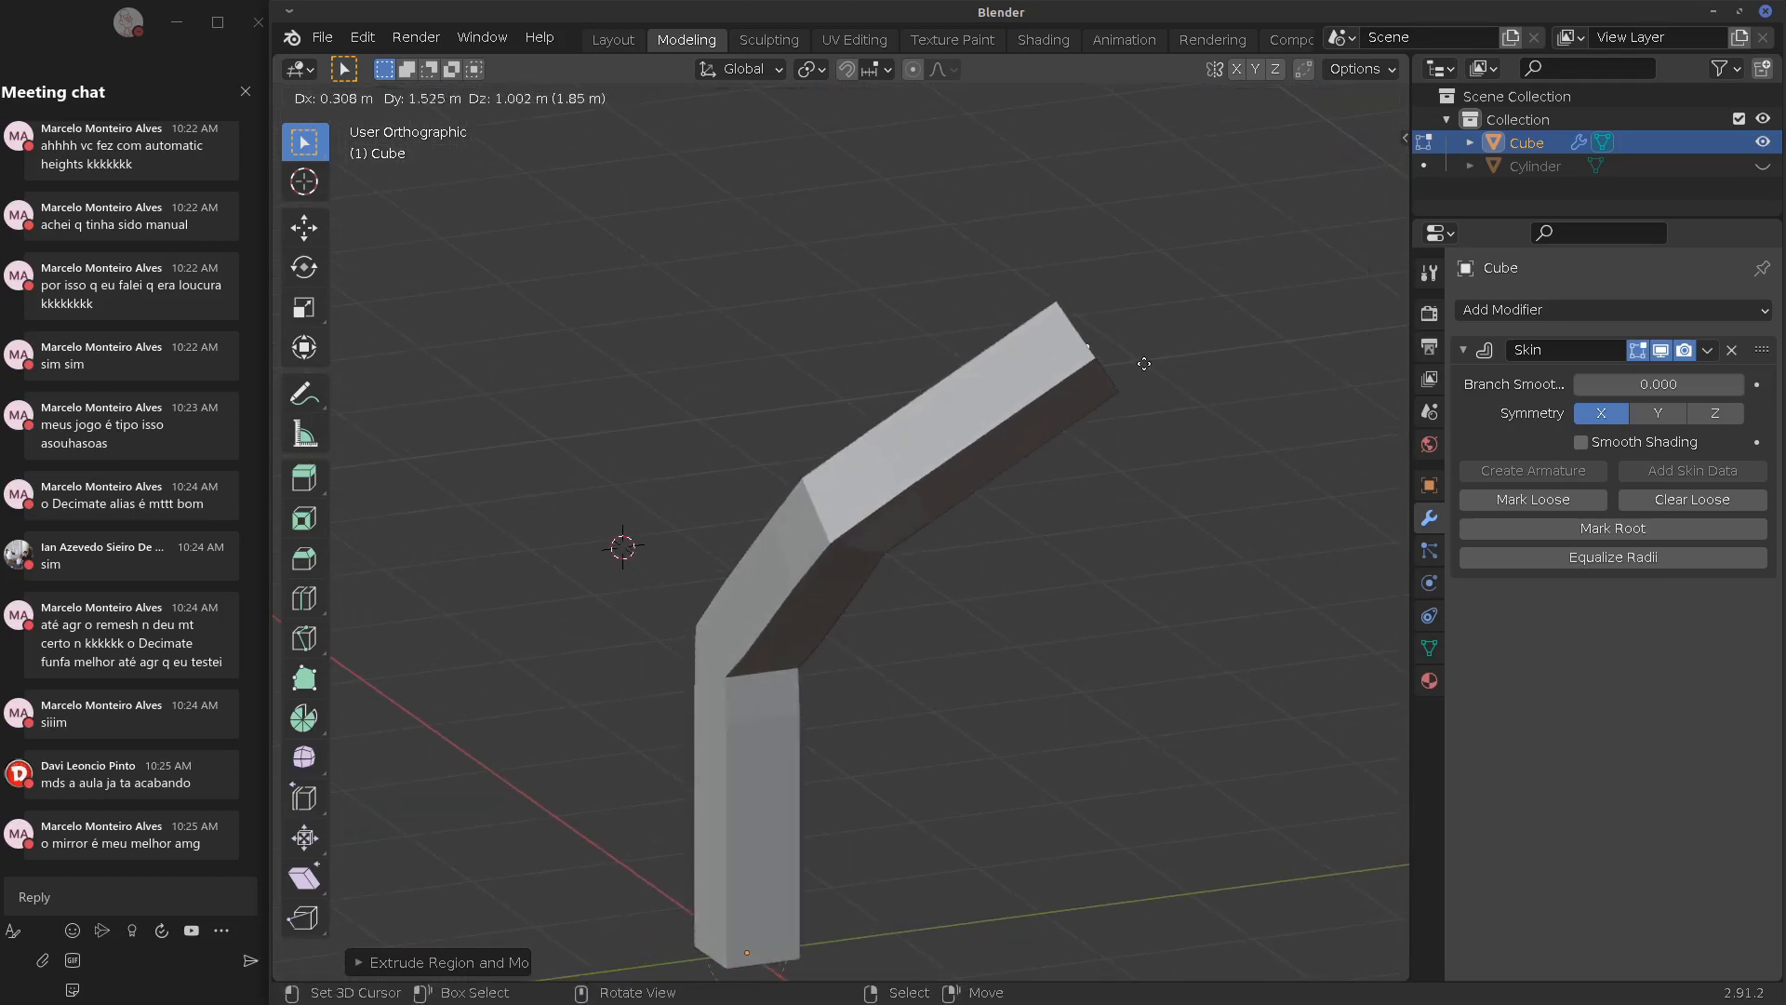
click(960, 447)
middle_drag(960, 446, 925, 518)
Extrude a new branch from the end vertex and reposition its tip
key(e)
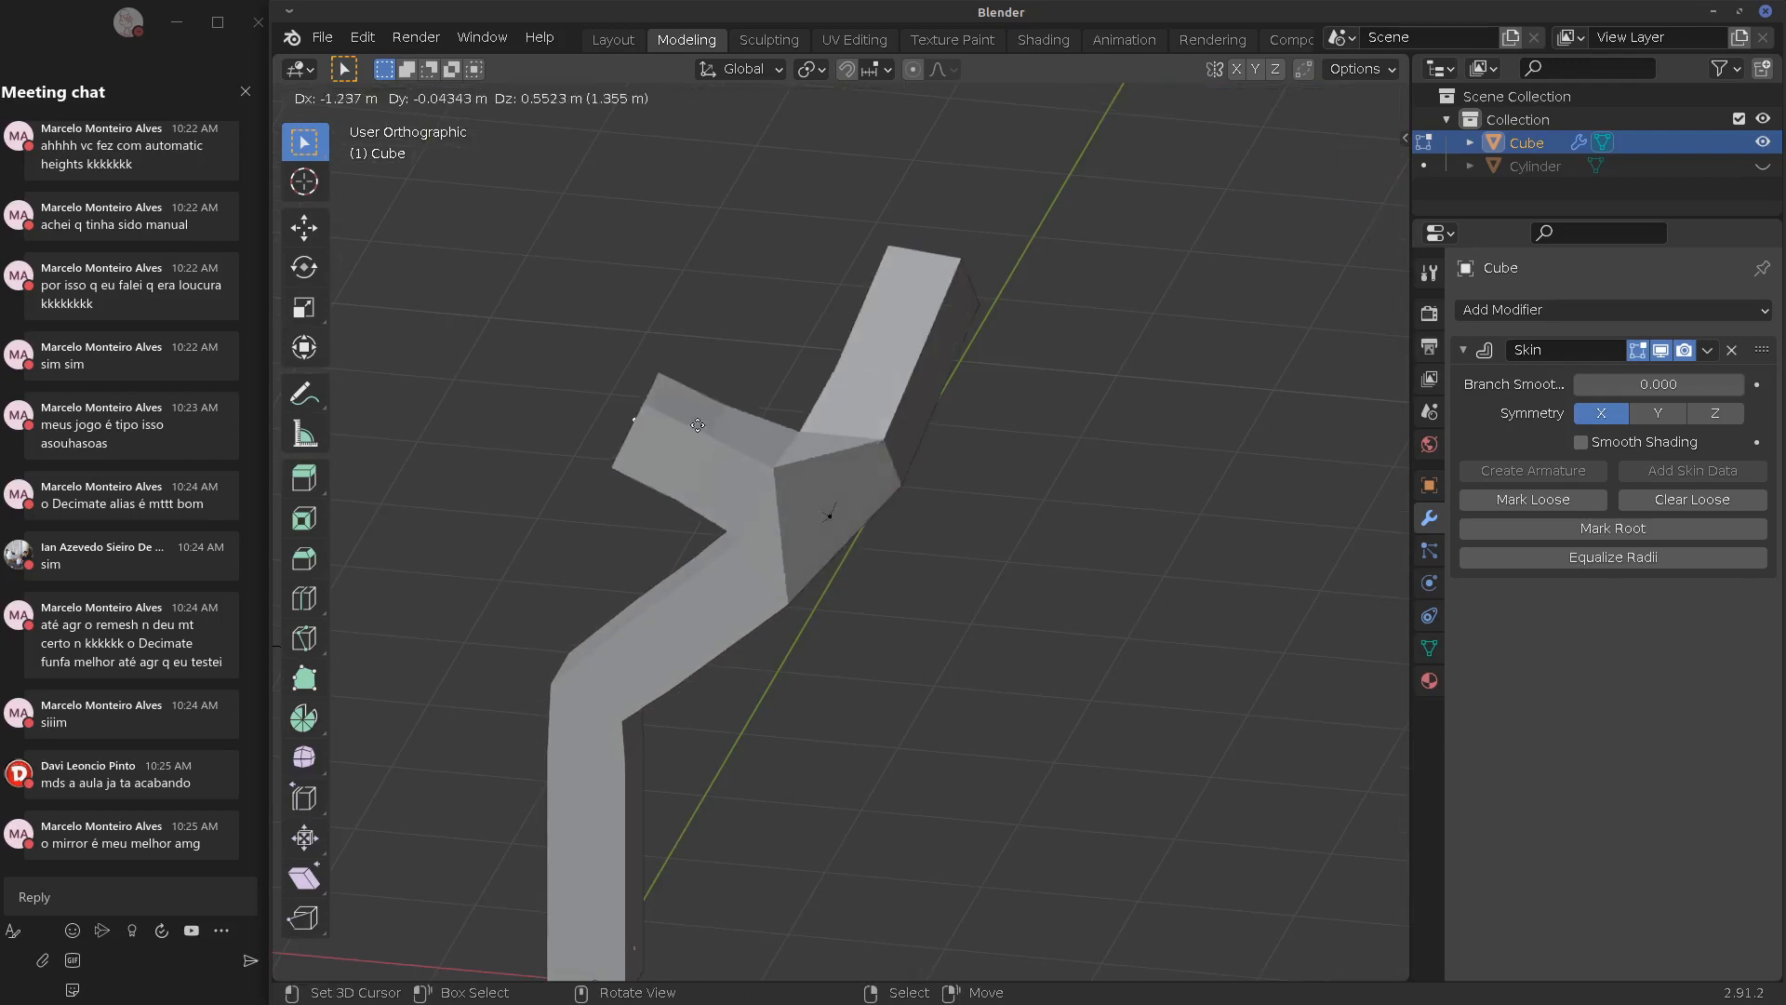
click(698, 325)
key(g)
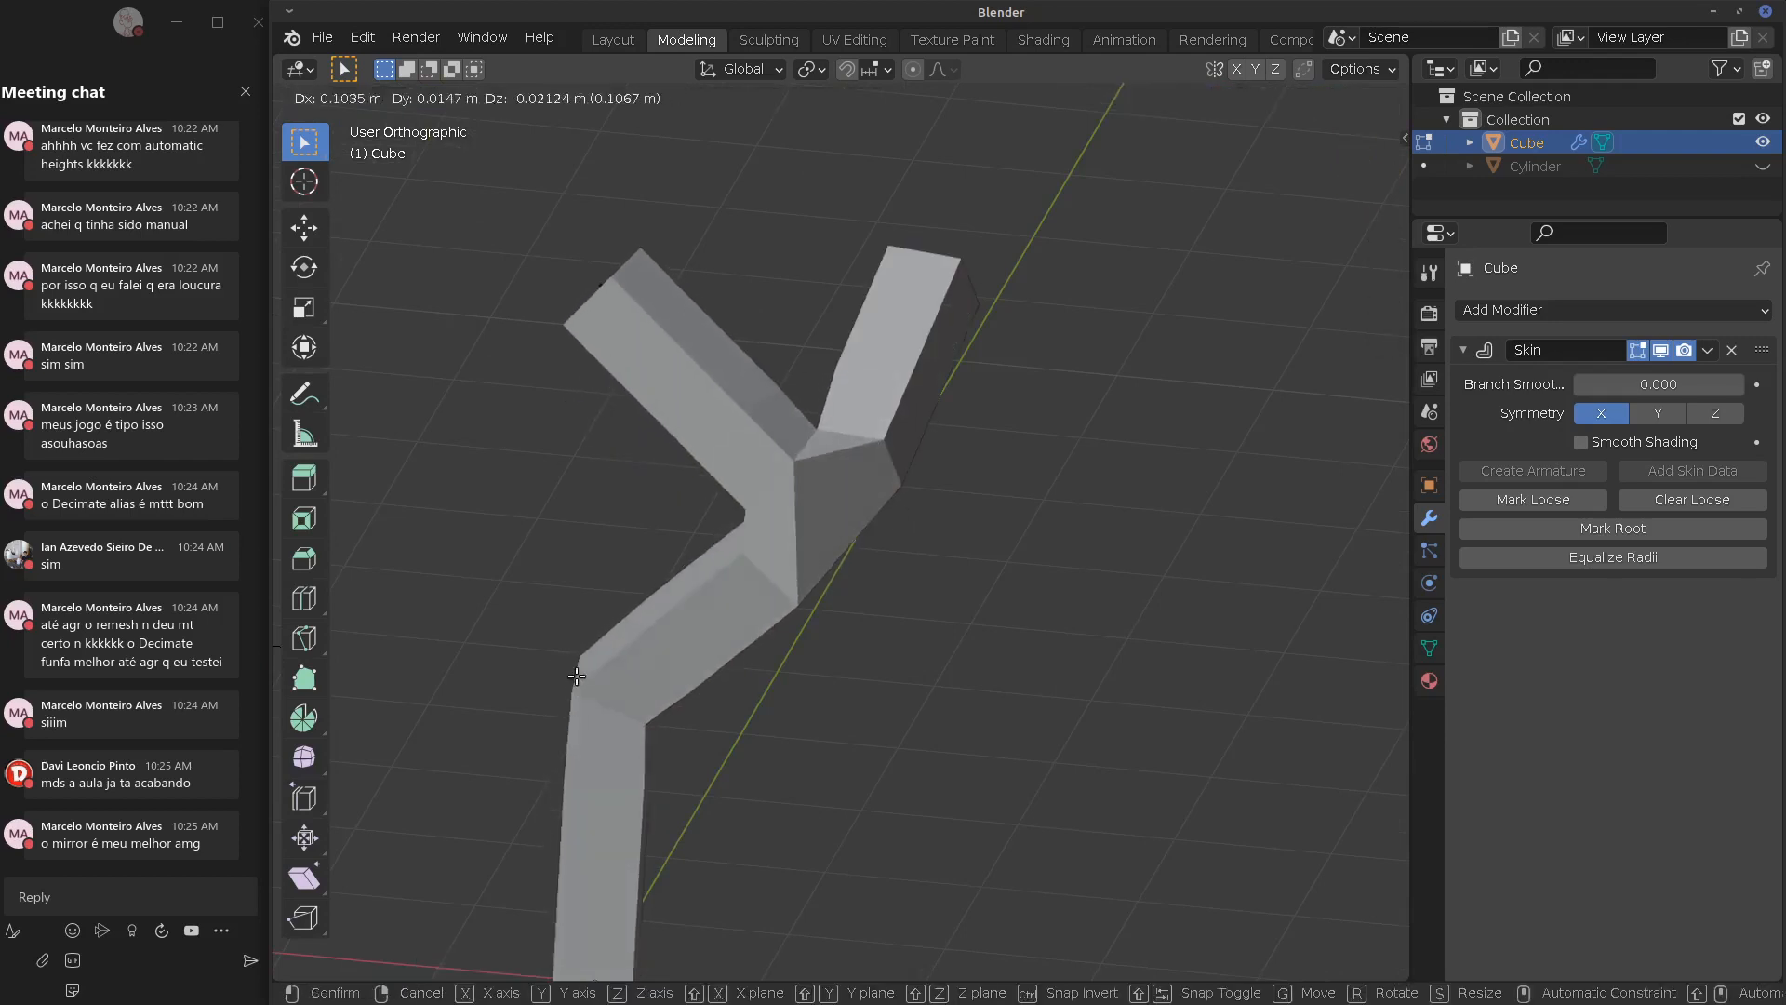
click(598, 683)
shift+middle_drag(598, 684, 666, 621)
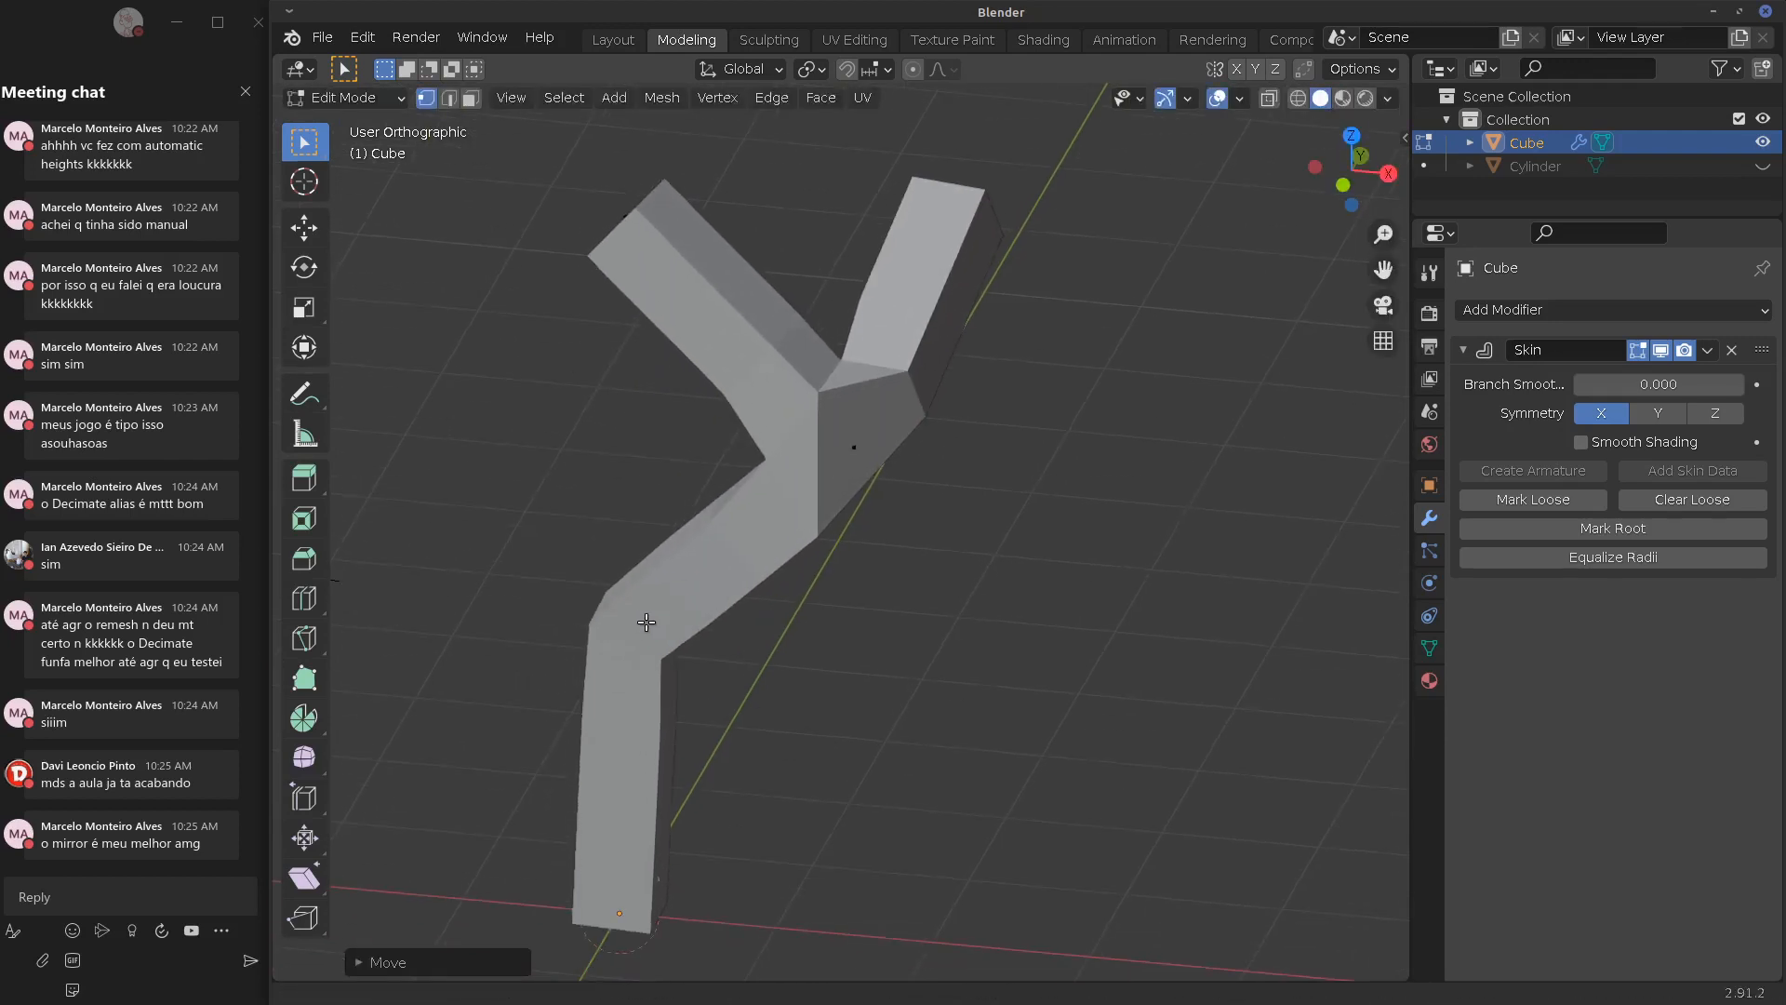
Turn on X-ray and extrude an up-left branch from the upper-left tip in front view
click(1269, 97)
click(630, 613)
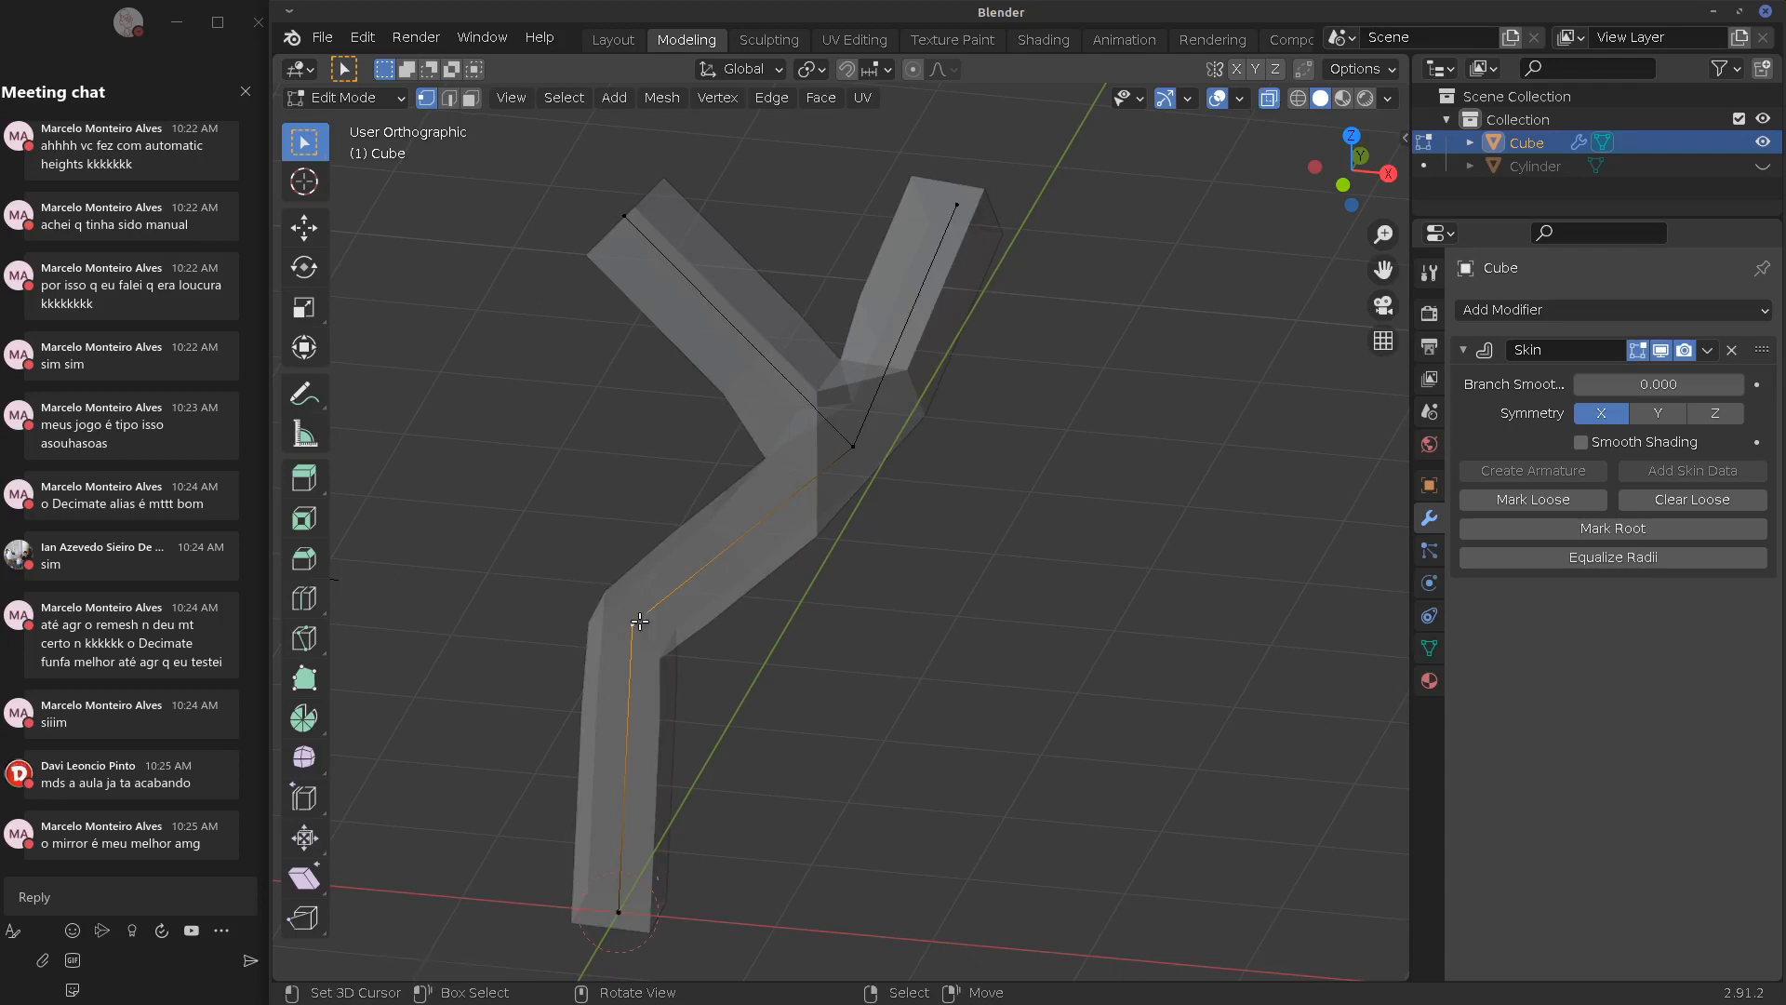
key(KP_1)
key(e)
click(443, 513)
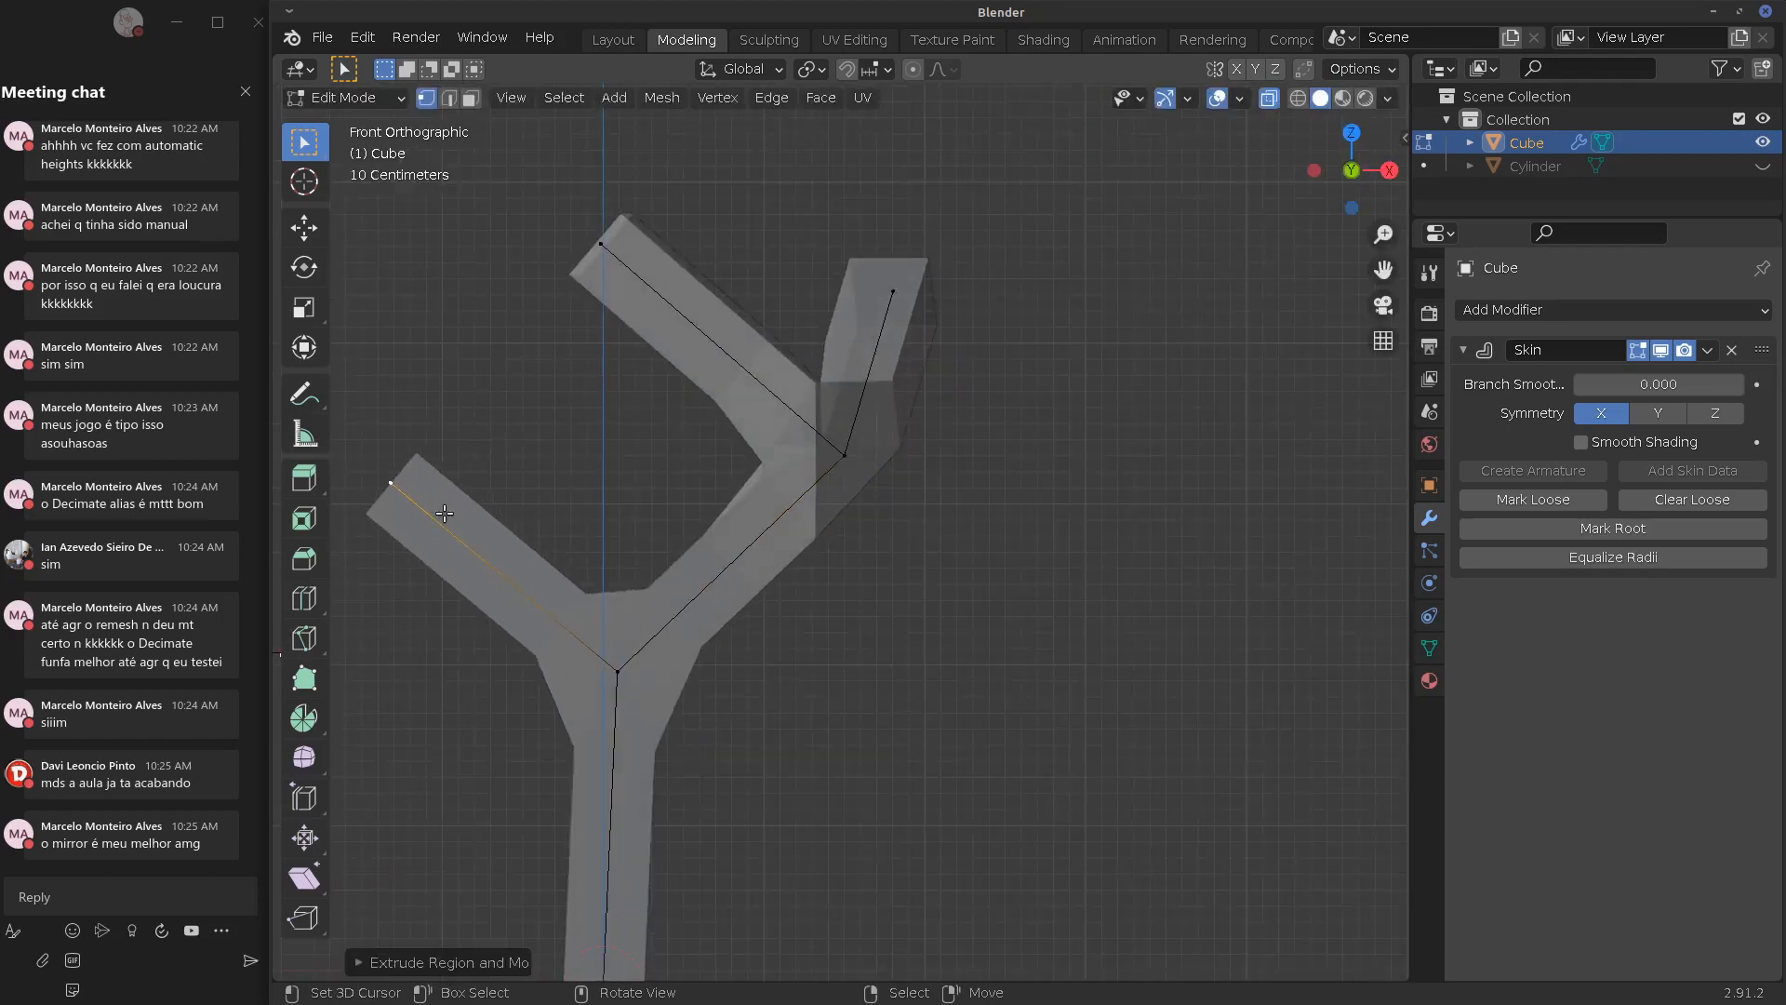
Extrude two branches from the top vertex, one up-left and one up-right
click(893, 291)
middle_drag(670, 521, 777, 337)
click(806, 254)
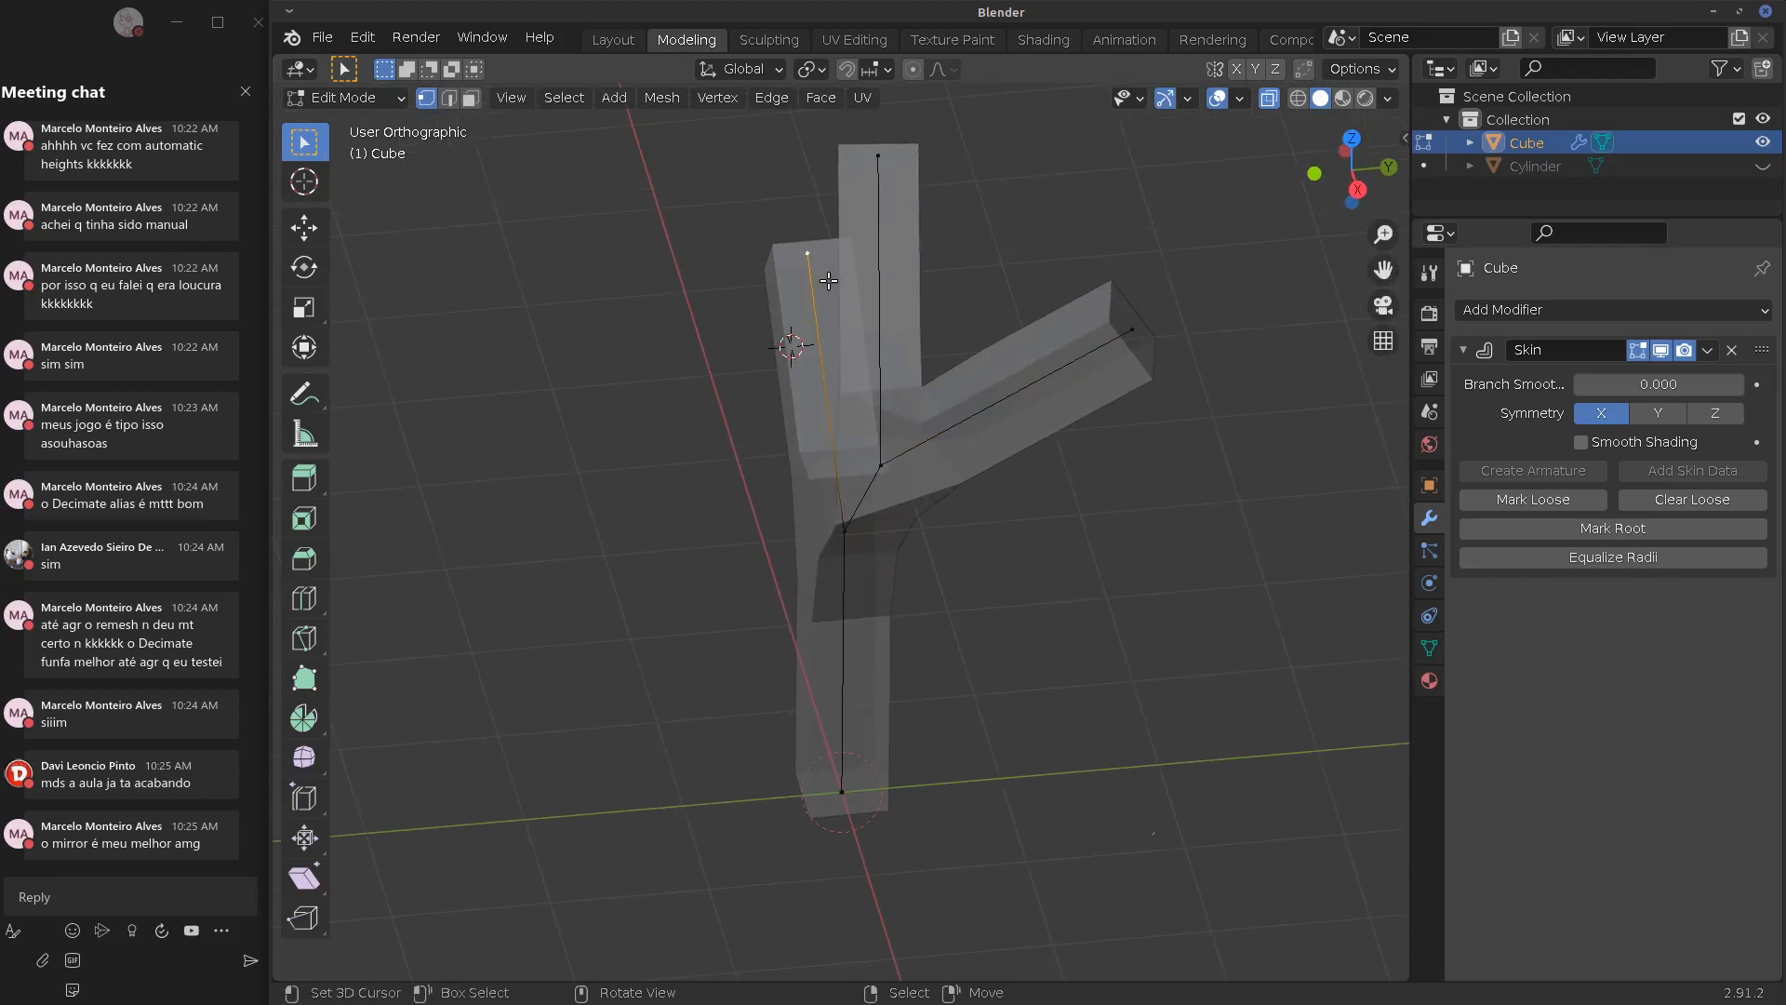
key(e)
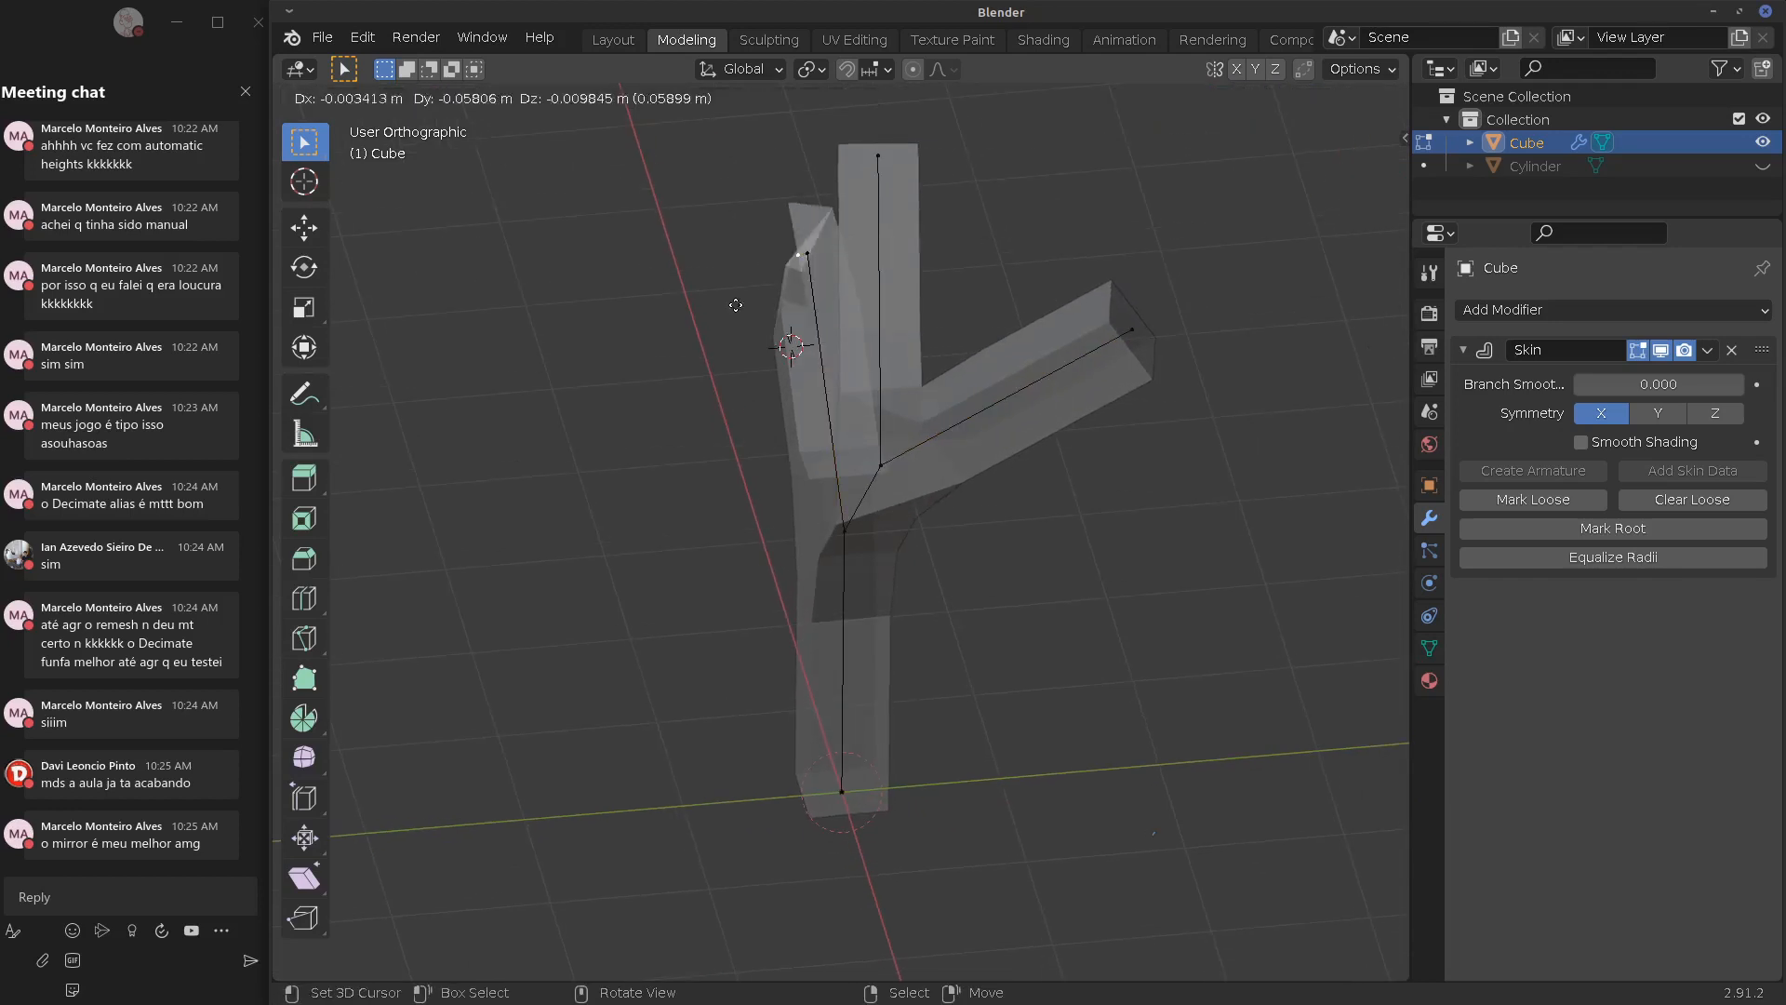
click(614, 223)
click(800, 250)
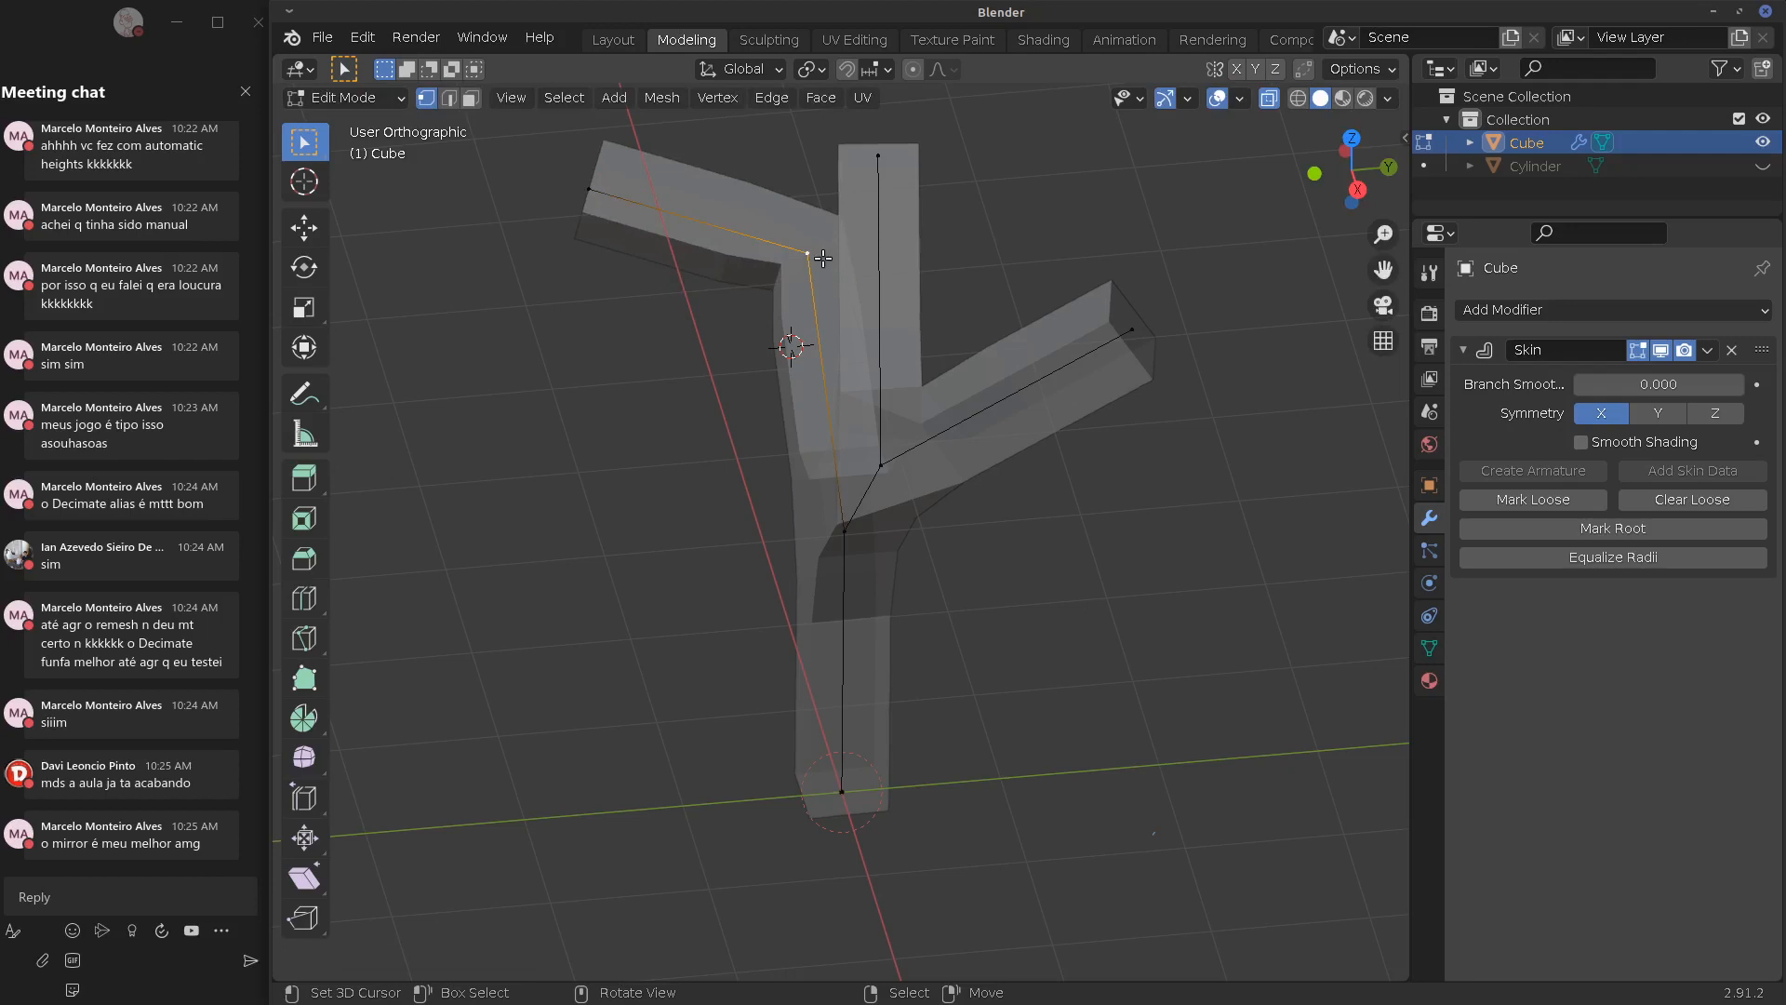
key(e)
click(969, 123)
Select the central junction vertex in front view, trying a scale then cancelling it
alt+drag(1022, 497, 1143, 426)
alt+shift+drag(818, 621, 1005, 543)
mouse_move(1048, 762)
alt+mouse_down()
mouse_move(1085, 762)
mouse_move(1020, 789)
mouse_move(1029, 763)
alt+mouse_up()
key(KP_1)
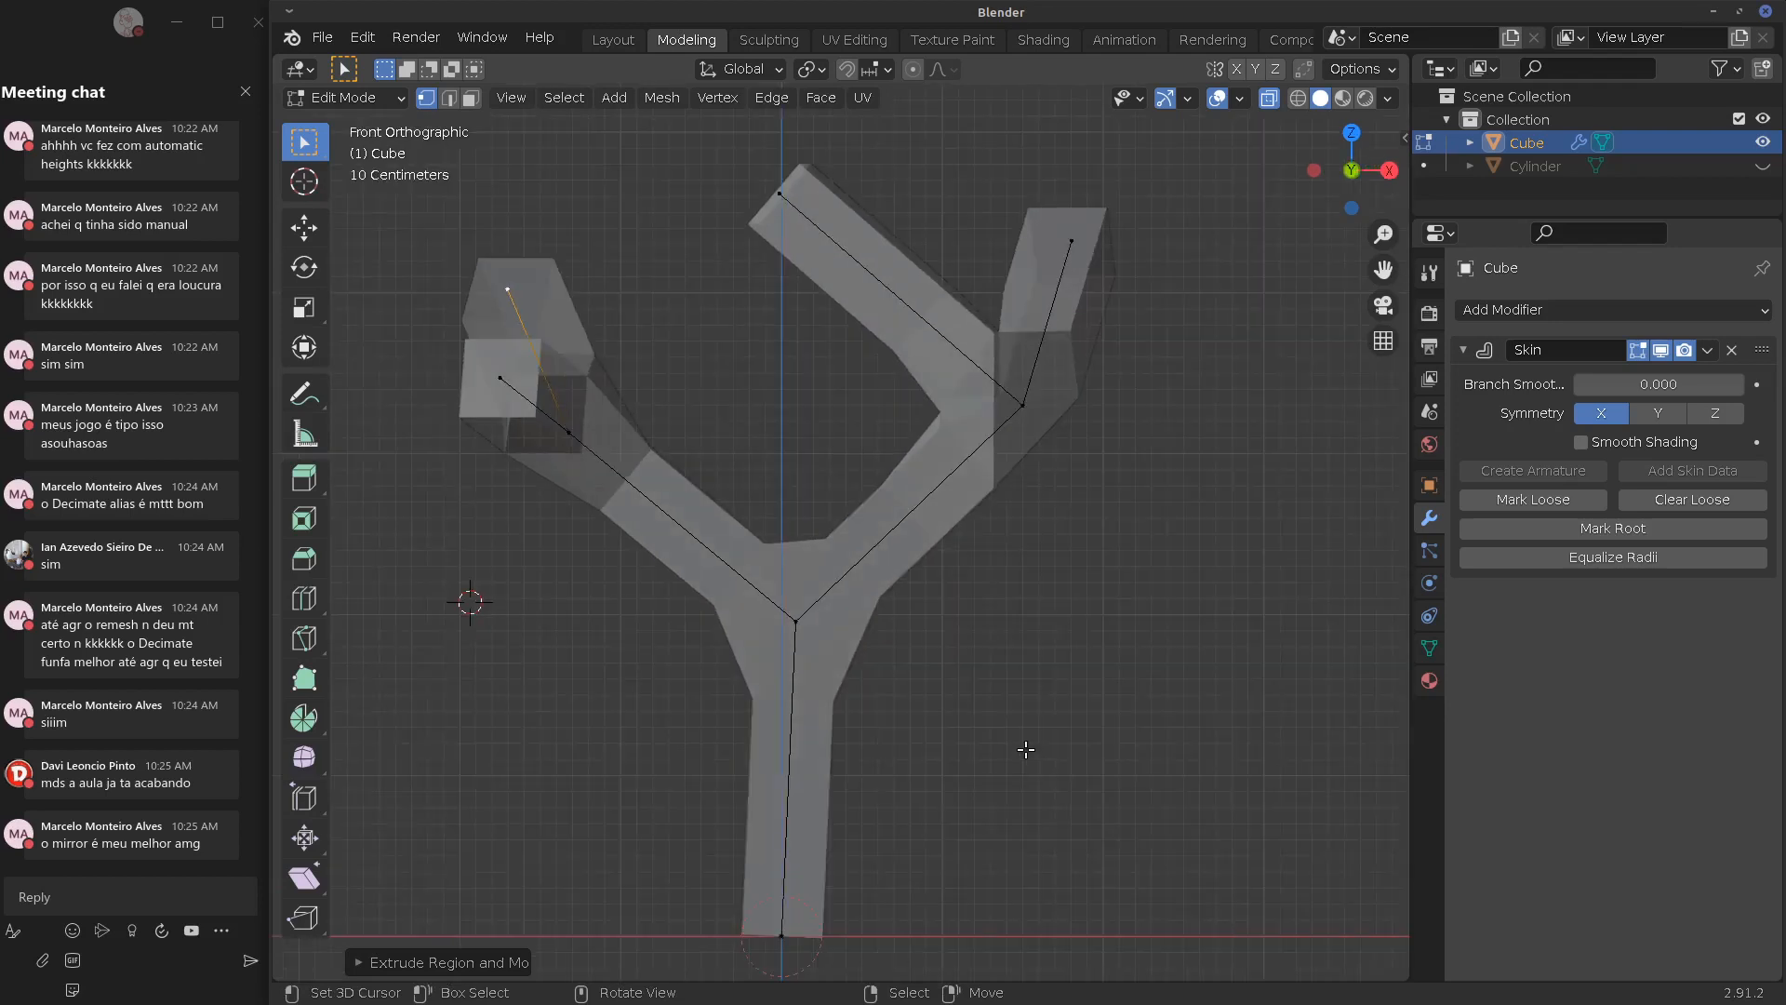
click(797, 624)
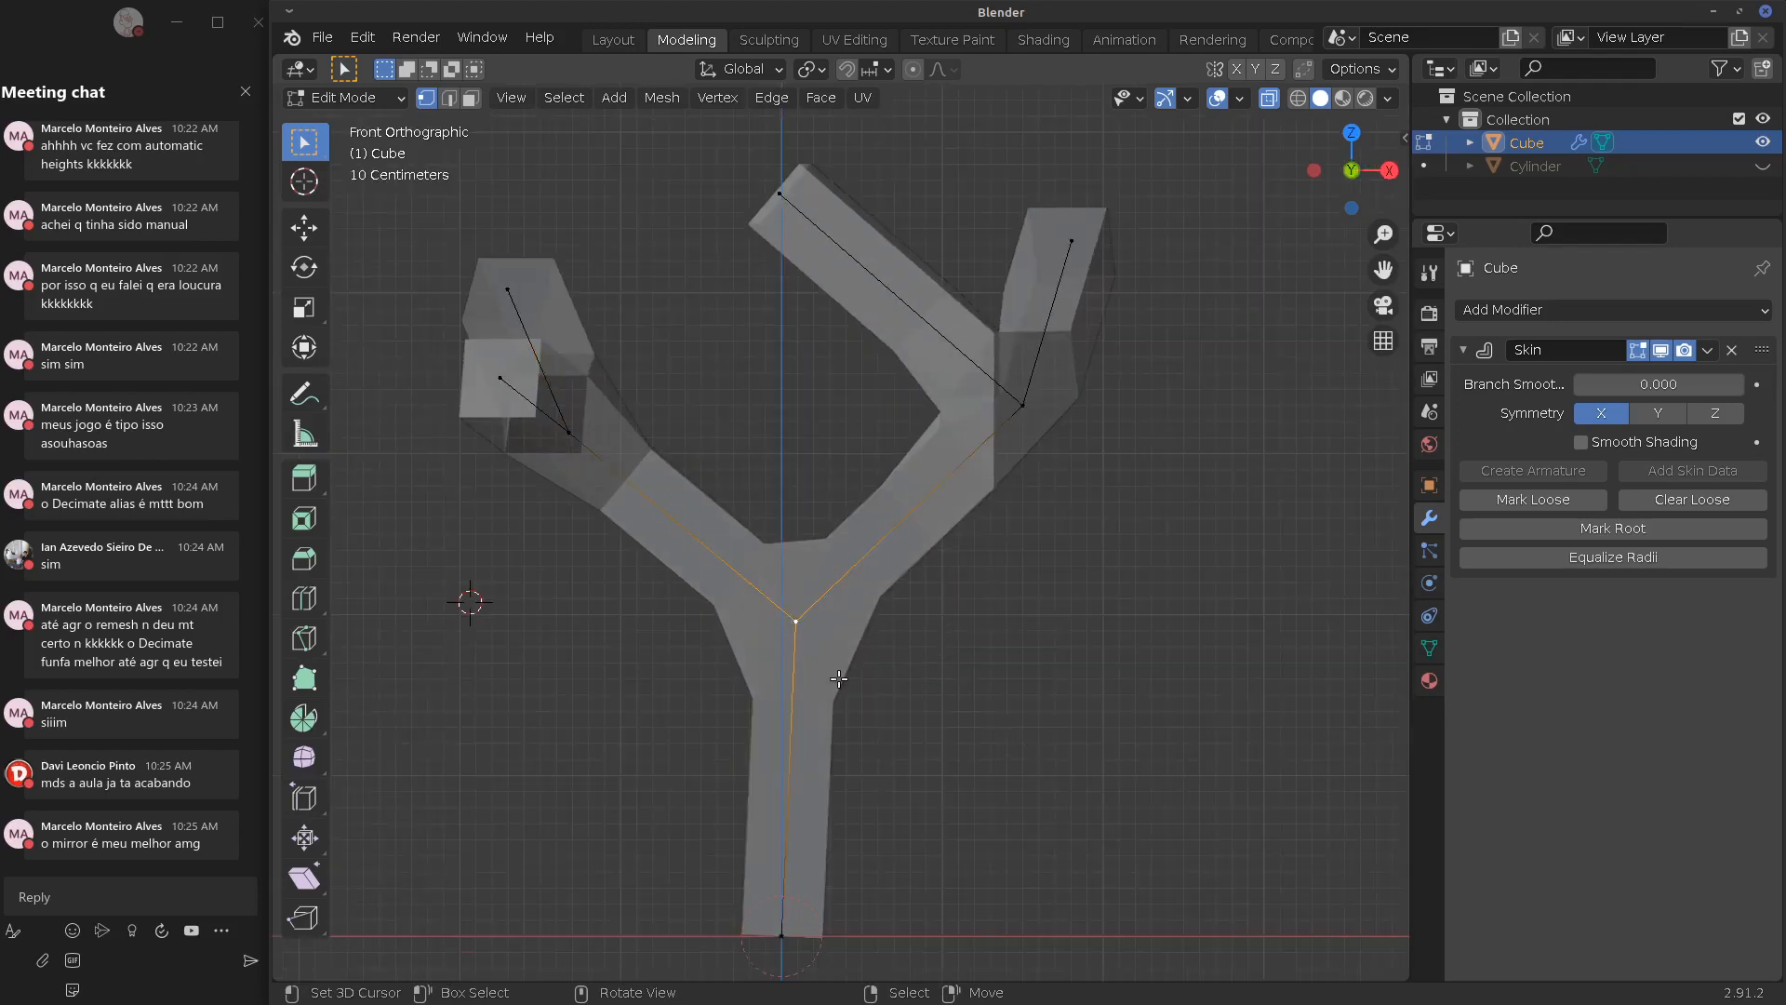
key(s)
right_click(1070, 649)
Handwrite the annotation 'Skin Resize' on screen
mouse_move(1093, 630)
mouse_down()
mouse_move(1053, 660)
mouse_move(1140, 661)
mouse_move(1202, 632)
mouse_up()
mouse_move(1076, 731)
mouse_down()
mouse_move(1117, 707)
mouse_move(1151, 727)
mouse_up()
mouse_move(1182, 700)
mouse_down()
mouse_move(1183, 719)
mouse_move(1226, 715)
mouse_up()
drag(1231, 704, 1241, 714)
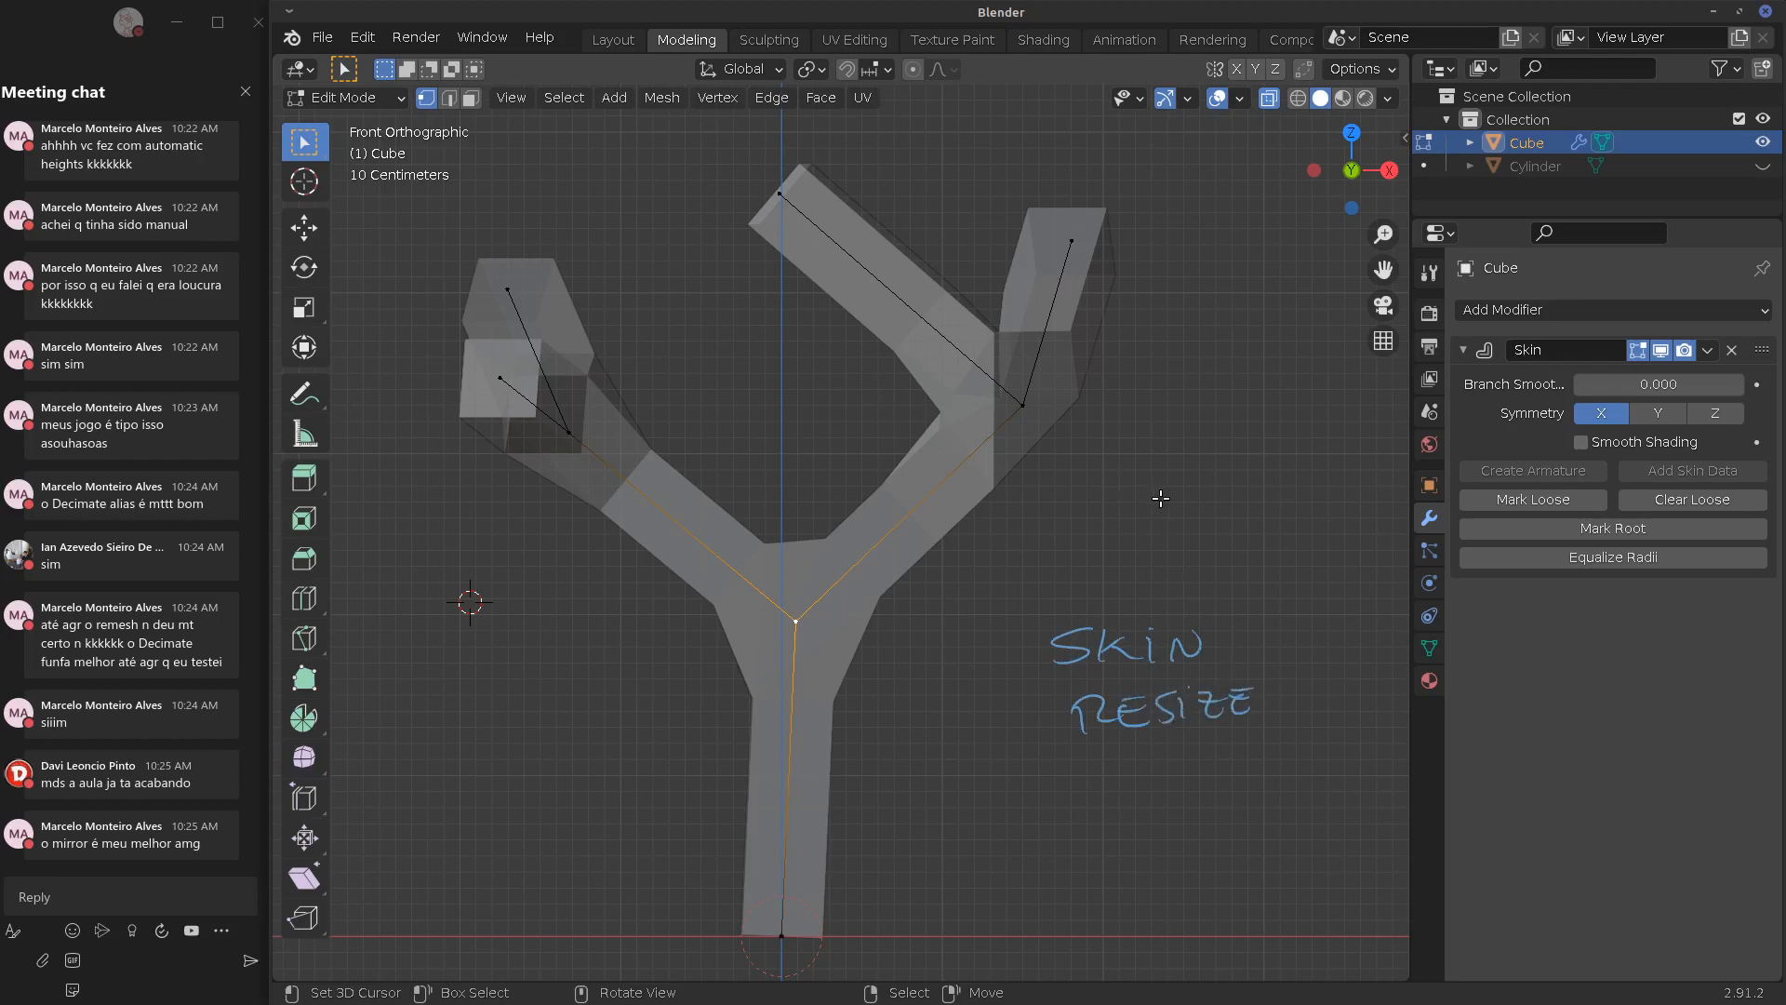
Apply Skin Resize to the selected junction from the Mesh menu
key(F3)
text(skin)
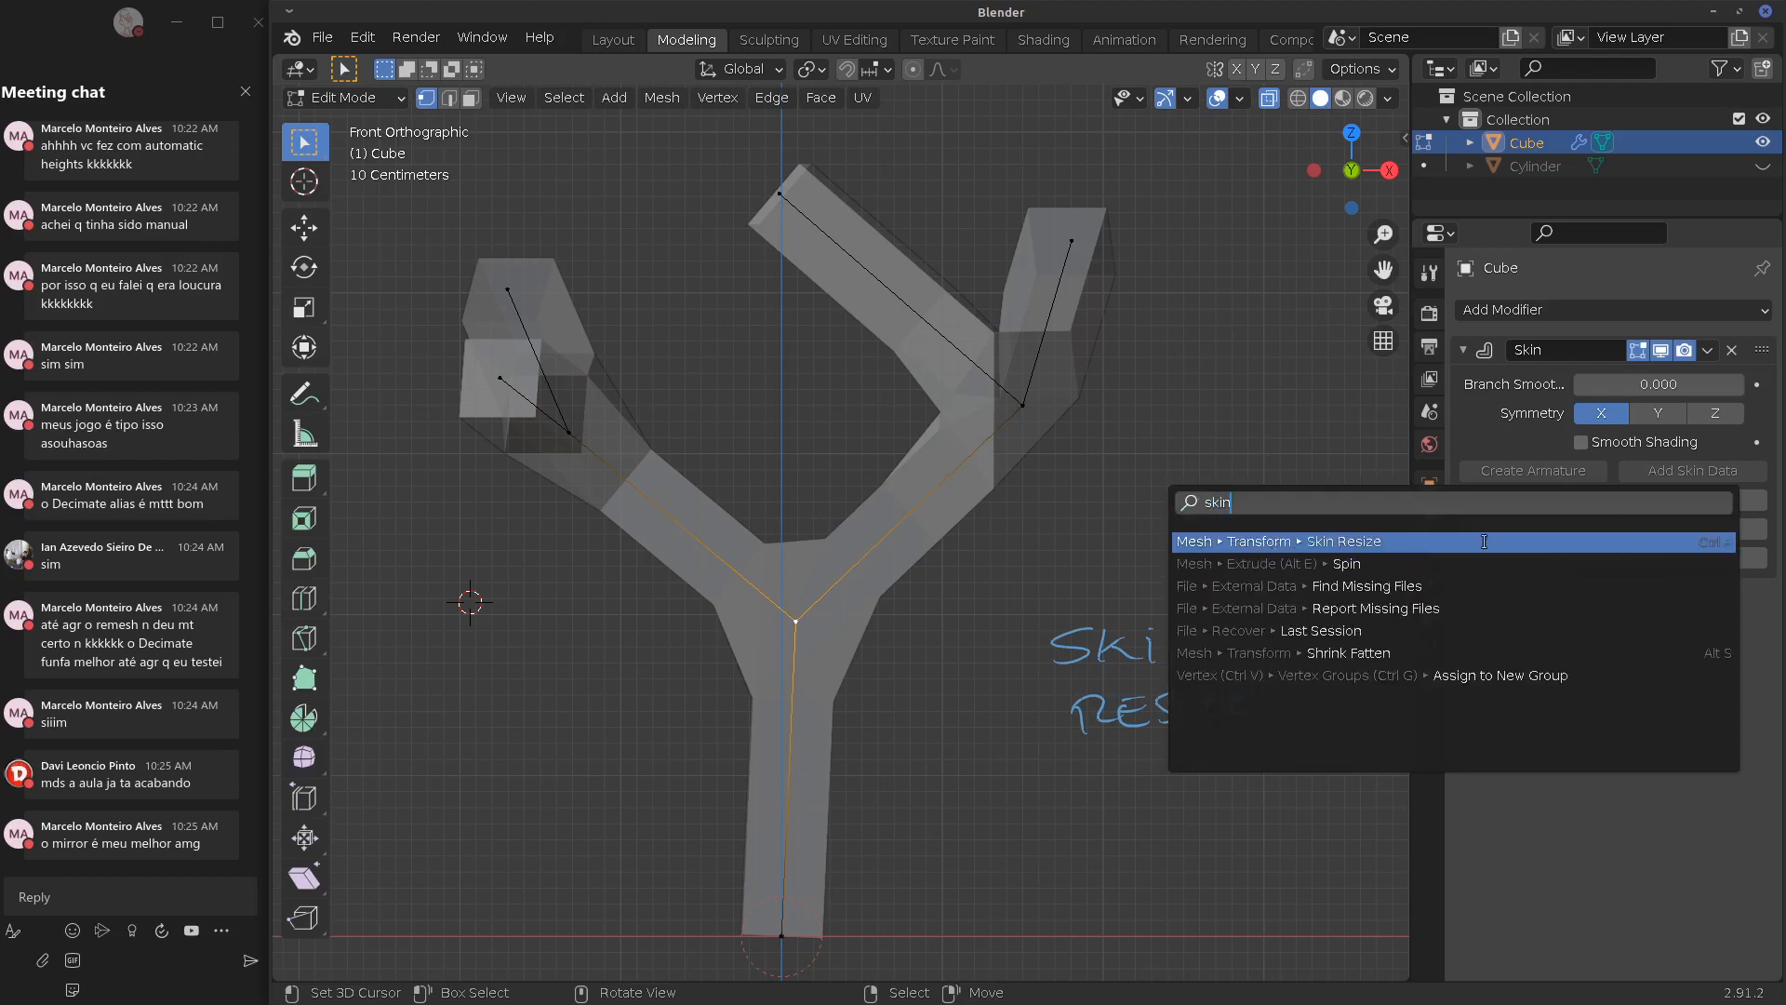
click(659, 96)
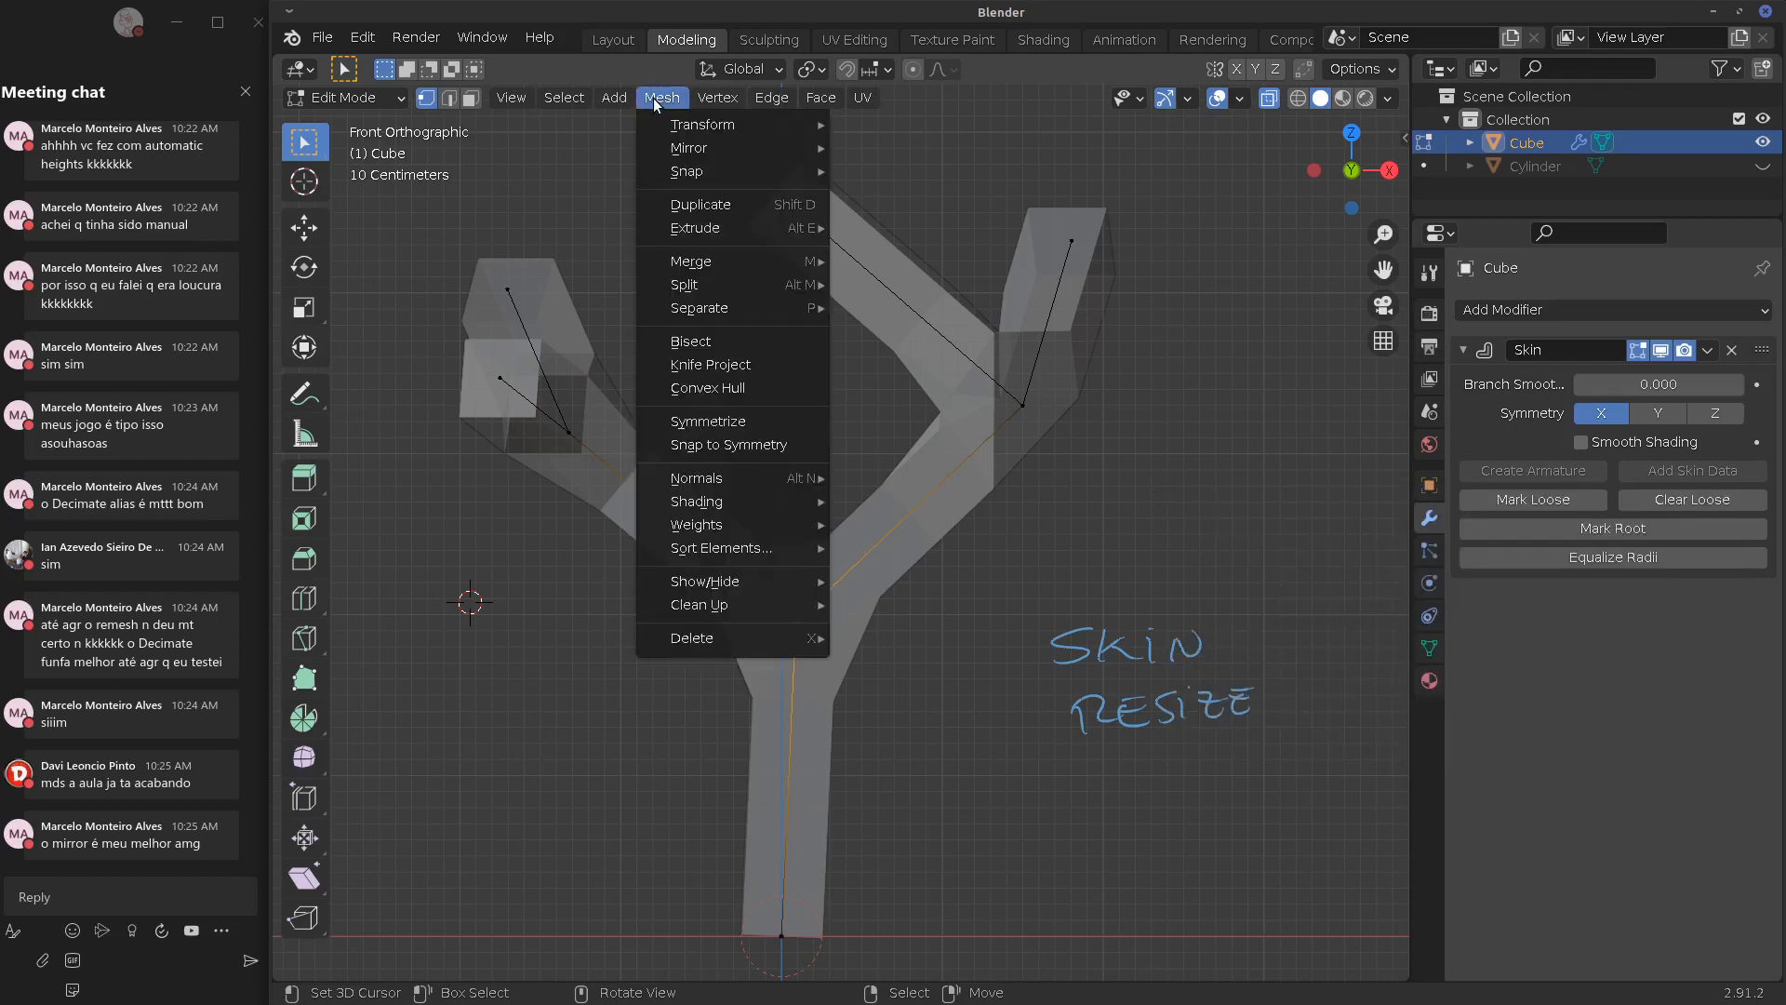
mouse_move(677, 121)
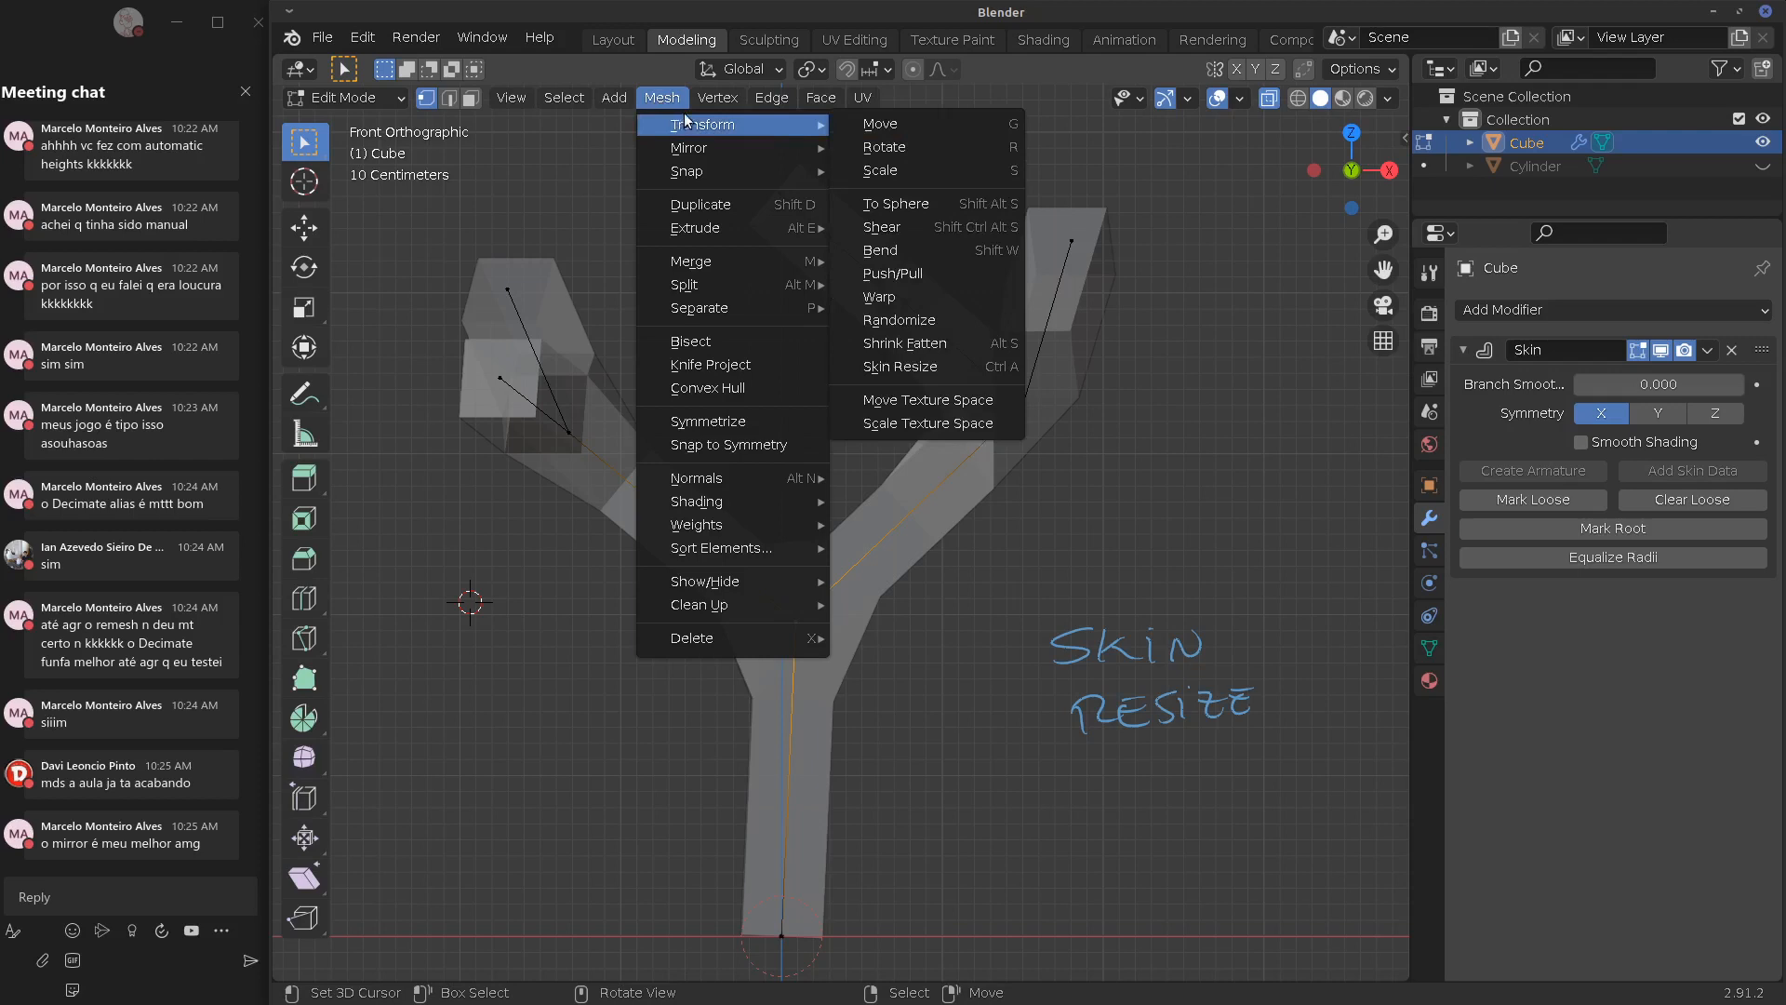
click(969, 365)
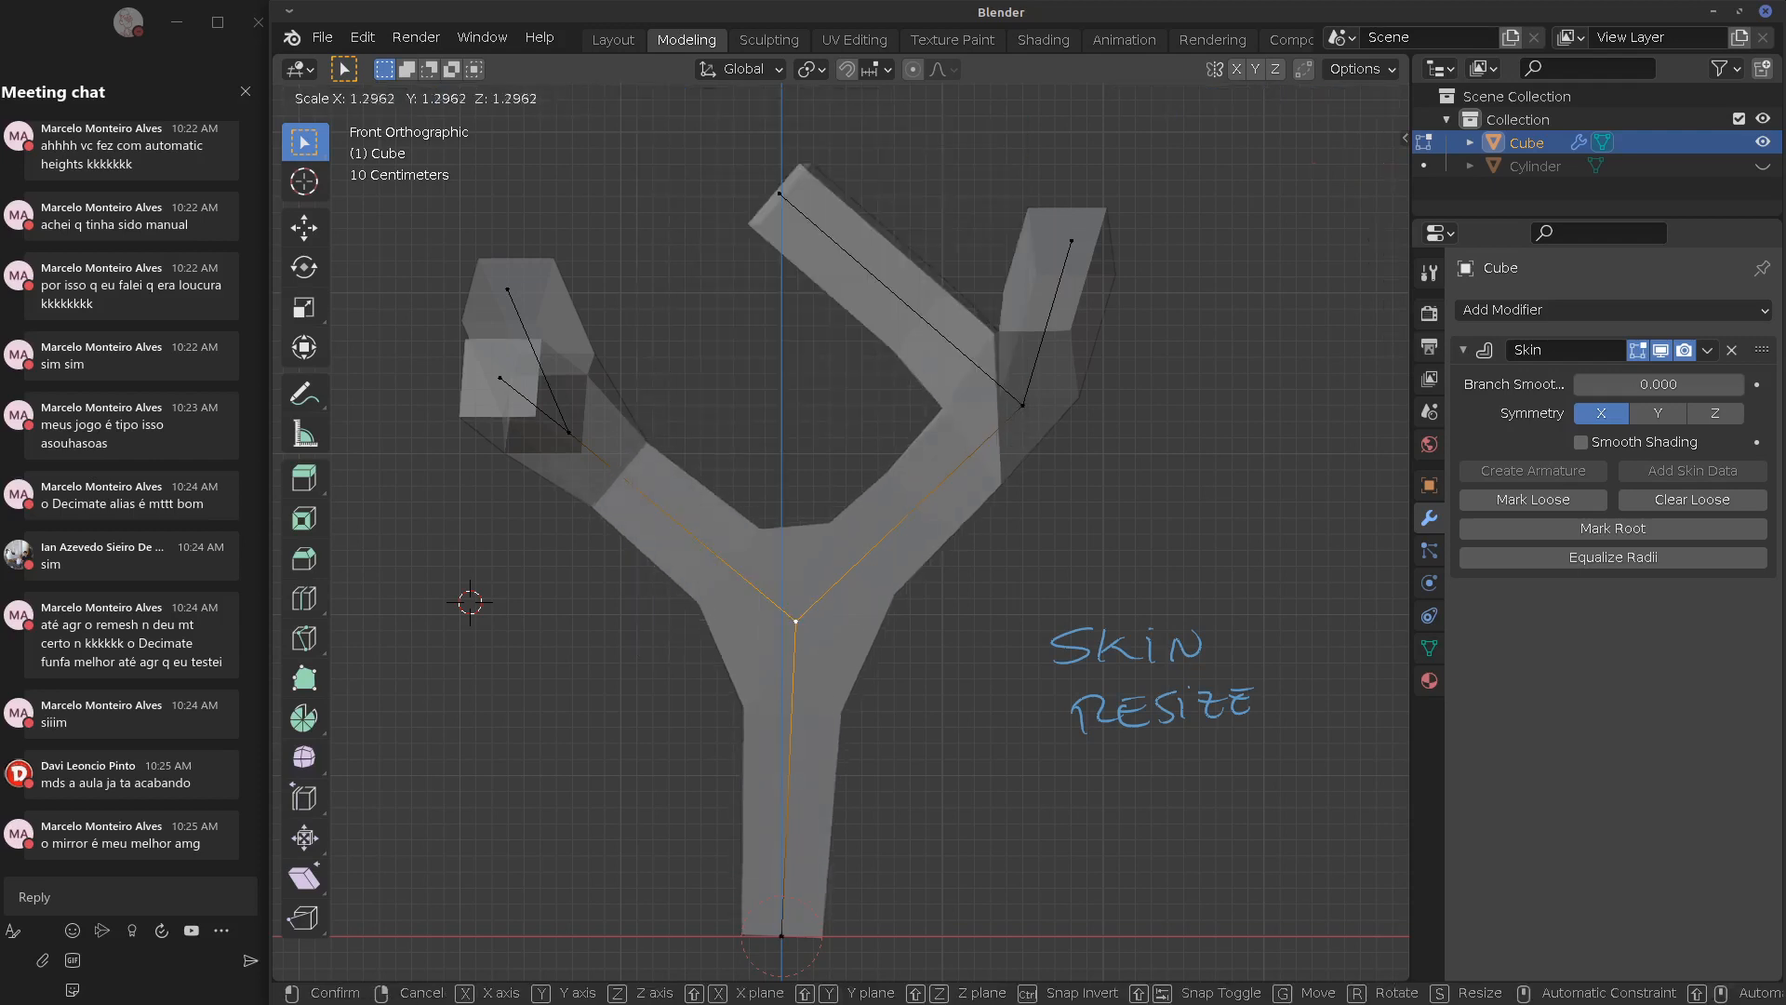
key(Return)
Shrink the skin of the top-right tip, middle right branch and top-left tip with Ctrl+A
click(1063, 240)
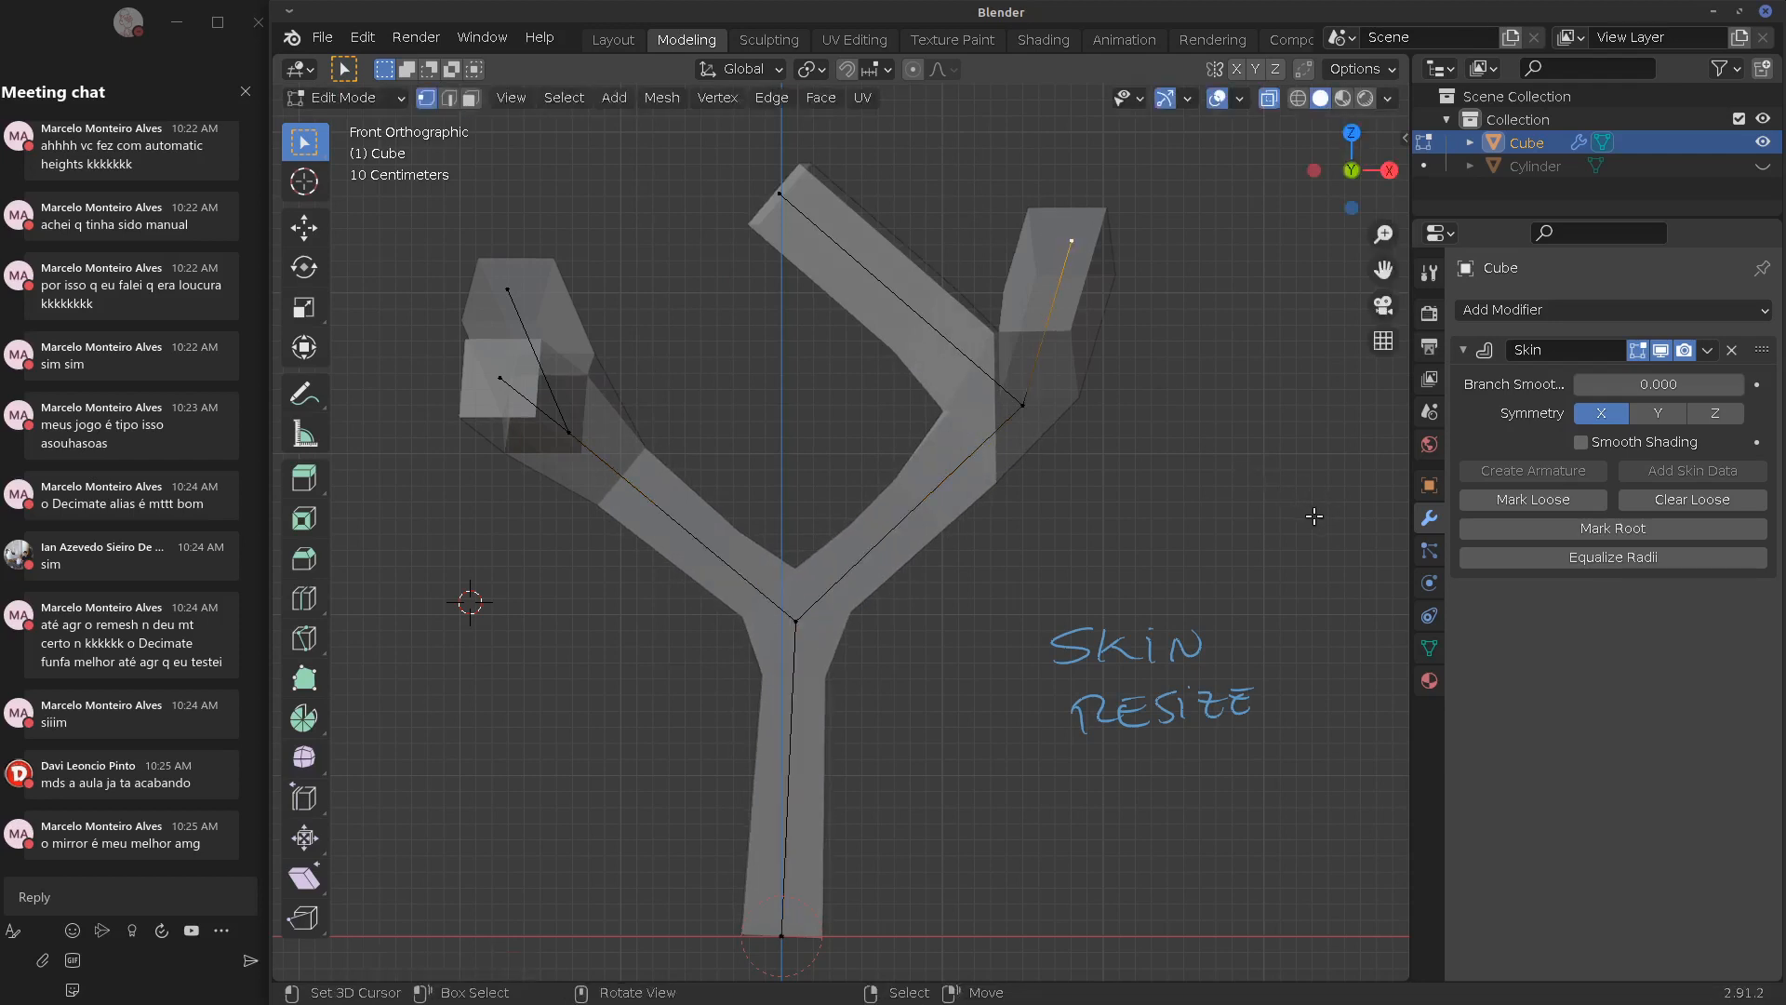
key(ctrl+a)
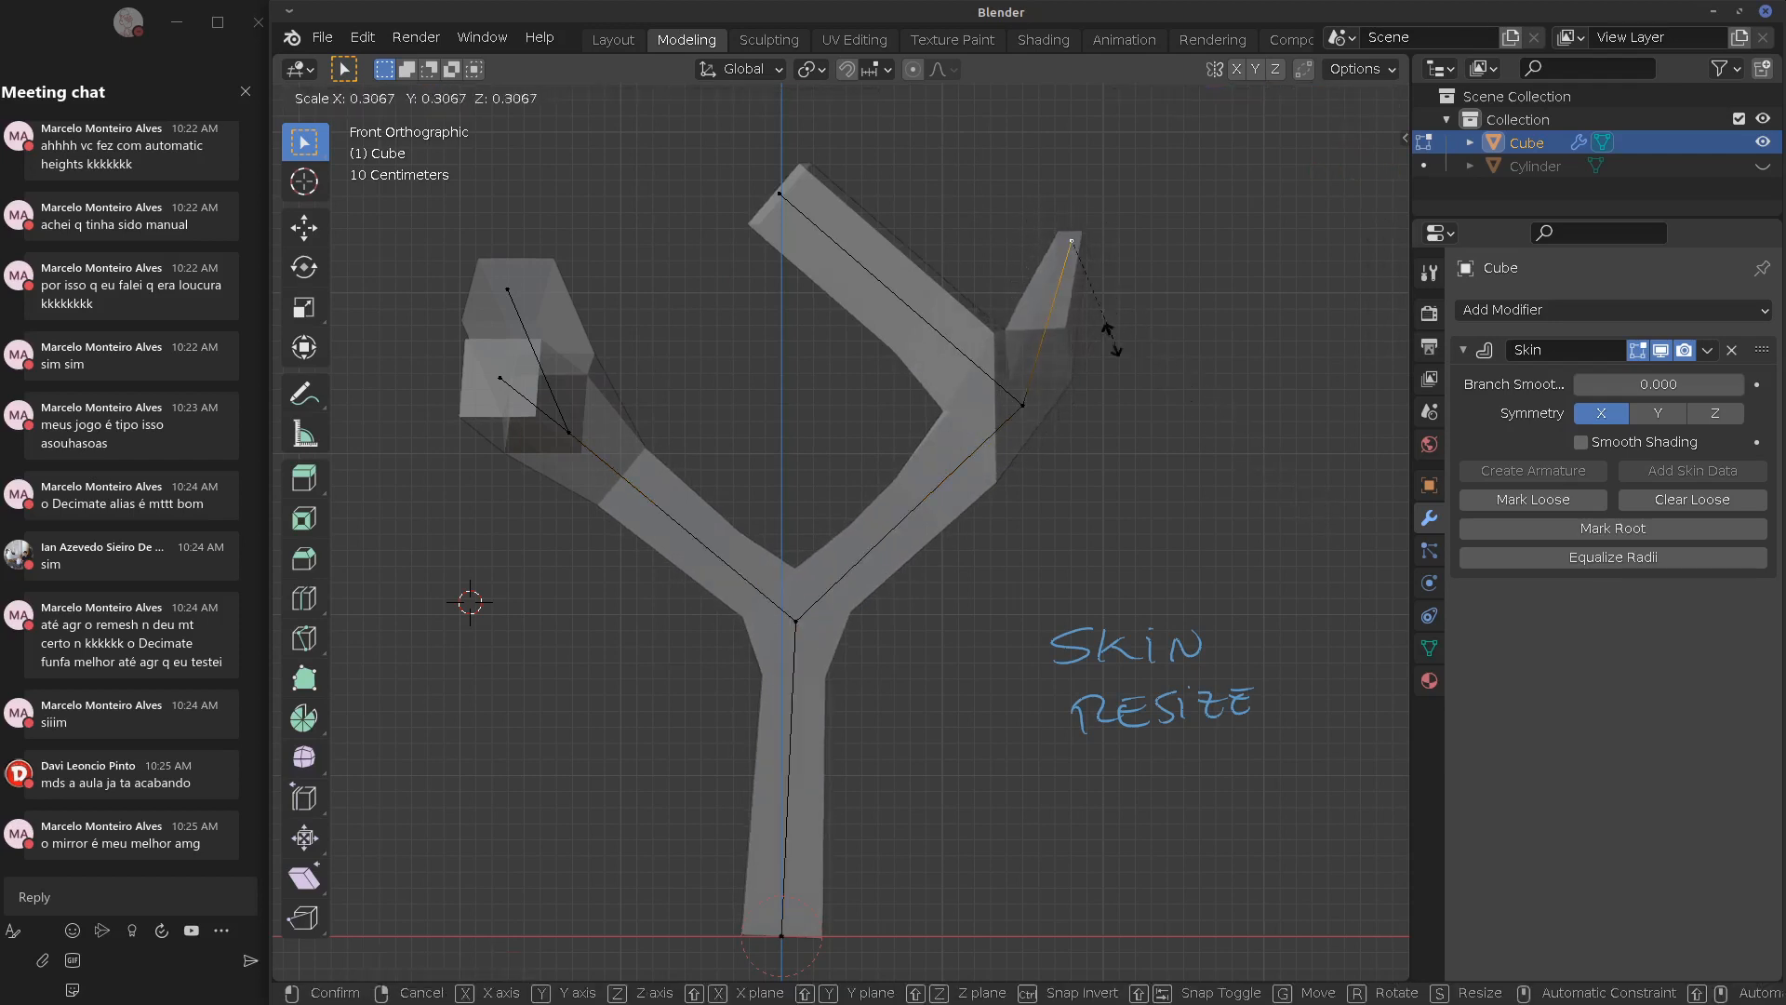
key(Return)
shift+click(1024, 406)
key(ctrl+a)
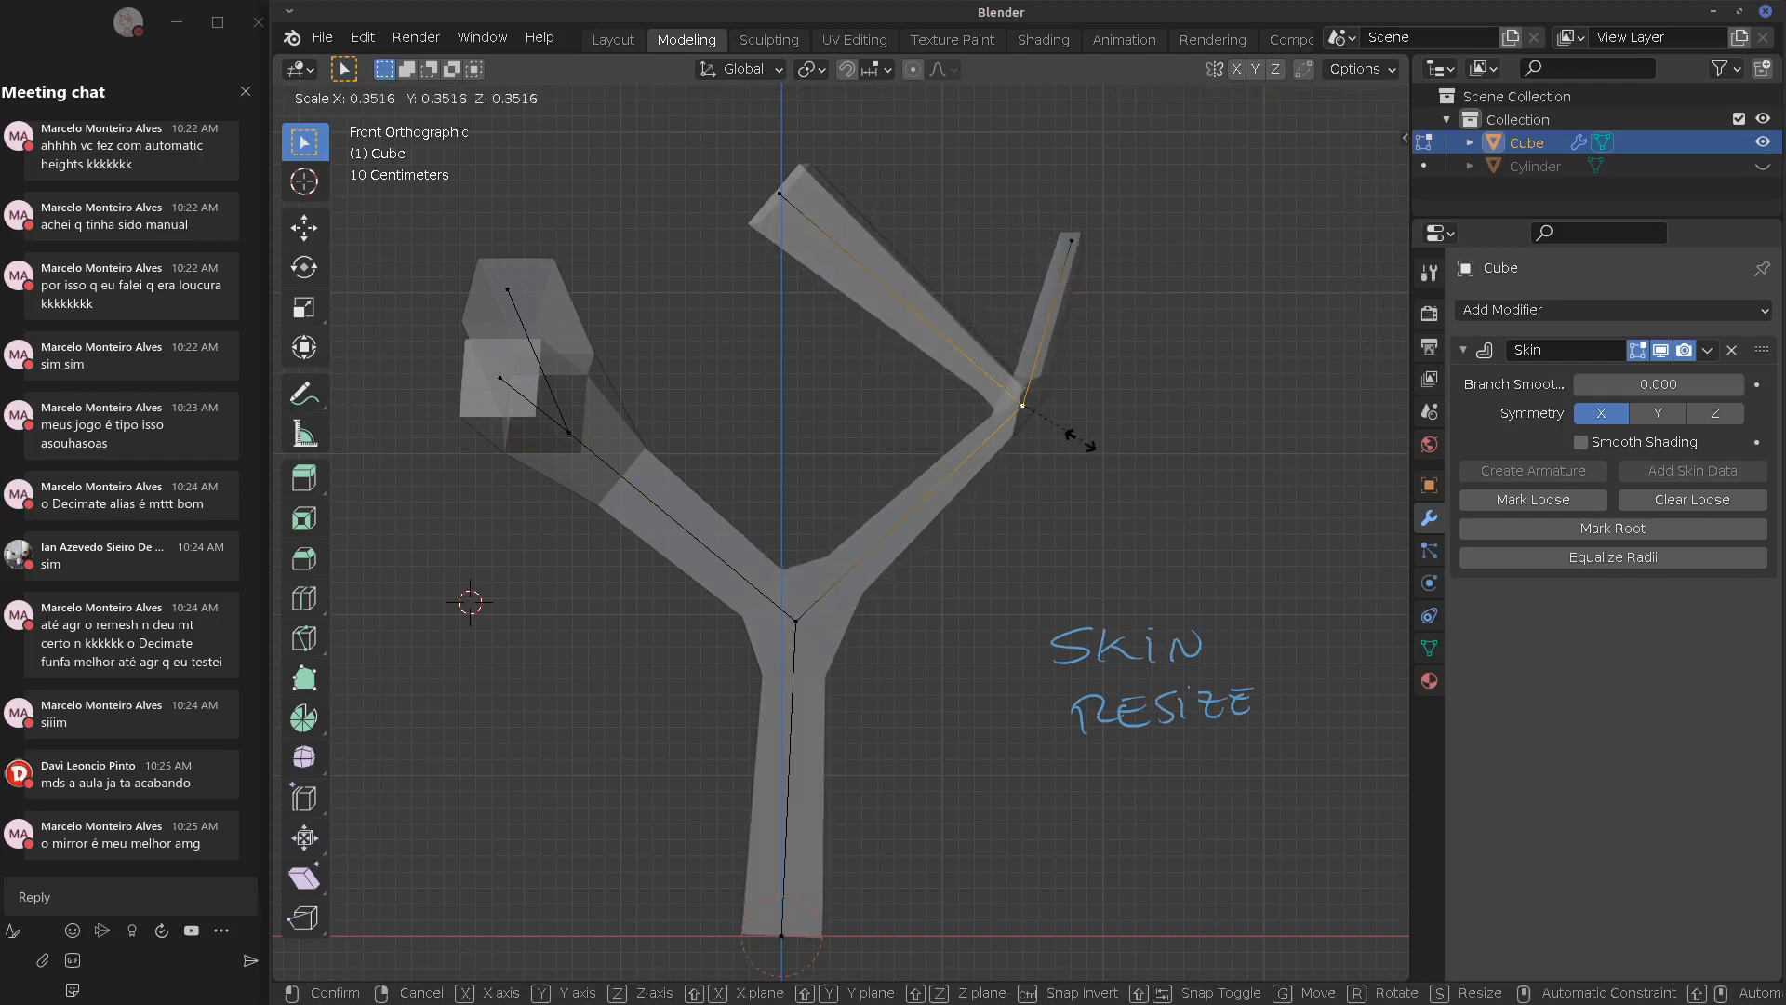
key(Return)
click(770, 203)
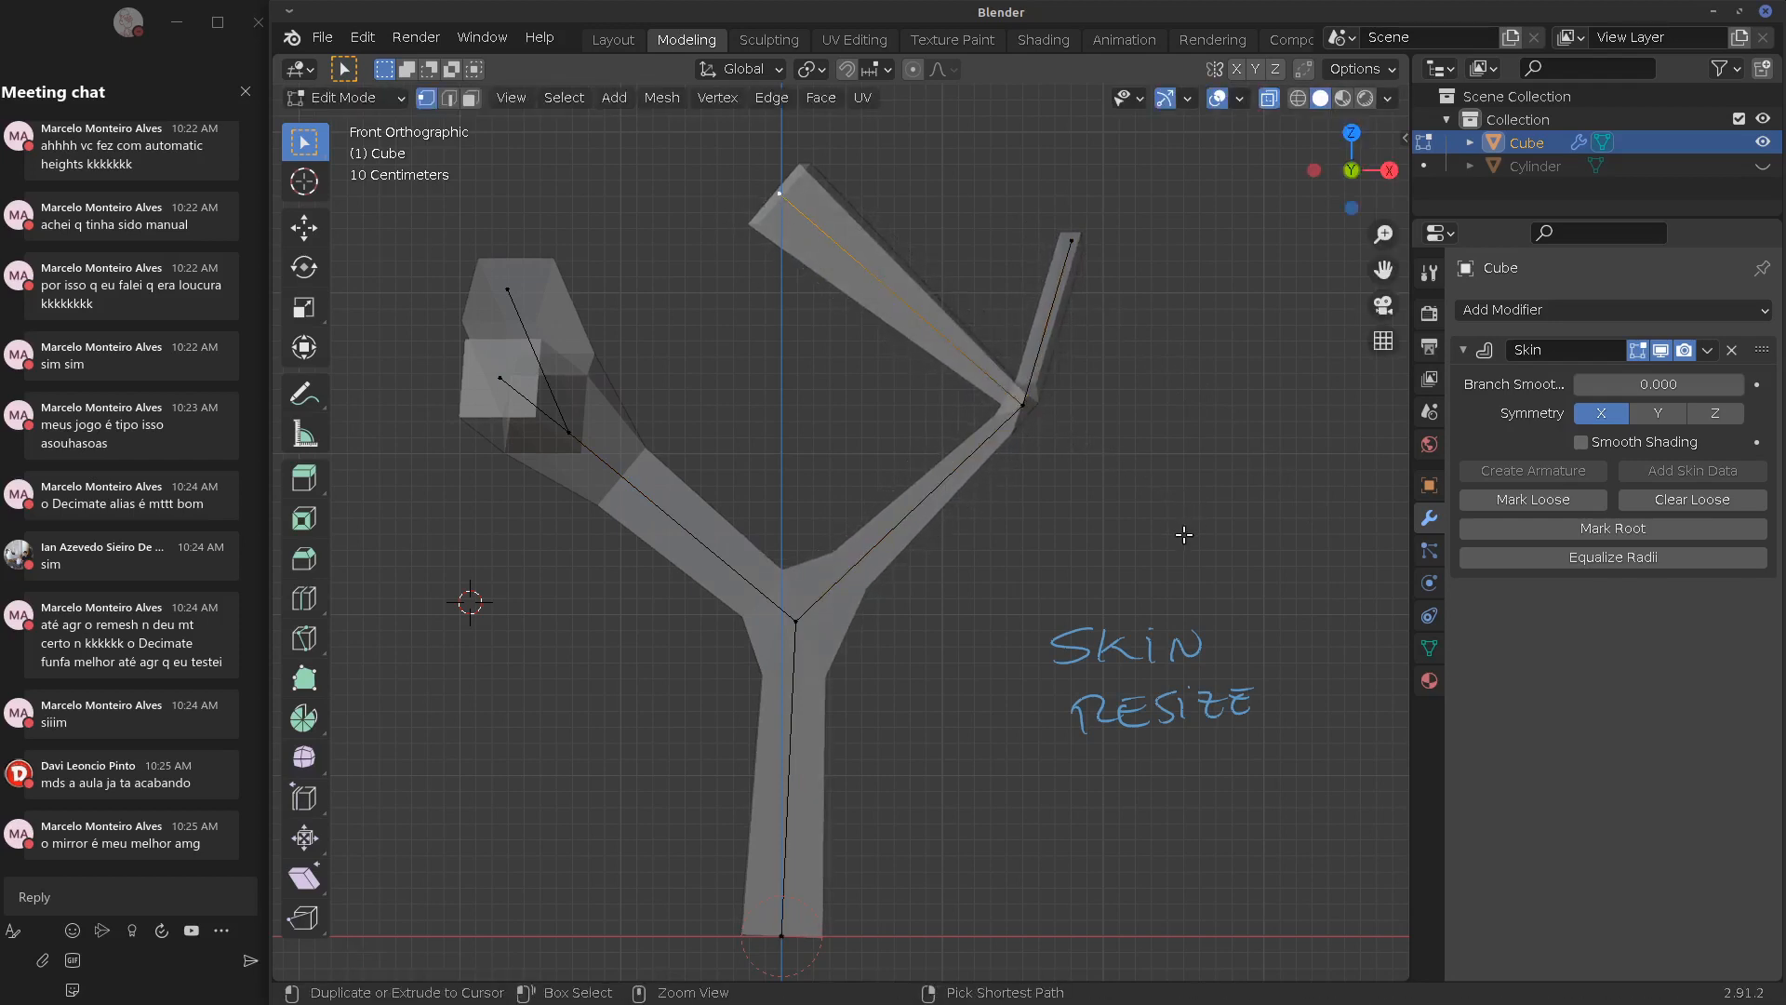
key(ctrl+a)
key(Return)
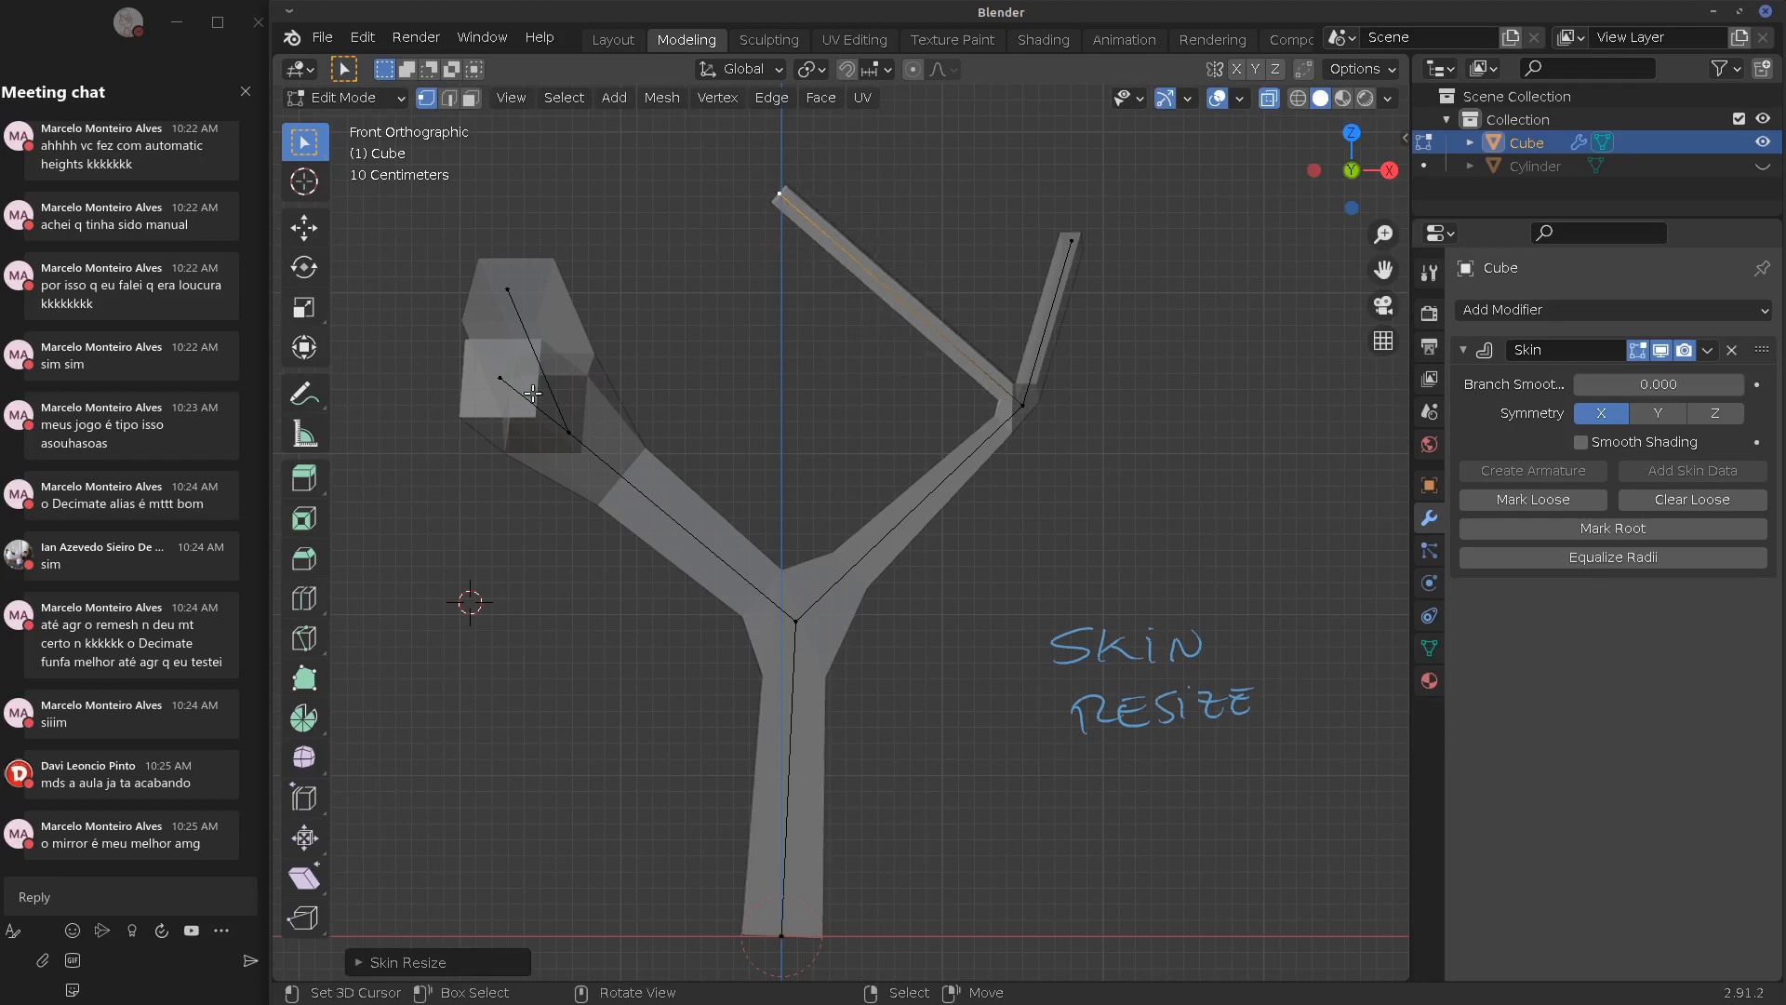
Thin the skin at the left branch vertex, its junction and the upper-left tip
click(500, 379)
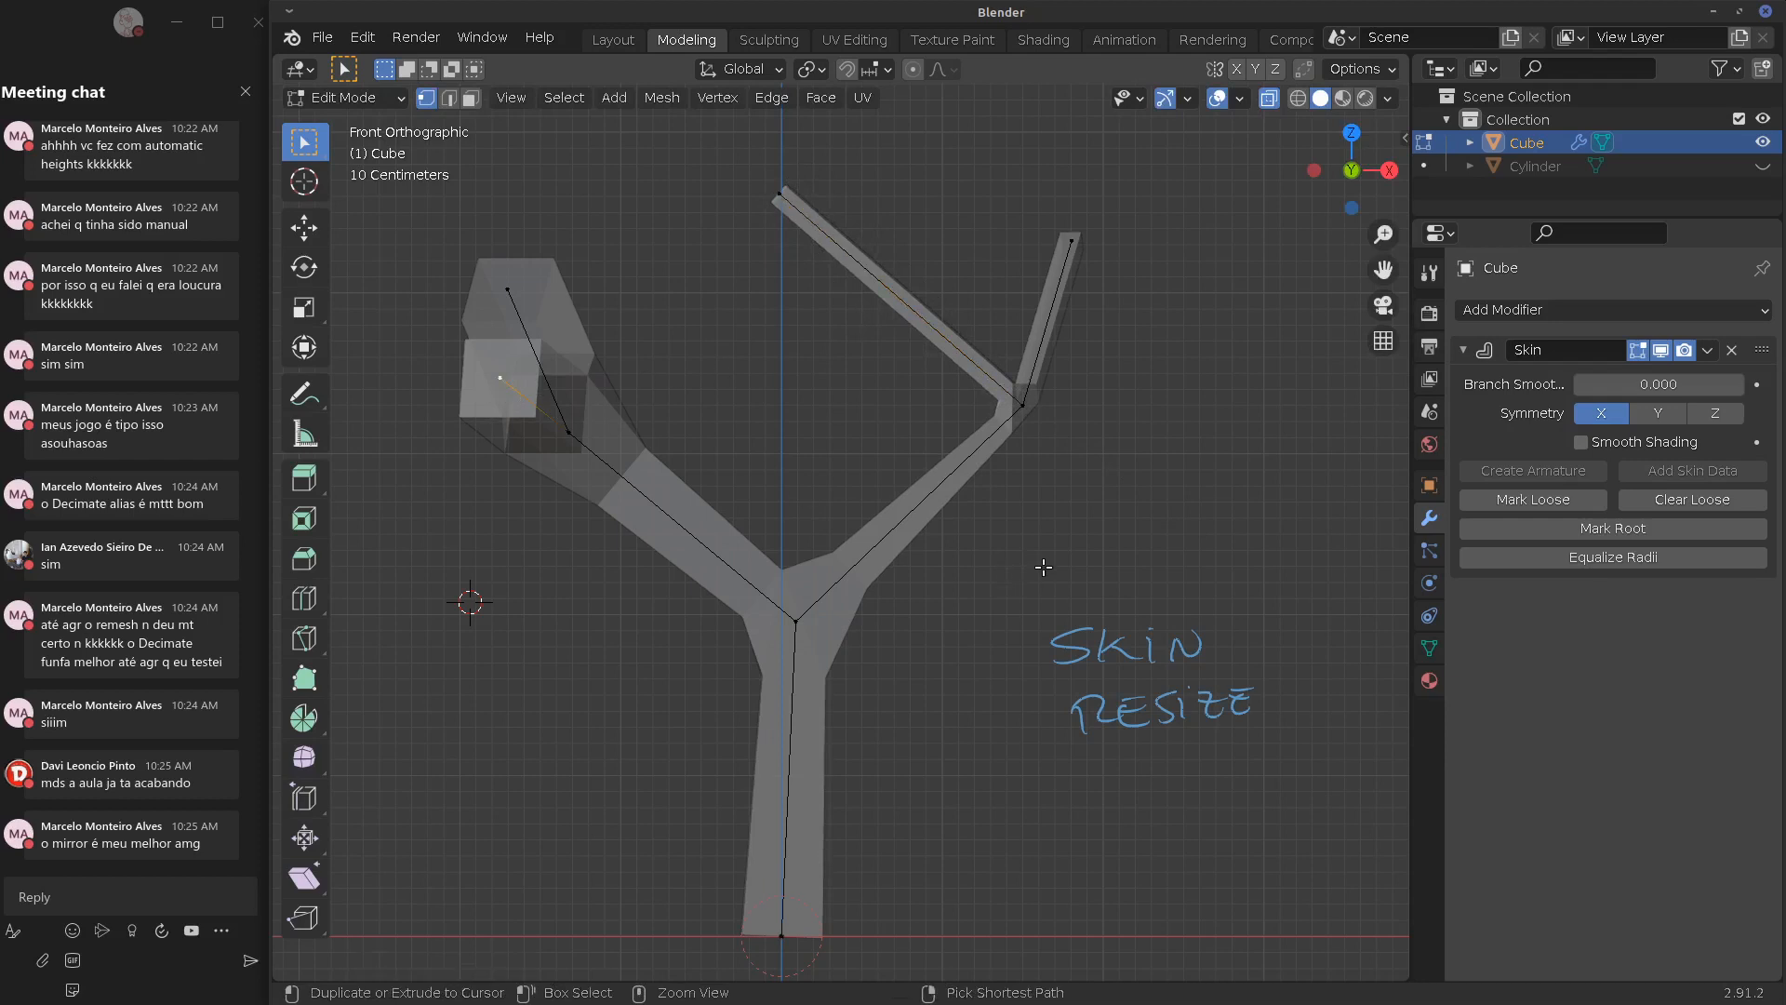
key(ctrl+a)
click(681, 458)
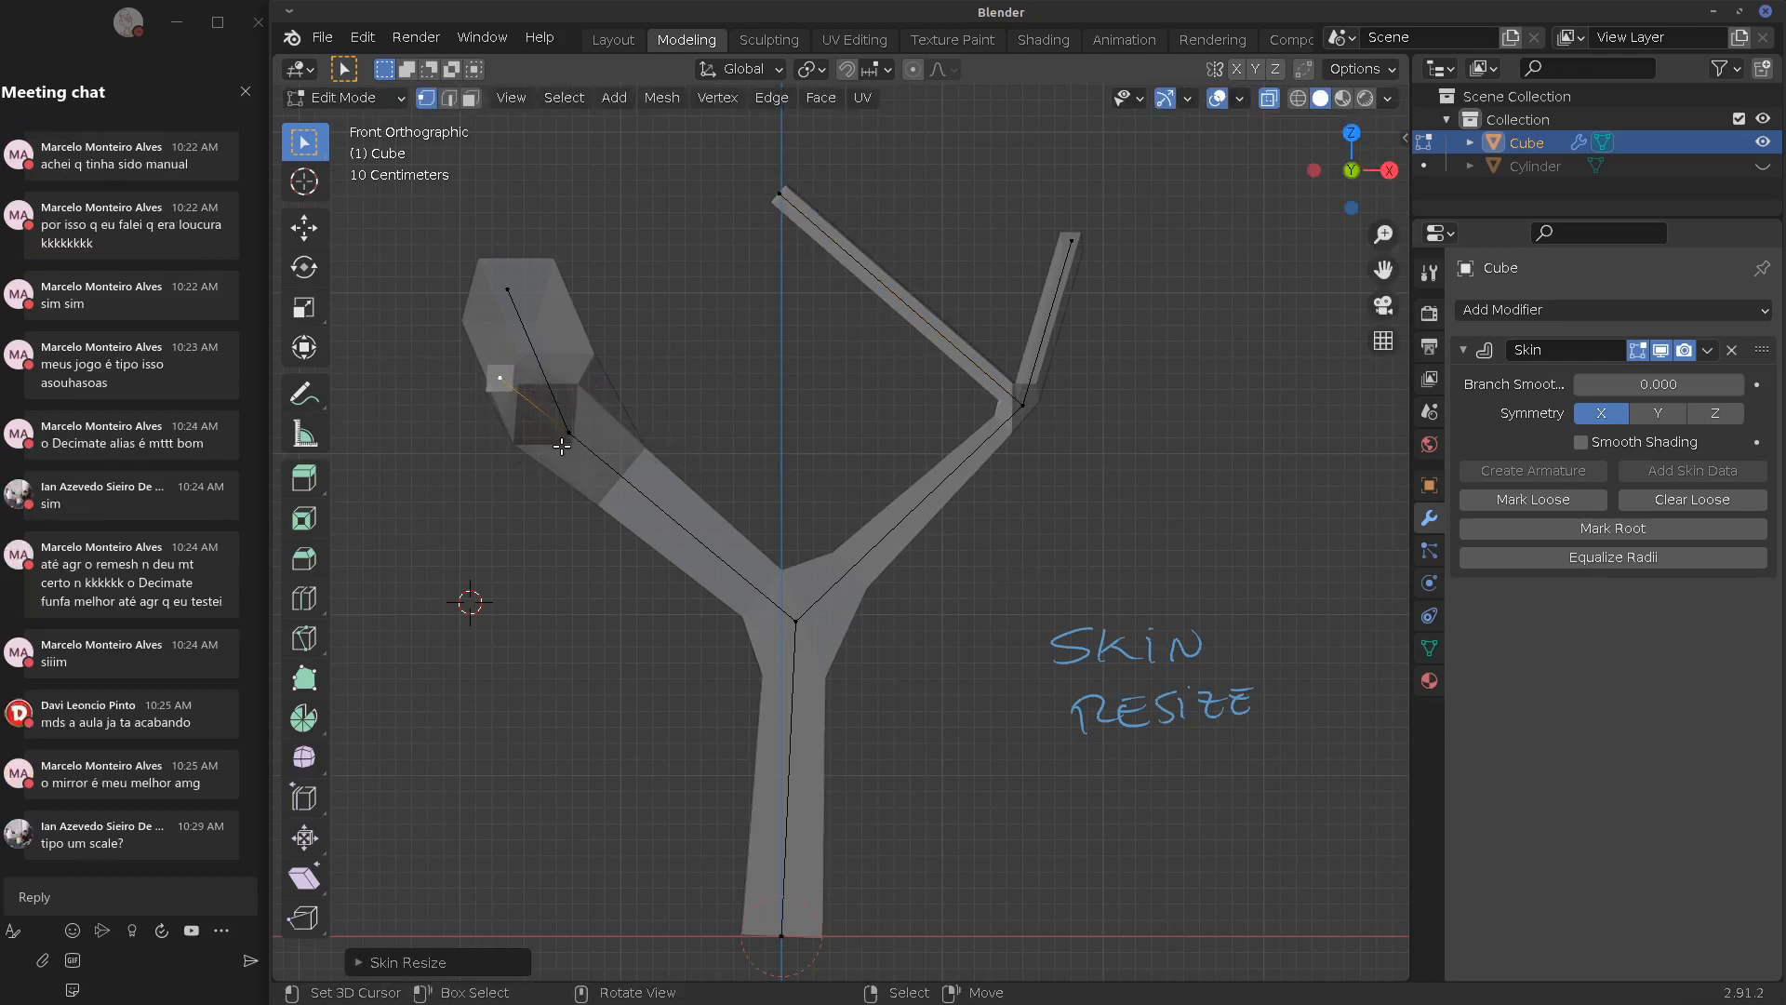
right_click(573, 439)
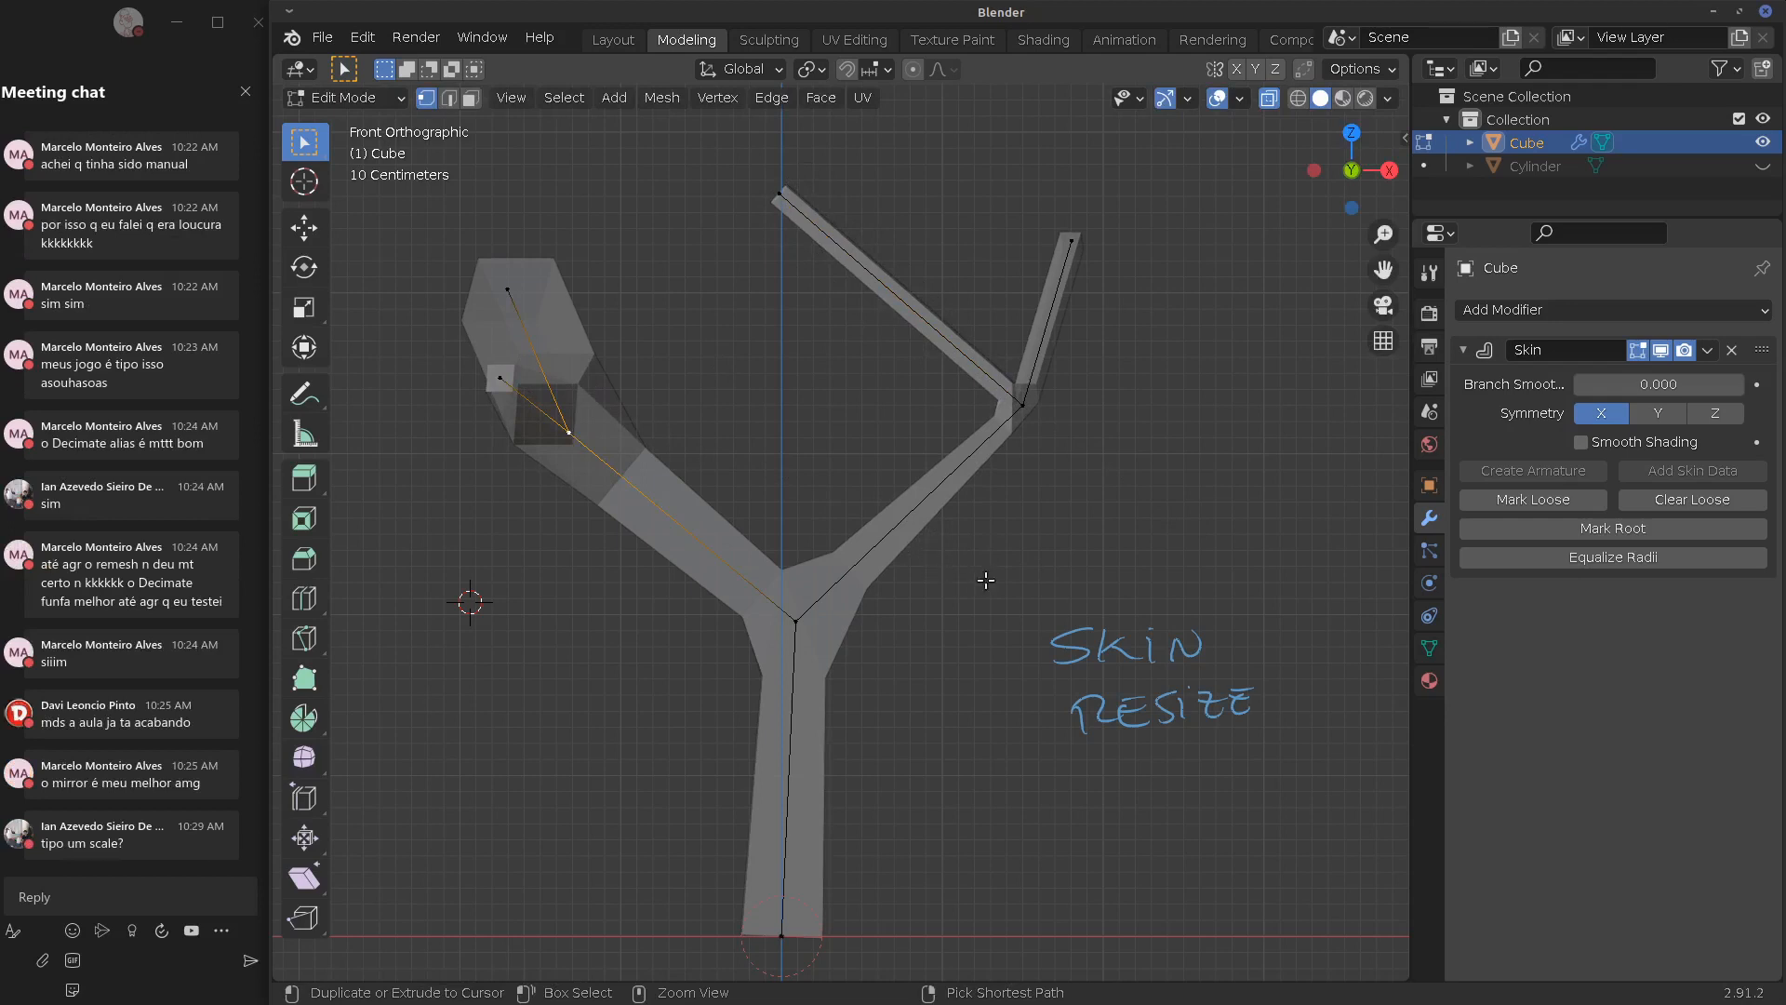
key(ctrl+a)
click(677, 488)
right_drag(499, 287, 500, 302)
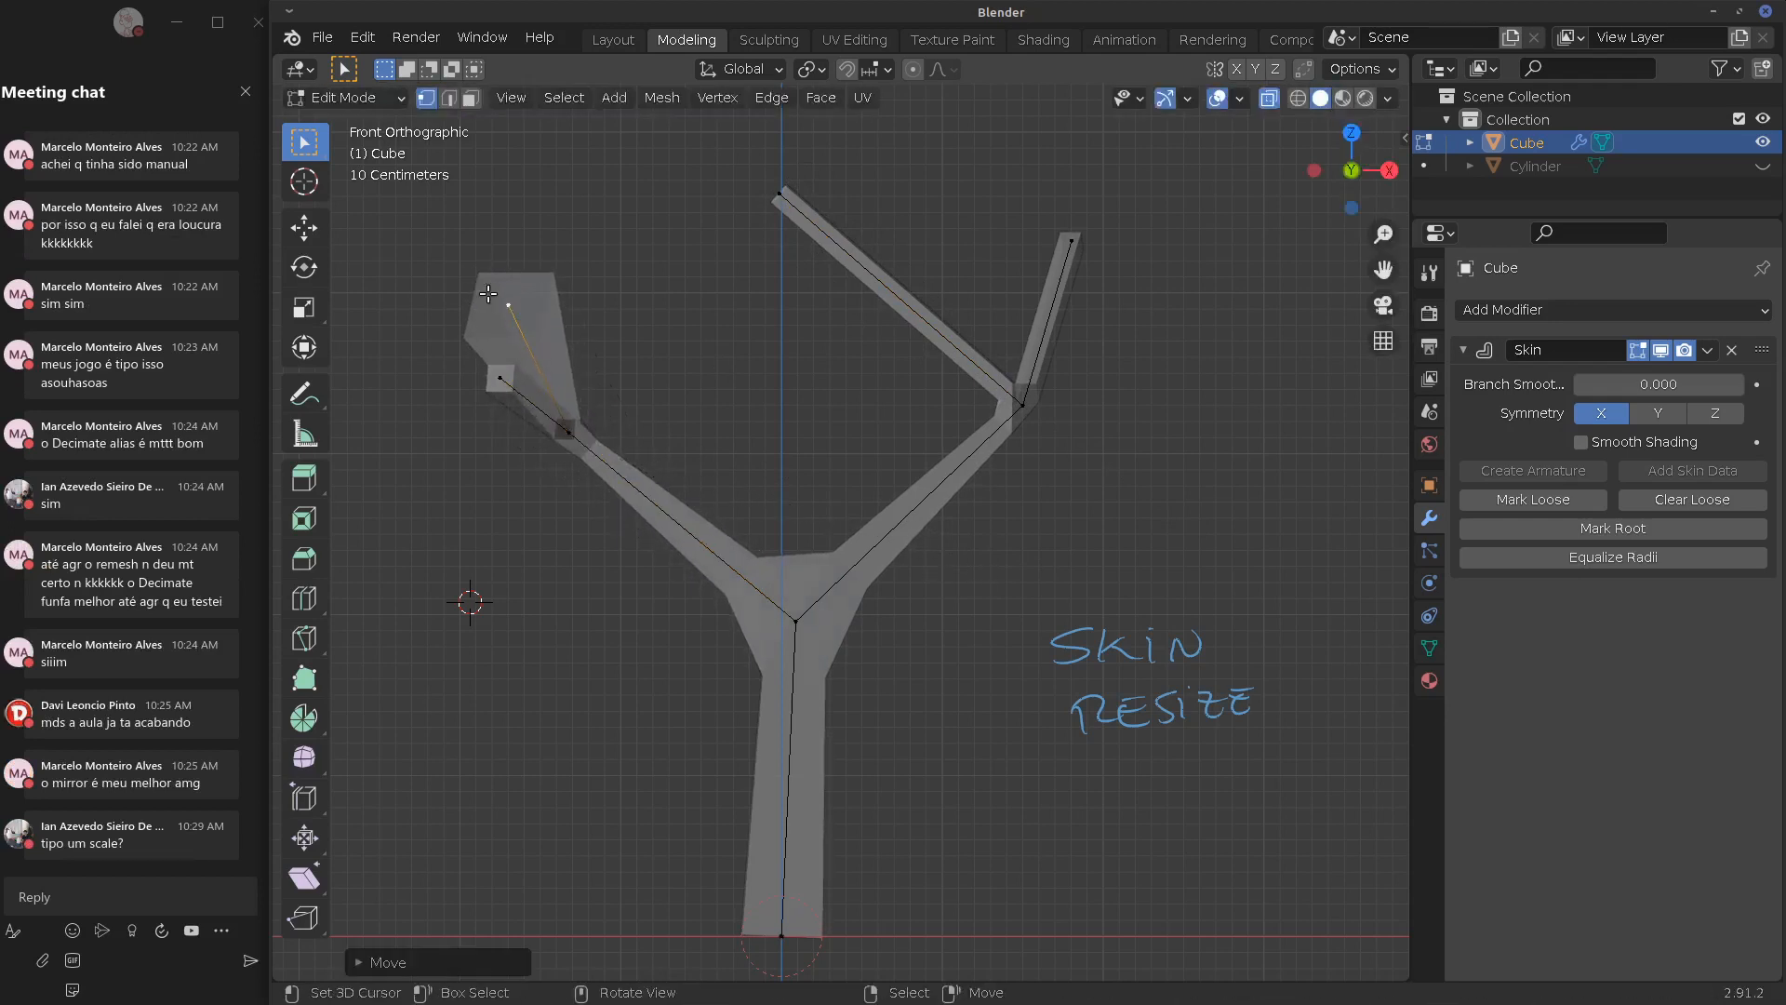
key(ctrl+a)
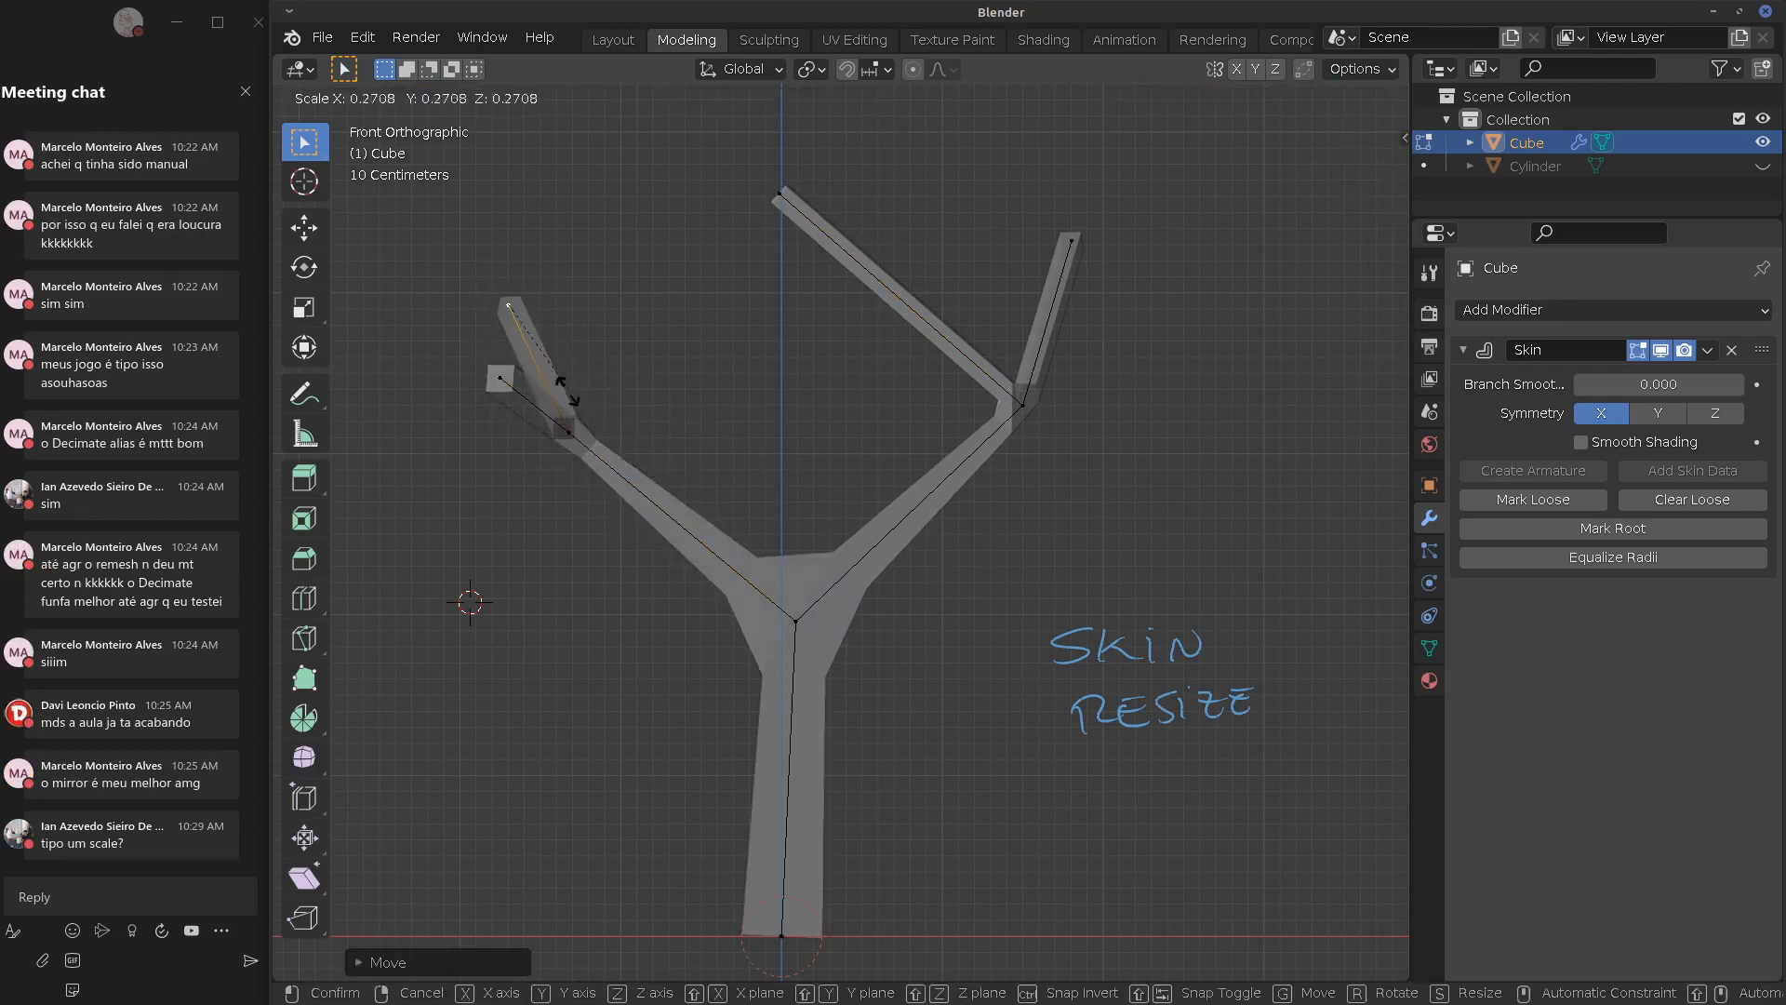
click(557, 383)
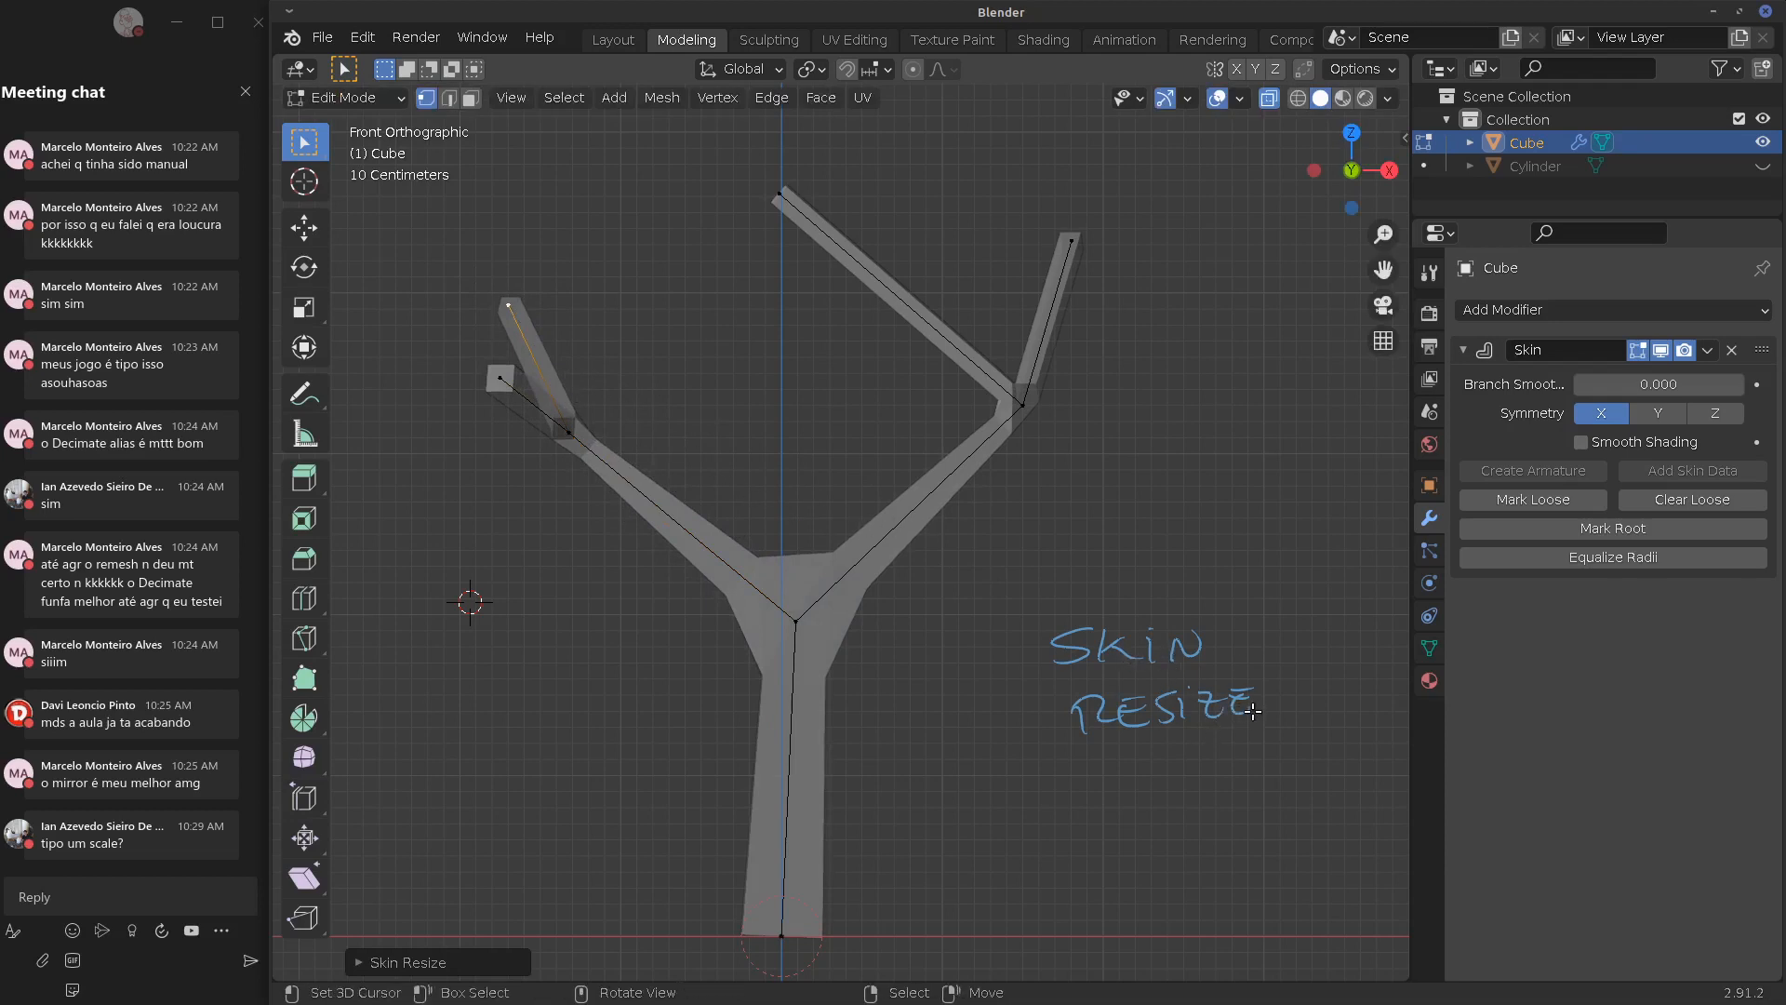
Erase the annotation and pull the right branch's joint vertex inward toward the trunk
mouse_move(1253, 711)
right_down()
mouse_move(1097, 723)
mouse_move(1097, 698)
mouse_move(1159, 641)
mouse_move(1101, 629)
right_up()
mouse_move(901, 720)
alt+shift+mouse_down()
mouse_move(898, 673)
mouse_move(1100, 686)
alt+shift+mouse_up()
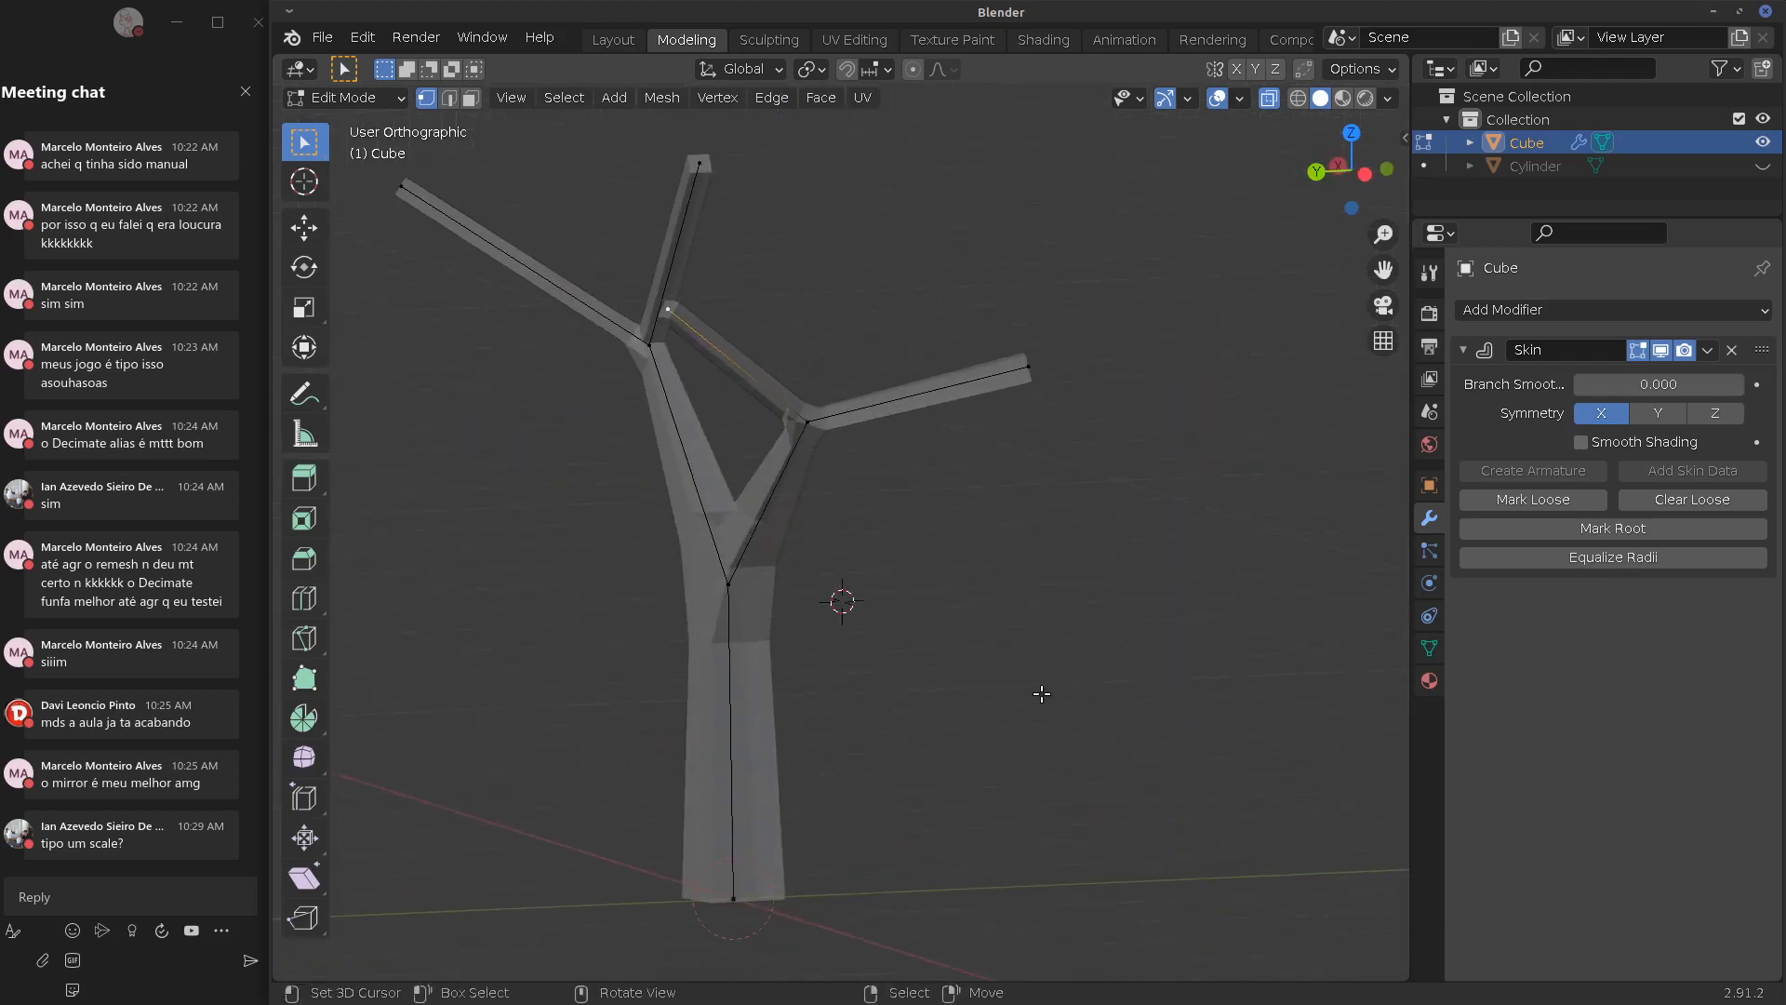
alt+drag(898, 659, 928, 648)
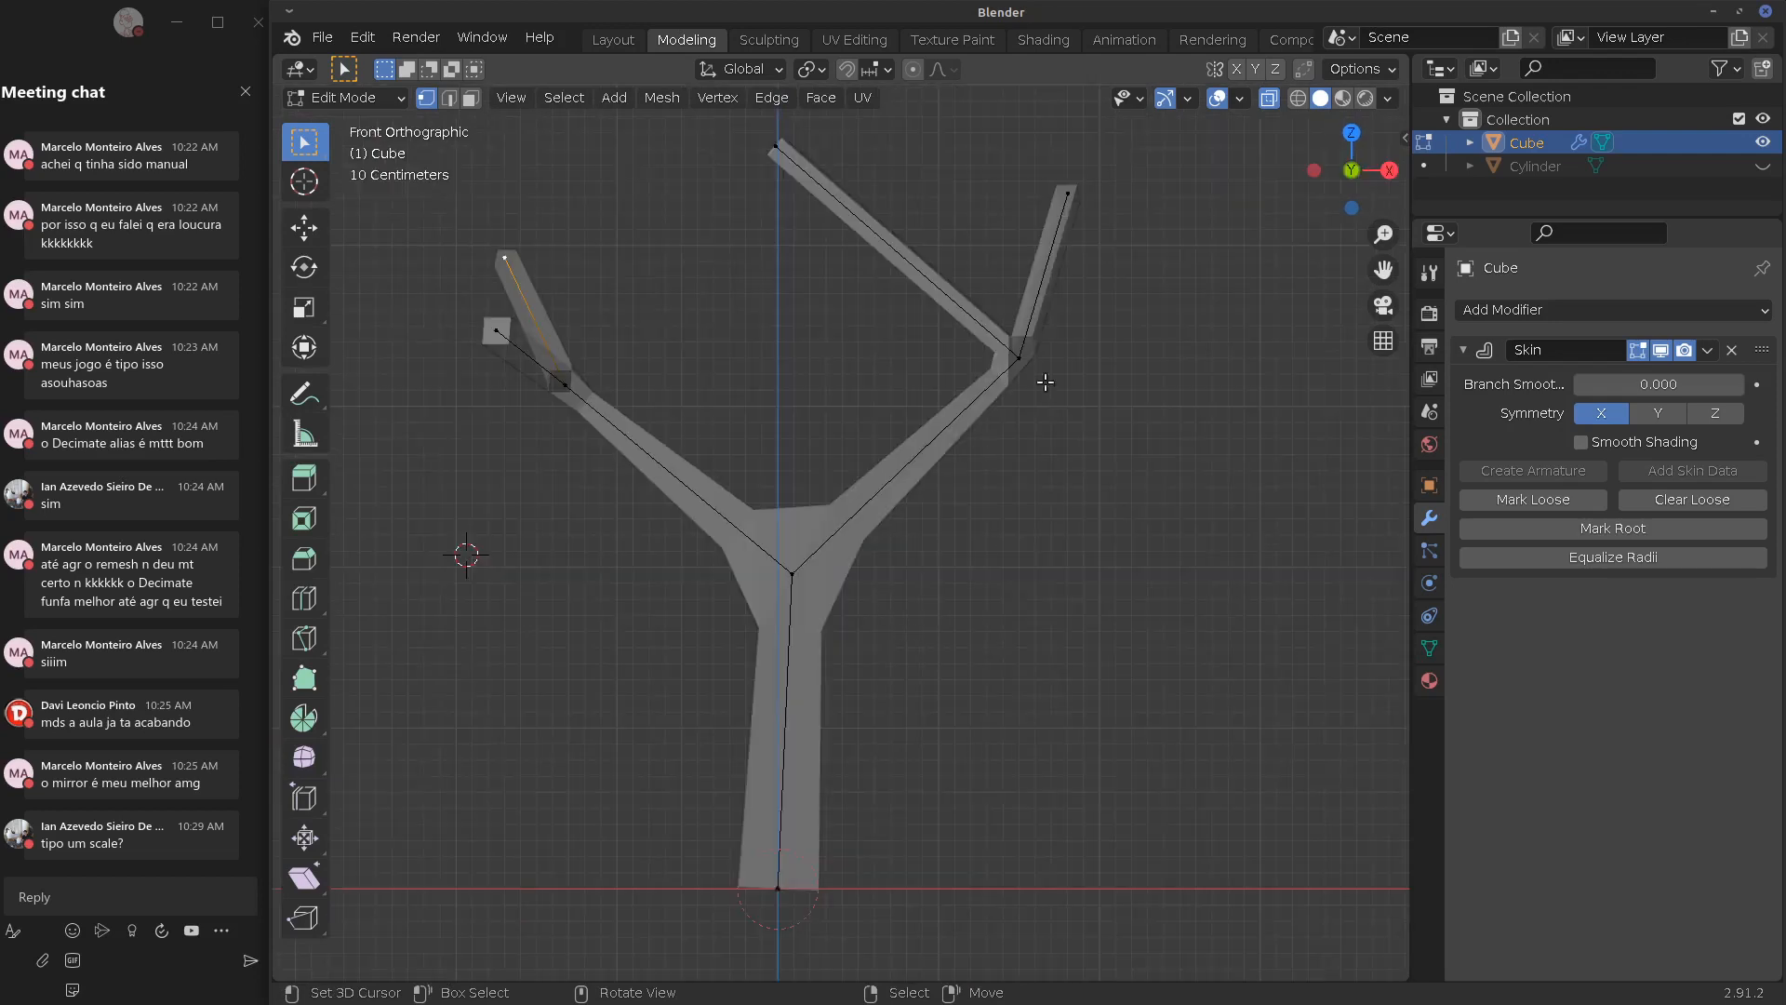
right_drag(1026, 371, 1047, 369)
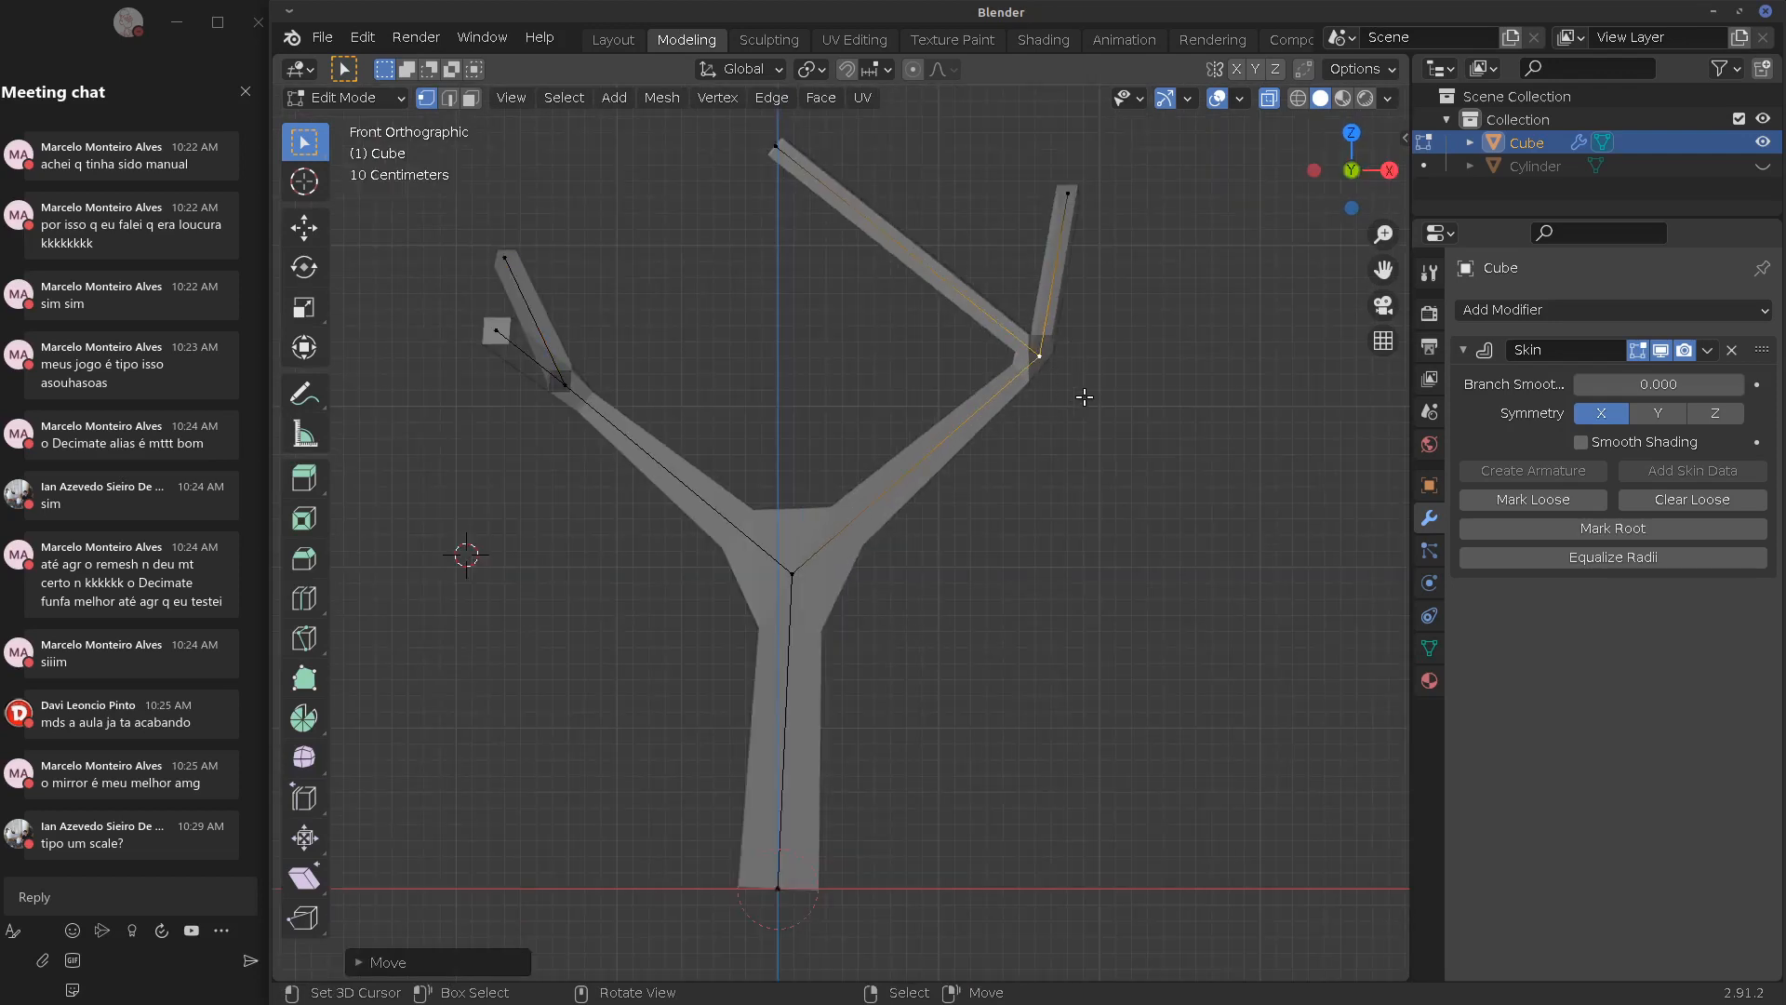
right_drag(1092, 395, 900, 410)
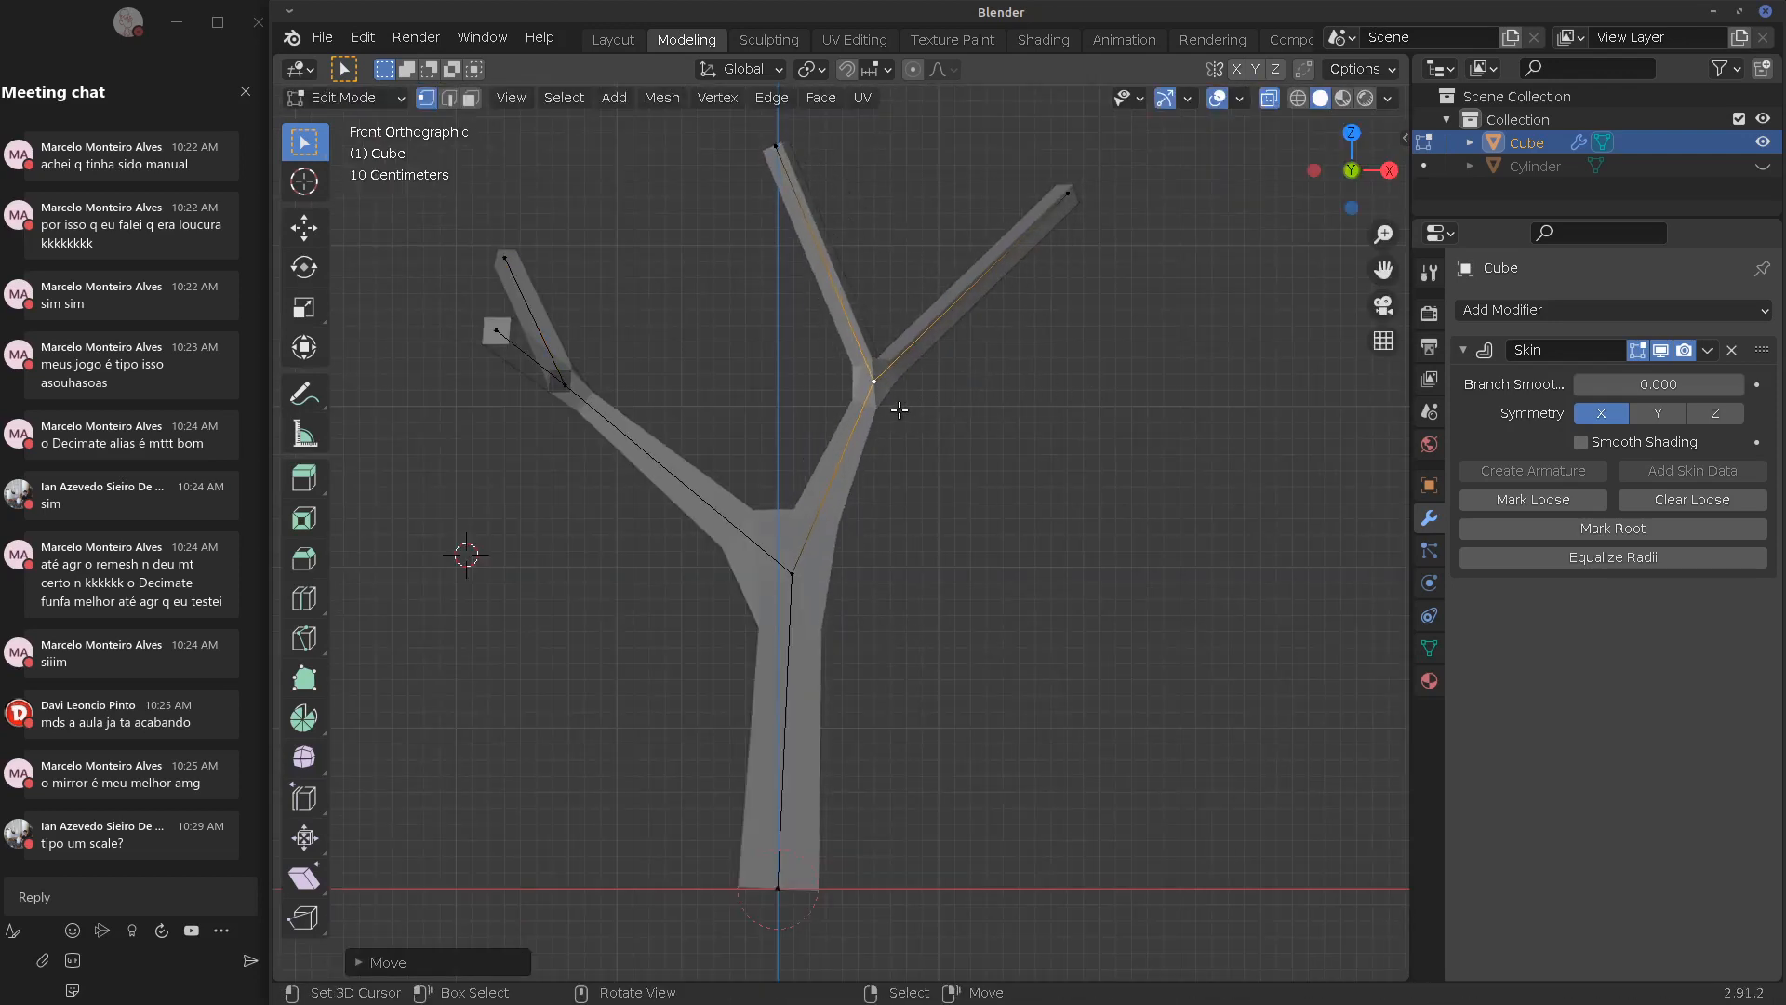
Extrude new branches from the right joint, reaching right and forking upward
key(e)
click(1151, 358)
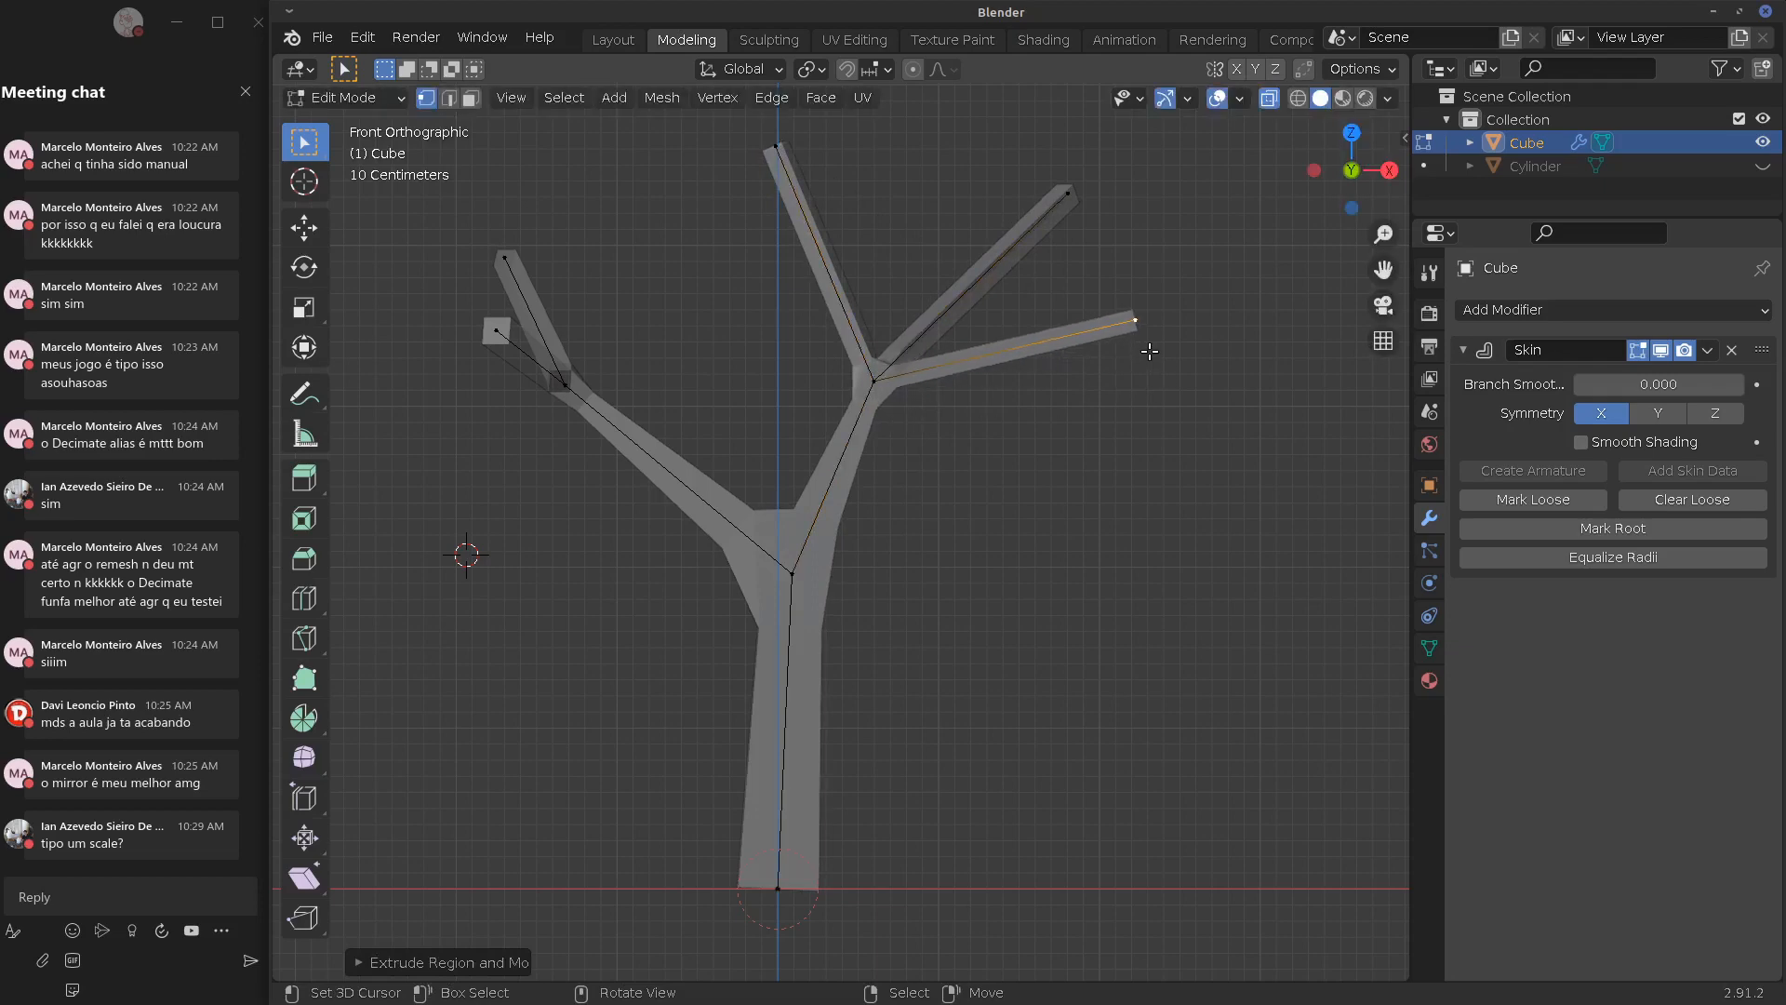
key(e)
click(1247, 255)
right_click(1143, 327)
key(e)
click(1288, 391)
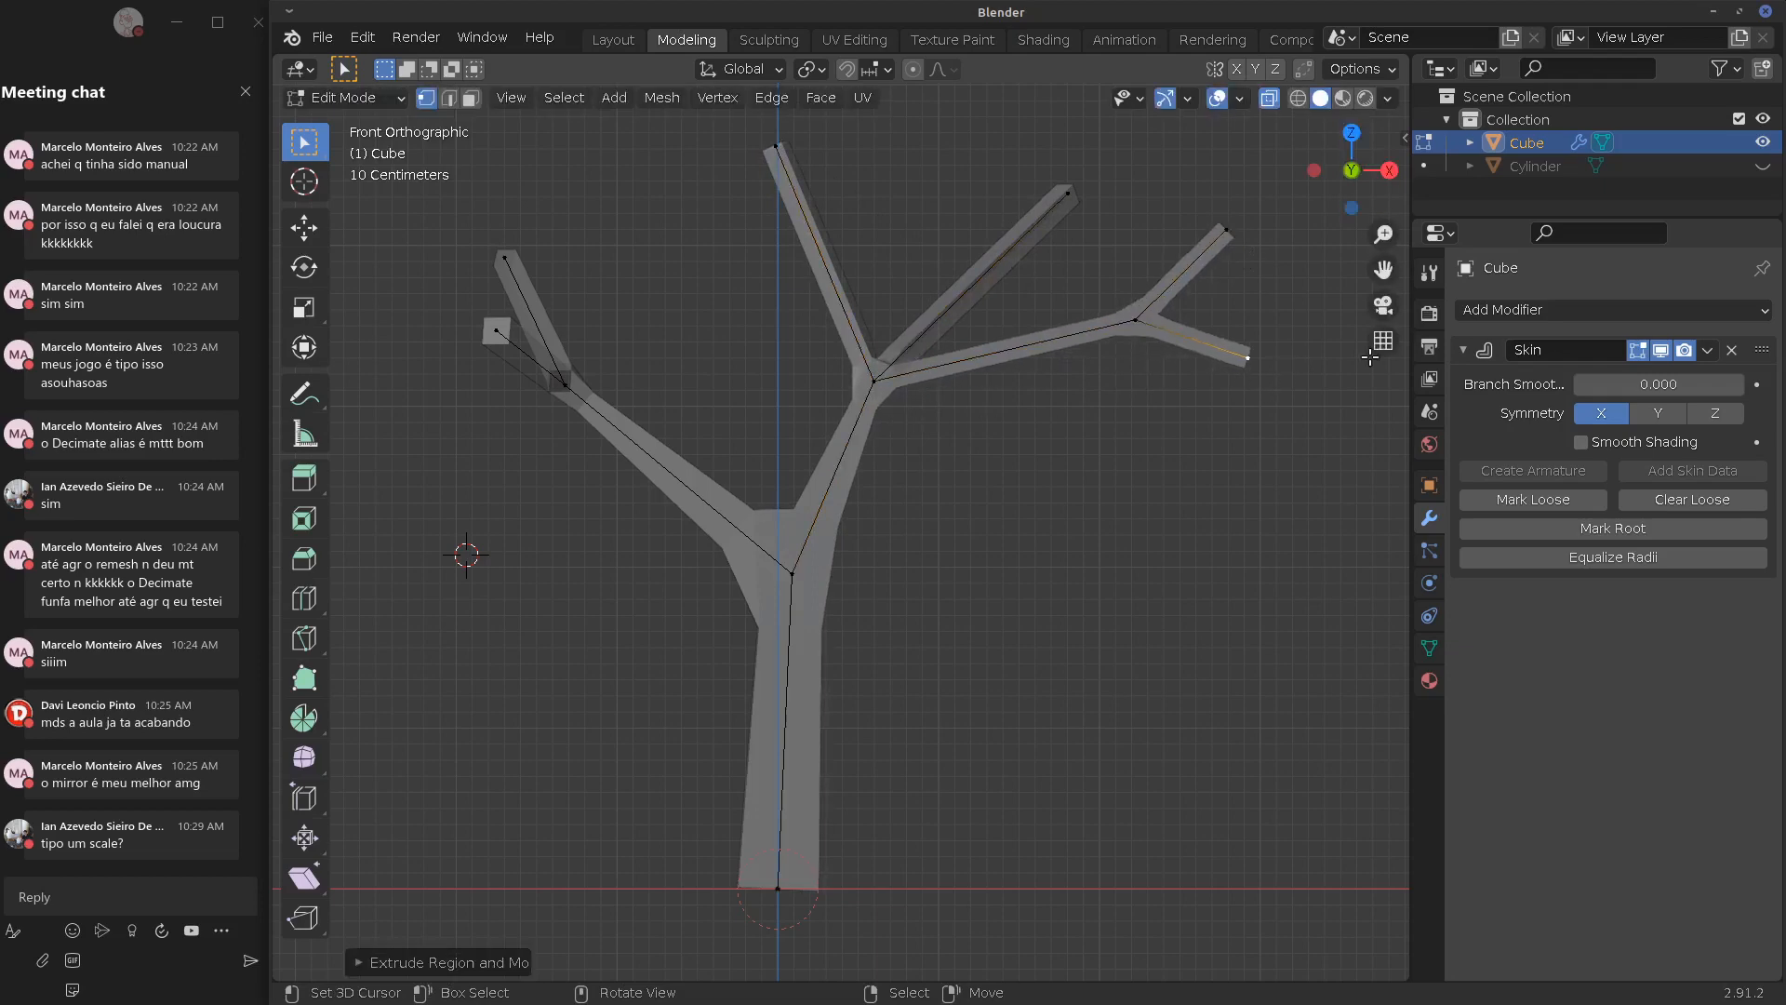
Add a Subdivision Surface modifier and extrude the trunk's bottom vertex downward
click(1574, 311)
click(1332, 698)
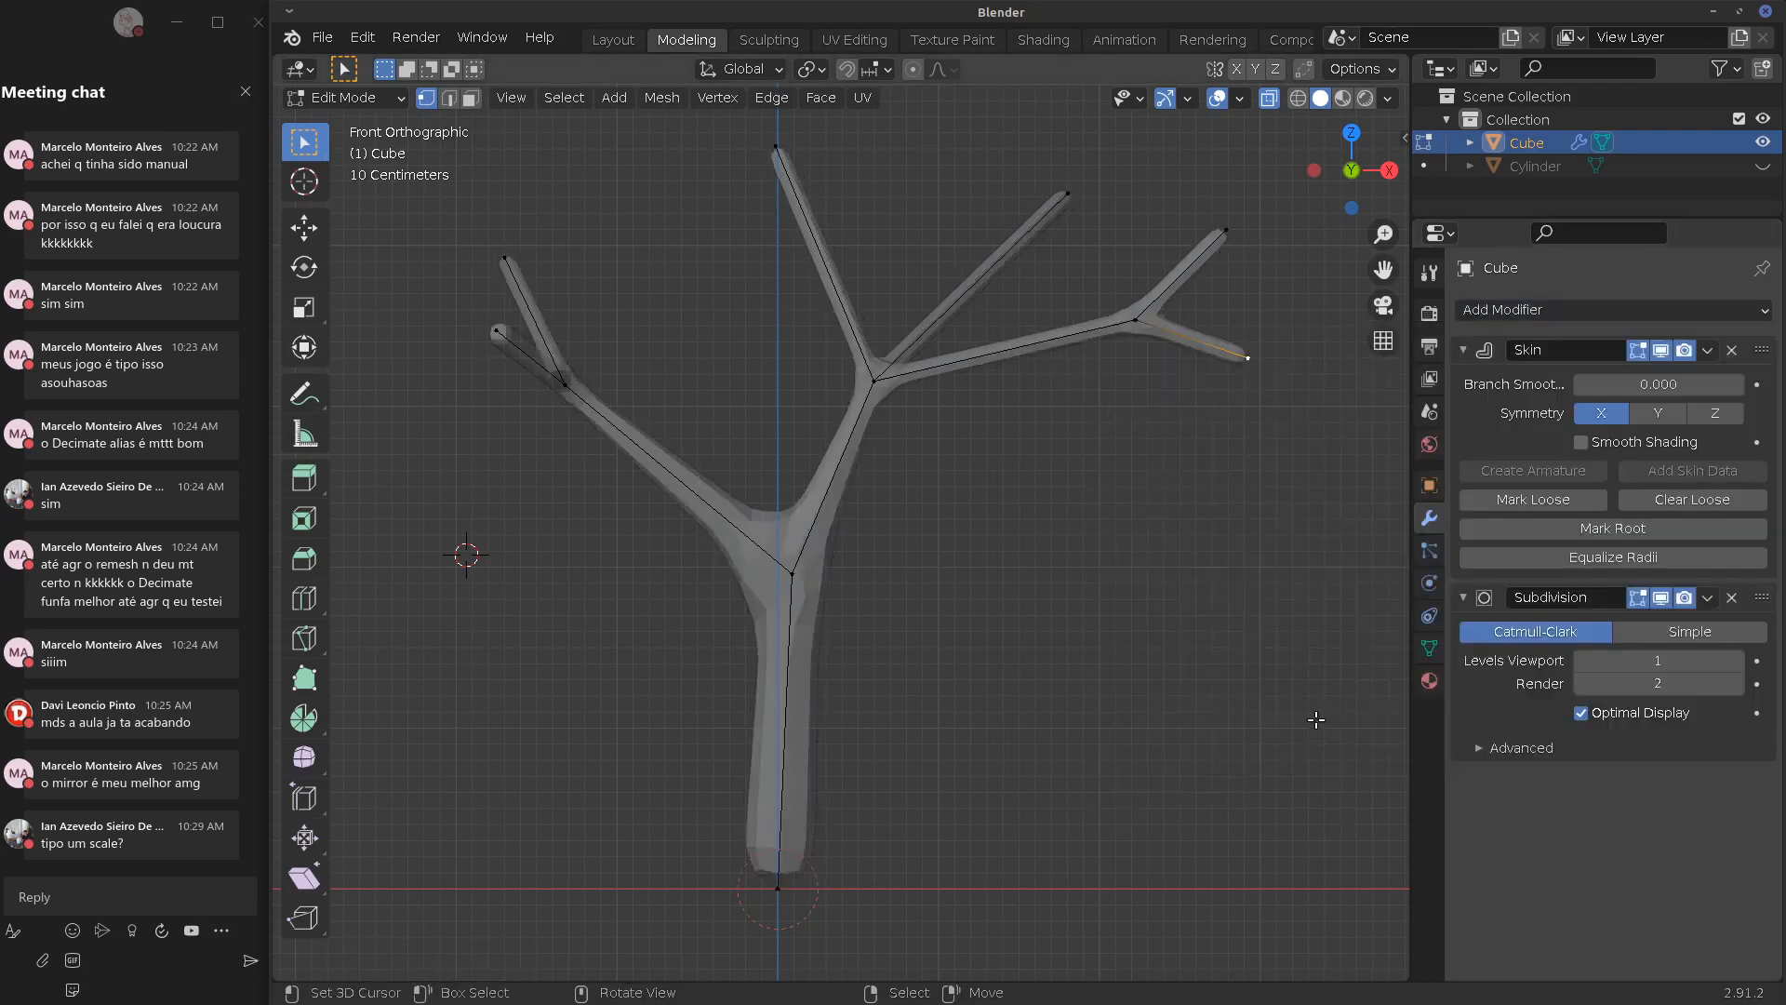
click(793, 882)
shift+middle_drag(873, 829, 825, 645)
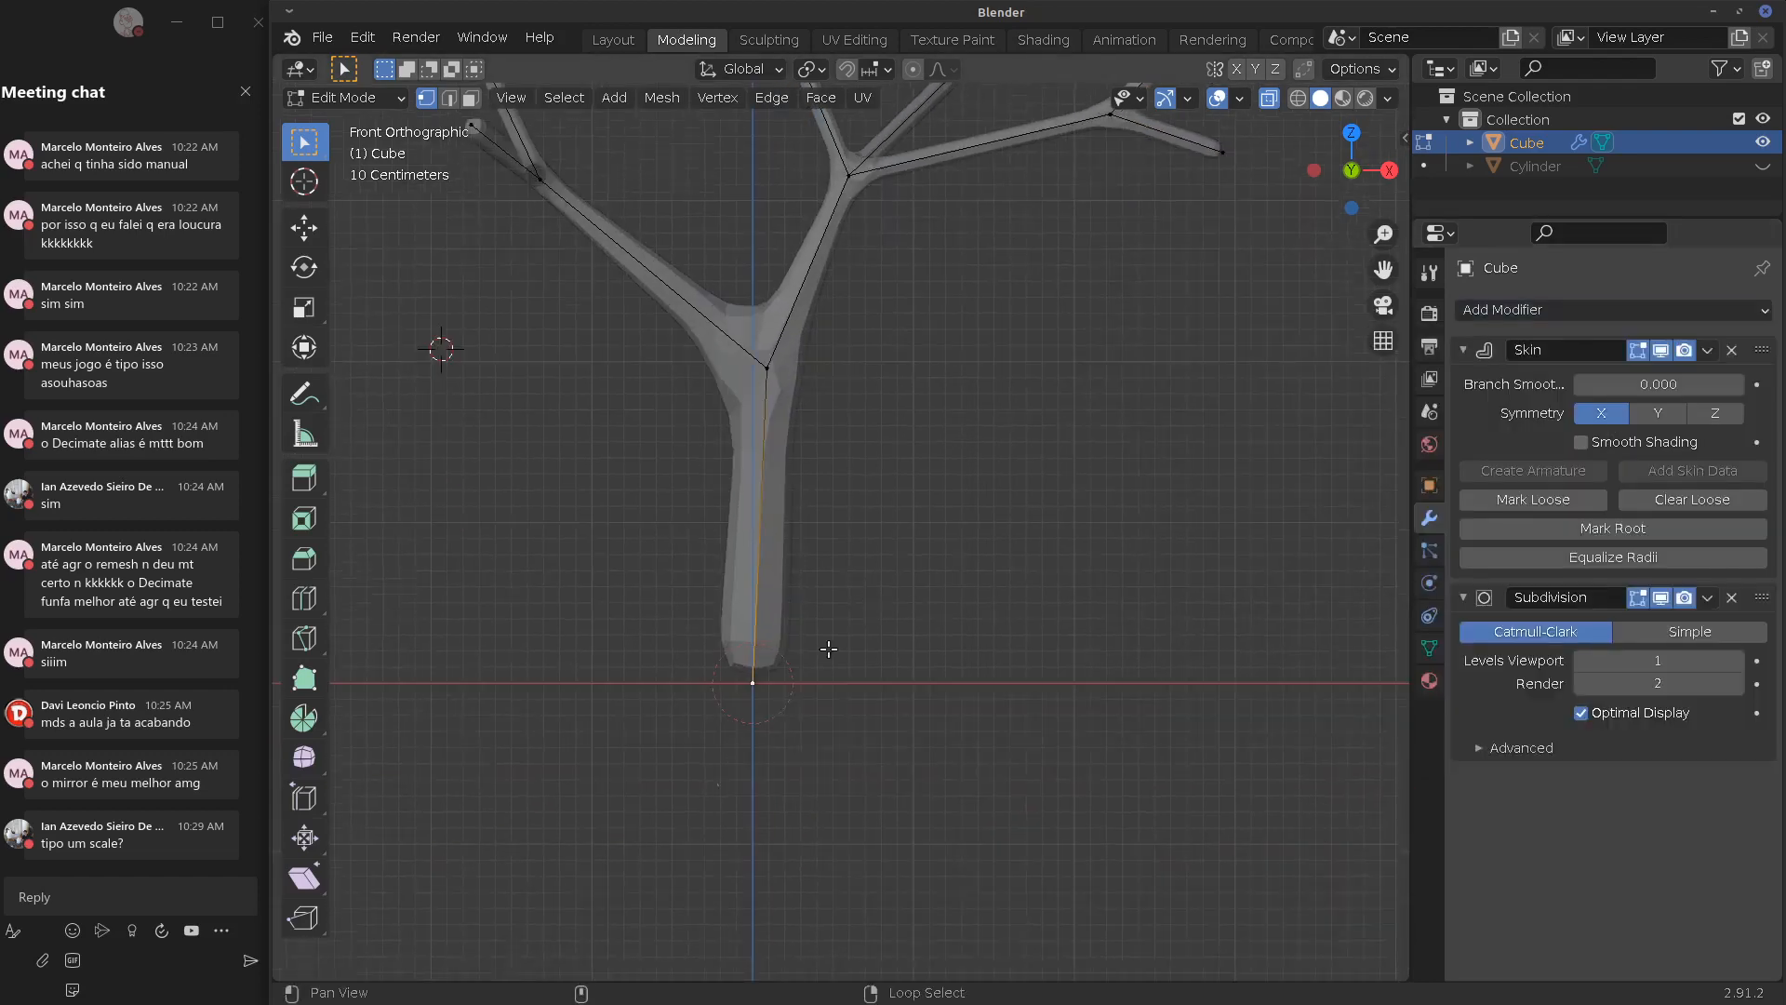
key(e)
click(758, 827)
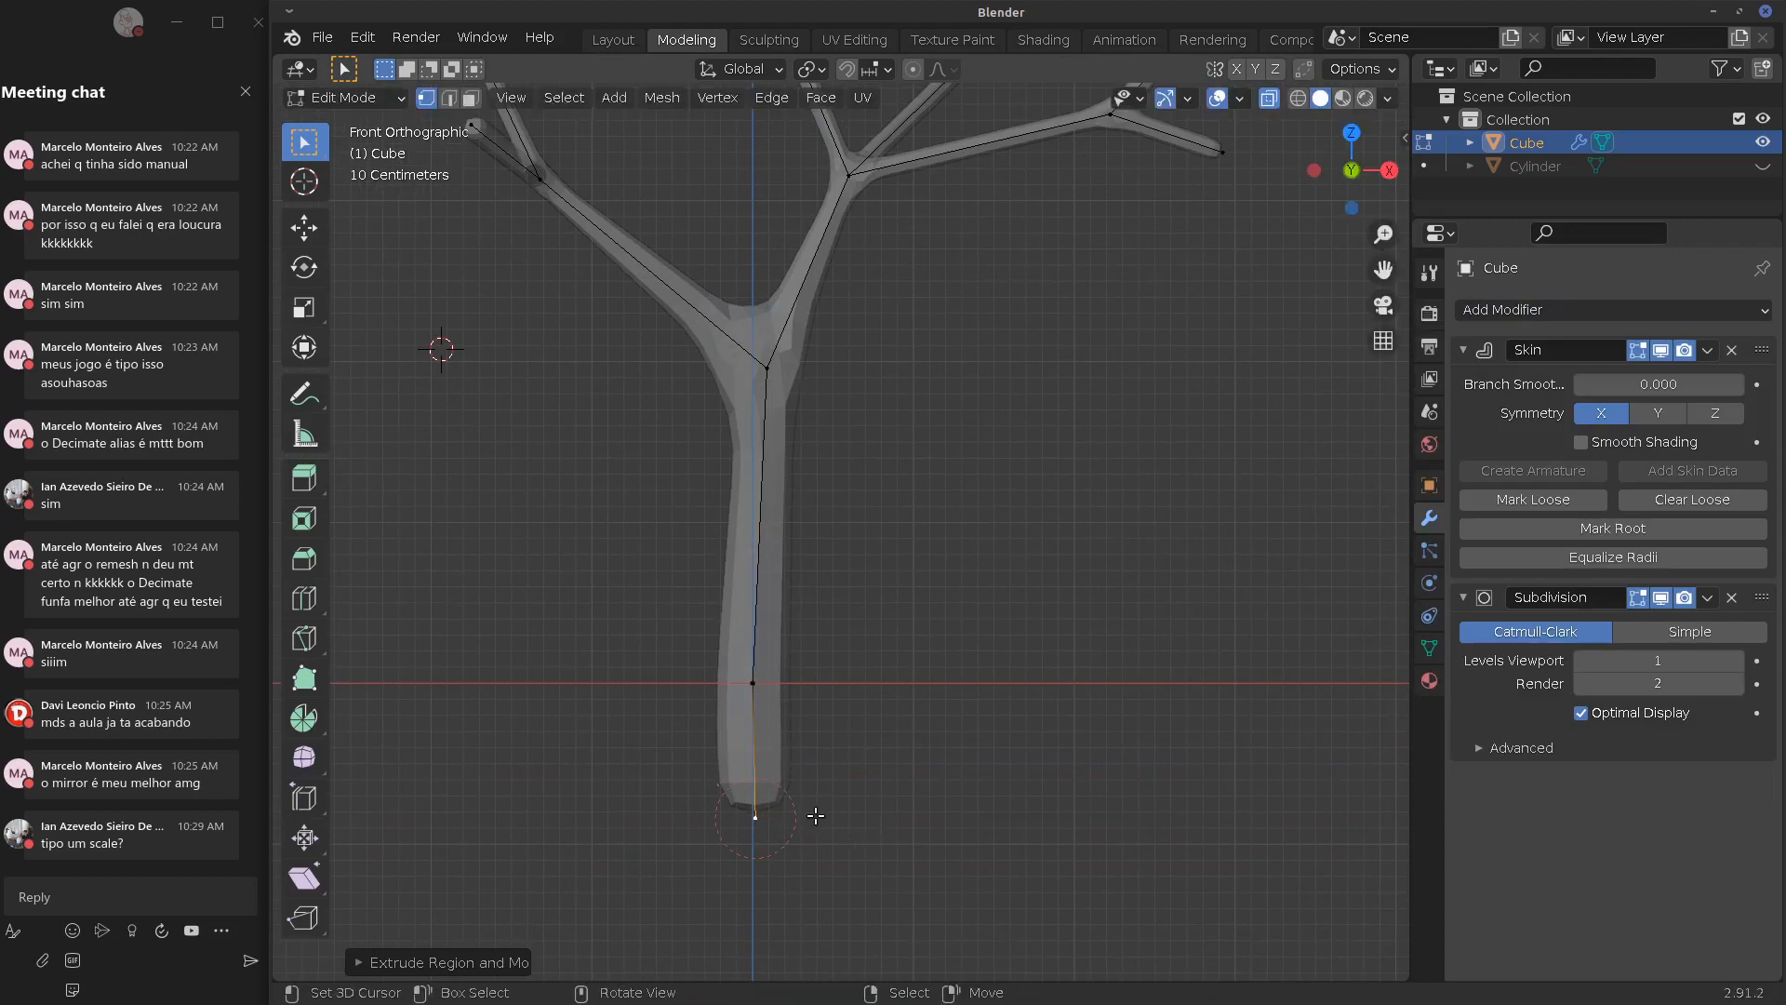
Enlarge the skin radius at the new trunk base to flare the root
key(shift+a)
key(ctrl+a)
click(958, 816)
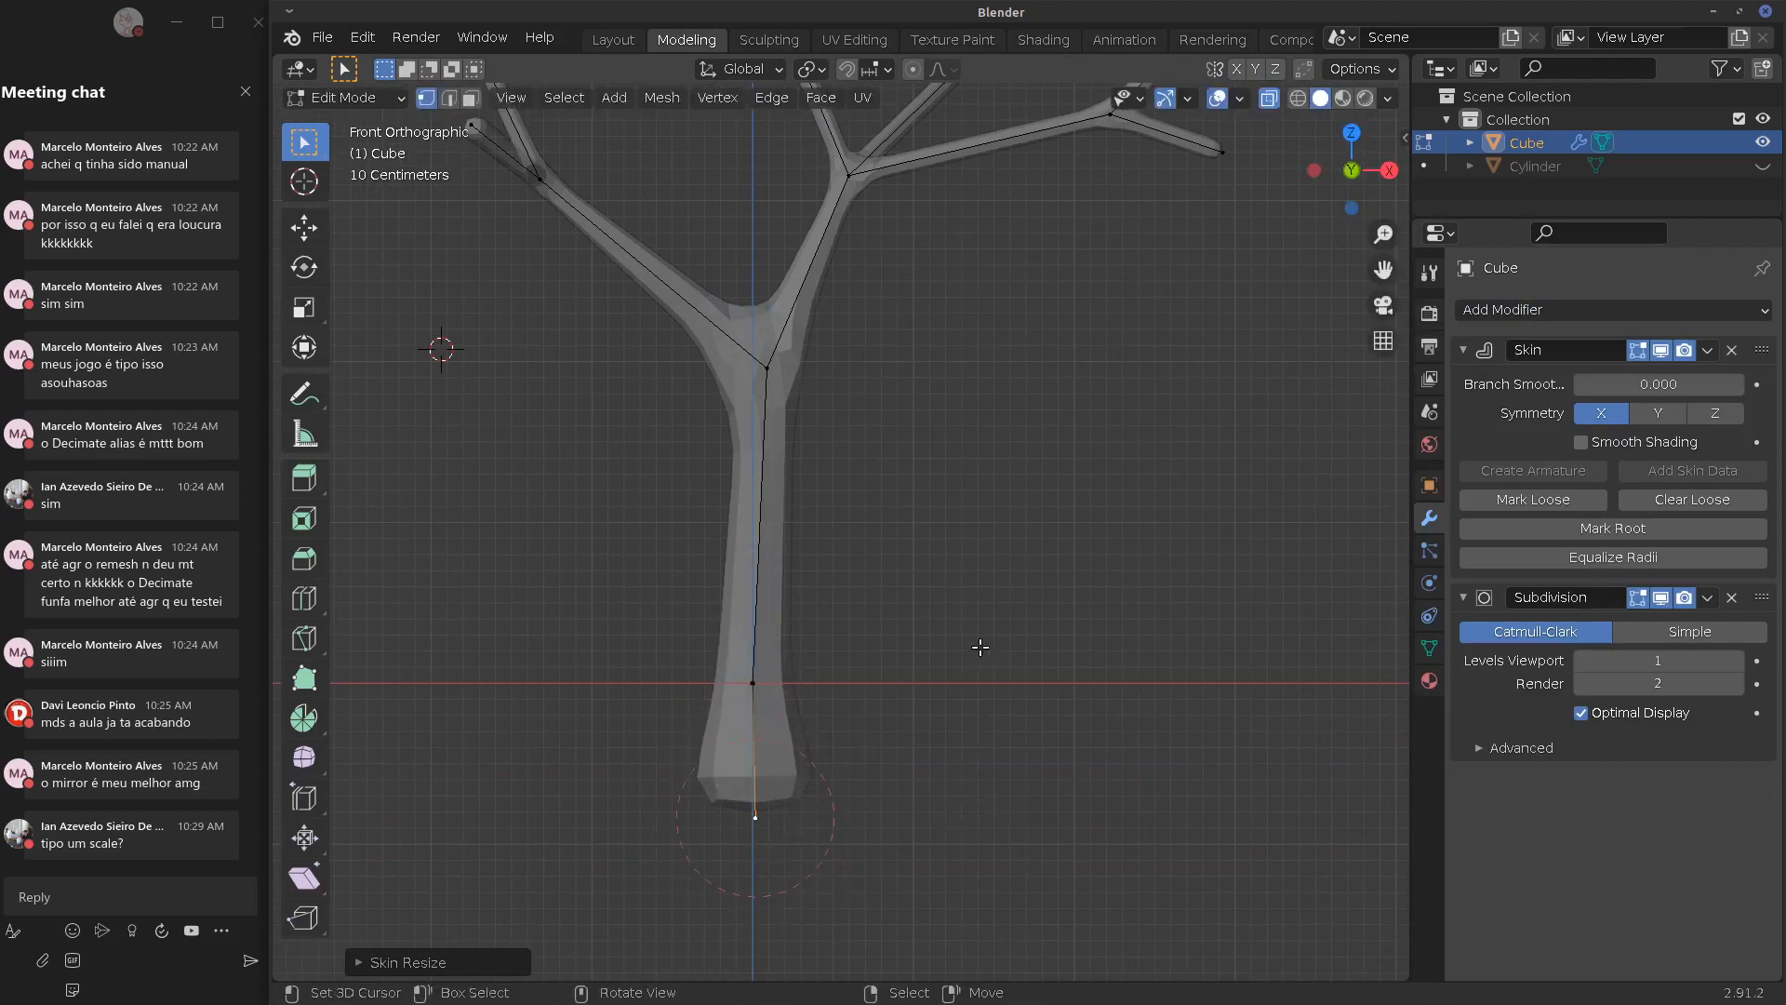
middle_drag(979, 648, 863, 539)
click(792, 375)
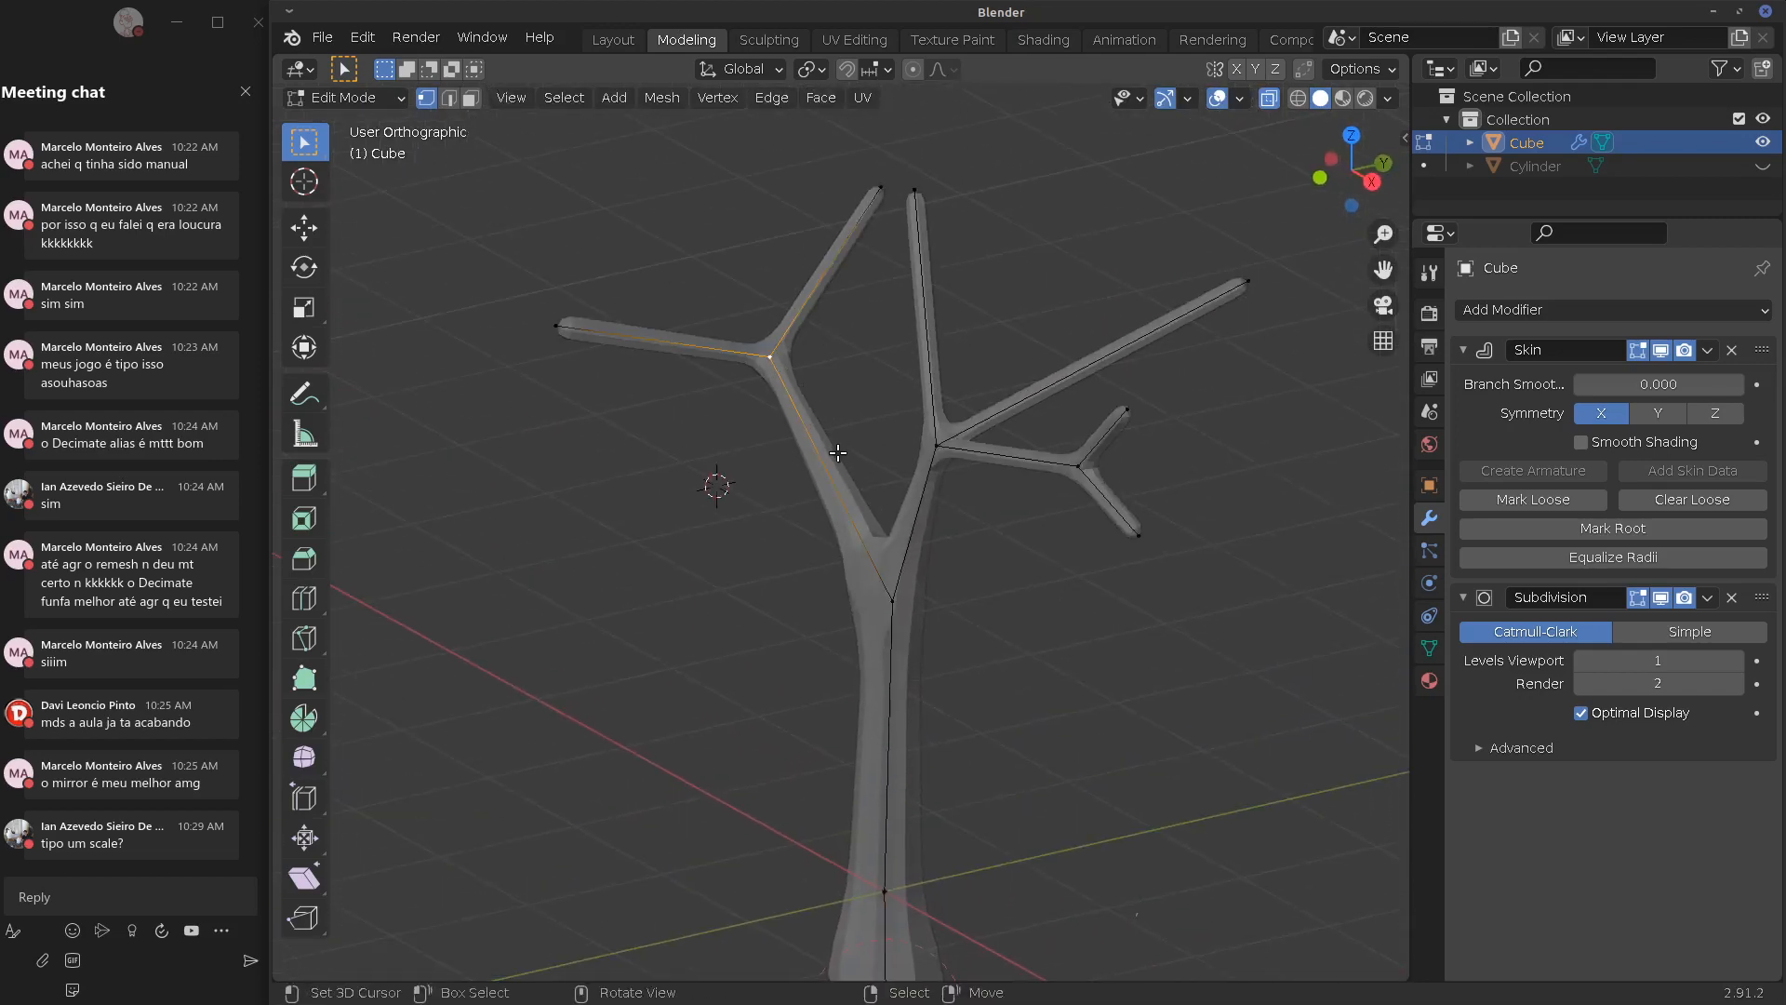
In top view, move the left tips, left junction and right junction to spread the branches in depth
key(KP_7)
key(g)
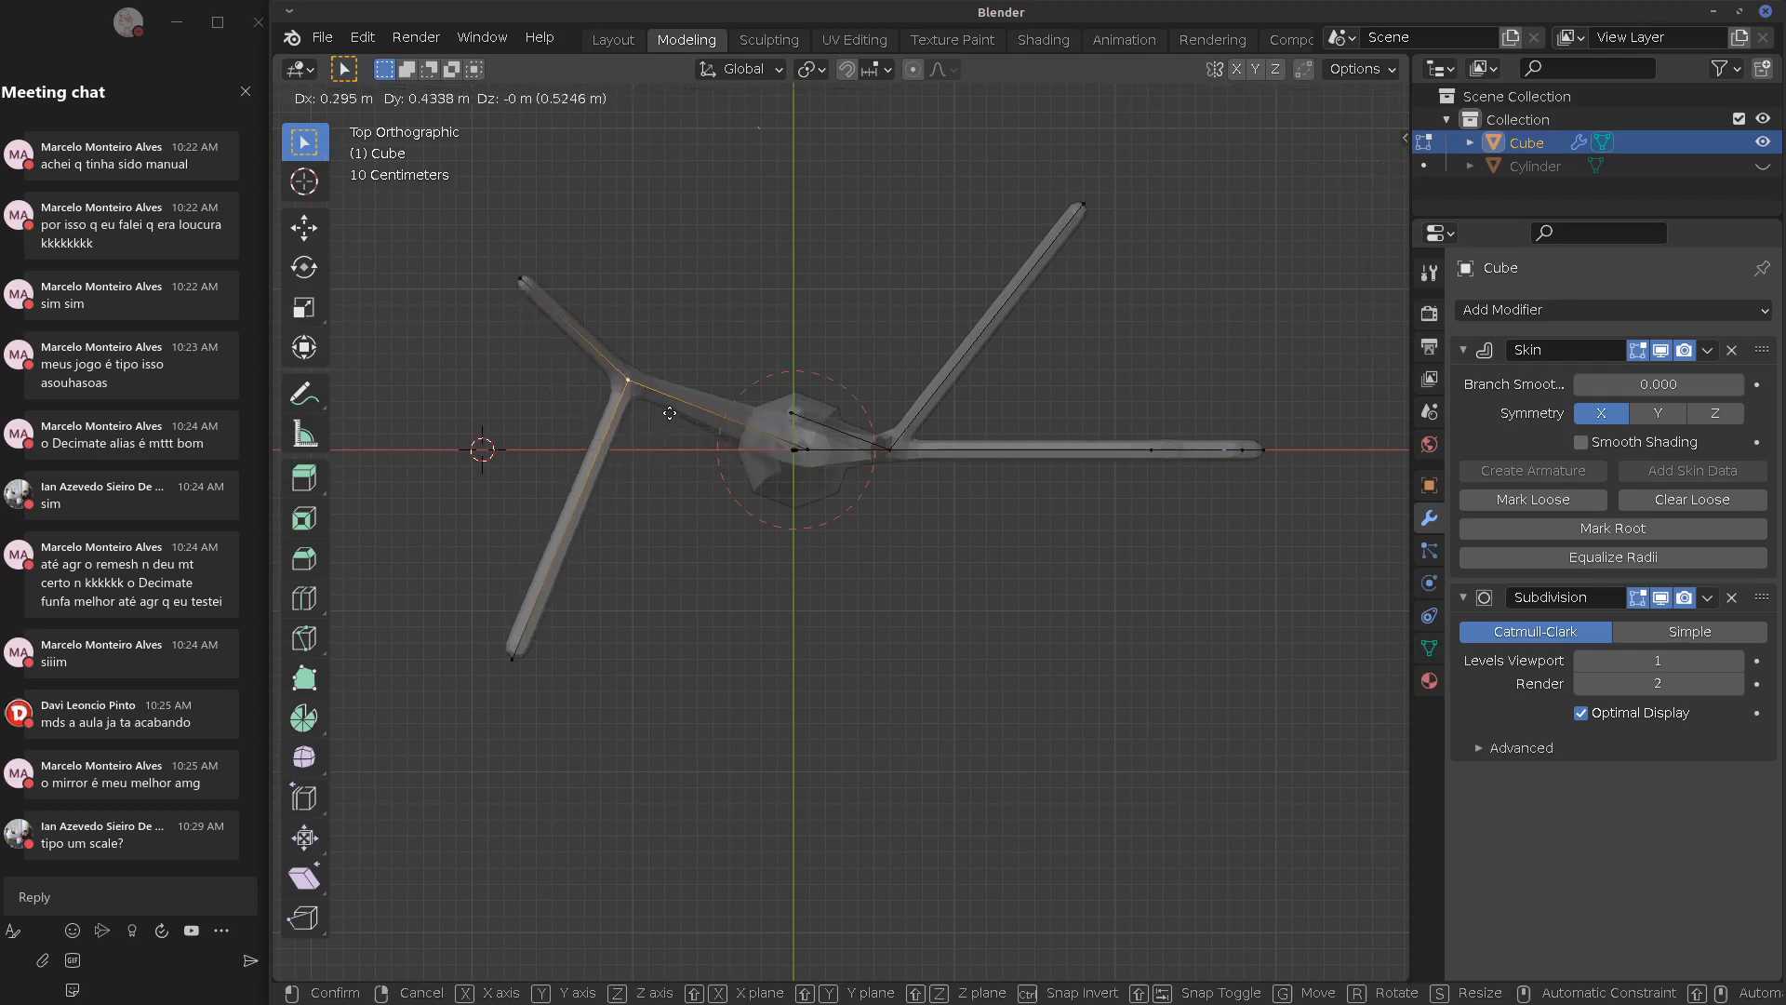
click(483, 347)
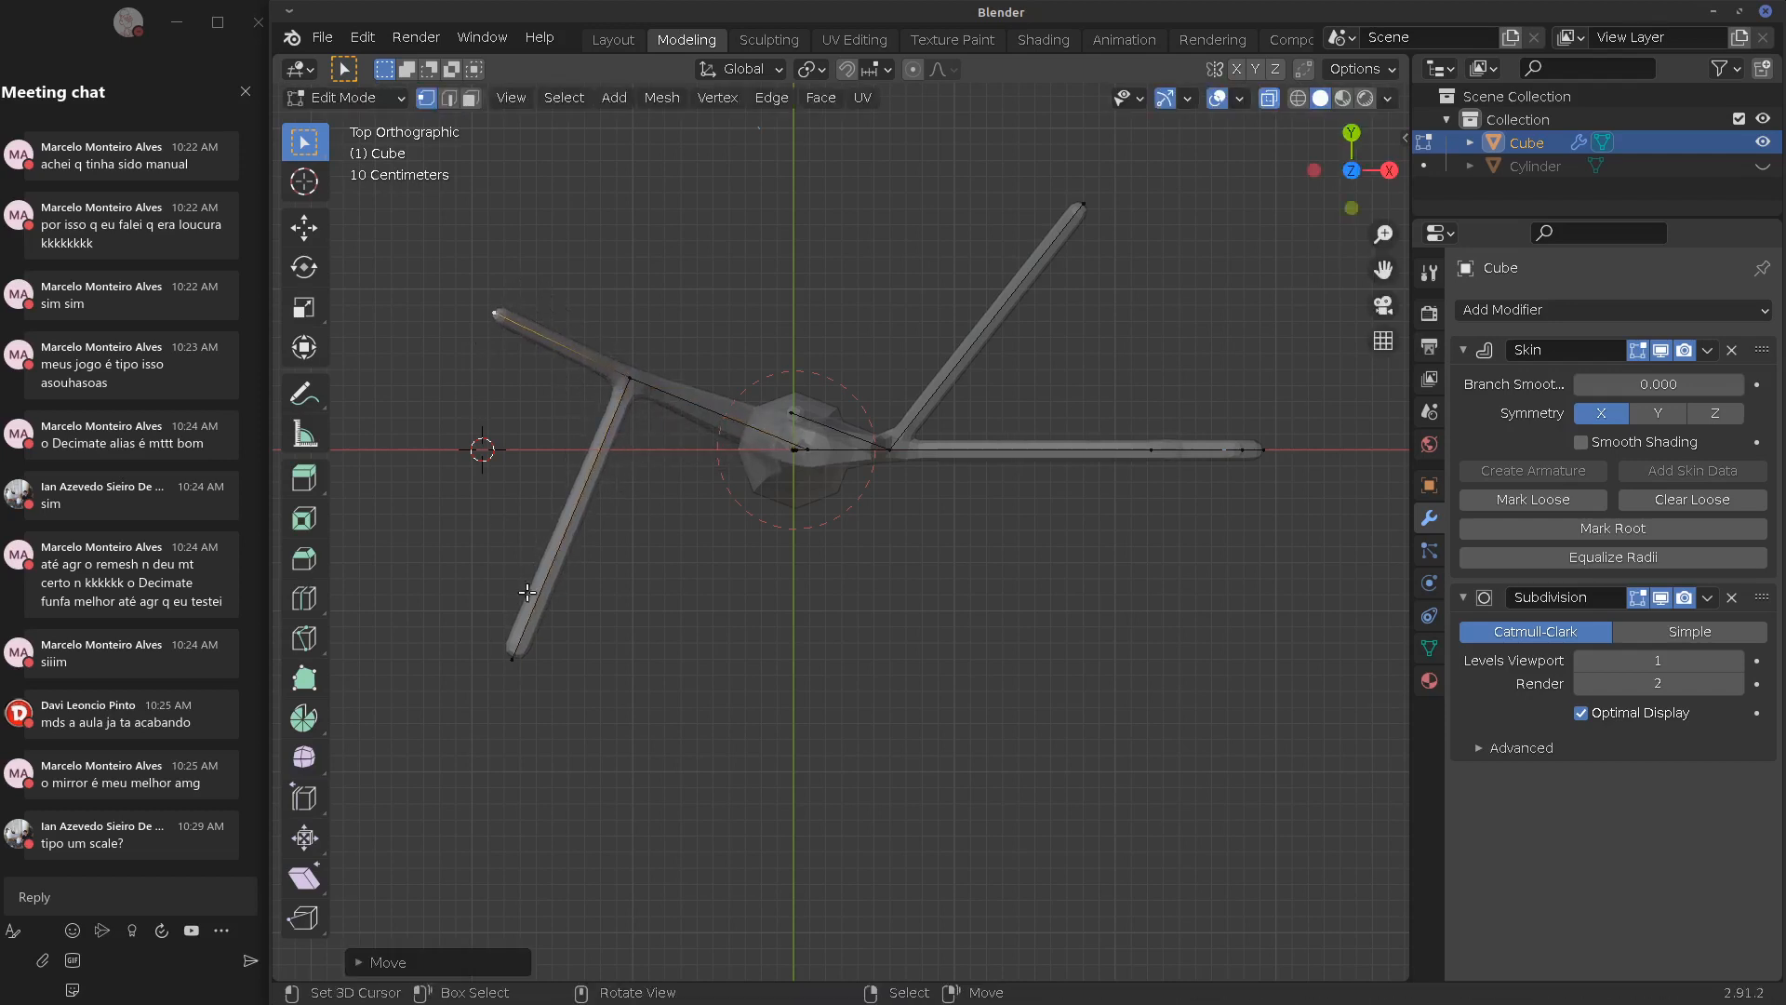
right_click(521, 640)
key(g)
click(445, 578)
key(g)
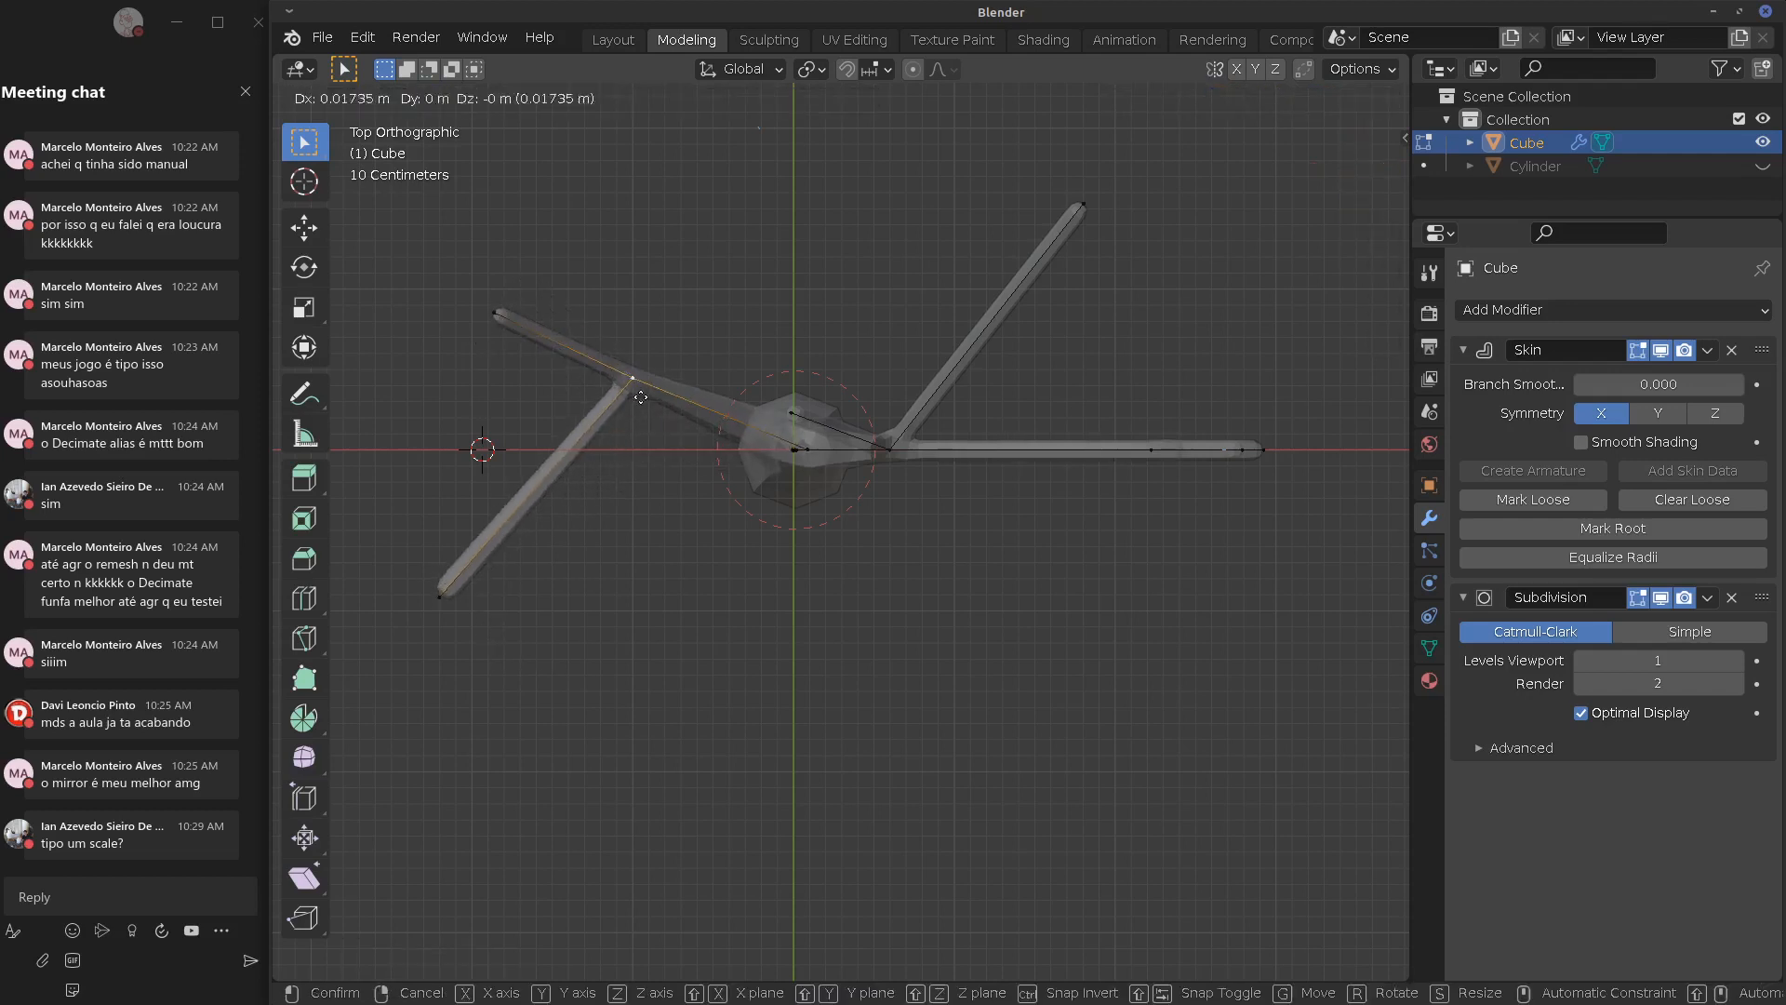
click(619, 428)
right_click(886, 459)
key(g)
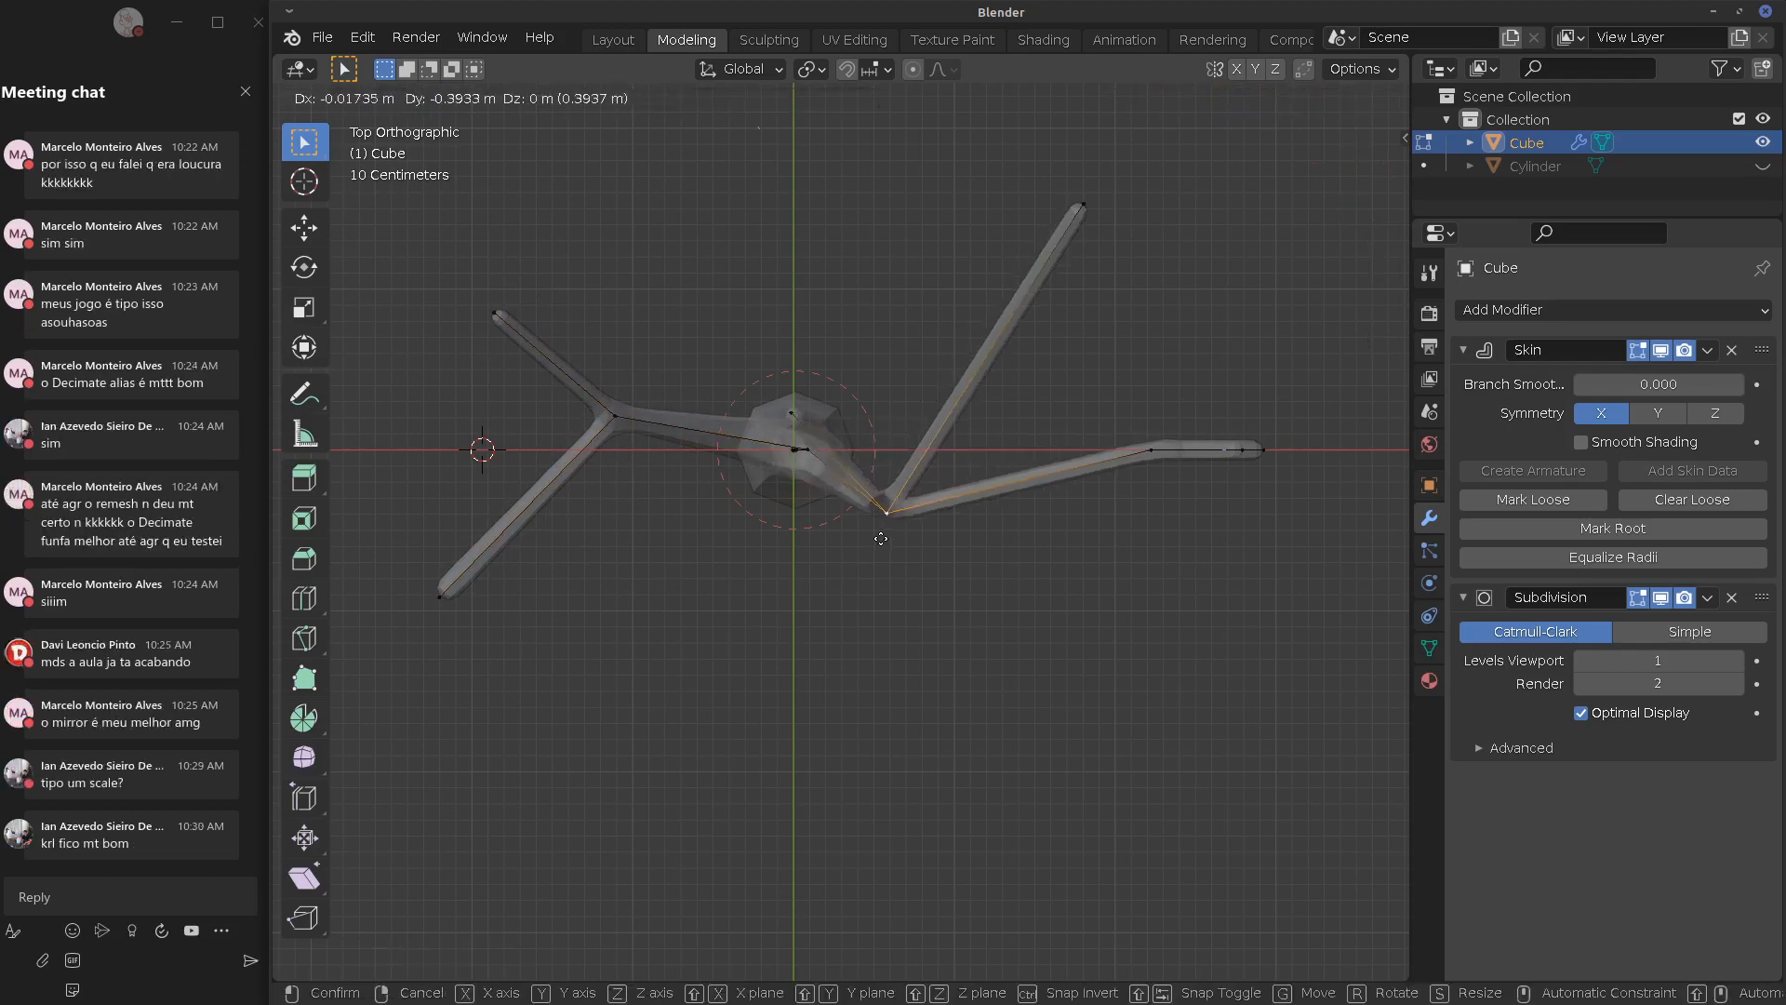
click(884, 522)
In front view, extrude two twigs from the upper-right branch tip
key(KP_1)
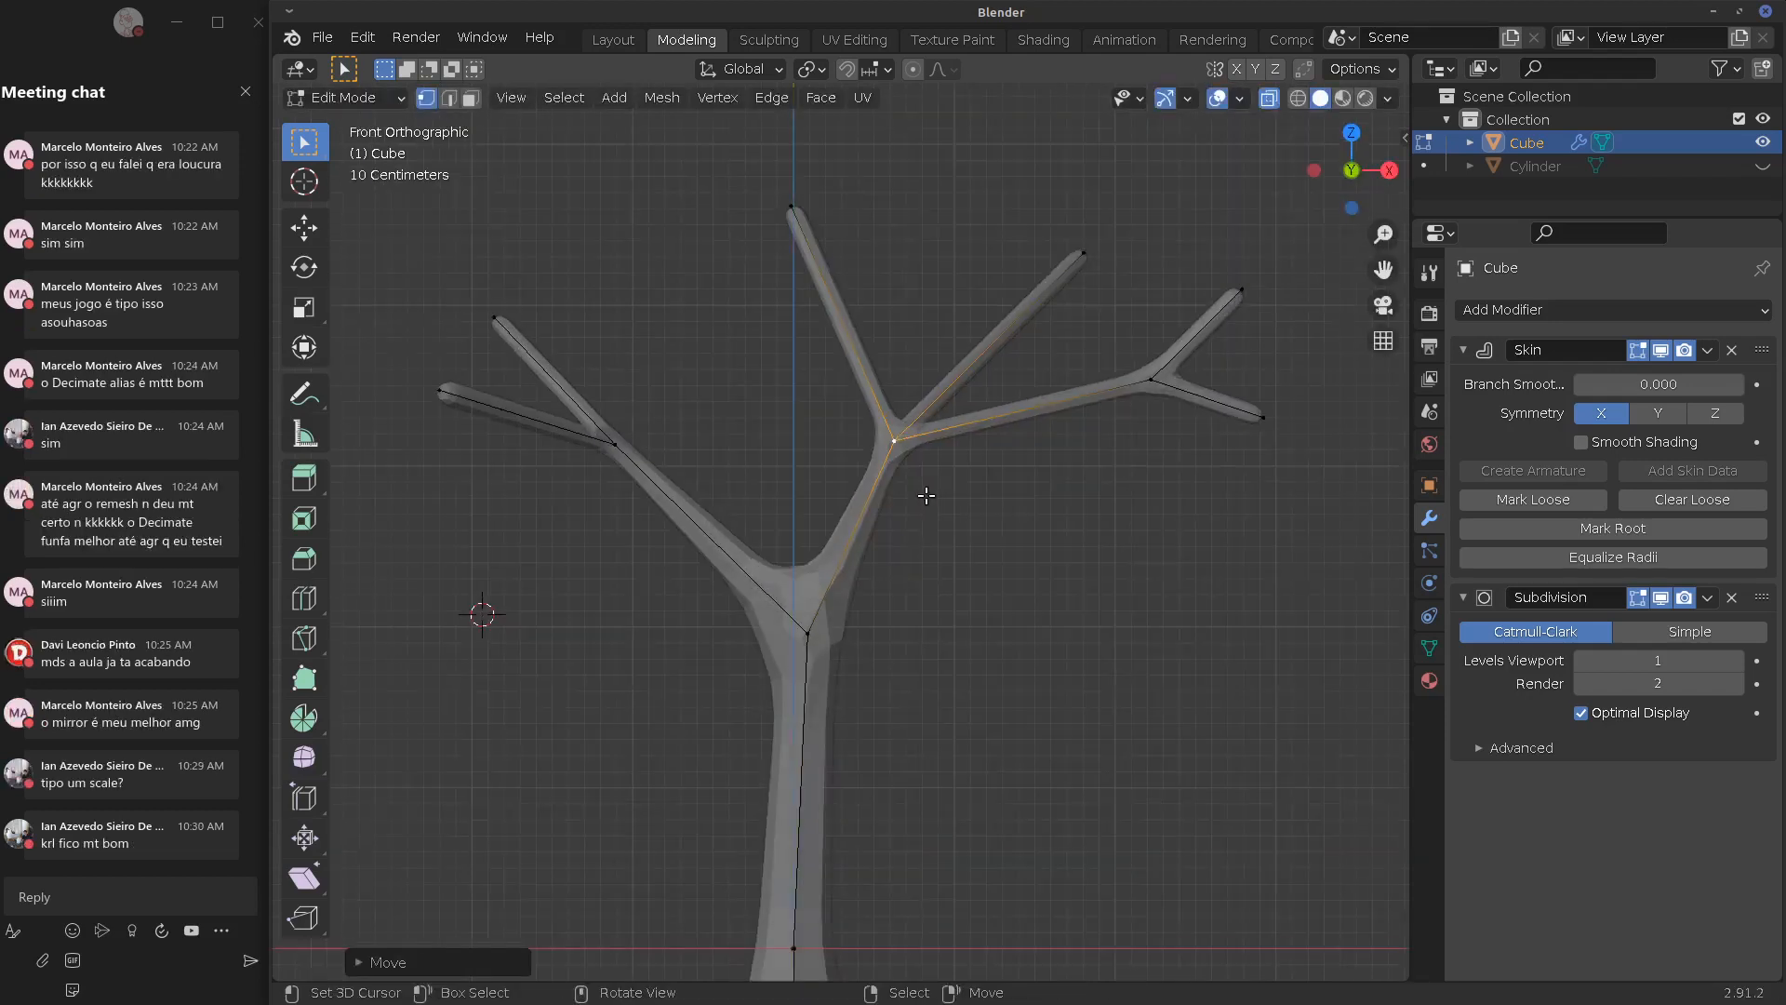
right_click(1090, 270)
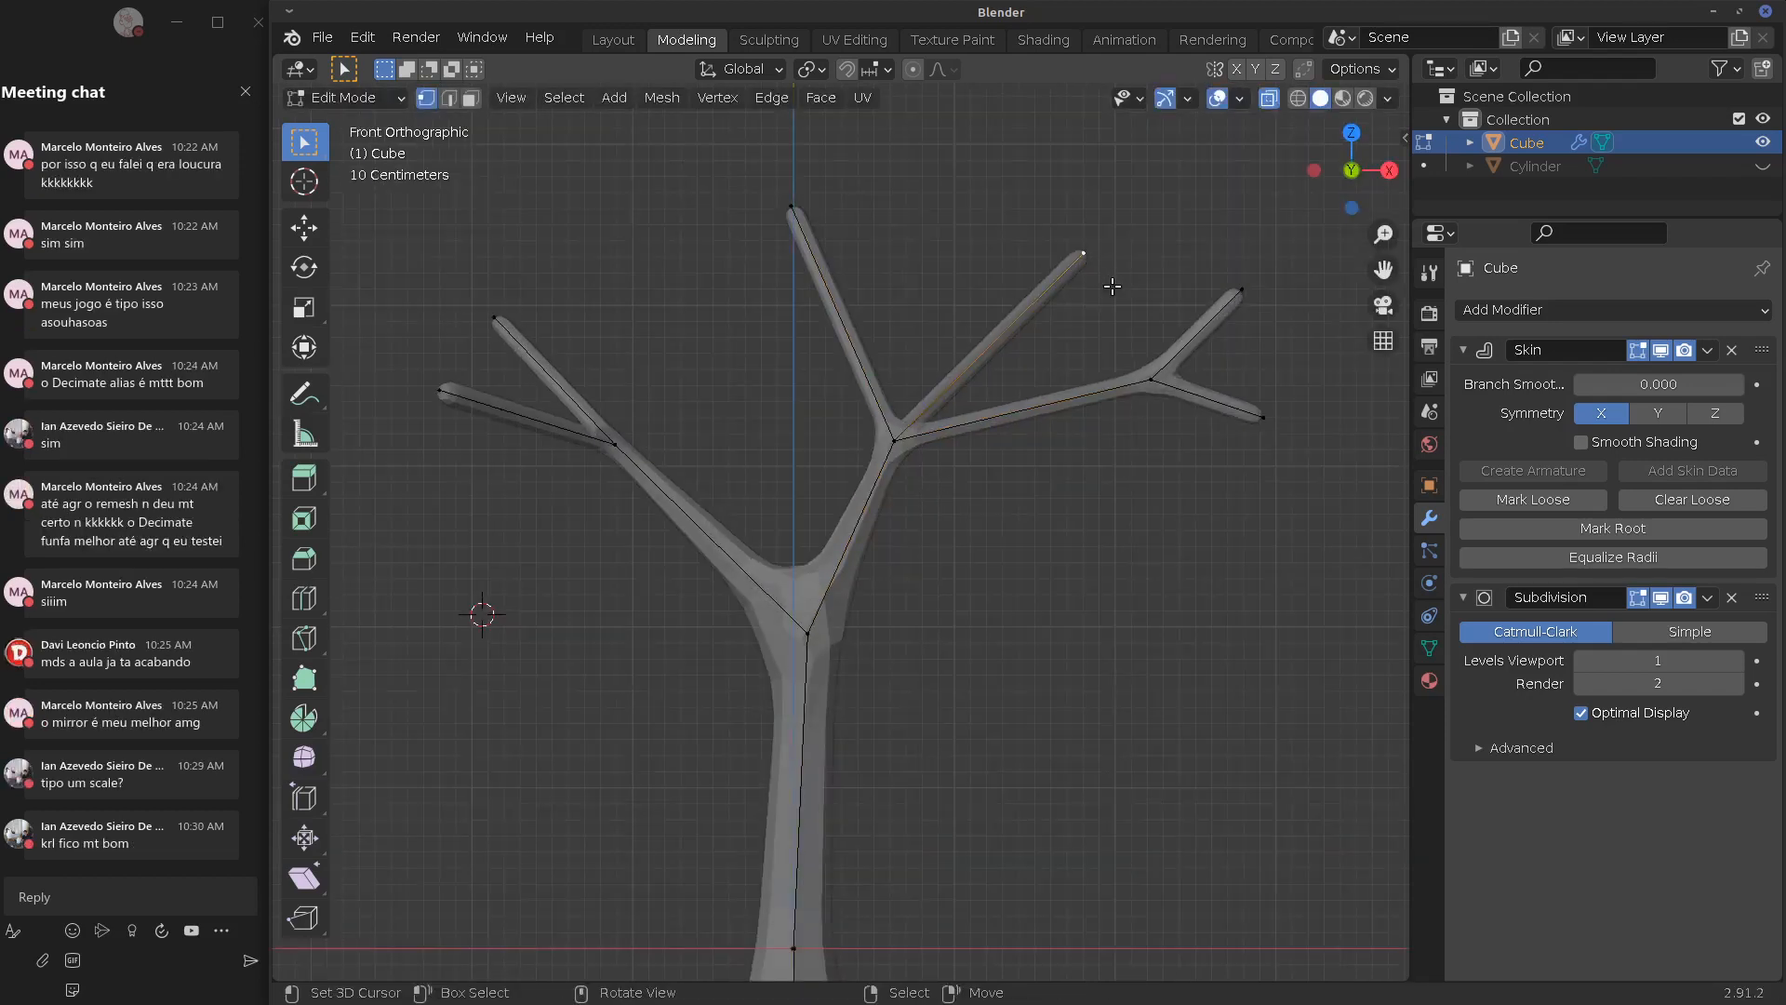
key(e)
click(1146, 200)
right_click(1089, 257)
key(e)
click(1173, 238)
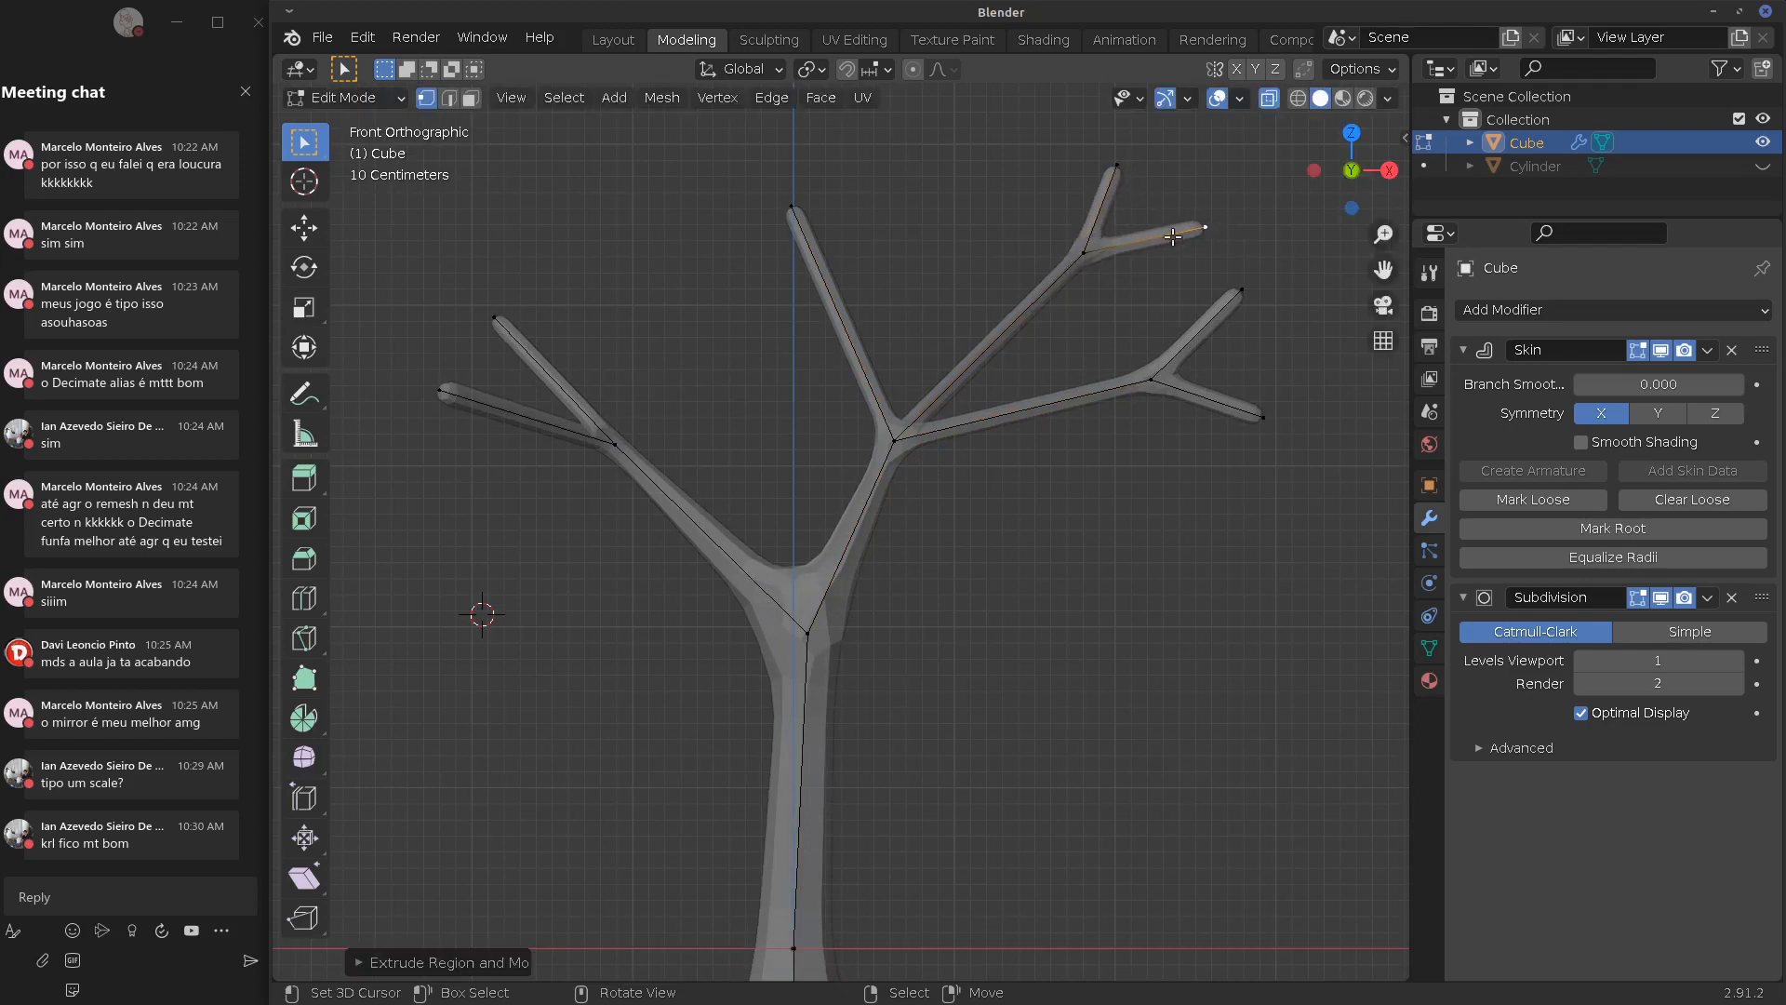
Extrude two branches from the trunk's top tip, one up-left and one up-right
right_click(798, 210)
key(e)
click(730, 151)
right_click(797, 207)
key(e)
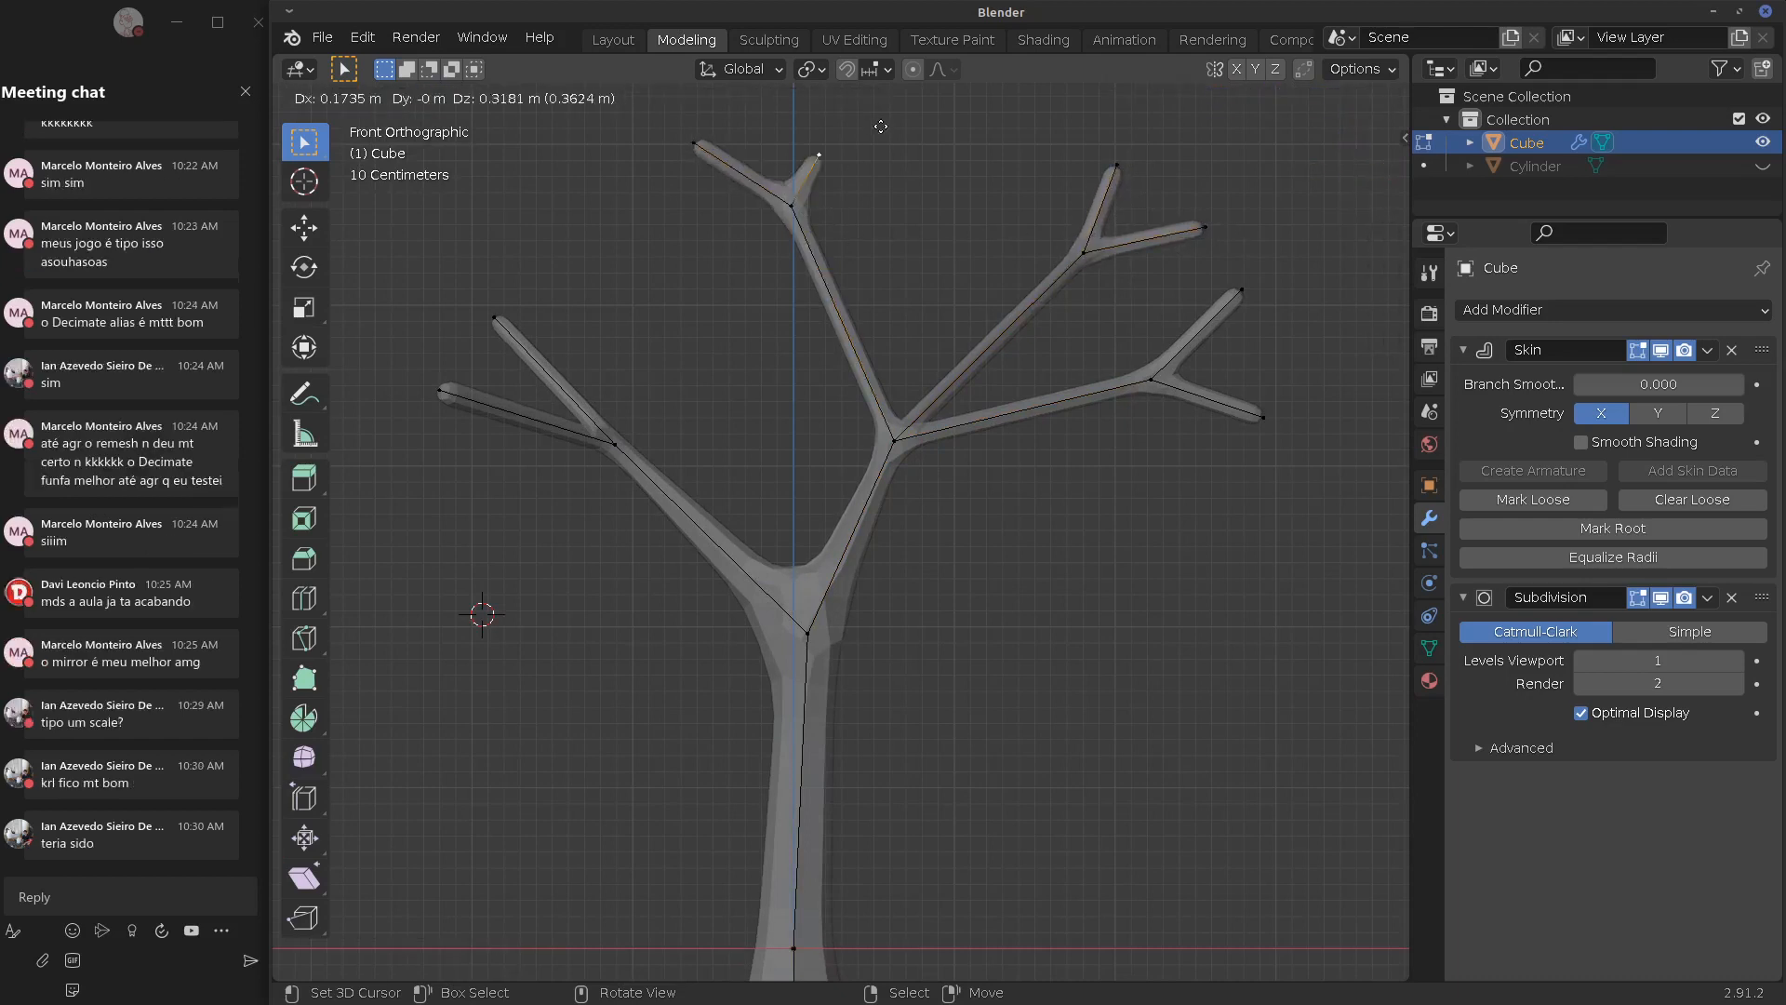
click(880, 126)
Select the upper-right branch tip and duplicate it with Shift+D
shift+middle_drag(968, 577, 970, 668)
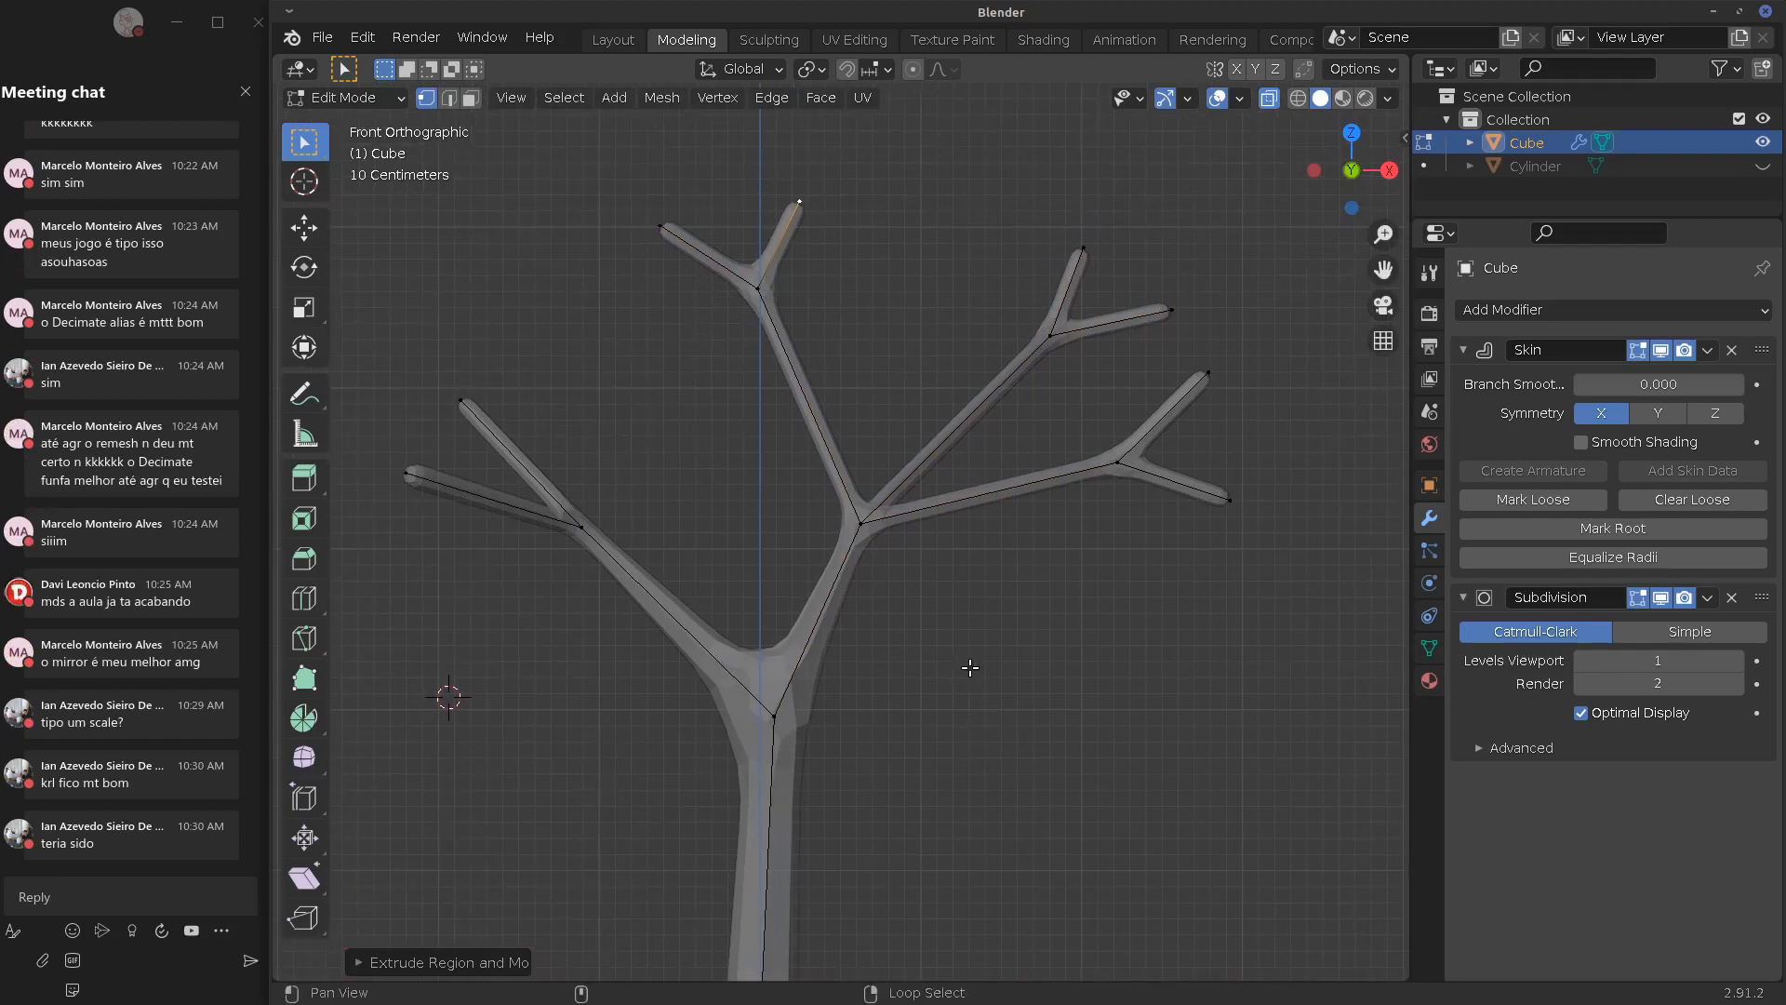
alt+shift+drag(970, 668, 943, 707)
right_click(1033, 386)
shift+right_click(1063, 289)
shift+right_click(1148, 340)
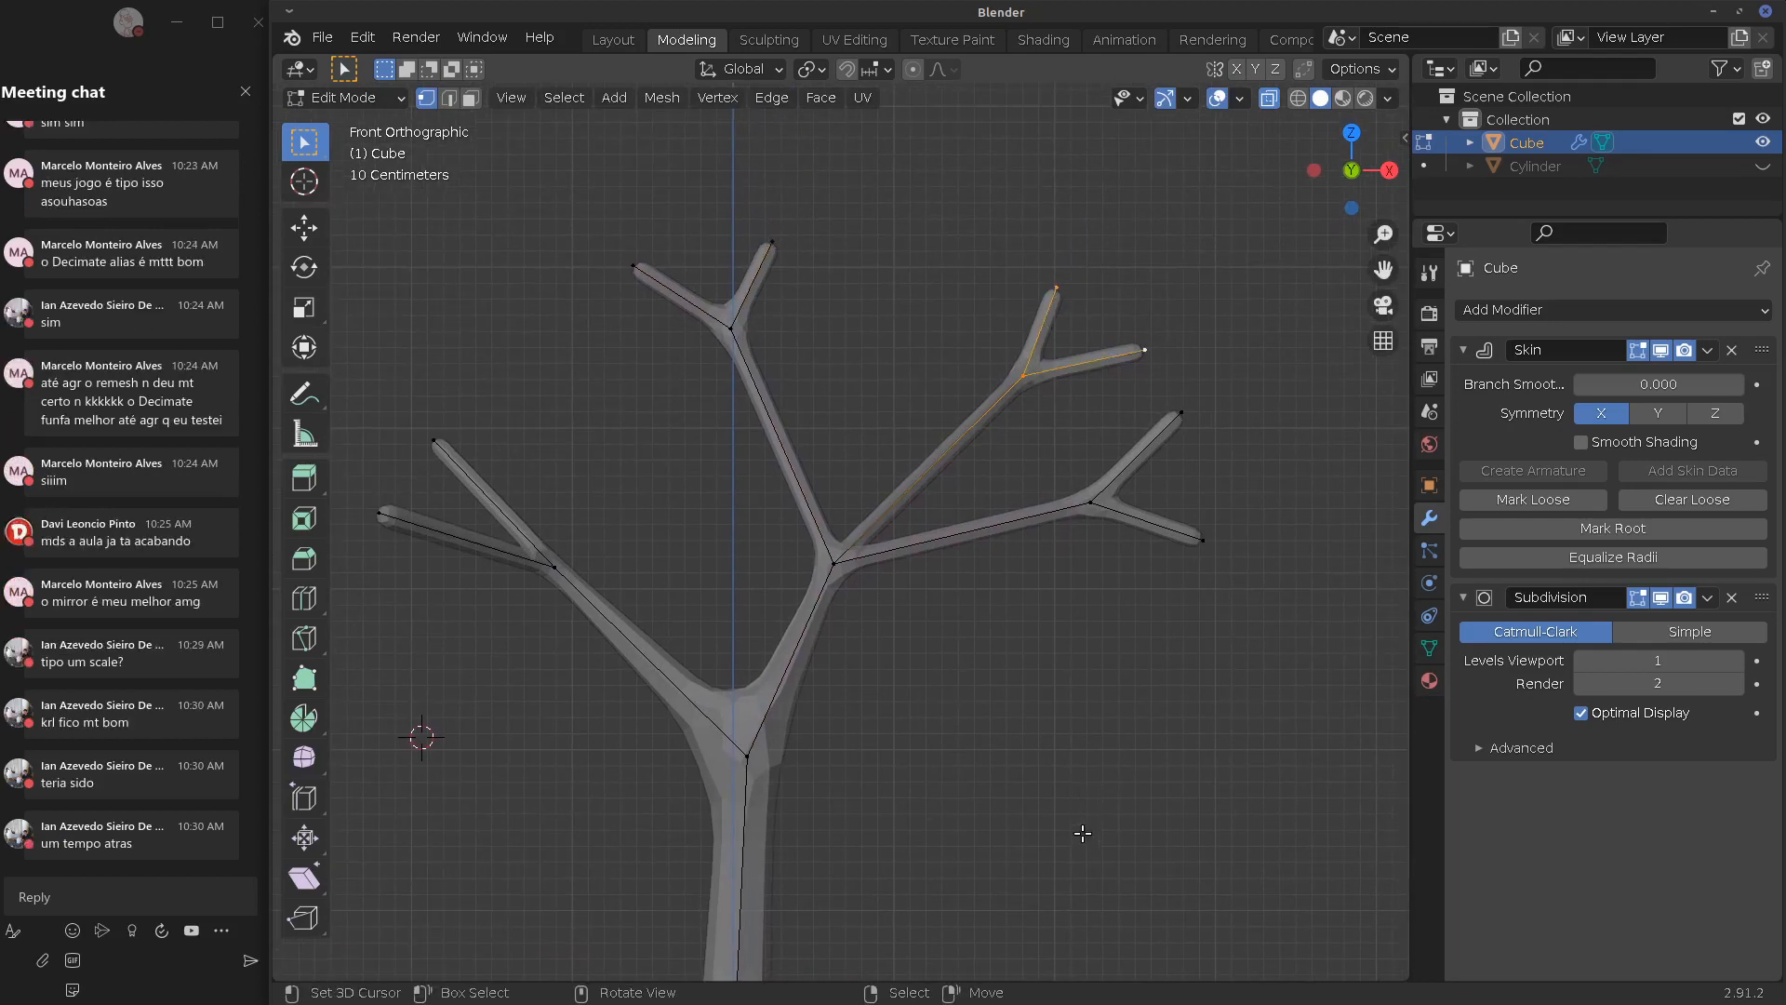
shift+middle_drag(978, 455, 914, 619)
right_click(992, 452)
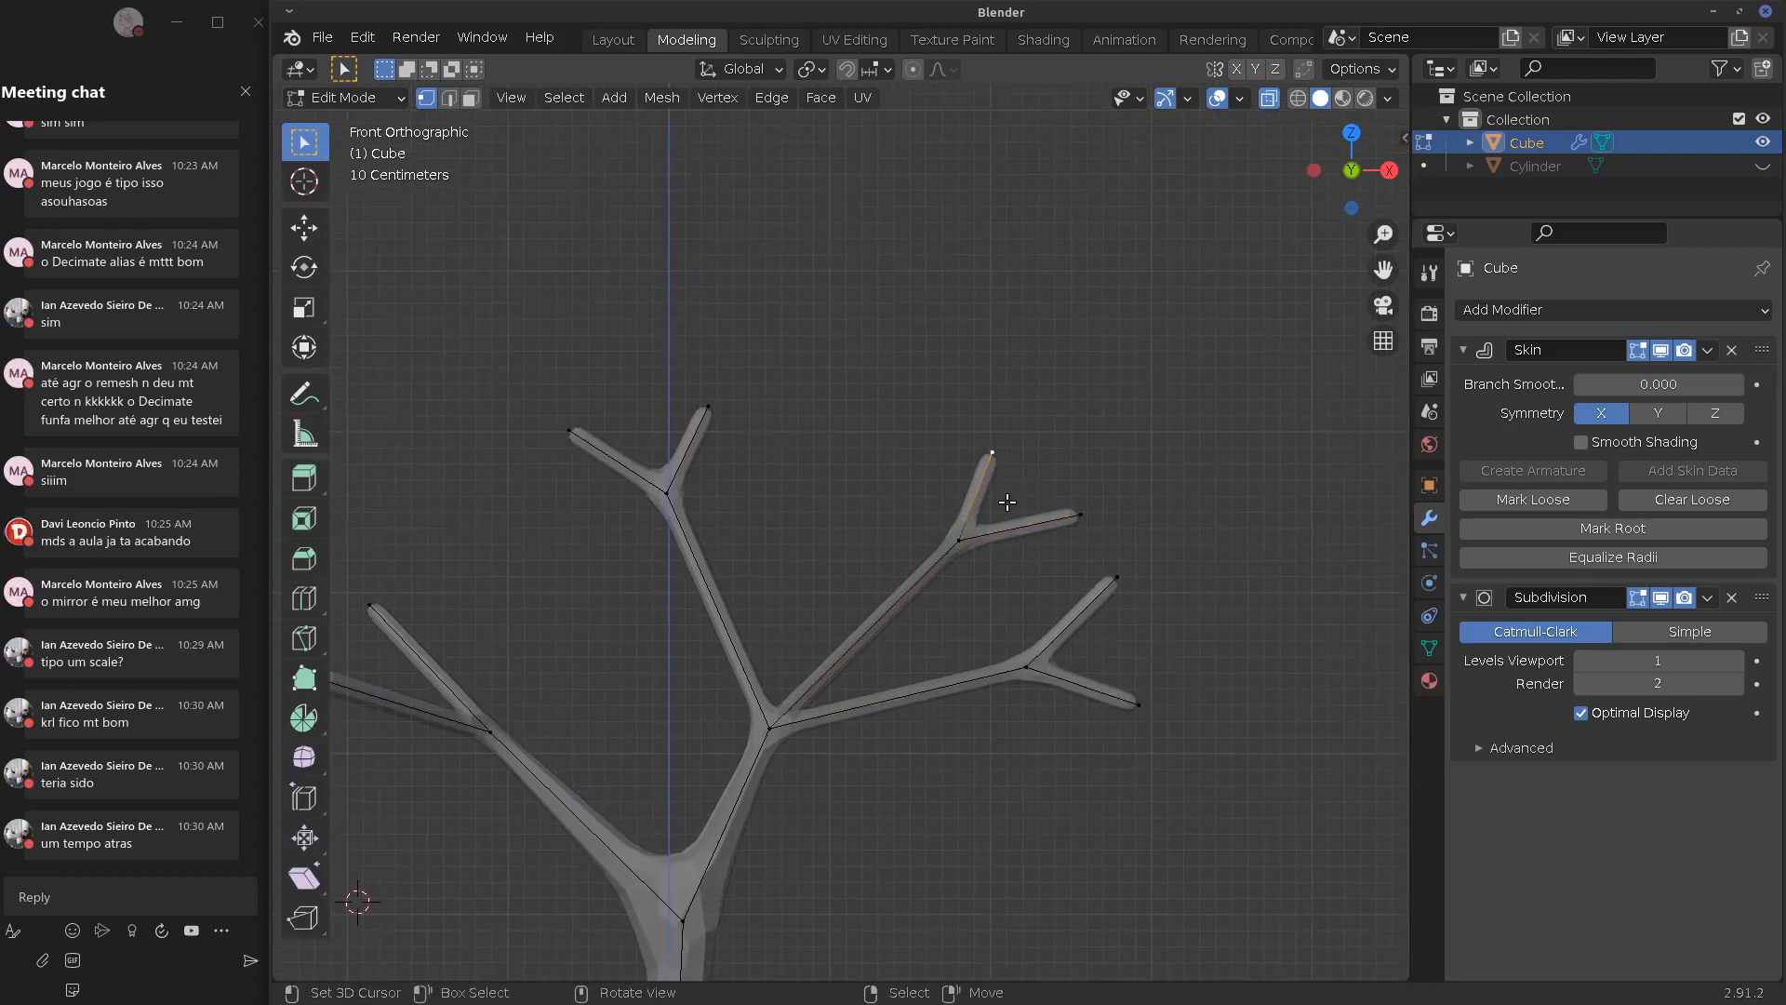
key(shift+d)
Place a duplicate vertex above the tree, extrude a lone edge up-left, and mark it as skin root
click(1106, 346)
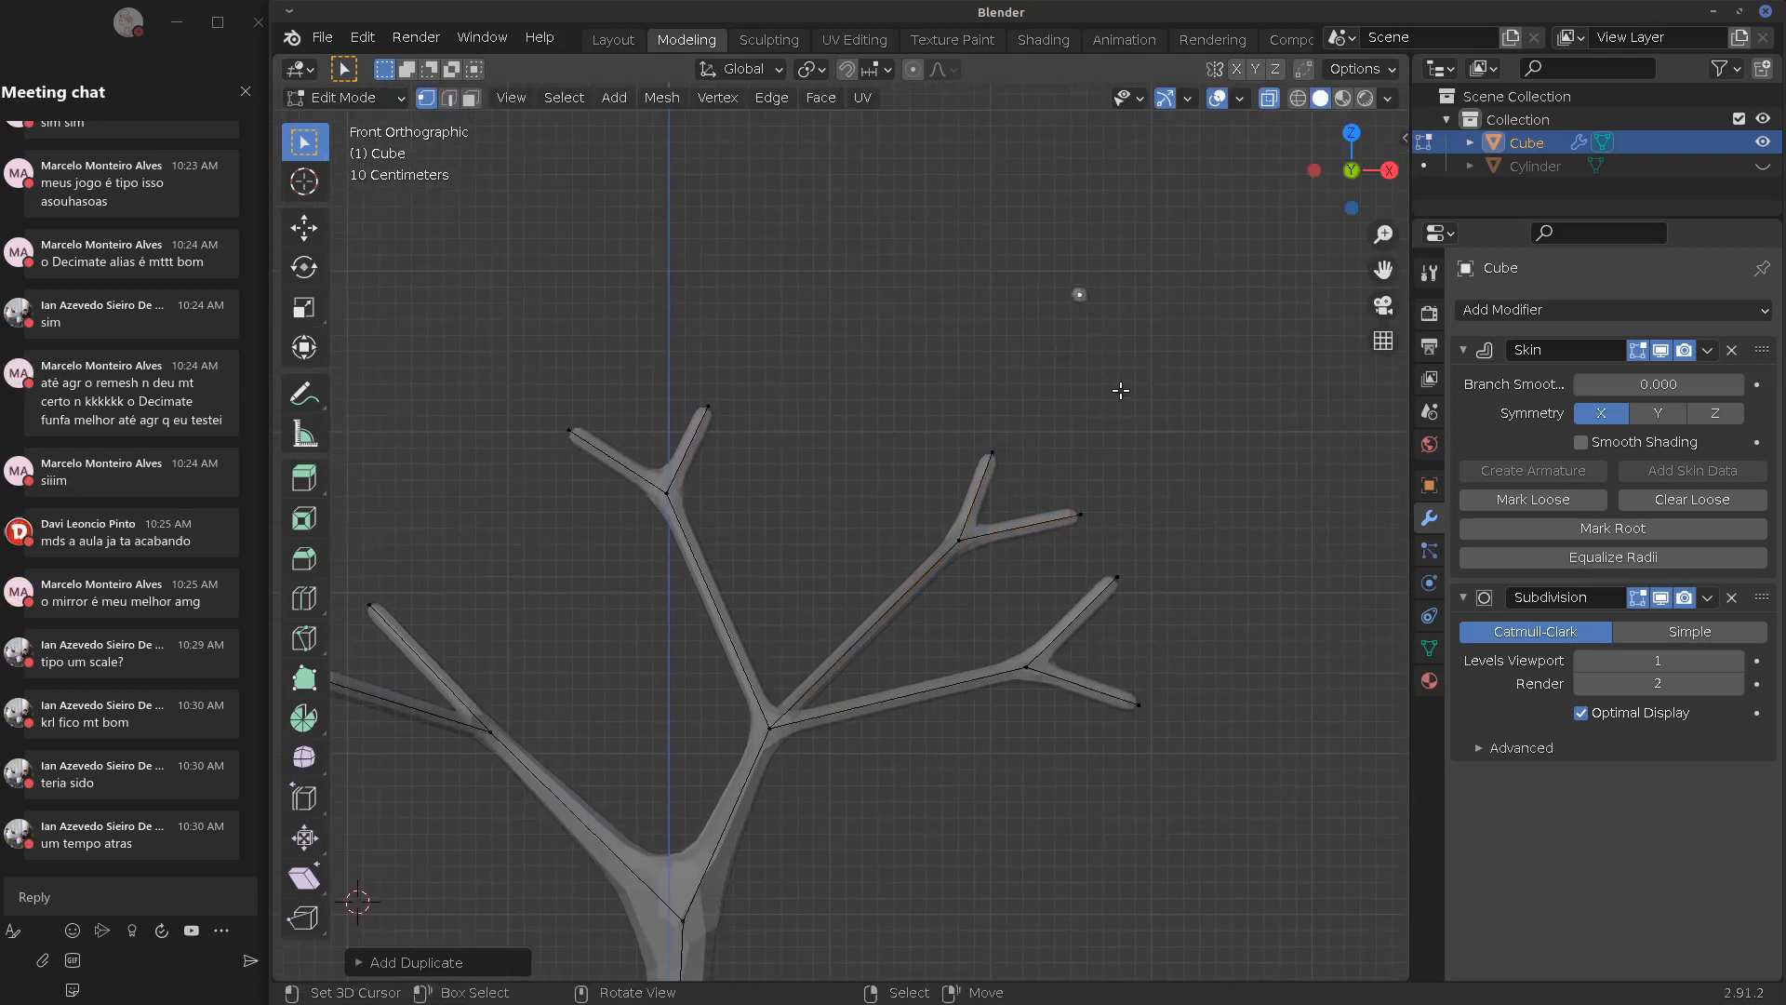
key(e)
click(910, 237)
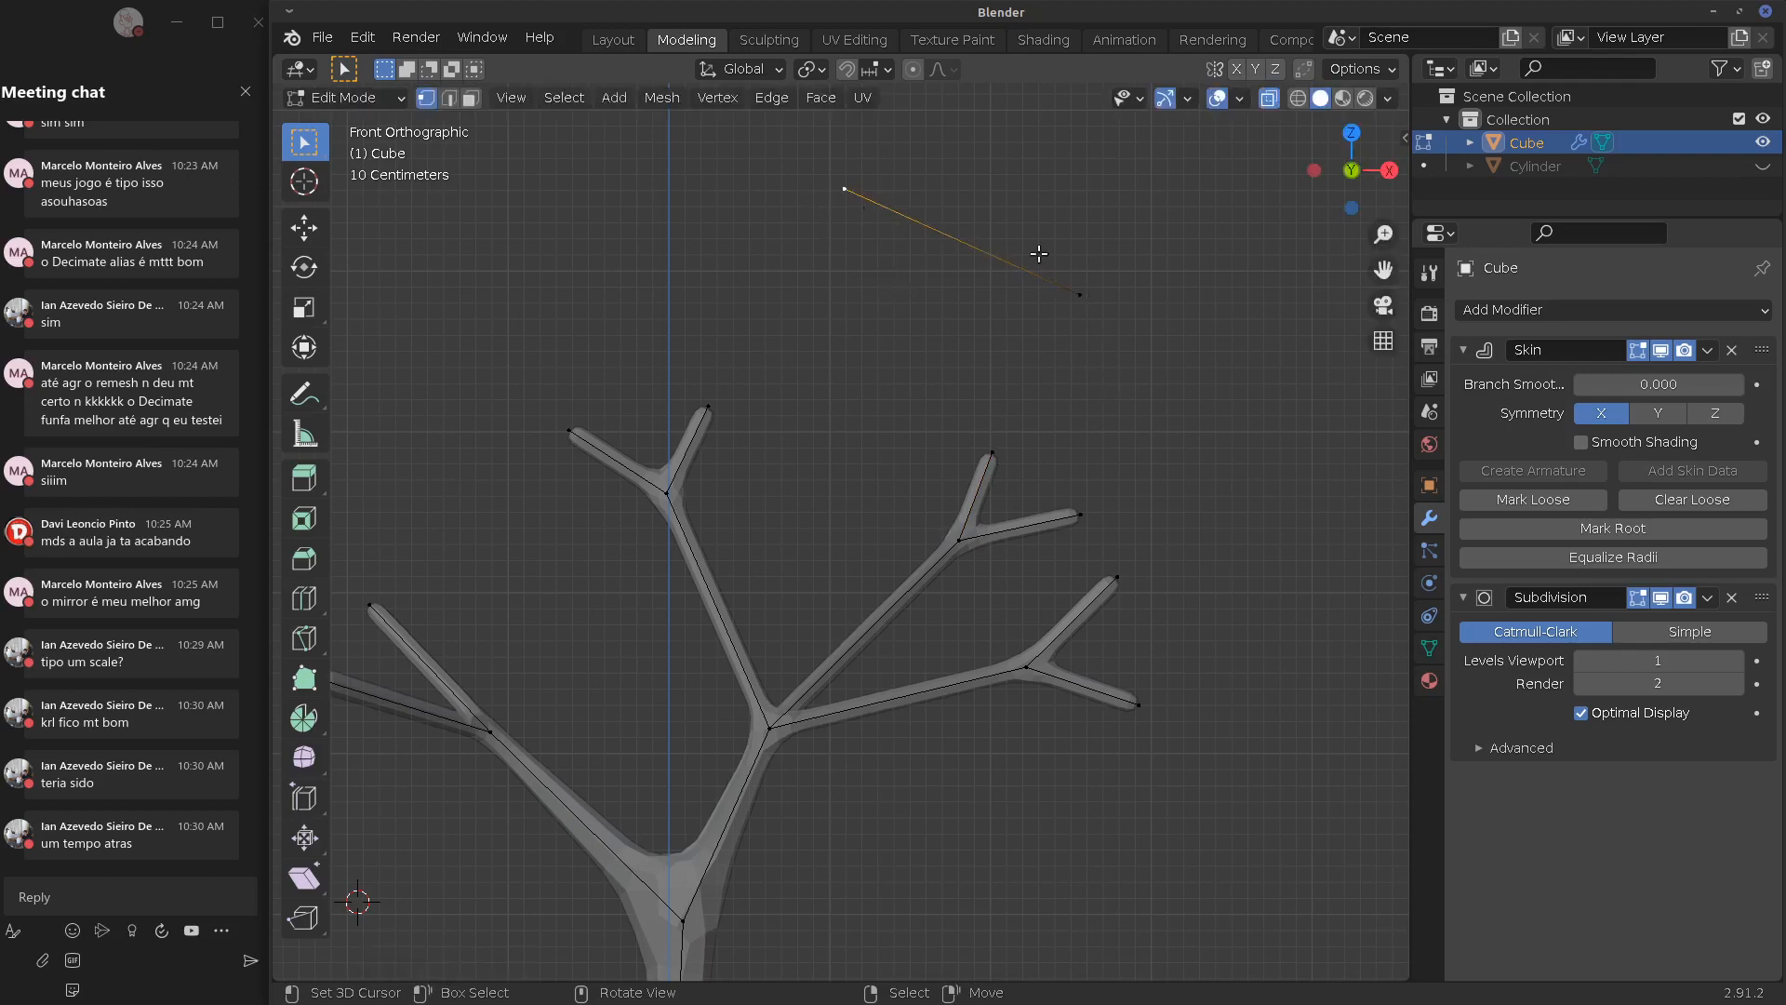
right_click(1079, 294)
mouse_move(1099, 272)
mouse_down()
mouse_move(1049, 326)
mouse_move(1124, 290)
mouse_up()
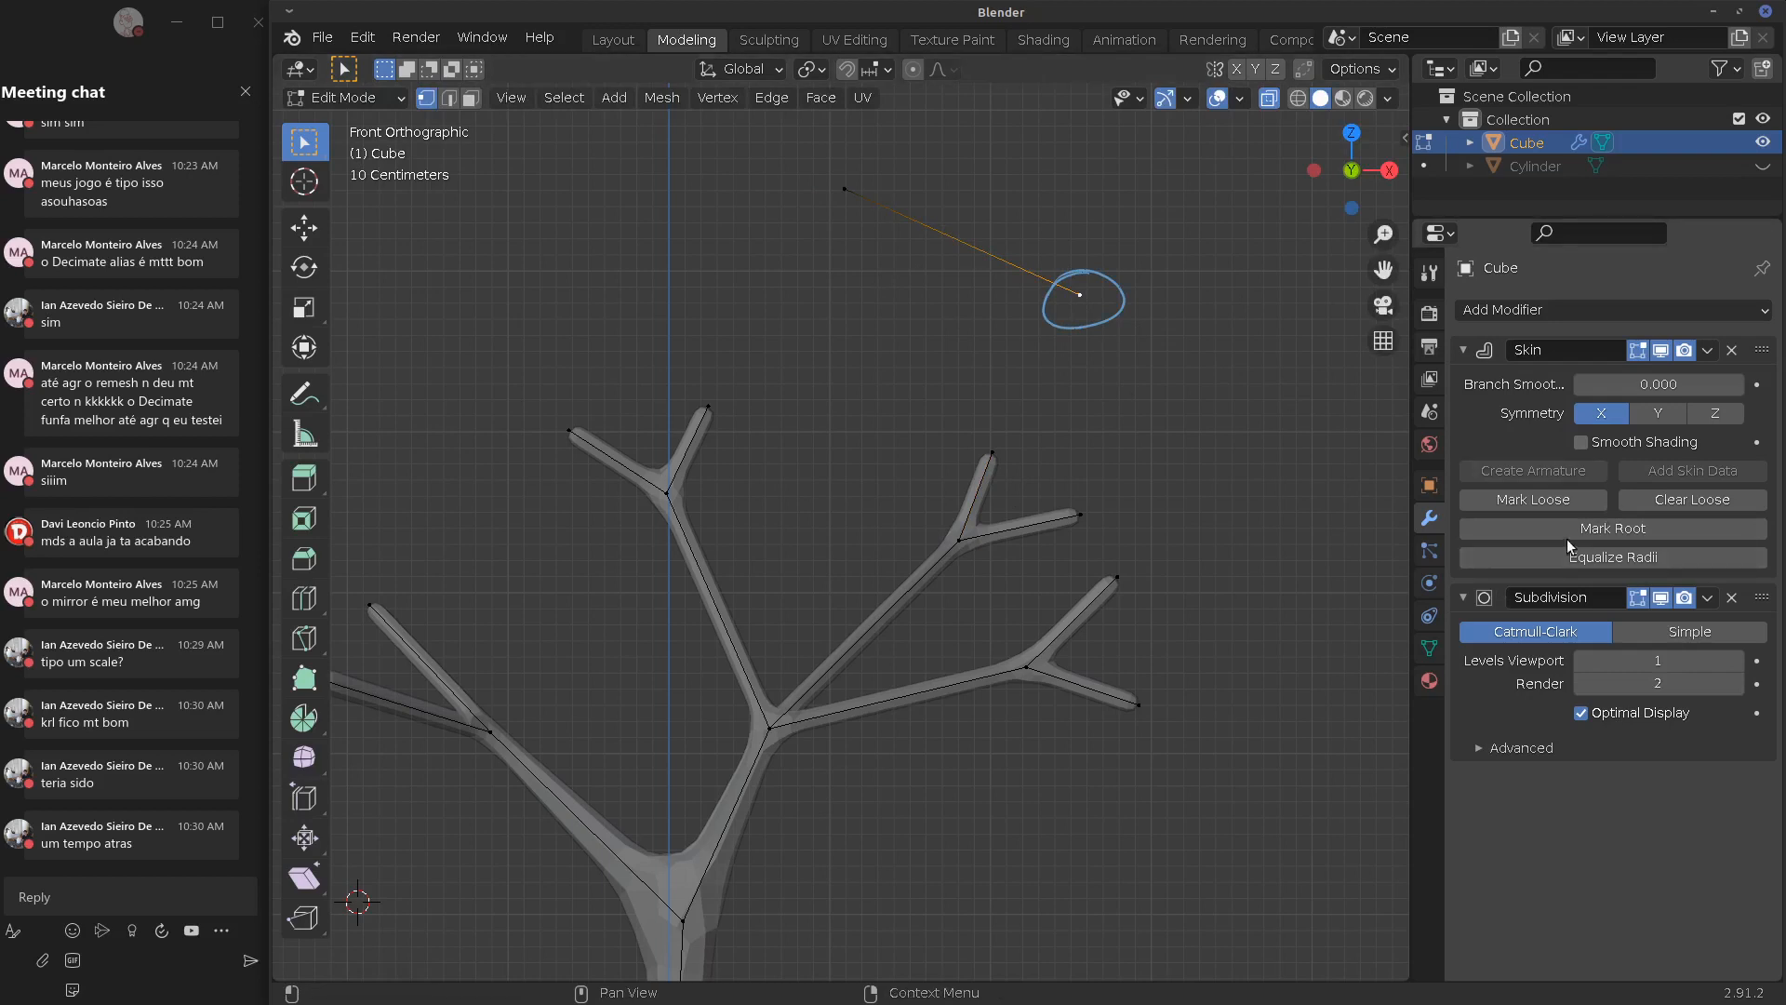
click(1594, 527)
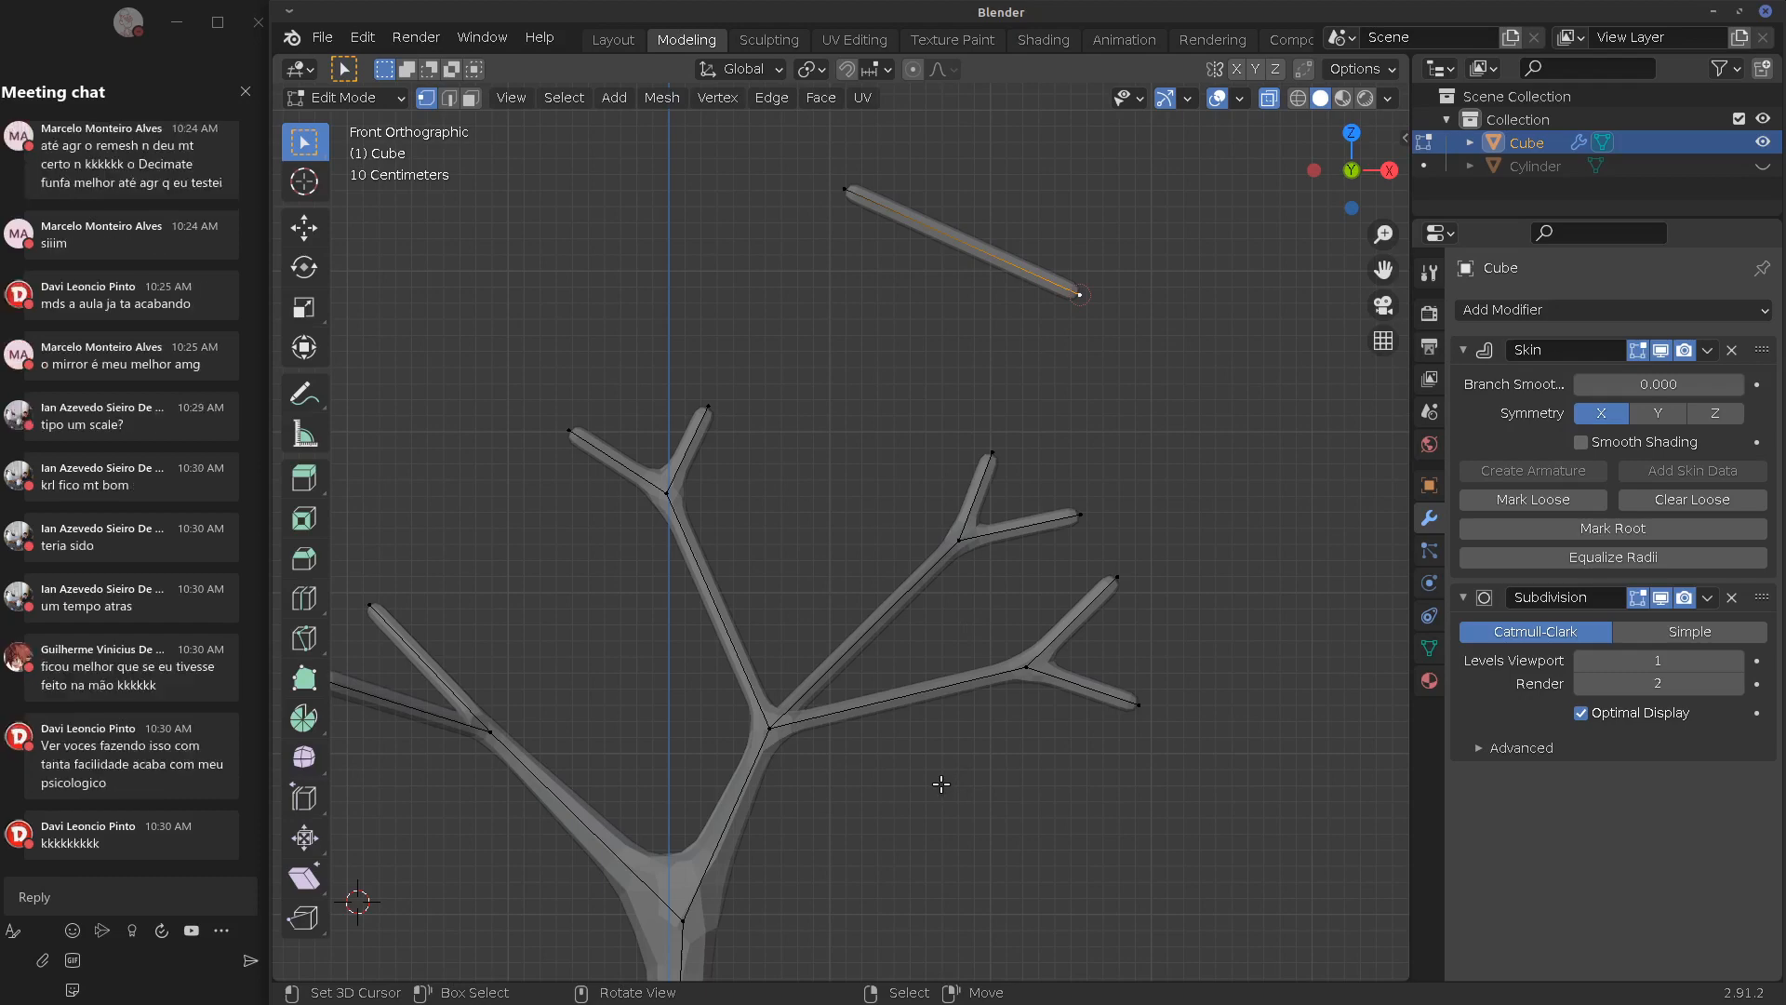
Select the three vertices of the upper-right fork and make their skin loose
right_click(957, 543)
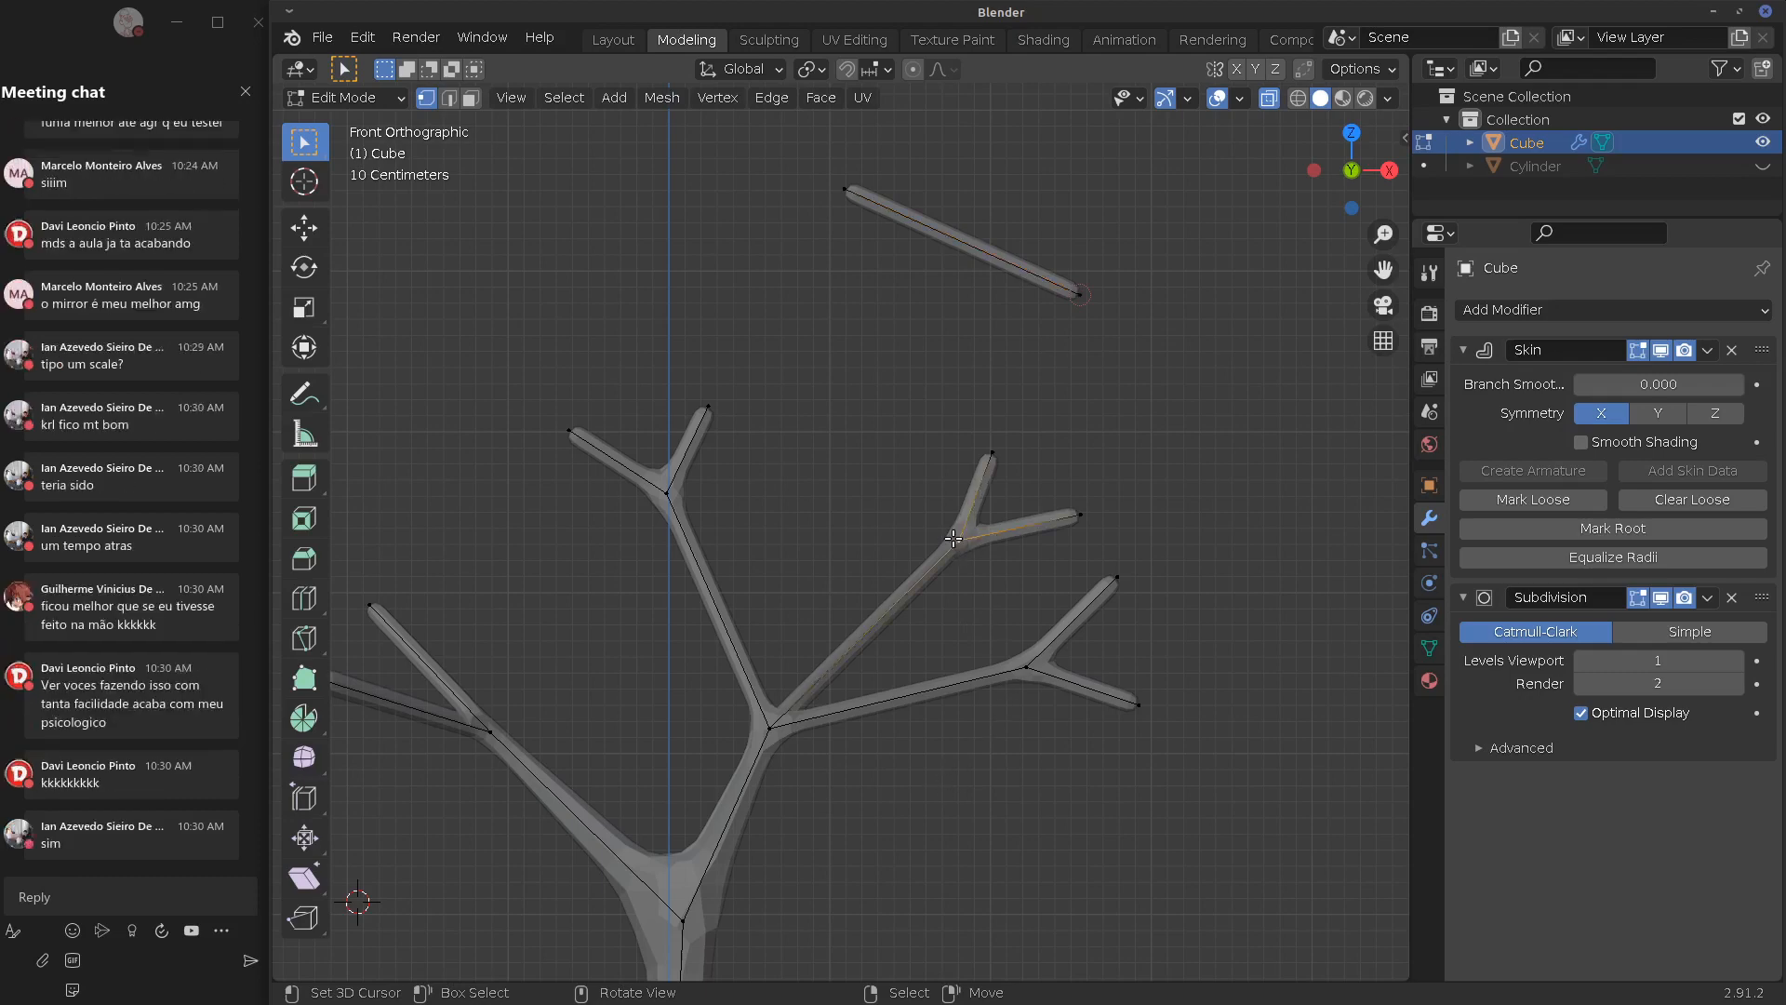
shift+right_click(995, 466)
shift+right_click(1073, 503)
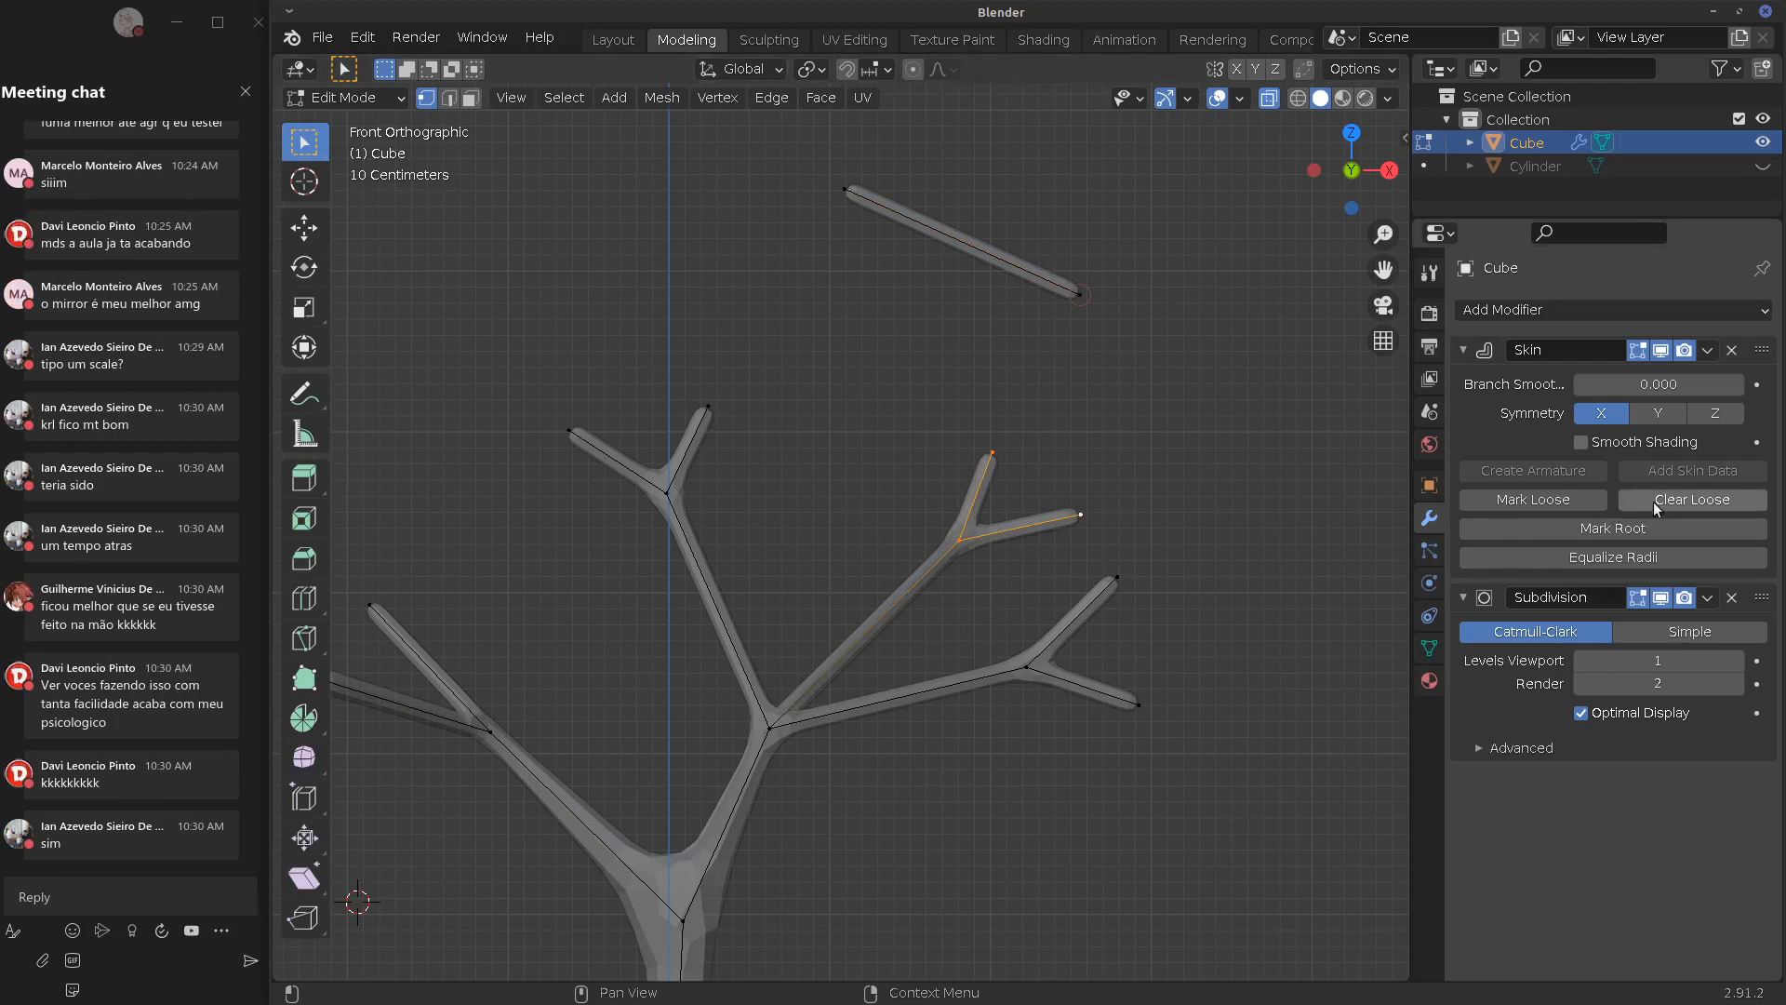
click(1566, 500)
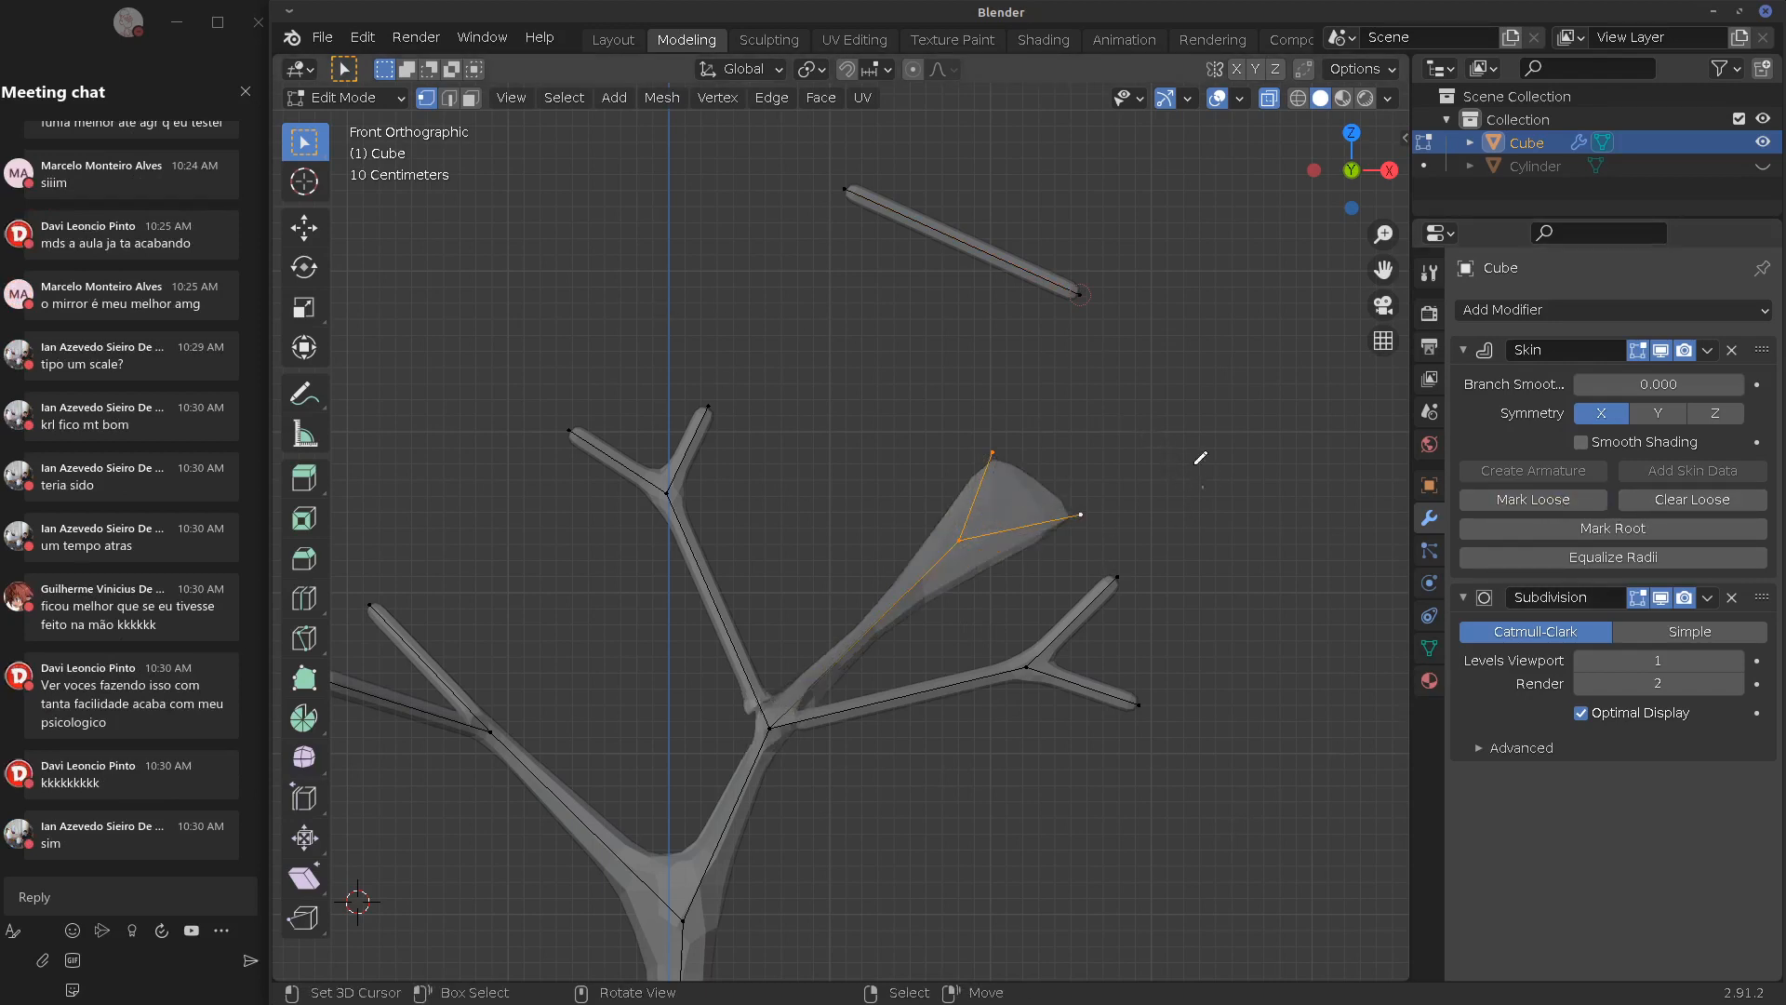
Sketch an annotation note beside the loose fork's bulging cone
drag(1203, 488, 1134, 401)
mouse_move(1211, 484)
mouse_down()
mouse_move(1265, 402)
mouse_move(1251, 416)
mouse_up()
drag(1230, 617, 1214, 503)
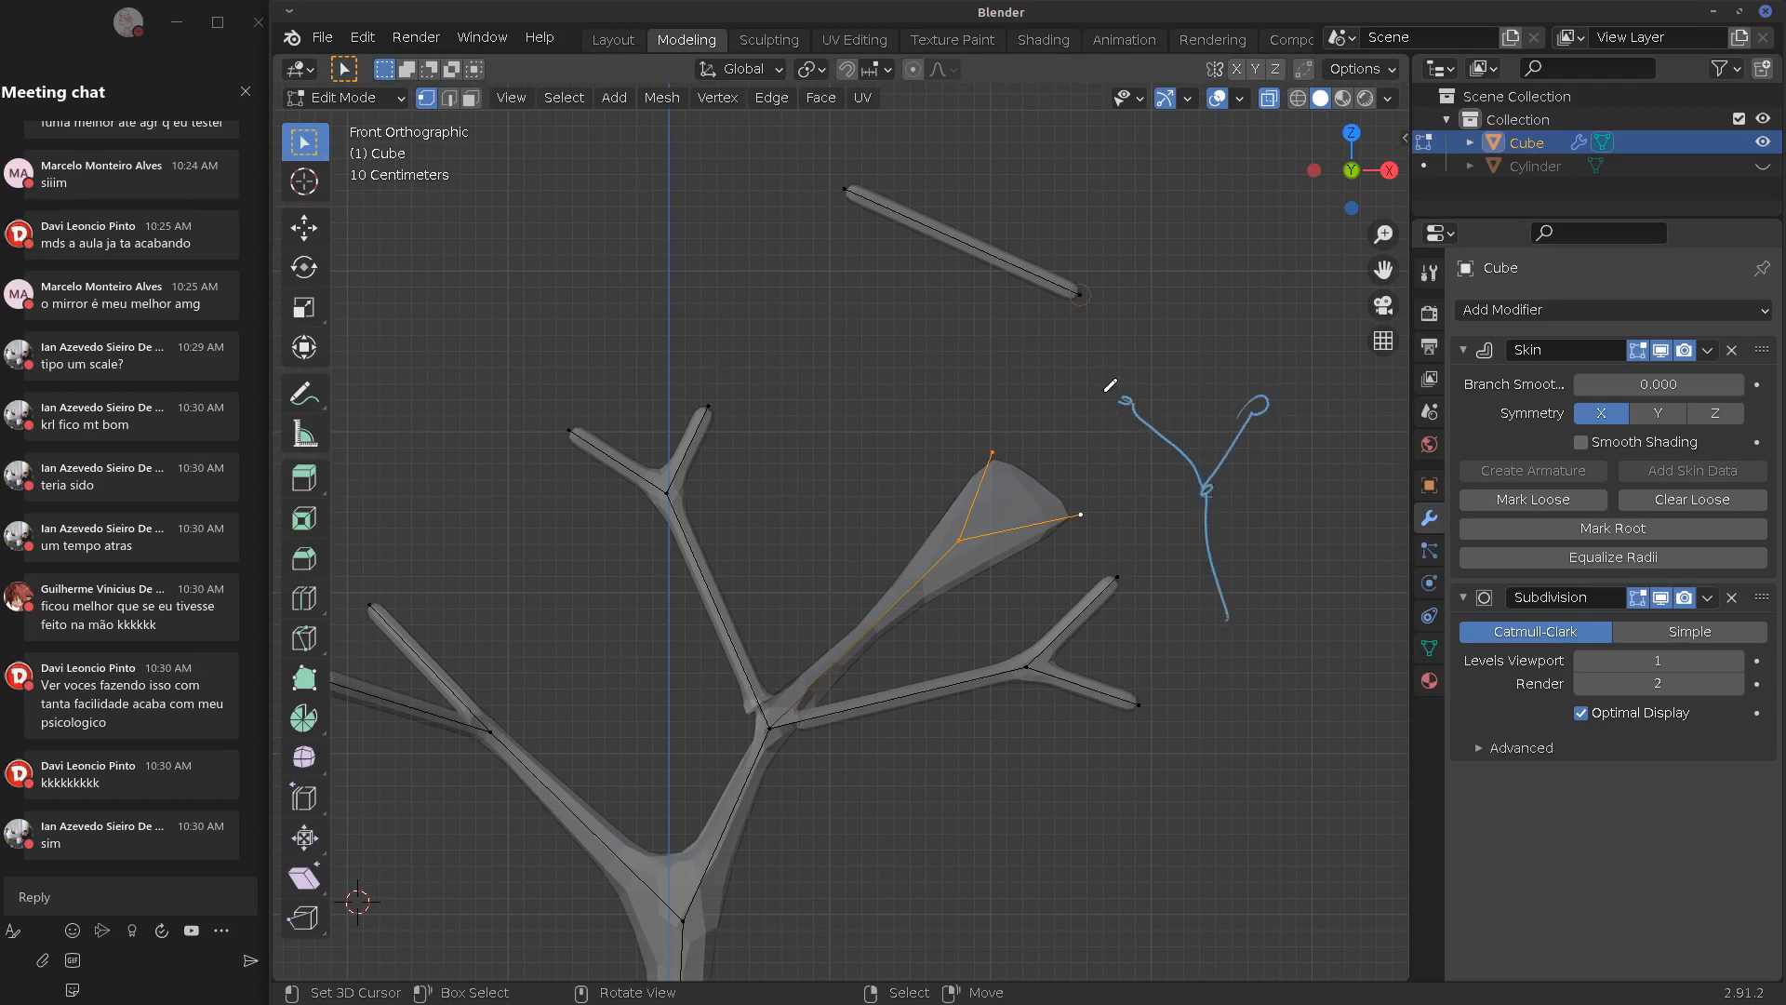
mouse_move(1105, 391)
mouse_down()
mouse_move(1260, 433)
mouse_move(1214, 512)
mouse_move(1174, 470)
mouse_move(1203, 508)
mouse_up()
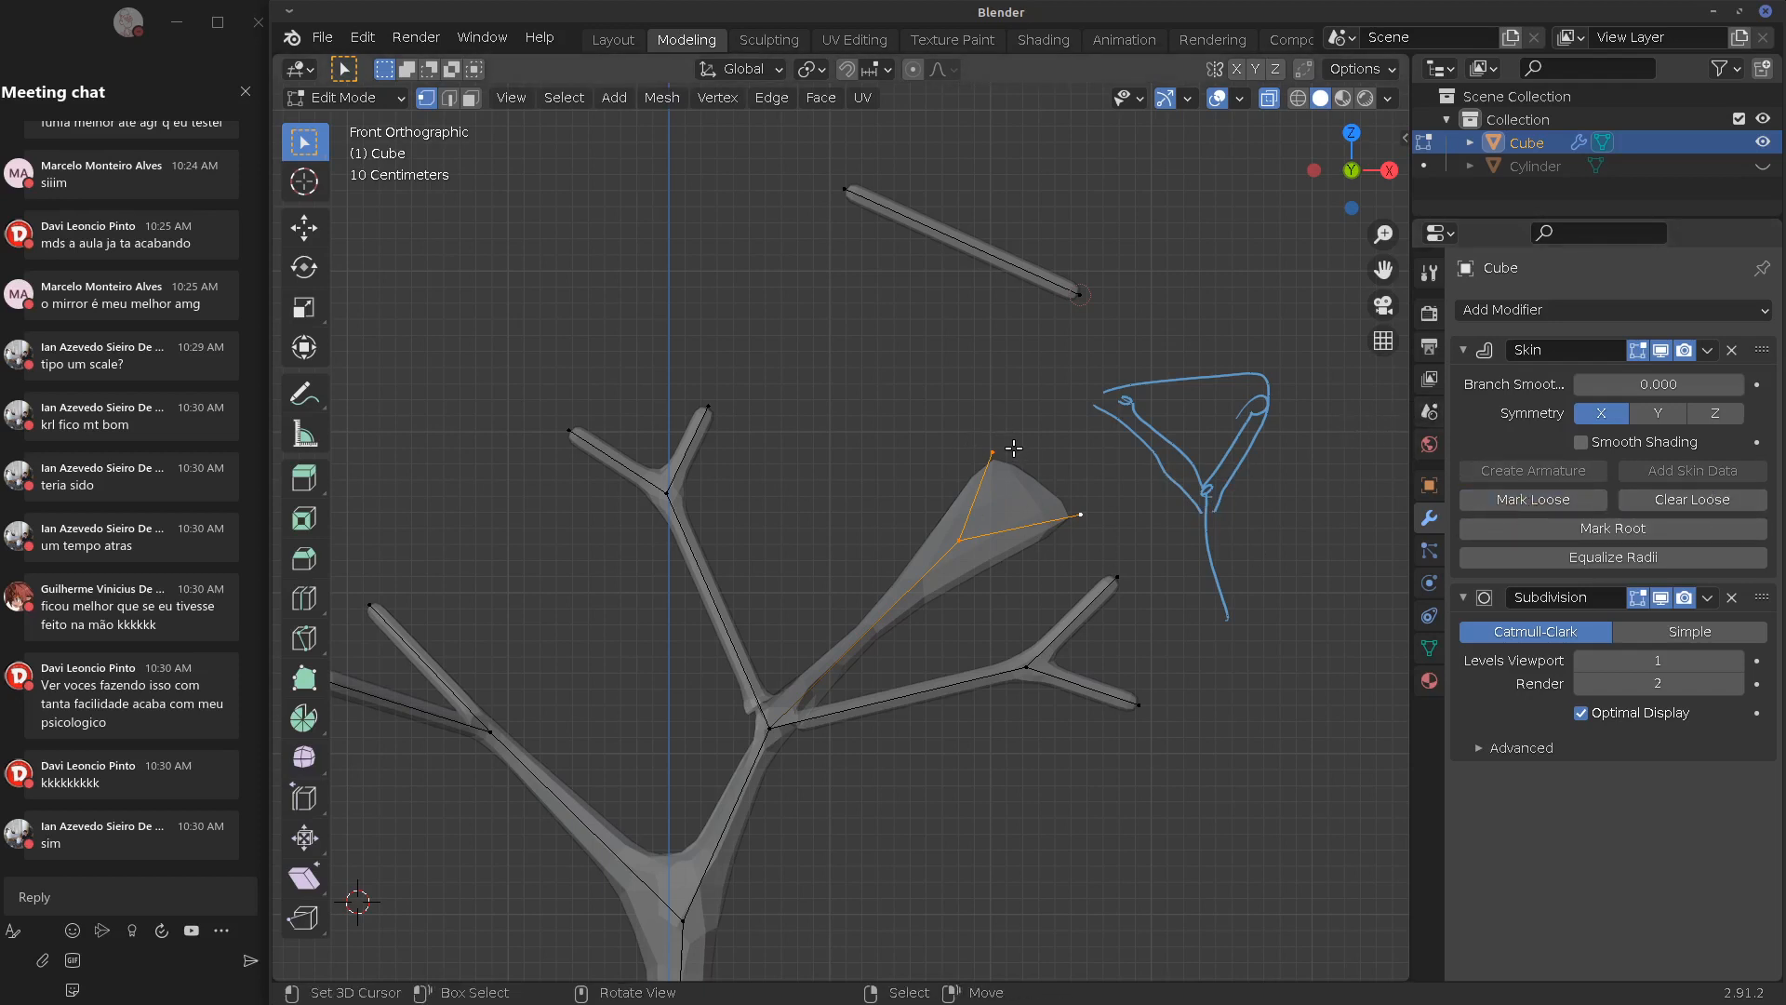
Draw a V in the cone, erase the sketch, then clear loose to restore slim skin
mouse_move(1027, 438)
mouse_down()
mouse_move(978, 524)
mouse_move(1098, 497)
mouse_up()
mouse_move(1001, 541)
right_down()
mouse_move(1042, 462)
mouse_move(1082, 495)
right_up()
drag(1182, 338, 1211, 405)
mouse_move(1167, 379)
right_down()
mouse_move(1186, 358)
mouse_move(1166, 338)
right_up()
mouse_move(1155, 386)
mouse_down()
mouse_move(1203, 437)
mouse_move(1241, 372)
mouse_up()
mouse_move(1121, 405)
right_down()
mouse_move(1228, 595)
mouse_move(1163, 512)
mouse_move(1195, 384)
right_up()
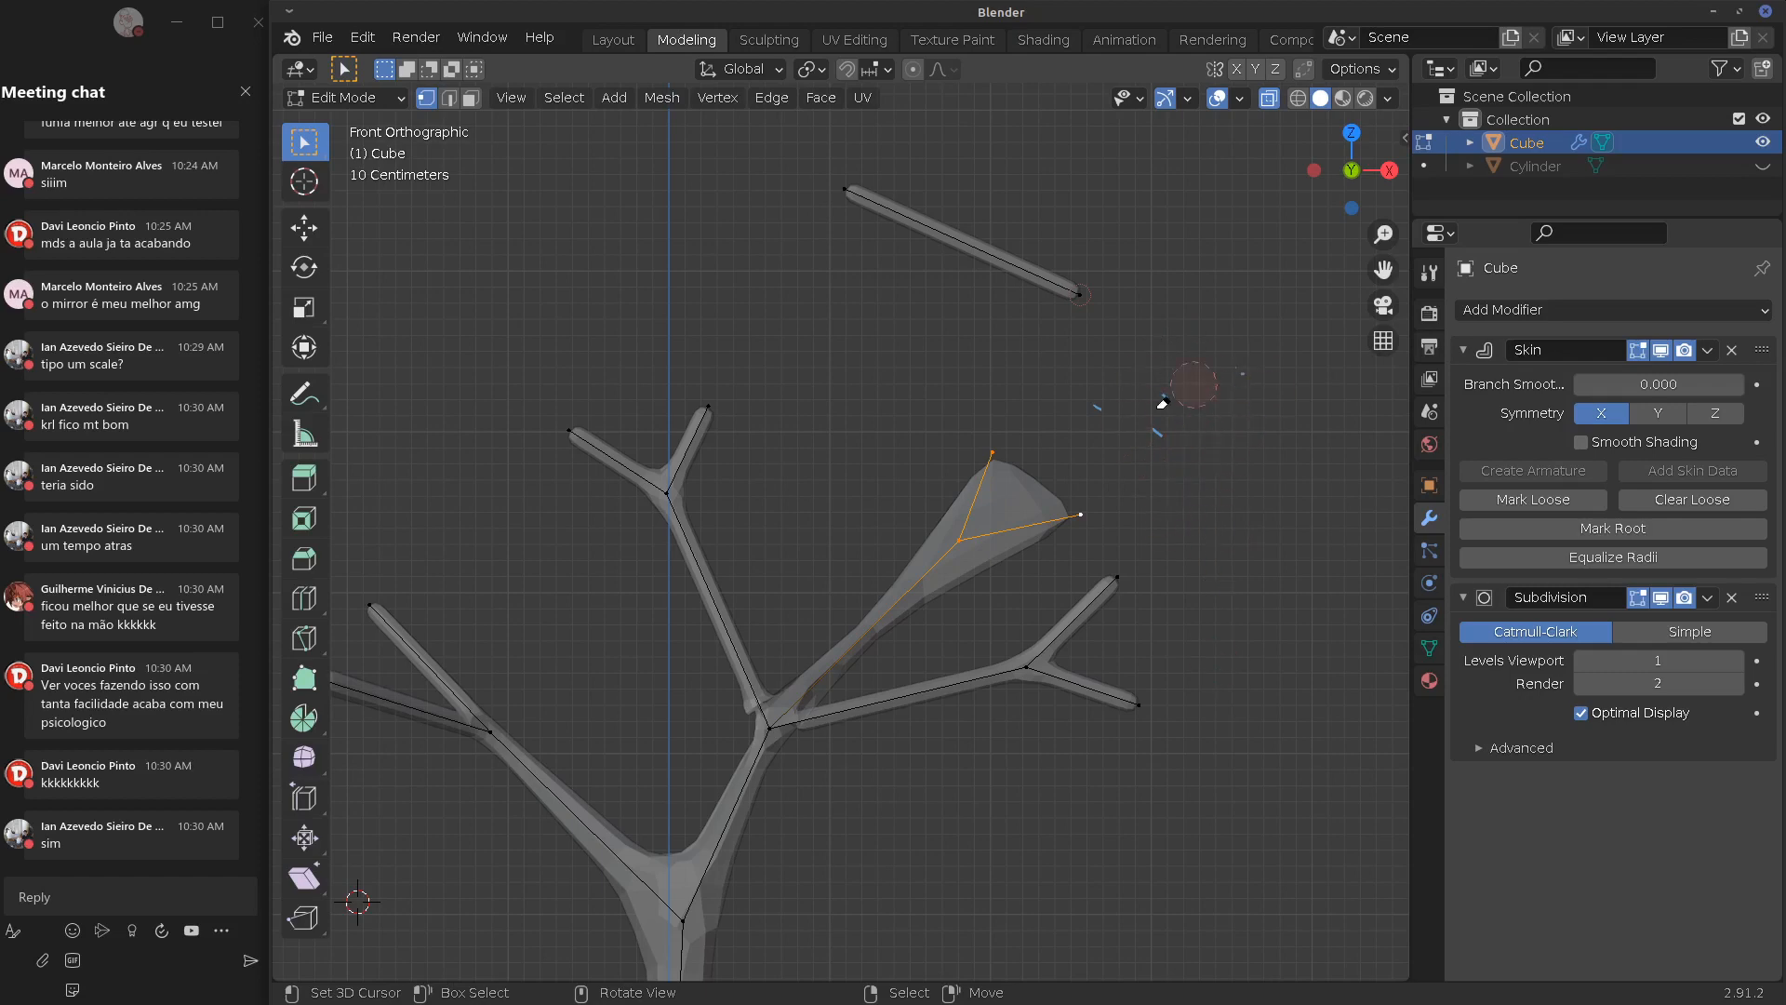
click(1702, 499)
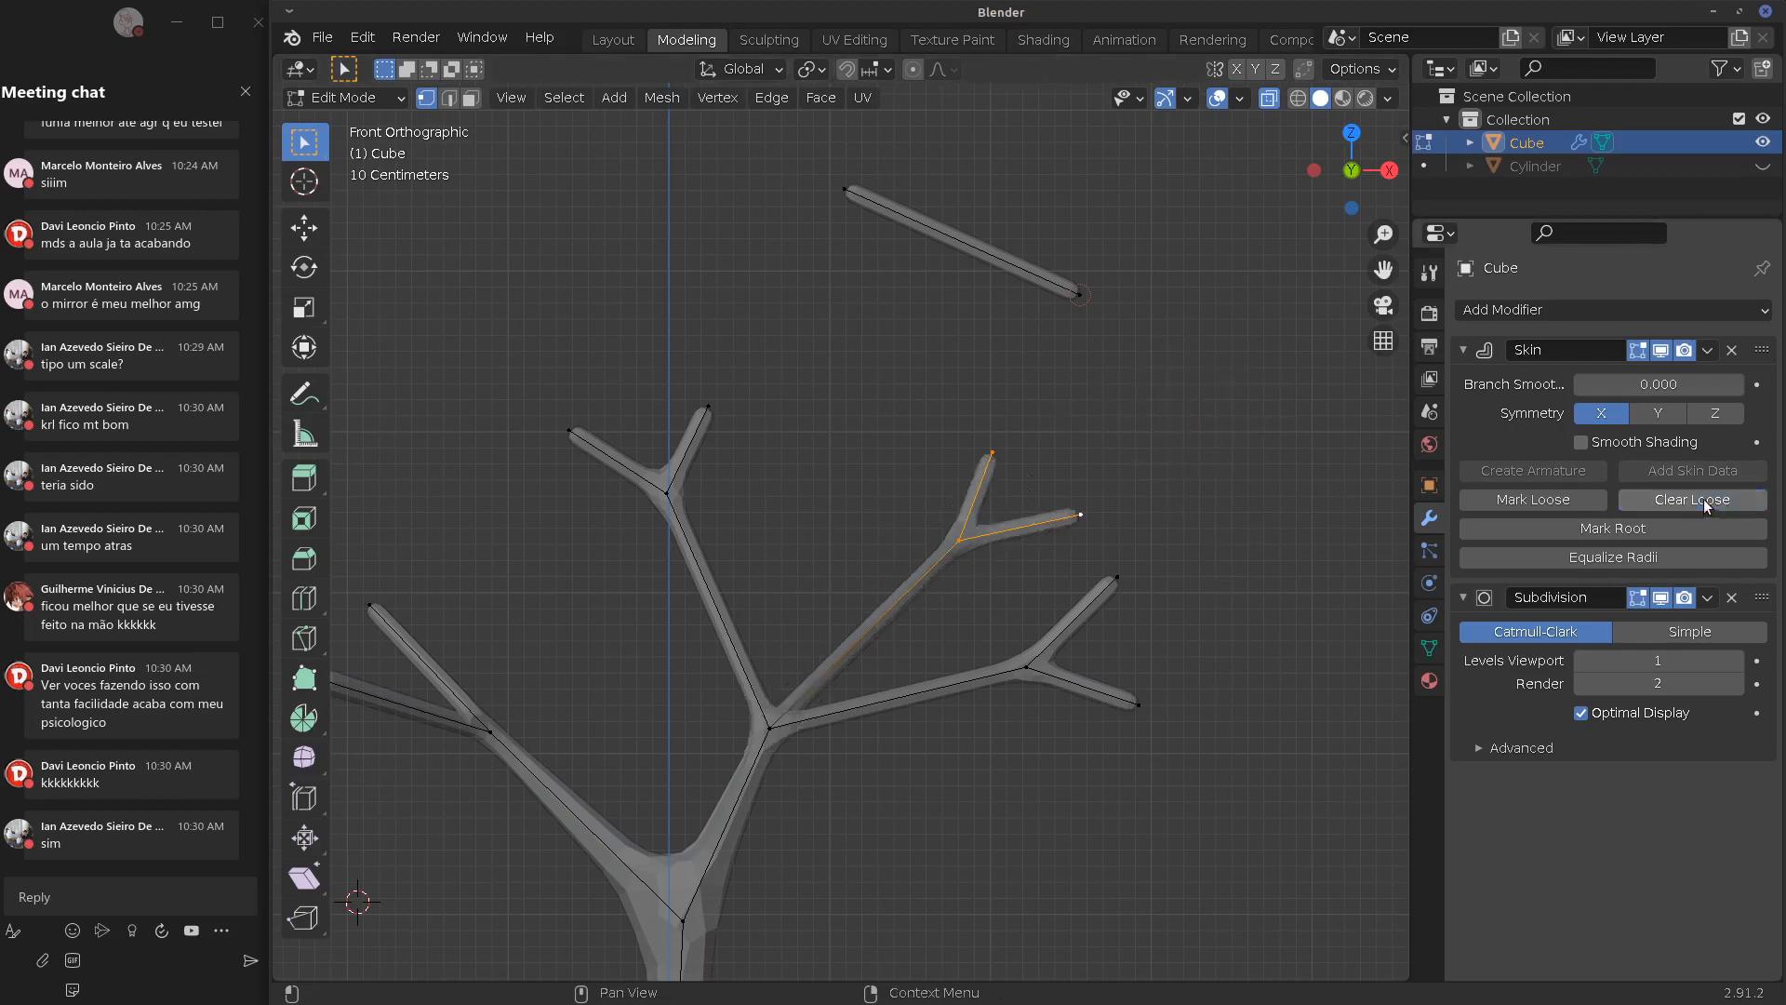
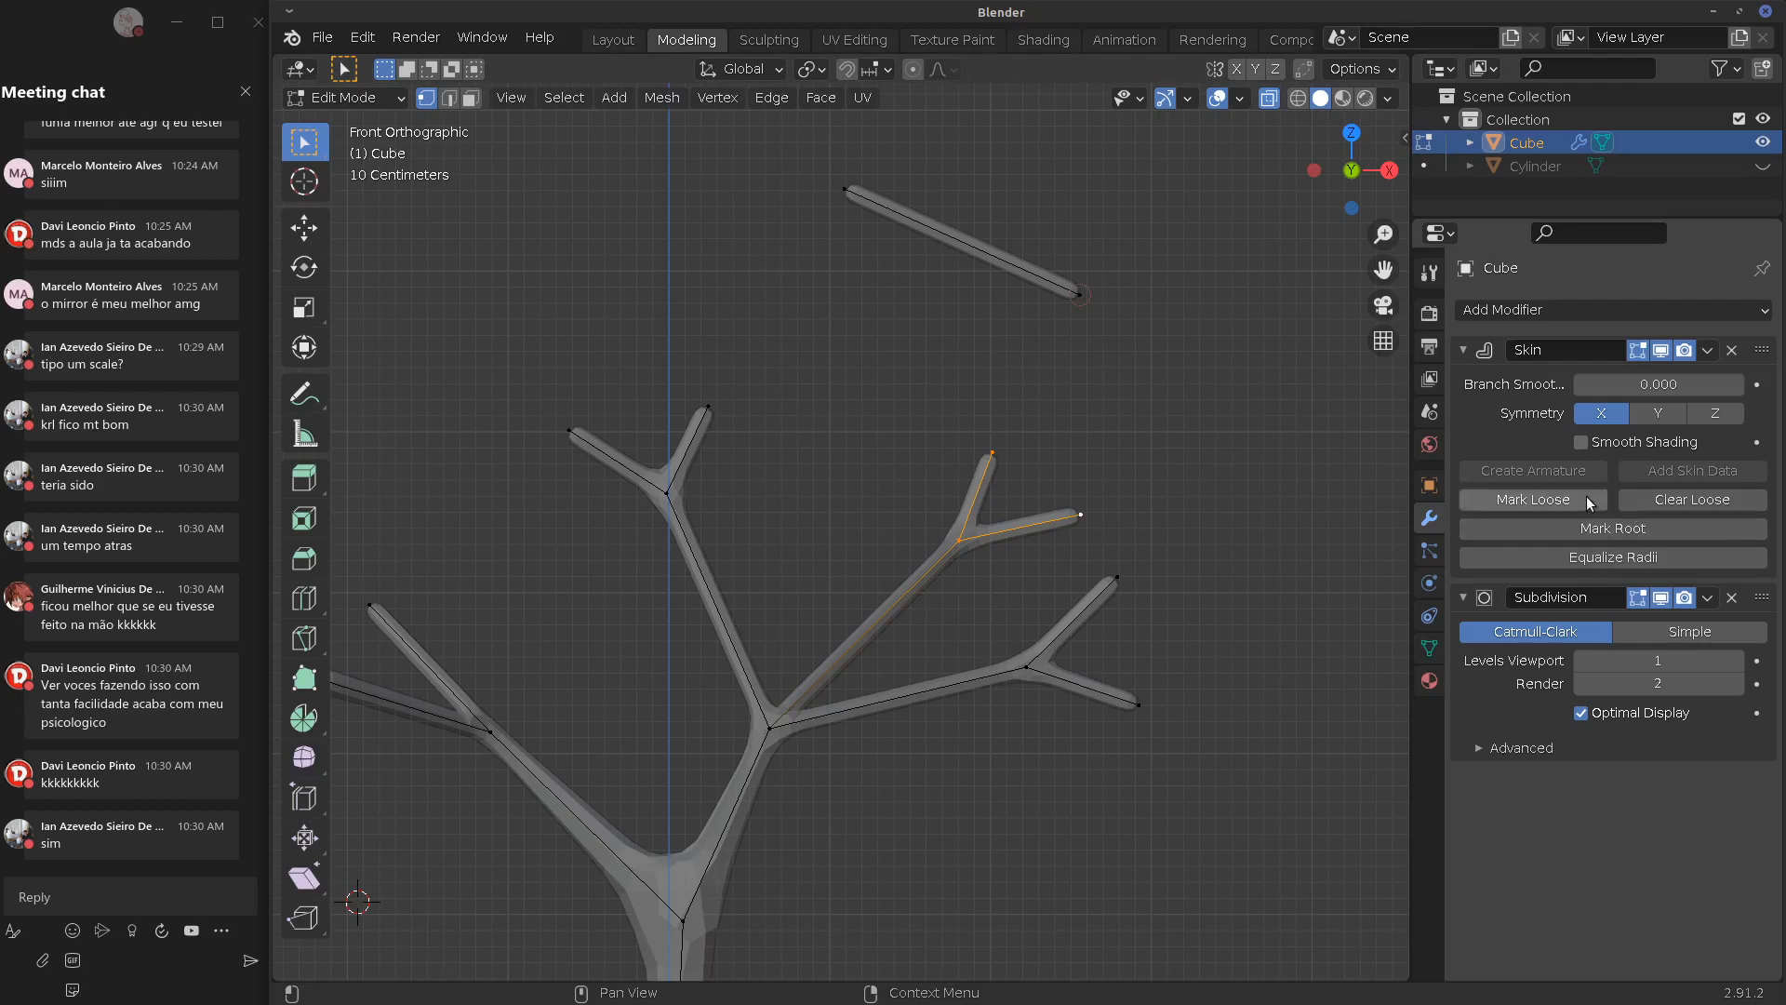
Enable Smooth Shading on the Skin modifier, test-move the junction vertex, and return to Object Mode
click(1581, 441)
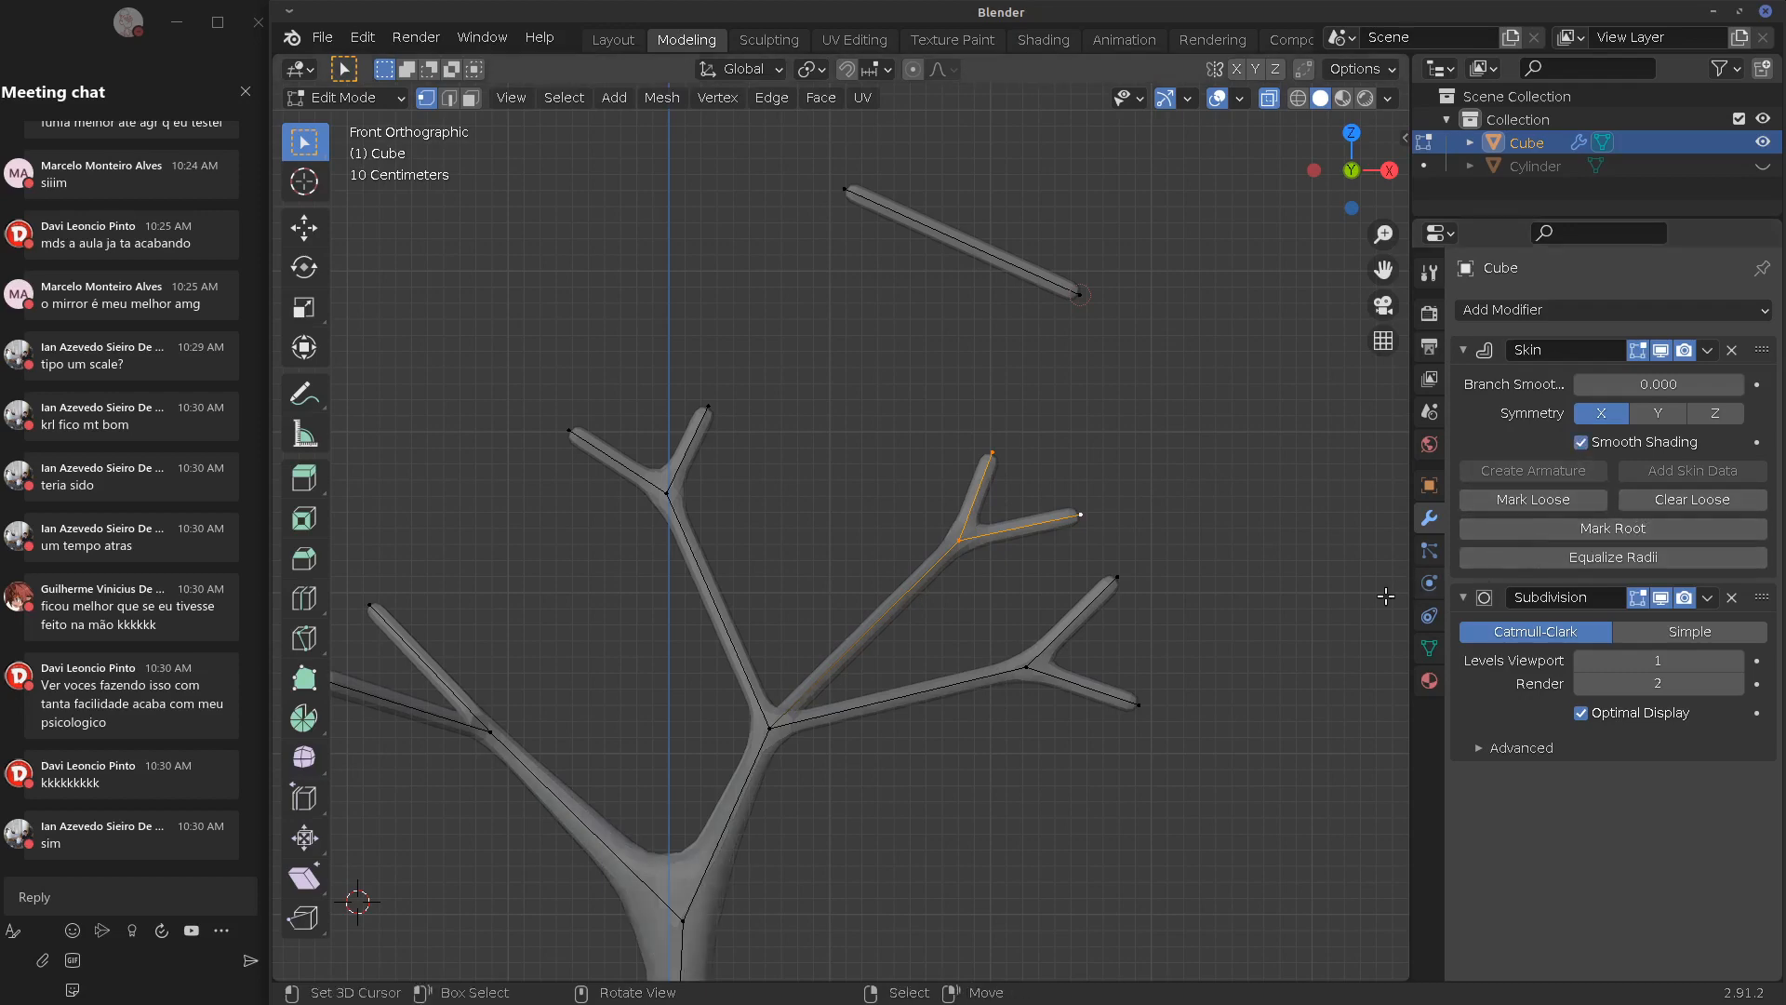
middle_drag(909, 813, 889, 572)
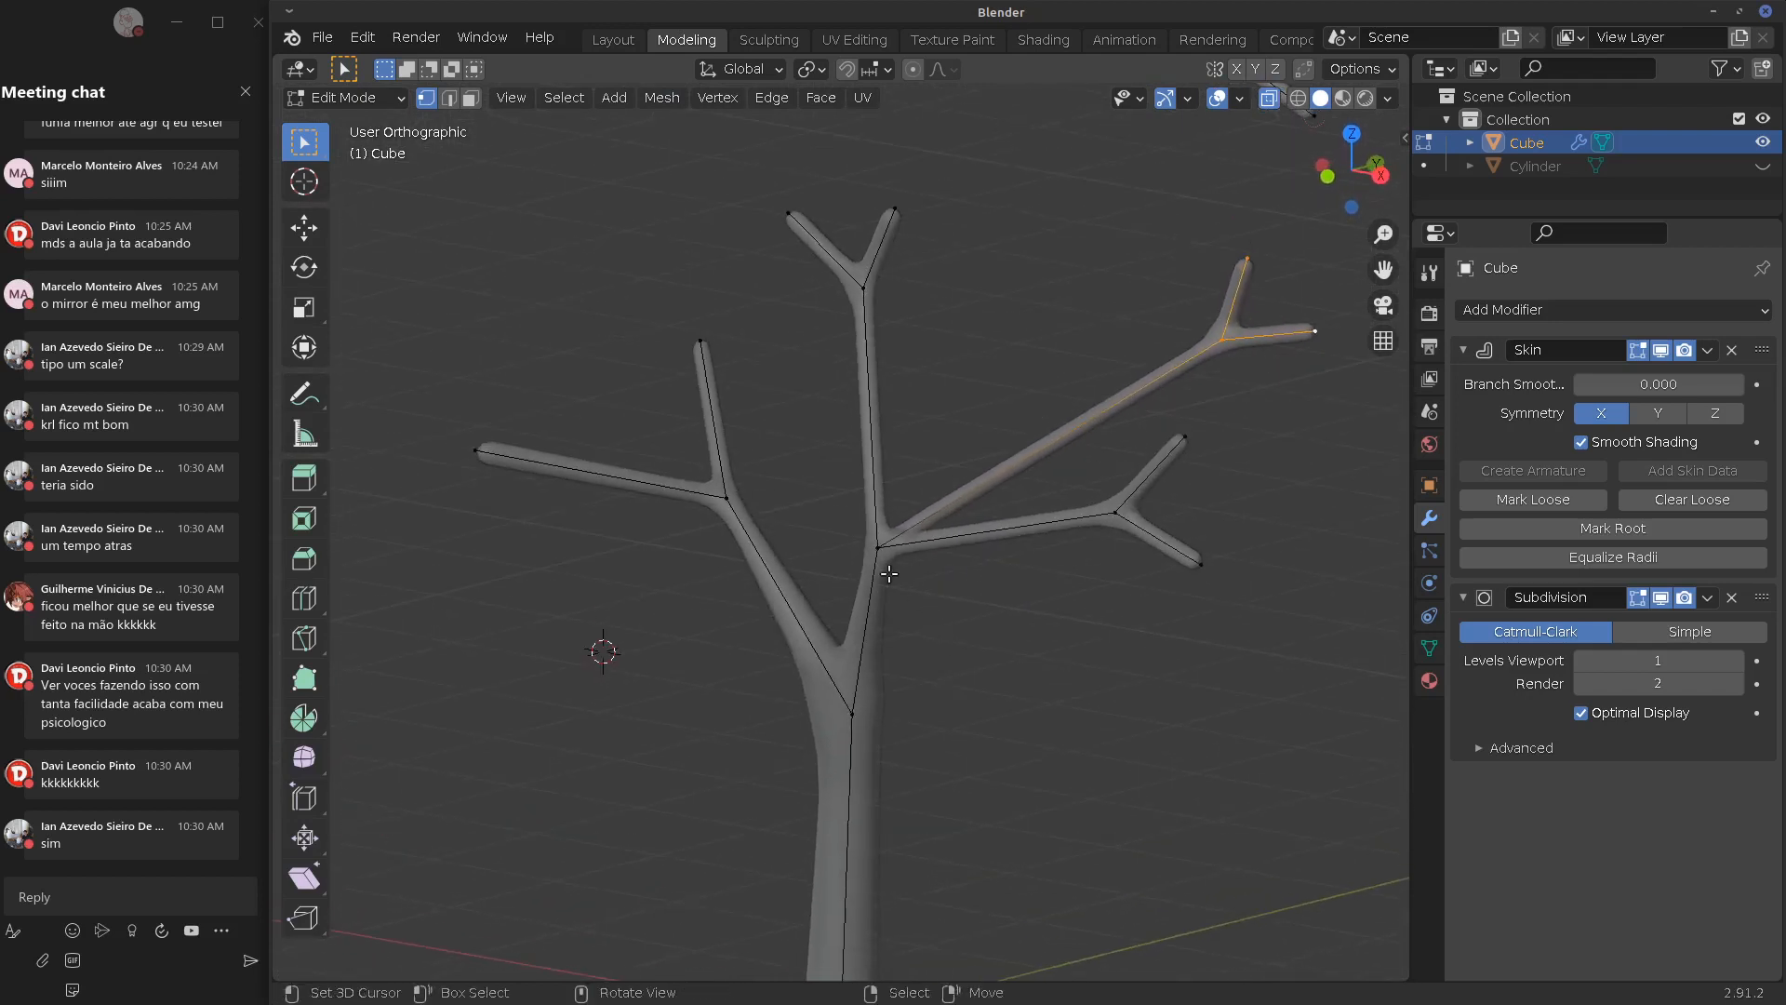
click(887, 571)
key(g)
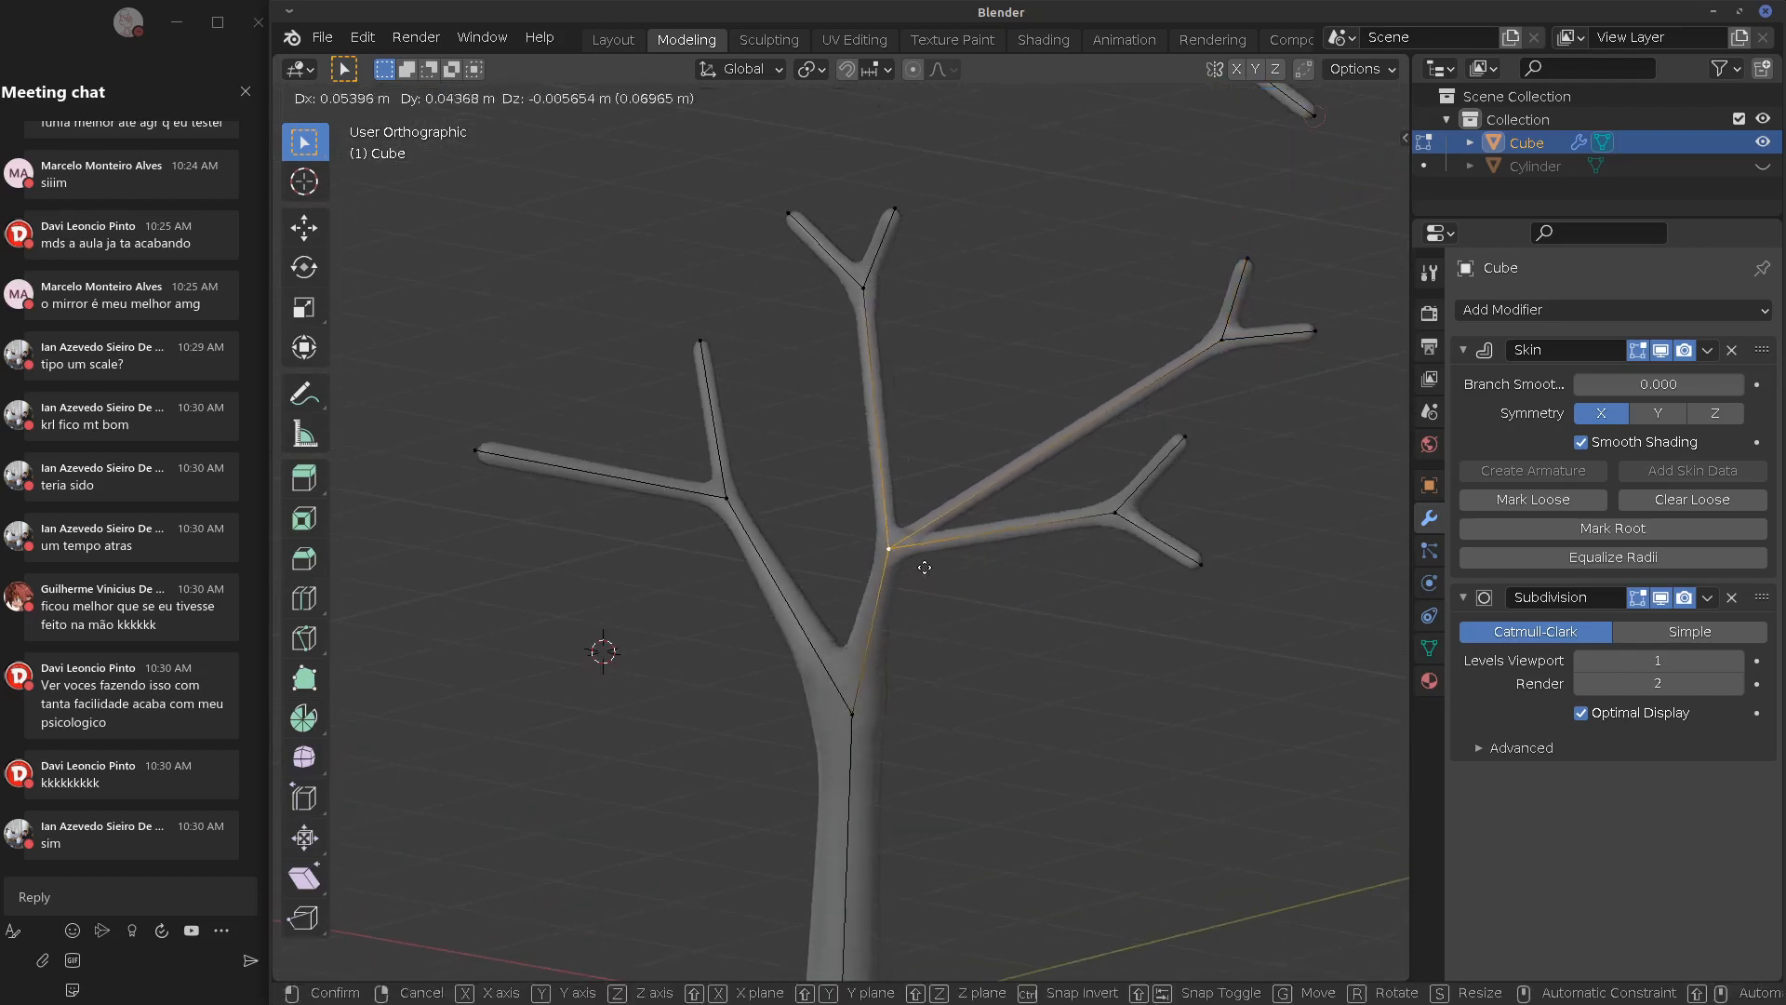
right_click(905, 609)
middle_drag(887, 616, 1325, 388)
key(Tab)
Turn off X-ray and apply the Skin modifier, then the Subdivision modifier
click(1272, 98)
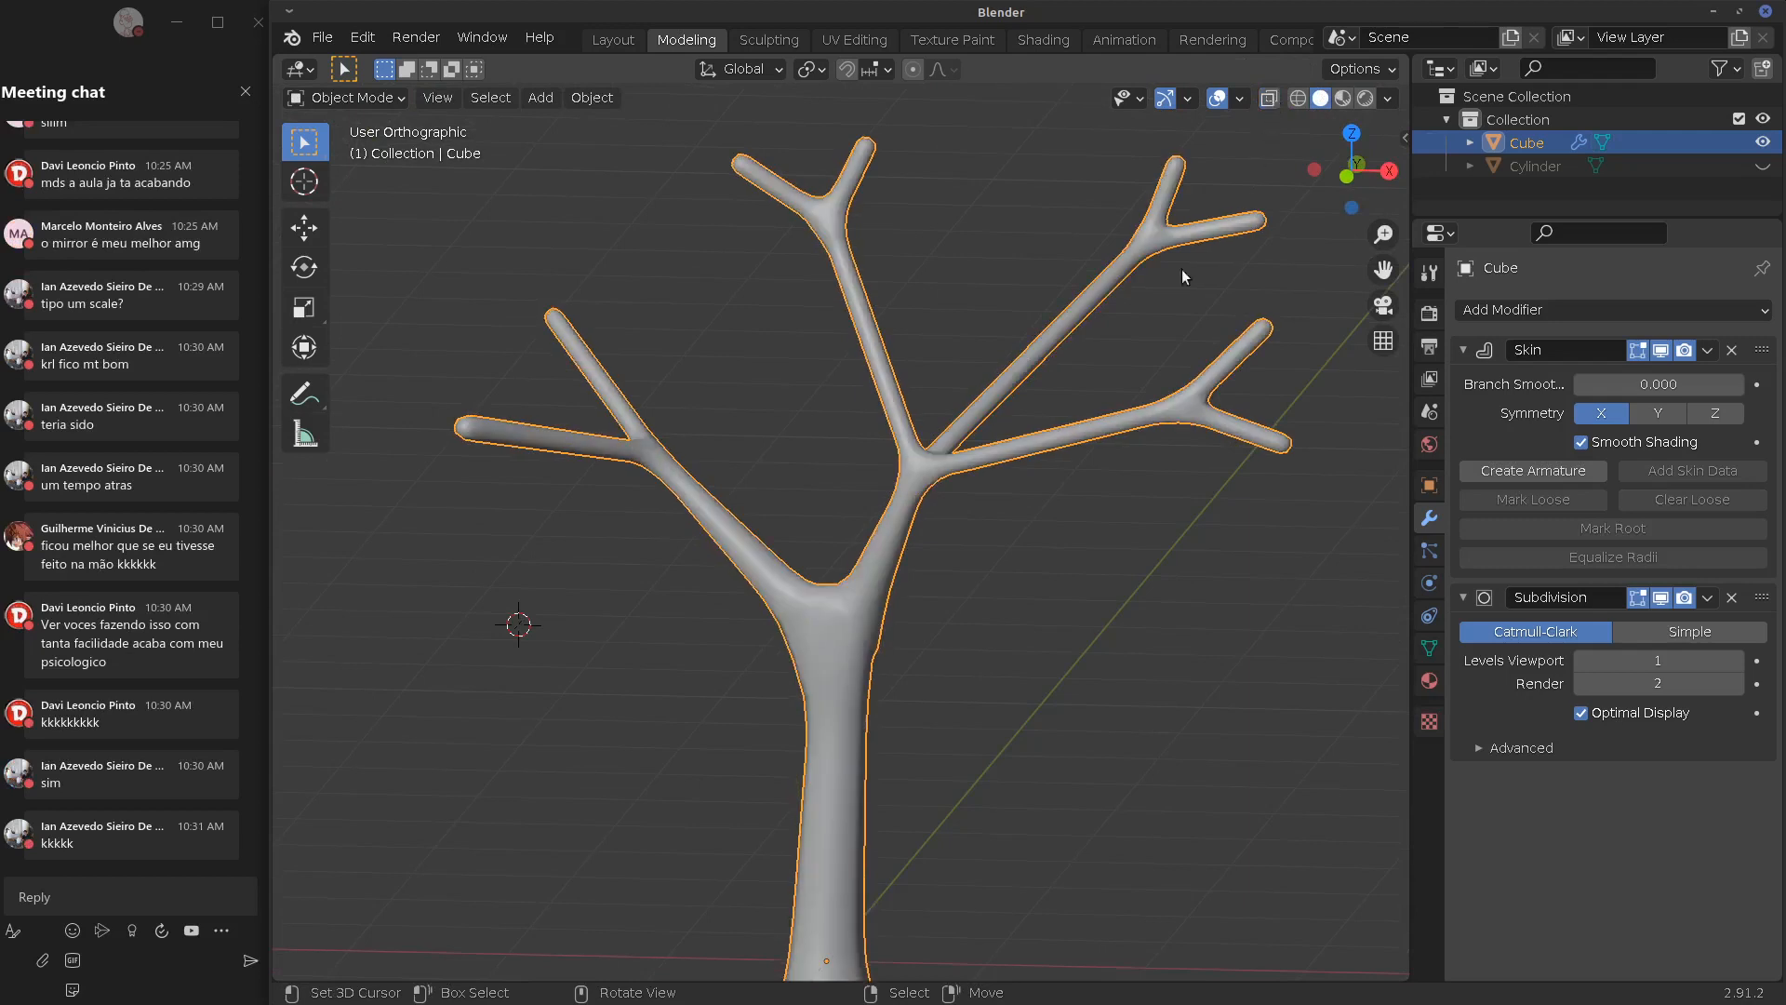
shift+middle_drag(1063, 666, 1088, 549)
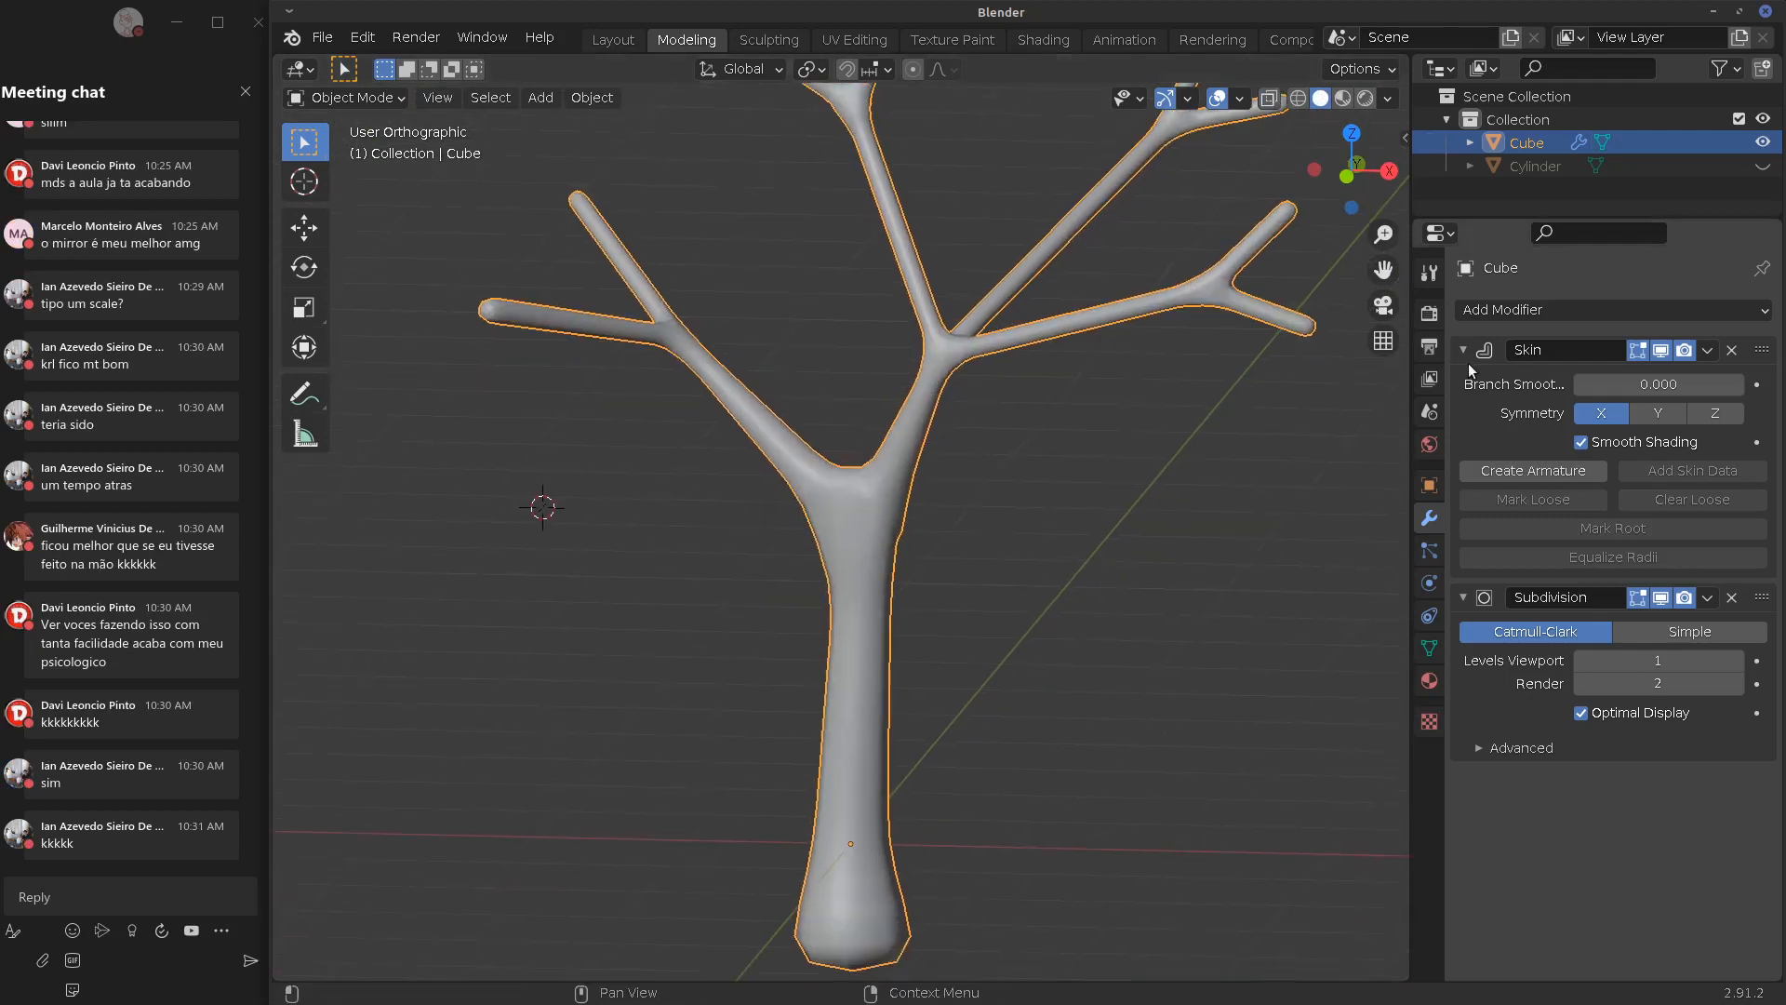
click(1707, 351)
click(1662, 377)
click(1700, 352)
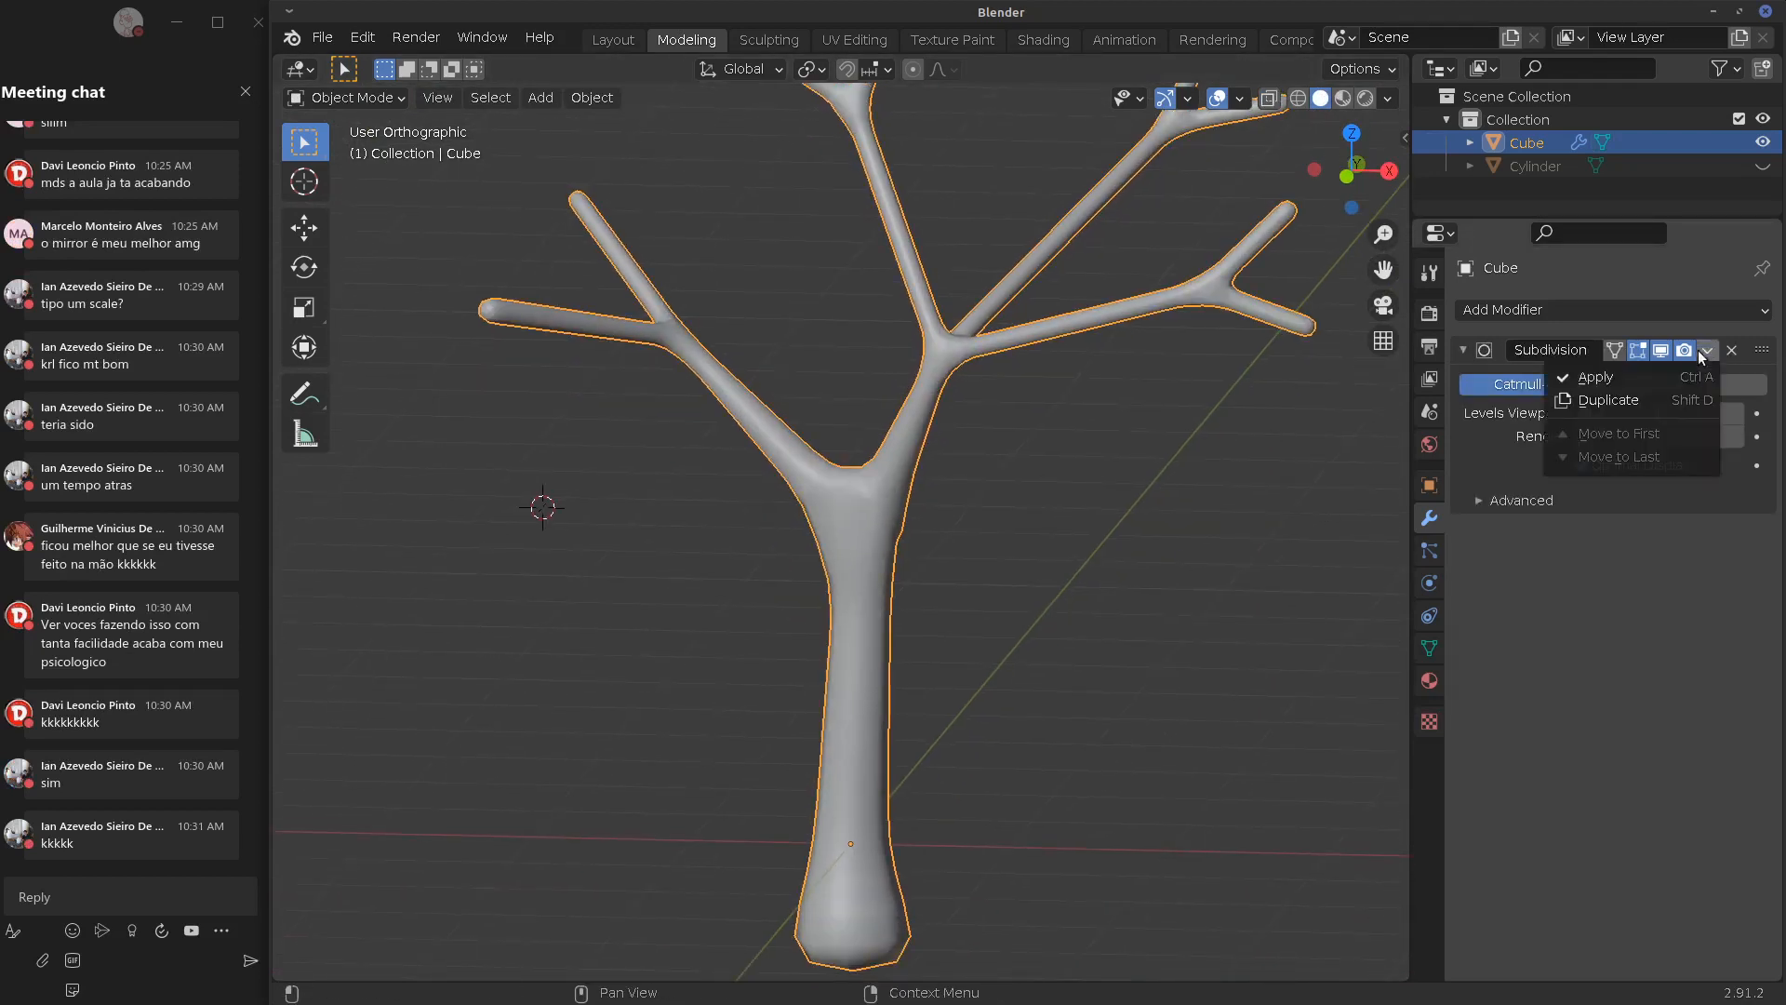
click(1633, 379)
Inspect the resulting dense tree mesh in Edit Mode from several angles, then return to Object Mode
key(Tab)
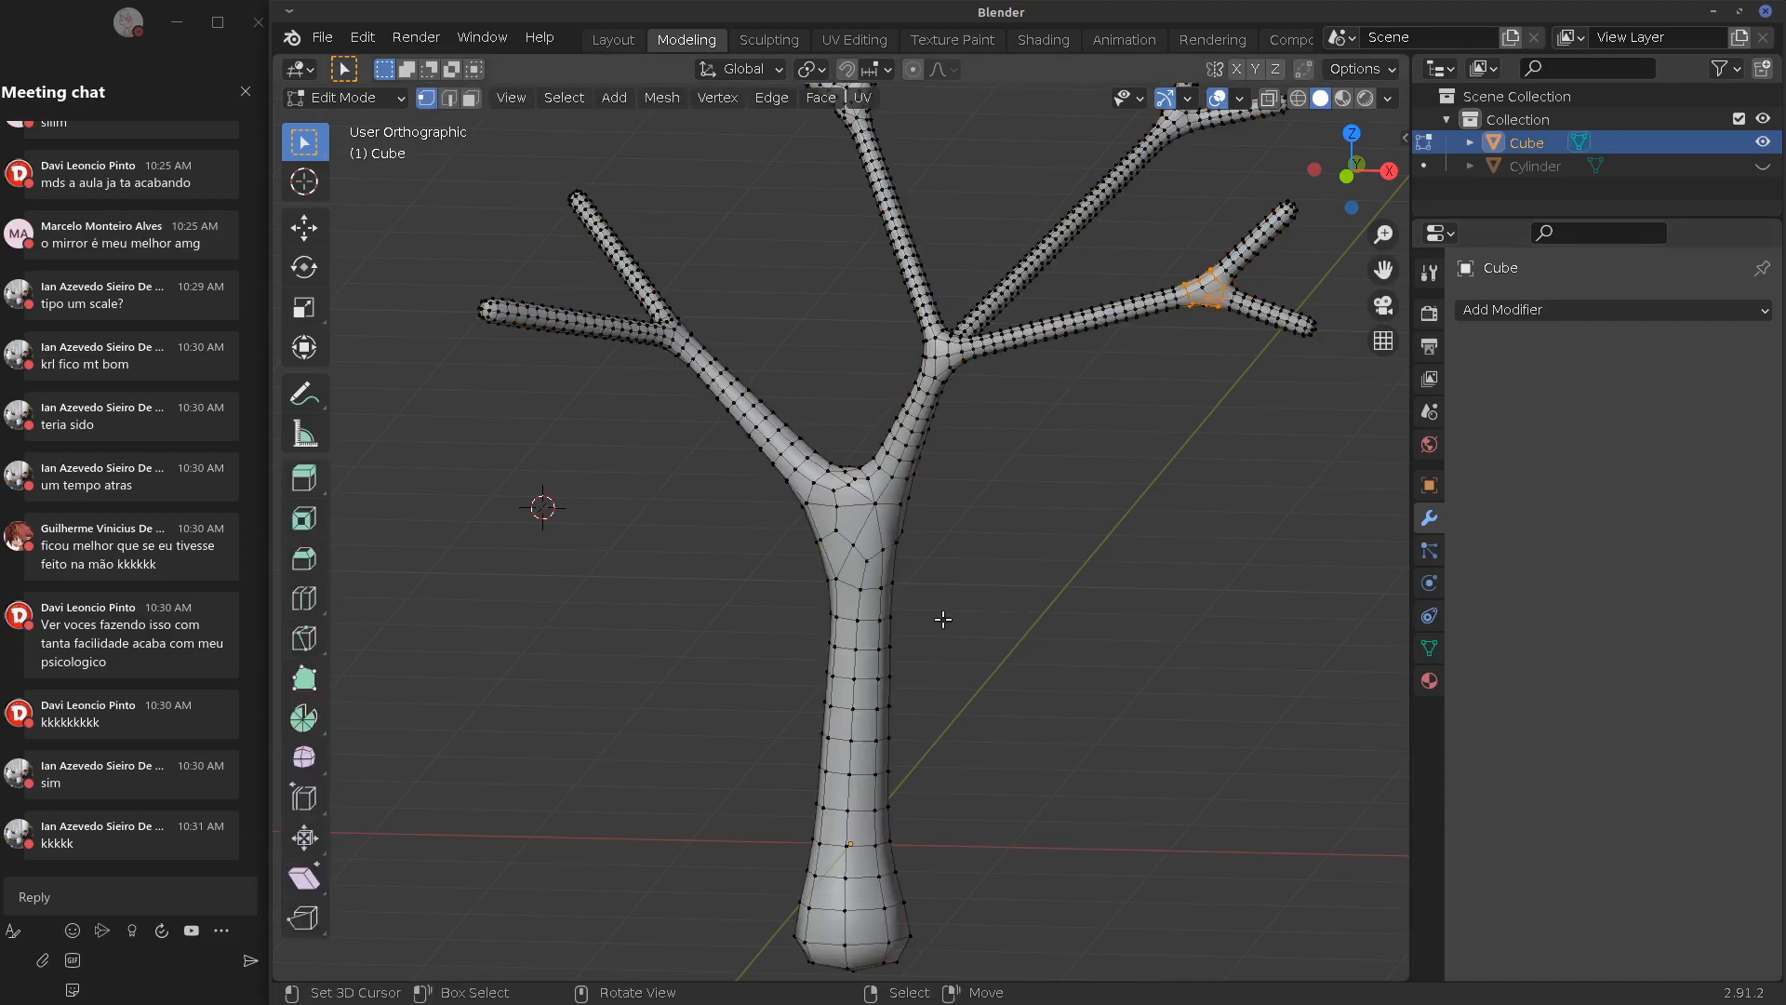
middle_drag(943, 619, 1073, 490)
shift+middle_drag(1232, 290, 817, 634)
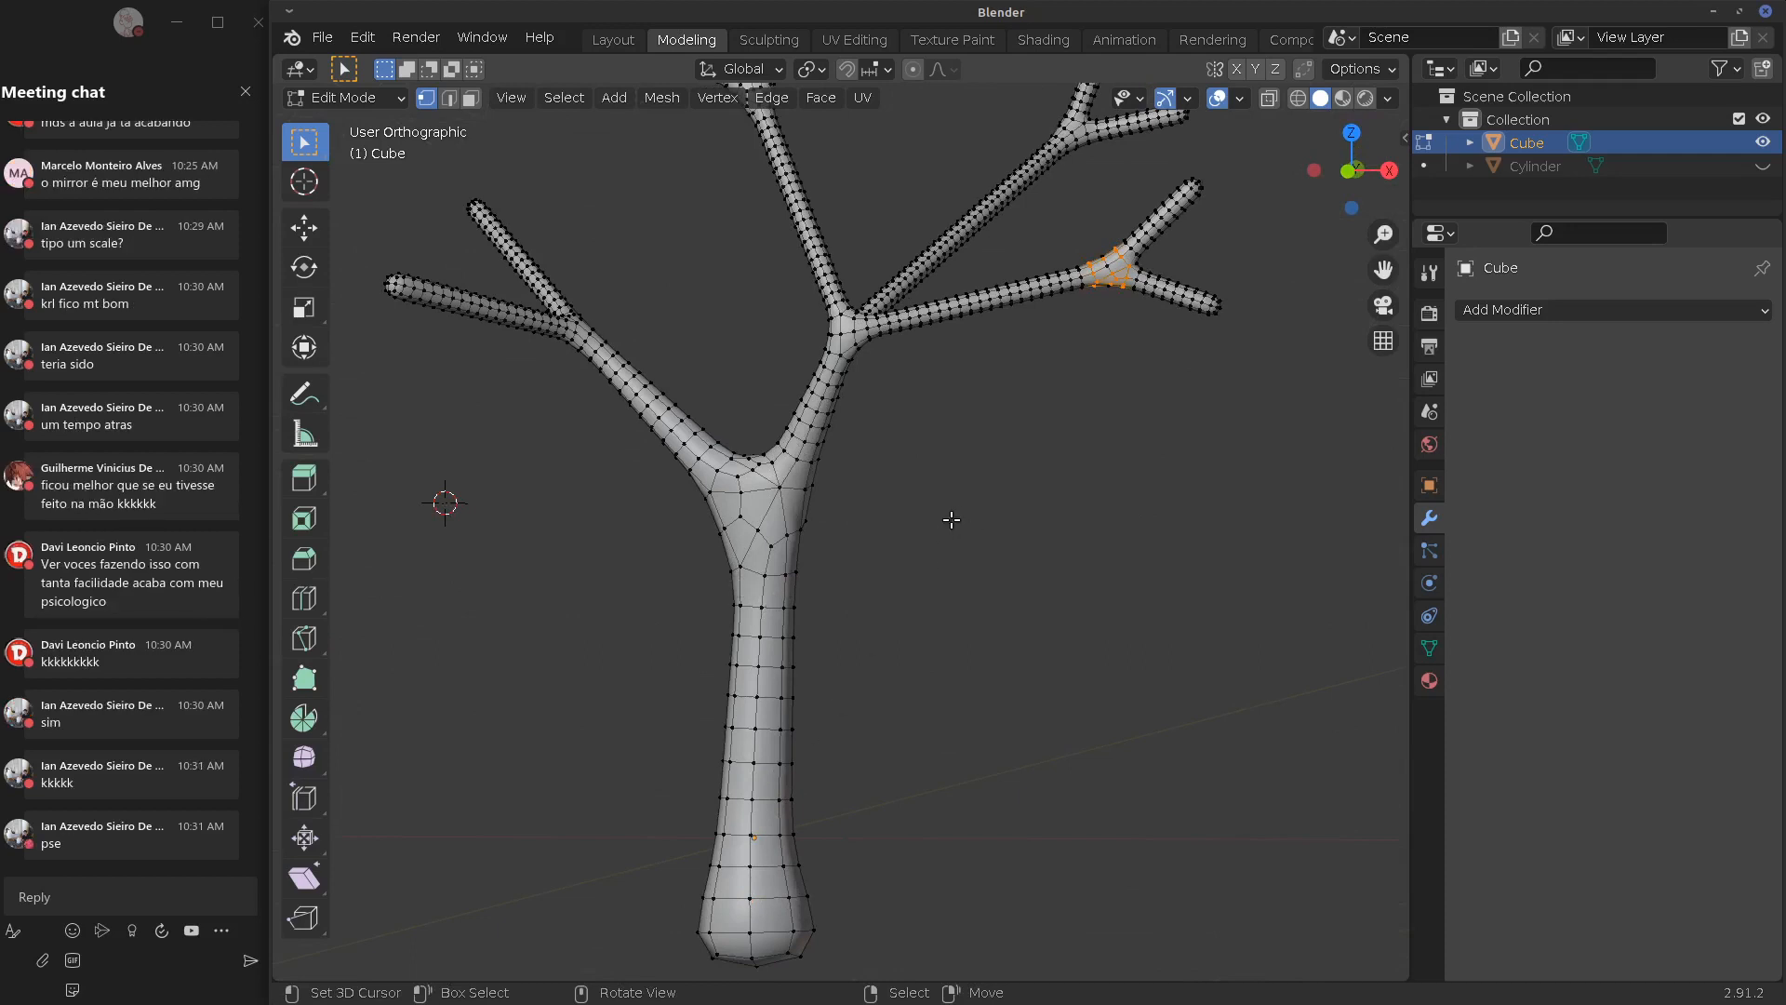
key(Tab)
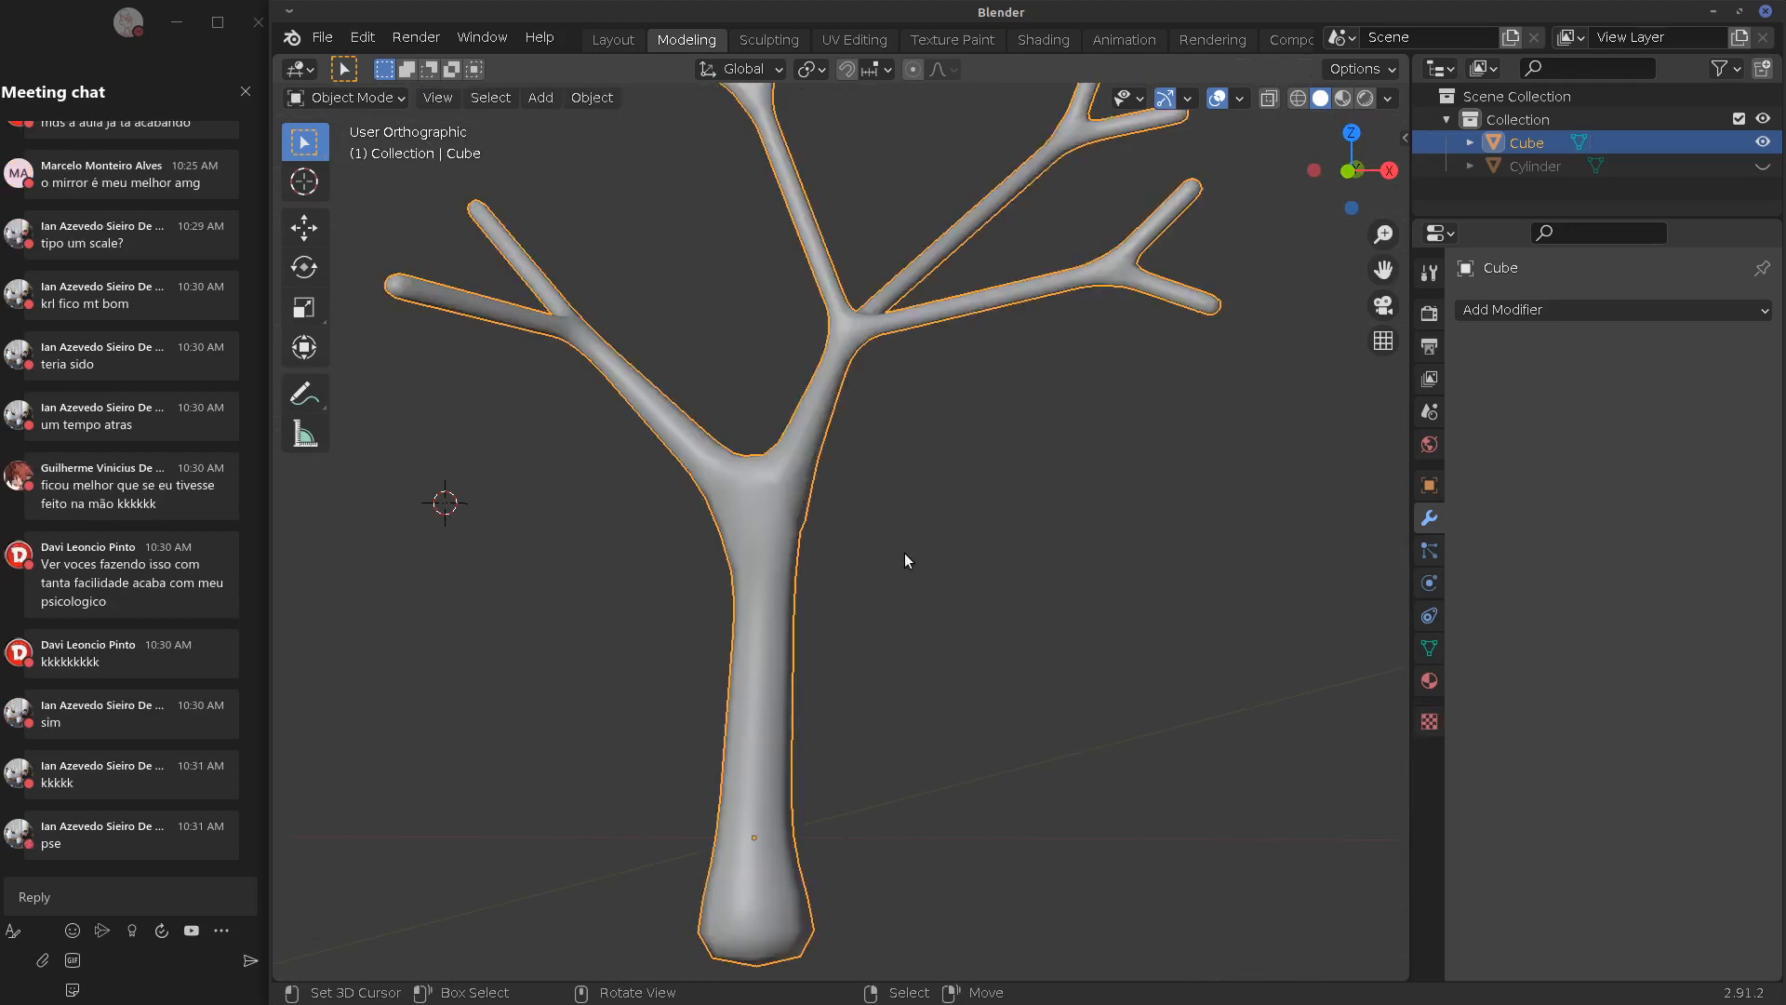
Delete the tree and add a new Plane in front view
key(x)
click(899, 560)
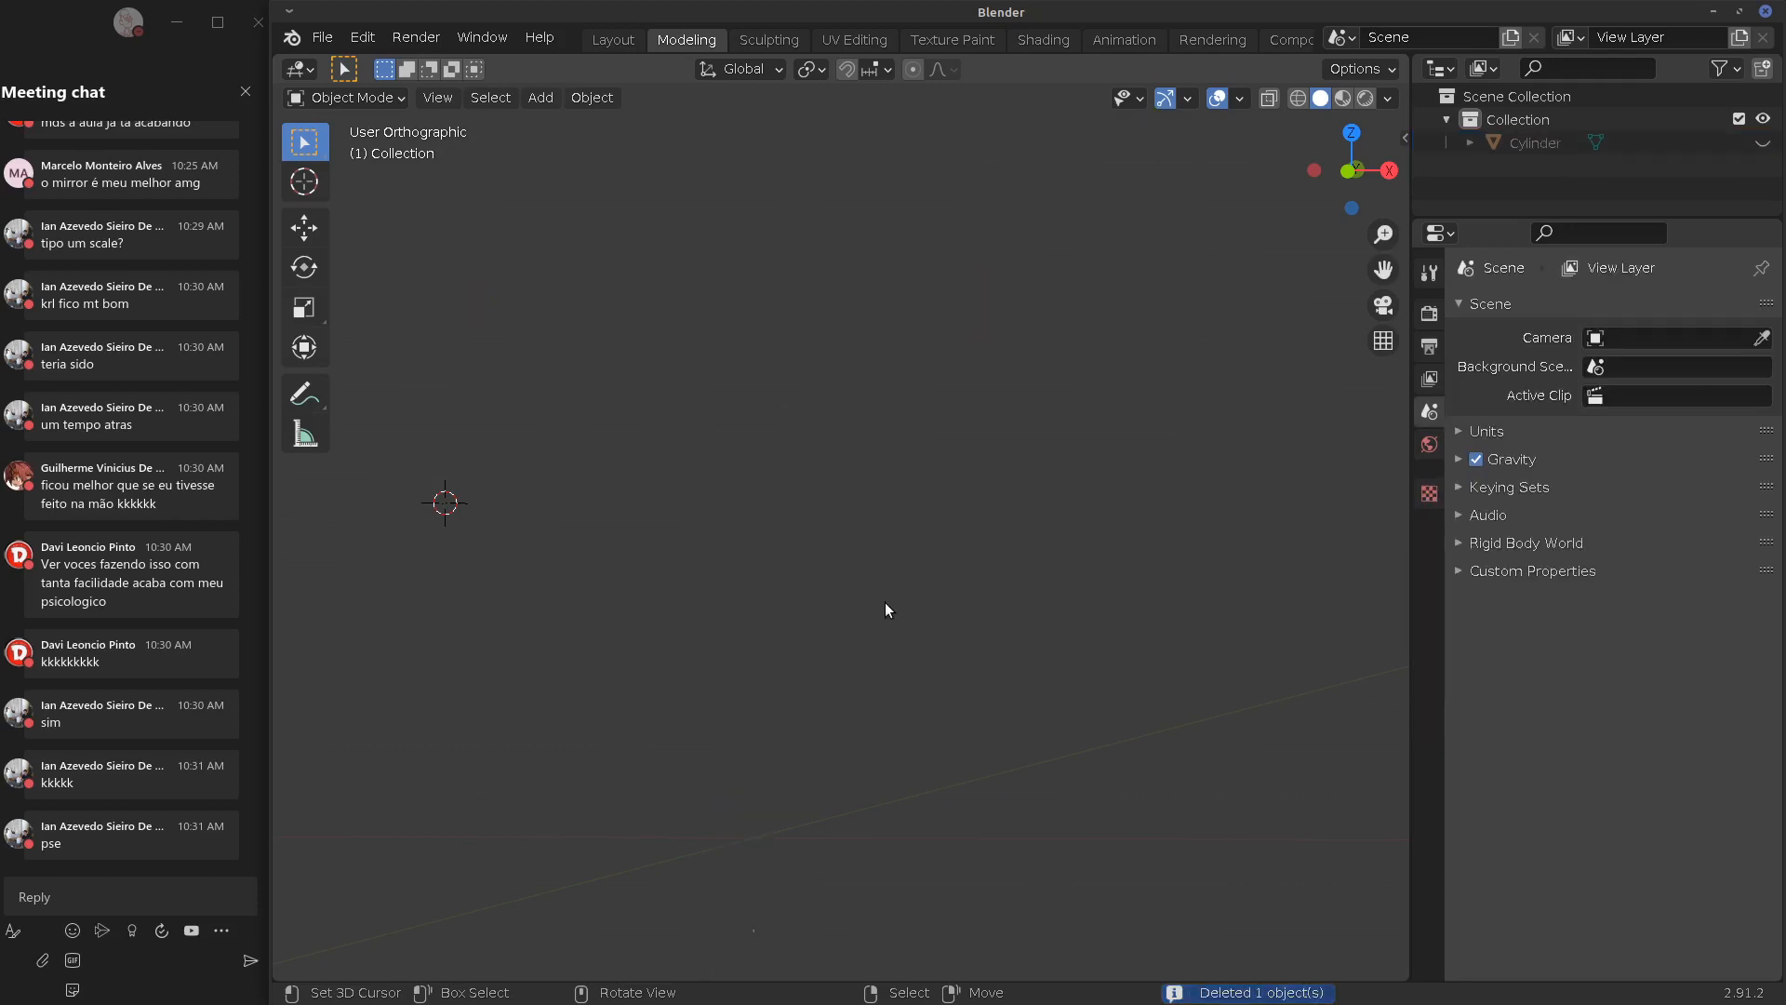
key(KP_1)
key(shift+a)
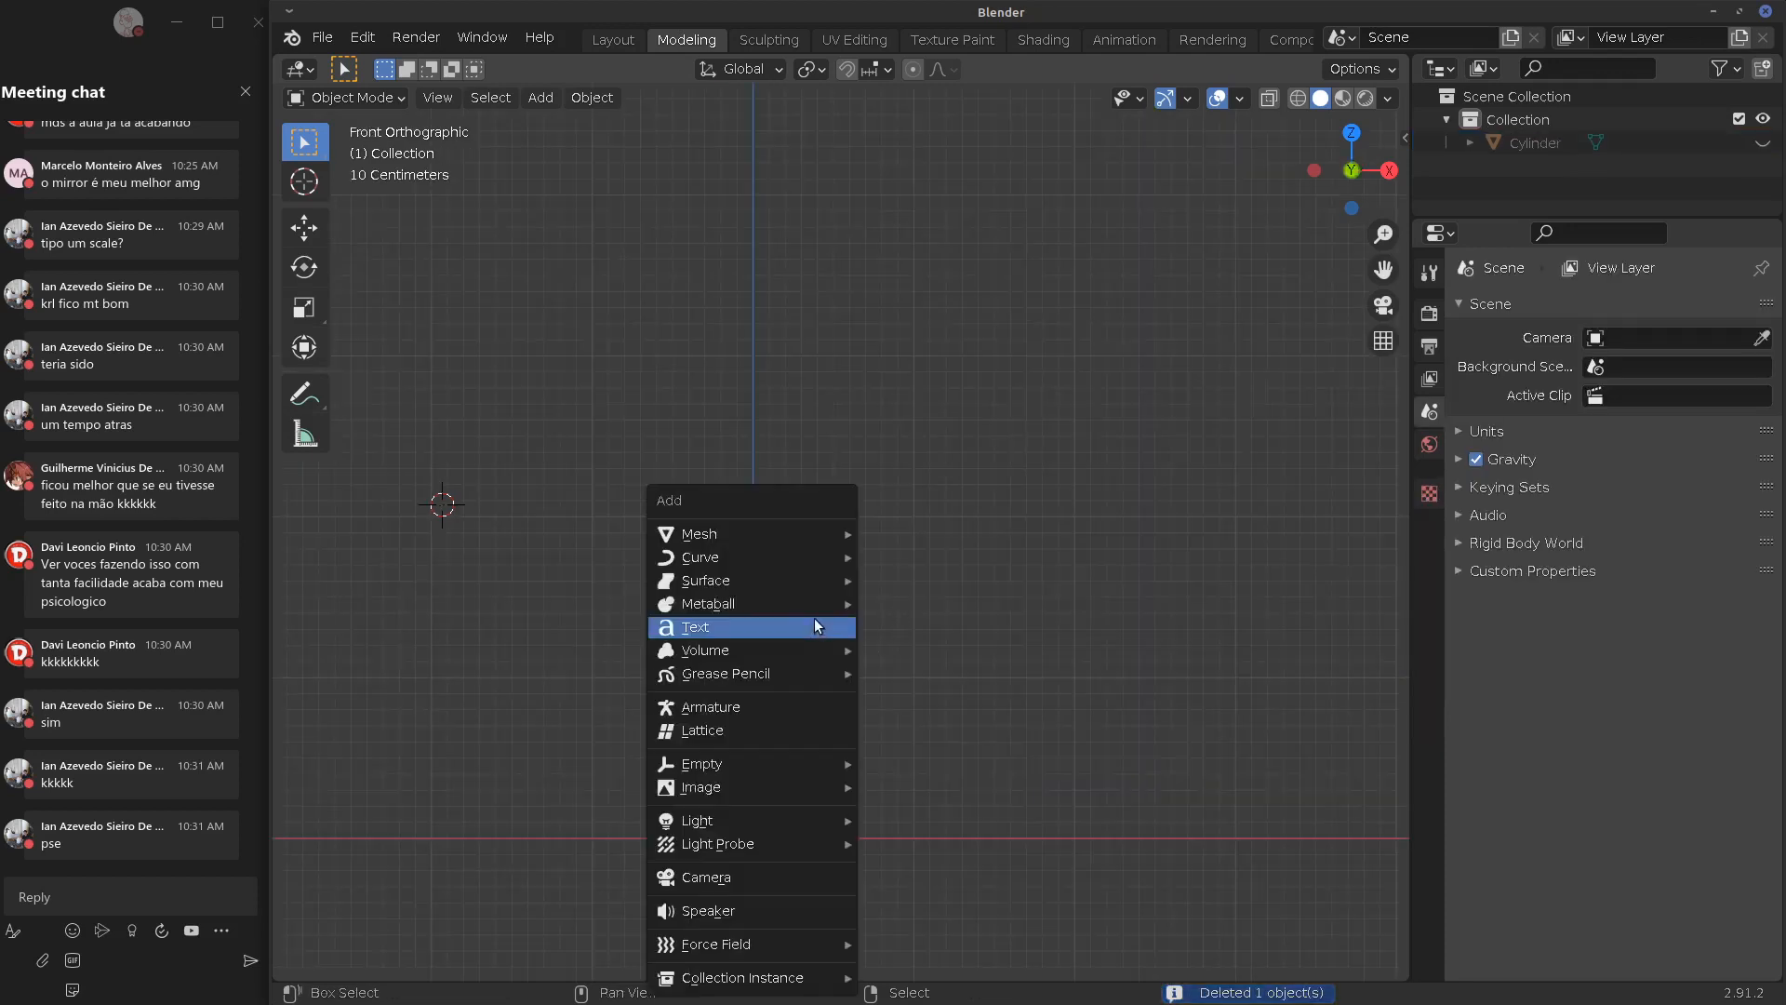
mouse_move(790, 530)
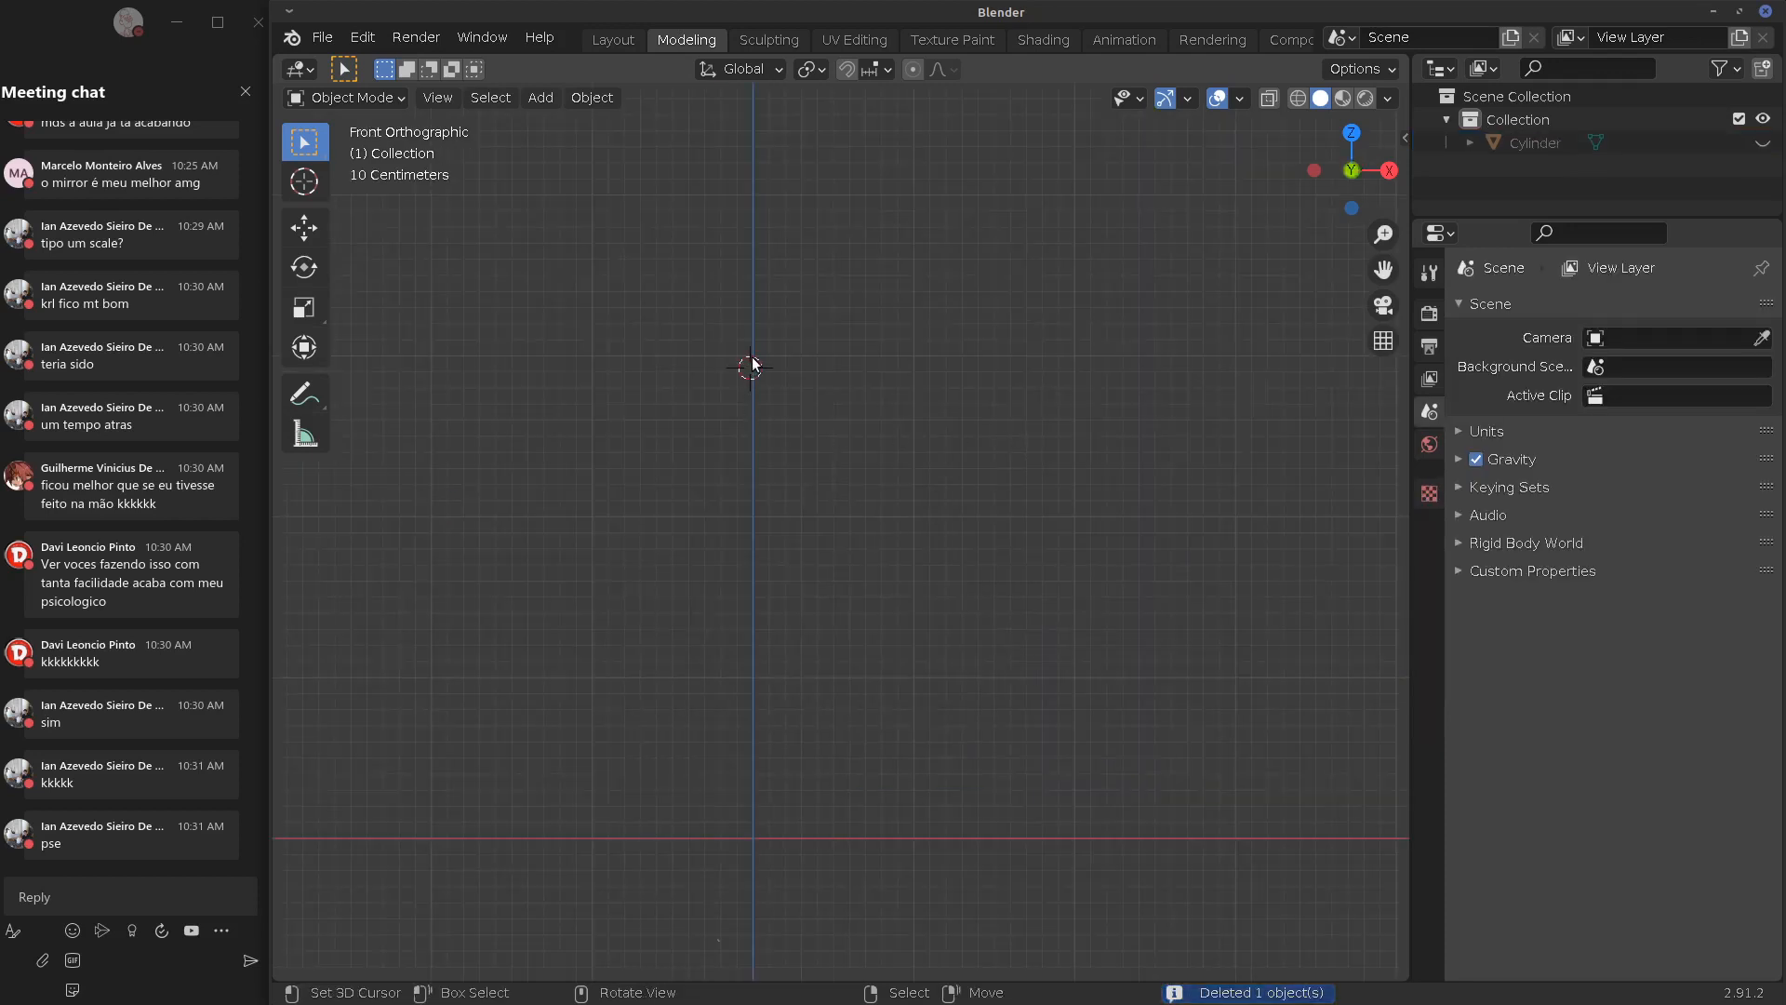
key(shift+a)
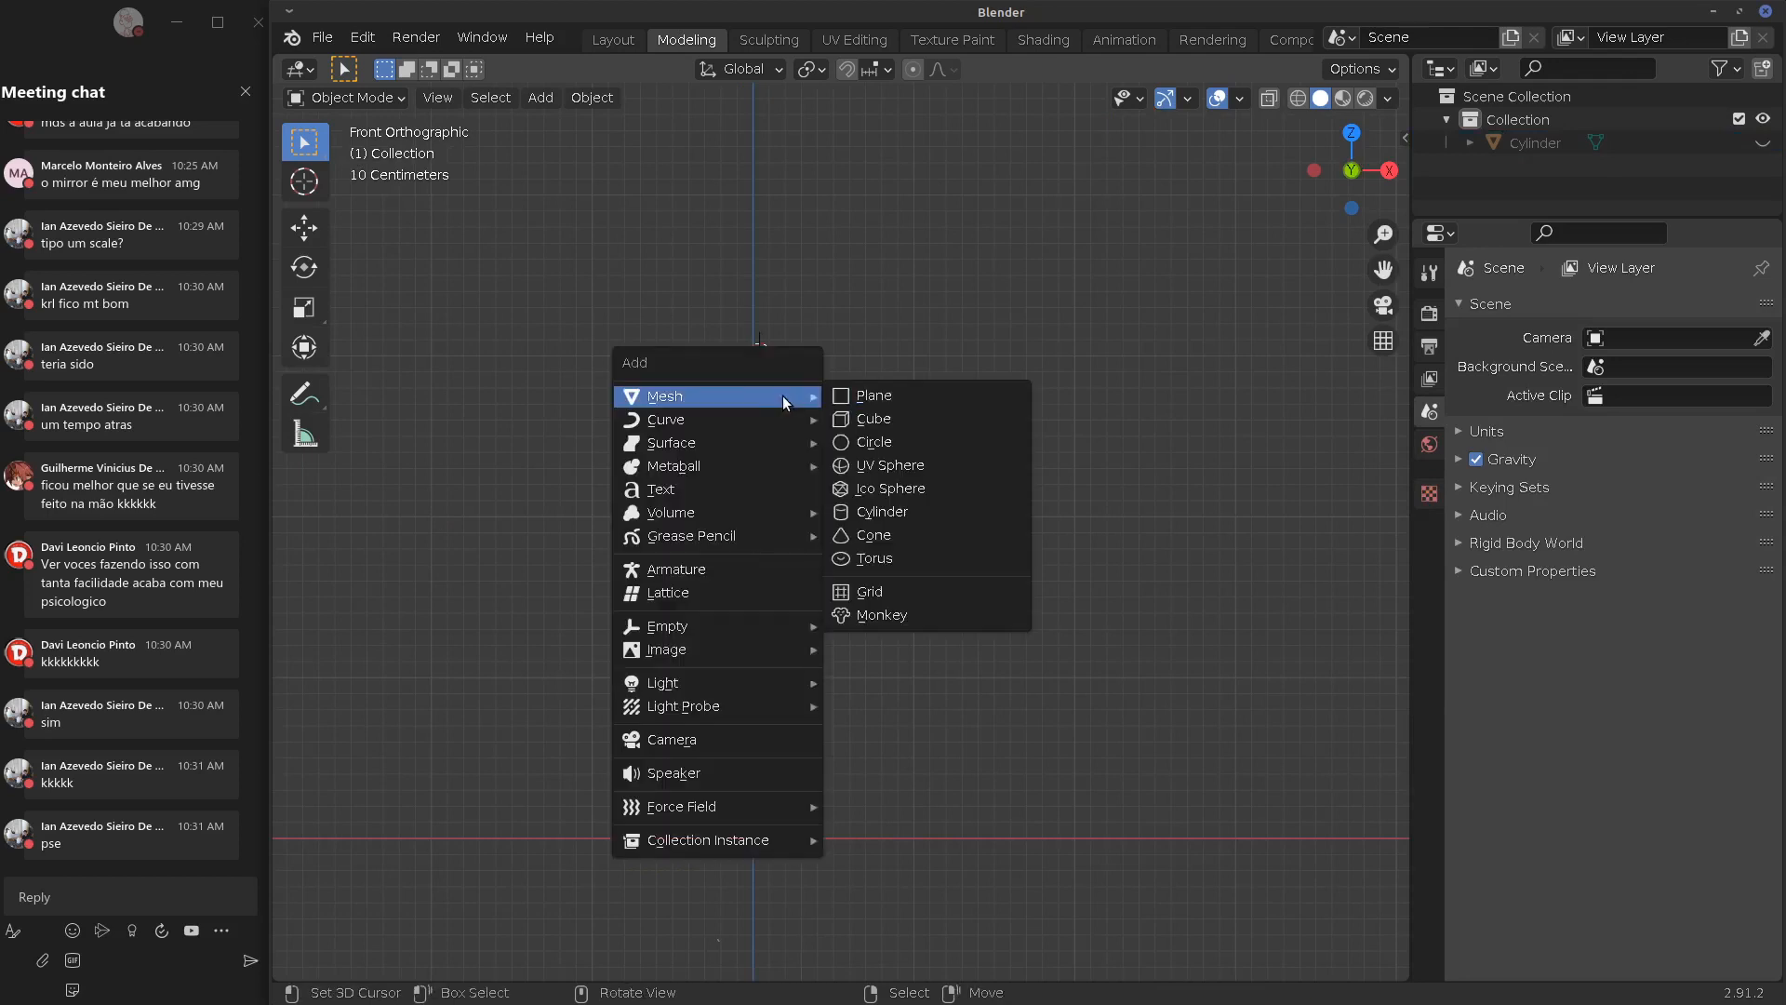
click(869, 396)
Delete three of the plane's corner vertices, leaving a single vertex
key(Tab)
middle_drag(820, 441, 800, 490)
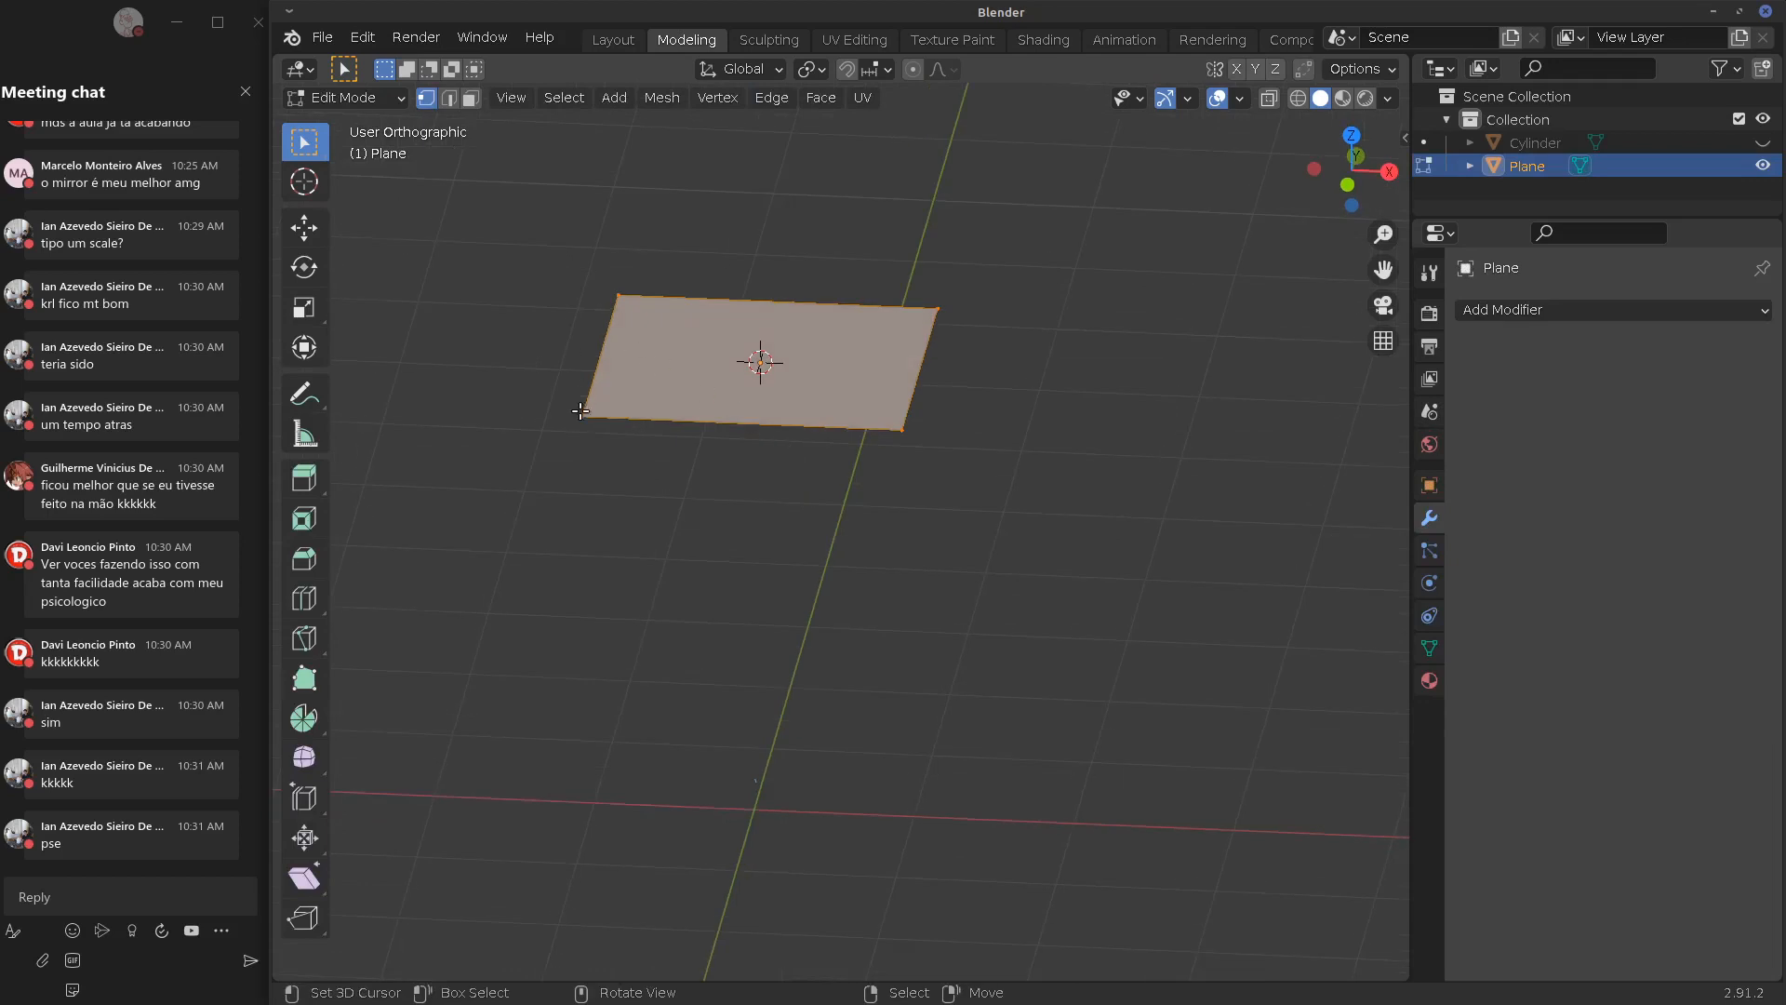
right_click(582, 412)
shift+right_click(904, 434)
shift+right_click(933, 316)
key(x)
click(861, 395)
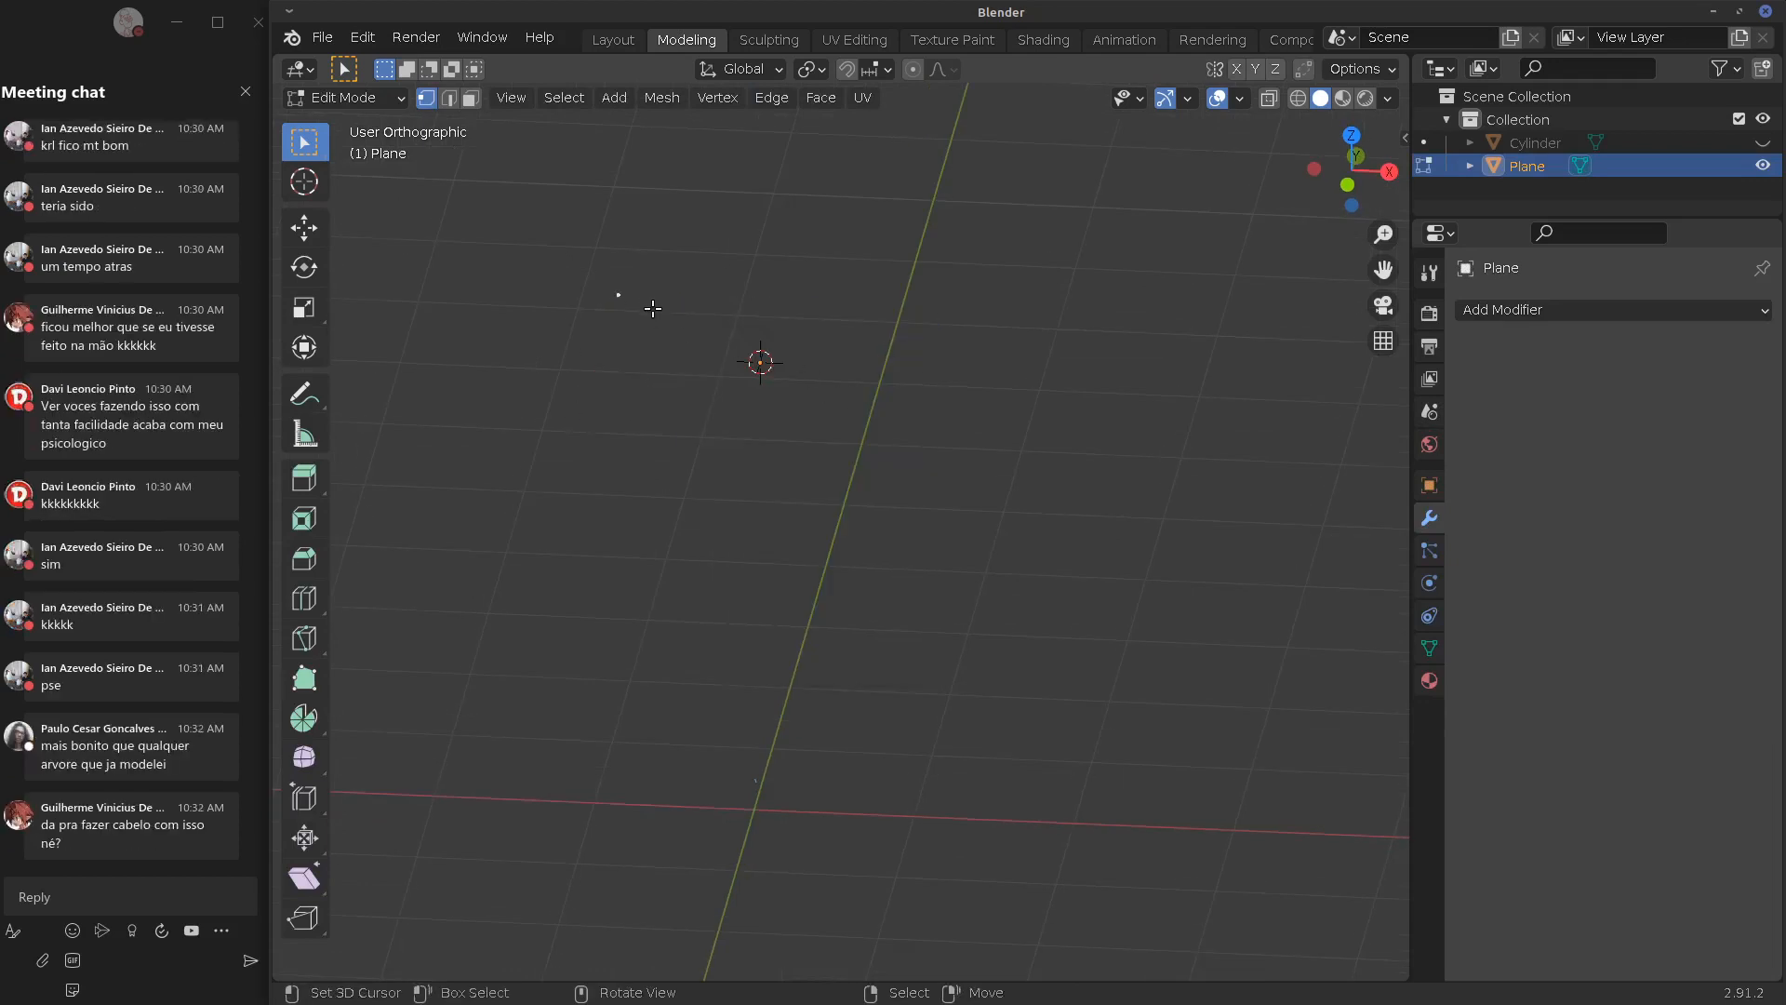
Position the lone vertex directly below the origin in front view
key(KP_1)
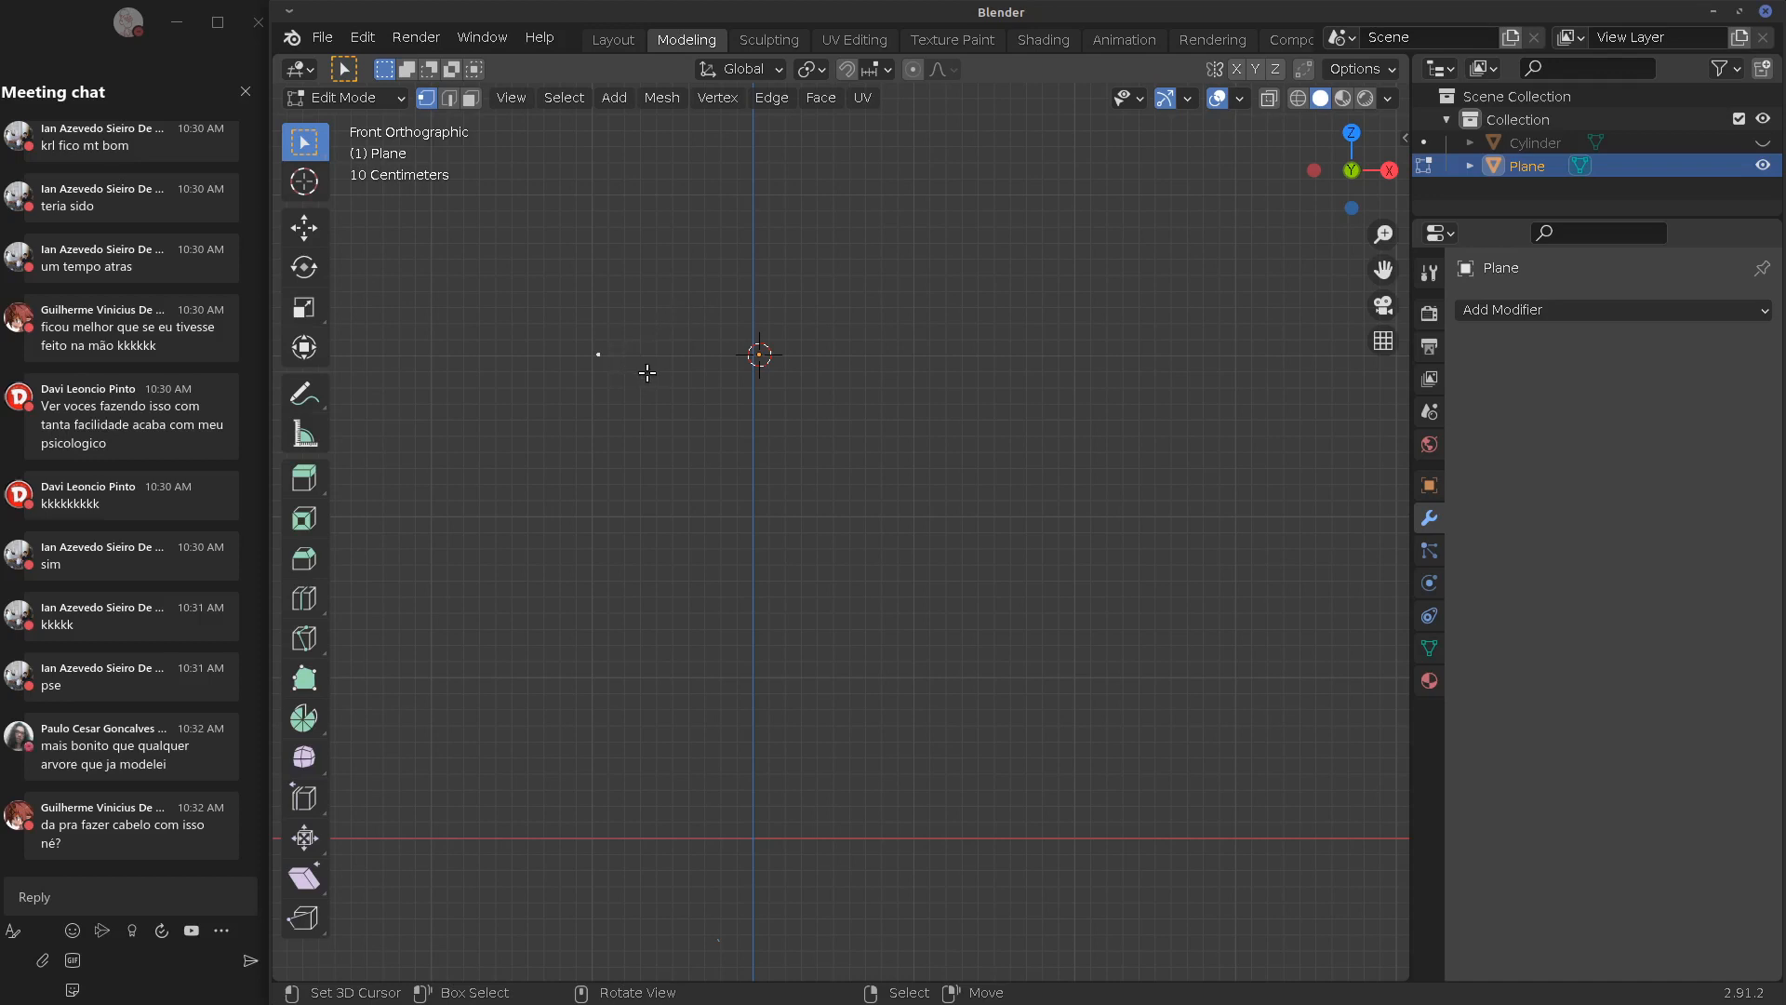
key(g)
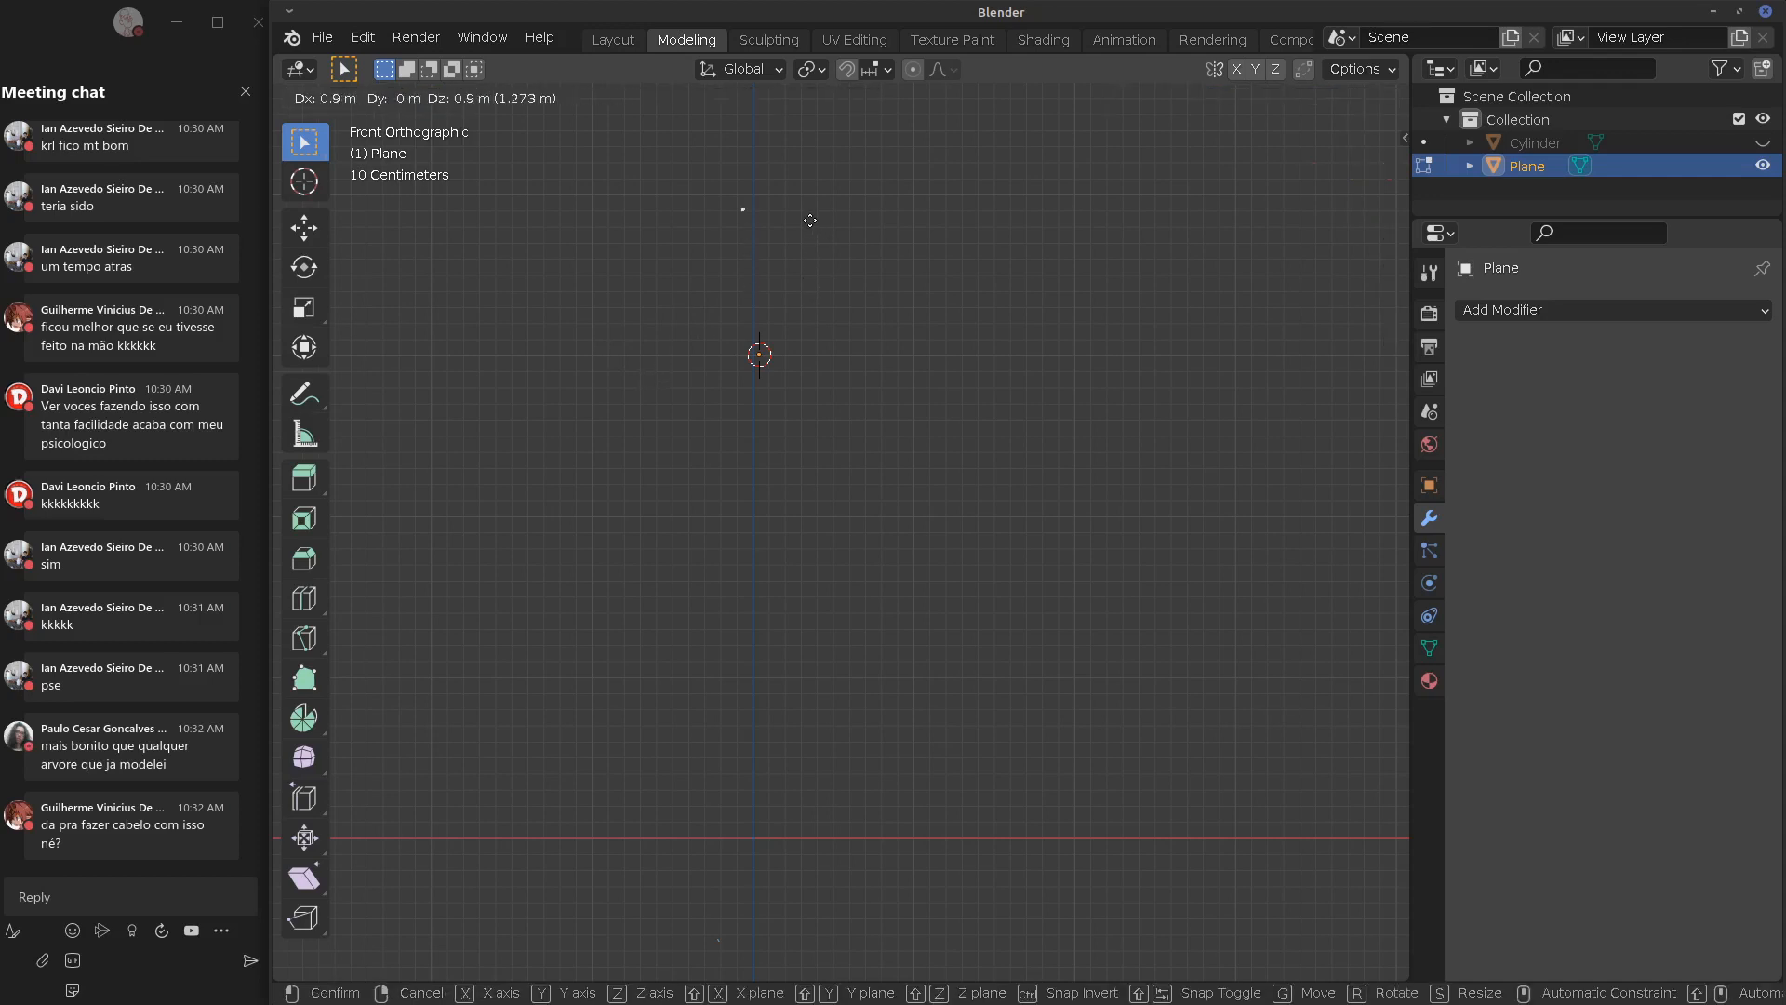
ctrl+click(802, 216)
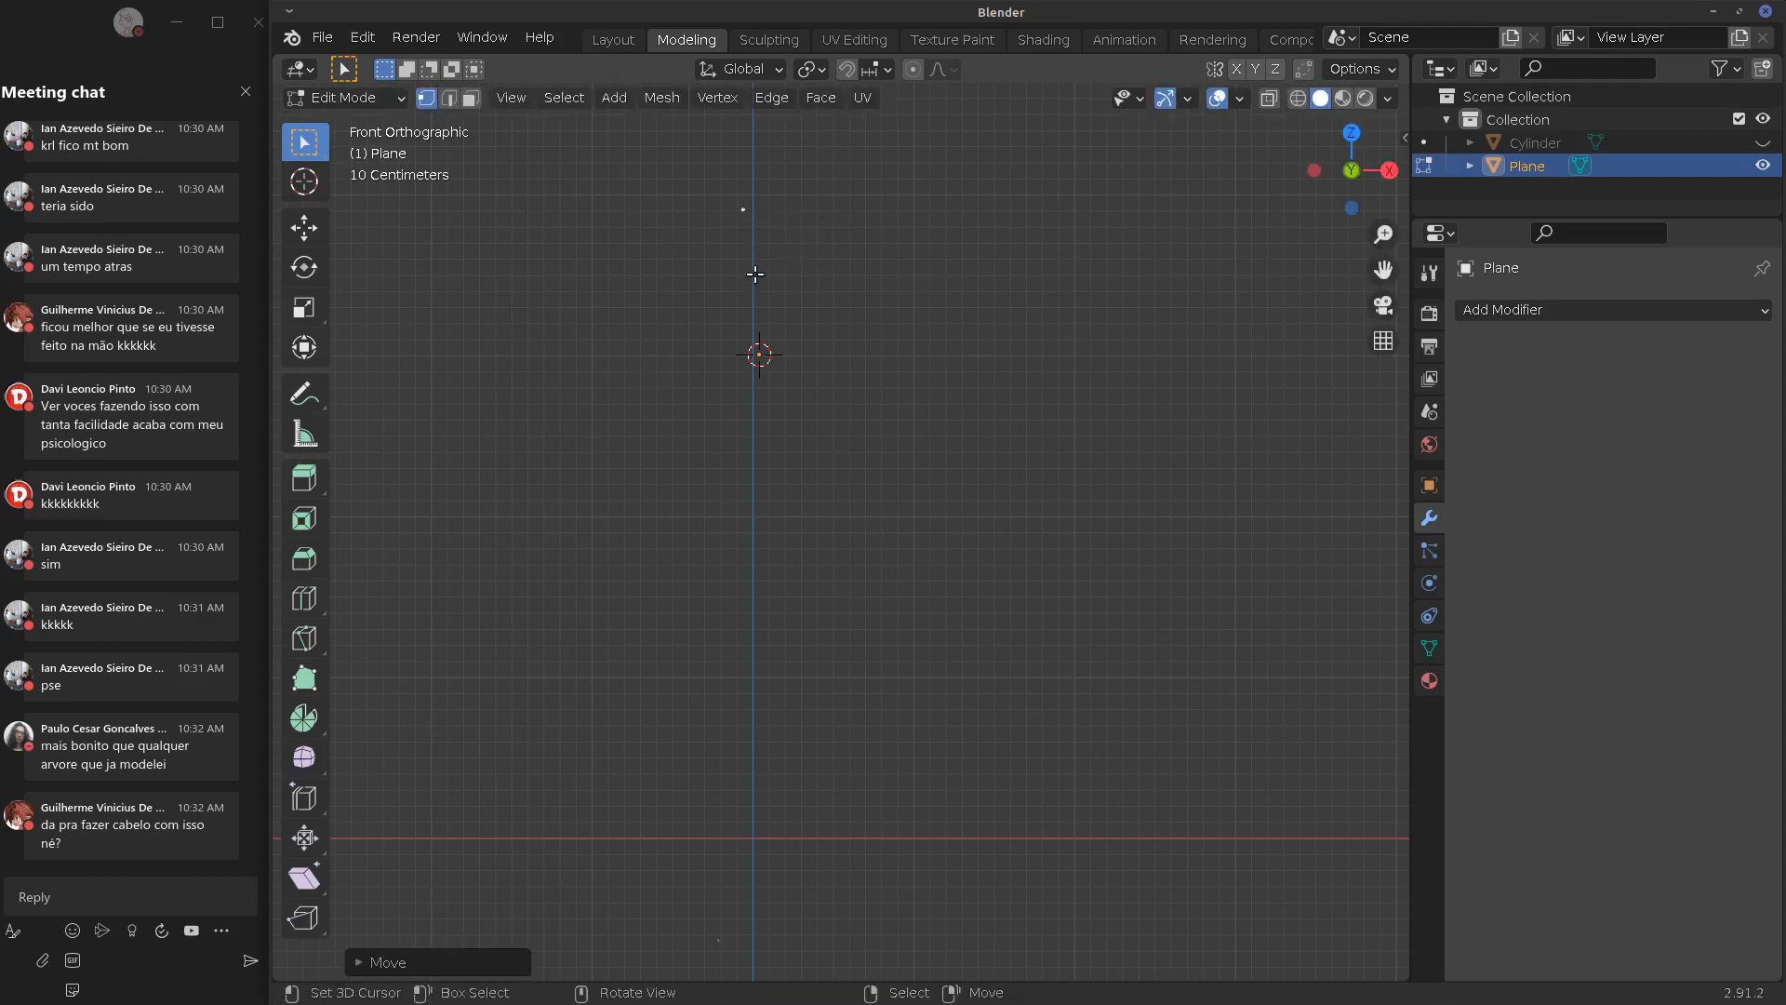
key(g)
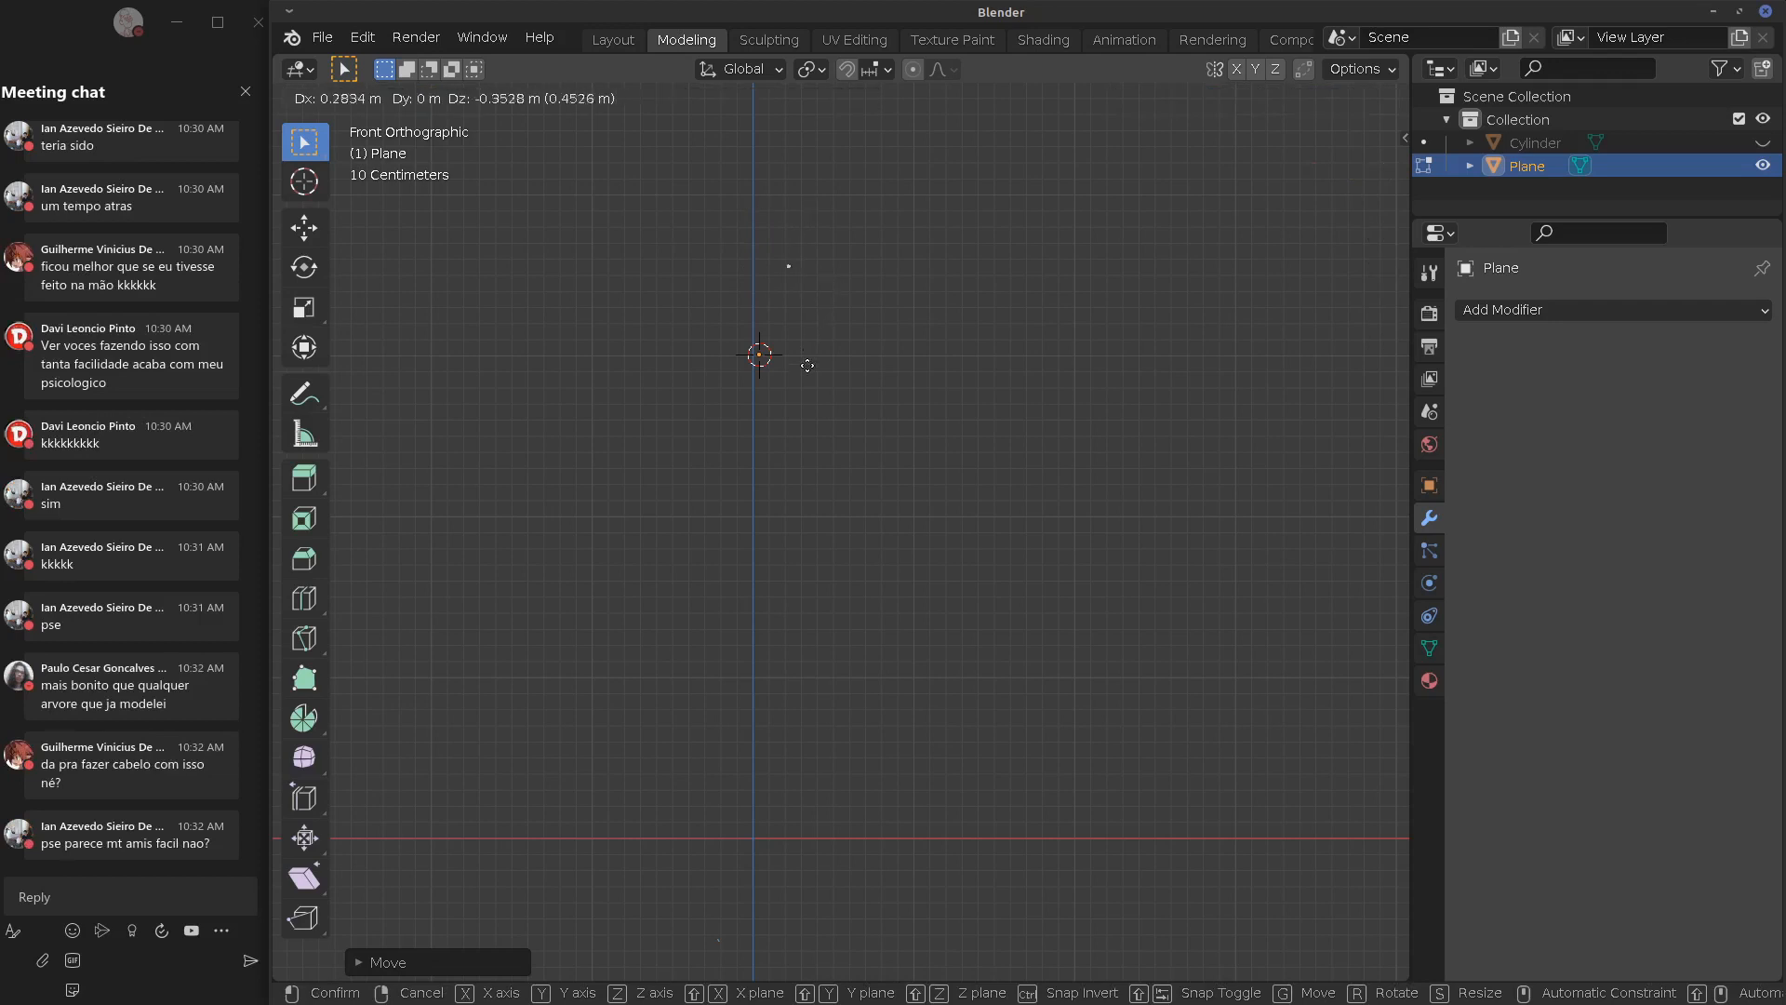
click(780, 416)
key(g)
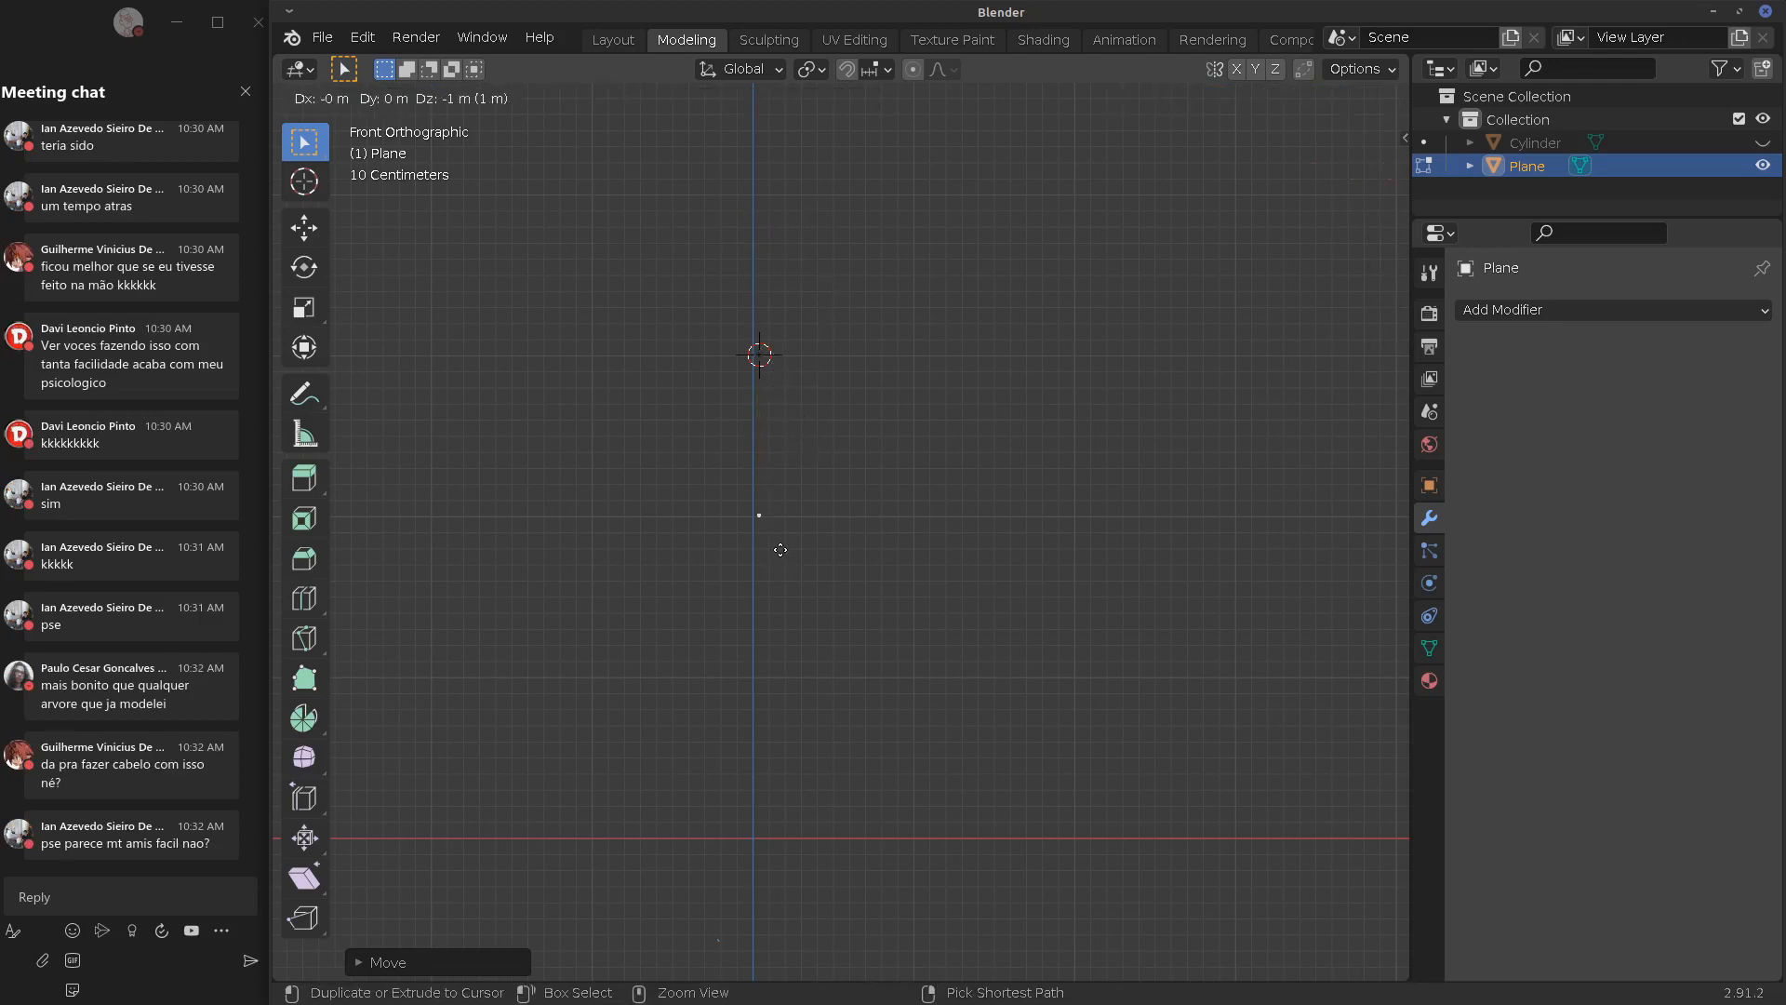
click(778, 542)
Add a Mirror modifier and extrude a mirrored shoulder edge and a downward spine
click(1502, 309)
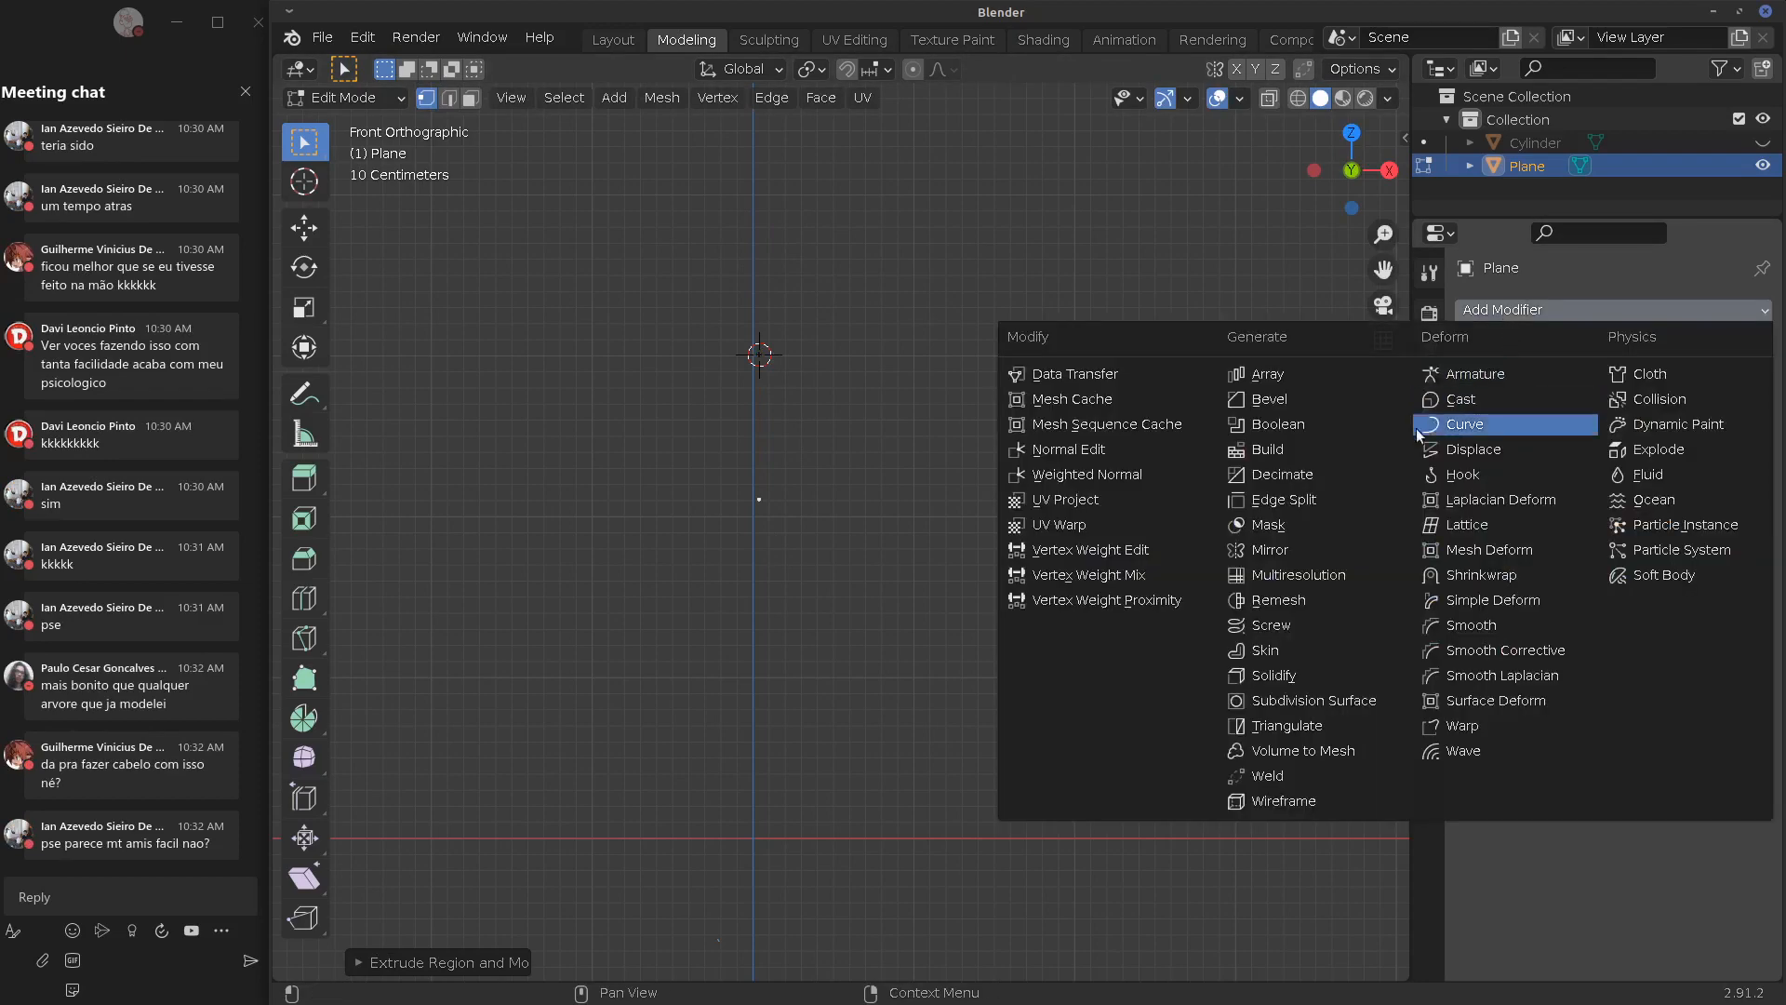
click(1336, 552)
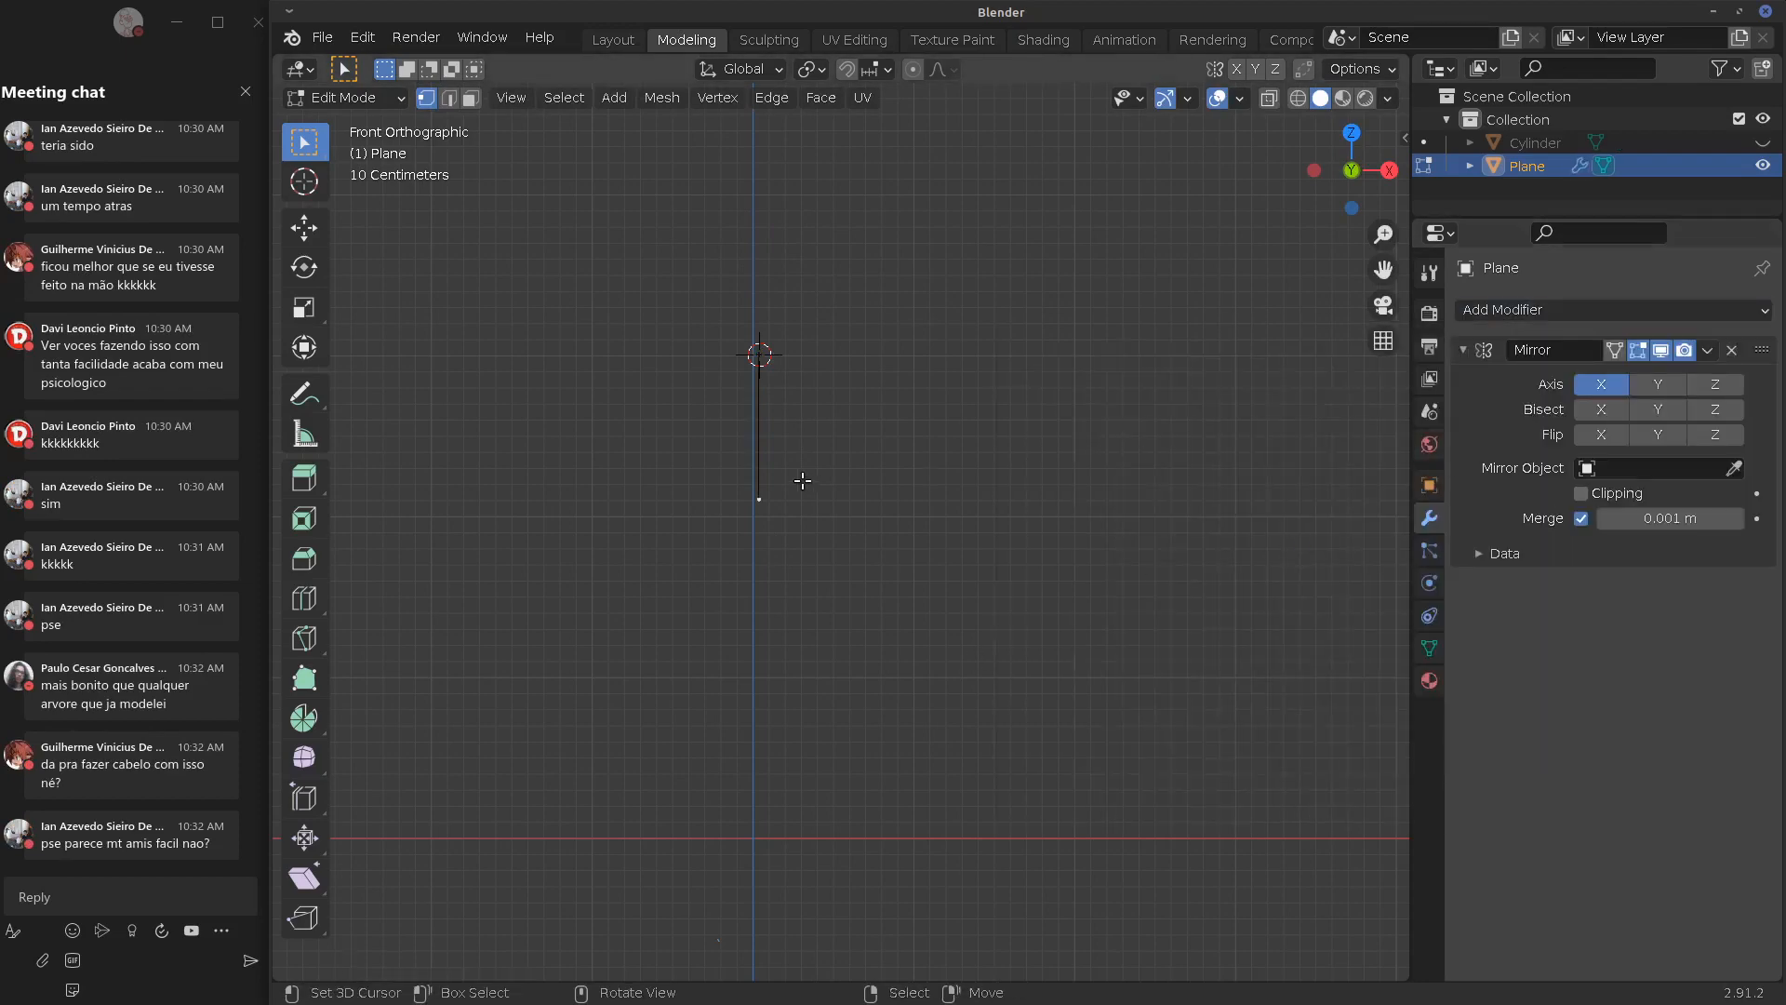
key(e)
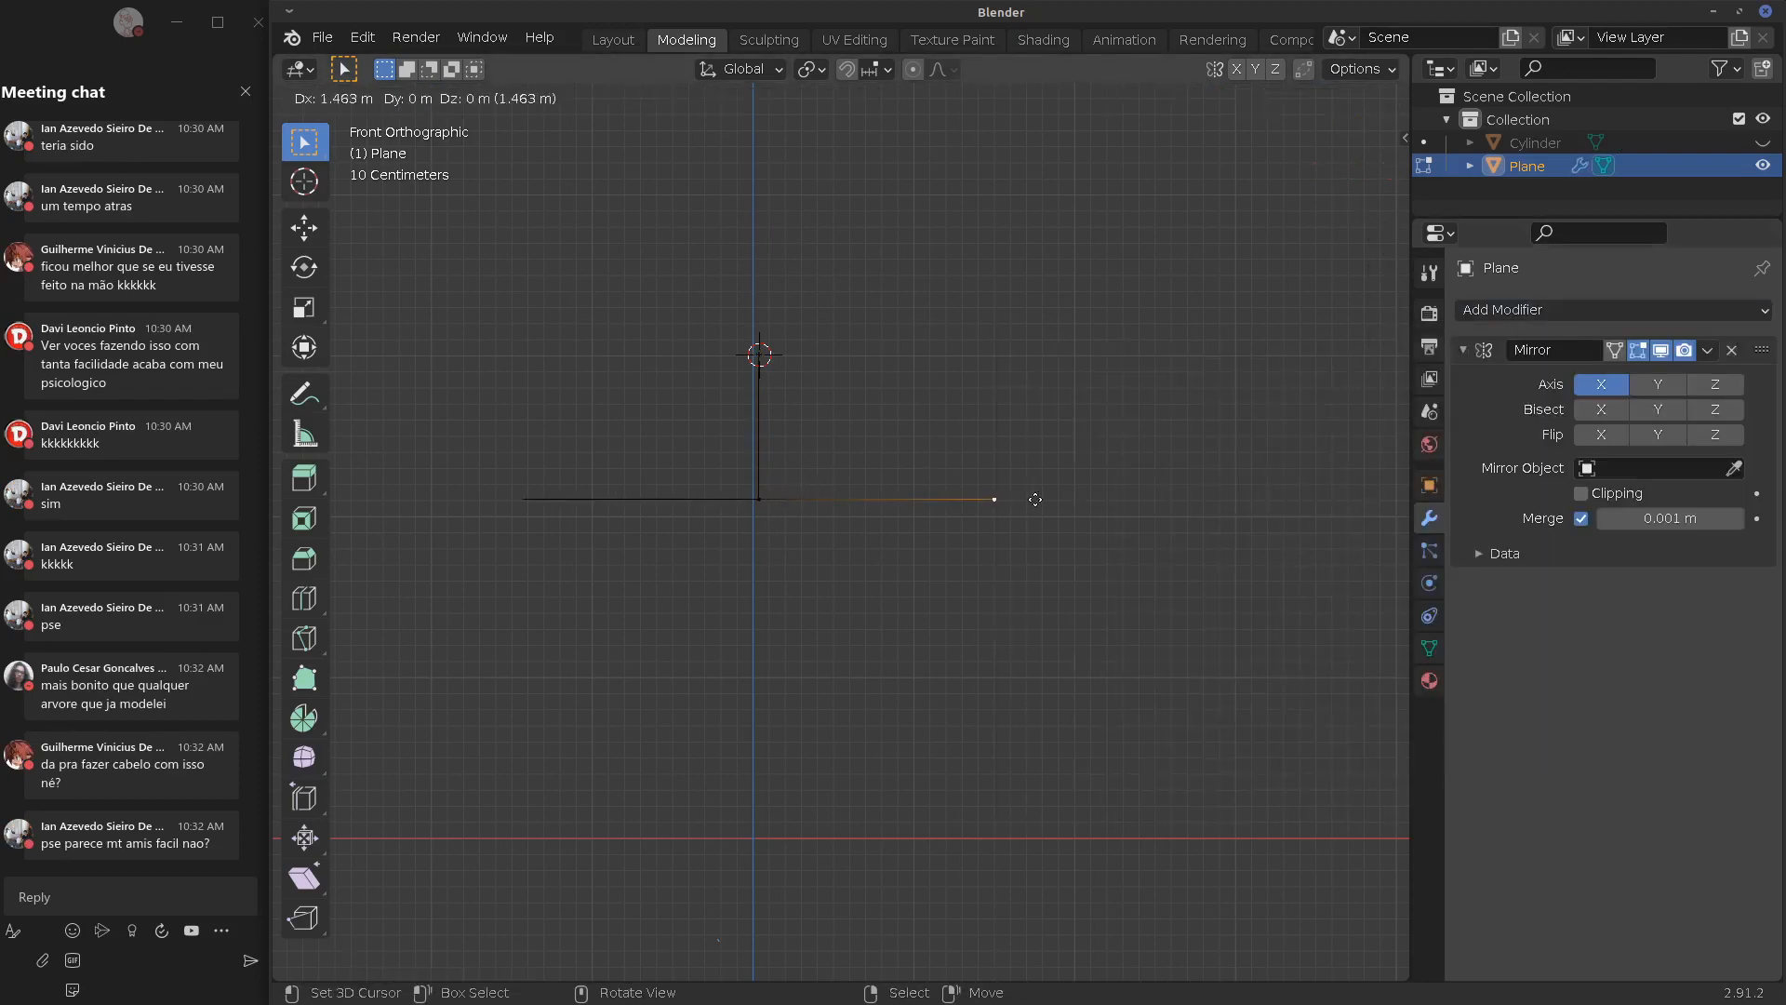
click(993, 501)
click(762, 507)
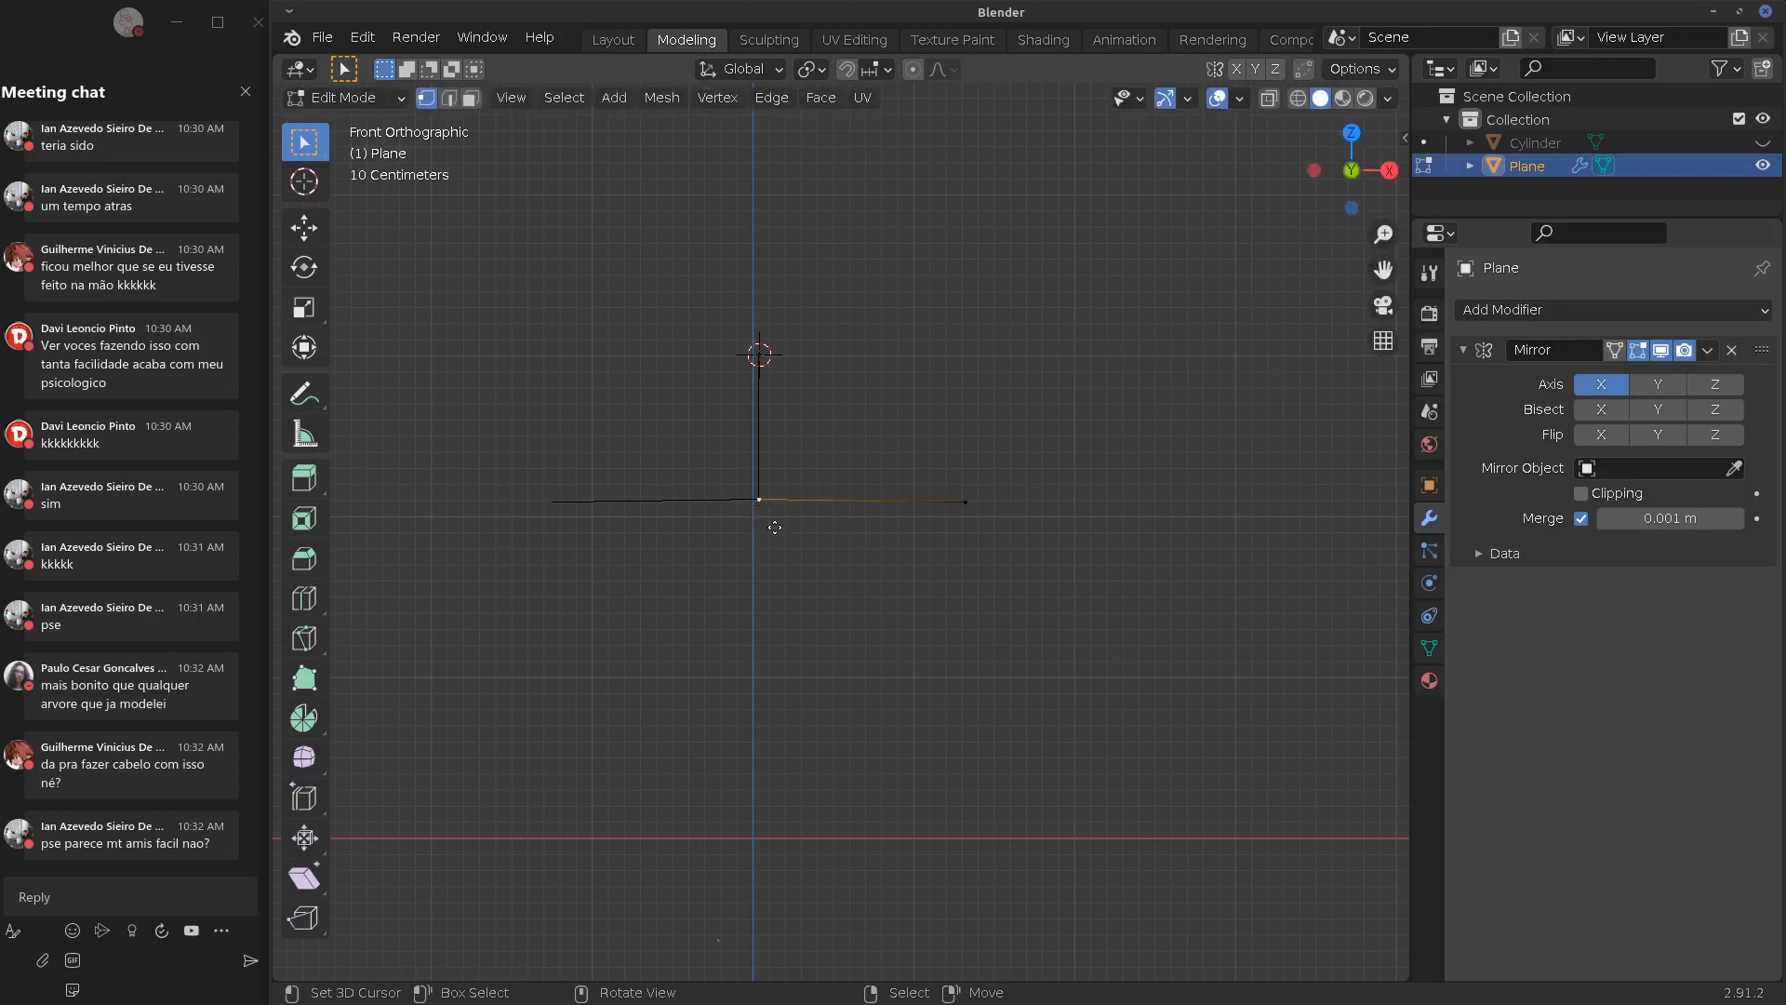
key(e)
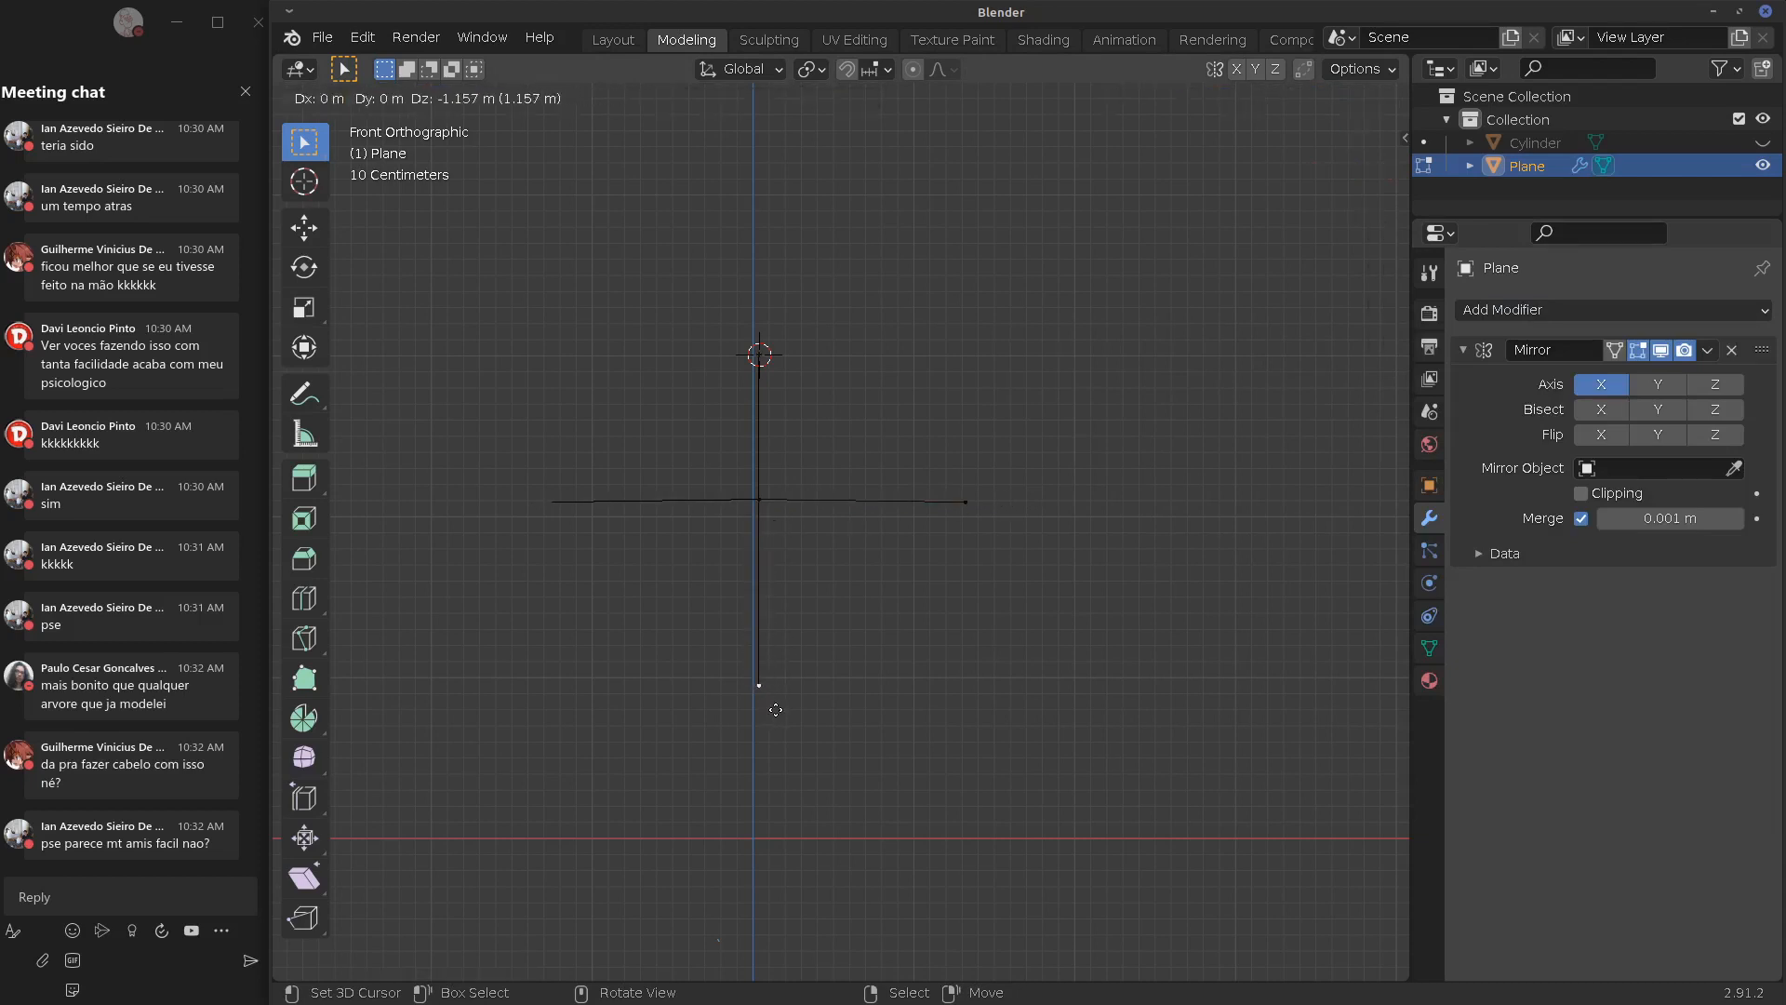
click(780, 728)
Move the leg start to the hip and extrude each mirrored leg down in two segments
key(e)
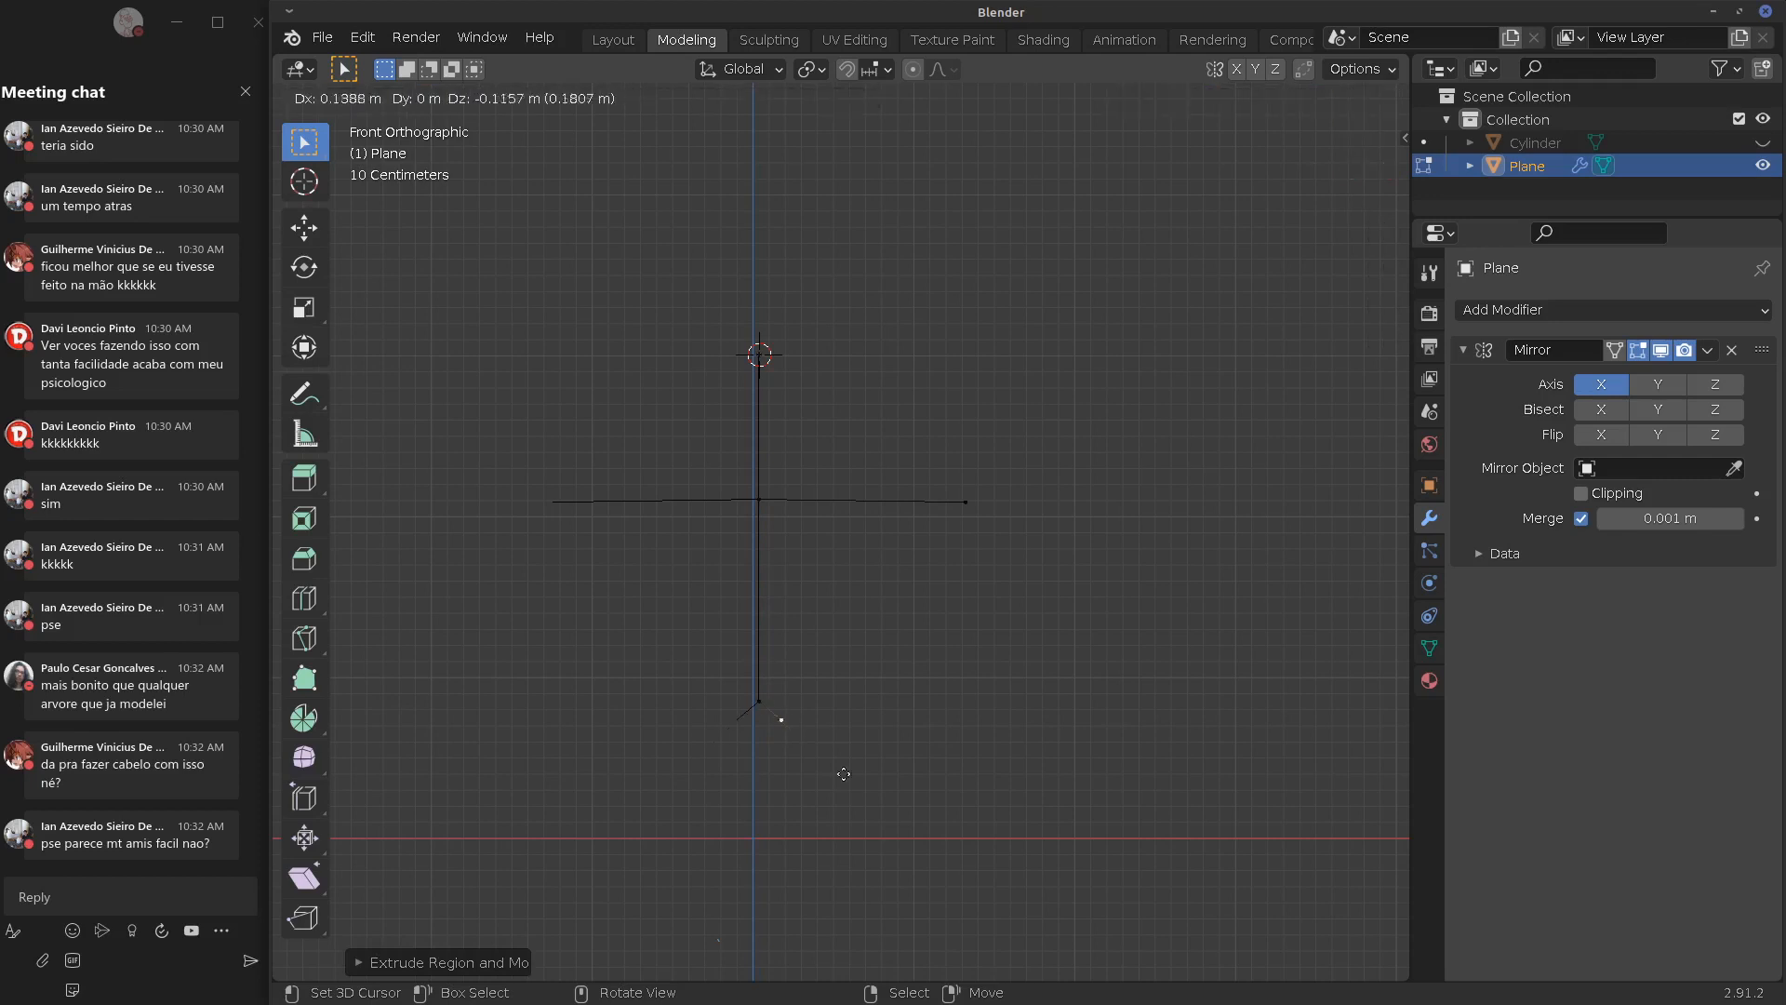
click(916, 950)
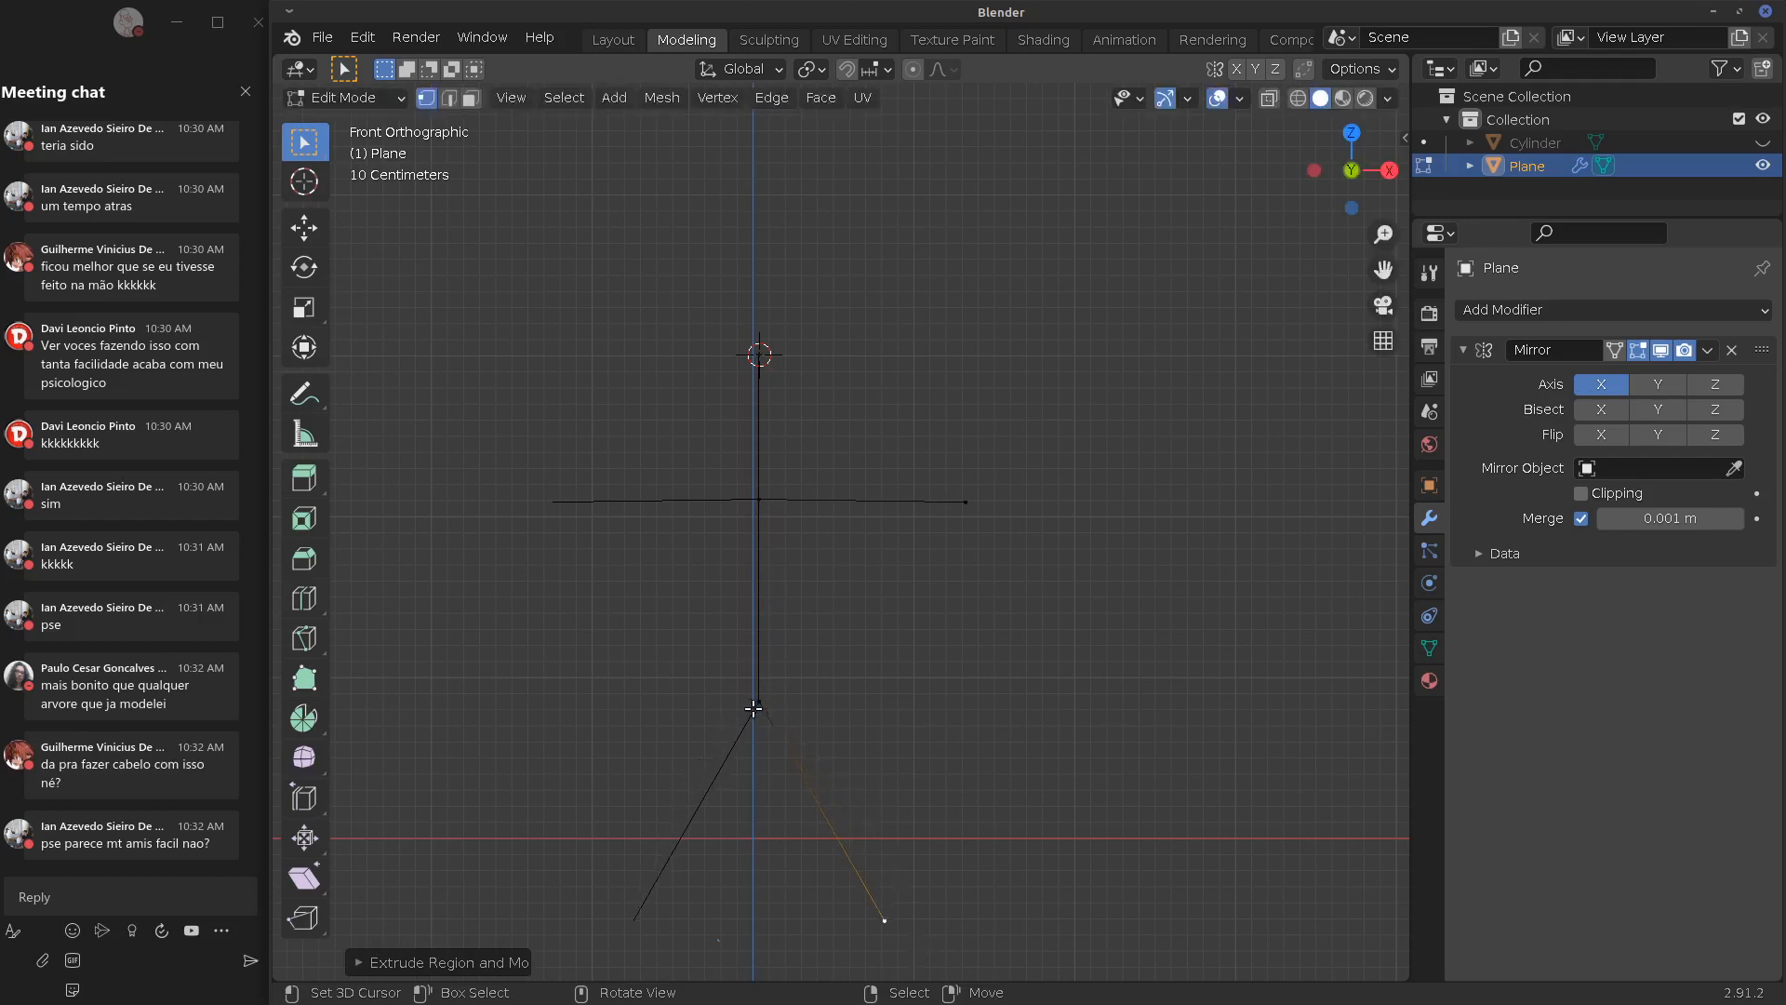
click(782, 720)
click(877, 921)
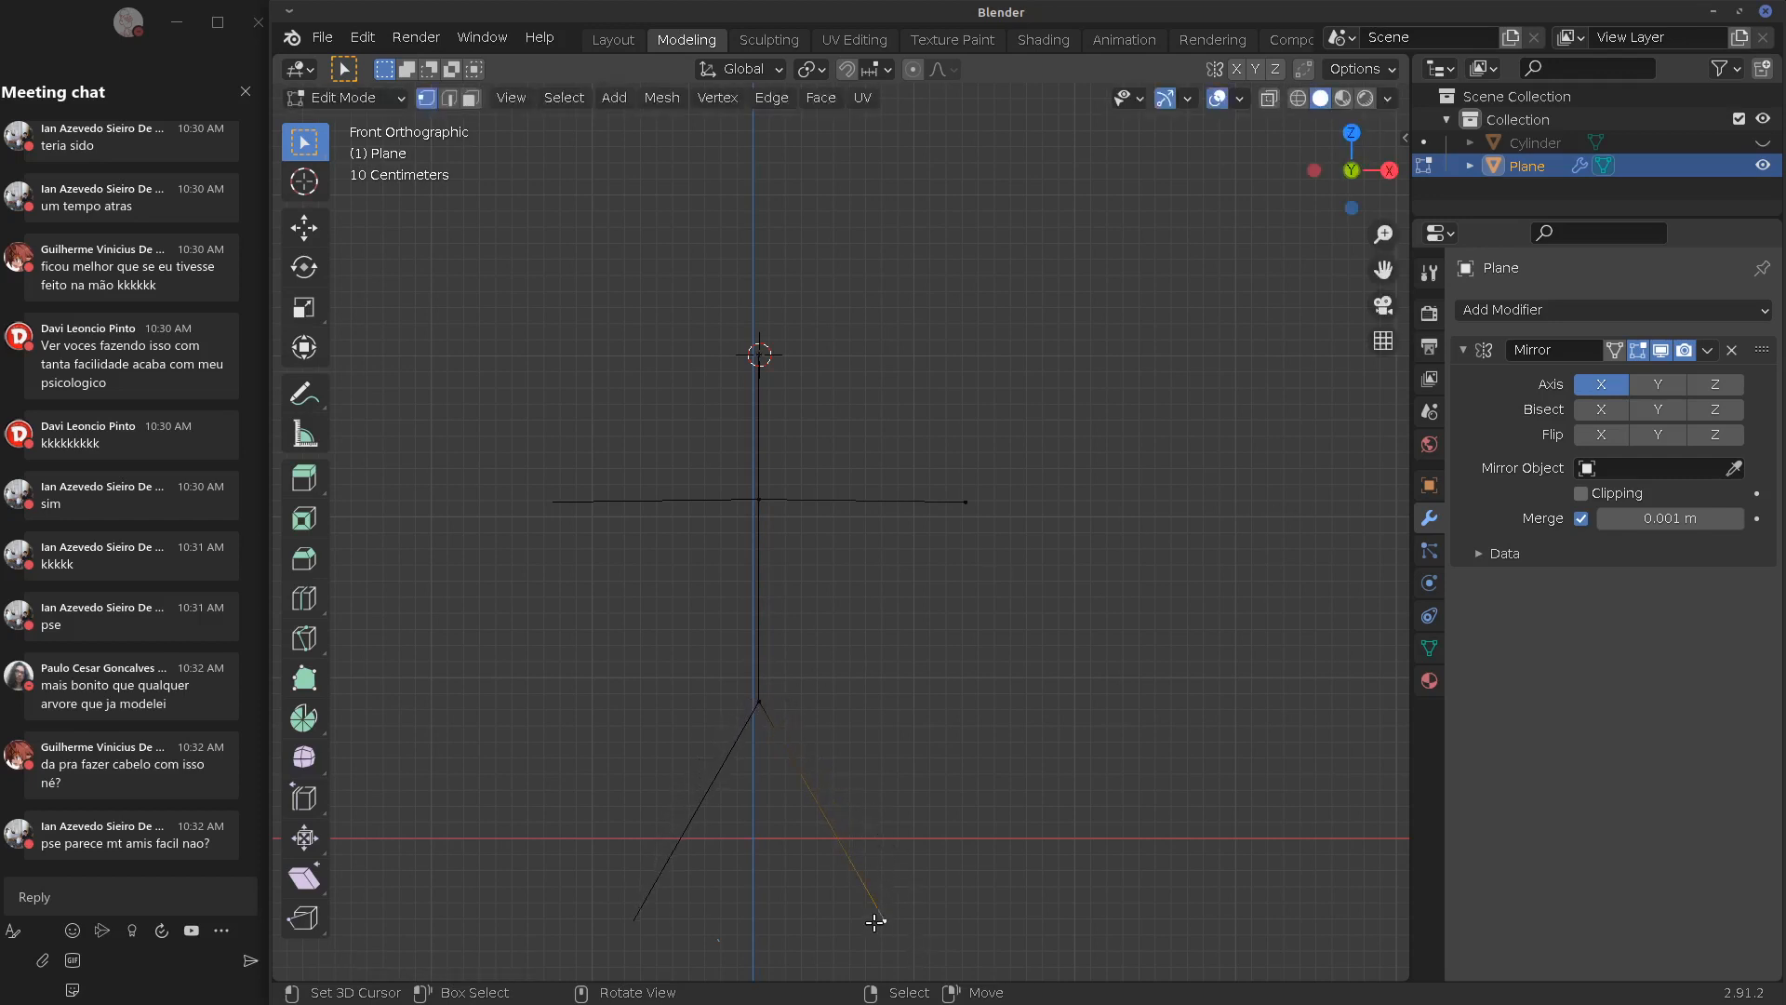
key(g)
click(816, 703)
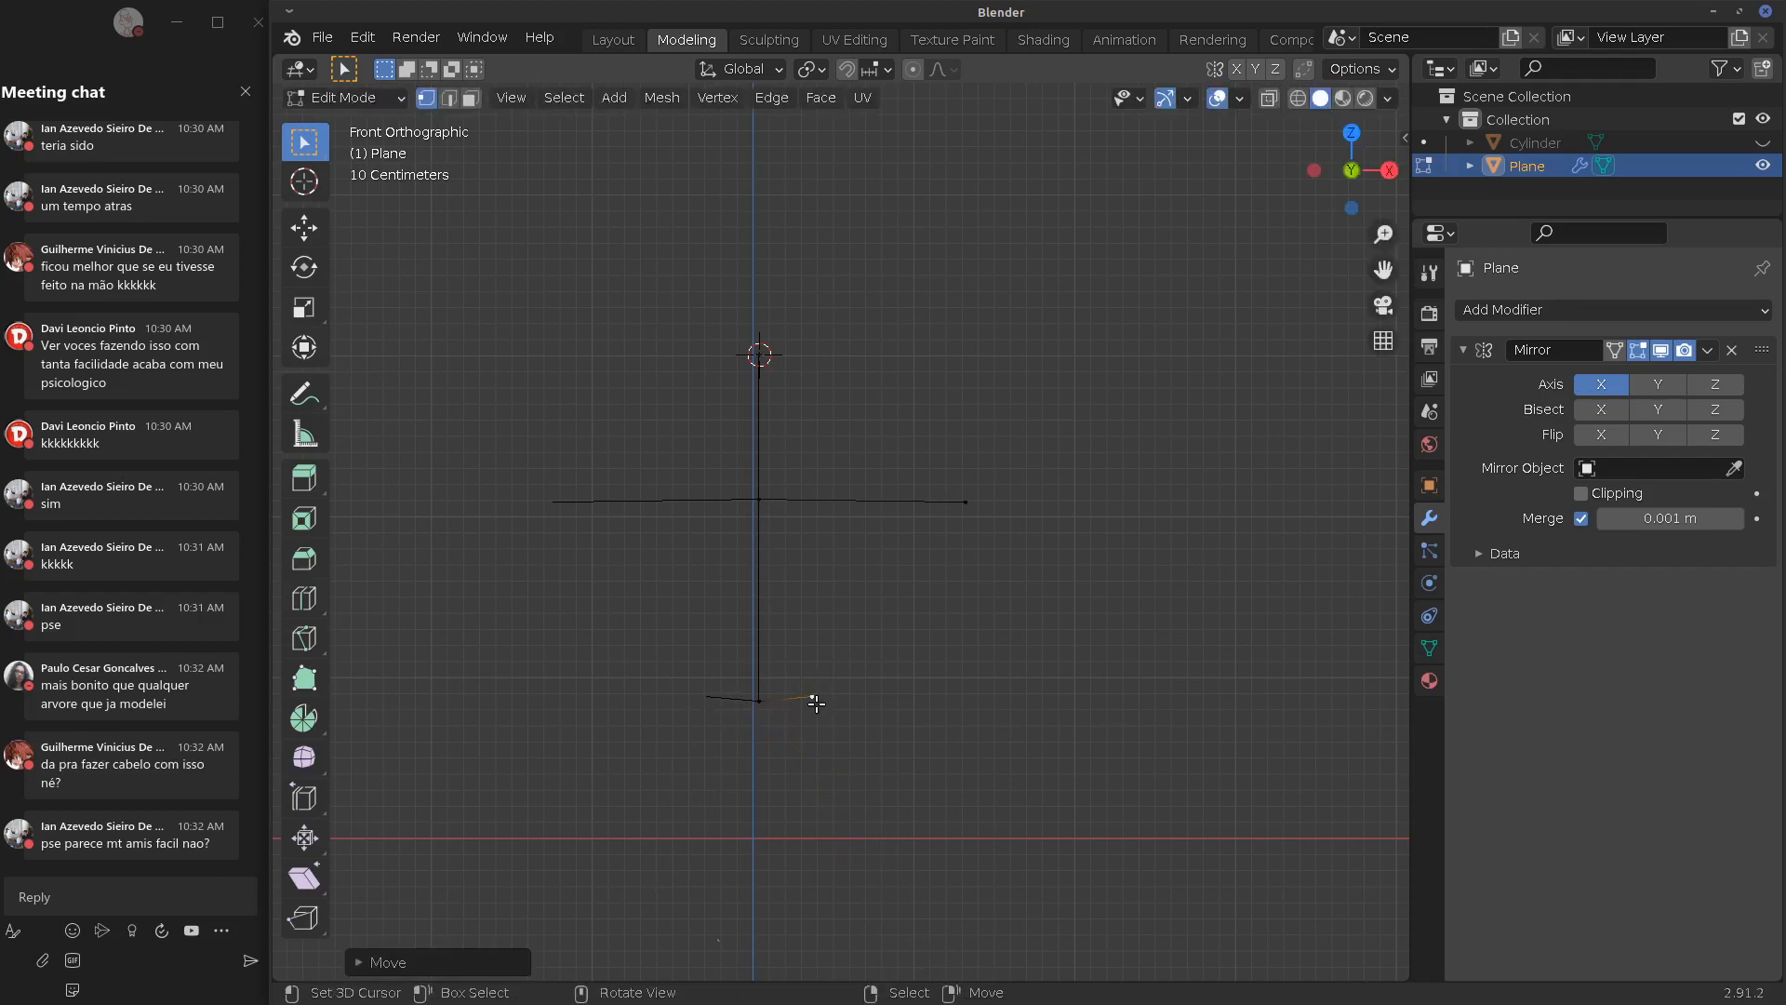
key(e)
click(852, 889)
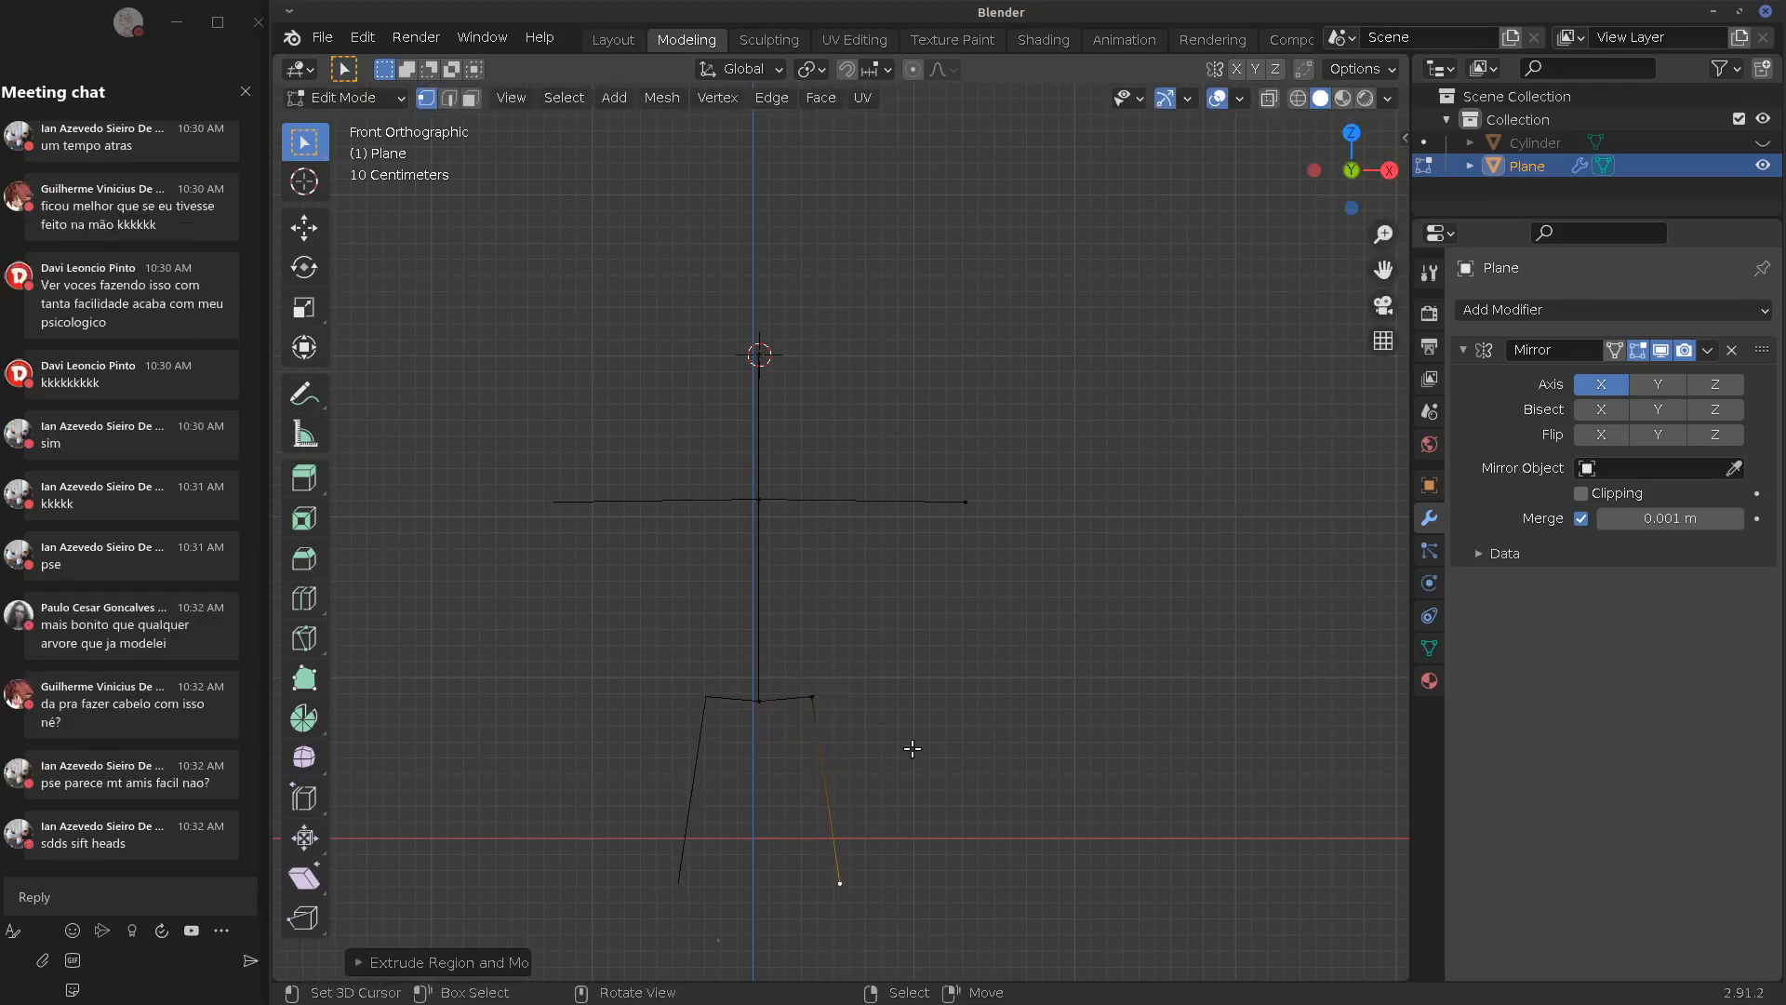
shift+middle_drag(913, 749, 895, 627)
key(e)
click(846, 931)
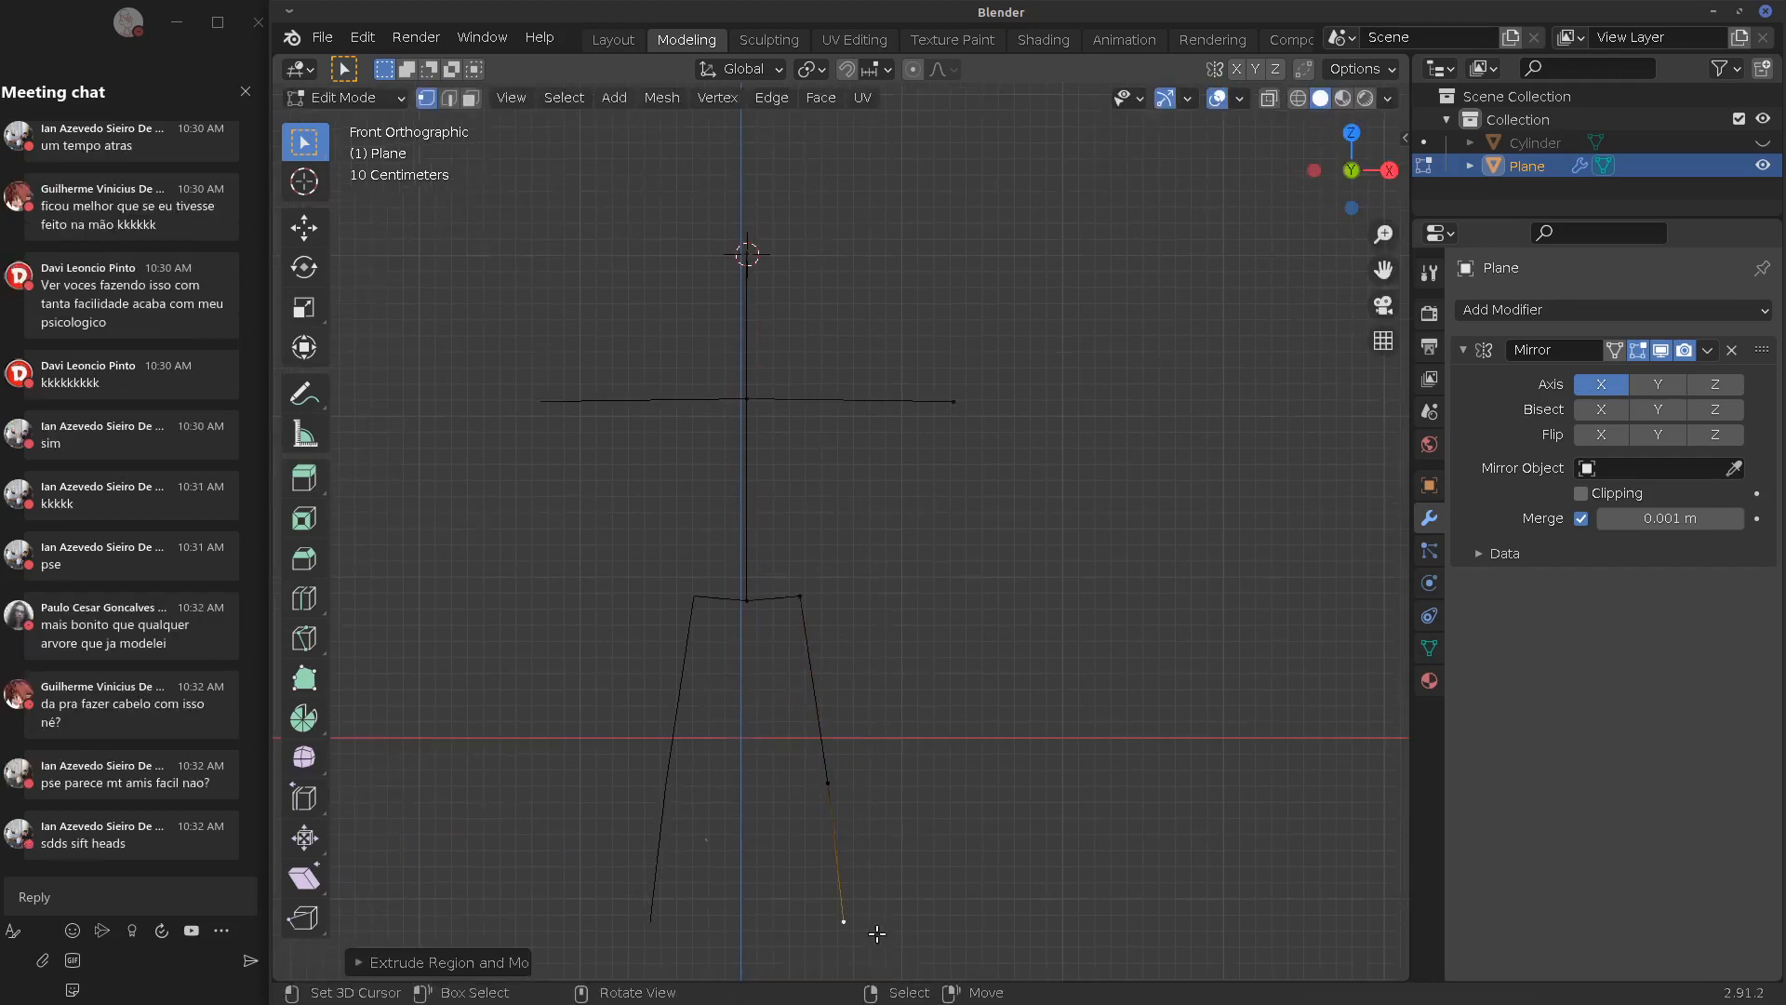
Enable Mirror Clipping and snap the centre-line vertices to the mirror plane along X
click(1581, 493)
click(758, 590)
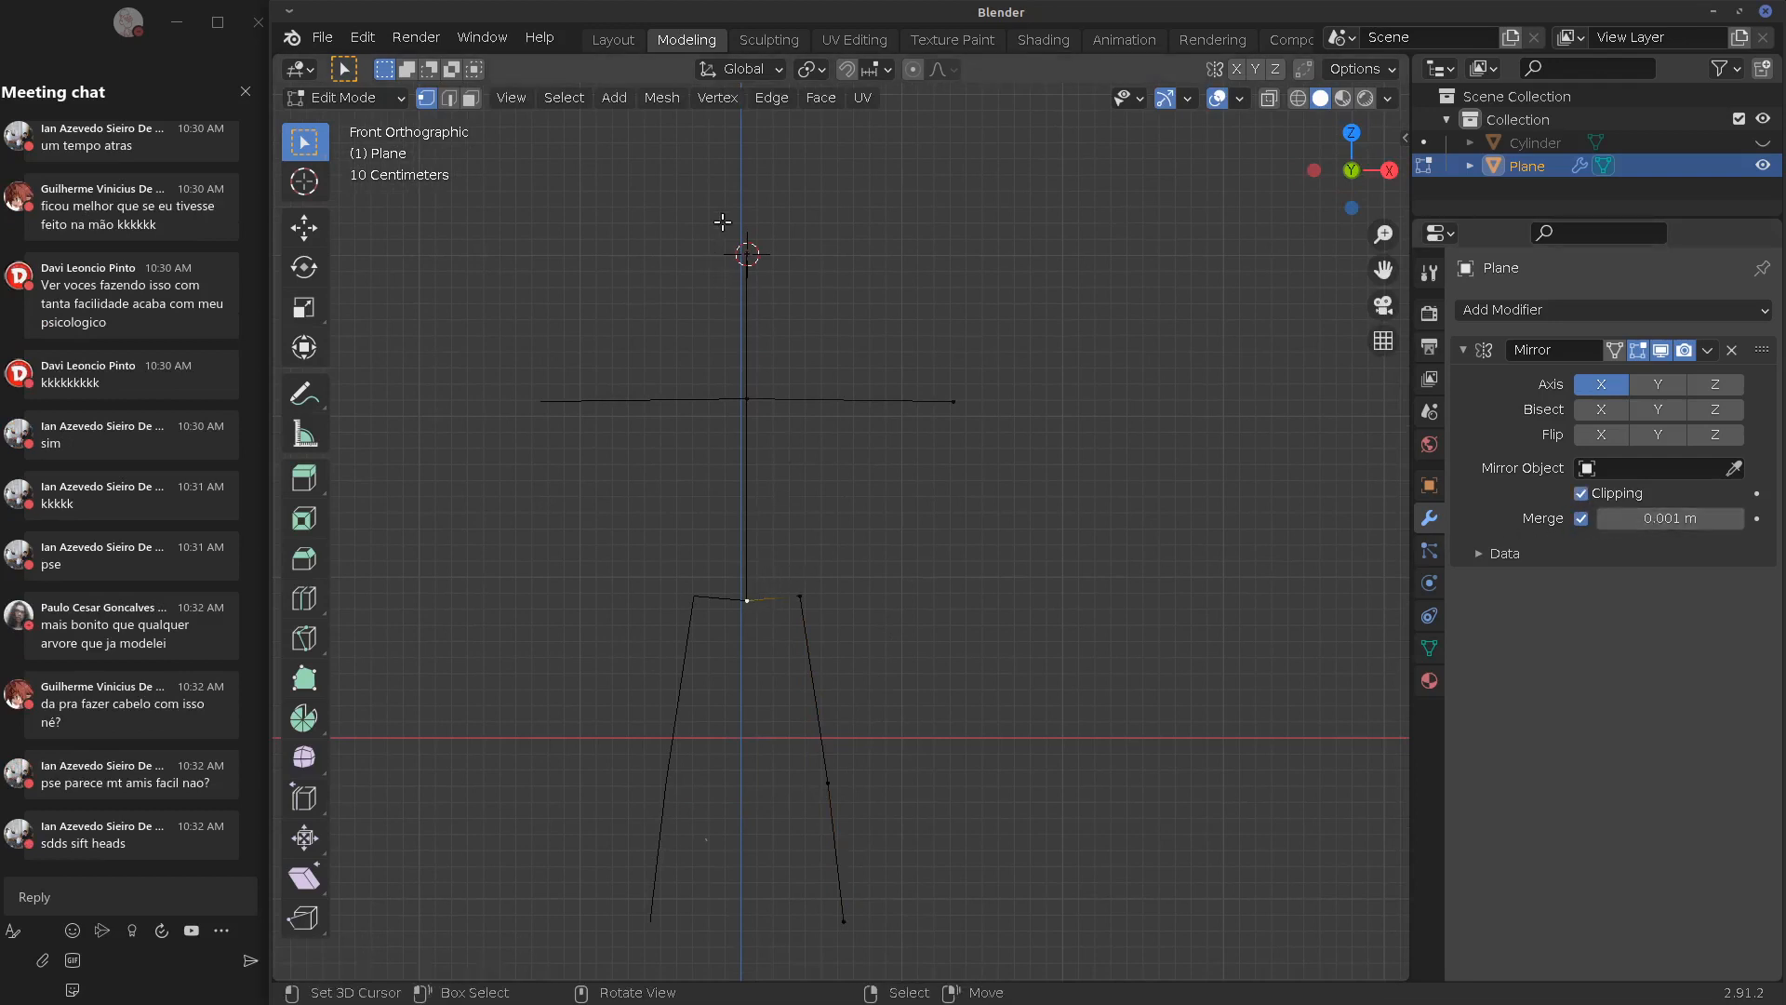
drag(723, 187, 763, 693)
key(g)
key(x)
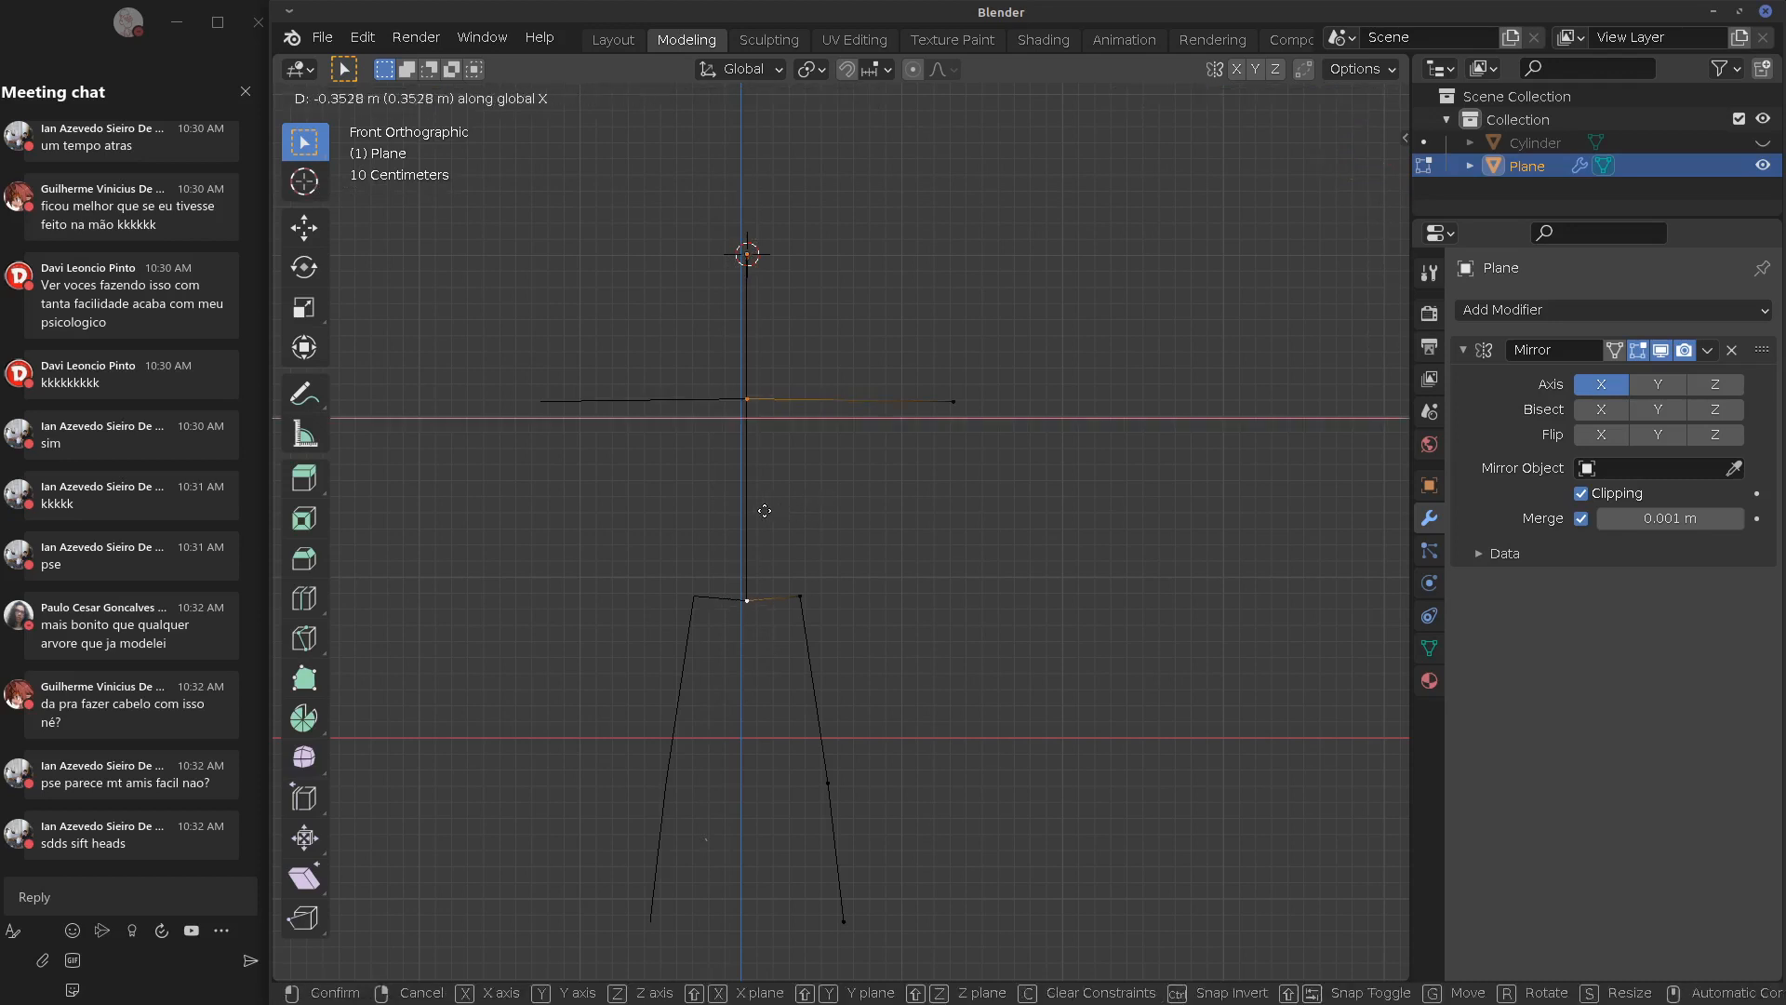
click(860, 473)
key(Tab)
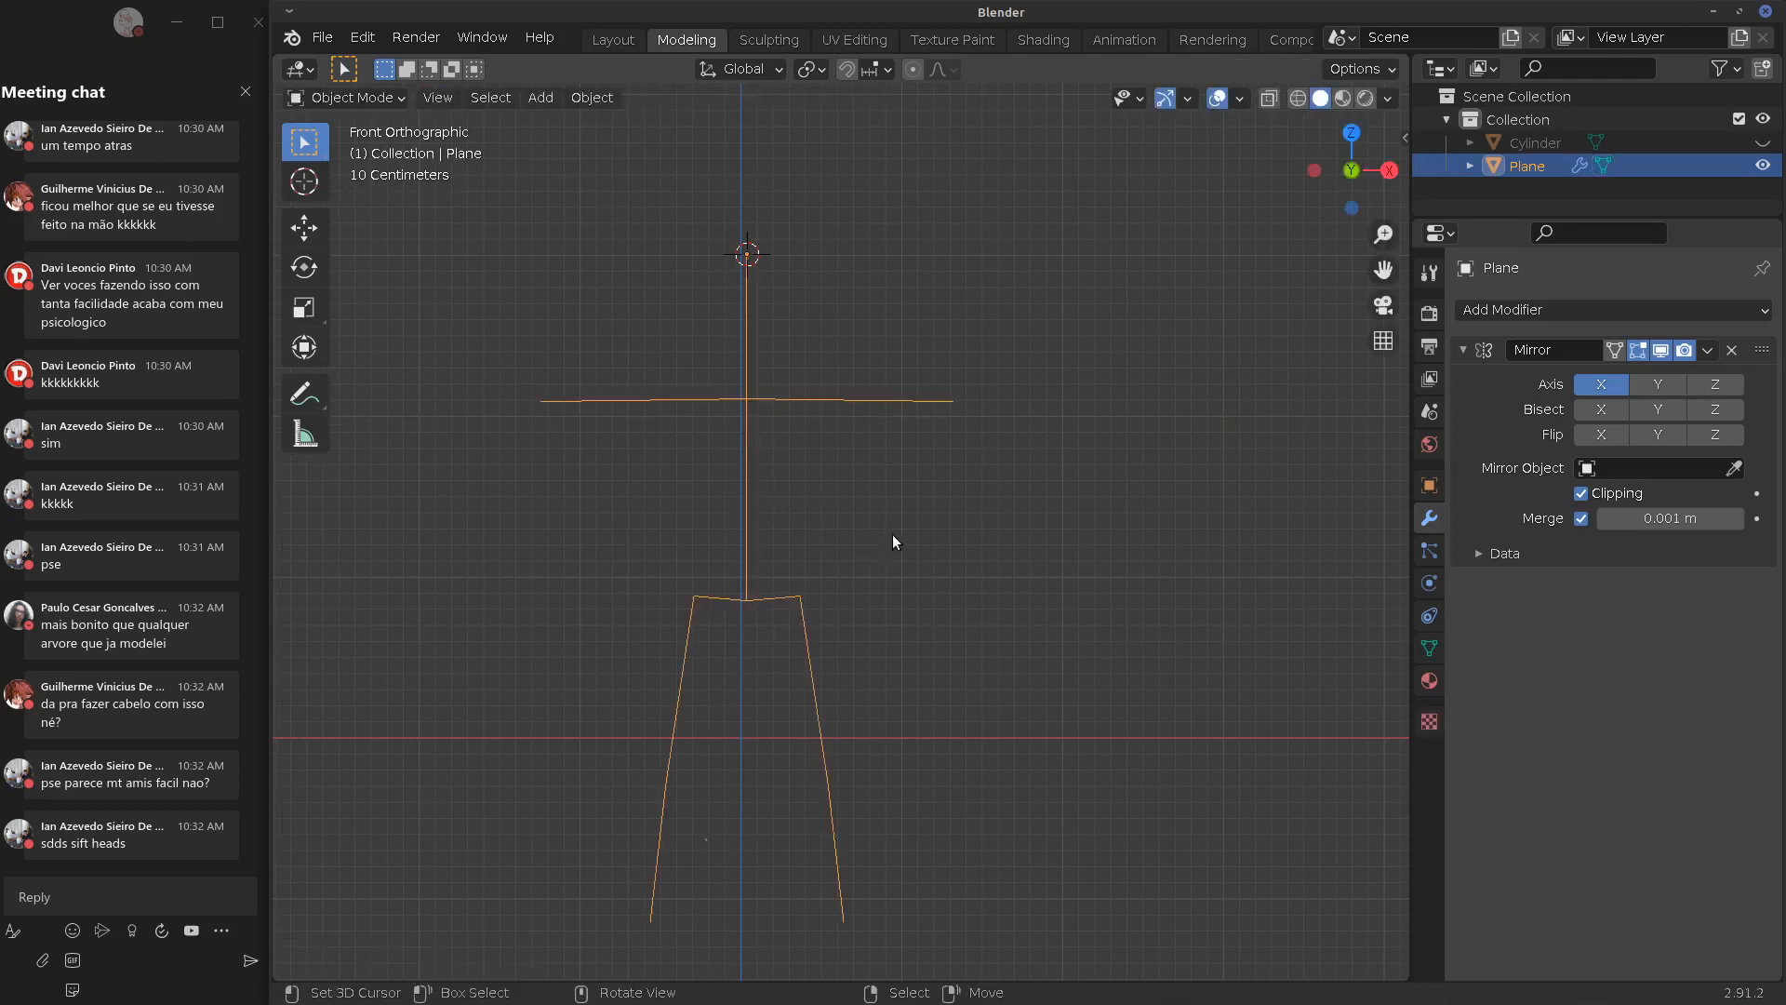
key(Tab)
Add a Skin modifier to the skeleton and shrink the skin radius at the hips
click(1540, 311)
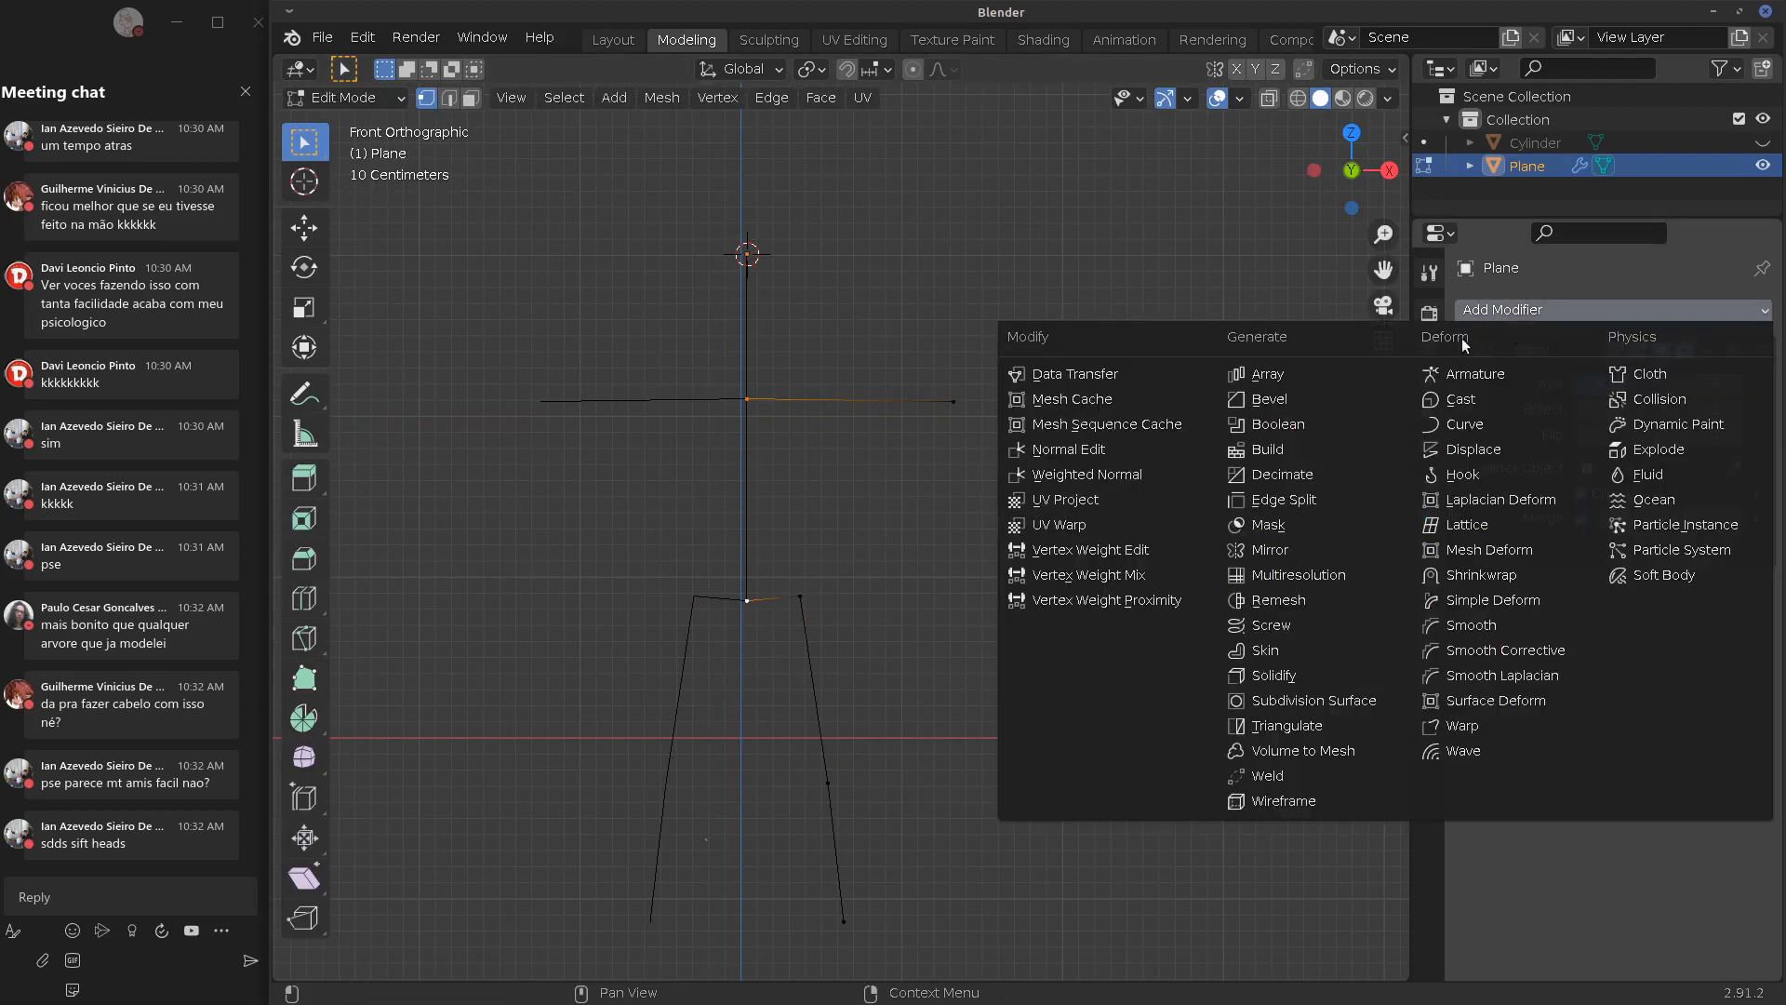
click(1326, 647)
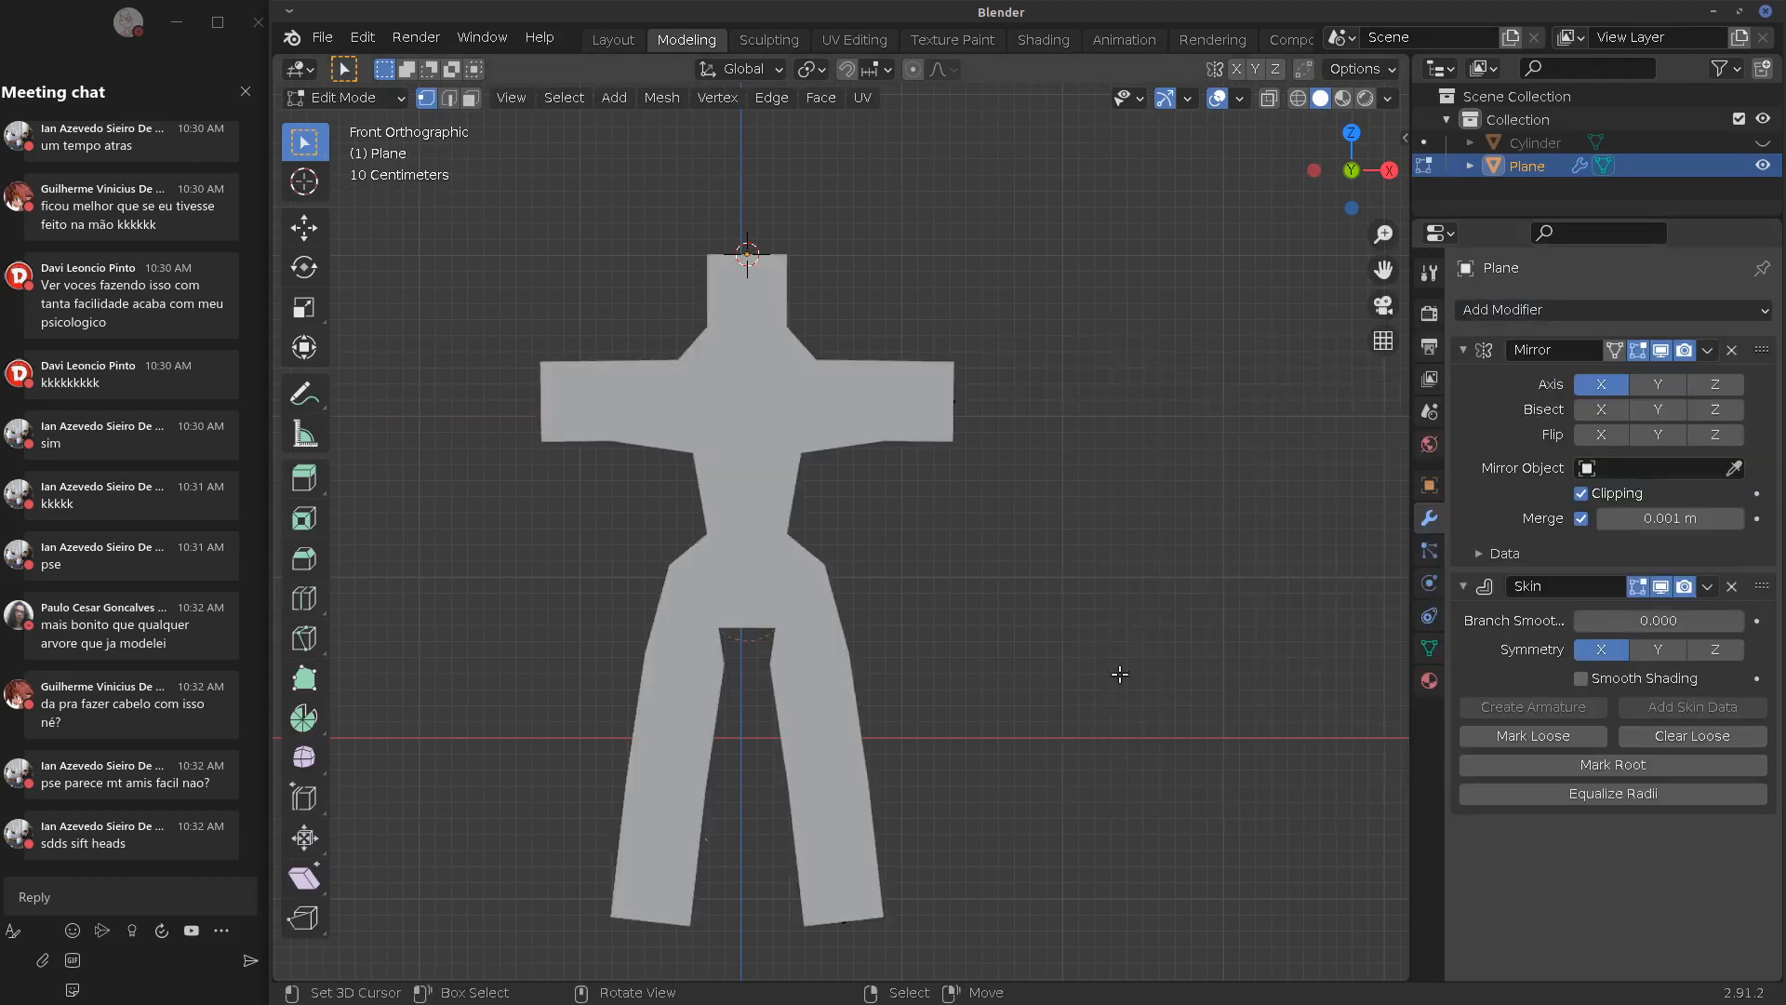
key(Tab)
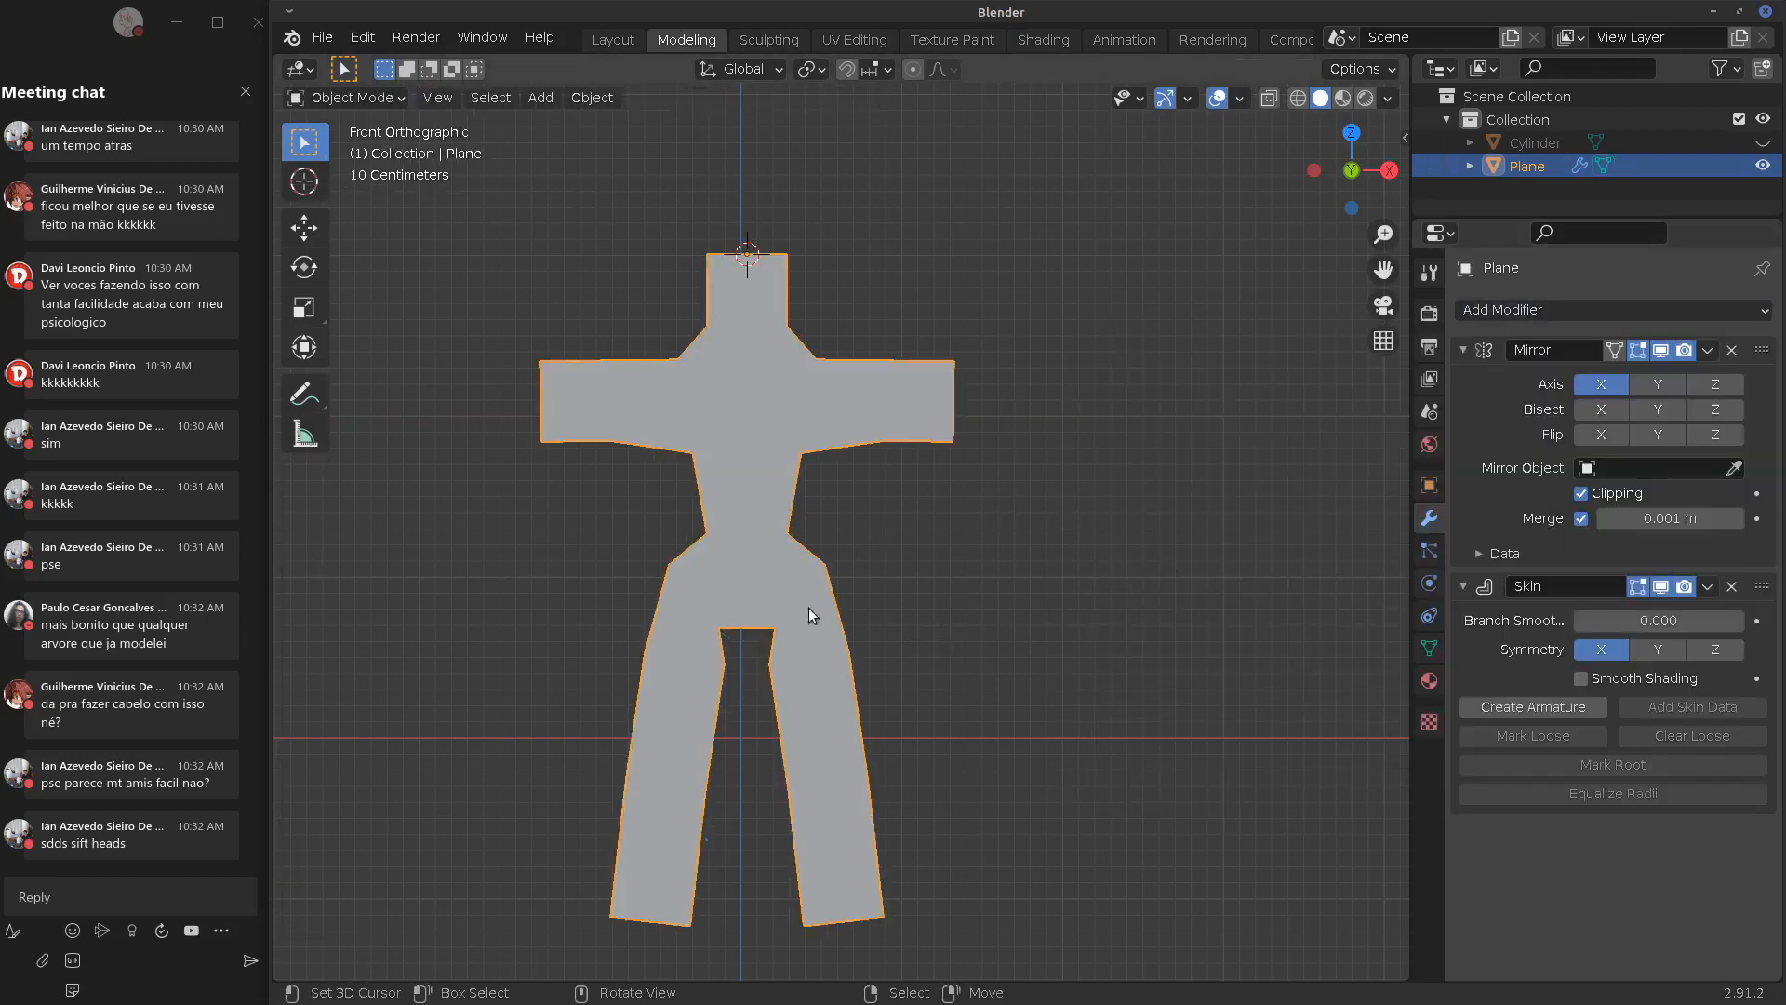
key(Tab)
click(1268, 98)
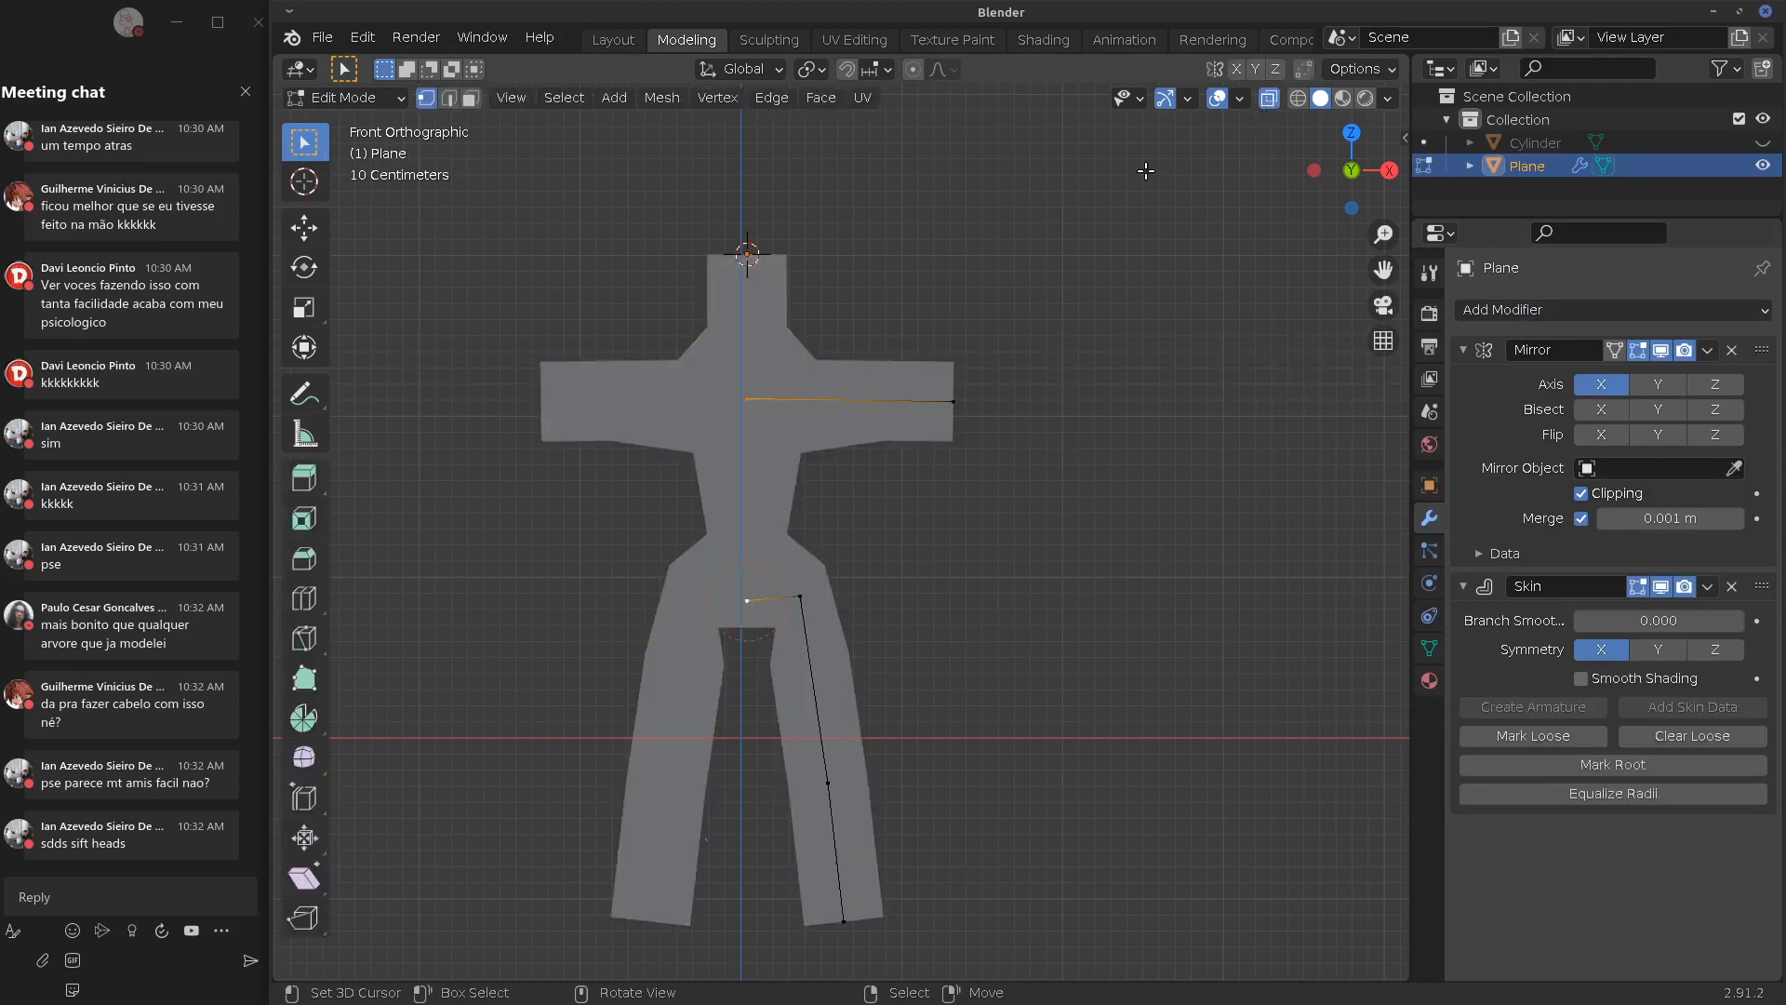
click(750, 582)
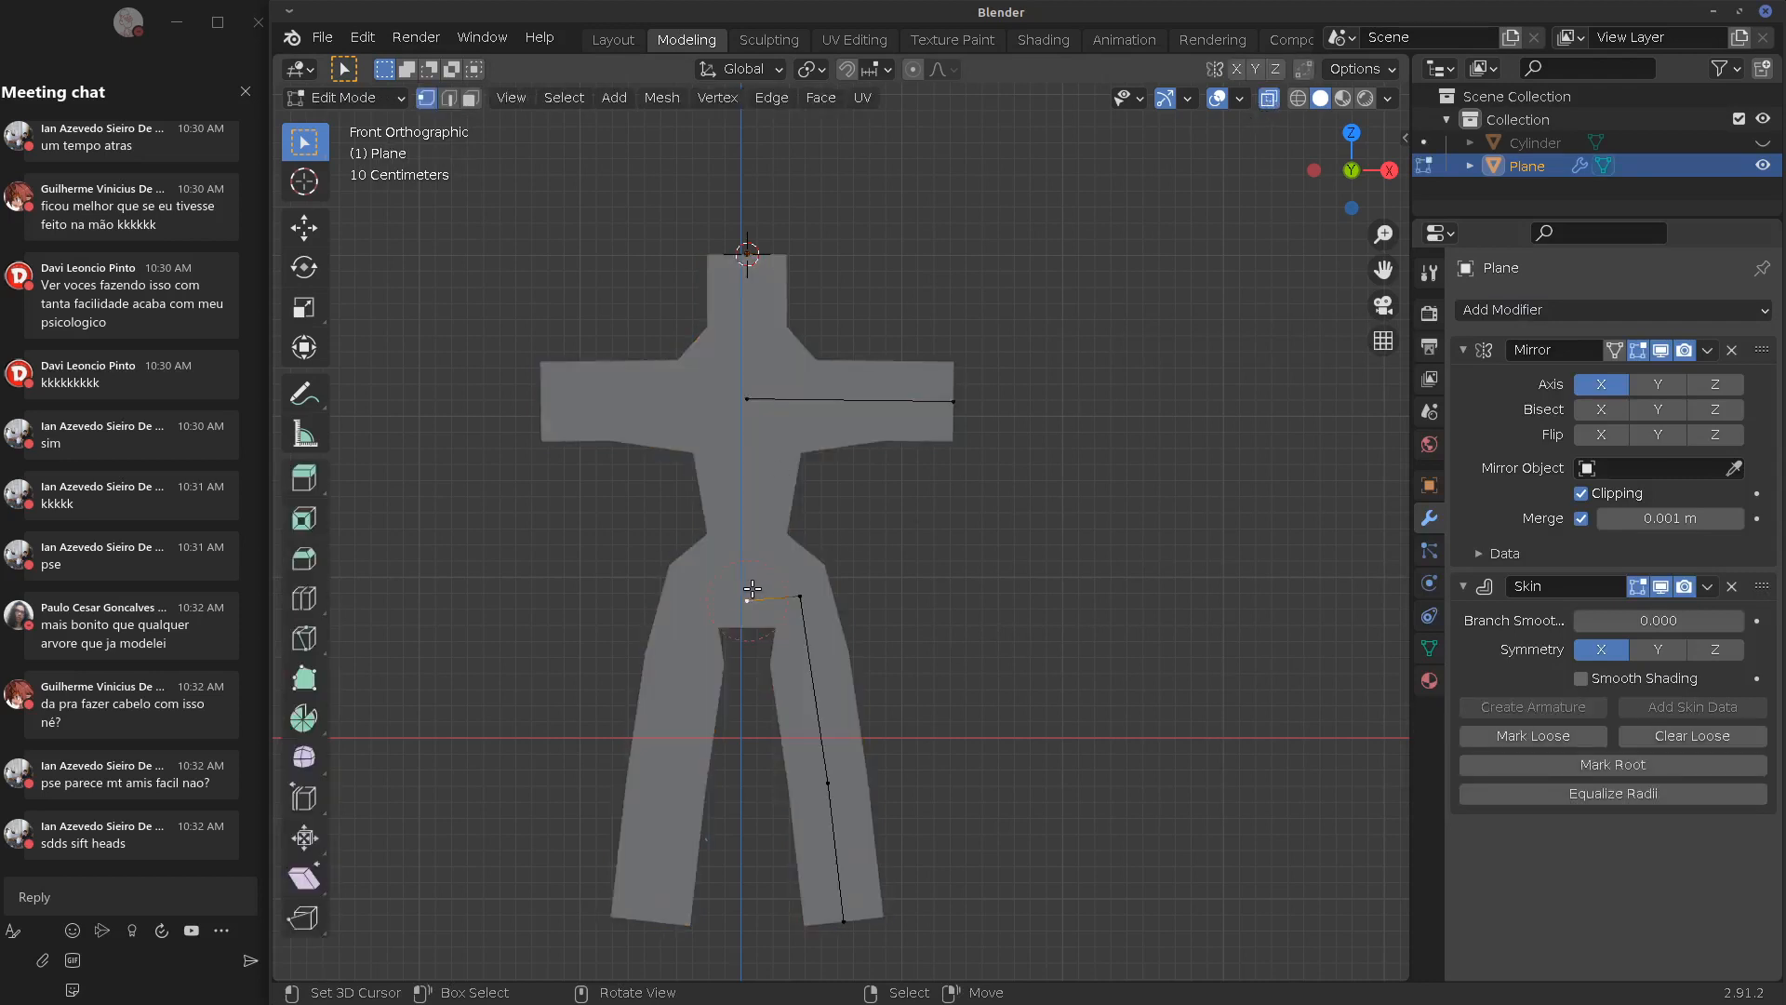
shift+click(802, 597)
key(ctrl+a)
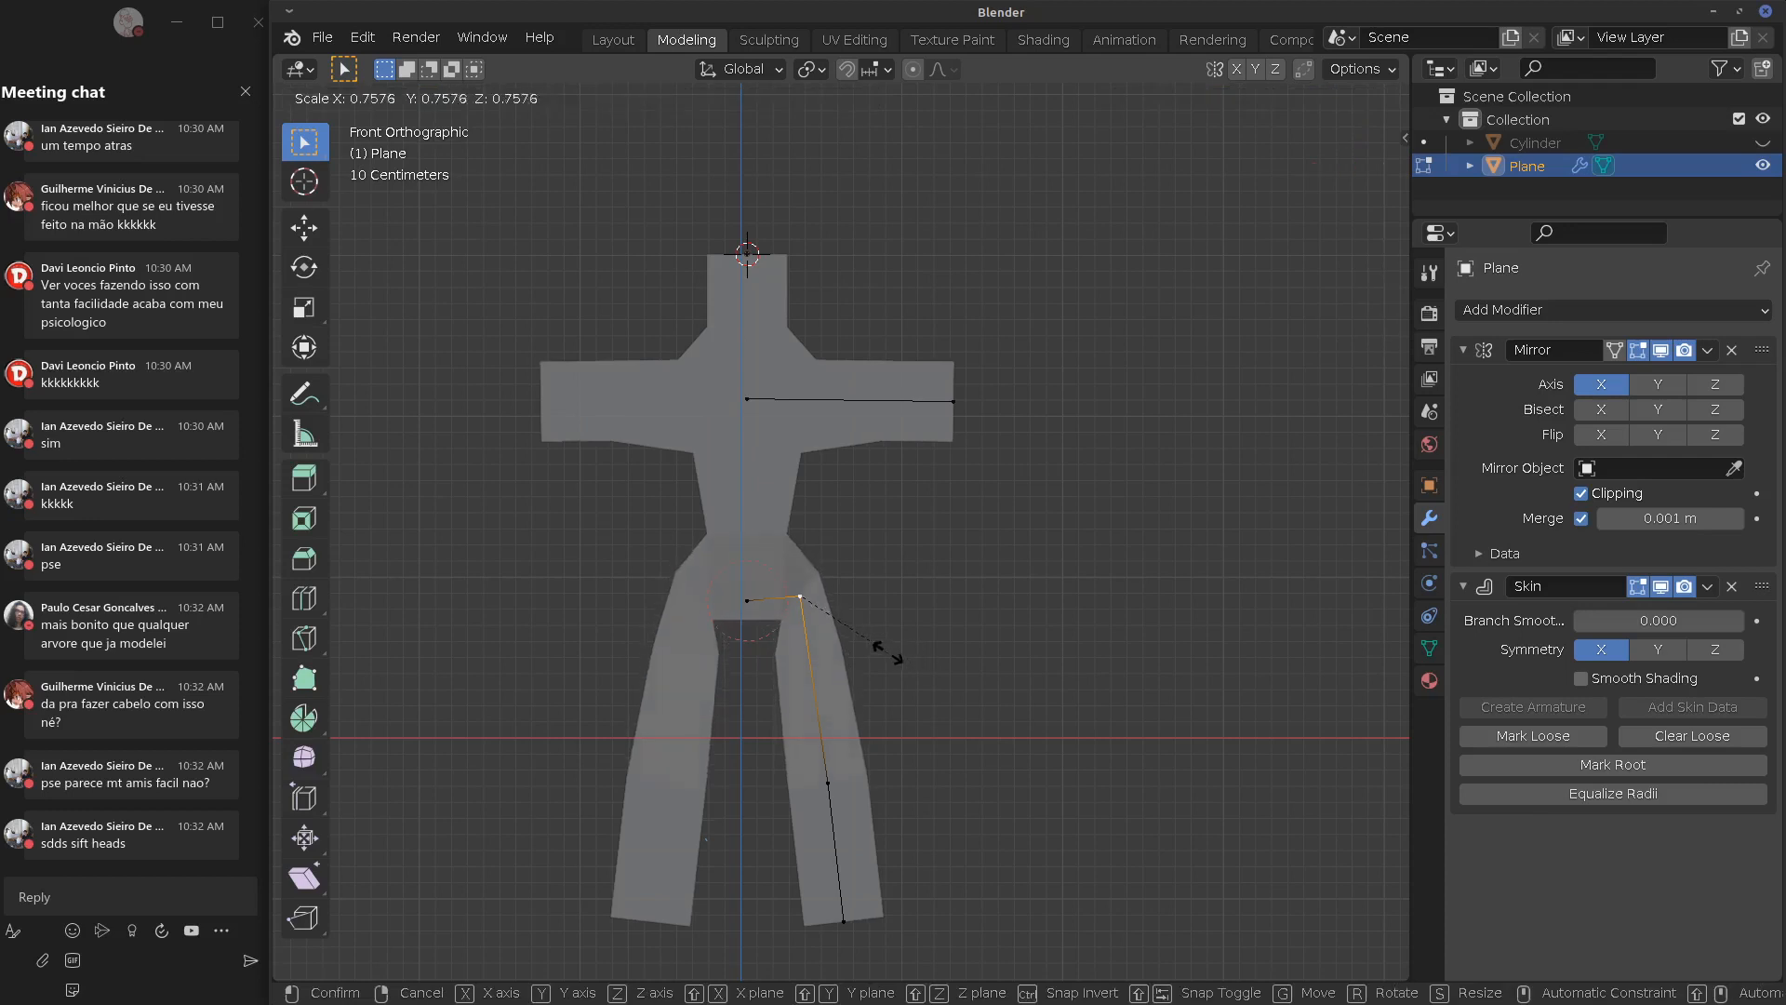
click(889, 654)
Shorten the arm, extrude a thinner downward-angled segment, and collapse the Mirror and Skin panels
right_click(807, 778)
right_click(838, 410)
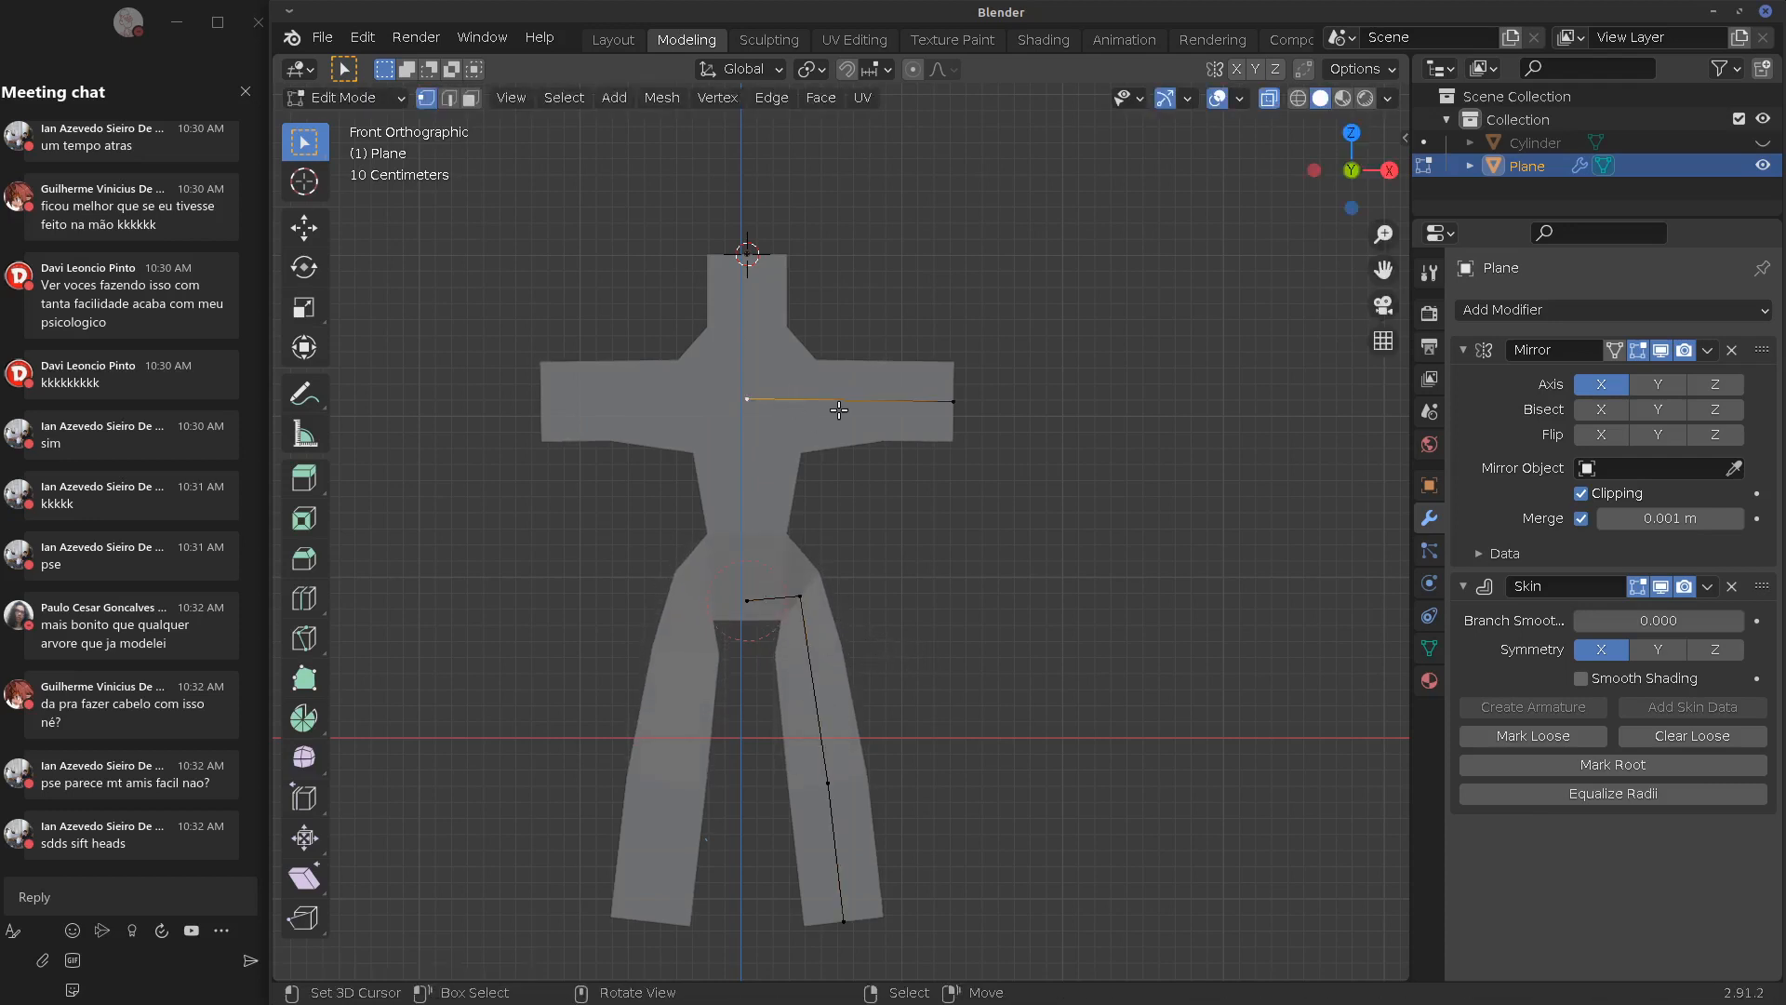
key(g)
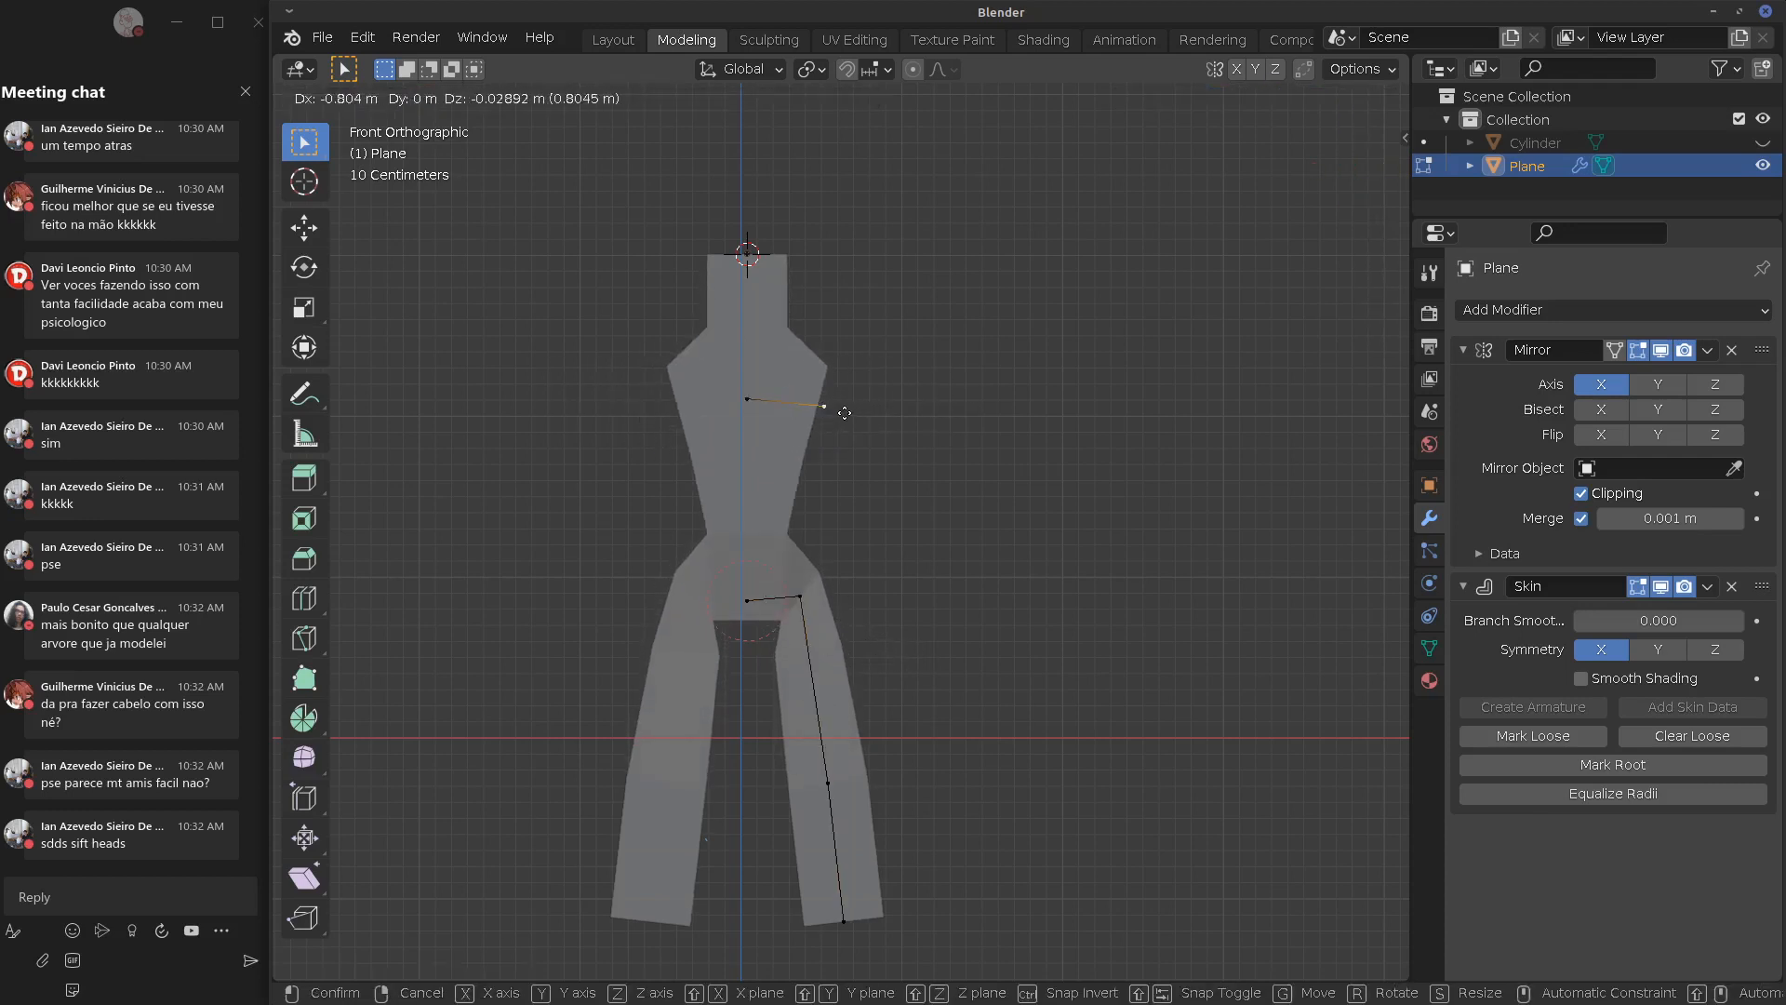
click(851, 410)
key(e)
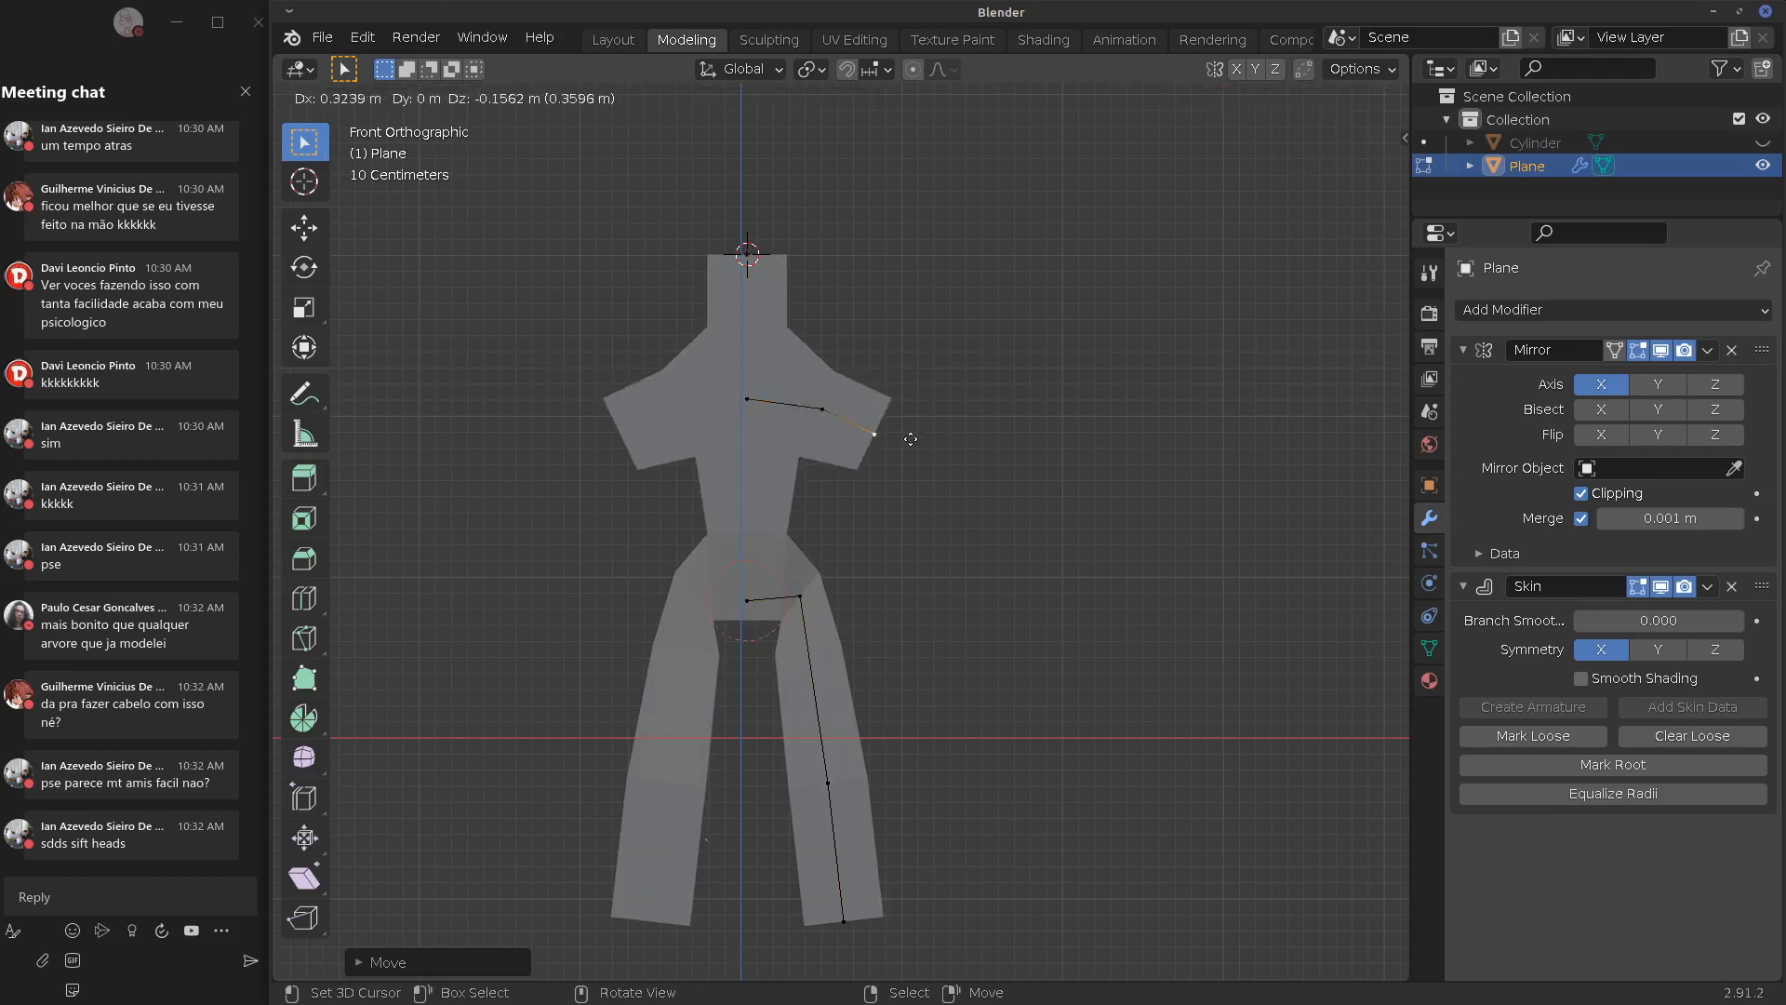
click(921, 450)
key(ctrl+a)
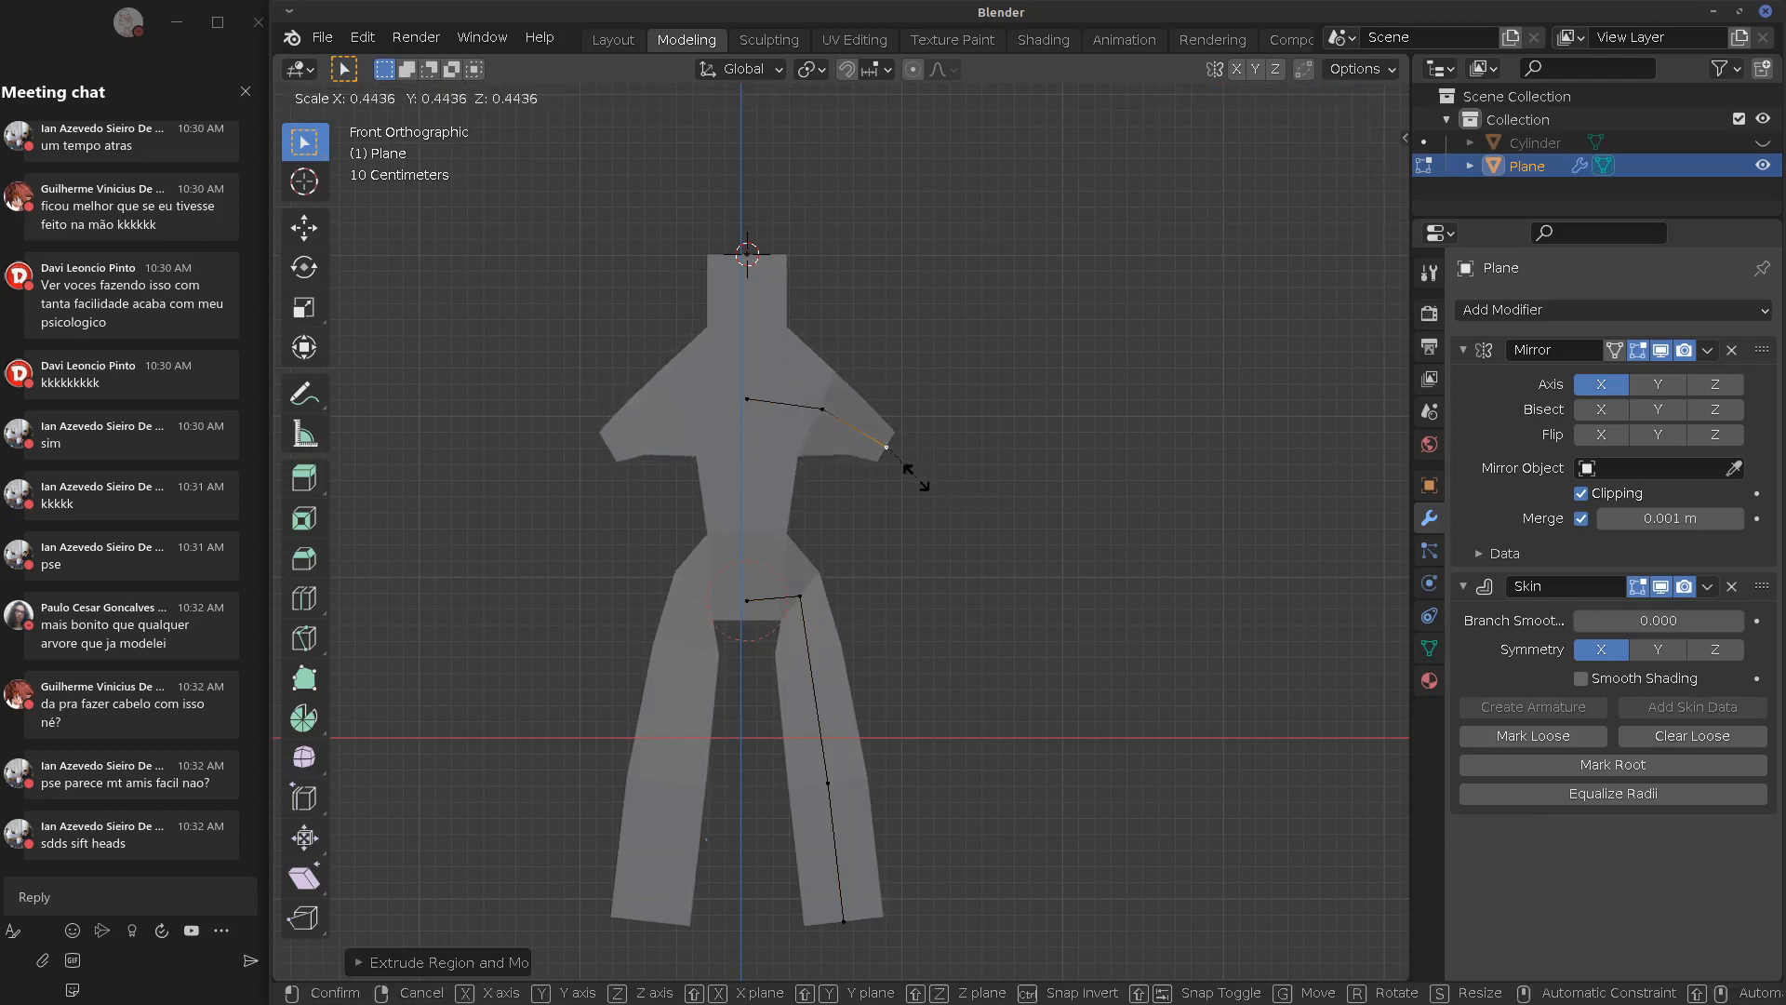
click(917, 481)
click(1463, 350)
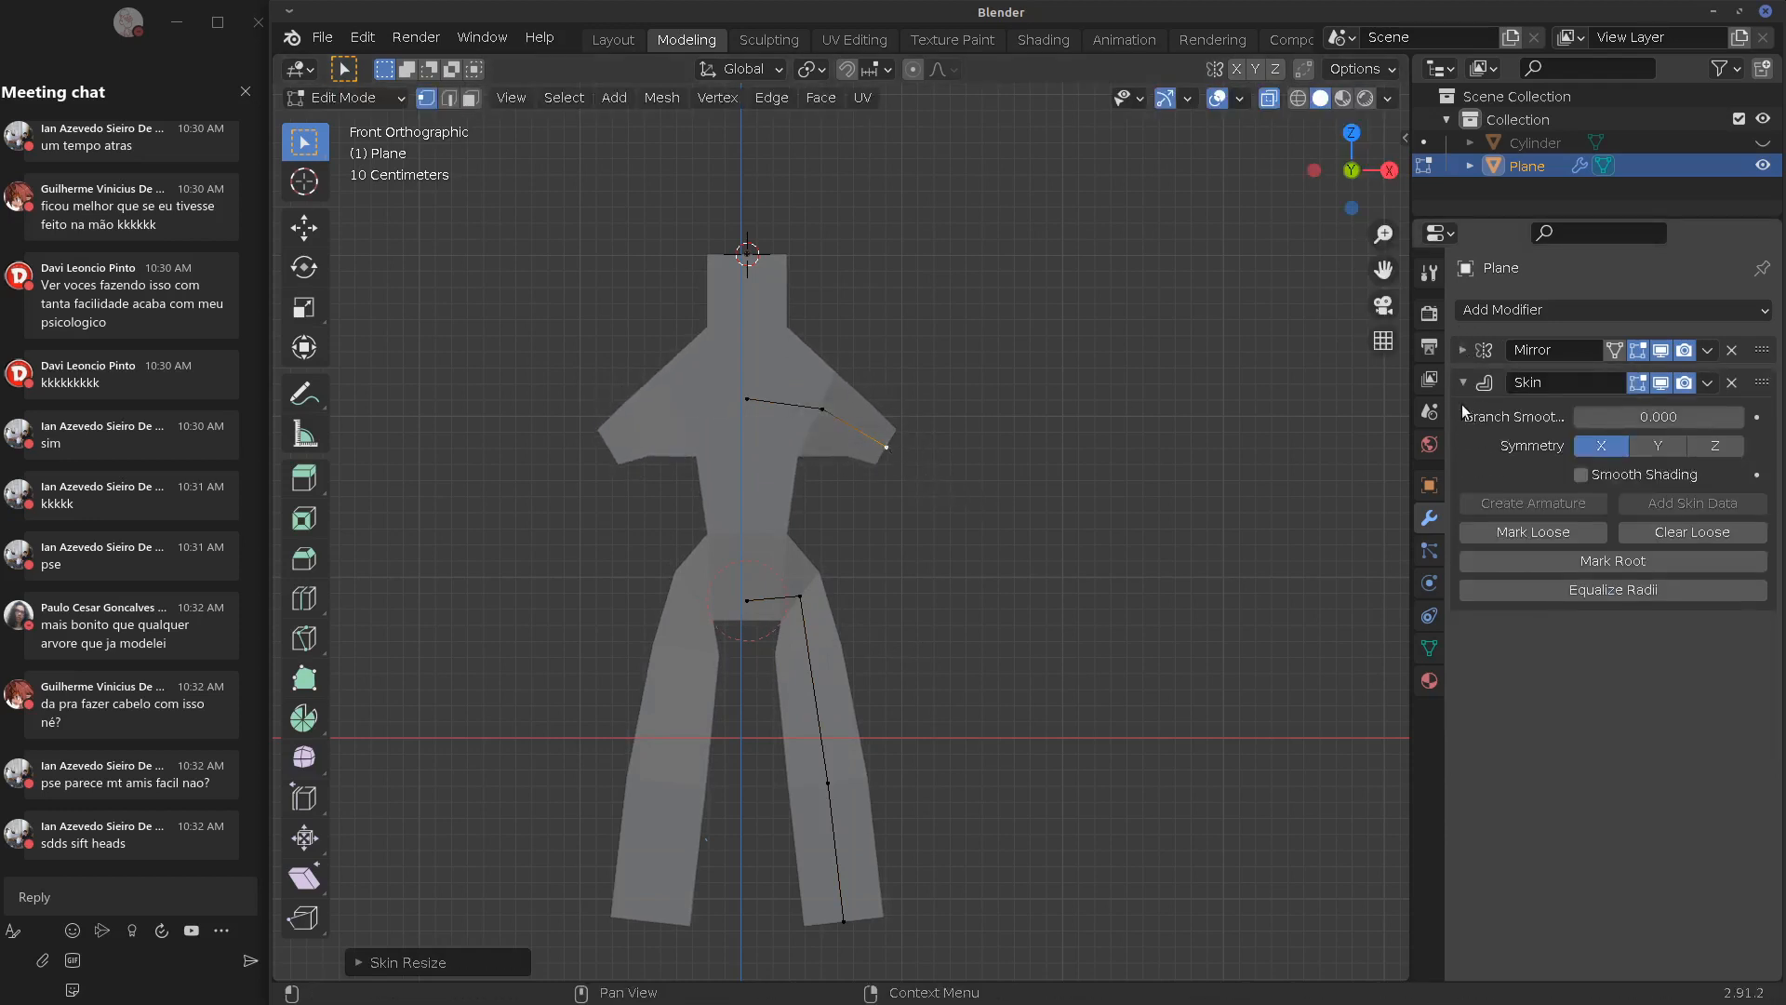
click(1464, 377)
click(1512, 310)
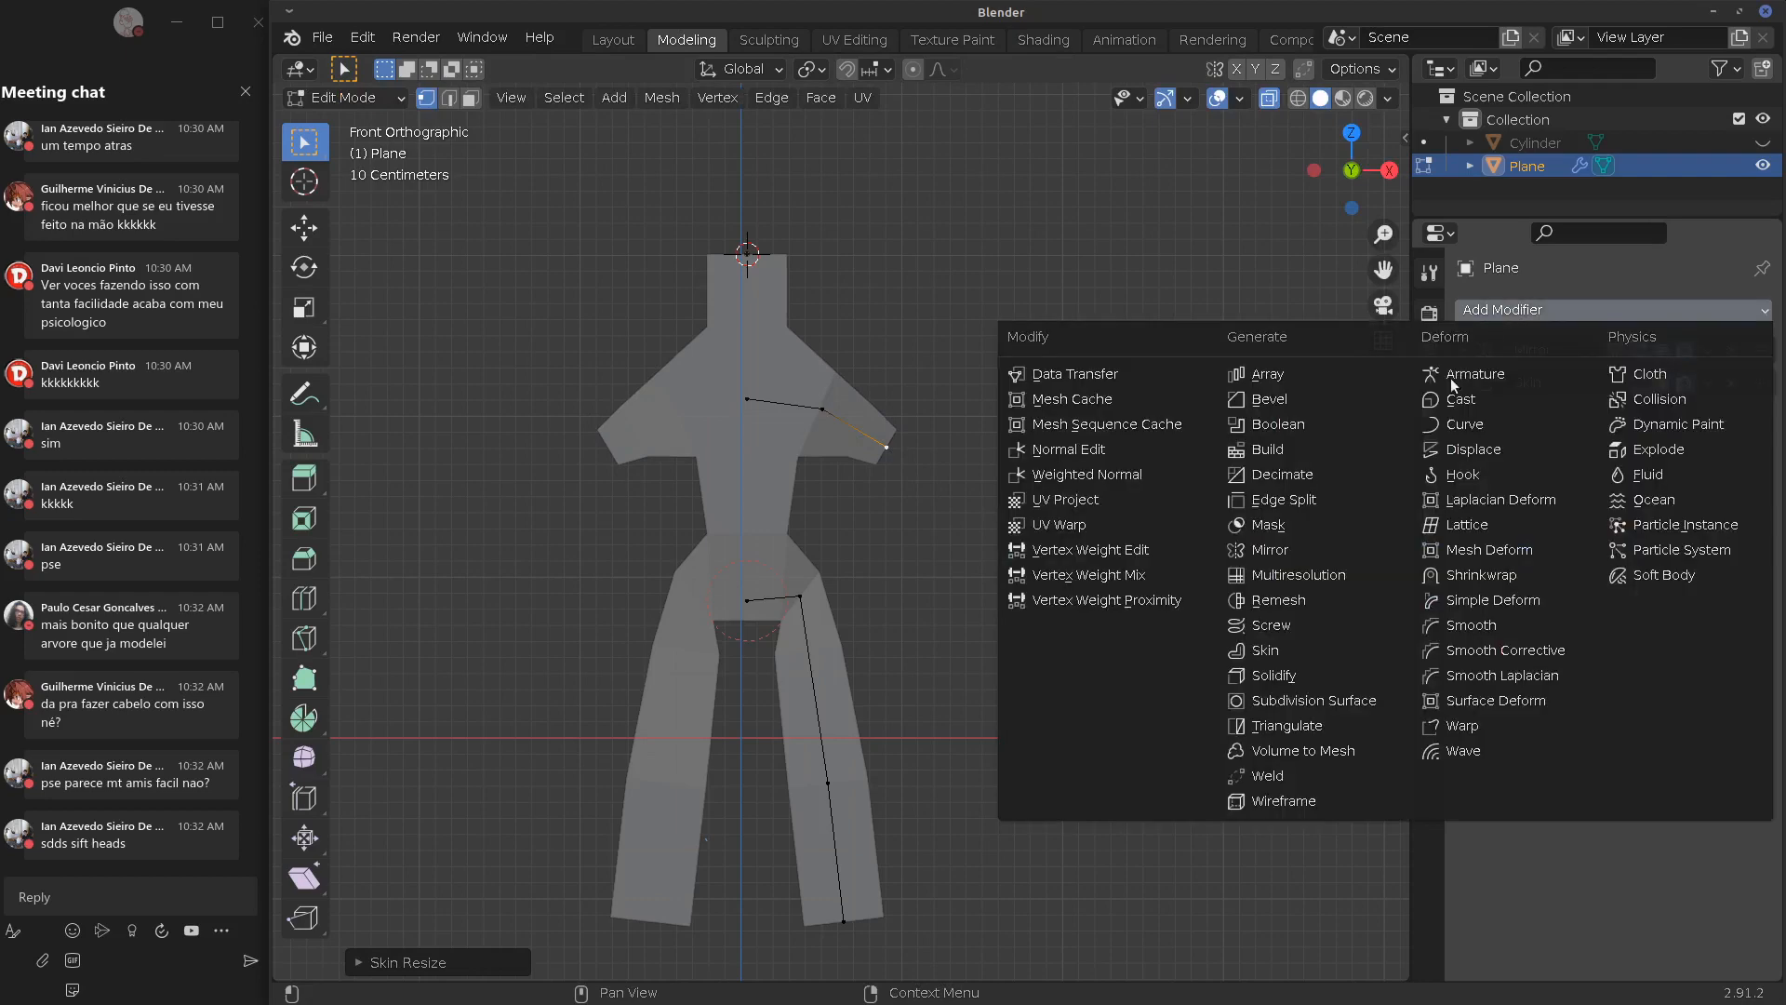
Add a Subdivision Surface modifier and extrude the neck upward into a taller head
click(1386, 699)
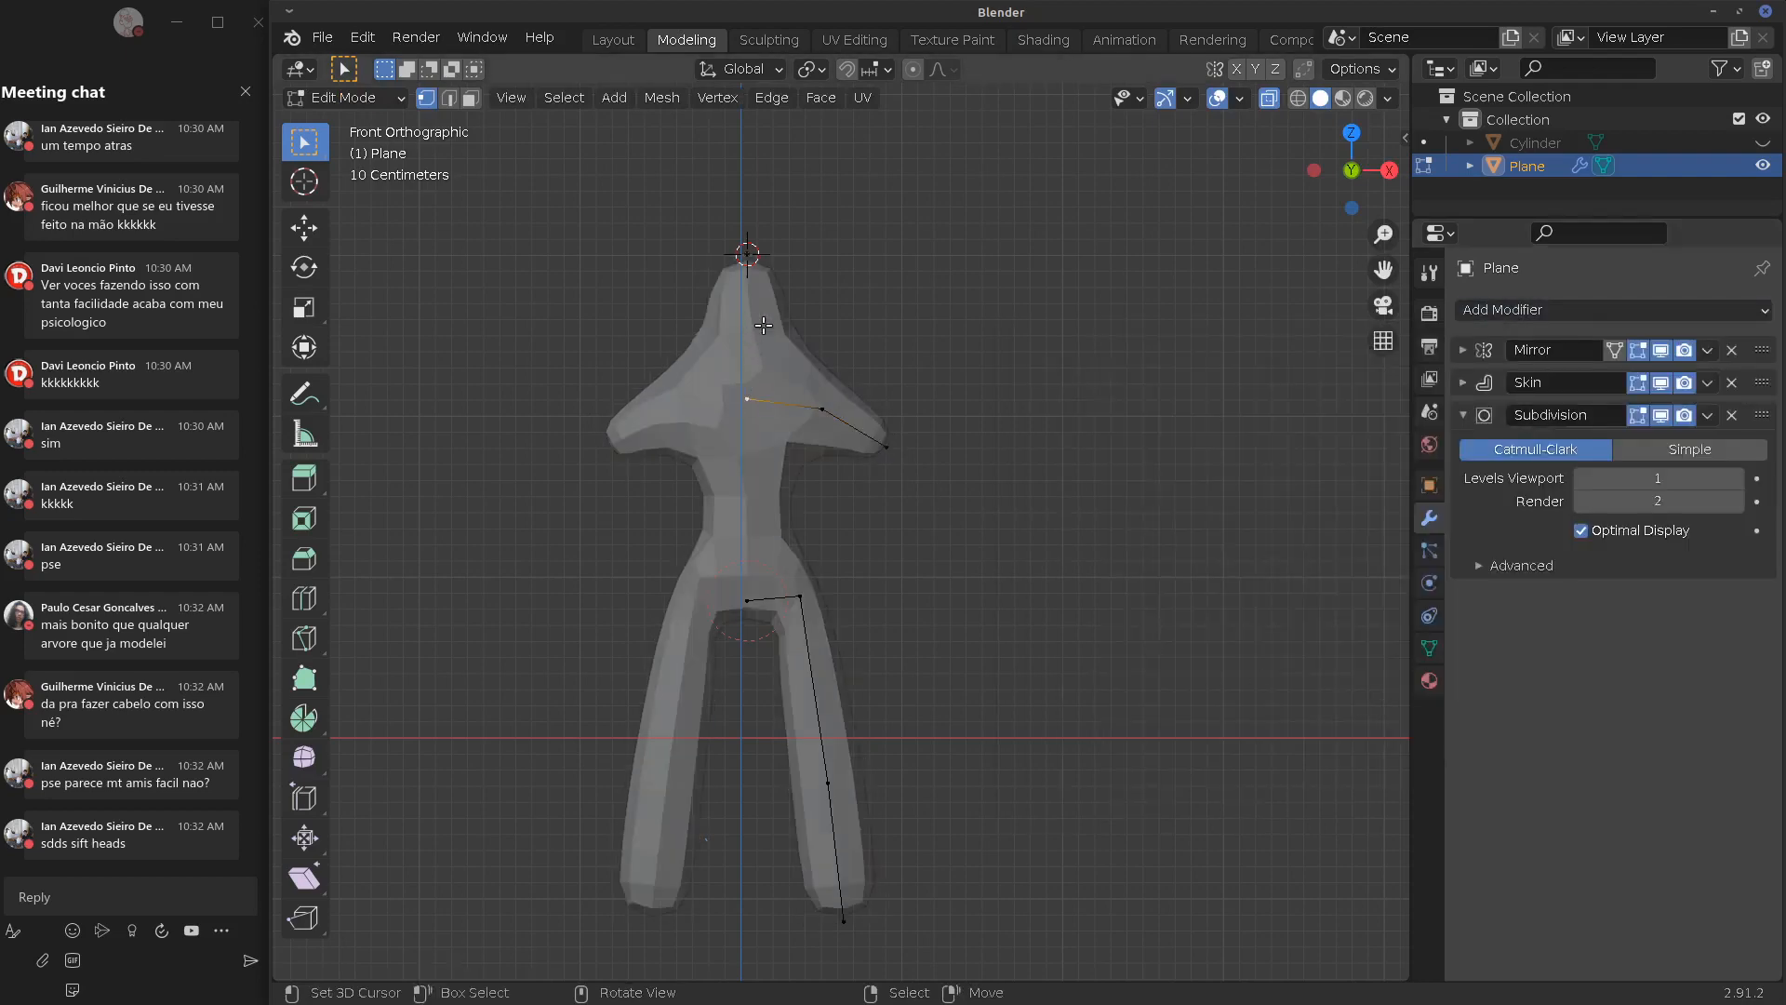
shift+middle_drag(773, 373, 792, 480)
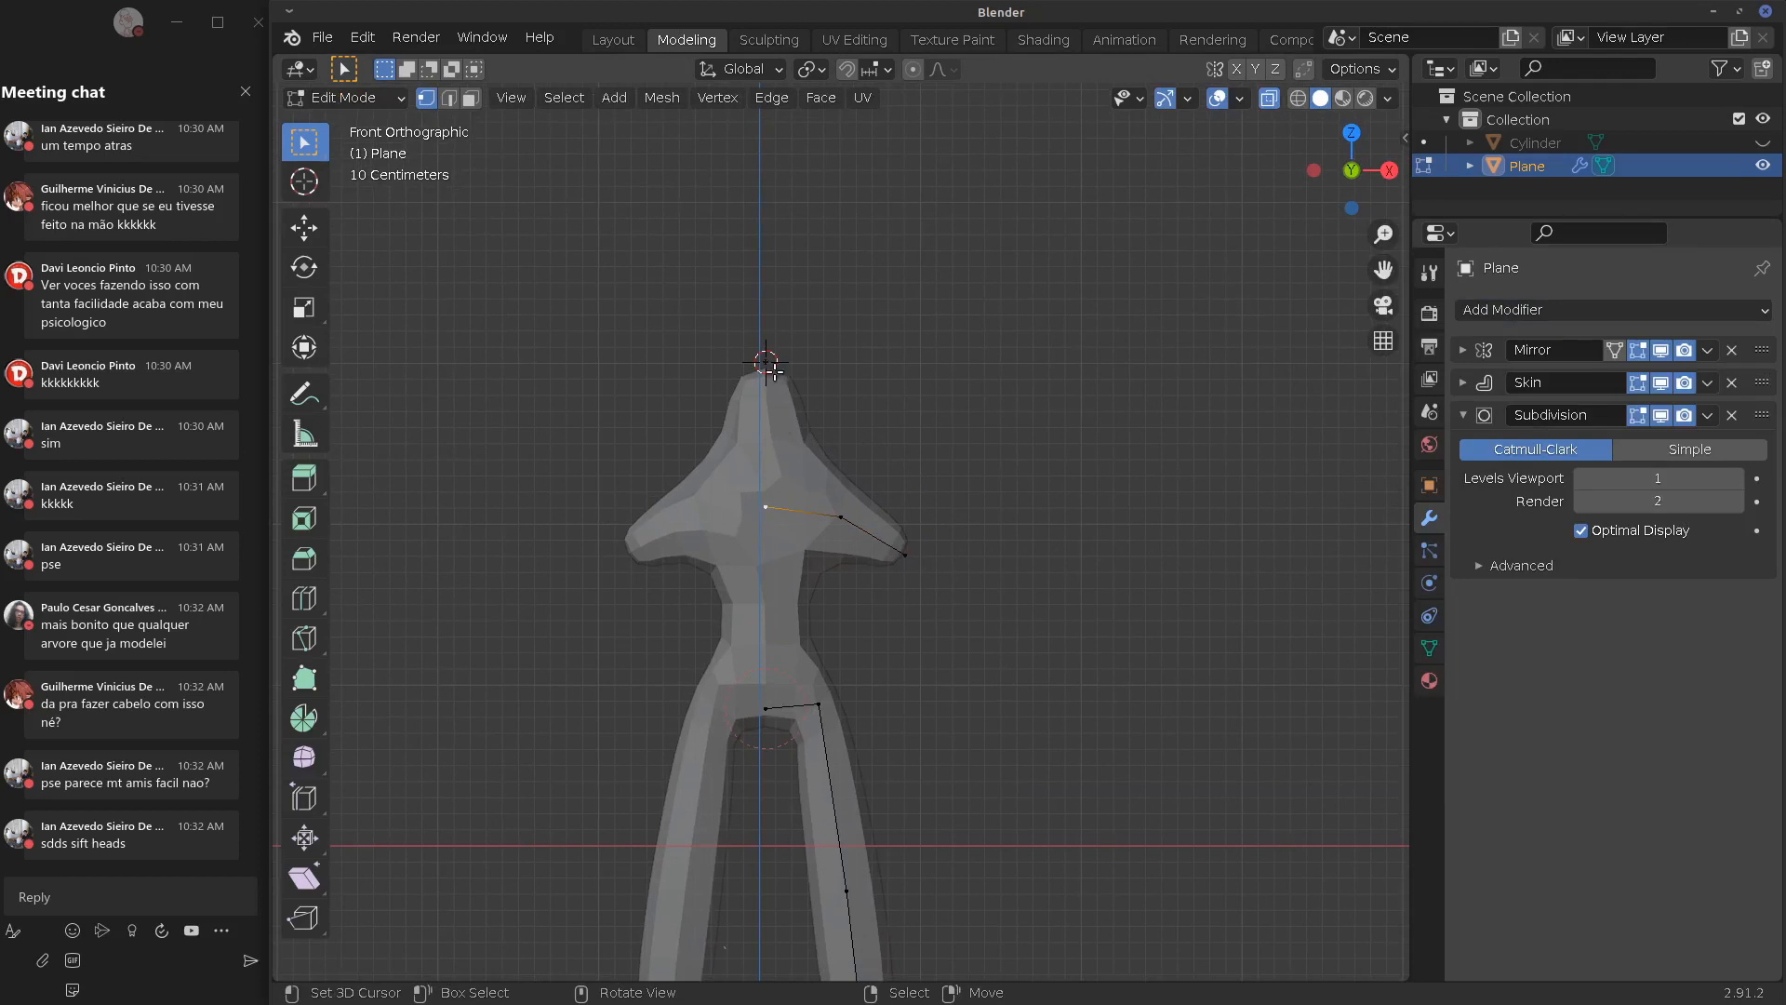
key(e)
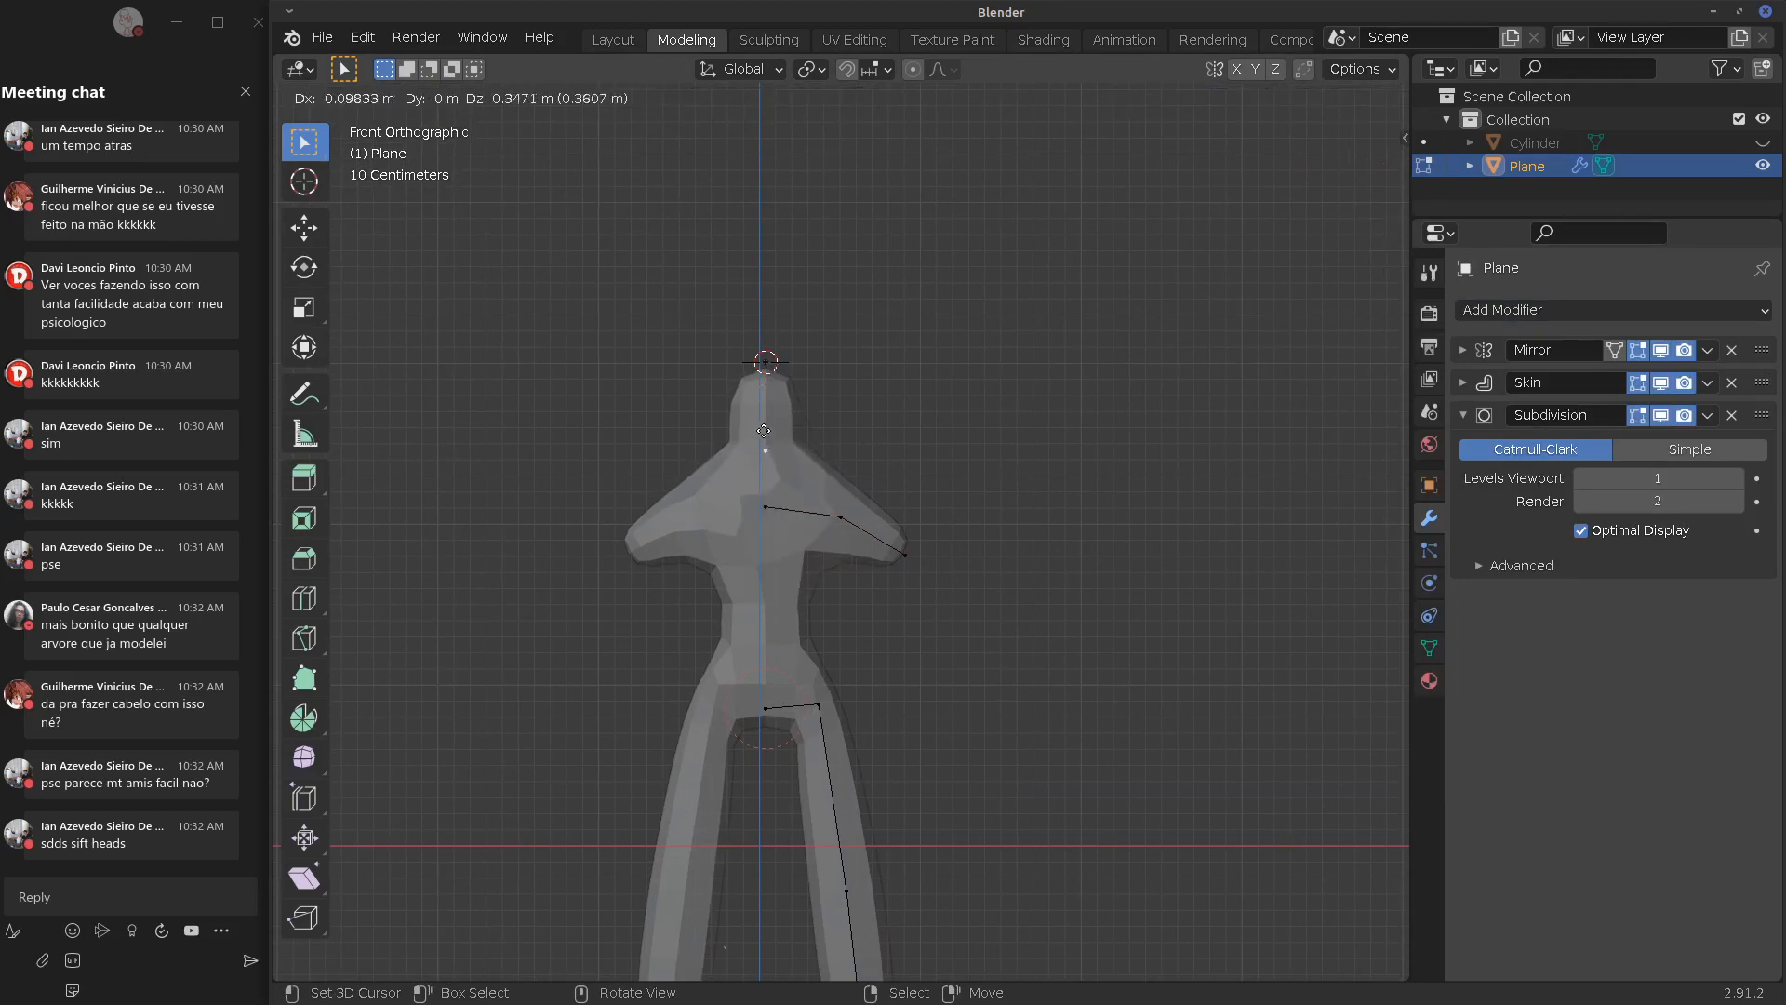
click(764, 426)
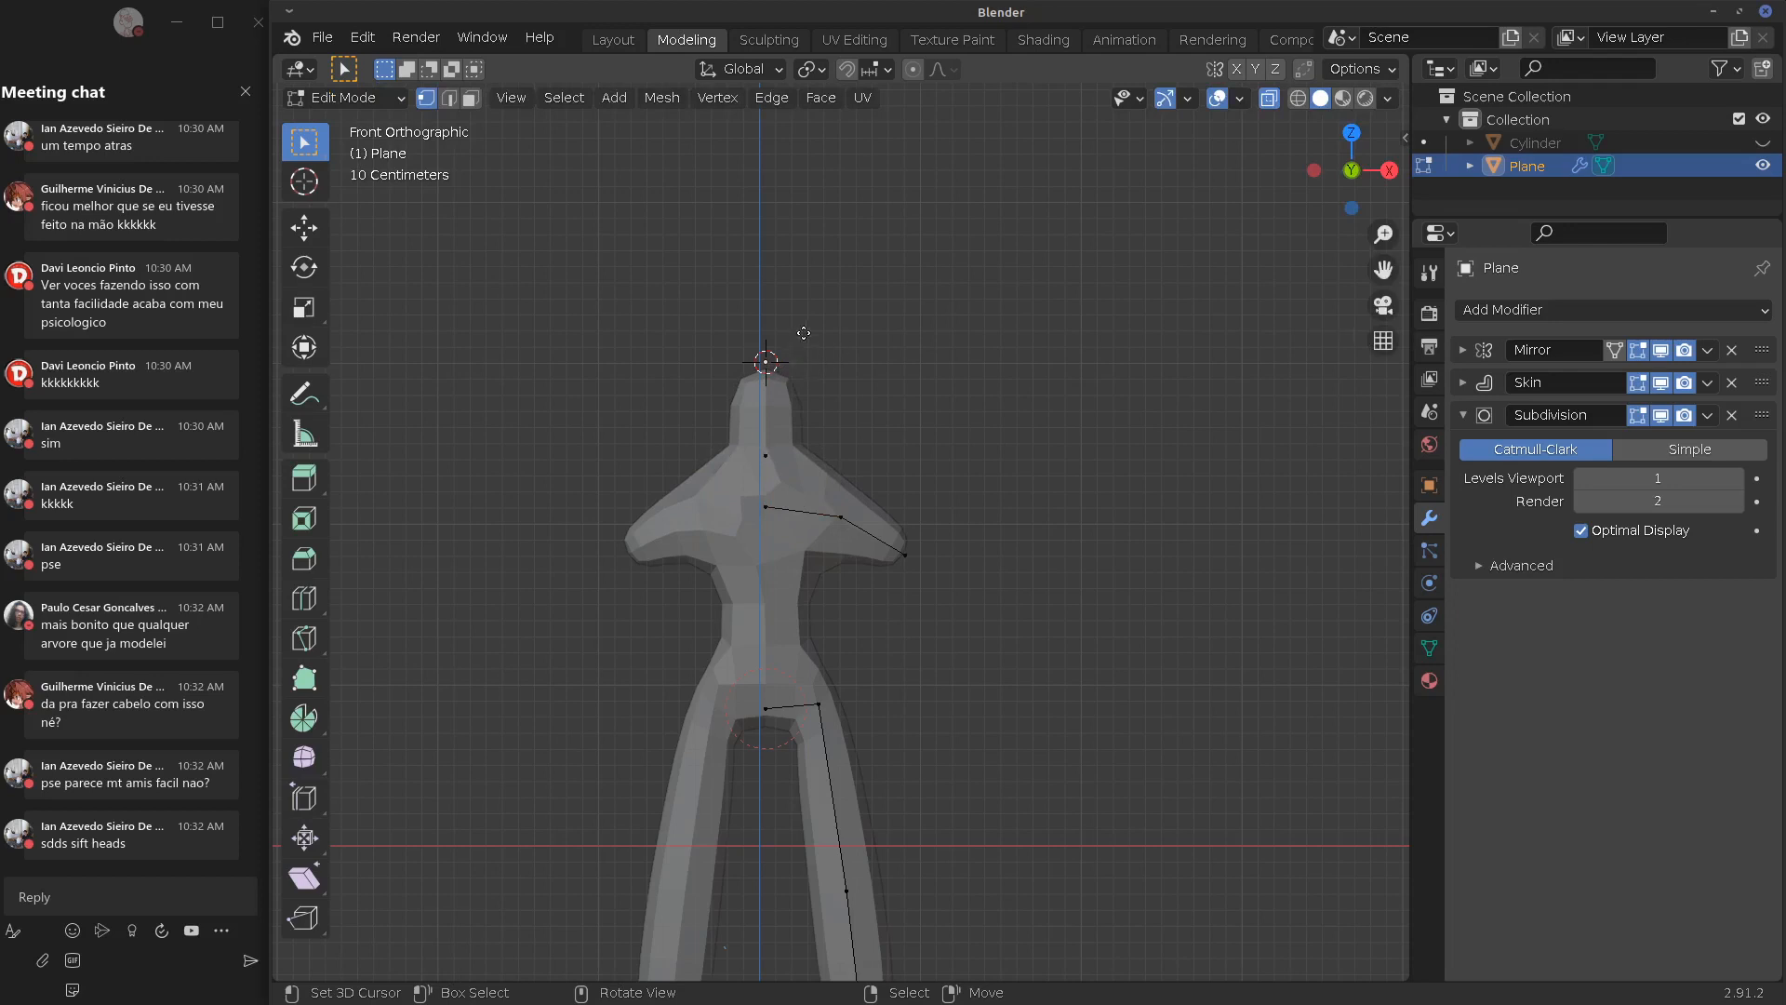
key(g)
click(808, 348)
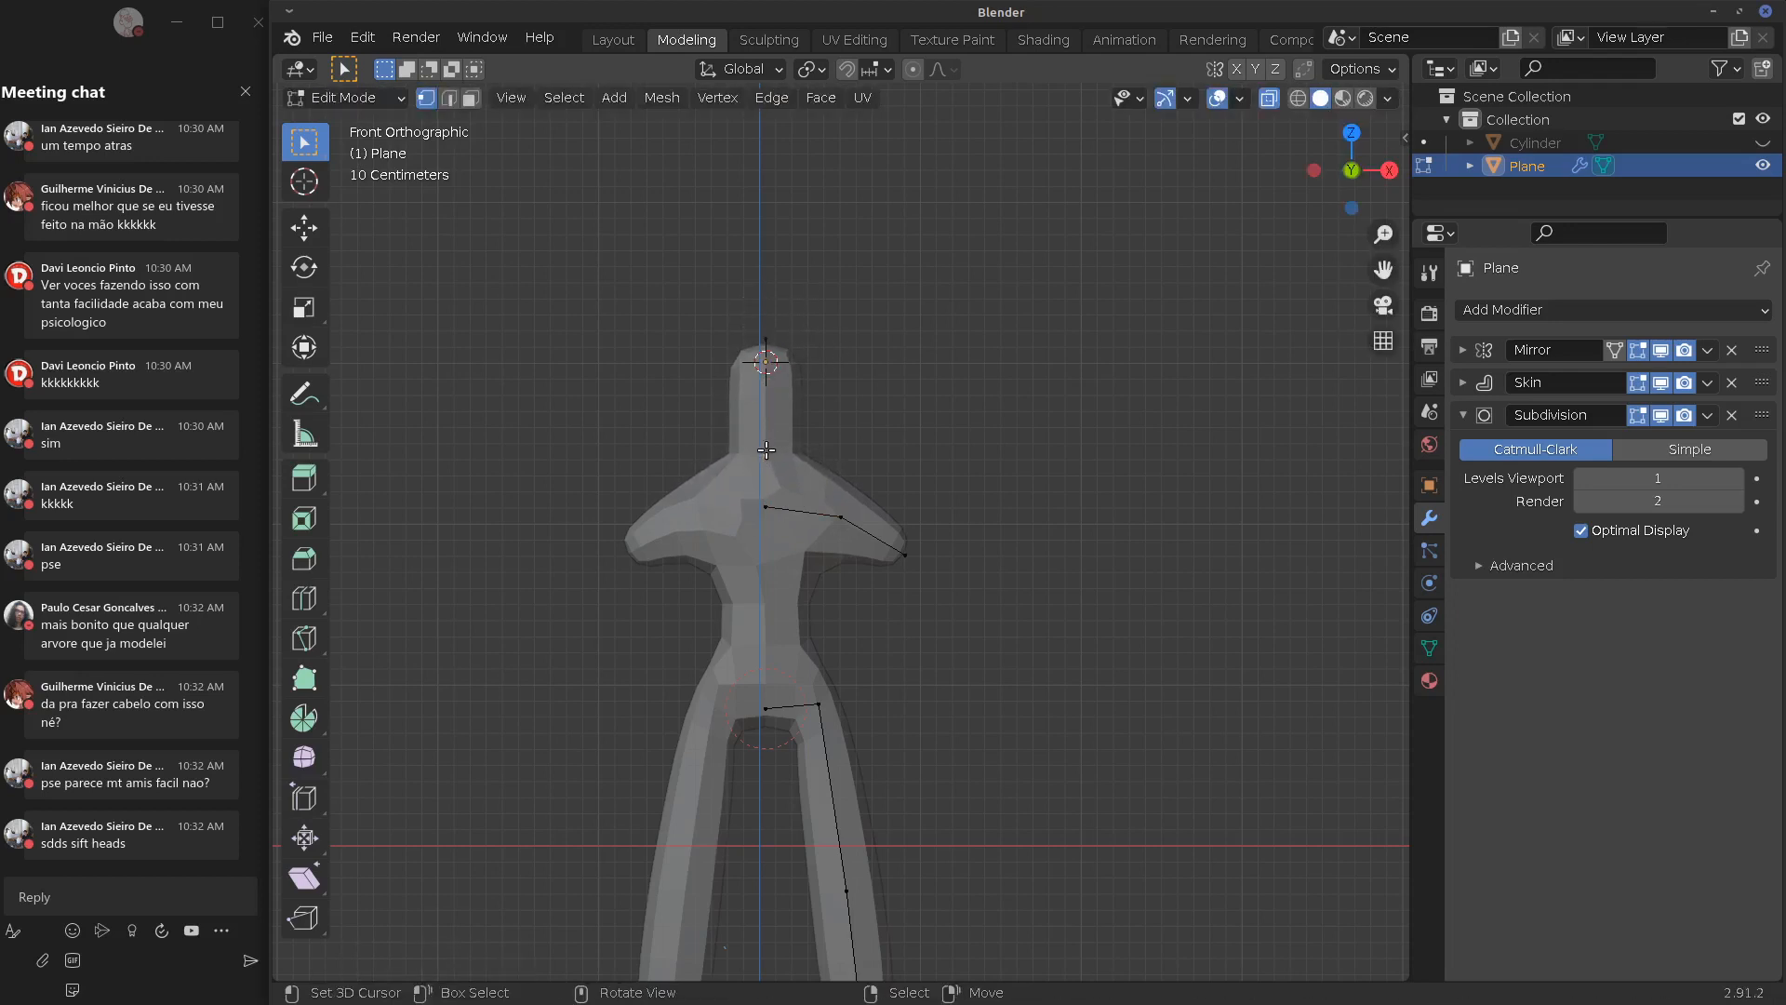
Reposition the chest and shoulder vertices to refine the upper torso
right_click(765, 514)
key(g)
click(792, 508)
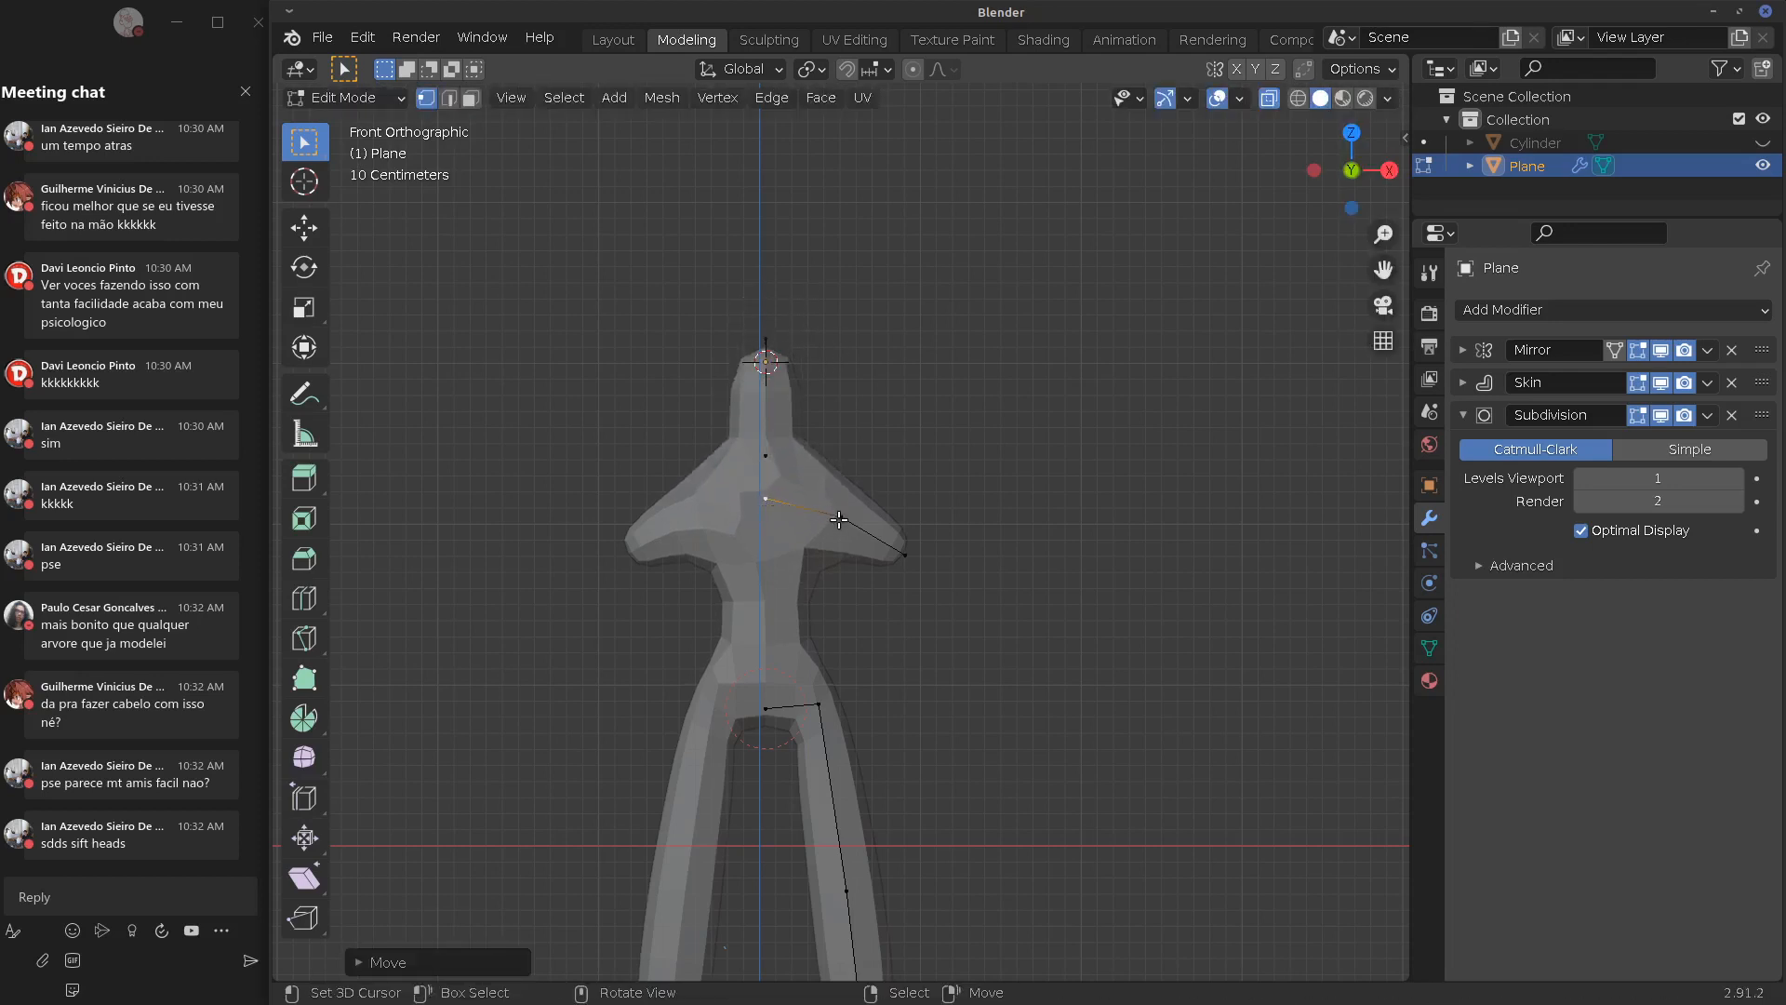
right_click(835, 516)
key(g)
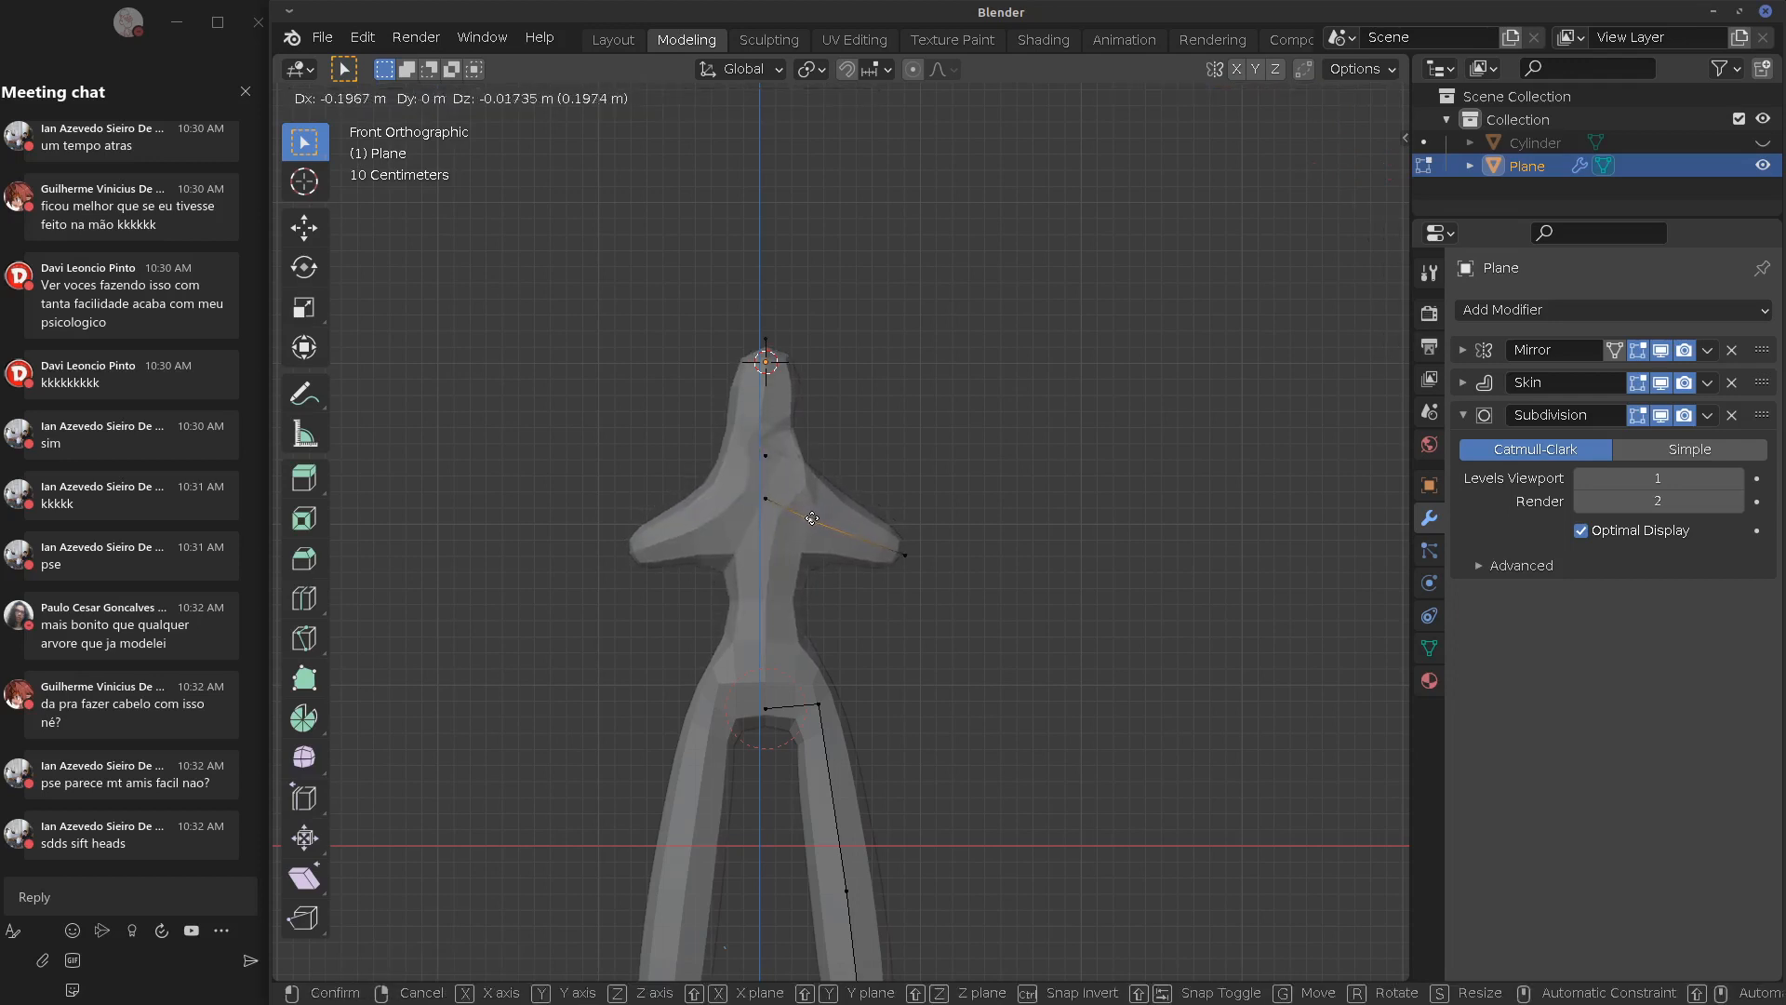
click(808, 515)
right_click(770, 500)
key(g)
click(775, 523)
Move the arm end down and outward and extrude a forearm from it
right_click(919, 560)
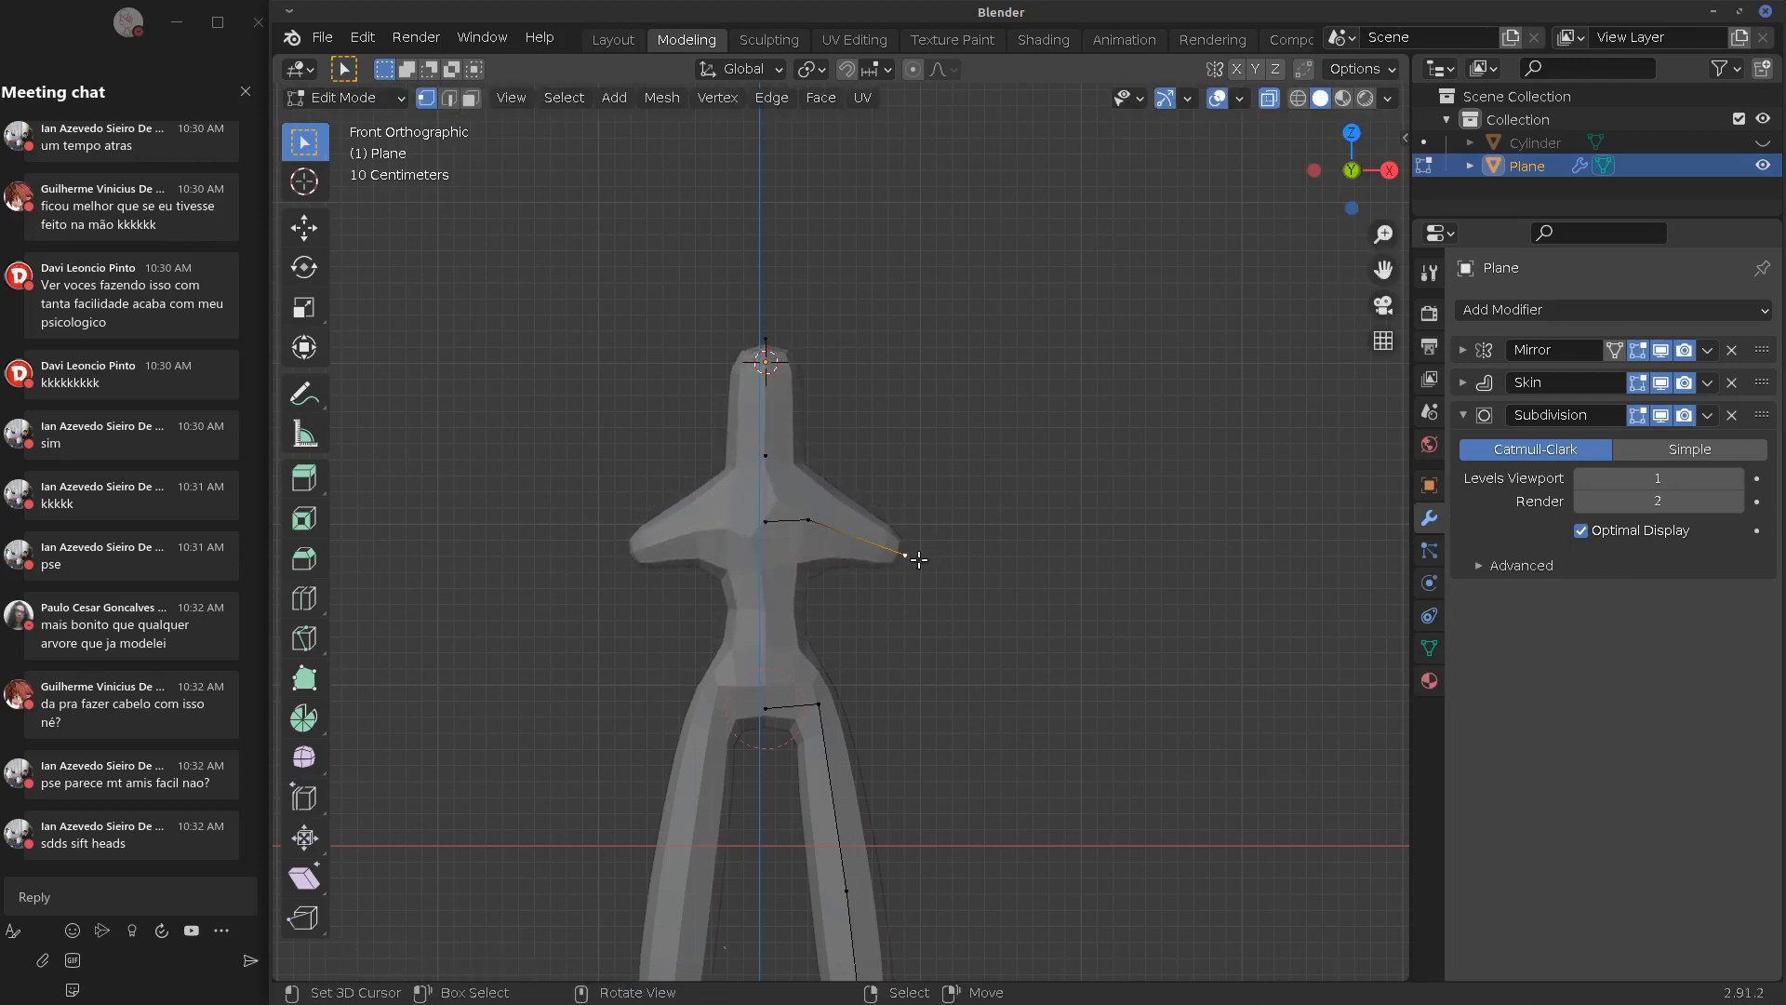
key(g)
click(890, 578)
key(e)
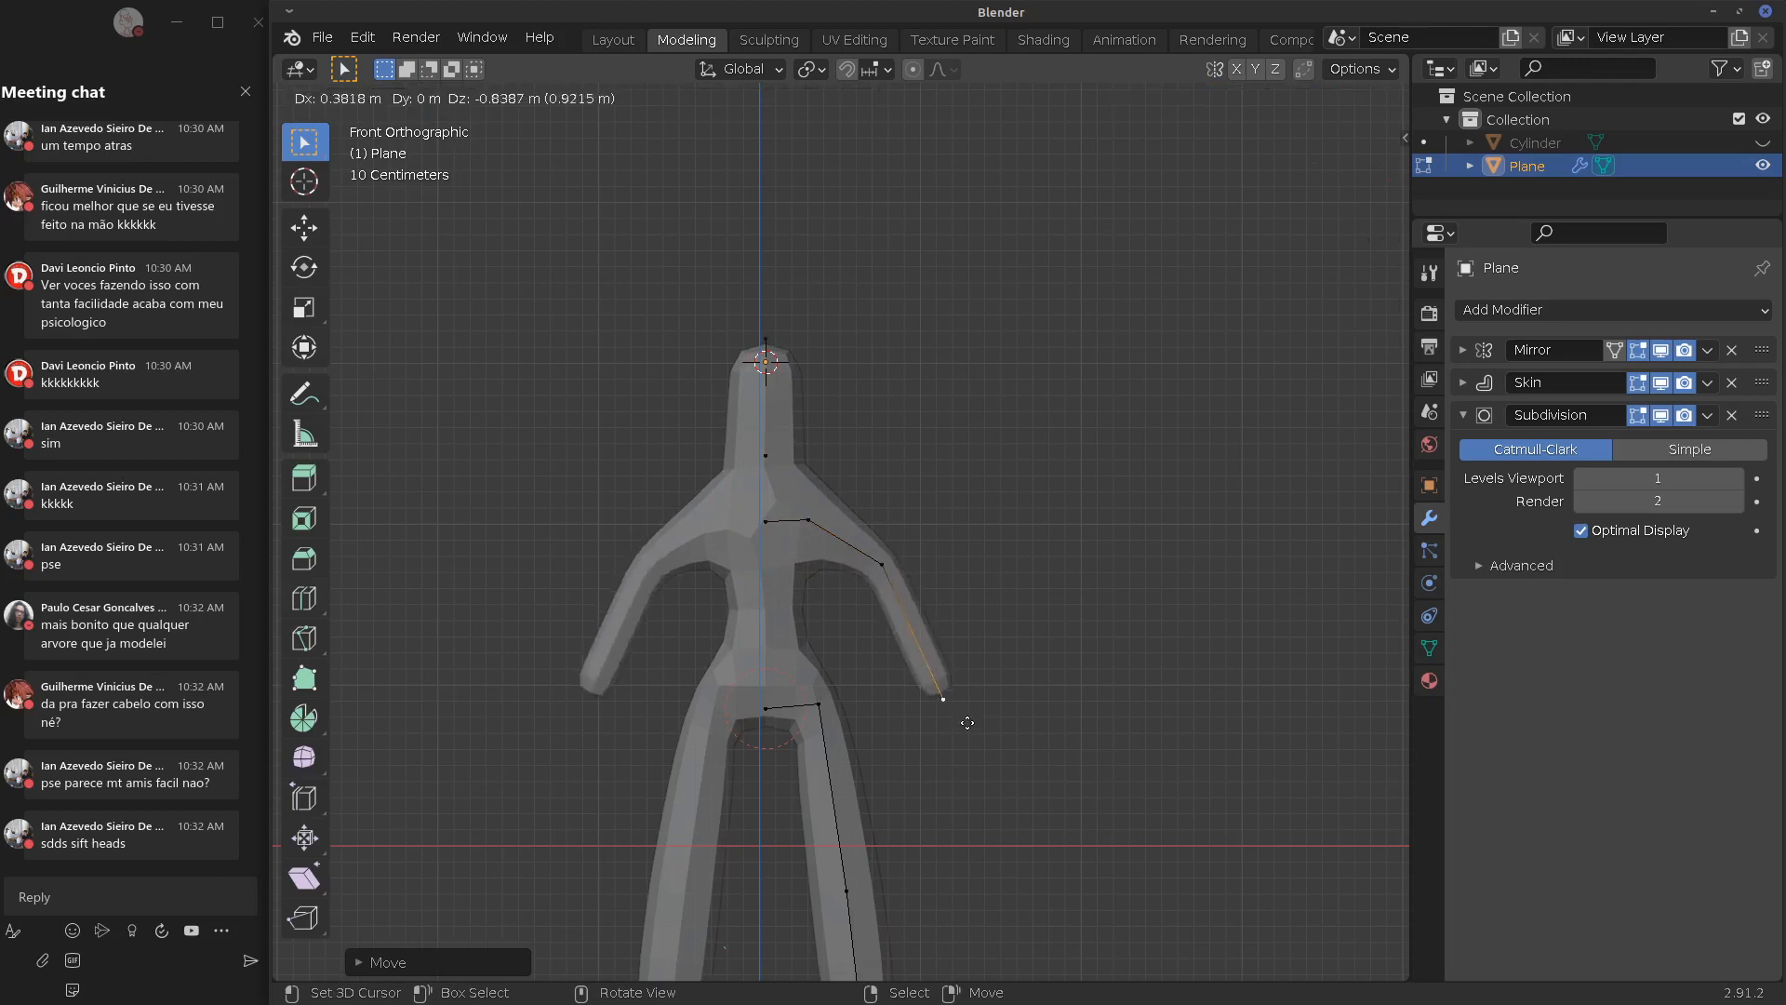
click(936, 683)
Pull the elbow and hand vertices inward, expand the Skin panel, and return to Object Mode
right_click(881, 567)
key(g)
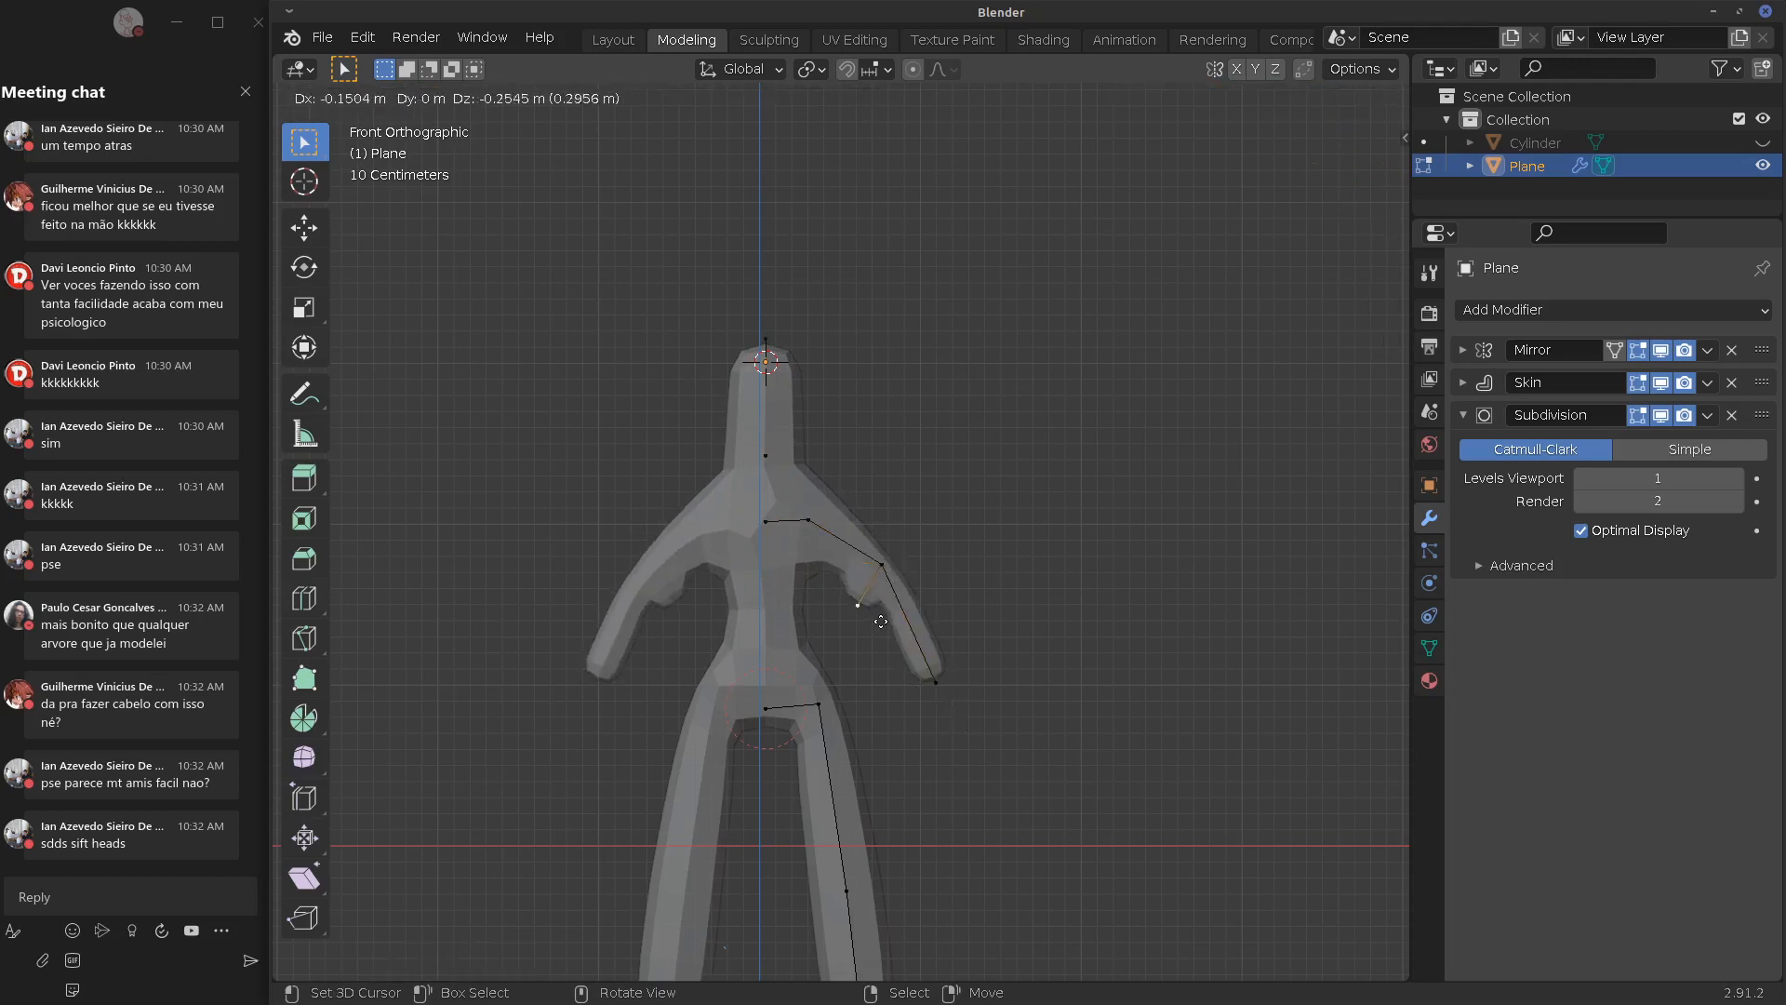
right_click(883, 586)
right_click(936, 681)
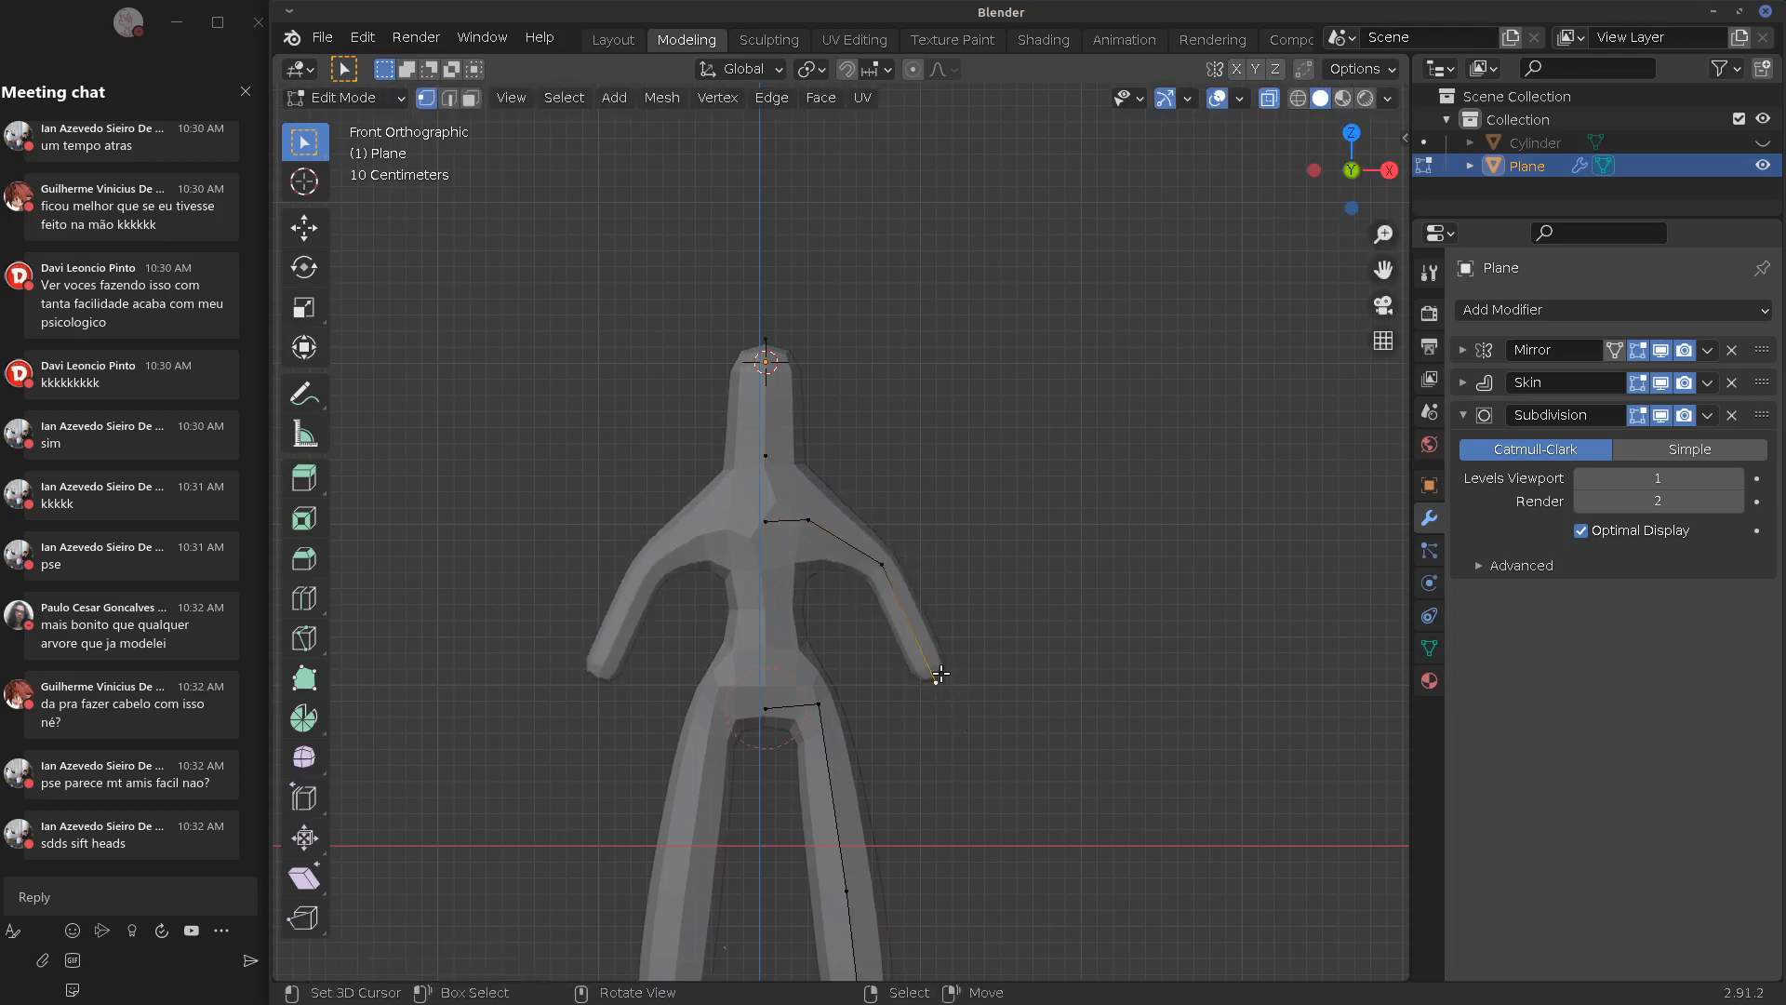
key(g)
click(909, 562)
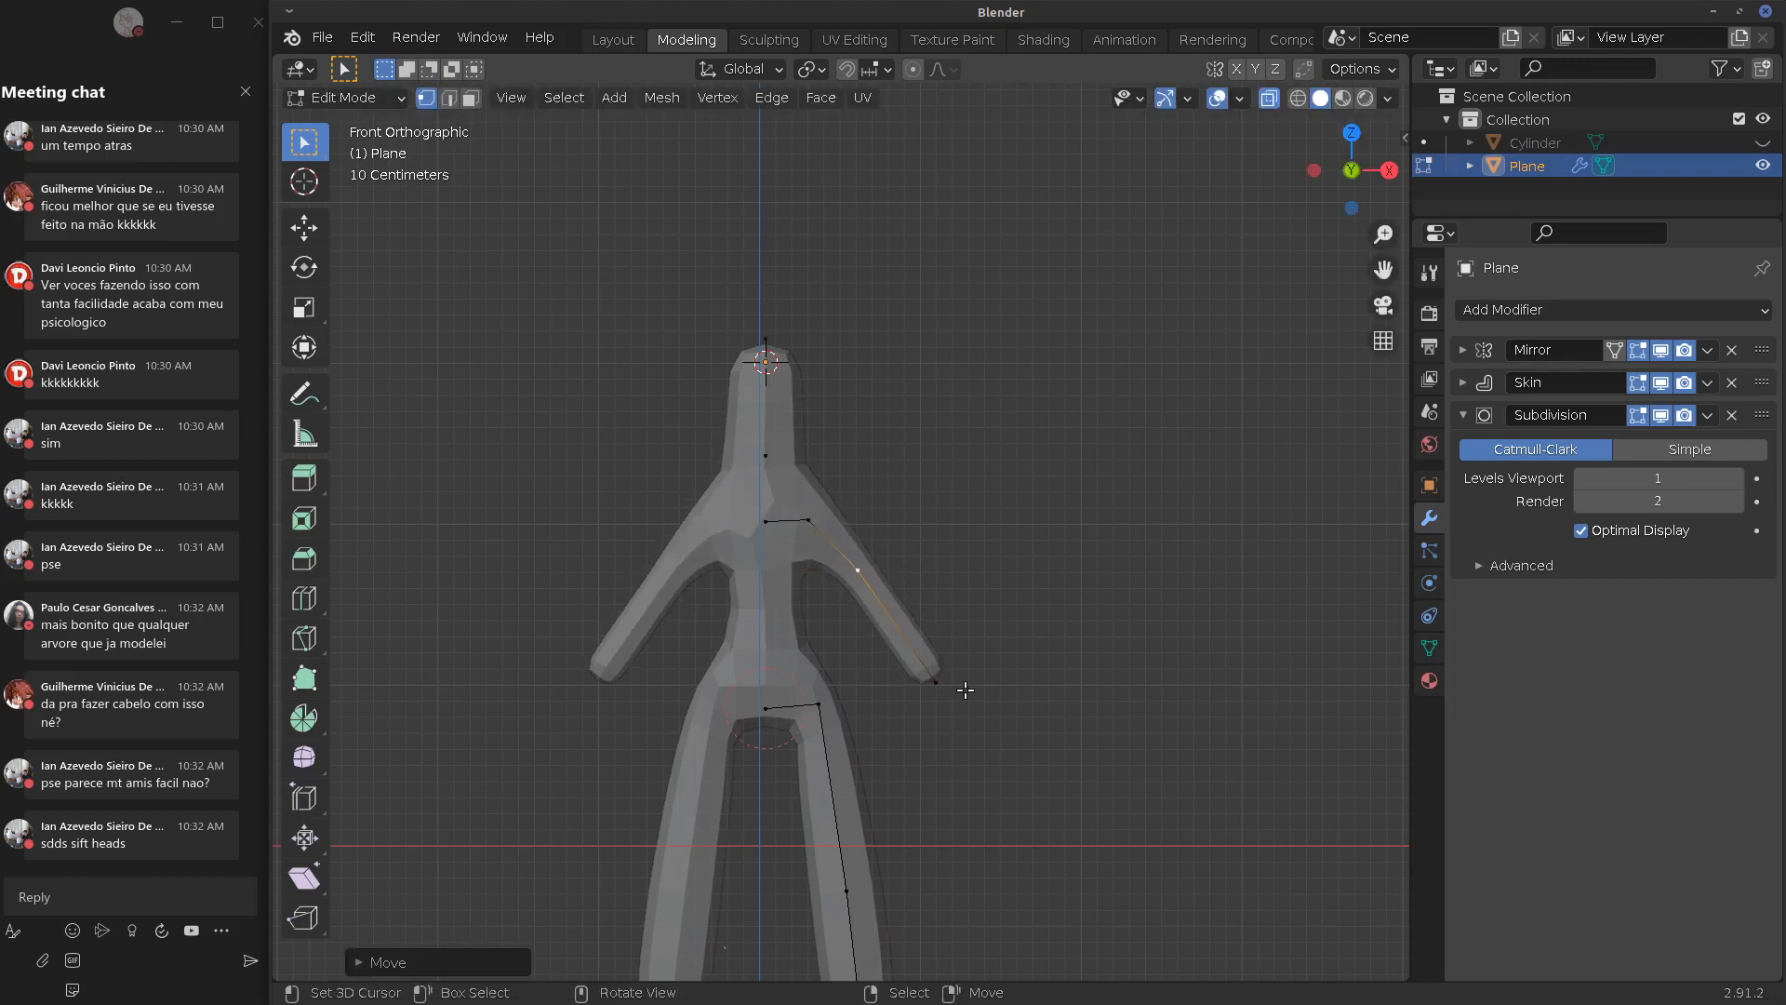
right_click(963, 689)
key(g)
click(946, 665)
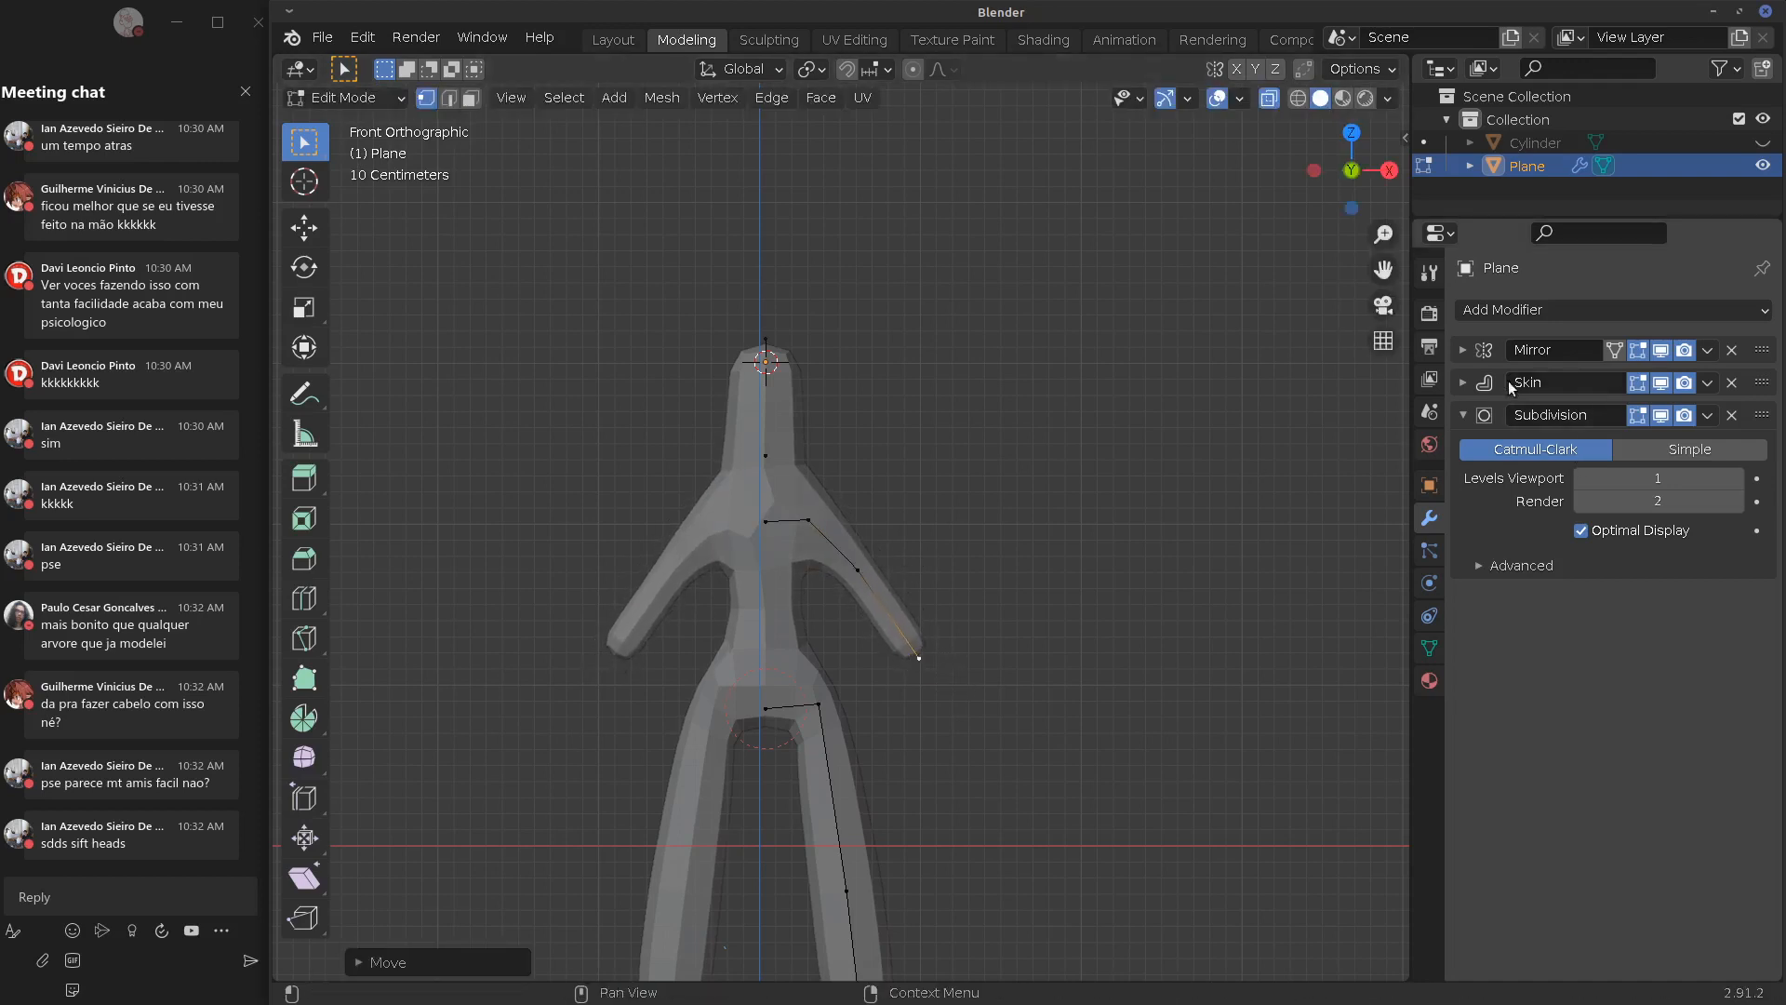
click(1463, 383)
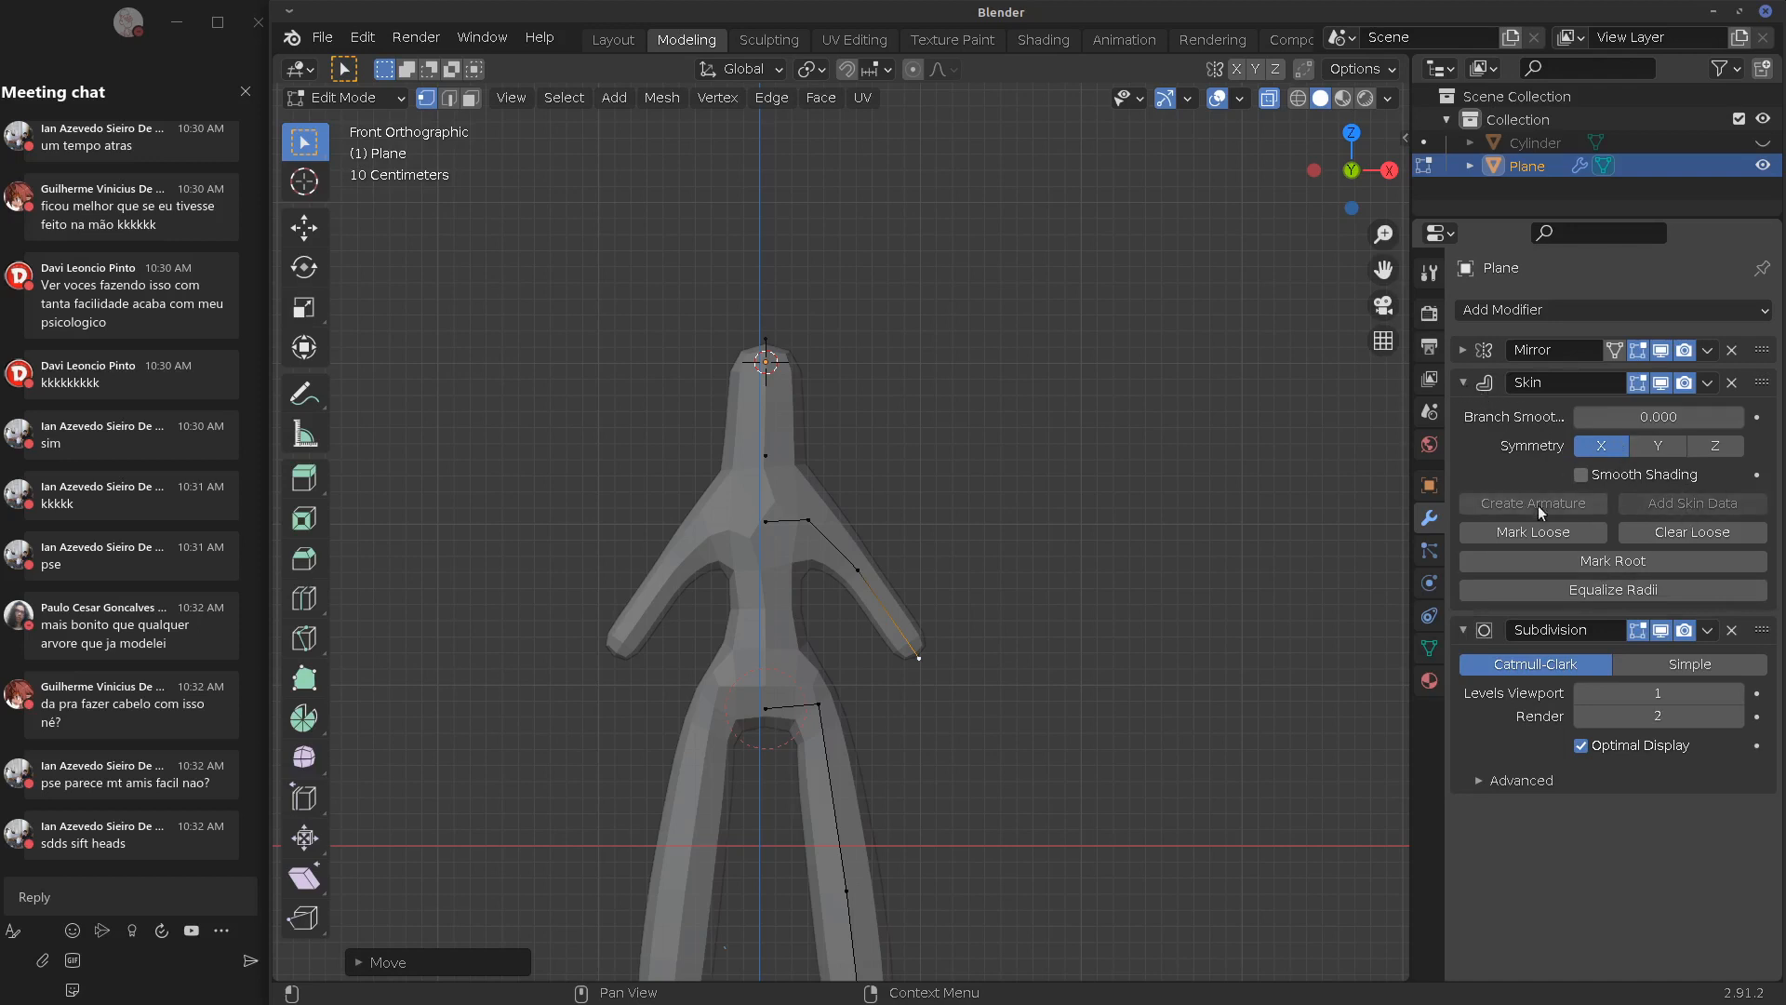
click(781, 514)
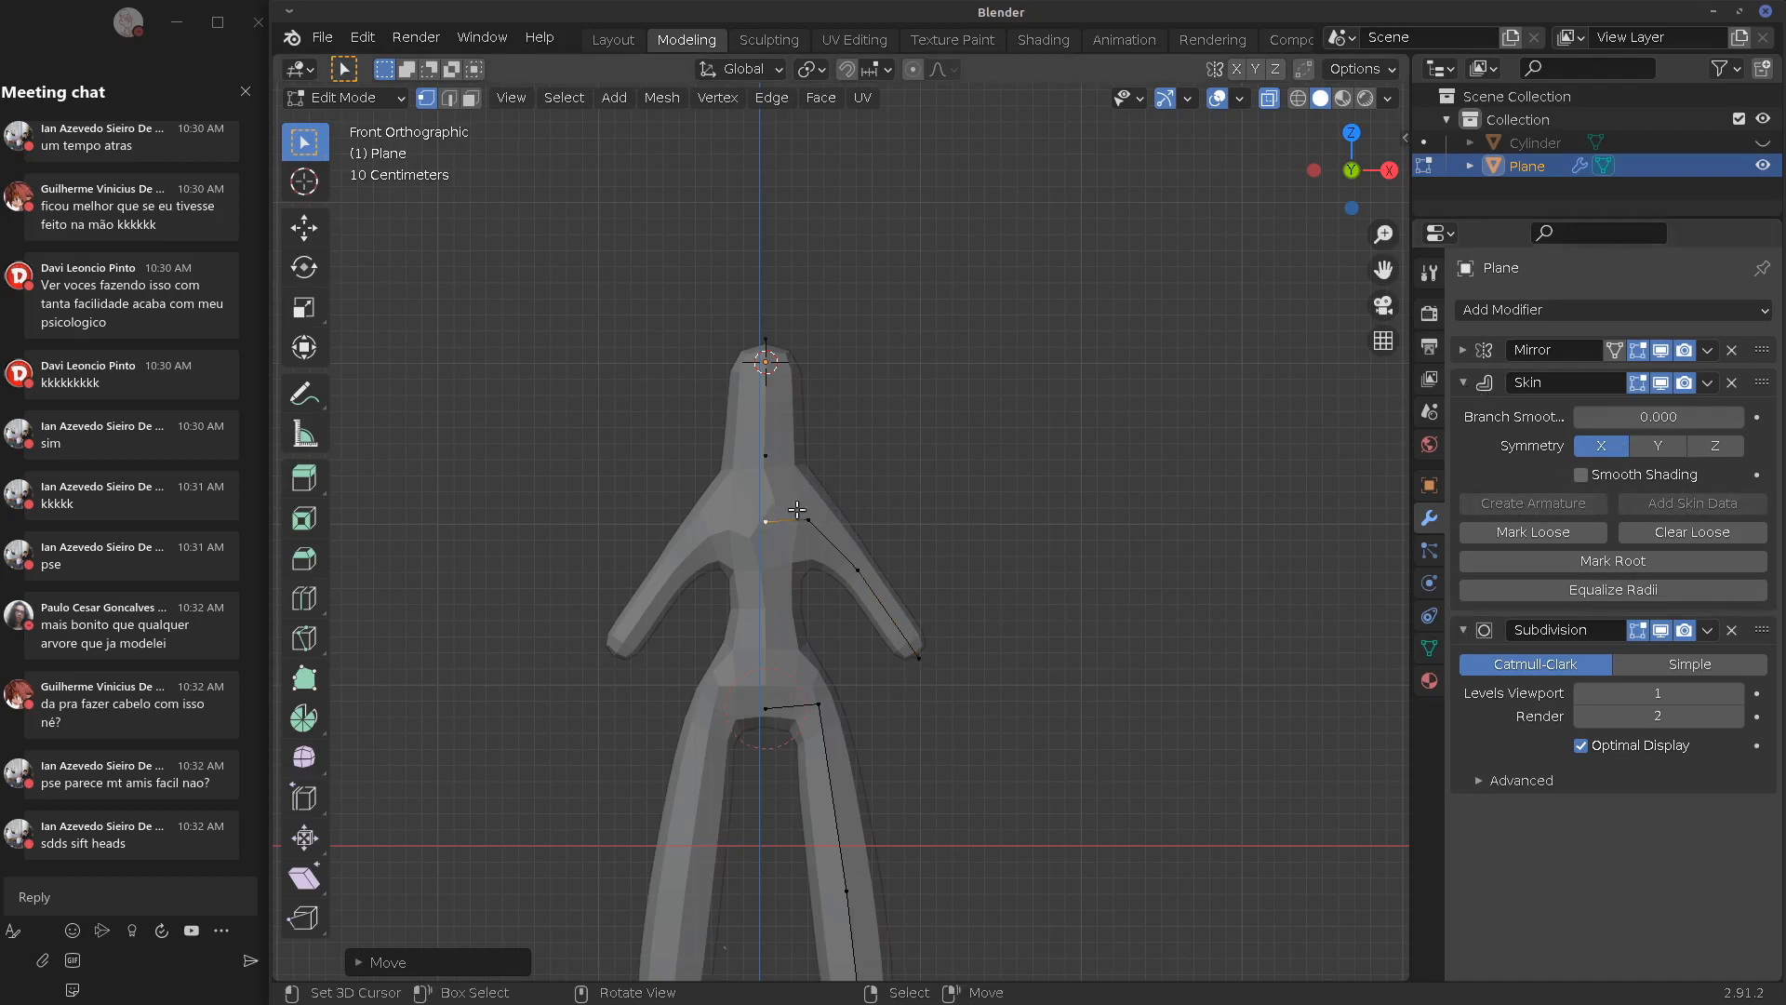
key(Tab)
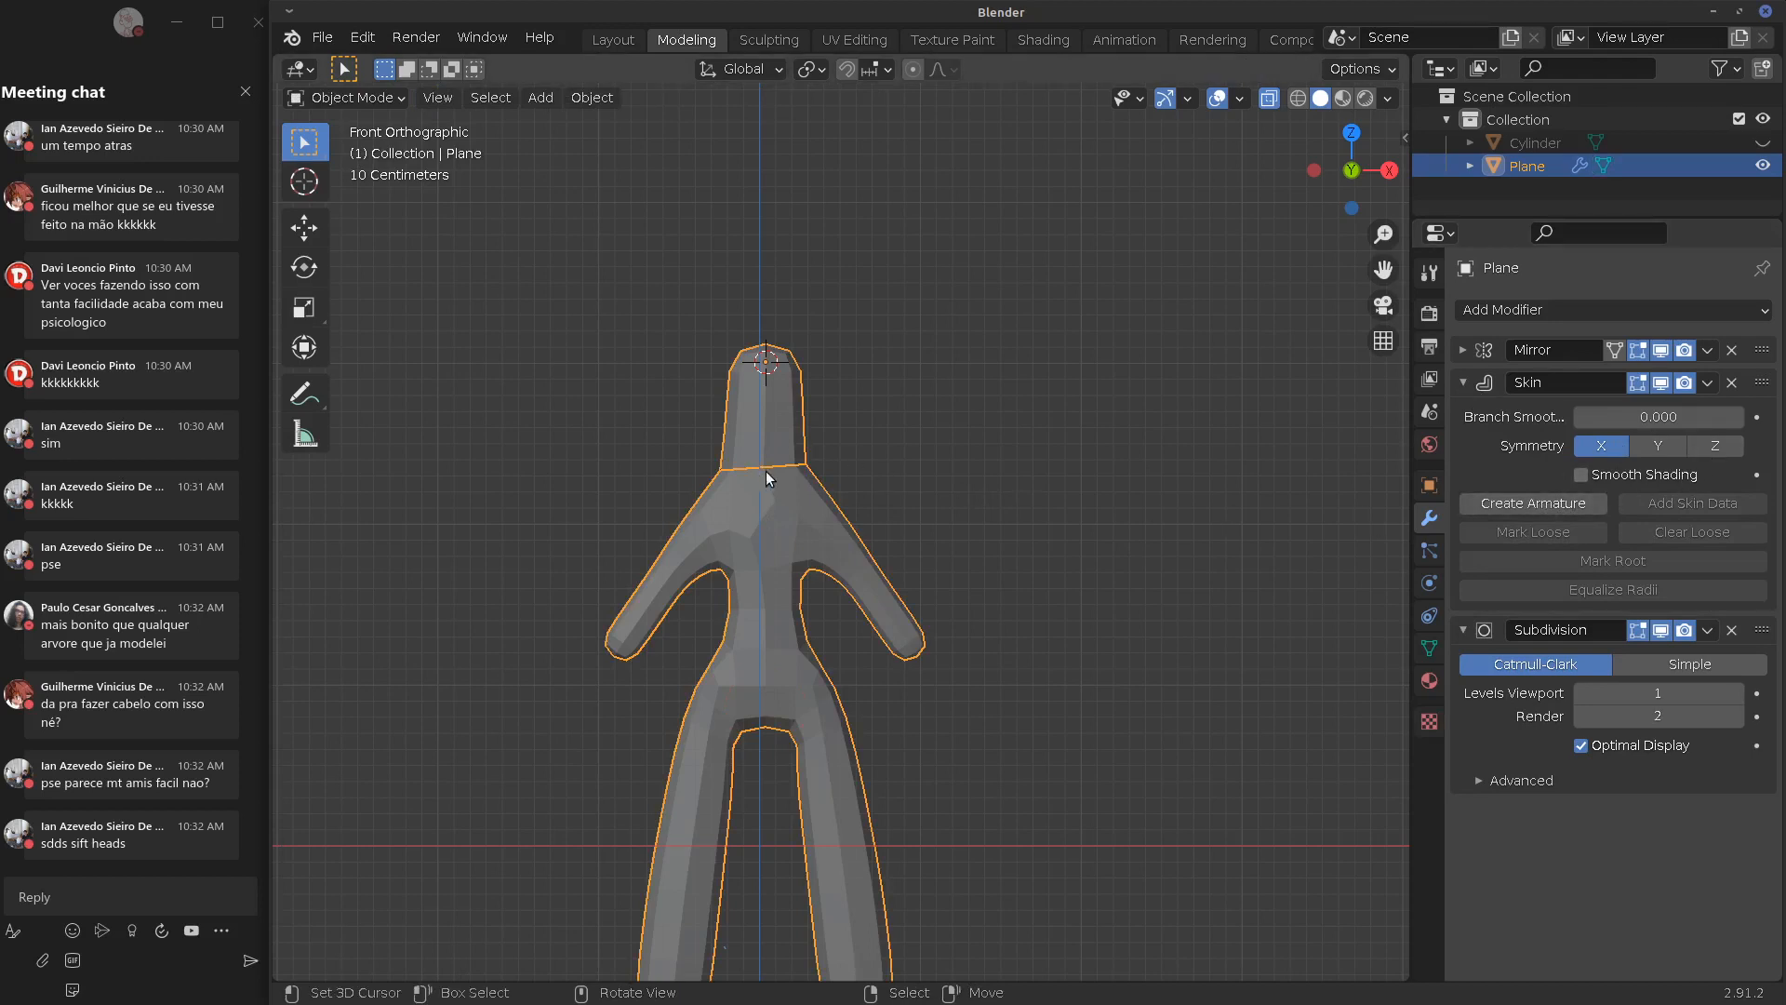
In Edit Mode, shrink the skin thickness at the neck vertex
key(Tab)
key(shift+v)
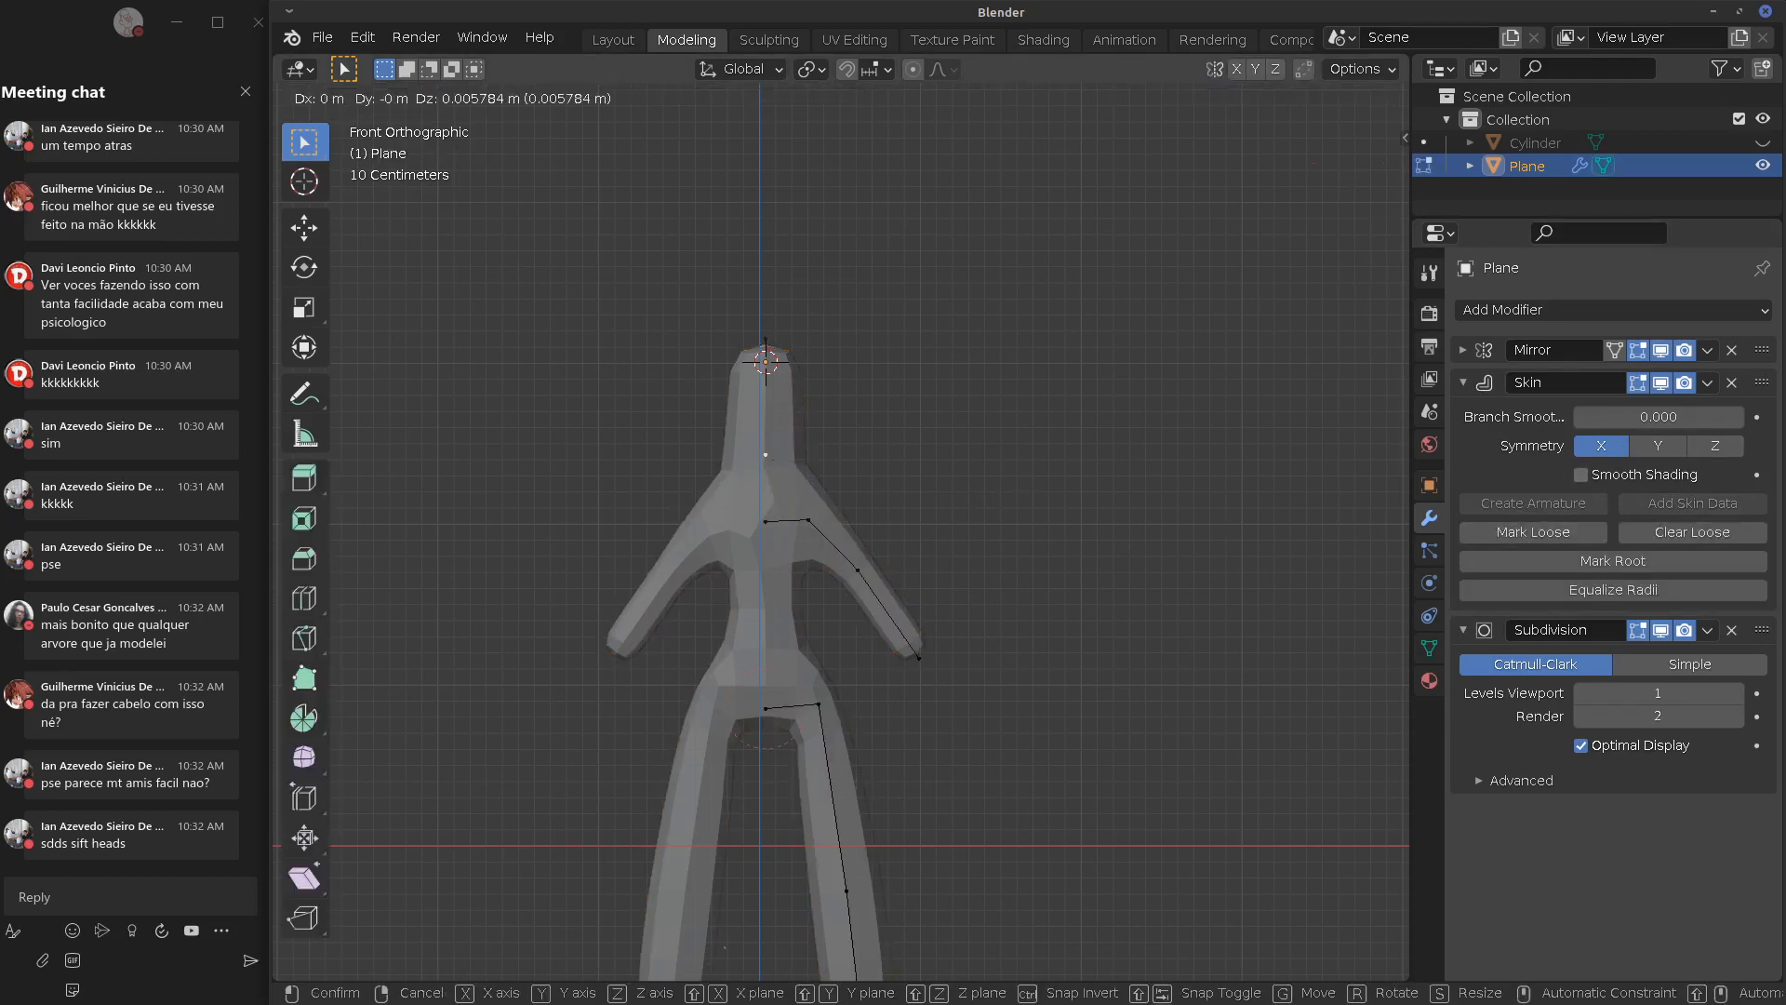
right_click(791, 466)
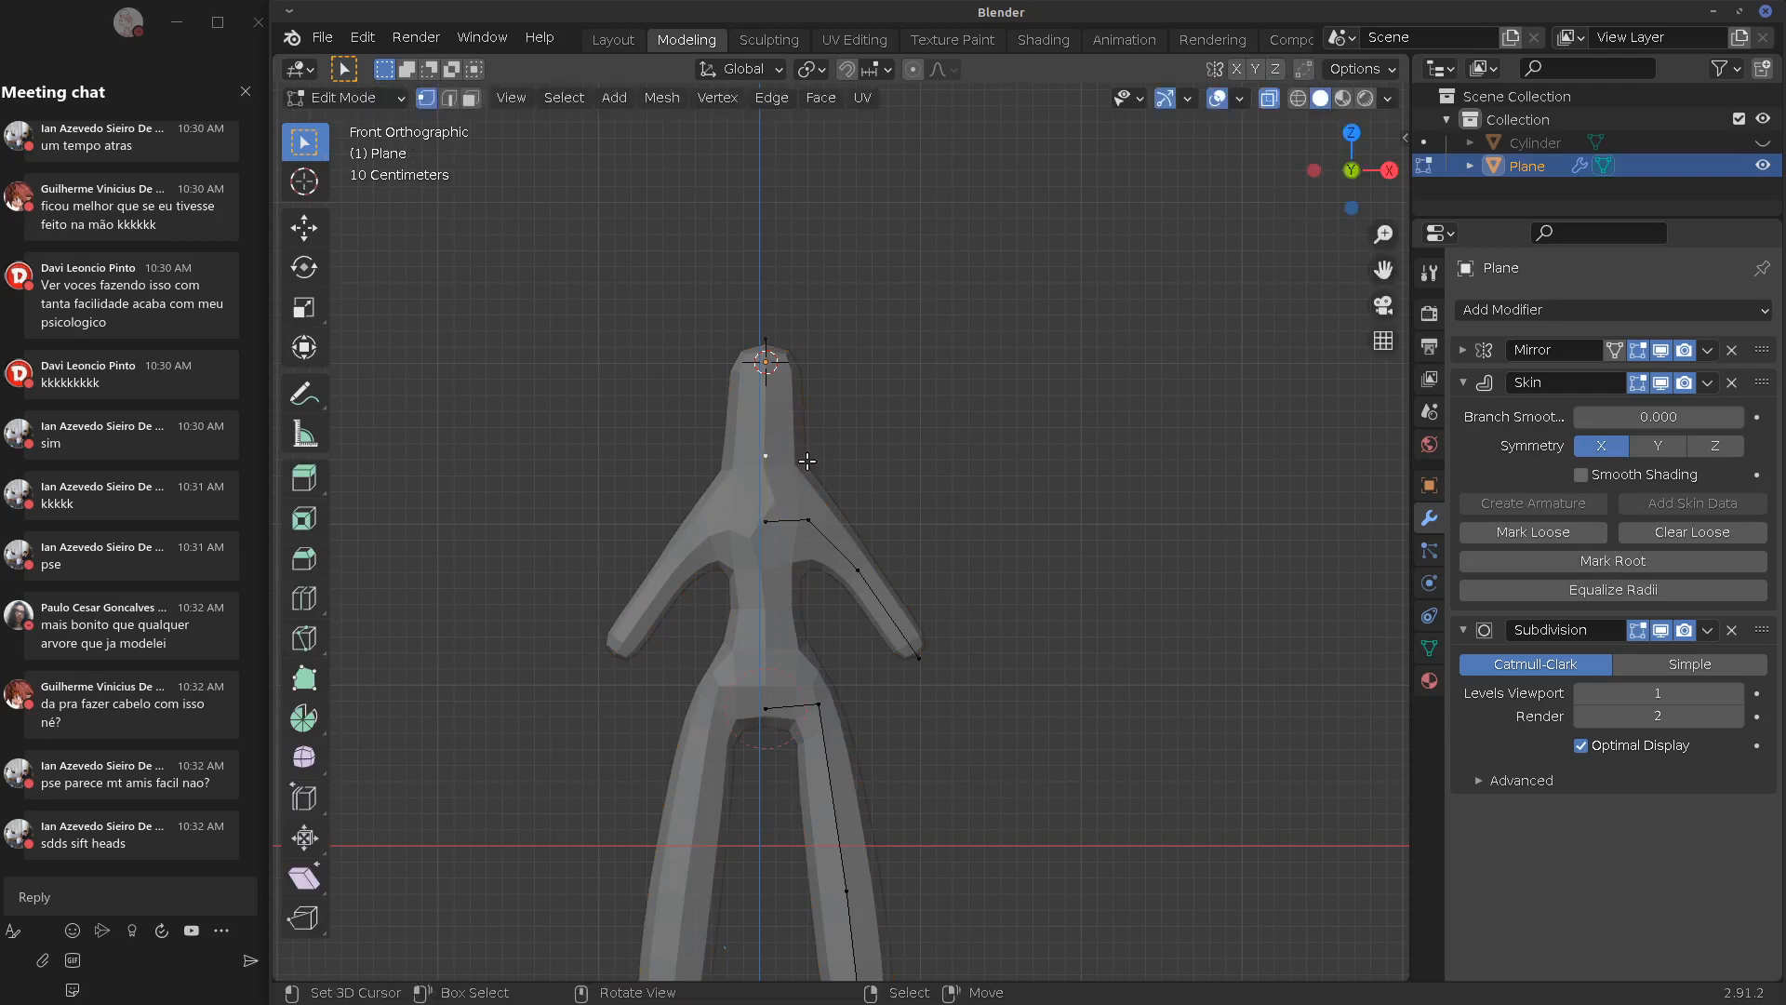
key(s)
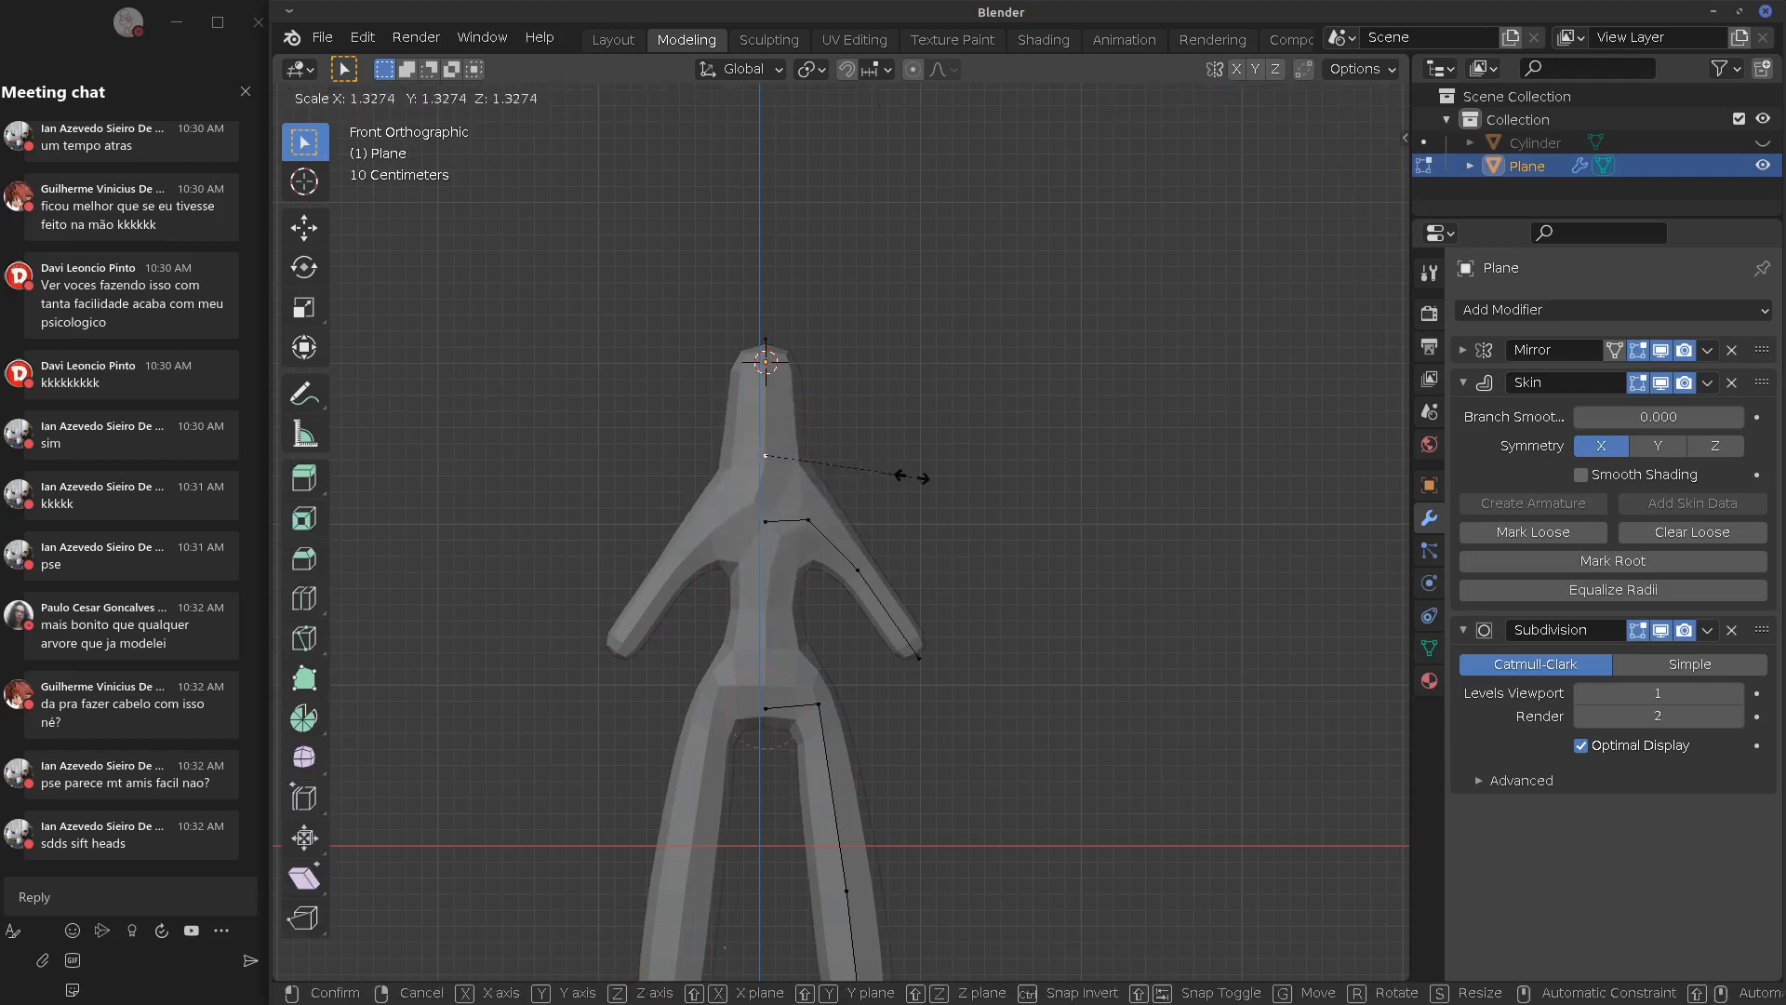
click(825, 470)
Reposition the chest vertex and delete the shoulder vertex
right_click(783, 522)
middle_drag(963, 477, 962, 423)
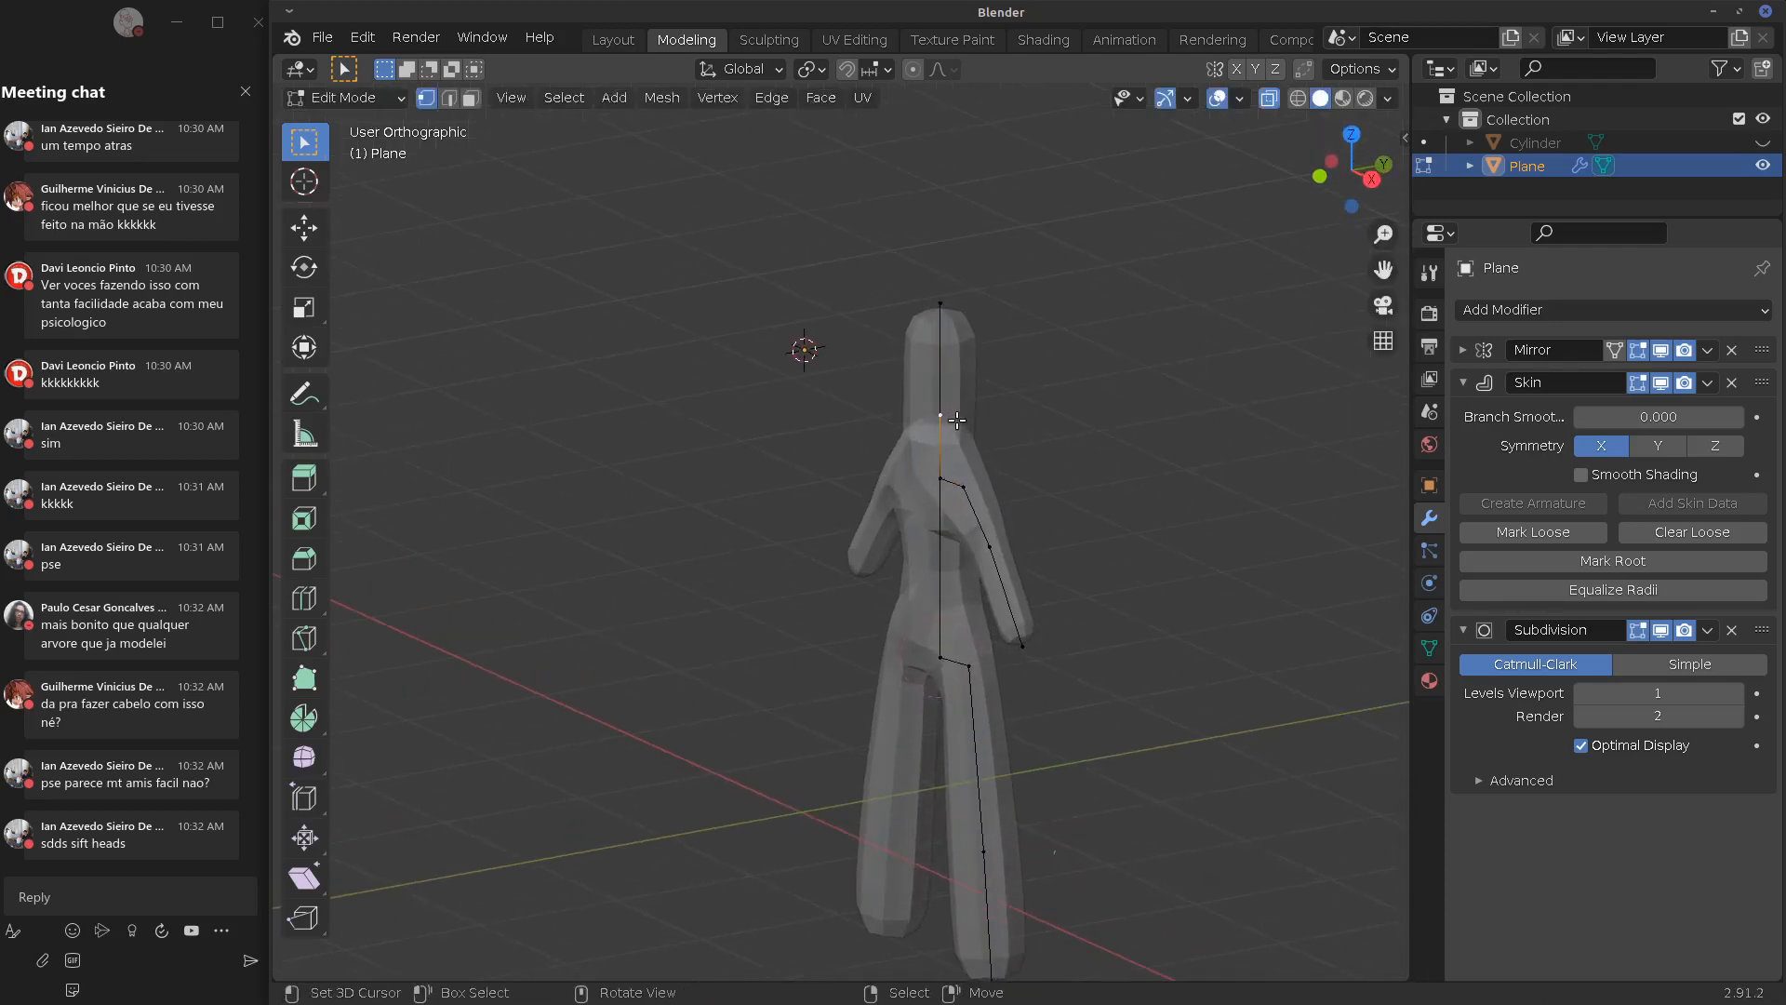
key(g)
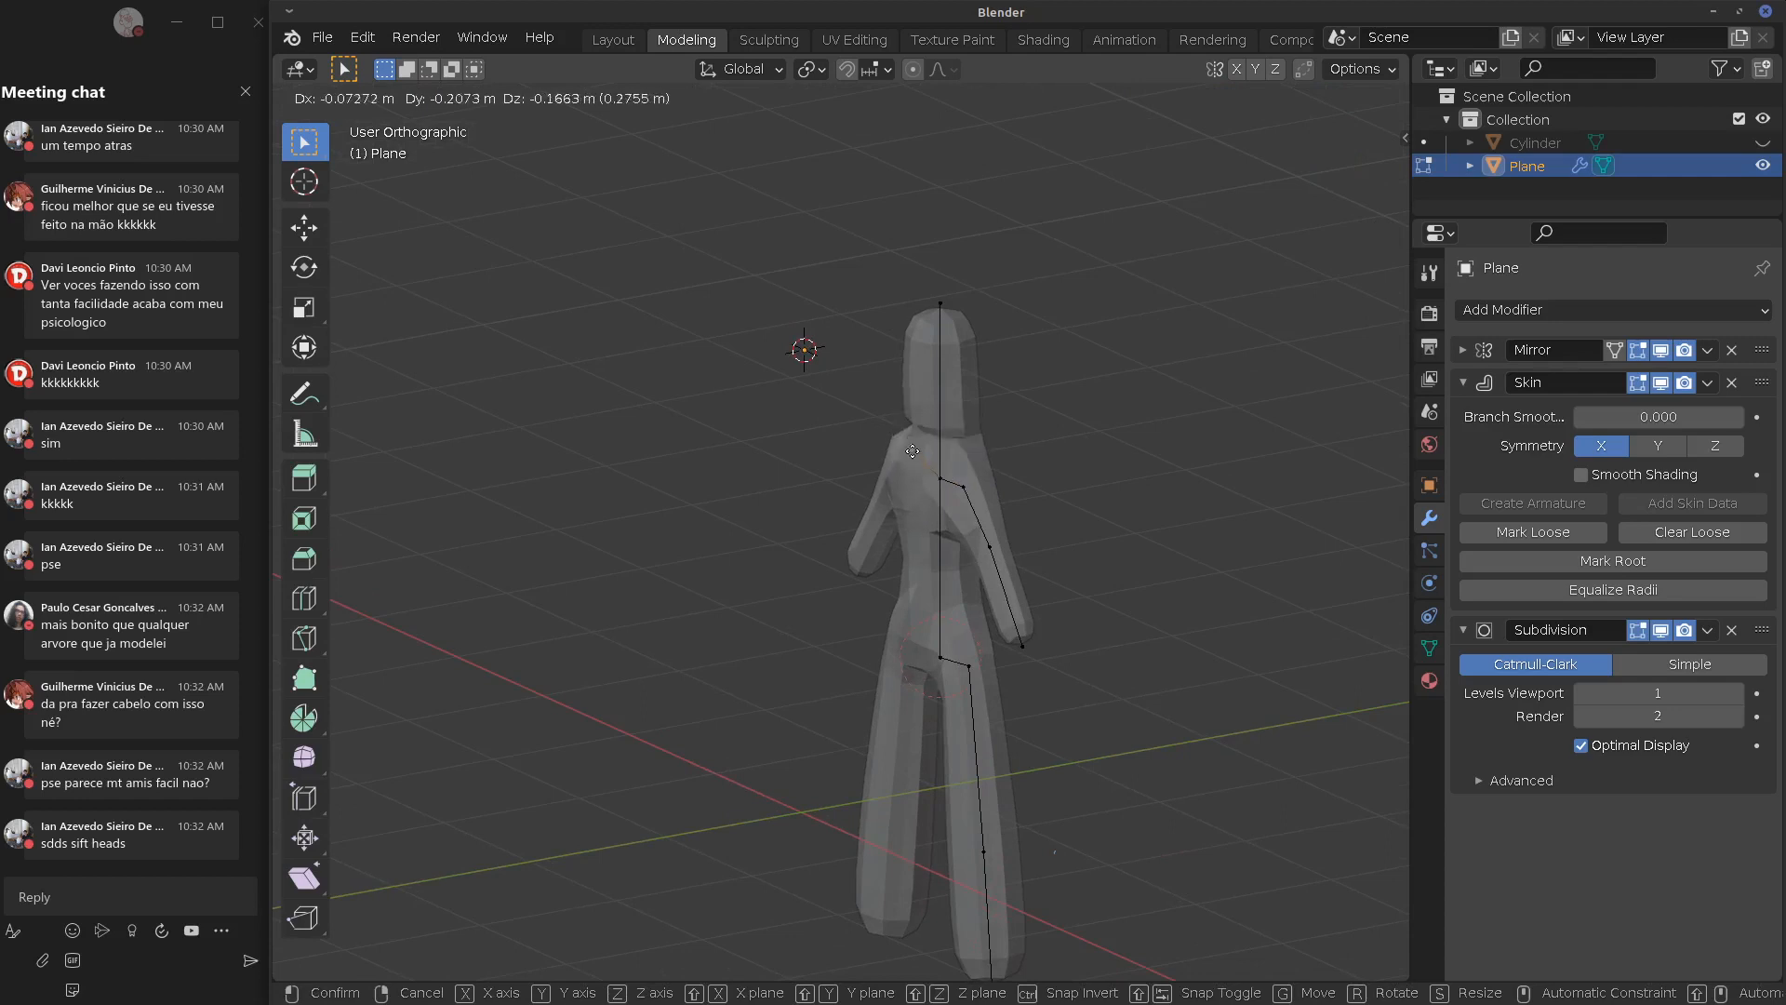
click(912, 452)
key(x)
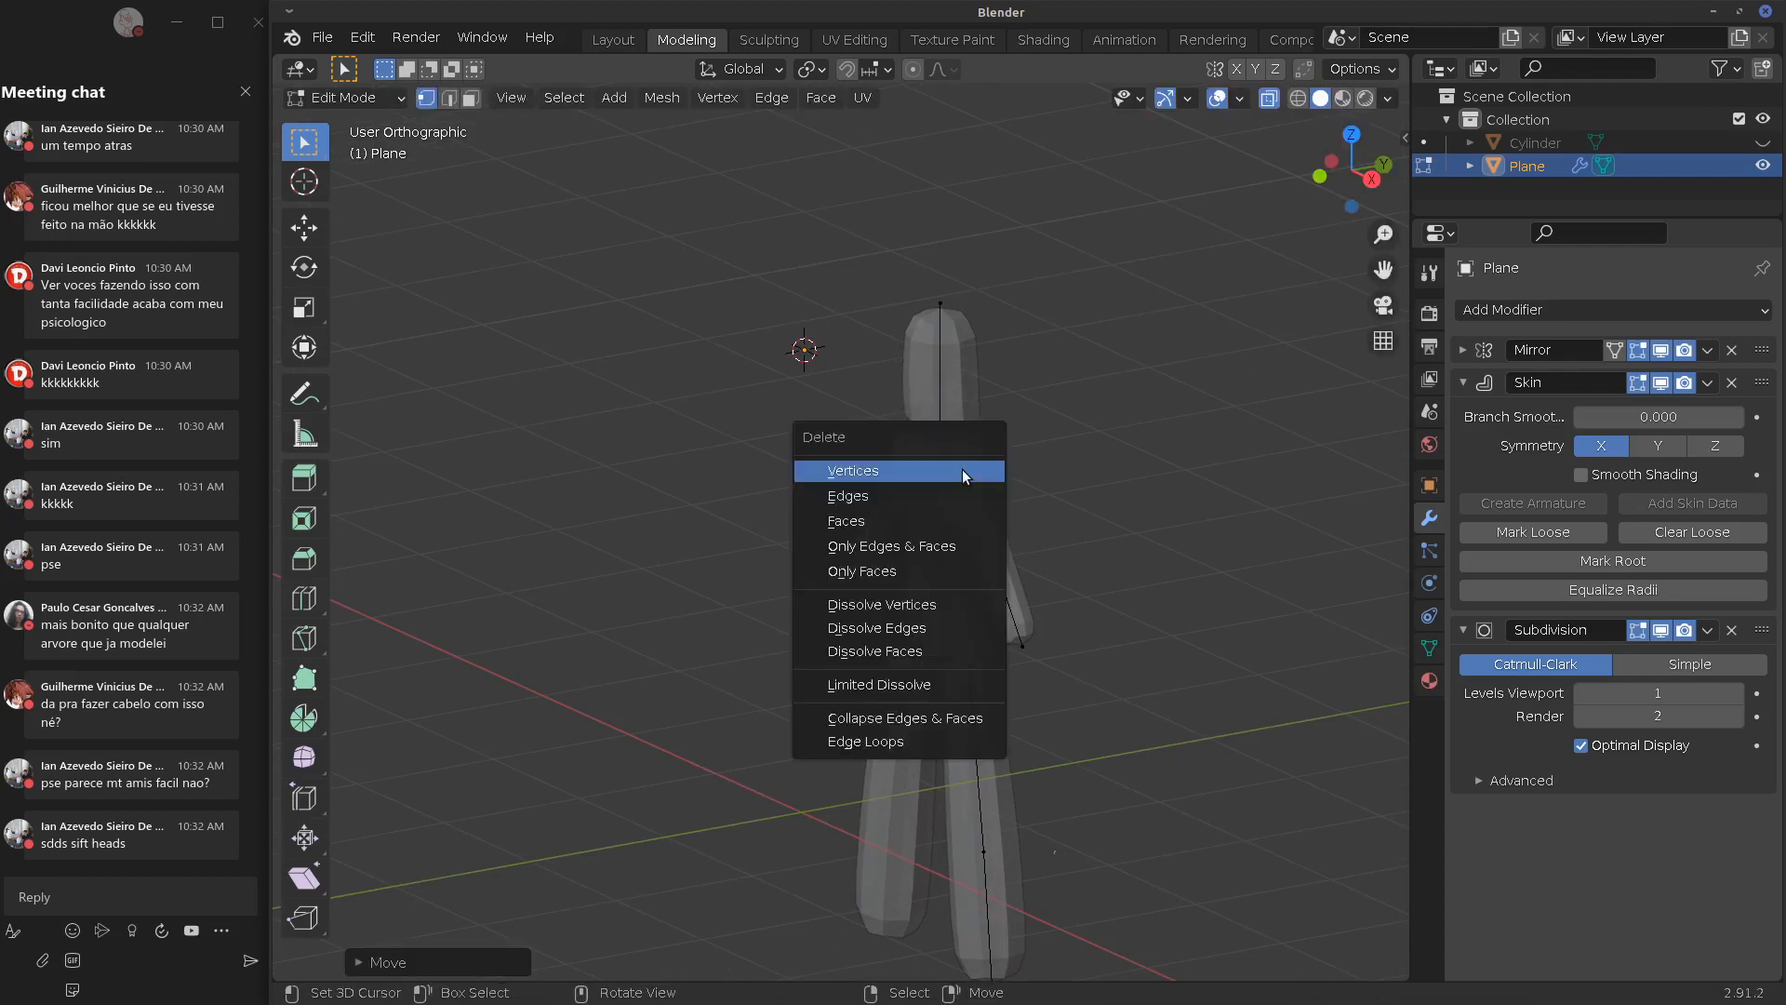
click(960, 471)
Subdivide the upper spine edge, lower the new vertex and thin the upper-body skin
click(943, 472)
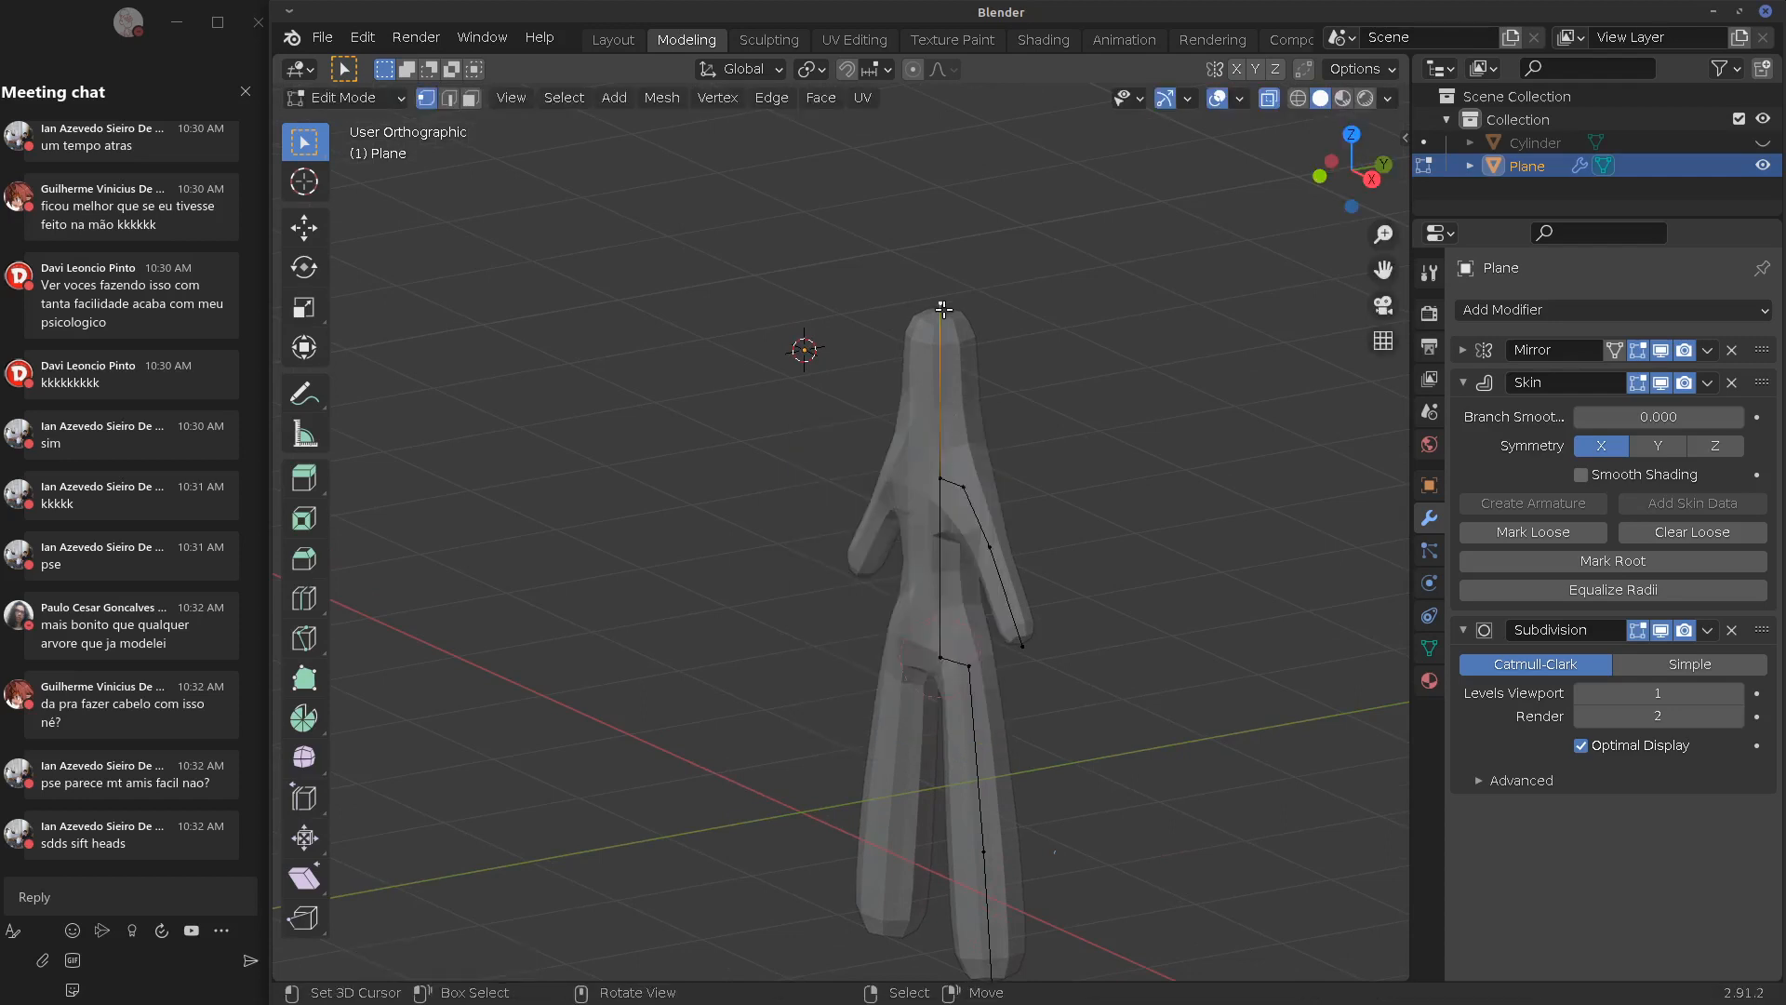
right_click(947, 402)
click(941, 400)
key(KP_1)
key(g)
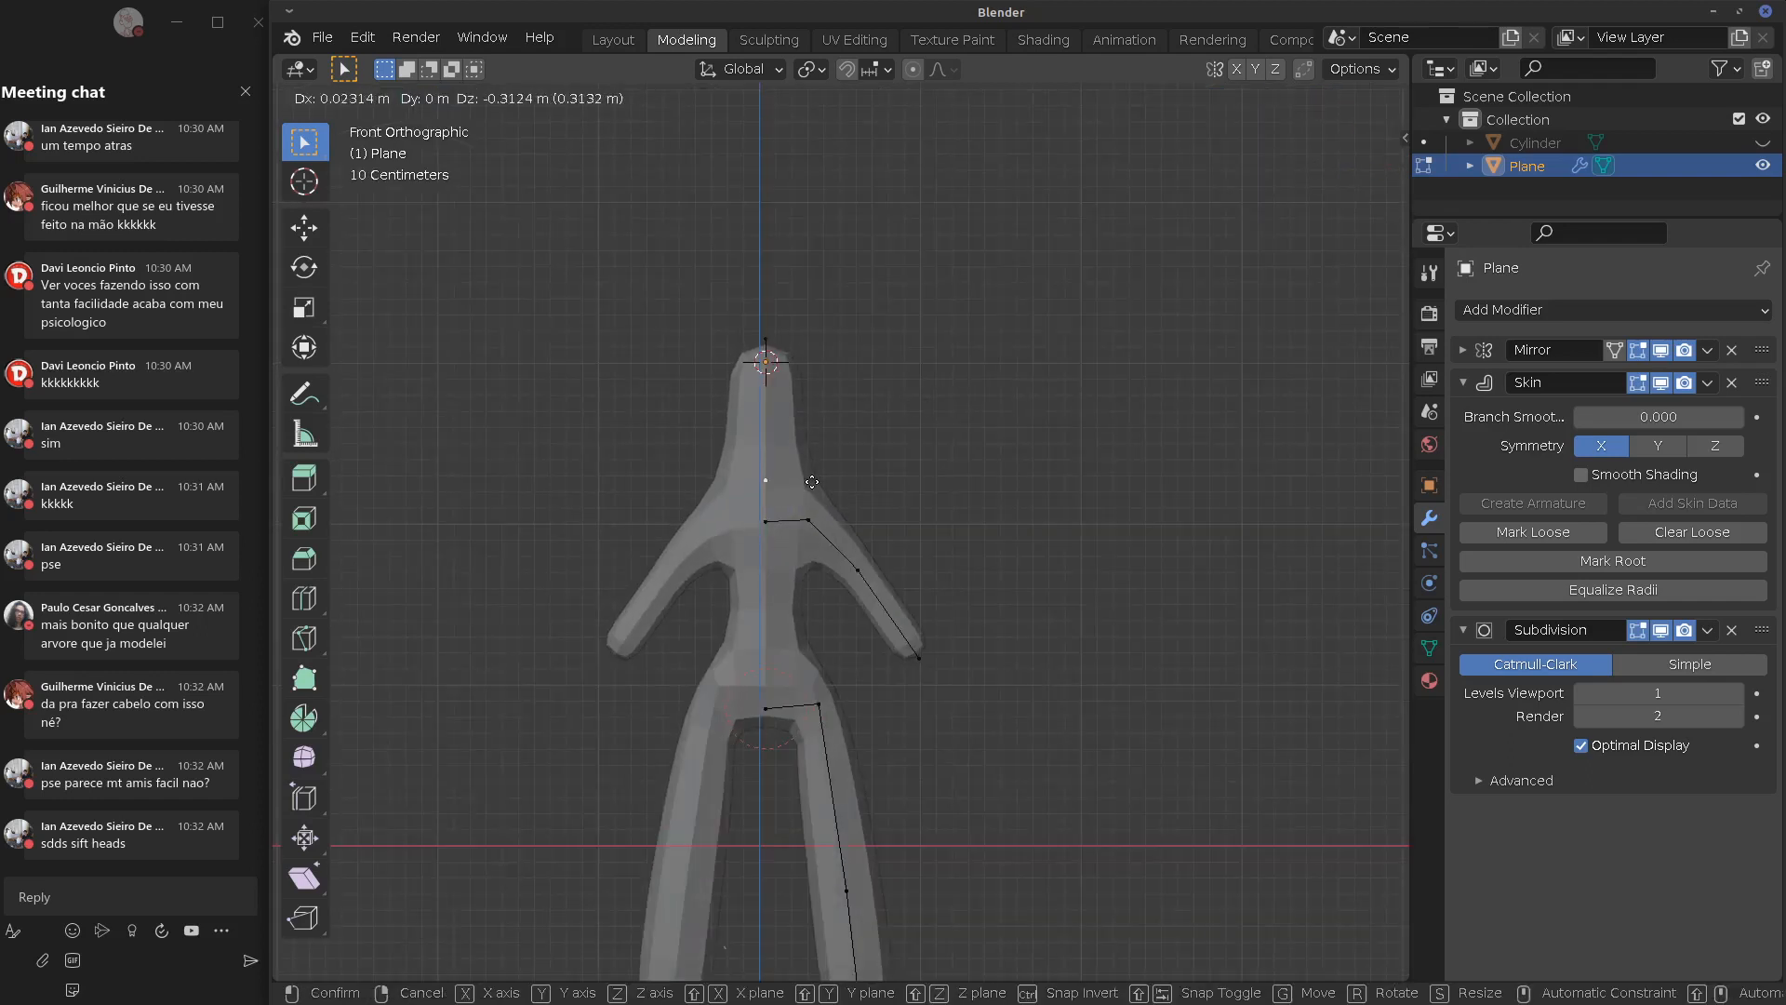
click(844, 472)
key(shift+a)
key(Escape)
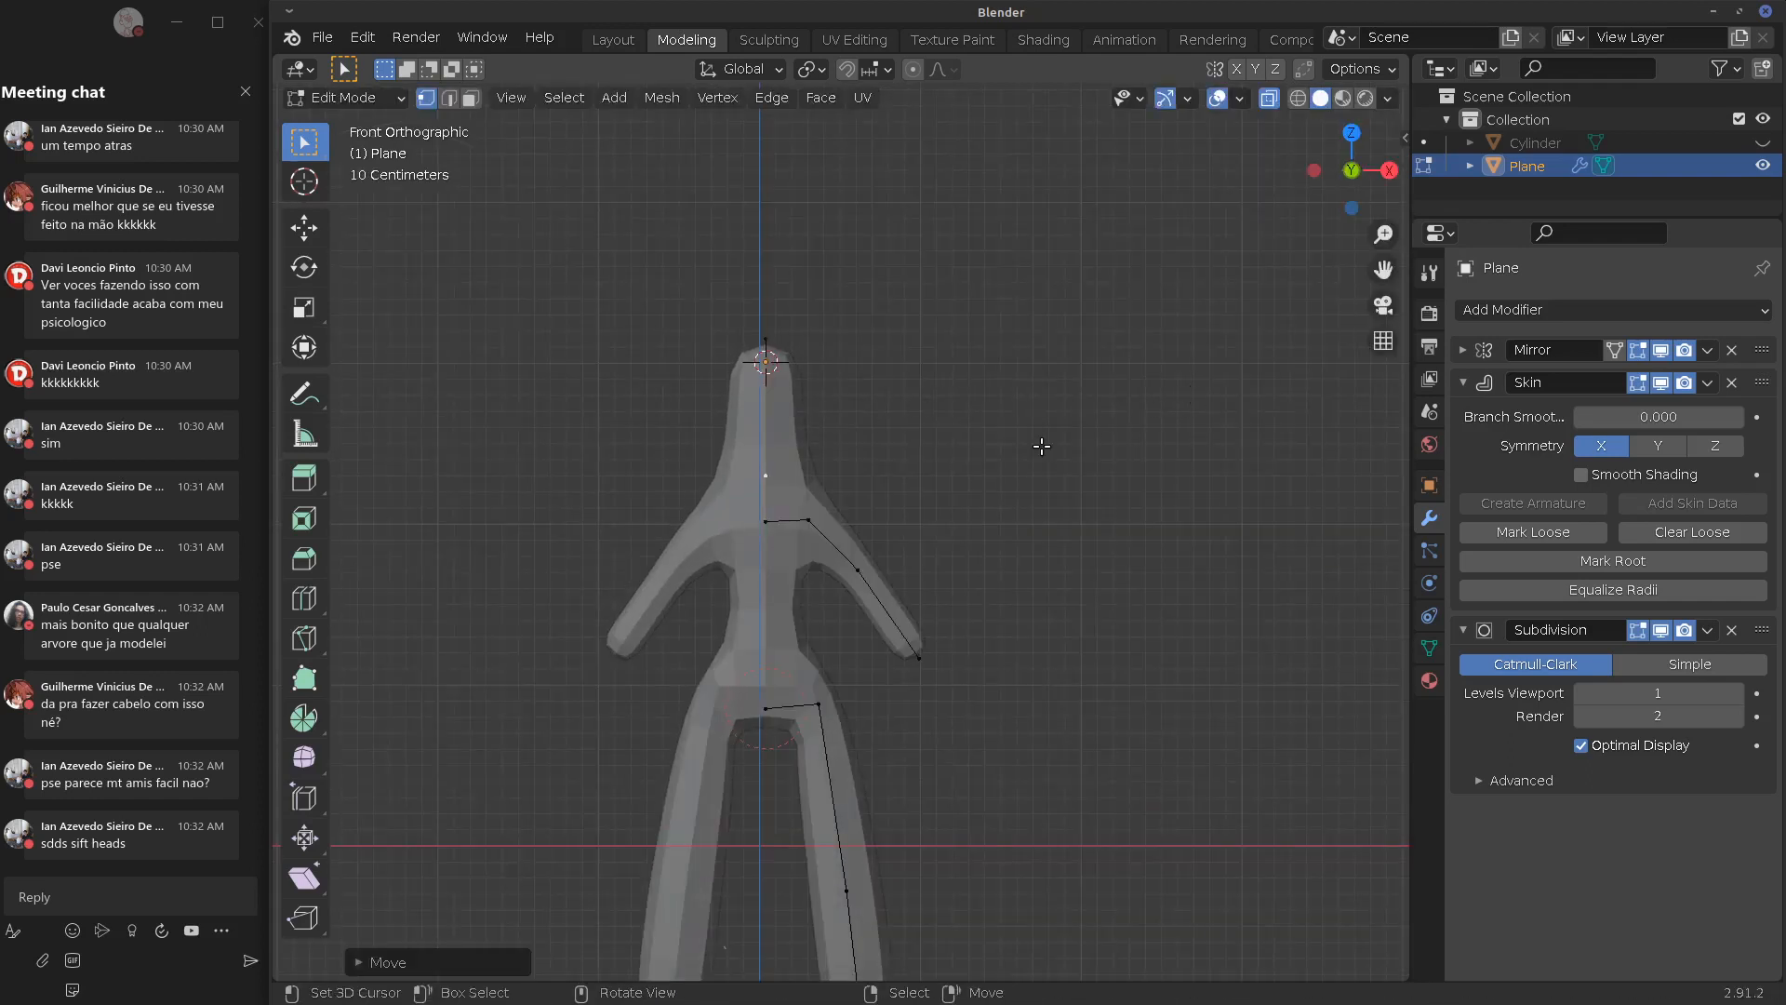
key(ctrl+a)
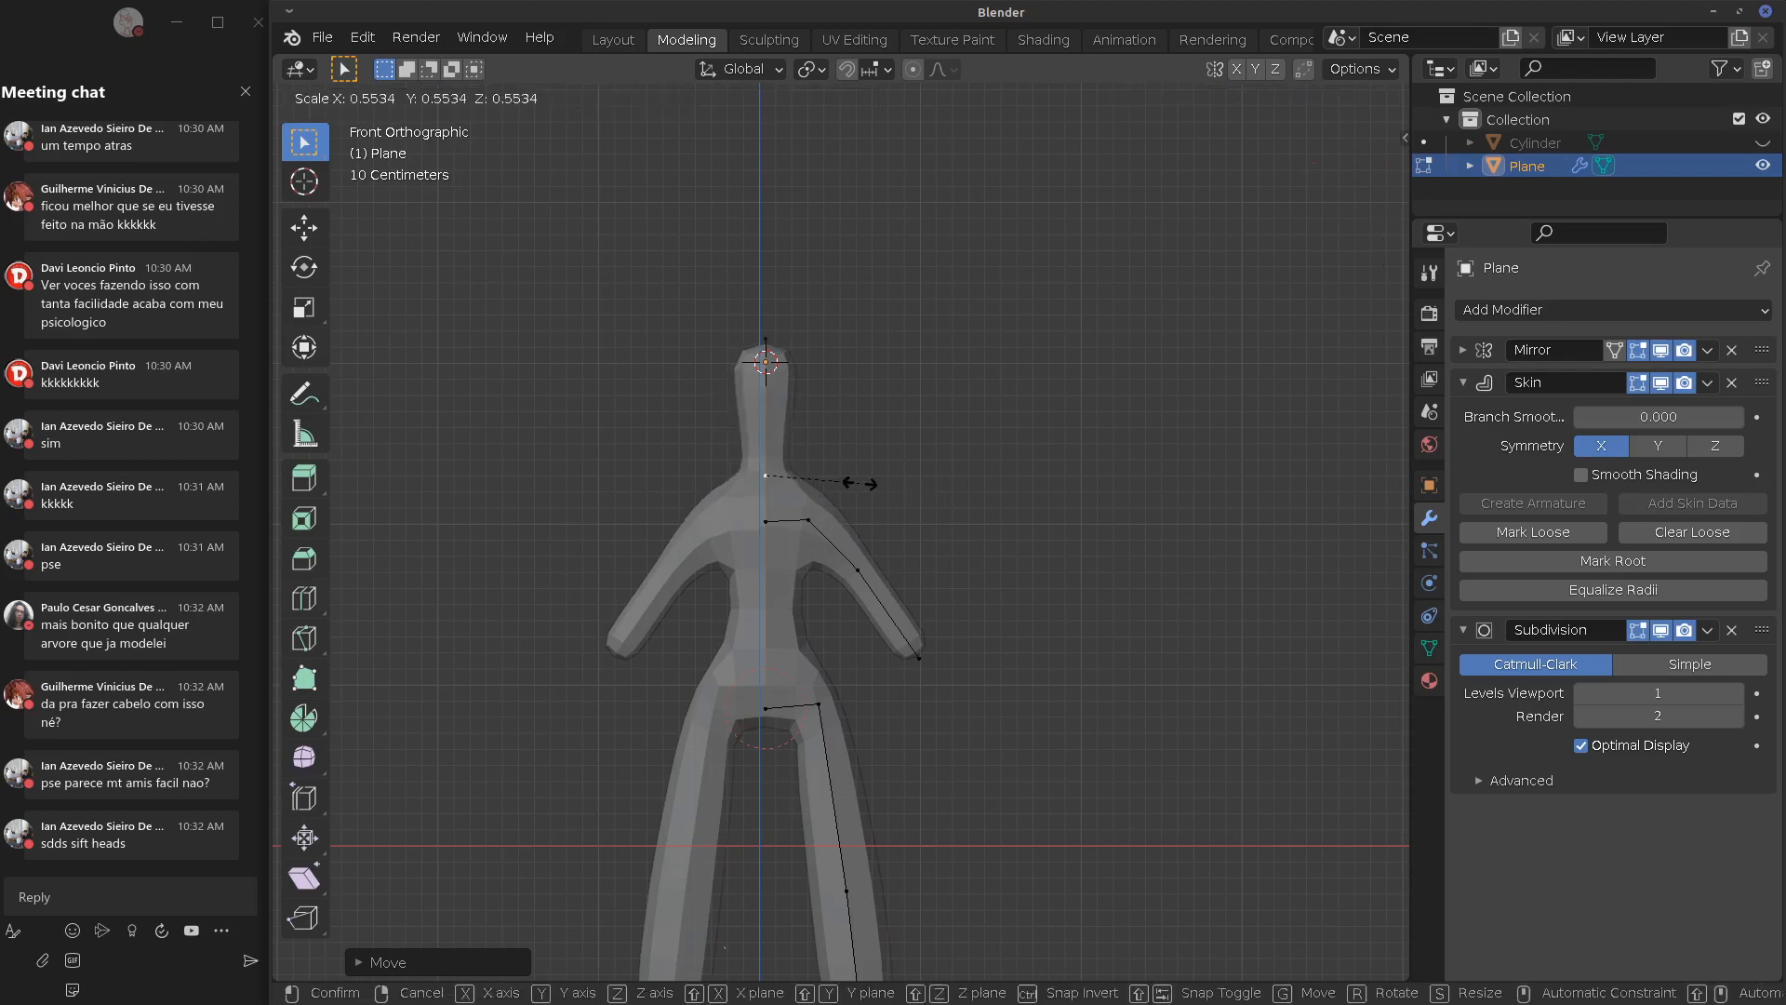
click(860, 488)
Subdivide the chest-to-hip spine edge and thicken the torso skin at the new vertex
shift+middle_drag(925, 554, 817, 542)
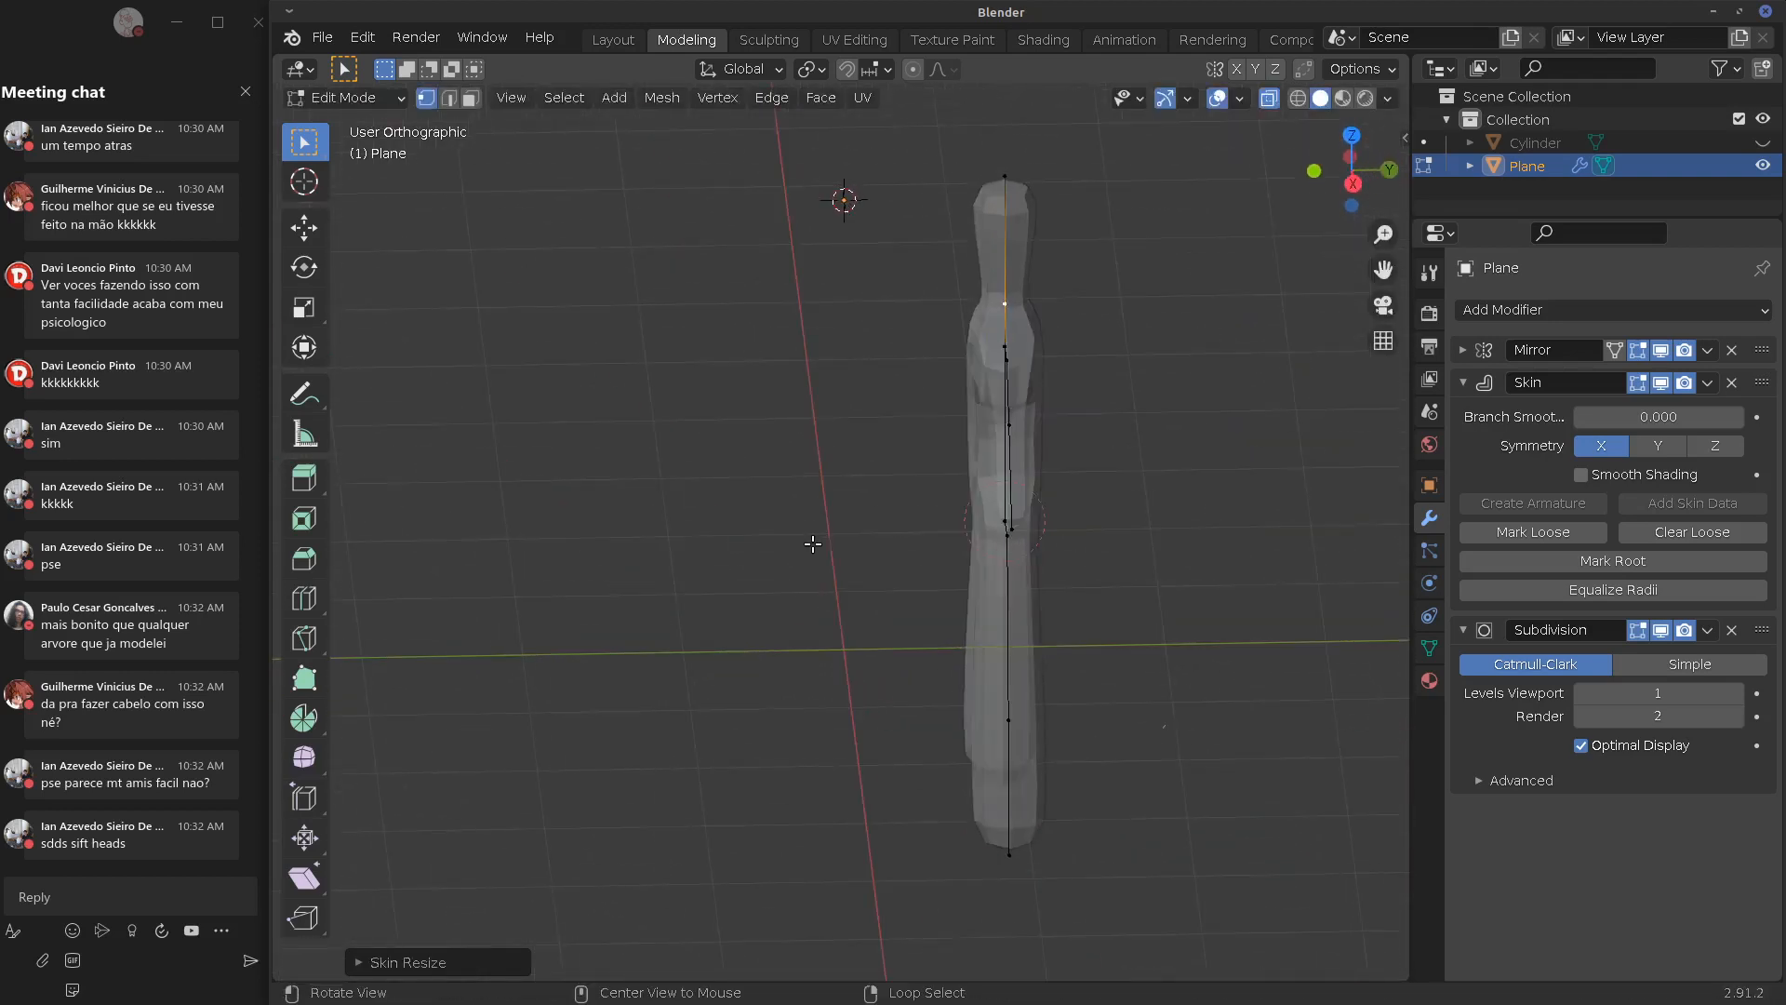
middle_drag(978, 420, 1079, 383)
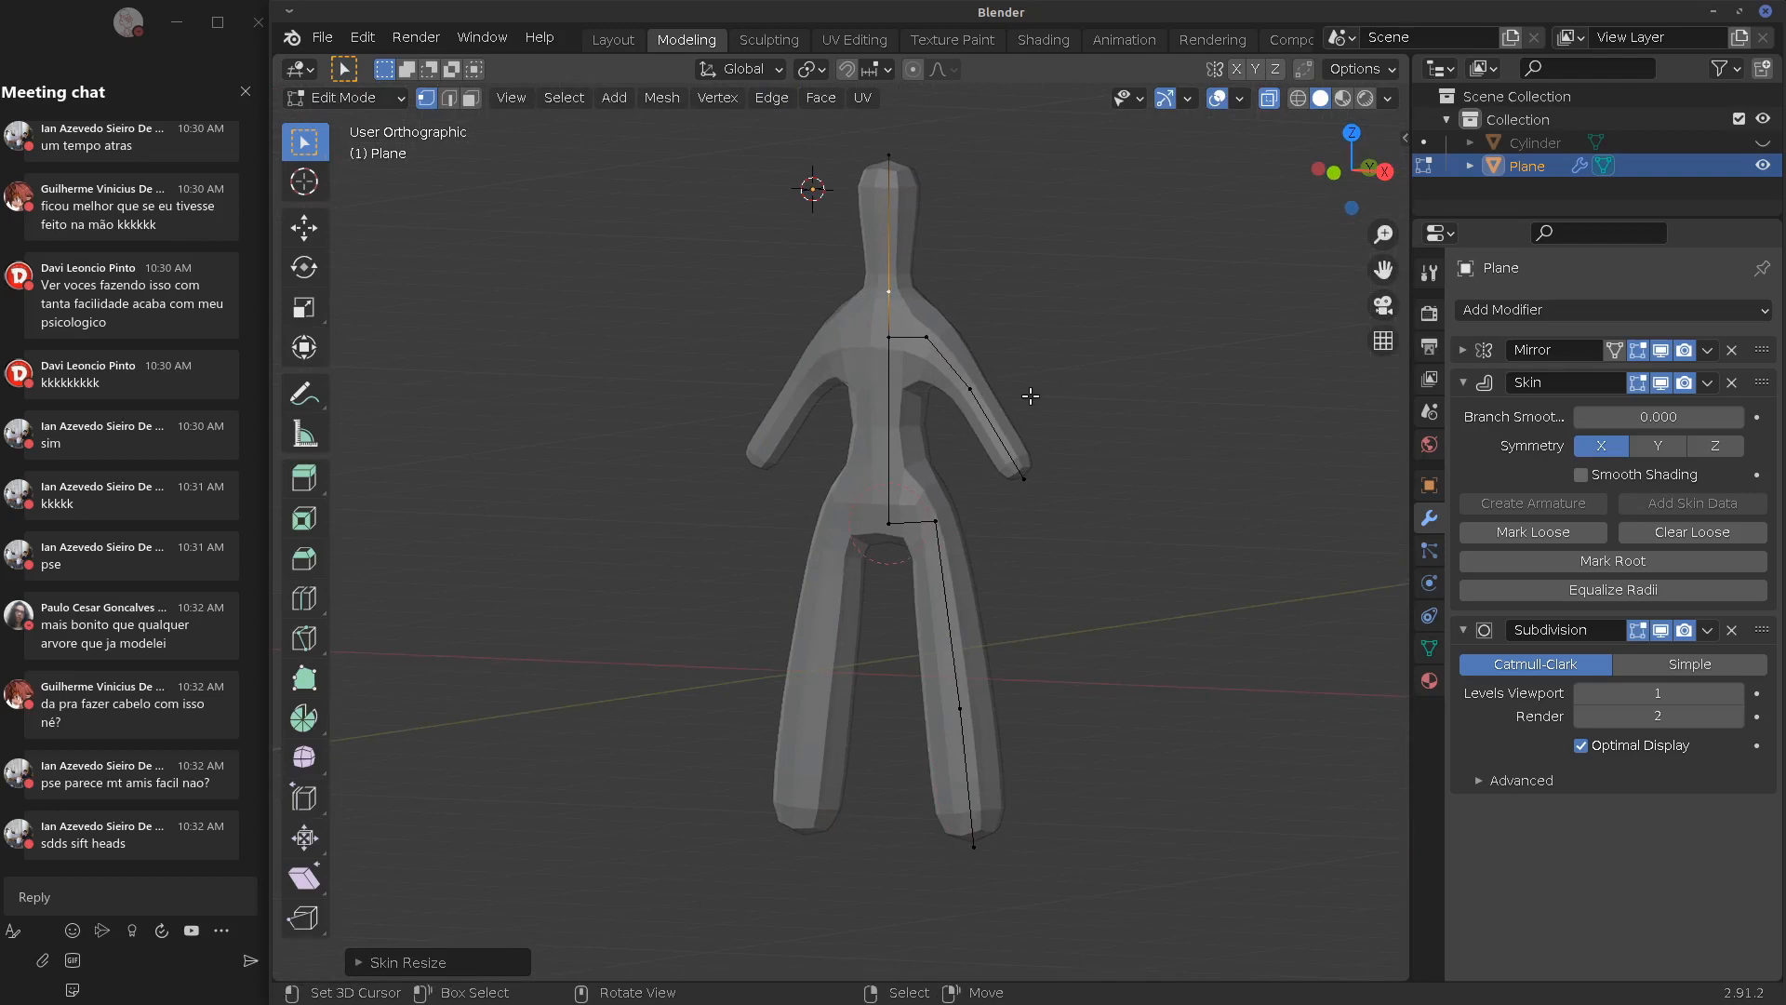
key(KP_3)
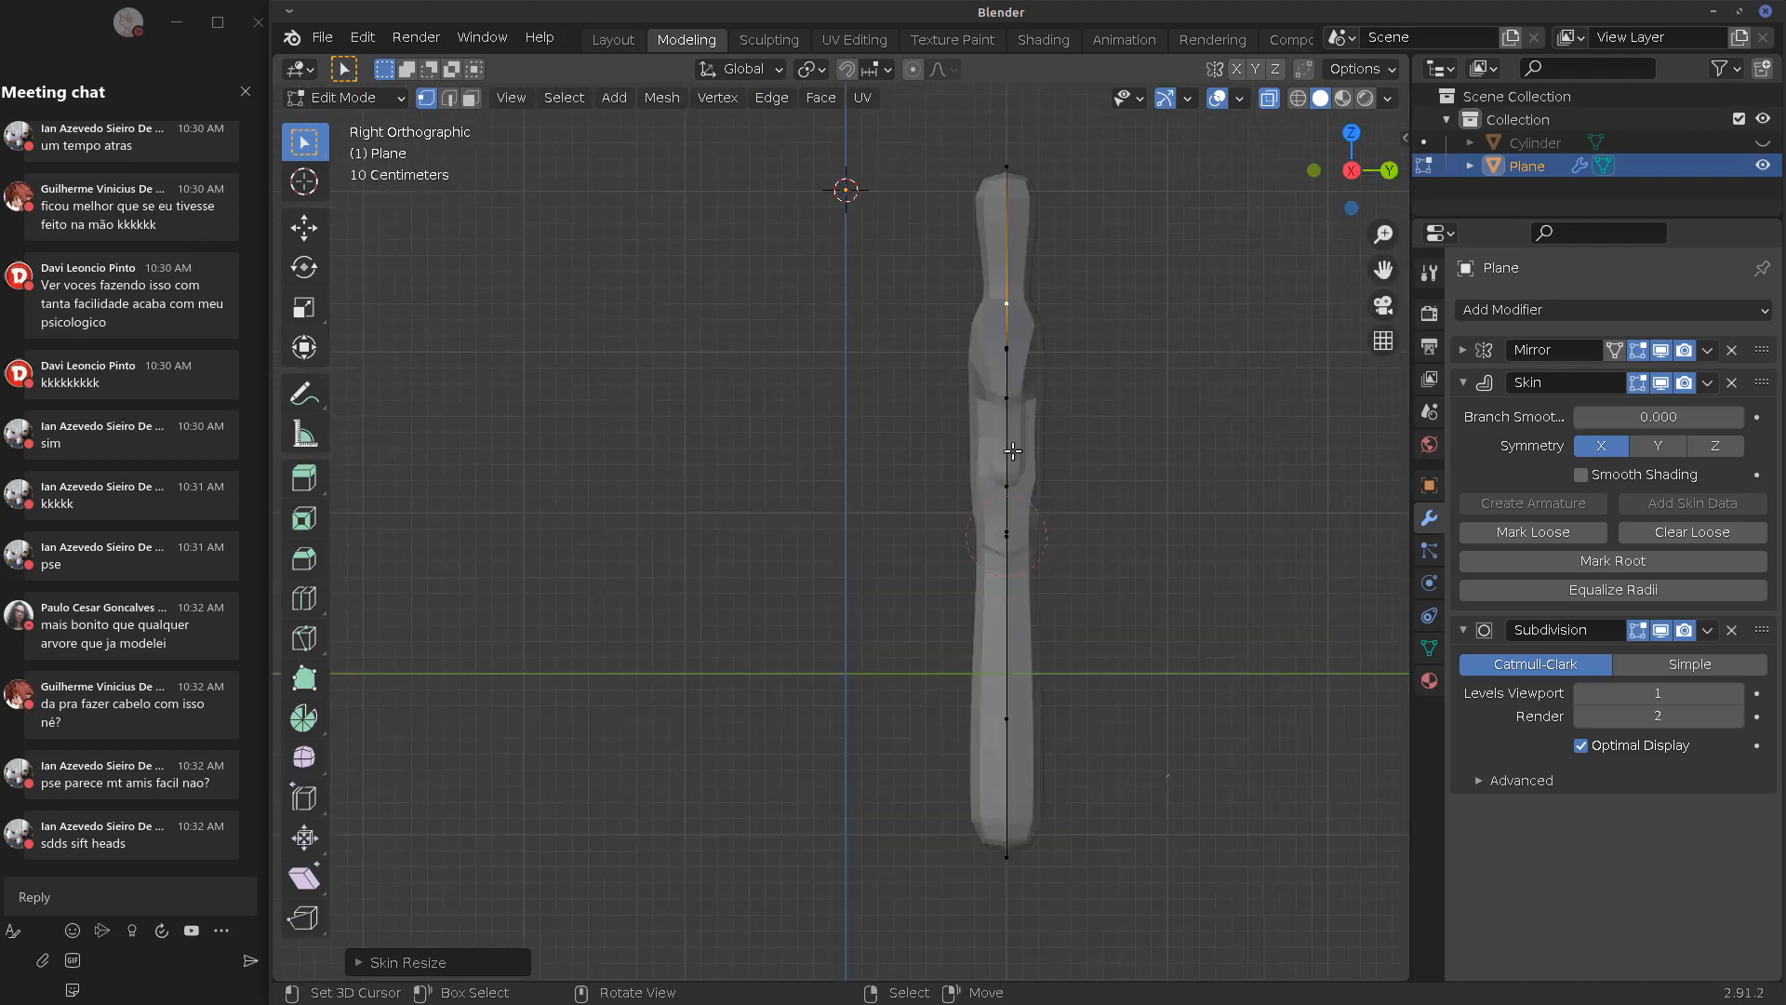
middle_drag(1012, 450, 900, 344)
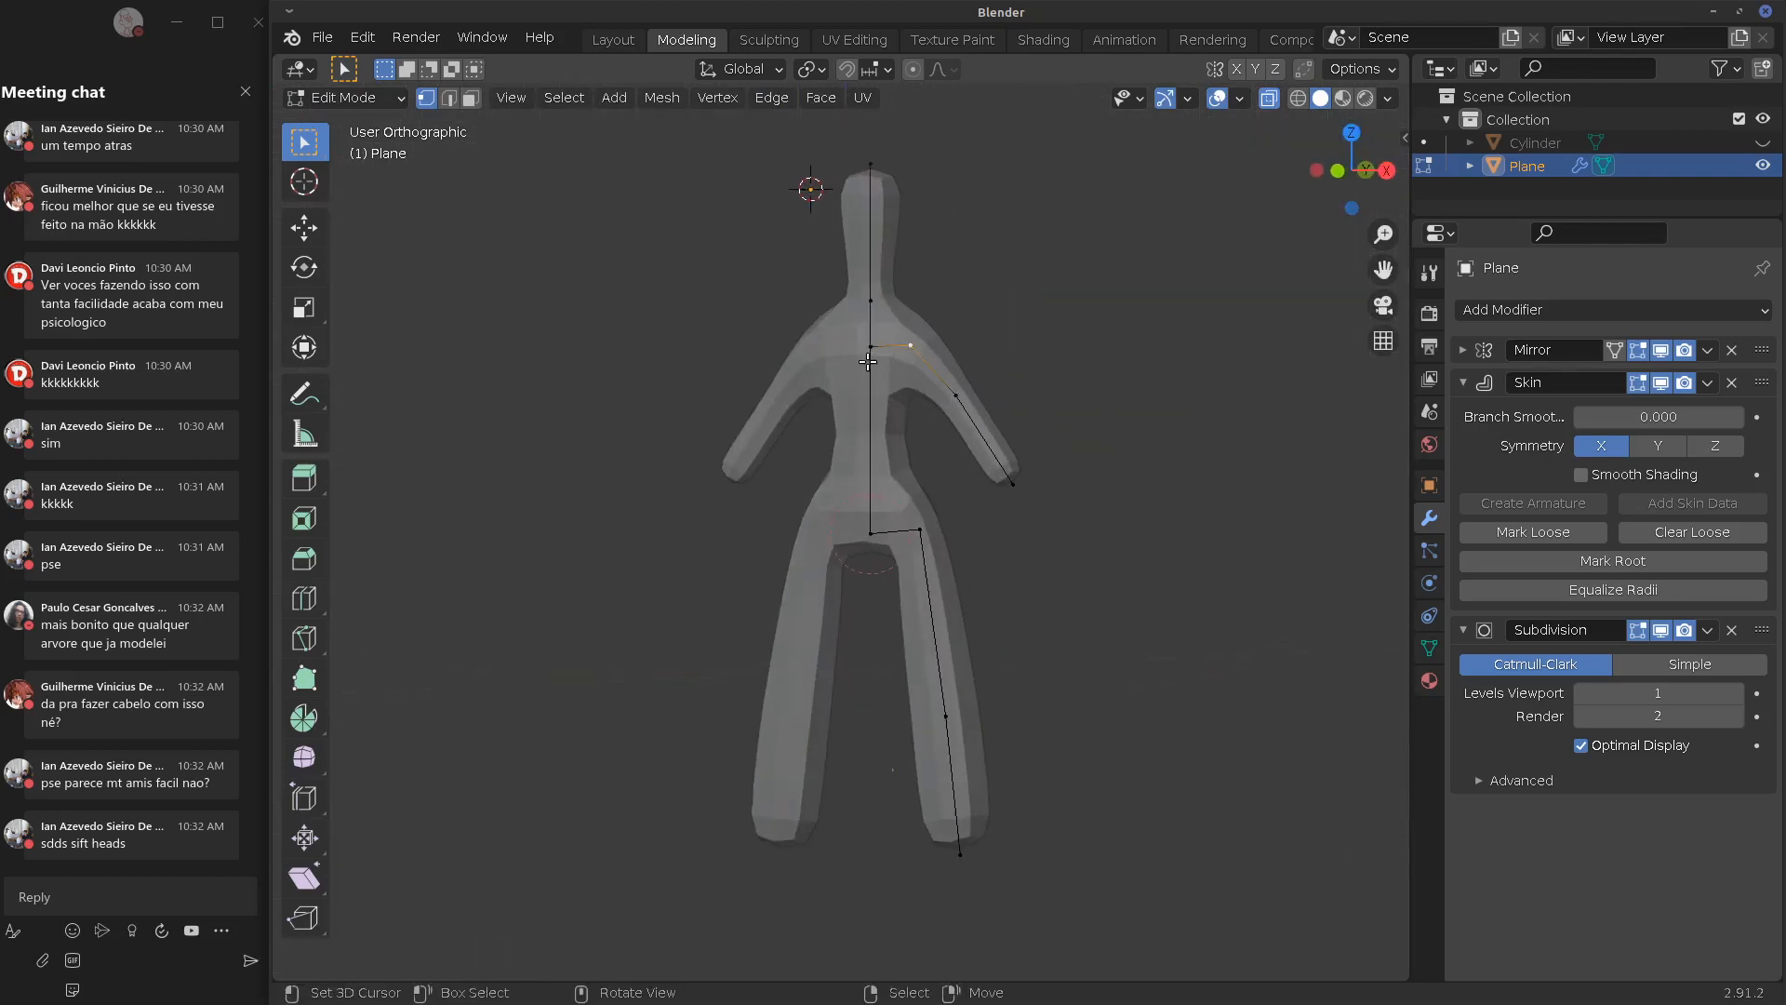
key(q)
right_click(874, 349)
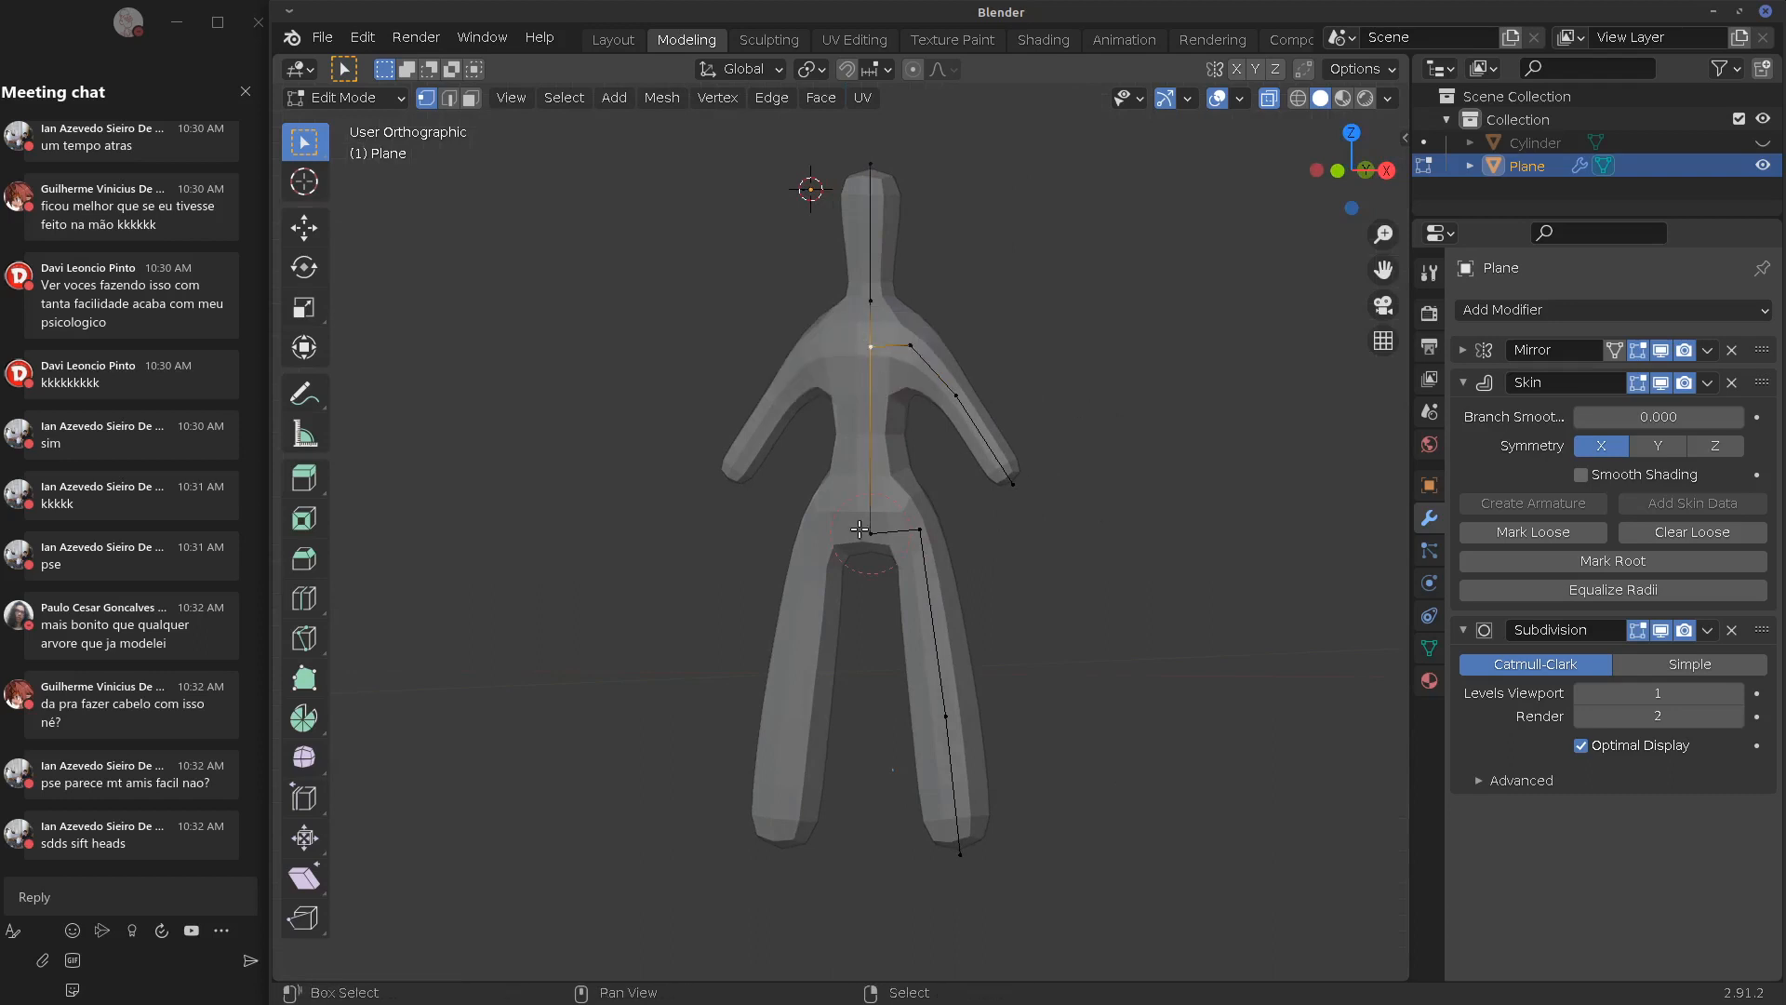
shift+right_click(871, 470)
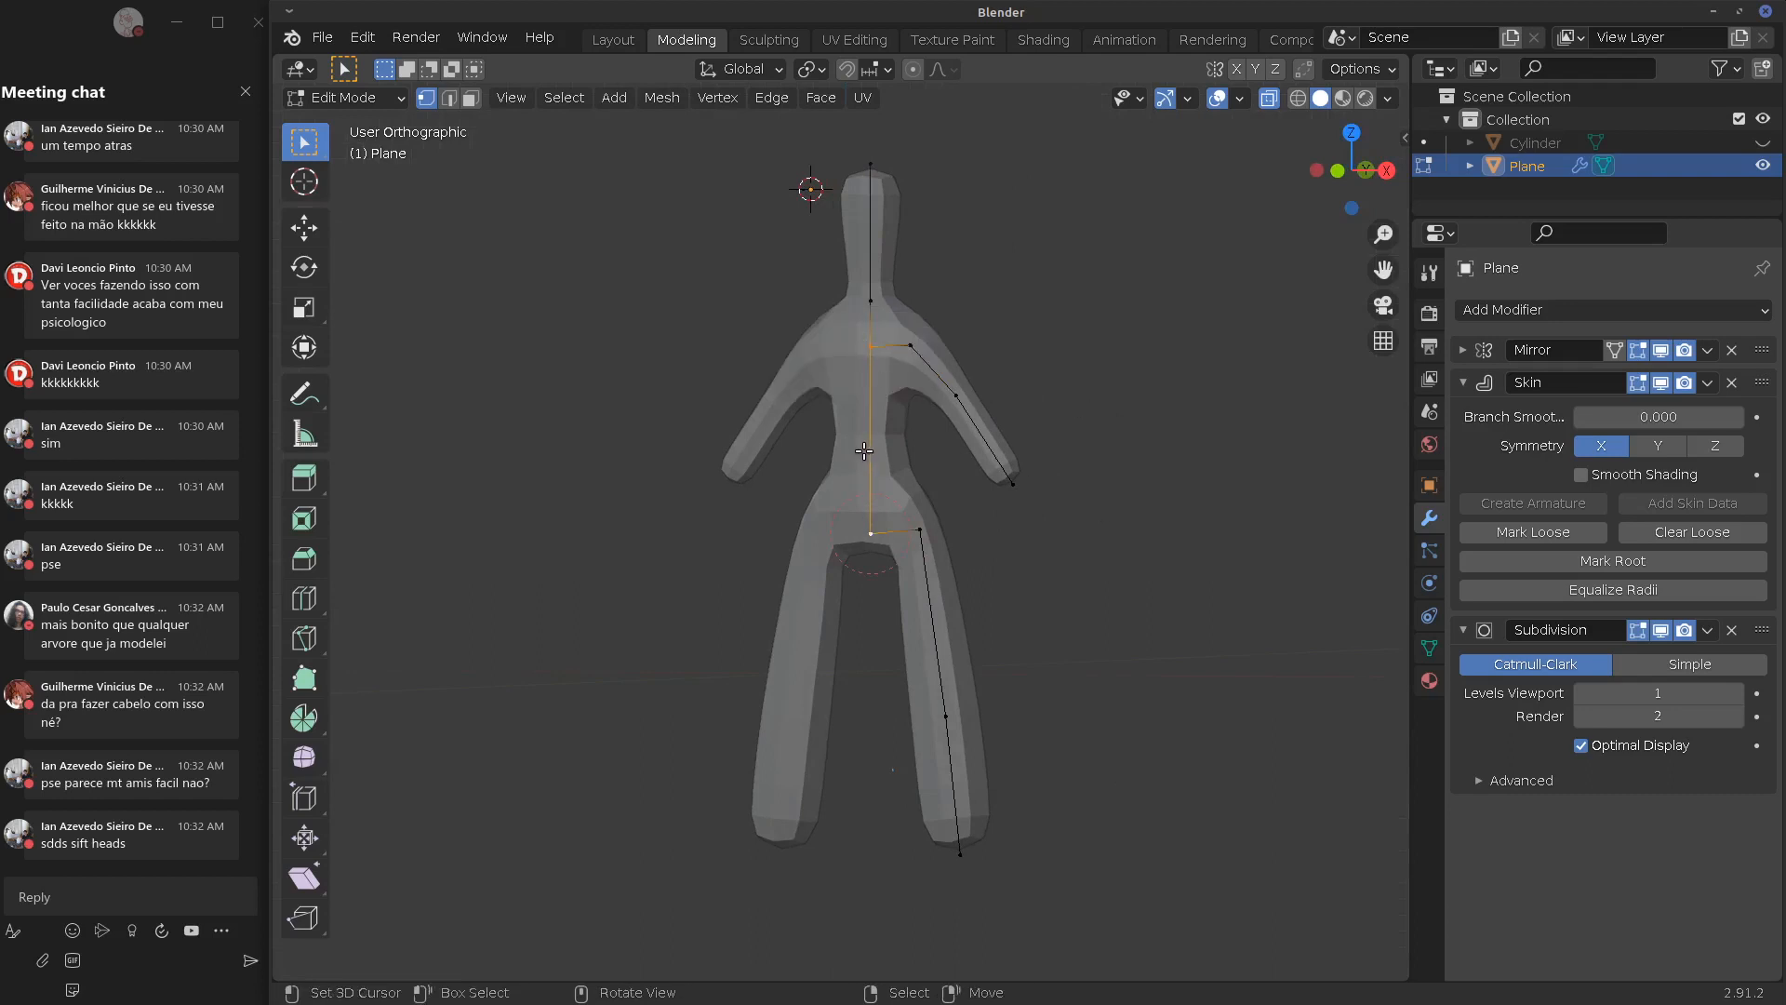
right_click(864, 451)
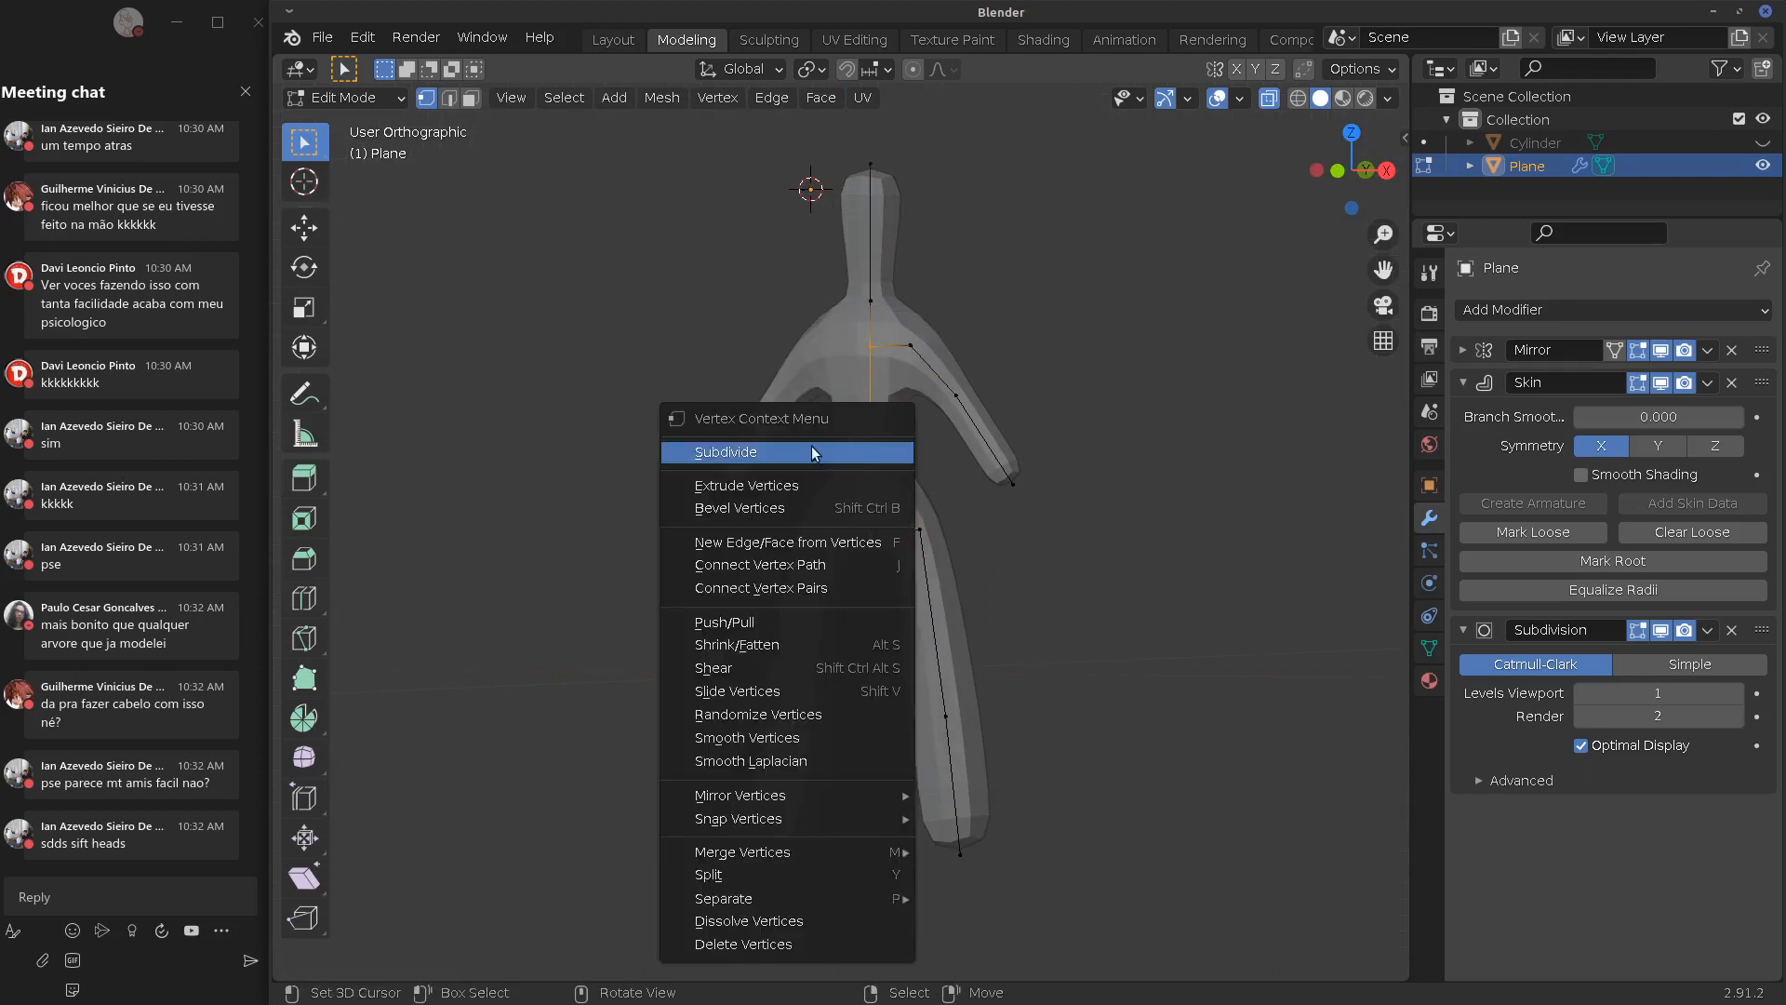
click(865, 450)
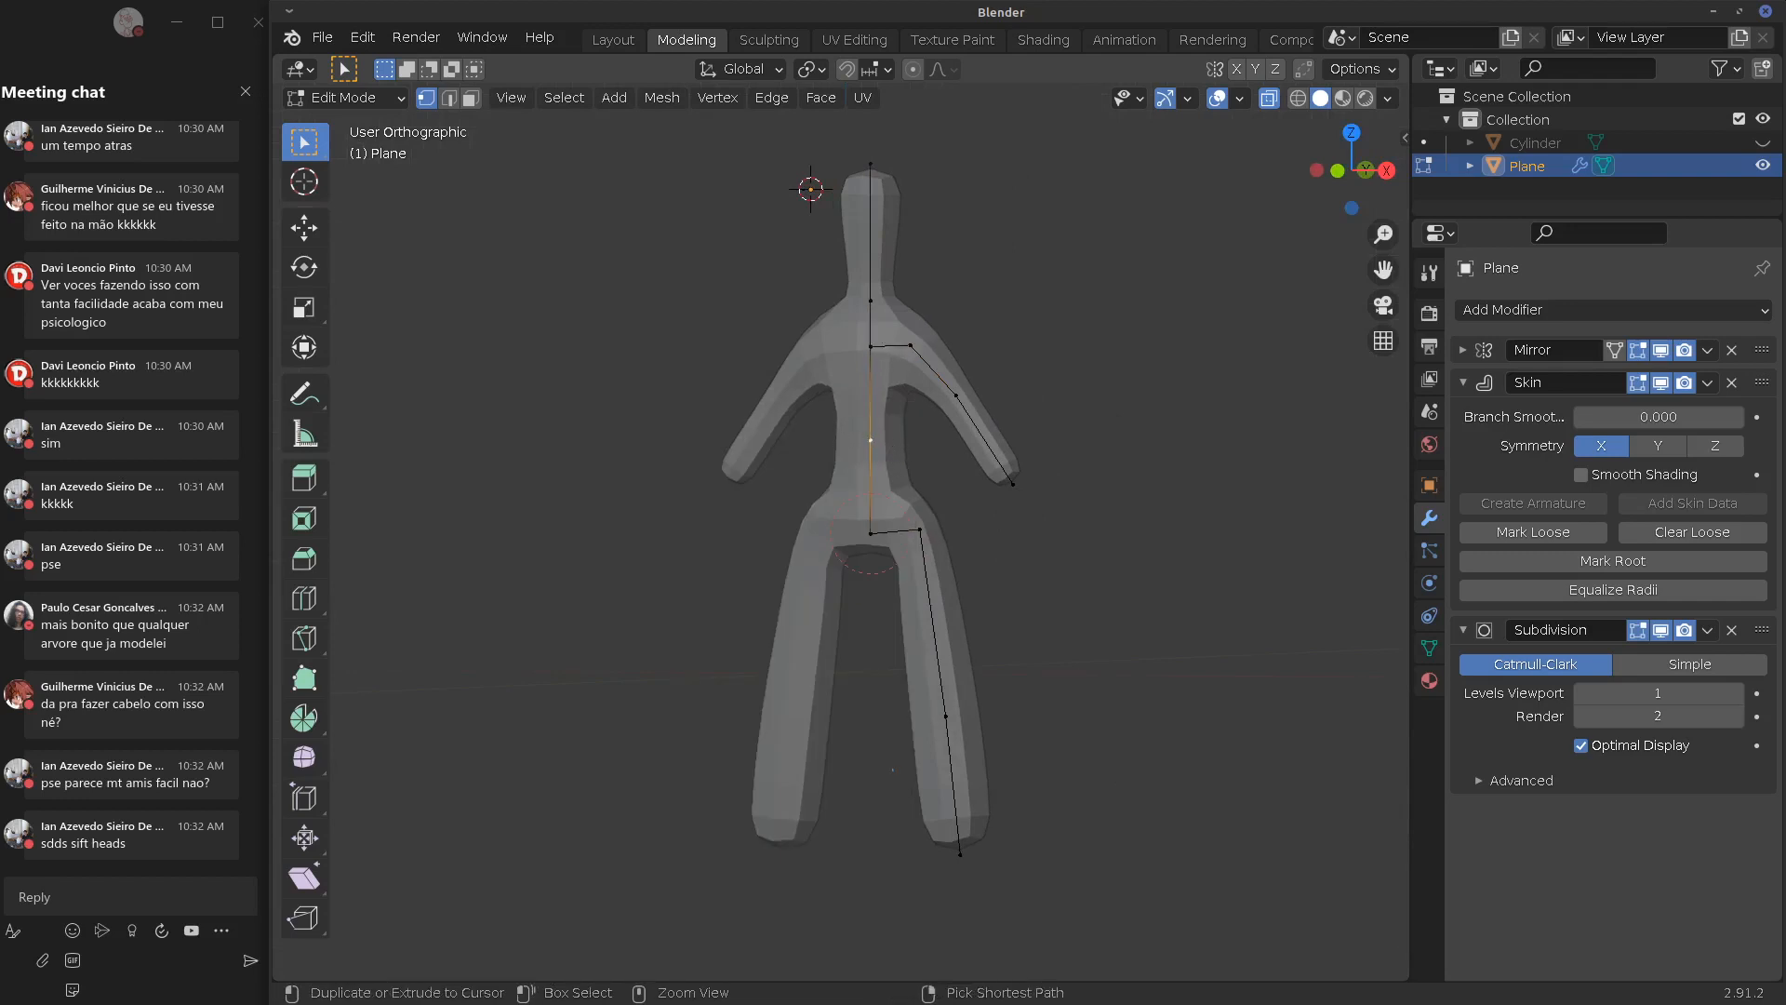
key(ctrl+a)
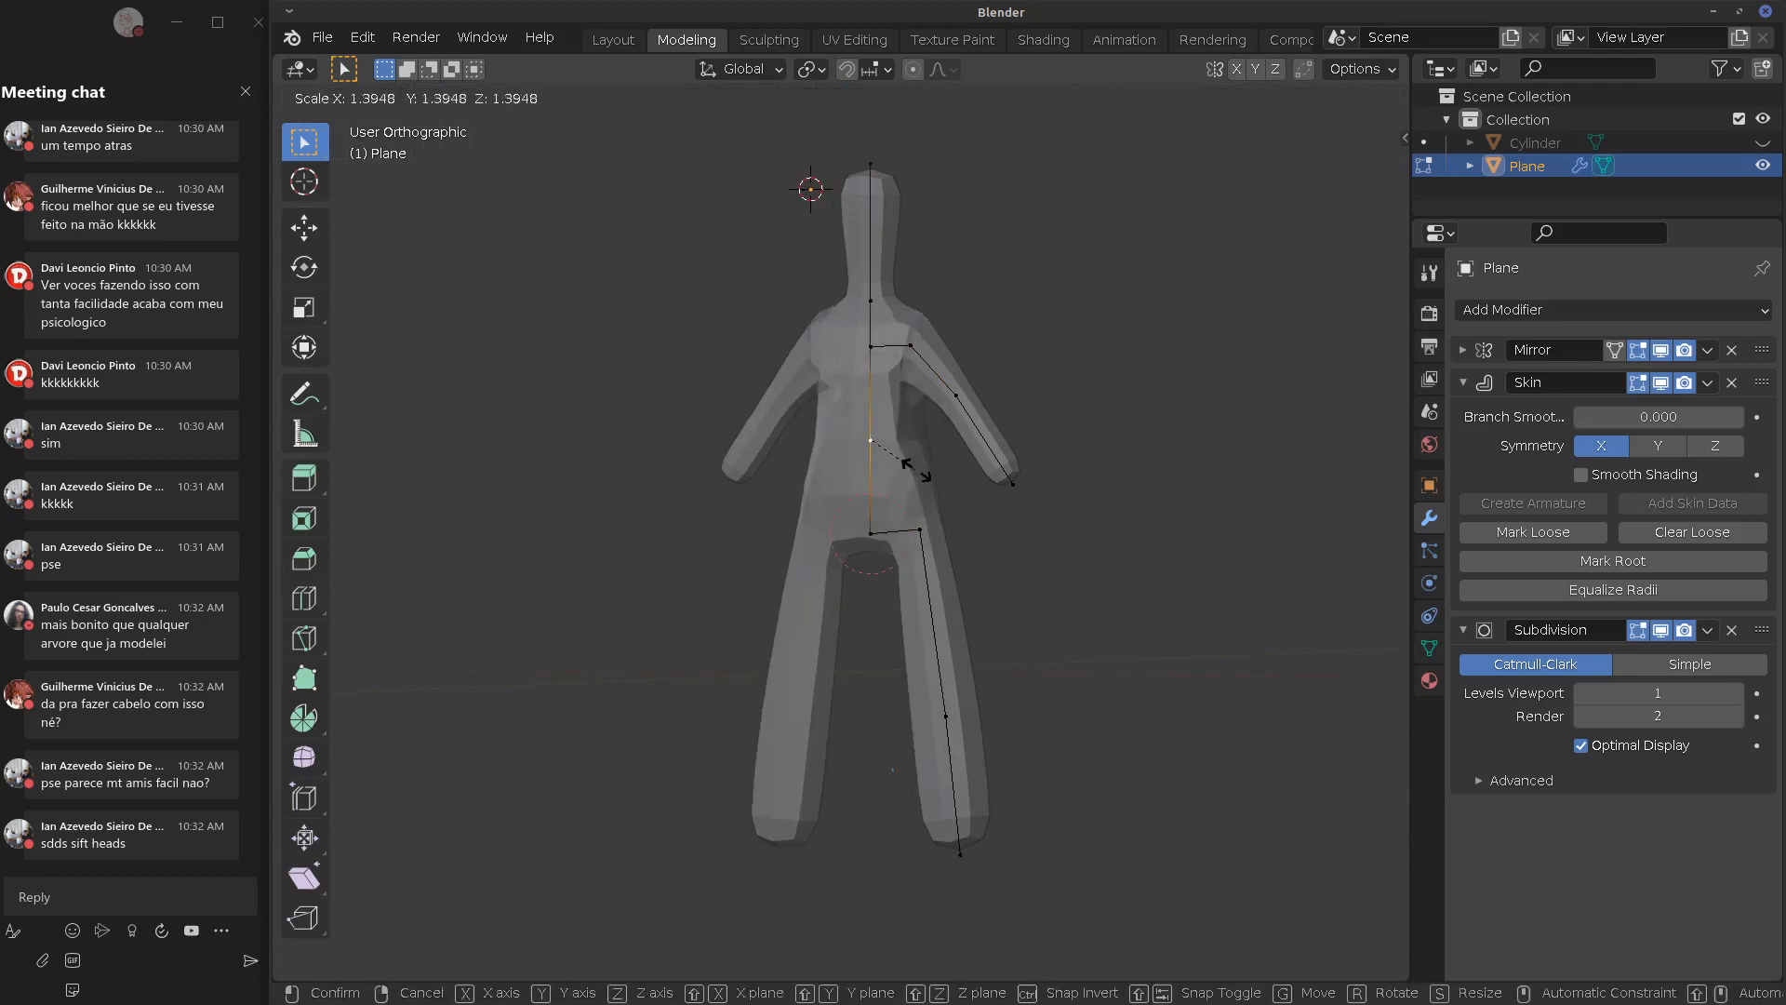
click(910, 435)
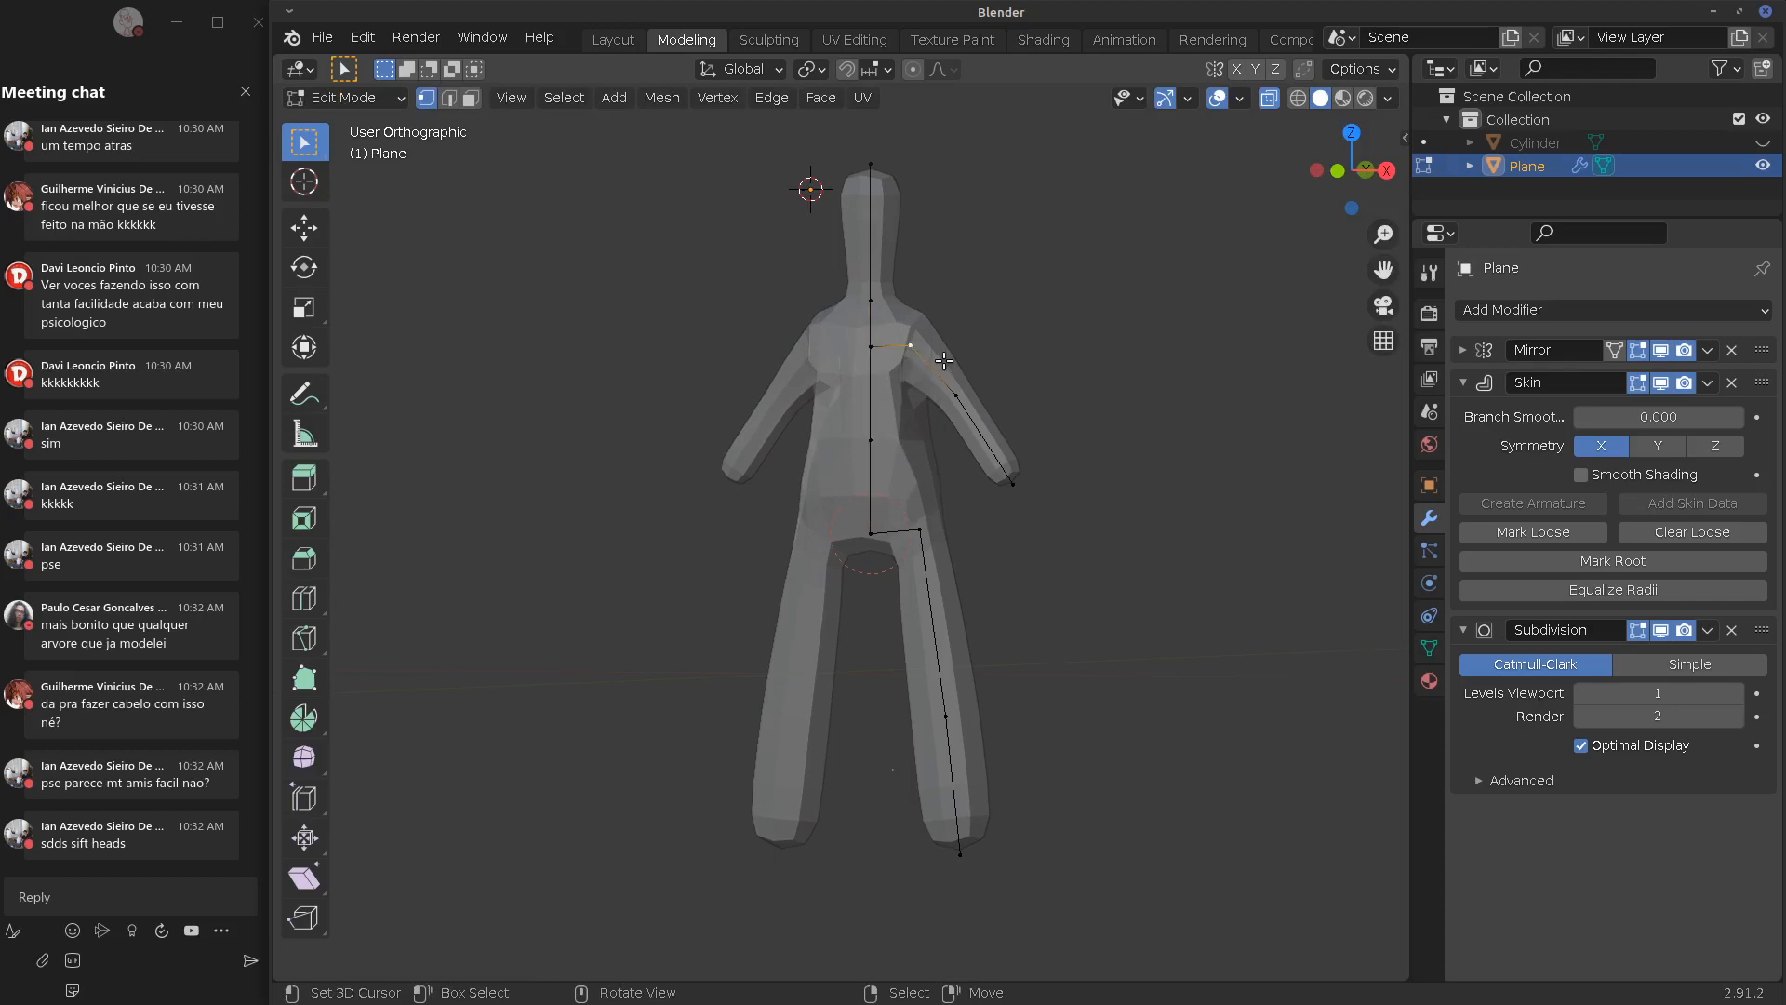
Subdivide the shoulder-to-arm edge to add an extra vertex
key(KP_1)
key(g)
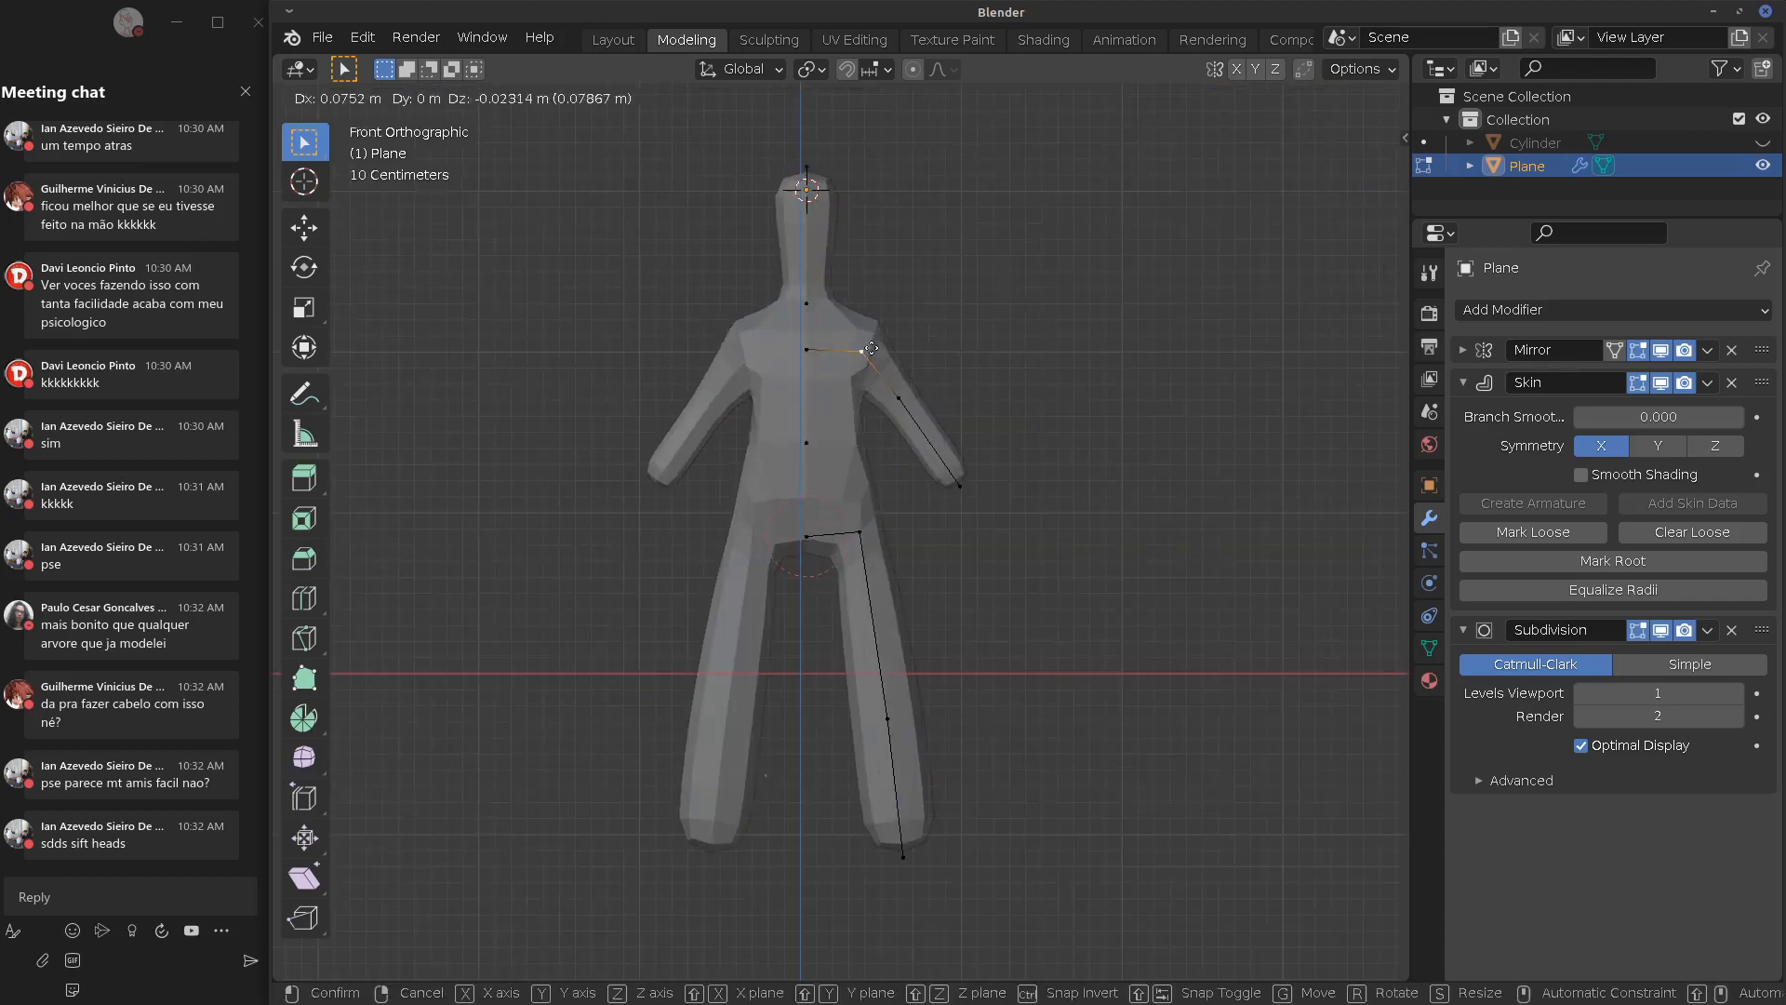
click(871, 350)
right_click(900, 383)
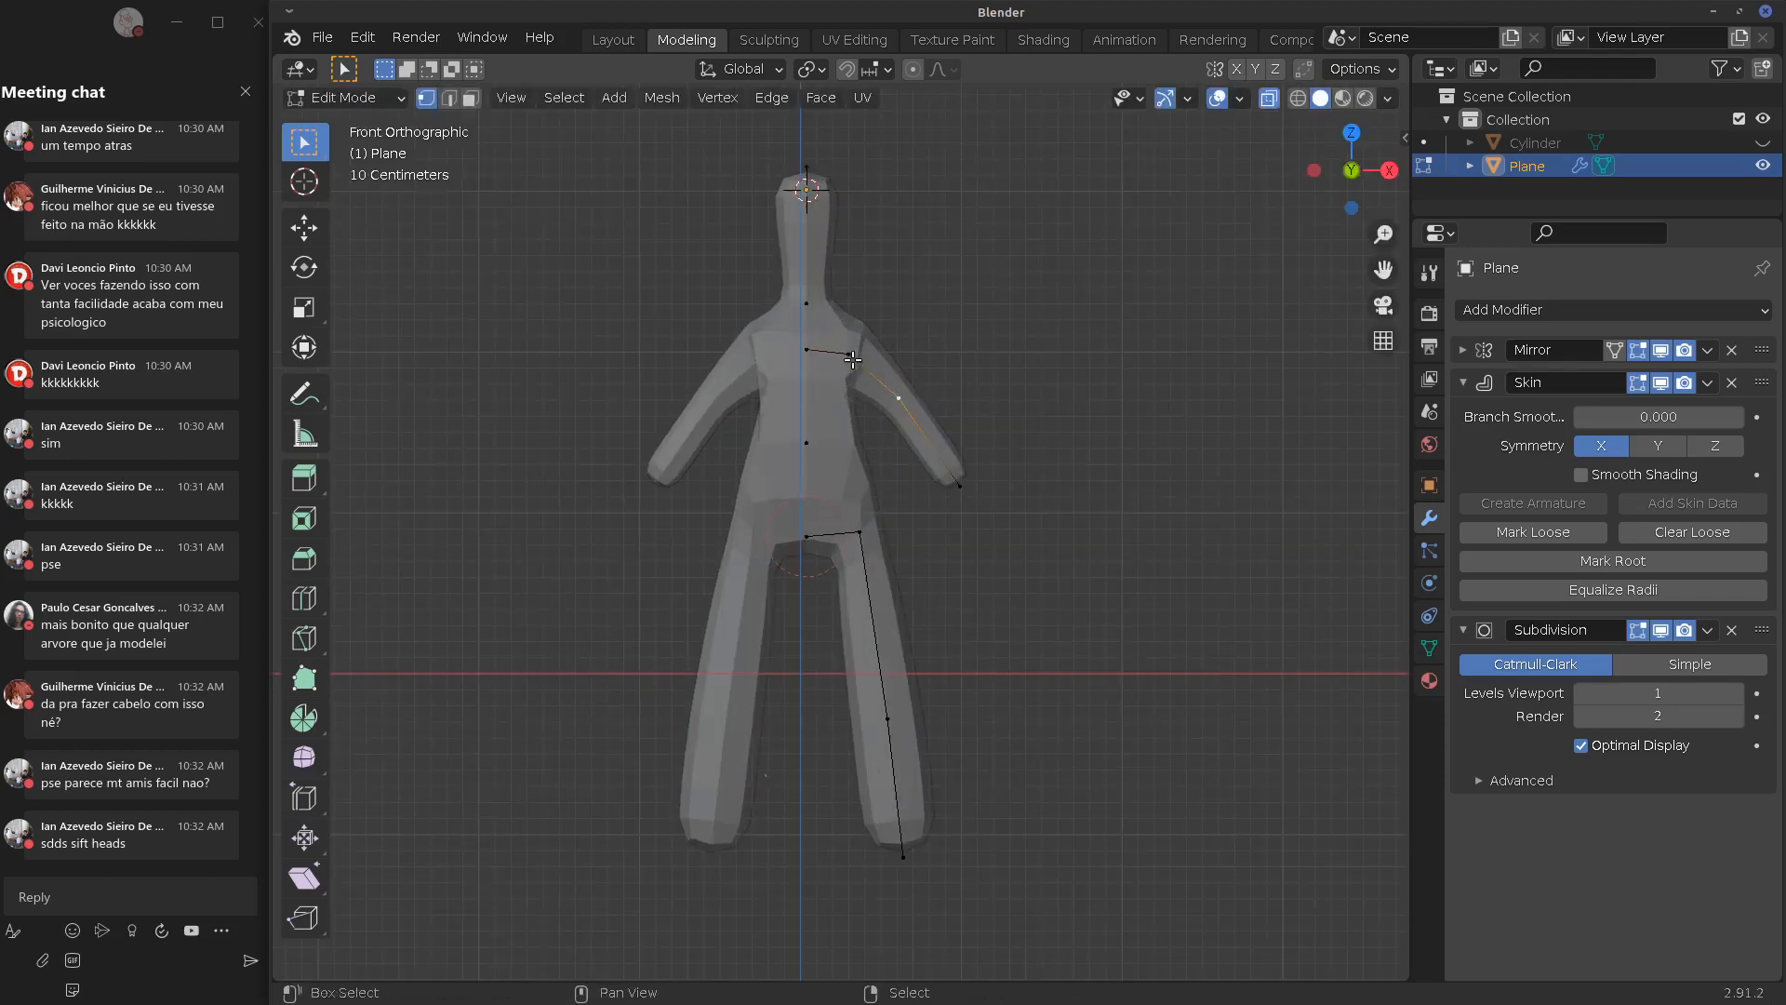
shift+right_click(855, 360)
right_click(887, 377)
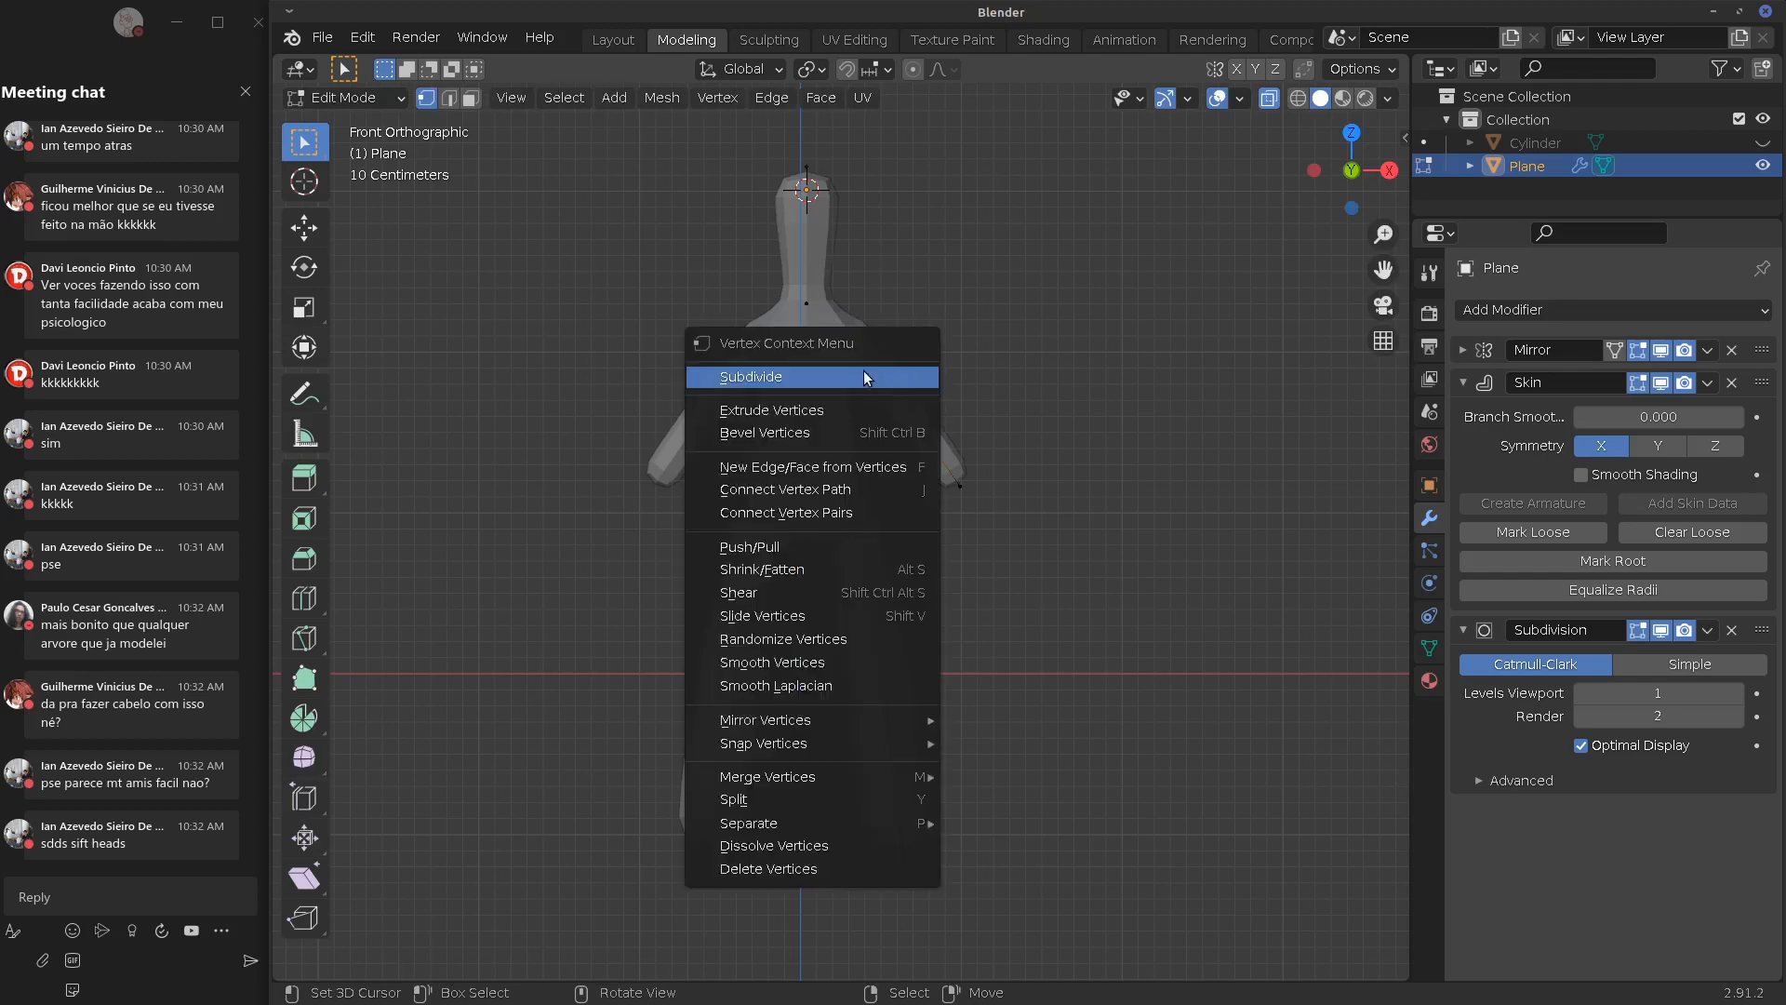
click(865, 377)
Resize the new vertex and the arm's skin thickness, then return to Object Mode
click(875, 374)
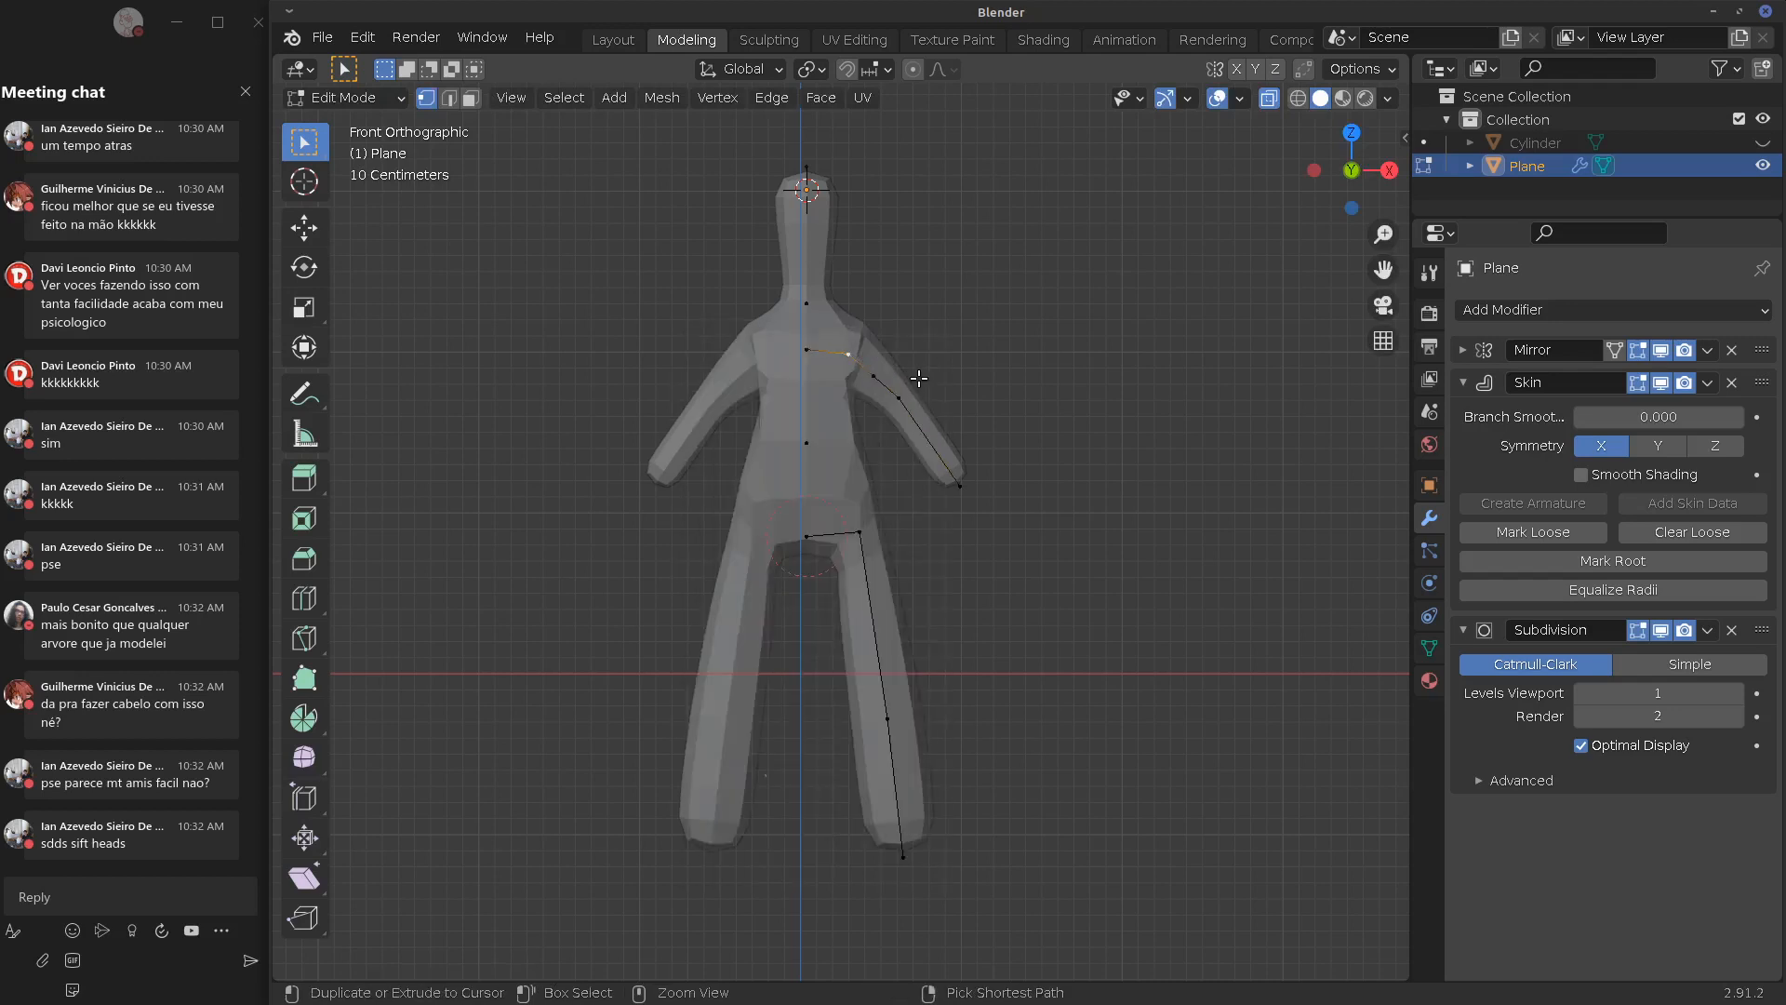
key(s)
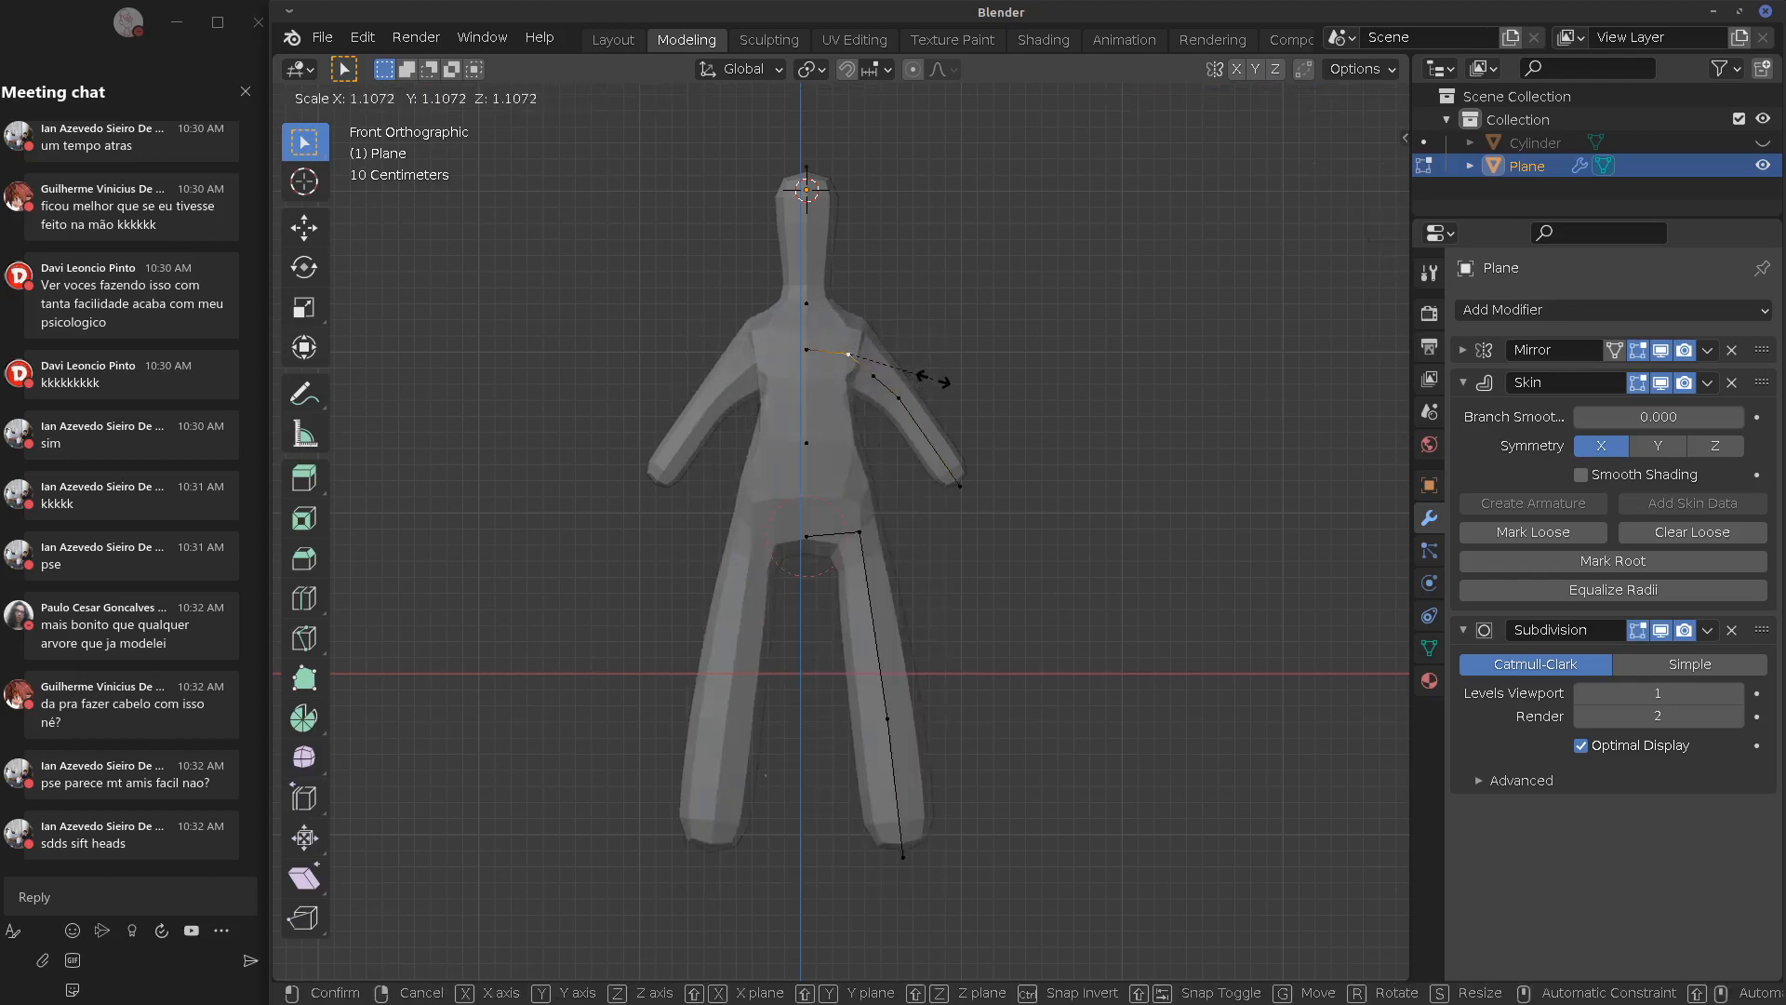
click(926, 378)
key(s)
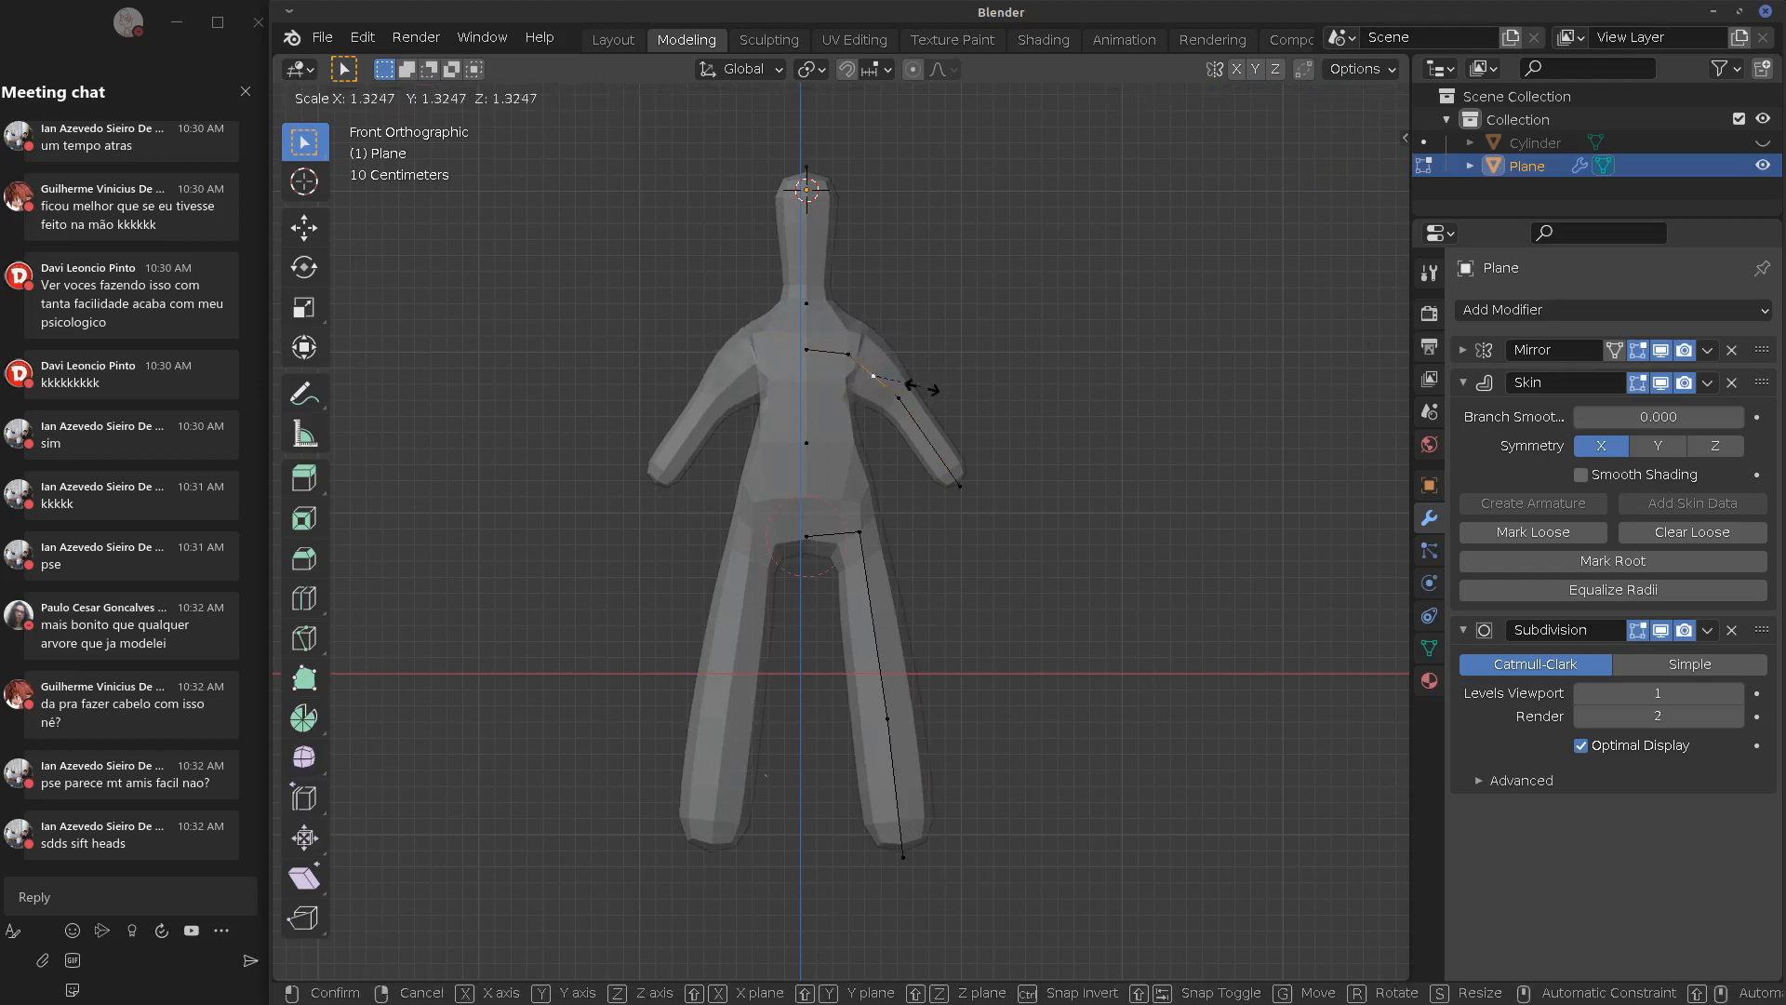
click(910, 389)
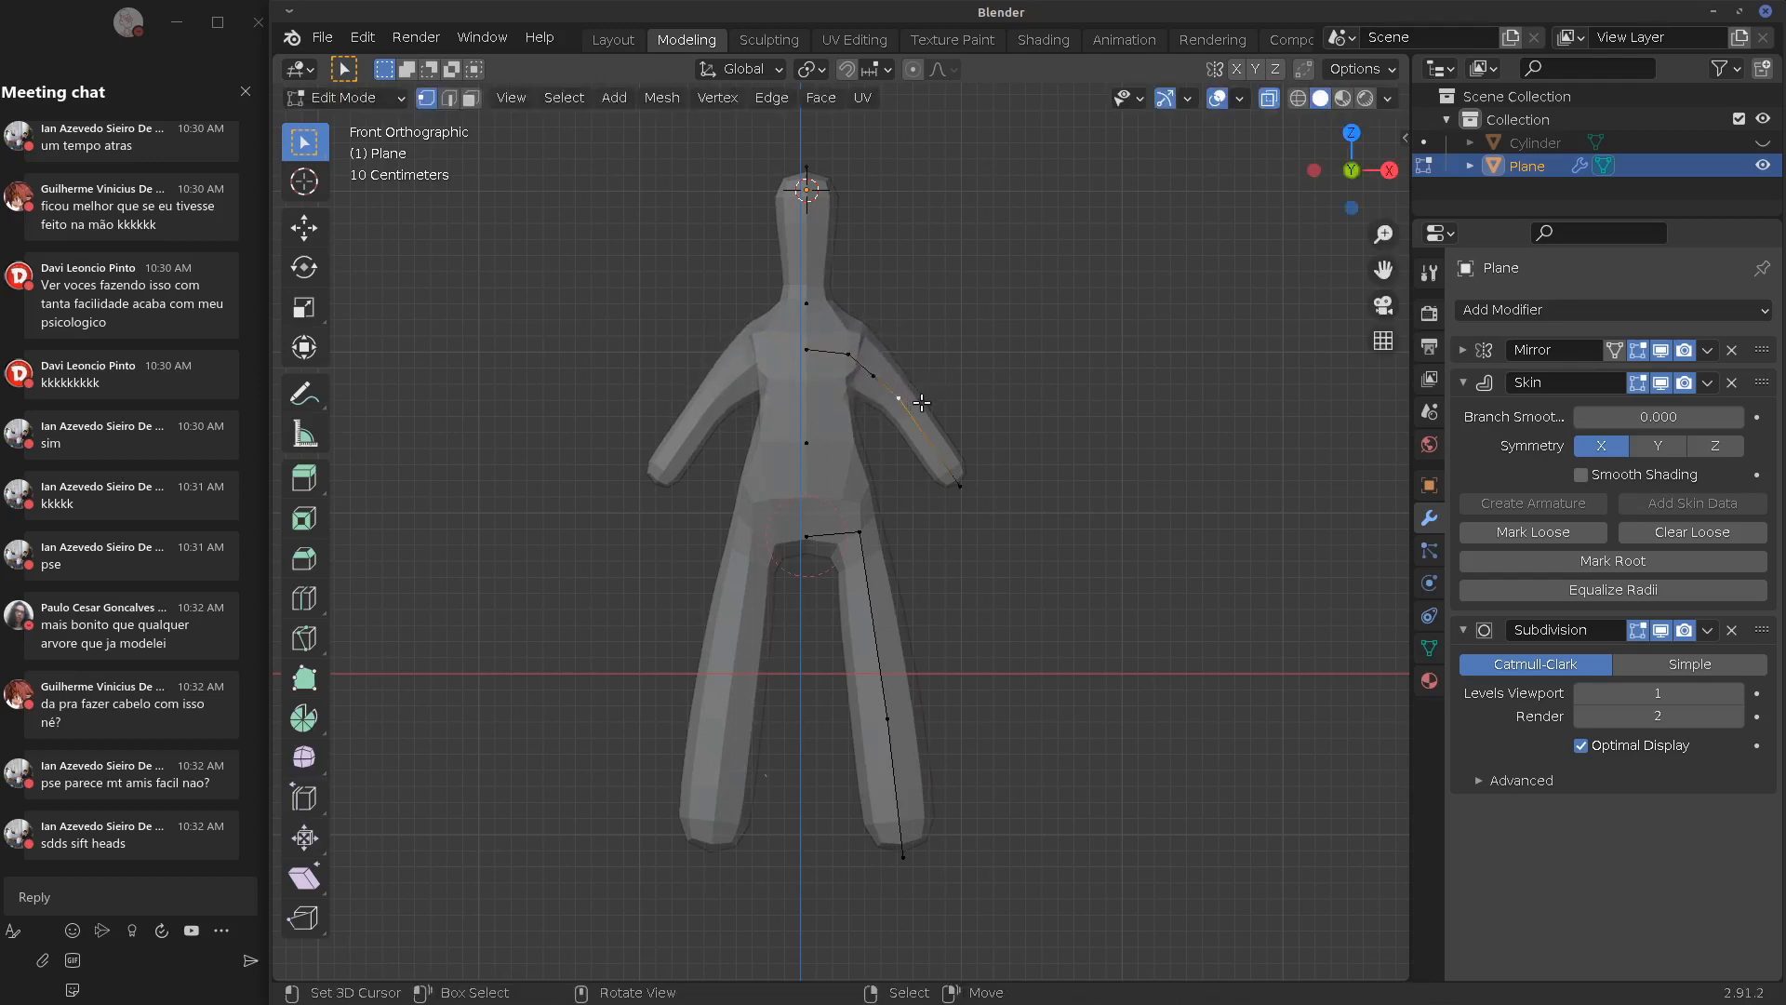
key(s)
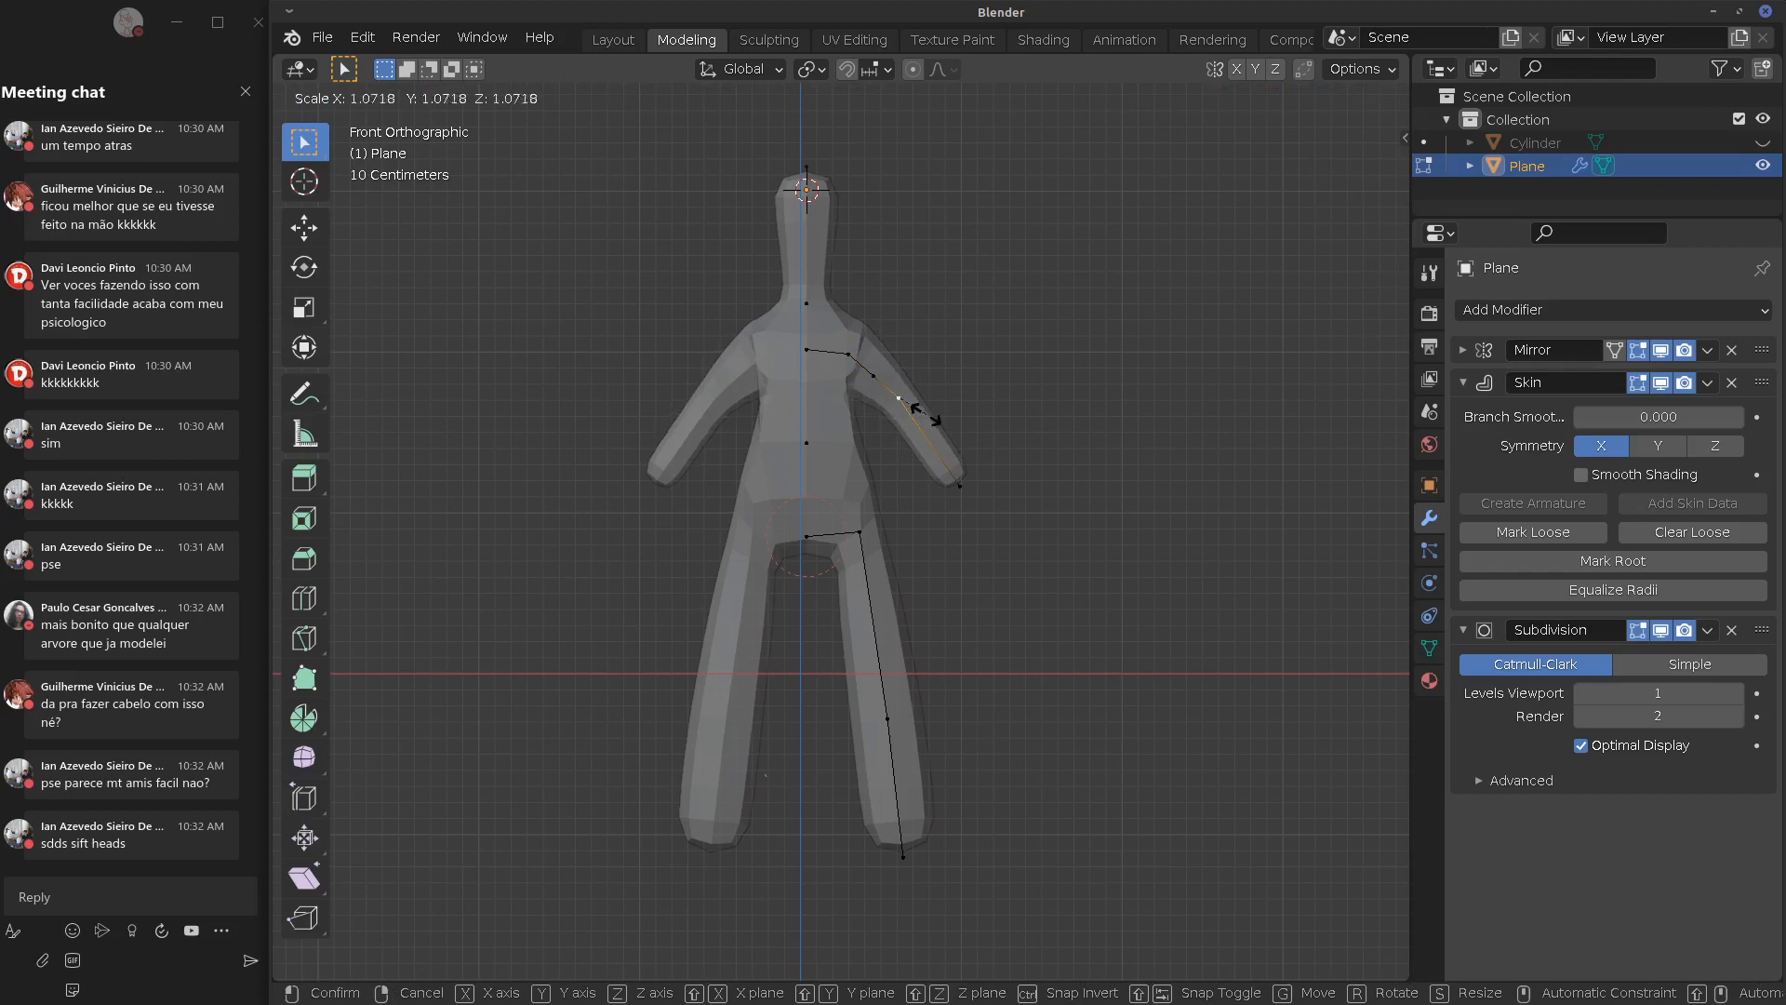
click(930, 428)
key(Tab)
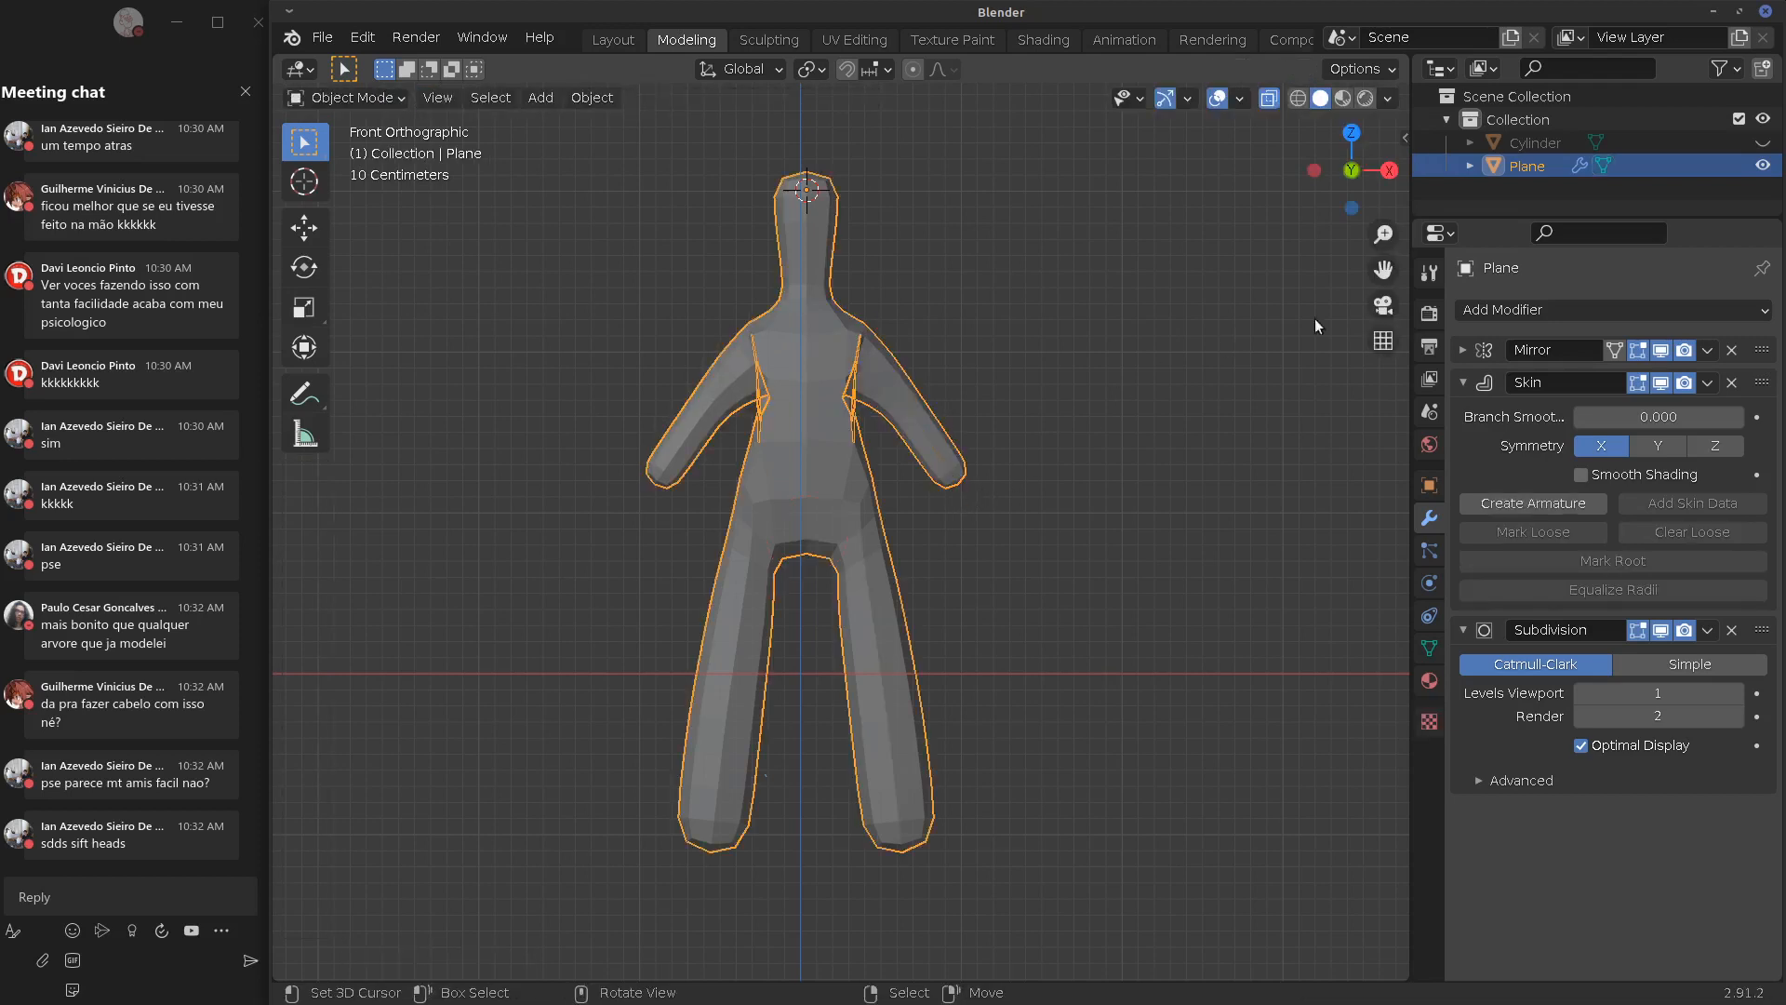
Apply the Mirror modifier and create an armature from the Skin modifier
click(1463, 350)
click(1709, 350)
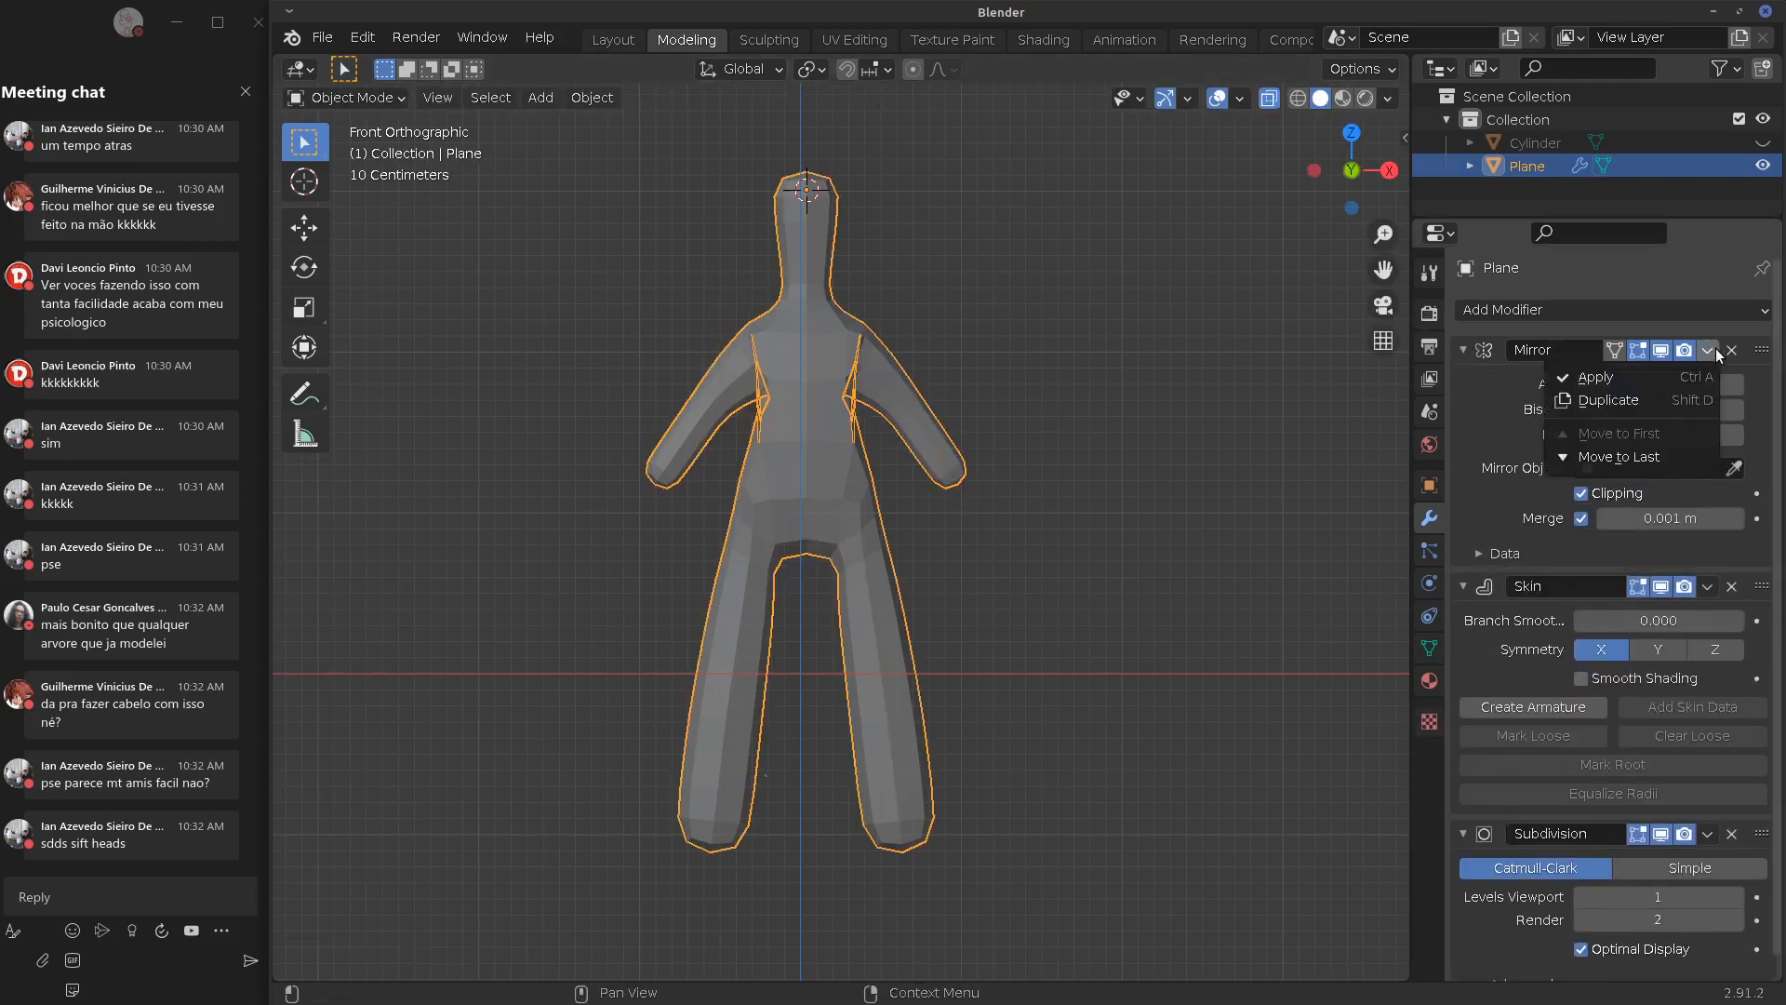
click(1650, 393)
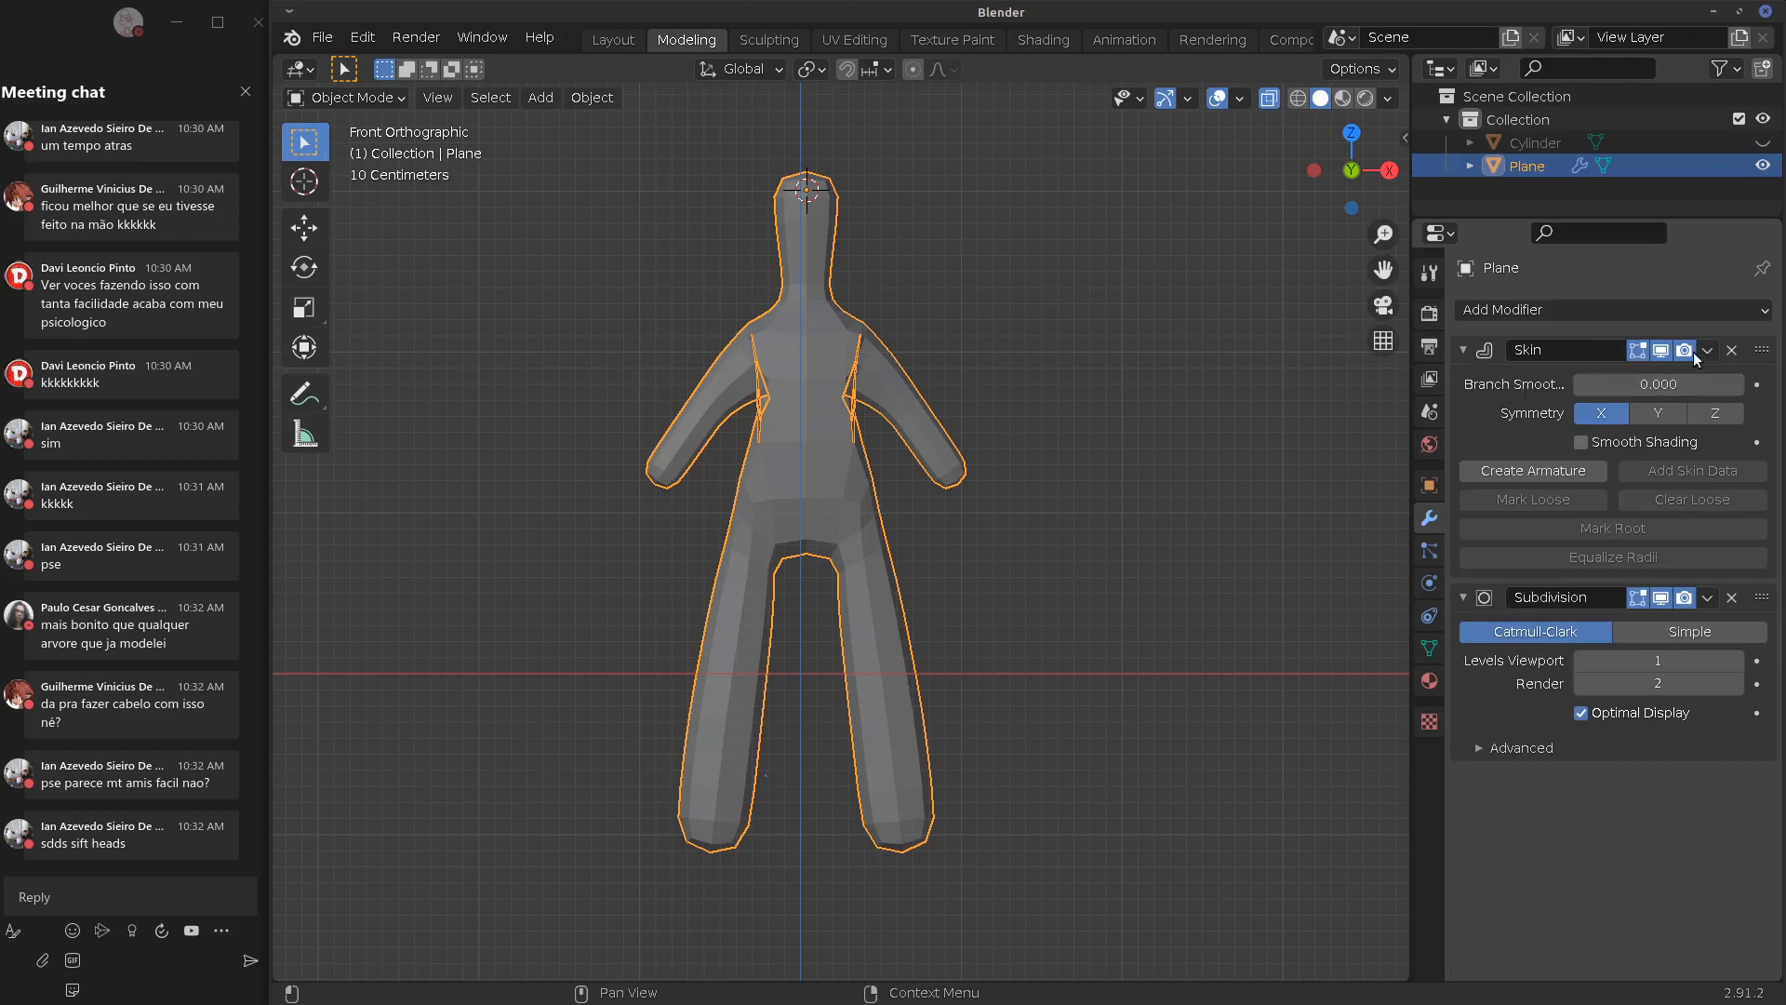
click(1541, 475)
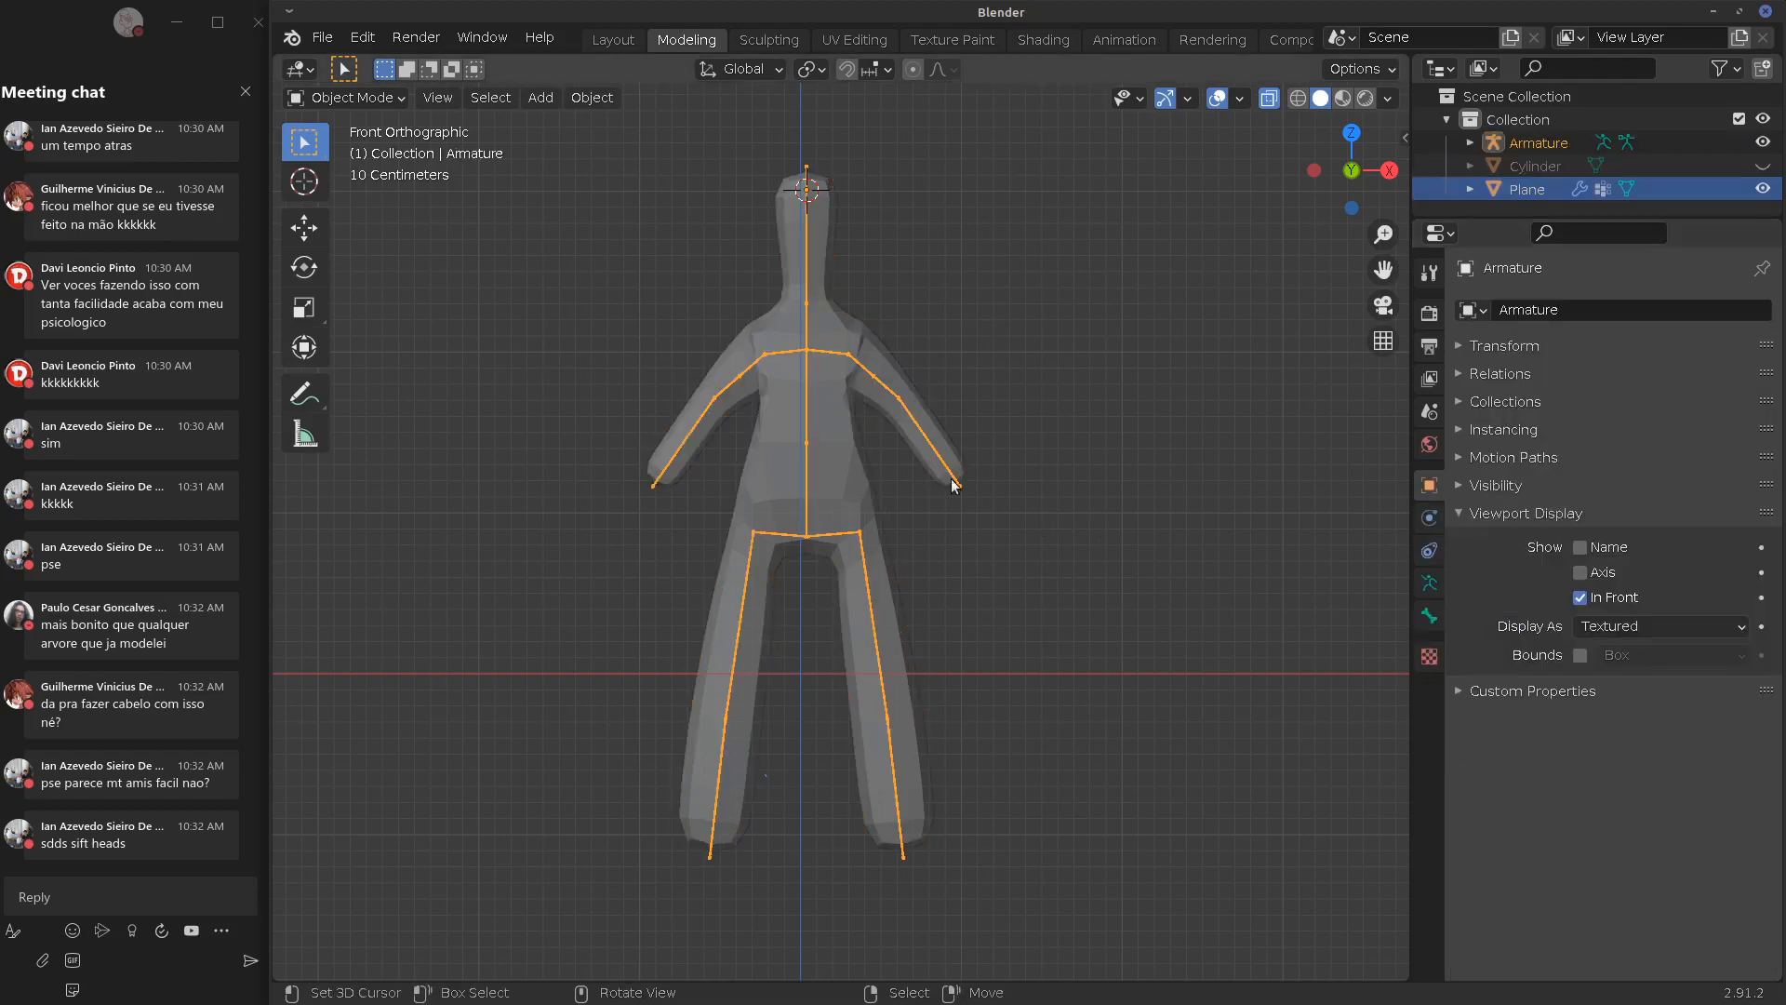
Select the armature, enter Pose Mode and test-rotate the upper-arm and forearm bones
click(907, 416)
click(888, 381)
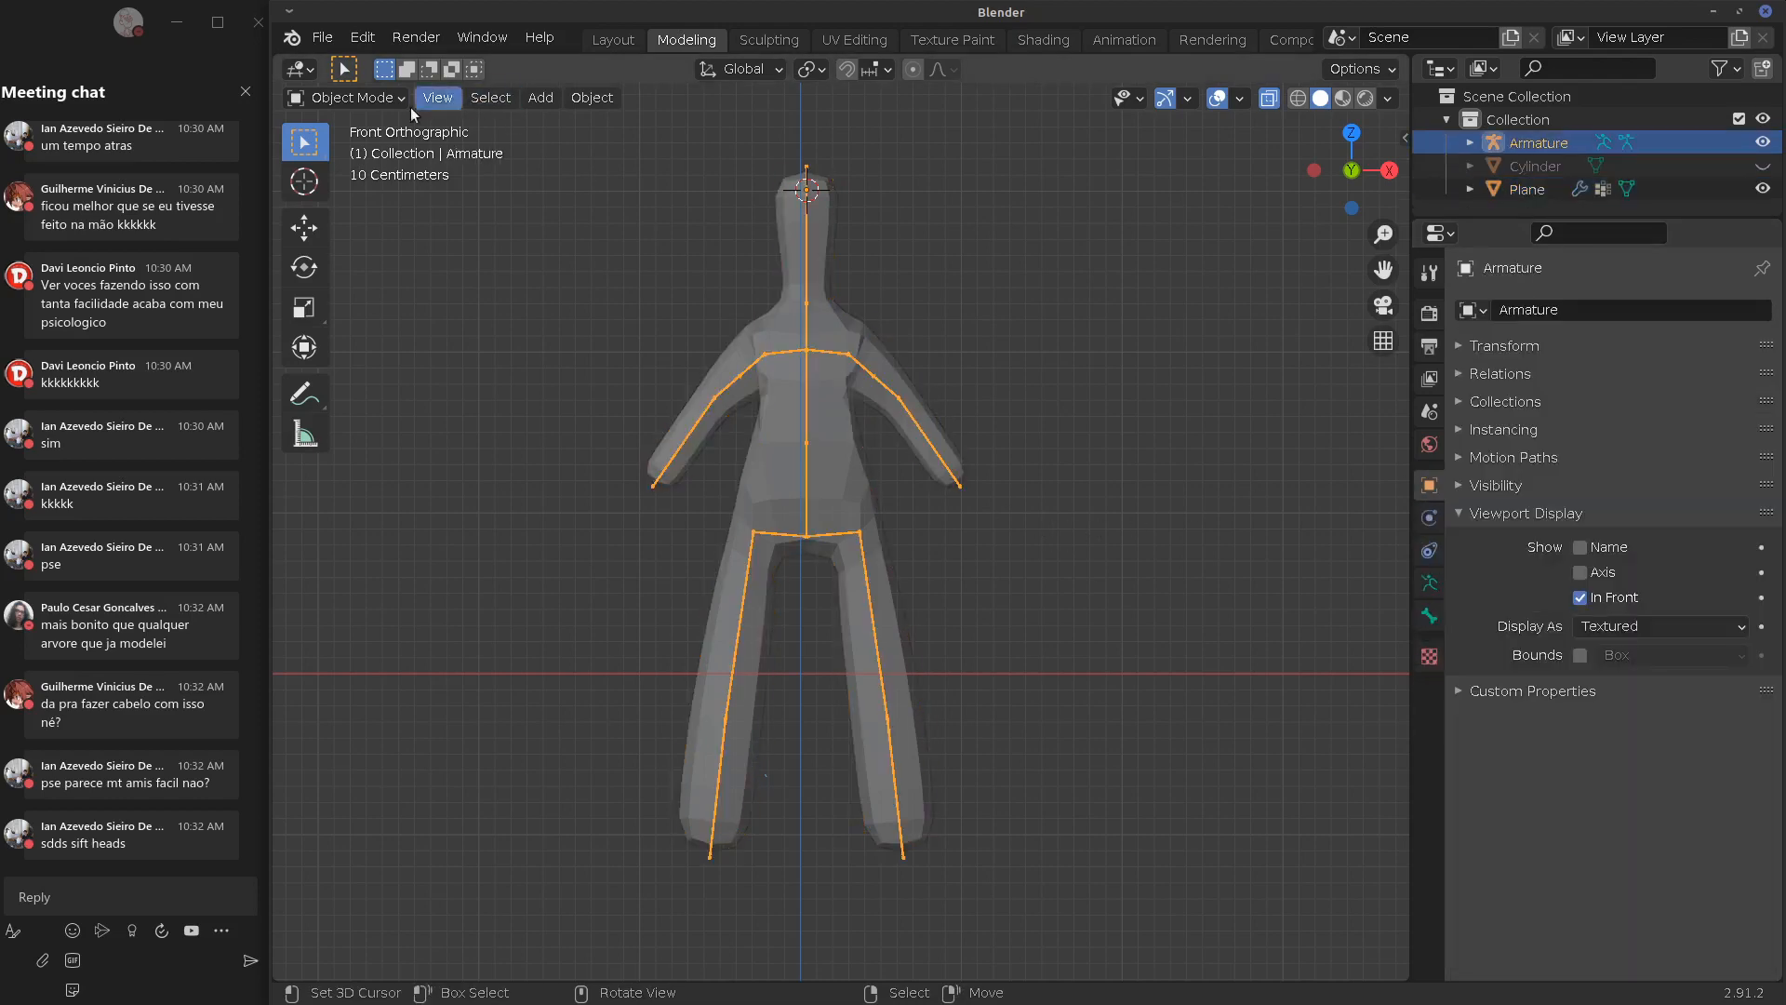
click(400, 99)
click(317, 175)
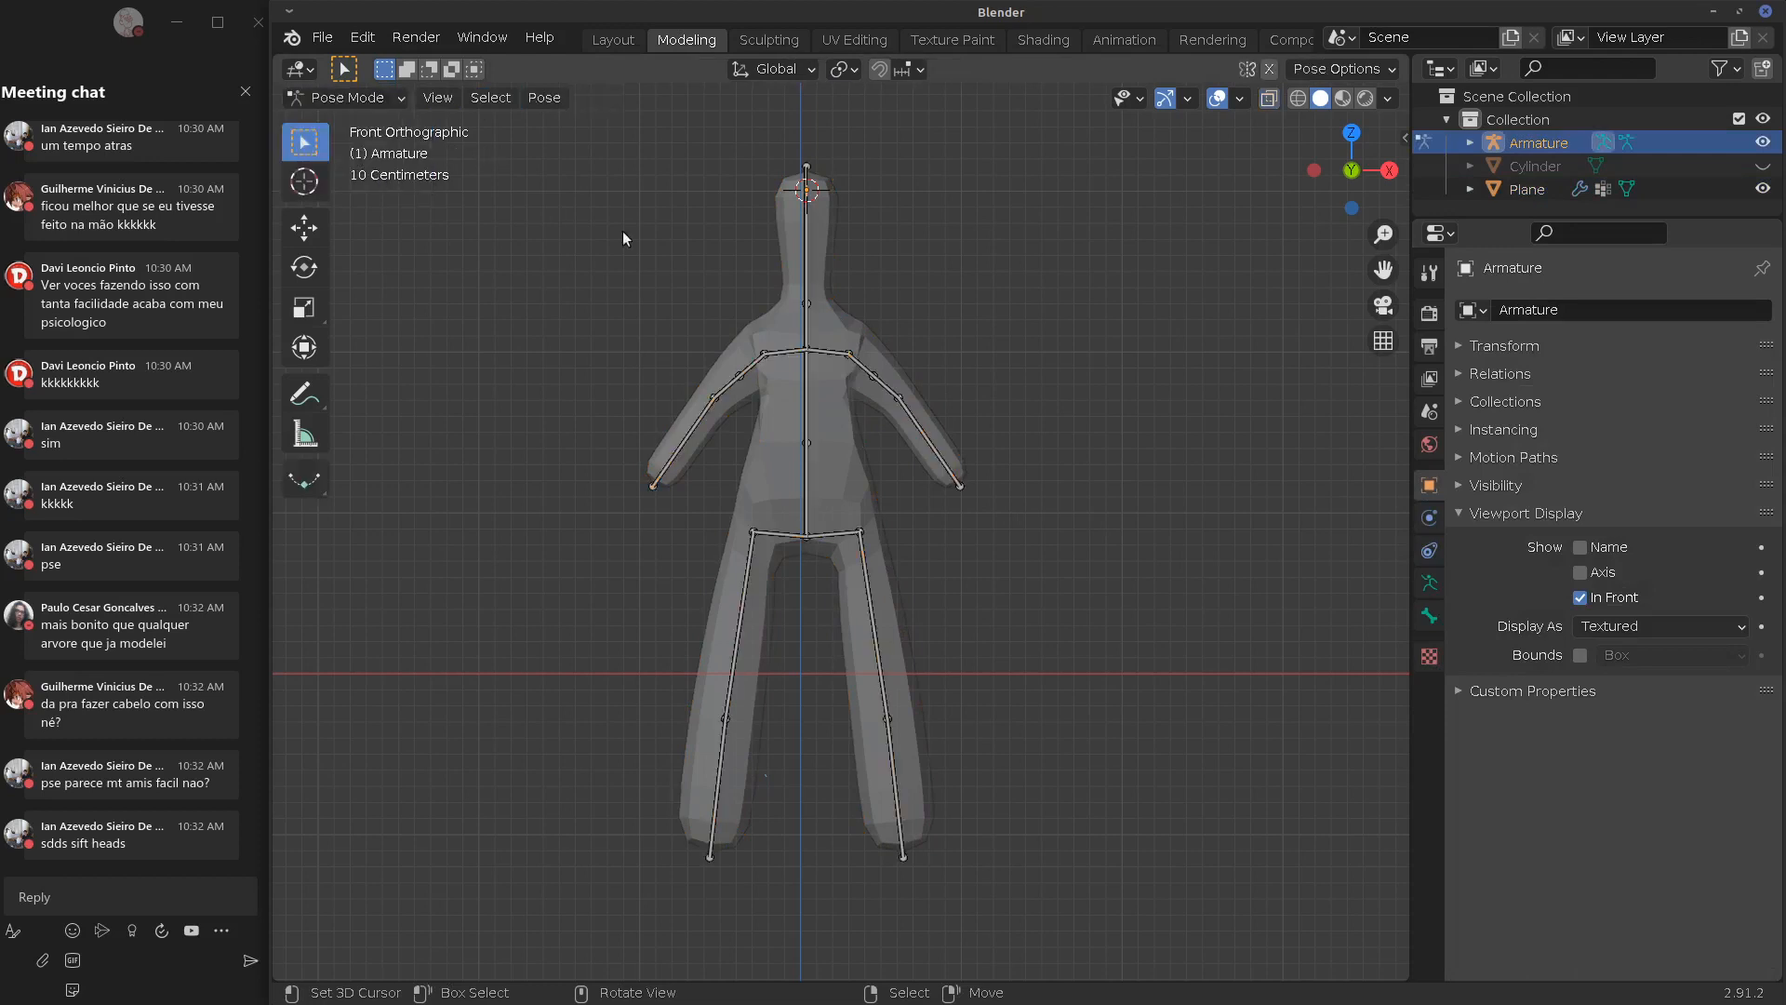
click(862, 370)
key(r)
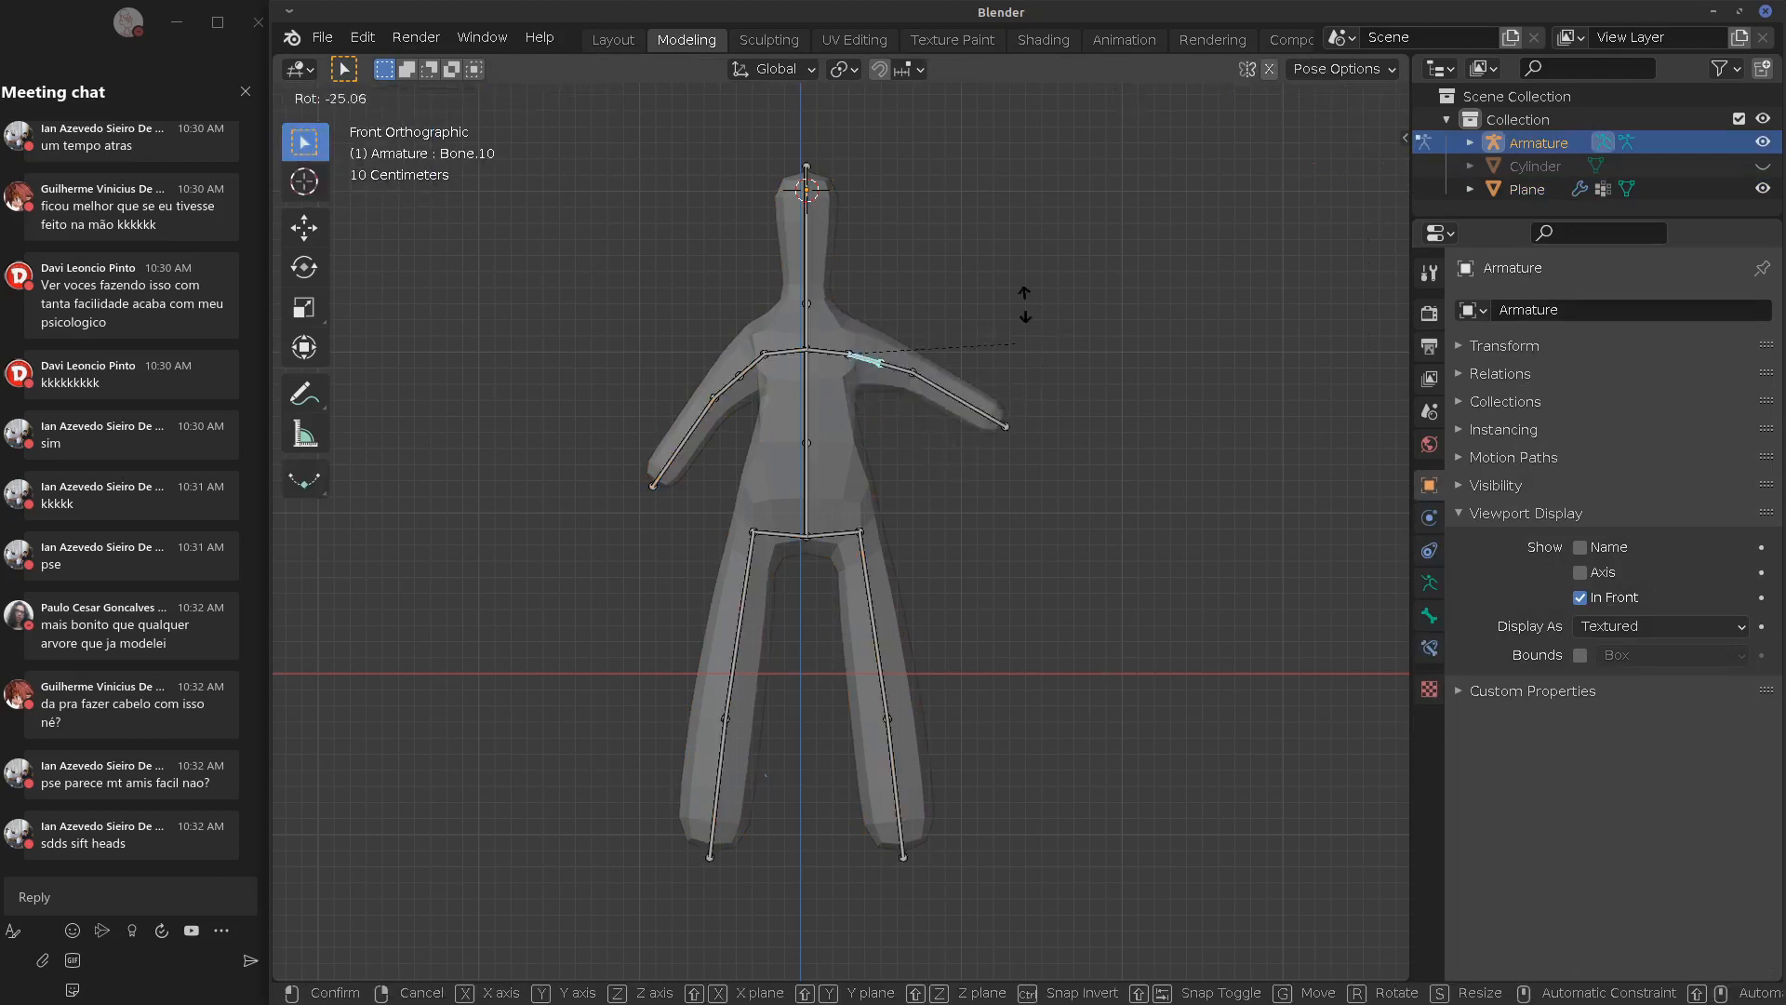
key(Escape)
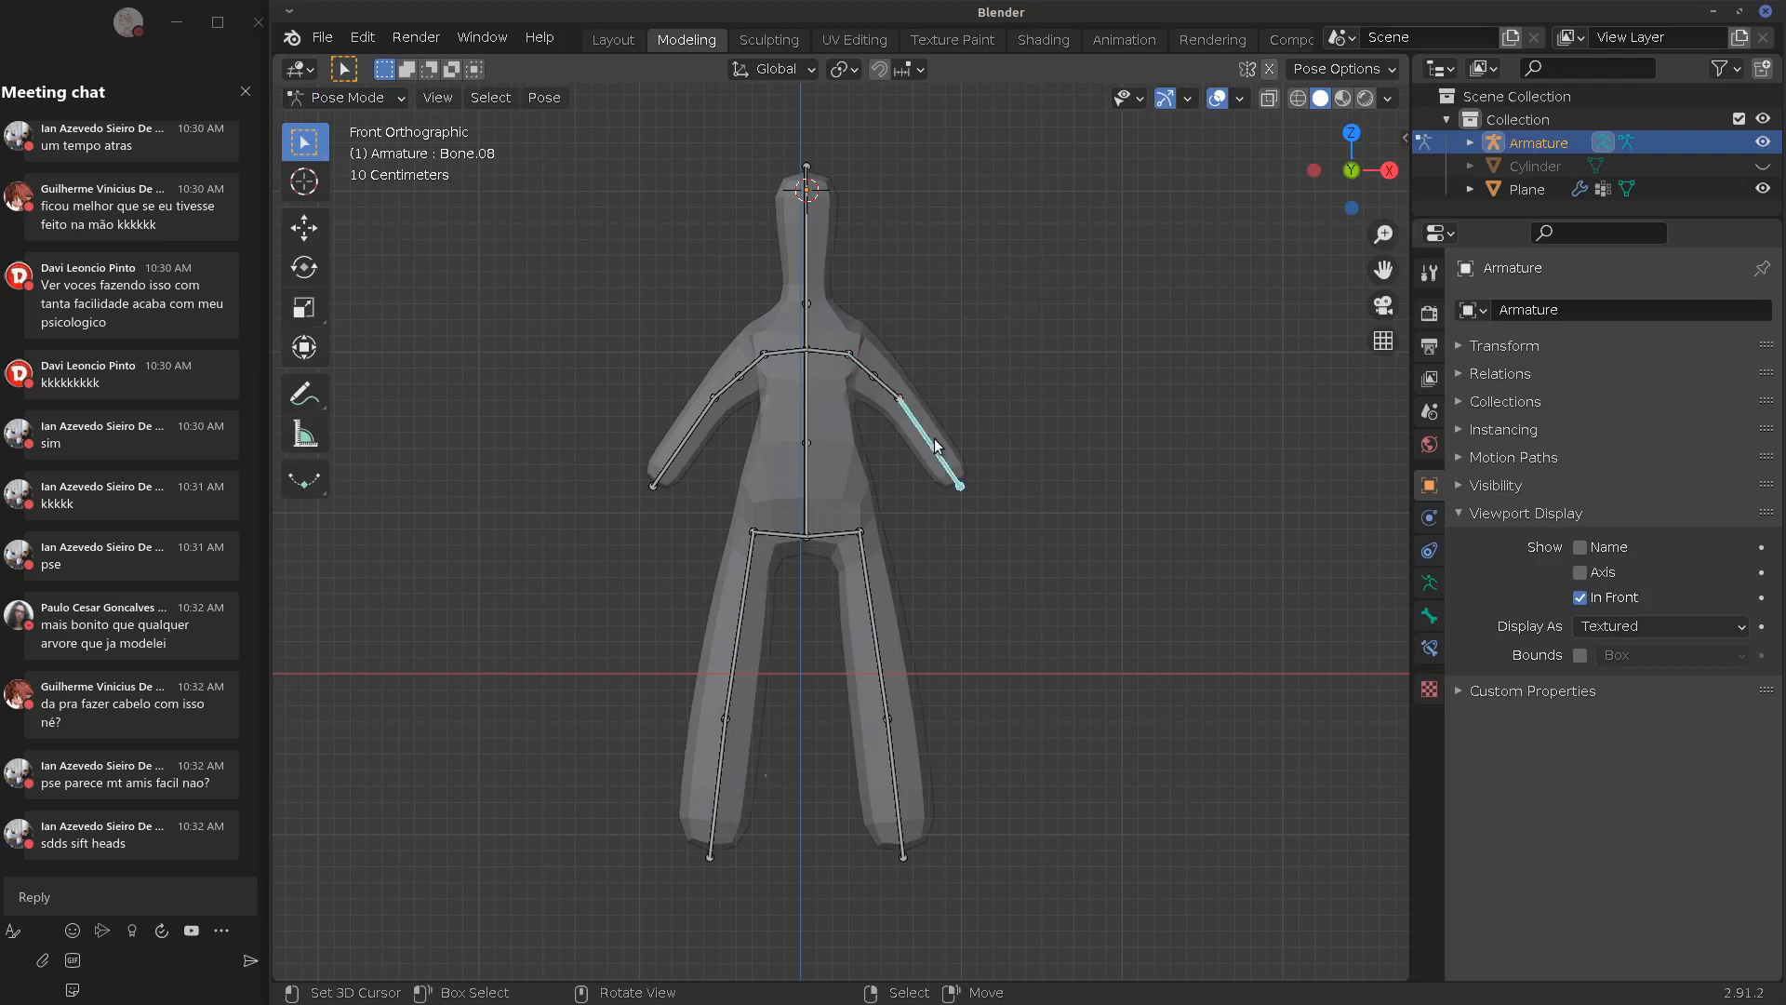
key(r)
right_click(957, 415)
Test-rotate both thigh bones without keeping changes, then return to Object Mode
click(852, 626)
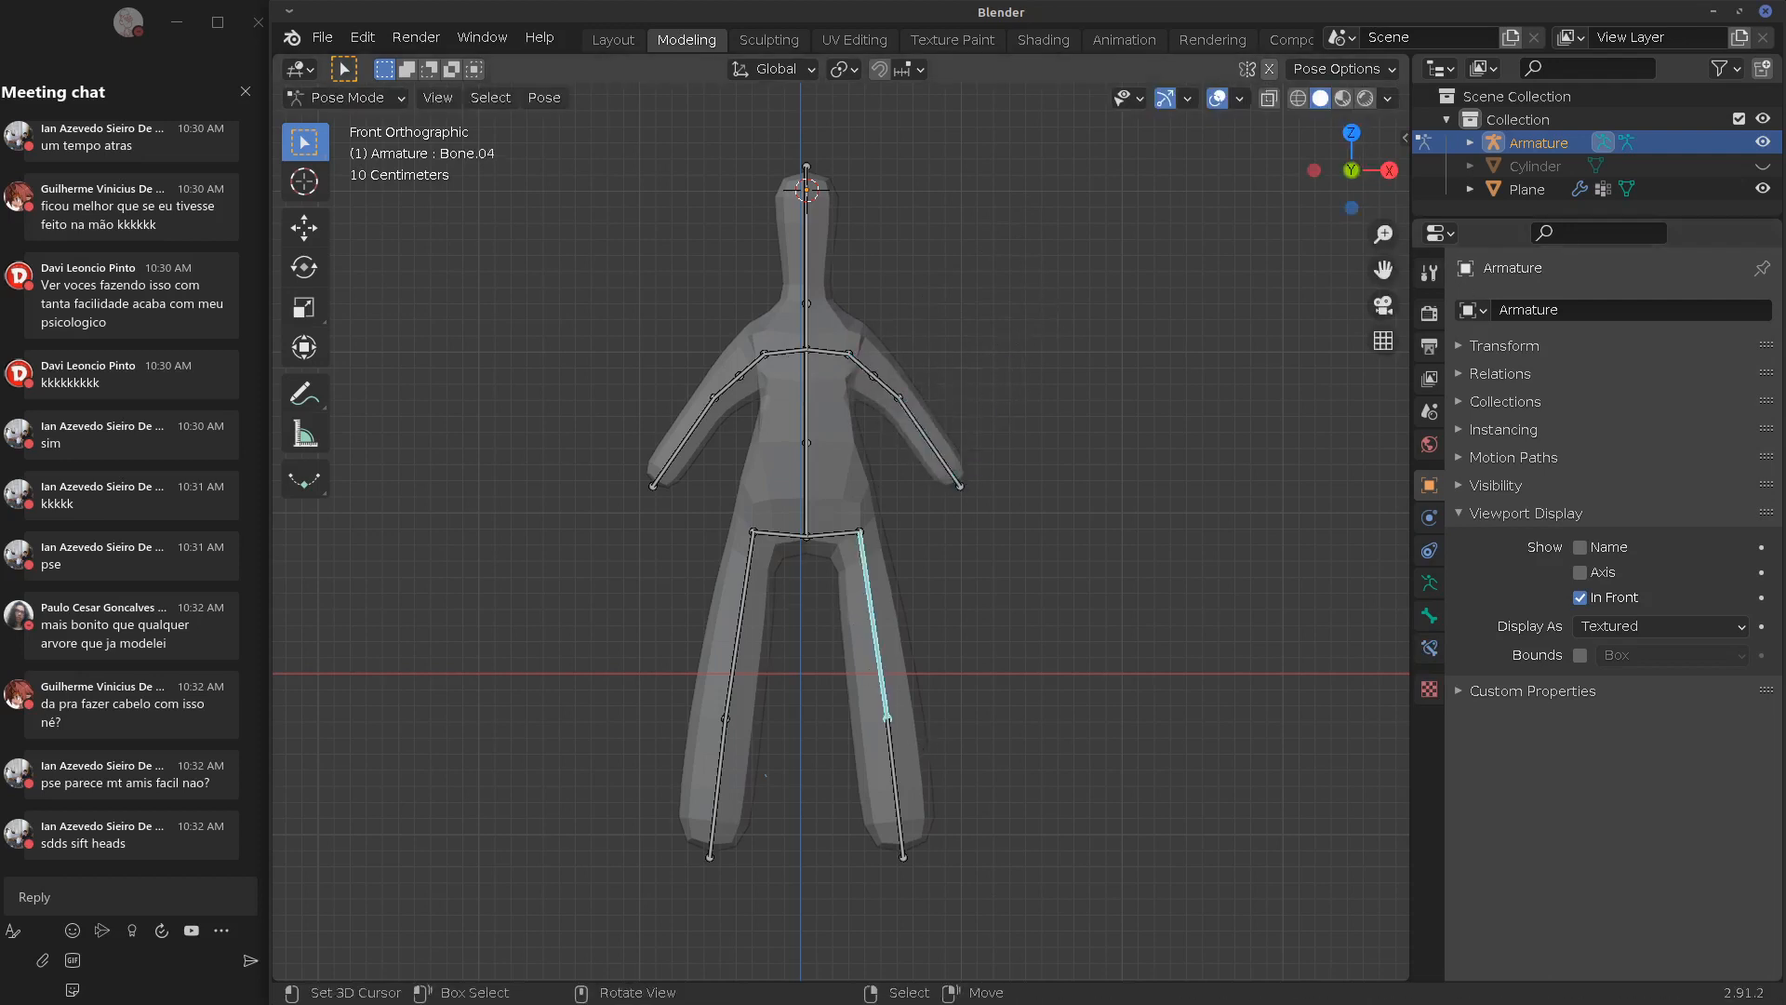
key(r)
right_click(790, 665)
click(734, 640)
key(r)
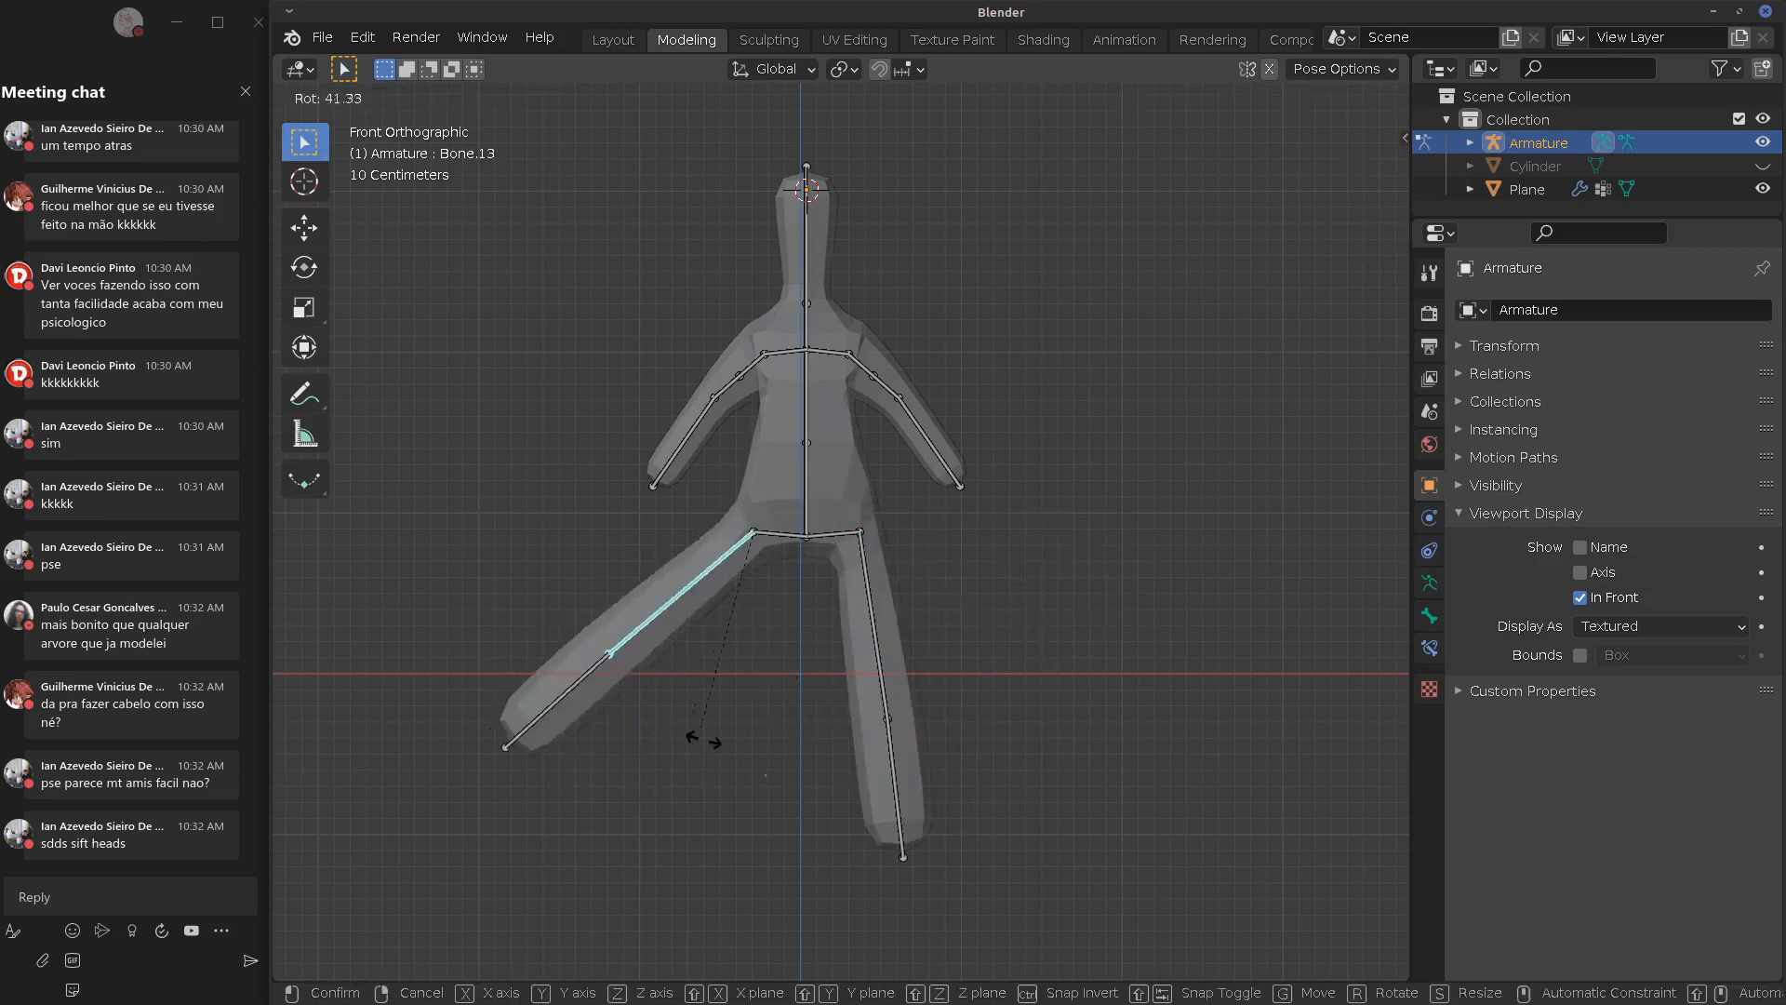
right_click(702, 737)
right_click(856, 437)
click(358, 98)
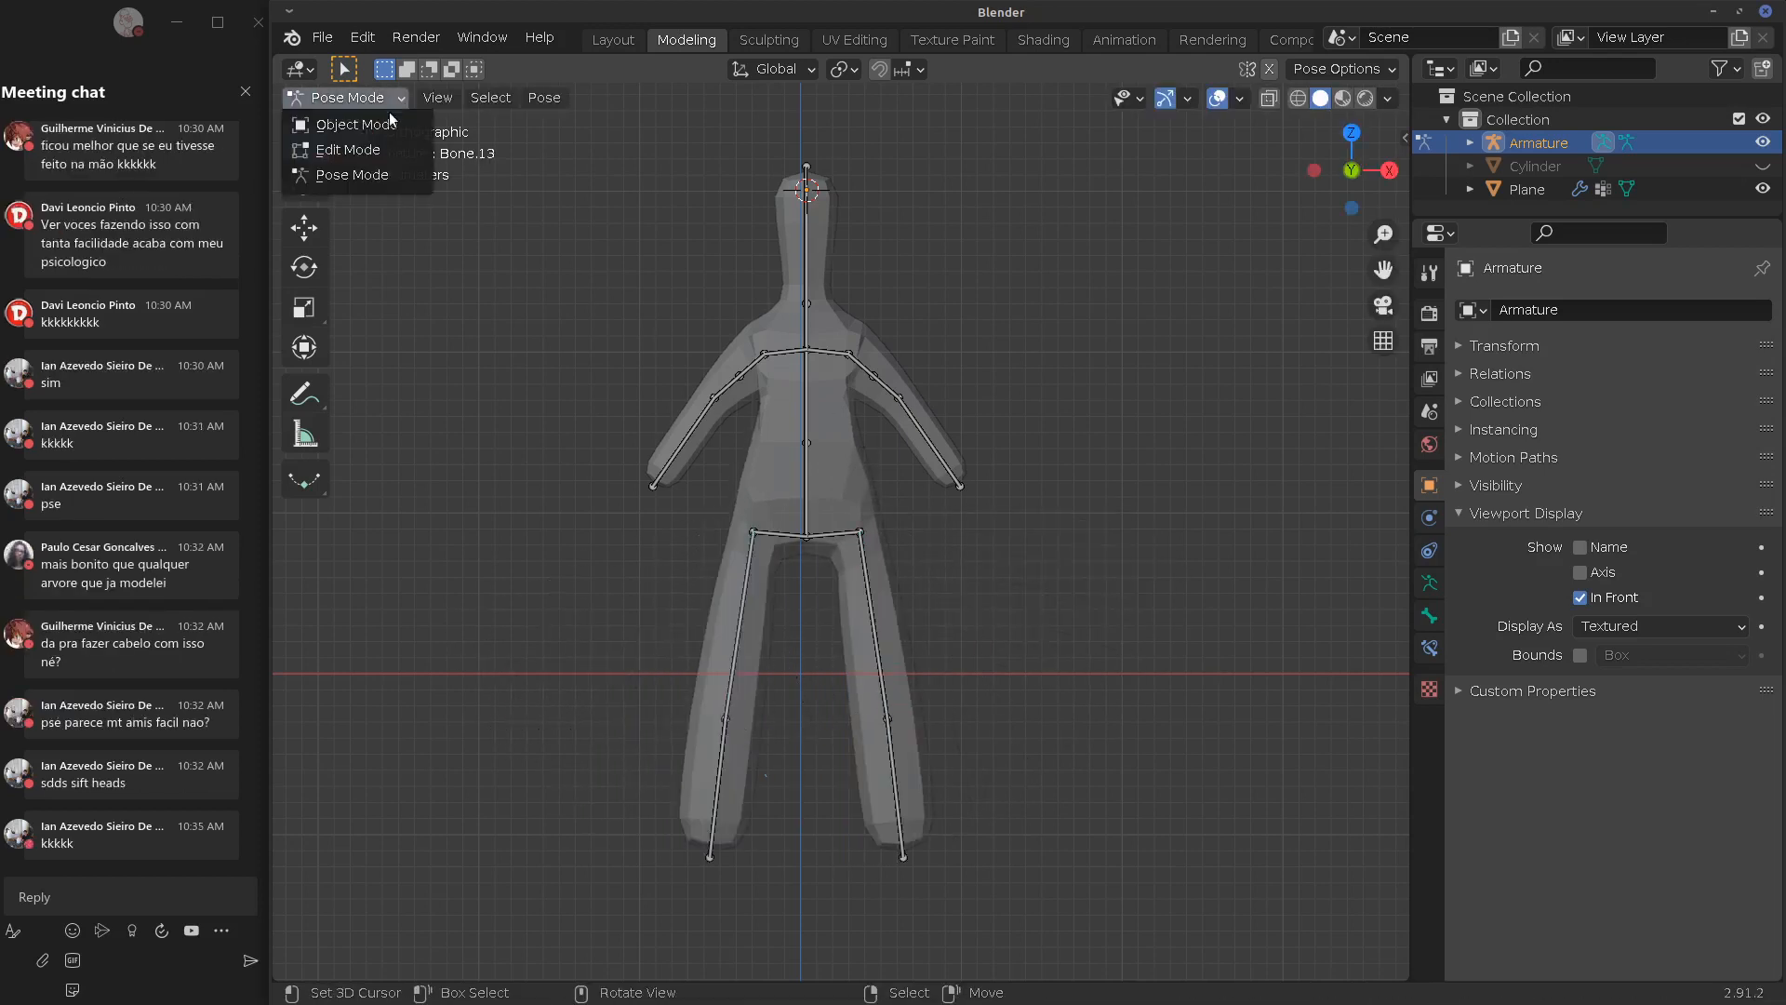
click(389, 125)
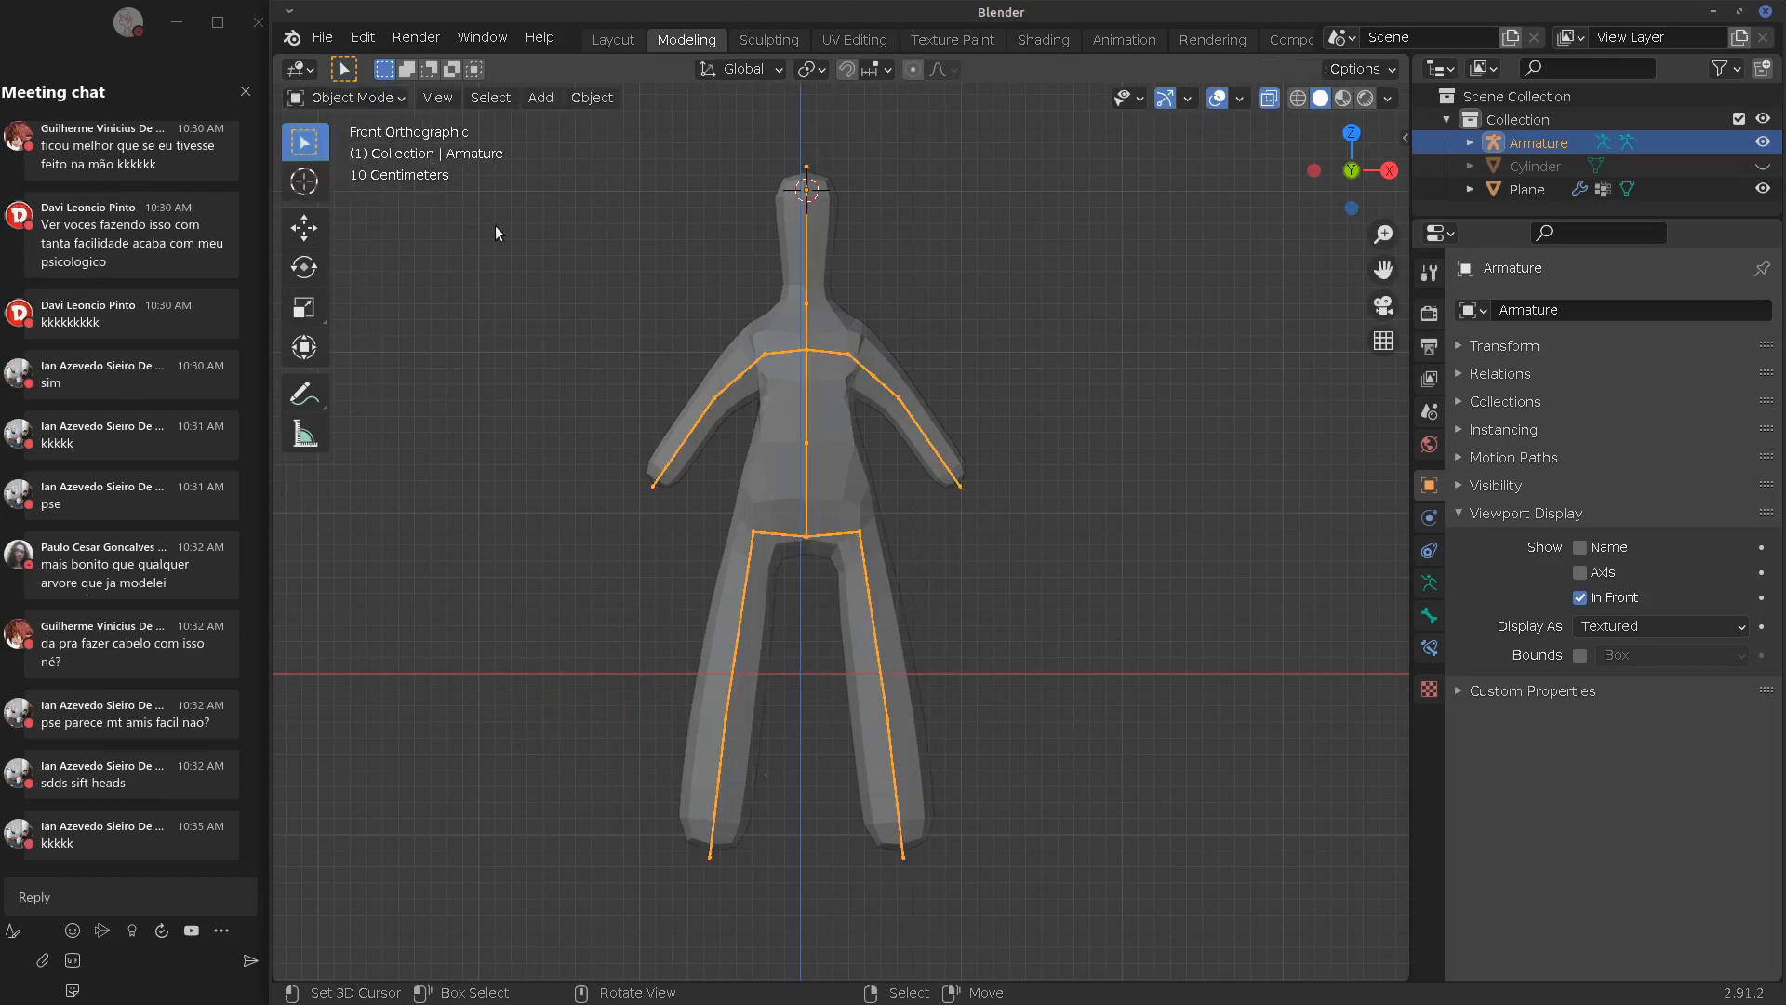
Apply the body's Skin modifier and remove the Armature and Subdivision modifiers
click(829, 498)
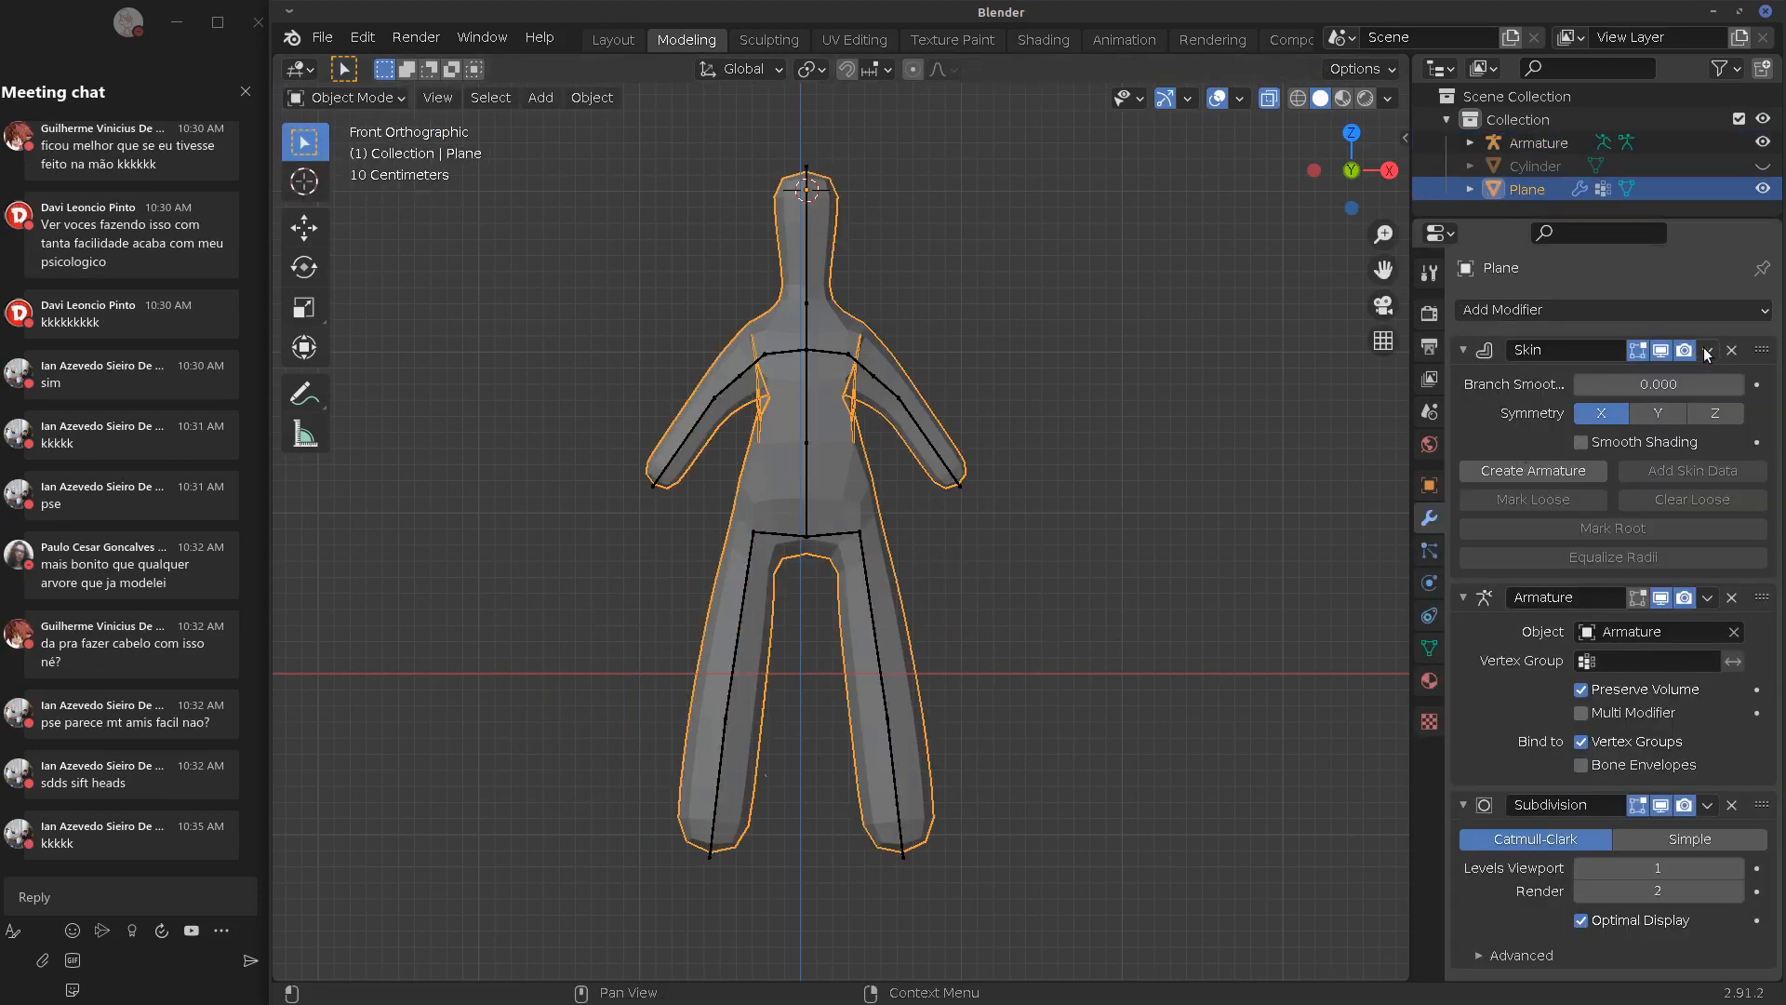
click(1707, 351)
click(1648, 377)
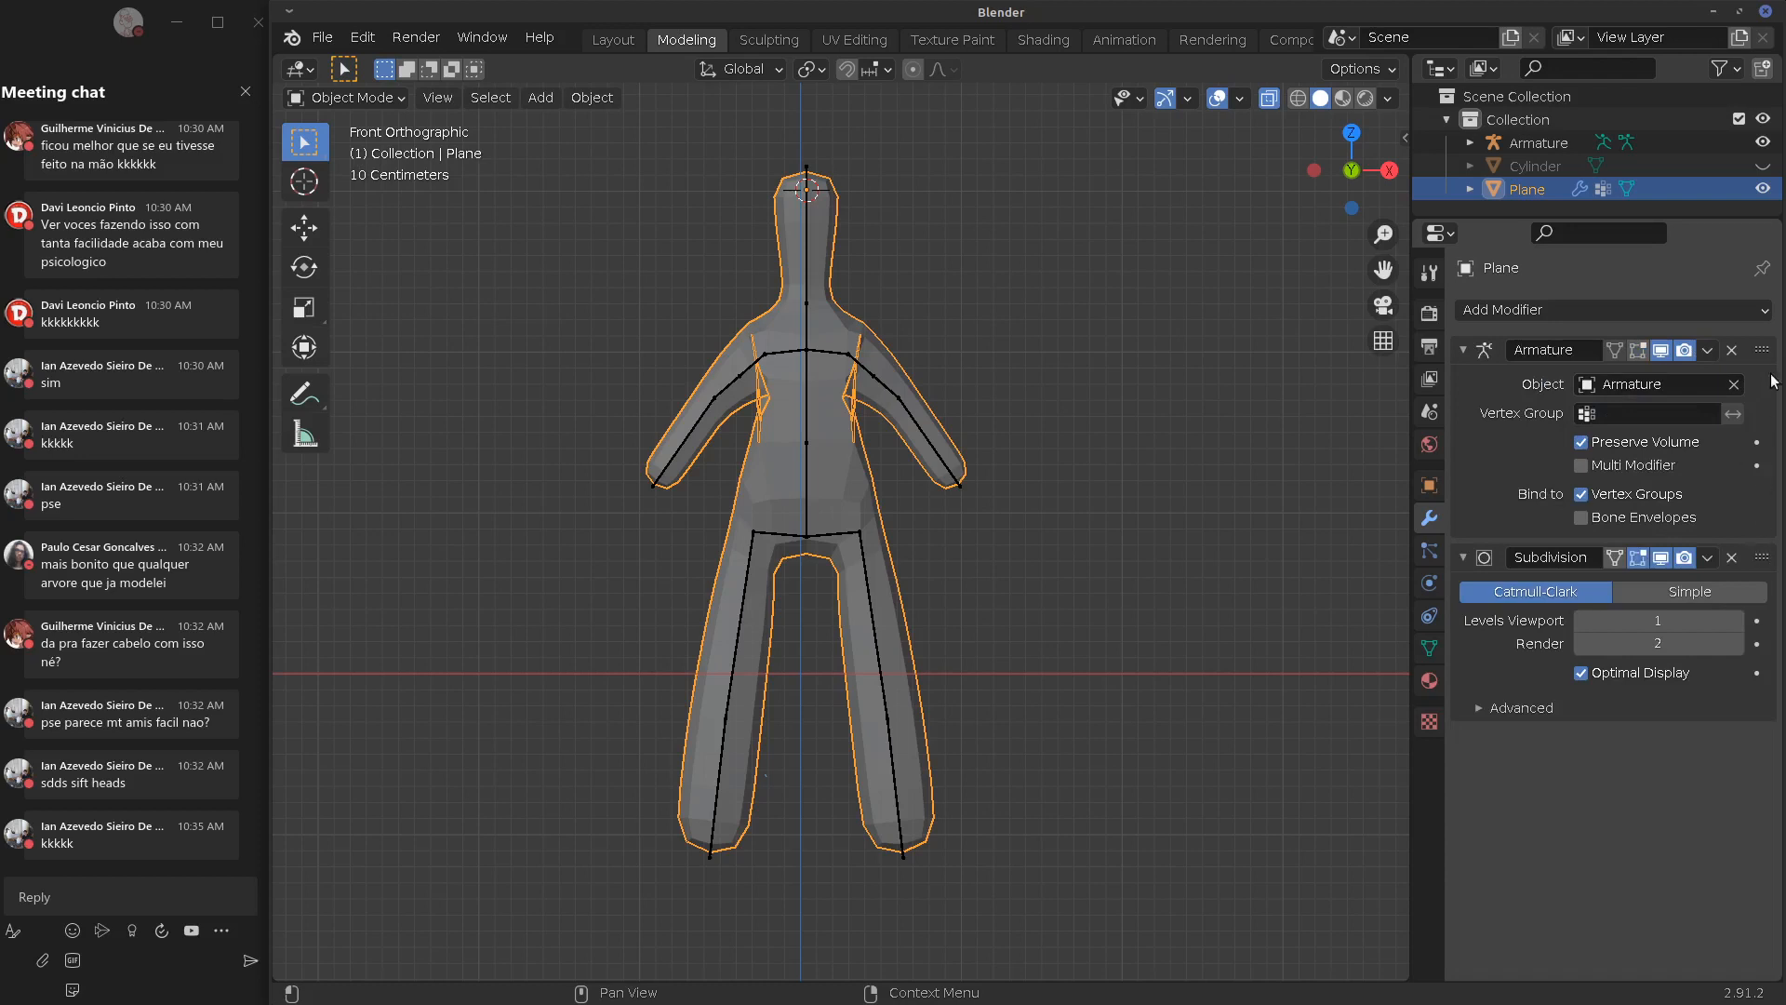
click(1732, 352)
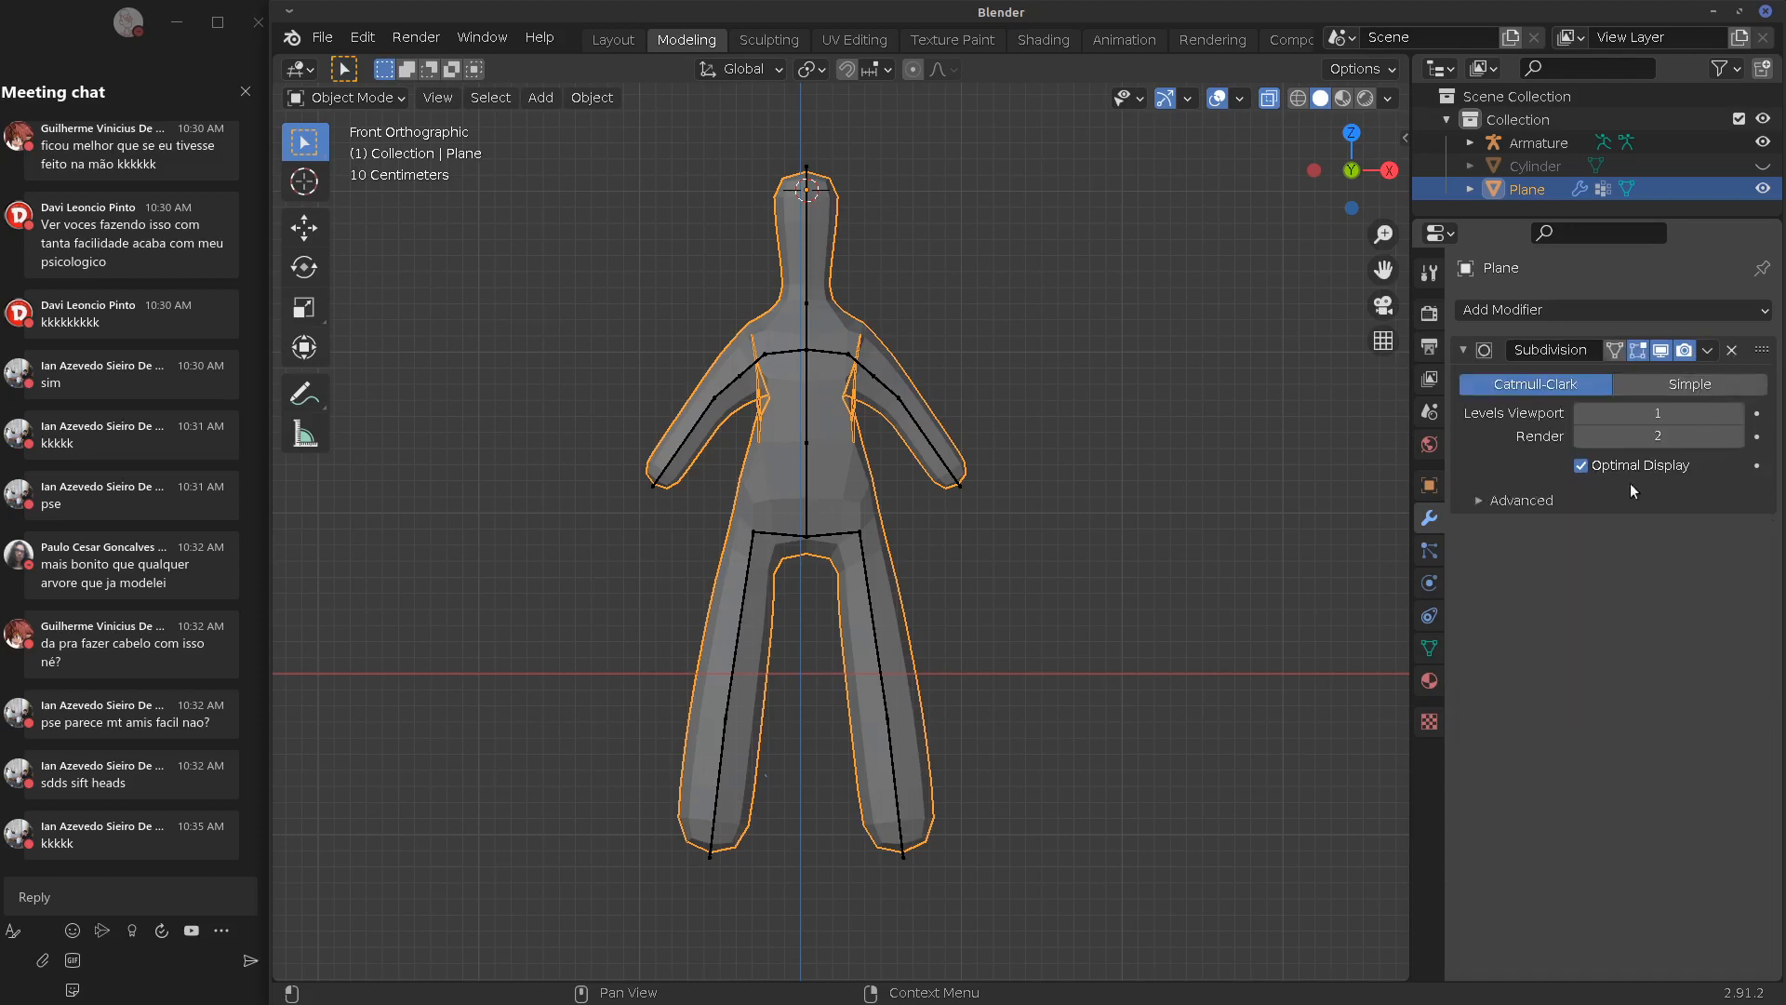
click(1730, 351)
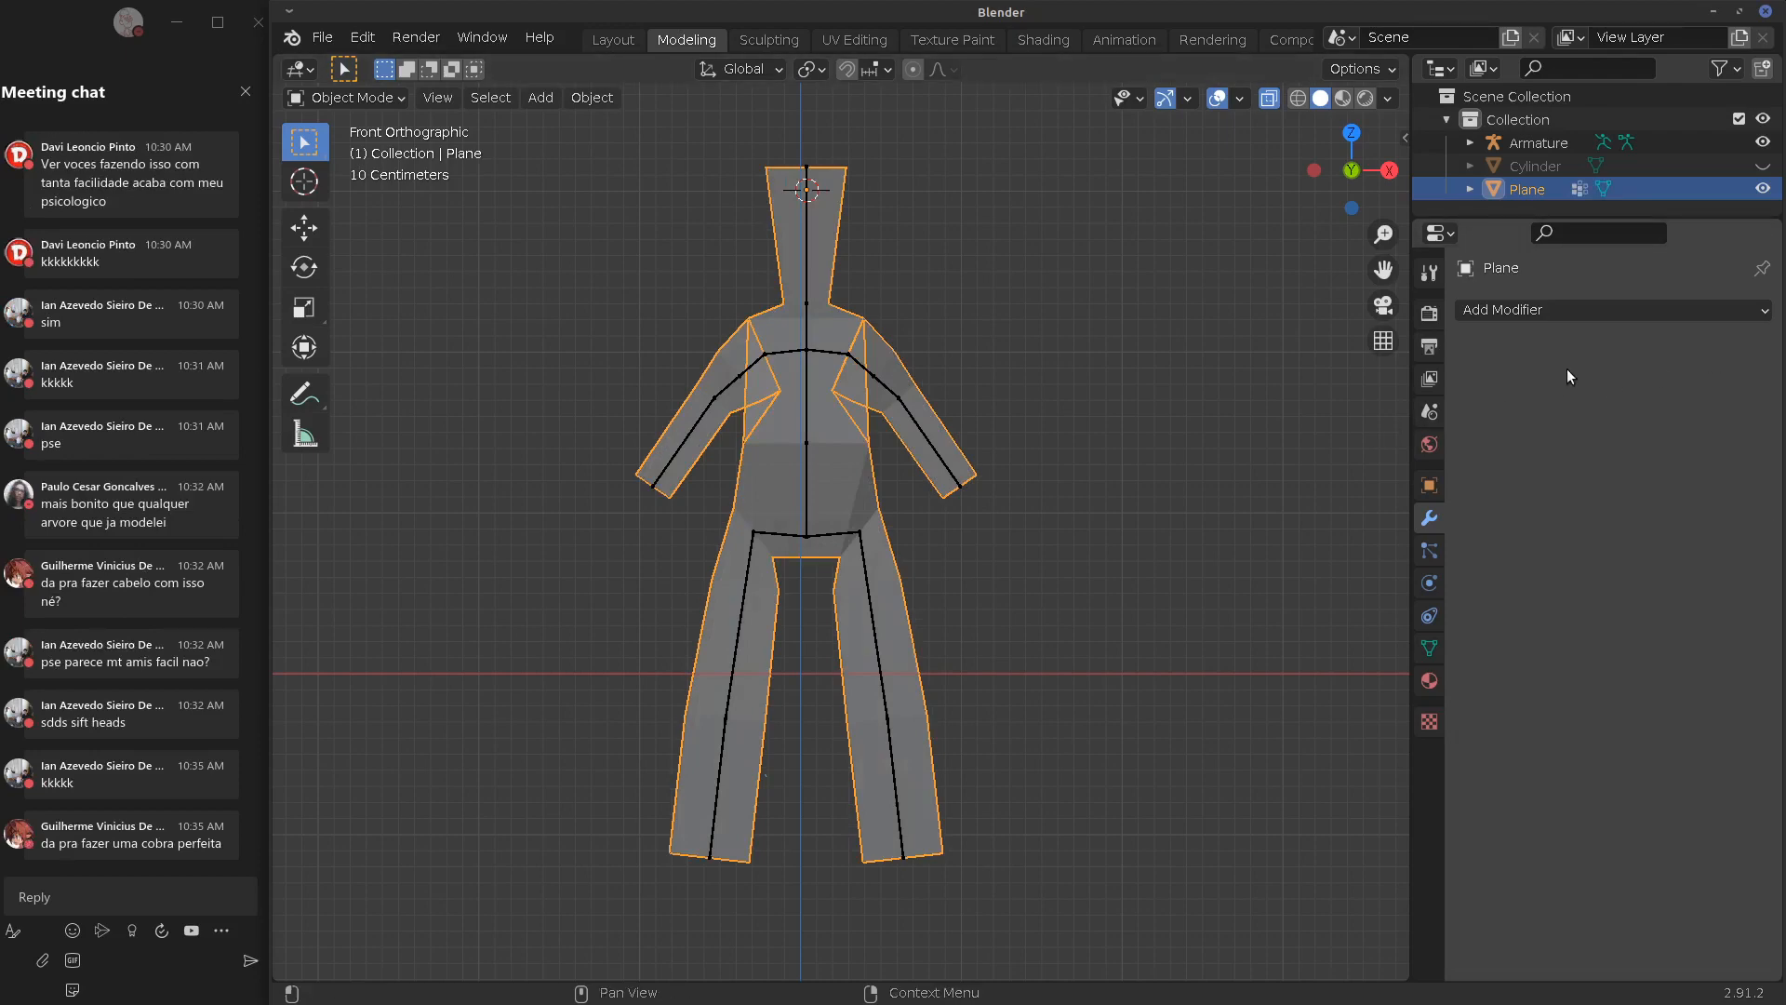
Add a new Subdivision Surface modifier and apply it
click(1589, 312)
click(1298, 700)
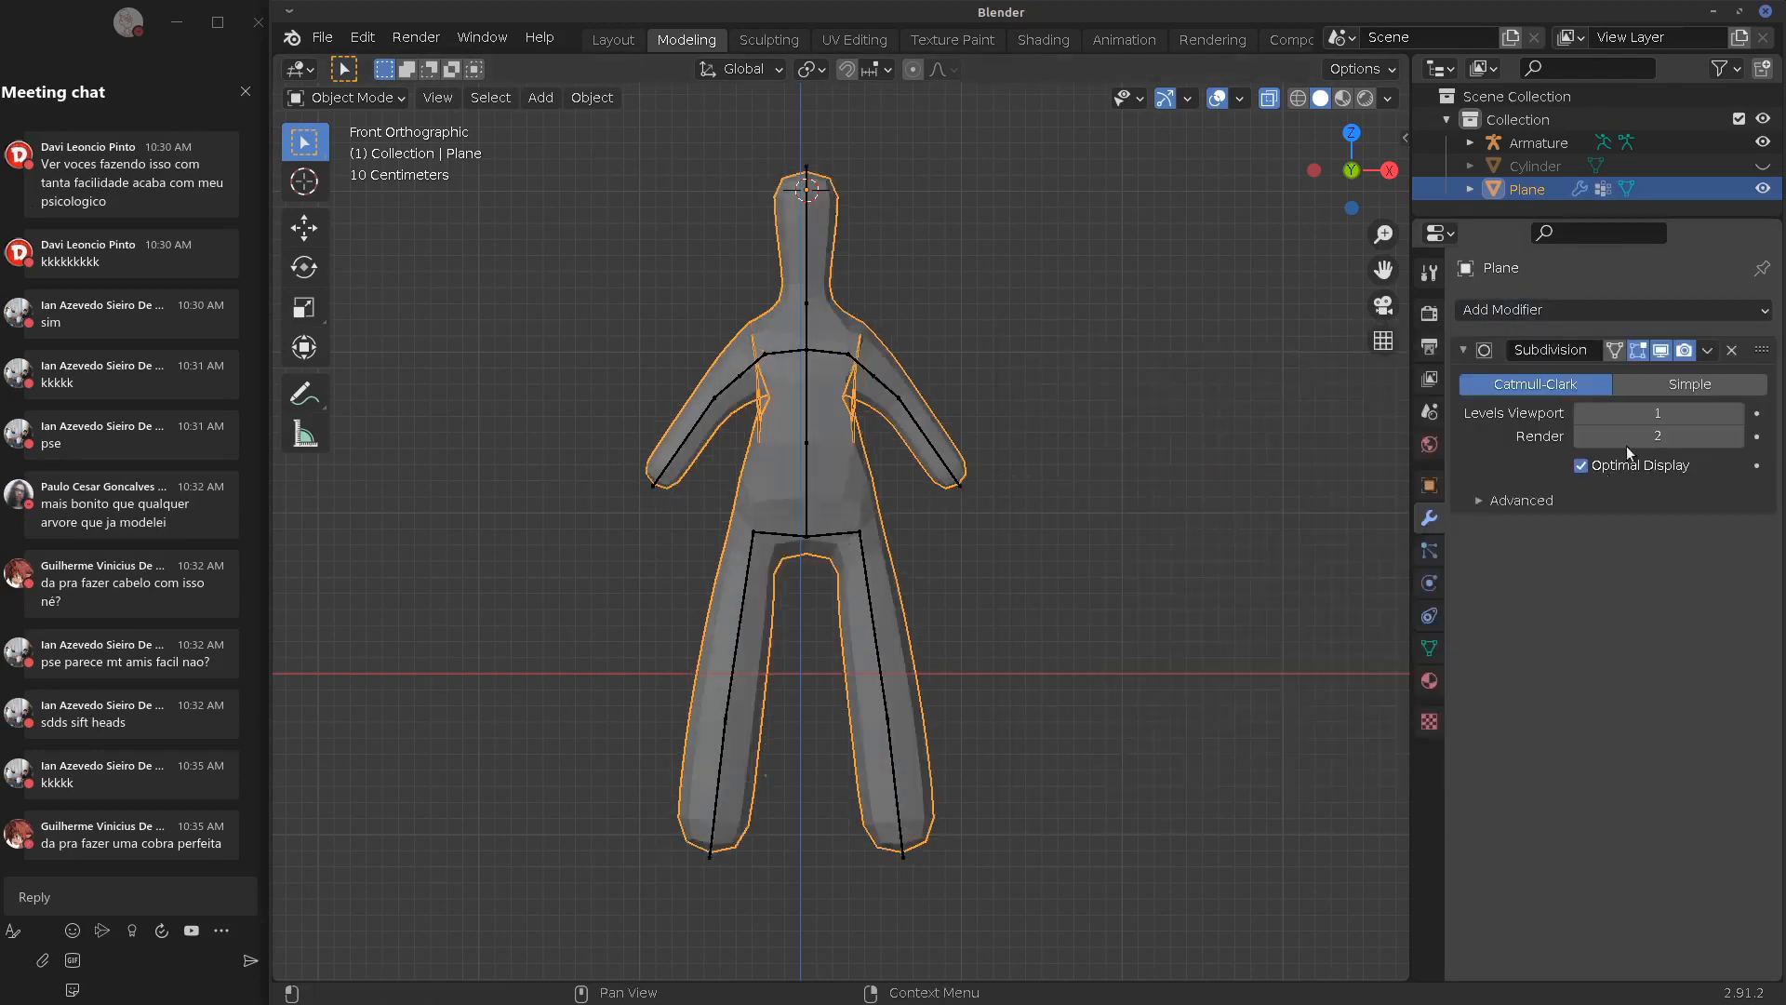
click(1705, 351)
click(1641, 381)
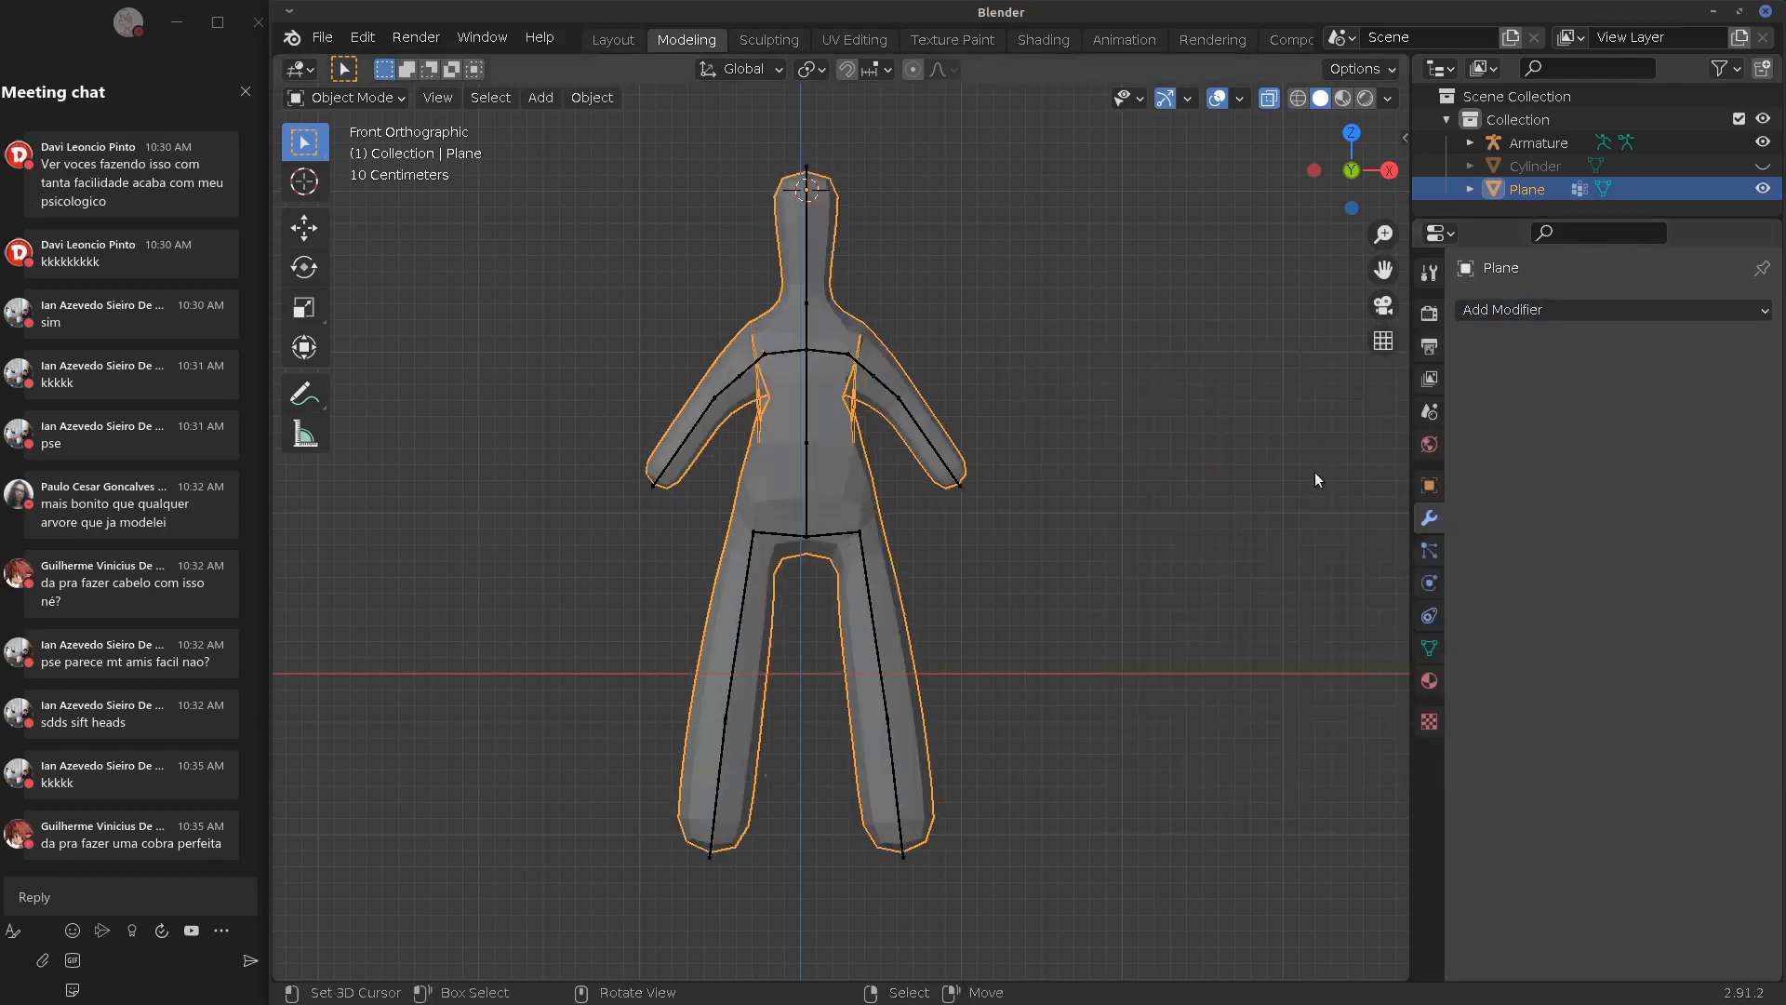
Check the resulting mesh in wireframe, then return to solid shading and front view
click(1298, 99)
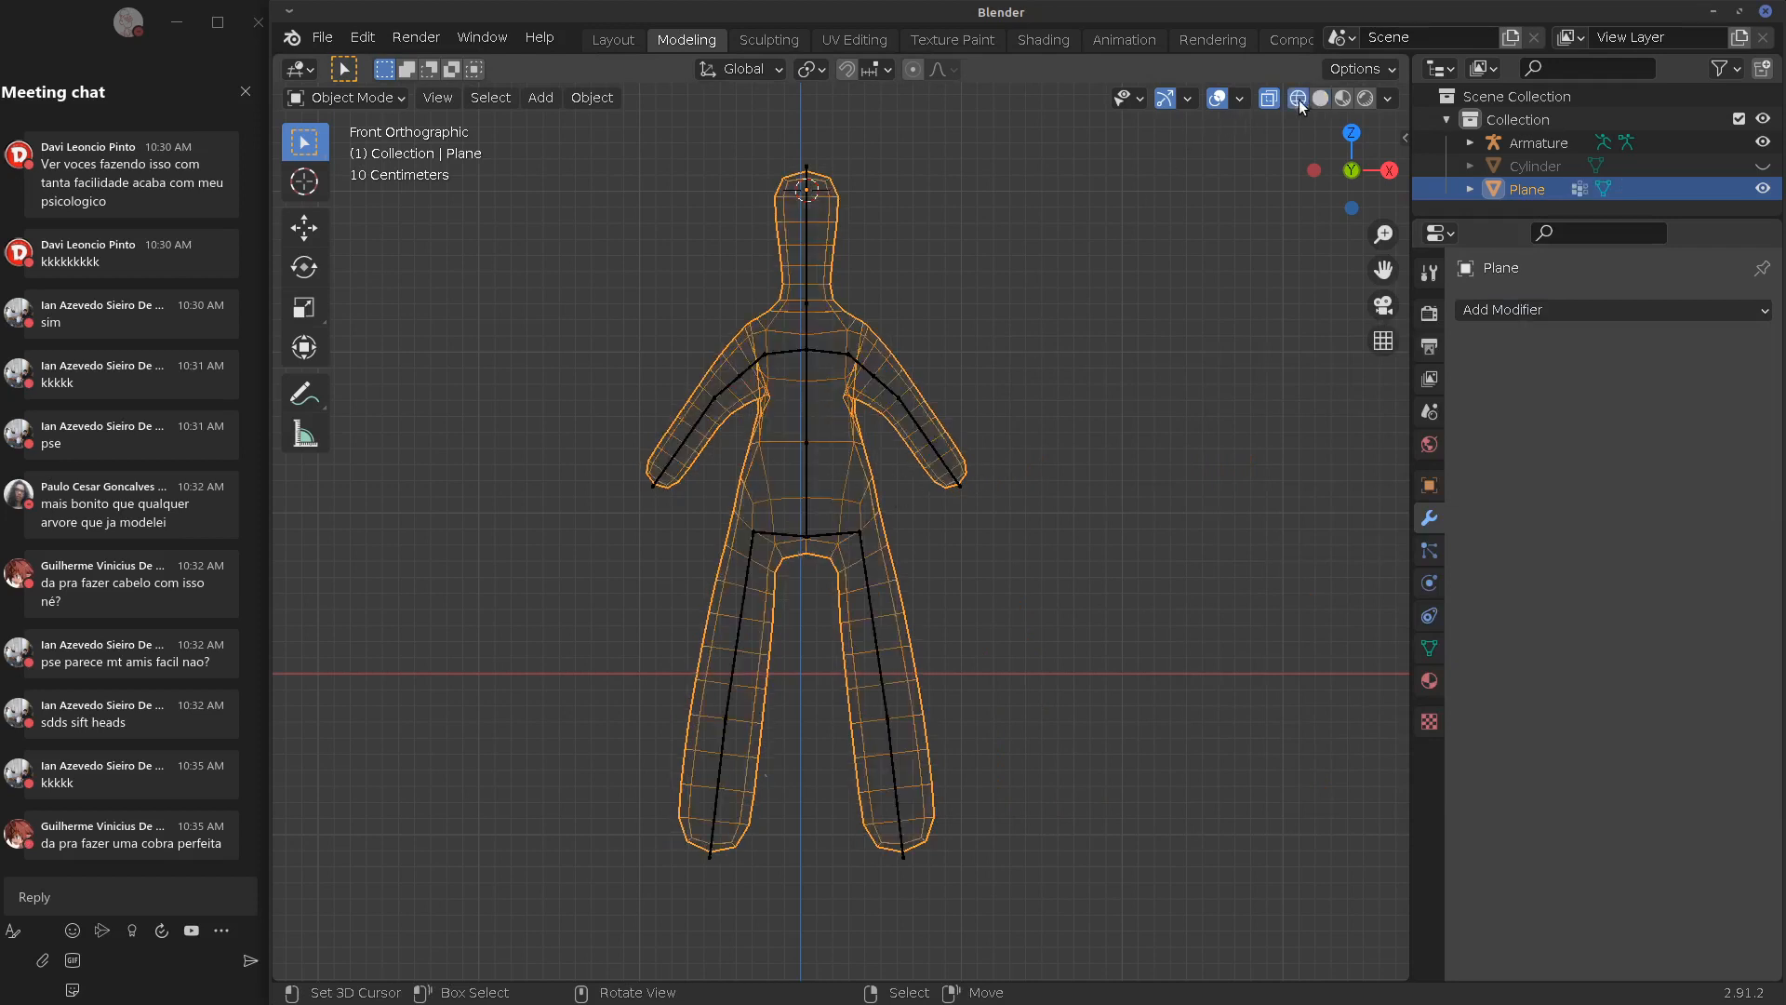
click(1273, 102)
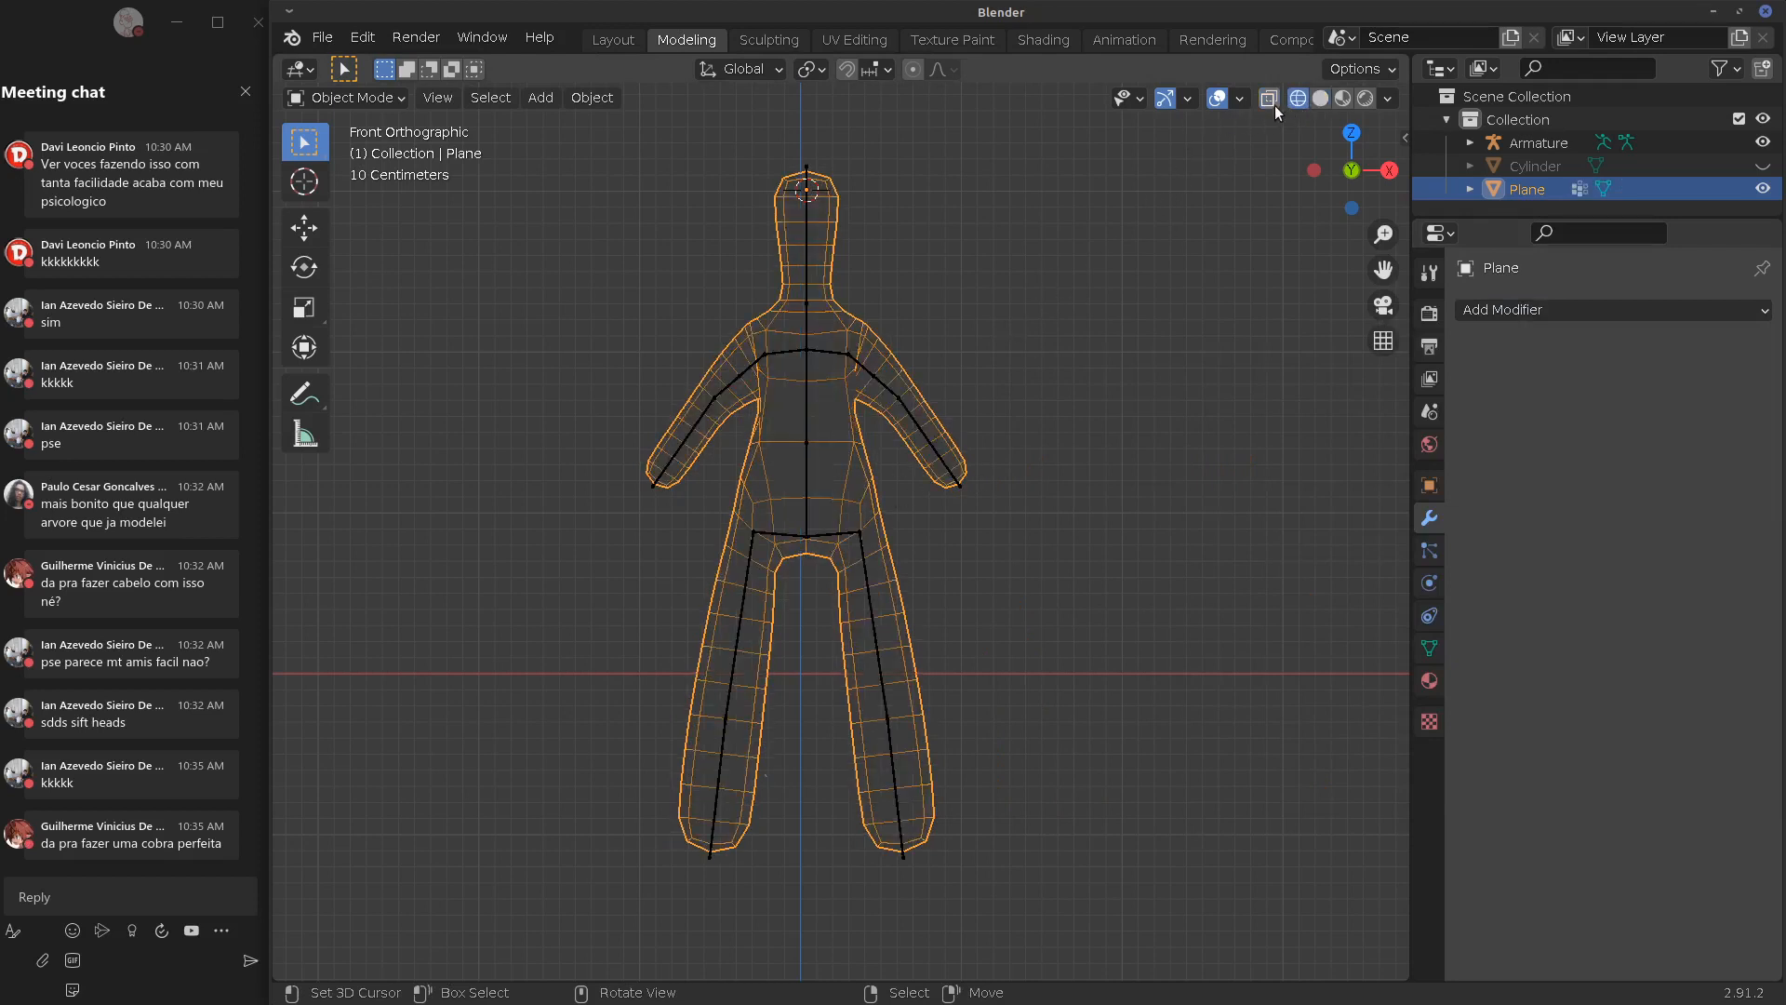
click(1320, 100)
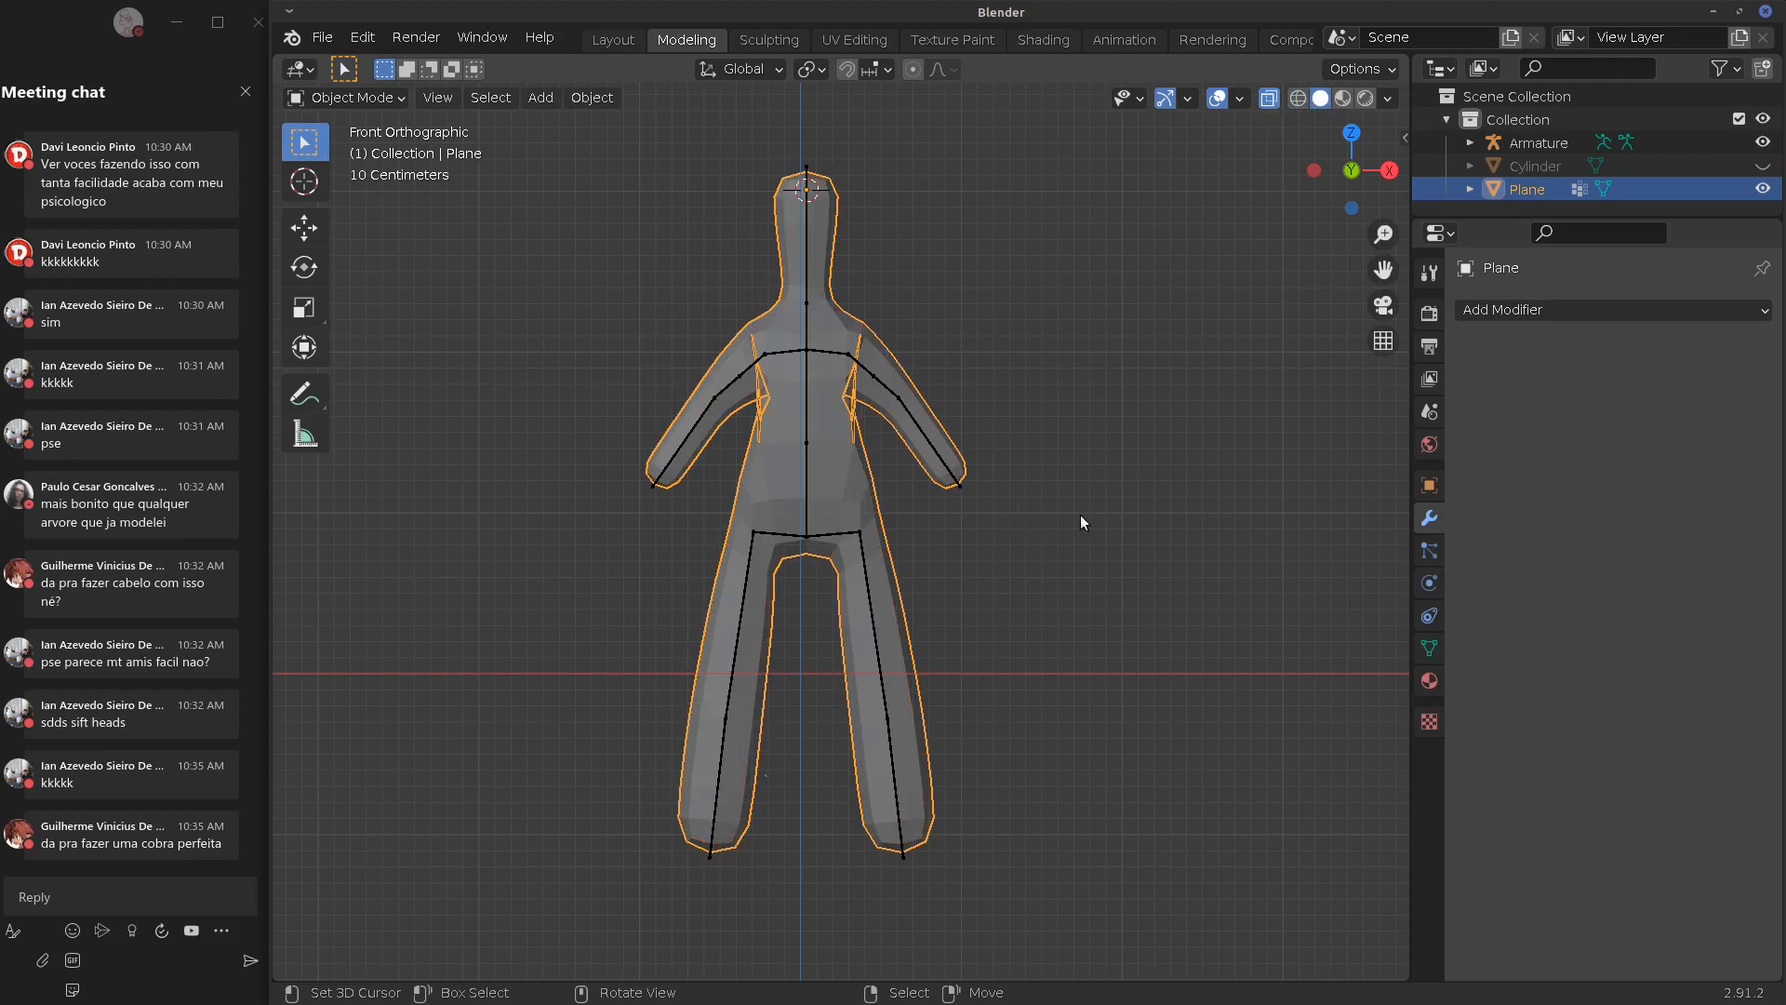
alt+drag(1080, 516, 1008, 512)
key(KP_1)
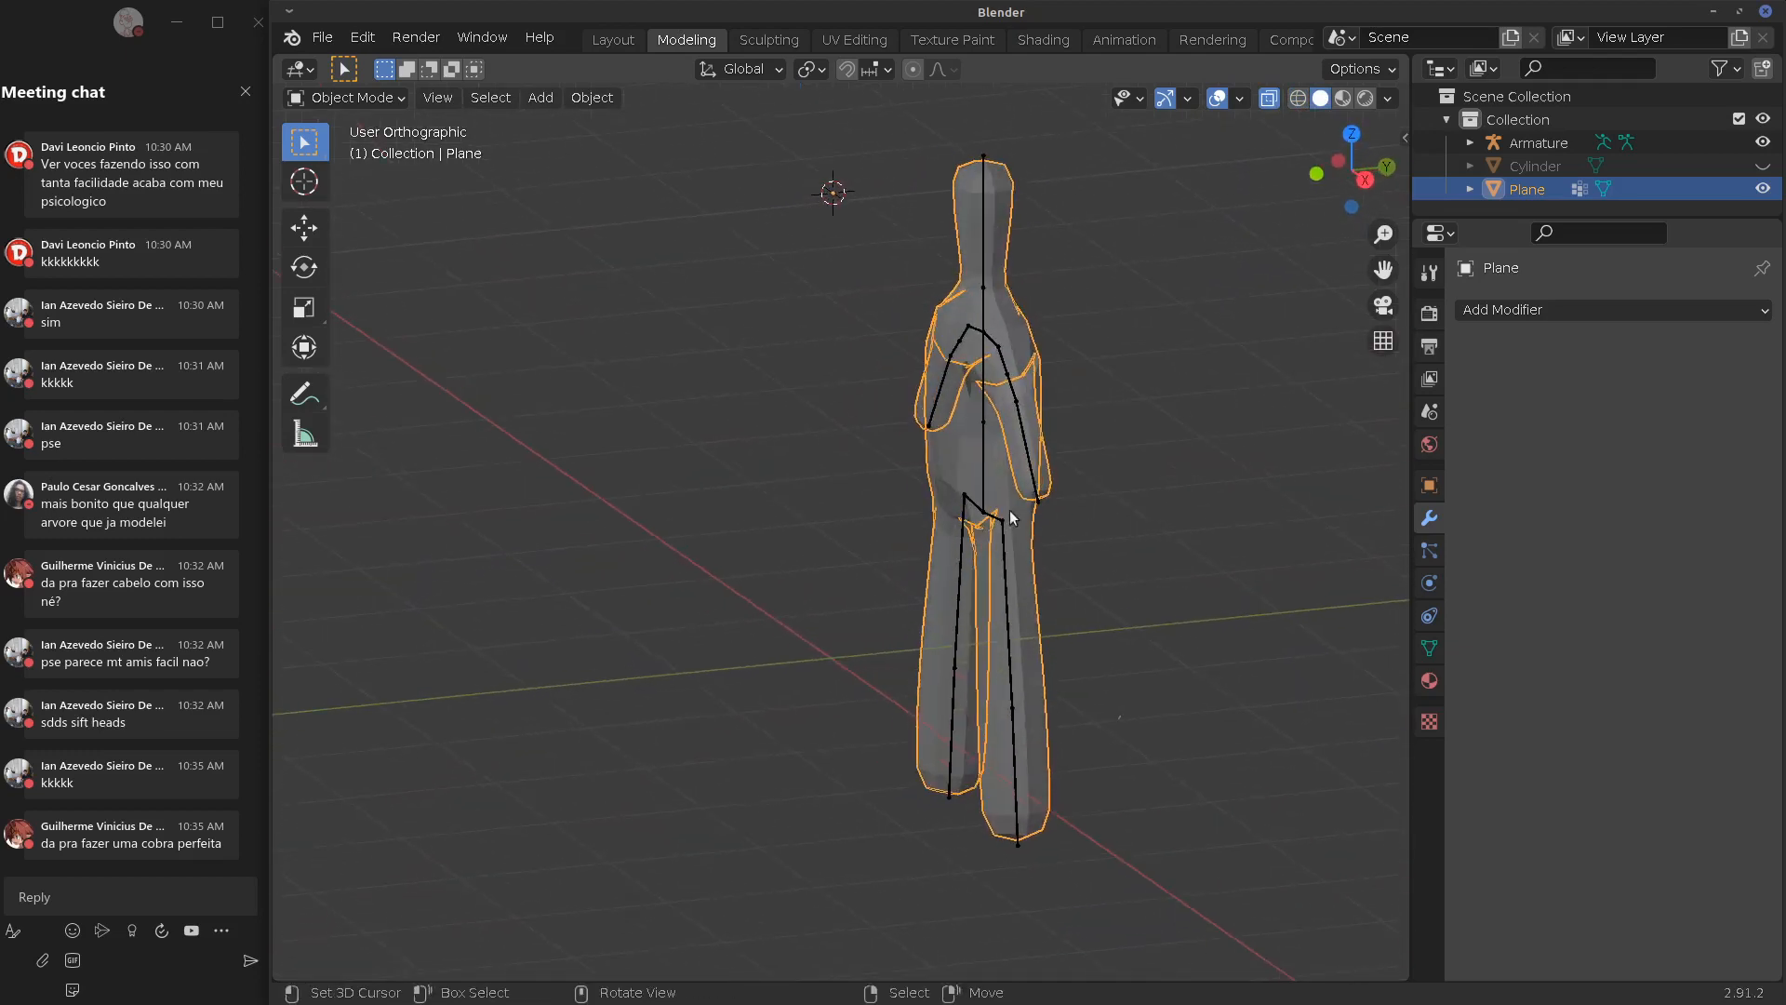
key(KP_1)
In Object Data Properties, run a Quad QuadriFlow remesh with 4000 faces
click(1429, 649)
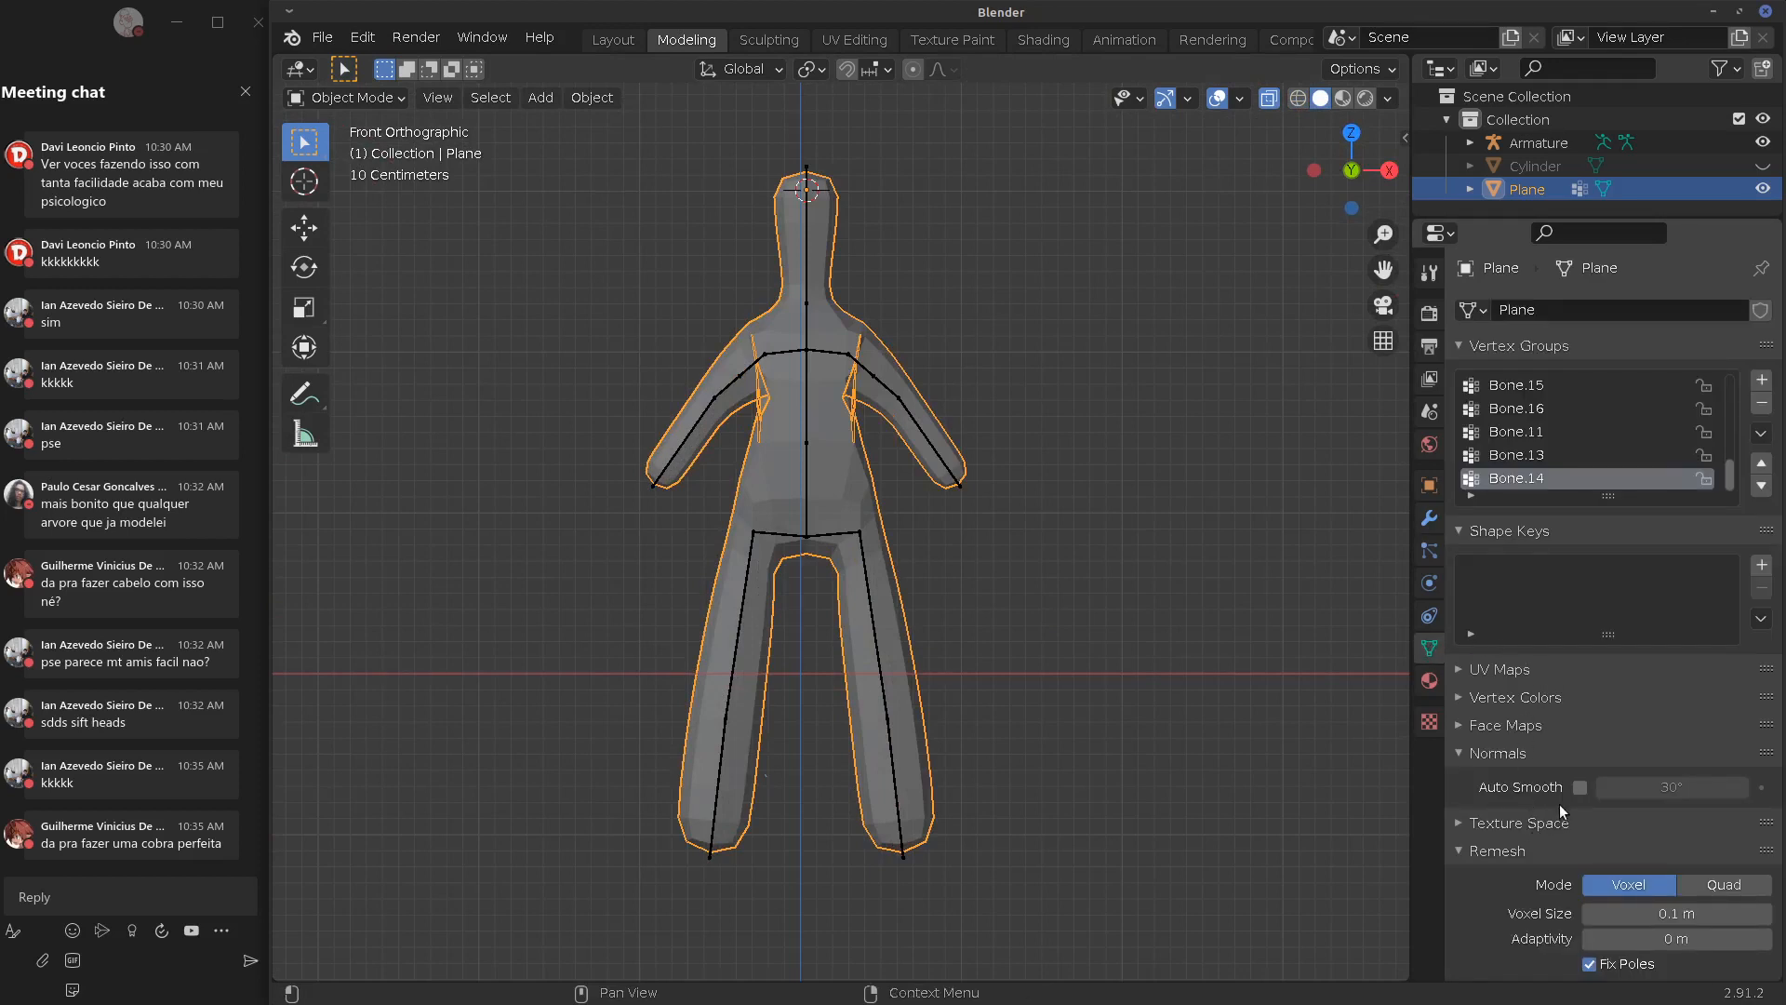
scroll(1767, 968, down, 5)
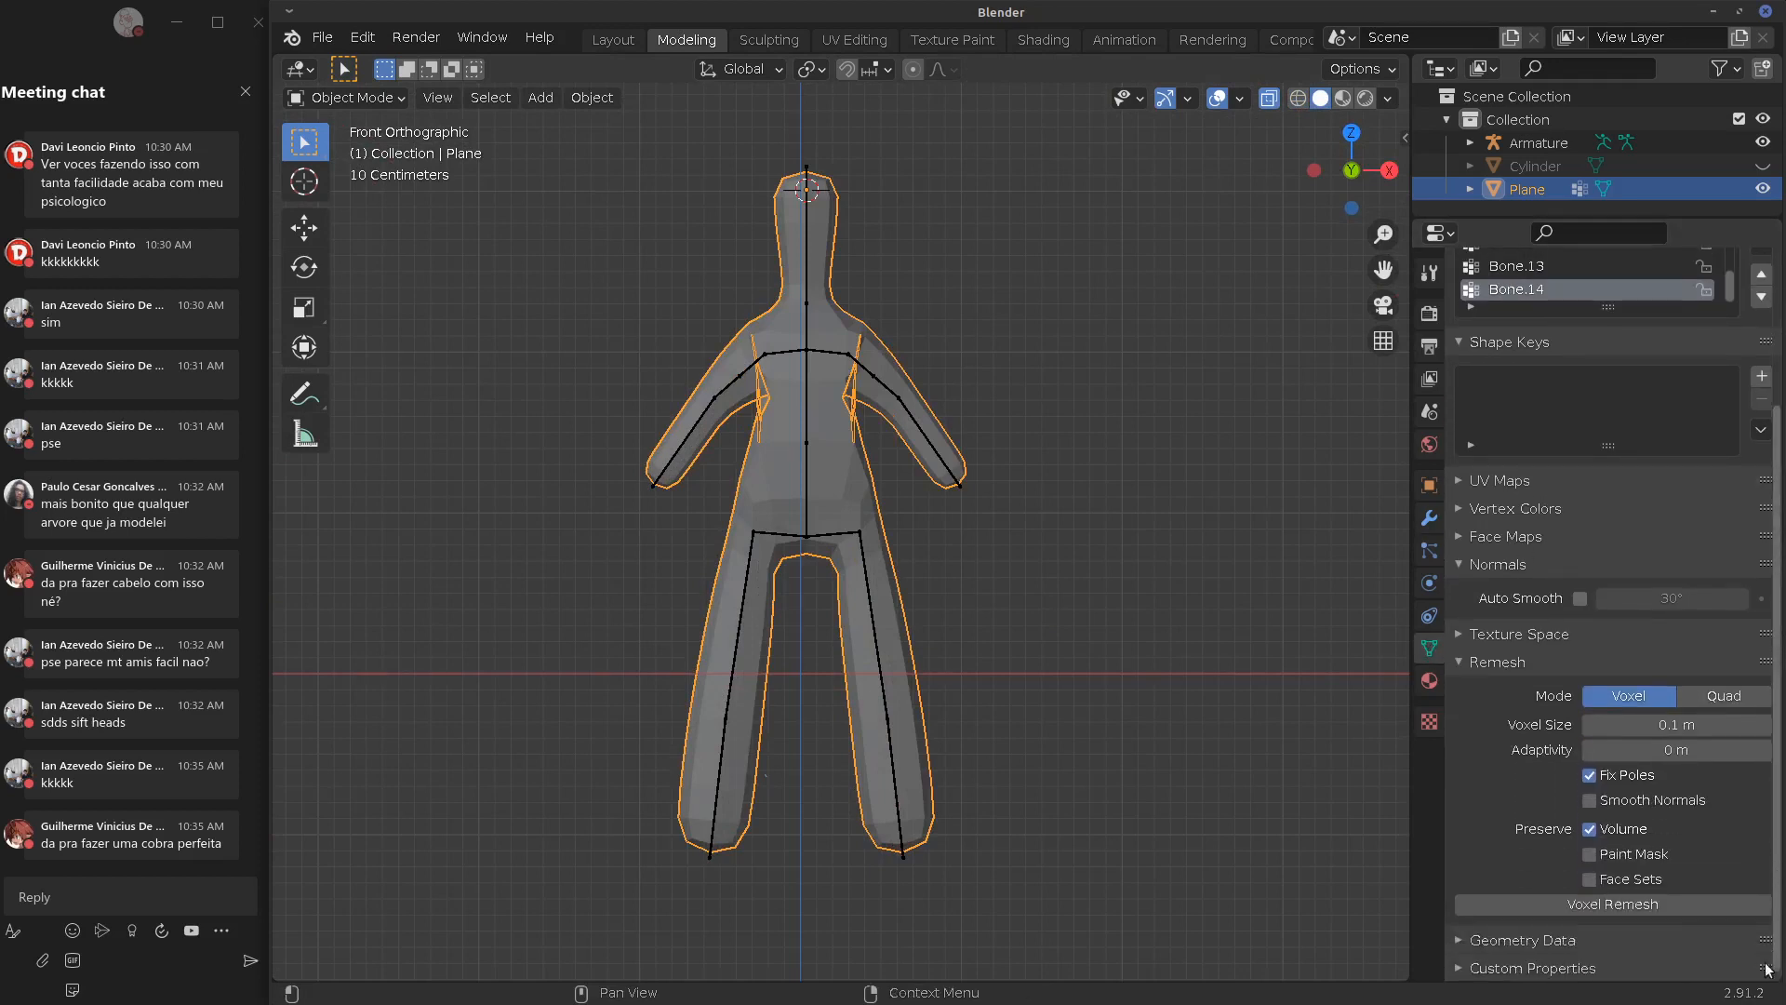
click(1722, 695)
click(1616, 902)
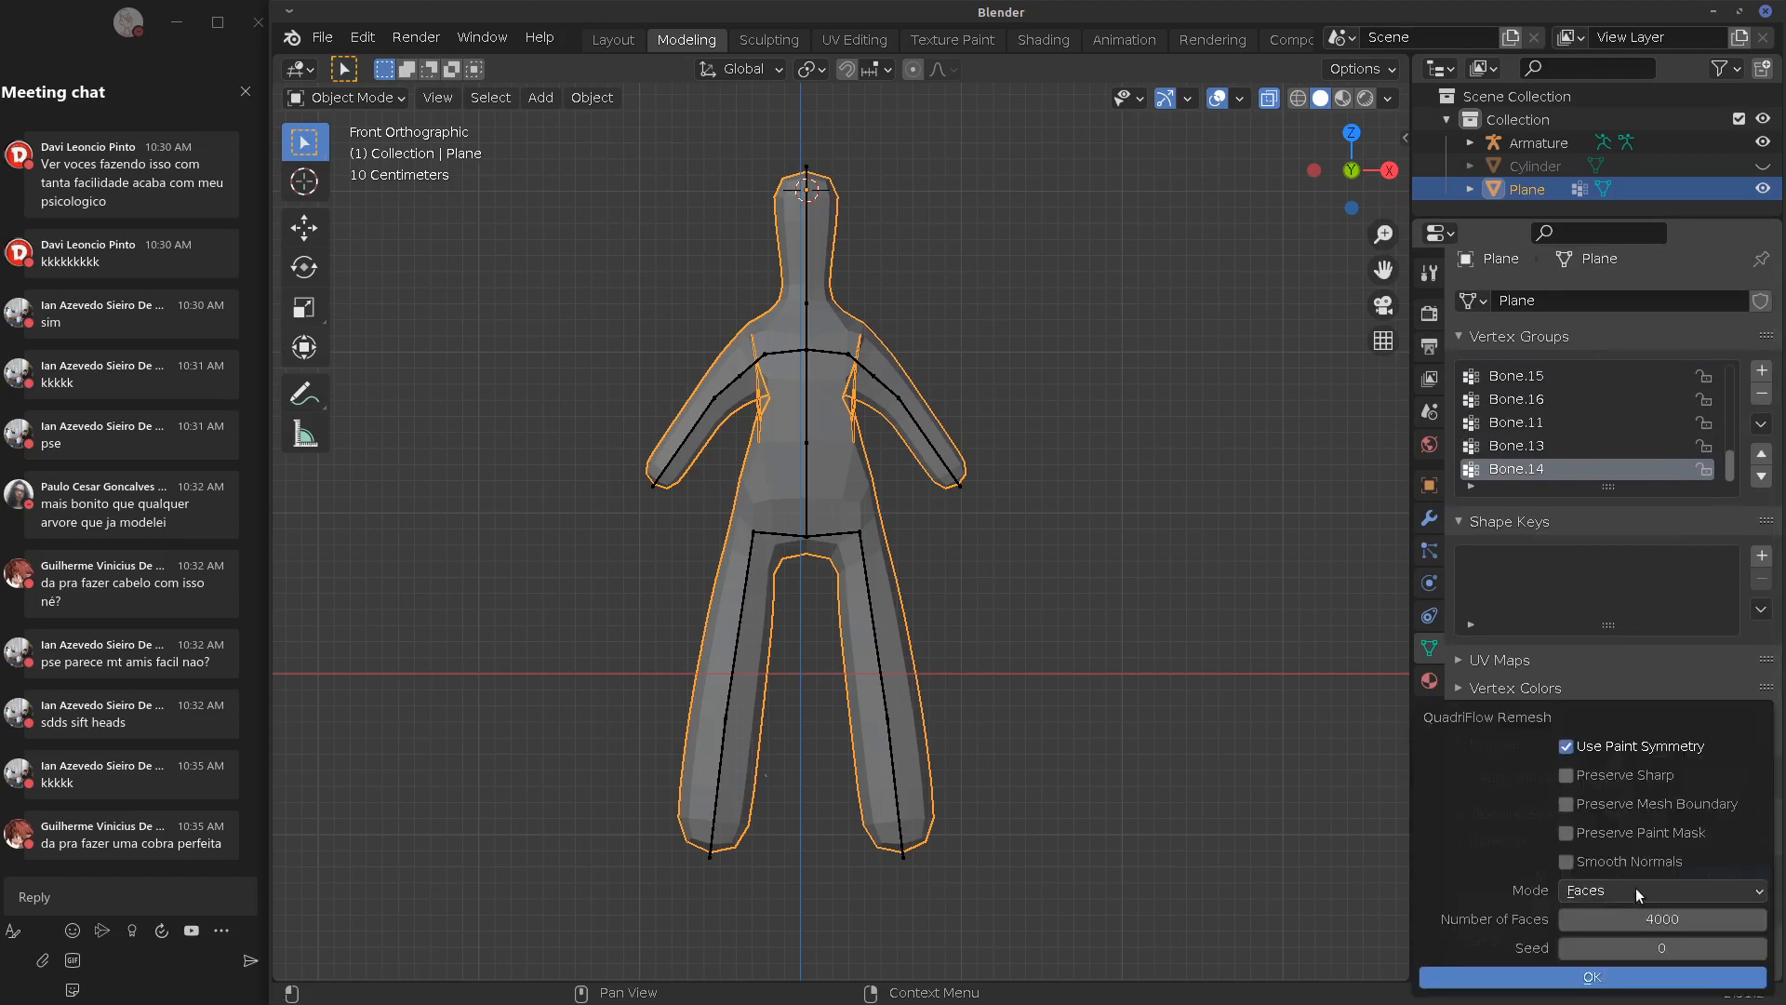
click(1600, 984)
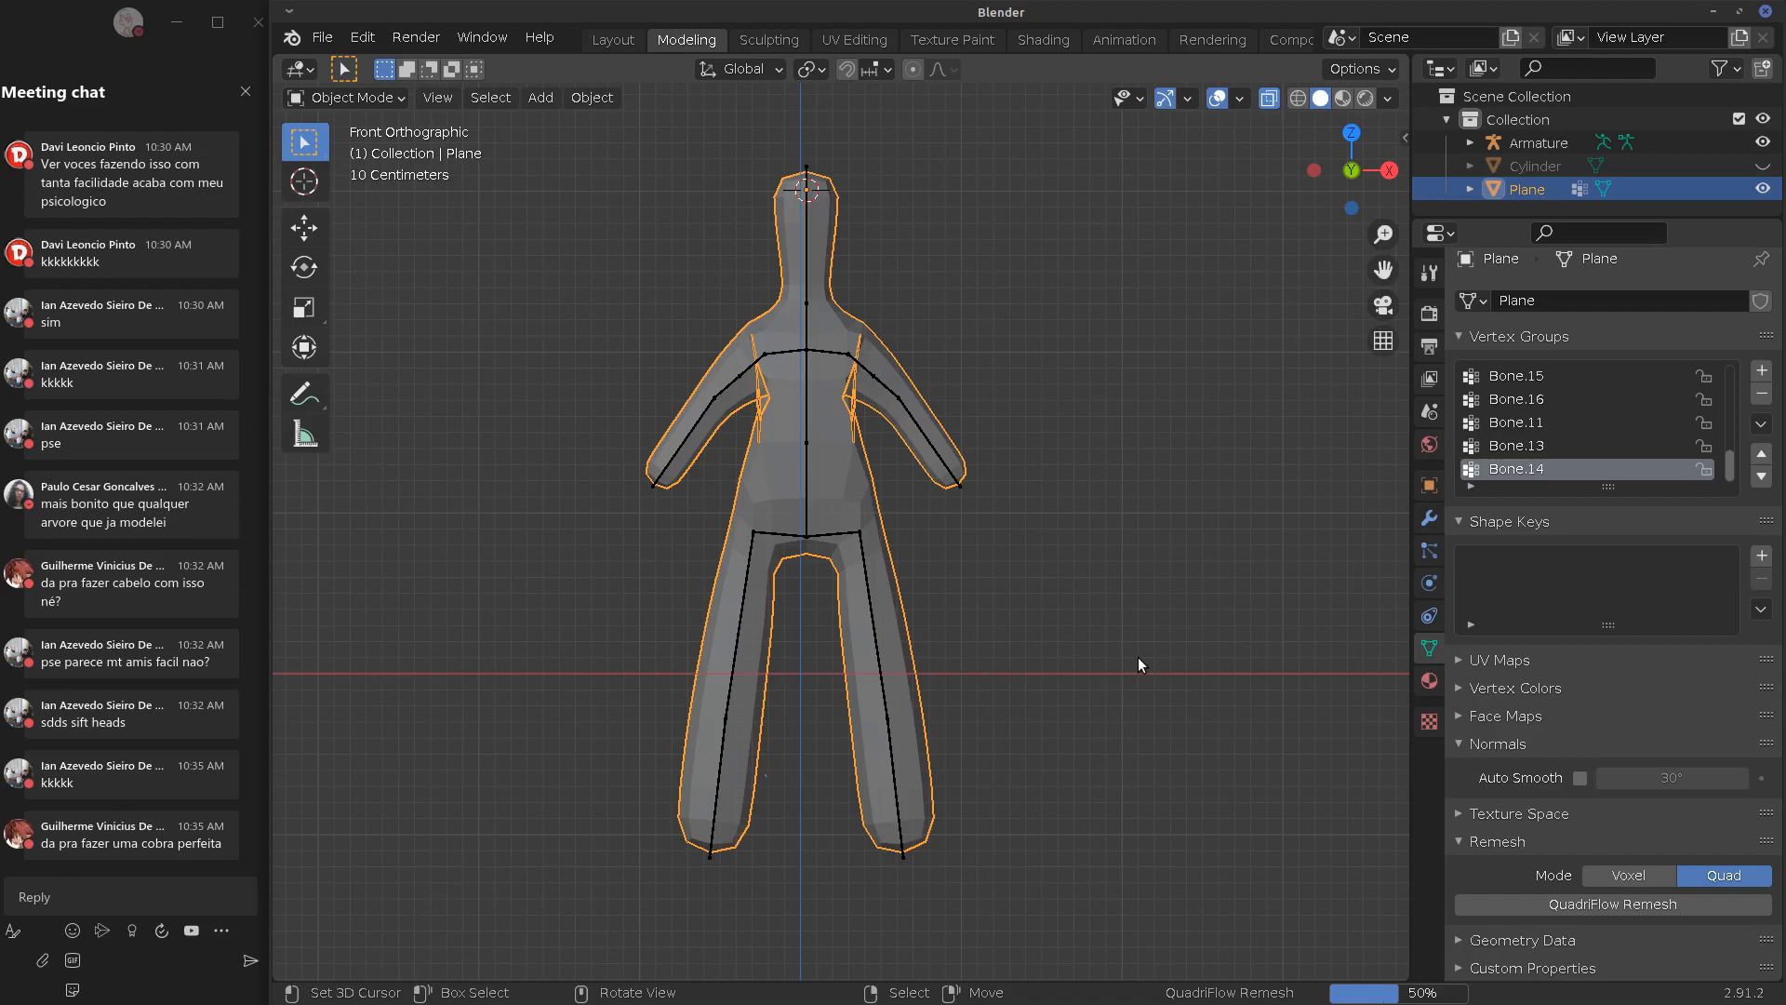
Inspect the new quad topology in Edit Mode from the front with X-ray off
key(Tab)
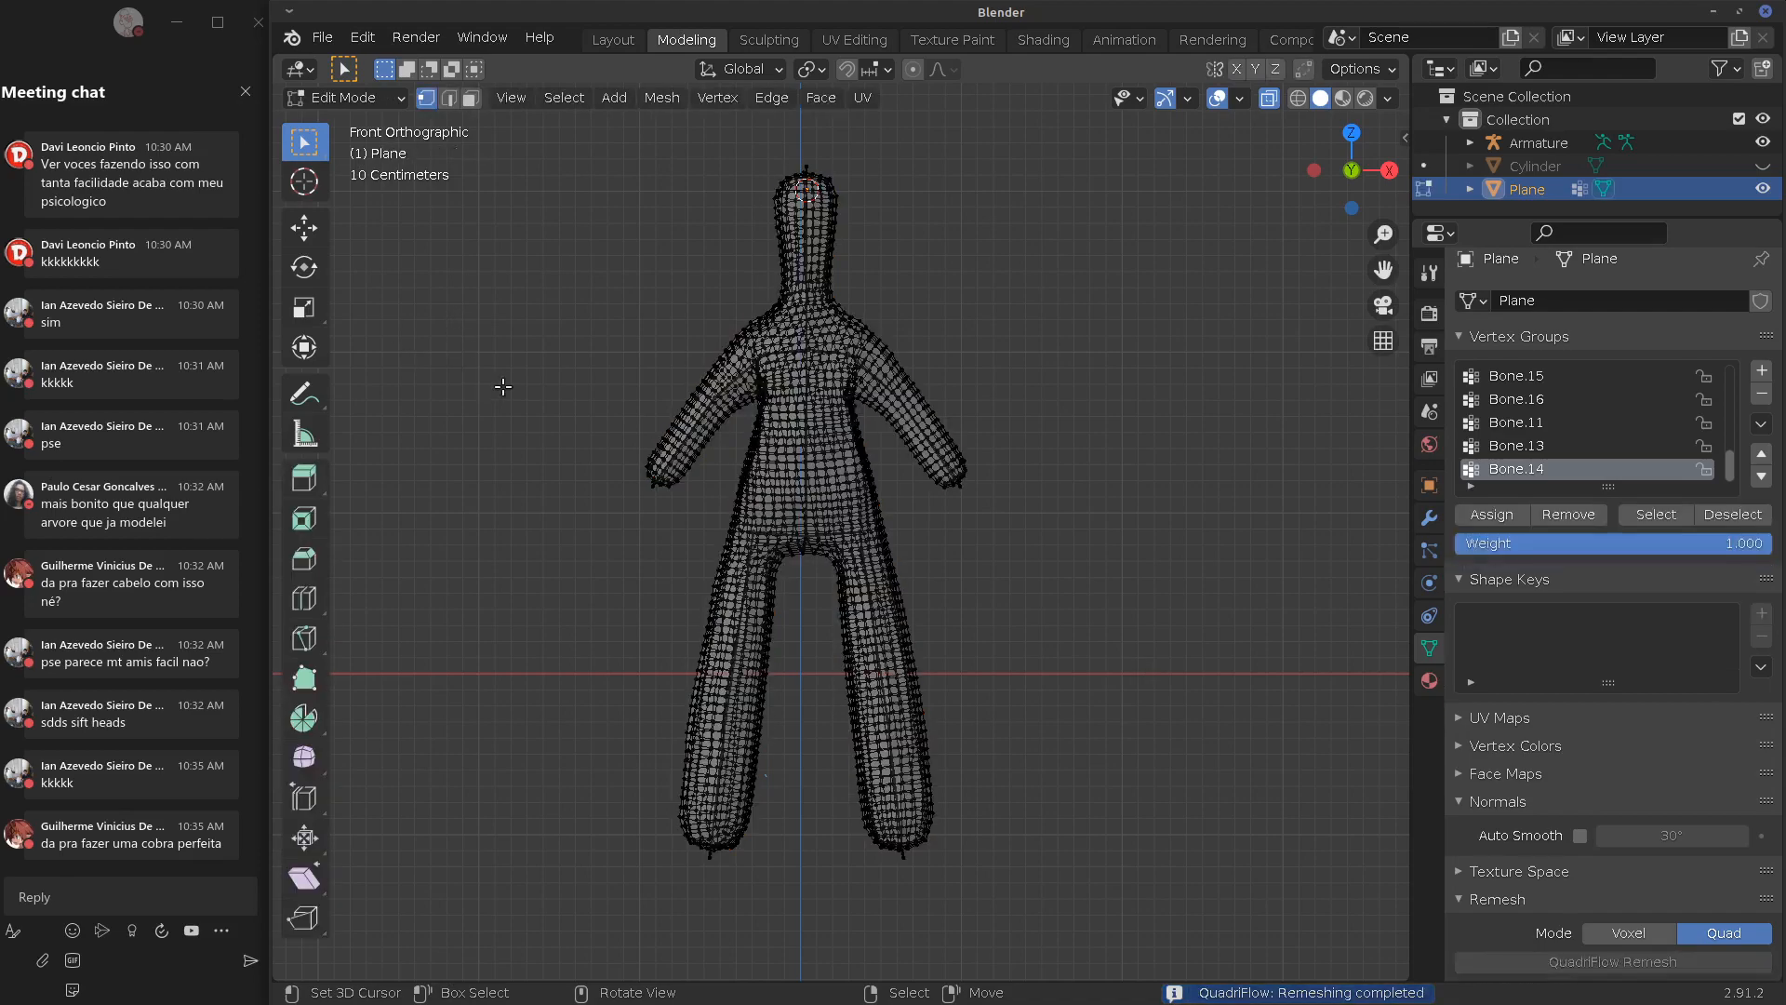
scroll(731, 398, up, 6)
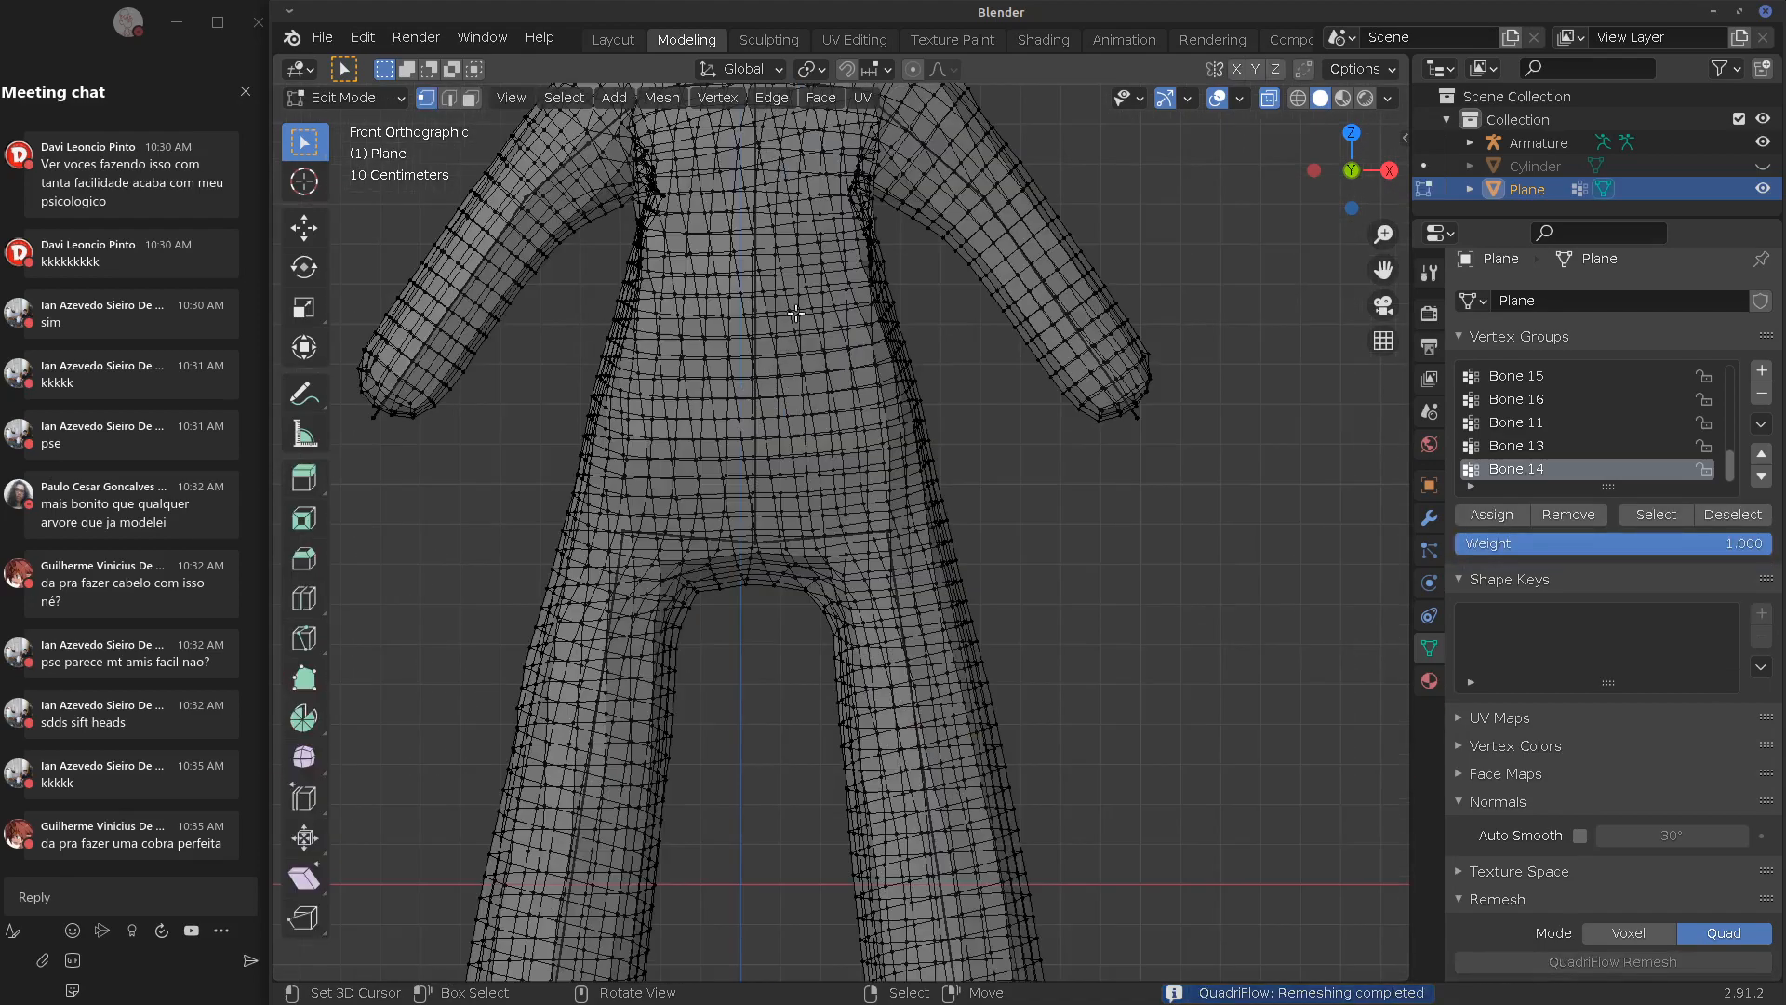
shift+middle_drag(789, 265, 775, 669)
key(Tab)
key(Tab)
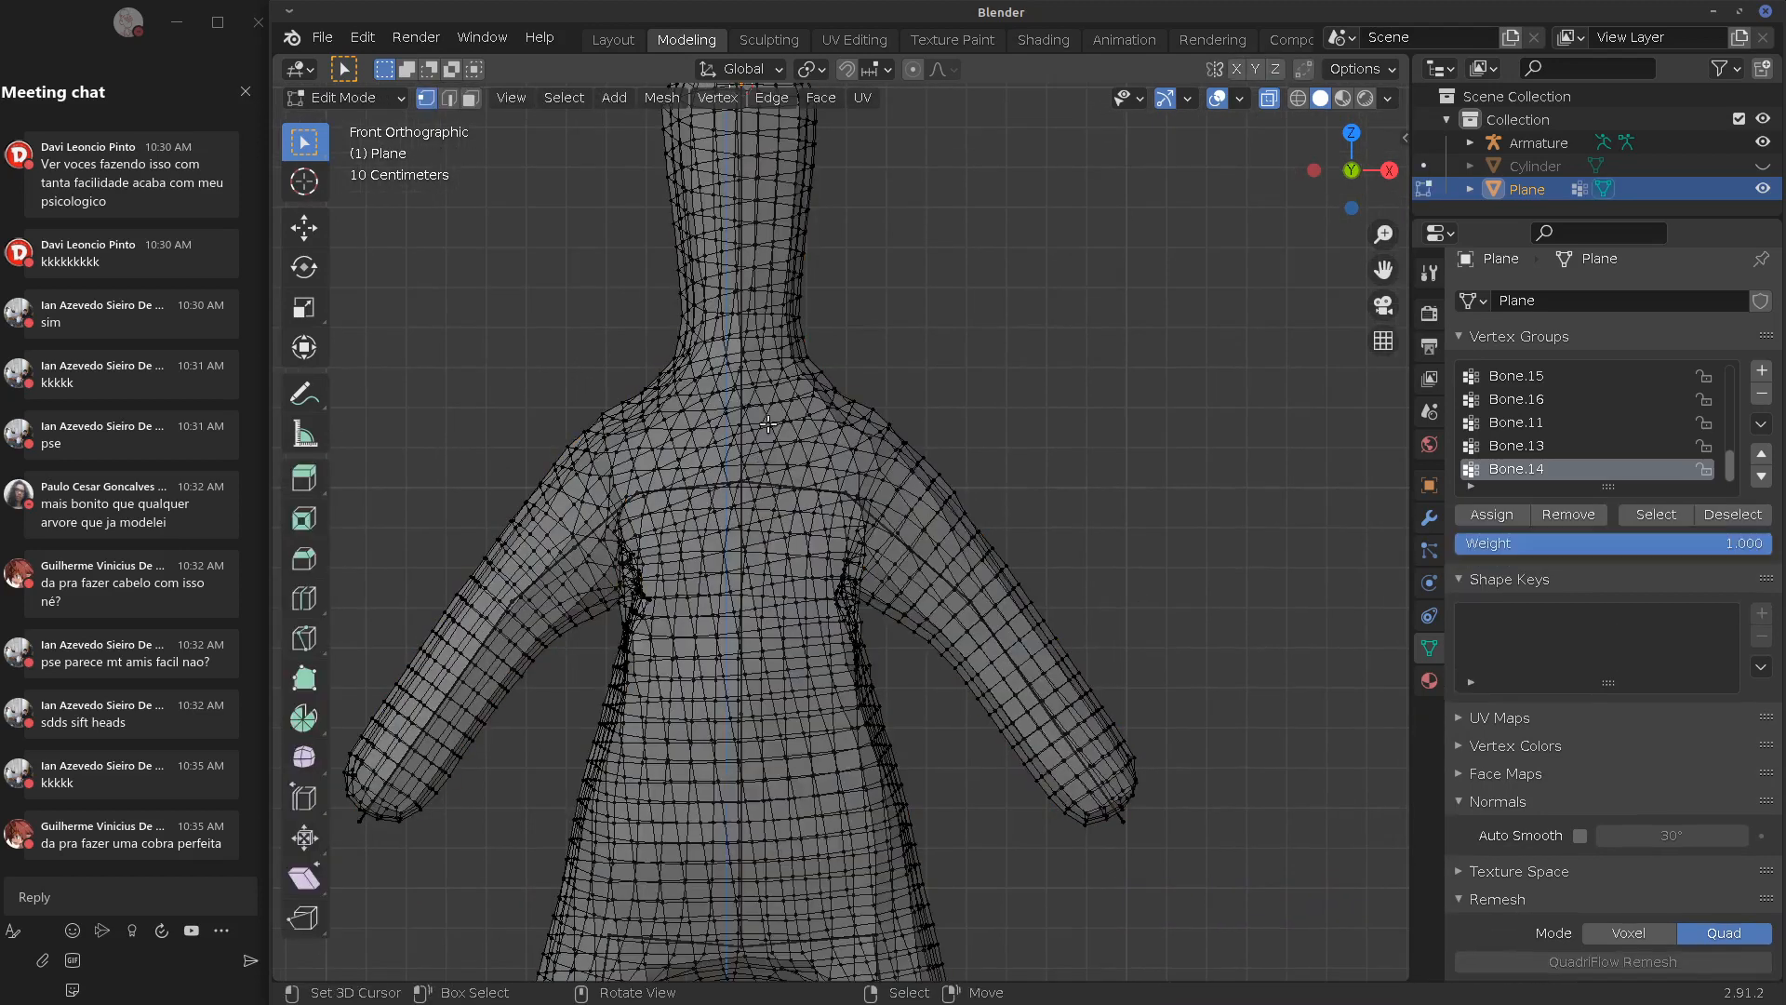
key(Tab)
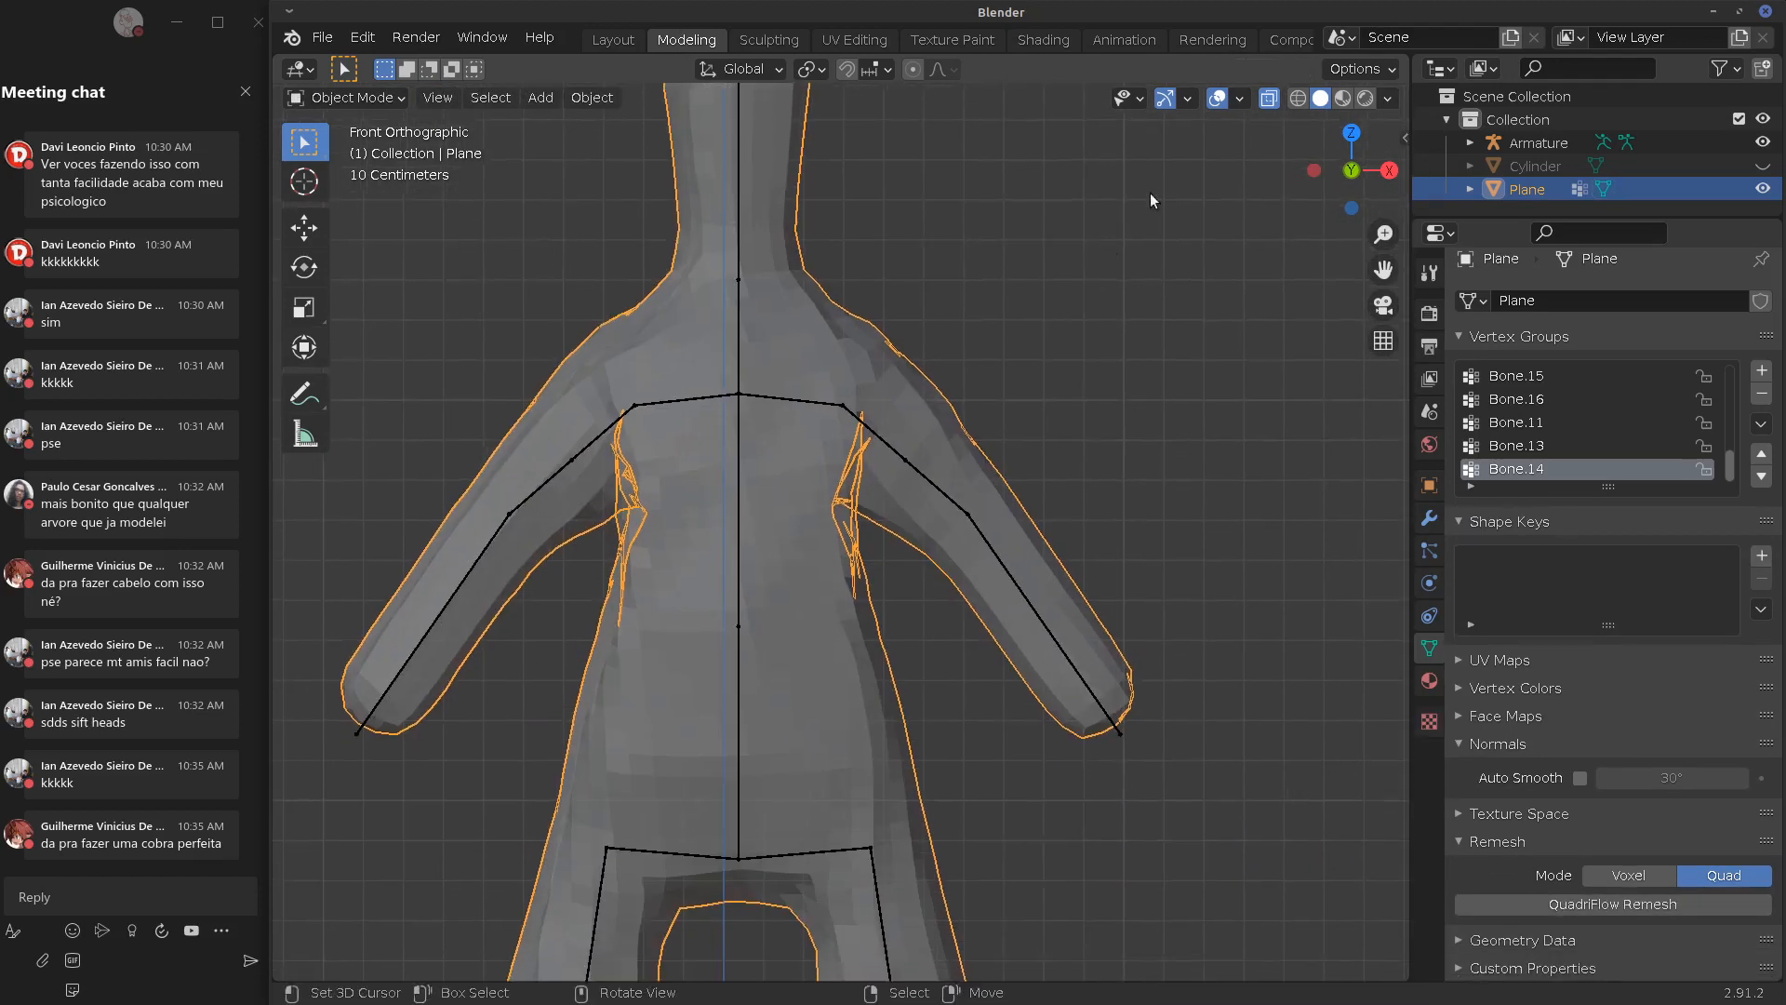
click(1267, 98)
mouse_move(940, 422)
middle_down()
mouse_move(847, 435)
mouse_move(979, 453)
mouse_move(924, 449)
middle_up()
scroll(924, 449, down, 6)
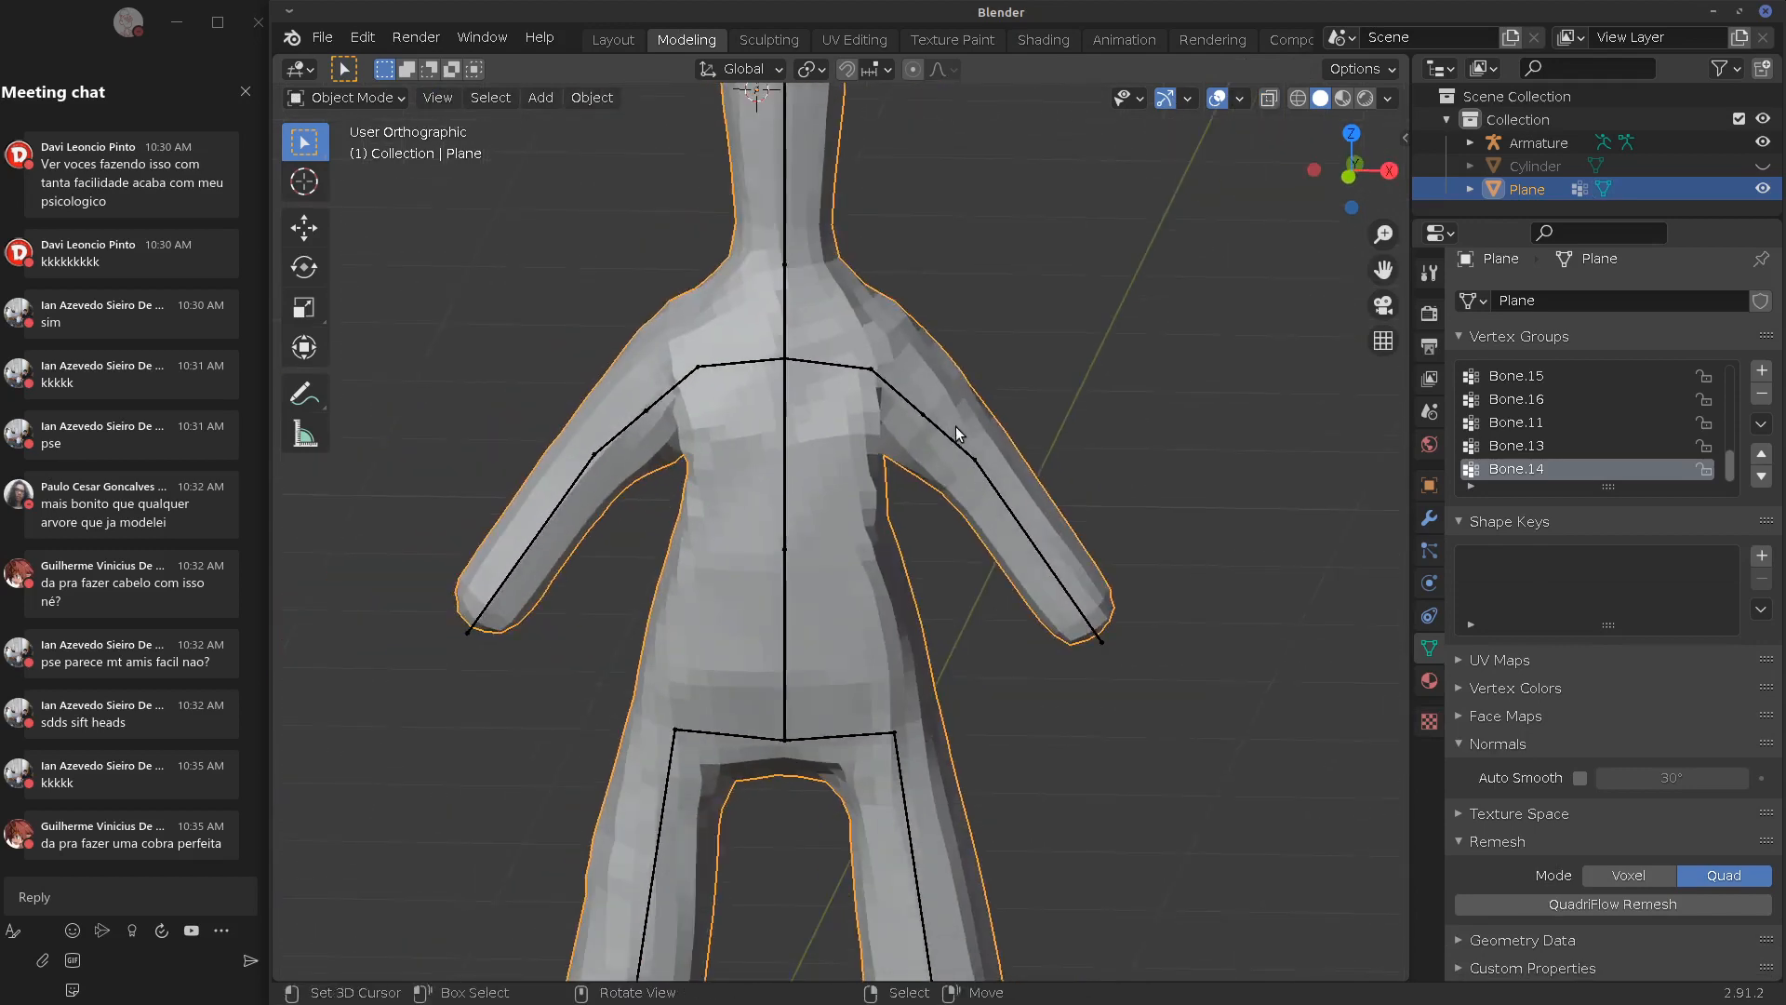
key(KP_1)
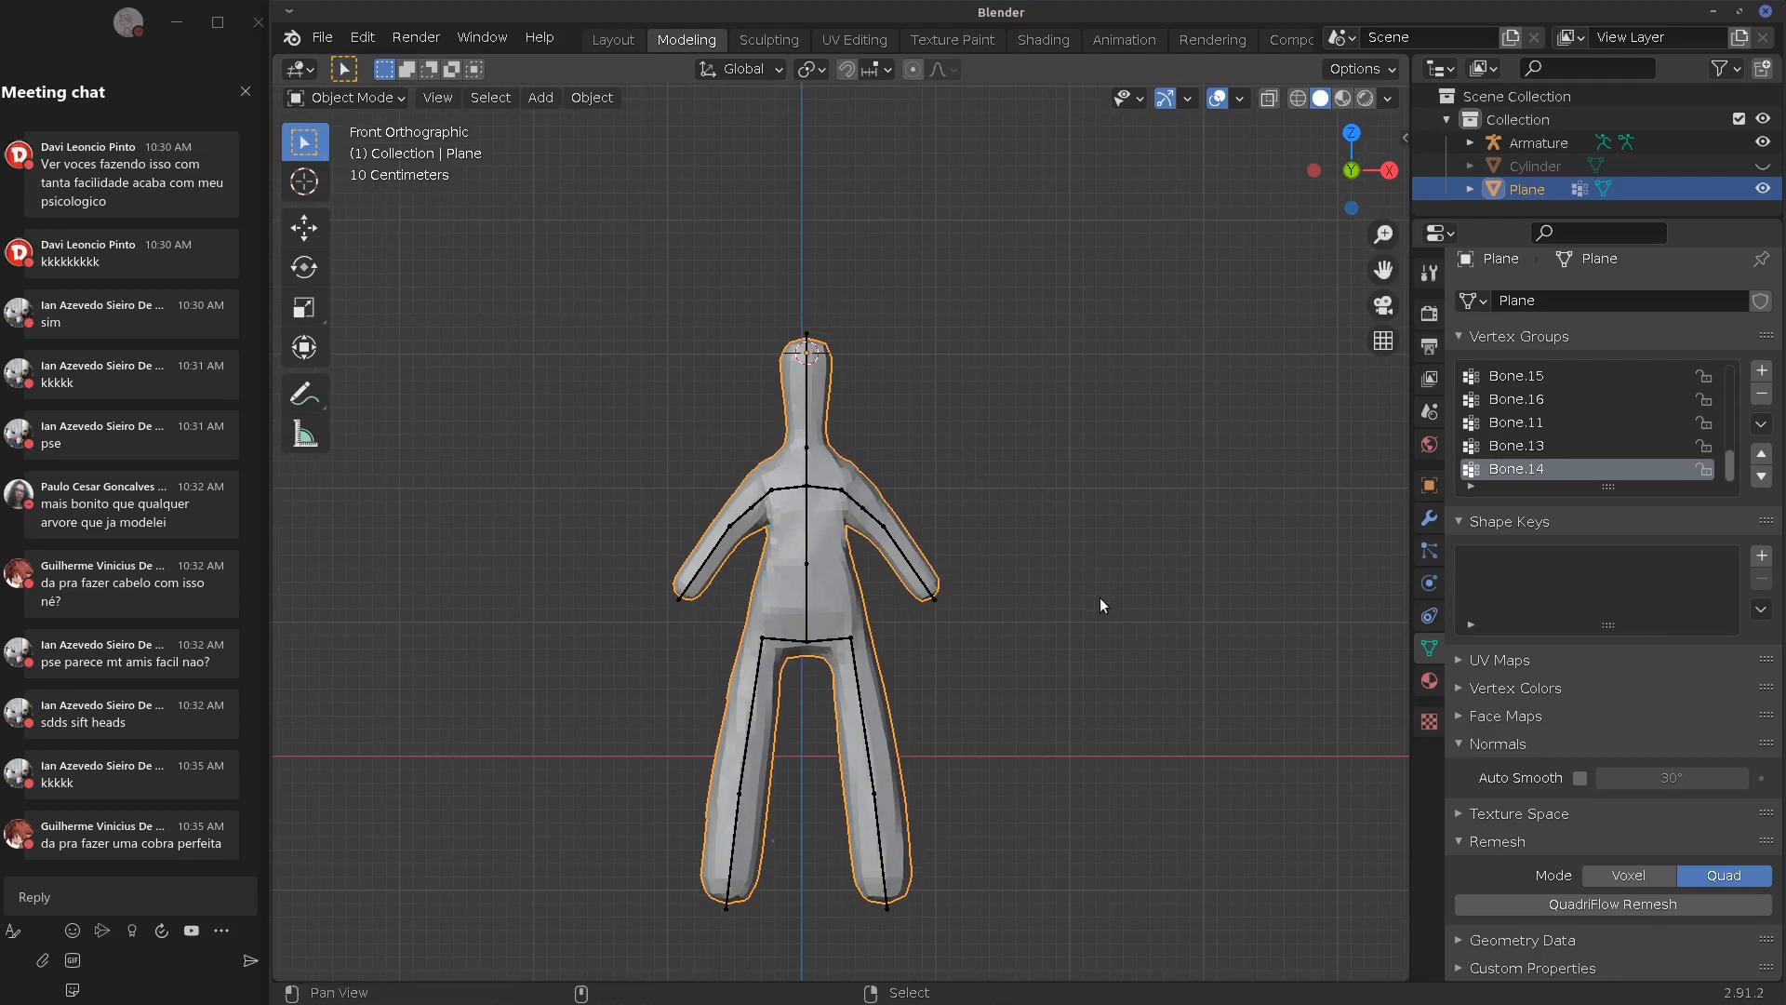
key(Tab)
key(Tab)
key(Tab)
key(Tab)
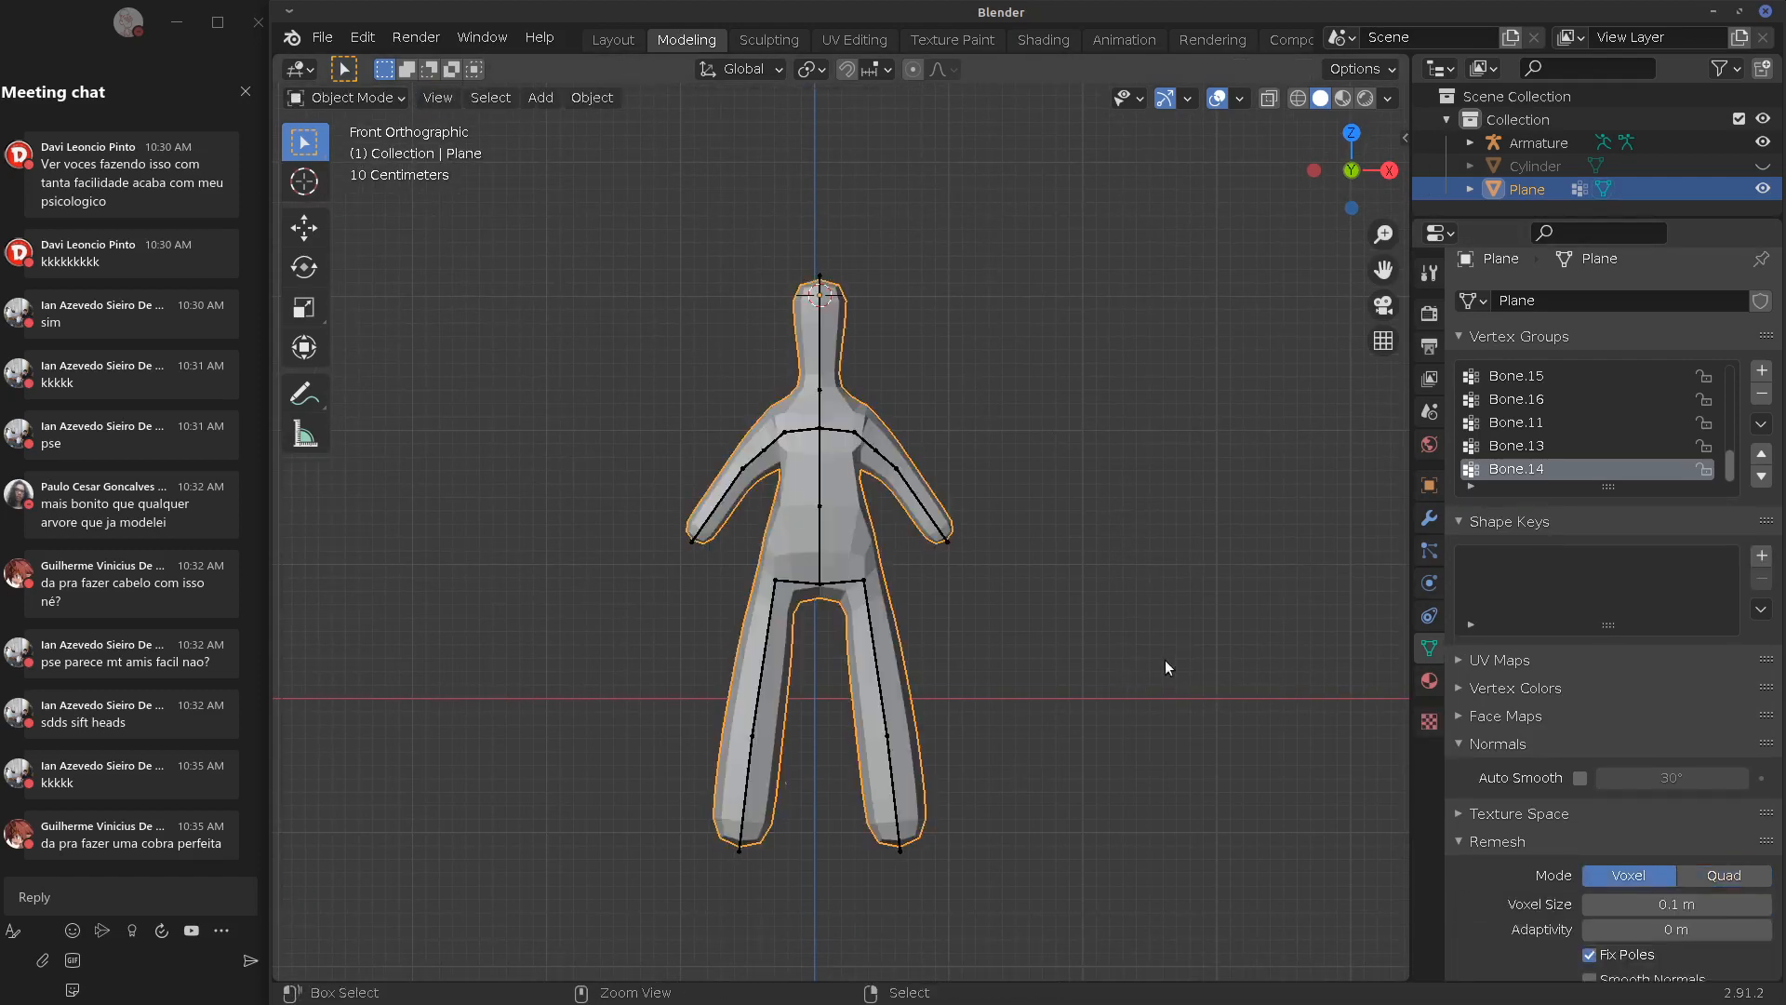
Delete the first extra edge loop running through the shoulder
key(Tab)
middle_drag(899, 545, 929, 571)
middle_drag(856, 577, 858, 575)
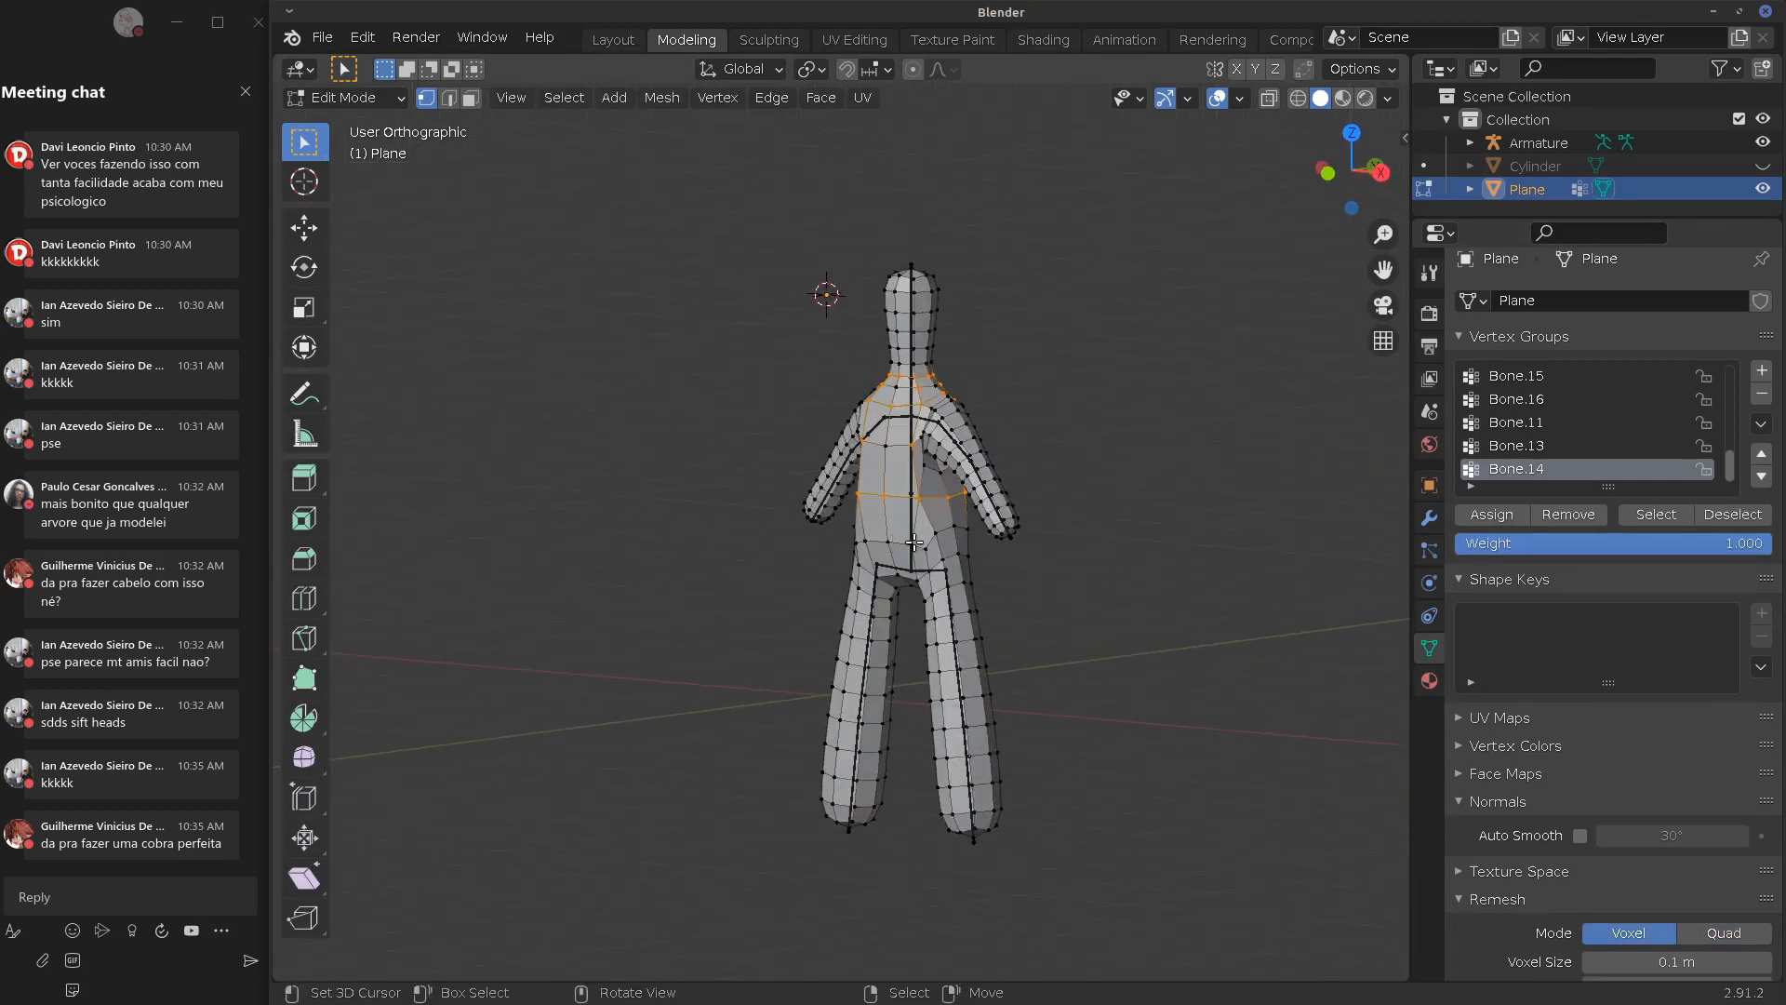
scroll(1081, 366, up, 5)
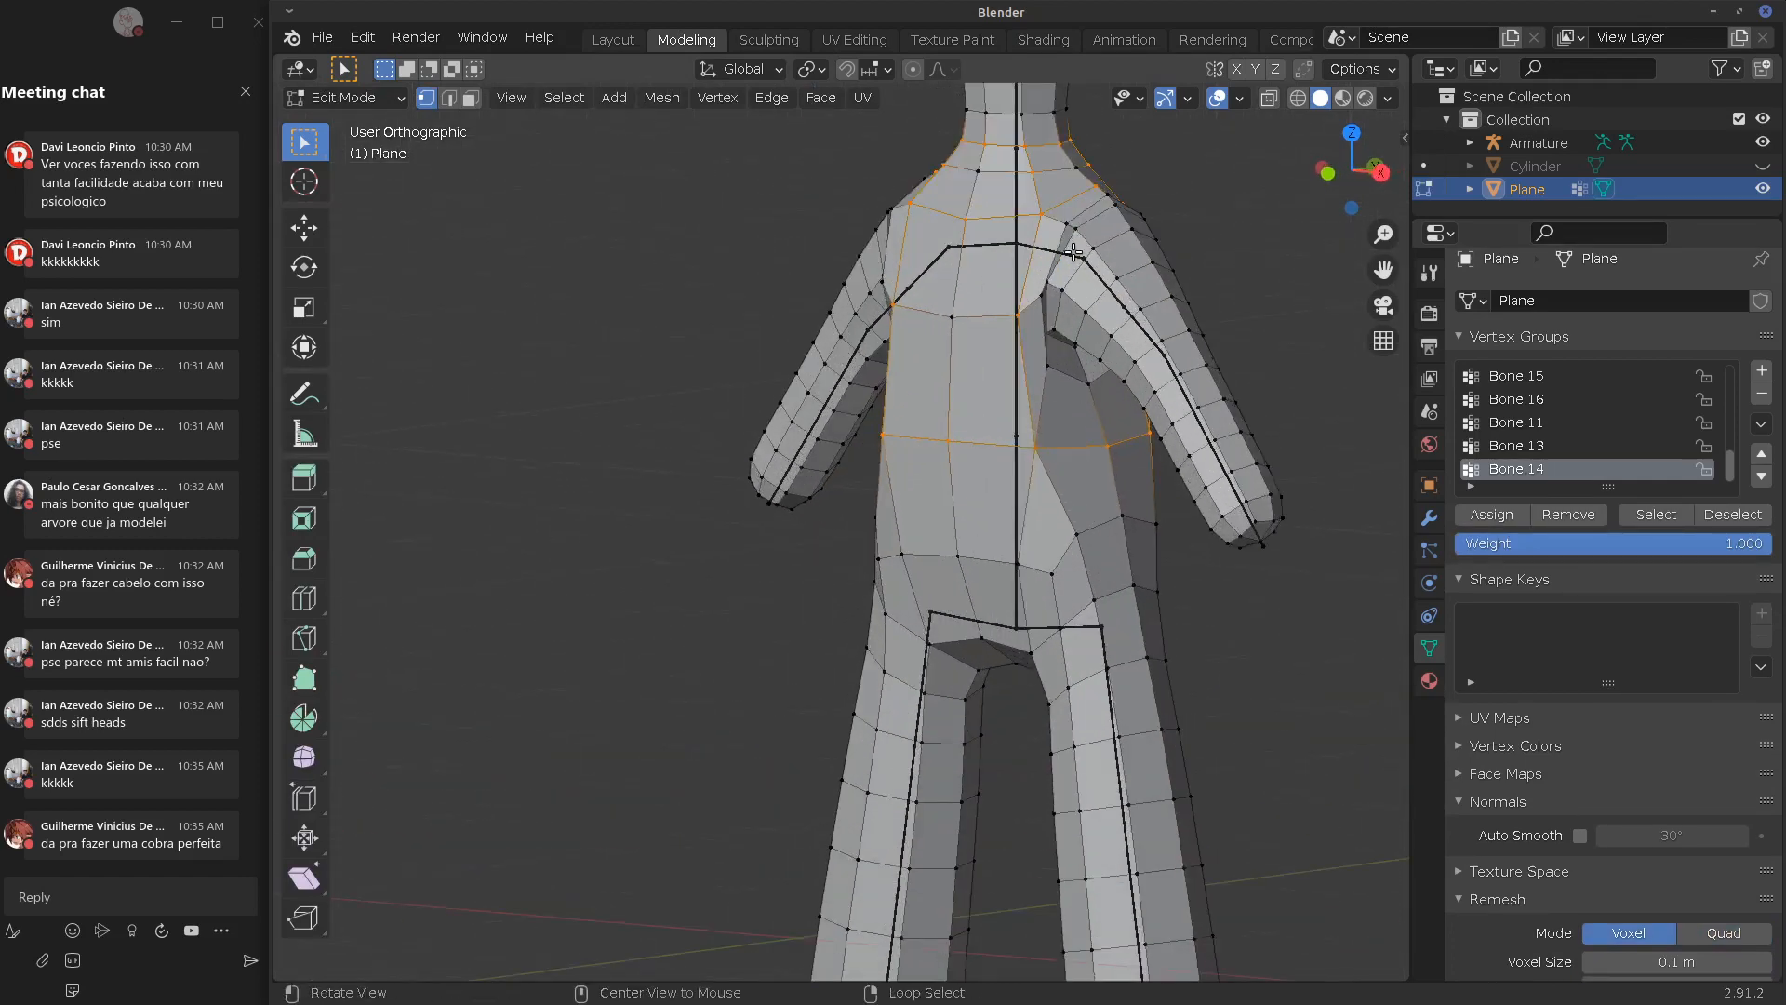
click(1067, 249)
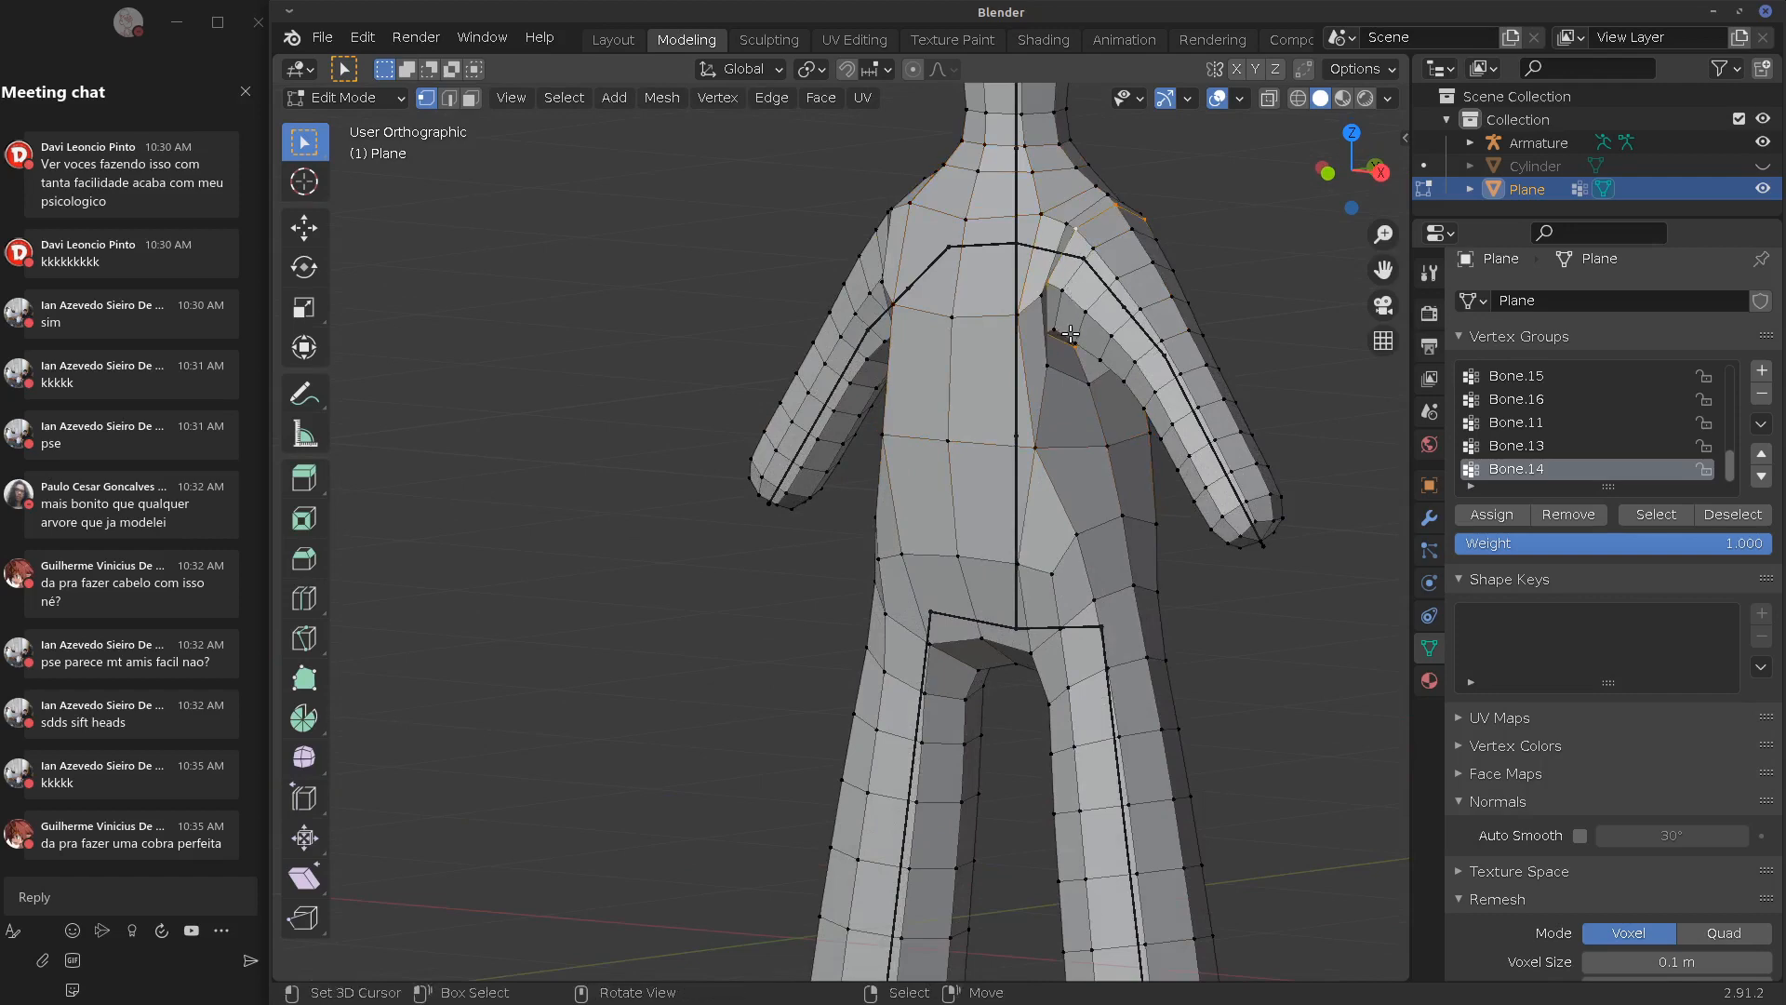
key(x)
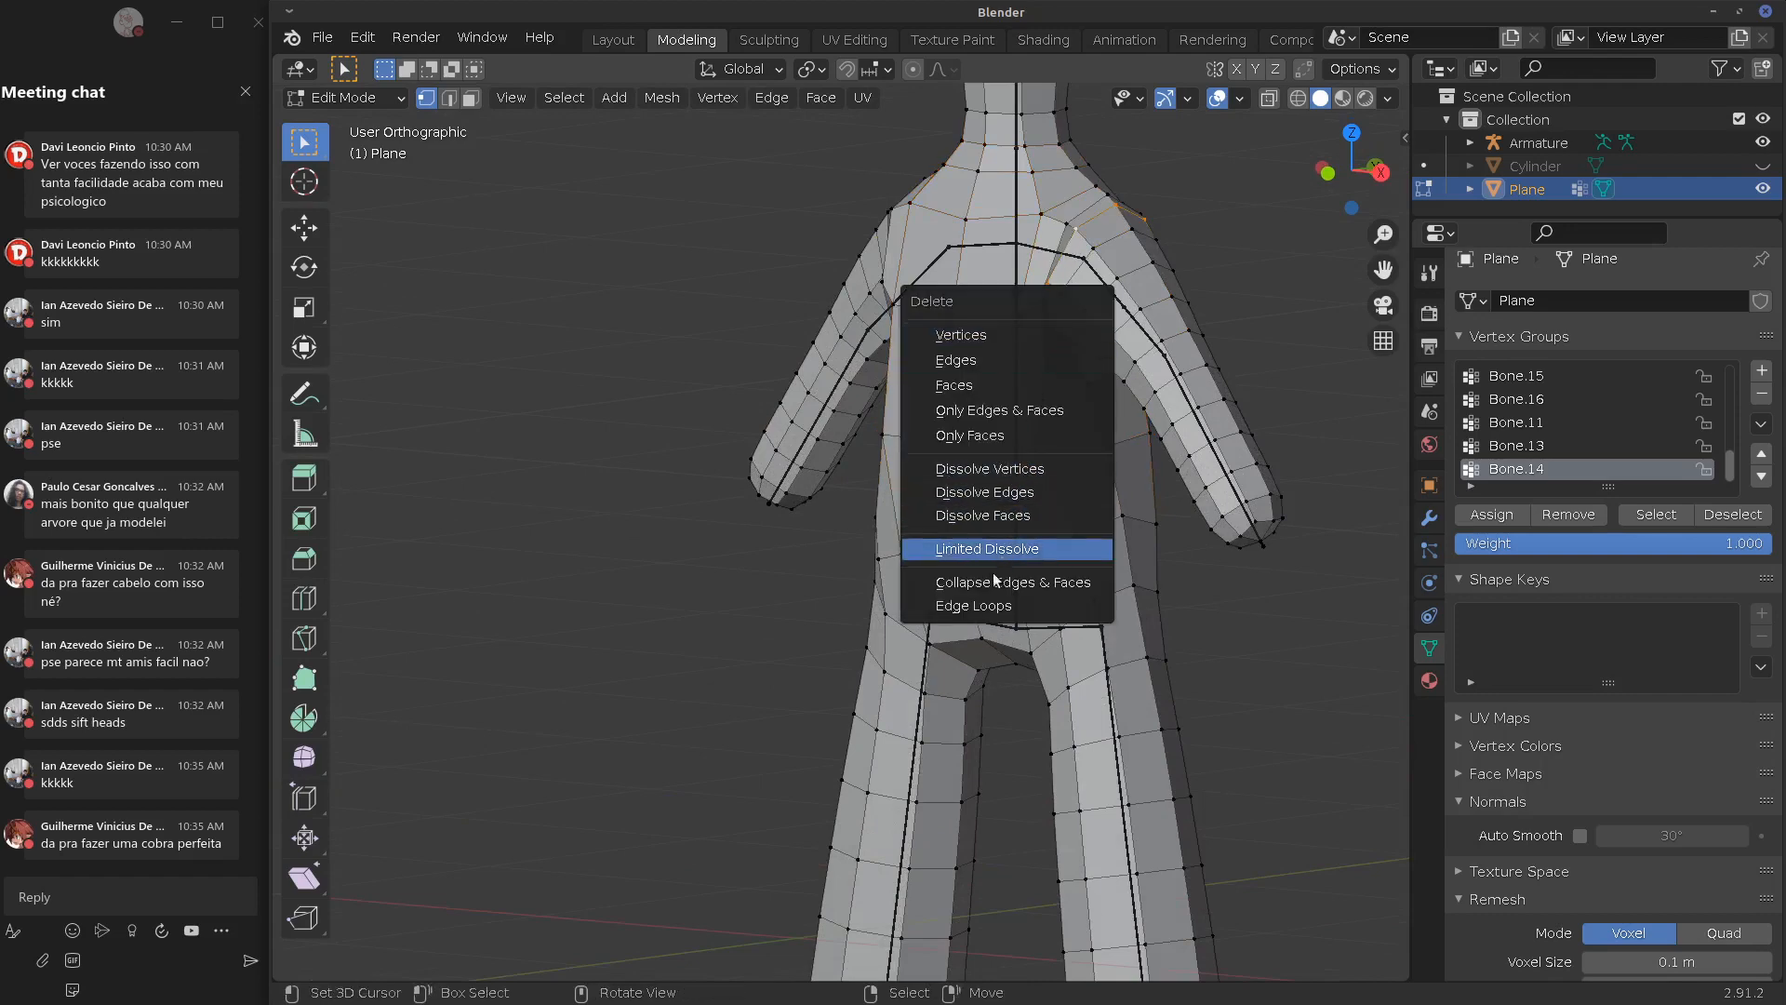
click(973, 606)
Delete a second shoulder edge loop and return to Object Mode
middle_drag(973, 606, 1115, 411)
alt+right_click(969, 287)
key(x)
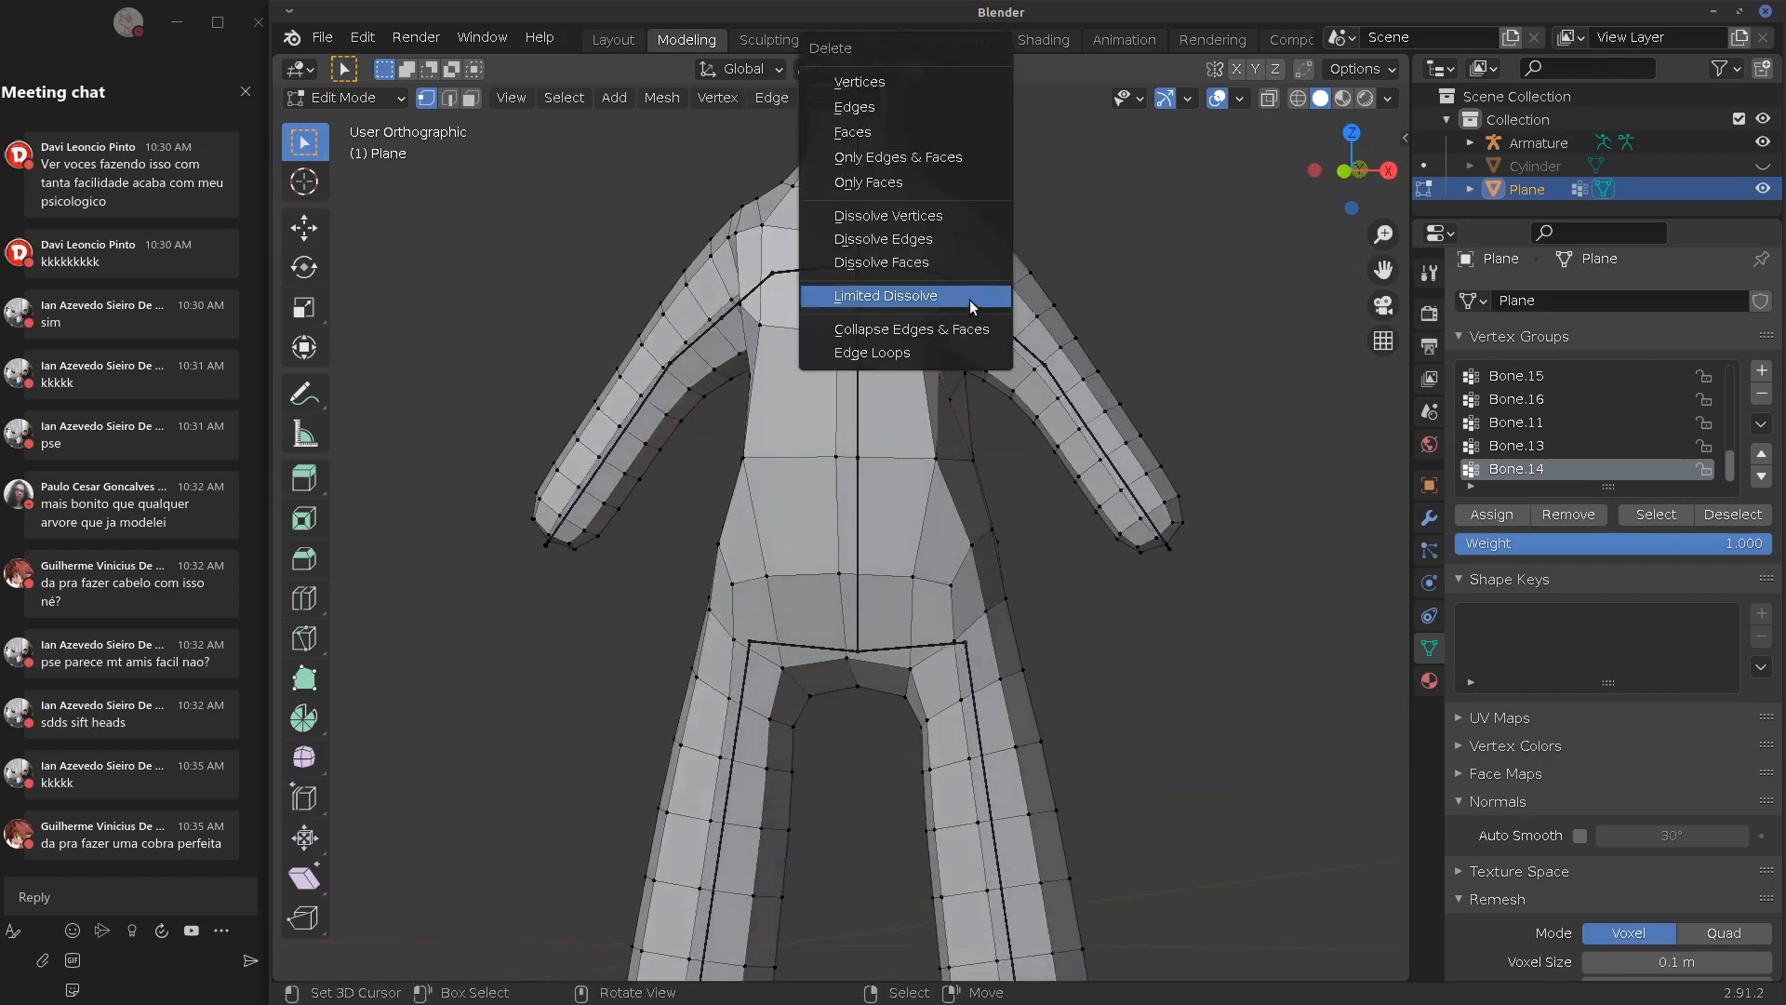
click(935, 352)
middle_drag(1056, 391, 1079, 422)
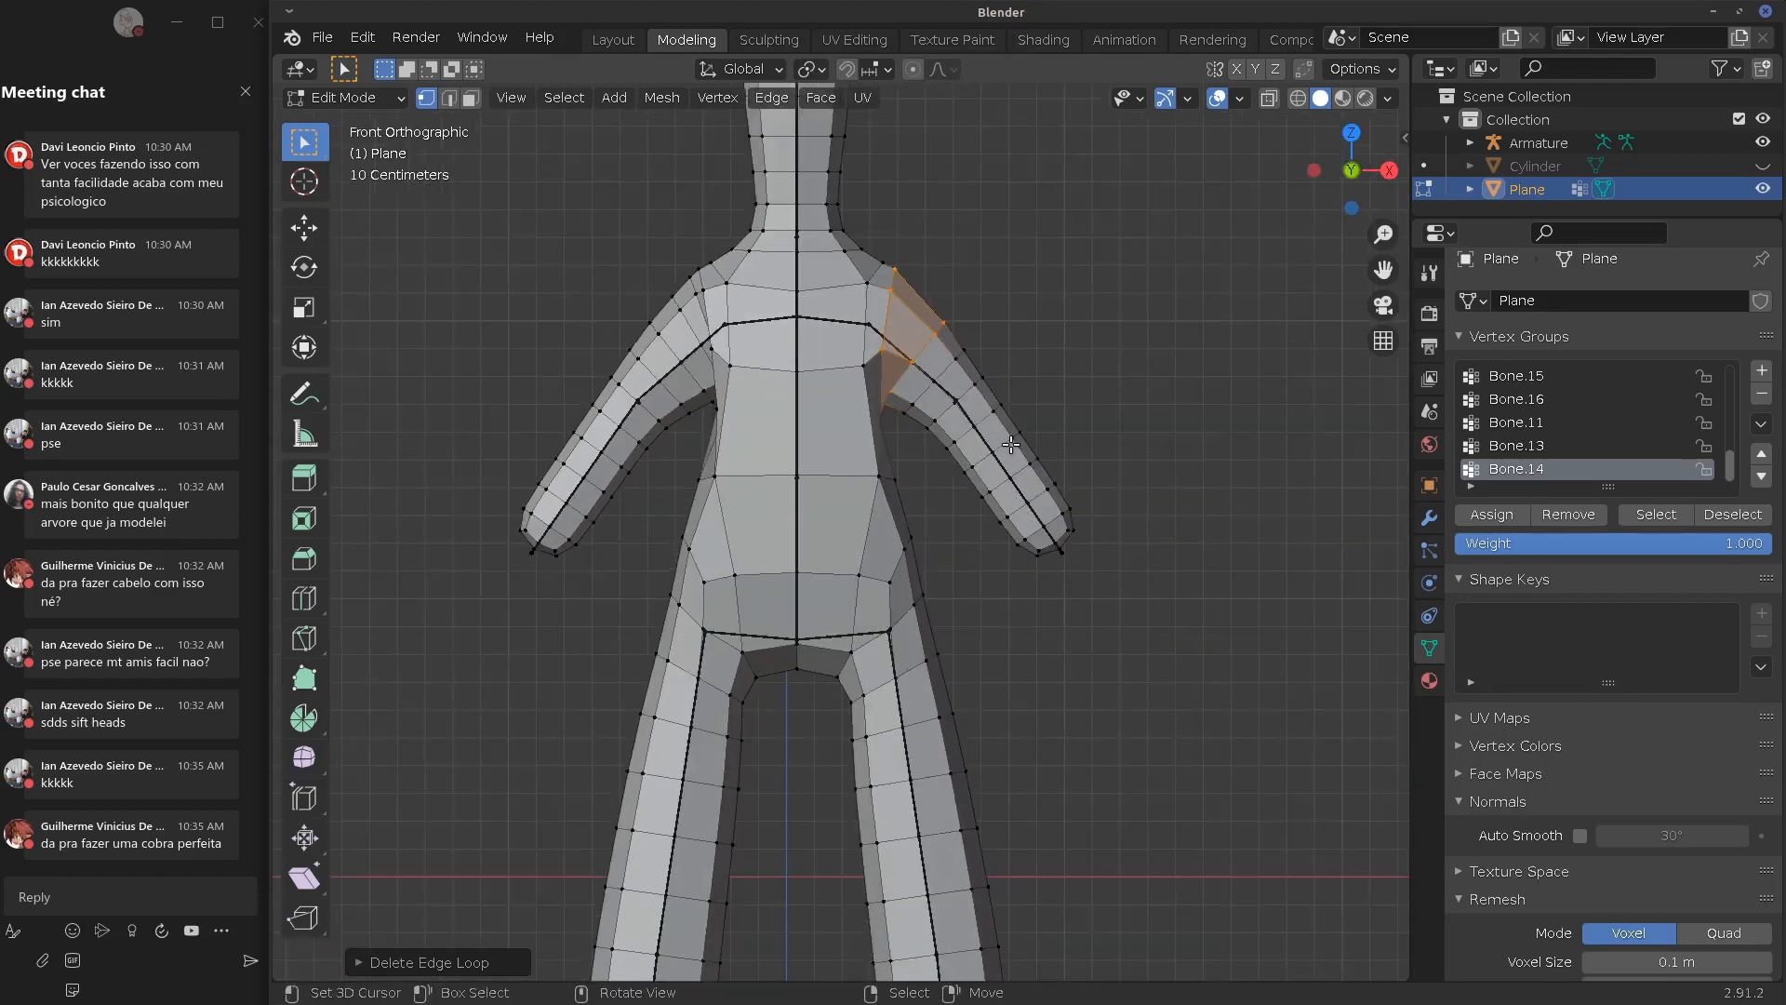
scroll(1000, 450, down, 3)
key(Tab)
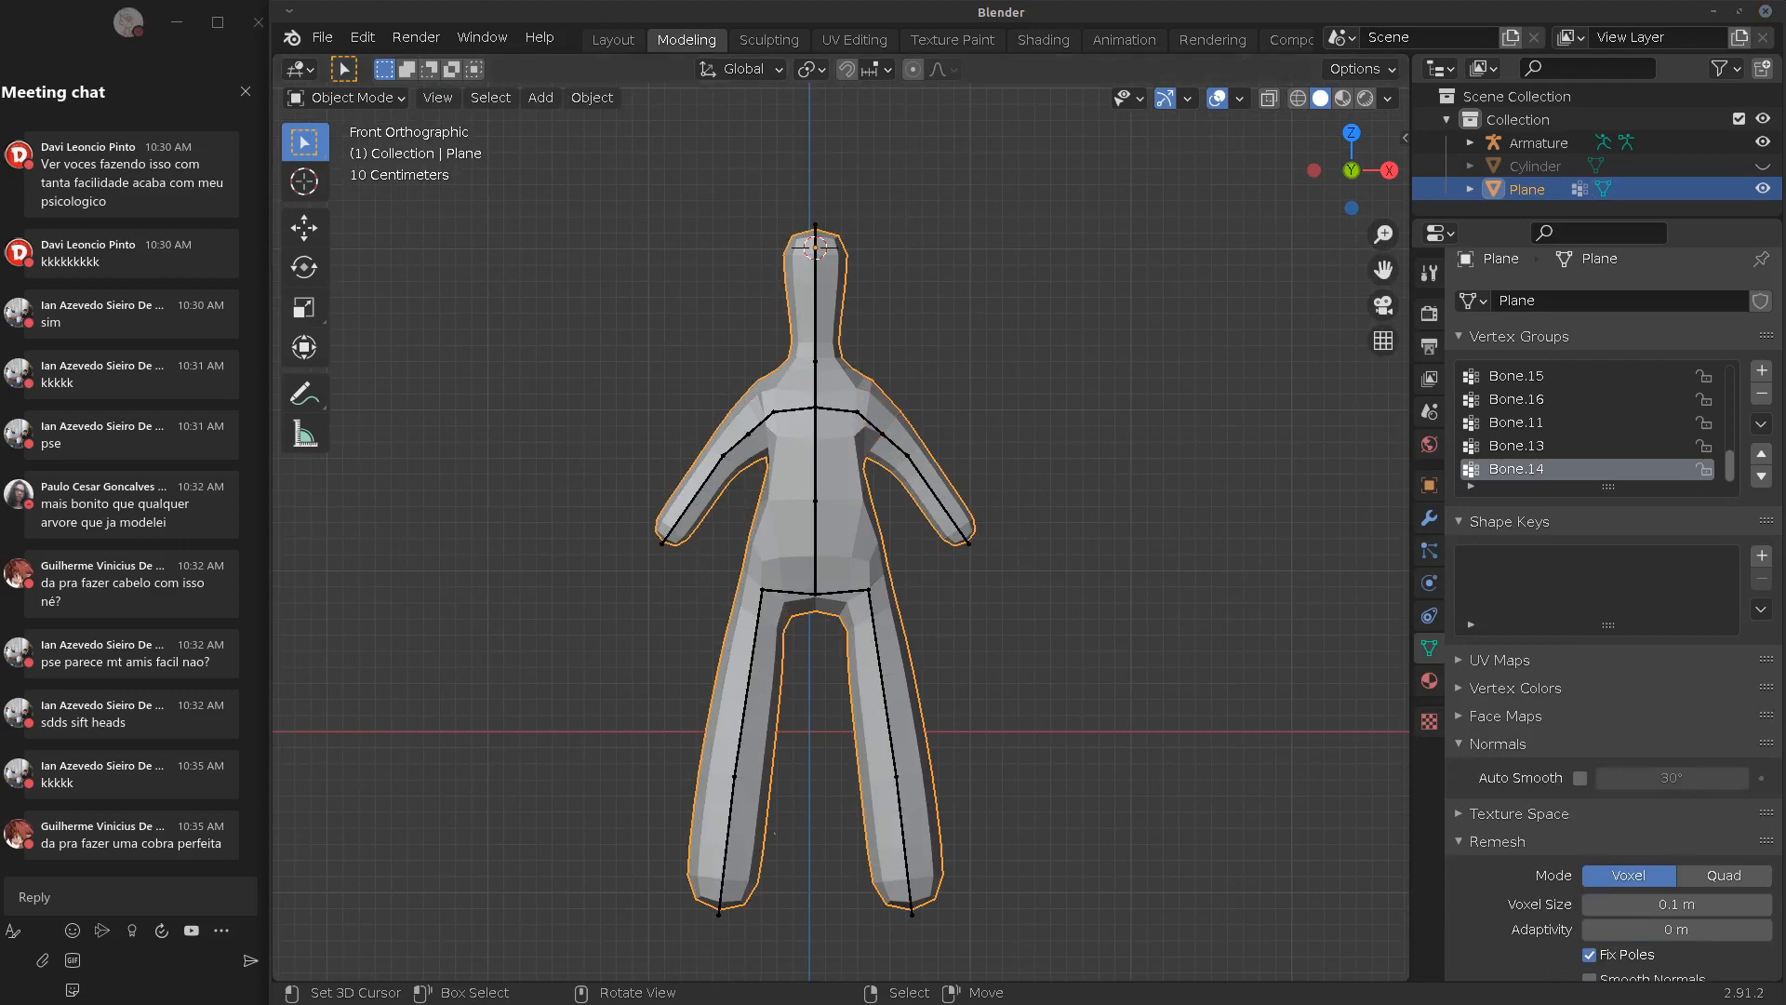
key(alt+Tab)
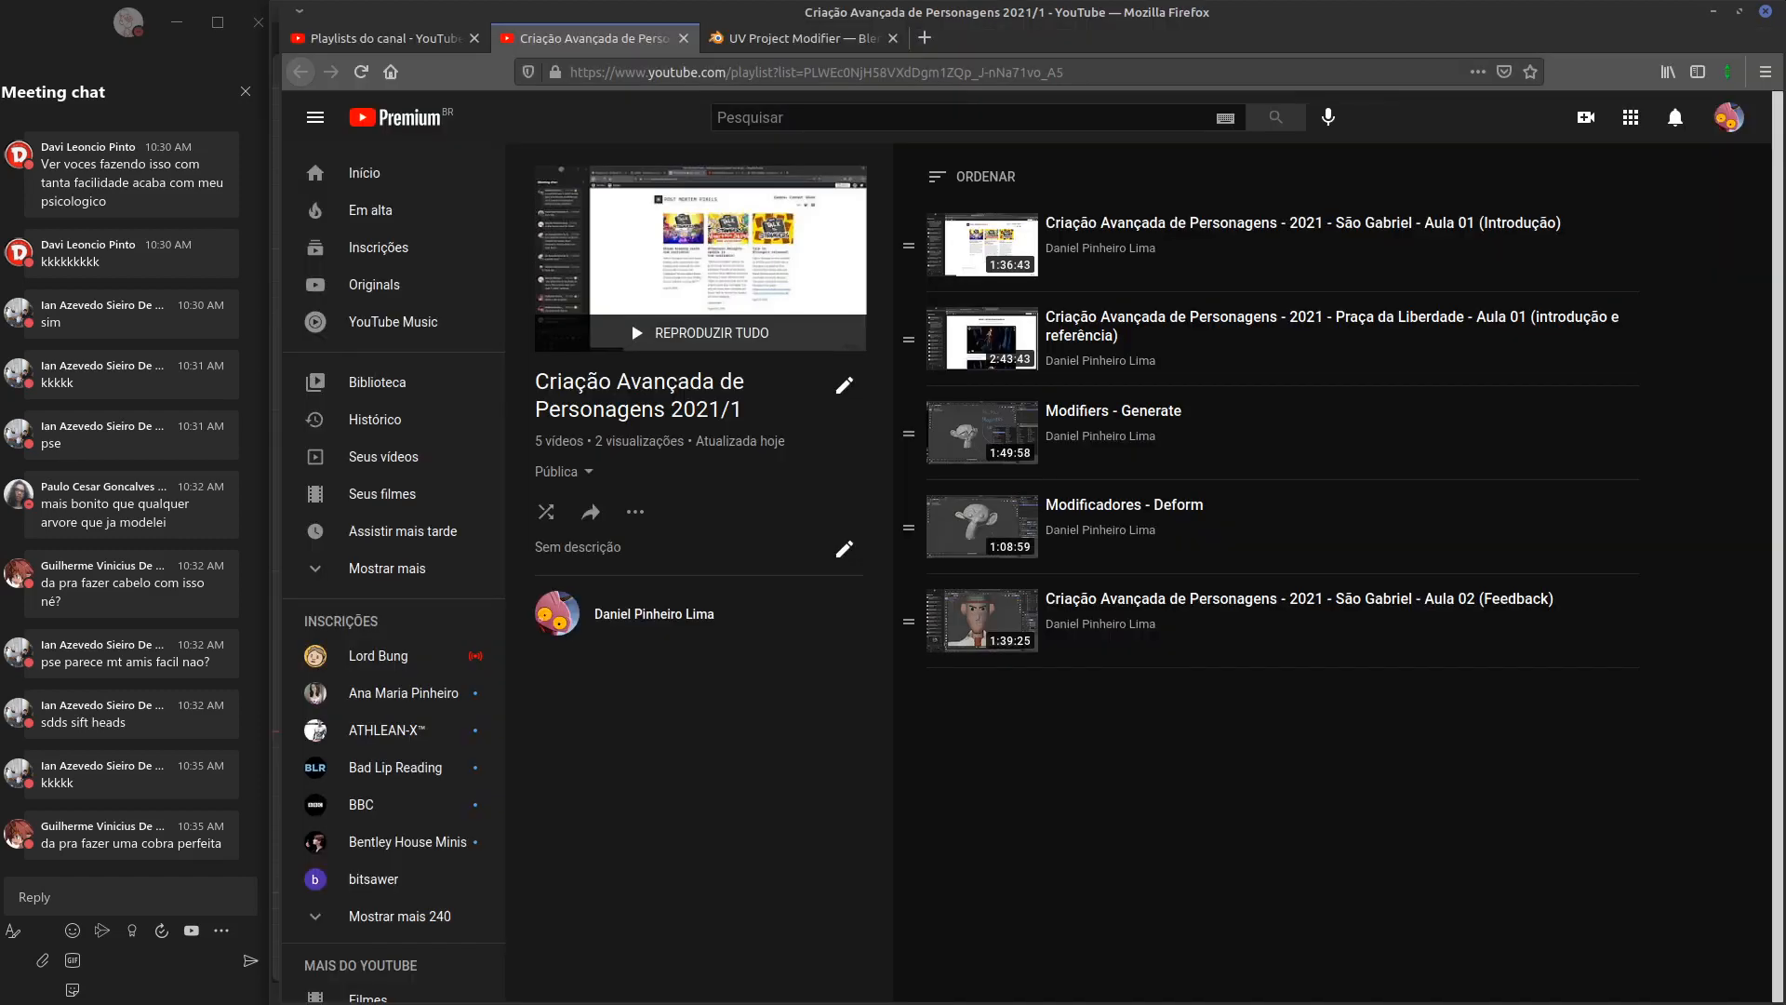
In a new tab, navigate Google Drive to CRIAÇÃO AVANÇADA DE PERSONAGENS > Recursos
click(925, 37)
text(translate.google.com.br/)
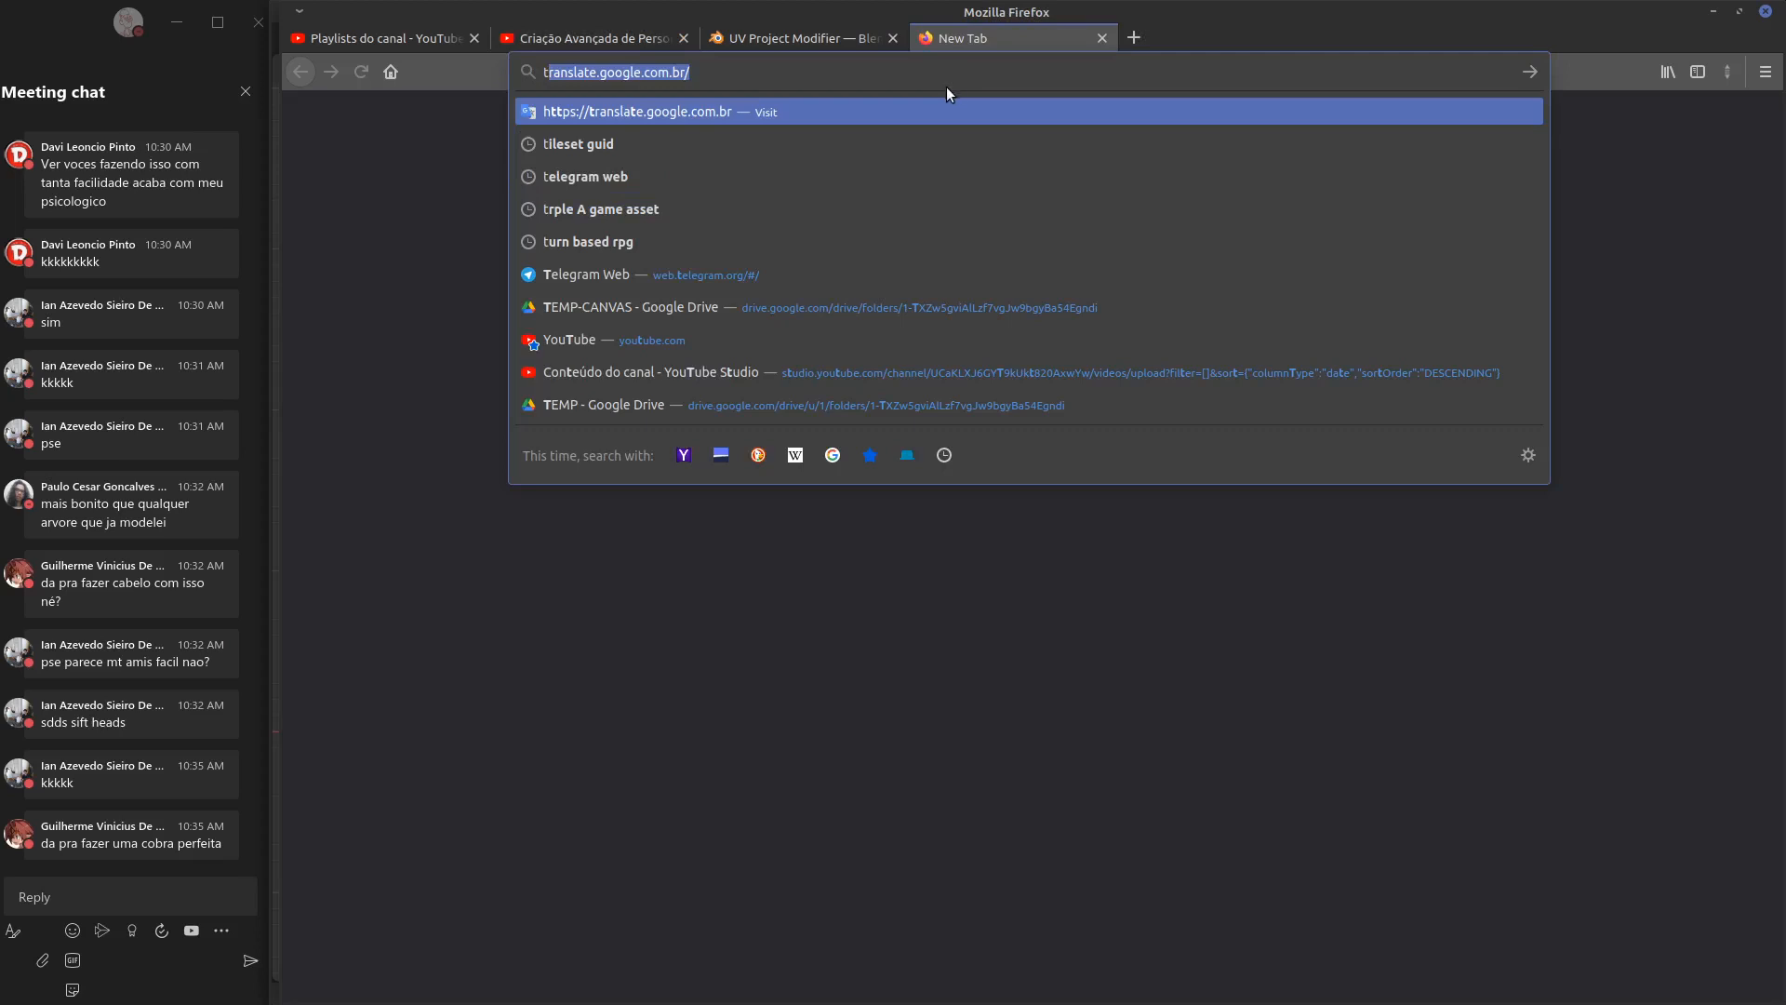
click(747, 306)
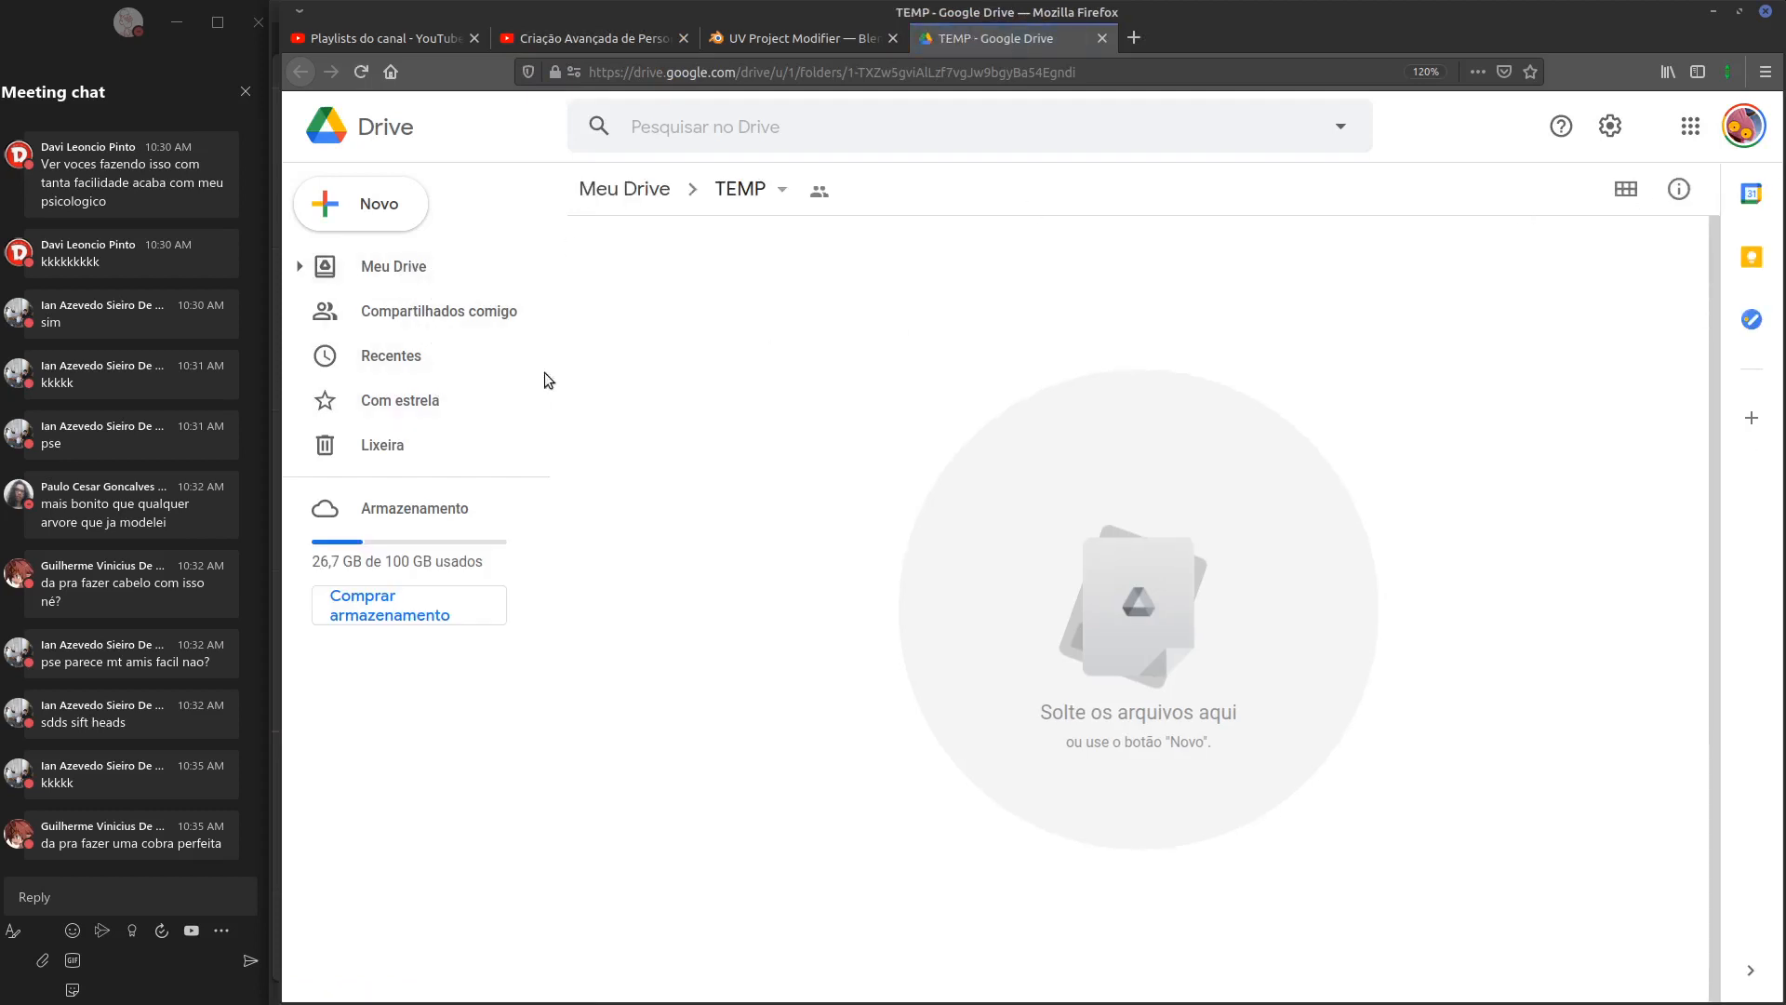
click(648, 189)
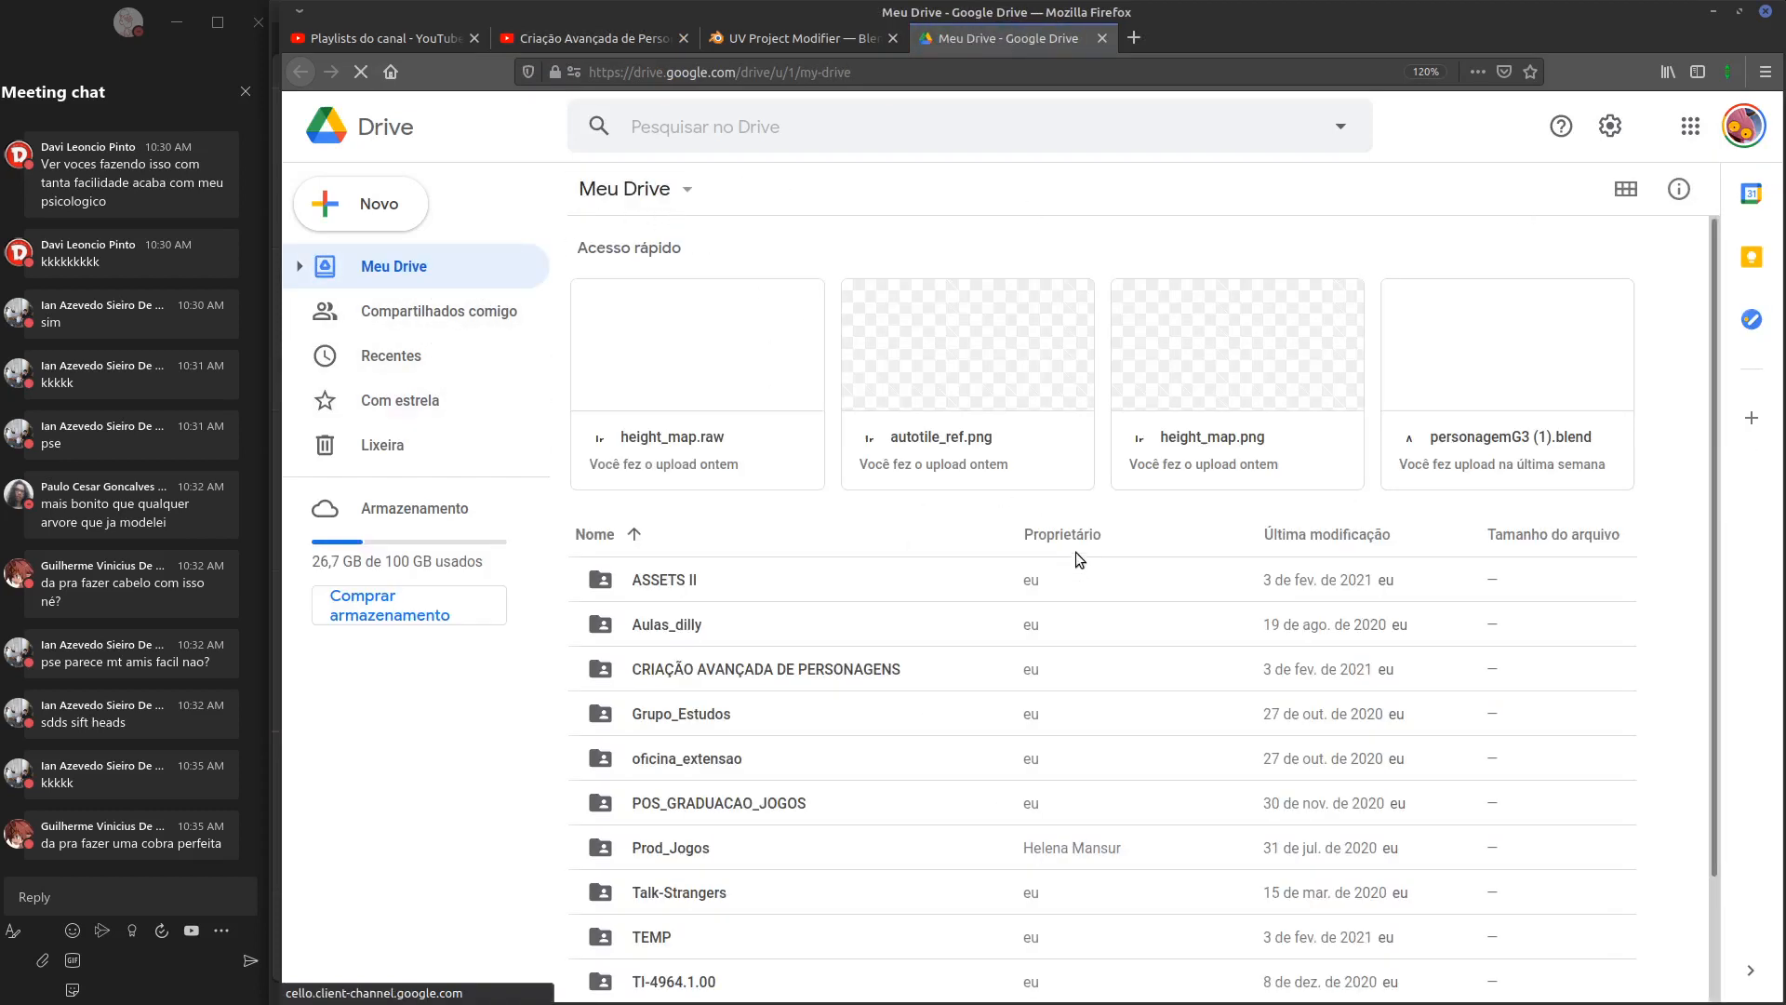
double_click(721, 669)
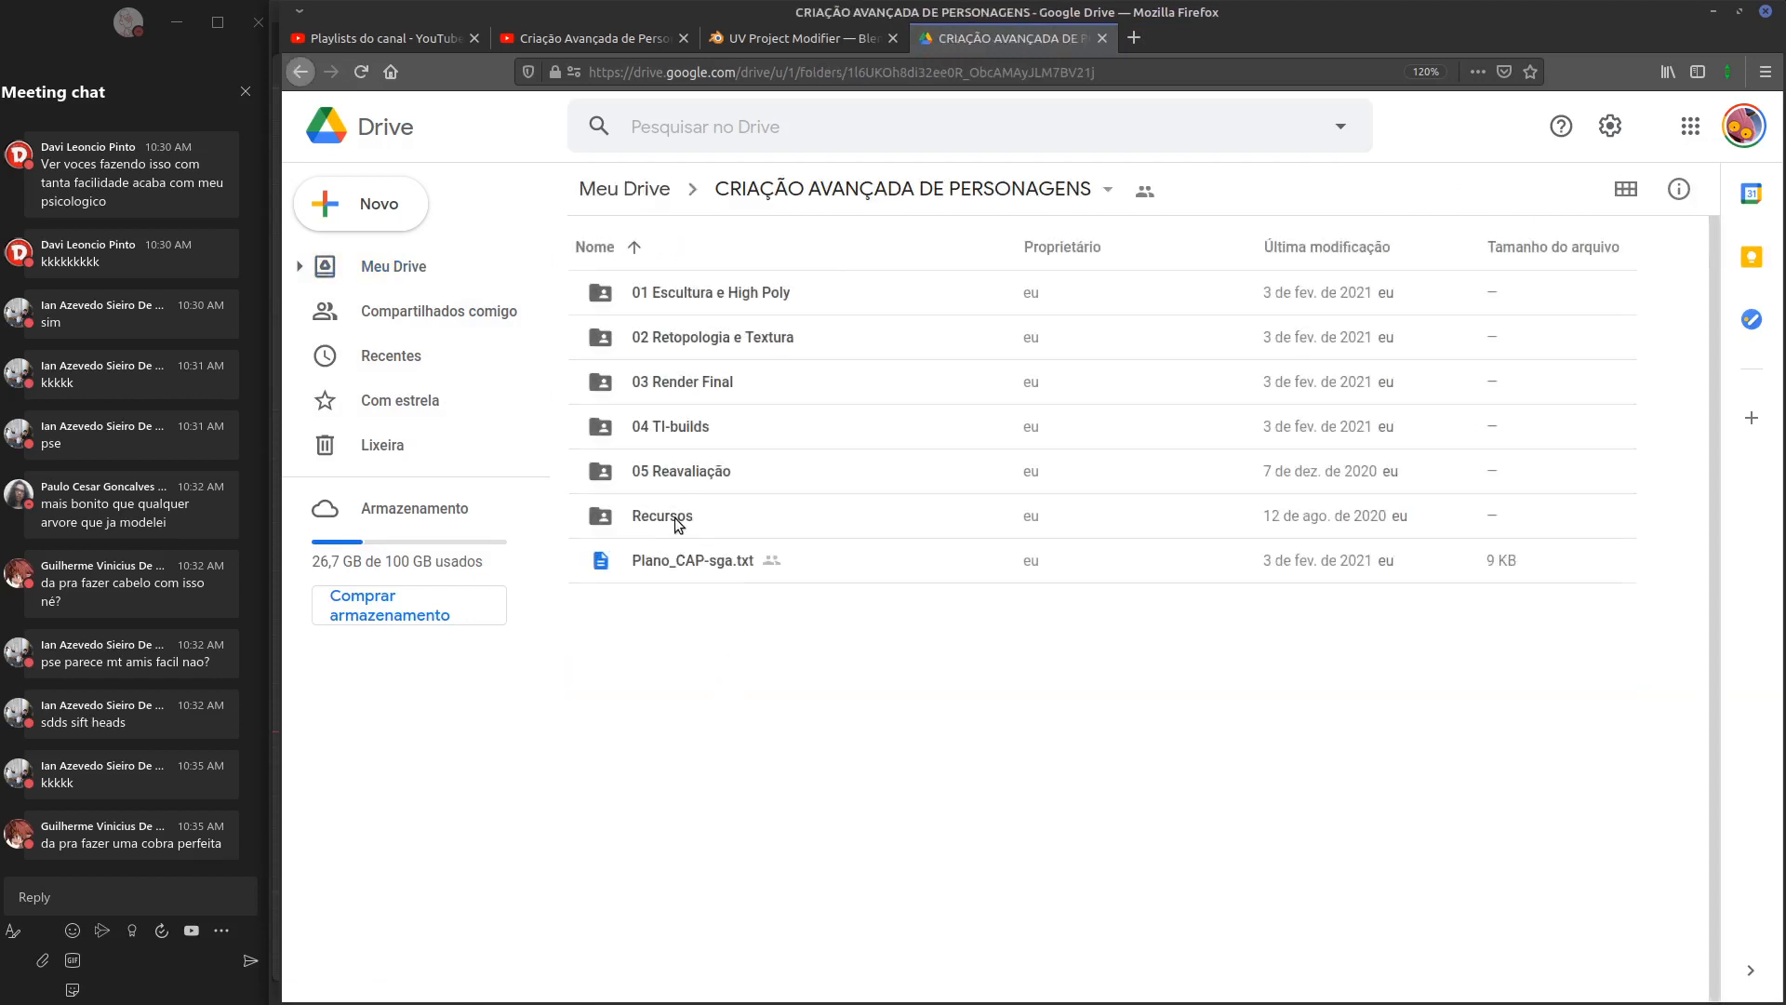
double_click(680, 521)
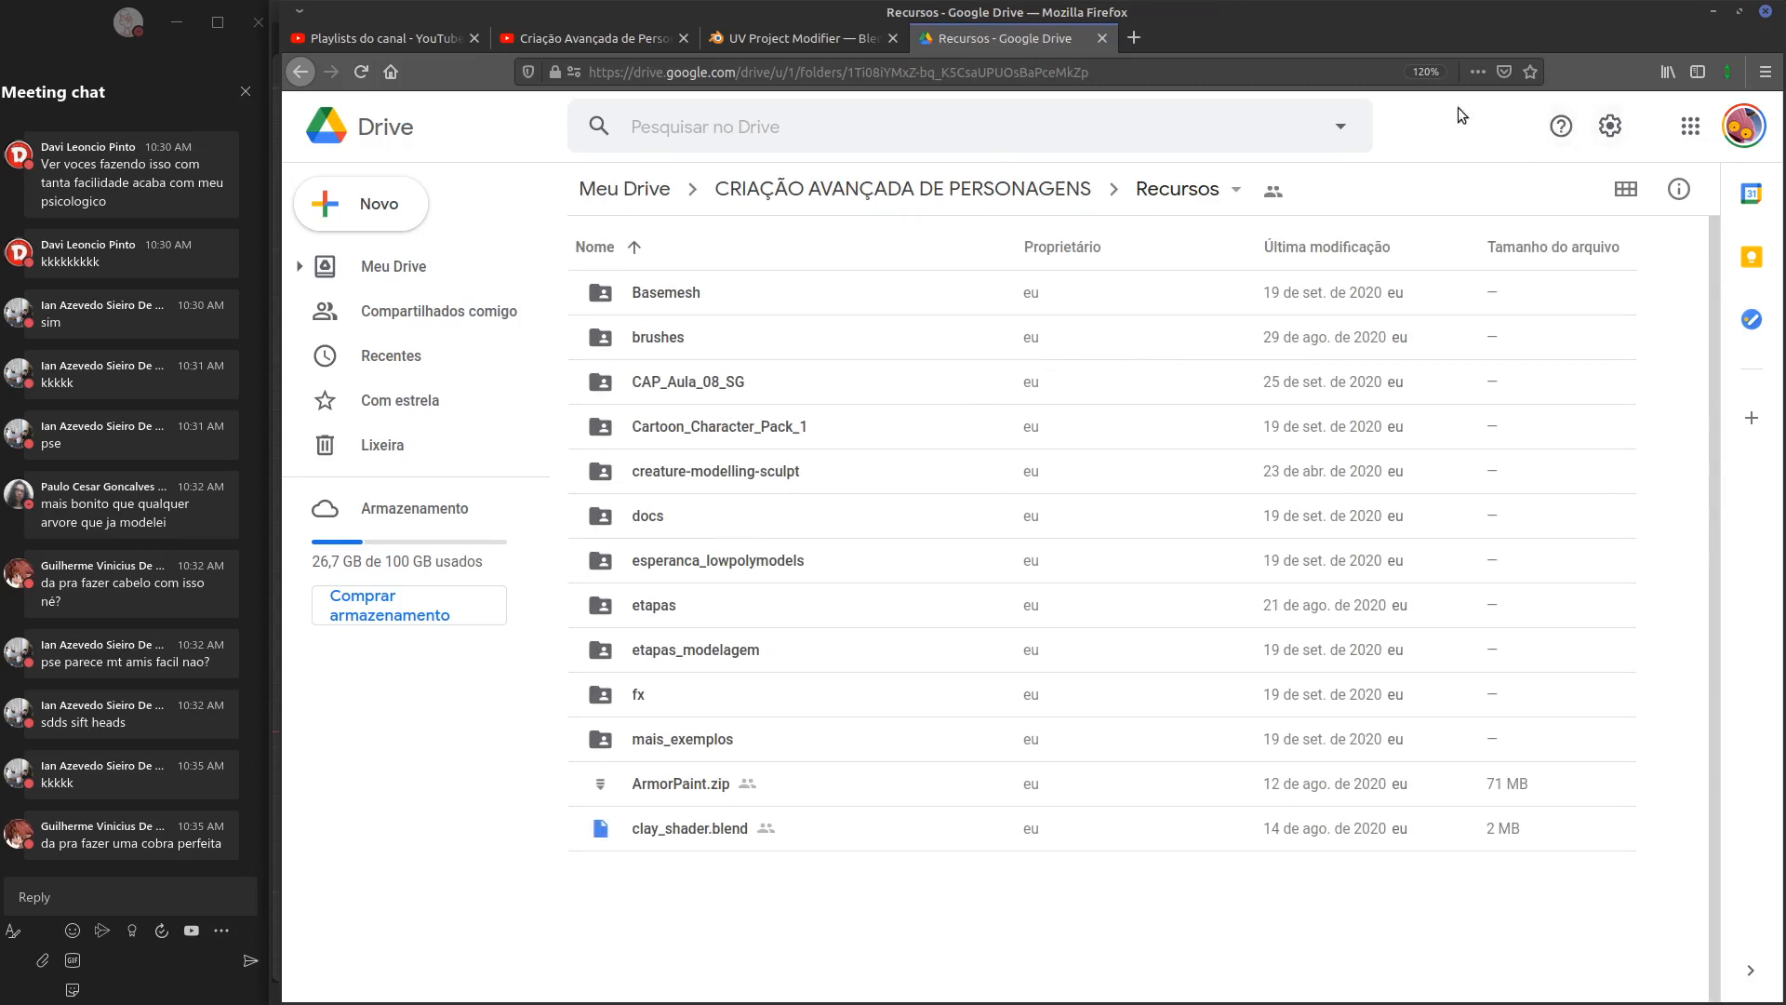
Copy the Recursos folder's share link and send it in the meeting chat
click(1271, 196)
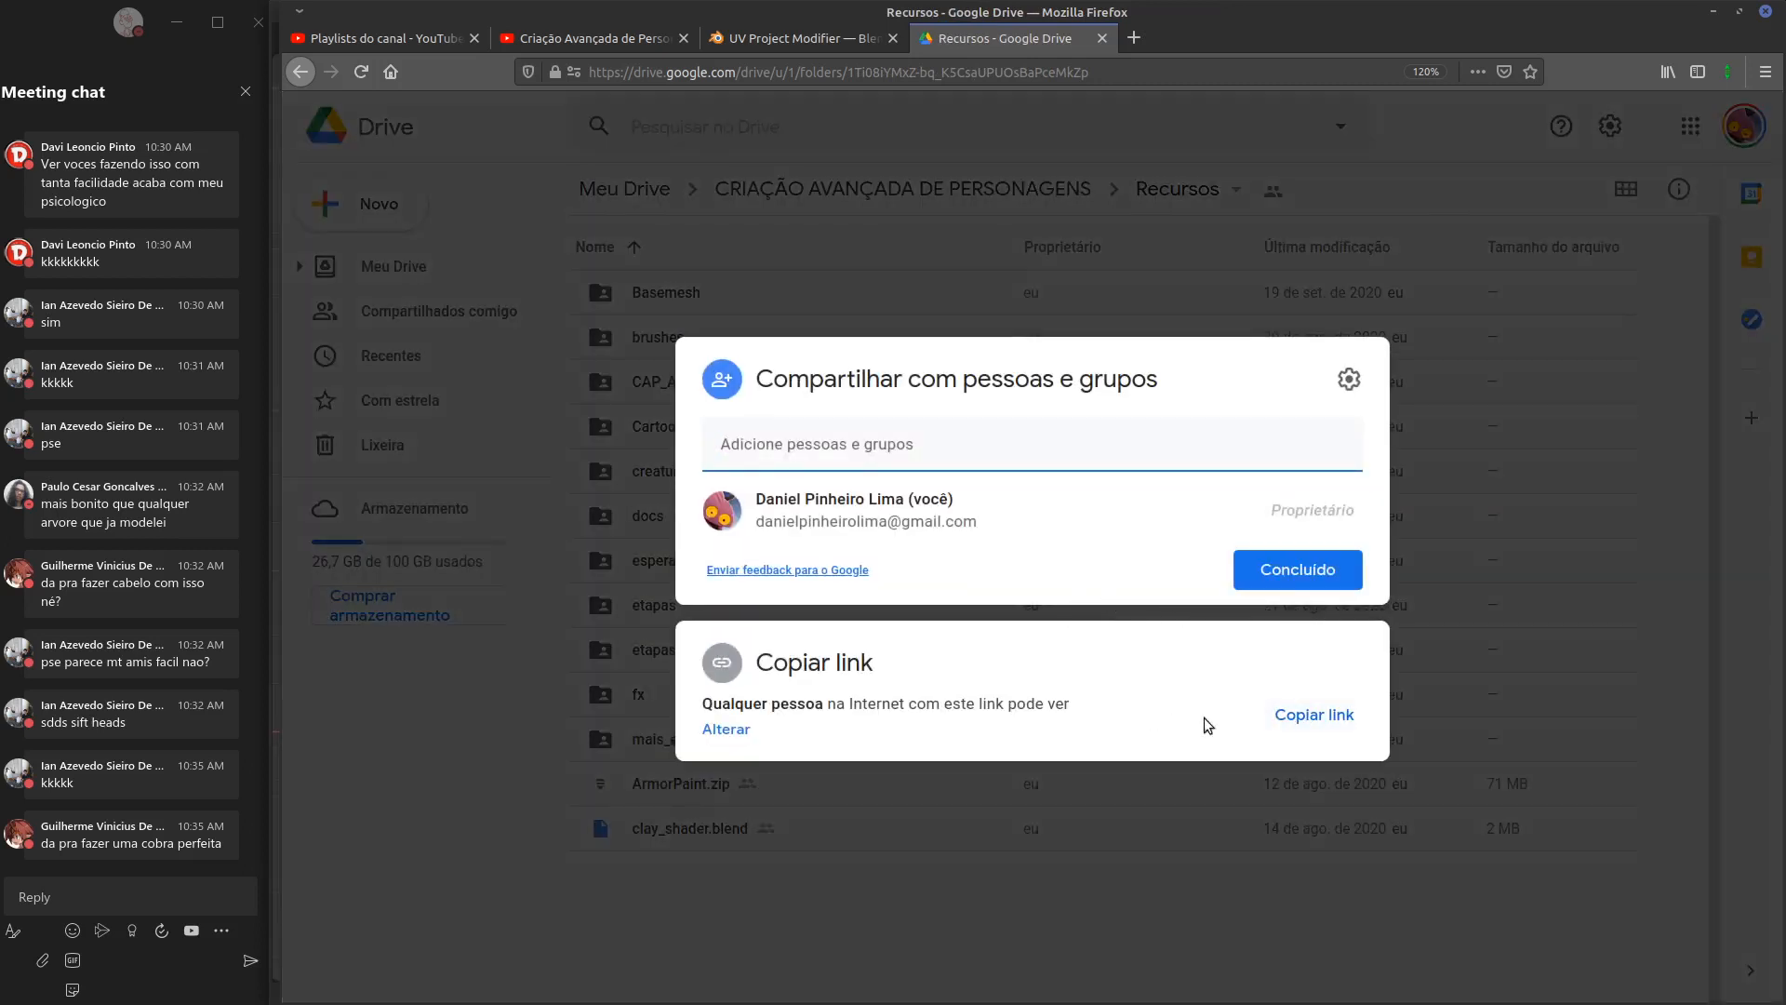
click(1310, 717)
click(840, 917)
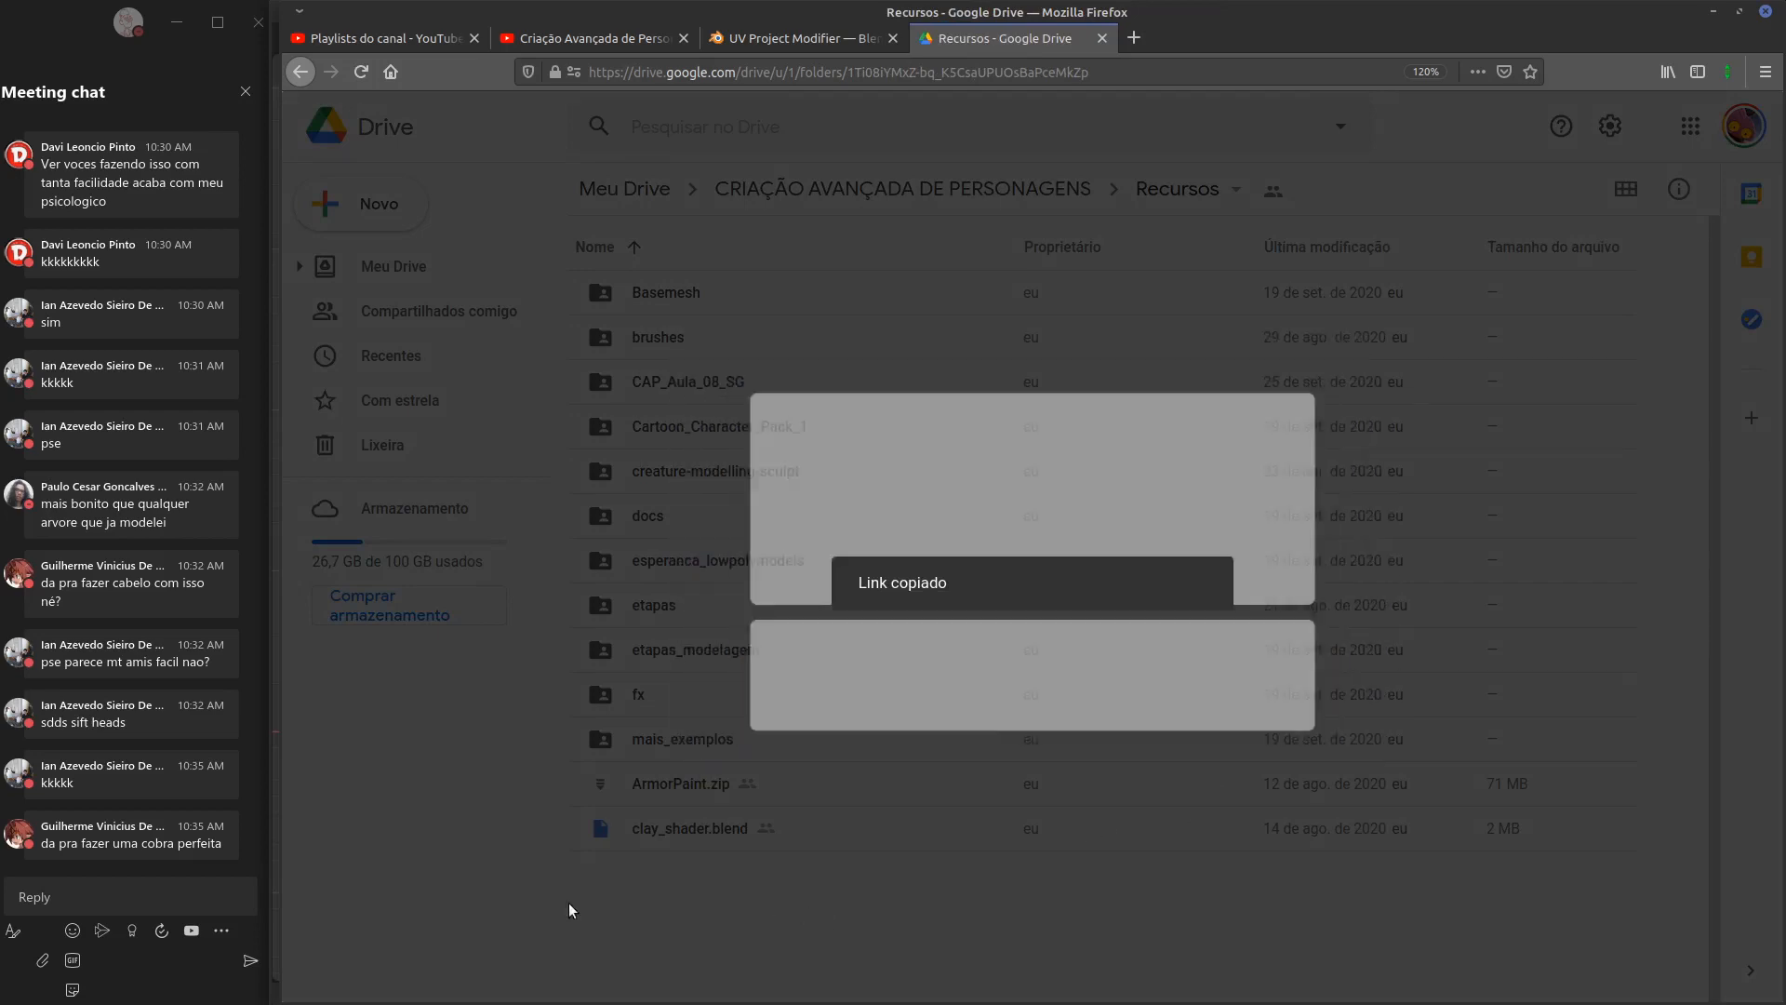
click(118, 887)
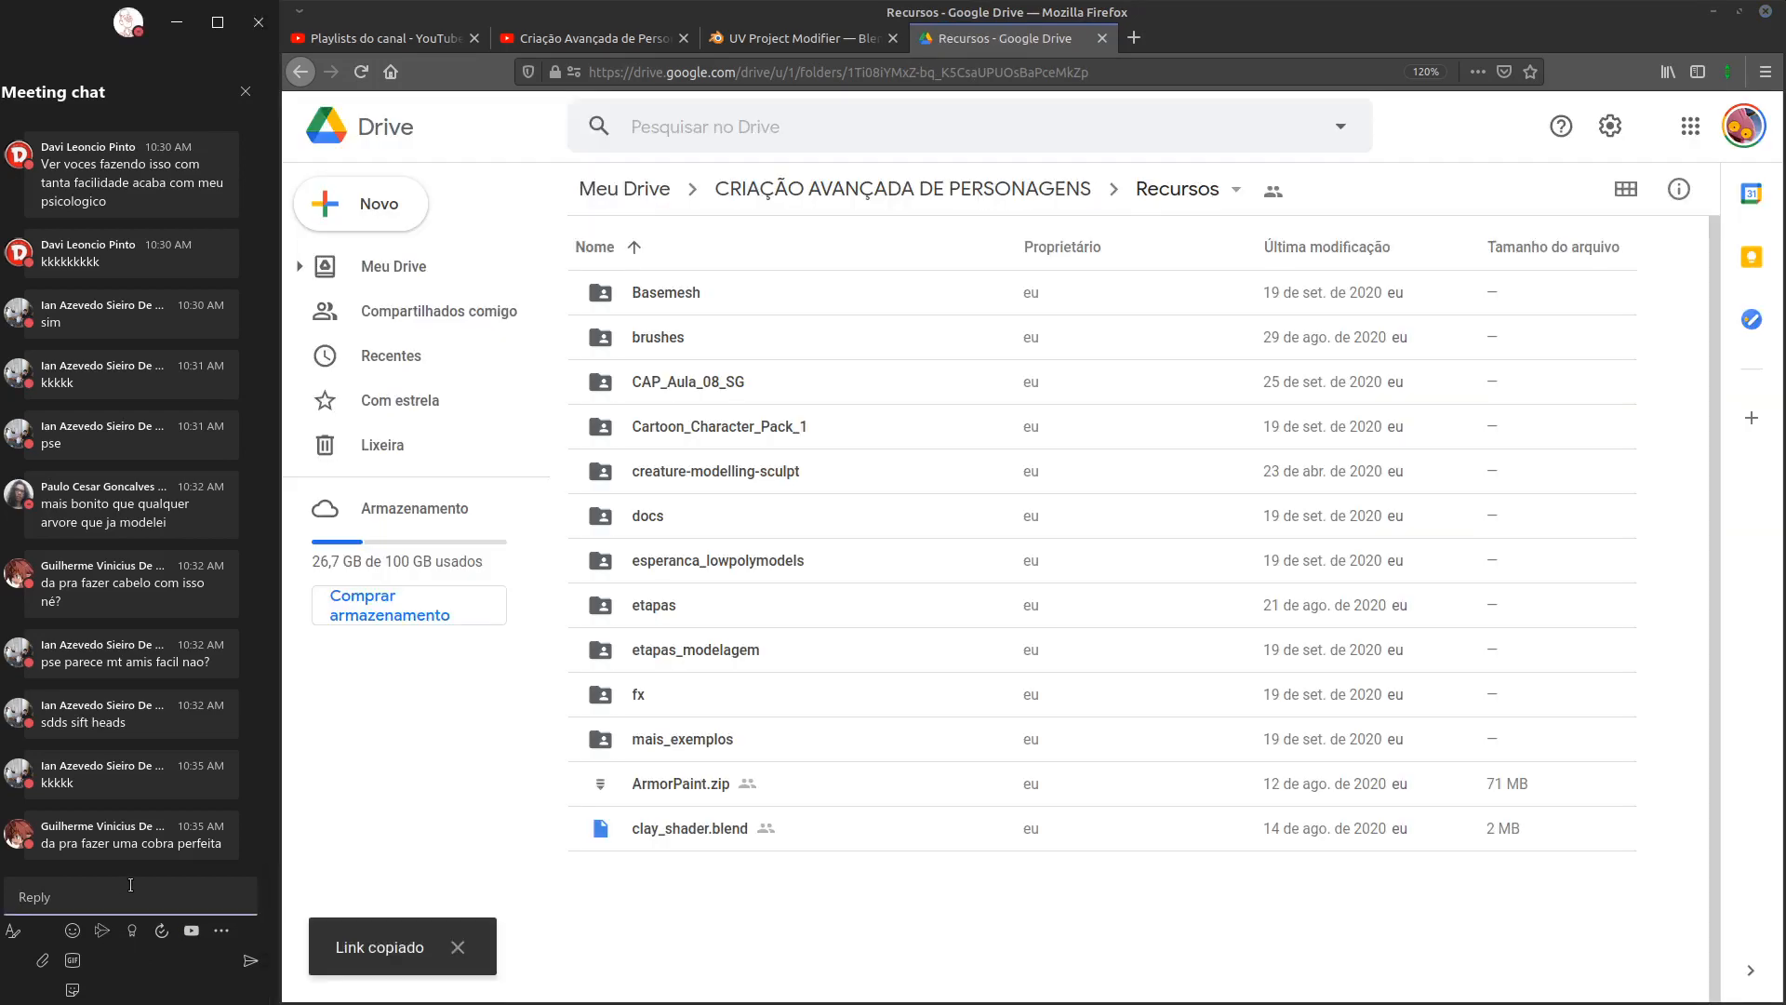
key(Return)
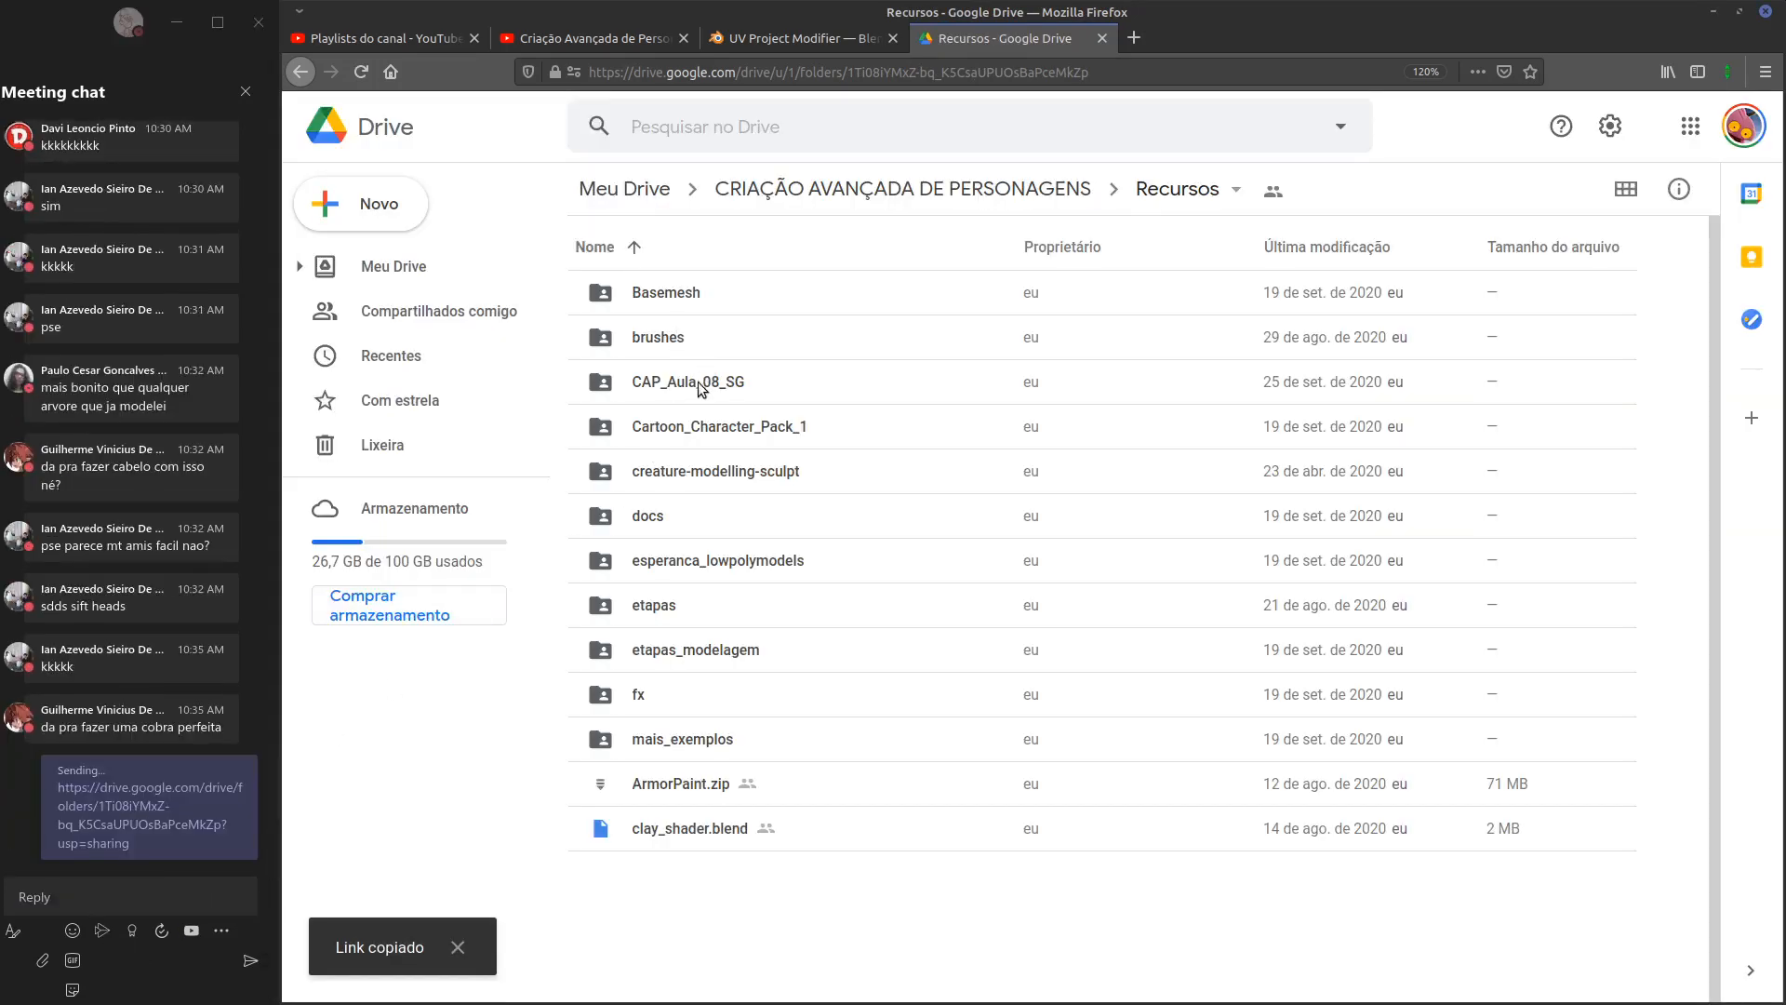
click(705, 433)
Open creature-modelling-sculpt and skim 0102_CreatingTheBaseMesh.mp4 to its middle
double_click(716, 477)
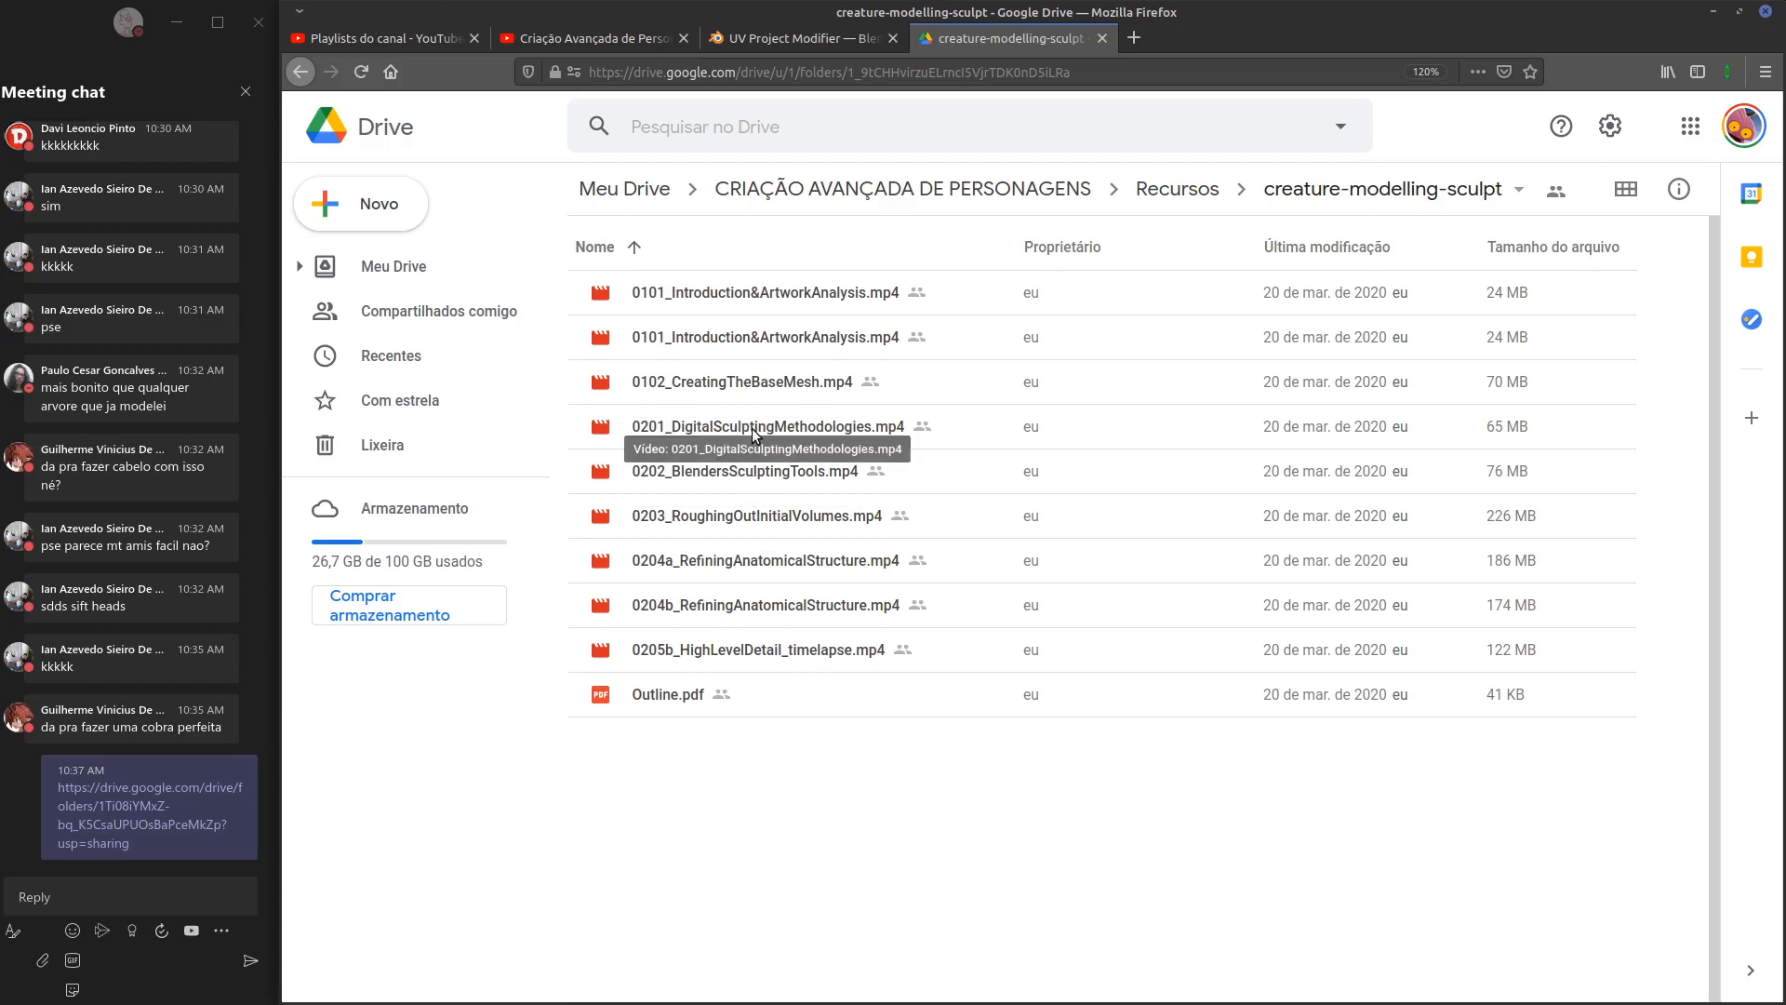
click(769, 389)
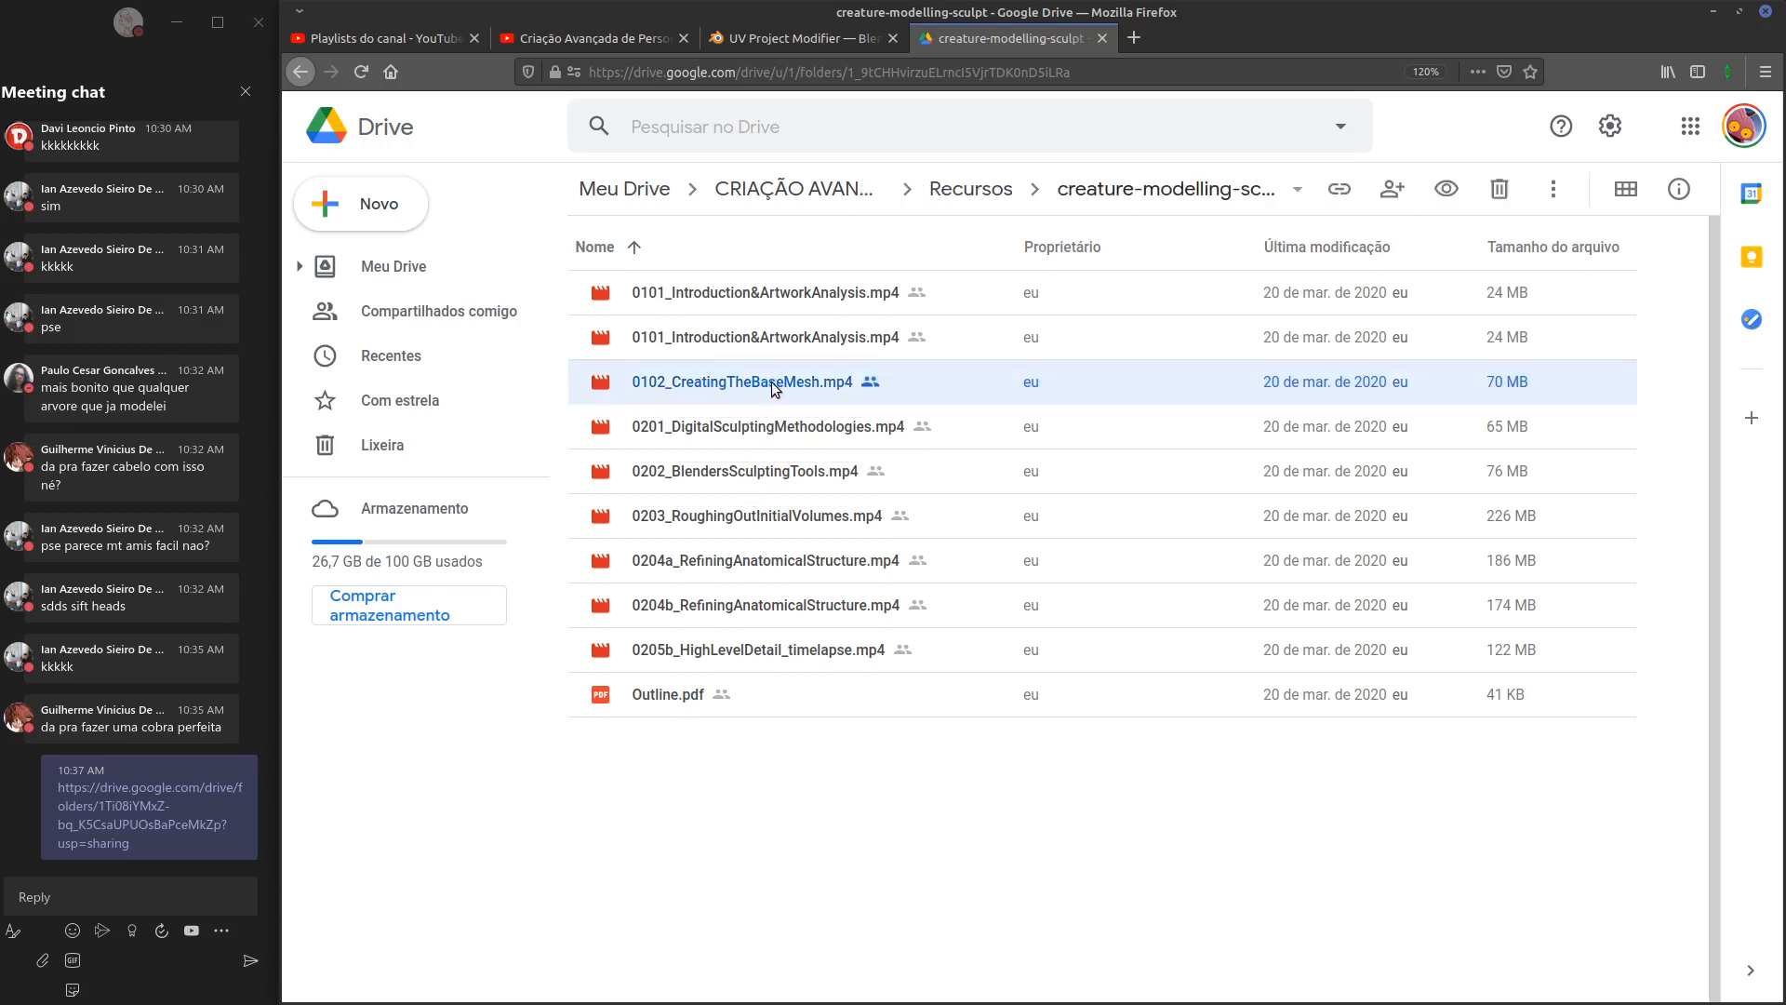
double_click(776, 386)
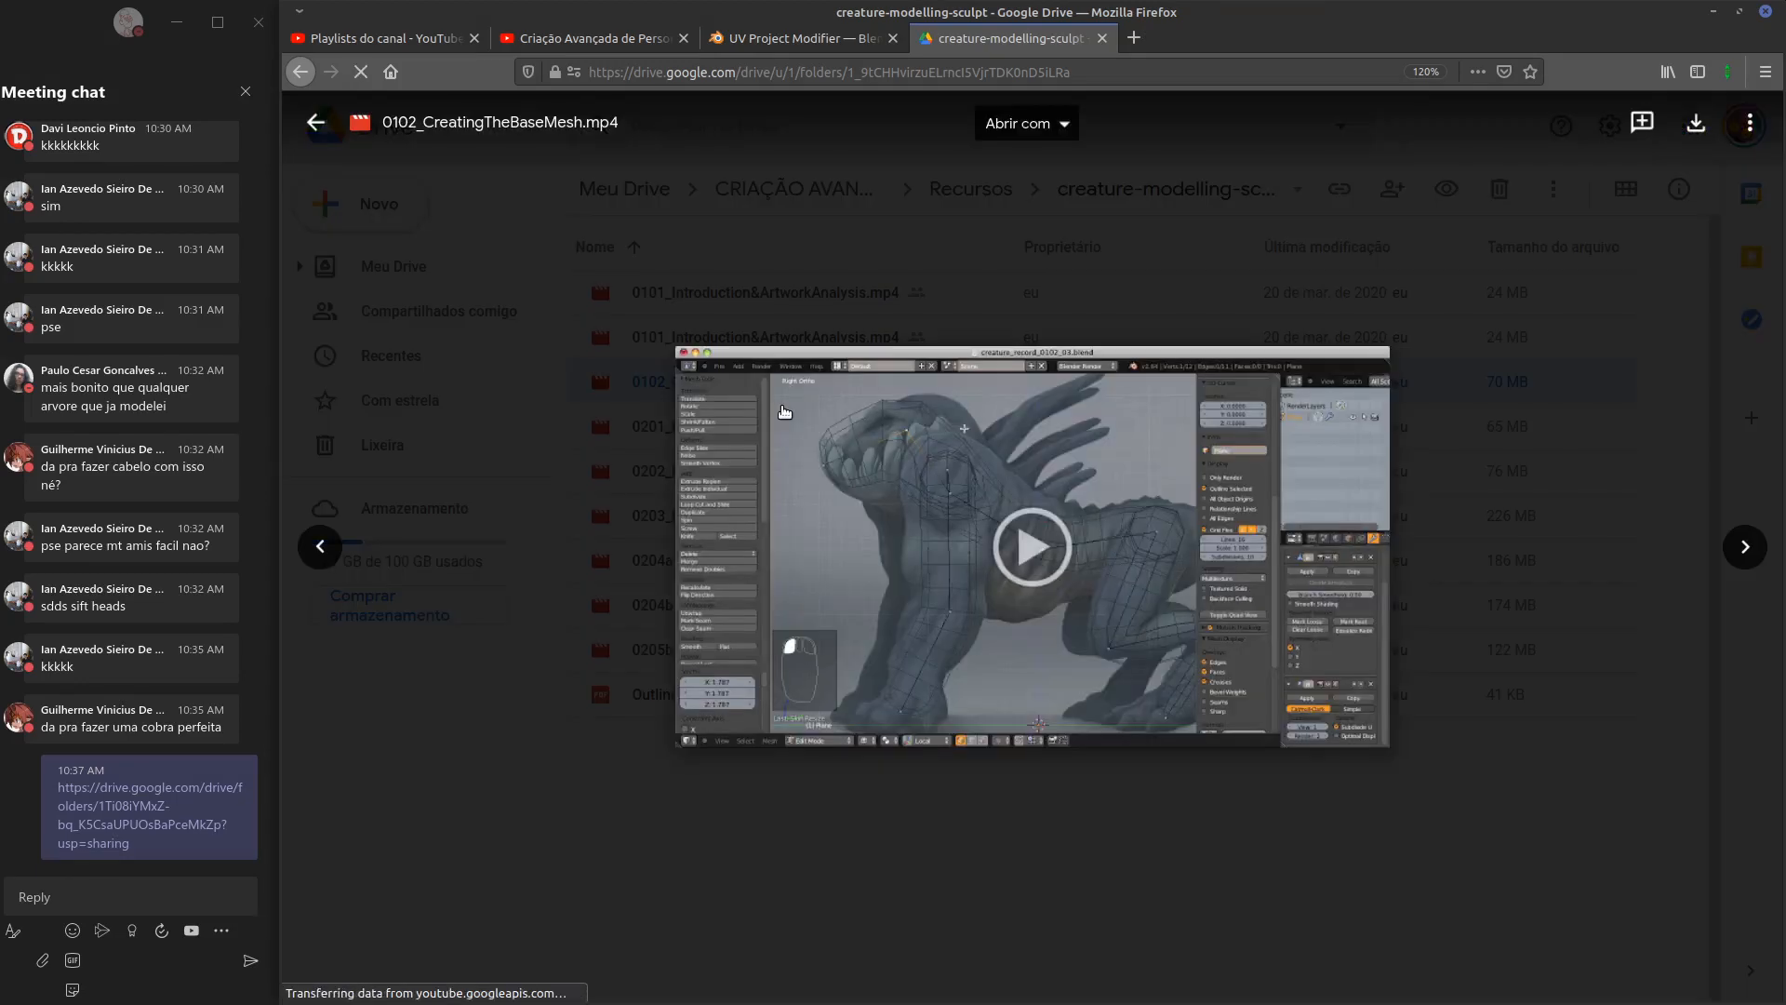
click(785, 411)
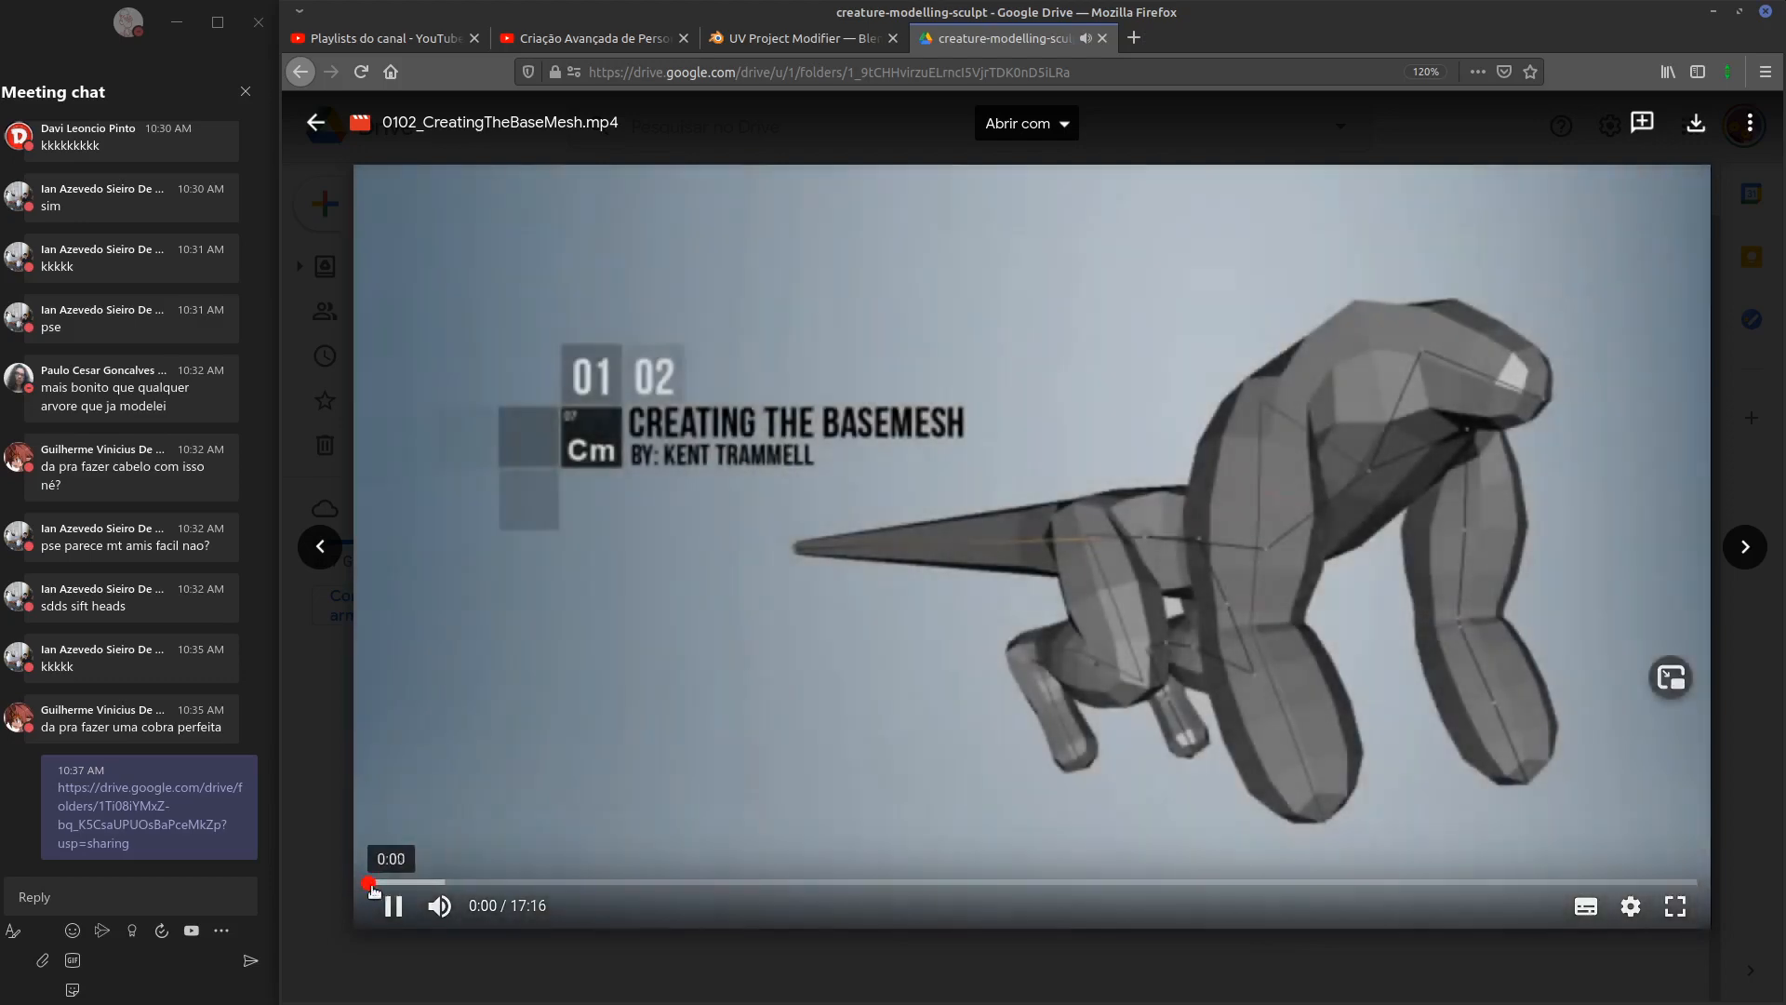
click(1043, 882)
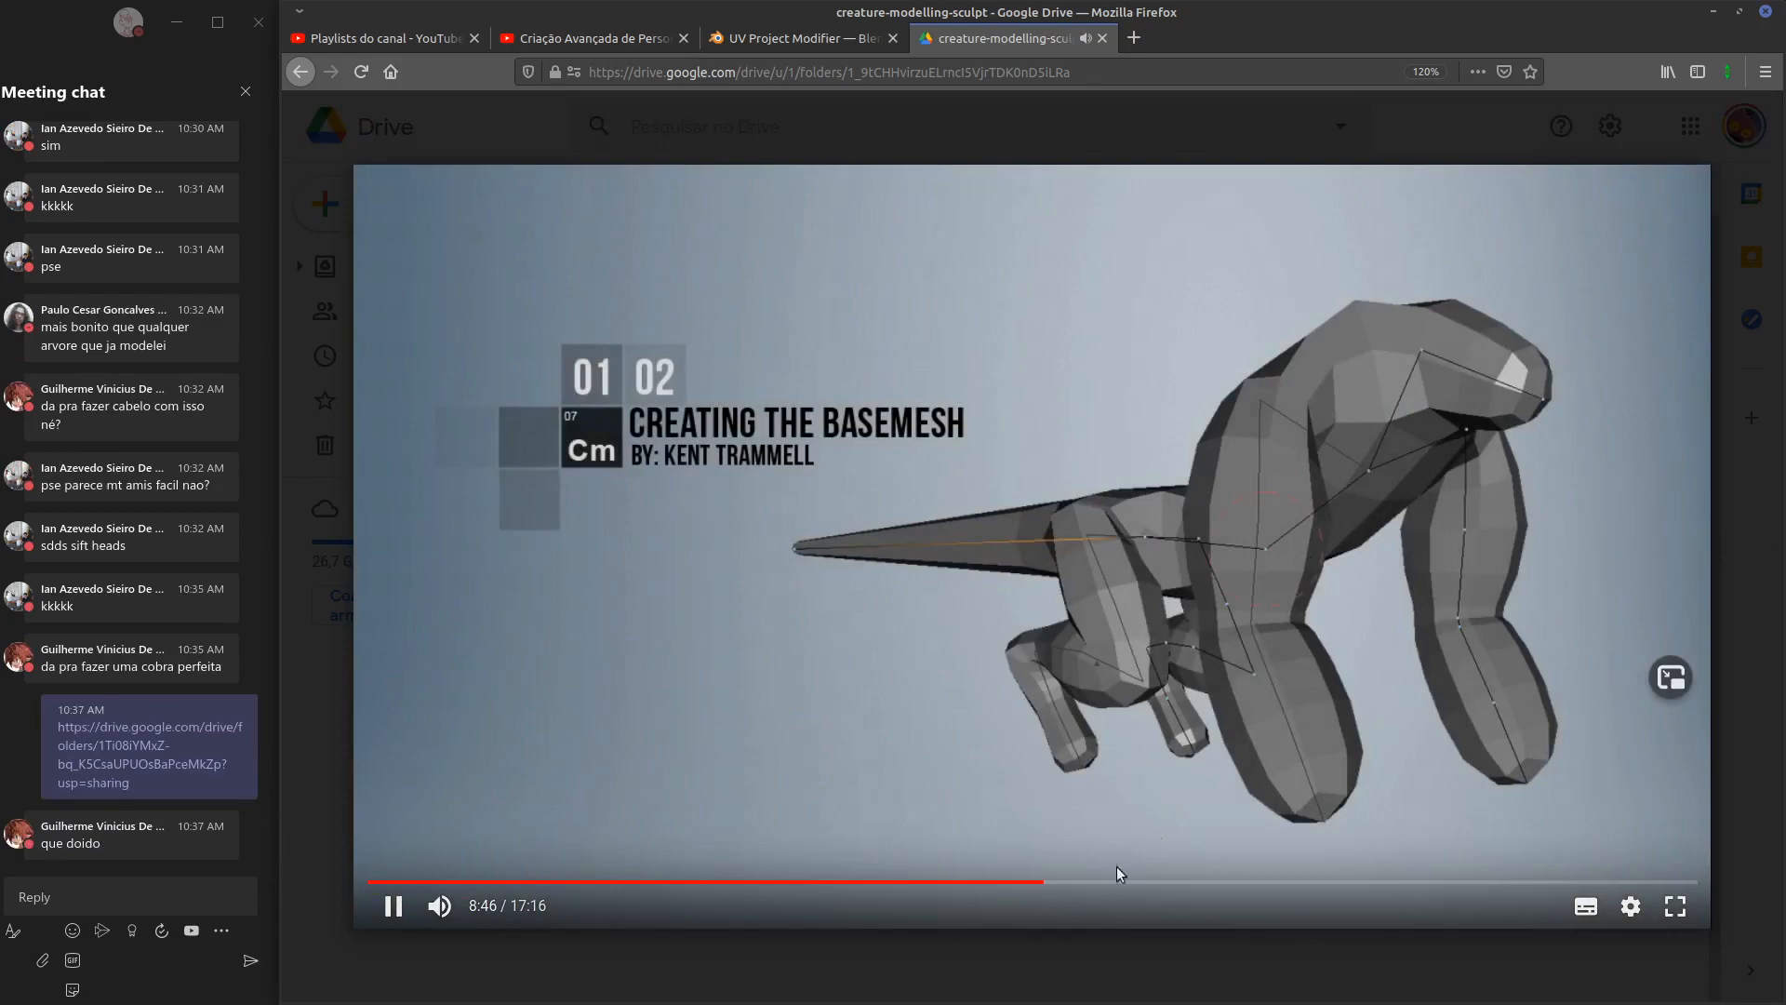
click(1074, 958)
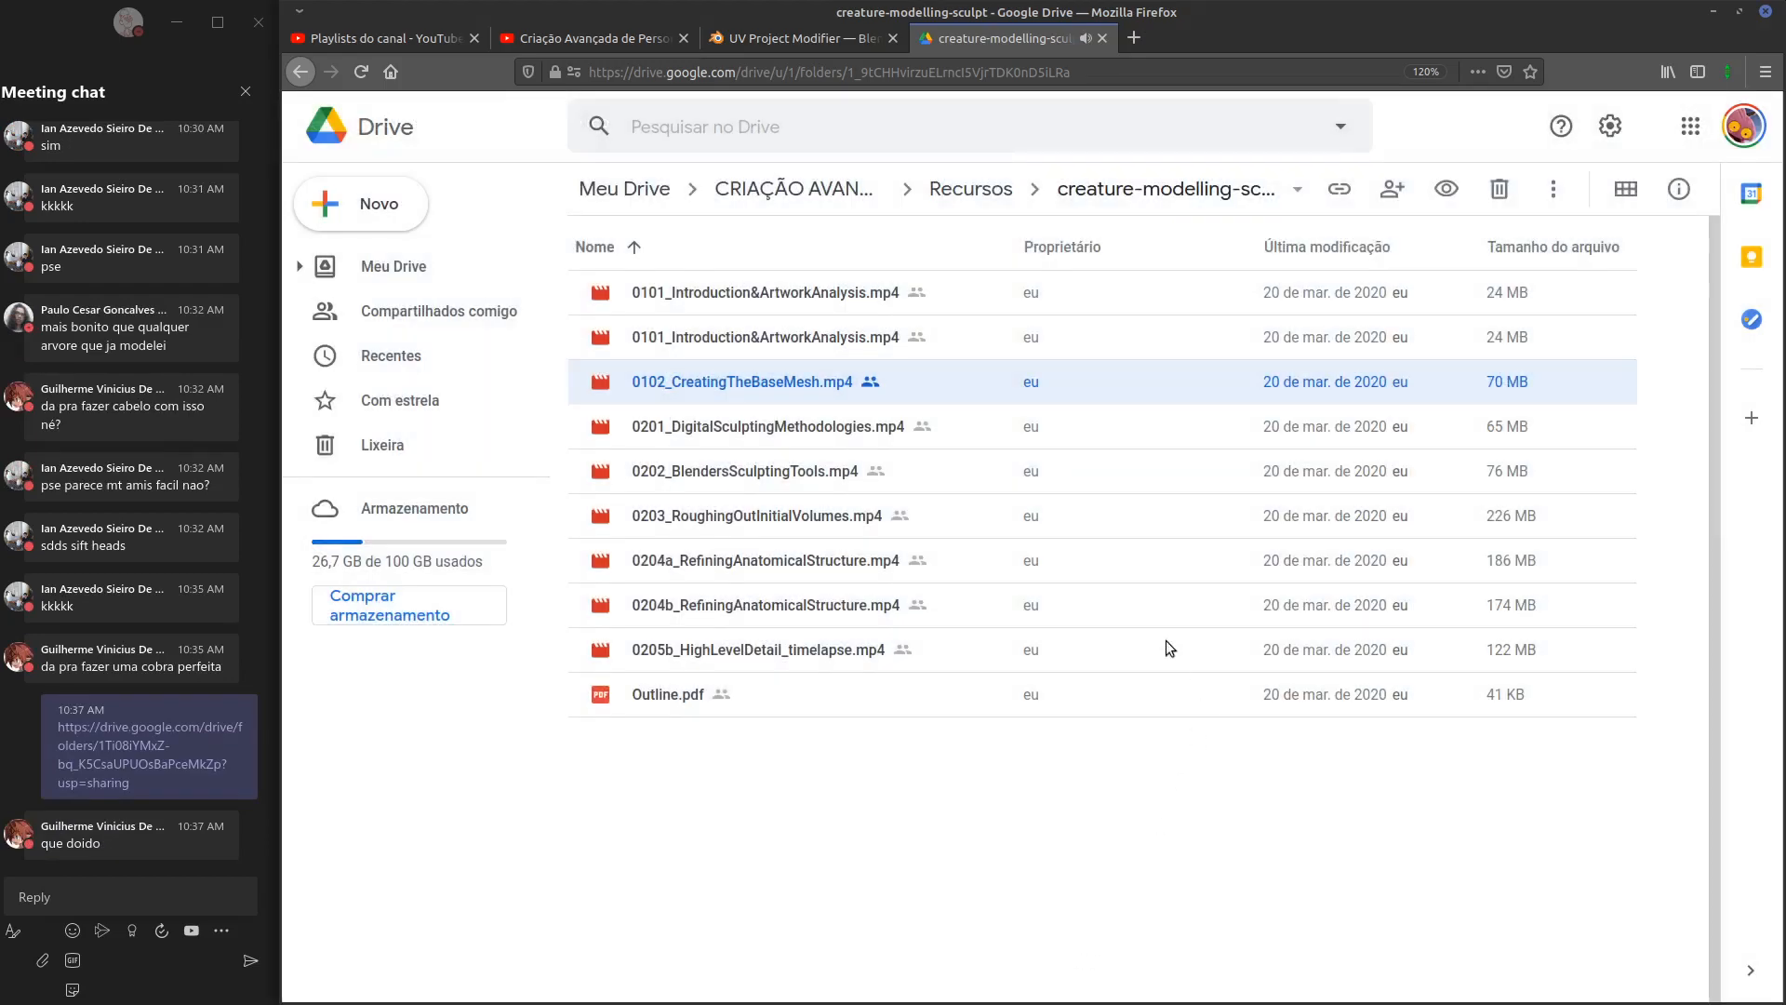
Preview 0204b_RefiningAnatomicalStructure.mp4, skipping to about 12, 26 and 34 minutes
double_click(744, 607)
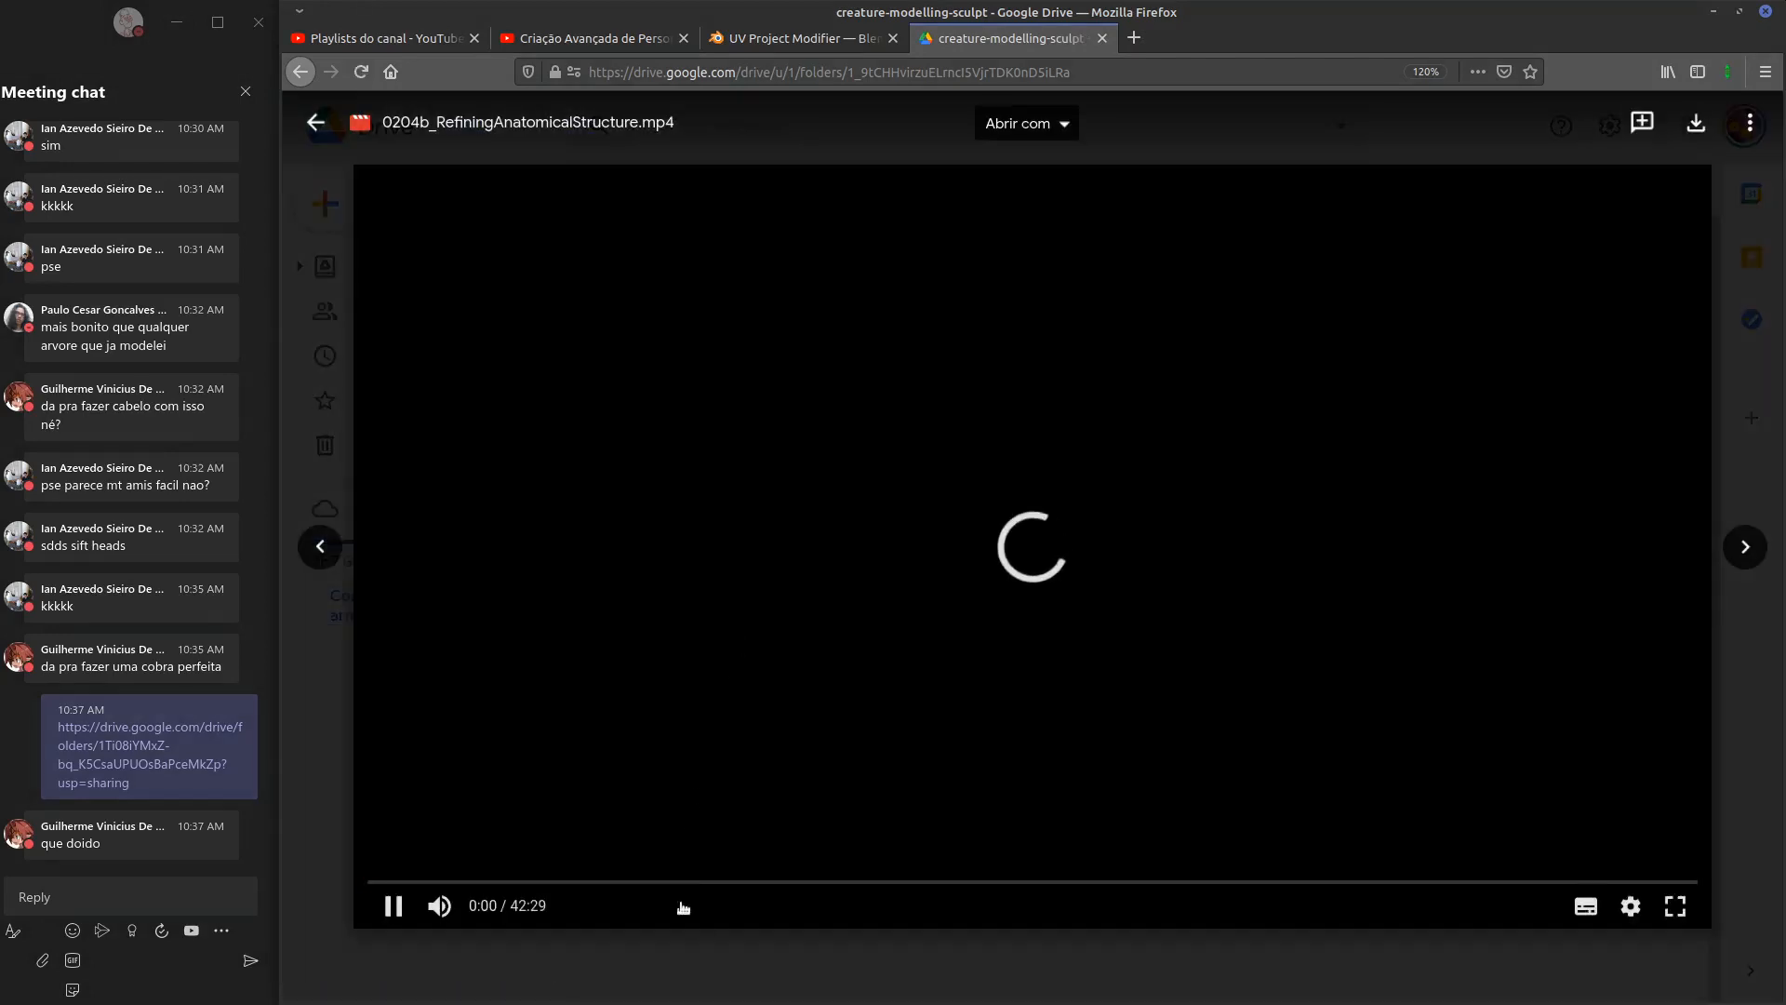
click(762, 882)
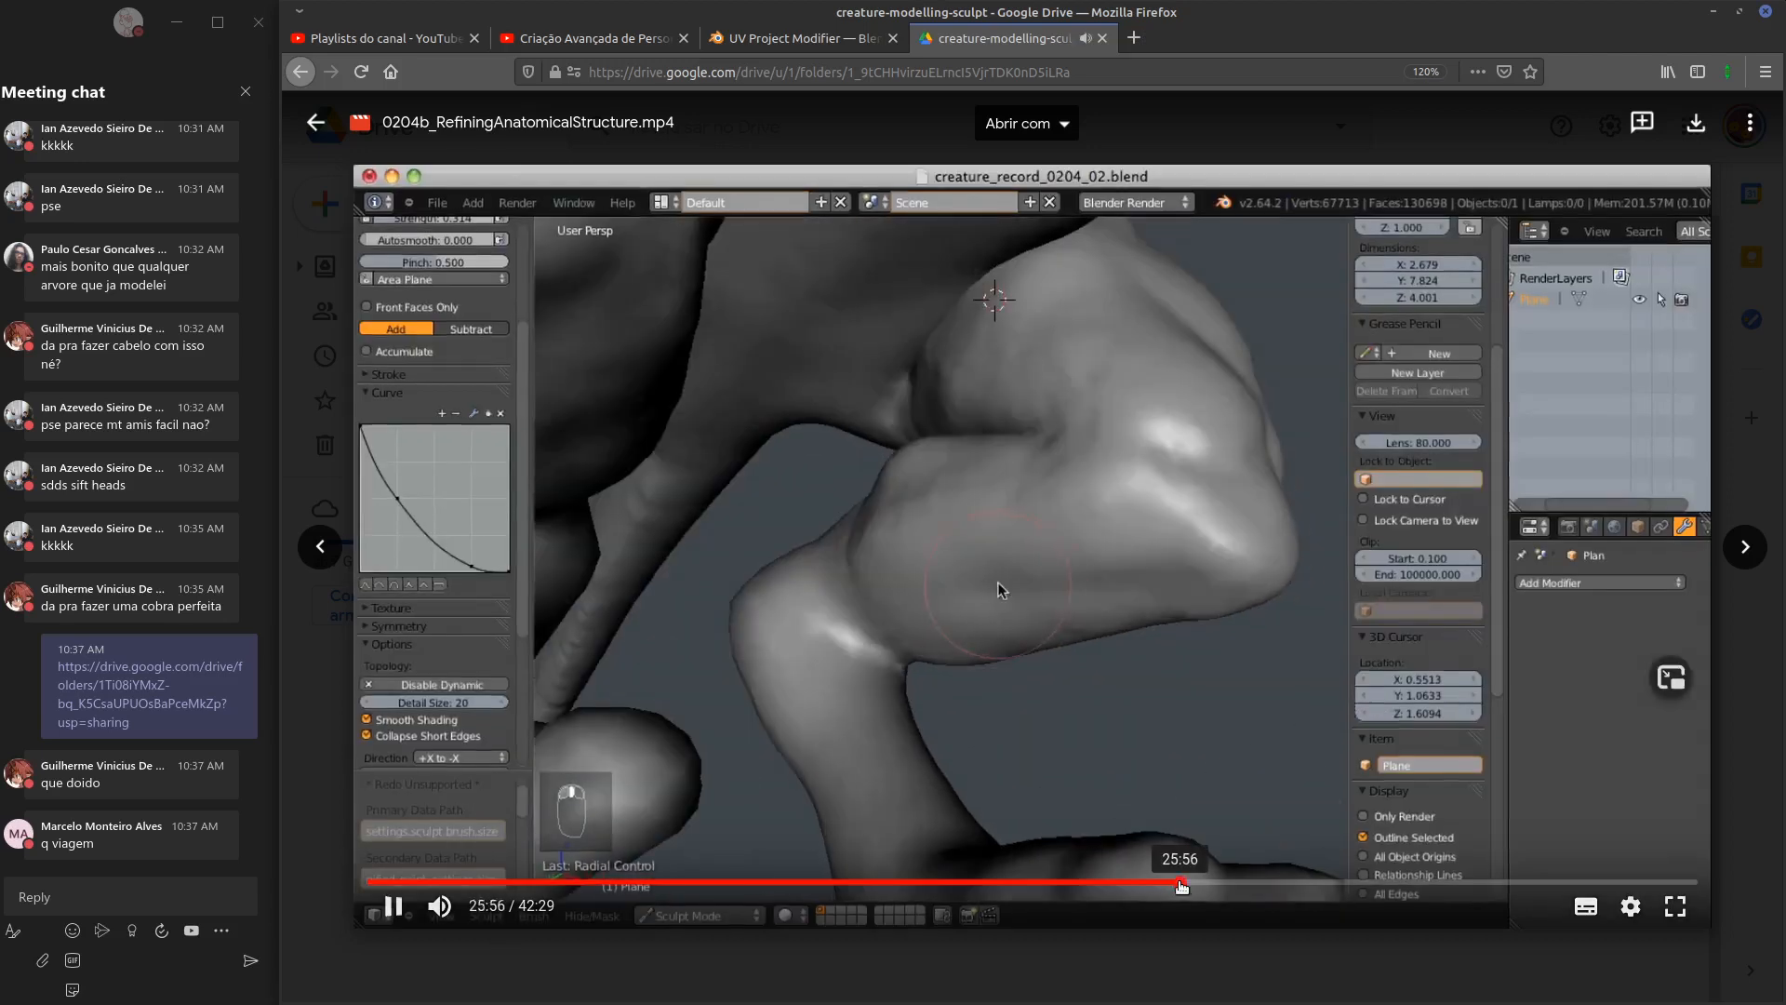
click(1183, 881)
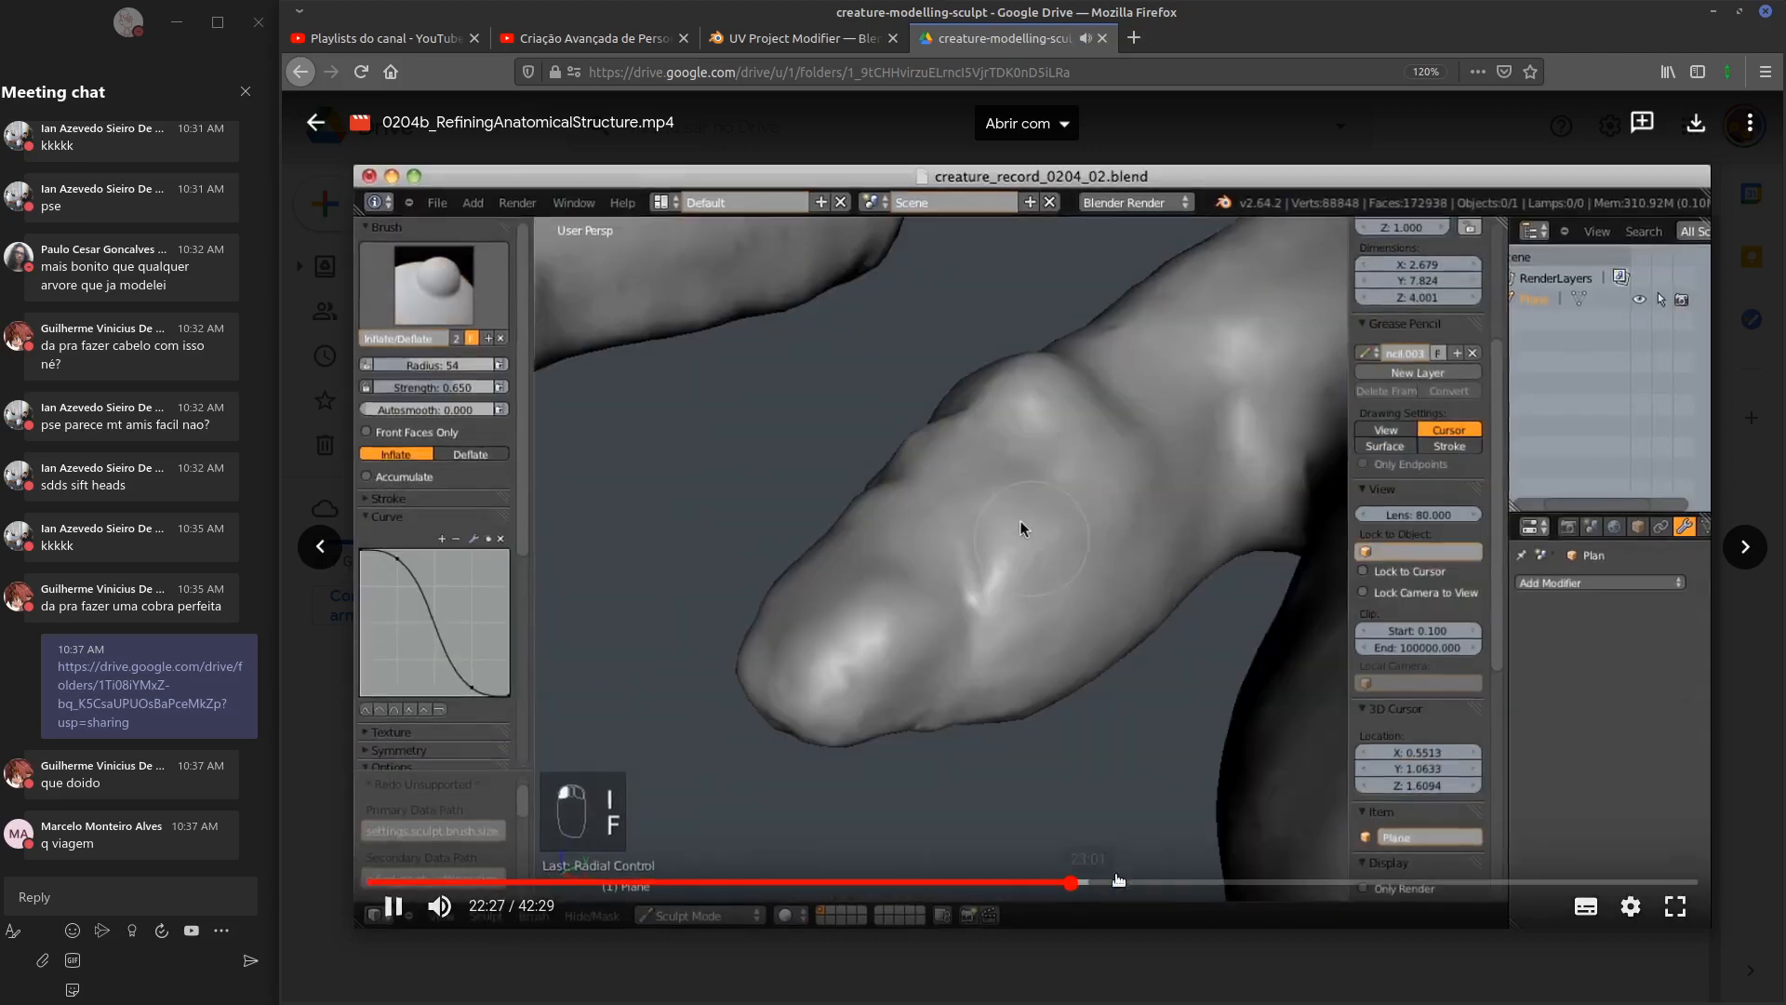
click(1456, 883)
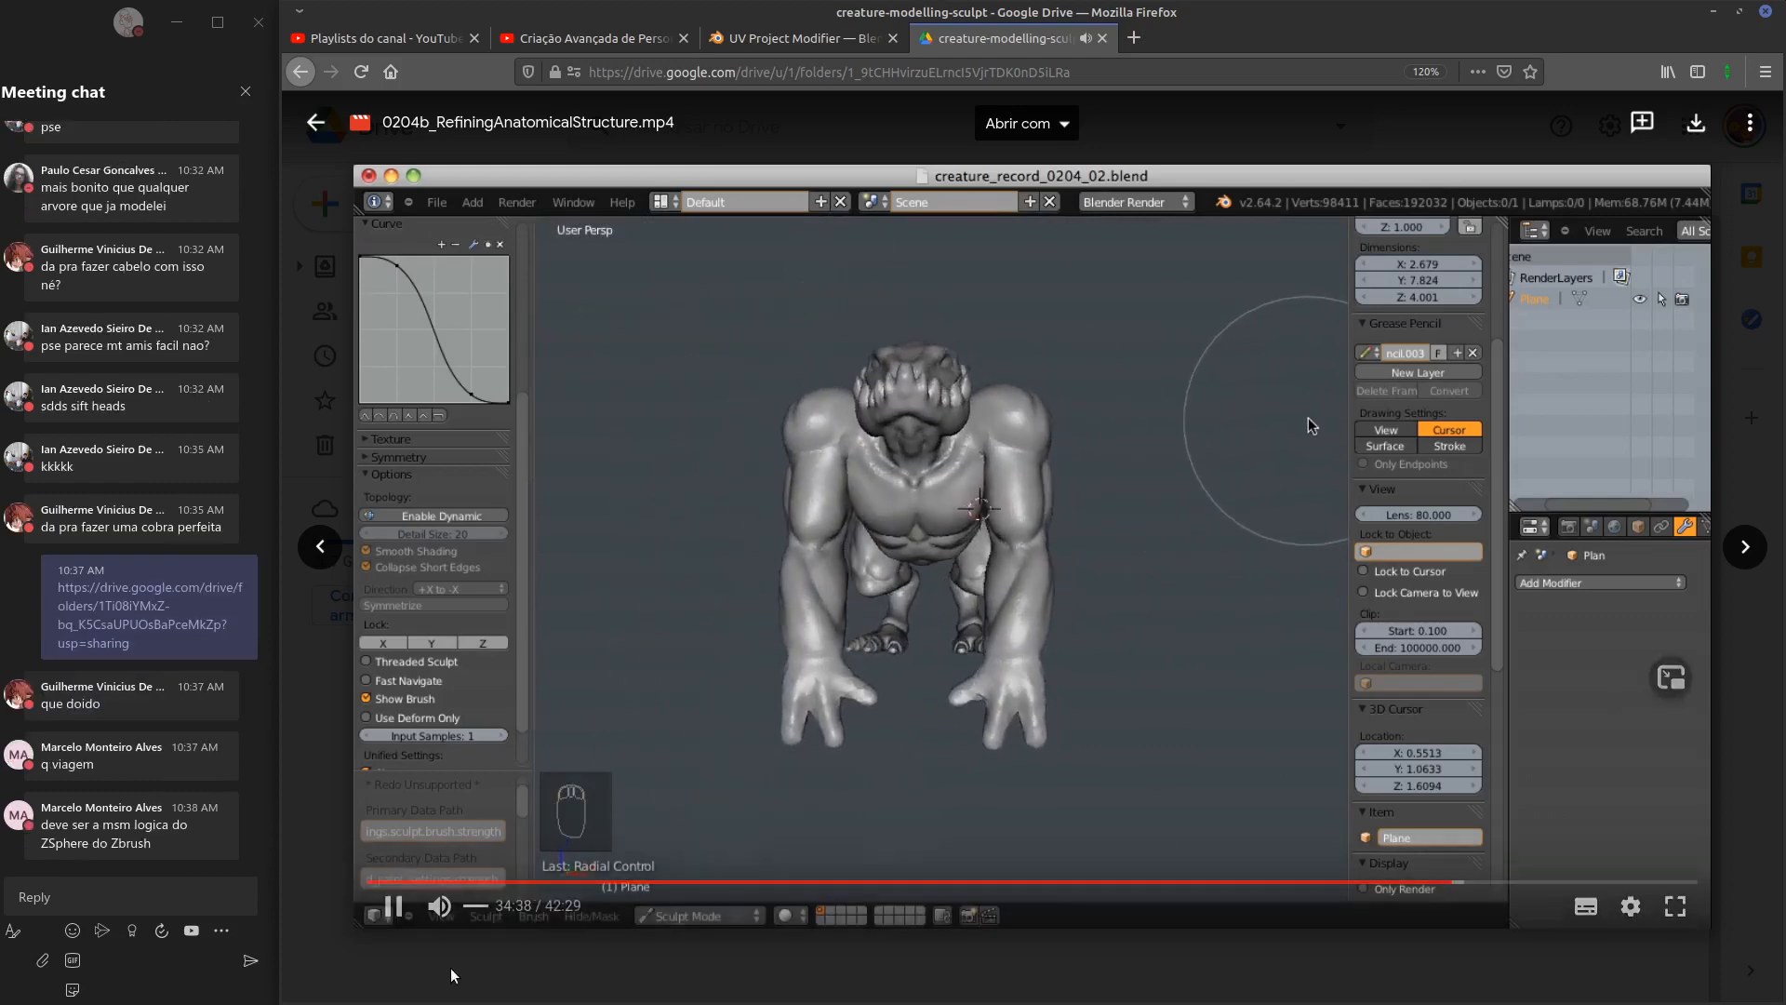
click(484, 975)
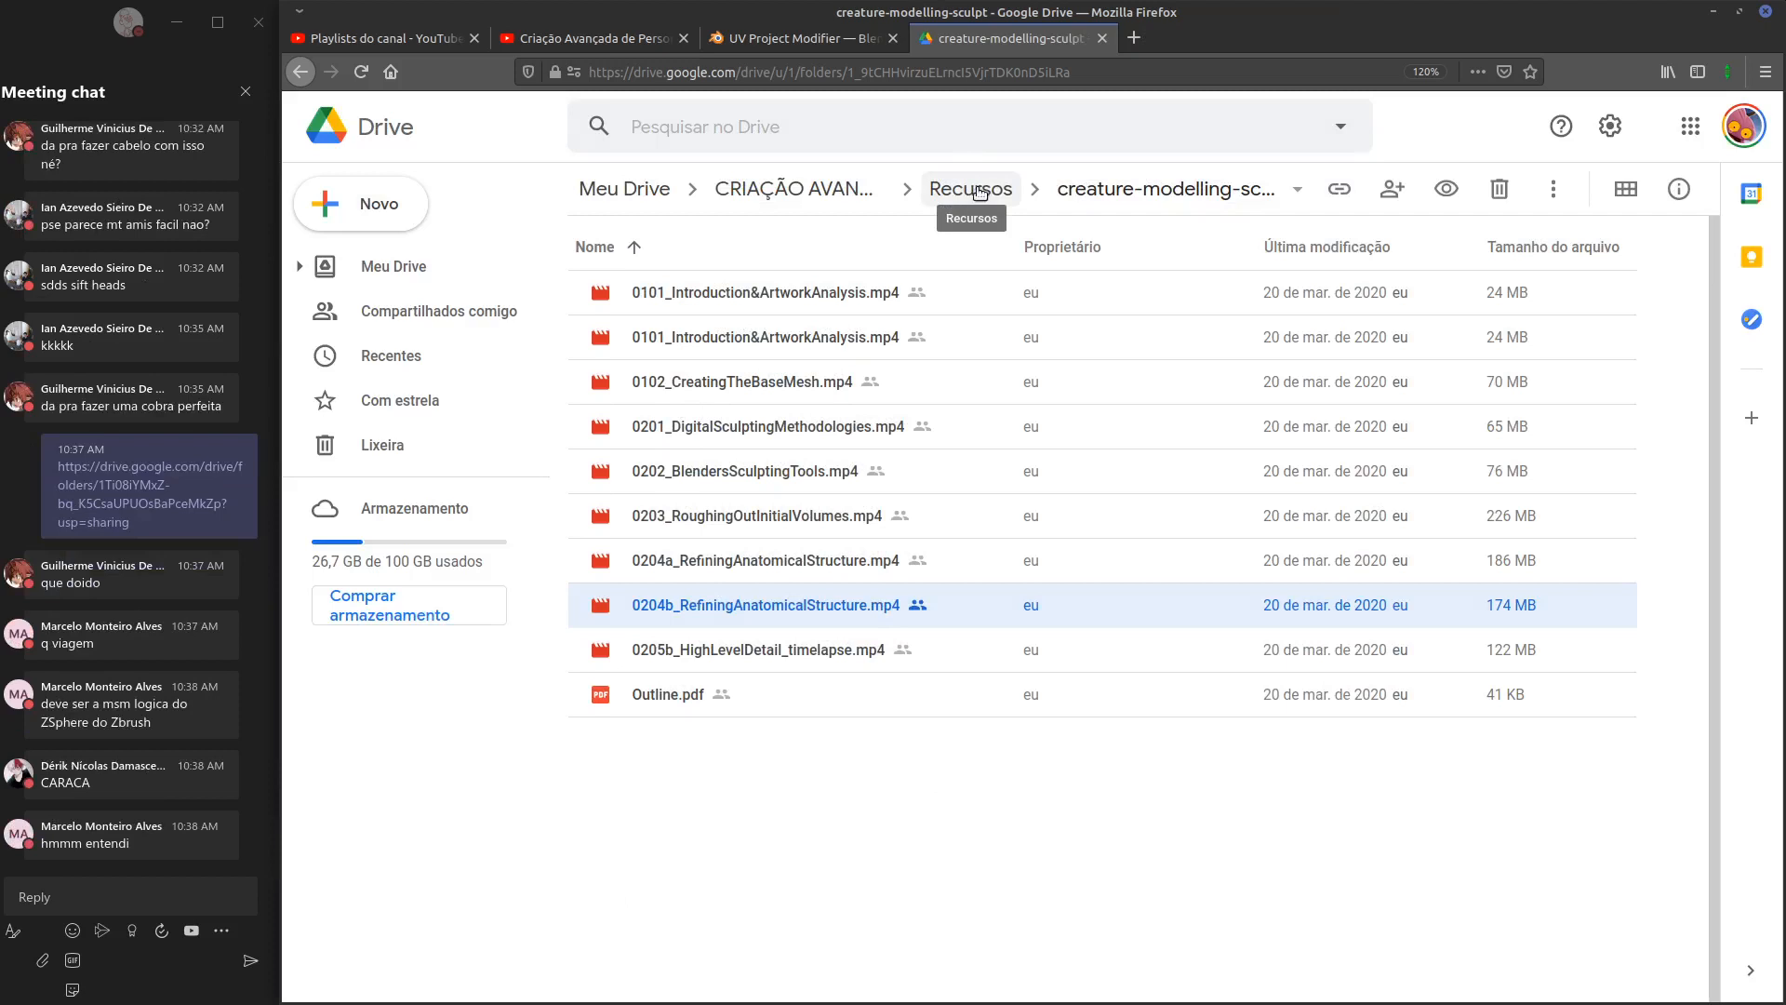
Copy the share link of the Recursos Google Drive folder
click(972, 191)
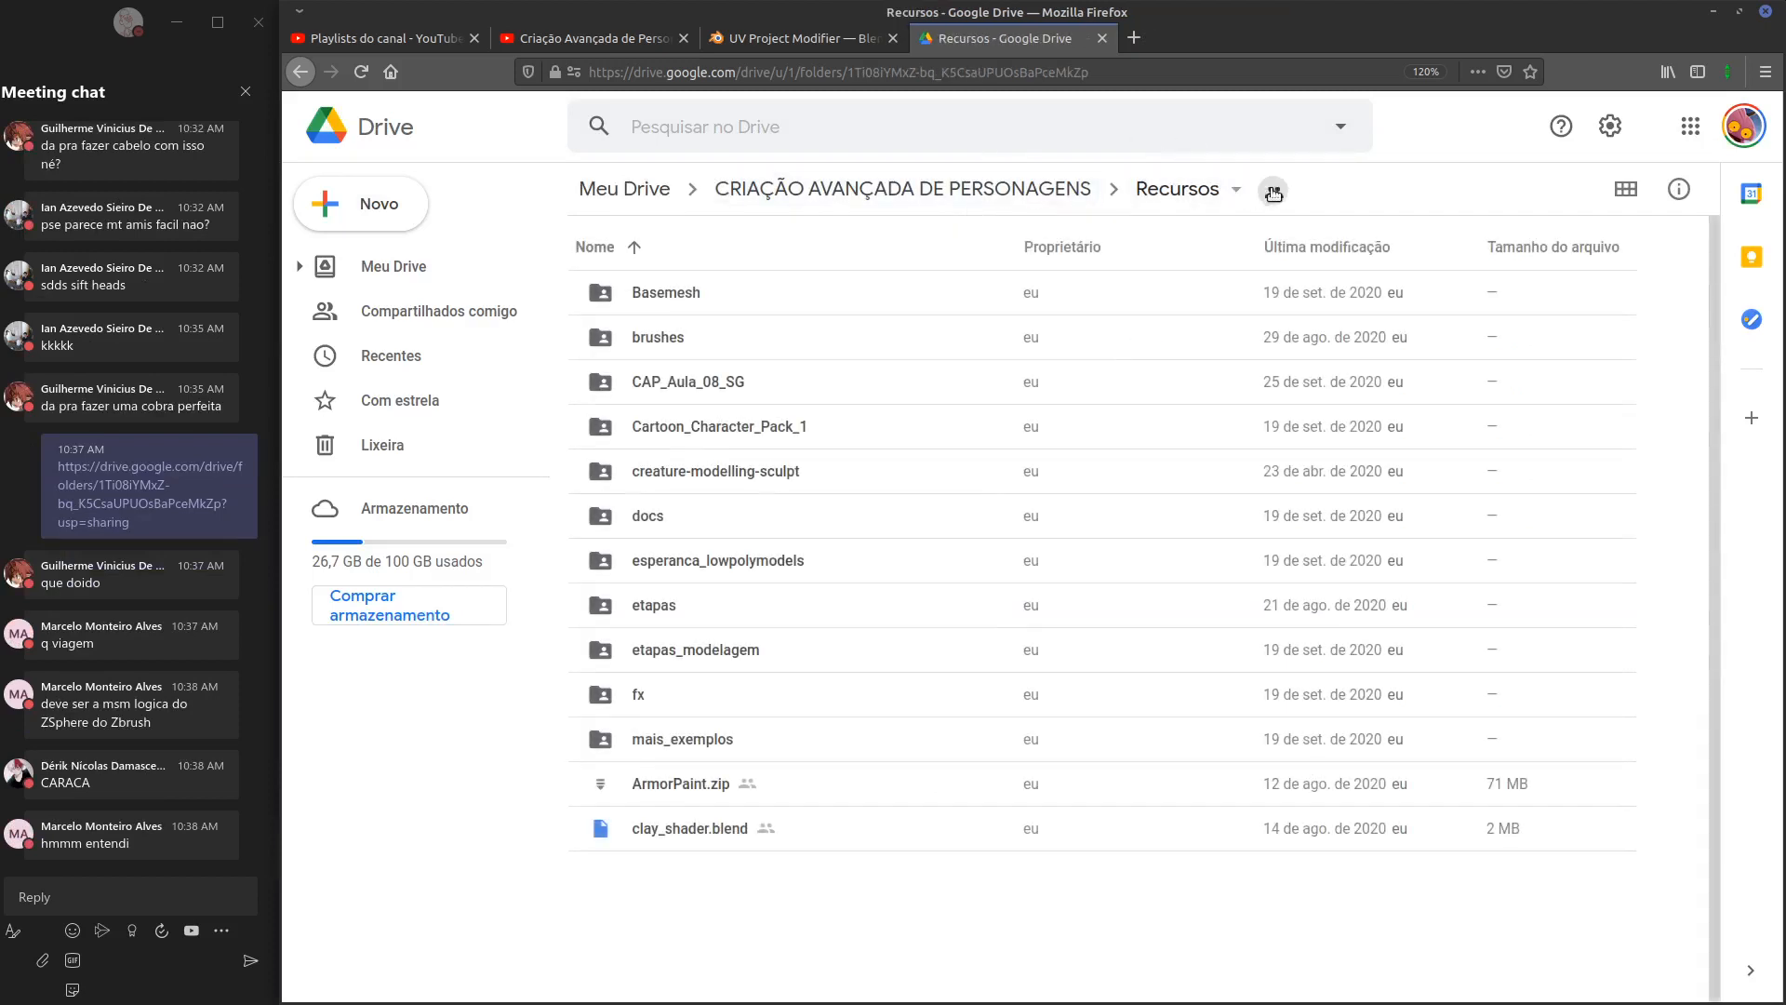
click(1275, 198)
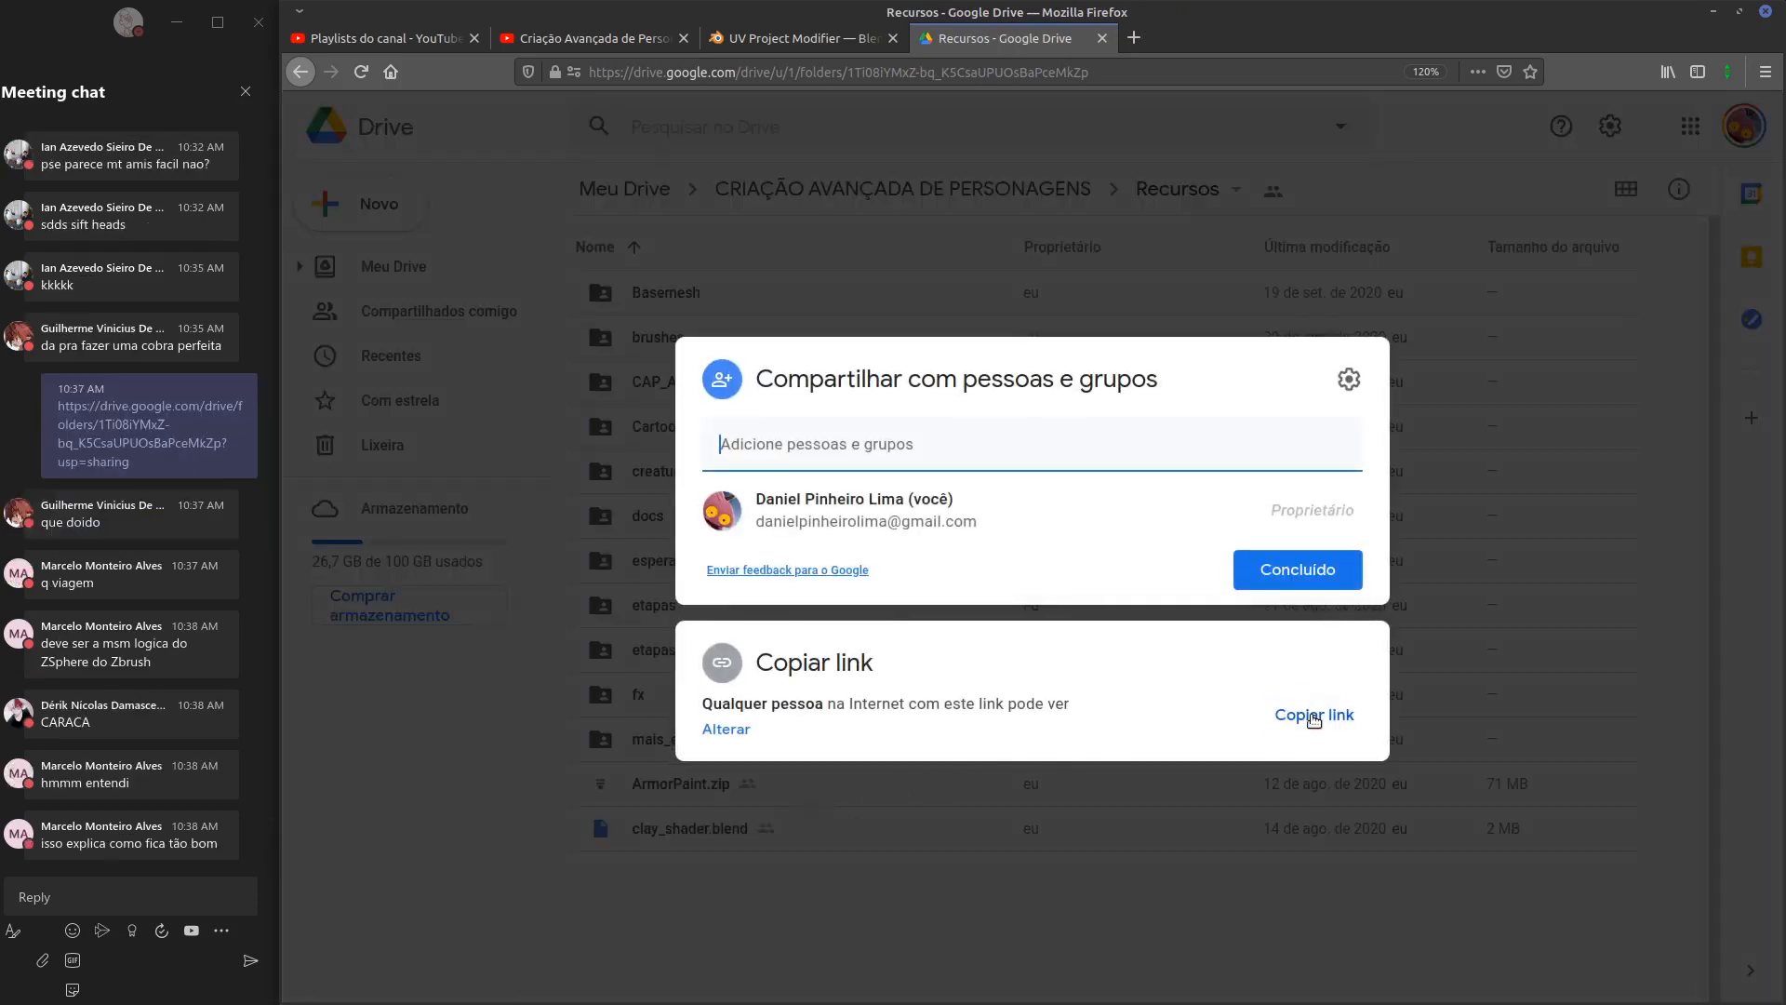
click(1314, 715)
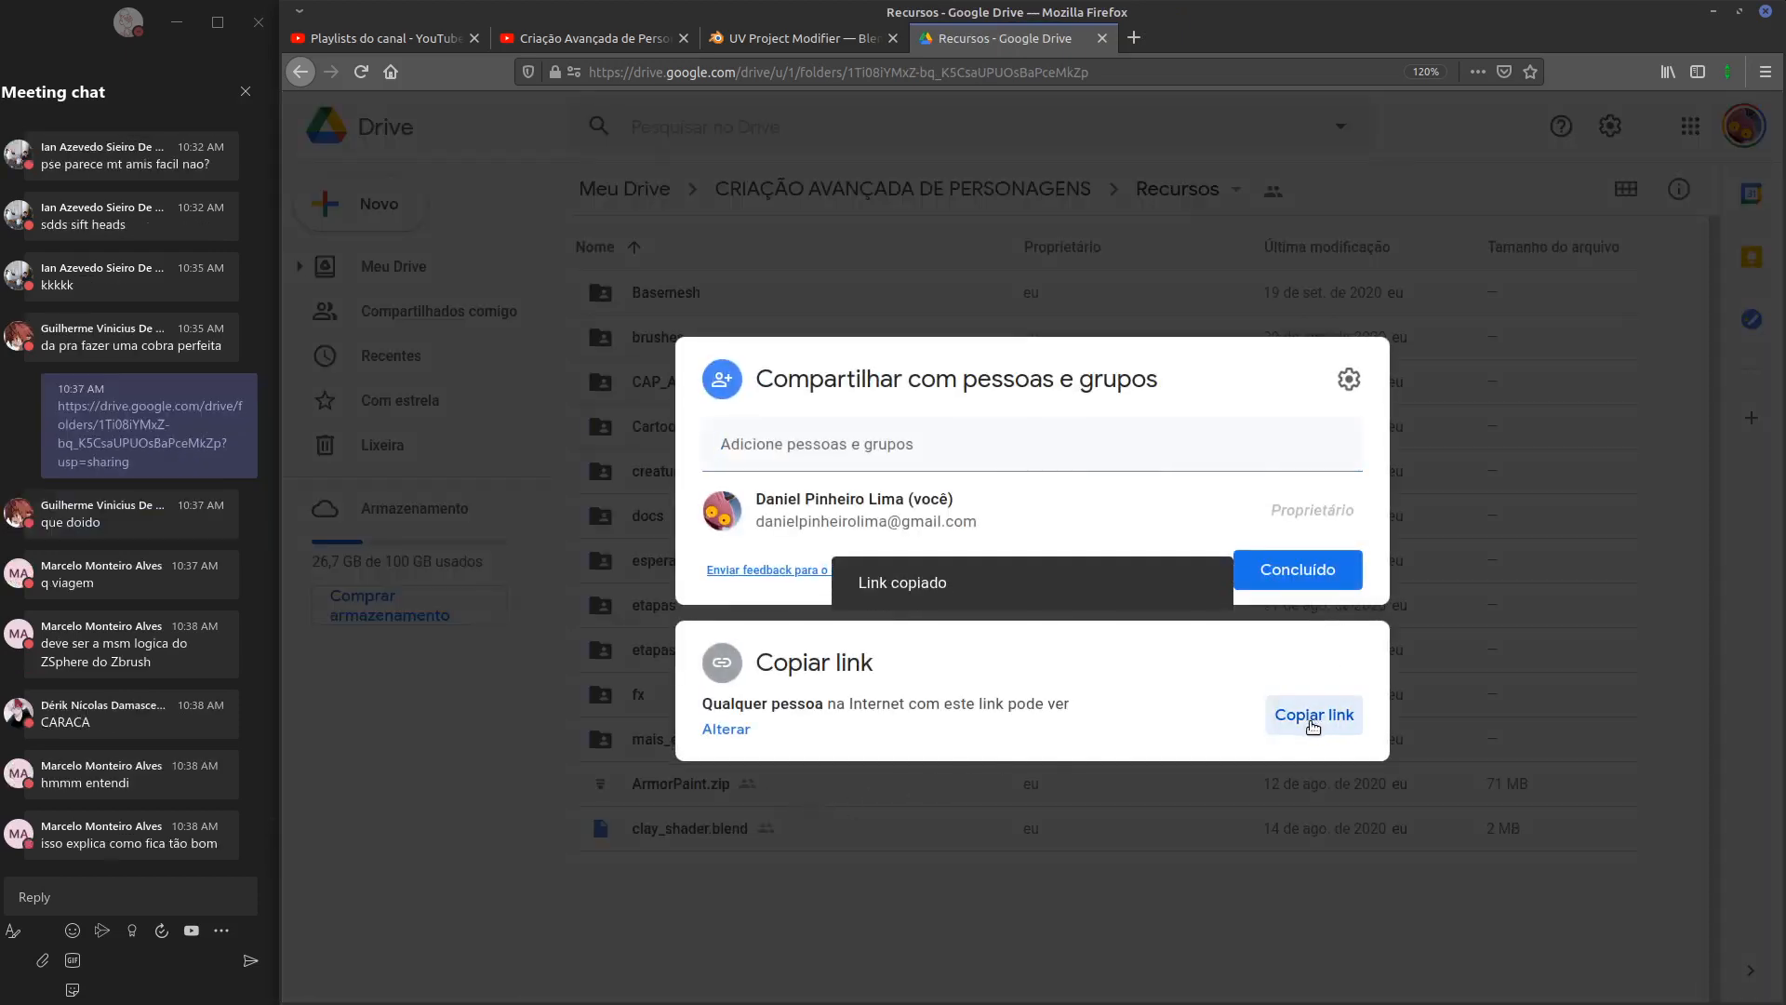
key(Escape)
Post the Recursos link in the meeting chat, close the Drive tab and return to Blender
click(134, 951)
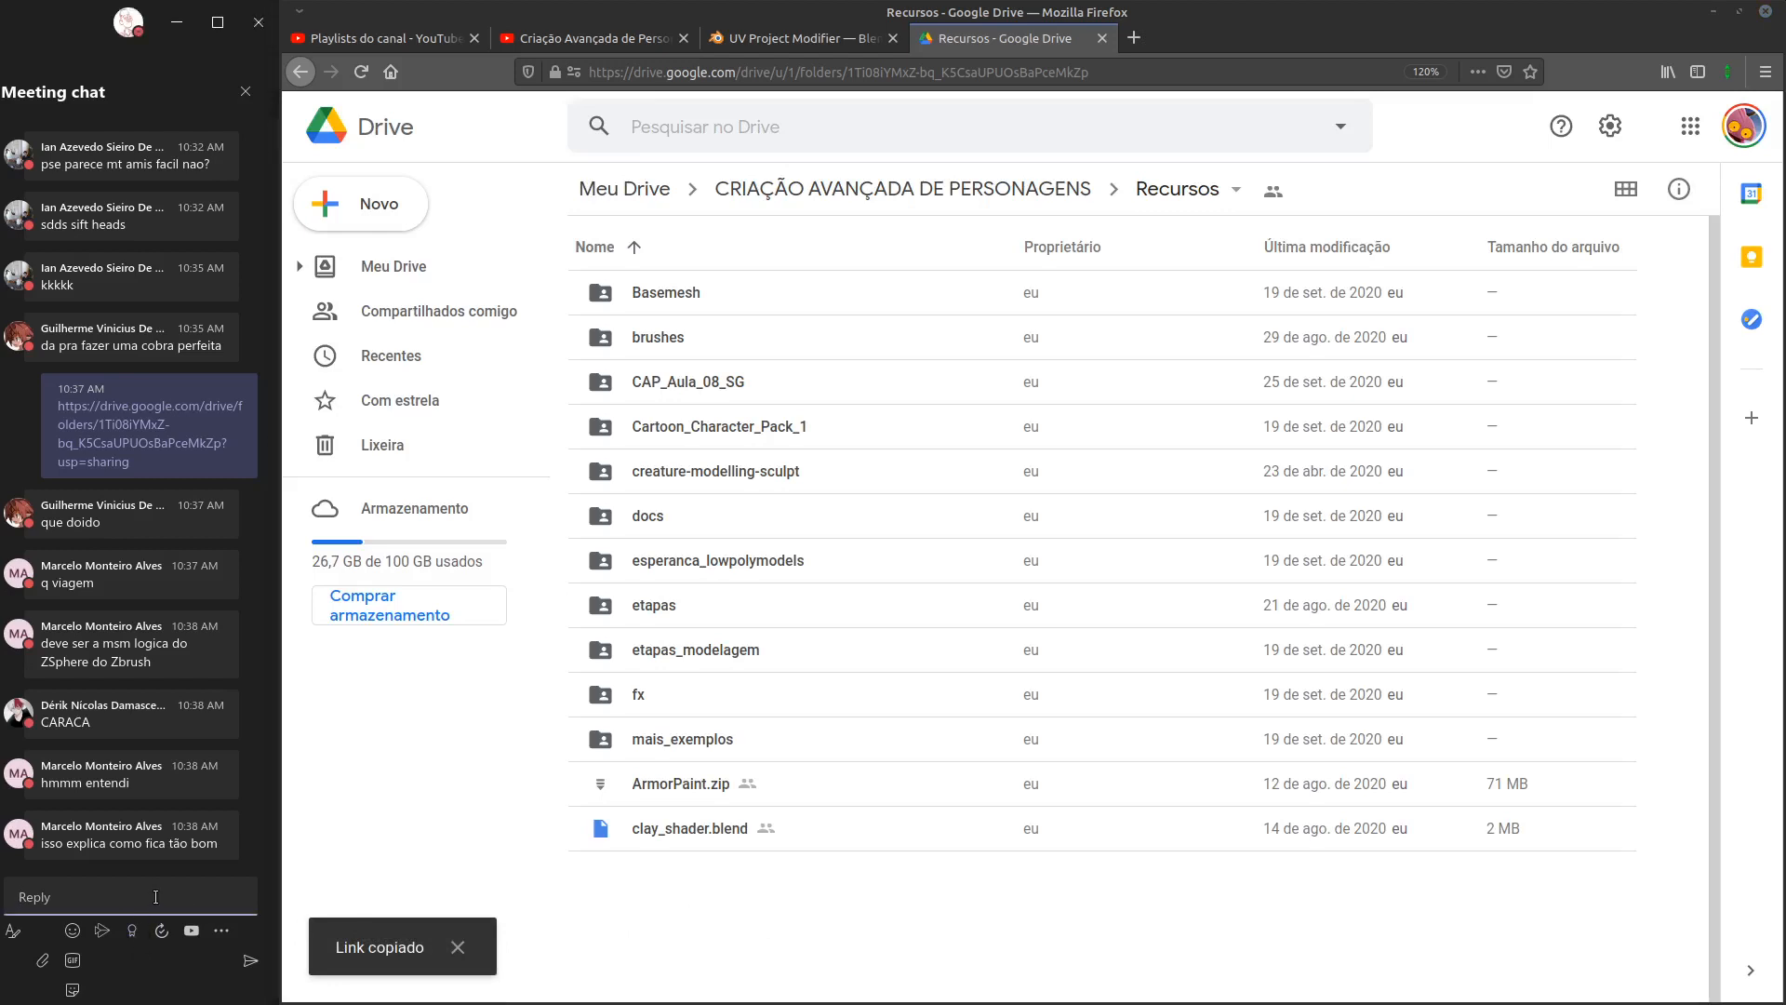
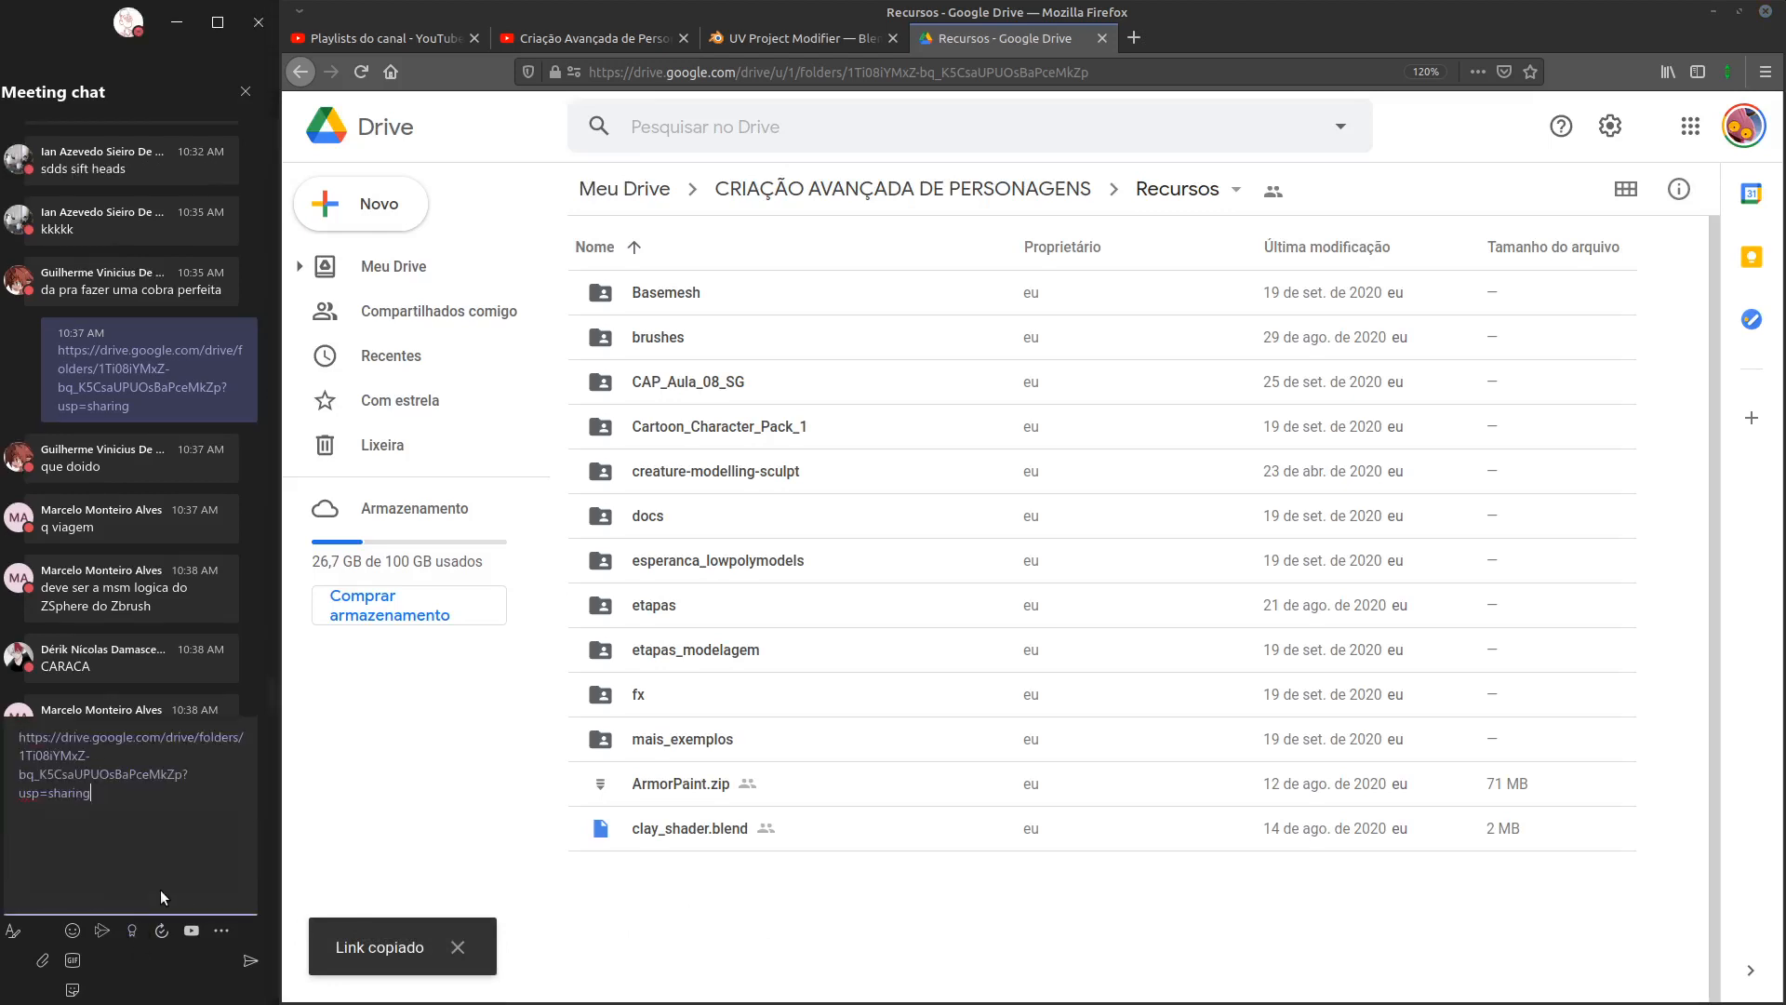
key(Return)
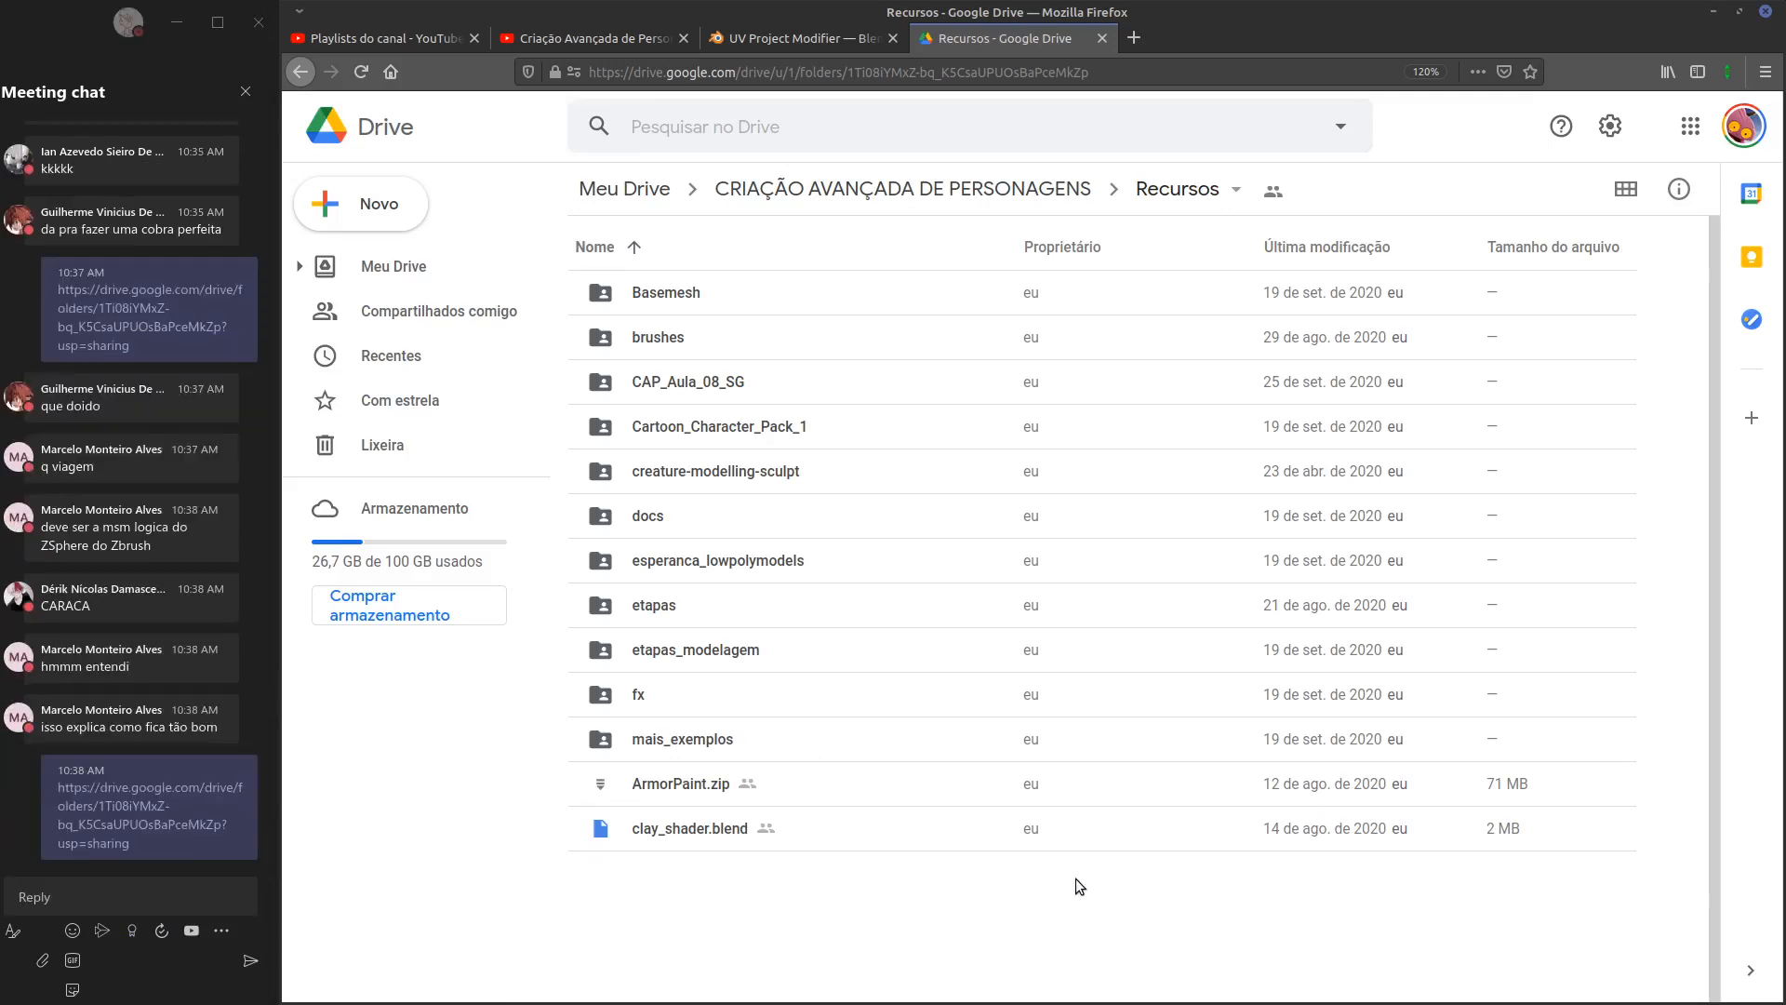
click(1101, 38)
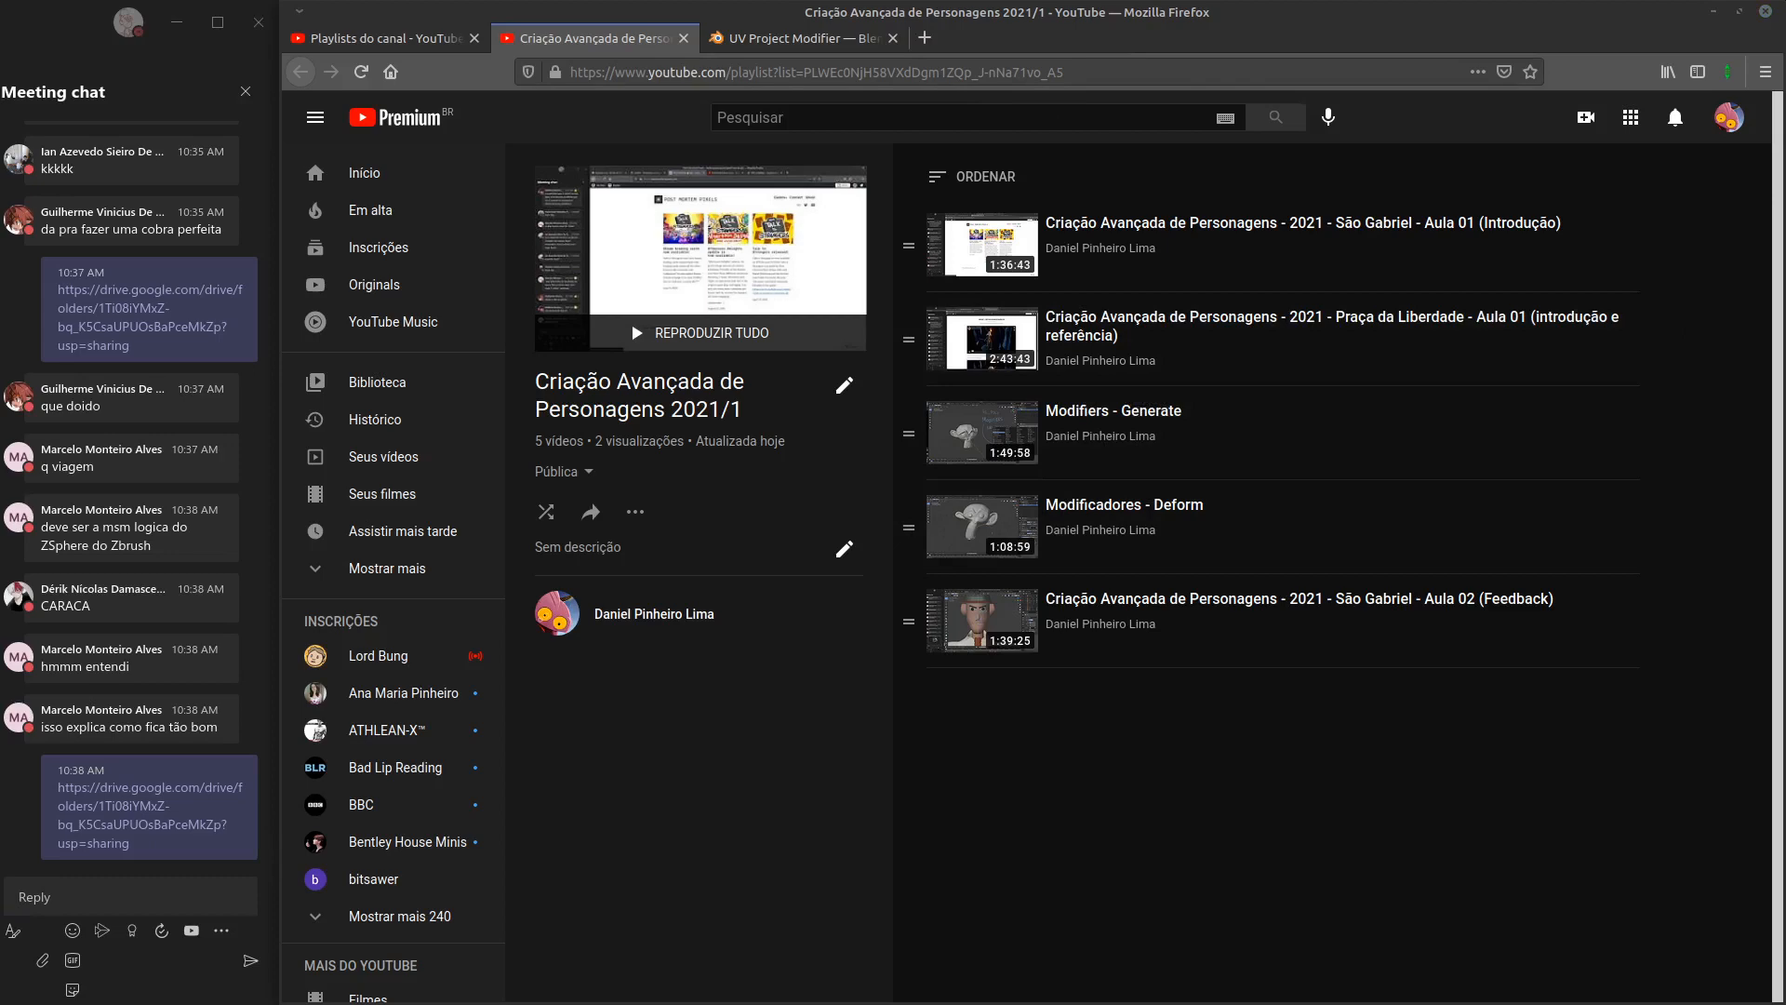
key(alt+Tab)
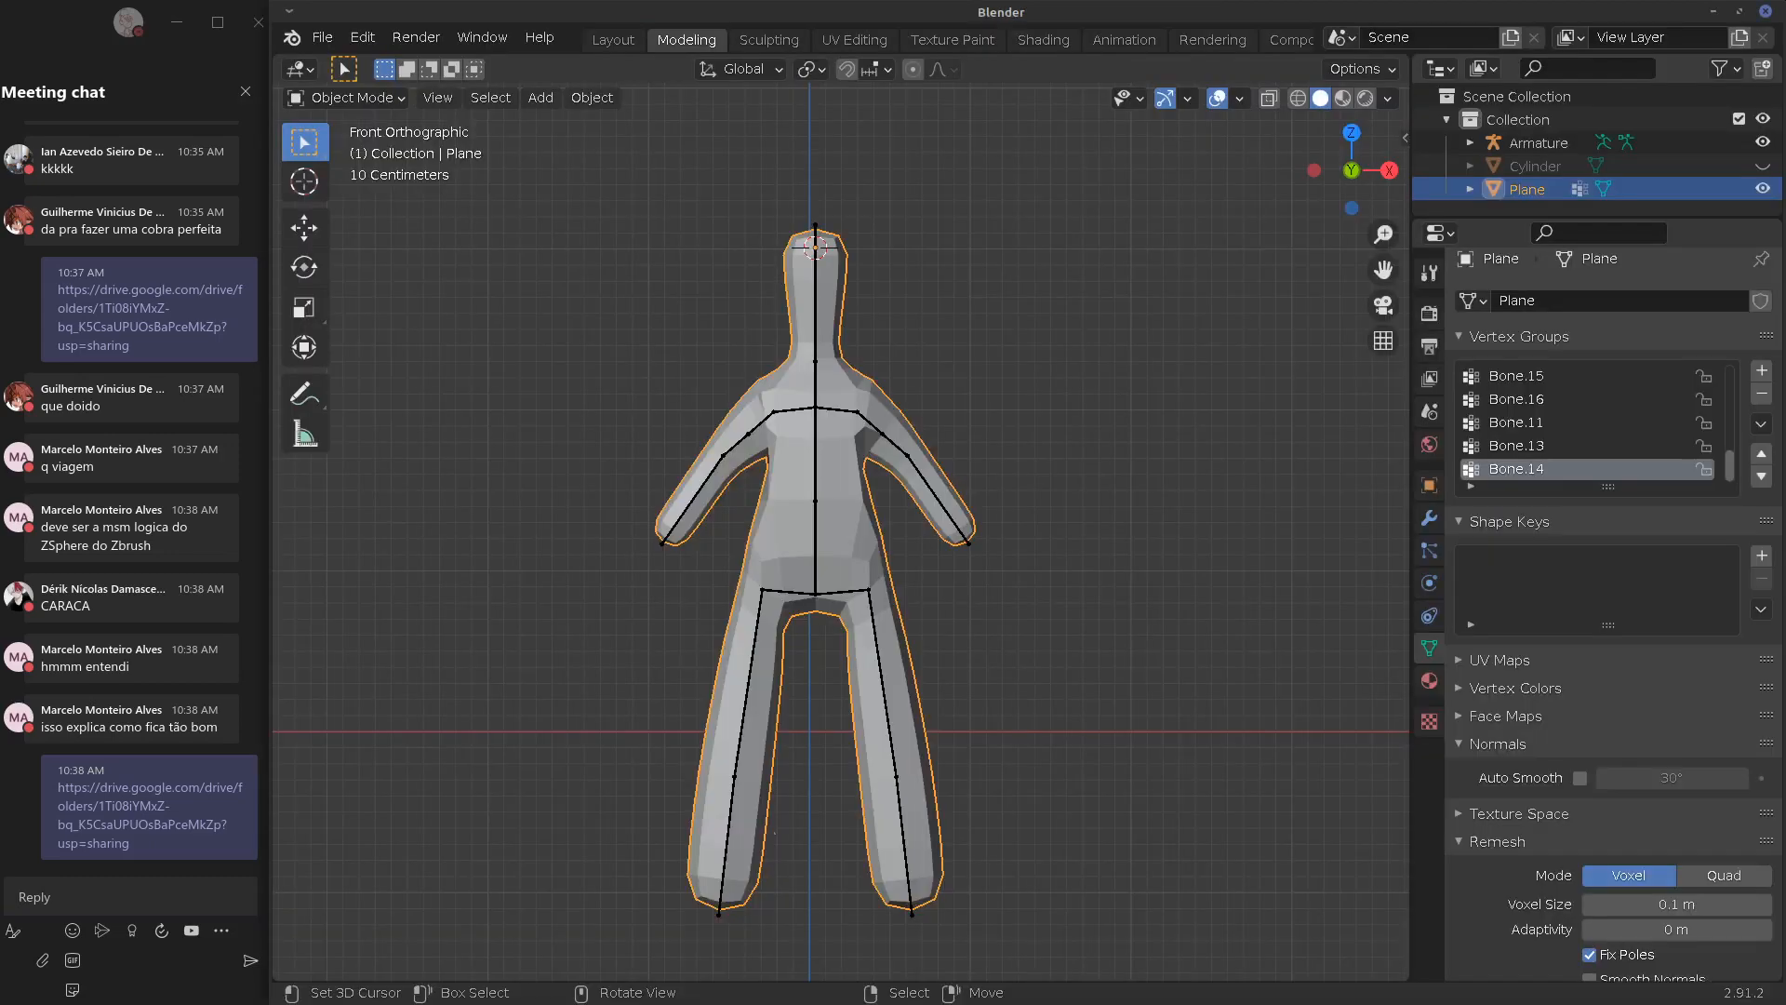
Show the Plane's Modifier Properties and browse the Add Modifier list without adding anything yet
click(1431, 518)
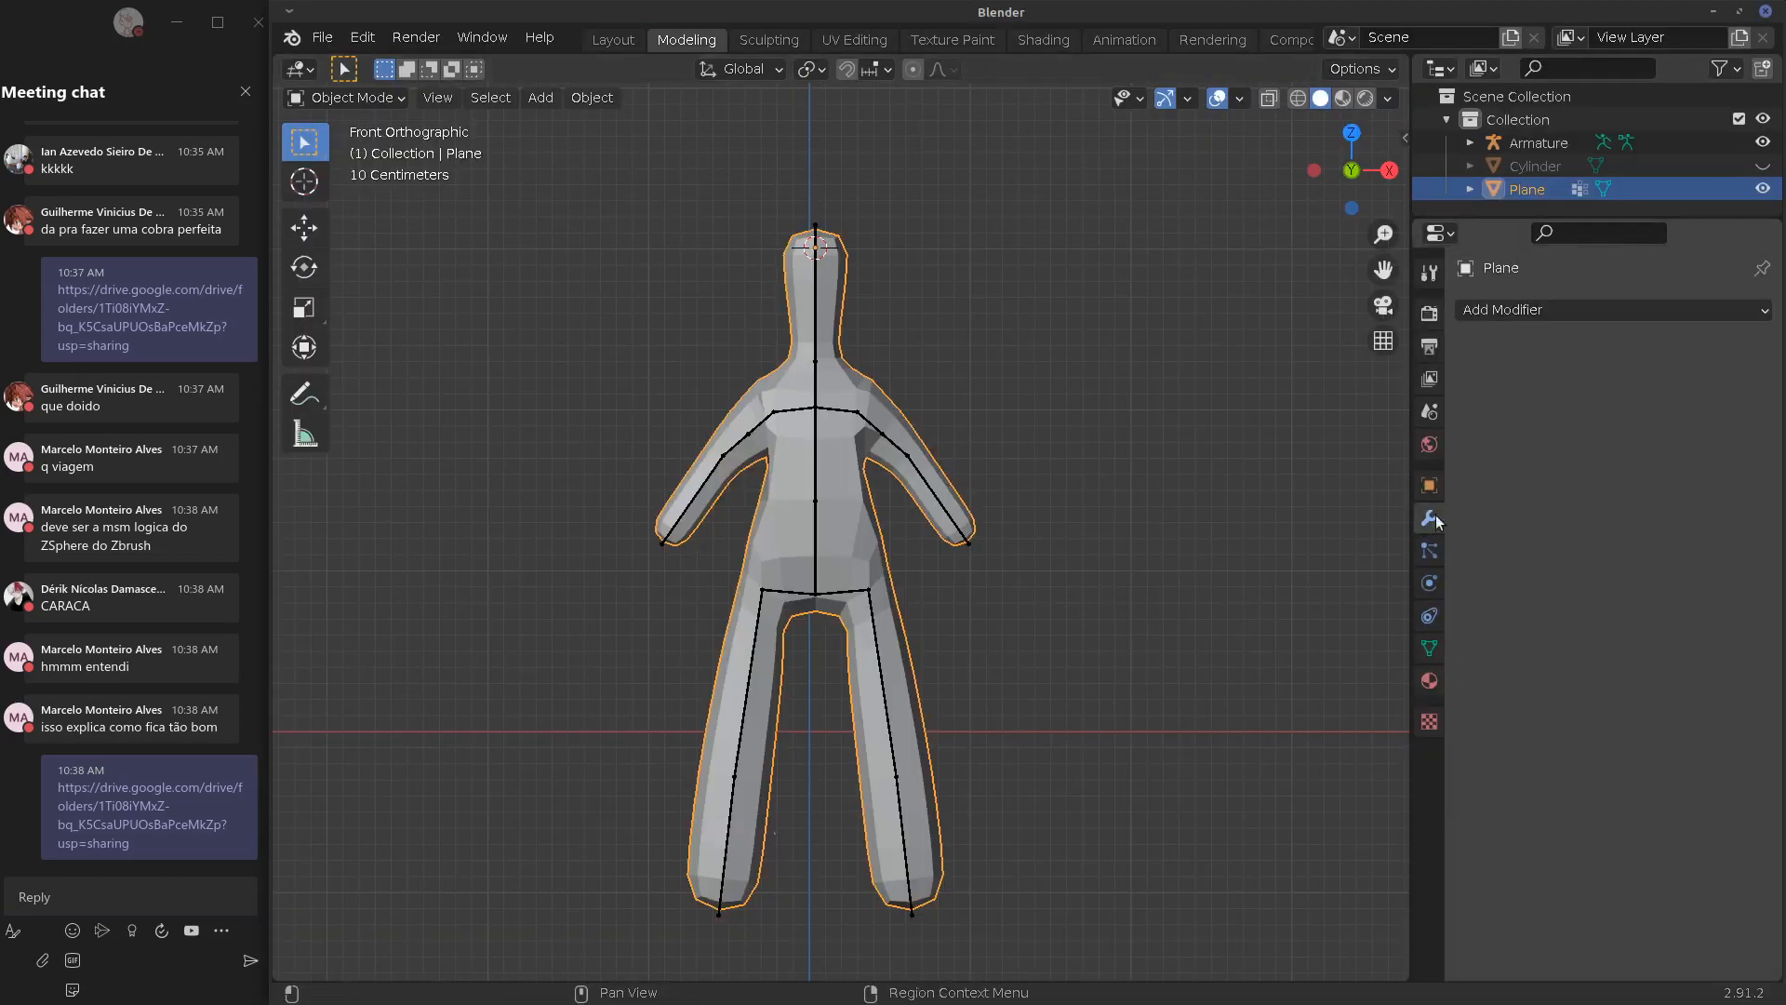
click(1532, 310)
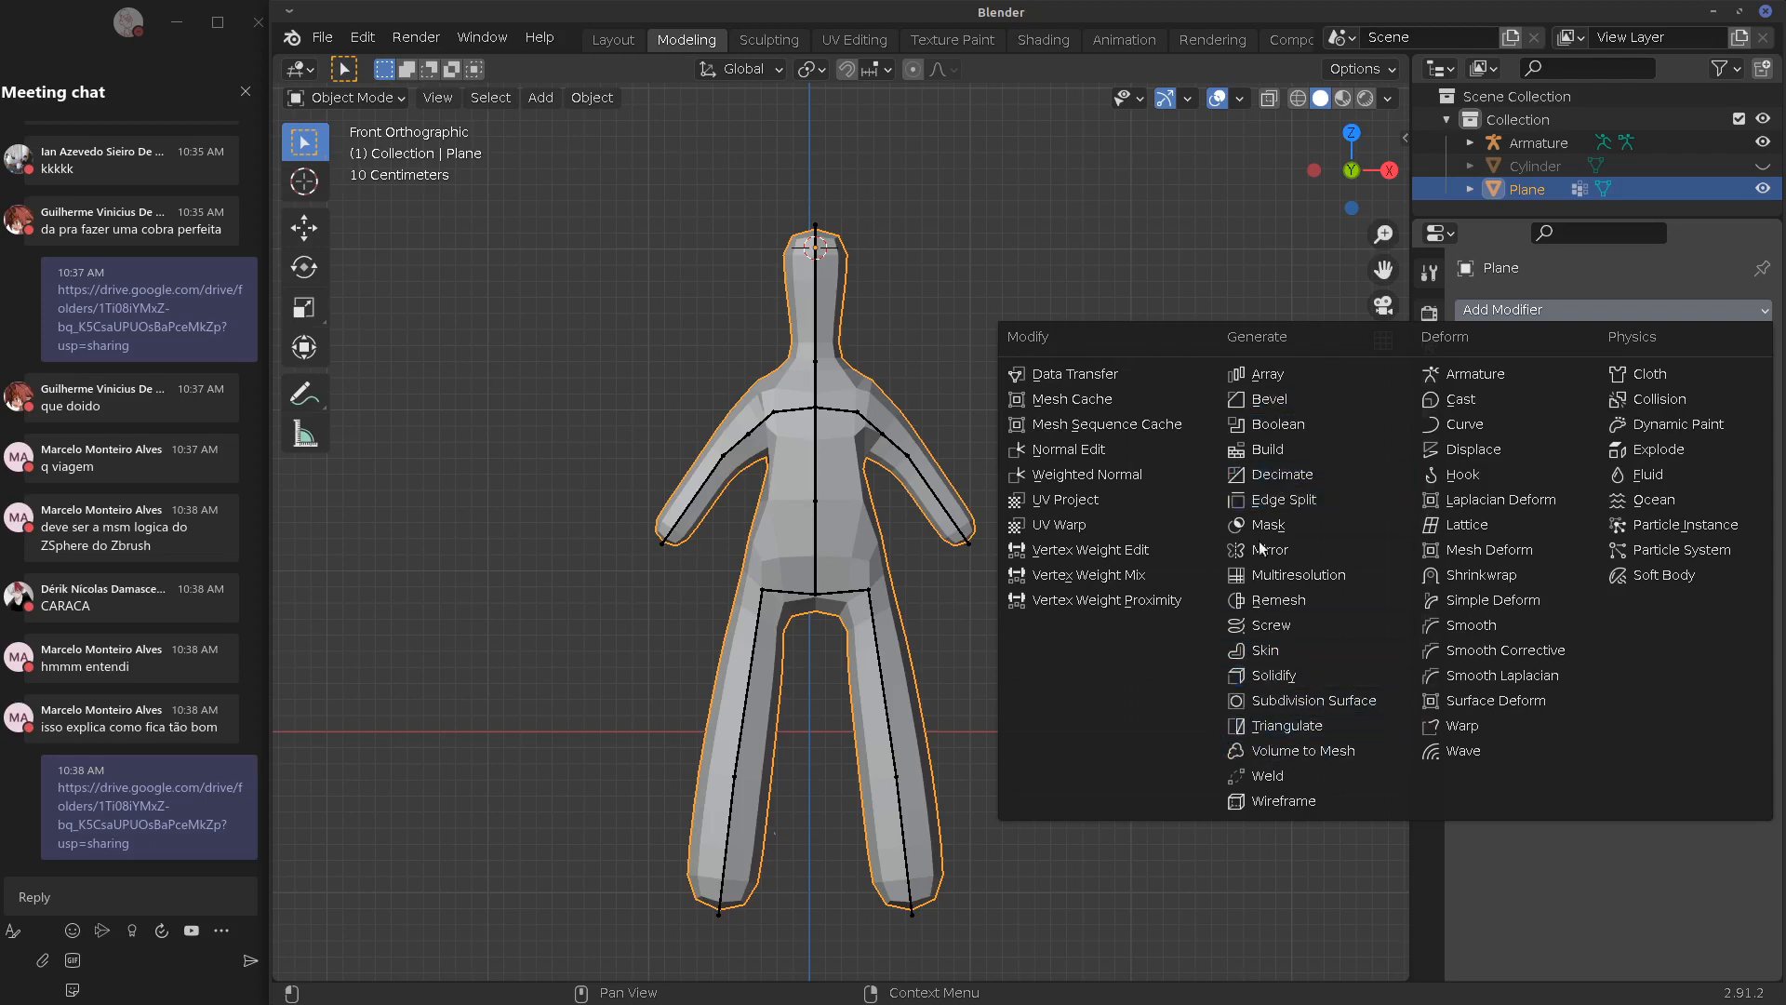
click(1197, 862)
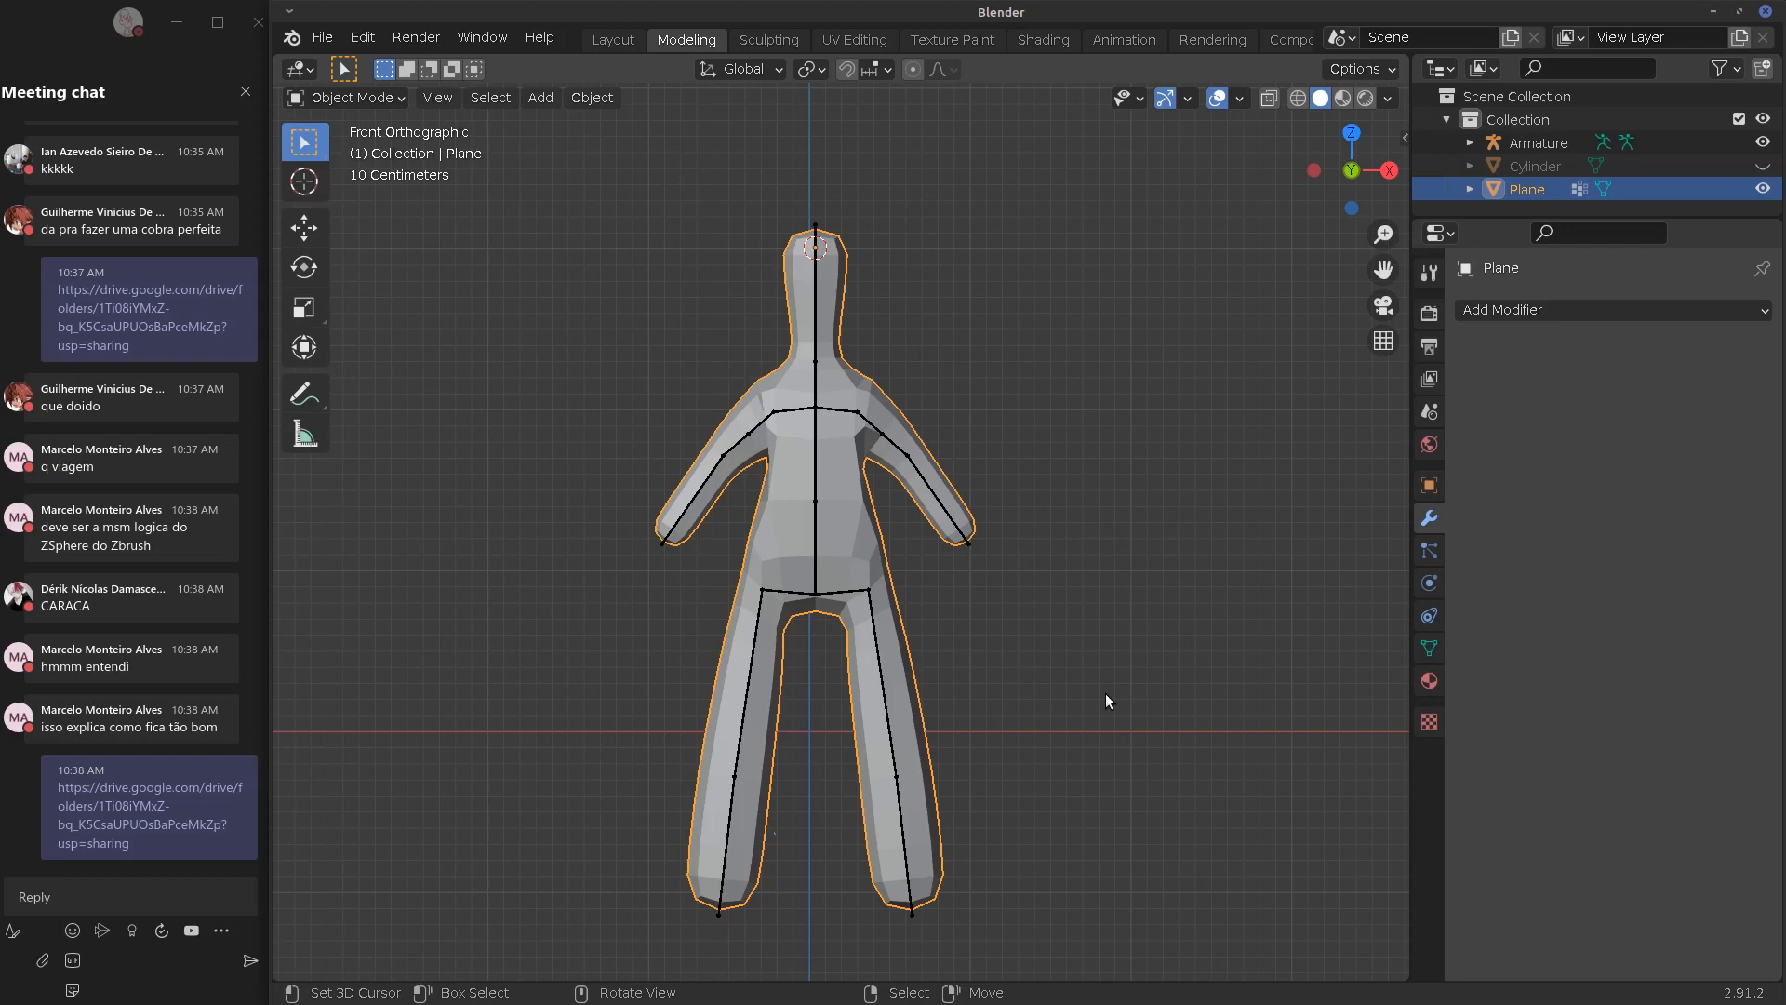
click(1484, 311)
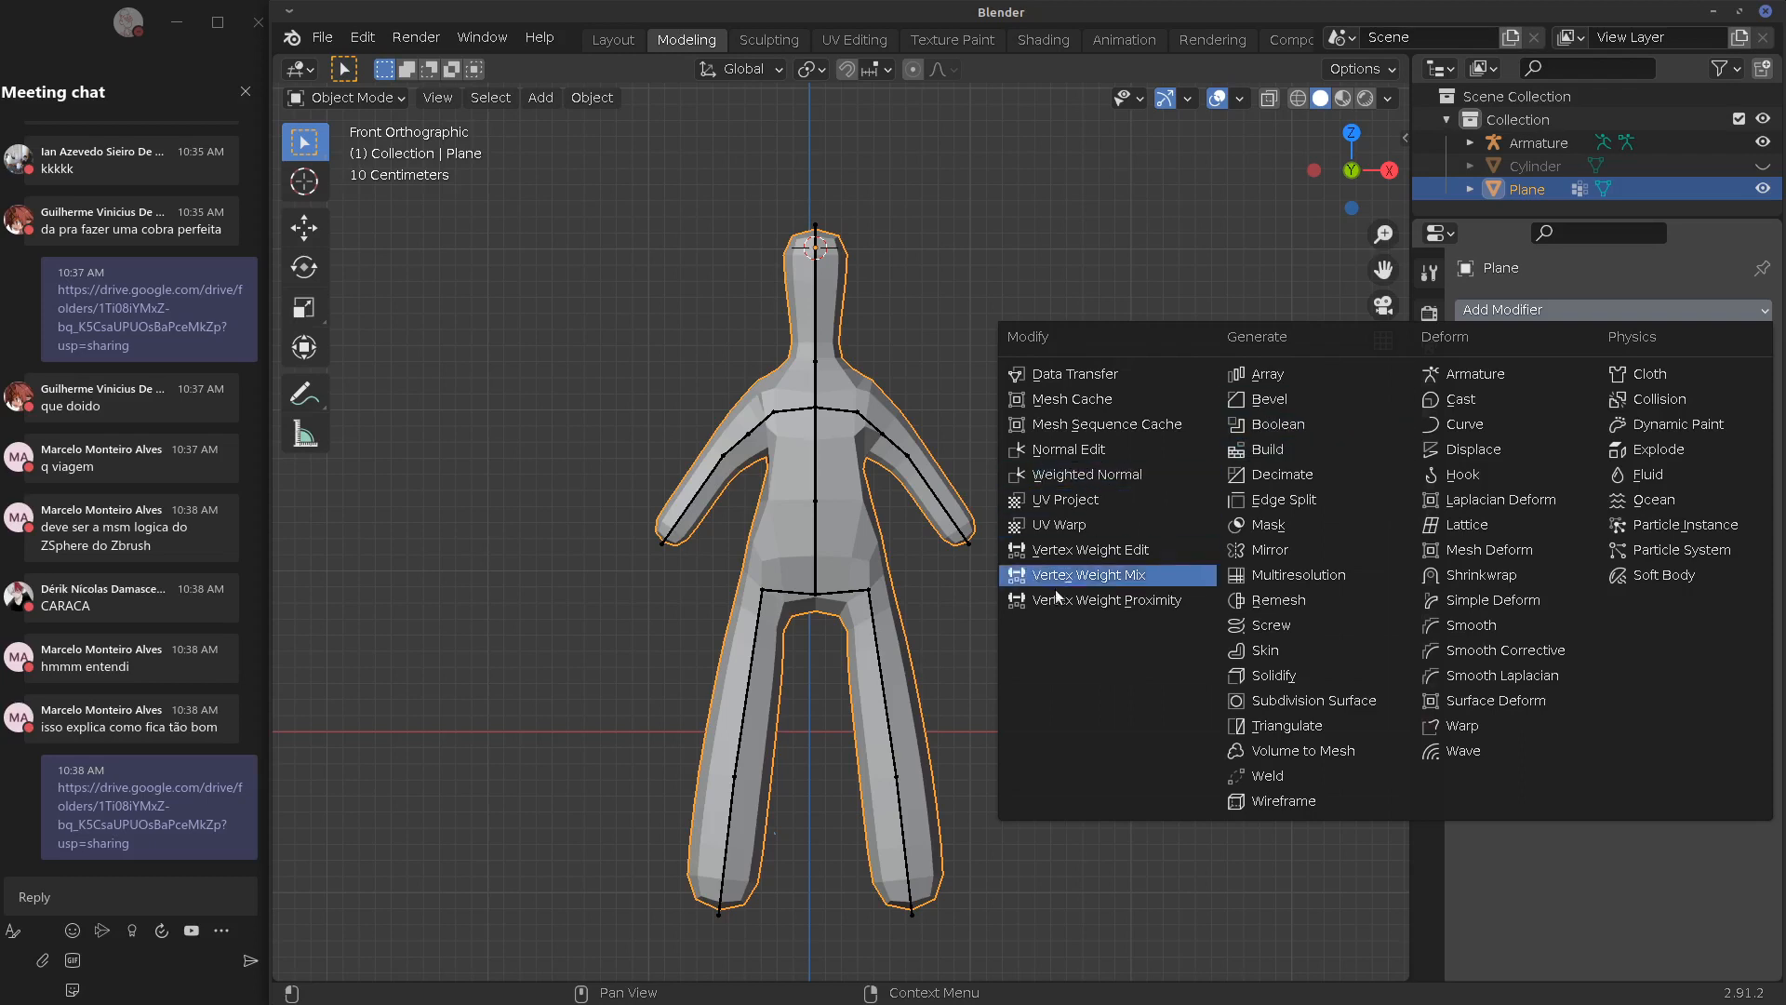